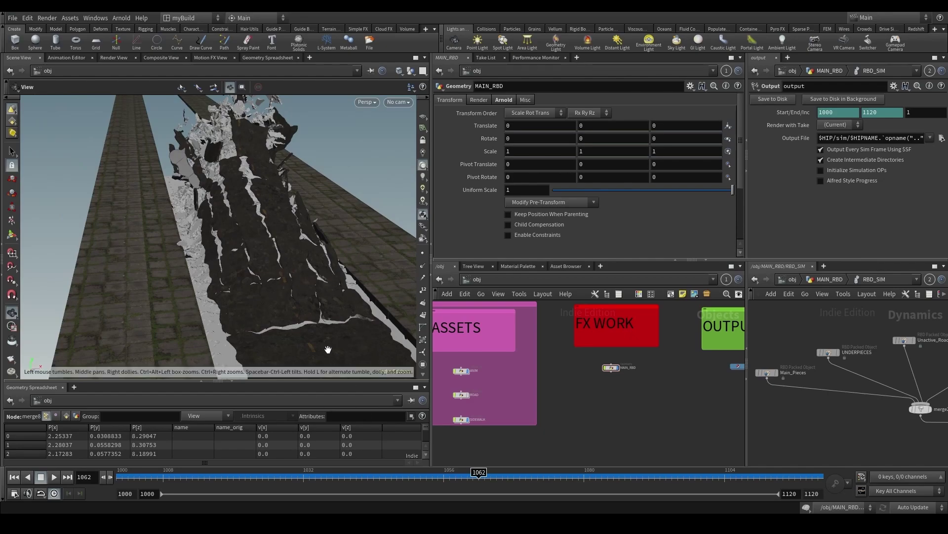
Step: Capture the viewport view of the shattered road with Snipping Tool
left_click_drag(256, 278, 329, 230)
scroll(332, 166, "up", 3)
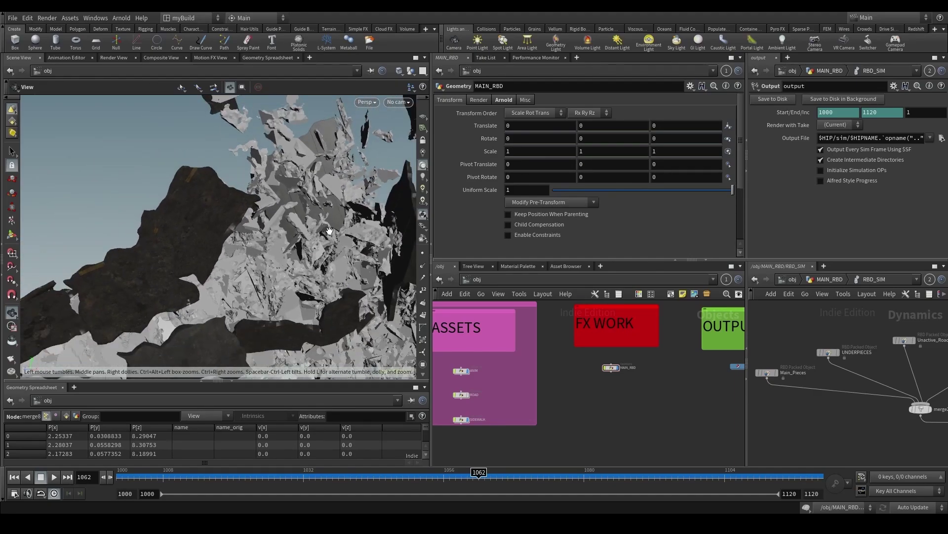
left_click_drag(322, 264, 322, 234)
left_click_drag(294, 204, 298, 271)
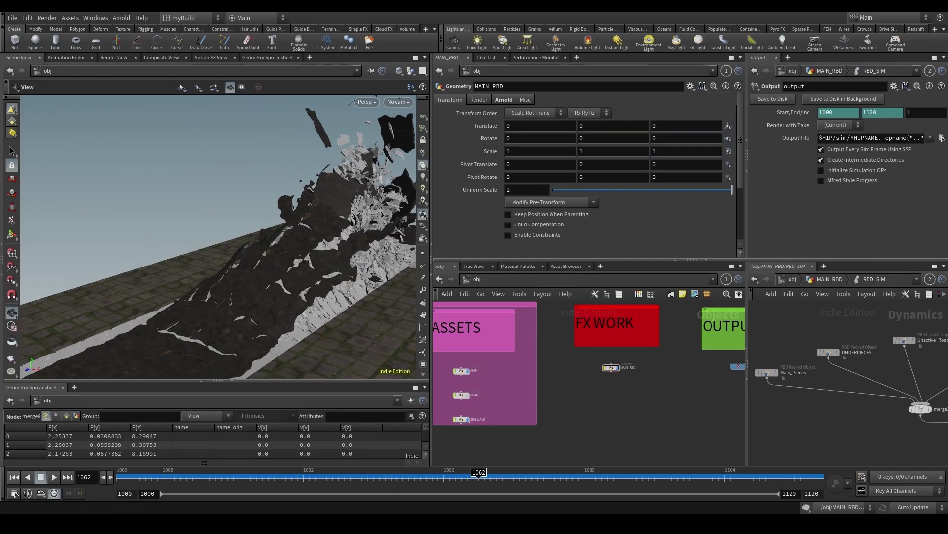
key("super")
type("sn")
key("Return")
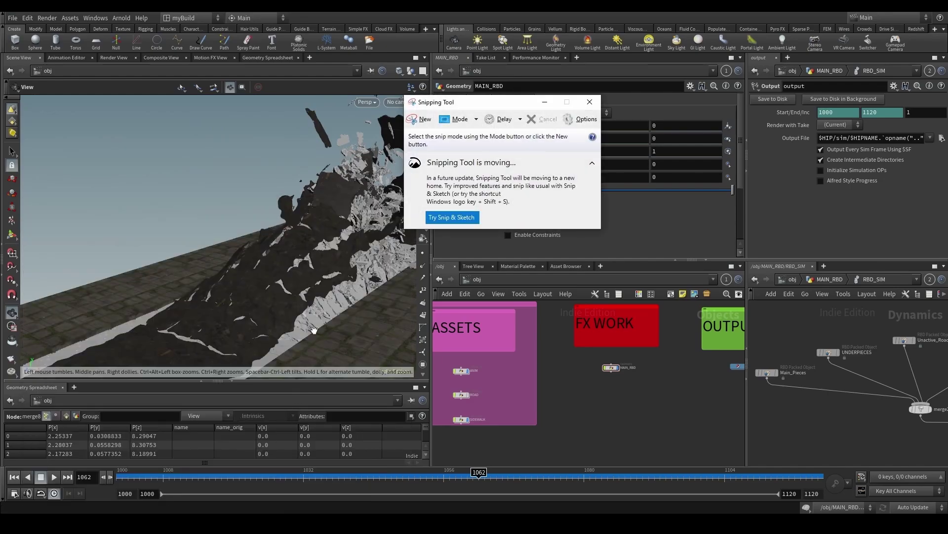
left_click(419, 120)
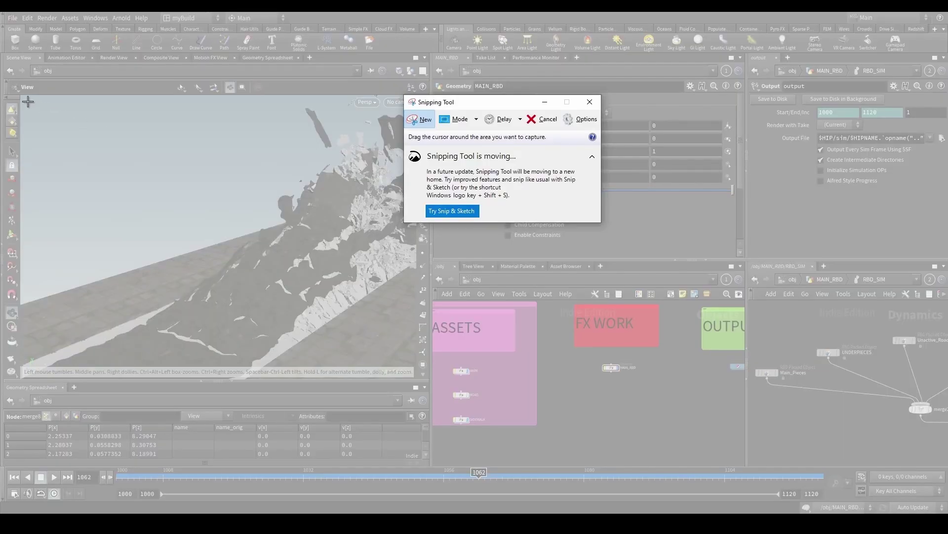
left_click_drag(22, 94, 422, 385)
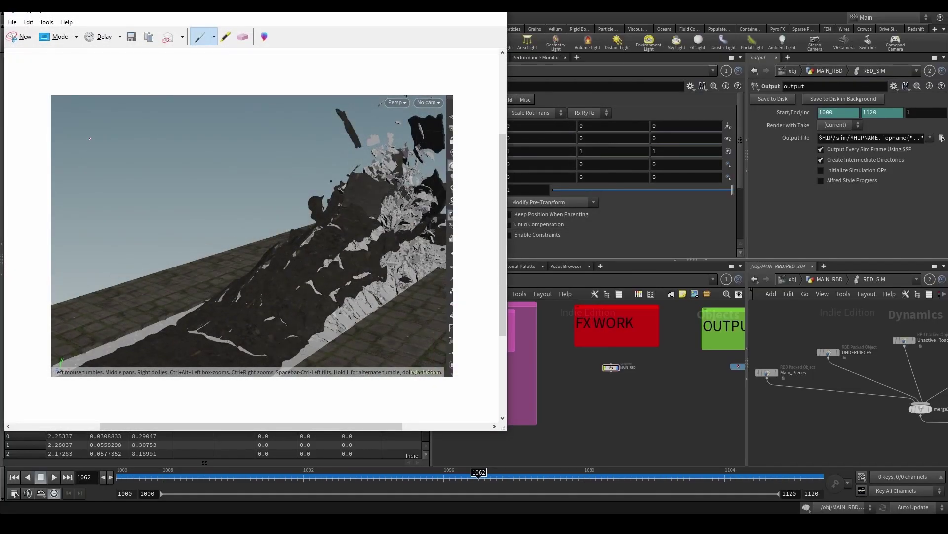
Step: Sketch a red size-versus-distribution graph with a steeply rising curve, hatching and labelling the low stretch 70%
mouse_move(92, 135)
left_mouse_down()
mouse_move(88, 204)
mouse_move(250, 203)
left_mouse_up()
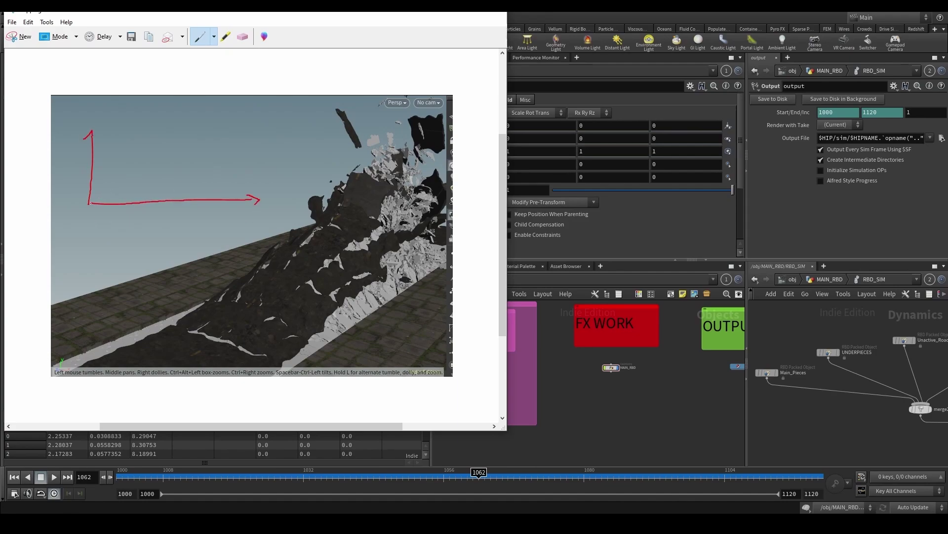
left_click_drag(95, 201, 177, 199)
mouse_move(90, 198)
left_mouse_down()
mouse_move(181, 192)
mouse_move(230, 167)
mouse_move(247, 126)
mouse_move(249, 196)
left_mouse_up()
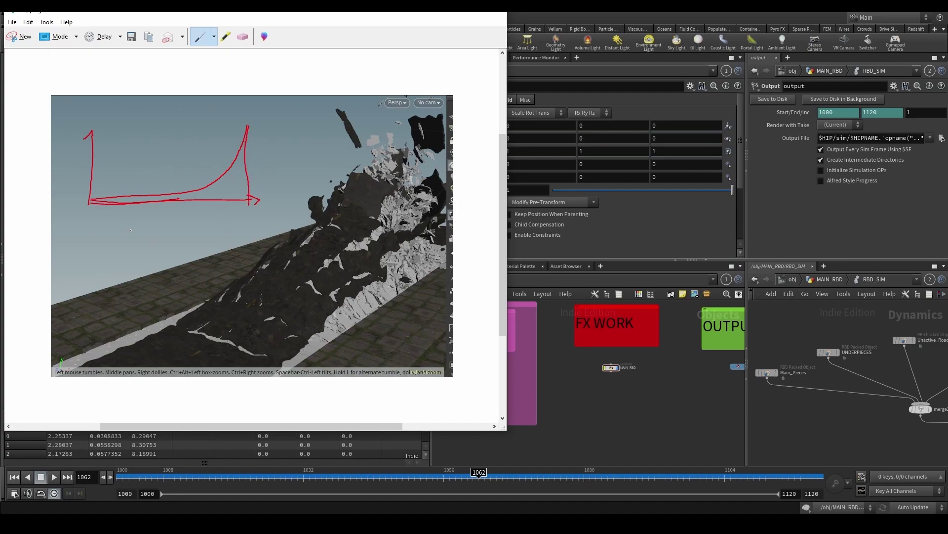
mouse_move(131, 230)
left_mouse_down()
mouse_move(131, 222)
mouse_move(141, 239)
mouse_move(166, 241)
left_mouse_up()
left_click_drag(119, 199, 191, 197)
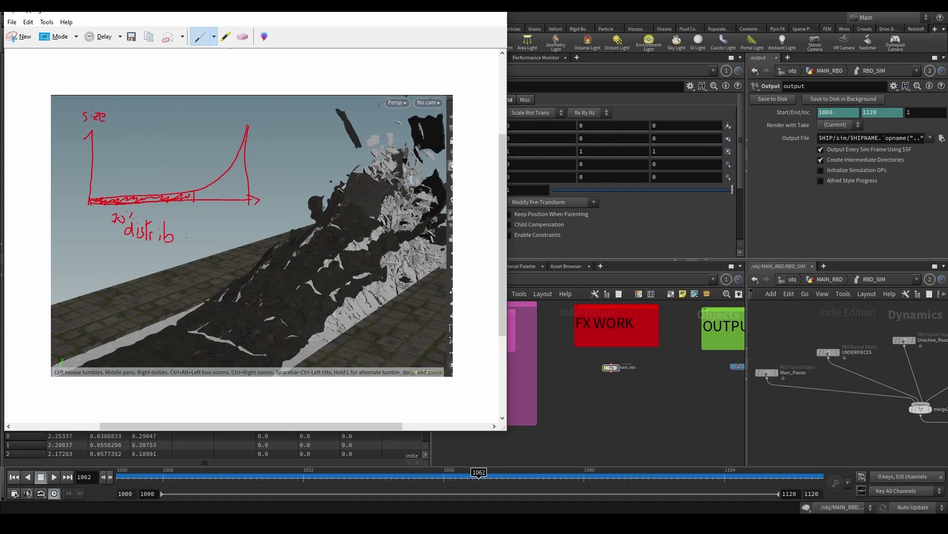
Step: Mark off and hatch the middle section under the curve in blue, labelling it 20% mid
left_click(213, 37)
left_click(218, 63)
left_click_drag(228, 174, 228, 198)
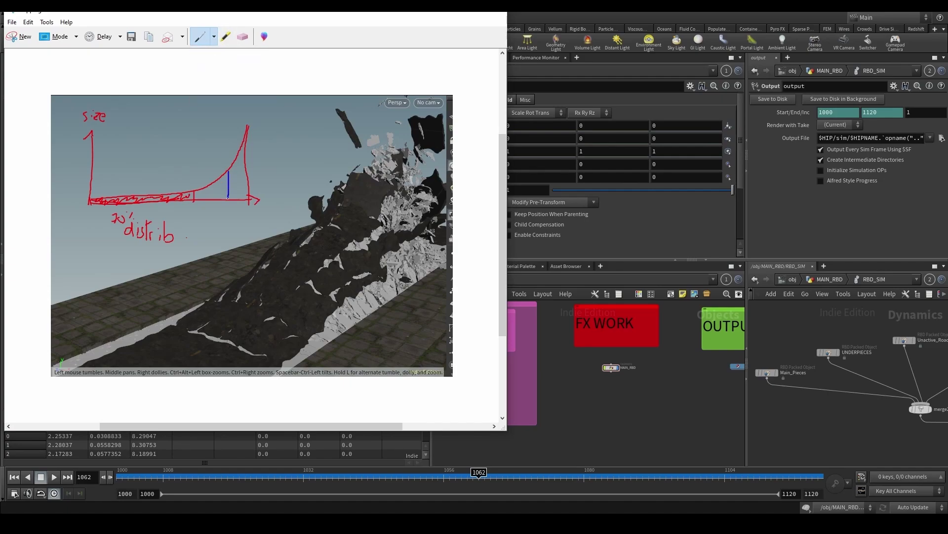
left_click(213, 36)
left_click(210, 53)
left_click(213, 36)
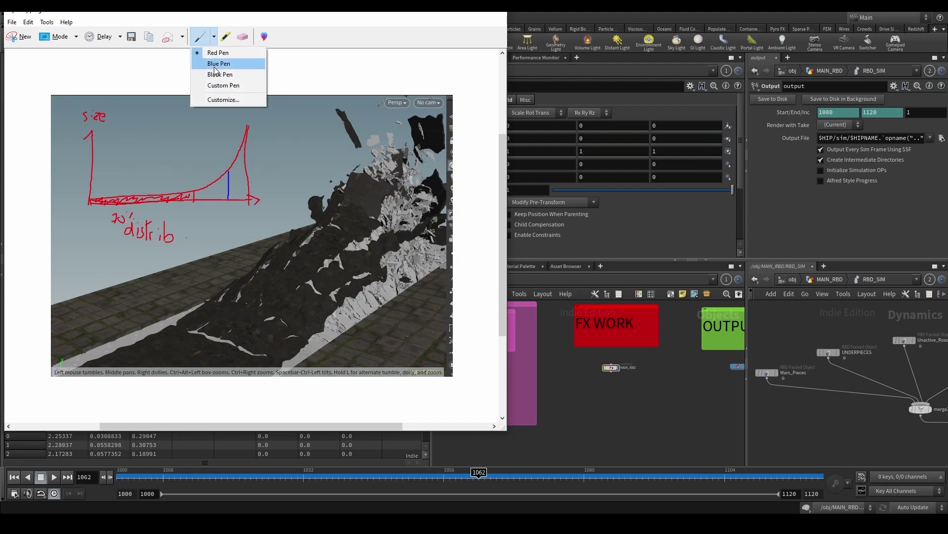
left_click(219, 63)
mouse_move(198, 194)
left_mouse_down()
mouse_move(223, 184)
mouse_move(200, 213)
mouse_move(210, 210)
mouse_move(213, 225)
mouse_move(221, 214)
mouse_move(222, 231)
left_mouse_up()
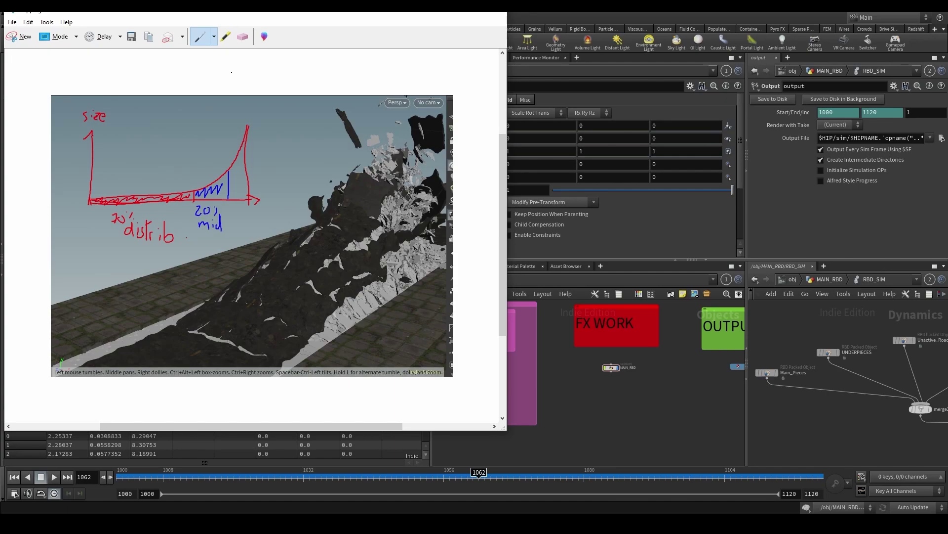
Step: Hatch the tall end of the curve in black, label it 10% big, and return to Houdini after a final red annotation
left_click(214, 37)
left_click(221, 74)
mouse_move(241, 146)
left_mouse_down()
mouse_move(233, 181)
mouse_move(252, 229)
mouse_move(263, 231)
mouse_move(253, 242)
left_mouse_up()
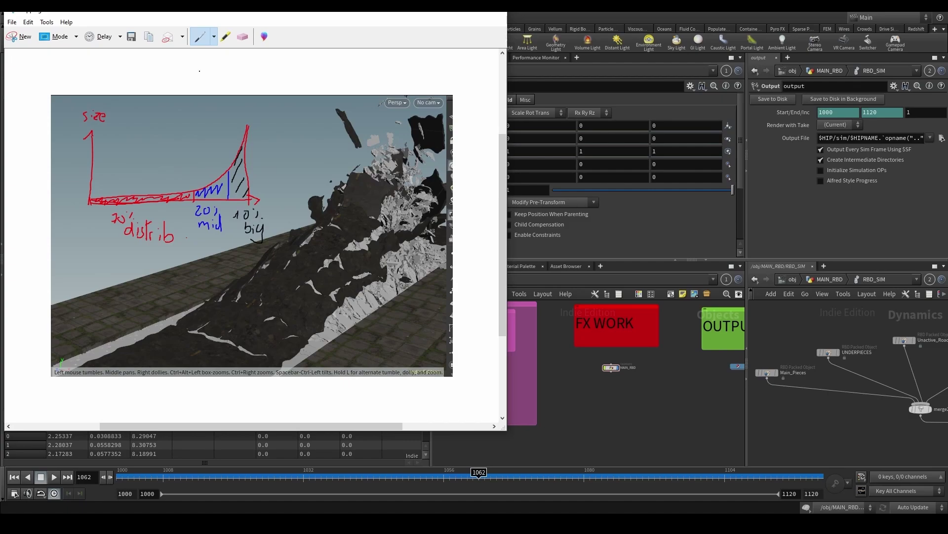
left_click(213, 37)
left_click(218, 53)
left_click_drag(101, 233, 112, 236)
left_click(451, 13)
Step: Add a Geometry object below MAIN_RBD in the FX WORK area
scroll(630, 380, "up", 2)
left_click_drag(296, 261, 335, 256)
middle_click_drag(641, 394, 621, 364)
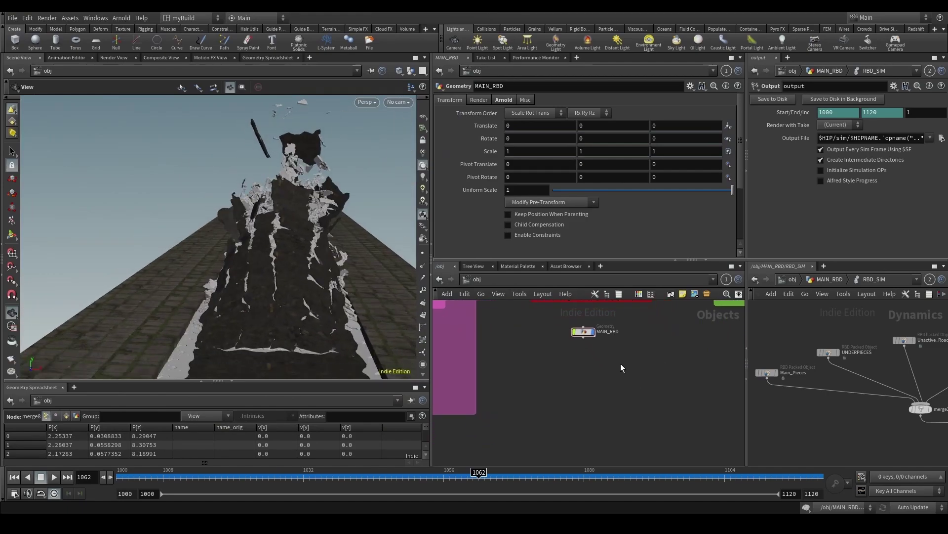
key("Tab")
type("geo")
key("Return")
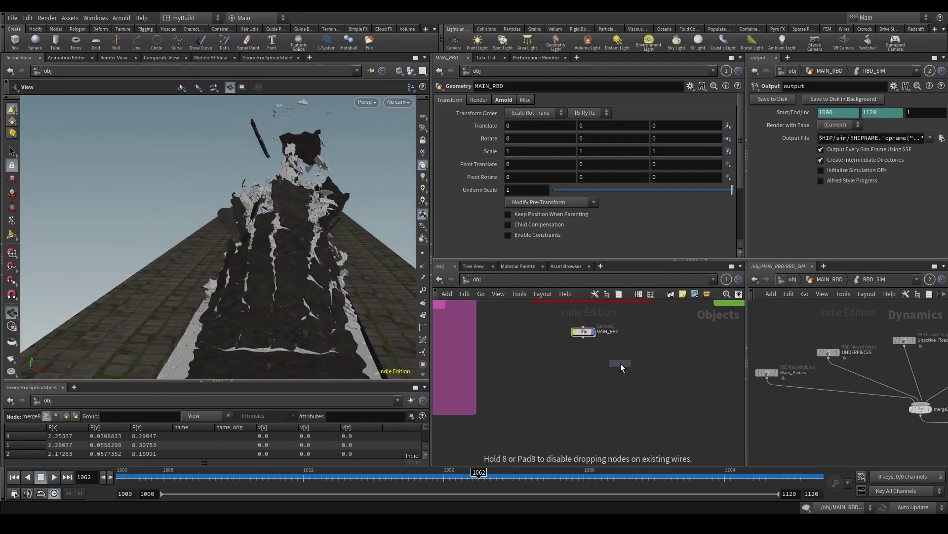
left_click(583, 372)
Step: Rename the new Geometry object to DEBRIS
middle_click_drag(610, 376, 594, 416)
double_click(588, 412)
type("D")
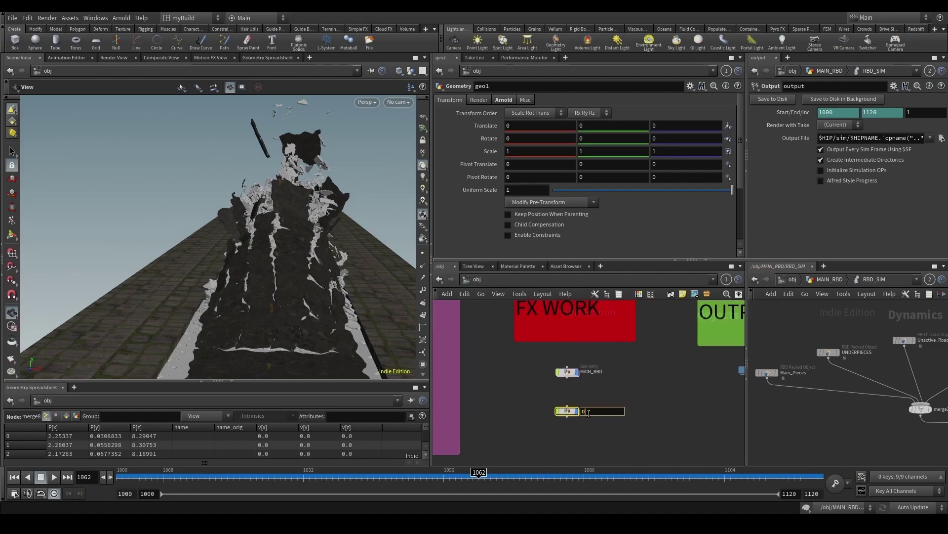
key("BackSpace")
key("BackSpace")
key("BackSpace")
type("ED")
key("BackSpace")
key("BackSpace")
type("DEBRIS")
key("Return")
Step: Go inside the DEBRIS object and add an Object Merge node
double_click(563, 412)
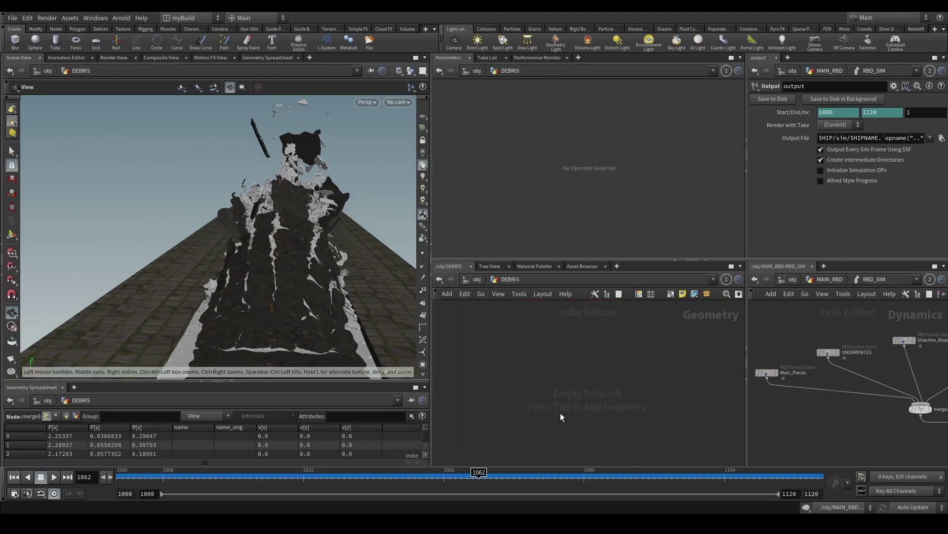
key("Tab")
type("obj")
key("Return")
left_click(569, 355)
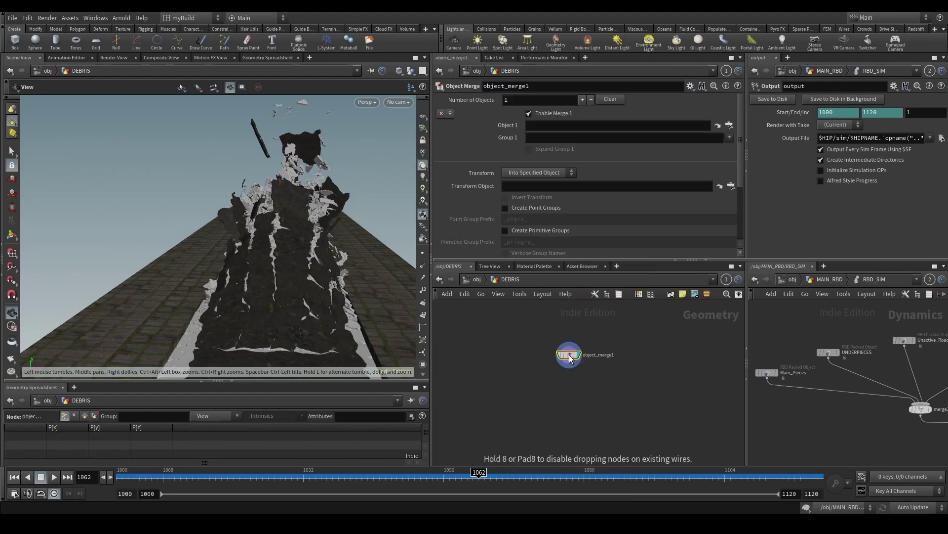
Step: Rename the Object Merge node to GET_UNPACKED_PIECES and save the scene
scroll(566, 369, "down", 4)
double_click(583, 355)
type("GET_")
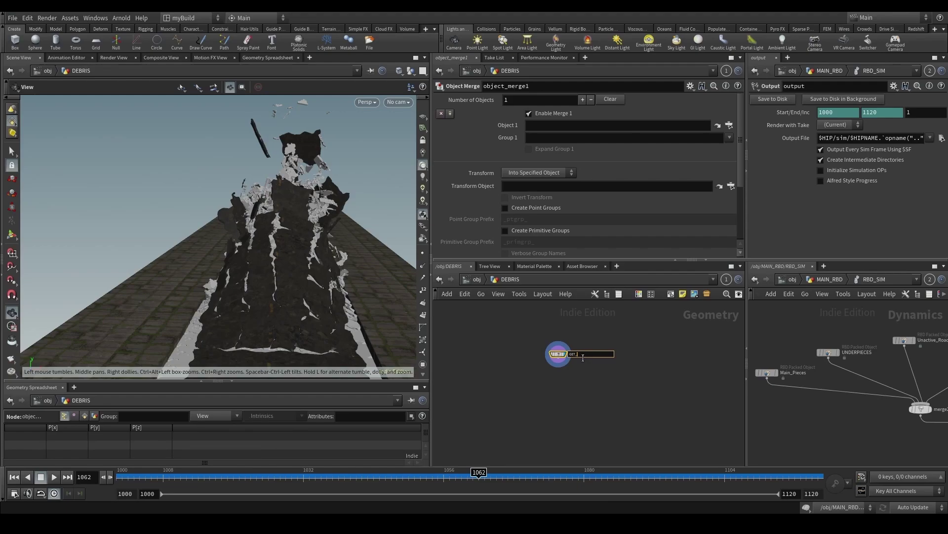
type("UND")
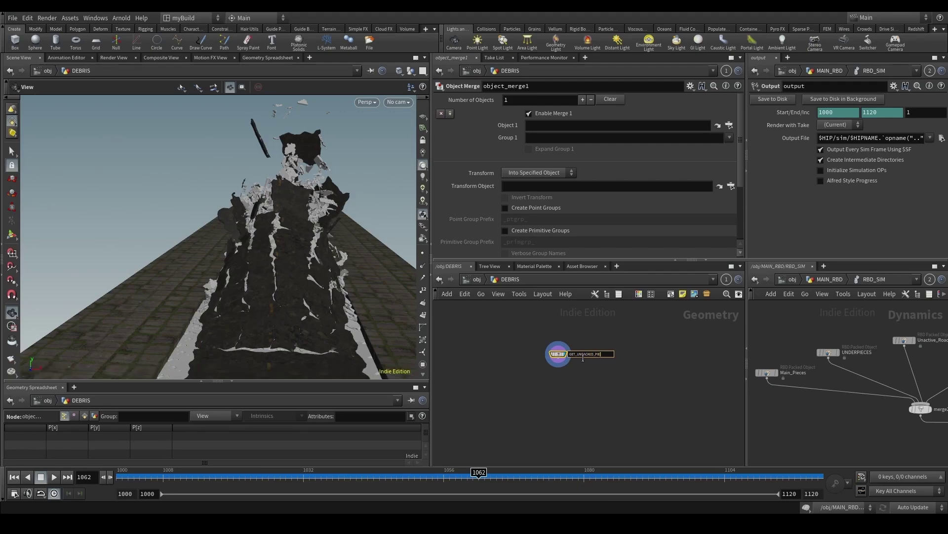
key("Return")
left_click_drag(391, 319, 303, 360)
key("ctrl+s")
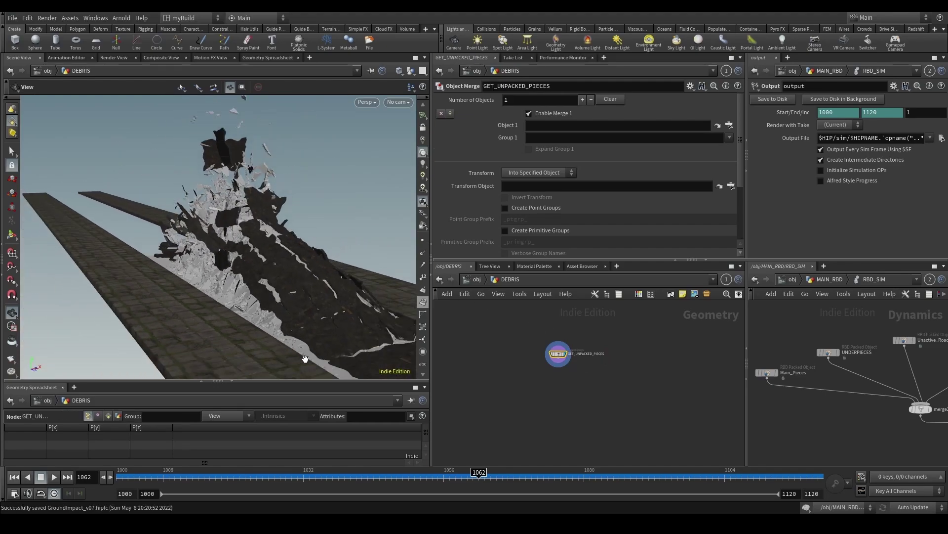
Step: Scrub the timeline to frame 1065 and examine the cracks between the road pieces
left_click_drag(349, 482, 497, 479)
left_click_drag(321, 309, 275, 225)
left_click_drag(303, 172, 311, 243)
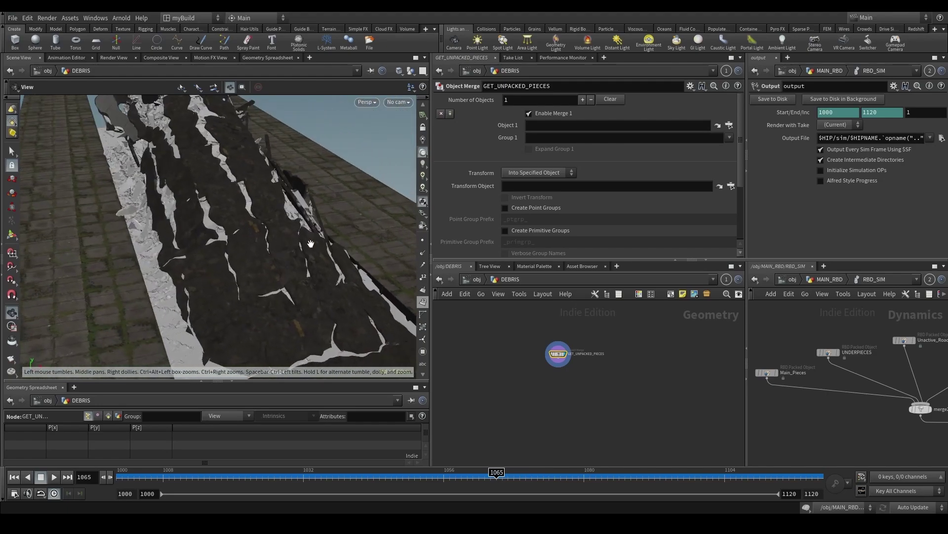
Step: Set Object 1 of GET_UNPACKED_PIECES to the OUT_UNPACK_PIECES null inside MAIN_RBD
left_click(822, 280)
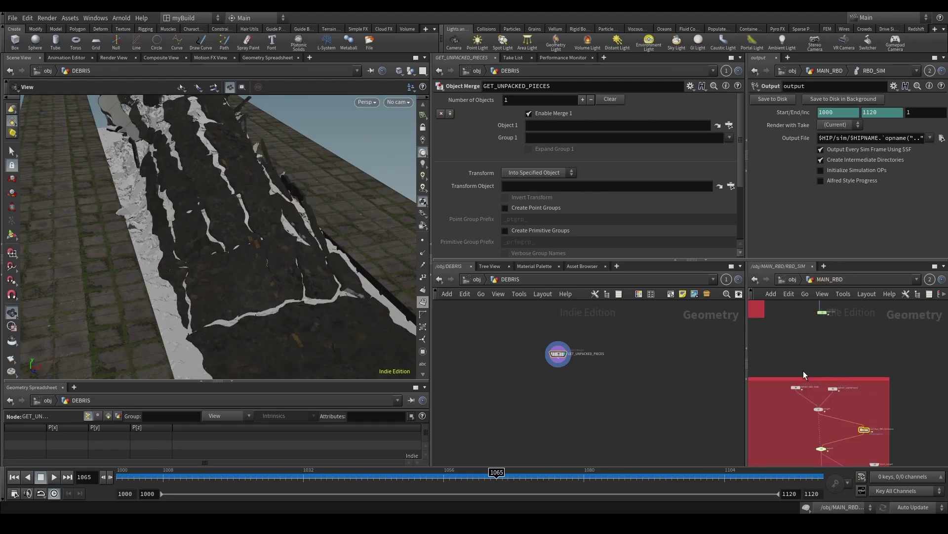
left_click_drag(298, 247, 254, 243)
middle_click_drag(854, 350, 811, 407)
scroll(811, 407, "down", 4)
scroll(802, 364, "up", 5)
scroll(802, 364, "up", 8)
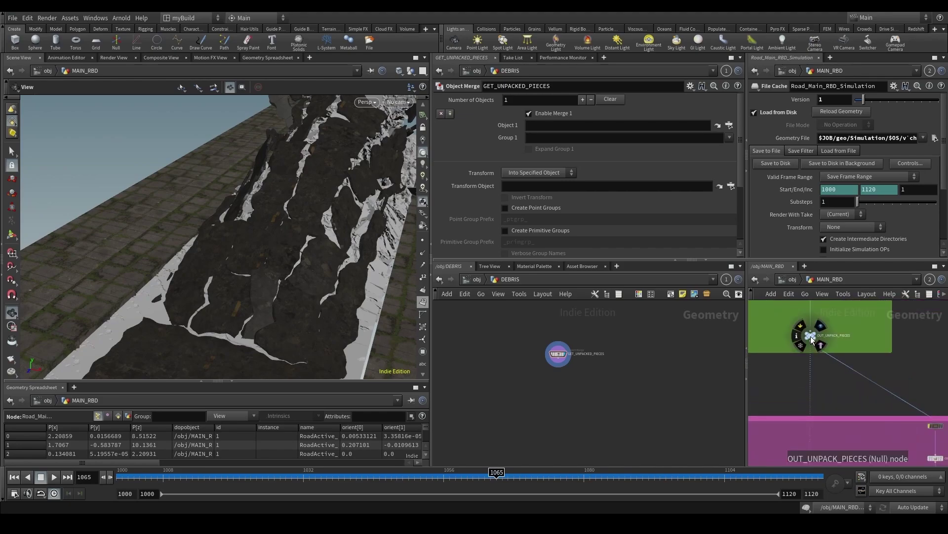
middle_click_drag(810, 336, 818, 385)
scroll(840, 386, "down", 4)
scroll(842, 378, "up", 4)
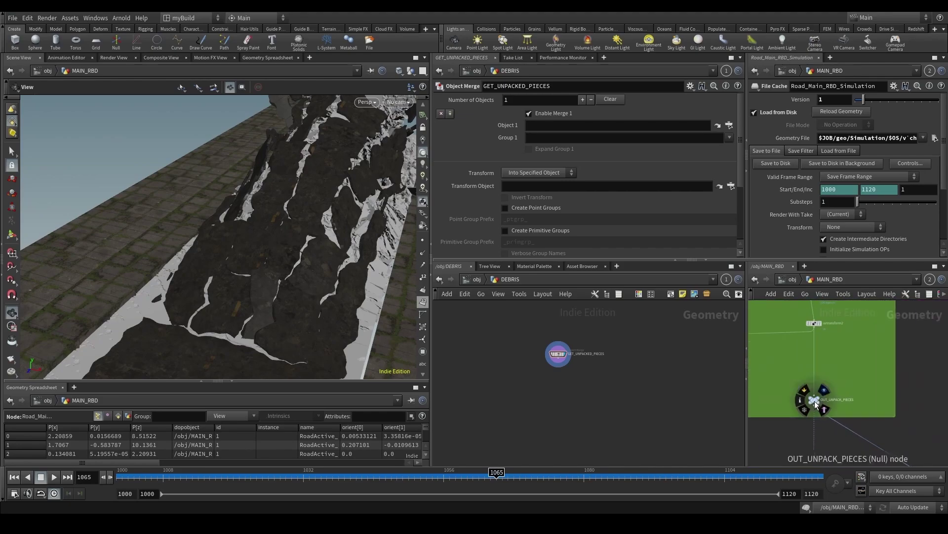
left_click_drag(818, 401, 651, 215)
left_click_drag(566, 127, 568, 127)
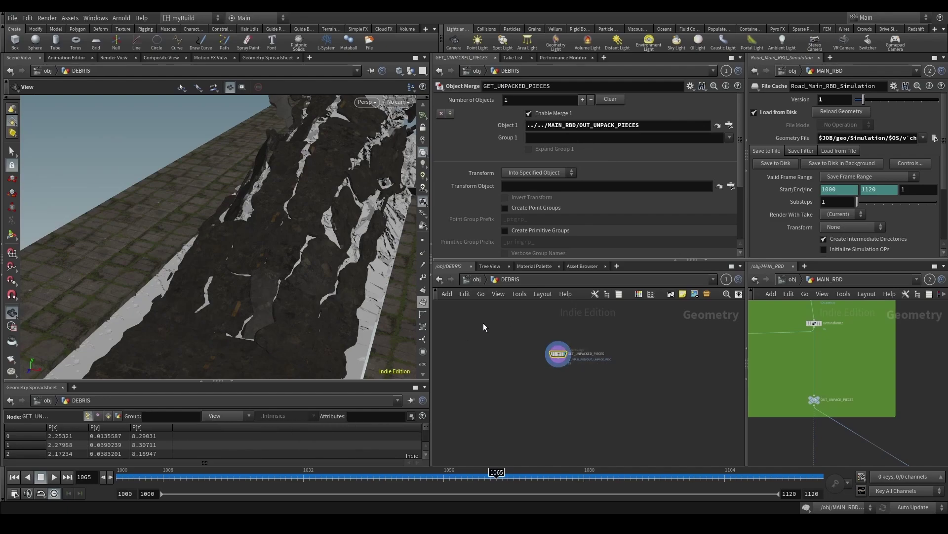
Step: Hide the other objects in the viewport and reposition the GET_UNPACKED_PIECES node higher in the network
left_click(411, 71)
left_click(442, 101)
mouse_move(370, 167)
left_mouse_down()
mouse_move(368, 229)
mouse_move(376, 174)
left_mouse_up()
left_click_drag(558, 354, 552, 334)
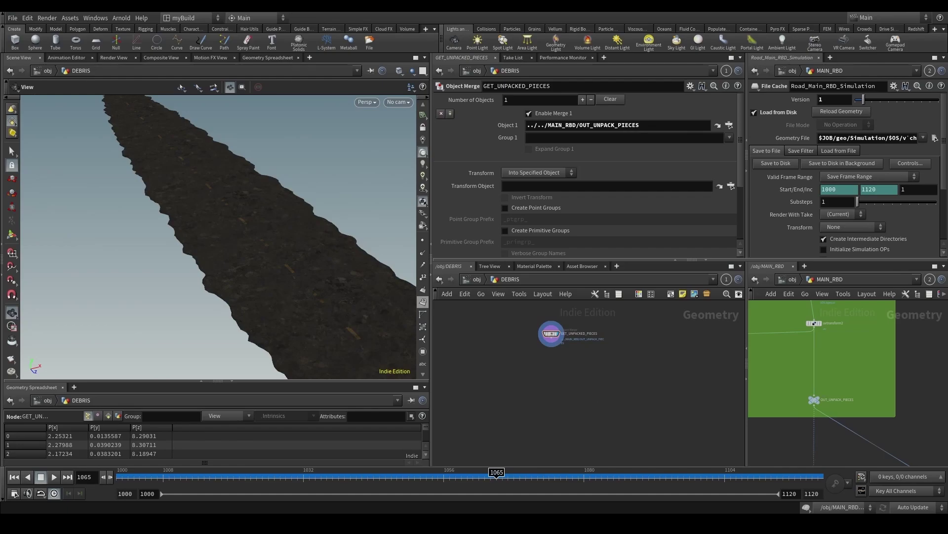
scroll(595, 403, "up", 2)
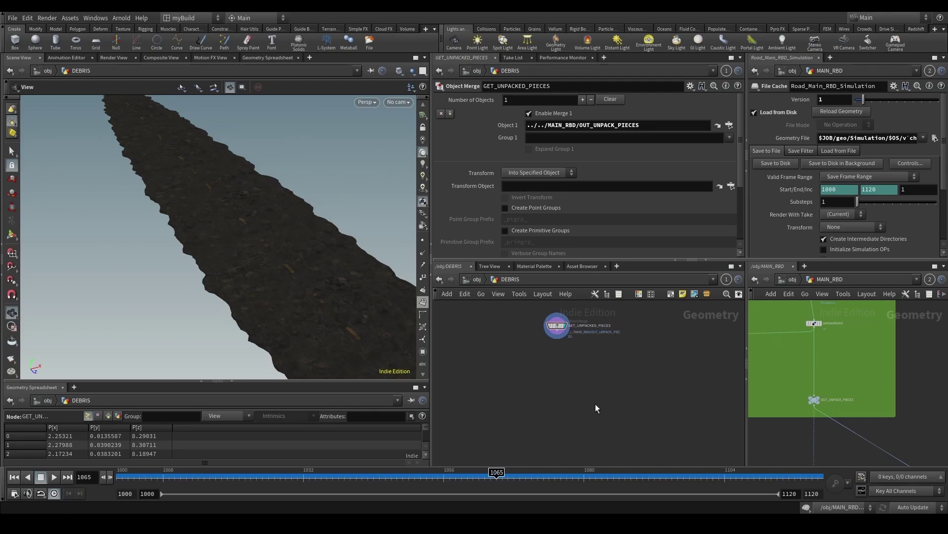
Step: Add a Blast node fed by GET_UNPACKED_PIECES and display its output
key("Tab")
type("trail")
key("Return")
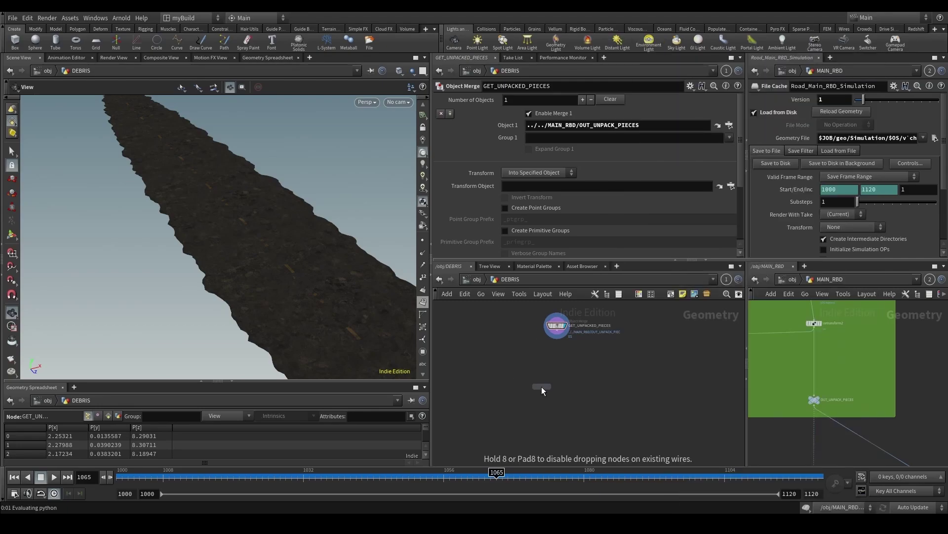
left_click(541, 385)
left_click(556, 338)
left_click(550, 377)
left_click(558, 380)
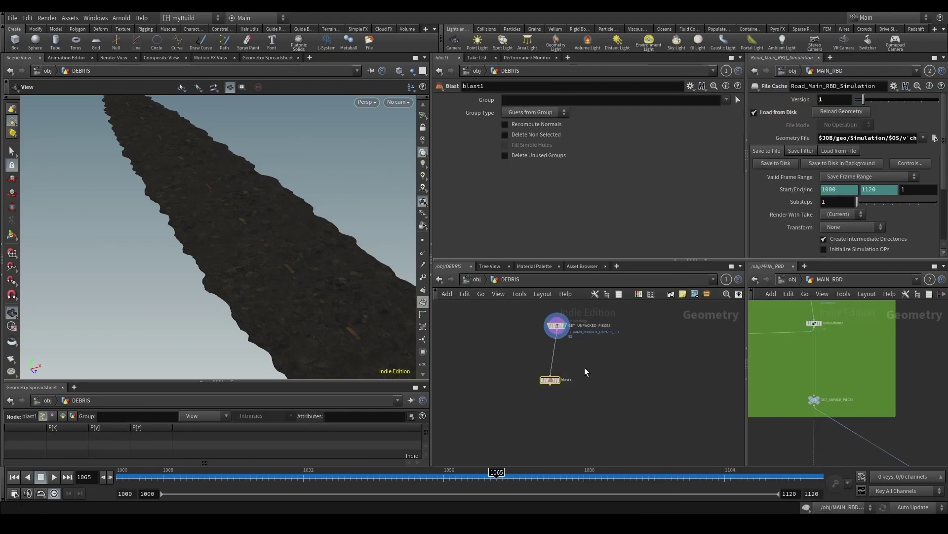
Step: Set the Blast group to inside* and enable Delete Non Selected to keep only the interior faces
left_click(534, 100)
type("inside*")
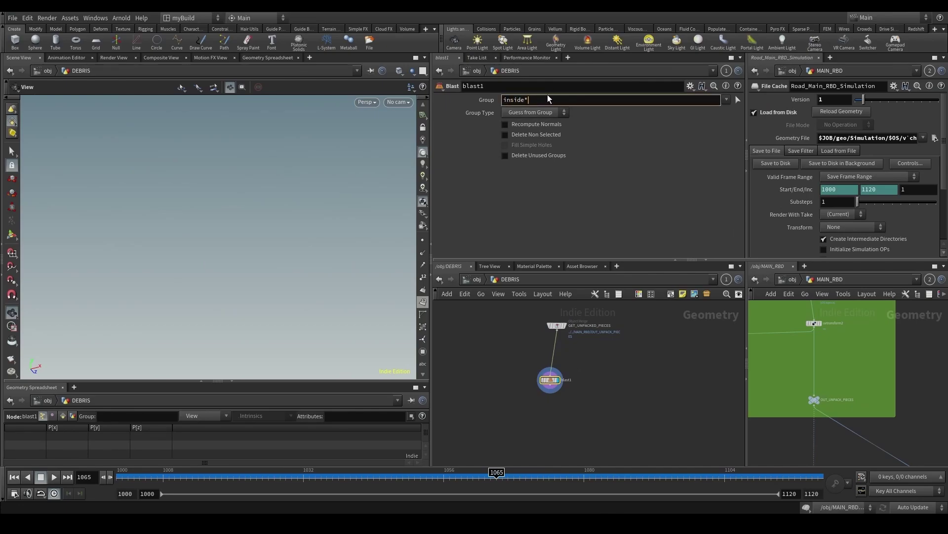
key("Return")
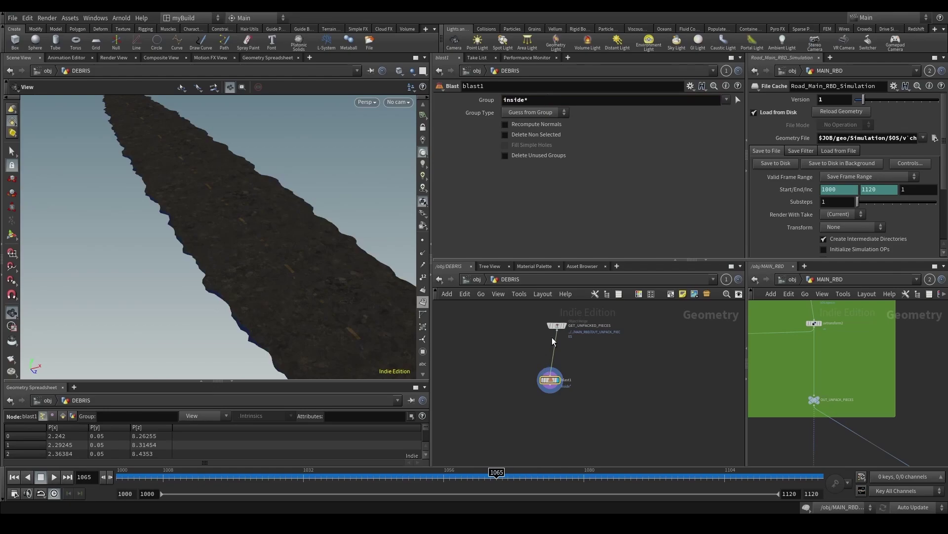
left_click(531, 134)
left_click_drag(556, 379, 569, 379)
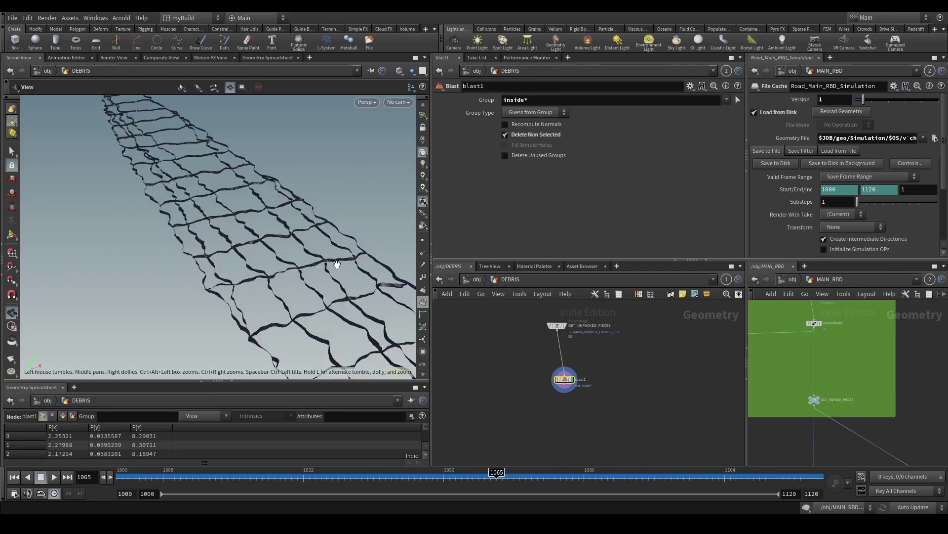
Step: Scrub the timeline to frame 1053 and examine the isolated interior faces
left_click_drag(334, 262, 316, 297)
left_click_drag(452, 474, 427, 473)
scroll(594, 421, "down", 3)
scroll(594, 422, "up", 3)
middle_click_drag(594, 456, 581, 400)
key("Tab")
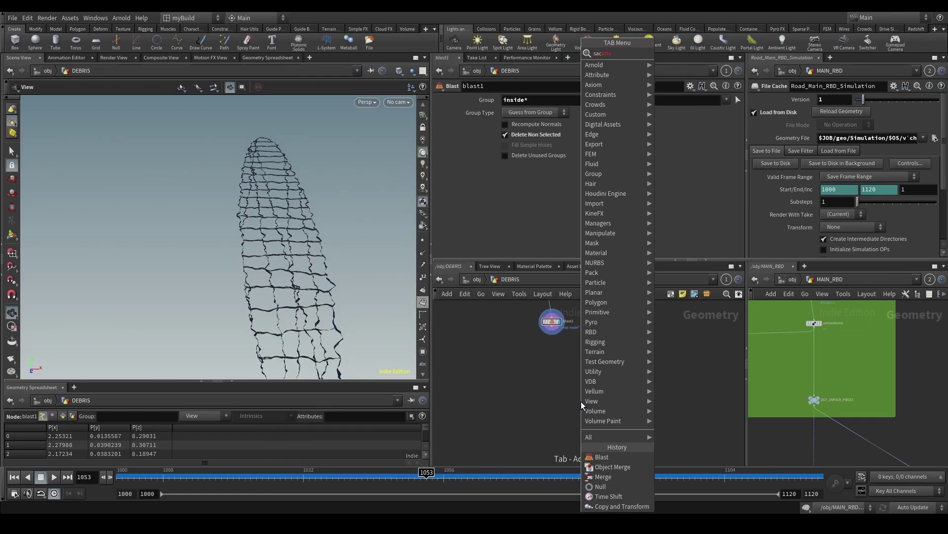
key("Escape")
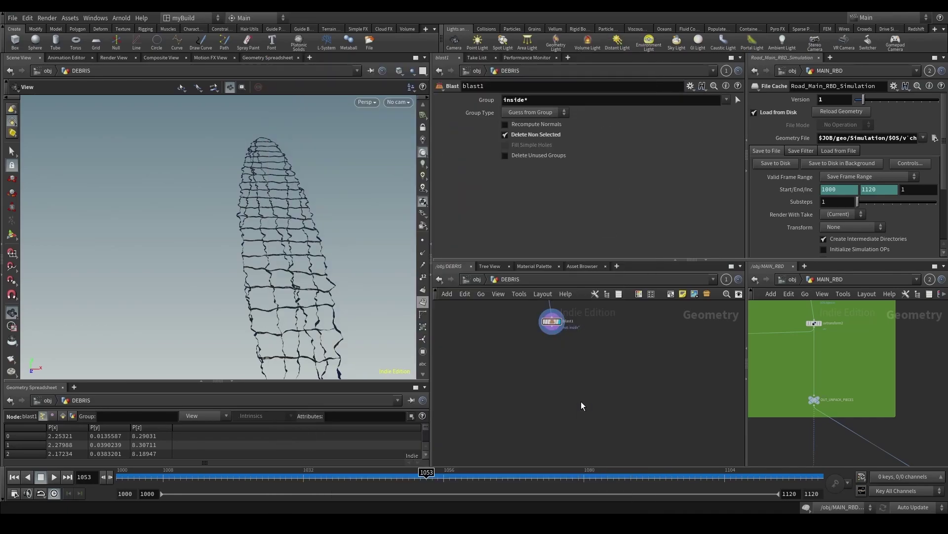
Step: Show the normals of the interior faces in the viewport
left_click(423, 252)
scroll(344, 288, "up", 3)
scroll(490, 362, "up", 2)
middle_click_drag(491, 362, 485, 430)
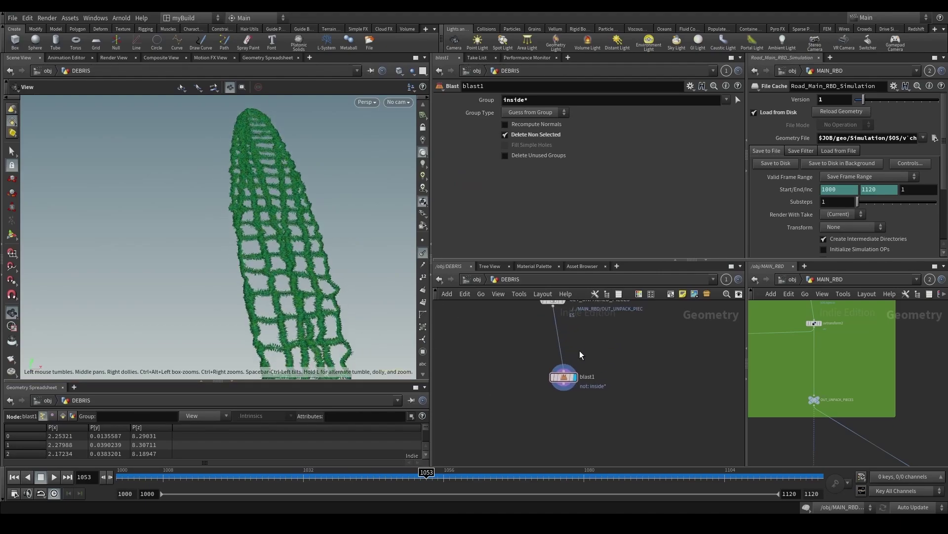
Step: Insert a PolyFrame node between GET_UNPACKED_PIECES and blast1
key("Tab")
type("polyfra")
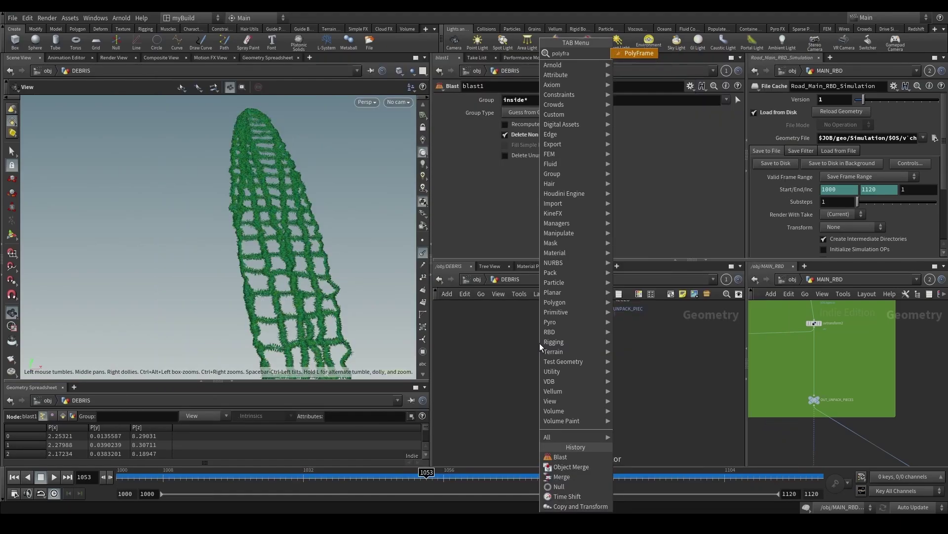
key("Return")
left_click(558, 342)
scroll(386, 317, "up", 3)
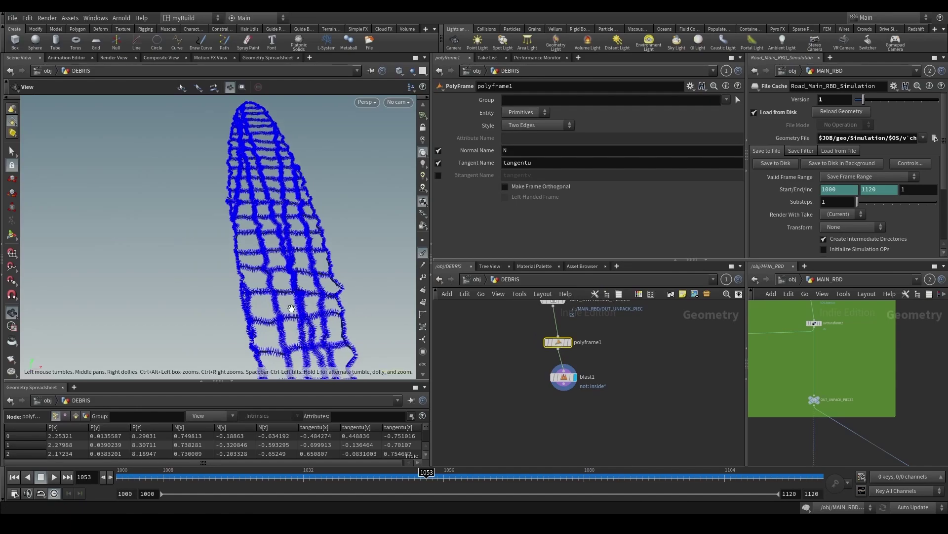
left_click_drag(326, 247, 303, 311)
scroll(494, 400, "up", 4)
left_click_drag(511, 405, 666, 346)
middle_click_drag(674, 374, 618, 403)
scroll(519, 437, "down", 3)
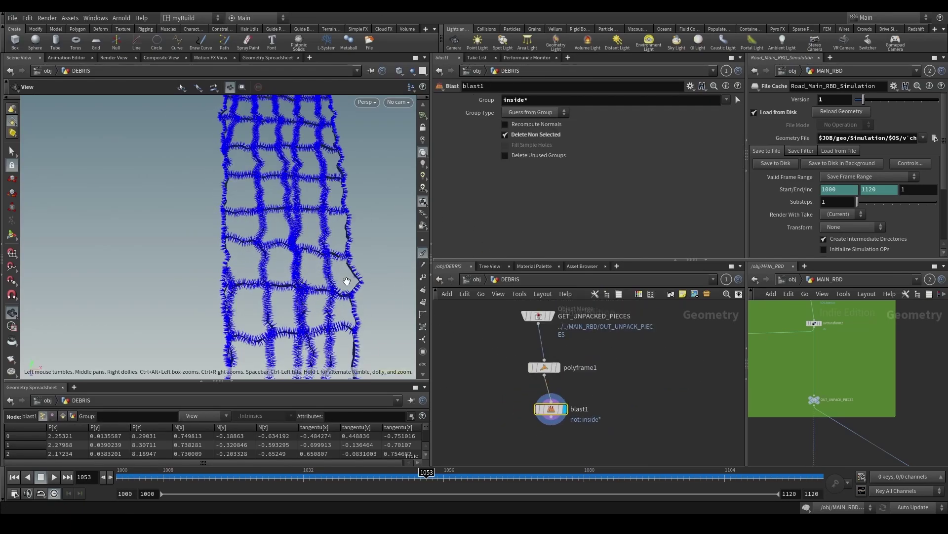
Step: Add a Scatter node fed by blast1 and display its output
left_click_drag(346, 281, 365, 247)
scroll(492, 396, "down", 4)
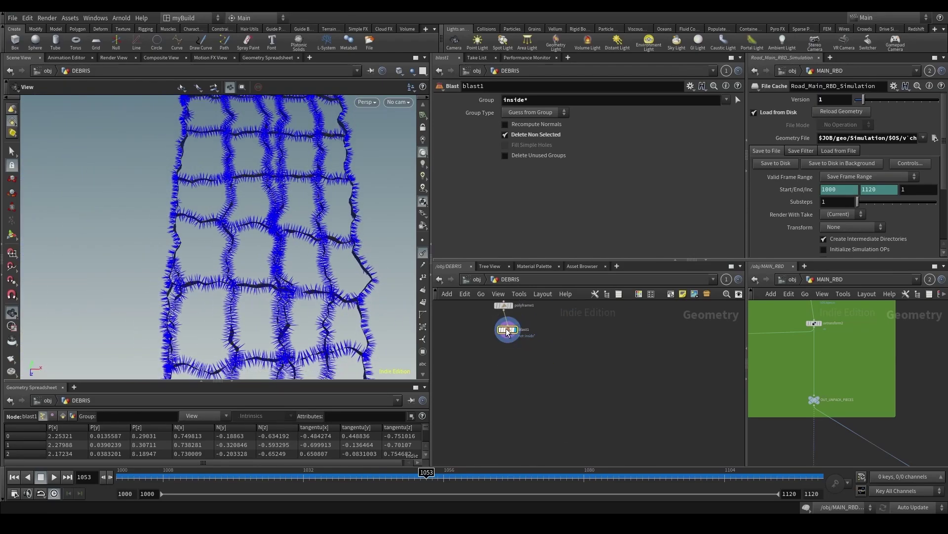
key("Tab")
type("scat")
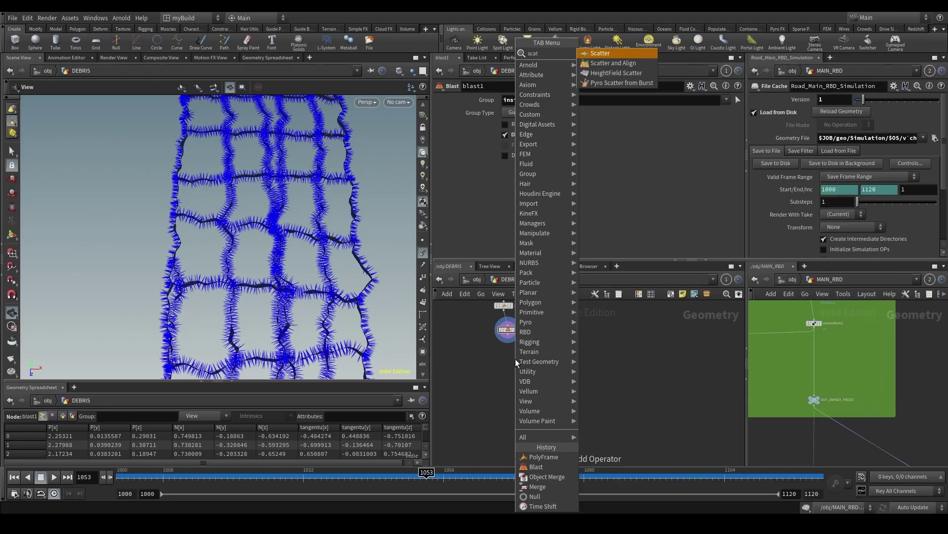
key("Return")
left_click(519, 378)
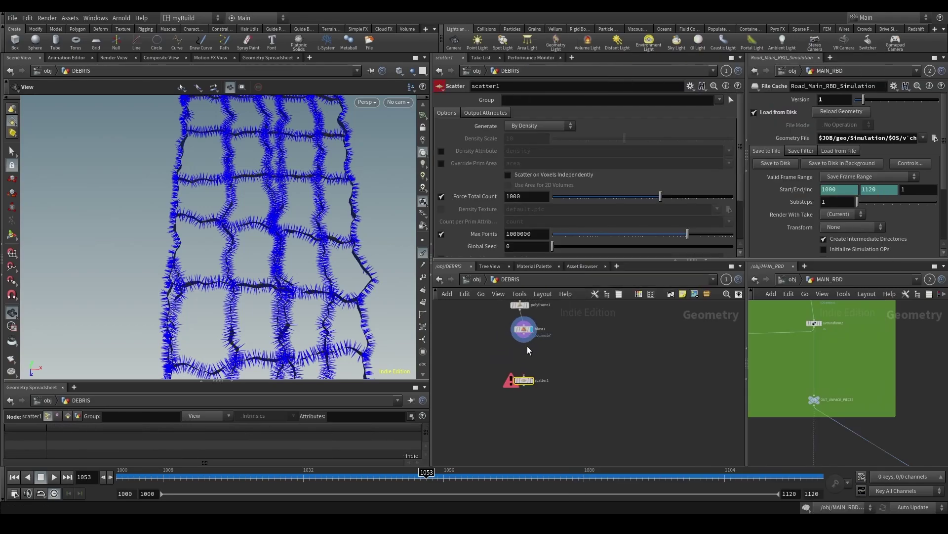
left_click(524, 336)
left_click(524, 376)
left_click(532, 380)
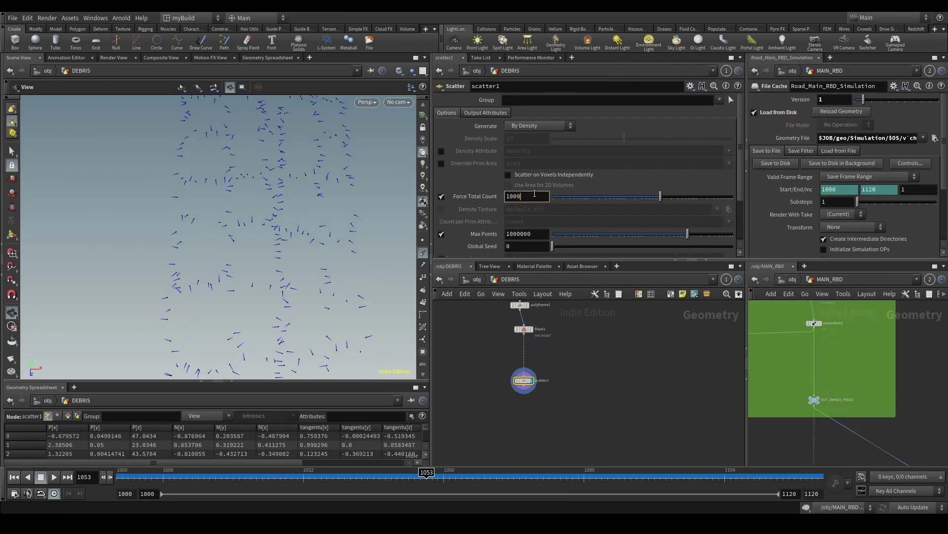
Step: Set the Scatter node's Force Total Count to 100000
type("0")
key("Return")
right_click_drag(264, 242, 279, 258)
left_click_drag(279, 259, 336, 286)
left_click_drag(386, 248, 361, 279)
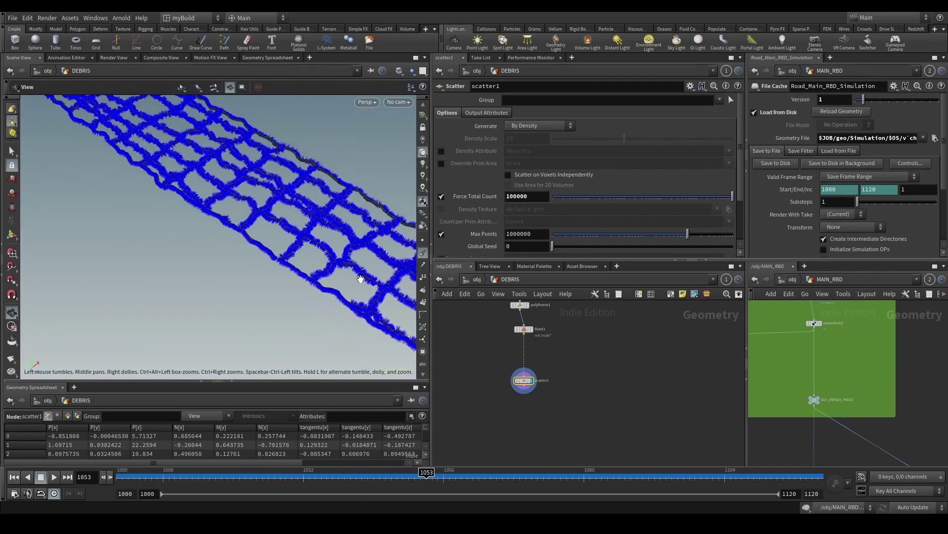
scroll(550, 339, "up", 1)
scroll(540, 348, "down", 1)
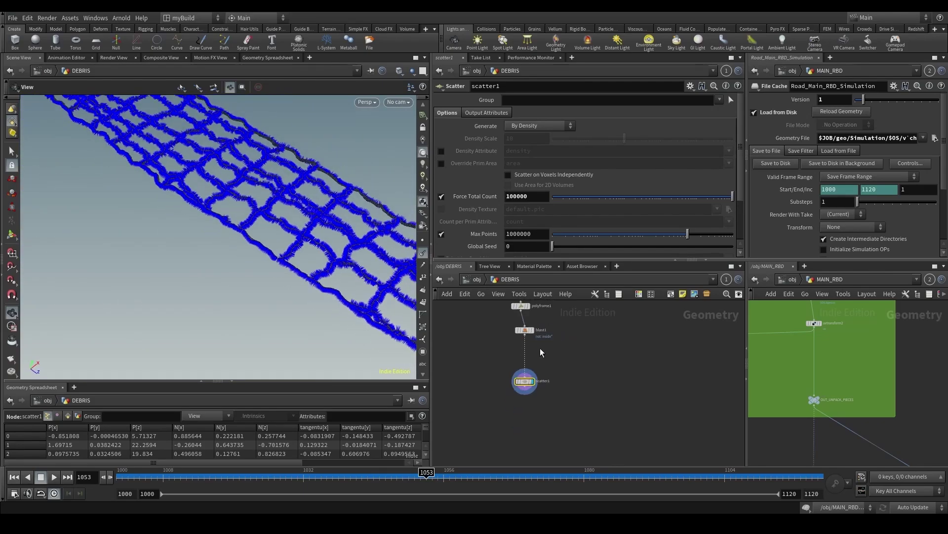
Step: Inspect the node information of blast1 and scatter1 to compare their attributes
scroll(521, 340, "up", 1)
middle_click_drag(520, 340, 527, 374)
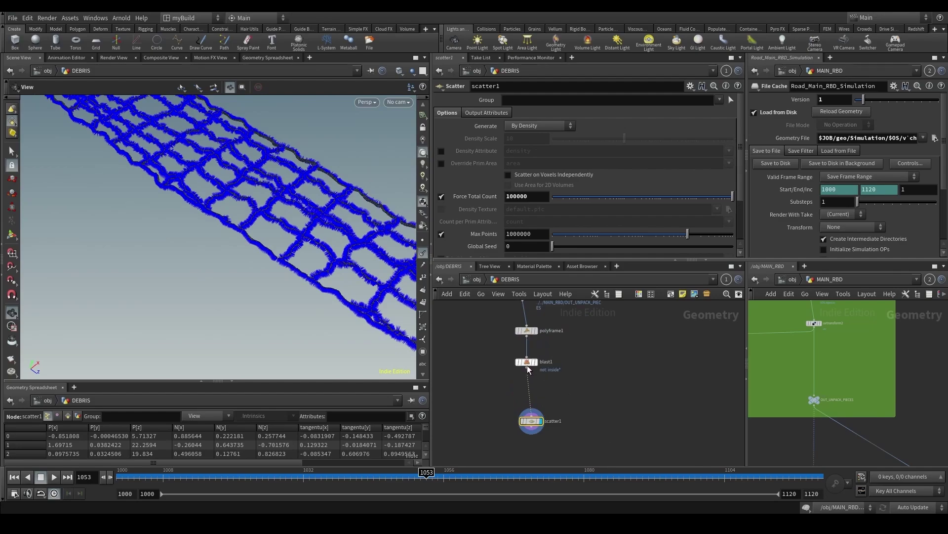
scroll(528, 385, "down", 1)
scroll(531, 383, "down", 1)
middle_click(530, 368)
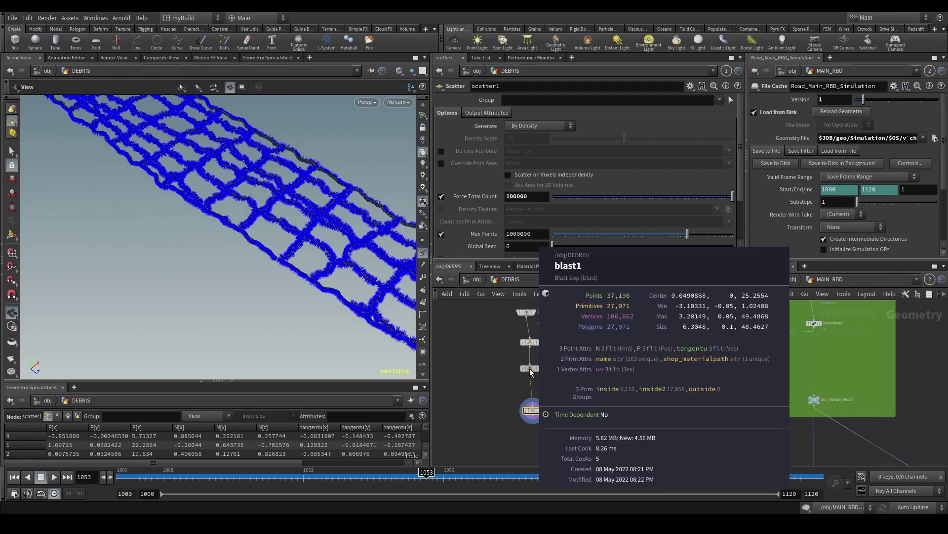
middle_click(531, 415)
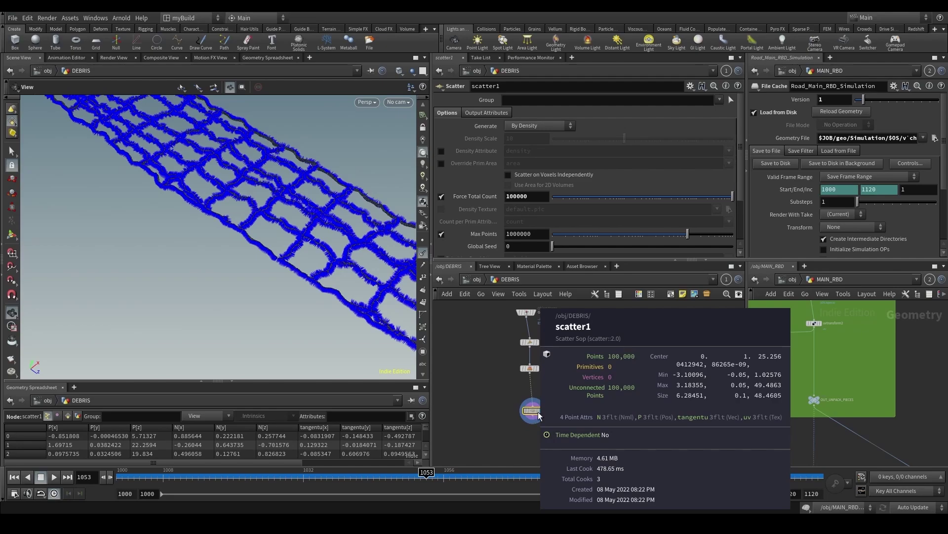
scroll(502, 388, "down", 1)
scroll(502, 388, "up", 2)
left_click_drag(305, 265, 316, 259)
Step: Insert an Attribute Promote node between blast1 and scatter1
key("Tab")
type("attribw")
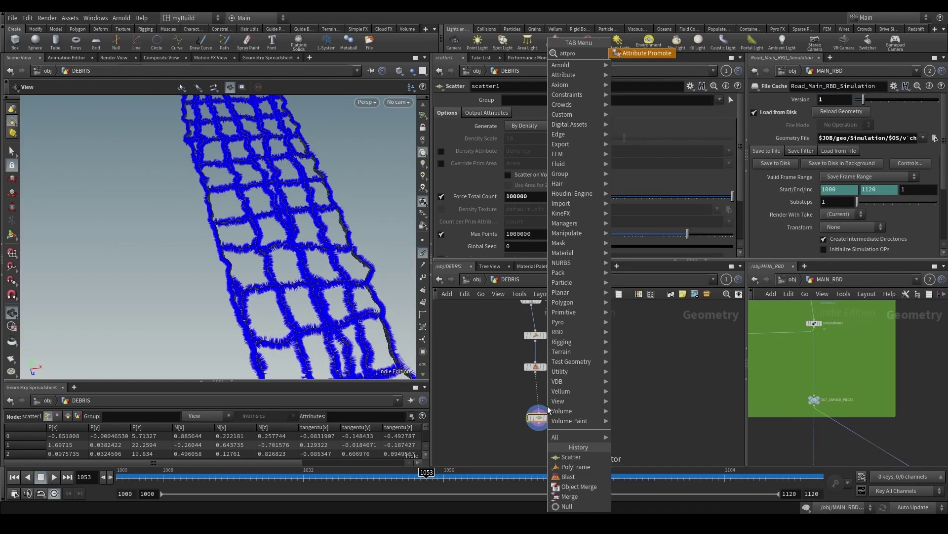
key("Return")
left_click(538, 401)
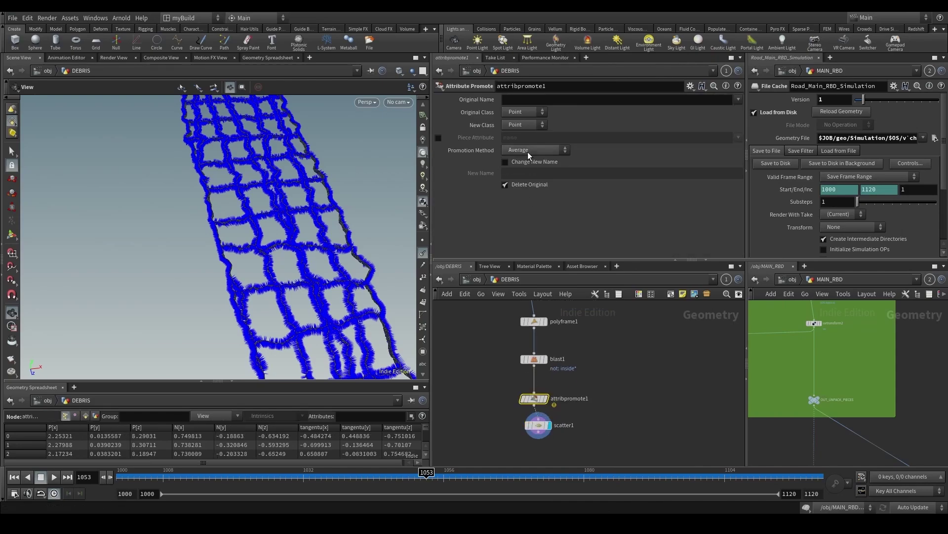
Step: Promote the name attribute from Primitive to Point class
left_click(525, 102)
type("name")
key("Return")
left_click(526, 111)
left_click(529, 132)
Step: Inspect scatter1's node information for the name point attribute
left_click(543, 430)
middle_click(550, 428)
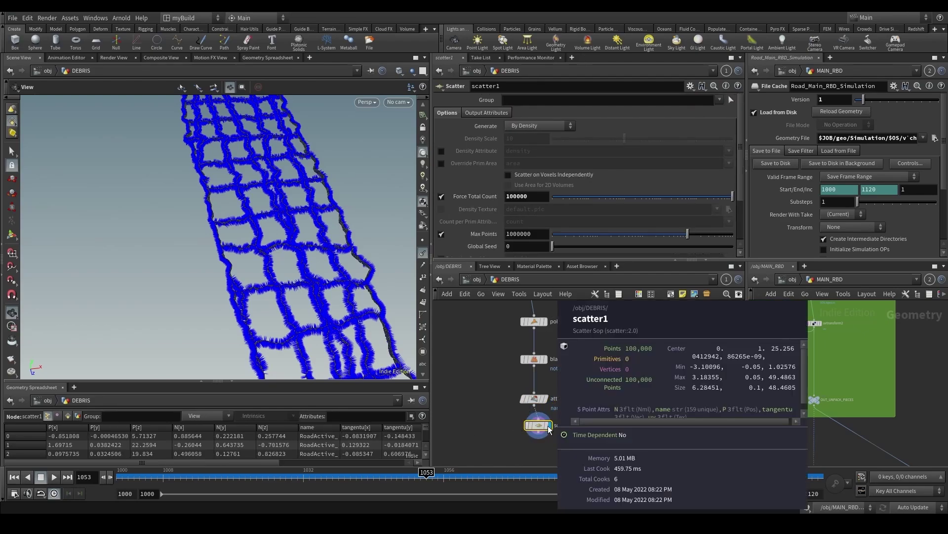
scroll(736, 404, "down", 1)
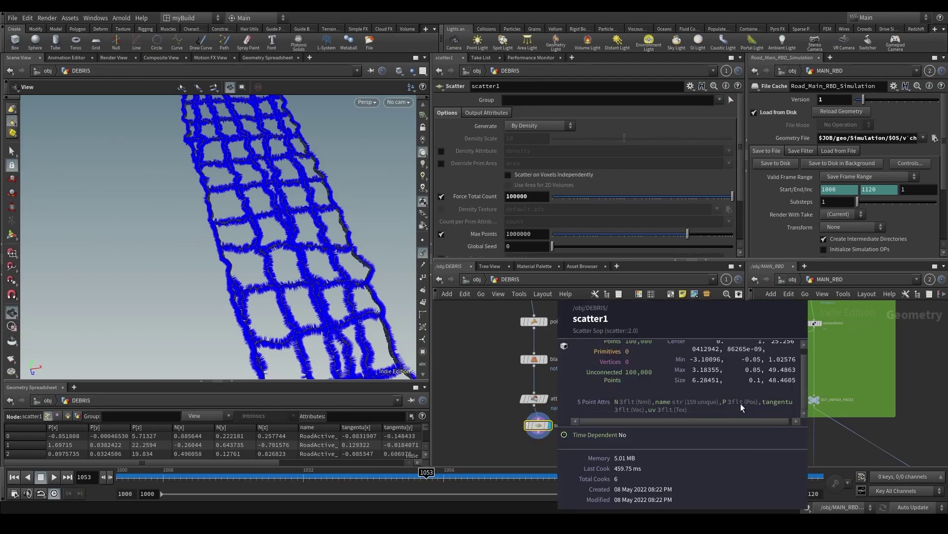
scroll(310, 291, "down", 3)
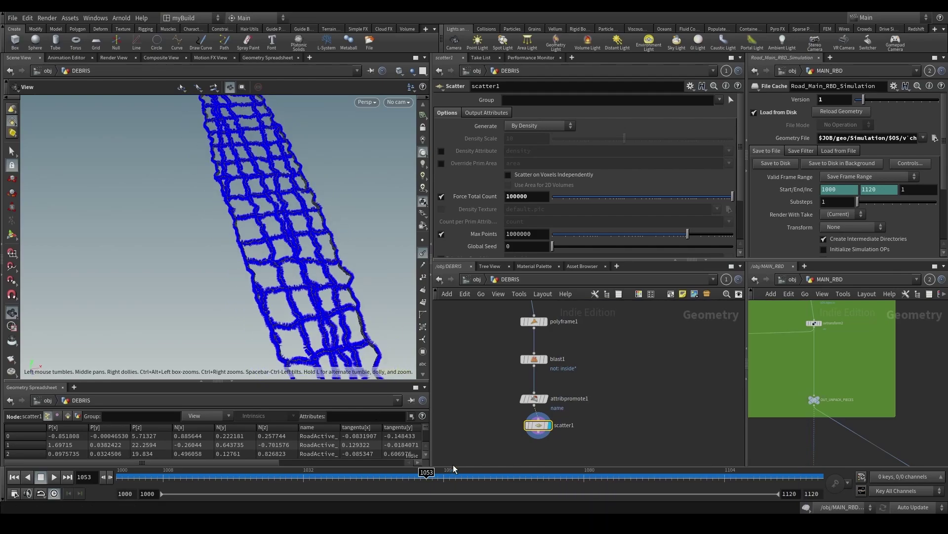
scroll(468, 419, "down", 3)
scroll(545, 436, "up", 3)
Step: Tidy scatter1's placement under attribpromote1 and hide the point normals in the viewport
middle_click_drag(553, 410, 633, 346)
left_click_drag(560, 347, 556, 359)
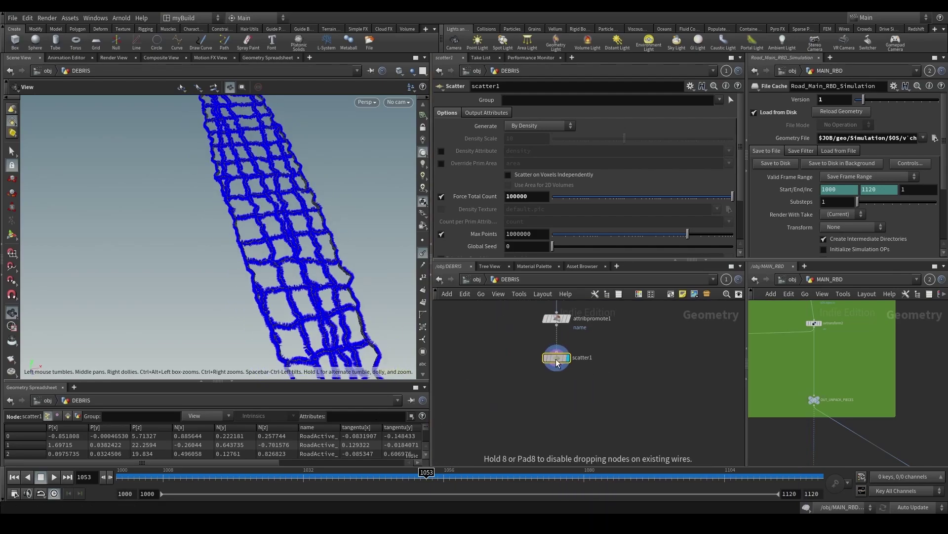
scroll(383, 258, "up", 2)
left_click(421, 256)
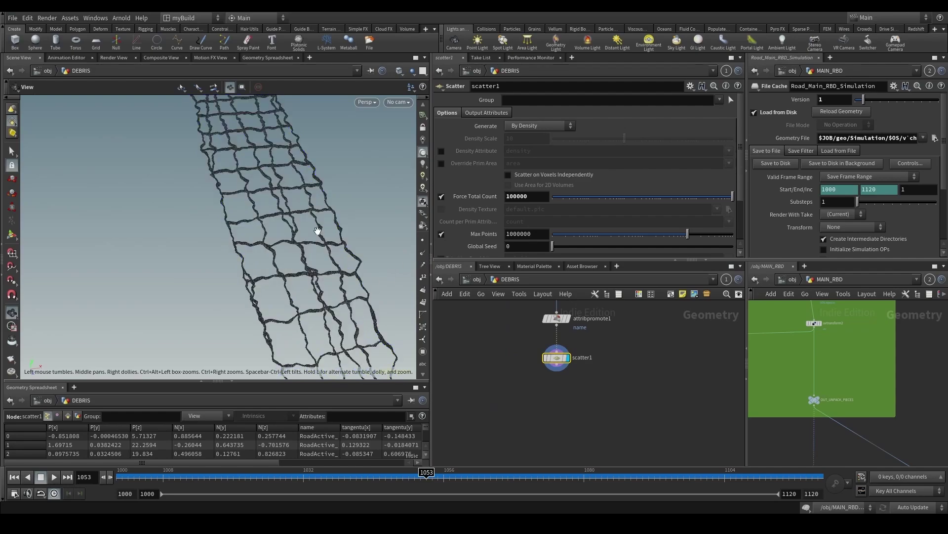
middle_click_drag(317, 230, 335, 350)
middle_click_drag(308, 226, 315, 219)
Step: Examine the scattered points along the road's fracture lines from several angles
scroll(624, 386, "down", 3)
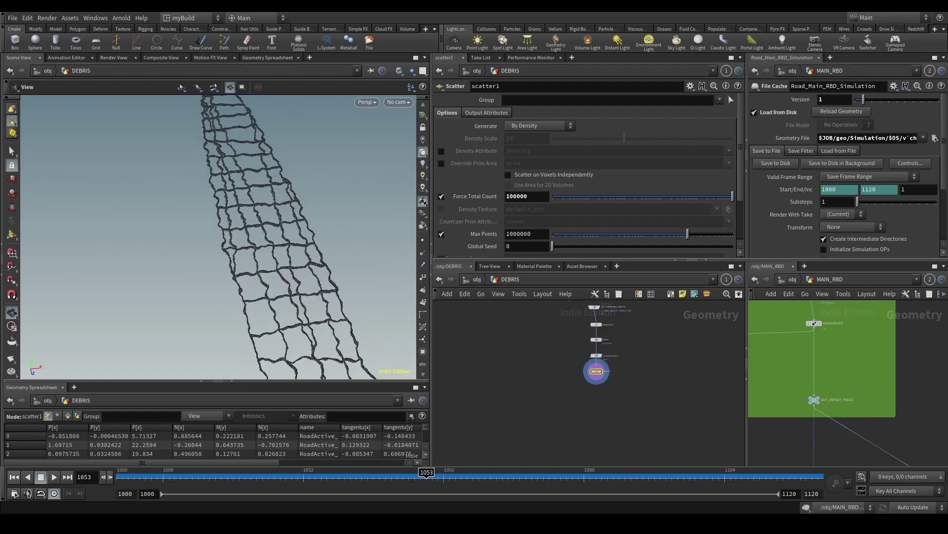
scroll(294, 267, "up", 10)
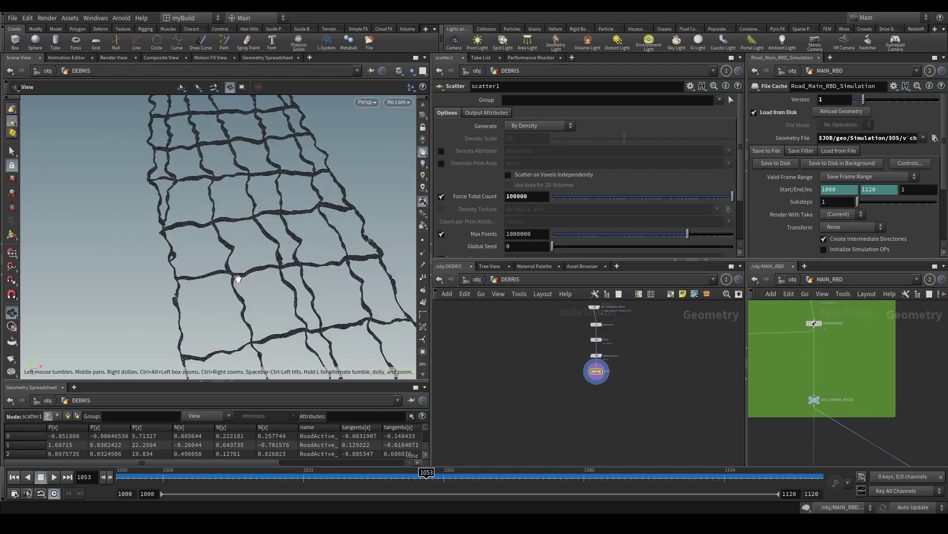
right_click_drag(300, 299, 288, 269)
left_click_drag(288, 269, 290, 218)
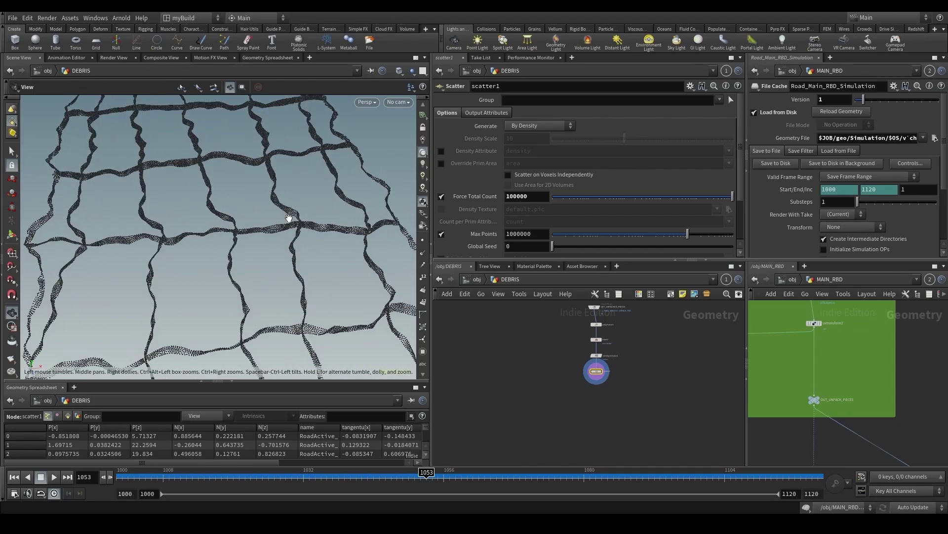
right_click_drag(287, 243, 297, 276)
left_click_drag(296, 276, 230, 242)
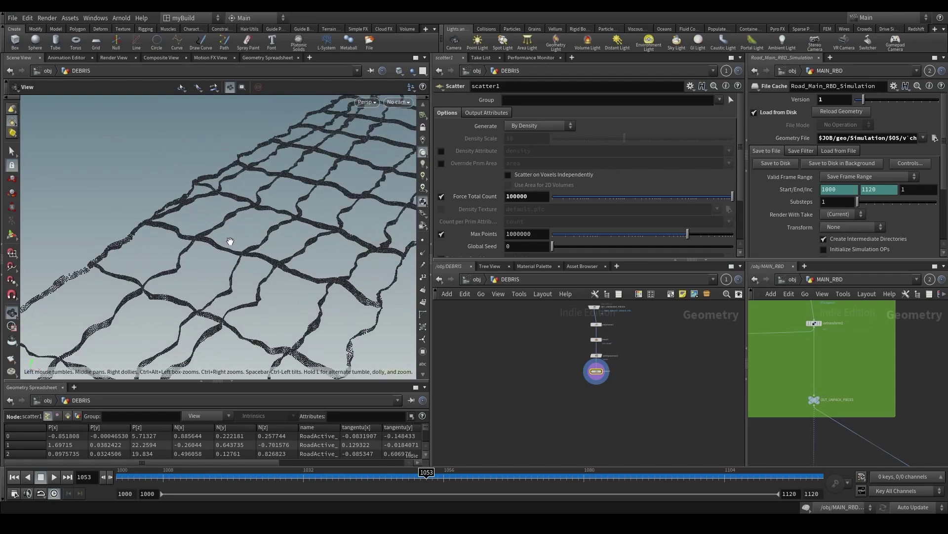
right_click_drag(230, 241, 242, 262)
scroll(590, 393, "up", 3)
left_click_drag(570, 370, 647, 330)
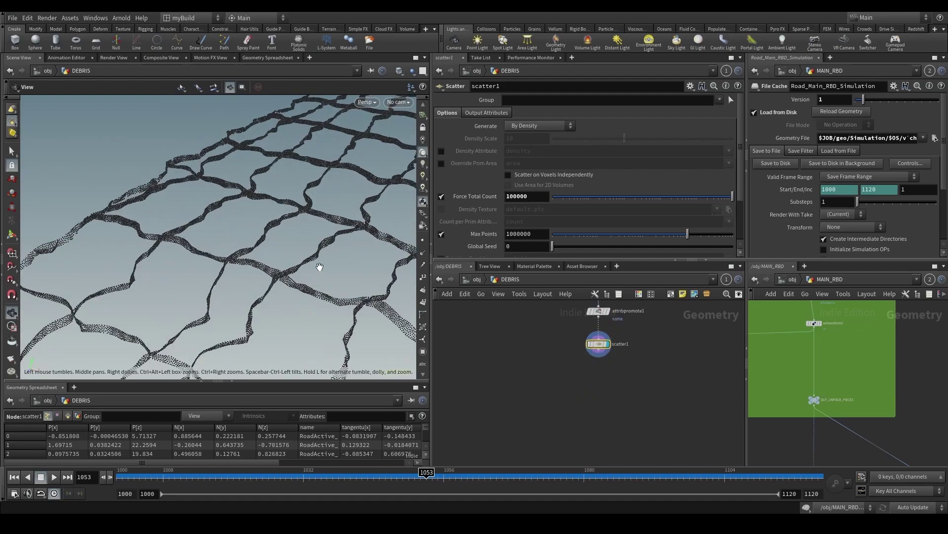
scroll(318, 265, "down", 3)
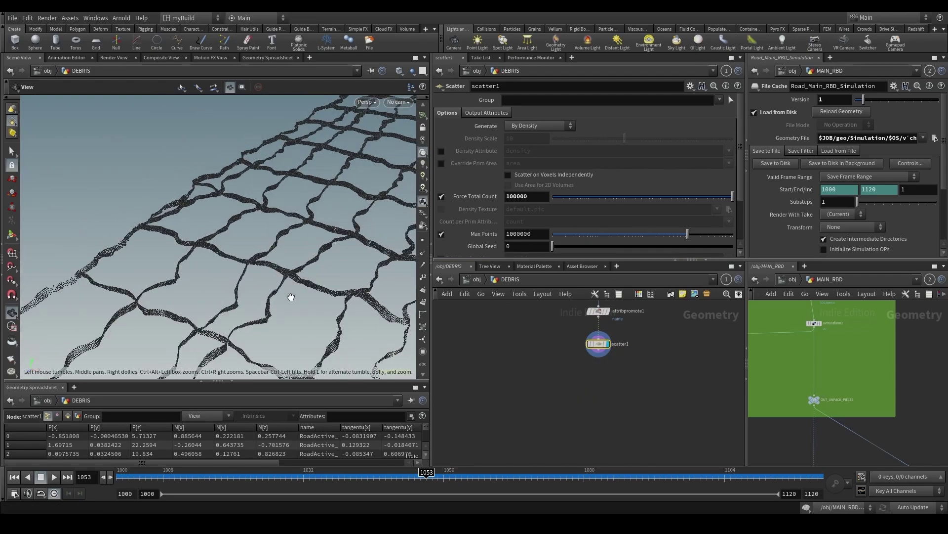
left_click_drag(289, 314, 232, 204)
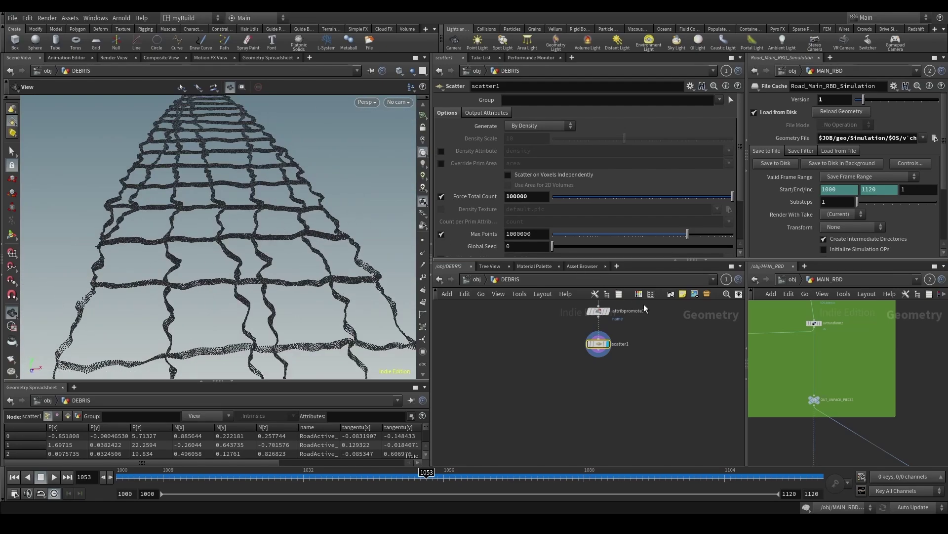
scroll(627, 379, "down", 4)
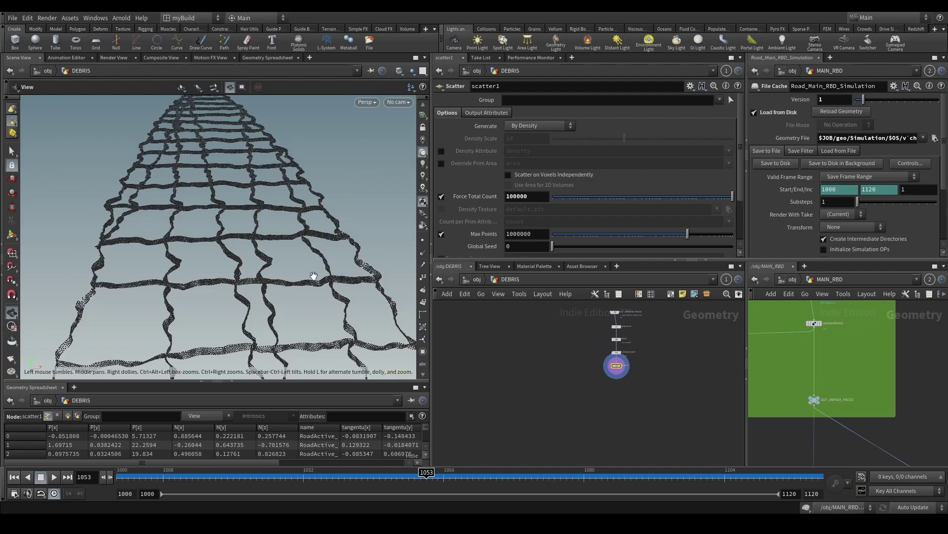
left_click_drag(313, 275, 347, 253)
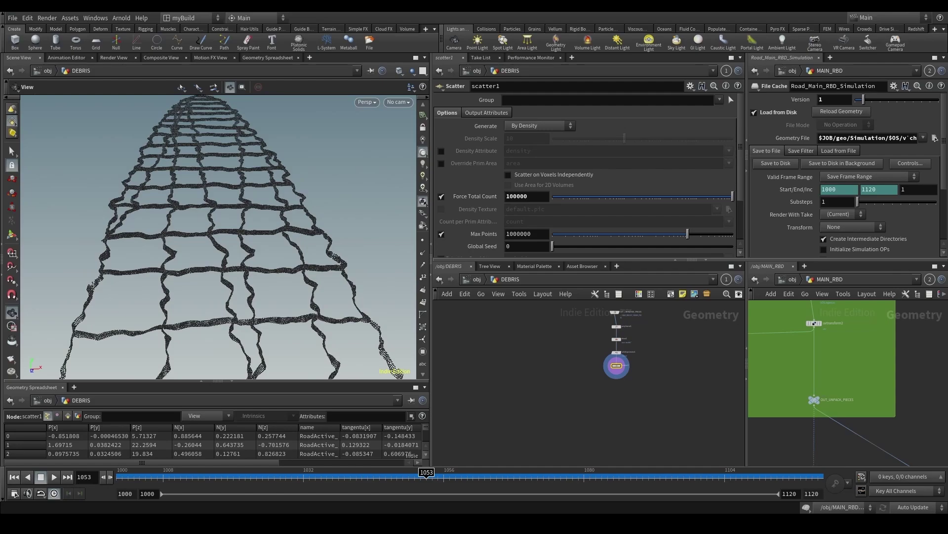
Step: Add an Object Merge node beside the scatter chain in the DEBRIS network
middle_click_drag(674, 390, 583, 411)
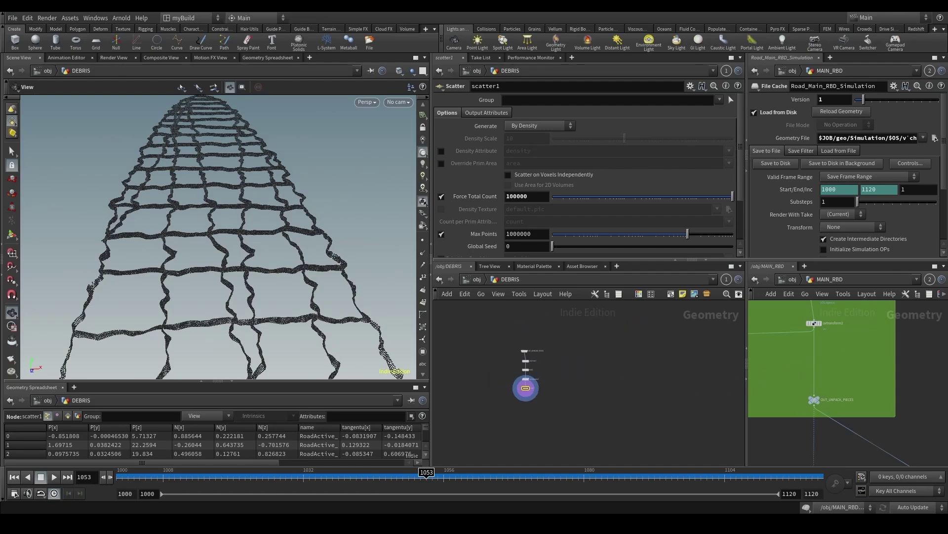
key("Tab")
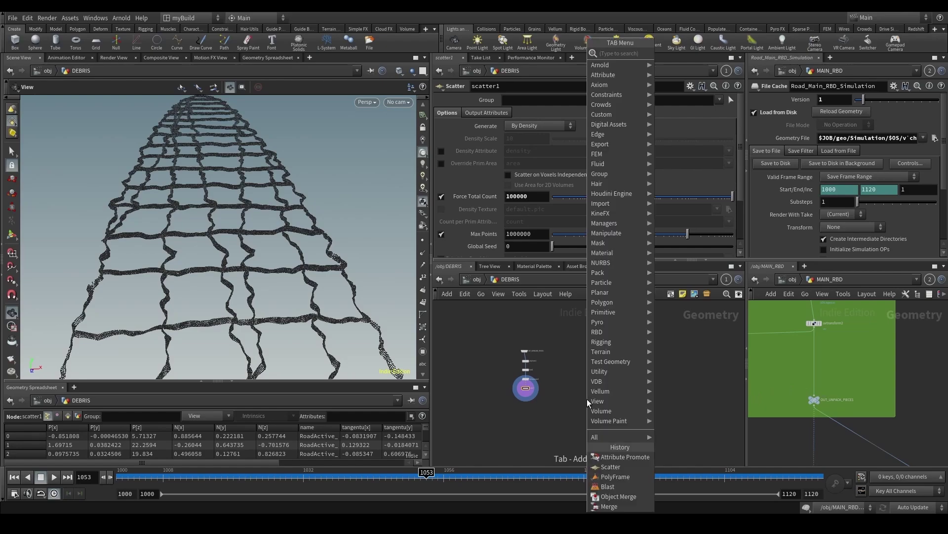
type("object")
key("Return")
left_click(581, 412)
scroll(572, 414, "up", 4)
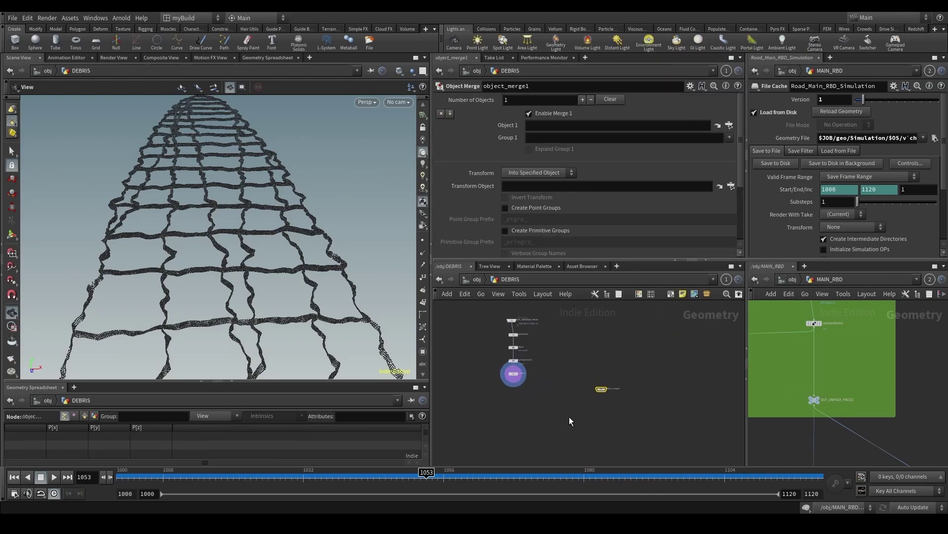
middle_click_drag(570, 417, 606, 371)
Step: Insert a Null node between switch3 and transformpieces2 in the MAIN_RBD network
scroll(835, 357, "down", 7)
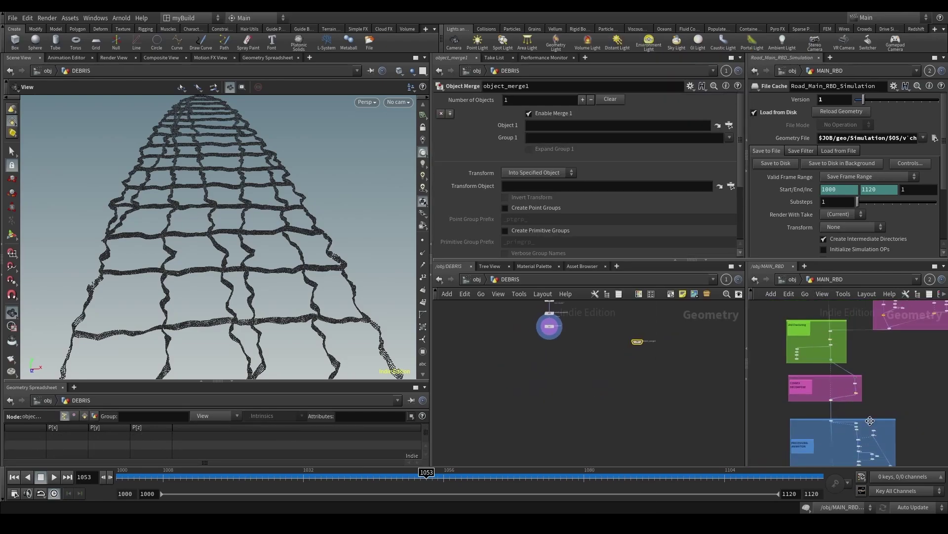
middle_click_drag(870, 421, 859, 355)
scroll(832, 368, "up", 4)
scroll(883, 341, "down", 8)
middle_click_drag(891, 419, 880, 354)
scroll(882, 390, "up", 5)
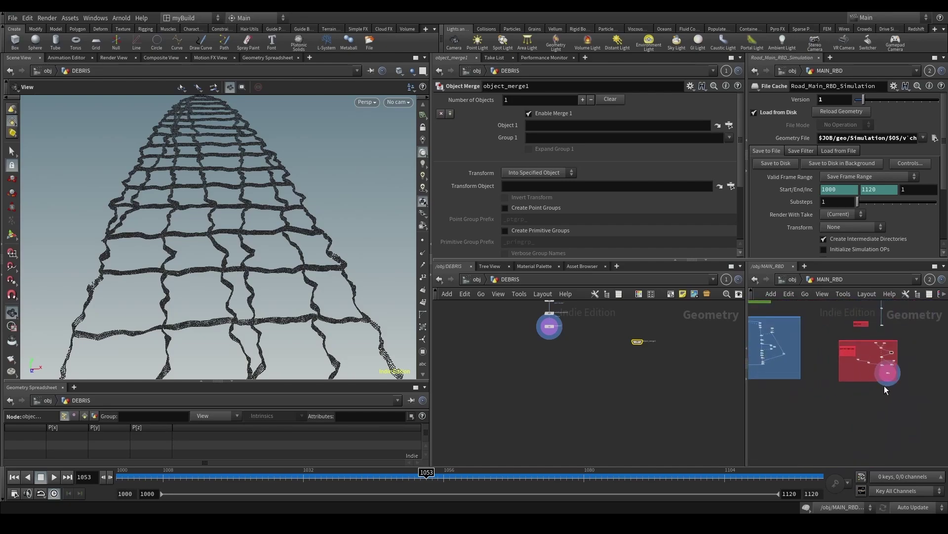
scroll(885, 386, "up", 5)
key("Tab")
type("n")
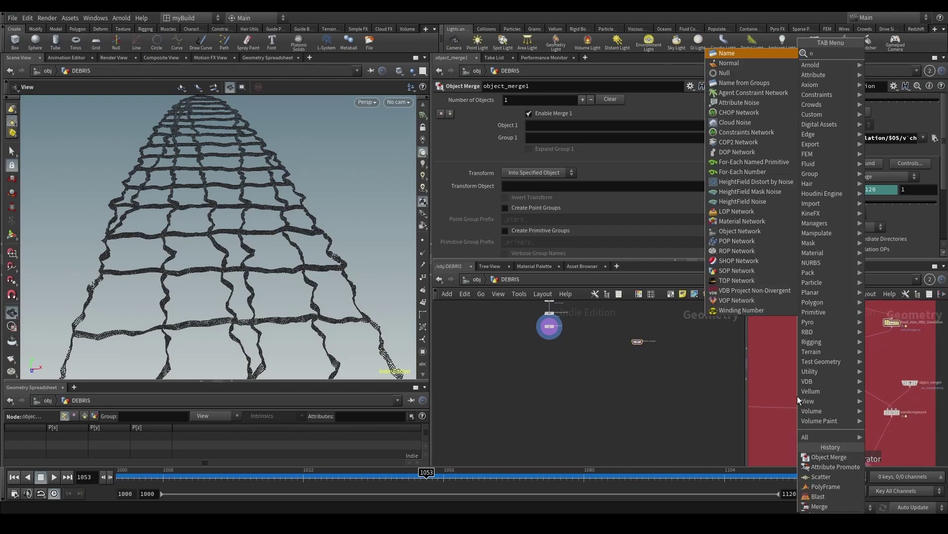
type("ull")
key("Return")
scroll(824, 392, "up", 3)
left_click(812, 373)
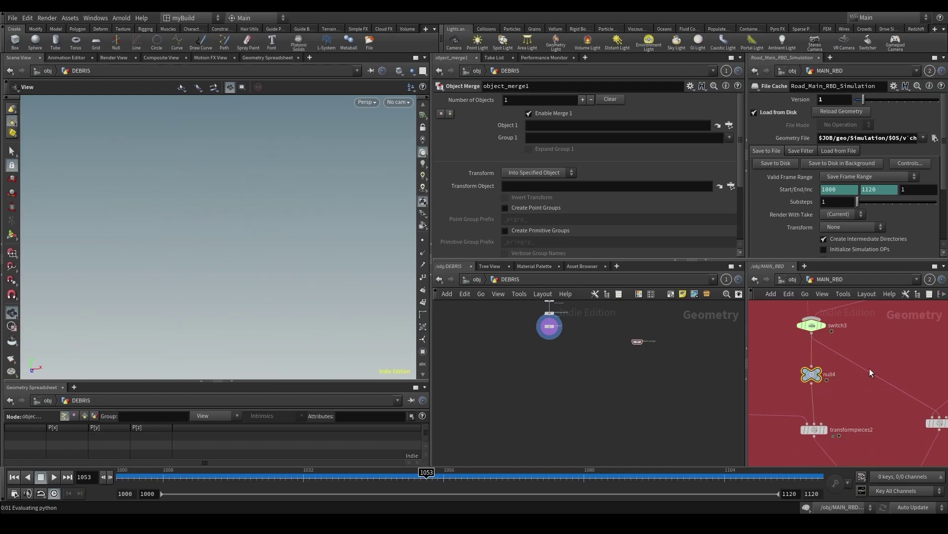
Step: Rewire transformpieces4's second input to the new null in MAIN_RBD and rename the null OUT_RBD_POINT_CLOUD
left_click_drag(870, 370, 813, 384)
left_click(829, 375)
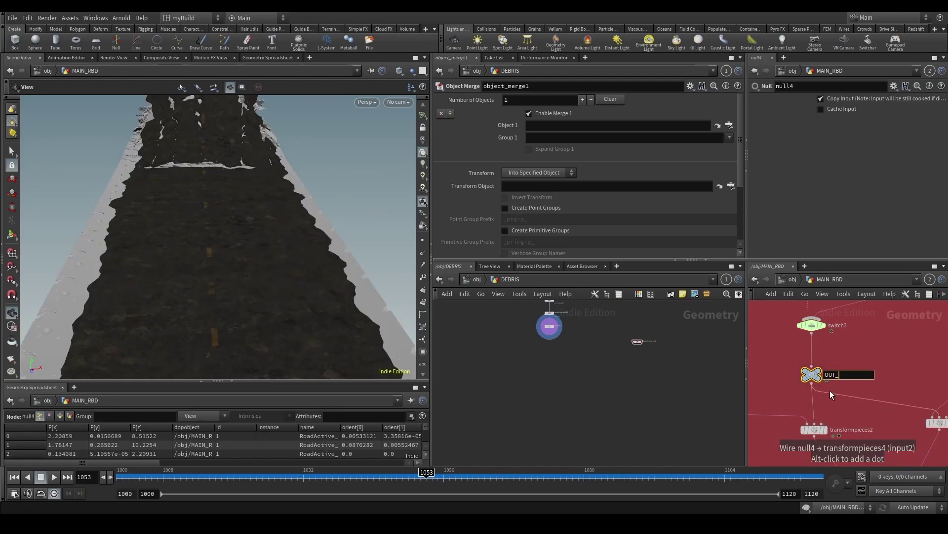
type("OUT_RBD_POINT_CLOUD")
key("Return")
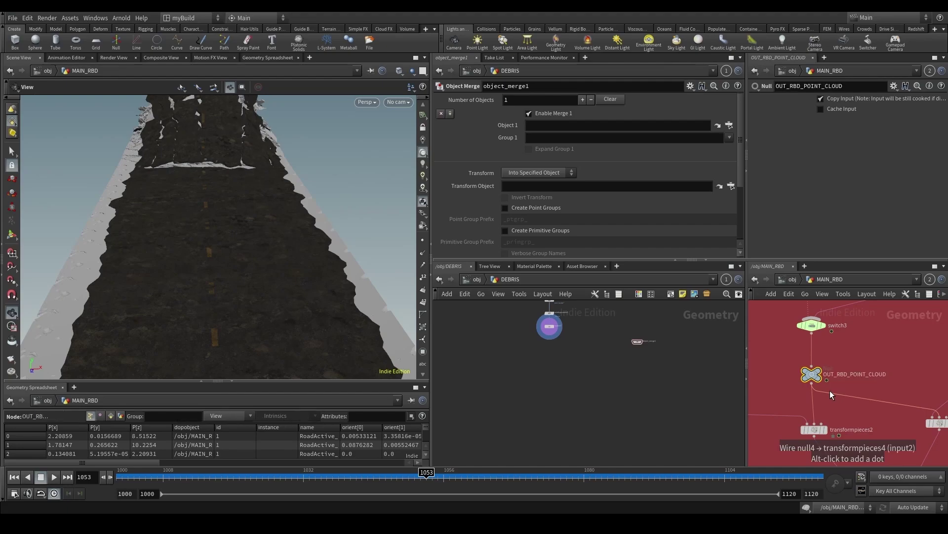
Step: Reference OUT_RBD_POINT_CLOUD as Object 1 of object_merge1 and display the merged points in DEBRIS
scroll(634, 349, "up", 2)
left_click_drag(796, 365, 557, 123)
left_click(644, 338)
Step: Add a Transform Pieces node in DEBRIS, wire scatter1 as source and object_merge1 as template points, and display it
key("Tab")
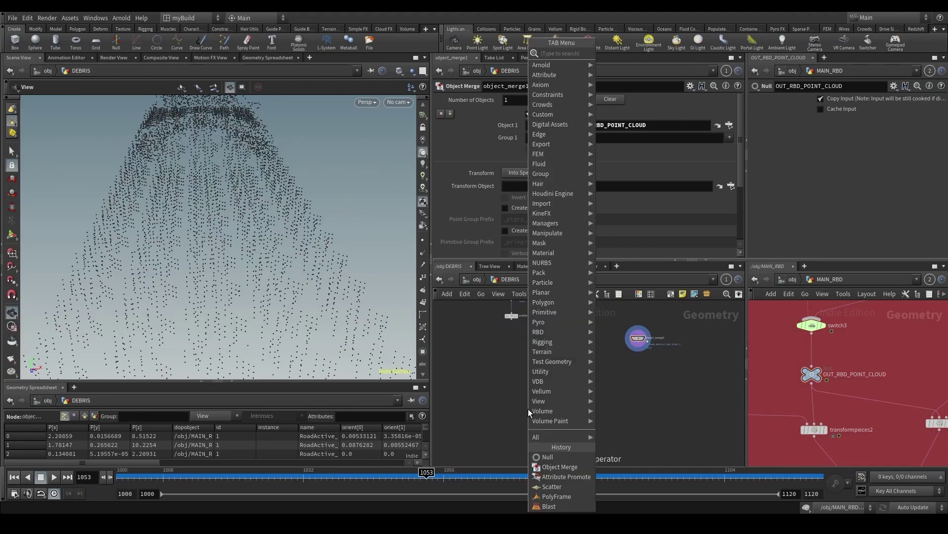
type("transformp")
key("Return")
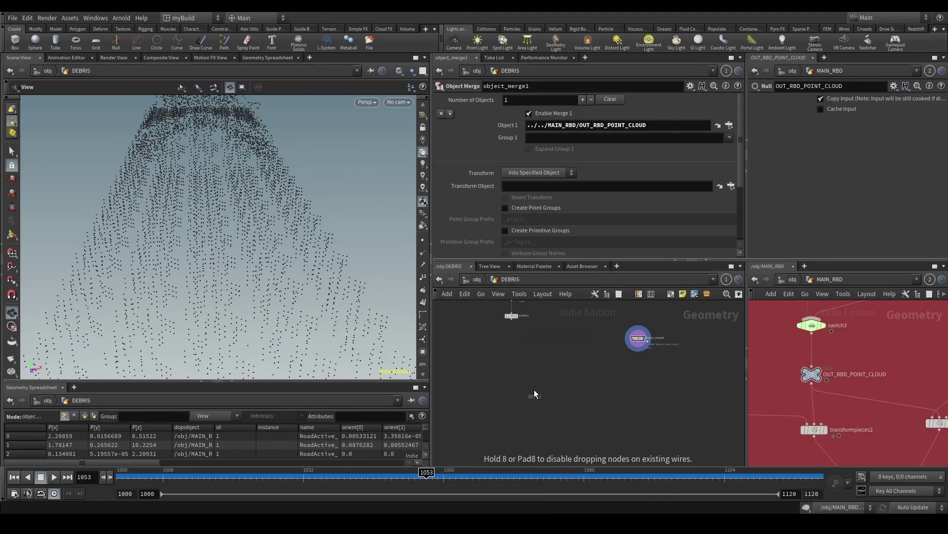
left_click(533, 390)
scroll(500, 307, "up", 1)
left_click(515, 319)
left_click(534, 395)
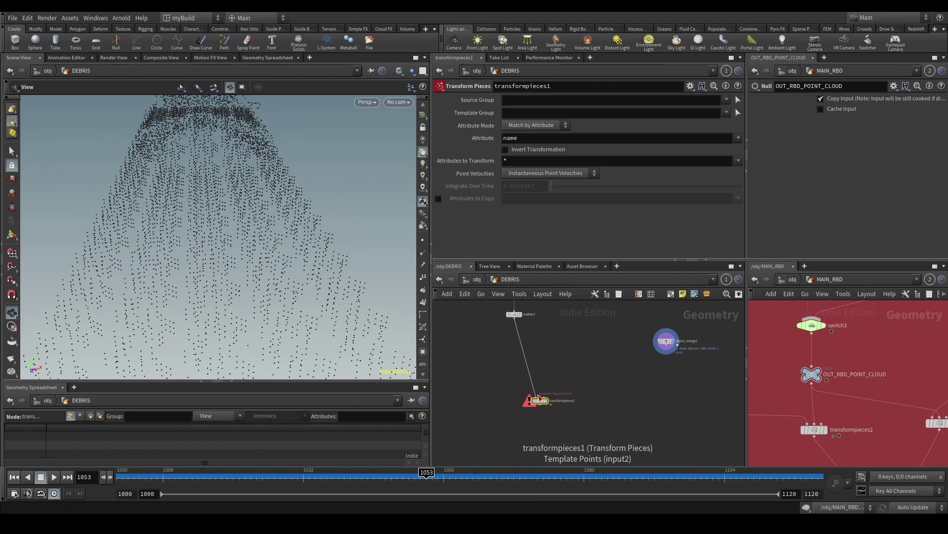
left_click(543, 395)
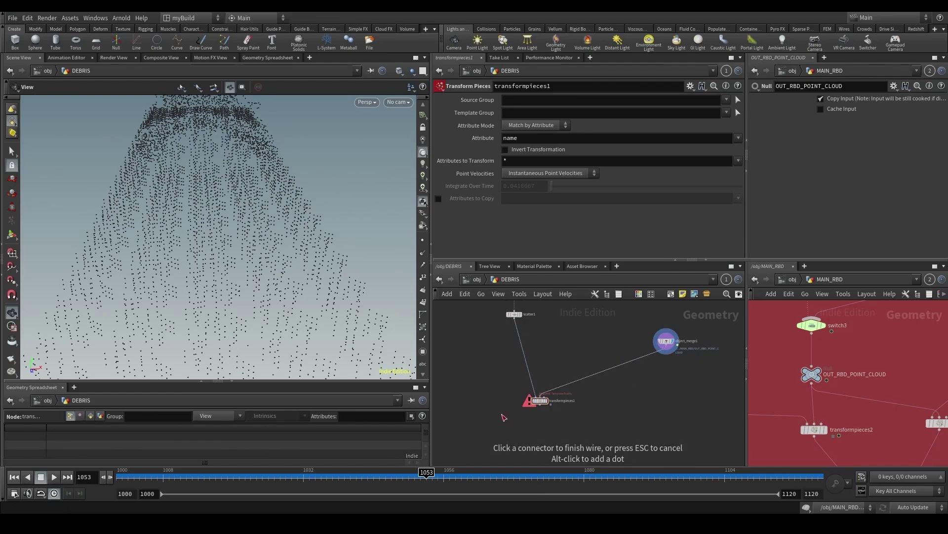
left_click_drag(252, 251, 307, 242)
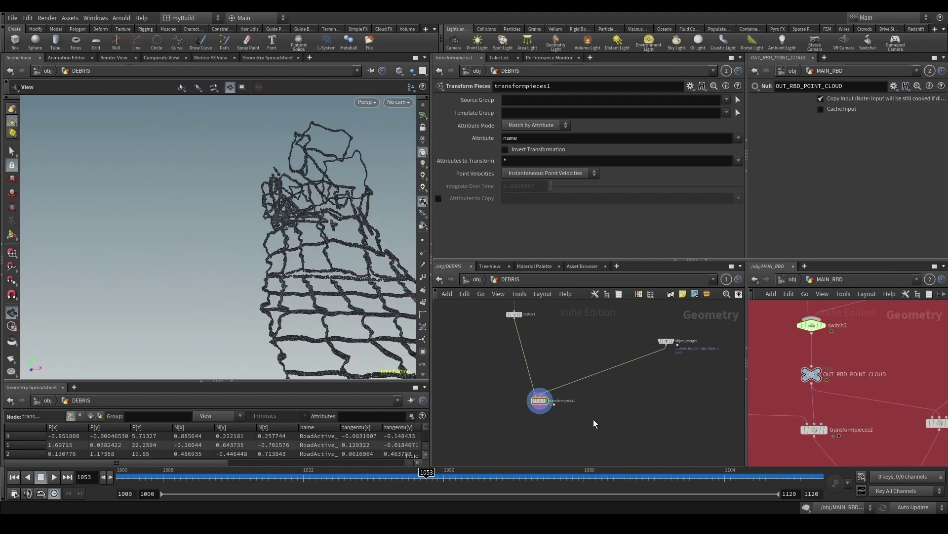
left_click_drag(540, 400, 523, 407)
Step: View the transformed points through RENDER_CAM and scrub the timeline to check their motion with the simulation
left_click(399, 102)
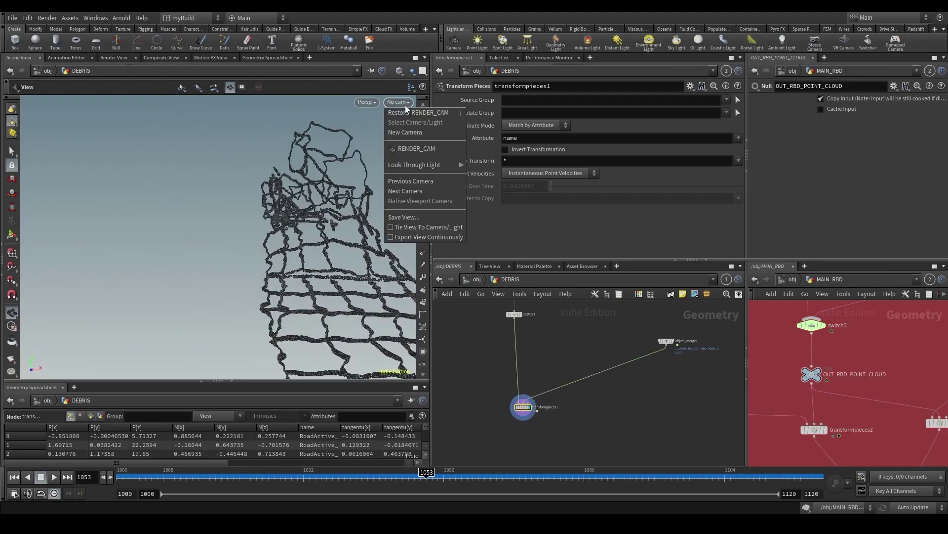
left_click(428, 150)
mouse_move(291, 476)
left_mouse_down()
mouse_move(553, 475)
mouse_move(745, 459)
mouse_move(555, 455)
mouse_move(668, 457)
mouse_move(638, 455)
mouse_move(569, 457)
mouse_move(667, 468)
mouse_move(573, 470)
mouse_move(772, 474)
left_mouse_up()
scroll(651, 402, "down", 3)
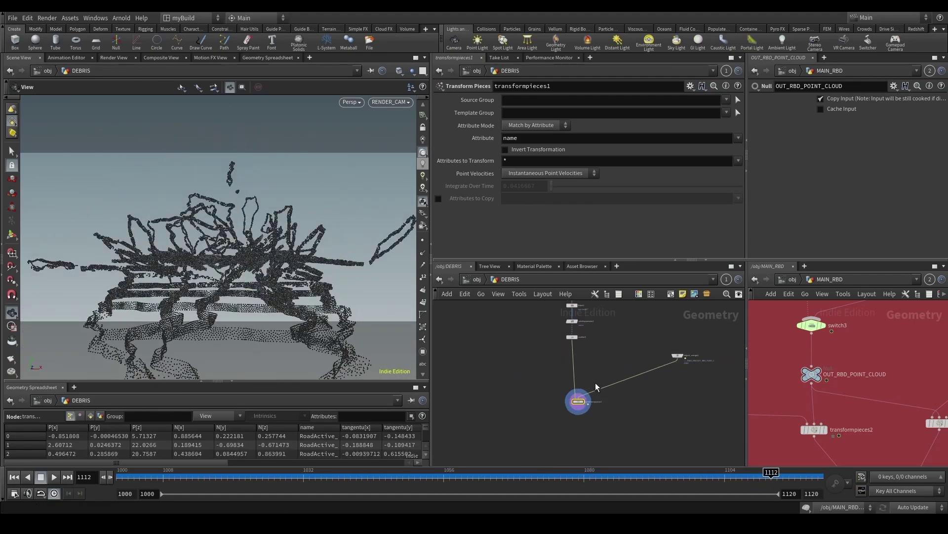
left_click_drag(497, 473, 555, 438)
Step: Switch the scene's update mode to Manual
middle_click_drag(599, 371, 567, 355)
left_click(908, 507)
left_click(905, 497)
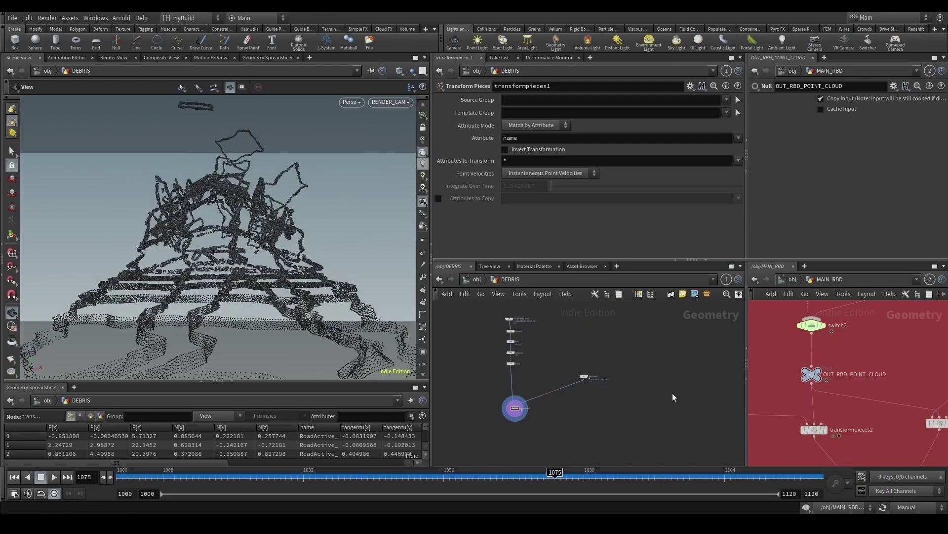
key("Tab")
key("Escape")
key("h")
scroll(597, 401, "down", 5)
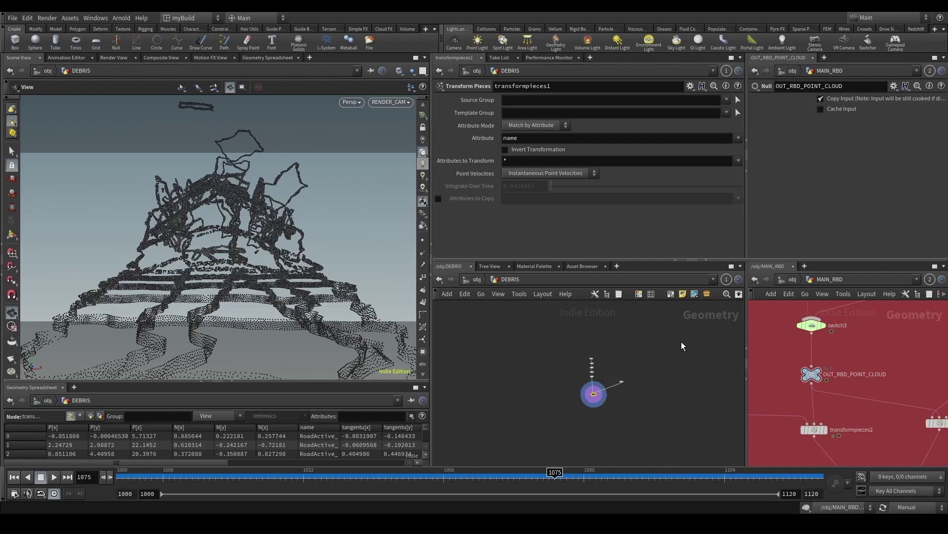
middle_click_drag(713, 342, 634, 373)
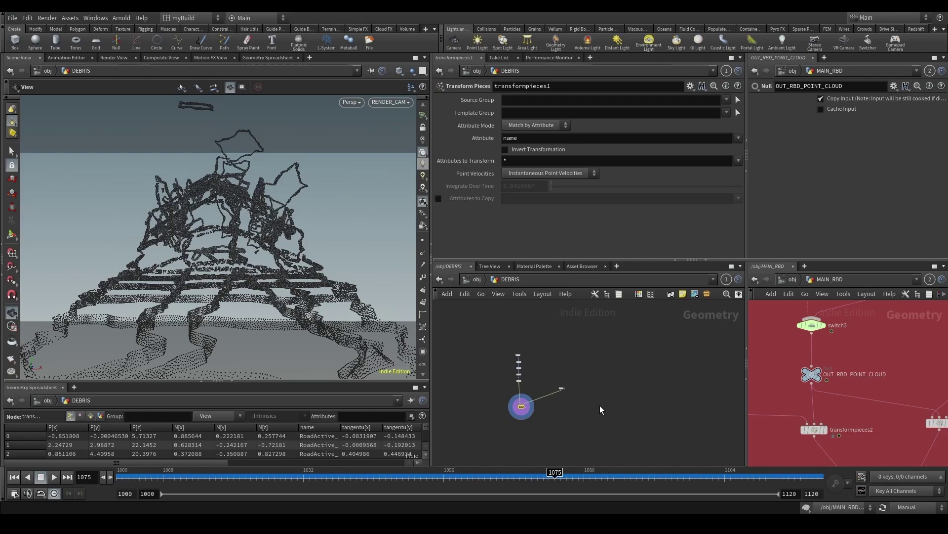
scroll(640, 385, "up", 2)
middle_click_drag(639, 357, 624, 371)
scroll(629, 370, "down", 1)
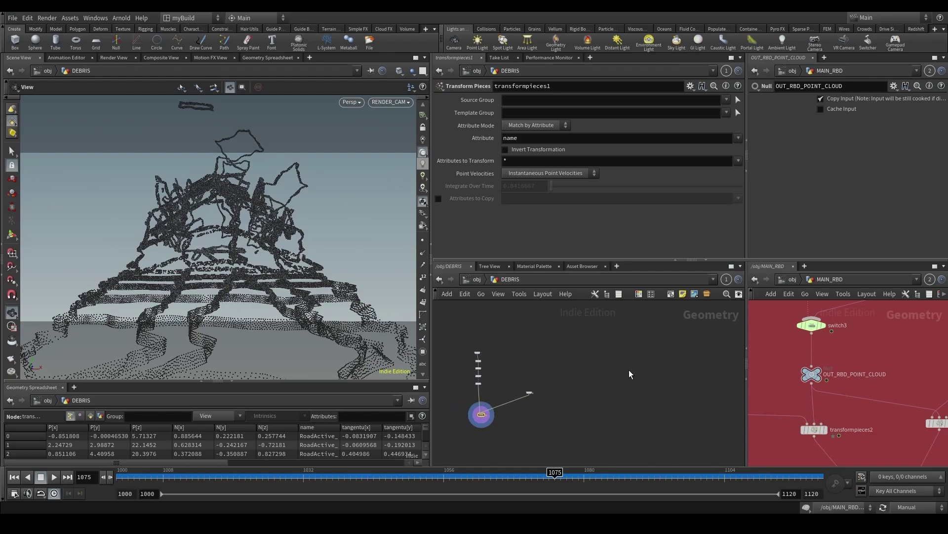
key("Tab")
type("s")
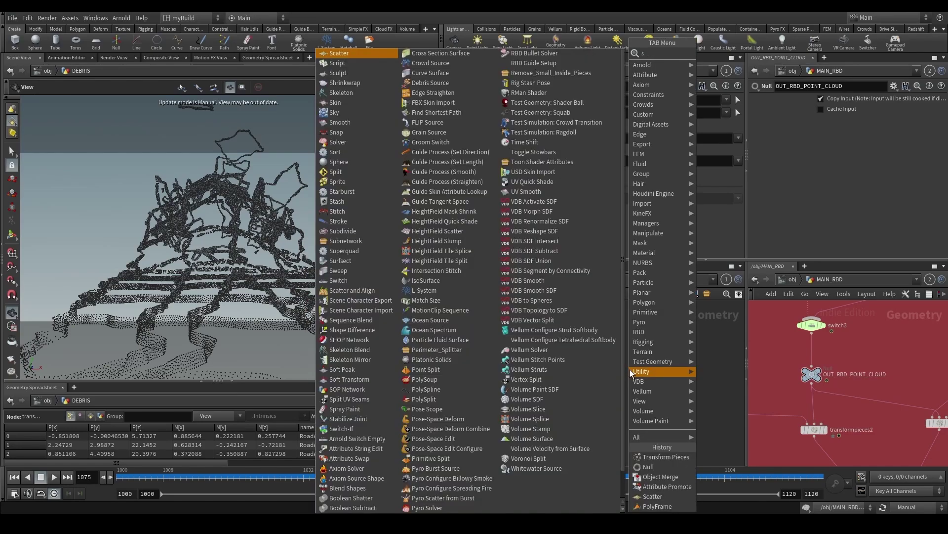
key("Escape")
Step: Copy the UnderPieces Fracturing nodes with their network box and sticky note from MAIN_RBD and paste them into the DEBRIS network
scroll(842, 342, "down", 5)
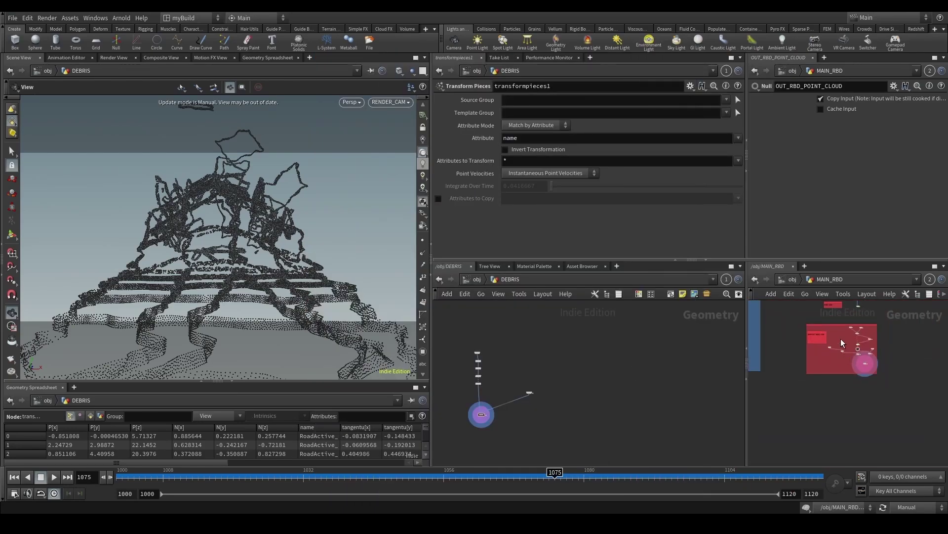
scroll(846, 375, "up", 5)
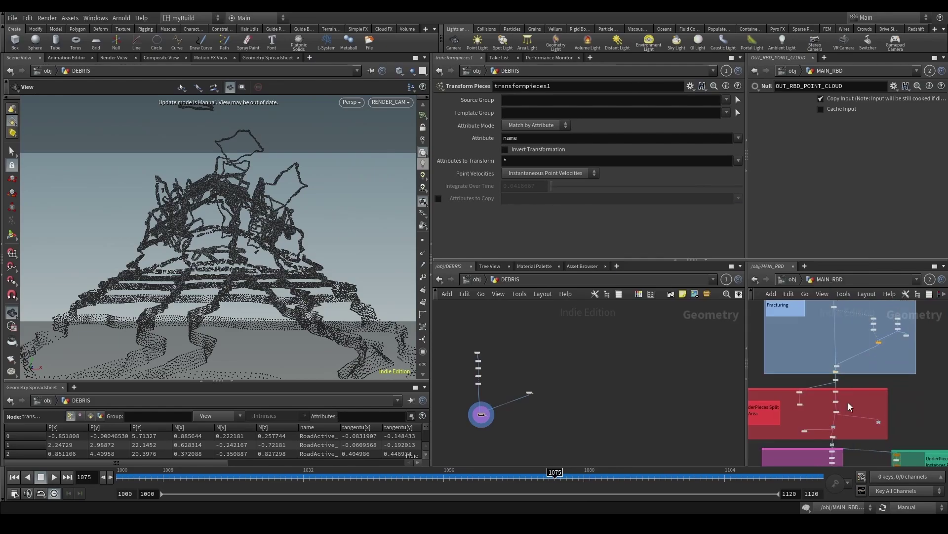
middle_click_drag(845, 317, 807, 372)
scroll(843, 333, "up", 6)
left_click(808, 303)
scroll(807, 372, "down", 1)
scroll(785, 348, "up", 1)
scroll(789, 352, "down", 4)
scroll(809, 386, "up", 3)
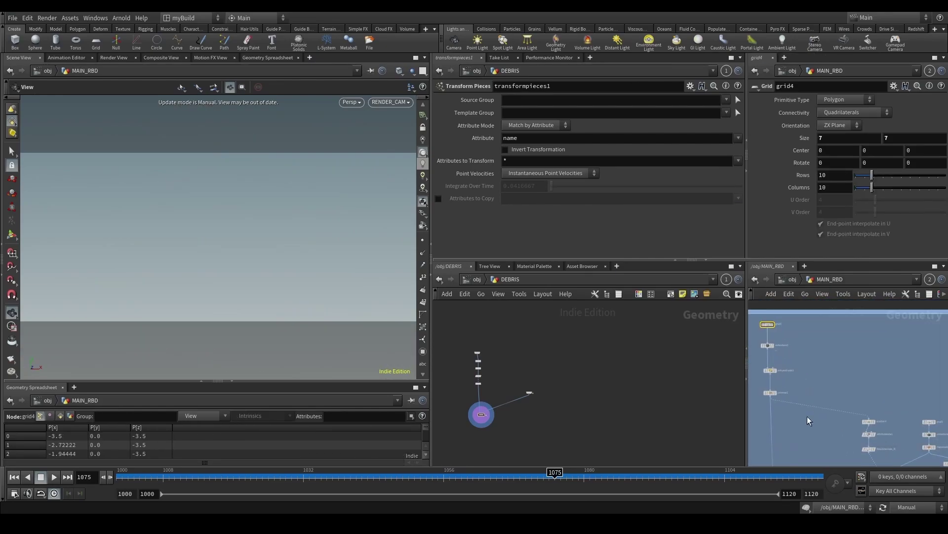
left_click_drag(804, 416, 762, 326)
middle_click_drag(777, 355, 794, 358)
scroll(808, 363, "down", 3)
scroll(870, 399, "up", 3)
middle_click_drag(871, 399, 894, 368)
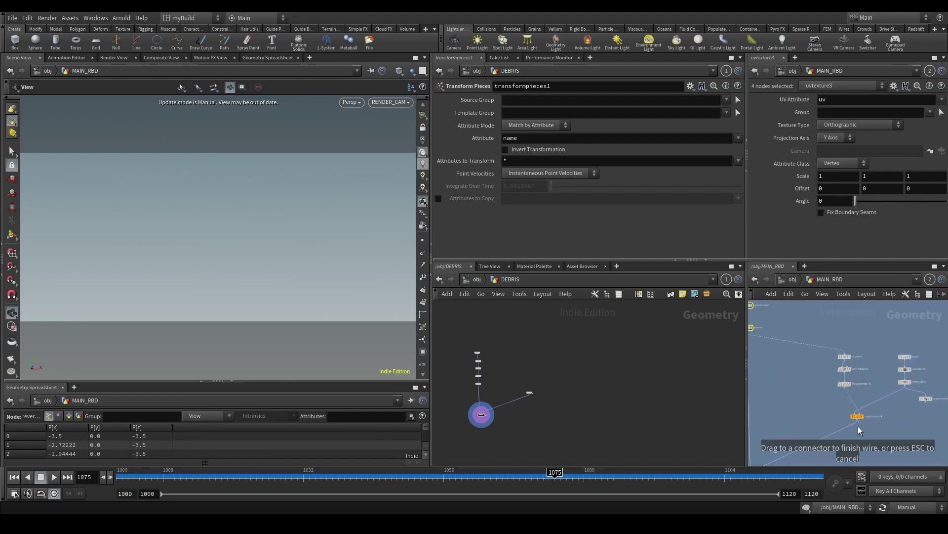
scroll(853, 427, "down", 3)
scroll(789, 444, "up", 2)
middle_click_drag(789, 443, 834, 385)
left_click_drag(836, 383, 888, 394, "shift")
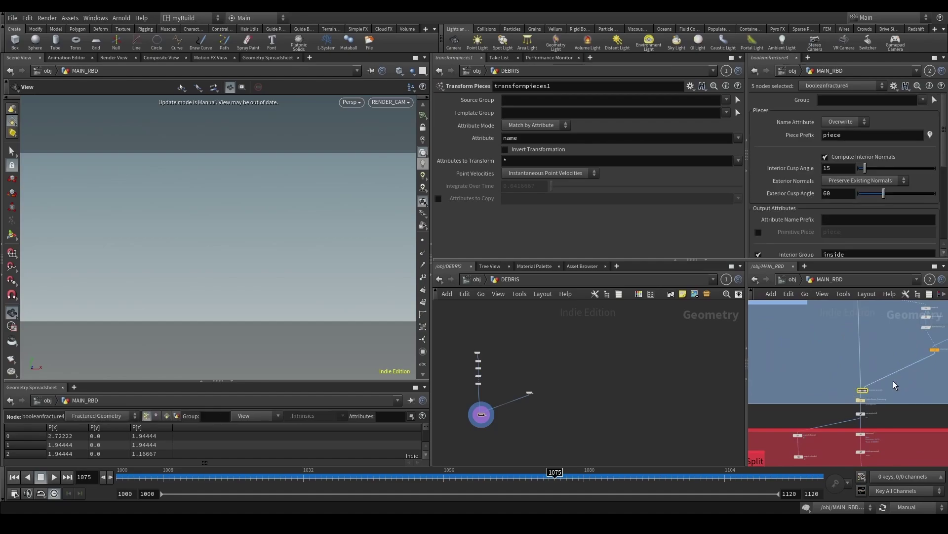
middle_click_drag(893, 380, 814, 426)
scroll(815, 425, "down", 3)
left_click_drag(873, 409, 800, 367, "shift")
scroll(830, 406, "up", 3)
scroll(831, 405, "down", 3)
scroll(788, 422, "up", 5)
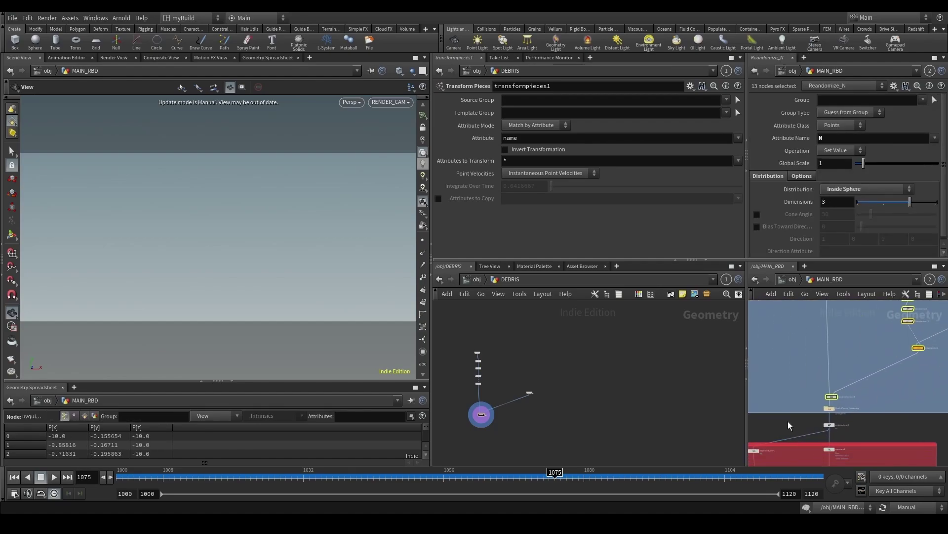
left_click(856, 399, "shift")
scroll(832, 392, "down", 5)
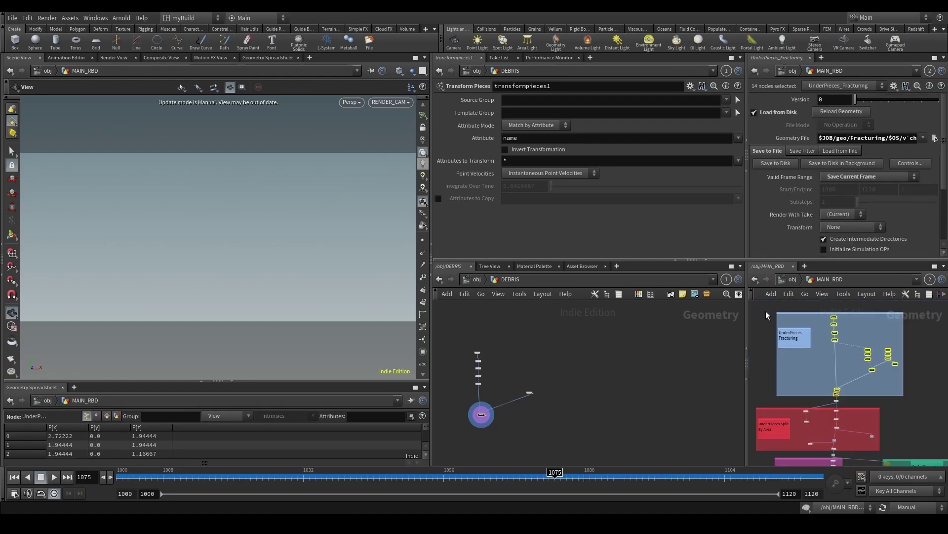
key("ctrl+c")
scroll(643, 375, "down", 1)
key("ctrl+v")
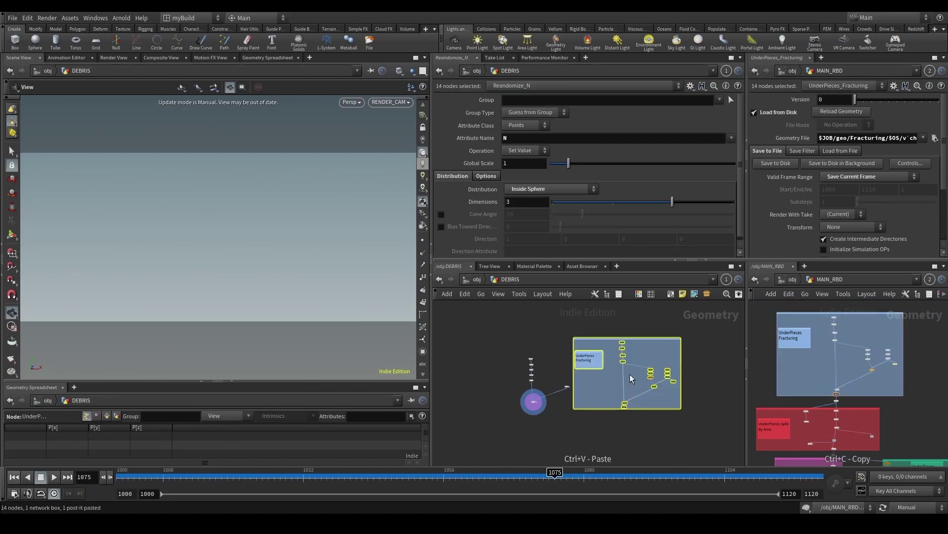
Step: Change the pasted sticky note's text to DEBRIS MODELING
scroll(630, 374, "down", 1)
scroll(617, 378, "up", 4)
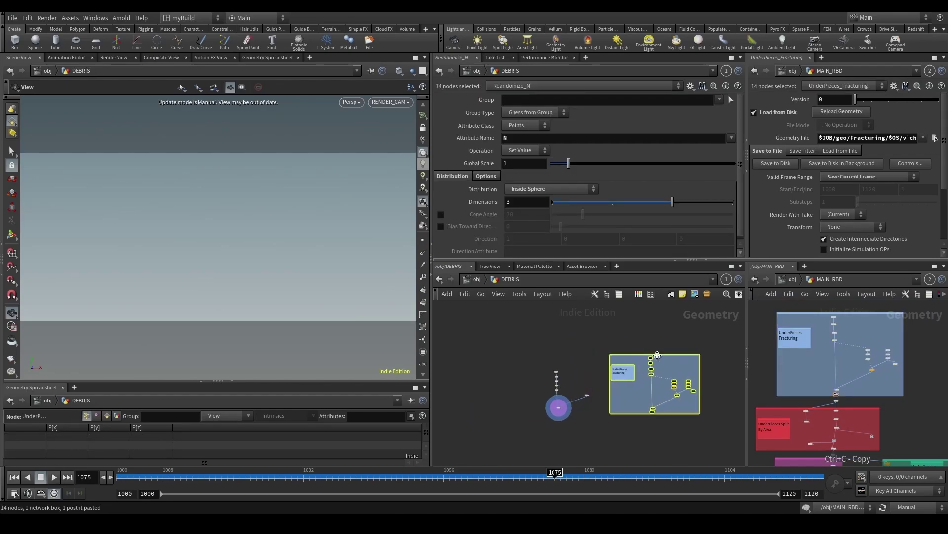
double_click(617, 379)
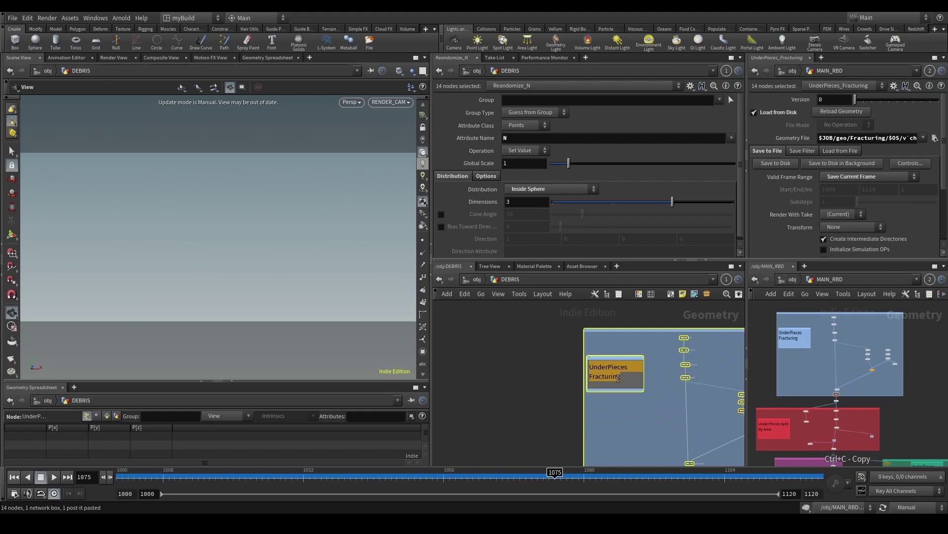
type("DEBRIS")
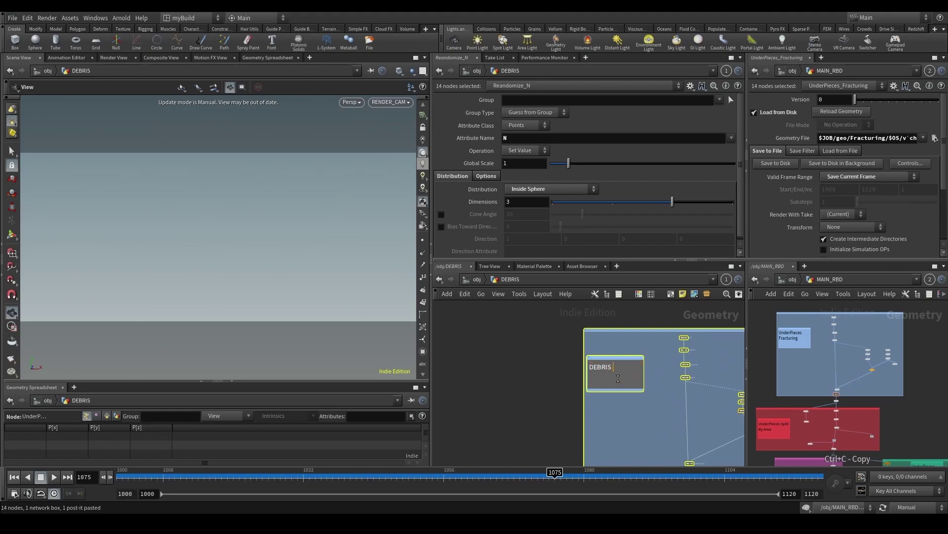
type(" MODELING")
left_click(661, 408)
Step: Display the pasted reverse1 node, set the update mode to Auto Update and frame the slab geometry in the viewport
middle_click_drag(661, 408, 539, 408)
scroll(583, 379, "up", 3)
left_click(578, 339)
scroll(613, 358, "down", 3)
scroll(590, 358, "up", 4)
scroll(556, 387, "down", 4)
scroll(551, 347, "up", 3)
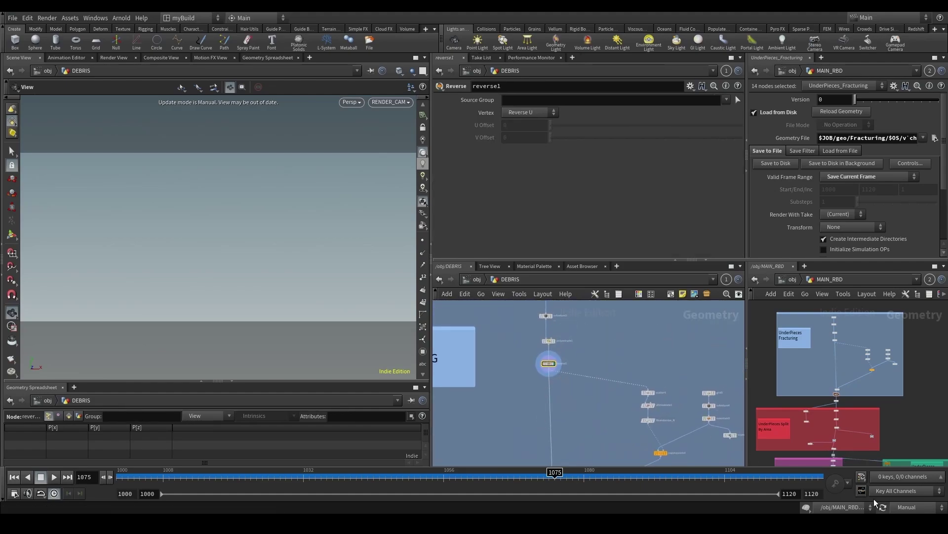
left_click(901, 508)
left_click(913, 477)
key("space+g")
left_click_drag(263, 227, 354, 309)
scroll(561, 386, "down", 4)
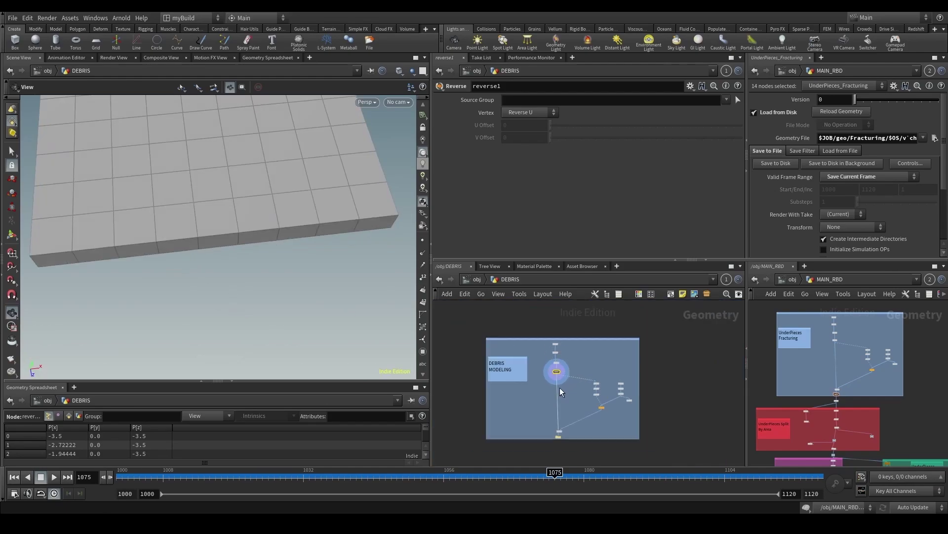
scroll(561, 392, "down", 3)
Step: Display booleanfracture4 in the pasted network and examine the fractured slab
scroll(586, 432, "up", 4)
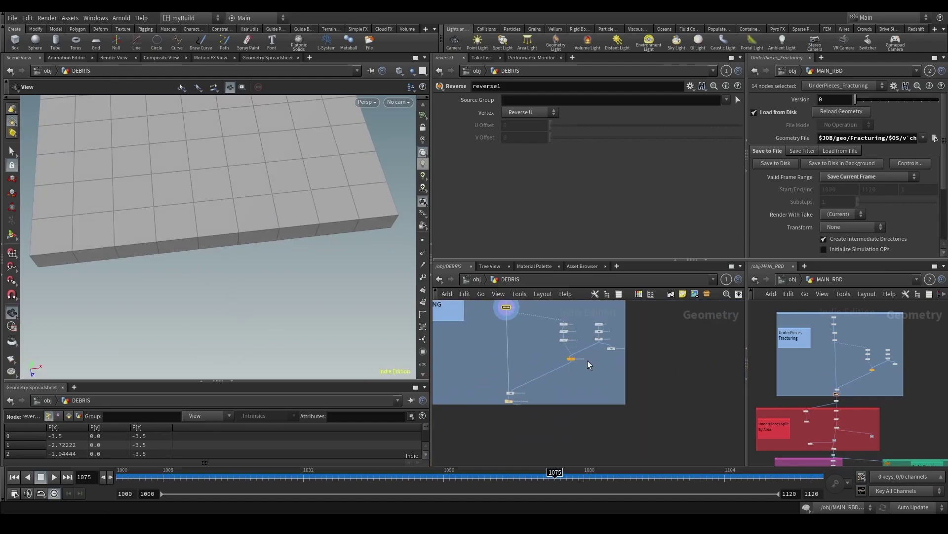
scroll(526, 379, "up", 3)
left_click_drag(454, 407, 522, 398)
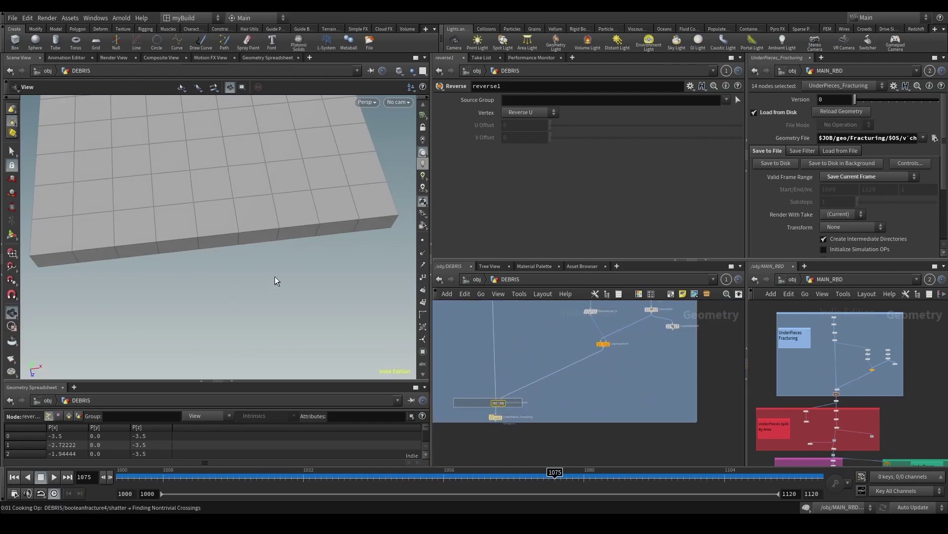
key("space+g")
key("space+g")
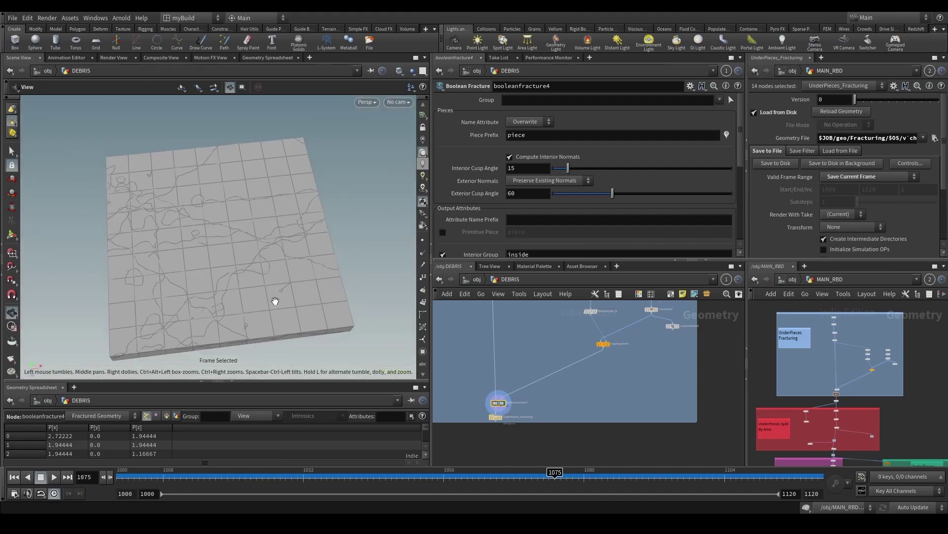
left_click_drag(276, 301, 240, 304)
scroll(492, 432, "up", 3)
Step: Display the pasted UnderPieces_Fracturing file cache and rename it Debris_Fracturing
left_click_drag(464, 438, 523, 412)
key("r")
scroll(522, 417, "up", 4)
double_click(523, 409)
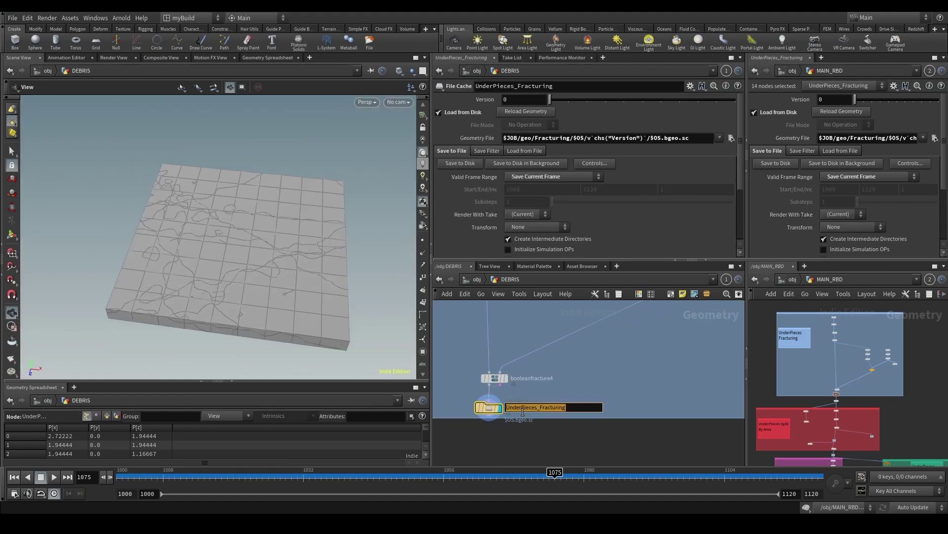
type("D")
type("ng")
key("Return")
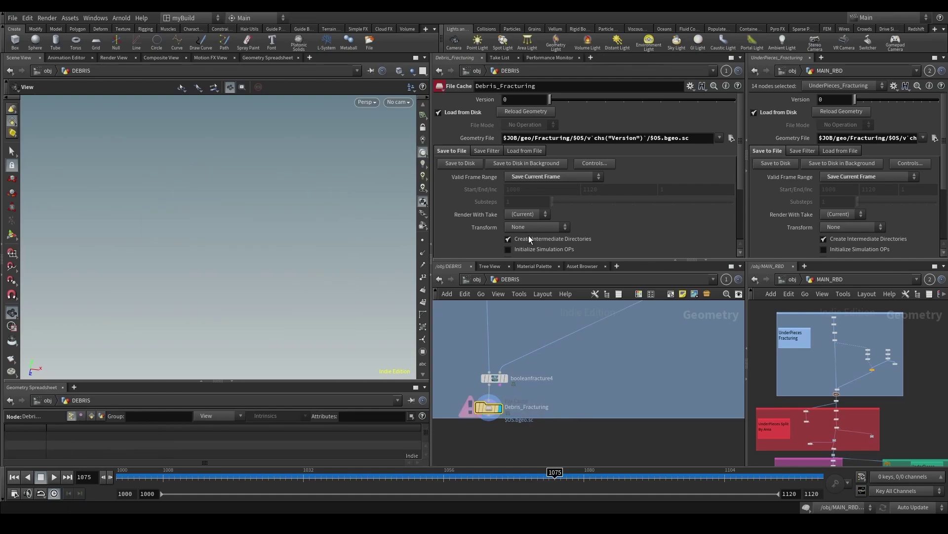
Step: Save the Debris_Fracturing cache to disk and check its node information
left_click(459, 166)
scroll(588, 376, "down", 3)
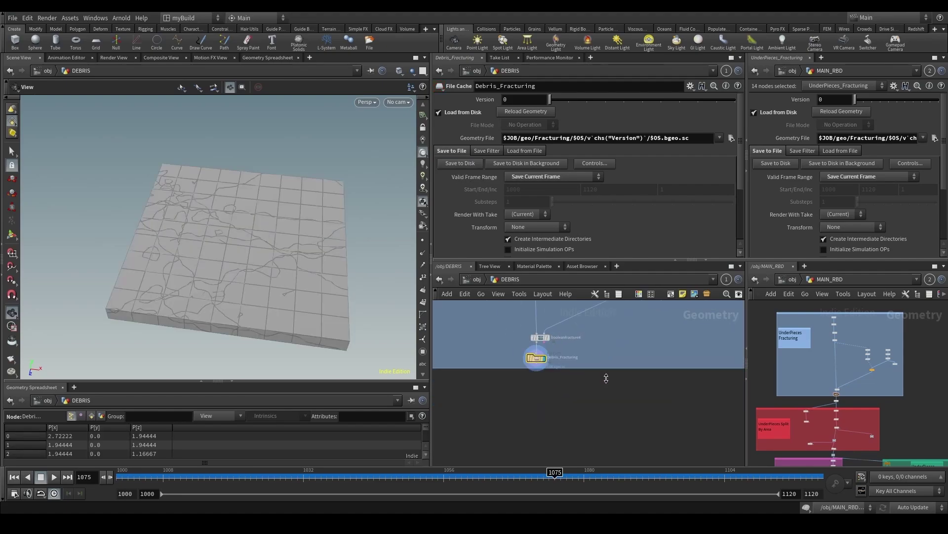
middle_click(534, 364)
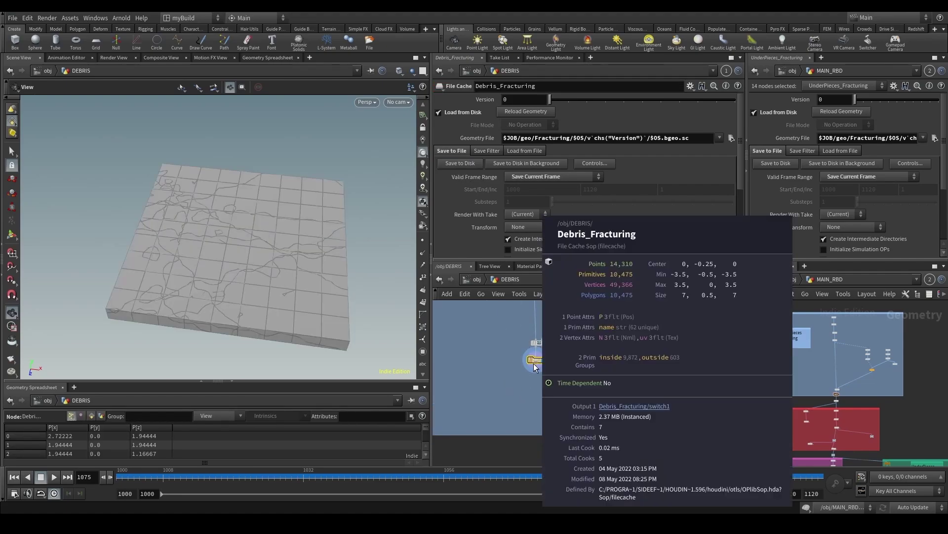
Step: Add an Exploded View node after the Debris_Fracturing cache and display it to inspect the separated pieces
key("Tab")
type("expl")
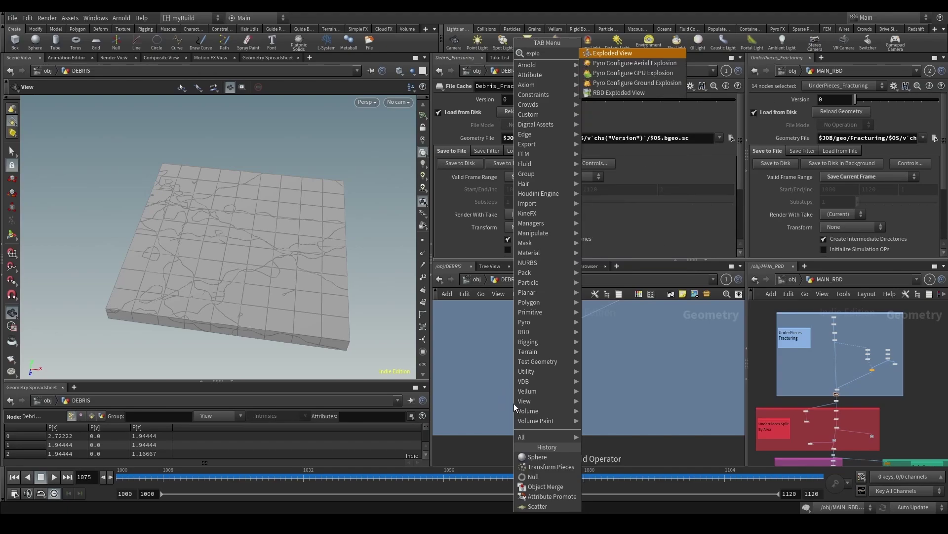
key("Return")
left_click(513, 403)
left_click_drag(543, 354, 512, 404)
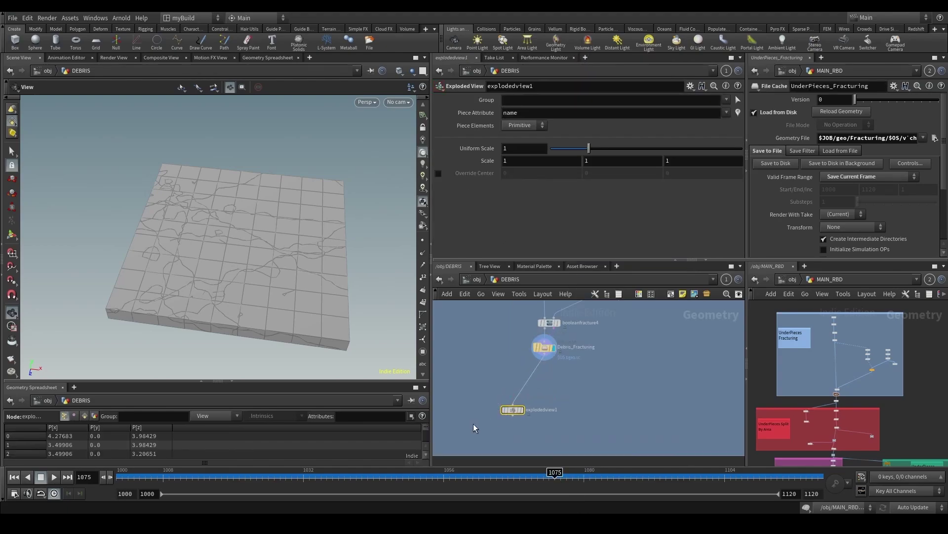
left_click(522, 410)
scroll(290, 314, "down", 5)
scroll(572, 336, "down", 2)
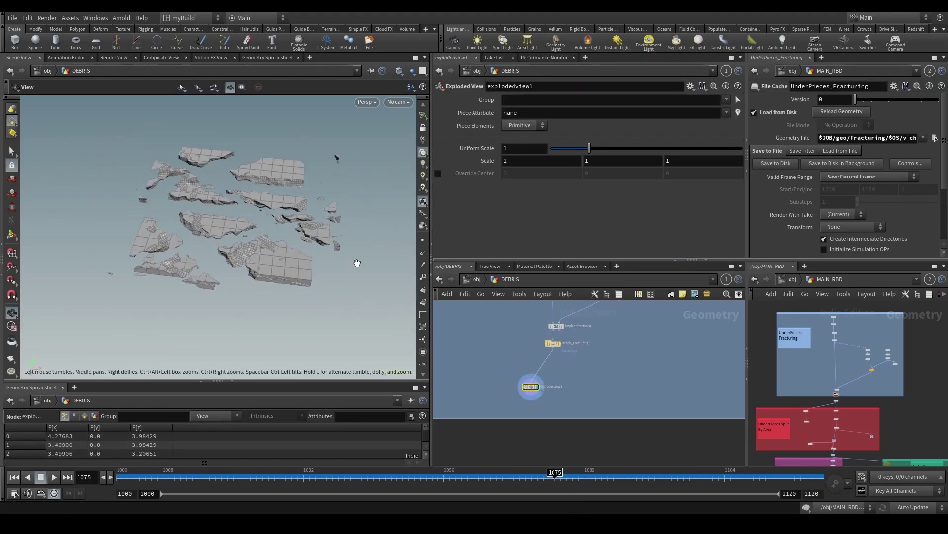
left_click_drag(356, 262, 352, 301)
Step: Set the Force Total Count of scatter4 to 20
scroll(667, 350, "down", 2)
middle_click_drag(667, 350, 574, 383)
scroll(578, 384, "up", 2)
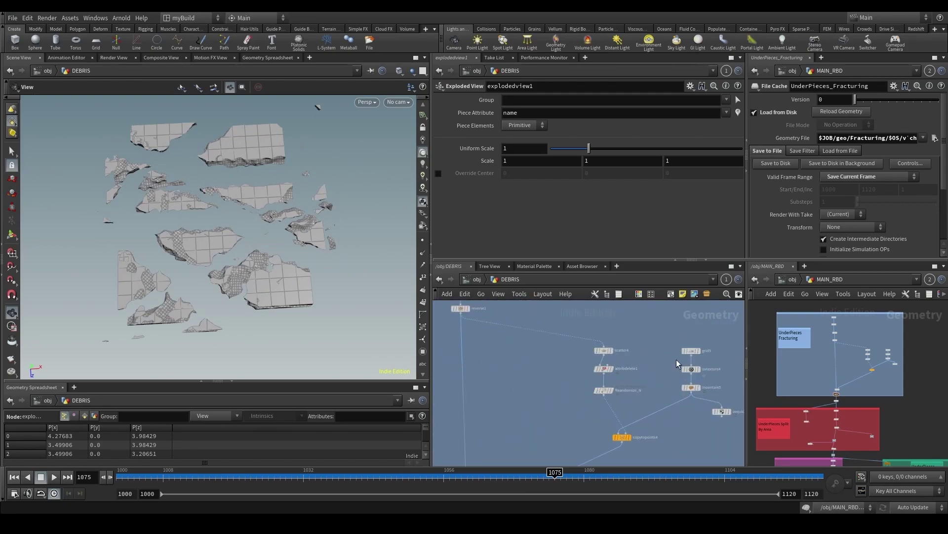
left_click(612, 345)
double_click(526, 196)
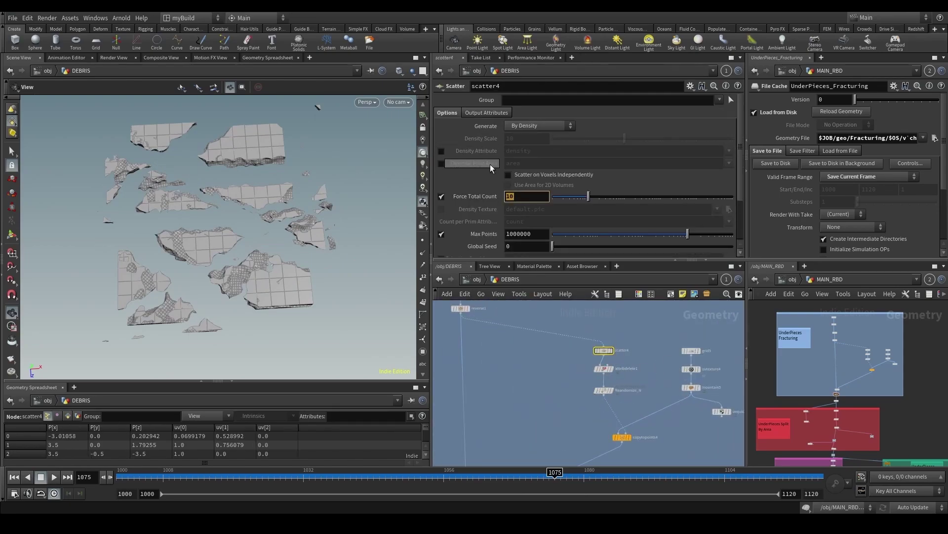
type("2")
middle_click_drag(538, 422, 488, 353)
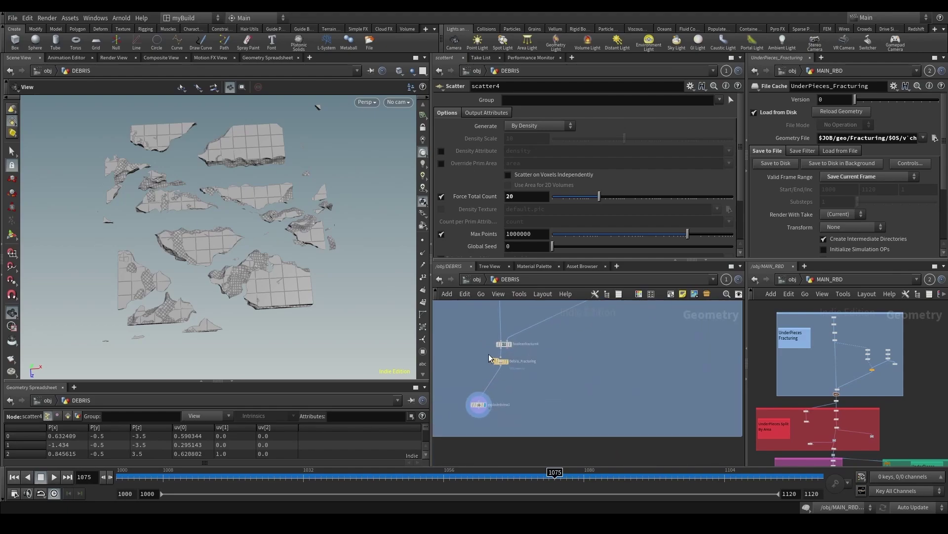
Step: Set the Debris_Fracturing cache to version 1, save it to disk and inspect the exploded pieces
left_click(500, 361)
double_click(503, 99)
type("1")
key("Return")
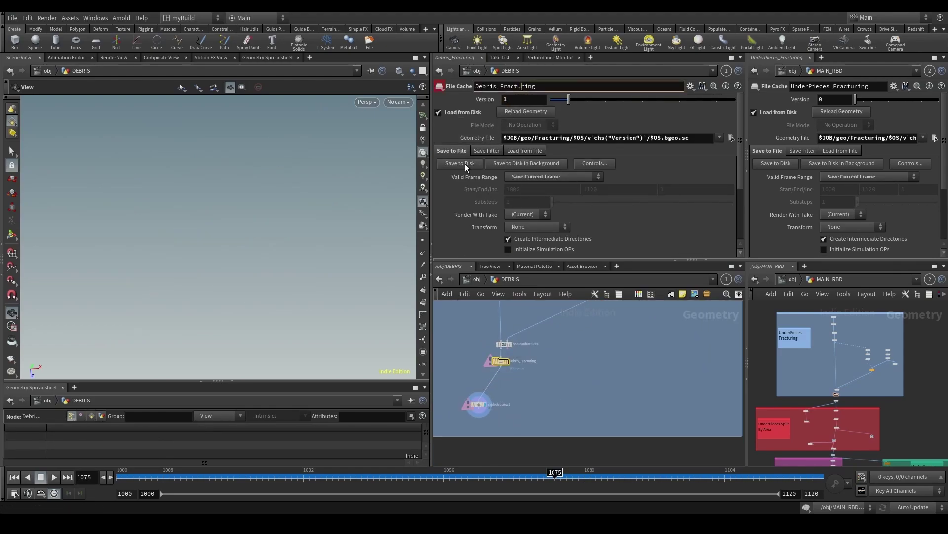
left_click(464, 164)
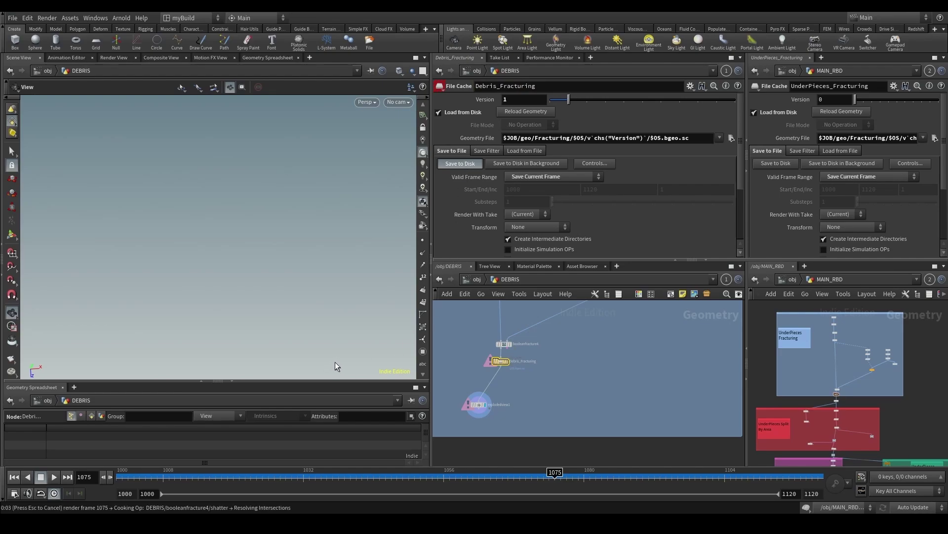
left_click_drag(265, 271, 353, 223)
scroll(682, 408, "down", 3)
left_click_drag(320, 252, 258, 206)
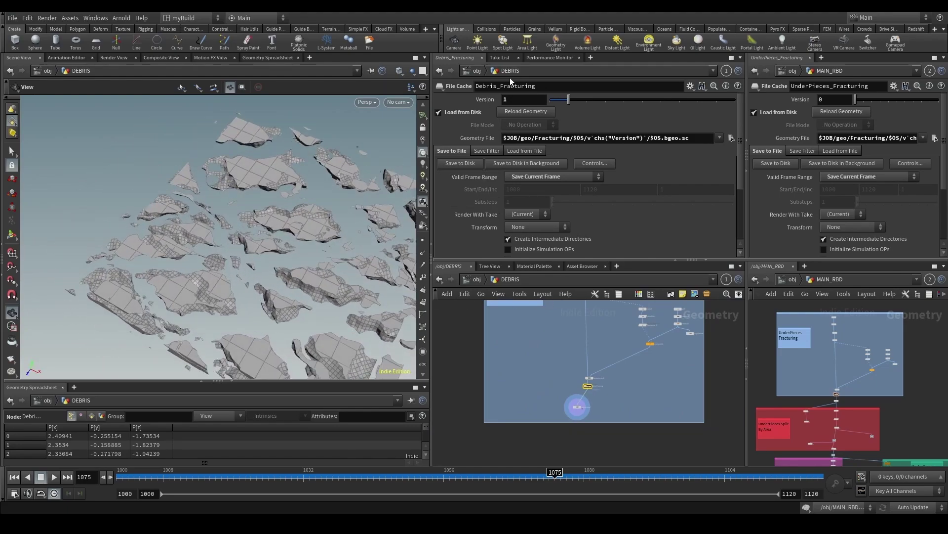
Step: Set the Force Total Count of scatter4 to 10 and save the Debris_Fracturing cache to disk again
scroll(628, 330, "up", 5)
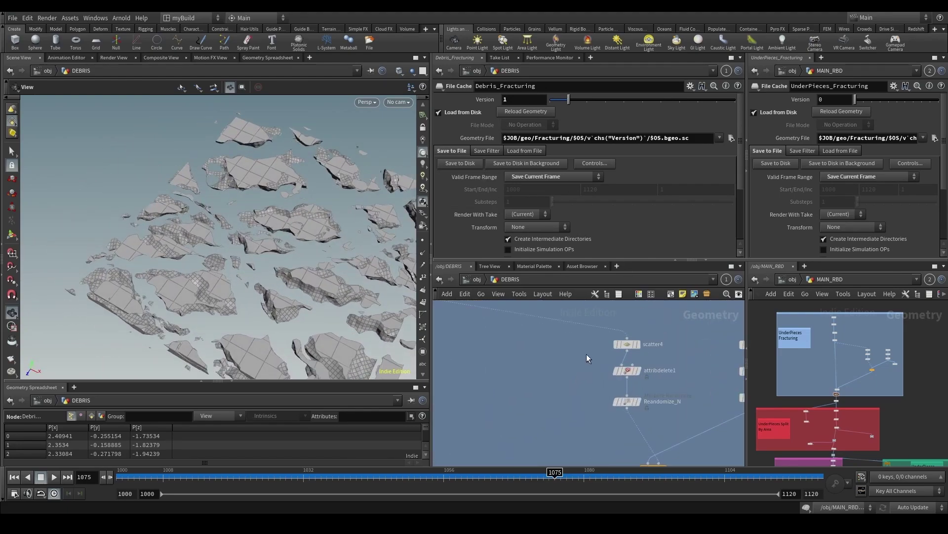
left_click(625, 344)
double_click(518, 196)
type("10")
key("Return")
middle_click_drag(560, 403, 611, 305)
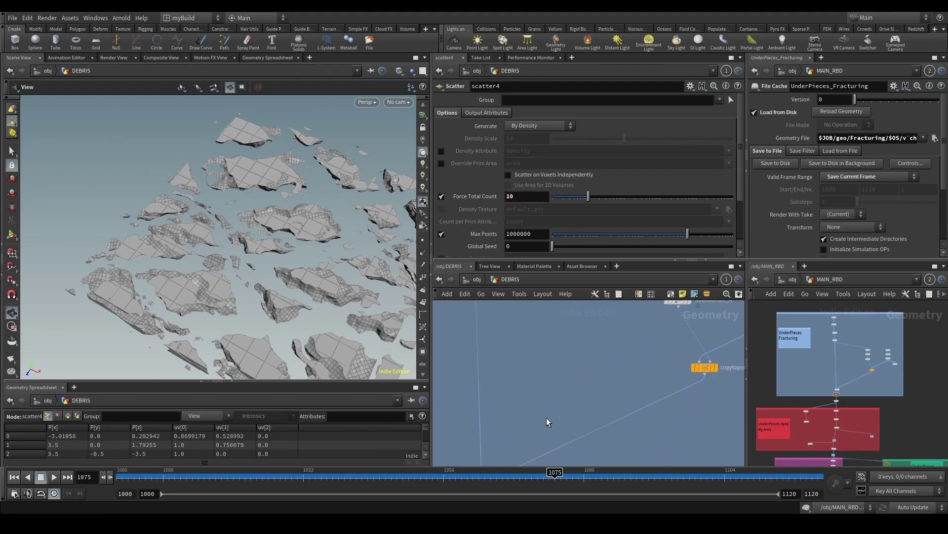
middle_click_drag(547, 419, 601, 321)
left_click(538, 415)
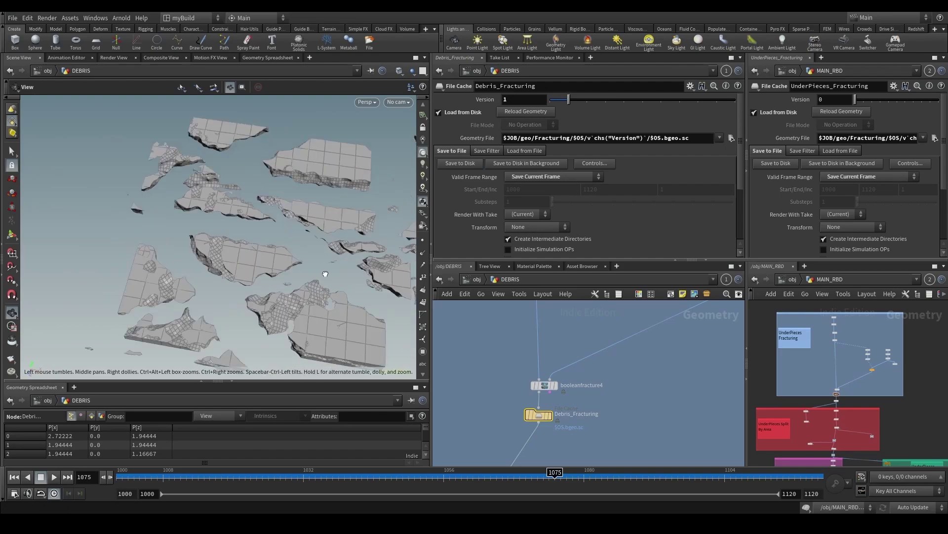
Step: Set the Force Total Count of scatter4 to 15, resave the Debris_Fracturing cache and check the exploded pieces
middle_click_drag(615, 306, 518, 381)
scroll(517, 381, "down", 3)
scroll(520, 331, "up", 1)
middle_click_drag(521, 331, 523, 400)
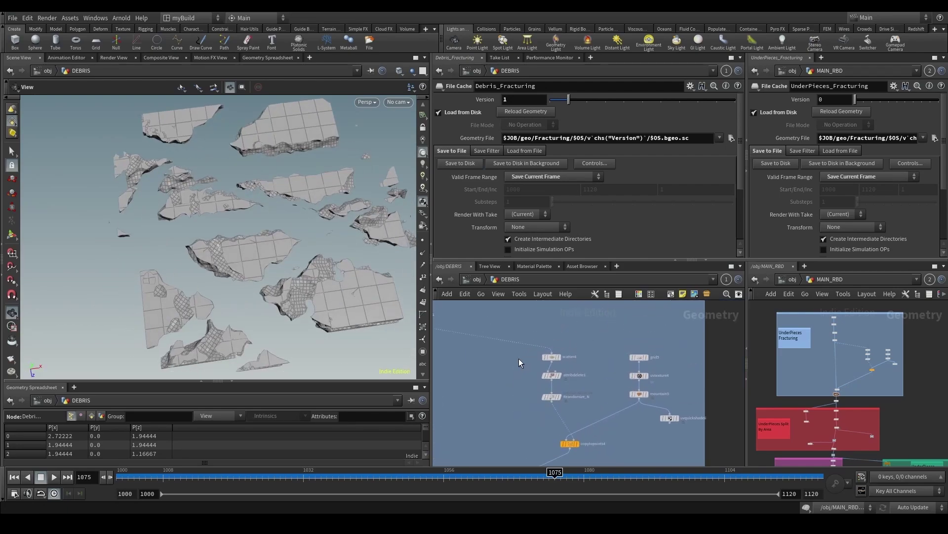
left_click(551, 357)
double_click(524, 197)
type("15")
key("Return")
scroll(487, 395, "down", 1)
middle_click_drag(486, 447, 501, 427)
scroll(489, 439, "down", 1)
left_click(529, 425)
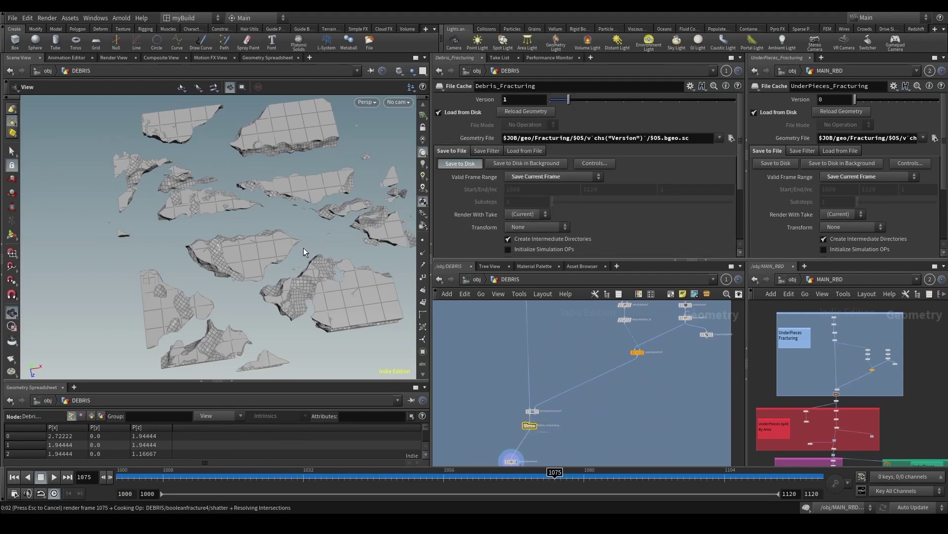
mouse_move(341, 280)
left_mouse_down()
mouse_move(320, 267)
mouse_move(349, 226)
mouse_move(352, 267)
left_mouse_up()
scroll(543, 368, "down", 5)
Step: Return the Force Total Count of scatter4 to 20, resave the Debris_Fracturing cache and inspect the exploded pieces
middle_click_drag(556, 355, 521, 375)
scroll(524, 375, "up", 5)
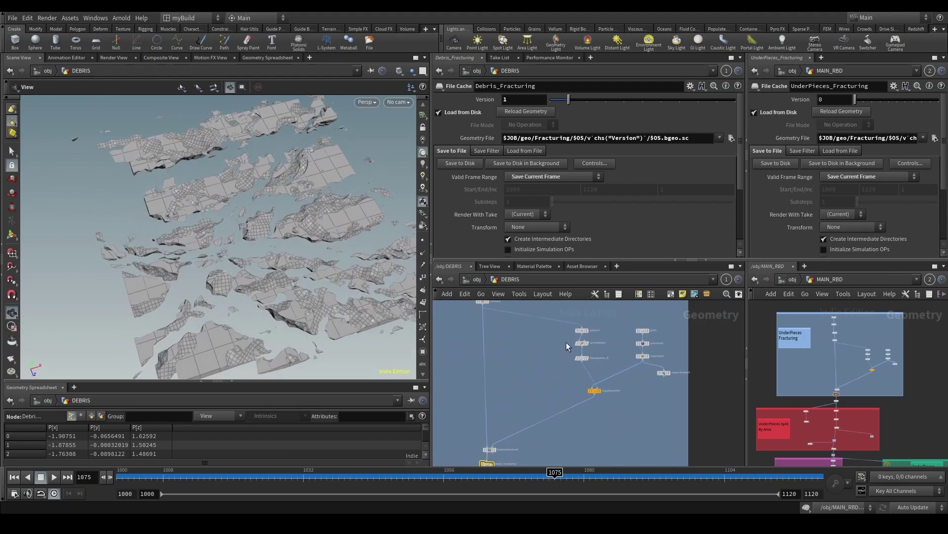
left_click(582, 330)
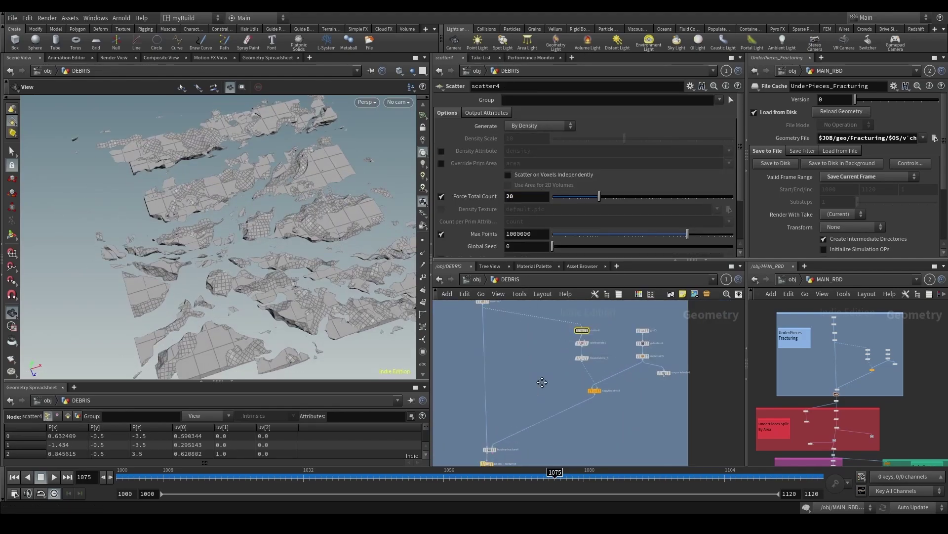
middle_click_drag(542, 382, 578, 297)
left_click(523, 378)
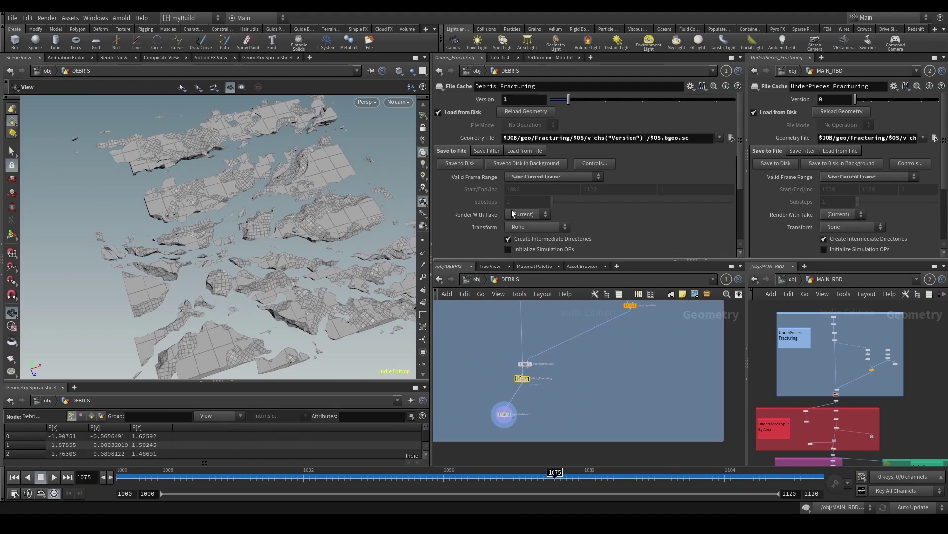
left_click(466, 168)
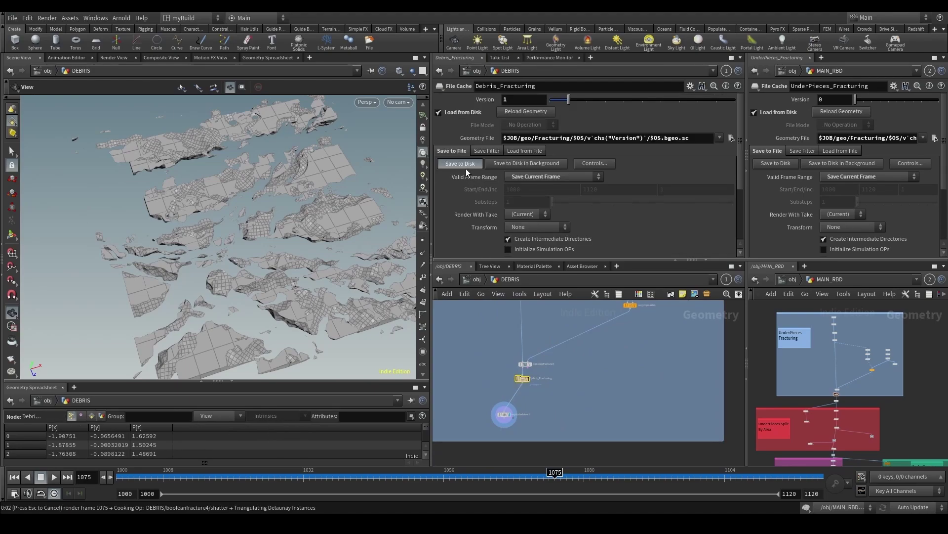
right_click_drag(621, 379, 591, 419)
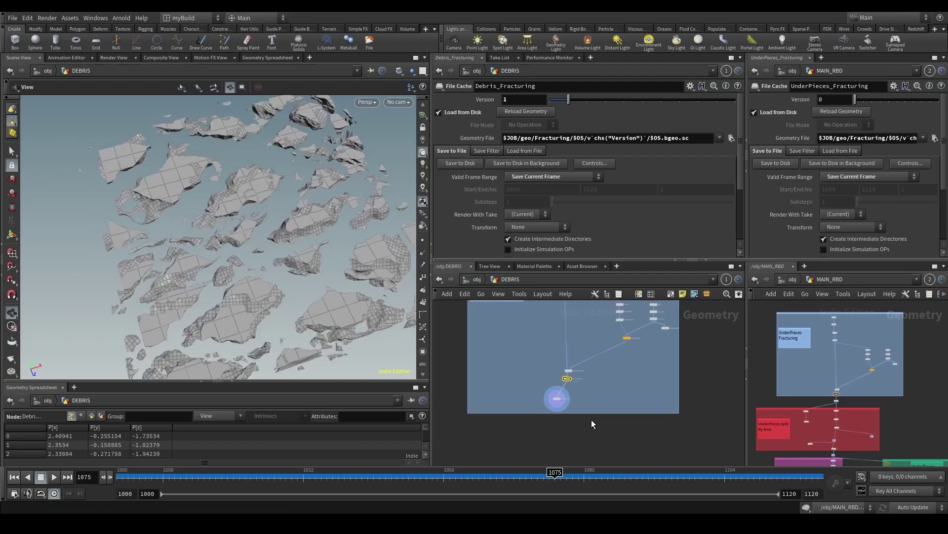
middle_click_drag(588, 397, 591, 424)
left_click_drag(334, 332, 316, 273)
Step: Add a Blast node below Debris_Fracturing and insert the explodedview1 node into the connection between them
scroll(558, 427, "up", 3)
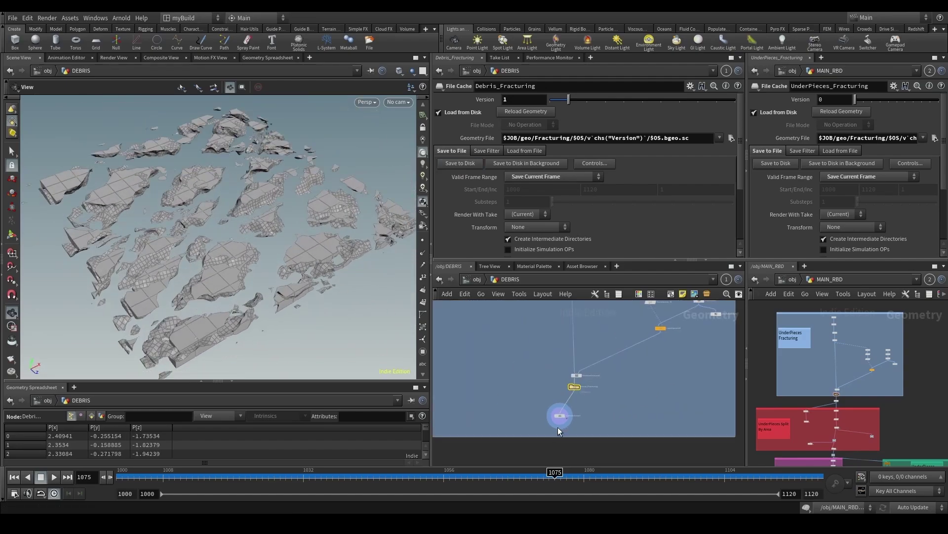
left_click_drag(558, 427, 526, 413)
key("Tab")
type("bla")
key("Return")
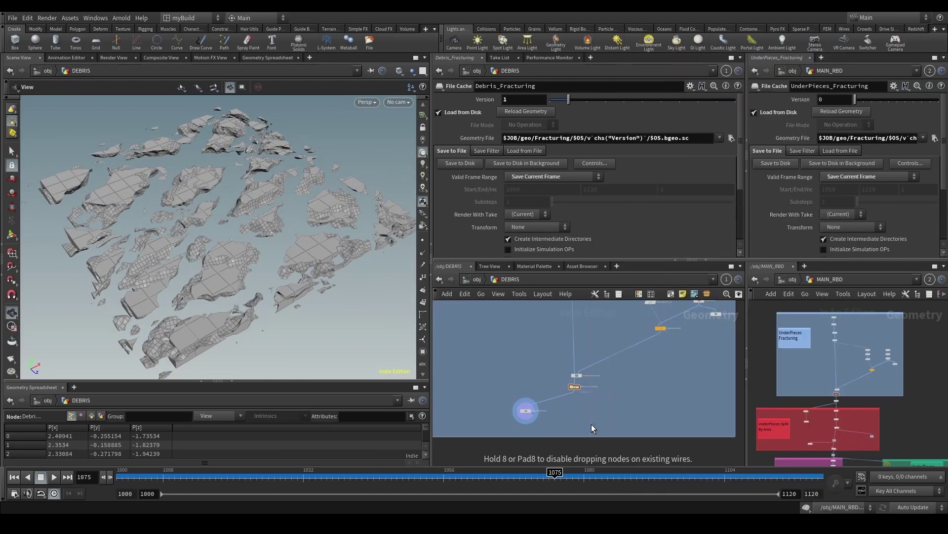
left_click(574, 423)
left_click(580, 366)
left_click(574, 420)
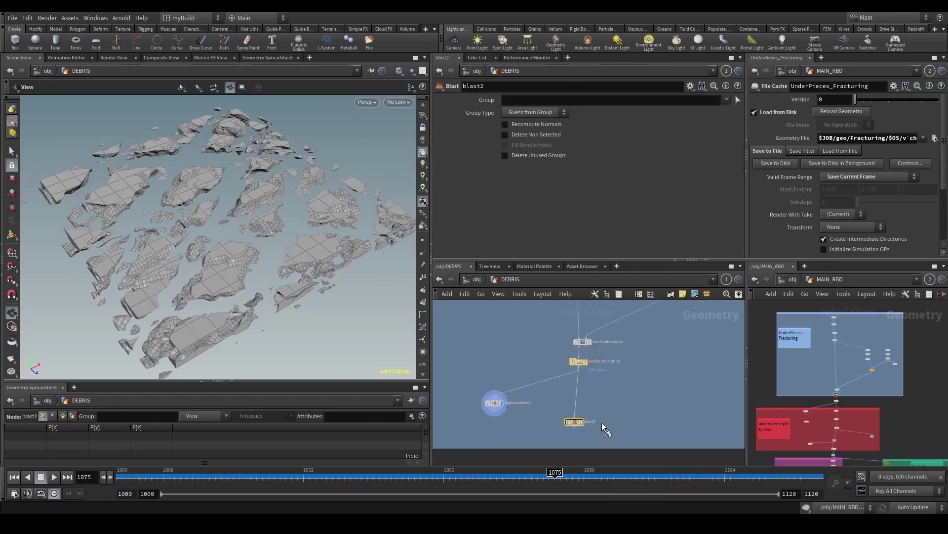
left_click_drag(495, 403, 579, 390)
Step: Start picking the group geometry for blast2 in a widened viewport, selecting piece14 as the first debris piece
left_click(741, 101)
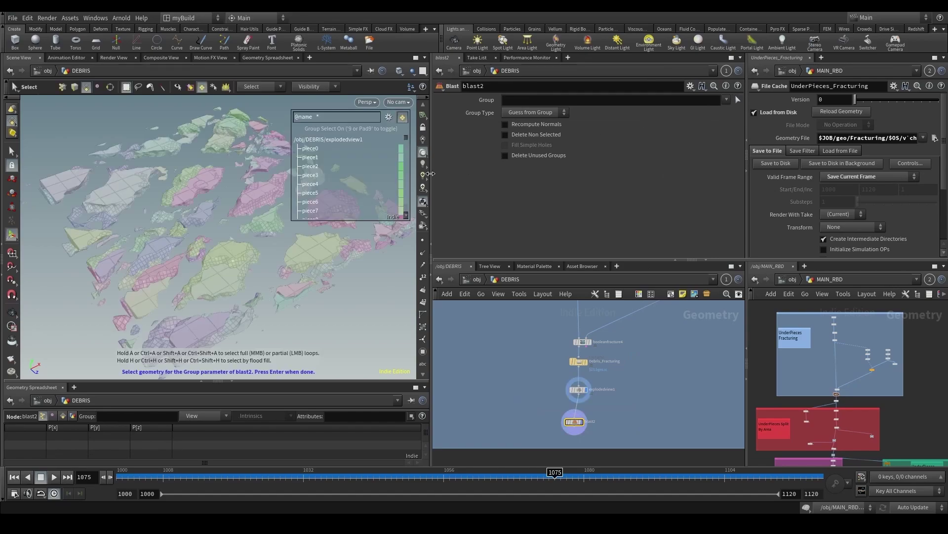
right_click_drag(316, 231, 334, 258, "alt")
left_click_drag(334, 258, 237, 270, "alt")
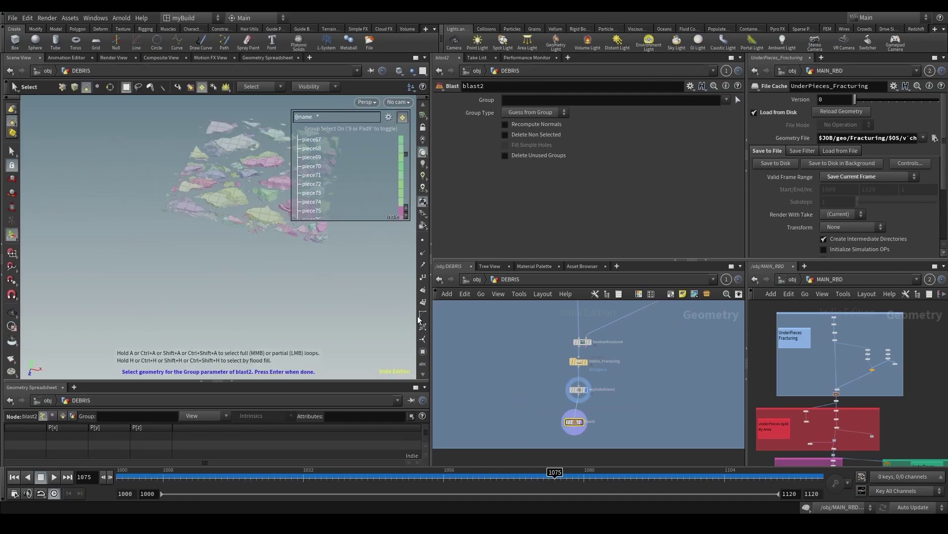
left_click_drag(430, 318, 502, 316)
right_click_drag(357, 261, 314, 208, "alt")
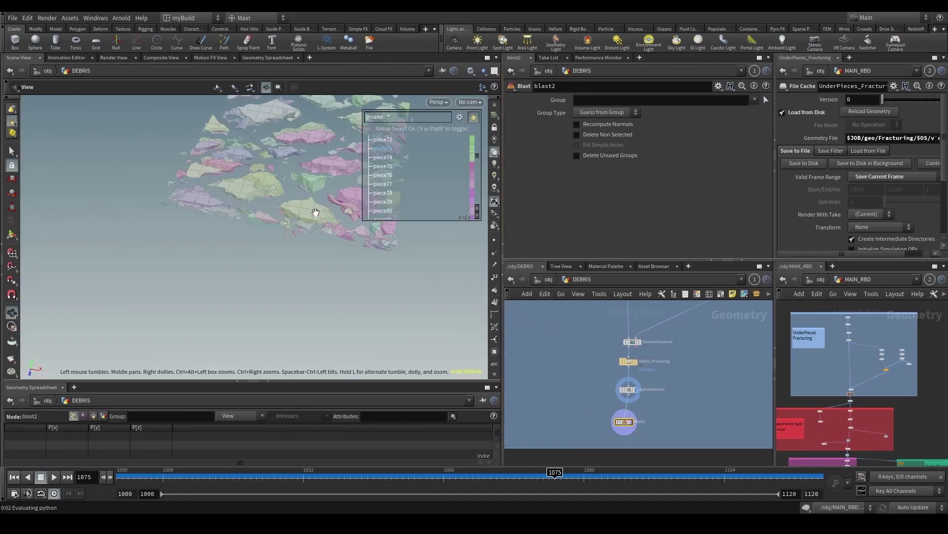
middle_click_drag(314, 208, 222, 264, "alt")
left_click_drag(222, 264, 281, 261, "alt")
left_click(207, 199)
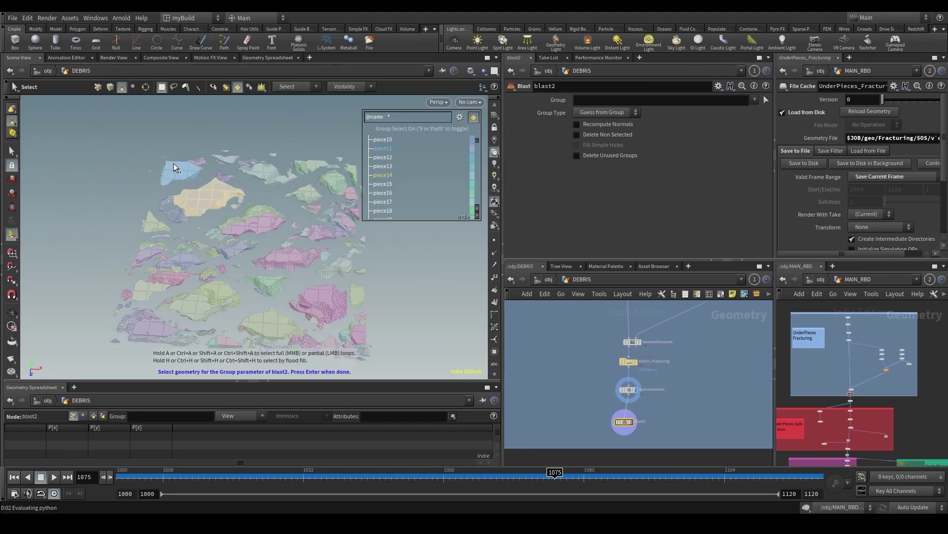
Step: Add more debris pieces, including piece129 and piece11, to the blast2 selection and accept it as the group
right_click_drag(222, 309, 209, 290, "alt")
left_click_drag(210, 290, 225, 269, "alt")
middle_click_drag(209, 204, 349, 269, "alt")
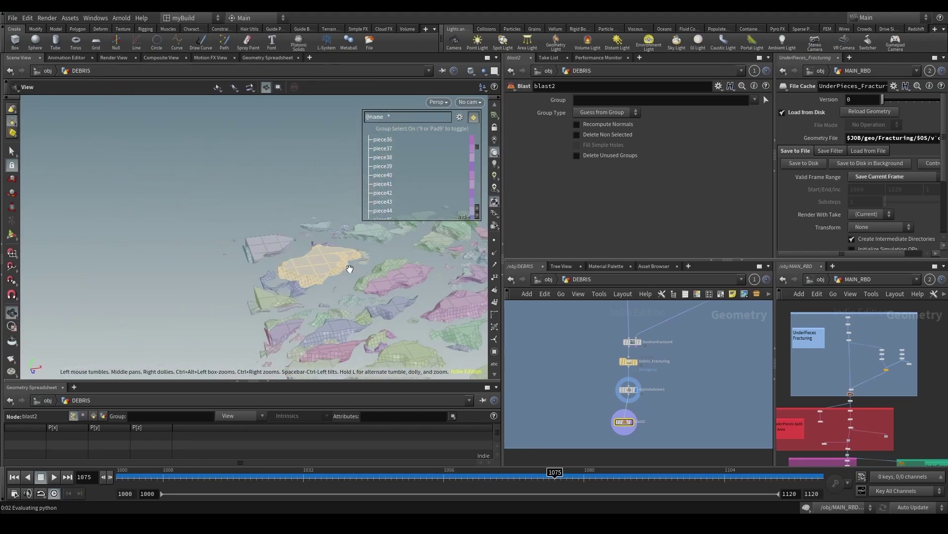
left_click_drag(349, 269, 318, 294, "alt")
middle_click_drag(319, 243, 244, 288, "alt")
right_click_drag(243, 288, 342, 292, "alt")
middle_click_drag(342, 292, 262, 307, "alt")
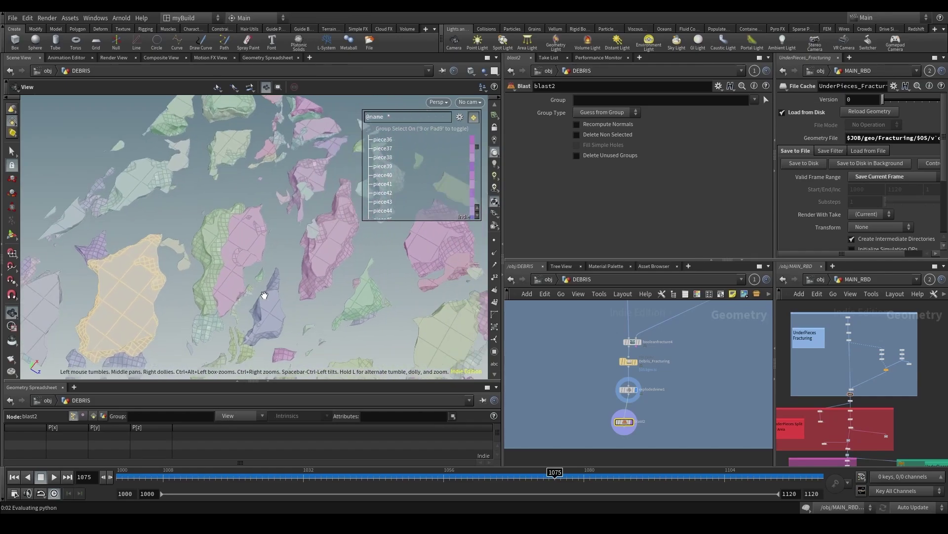
left_click_drag(263, 307, 214, 230, "alt")
middle_click_drag(214, 230, 271, 277, "alt")
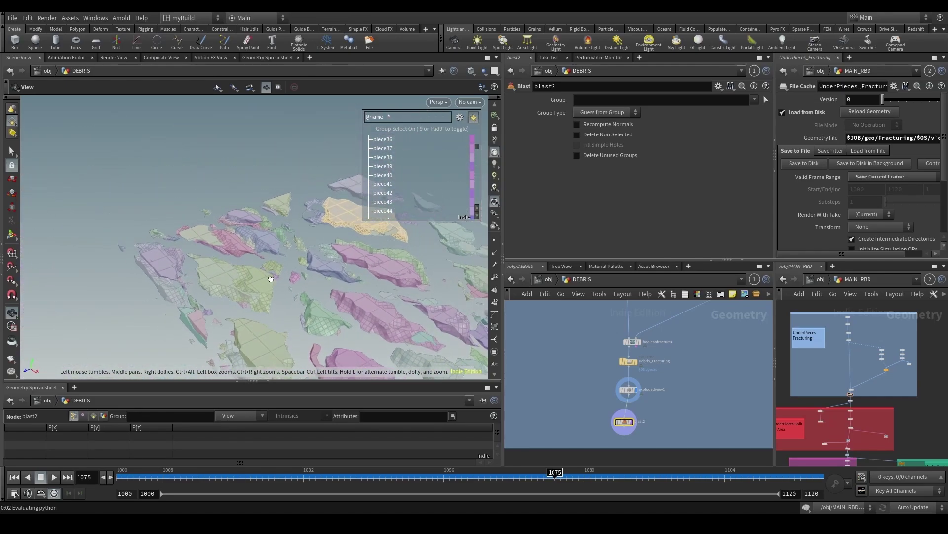
left_click_drag(271, 277, 314, 255, "alt")
left_click(348, 265, "shift")
left_click_drag(339, 214, 440, 266, "alt")
left_click_drag(295, 295, 254, 317, "alt")
key("Return")
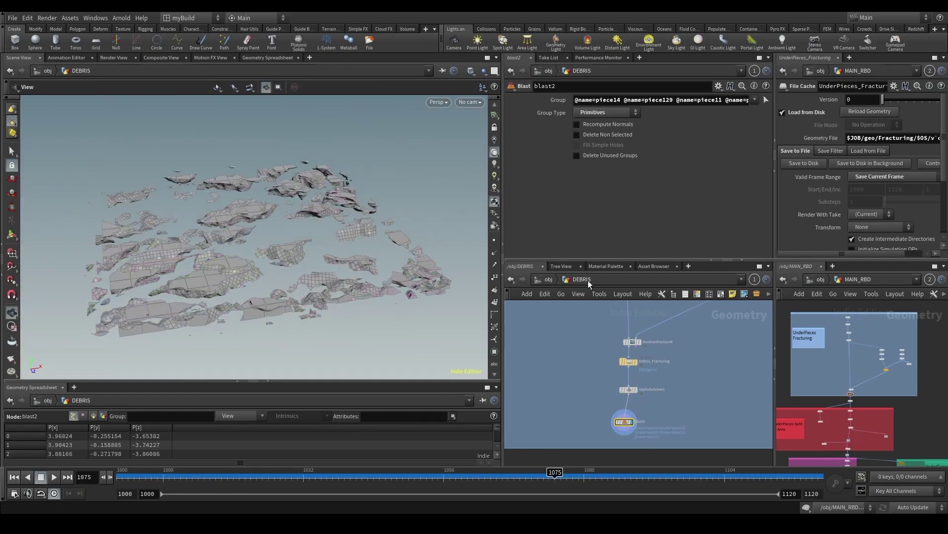
Step: Turn on Delete Non Selected for blast2 to keep only the chosen debris pieces
left_click(614, 136)
left_click_drag(362, 206, 303, 261)
right_click_drag(378, 239, 351, 242)
Step: Add a For-Each Named Primitive loop, connect its begin node to blast2 and display foreach_end1
middle_click_drag(608, 432, 582, 353)
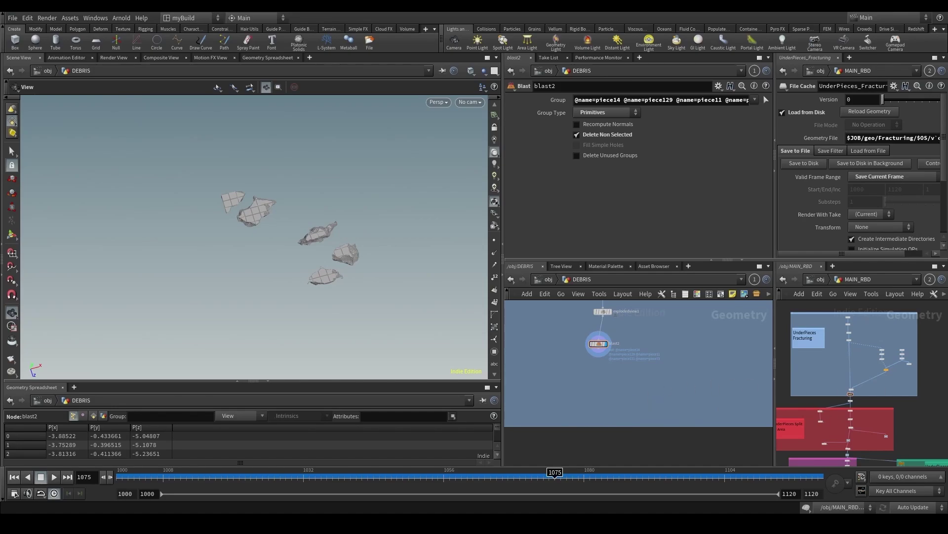
key("Tab")
type("for na")
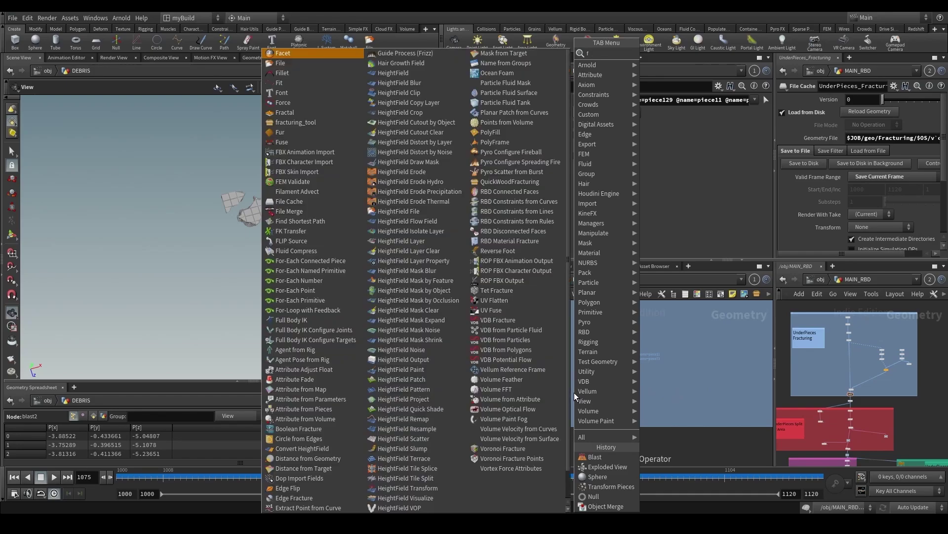
key("Return")
left_click(572, 392)
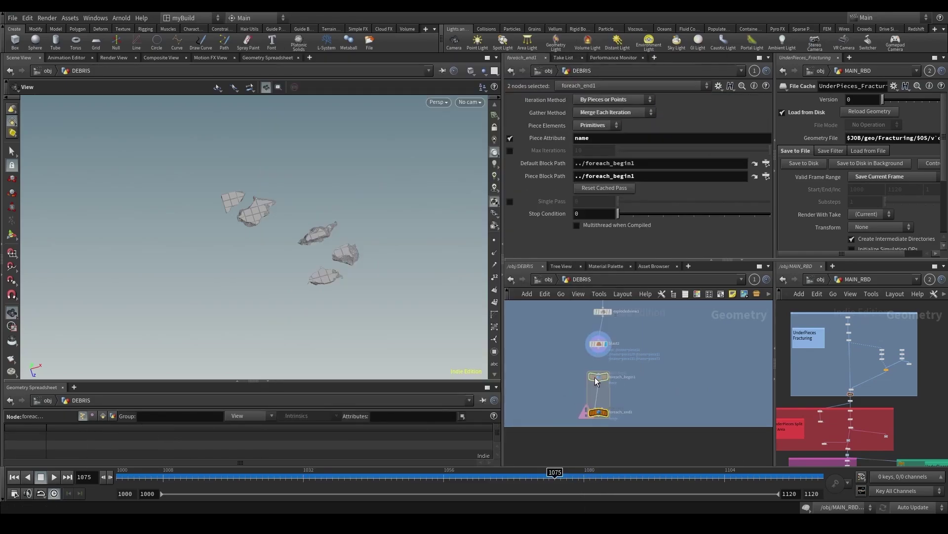
middle_click_drag(598, 363, 685, 345)
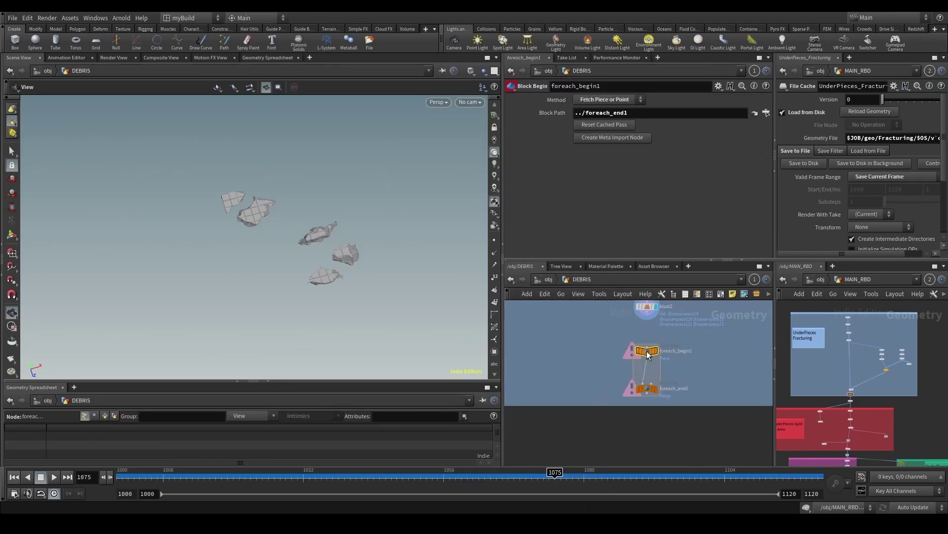
left_click(647, 344)
left_click(644, 313)
left_click_drag(610, 387, 711, 423)
key("r")
scroll(712, 422, "down", 4)
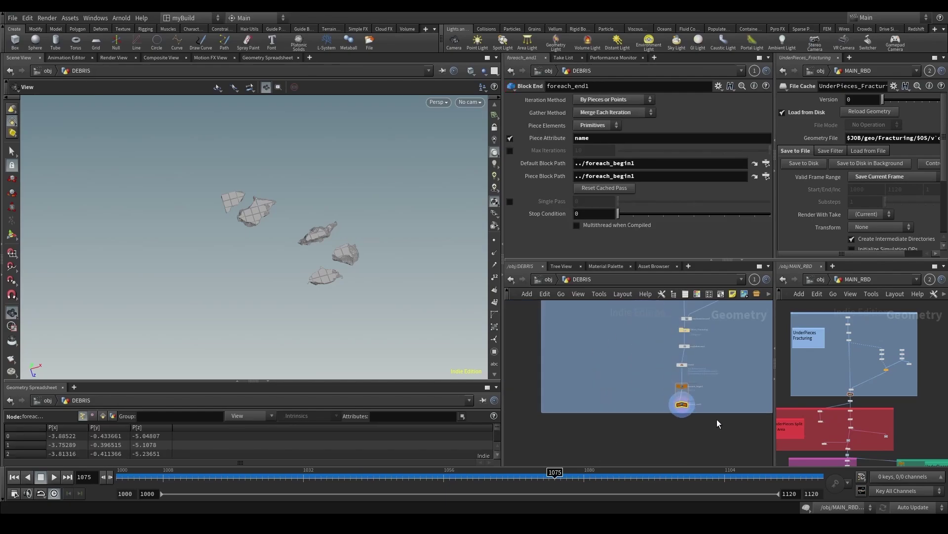
Step: Add a Transform node inside the for-each loop, between foreach_begin1 and foreach_end1
middle_click_drag(716, 419, 623, 386)
left_click_drag(562, 379, 566, 415)
scroll(580, 385, "up", 2)
middle_click_drag(539, 355, 565, 408)
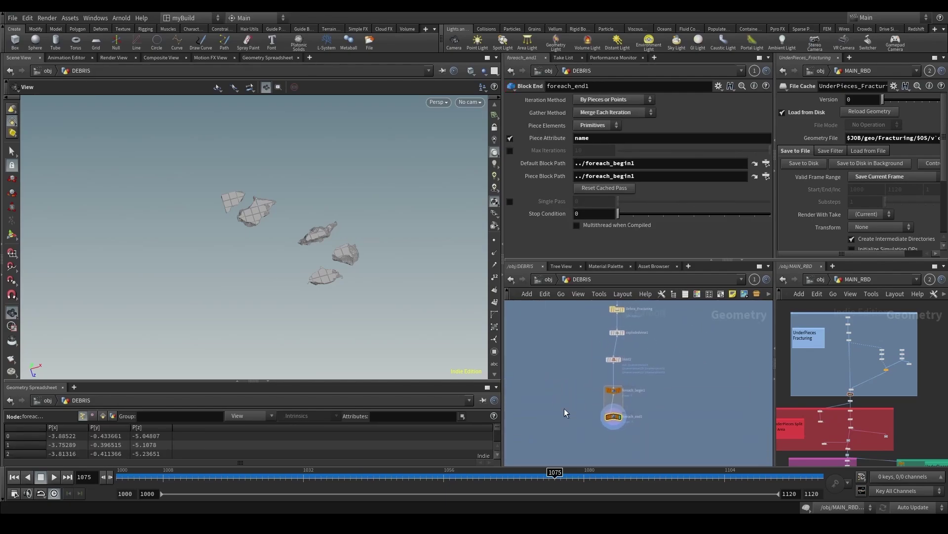
scroll(592, 393, "up", 3)
key("Tab")
type("trans")
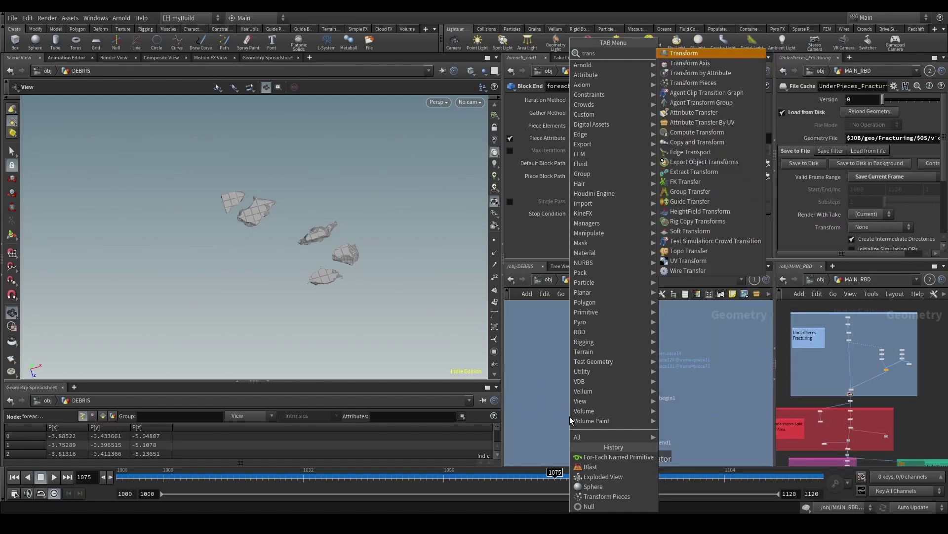
key("Return")
scroll(570, 416, "up", 3)
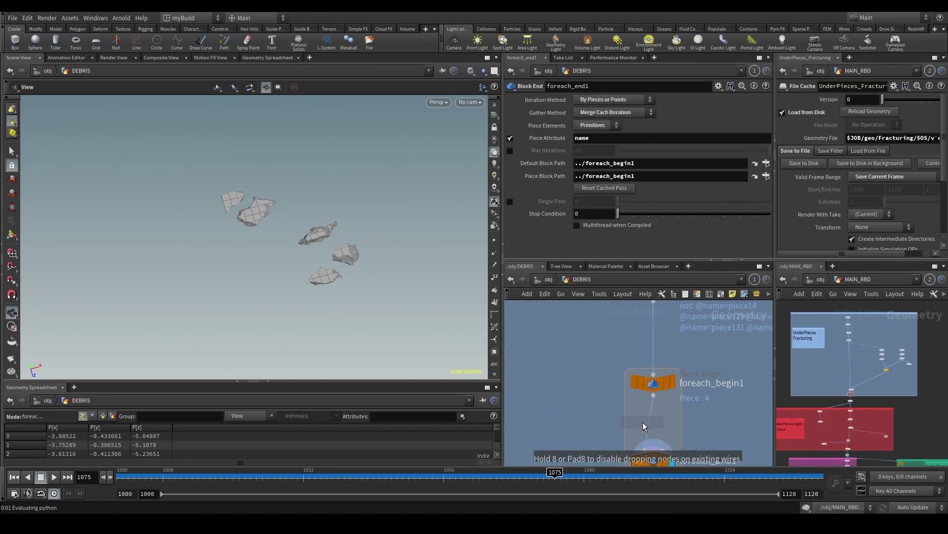
left_click(642, 422)
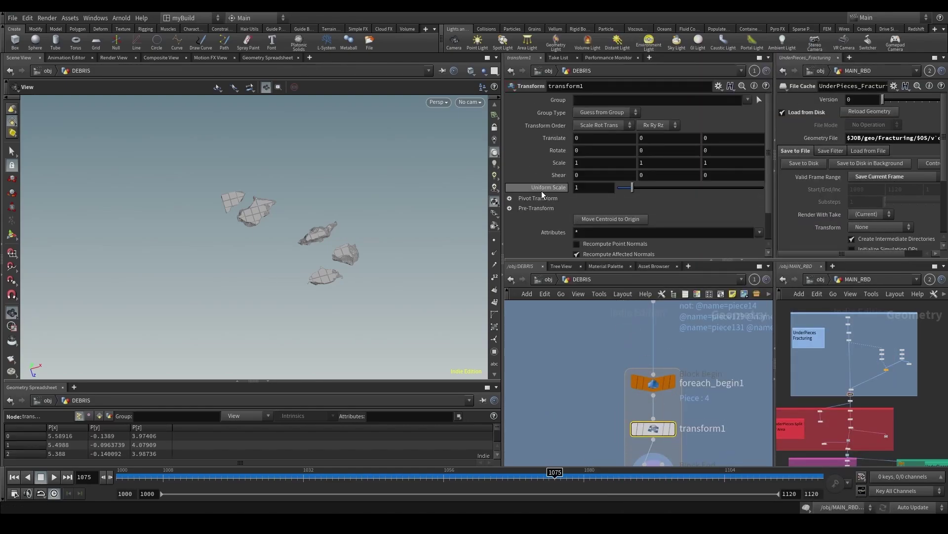
Step: Set transform1's translate values to -$CEX, -$CEY and -$CEZ to centre each piece at the origin
left_click(596, 143)
type("-$CEX")
key("Tab")
type("-")
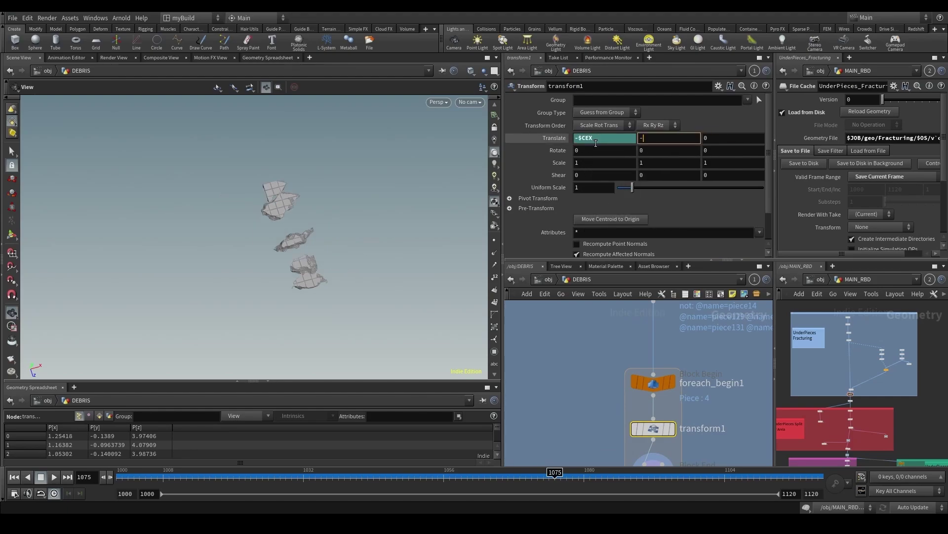
type("$CEY")
key("Tab")
type("-$CEZ")
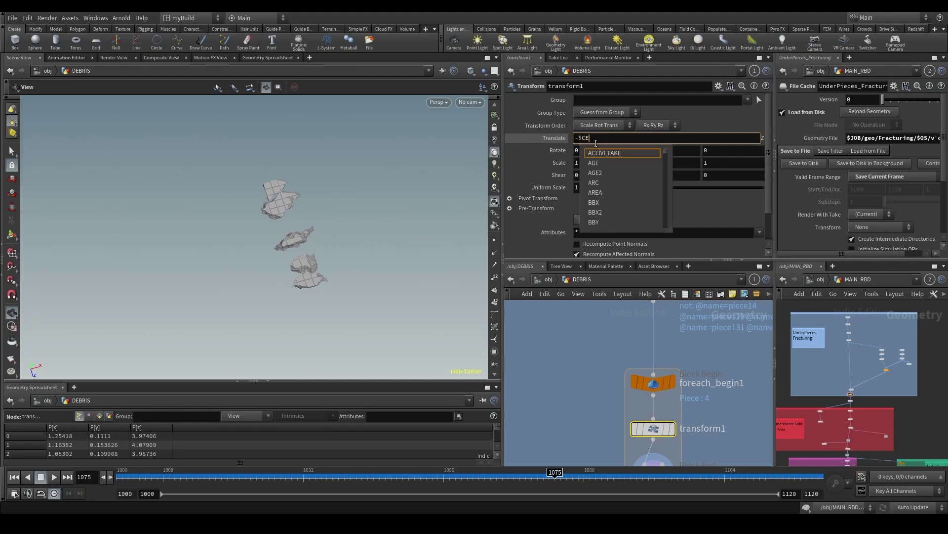
key("Return")
Step: Inspect the centred debris pieces from several angles, compare foreach_end1 with transform1, and move the timeline to frame 1057
scroll(343, 261, "up", 3)
left_click_drag(343, 260, 318, 191)
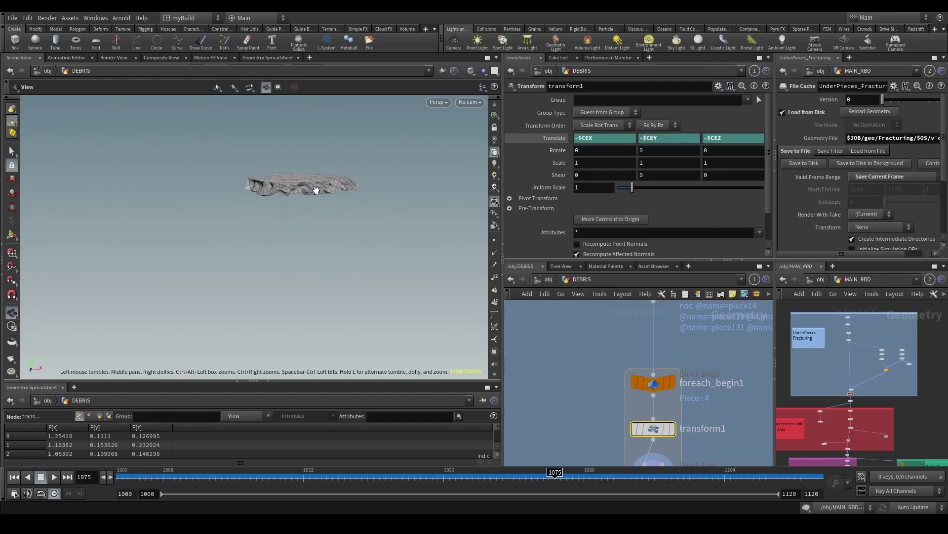
middle_click_drag(318, 191, 336, 241)
scroll(637, 457, "down", 5)
middle_click_drag(606, 461, 599, 382)
scroll(600, 381, "up", 1)
left_click(650, 366)
scroll(686, 366, "down", 4)
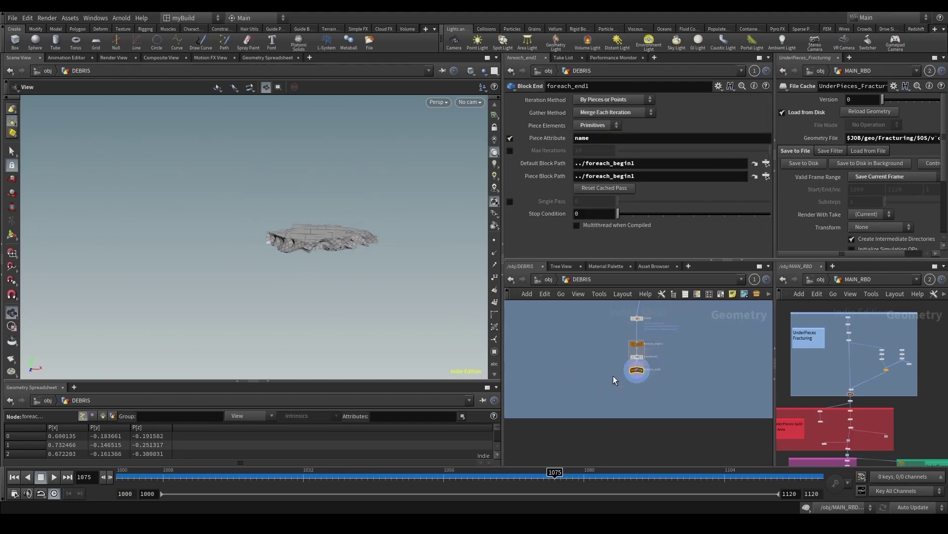
left_click_drag(364, 269, 351, 254)
scroll(587, 391, "up", 3)
scroll(585, 386, "up", 2)
left_click(638, 379)
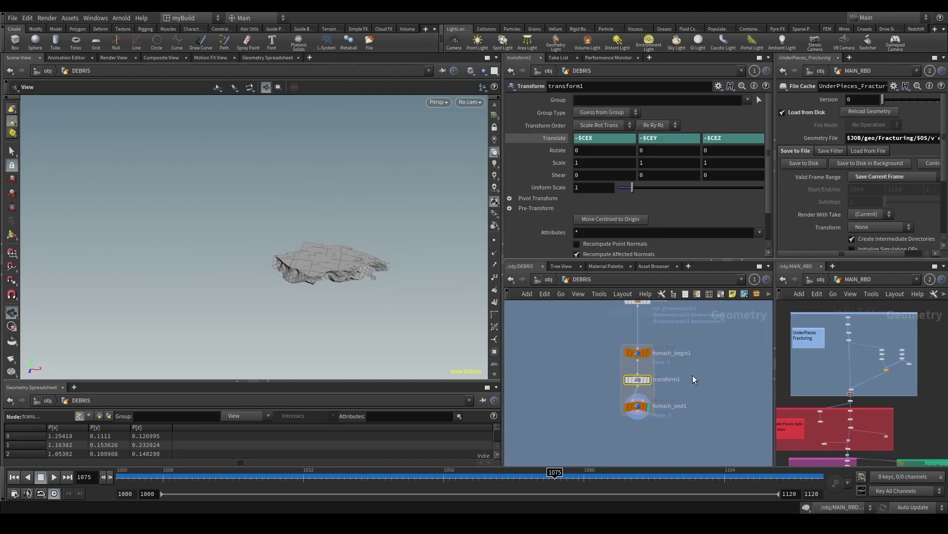
left_click_drag(423, 207, 328, 277)
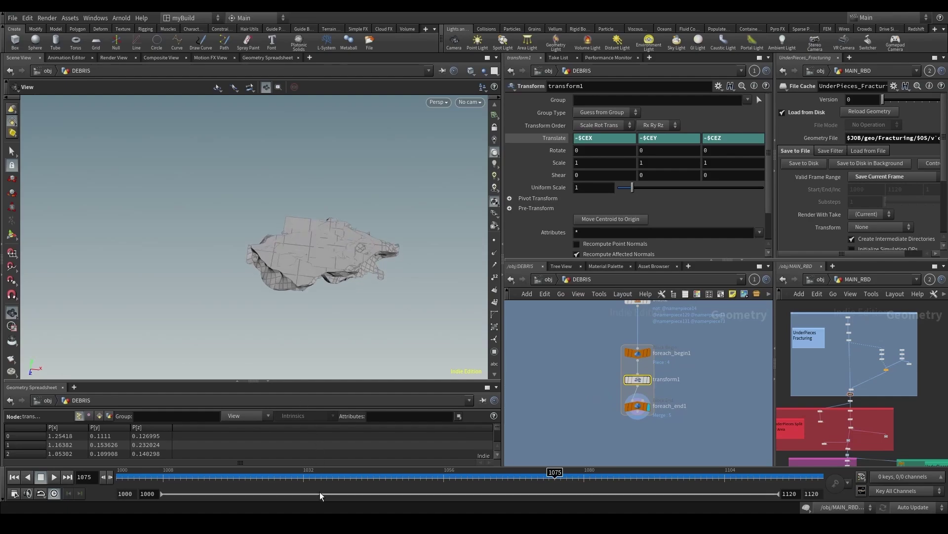
left_click_drag(317, 477, 450, 469)
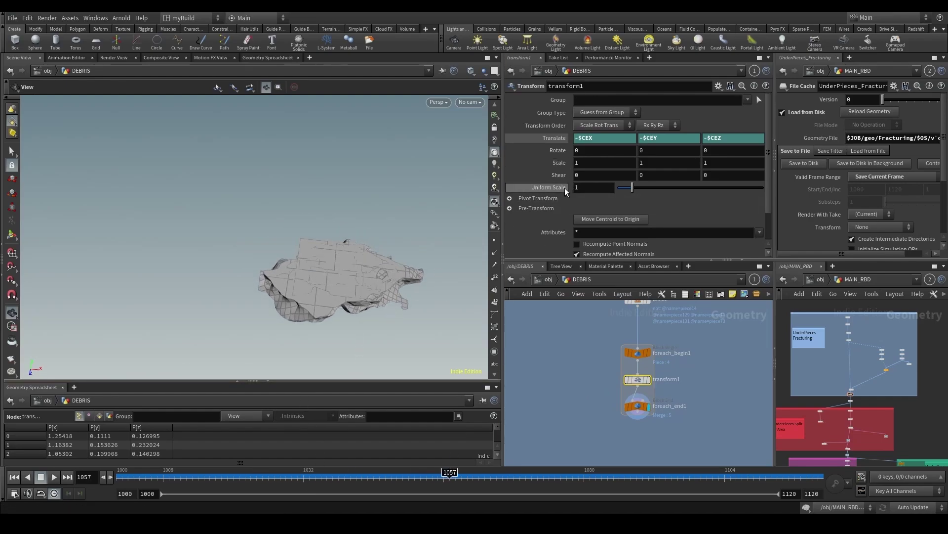
Step: Set transform1's uniform scale to the expression 1/max(bbox(0, D_XSIZE), bbox(0, D_YSIZE))
left_click(604, 163)
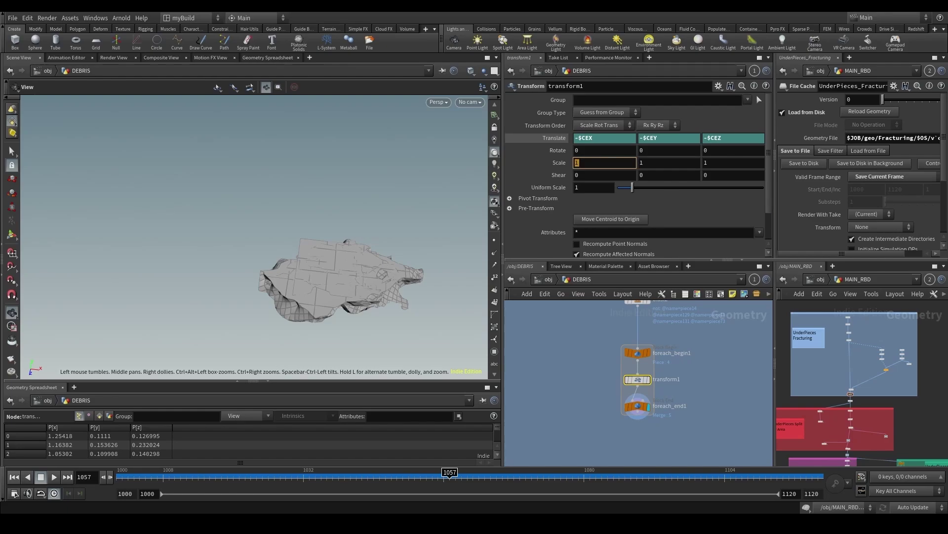
left_click(587, 190)
type("/max")
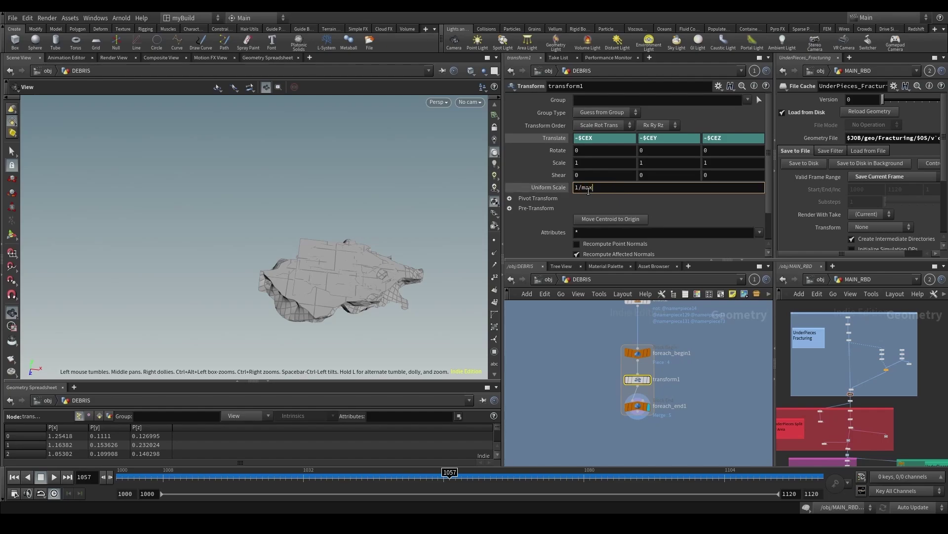
type("(")
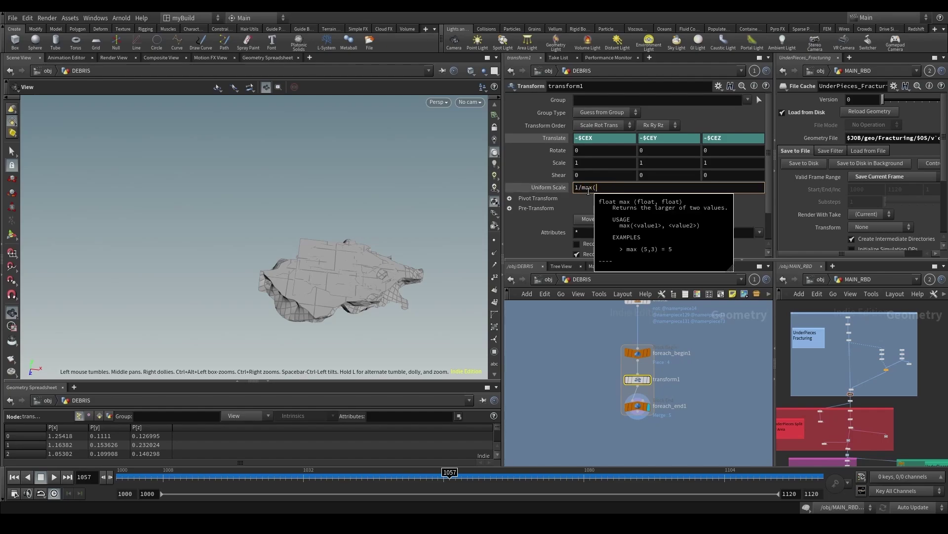
type("bbox(")
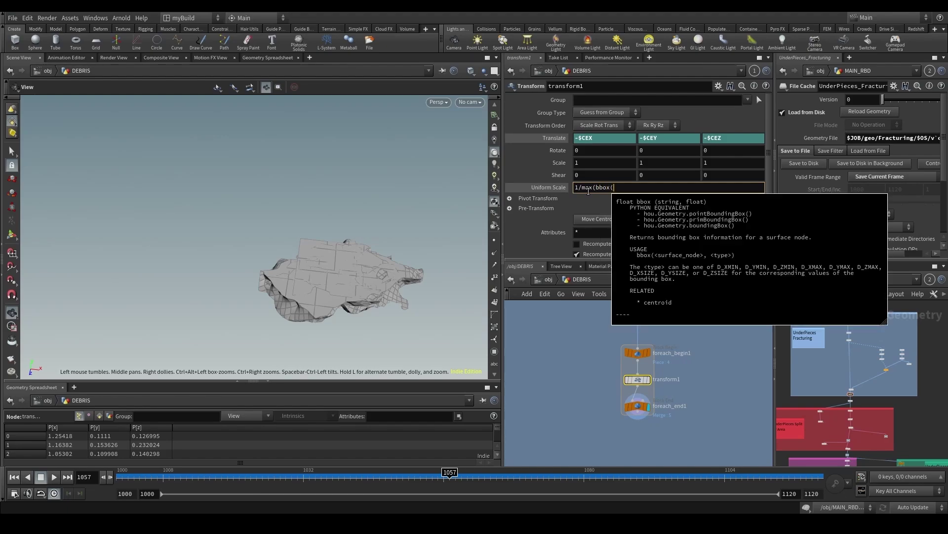
type("0, D_XSIZE),")
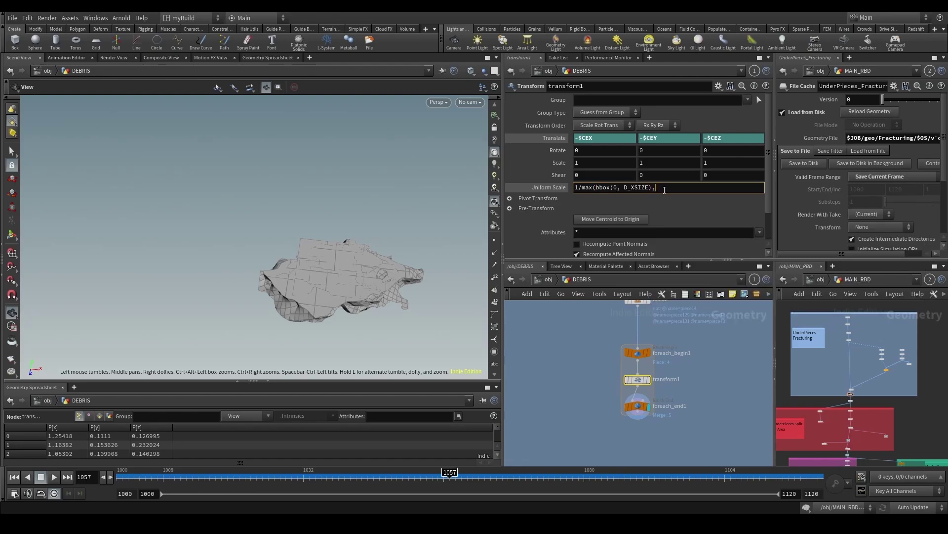
type("bbox(0, D_XSIZE)")
key("Return")
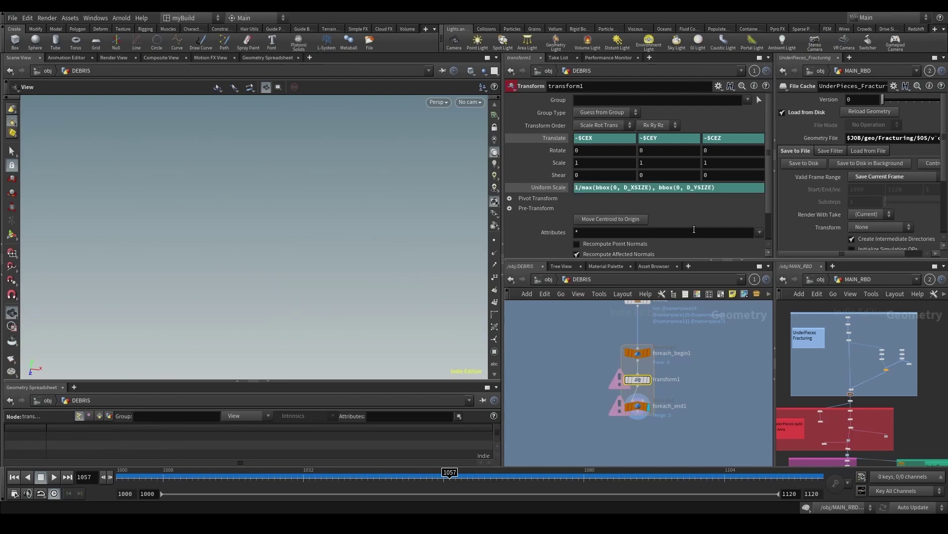
left_click(740, 187)
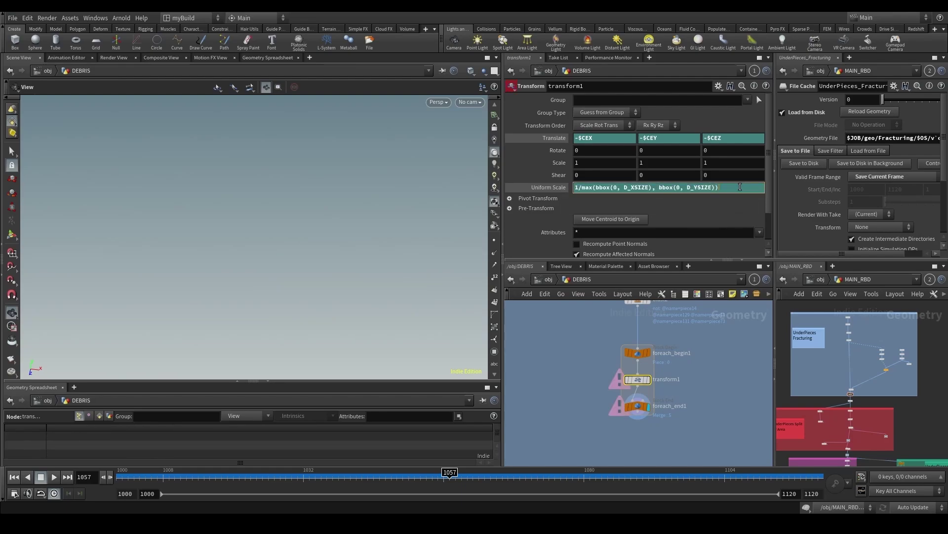
key("Return")
Step: Change transform1's transform order to Trans Scale Rot and check the scaled pieces up close
scroll(588, 391, "up", 3)
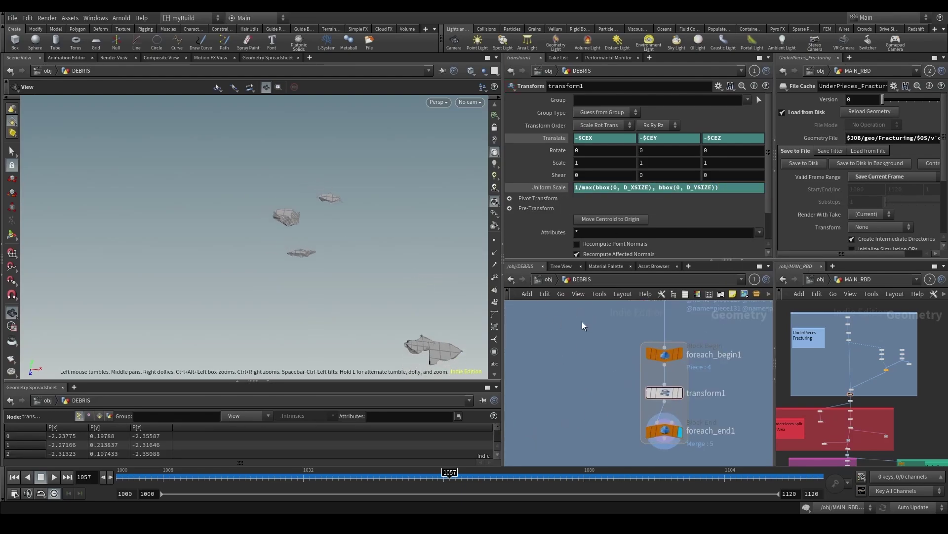
left_click(599, 123)
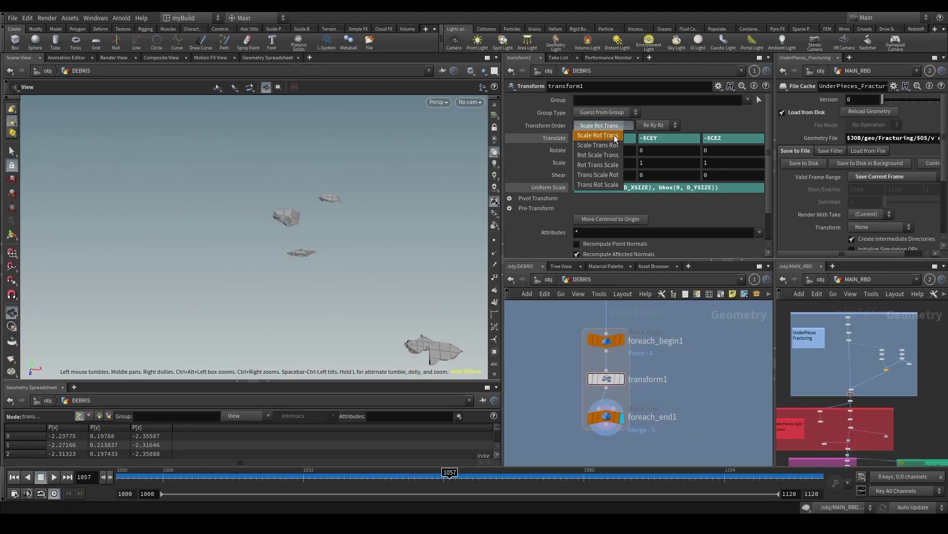
left_click(613, 175)
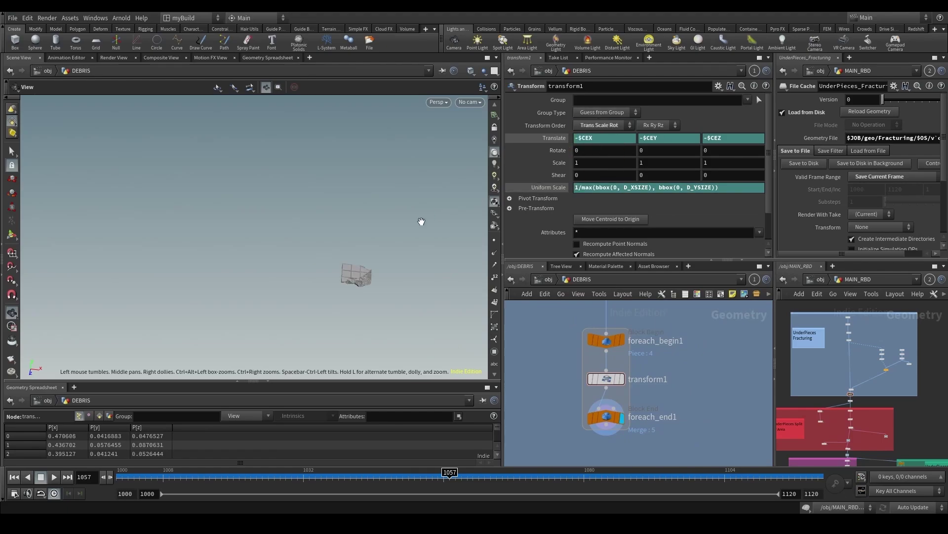
left_click_drag(387, 247, 425, 270)
scroll(371, 278, "up", 6)
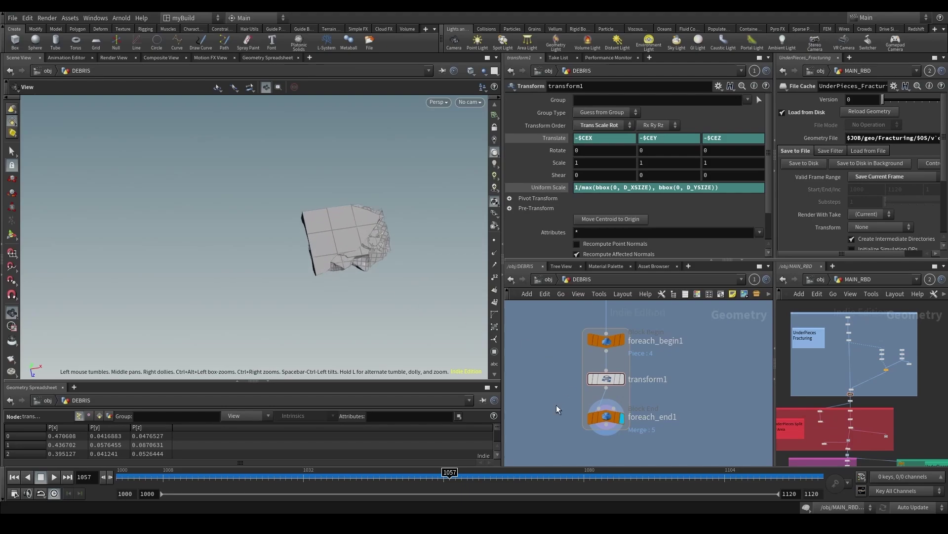
Step: Compare the pieces with transform1's uniform scale at 1, and restore the copied bounding-box expression
left_click(607, 417)
left_click(607, 379)
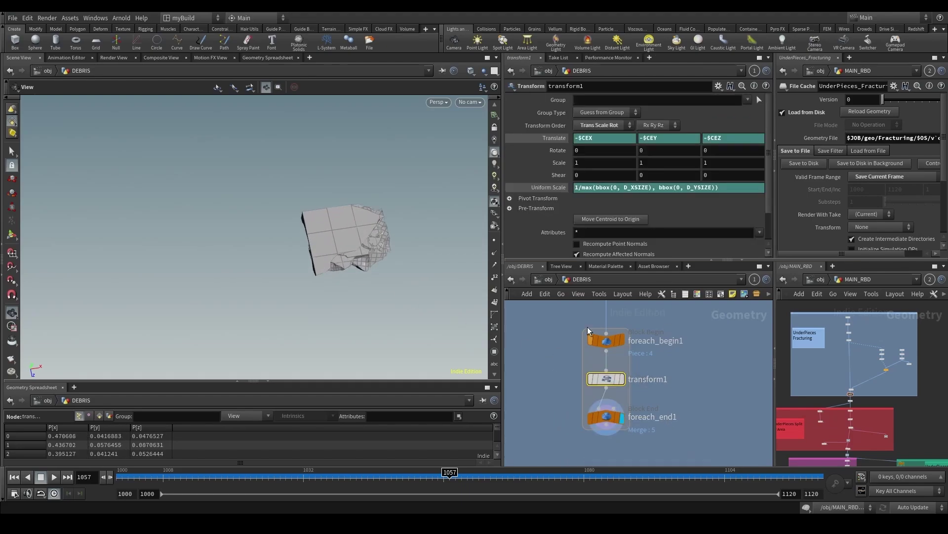
left_click(586, 188)
key("ctrl+a")
key("ctrl+c")
key("BackSpace")
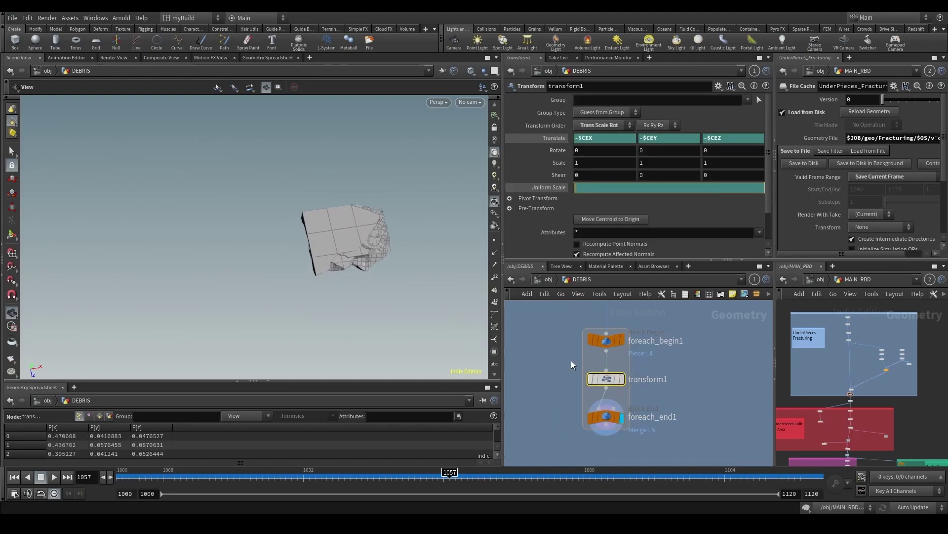
type("1")
key("Return")
left_click(613, 187)
key("ctrl+v")
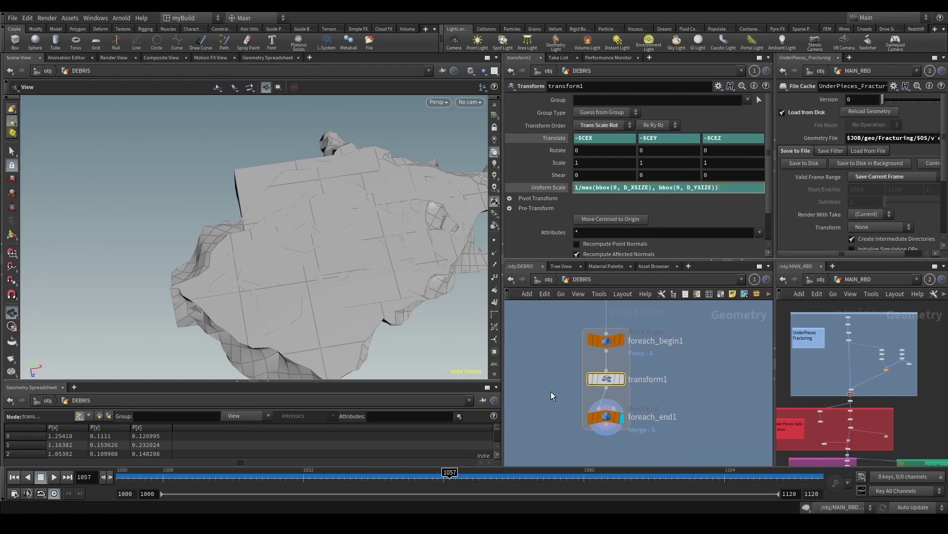
key("Return")
left_click_drag(396, 188, 371, 265)
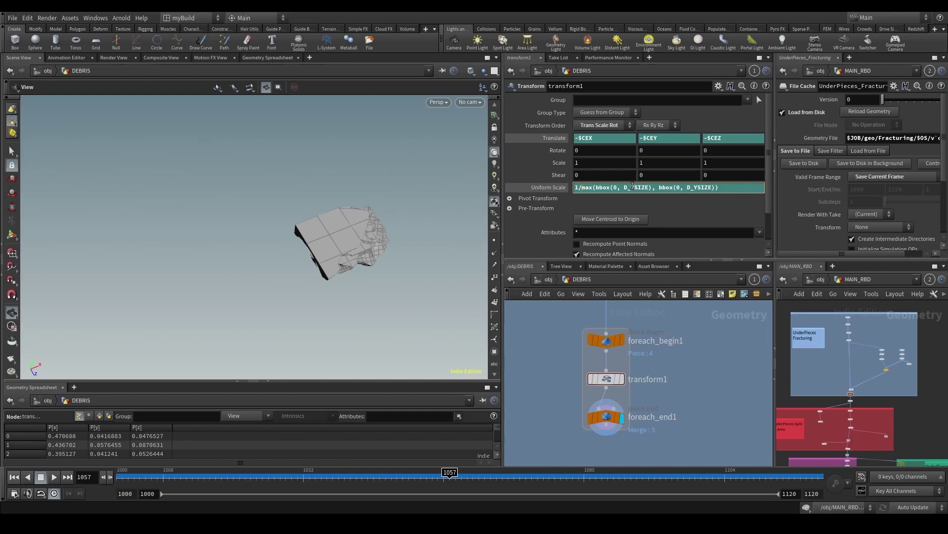
Step: Extend transform1's uniform scale expression with a nested max() and a third bbox() size term
type("max(")
left_click(749, 186)
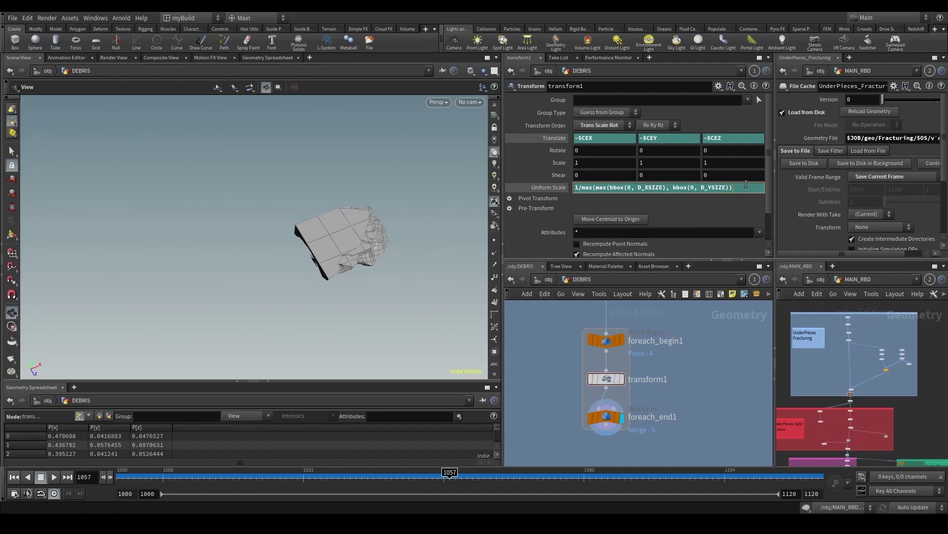
type(",")
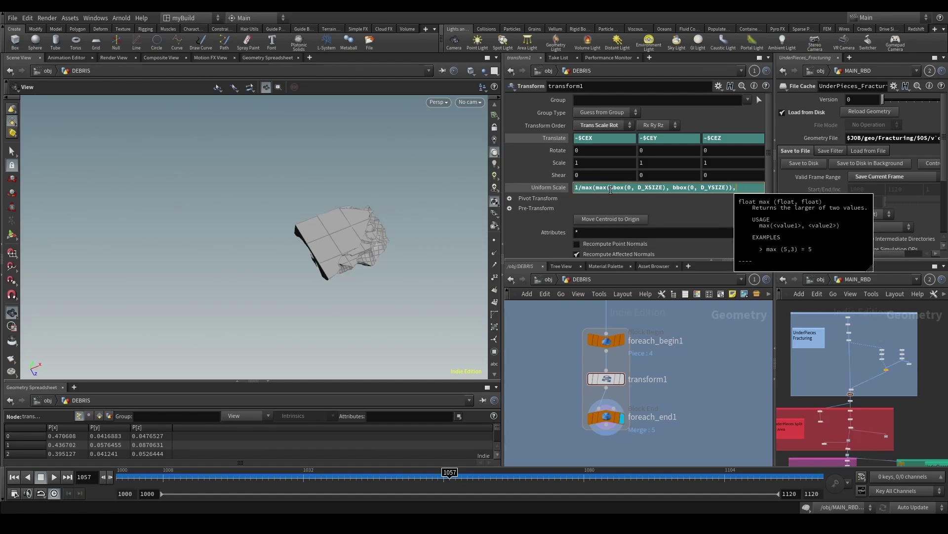
left_click_drag(610, 189, 668, 186)
key("ctrl+c")
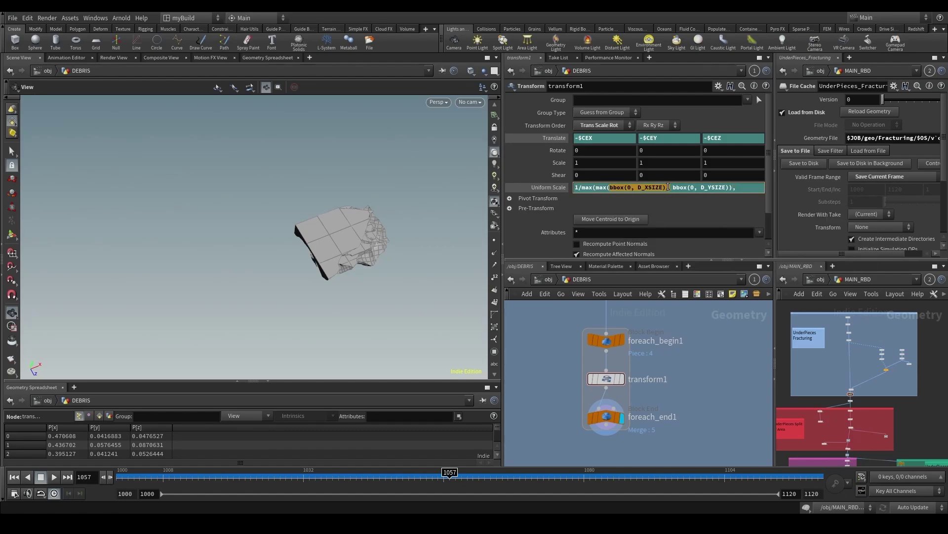
left_click(746, 189)
key("ctrl+v")
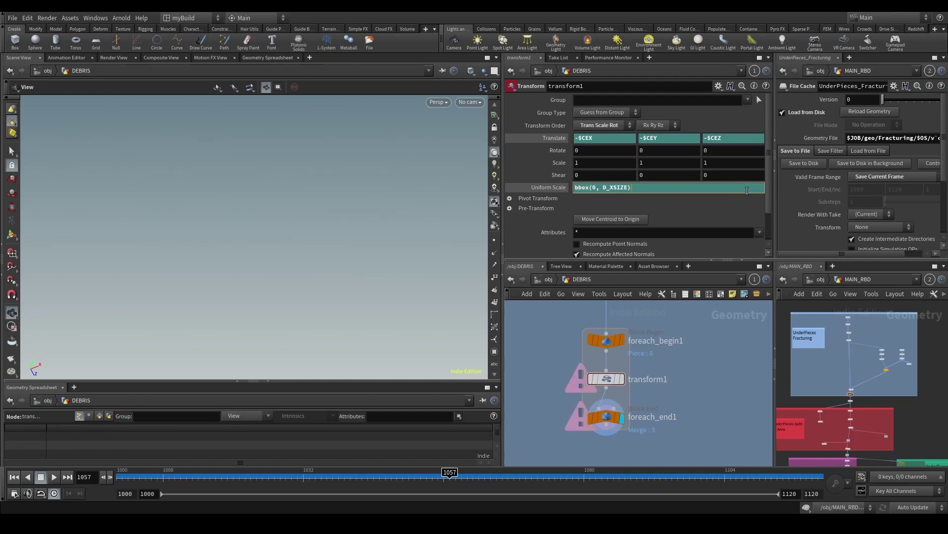
key("ctrl+z")
left_click(753, 192)
key("ctrl+v")
type(")")
key("Return")
Step: Examine the normalized debris pieces at foreach_end1 from different angles and distances
scroll(642, 434, "up", 3)
left_click_drag(533, 432, 637, 386)
scroll(546, 386, "down", 3)
left_click_drag(338, 281, 449, 213)
scroll(316, 264, "up", 4)
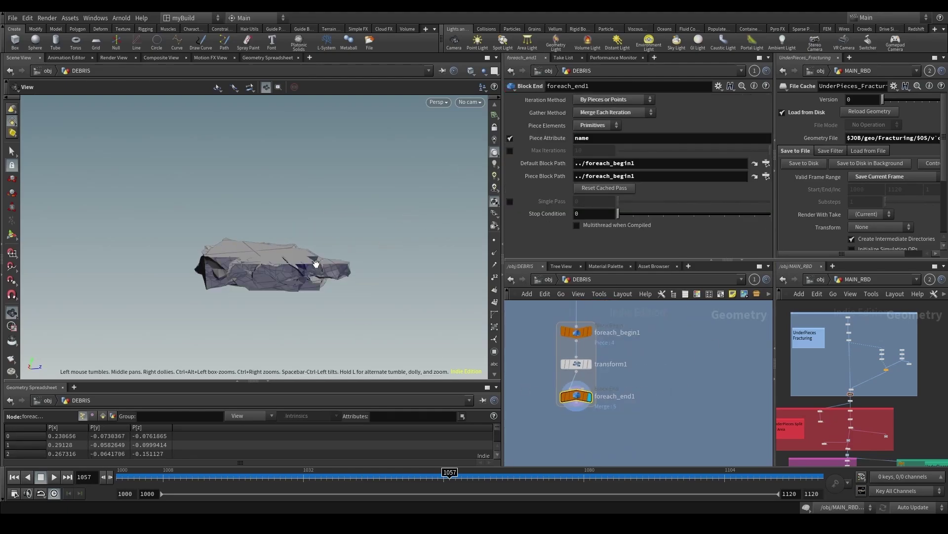
left_click_drag(316, 264, 376, 296)
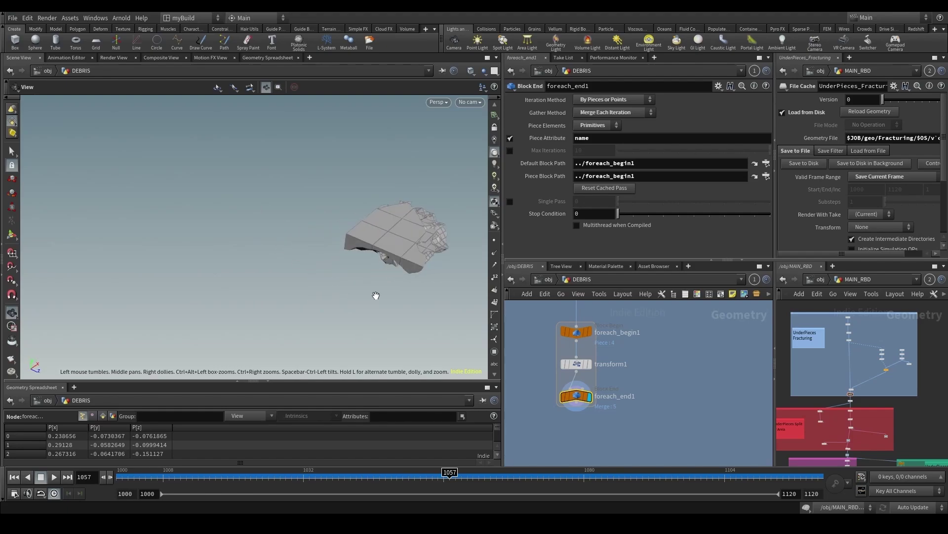
scroll(493, 120, "up", 1)
scroll(487, 120, "up", 2)
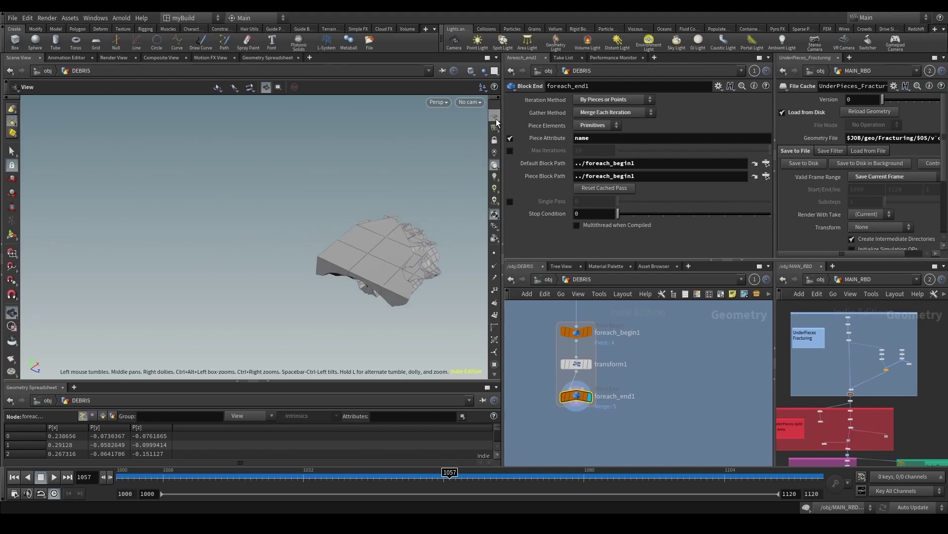
Step: Display the reference grid and check the scaled pieces against it from above
left_click(495, 115)
scroll(413, 241, "down", 3)
left_click_drag(412, 241, 345, 254)
scroll(346, 294, "up", 5)
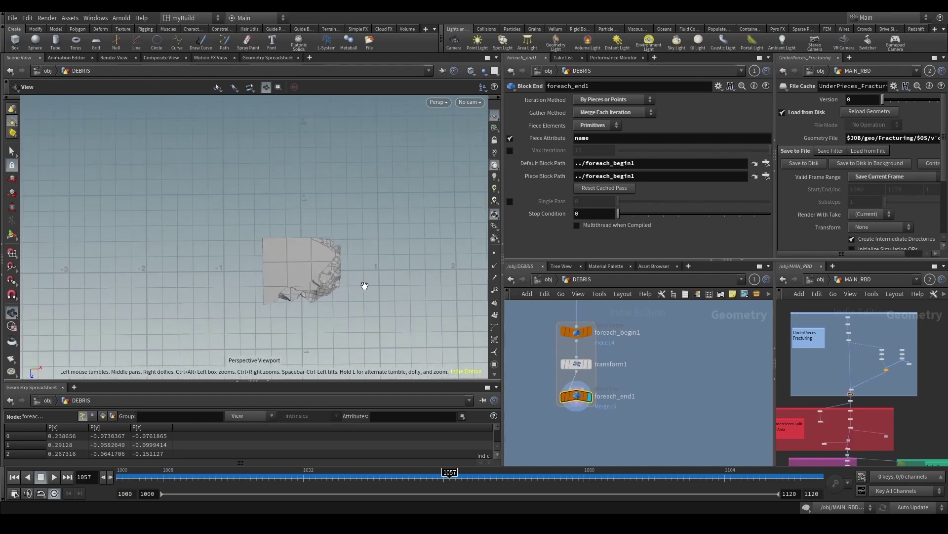
scroll(605, 391, "down", 6)
middle_click_drag(557, 403, 636, 373)
scroll(694, 390, "up", 3)
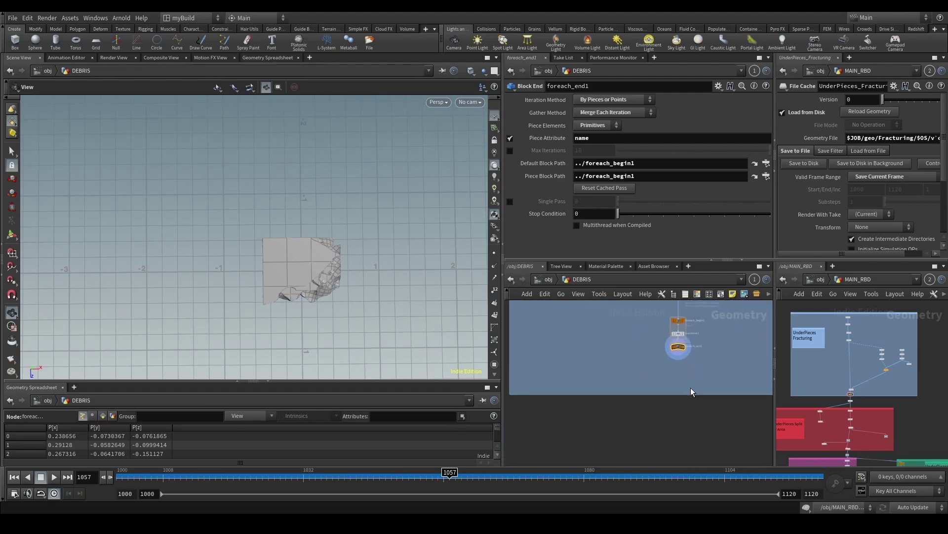
Step: Check the scaled pieces against the reference grid and show the evaluated value of transform1's uniform scale
left_click_drag(692, 396, 696, 364)
scroll(397, 290, "up", 1)
scroll(638, 344, "up", 3)
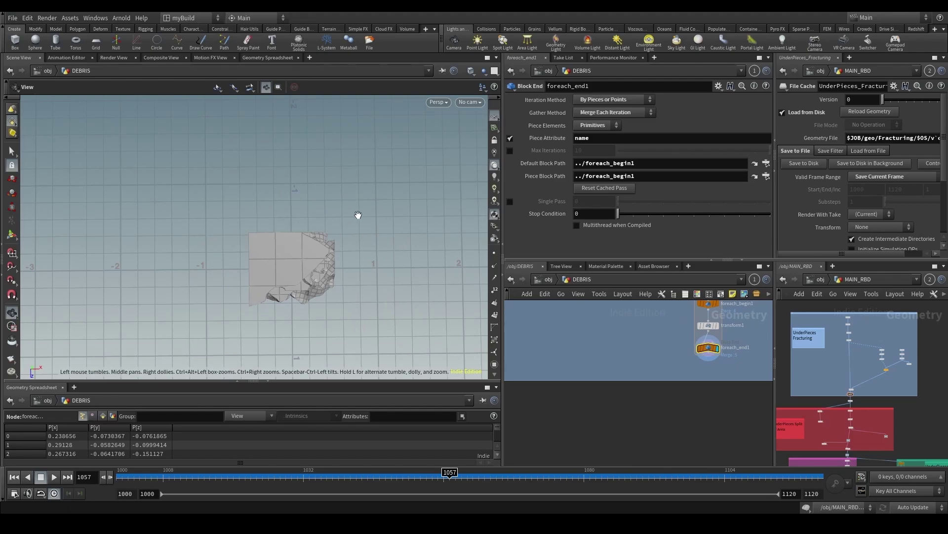
scroll(247, 250, "up", 2)
scroll(314, 245, "up", 1)
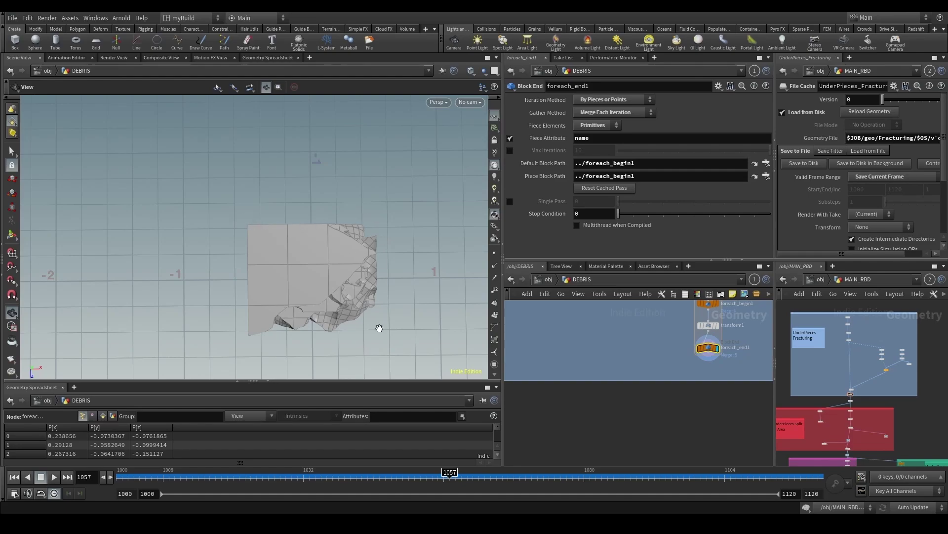
left_click(709, 325)
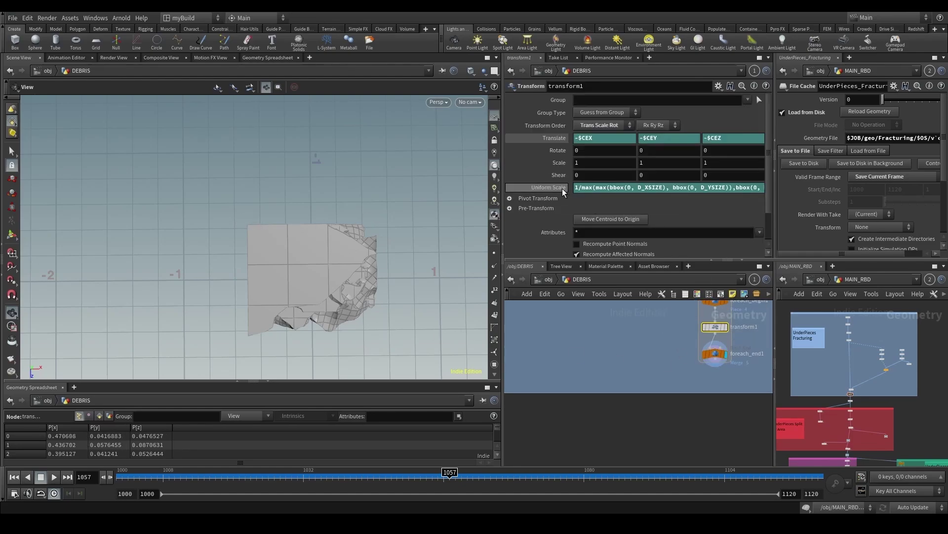
left_click(563, 189)
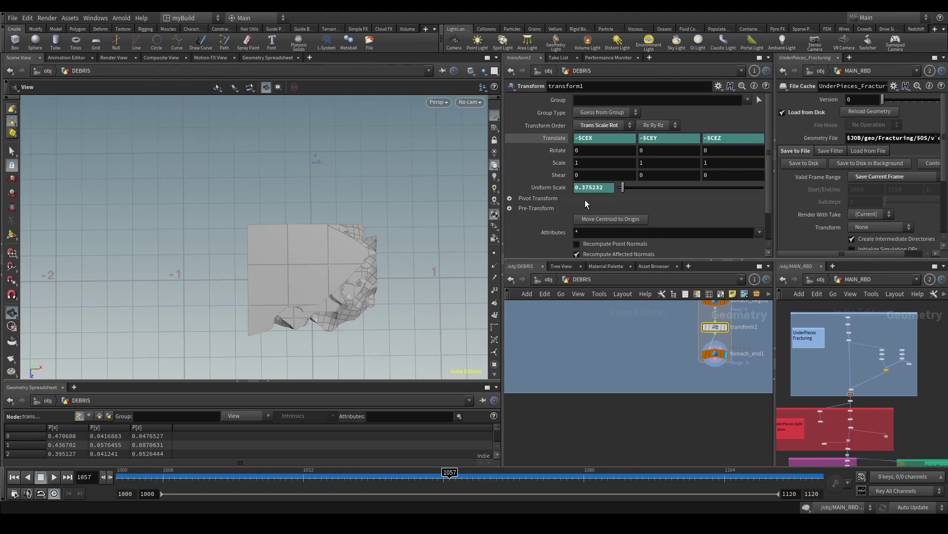
Step: Display transformpieces1 and examine its emission points as a whole from a wider angle
middle_click_drag(675, 338, 635, 360)
scroll(635, 361, "down", 2)
scroll(359, 293, "down", 1)
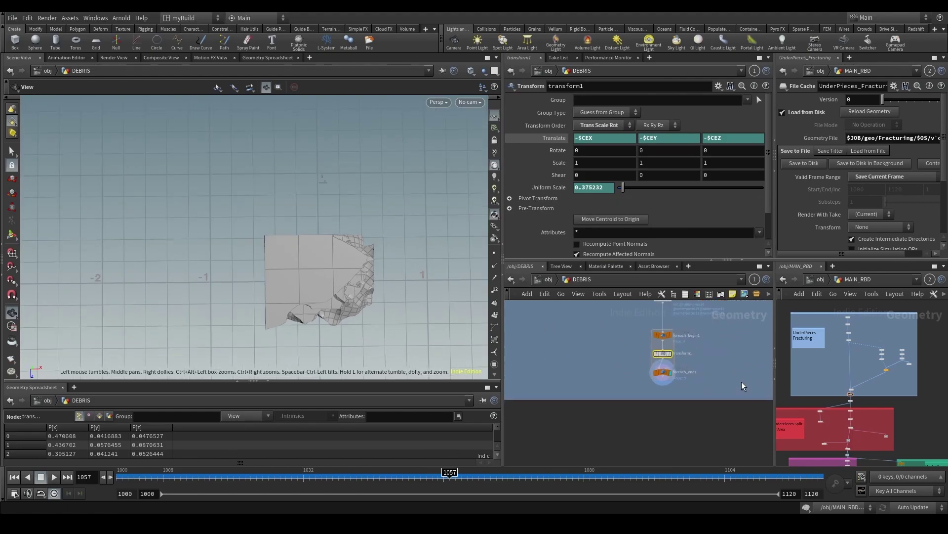
scroll(612, 369, "down", 4)
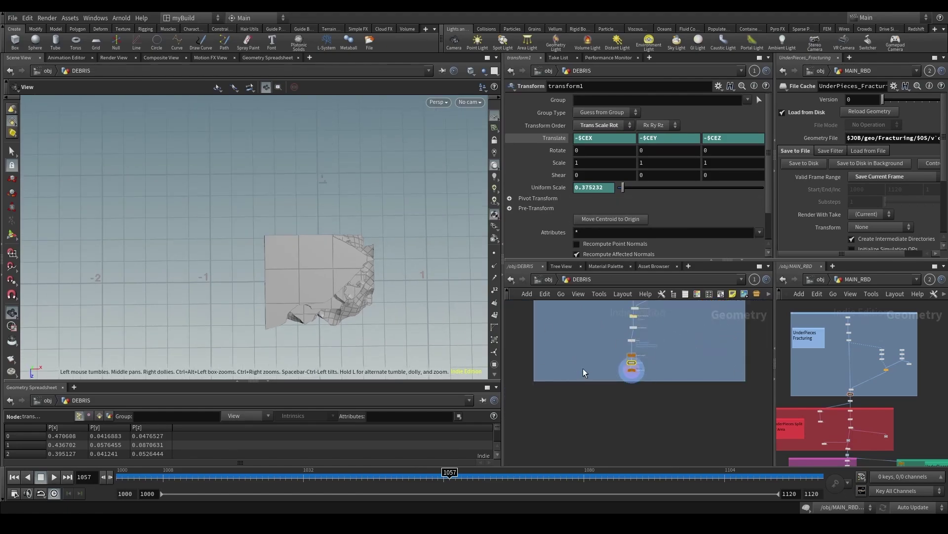
scroll(604, 386, "up", 3)
scroll(636, 388, "up", 2)
scroll(628, 386, "down", 10)
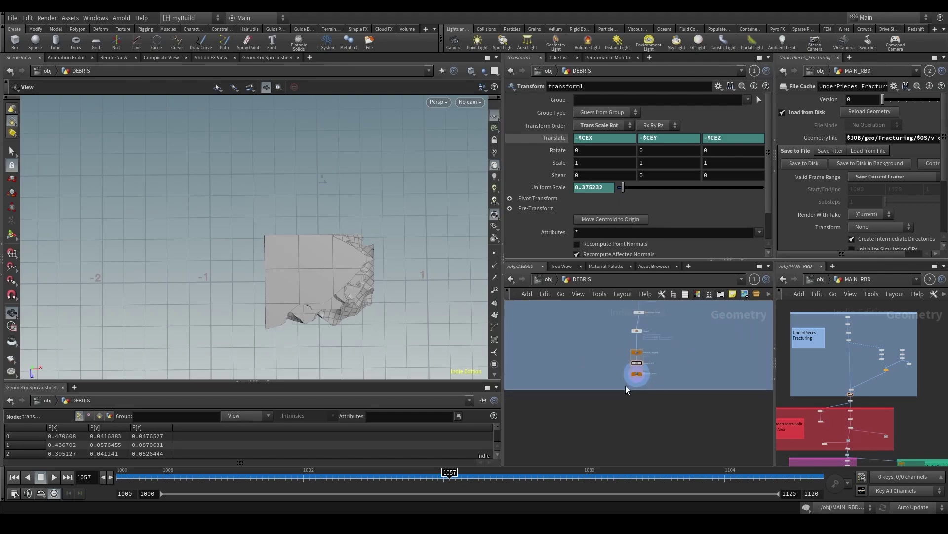
middle_click_drag(545, 386, 605, 381)
scroll(605, 381, "up", 8)
left_click(600, 392)
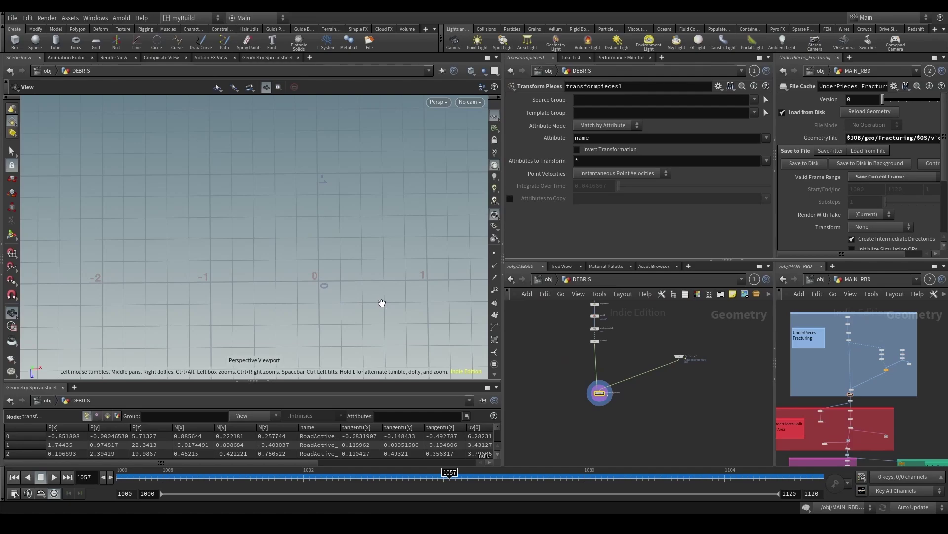
scroll(563, 417, "up", 1)
key("space+g")
left_click_drag(377, 274, 336, 259)
scroll(331, 250, "up", 1)
scroll(391, 251, "up", 2)
left_click_drag(327, 186, 396, 218)
scroll(573, 357, "down", 4)
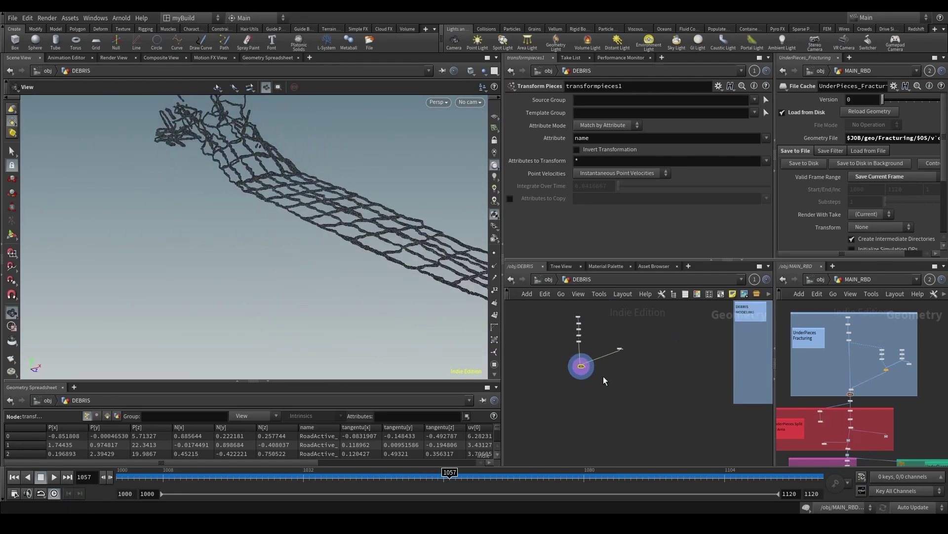
Step: Add a Null node directly after foreach_end1 in the debris modeling network
middle_click_drag(756, 393, 691, 370)
scroll(602, 364, "up", 4)
key("Tab")
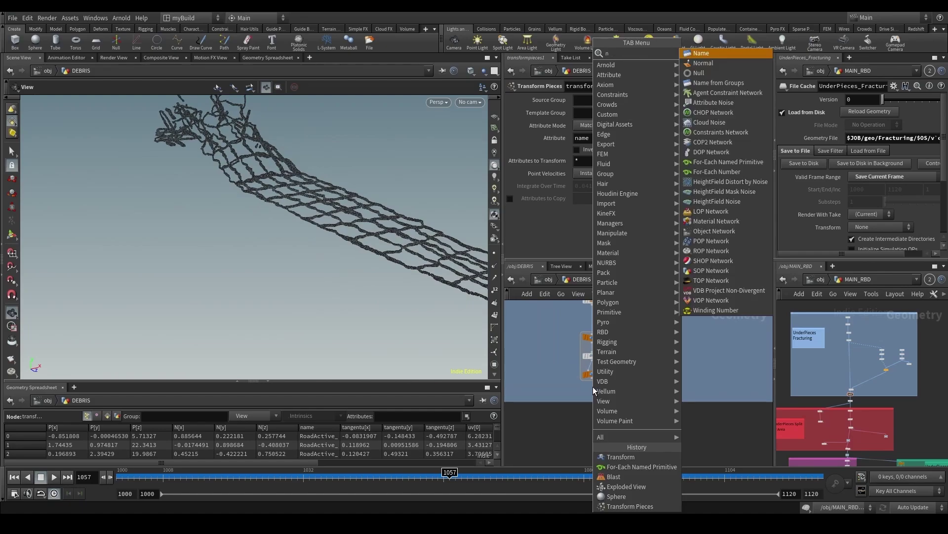
key("Escape")
scroll(587, 386, "up", 3)
left_click(594, 391)
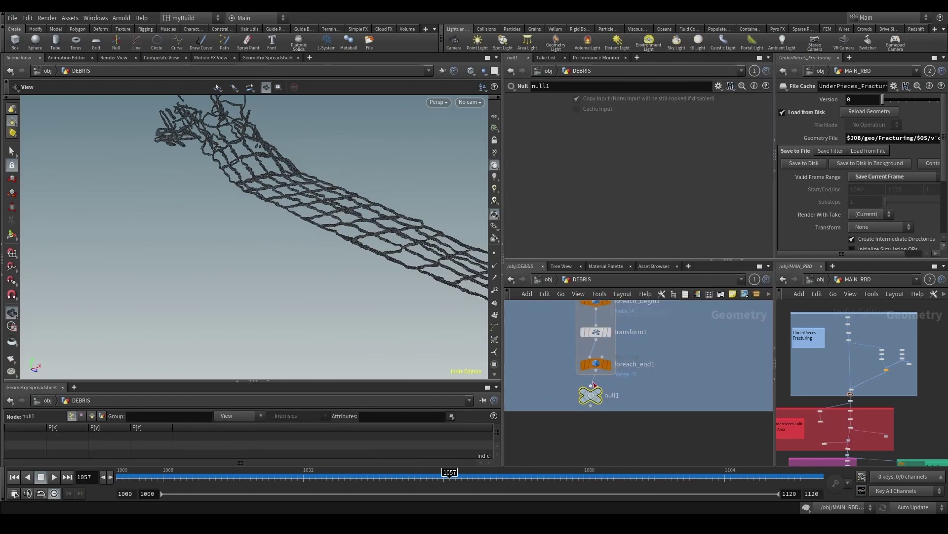
Step: Rename the new null IN_NORMALISED_DEBRIS and save the scene
left_click(615, 395)
double_click(614, 395)
type("IN_NORMALISE")
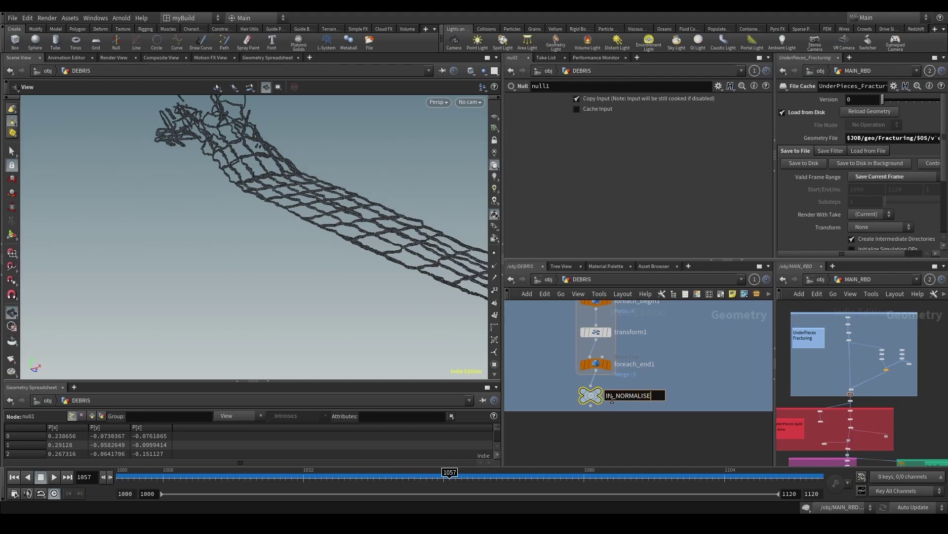
type("D_DEBRIS")
key("Return")
key("ctrl+s")
Step: Return to transformpieces1 and move the timeline to frame 1073
scroll(619, 393, "down", 10)
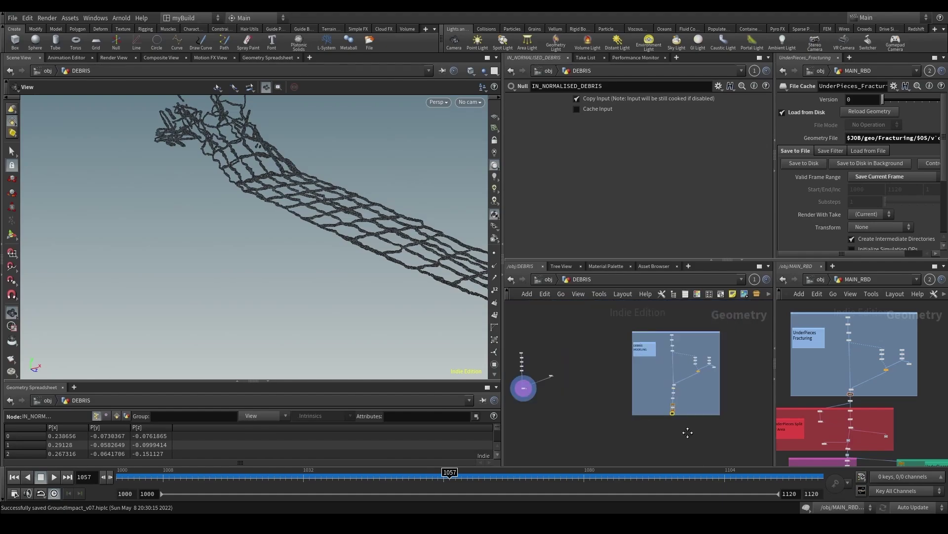
scroll(666, 416, "up", 5)
middle_click_drag(687, 432, 641, 390)
left_click(684, 394)
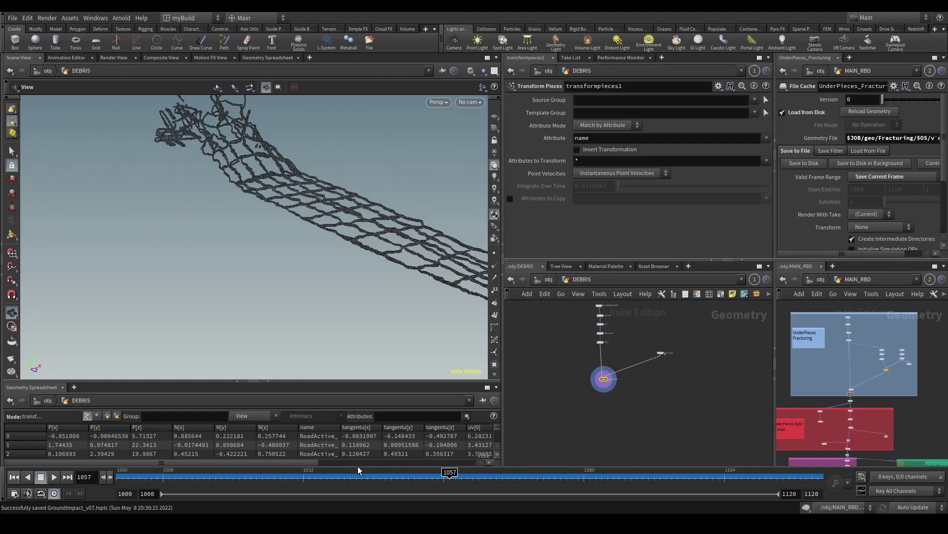
left_click_drag(304, 476, 543, 472)
Step: Add an Object Merge node beside transformpieces1
scroll(598, 418, "up", 4)
middle_click_drag(598, 417, 585, 402)
key("Tab")
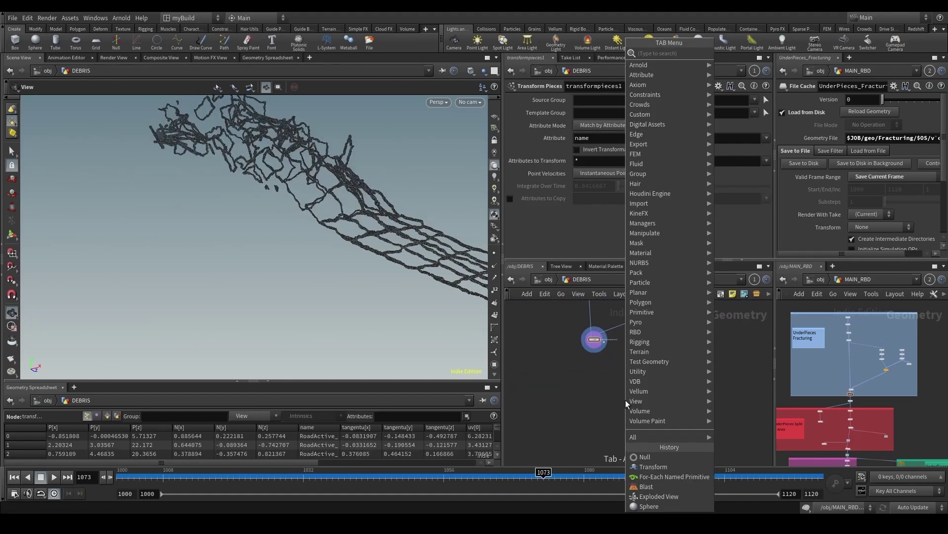
type("obj")
key("Return")
left_click(710, 363)
scroll(711, 381, "down", 4)
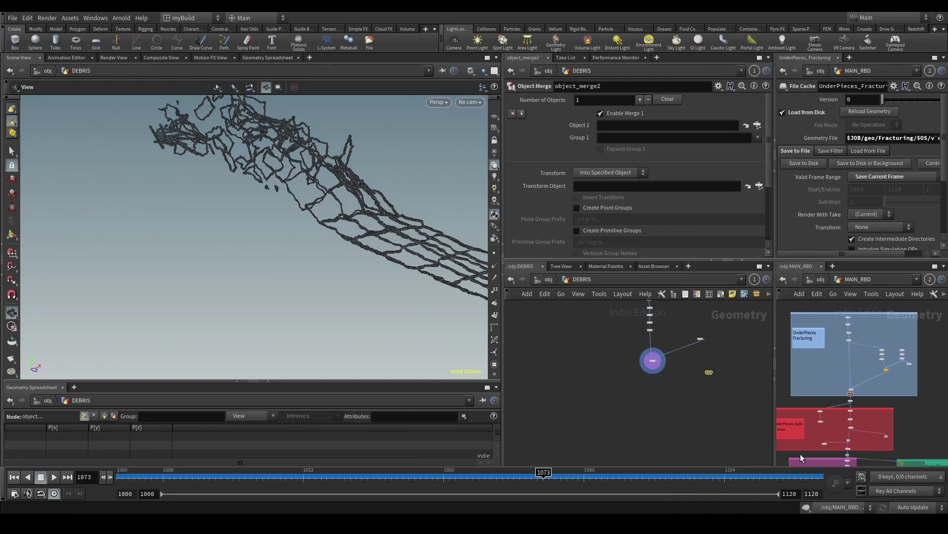
Step: Set Object 1 of the new object merge to ../IN_NORMALISED_DEBRIS
scroll(718, 429, "down", 4)
middle_click_drag(718, 428, 614, 392)
scroll(681, 382, "up", 4)
left_click_drag(670, 379, 619, 126)
middle_click_drag(594, 386, 717, 381)
scroll(592, 352, "up", 4)
middle_click_drag(588, 351, 707, 365)
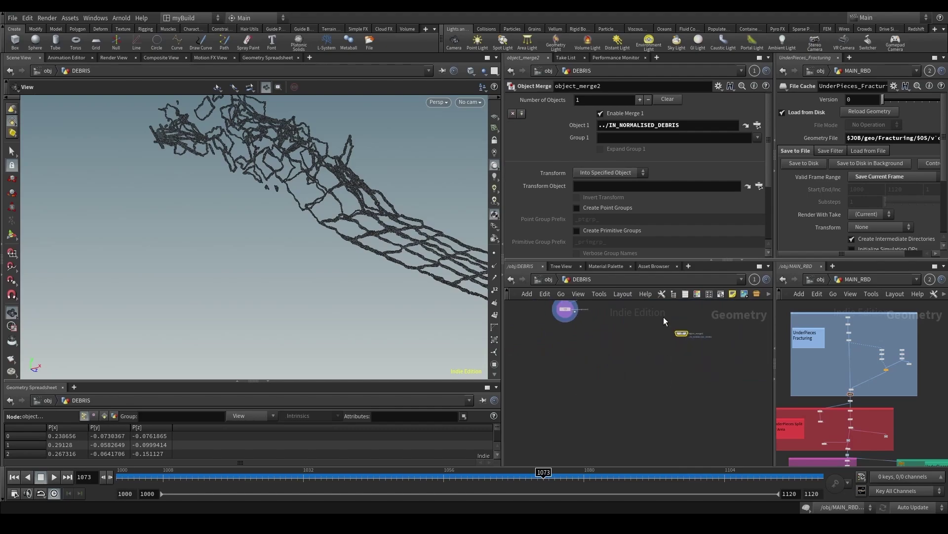
Step: Display the new object merge, rename it GET_DEBRIS and place it farther from transformpieces1
left_click(687, 334)
scroll(682, 343, "up", 1)
left_click(708, 332)
type("GET_")
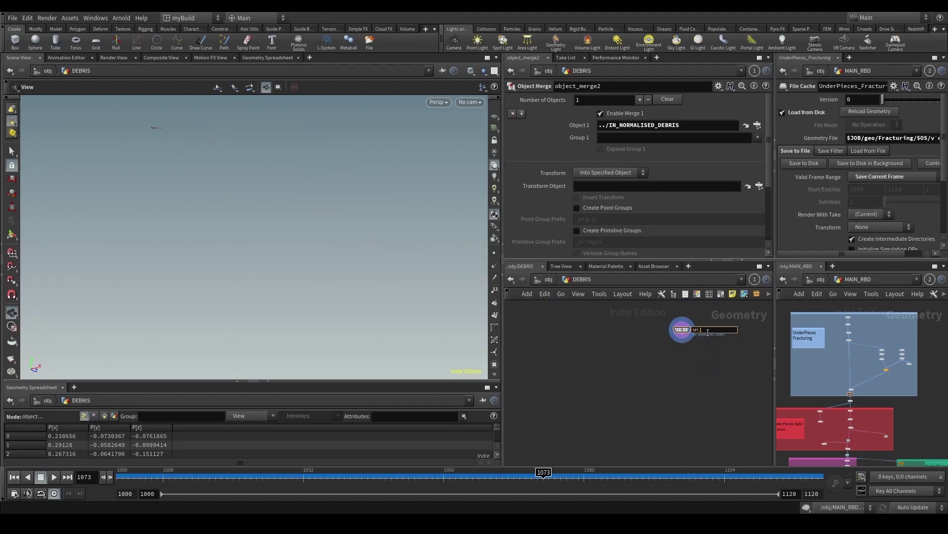
type("DEBRIS")
key("Return")
scroll(697, 350, "down", 3)
left_click_drag(685, 338, 718, 339)
Step: Add a Copy to Points node below transformpieces1 with Pack and Instance enabled
left_click(606, 314)
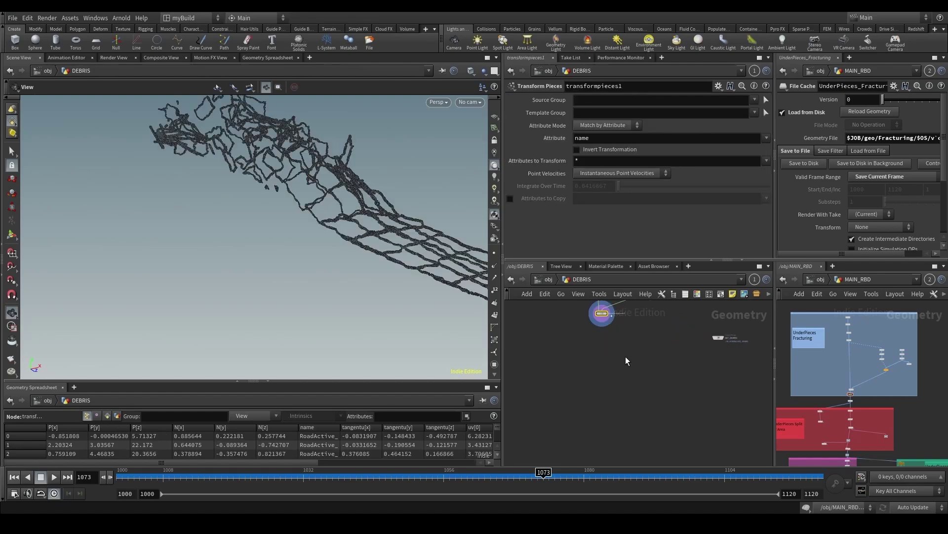
middle_click_drag(626, 360, 602, 392)
key("Tab")
type("cop")
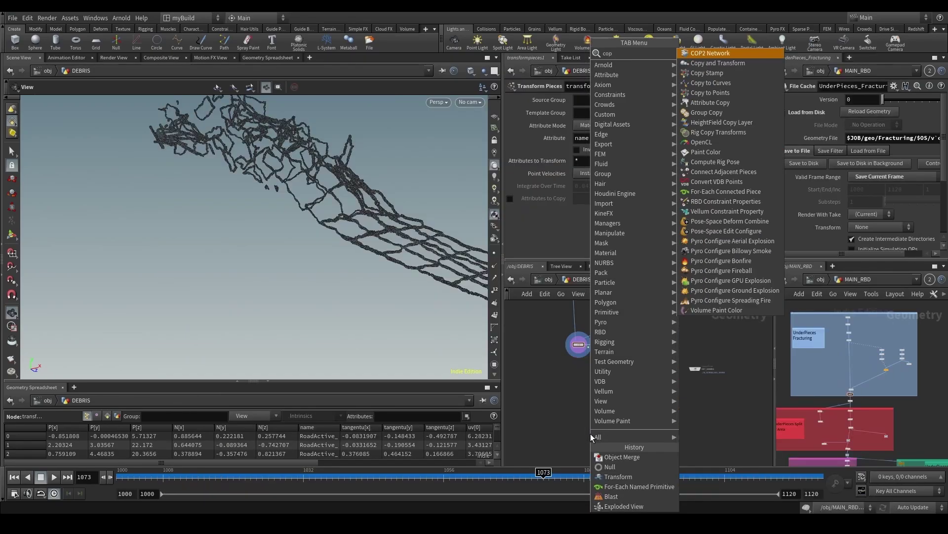
type("ytopo")
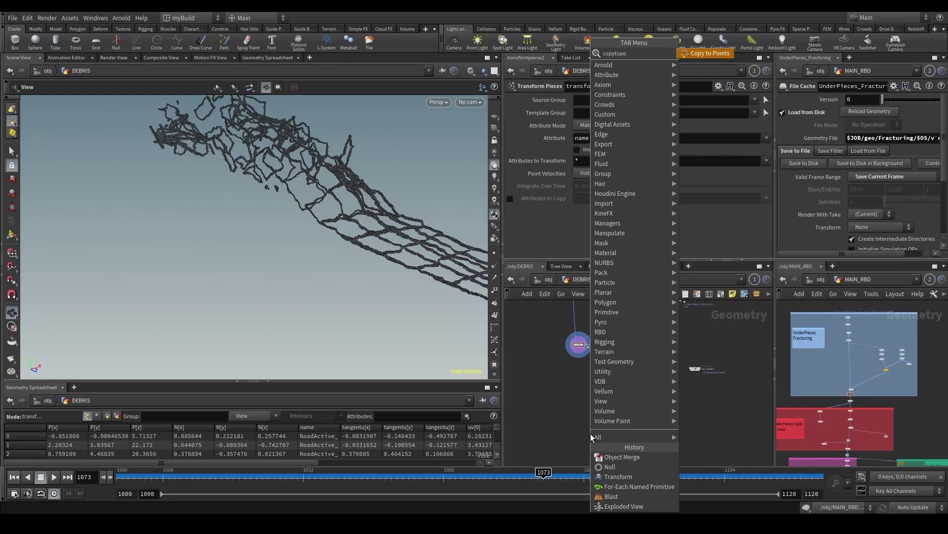
key("Return")
left_click(591, 434)
left_click(604, 150)
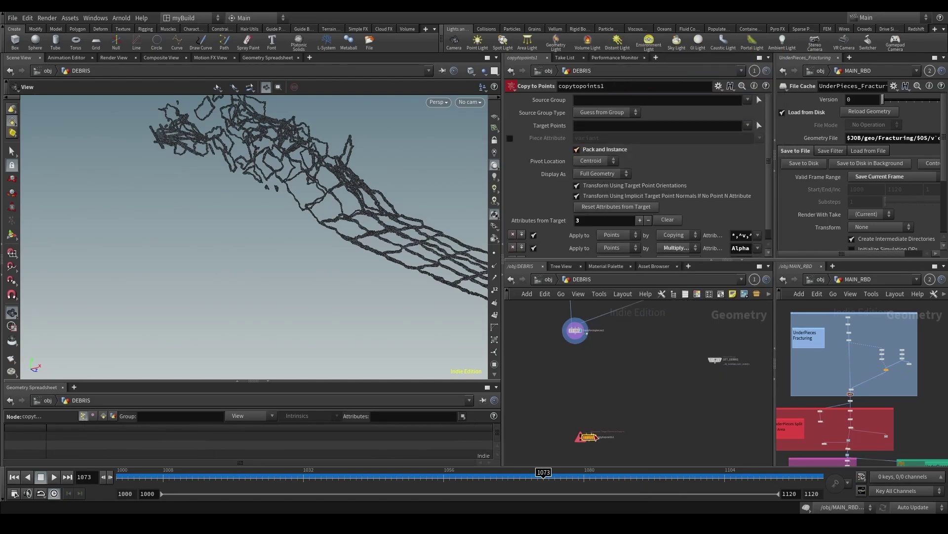
Step: Wire GET_DEBRIS as copytopoints1's source geometry and transformpieces1 as its target points, and display the copied debris
scroll(592, 432, "up", 4)
left_click(581, 429)
middle_click_drag(695, 386, 645, 398)
left_click(714, 340)
middle_click_drag(665, 357, 760, 332)
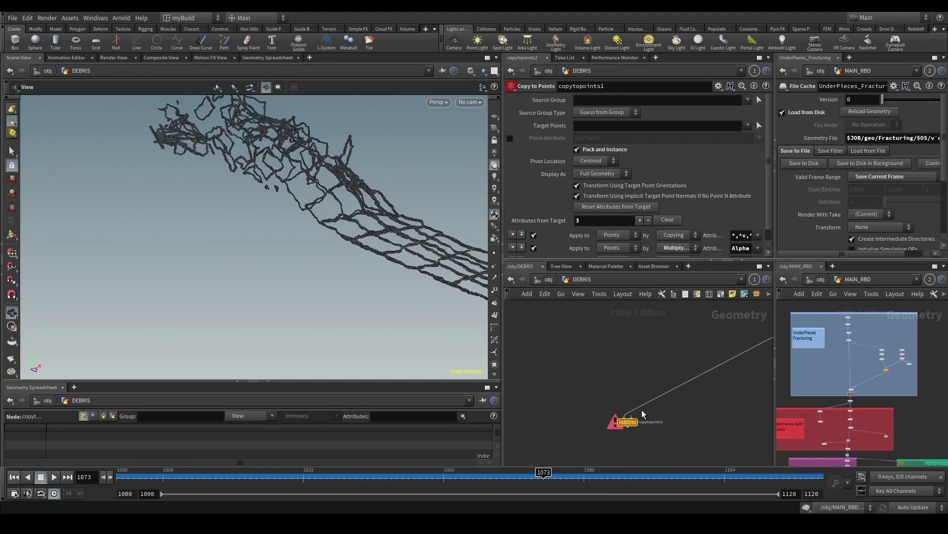
left_click(632, 417)
middle_click_drag(599, 361, 601, 417)
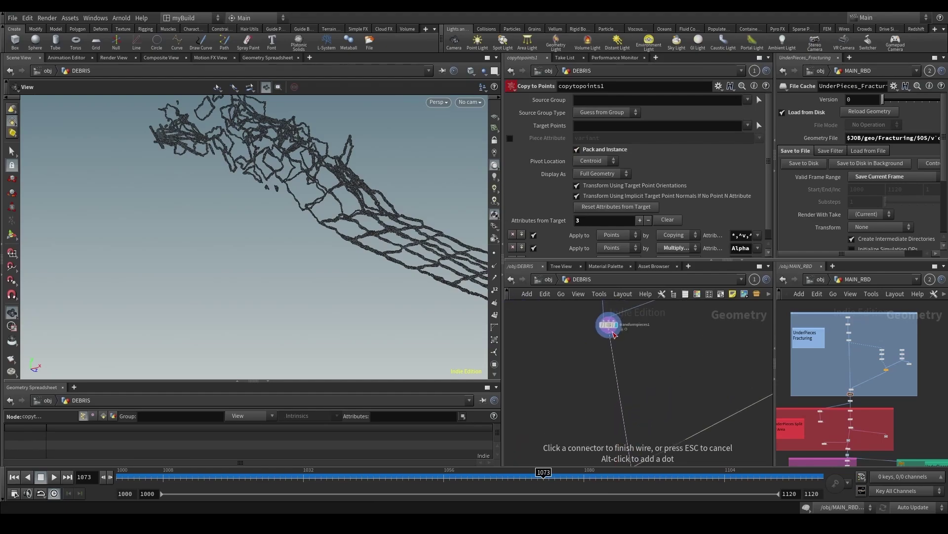
left_click(610, 337)
middle_click_drag(602, 453, 591, 390)
key("r")
left_click(617, 412)
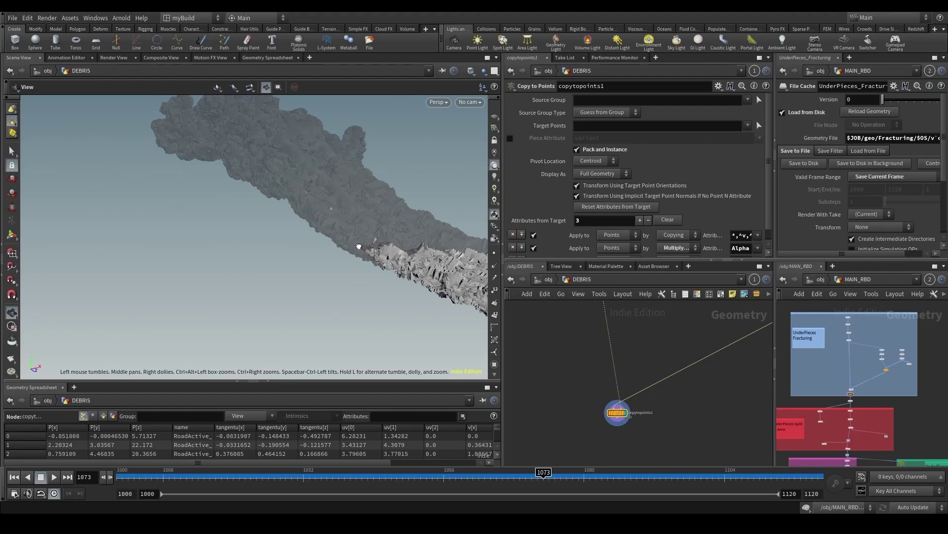
left_click_drag(383, 247, 330, 218)
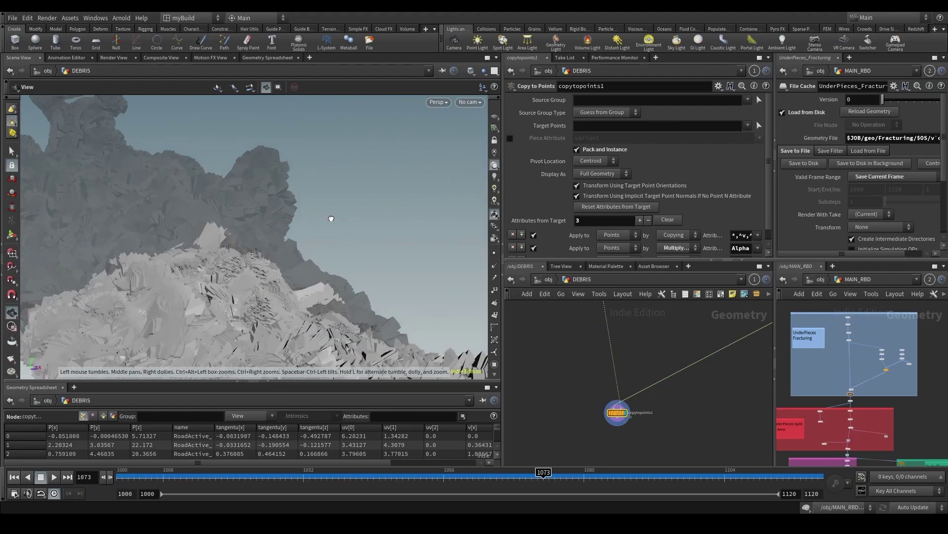
Step: Insert an Attribute Wrangle between transformpieces1 and copytopoints1
scroll(749, 404, "down", 5)
middle_click_drag(749, 404, 607, 379)
scroll(597, 374, "up", 2)
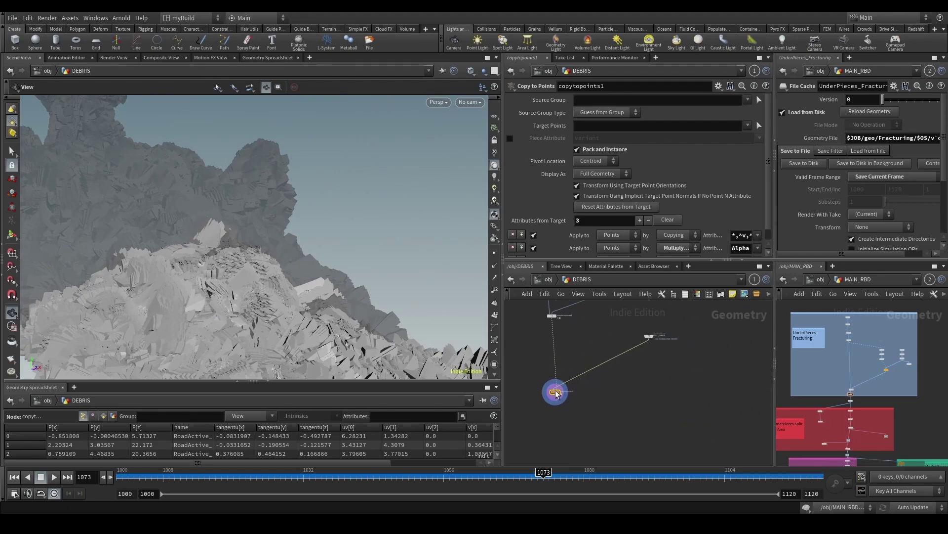
scroll(642, 390, "up", 3)
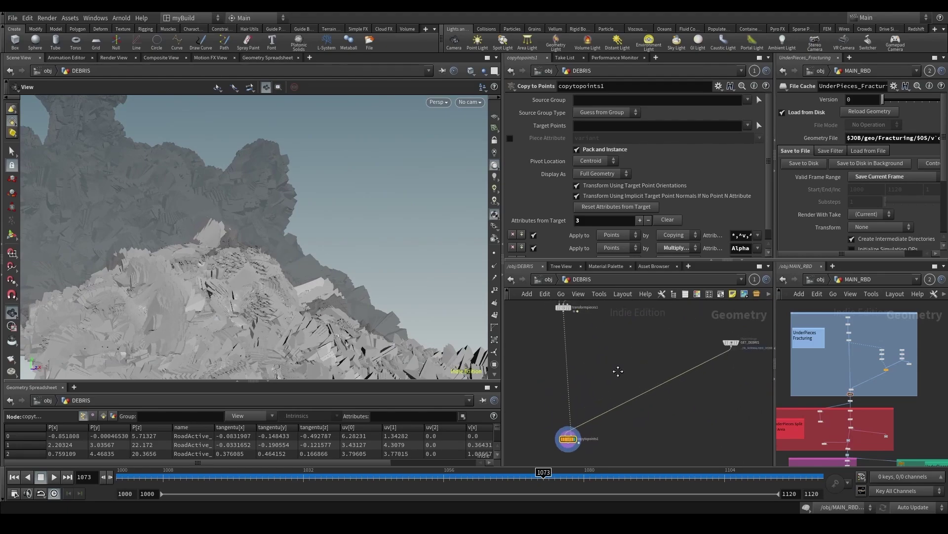
key("Tab")
type("attra")
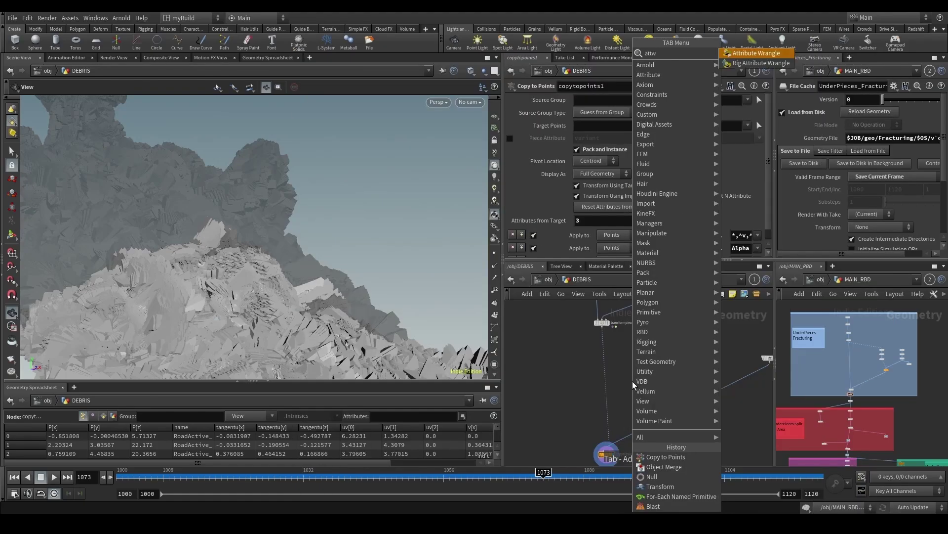
key("Return")
left_click(602, 379)
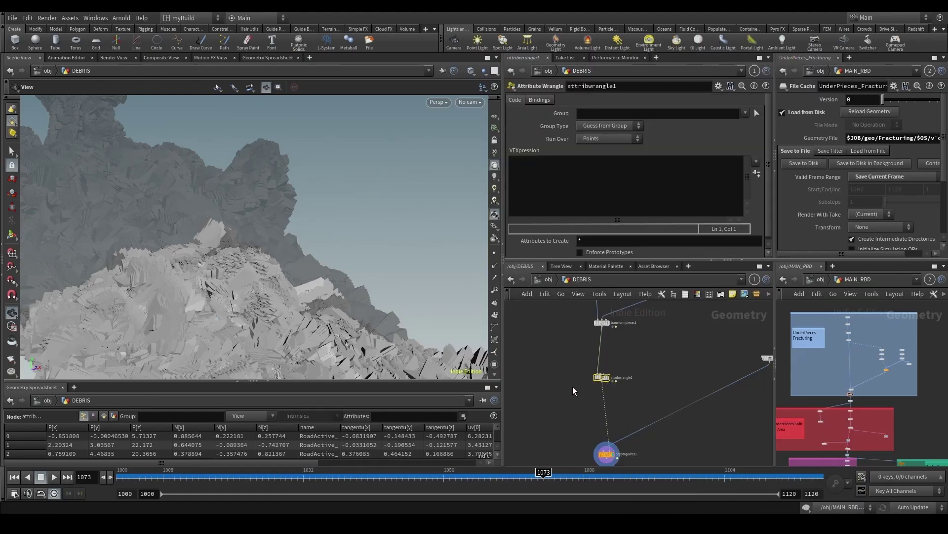
Step: Display the wrangle and set its VEXpression to i@instanceNum=0; running over points
left_click(567, 206)
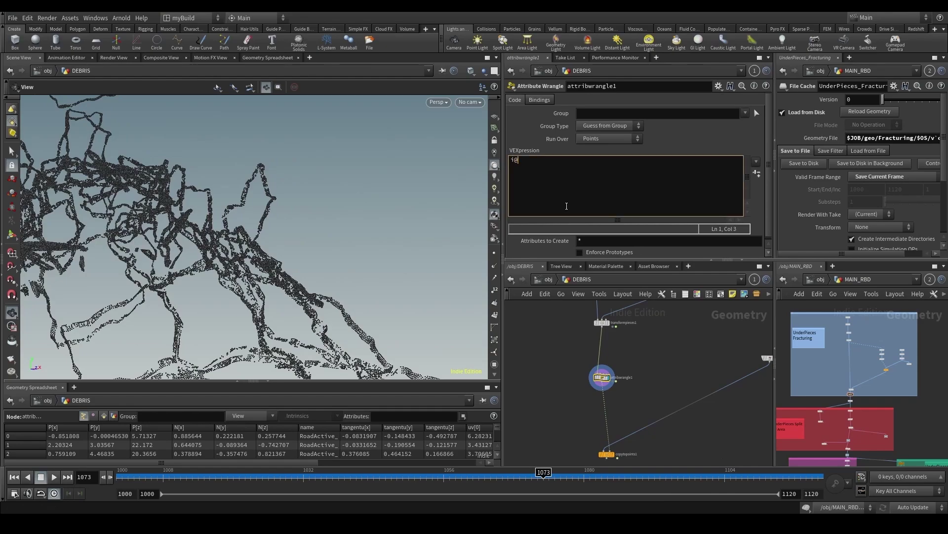
type("i@instanceNum=0;")
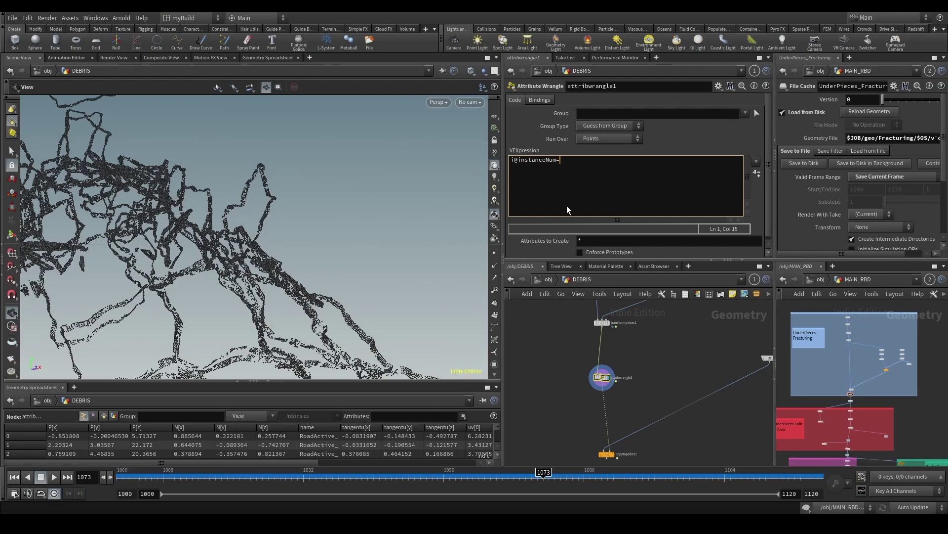
type("0;")
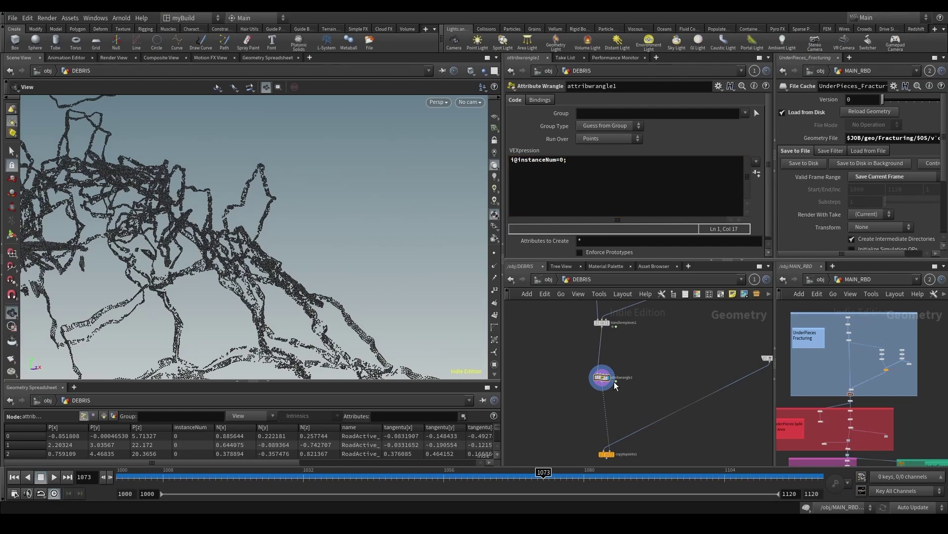
Step: Rename the attribute wrangle Instance_init
double_click(619, 378)
type("instance_init")
key("Return")
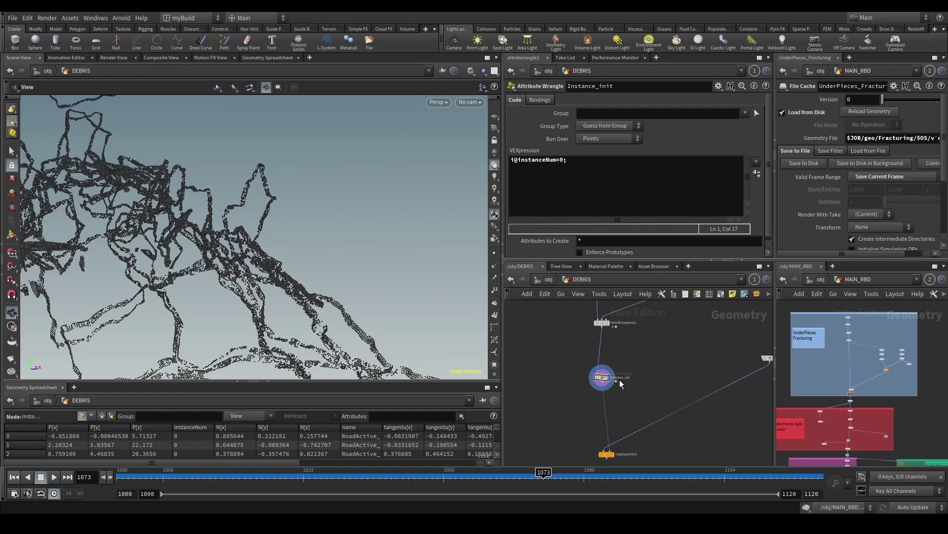
scroll(617, 425, "up", 3)
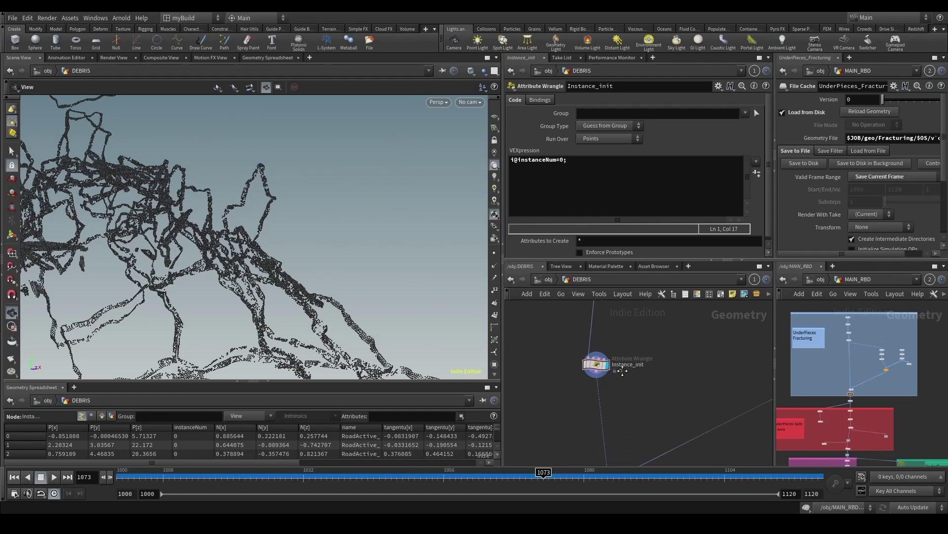
Step: Insert an Attribute Randomize node between Instance_init and copytopoints1
left_click(514, 159)
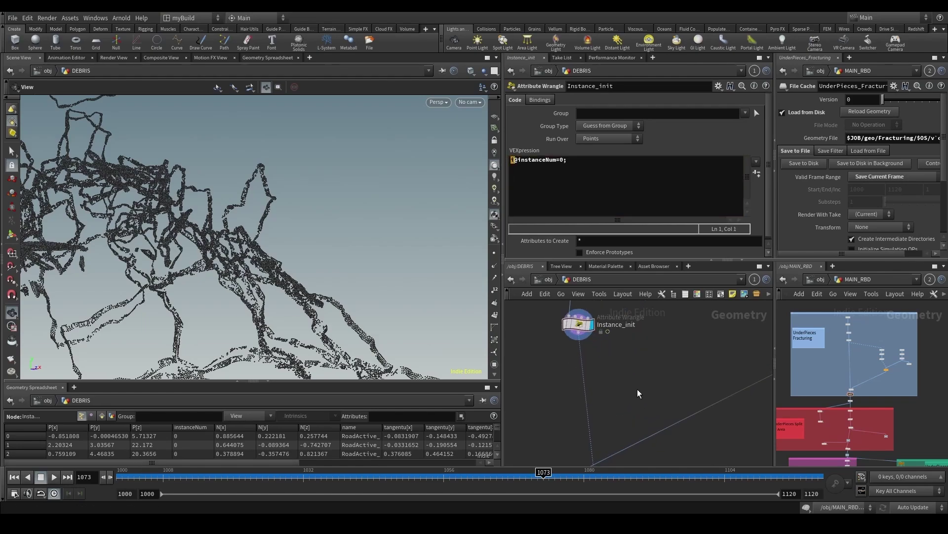
key("Tab")
type("attran")
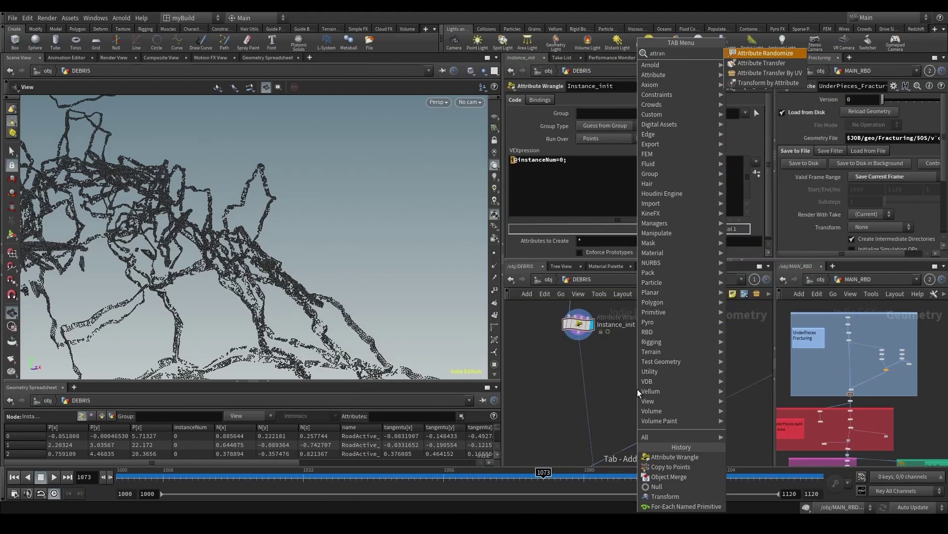
key("Return")
left_click(580, 375)
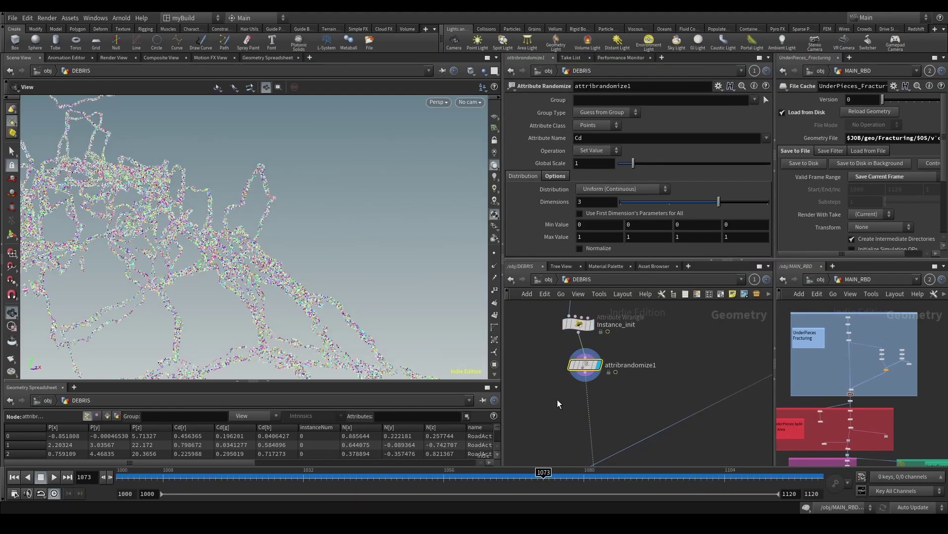
Step: Reuse the attribute name from Instance_init so the Attribute Randomize node randomizes instanceNum
left_click(578, 323)
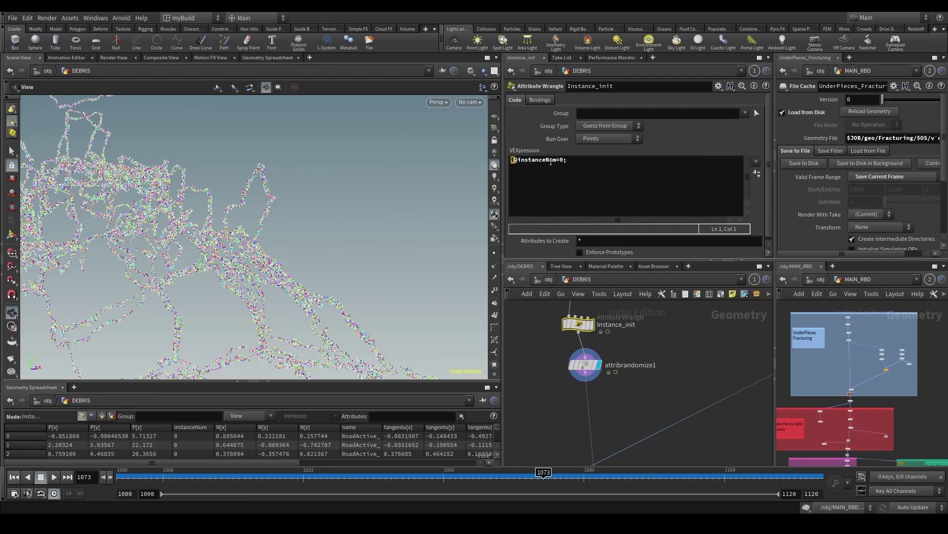
left_click(556, 160)
left_click_drag(556, 160, 519, 160)
left_click(585, 364)
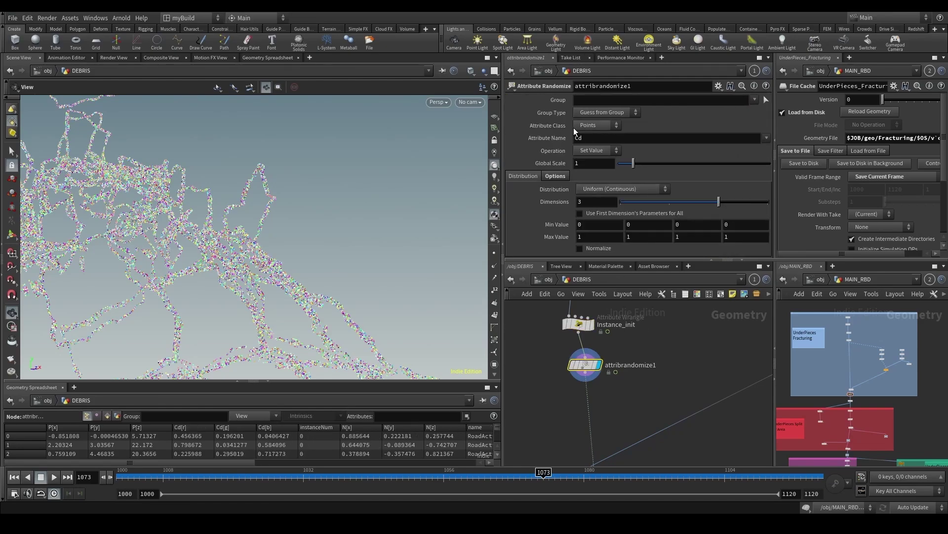
double_click(590, 139)
type("instanceNum")
Step: Rename the Attribute Randomize node Random_InstanceNum
double_click(638, 365)
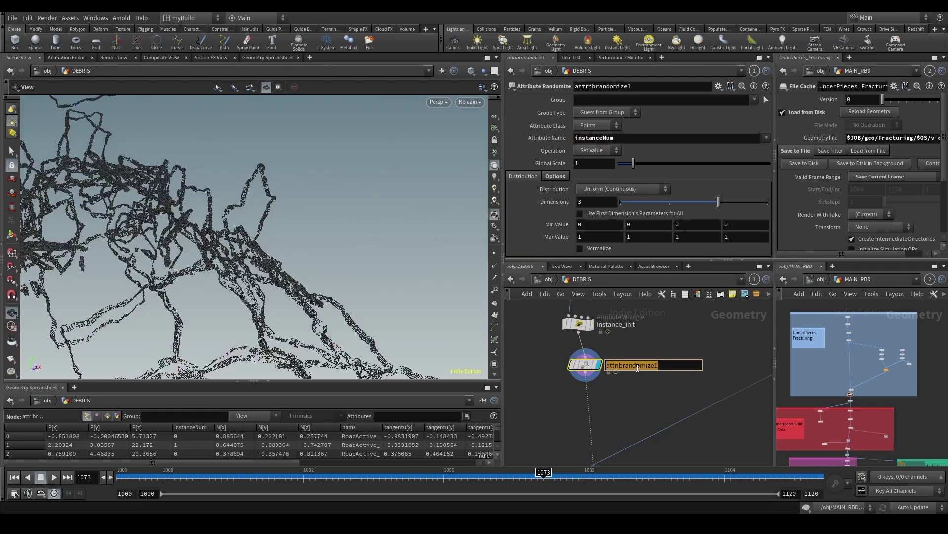
type("Random_InstanceN")
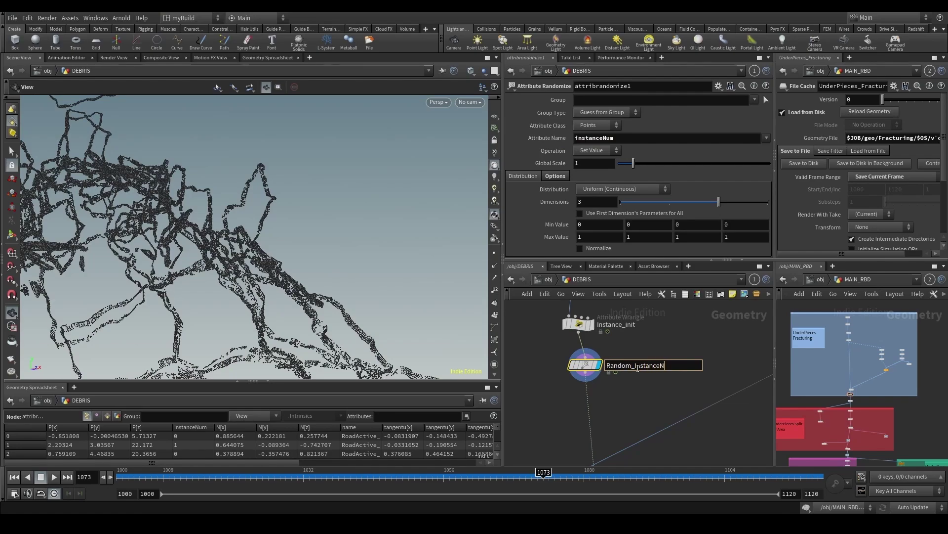
type("um")
key("Return")
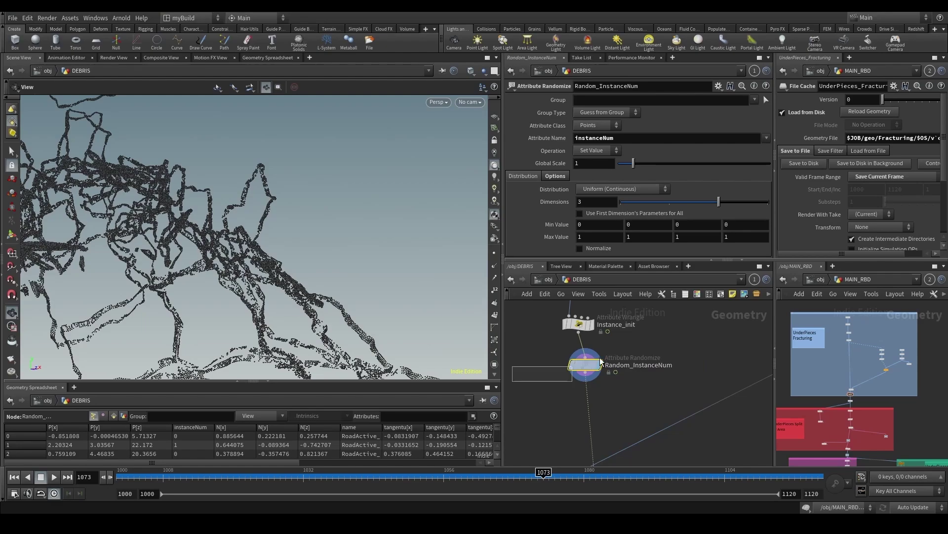
Step: Sort the point spreadsheet by instanceNum and temporarily bypass Instance_init to compare how the attribute is stored
left_click(593, 238)
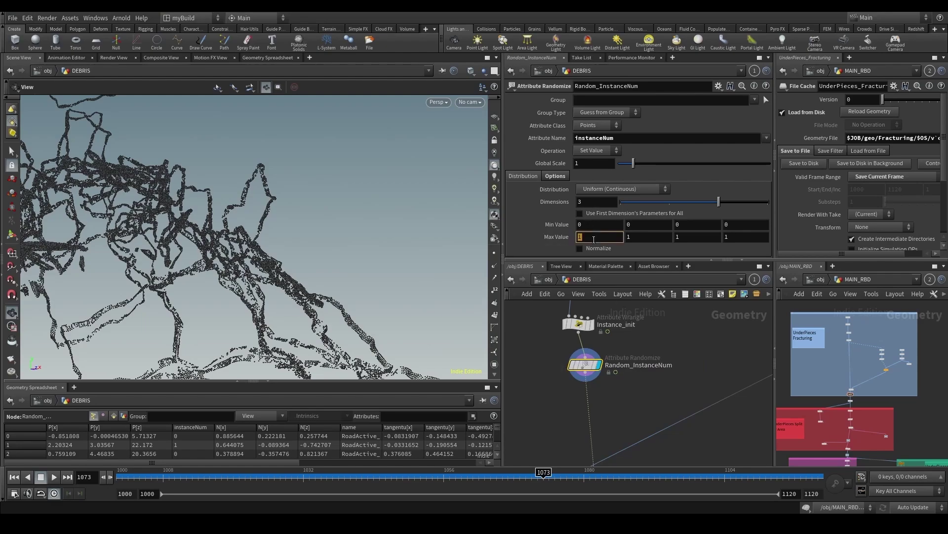
left_click(192, 428)
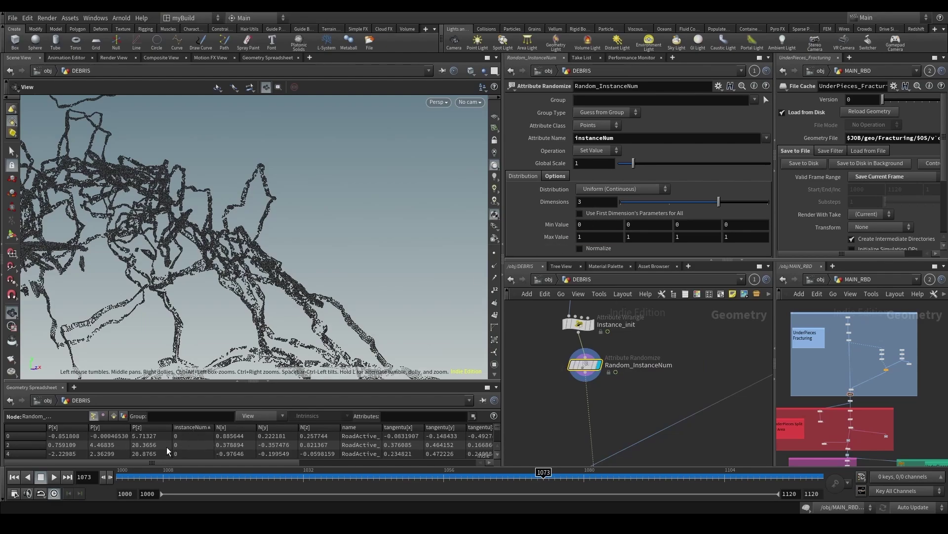
scroll(190, 438, "down", 5)
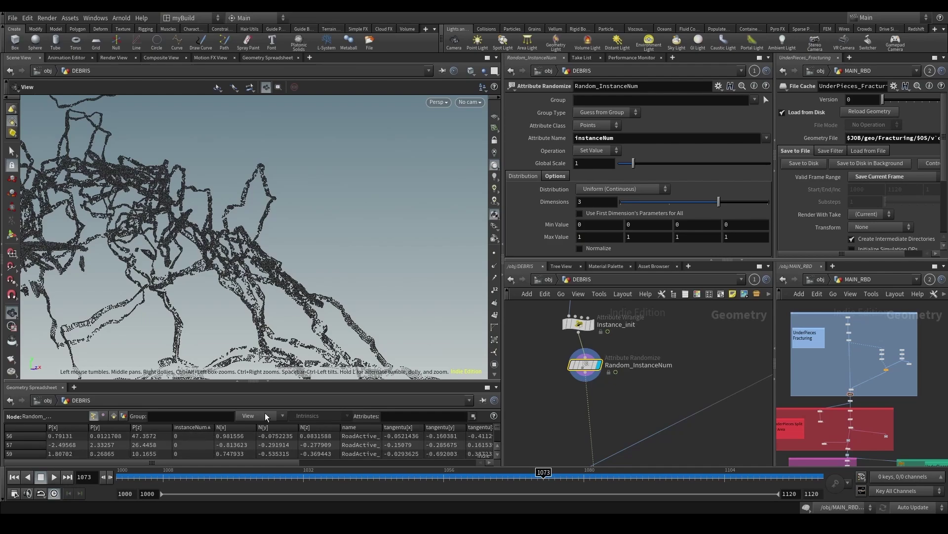
left_click(565, 323)
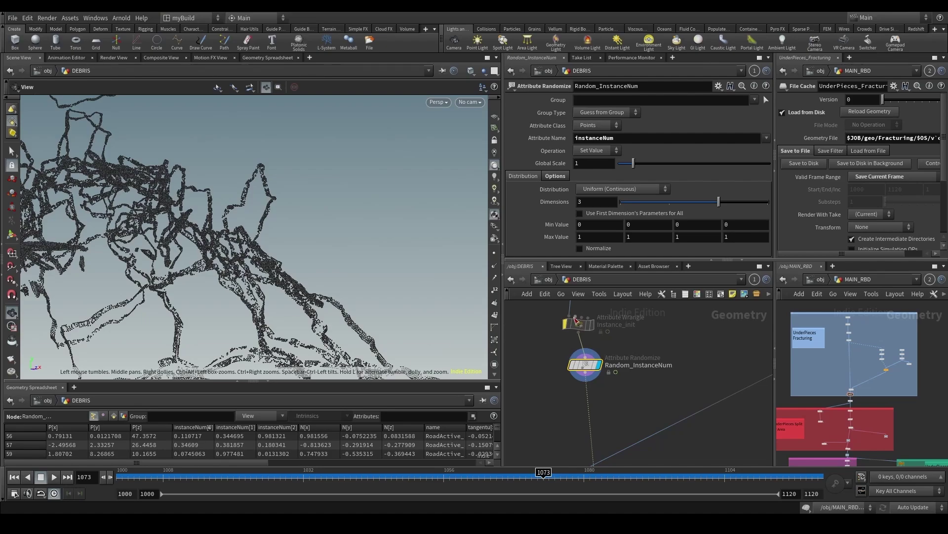
left_click(576, 322)
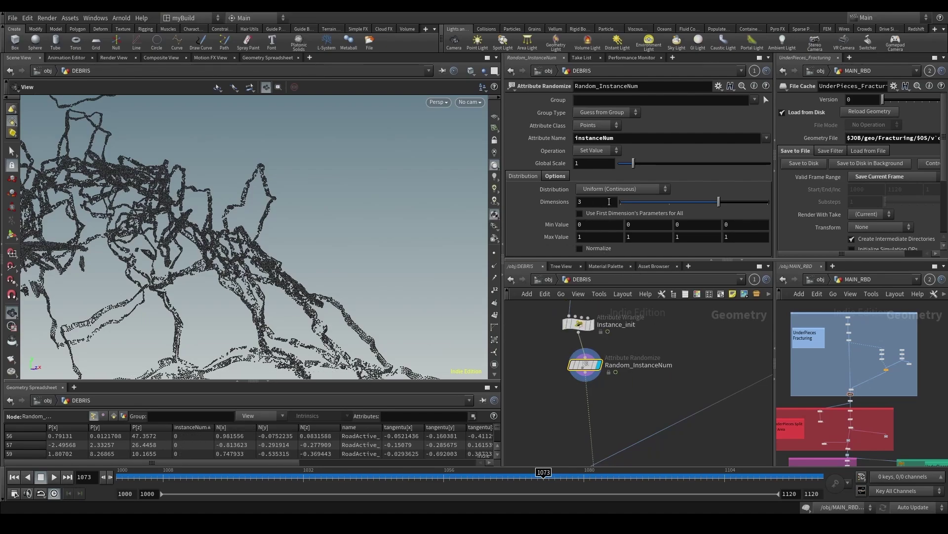
Step: Set Random_InstanceNum to 1 dimension with a maximum value of 6, and sort the points by instanceNum
double_click(590, 203)
type("1")
key("Return")
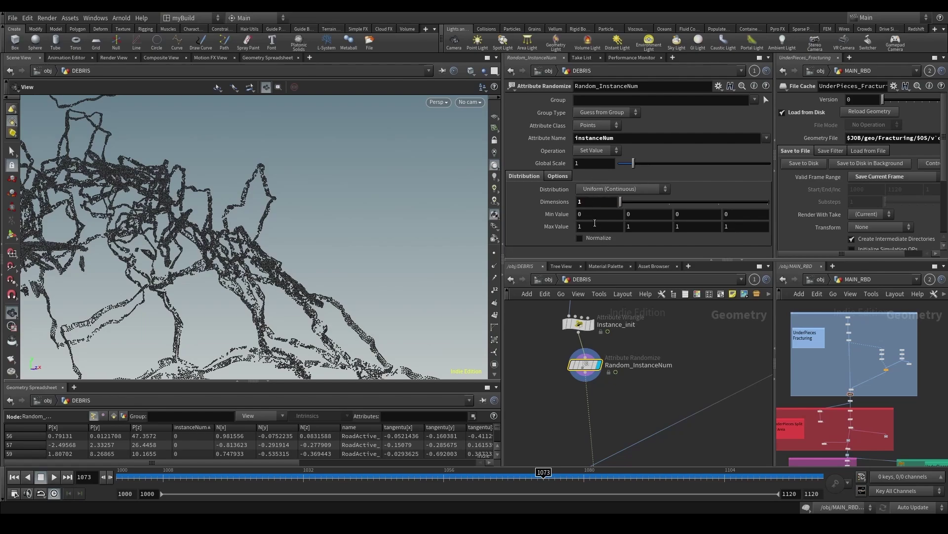
double_click(592, 227)
type("6")
key("Return")
scroll(705, 354, "down", 3)
left_click(192, 427)
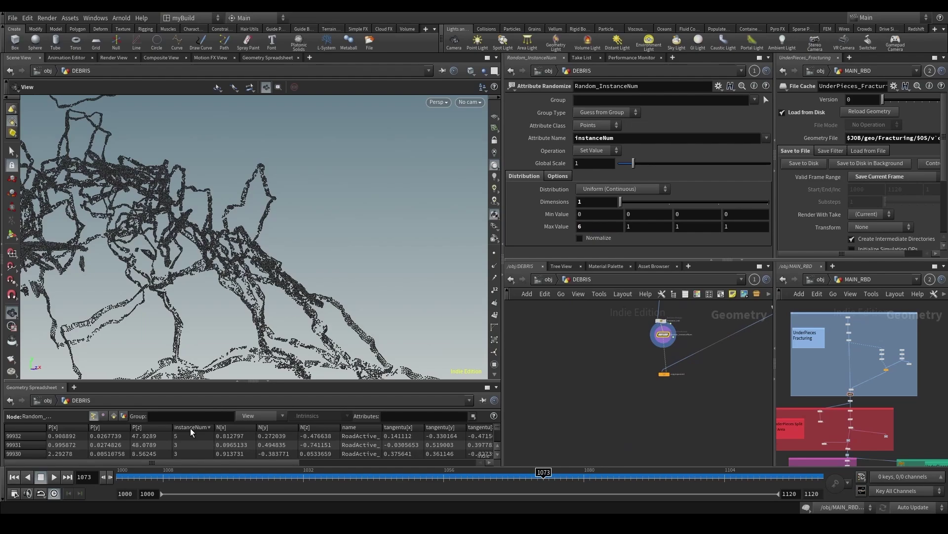
Step: Set Random_InstanceNum's maximum value to 5 after checking the debris network, and reverse the instanceNum sorting
left_click(579, 226)
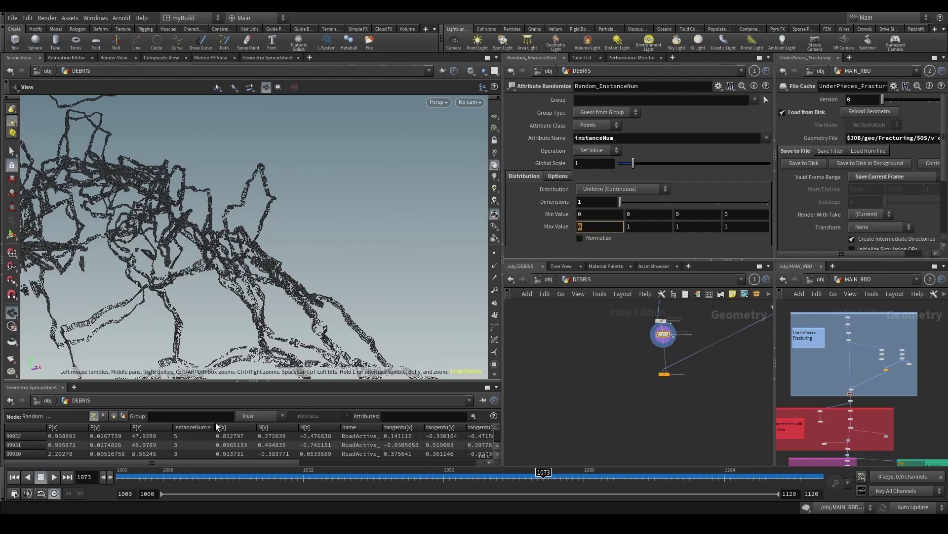
left_click(200, 427)
left_click(201, 428)
middle_click_drag(712, 353, 509, 412)
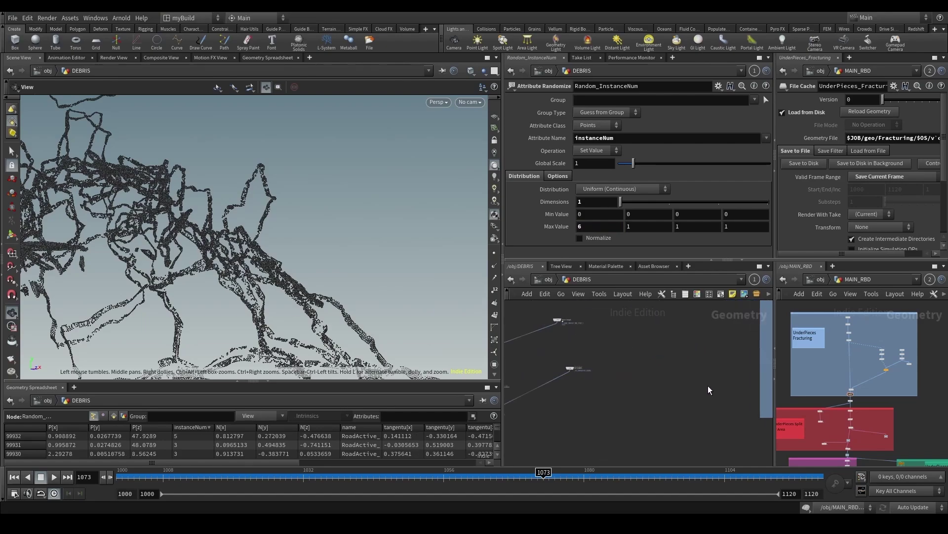
middle_click_drag(731, 390, 514, 399)
scroll(664, 398, "down", 2)
scroll(645, 409, "up", 7)
scroll(641, 369, "down", 5)
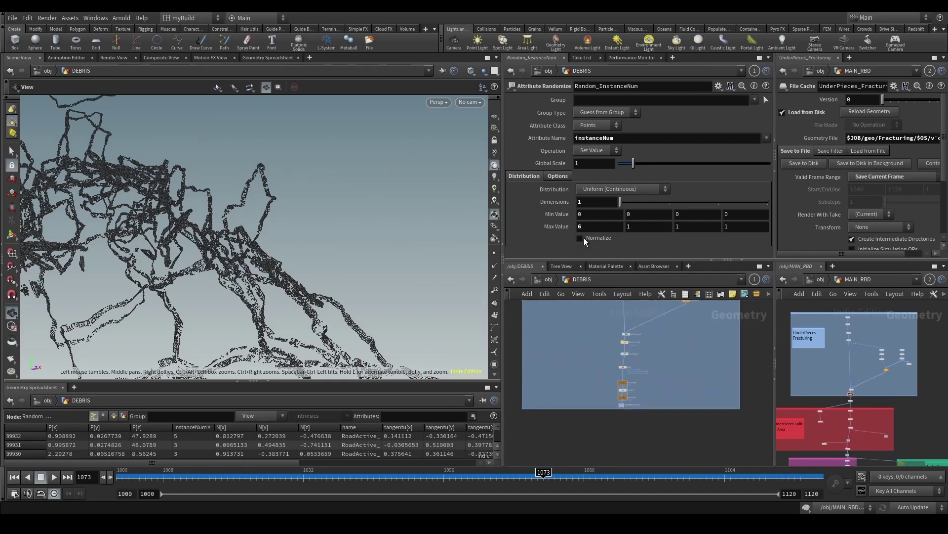
scroll(592, 229, "down", 1)
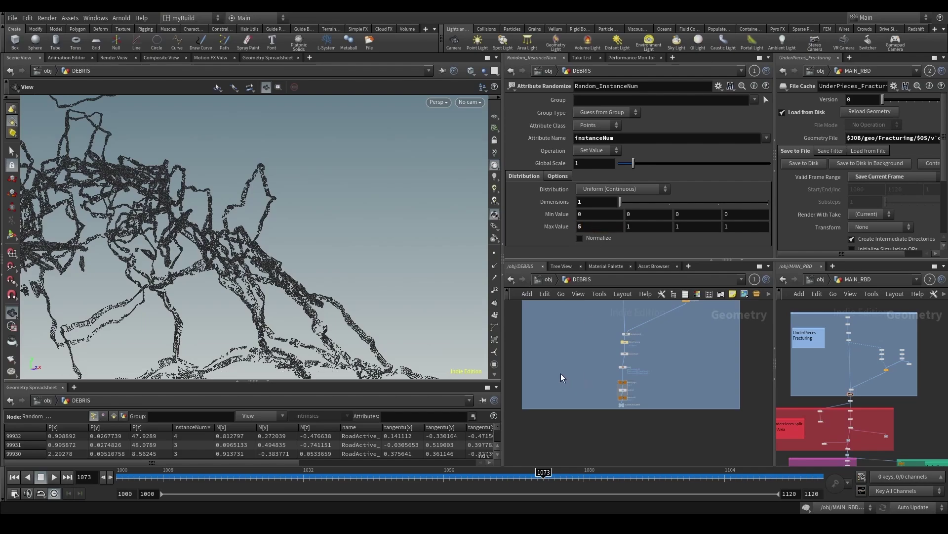
middle_click_drag(563, 377, 593, 306)
key("f")
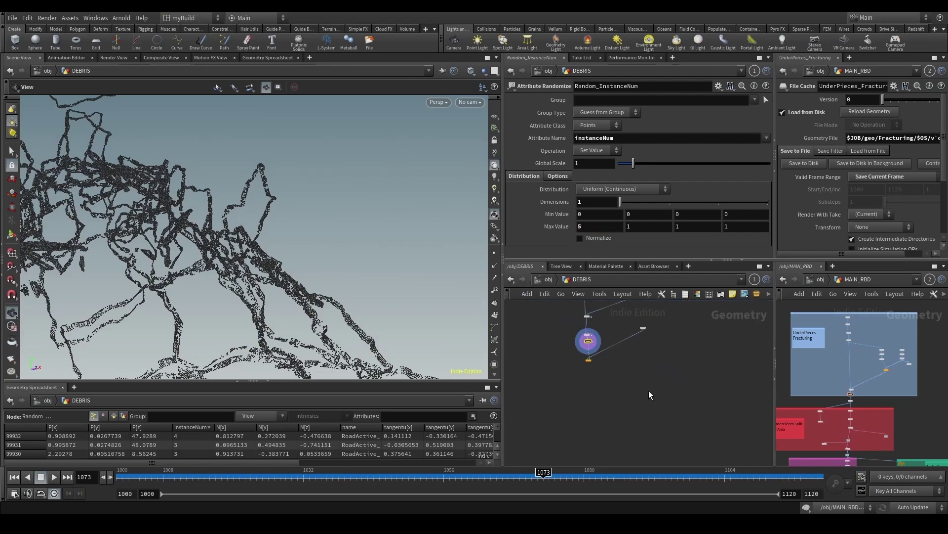
left_click(203, 428)
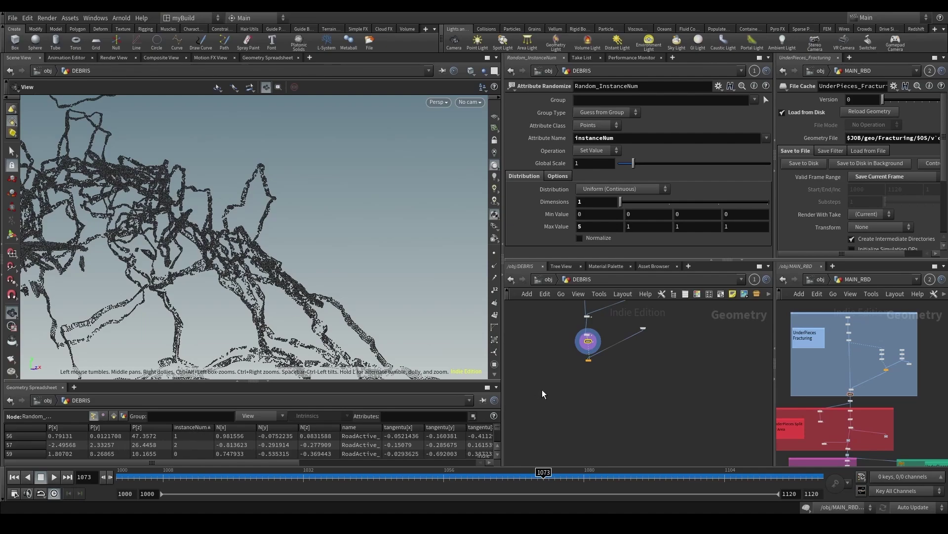
Step: Select and display copytopoints1, and save the scene
scroll(542, 390, "up", 3)
left_click(629, 334)
middle_click_drag(690, 337, 634, 397)
scroll(561, 373, "up", 3)
left_click(577, 345)
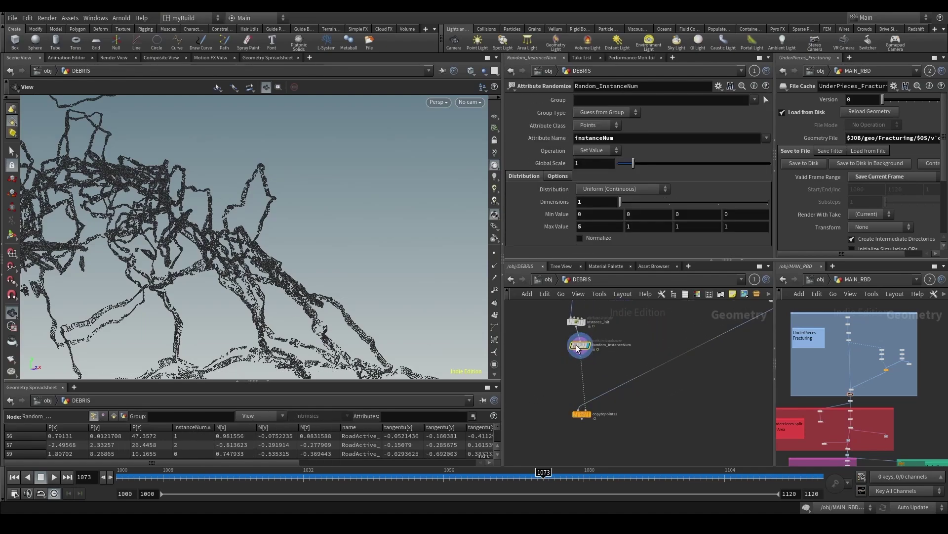
middle_click(581, 349)
left_click(581, 414)
left_click(591, 413)
key("ctrl+s")
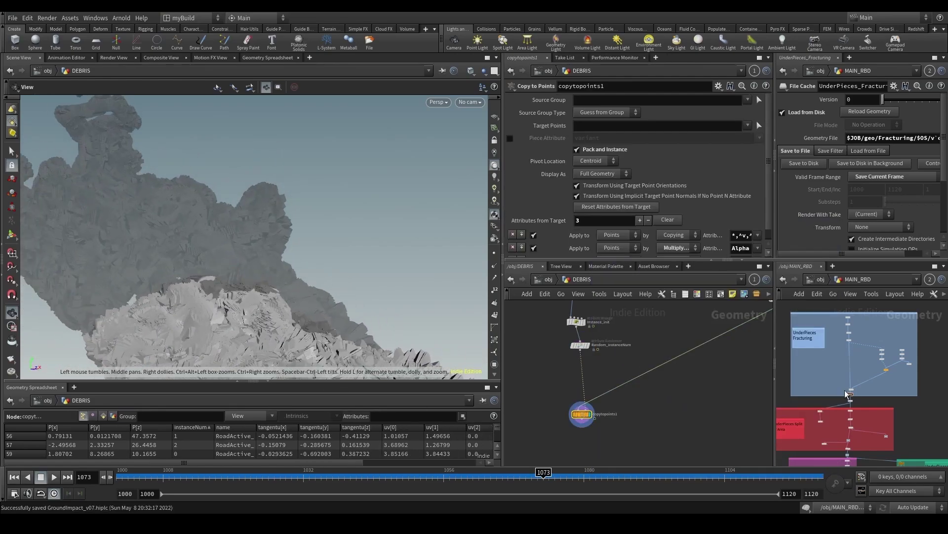
Step: Switch the update mode to Manual and locate the for-each block in the green network box of MAIN_RBD
scroll(830, 334, "down", 6)
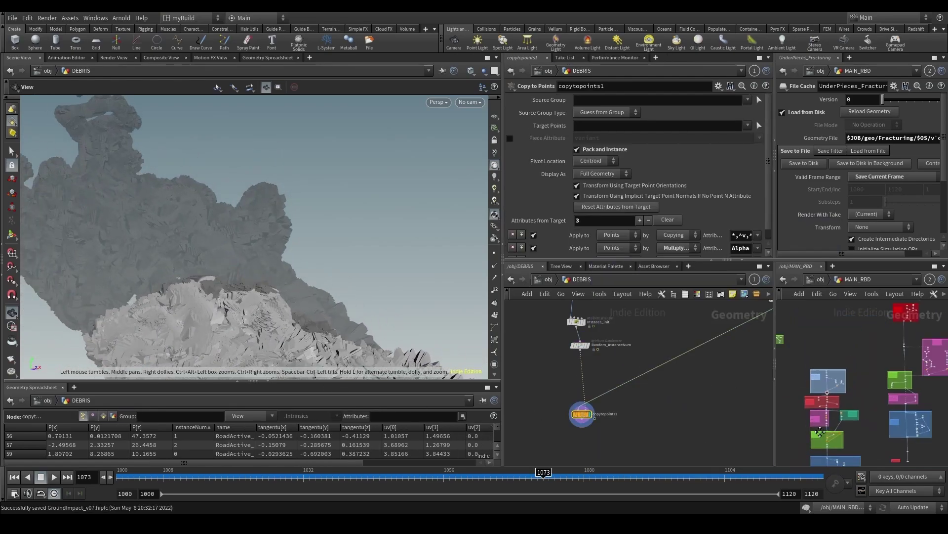
scroll(879, 387, "up", 5)
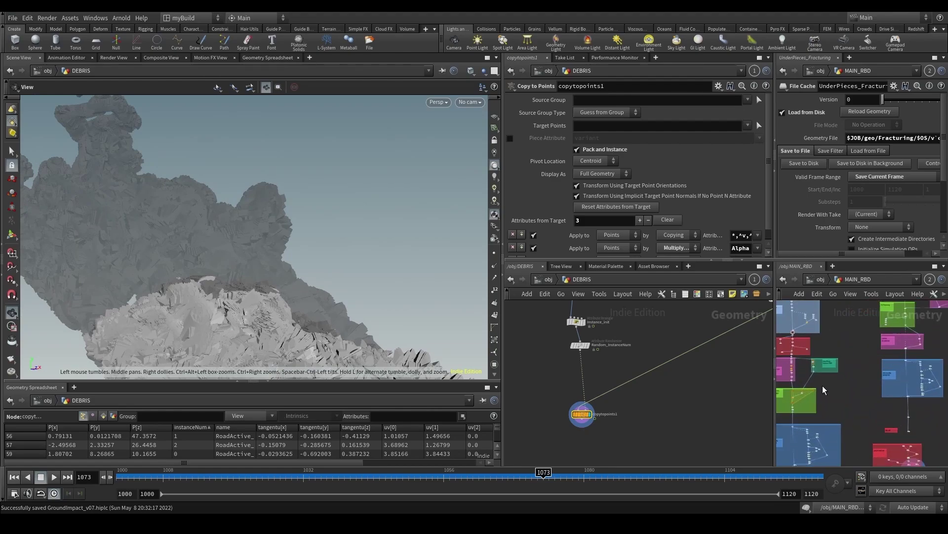
left_click(920, 509)
left_click(917, 508)
scroll(792, 401, "up", 5)
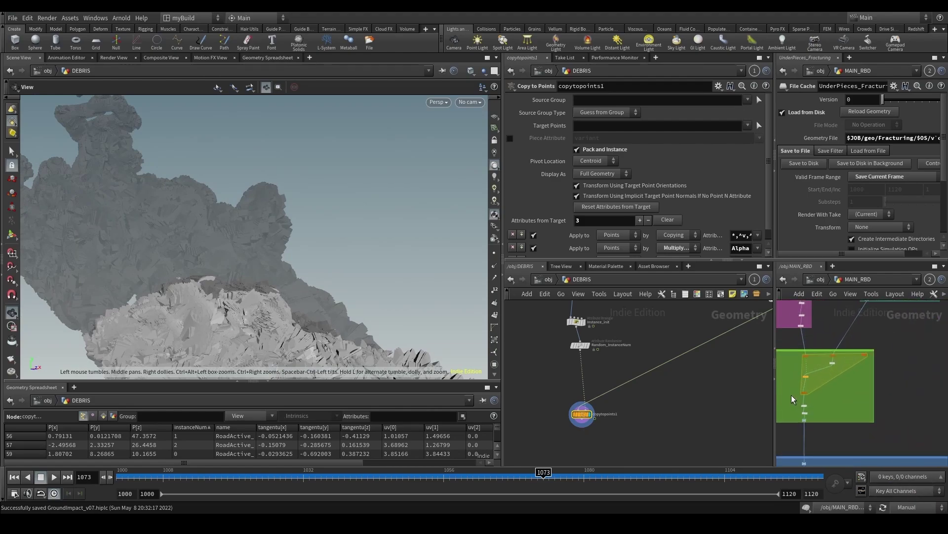
left_click_drag(791, 394, 893, 359)
key("ctrl+c")
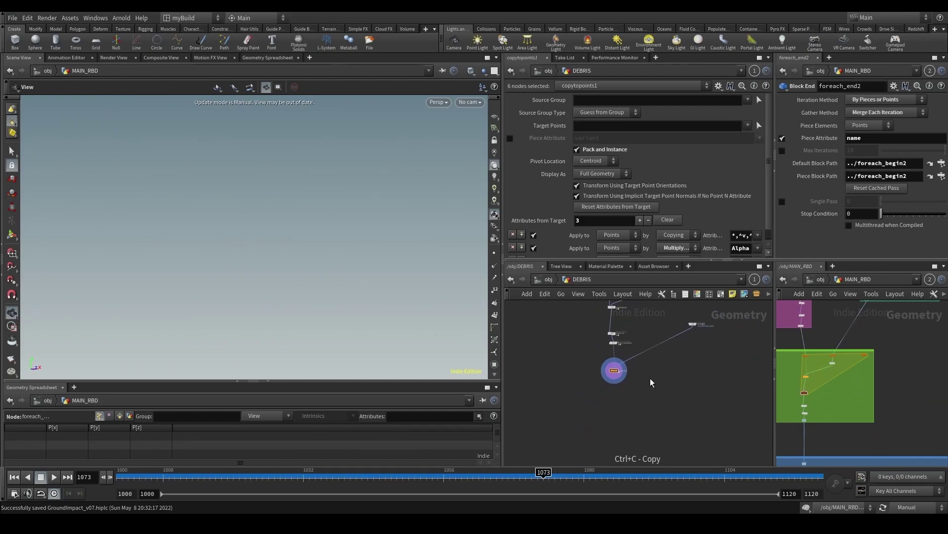
key("ctrl+v")
key("ctrl+z")
Step: Copy the six-node for-each block ending in foreach_end2 from MAIN_RBD and paste it below copytopoints1 in DEBRIS
scroll(828, 389, "up", 1)
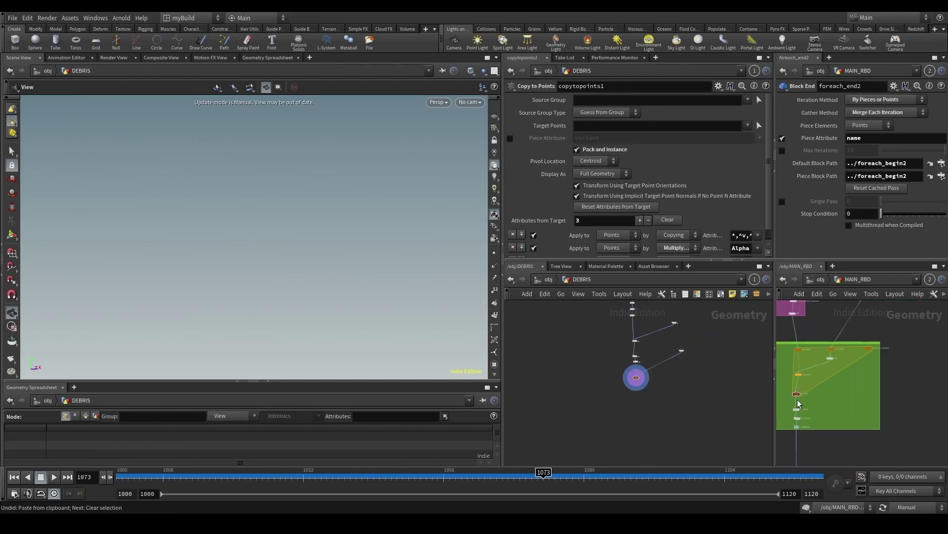
left_click_drag(916, 395, 791, 346)
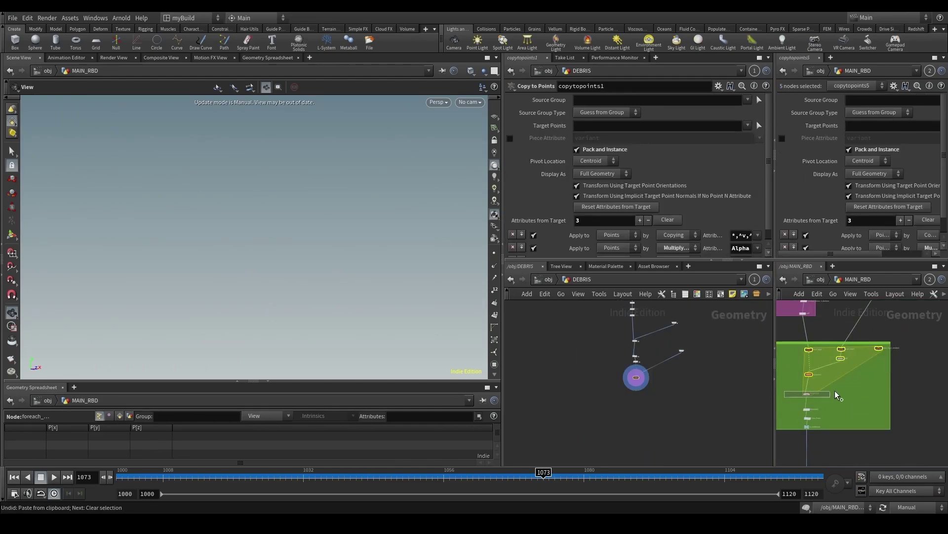
key("ctrl+c")
key("ctrl+v")
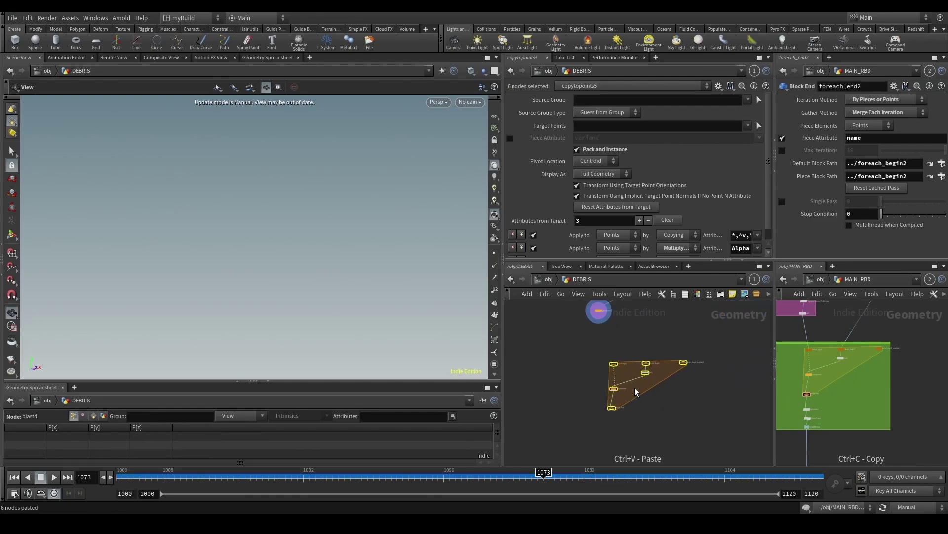
scroll(609, 362, "up", 3)
middle_click_drag(612, 363, 587, 328)
scroll(618, 412, "down", 2)
Step: Wire Random_InstanceNum into the first foreach_begin node of the pasted loop
left_click(638, 397)
scroll(618, 380, "up", 3)
scroll(605, 329, "up", 2)
left_click(607, 330)
scroll(587, 397, "down", 1)
left_click(599, 387)
scroll(645, 369, "down", 2)
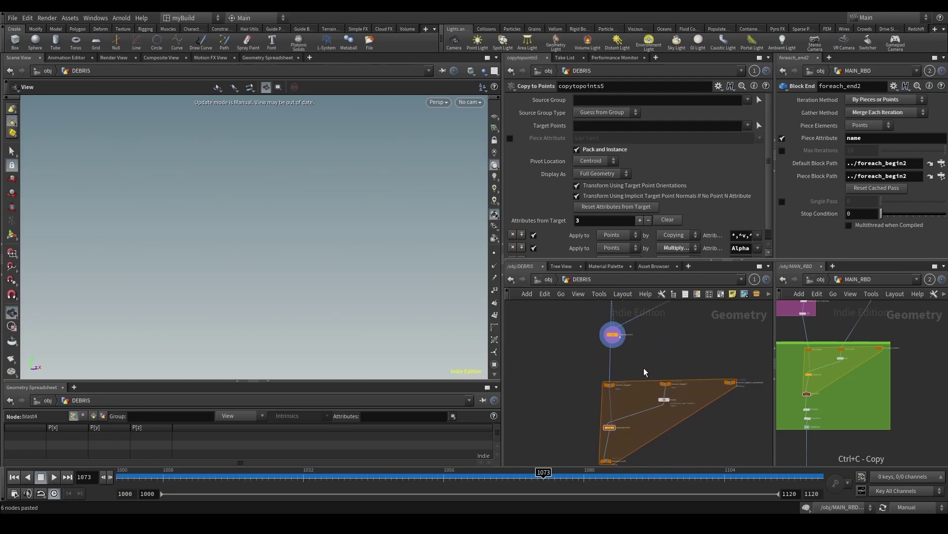
Step: Move copytopoints1 out of the wire's path and delete it
middle_click_drag(645, 369, 620, 383)
left_click(576, 361)
scroll(579, 362, "down", 2)
scroll(579, 362, "up", 1)
left_click_drag(578, 361, 597, 364)
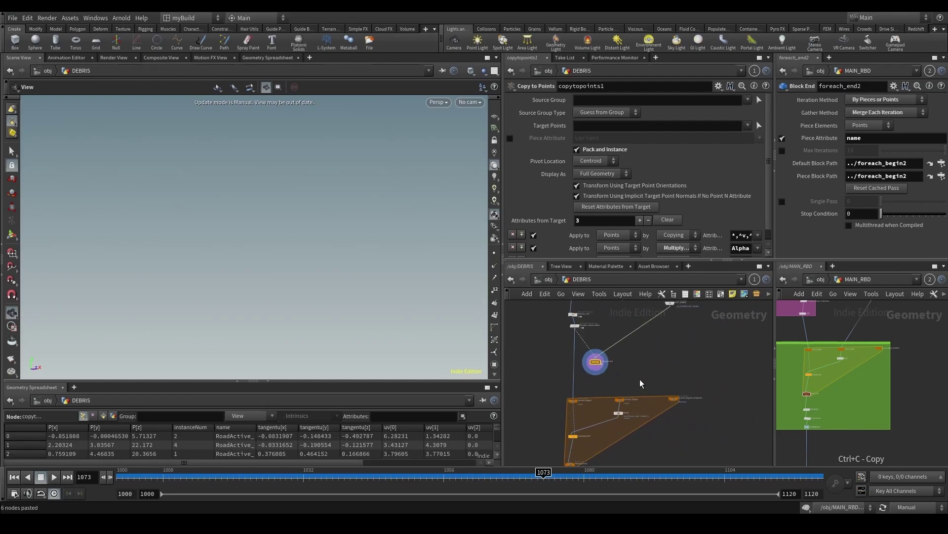
key("Delete")
Step: Wire GET_DEBRIS into the second foreach_begin node of the pasted loop
scroll(639, 382, "up", 3)
left_click(611, 400)
middle_click_drag(671, 347, 612, 435)
left_click(644, 316)
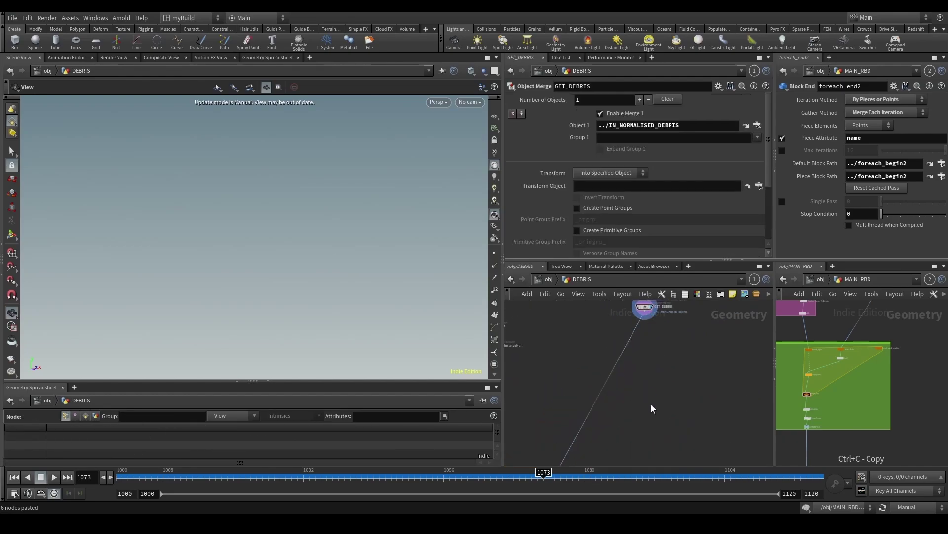
Step: Delete the old Blast node between the second foreach_begin and the loop's Copy to Points
middle_click_drag(651, 411, 680, 305)
left_click(582, 407)
key("Delete")
middle_click_drag(578, 409, 649, 387)
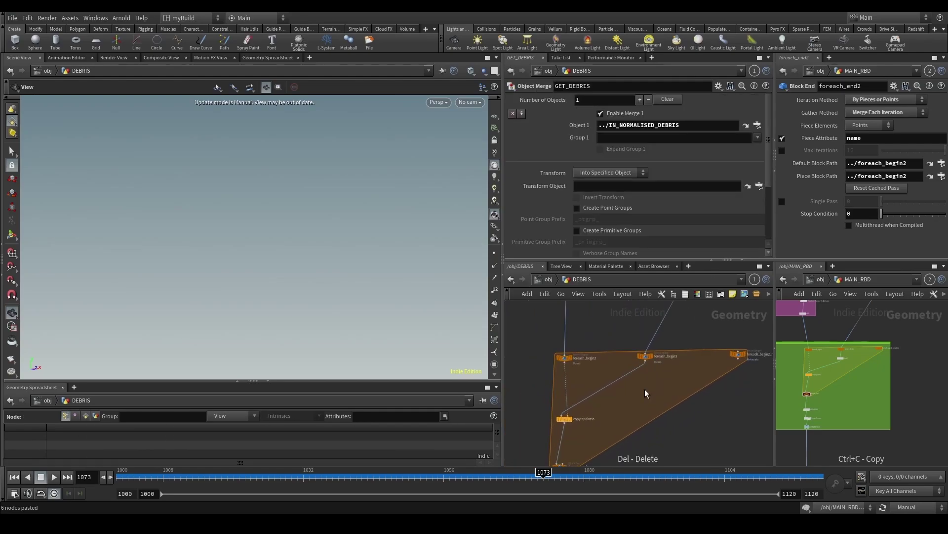
Step: Insert a Blast node between the second foreach_begin node and the loop's Copy to Points
key("Tab")
type("blast")
key("Return")
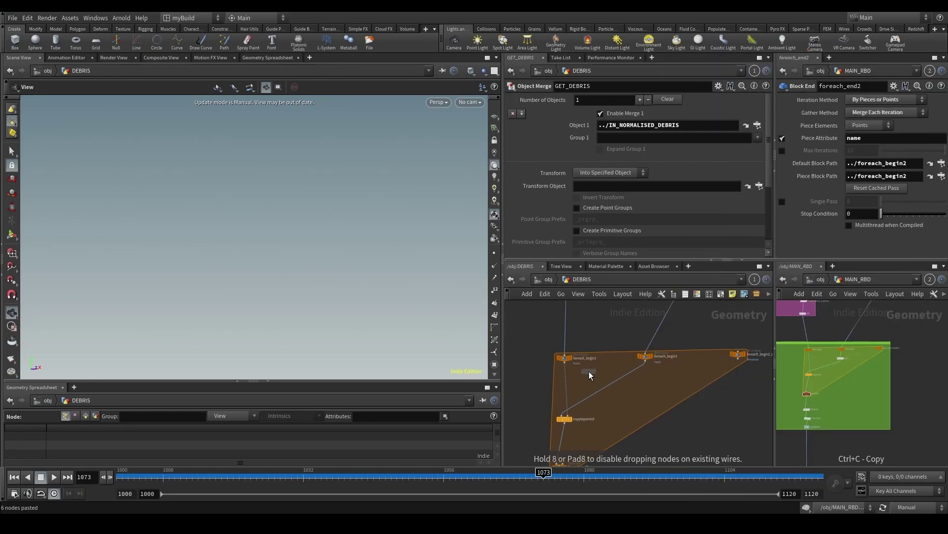
scroll(588, 370, "up", 2)
left_click(623, 383)
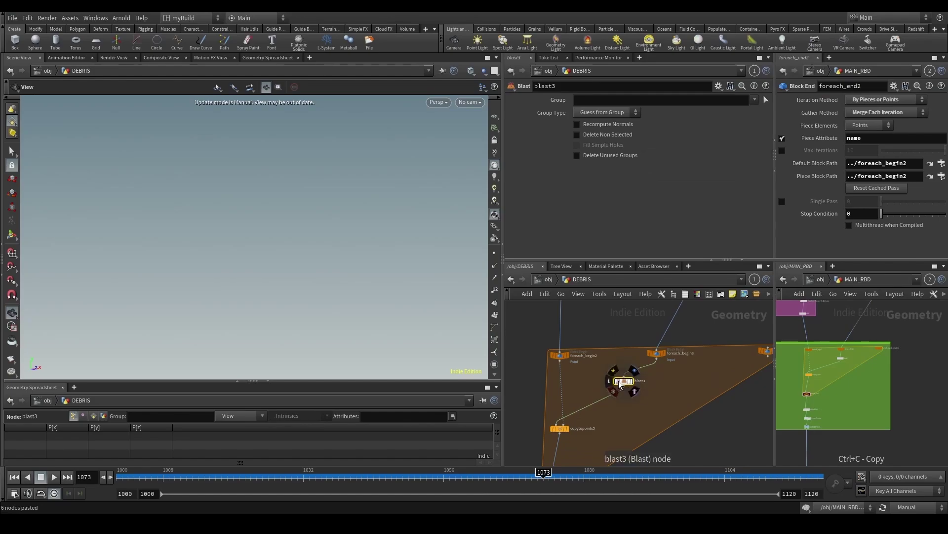
Step: Insert a Connectivity node on the wire between GET_DEBRIS and the second foreach_begin node
scroll(620, 381, "down", 2)
scroll(642, 384, "down", 1)
key("Tab")
type("conn")
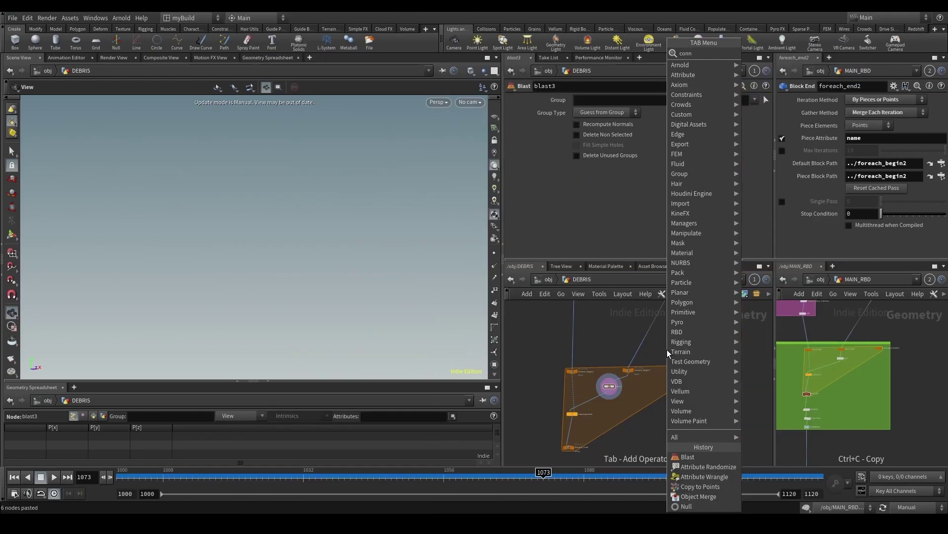
key("Return")
scroll(666, 349, "up", 2)
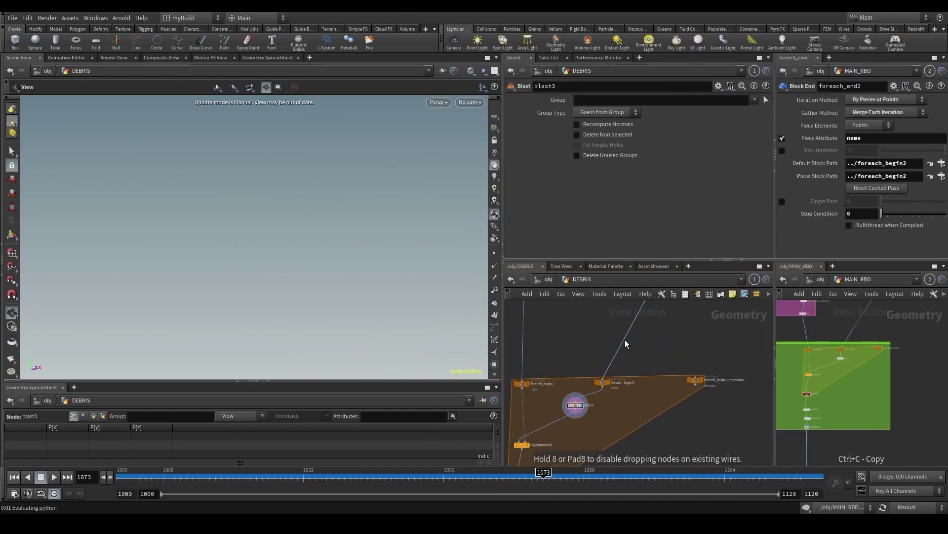
left_click(625, 339)
scroll(626, 361, "down", 5)
scroll(626, 365, "up", 4)
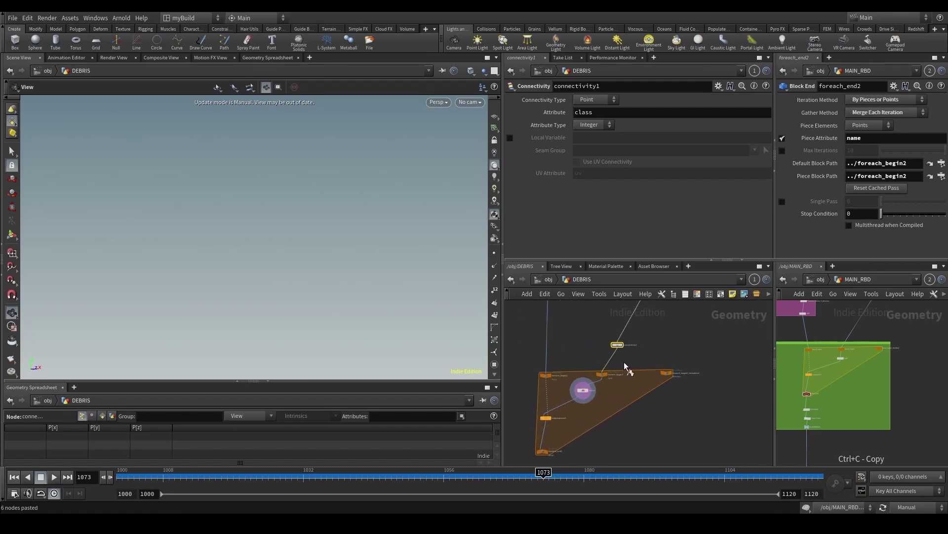
Step: Place GET_DEBRIS just above the Connectivity node and set its Connectivity Type to Primitive
key("r")
middle_click_drag(627, 368, 621, 451)
left_click_drag(655, 338, 614, 384)
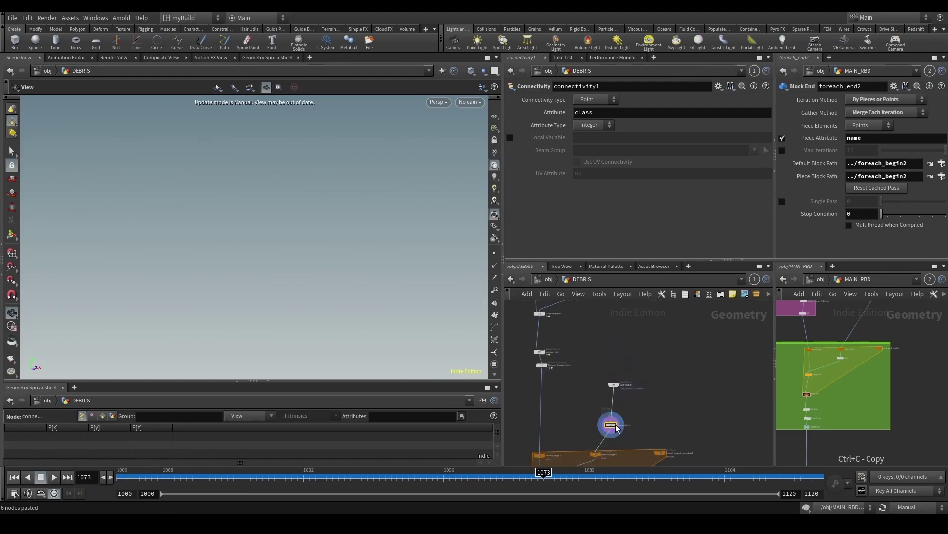
left_click(597, 99)
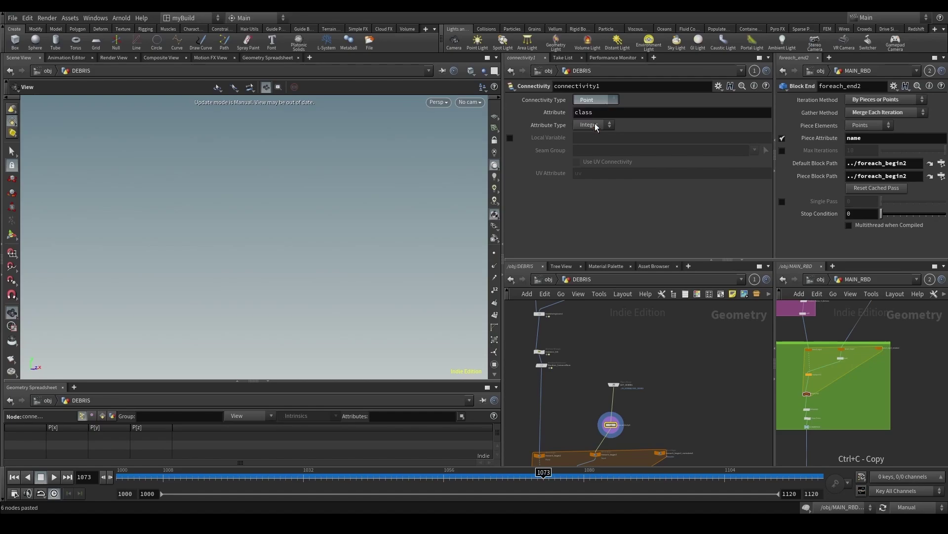
left_click(593, 110)
scroll(680, 422, "down", 4)
scroll(652, 460, "up", 6)
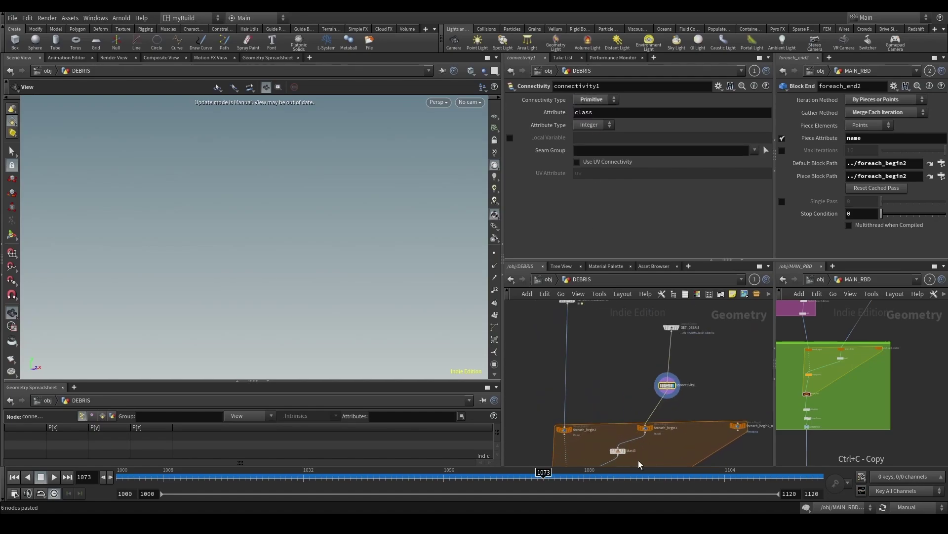
left_click(607, 367)
left_click(595, 101)
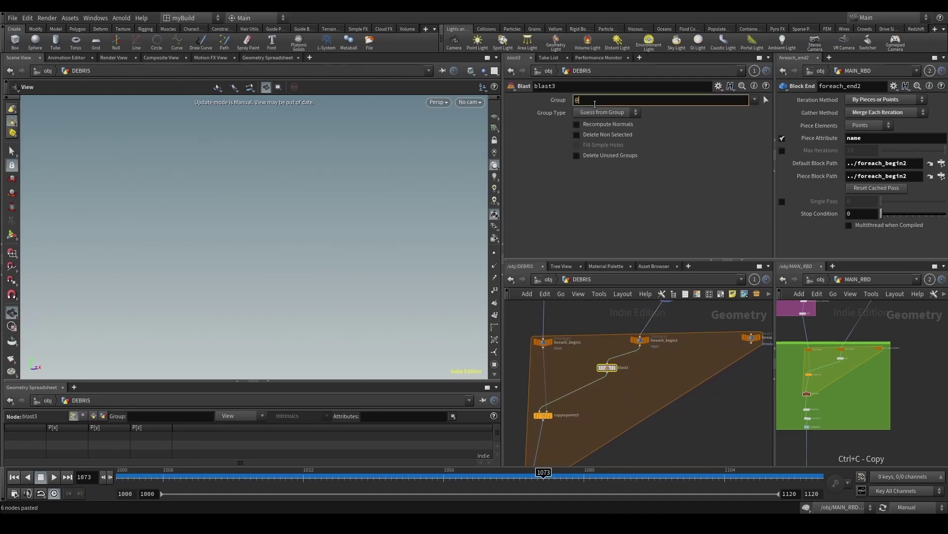
type("@class=0")
key("Return")
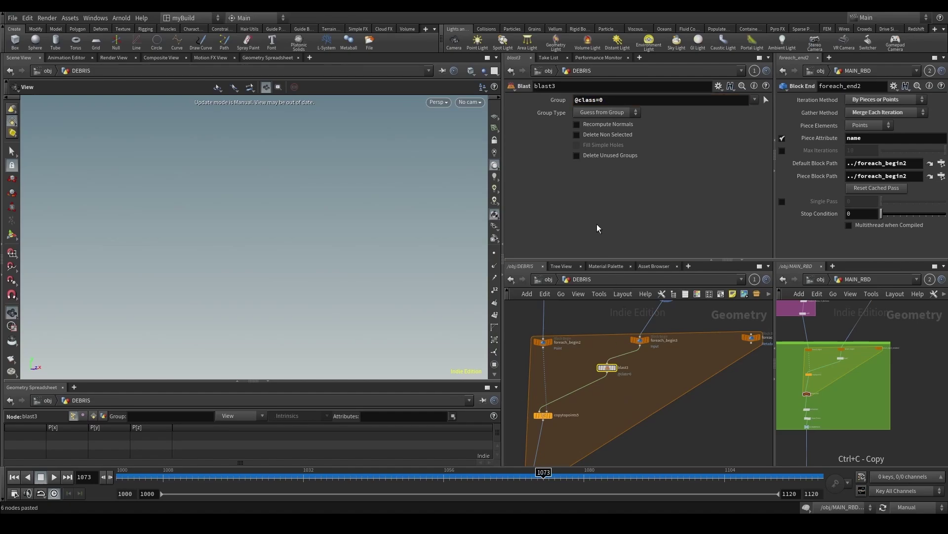
scroll(618, 407, "up", 2)
left_click_drag(612, 352, 679, 353)
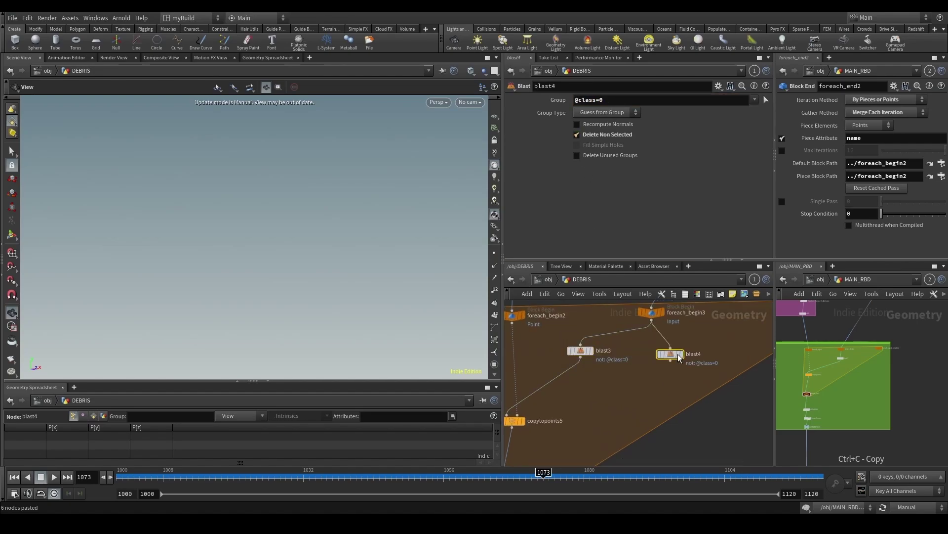
left_click(611, 103)
type("1")
key("Return")
scroll(572, 327, "down", 5)
left_click_drag(612, 341, 648, 341, "alt")
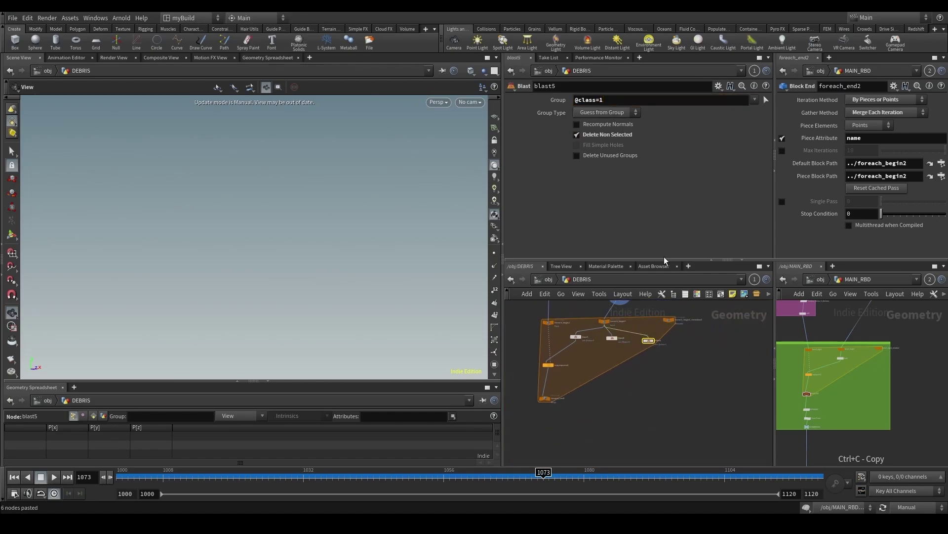
left_click(633, 101)
key("BackSpace")
type("2")
key("Return")
scroll(677, 377, "up", 4)
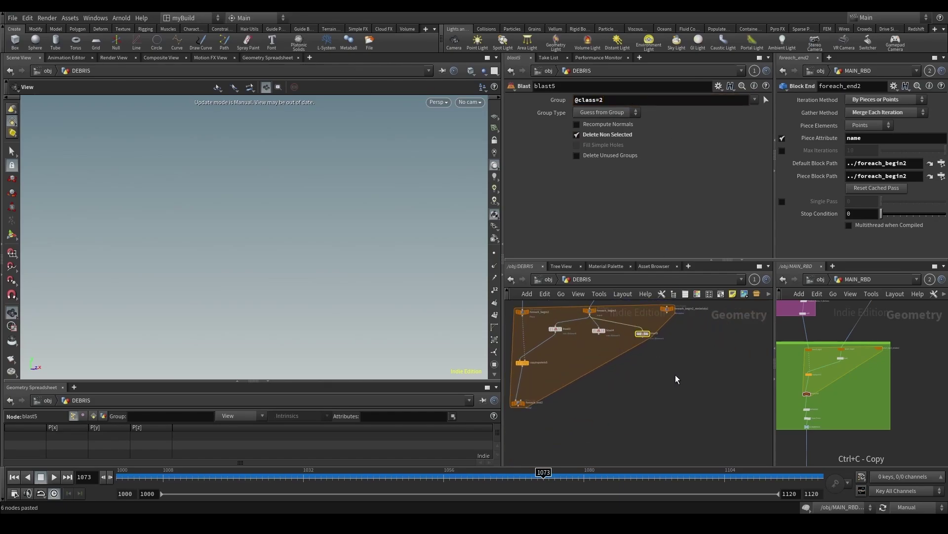
left_click(639, 325)
left_click(638, 326, "alt")
key("Escape")
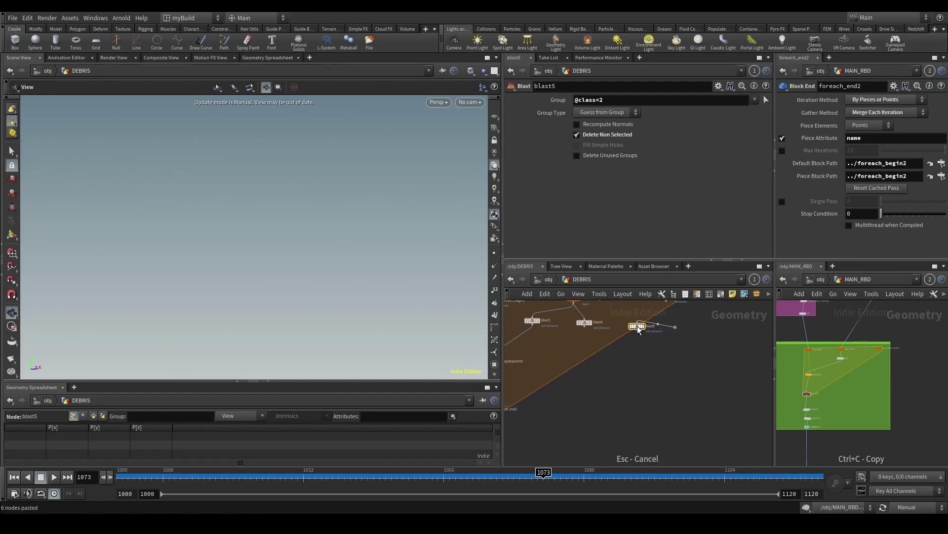
key("ctrl+z")
left_click_drag(636, 327, 671, 326, "alt")
left_click(633, 101)
key("BackSpace")
type("3")
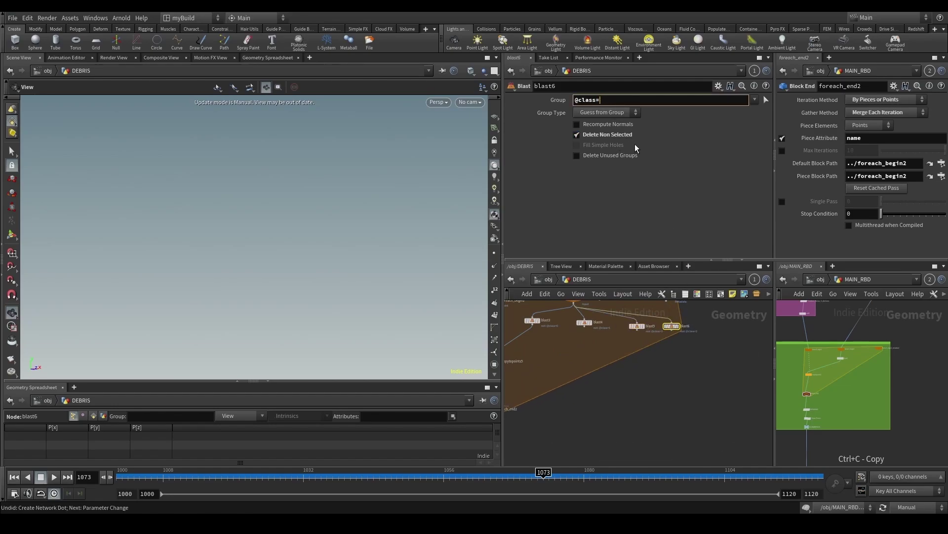
key("Return")
left_click_drag(673, 328, 713, 330, "alt")
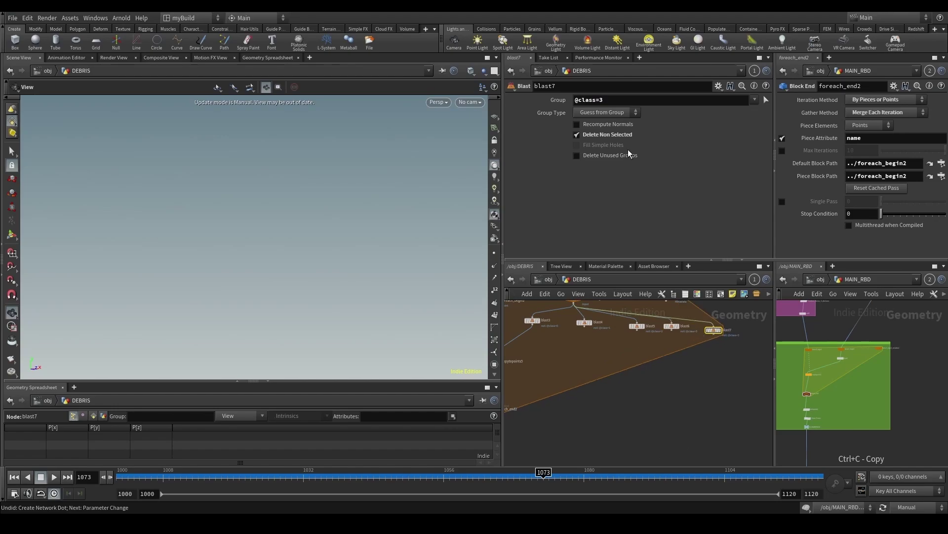
left_click(632, 101)
type("4")
key("Return")
Step: Insert a Switch node on the wire between blast3 and the loop's Copy to Points
scroll(657, 361, "down", 2)
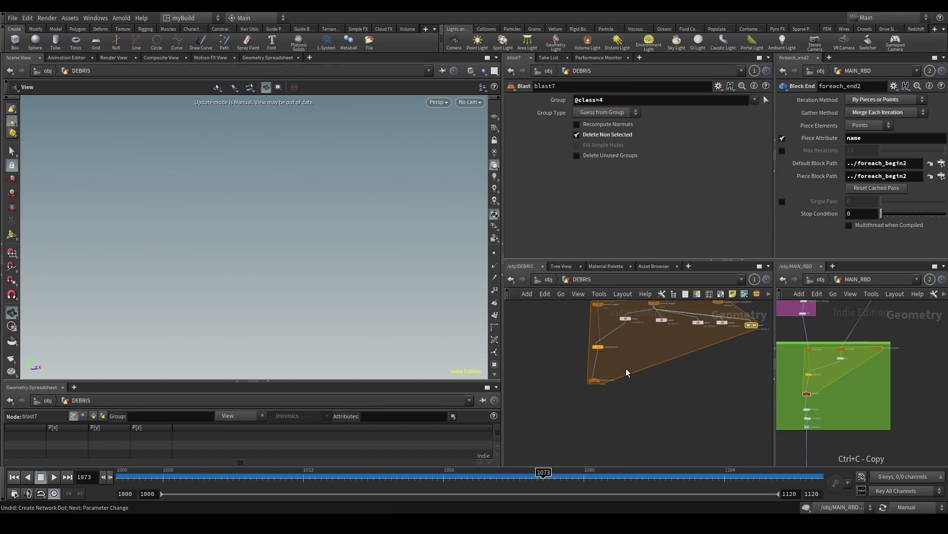
left_click_drag(583, 358, 584, 357)
key("Tab")
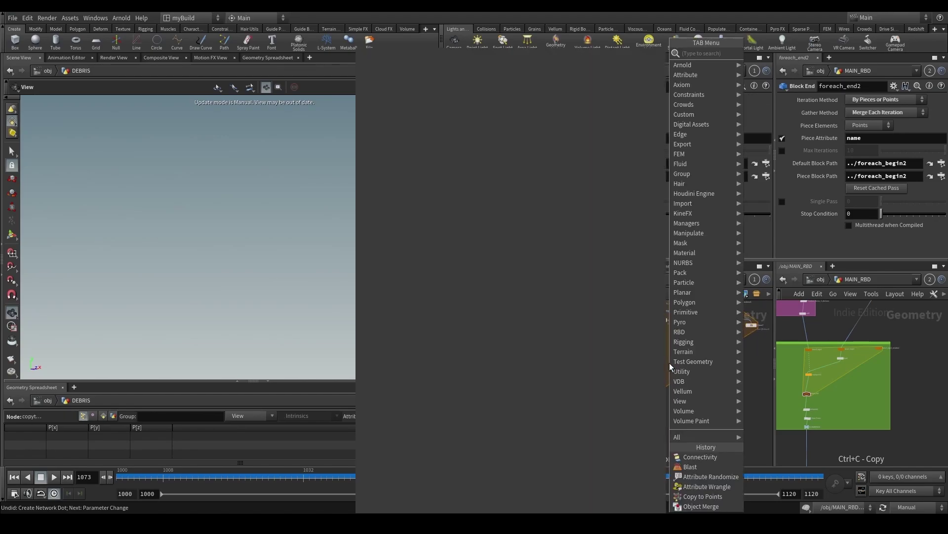
type("swi")
key("Return")
left_click(626, 349)
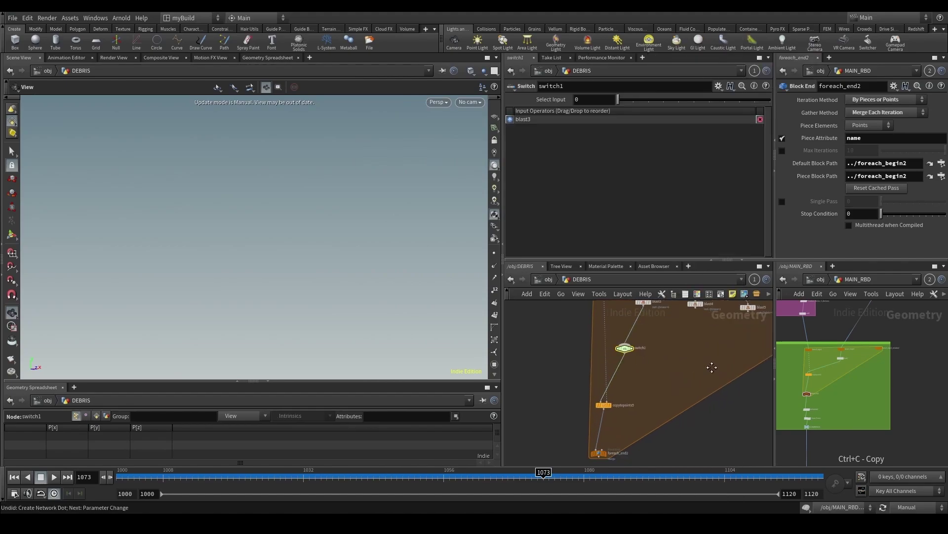
Step: Wire all five Blast nodes into switch1 in order and center the switch beneath them
left_click_drag(573, 350, 753, 334)
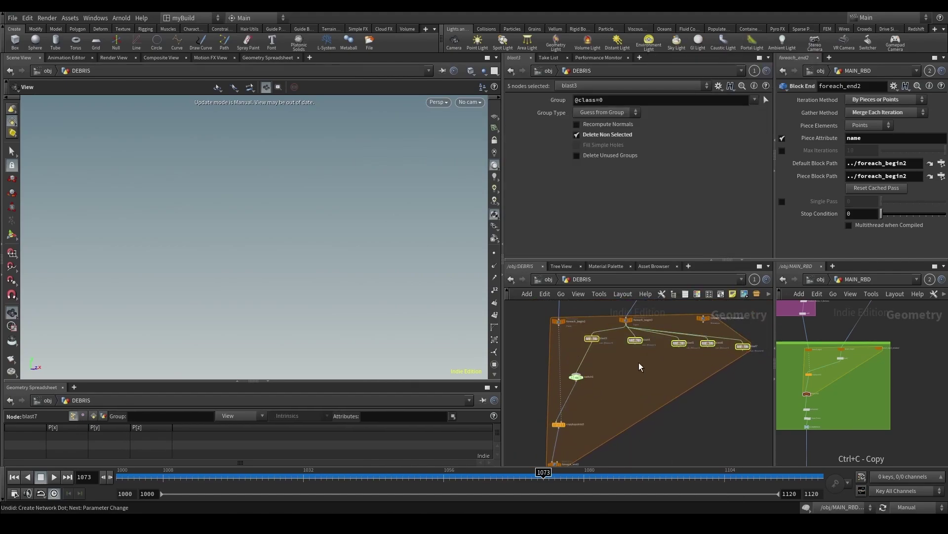
left_click(592, 344)
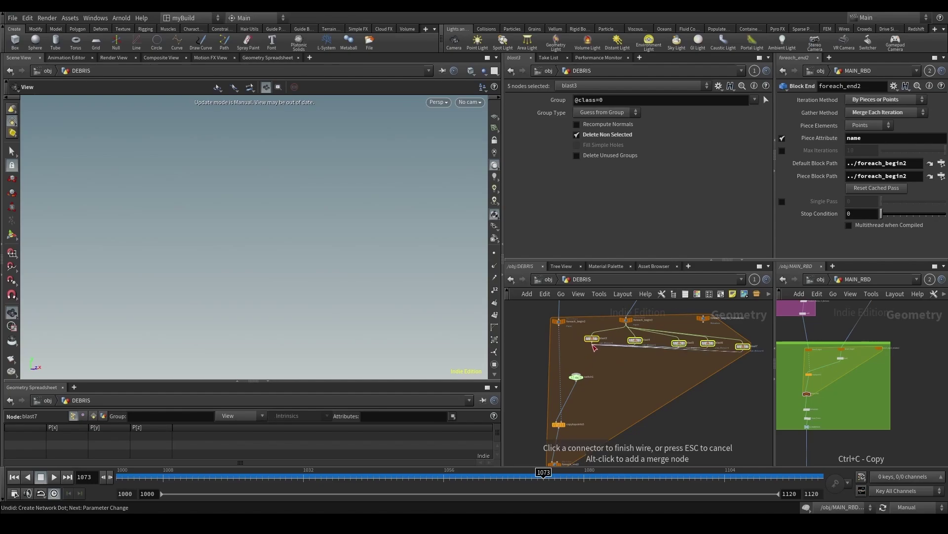
left_click(576, 377)
left_click_drag(577, 378, 639, 388)
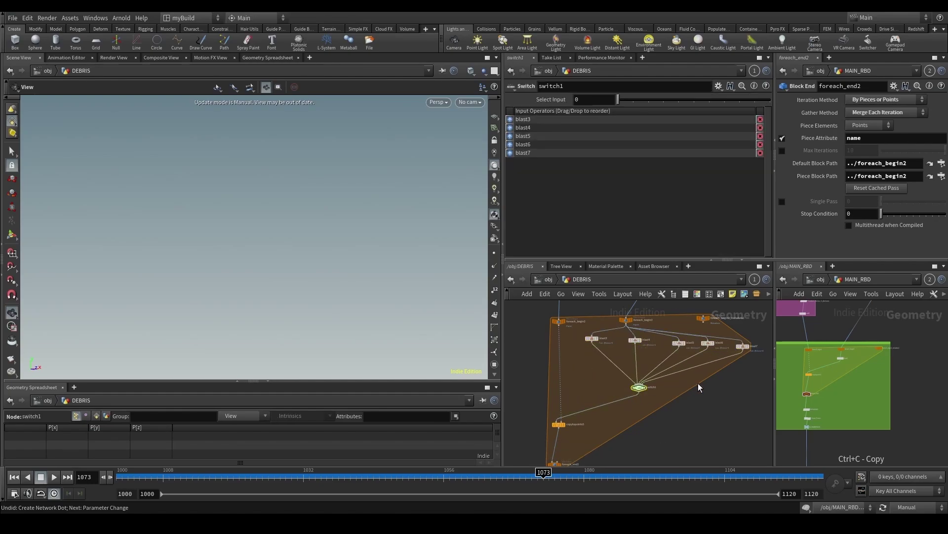
Step: Add a spare input to switch1 and point it to foreach_begin2_metadata1
scroll(698, 384, "down", 1)
middle_click_drag(698, 384, 608, 394)
scroll(614, 356, "up", 1)
scroll(605, 344, "up", 2)
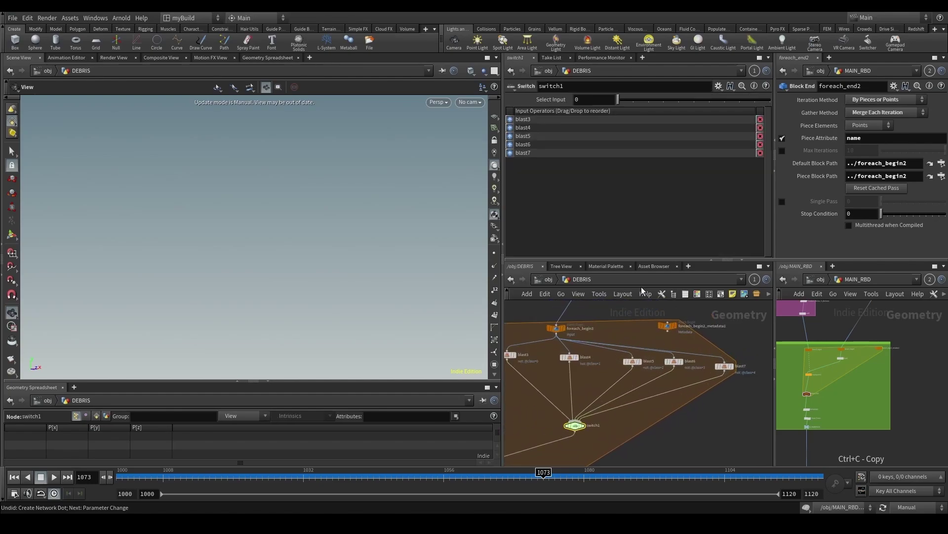
left_click(719, 86)
left_click(750, 163)
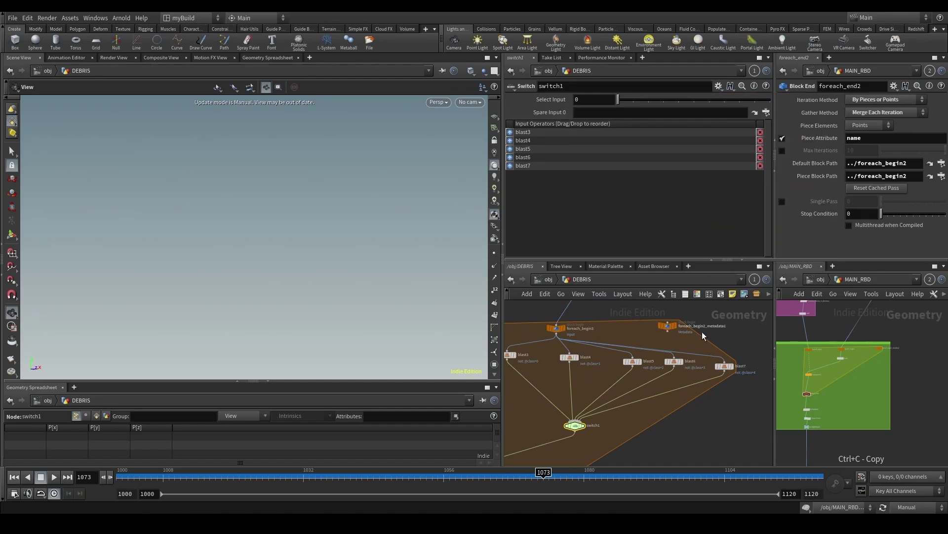
scroll(702, 331, "up", 2)
left_click_drag(665, 324, 593, 112)
Step: Set the Select Input expression of switch1 to detail(-1, 'value', 0)
left_click(589, 101)
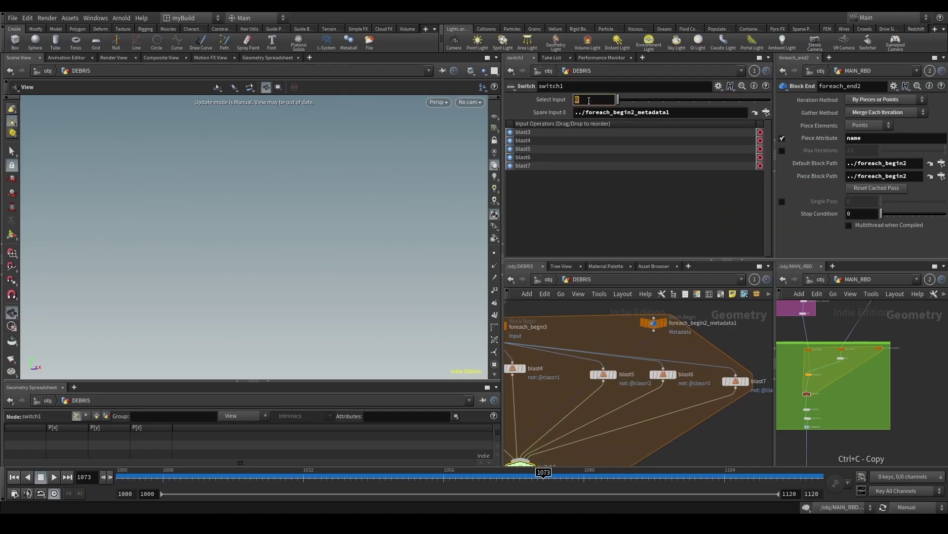
type("detail")
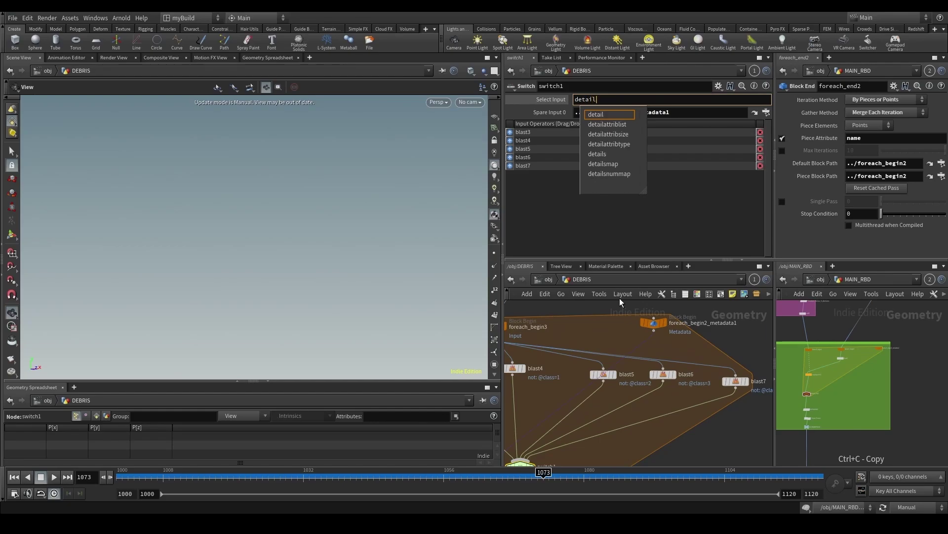
type("(")
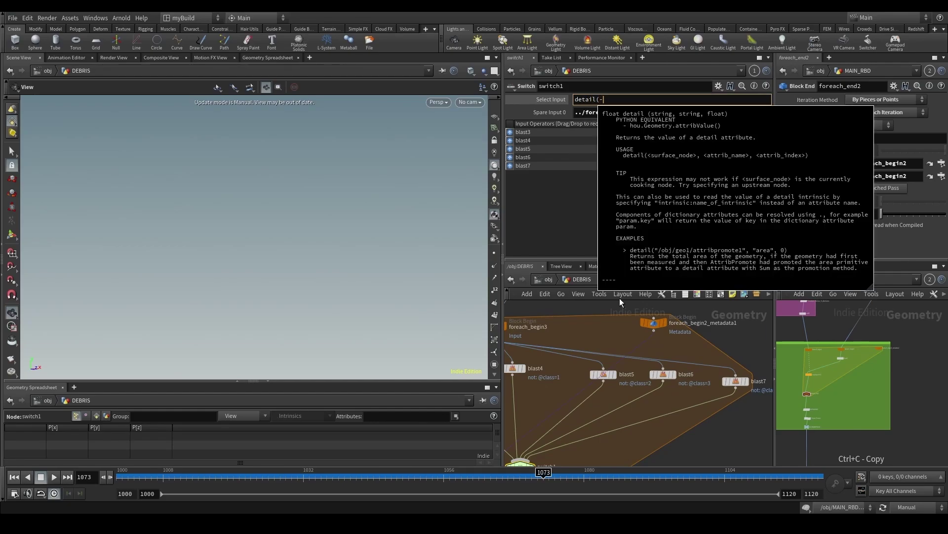
type("-1, 'it")
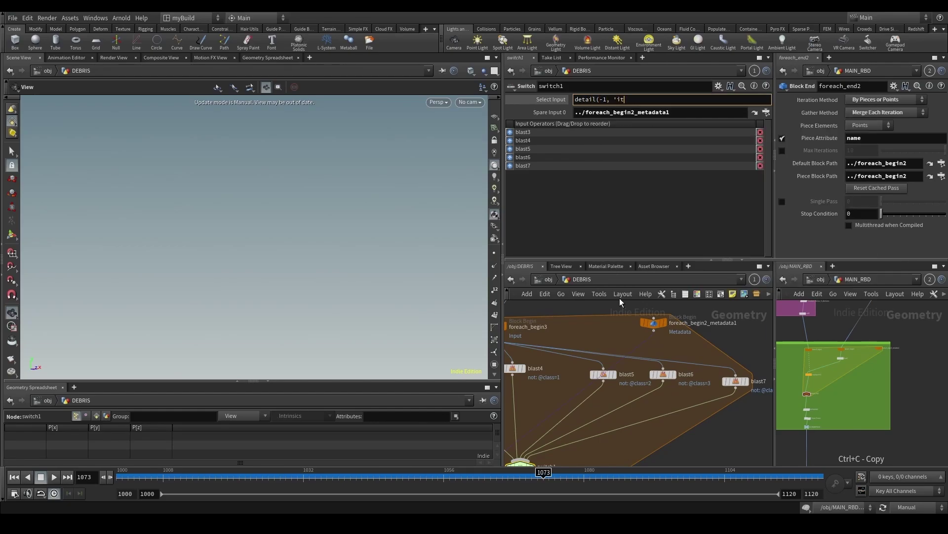
type("eration'")
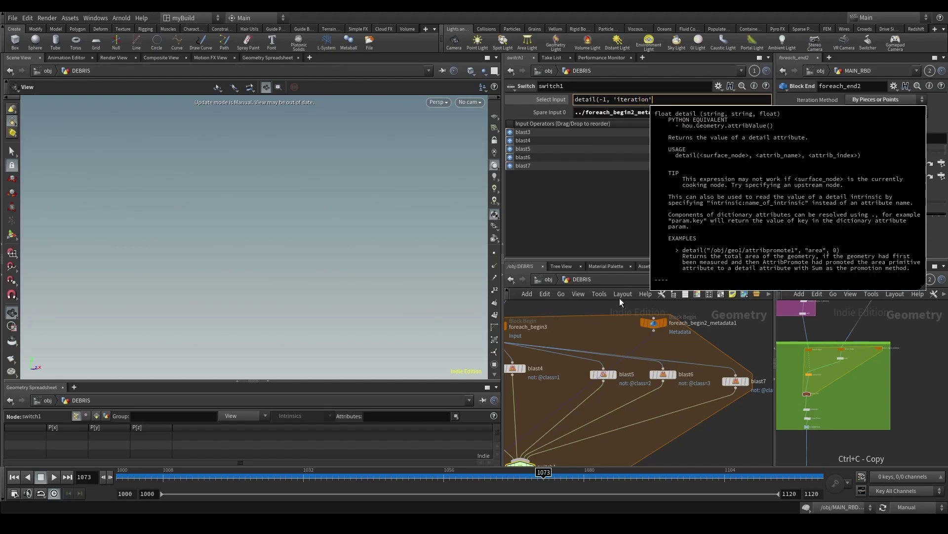
type(", 0)")
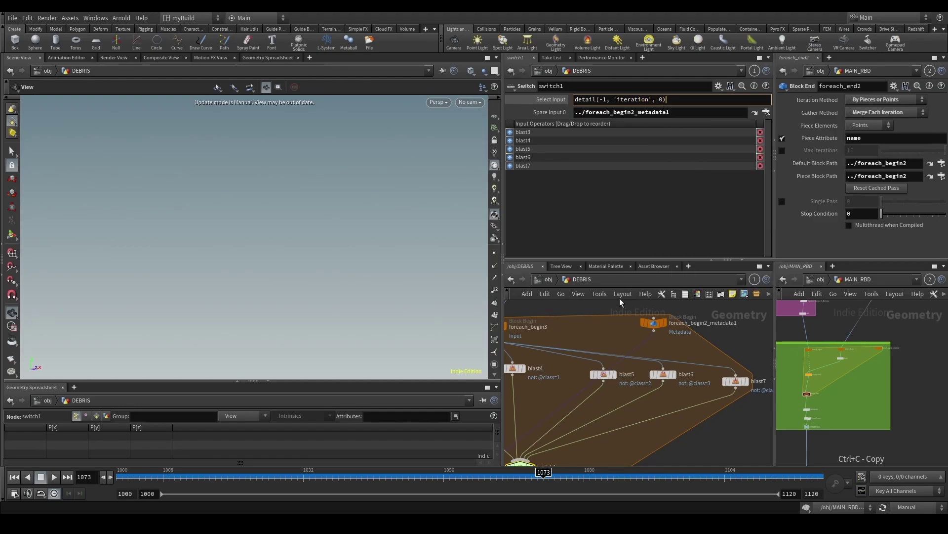
left_click_drag(618, 100, 644, 102)
key("BackSpace")
key("BackSpace")
type("valuye")
key("Delete")
key("Return")
Step: Check the settings of foreach_end2 and try to copy the attribute name instanceNum from the Instance_init wrangle's VEXpression
scroll(692, 368, "down", 6)
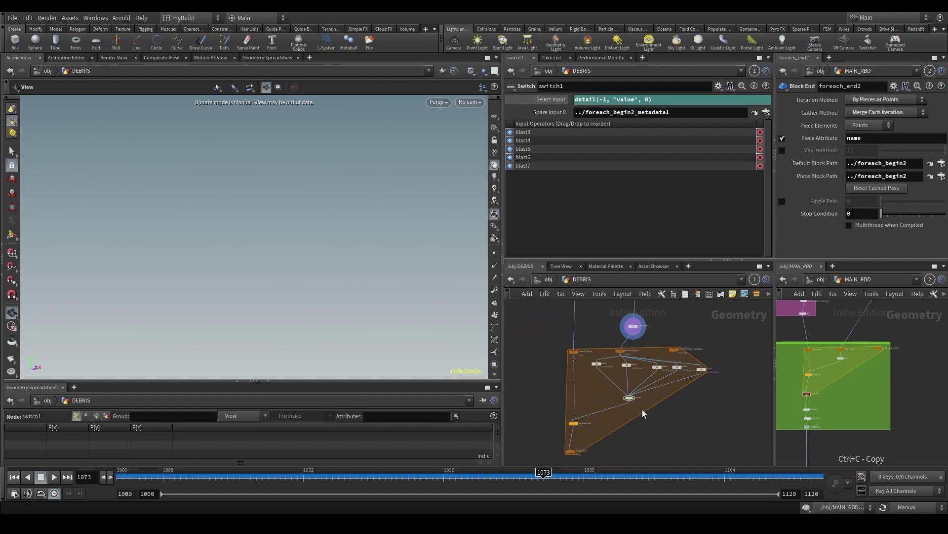
scroll(576, 438, "up", 2)
left_click(568, 455)
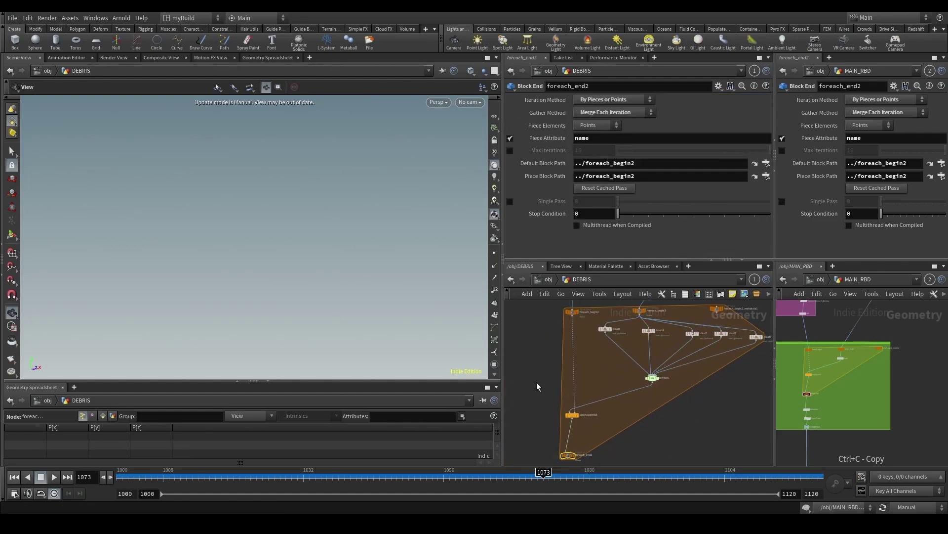
middle_click_drag(537, 382, 569, 448)
middle_click_drag(676, 333, 670, 442)
scroll(566, 346, "up", 3)
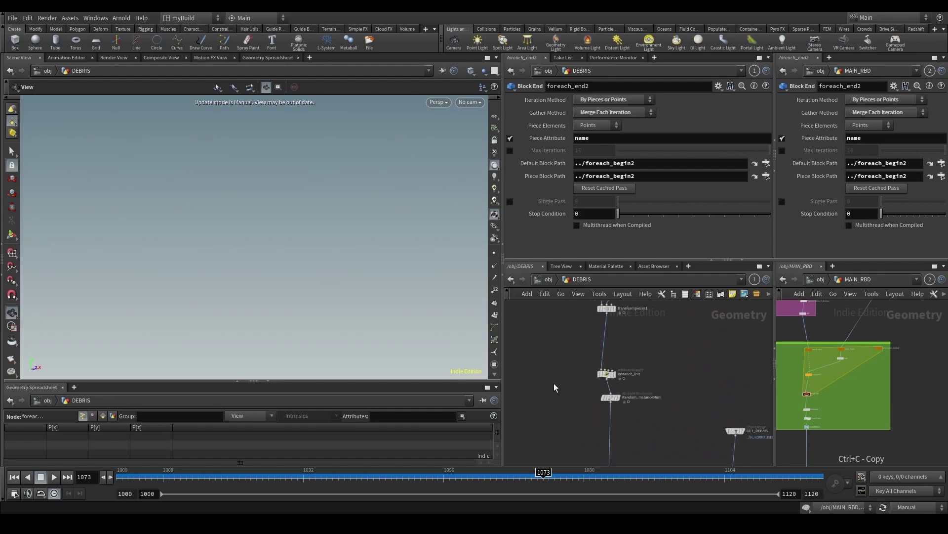
left_click(607, 373)
scroll(568, 410, "down", 3)
middle_click_drag(566, 452, 559, 390)
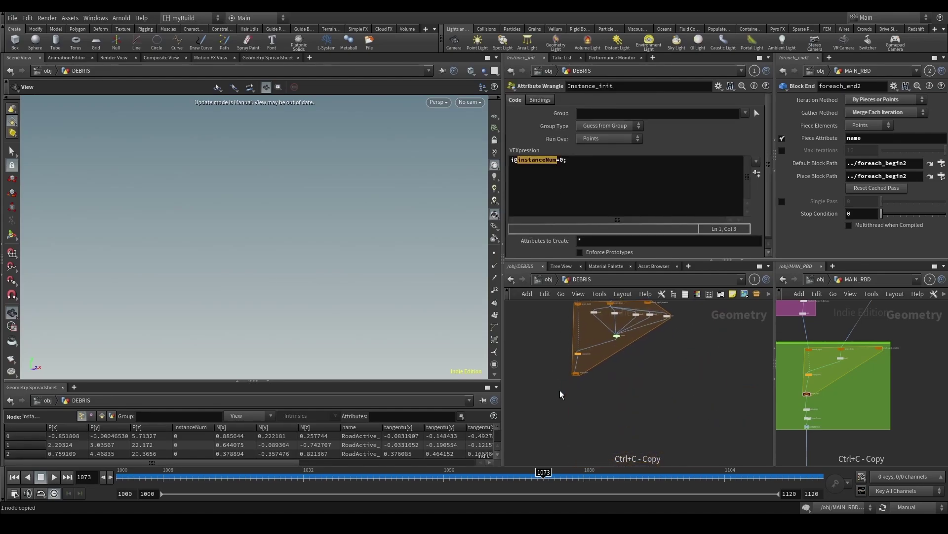
Step: Try to paste the copied attribute name into the Piece Attribute of foreach_end2
scroll(559, 390, "up", 3)
left_click(589, 361)
double_click(587, 138)
type("/obj/DEBRIS/Instance_init")
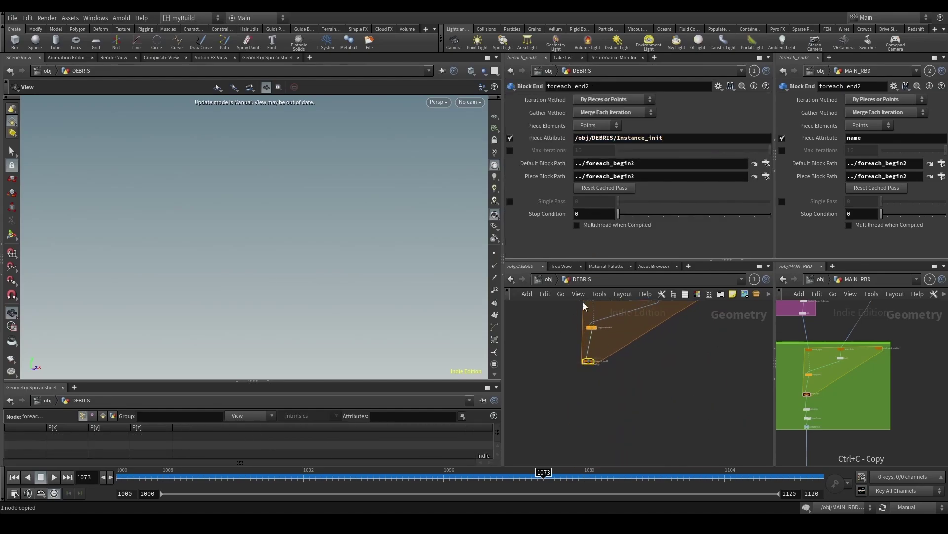
Step: Copy instanceNum from the Instance_init wrangle's VEXpression and set it as the Piece Attribute of foreach_end2
middle_click_drag(582, 302, 580, 433)
middle_click_drag(557, 335, 561, 433)
left_click(593, 365)
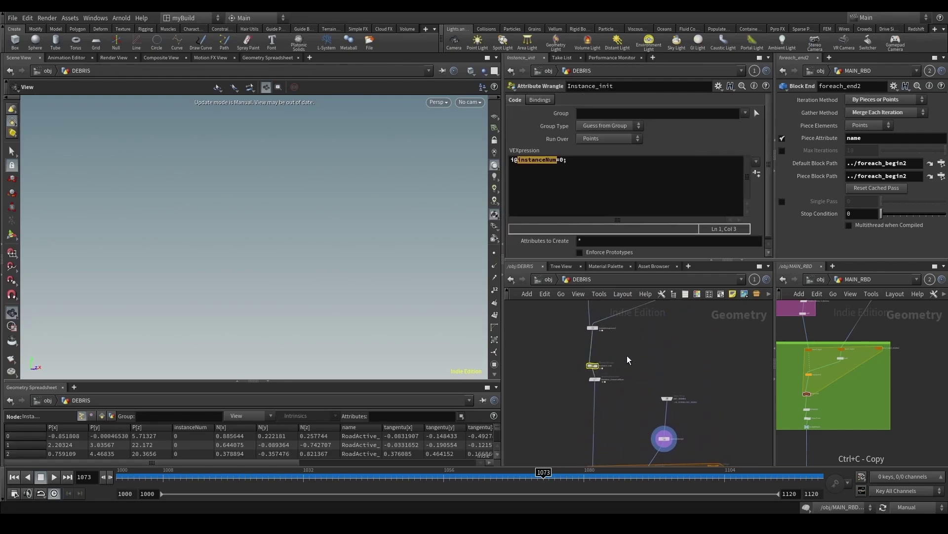
triple_click(534, 160)
left_click_drag(516, 159, 547, 161)
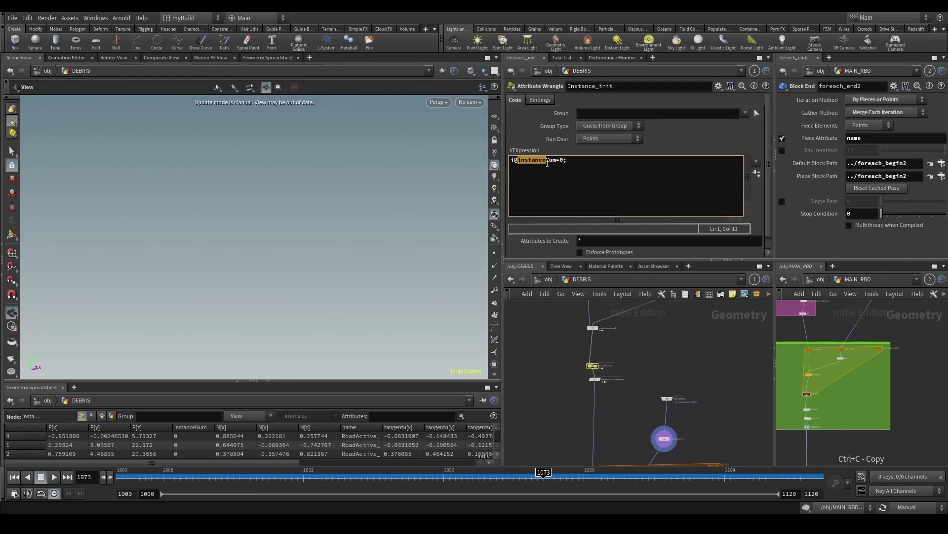
middle_click_drag(566, 419, 548, 307)
middle_click_drag(563, 455, 545, 380)
left_click(571, 380)
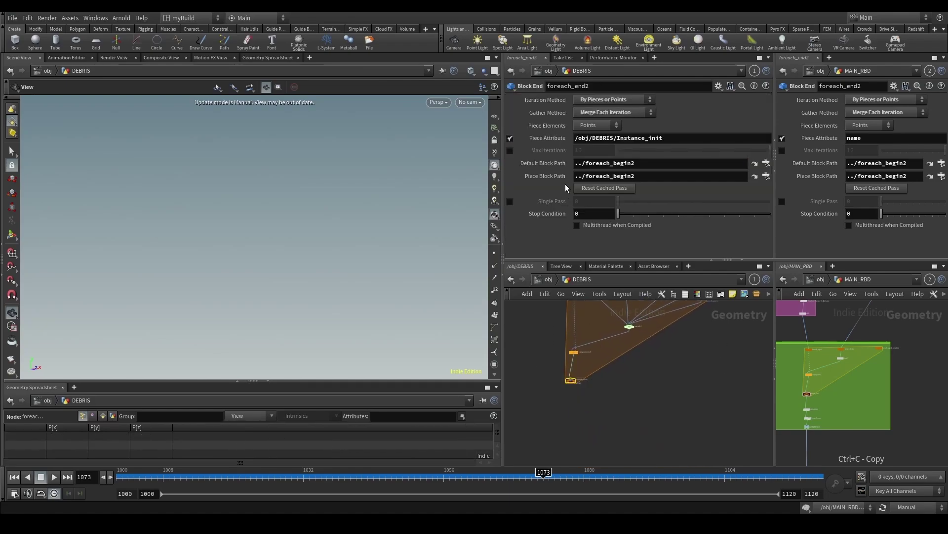
triple_click(604, 139)
type("instanceNum")
Step: Display the output of foreach_end2 and set the scene's update mode to Auto Update
left_click_drag(591, 403, 554, 368)
left_click(912, 506)
left_click(913, 478)
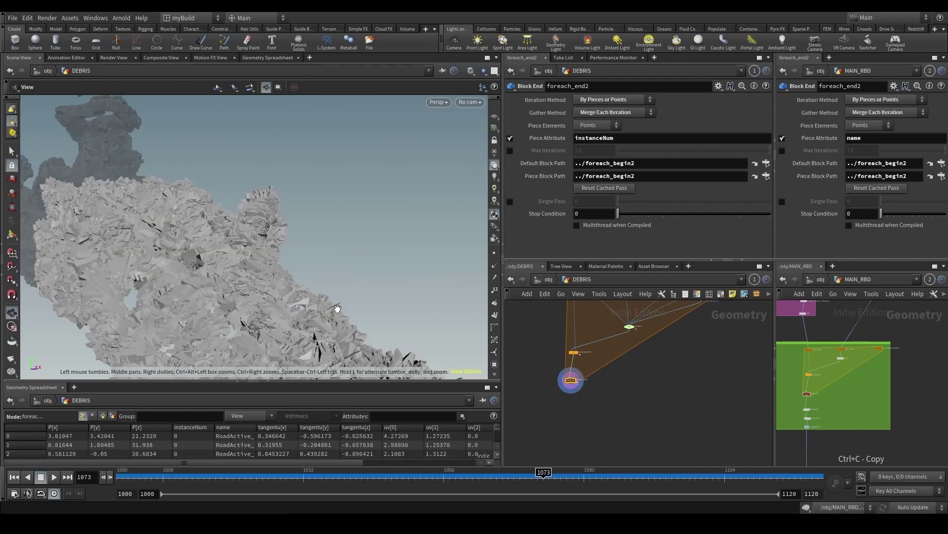
key("space+g")
scroll(300, 315, "up", 10)
scroll(555, 368, "up", 3)
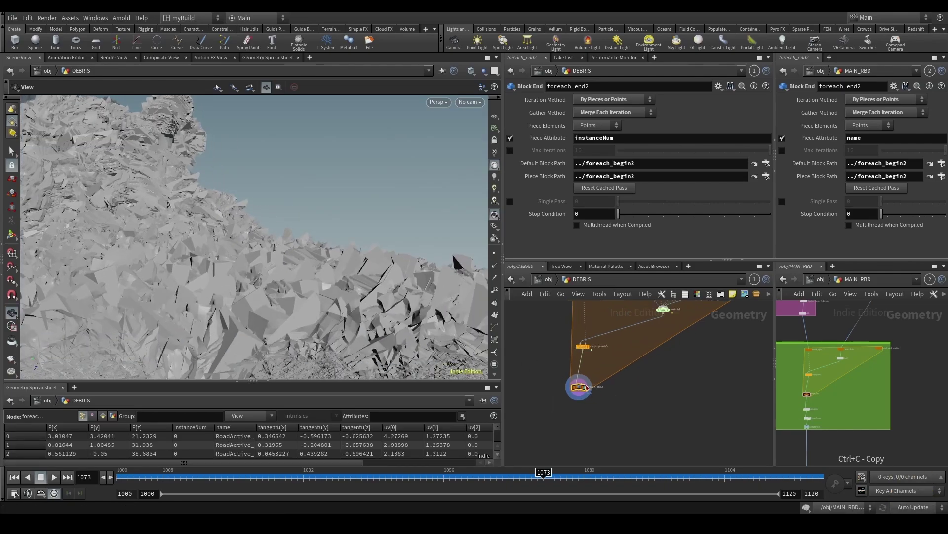
Step: Inspect the foreach_end2 node information and review the settings of switch1 and blast5 inside the loop
scroll(587, 388, "up", 2)
middle_click(573, 390)
scroll(637, 400, "up", 1)
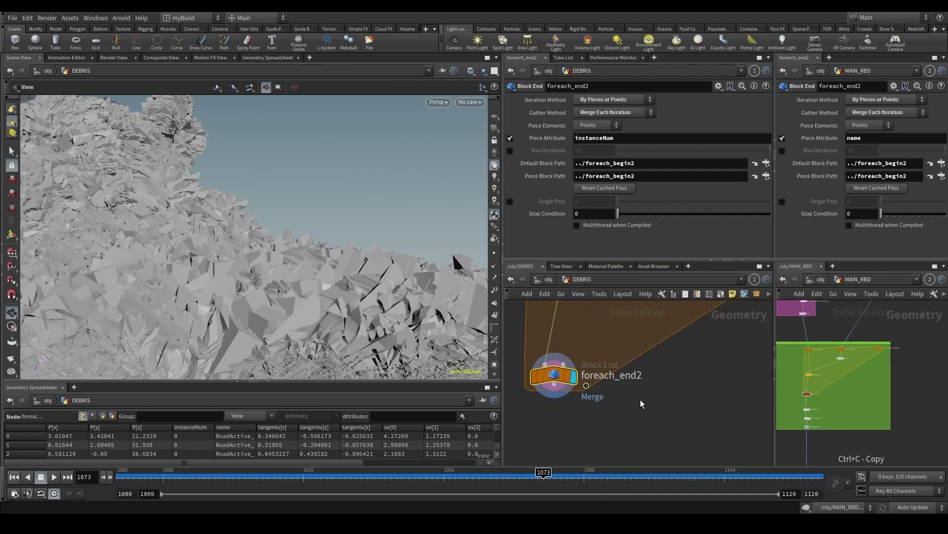
scroll(621, 402, "down", 3)
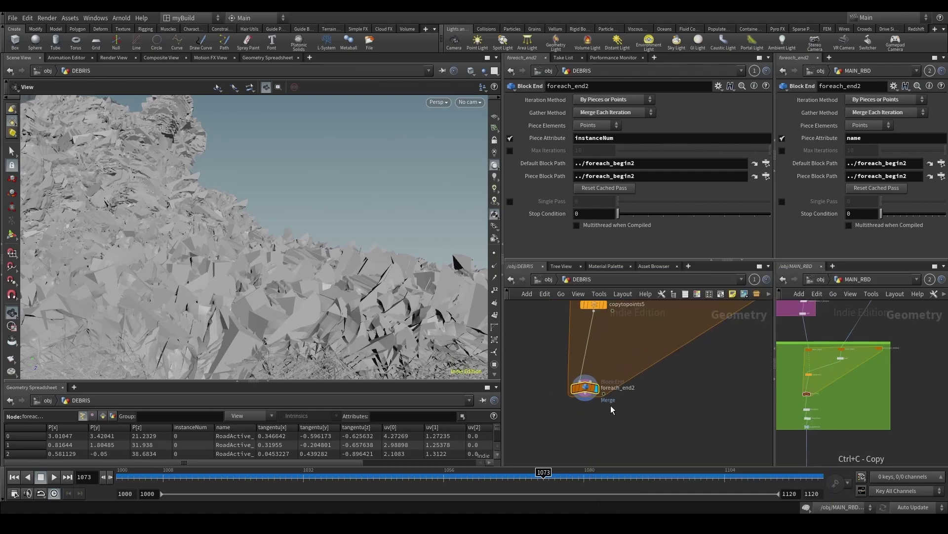
middle_click(585, 390)
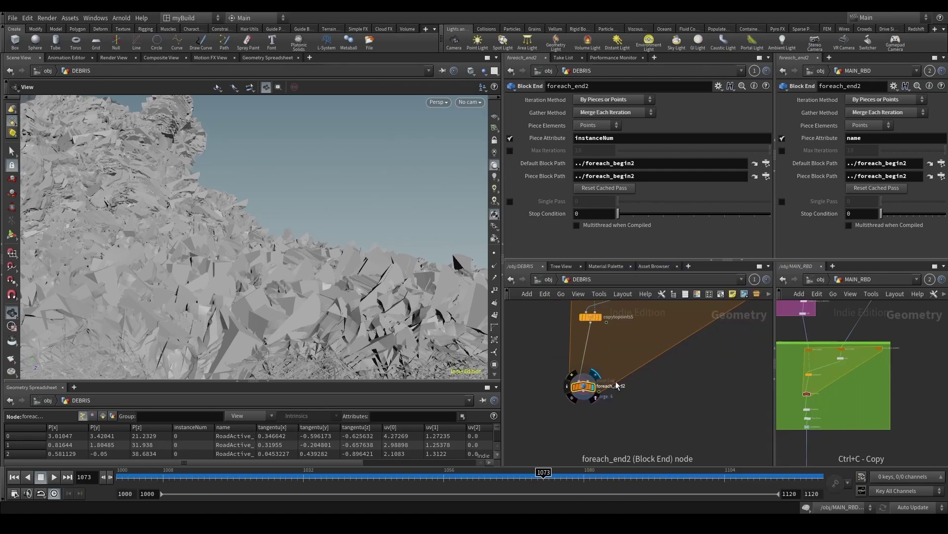
scroll(611, 392, "down", 4)
left_click(607, 393)
scroll(611, 393, "up", 1)
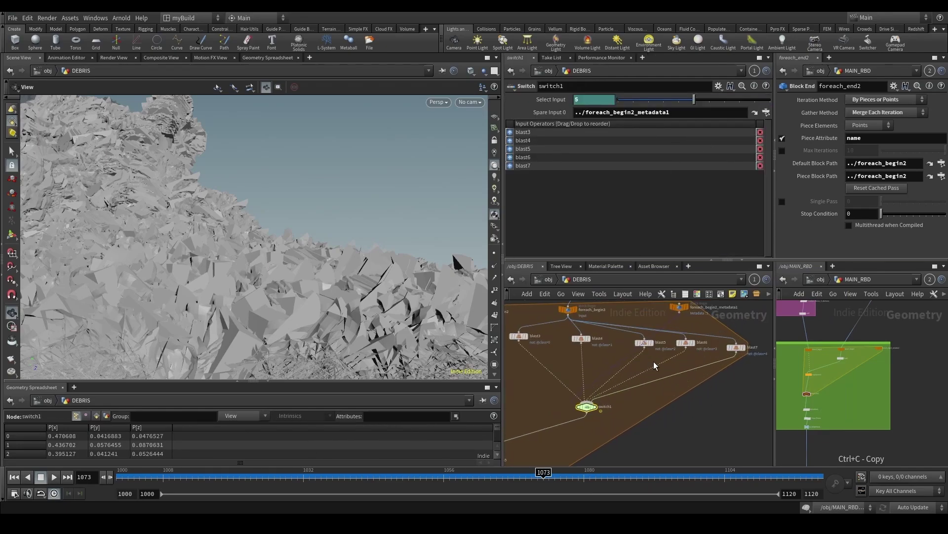
left_click(653, 340)
scroll(639, 342, "down", 2)
scroll(605, 369, "up", 1)
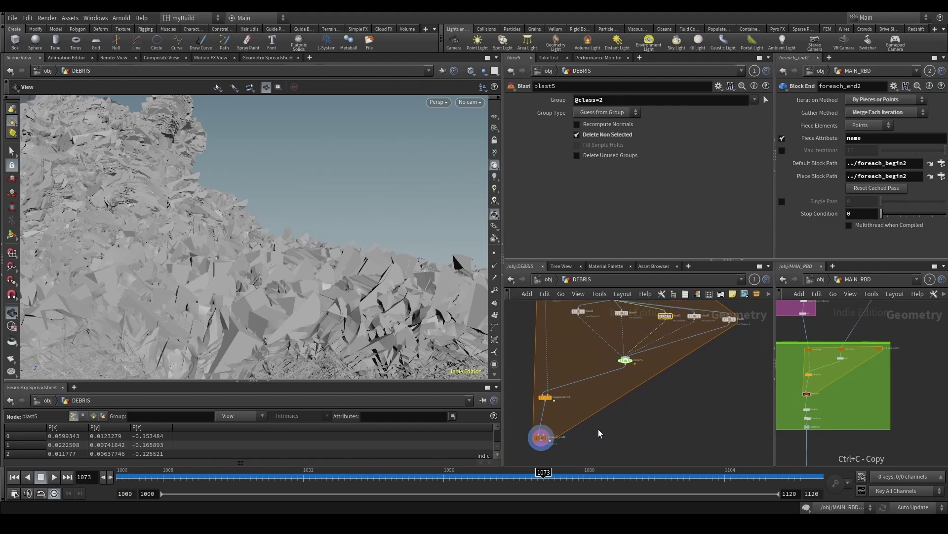
Step: Insert an Attribute Randomize node directly after Random_InstanceNum in the point stream
right_click_drag(319, 292, 433, 341)
scroll(562, 340, "down", 1)
middle_click_drag(562, 340, 631, 440)
middle_click_drag(629, 357, 603, 409)
scroll(603, 405, "up", 2)
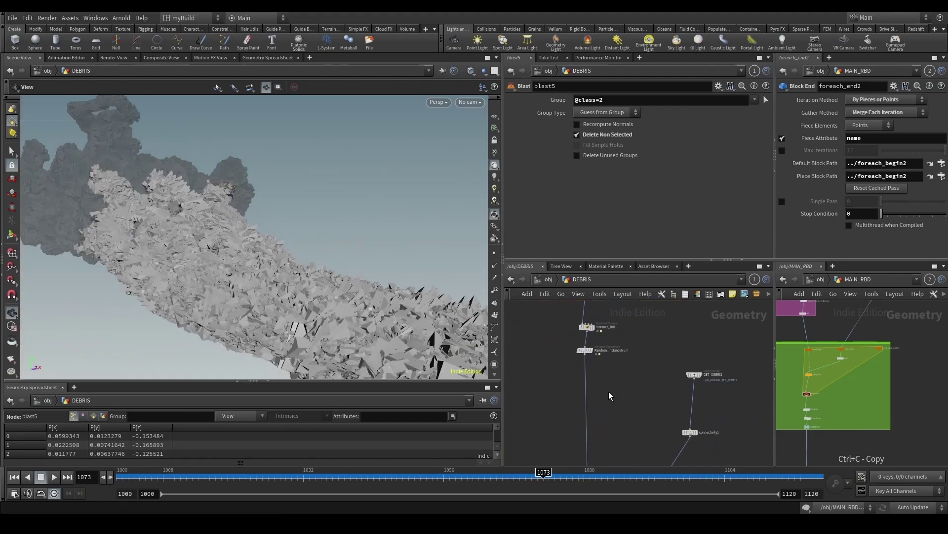
key("Tab")
type("attr")
key("Return")
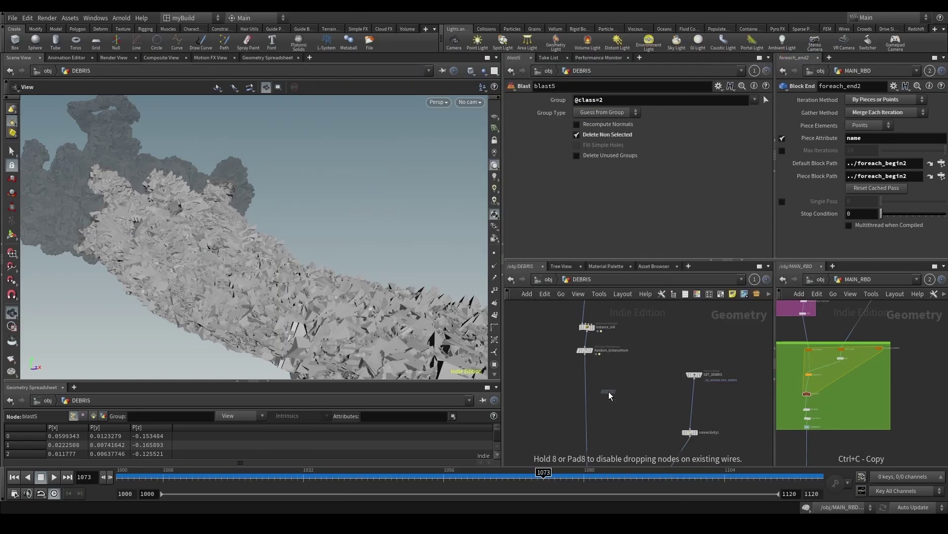
left_click(586, 388)
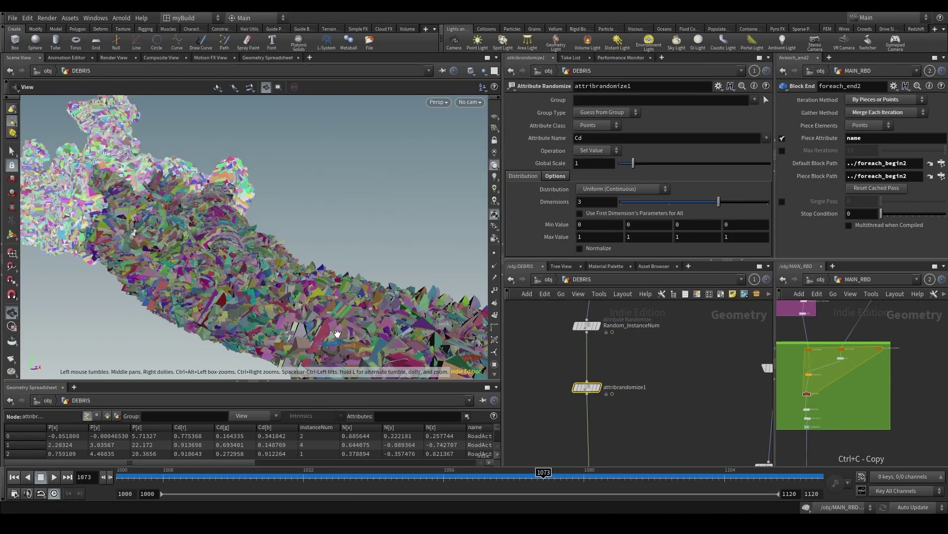
Step: Set the Attribute Name of attribrandomize1 to pscale and orbit around the rescaled debris
left_click_drag(345, 313, 280, 288)
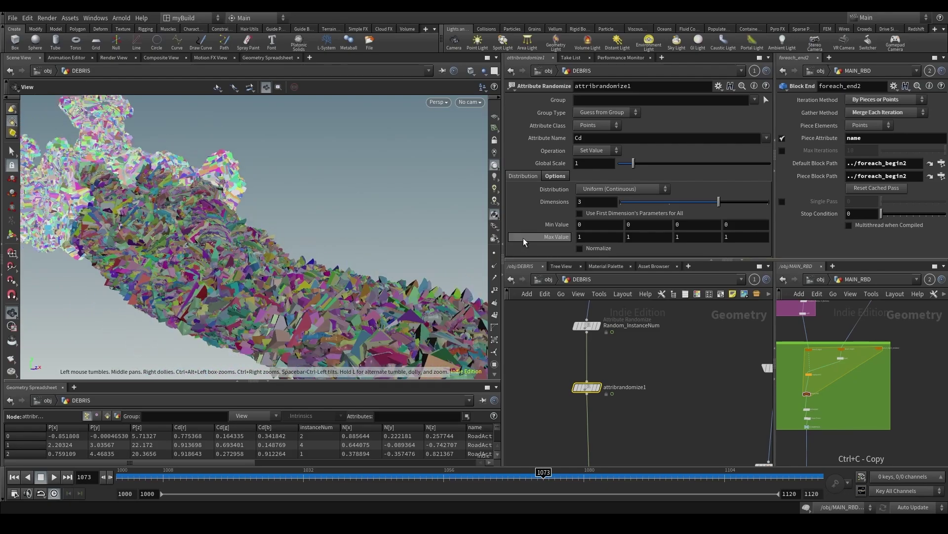
left_click(612, 138)
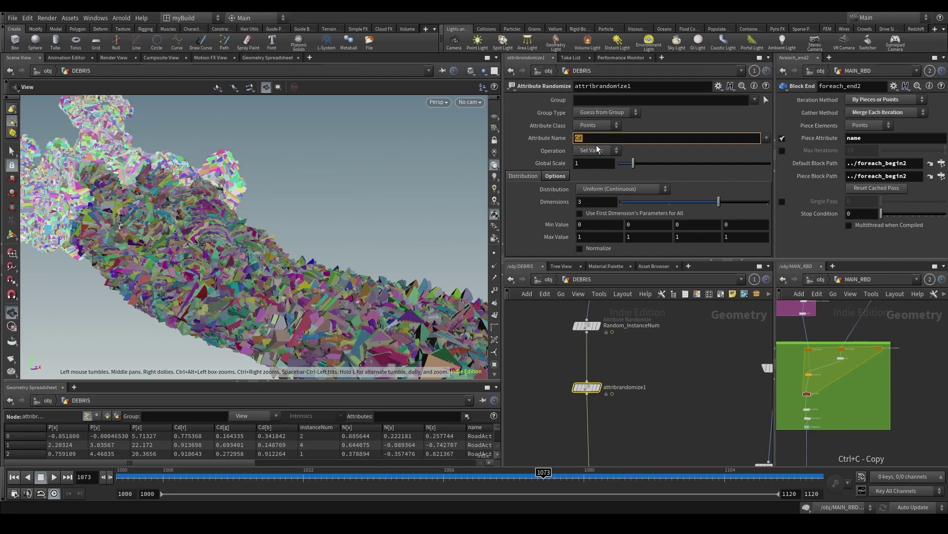
type("pscale")
key("Return")
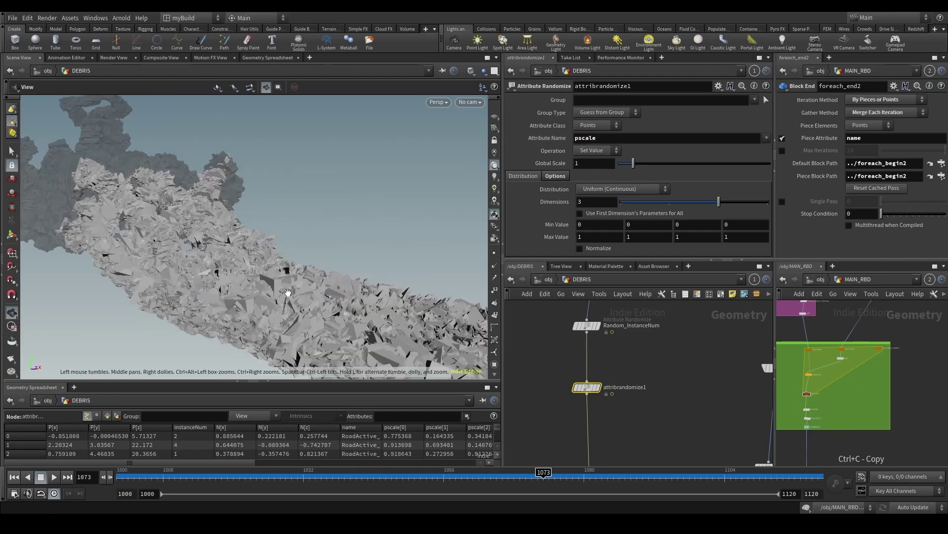
left_click_drag(333, 281, 254, 314)
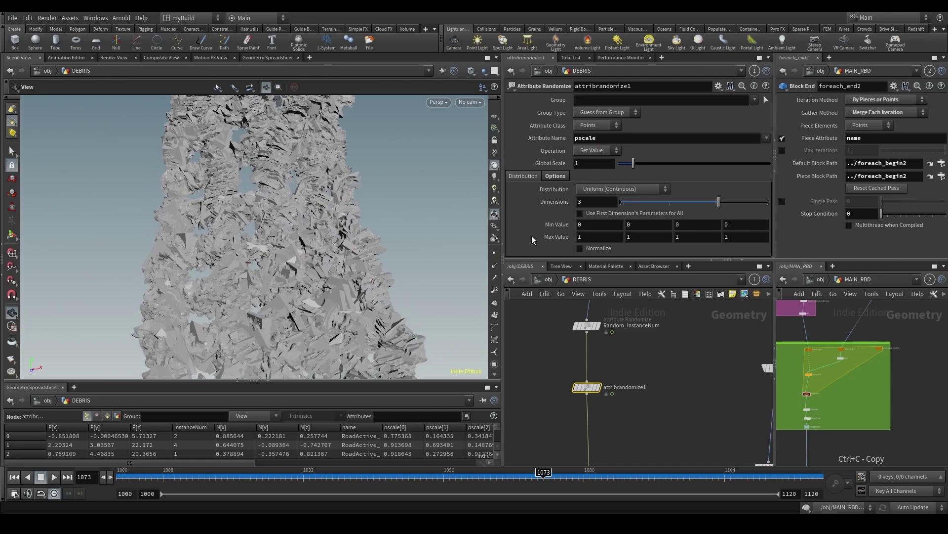
Step: Change the distribution of attribrandomize1 to Custom Ramp and enable Fit Value 0 To and Fit Value 1 To
left_click(614, 190)
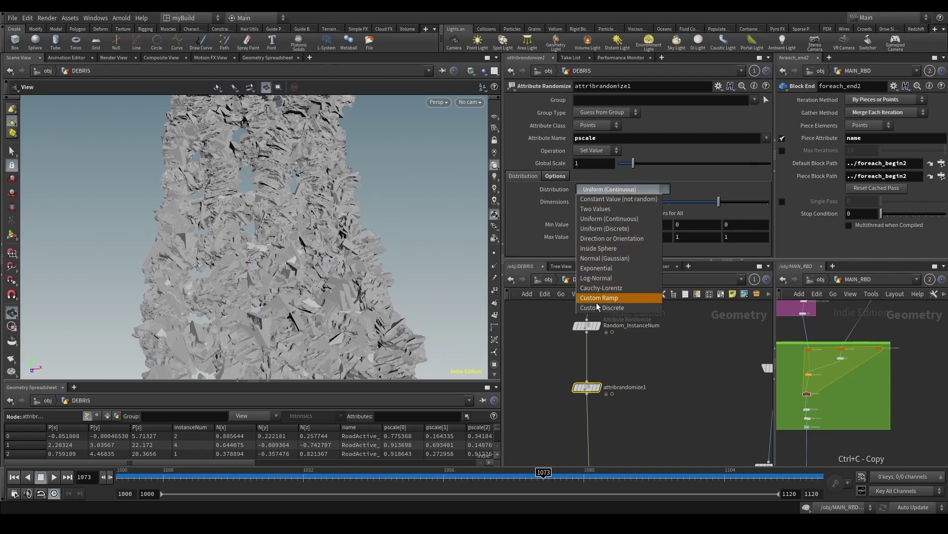
left_click(612, 296)
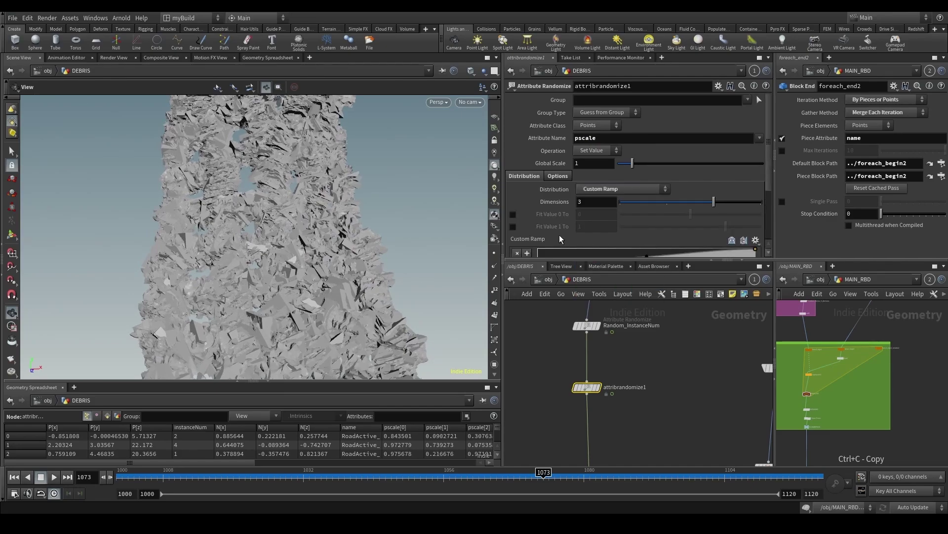
scroll(559, 235, "down", 3)
scroll(523, 188, "down", 1)
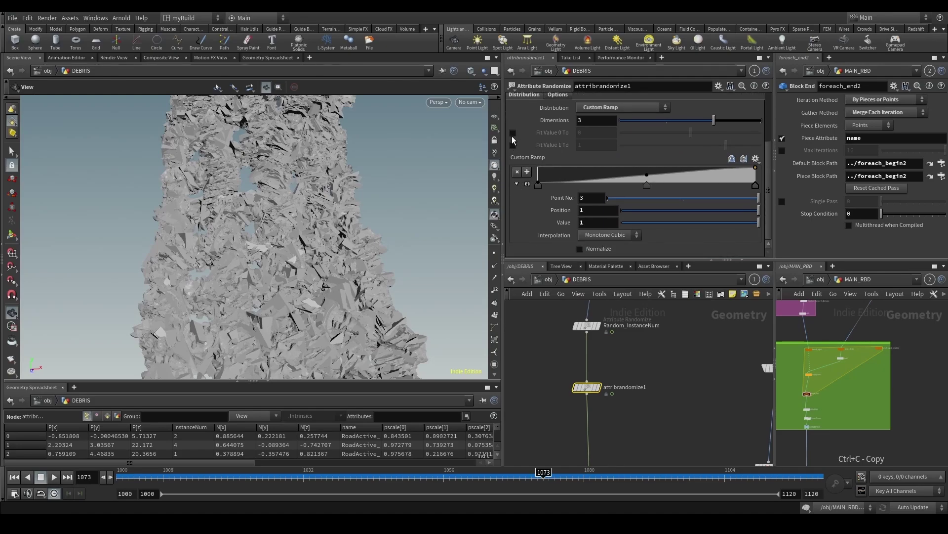
scroll(513, 133, "up", 1)
left_click(514, 143)
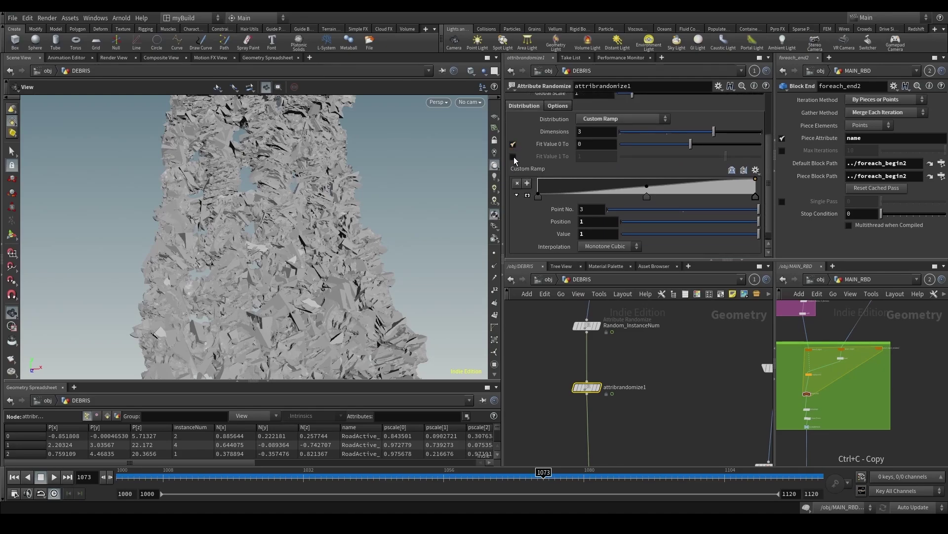
left_click(513, 157)
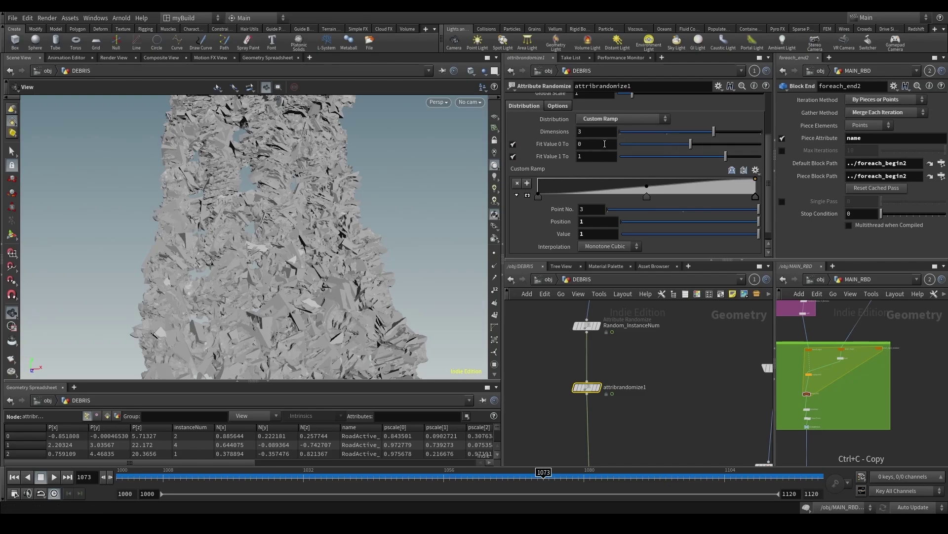
Step: Set Fit Value 0 To to 0.1 and Fit Value 1 To to .3 on attribrandomize1
scroll(549, 220, "up", 2)
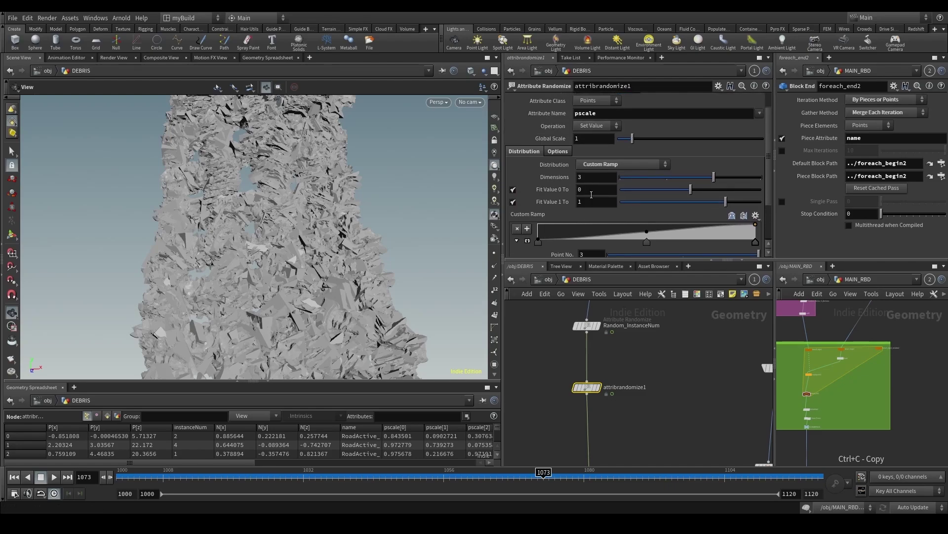
left_click(593, 190)
type(".1")
key("Return")
left_click(593, 202)
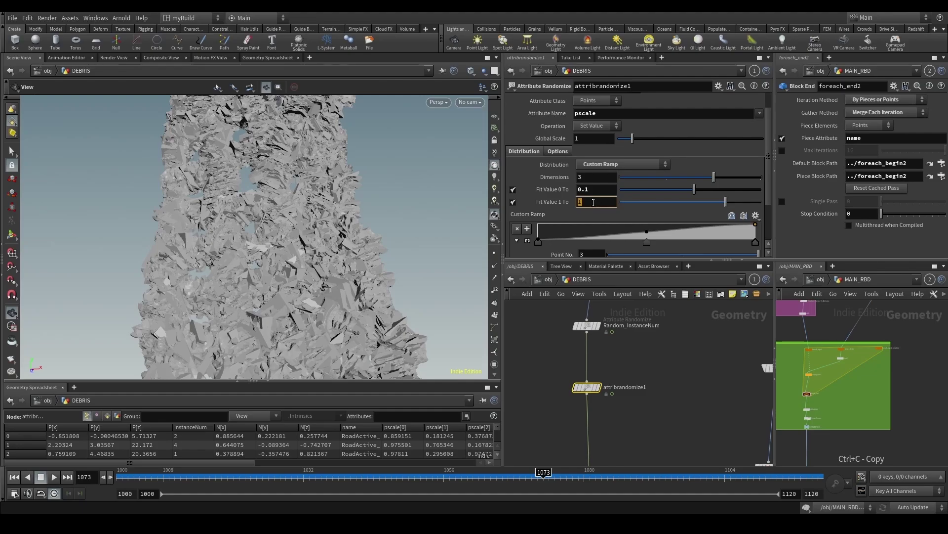
key("Return")
Step: Expand the custom ramp and move its middle point low, to a position of about 0.81, to favor small pieces
right_click_drag(323, 289, 308, 305)
left_click(527, 241)
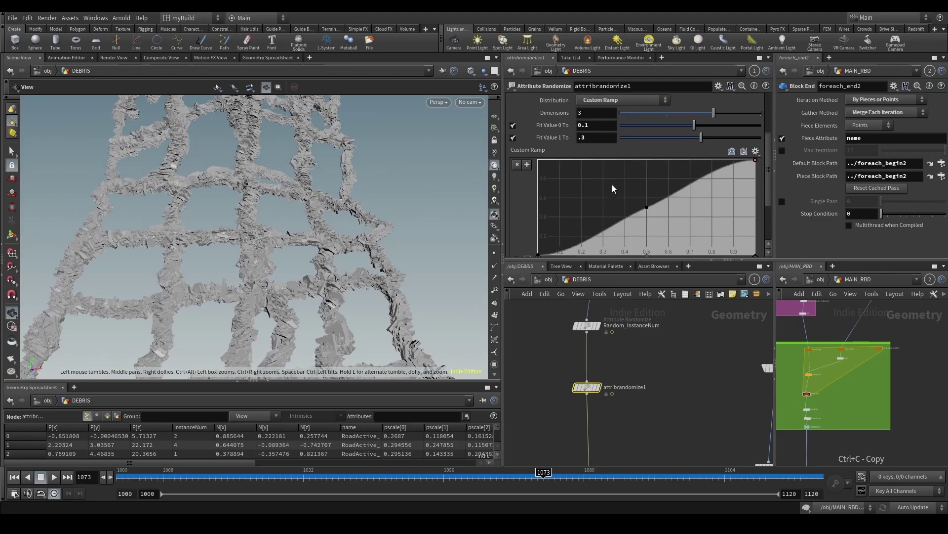
scroll(612, 185, "down", 2)
mouse_move(698, 186)
left_mouse_down()
mouse_move(719, 191)
mouse_move(713, 185)
left_mouse_up()
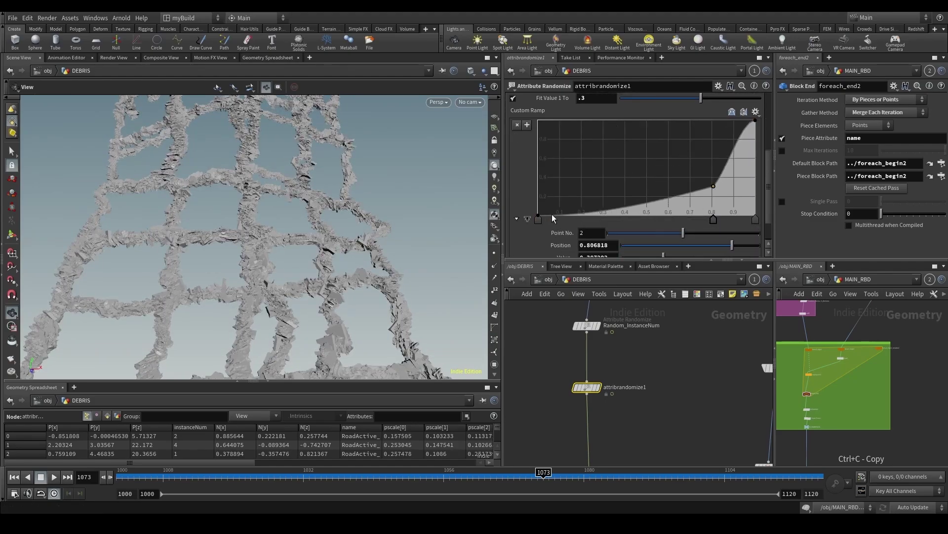
Step: Reduce the Global Scale of attribrandomize1 to 0.24
scroll(528, 215, "up", 3)
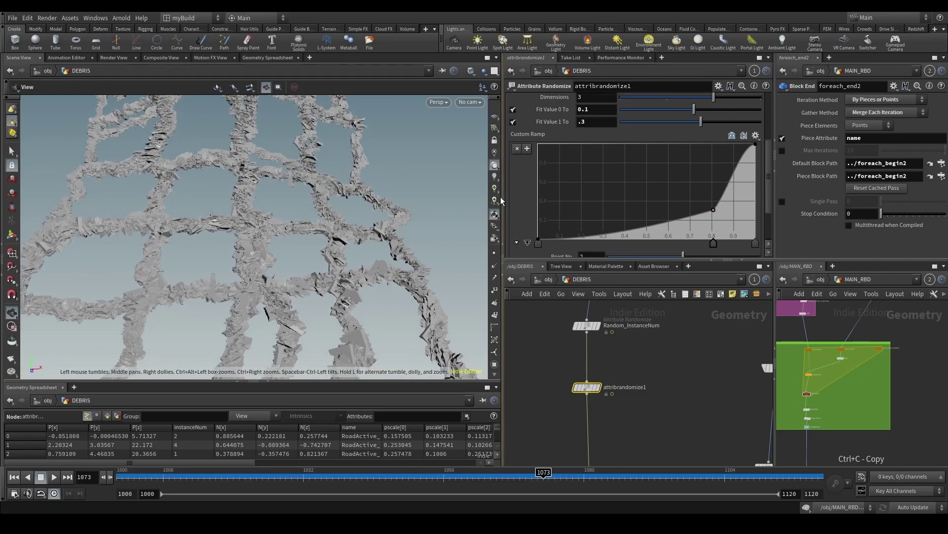
scroll(621, 148, "up", 2)
left_click_drag(630, 167, 622, 163)
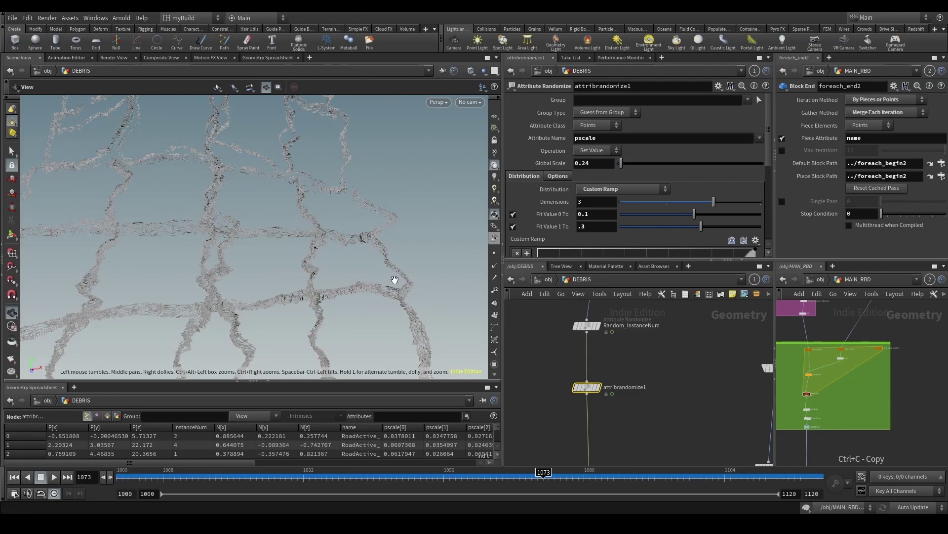
left_click_drag(394, 280, 314, 298)
Step: Set the viewport's near clip plane to 0.001 in the display options, keeping homing adjustment at Neither Clip Plane
key("d")
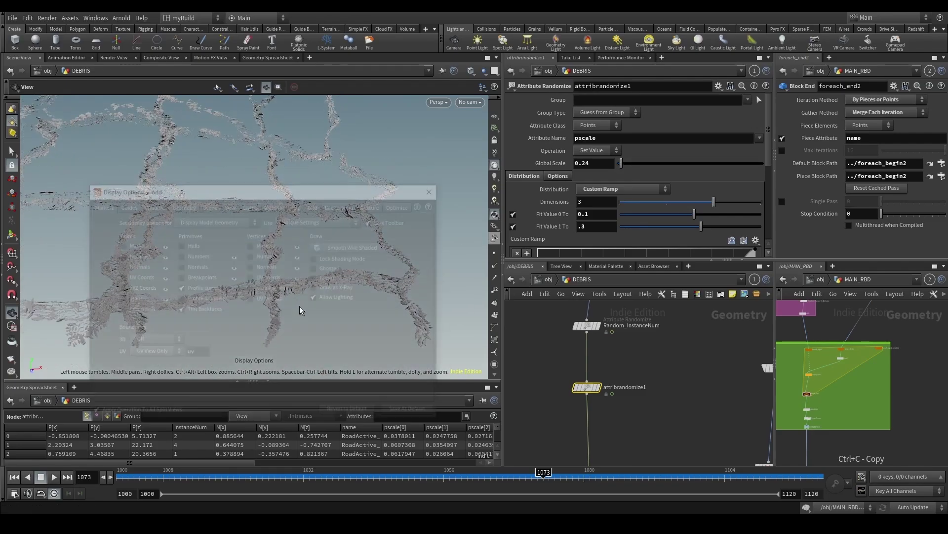
left_click(229, 204)
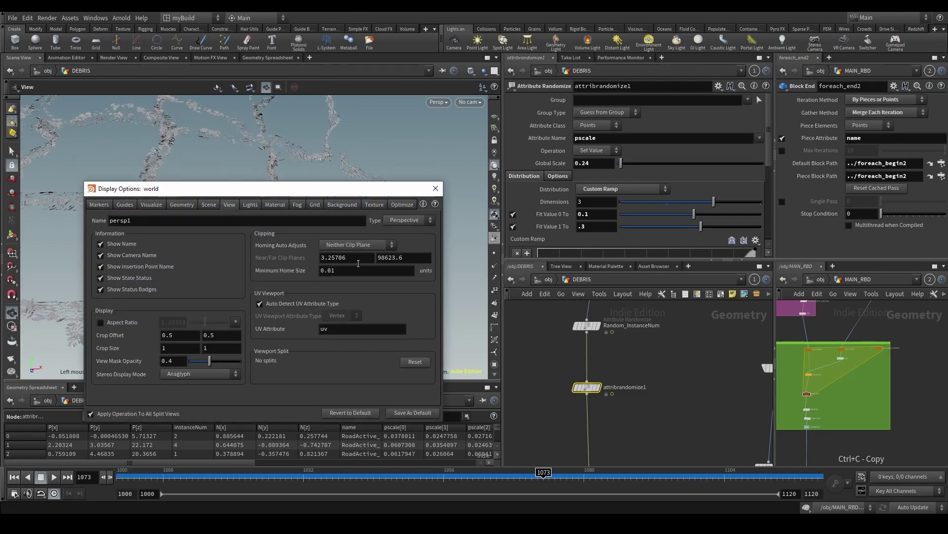
left_click(343, 255)
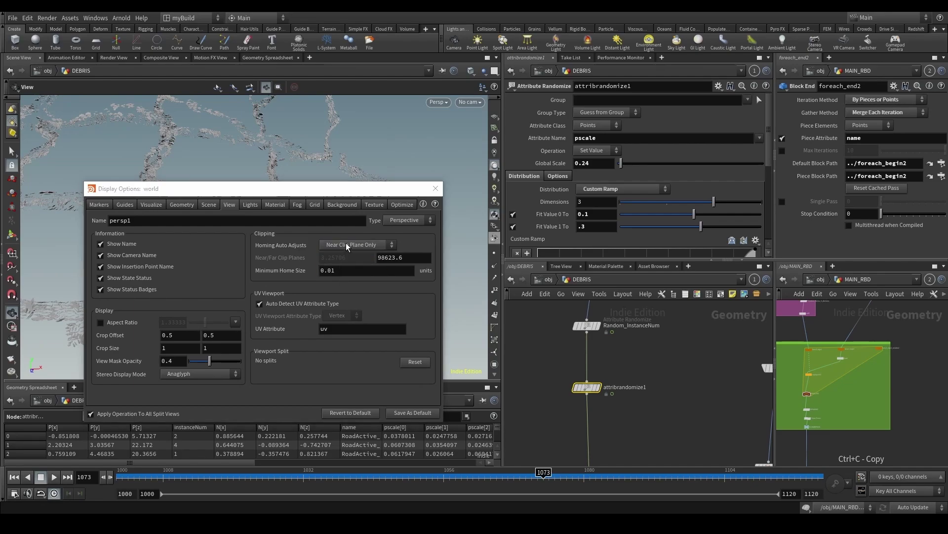
double_click(340, 258)
type("0.001")
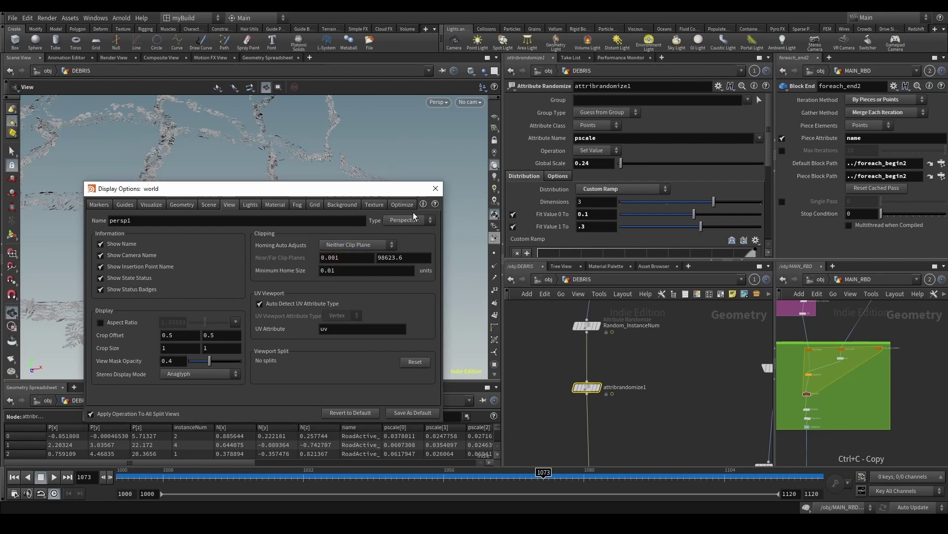
left_click(434, 192)
left_click_drag(260, 280, 327, 300)
Step: Insert a Color node between connectivity1 and the foreach_begin3 block
middle_click_drag(620, 460, 620, 386)
key("Tab")
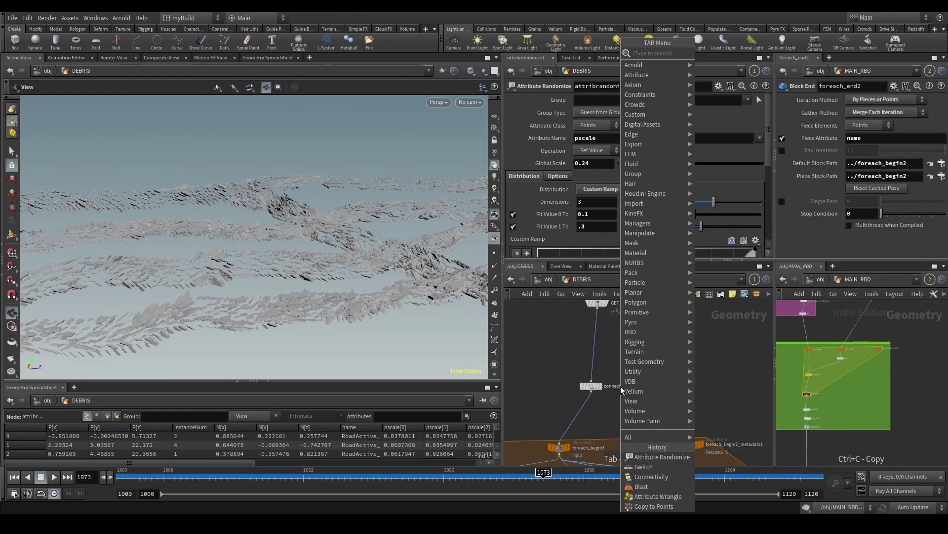
type("color")
key("Return")
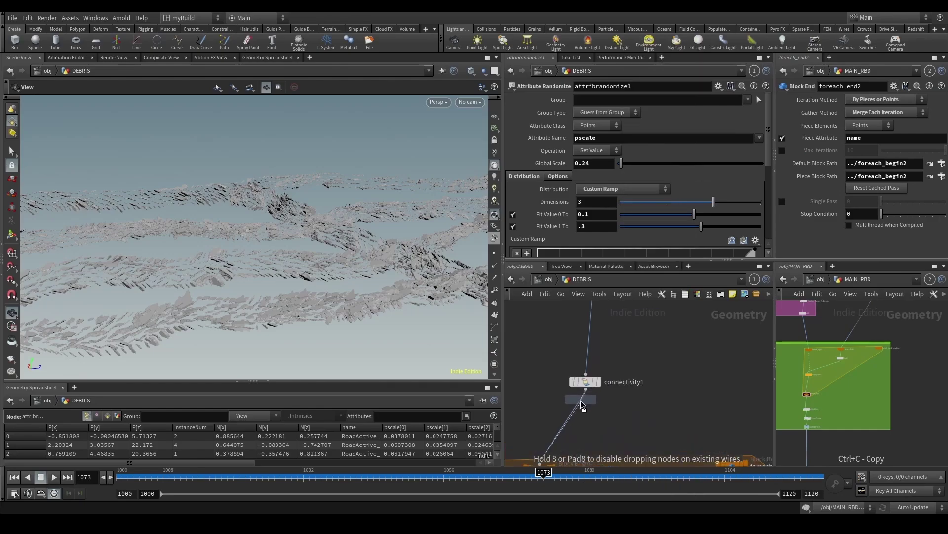
left_click(564, 417)
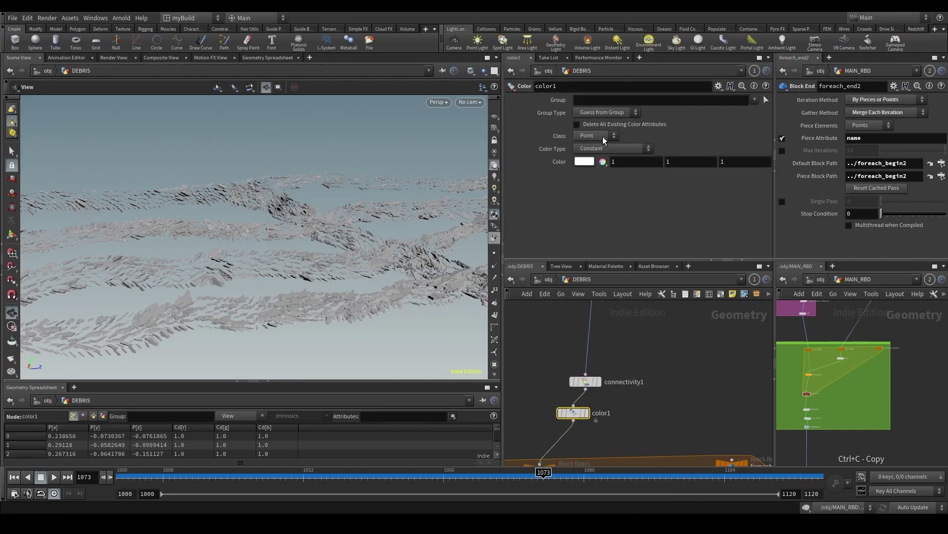
left_click_drag(319, 282, 419, 291)
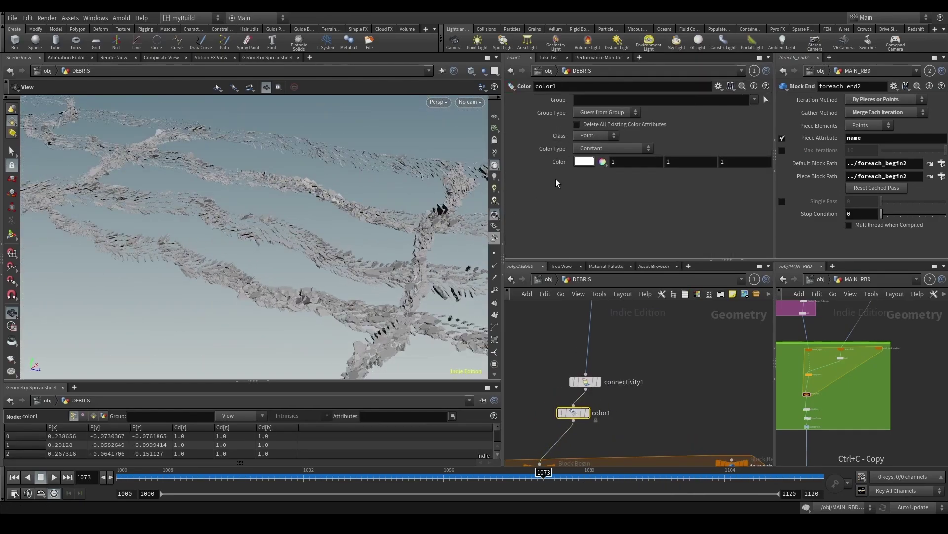
Step: Set color1's Class to Primitive and line connectivity1 up above it in the network
left_click(588, 138)
left_click(639, 144)
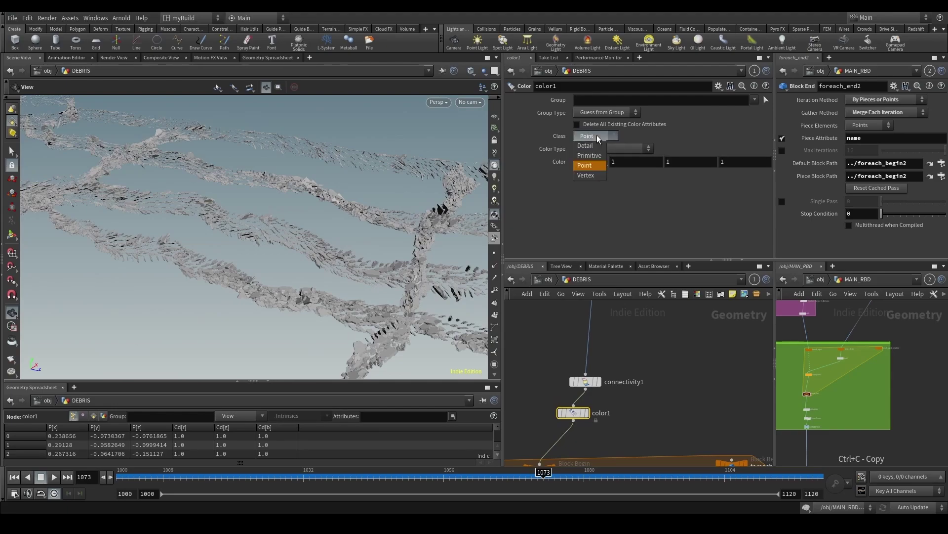
left_click(584, 156)
left_click(584, 382)
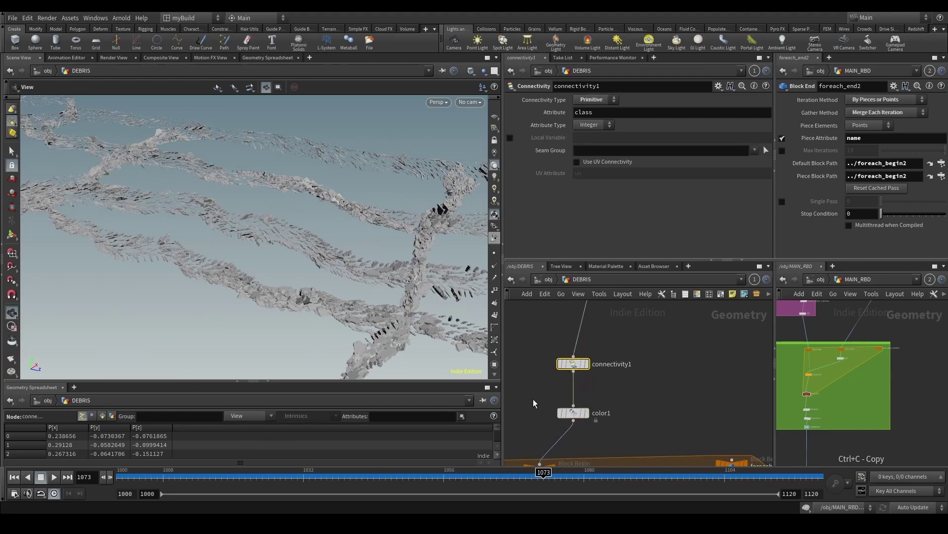
left_click(573, 412)
Step: Set color1's Color Type to Random from Attribute, using the class attribute
middle_click_drag(661, 404, 727, 297)
scroll(726, 300, "down", 1)
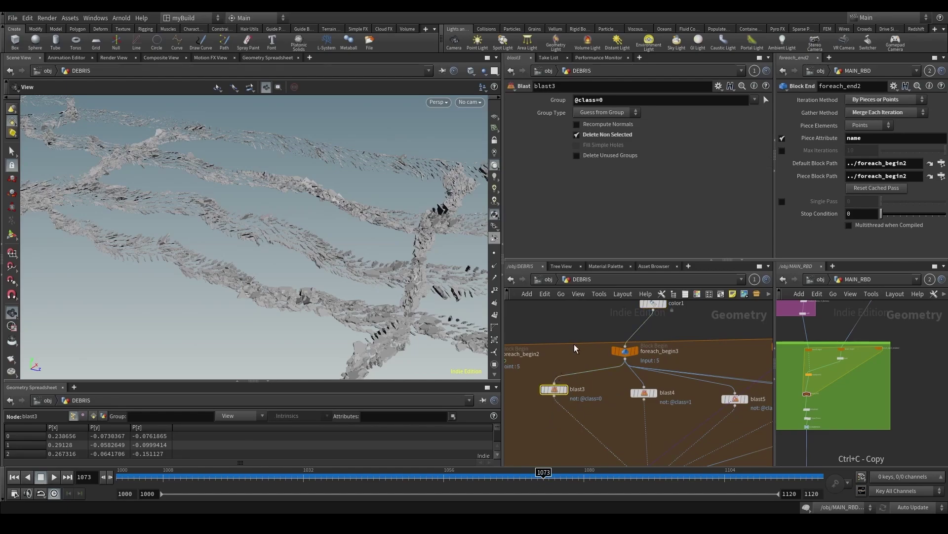
middle_click_drag(574, 344, 544, 404)
scroll(544, 404, "down", 2)
left_click(602, 145)
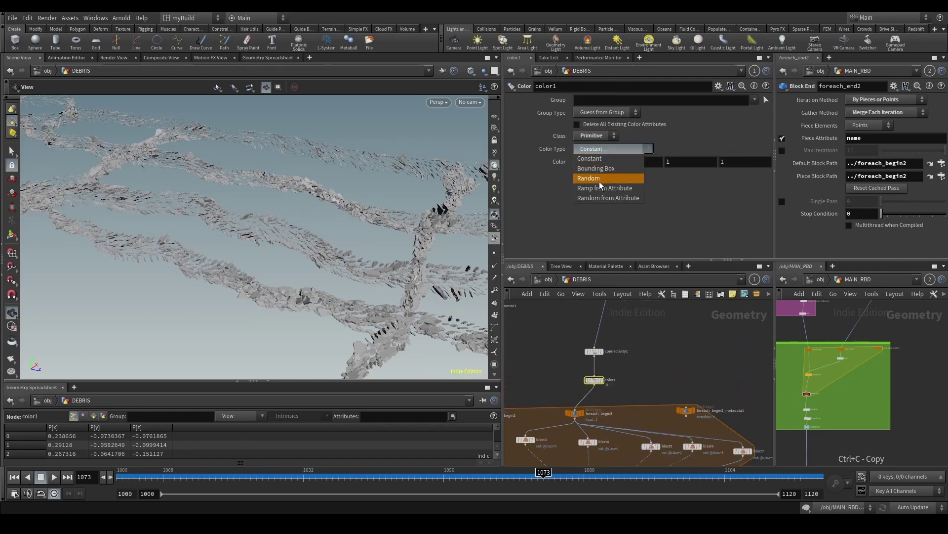
left_click(598, 195)
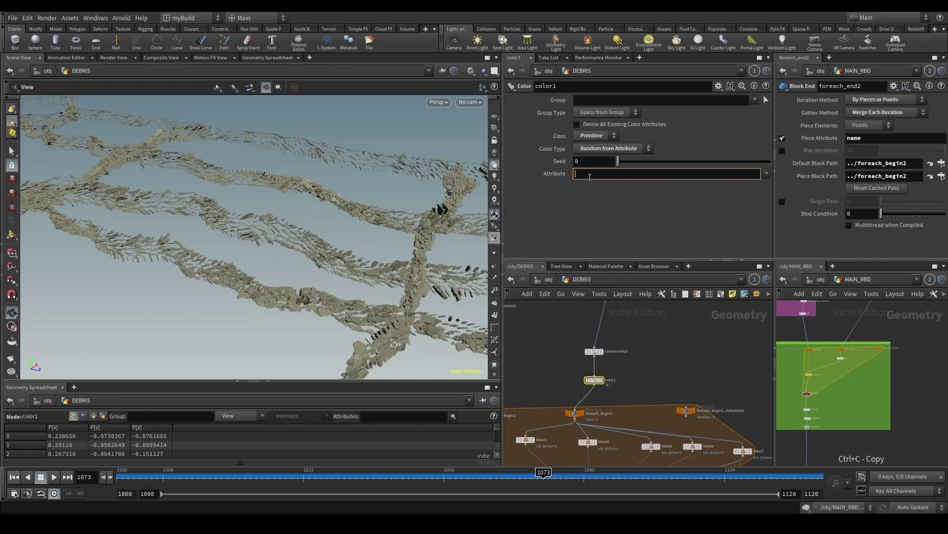
left_click_drag(245, 227, 380, 321)
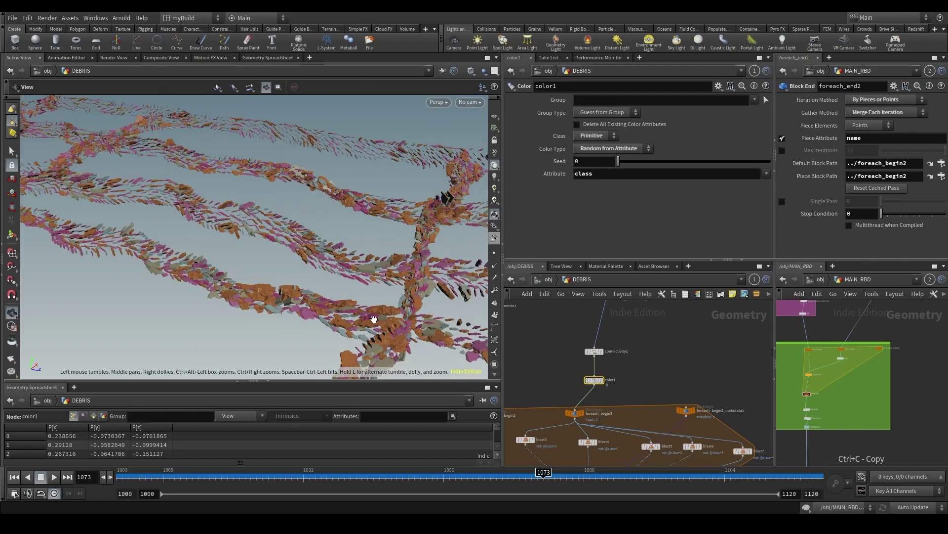
Step: Examine the colored debris up close and from afar to judge how the piece variants are distributed
scroll(381, 298, "down", 4)
scroll(376, 284, "up", 3)
left_click_drag(375, 285, 307, 328)
scroll(308, 328, "up", 3)
scroll(355, 283, "up", 3)
left_click_drag(355, 283, 257, 260)
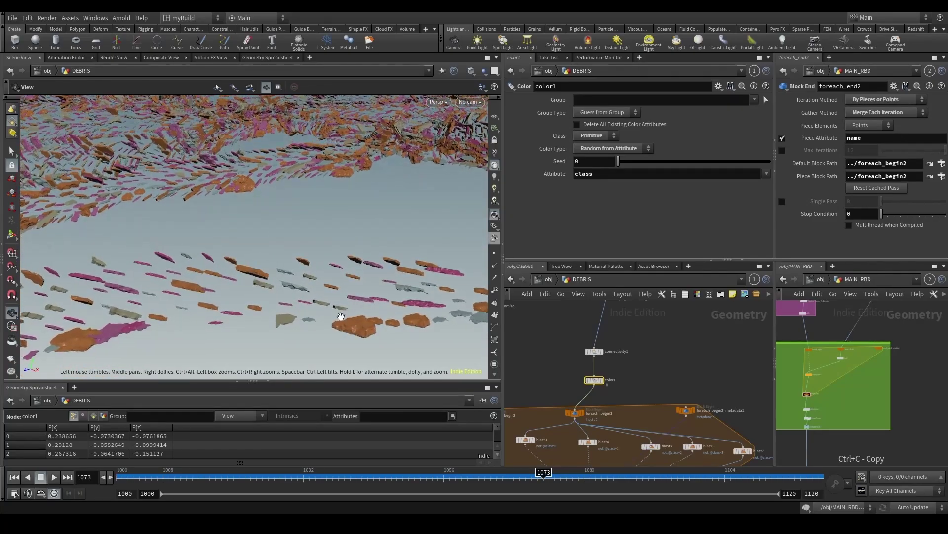
scroll(636, 361, "down", 7)
left_click_drag(355, 308, 317, 282)
scroll(317, 281, "down", 2)
scroll(642, 374, "down", 5)
left_click_drag(232, 289, 385, 232)
scroll(621, 368, "down", 2)
scroll(621, 368, "up", 5)
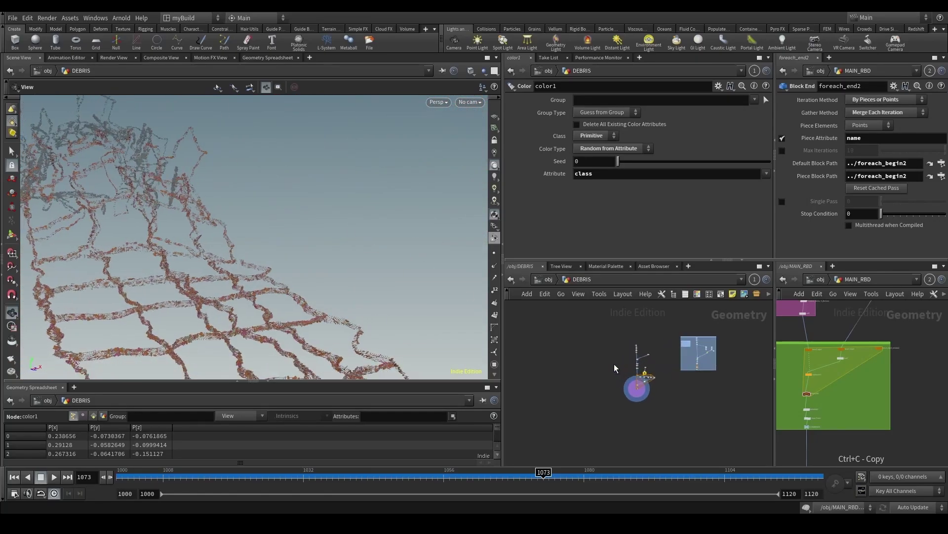
Step: Save the scene and move the debris import, connectivity1 and color1 nodes in line above foreach_begin3
key("ctrl+s")
scroll(638, 316, "up", 4)
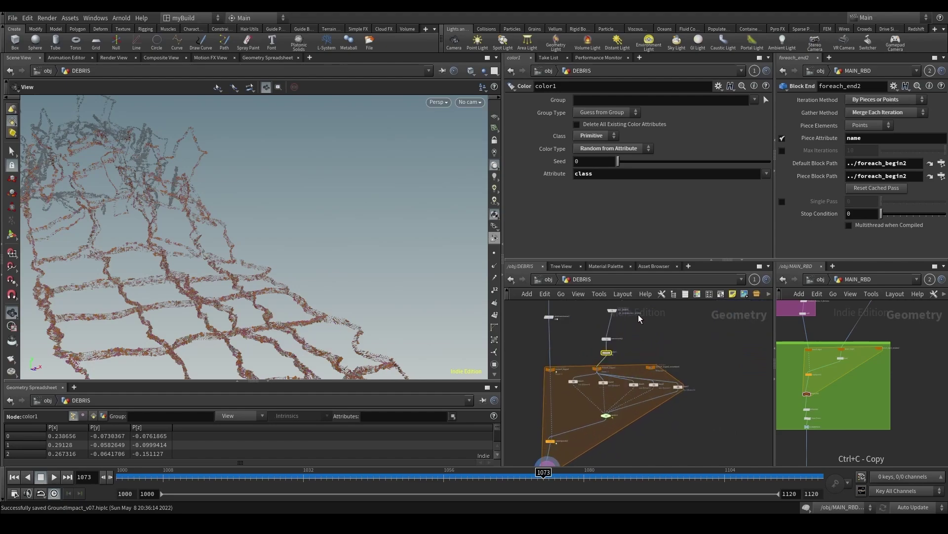
left_click_drag(637, 328, 619, 379)
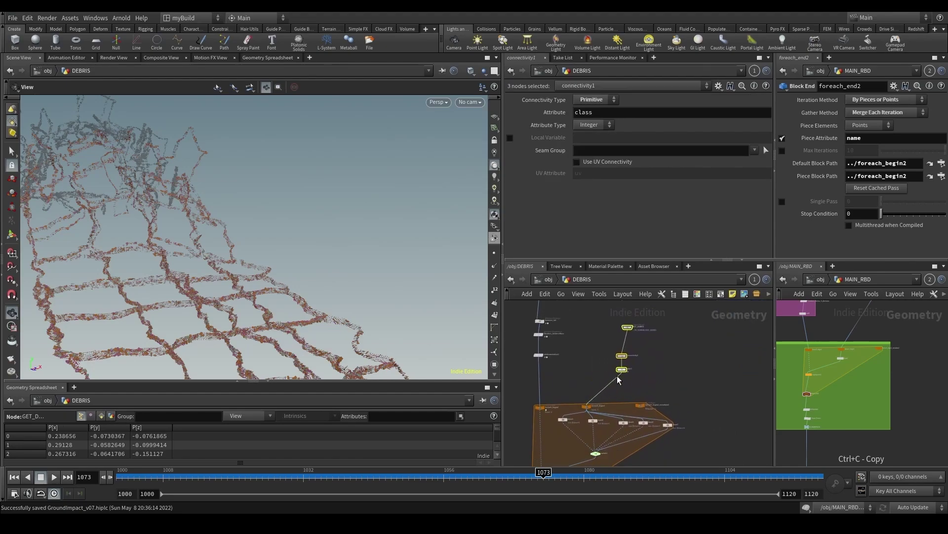
left_click_drag(588, 407, 694, 401)
scroll(693, 400, "down", 4)
middle_click_drag(698, 439, 693, 413)
scroll(694, 413, "down", 2)
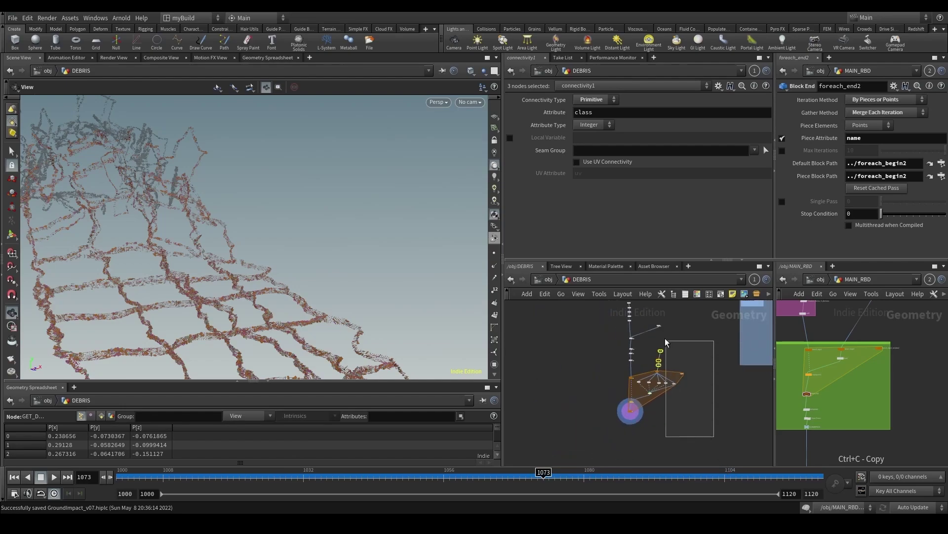
Step: Move the whole for-each loop with its debris source nodes down to make room in the main chain
left_click_drag(666, 342, 656, 345)
left_click_drag(642, 405, 656, 426, "shift")
scroll(652, 372, "up", 3)
scroll(651, 386, "down", 4)
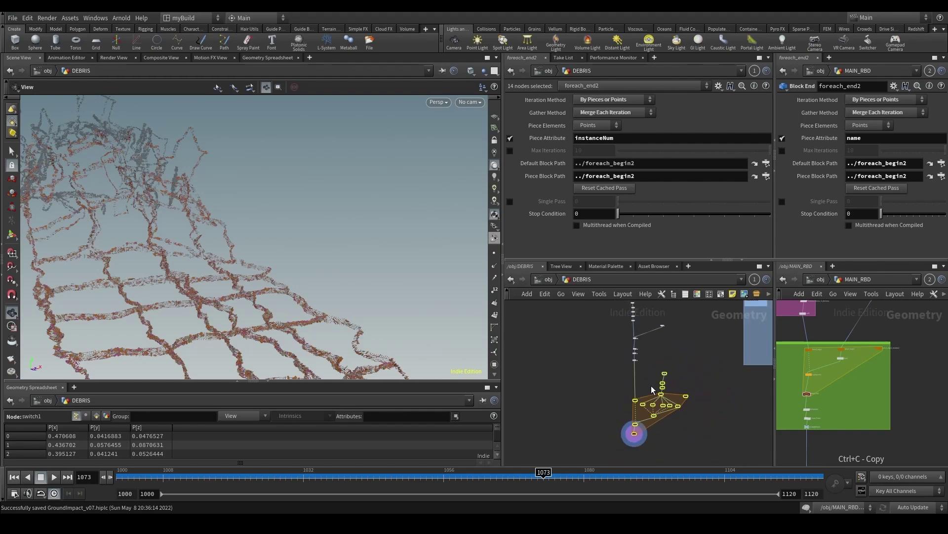
scroll(651, 386, "up", 3)
middle_click_drag(646, 357, 652, 409)
left_click(653, 408)
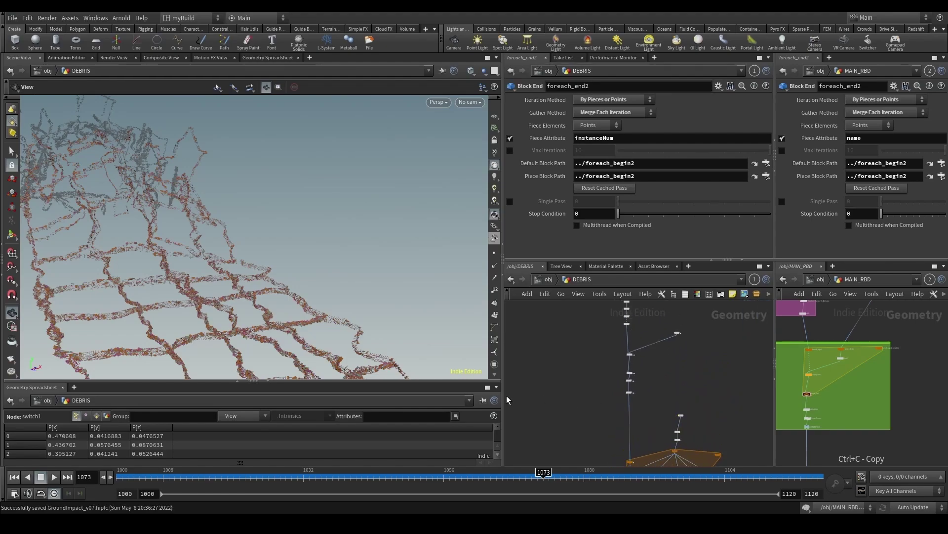
Step: Scrub the timeline to frame 1097 and back to 1082, inspecting the debris around the broken road pieces
left_click_drag(411, 476, 685, 475)
left_click_drag(360, 237, 296, 227)
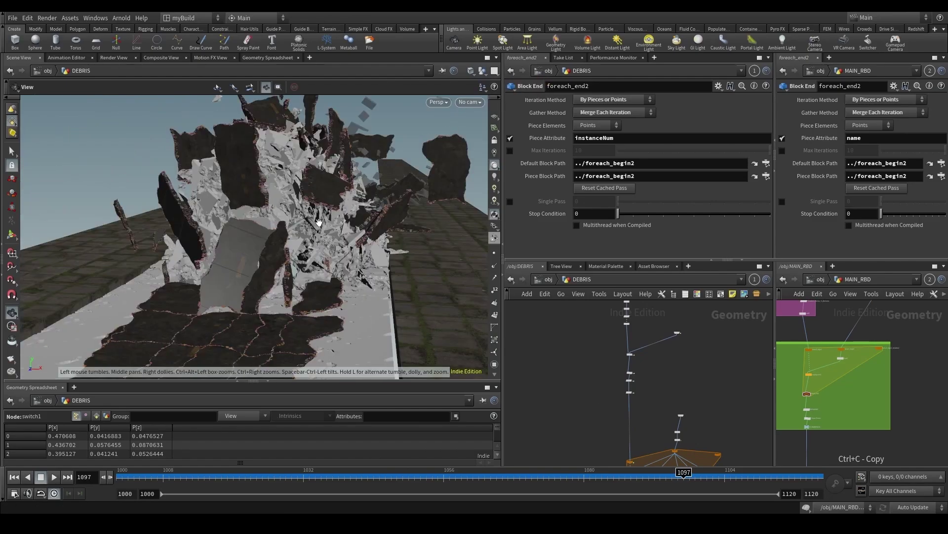
left_click_drag(319, 222, 365, 297)
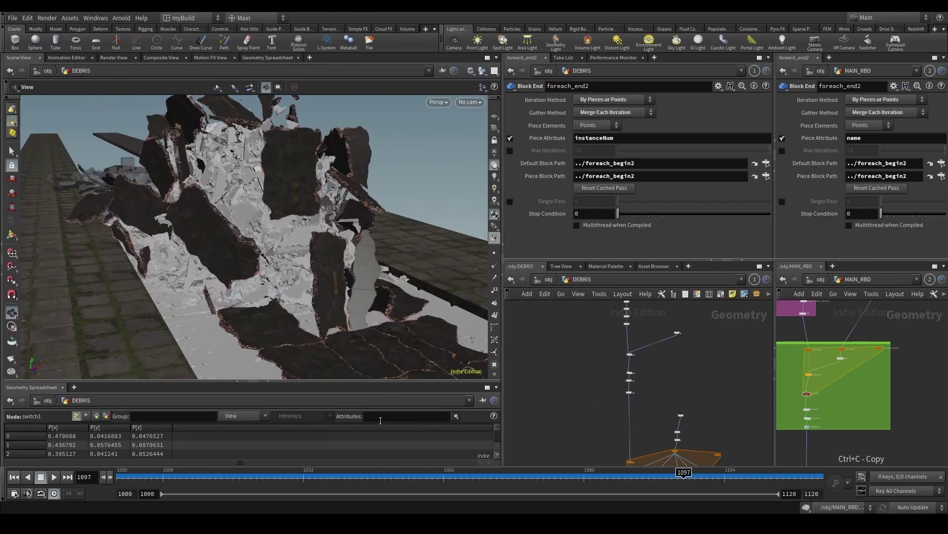
left_click_drag(338, 478, 365, 477)
left_click_drag(452, 478, 595, 477)
left_click_drag(341, 256, 310, 251)
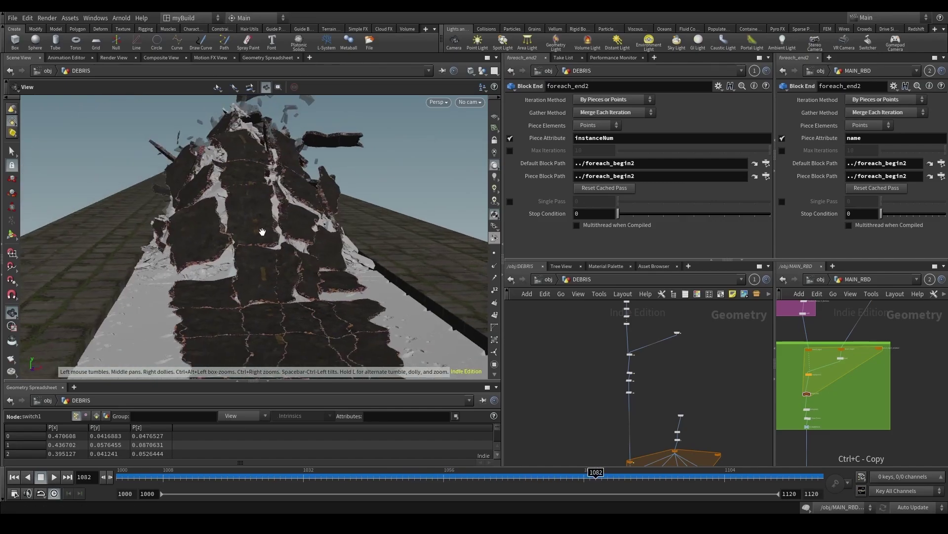
right_click_drag(262, 231, 311, 252)
mouse_move(311, 252)
left_mouse_down()
mouse_move(239, 281)
mouse_move(227, 271)
mouse_move(269, 268)
mouse_move(313, 229)
mouse_move(279, 218)
mouse_move(216, 271)
mouse_move(305, 262)
left_mouse_up()
right_click_drag(305, 263, 326, 245)
Step: Check the RENDER_CAM view and inspect the debris orientation close up along the road cracks
left_click(469, 102)
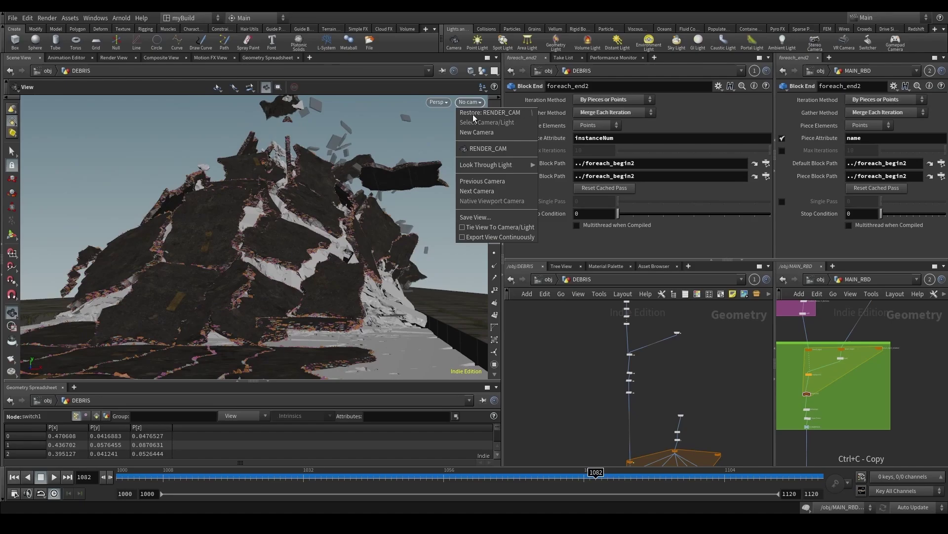
left_click(478, 153)
right_click_drag(247, 257, 337, 280)
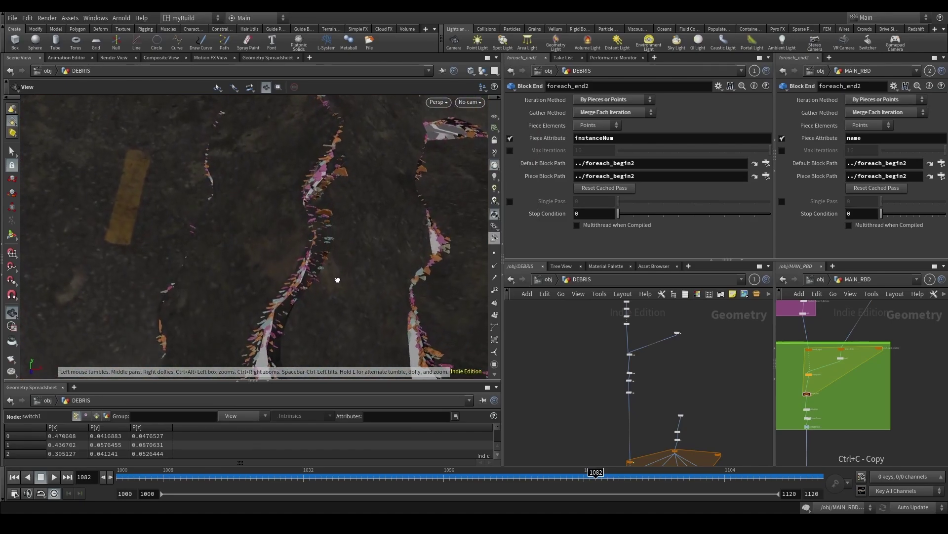
left_click_drag(338, 280, 345, 276)
right_click_drag(334, 274, 332, 271)
Step: Add another Attribute Randomize node near attribrandomize1
right_click_drag(614, 396, 628, 372)
key("Tab")
type("attran")
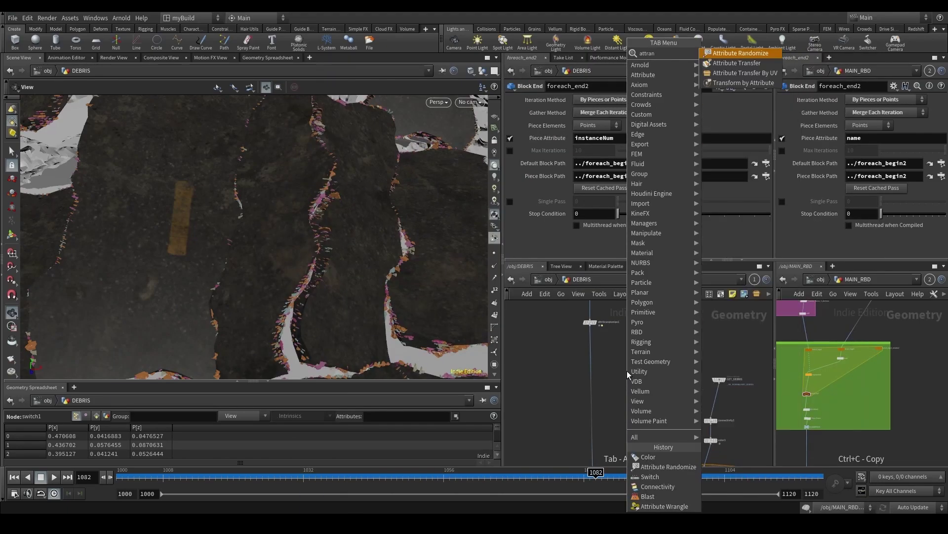
key("Return")
left_click(645, 416)
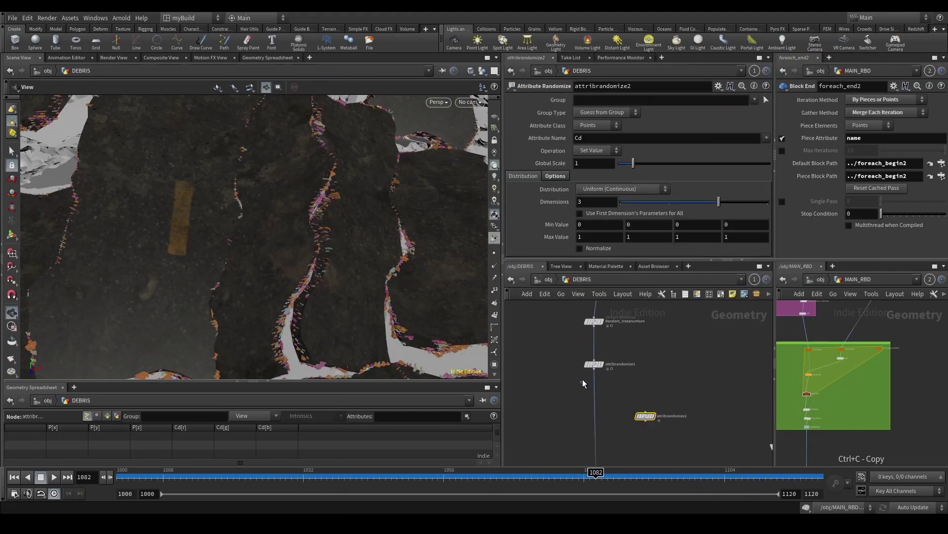
Step: Rename attribrandomize1 to Randomize_Pscale and wire the new randomize node in directly below it
double_click(631, 364)
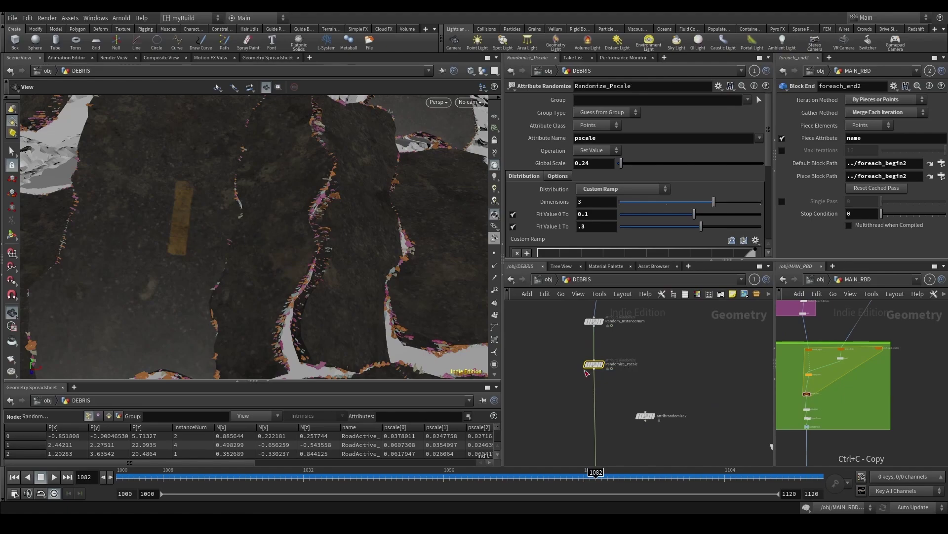
right_click_drag(586, 373, 587, 357)
left_click_drag(665, 414, 599, 404)
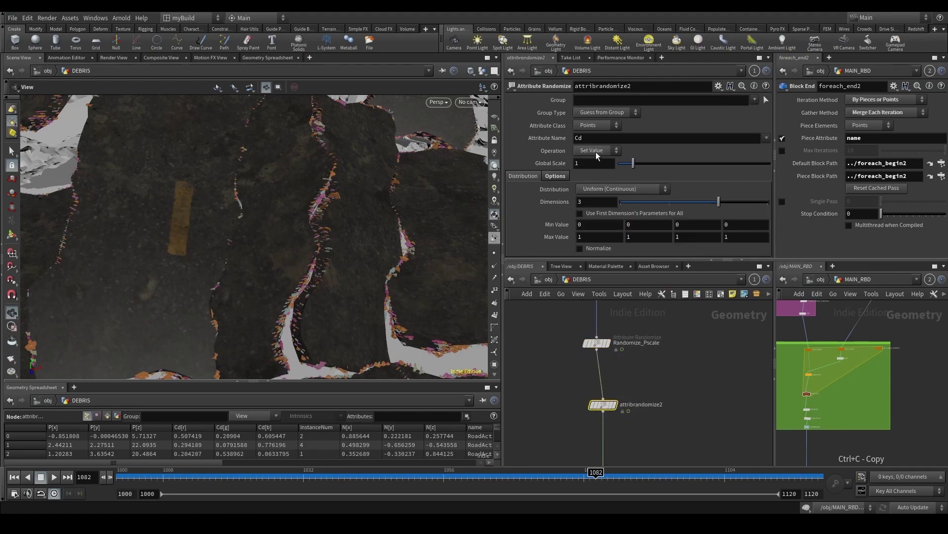
Step: Rename attribrandomize2 to Randomize_Orient and check the current debris orientation up close
double_click(643, 405)
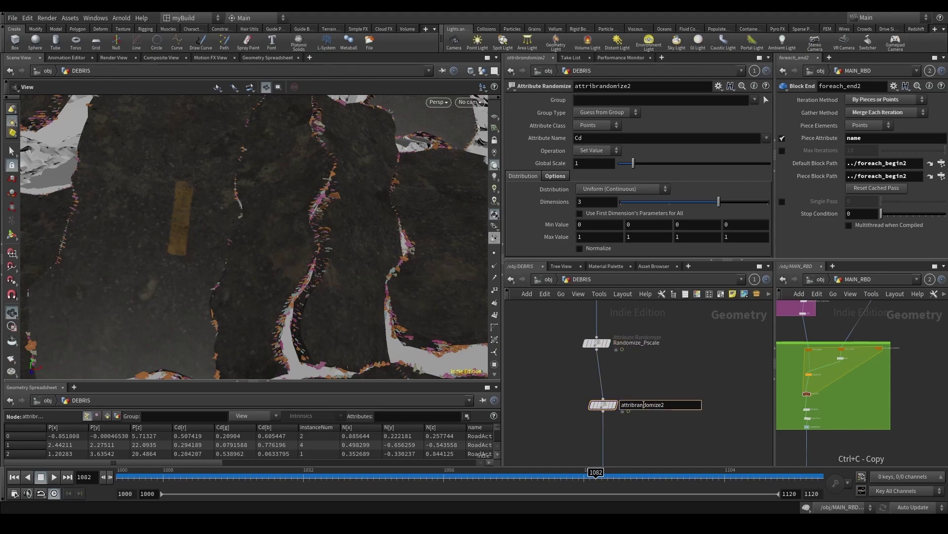
type("Randomize_Pscale")
scroll(311, 302, "up", 4)
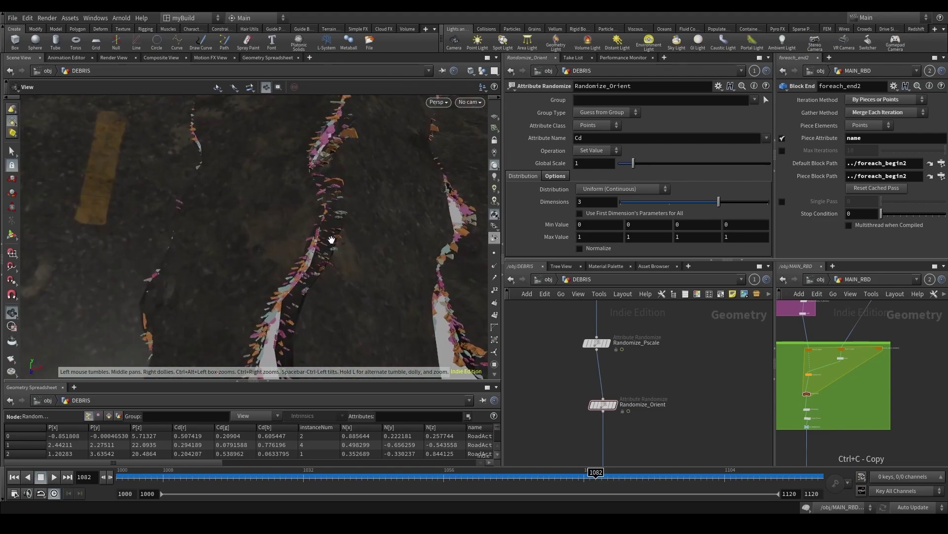
scroll(330, 240, "up", 6)
scroll(322, 278, "down", 10)
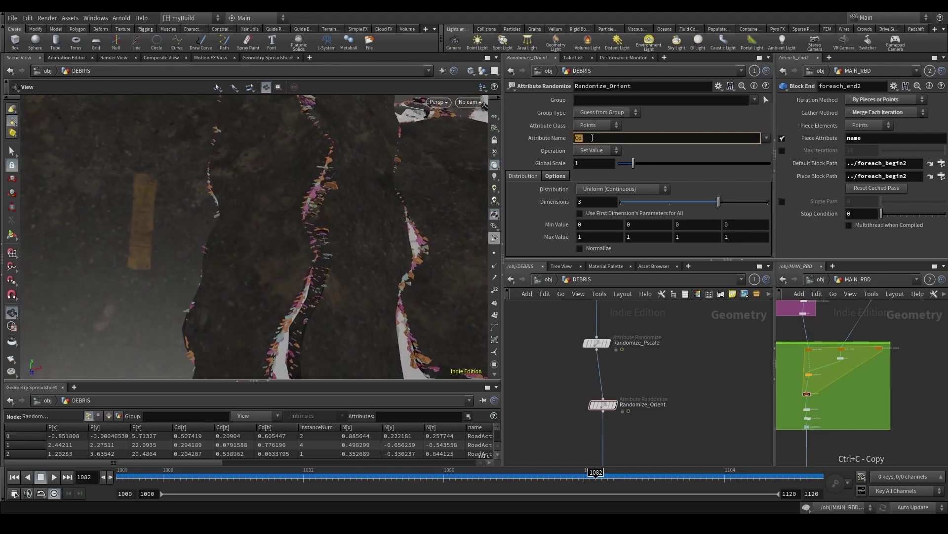
Step: Set Randomize_Orient's Attribute Name to orient and its Dimensions to 4
left_click(593, 138)
type("orient")
key("Return")
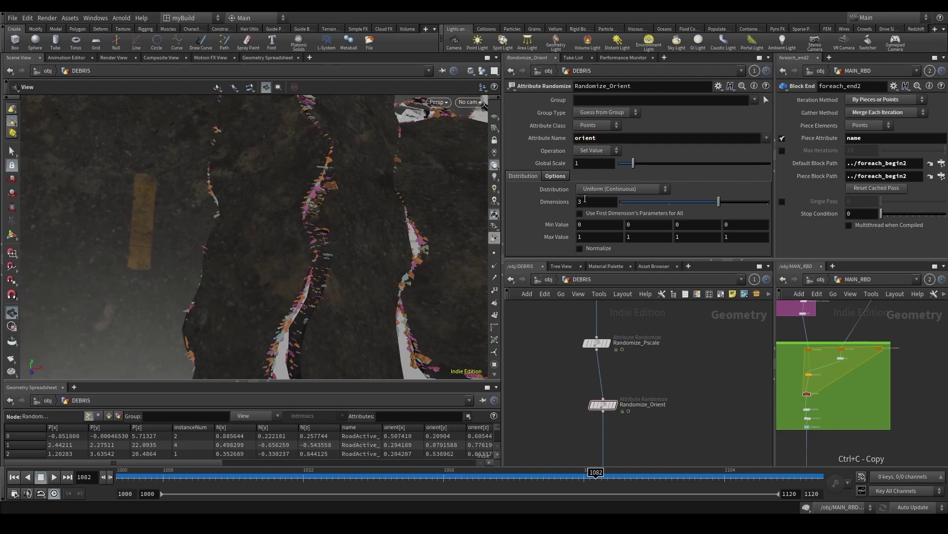
left_click_drag(311, 318, 326, 258)
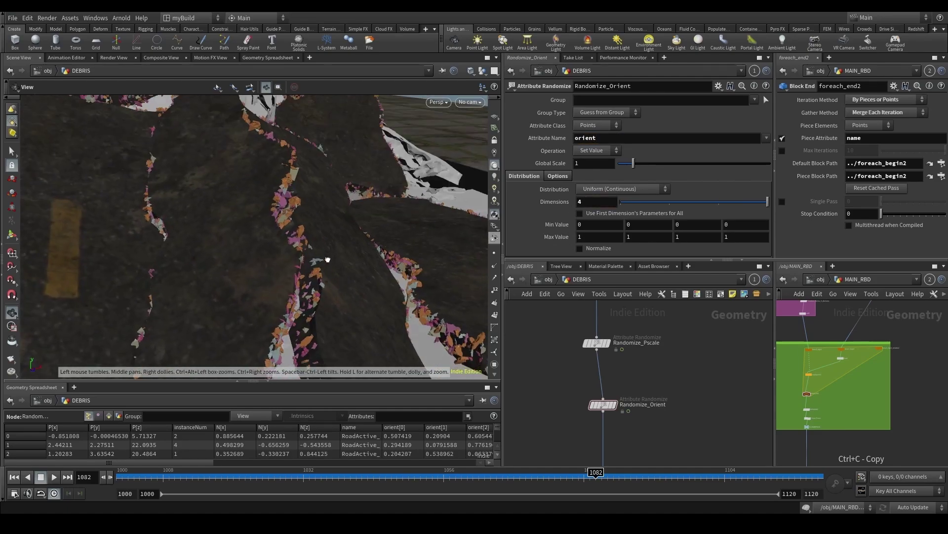
right_click_drag(326, 258, 276, 328)
left_click_drag(315, 291, 301, 319)
scroll(302, 318, "down", 6)
Step: Set Randomize_Orient's Distribution to Inside Sphere and inspect the rotated debris along the cracks
left_click(595, 190)
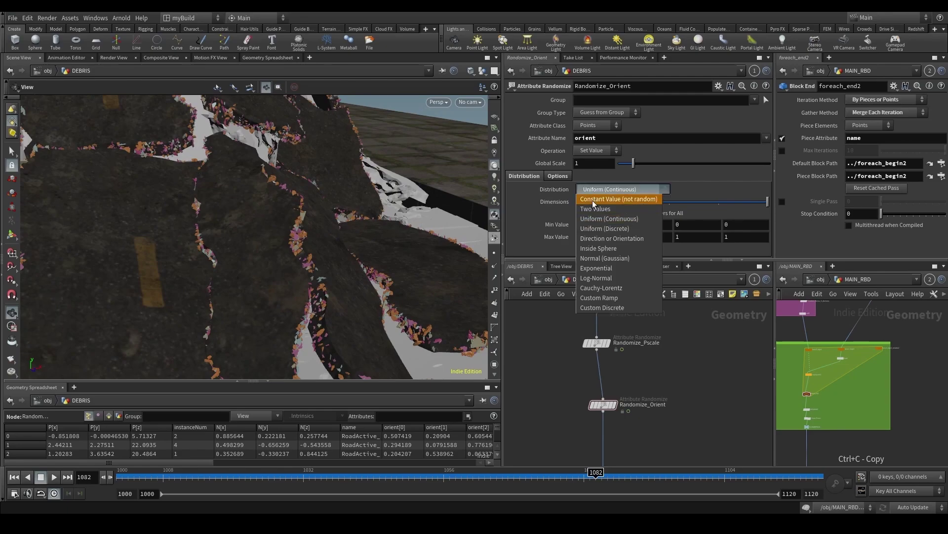
left_click(620, 249)
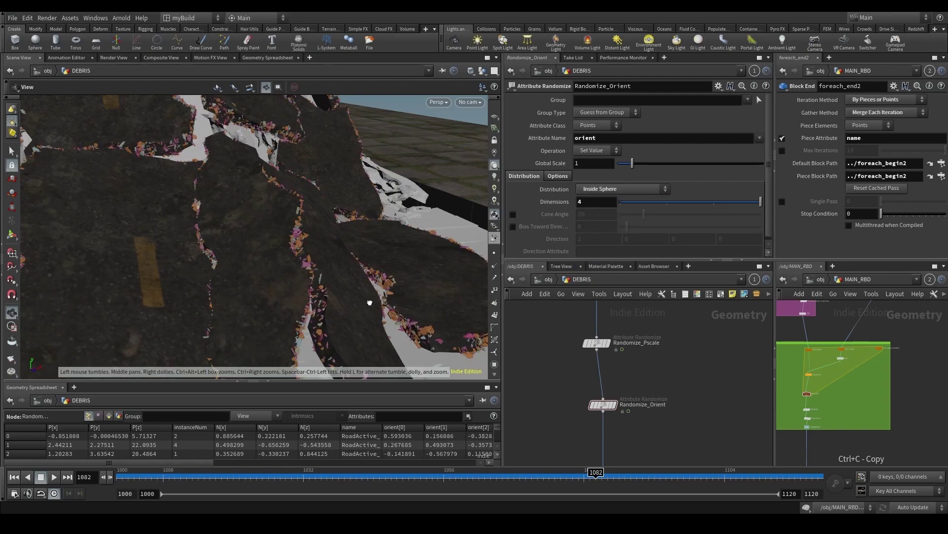
left_click_drag(370, 297, 316, 256)
scroll(640, 329, "down", 3)
scroll(688, 413, "down", 3)
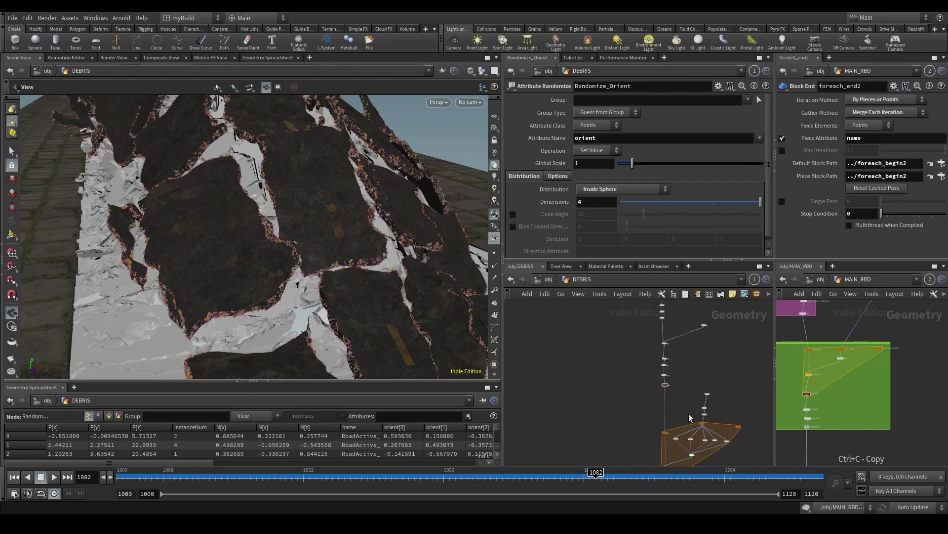
Step: Save the scene file
key("ctrl+s")
scroll(662, 382, "down", 2)
scroll(676, 361, "up", 2)
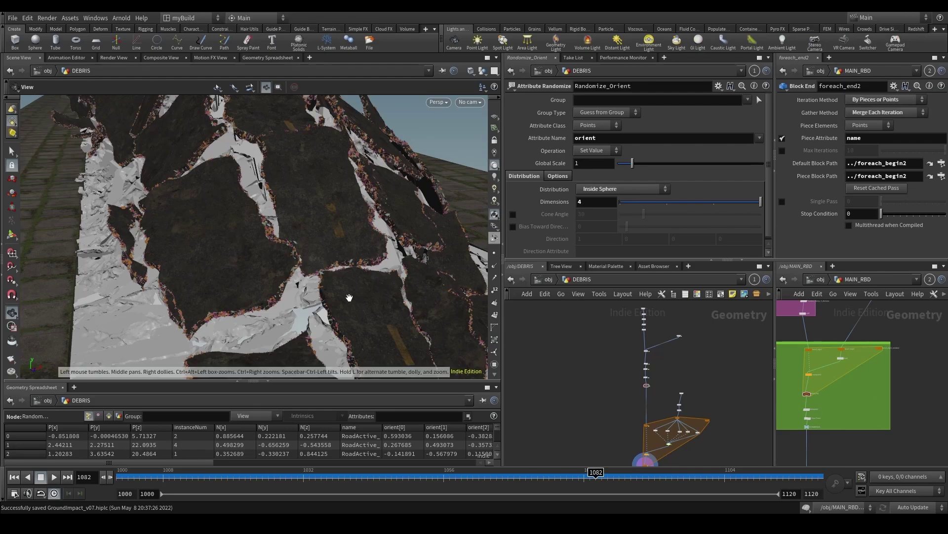
Step: Display the transformpieces1 result on the fractured road and compare it with the foreach_end2 debris output
left_click_drag(350, 298, 317, 247)
scroll(596, 369, "up", 3)
scroll(656, 418, "up", 3)
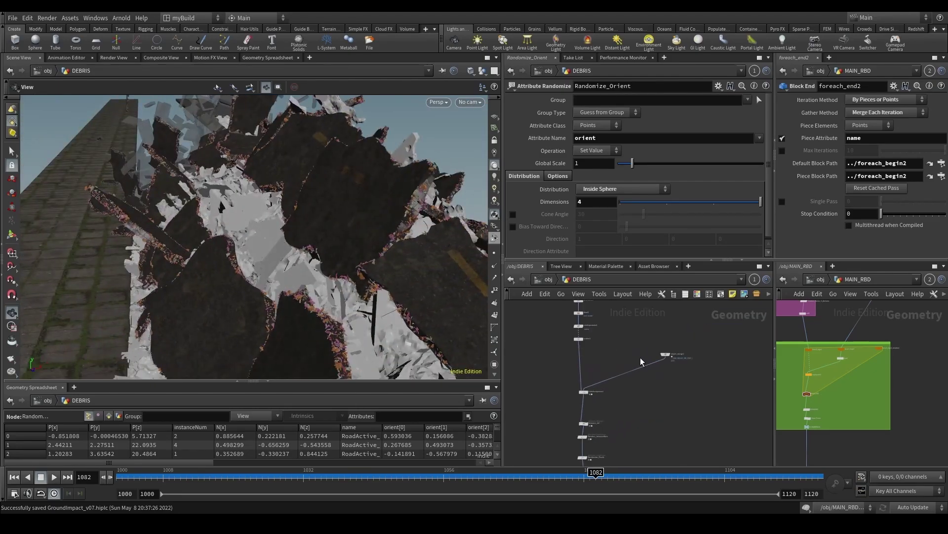
middle_click_drag(556, 366, 567, 432)
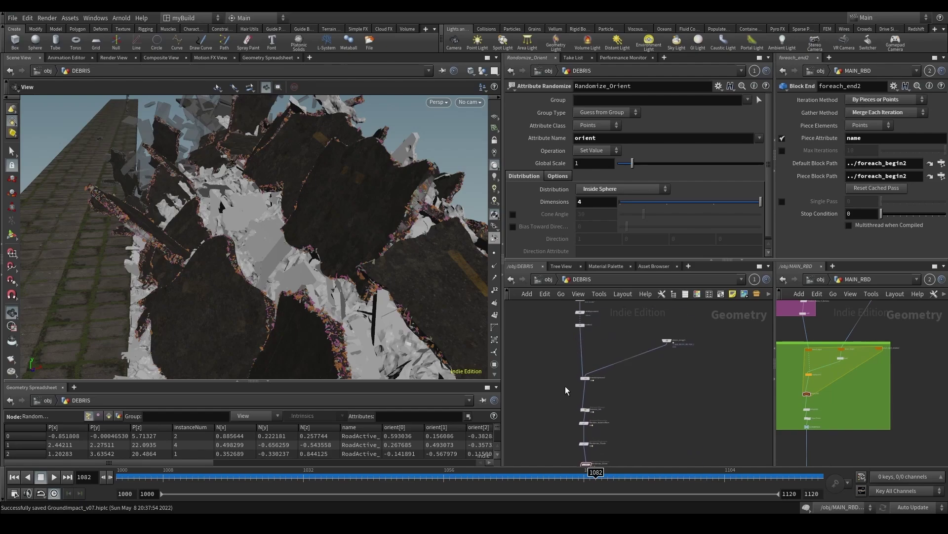
left_click(585, 378)
key("r")
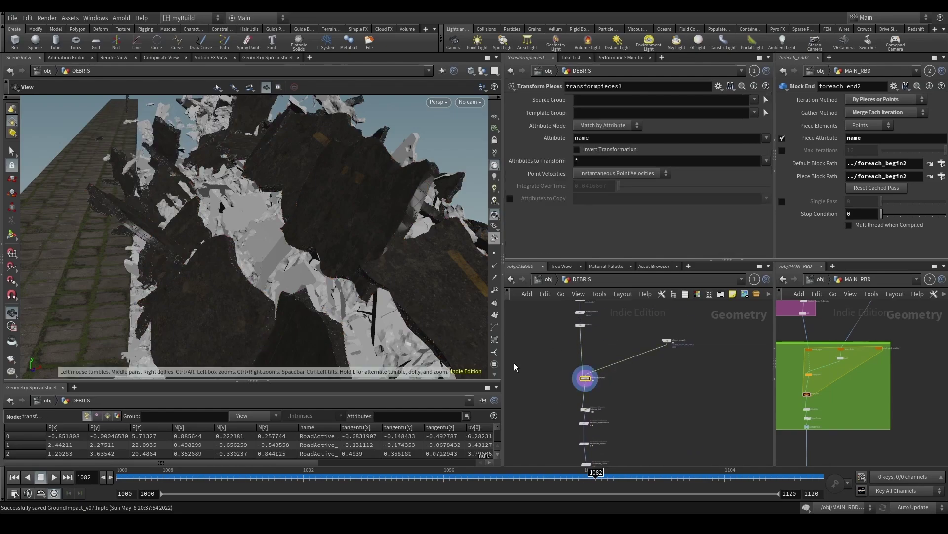
scroll(637, 373, "down", 4)
left_click(560, 423)
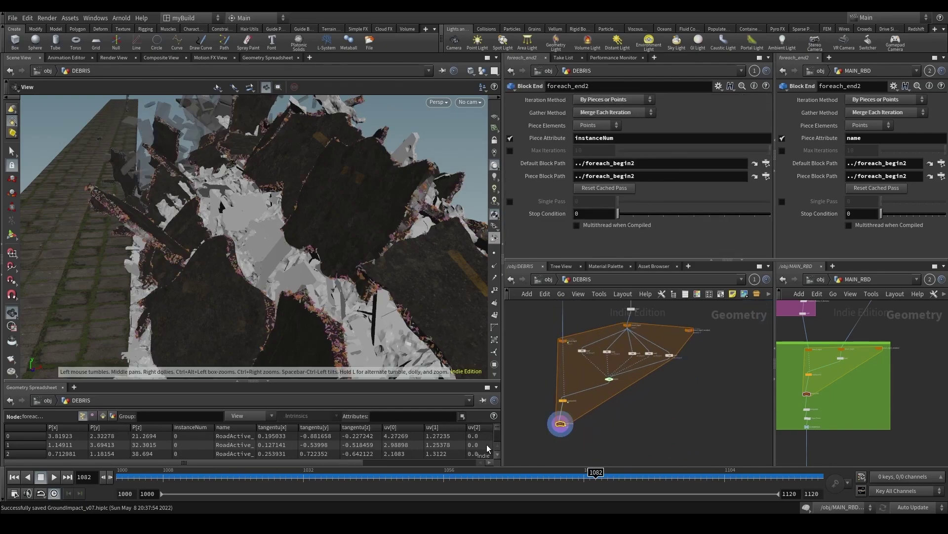
Step: View frame 1050 through RENDER_CAM and examine the debris along the road cracks from a free view
left_click_drag(489, 478, 349, 268)
left_click(468, 102)
left_click(497, 149)
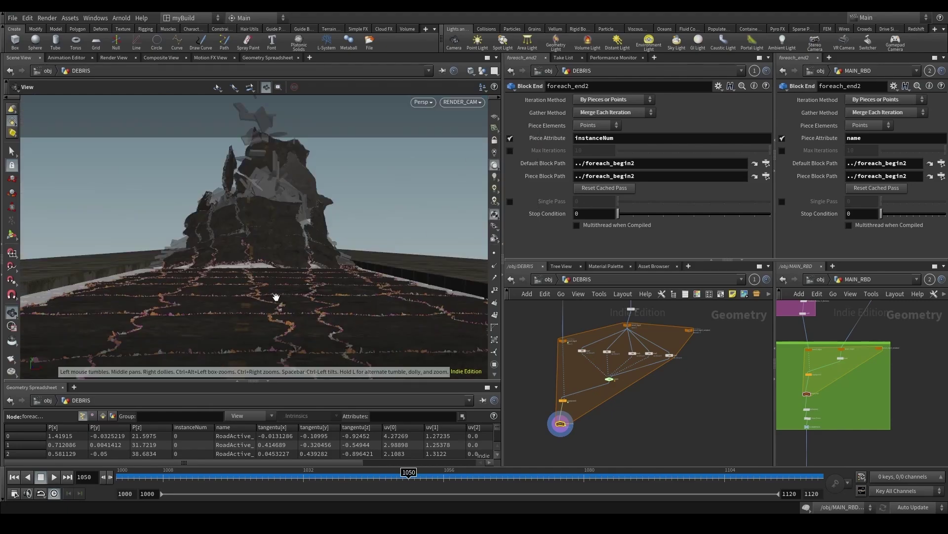
left_click_drag(280, 325, 310, 214)
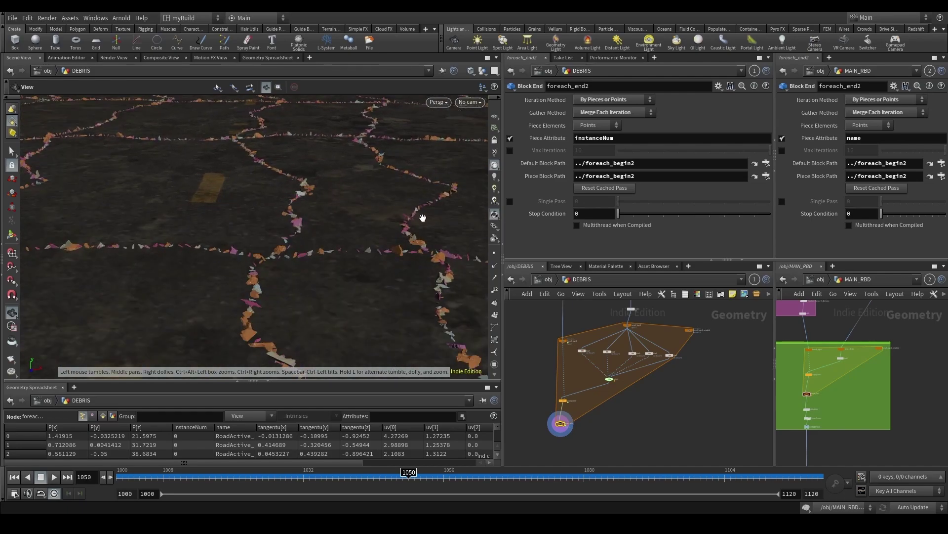
right_click_drag(415, 279, 362, 203)
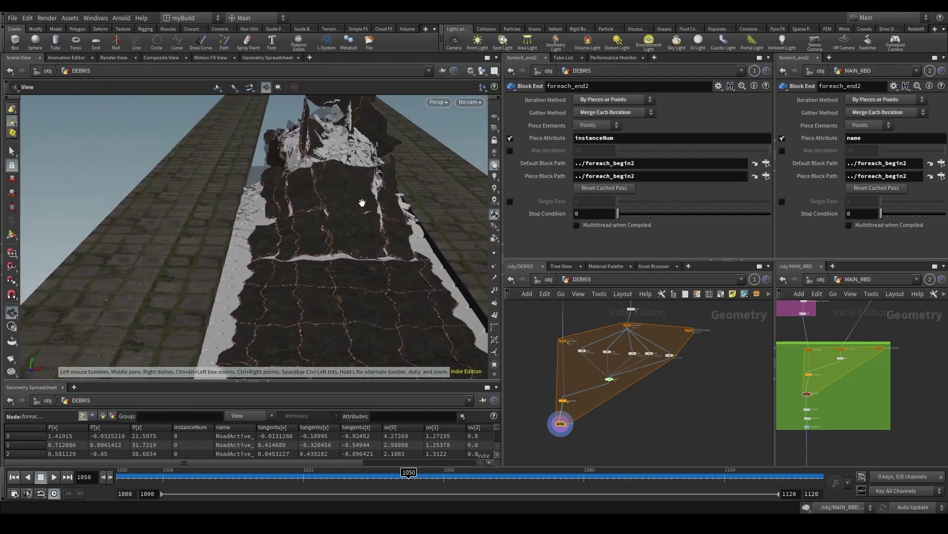
mouse_move(362, 203)
middle_mouse_down()
mouse_move(349, 307)
mouse_move(357, 203)
middle_mouse_up()
scroll(355, 202, "up", 5)
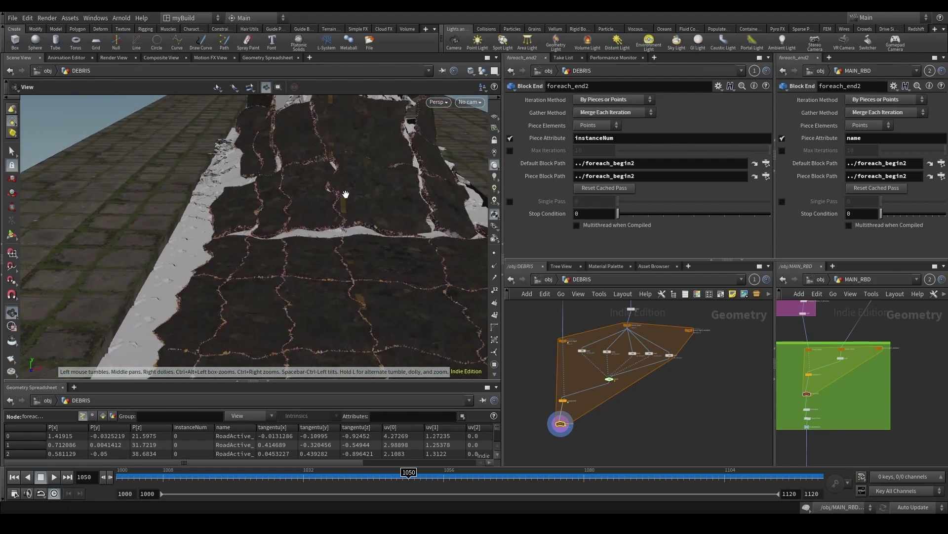
scroll(345, 194, "up", 2)
Step: Scrub to frames 1046 and 1047 and inspect how the debris behaves where the cracks open
left_click_drag(395, 474, 385, 473)
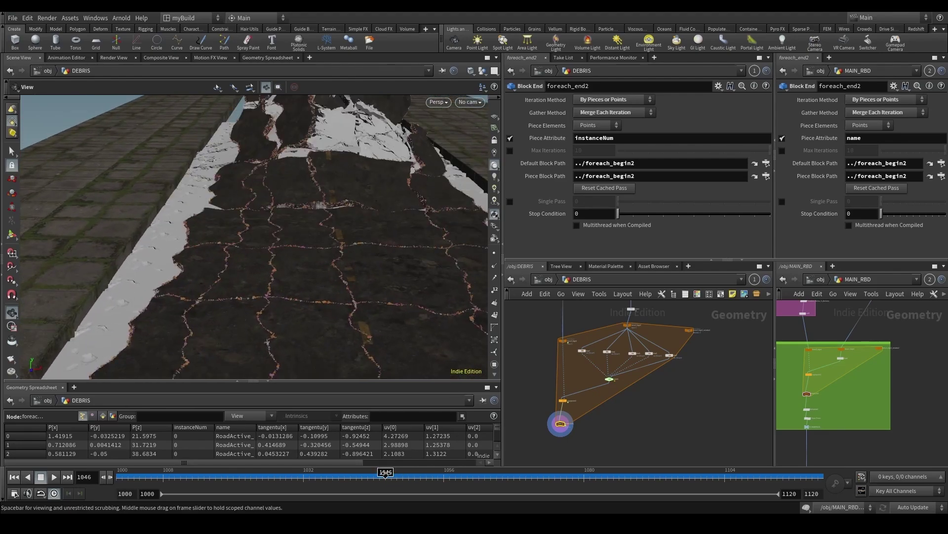
scroll(341, 195, "up", 4)
scroll(336, 190, "up", 8)
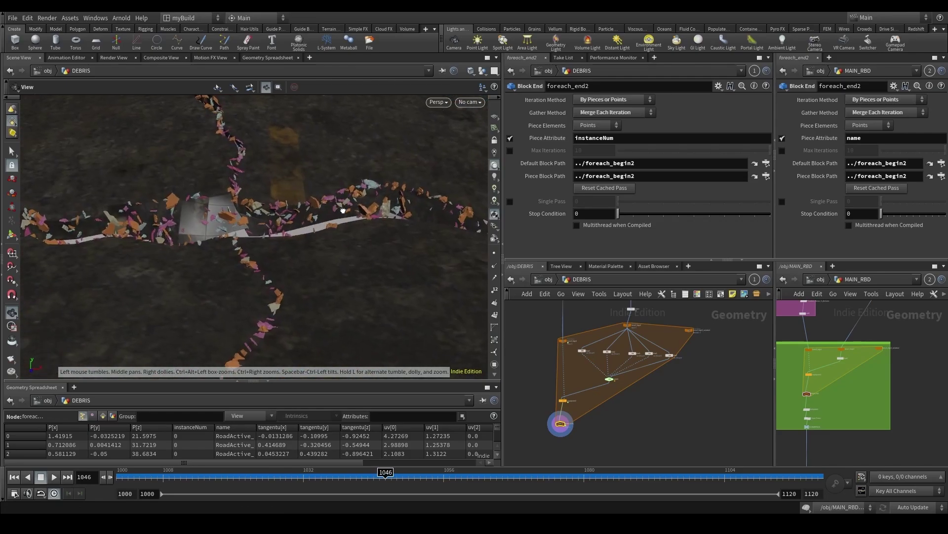
left_click_drag(381, 472, 388, 472)
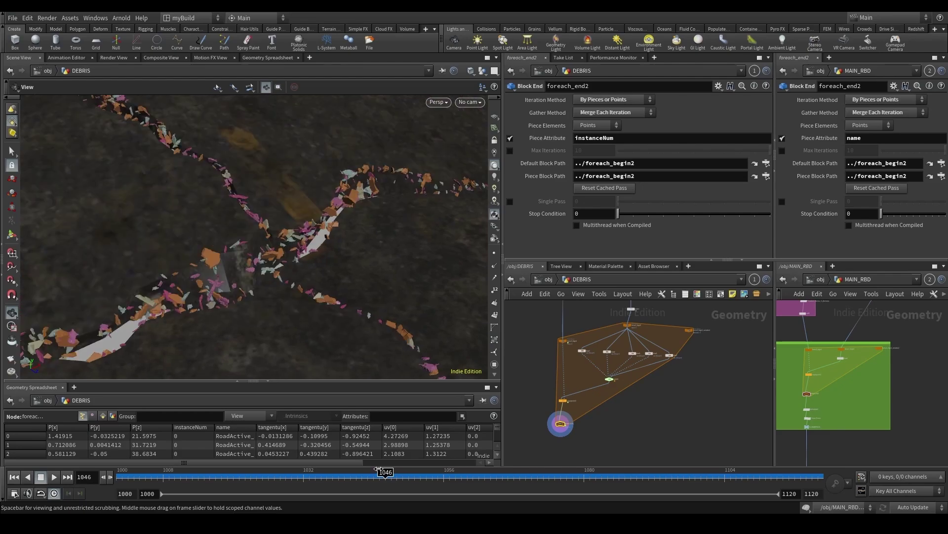
left_click_drag(339, 206, 354, 203)
right_click_drag(353, 203, 311, 218)
left_click_drag(311, 218, 342, 255)
scroll(345, 256, "down", 2)
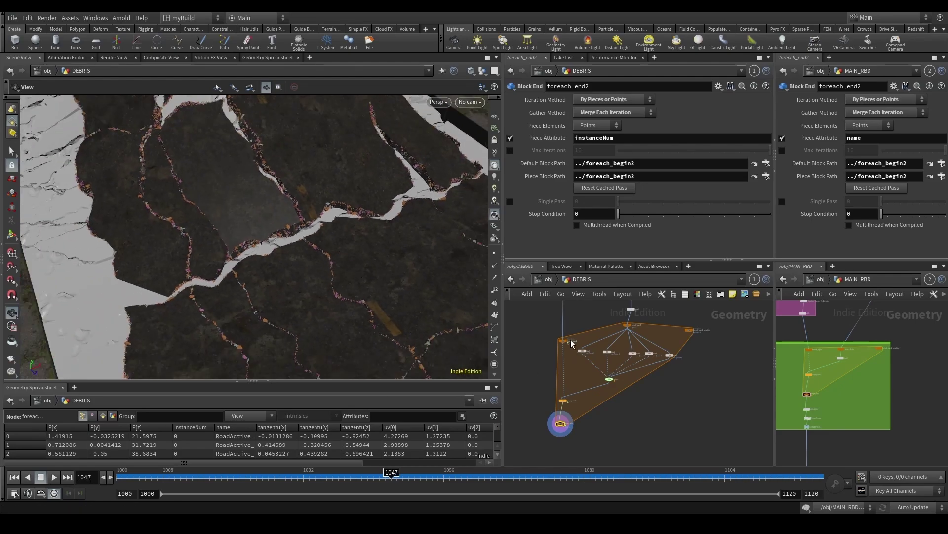
Step: Display the scatter1 points with all other objects hidden and save the scene file
middle_click_drag(578, 336, 596, 458)
scroll(590, 357, "up", 3)
middle_click_drag(614, 361, 613, 405)
scroll(614, 404, "down", 1)
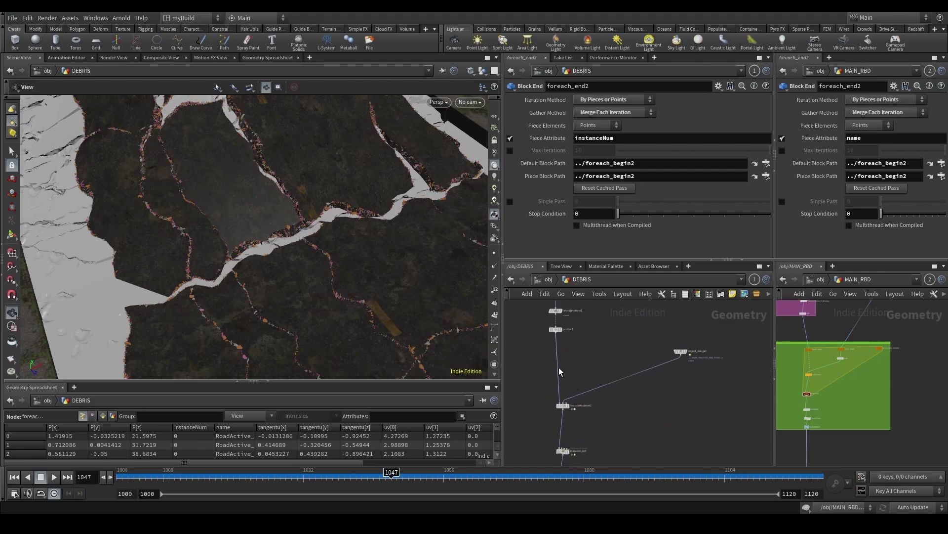
left_click_drag(568, 327, 572, 344)
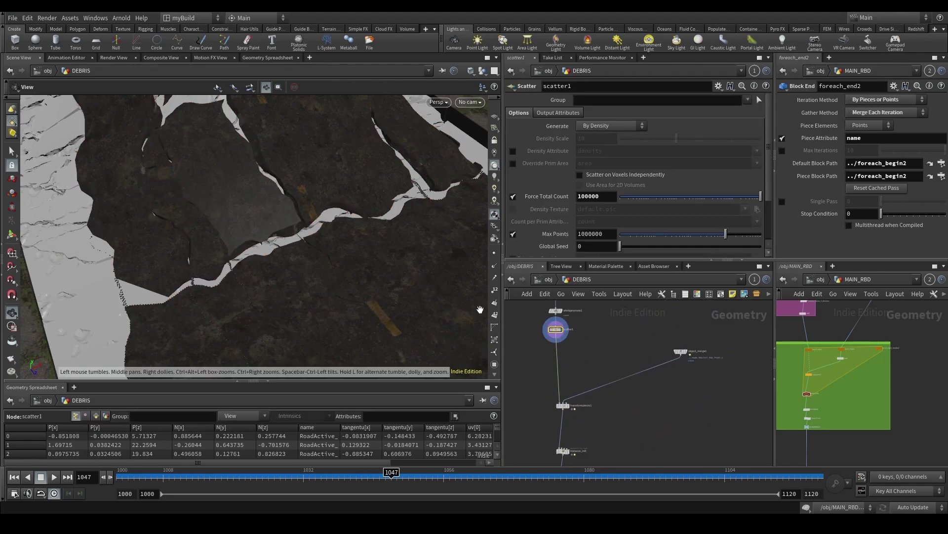
left_click(483, 71)
left_click(514, 96)
left_click_drag(293, 232, 357, 265)
key("ctrl+s")
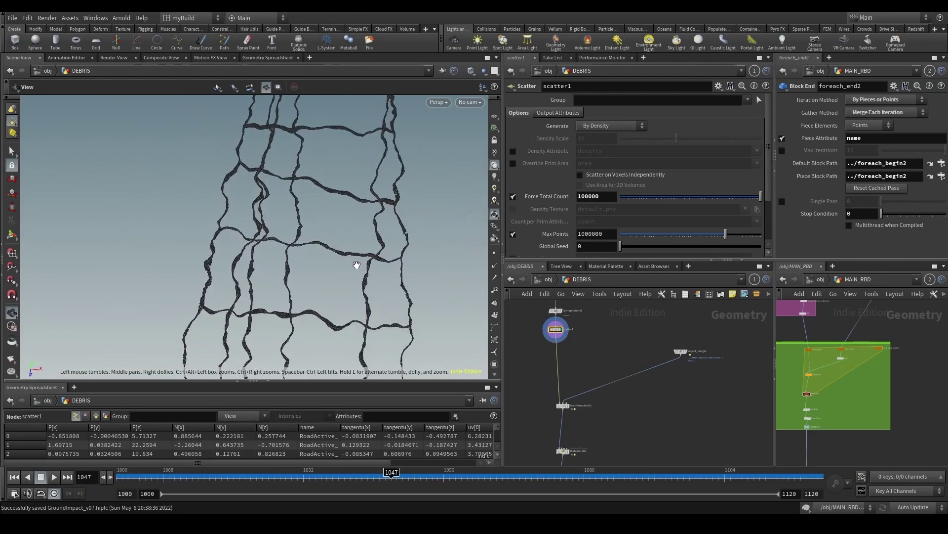
Step: Examine the scattered points and their piece names along the crack network
scroll(514, 340, "up", 5)
key("Tab")
key("Escape")
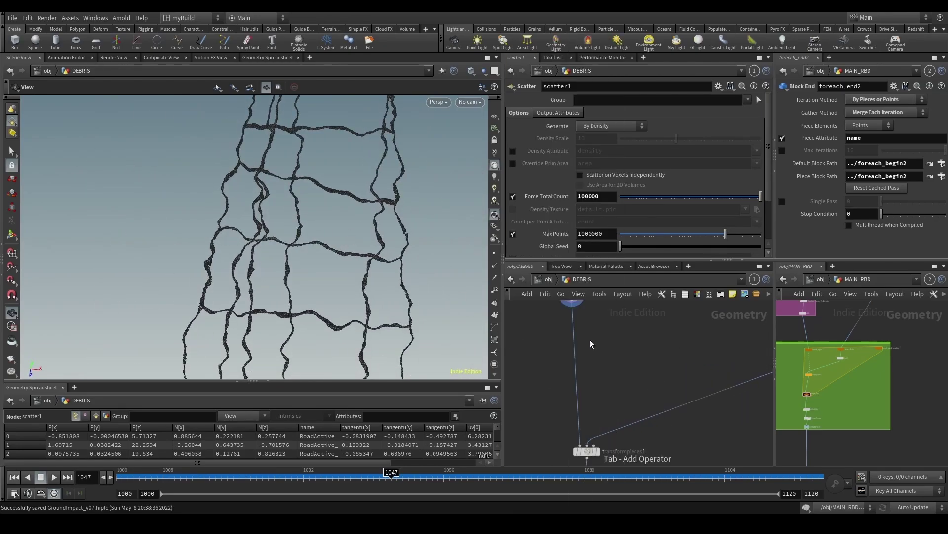
double_click(339, 427)
scroll(346, 227, "up", 8)
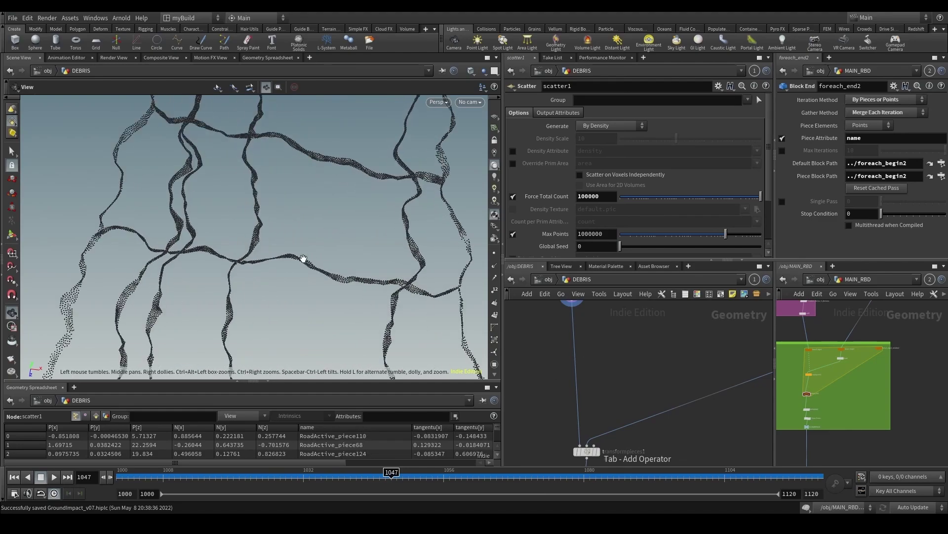
scroll(336, 259, "up", 2)
scroll(309, 253, "down", 4)
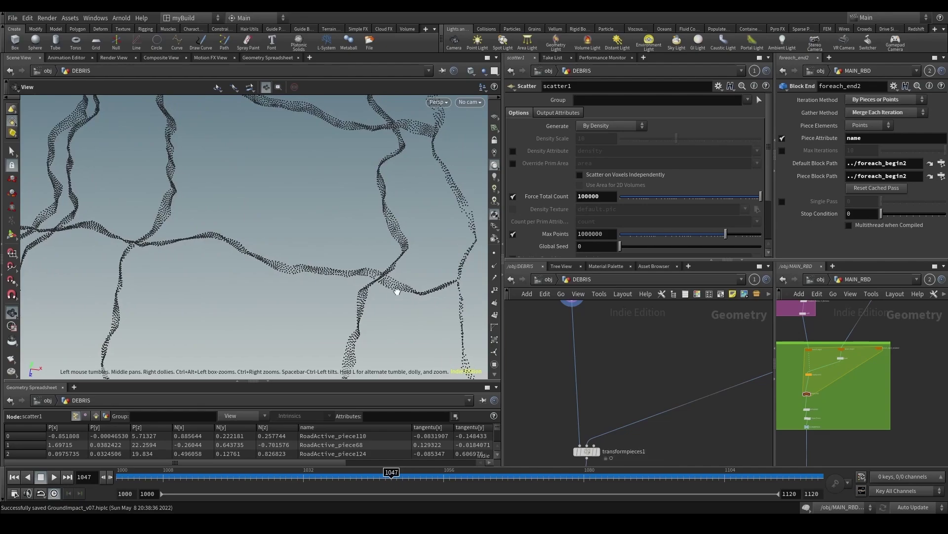
scroll(408, 269, "up", 4)
left_click_drag(369, 261, 374, 280)
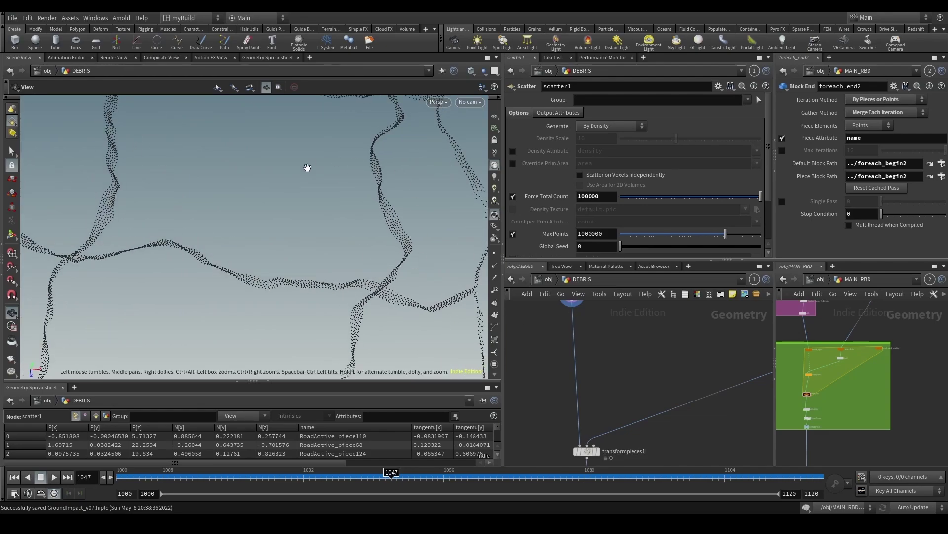
scroll(338, 257, "down", 6)
scroll(337, 215, "down", 2)
middle_click_drag(338, 214, 413, 224)
left_click_drag(413, 224, 372, 227)
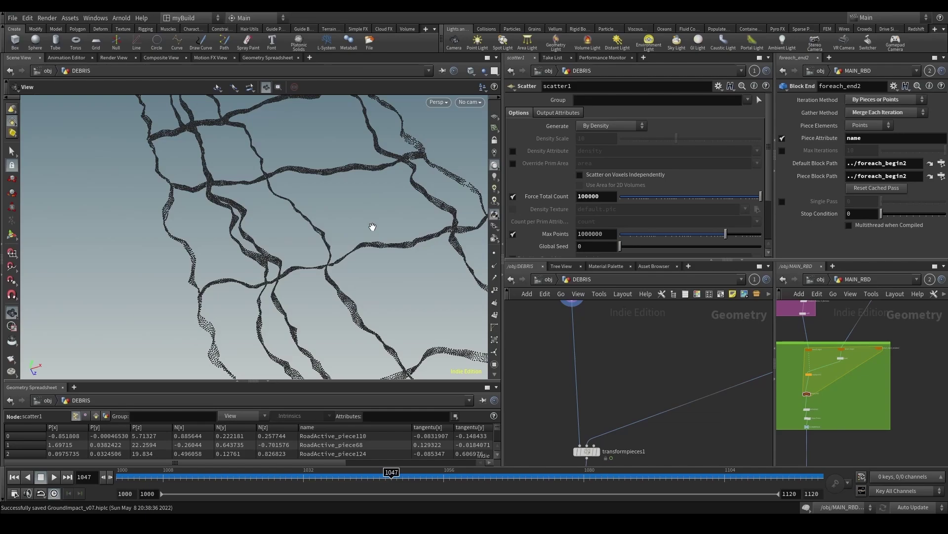
Step: Add a Color node between scatter1 and transformpieces1
middle_click_drag(622, 340, 604, 391)
key("Tab")
type("color")
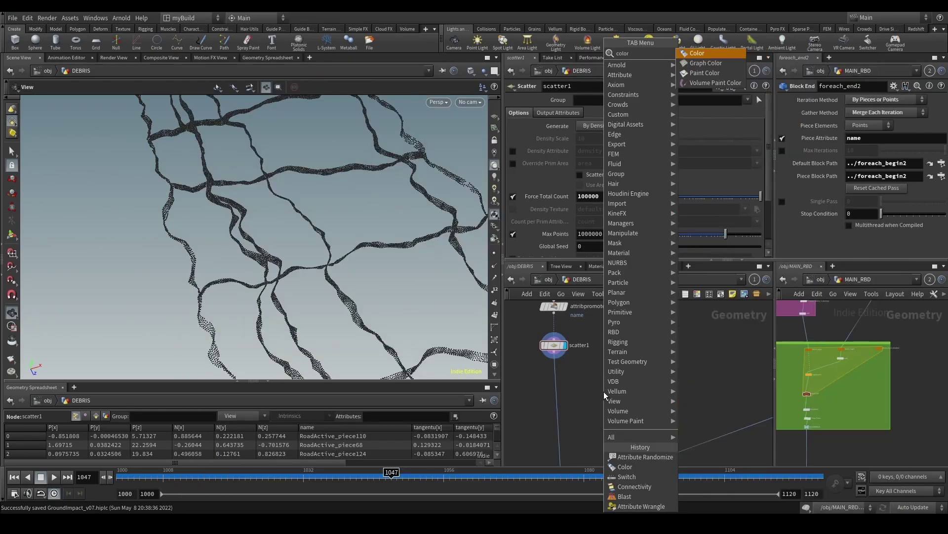
key("Return")
left_click(526, 395)
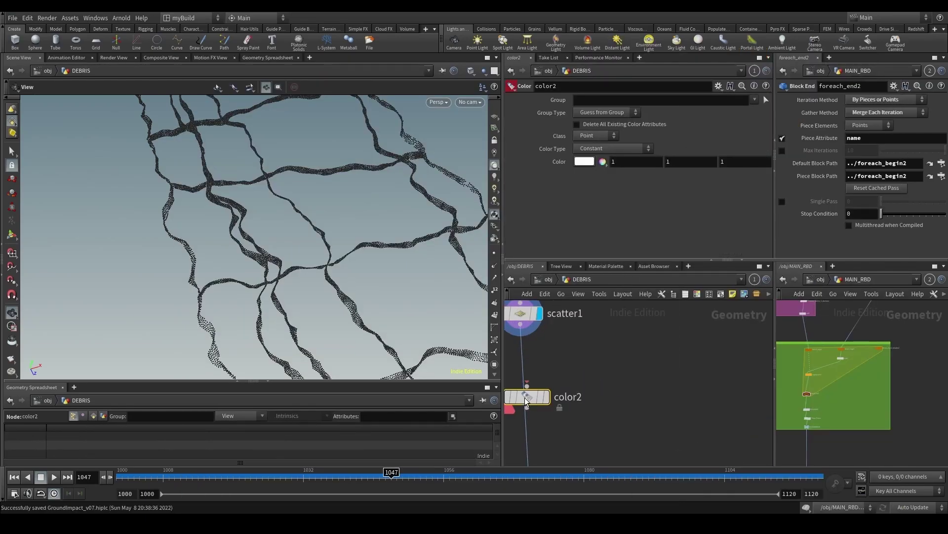
key("f")
Step: Set the Color node's Color Type to Random from Attribute, with name as the attribute
left_click(598, 138)
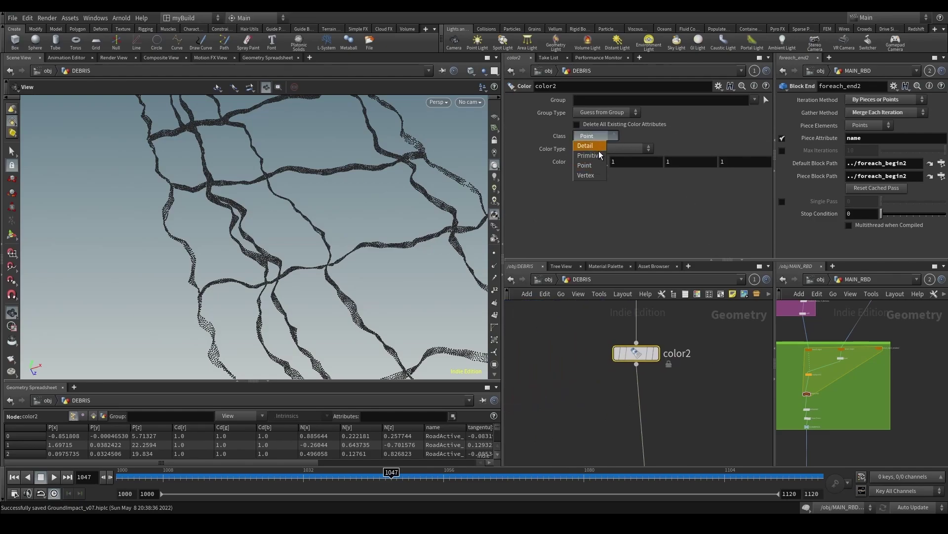
left_click(636, 149)
left_click(636, 149)
left_click(612, 197)
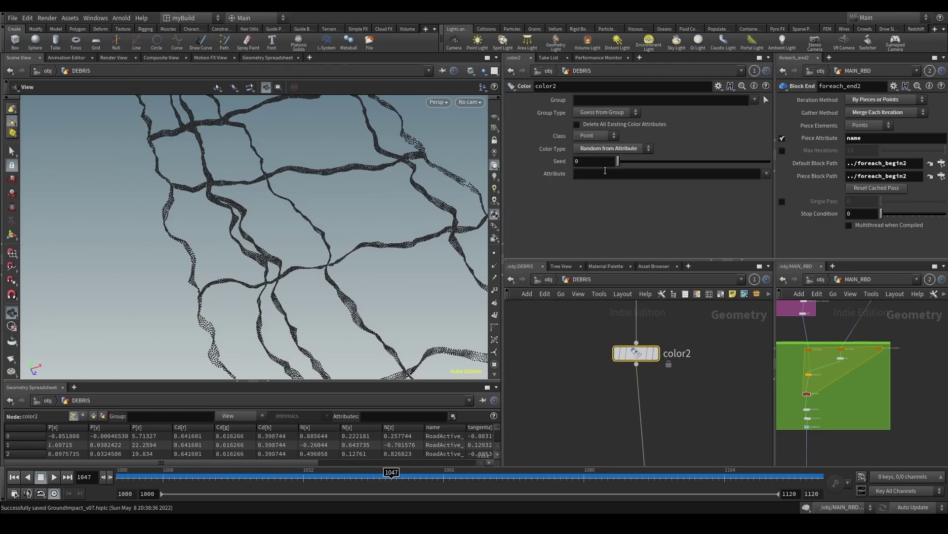
left_click(603, 174)
type("name")
key("Return")
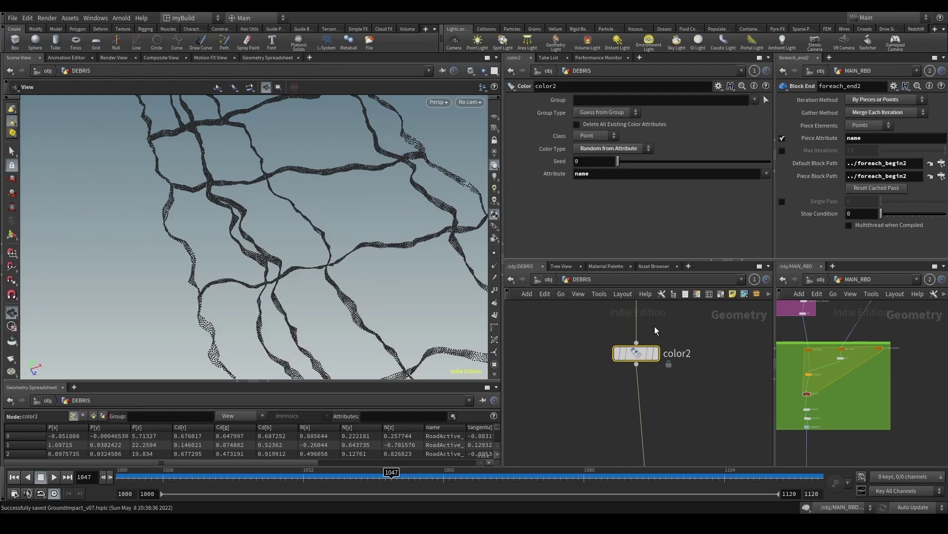
Step: Display the color2 result and inspect up close how the crack points are colored by piece
left_click(655, 353)
left_click_drag(372, 273, 384, 186)
scroll(364, 251, "up", 8)
scroll(384, 222, "up", 3)
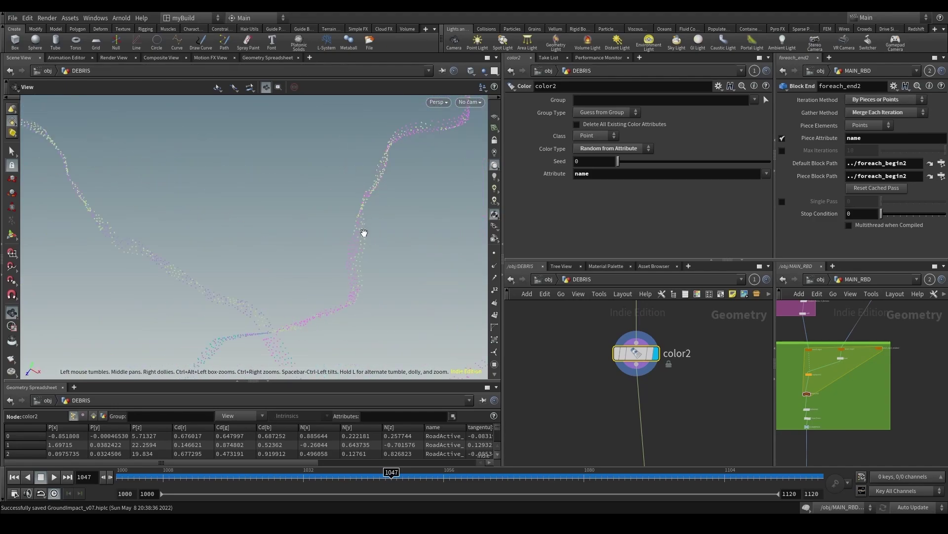
left_click_drag(368, 235, 368, 221)
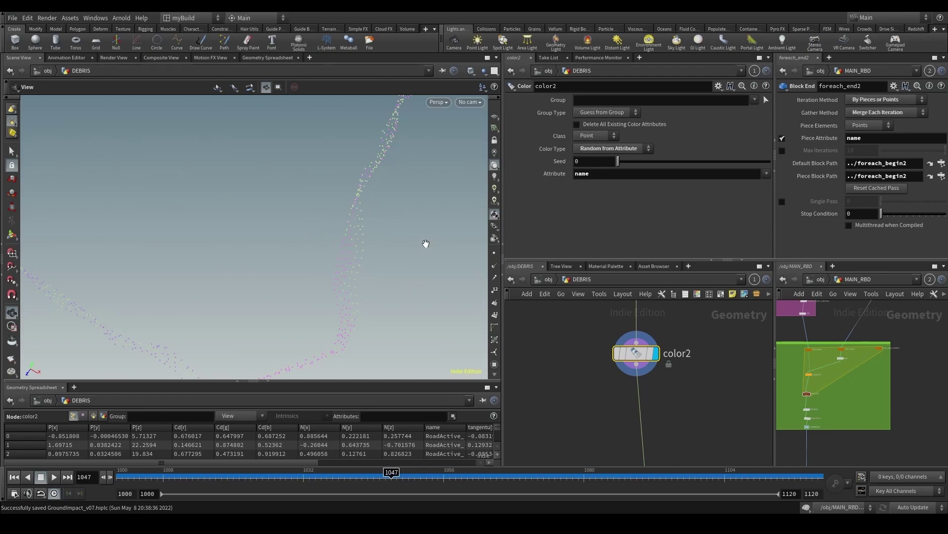
left_click_drag(346, 170, 423, 220)
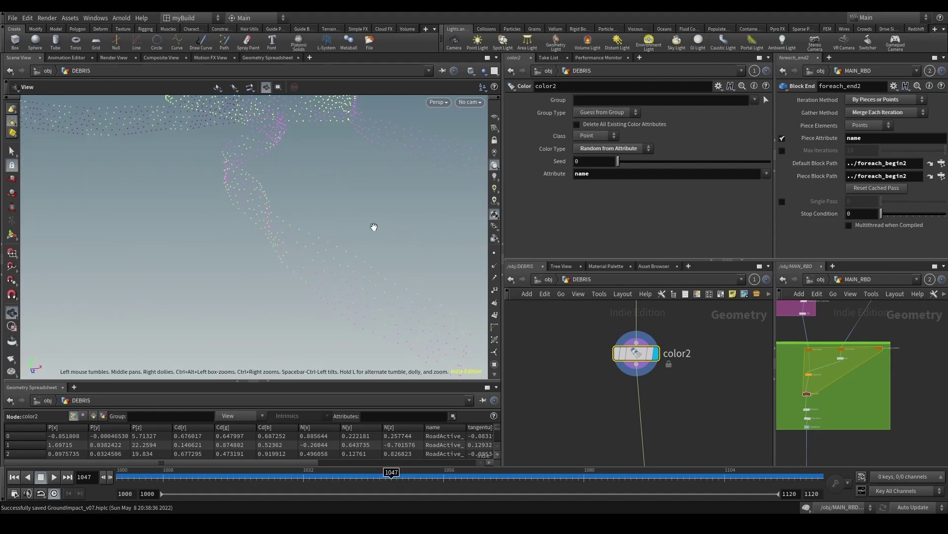
Step: Display the transformpieces1 node's output and frame the transformed points in the viewport
mouse_move(379, 262)
left_mouse_down()
mouse_move(377, 273)
mouse_move(371, 256)
left_mouse_up()
mouse_move(328, 248)
left_mouse_down()
mouse_move(346, 224)
mouse_move(346, 262)
mouse_move(379, 243)
mouse_move(302, 243)
mouse_move(352, 282)
mouse_move(335, 256)
mouse_move(366, 311)
mouse_move(331, 216)
mouse_move(332, 142)
mouse_move(366, 262)
mouse_move(333, 257)
left_mouse_up()
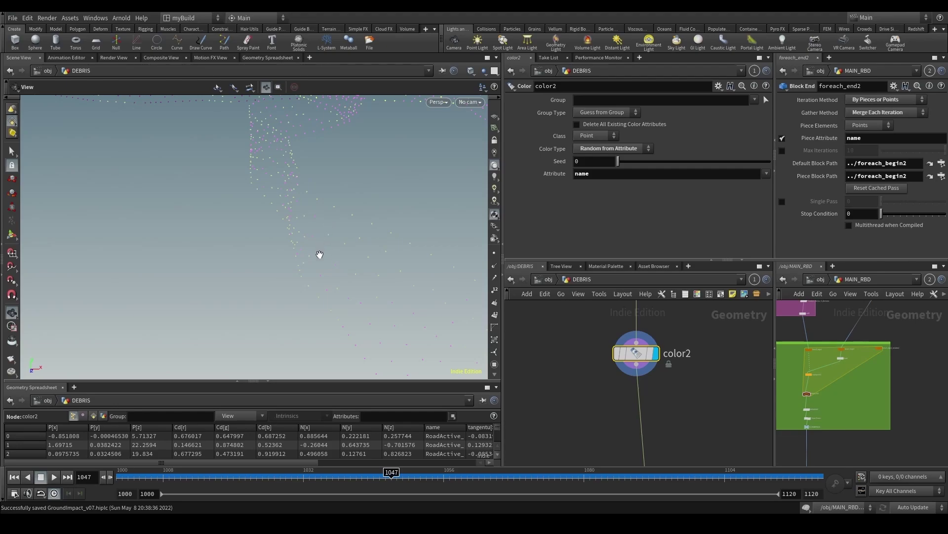
scroll(606, 377, "down", 3)
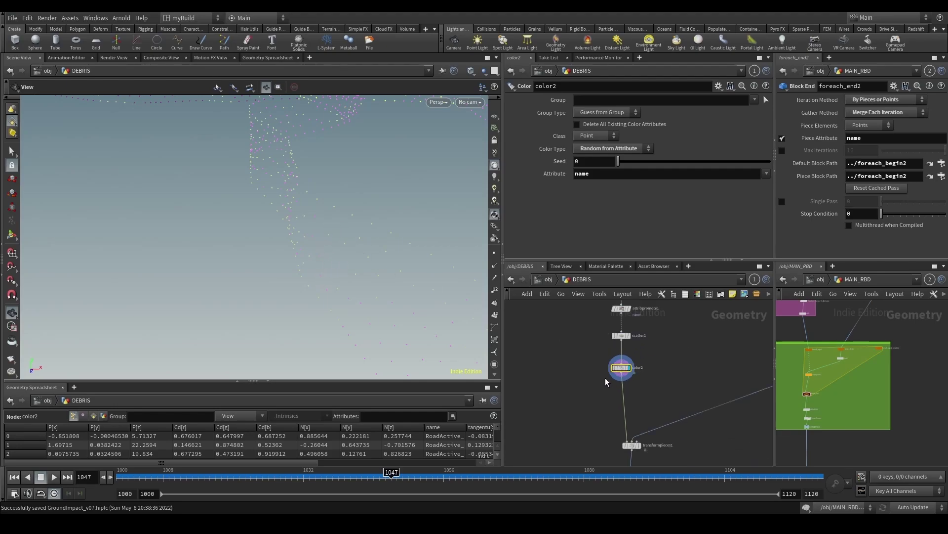
left_click(606, 361)
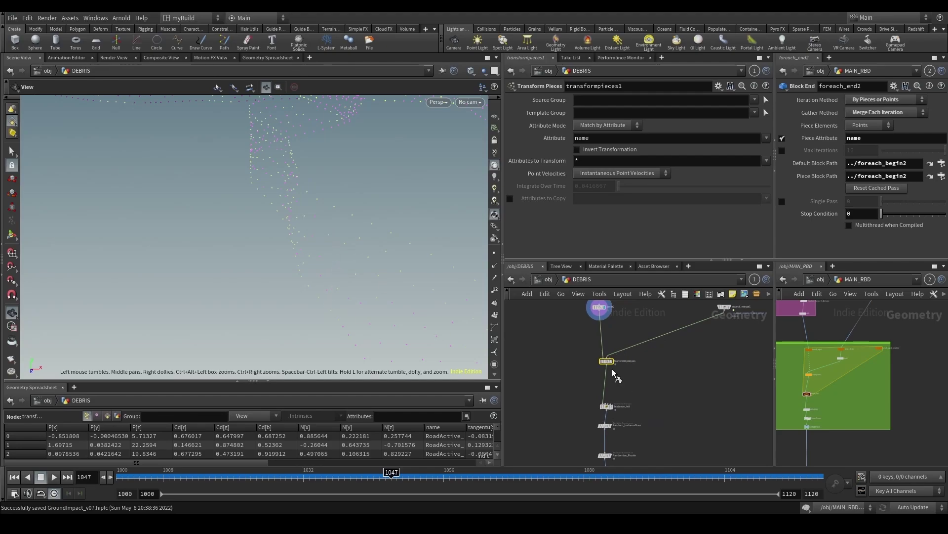
key("r")
key("space+f")
left_click_drag(375, 255, 360, 341)
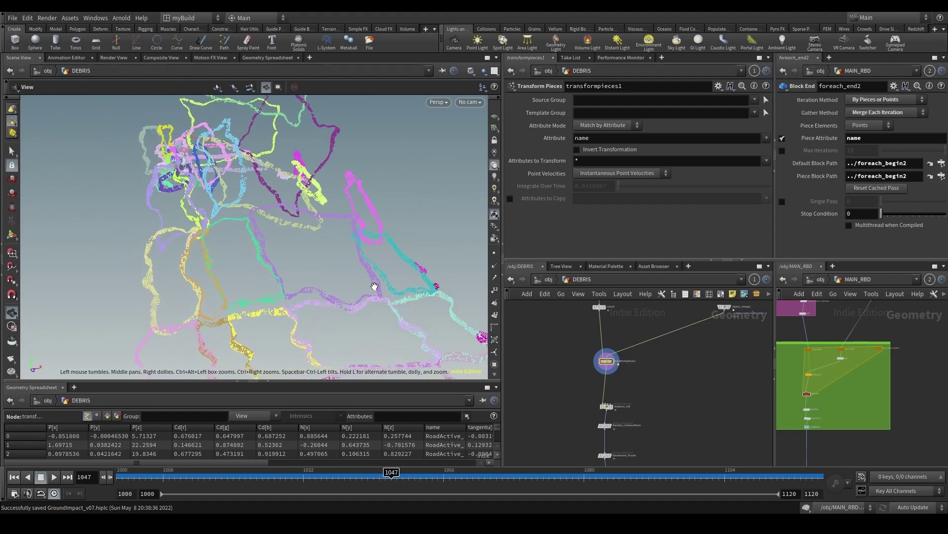
Step: Scrub the animation between frames 1034 and 1064 and examine how the colored debris points follow the moving pieces
left_click(414, 476)
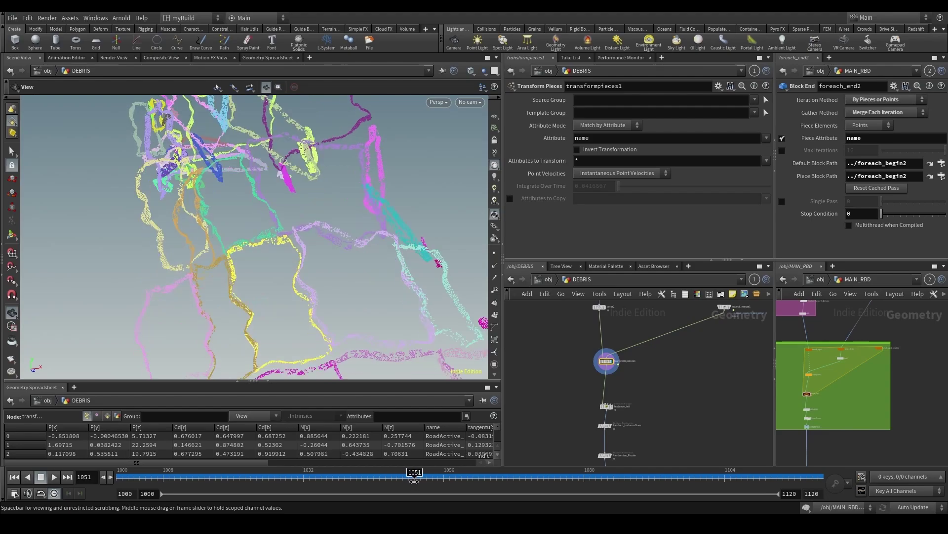
left_click_drag(414, 481, 380, 477)
mouse_move(316, 346)
left_mouse_down()
mouse_move(308, 358)
mouse_move(309, 345)
left_mouse_up()
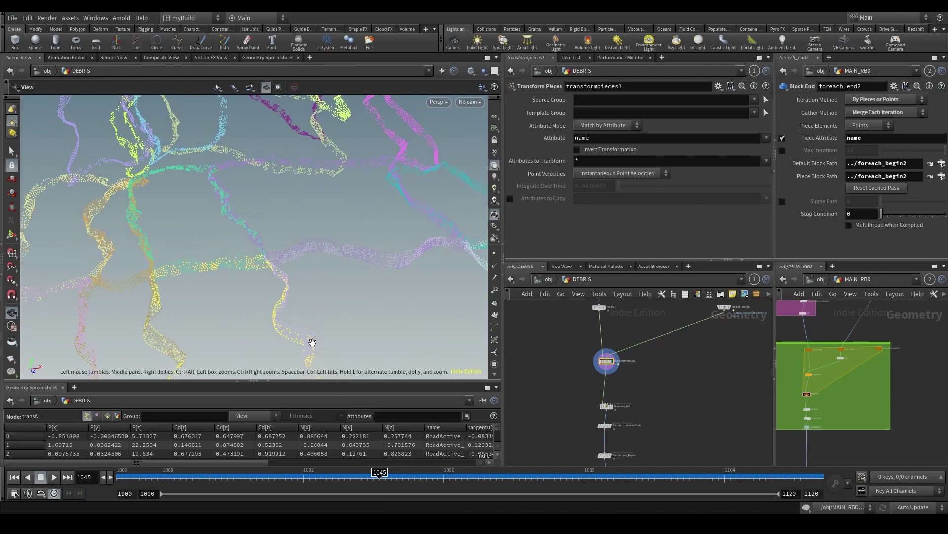
left_click_drag(380, 470, 432, 472)
left_click_drag(383, 281, 361, 285)
left_click_drag(343, 197, 334, 178)
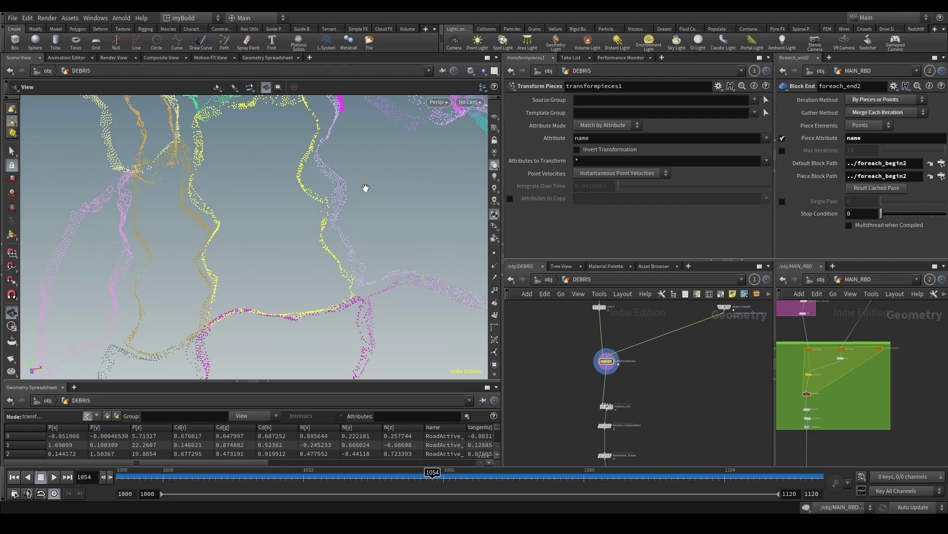
mouse_move(362, 188)
left_mouse_down()
mouse_move(333, 178)
mouse_move(366, 169)
mouse_move(391, 180)
mouse_move(365, 185)
left_mouse_up()
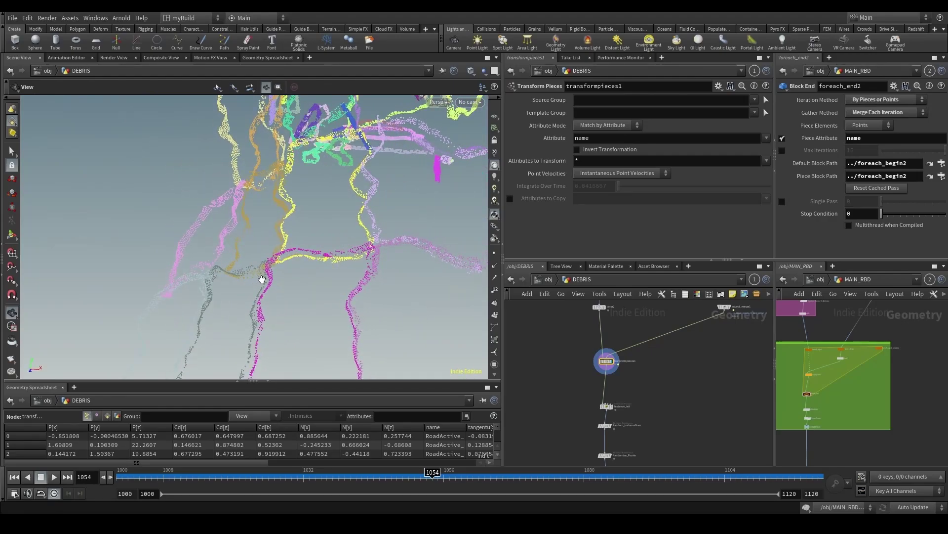
left_click_drag(453, 297, 445, 260)
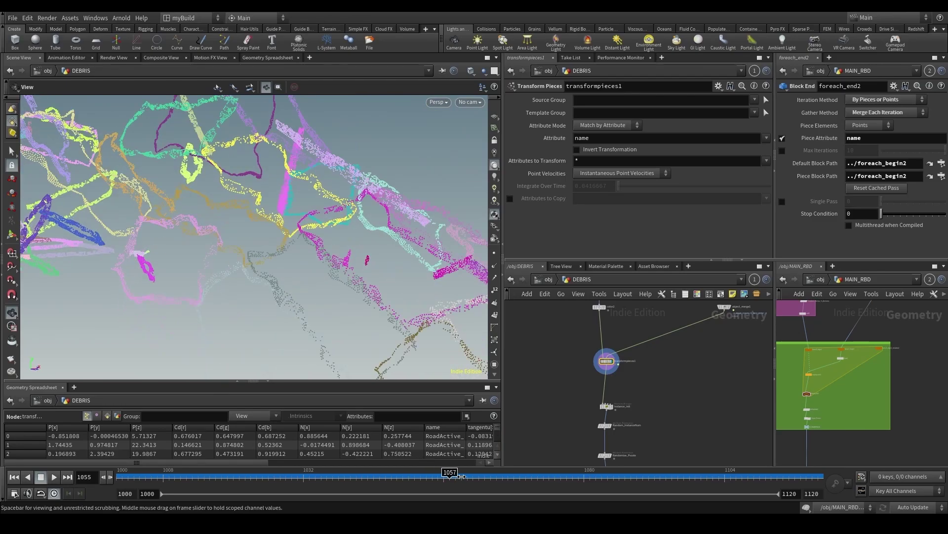
left_click_drag(462, 372, 338, 232)
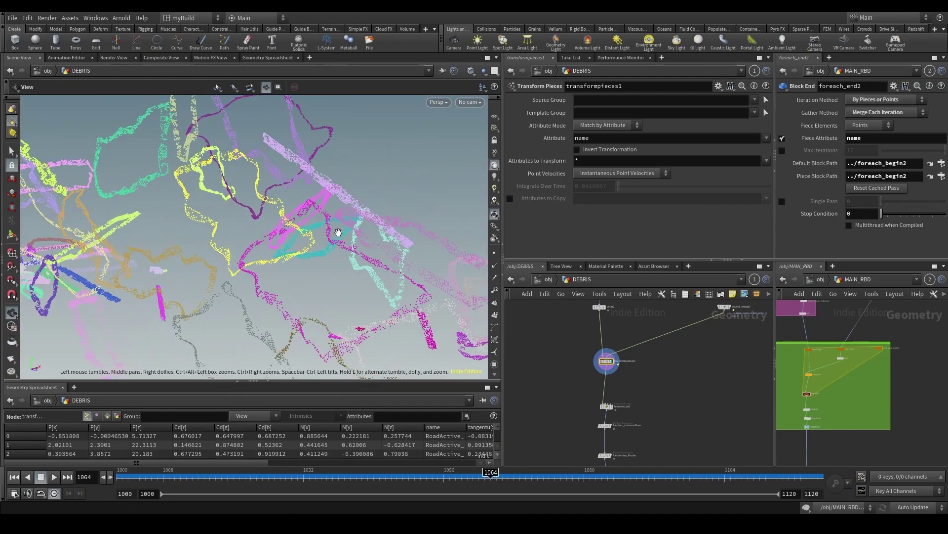
left_click_drag(313, 175, 257, 225)
left_click_drag(492, 478, 315, 449)
Step: Insert an Attribute Wrangle between color2 and transformpieces1 and display its output
scroll(613, 330, "up", 3)
middle_click_drag(616, 328, 631, 375)
key("Tab")
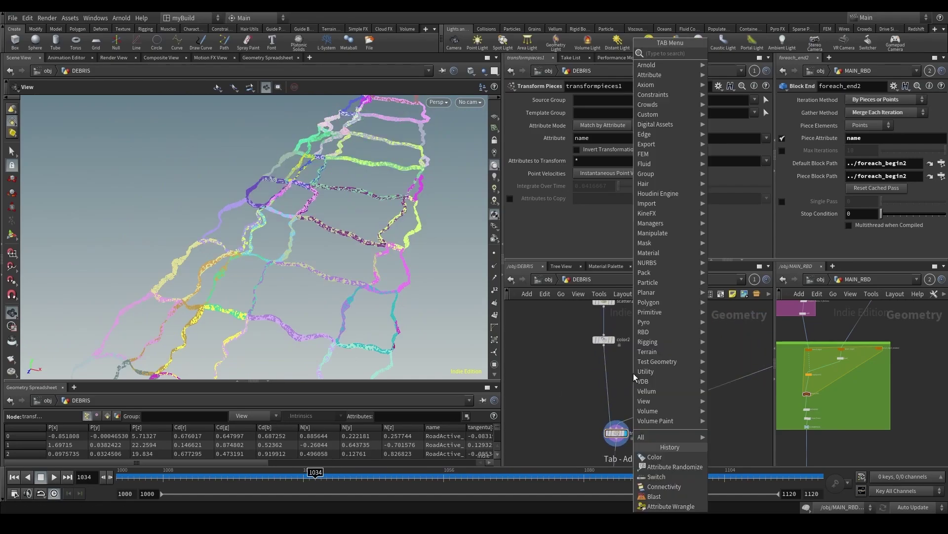
type("att")
key("Return")
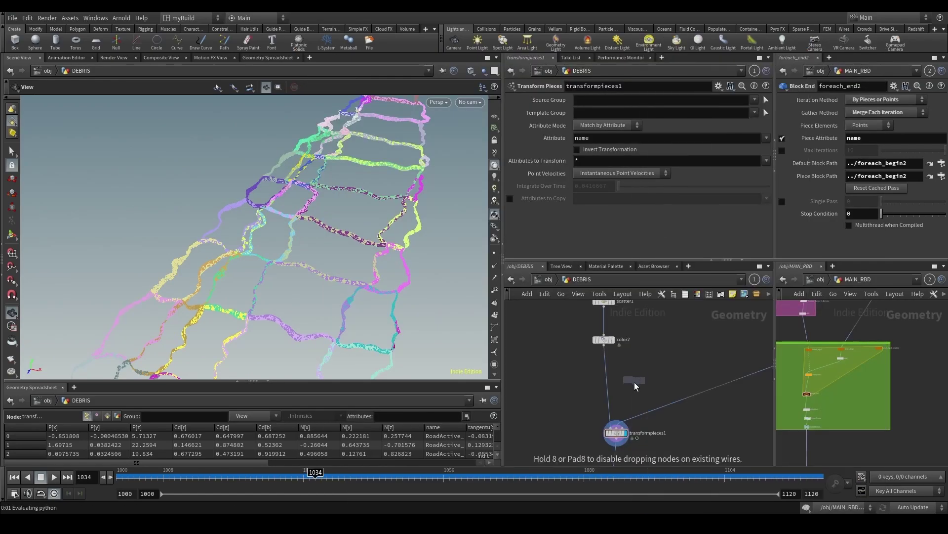
left_click(610, 379)
left_click(617, 377)
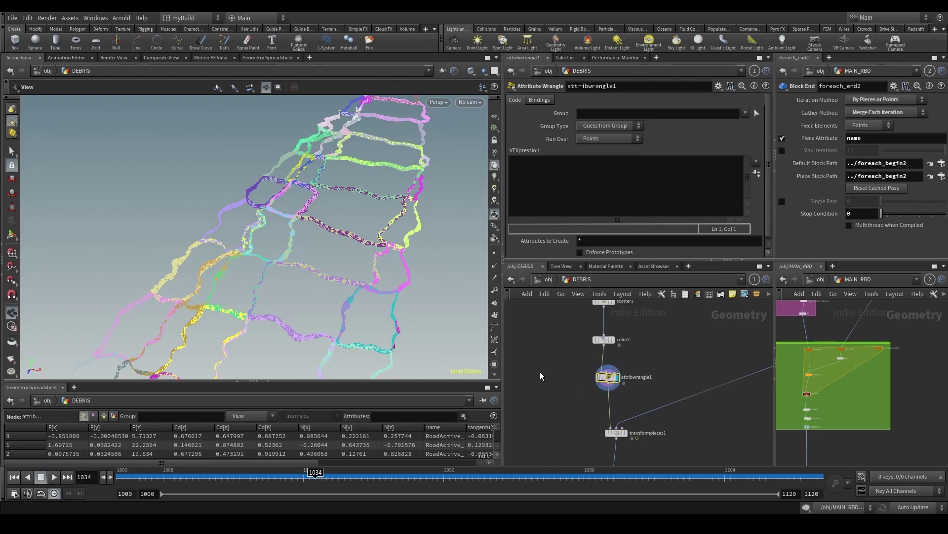
Step: Rename the new wrangle Find_Matching_Neighbour and save the scene
scroll(457, 203, "up", 2)
scroll(360, 231, "up", 1)
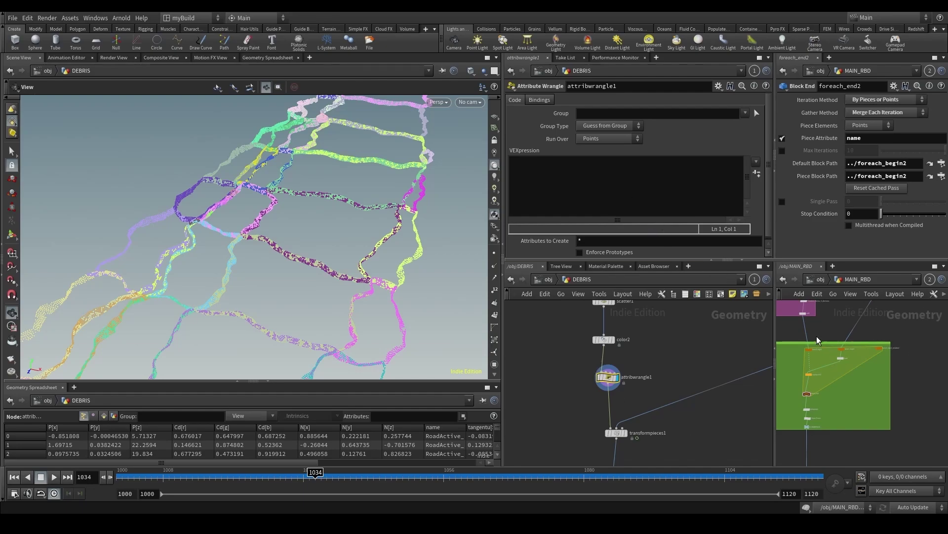
double_click(636, 376)
type("Find_Matching_Neighbour")
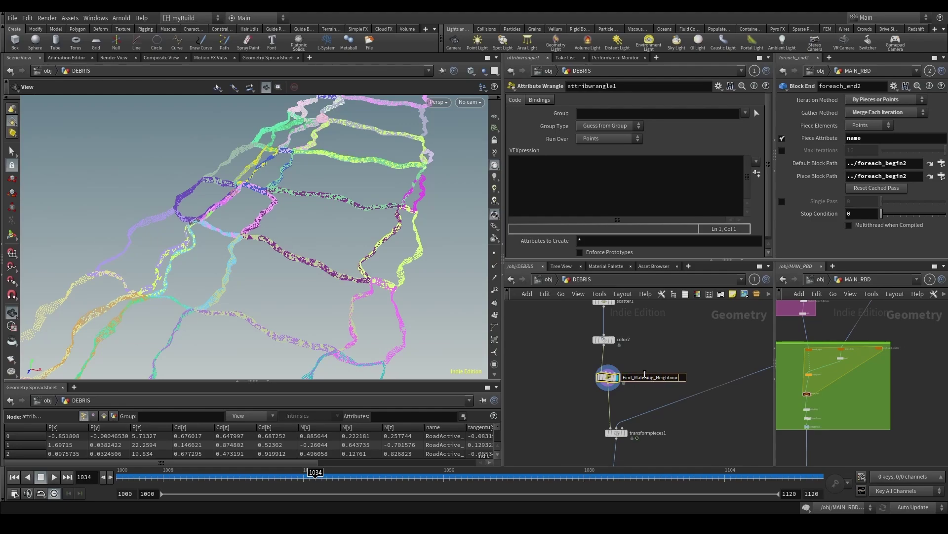
key("Return")
key("ctrl+s")
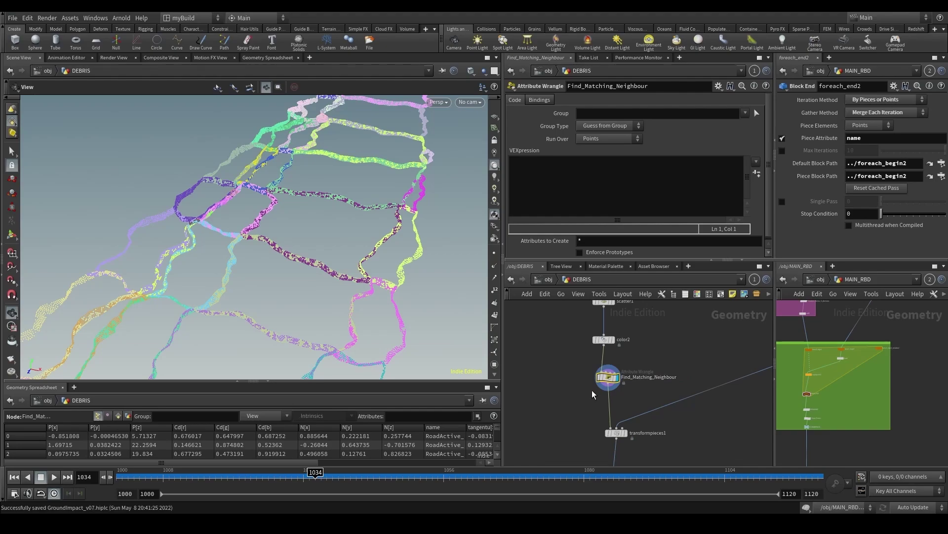
Step: Enter the VEX line int neighbours[]=nearpoints(0, @P, chf('MaxDist'), chf('MaxPoints')); in the Find_Matching_Neighbour wrangle
left_click(606, 202)
type("int")
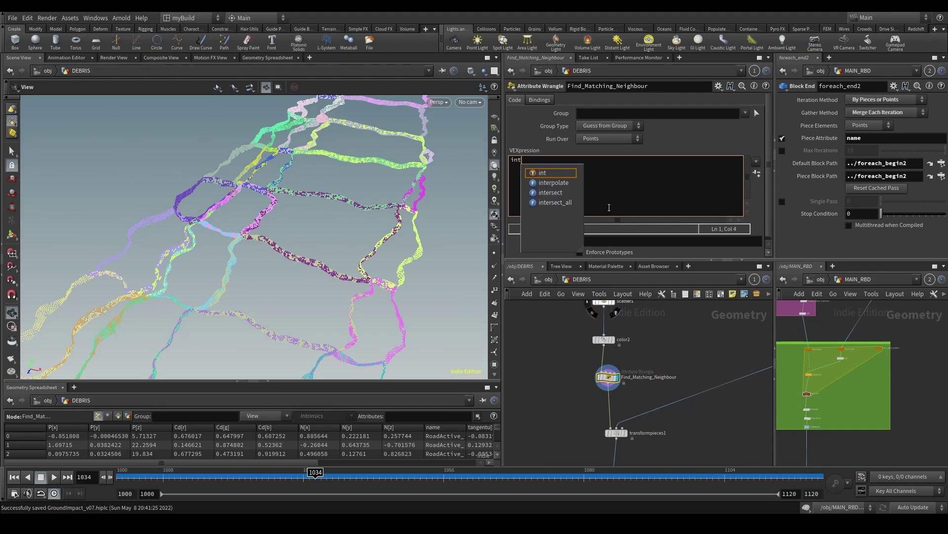
type(" neighbours")
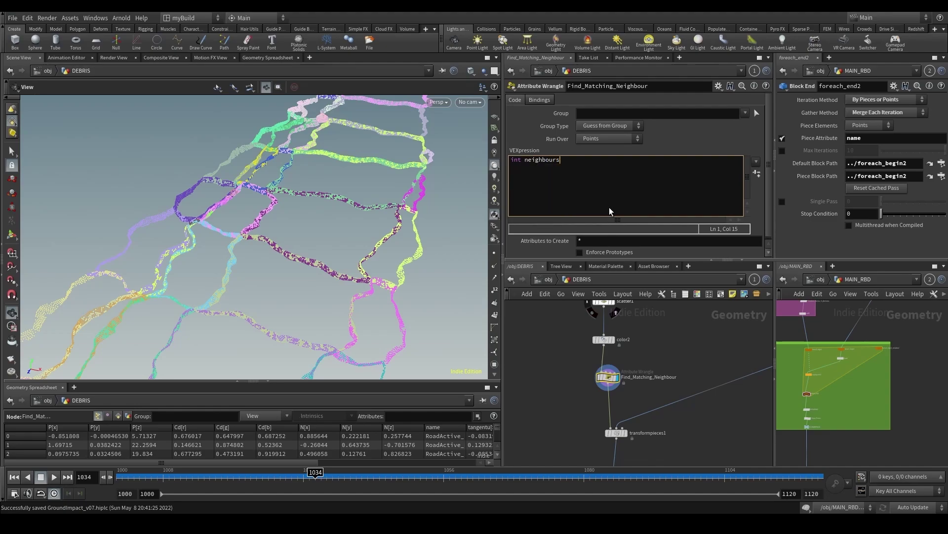
type("[]=nearpoints(0, @P, ch")
type("f('MaxDist'), chf(")
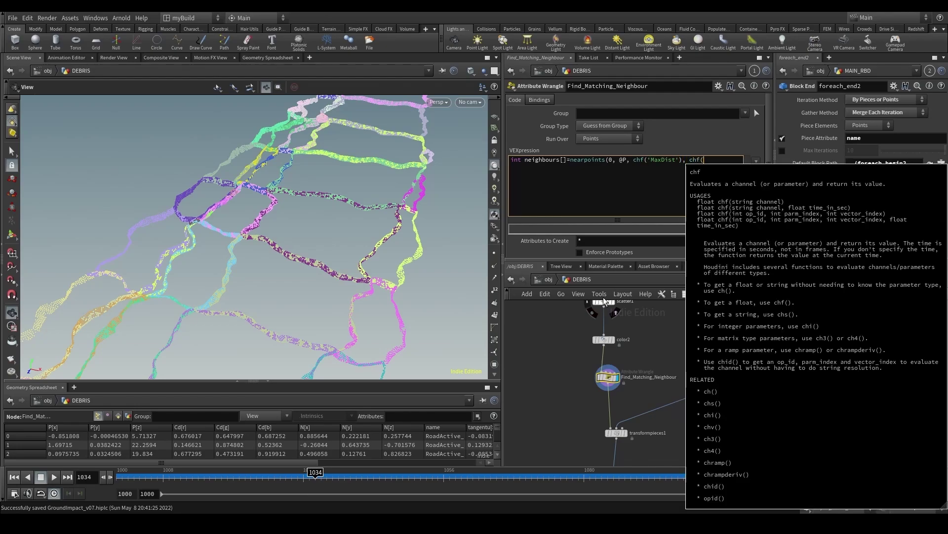
type("'MaxPoints")
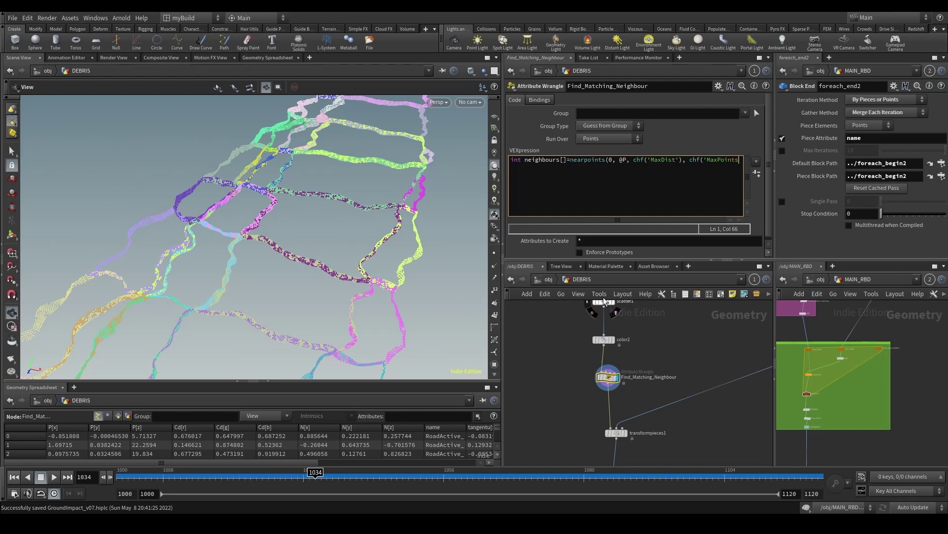
type("'))")
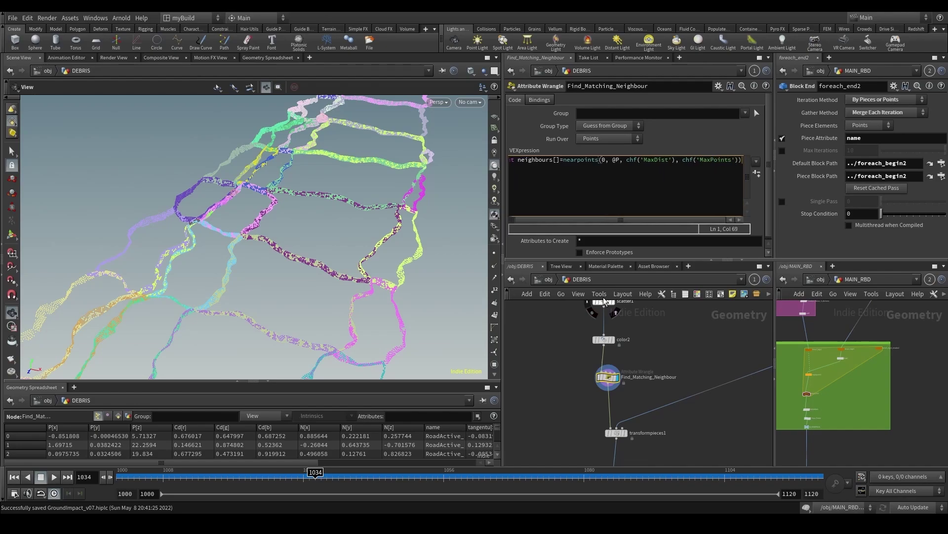
type(";")
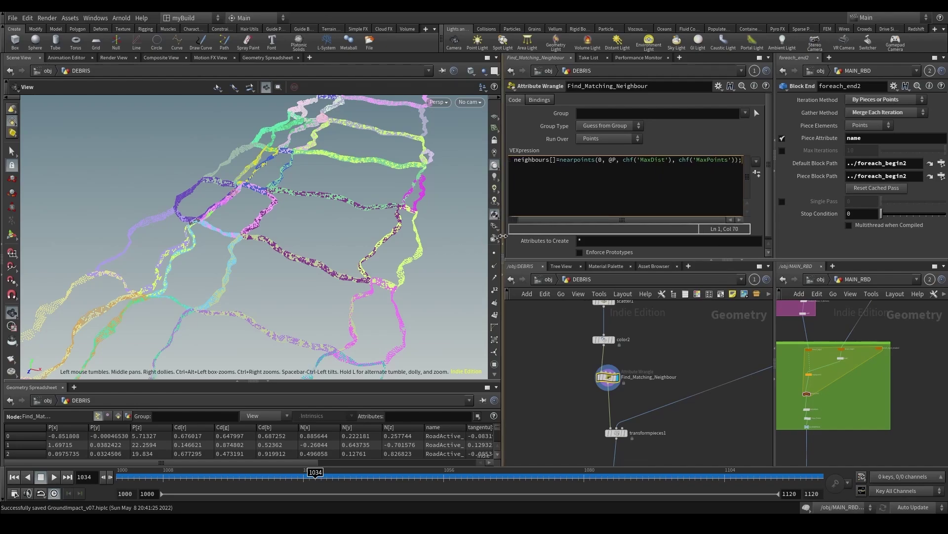
Step: Widen the parameter area and create the wrangle's spare parameters for MaxDist and MaxPoints from its code
left_click_drag(503, 236, 447, 236)
left_click(735, 173)
scroll(584, 223, "down", 1)
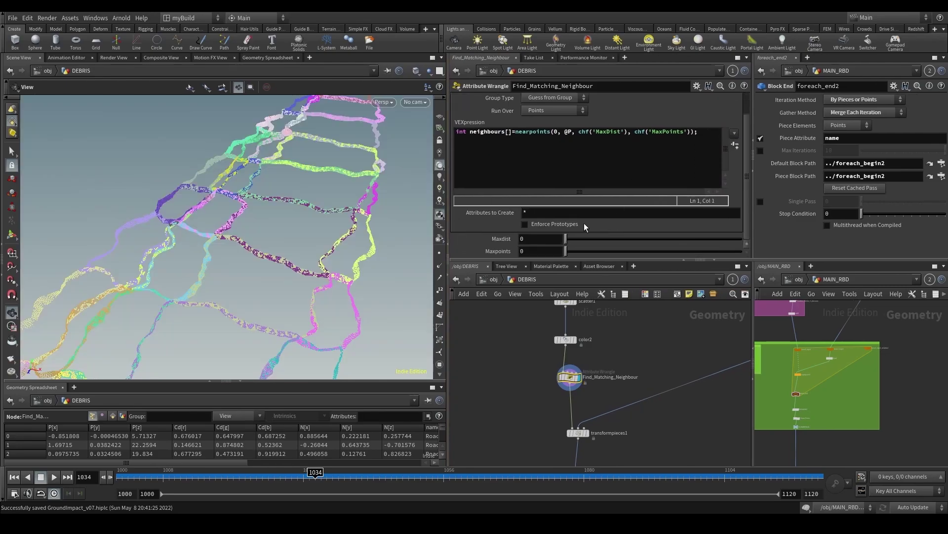
Step: Set the wrangle's Maxdist to 1 and Maxpoints to 20
left_click(542, 239)
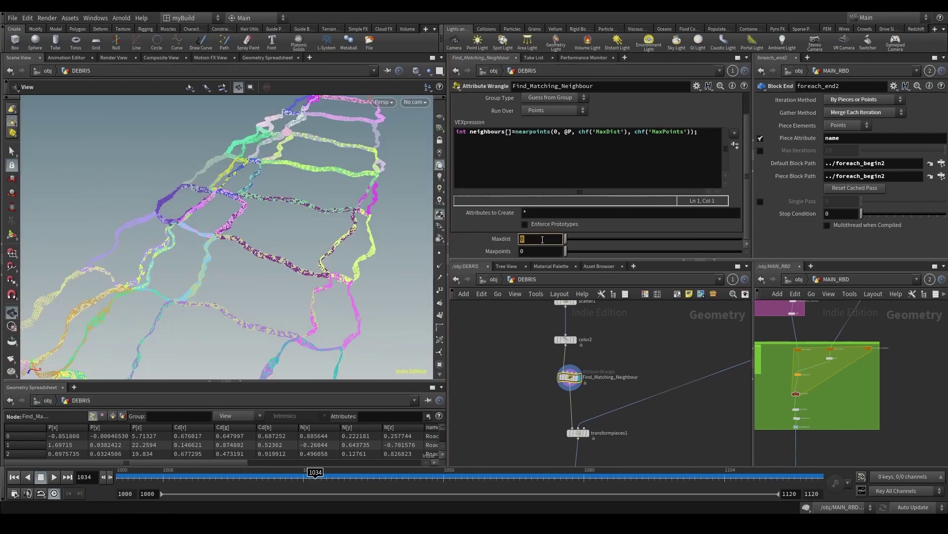
type("1")
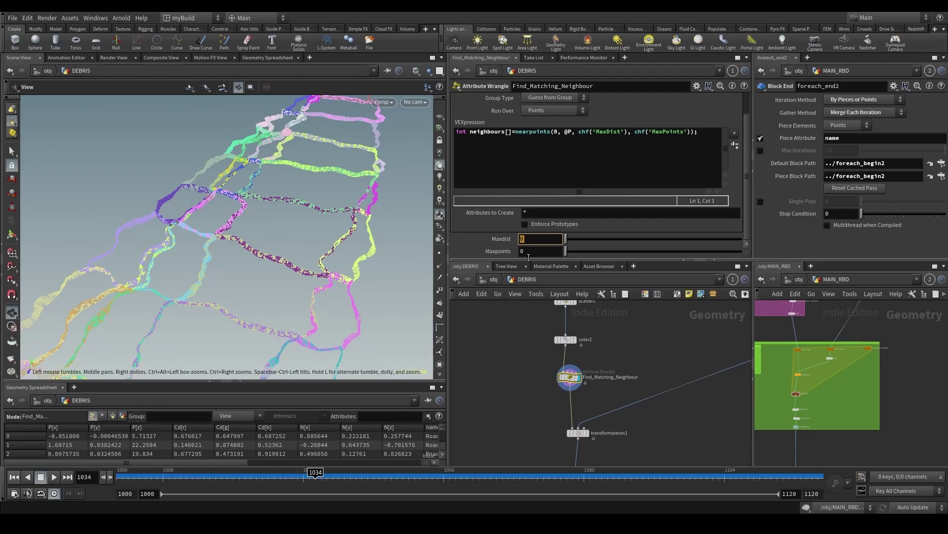
key("Return")
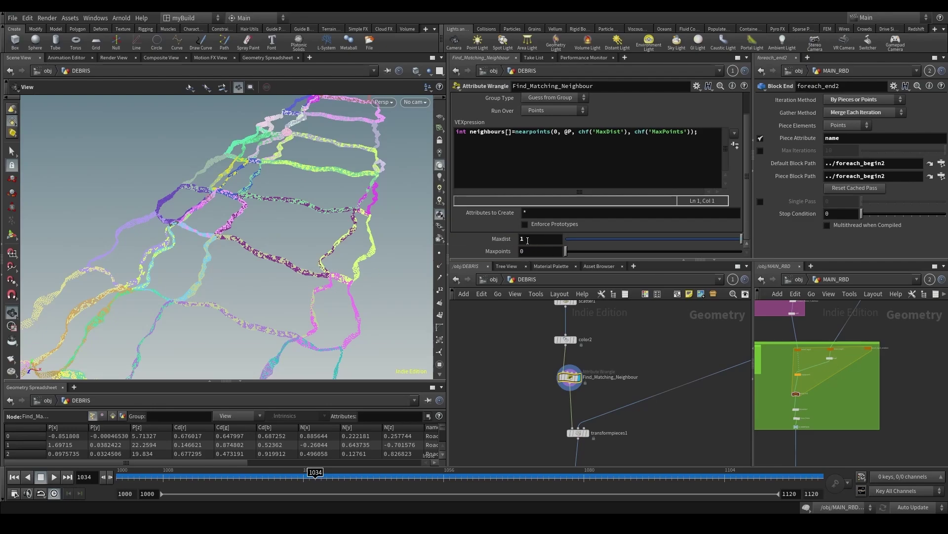
left_click_drag(308, 226, 308, 252)
left_click(541, 250)
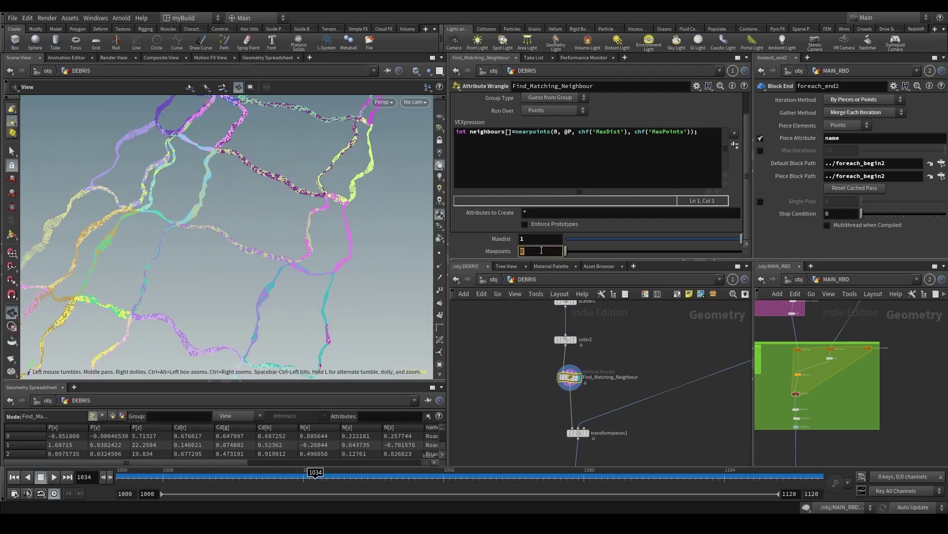
type("20")
key("Return")
left_click_drag(302, 207, 304, 260)
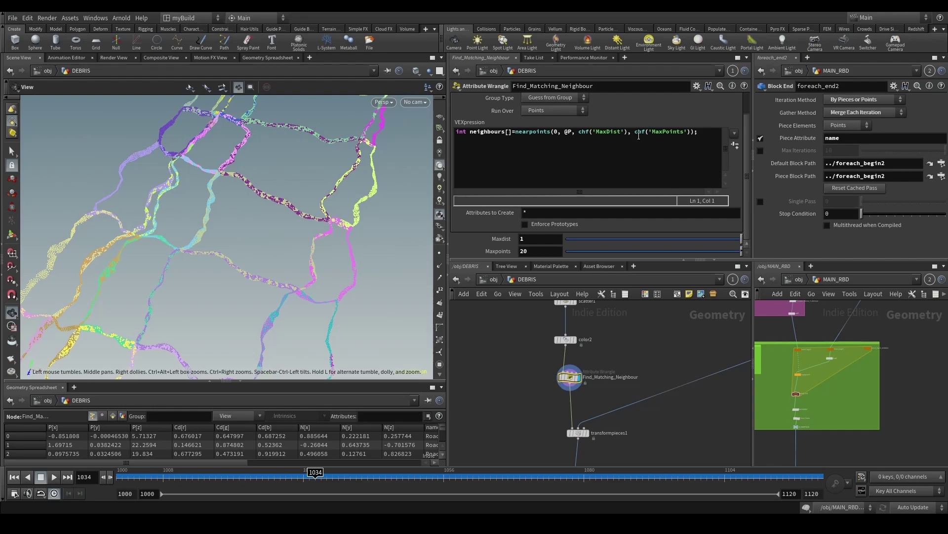
Step: Add a second VEX line, int neigbourPoint=-1;, below the nearpoints call
left_click(715, 157)
key("Return")
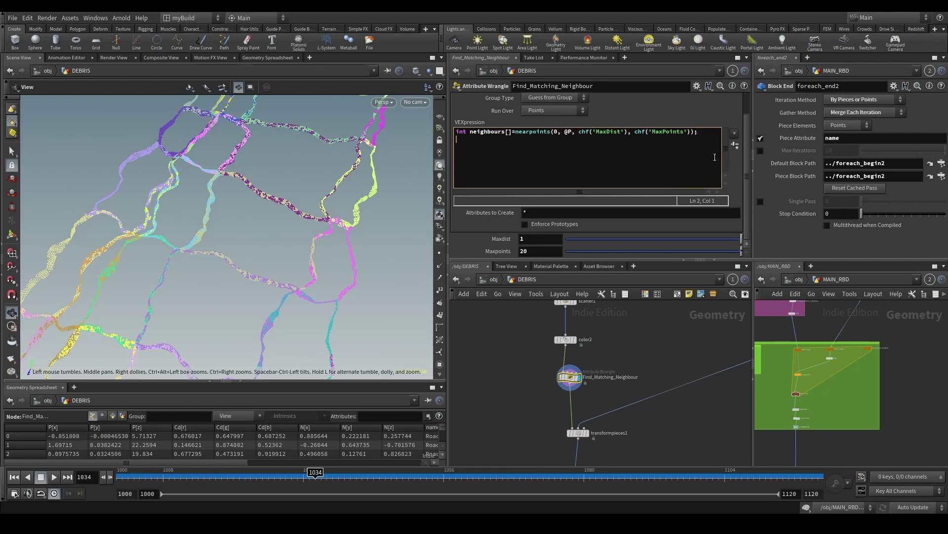
type("int nei")
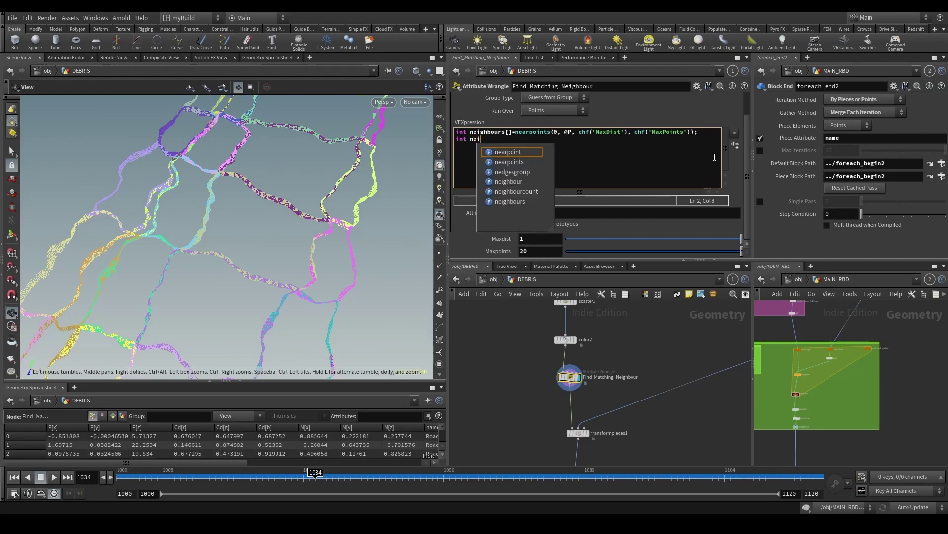
type("gbour")
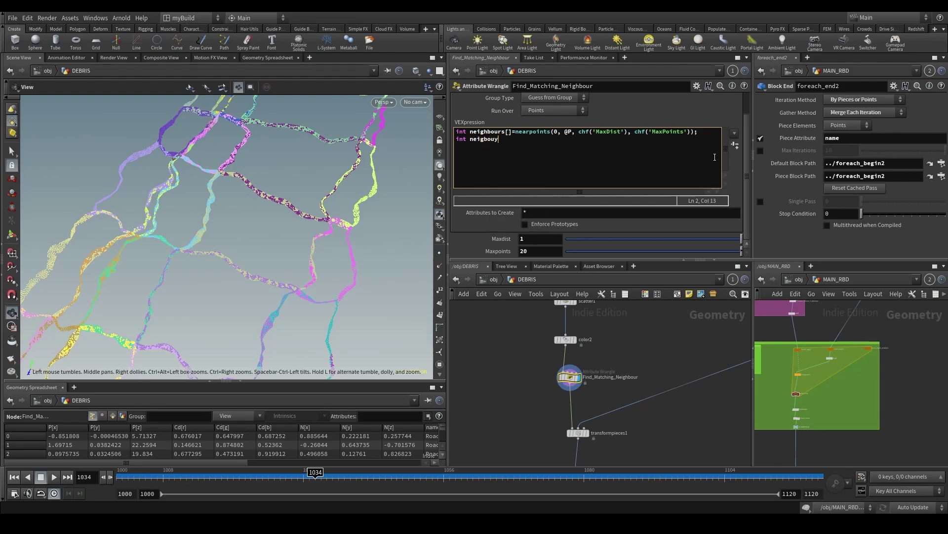
type("t")
type("Point")
key("BackSpace")
type("=-1;")
key("Return")
key("Return")
key("BackSpace")
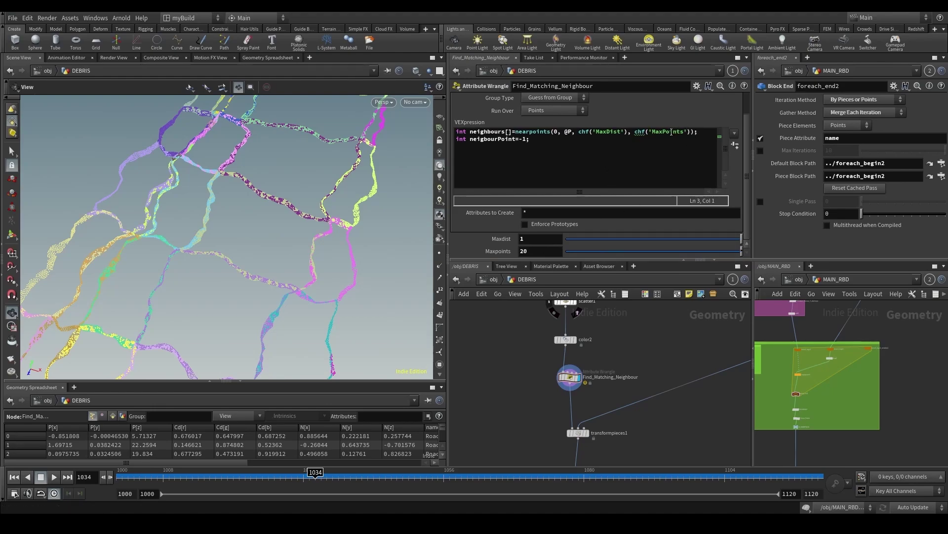
Step: Change the MaxPoints channel call from chf to chi in the nearpoints line and set Maxpoints to 1
left_click(647, 132)
key("BackSpace")
type("i")
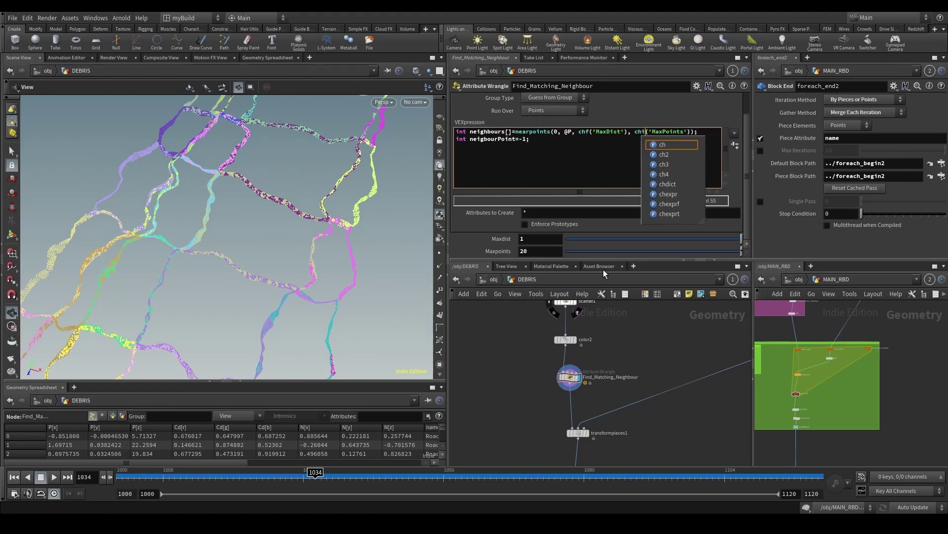
left_click(583, 251)
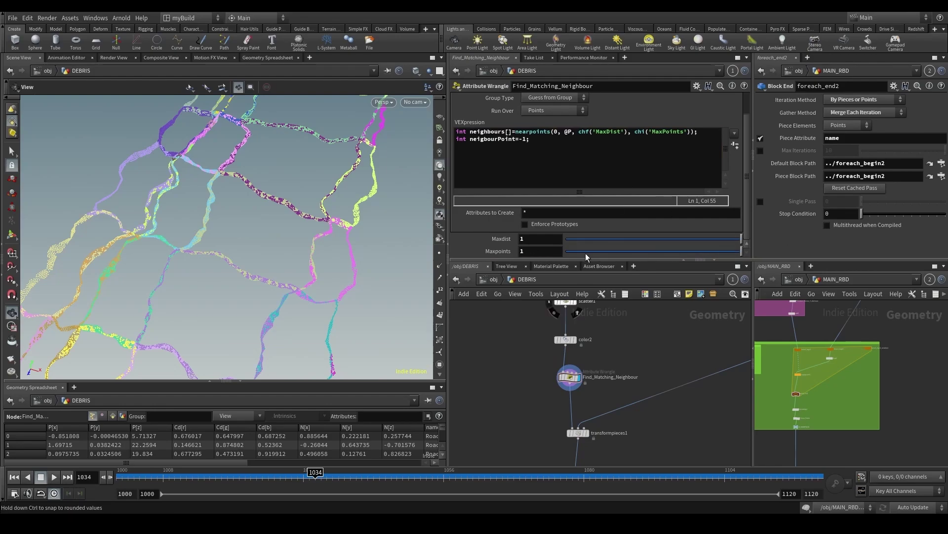
left_click(696, 86)
left_click(716, 98)
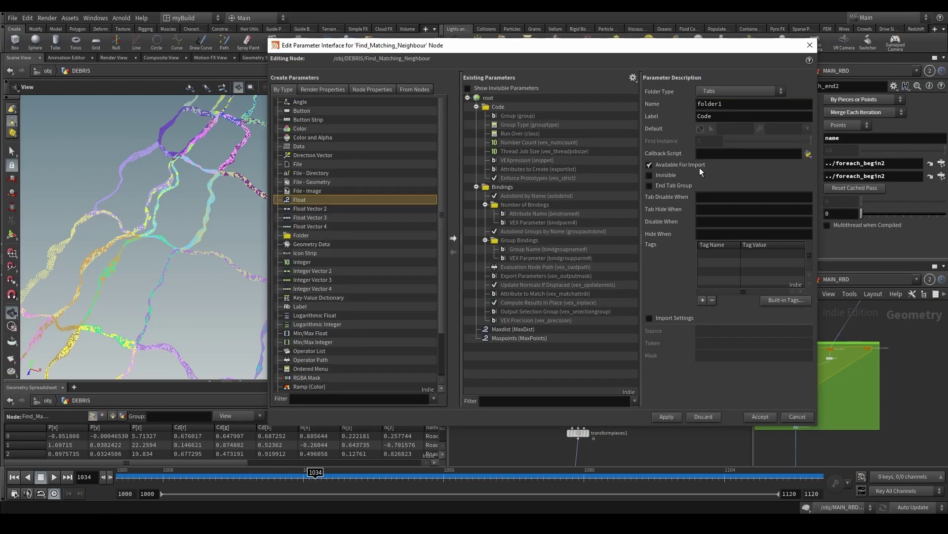
left_click(549, 337)
left_click(719, 131)
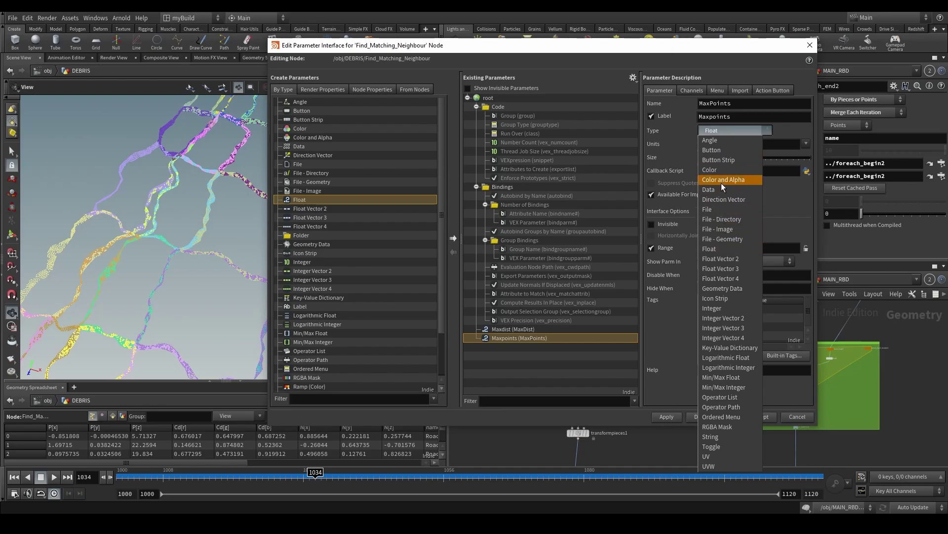
left_click(727, 309)
left_click(804, 418)
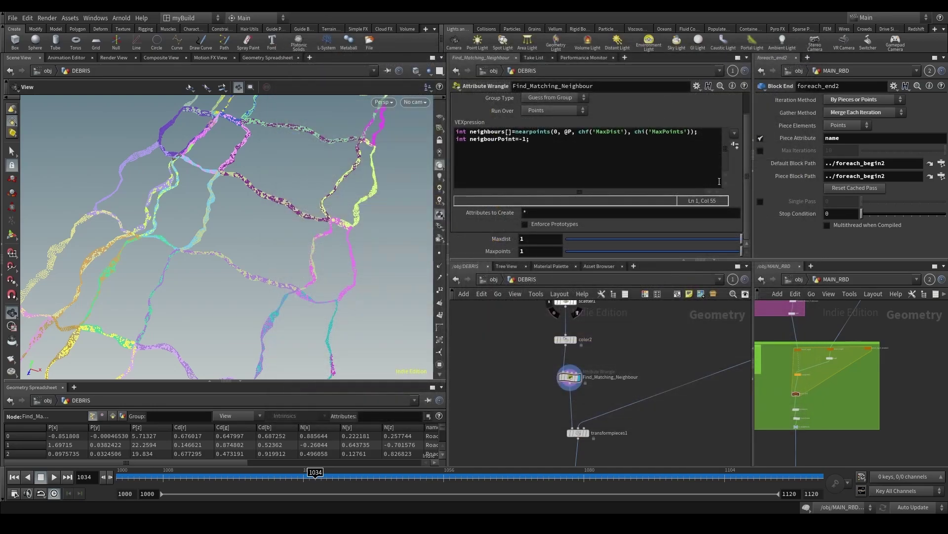
Step: Change the MaxPoints spare parameter's type to Integer in the wrangle's parameter interface and accept the edit
left_click(696, 86)
left_click(717, 97)
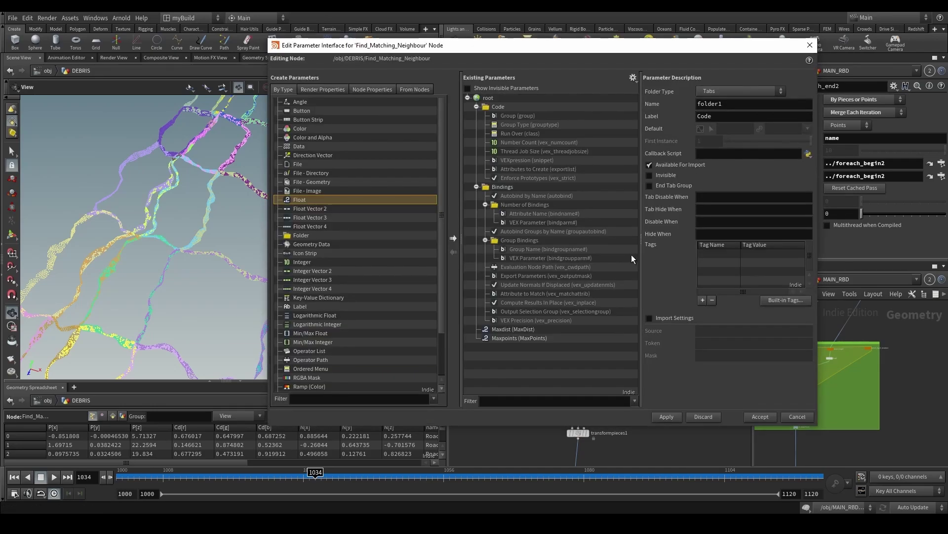
left_click(530, 336)
left_click(719, 132)
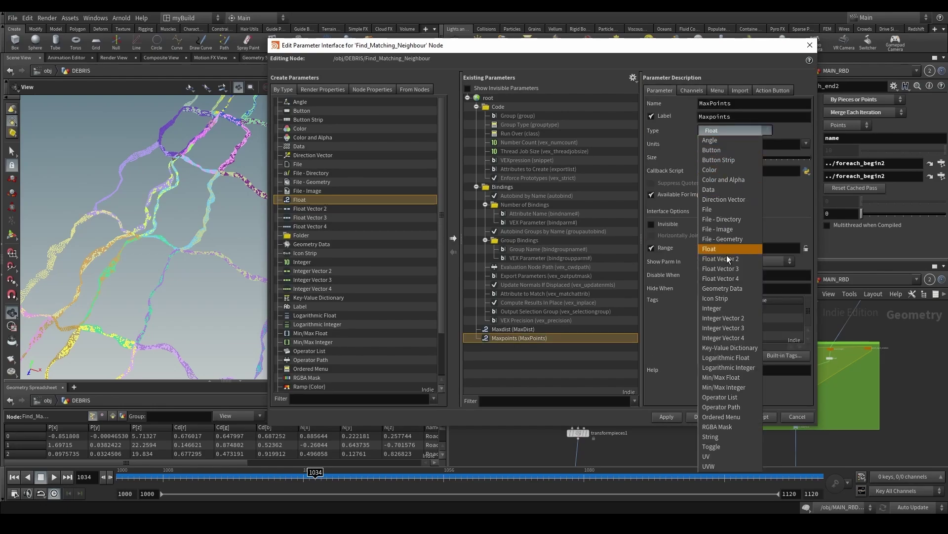
left_click(719, 307)
left_click(766, 417)
Step: Set the wrangle's Maxpoints to 20
scroll(533, 232, "down", 3)
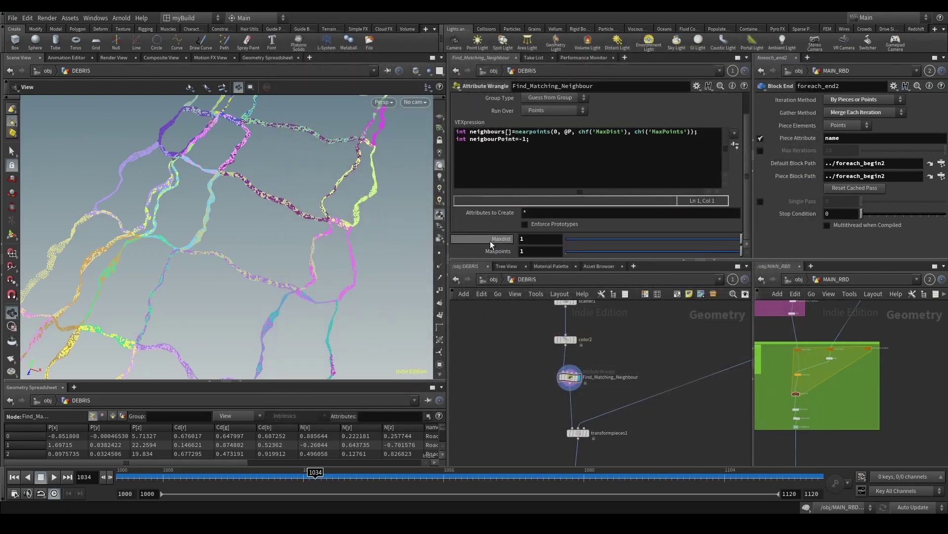
left_click(535, 251)
type("20")
key("Return")
Step: Add a third VEX line that starts a loop over the neighbours array: foreach(int i; neighbours)
left_click(562, 145)
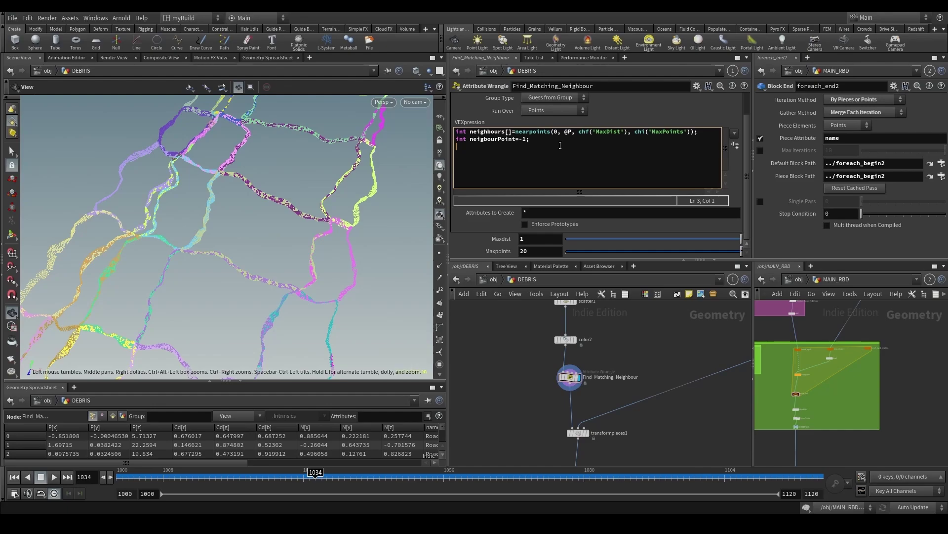
type("fore")
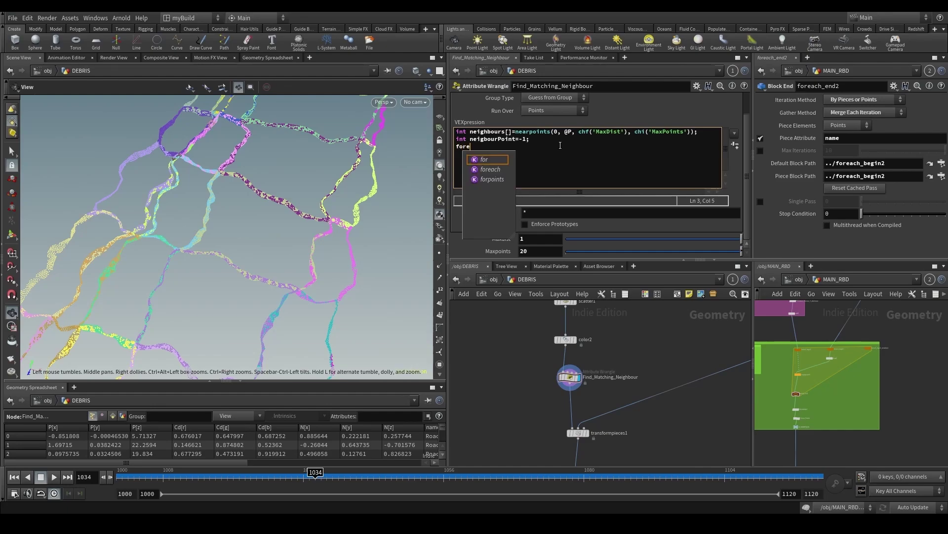
type("ach(")
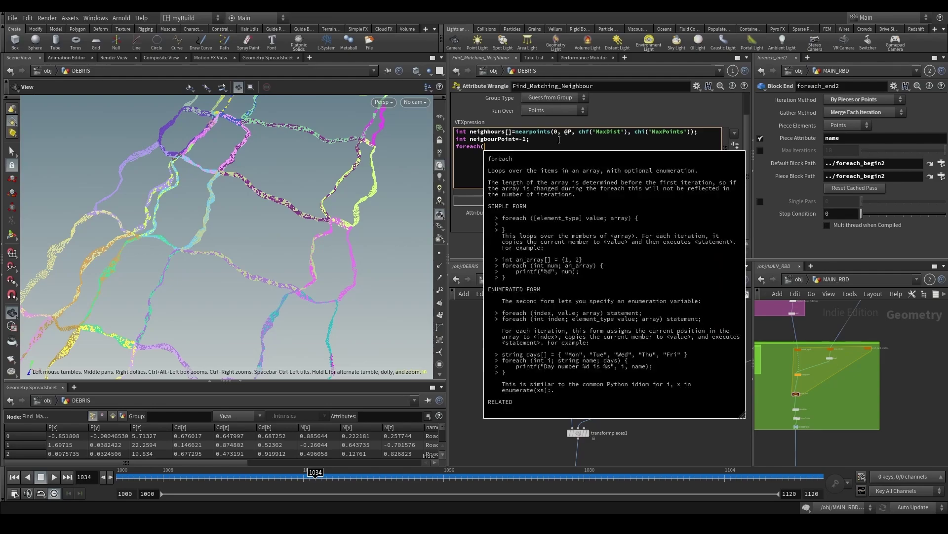
key("Escape")
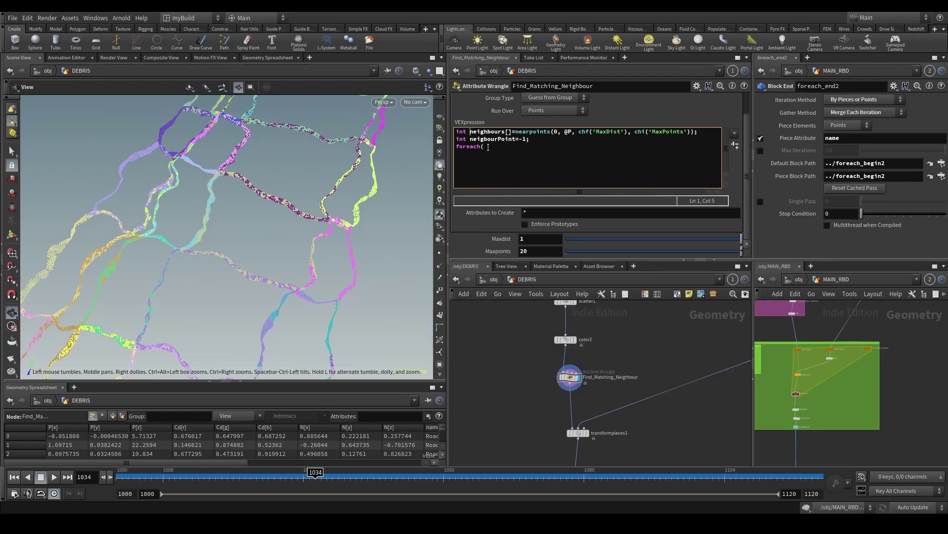
type("int i")
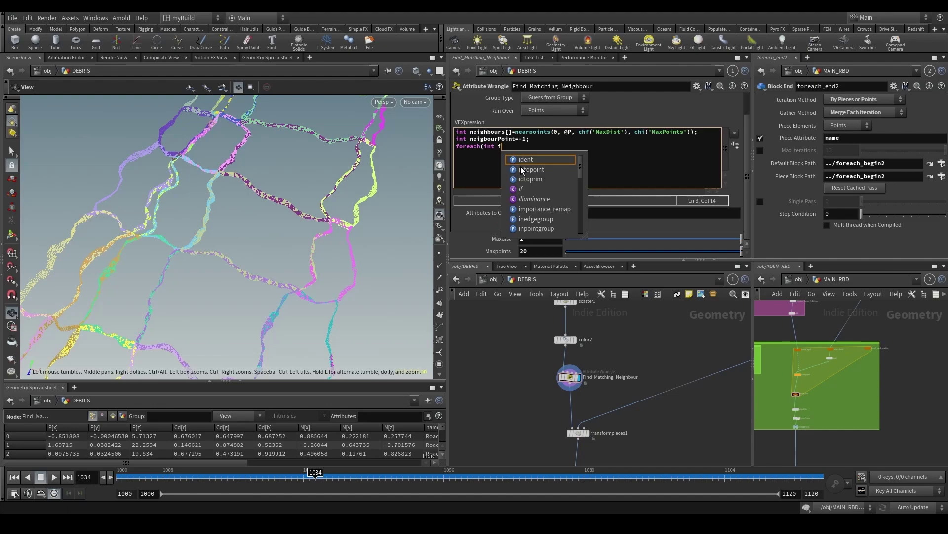
type(";")
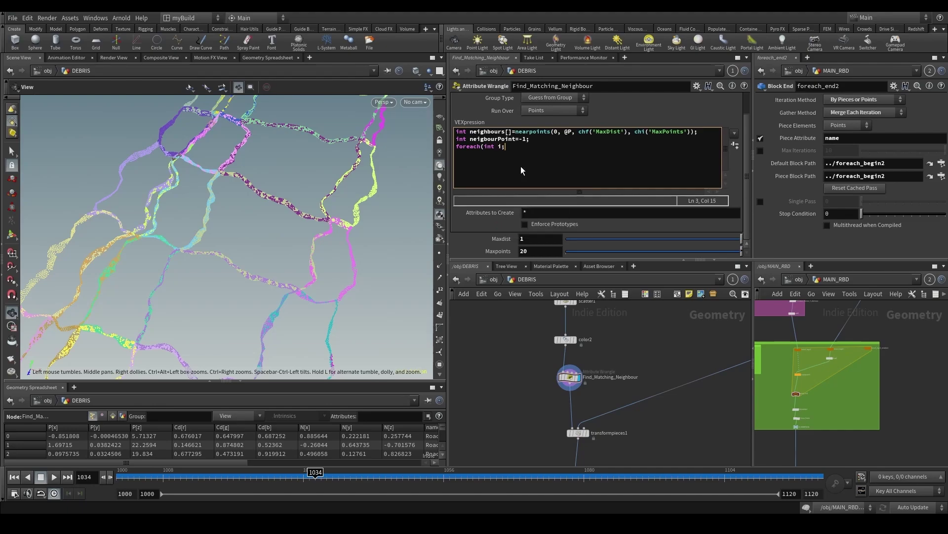
type(" neighbours")
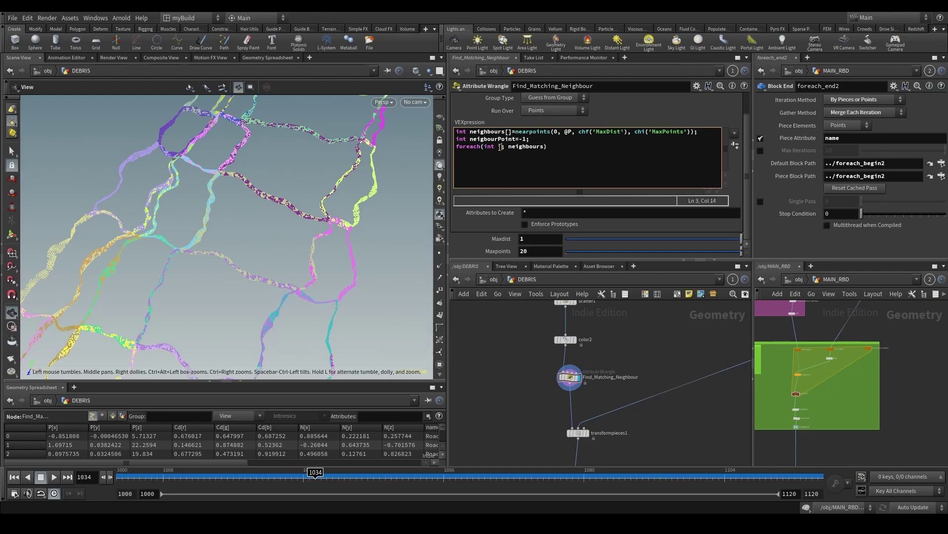
left_click(500, 146)
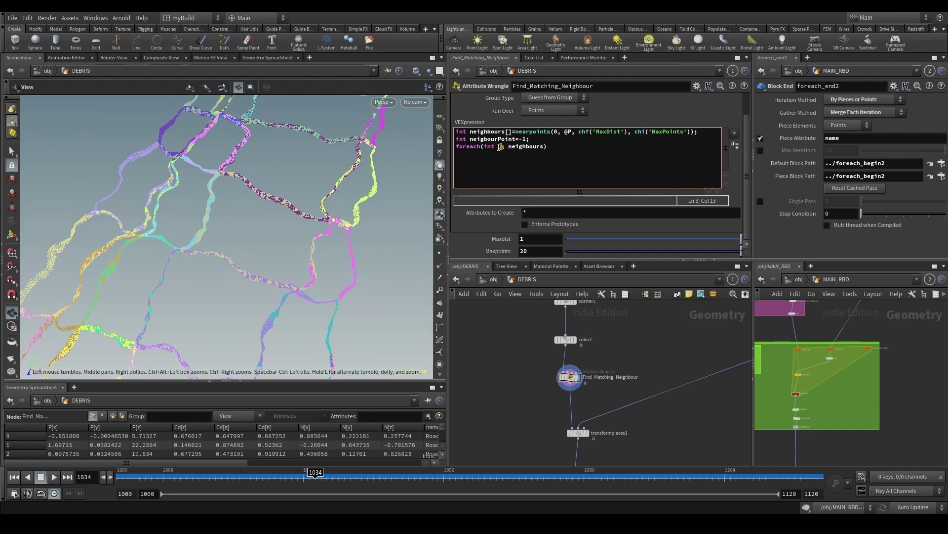
Step: Add opening and closing braces below the foreach line, with empty lines between them for the loop body
left_click(575, 156)
type("{")
key("Return")
key("Return")
key("Return")
type("}")
Step: Inside the foreach body, write string nameNeighbour=point(0, 'name', i); to read each neighbour's name
type("string ")
type("nameNeigh")
type("b")
type("u")
key("BackSpace")
key("BackSpace")
type("bour=po")
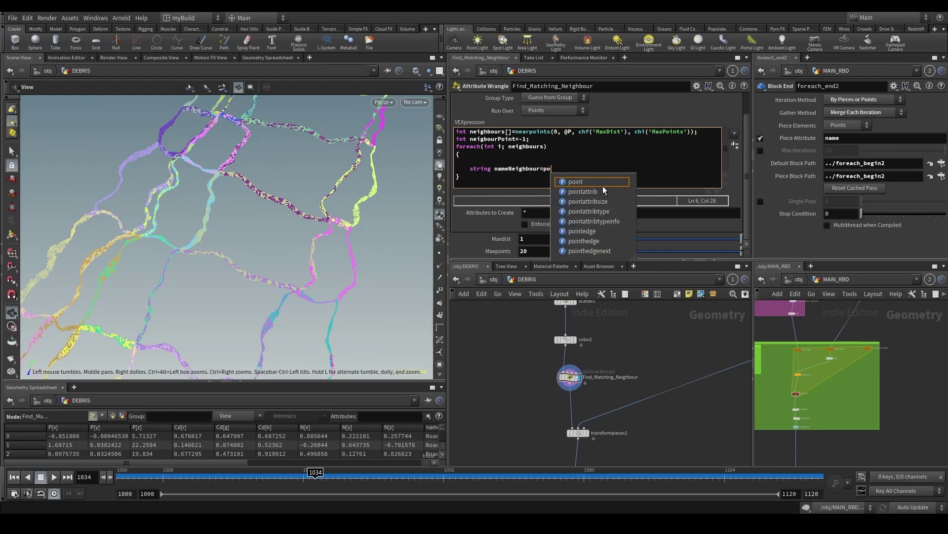
type("int(0,")
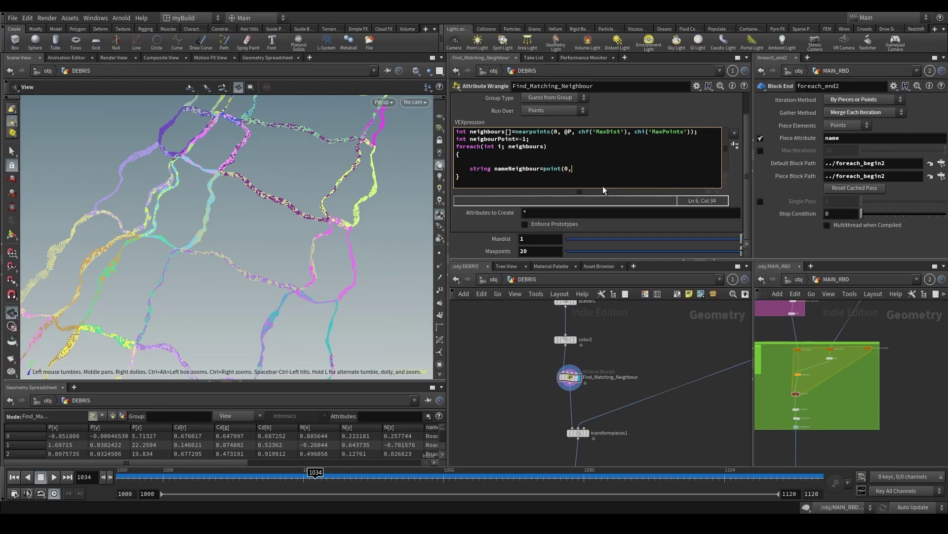
type(" 'name")
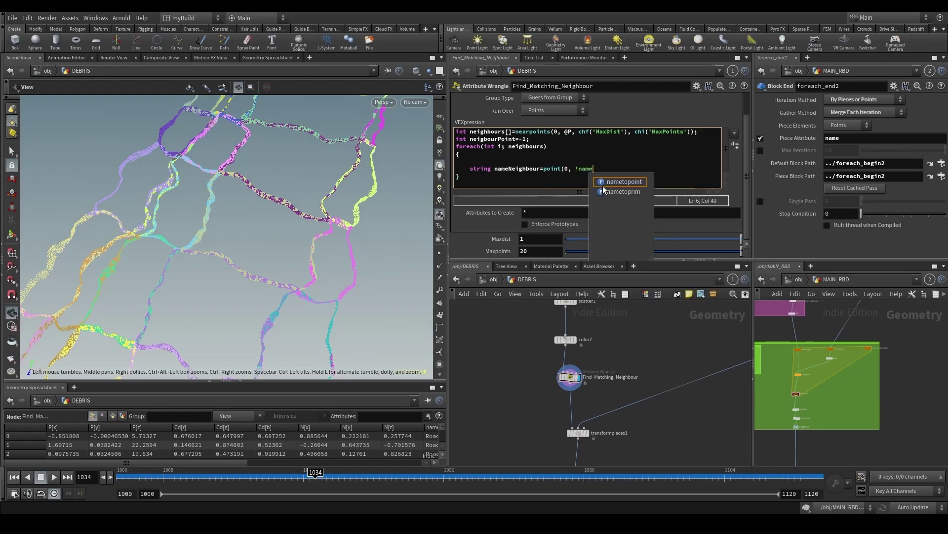
type("', i);")
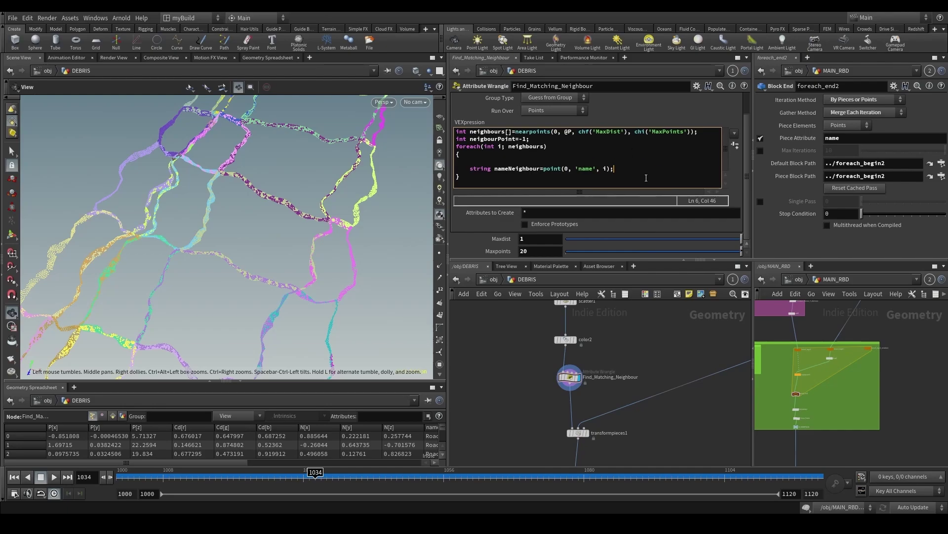
Step: Below the nameNeighbour line, add the condition if(s@name!=nameNeighbour) with its own pair of braces
key("Return")
type("if(s")
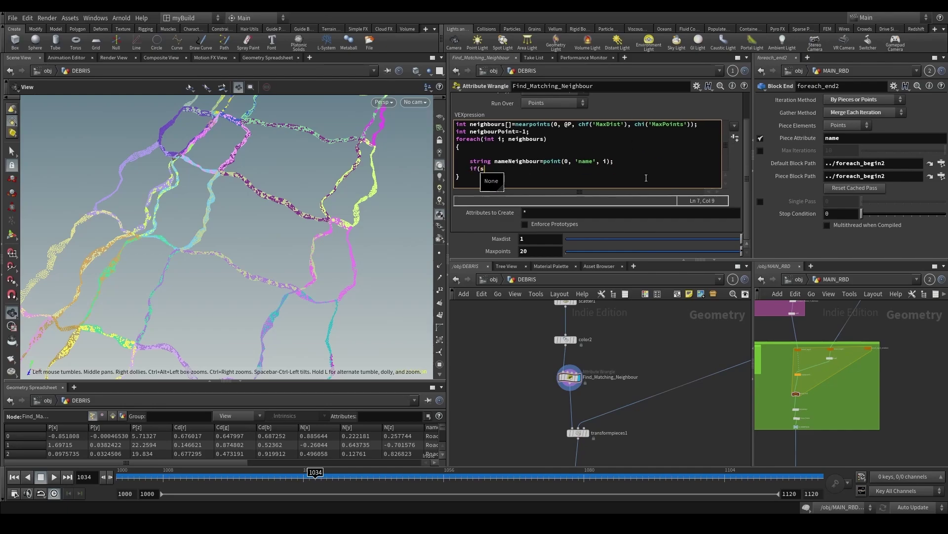
type("@name")
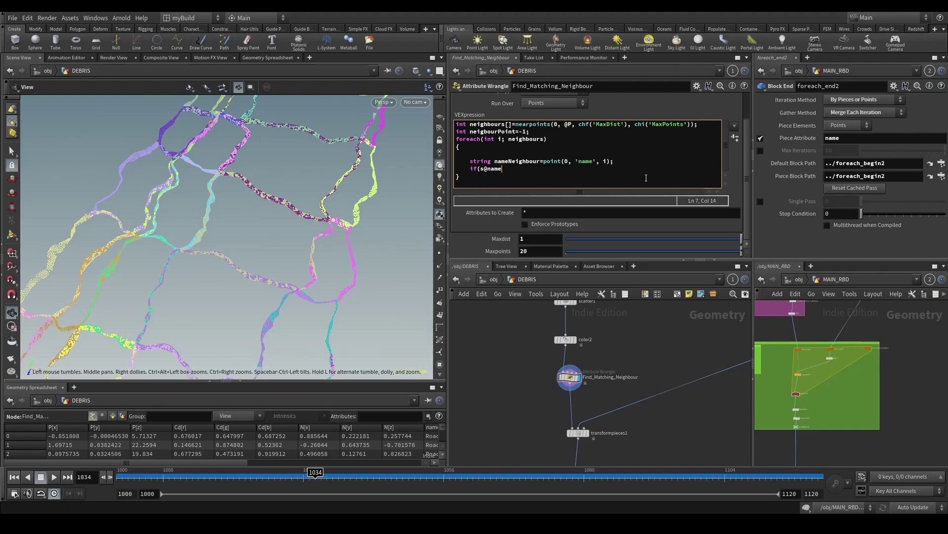
type(" !=")
left_click_drag(495, 161, 541, 162)
key("ctrl+c")
left_click(531, 169)
key("ctrl+v")
type(")")
key("Return")
type("{")
key("Return")
key("Return")
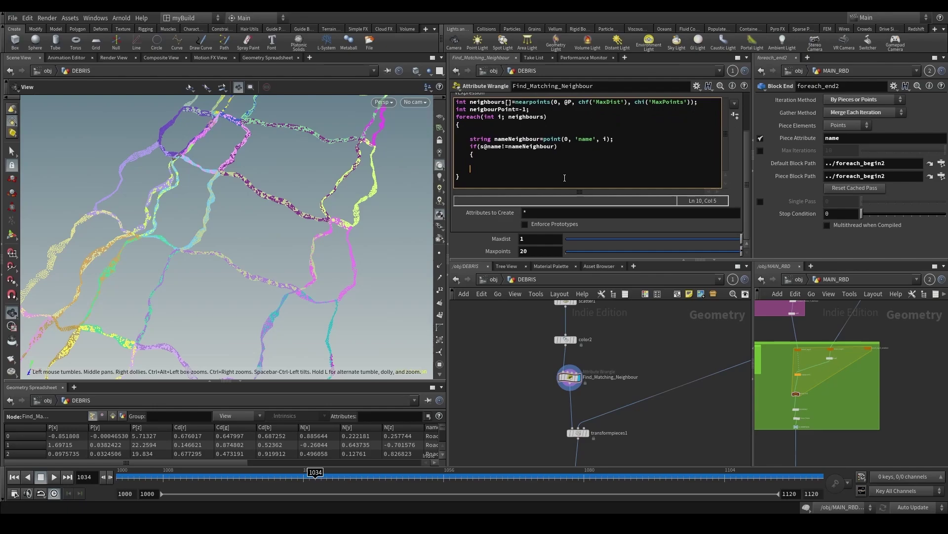
type("}")
key("Up")
type("@Cd=set(")
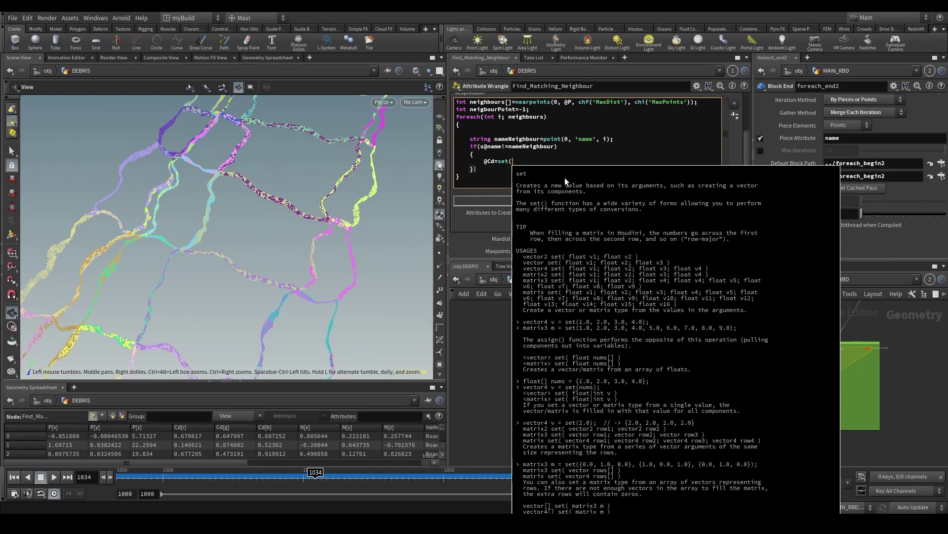
type("1,0,0);")
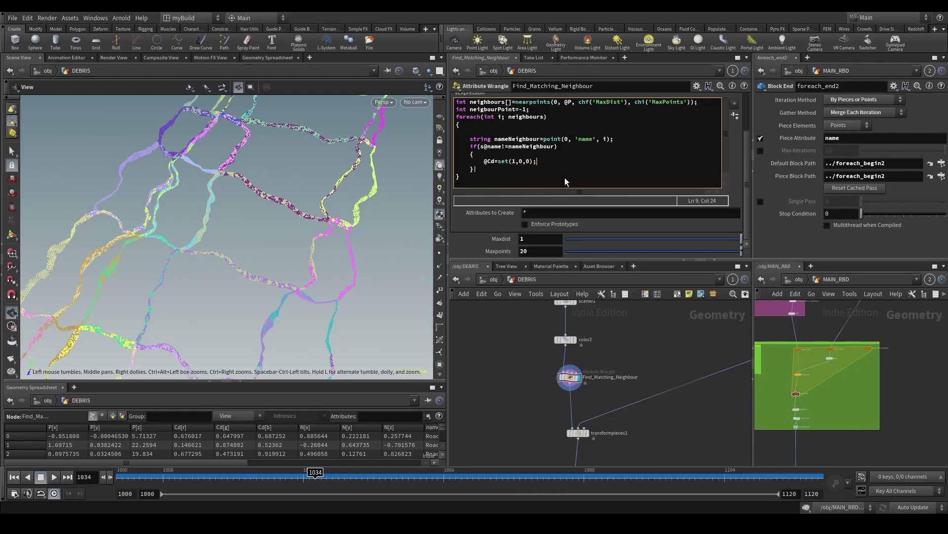
left_click(477, 170)
left_click(519, 384)
Step: Examine from several angles and distances which points of the crack network the wrangle colours red
left_click_drag(302, 323, 399, 291)
left_click_drag(313, 255, 306, 292)
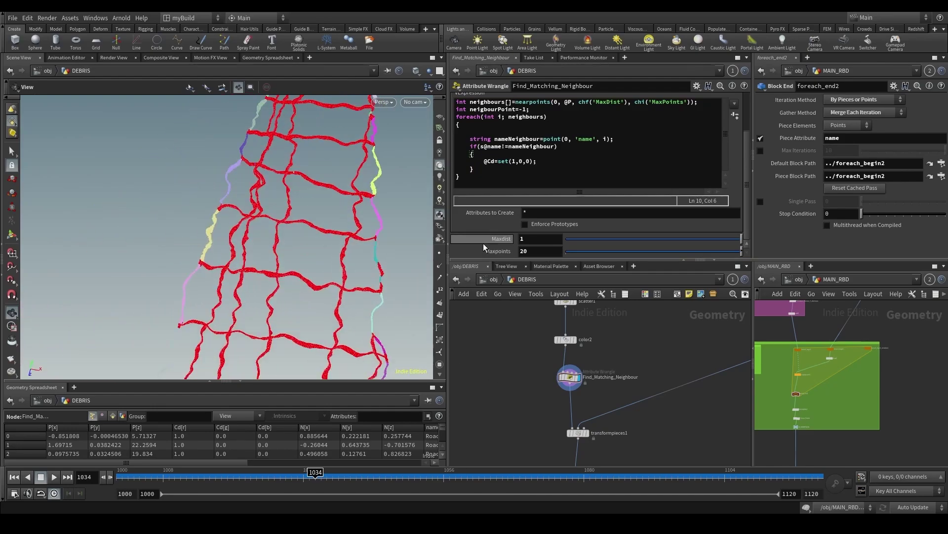
left_click_drag(604, 236, 902, 230)
scroll(316, 232, "up", 2)
left_click(532, 249)
left_click_drag(281, 218, 307, 241)
left_click_drag(377, 231, 315, 194)
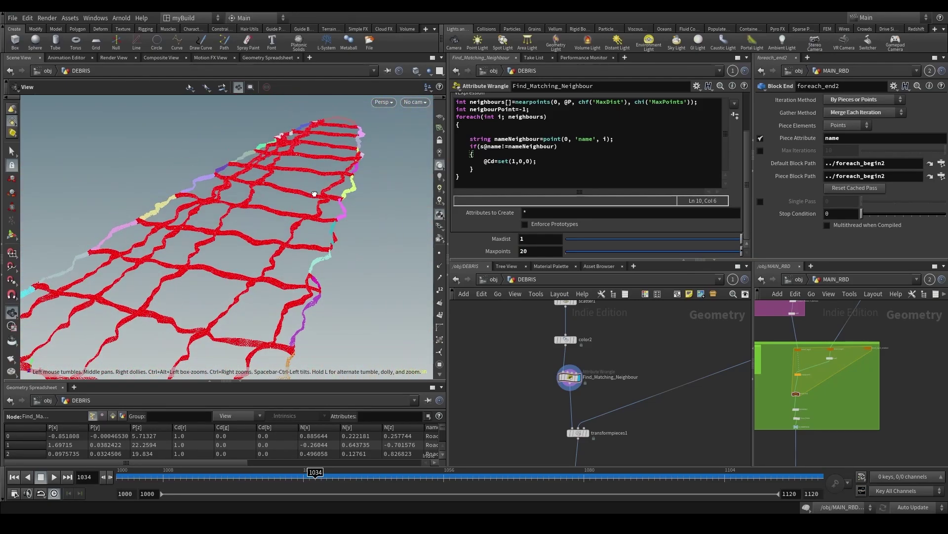
left_click_drag(369, 276, 232, 228)
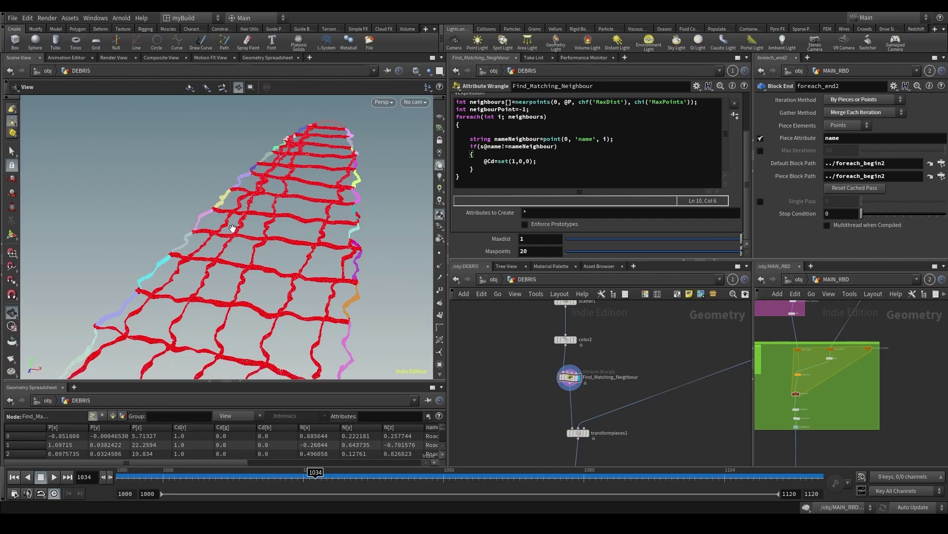
left_click_drag(232, 228, 312, 312)
scroll(258, 228, "up", 4)
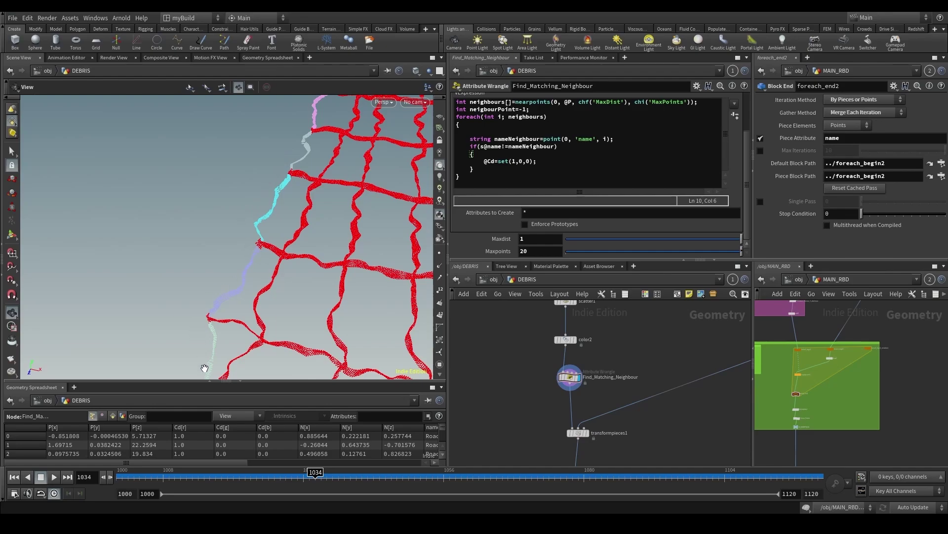
scroll(285, 291, "down", 3)
middle_click_drag(285, 291, 290, 222)
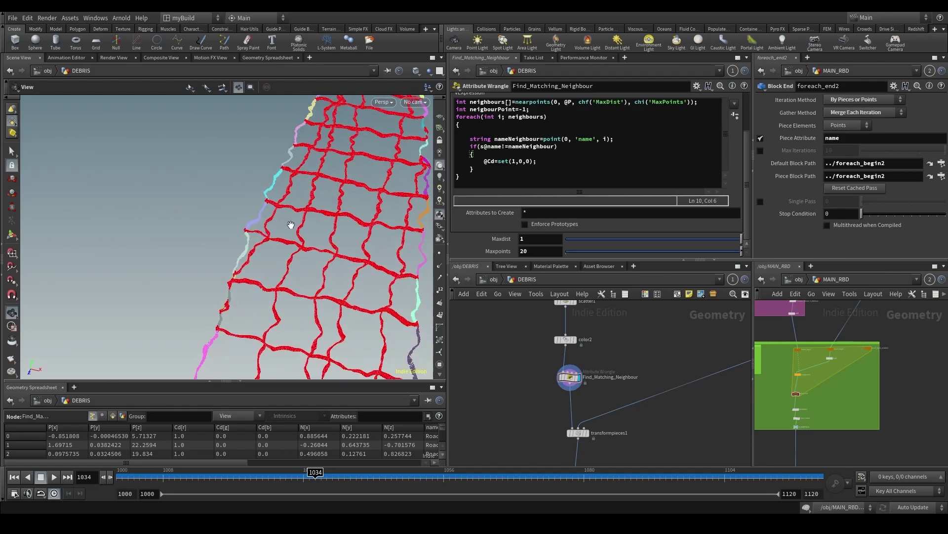
right_click_drag(290, 222, 409, 245)
left_click_drag(408, 246, 231, 246)
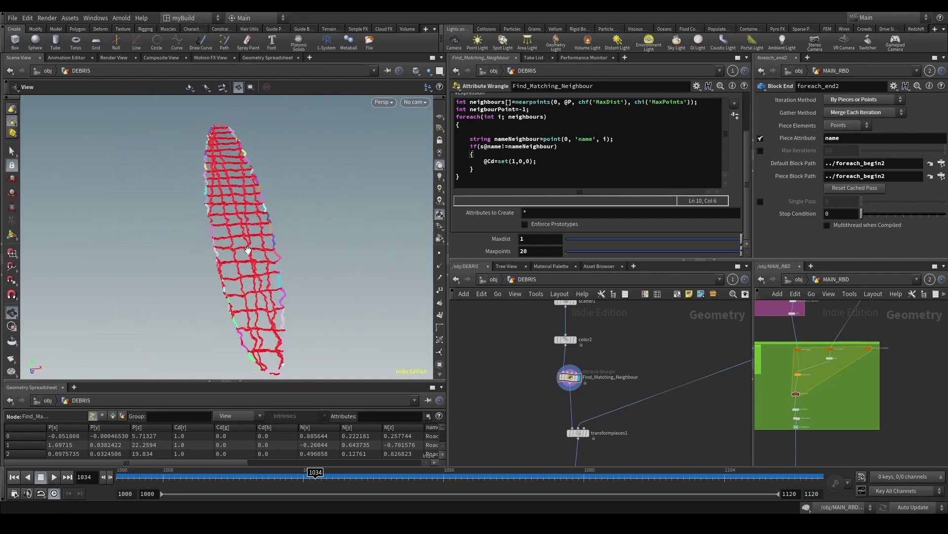
left_click(549, 165)
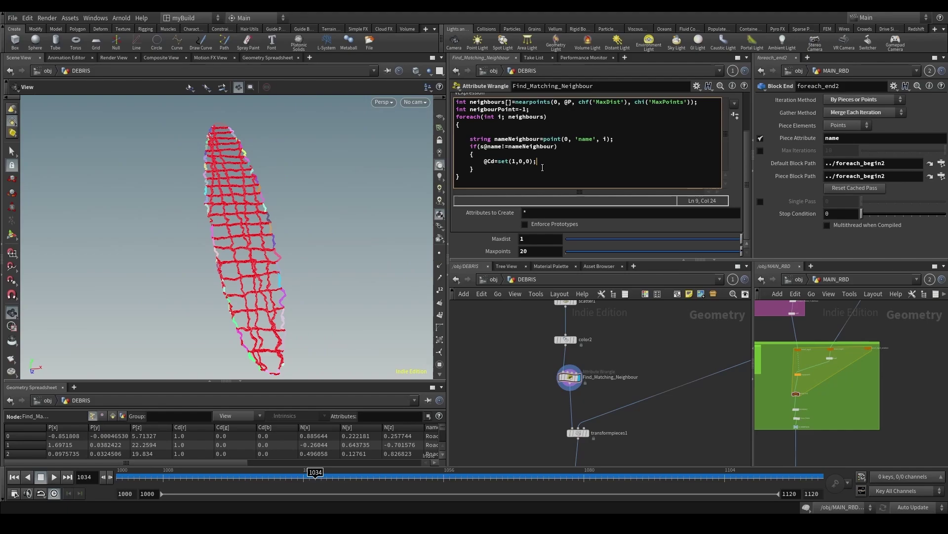
key("Return")
key("Return")
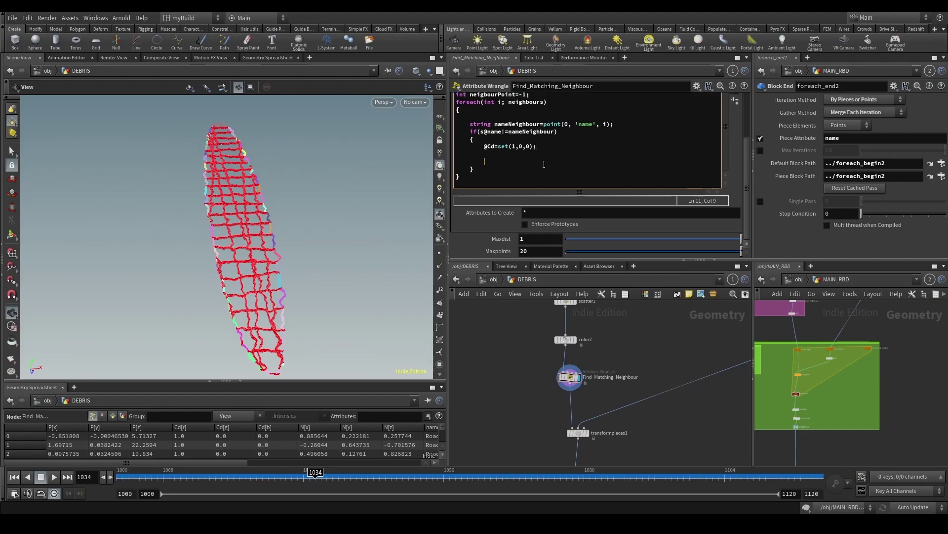
type("neigh")
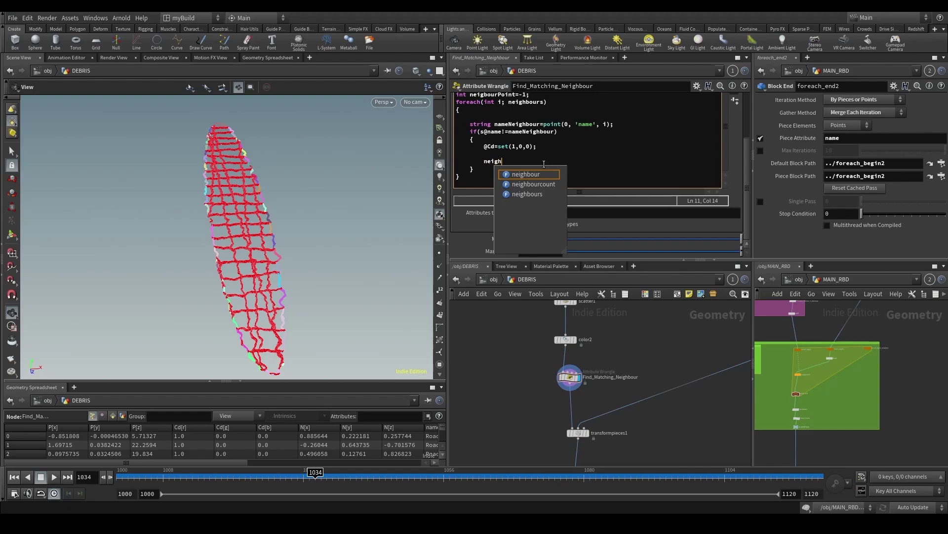
type("bourPoint")
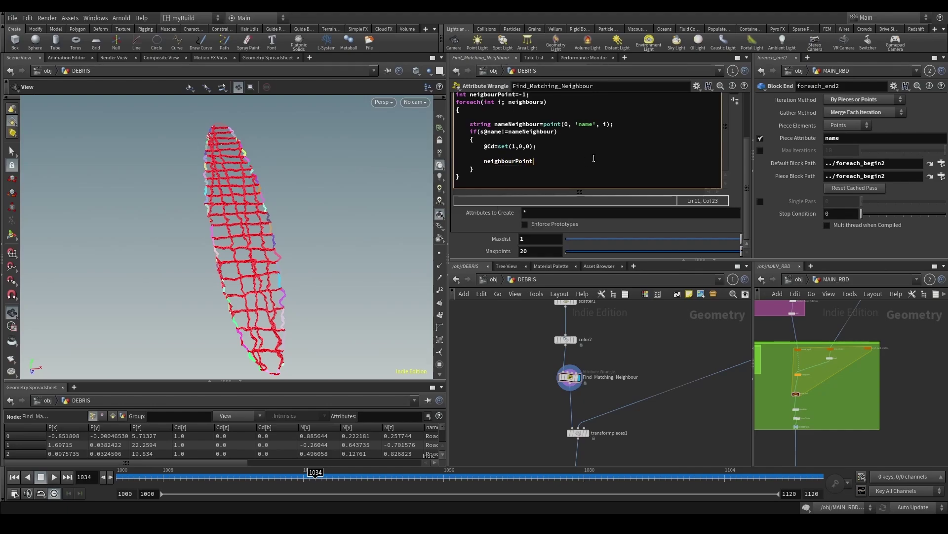
scroll(594, 158, "up", 2)
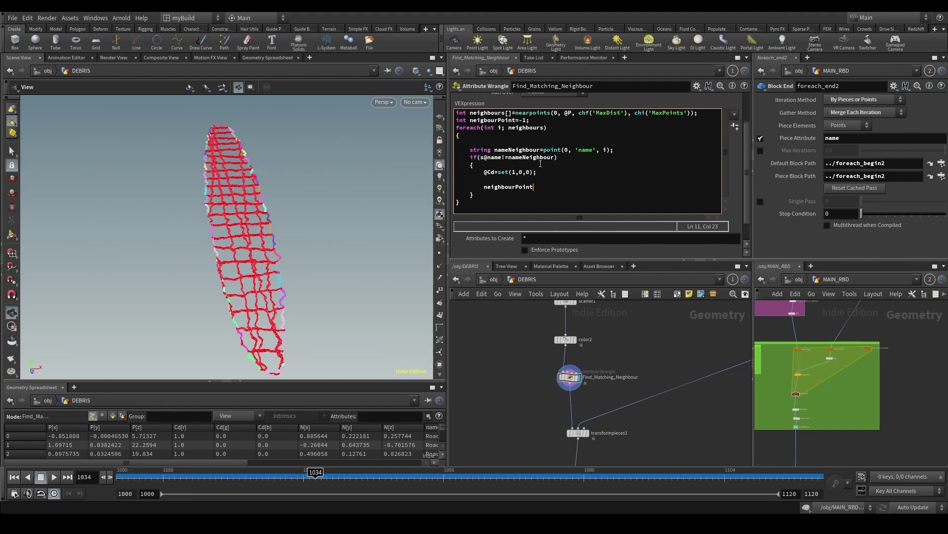
type("=i;")
key("Return")
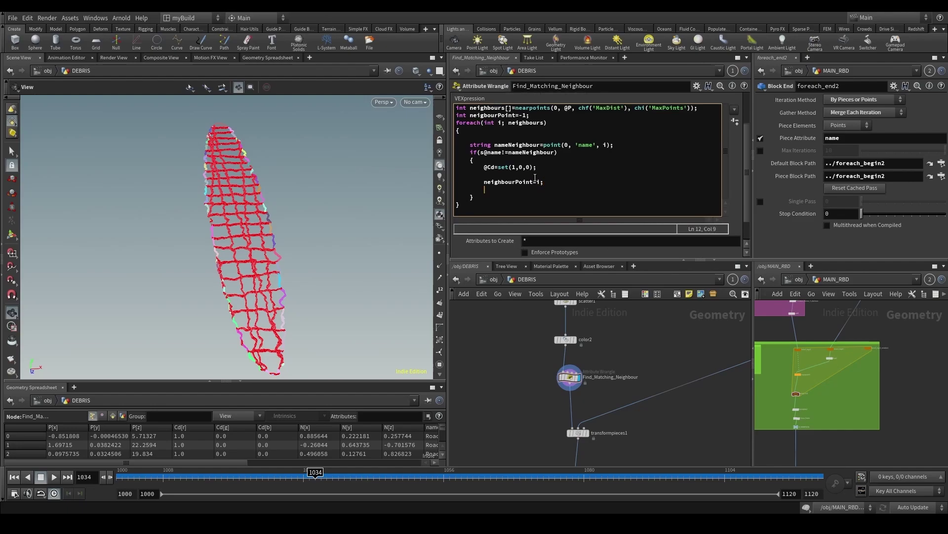
Step: Add break; below the neighbourPoint=i; line, correct the variable's declaration to neighbourPoint, and apply the code
type("break;")
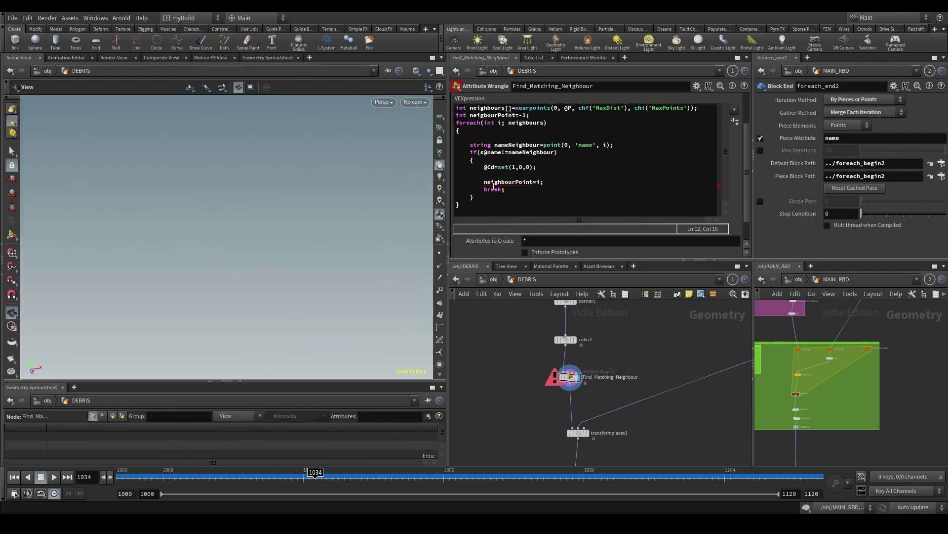
left_click_drag(469, 115, 516, 117)
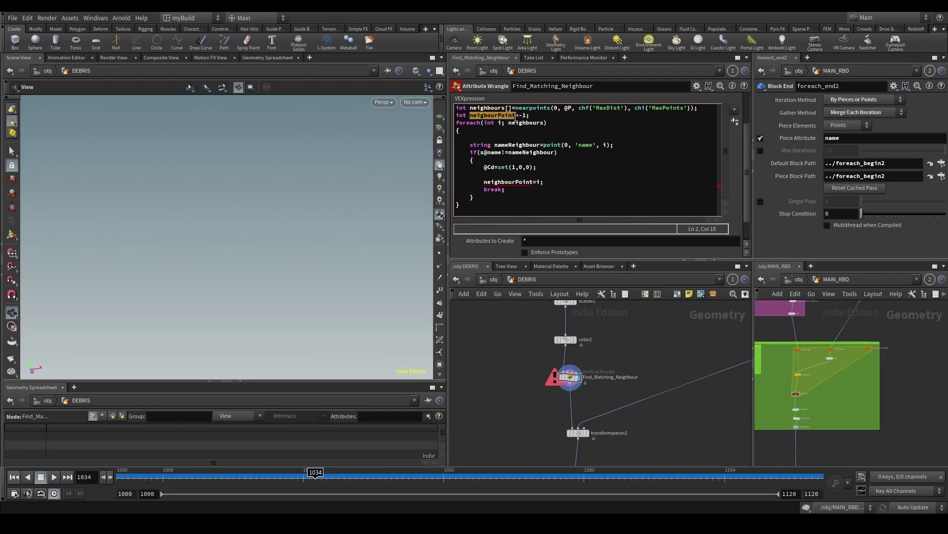
left_click(484, 116)
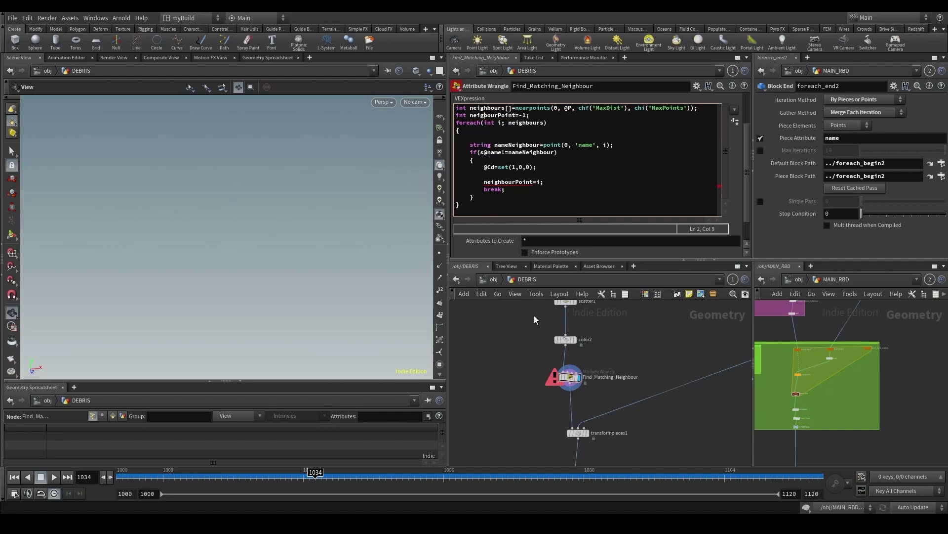
type("h")
key("ctrl+Return")
Step: Below the foreach loop, leave an empty line and add i@neighbourPoint=neighbourPoint; to store the result as a point attribute
scroll(500, 349, "down", 4)
middle_click_drag(486, 381, 497, 340)
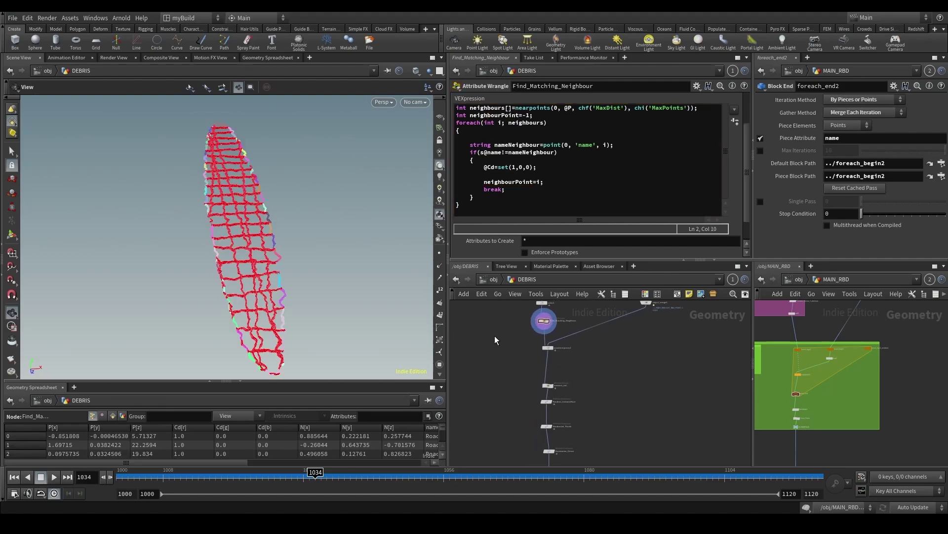
scroll(401, 316, "up", 1)
scroll(485, 232, "down", 2)
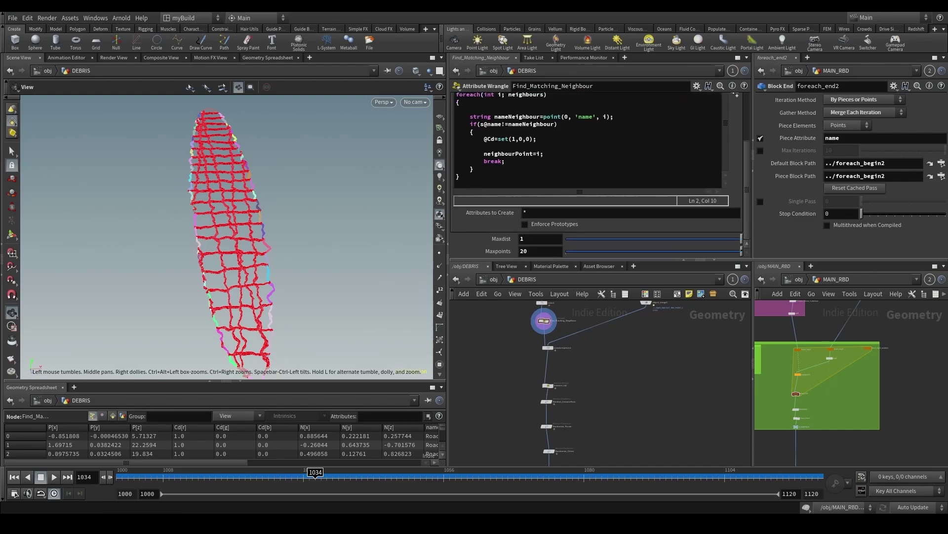
left_click(472, 182)
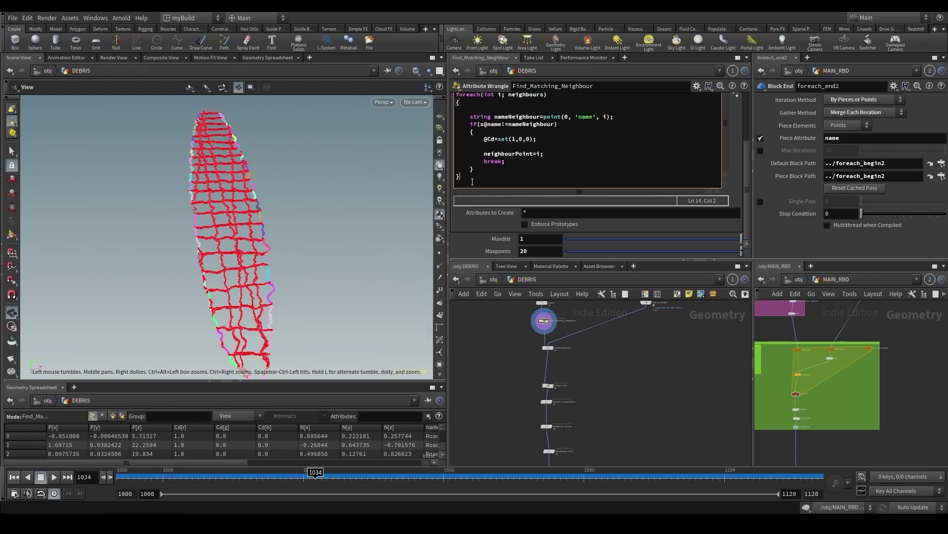
key("Return")
key("Return")
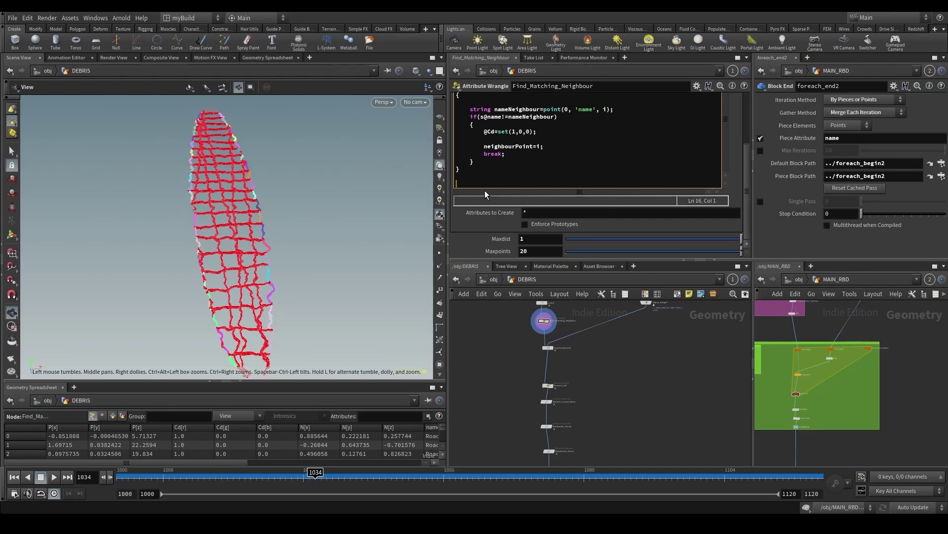
type("i@")
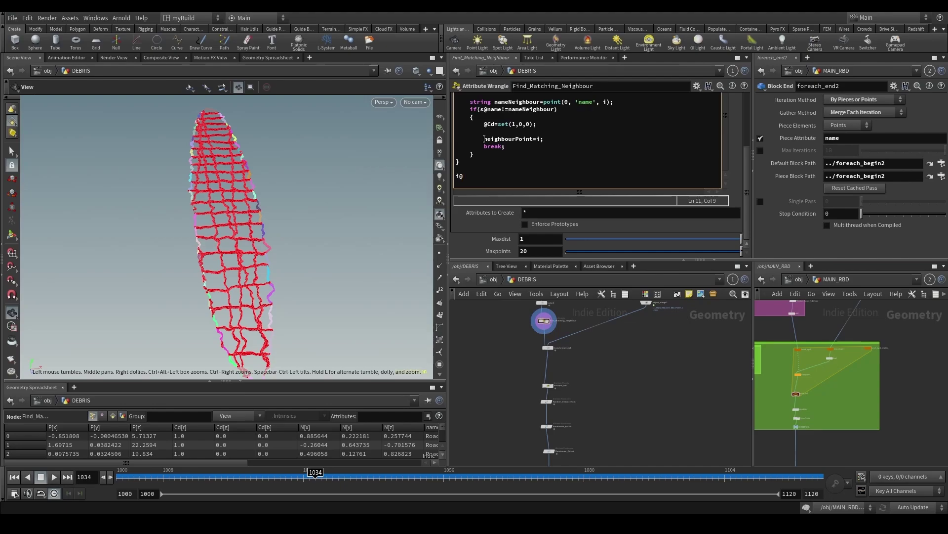
left_click_drag(484, 139, 535, 142)
key("ctrl+c")
left_click(532, 176)
key("ctrl+v")
type(";")
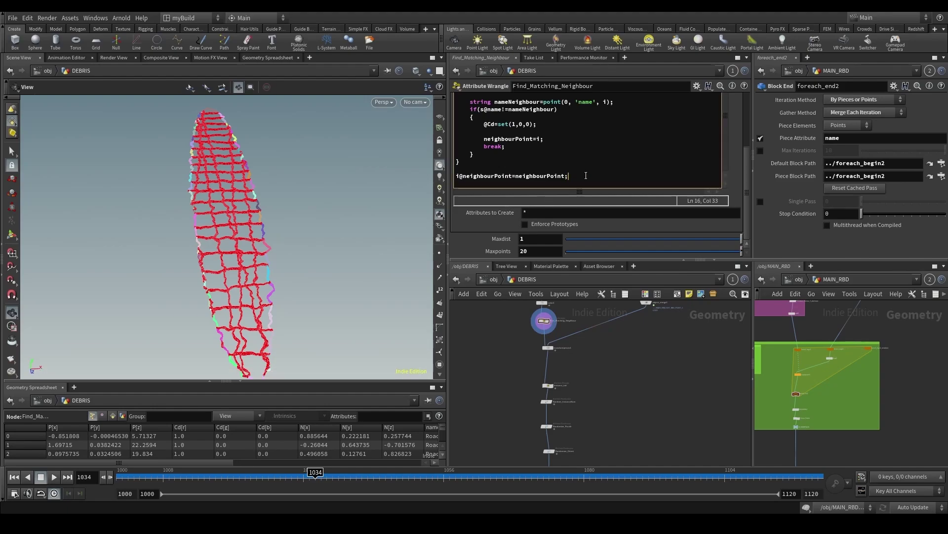
Step: Add the comment // FIND NEIGHBOUR POINTS FROM OTHER PIECES as a new first line of the wrangle code
scroll(497, 170, "up", 5)
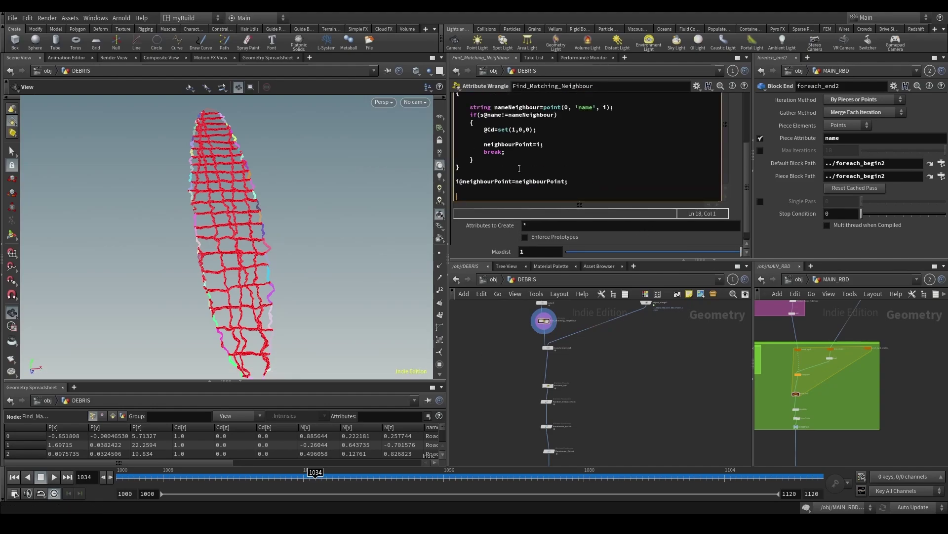
left_click(457, 159)
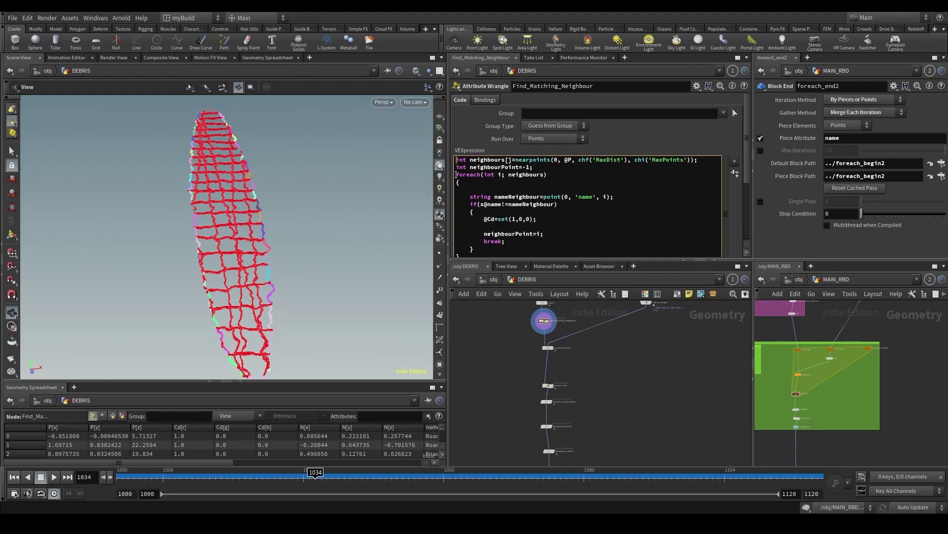
key("Return")
key("Up")
type("/")
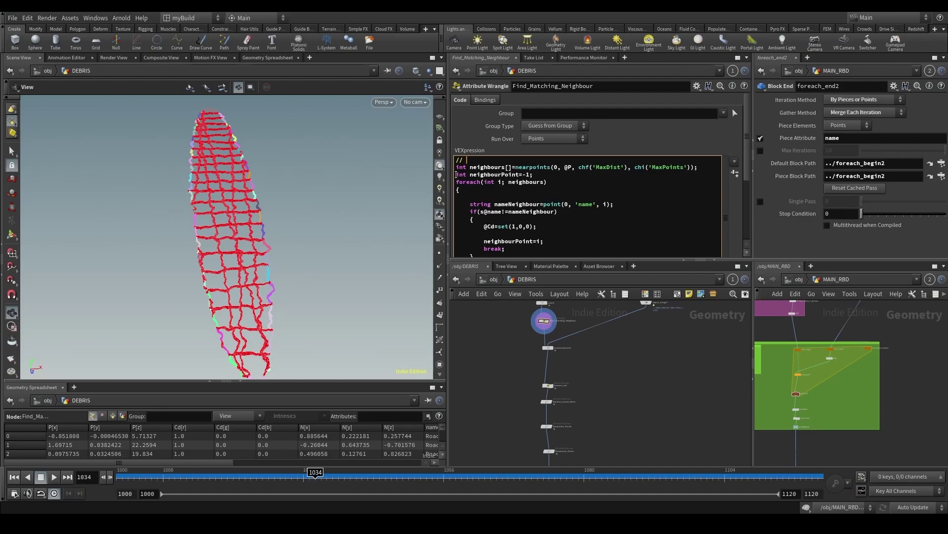
type("/ FIND NEIGHBOUR POINTS FROM OTHER PIECES")
left_click(609, 417)
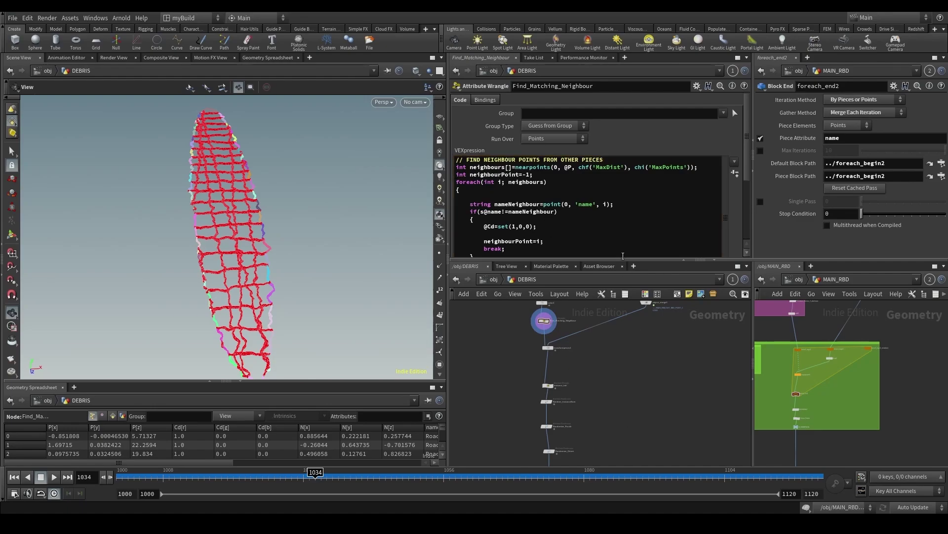
Step: At the end of the code, add the comment //CALCULATE THE DISTANCE BETWEEN THE TWO POINTS after an empty line
scroll(556, 226, "down", 5)
left_click(591, 180)
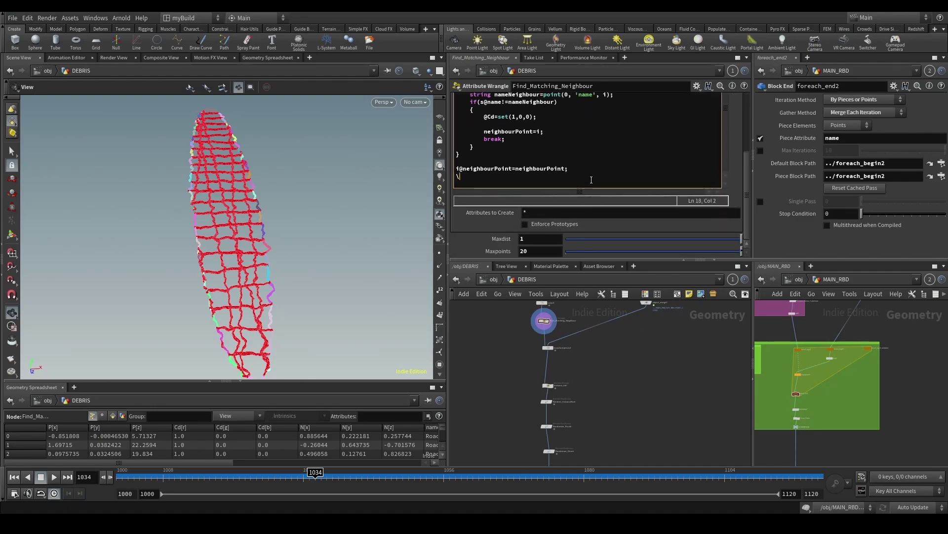
key("Return")
type("//CAL")
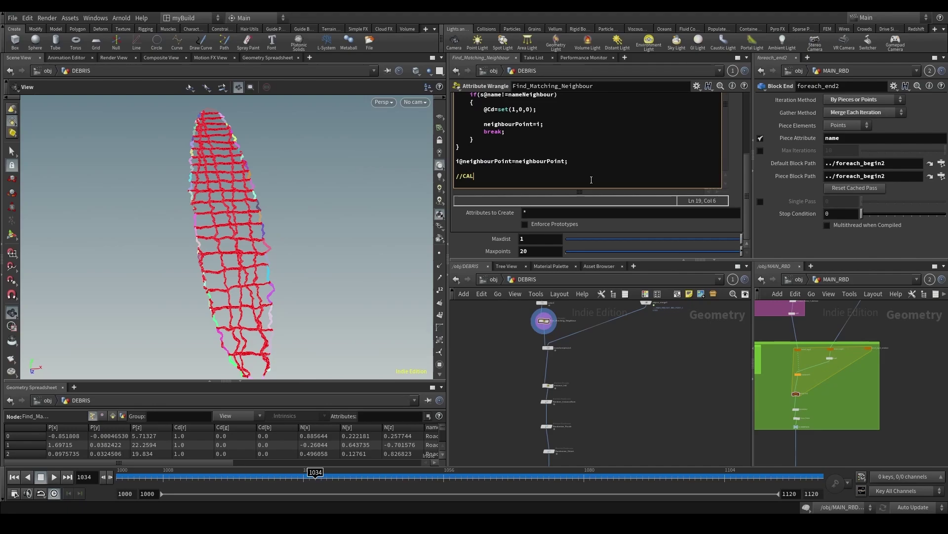
type("CULATE THE DISTANCE ")
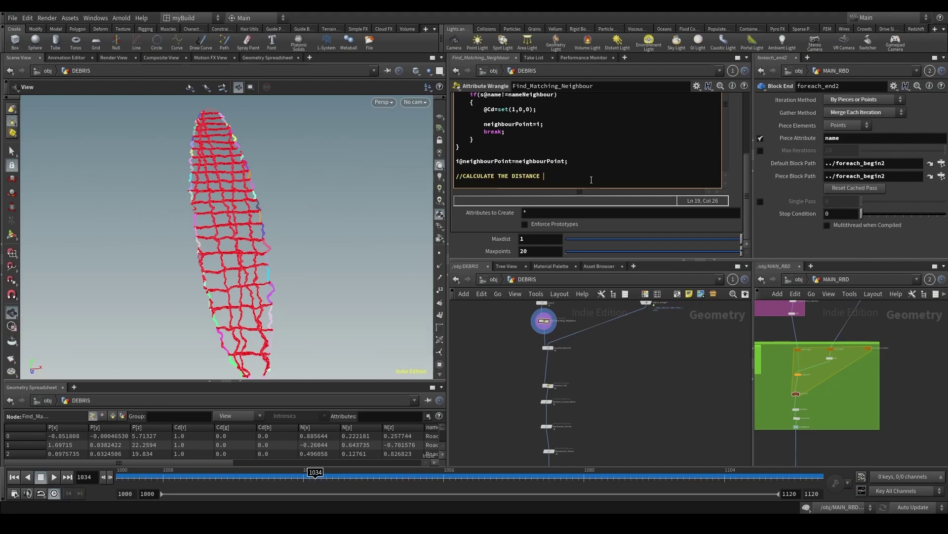
type("BETWEEN THE TWO POINTS")
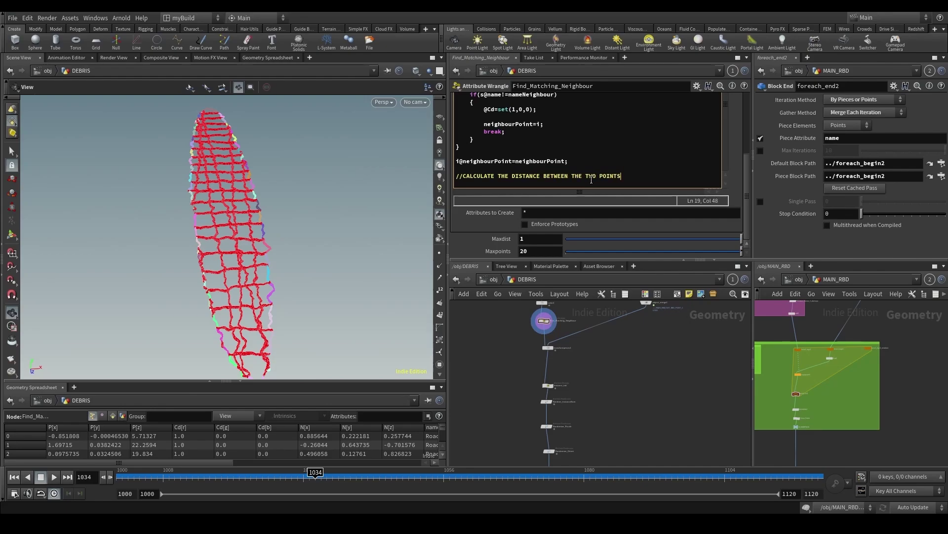
key("Return")
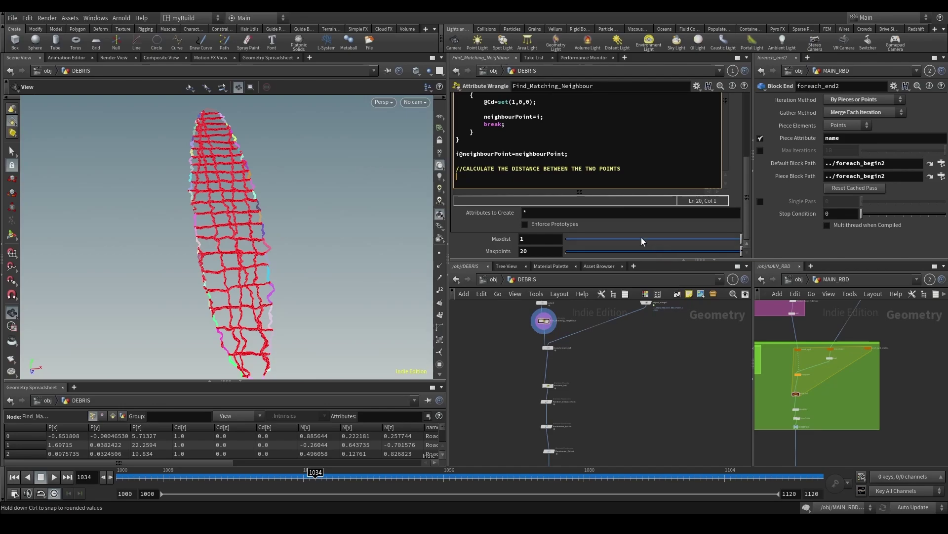
Step: Below the distance comment, add the line float distance=length(@P-point(0,'P', neighbourPoint));
type("flo")
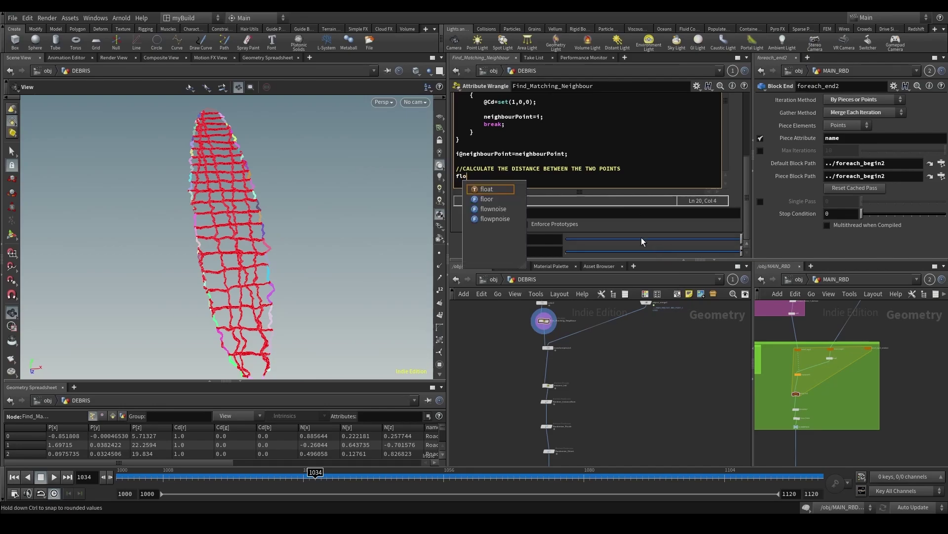
type("at distance")
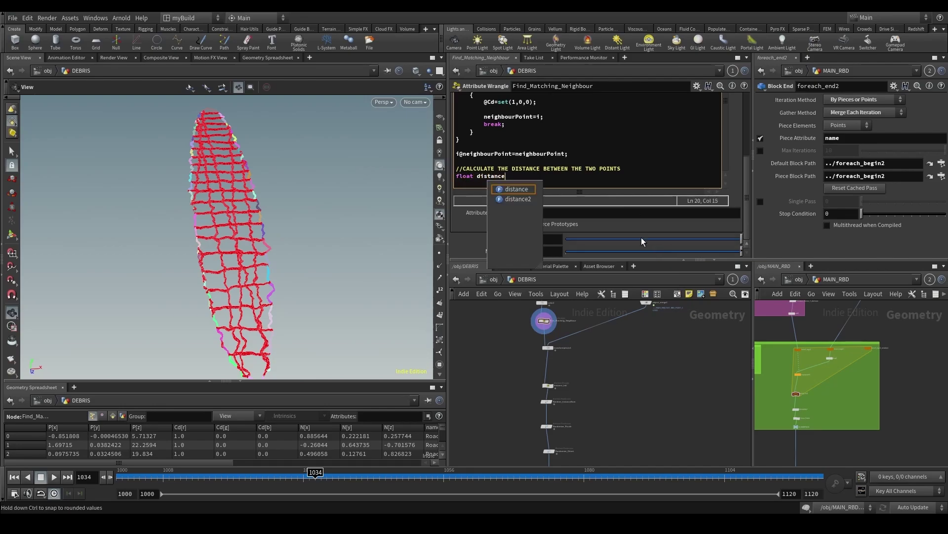
type("=lenft")
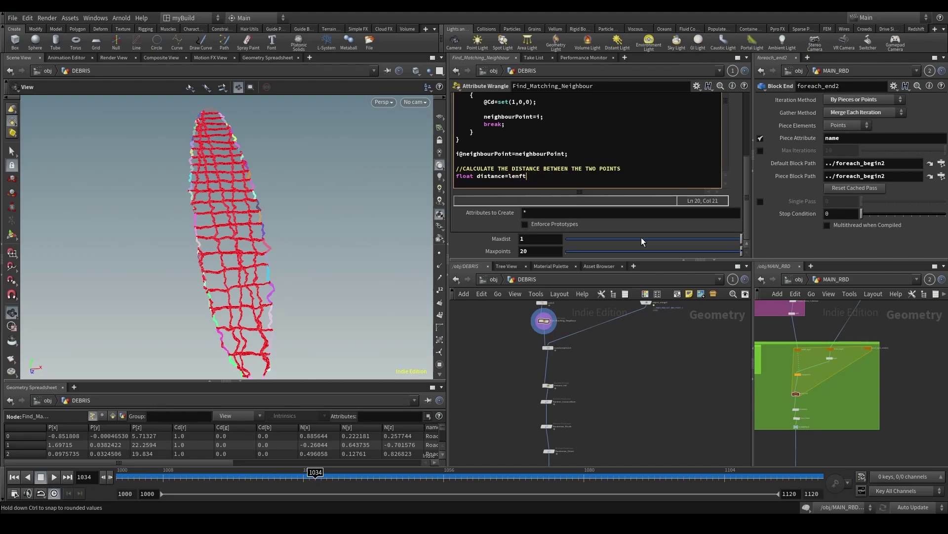
key("BackSpace")
key("BackSpace")
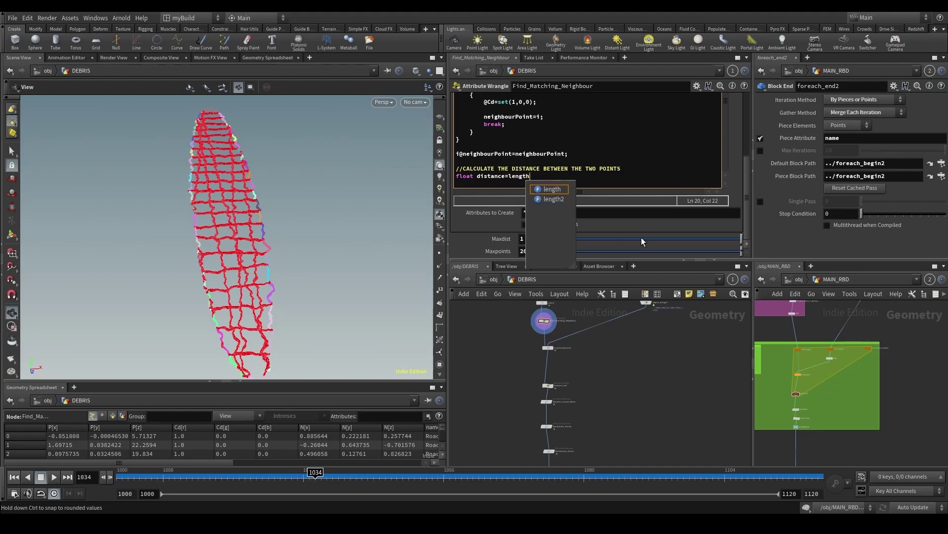
type("gth(v")
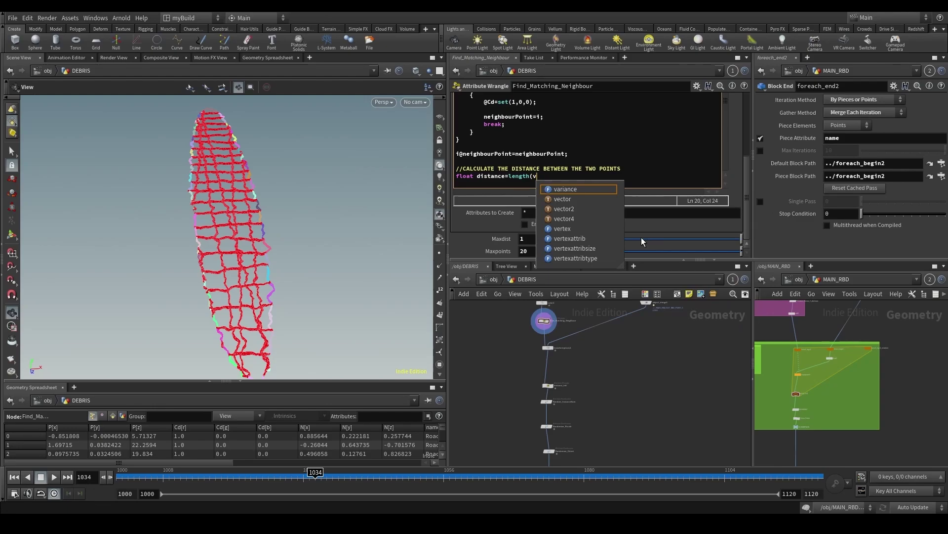
key("BackSpace")
type("@P")
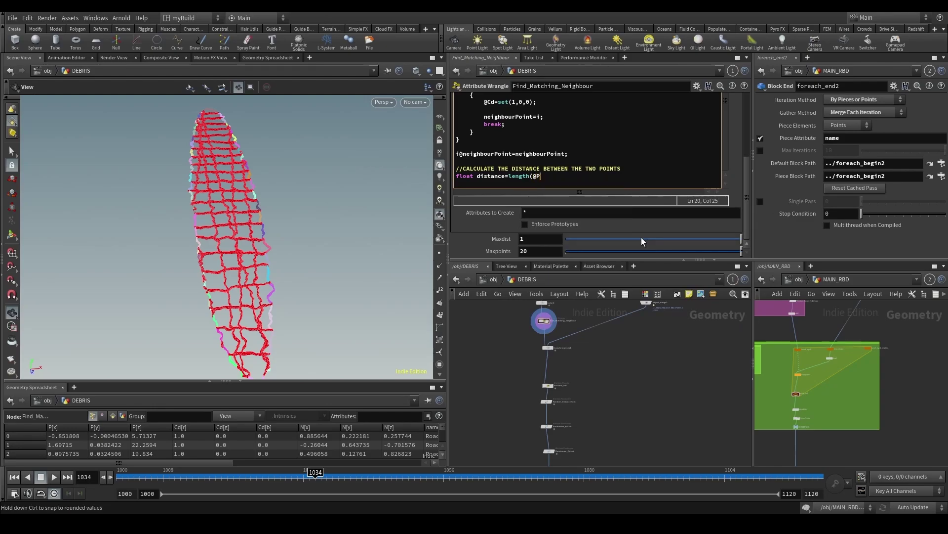
type("-po")
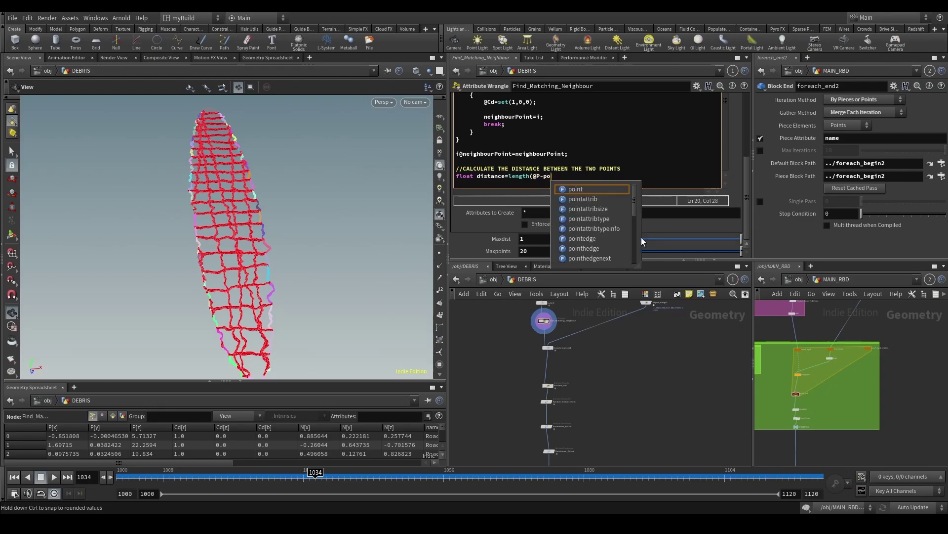
type("int(")
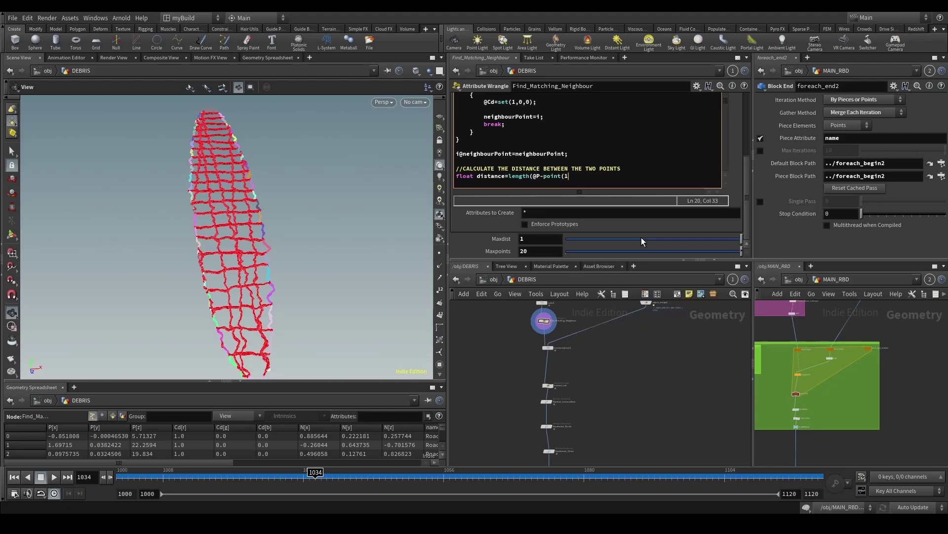
type("0,'P',")
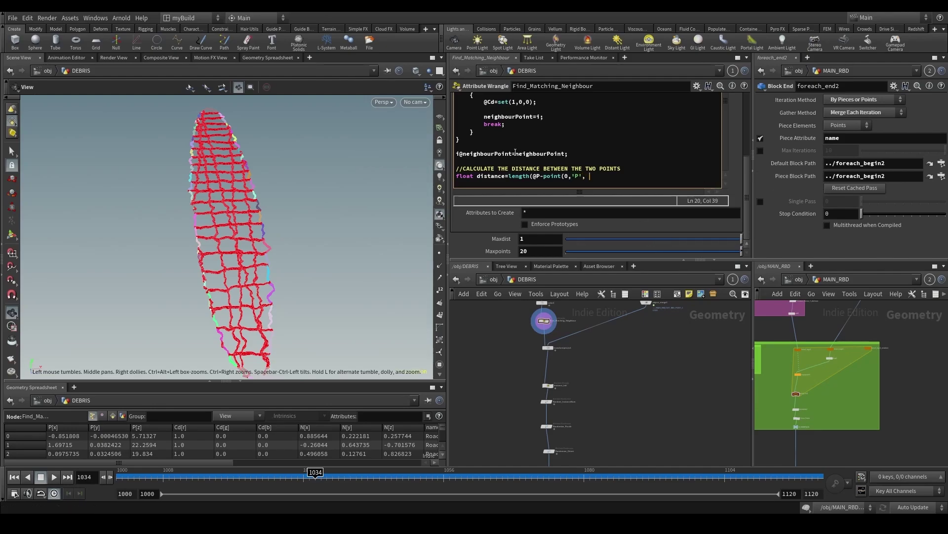
left_click_drag(516, 154, 567, 154)
key("ctrl+c")
left_click(598, 175)
key("ctrl+v")
type("));")
left_click_drag(508, 177, 527, 177)
scroll(507, 321, "up", 3)
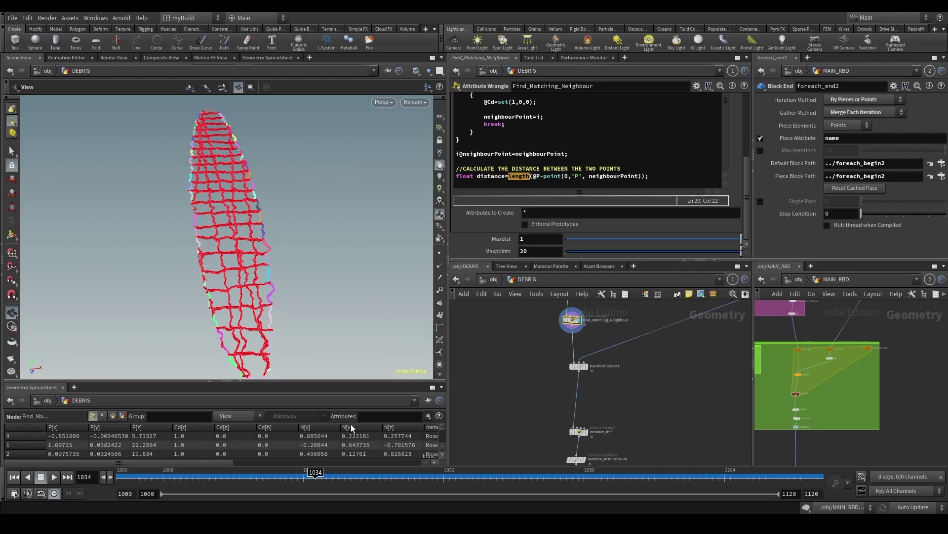
Step: Add f@distance=distance; on the next line to store the distance as a point attribute, and apply the code
left_click(666, 176)
key("Return")
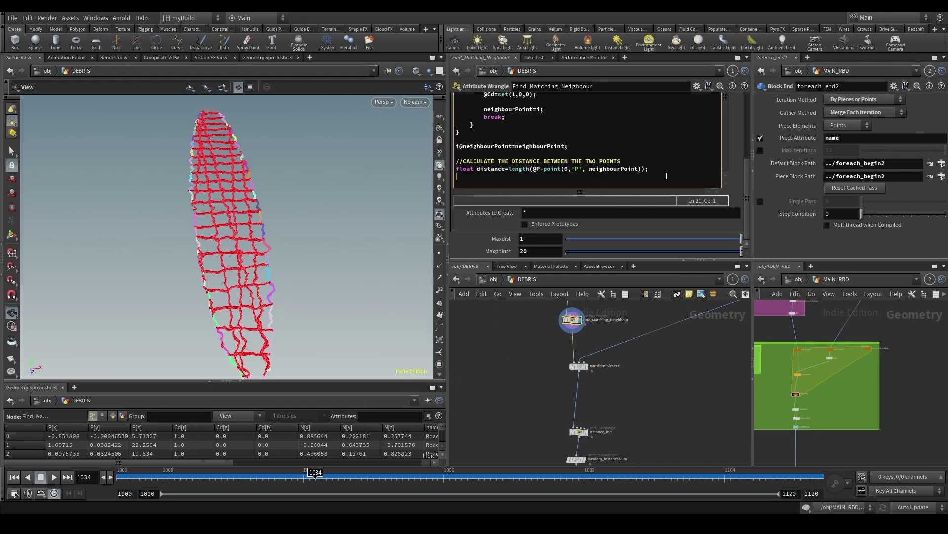
type("f@distance=distance;")
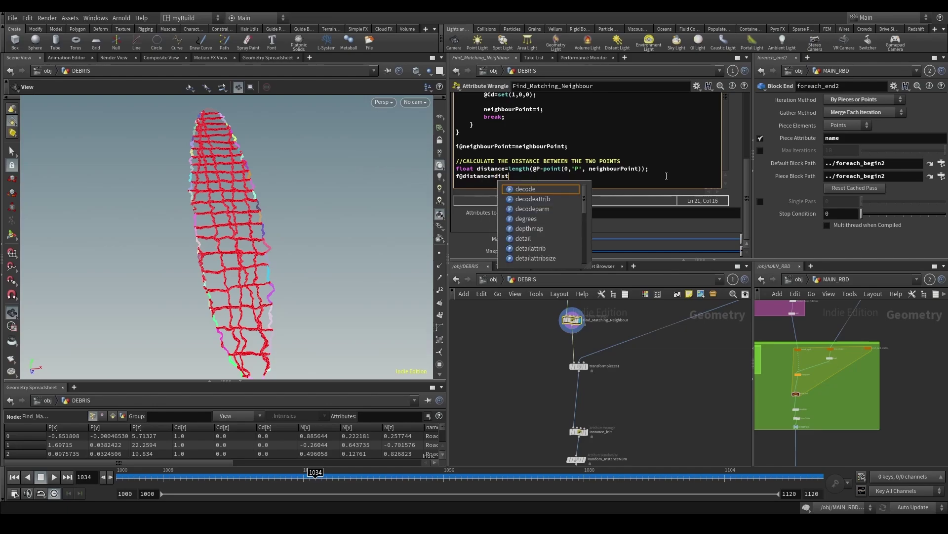
left_click(534, 365)
Step: Sort the spreadsheet by distance in descending order and compare the largest values with their neighbourPoint entries and the uncoloured edge points
left_click(316, 427)
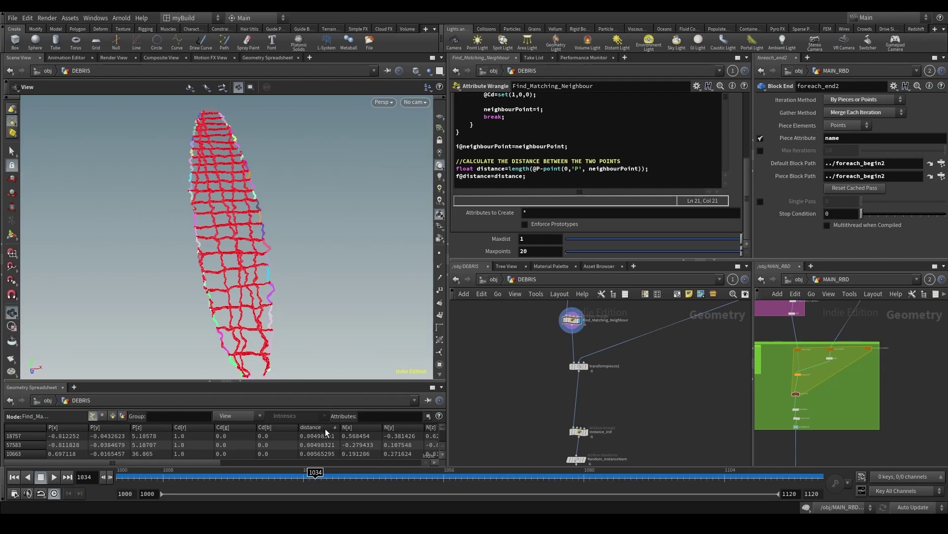
left_click(328, 428)
scroll(310, 337, "up", 3)
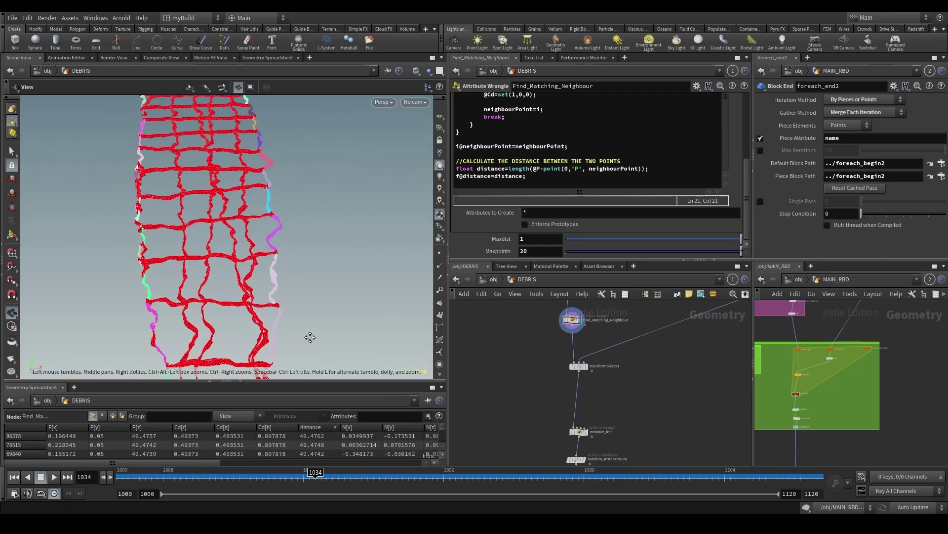
left_click_drag(310, 337, 356, 322)
left_click_drag(426, 271, 387, 291)
middle_click_drag(387, 290, 341, 373)
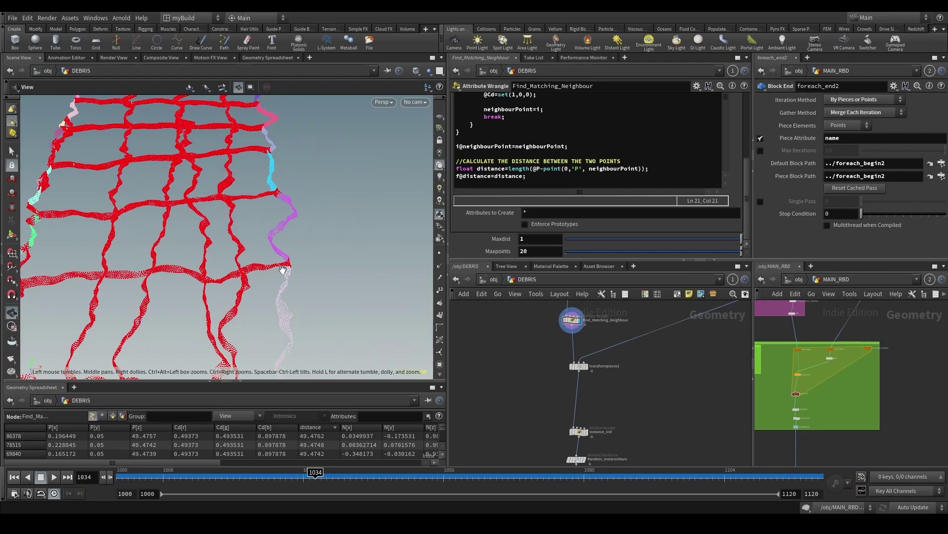
middle_click_drag(282, 270, 332, 276)
left_click_drag(206, 463, 304, 464)
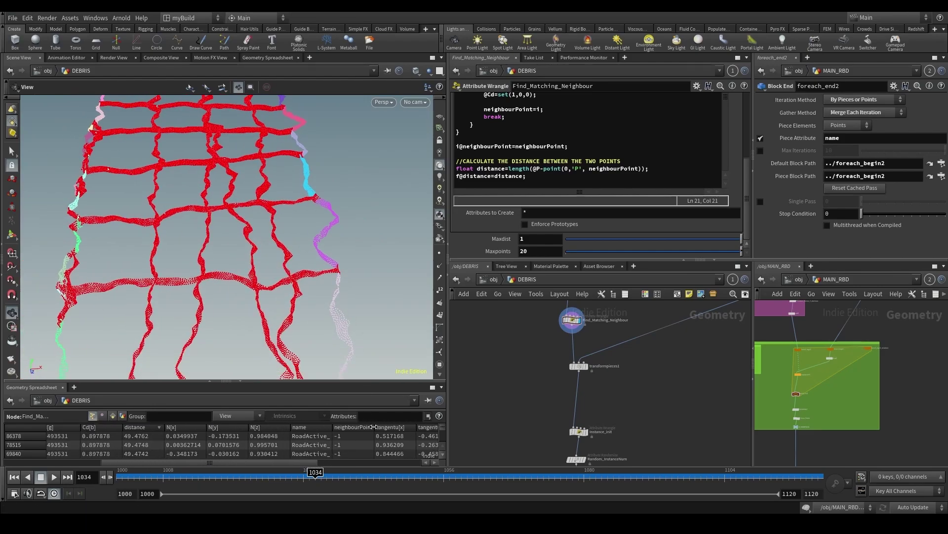
Step: Hide all attributes in the geometry spreadsheet except distance
left_click(228, 416)
left_click(241, 300)
left_click(232, 416)
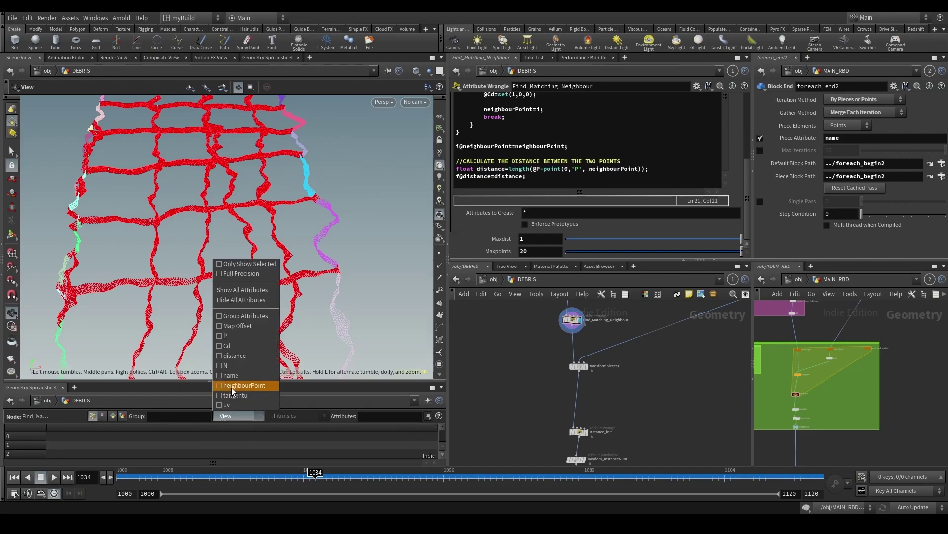
left_click(242, 354)
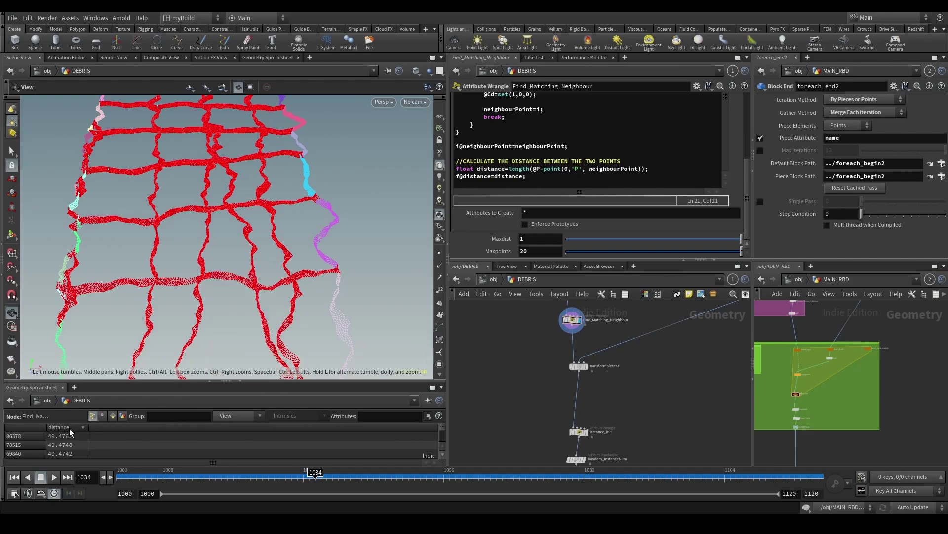
Step: Sort the spreadsheet by distance in ascending order and examine the smallest distances
left_click(69, 428)
mouse_move(443, 427)
left_mouse_down()
mouse_move(441, 444)
mouse_move(440, 435)
left_mouse_up()
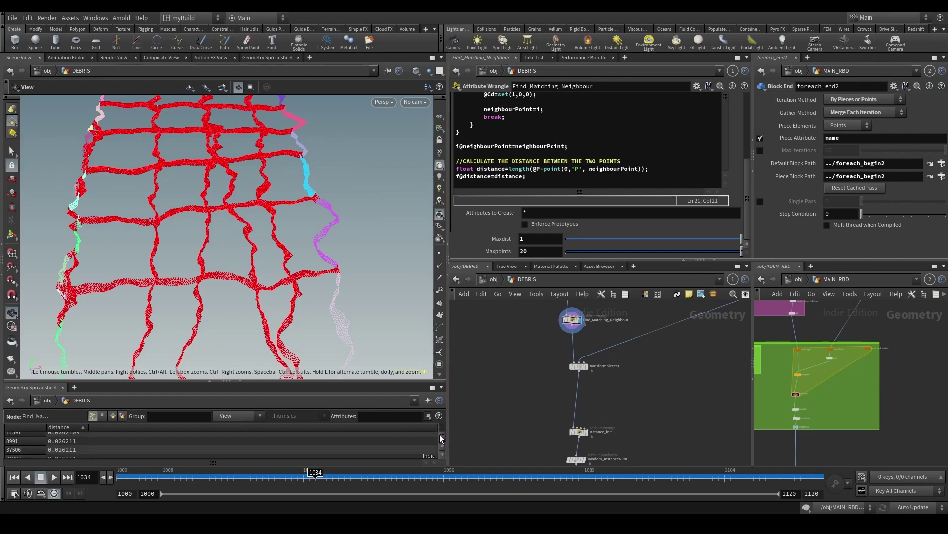
scroll(102, 453, "down", 8)
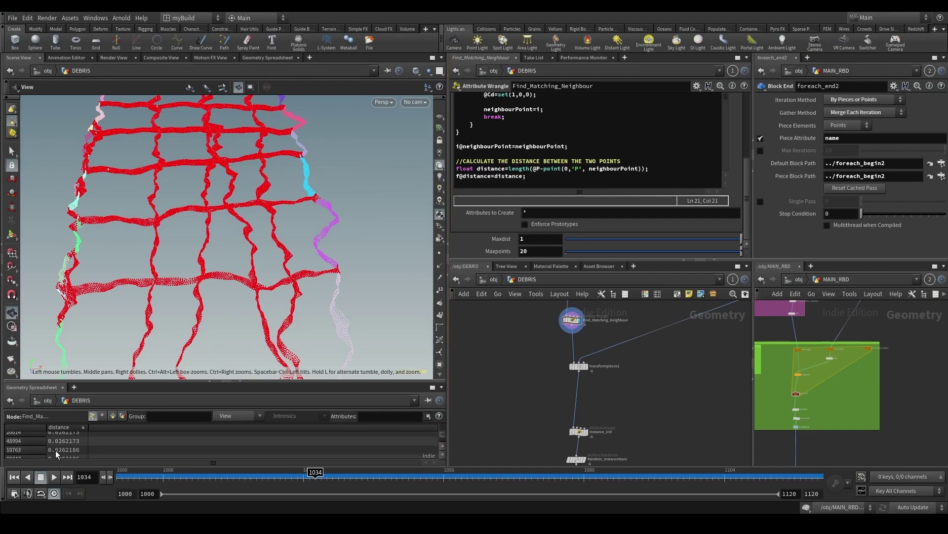
scroll(55, 450, "down", 3)
scroll(64, 444, "down", 6)
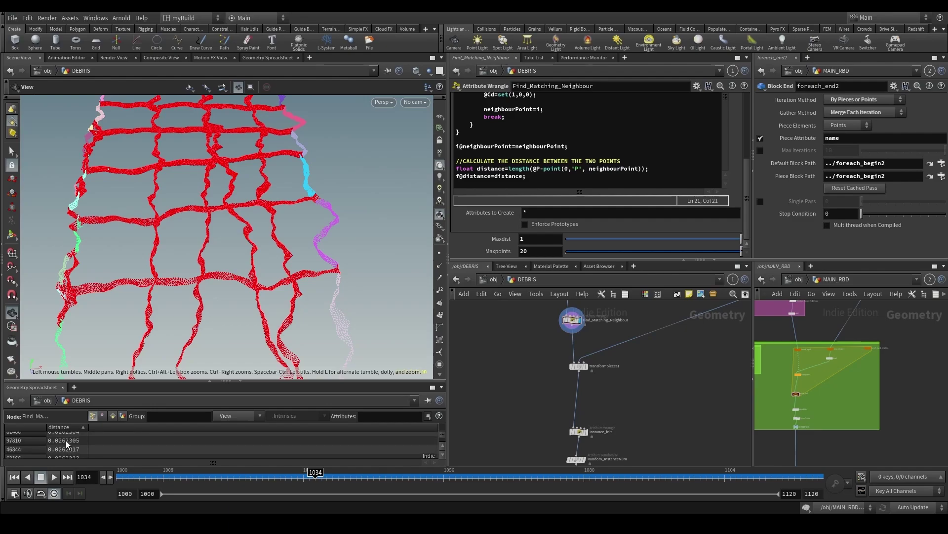
scroll(67, 440, "down", 2)
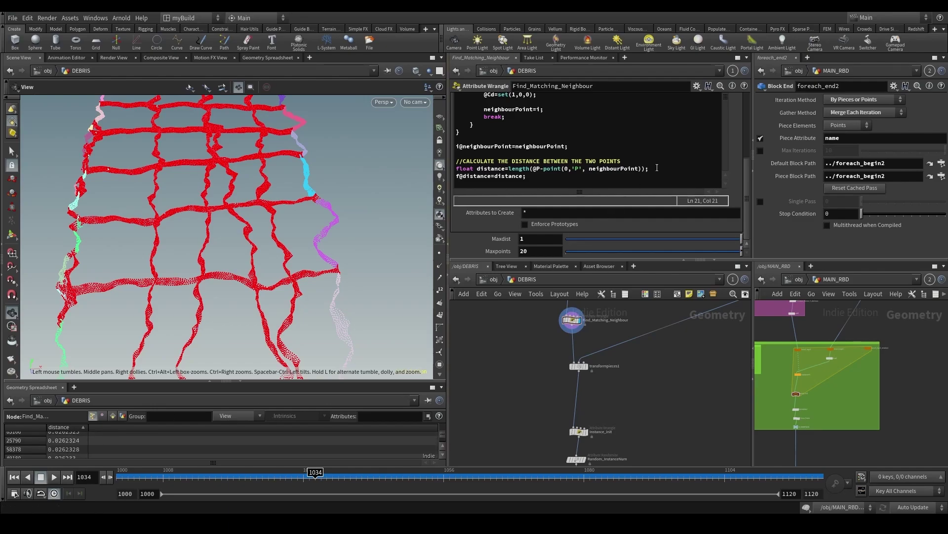
Step: Below the distance calculation, add the condition if(distance<chf('MinDistance')) on its own line
left_click(657, 168)
key("Return")
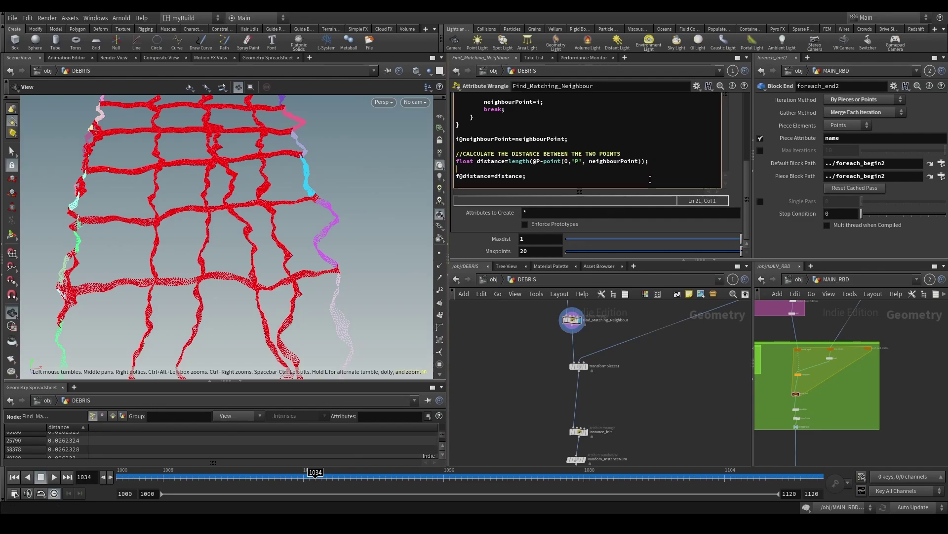
type("if(distance")
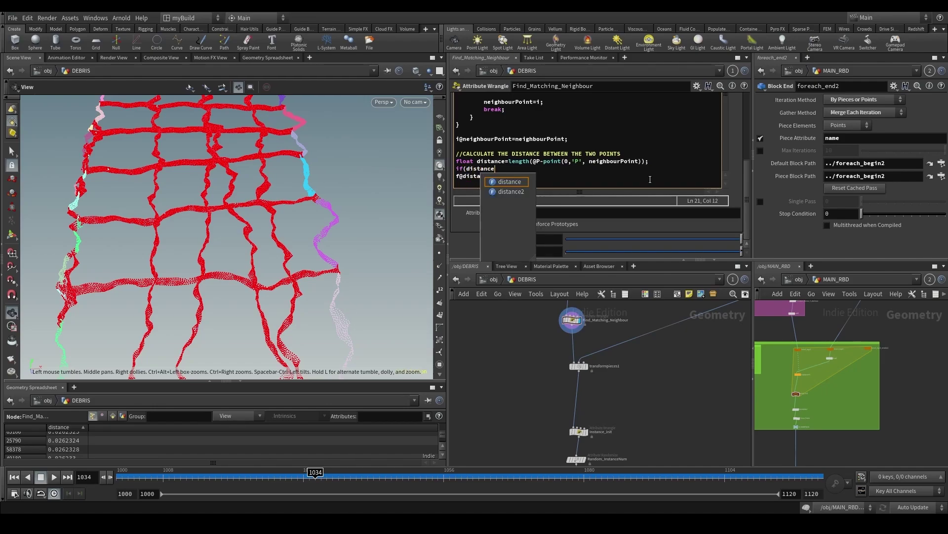
type("<chf(")
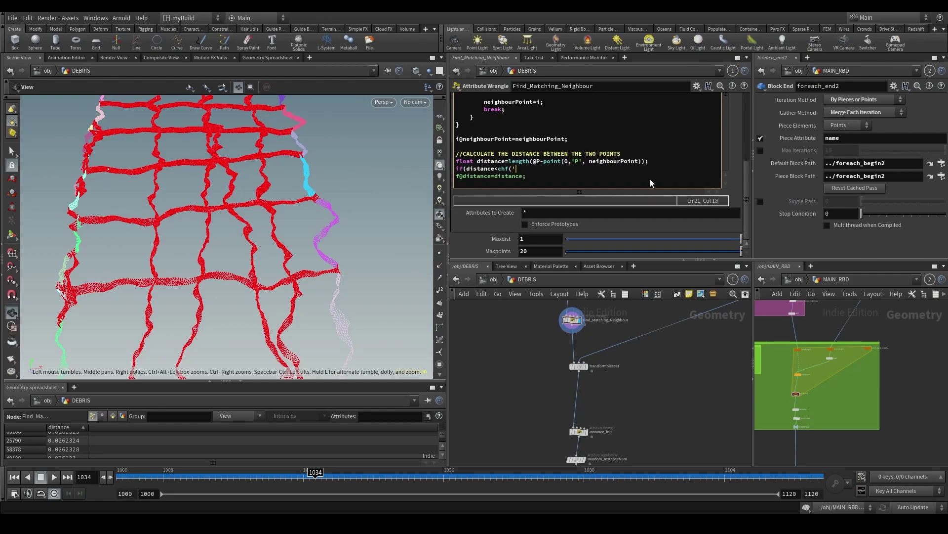
type("'MinDistance'))")
key("Return")
Step: Give the condition a braced block containing distance=chf('MinDistance'); above the f@distance line
type("{")
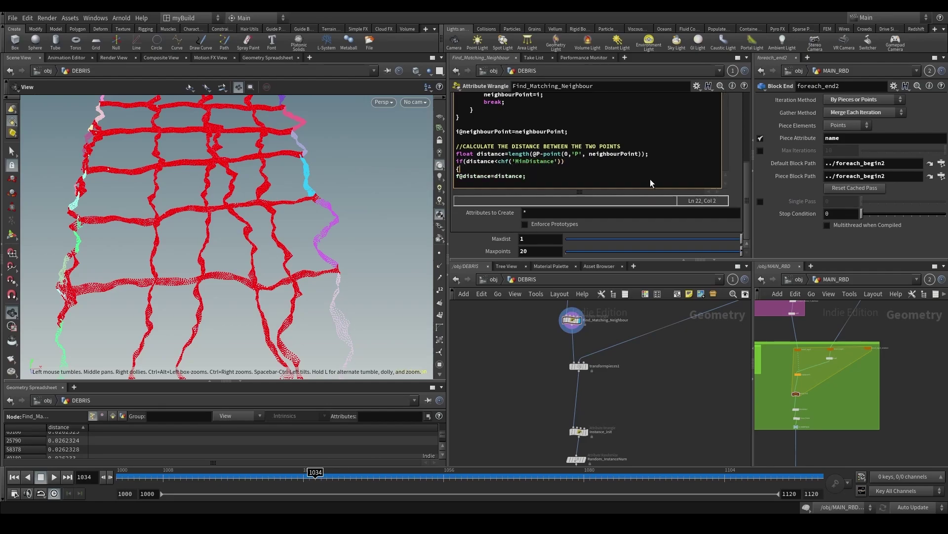
key("Return")
key("Return")
key("Return")
type("}")
key("Up")
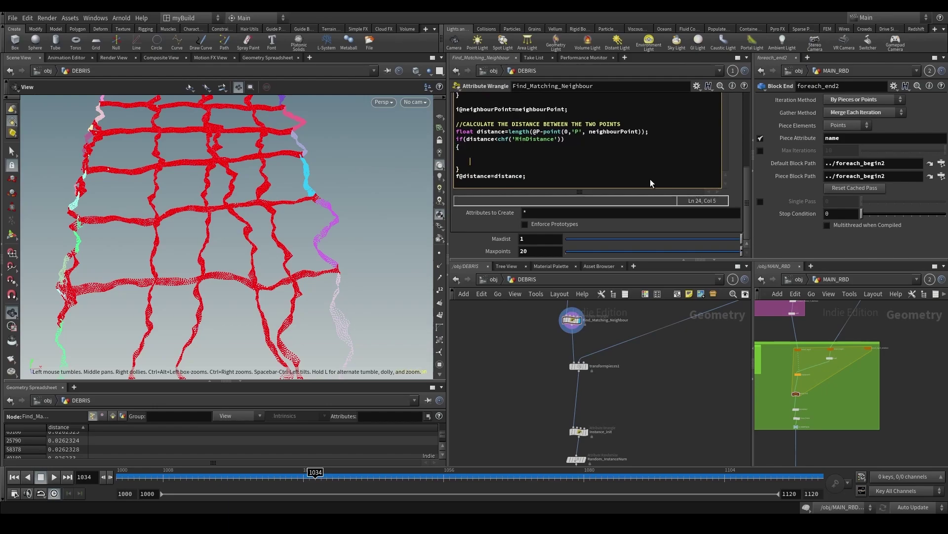
type("distance=")
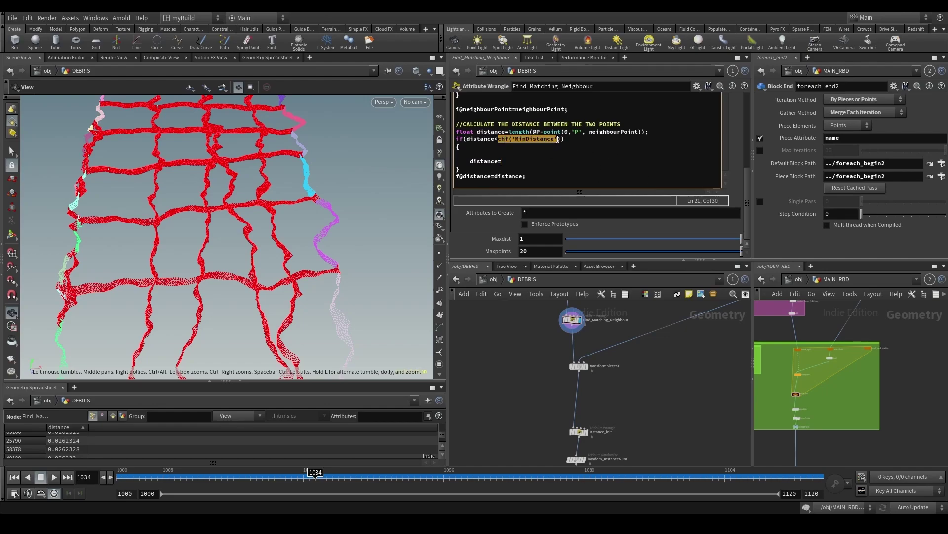
type("chf('MinDistance')")
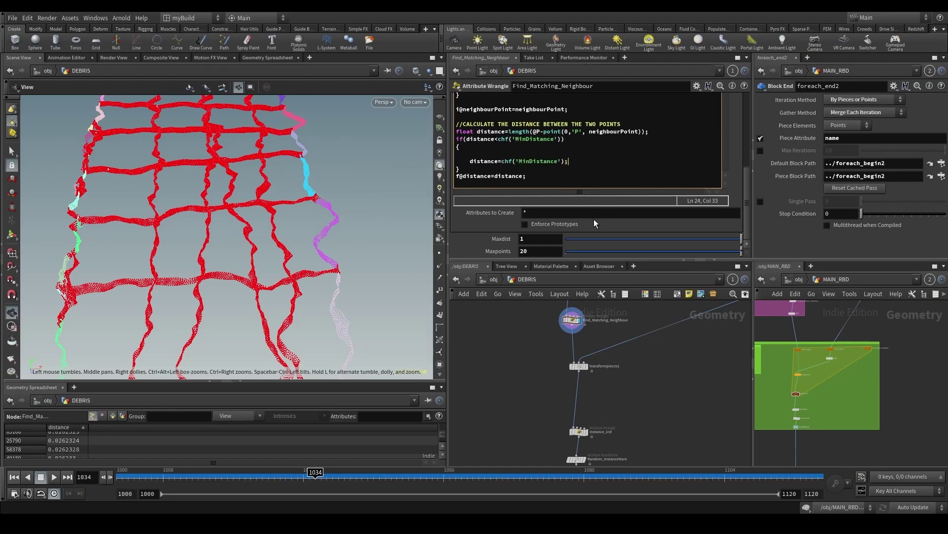
Step: Create the parameter for the MinDistance channel from the code and set Mindistance to 0.1
scroll(747, 140, "up", 5)
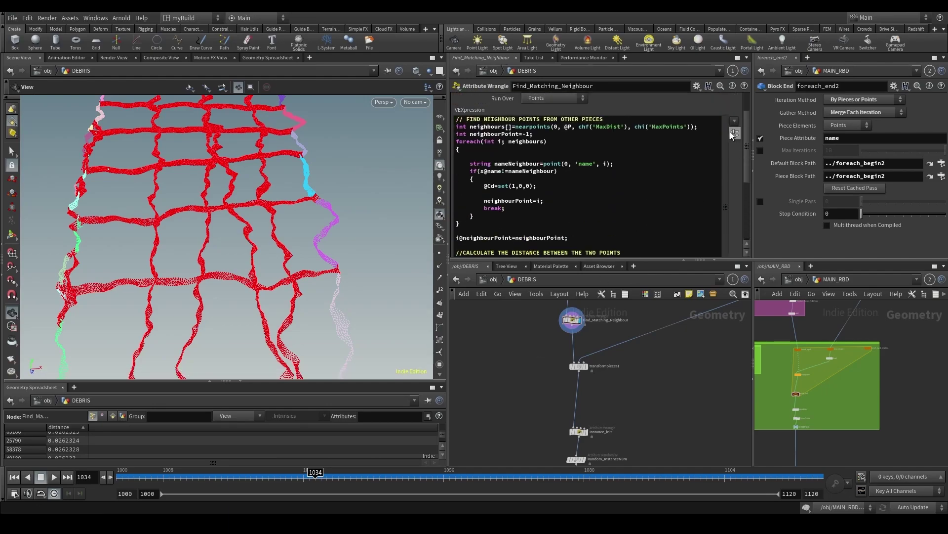
scroll(729, 200, "down", 6)
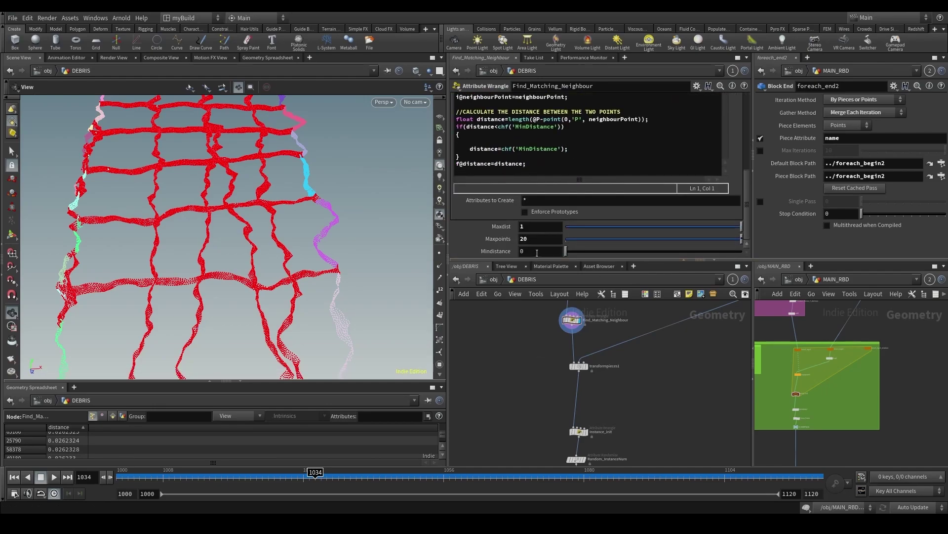
left_click(537, 253)
type(".1")
key("Return")
Step: Go to frame 1031 and show the neighbourPoint attribute beside distance in the spreadsheet
mouse_move(297, 477)
left_mouse_down()
mouse_move(351, 477)
mouse_move(297, 477)
left_mouse_up()
left_click_drag(305, 302, 318, 330)
scroll(535, 349, "up", 3)
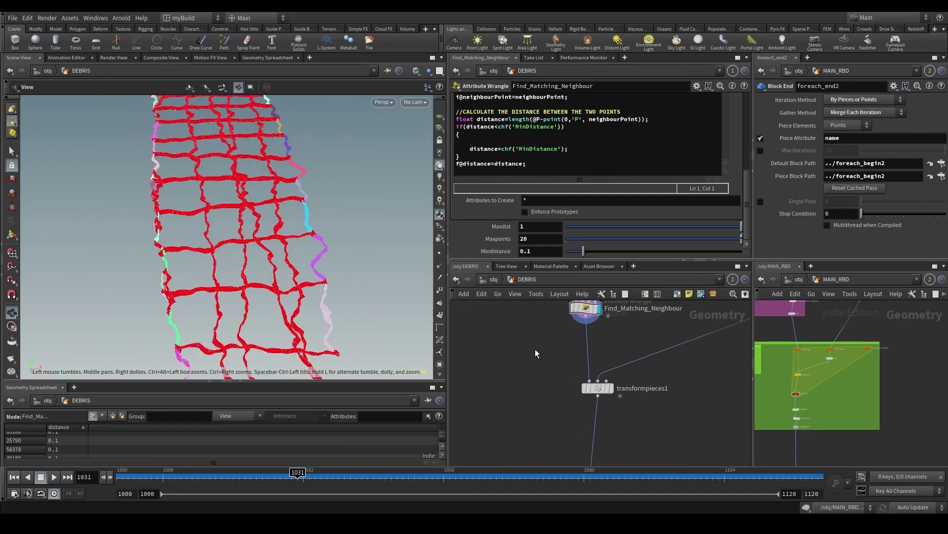
left_click(75, 428)
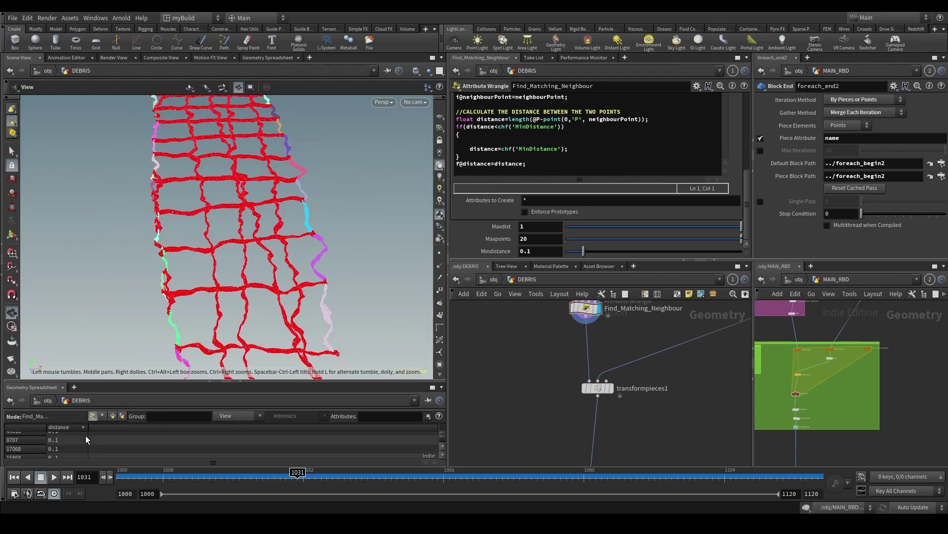
left_click(232, 416)
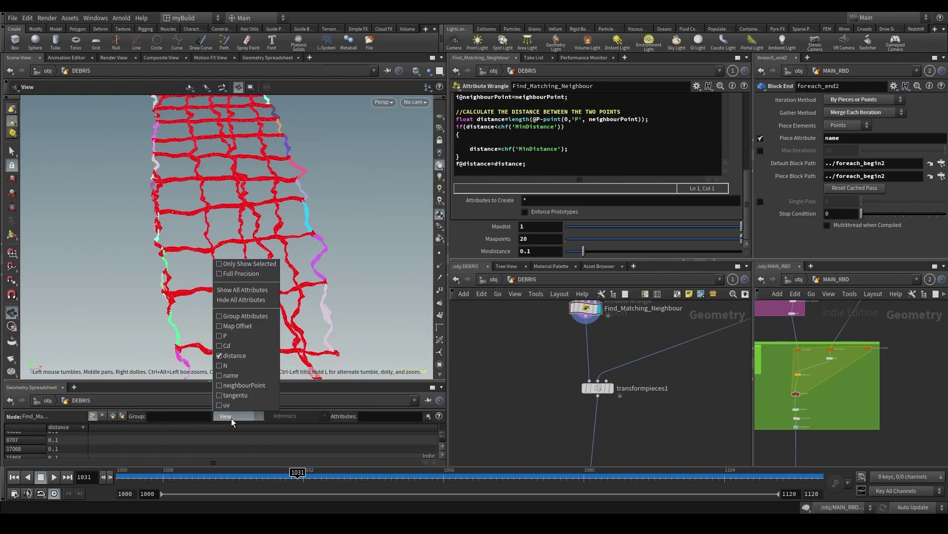
left_click(242, 386)
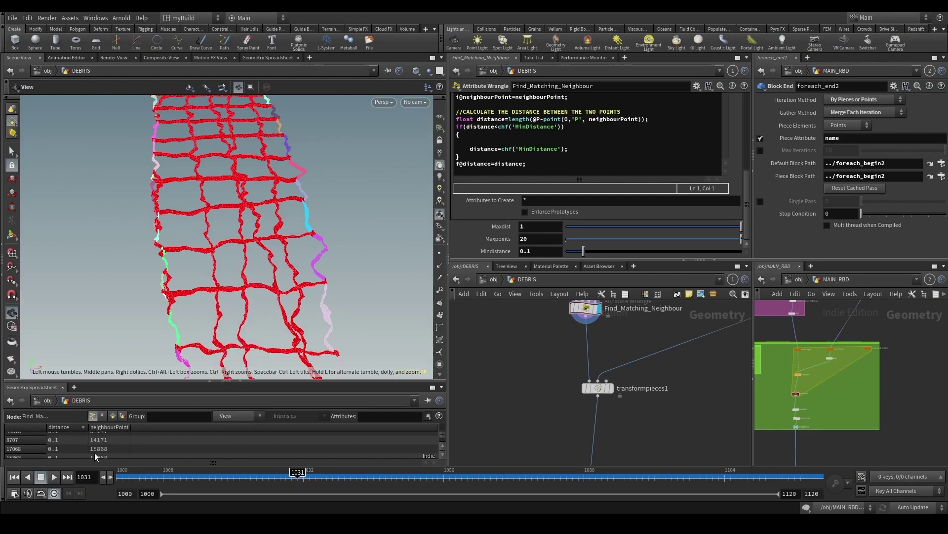
Step: Sort the spreadsheet by neighbourPoint in both directions and compare the distances of points with and without a neighbour
left_click(109, 428)
left_click_drag(443, 433, 441, 423)
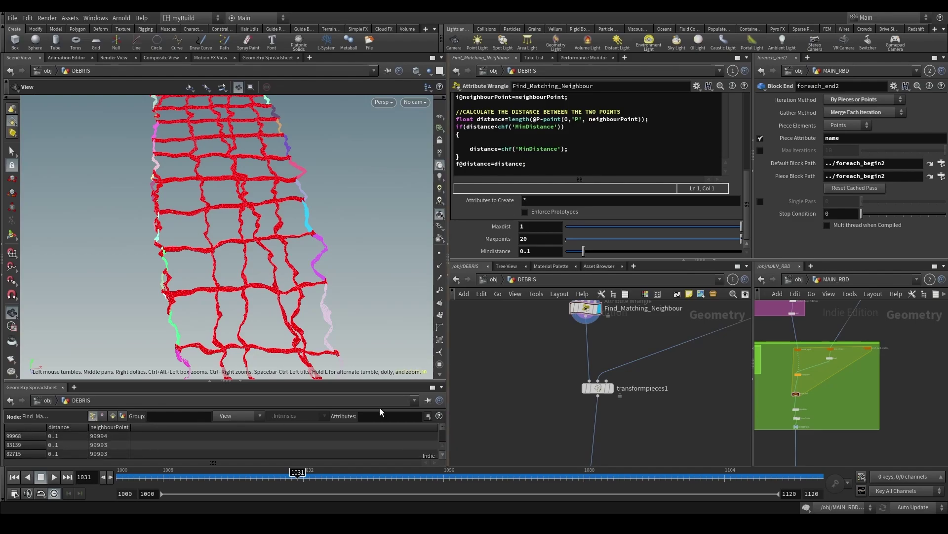
left_click(117, 428)
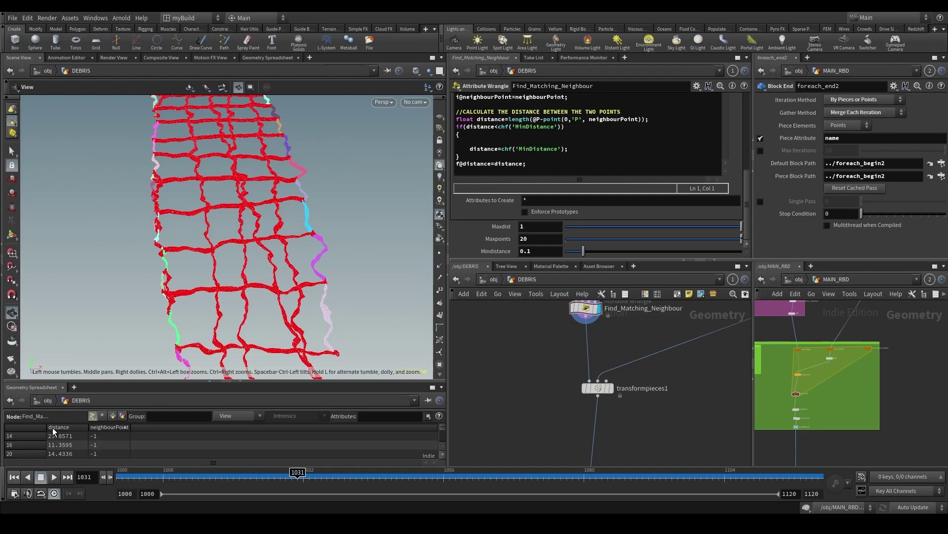
left_click(53, 428)
left_click(107, 425)
left_click(106, 426)
scroll(472, 253, "up", 2)
scroll(472, 253, "up", 5)
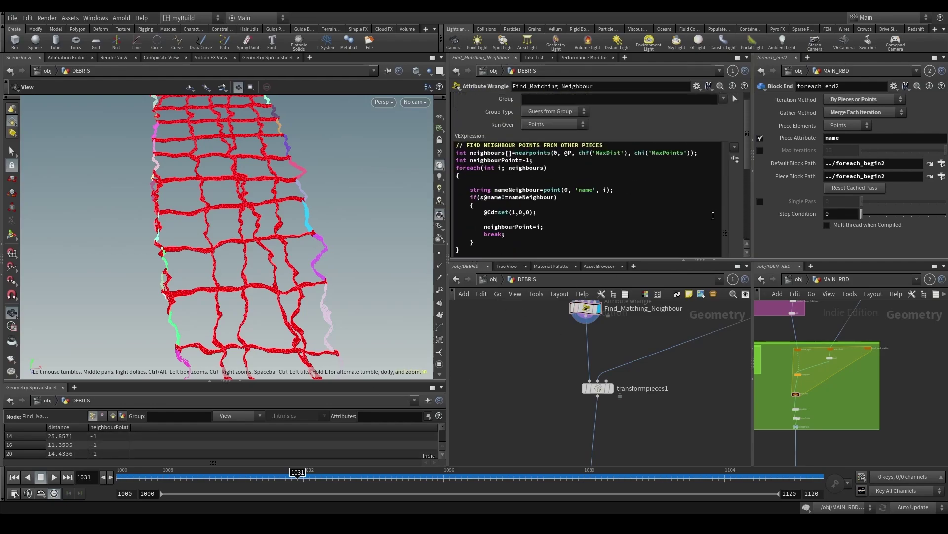
Step: Insert an Attribute Wrangle between transformpieces1 and Instance_init
scroll(564, 344, "down", 8)
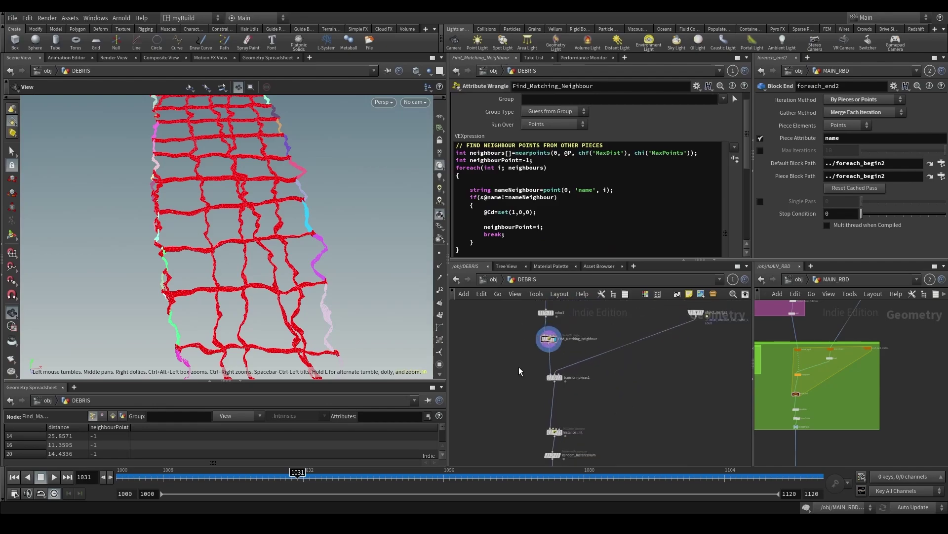
left_click(549, 375)
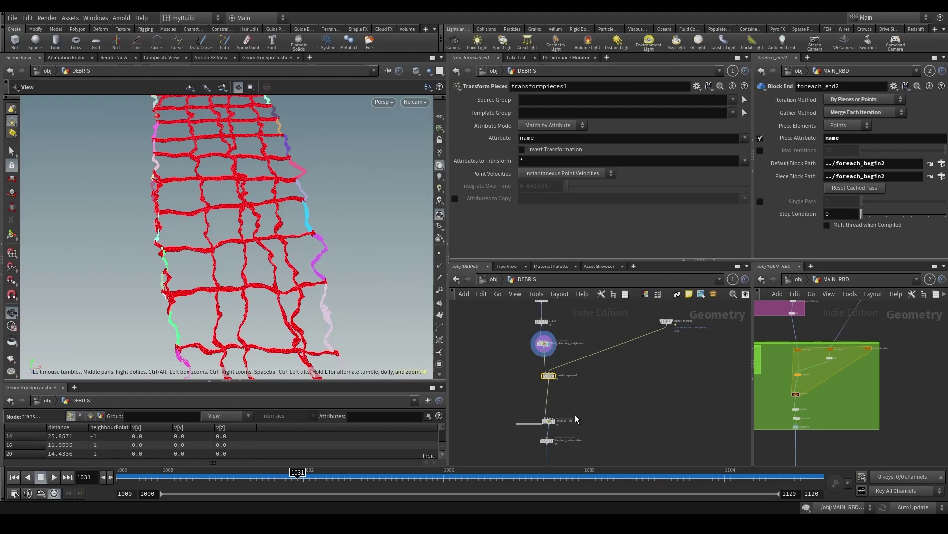
left_click(549, 421)
scroll(563, 398, "up", 3)
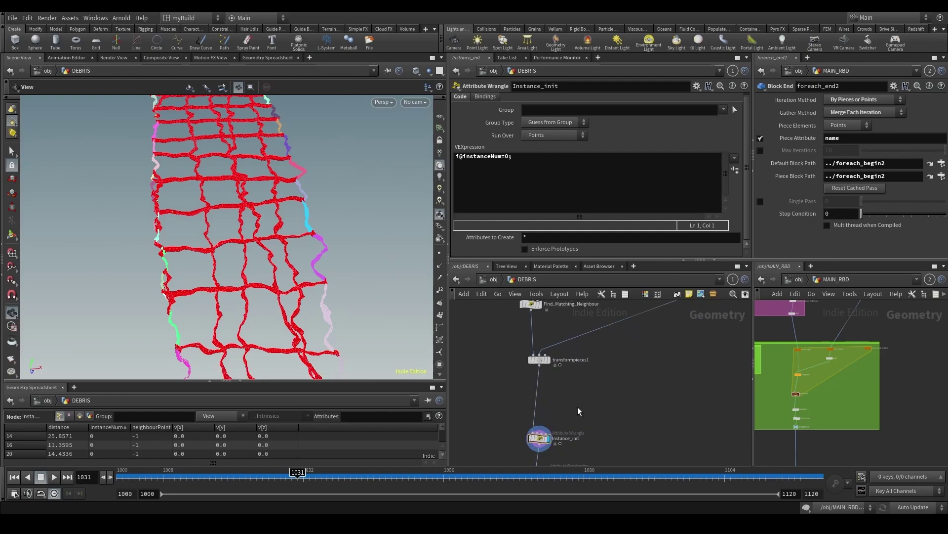
key("Tab")
type("attw")
key("Return")
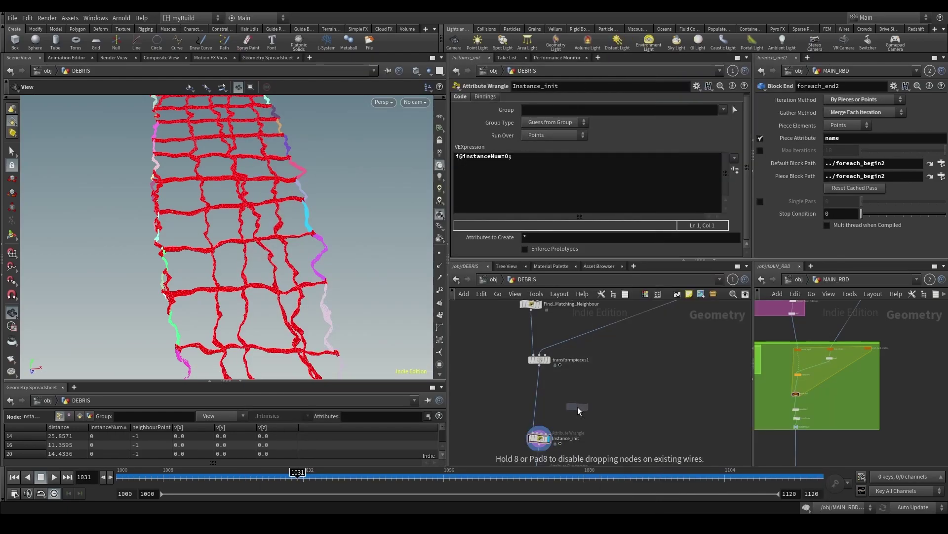
left_click(518, 402)
Step: Rename the new wrangle Activate_Points
left_click(568, 403)
type("A")
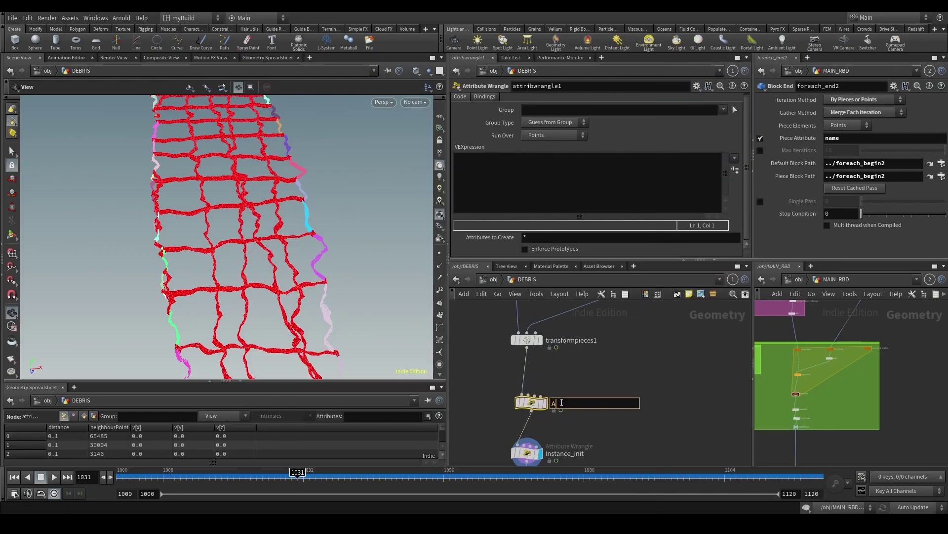
type("ctivate_Points")
key("Return")
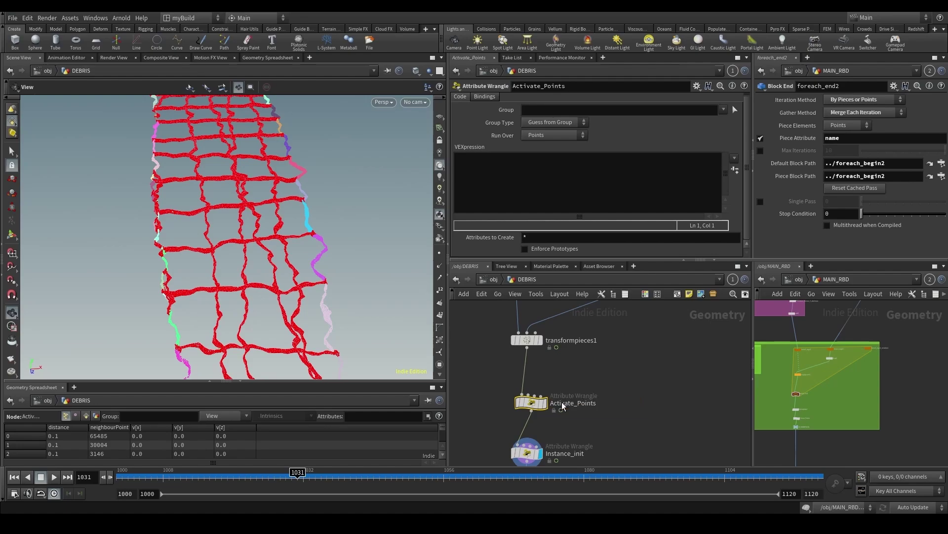
Step: Go to frame 1079, display Find_Matching_Neighbour and examine the point layout before the pieces are transformed
left_click(547, 177)
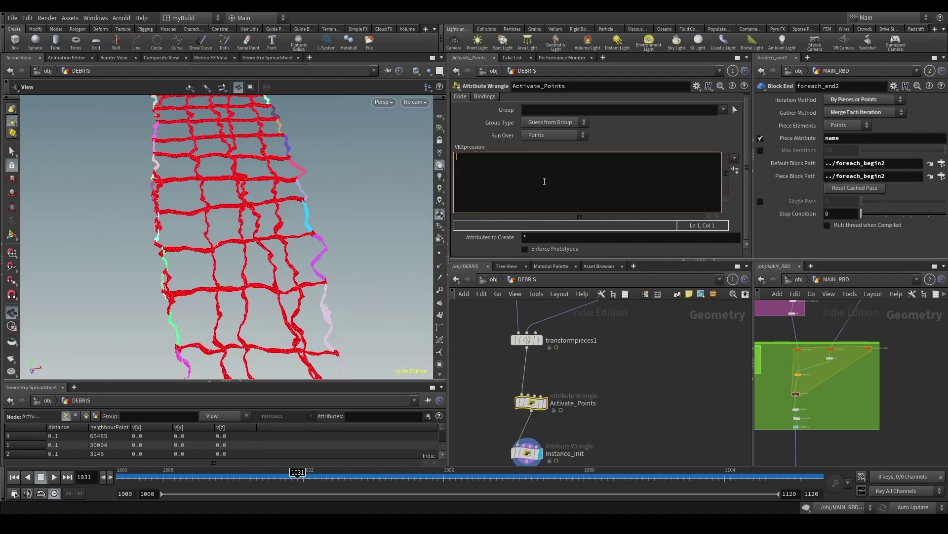
left_click(540, 341)
scroll(630, 390, "down", 4)
left_click_drag(415, 478, 578, 477)
left_click_drag(363, 315, 309, 322)
scroll(528, 336, "up", 3)
left_click(608, 325)
left_click_drag(233, 319, 214, 312)
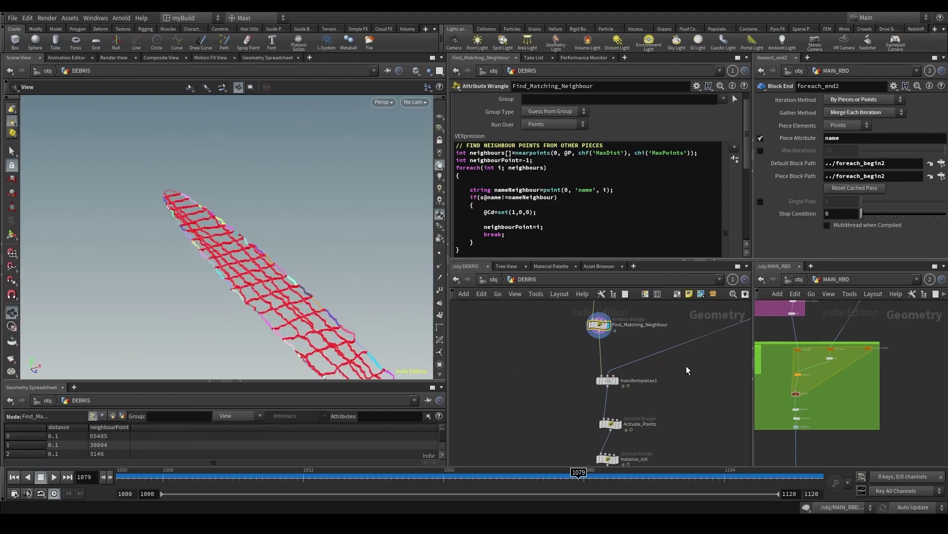
Step: Display Activate_Points and go to frame 1076 to examine how the transformed pieces separate
left_click(613, 425)
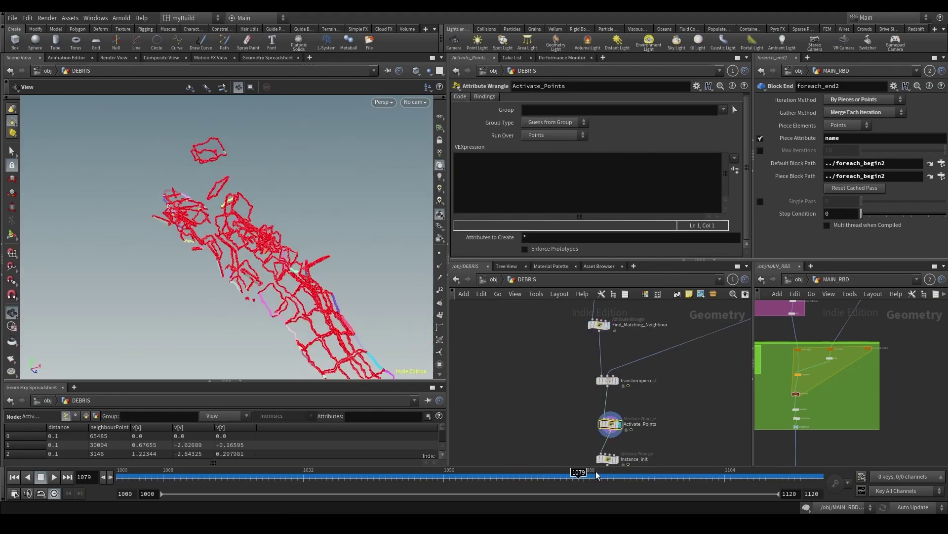
left_click_drag(522, 474, 561, 486)
left_click_drag(284, 232, 311, 237)
Step: Start the Activate_Points expression with the line float actualDist=length(@P-point(0, 'P', i@neighbourpoint));
left_click(507, 189)
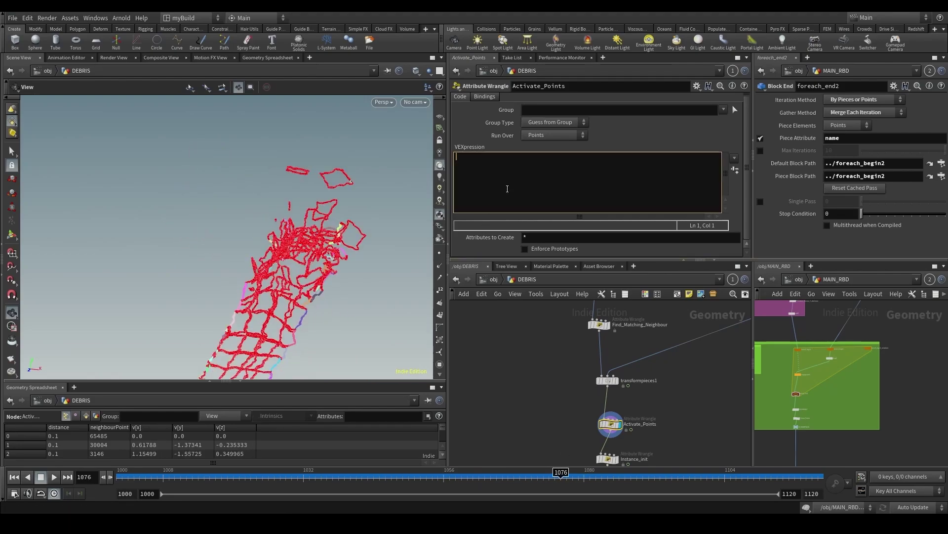
type("float actualDist=length(")
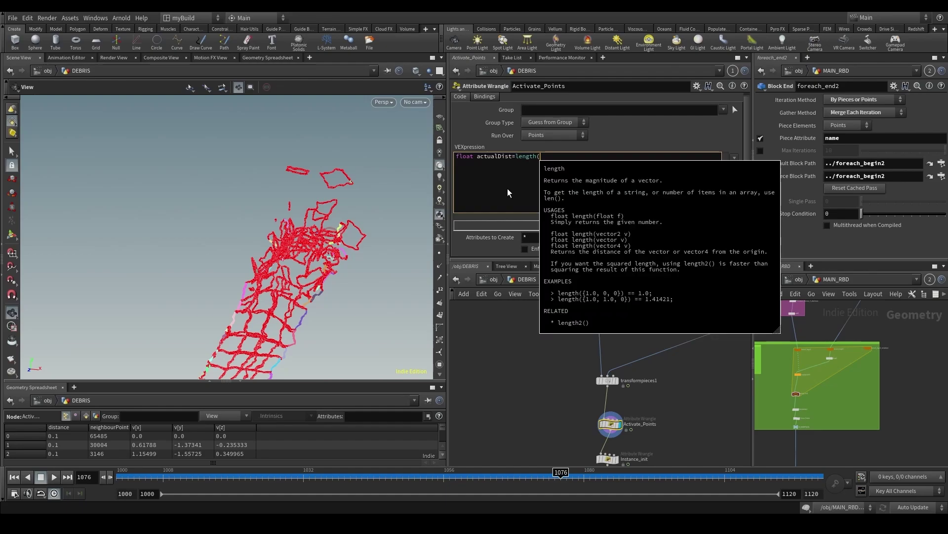
type("@P-p")
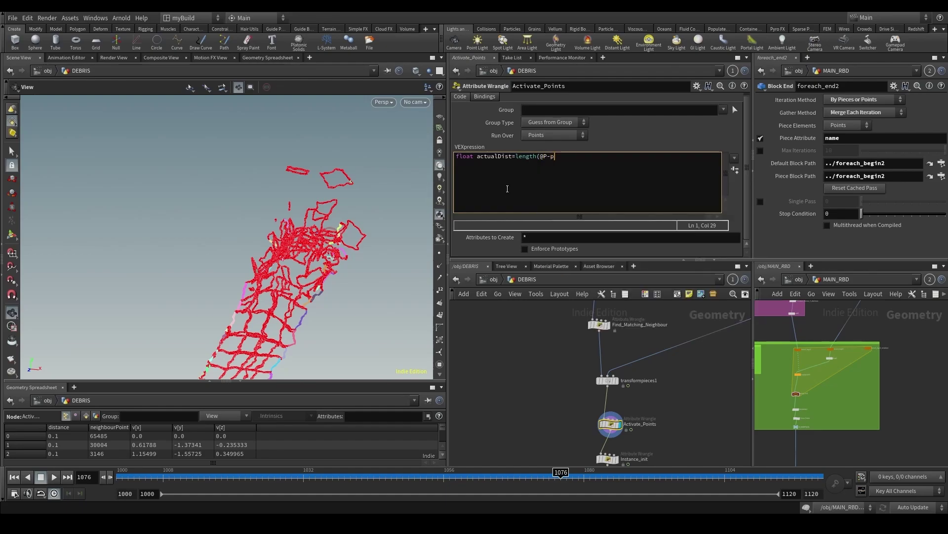
type("oint(")
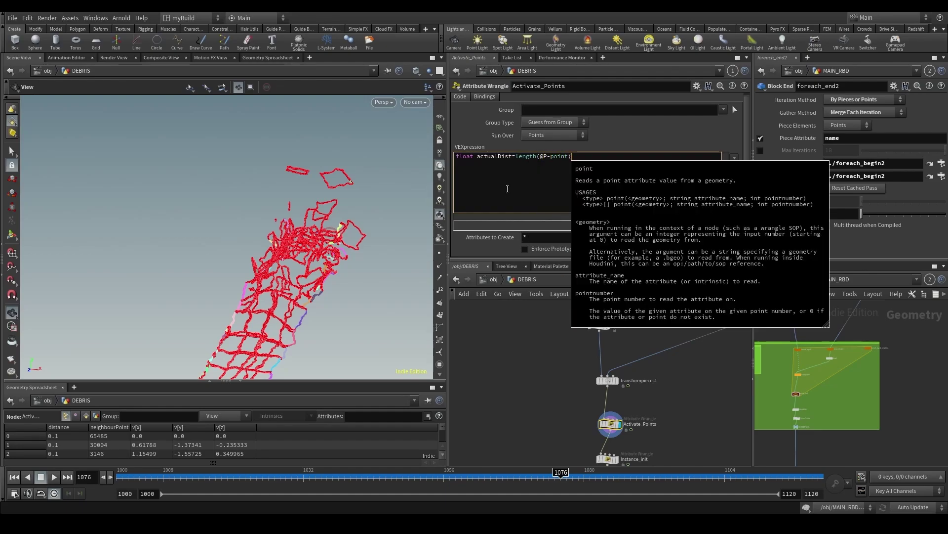
type("0, ")
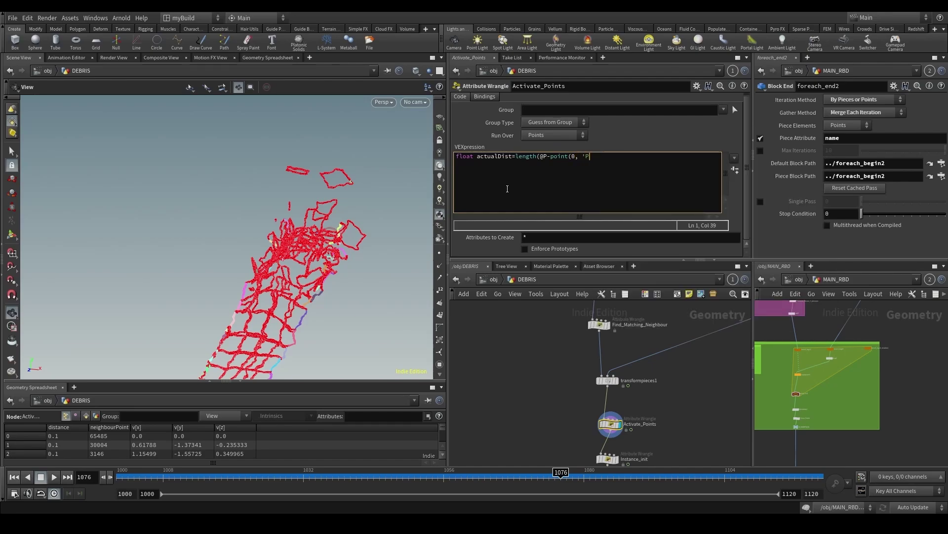
type("'P', i@neighbourpoo")
type("nt);")
key("Left")
type(")")
left_click(557, 384)
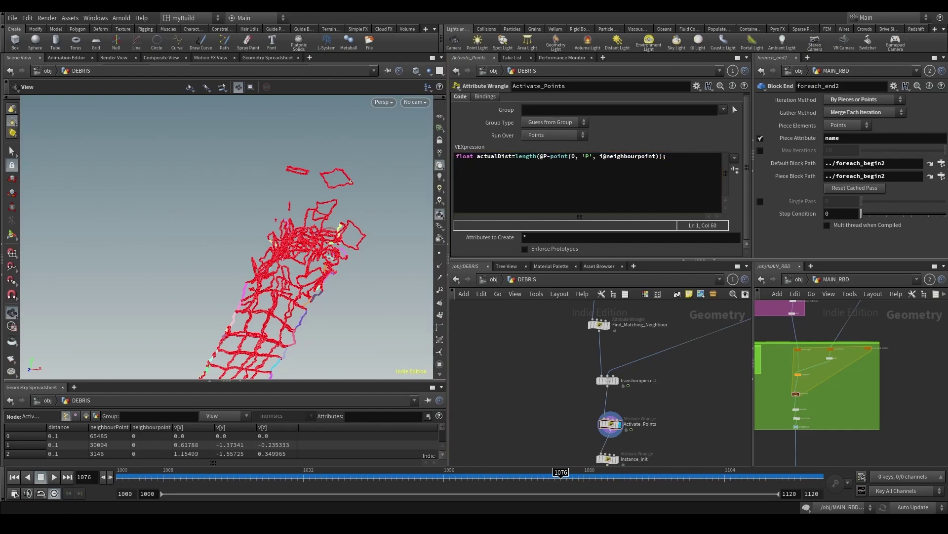
Step: Add an if block with the condition i@neighbourpoint!=-1 and its braces below the actualDist line
left_click(707, 168)
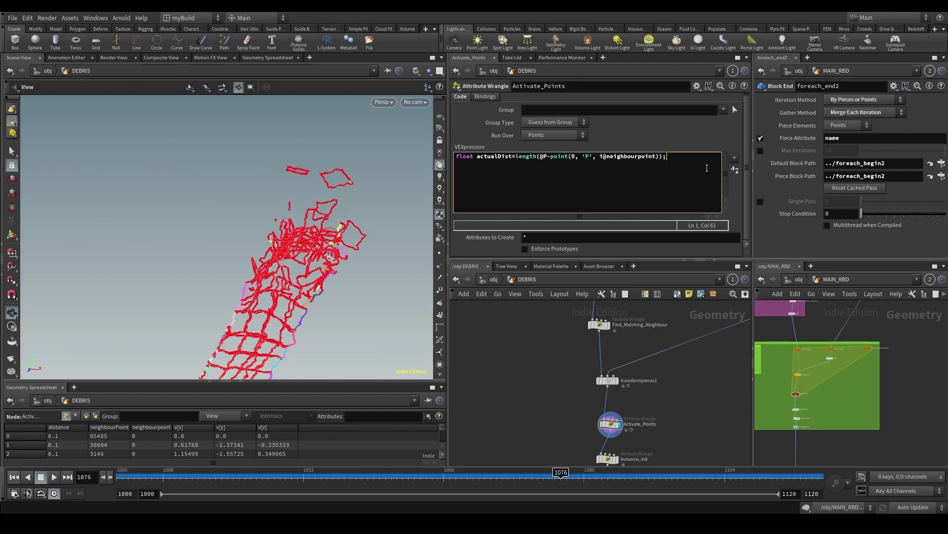
key("Return")
type("if(")
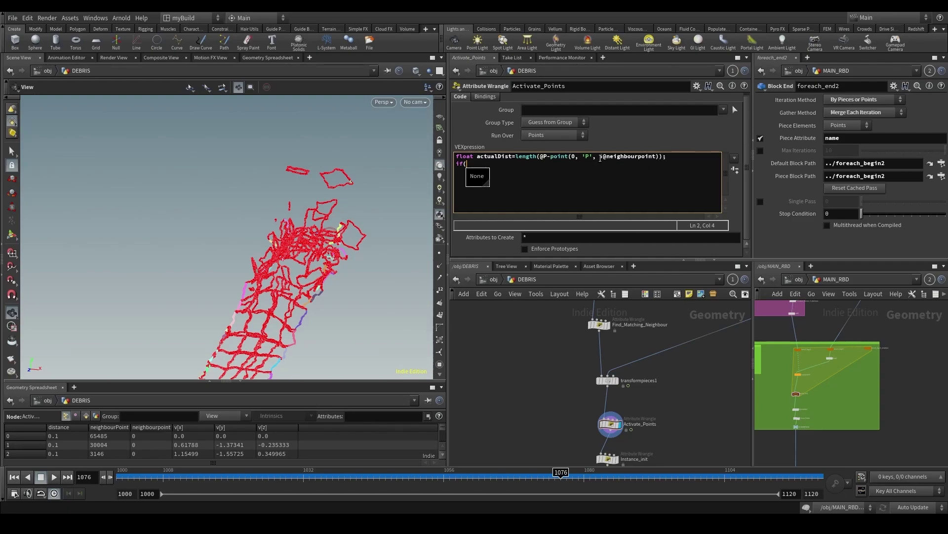
left_click_drag(599, 156, 657, 156)
middle_click(521, 170)
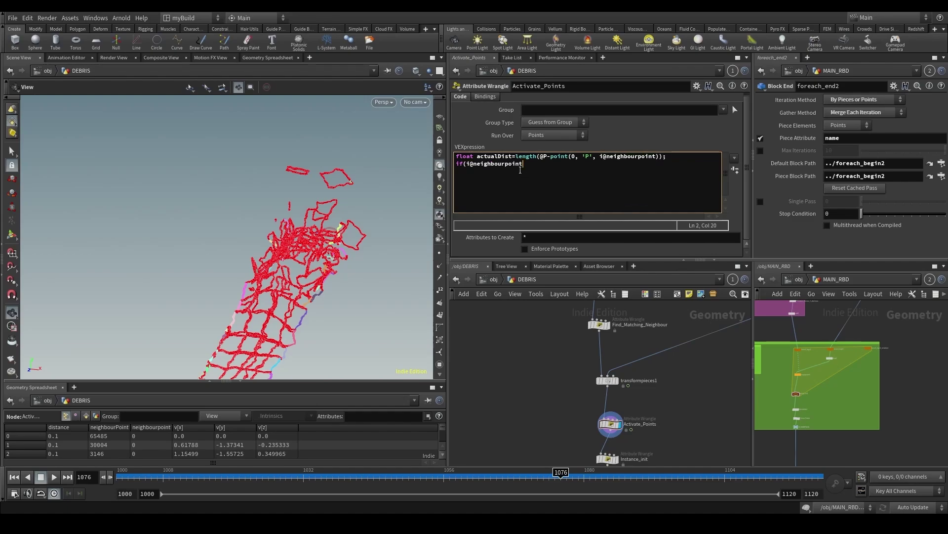
type("!")
type("=-12")
type(")")
key("Return")
type("{")
key("Return")
type("}")
left_click_drag(538, 163, 530, 163)
left_click(575, 209)
Step: Nest a second if block in the first, with the condition actualDist>f@distance*chf('DistanceMult')
left_click(488, 184)
type("if(actualDist>f@distance")
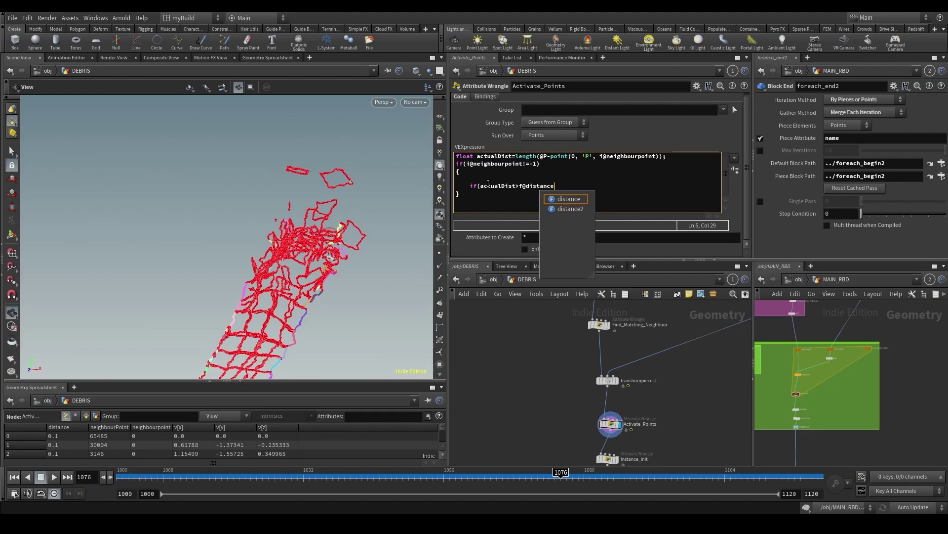
type("*chf(")
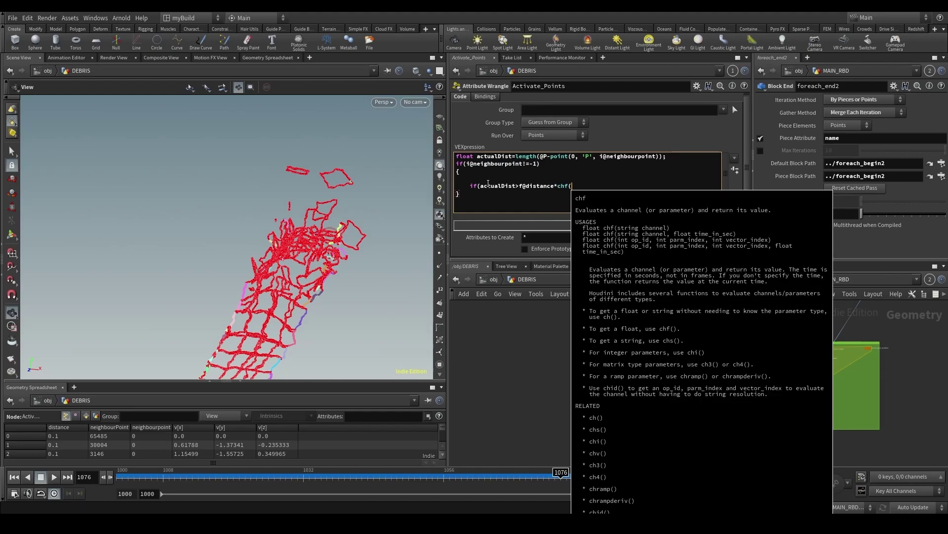
type("'DistanceMult")
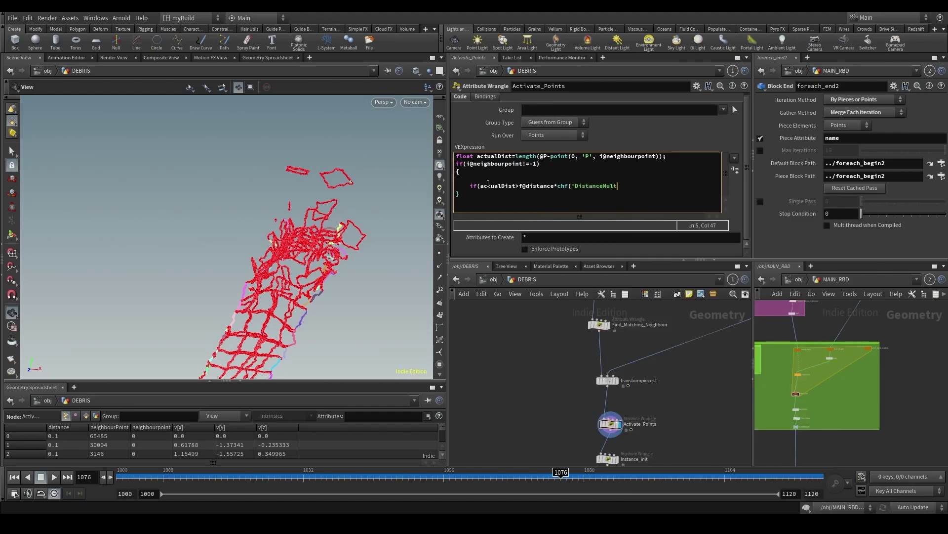
type("'))")
key("Return")
type("{")
key("Return")
key("Return")
key("Return")
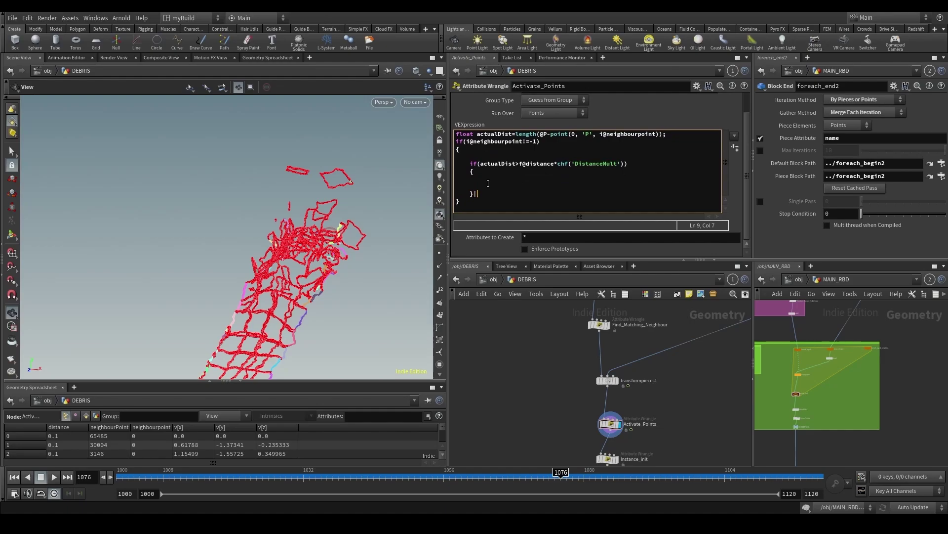
key("BackSpace")
Step: Create the wrangle's Distancemult channel parameter and set it to 1.2
left_click(735, 147)
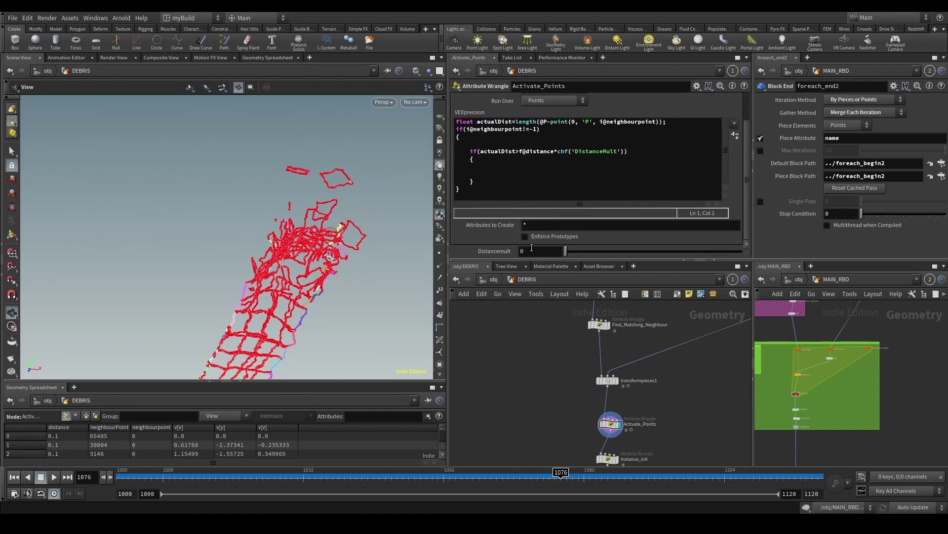
double_click(531, 249)
type("1")
key("Return")
left_click(548, 251)
type(".2")
key("Return")
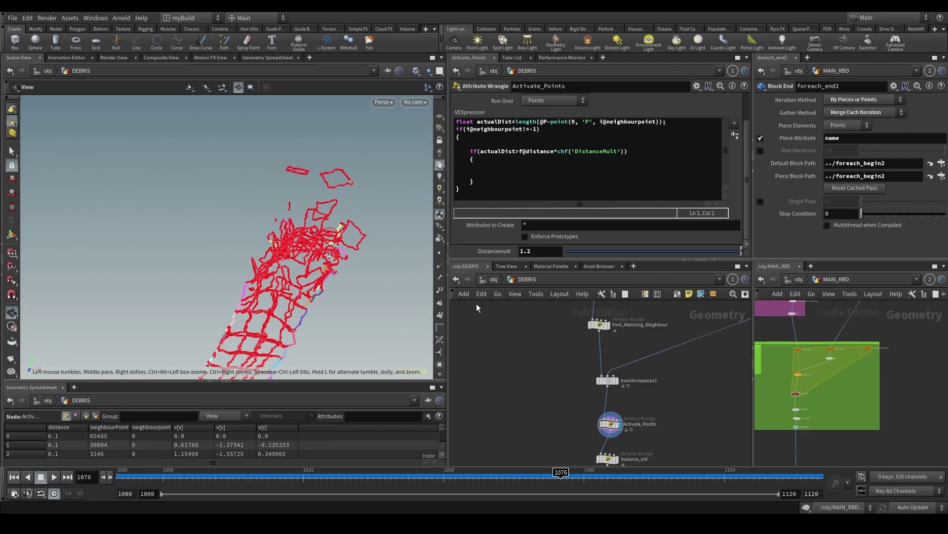
left_click(529, 253)
left_click(494, 175)
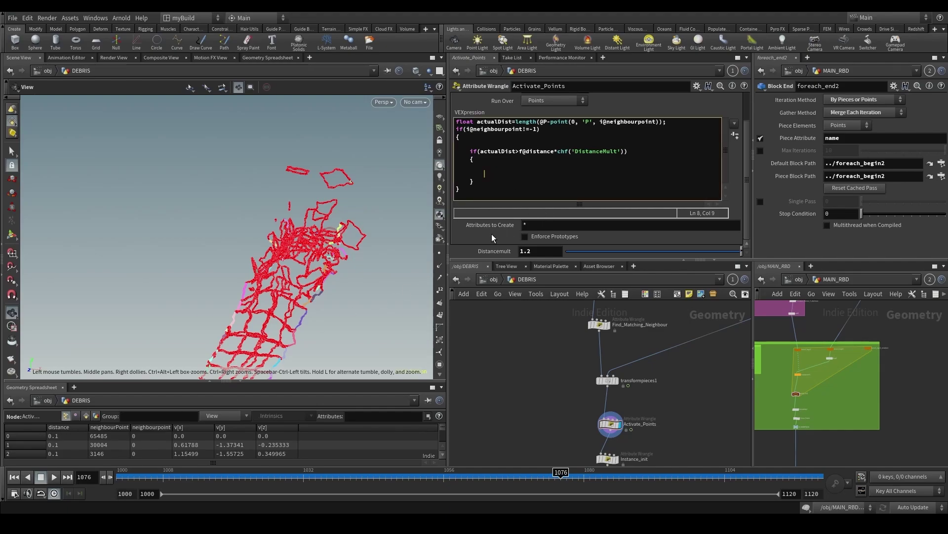
type("@Cd=set(")
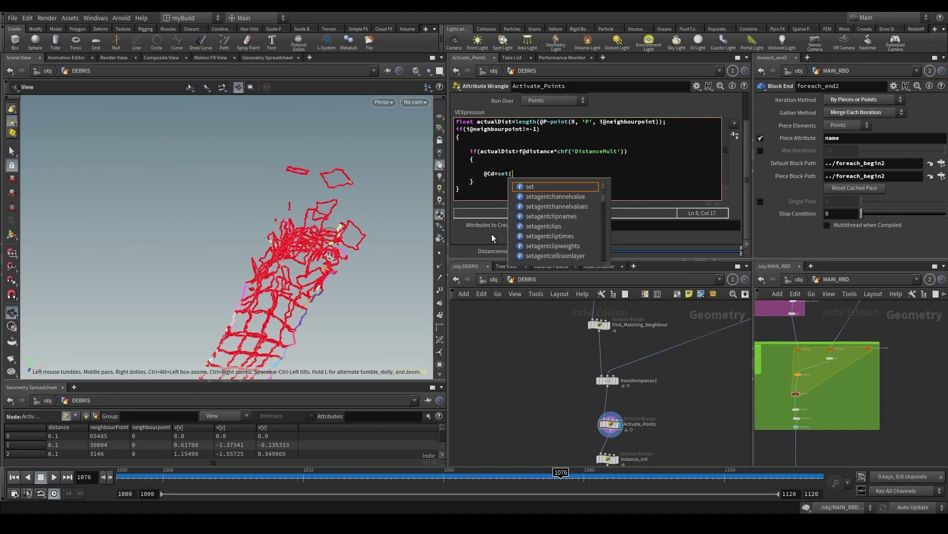
type("1,1,0);")
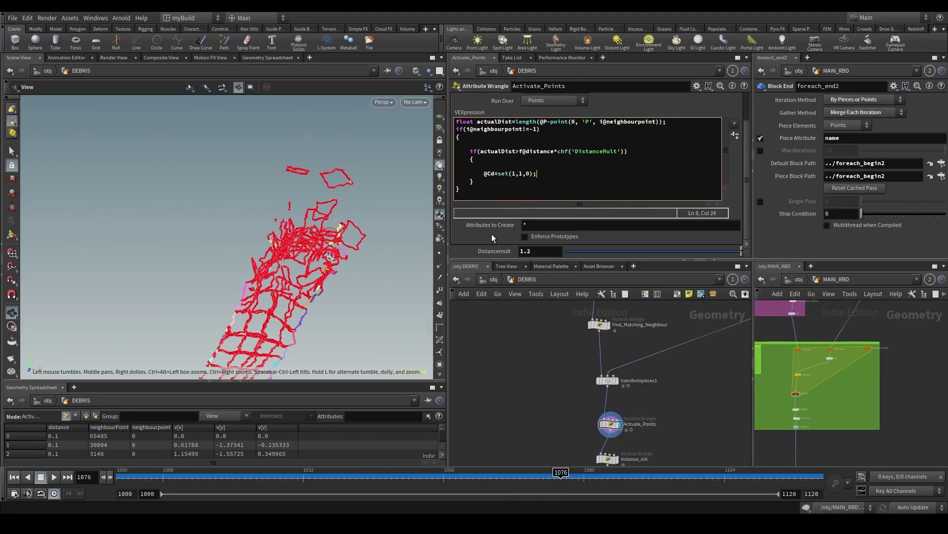
left_click(520, 384)
left_click_drag(314, 324, 376, 346)
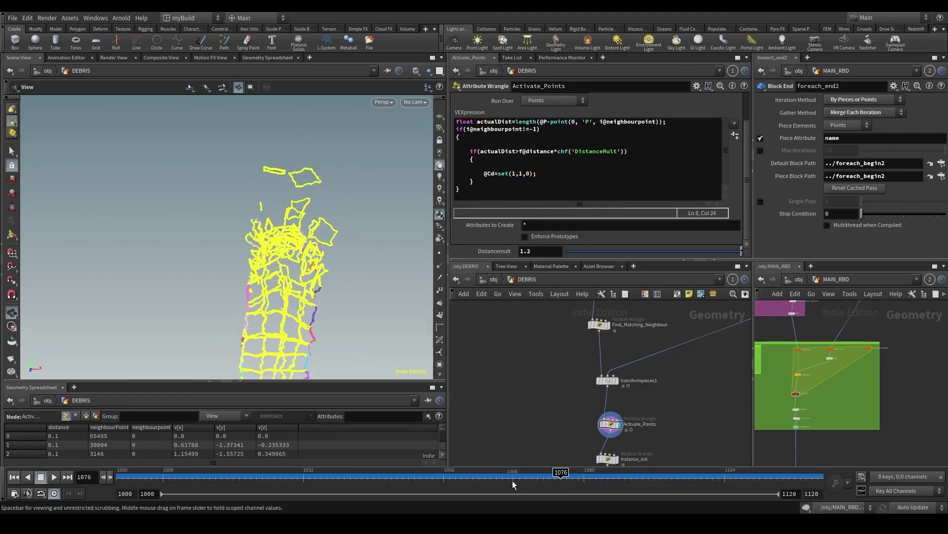
Step: Scrub the timeline between about frames 1039 and 1064 to examine which points are coloured as the pieces separate
left_click_drag(512, 480, 357, 453)
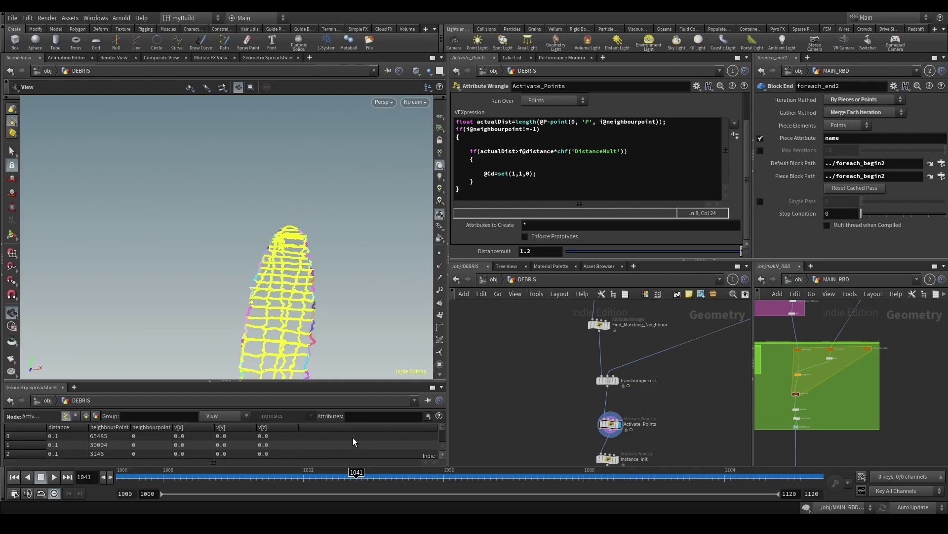
scroll(282, 324, "up", 3)
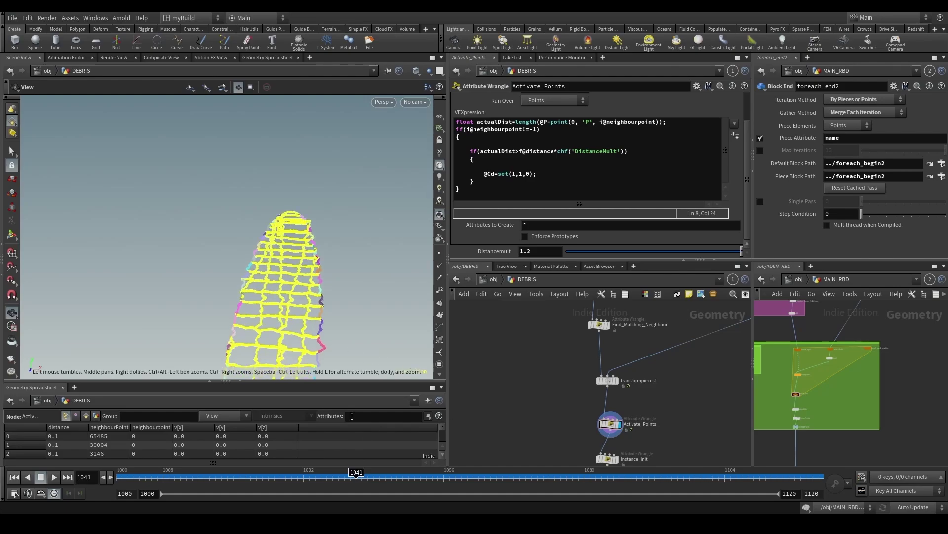
left_click_drag(317, 475, 480, 272)
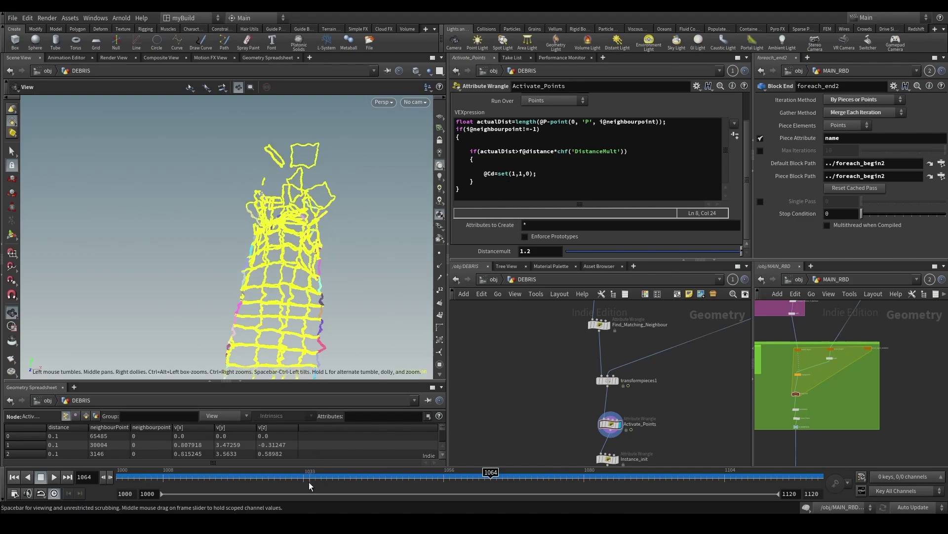
left_click_drag(310, 478, 345, 476)
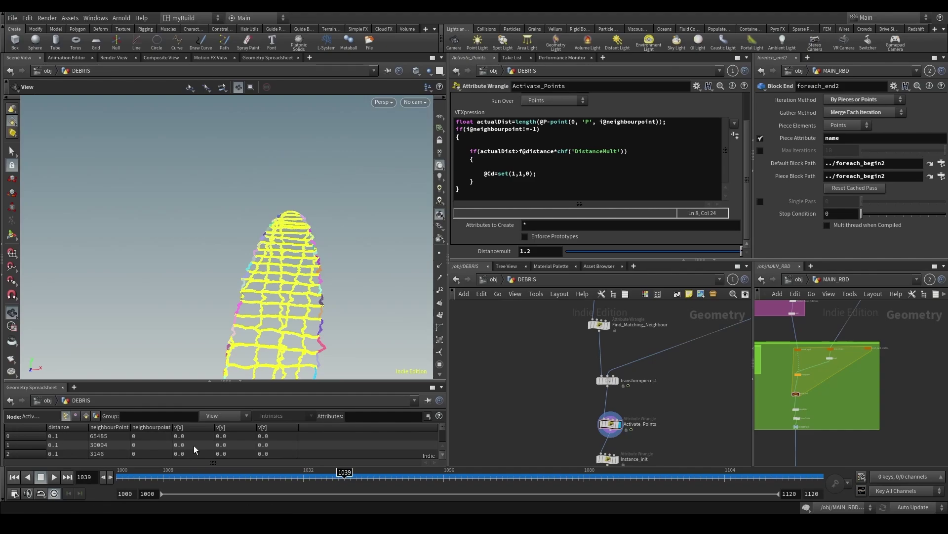
left_click_drag(277, 475, 491, 467)
scroll(517, 375, "down", 3)
scroll(518, 376, "up", 2)
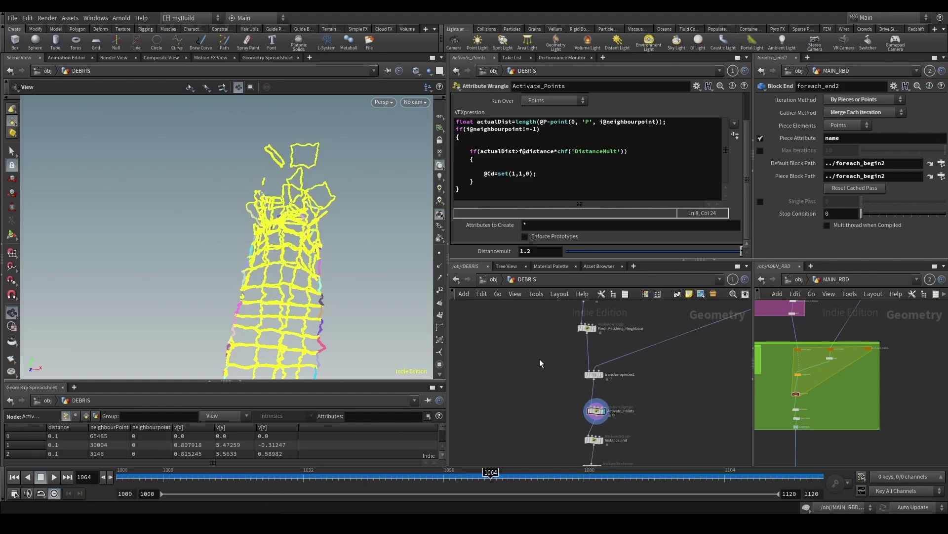
Step: Check how Find_Matching_Neighbour writes the neighbourPoint attribute, and reopen Activate_Points for comparison
left_click(588, 328)
middle_click_drag(631, 331, 603, 379)
scroll(738, 225, "down", 4)
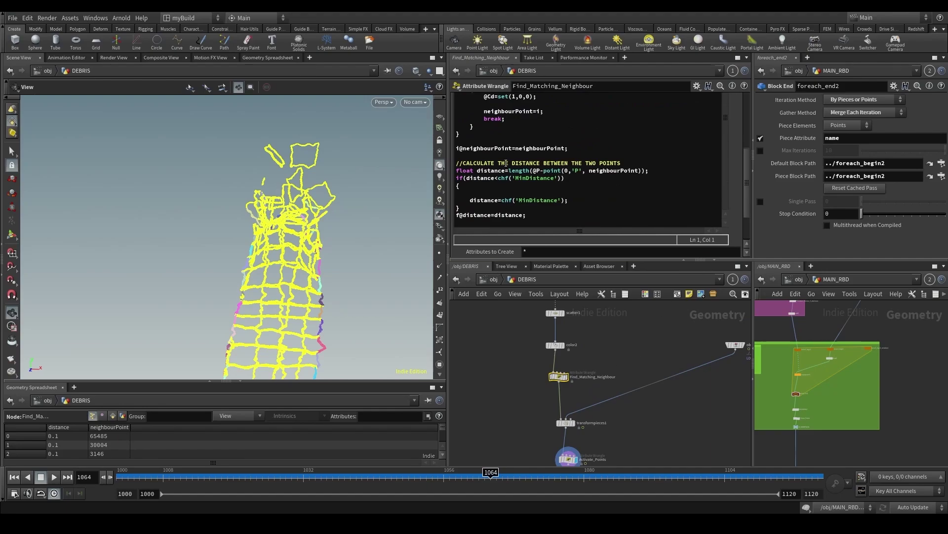
left_click_drag(512, 149, 479, 148)
middle_click_drag(539, 435, 514, 370)
left_click(545, 399)
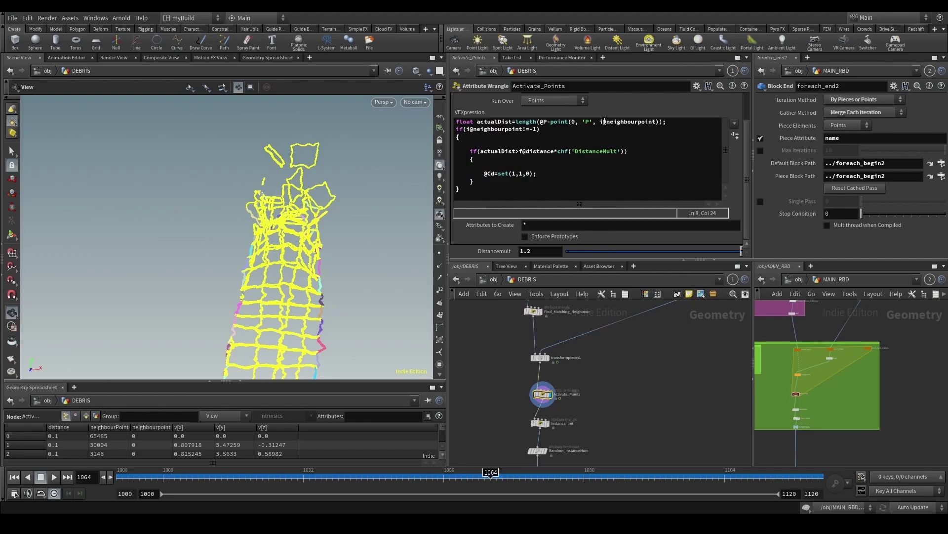
Step: Try to re-enter the i@neighbourpoint reference in the actualDist line
left_click_drag(605, 121, 640, 123)
left_click(657, 122)
type(")")
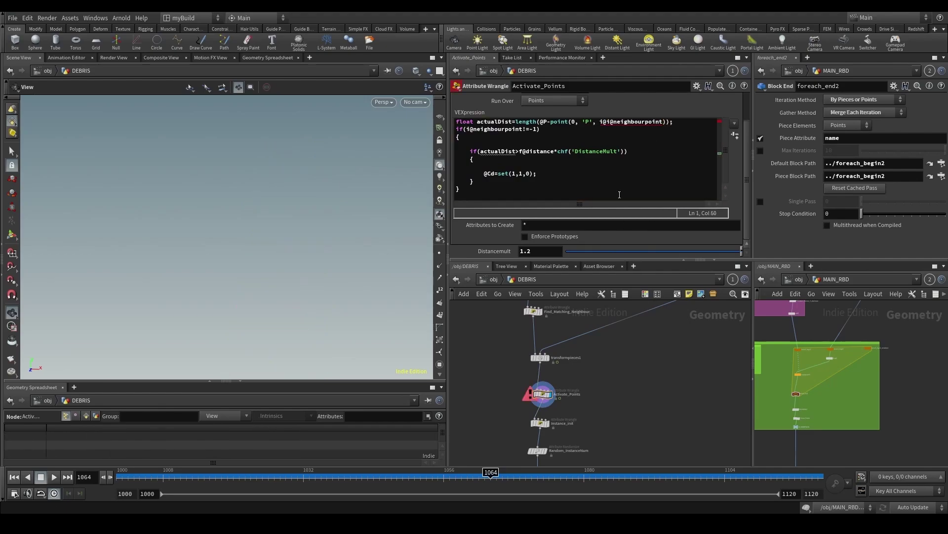
key("BackSpace")
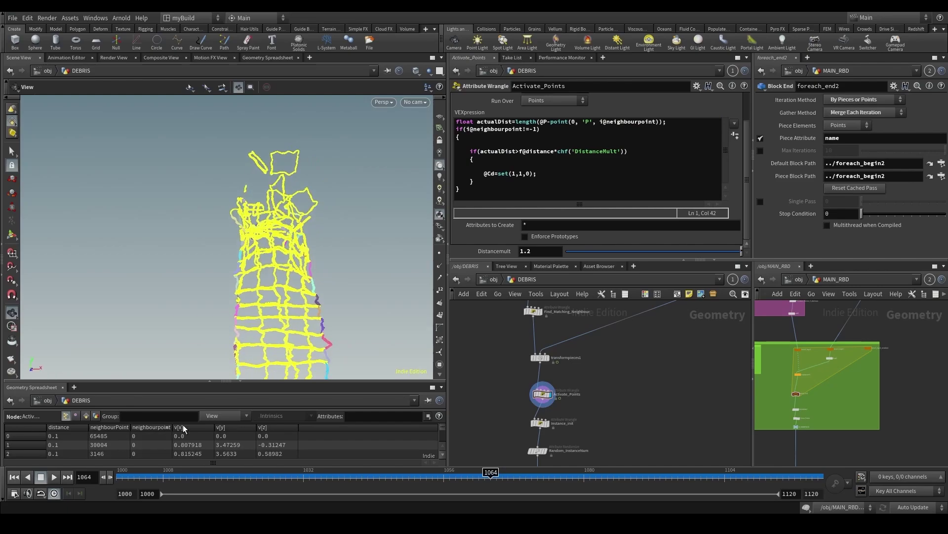
Step: Sort the geometry spreadsheet by the neighbour attribute and compare the attributes at transformpieces1 and Activate_Points
left_click(225, 416)
left_click(163, 429)
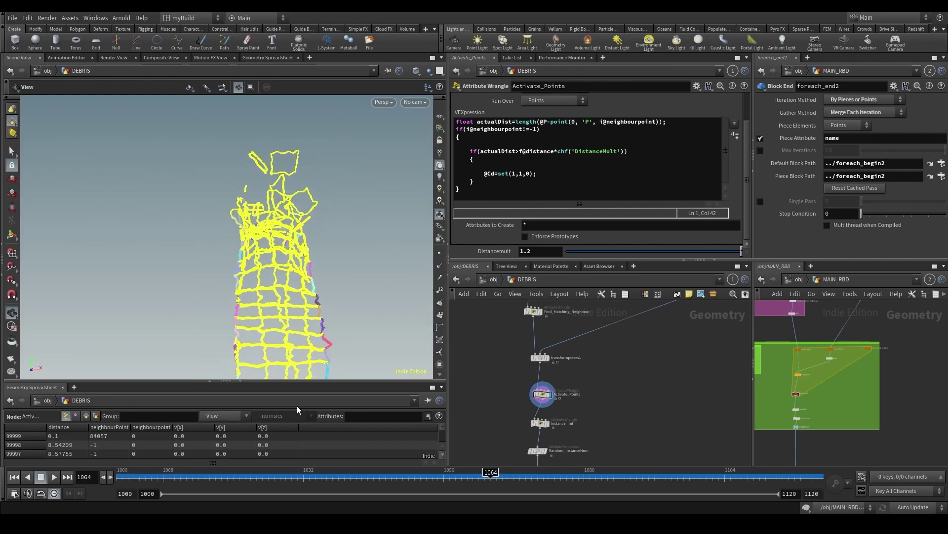
left_click(540, 357)
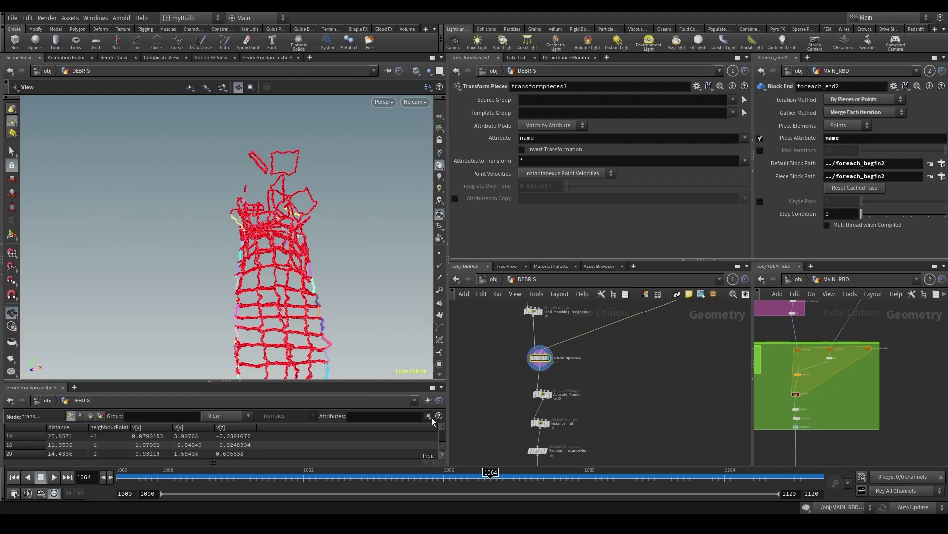
left_click(542, 394)
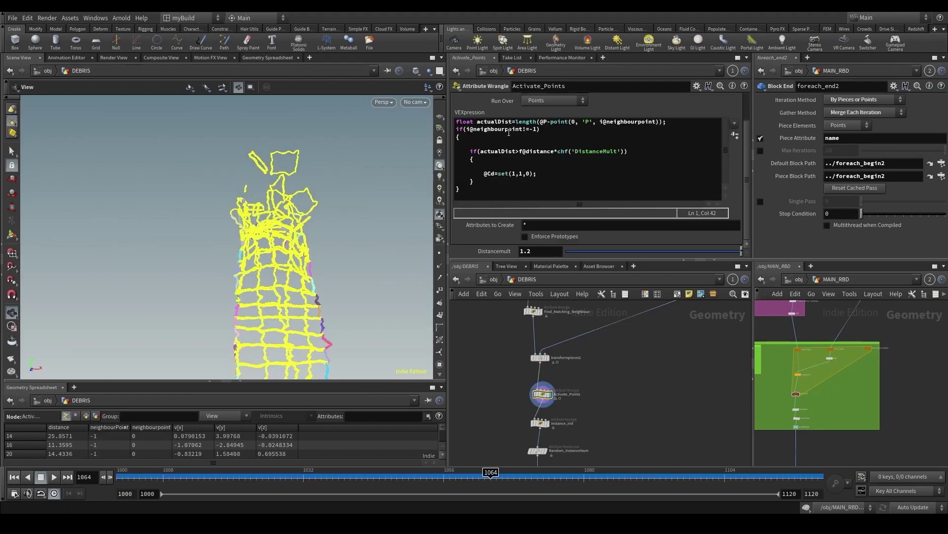
Step: Try to re-enter the i@neighbourpoint reference in the outer if condition
double_click(475, 128)
type("i@neighbourpoint")
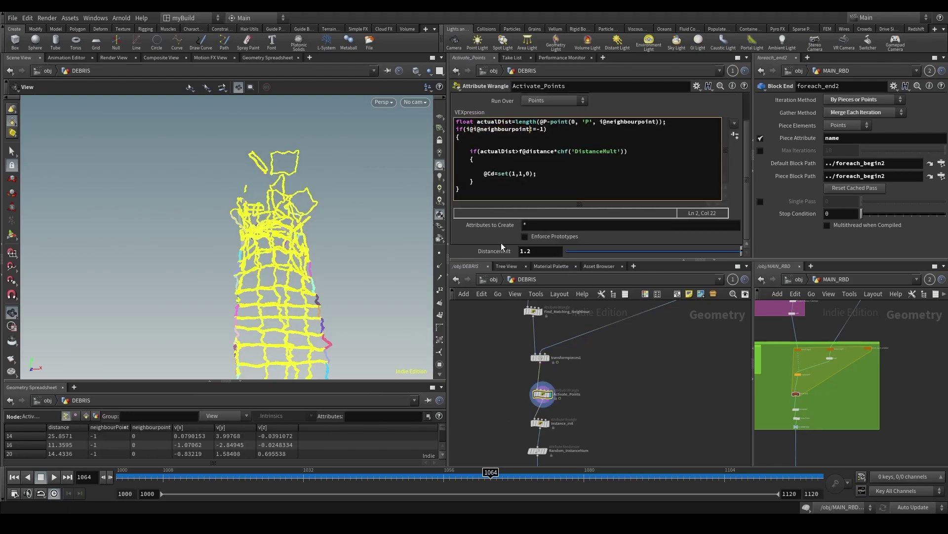
left_click(474, 130)
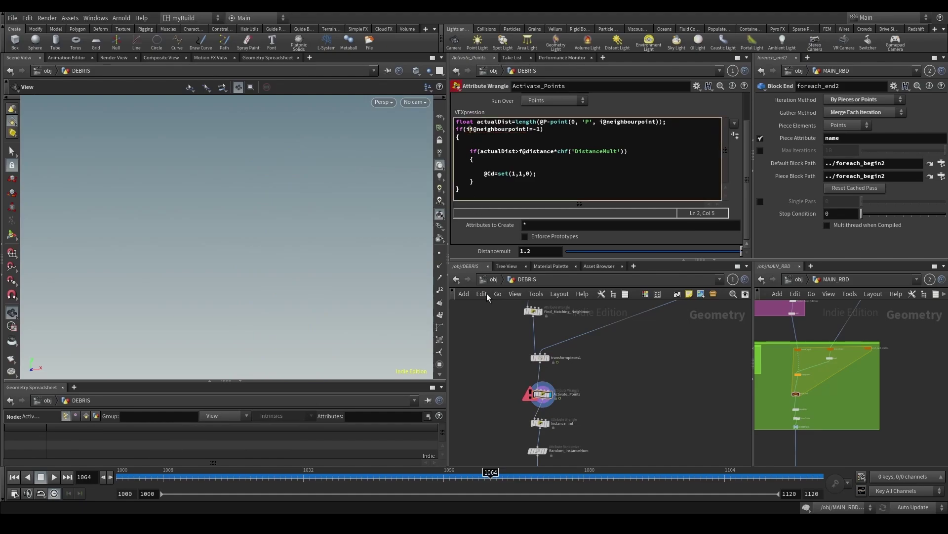
key("BackSpace")
key("BackSpace")
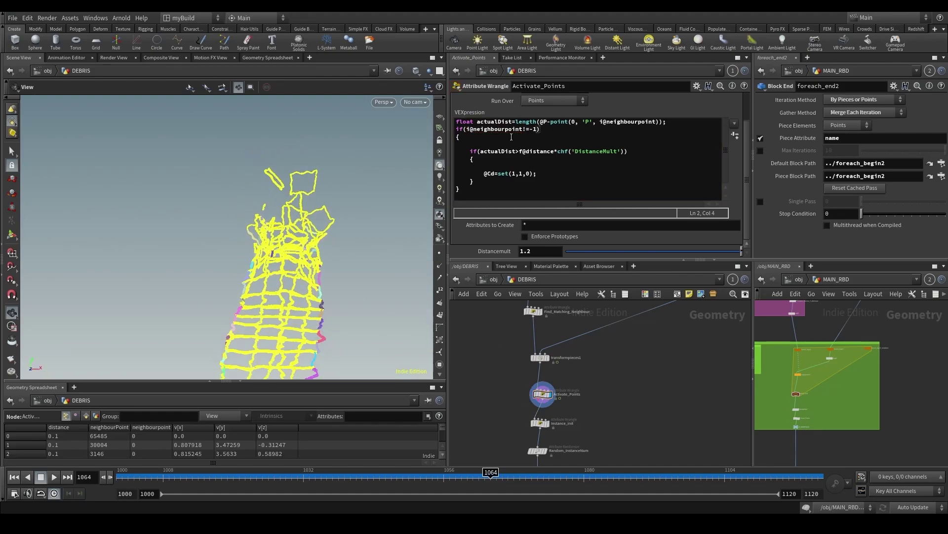
Step: Compare the neighbour reference in Activate_Points with the attribute name written by Find_Matching_Neighbour
left_click(546, 173)
left_click(558, 188)
left_click(682, 119)
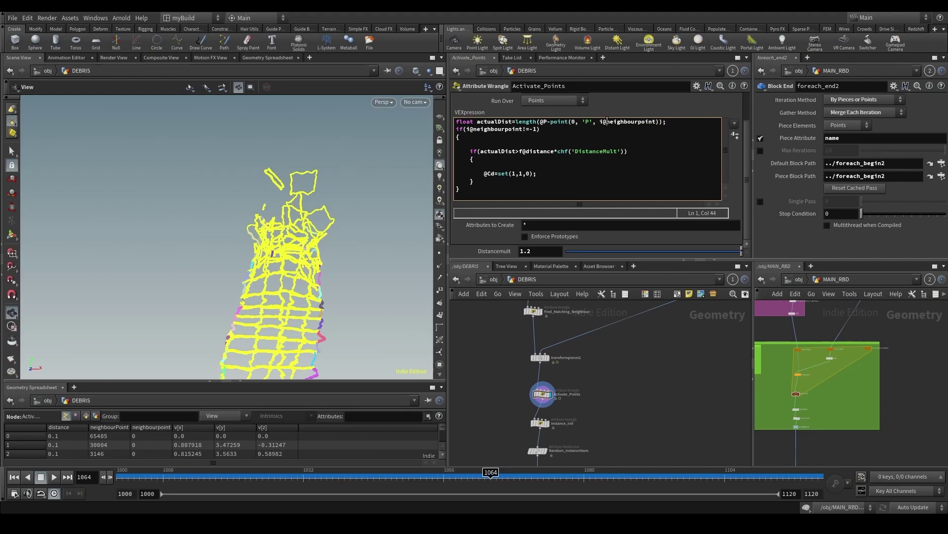
left_click_drag(607, 121, 655, 124)
type("i@neighbourpoint")
middle_click_drag(511, 329, 512, 380)
left_click(538, 369)
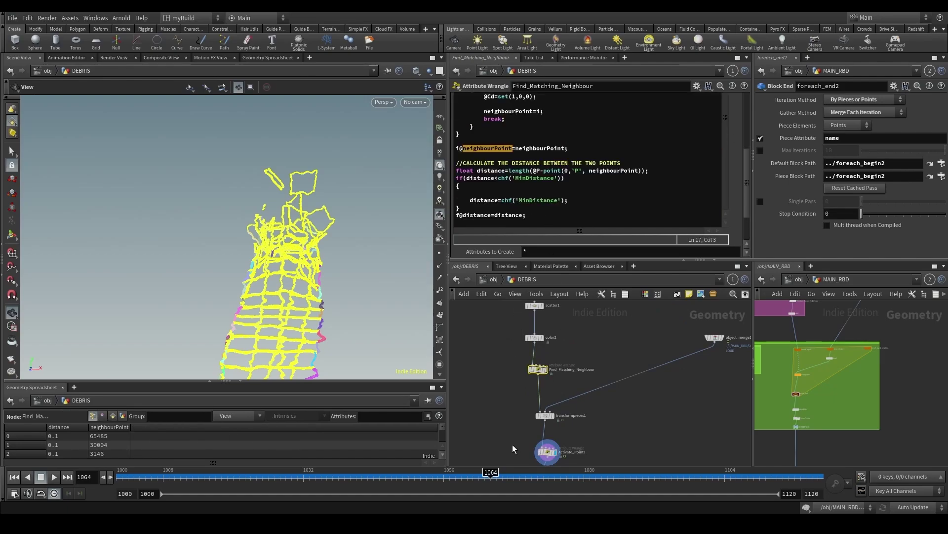
left_click(547, 451)
Step: Try to overwrite the neighbour references in the actualDist line and the outer if condition with i@neighbourpoint
left_click_drag(607, 125, 655, 126)
type("neighbourpoint")
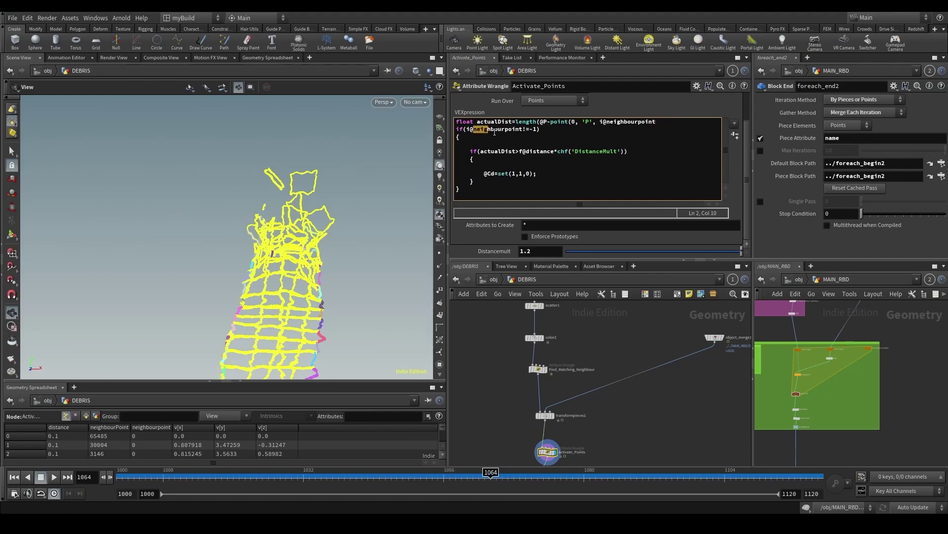
left_click_drag(494, 132, 523, 129)
type("i@neighbourpoint")
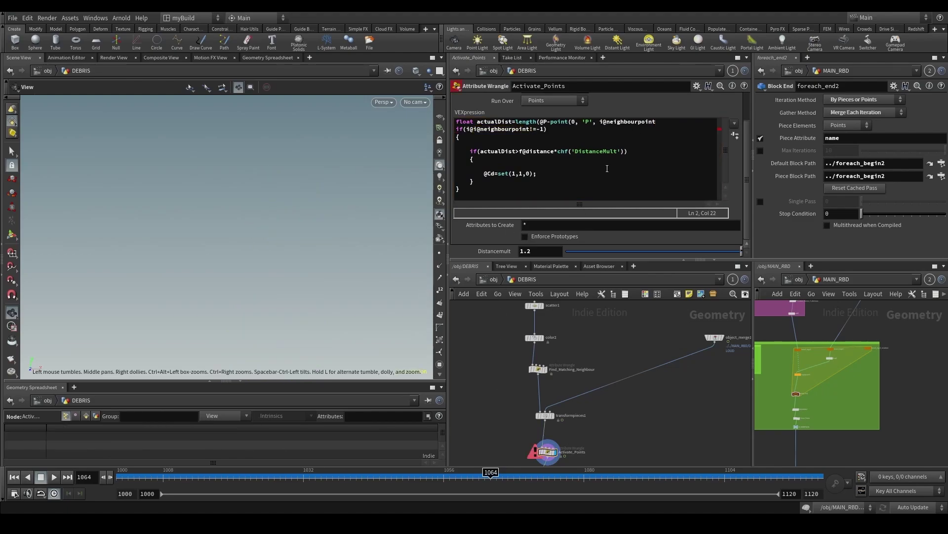
left_click(655, 126)
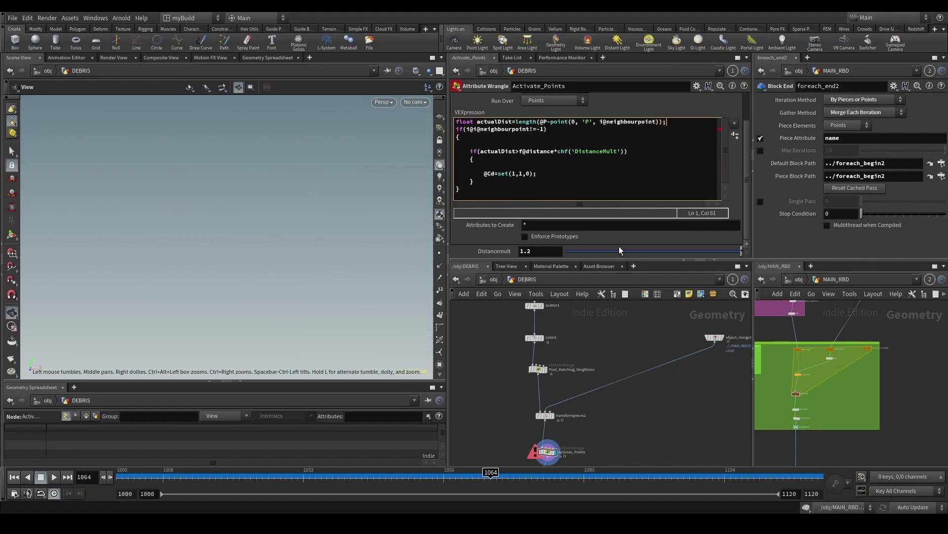
left_click(669, 121)
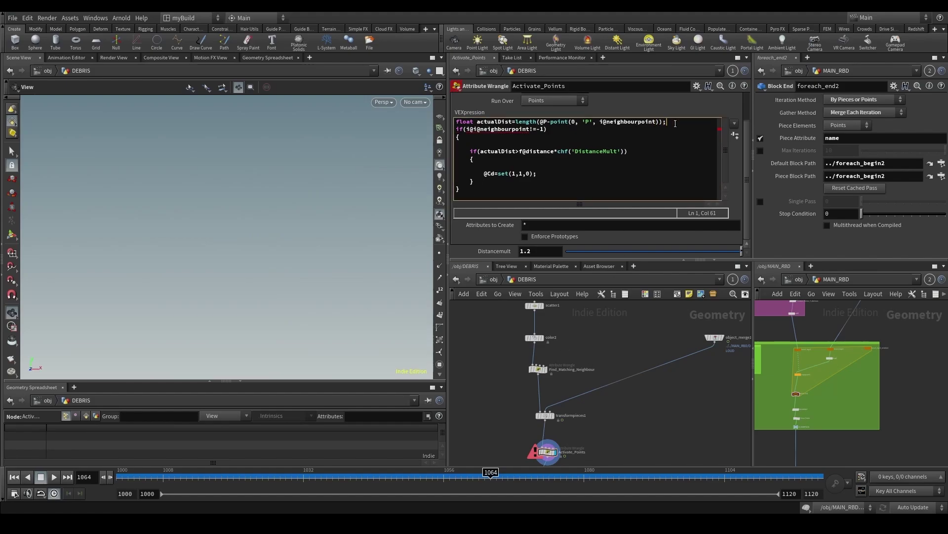
key("BackSpace")
key("BackSpace")
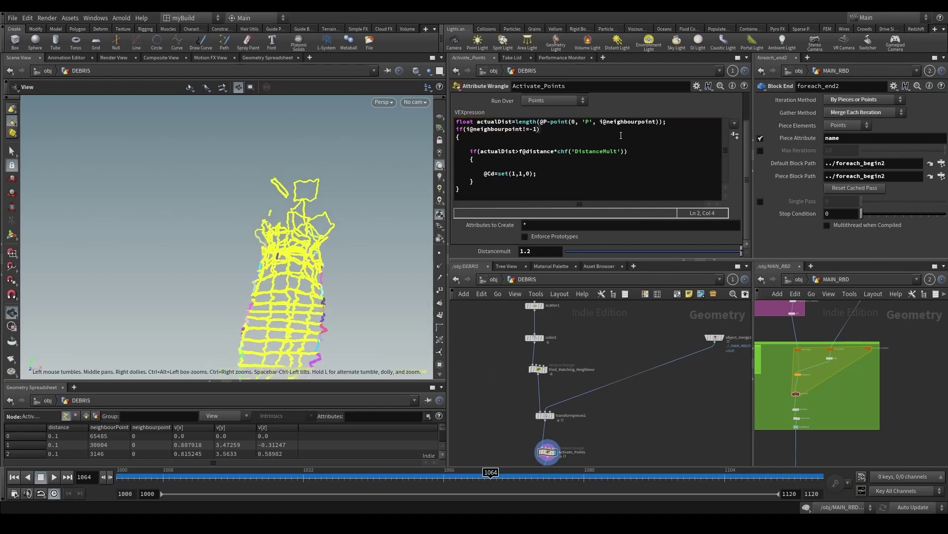
Step: Correct the reference to i@neighbourPoint with a capital P in both the actualDist line and the outer if condition
left_click(642, 123)
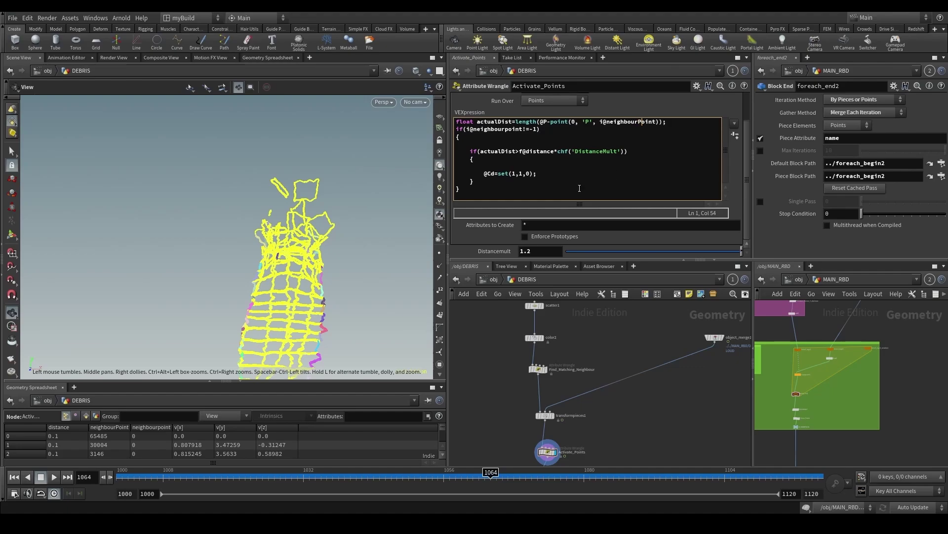
left_click(617, 348)
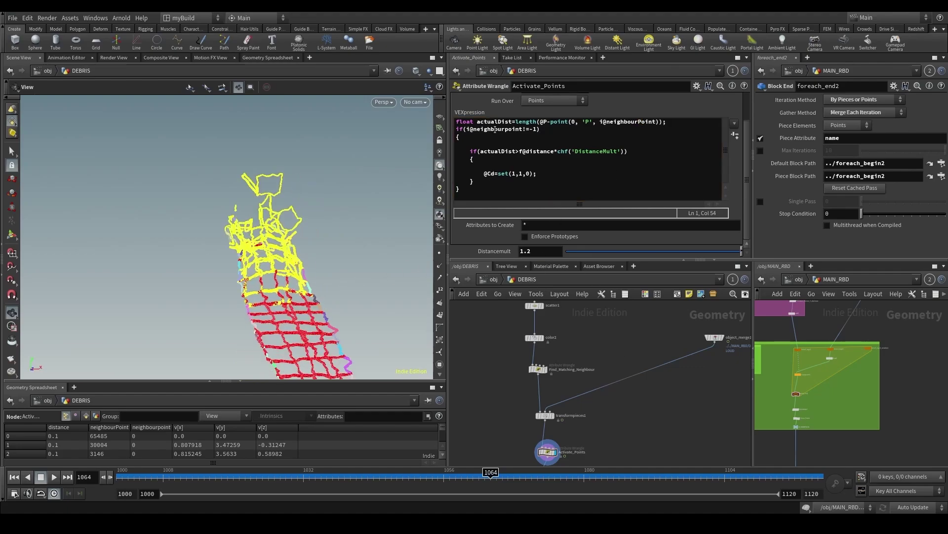
left_click(507, 129)
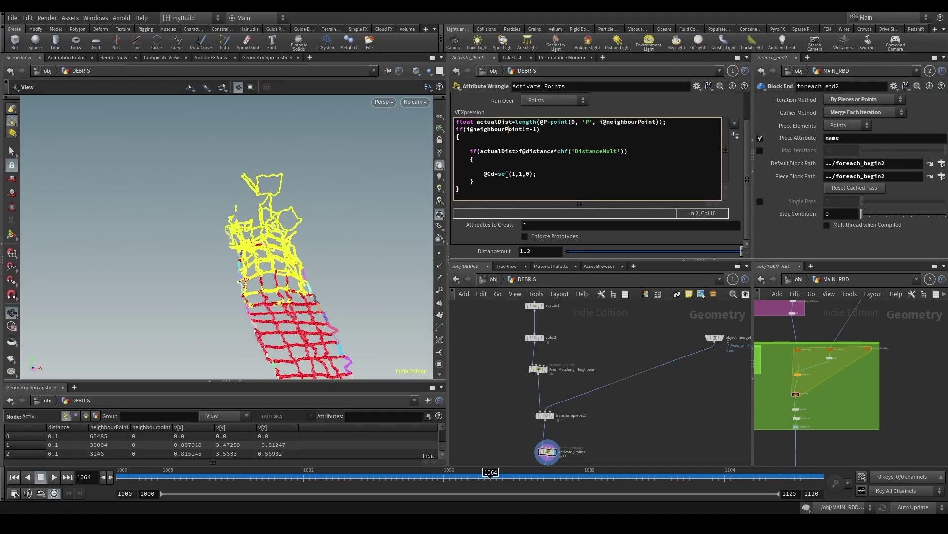
Step: Inspect the coloured debris points in the viewport at an early frame and around frame 1095
left_click_drag(358, 330, 372, 274)
scroll(568, 325, "up", 3)
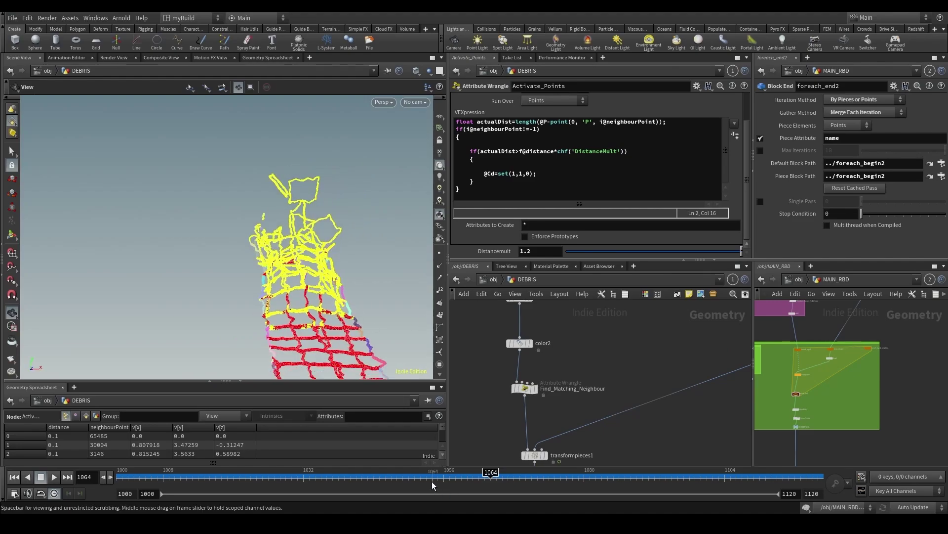
left_click_drag(445, 481, 239, 485)
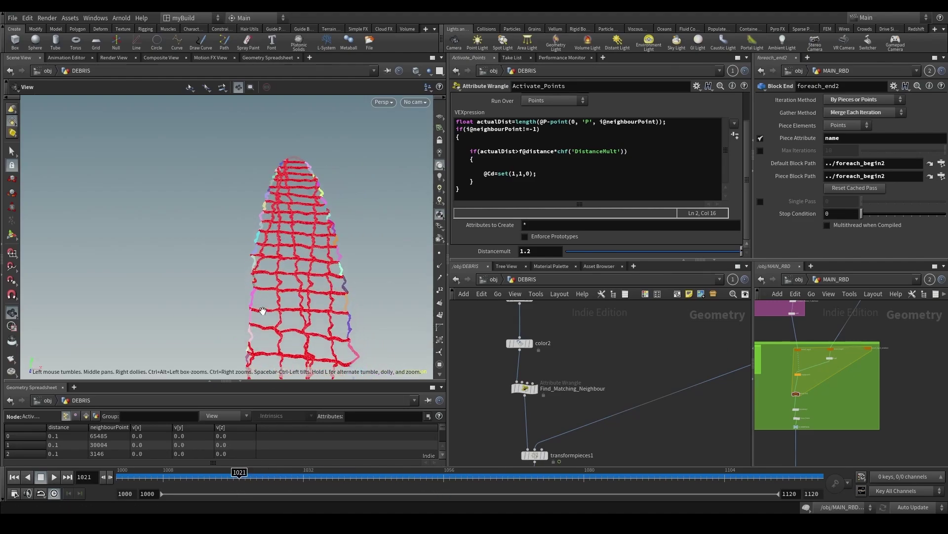
left_click_drag(262, 311, 277, 300)
left_click_drag(240, 475, 672, 474)
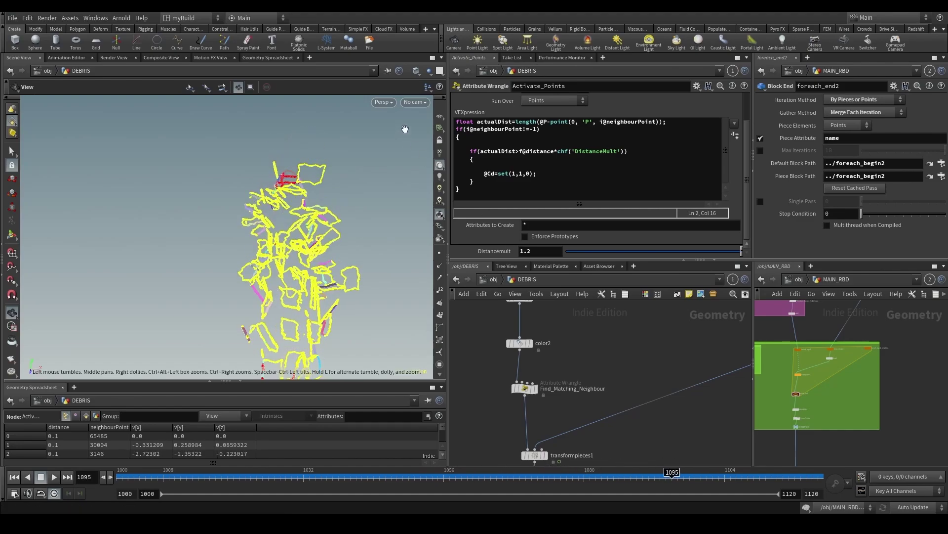
Step: Look through RENDER_CAM, play the simulation and save the scene
left_click(415, 102)
left_click(436, 148)
left_click(54, 477)
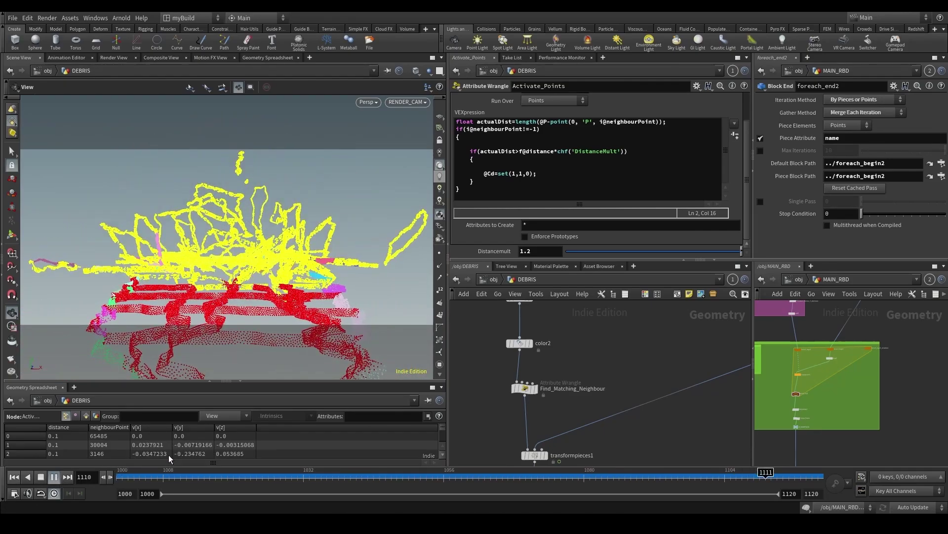
key("ctrl+s")
Step: Try a Distancemult of 1.5 on Activate_Points and check the marked points between frames 1061 and 1074
left_click(471, 475)
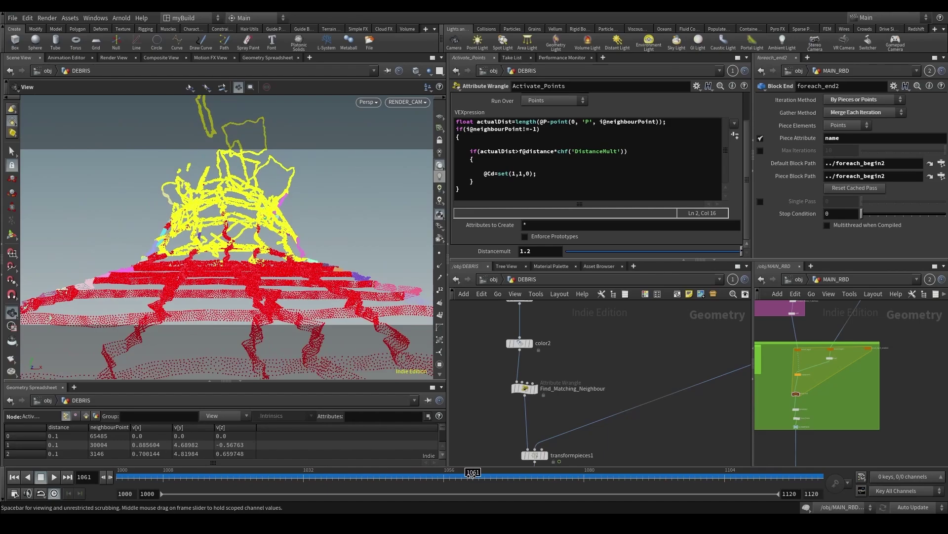
scroll(570, 366, "down", 2)
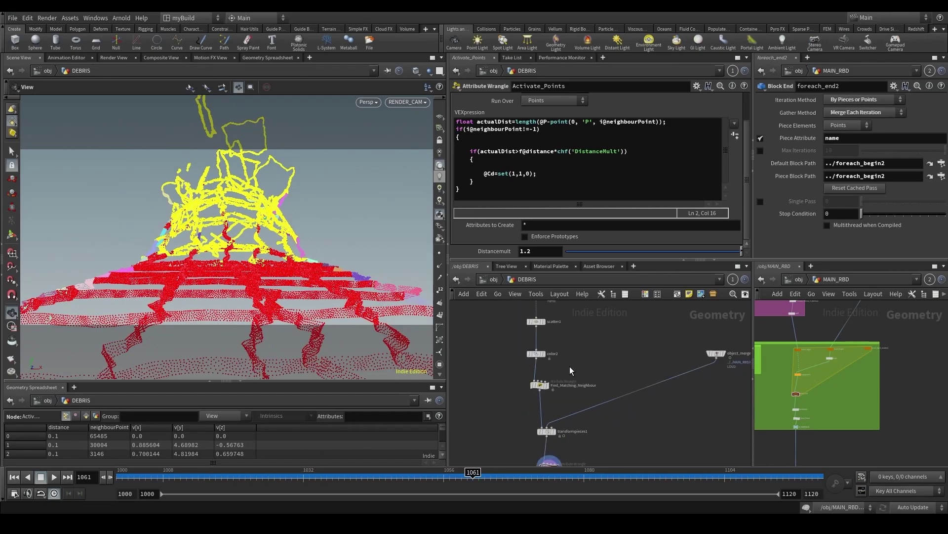
left_click(524, 251)
type("1.5")
key("Return")
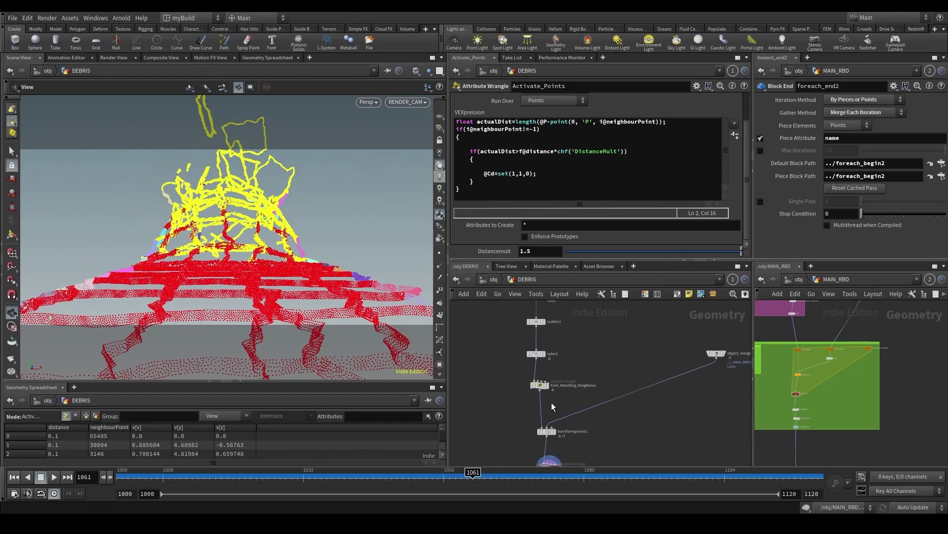
mouse_move(307, 473)
left_mouse_down()
mouse_move(608, 472)
mouse_move(549, 472)
left_mouse_up()
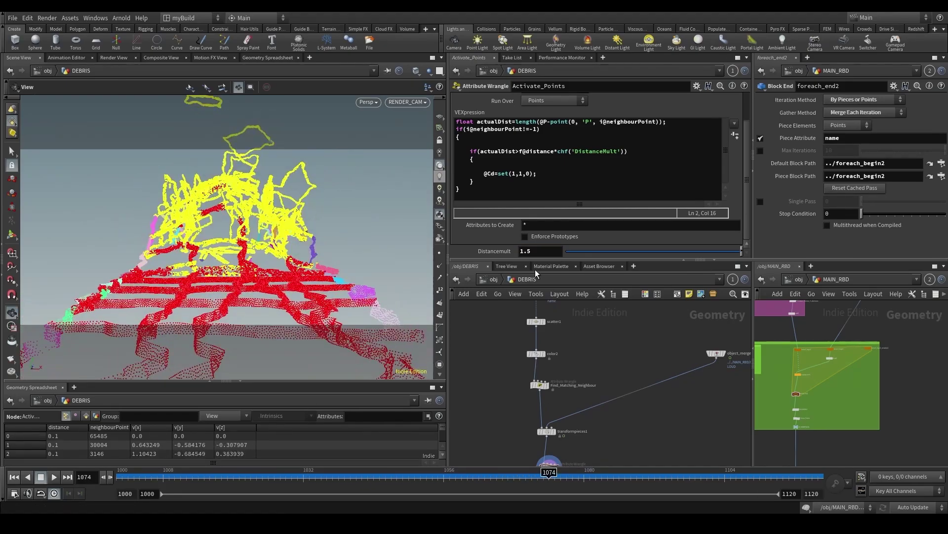
Step: Try Distancemult values of 3.5 and 2 and compare the marked points at frames 1082 and 1063
middle_click_drag(527, 252, 630, 247)
mouse_move(487, 473)
left_mouse_down()
mouse_move(332, 473)
mouse_move(596, 473)
left_mouse_up()
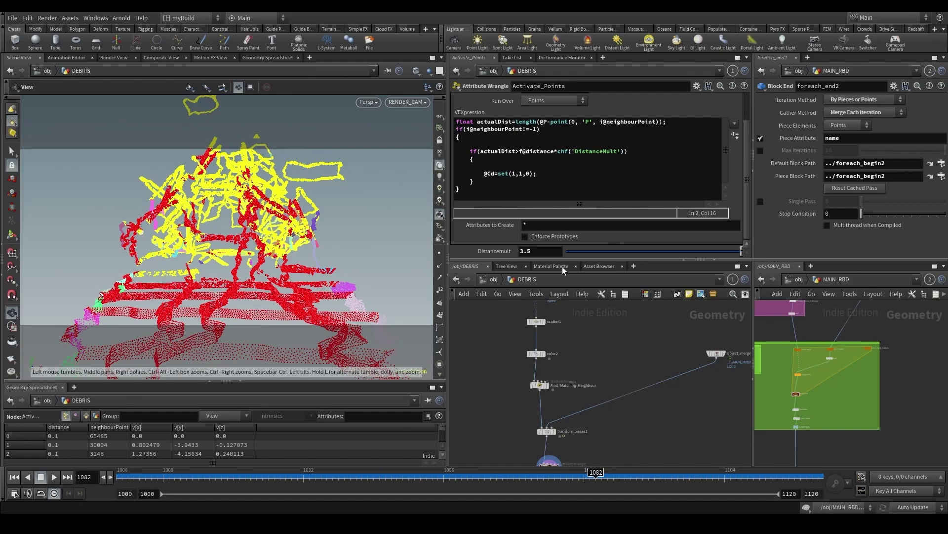
double_click(556, 246)
type("2")
key("Return")
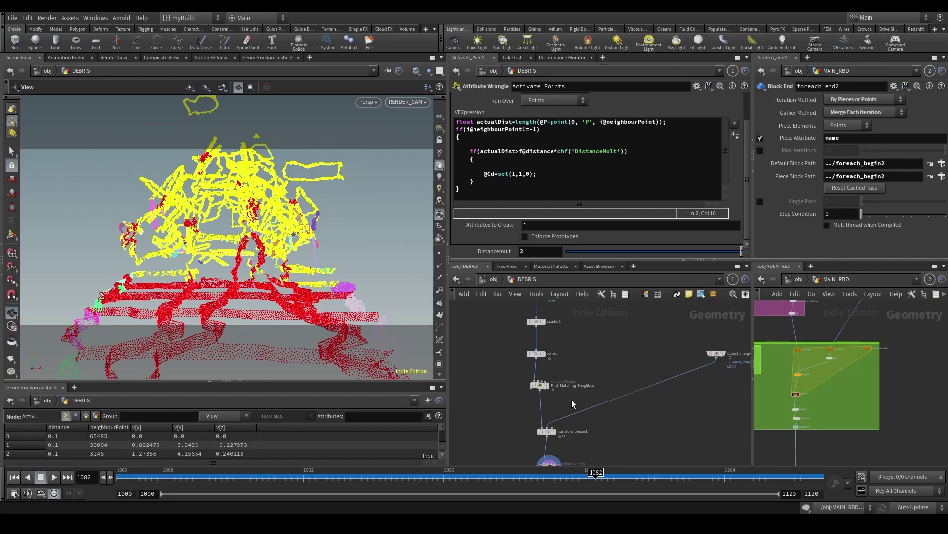
left_click(485, 473)
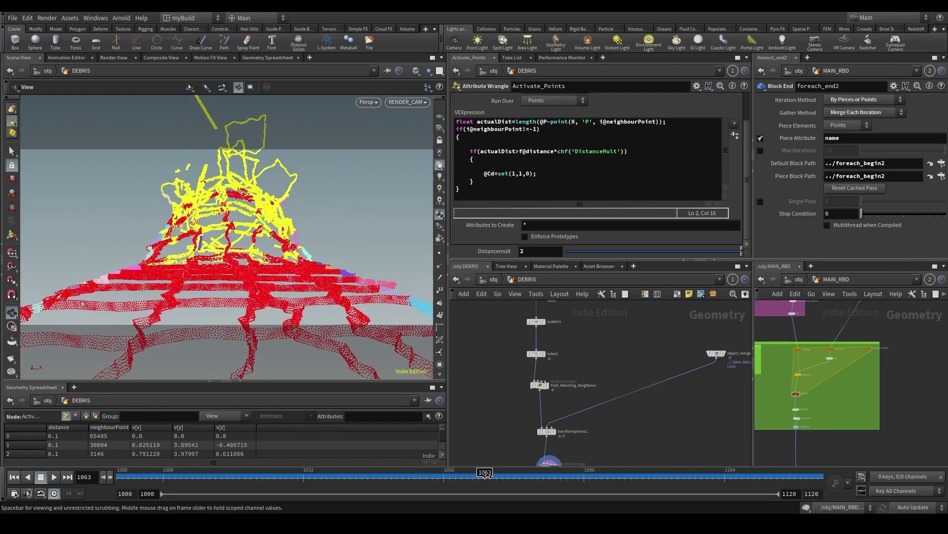
Step: Set Distancemult on Activate_Points to 1.5 and play through the simulation to check the marked points
left_click(545, 253)
type("1.8")
key("Return")
left_click(449, 472)
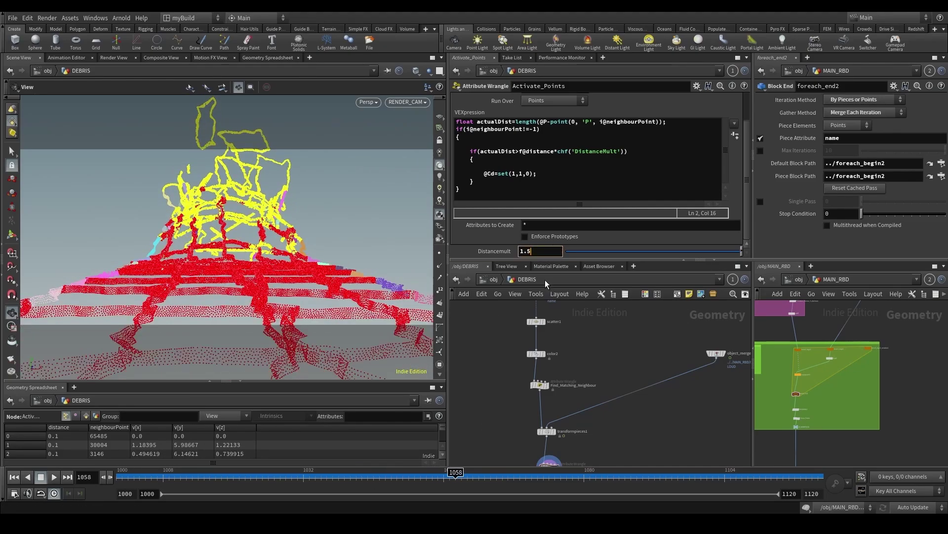
left_click(514, 476)
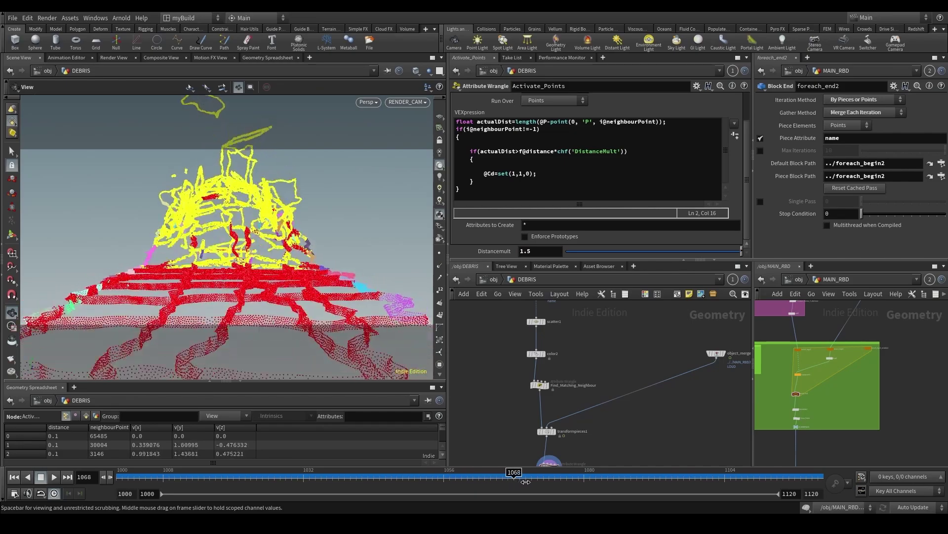
left_click_drag(525, 481, 204, 437)
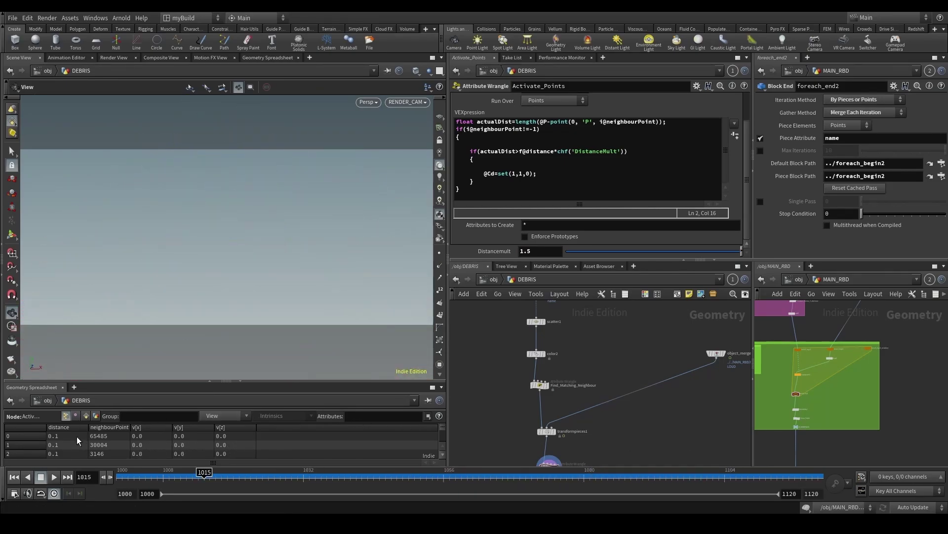
left_click(55, 476)
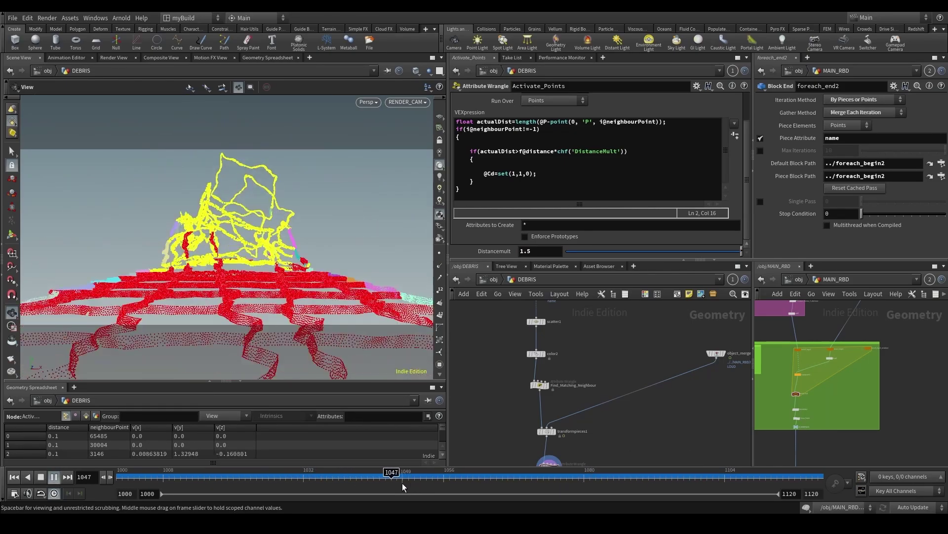
left_click_drag(505, 478, 607, 477)
Step: Add a sticky note reading SCATTER DENSITY beside the upper node chain in the DEBRIS network
scroll(656, 405, "down", 4)
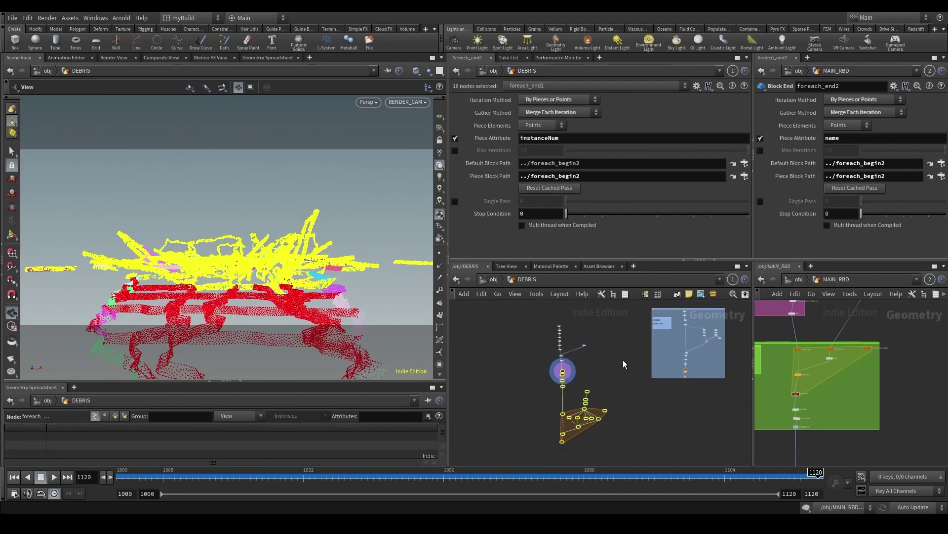
scroll(623, 359, "up", 3)
left_click_drag(485, 352, 485, 352, "alt")
scroll(501, 381, "up", 3)
middle_click_drag(500, 381, 570, 390)
double_click(549, 366)
type("SCATTER")
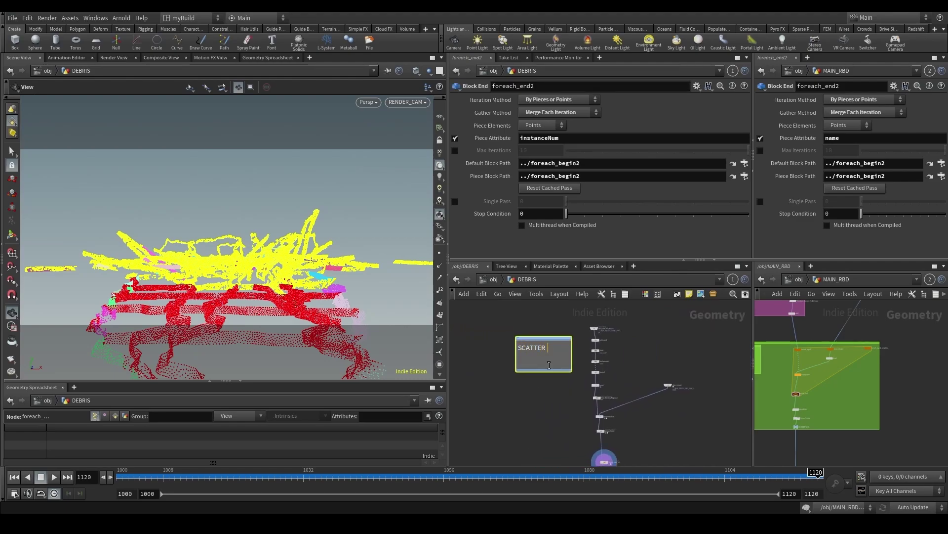
type(" DENSITY")
Step: Enclose the note and the nodes from GET_UNPACKED_PIECES to Find_Matching_Neighbour in a network box
left_click(598, 362)
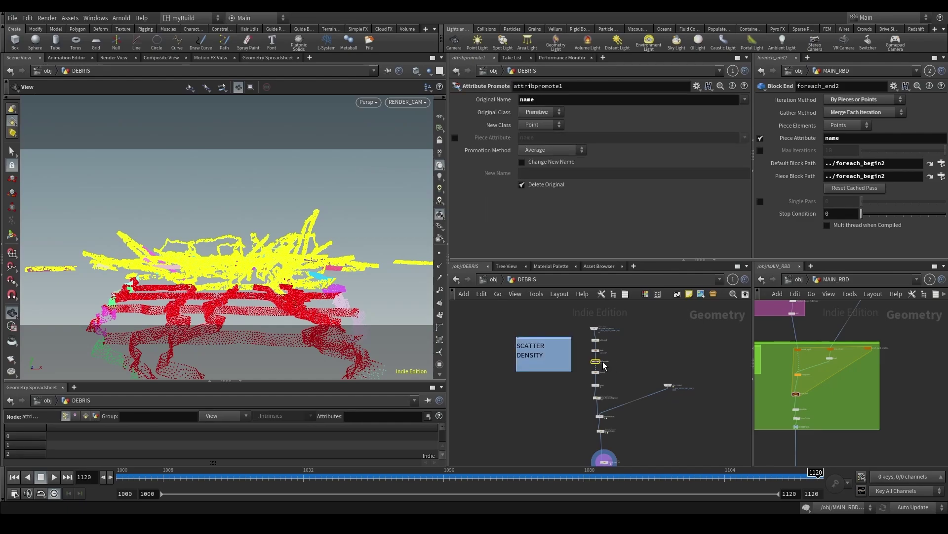
left_click_drag(497, 315, 630, 389)
left_click_drag(485, 312, 619, 401)
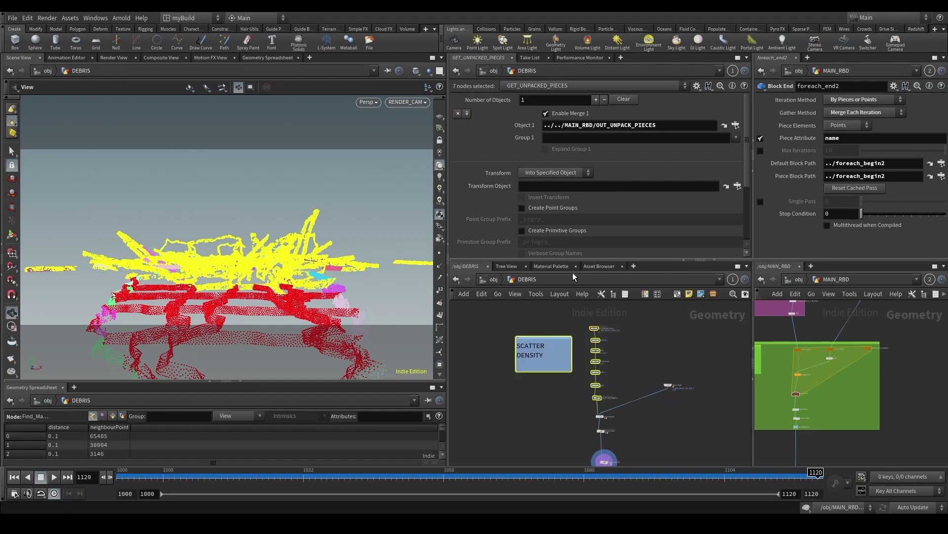
left_click(677, 294)
Step: Colour the SCATTER DENSITY note and its network box green
scroll(494, 366, "down", 3)
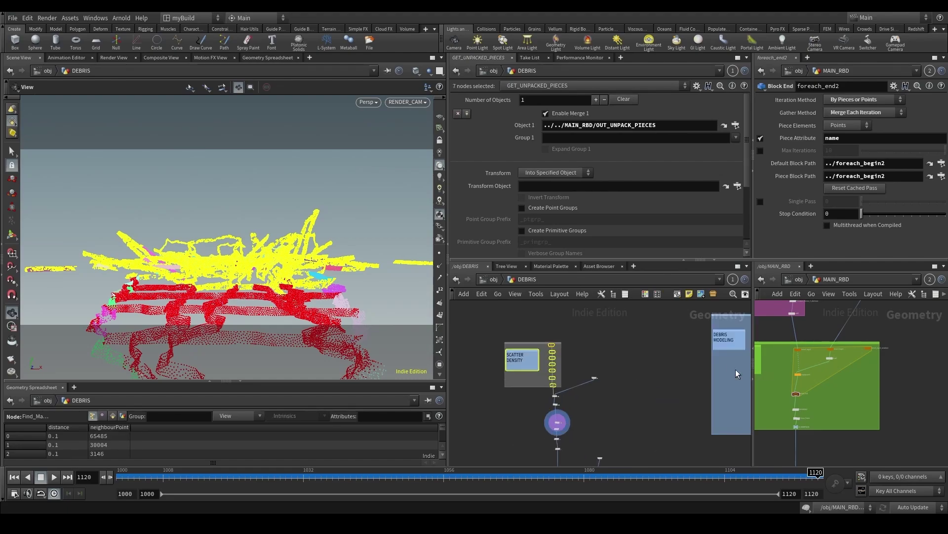
scroll(516, 381, "up", 3)
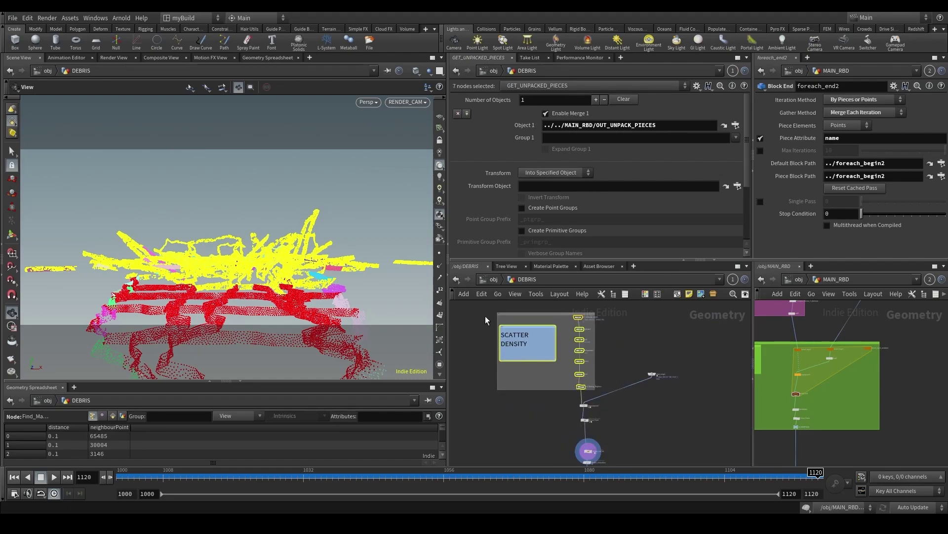
left_click(519, 371)
key("c")
left_click(698, 422)
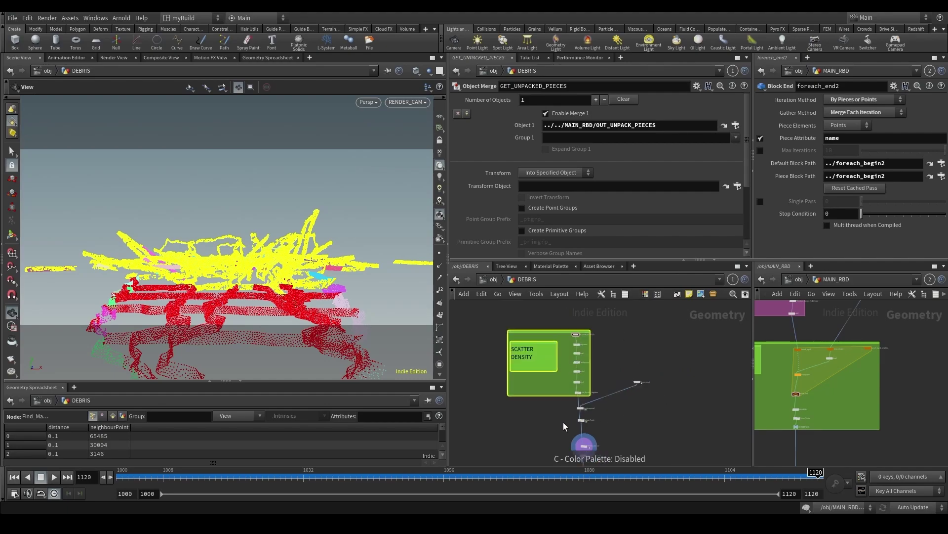
Step: Copy the SCATTER DENSITY note beside the lower instancing nodes and enclose it with them, including the for-each loop, in a network box
scroll(550, 373, "down", 3)
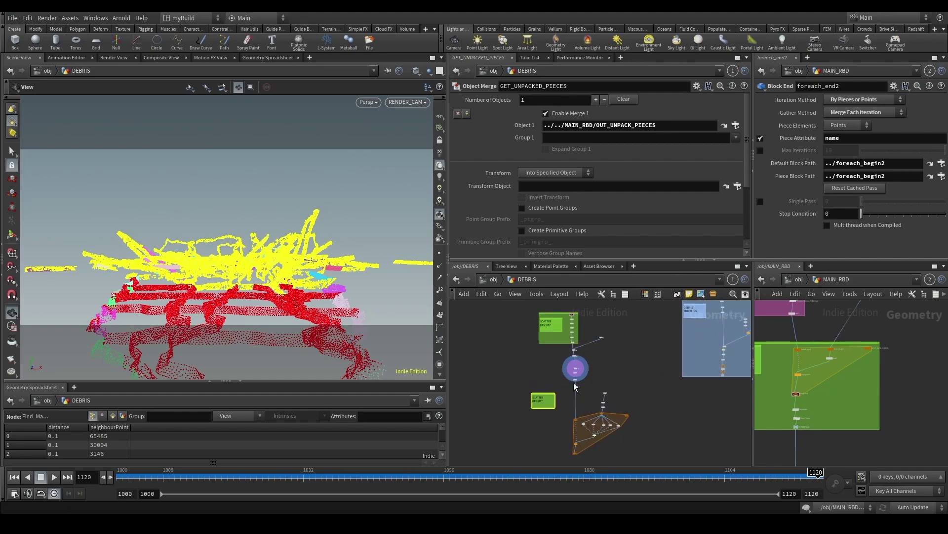
scroll(575, 383, "up", 3)
left_click_drag(597, 348, 577, 432)
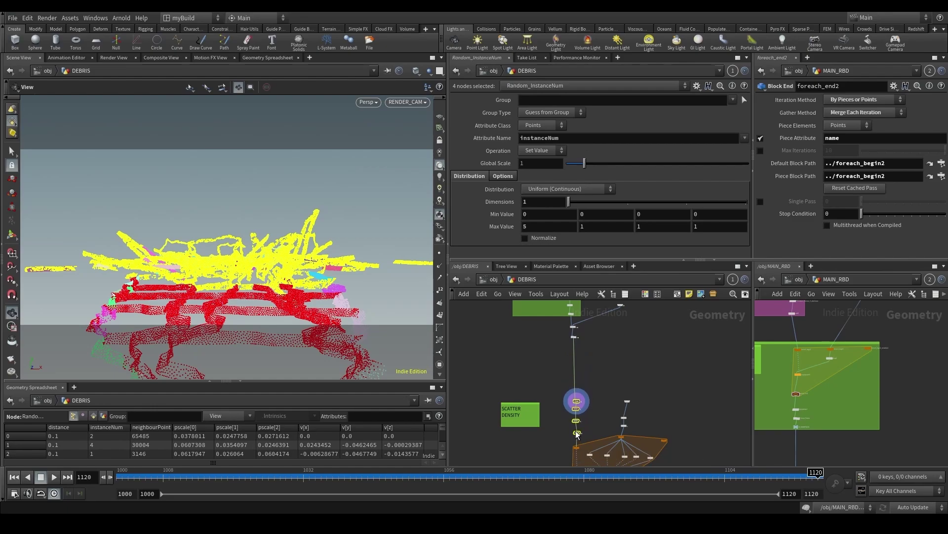
middle_click_drag(576, 432, 566, 383)
scroll(566, 383, "down", 2)
left_click_drag(471, 333, 644, 462)
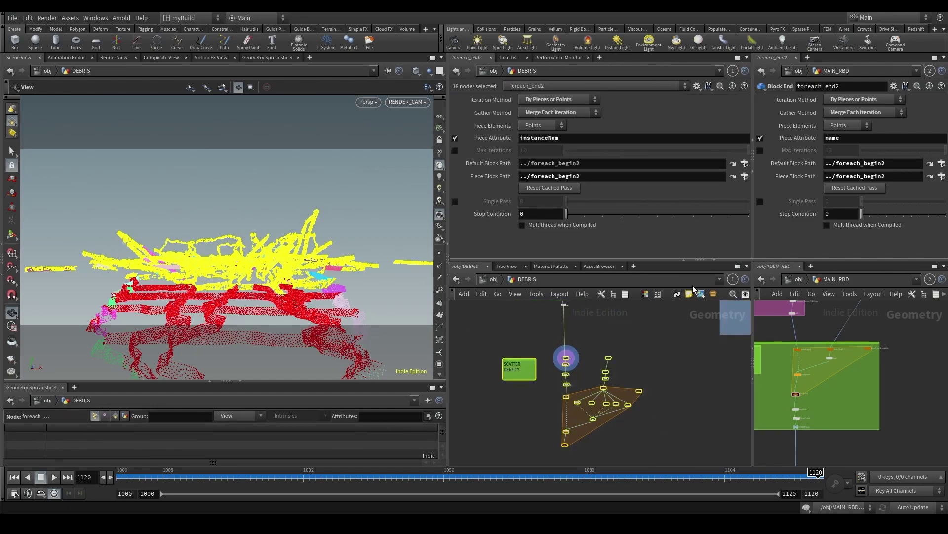
left_click(678, 293)
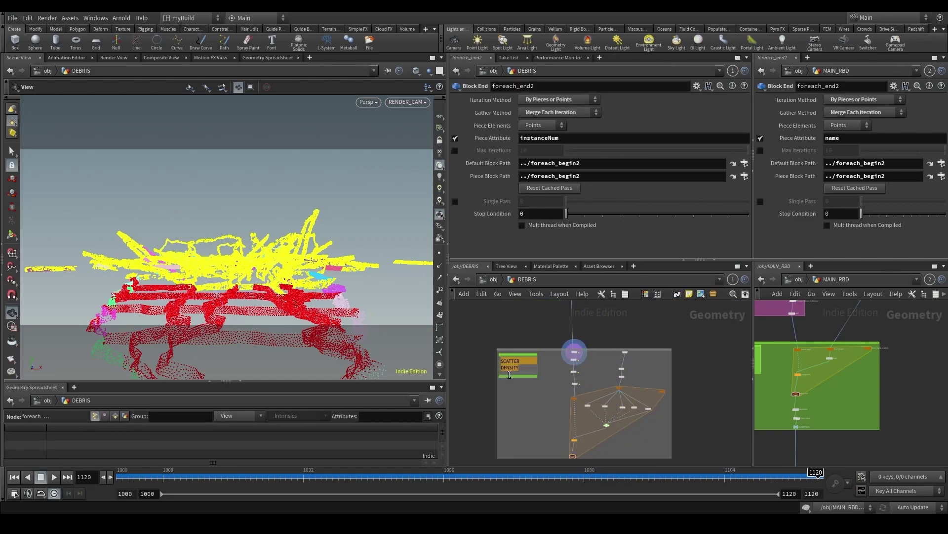
Step: Change the copied note's text to INSTANCE DEBRIS and colour the note and its network box magenta
type("IN")
left_click(532, 422)
scroll(531, 425, "down", 1)
middle_click_drag(568, 311, 550, 370)
scroll(550, 370, "down", 1)
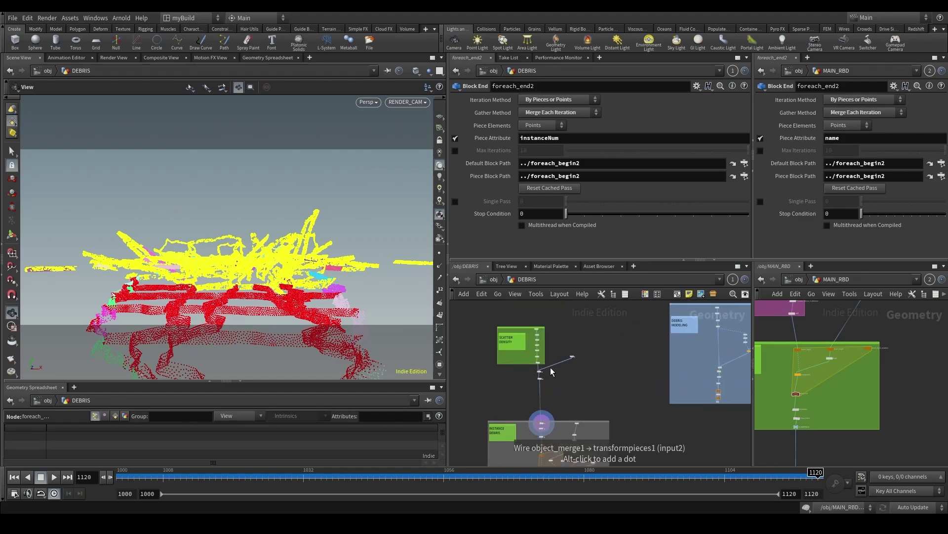
left_click_drag(509, 408, 501, 429)
key("c")
left_click(722, 447)
key("c")
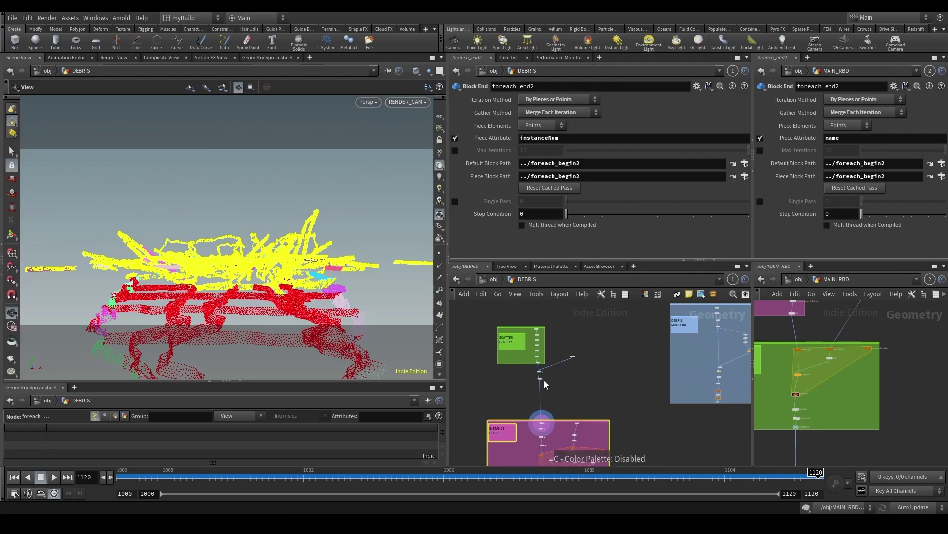
Step: Place a copy of the INSTANCE DEBRIS note beside the transformpieces1 and Activate_Points nodes and change its text to SOURCING
scroll(529, 380, "up", 4)
left_click(520, 385)
scroll(498, 436, "down", 3)
middle_click_drag(499, 437, 514, 393)
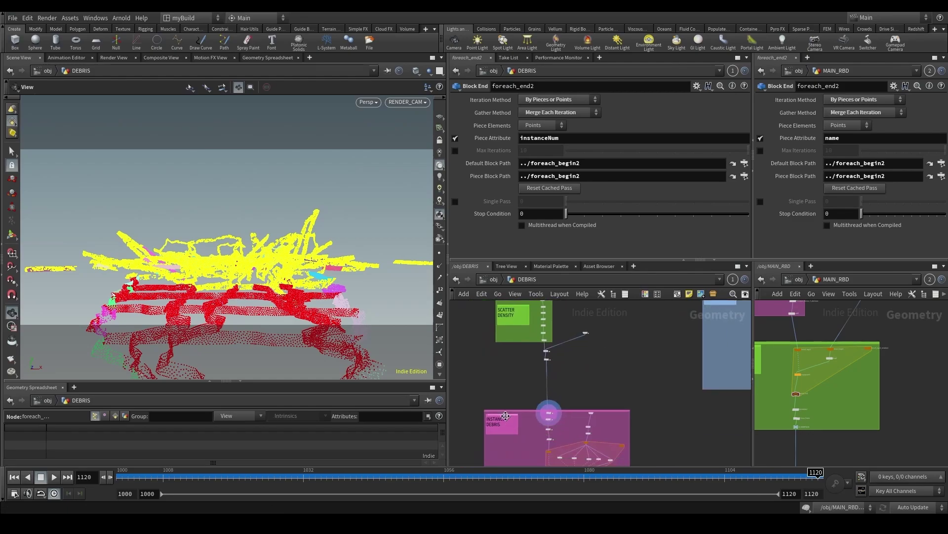
type("KEEP")
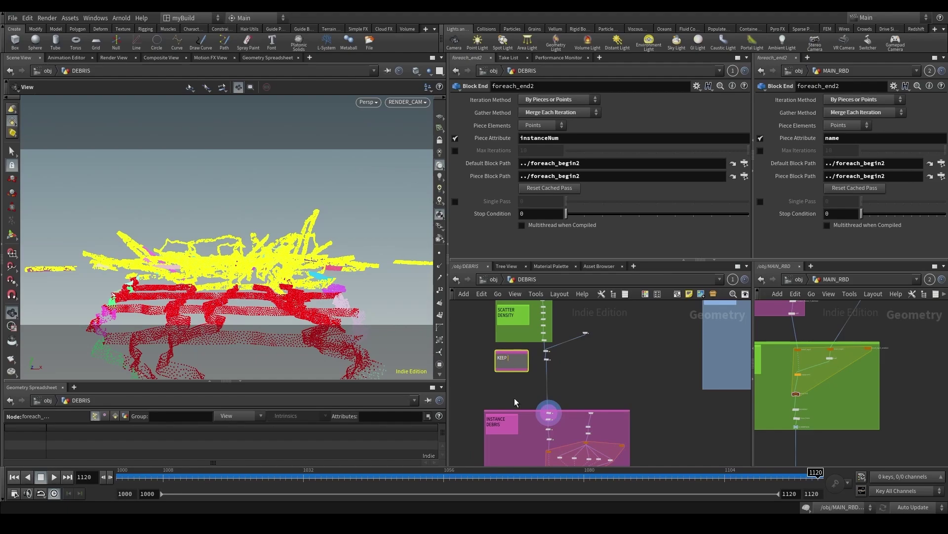
key("BackSpace")
key("BackSpace")
type("SOURCING")
left_click(588, 368)
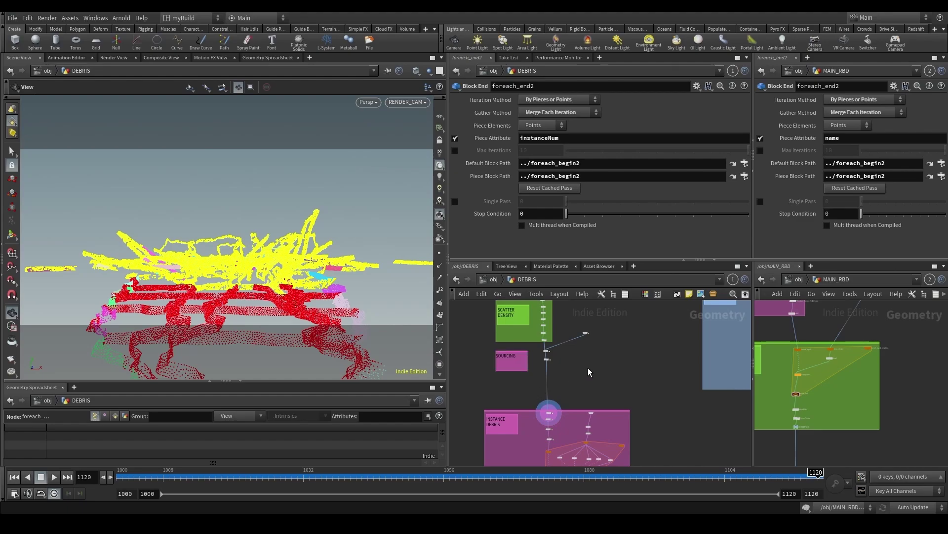
Step: Scrub the timeline back through the simulation to frame 1092 to check the points marked by Activate_Points
left_click_drag(588, 369, 590, 344)
left_click(585, 333, "shift")
scroll(525, 382, "up", 3)
left_click(568, 359)
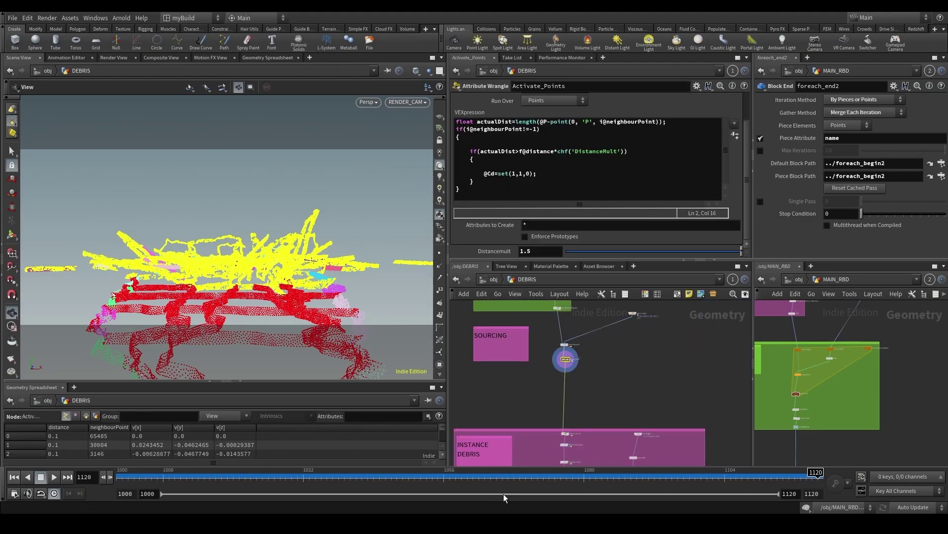
left_click_drag(499, 478, 754, 471)
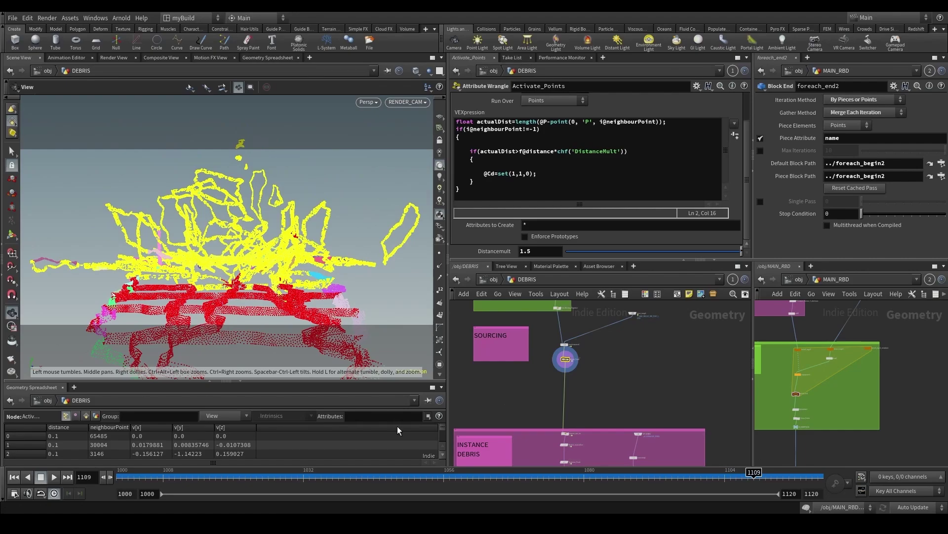
left_click_drag(514, 477, 644, 454)
left_click_drag(567, 455, 655, 455)
scroll(580, 372, "up", 3)
scroll(580, 371, "down", 3)
middle_click_drag(579, 369, 610, 403)
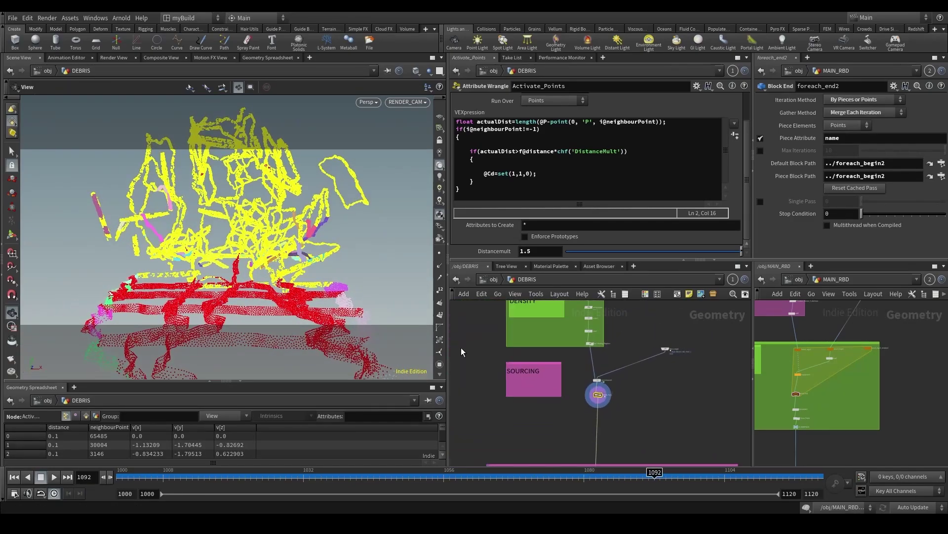
Step: Enclose the SOURCING note with object_merge1, transformpieces1 and Activate_Points in a network box and colour the note and box purple
left_click_drag(461, 347, 697, 395)
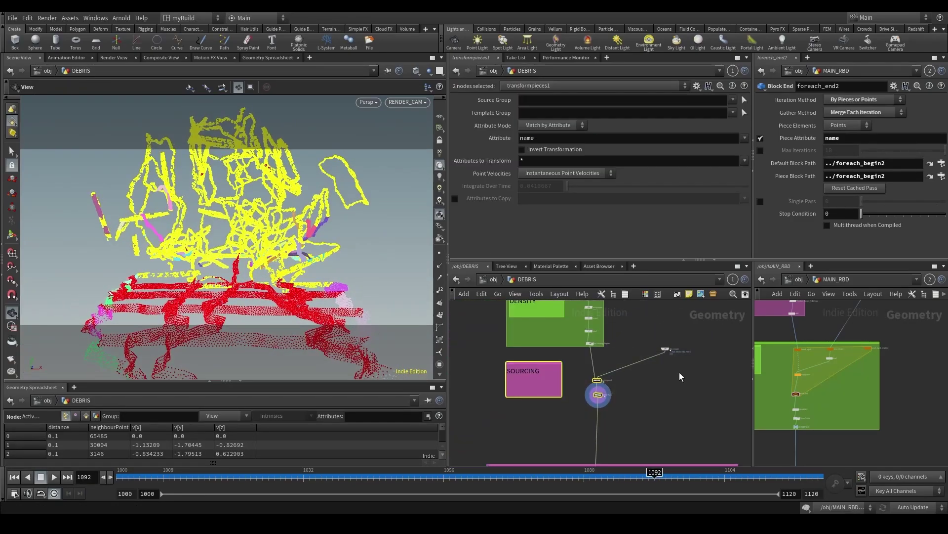
left_click(690, 293)
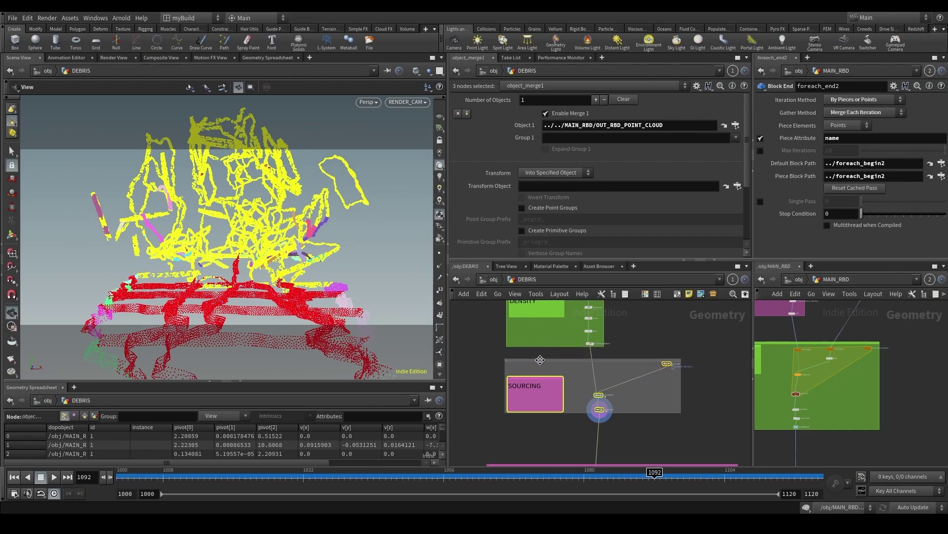
left_click_drag(533, 348, 535, 362)
key("c")
left_click(695, 445)
scroll(657, 410, "up", 3)
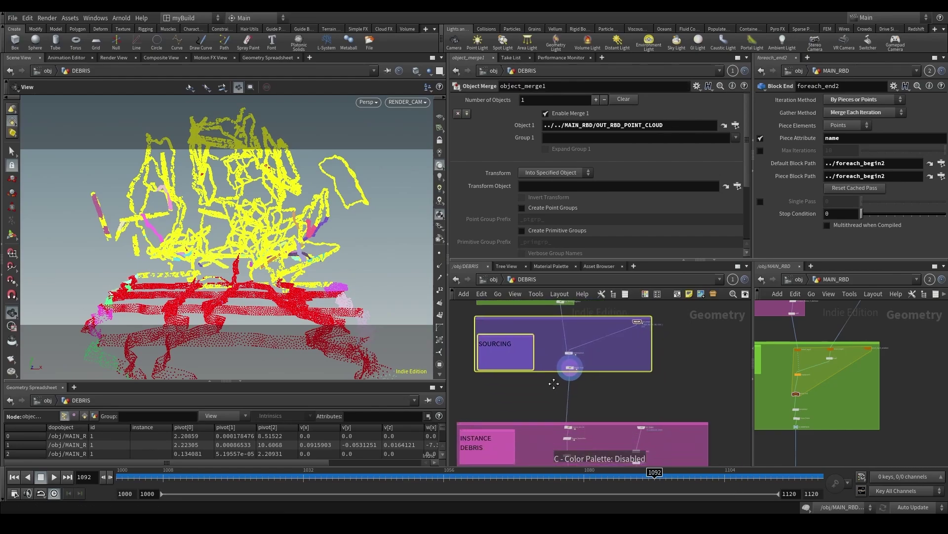
Step: Save the scene and move the timeline to frame 1067
key("ctrl+s")
left_click_drag(406, 477, 508, 475)
left_click_drag(604, 353, 607, 378)
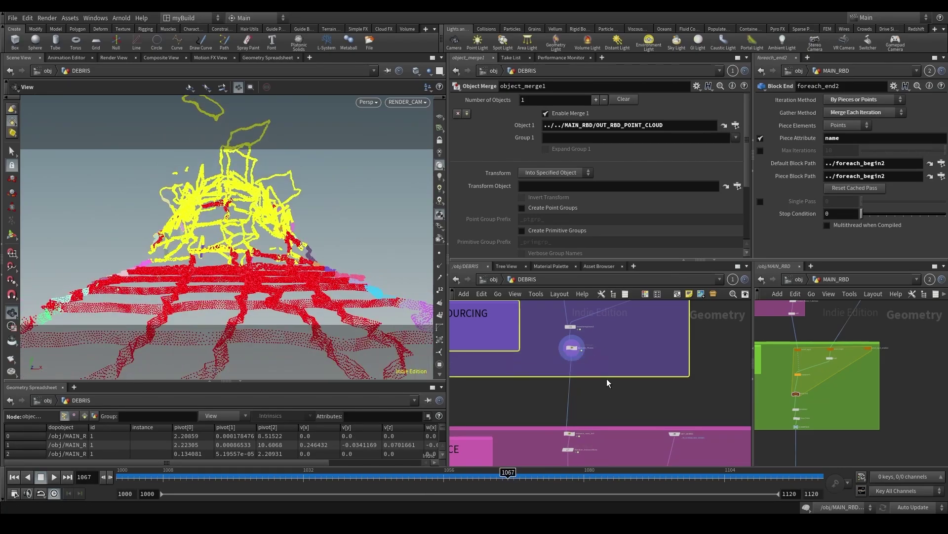
scroll(580, 361, "up", 3)
Step: Insert an Attribute Wrangle on the wire directly below Activate_Points, inside the SOURCING box
left_click(567, 341)
scroll(543, 373, "down", 2)
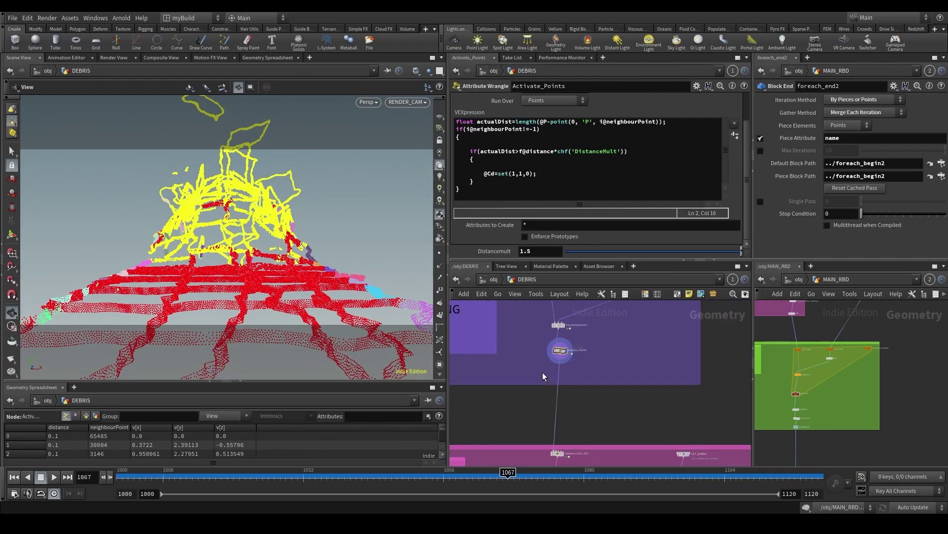
scroll(543, 372, "up", 1)
scroll(542, 371, "down", 1)
key("Tab")
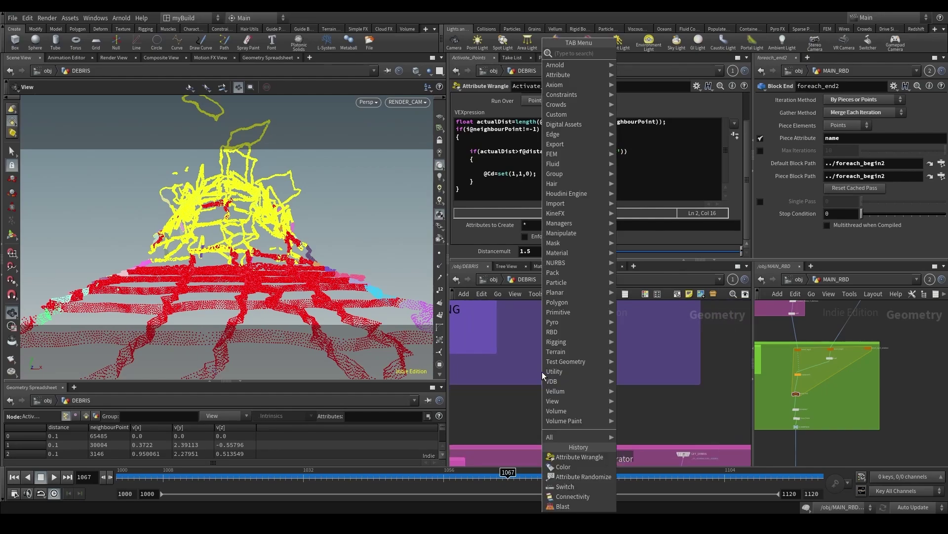
type("atw")
key("Return")
left_click(541, 371)
scroll(546, 368, "up", 1)
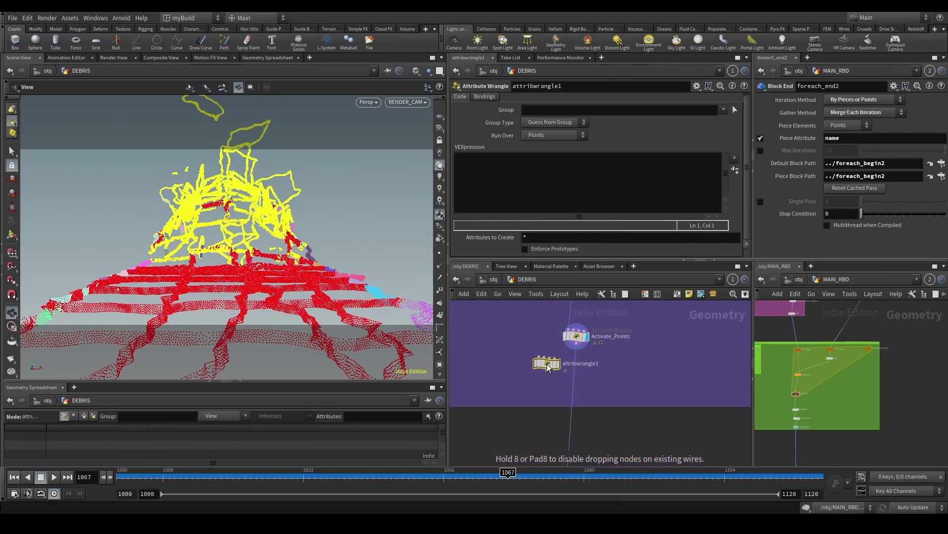
left_click_drag(547, 365, 583, 387)
left_click(604, 382)
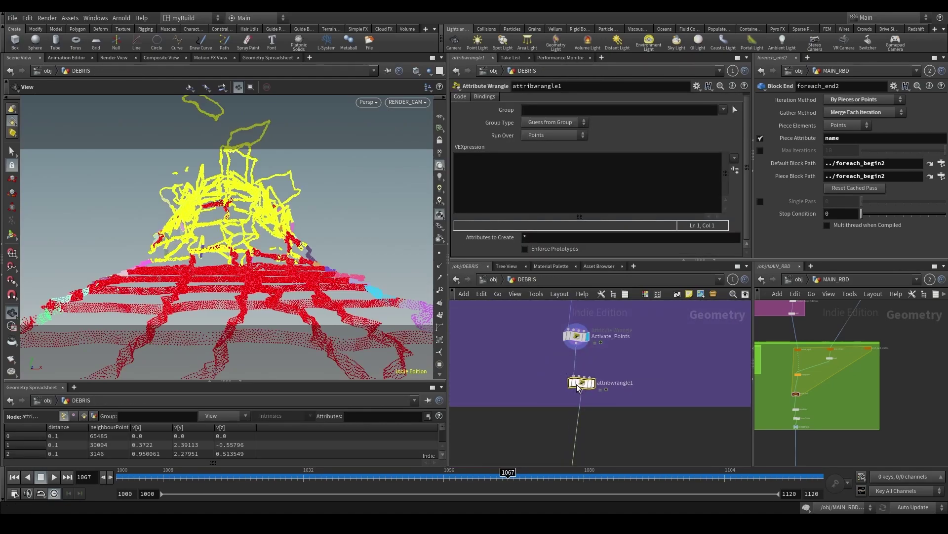
Step: Name the new wrangle activeFrame and enter i@activeFrame=9999999; as its VEX code
double_click(621, 384)
type("activeFrame")
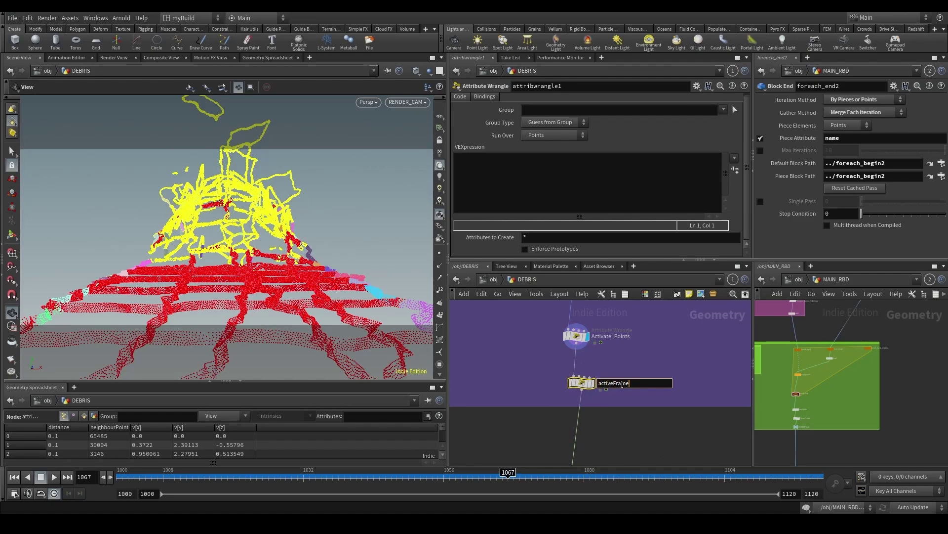
key("Return")
left_click(532, 195)
type("i@")
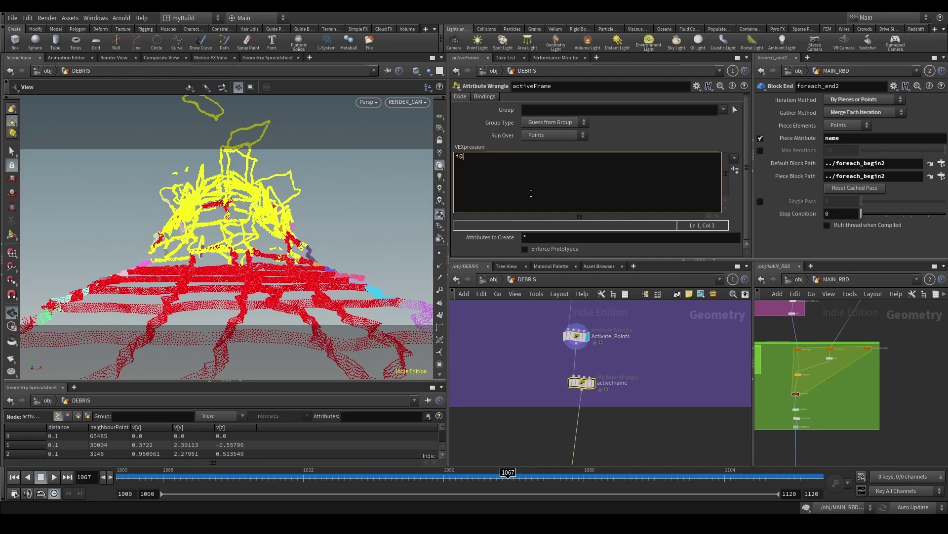
type("activeFrame=9999999;")
left_click(709, 349)
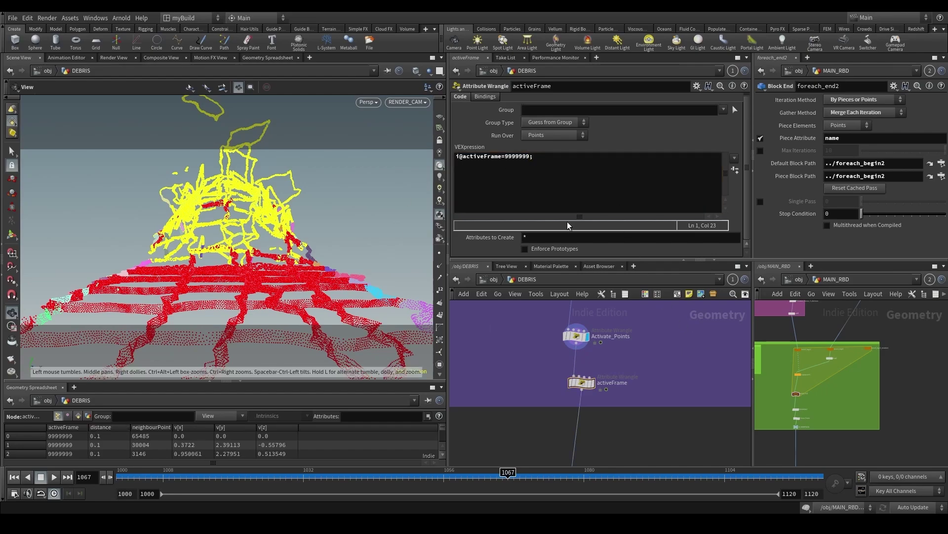
Step: Display the activeFrame wrangle's output and rename the node activeFrame_init
scroll(636, 423, "down", 4)
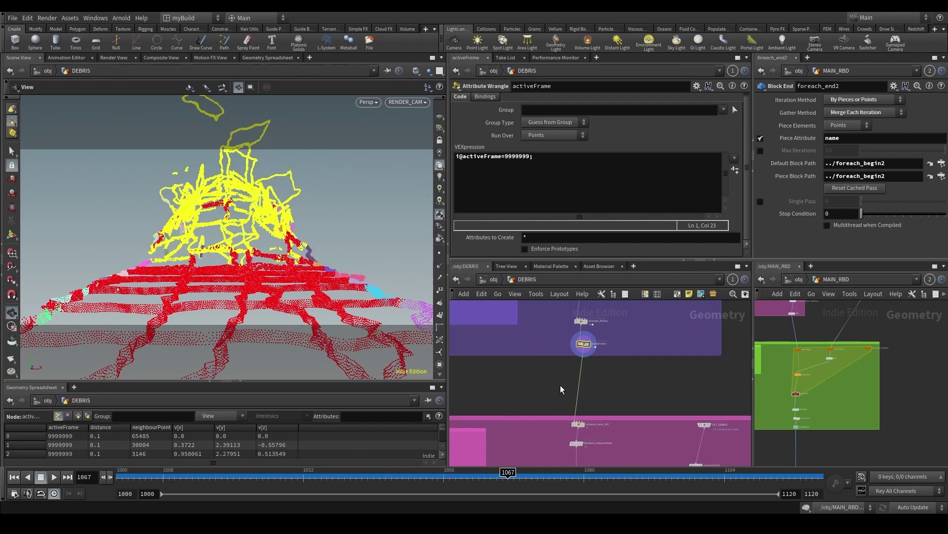
middle_click_drag(612, 384, 609, 399)
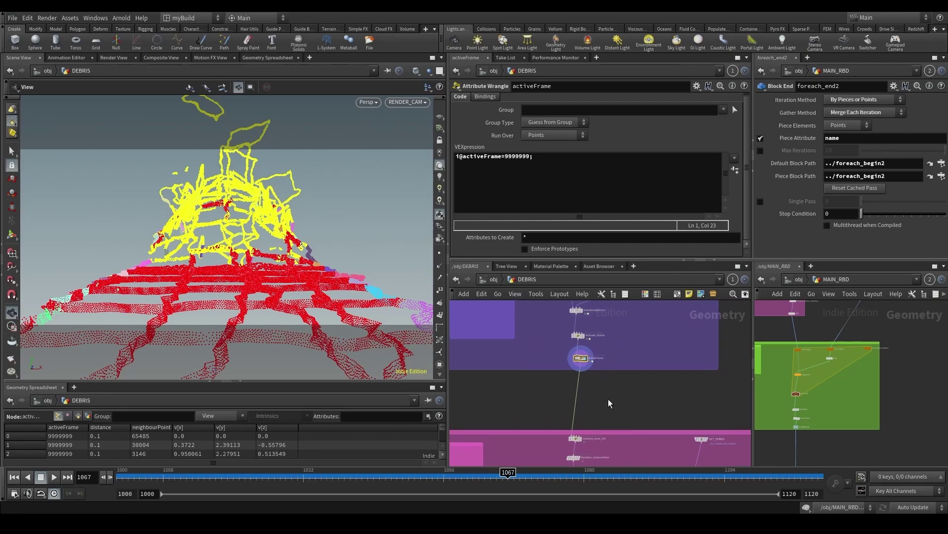
left_click(519, 162)
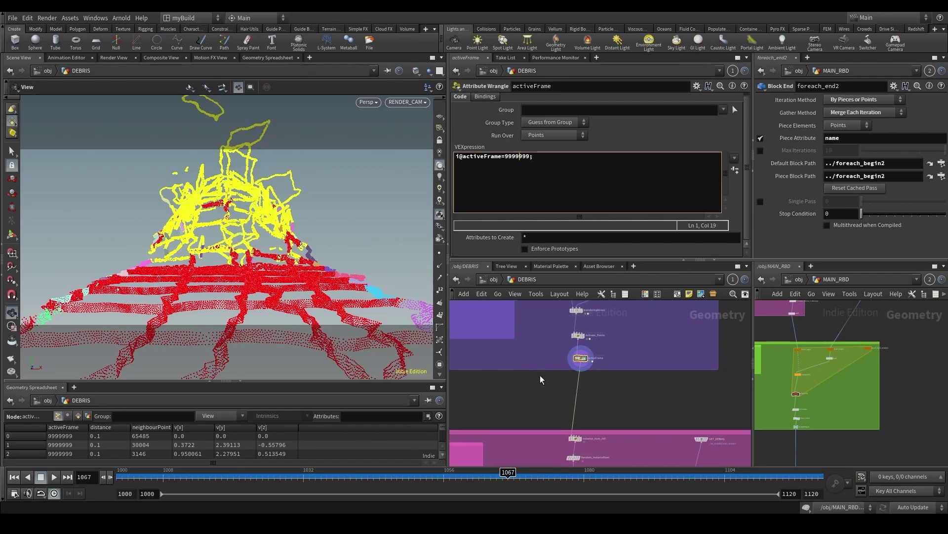
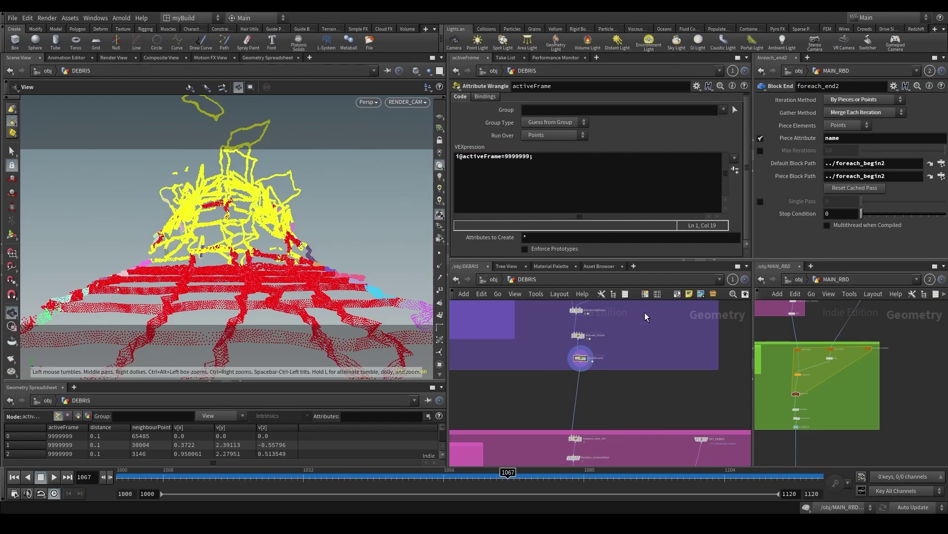
scroll(568, 378, "up", 3)
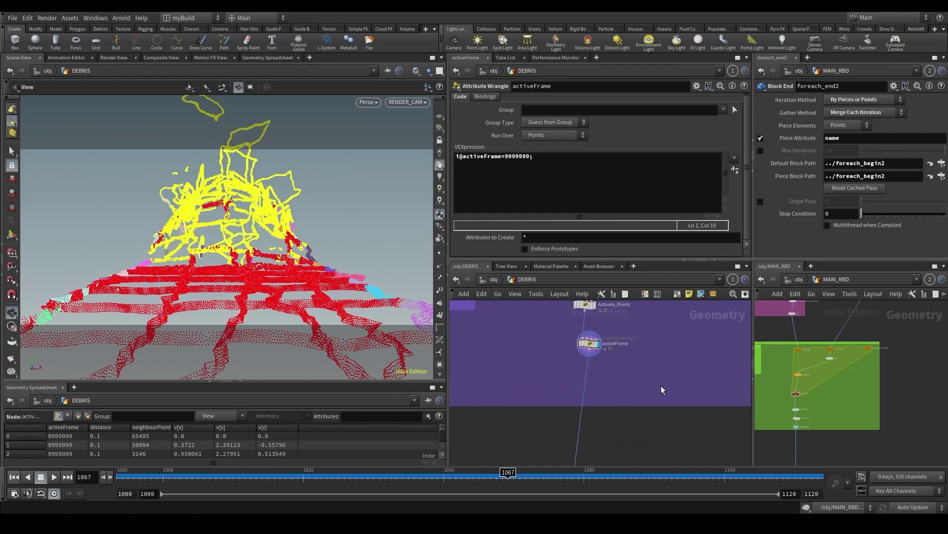
scroll(662, 385, "down", 2)
scroll(625, 375, "up", 2)
left_click(641, 348)
type("_")
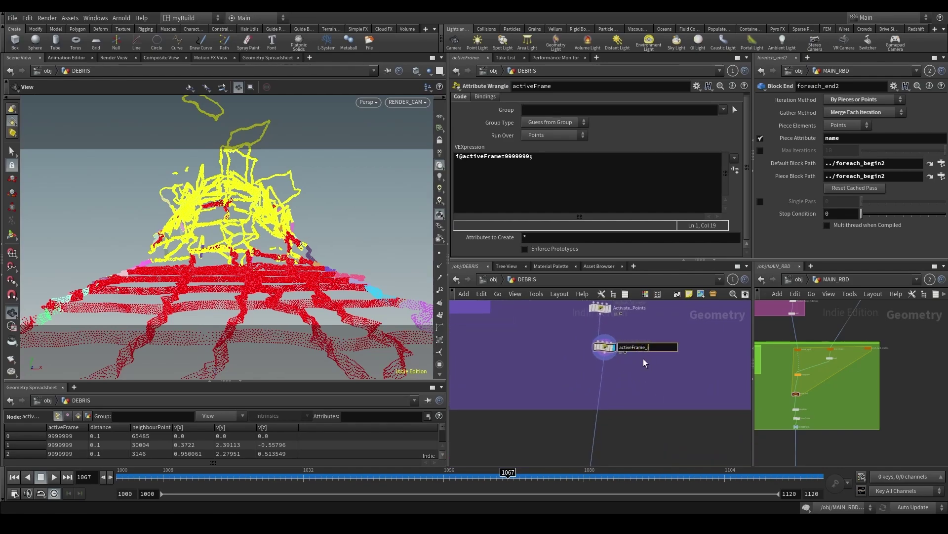
type("init")
key("Return")
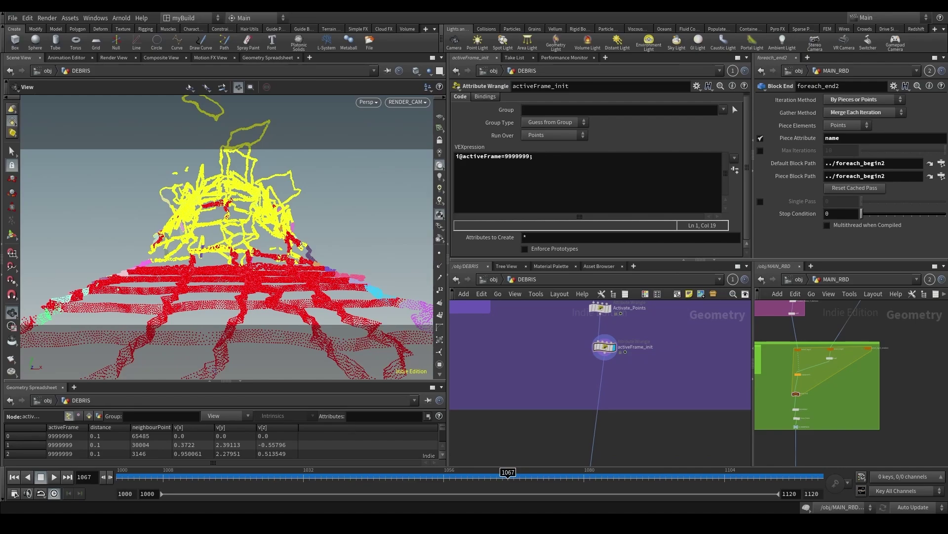
Step: Insert a Solver node on the wire below activeFrame_init and name it Max_Solvere
key("Tab")
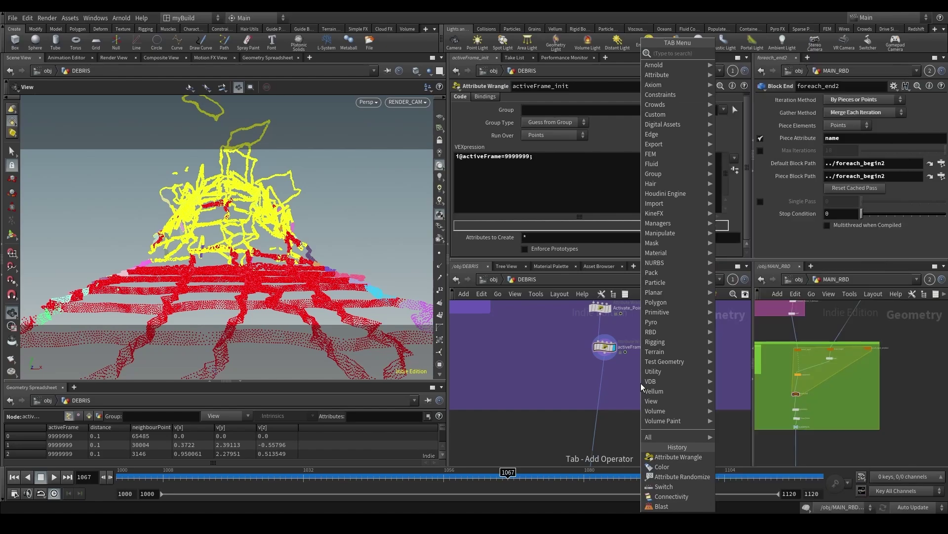
type("sops")
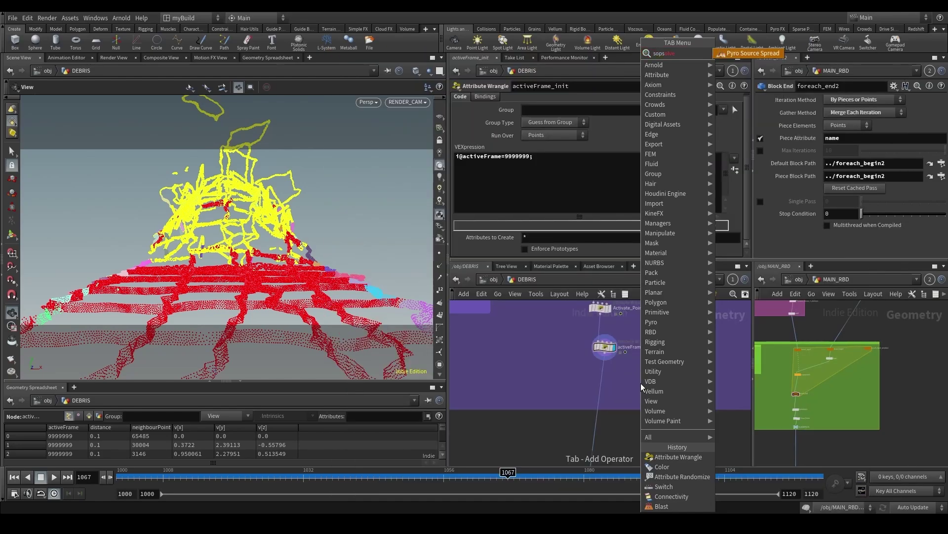
key("Return")
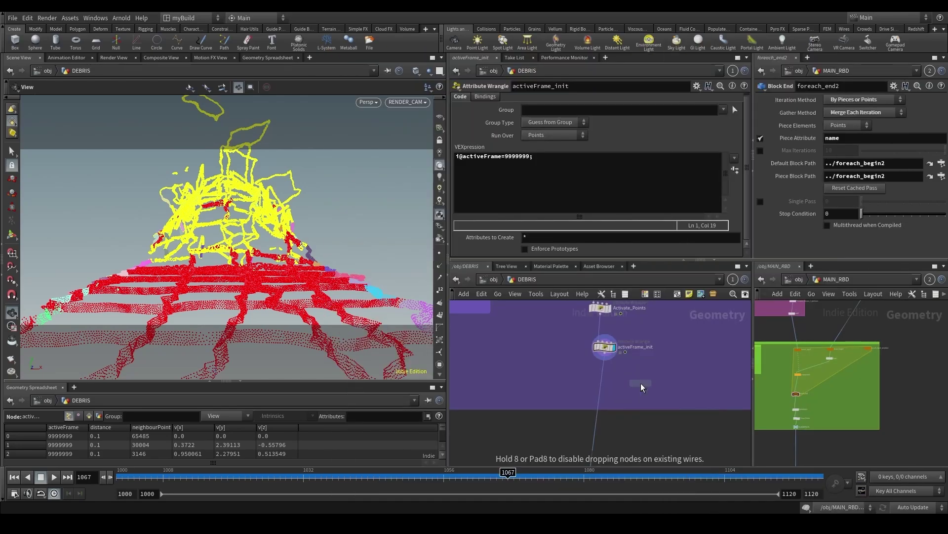
left_click(641, 384)
scroll(641, 384, "up", 2)
left_click_drag(640, 384, 596, 387)
left_click(616, 387)
type("Max_")
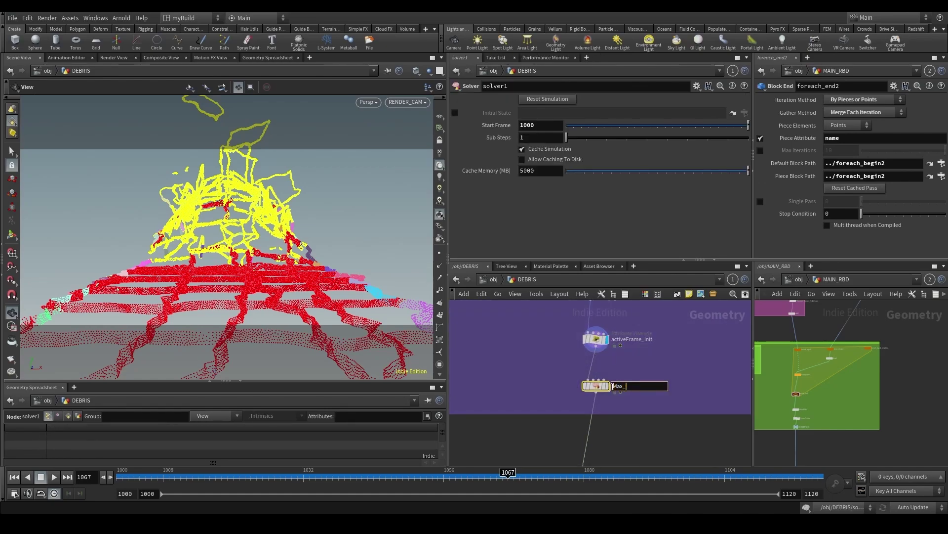
type("Solvere")
key("Return")
scroll(613, 386, "up", 2)
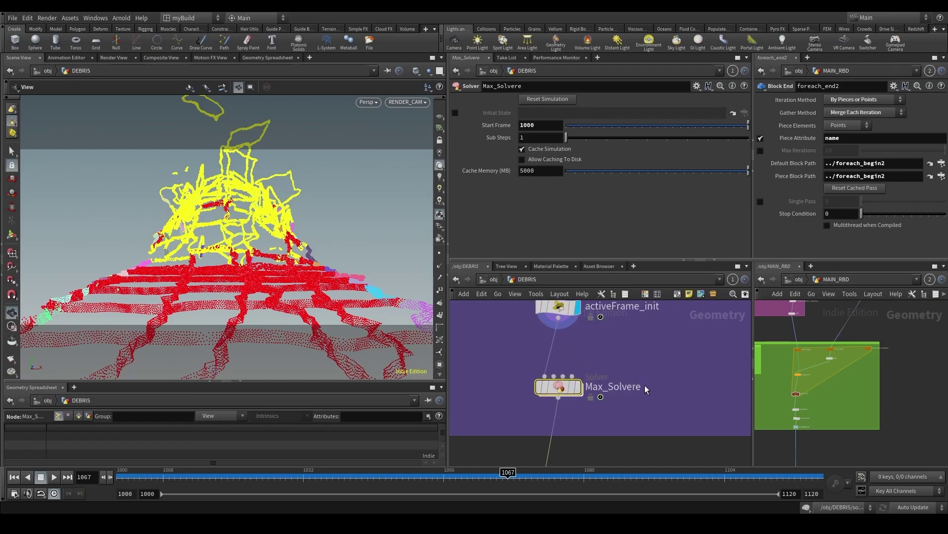
Step: Rename the Max_Solvere node as Activation_Solver
left_click(639, 386)
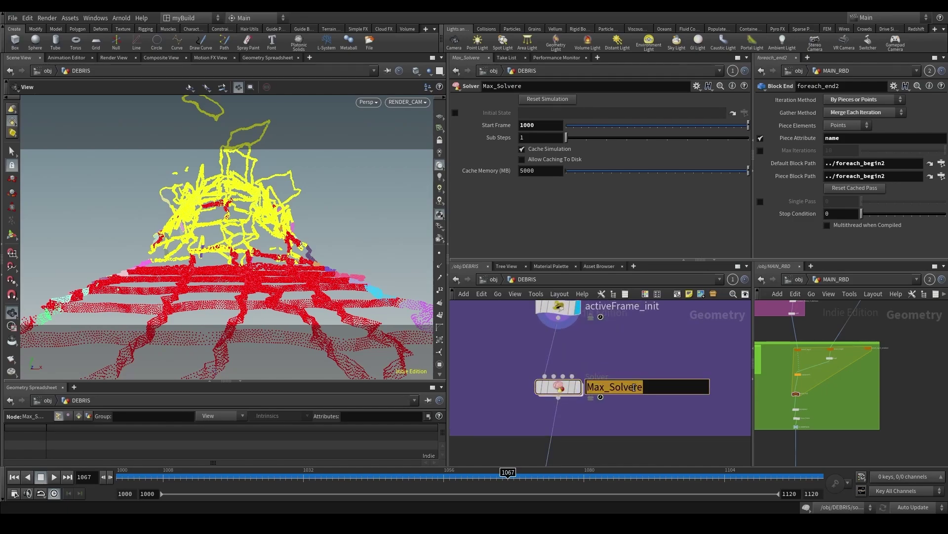
type("Activation_Solve")
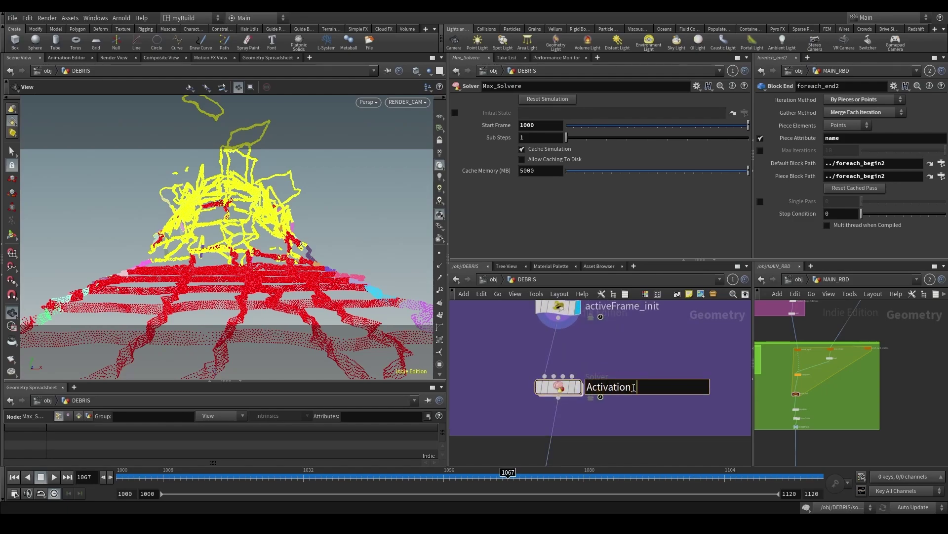
type("r")
key("Return")
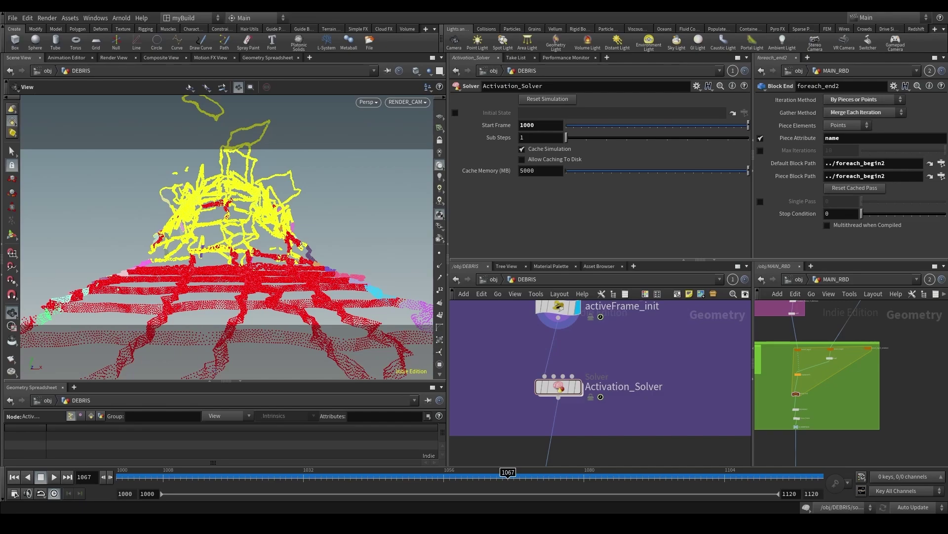
scroll(677, 338, "down", 1)
middle_click_drag(676, 344, 674, 402)
left_click_drag(683, 412, 538, 361)
middle_click_drag(529, 317, 498, 390)
left_click_drag(498, 389, 591, 370)
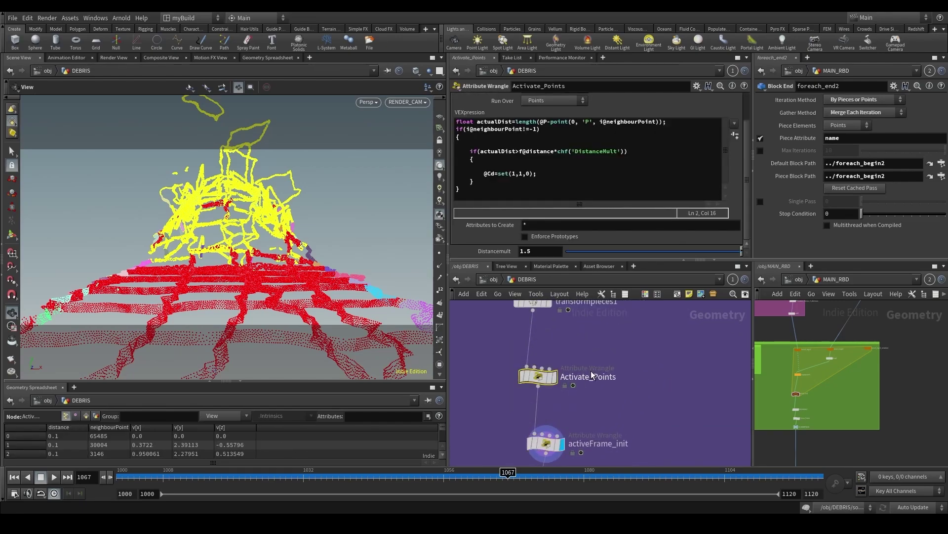
scroll(590, 371, "down", 1)
middle_click_drag(590, 370, 588, 397)
left_click(546, 175)
key("Return")
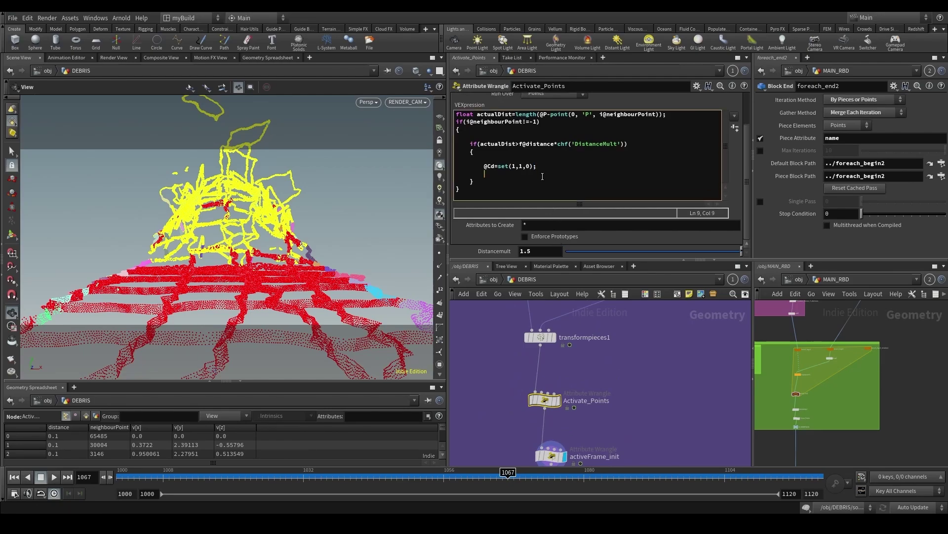
type("i@active=1;")
left_click(586, 350)
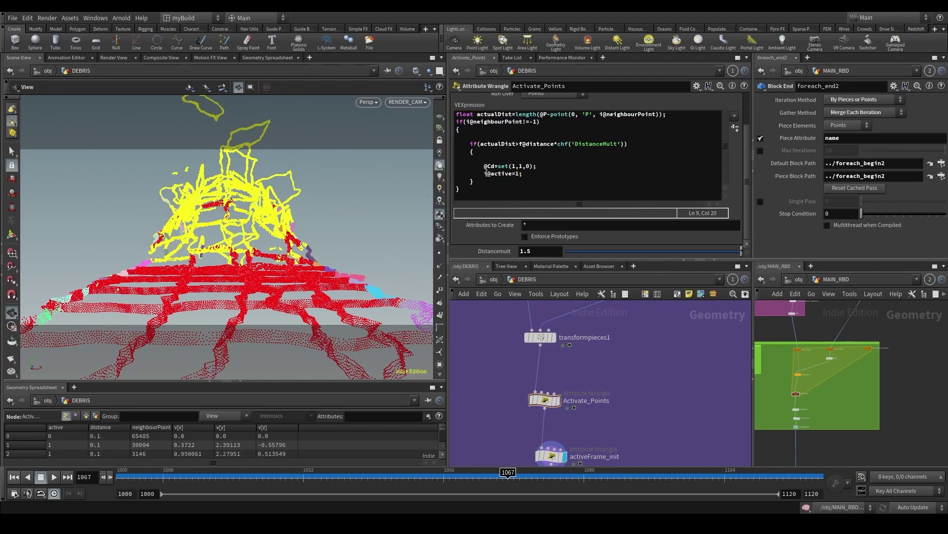
Step: Insert i@active=0; on a new line before the neighbourPoint condition in the Activate_Points code
left_click(667, 114)
key("Return")
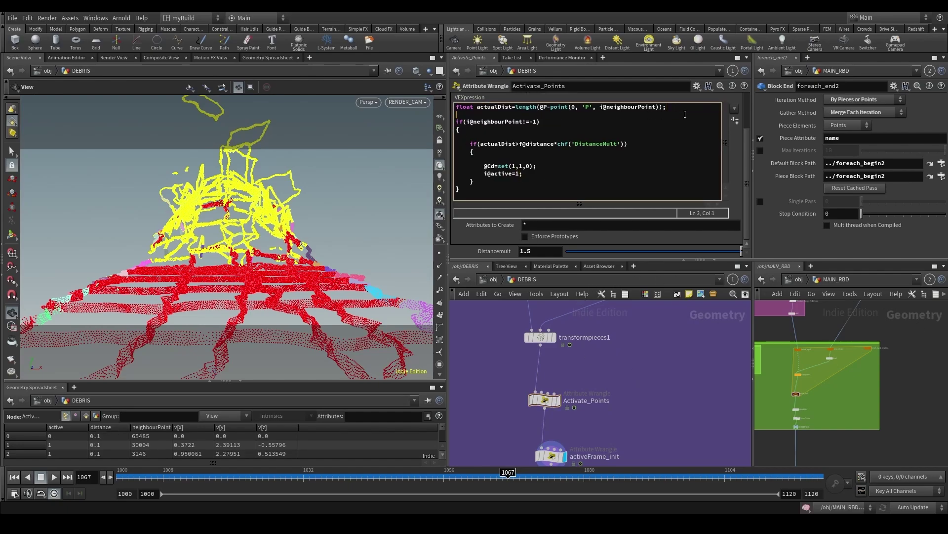
type("i@active=0;")
Step: Display the Activation_Solver output at frame 1000 and open the solver's internal network
middle_click_drag(653, 384, 615, 339)
scroll(635, 366, "down", 2)
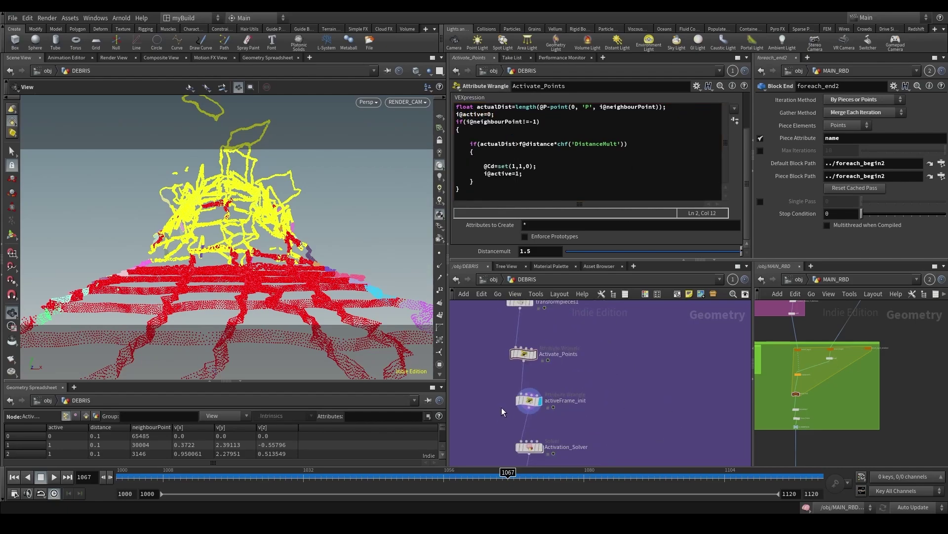
left_click_drag(502, 407, 583, 391)
middle_click_drag(586, 407, 615, 354)
scroll(614, 354, "up", 2)
left_click_drag(516, 414, 598, 394)
left_click(560, 401)
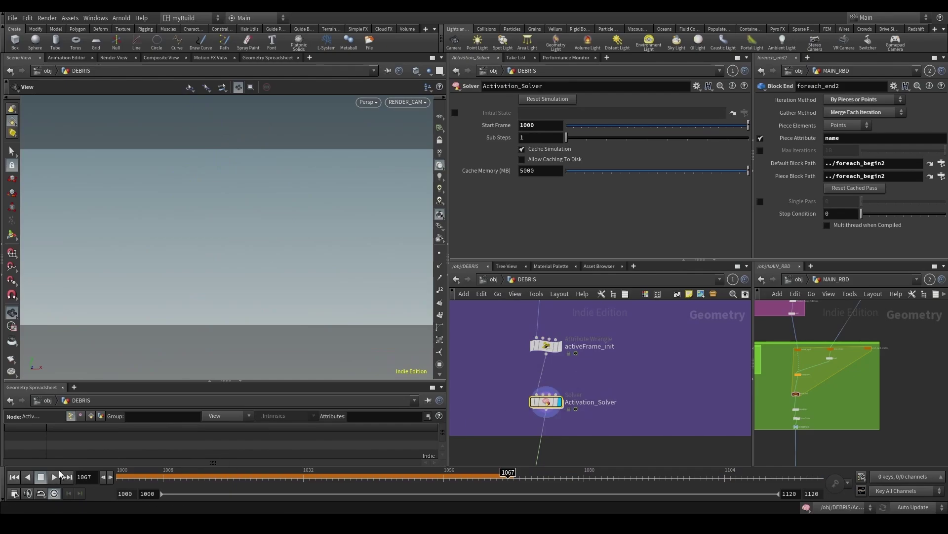
left_click(13, 477)
double_click(547, 401)
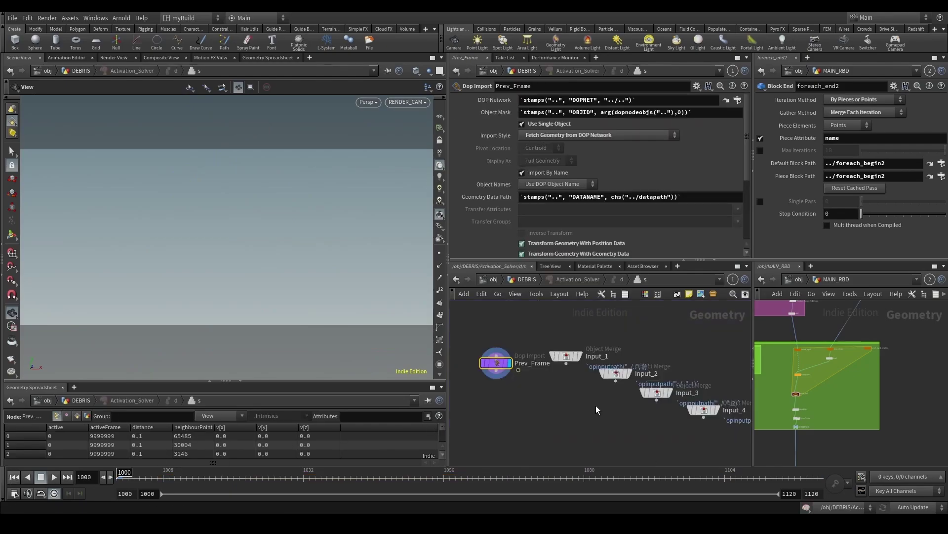
Step: Add an Attribute Wrangle with Input_1 wired to its first input and Prev_Frame wired to its second
key("Tab")
type("aw")
key("Return")
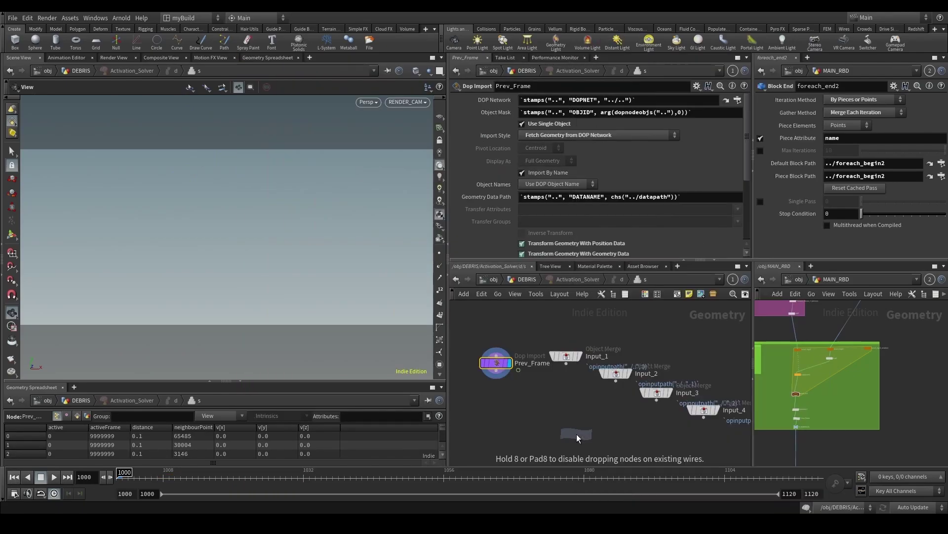
left_click(561, 413)
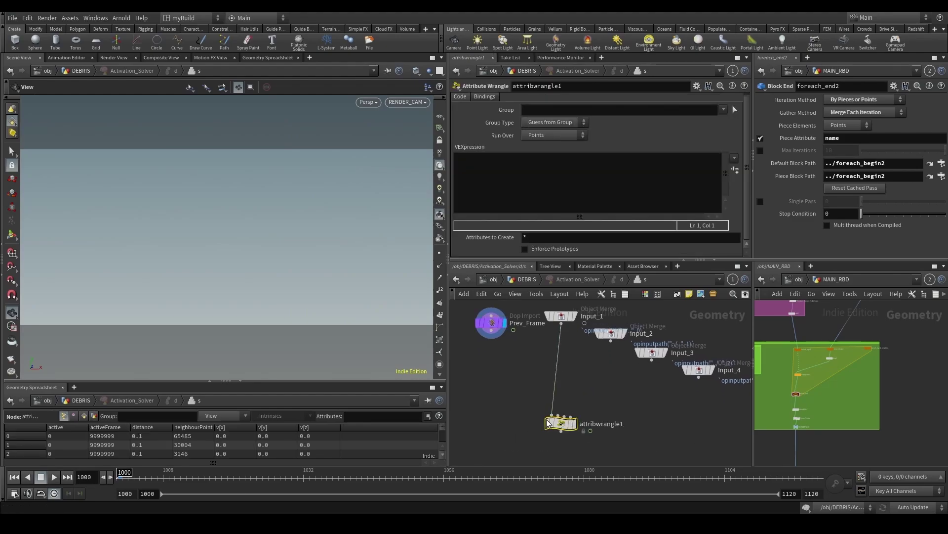
left_click(491, 331)
middle_click_drag(509, 408, 511, 337)
Step: Add an Output node below the attribute wrangle and connect the wrangle to it
key("Tab")
type("out")
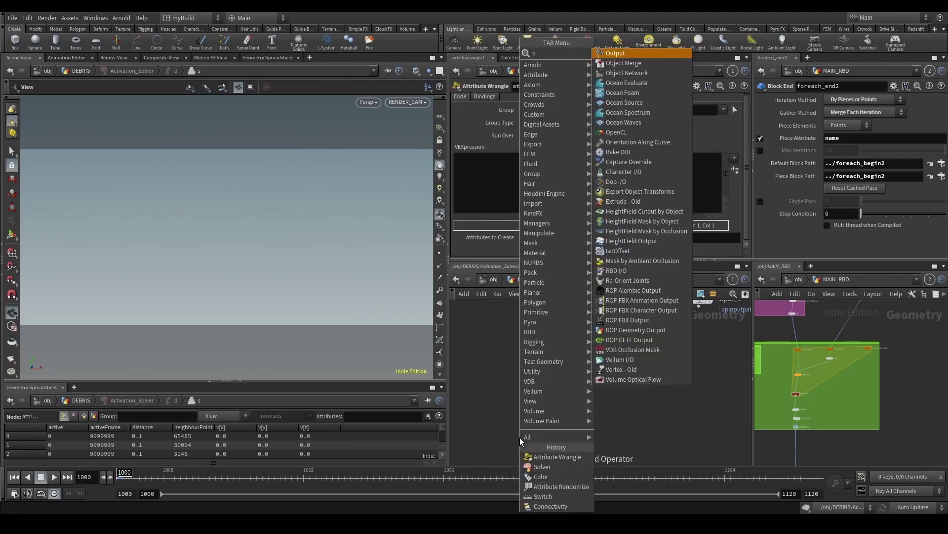
key("Return")
left_click(560, 436)
left_click_drag(560, 362, 560, 429)
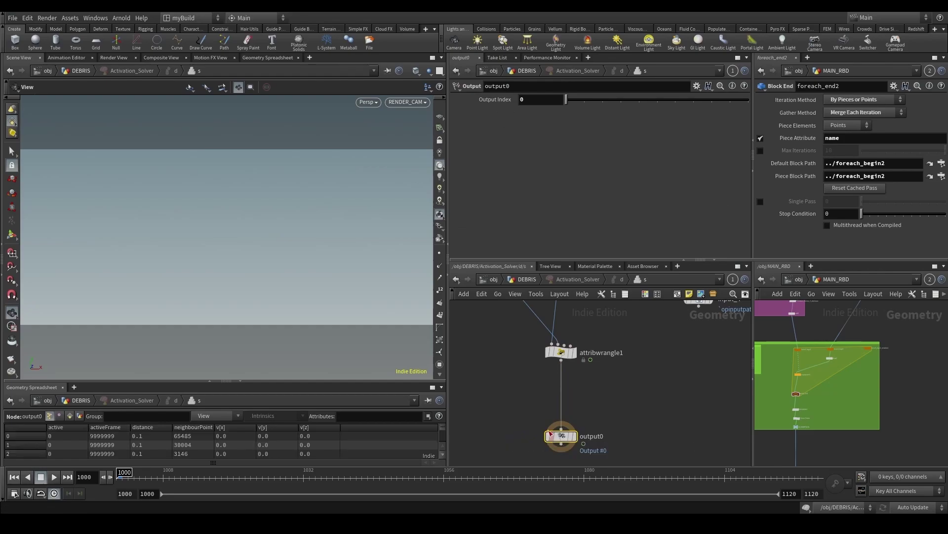
Step: Rename the attribute wrangle inside the solver network as Solver
left_click_drag(509, 382, 600, 337)
double_click(613, 354)
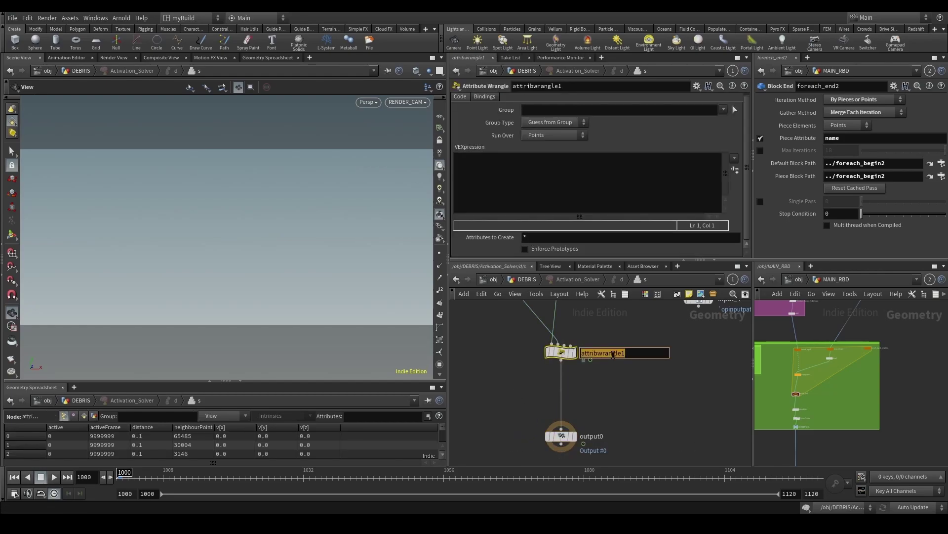
type("Solver")
key("Return")
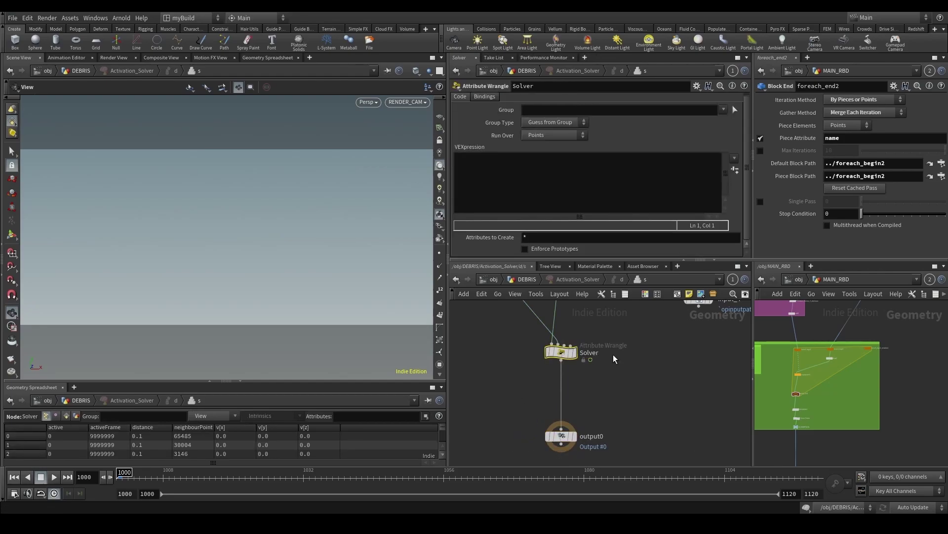
Step: Rearrange Input_1 and Prev_Frame above the Solver wrangle so that their connecting wires do not cross
scroll(588, 391, "down", 3)
key("h")
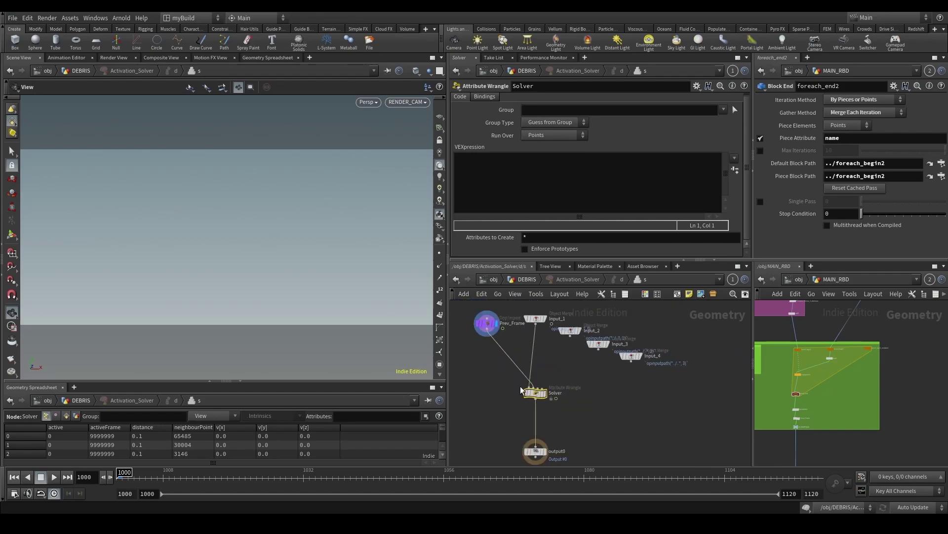
left_click_drag(487, 323, 570, 351)
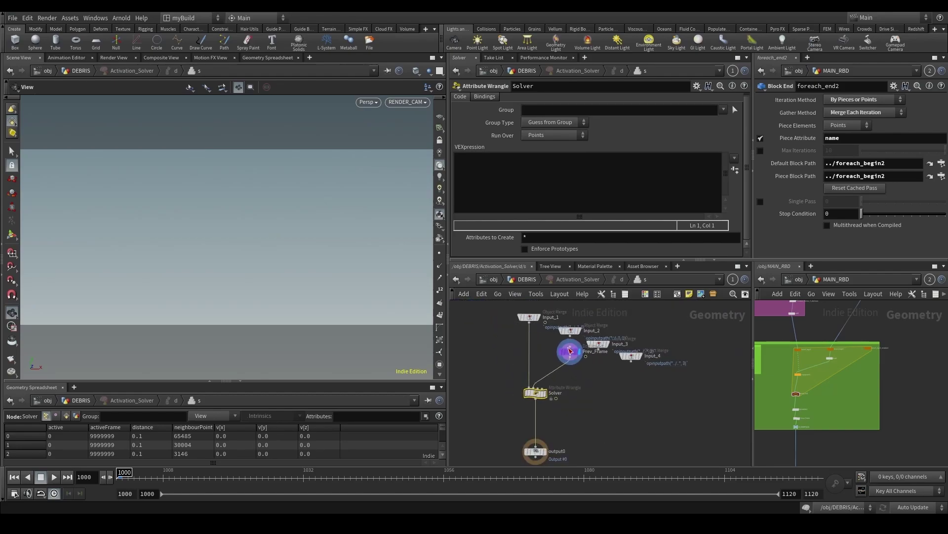
left_click_drag(537, 321, 492, 322)
scroll(546, 368, "up", 2)
left_click(565, 341)
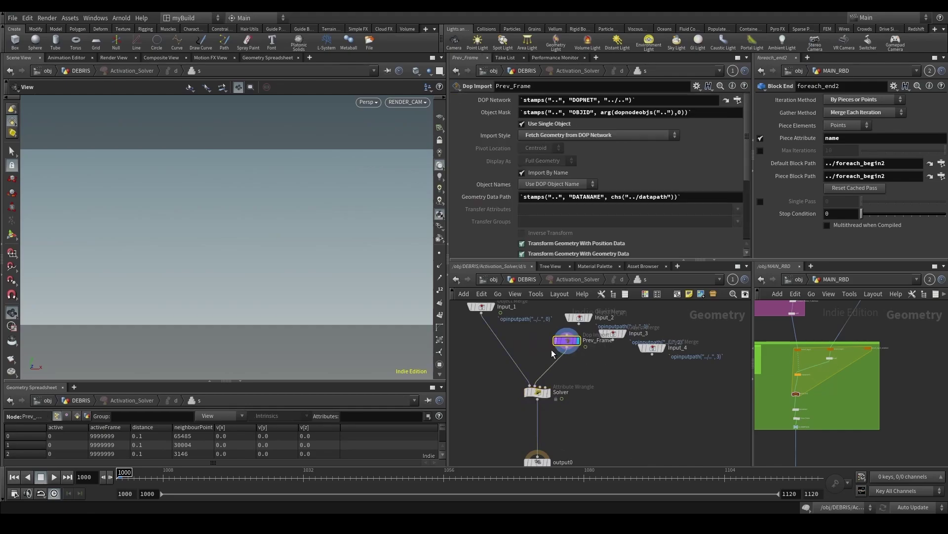
left_click(536, 392)
left_click(510, 186)
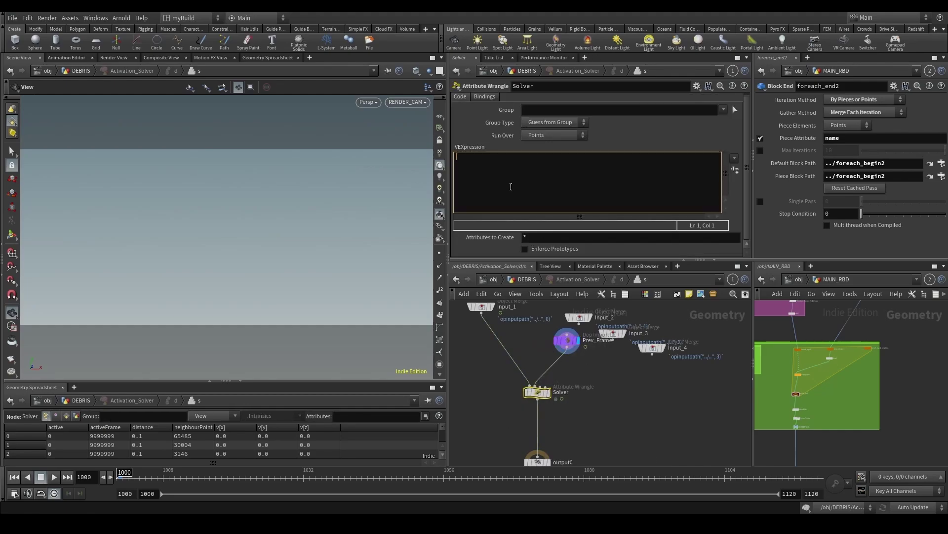
type("if(i@active==1)")
key("Return")
type("{")
key("Return")
key("Return")
key("Return")
key("Up")
key("Up")
key("Tab")
type("i@#active")
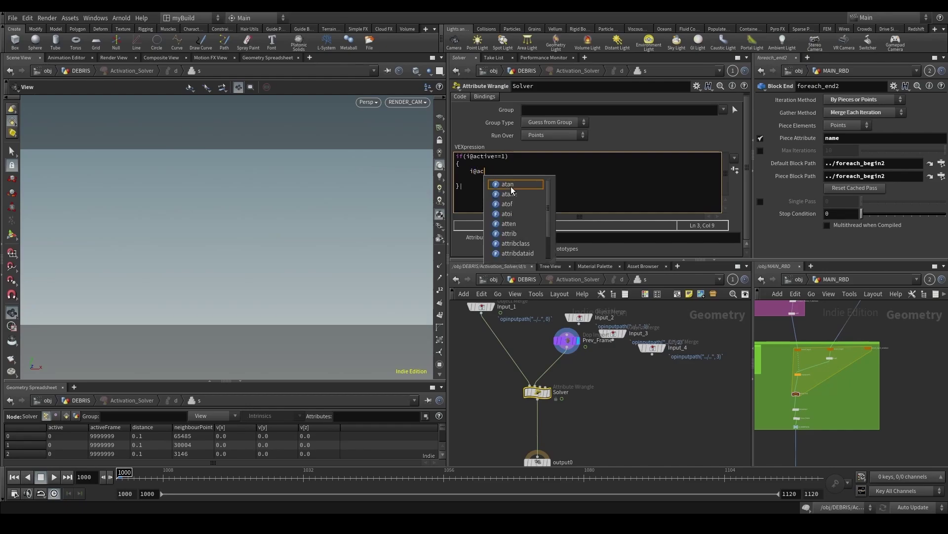
type("Frame=")
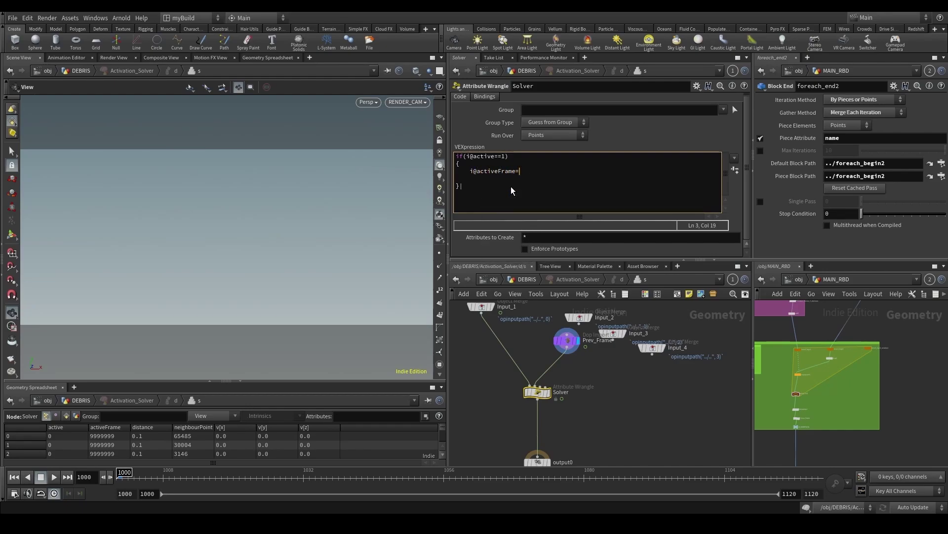
type("@Frame;")
left_click(516, 186)
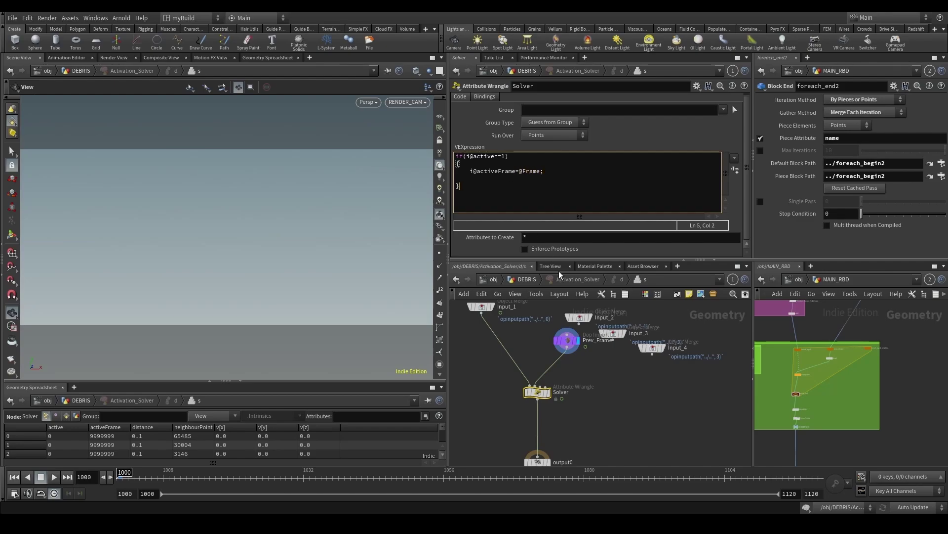
Step: Return to the DEBRIS network, sort the point spreadsheet by activeFrame and scrub the timeline to check the recorded activation frames
left_click(521, 282)
left_click_drag(129, 476, 284, 471)
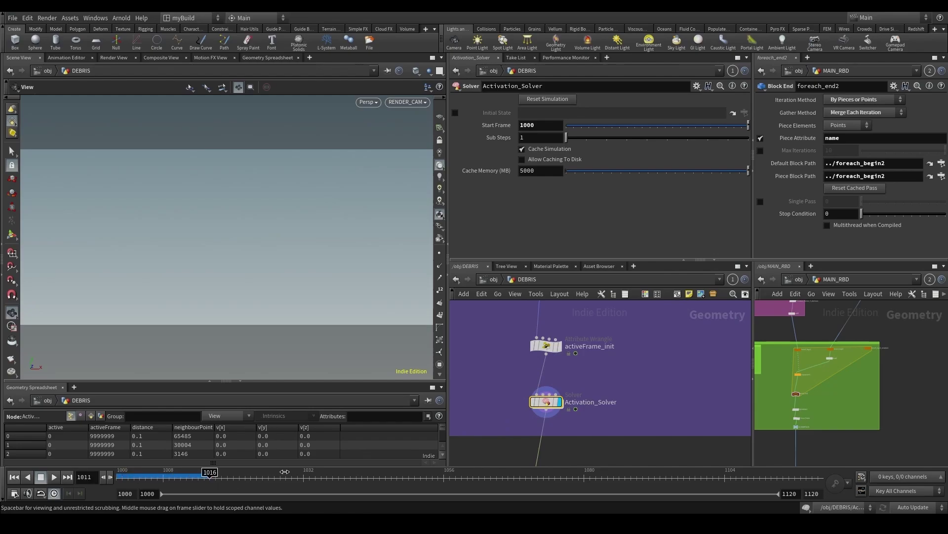
left_click(110, 430)
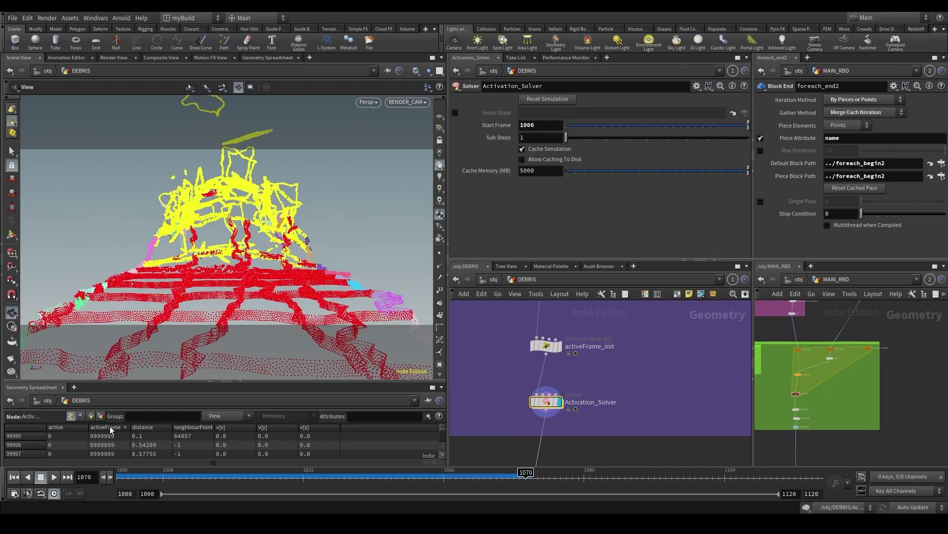
left_click(111, 430)
left_click_drag(514, 478, 474, 478)
double_click(545, 401)
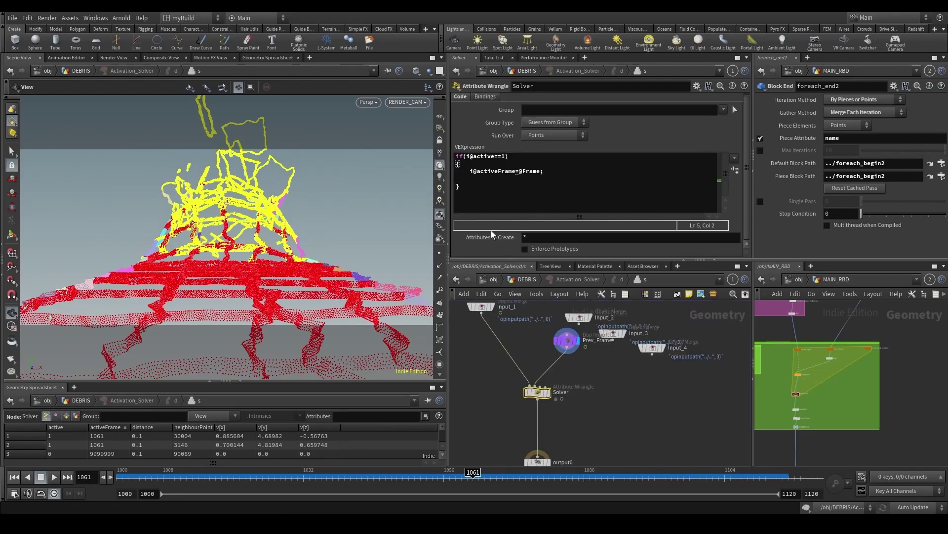
mouse_move(474, 476)
left_mouse_down()
mouse_move(530, 473)
mouse_move(420, 472)
mouse_move(484, 472)
left_mouse_up()
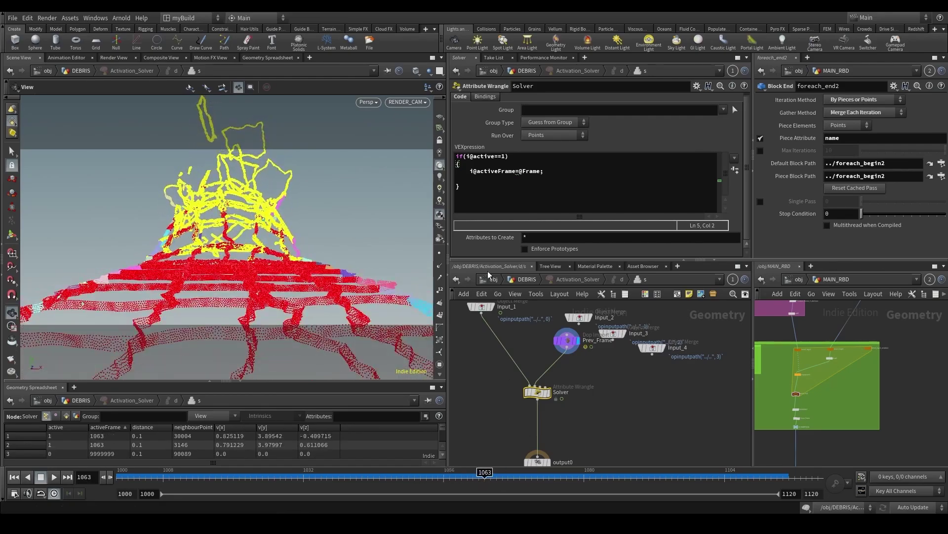
left_click(485, 192)
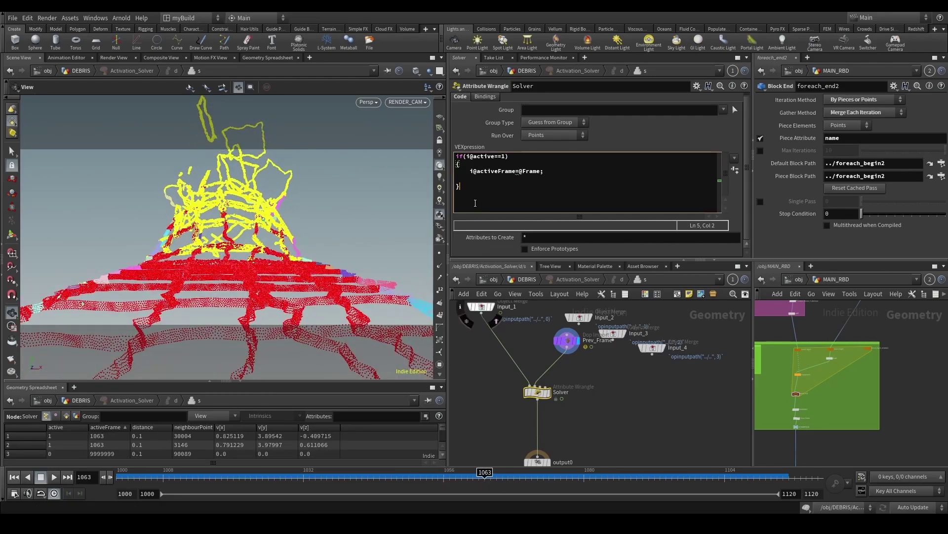
key("Return")
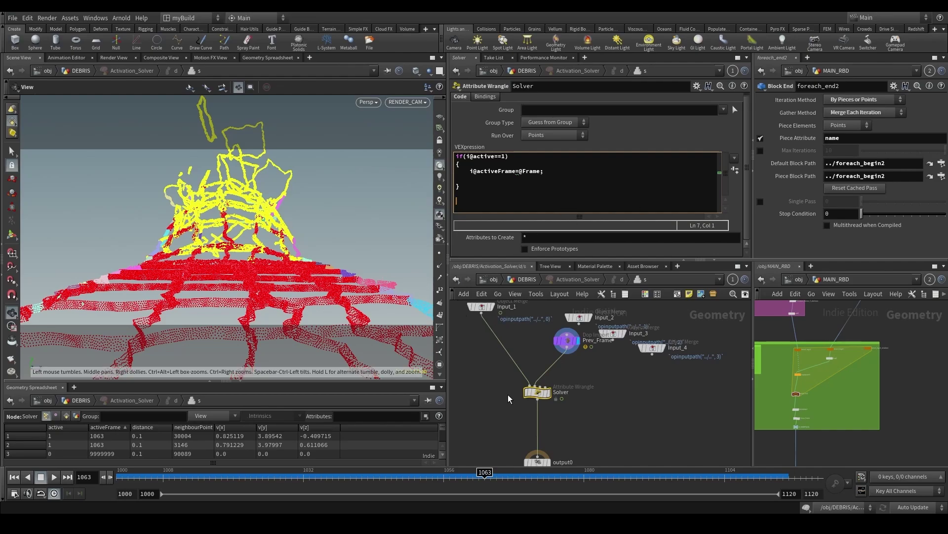
type("i")
left_click_drag(470, 171, 518, 171)
key("ctrl+c")
double_click(499, 201)
key("ctrl+v")
type("=min(")
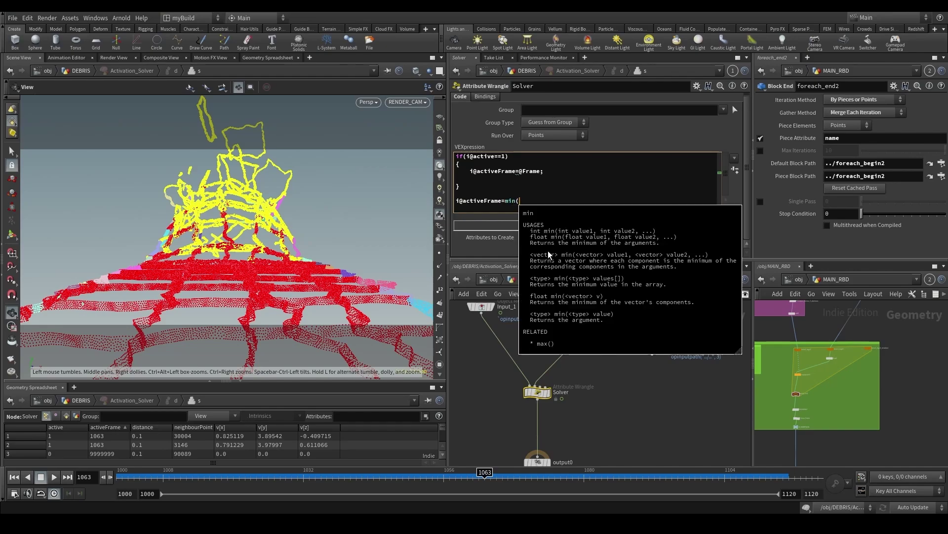
key("ctrl+v")
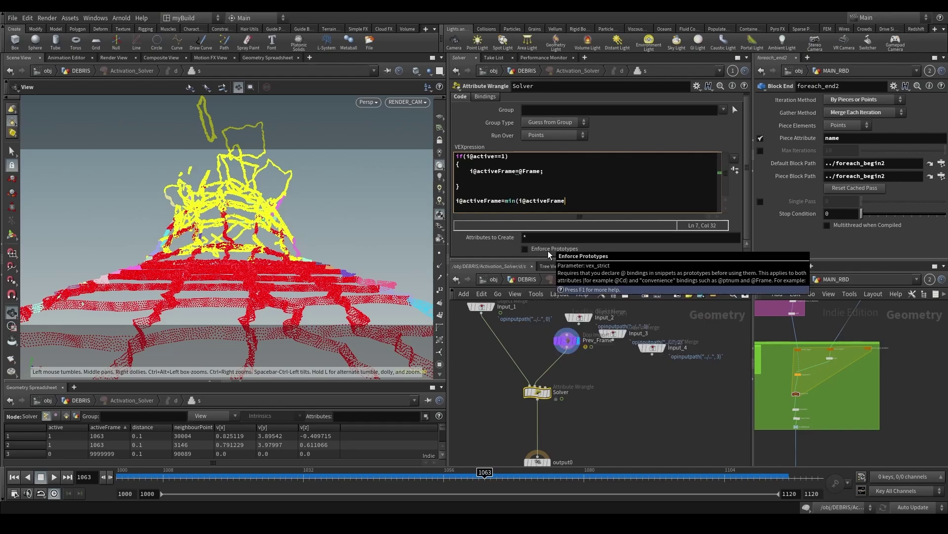
type(", point")
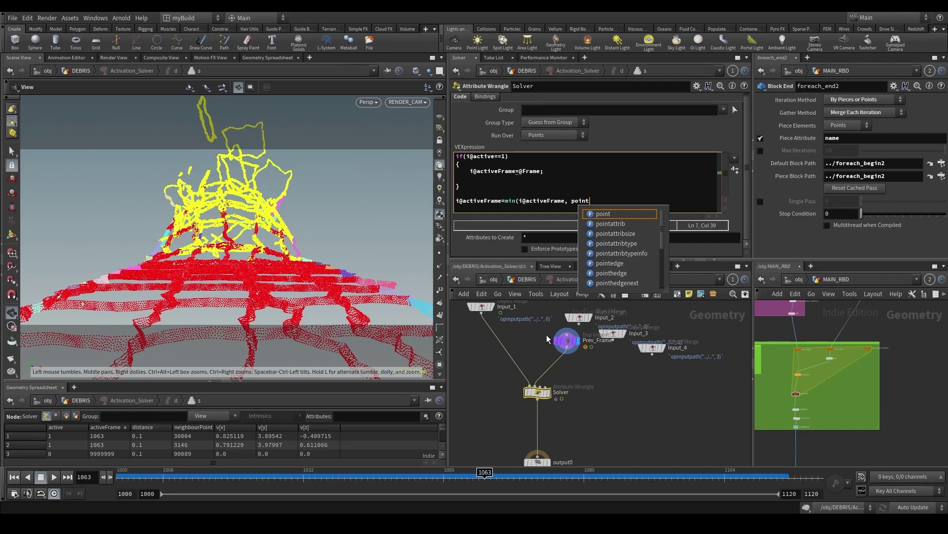
type("(1")
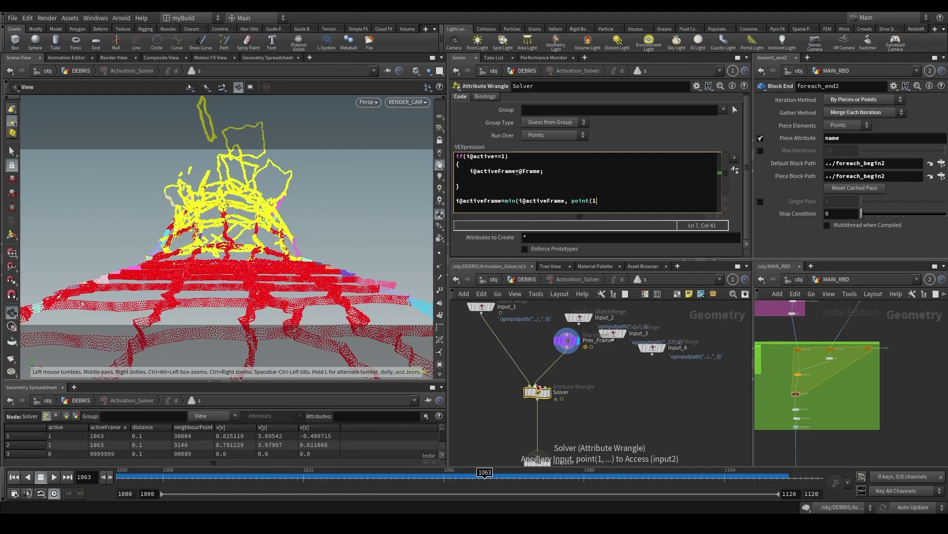
mouse_move(571, 344)
type(", 'a")
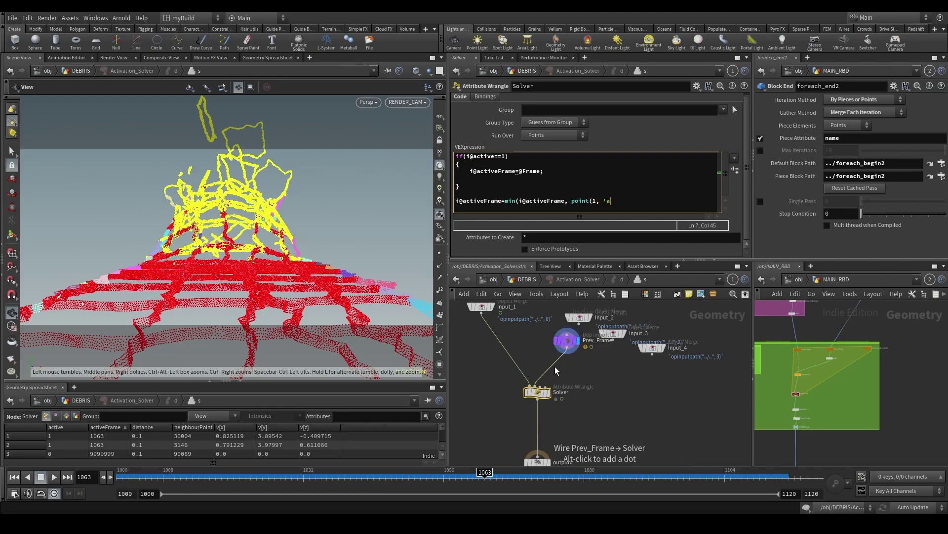
type("ctiveFrame', @ptnum));")
left_click(527, 279)
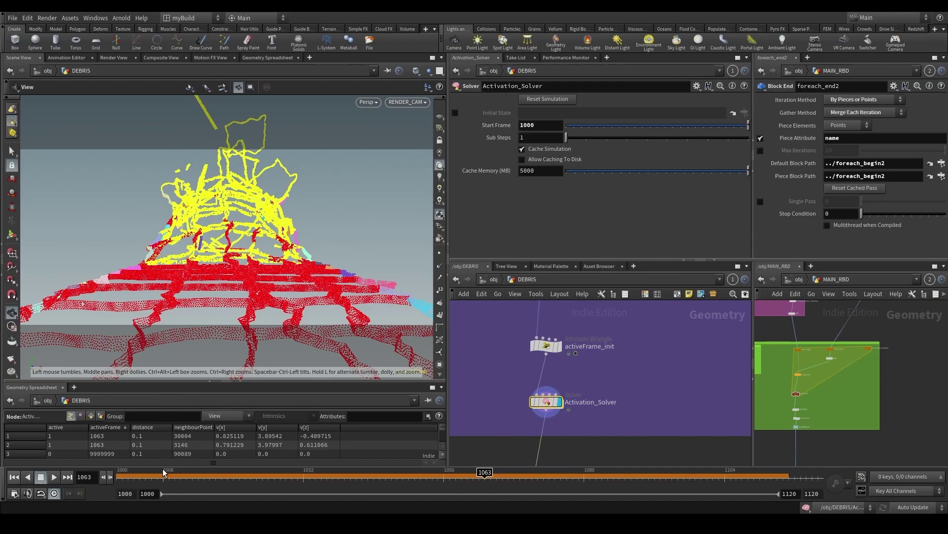
Step: Play the simulation from the start, then scrub the timeline to compare the activeFrame values recorded by Activation_Solver
left_click(14, 477)
left_click(53, 476)
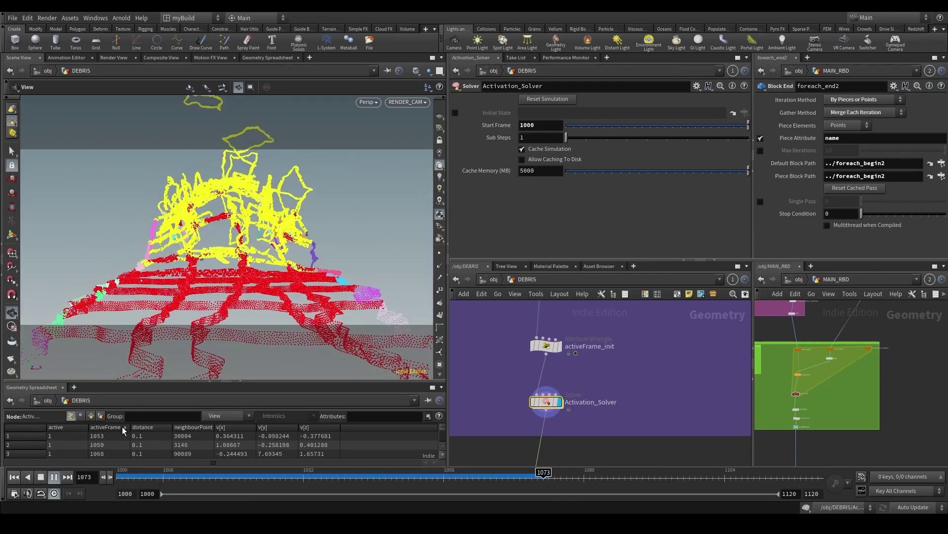
left_click(528, 477)
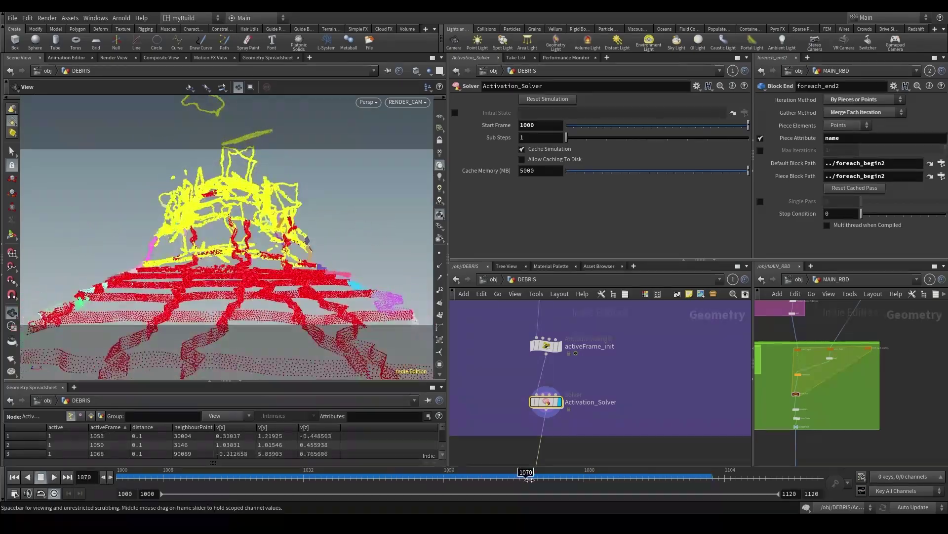
left_click_drag(528, 477, 449, 477)
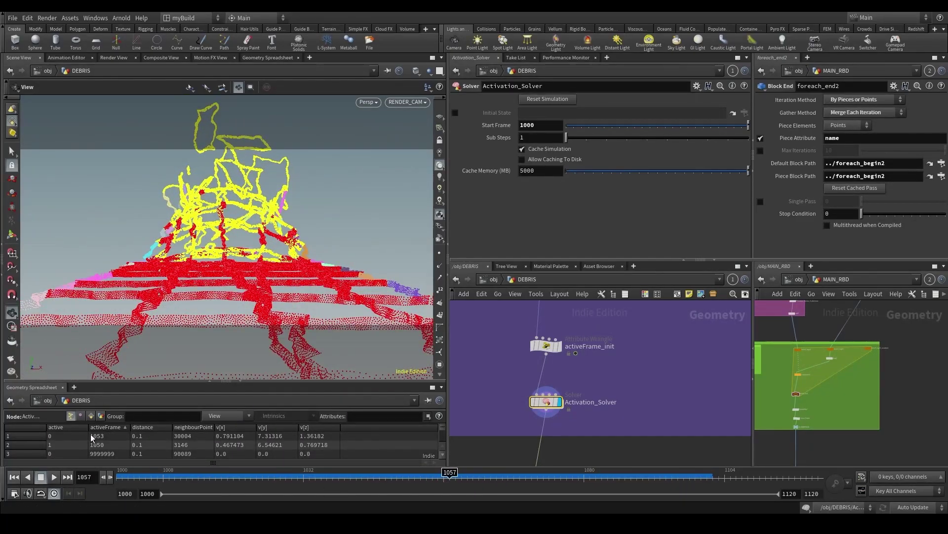
left_click(403, 478)
left_click_drag(524, 468, 602, 467)
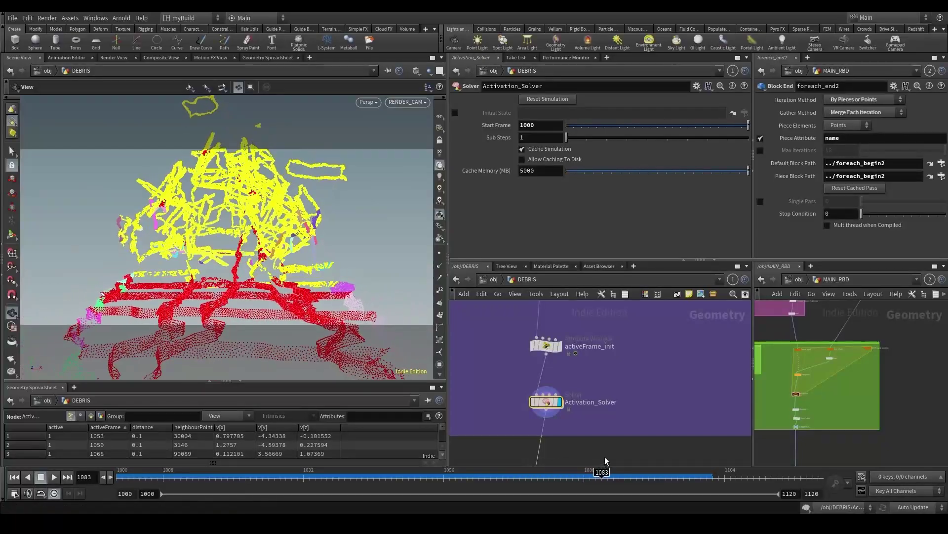
Step: Insert an Attribute Wrangle between Activation_Solver and Instance_num_init
scroll(628, 426, "down", 4)
middle_click_drag(645, 431, 607, 400)
scroll(608, 403, "up", 3)
left_click_drag(568, 380, 578, 395)
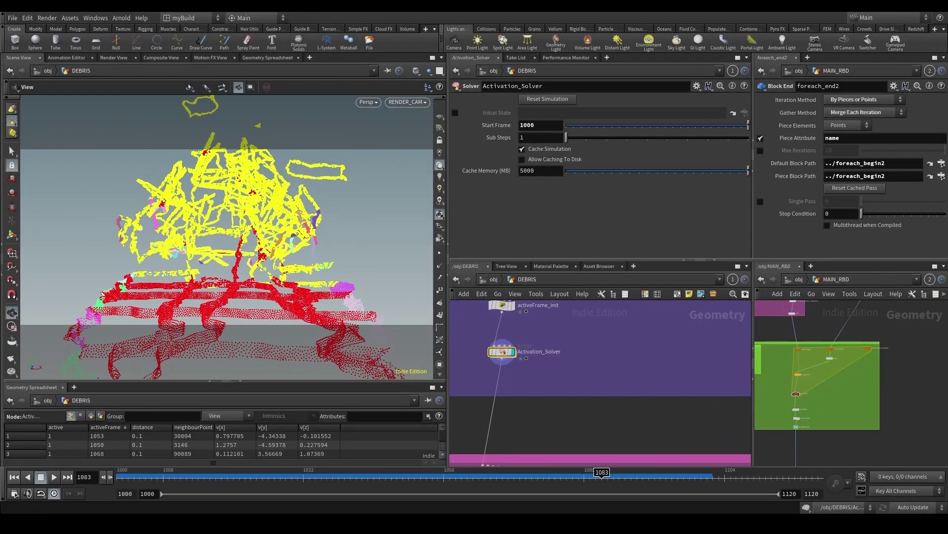
scroll(761, 350, "down", 1)
scroll(545, 402, "down", 1)
middle_click_drag(545, 402, 603, 382)
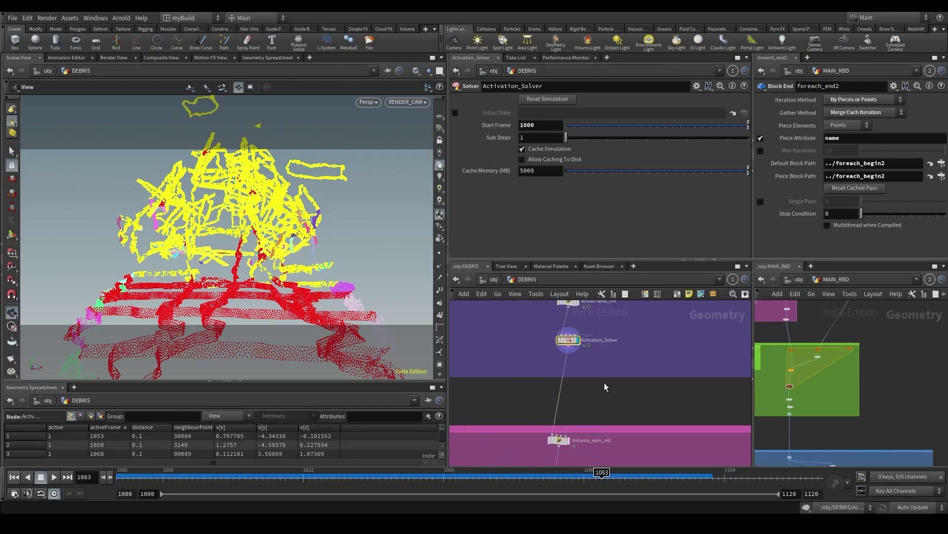
left_click(601, 360)
key("Tab")
type("attw")
key("Return")
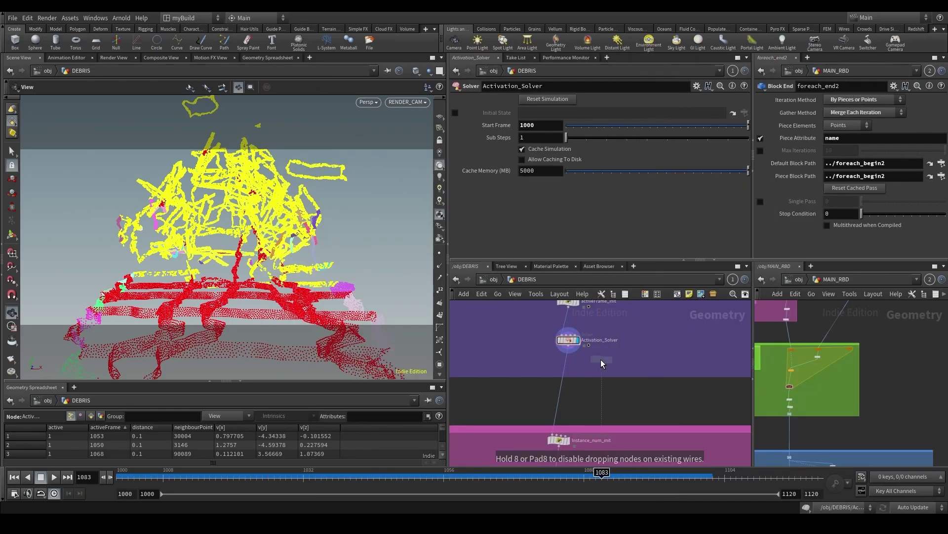
scroll(601, 360, "up", 1)
left_click(556, 366)
Step: Rename the new Attribute Wrangle as Keep_Sourcing_Frame
double_click(589, 368)
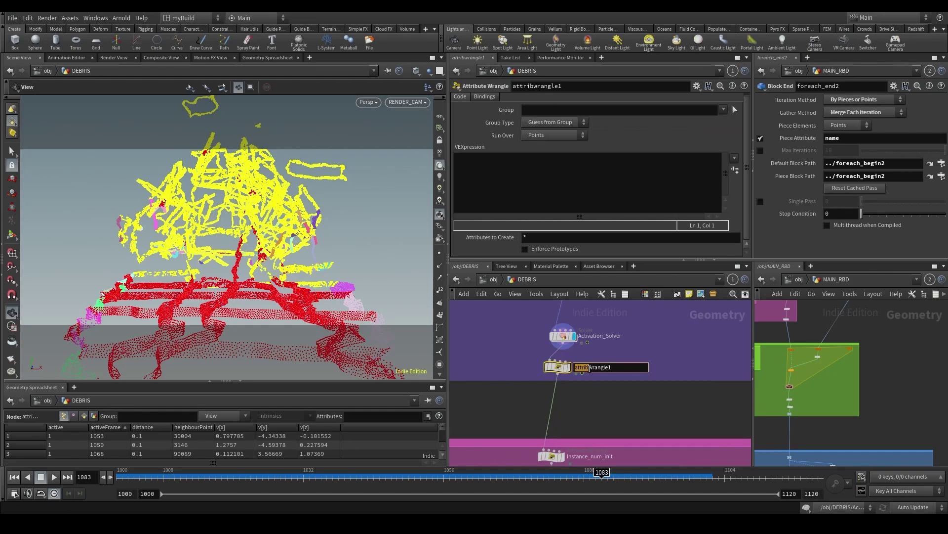
type("Keep_Sourcing_Freame")
key("Return")
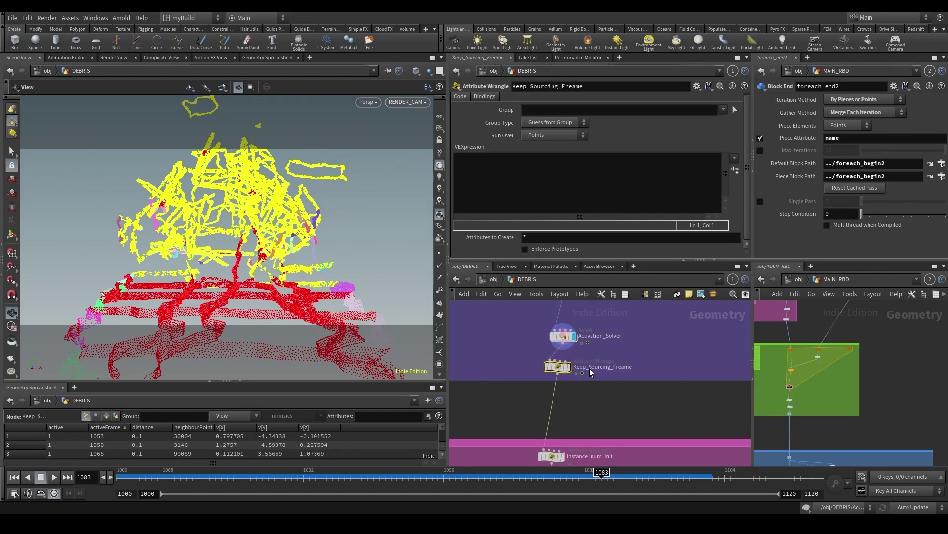
scroll(589, 368, "up", 3)
double_click(568, 355)
key("BackSpace")
key("Return")
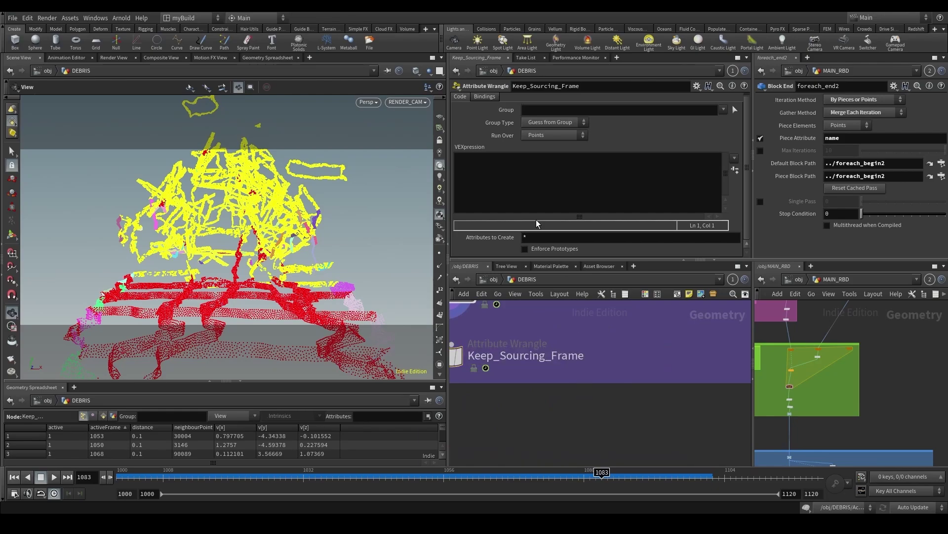
left_click(516, 175)
type("if(i@")
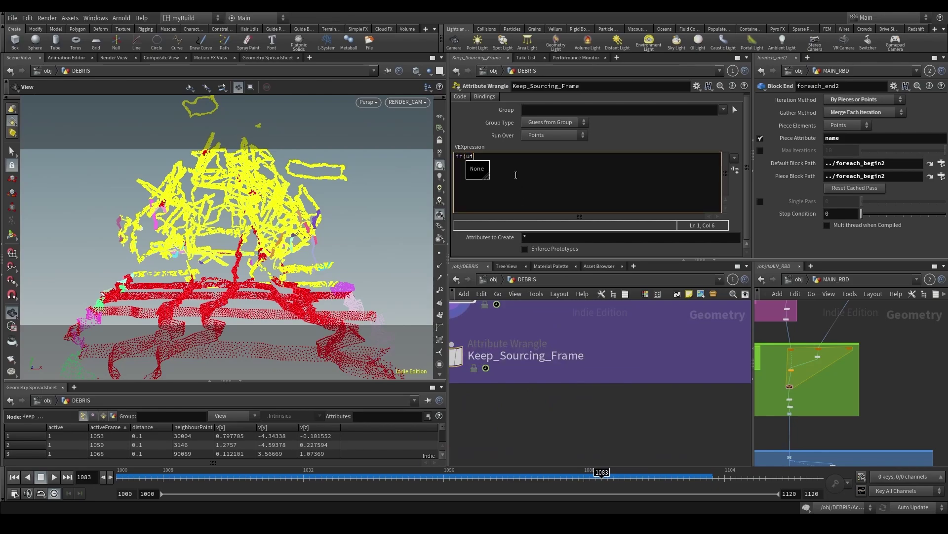
type("activeFrame!")
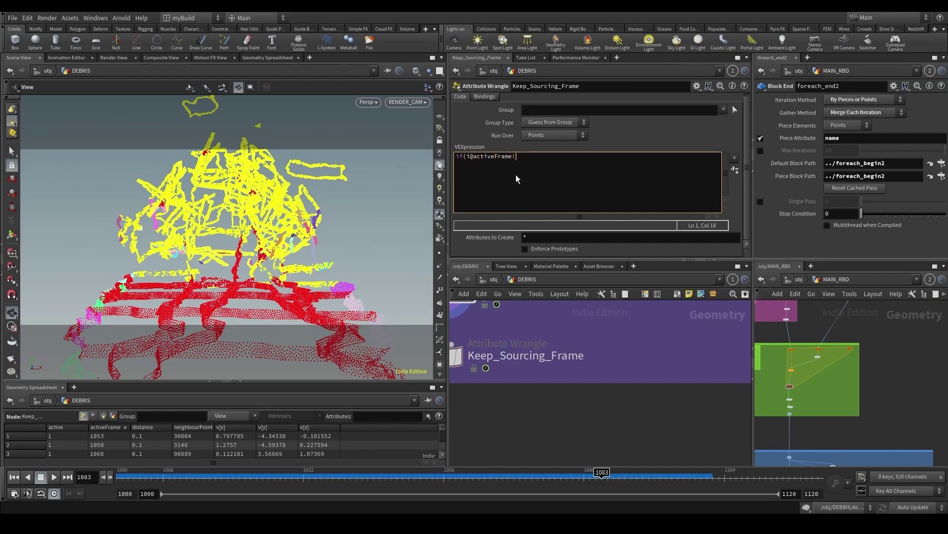
type("=@Frame)")
key("Return")
type("{")
key("Return")
key("Return")
key("Return")
key("Up")
type("removepoint(0")
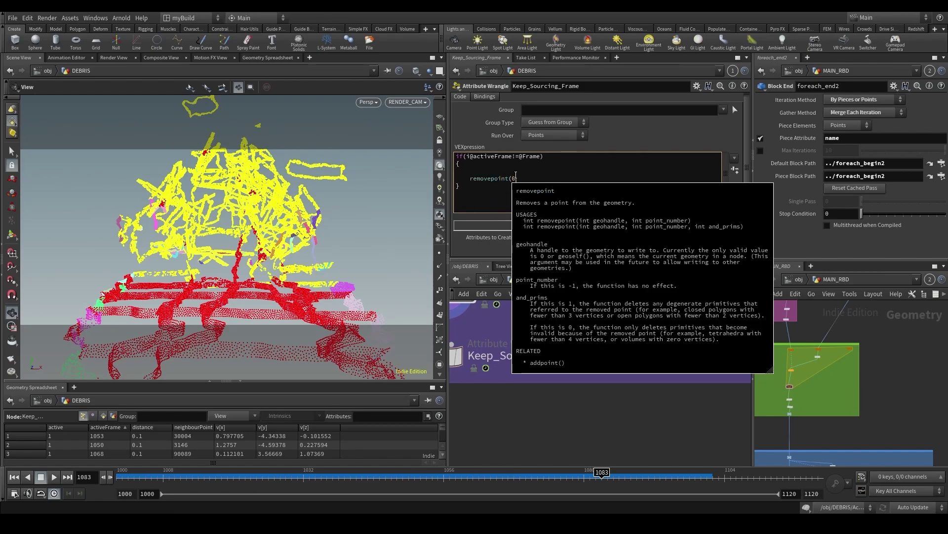
type(", @ptnum);")
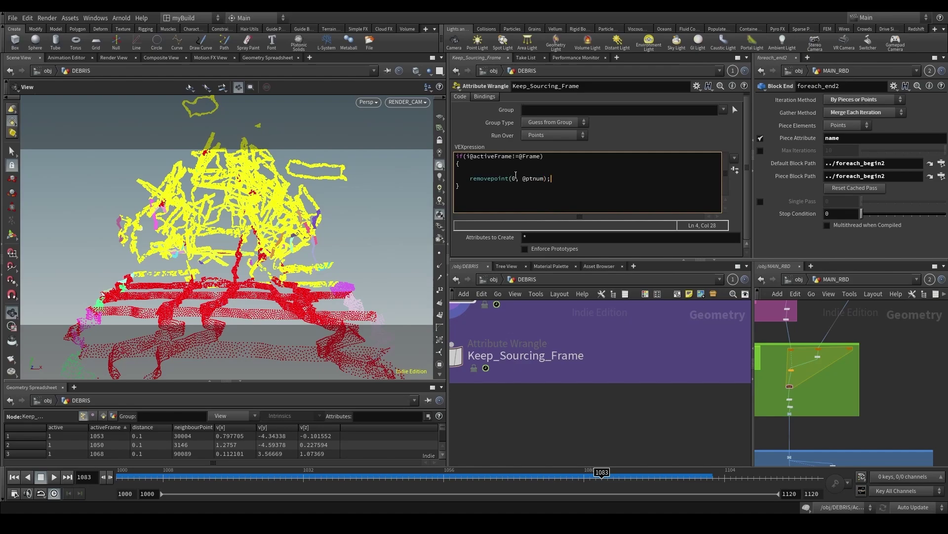
Step: Apply the VEX code and display the output of Keep_Sourcing_Frame in the viewport
left_click(599, 384)
scroll(558, 398, "down", 5)
left_click(528, 385)
scroll(476, 429, "down", 2)
middle_click_drag(477, 429, 527, 385)
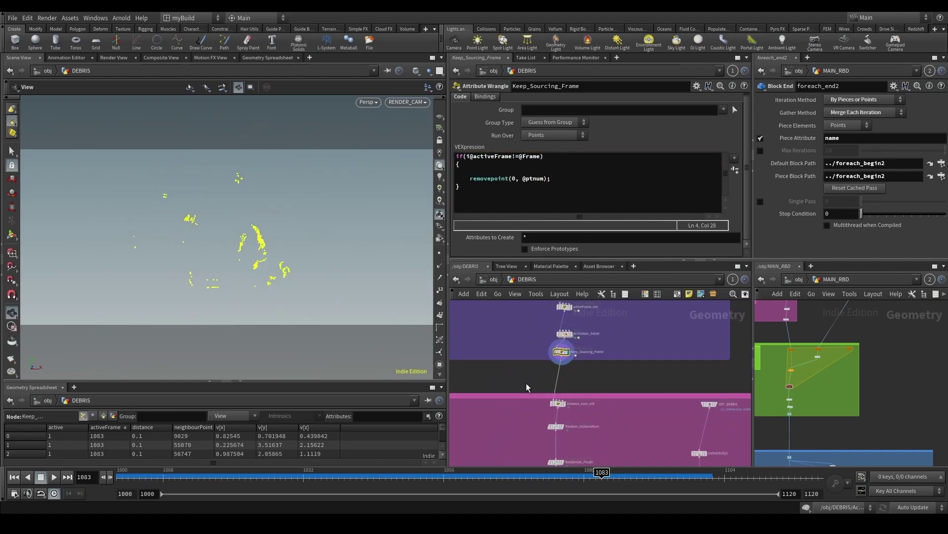
Step: Display foreach_end2 of the Instance Debris network and scrub the timeline to frame 1081
left_click_drag(526, 475, 317, 473)
scroll(563, 414, "down", 5)
middle_click_drag(542, 428, 546, 381)
left_click(591, 391)
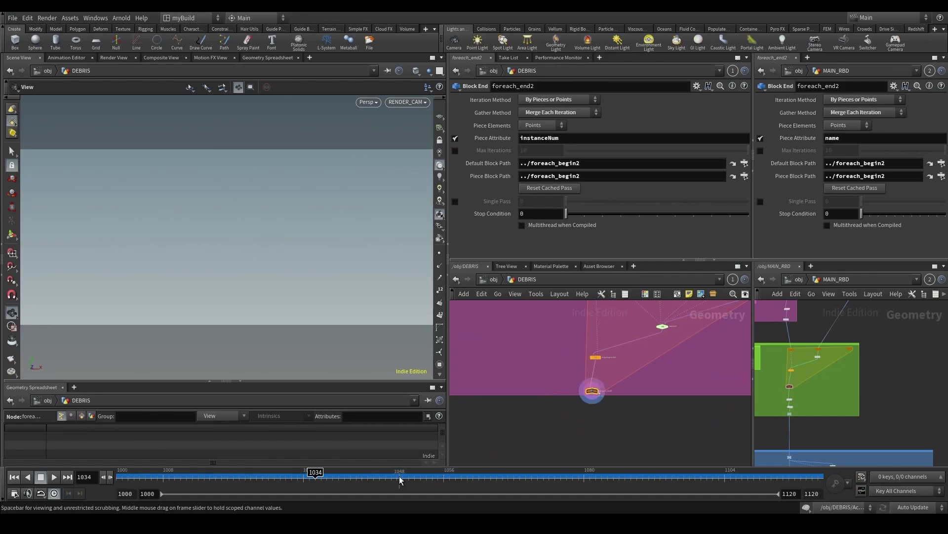
left_click_drag(316, 473, 601, 474)
left_click_drag(487, 479, 679, 481)
scroll(615, 459, "down", 5)
left_click_drag(457, 483, 590, 480)
Step: Frame the instanced debris in the viewport and examine the pieces from several angles and distances
left_click_drag(411, 344, 360, 299)
key("f")
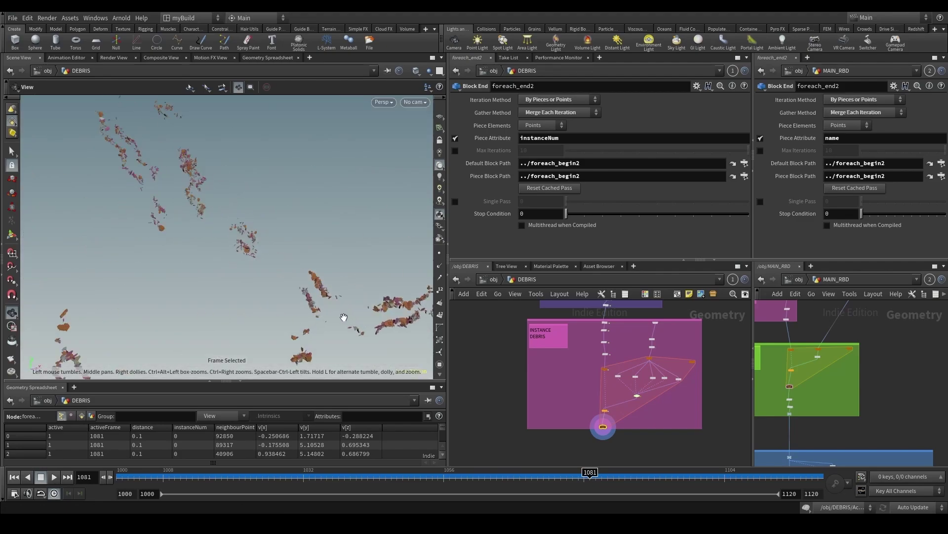
left_click_drag(320, 309, 198, 294)
left_click_drag(336, 308, 371, 296)
scroll(637, 338, "up", 3)
scroll(679, 410, "up", 2)
middle_click_drag(674, 425, 630, 371)
scroll(630, 369, "down", 4)
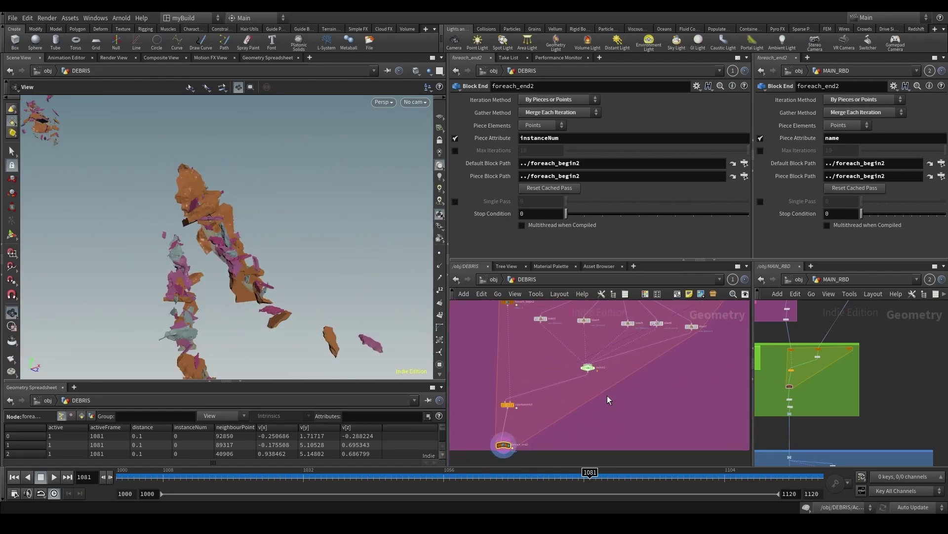
left_click_drag(693, 430, 734, 446)
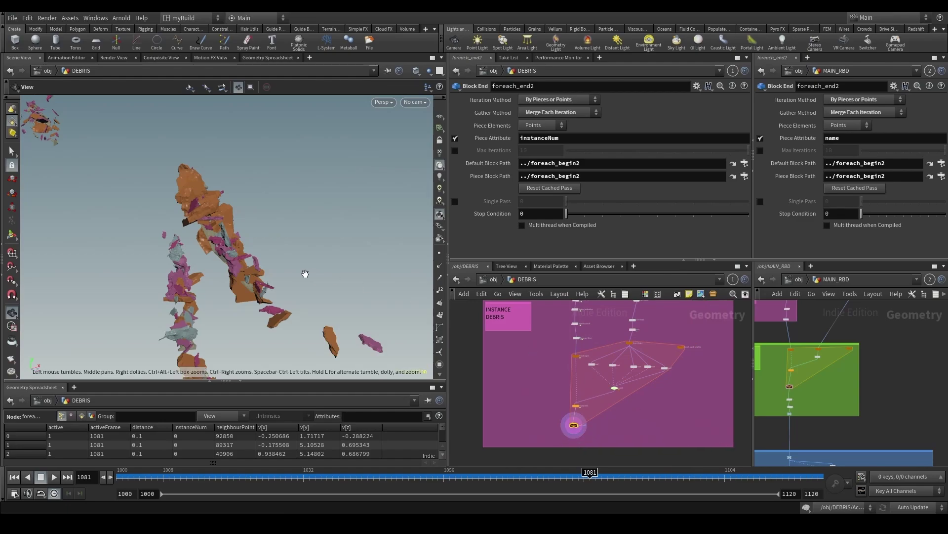
left_click_drag(307, 271, 280, 212)
scroll(630, 424, "up", 2)
scroll(630, 423, "down", 1)
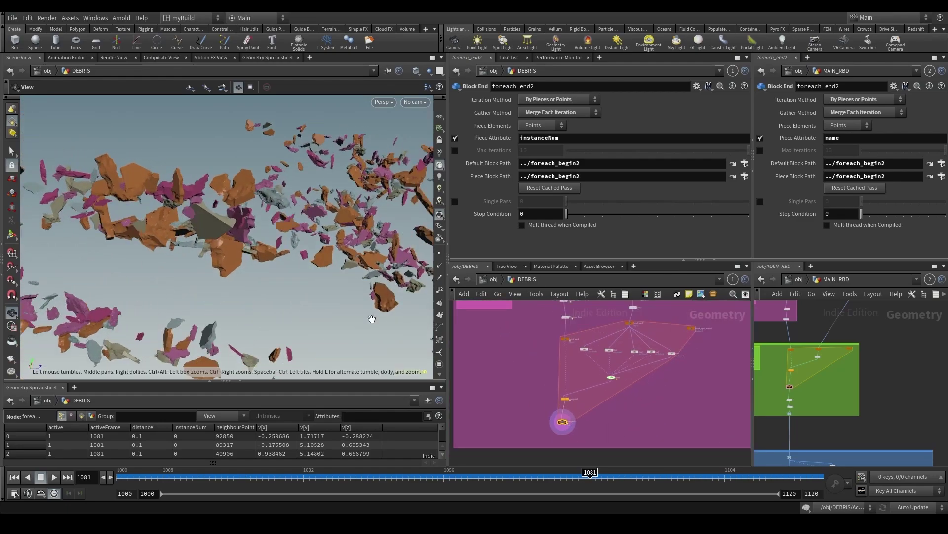
left_click_drag(359, 228, 275, 272)
Step: Insert a second Switch node on the wire between switch1 and the copy-to-points node in the instancing loop
scroll(612, 412, "up", 3)
key("Tab")
type("sw")
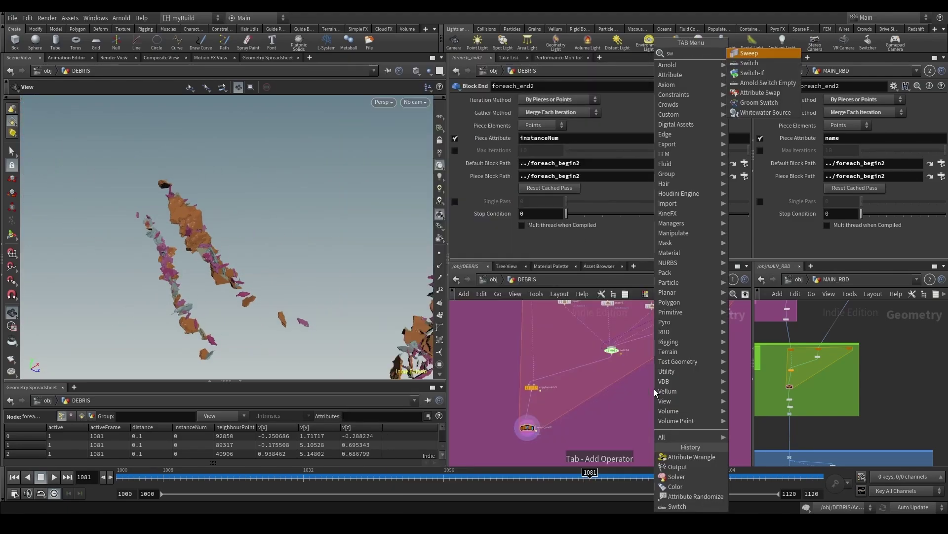
key("Down")
key("Return")
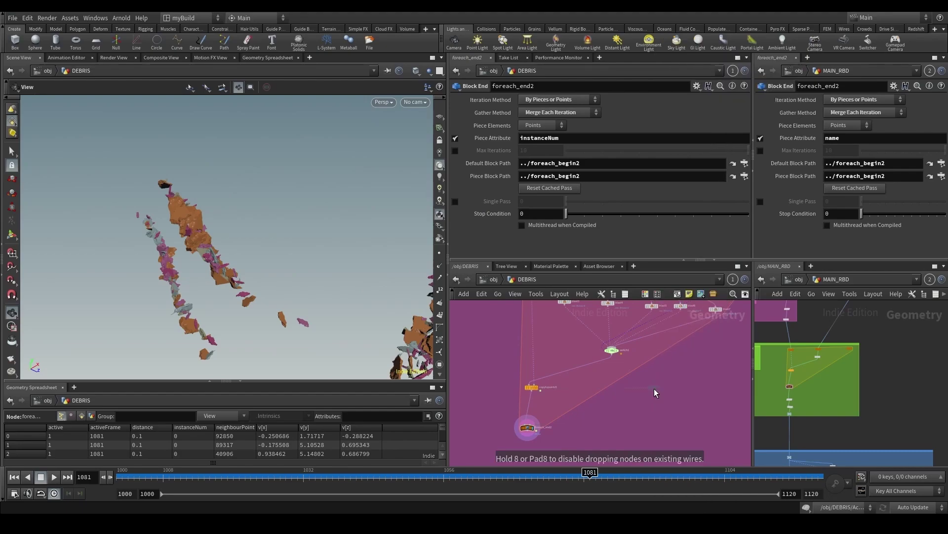
left_click(573, 368)
scroll(573, 368, "up", 3)
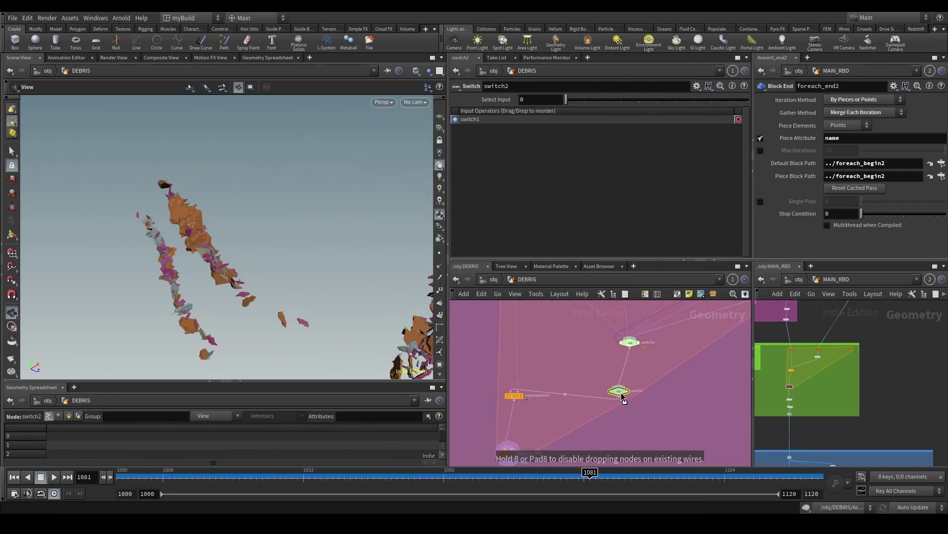
Step: Add a Box node fed by switch1 and connect it as the second input of switch2
key("Tab")
type("box")
key("Return")
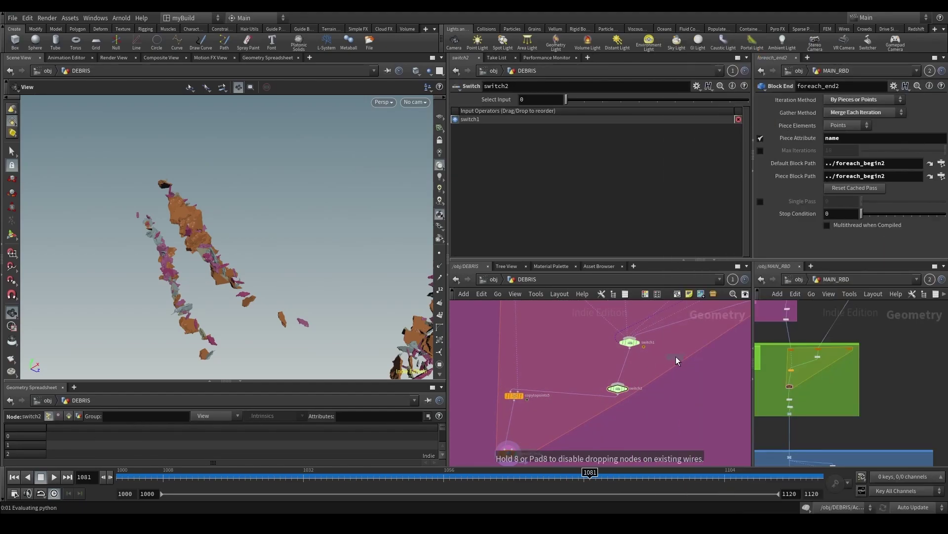
left_click(681, 351)
scroll(682, 354, "up", 3)
left_click(608, 345)
left_click(681, 341)
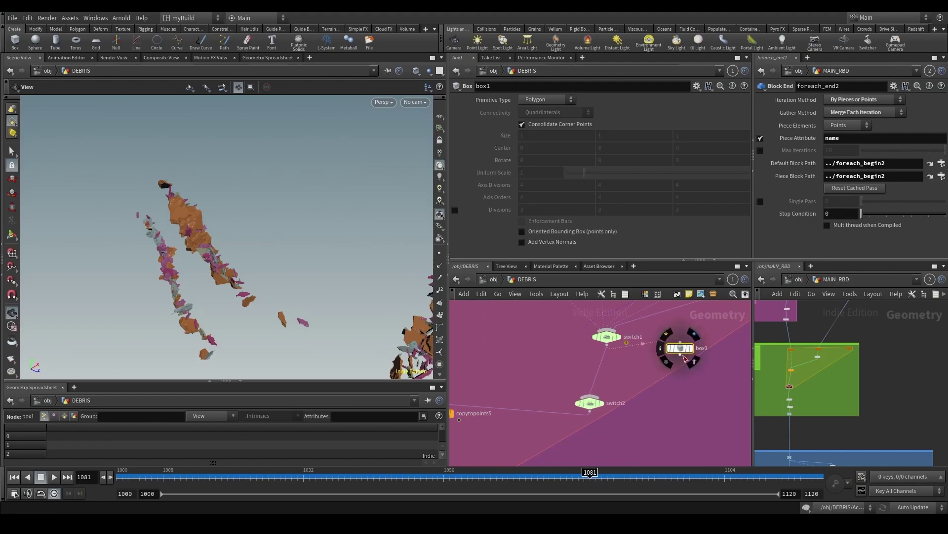
left_click(681, 354)
left_click(591, 395)
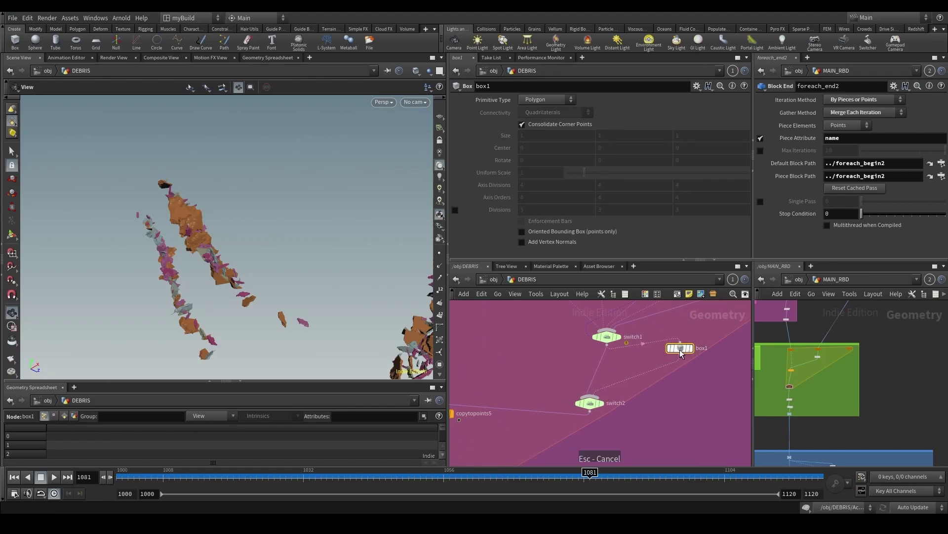
left_click_drag(682, 351, 683, 368)
left_click_drag(626, 414, 625, 414)
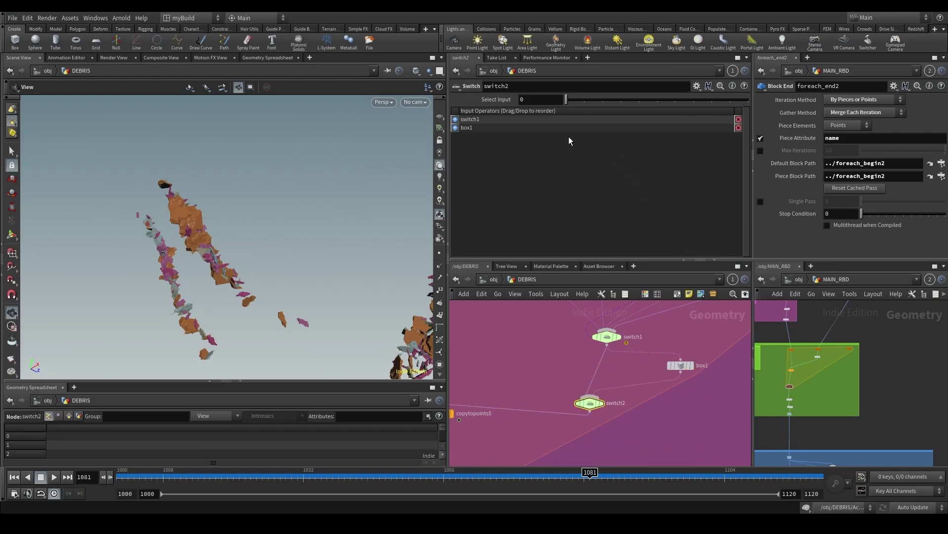
Step: Set Select Input on switch2 to 1, view the loop's box debris, and save the scene
left_click(537, 97)
type("1")
key("Return")
left_click_drag(203, 261, 305, 263)
scroll(576, 388, "down", 5)
middle_click_drag(549, 405, 595, 344)
left_click_drag(600, 399, 571, 368)
scroll(638, 373, "down", 3)
middle_click_drag(650, 401, 636, 377)
left_click(655, 411)
scroll(655, 411, "down", 4)
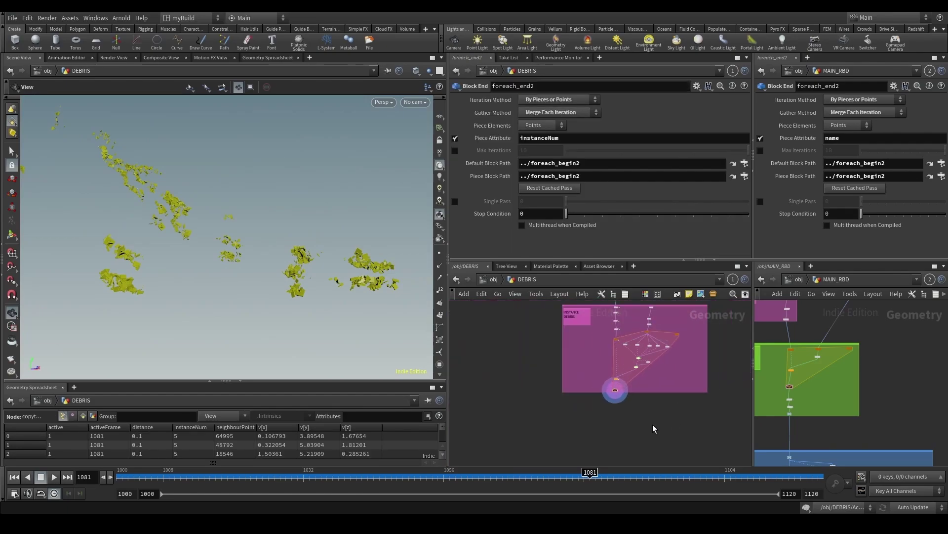
key("ctrl+s")
Step: Add a convex hull Shrinkwrap node fed by switch1 and connect it as the third input of switch2
left_click_drag(307, 284, 285, 195)
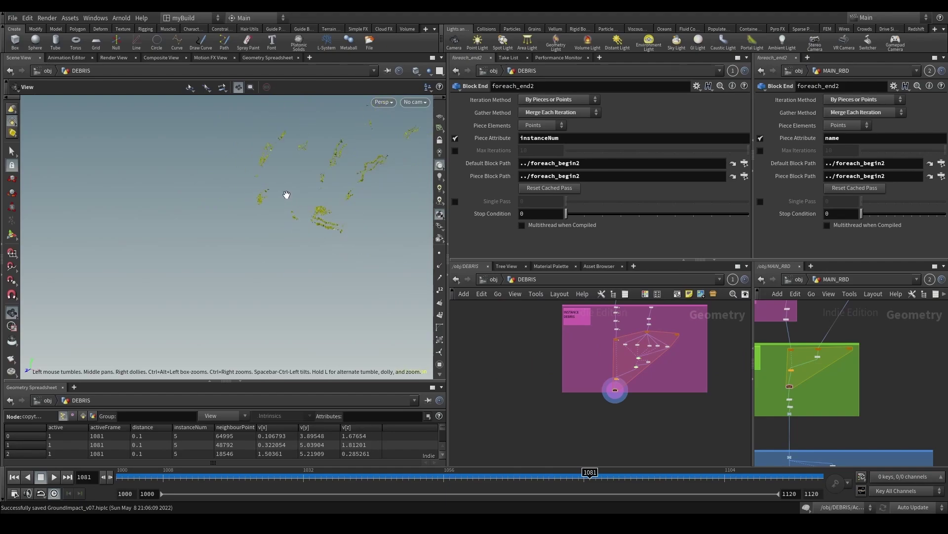
scroll(327, 176, "up", 6)
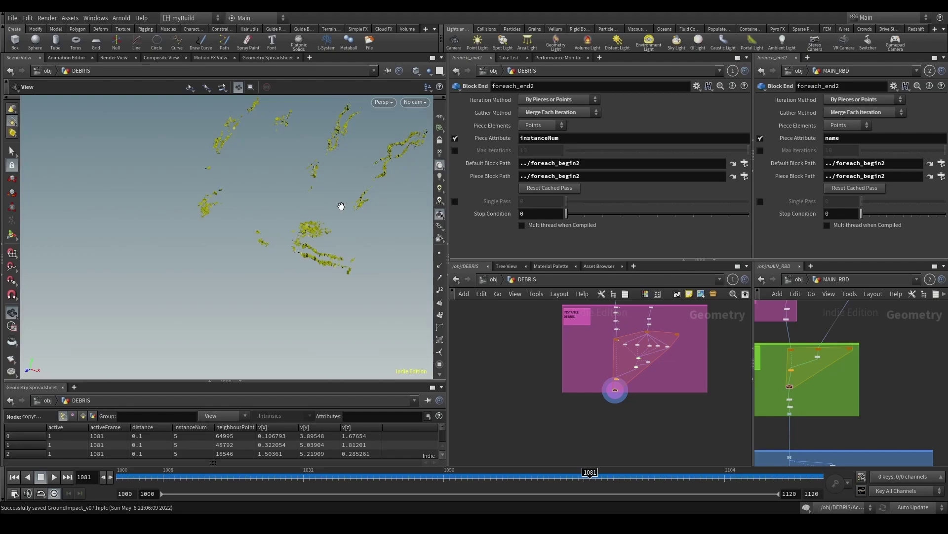
scroll(311, 220, "up", 5)
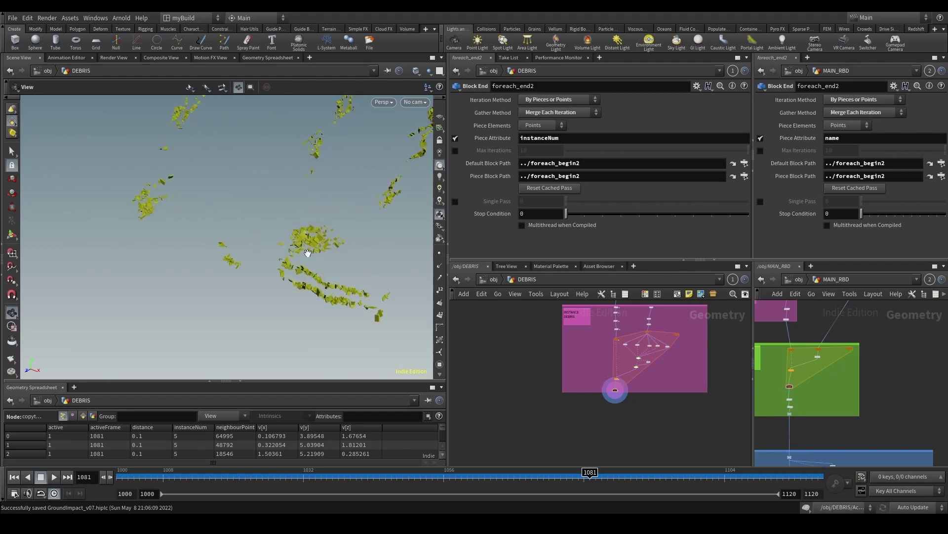
scroll(652, 361, "up", 5)
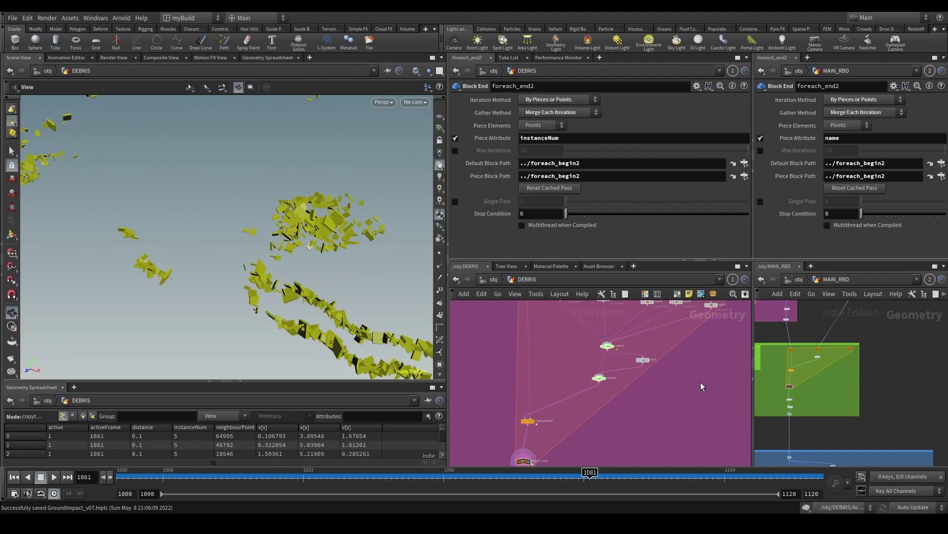
key("Tab")
type("conn")
key("Down")
key("Return")
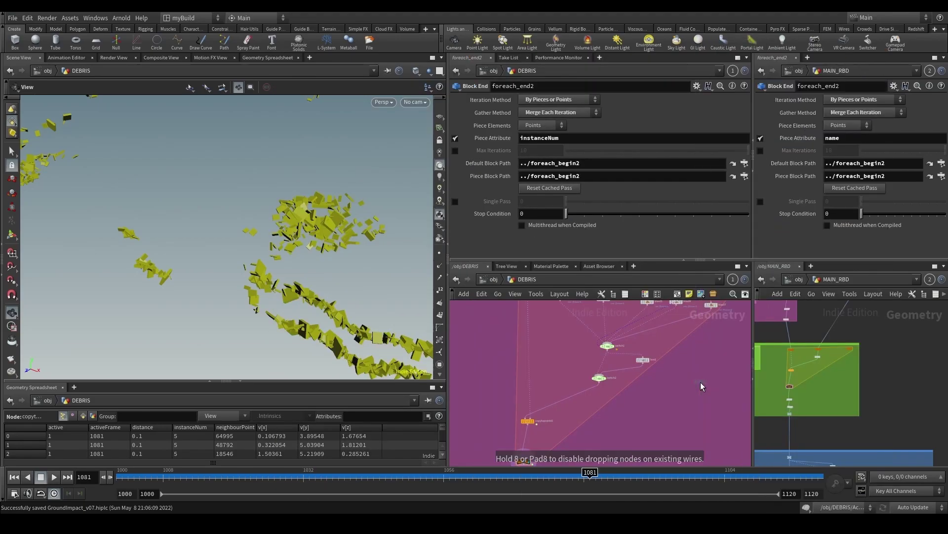
scroll(664, 361, "up", 2)
left_click(687, 362)
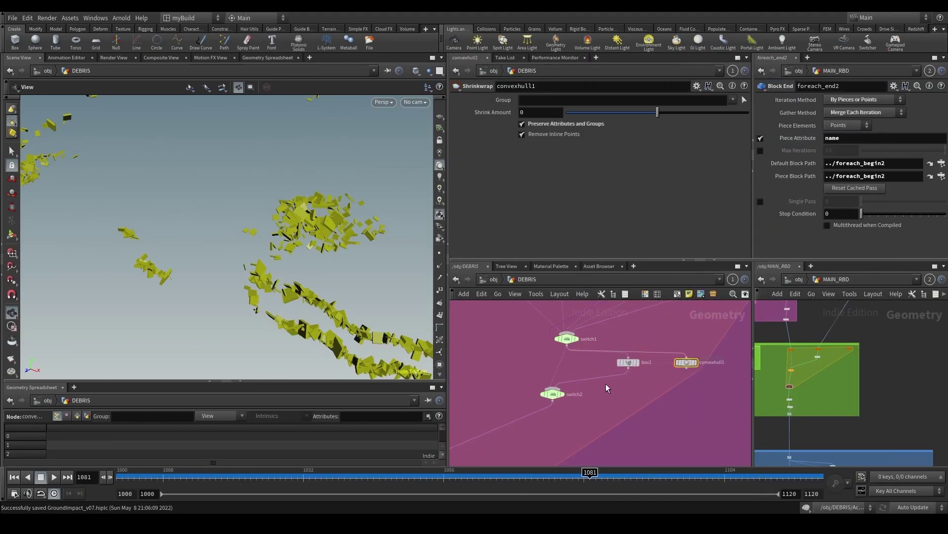
left_click_drag(687, 369, 555, 389)
left_click(550, 395)
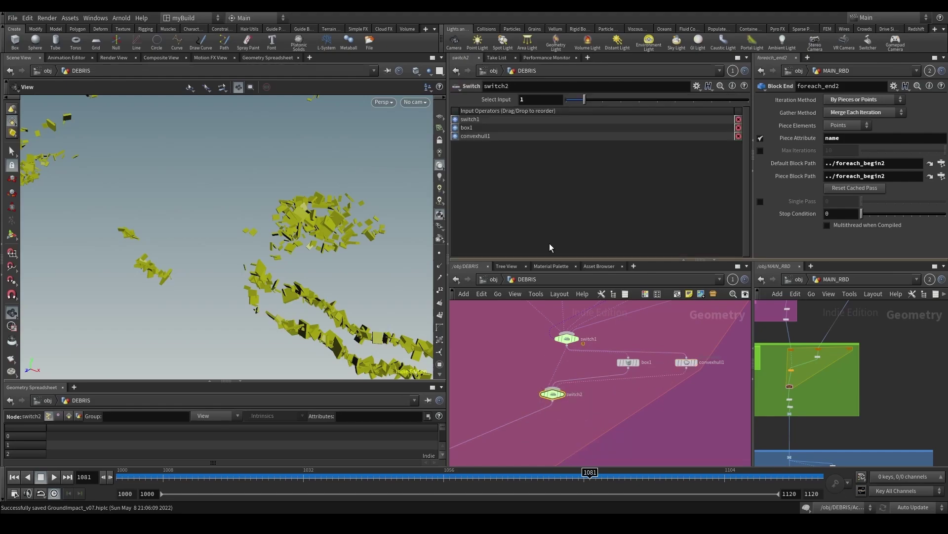
Step: Compare the debris shapes by setting switch2's Select Input to 2 for the convex hulls, then back to 1 for the boxes
left_click(600, 100)
scroll(345, 227, "up", 5)
scroll(340, 226, "down", 2)
left_click_drag(337, 225, 337, 303)
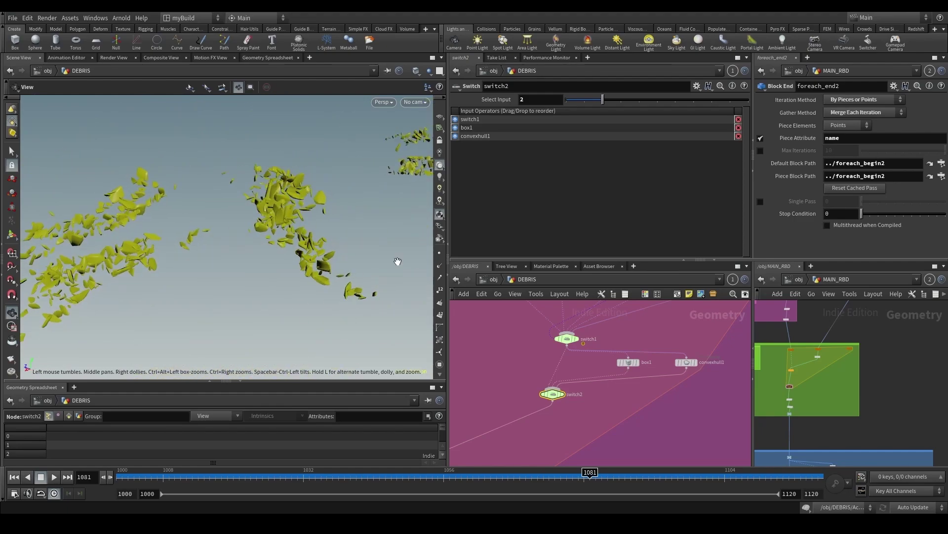
left_click_drag(603, 100, 586, 101)
left_click_drag(403, 235, 308, 253)
right_click_drag(307, 254, 219, 238)
left_click_drag(220, 239, 330, 287)
scroll(593, 395, "down", 6)
scroll(586, 396, "up", 3)
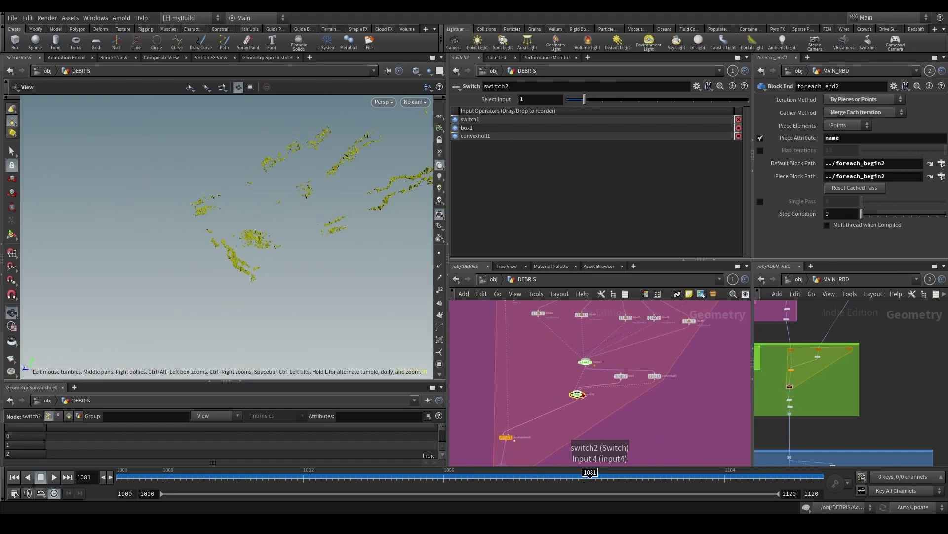
Step: Tidy the end of the instancing loop by repositioning the switch2 and foreach_end2 nodes
left_click_drag(578, 395, 606, 405)
scroll(645, 392, "down", 4)
middle_click_drag(597, 438, 585, 401)
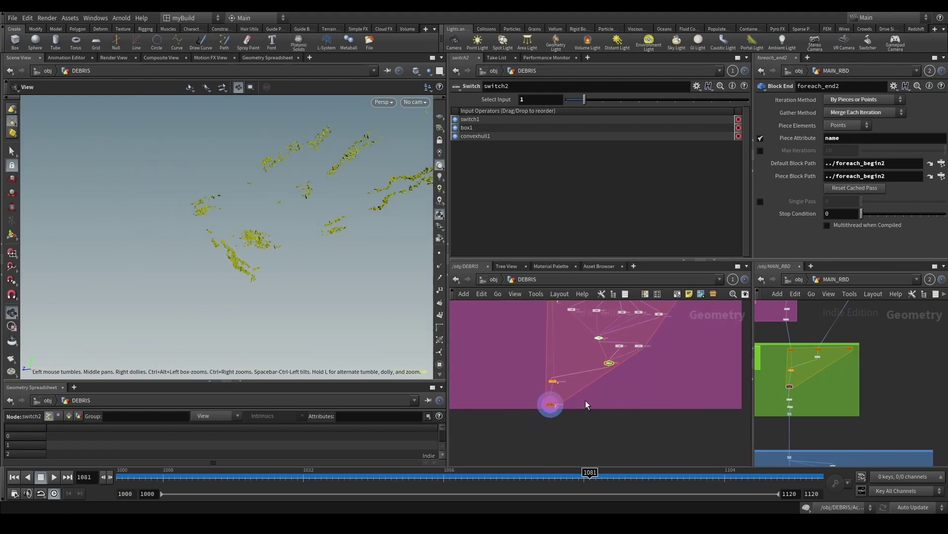
scroll(575, 415, "up", 4)
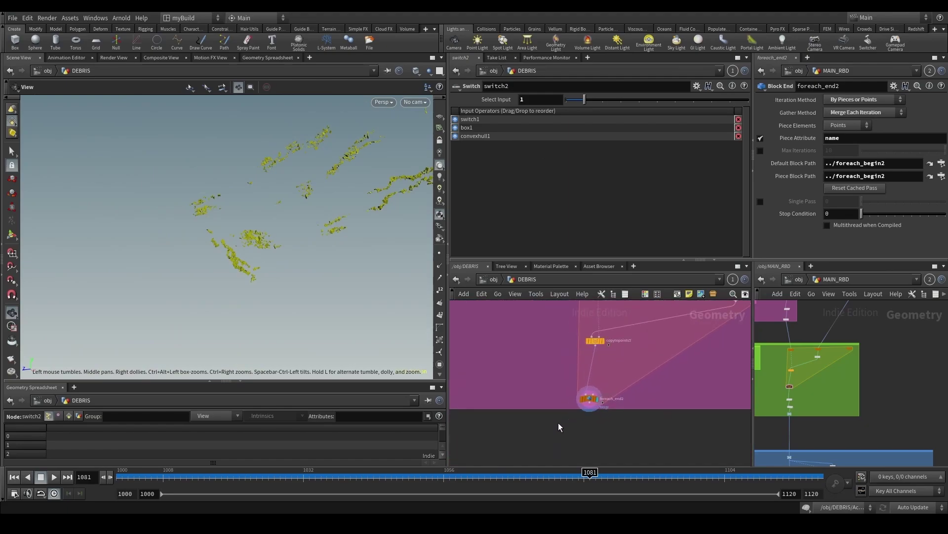
left_click_drag(595, 400, 613, 400)
scroll(647, 375, "down", 5)
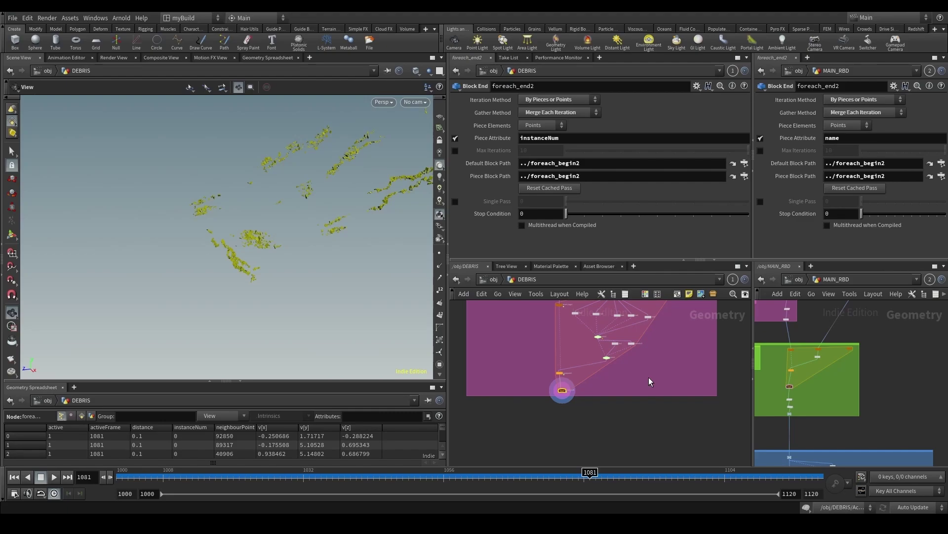
Step: Save the scene and scrub the timeline to check the instanced debris at frames 1087 and 1072
scroll(666, 353, "down", 4)
middle_click_drag(647, 364, 581, 384)
scroll(586, 375, "up", 1)
scroll(586, 375, "up", 2)
scroll(550, 401, "down", 1)
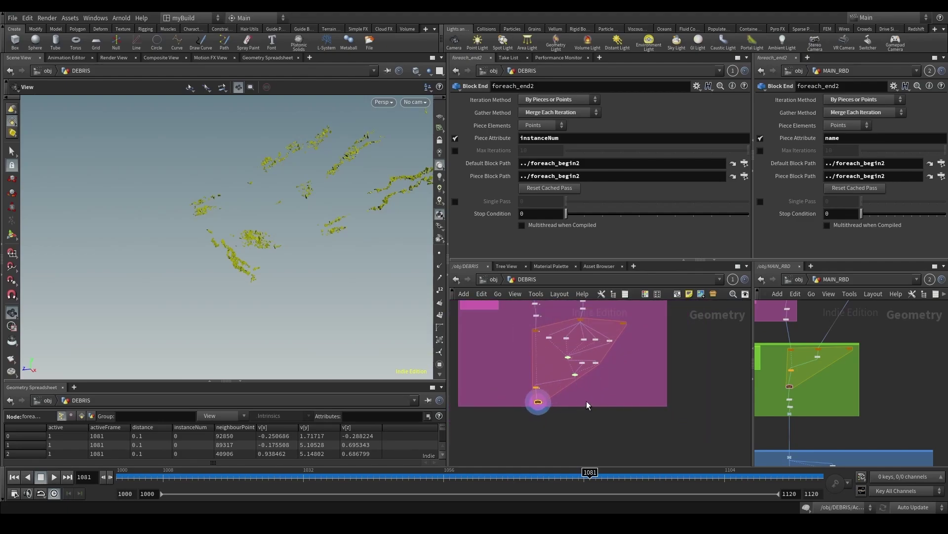
scroll(587, 402, "down", 5)
mouse_move(587, 401)
middle_mouse_down()
mouse_move(567, 422)
mouse_move(584, 385)
middle_mouse_up()
key("ctrl+s")
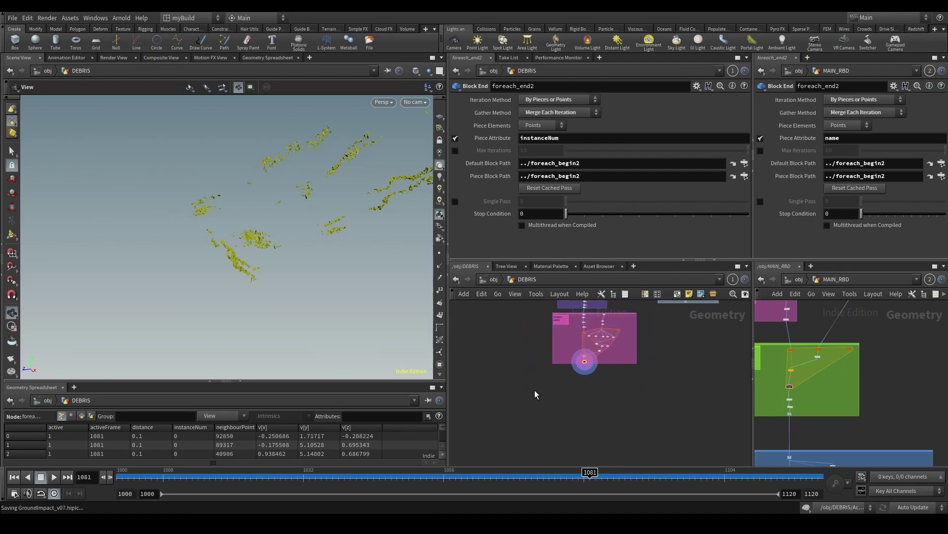
left_click_drag(444, 478, 625, 478)
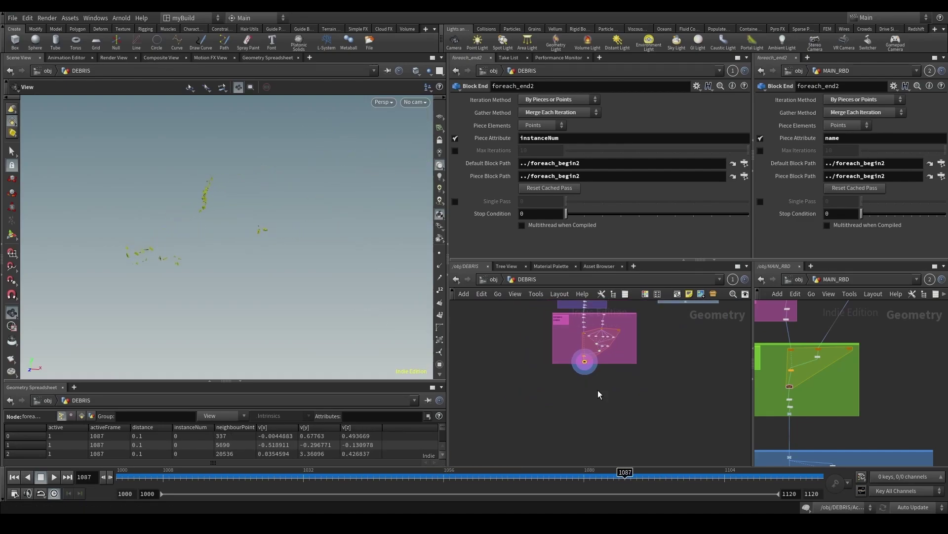
left_click_drag(566, 477, 538, 477)
Step: Add a DOP Network node below the instancing loop
scroll(574, 400, "up", 3)
key("Tab")
type("d")
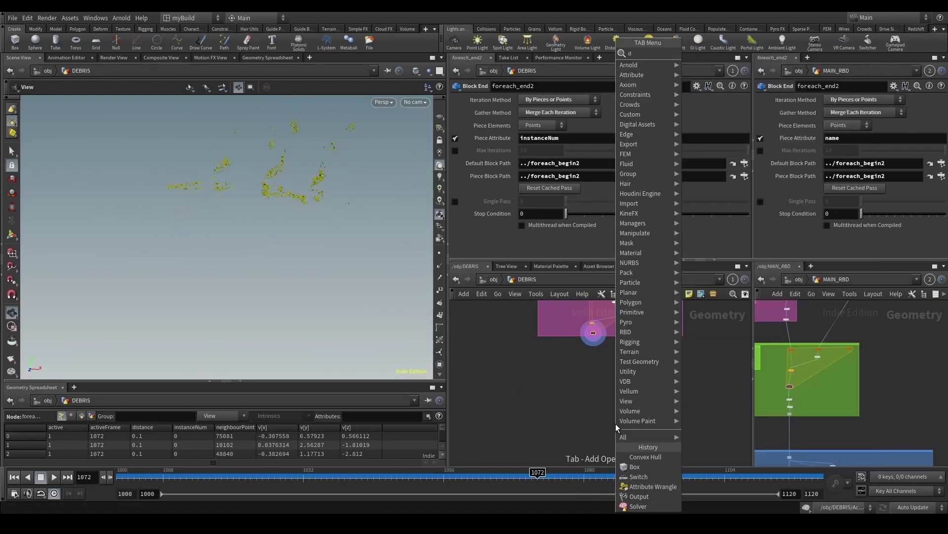
type("opnet")
key("Return")
left_click(598, 421)
scroll(597, 416, "up", 2)
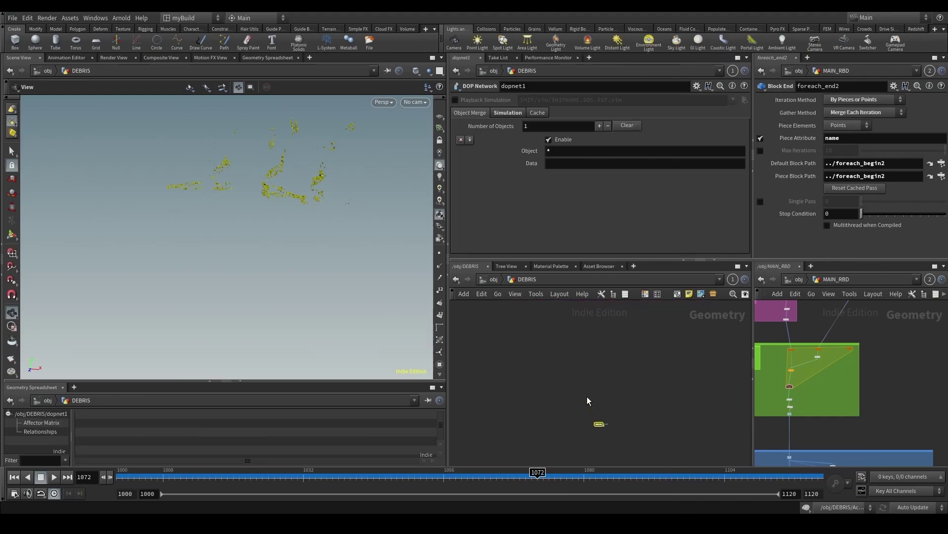
scroll(599, 427, "up", 2)
Step: Wire the foreach_end2 output into the first input of the DOP Network node
left_click(601, 428)
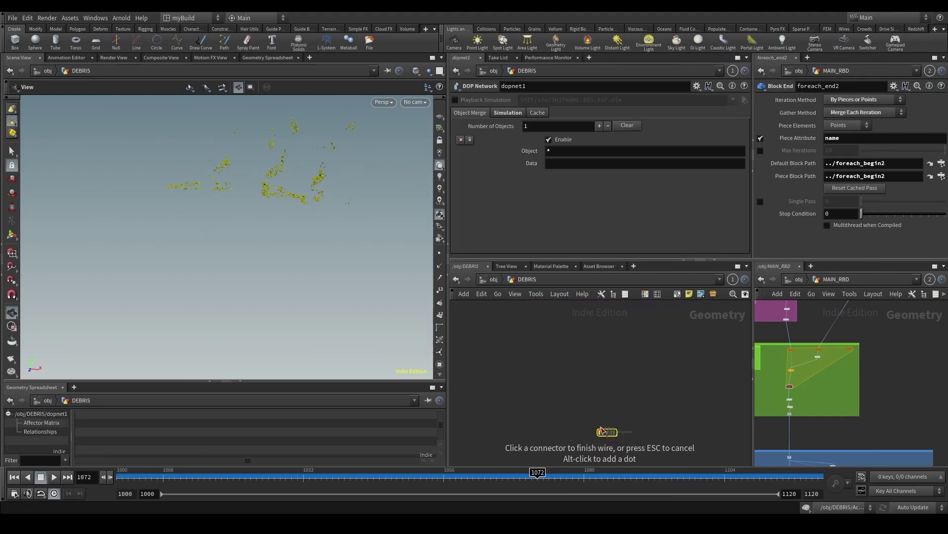
left_click(599, 430)
left_click(599, 428)
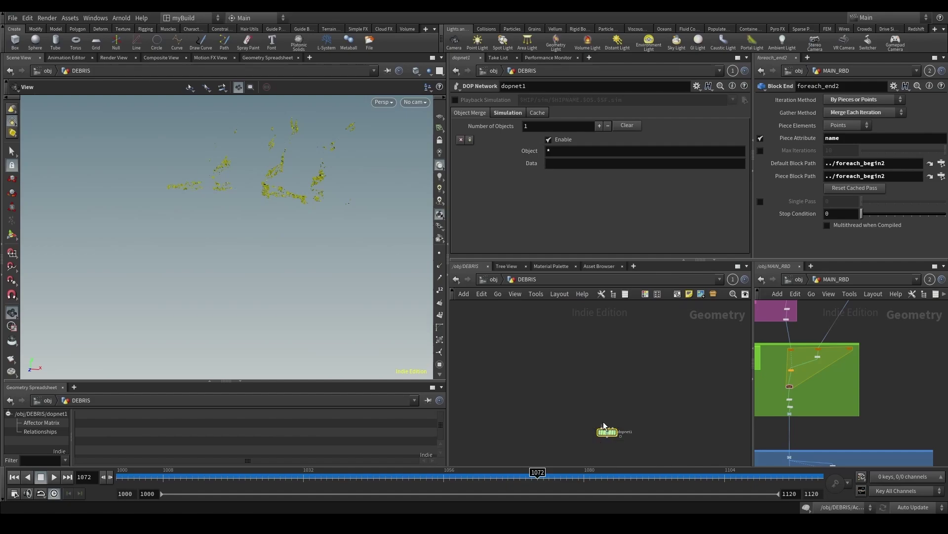
middle_click_drag(604, 371, 584, 460)
scroll(606, 417, "down", 3)
left_click(581, 364)
scroll(582, 363, "up", 2)
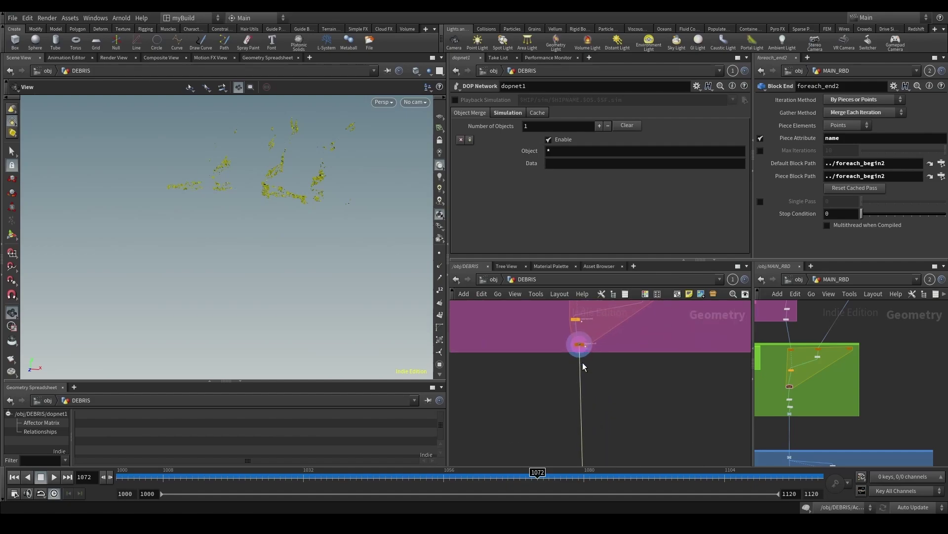
Step: Insert a Null named IN_DEBRIS_SOURCE on the wire between foreach_end2 and the DOP Network
middle_click_drag(595, 406, 591, 368)
key("Tab")
type("null")
key("Return")
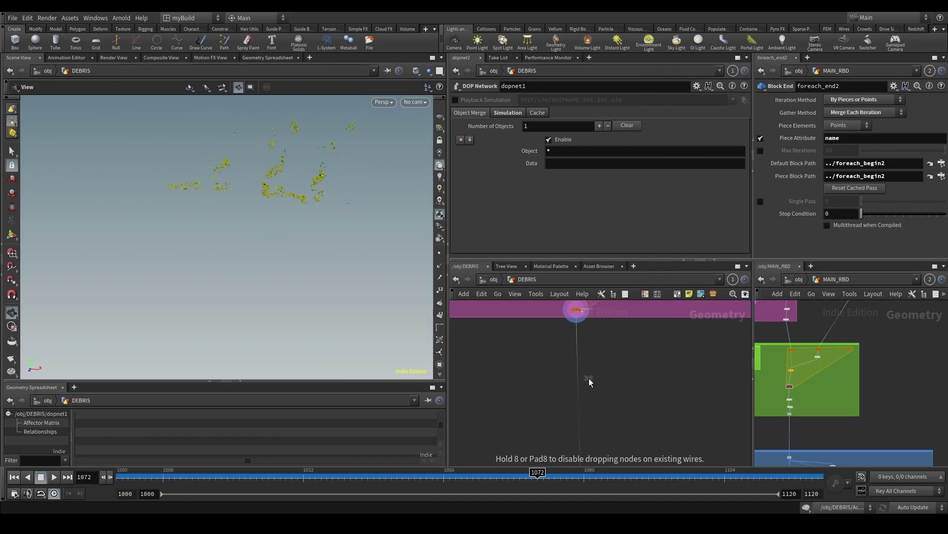
left_click(582, 384)
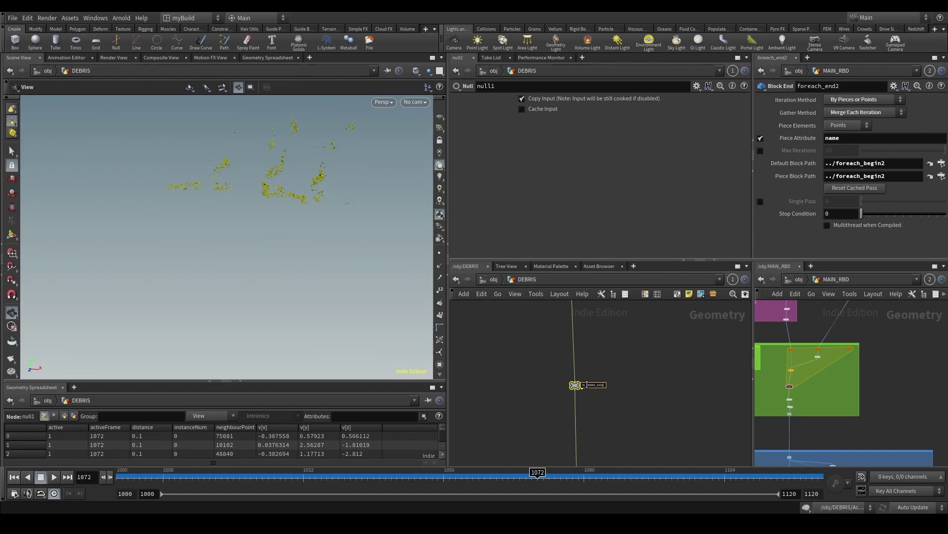
key("Return")
scroll(612, 399, "down", 3)
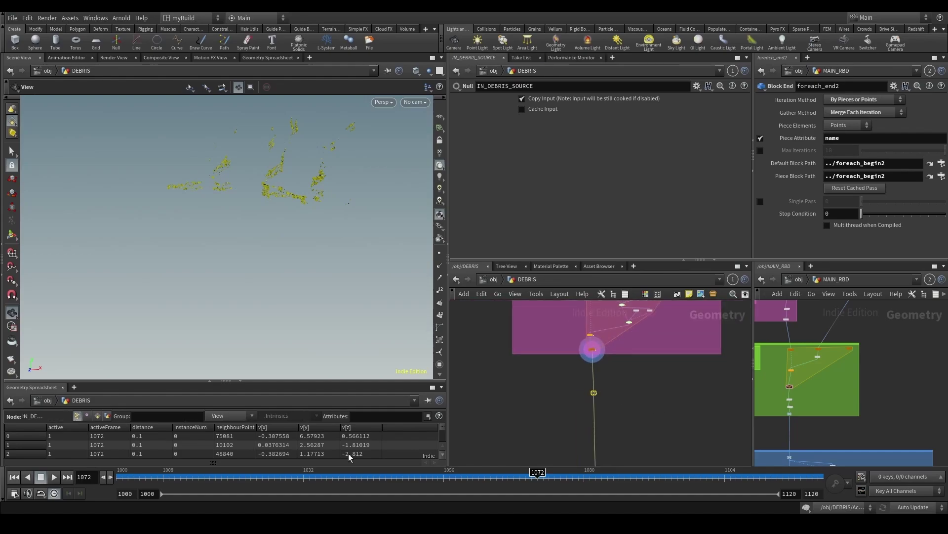
Step: Return to frame 1000, then enter dopnet1 with the update mode set to Manual
left_click(11, 476)
scroll(591, 371, "up", 3)
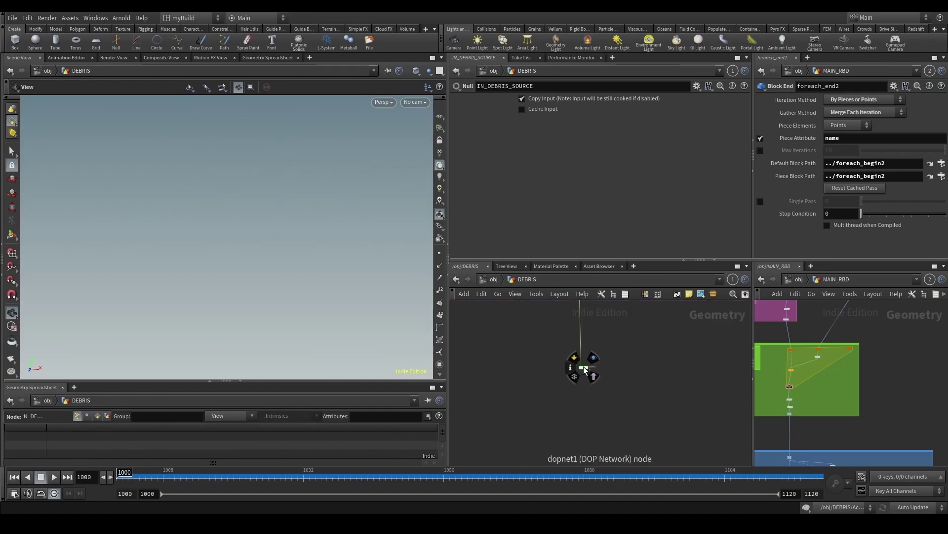
double_click(585, 369)
scroll(545, 379, "down", 3)
key("Tab")
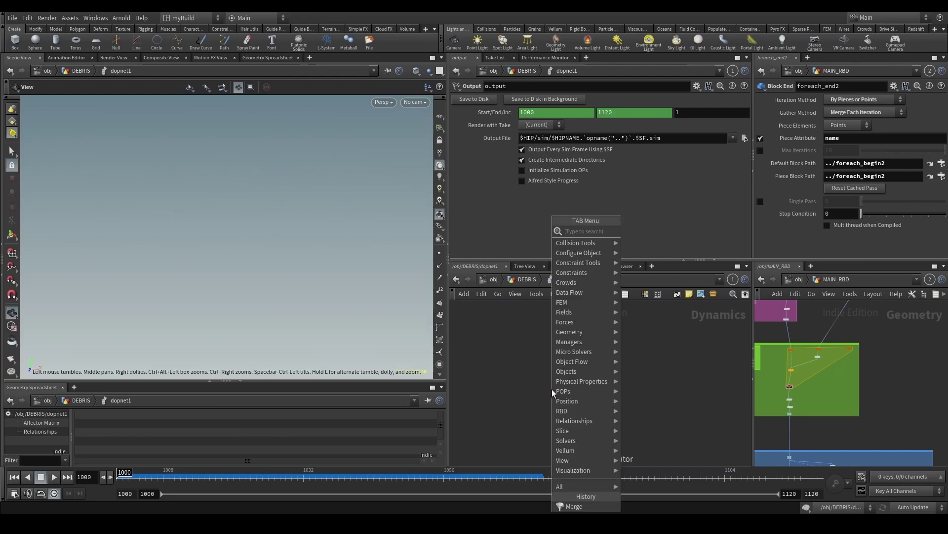
key("Escape")
left_click(913, 507)
left_click(911, 507)
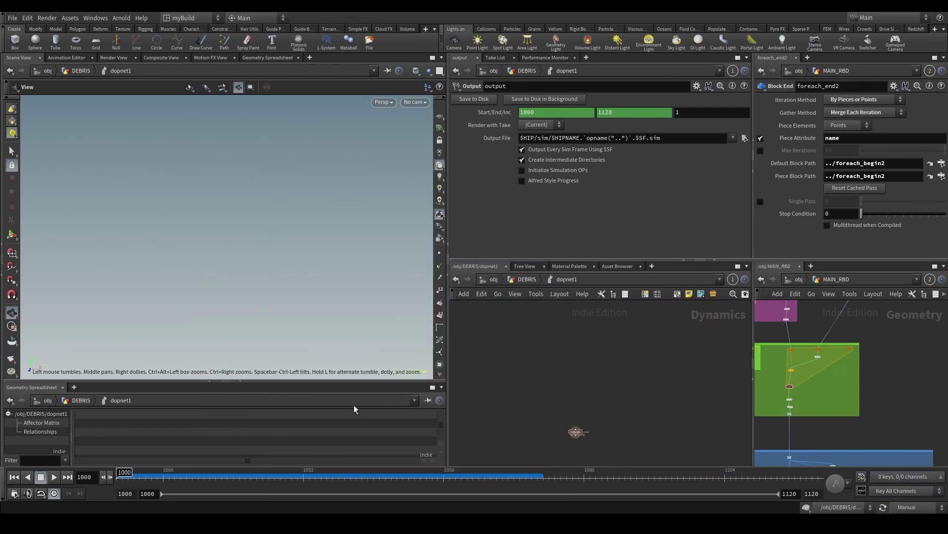
Step: Copy the groundplane1, gravity1 and merge1 nodes from RBD_SIM in MAIN_RBD into dopnet1
left_click_drag(356, 405, 212, 401)
scroll(723, 368, "down", 8)
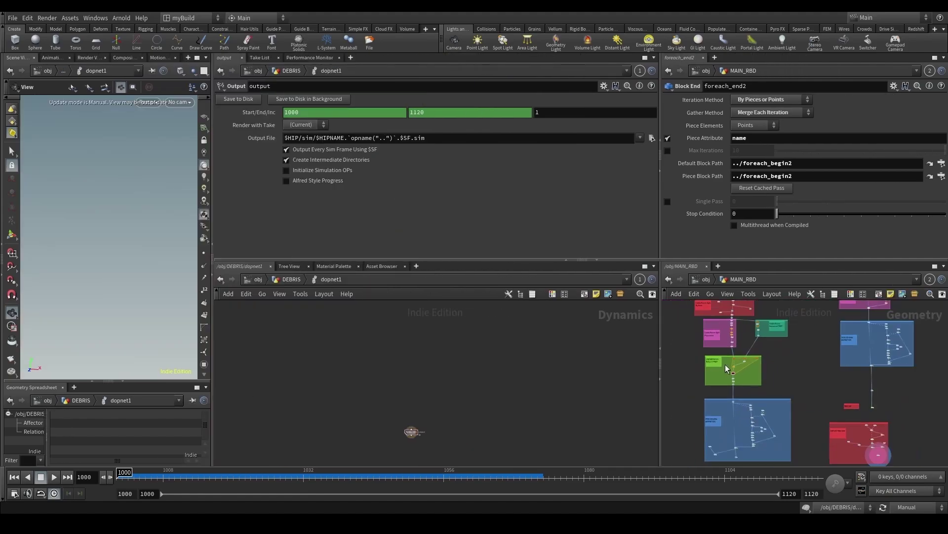
scroll(756, 387, "up", 9)
double_click(804, 342)
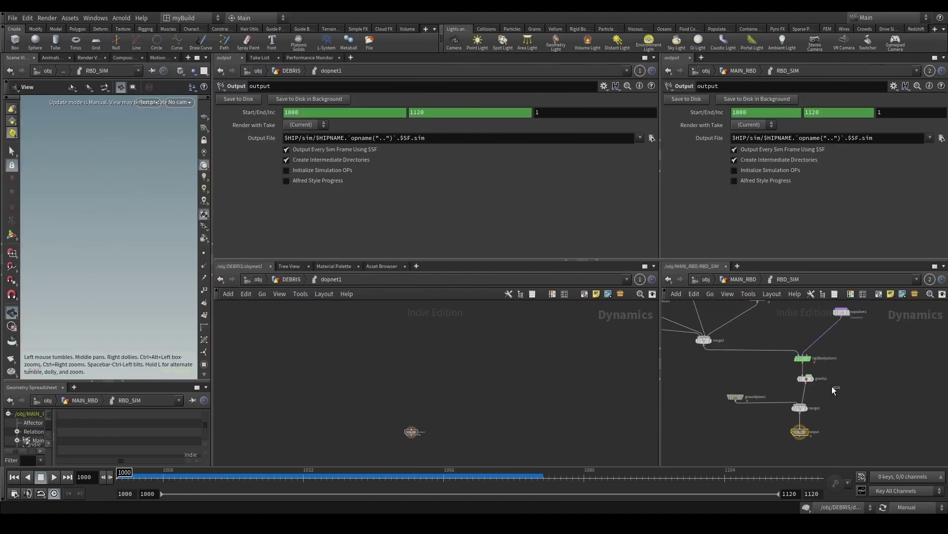
left_click_drag(832, 386, 710, 421)
scroll(876, 387, "up", 3)
scroll(876, 387, "down", 3)
key("ctrl+c")
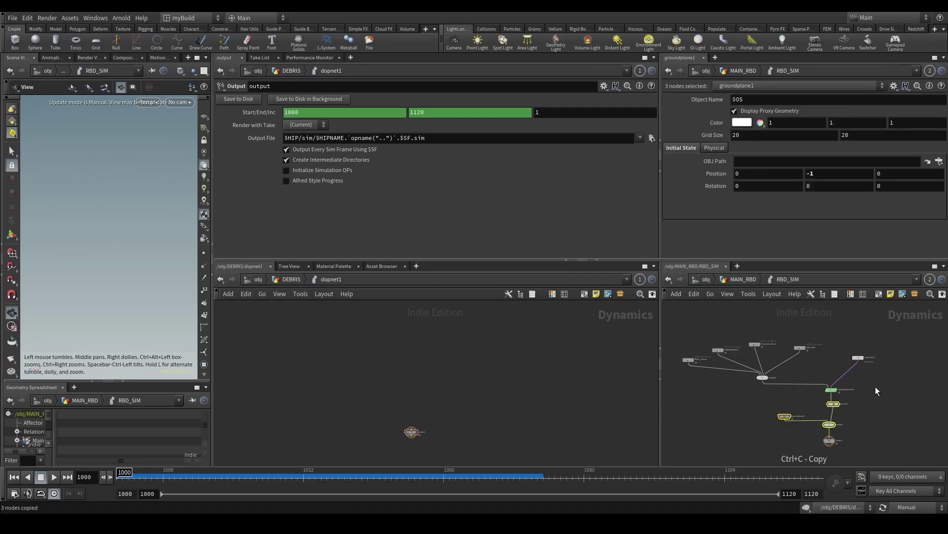
key("ctrl+v")
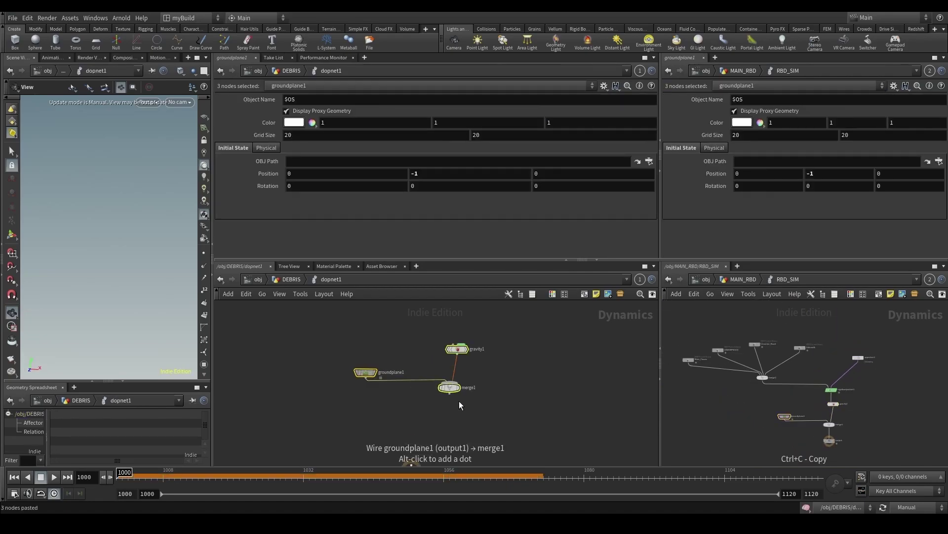
Step: Copy rigidbodysolver1 from RBD_SIM into dopnet1 and connect its output to gravity1
left_click(832, 389)
key("ctrl+c")
key("ctrl+v")
scroll(464, 330, "up", 1)
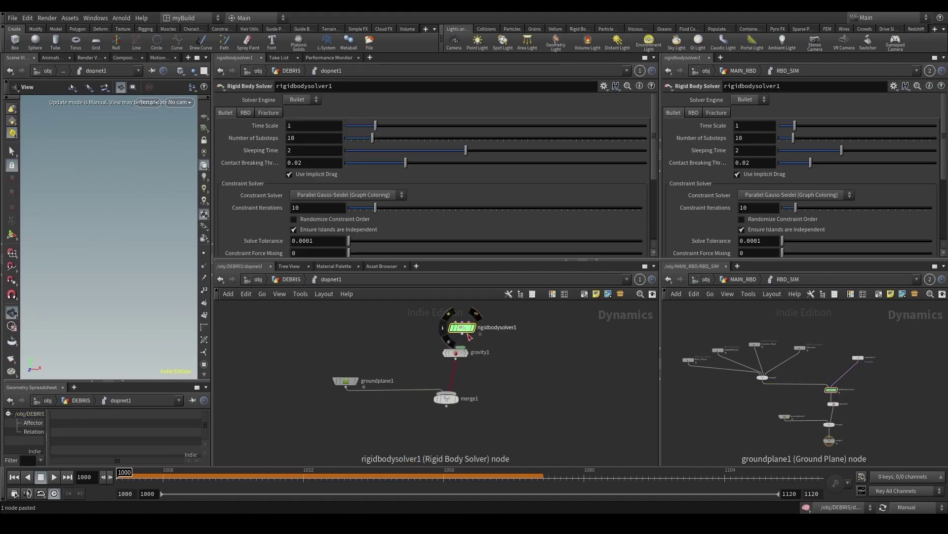
left_click(461, 333)
left_click(452, 348)
Step: Connect merge1 to the output node and move the four pasted nodes above it
middle_click_drag(445, 424, 490, 359)
scroll(493, 349, "up", 1)
left_click(492, 337)
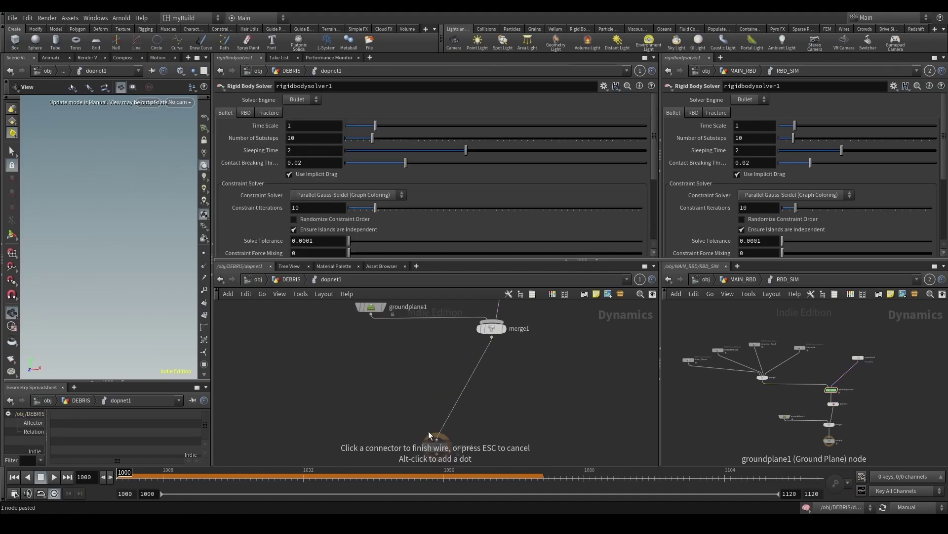
left_click(436, 439)
scroll(475, 398, "down", 3)
middle_click_drag(476, 398, 543, 430)
left_click_drag(592, 399, 472, 332)
left_click_drag(561, 345, 525, 359)
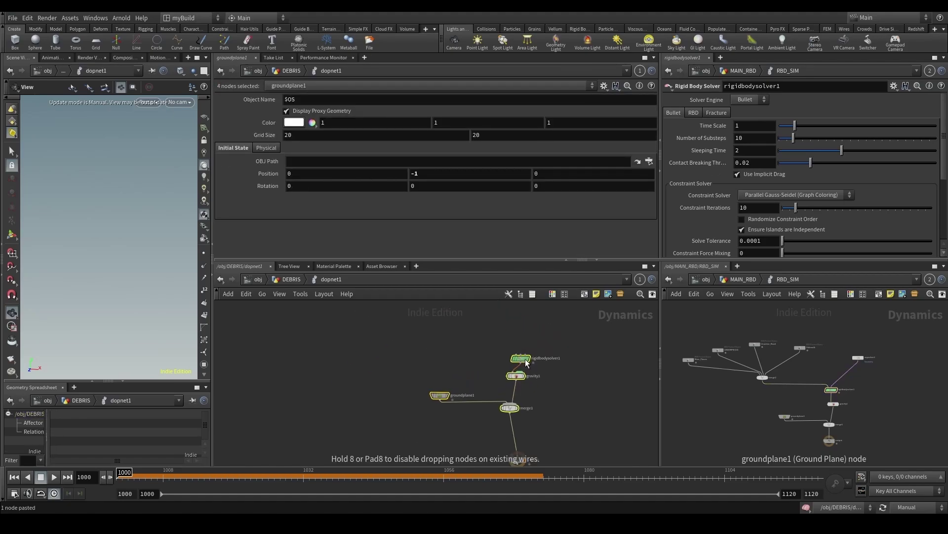
Step: Add an RBD Packed Object node and connect it to the first input of rigidbodysolver1
left_click(461, 336)
scroll(461, 336, "up", 2)
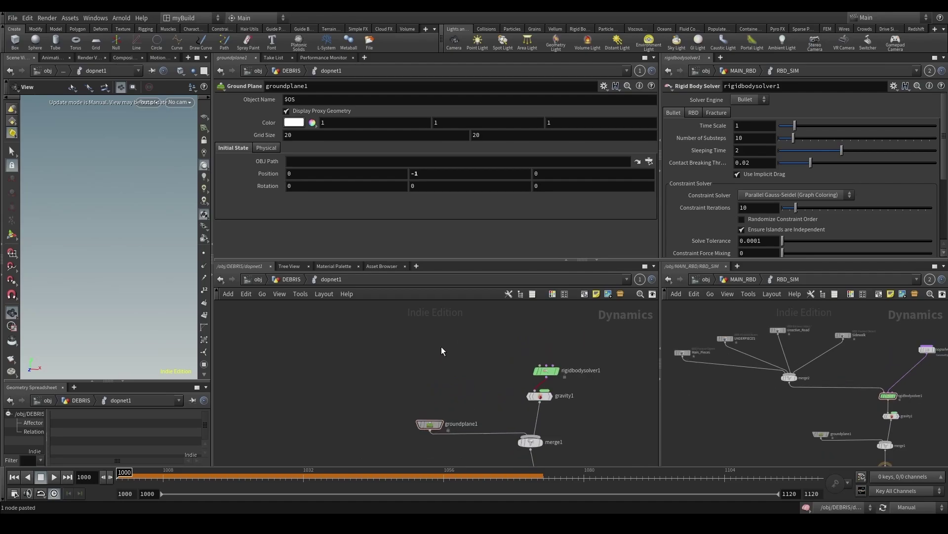
key("Tab")
mouse_move(484, 232)
left_click(583, 228)
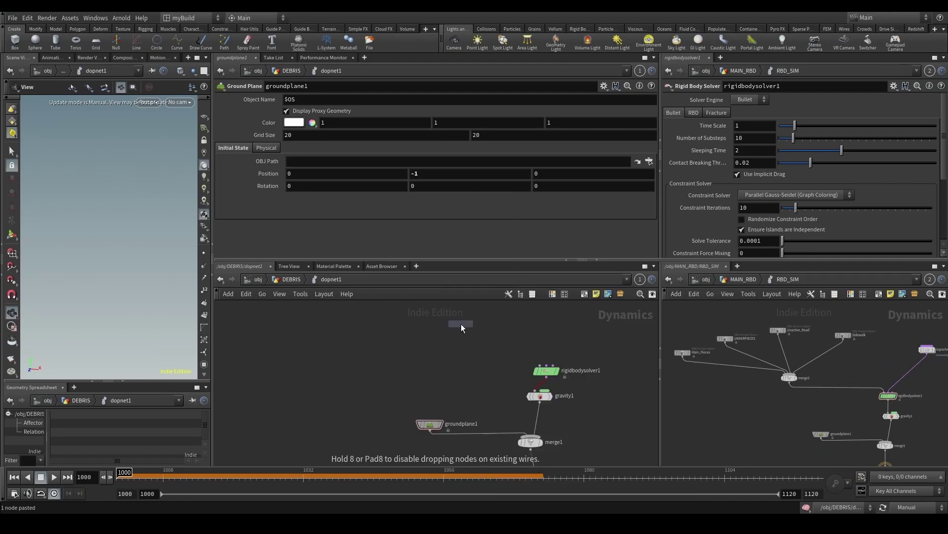
left_click(461, 324)
scroll(461, 327, "up", 2)
left_click(460, 330)
left_click(573, 380)
Step: Rename the RBD Packed Object DEBRIS and set its Geometry Source to First Context Geometry
left_click(506, 326)
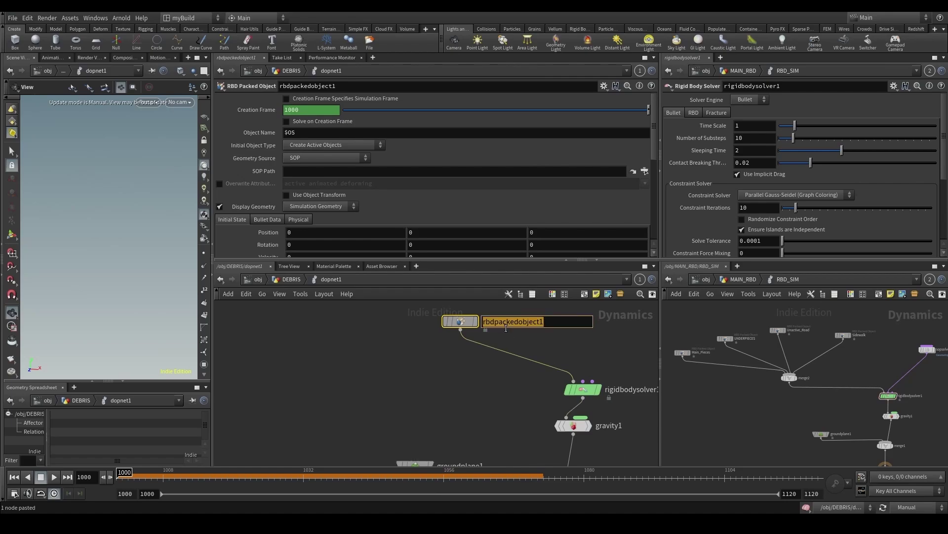
type("DEBRIS")
key("Return")
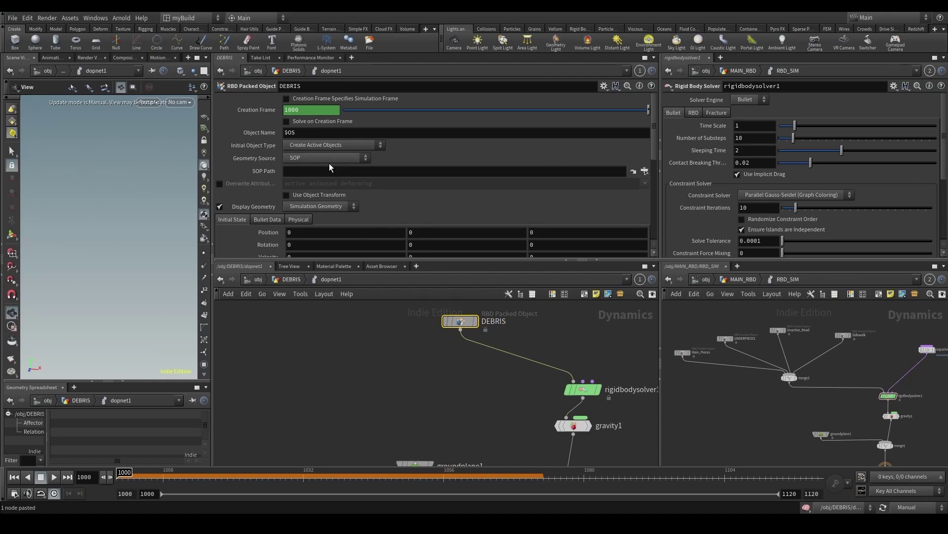
left_click(328, 157)
left_click(336, 156)
left_click(331, 157)
left_click(324, 179)
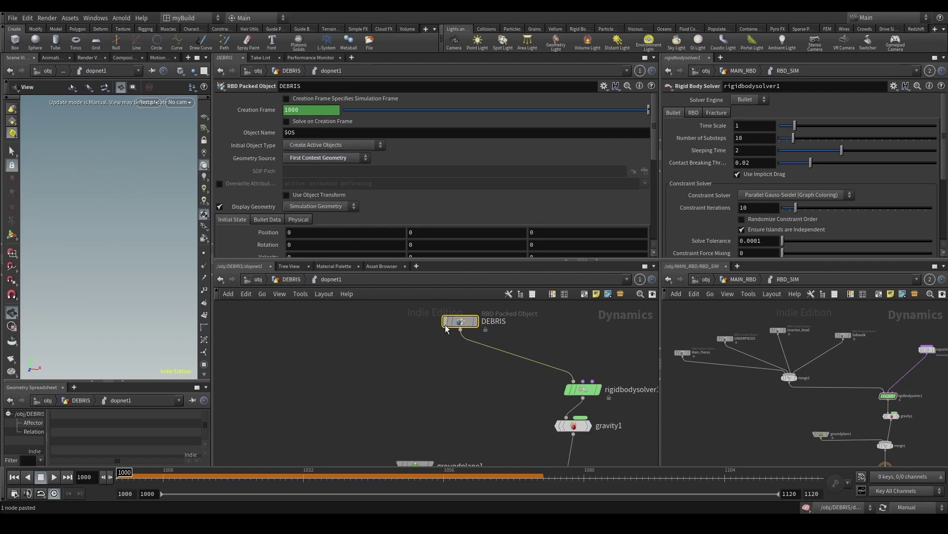
Step: Enable Inherit Velocity from Point Velocity on the DEBRIS object and set its Bullet Geometry Representation to Box
scroll(288, 220, "down", 2)
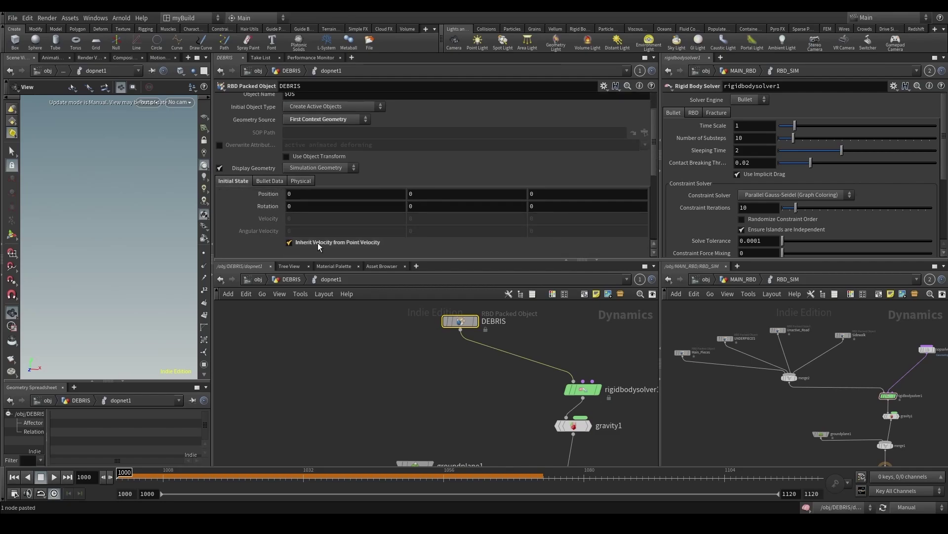
left_click(270, 181)
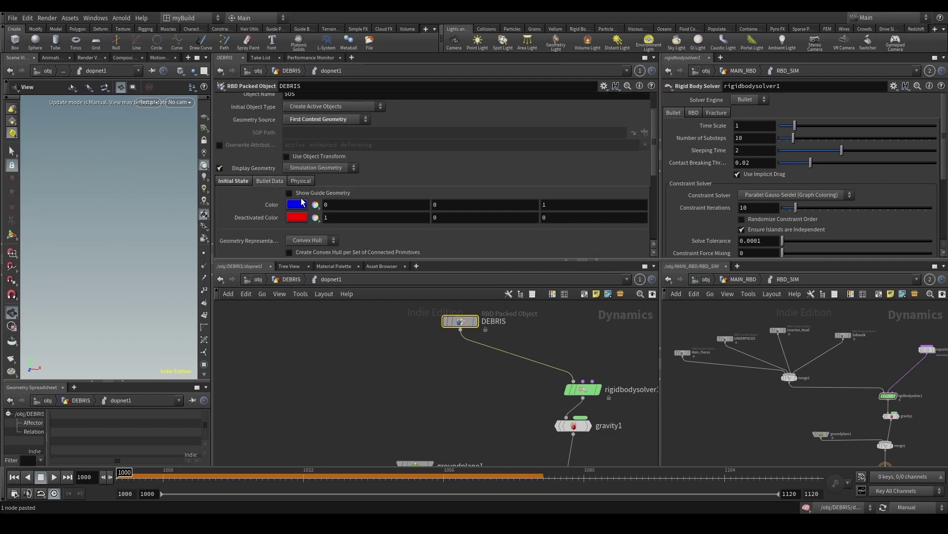
left_click(312, 241)
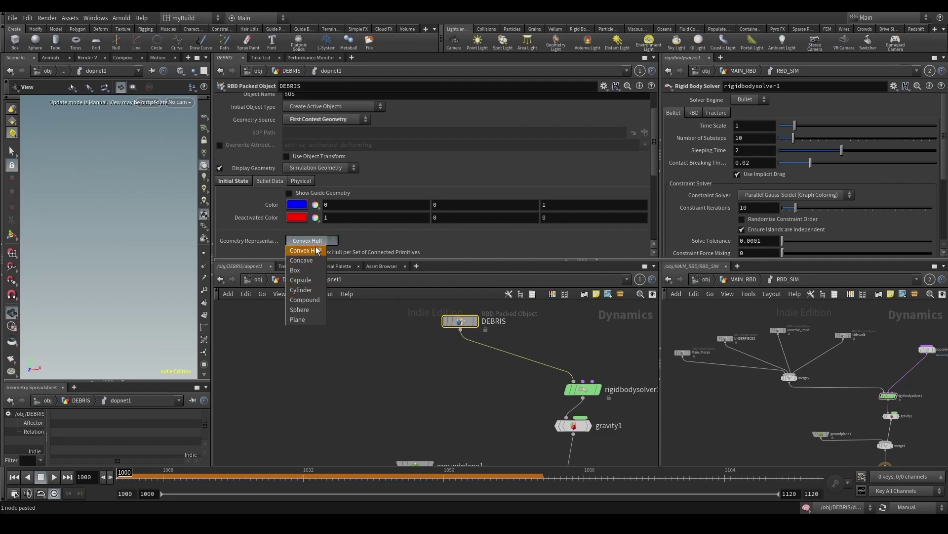
left_click(304, 271)
Step: Set the DEBRIS packed object's physical Bounce to 0.1, nudge rigidbodysolver1 in the network, and save the scene
scroll(268, 224, "down", 2)
left_click(303, 143)
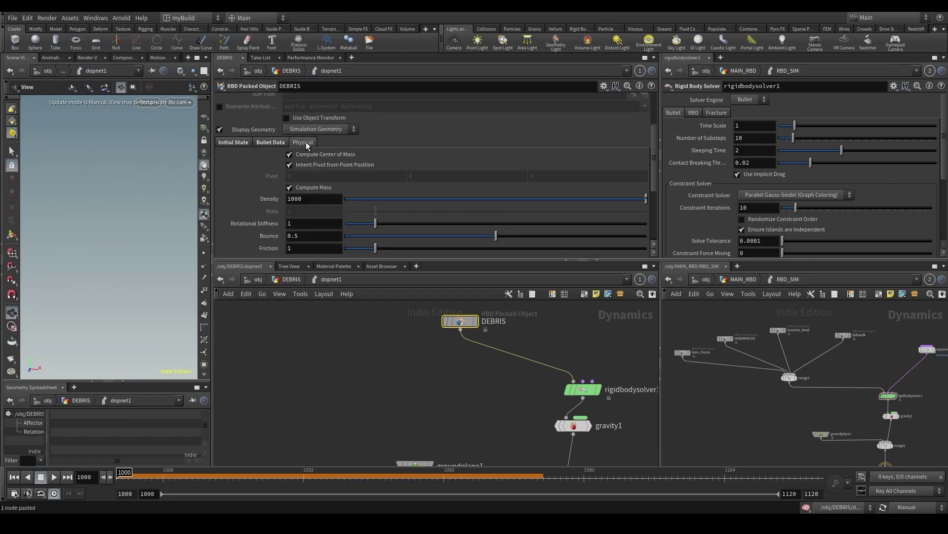
double_click(295, 235)
type("0.1")
key("Return")
scroll(514, 363, "down", 4)
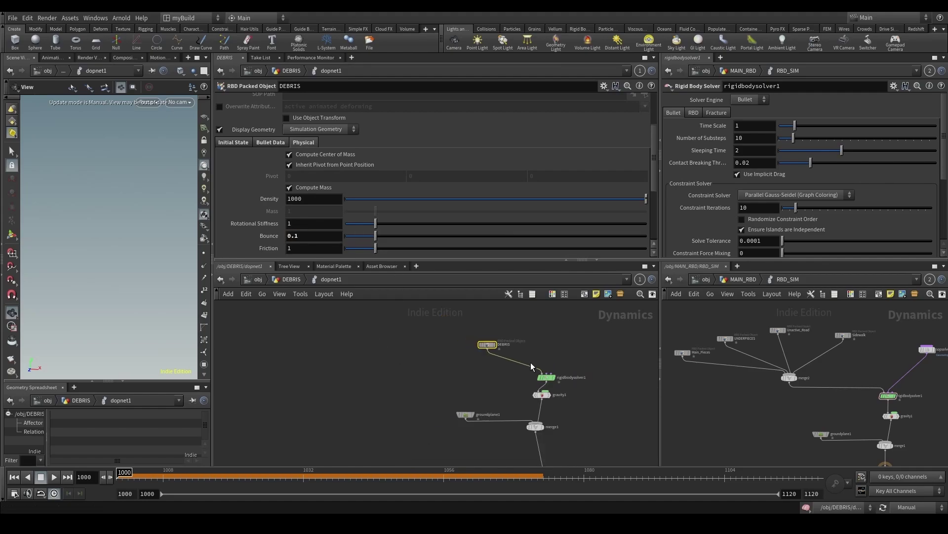
scroll(535, 376, "up", 1)
left_click_drag(543, 376, 536, 373)
key("ctrl+s")
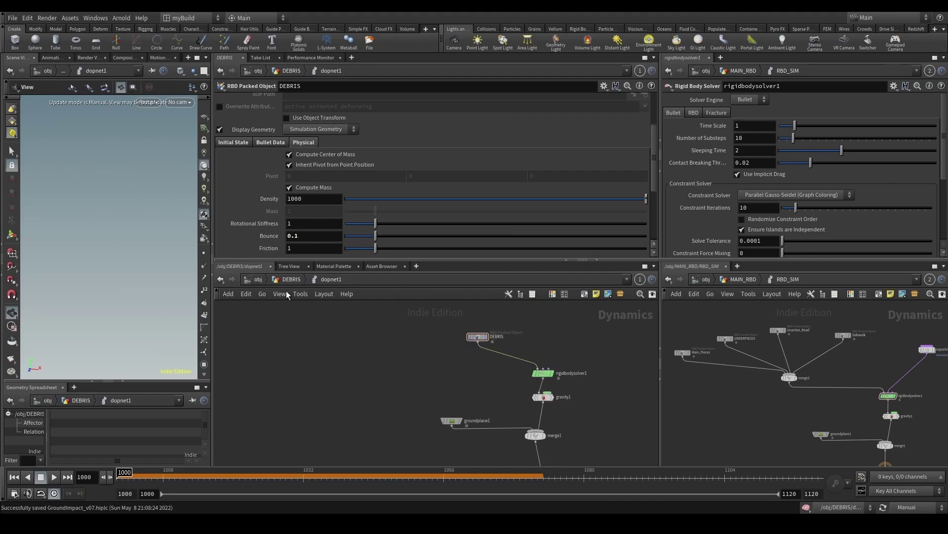
Step: Rename the DOP network in the DEBRIS geometry network DEBRIS_SIM and switch the update mode to Auto Update
left_click(284, 278)
double_click(435, 364)
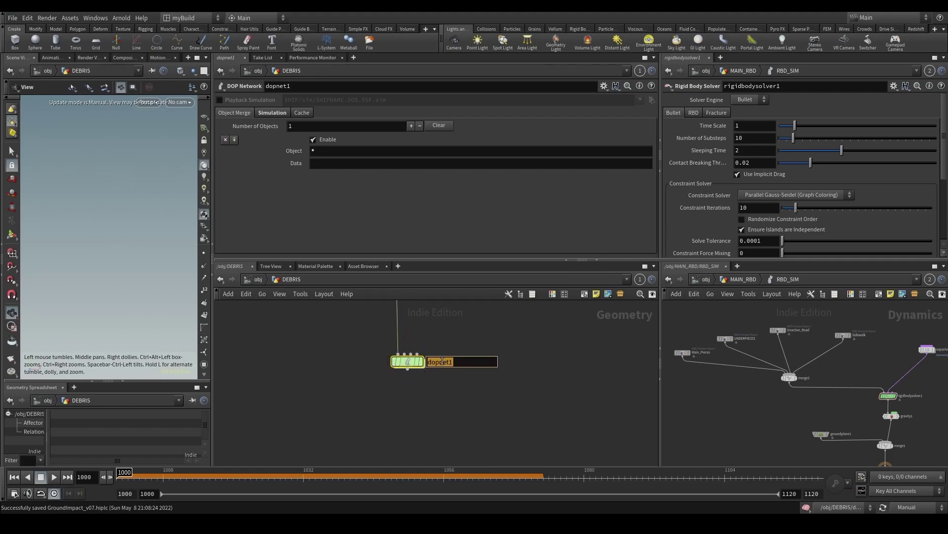
type("DEBRIS_SIM")
key("Return")
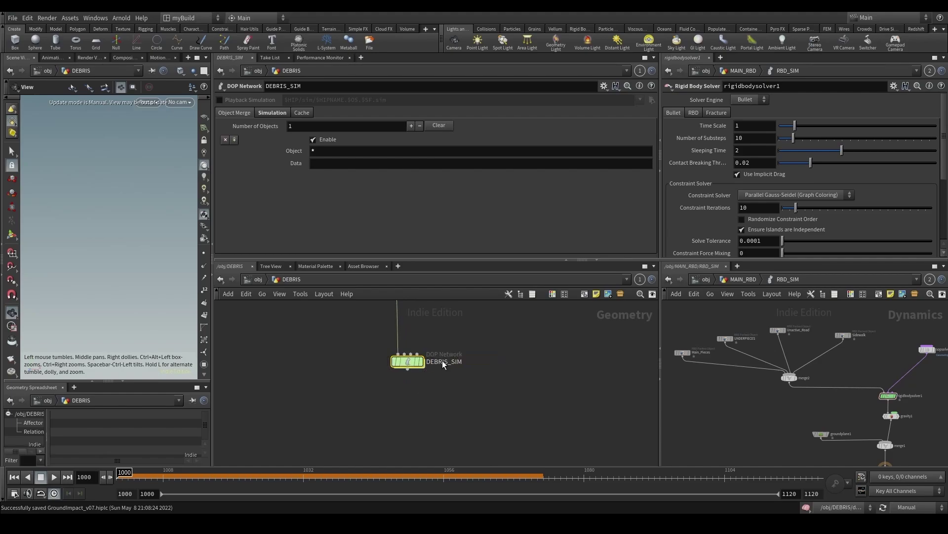
left_click(912, 476)
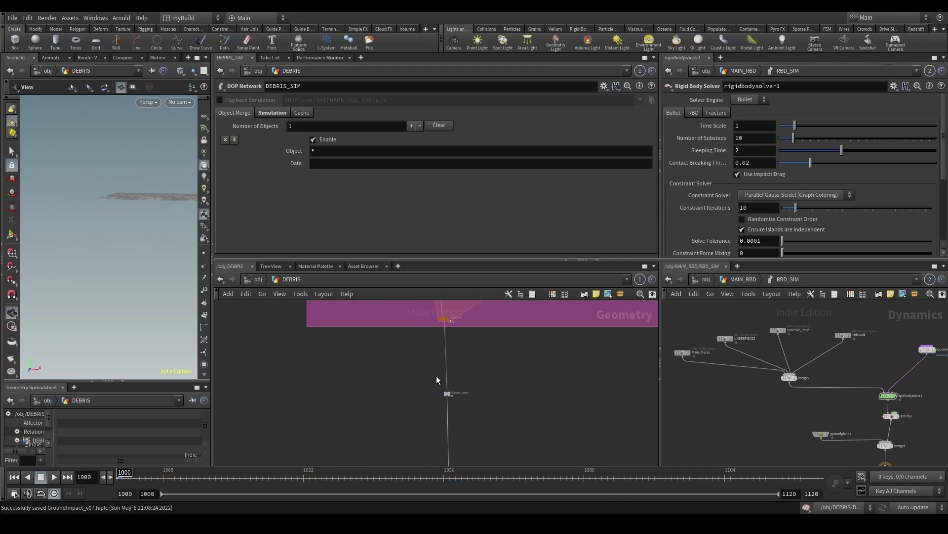
Step: Display transformpieces1 in a widened viewport and examine how its points move at frames 1033, 1056 and 1047
left_click(420, 404)
left_click_drag(224, 478, 310, 475)
scroll(358, 371, "down", 5)
middle_click_drag(358, 371, 341, 465)
scroll(352, 399, "up", 9)
middle_click_drag(366, 428, 350, 369)
left_click(384, 372)
left_click(385, 403)
middle_click_drag(331, 322, 333, 369)
left_click(389, 350)
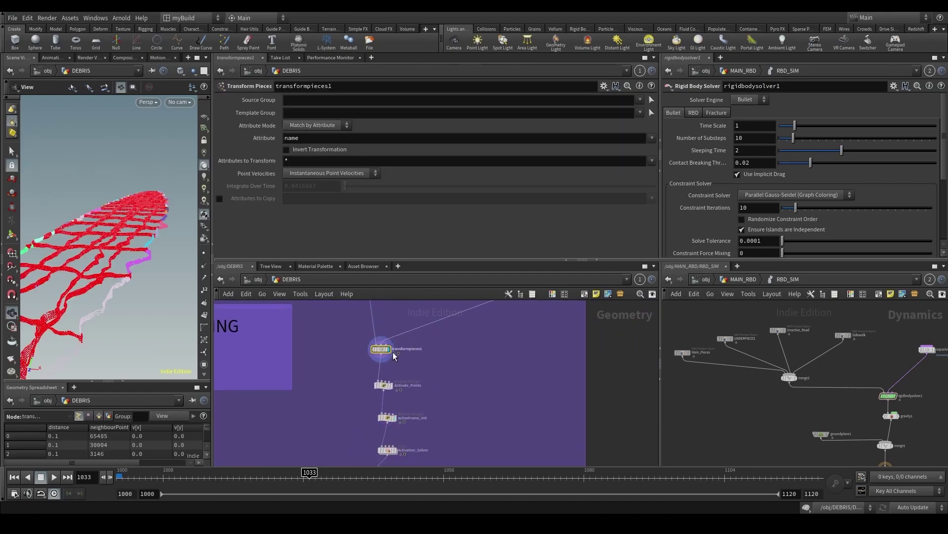
left_click_drag(276, 479, 444, 477)
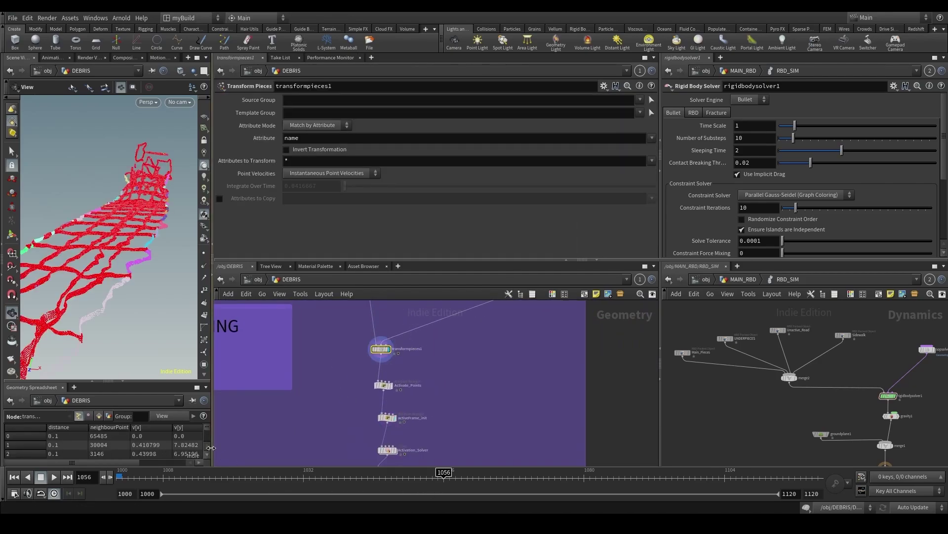
left_click_drag(214, 454, 392, 477)
Step: Display DEBRIS_SIM through RENDER_CAM in a maximized viewport, play it from the first frame, and check frame 1084
scroll(429, 426, "down", 5)
middle_click_drag(415, 434, 468, 326)
middle_click_drag(429, 413, 442, 305)
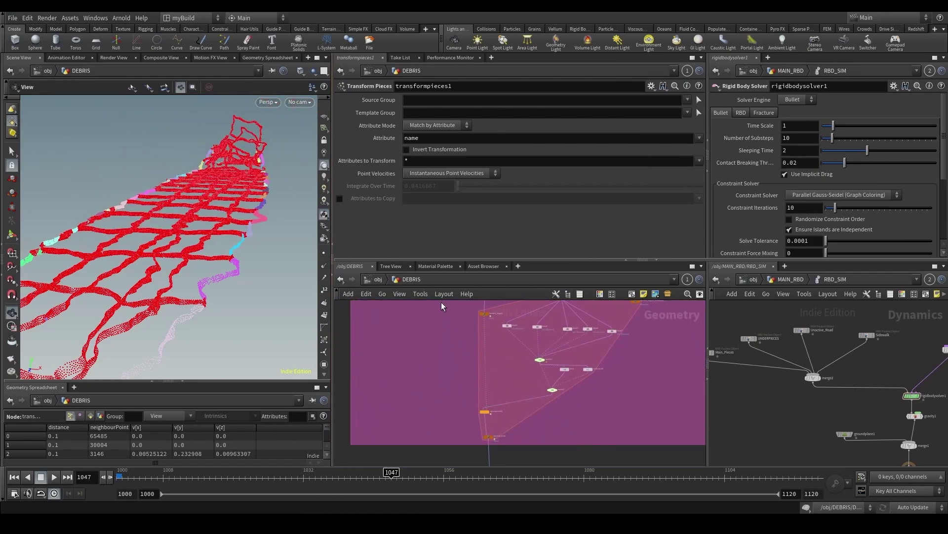
middle_click_drag(449, 435, 439, 305)
left_click(475, 384)
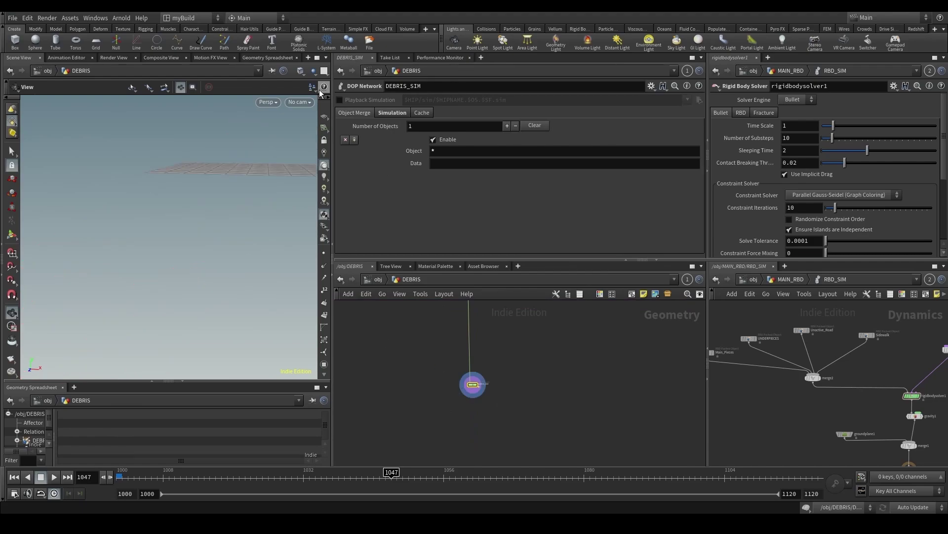
left_click(301, 102)
left_click(330, 150)
left_click(316, 58)
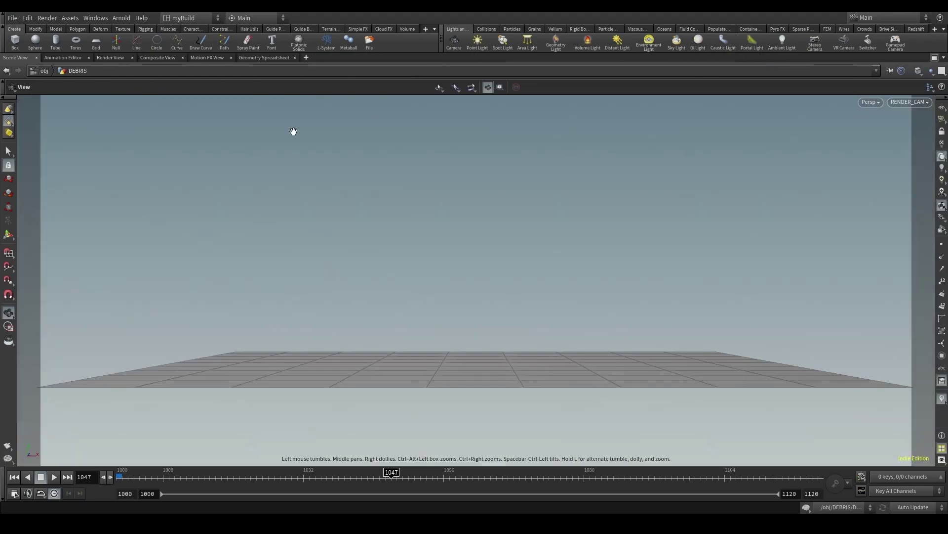
left_click(14, 478)
left_click(55, 476)
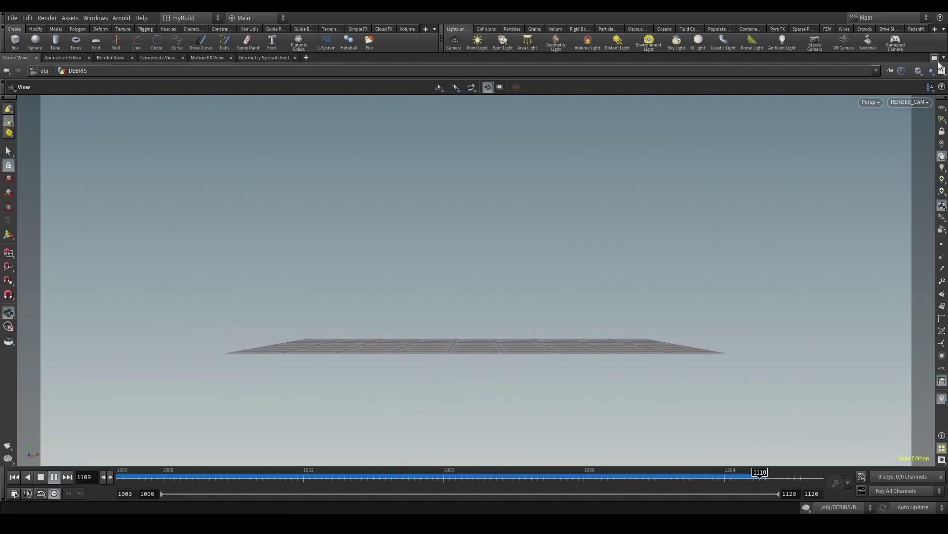
left_click_drag(404, 481, 608, 482)
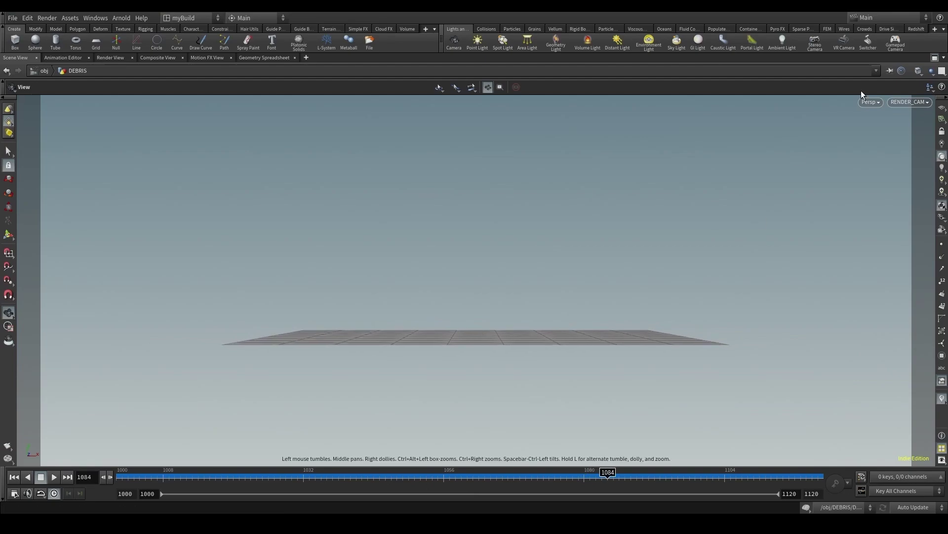
left_click(936, 58)
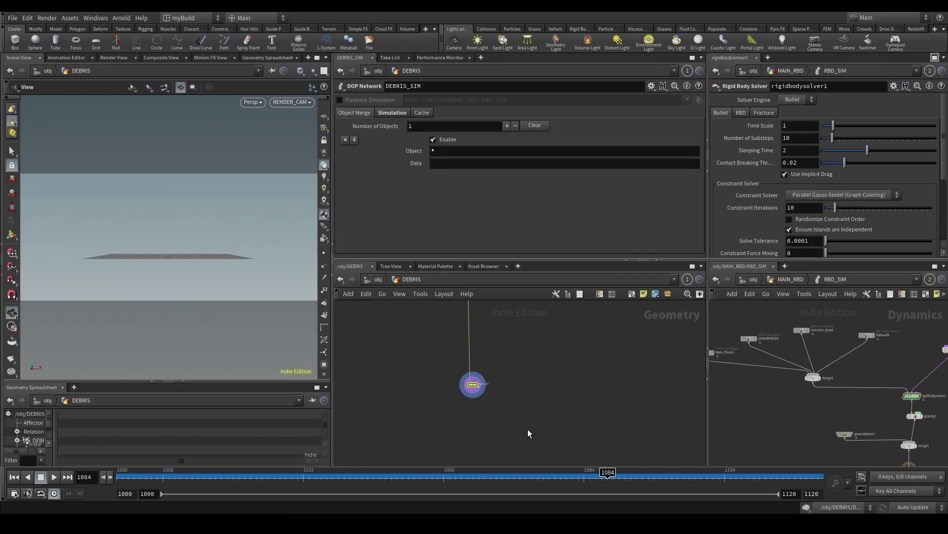
Step: Open the DEBRIS_SIM network and examine the DEBRIS object's creation settings and solver setup at frame 1039
double_click(480, 381)
scroll(565, 352, "up", 3)
mouse_move(356, 475)
left_mouse_down()
mouse_move(202, 474)
mouse_move(344, 474)
left_mouse_up()
scroll(371, 168, "up", 5)
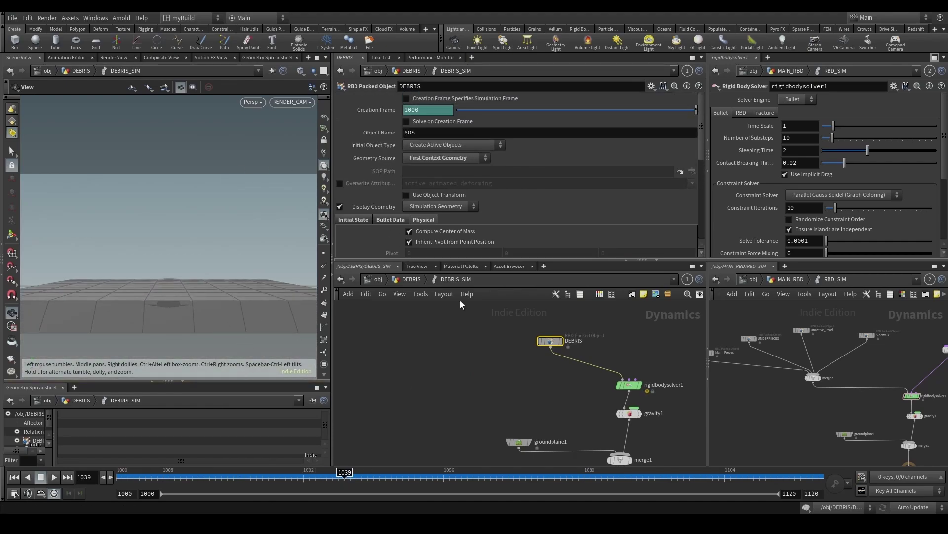
scroll(537, 366, "down", 3)
middle_click_drag(532, 372, 476, 398)
scroll(503, 429, "up", 4)
scroll(481, 404, "down", 3)
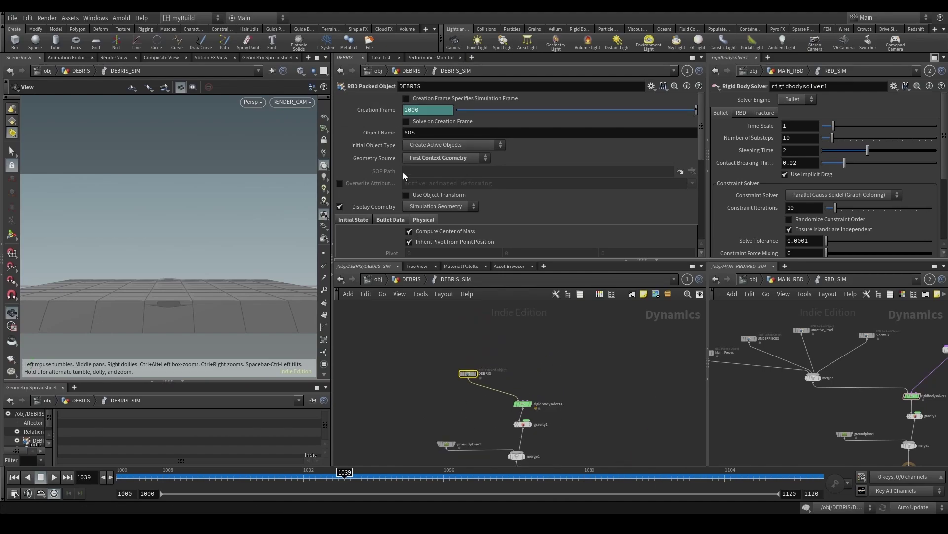
Step: Compare the Main_Pieces simulation in RBD_SIM with the DEBRIS object at frame 1084, and scrub back to frame 1009
middle_click_drag(758, 399, 849, 412)
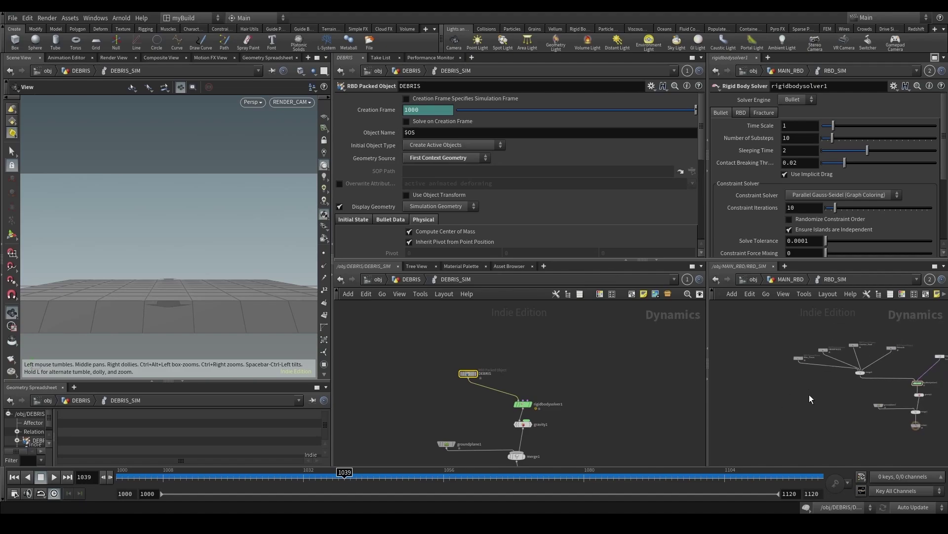
left_click(802, 365)
left_click_drag(445, 465, 611, 468)
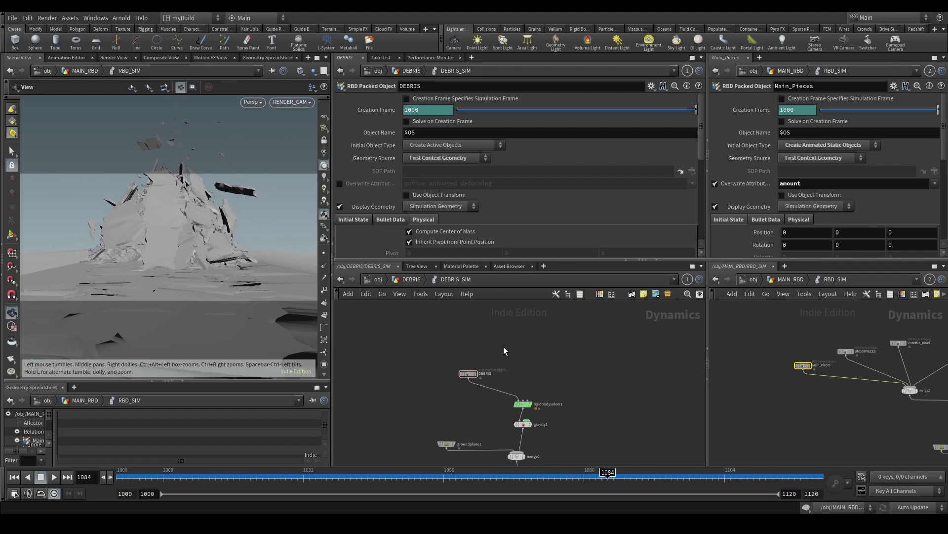
scroll(458, 389, "up", 3)
left_click(473, 367)
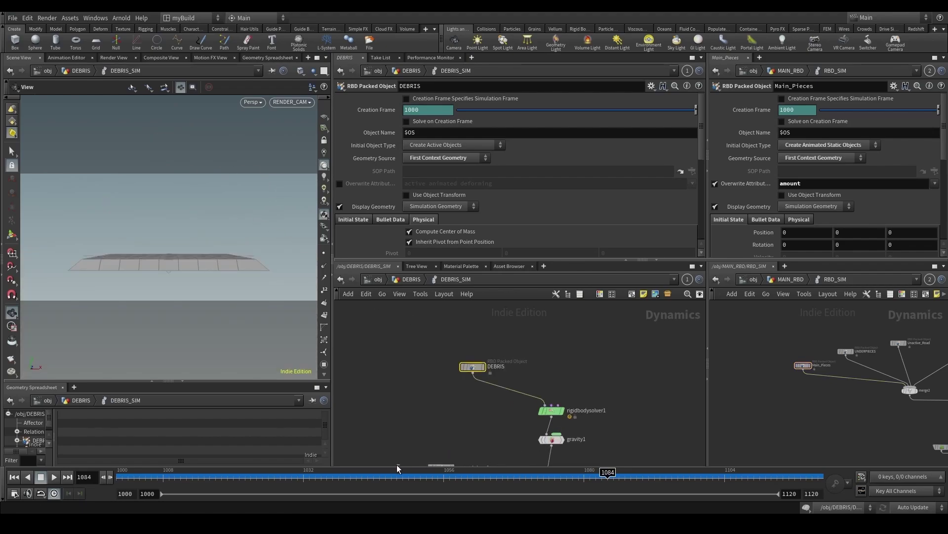
left_click_drag(396, 469, 169, 473)
Step: Remove the start-frame expression from the DEBRIS object's Creation Frame and set it to $F
mouse_move(410, 413)
middle_mouse_down()
mouse_move(444, 342)
mouse_move(447, 362)
mouse_move(426, 397)
middle_mouse_up()
left_click(476, 352)
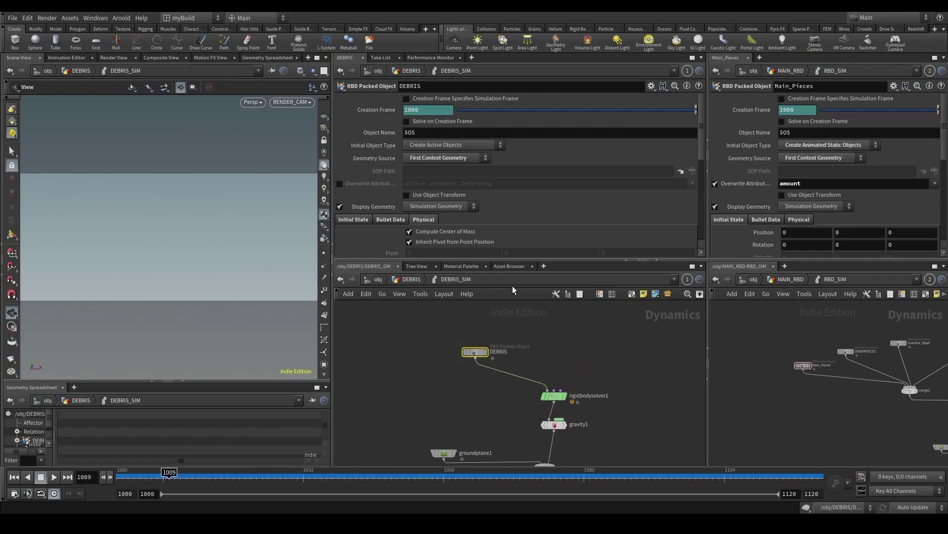
middle_click(379, 108, "ctrl")
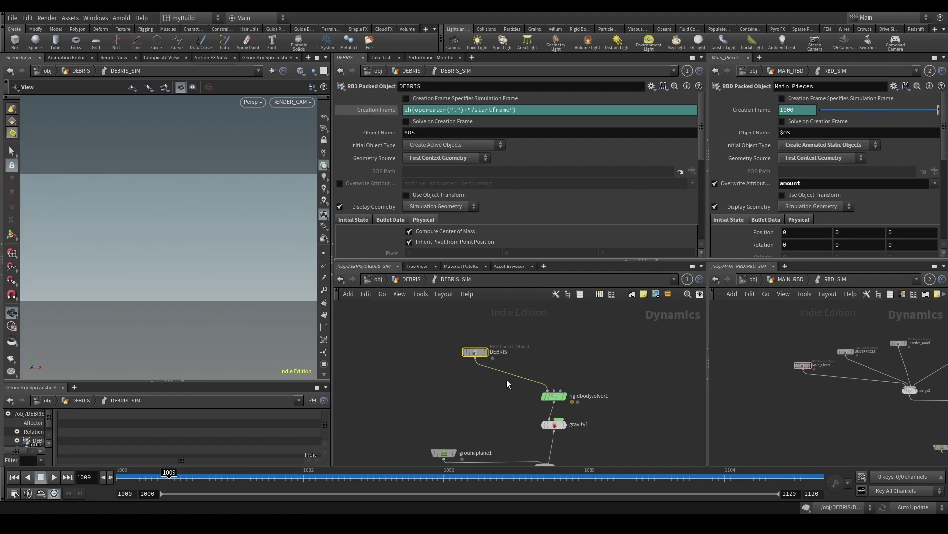
scroll(537, 372, "down", 2)
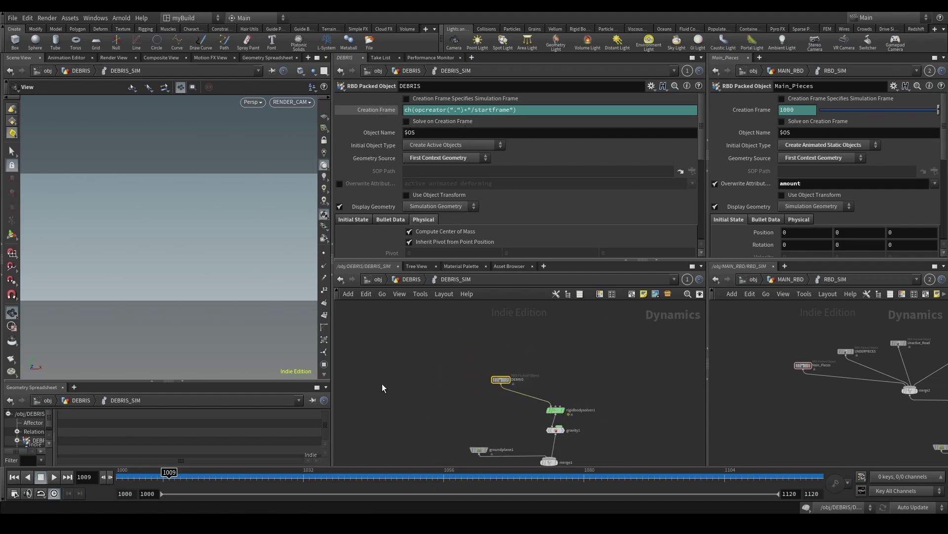
right_click(526, 109)
left_click(553, 221)
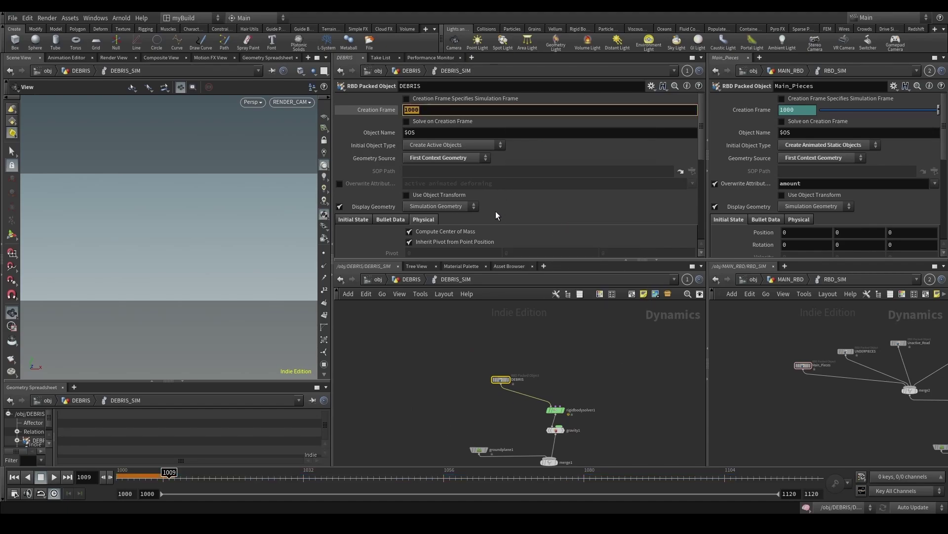
type("$F")
key("Return")
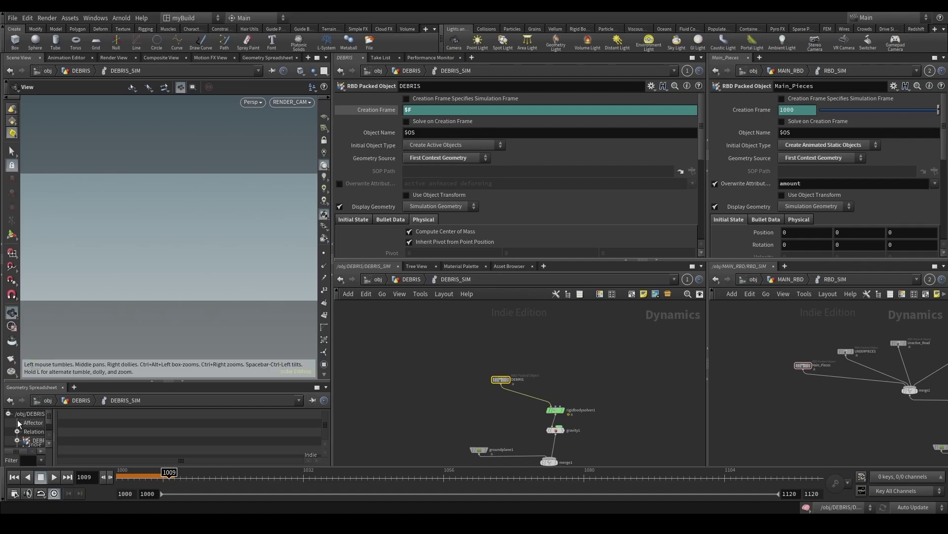
Step: Play the debris simulation from the first frame in a maximized viewport and scrub through it to around frame 1062
left_click(16, 478)
left_click(55, 478)
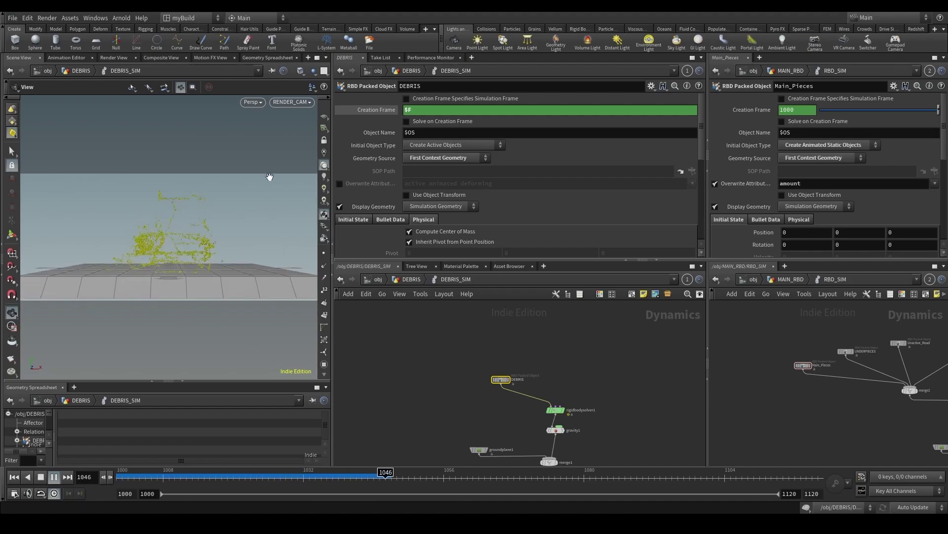
left_click(317, 59)
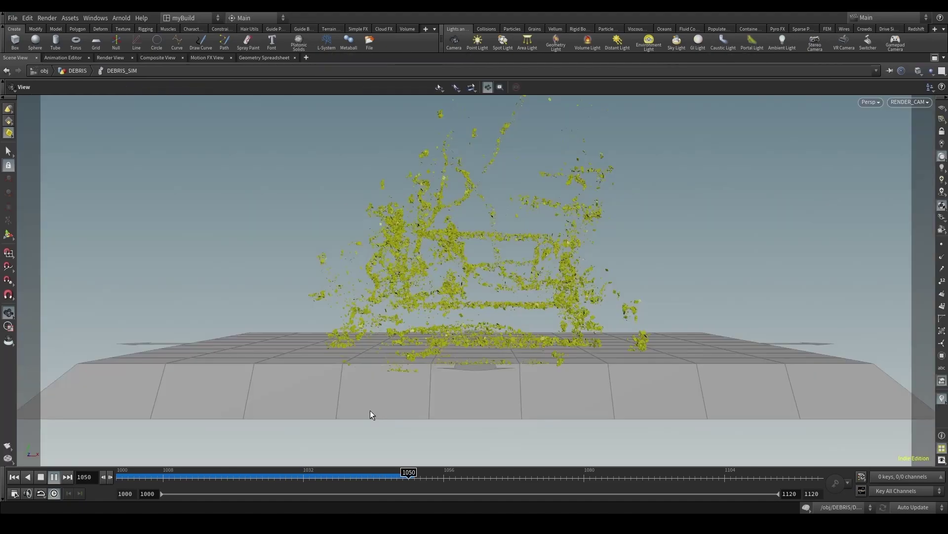
left_click_drag(372, 477, 477, 482)
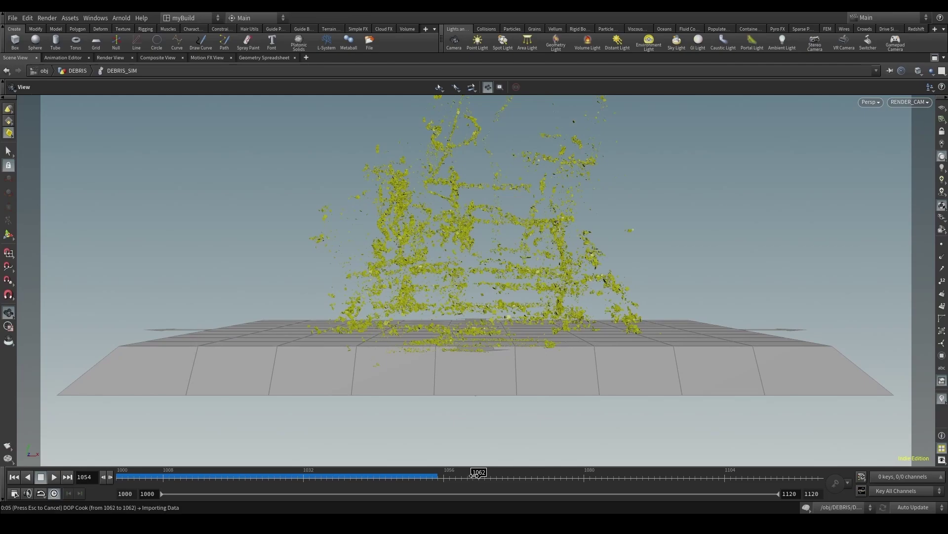
mouse_move(477, 475)
left_mouse_down()
mouse_move(355, 479)
mouse_move(474, 486)
mouse_move(360, 479)
mouse_move(492, 471)
left_mouse_up()
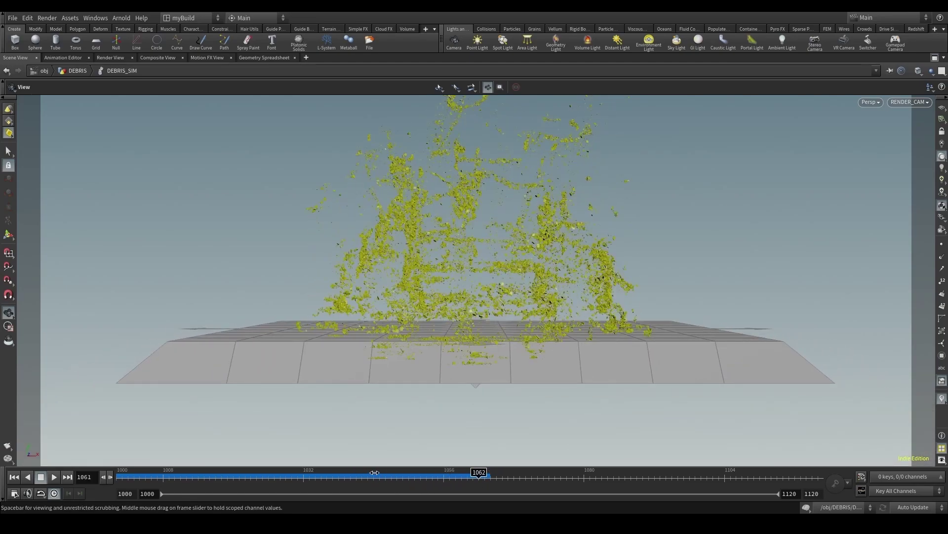
mouse_move(374, 472)
left_mouse_down()
mouse_move(494, 468)
mouse_move(451, 478)
mouse_move(498, 477)
left_mouse_up()
Step: Inspect the debris from another angle at frame 1058, restore RENDER_CAM, review the early frames, and return to the split layout
left_click_drag(455, 343, 516, 360)
mouse_move(436, 476)
left_mouse_down()
mouse_move(376, 476)
mouse_move(455, 477)
left_mouse_up()
left_click(909, 103)
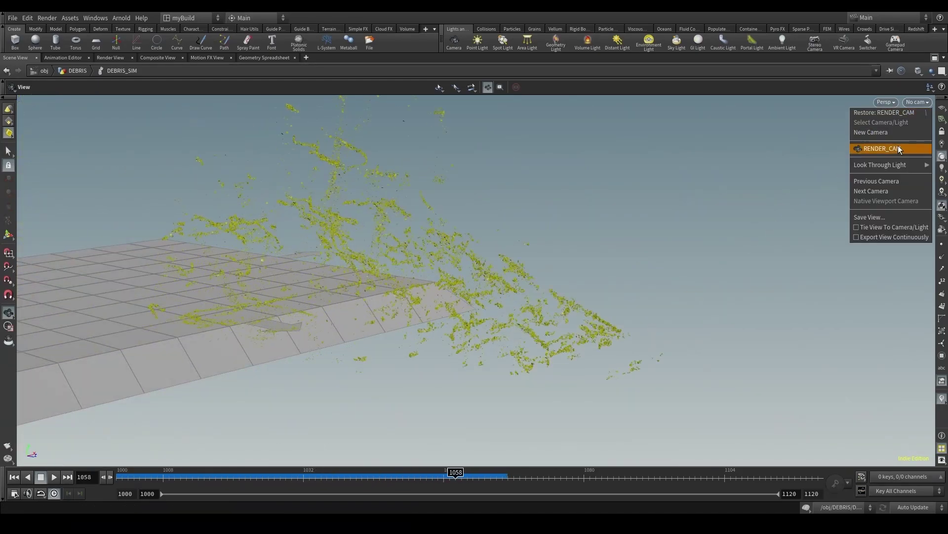
left_click(898, 151)
left_click(122, 477)
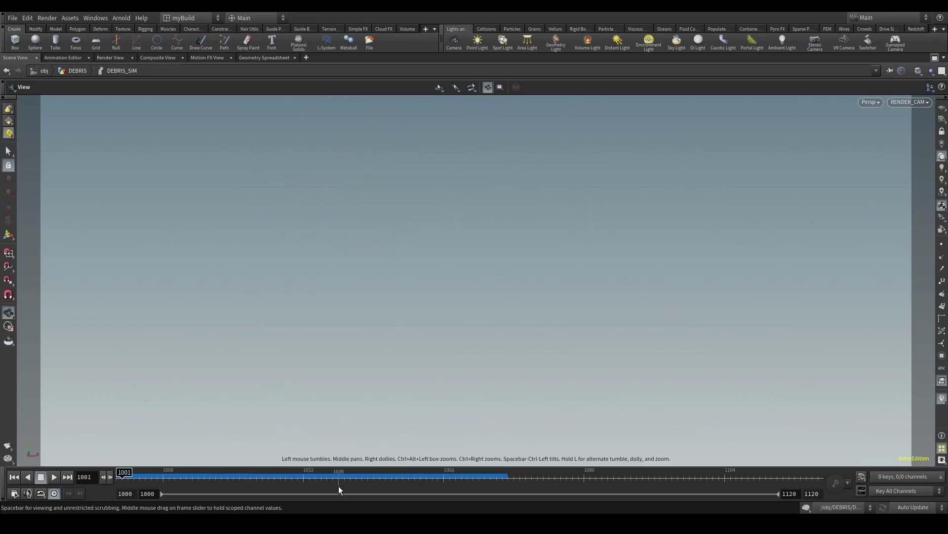
left_click_drag(338, 478, 181, 479)
left_click(935, 71)
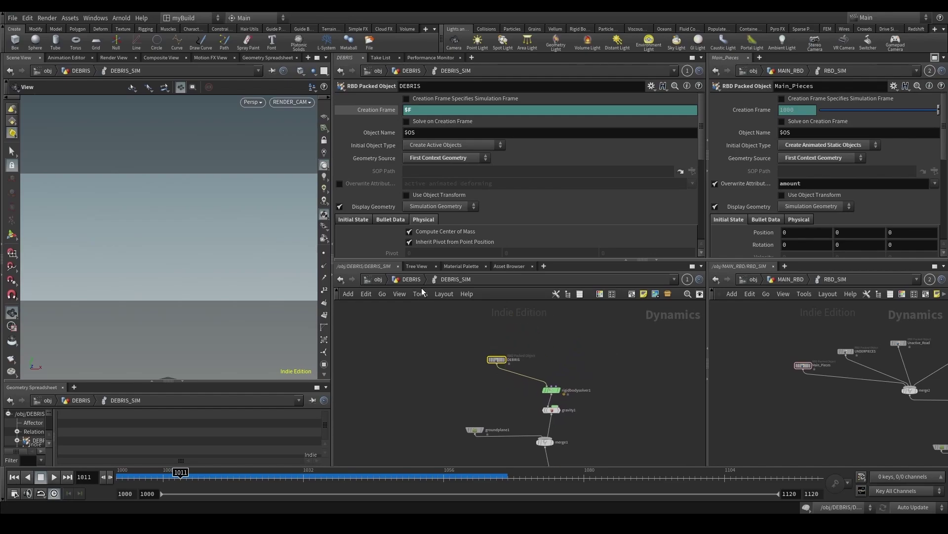
Step: Go back up to the DEBRIS and MAIN_RBD geometry networks side by side
left_click(411, 279)
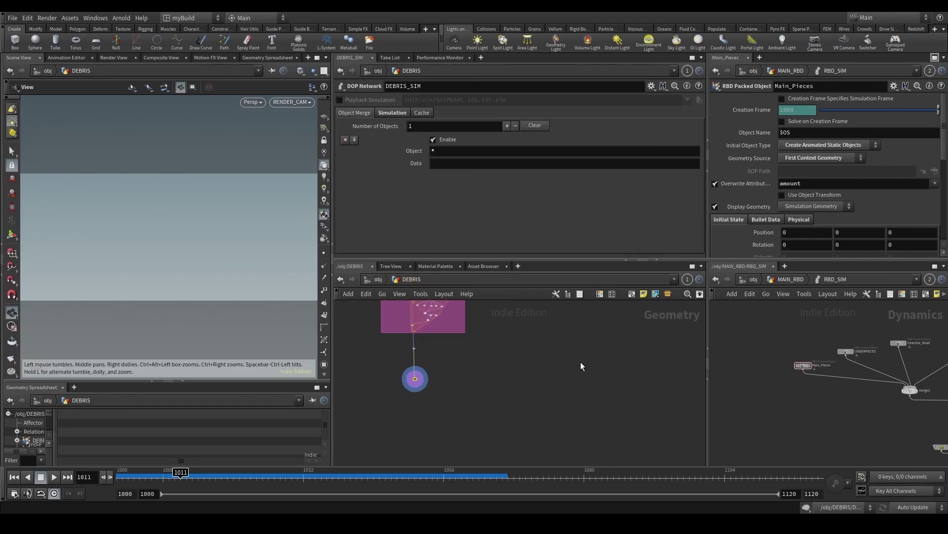
left_click(791, 279)
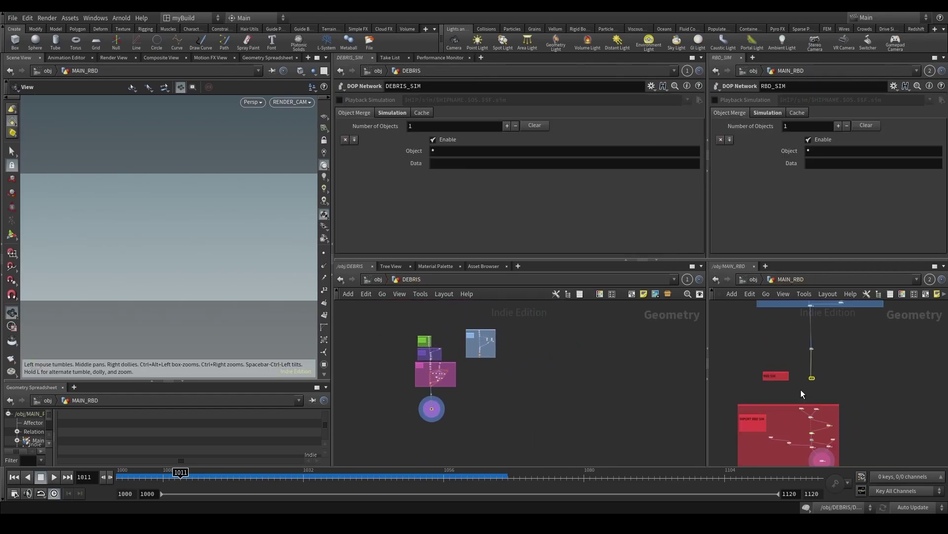
Step: Duplicate the DEBRIS MODELING sticky note below its network box and change the copy's text to MAIN RBD SIM COLLISION
scroll(503, 378, "up", 8)
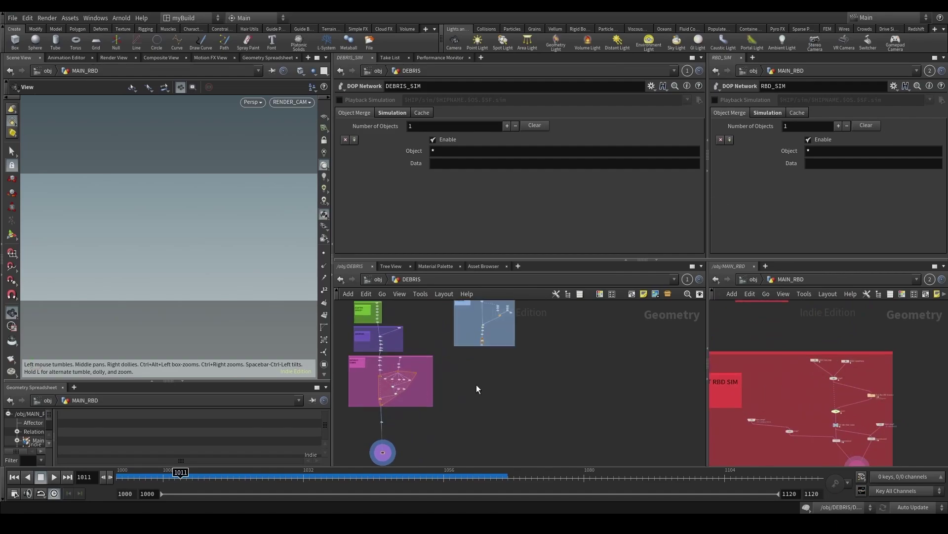
scroll(488, 378, "down", 3)
middle_click_drag(488, 378, 496, 401)
scroll(472, 311, "up", 1)
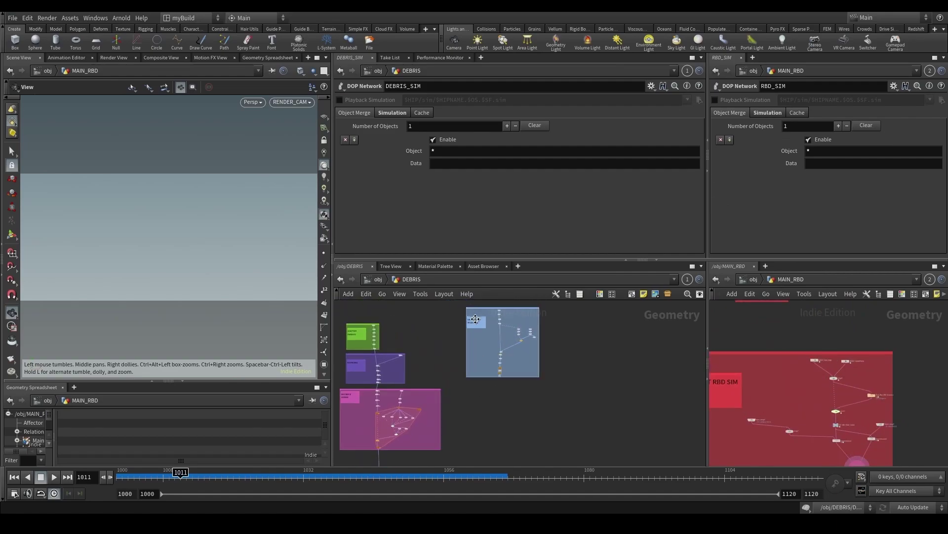
left_click_drag(475, 319, 502, 403, "alt")
scroll(499, 418, "up", 5)
double_click(508, 403)
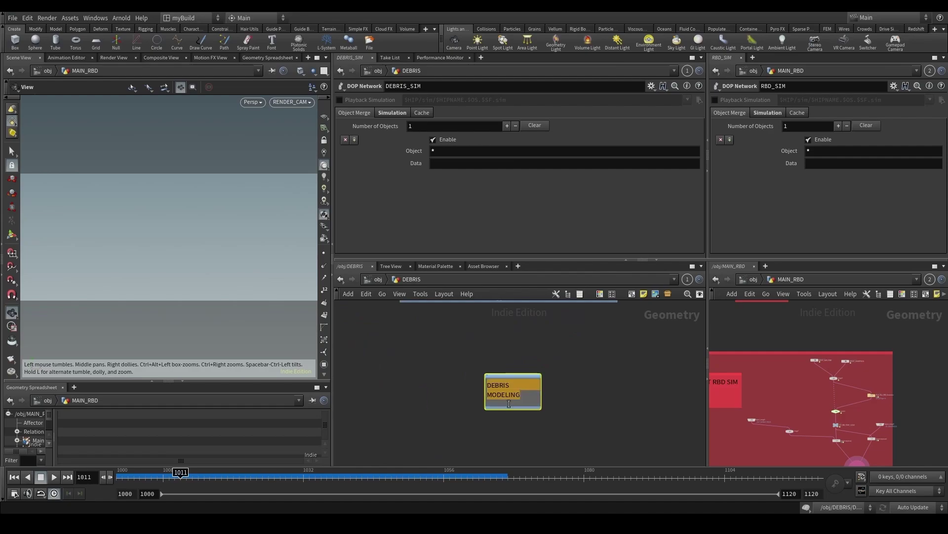
type("RBD ")
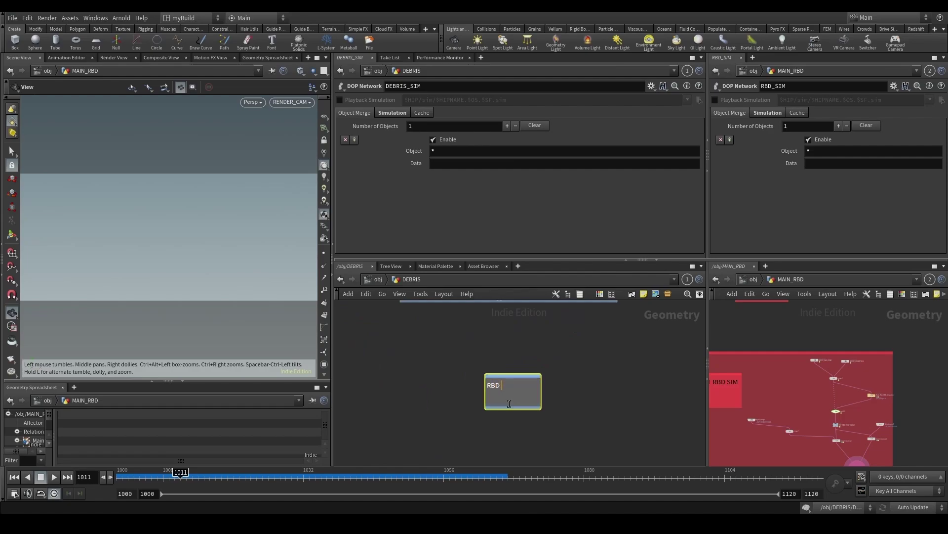
type("SIM COLLISION")
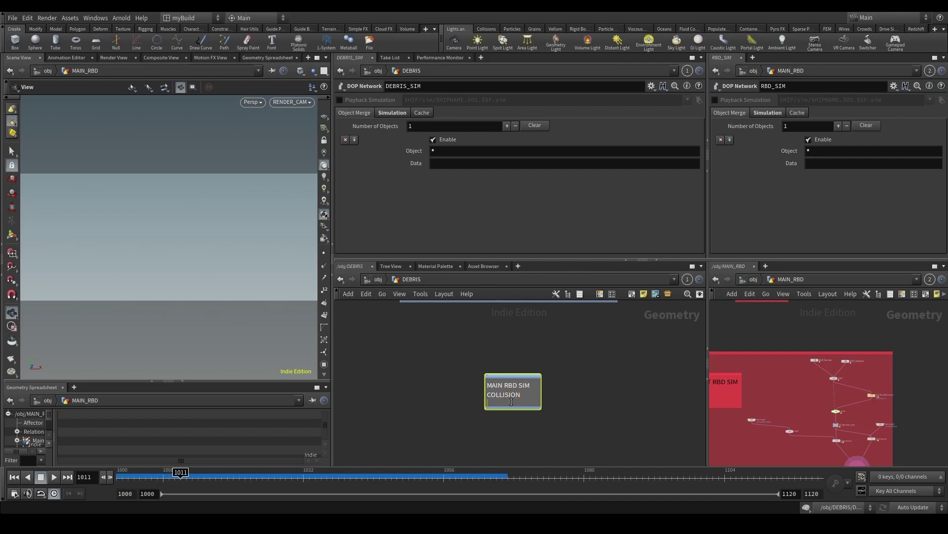
left_click(591, 390)
Step: Inspect the source path of the Object Merge inside the IMPORT RBD SIM section of the MAIN_RBD network
scroll(606, 396, "down", 3)
scroll(731, 377, "down", 5)
scroll(719, 402, "up", 4)
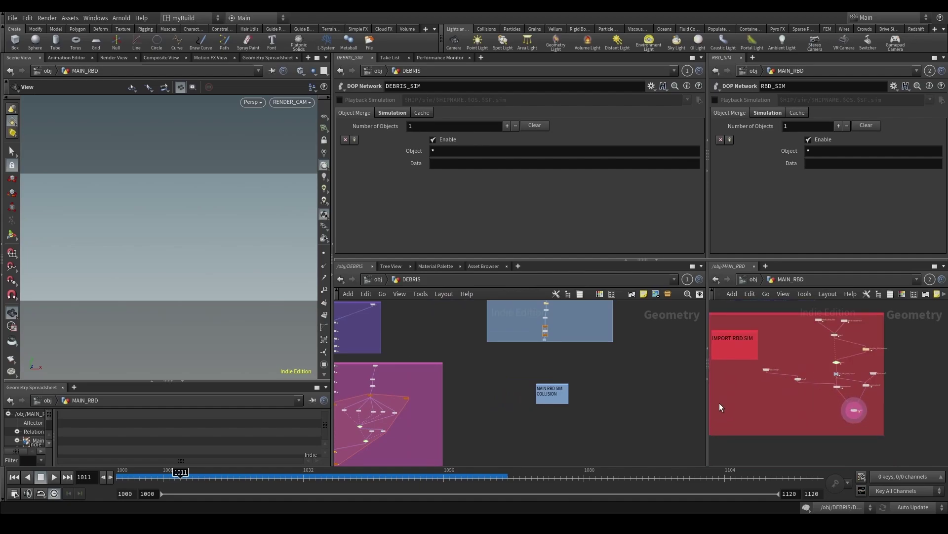
middle_click_drag(750, 366, 783, 395)
scroll(840, 360, "down", 5)
scroll(849, 385, "up", 7)
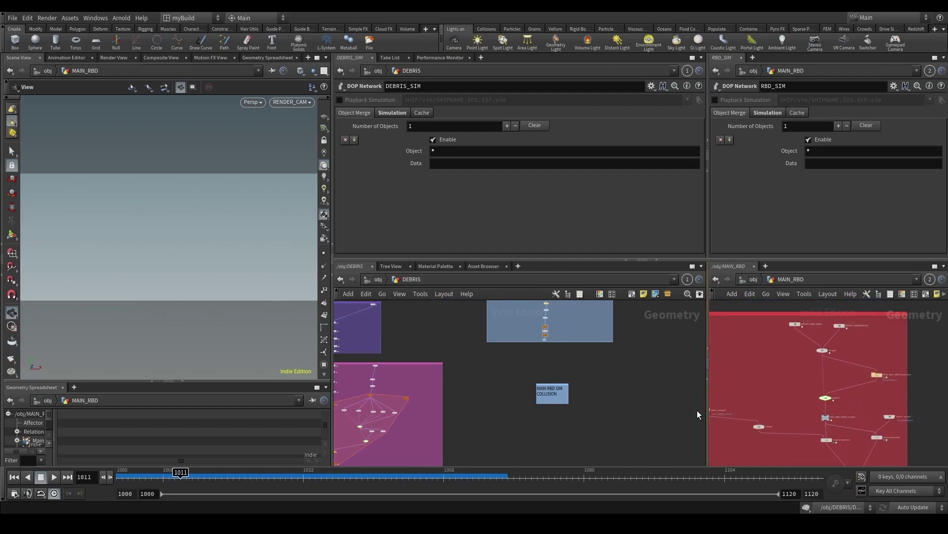
scroll(790, 391, "up", 4)
left_click(767, 385)
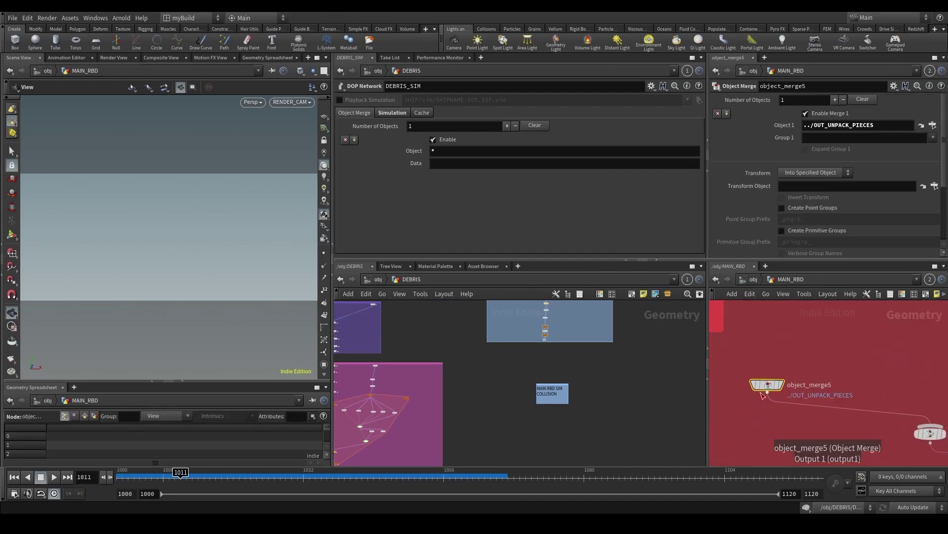
scroll(822, 406, "down", 3)
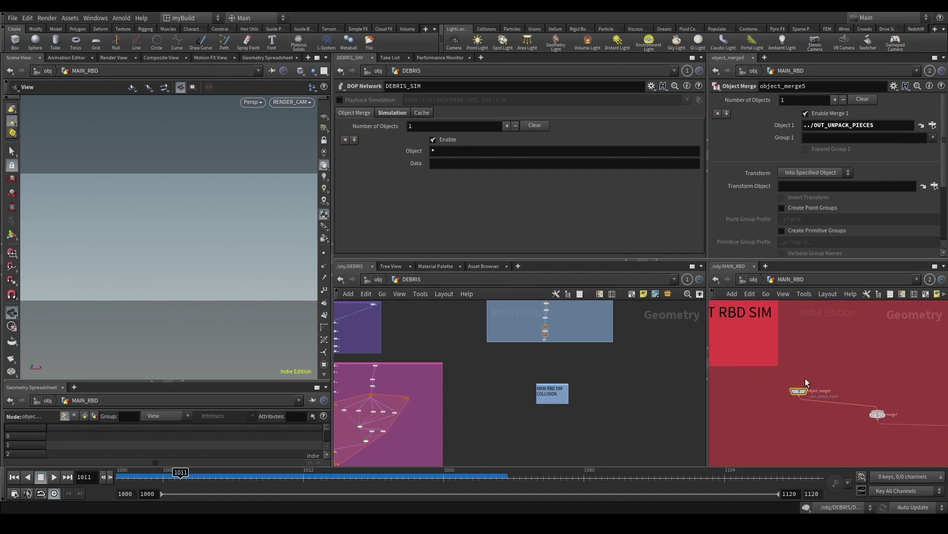
Step: Add an Object Merge node to the DEBRIS network just below the MAIN RBD SIM COLLISION note
middle_click_drag(488, 399, 555, 447)
scroll(555, 448, "down", 3)
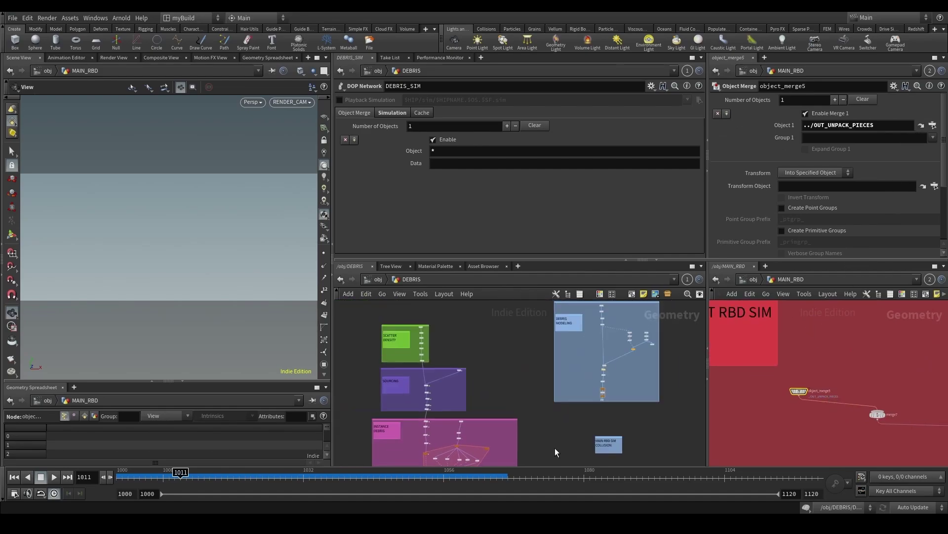
scroll(542, 383, "up", 3)
middle_click_drag(543, 382, 577, 388)
middle_click_drag(545, 434, 492, 347)
key("Tab")
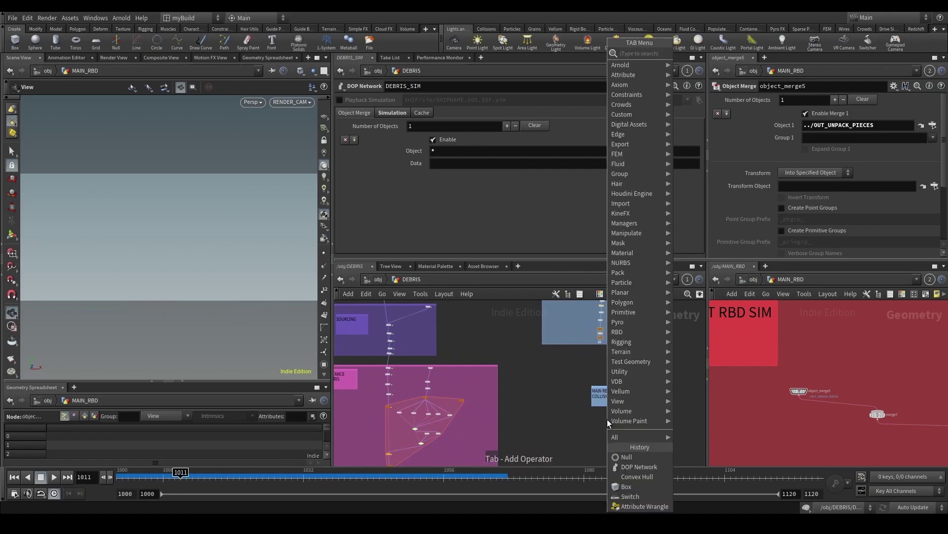
type("obj")
key("Return")
left_click(606, 419)
Step: Locate the OUT_UNPACK_PIECES null in the MAIN_RBD network and examine it as a possible collision source
scroll(836, 354, "down", 5)
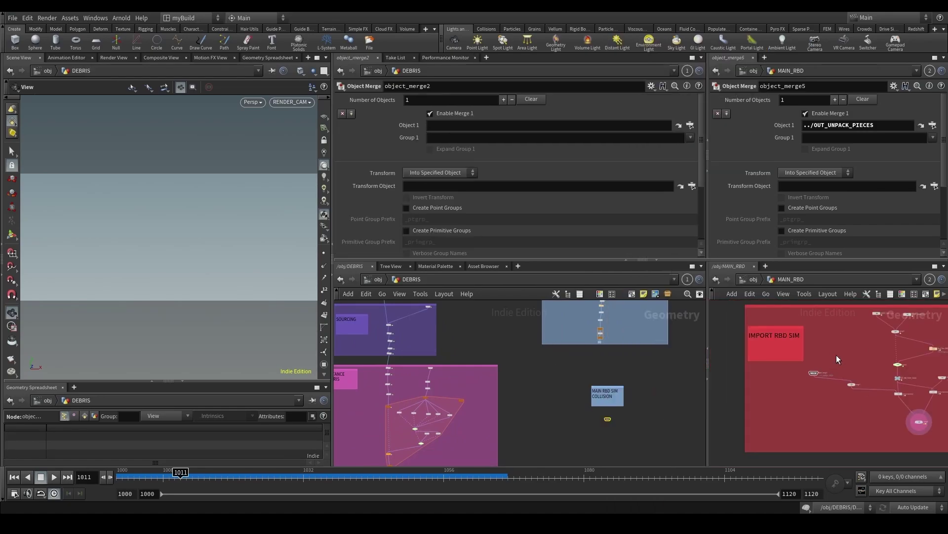
middle_click_drag(817, 348, 792, 437)
scroll(792, 437, "up", 8)
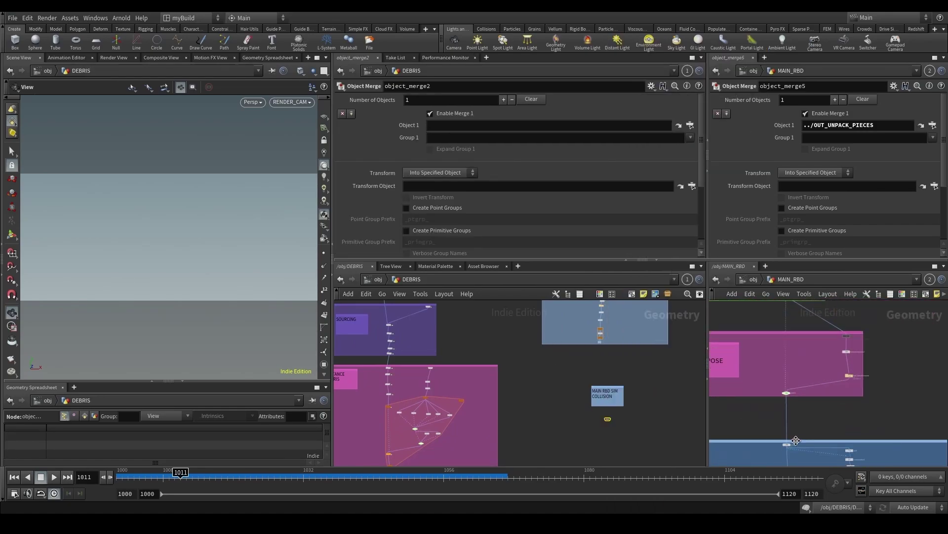
scroll(792, 357, "down", 6)
middle_click_drag(792, 346, 788, 399)
scroll(779, 381, "up", 4)
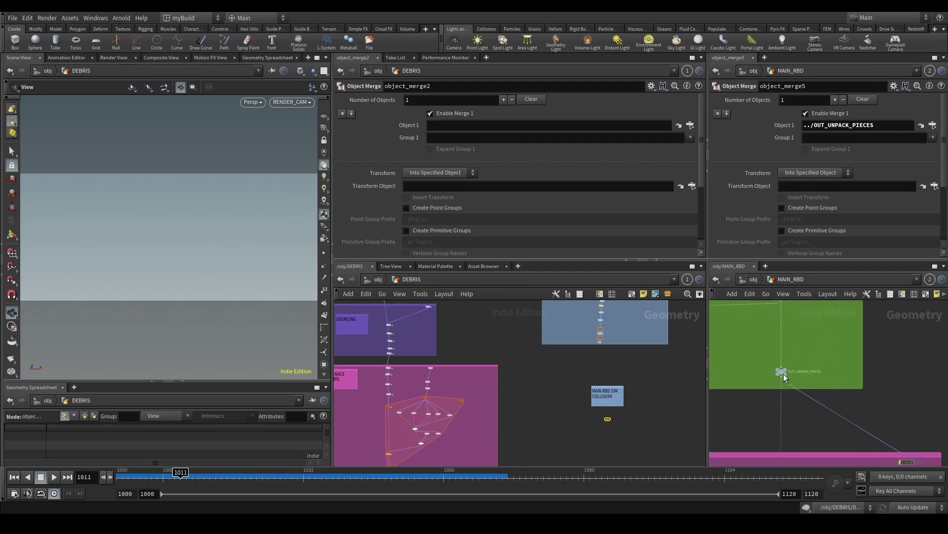
left_click_drag(780, 370, 808, 226)
left_click_drag(812, 190, 786, 359)
scroll(810, 396, "down", 8)
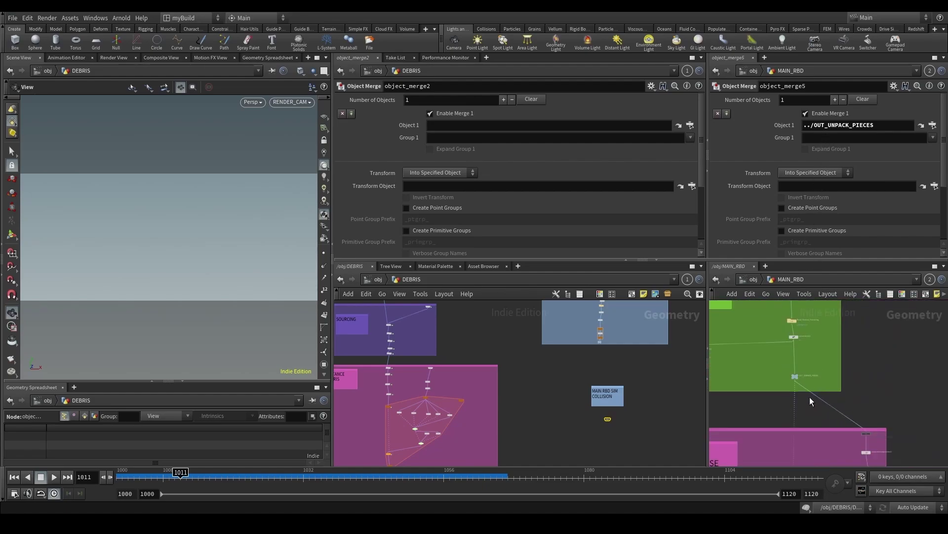
Step: Display the road convex-decompose file cache in MAIN_RBD and view its geometry at frame 1049
middle_click_drag(810, 396, 785, 313)
scroll(785, 380, "up", 5)
middle_click_drag(777, 409, 832, 409)
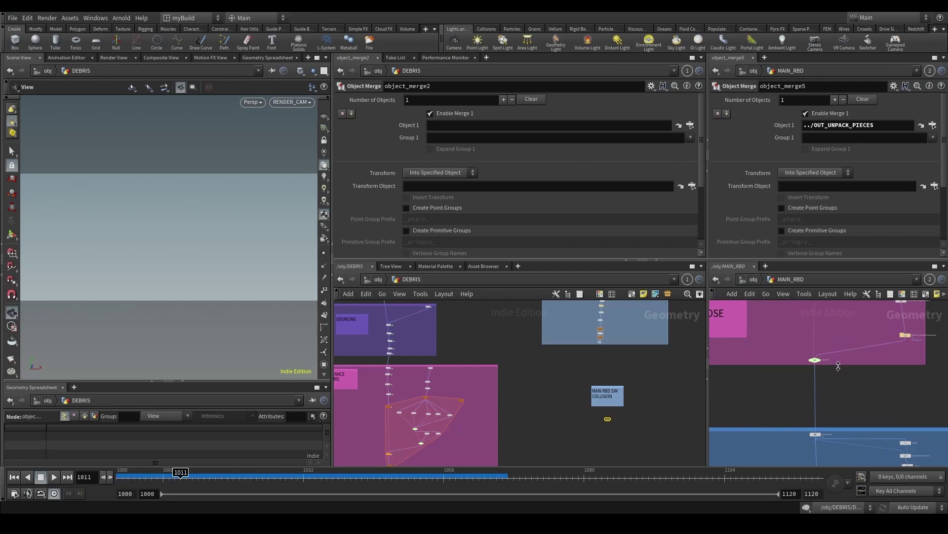
scroll(917, 360, "up", 2)
left_click(900, 323)
left_click_drag(306, 476, 403, 476)
Step: Insert a Null node directly after switch2 in MAIN_RBD and name it PACKED_PIECES
scroll(787, 379, "up", 2)
key("Tab")
type("null")
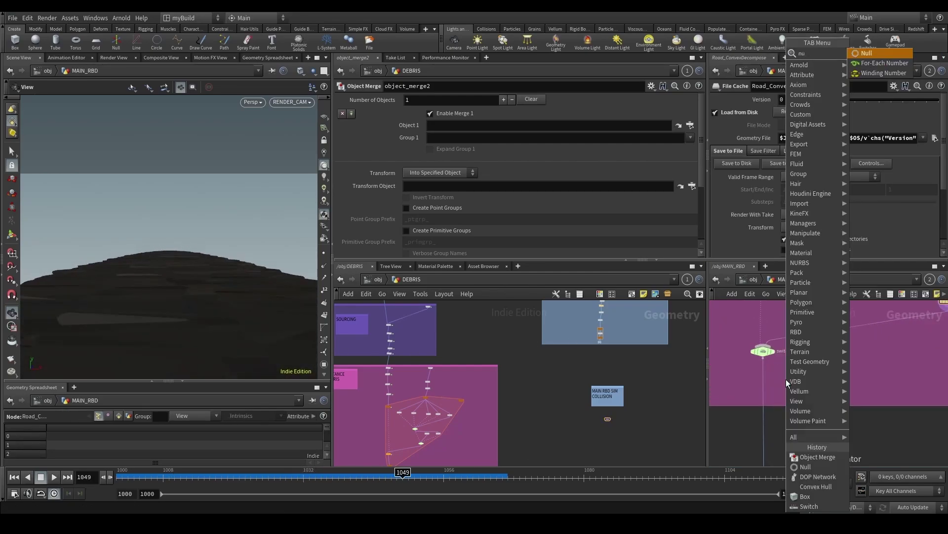
key("Return")
left_click(761, 384)
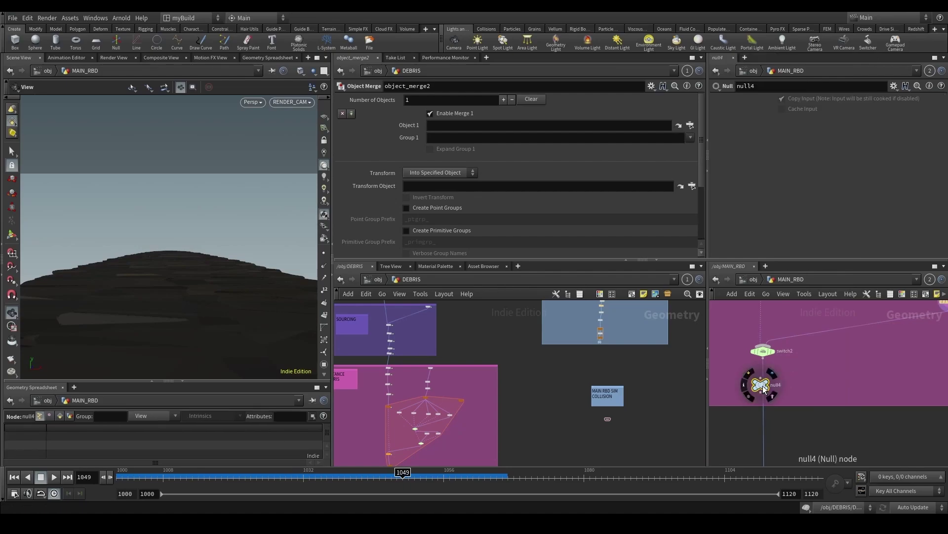
double_click(779, 387)
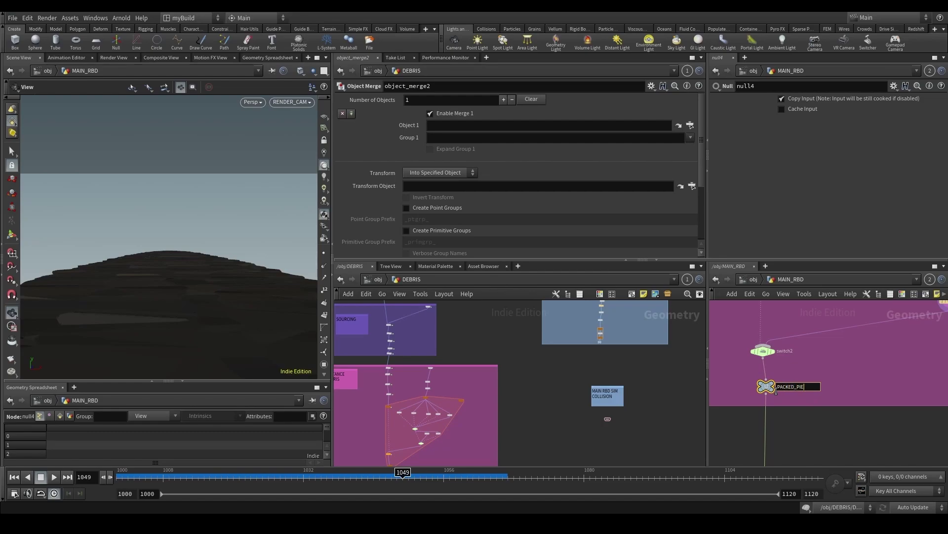
key("Return")
Step: Reference MAIN_RBD's PACKED_PIECES null as Object 1 of the new Object Merge in DEBRIS and display it at frame 1051
scroll(775, 390, "up", 3)
scroll(626, 419, "up", 6)
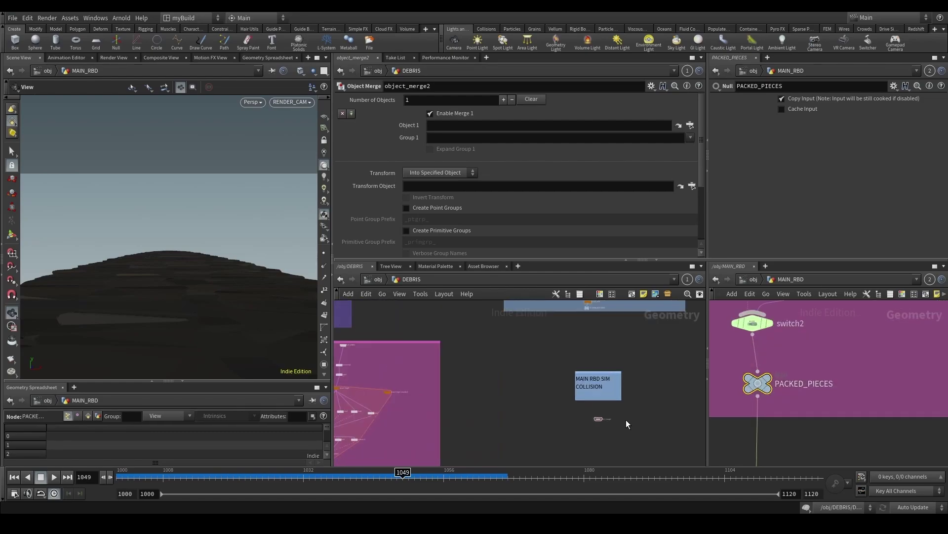
left_click_drag(759, 386, 460, 126)
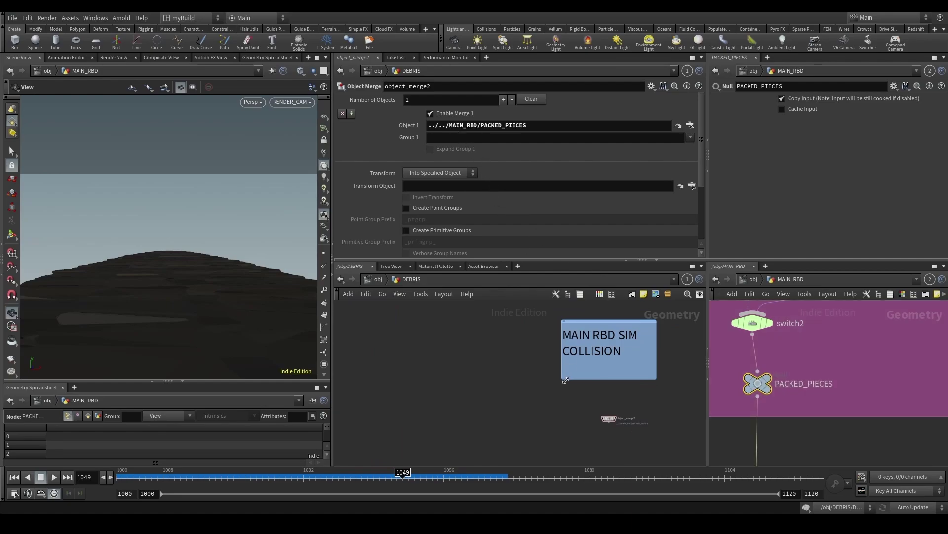
scroll(613, 421, "up", 2)
left_click(614, 418)
scroll(613, 420, "down", 3)
middle_click_drag(612, 420, 534, 378)
left_click_drag(357, 479, 415, 478)
Step: Add a Transform Pieces node below the Object Merge and wire the Object Merge into its first input
scroll(549, 413, "down", 4)
scroll(548, 416, "up", 3)
key("Tab")
type("tran")
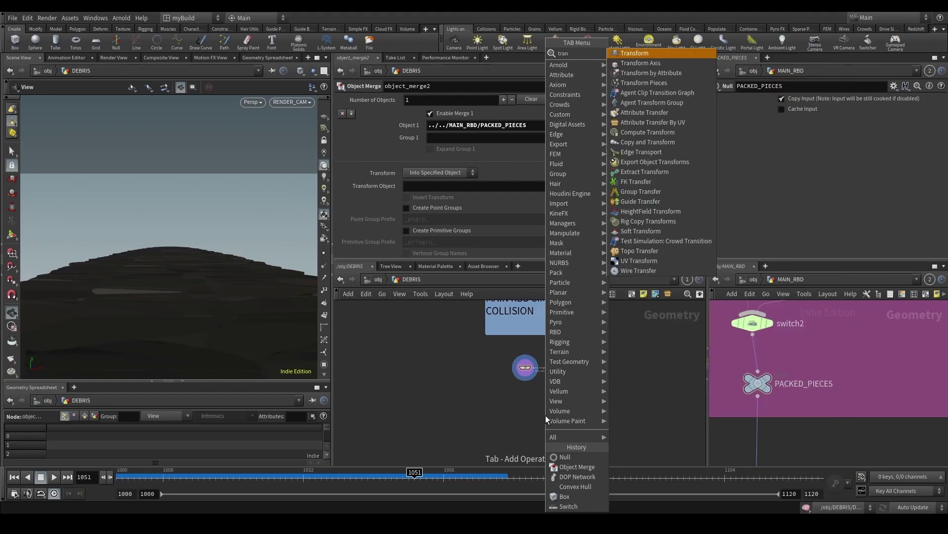
type("sformp")
key("Return")
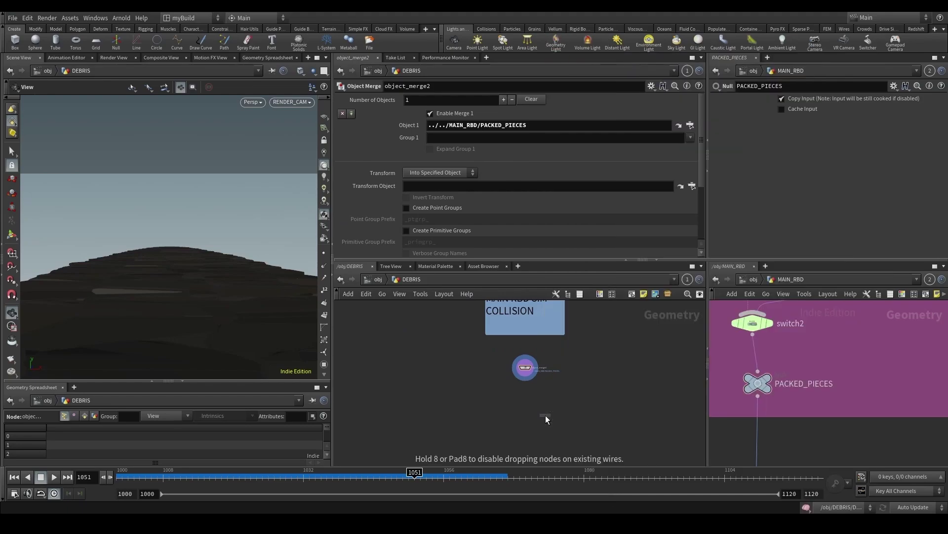
left_click(545, 415)
scroll(545, 415, "up", 3)
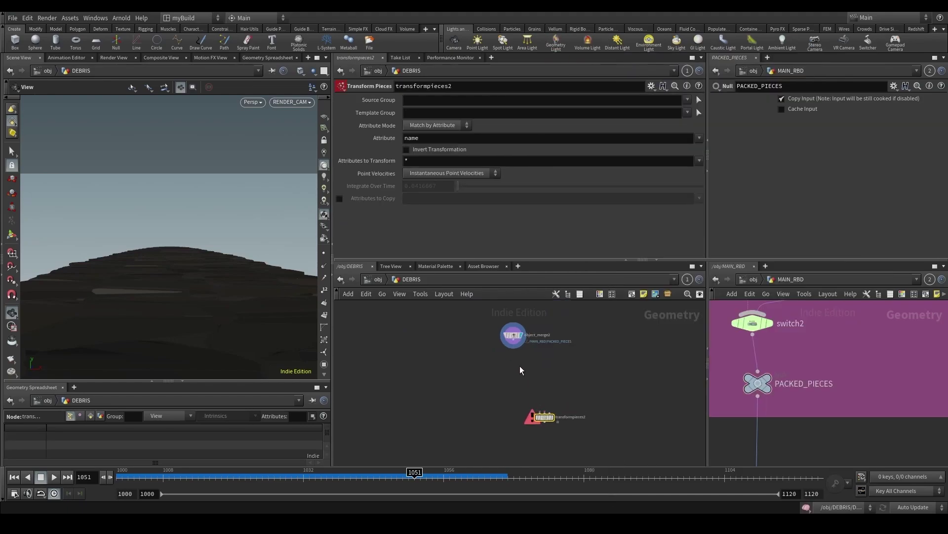
left_click(538, 412)
left_click(513, 336)
Step: Check the Object Merge's geometry info, and insert an Assemble node between it and the Transform Pieces node
middle_click(504, 336)
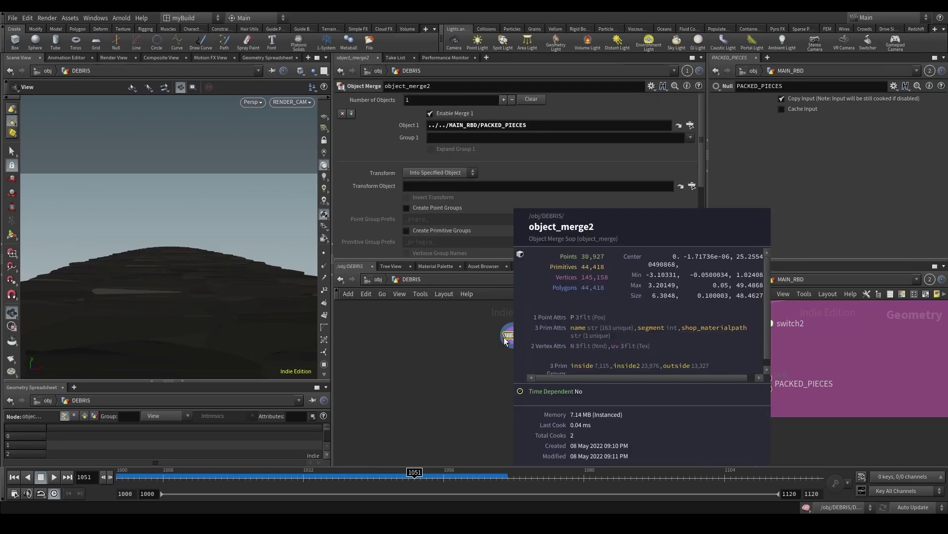
scroll(776, 358, "down", 3)
left_click(792, 373)
key("Tab")
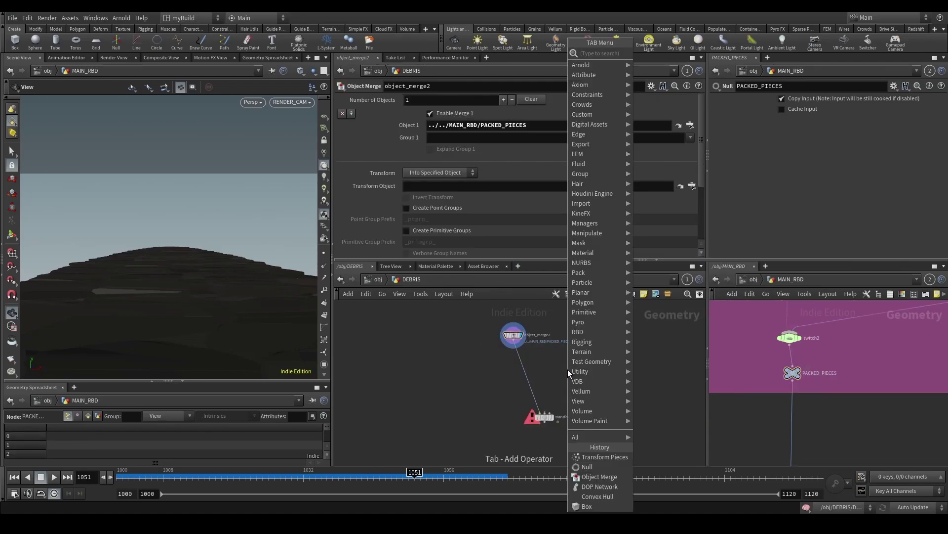
type("time")
key("Return")
scroll(567, 369, "up", 3)
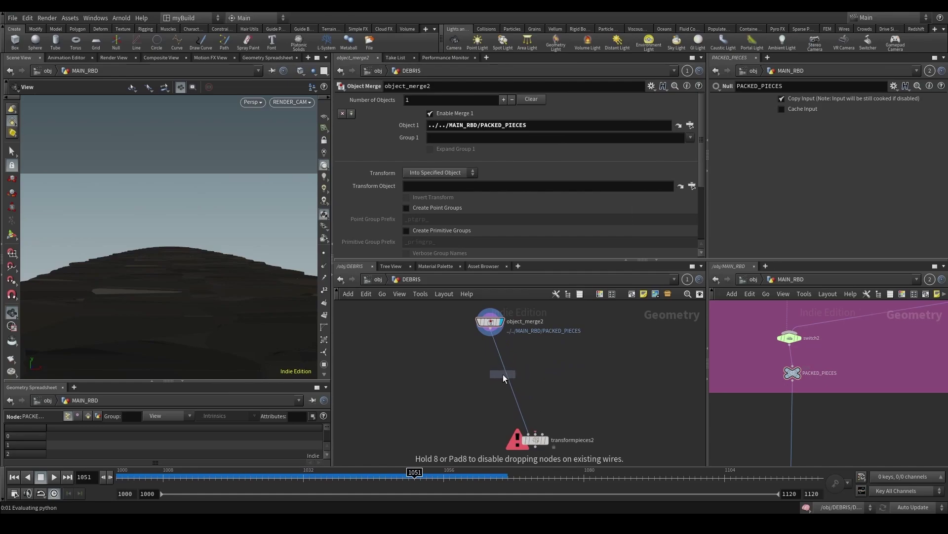
left_click(503, 375)
scroll(833, 381, "down", 2)
left_click_drag(736, 360, 758, 339)
scroll(752, 360, "up", 2)
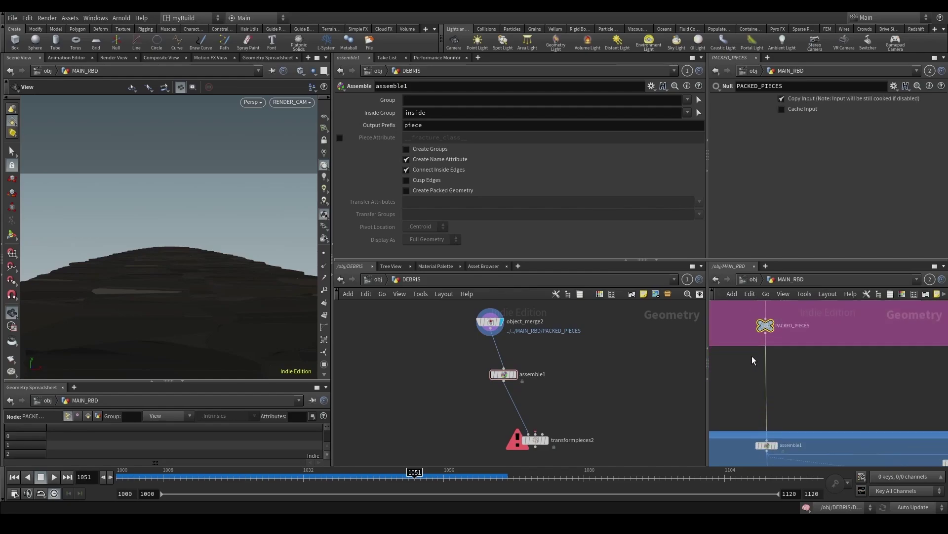
left_click(503, 374)
left_click_drag(503, 374, 484, 369)
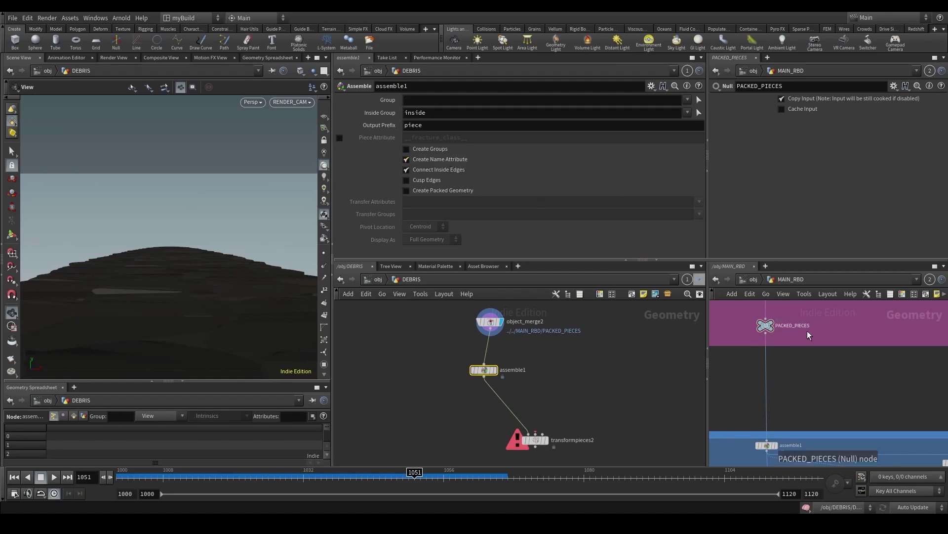
Step: Rename the PACKED_PIECES null in MAIN_RBD to PROXY_PIECES
double_click(792, 326)
type("PROXY")
key("Return")
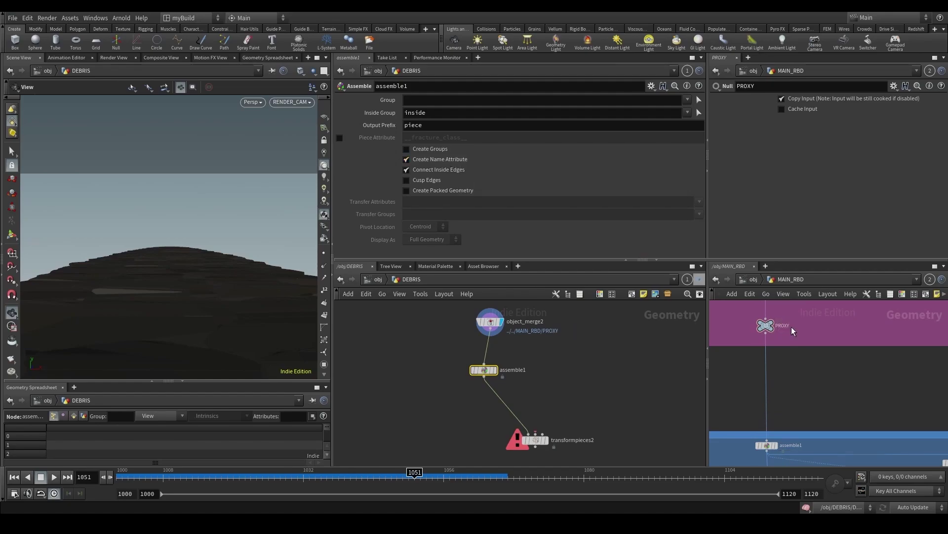
scroll(800, 332, "up", 3)
double_click(803, 331)
left_click(799, 330)
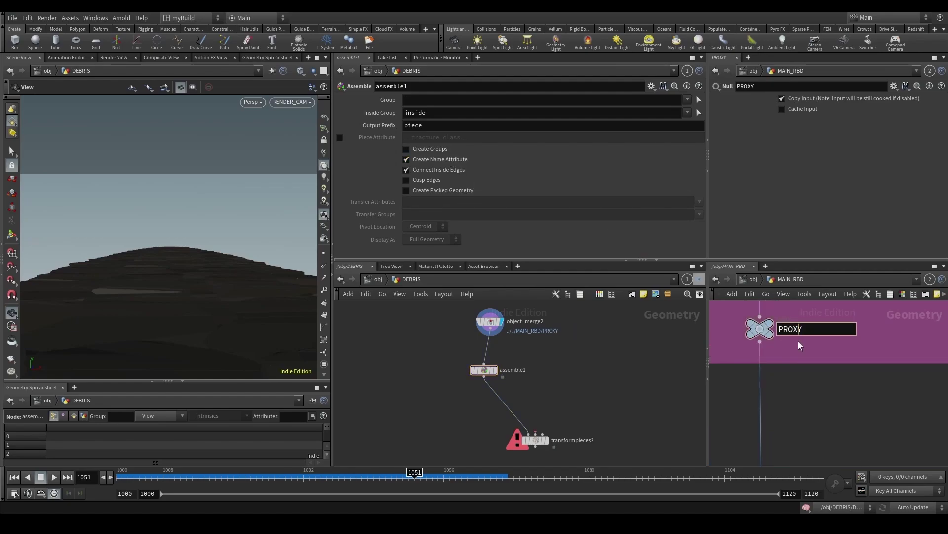
type("_PIECES")
key("Return")
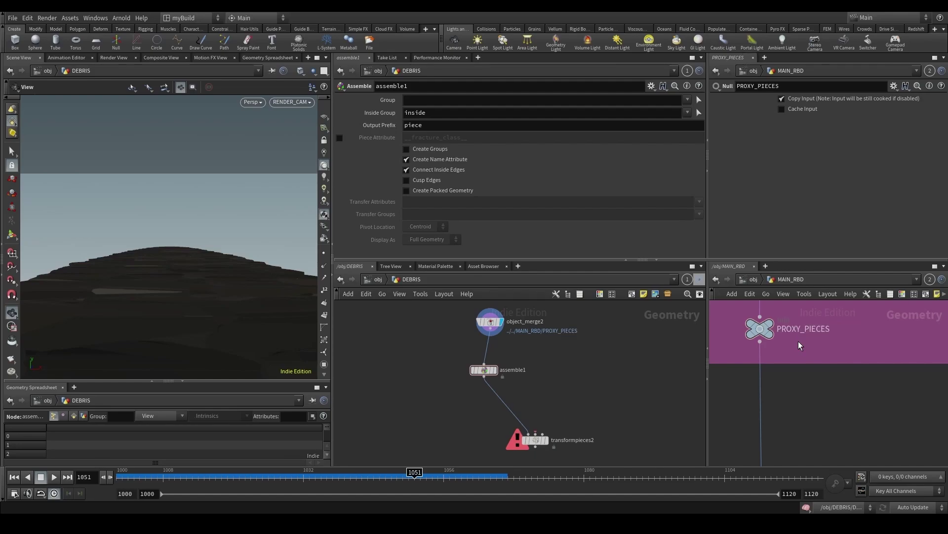
Step: Display the Assemble node, turn off Create Name Attribute and enable Create Packed Geometry
left_click(480, 369)
left_click(429, 161)
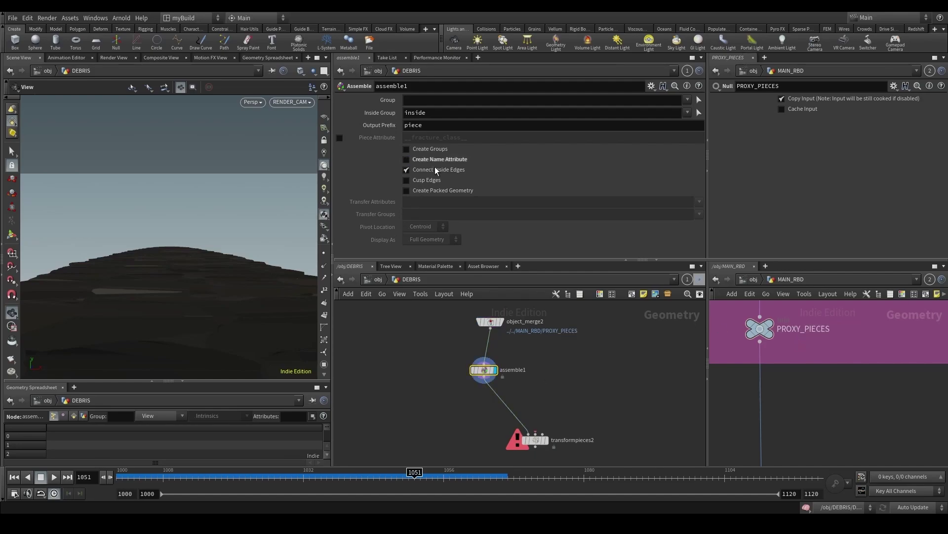
scroll(533, 335, "down", 3)
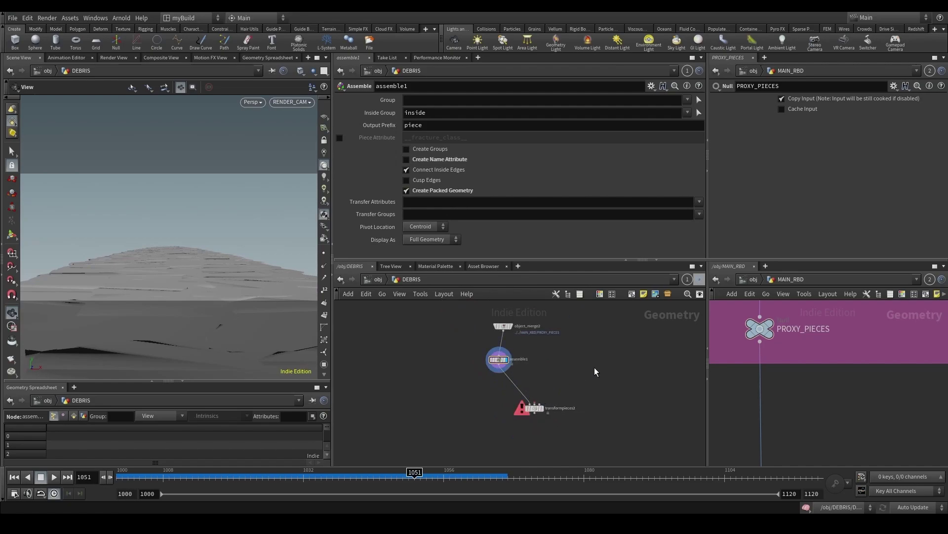
Step: Add another Object Merge node beside the Assemble node in the DEBRIS network
key("Tab")
type("obj")
key("Return")
left_click(573, 354)
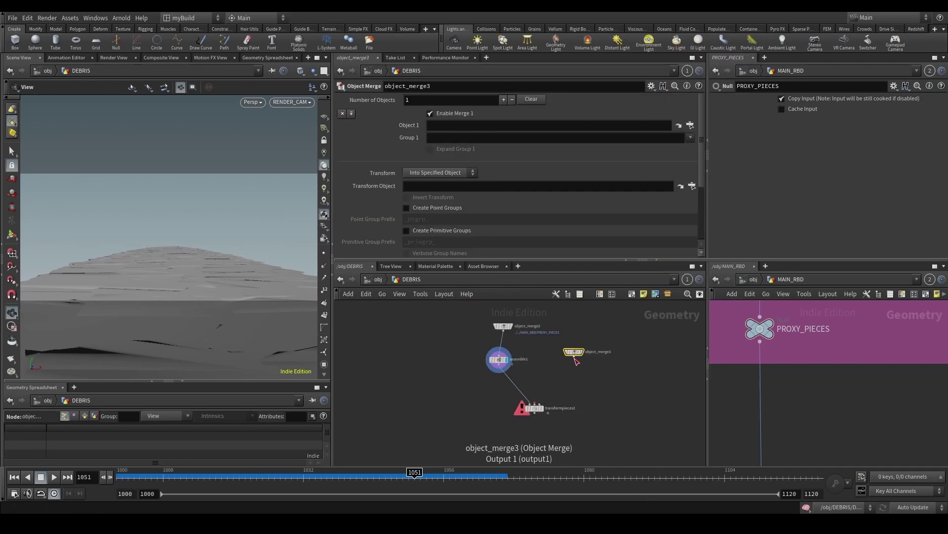
Step: Wire the new Object Merge into the Transform Pieces node's second input and reference OUT_RBD_POINT_CLOUD from MAIN_RBD as its Object 1
left_click(574, 357)
left_click(536, 401)
scroll(816, 330, "down", 5)
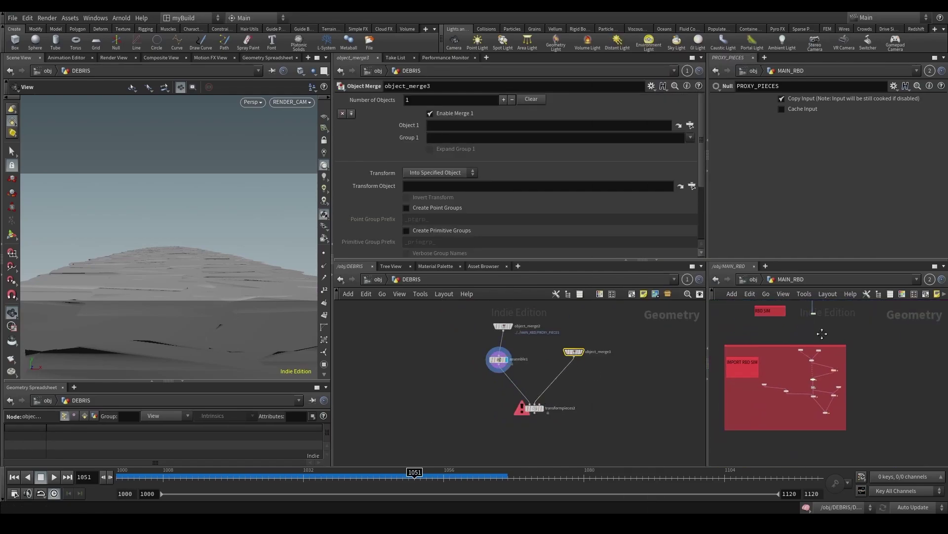
scroll(816, 330, "up", 5)
left_click_drag(798, 361, 478, 126)
Step: Display the Transform Pieces node at frame 1064 and save the scene
left_click_drag(555, 399, 502, 419)
key("r")
left_click_drag(394, 477, 491, 482)
key("ctrl+s")
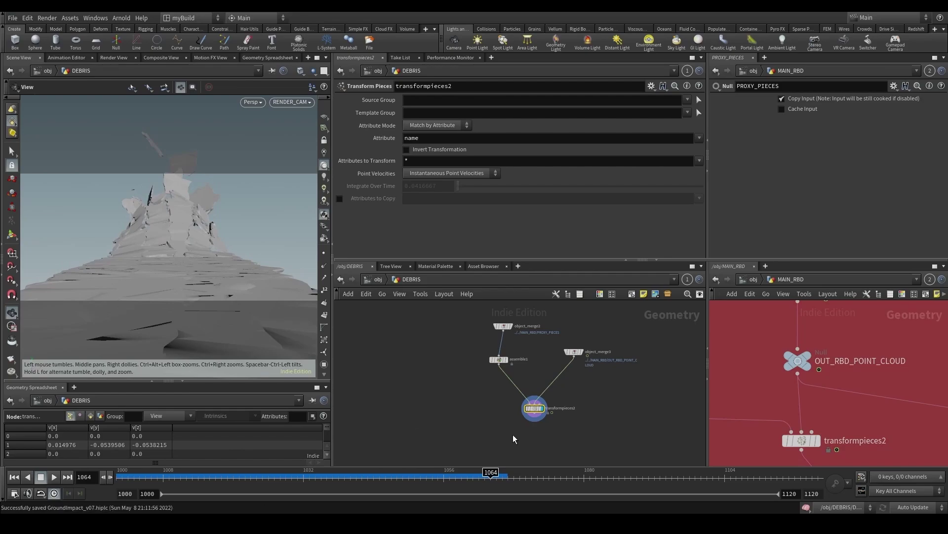
Step: Add a Null named OUT_MAIN_ROAD_COLLIDER after the Transform Pieces node
key("Tab")
type("nu")
key("Return")
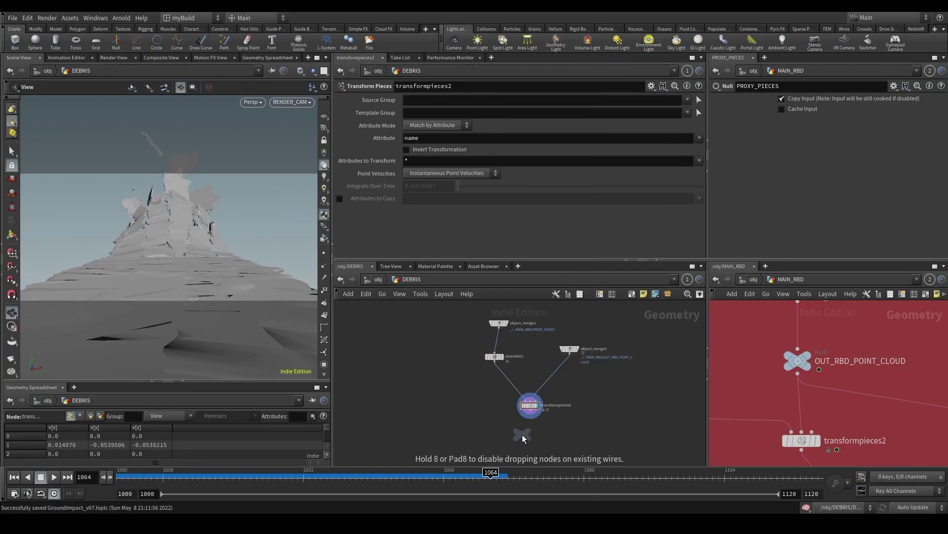
scroll(526, 438, "up", 3)
left_click(528, 439)
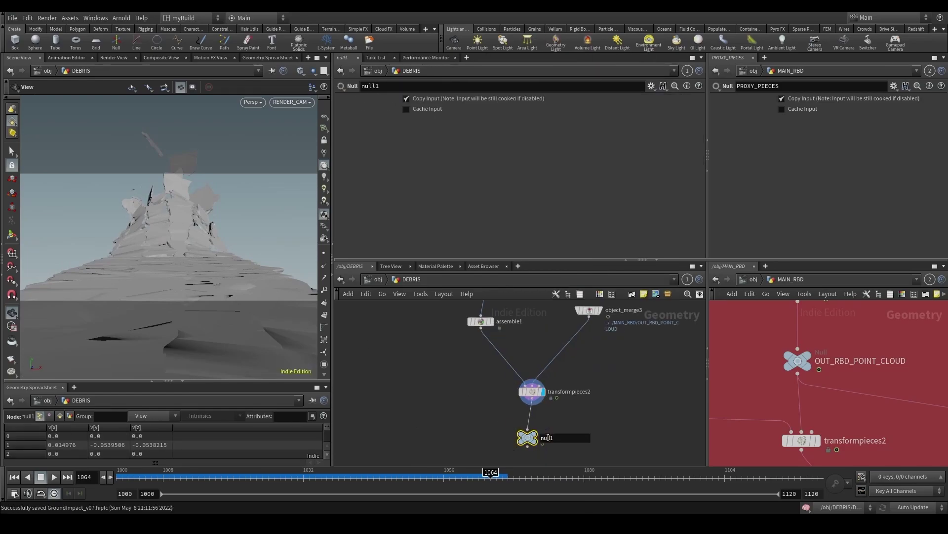
double_click(538, 436)
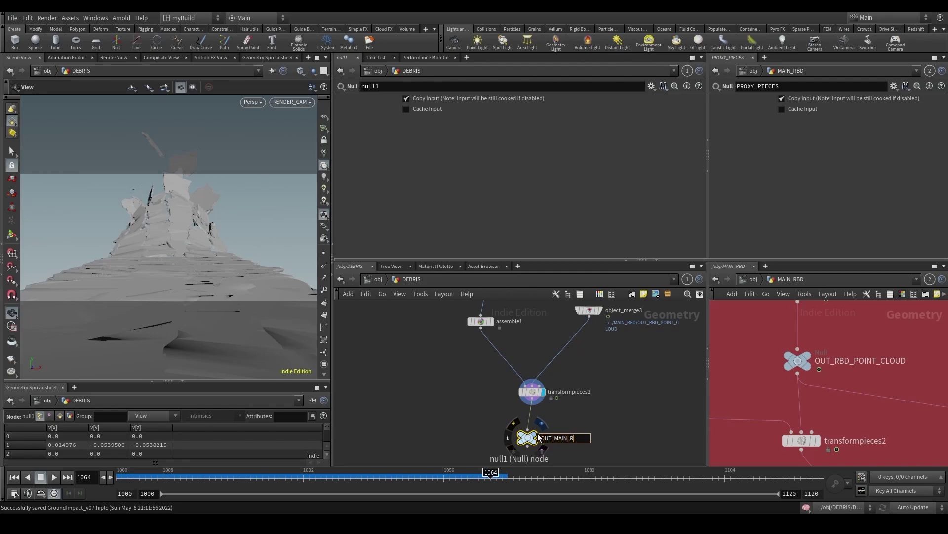
type("OUT_MAIN_ROAD_COLLIDER")
key("Return")
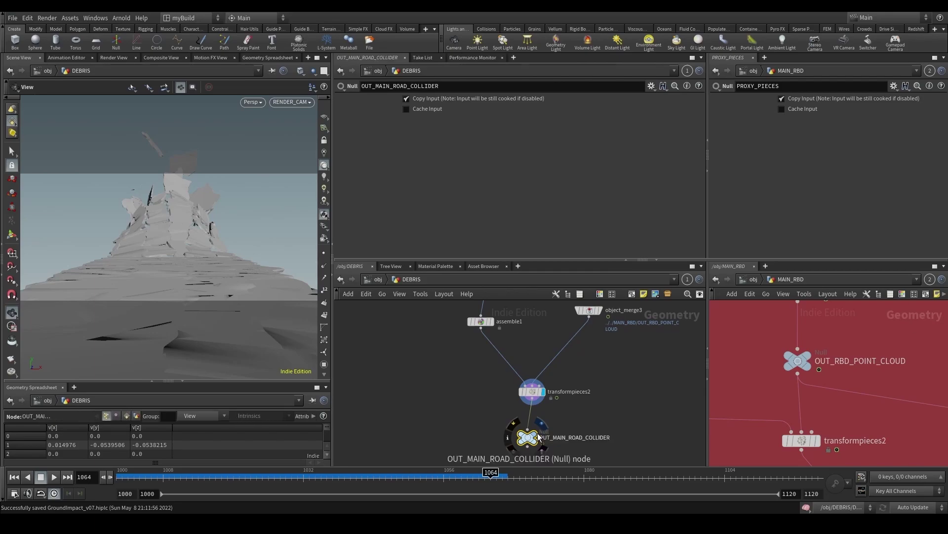
Step: Return to frame 1000 and enter the DEBRIS_SIM DOP network
scroll(490, 402, "down", 5)
scroll(474, 382, "down", 3)
middle_click_drag(464, 410, 586, 414)
scroll(476, 443, "up", 4)
middle_click_drag(475, 443, 504, 369)
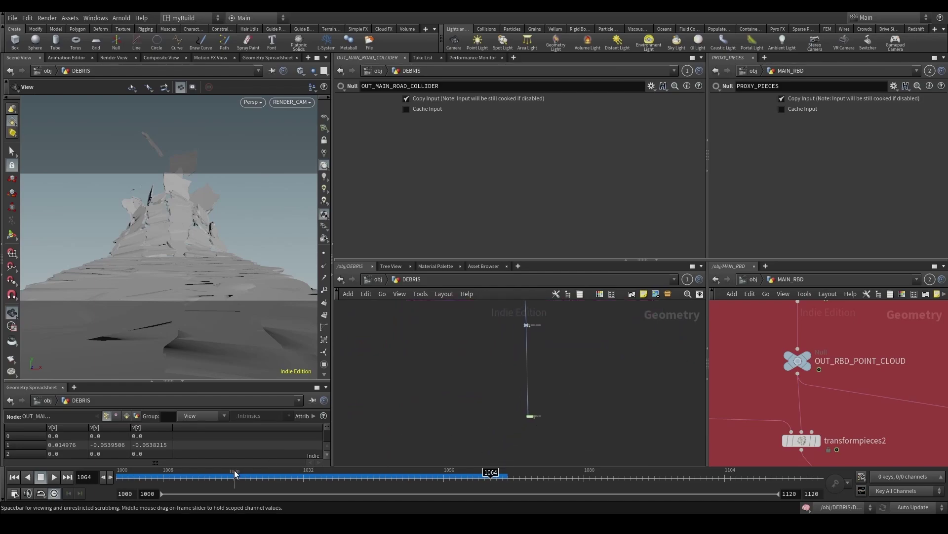
left_click(14, 477)
scroll(535, 416, "up", 4)
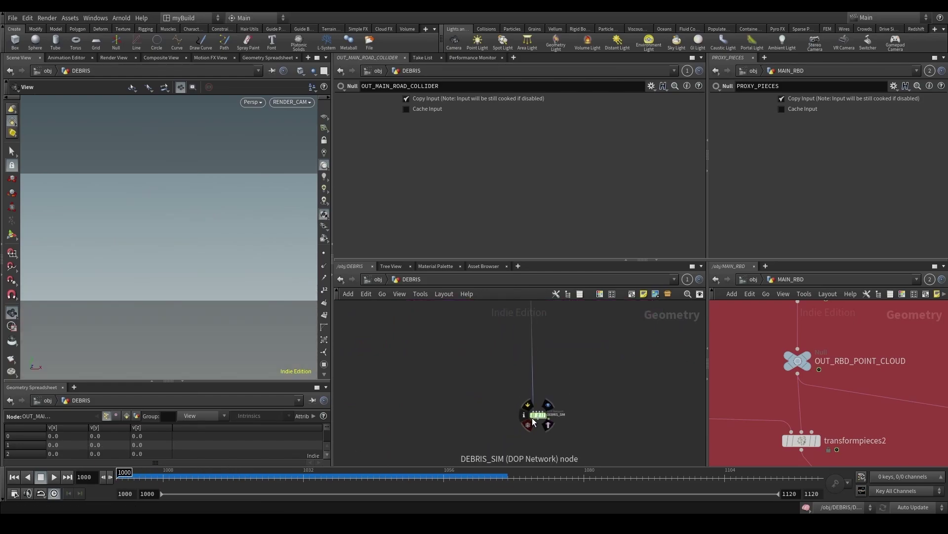
double_click(538, 419)
scroll(468, 363, "up", 3)
left_click_drag(470, 385, 536, 345)
left_click_drag(521, 357, 599, 346, "alt")
key("ctrl+z")
key("Tab")
type("rbdpc")
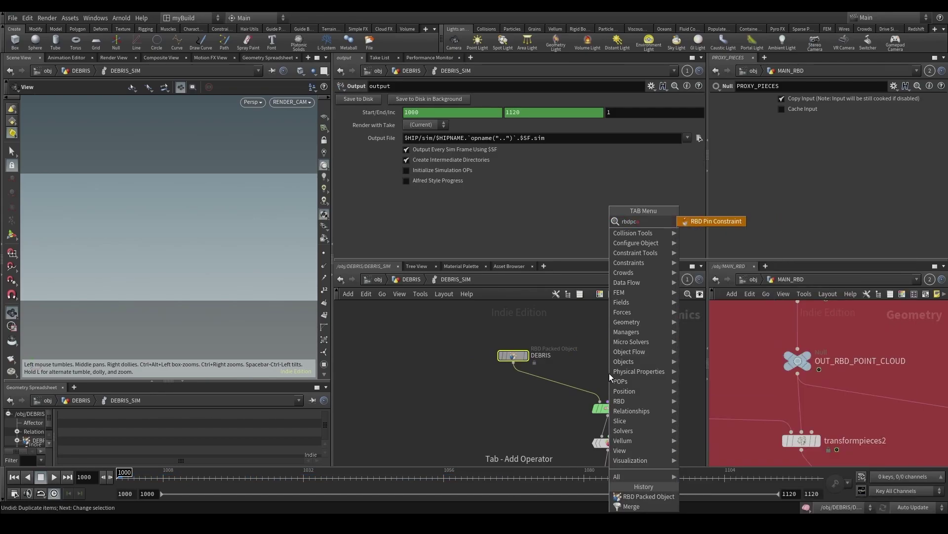
key("Escape")
key("Tab")
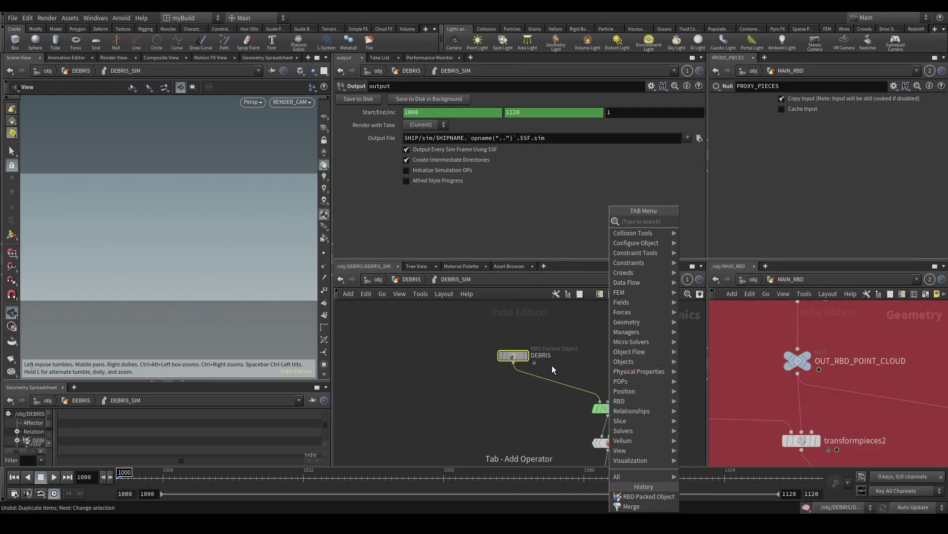
key("Escape")
Step: Add a second RBD Packed Object beside the DEBRIS node and space the two nodes apart
scroll(597, 359, "down", 3)
key("Tab")
type("rbs")
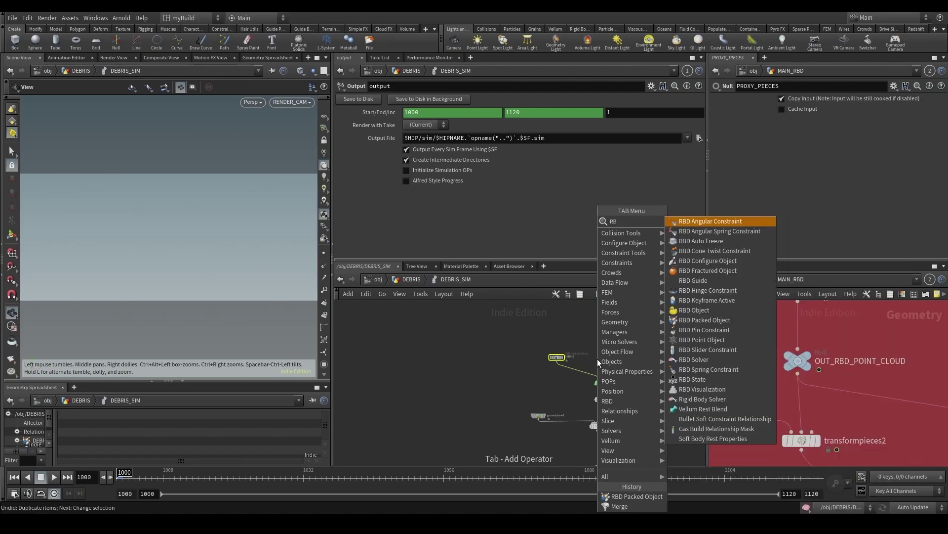
type("pac")
key("BackSpace")
key("BackSpace")
key("BackSpace")
key("BackSpace")
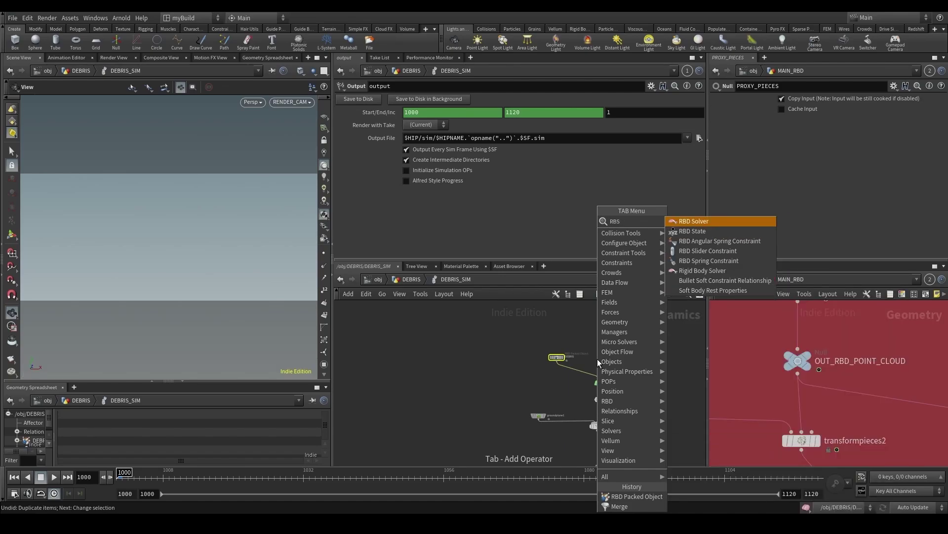
type("dpac")
key("Return")
scroll(559, 355, "up", 3)
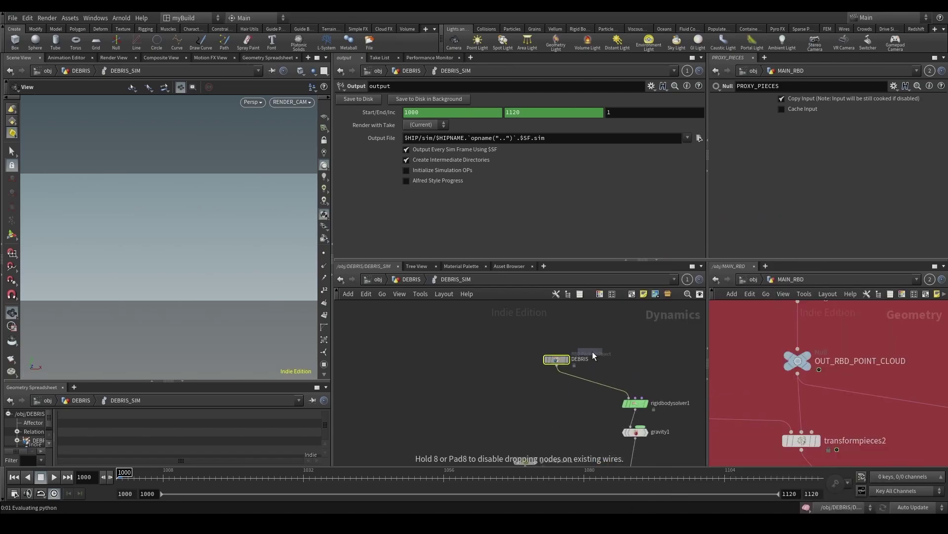
left_click(615, 349)
left_click_drag(554, 363, 499, 353)
Step: Insert a Merge between DEBRIS and the rigid body solver, and wire the new RBD Packed Object into it
key("Tab")
type("mer")
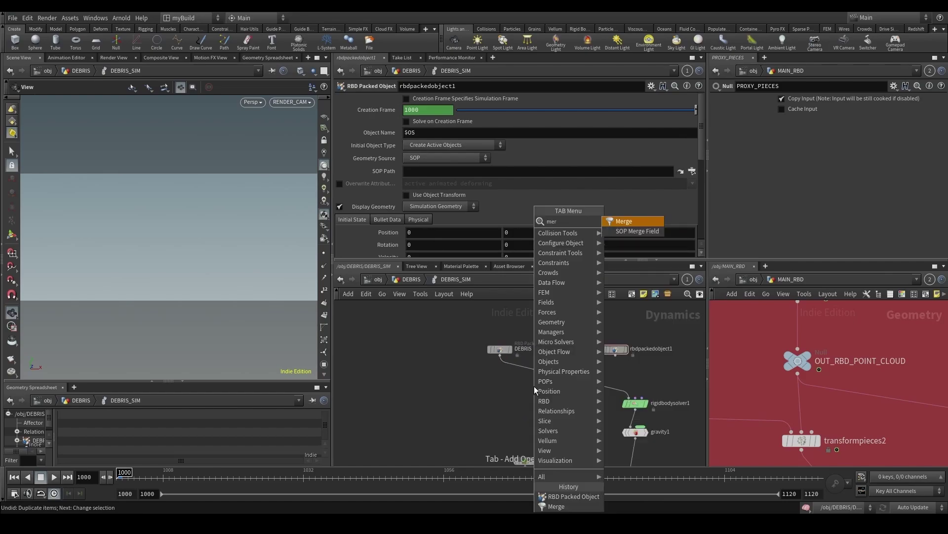
key("Return")
scroll(543, 383, "up", 2)
left_click(556, 371)
left_click(646, 342)
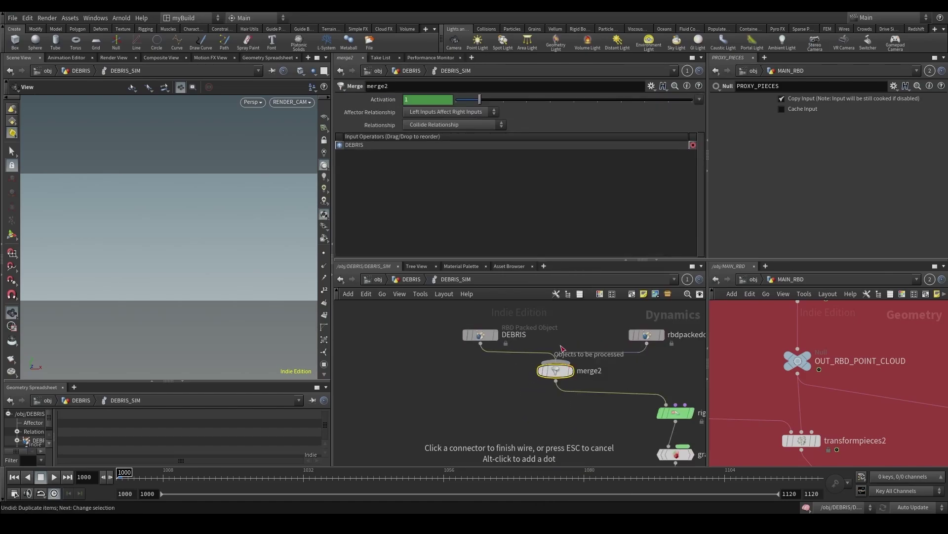
left_click(556, 362)
Step: Set the new RBD Packed Object's physical Bounce to 0.1
left_click(419, 220)
scroll(398, 227, "down", 4)
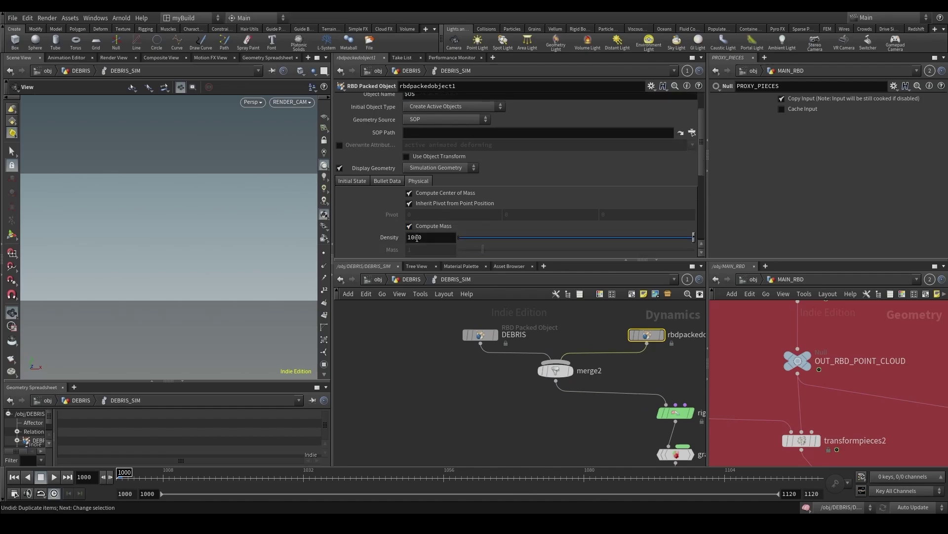
double_click(440, 234)
type(".1")
key("Return")
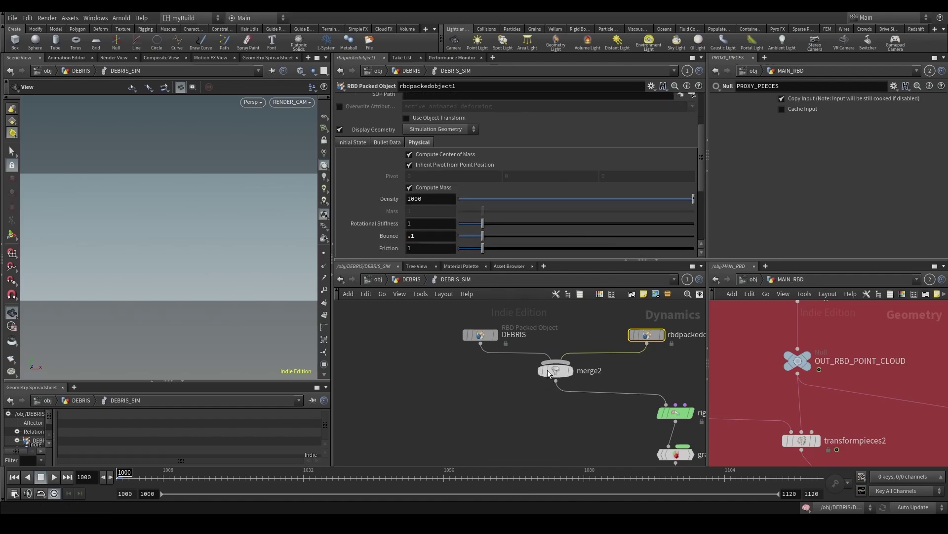
Step: Tidy the layout of the new Merge, the DEBRIS node and the new RBD Packed Object
left_click_drag(548, 370, 482, 377)
left_click_drag(473, 337, 400, 337)
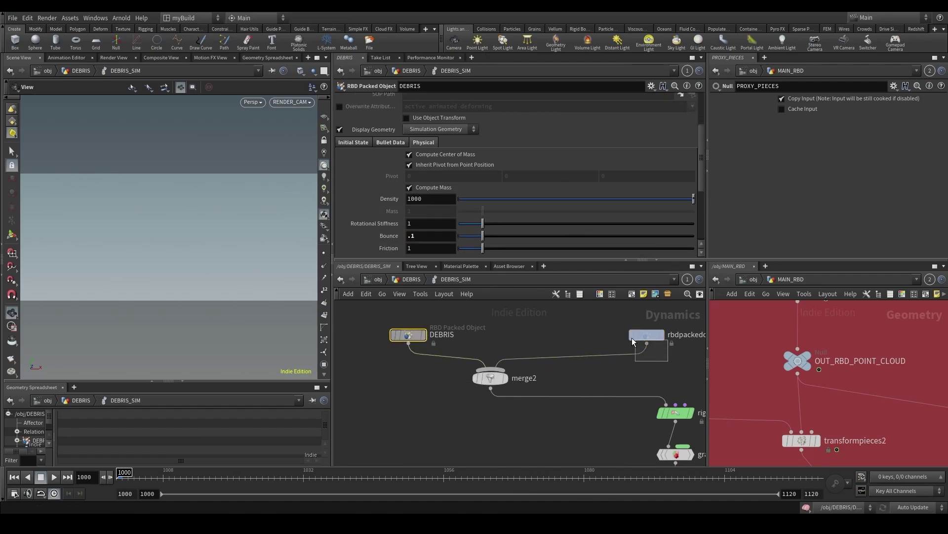
left_click(632, 337)
left_click_drag(621, 336, 525, 336)
double_click(577, 336)
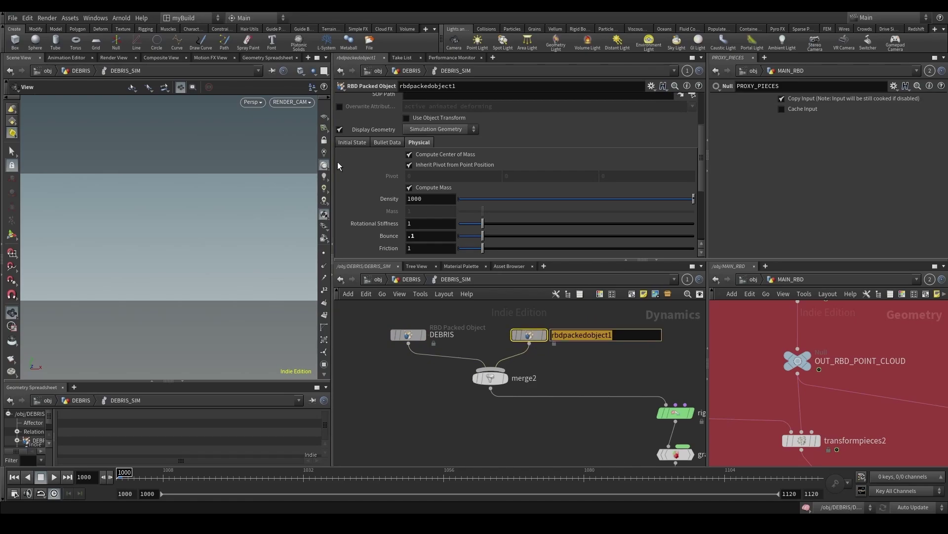
Step: Enable Inherit Velocity from Point Velocity in the new RBD Packed Object's initial state
scroll(356, 183, "up", 3)
scroll(429, 224, "down", 3)
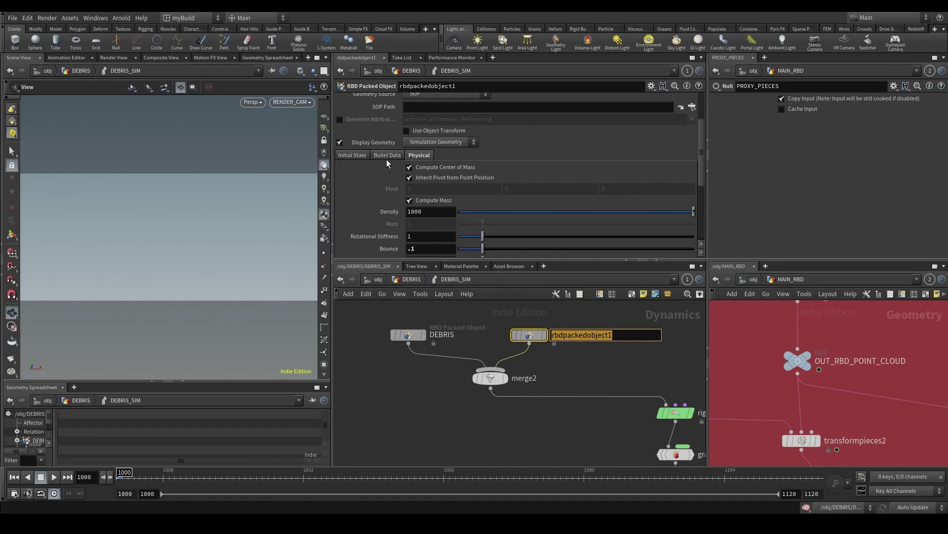
left_click(388, 157)
left_click(357, 156)
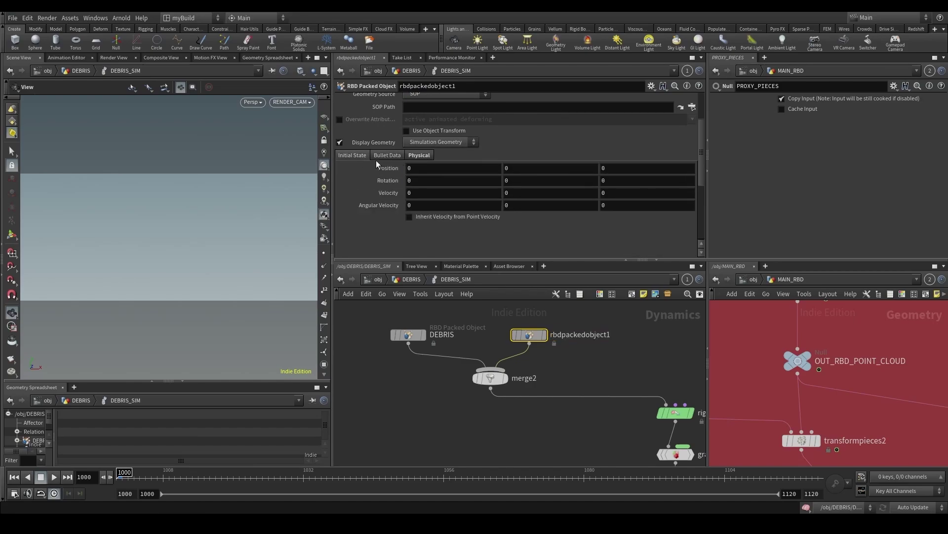
left_click(457, 218)
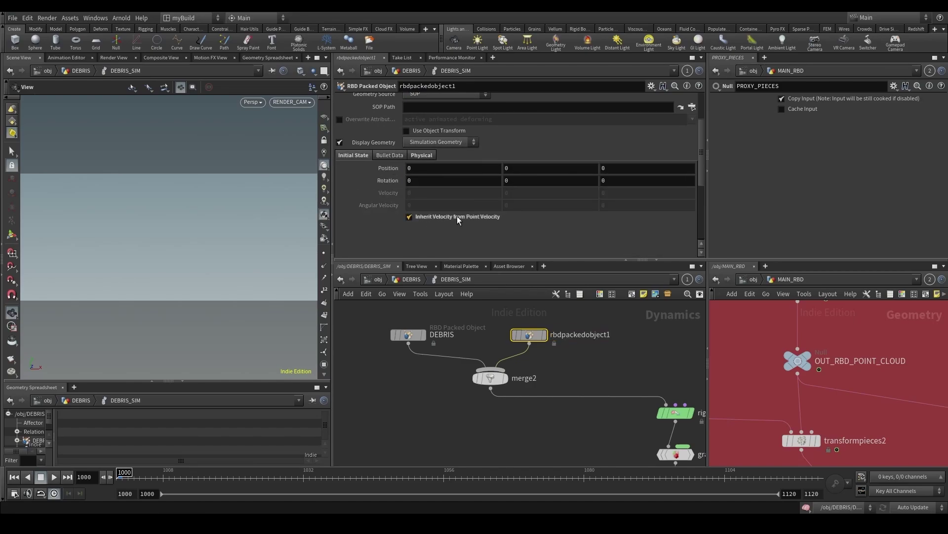
Step: Set the new RBD Packed Object's Initial Object Type to Create Animated Static Objects
left_click(390, 155)
scroll(429, 183, "up", 3)
left_click(433, 132)
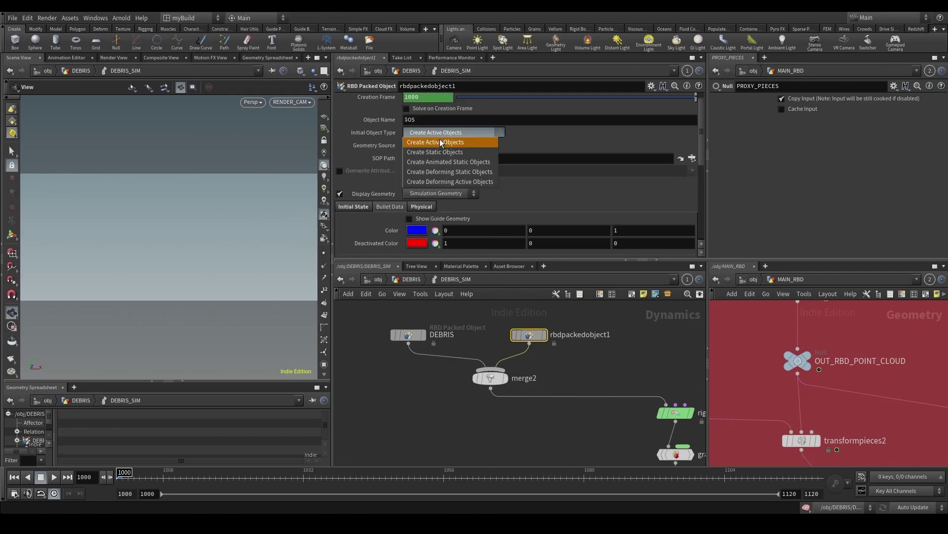
left_click(440, 159)
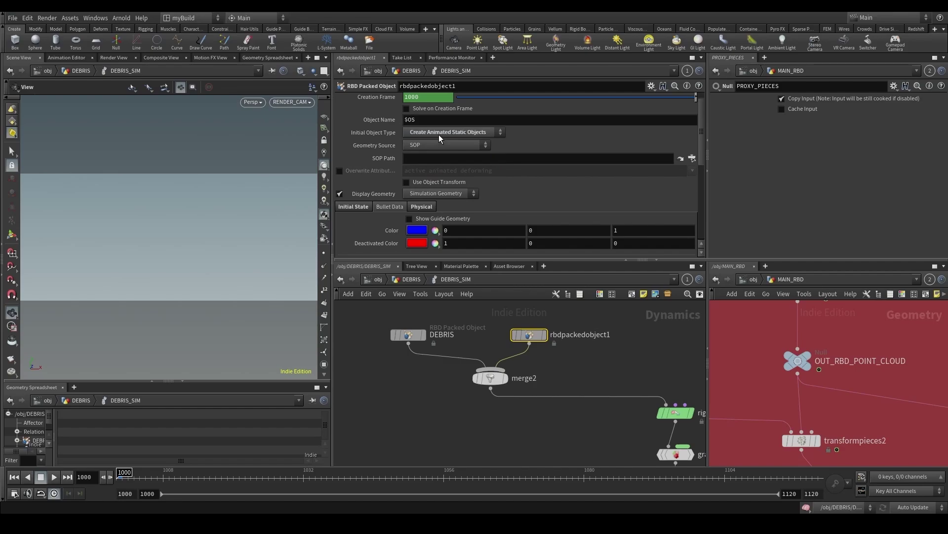
Step: Rename the new RBD Packed Object to ROAD_COLLIDER
double_click(580, 335)
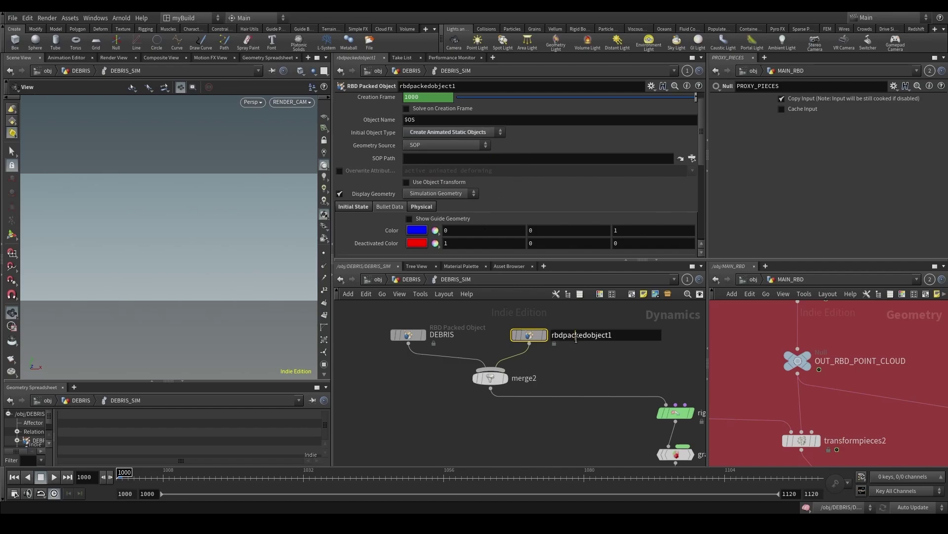
type("ROAD_COLLIDER")
key("Return")
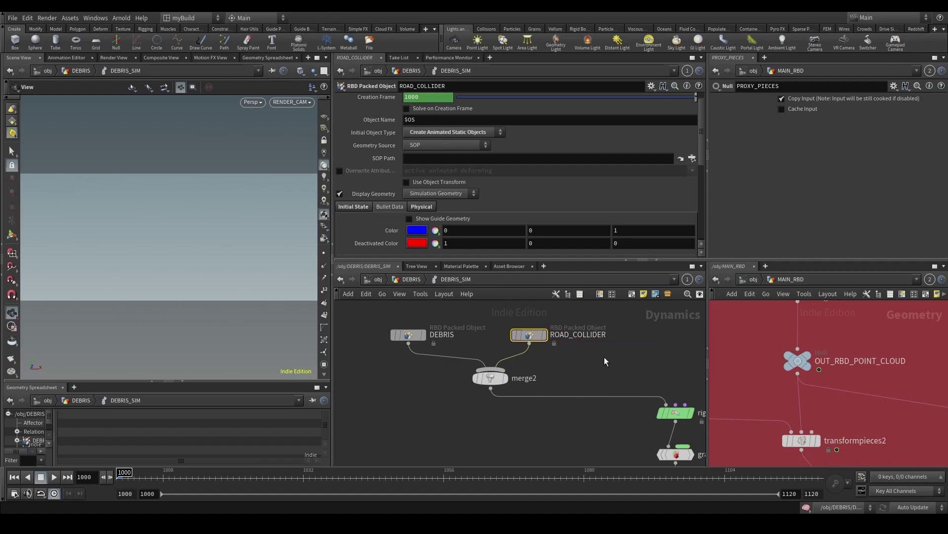
Step: Switch updating to Manual and set ROAD_COLLIDER's SOP Path to the OUT_MAIN_ROAD_COLLIDER null from the DEBRIS network
scroll(879, 400, "down", 5)
scroll(879, 400, "down", 3)
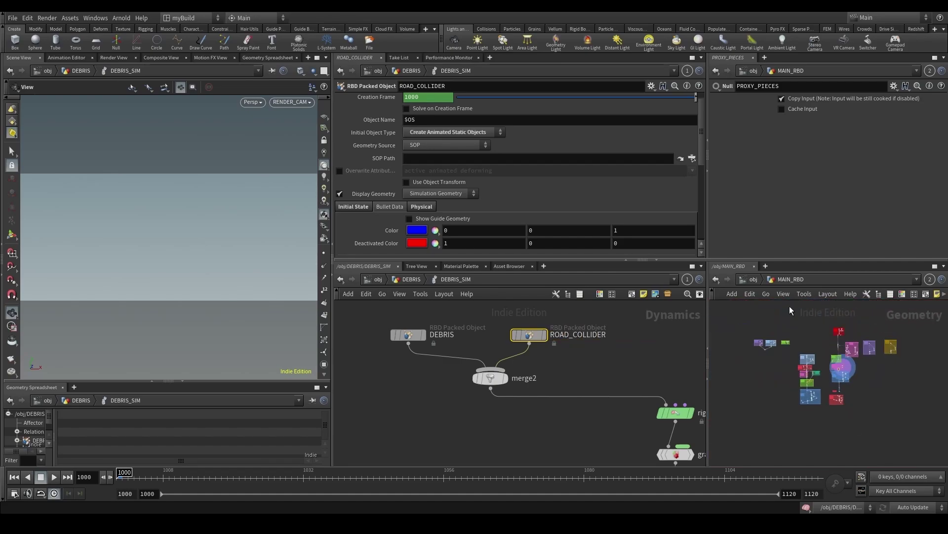
left_click(752, 280)
left_click(912, 508)
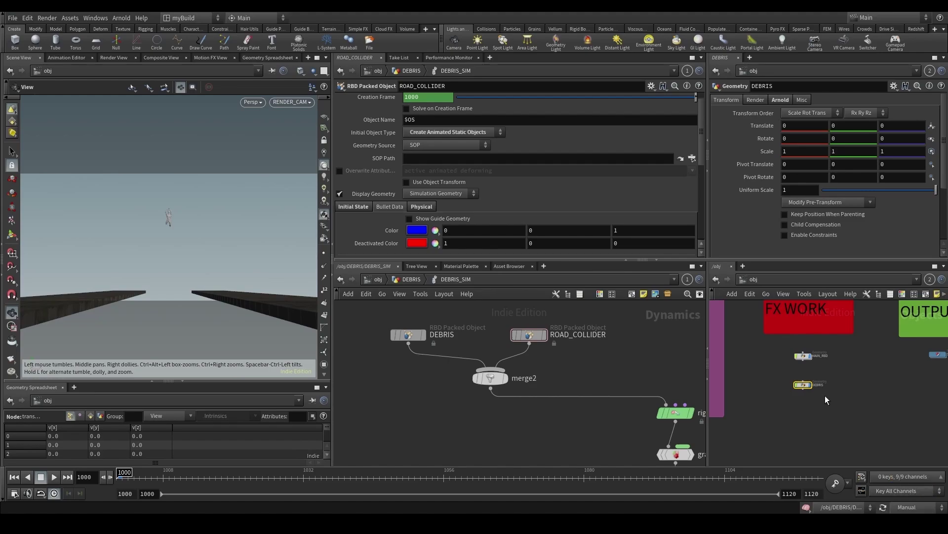
double_click(796, 382)
mouse_move(889, 398)
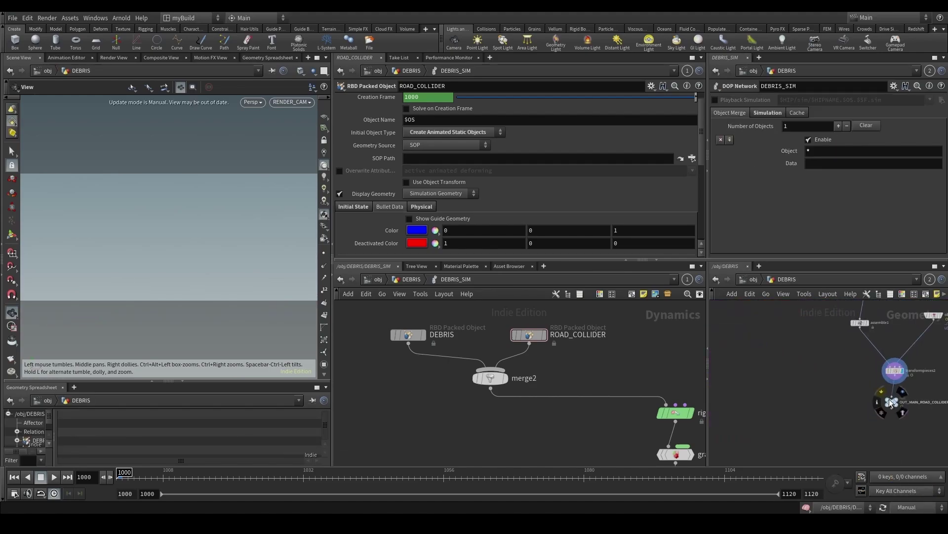
left_click_drag(889, 399, 435, 157)
Step: Save the scene and set the update mode back to Auto Update
scroll(452, 337, "down", 3)
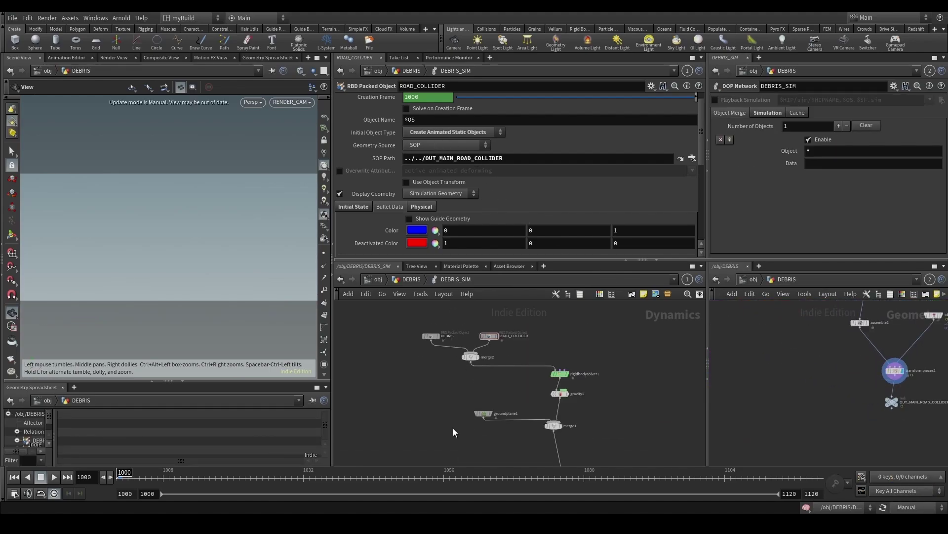
key("ctrl+s")
left_click(911, 505)
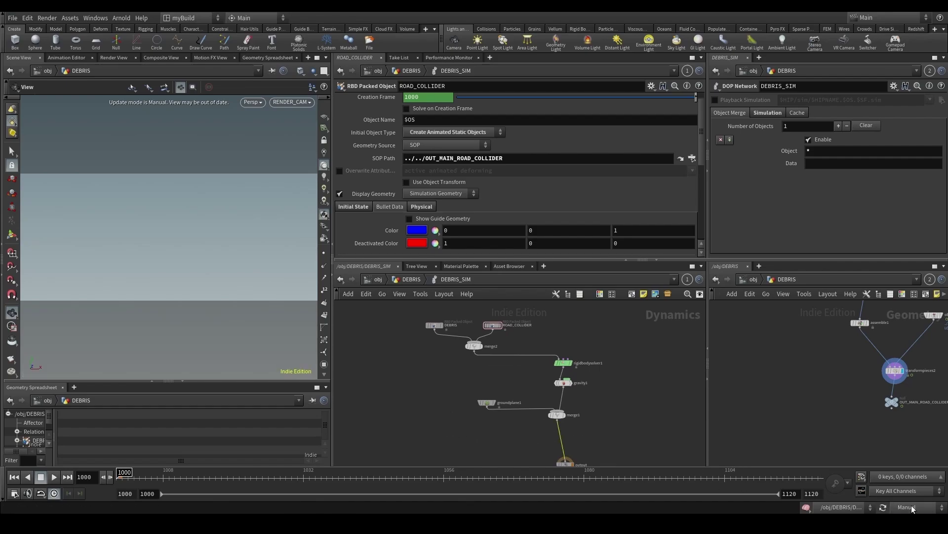
left_click(909, 476)
Step: Review the merge1 and ROAD_COLLIDER nodes, and play the debris simulation to inspect frame 1045 in a maximized viewport
scroll(512, 447, "up", 2)
left_click(539, 406)
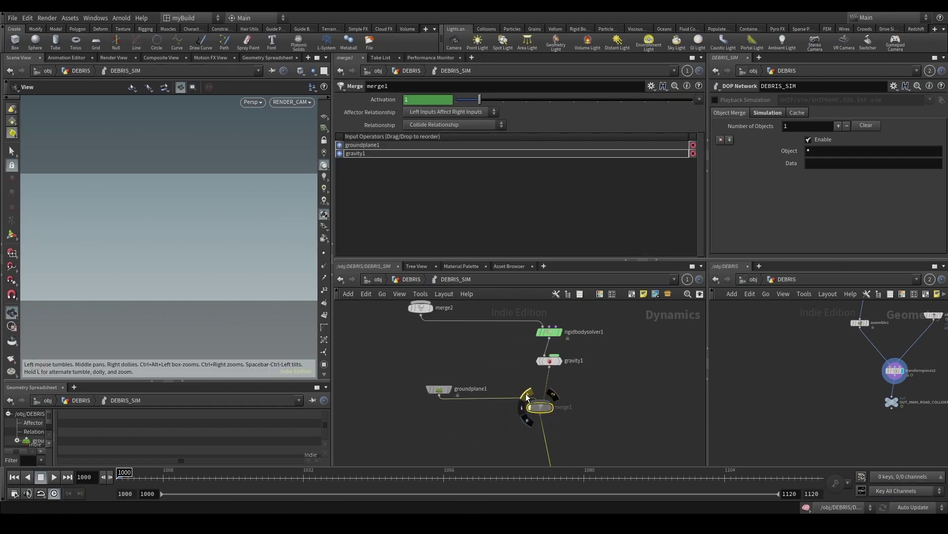
scroll(558, 404, "down", 3)
left_click(544, 350)
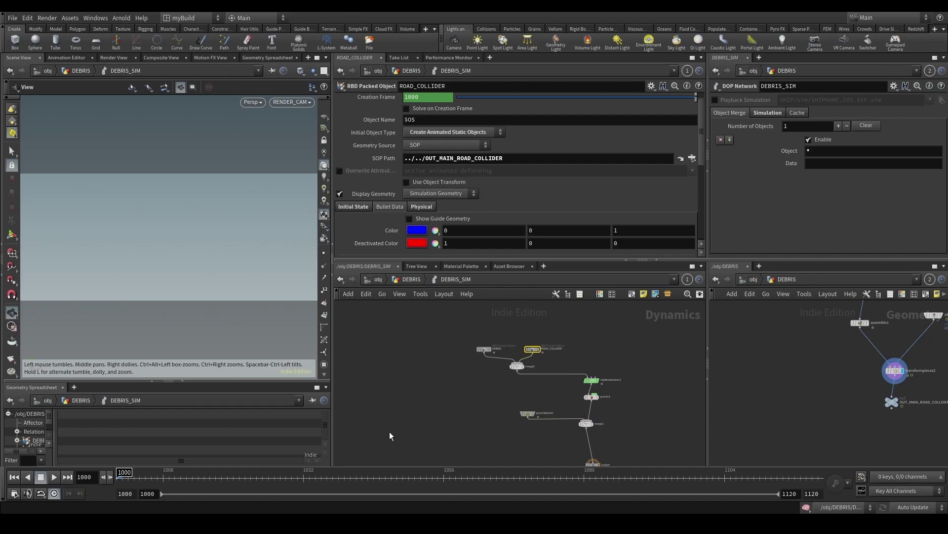
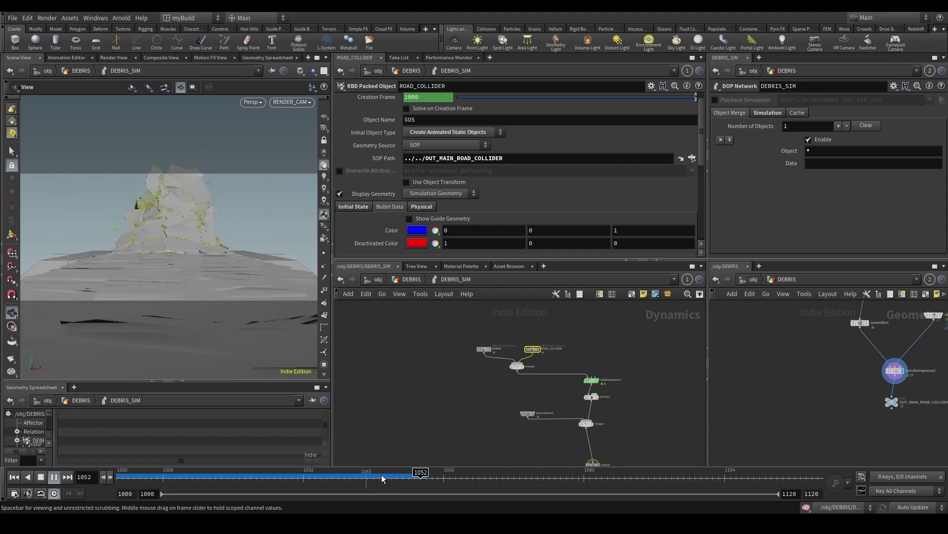
left_click(380, 477)
left_click(317, 57)
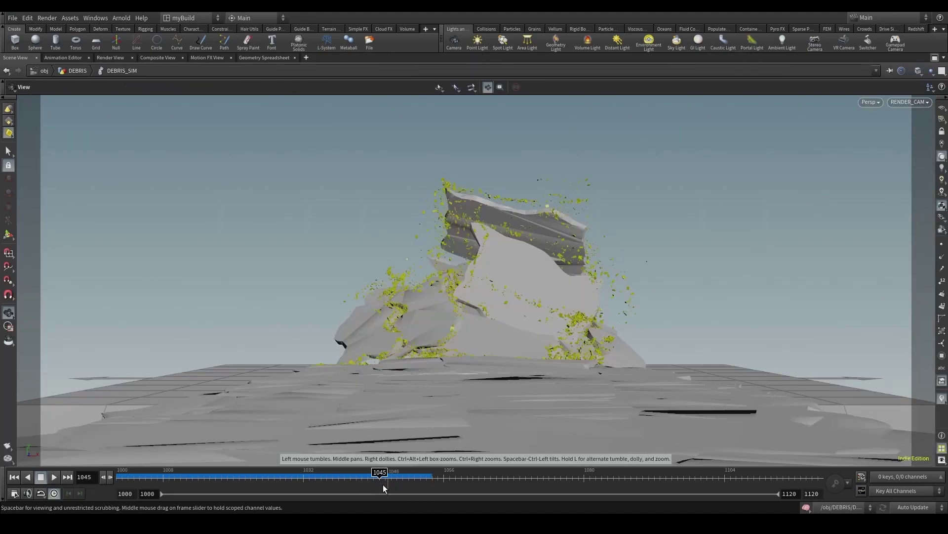
Step: Scrub the debris simulation from frame 1045 forward to frame 1063 to inspect the collisions with the road pieces
left_click_drag(385, 485, 427, 485)
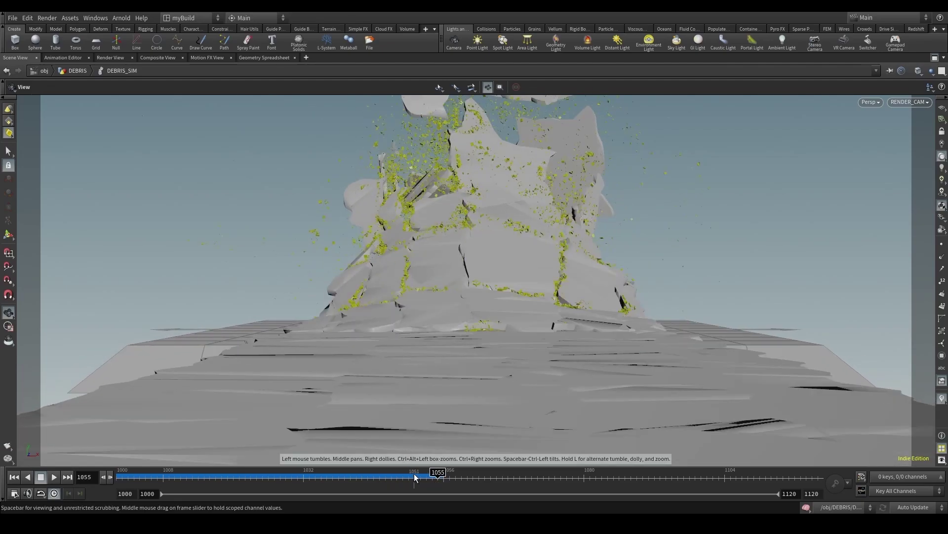
left_click_drag(428, 478, 448, 485)
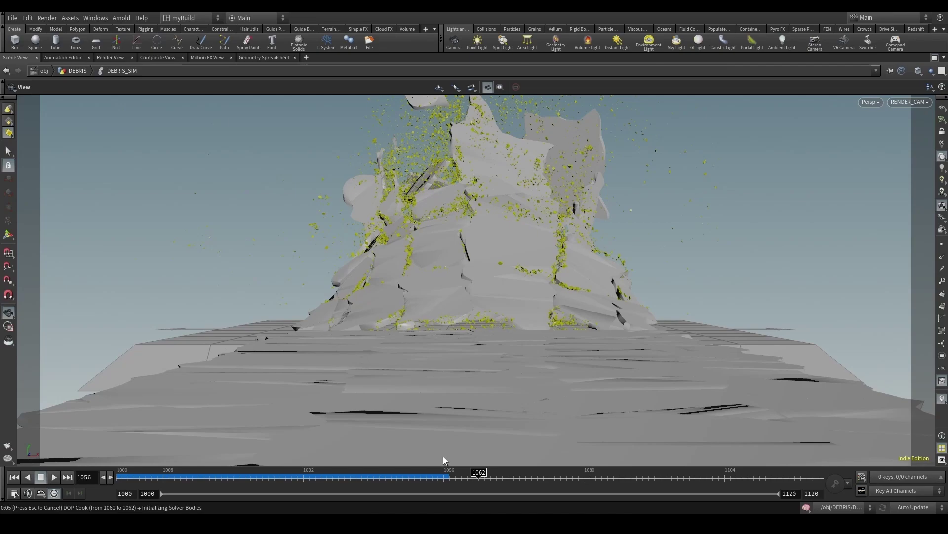
left_click_drag(458, 479, 487, 475)
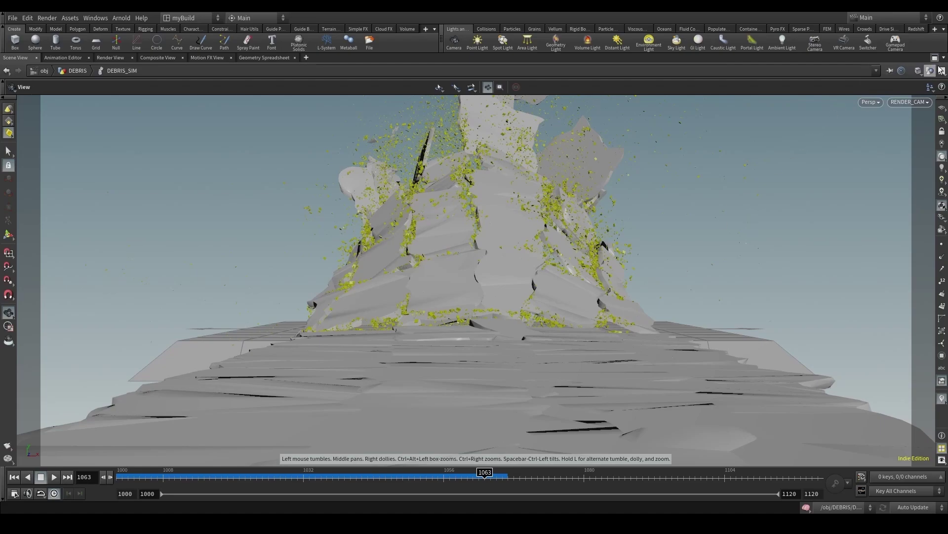
Step: Go up to the DEBRIS network, select DEBRIS_SIM and inspect frame 1064 in a maximized viewport
left_click(935, 57)
left_click(414, 280)
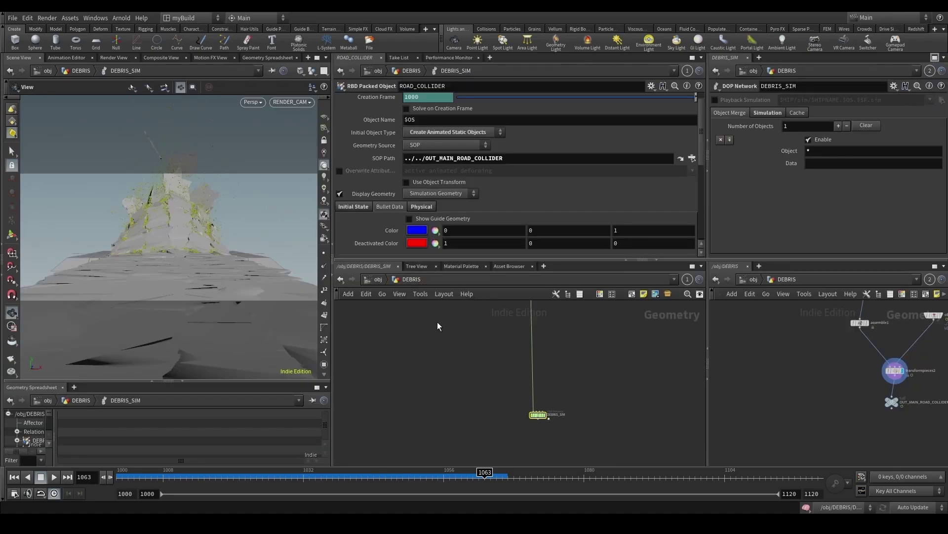
left_click_drag(479, 441, 576, 401)
key("r")
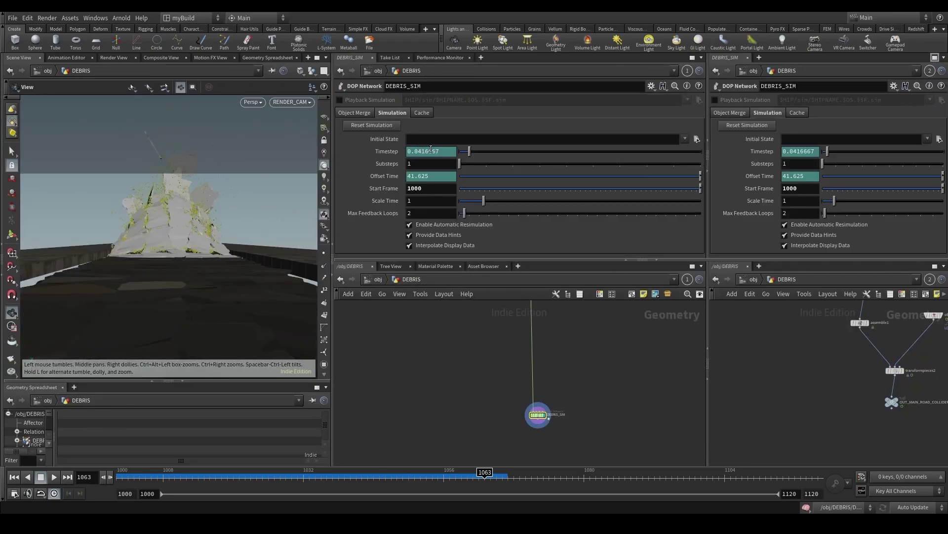
middle_click_drag(516, 415, 501, 334)
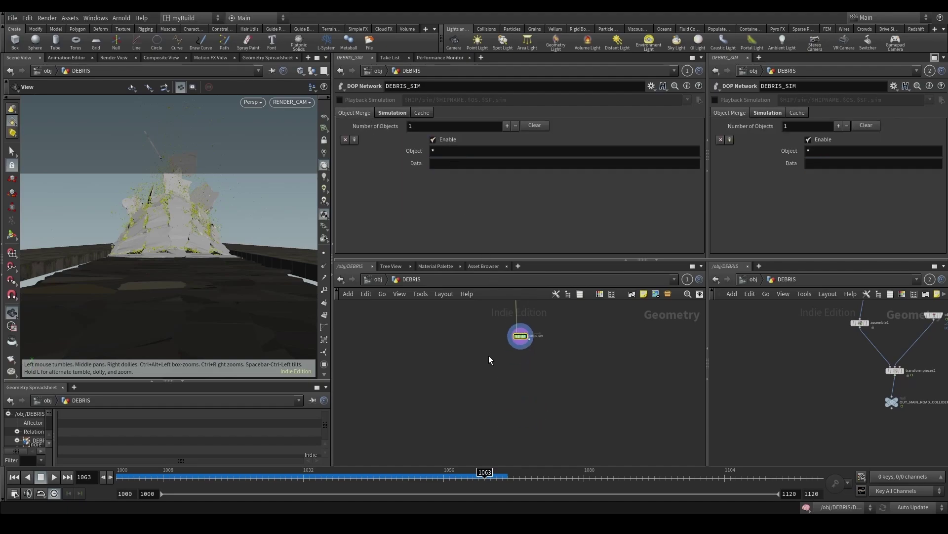
left_click(316, 58)
mouse_move(487, 479)
left_mouse_down()
mouse_move(435, 479)
mouse_move(491, 479)
left_mouse_up()
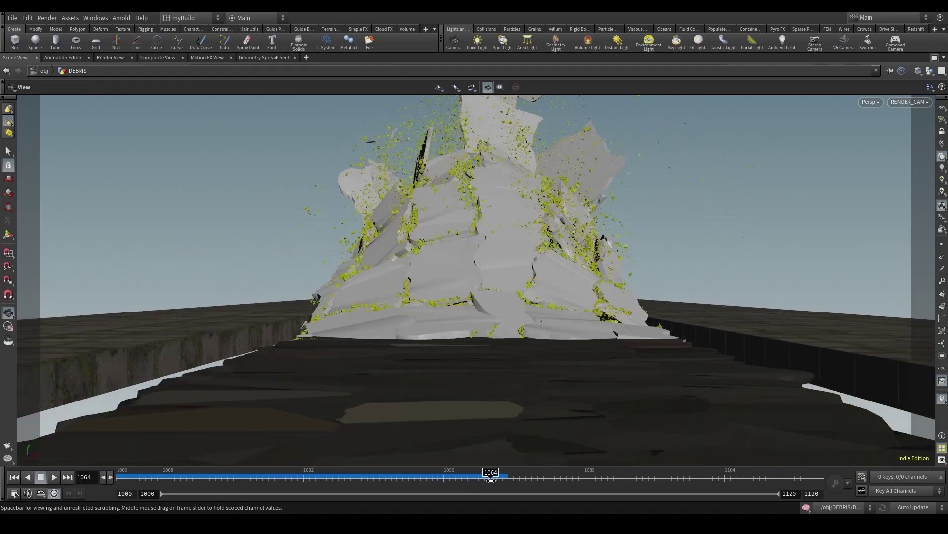
Step: Set DEBRIS_SIM's Object filter to *DEBRIS* so only the debris is imported, and scrub to frame 1055
left_click(935, 58)
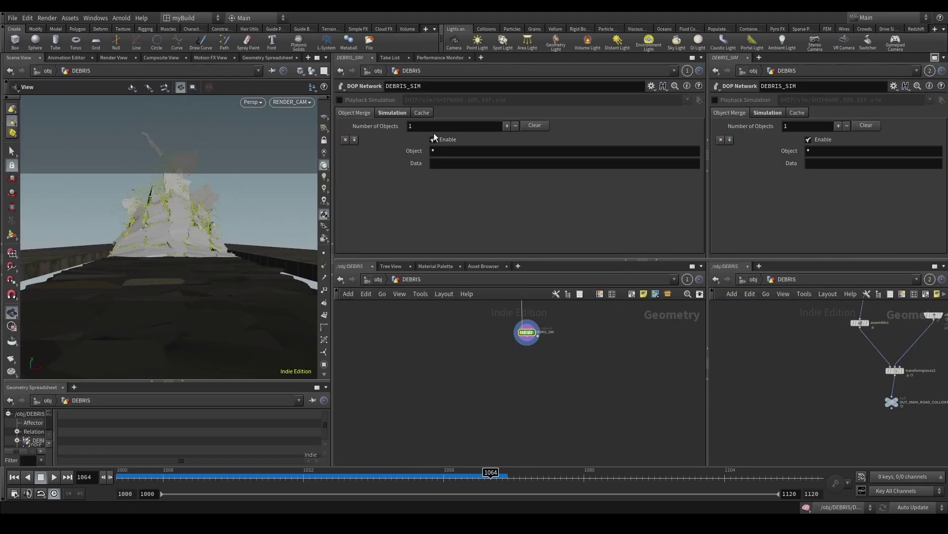
left_click(443, 154)
scroll(530, 336, "up", 3)
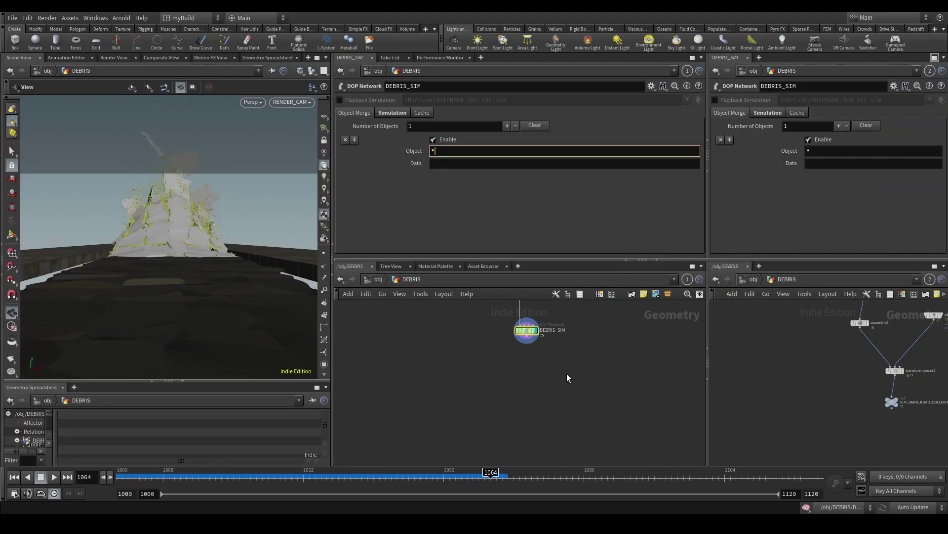
middle_click_drag(567, 377, 551, 424)
scroll(494, 398, "up", 3)
left_click(452, 155)
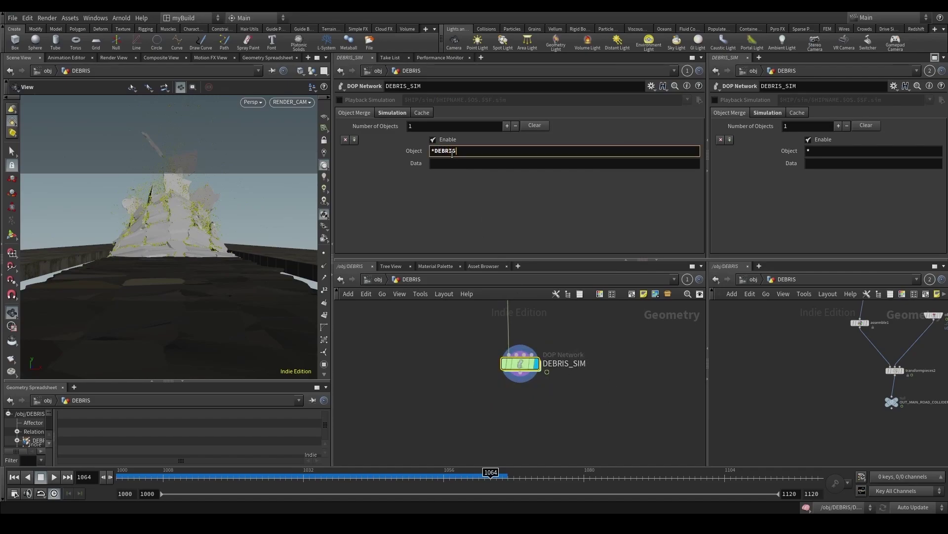
type("DEBRIS*")
key("Return")
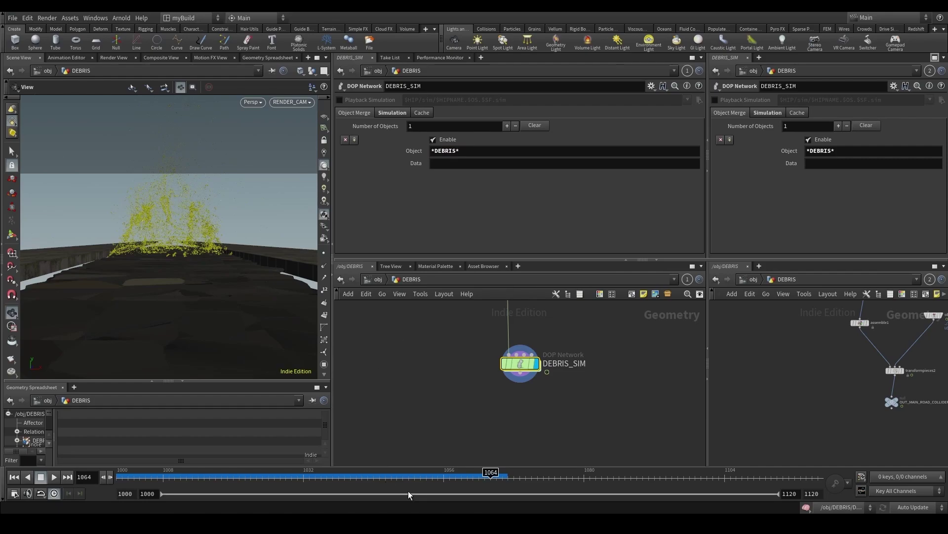
left_click_drag(362, 476, 444, 467)
scroll(541, 402, "down", 1)
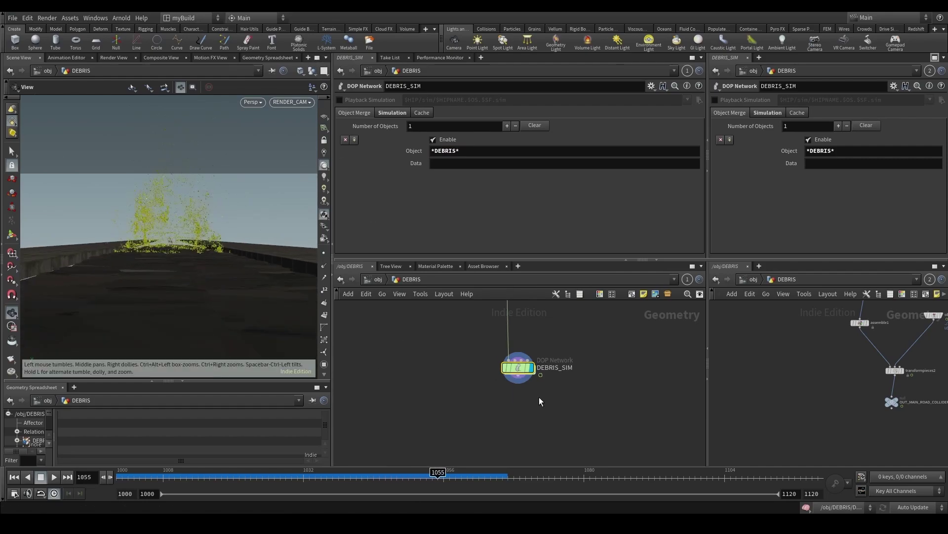
Step: Open the MAIN_RBD network in the second network view and display its merge8 node
left_click(756, 279)
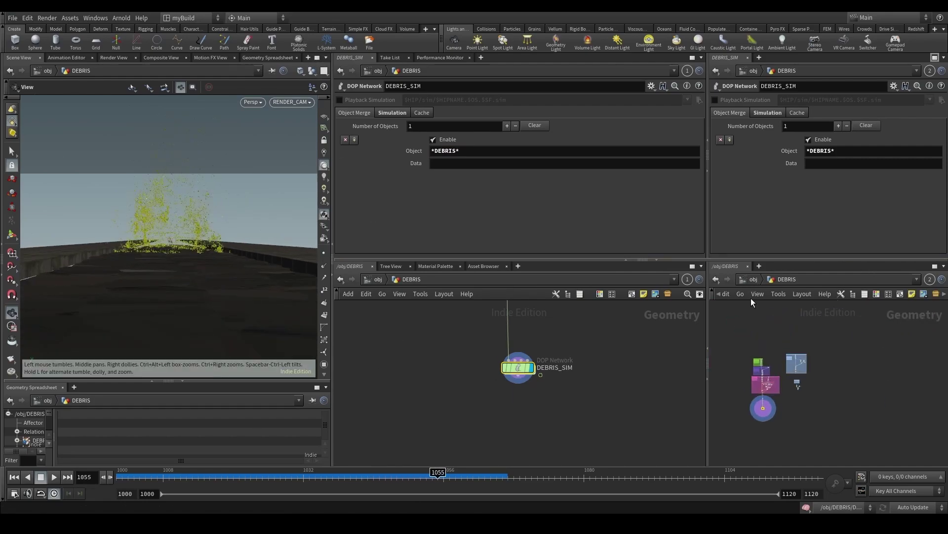
double_click(791, 341)
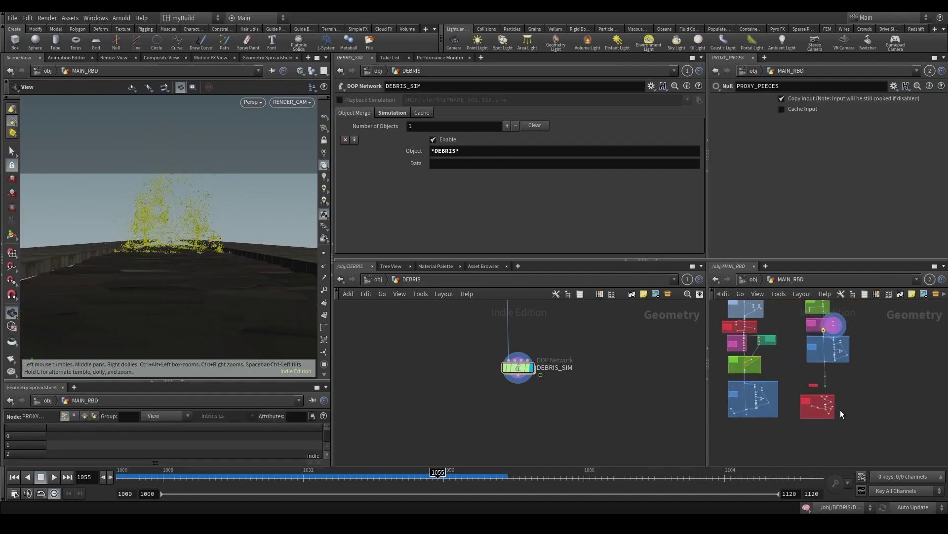
scroll(815, 424, "up", 2)
left_click(785, 444)
left_click(792, 444)
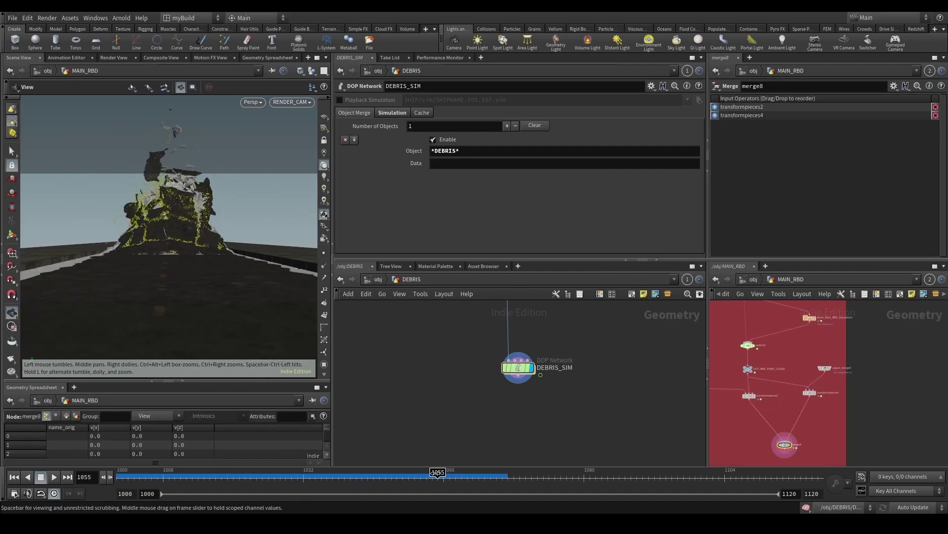
Step: Play the debris together with the main road pieces up to frame 1078 in a maximized viewport, and return to frame 1067
left_click_drag(498, 406, 592, 348)
left_click(318, 58)
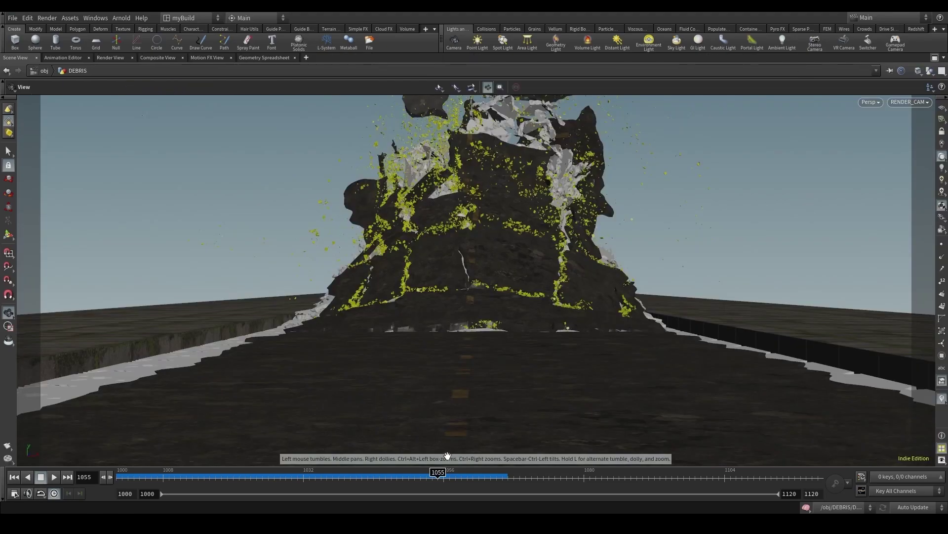
left_click_drag(388, 479, 503, 479)
left_click_drag(408, 487, 432, 468)
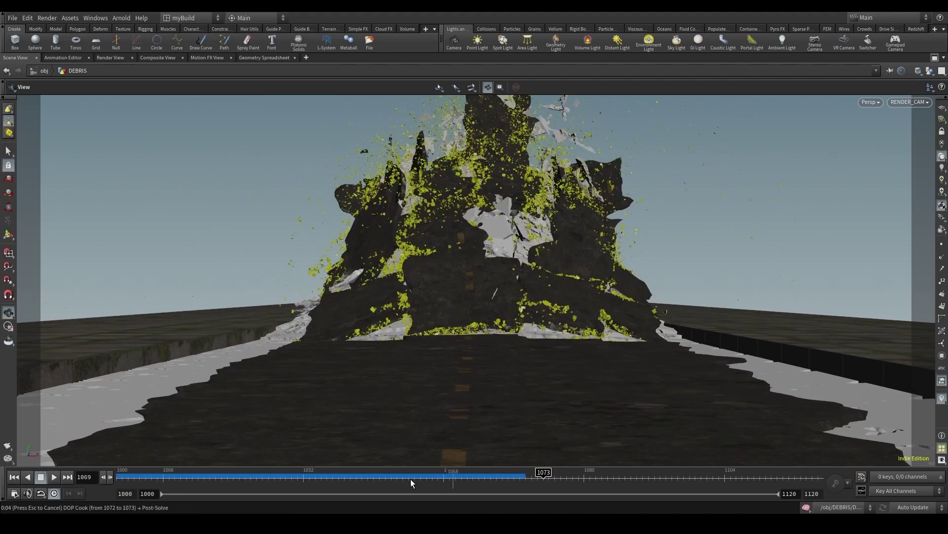
left_click_drag(412, 482, 554, 481)
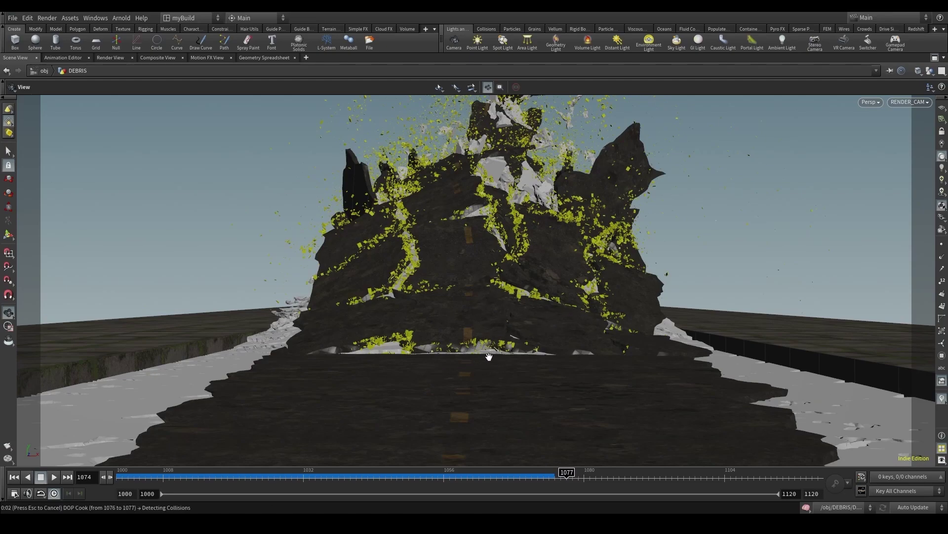
left_click_drag(571, 484, 565, 484)
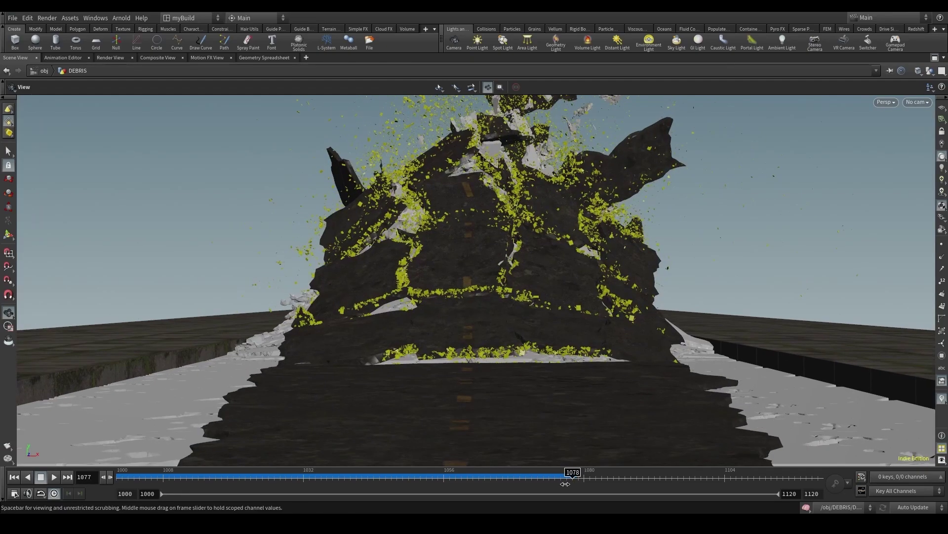
left_click(505, 483)
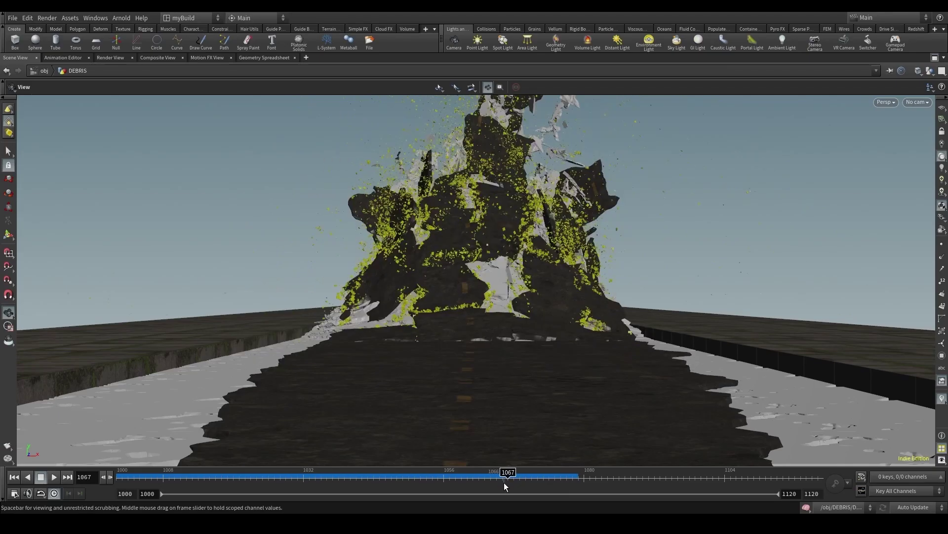
Step: Inspect the debris from the side at frame 1067, and look through RENDER_CAM again at frame 1048
left_click_drag(522, 341, 623, 330)
left_click(917, 102)
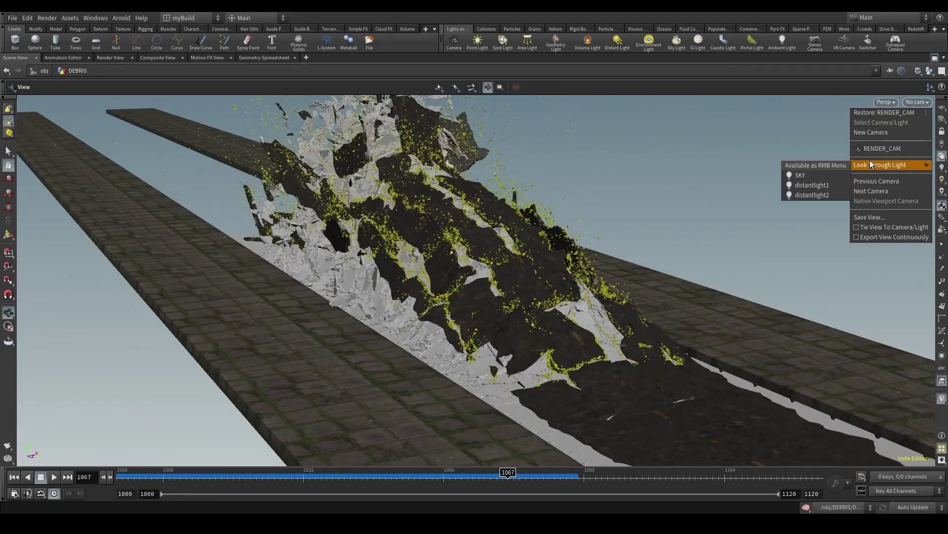
left_click(870, 161)
mouse_move(385, 478)
left_mouse_down()
mouse_move(362, 476)
mouse_move(397, 473)
left_mouse_up()
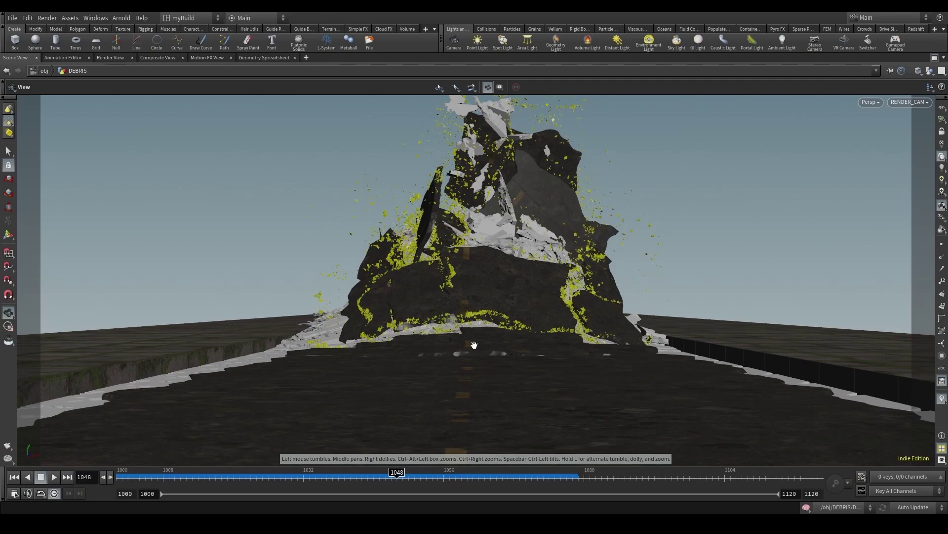
Step: Examine the debris along the road cracks up close at frame 1048, and return to RENDER_CAM at frame 1062
scroll(497, 341, "up", 5)
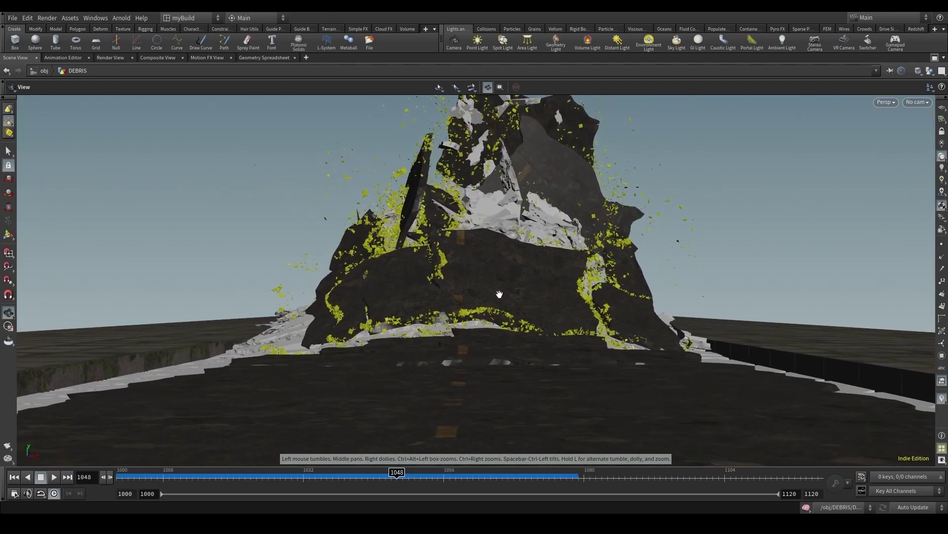
left_click_drag(496, 321, 630, 378)
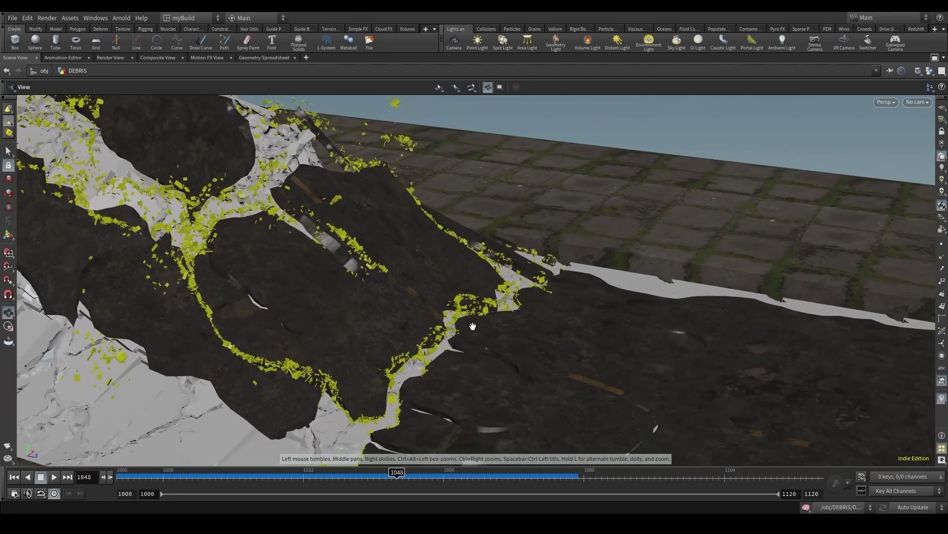
scroll(512, 326, "up", 5)
left_click_drag(512, 328, 405, 225)
scroll(390, 318, "up", 3)
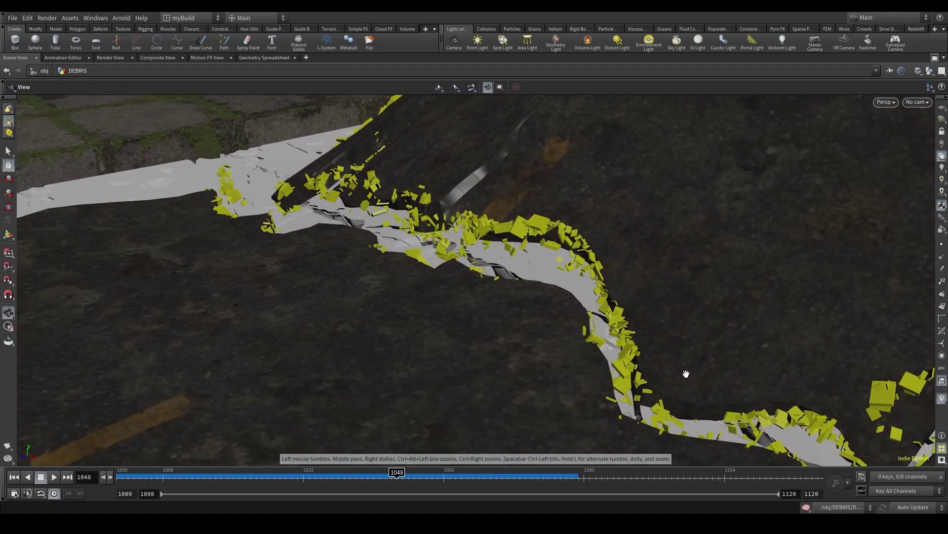
left_click_drag(648, 352, 543, 277)
left_click(918, 102)
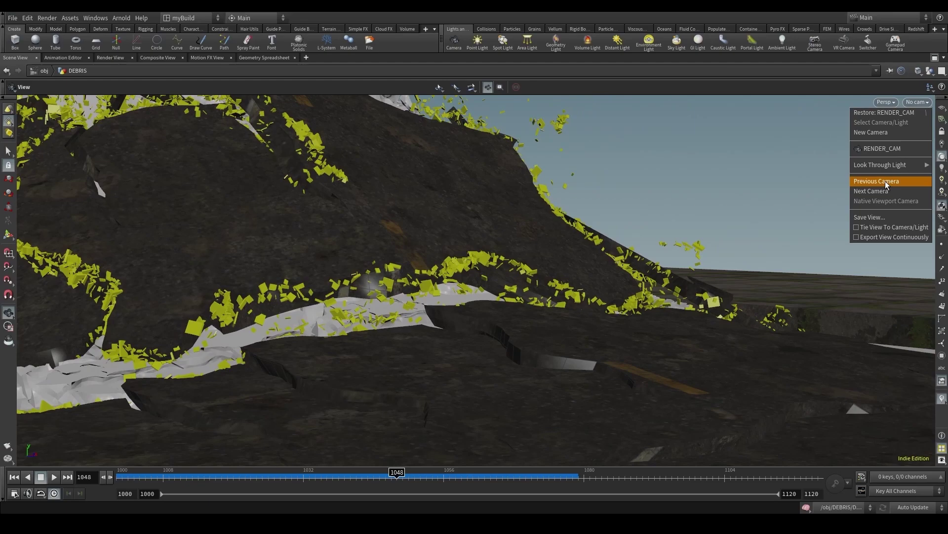
left_click(890, 153)
left_click_drag(394, 475, 478, 474)
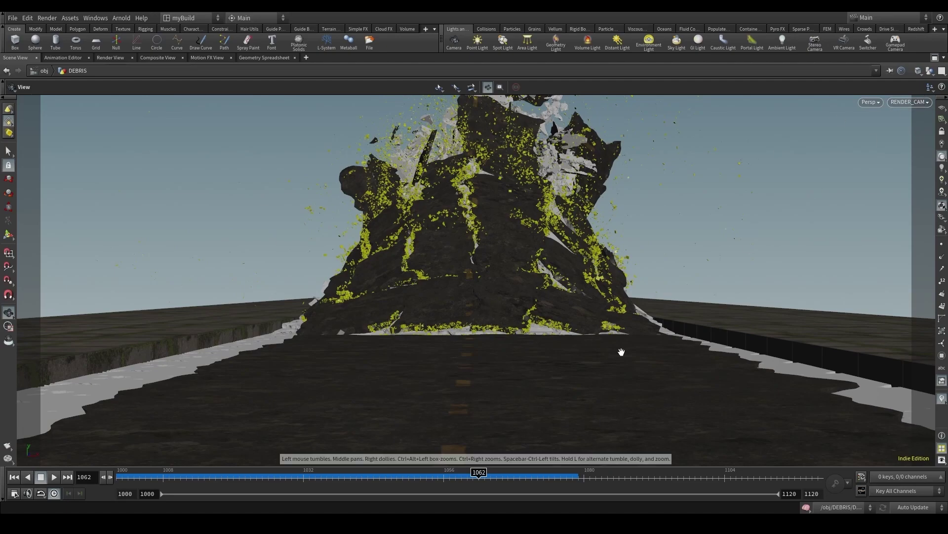
Step: Restore the multi-pane layout and save the scene
left_click(934, 58)
middle_click_drag(591, 341, 555, 449)
scroll(555, 447, "down", 2)
key("ctrl+s")
Step: Insert an Attribute Wrangle between Keep_Sourcing_Frame and Instance_num_init in the INSTANCE DEBRIS section and display it
scroll(554, 386, "up", 3)
scroll(554, 397, "down", 3)
middle_click_drag(558, 308, 568, 385)
scroll(568, 368, "up", 3)
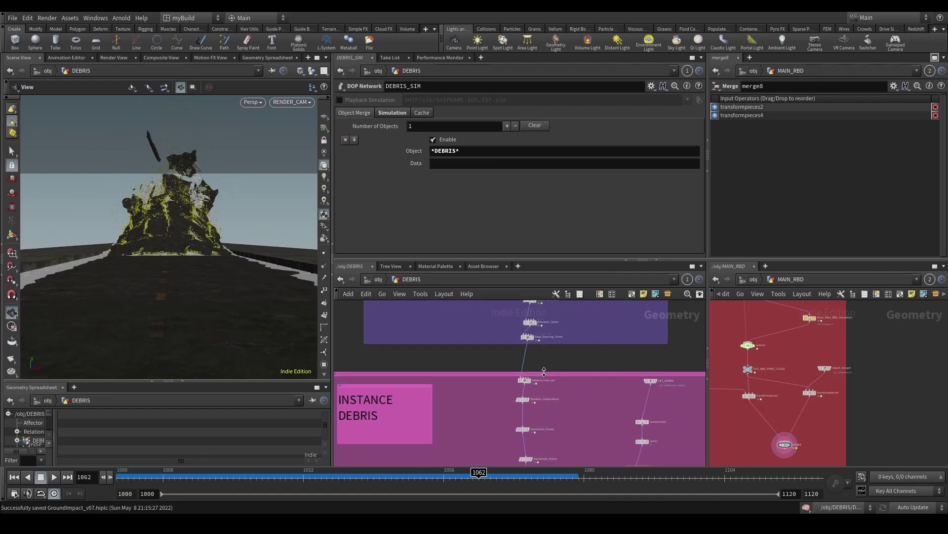
scroll(543, 373, "up", 4)
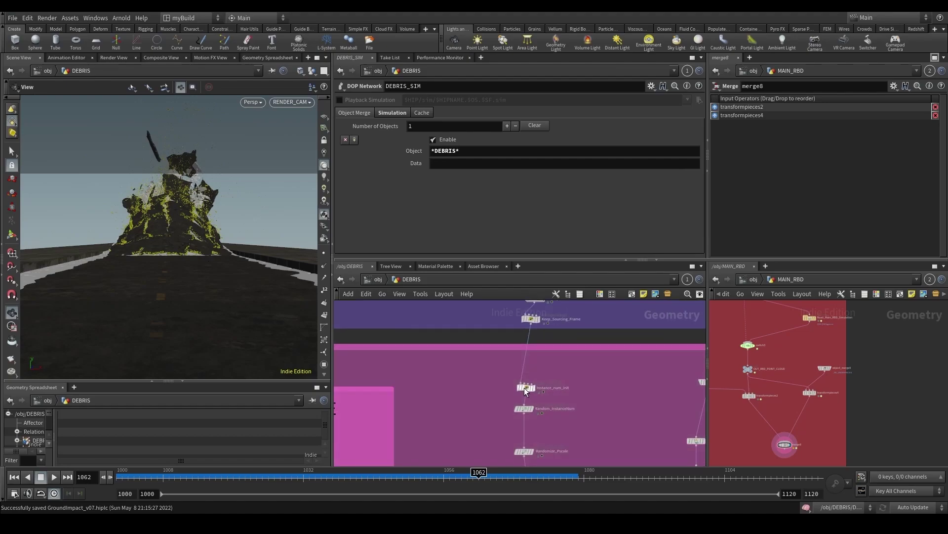
left_click(527, 386)
key("Tab")
type("atw")
key("Return")
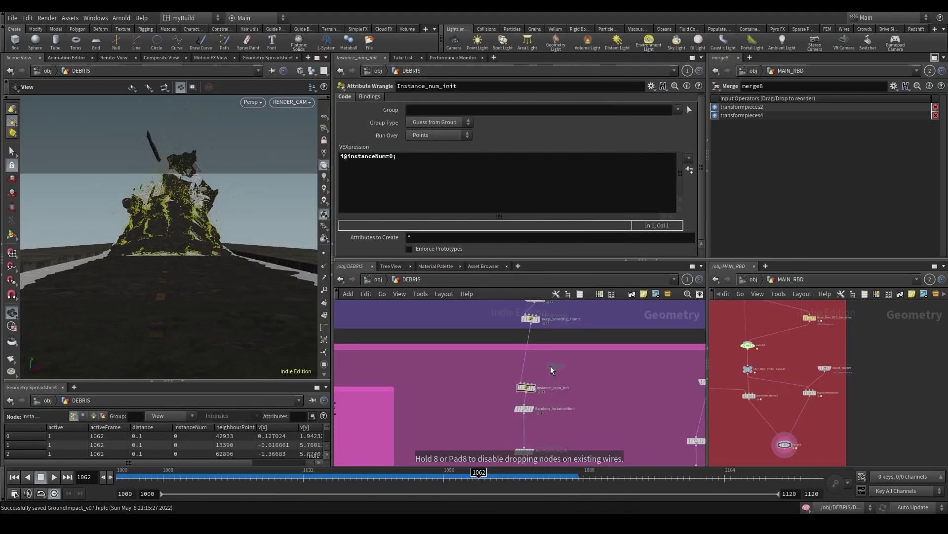
scroll(534, 372, "up", 3)
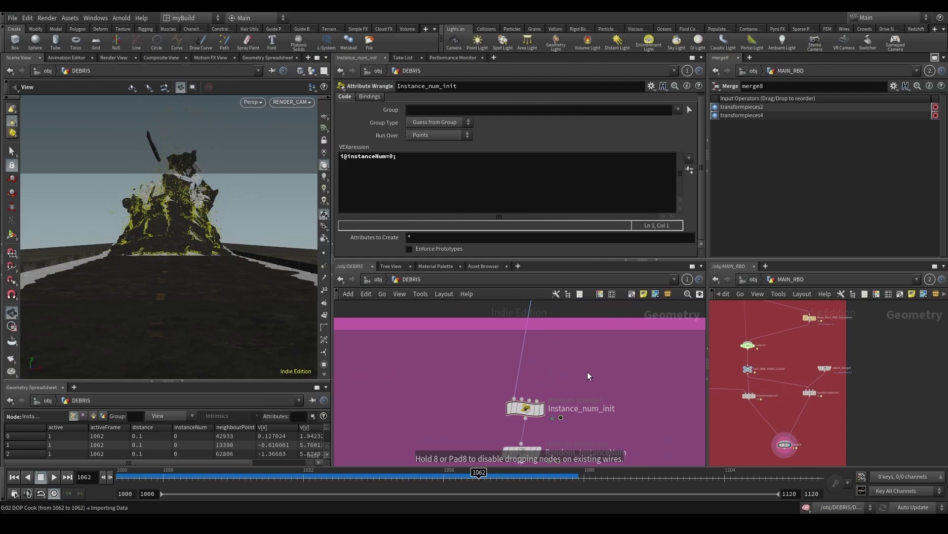
left_click(523, 367)
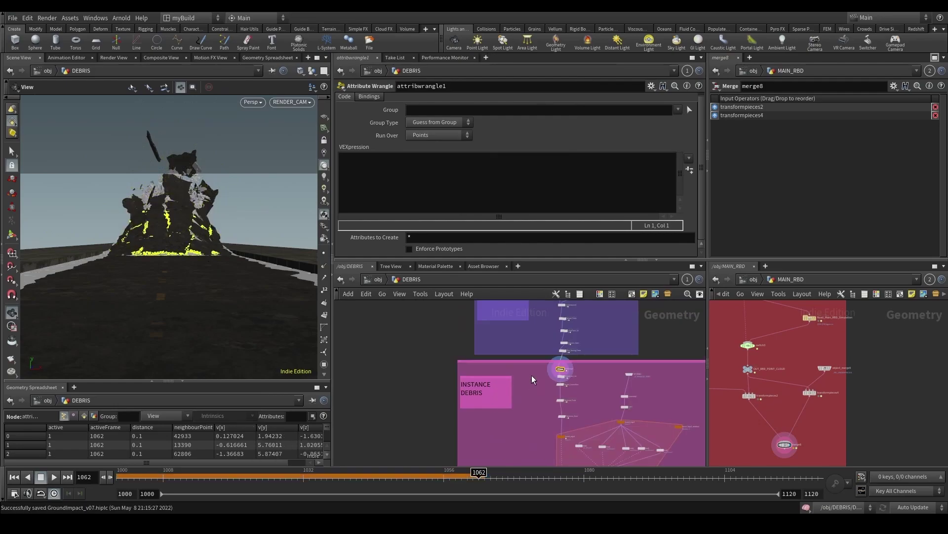
Step: Rename the new attribute wrangle in the INSTANCE DEBRIS section to Offset_Along_Velocity
scroll(561, 371, "up", 6)
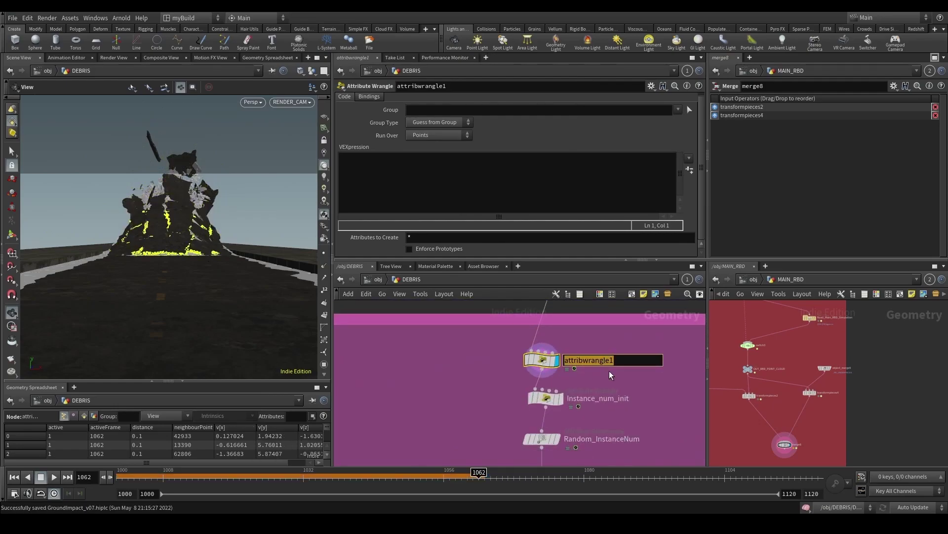
scroll(609, 371, "down", 3)
scroll(609, 368, "up", 4)
left_click(555, 392)
scroll(601, 435, "down", 2)
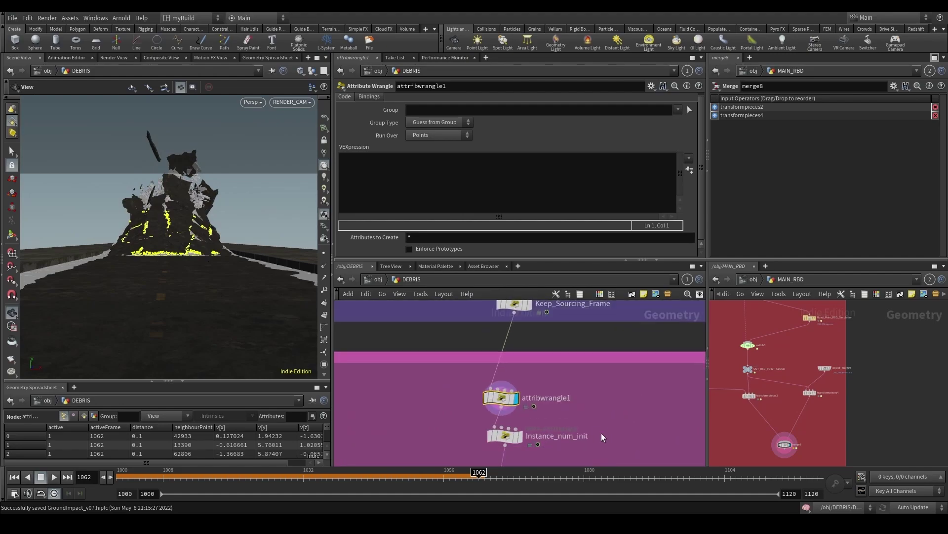
left_click(566, 404)
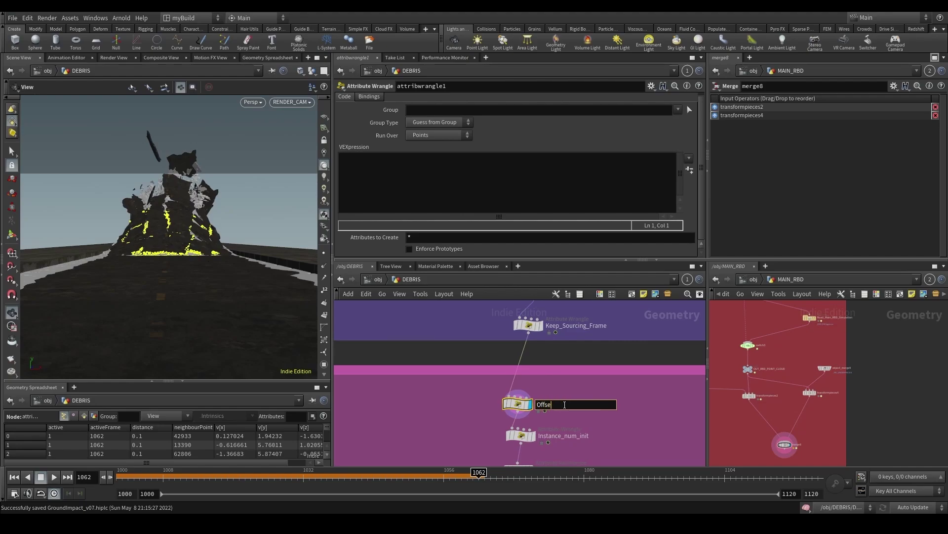
type("Offset_Along_Velocity")
key("Return")
Step: Write the wrangle expression @P+=v@v*chf('Treshold'); and generate the Treshold parameter from it
left_click(455, 199)
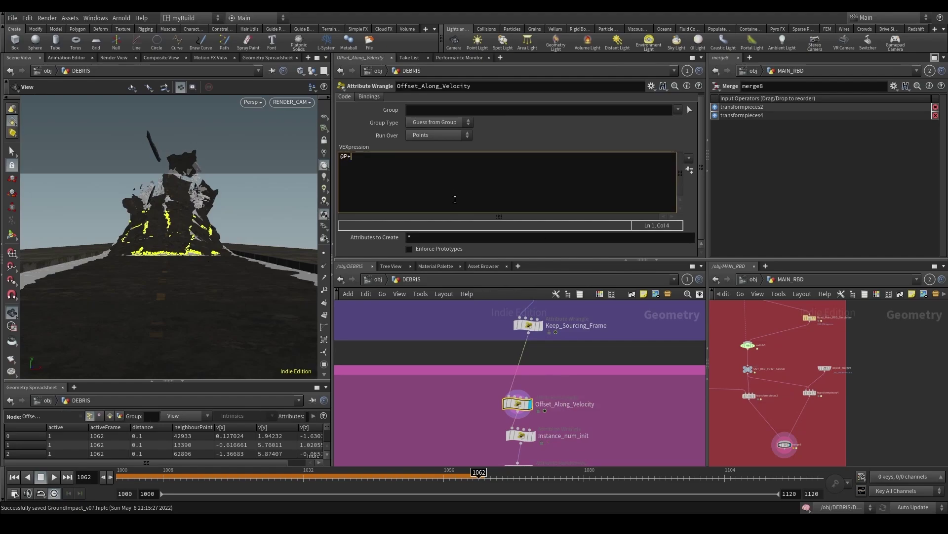
type("@P+=v@v")
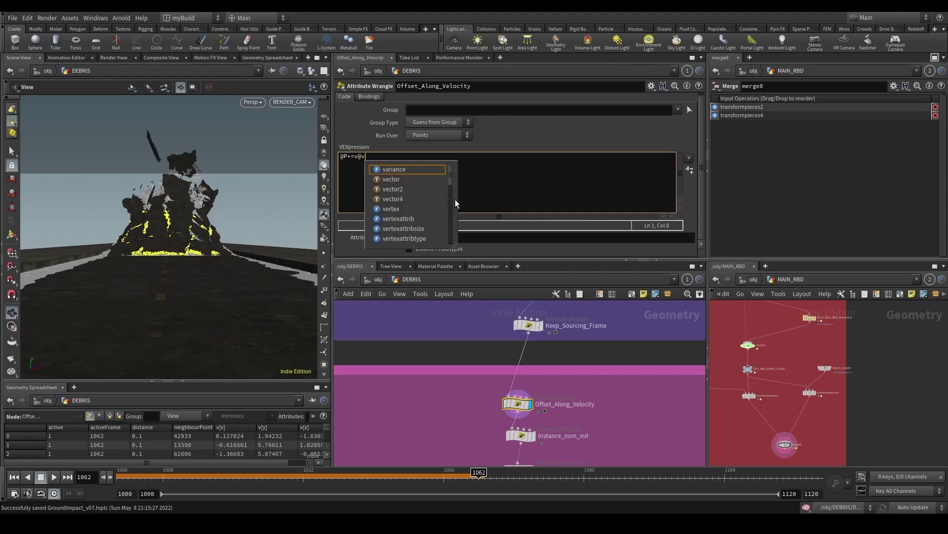
type("*chf(")
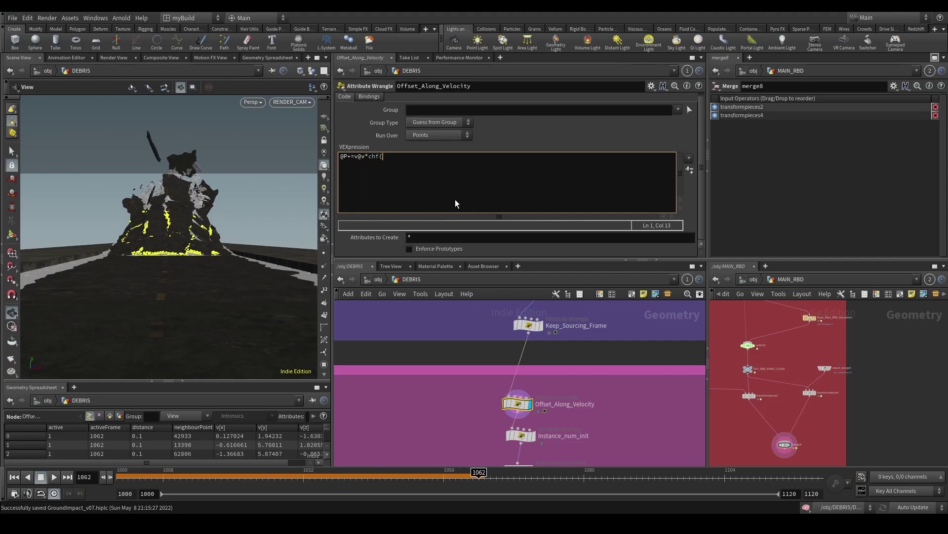
type("'Treshold');")
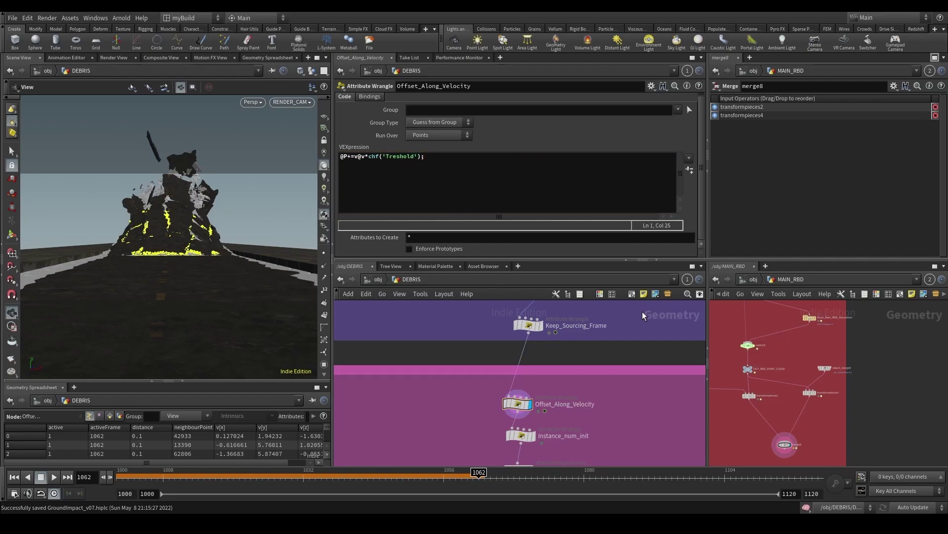
left_click(690, 170)
scroll(462, 254, "down", 2)
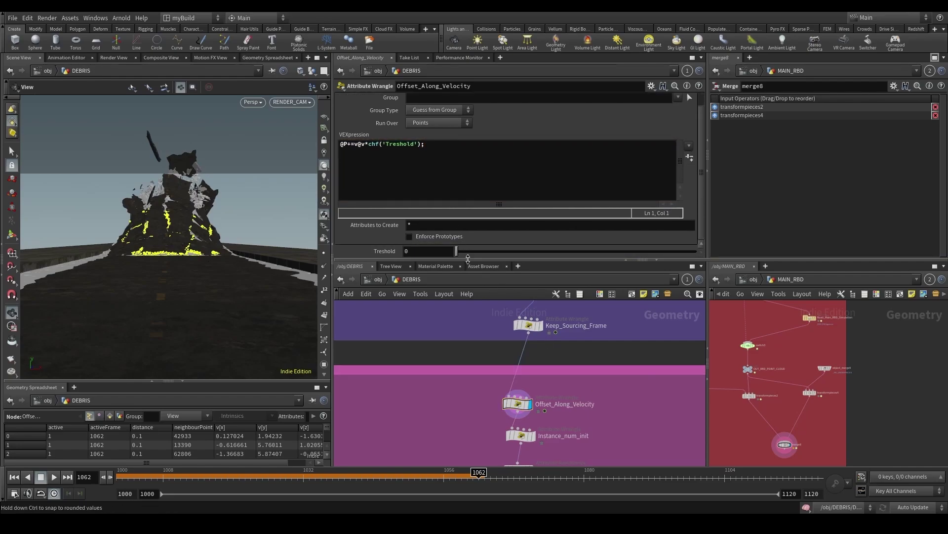
scroll(455, 413, "down", 2)
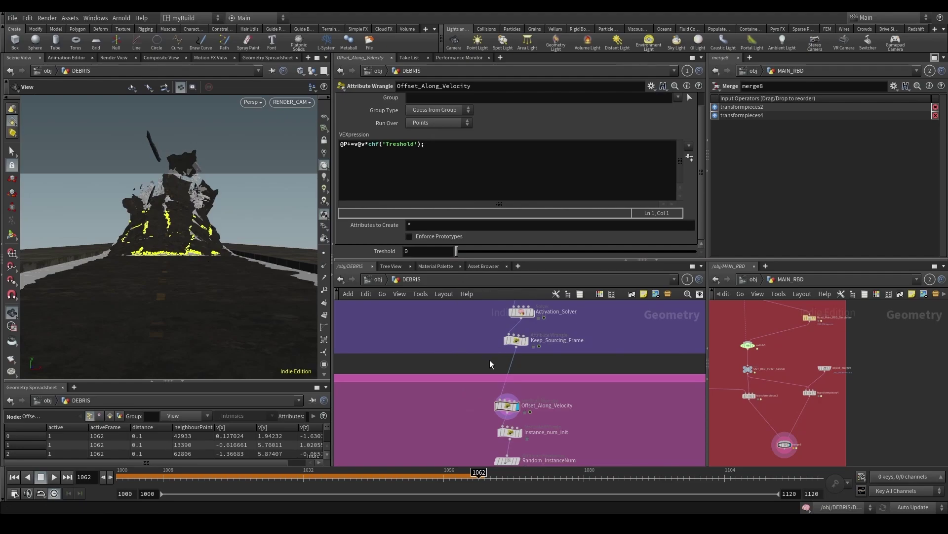
Step: Try Treshold values of 0.111, 0.07 and 0.134 while inspecting the offset points along the road cracks at frame 1062
left_click(516, 341)
left_click(508, 406)
left_click_drag(462, 252, 482, 250)
scroll(169, 259, "up", 8)
scroll(160, 269, "down", 8)
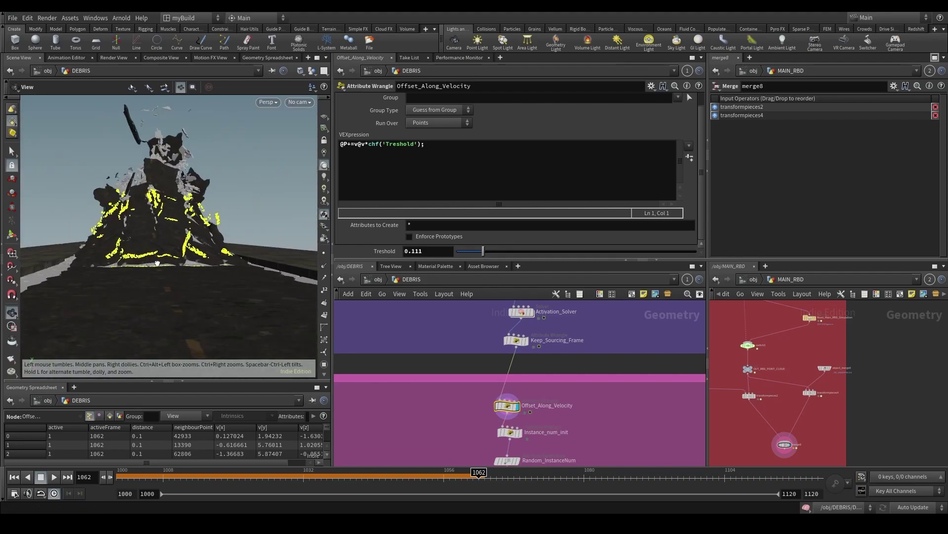
mouse_move(160, 269)
left_mouse_down()
mouse_move(129, 283)
mouse_move(158, 276)
mouse_move(140, 256)
mouse_move(117, 256)
mouse_move(144, 264)
left_mouse_up()
scroll(165, 263, "up", 6)
scroll(165, 264, "down", 6)
scroll(143, 264, "up", 4)
left_click_drag(465, 257, 474, 254)
left_click_drag(217, 272, 246, 295)
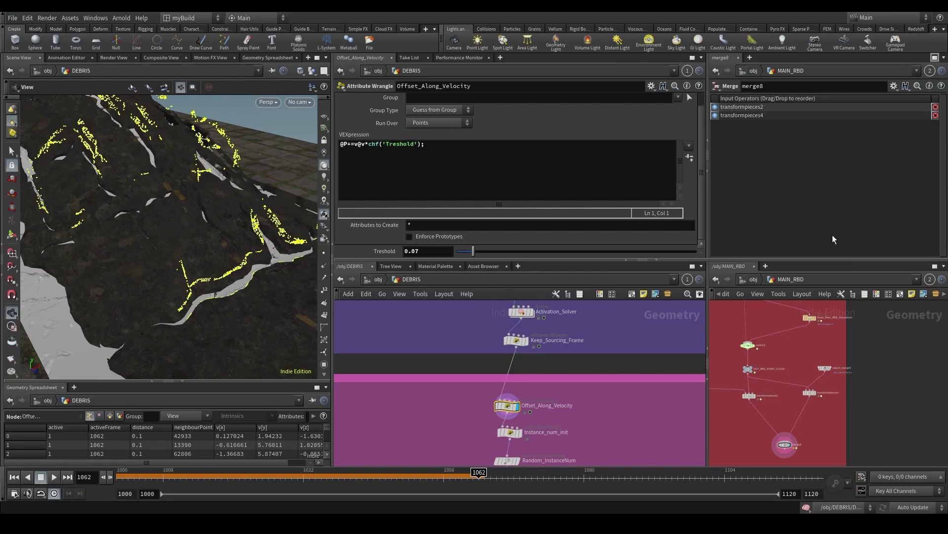
left_click_drag(472, 254, 489, 252)
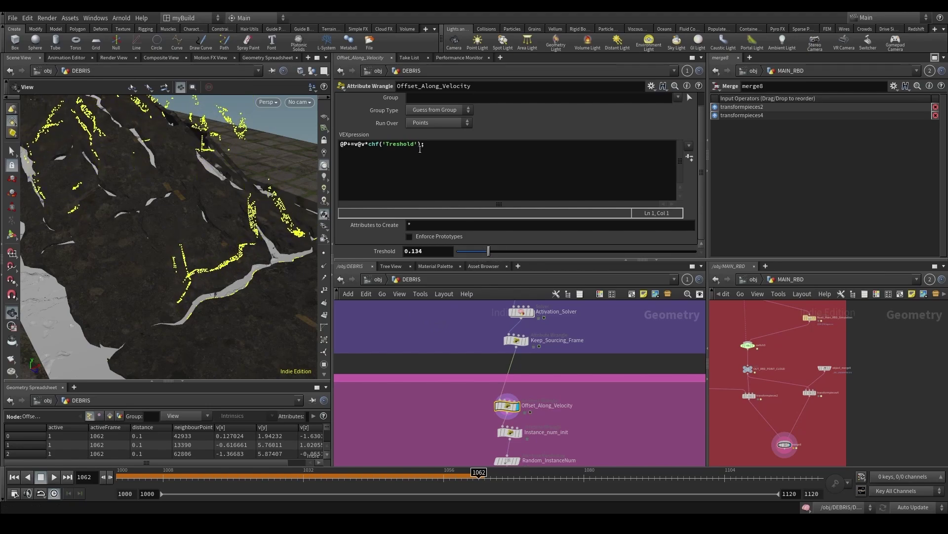
left_click(418, 185)
type("rand(@ptnum")
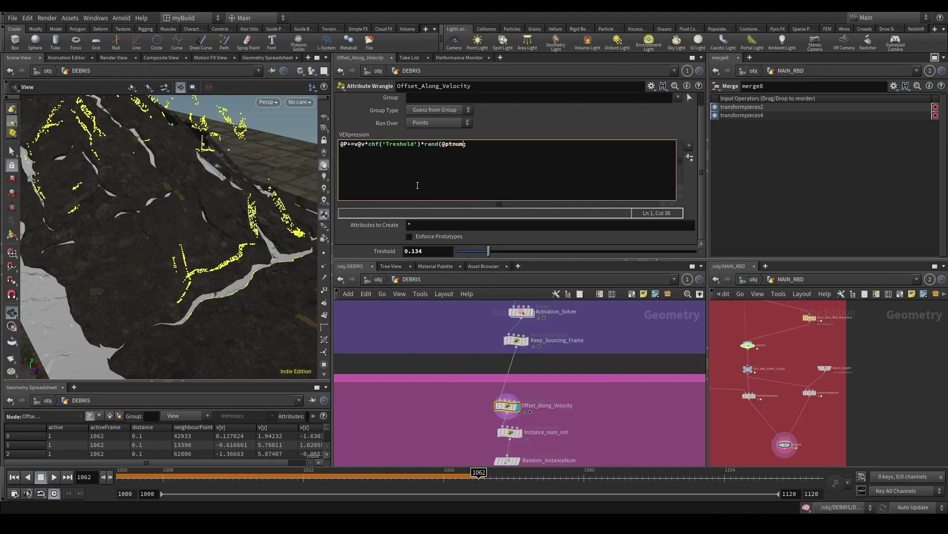
key("BackSpace")
left_click(620, 439)
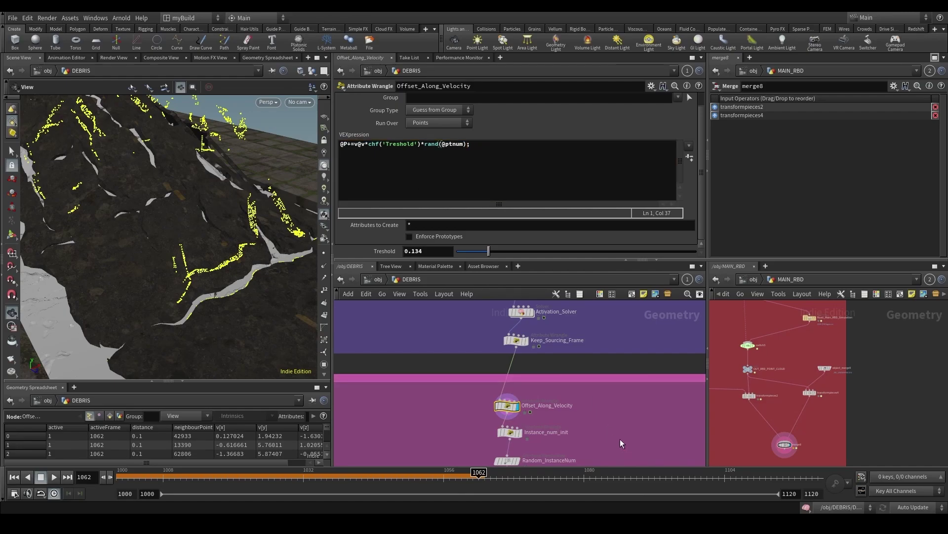
Step: Try a Treshold of 0.039 on Offset_Along_Velocity while examining the points around the road at frame 1060
left_click_drag(219, 283, 223, 265)
left_click_drag(405, 475, 468, 476)
left_click_drag(228, 287, 276, 267)
left_click_drag(488, 250, 462, 253)
left_click_drag(207, 247, 254, 157)
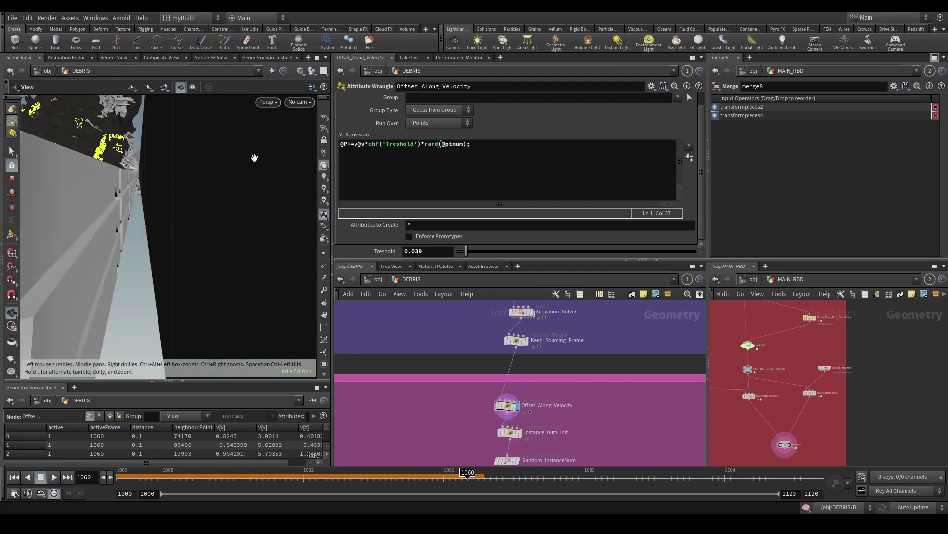
Step: Look through RENDER_CAM and scrub the offset points from frame 1060 back to frame 1008
left_click(296, 103)
left_click(316, 133)
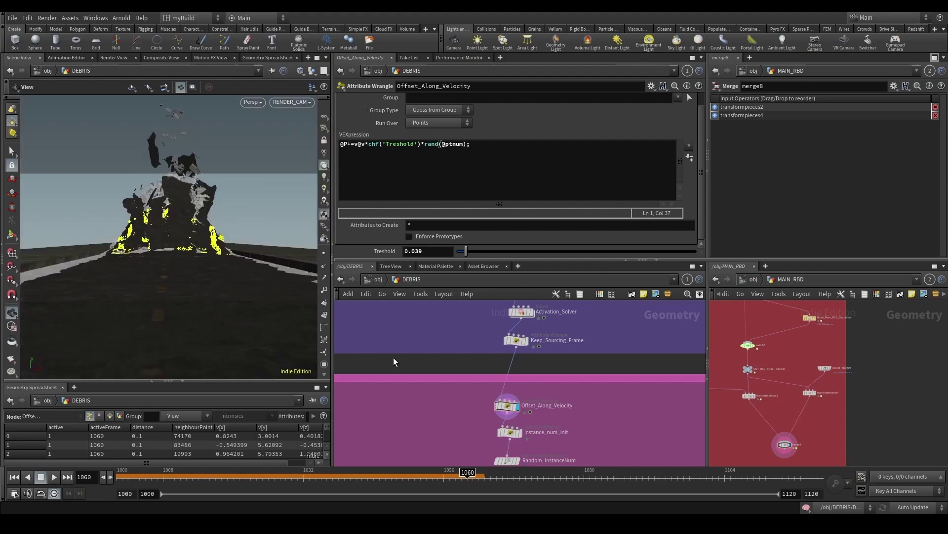
left_click_drag(413, 489, 163, 482)
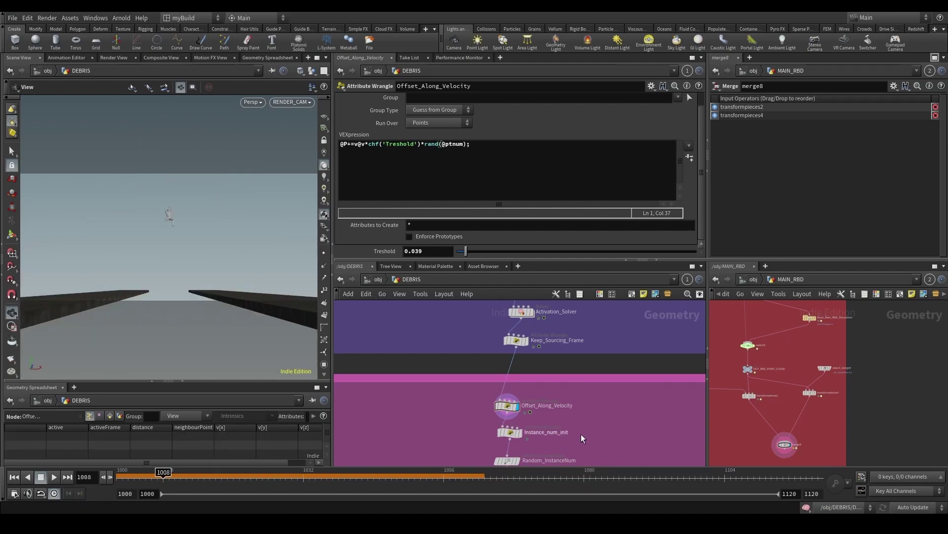
Step: Save the scene, and play the DEBRIS_SIM simulation from frame 1000
scroll(581, 434, "down", 4)
middle_click_drag(497, 433, 473, 371)
key("ctrl+s")
left_click(15, 477)
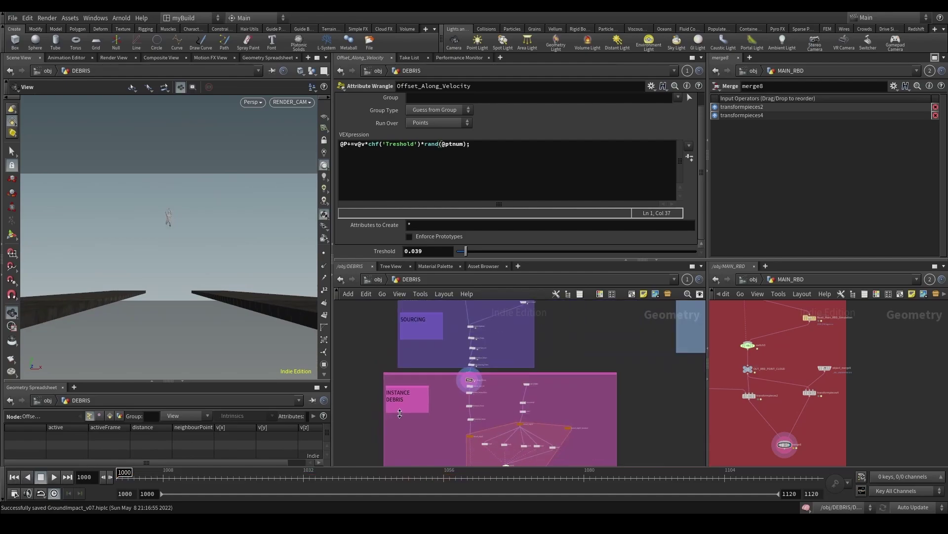
scroll(464, 363, "up", 8)
left_click(477, 390)
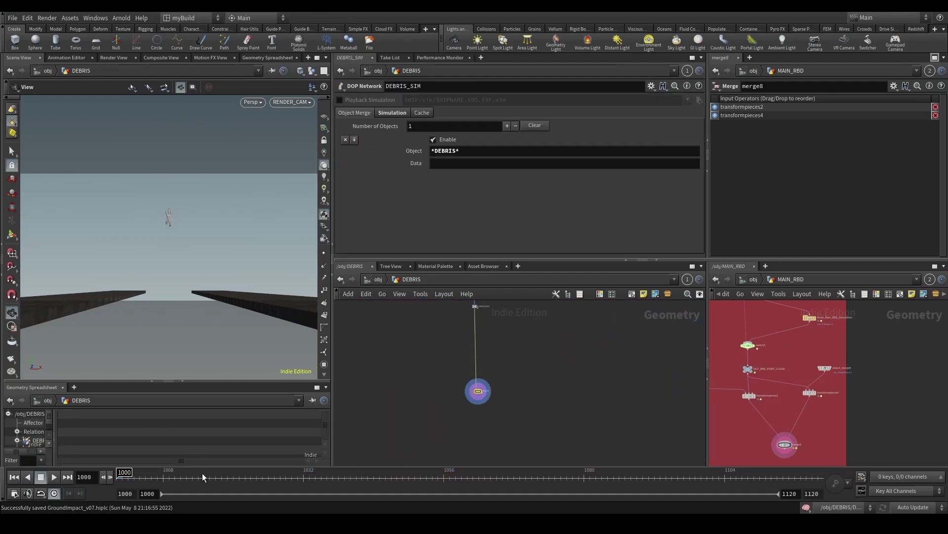
left_click(54, 478)
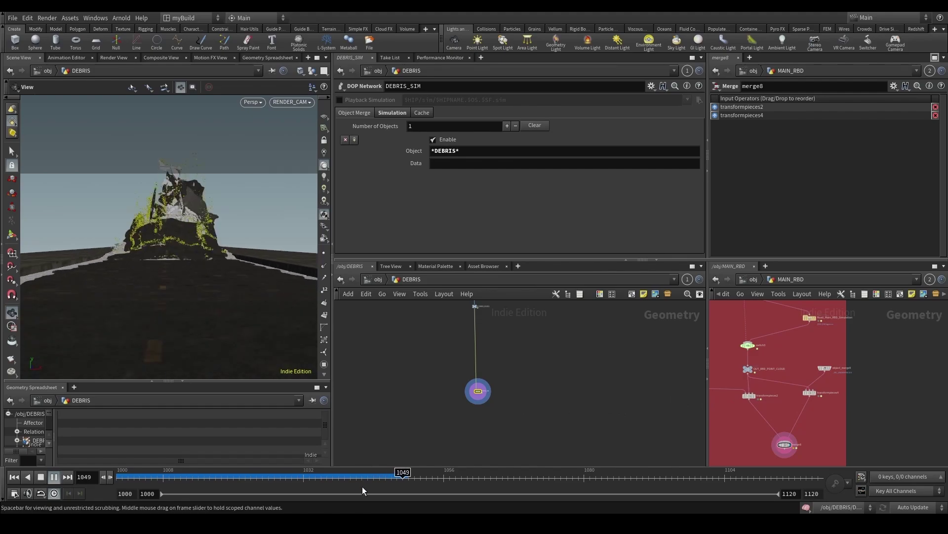
Step: Stop the playback and inspect the simulated debris up close at frame 1048
left_click(372, 479)
left_click_drag(372, 482, 400, 483)
middle_click_drag(397, 396, 406, 470)
left_click_drag(163, 213, 163, 221)
right_click_drag(164, 222, 168, 259)
mouse_move(168, 258)
left_mouse_down()
mouse_move(233, 273)
mouse_move(175, 259)
left_mouse_up()
scroll(346, 332, "up", 1)
scroll(402, 353, "down", 3)
Step: Display Keep_Sourcing_Frame to check the original source points at frame 1048
middle_click_drag(449, 324, 473, 427)
scroll(498, 346, "up", 6)
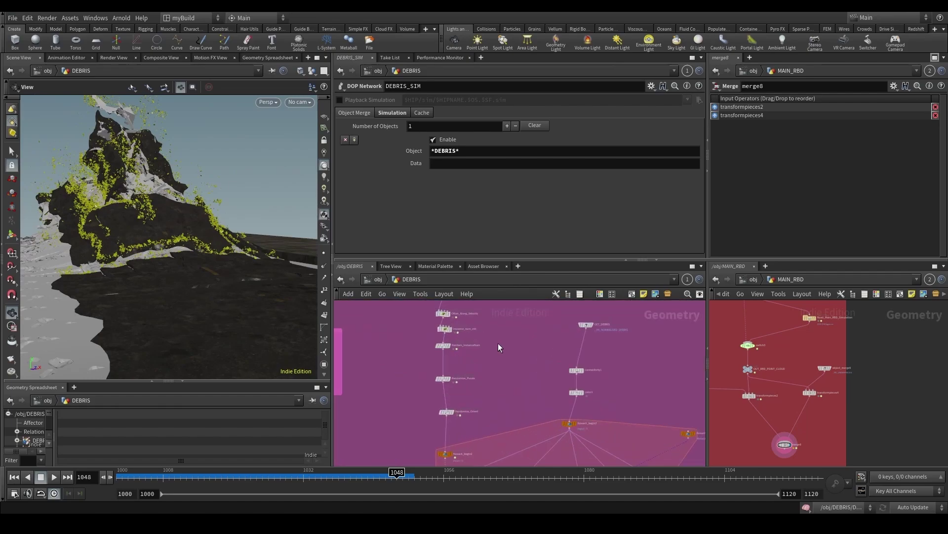
middle_click_drag(451, 304, 458, 392)
scroll(458, 393, "up", 2)
left_click(464, 364)
left_click_drag(477, 370, 480, 369)
key("r")
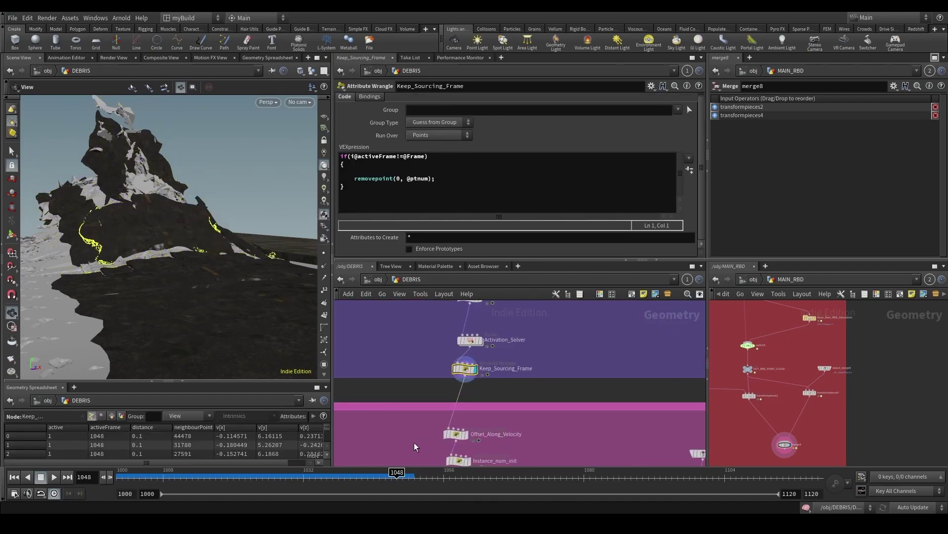
Step: Display Offset_Along_Velocity and examine its offset points from several angles at frames 1048 and 1047
left_click_drag(413, 444, 477, 427)
key("r")
middle_click_drag(545, 438, 574, 388)
left_click_drag(267, 285, 289, 324)
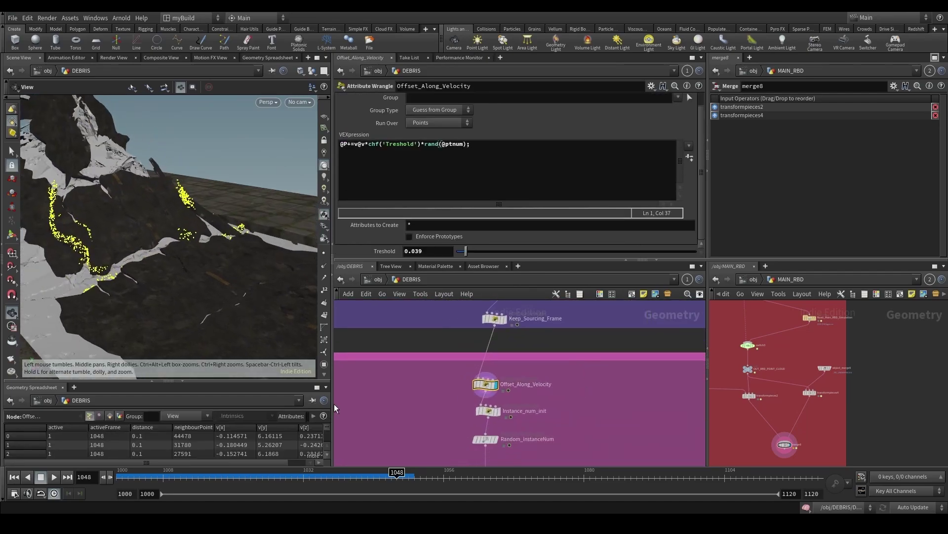
mouse_move(383, 477)
left_mouse_down()
mouse_move(374, 477)
mouse_move(391, 477)
left_mouse_up()
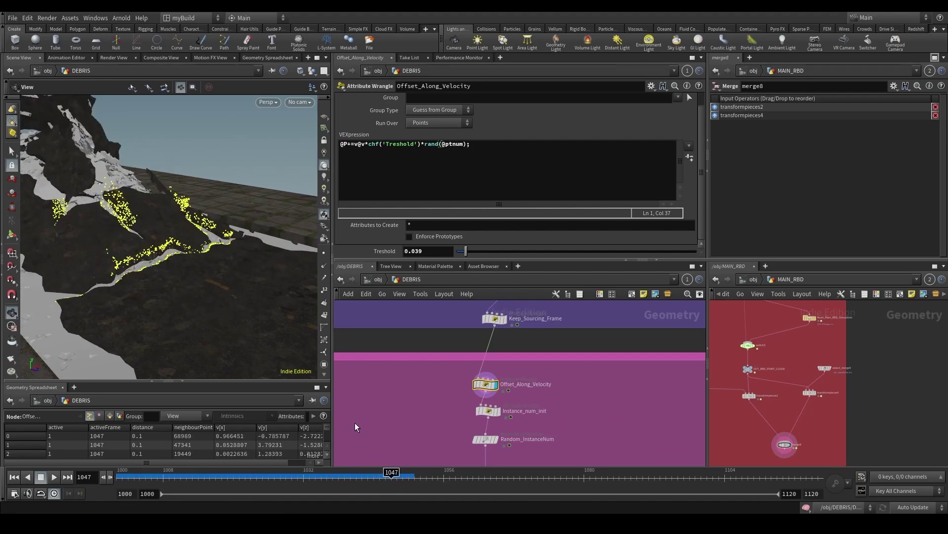
left_click_drag(112, 333, 254, 294)
Step: Try Treshold values of 0.1 and 0.082 on Offset_Along_Velocity at frame 1047
left_click_drag(465, 251, 497, 251)
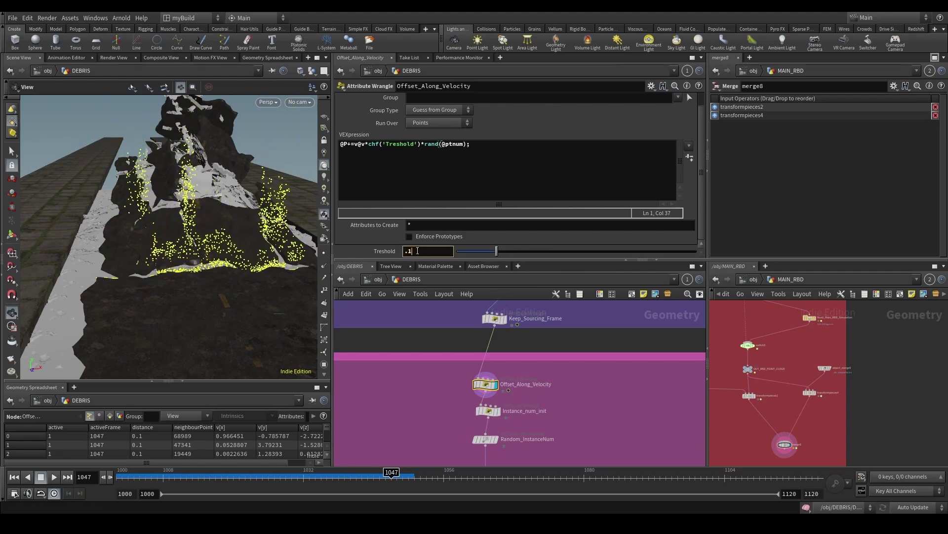
key("Return")
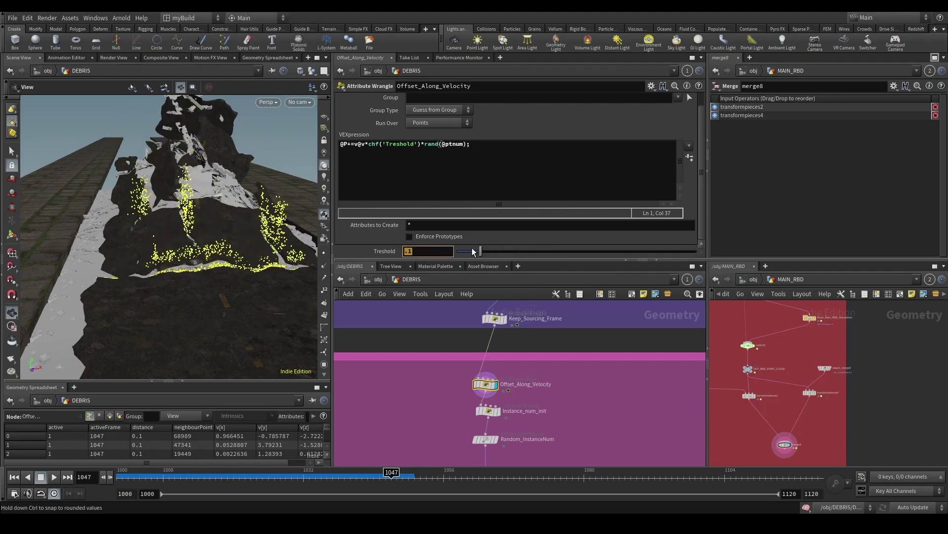
left_click_drag(472, 249, 476, 250)
left_click_drag(277, 269, 301, 254)
scroll(402, 420, "down", 5)
middle_click_drag(401, 455, 422, 380)
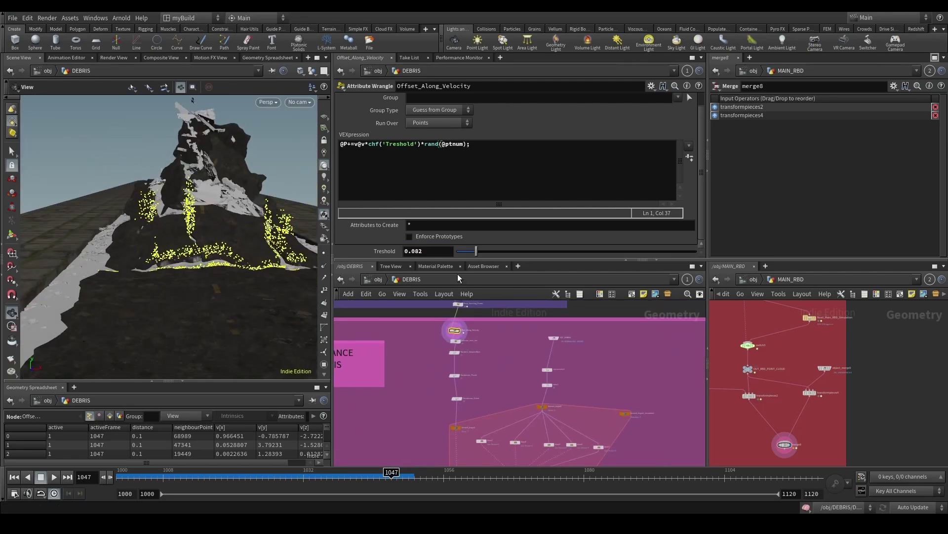
Step: Set the Treshold of Offset_Along_Velocity to 0.1
left_click(437, 253)
type(".1")
key("Return")
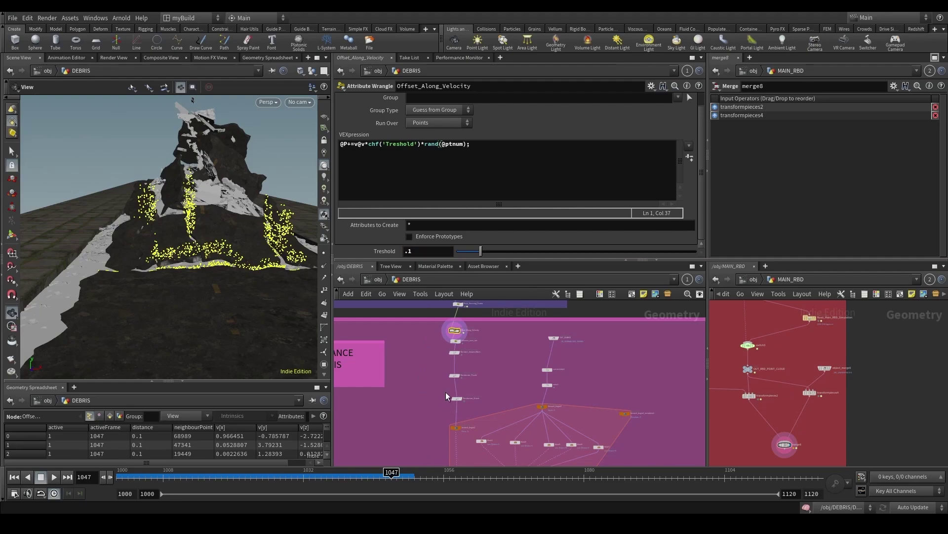
Step: Return the timeline to frame 1000 and save the scene
scroll(445, 393, "up", 3)
middle_click_drag(433, 317, 439, 370)
scroll(430, 392, "down", 1)
scroll(430, 392, "down", 3)
left_click(14, 476)
scroll(387, 420, "down", 1)
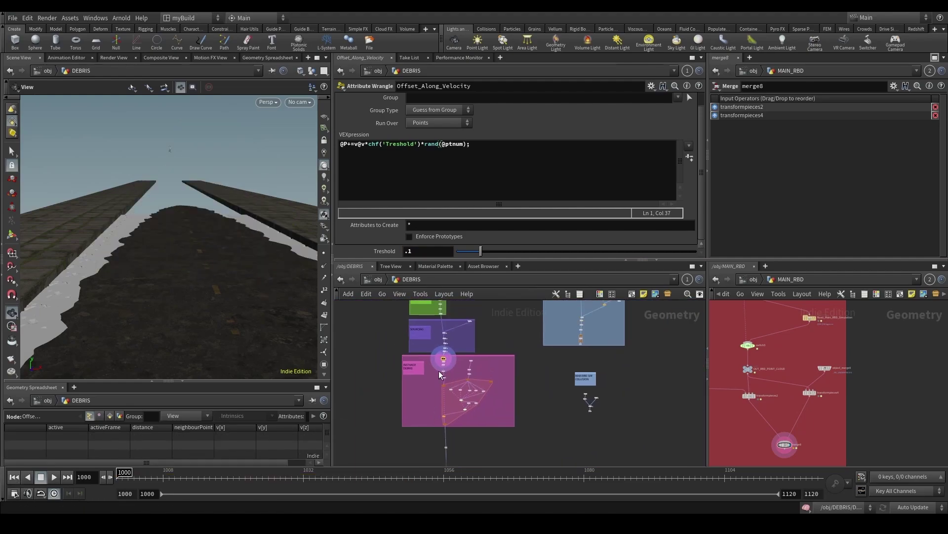
scroll(449, 360, "up", 9)
key("ctrl+s")
Step: Add an Attribute Wrangle and insert it between Offset_Along_Velocity and Instance_num_init, moving the lower nodes down to make room
scroll(516, 392, "down", 3)
key("Tab")
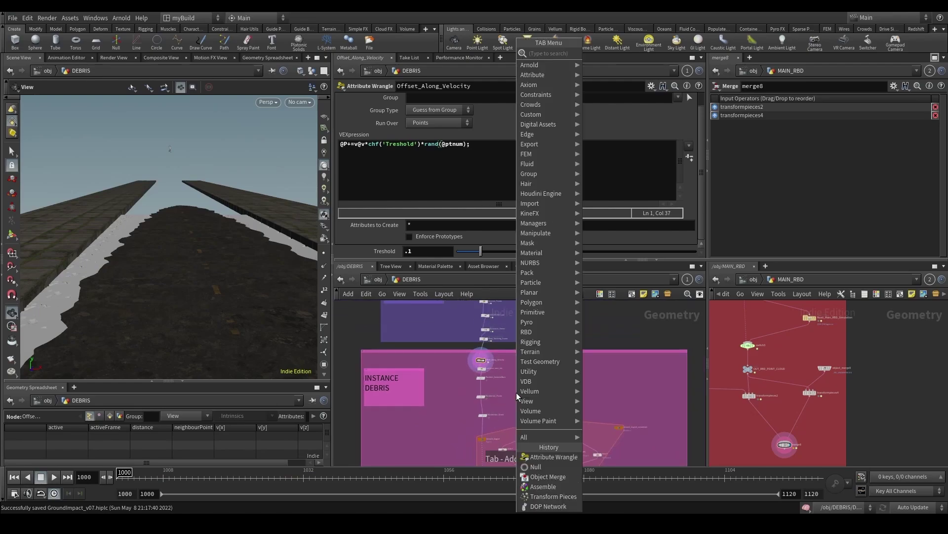
type("attw")
key("Return")
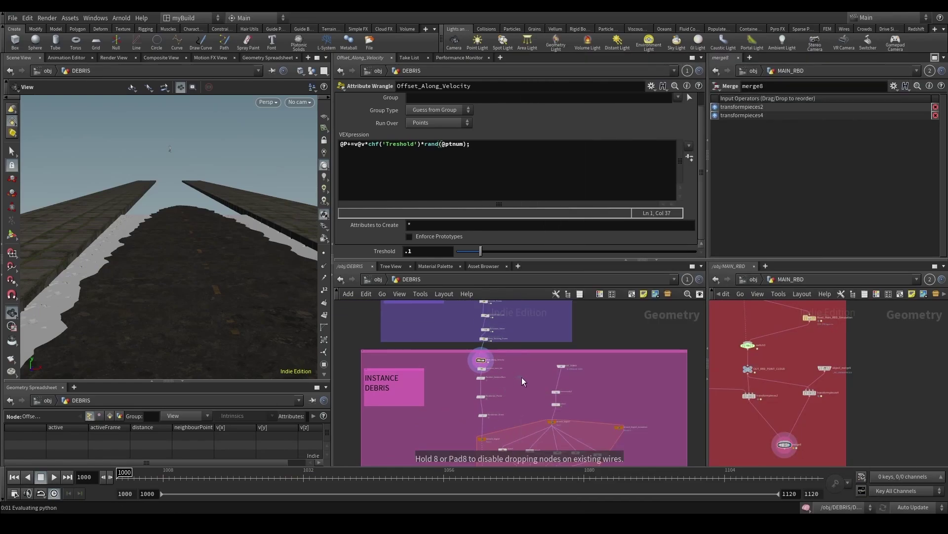
left_click(522, 378)
scroll(460, 356, "up", 4)
left_click(489, 365)
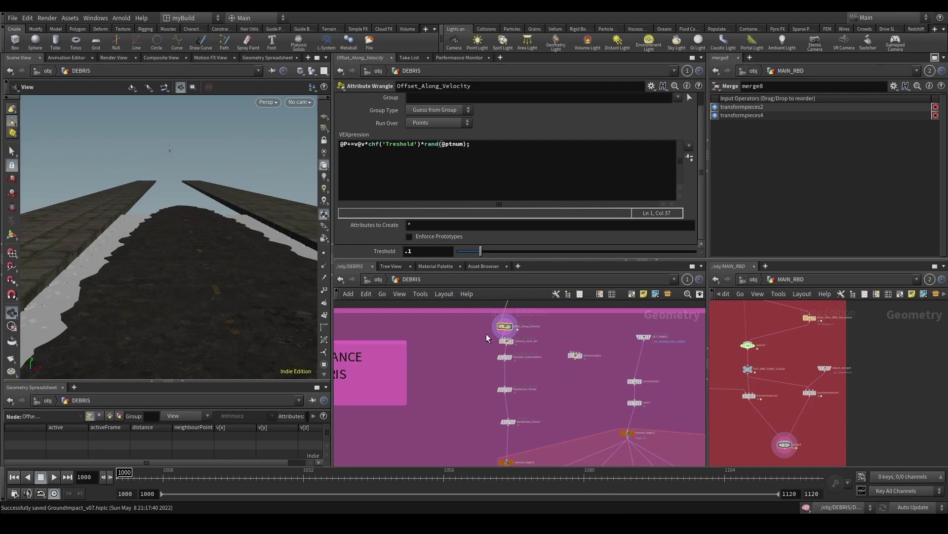
left_click_drag(486, 333, 508, 362)
scroll(565, 359, "up", 2)
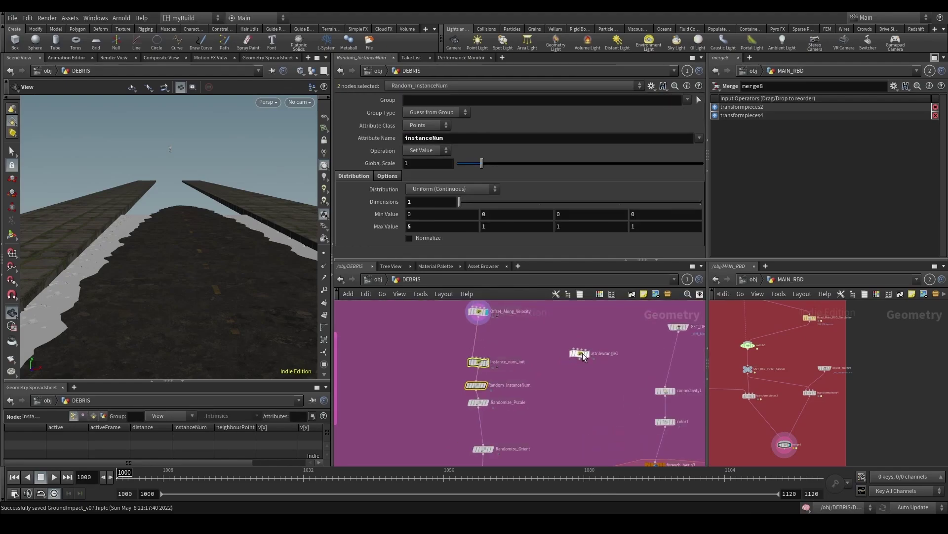
left_click_drag(582, 352, 477, 339)
Step: Rename the newly inserted attribute wrangle to Name_Attrib
double_click(501, 339)
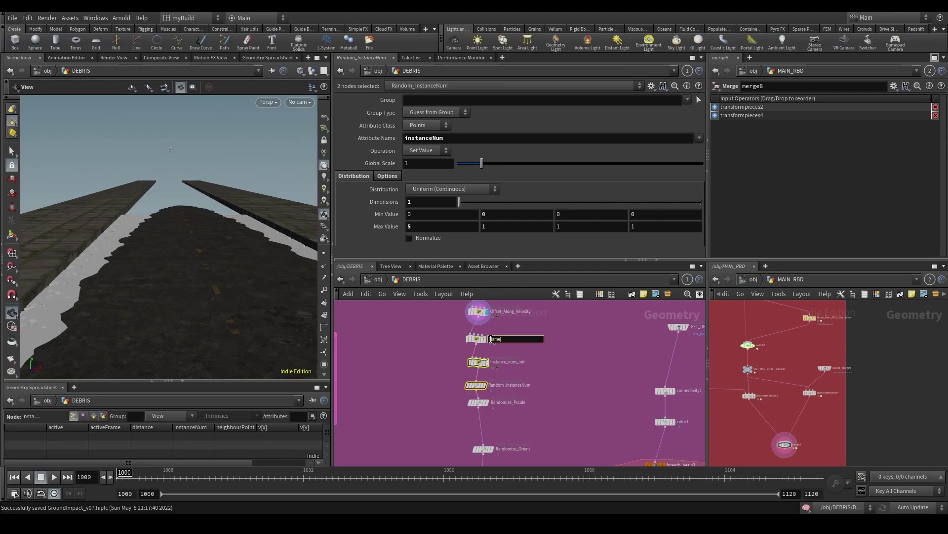
type("Name_Attrib")
key("Return")
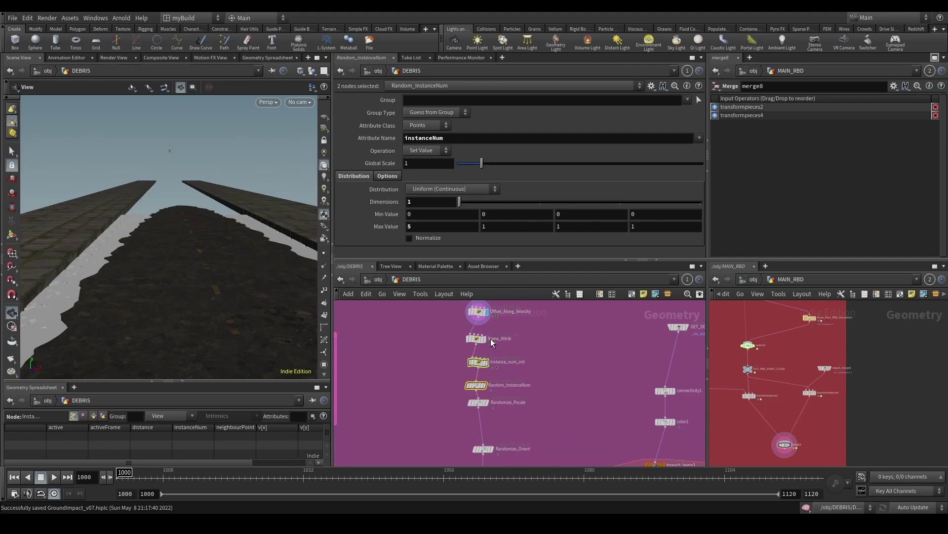
Step: Display the DEBRIS_SIM node's output and look through RENDER_CAM in the viewport
scroll(420, 338, "up", 3)
left_click_drag(444, 329, 603, 355)
scroll(524, 418, "down", 10)
middle_click_drag(513, 444, 513, 378)
left_click_drag(512, 378, 581, 337)
scroll(581, 337, "down", 4)
key("r")
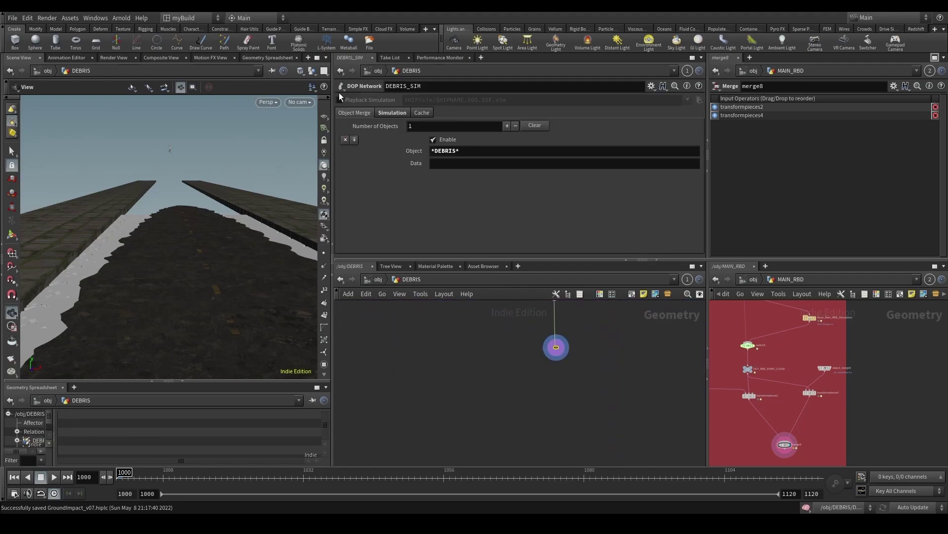
left_click(296, 102)
left_click(334, 152)
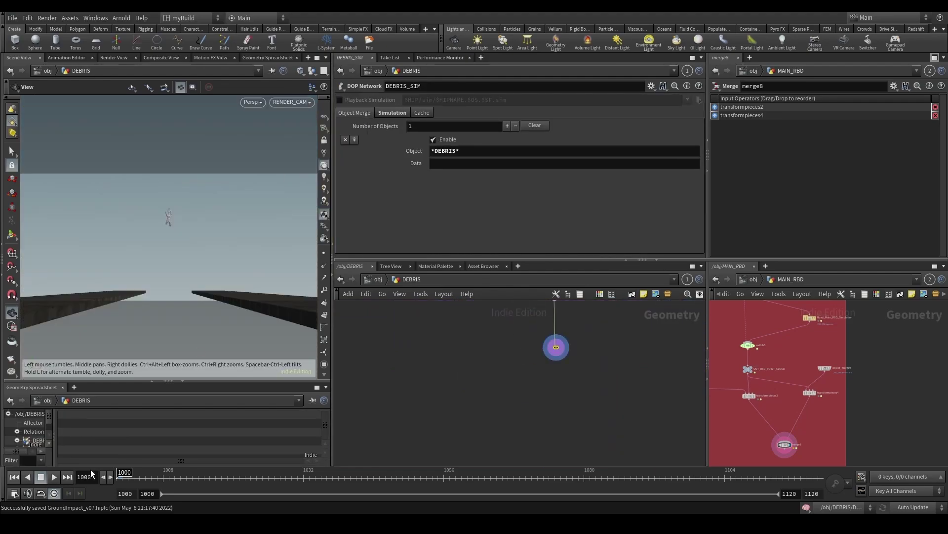
Step: Play the debris simulation, advance the timeline to frame 1054, and examine the debris up close
left_click(58, 478)
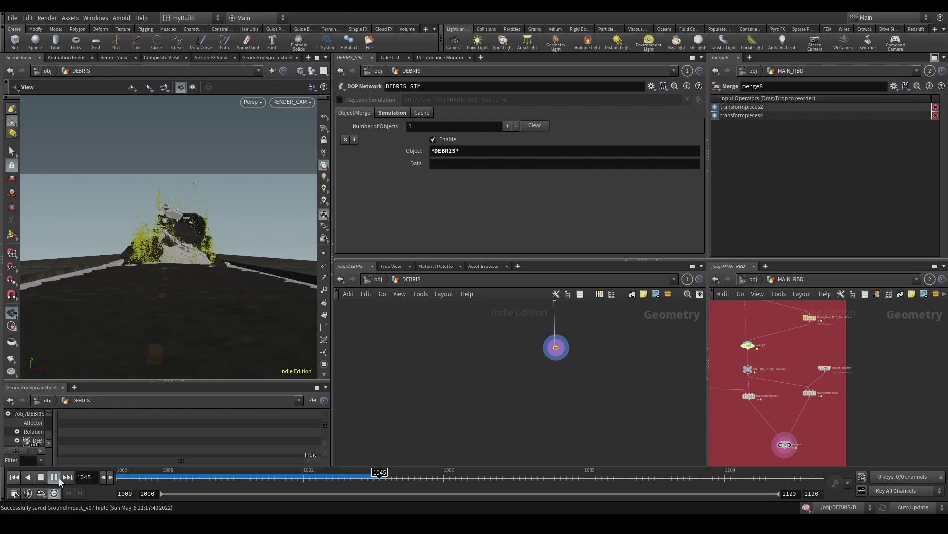
left_click(334, 473)
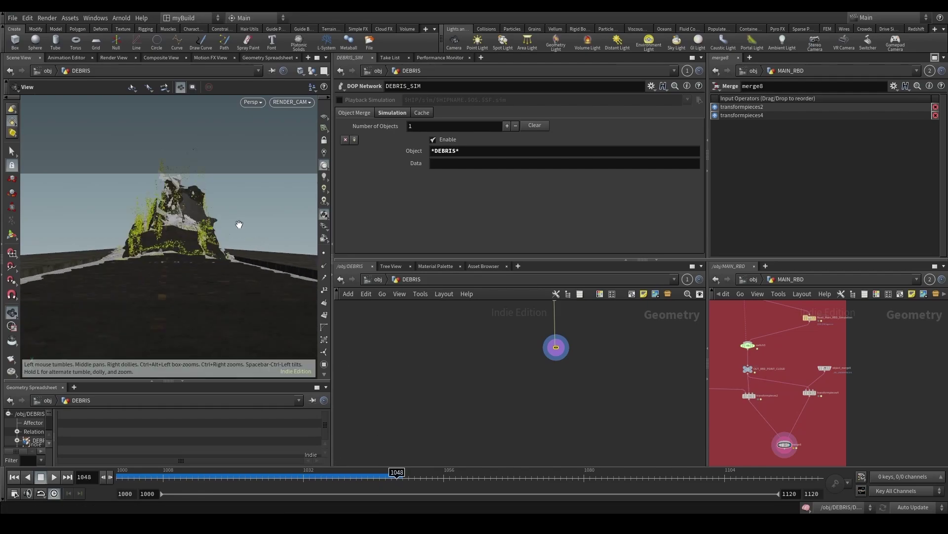
left_click(428, 473)
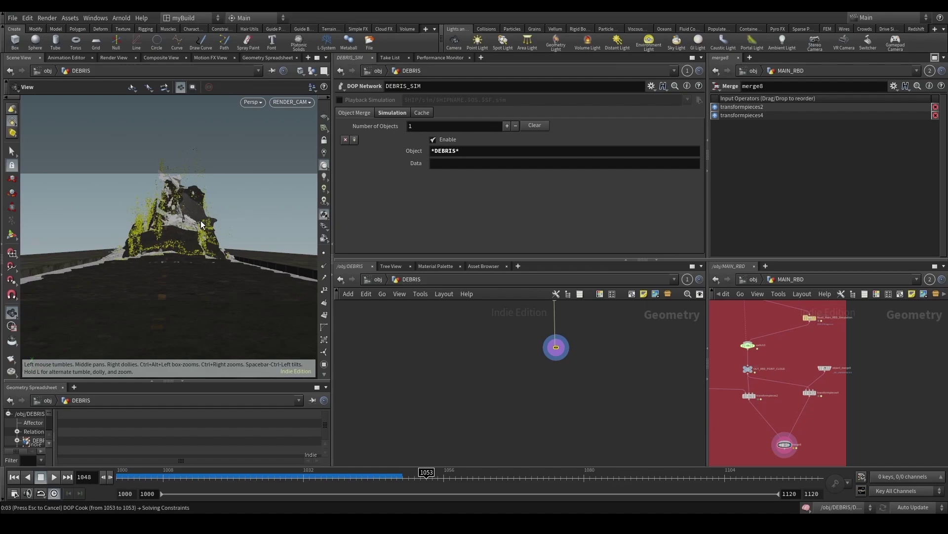
right_click_drag(191, 214, 165, 212)
left_click_drag(165, 212, 137, 215)
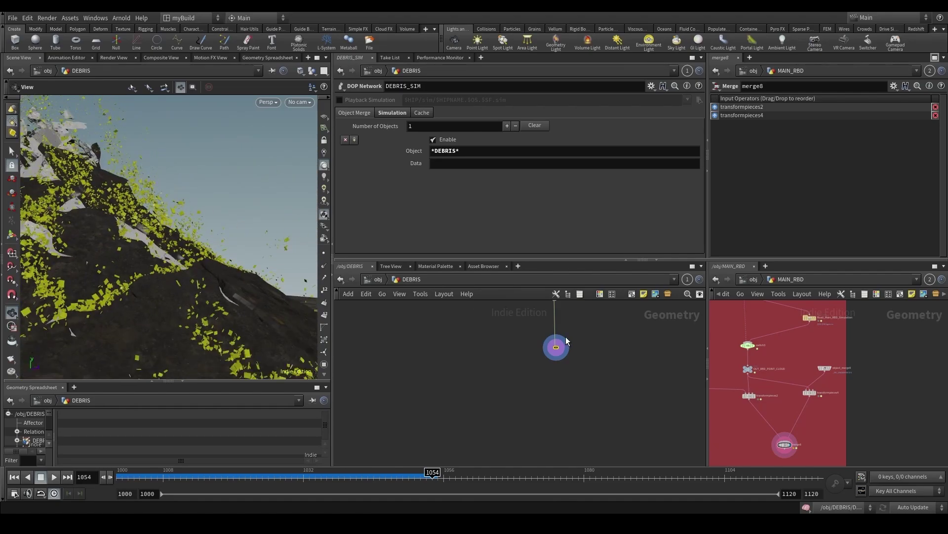
Step: Add a Null below DEBRIS_SIM, connect it to the simulation output, and display it
scroll(553, 351, "up", 5)
key("Tab")
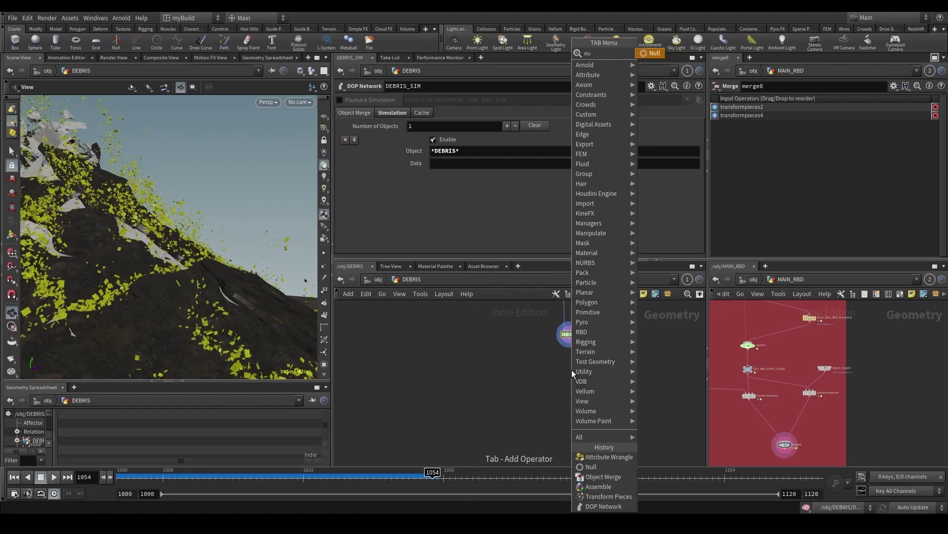
type("null")
key("Return")
left_click(571, 369)
left_click(569, 340)
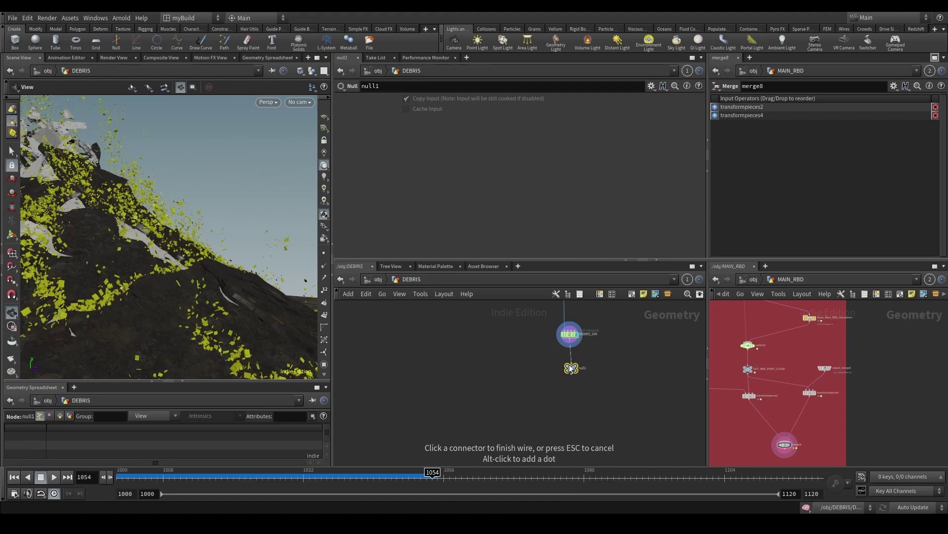
left_click(570, 364)
middle_click(576, 365)
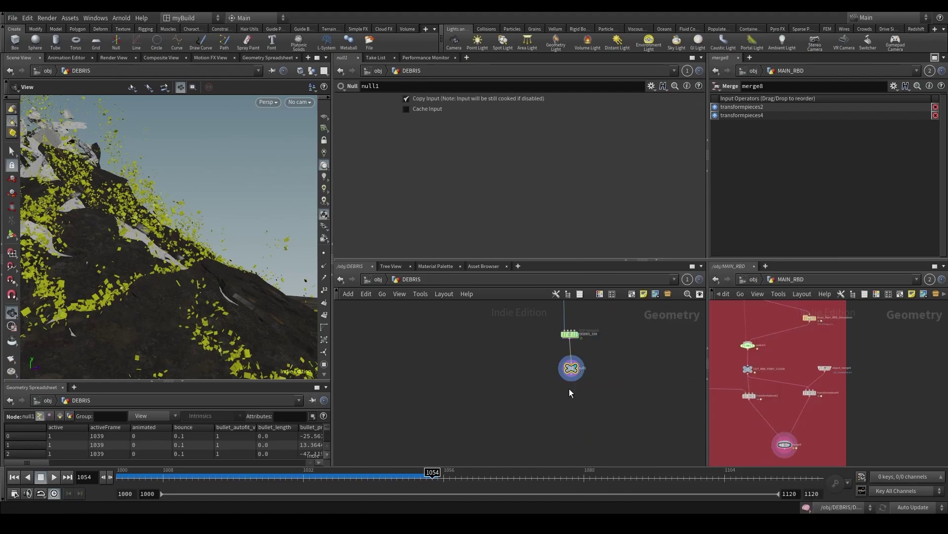
key("Tab")
type("at")
key("Escape")
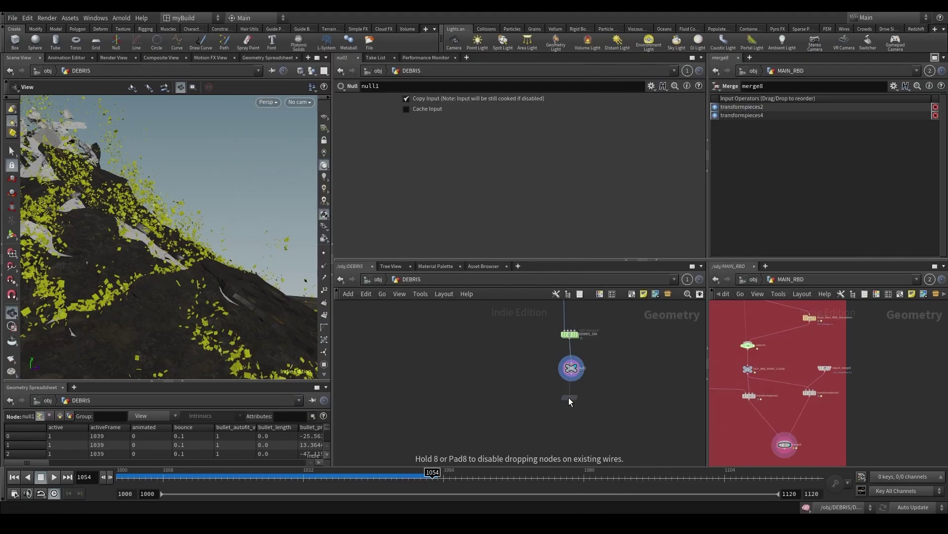
left_click(172, 416)
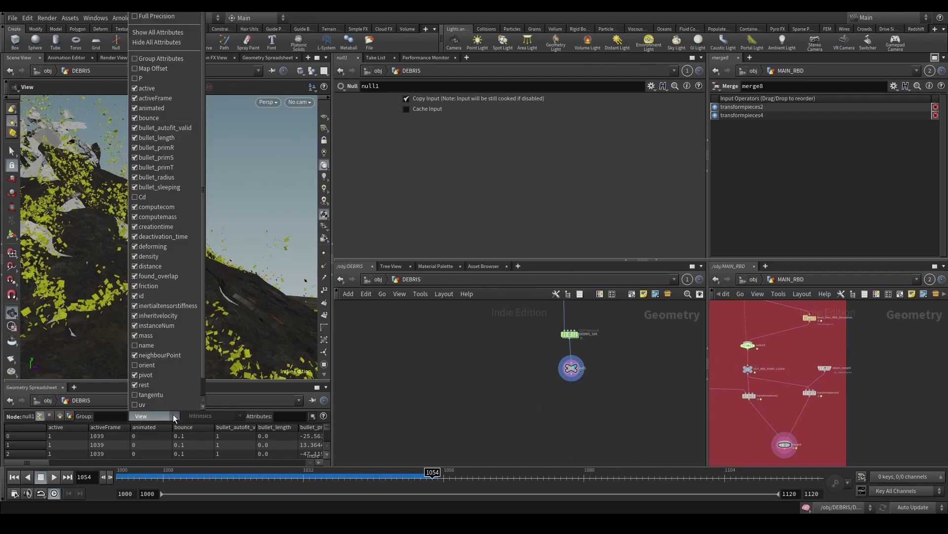
left_click(573, 378)
key("Tab")
key("Escape")
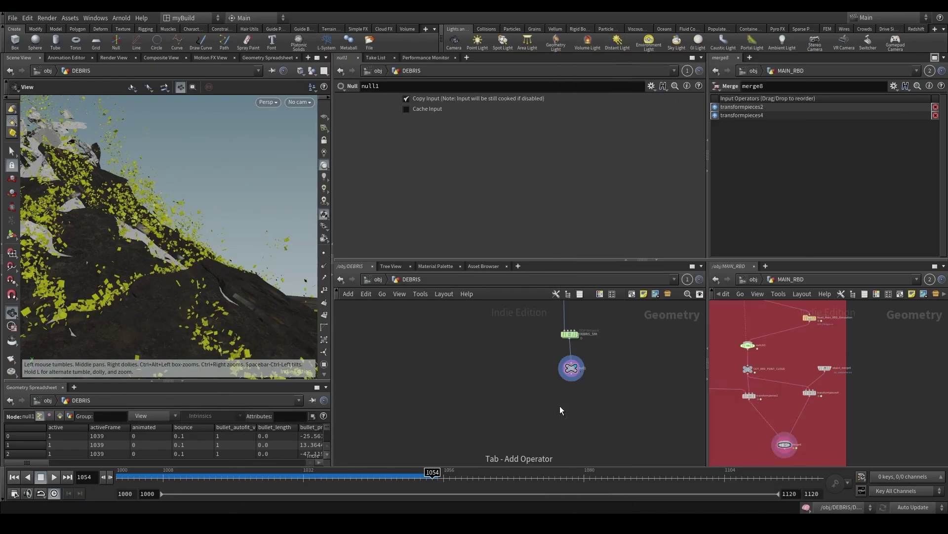
Step: Add an Attribute Delete node below null1, wire it to the null's output, and display it
key("Tab")
type("attribute delete")
key("Return")
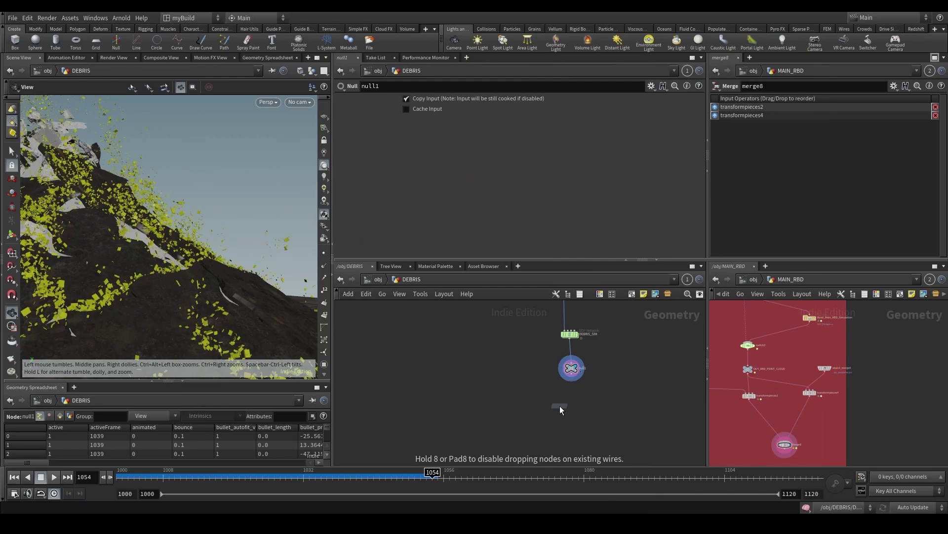
left_click(559, 406)
left_click_drag(574, 371, 546, 399)
left_click_drag(576, 432, 530, 397)
key("r")
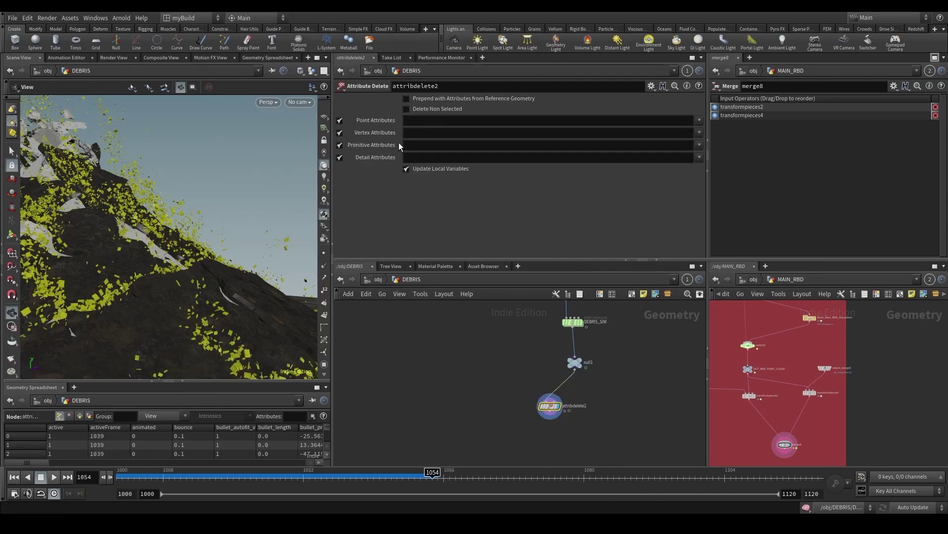
Step: Set the Attribute Delete's Point Attributes to "* ^name" and check the attribute information of it and null1
left_click(412, 121)
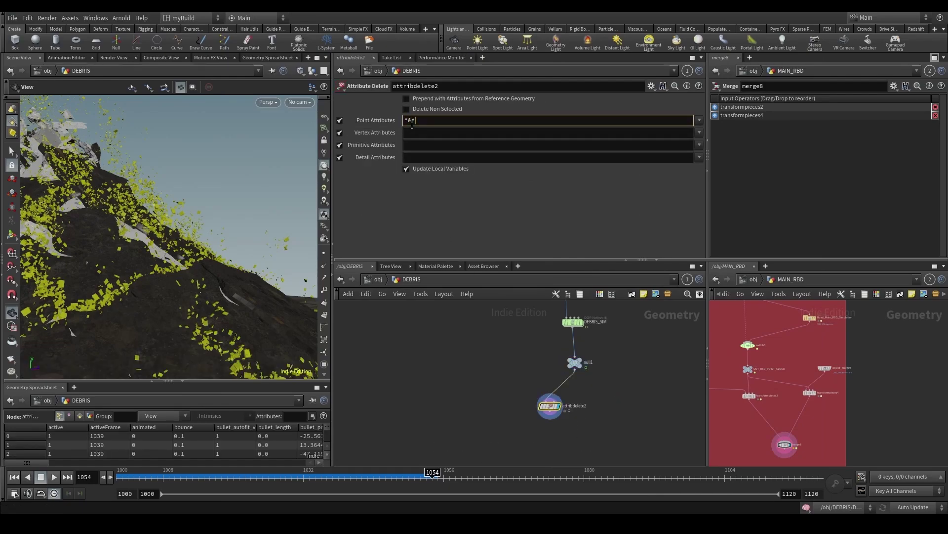
type("*^name")
key("Return")
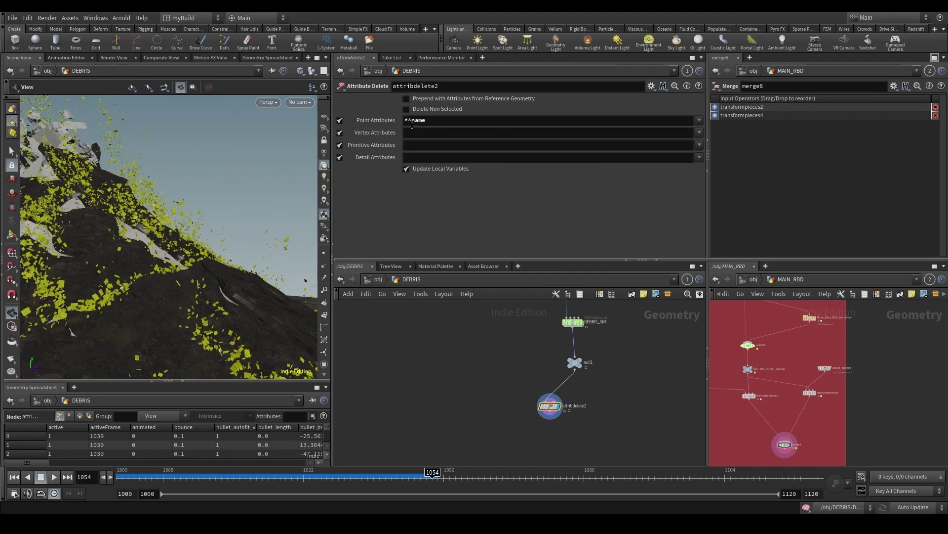
middle_click(543, 406)
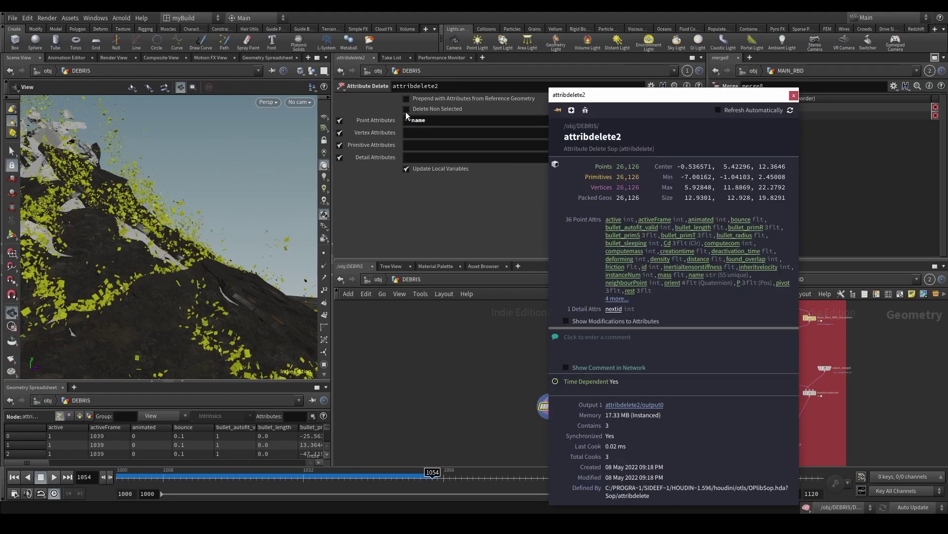
left_click(408, 120)
key("Return")
middle_click(551, 405)
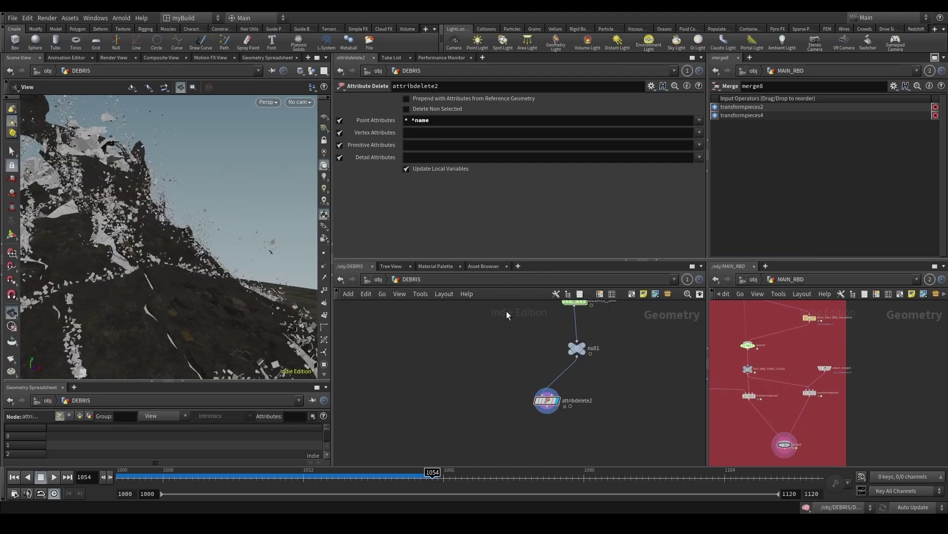
middle_click(571, 350)
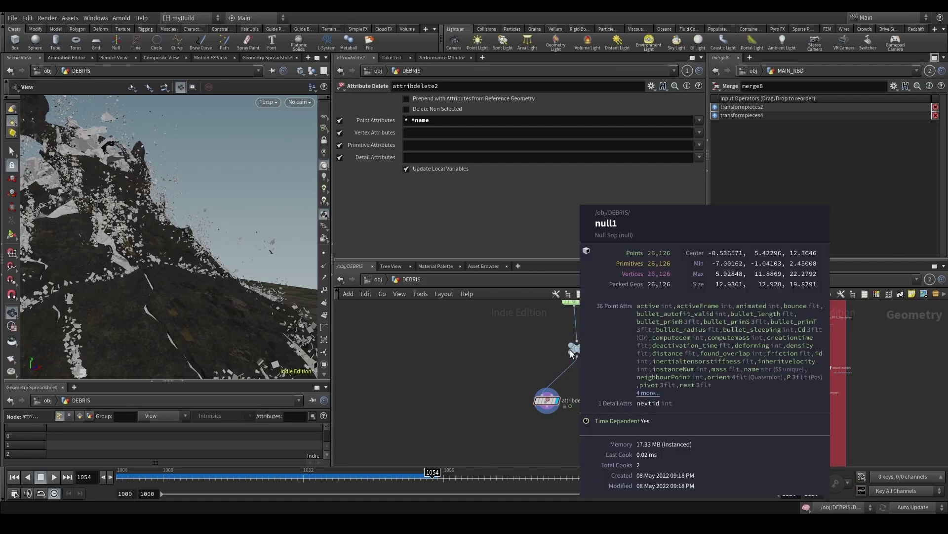
Step: Inspect the result from another angle, return the view to RENDER_CAM, and save the scene
left_click_drag(170, 250, 208, 260)
left_click(300, 103)
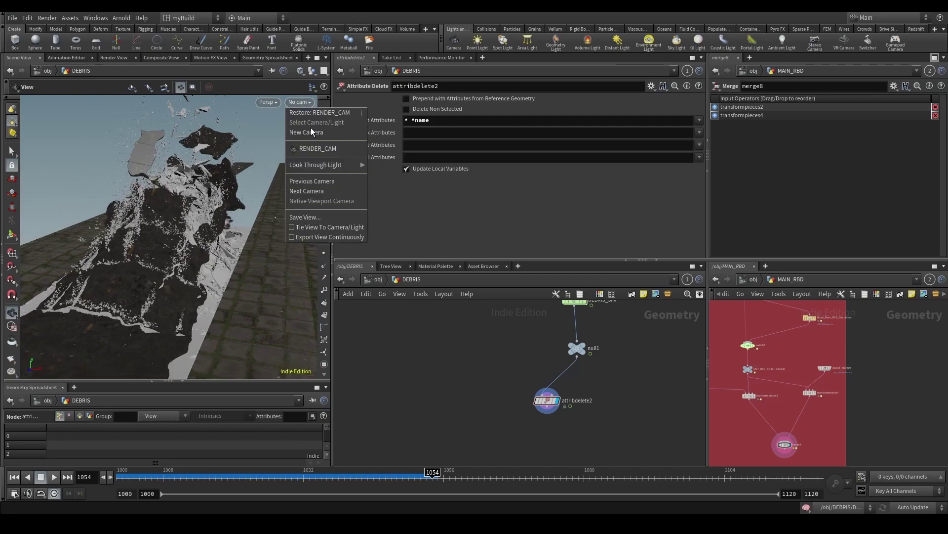
left_click(313, 147)
scroll(500, 343, "down", 8)
middle_click_drag(492, 356, 497, 385)
scroll(498, 385, "up", 10)
key("ctrl+s")
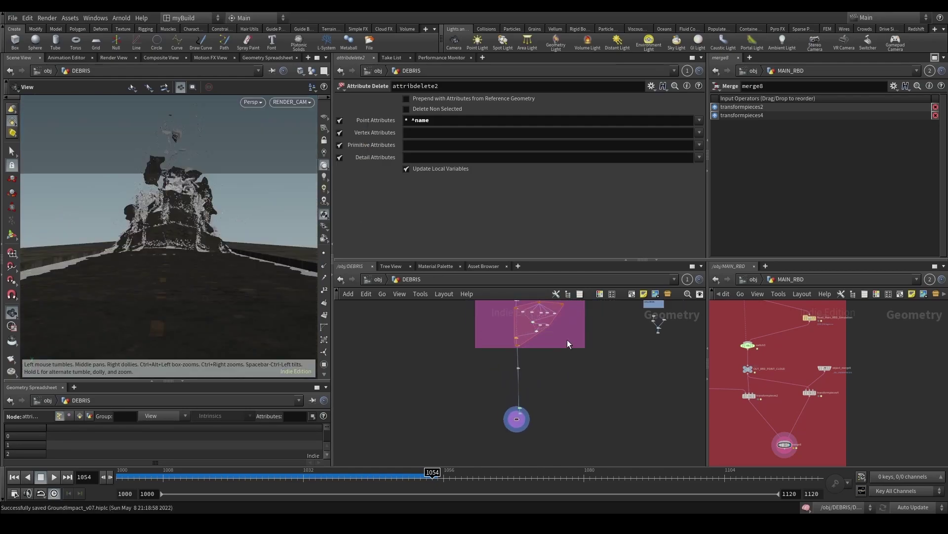
Step: Display the Keep_Sourcing_Frame wrangle's output to examine the source points
scroll(487, 369, "down", 3)
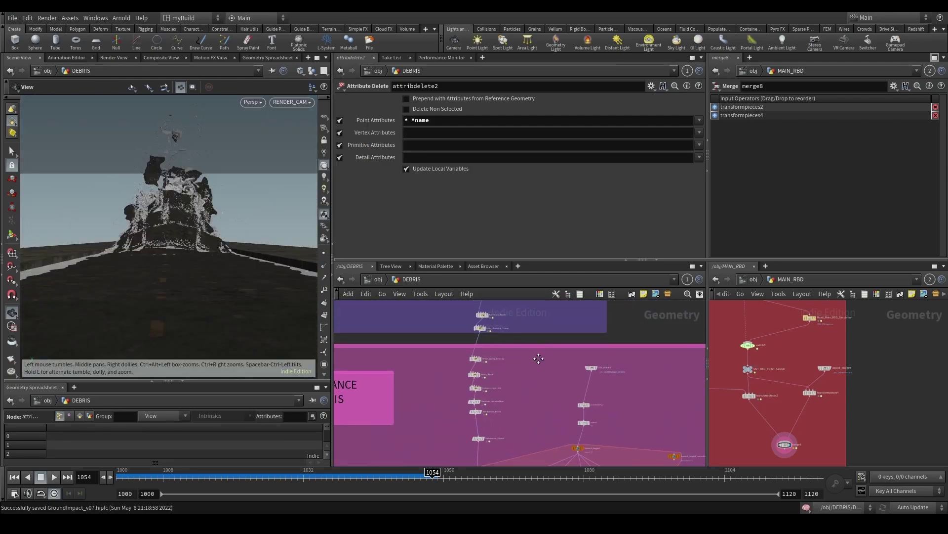
middle_click_drag(489, 317, 503, 390)
scroll(504, 390, "up", 4)
scroll(504, 389, "down", 1)
left_click_drag(462, 406, 528, 439)
key("r")
scroll(568, 419, "down", 2)
middle_click_drag(569, 419, 583, 328)
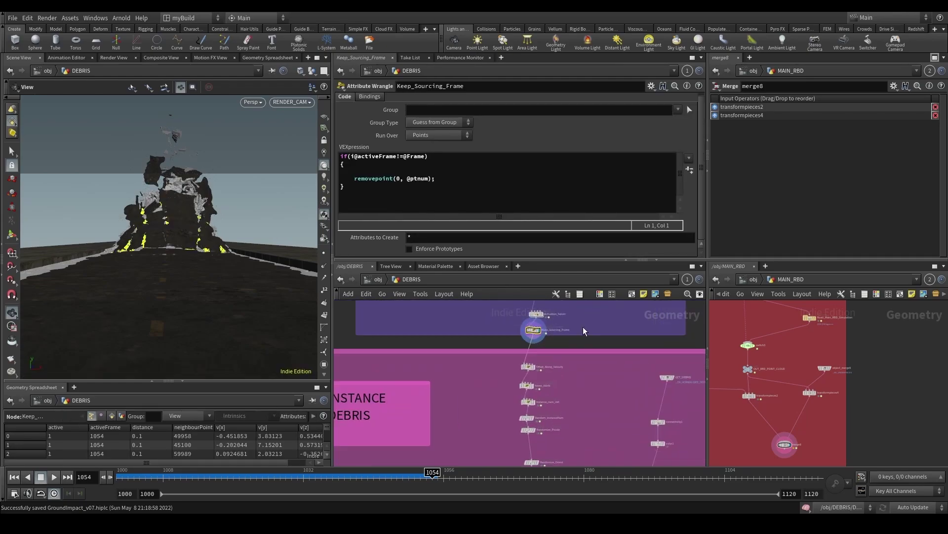
Step: Inspect the Instance_num_init wrangle and display the output of Name_Attrib
scroll(583, 341, "up", 3)
left_click_drag(441, 398, 524, 371)
scroll(568, 400, "down", 4)
scroll(582, 427, "up", 4)
left_click_drag(435, 405, 498, 390)
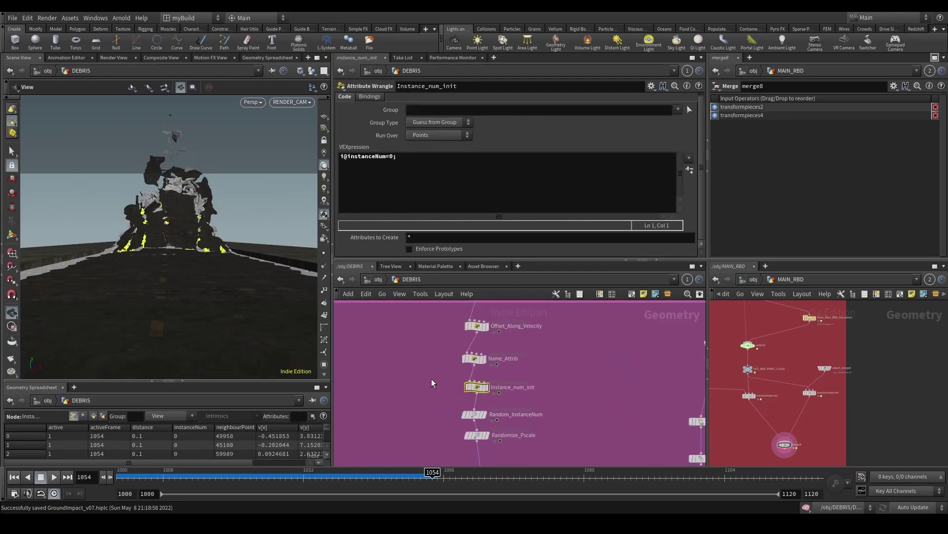
left_click_drag(431, 382, 497, 357)
key("r")
scroll(609, 370, "down", 3)
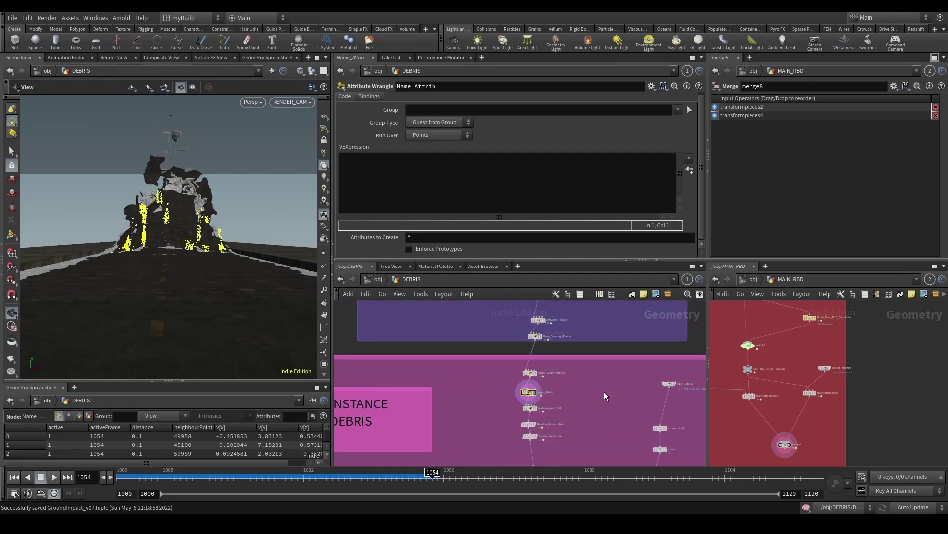
Step: Cut Name_Attrib from the INSTANCE DEBRIS network and insert it between scatter1 and color2 in the SCATTER DENSITY network
scroll(617, 379, "up", 3)
scroll(611, 386, "down", 3)
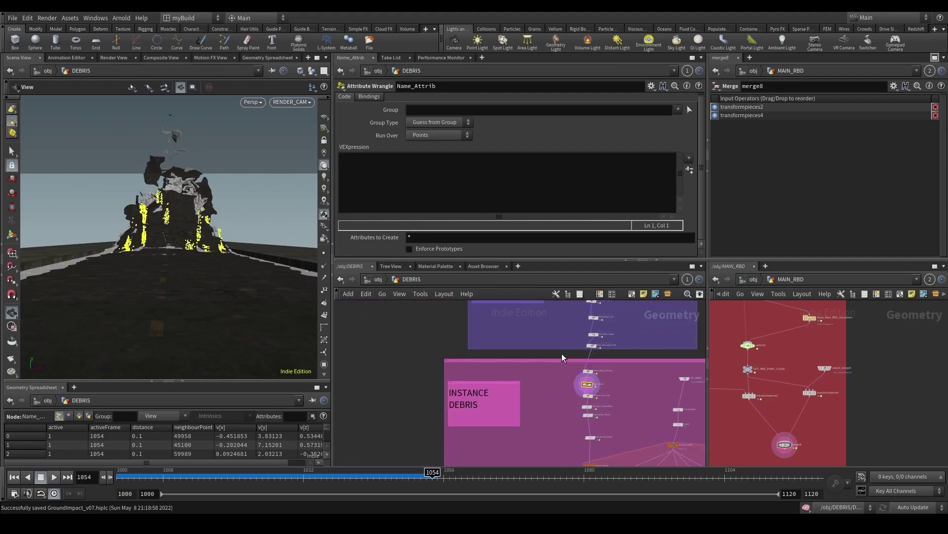
scroll(564, 356, "up", 6)
key("ctrl+x")
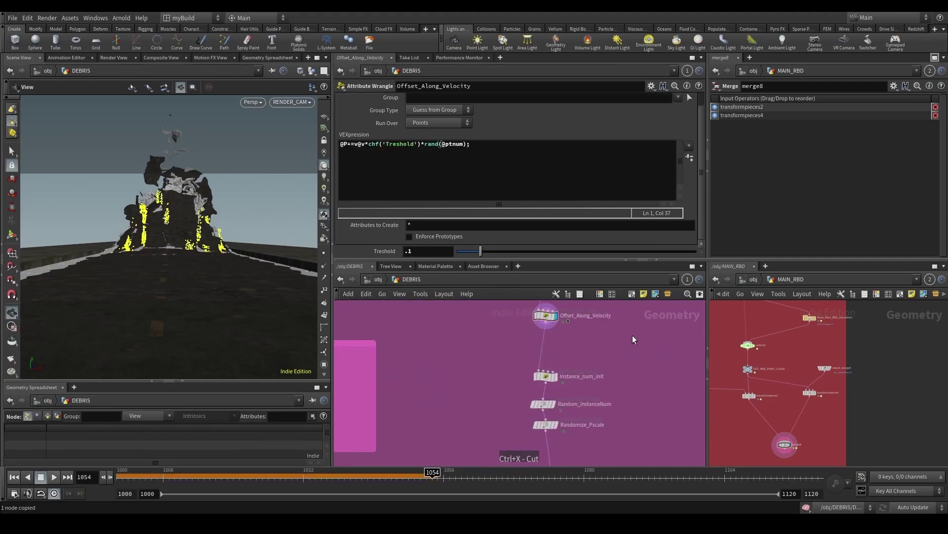
scroll(633, 338, "down", 5)
middle_click_drag(608, 349, 565, 464)
middle_click_drag(536, 339, 464, 419)
scroll(500, 385, "up", 1)
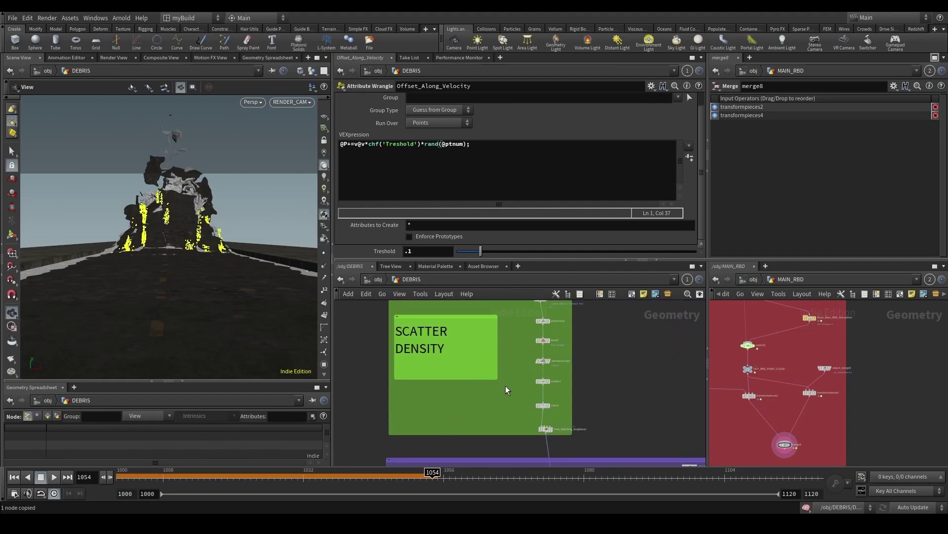
key("ctrl+v")
left_click_drag(502, 387, 544, 391)
scroll(545, 391, "up", 2)
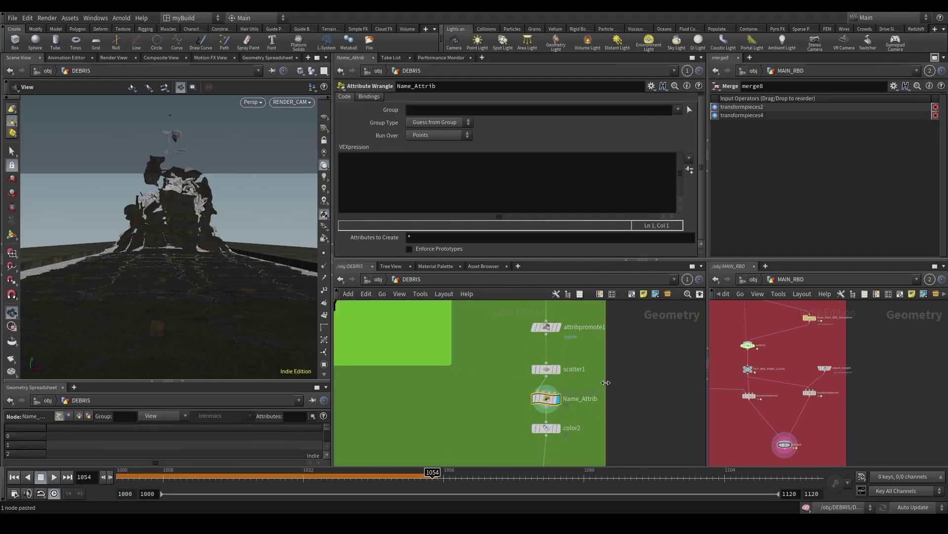
left_click(442, 204)
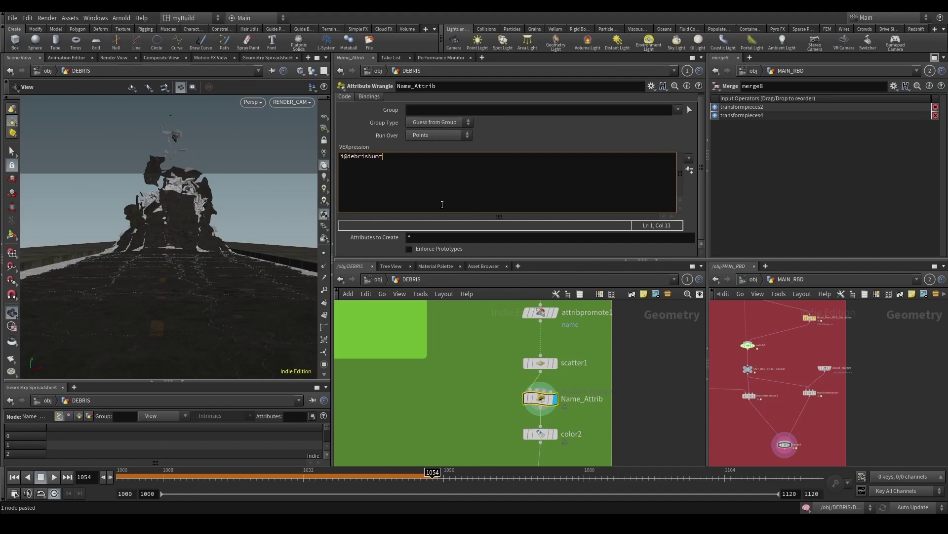
type("i@debrisNum=@pt")
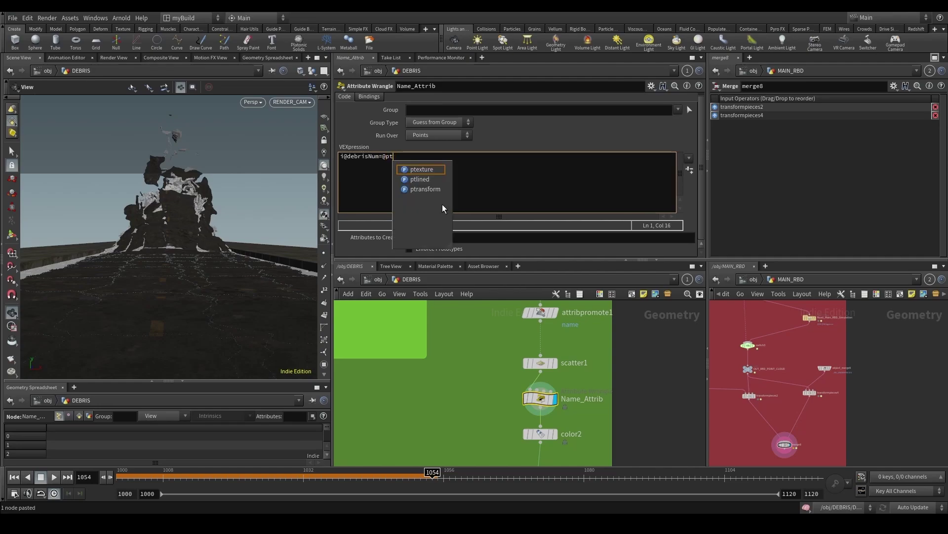
type("num;")
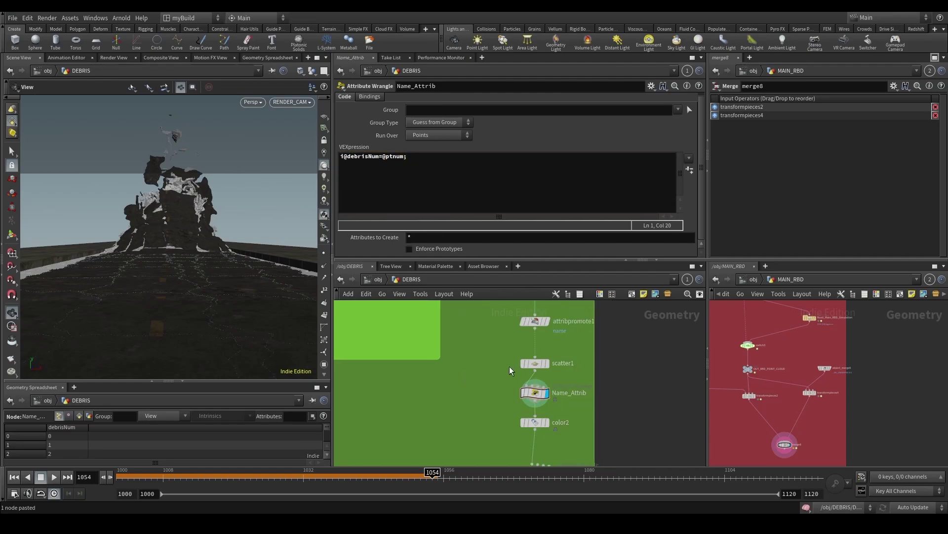
Step: Move Name_Attrib from the SCATTER DENSITY network back to INSTANCE DEBRIS, between Offset_Along_Velocity and Instance_num_init
scroll(508, 366, "down", 6)
scroll(517, 383, "up", 5)
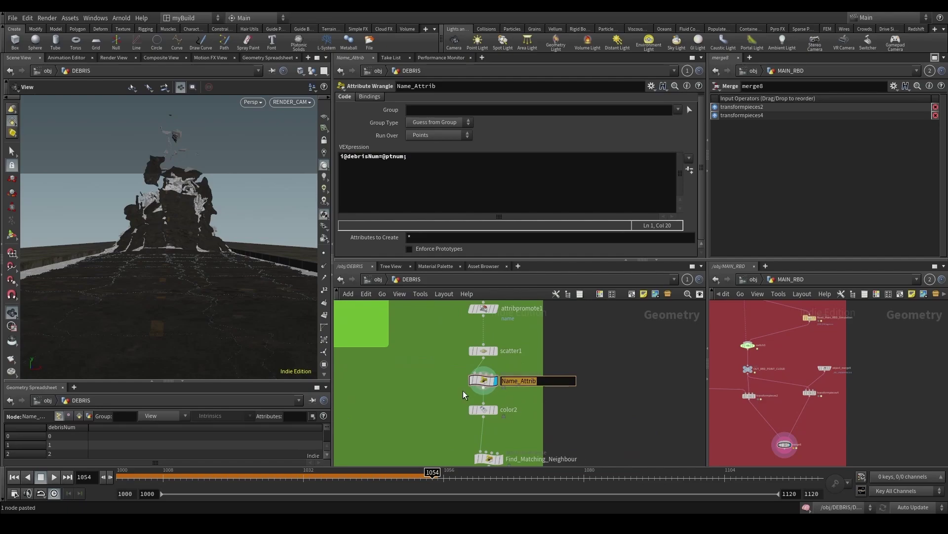
scroll(543, 369, "down", 4)
key("ctrl+x")
middle_click_drag(612, 410, 556, 303)
middle_click_drag(542, 411, 535, 319)
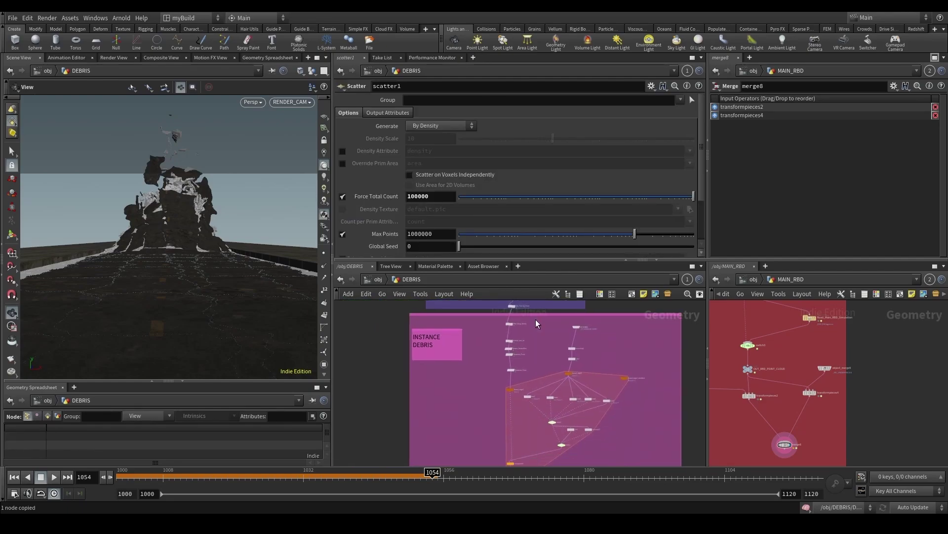
scroll(535, 319, "up", 3)
middle_click_drag(556, 362, 572, 391)
right_click(571, 393)
key("ctrl+v")
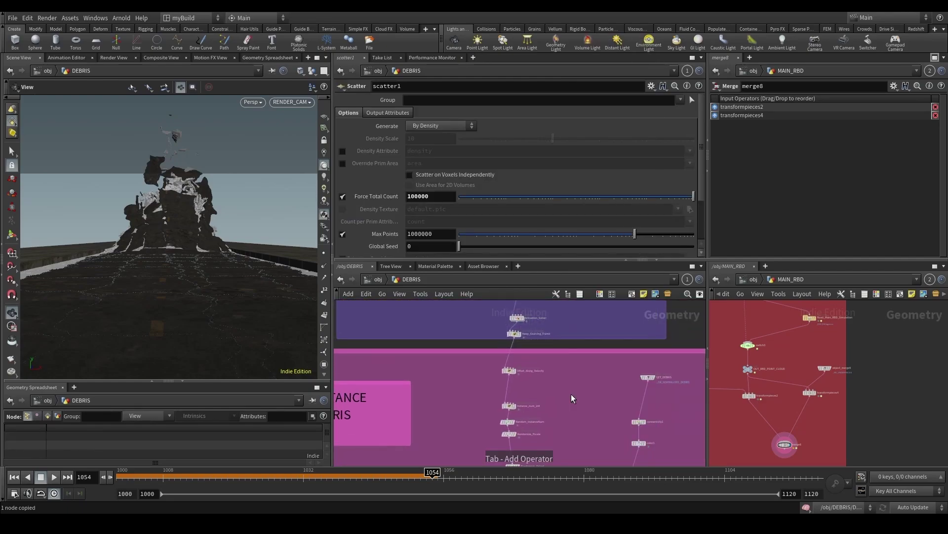
scroll(568, 395, "up", 2)
left_click(495, 381)
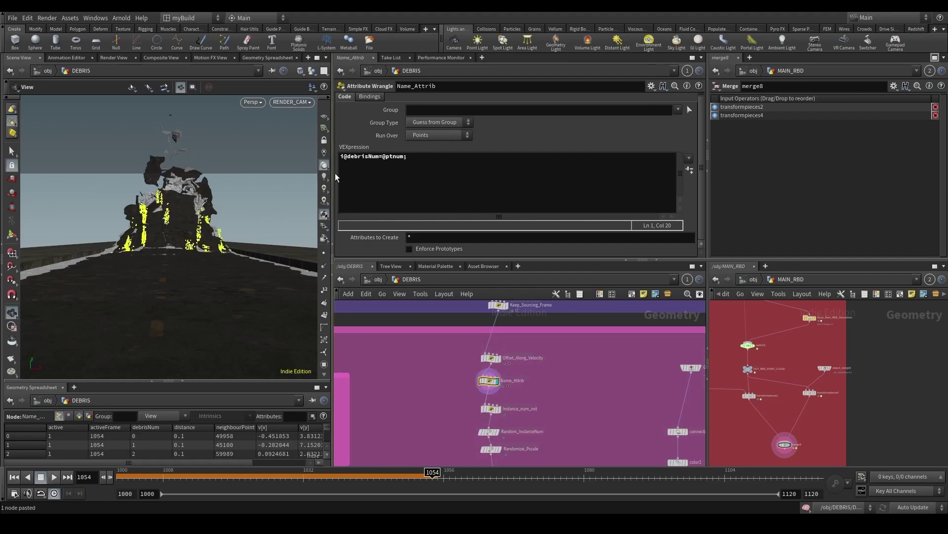
left_click(335, 157)
type("s")
left_click_drag(383, 158, 398, 159)
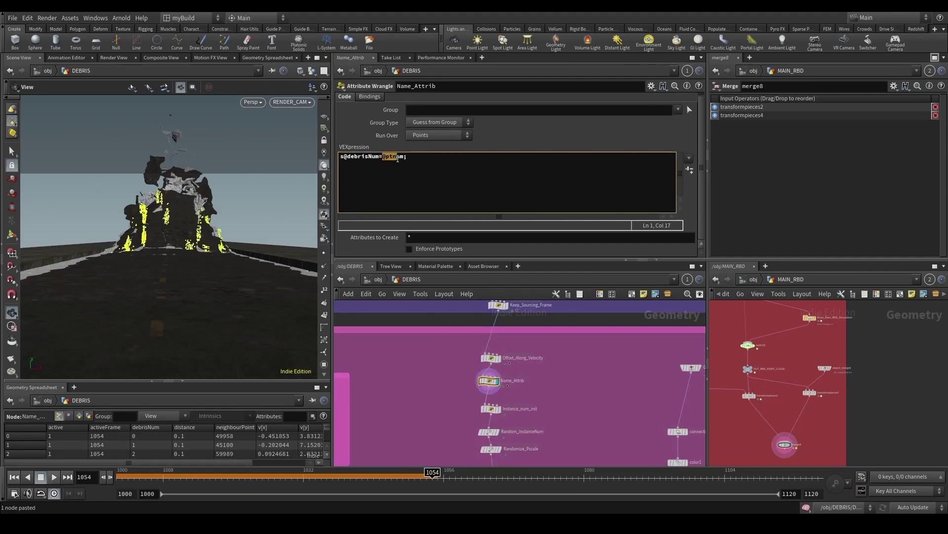
type("'Debris_'+ito")
type("a(@ptnum)+'_'")
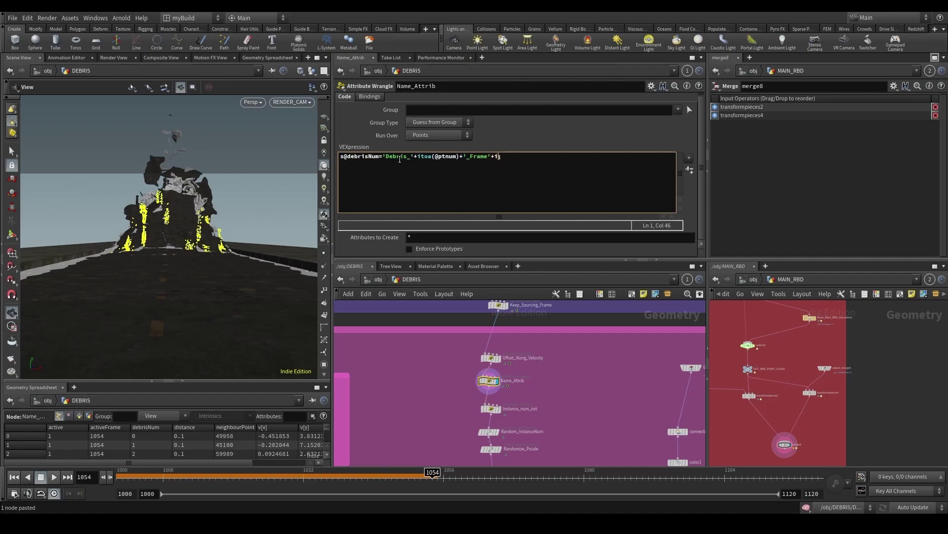
key("BackSpace")
type("toa")
key("BackSpace")
left_click(597, 416)
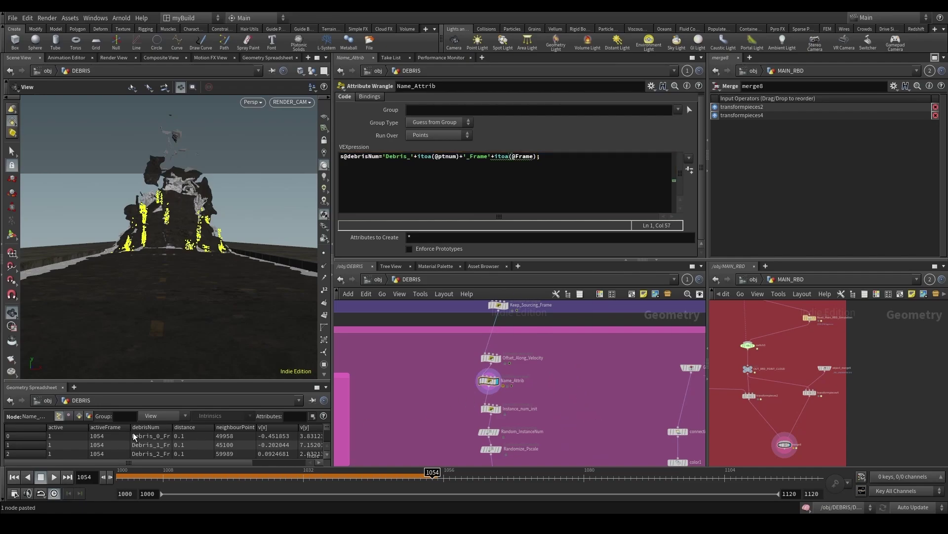
left_click_drag(173, 428, 243, 428)
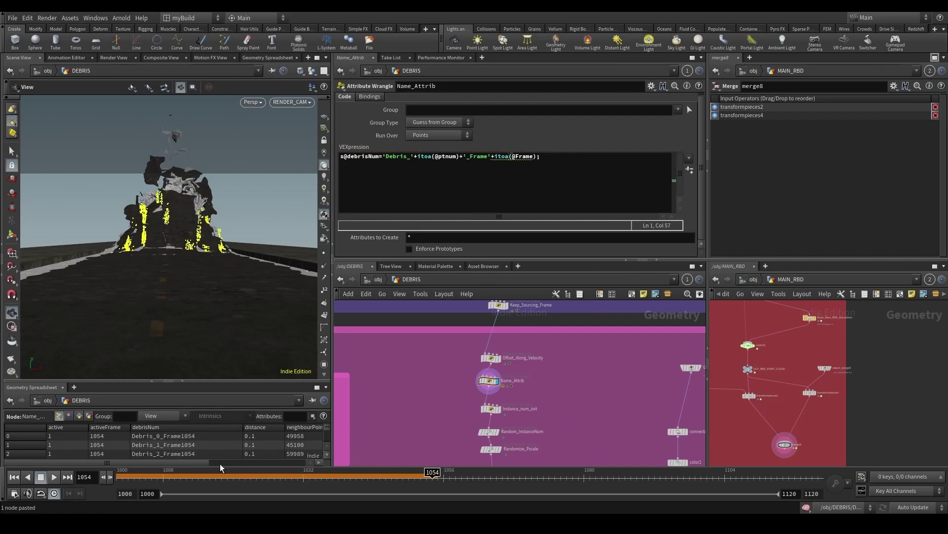
left_click_drag(368, 477, 438, 478)
Step: Rename the attribute in the Name_Attrib expression so it starts with s@name
left_click_drag(379, 157, 354, 156)
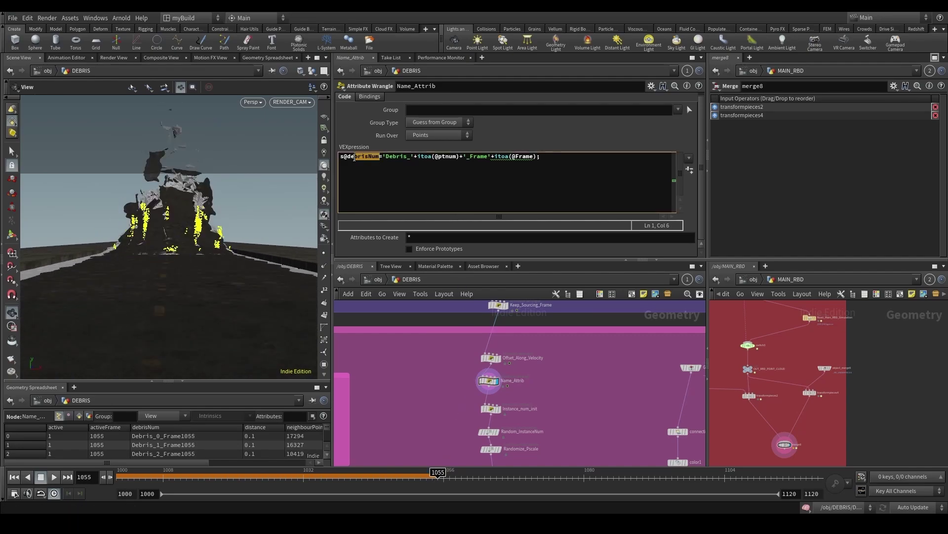
type("name")
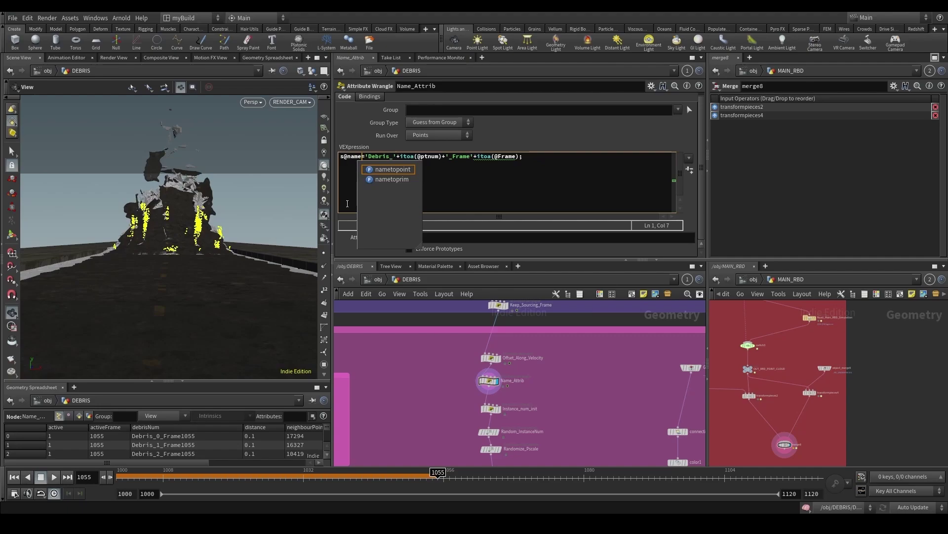
left_click(355, 367)
Step: Hide all attributes in the geometry spreadsheet except name, and widen the name column
left_click(174, 423)
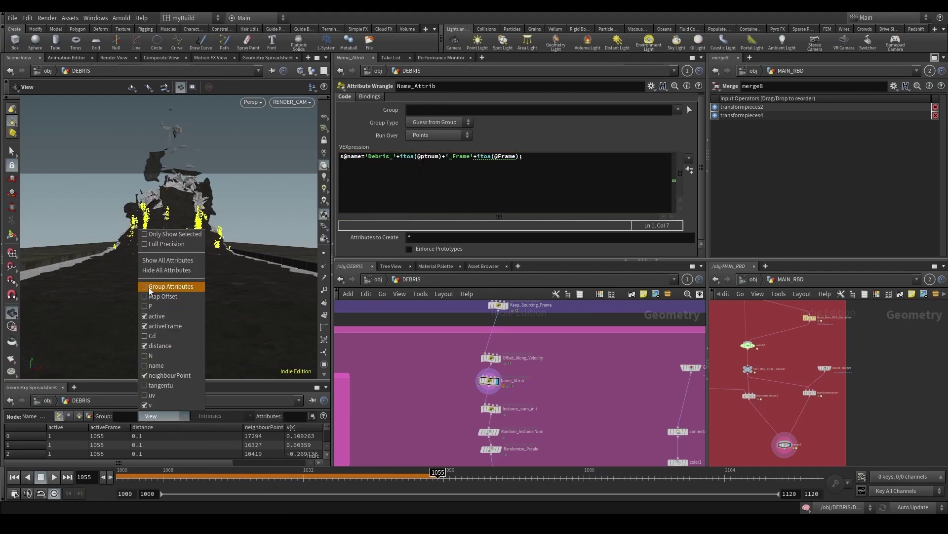
left_click(166, 270)
left_click(160, 423)
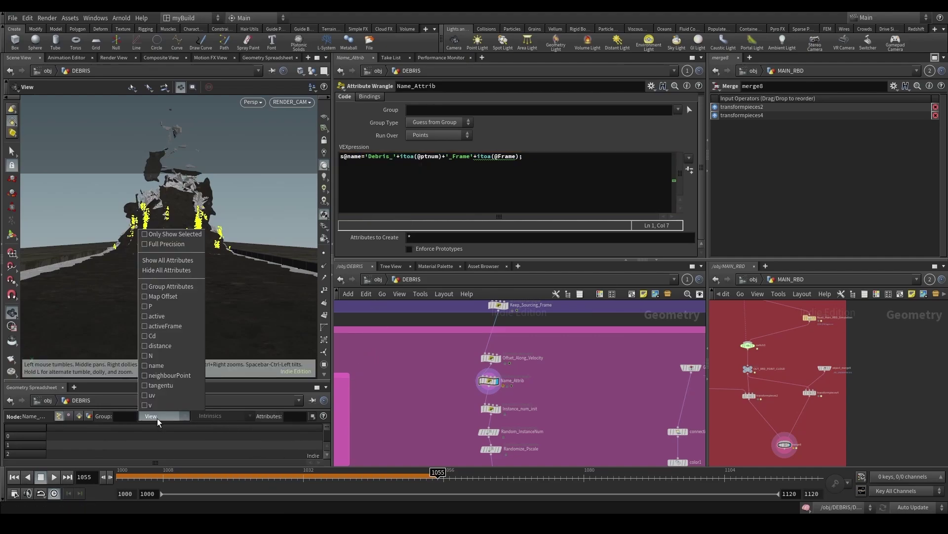
left_click(157, 366)
left_click_drag(89, 425, 176, 420)
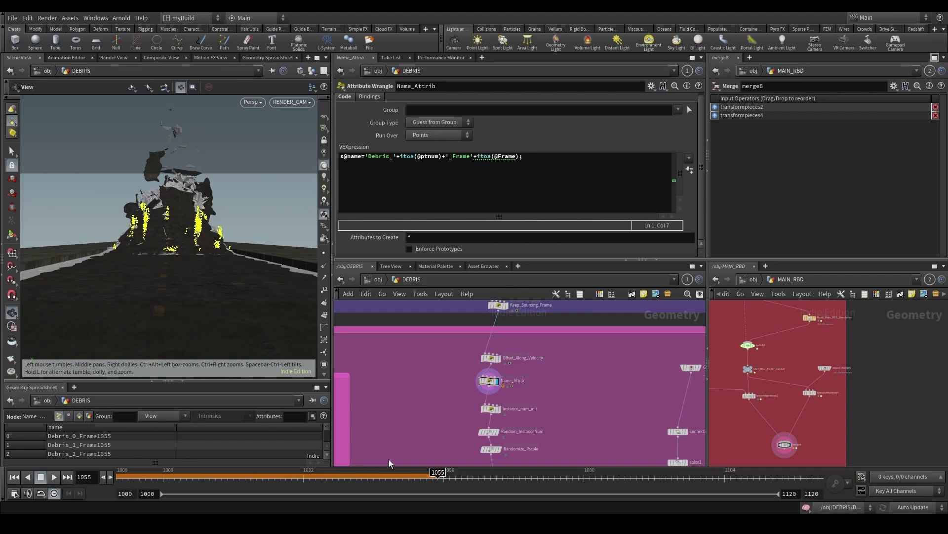
Step: Compare the name values at frames 1046, 1060 and 1071, and inspect Name_Attrib's node information
mouse_move(376, 479)
left_mouse_down()
mouse_move(280, 480)
mouse_move(442, 481)
mouse_move(386, 480)
left_mouse_up()
middle_click(489, 386)
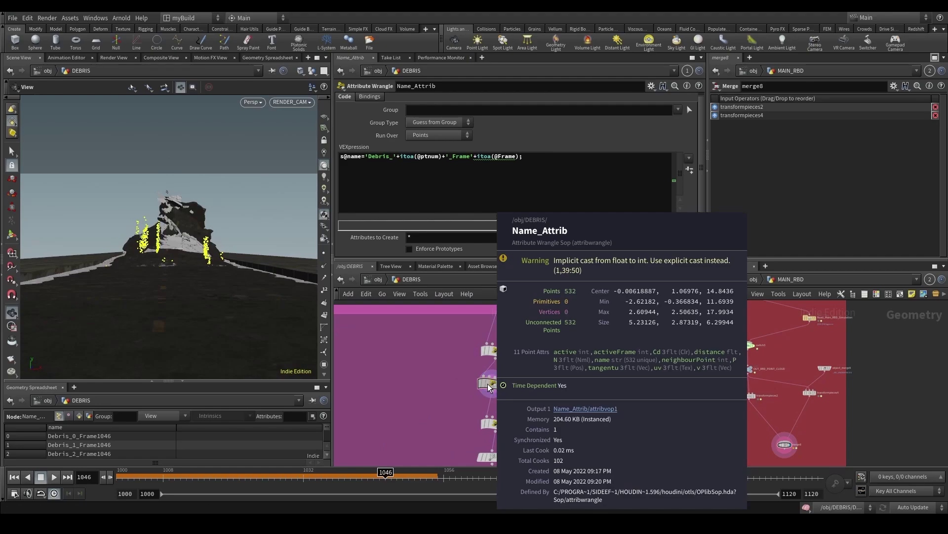
left_click(150, 416)
left_click(35, 434)
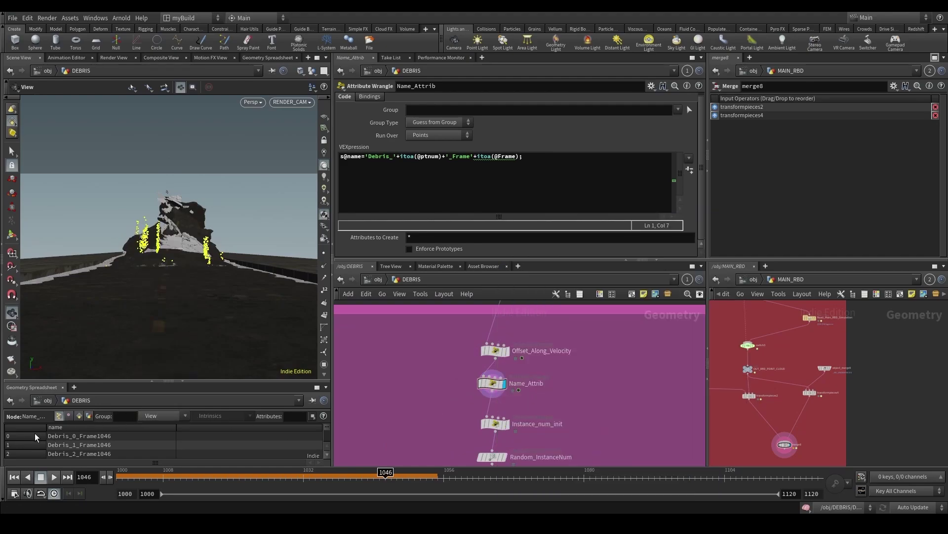
left_click_drag(271, 479, 467, 479)
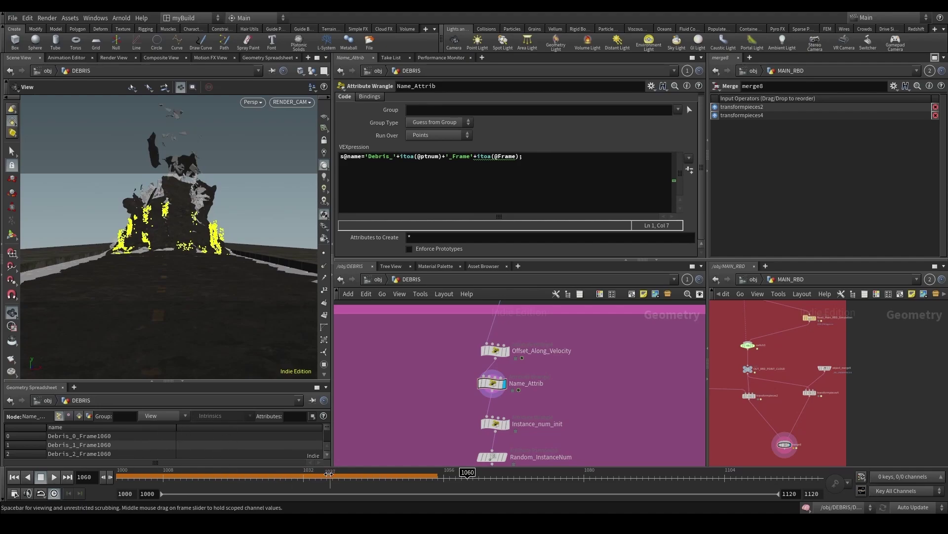
left_click_drag(316, 479, 532, 478)
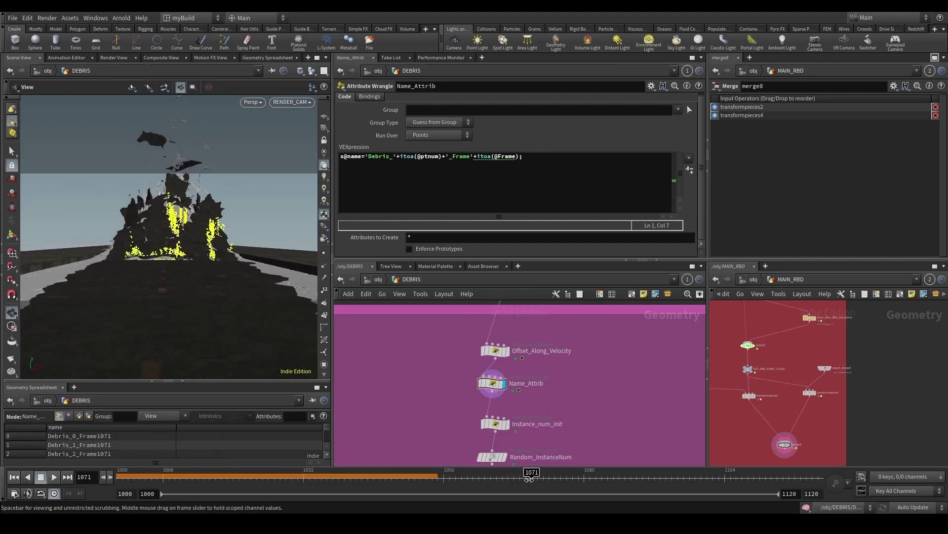
scroll(547, 427, "down", 7)
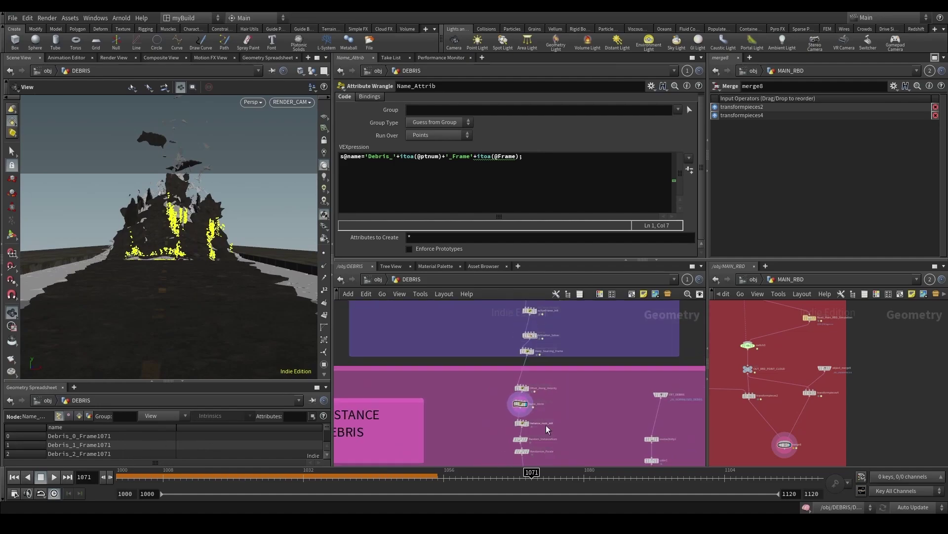
middle_click_drag(588, 462, 553, 374)
scroll(508, 328, "up", 8)
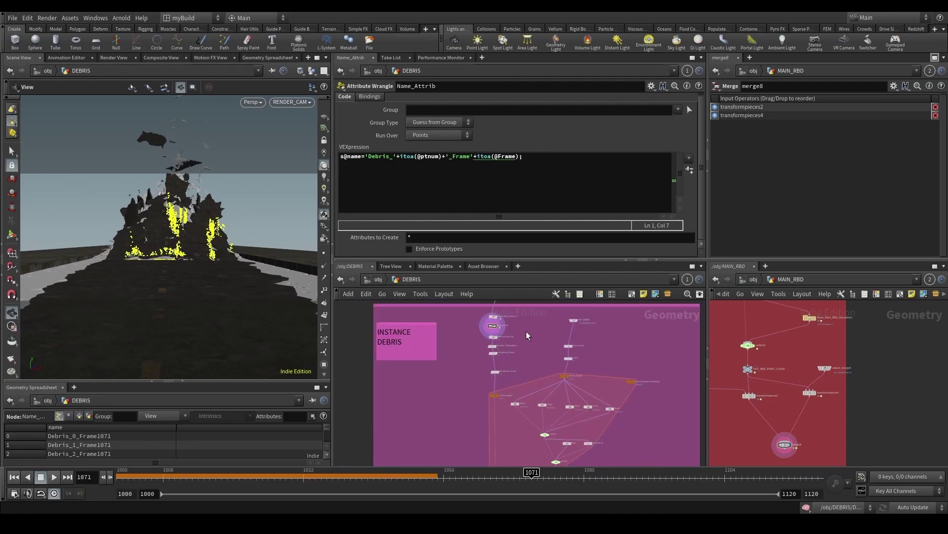
middle_click(497, 326)
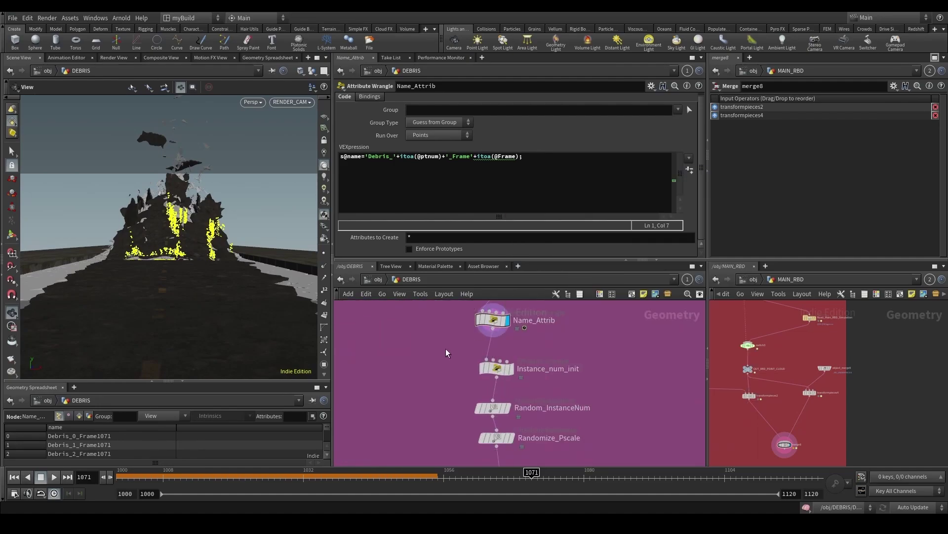
Step: Display the DEBRIS_SIM output and play the simulation from the first frame
scroll(472, 348, "down", 8)
middle_click_drag(449, 406, 459, 348)
scroll(469, 430, "up", 2)
left_click(12, 480)
scroll(469, 427, "up", 5)
left_click_drag(512, 392, 571, 359)
key("r")
left_click(54, 477)
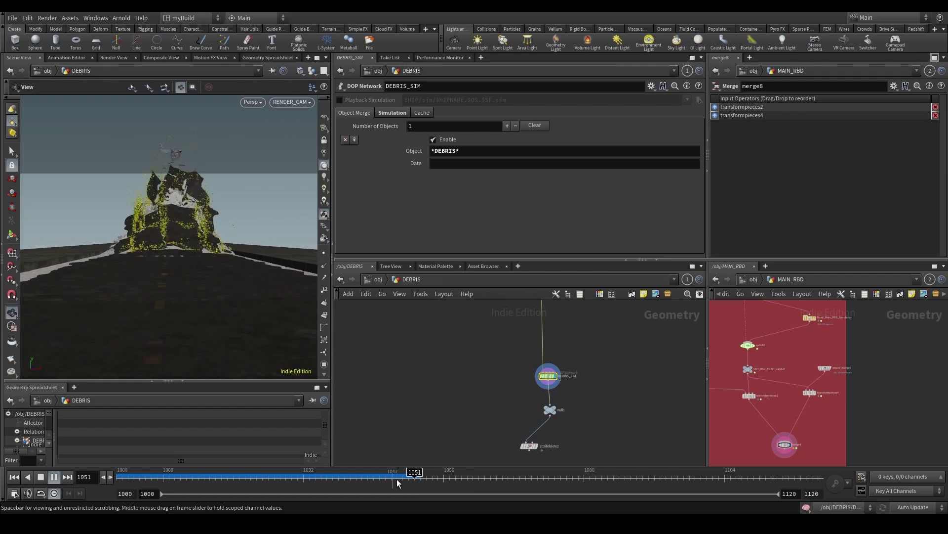
Step: Stop playback and examine the simulated debris at frame 1051 in a maximized viewport, then restore the pane layout
left_click(402, 478)
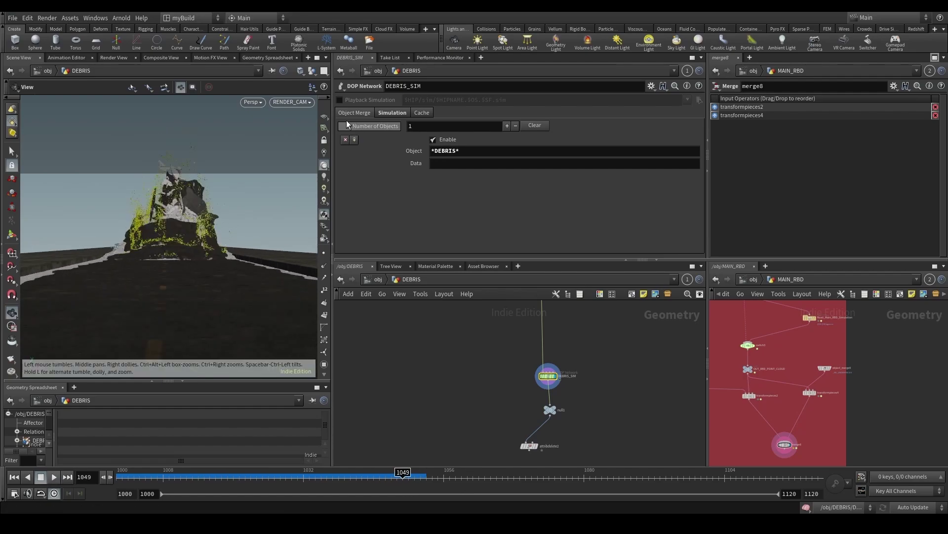
left_click(317, 58)
left_click(414, 478)
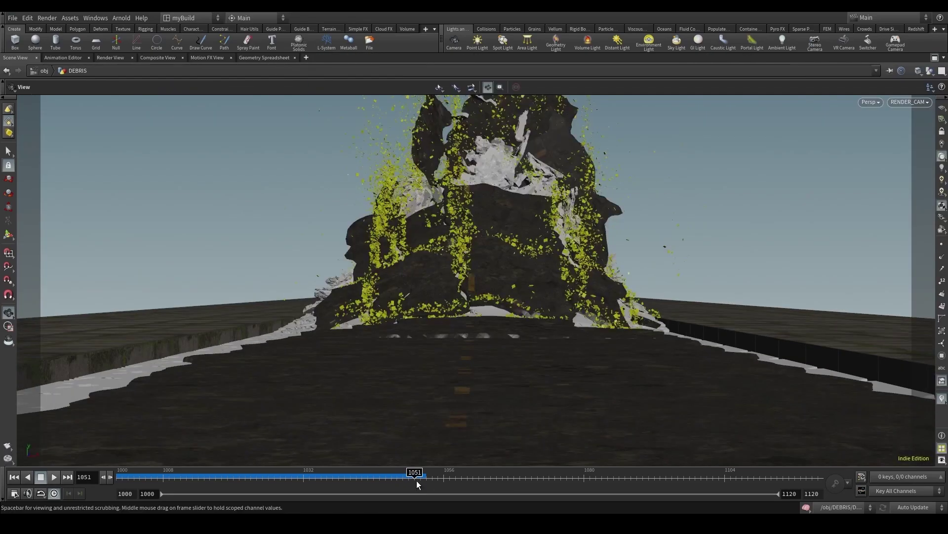
left_click(935, 58)
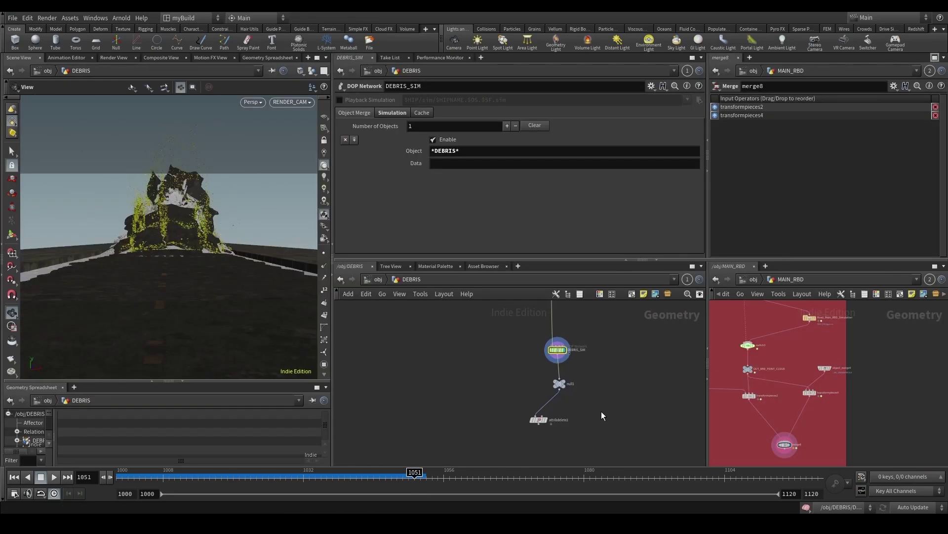
Step: Add a Blast node below null1 and insert an Attribute Promote node between null1 and the blast
key("Tab")
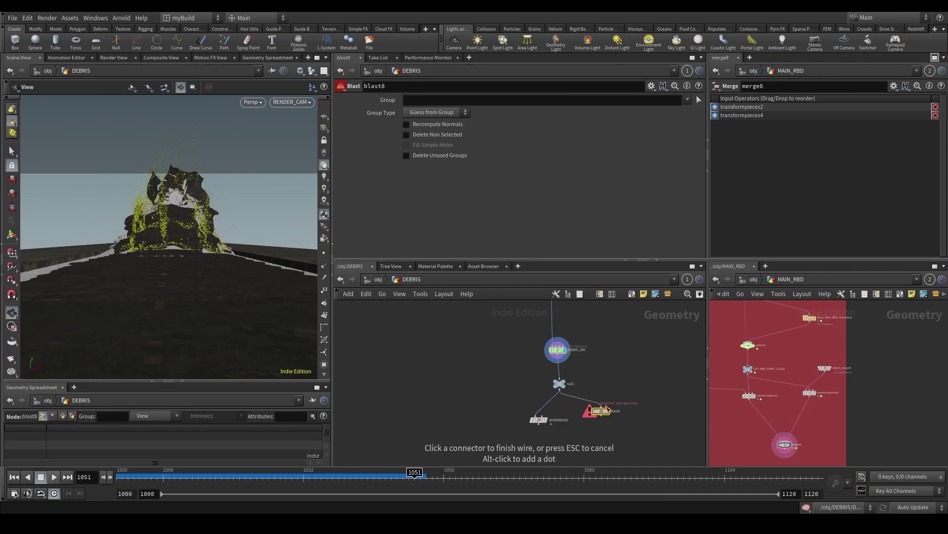
left_click(604, 407)
key("Tab")
type("attw")
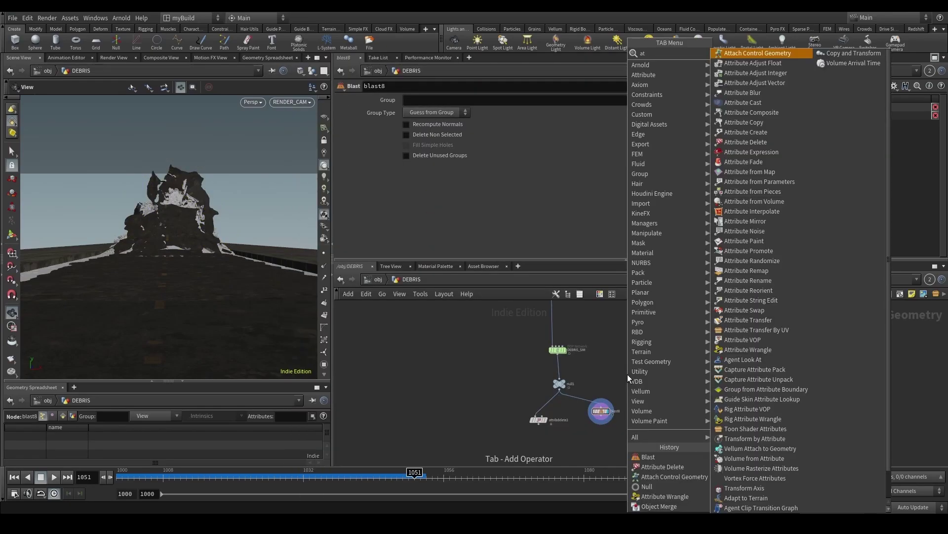
key("Return")
scroll(615, 381, "up", 2)
left_click(587, 410)
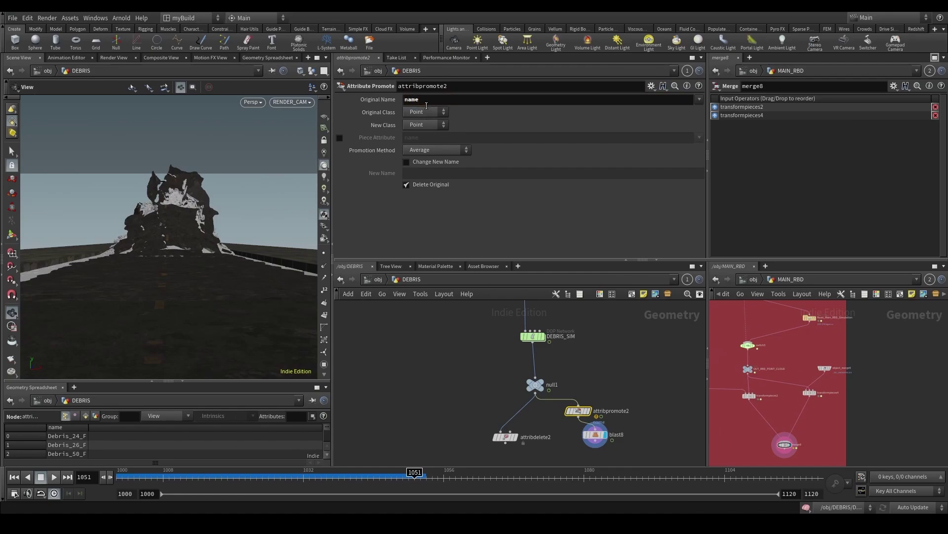
Step: Promote the name attribute from Point to Primitive in attribpromote2
left_click(443, 114)
left_click(459, 119)
left_click(443, 126)
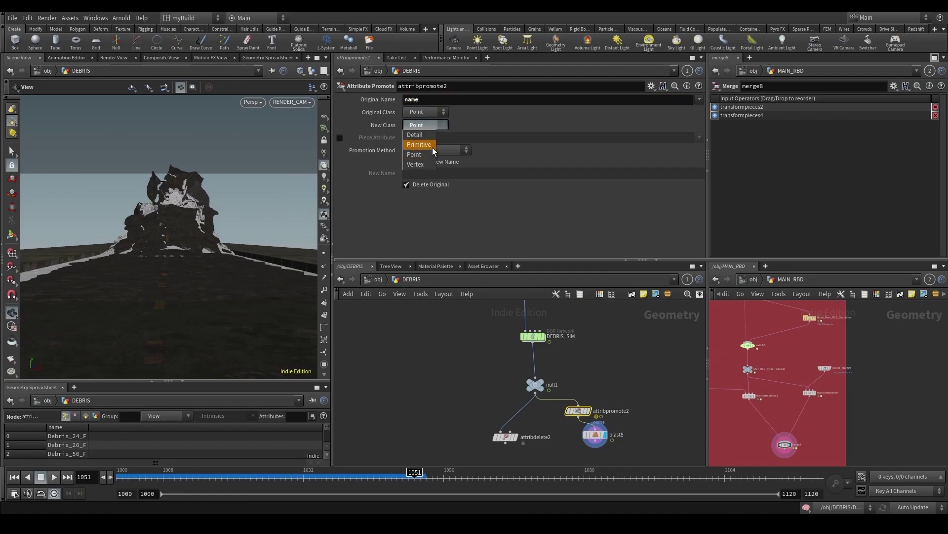
left_click(431, 145)
left_click(595, 434)
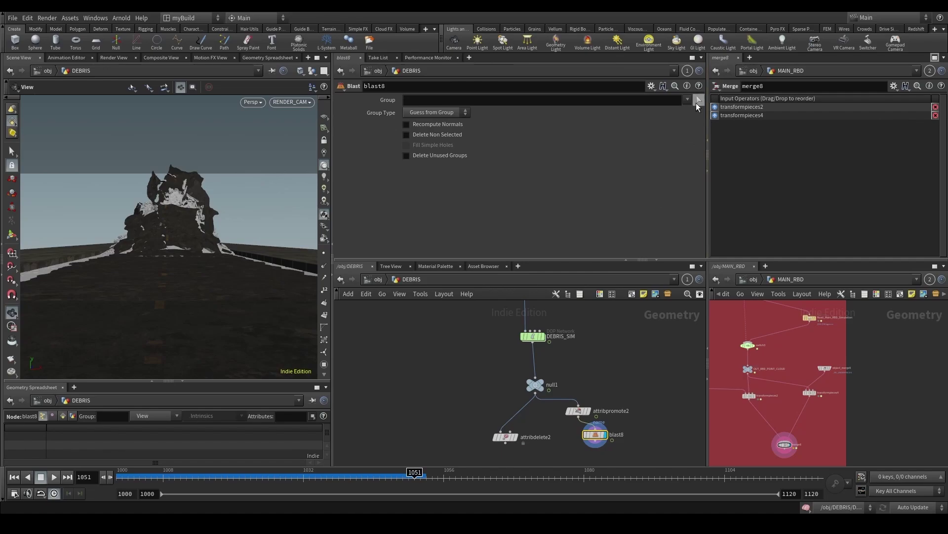
left_click(698, 101)
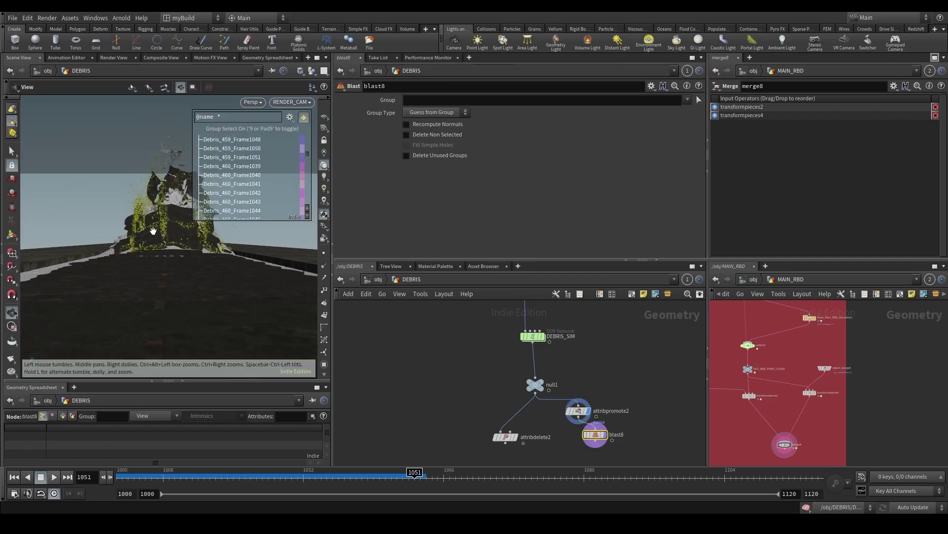
key("space+h")
right_click_drag(153, 231, 138, 219)
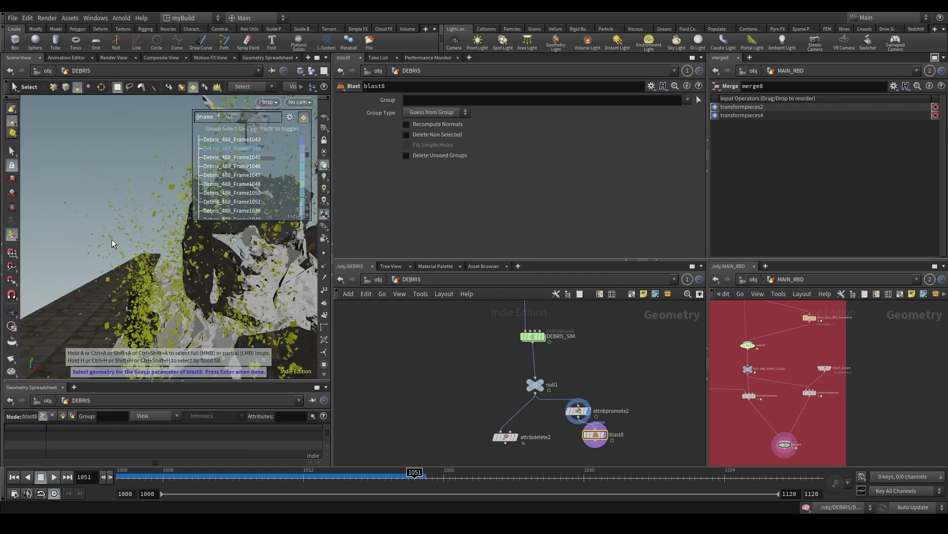
left_click_drag(108, 238, 137, 215)
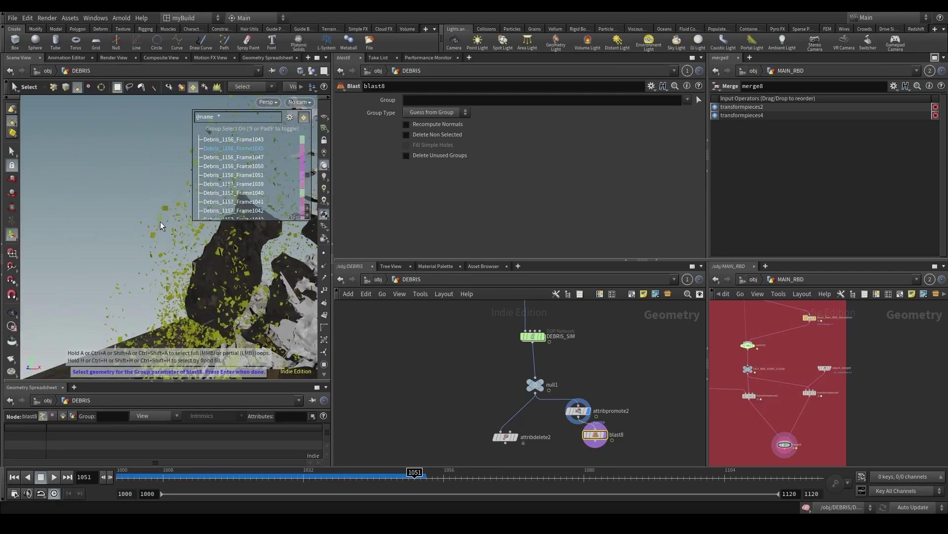
left_click(152, 236)
key("Return")
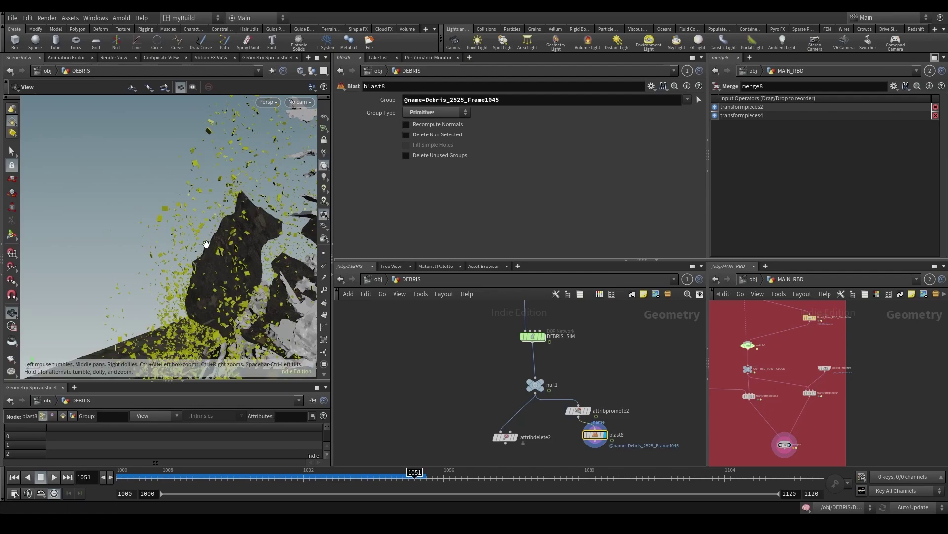
Step: Set blast8's group to Debris_458_Frame1045, Debris_554_Frame1044 and Debris_1910_Frame1043, and enable Delete Non Selected
left_click(698, 101)
left_click_drag(130, 182, 171, 213)
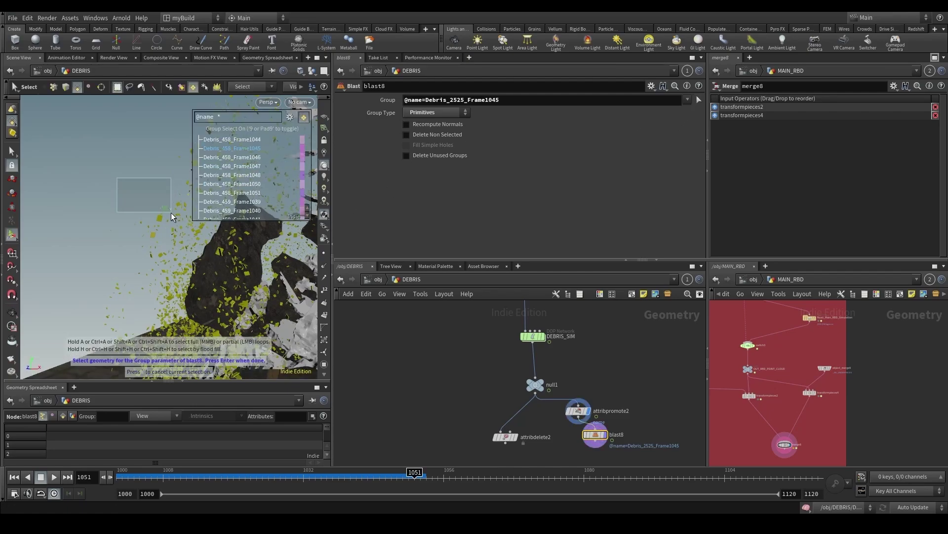
key("Return")
left_click(440, 135)
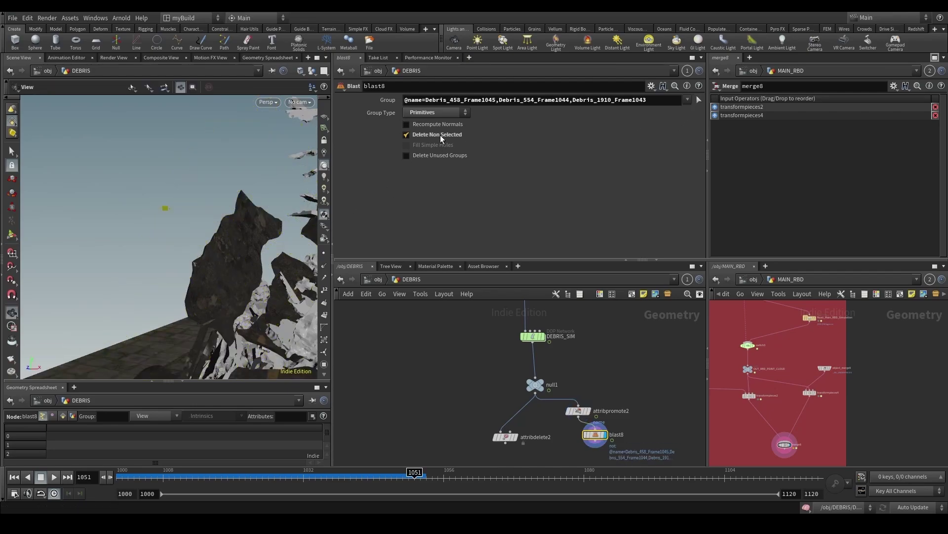
left_click(449, 135)
left_click(698, 100)
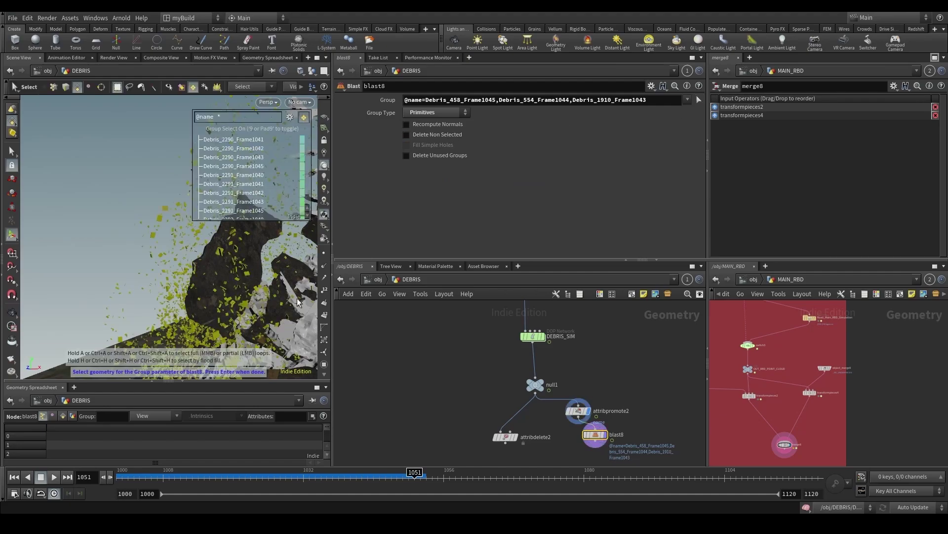
left_click(248, 273)
key("Return")
scroll(186, 310, "down", 4)
left_click_drag(187, 309, 247, 307)
left_click(407, 135)
left_click_drag(207, 277, 159, 294)
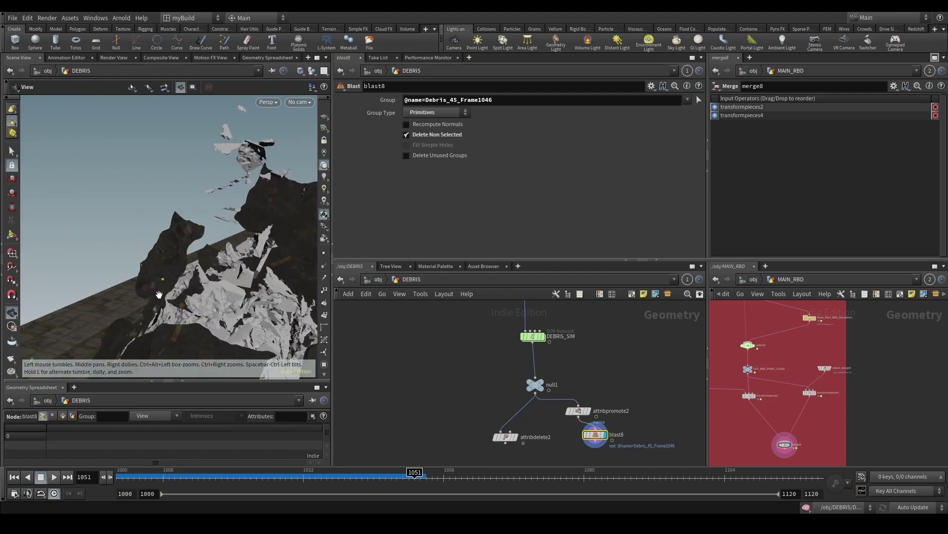
Step: Display null1 and scrub through the cached frames to examine the motion of all debris pieces
left_click(535, 385)
scroll(557, 378, "down", 3)
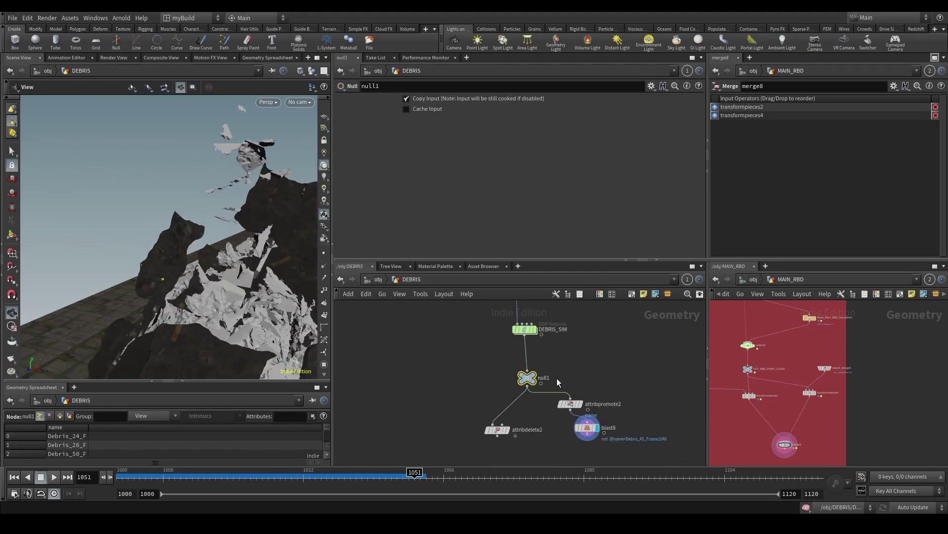
mouse_move(375, 471)
left_mouse_down()
mouse_move(265, 475)
mouse_move(421, 474)
left_mouse_up()
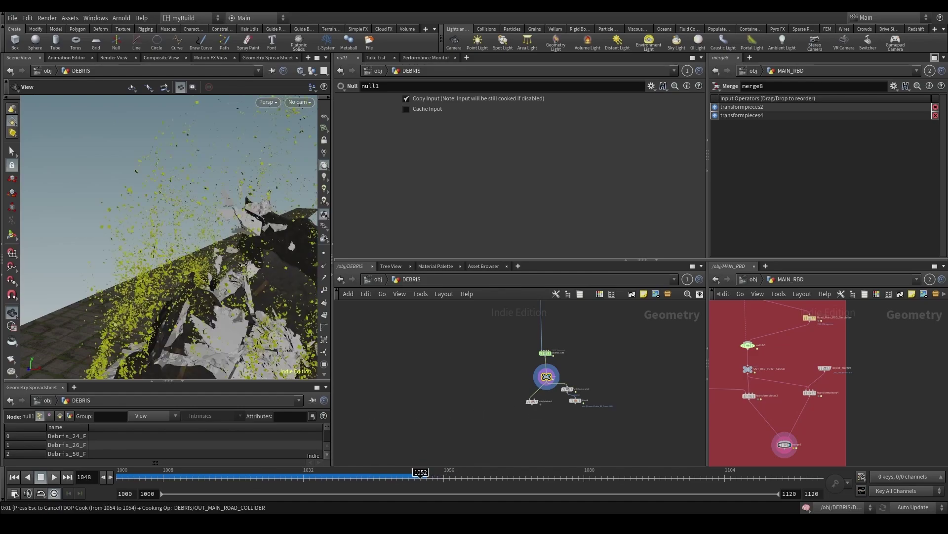
scroll(568, 385, "up", 3)
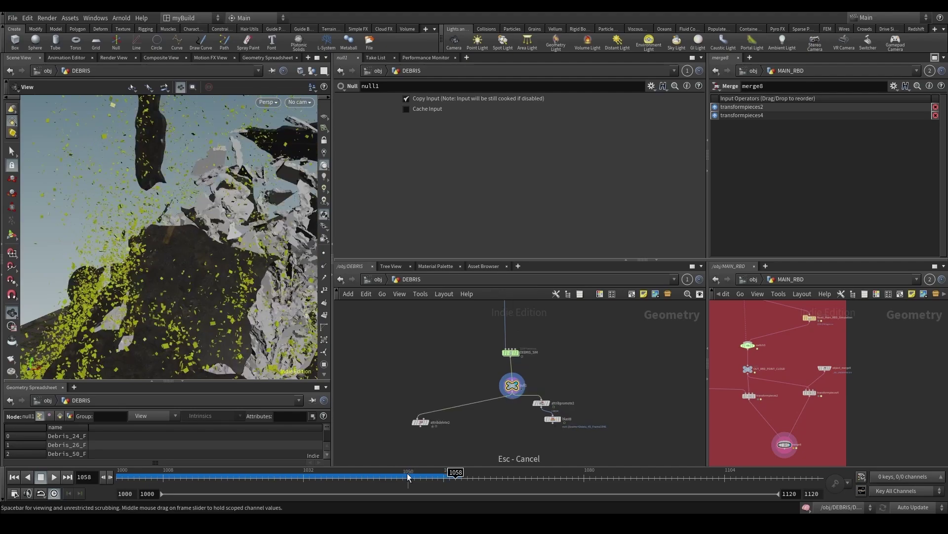
left_click_drag(408, 476, 322, 481)
scroll(461, 394, "down", 4)
scroll(549, 395, "down", 2)
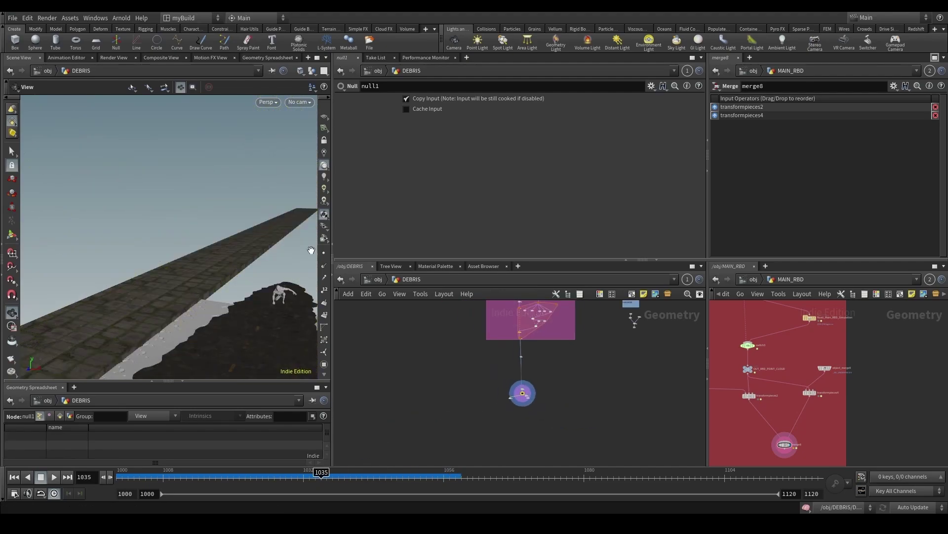
Step: View the debris simulation through RENDER_CAM in an enlarged viewport and play it
left_click(298, 102)
left_click(304, 149)
key("Up")
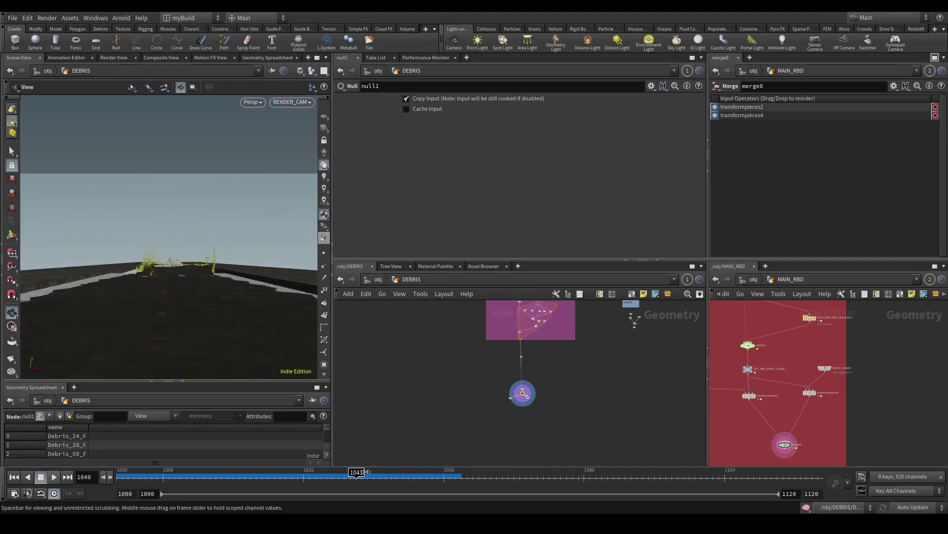
left_click(317, 57)
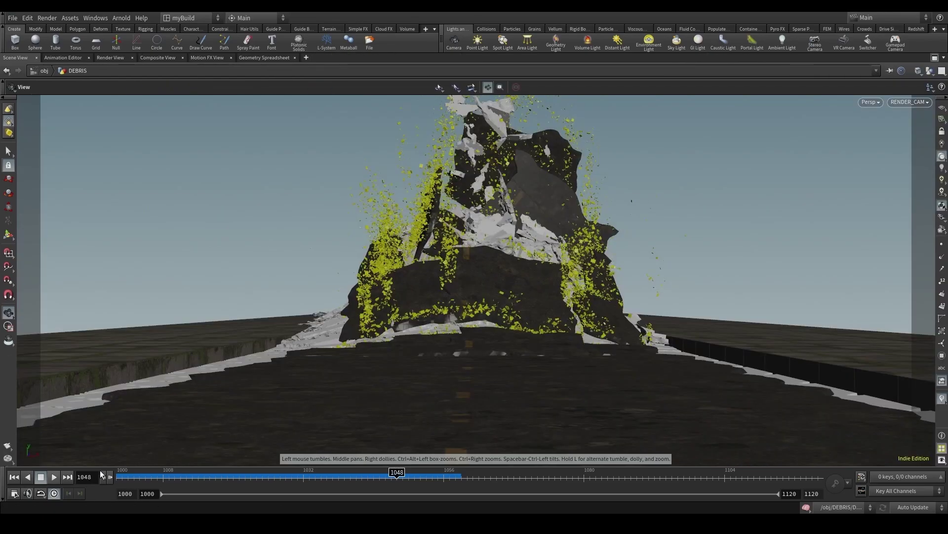
left_click_drag(228, 475, 239, 475)
left_click(53, 476)
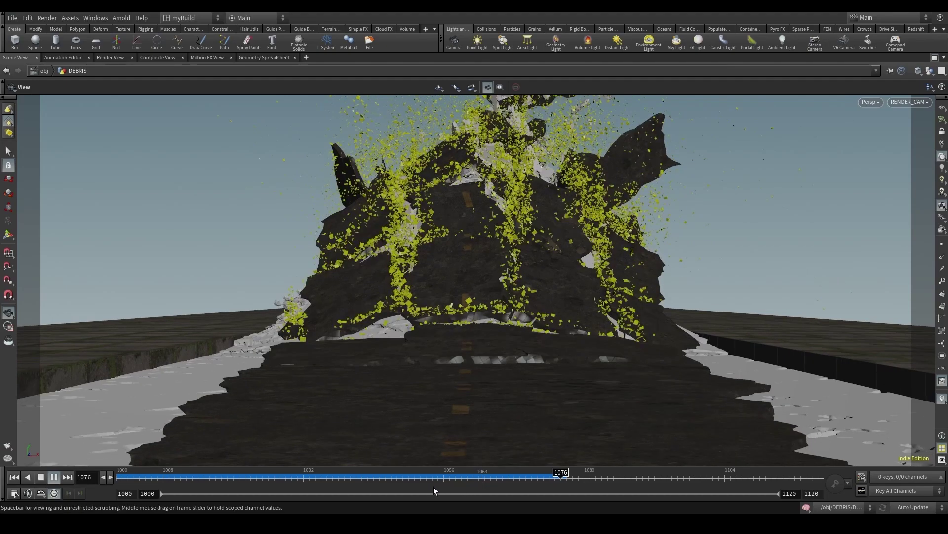
left_click(346, 476)
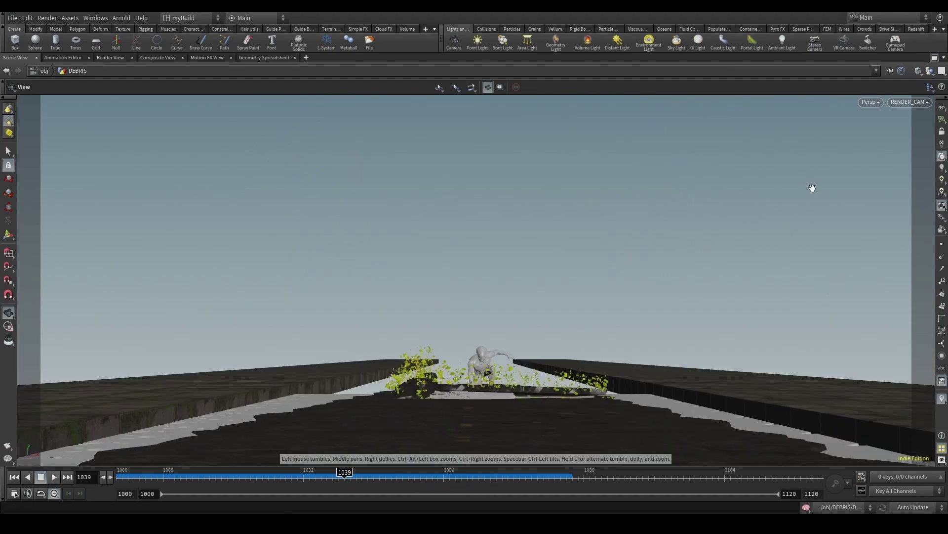
Step: Flipbook the debris simulation through RENDER_CAM and examine the rendered frames in MPlay
left_click(9, 447)
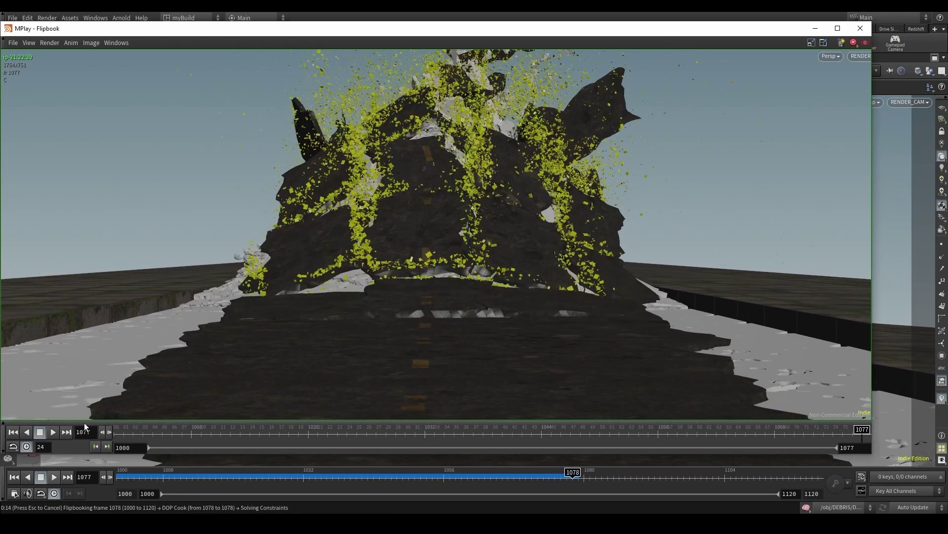
left_click(53, 432)
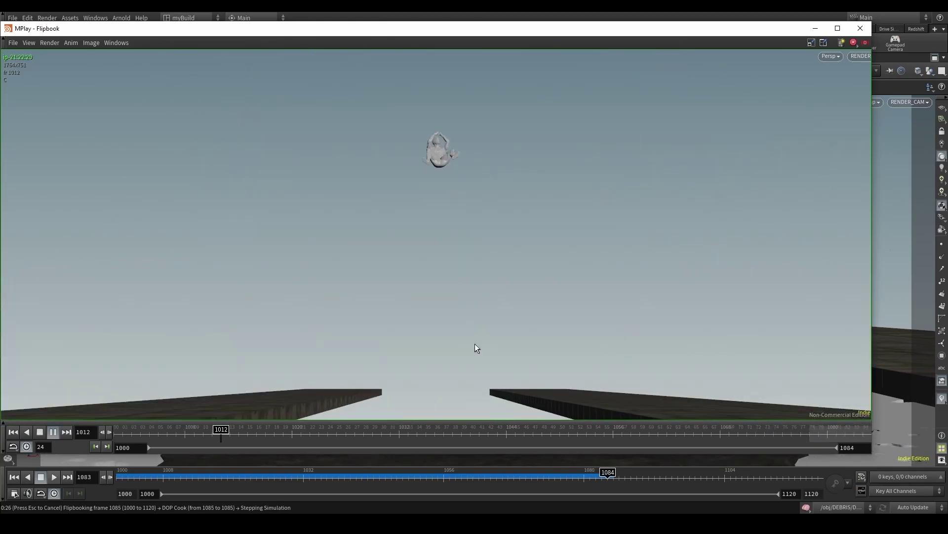
left_click_drag(524, 435, 873, 430)
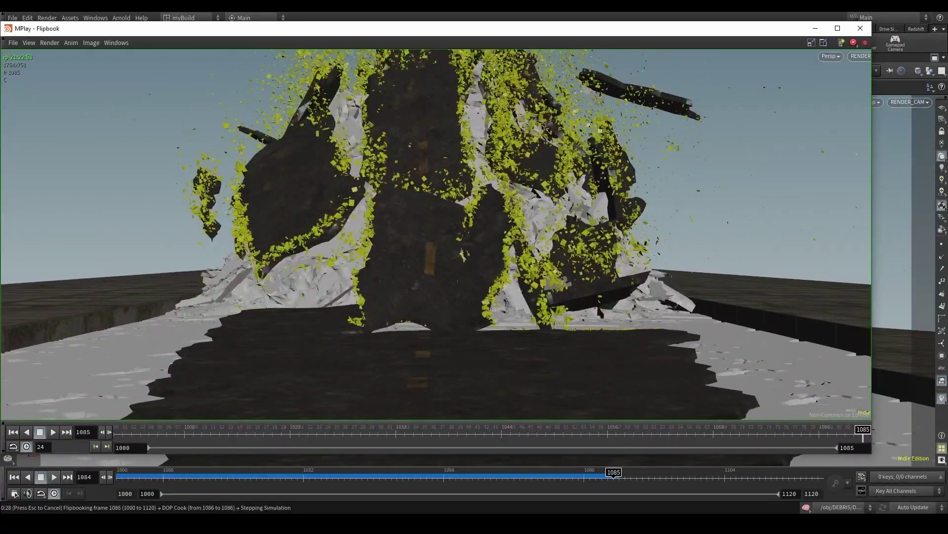
left_click_drag(871, 390, 467, 400)
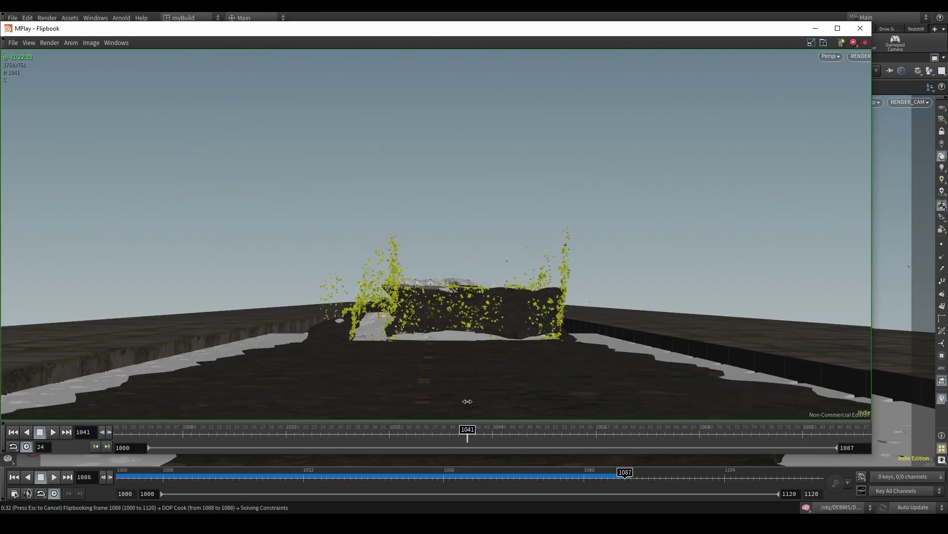
left_click_drag(467, 429, 845, 36)
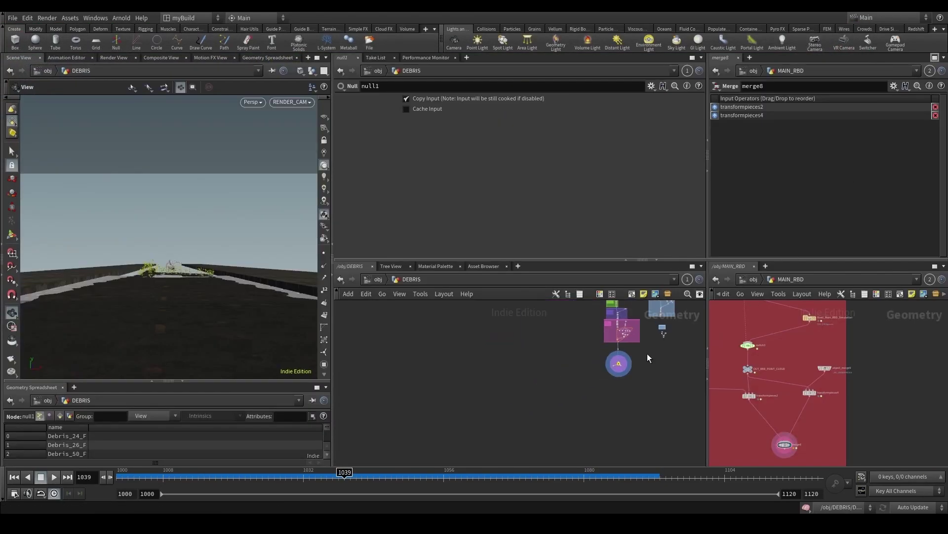
Step: Display the Offset_Along_Velocity wrangle and examine its offset points around the road cracks at frame 1081
scroll(622, 317, "up", 8)
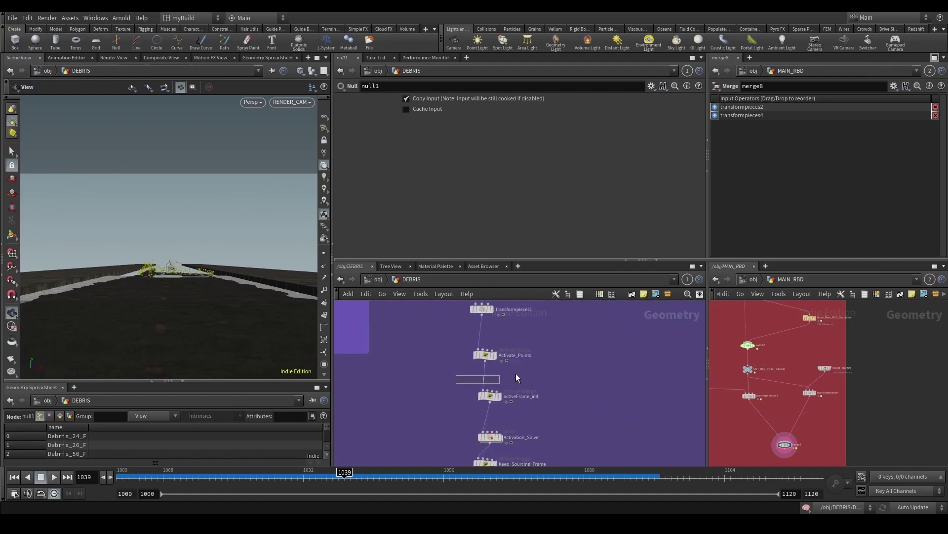
scroll(444, 412, "down", 1)
middle_click_drag(444, 412, 471, 317)
left_click(491, 414)
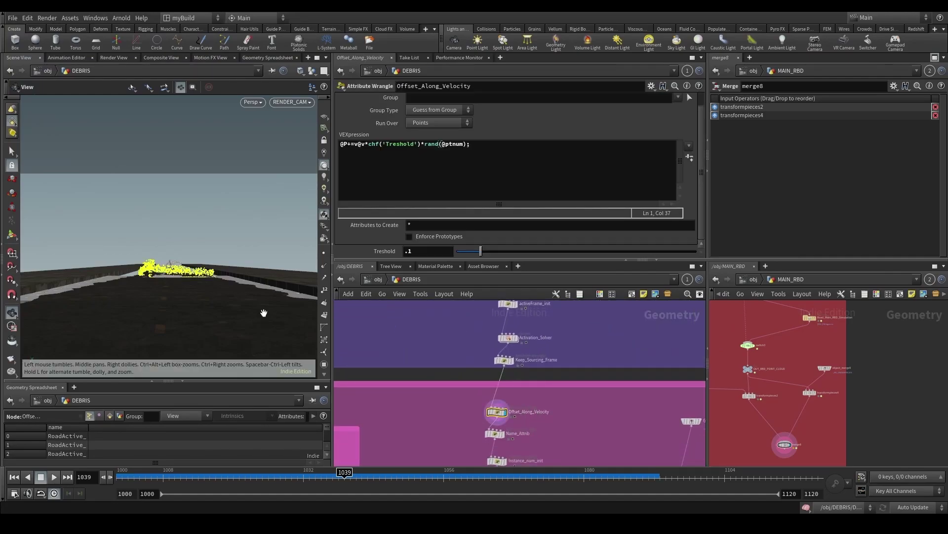
left_click_drag(392, 477, 496, 477)
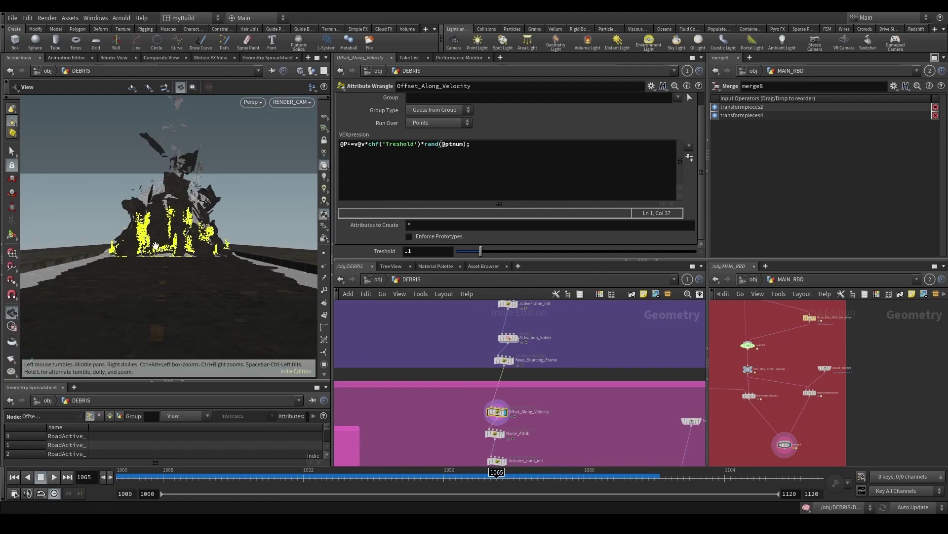
scroll(187, 257, "up", 5)
scroll(188, 258, "down", 5)
left_click(589, 478)
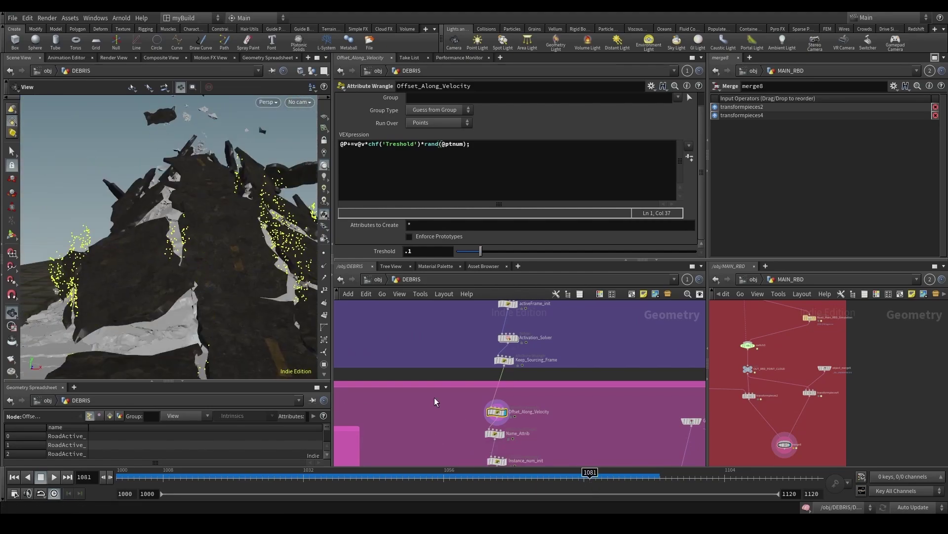
left_click_drag(238, 297, 163, 262)
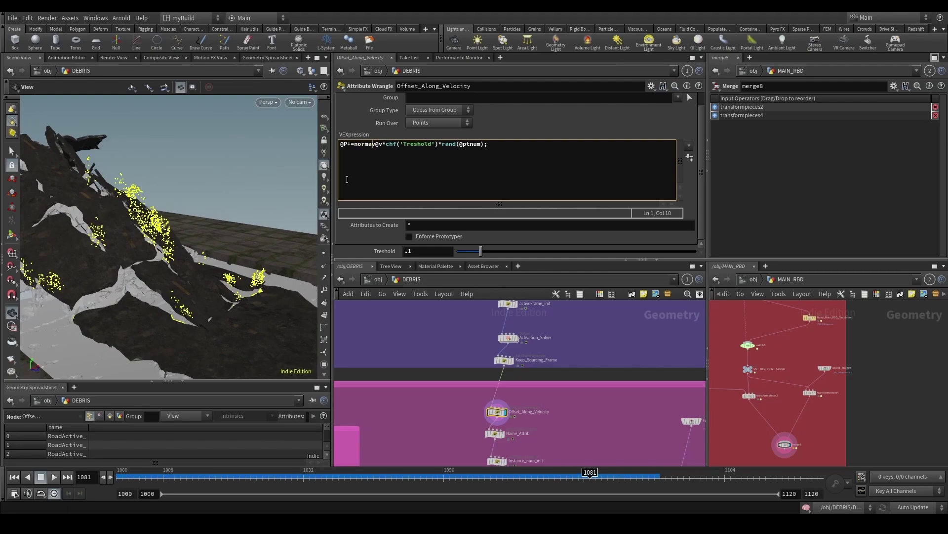
type("(")
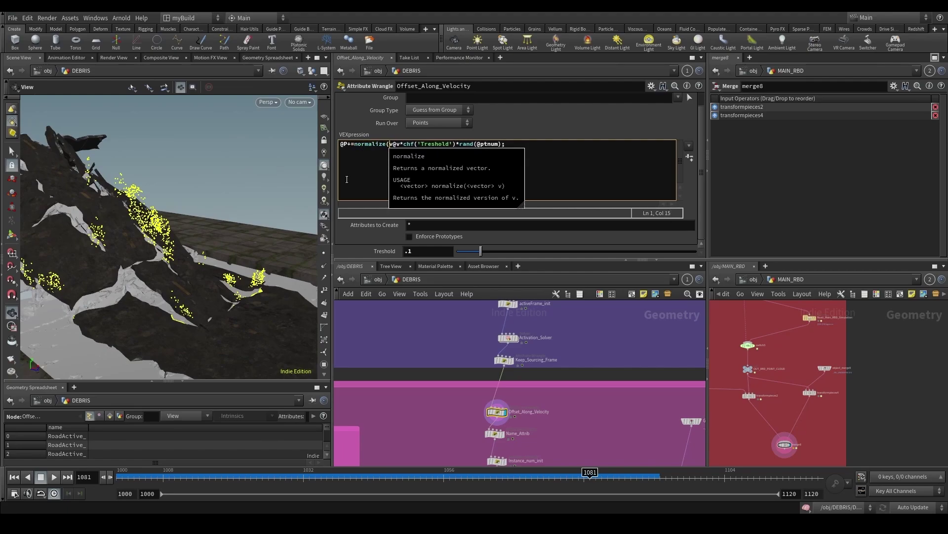
key("Right")
key("Right")
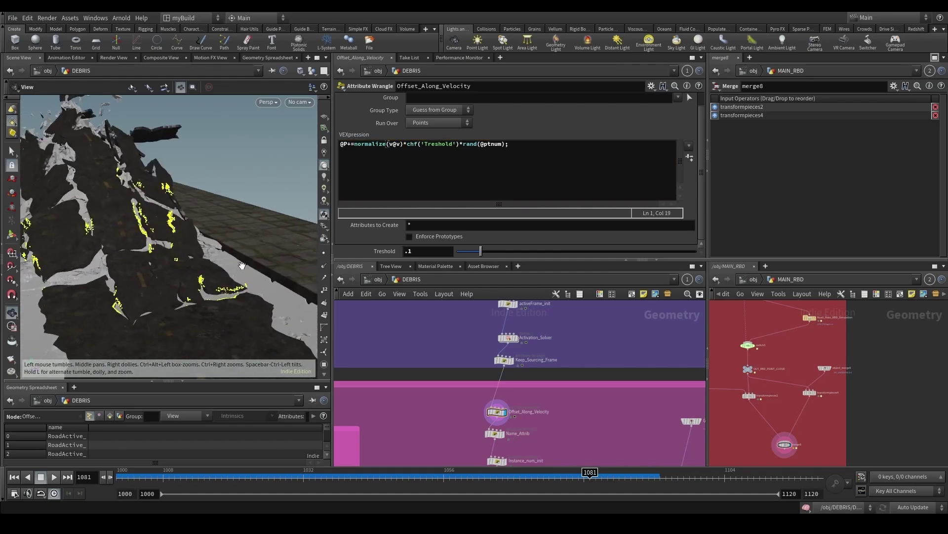
Step: Set Offset_Along_Velocity's Treshold to 0.305 and check the spread of the points along the cracks
left_click_drag(491, 252, 542, 255)
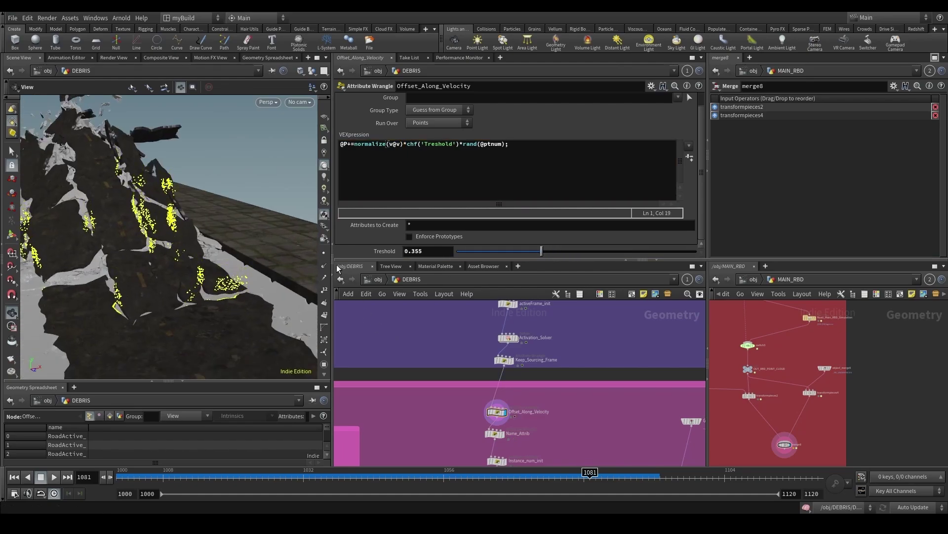
left_click_drag(207, 276, 148, 277)
left_click_drag(533, 252, 522, 252)
scroll(173, 340, "up", 8)
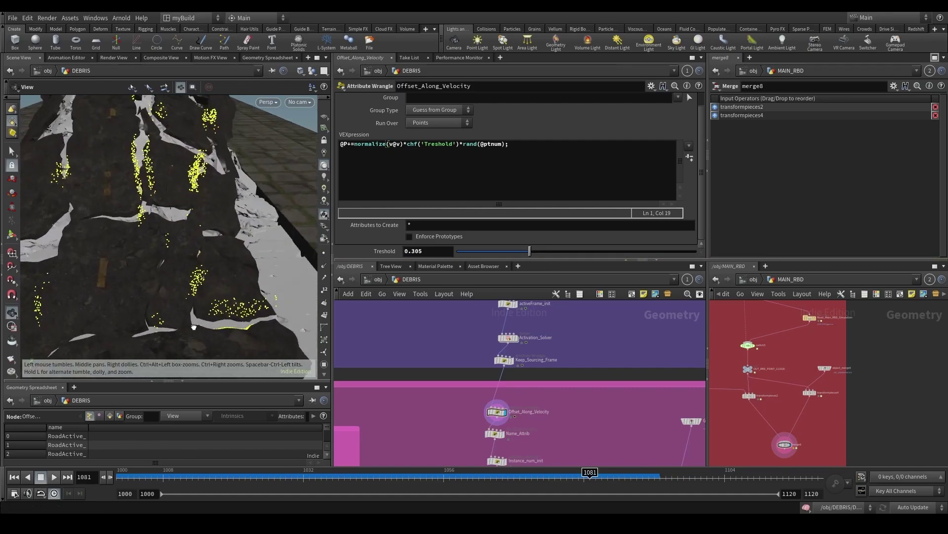
left_click_drag(173, 341, 197, 304)
Step: Look through RENDER_CAM and return the timeline to frame 1000
left_click(294, 105)
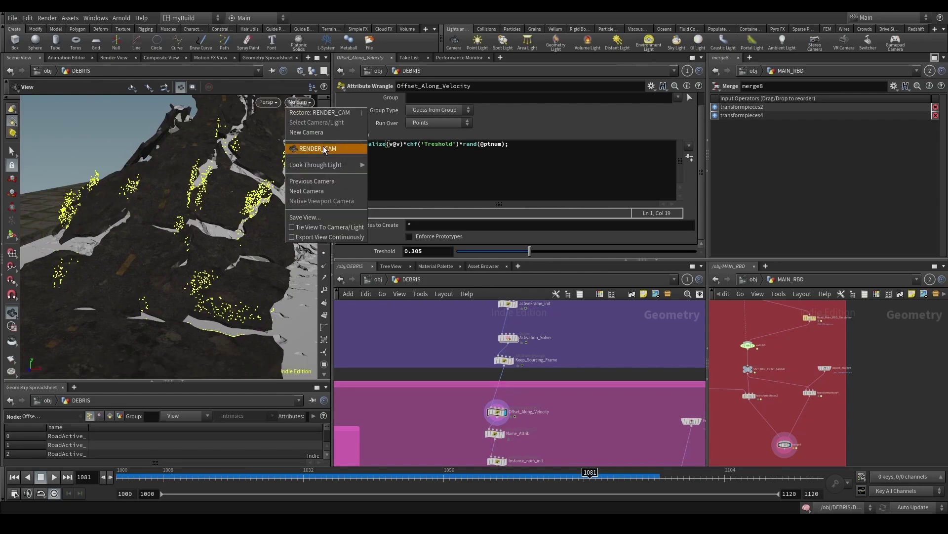
left_click(323, 147)
left_click_drag(177, 474, 116, 476)
Step: Select and display the DEBRIS_SIM DOP network at the end of the DEBRIS node chain
scroll(412, 388, "down", 5)
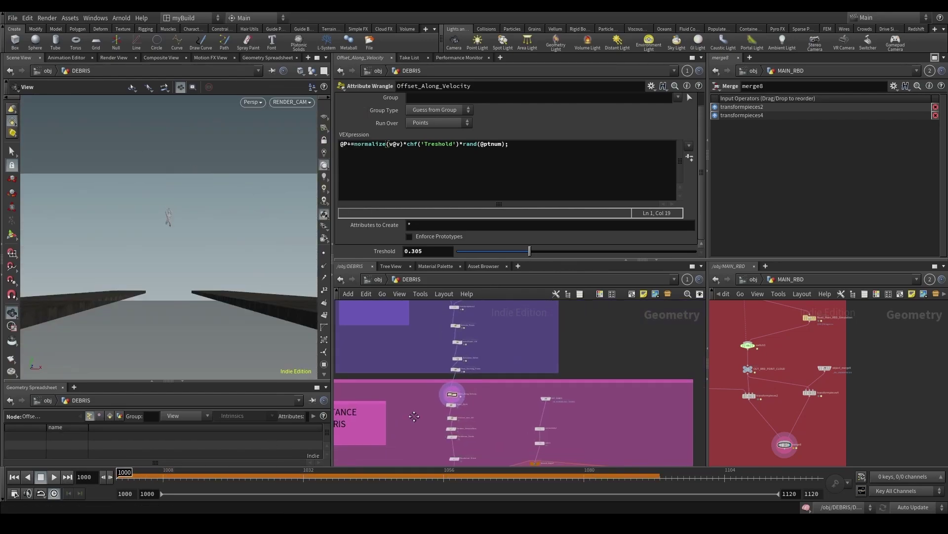
middle_click_drag(415, 414, 462, 313)
scroll(453, 423, "up", 4)
left_click(503, 390)
middle_click_drag(535, 439, 553, 318)
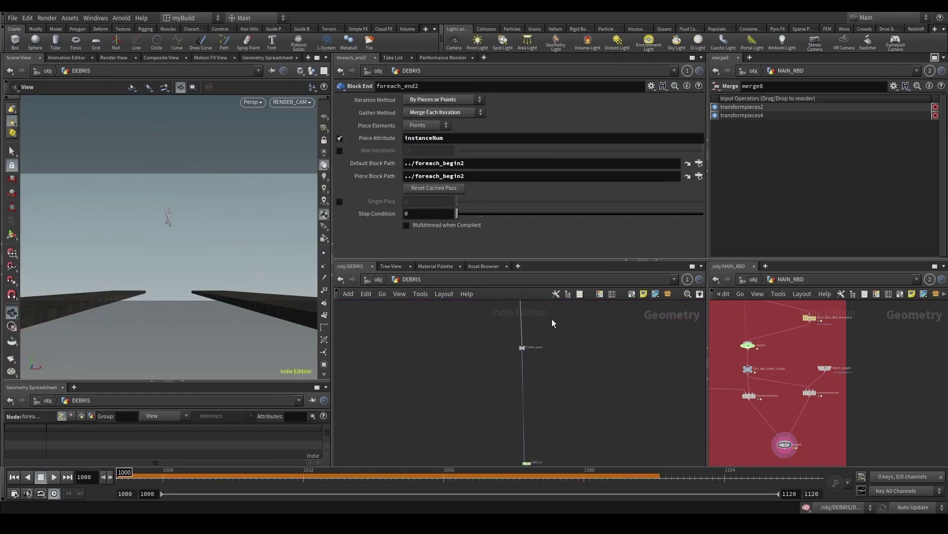
middle_click_drag(482, 375, 455, 283)
left_click_drag(440, 347, 536, 399)
left_click(505, 370)
left_click(500, 370)
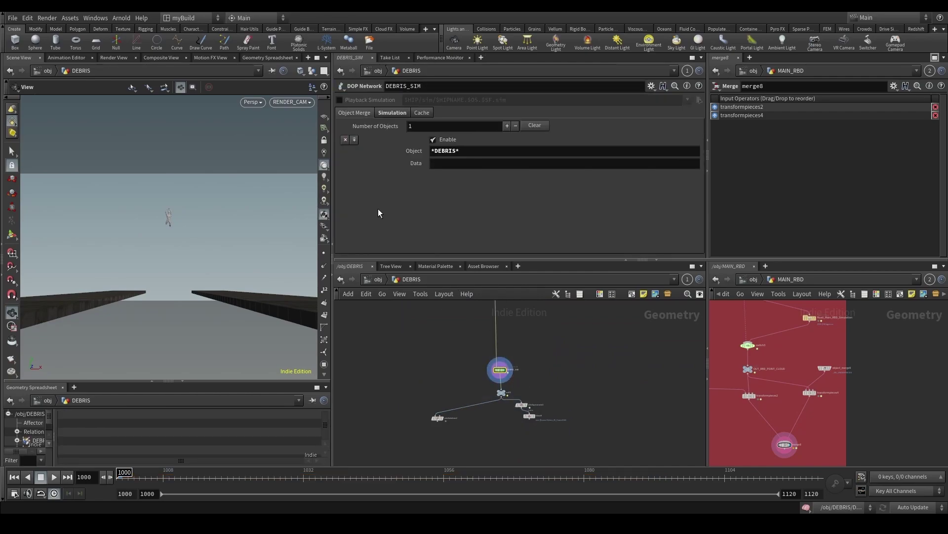
Step: Flipbook the re-simulated debris through RENDER_CAM, then play and scrub the frames in MPlay to judge the new emission
left_click(317, 58)
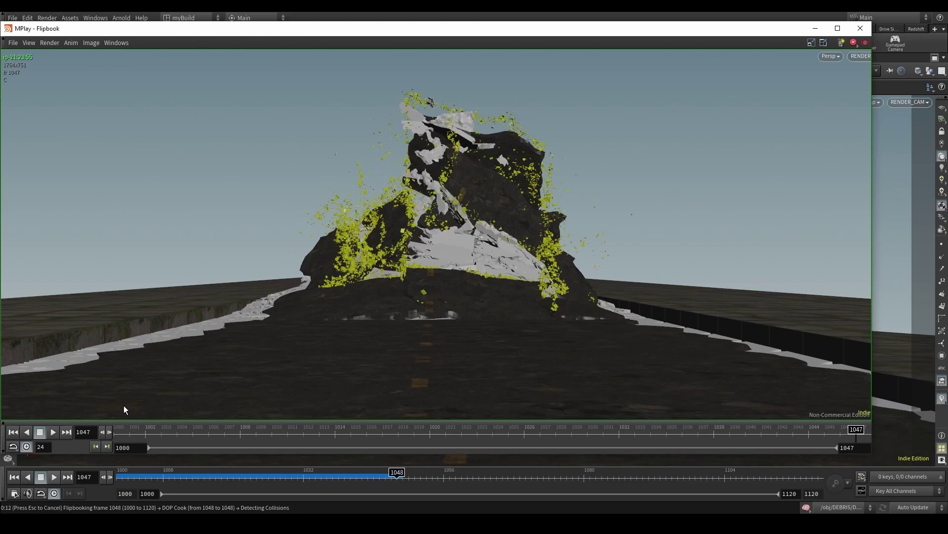
left_click(51, 434)
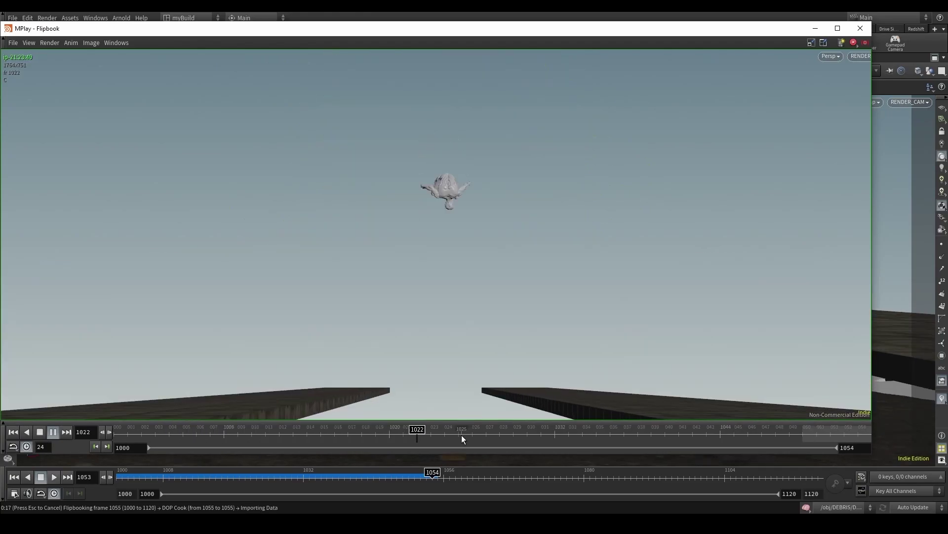
left_click_drag(514, 434, 904, 419)
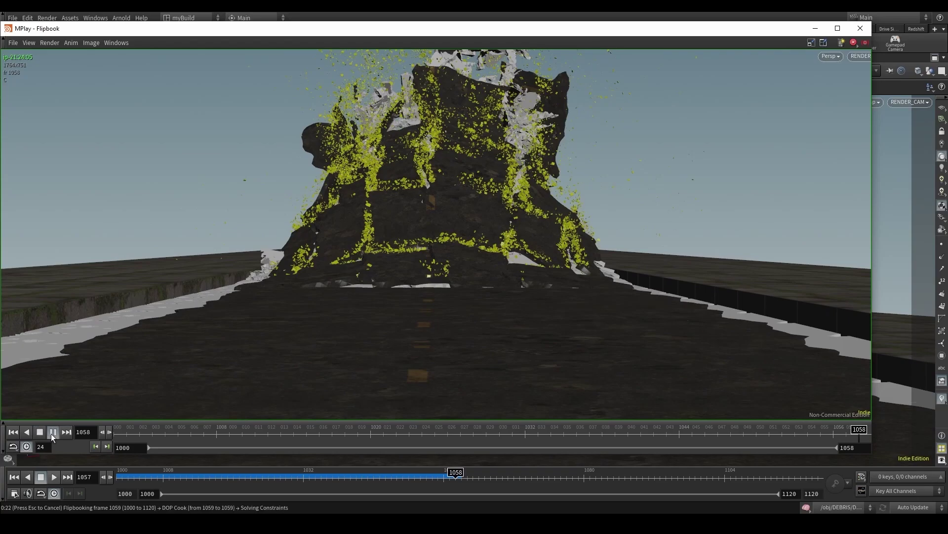
left_click(53, 433)
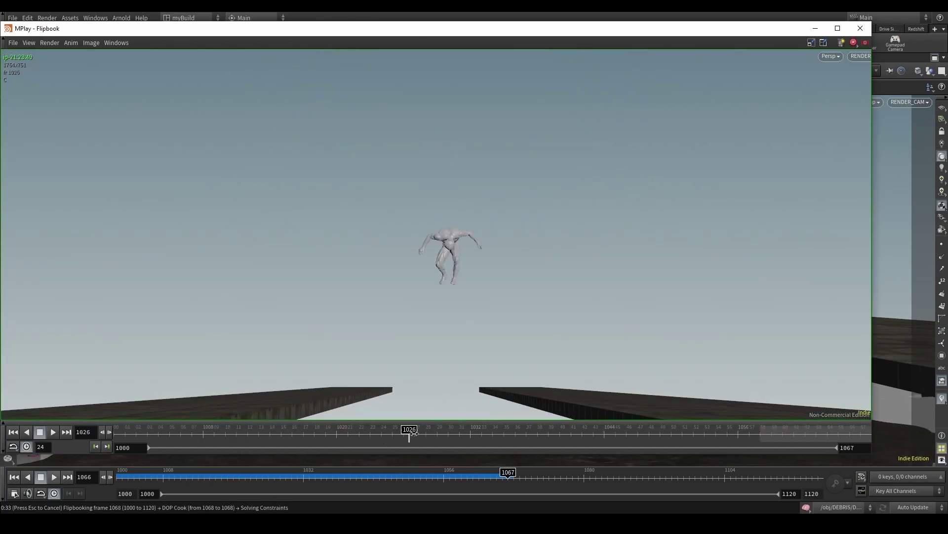
left_click_drag(414, 432, 895, 413)
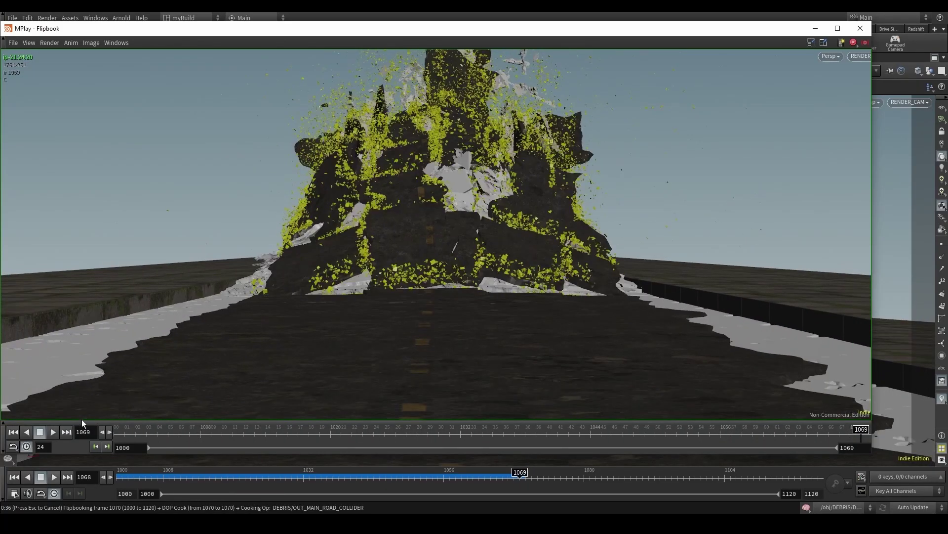
left_click(53, 432)
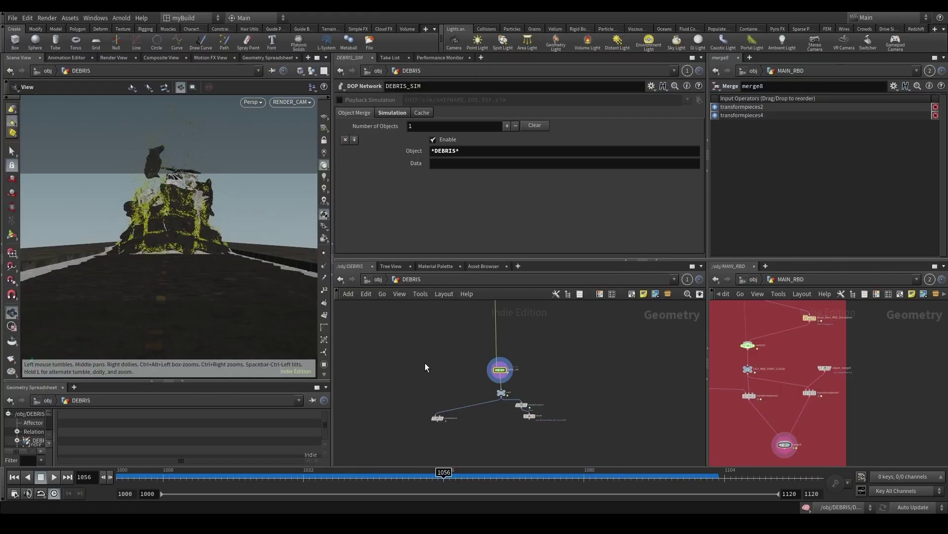
middle_click_drag(425, 368, 459, 346)
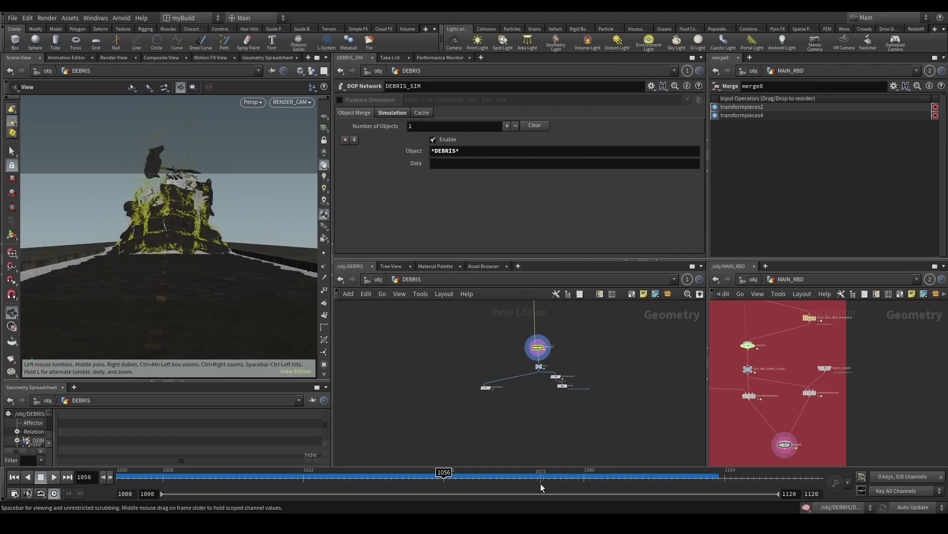
Step: Move the attribdelete2 node away from the other branches below null1
middle_click_drag(589, 404, 644, 403)
left_click(539, 386)
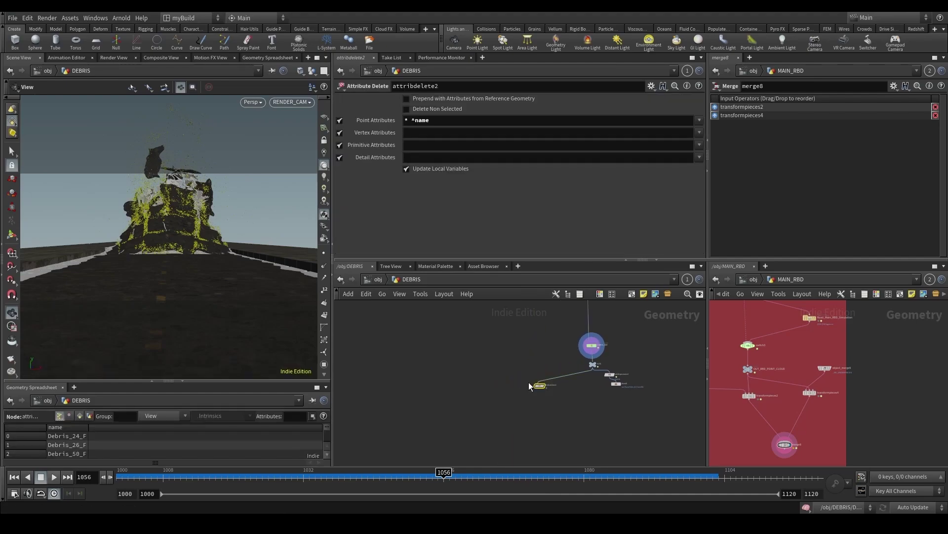
scroll(531, 383, "up", 3)
left_click(544, 389)
key("Escape")
left_click_drag(540, 388, 493, 374)
scroll(619, 393, "down", 1)
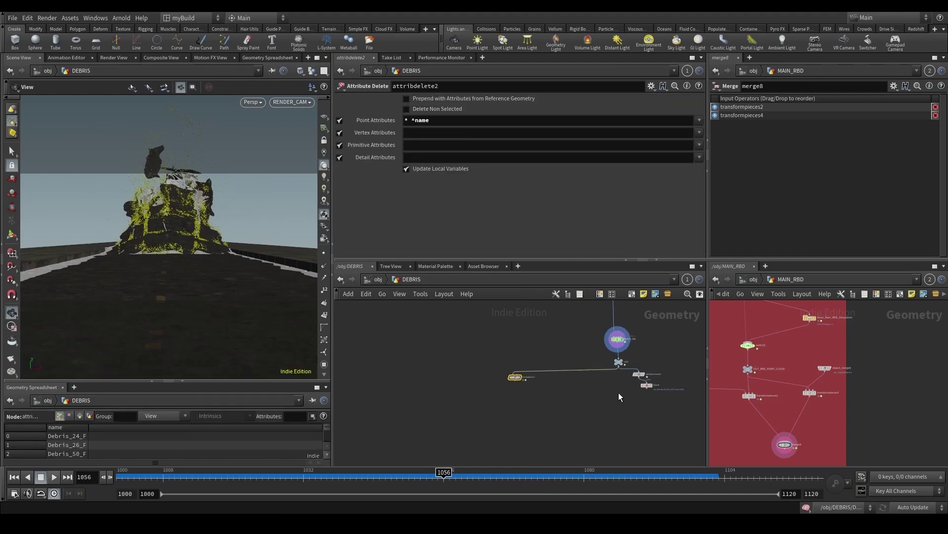
middle_click_drag(620, 392, 510, 376)
scroll(510, 376, "up", 1)
left_click_drag(510, 377, 457, 376)
Step: Display the node information of null1 below DEBRIS_SIM to review its point attributes
left_click(500, 341)
scroll(496, 347, "up", 1)
middle_click(503, 339)
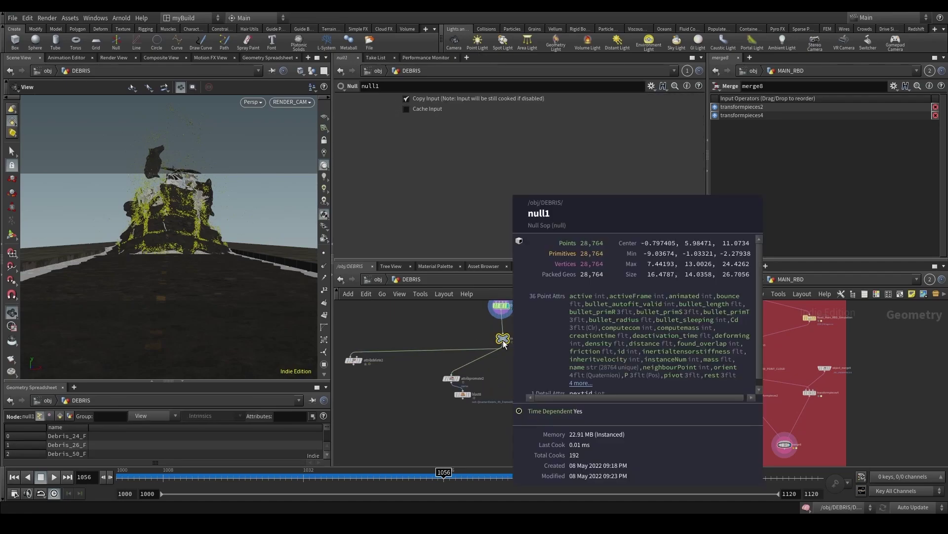
Step: Select the DEBRIS_SIM DOP network and hide all other objects in the viewport
middle_click_drag(549, 350, 541, 399)
left_click(495, 353)
scroll(503, 348, "up", 2)
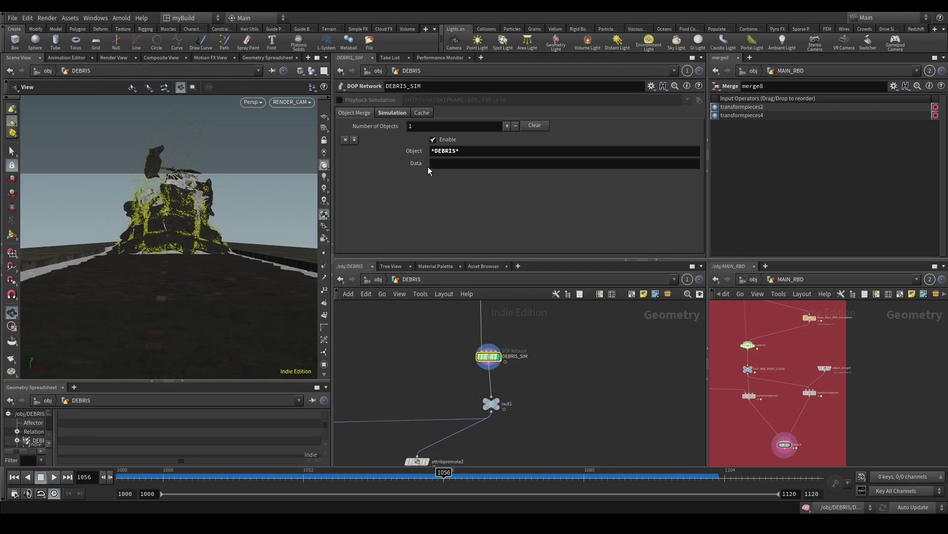
scroll(461, 366, "up", 3)
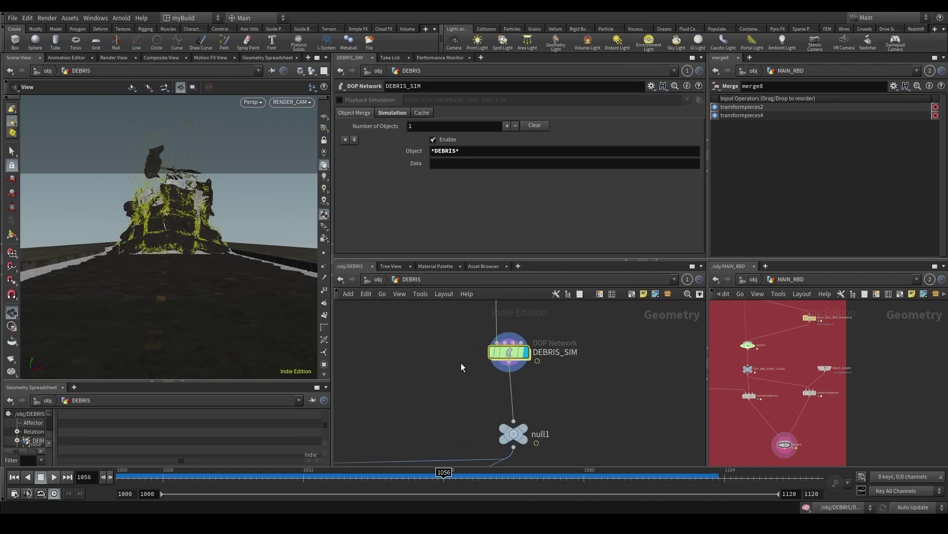
left_click(301, 72)
left_click(341, 91)
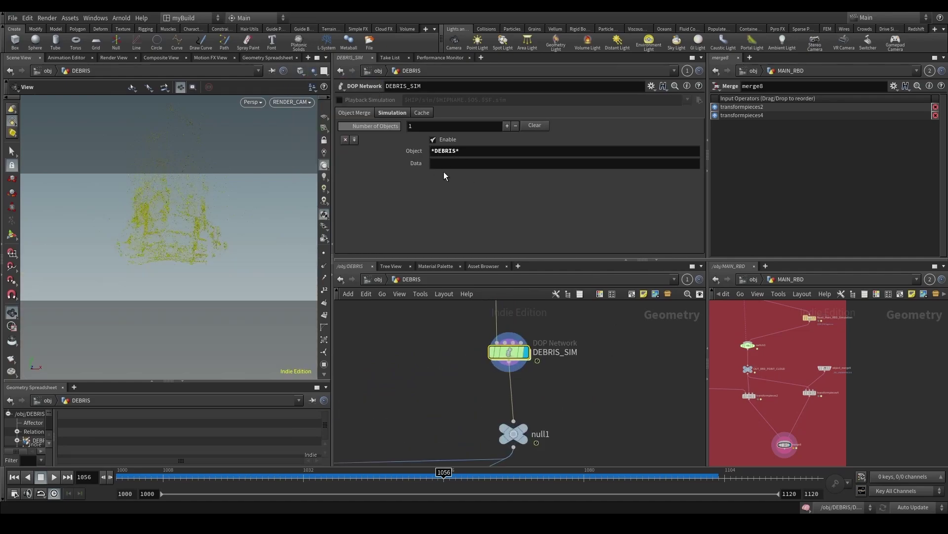
Step: Check the Object mask of DEBRIS_SIM and review the full list of point attributes reaching null1
left_click(472, 152)
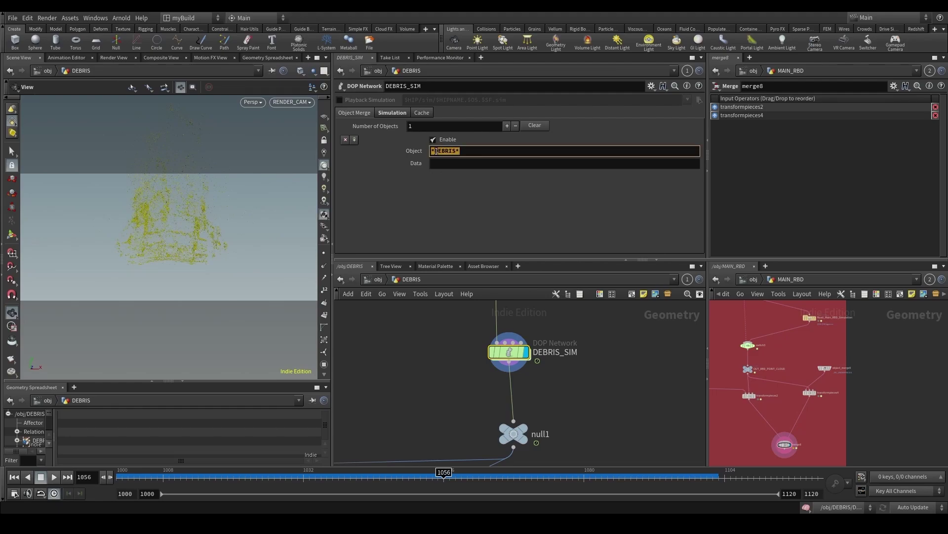
left_click(430, 152)
left_click_drag(431, 151, 500, 151)
left_click(488, 364)
middle_click_drag(485, 393, 483, 351)
scroll(483, 351, "down", 1)
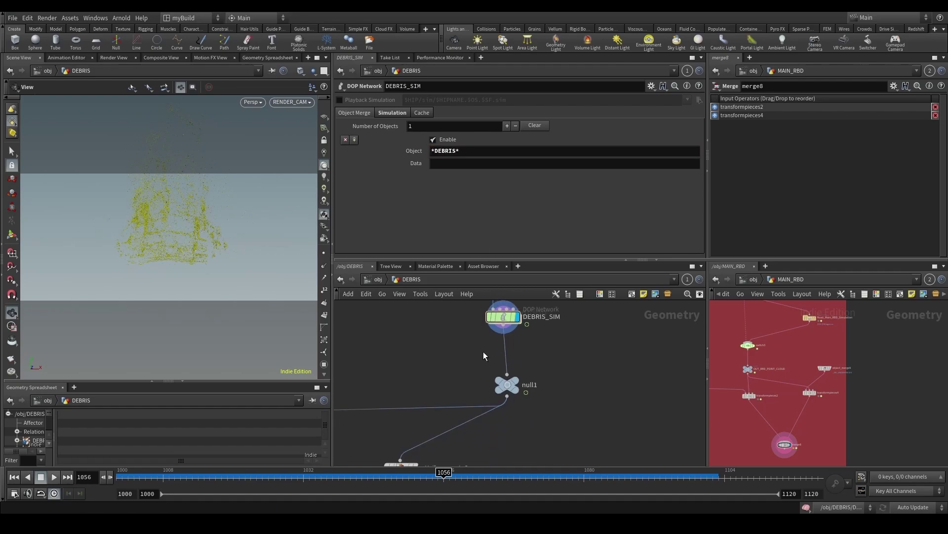
left_click(510, 384)
middle_click(509, 387)
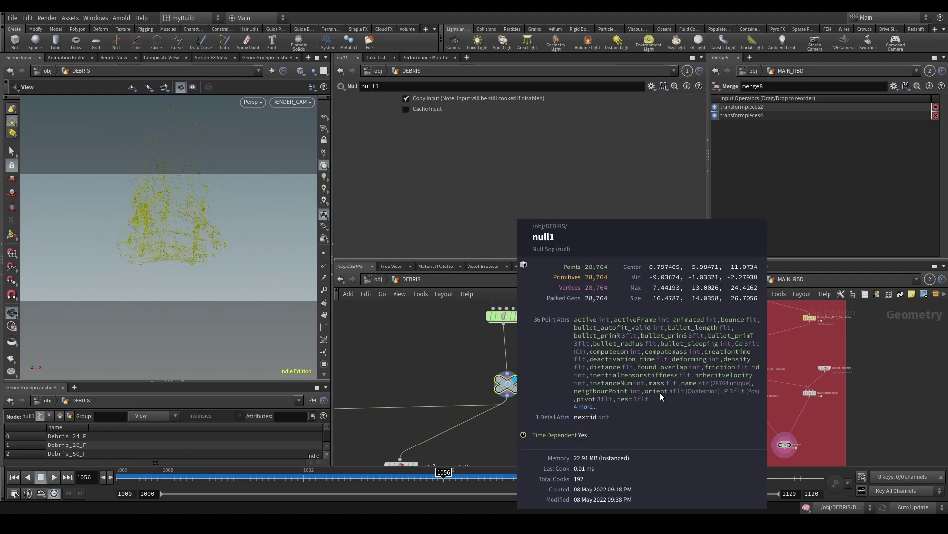
middle_click_drag(500, 441, 508, 350)
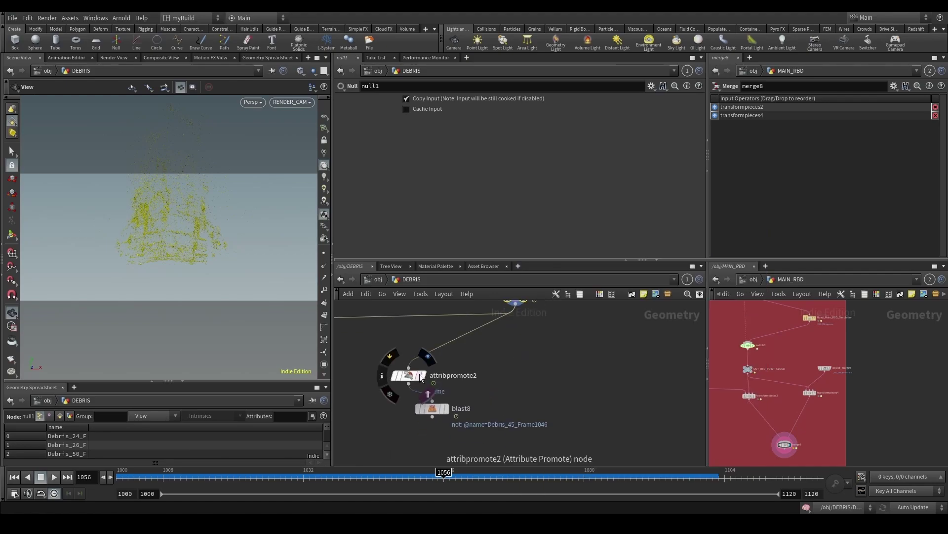
Step: Add an Attribute Delete node fed by null1 and display it
key("Tab")
type("attdel")
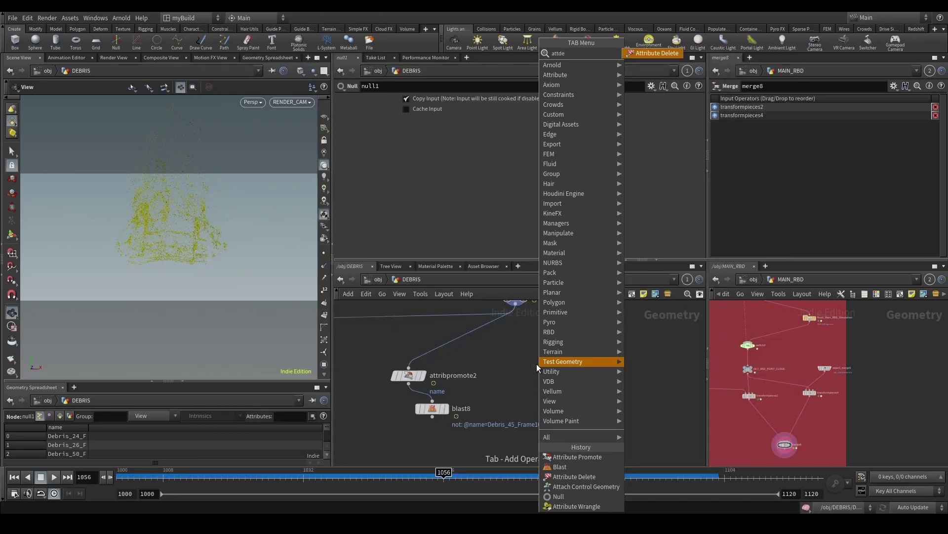
key("Return")
left_click(528, 364)
left_click(521, 357)
left_click(515, 305)
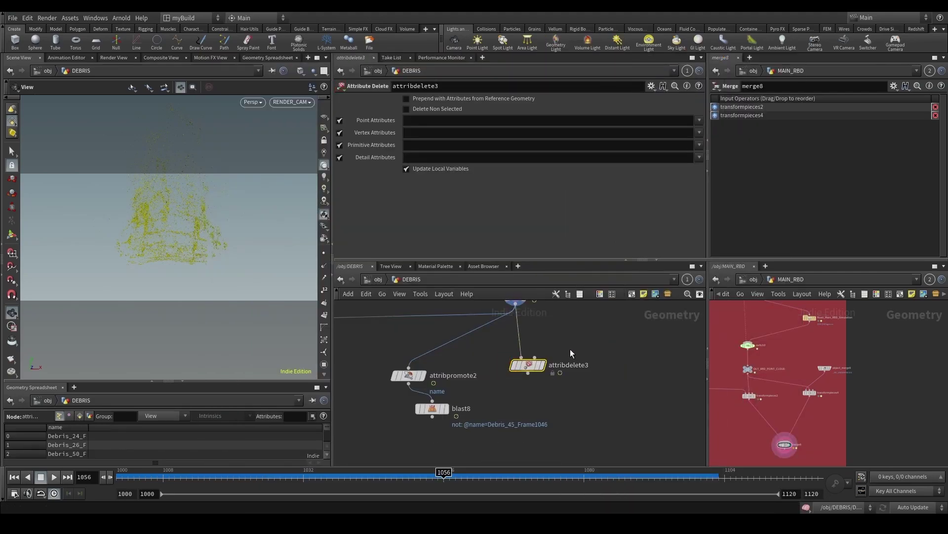
left_click(542, 365)
Step: Set attribdelete3 to delete all point attributes except v, name and active*, using "* ^v ^name ^active*"
scroll(564, 423, "down", 2)
middle_click_drag(564, 424, 651, 365)
left_click_drag(548, 414, 431, 352)
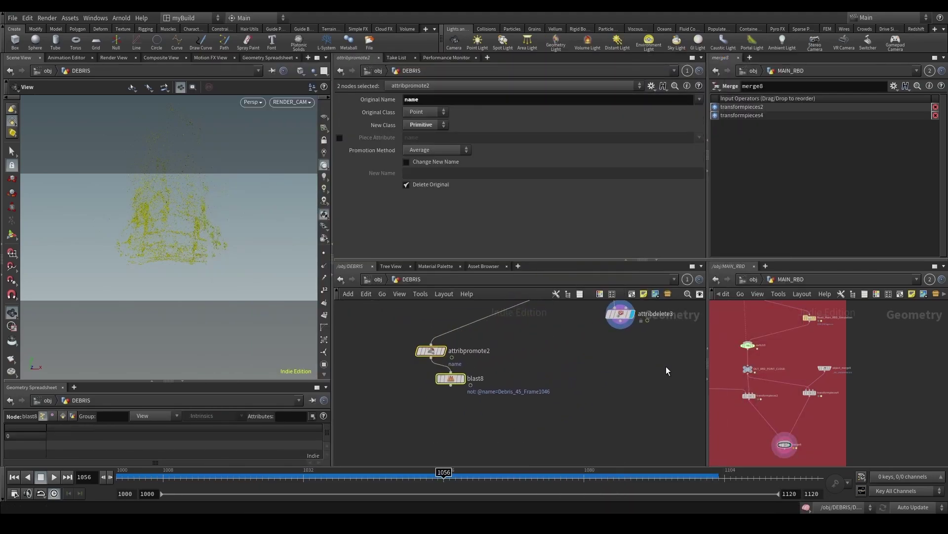
middle_click_drag(666, 368, 568, 409)
left_click_drag(559, 387, 478, 333)
left_click(699, 121)
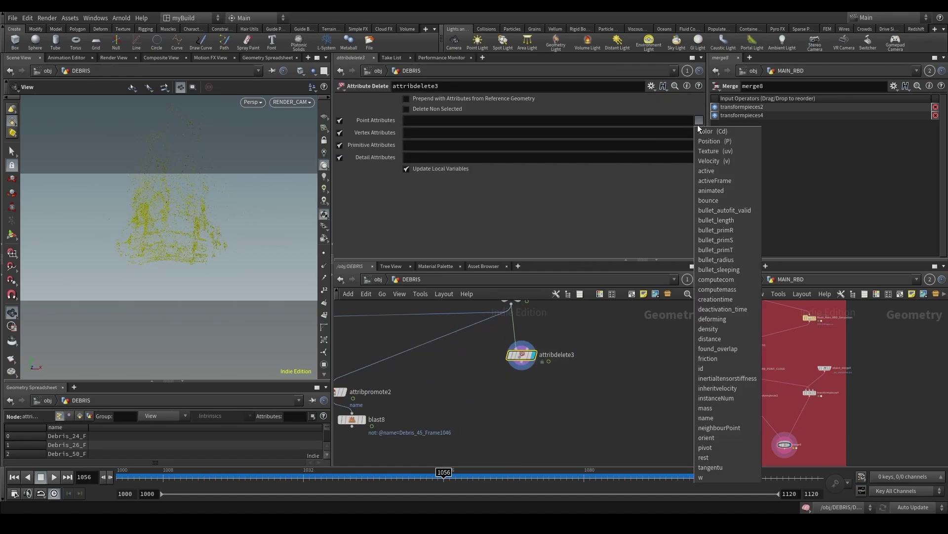
left_click(426, 121)
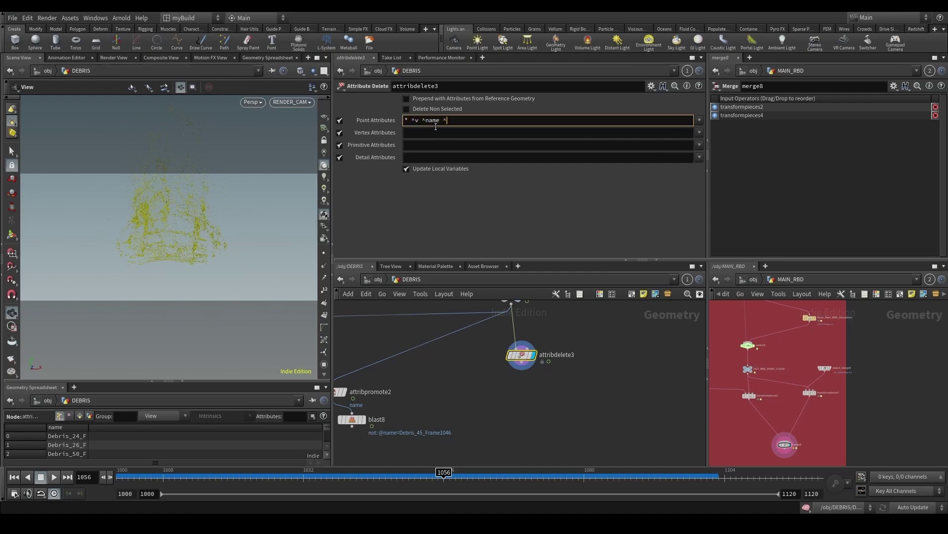
left_click(699, 120)
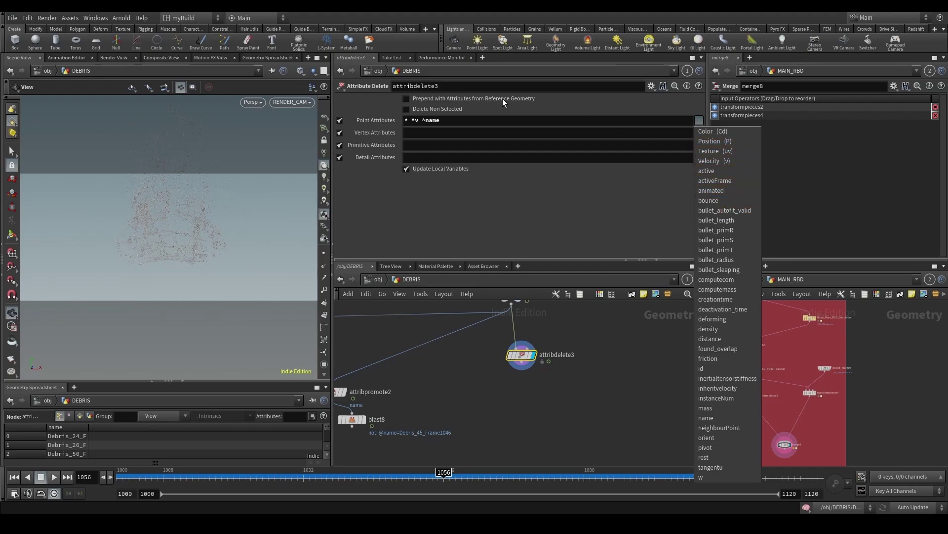
left_click(490, 121)
left_click(491, 121)
left_click(491, 121)
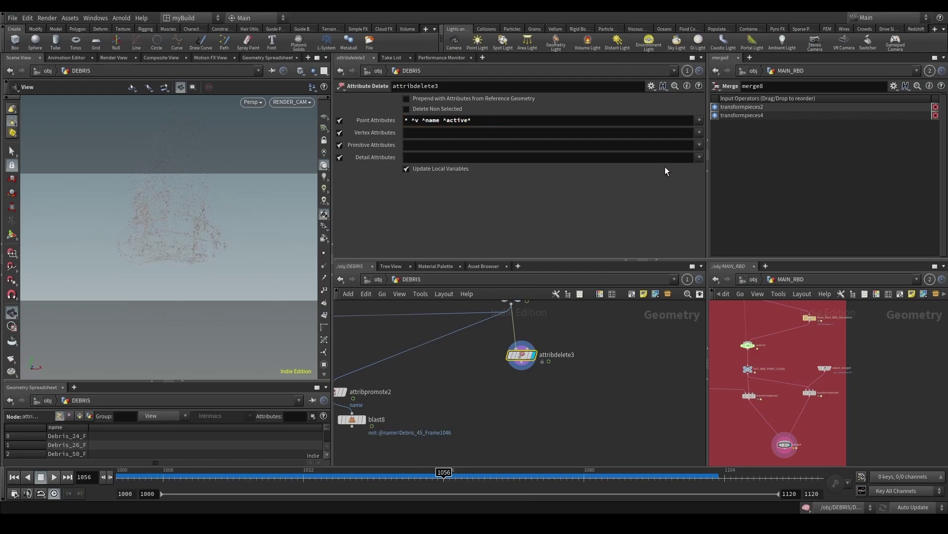
Step: Also exclude the rest attribute from deletion by extending attribdelete3's point attribute pattern with ^rest
left_click(700, 120)
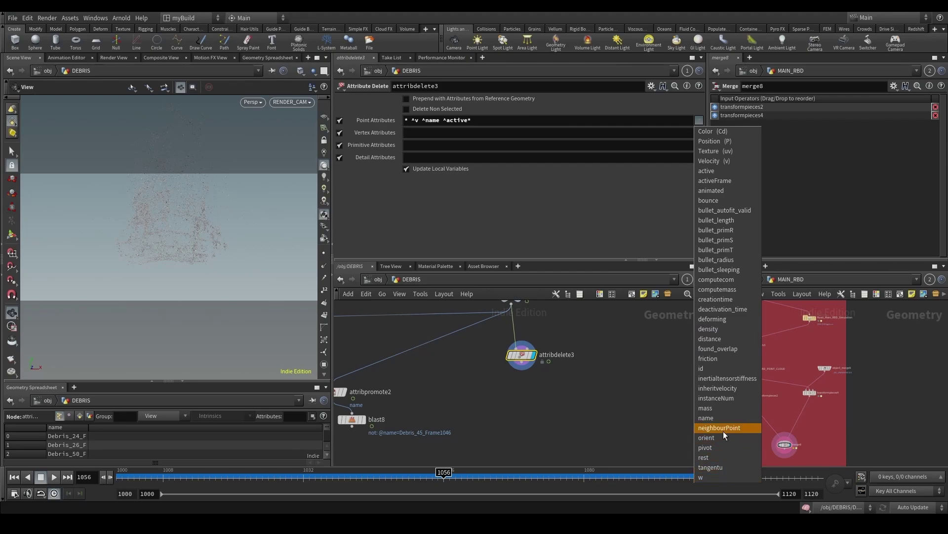
left_click(715, 461)
scroll(607, 386, "down", 5)
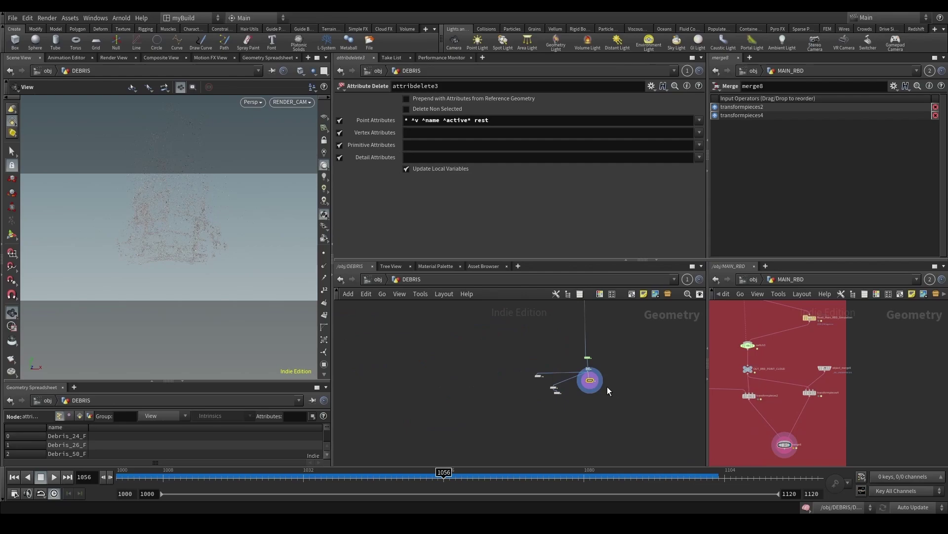
left_click(472, 123)
type("^")
scroll(557, 417, "up", 3)
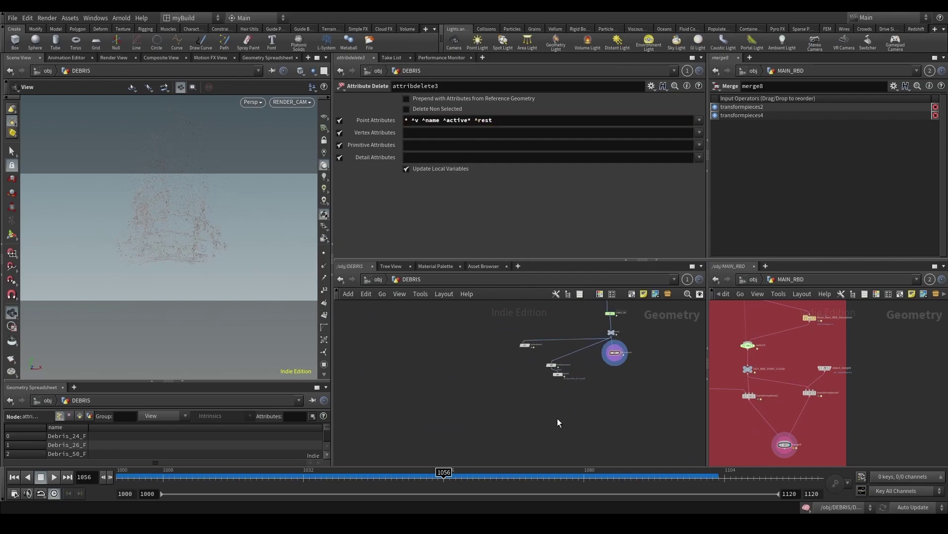
Step: Compare the node information of attribdelete3 with that of null1
scroll(558, 420, "up", 2)
middle_click(627, 339)
middle_click_drag(629, 341, 556, 434)
middle_click(572, 339)
scroll(555, 434, "down", 3)
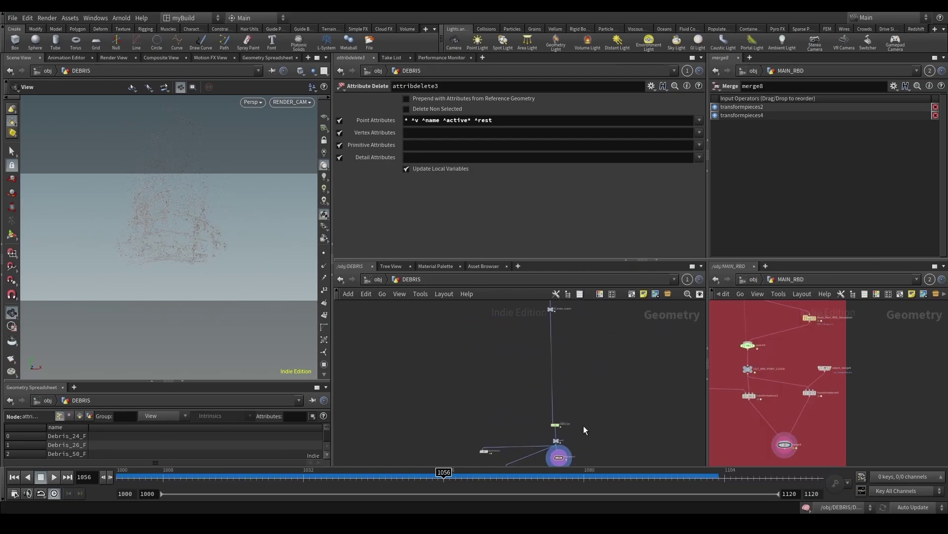
Step: Trace the DEBRIS chain back to the SOURCING section and examine transformpieces1 and its source points
scroll(561, 423, "down", 4)
middle_click_drag(579, 337, 594, 426)
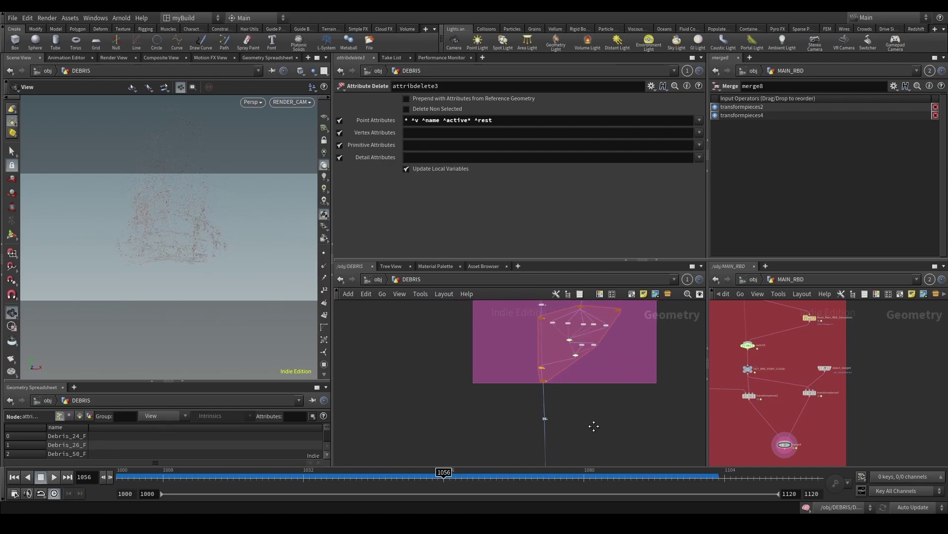
scroll(593, 425, "down", 4)
scroll(586, 375, "up", 9)
scroll(558, 358, "down", 6)
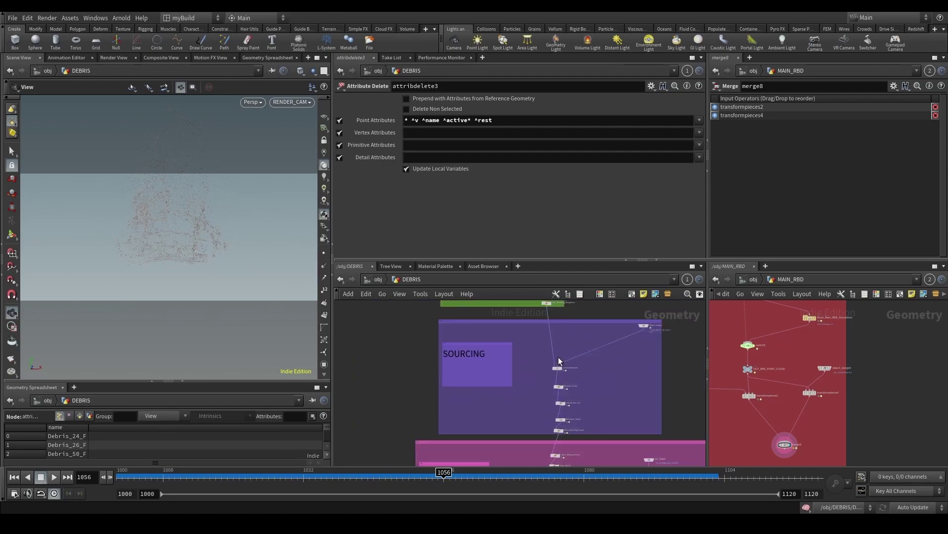
scroll(548, 360, "up", 5)
scroll(609, 363, "up", 2)
left_click(576, 360)
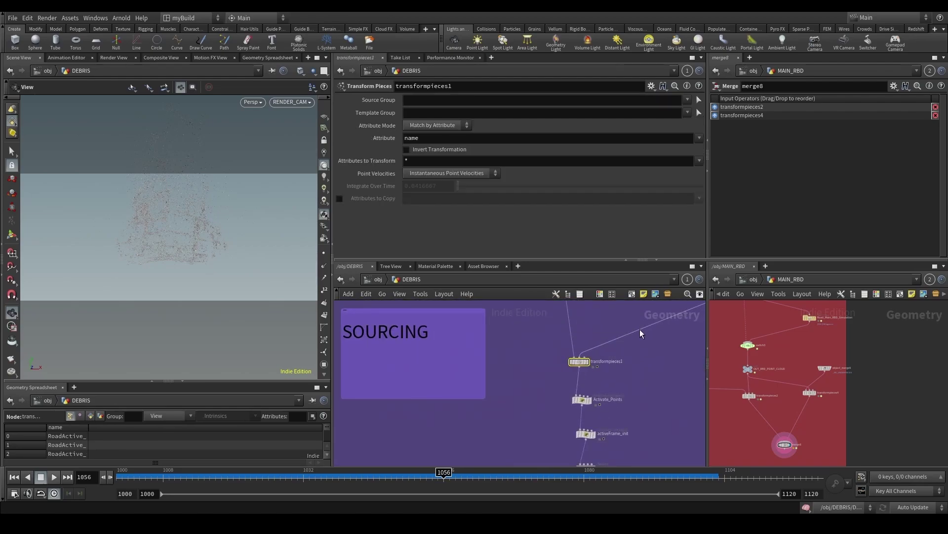
scroll(551, 408, "down", 5)
middle_click_drag(552, 408, 561, 316)
scroll(568, 431, "down", 1)
scroll(571, 438, "up", 6)
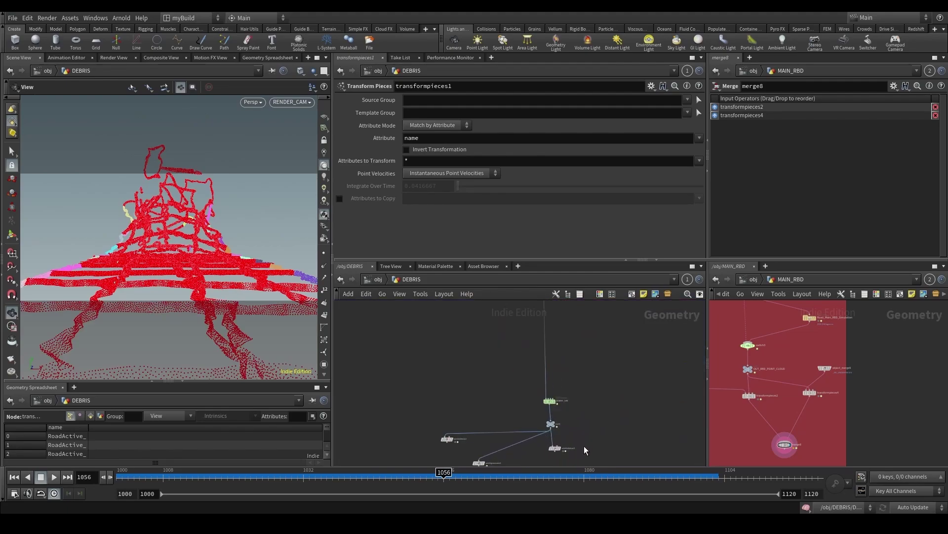
Step: Examine the foreach_end2 output above the simulation and return the display to attribdelete3
left_click(560, 447)
scroll(577, 429, "down", 3)
middle_click_drag(585, 378, 560, 466)
scroll(527, 365, "up", 3)
left_click(551, 351)
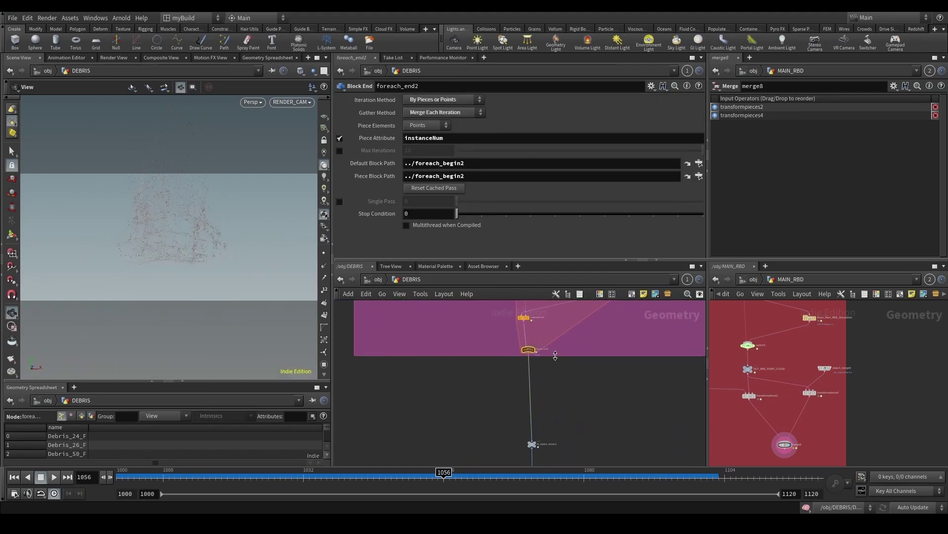
scroll(575, 380, "down", 4)
middle_click_drag(587, 429, 570, 311)
scroll(559, 403, "up", 1)
left_click_drag(553, 409, 522, 378)
key("r")
scroll(517, 412, "up", 2)
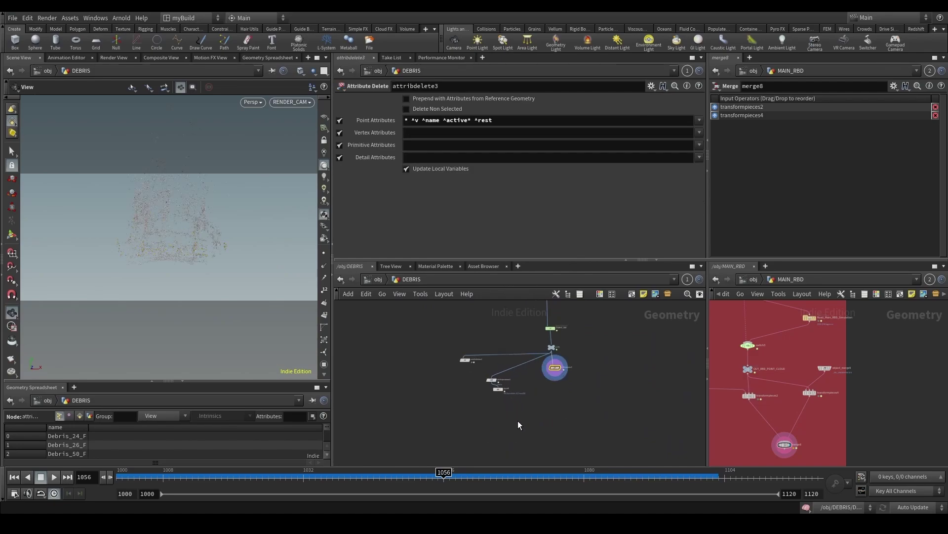
Step: Delete the unused attribdelete2, attribpromote2 and blast8 nodes branching off null1
left_click_drag(517, 420, 437, 346)
key("Delete")
left_click_drag(581, 389, 536, 355)
scroll(346, 406, "up", 1)
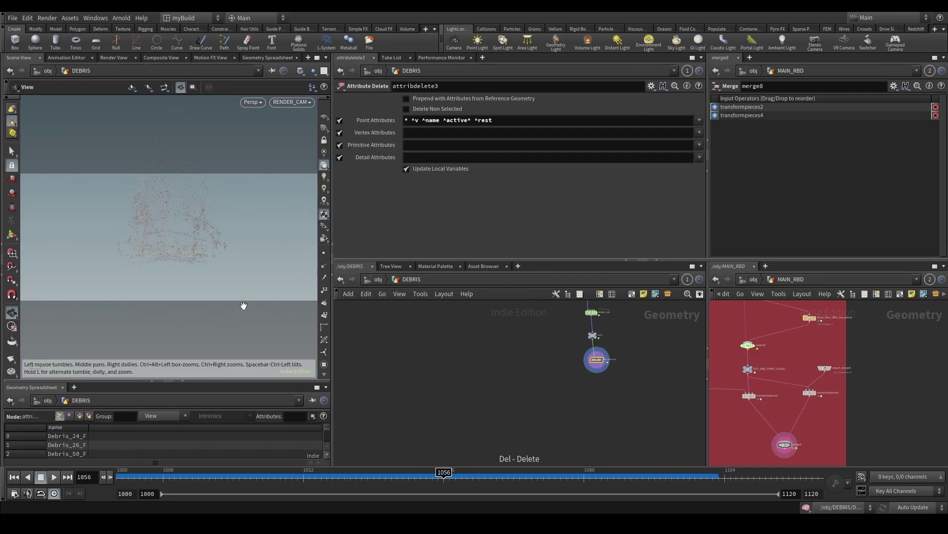
Step: Go to frame 1065, orbit around the debris pieces and review the node information of attribdelete3
left_click_drag(386, 475, 512, 450)
scroll(598, 361, "up", 1)
middle_click(601, 368)
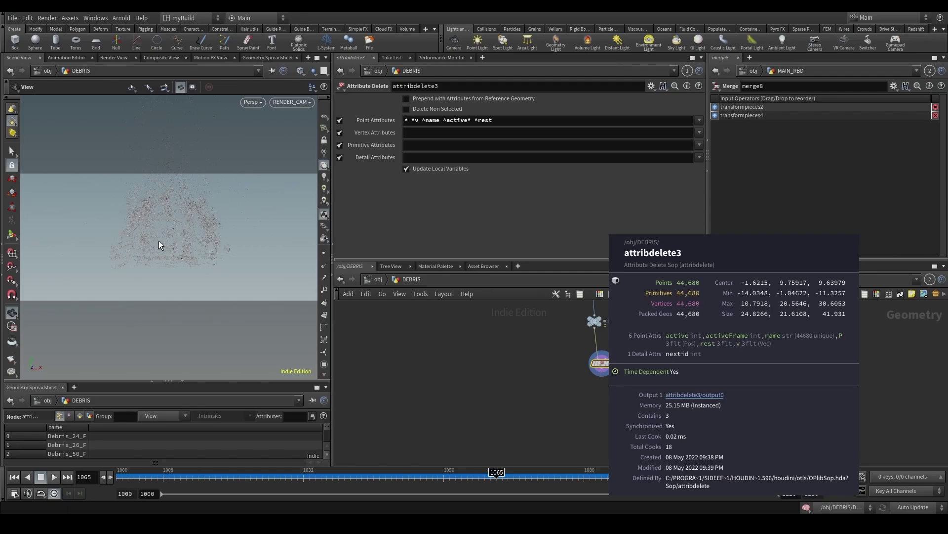
left_click_drag(165, 220, 193, 297)
middle_click(602, 363)
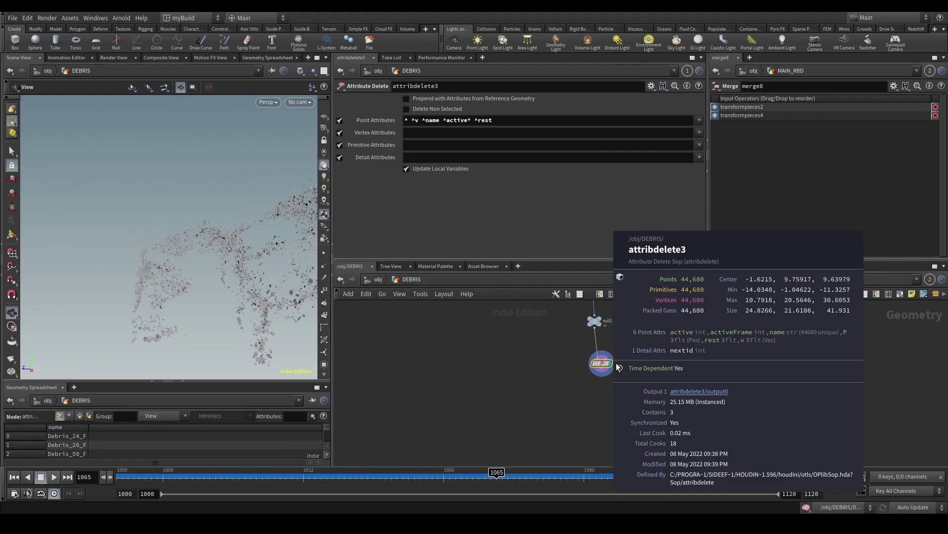
Step: Locate and display RBD_SIM in the MAIN_RBD network and orbit around the fractured road to examine it
scroll(616, 364, "down", 3)
middle_click_drag(616, 363, 508, 379)
scroll(751, 383, "down", 6)
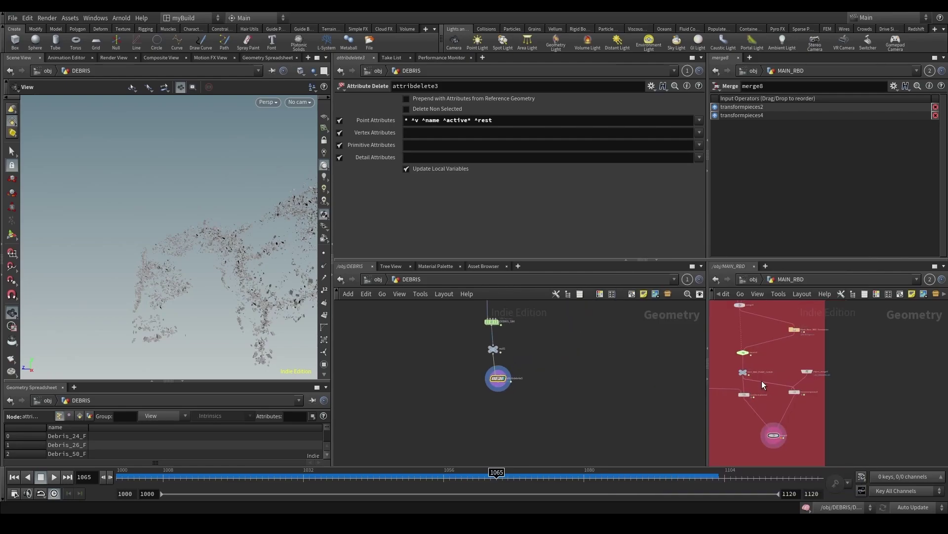
scroll(739, 365, "up", 3)
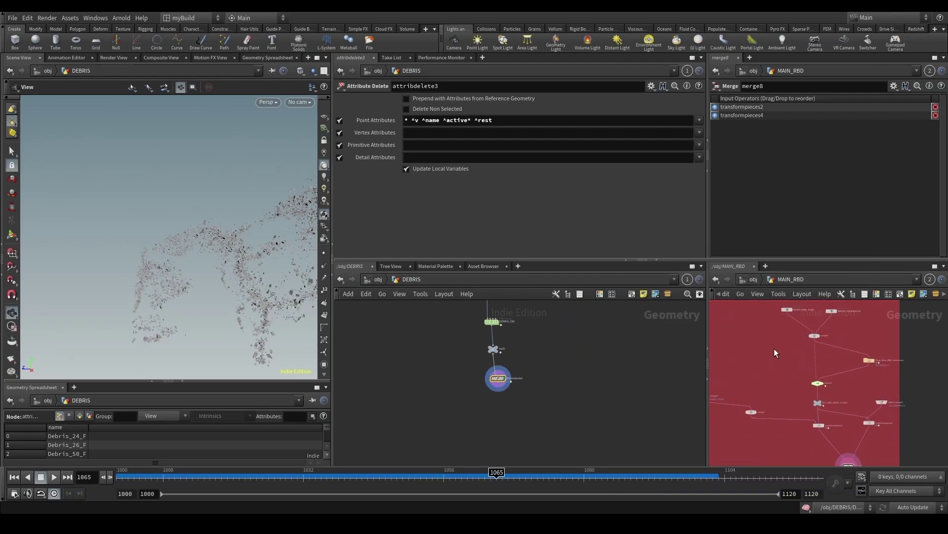
scroll(763, 348, "down", 4)
middle_click_drag(762, 348, 789, 388)
scroll(792, 375, "up", 4)
scroll(789, 387, "down", 2)
middle_click_drag(853, 319, 816, 380)
left_click_drag(838, 369, 785, 339)
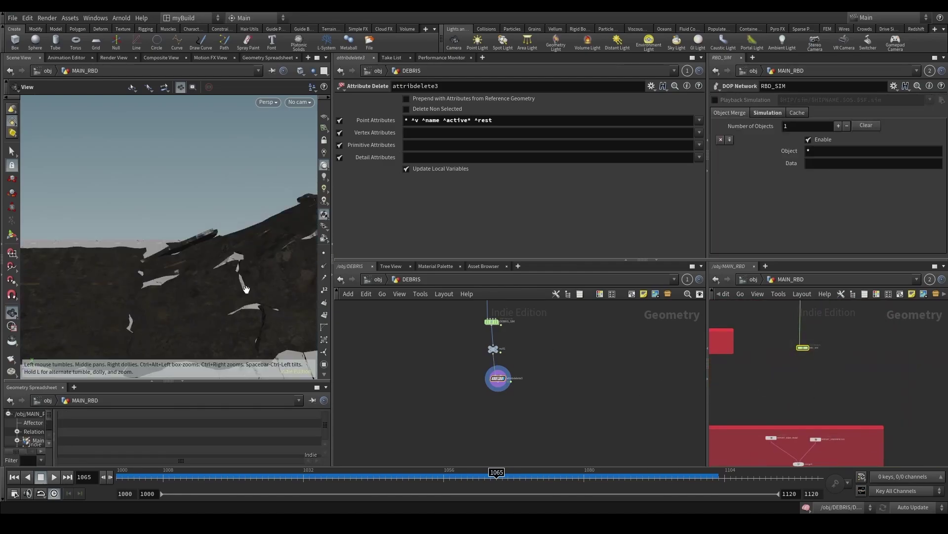
left_click_drag(244, 288, 297, 298)
right_click_drag(297, 298, 237, 300)
left_click_drag(237, 299, 160, 343)
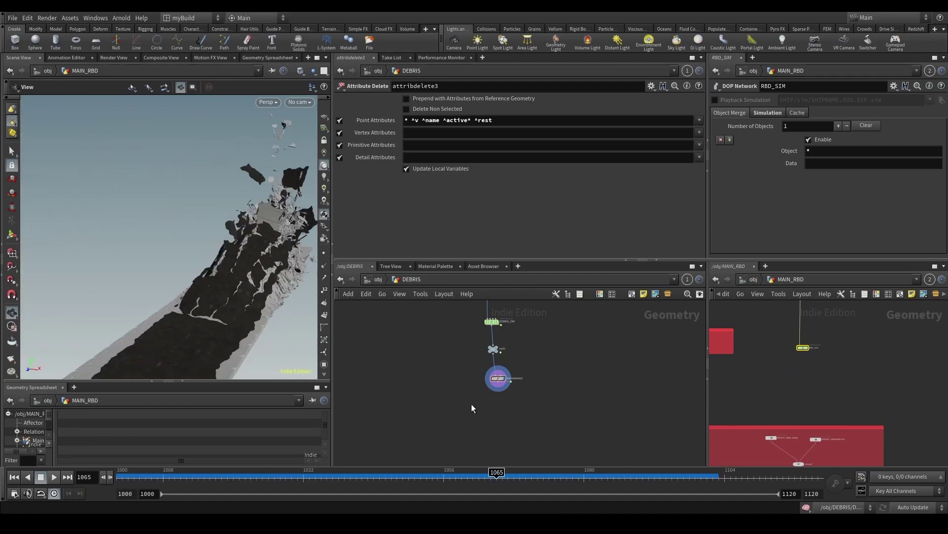
Step: Display attribdelete3 in DEBRIS again and examine the debris points at frame 1077
left_click_drag(471, 404, 514, 367)
scroll(602, 379, "down", 4)
middle_click_drag(618, 378, 599, 428)
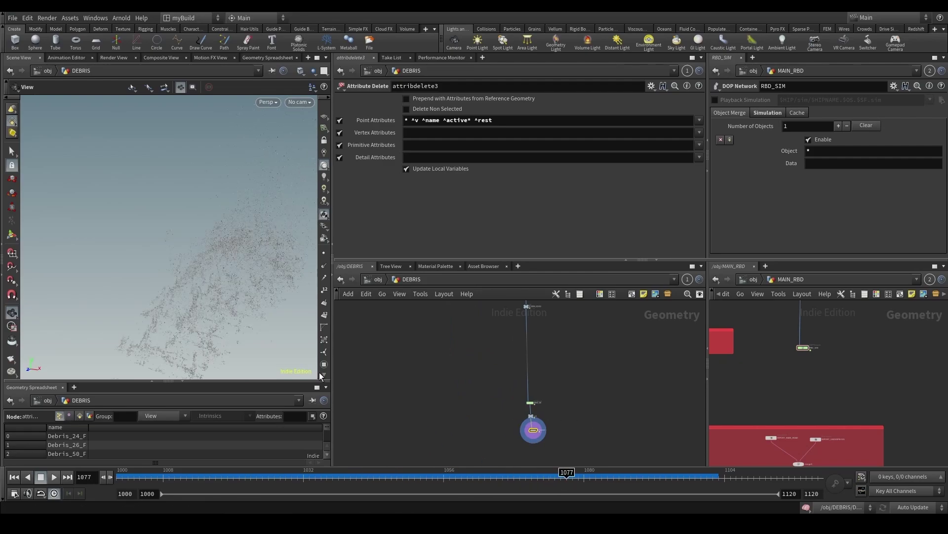
Step: Examine the debris points from several angles and look through the instancing and sourcing sections of the DEBRIS network
mouse_move(245, 289)
left_mouse_down()
mouse_move(202, 239)
mouse_move(87, 229)
left_mouse_up()
mouse_move(161, 194)
left_mouse_down()
mouse_move(195, 242)
mouse_move(297, 288)
left_mouse_up()
scroll(598, 400, "down", 6)
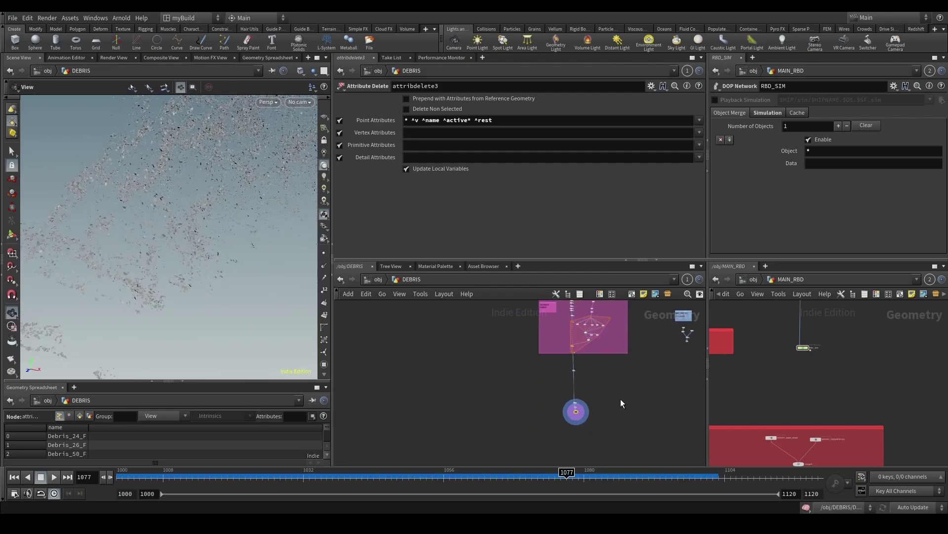
middle_click_drag(610, 381, 583, 416)
scroll(565, 323, "up", 3)
left_click_drag(582, 336, 583, 342)
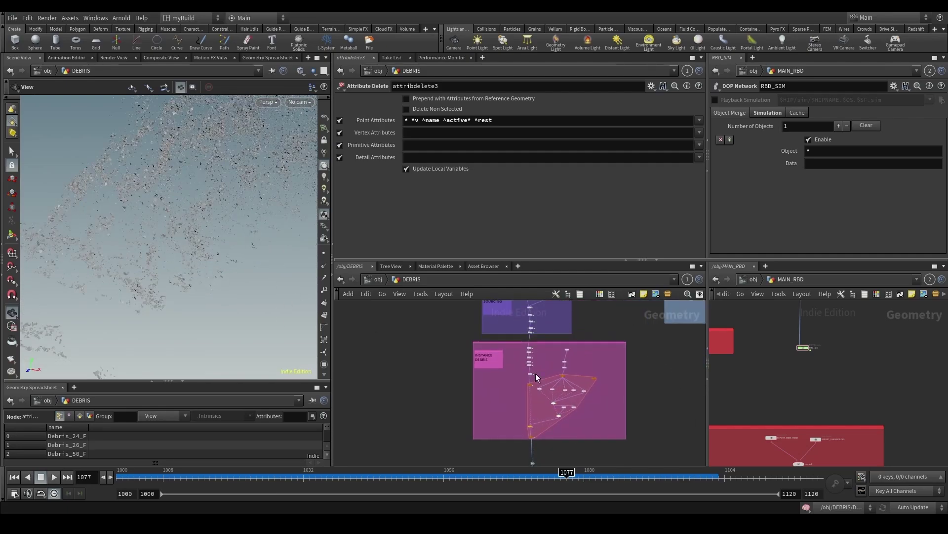
left_click_drag(196, 253, 295, 283)
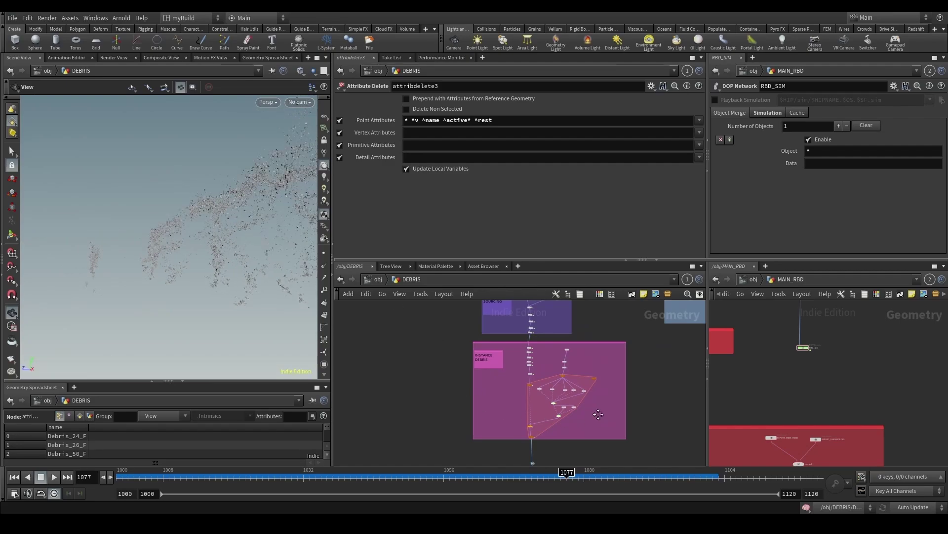
middle_click_drag(596, 414, 617, 303)
scroll(568, 432, "up", 2)
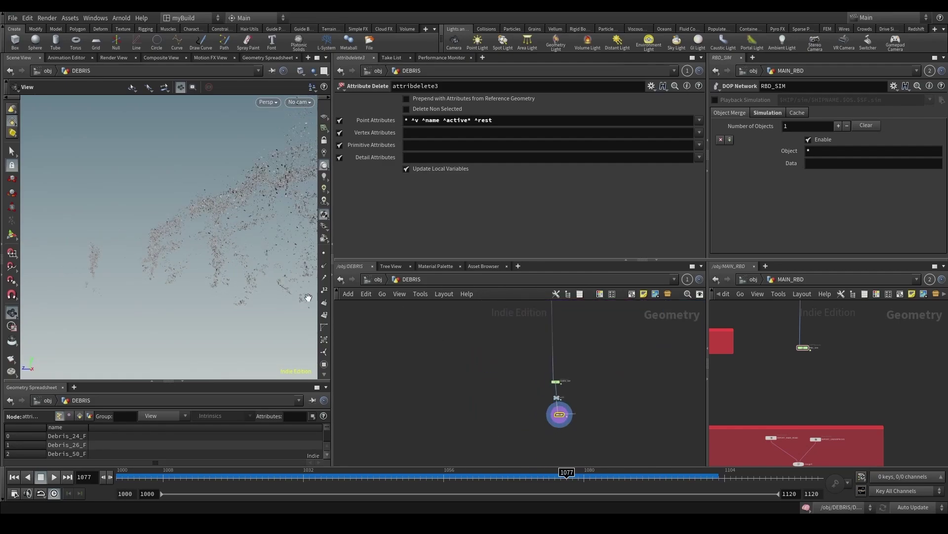
scroll(541, 381, "down", 5)
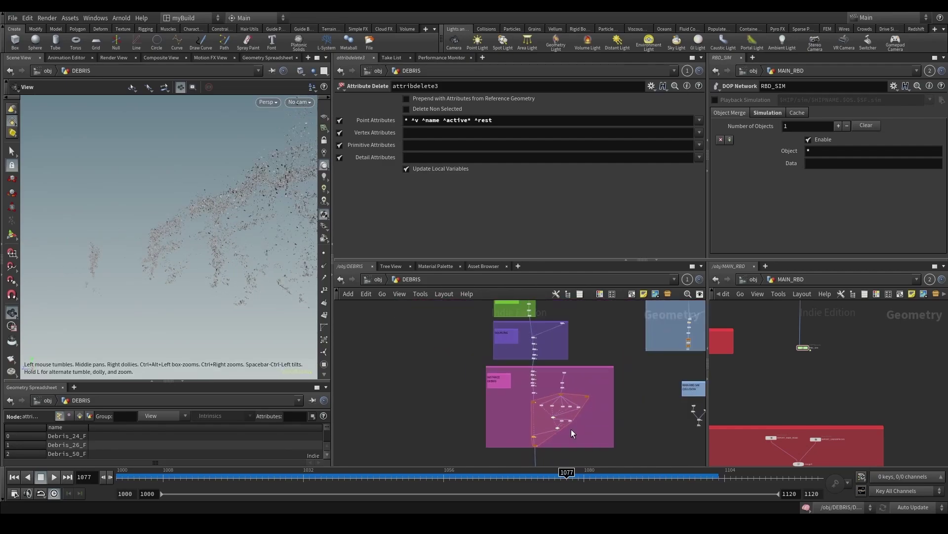
scroll(567, 349, "up", 5)
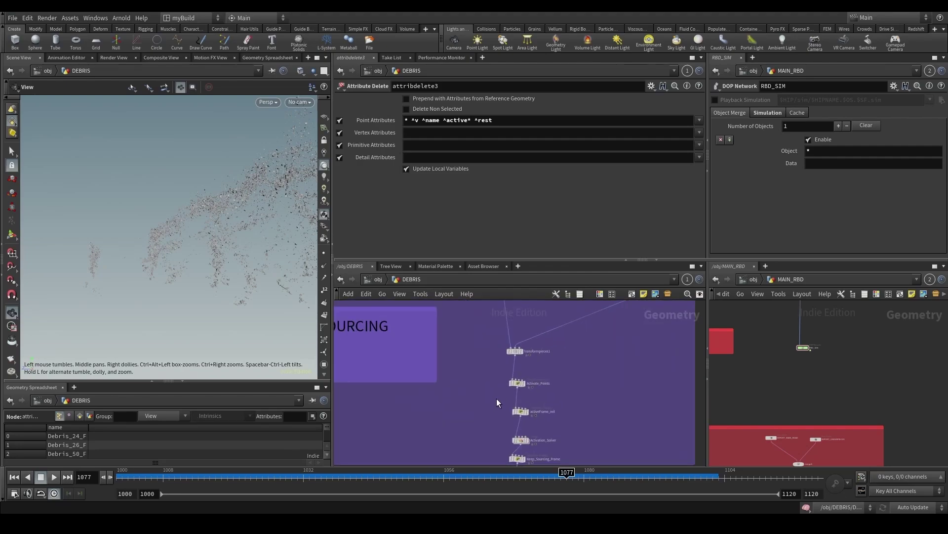
Step: Select the Activate_Points wrangle in the sourcing section of DEBRIS and display its points
left_click(521, 411)
middle_click_drag(493, 460, 572, 458)
left_click(534, 389)
middle_click_drag(512, 375, 497, 419)
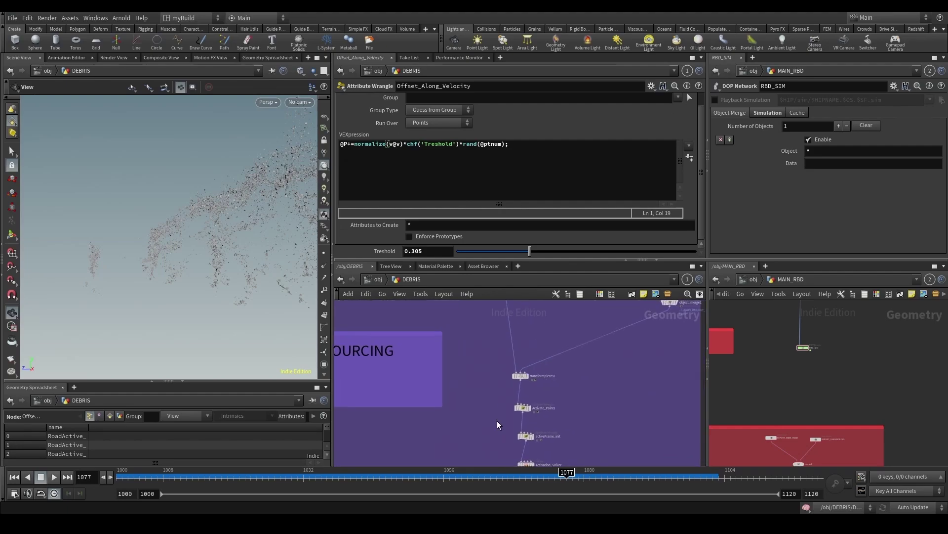
left_click(523, 407)
key("r")
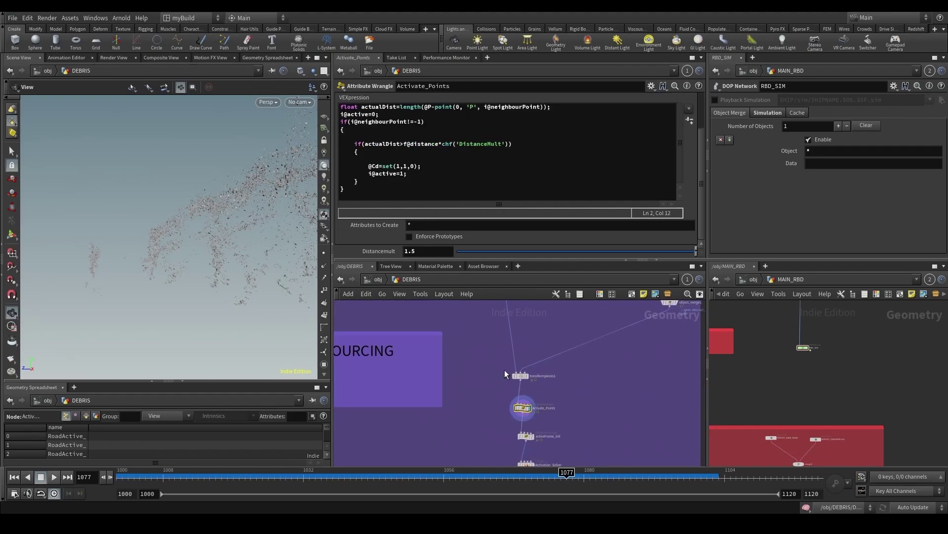
left_click_drag(181, 165, 236, 251)
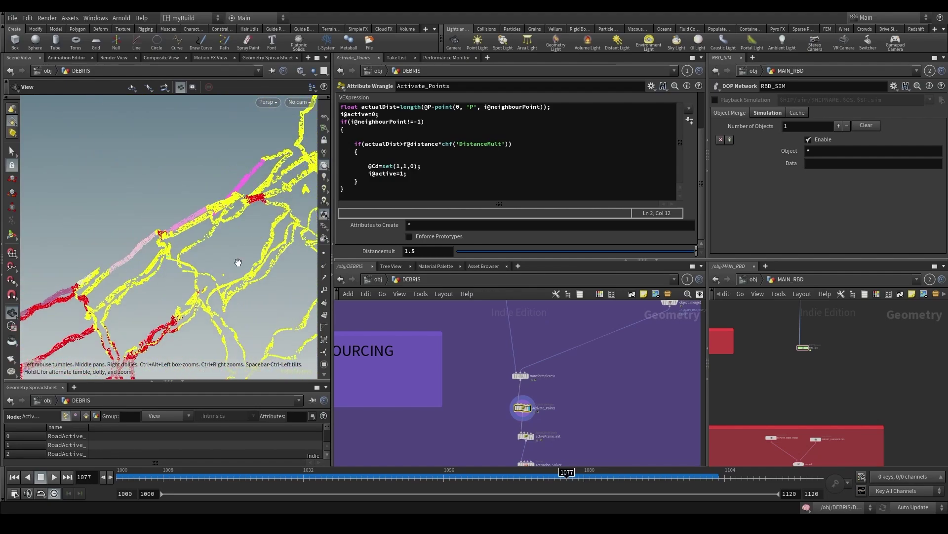
Step: Go to frame 1076 and examine the activated points along the road cracks
left_click_drag(497, 475, 561, 475)
left_click_drag(233, 298, 244, 262)
scroll(584, 415, "down", 3)
scroll(644, 370, "up", 3)
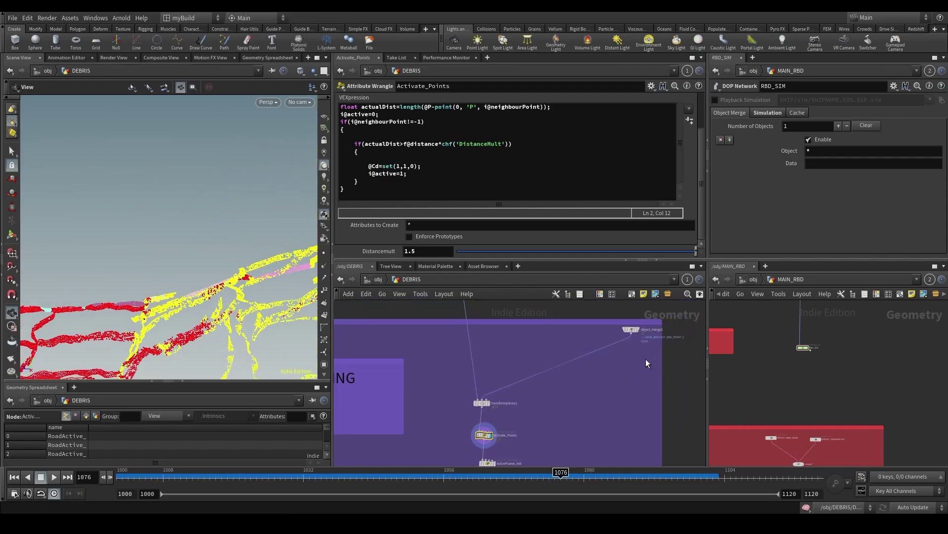
left_click_drag(148, 292, 178, 256)
scroll(470, 431, "up", 2)
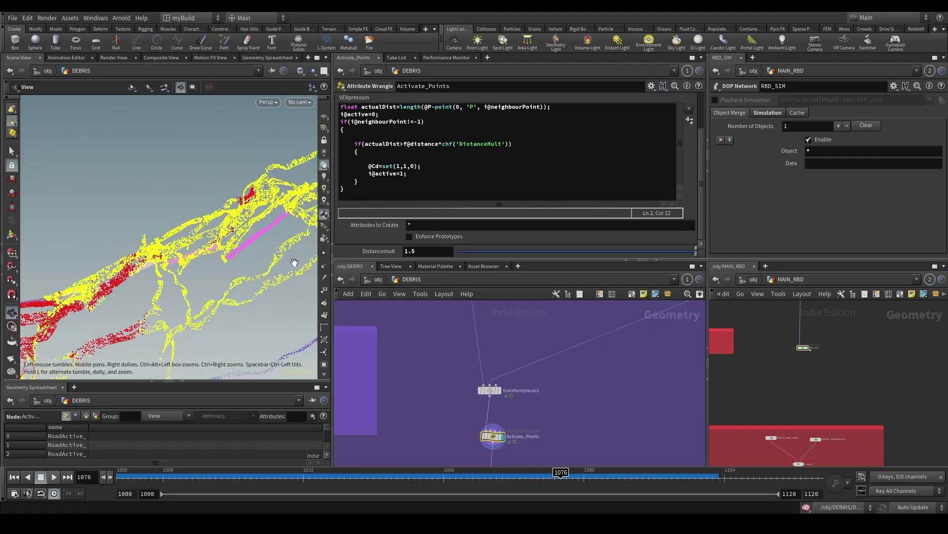
Step: Turn on point trails in the viewport and examine the velocity directions of the Activate_Points points
left_click(322, 280)
left_click_drag(182, 290, 195, 268)
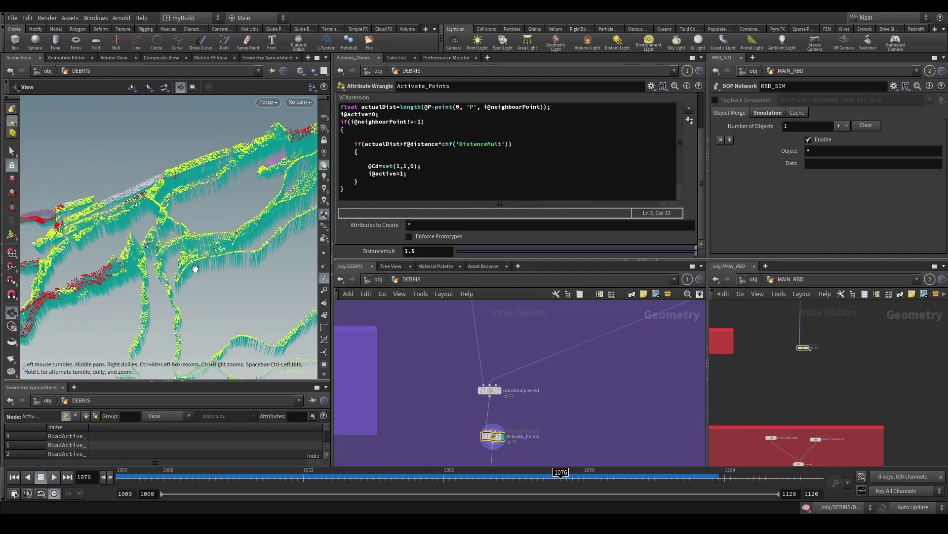
left_click_drag(164, 307, 214, 313)
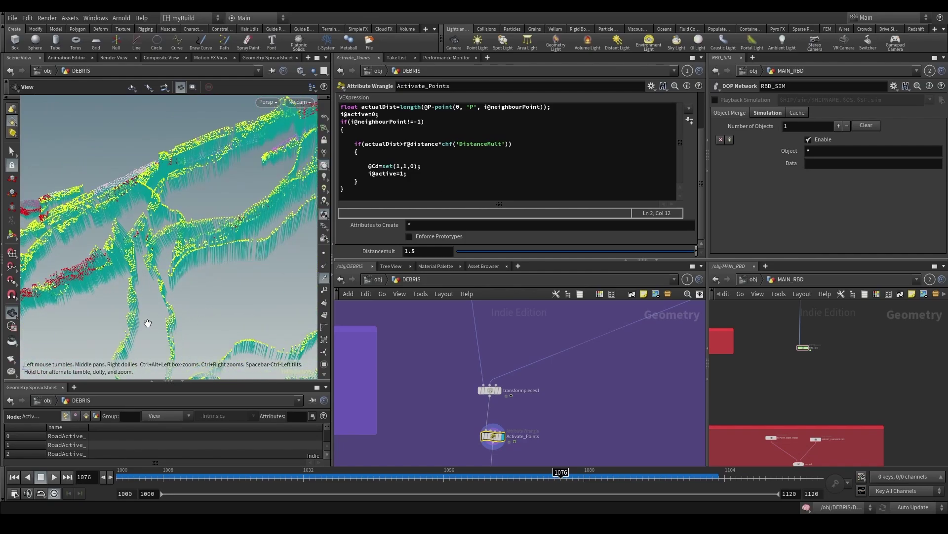
left_click_drag(148, 323, 211, 286)
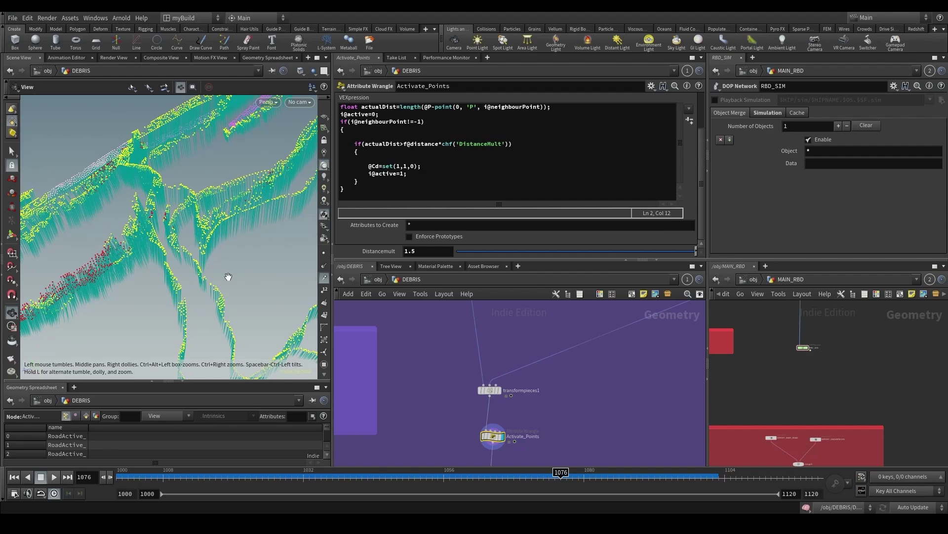
scroll(232, 274, "down", 3)
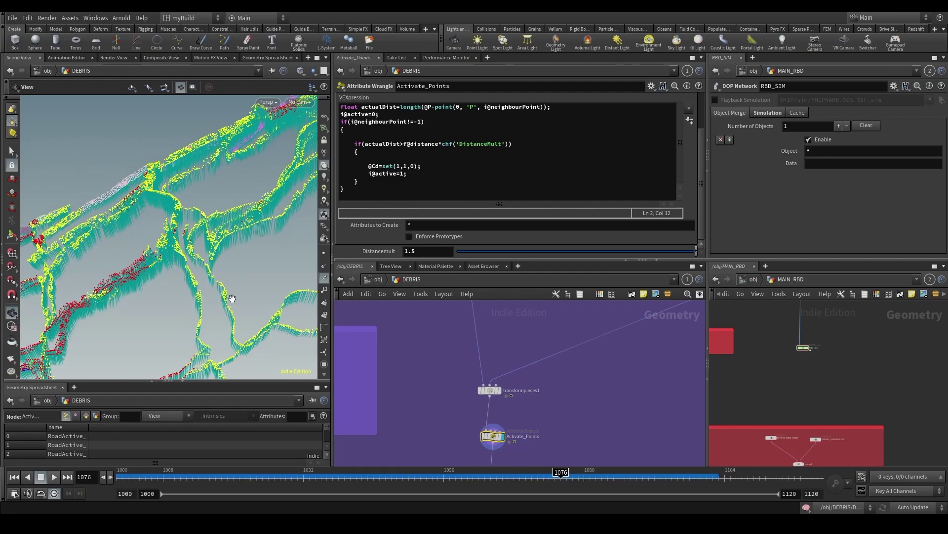
left_click_drag(232, 298, 261, 274)
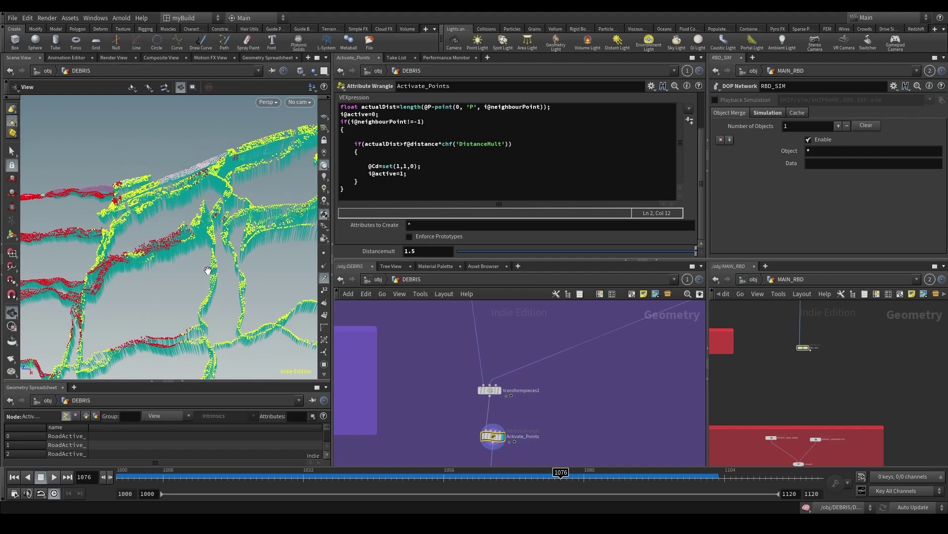
scroll(490, 437, "down", 3)
Step: Add the line v@v=v@v+point(1, 'v',i@neighbourPoint); below i@active=1; in the Activate_Points VEXpression
left_click(417, 173)
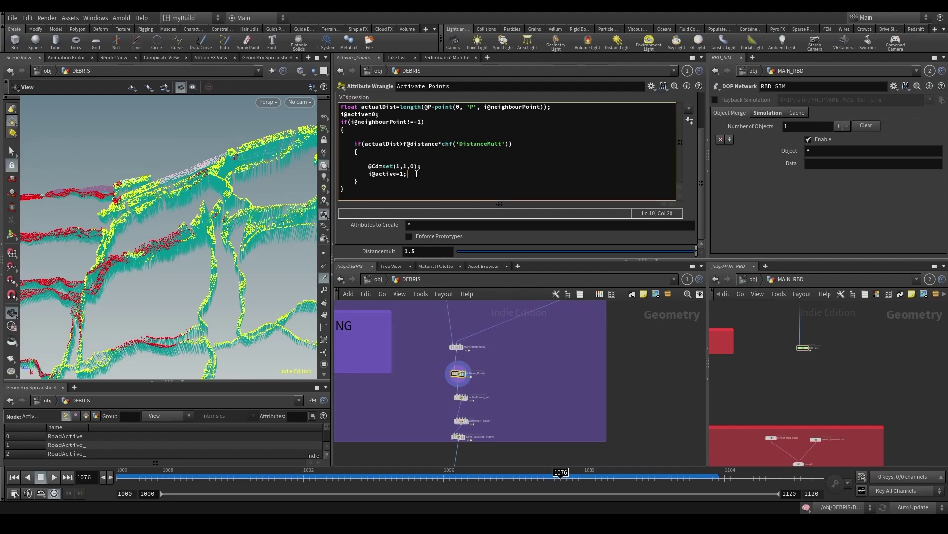
scroll(439, 380, "up", 3)
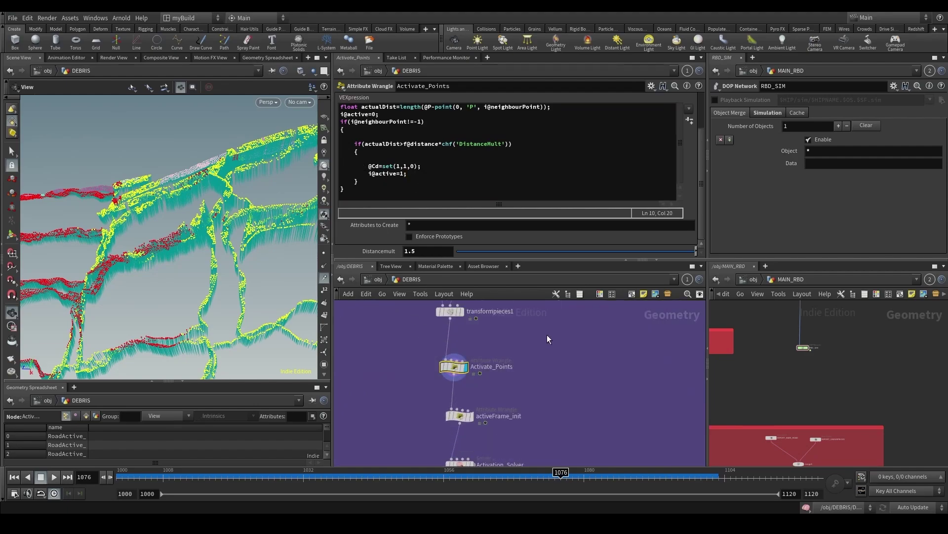
left_click_drag(262, 297, 169, 242)
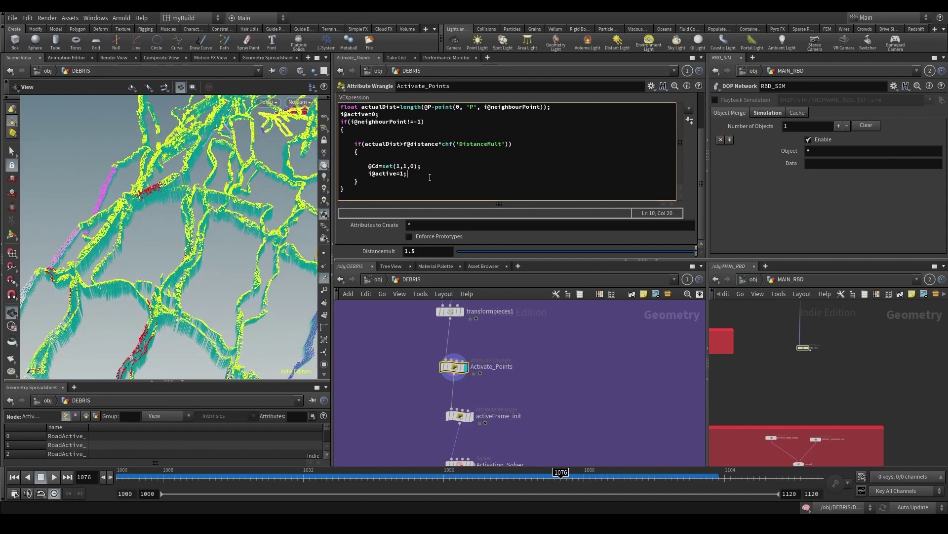
key("Return")
type("v@")
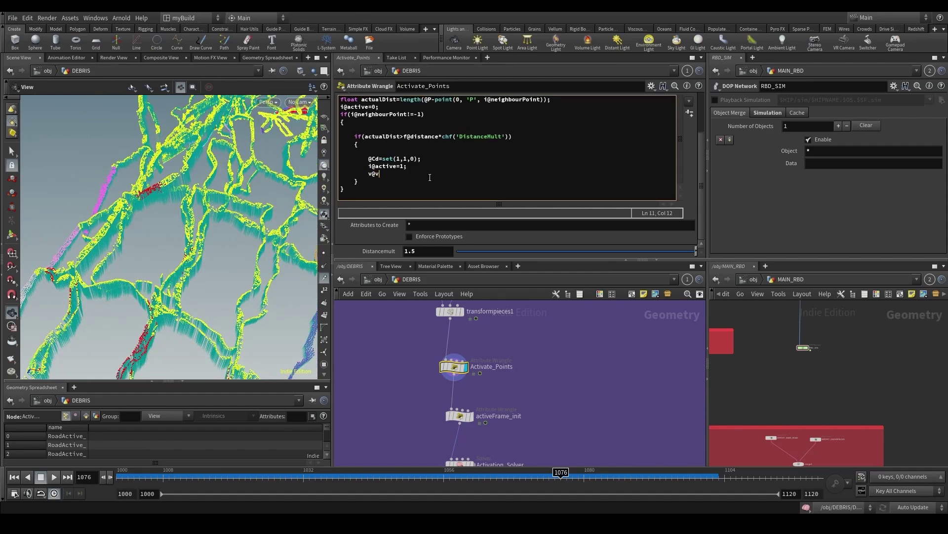
type("v=v@v+point(1,")
key("BackSpace")
left_click_drag(483, 100, 539, 97)
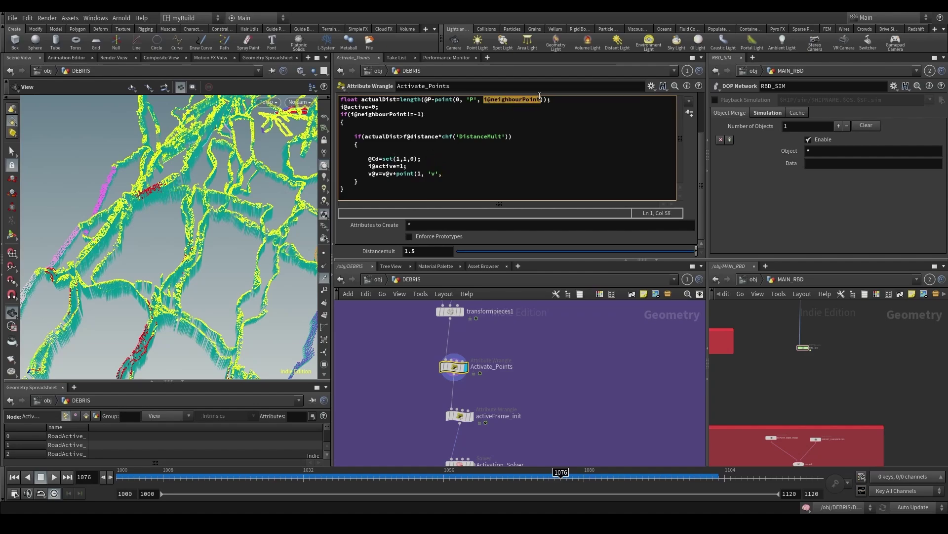
key("ctrl+c")
left_click(459, 173)
key("ctrl+v")
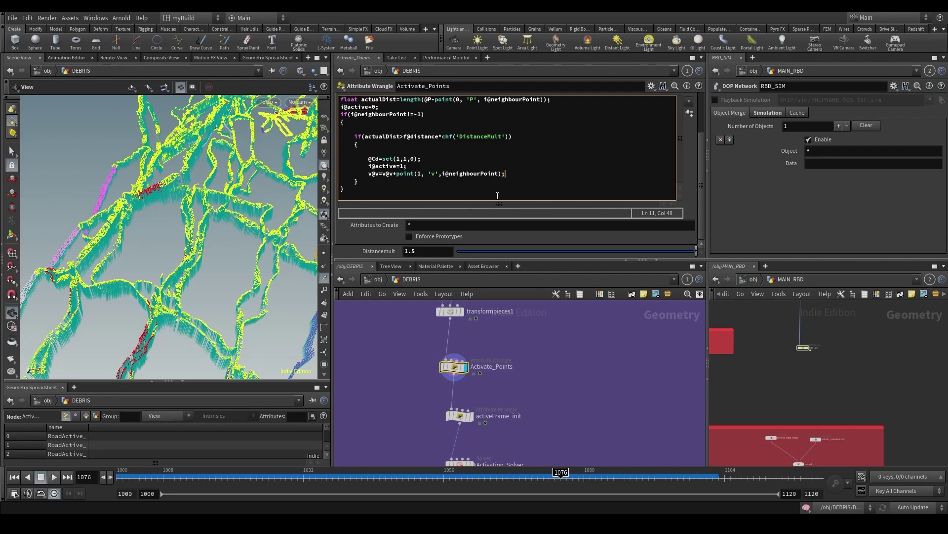
left_click(543, 374)
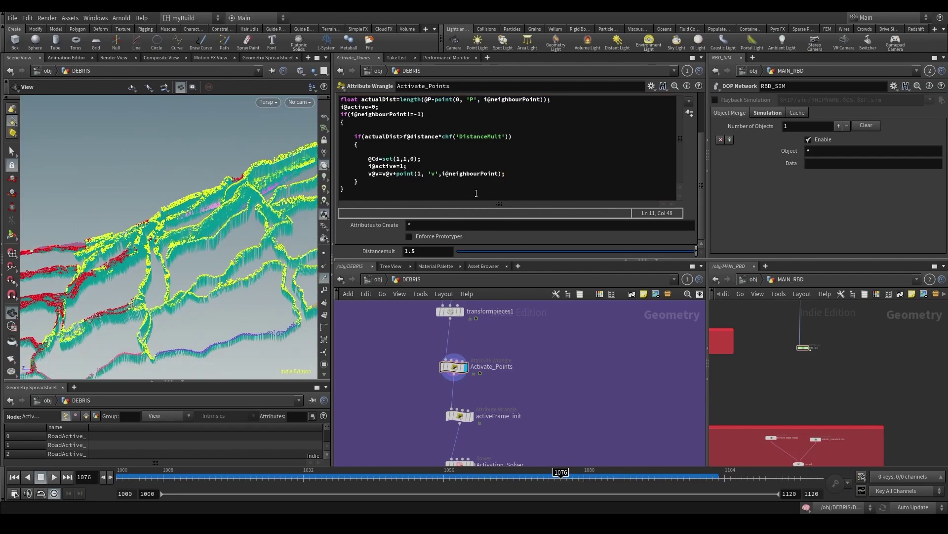
Step: Average the two velocities by changing the line to v@v=(v@v+point(1, 'v',i@neighbourPoint))/2;
double_click(499, 174)
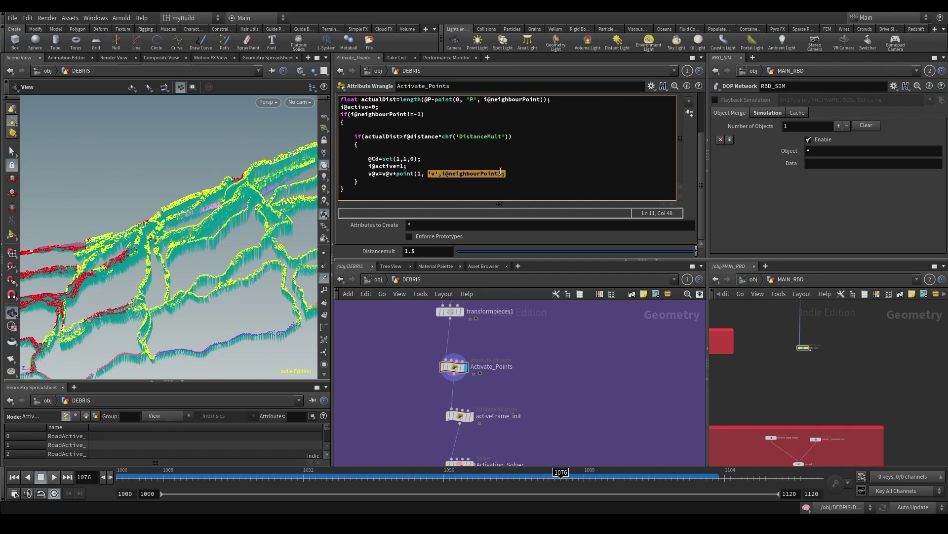
left_click(500, 173)
type("/2")
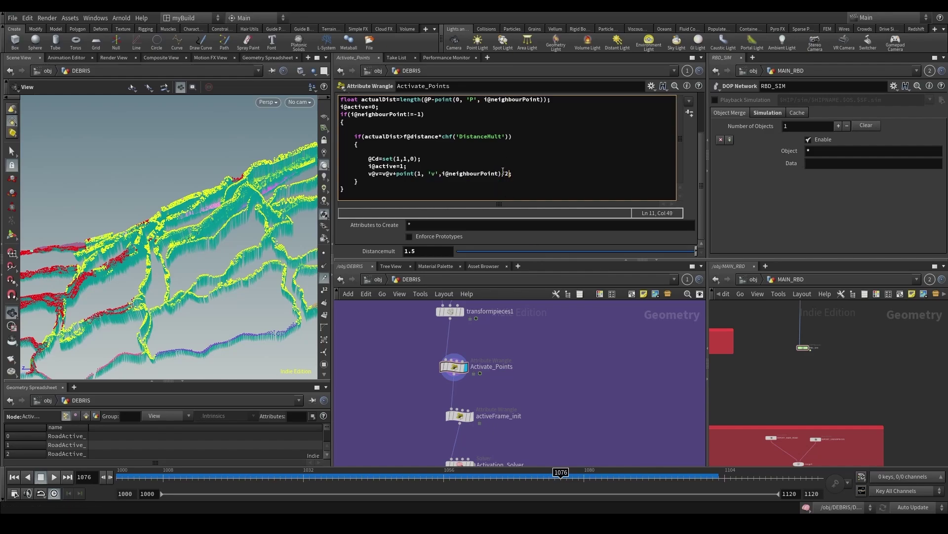
type(")")
type("(")
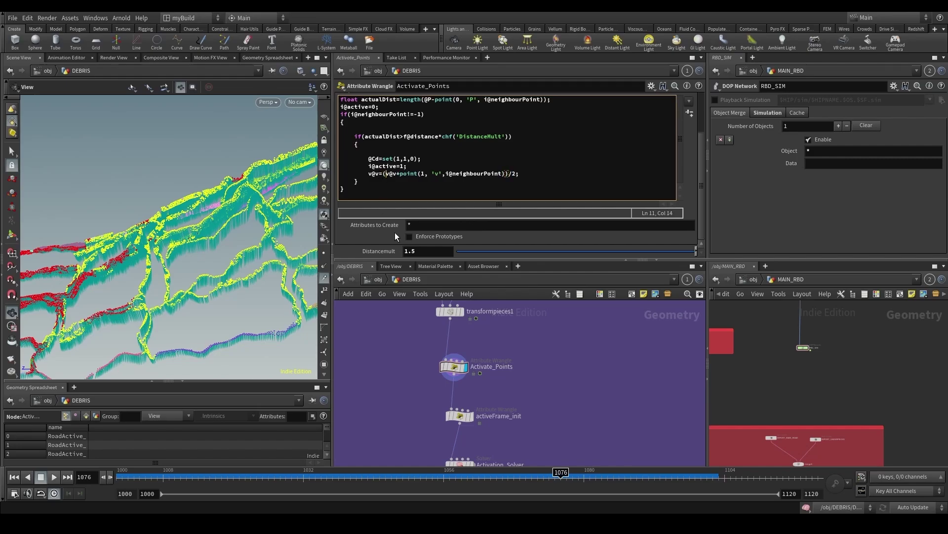
Step: Comment out and restore the velocity averaging line to compare the point trails, and view the Activate_Points node information
left_click_drag(232, 237, 202, 265)
left_click(370, 176)
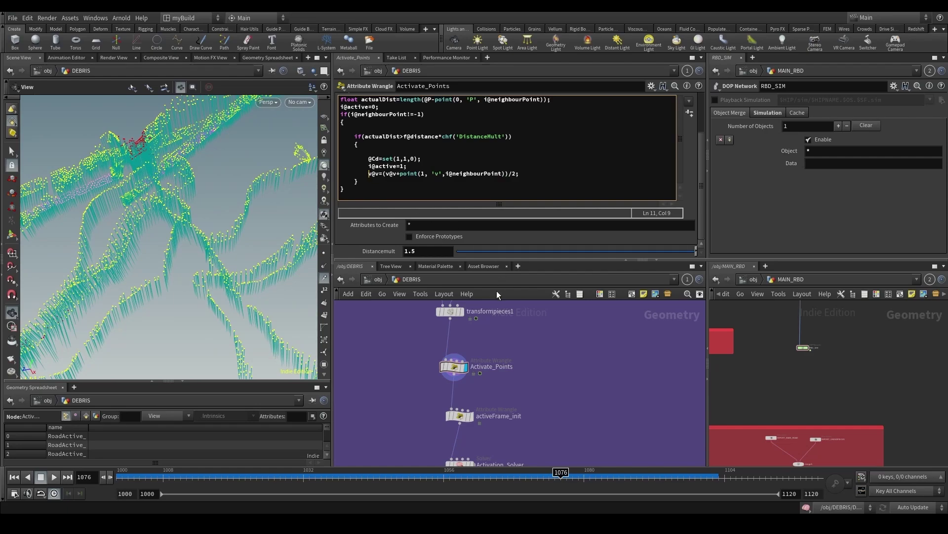
type("//")
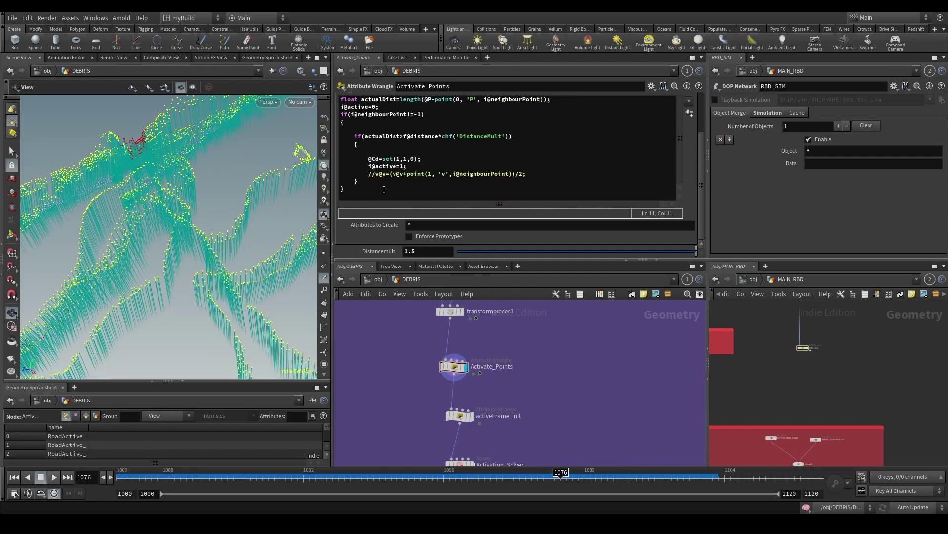
key("BackSpace")
key("BackSpace")
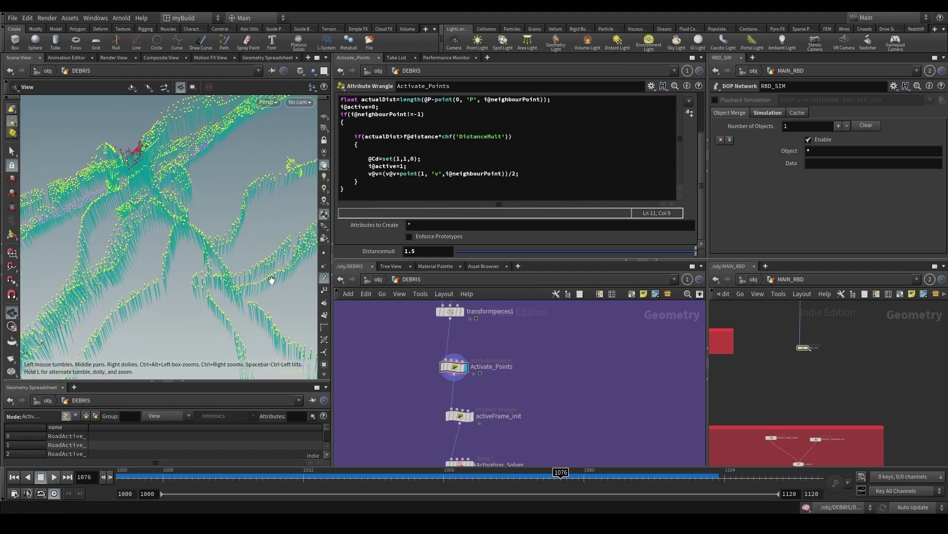
middle_click(456, 368)
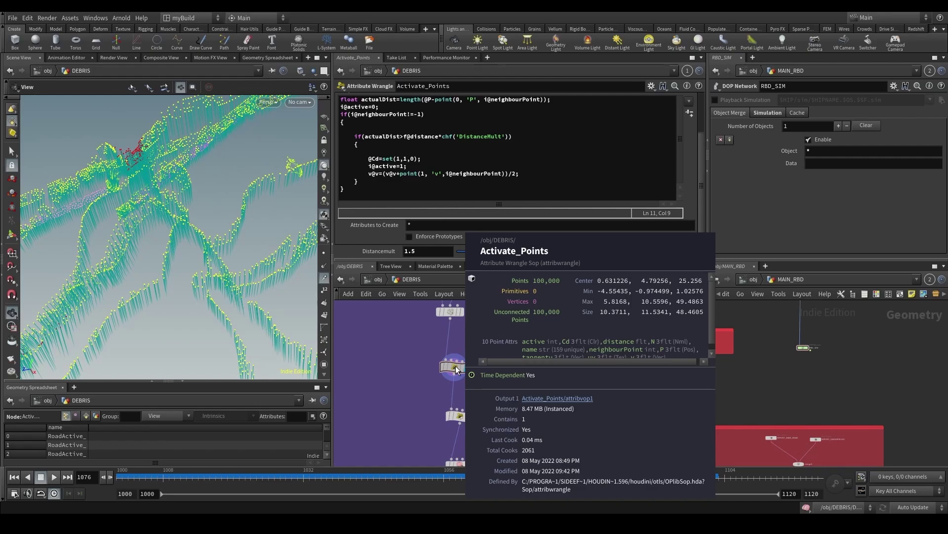
Step: Comment out the velocity averaging line again, compare the trails from another angle, and re-enable the line
left_click(366, 173)
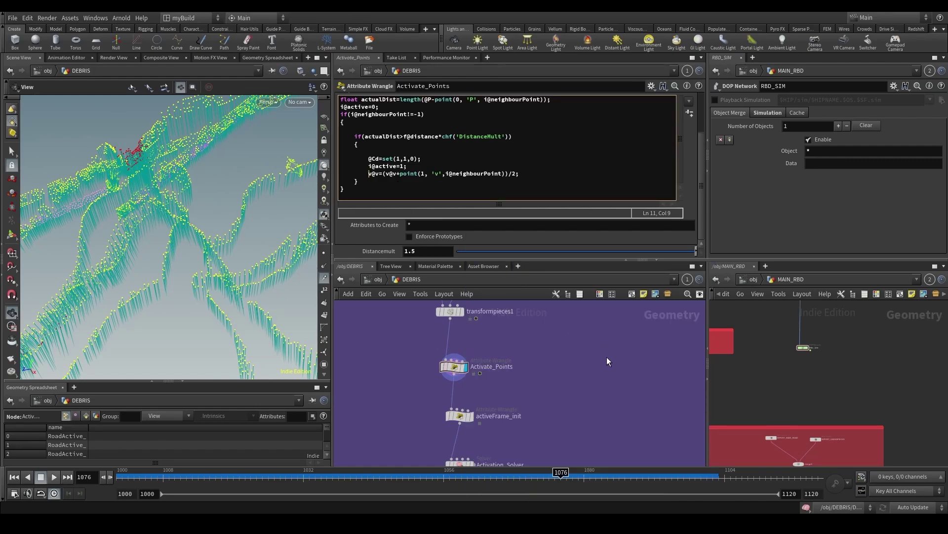
type("//")
key("ctrl+Return")
left_click_drag(207, 277, 163, 233)
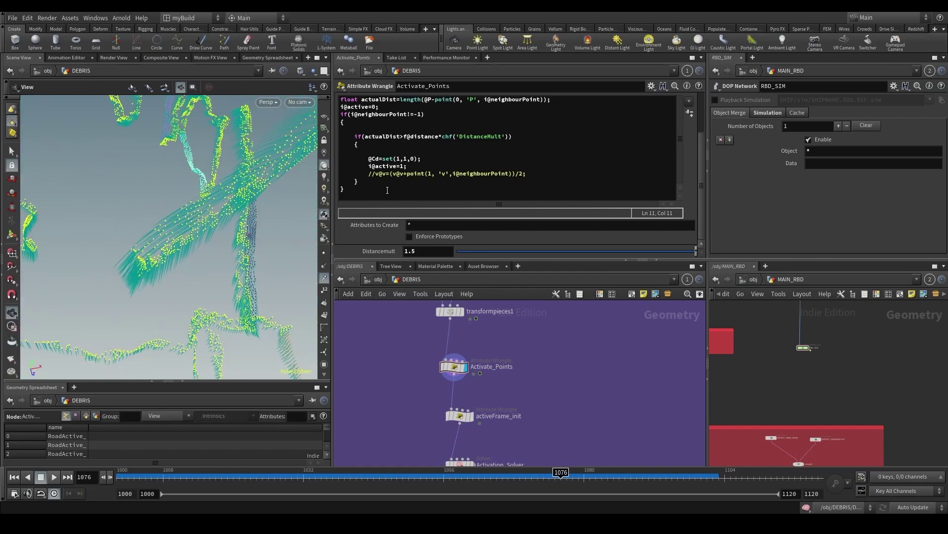
key("BackSpace")
key("BackSpace")
key("ctrl+Return")
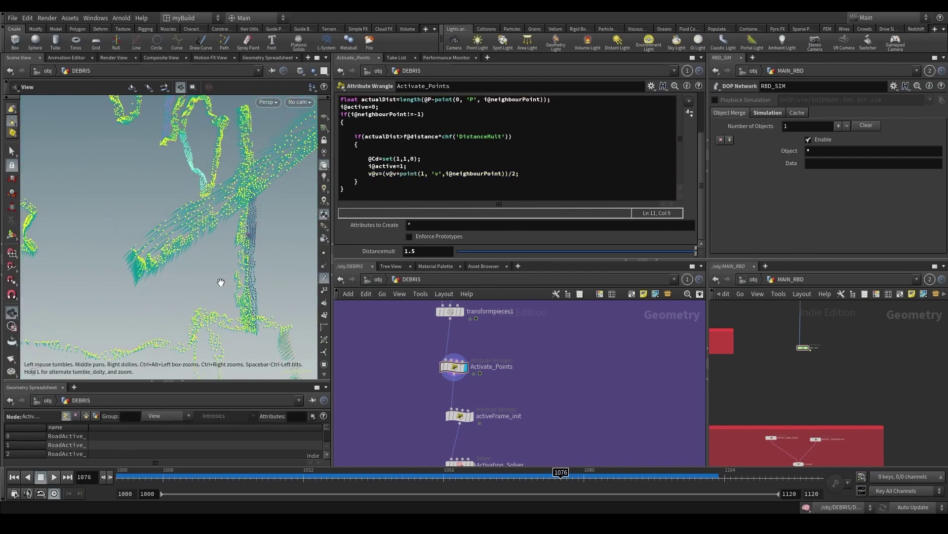
left_click_drag(218, 277, 286, 265)
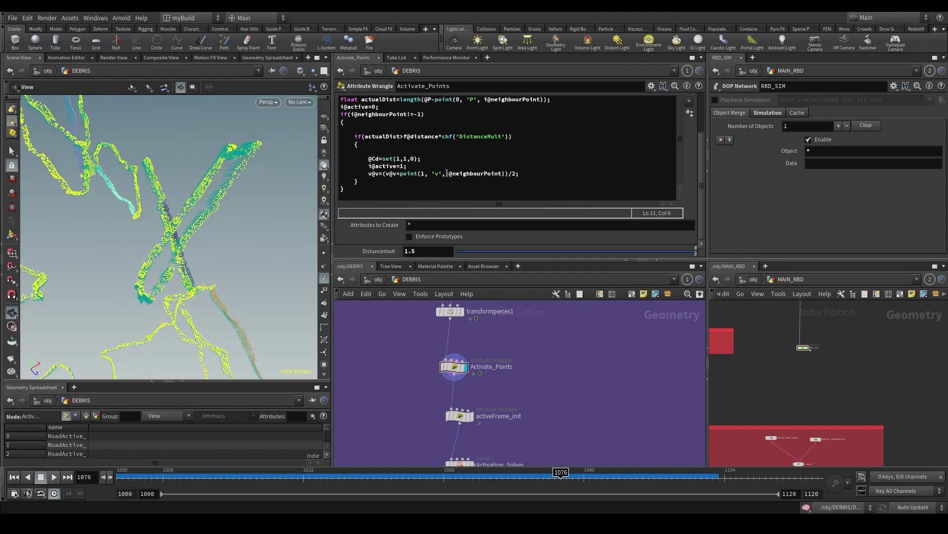
Step: Add the line v@v=point(1, 'v',i@neighbourPoint); below the velocity averaging line in the Activate_Points VEXpression
left_click(531, 174)
key("Return")
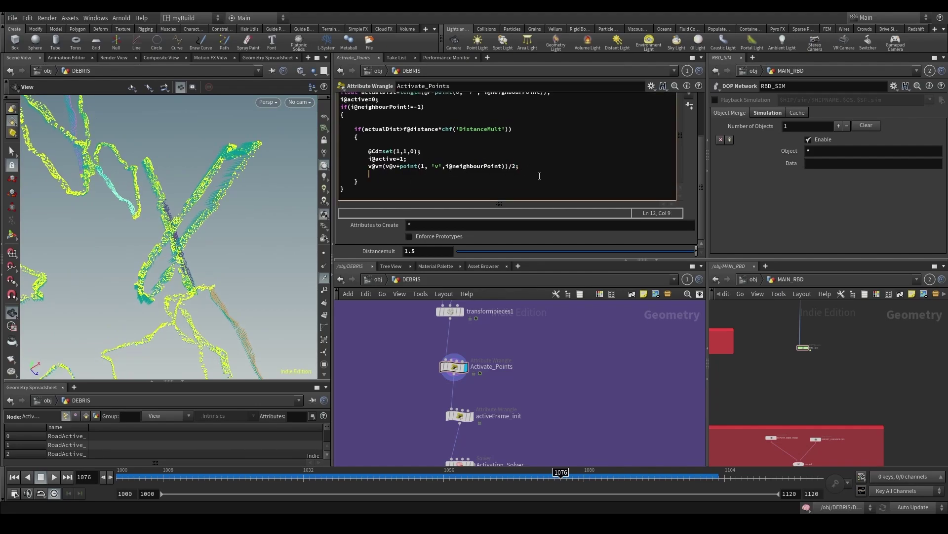
left_click_drag(368, 166, 376, 166)
left_click(374, 174)
type("v@v")
left_click_drag(400, 166, 505, 166)
key("ctrl+c")
left_click(401, 173)
type("=")
key("ctrl+v")
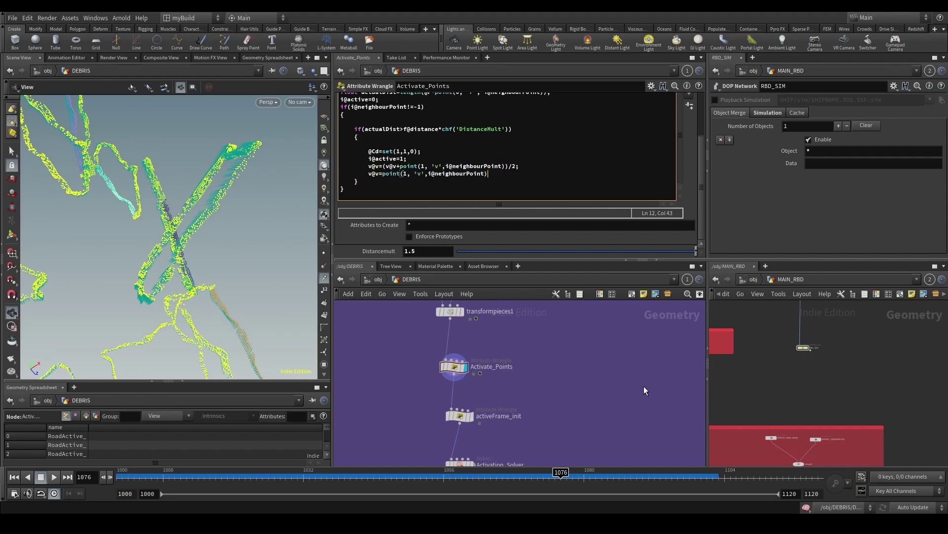
type(";")
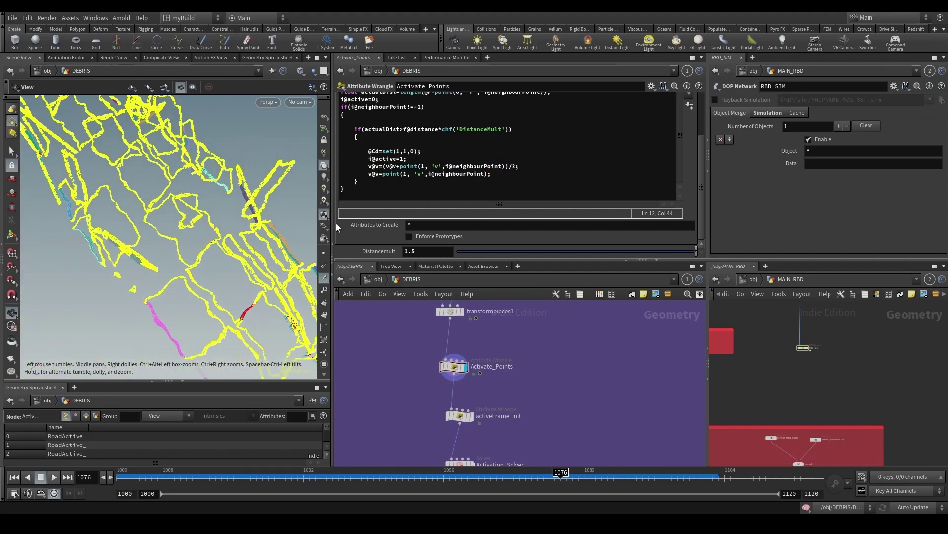
Step: Change the geometry input from 1 to 0 in the point() calls of both velocity lines
scroll(382, 216, "up", 2)
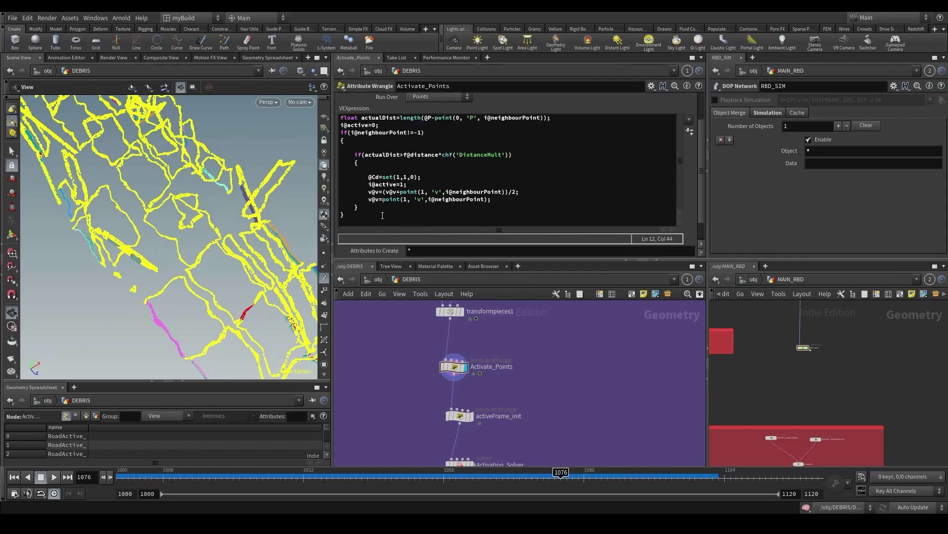
left_click(431, 200)
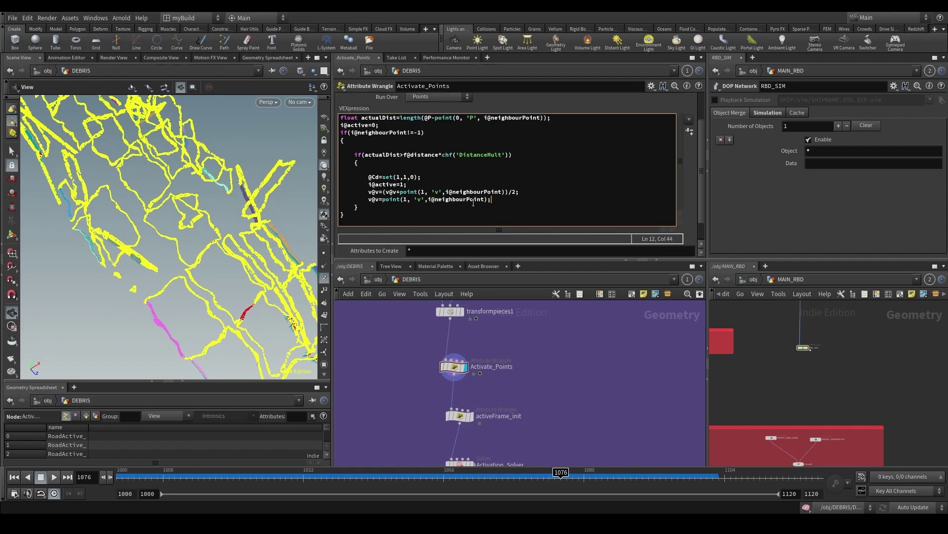
key("BackSpace")
type("0")
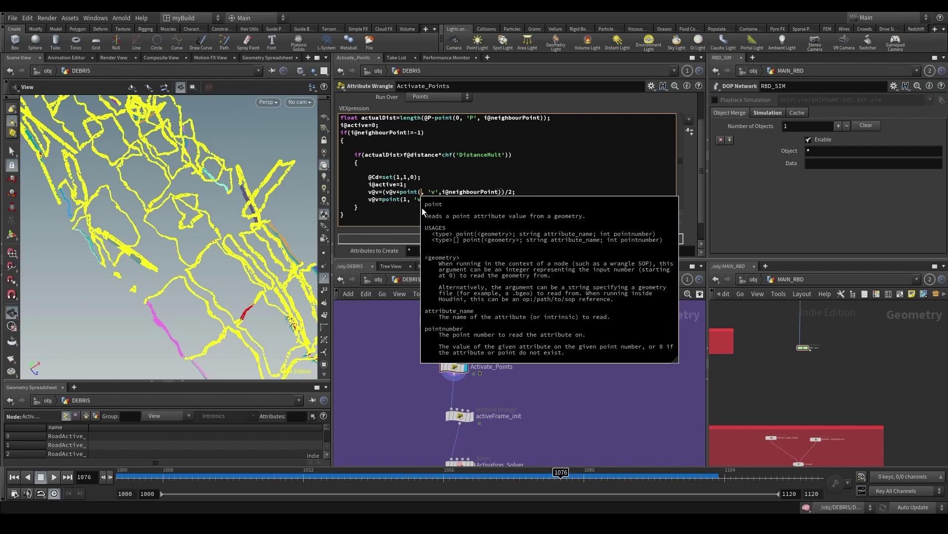
left_click(407, 199)
key("BackSpace")
type("0")
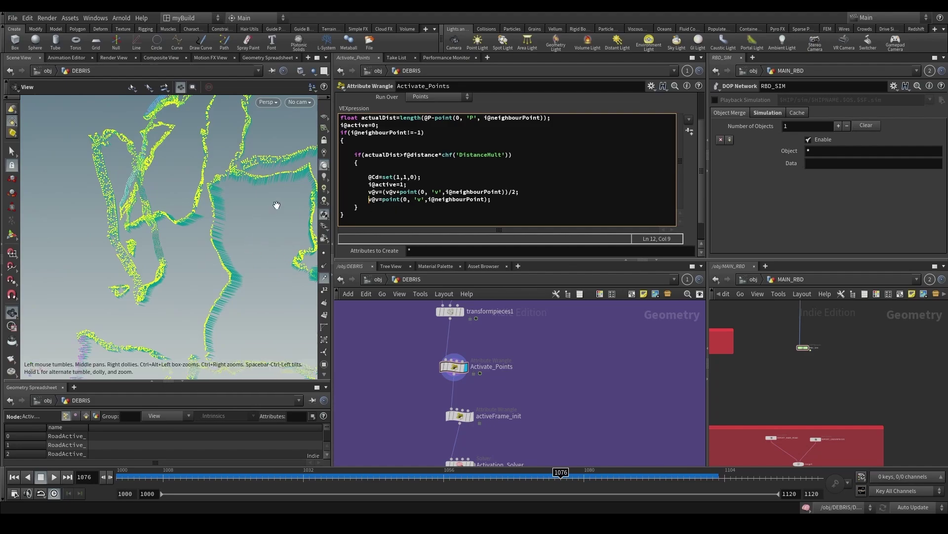
Step: Comment out the line v@v=point(0, 'v',i@neighbourPoint); so only the averaging line applies, and inspect the point trails
type("//")
left_click(368, 192)
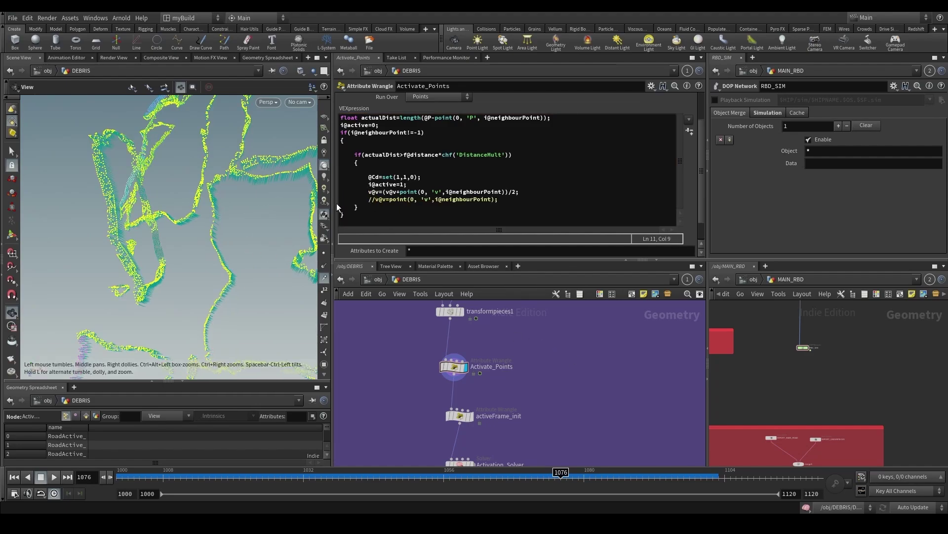
scroll(134, 223, "up", 4)
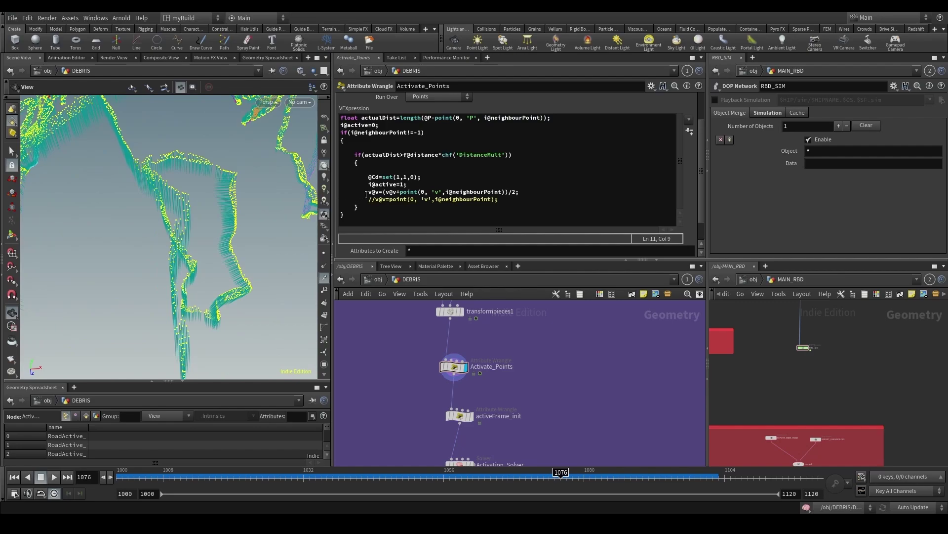
Step: Comment out the velocity averaging line, compare the point trails, and restore the line
left_click(366, 193)
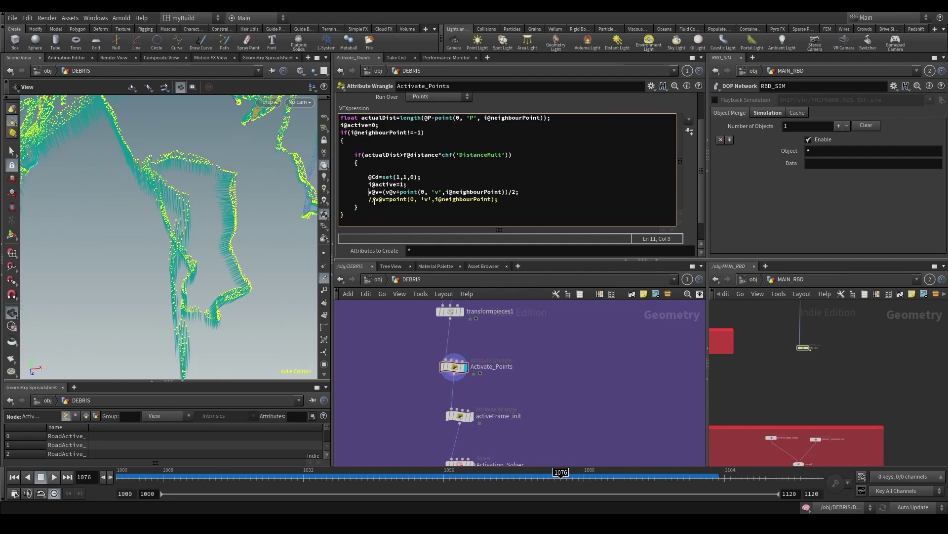
type("//")
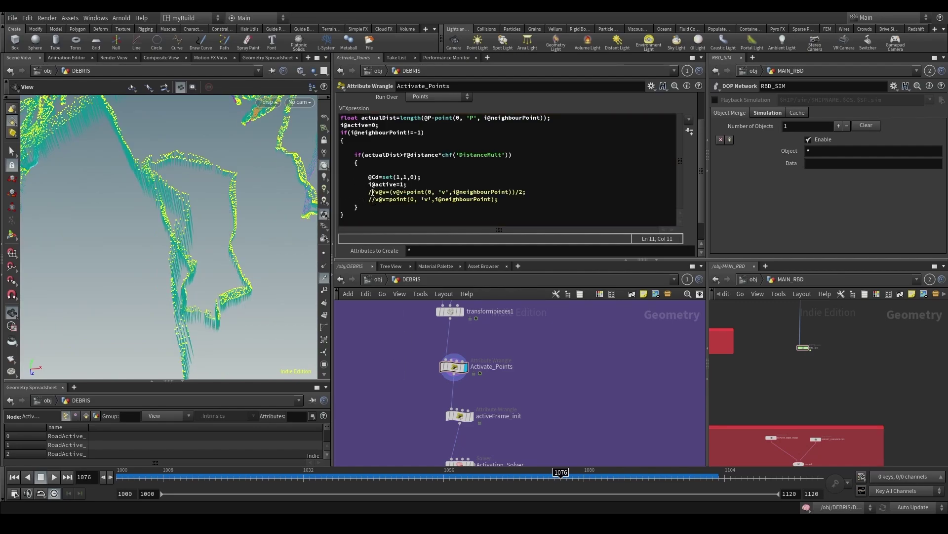
left_click_drag(196, 232, 131, 180)
key("BackSpace")
key("BackSpace")
left_click_drag(218, 203, 284, 240)
Step: Display the activeFrame_init node and reset the simulation of Activation_Solver
scroll(354, 378, "down", 8)
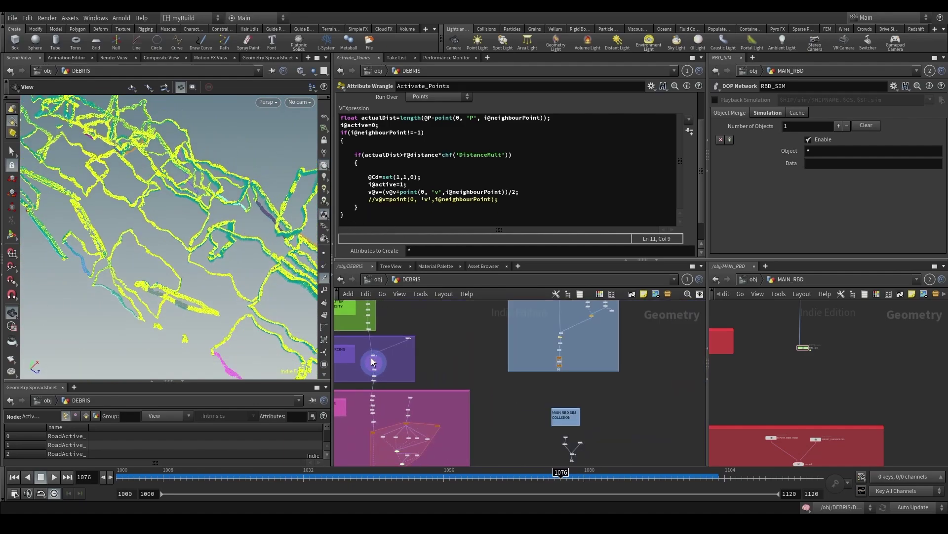
scroll(366, 371, "up", 8)
left_click(406, 396)
scroll(447, 405, "down", 1)
left_click(443, 435)
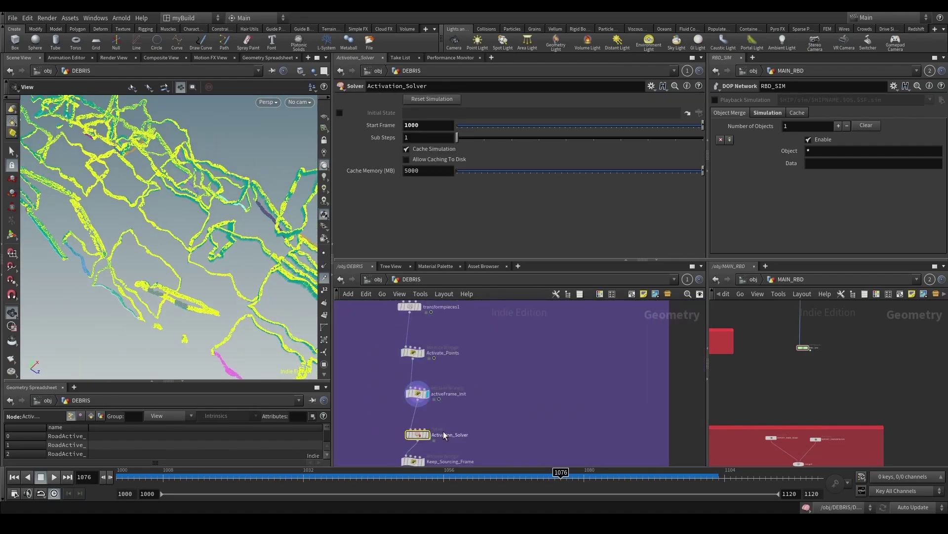
left_click(424, 99)
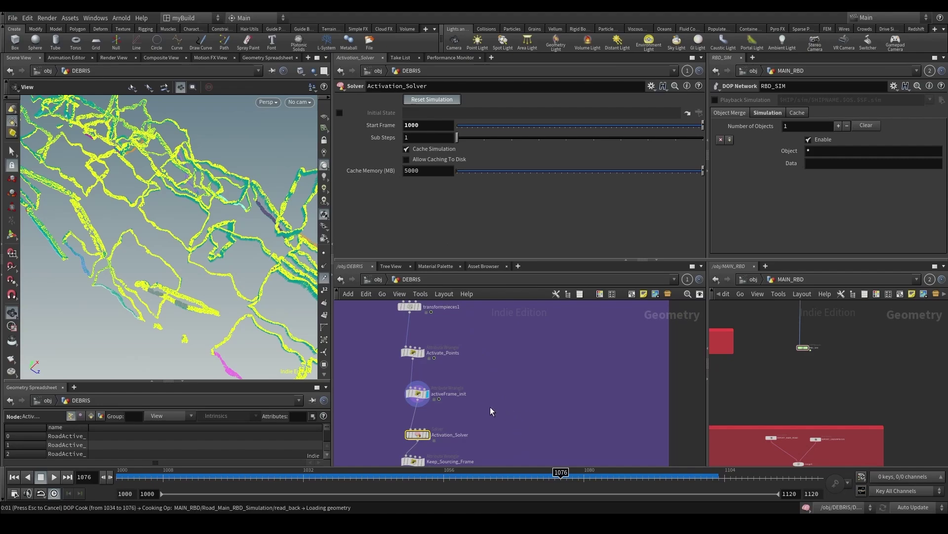
Step: Display the Offset_Along_Velocity node at the start of the debris instancing section
scroll(479, 393, "down", 3)
scroll(486, 402, "down", 5)
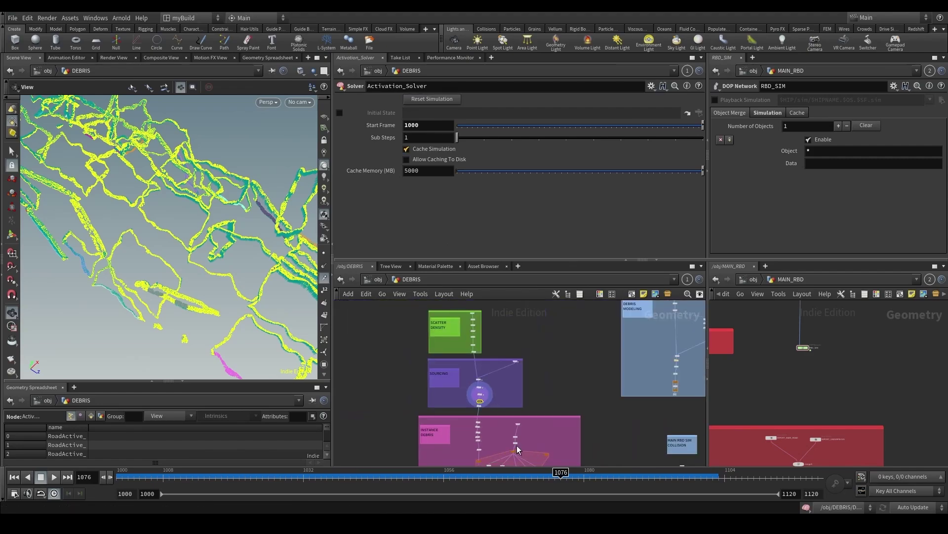
scroll(495, 410, "up", 5)
middle_click_drag(467, 459, 492, 384)
scroll(492, 385, "up", 4)
left_click(491, 352)
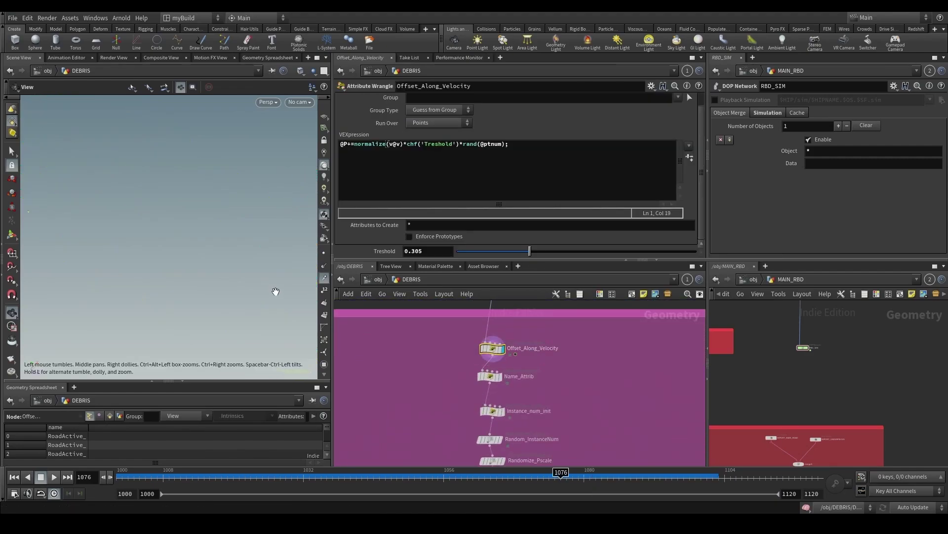
Step: Go to frame 1043 and inspect the sourced points and their velocity trails up close
left_click(300, 101)
left_click(333, 156)
left_click_drag(415, 473, 368, 473)
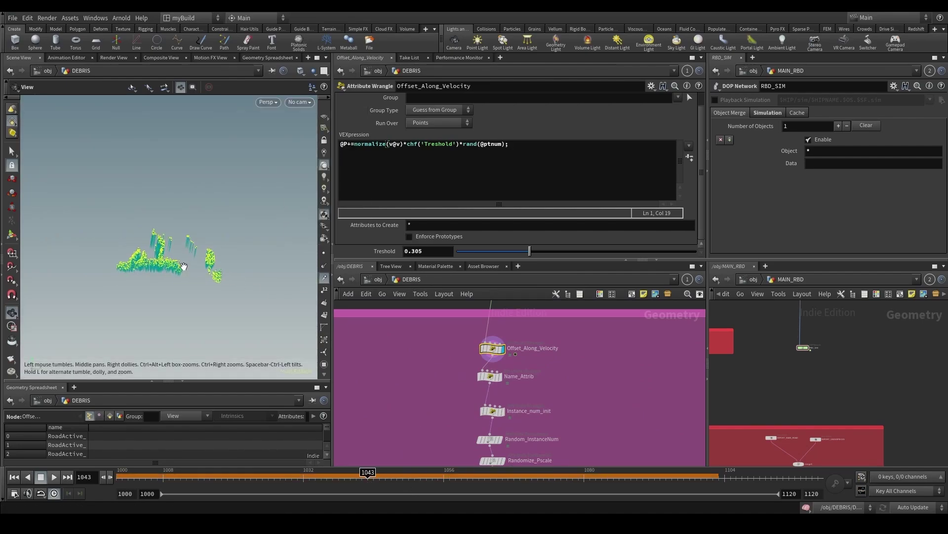
left_click_drag(189, 265, 233, 296)
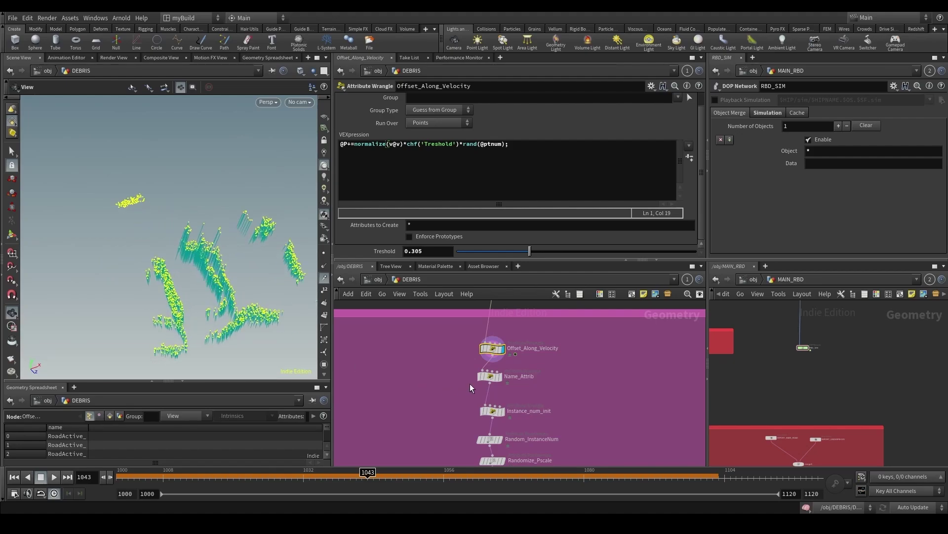
Step: Show the other scene objects around the debris points and turn off the point trails
scroll(470, 384, "down", 3)
left_click(313, 71)
left_click(316, 82)
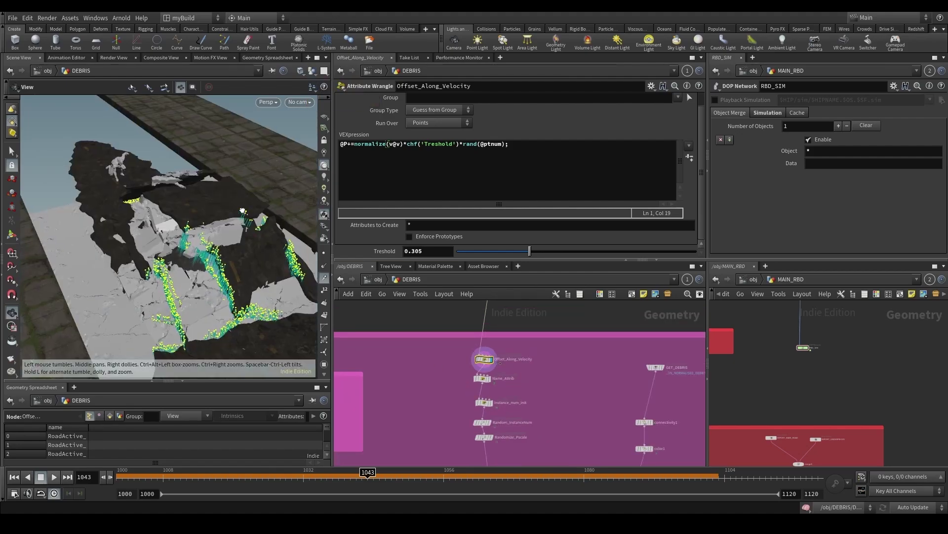
left_click_drag(167, 223, 232, 302)
left_click(325, 278)
scroll(230, 314, "up", 4)
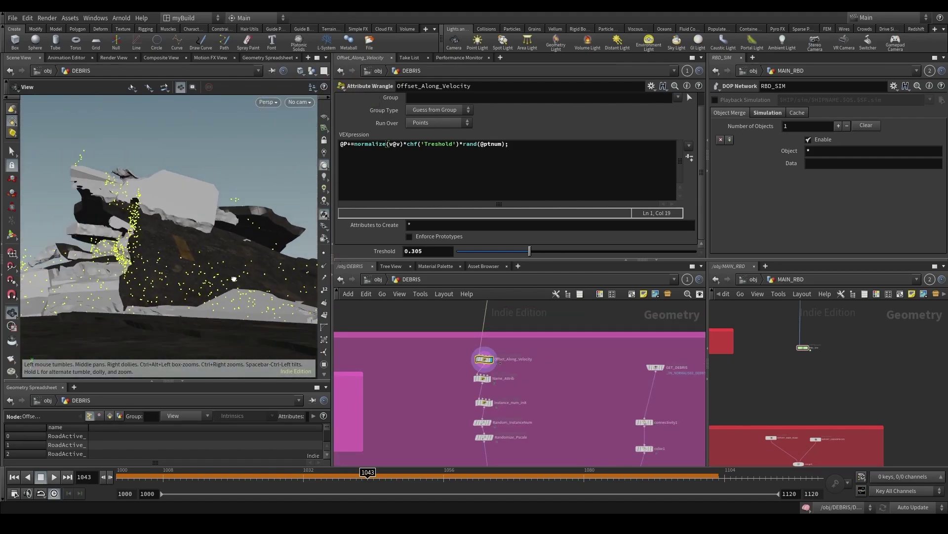
Step: Look through RENDER_CAM and scrub the timeline back to frame 1009
left_click(300, 102)
left_click(316, 112)
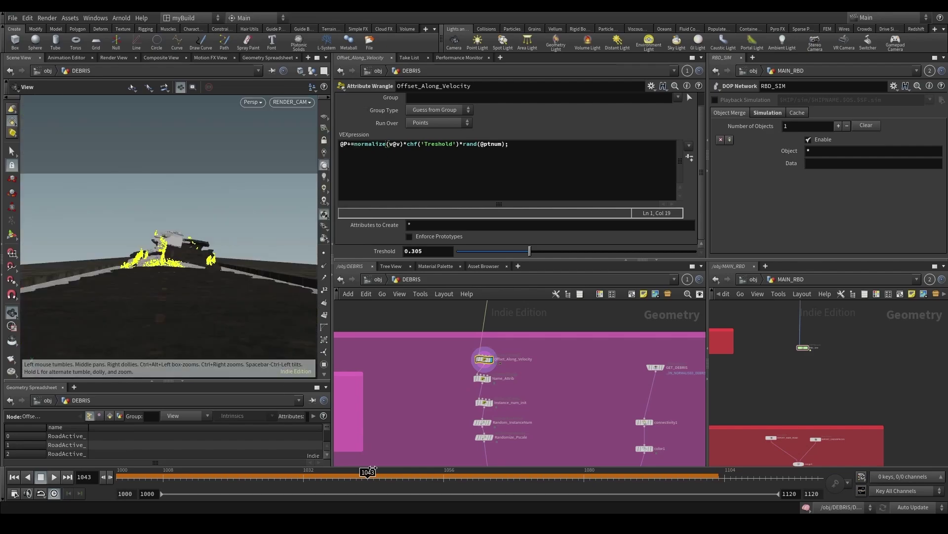
left_click_drag(374, 475, 172, 481)
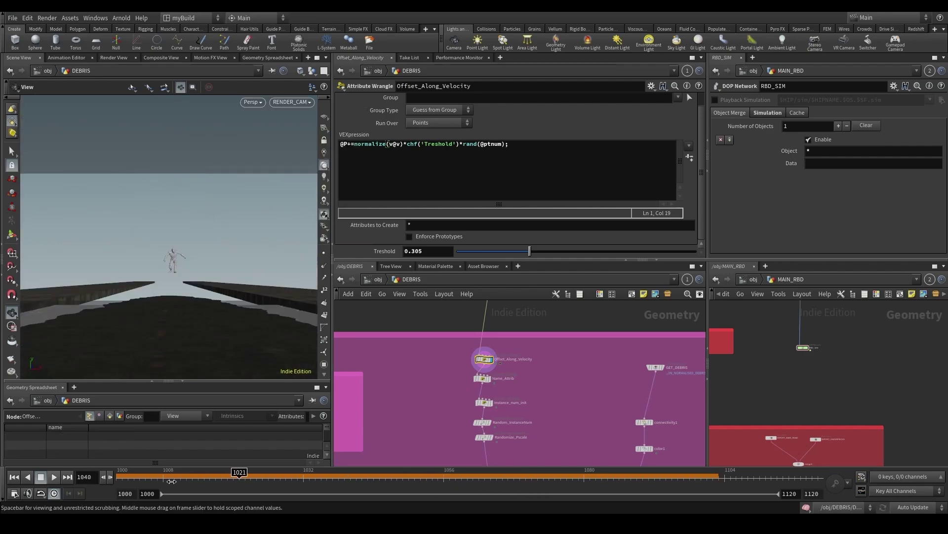
Step: Display the DEBRIS_SIM DOP network and return to frame 1000
scroll(517, 395, "down", 3)
scroll(472, 426, "up", 2)
middle_click_drag(470, 379, 417, 333)
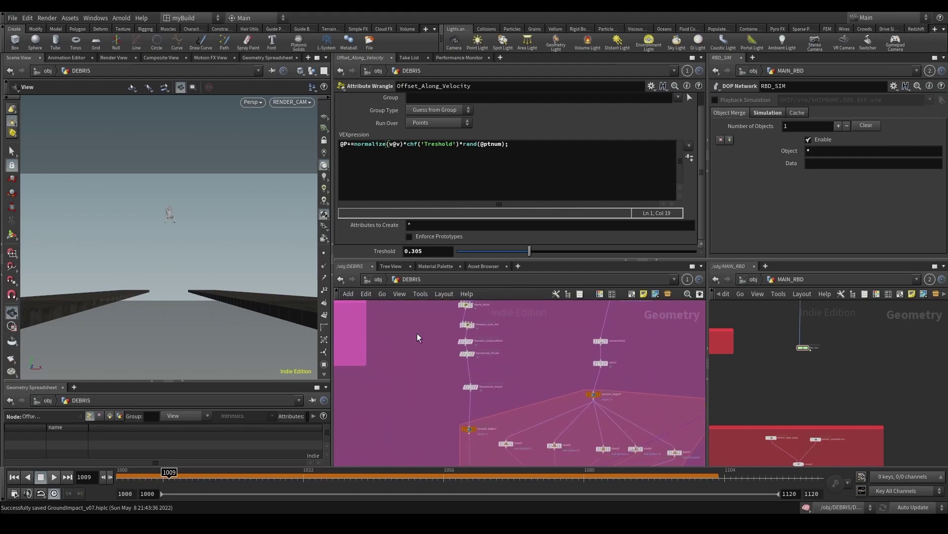
middle_click_drag(426, 426, 433, 310)
scroll(433, 316, "down", 6)
scroll(433, 419, "up", 1)
scroll(431, 449, "down", 3)
middle_click_drag(430, 446, 428, 359)
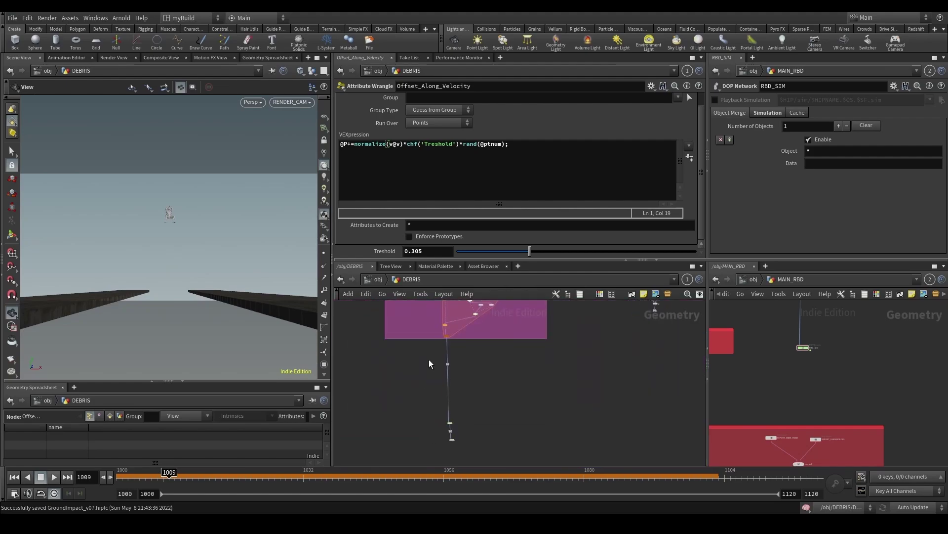
scroll(437, 438, "up", 4)
left_click(479, 395)
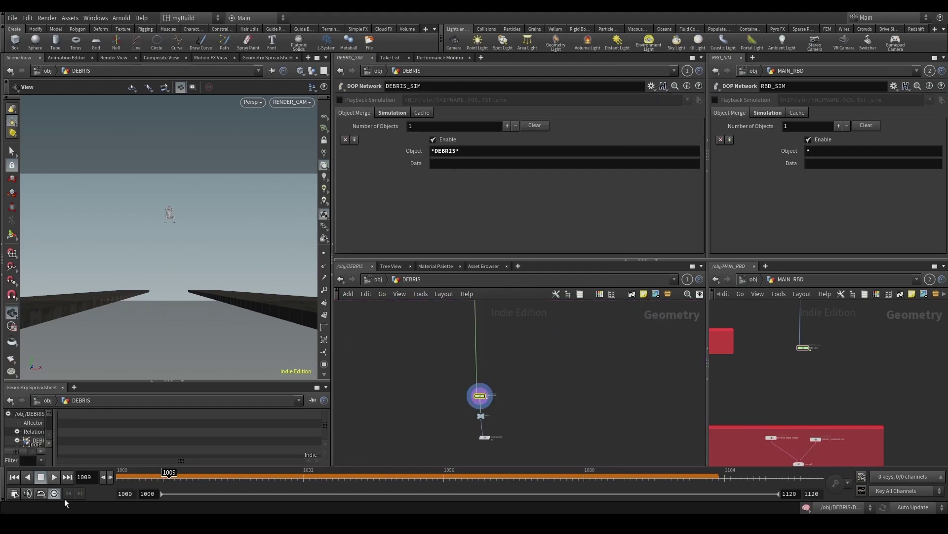
left_click(14, 477)
scroll(408, 437, "up", 3)
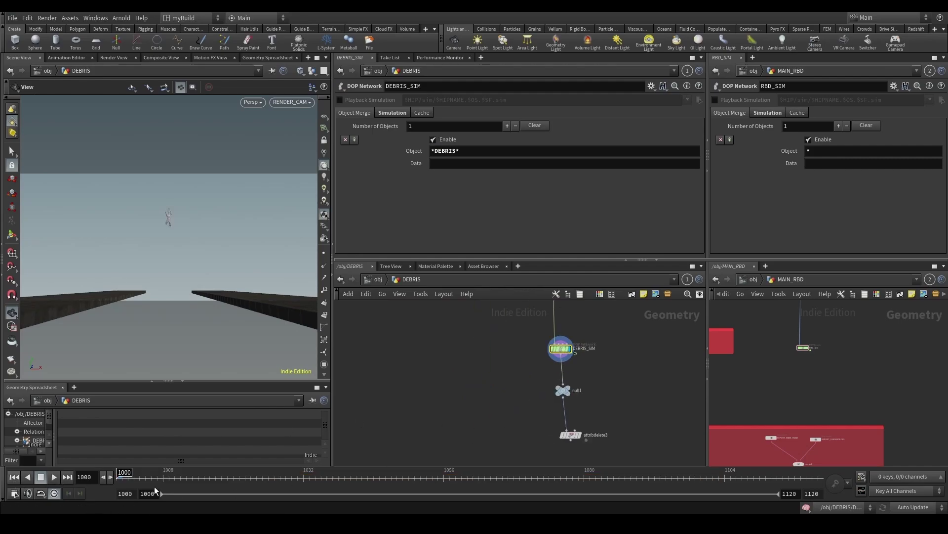
Step: Display the attribdelete3 node and play the debris simulation from frame 1000 to frame 1045
left_click_drag(583, 439, 646, 439)
key("r")
middle_click_drag(629, 410, 563, 335)
left_click(54, 477)
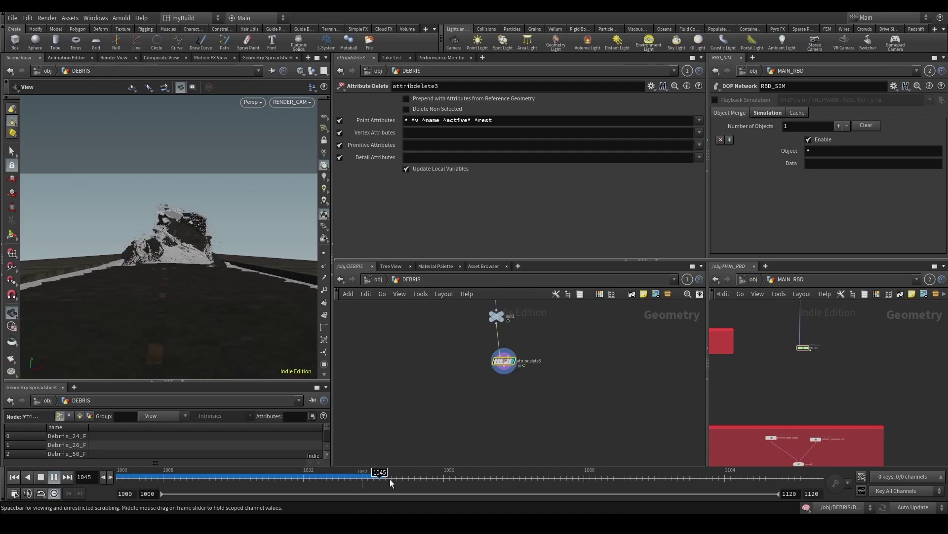
left_click(379, 482)
Step: Save the scene and set the update mode to Manual
middle_click_drag(513, 419, 479, 392)
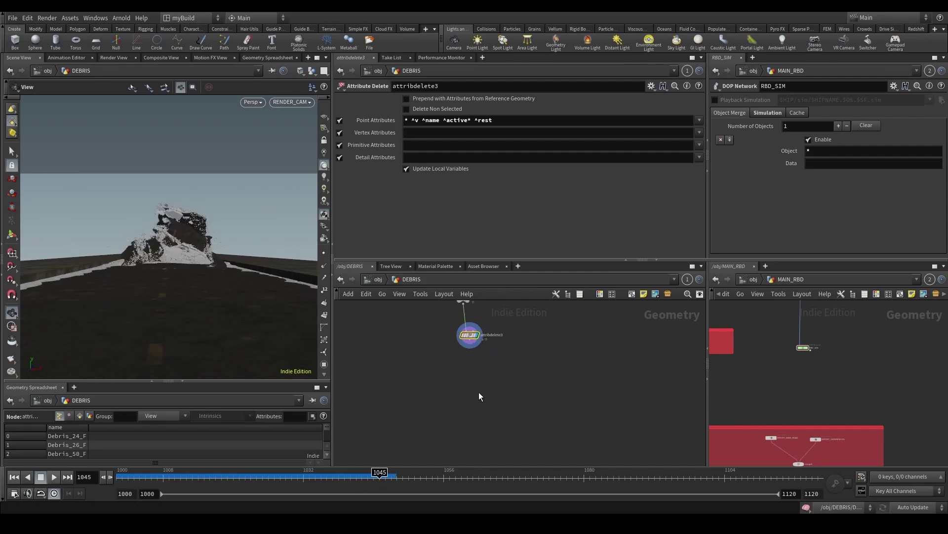
scroll(479, 392, "down", 4)
key("ctrl+s")
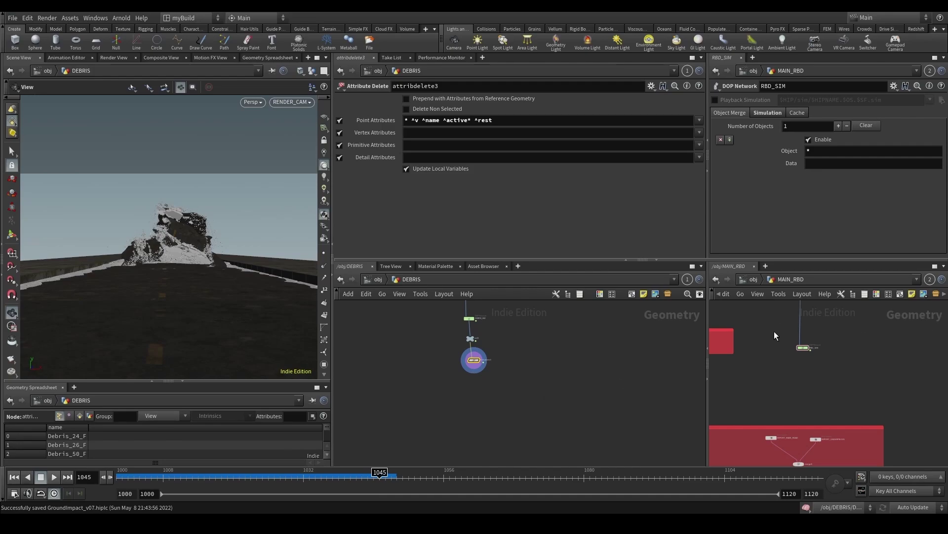
scroll(778, 331, "down", 6)
left_click(914, 507)
left_click(911, 497)
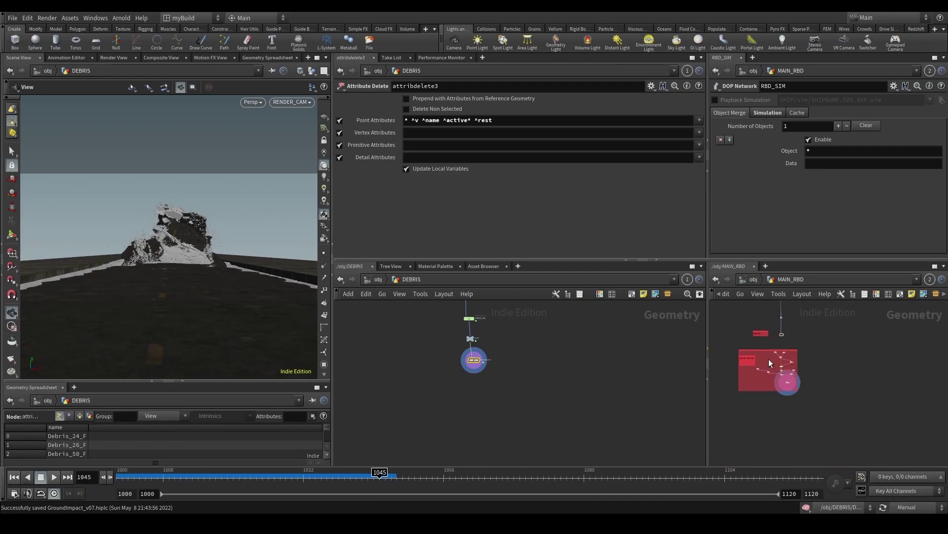
Step: Copy the Road_Main_RBD_Simulation file cache from MAIN_RBD and paste it into the DEBRIS network
scroll(769, 359, "up", 5)
left_click(832, 361)
scroll(831, 362, "up", 2)
key("ctrl+c")
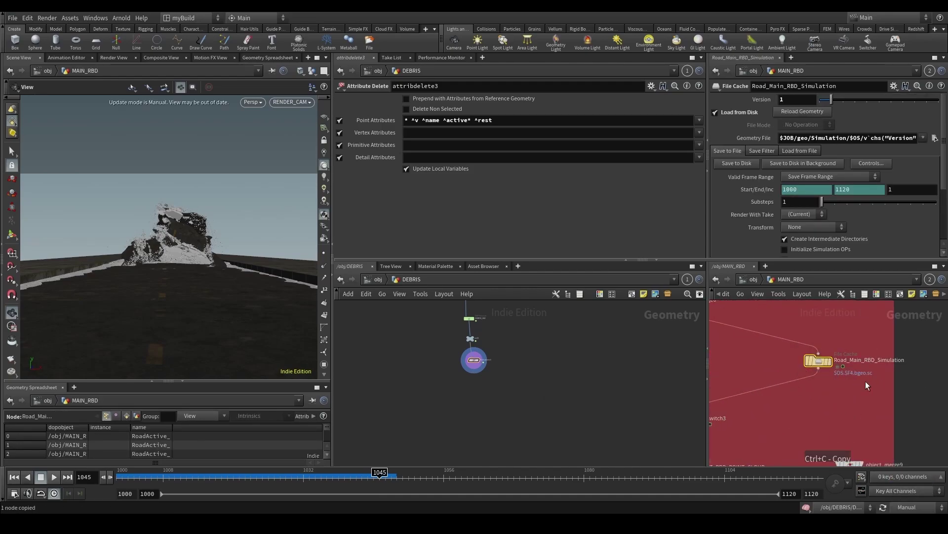
scroll(470, 401, "up", 2)
key("ctrl+v")
scroll(486, 398, "up", 3)
Step: Connect the output of attribdelete3 to the input of the pasted file cache
left_click(485, 396)
middle_click_drag(481, 326, 472, 385)
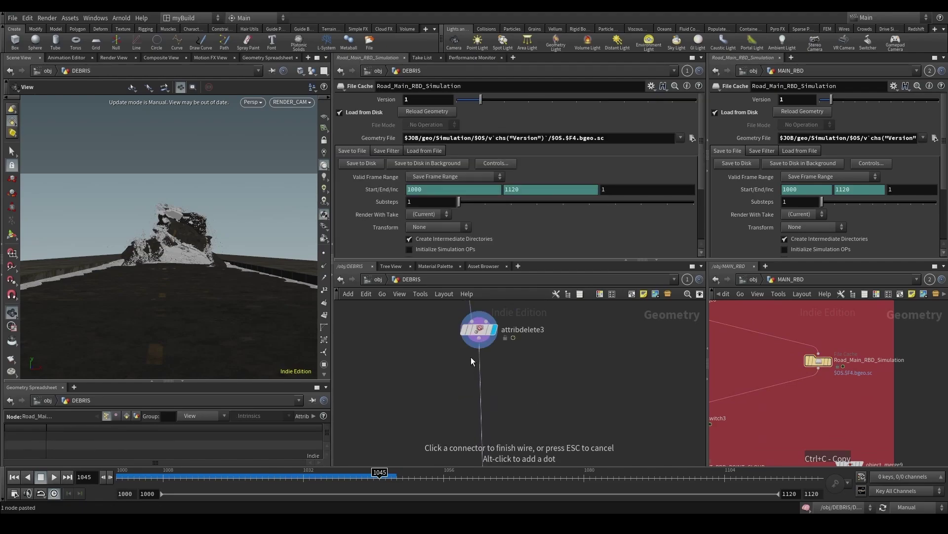
left_click(478, 341)
scroll(575, 402, "down", 2)
scroll(575, 402, "up", 2)
Step: Rename the pasted file cache node to Debris_RBD_Simulation
middle_click_drag(575, 402, 595, 357)
left_click(560, 438)
double_click(561, 439)
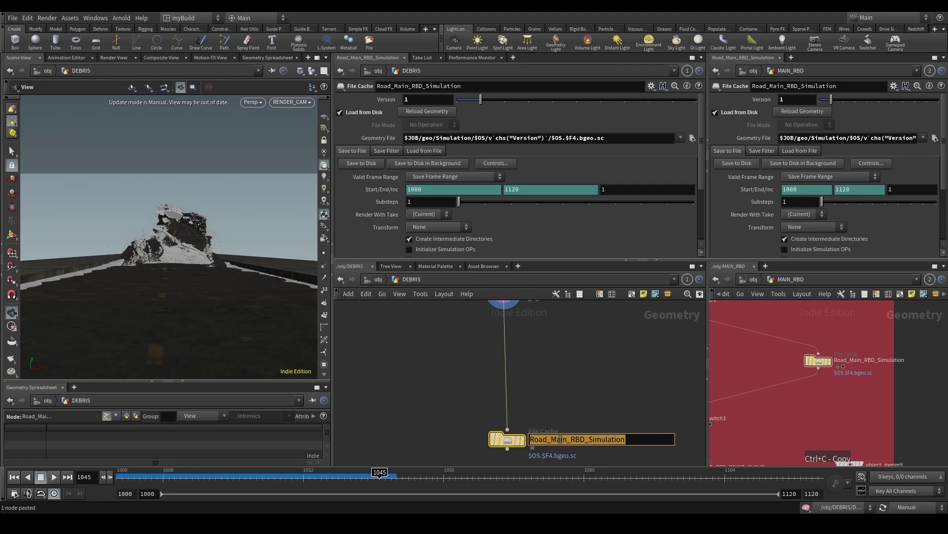
type("Debris_RBD_Simu")
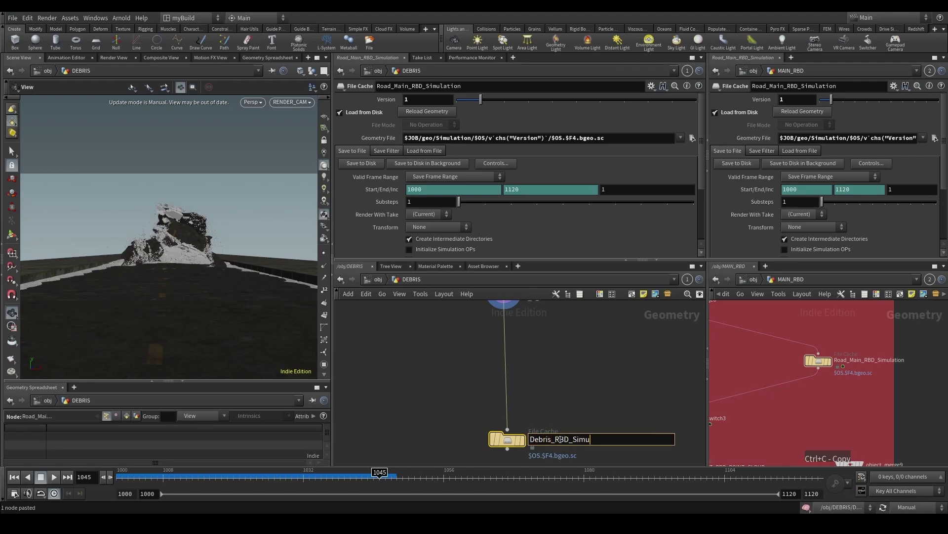
type("lation")
key("Return")
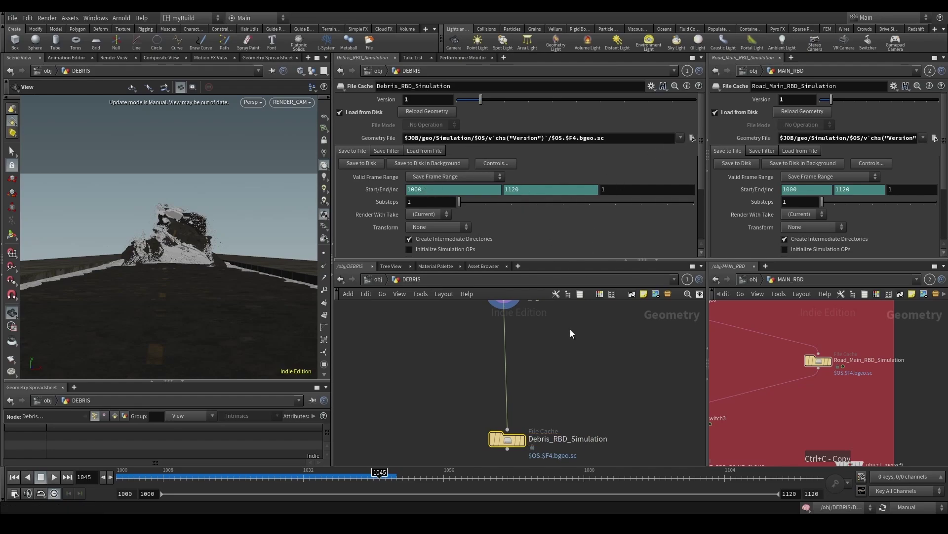
Step: Save the Debris_RBD_Simulation file cache to disk for frames 1000 to 1120
middle_click_drag(567, 379, 564, 332)
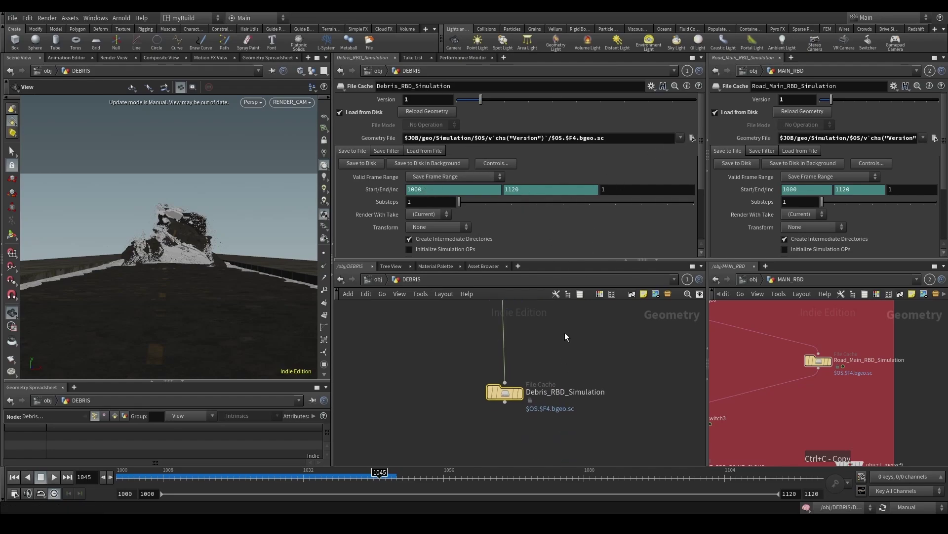
left_click(356, 162)
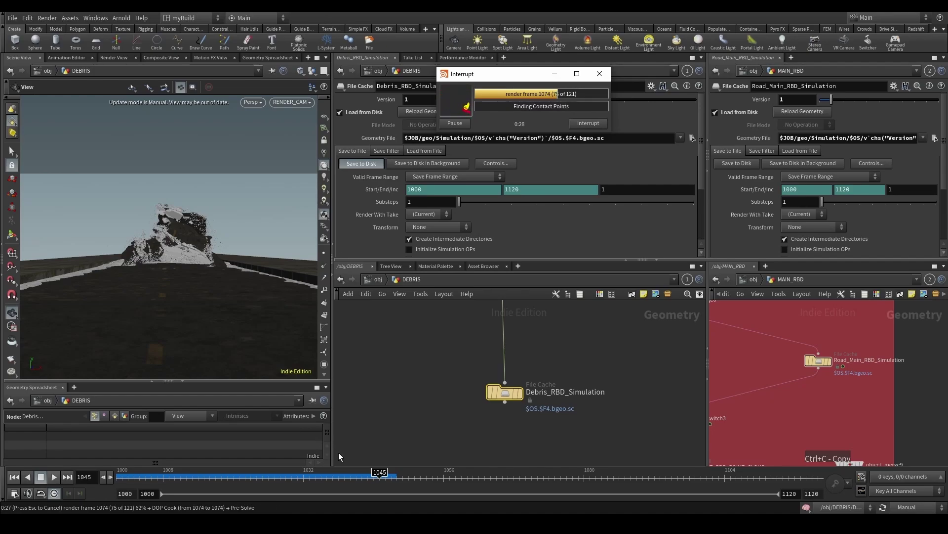
left_click(374, 524)
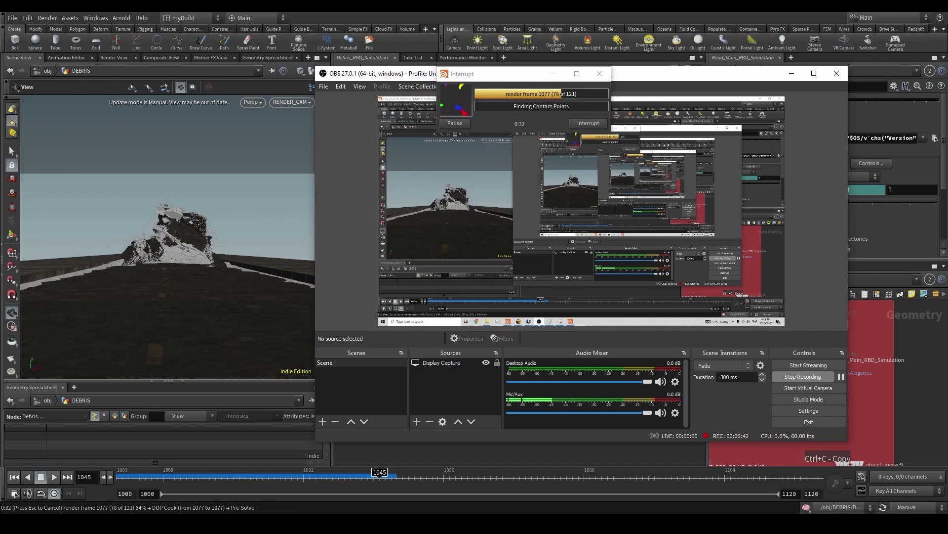
left_click(375, 526)
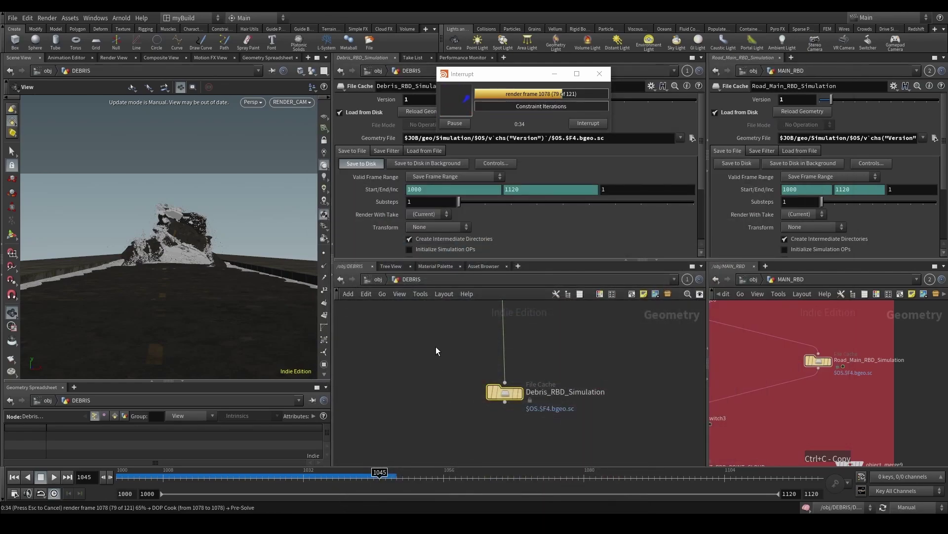
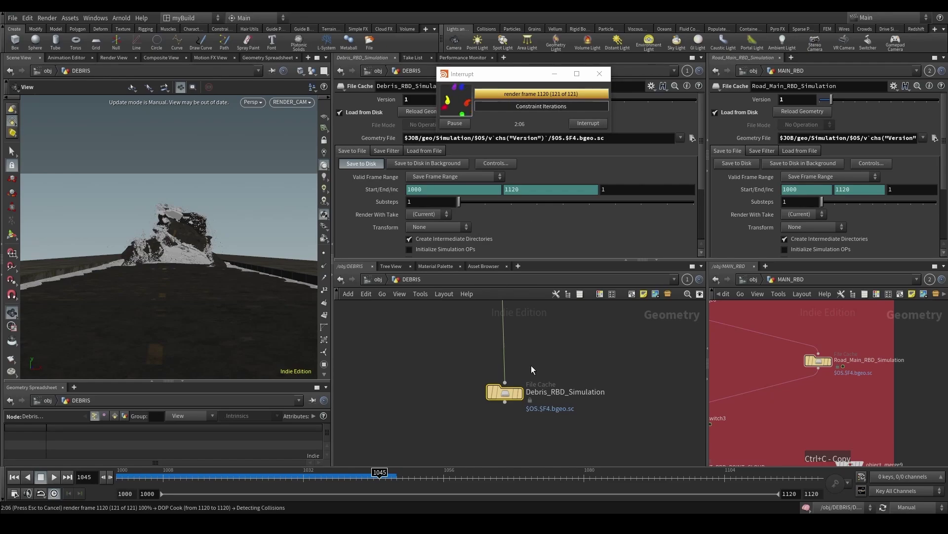
Step: Display Debris_RBD_Simulation with Auto Update, hide the other objects and scrub through the cached frames
middle_click_drag(537, 331, 539, 287)
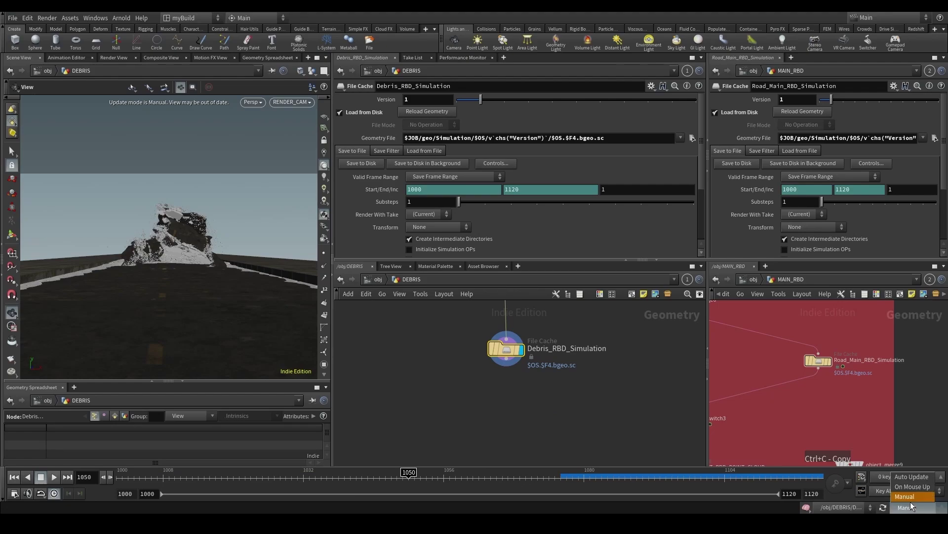
left_click(911, 476)
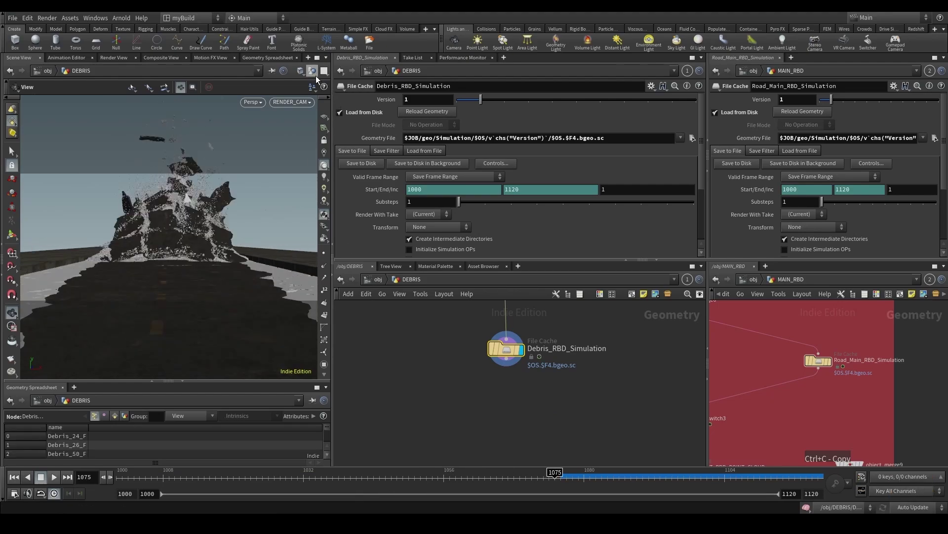
left_click(315, 74)
left_click(341, 101)
left_click_drag(467, 480, 369, 480)
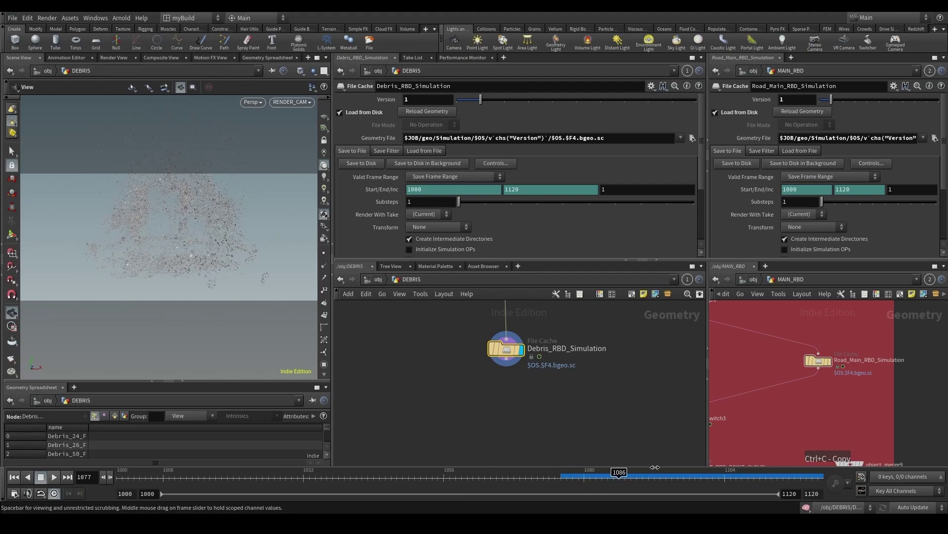
Step: Check the node information of Debris_RBD_Simulation and examine the debris pieces from several angles at frame 1071
middle_click(510, 354)
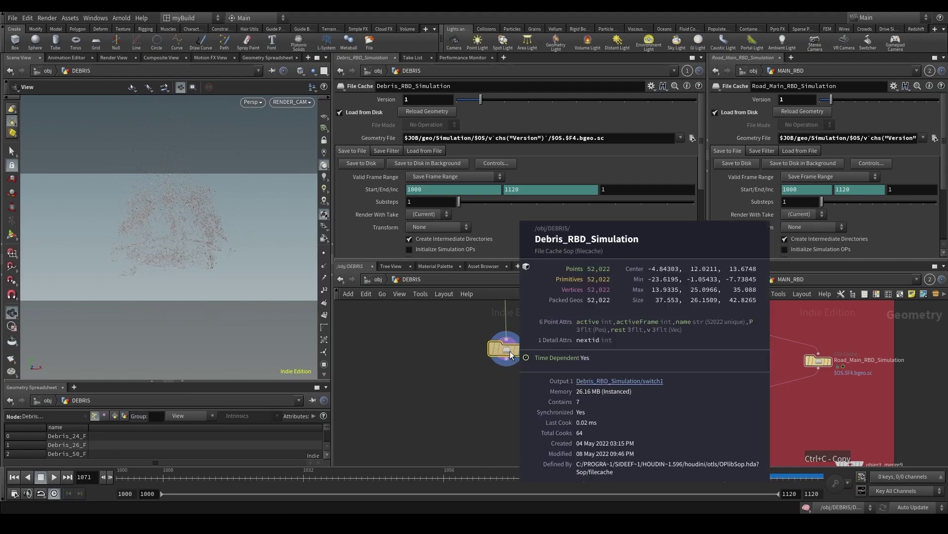
middle_click_drag(507, 382, 503, 340)
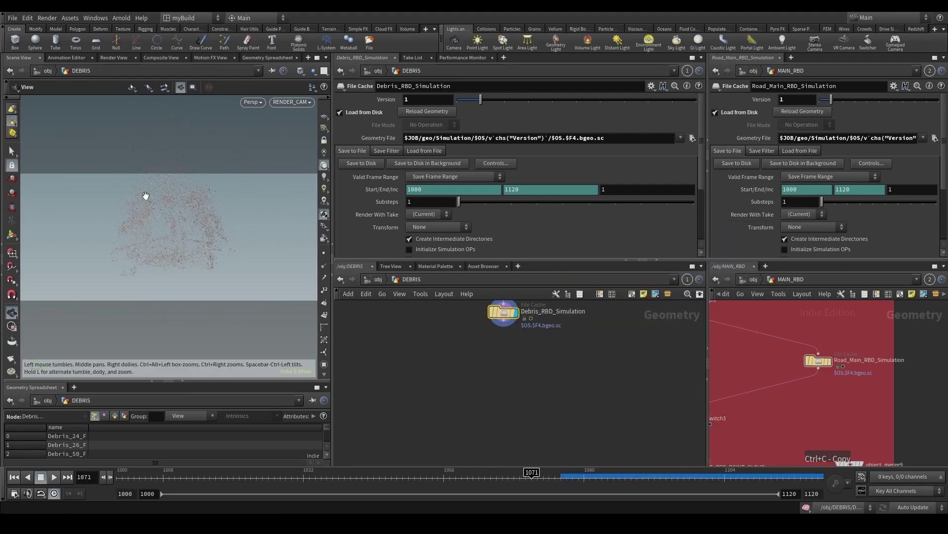
left_click_drag(144, 197, 202, 201)
scroll(148, 244, "up", 5)
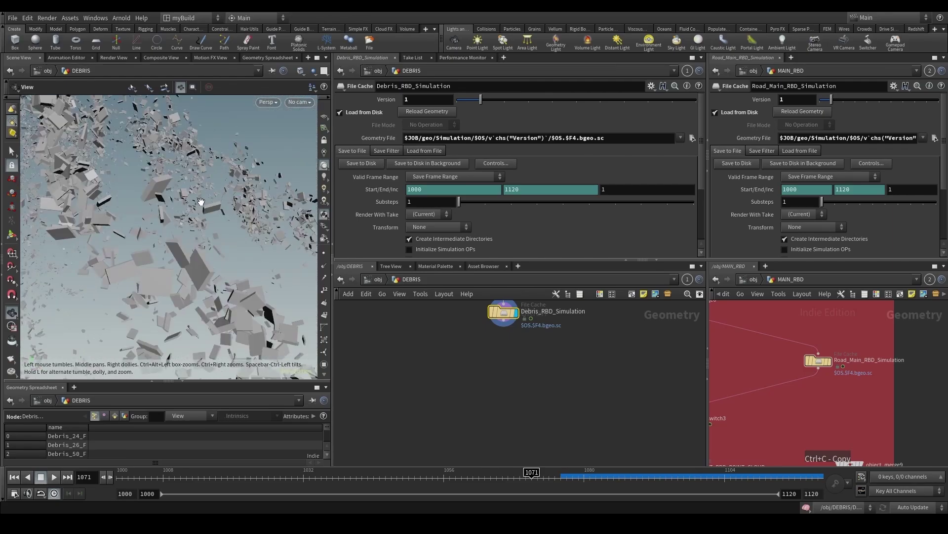
left_click_drag(191, 155, 194, 204)
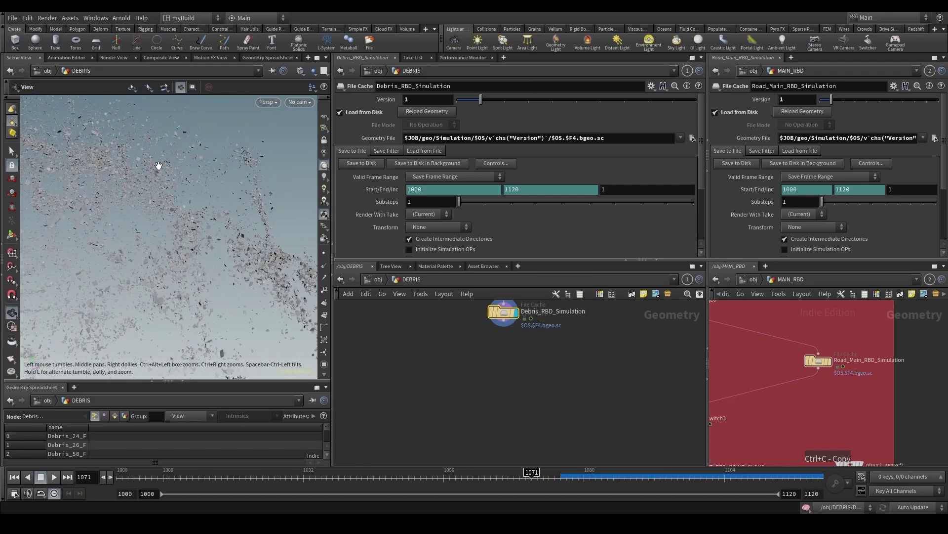
left_click_drag(158, 166, 262, 301)
middle_click_drag(262, 302, 214, 275)
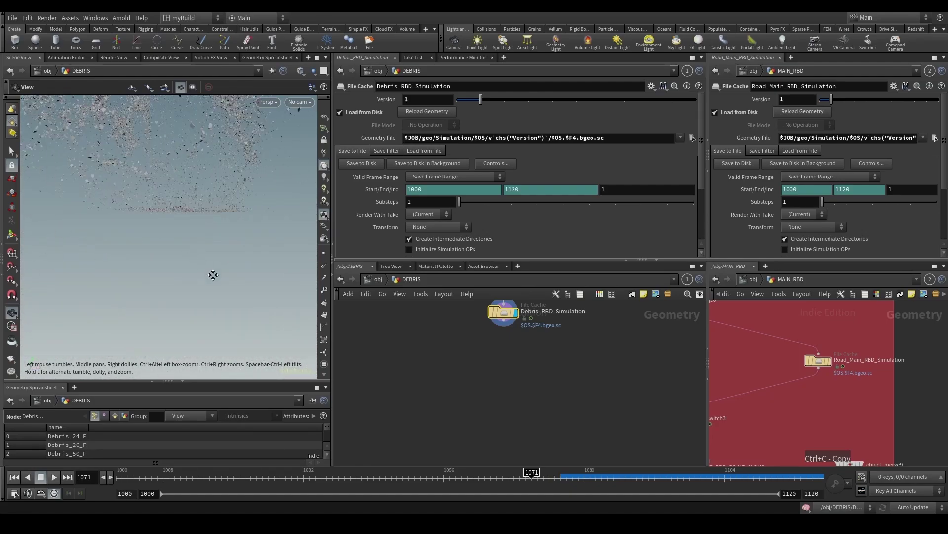
left_click_drag(214, 275, 290, 283)
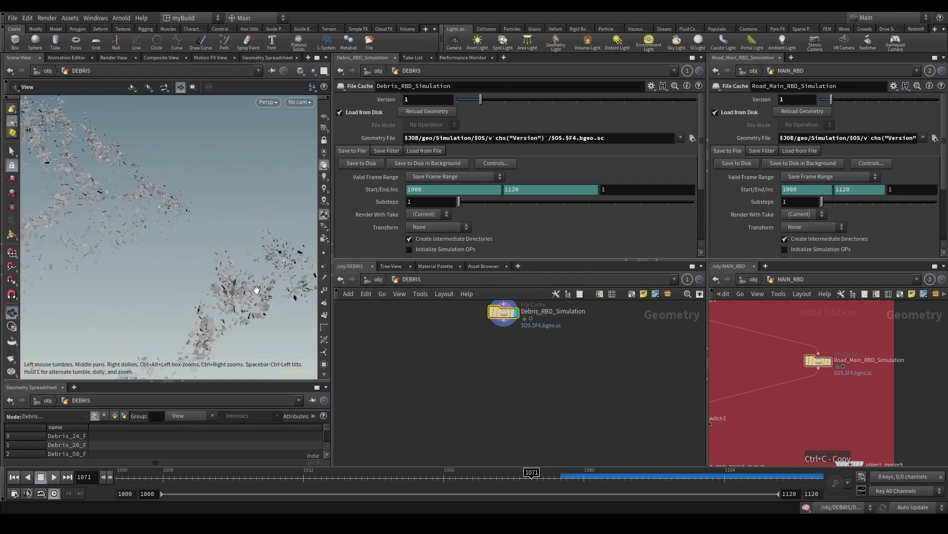
left_click_drag(223, 286, 286, 296)
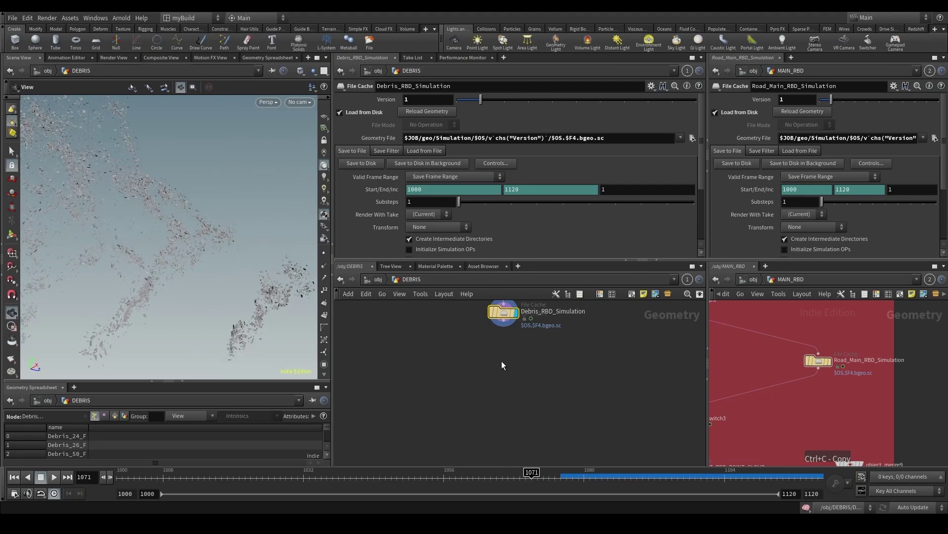
Step: Bring the overview of the MAIN_RBD network into view and set the update mode to Manual
scroll(822, 395, "down", 8)
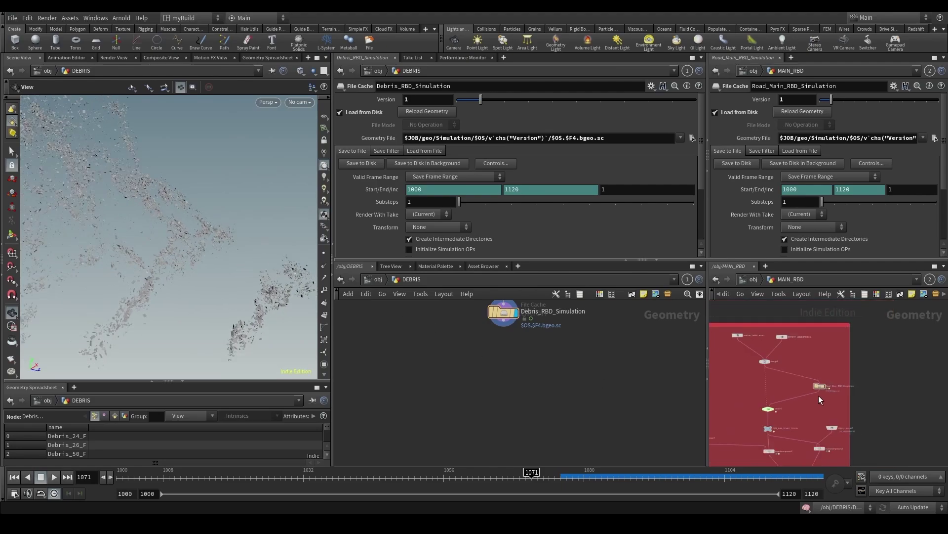
middle_click_drag(789, 399, 861, 430)
scroll(794, 357, "up", 4)
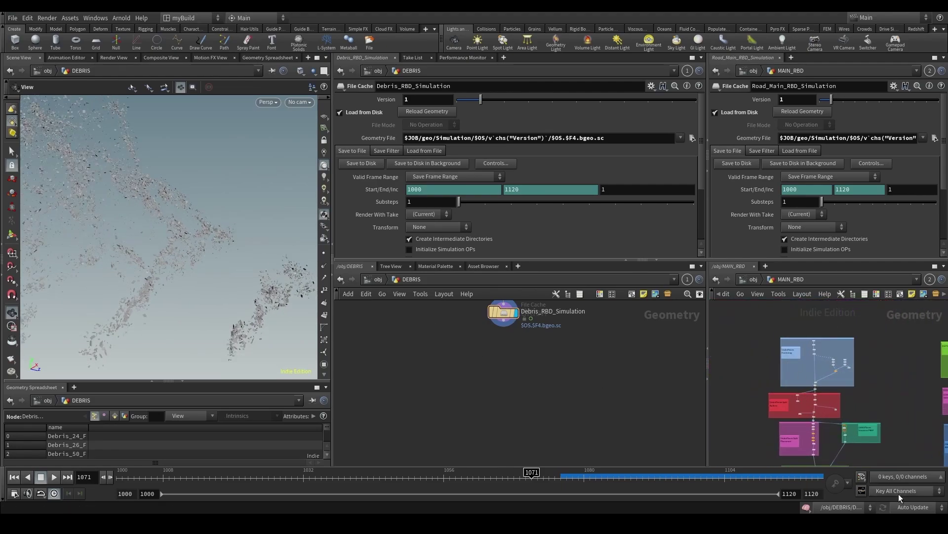
left_click(906, 507)
left_click(904, 497)
Step: Locate and review the Get_Transforms wrangle and the Transform_Matrices_To_Attributes VOP in MAIN_RBD
scroll(816, 373, "up", 2)
scroll(815, 374, "up", 5)
middle_click_drag(806, 452, 772, 377)
scroll(772, 400, "up", 4)
scroll(766, 426, "down", 1)
scroll(769, 428, "up", 1)
middle_click_drag(766, 426, 780, 389)
left_click(776, 348)
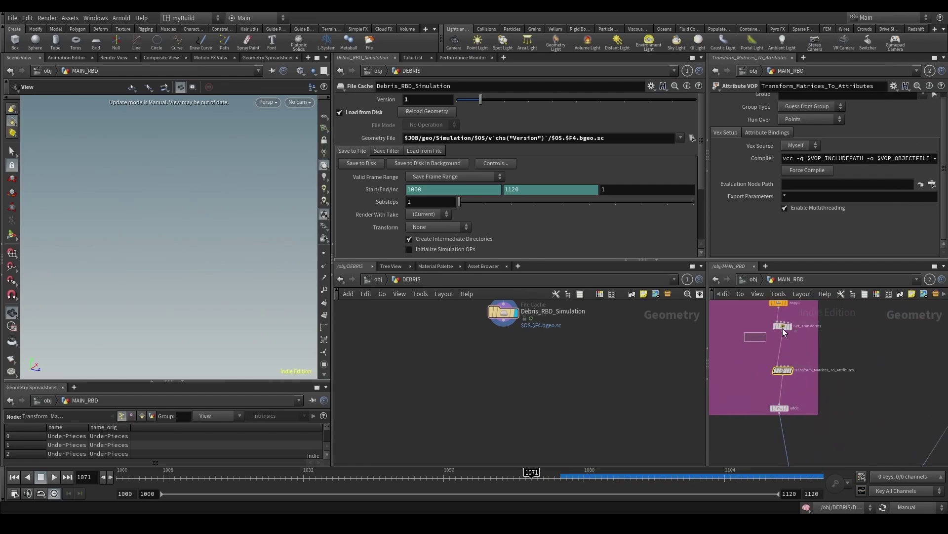
left_click(782, 327)
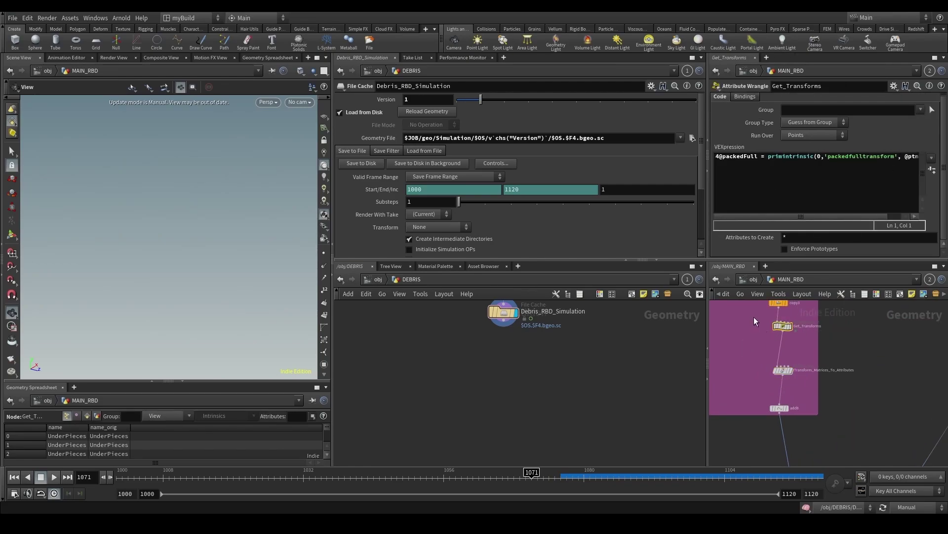
left_click(783, 372)
scroll(779, 371, "up", 2)
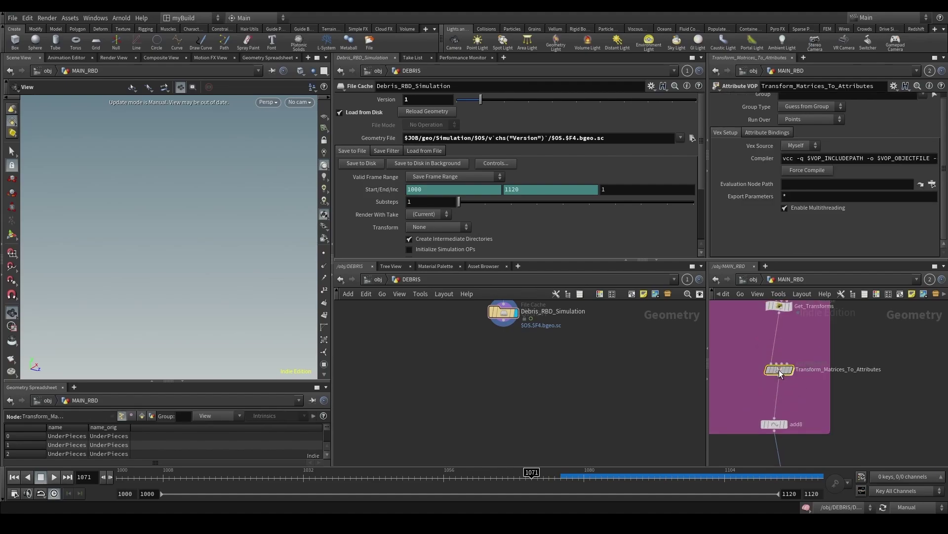
Step: Review the orient and scale binds inside Transform_Matrices_To_Attributes, widen the second network pane and return to MAIN_RBD
double_click(779, 369)
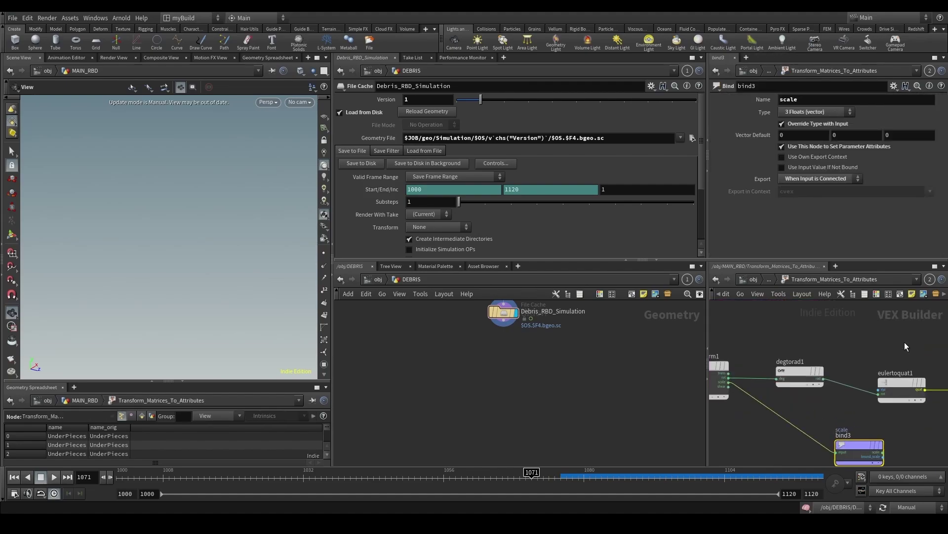
middle_click_drag(873, 337, 808, 339)
left_click(839, 384)
left_click(926, 386)
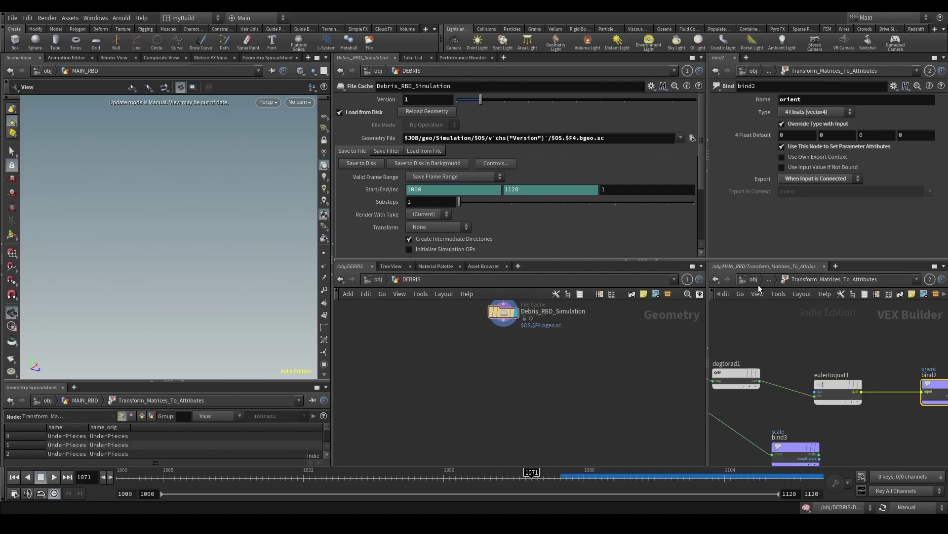
left_click_drag(708, 332, 653, 335)
left_click(737, 279)
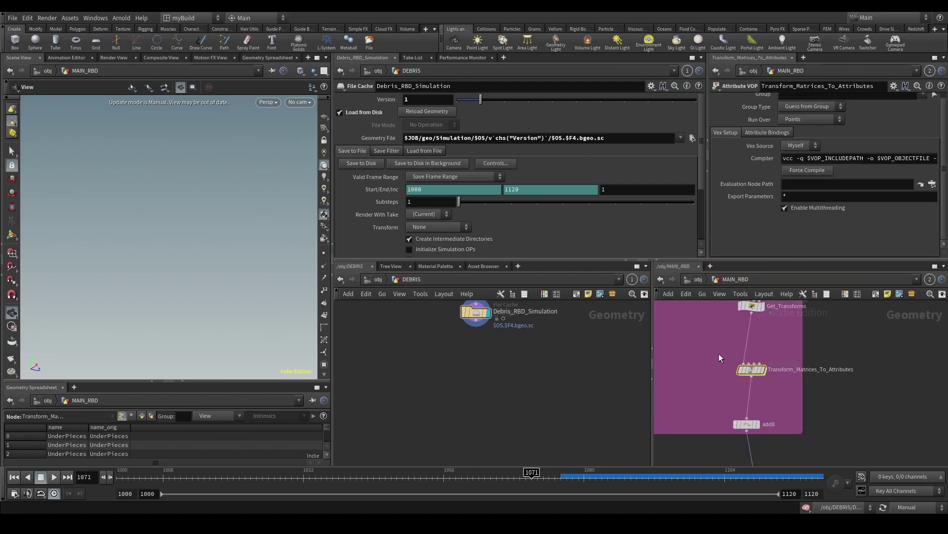
Step: Copy Transform_Matrices_To_Attributes, add8 and Get_Transforms from MAIN_RBD and paste them into the DEBRIS network
left_click_drag(719, 354, 823, 414)
key("ctrl+c")
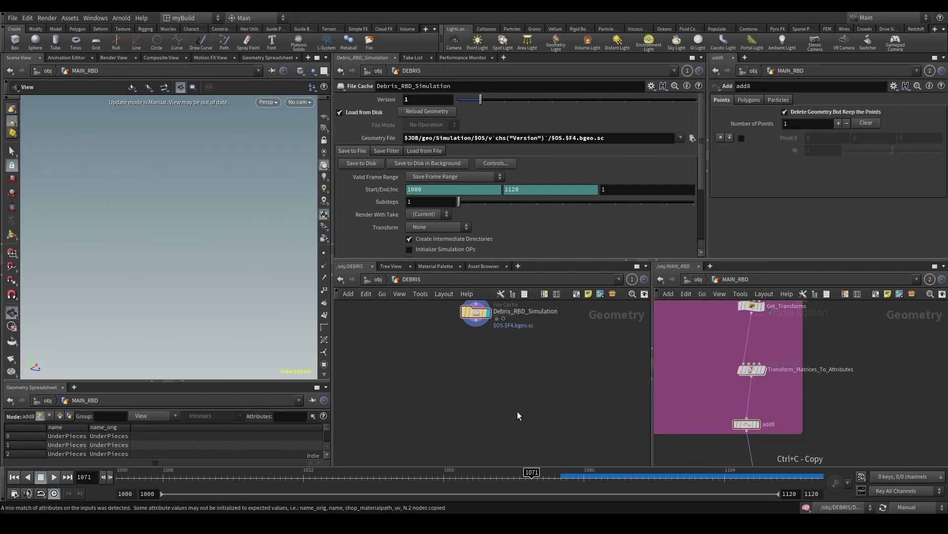
key("ctrl+v")
left_click(751, 306)
key("ctrl+c")
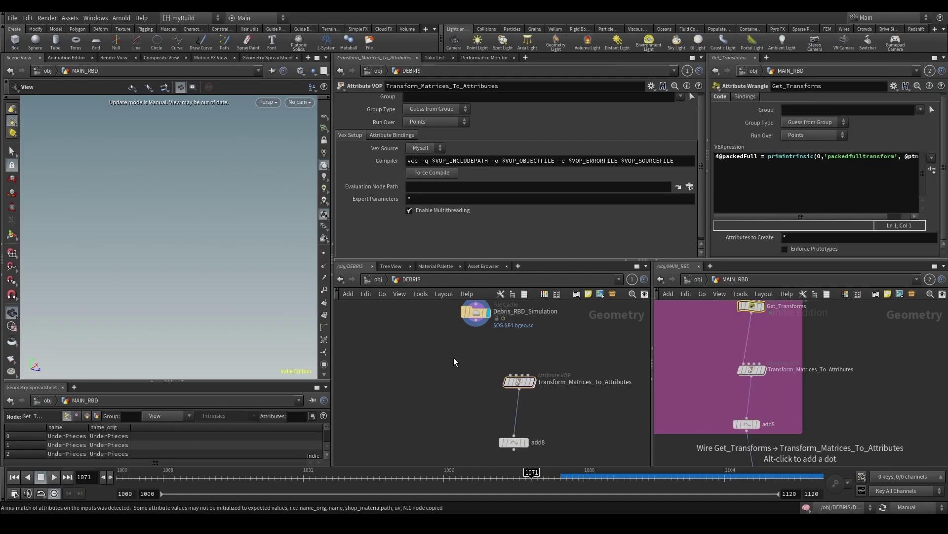
scroll(453, 357, "up", 3)
key("ctrl+v")
Step: Wire Debris_RBD_Simulation through Get_Transforms into Transform_Matrices_To_Attributes and line the pasted nodes up below the cache
left_click_drag(446, 345, 487, 312)
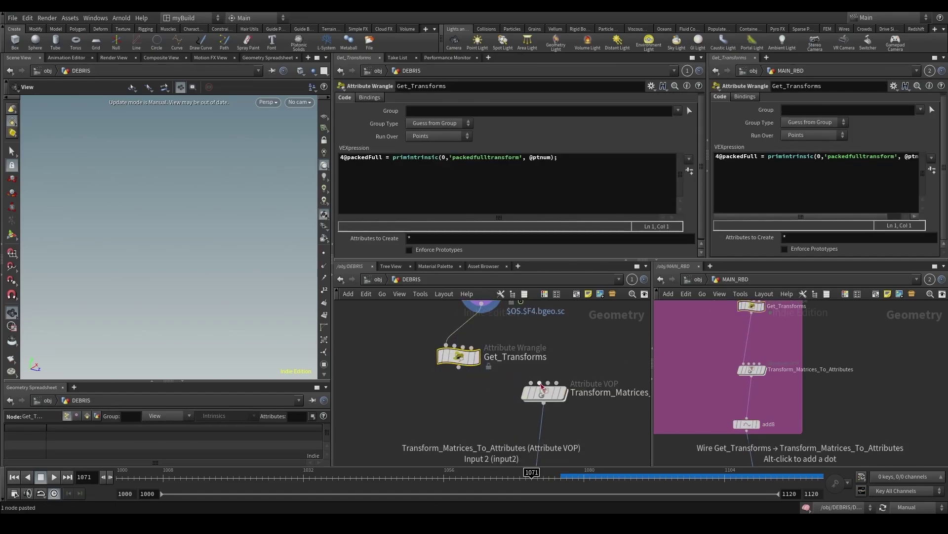
left_click(531, 383)
left_click(459, 367)
scroll(472, 437, "down", 3)
left_click_drag(595, 434, 543, 349)
left_click_drag(550, 395, 514, 405)
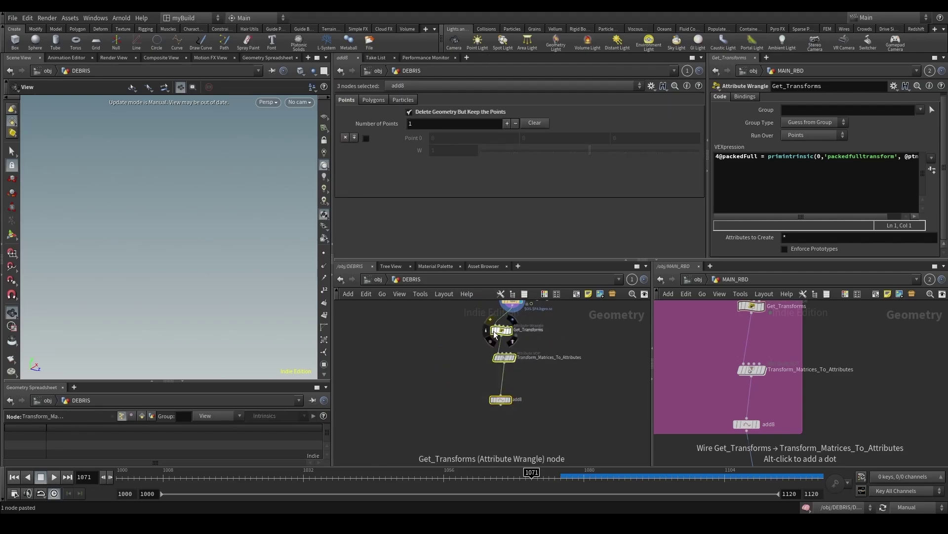
left_click_drag(502, 330, 509, 331)
Step: Display the add8 node in DEBRIS and set the update mode to Auto Update
left_click(483, 411)
left_click(517, 400)
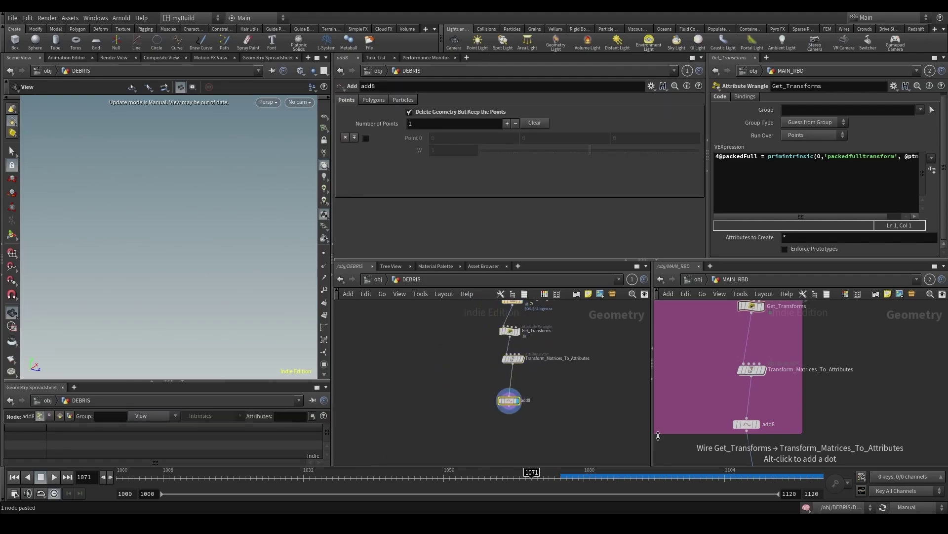
left_click(902, 506)
left_click(902, 475)
Step: Set the update mode to Manual and select the nodes of the for-each block in the DEBRIS network
middle_click_drag(567, 363, 562, 436)
scroll(557, 435, "down", 2)
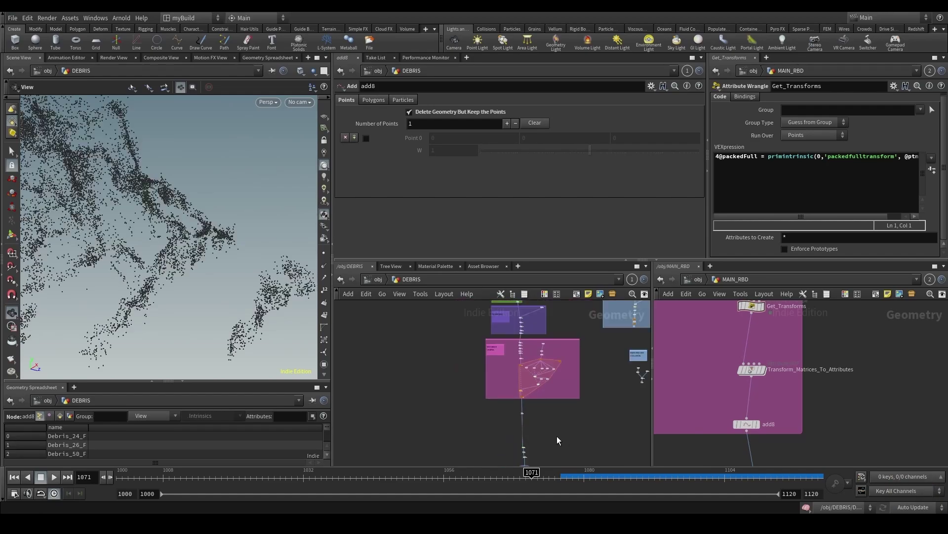
scroll(556, 435, "up", 1)
middle_click_drag(558, 395, 571, 444)
left_click(908, 505)
scroll(595, 416, "up", 3)
middle_click_drag(596, 412, 613, 346)
left_click_drag(611, 428, 482, 325)
left_click_drag(473, 416, 608, 317)
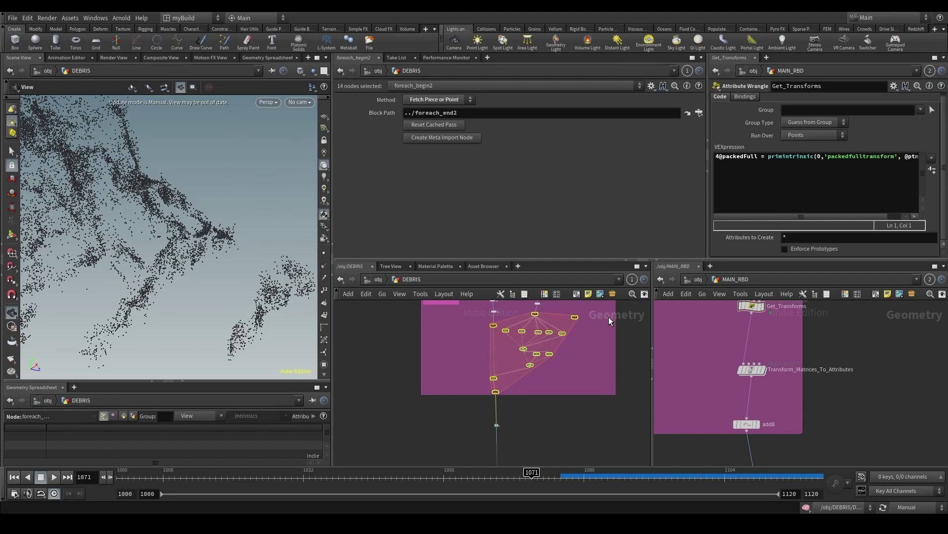
Step: Copy the for-each debris instancing network with its source nodes and paste it below the add8 node
middle_click_drag(555, 341, 549, 300)
scroll(514, 385, "up", 2)
scroll(518, 404, "up", 1)
key("ctrl+c")
scroll(527, 398, "down", 10)
middle_click_drag(581, 395, 539, 357)
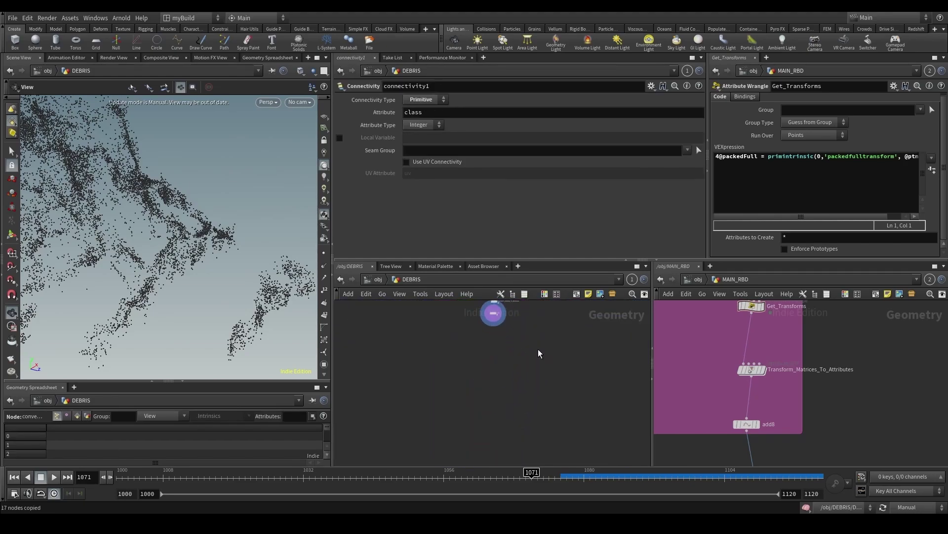
key("ctrl+v")
scroll(505, 349, "up", 3)
scroll(520, 330, "up", 4)
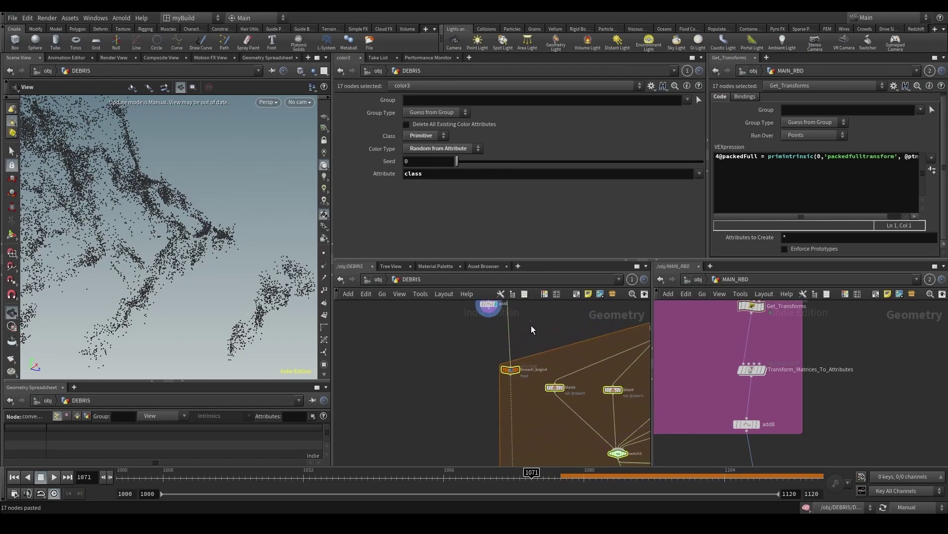
left_click(532, 326)
Step: Display the pasted foreach_end3 node and switch the scene's update mode to Auto Update
middle_click_drag(487, 419, 454, 319)
left_click(483, 404)
left_click(911, 506)
left_click(911, 477)
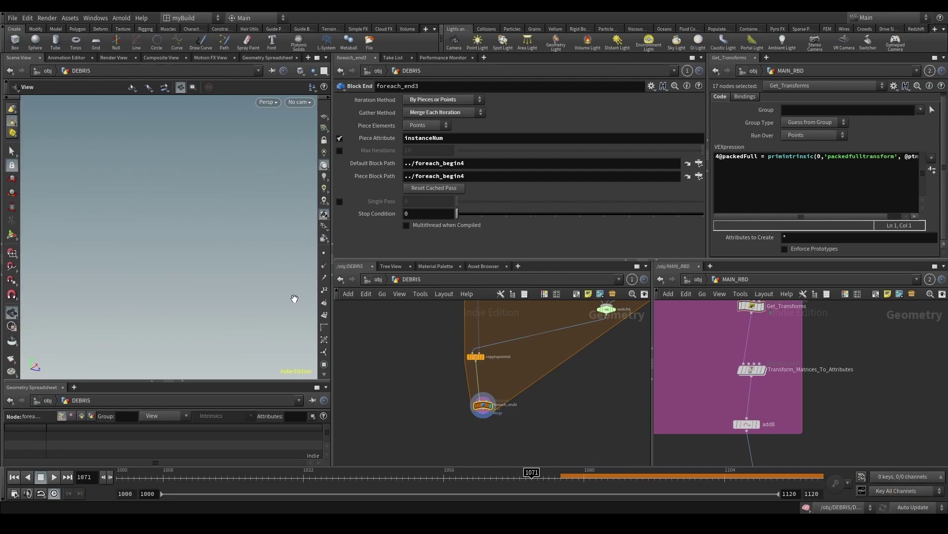
Step: Check the point attributes arriving at the add8 node above the pasted loop, and go to frame 1103
scroll(533, 394, "down", 3)
left_click(472, 334)
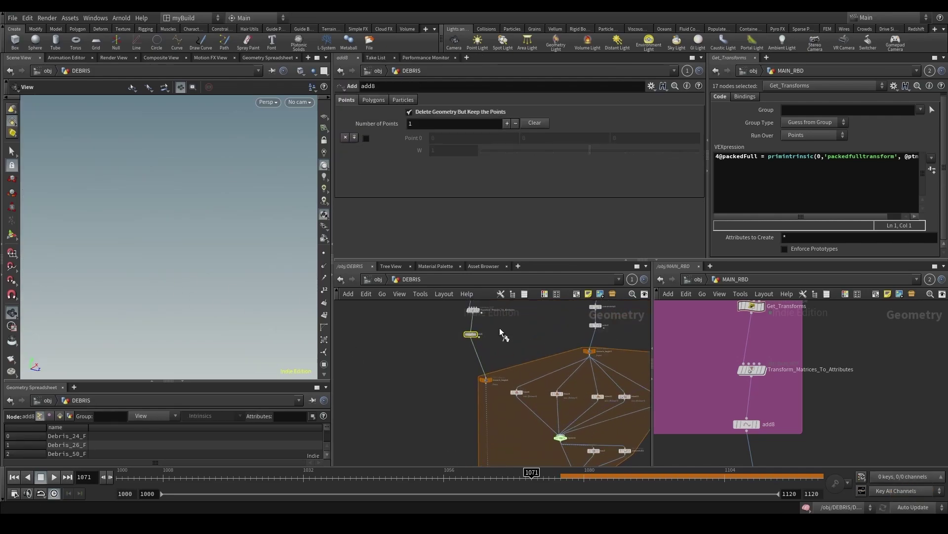
middle_click_drag(515, 410, 499, 298)
left_click_drag(511, 456, 513, 456)
scroll(502, 439, "down", 4)
scroll(475, 339, "up", 3)
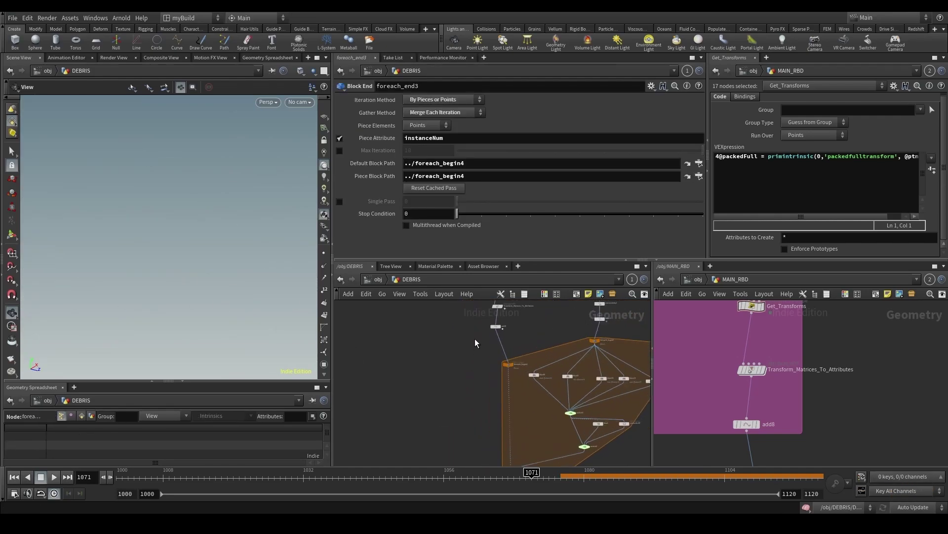
left_click(497, 326)
middle_click(497, 327)
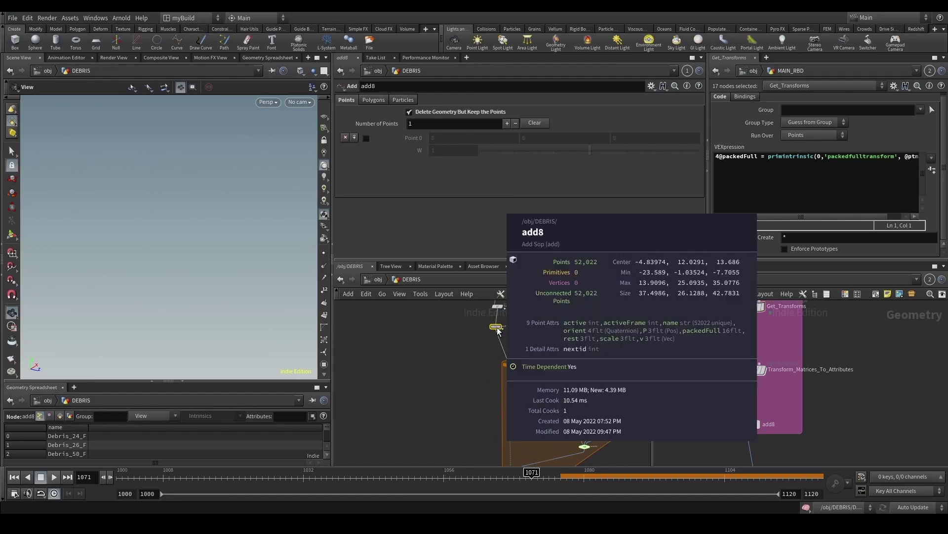
left_click(719, 473)
Step: Append ^instanceNum to the point attributes pattern of attribdelete3 so that attribute is kept
middle_click_drag(554, 382, 540, 441)
scroll(497, 362, "up", 3)
middle_click_drag(497, 362, 492, 456)
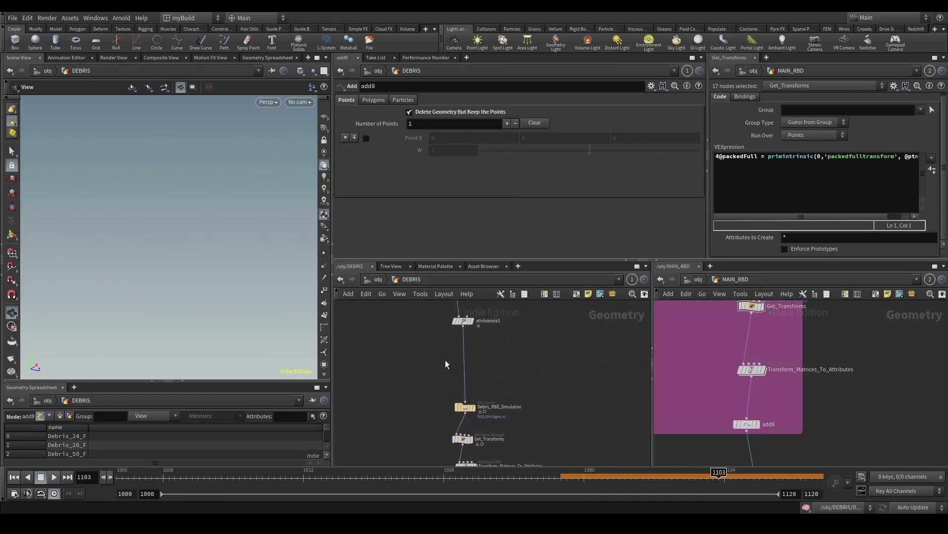
left_click(463, 320)
left_click(519, 119)
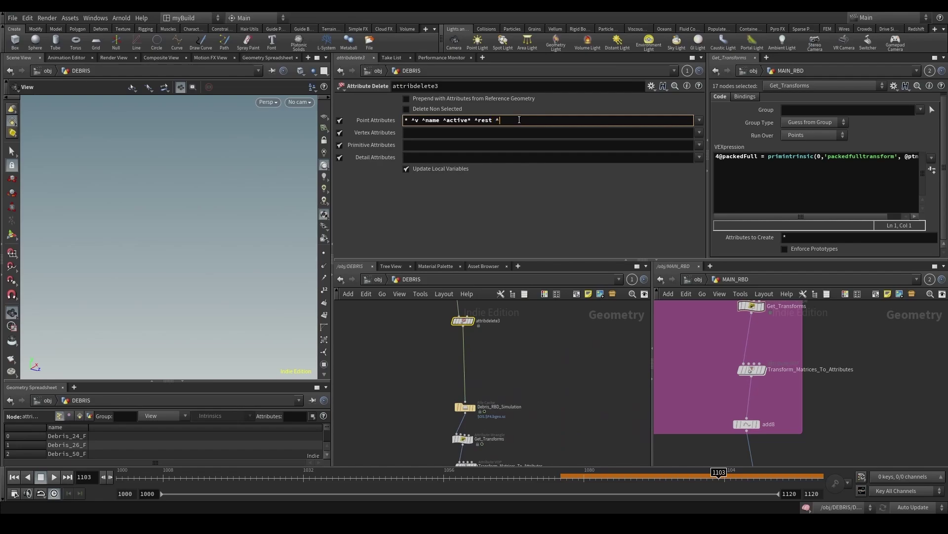
left_click(700, 121)
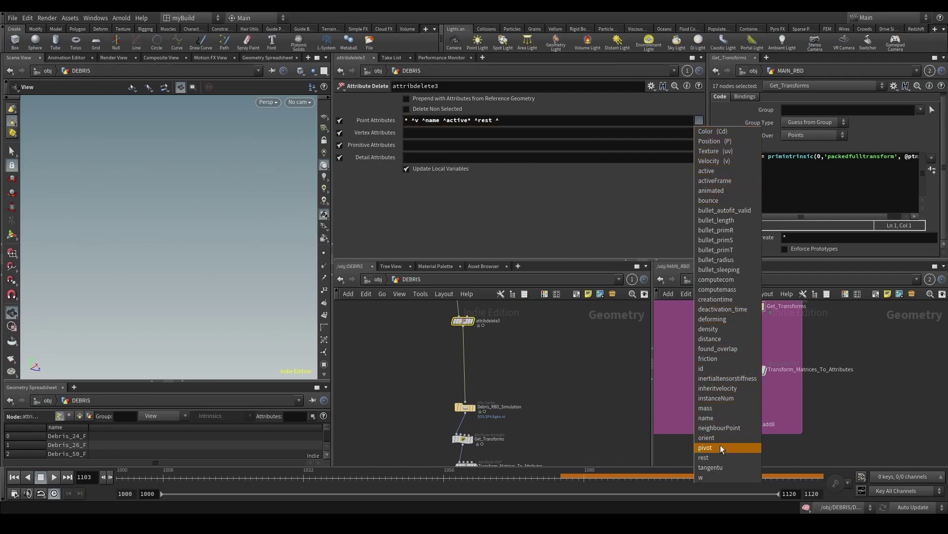
left_click(731, 398)
left_click(501, 121)
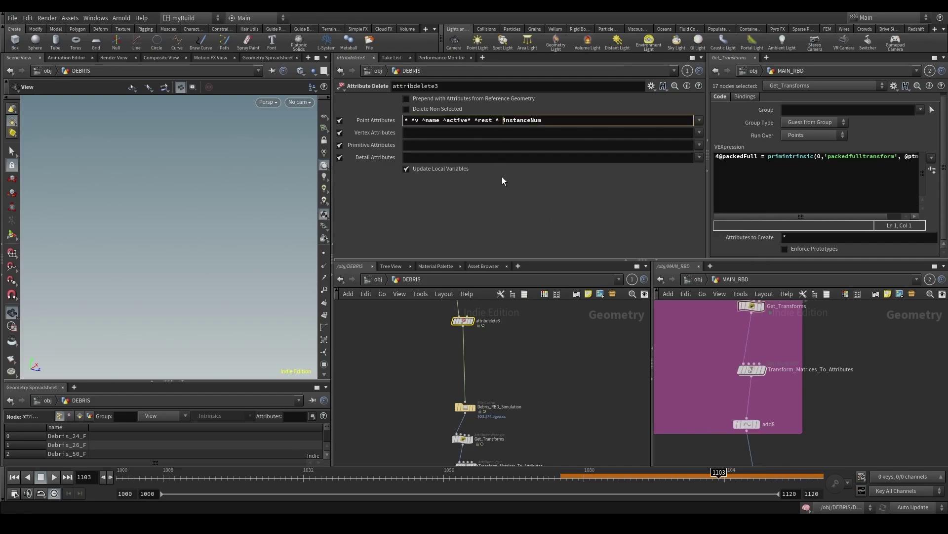
key("BackSpace")
Step: Insert a Switch after Debris_RBD_Simulation, with attribdelete3 as its first input and the file cache as its second
middle_click_drag(576, 416, 572, 411)
scroll(568, 412, "down", 1)
middle_click_drag(519, 451, 502, 392)
scroll(502, 391, "up", 2)
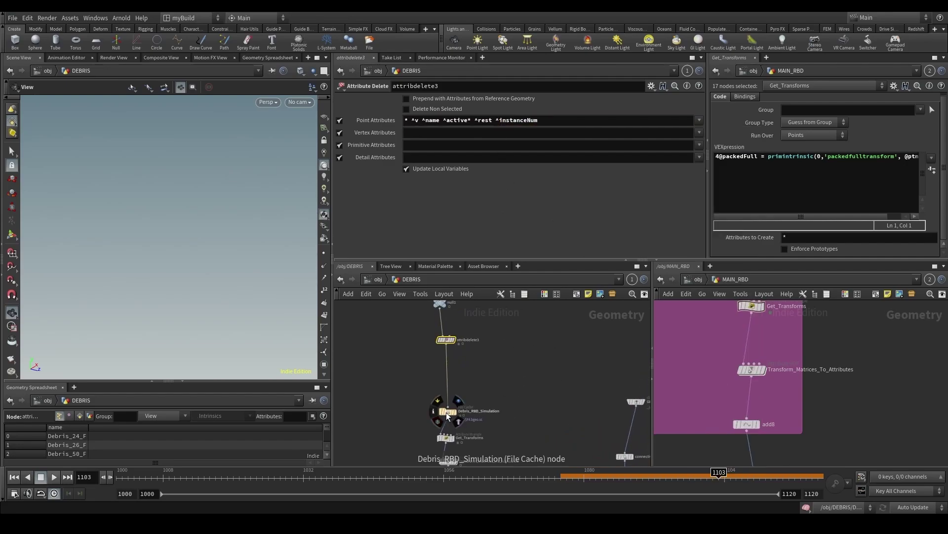
key("Tab")
type("s")
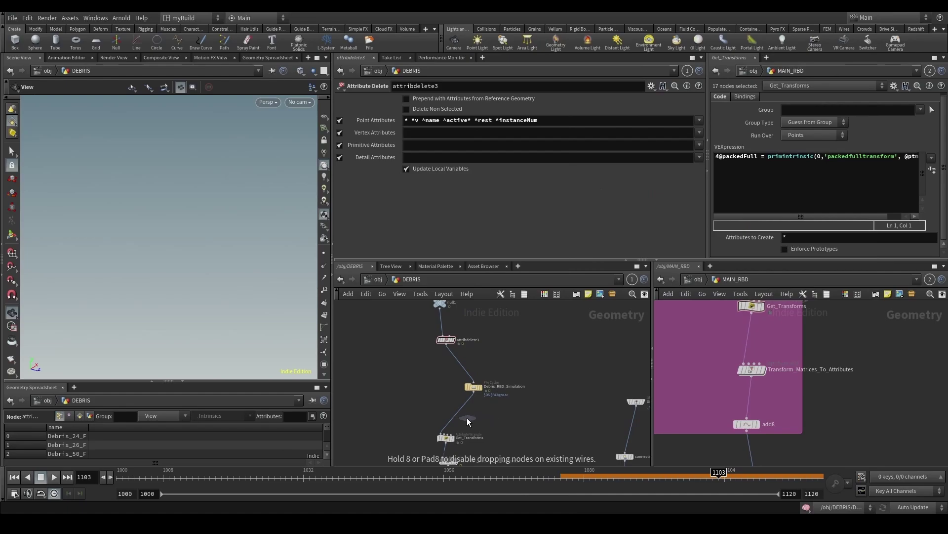
left_click(459, 413)
left_click_drag(463, 411, 444, 403)
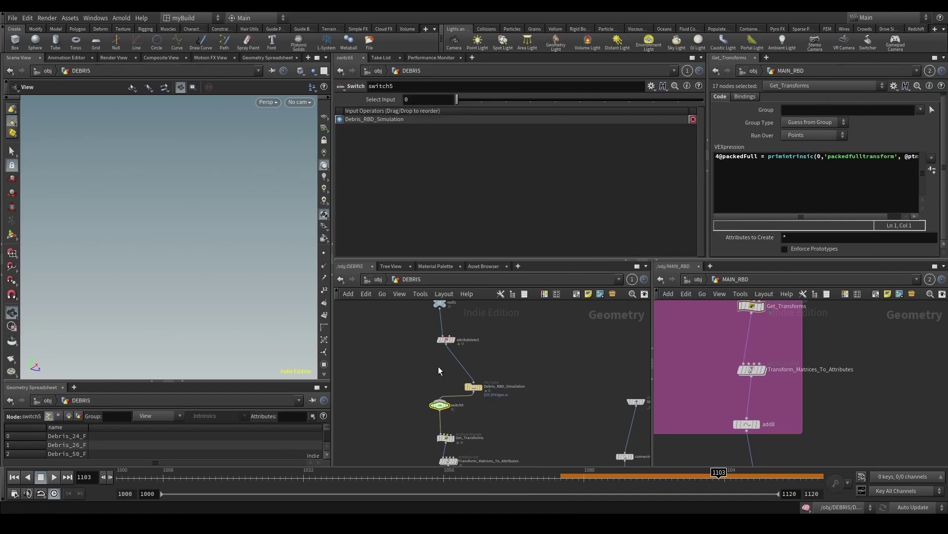
left_click_drag(446, 344, 440, 400)
key("shift+r")
scroll(466, 410, "down", 3)
mouse_move(480, 422)
middle_mouse_down()
mouse_move(470, 322)
mouse_move(470, 376)
middle_mouse_up()
left_click_drag(199, 286, 319, 332)
scroll(423, 383, "up", 1)
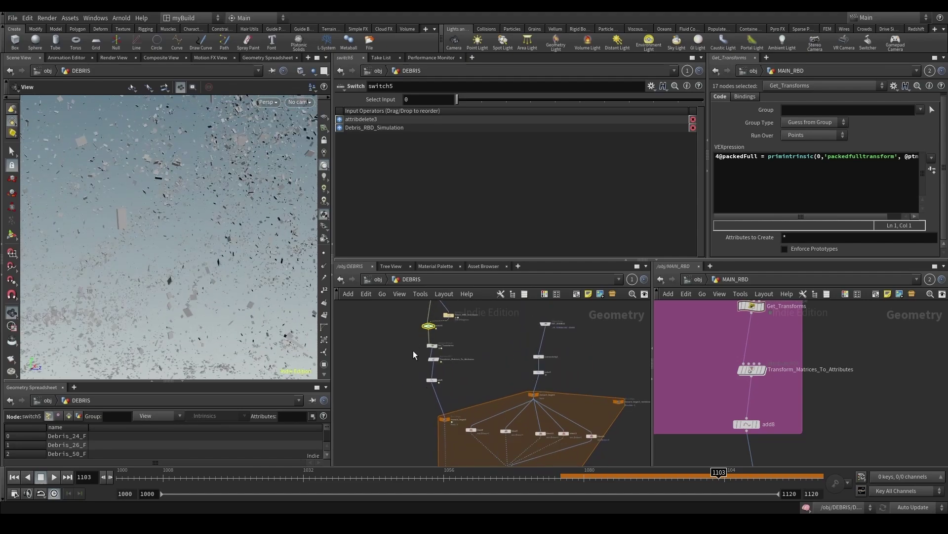
Step: Display Get_Transforms and Transform_Matrices_To_Attributes in turn to check the transform extraction on the debris
left_click(433, 346)
middle_click_drag(425, 429, 418, 403)
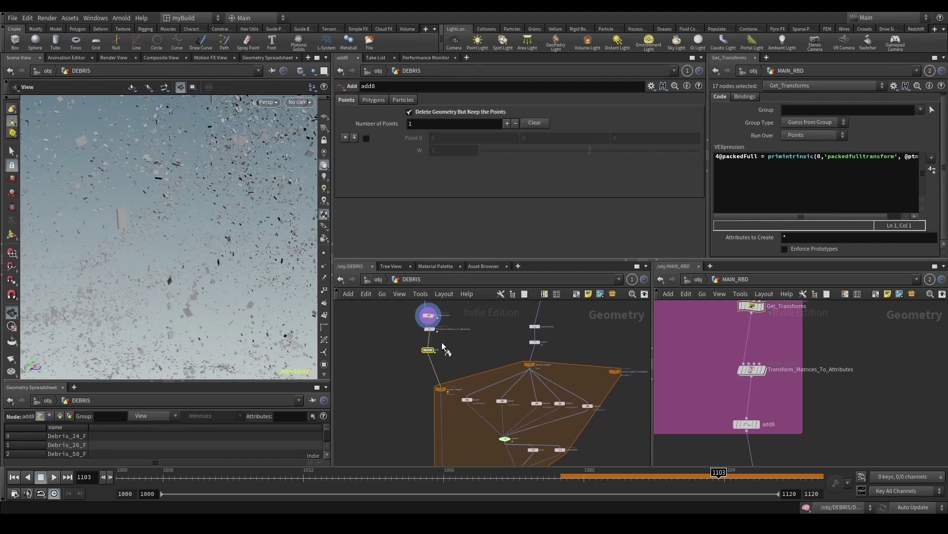
middle_click_drag(441, 342, 455, 383)
scroll(424, 354, "up", 2)
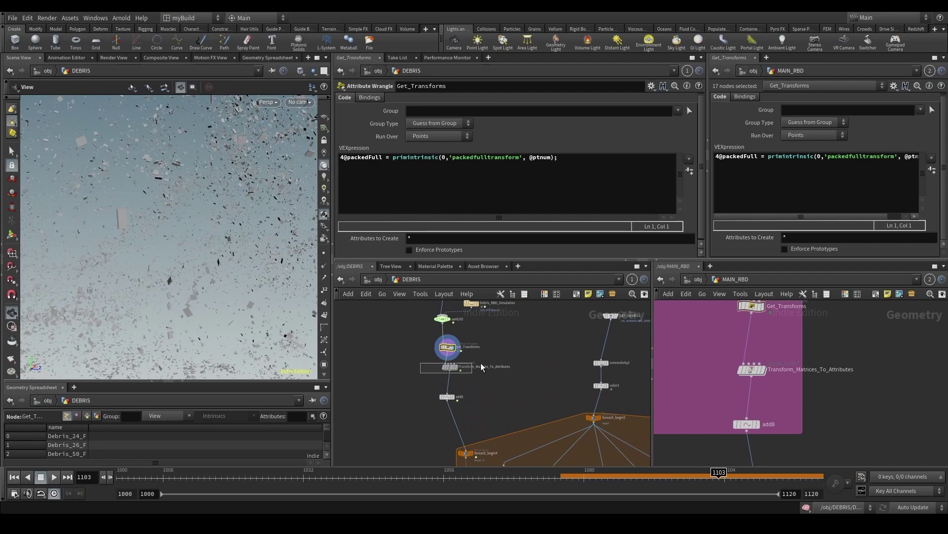
left_click(450, 367)
key("r")
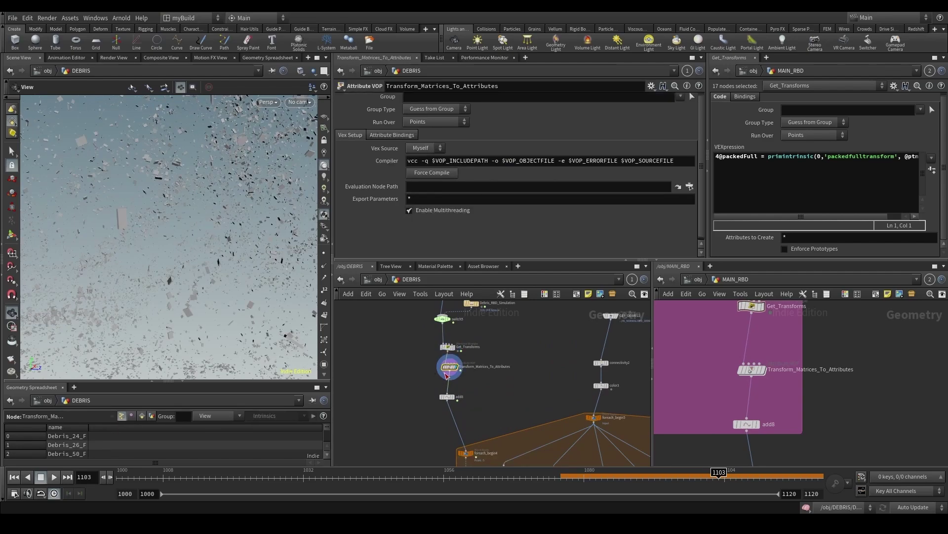
Step: Review the VEX network inside Transform_Matrices_To_Attributes, return to DEBRIS and display the add8 points
scroll(450, 367, "up", 2)
double_click(451, 368)
scroll(624, 417, "up", 2)
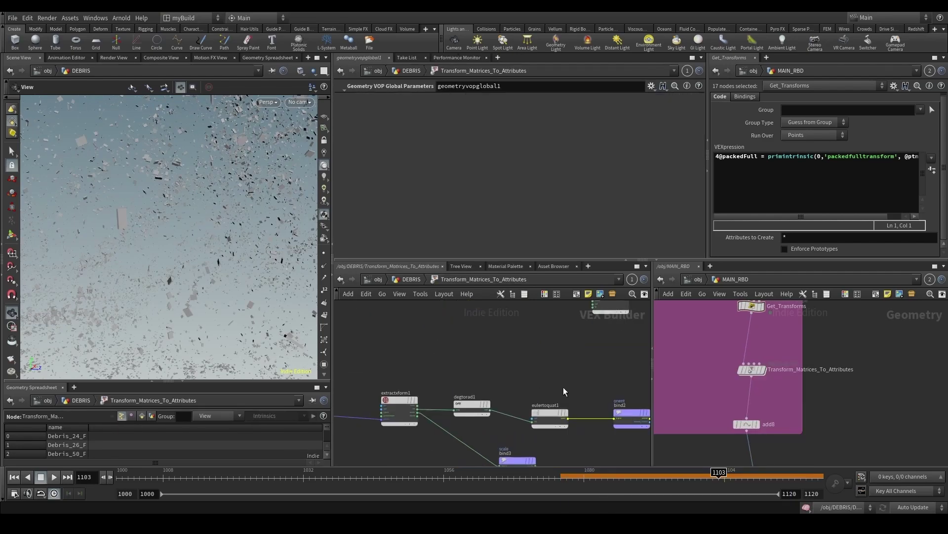
middle_click_drag(564, 391, 544, 341)
left_click(412, 279)
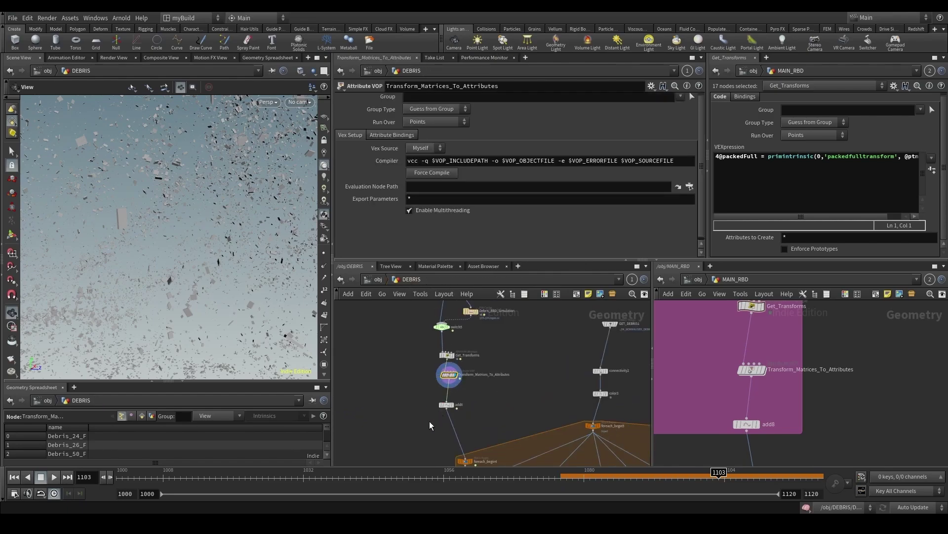
scroll(452, 340, "up", 2)
left_click(473, 315)
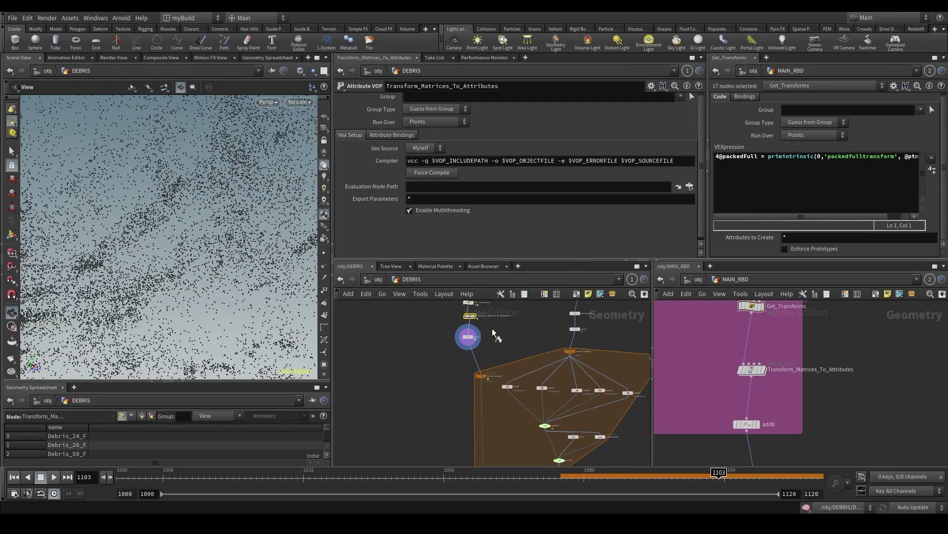
Step: Display foreach_end3 and examine the instanced debris pieces up close in the viewport
middle_click_drag(464, 438, 455, 339)
scroll(461, 424, "up", 3)
left_click(493, 415)
left_click_drag(316, 339, 248, 318)
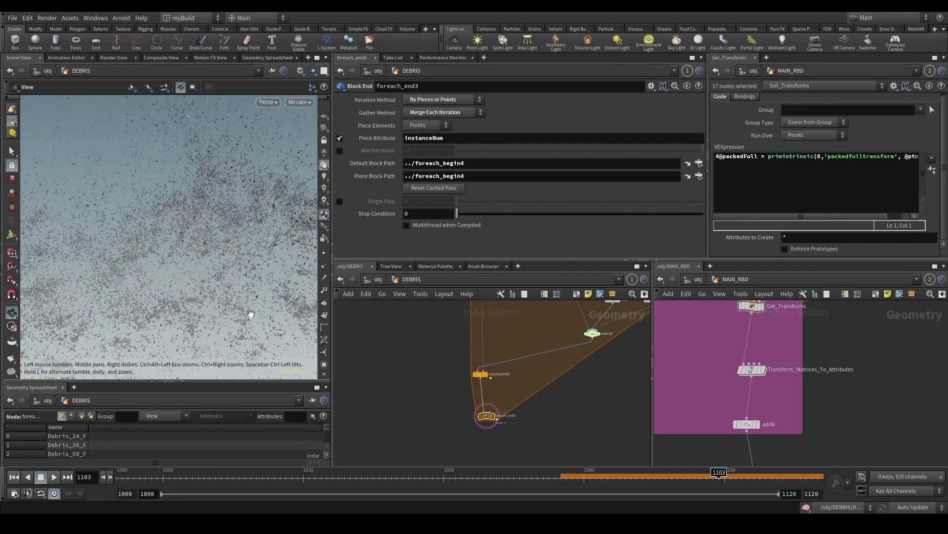
left_click_drag(257, 355, 206, 316)
left_click_drag(196, 273, 212, 292)
scroll(593, 354, "up", 3)
Step: Set the switch4 Select Input to 0 to use the original debris geometry, and display foreach_end3
middle_click_drag(568, 396, 554, 413)
left_click(561, 352)
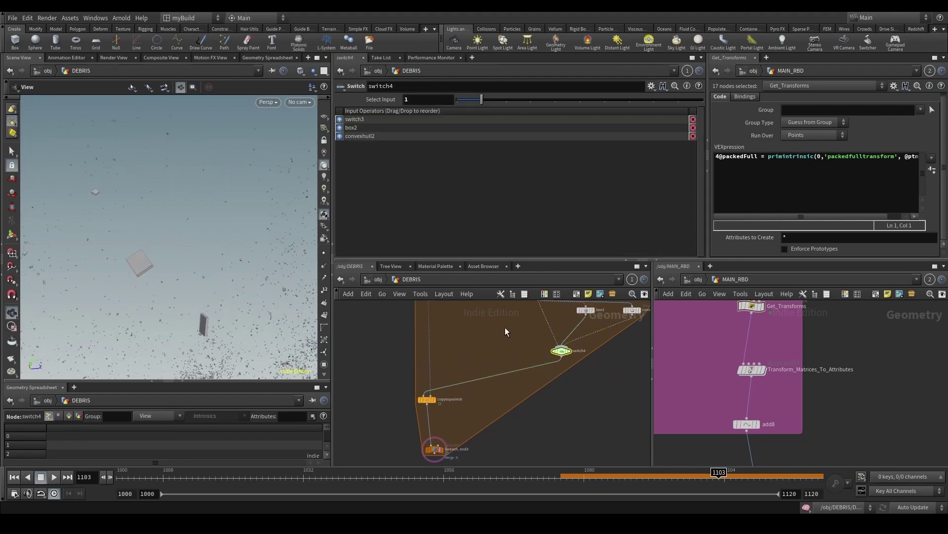
key("Return")
scroll(138, 252, "up", 3)
middle_click_drag(137, 251, 186, 323)
middle_click_drag(496, 453, 536, 411)
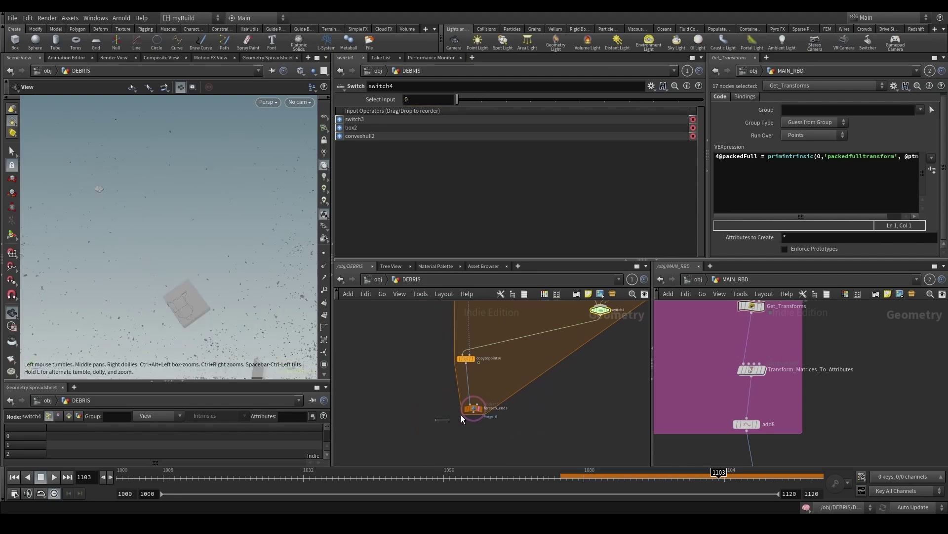
left_click(474, 408)
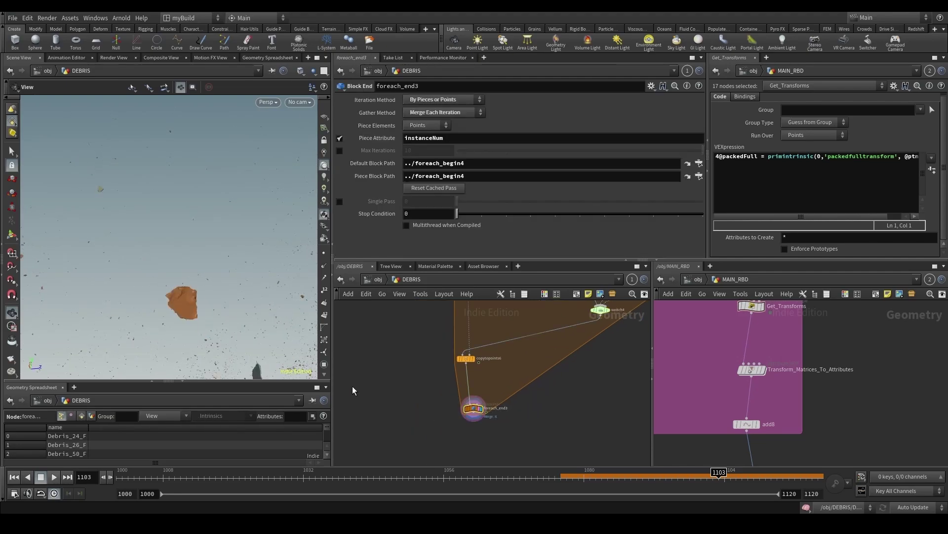
Step: Look through RENDER_CAM with all scene objects shown and maximize the viewport
left_click(299, 102)
left_click(325, 151)
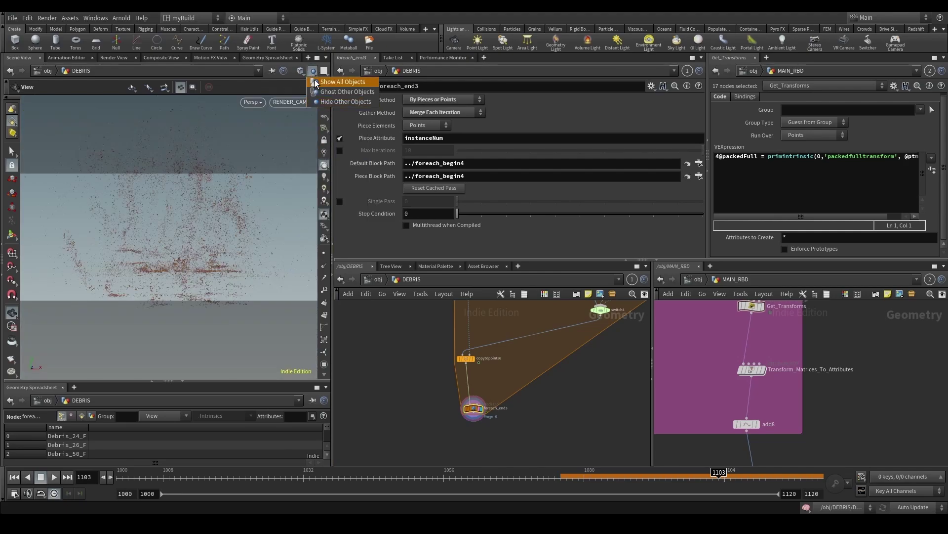
left_click(318, 57)
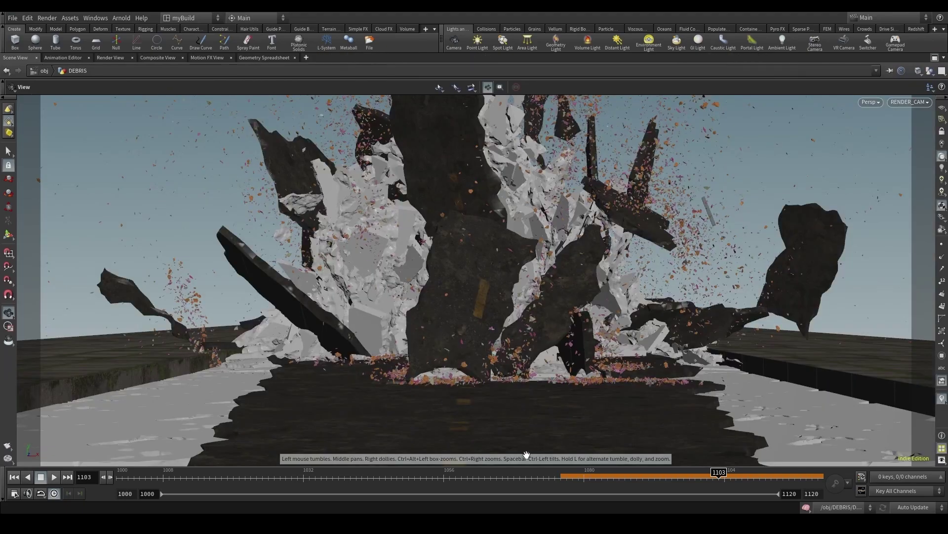
Step: Scrub the animation to frame 1111 to check the debris, and save the scene
left_click_drag(574, 485, 766, 486)
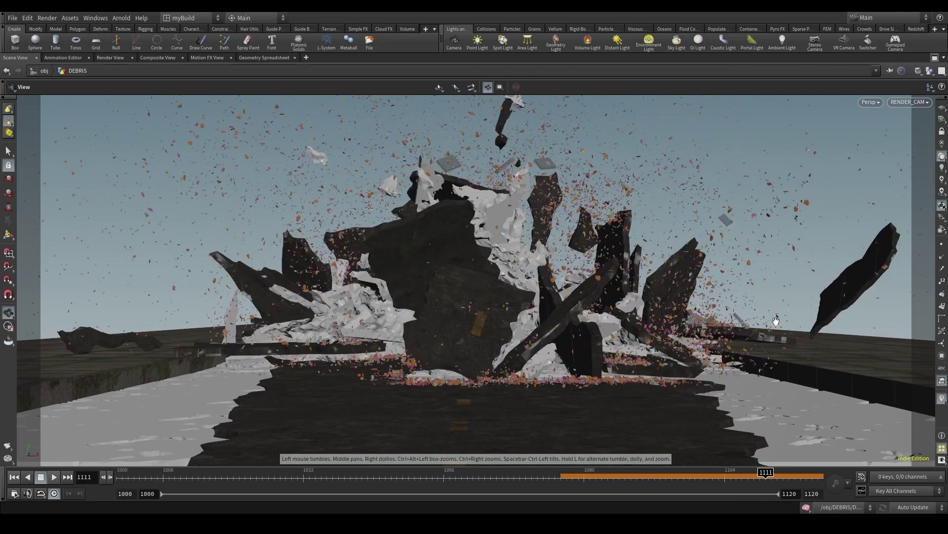
key("ctrl+s")
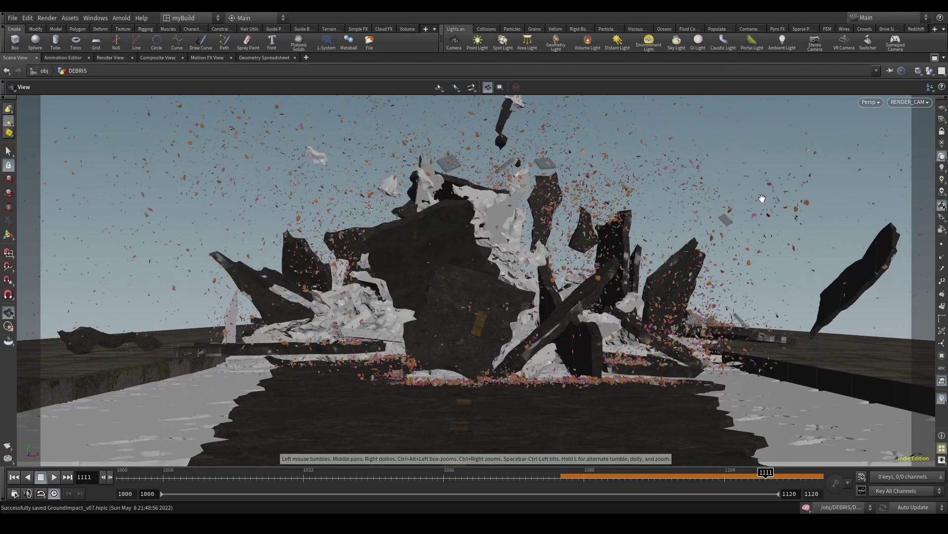
Step: Restore the full pane layout and place a Null node beside foreach_begin4 in the DEBRIS network
left_click(935, 58)
scroll(536, 374, "down", 5)
mouse_move(537, 346)
middle_mouse_down()
mouse_move(521, 408)
mouse_move(535, 341)
middle_mouse_up()
scroll(522, 408, "up", 4)
scroll(529, 407, "up", 5)
scroll(529, 408, "down", 2)
scroll(535, 341, "down", 3)
middle_click_drag(500, 440, 454, 439)
key("Tab")
type("null")
key("Return")
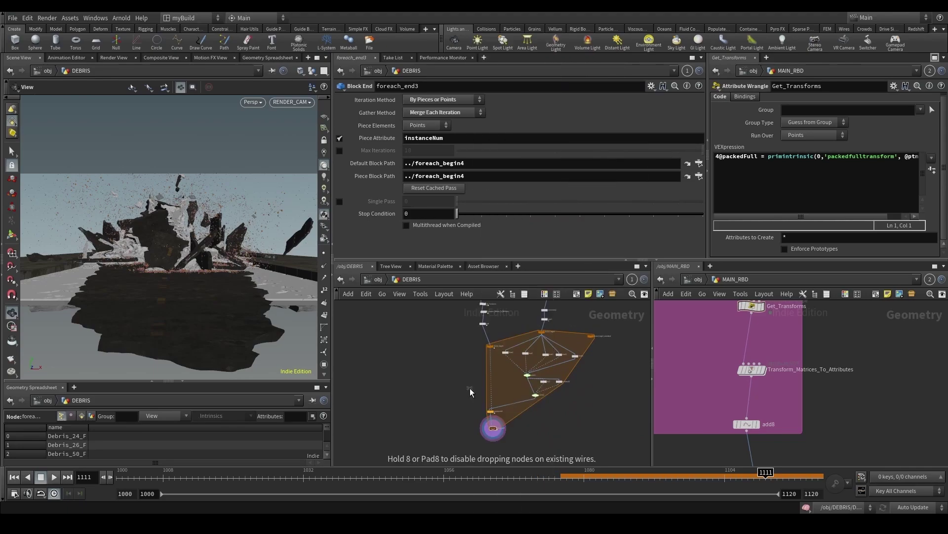
scroll(468, 364, "up", 4)
middle_click_drag(432, 363, 449, 416)
left_click(459, 352)
Step: Wire the output of add8 into the new null node
scroll(460, 350, "up", 2)
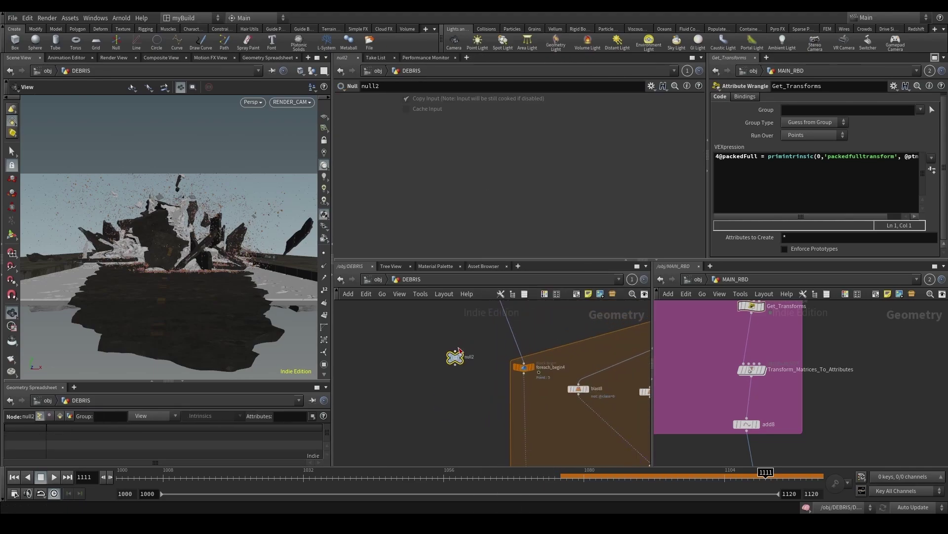
scroll(460, 351, "down", 4)
scroll(460, 351, "up", 2)
left_click(459, 350)
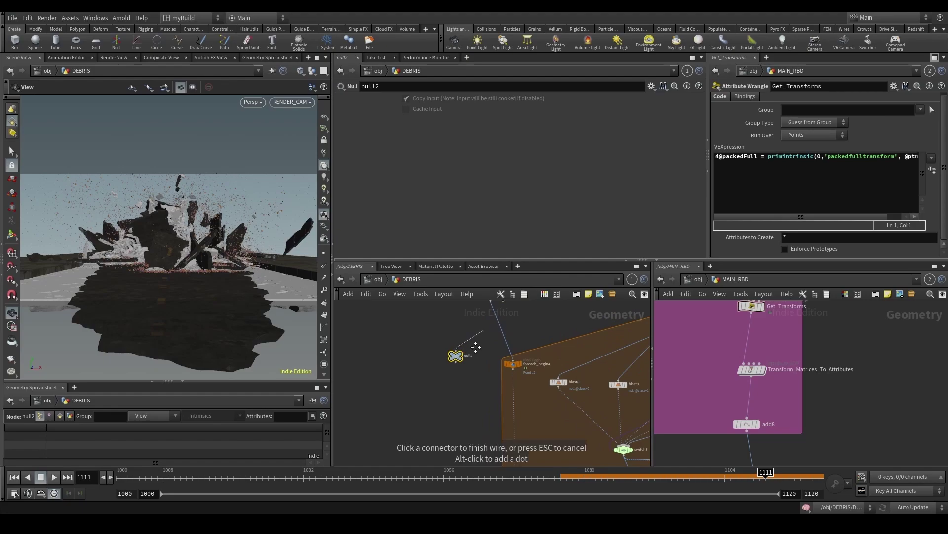
middle_click_drag(480, 332, 440, 391)
left_click(456, 362)
scroll(429, 422, "up", 2)
Step: Rename the null OUT_DEBRIS_PC and insert it on the wire between add8 and foreach_begin4
left_click(434, 406)
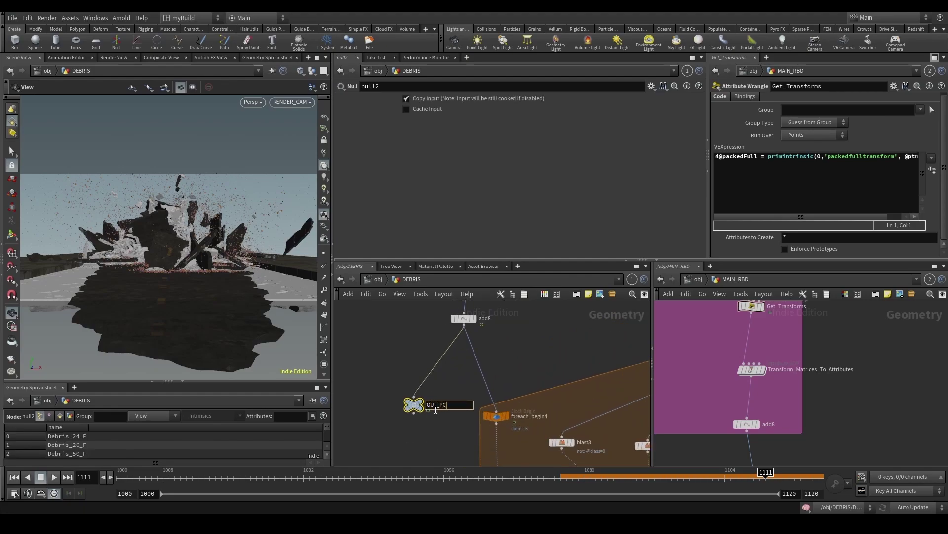
key("Return")
scroll(435, 410, "up", 1)
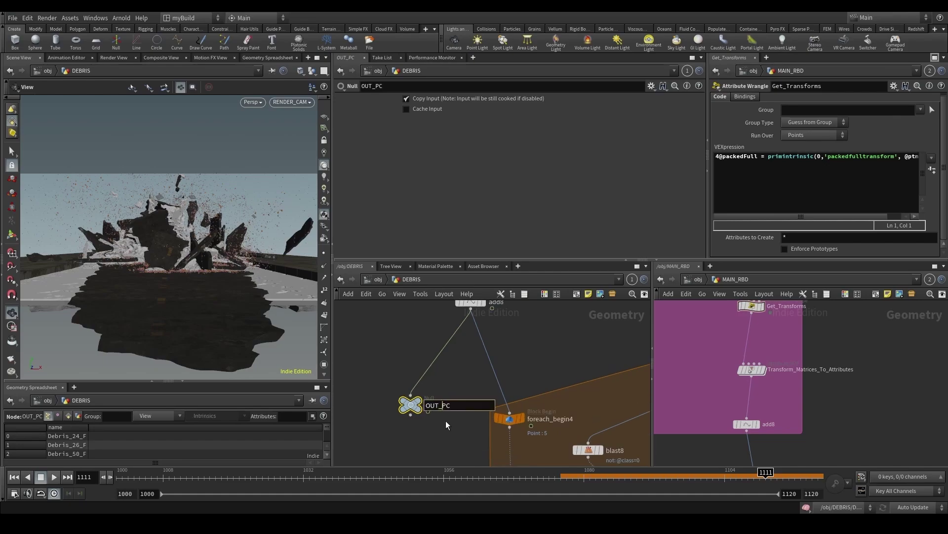
key("Return")
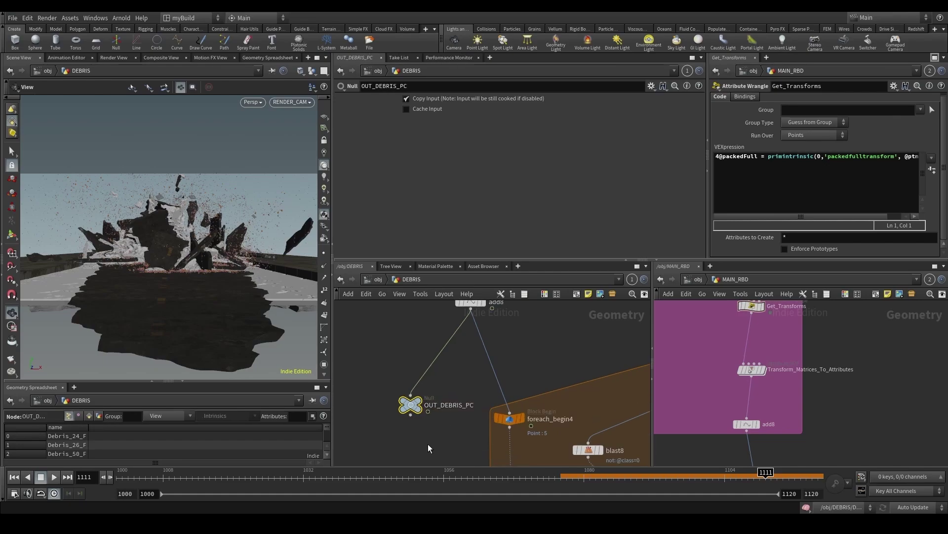
left_click_drag(413, 405, 467, 351)
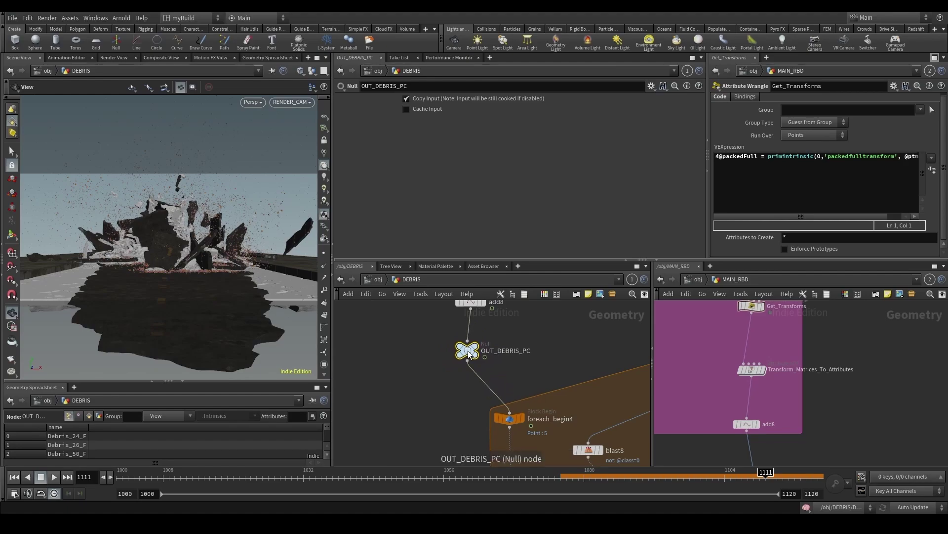
Step: Move the for-each block and its debris input nodes farther below OUT_DEBRIS_PC, and save the scene
scroll(462, 400, "down", 10)
middle_click_drag(540, 416, 560, 453)
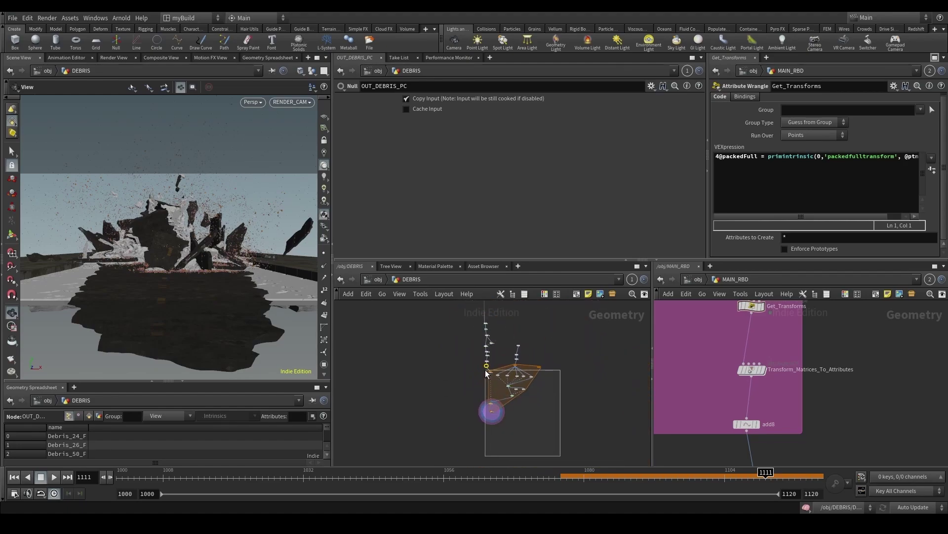
left_click_drag(486, 370, 484, 369)
left_click_drag(583, 387, 515, 360, "shift")
scroll(520, 347, "up", 1)
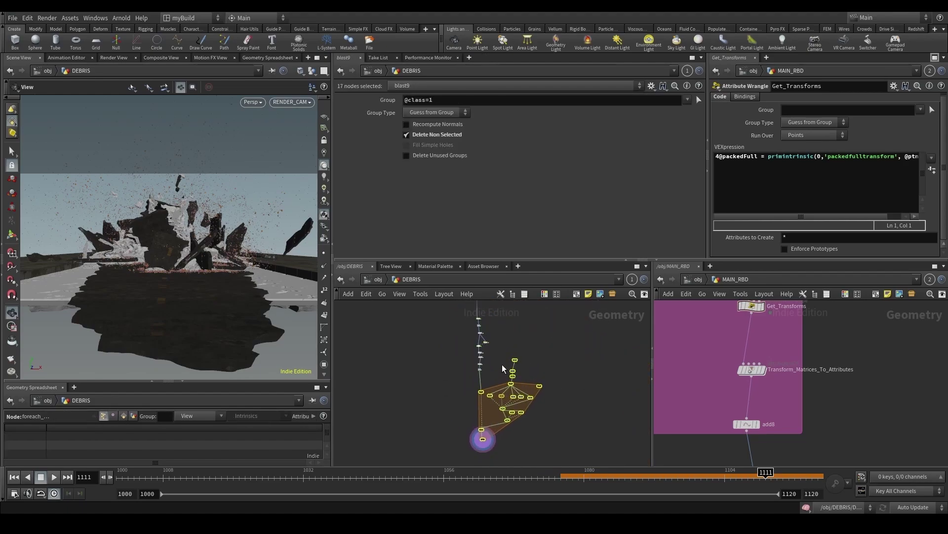
middle_click_drag(504, 368, 476, 398)
left_click(419, 358)
key("ctrl+s")
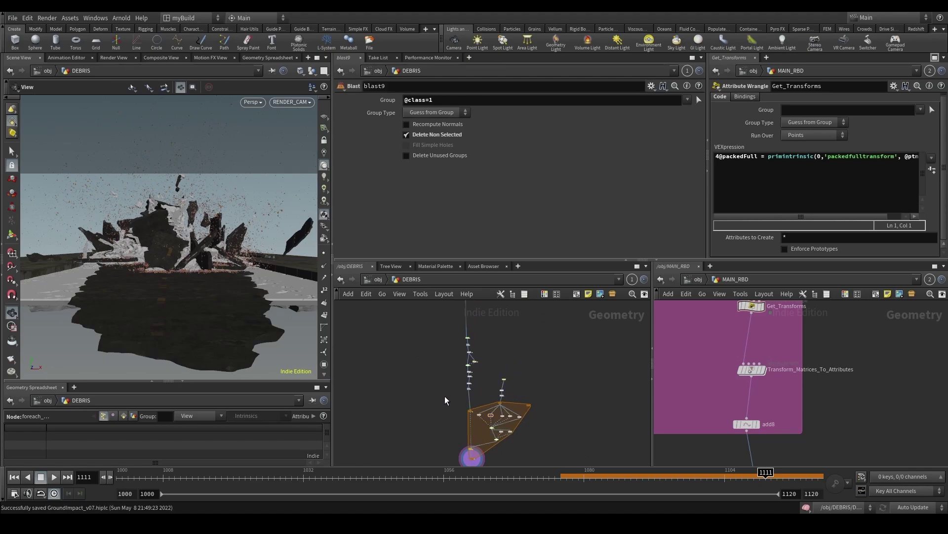
Step: Display OUT_DEBRIS_PC and scrub the timeline to check the motion of the simulated debris points
mouse_move(436, 402)
middle_mouse_down()
mouse_move(446, 330)
mouse_move(423, 390)
middle_mouse_up()
scroll(469, 354, "up", 3)
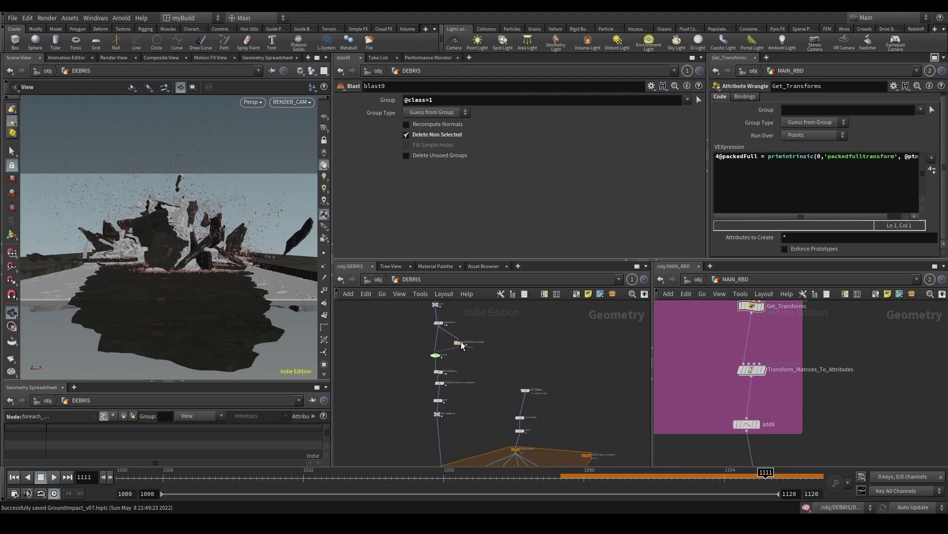
scroll(433, 423, "up", 3)
left_click(441, 403)
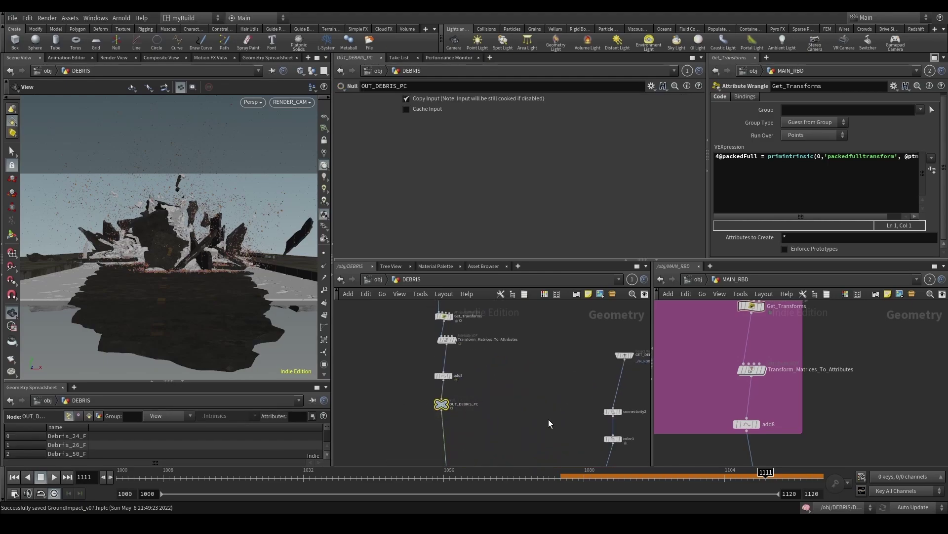
scroll(559, 382, "down", 4)
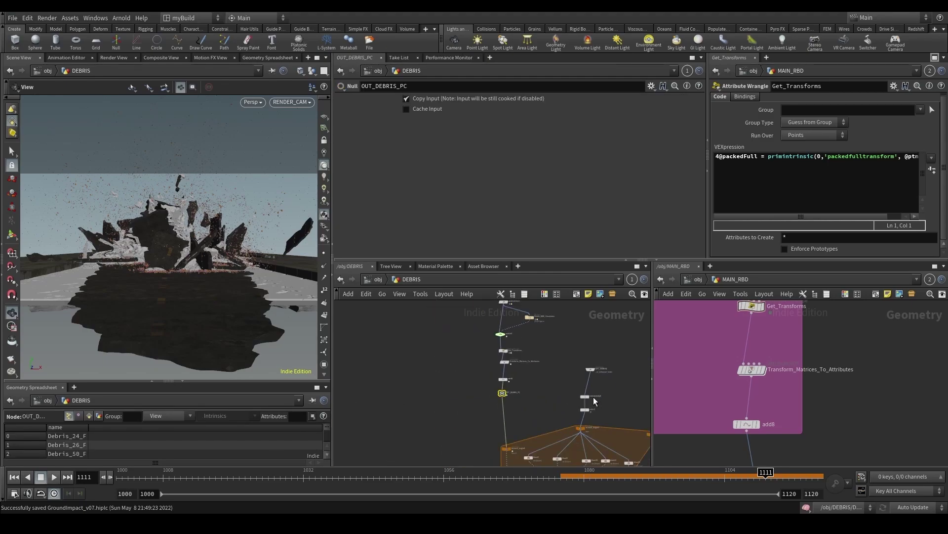
scroll(594, 397, "up", 3)
left_click_drag(592, 351, 582, 350)
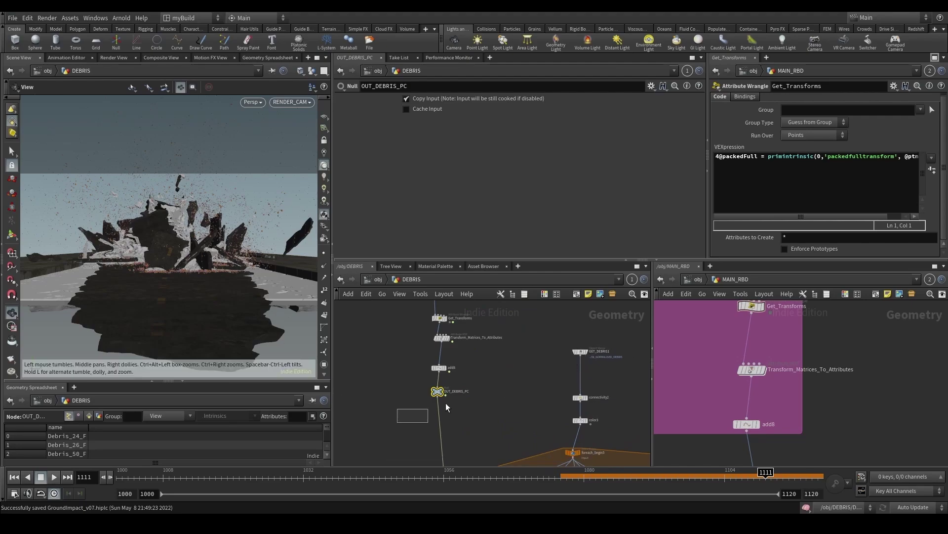
key("r")
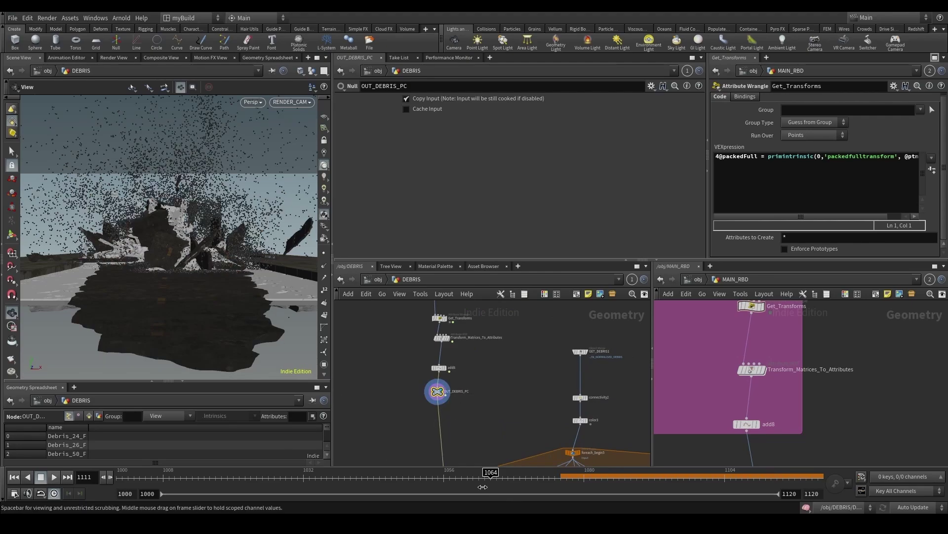
mouse_move(482, 486)
left_mouse_down()
mouse_move(491, 477)
mouse_move(683, 478)
left_mouse_up()
Step: Open the DEBRIS_SIM network farther up the DEBRIS node chain
middle_click_drag(529, 368, 542, 446)
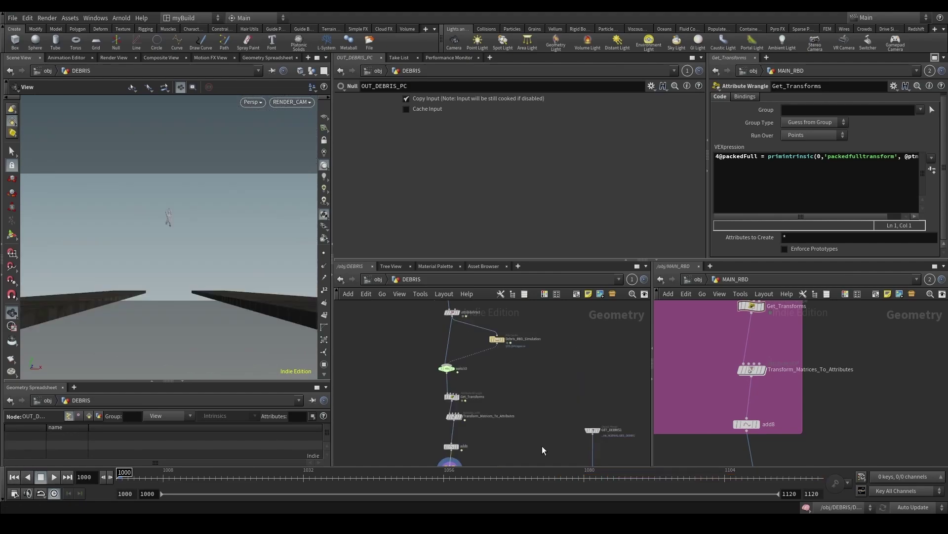
middle_click_drag(463, 327, 493, 370)
scroll(493, 371, "up", 2)
middle_click_drag(484, 309, 481, 365)
scroll(482, 365, "up", 3)
double_click(460, 328)
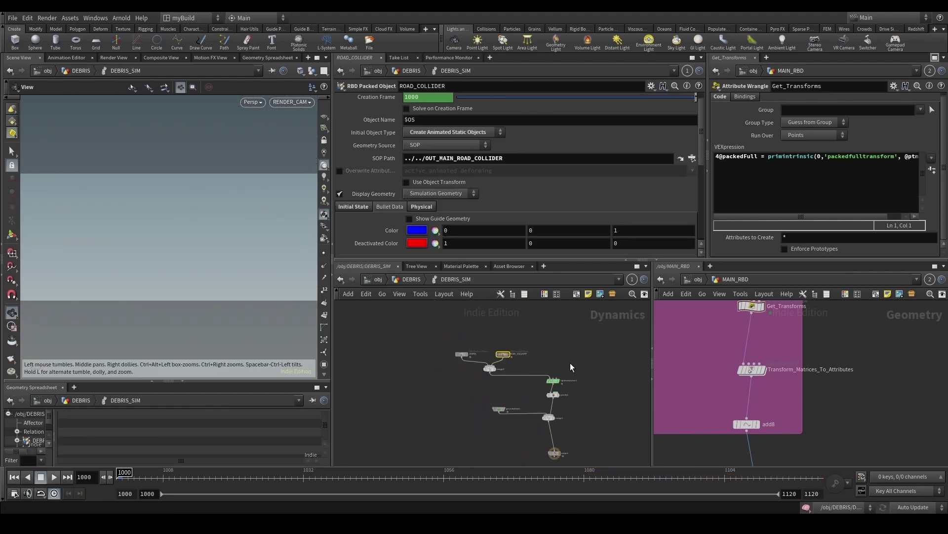
Step: Add a POP Drag node above rigidbodysolver1 and wire it into the solver's middle input
key("Tab")
type("popdr")
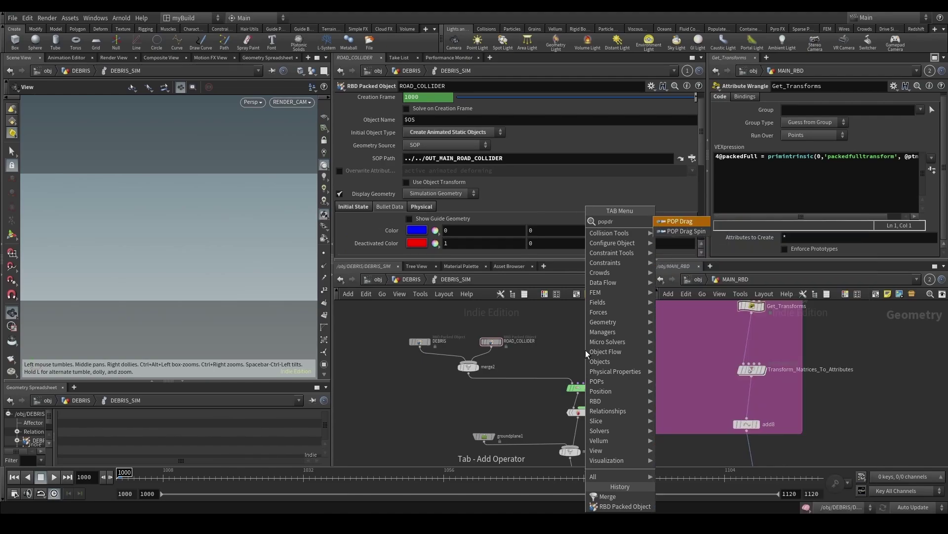
key("Return")
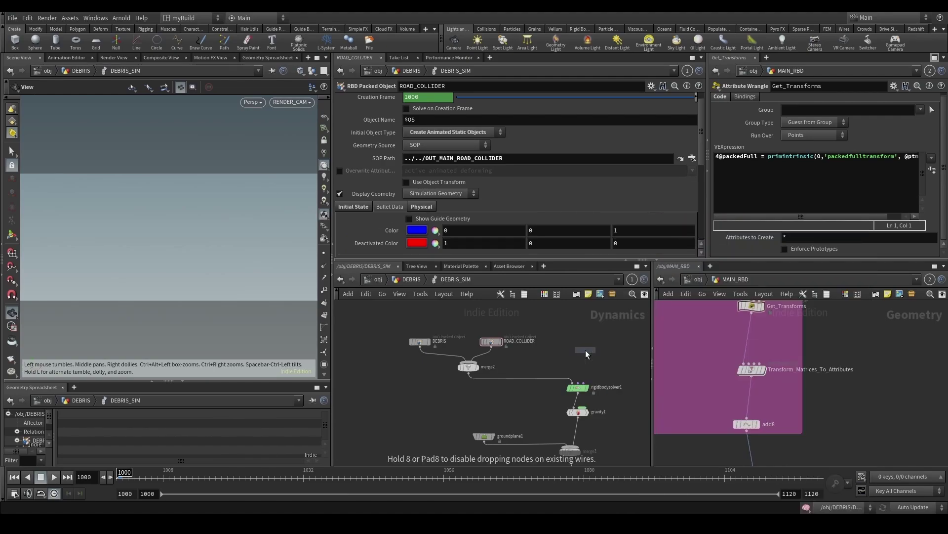
left_click(613, 348)
scroll(610, 357, "up", 3)
left_click(621, 339)
left_click(558, 400)
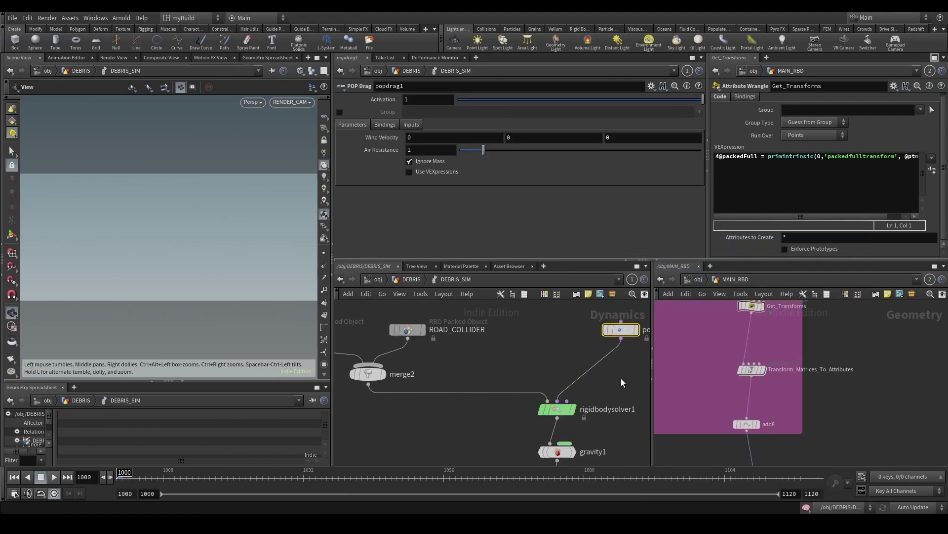
Step: Set the POP Drag node's Air Resistance to 0.02, with Ignore Mass enabled
middle_click_drag(621, 378, 576, 392)
key("Tab")
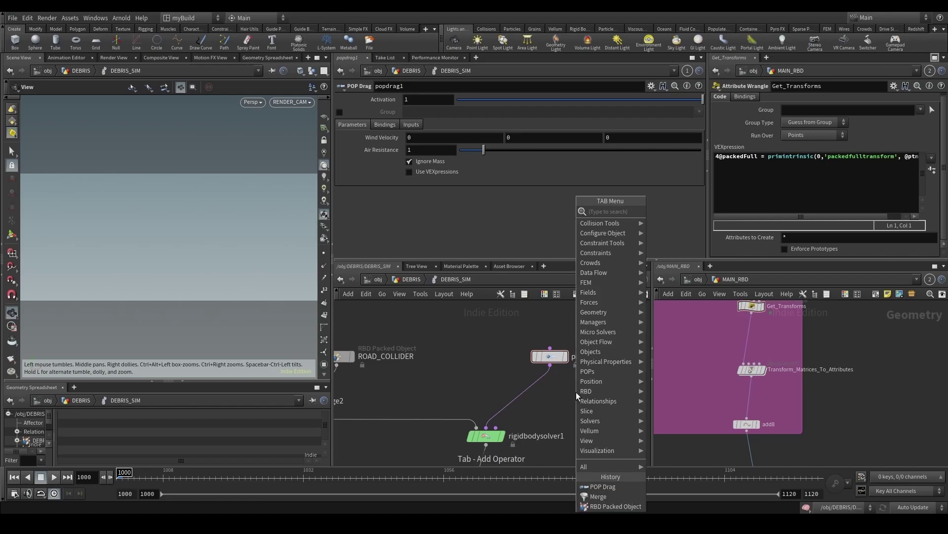
key("Escape")
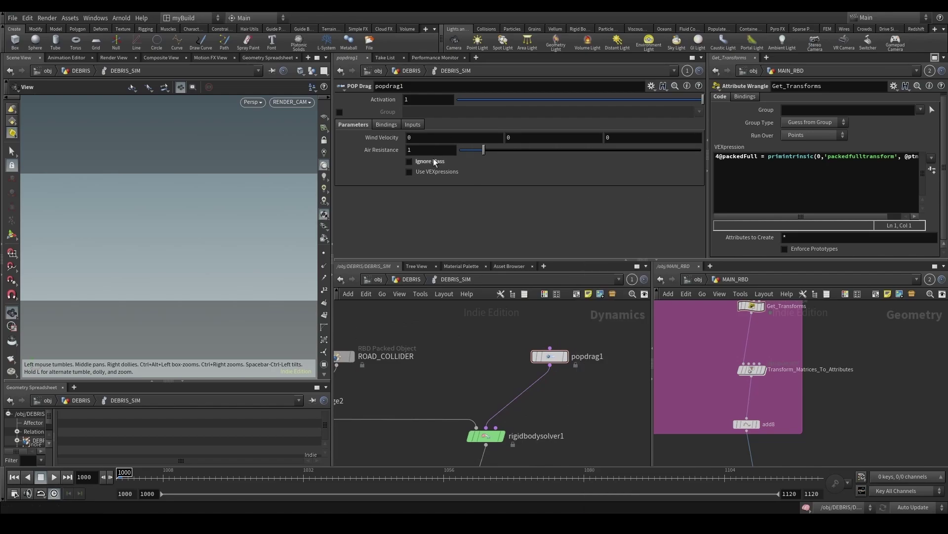
left_click(438, 149)
type(".01")
key("Return")
Step: Add a POP Speed Limit node beside popdrag1, enabling Maximum Spin at 10 and Maximum Speed at 50
key("Tab")
type("popspe")
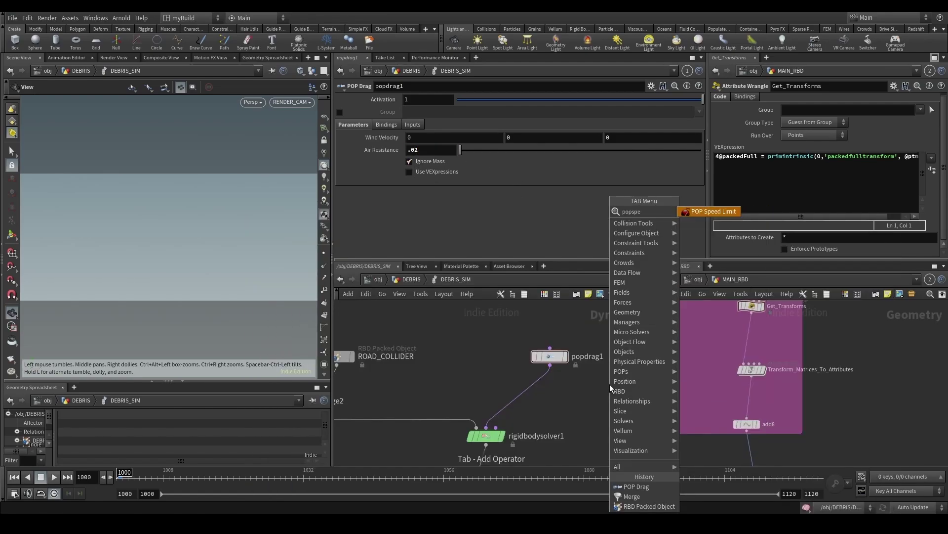
key("Return")
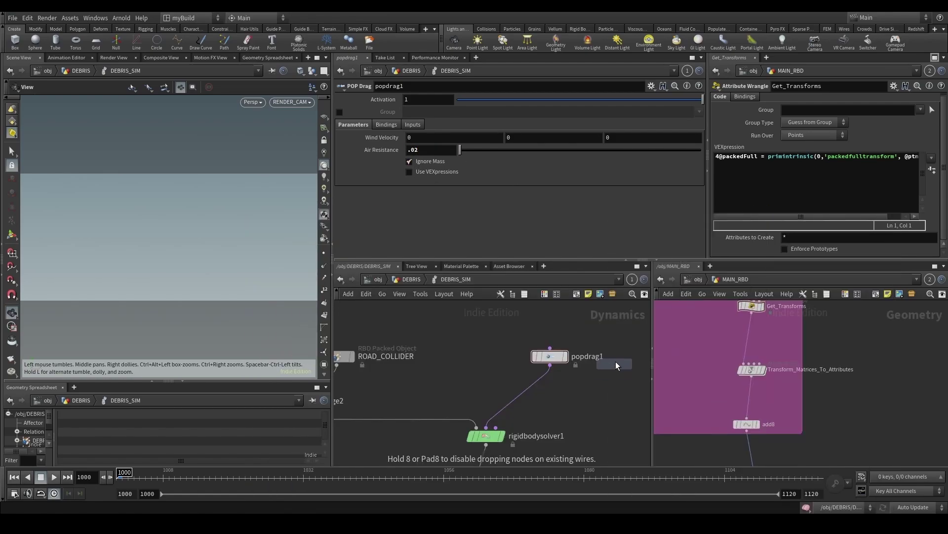
left_click(616, 359)
left_click(354, 176)
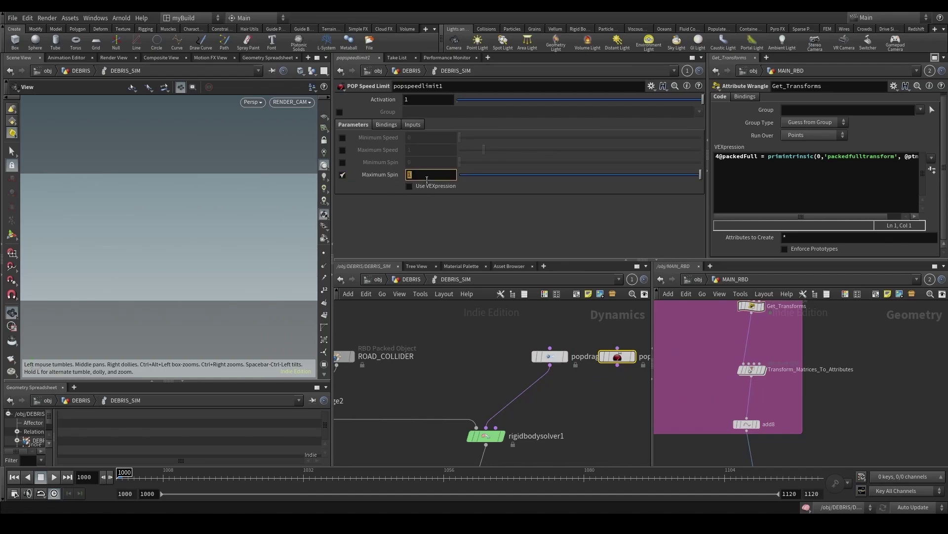
left_click(343, 150)
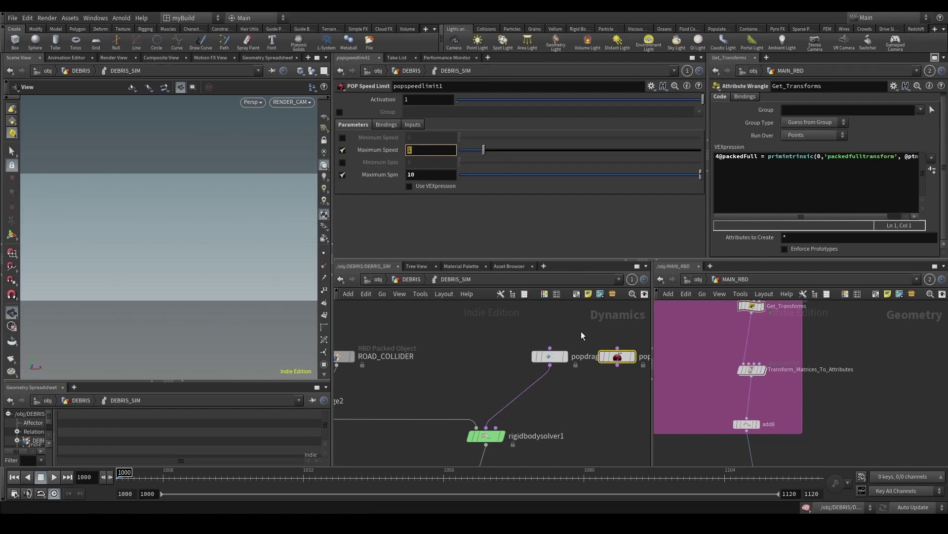
type("50")
key("Return")
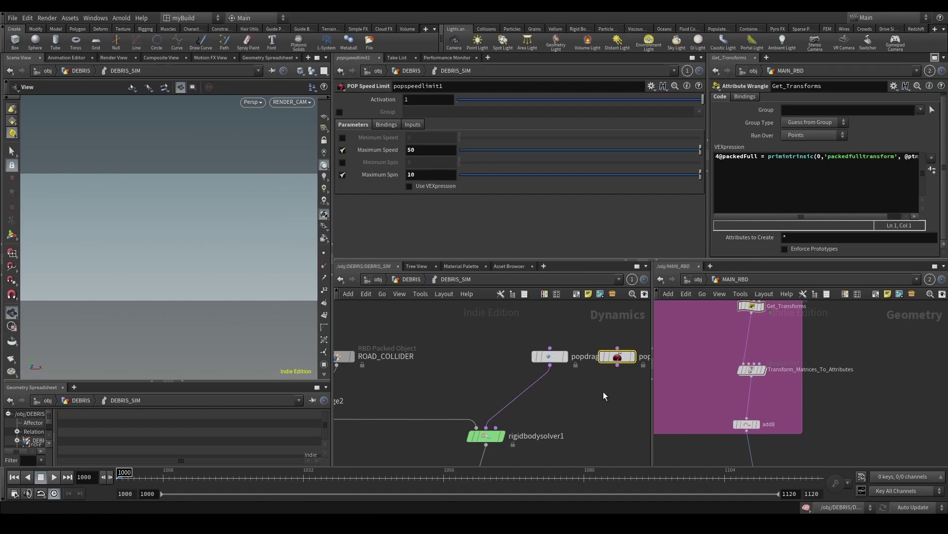
Step: Insert a Merge node on the wire between popdrag1 and rigidbodysolver1, and connect popspeedlimit1 to it
key("Tab")
type("me")
key("Return")
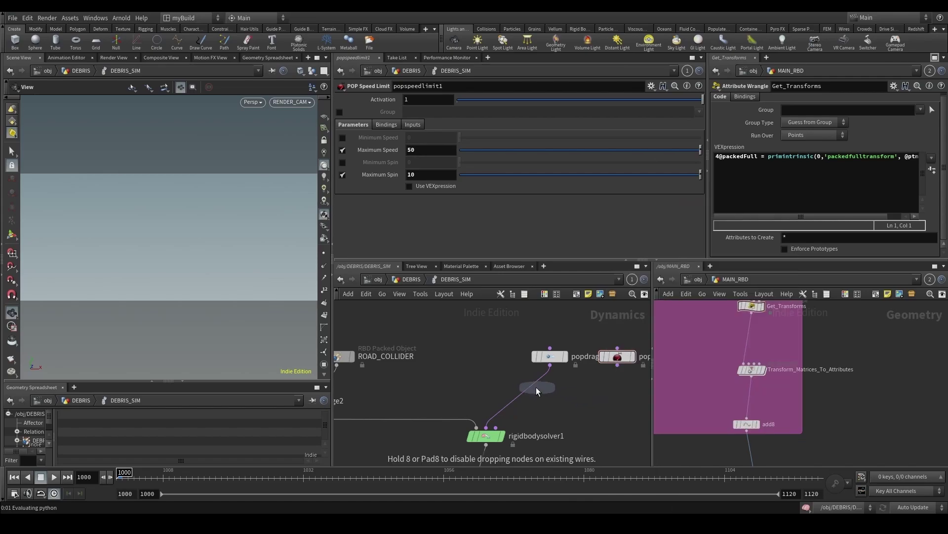
left_click(533, 385)
left_click(536, 384)
left_click(617, 365)
left_click(618, 365)
left_click(605, 385)
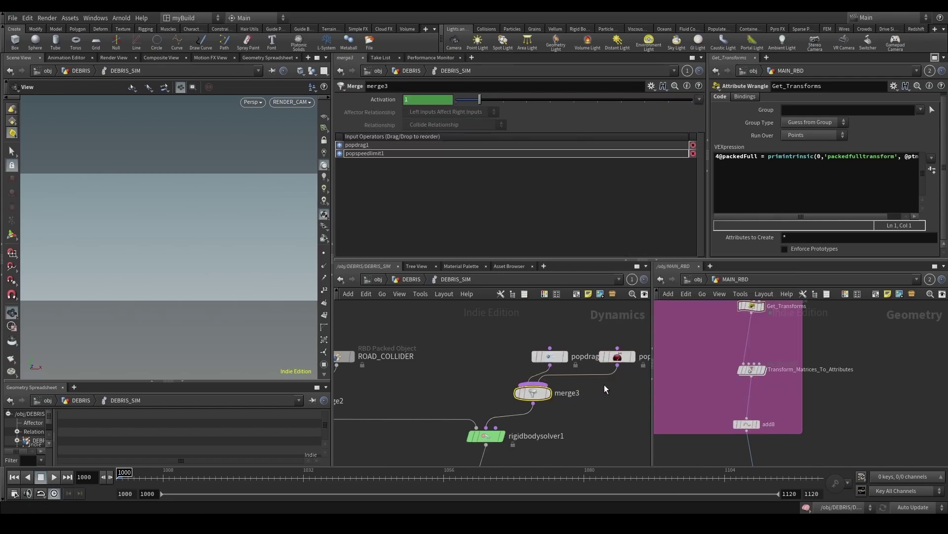
Step: Reposition popdrag1 above the new merge, and shift the merge with both POP nodes away from rigidbodysolver1
left_click_drag(549, 356, 517, 338)
scroll(494, 332, "down", 3)
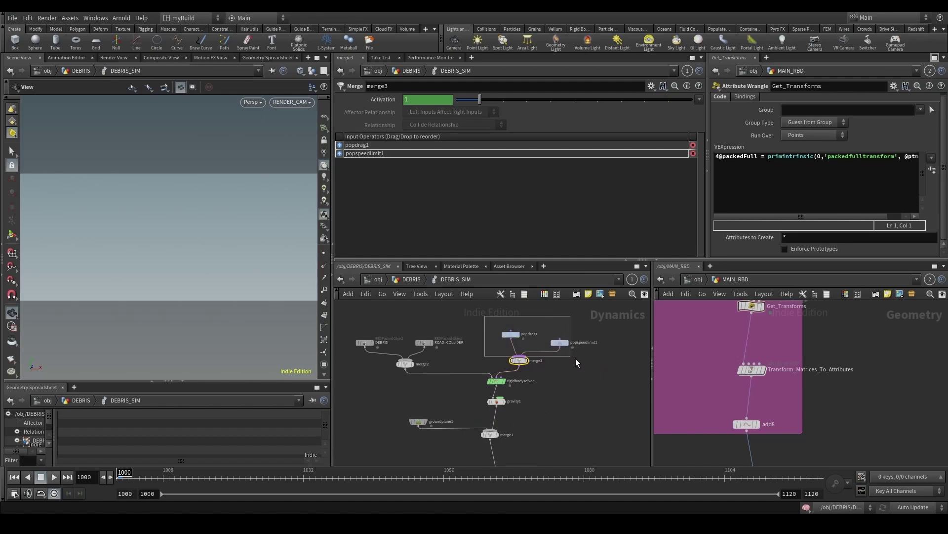
left_click_drag(576, 359, 578, 364)
left_click_drag(519, 361, 557, 361)
left_click(499, 324)
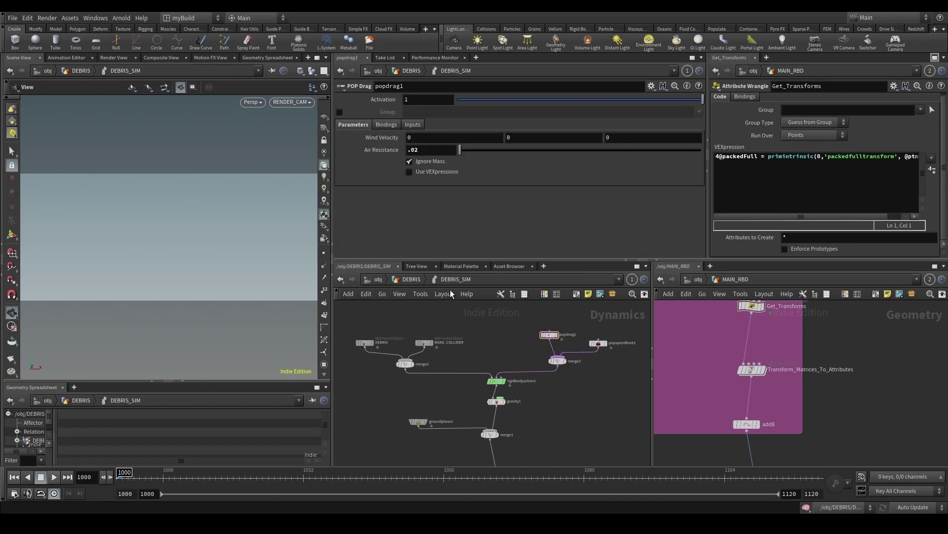
Step: Return to the DEBRIS network, display DEBRIS_SIM, and play the simulation to frame 1048 in a maximized viewport
left_click(408, 280)
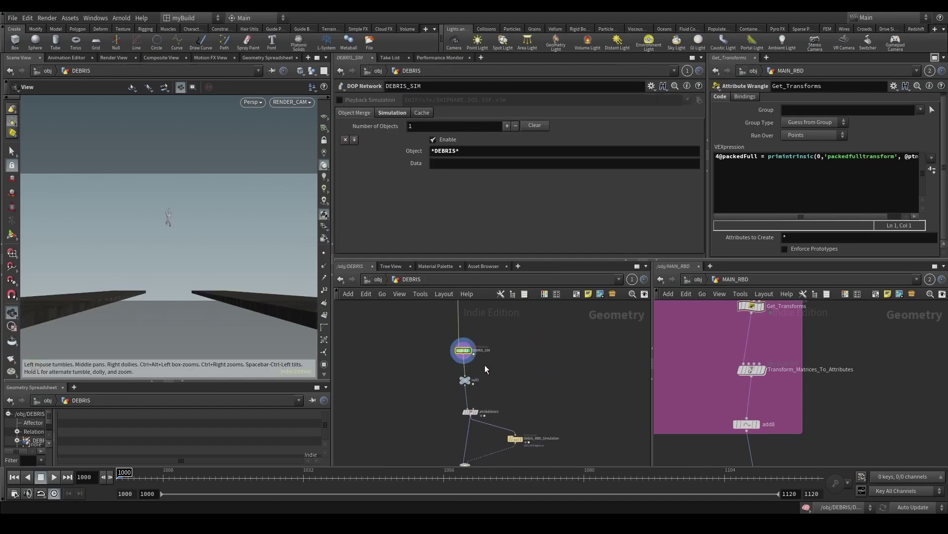
left_click(65, 477)
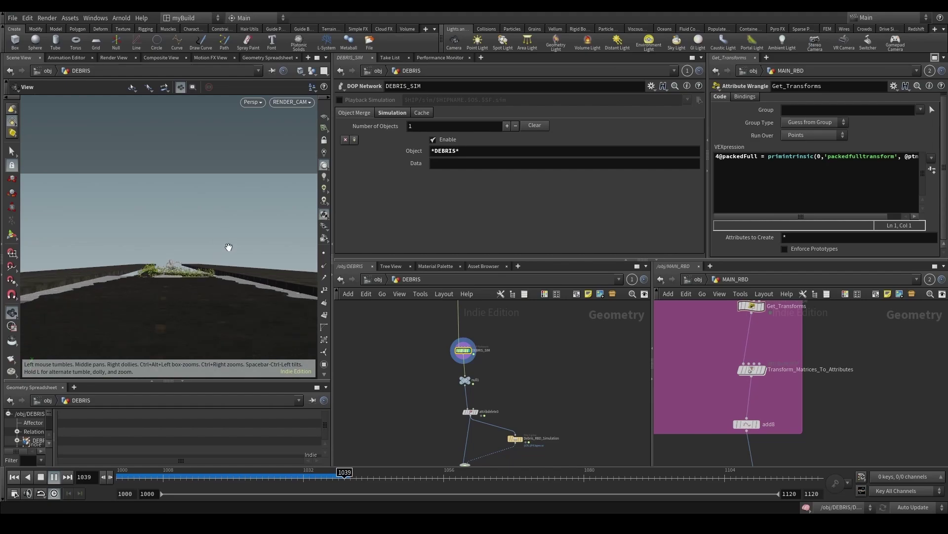
left_click(346, 475)
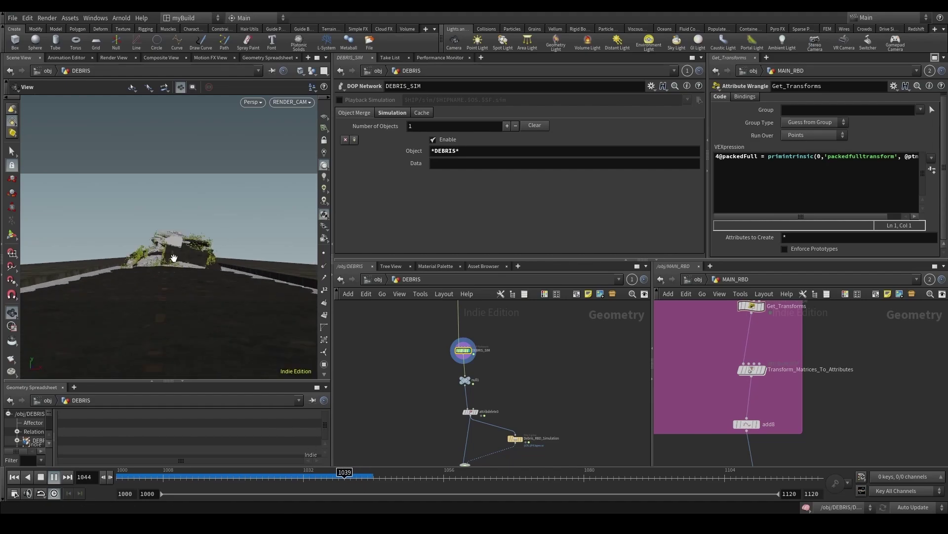
left_click(317, 57)
left_click_drag(361, 477, 394, 476)
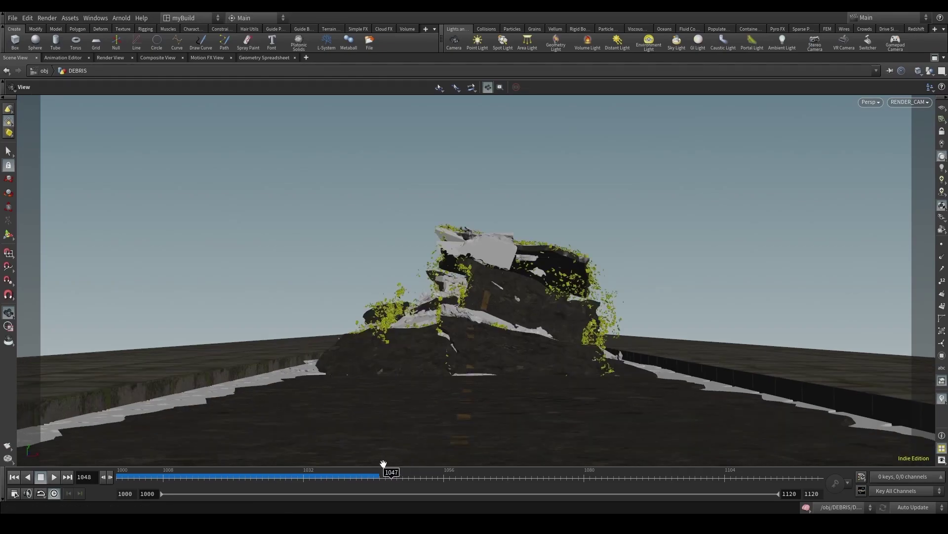
Step: Examine the simulated debris pieces up close from several angles at frame 1048
left_click_drag(352, 234, 345, 227)
scroll(346, 226, "up", 10)
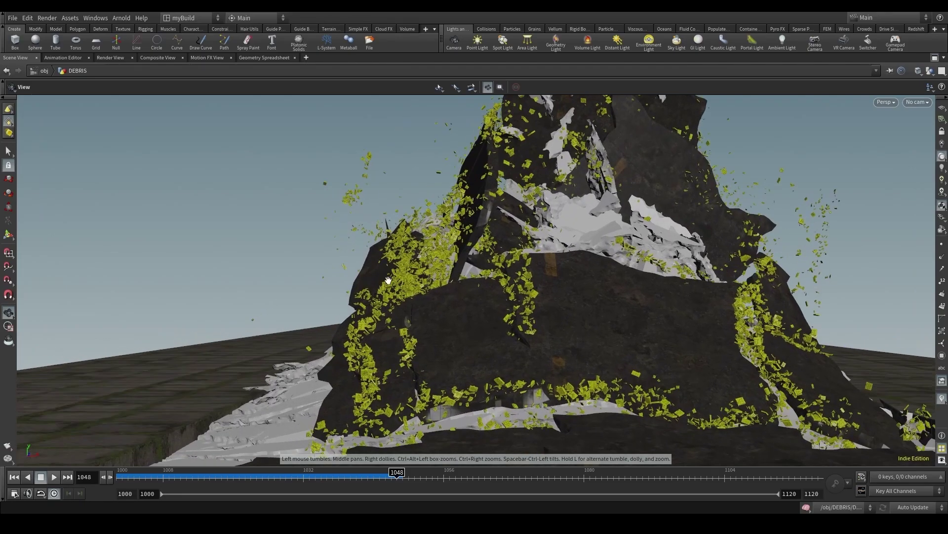
middle_click_drag(396, 350, 428, 393)
scroll(469, 332, "up", 6)
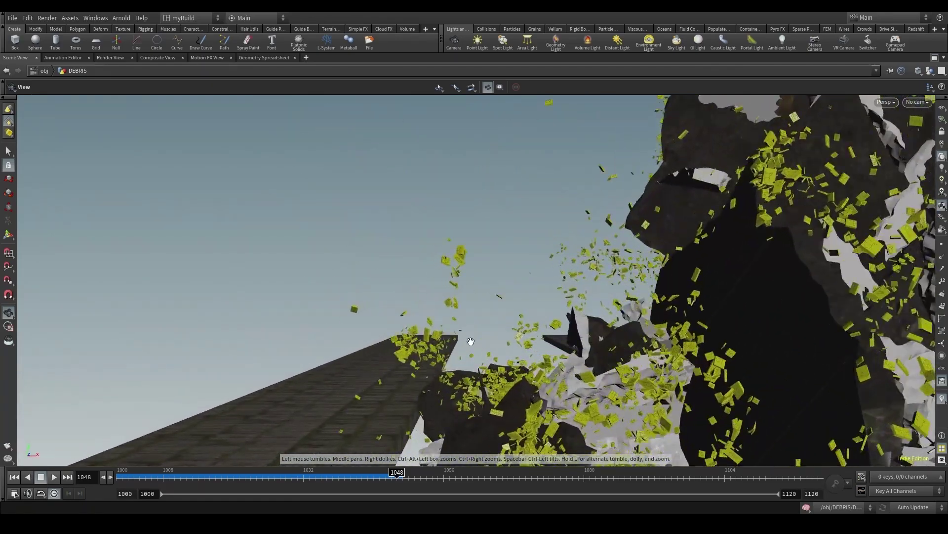
scroll(372, 374, "up", 5)
left_click_drag(387, 319, 414, 304)
left_click_drag(420, 254, 395, 289)
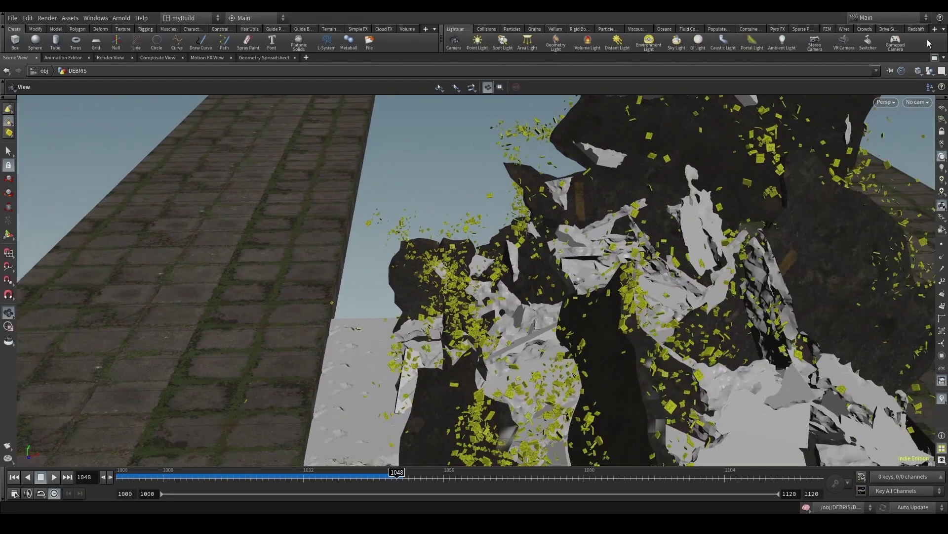
Step: Restore the full pane layout, then display Randomize_Orient and move it slightly closer to Randomize_Pscale
left_click(934, 58)
scroll(470, 356, "down", 3)
middle_click_drag(452, 366, 419, 457)
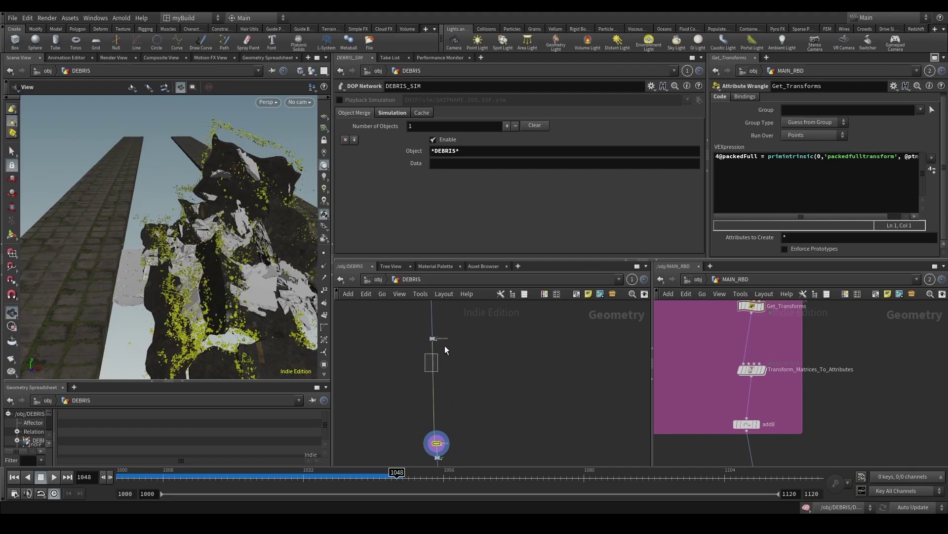
left_click(442, 338)
scroll(459, 346, "down", 2)
middle_click_drag(471, 344, 485, 461)
scroll(447, 327, "up", 4)
scroll(446, 327, "up", 3)
left_click(456, 408)
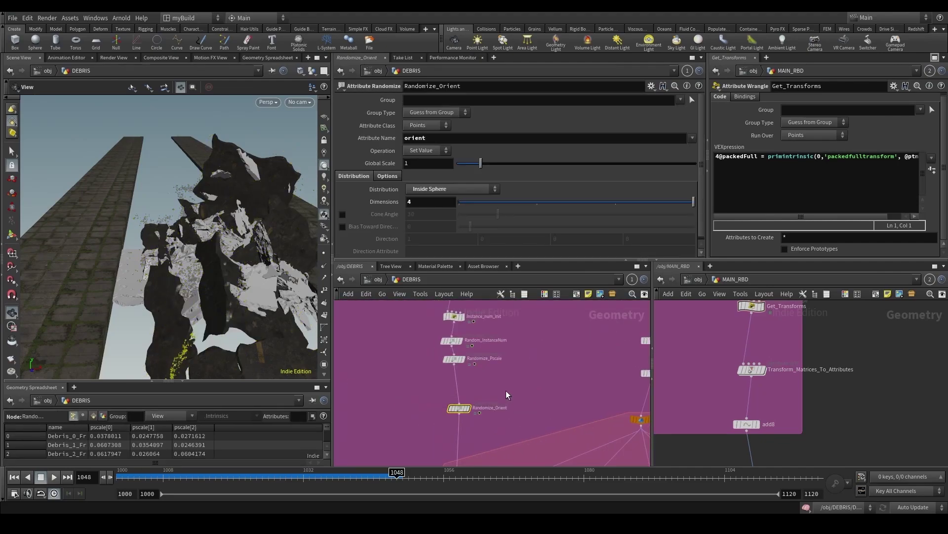
left_click_drag(455, 410, 451, 398)
Step: Place an Attribute Wrangle node beside Randomize_Orient in the DEBRIS network
key("Tab")
type("attw")
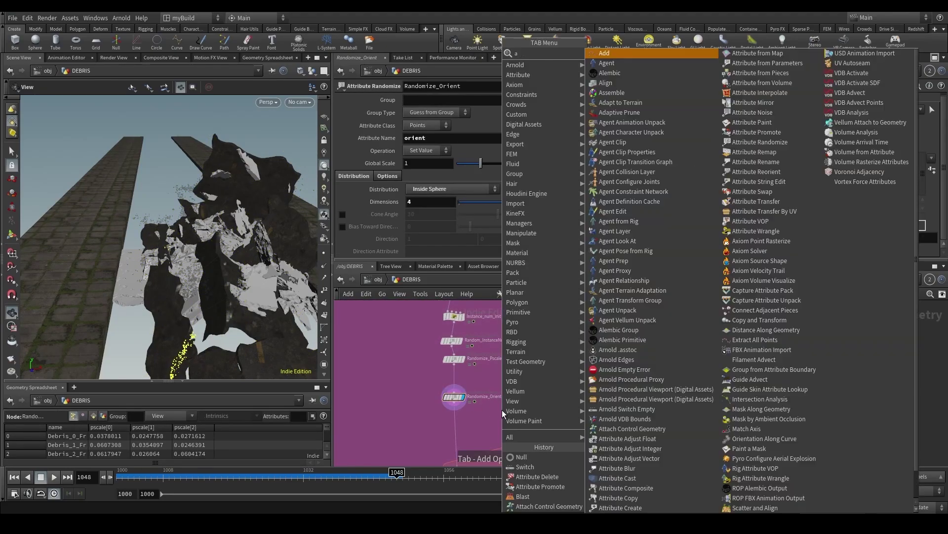
key("Return")
left_click(502, 410)
scroll(502, 410, "up", 2)
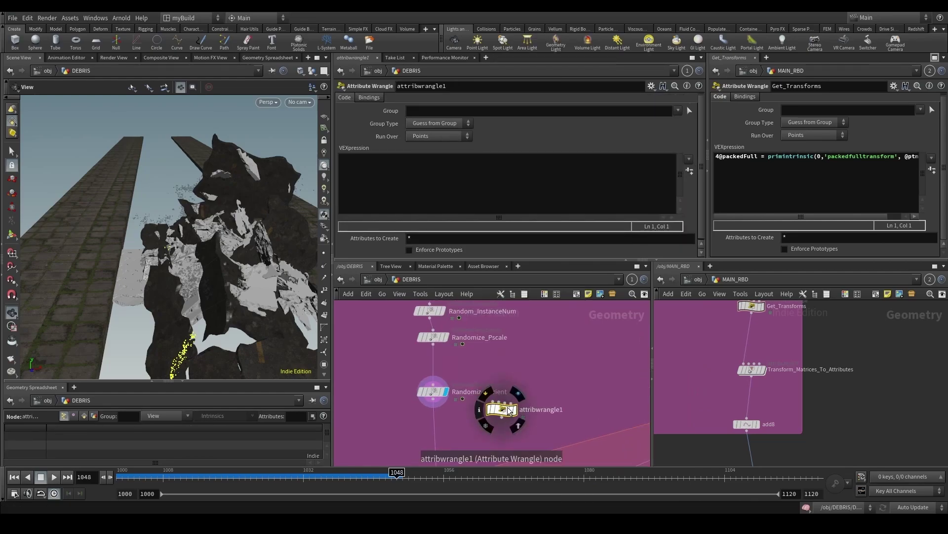
Step: Replace the new Attribute Wrangle with an Attribute Randomize node wired in directly below Randomize_Orient
key("Delete")
key("Tab")
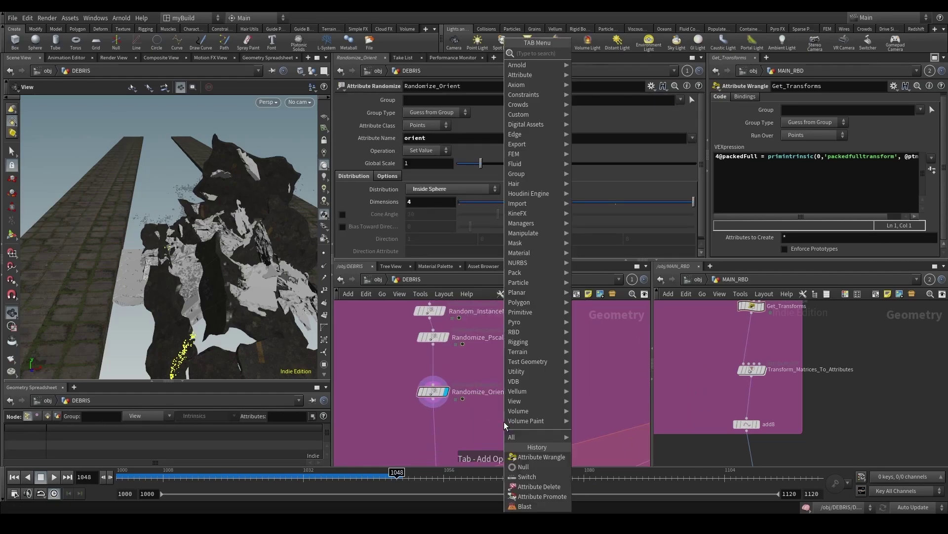
type("attra")
key("Return")
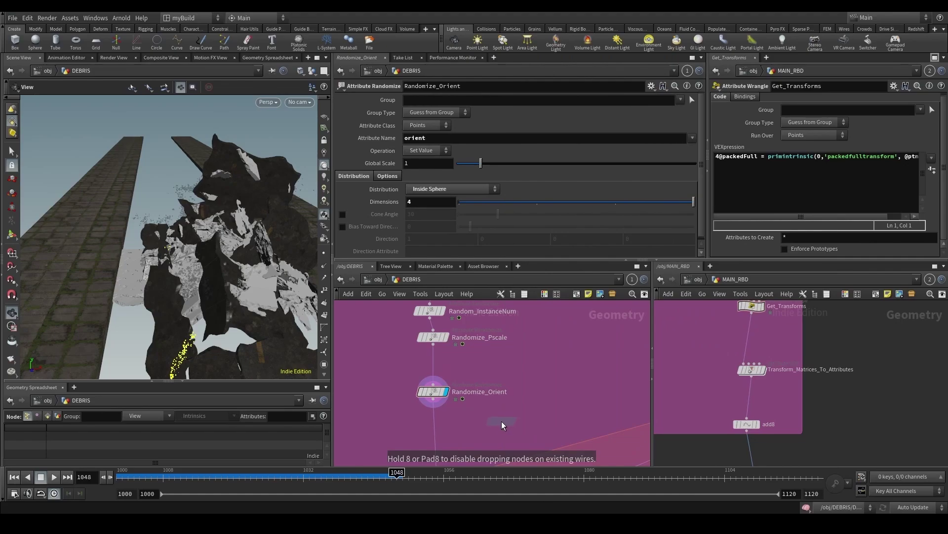
left_click(502, 422)
scroll(502, 421, "up", 2)
left_click_drag(511, 422, 385, 423)
middle_click_drag(512, 397, 586, 352)
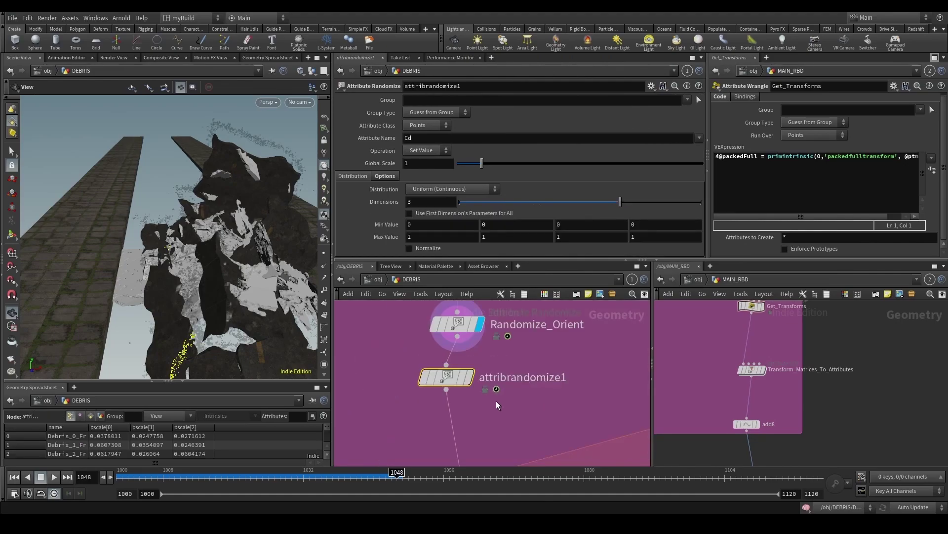
Step: Display the new Attribute Randomize node and rename it Randomize_w
key("r")
double_click(512, 379)
type("Randomize_w")
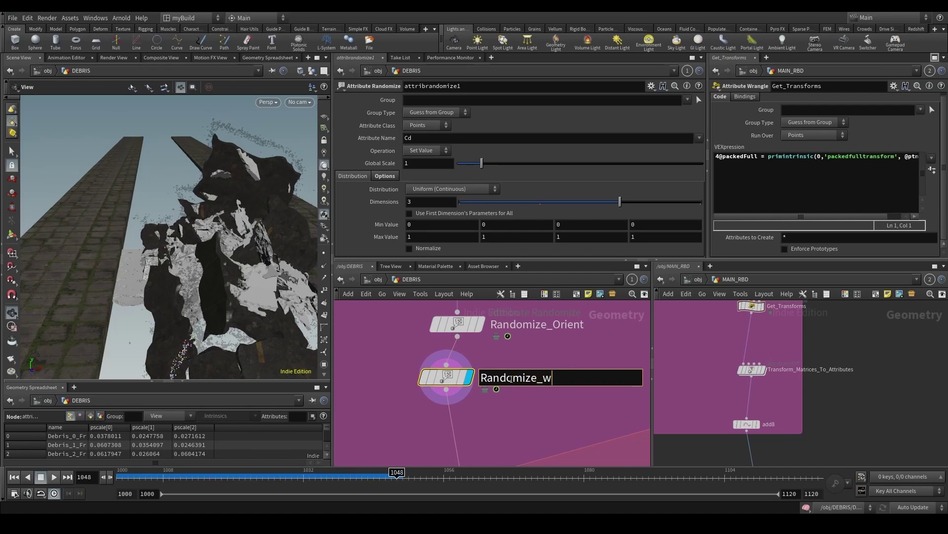
key("Return")
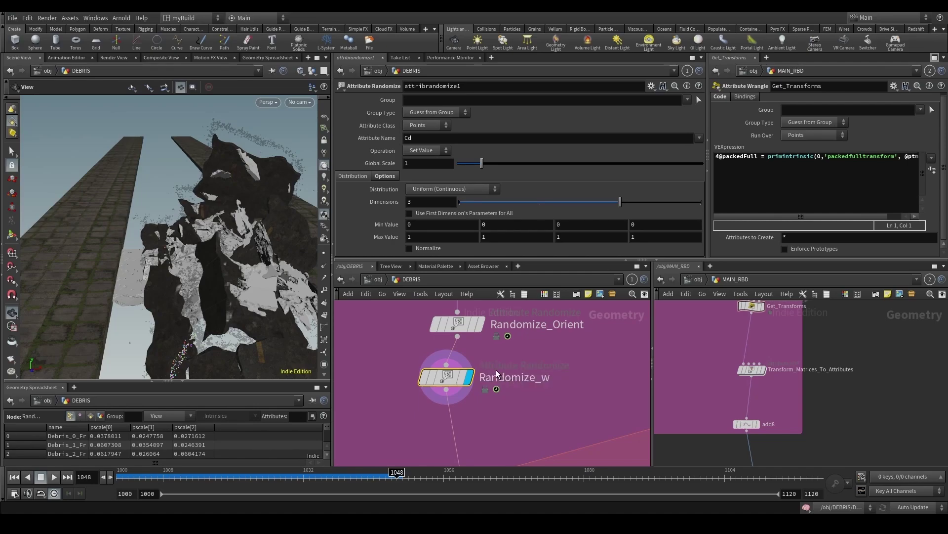
Step: Set Randomize_w to affect the attribute w, with a first minimum value of 5 and first maximum value of 30
left_click(423, 137)
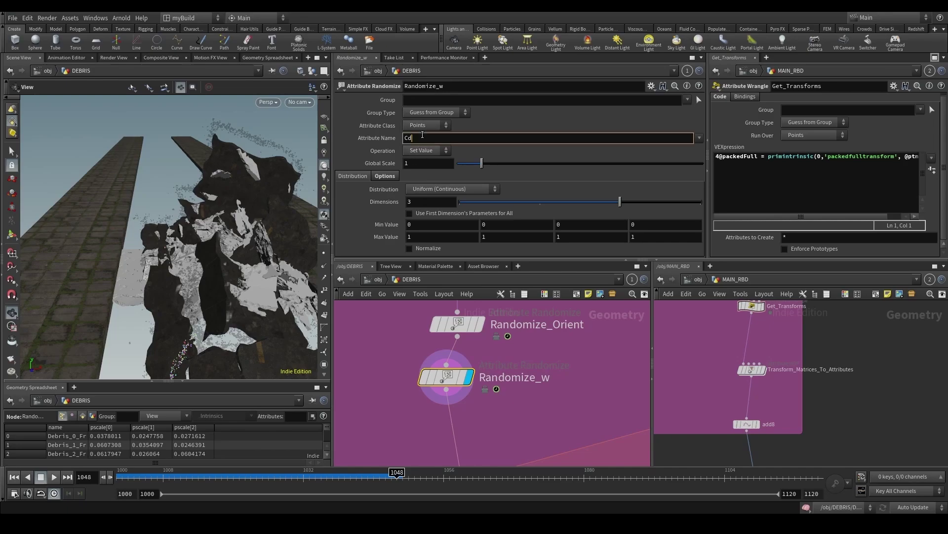
type("w")
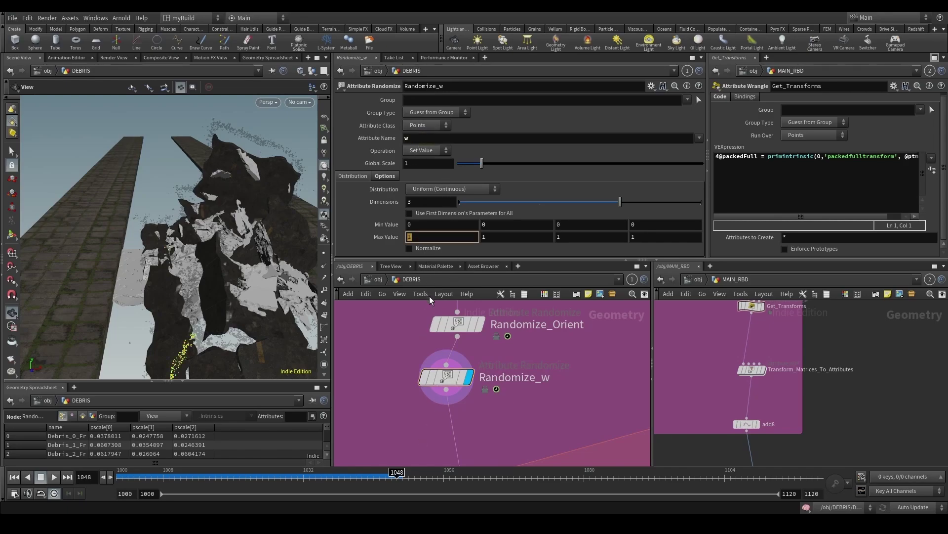
double_click(431, 226)
type("1")
left_click(431, 234)
scroll(394, 405, "down", 3)
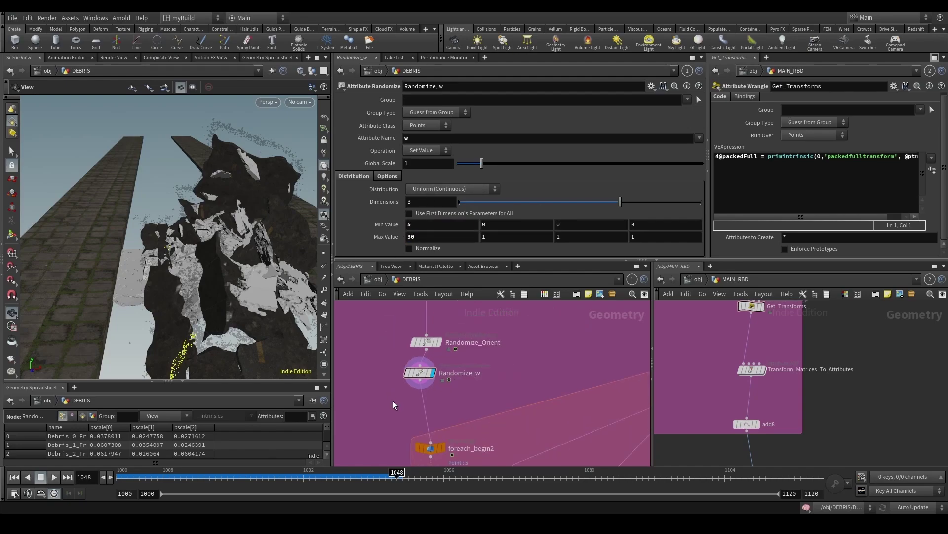
Step: Link the second and third minimum values of Randomize_w to the first with relative references, ch("minx")
right_click(433, 222)
left_click(469, 285)
right_click(496, 223)
left_click(530, 316)
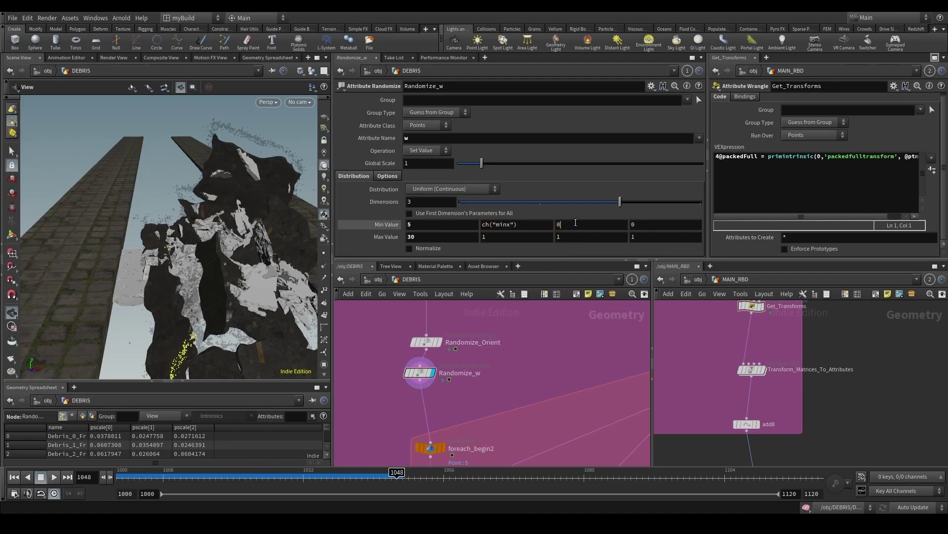
right_click(569, 229)
left_click(617, 328)
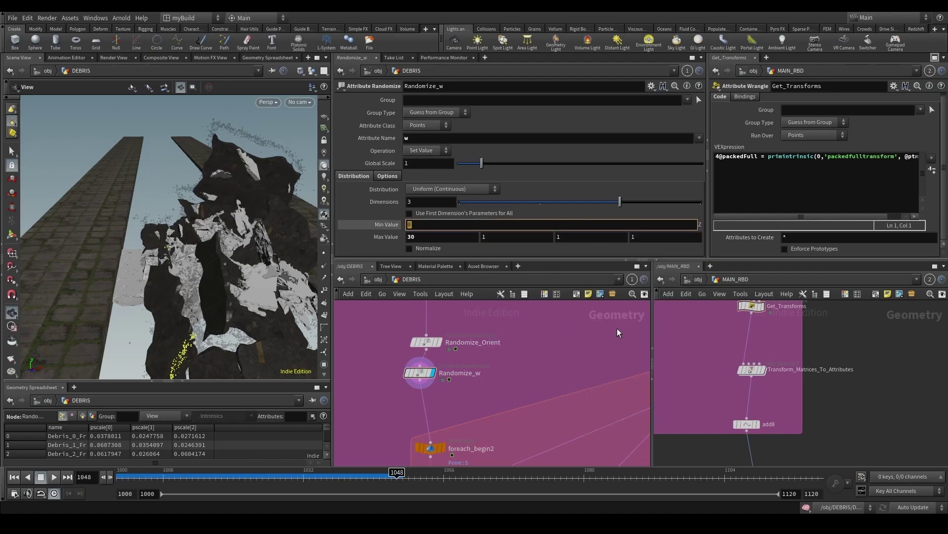
Step: Link the second and third maximum values of Randomize_w to the first with relative references, ch("maxx")
right_click(420, 240)
left_click(455, 310)
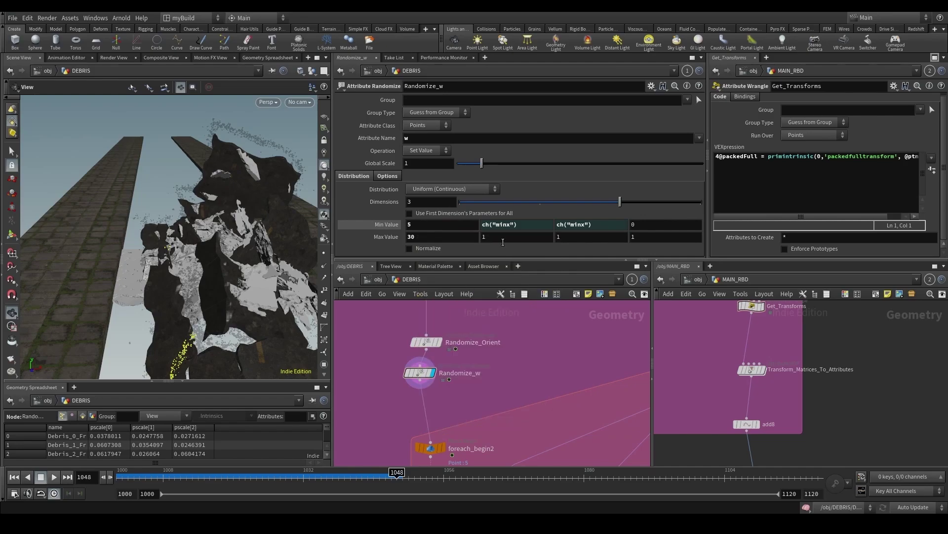
right_click(502, 237)
left_click(564, 334)
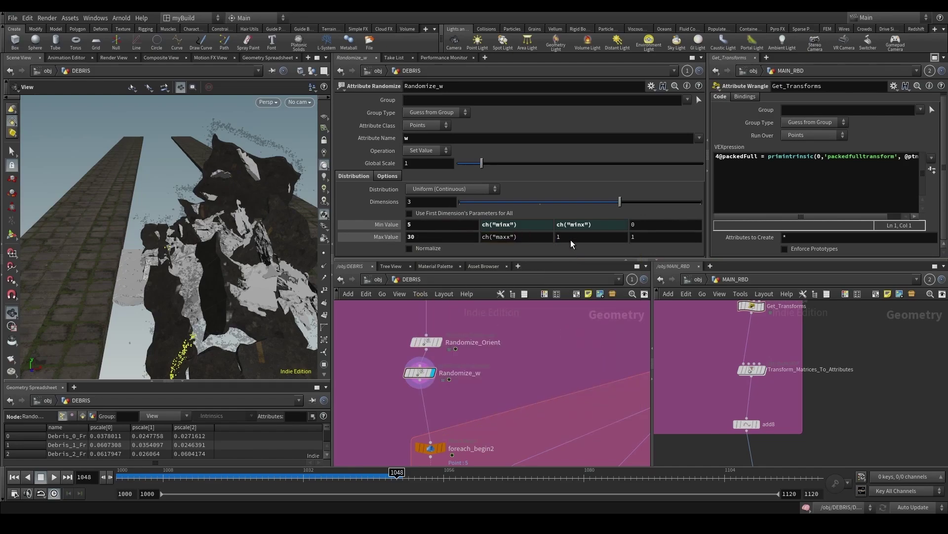
left_click(570, 238)
right_click(569, 241)
left_click(603, 333)
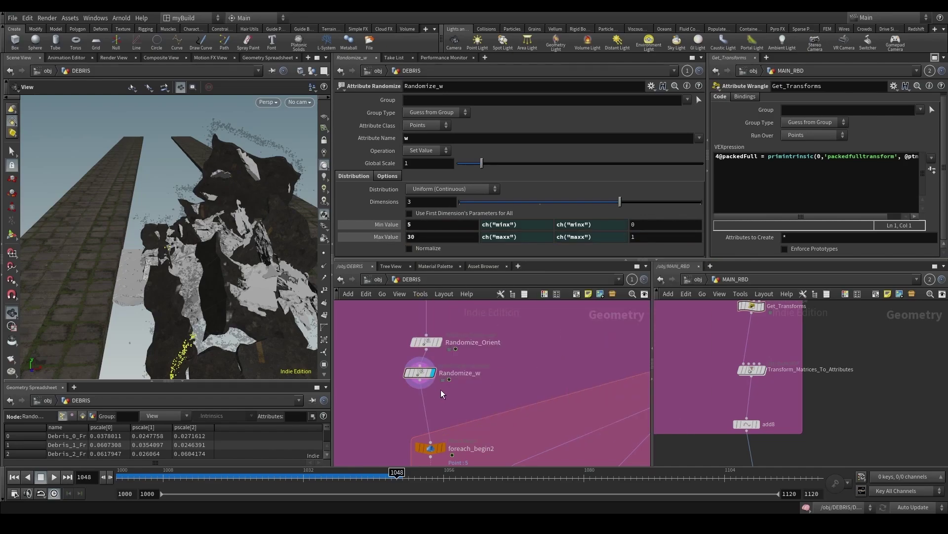
Step: Add another Attribute Randomize node directly below Randomize_w and name it Randomize_W_Mult
scroll(473, 388, "up", 2)
key("Tab")
type("attra")
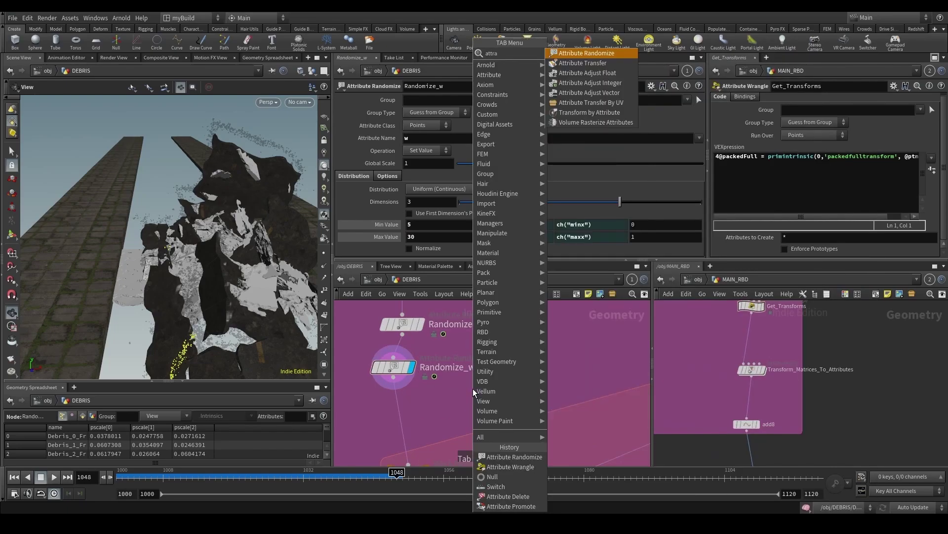
key("Return")
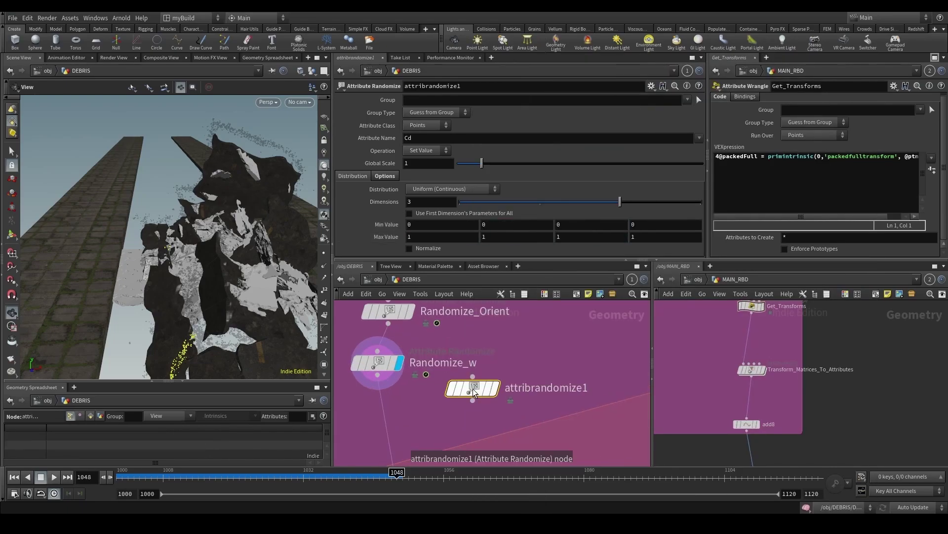
left_click(384, 417)
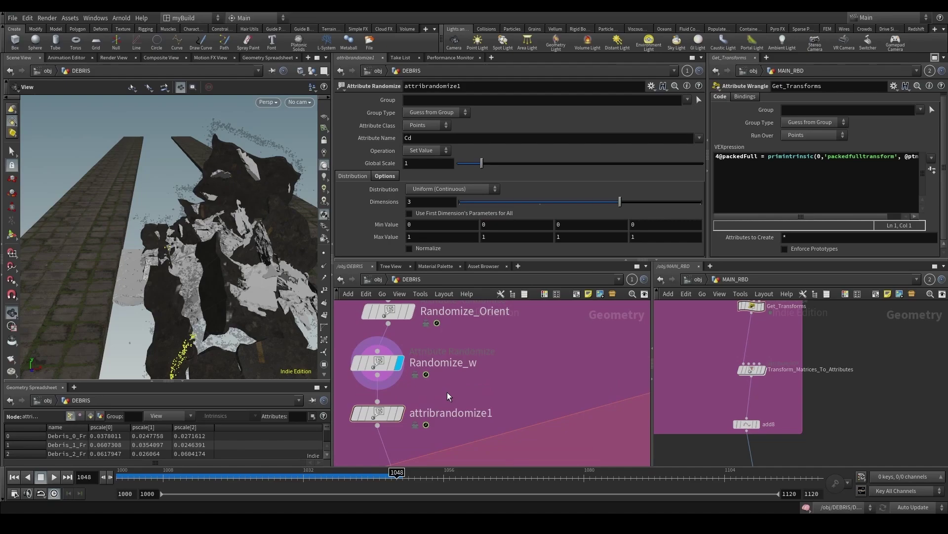
double_click(460, 413)
type("Randomize_W_Mult")
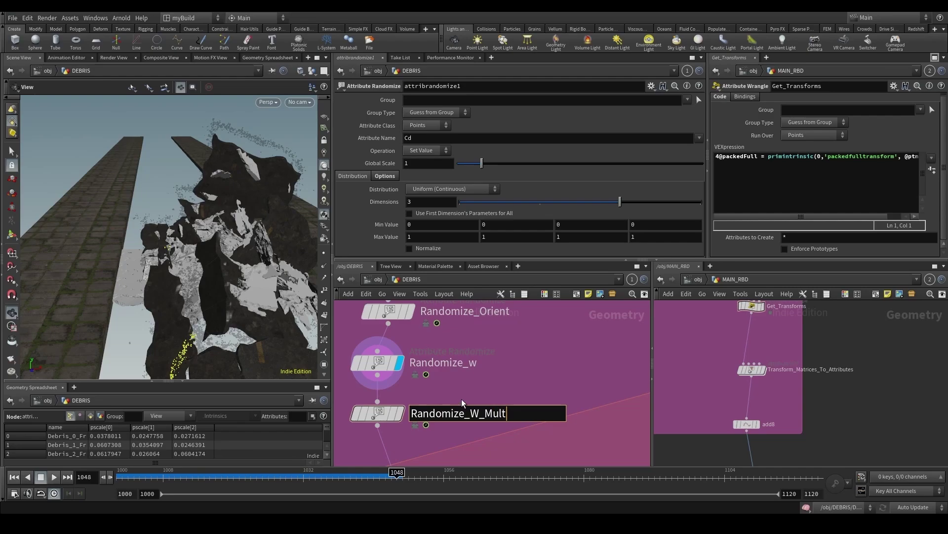
key("Return")
Step: Display Randomize_W_Mult and make it multiply w using the Two Values distribution, with Value A at -1, -1, -1
left_click(467, 189)
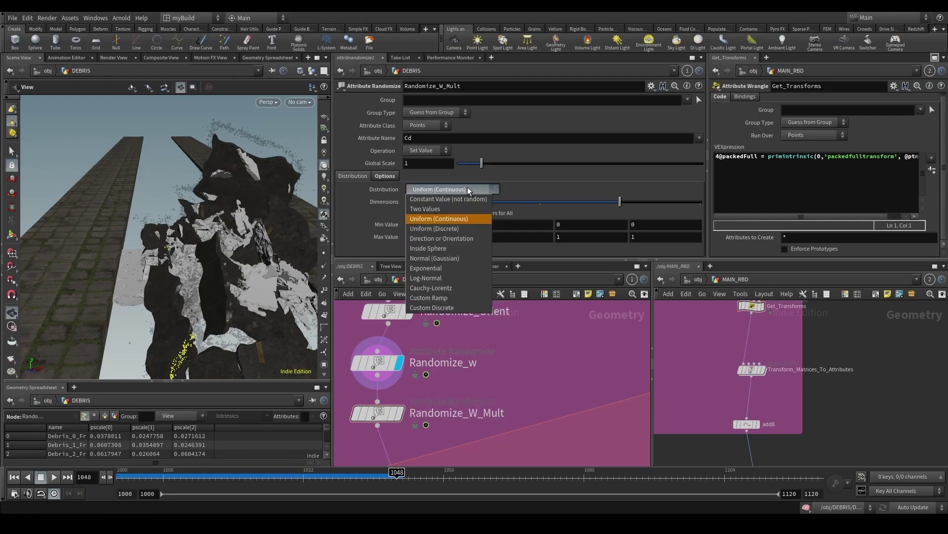
left_click(459, 210)
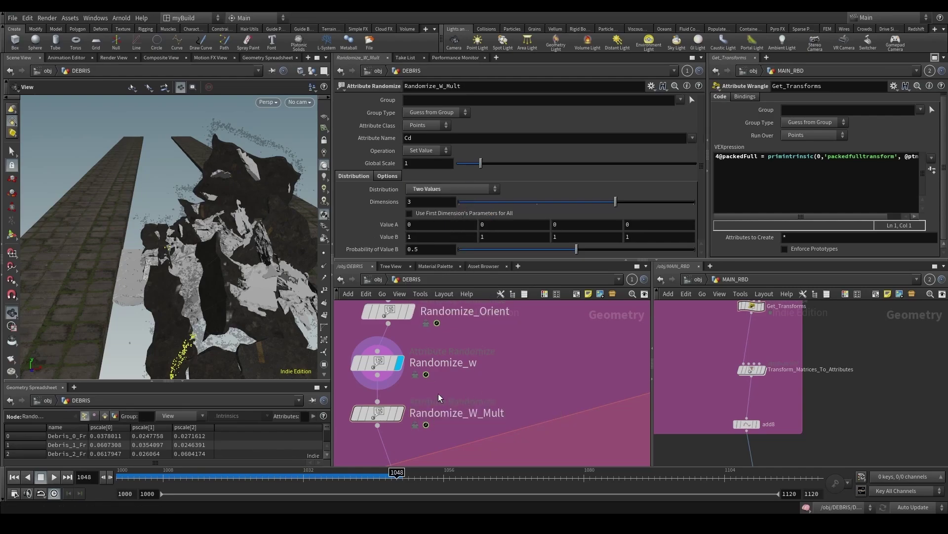
key("f")
key("r")
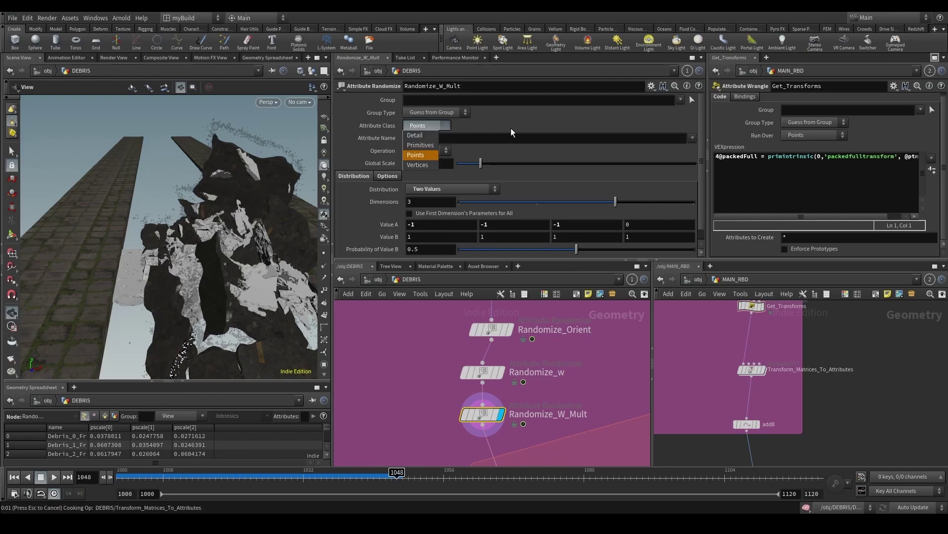
left_click(430, 153)
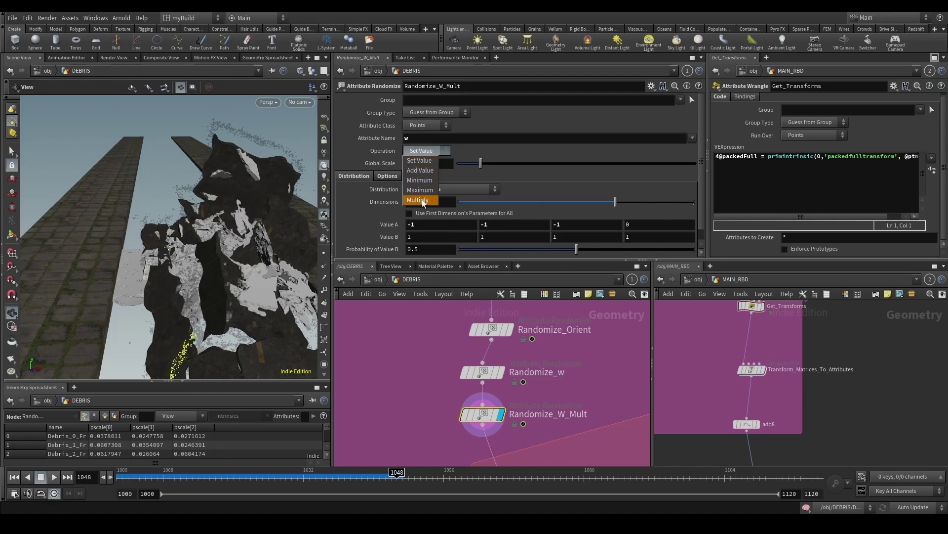
left_click(420, 200)
scroll(392, 329, "down", 2)
middle_click_drag(418, 330, 388, 385)
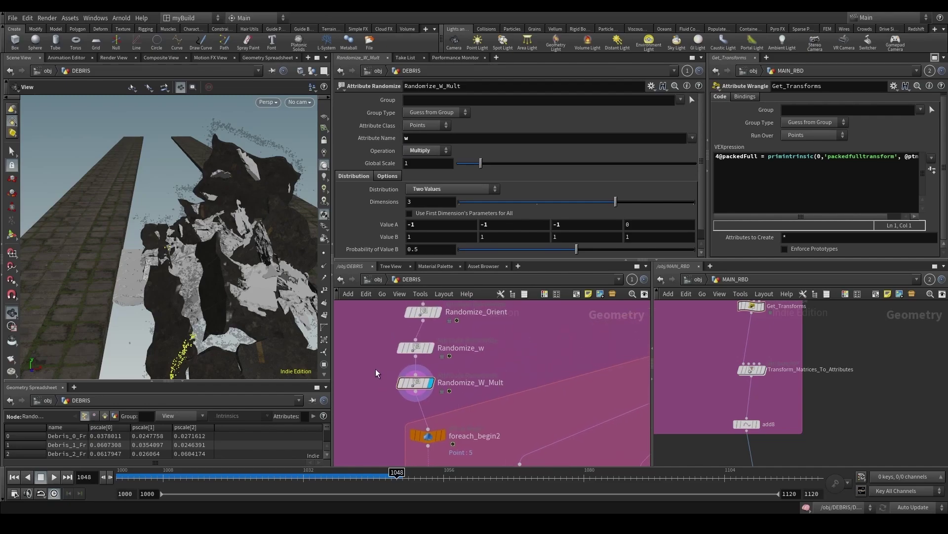
Step: Compare the points' w values in the geometry spreadsheet between Randomize_w and Randomize_W_Mult
left_click(416, 347)
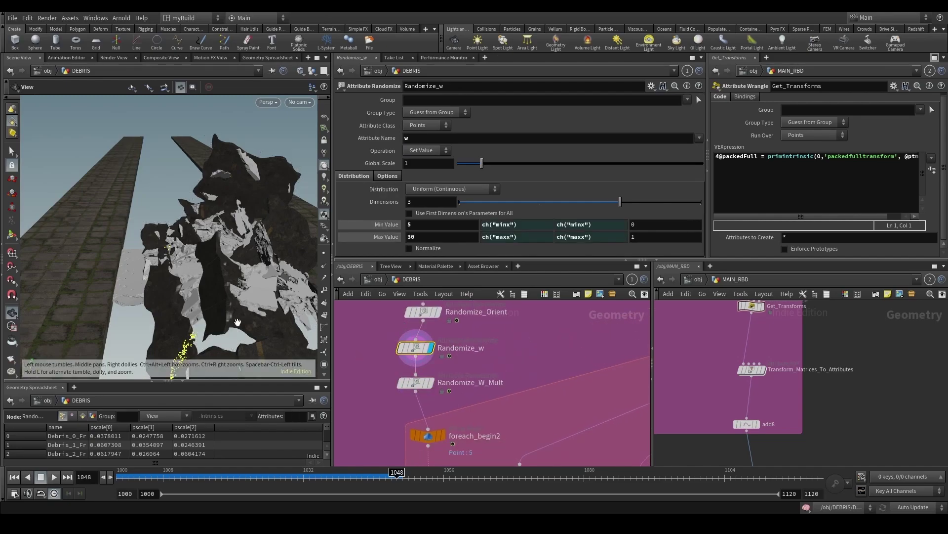
left_click(460, 383)
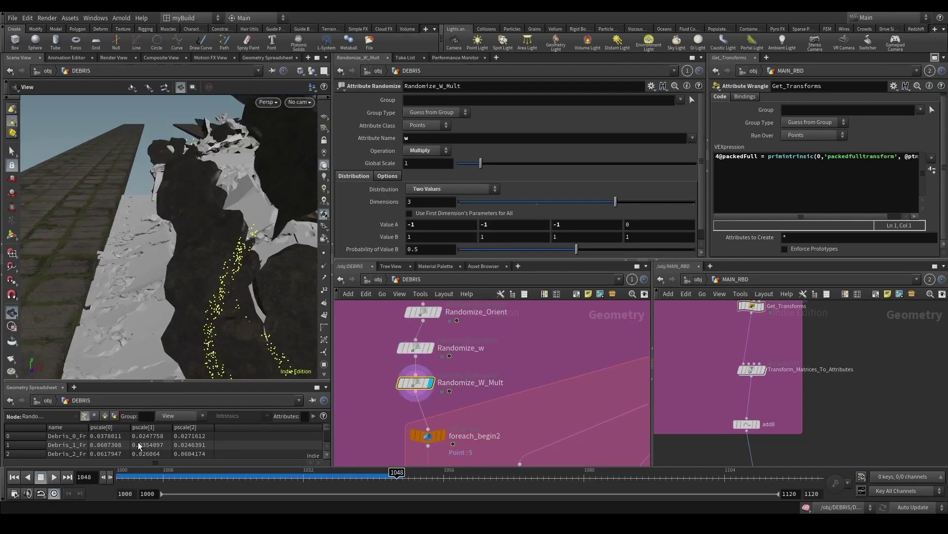
left_click(186, 414)
left_click(170, 404)
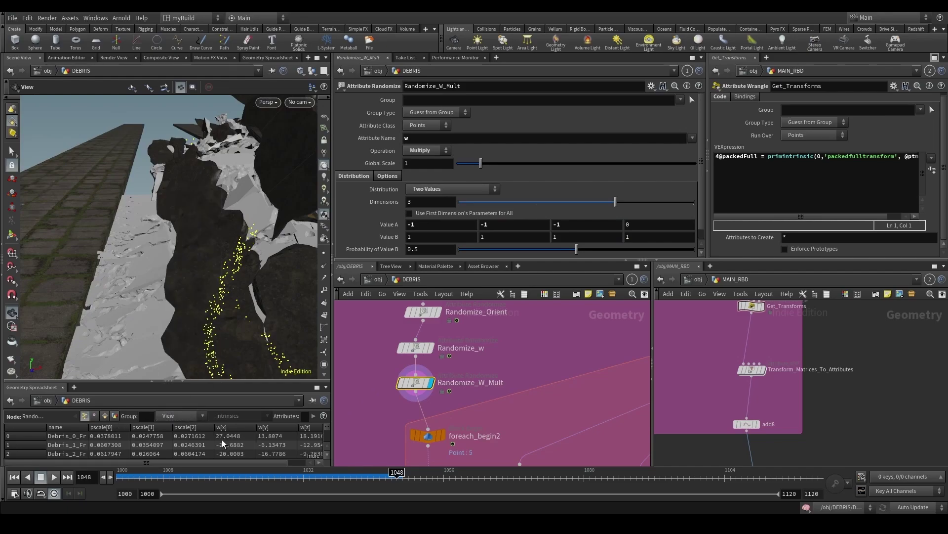
left_click(458, 340)
left_click_drag(460, 374, 460, 375)
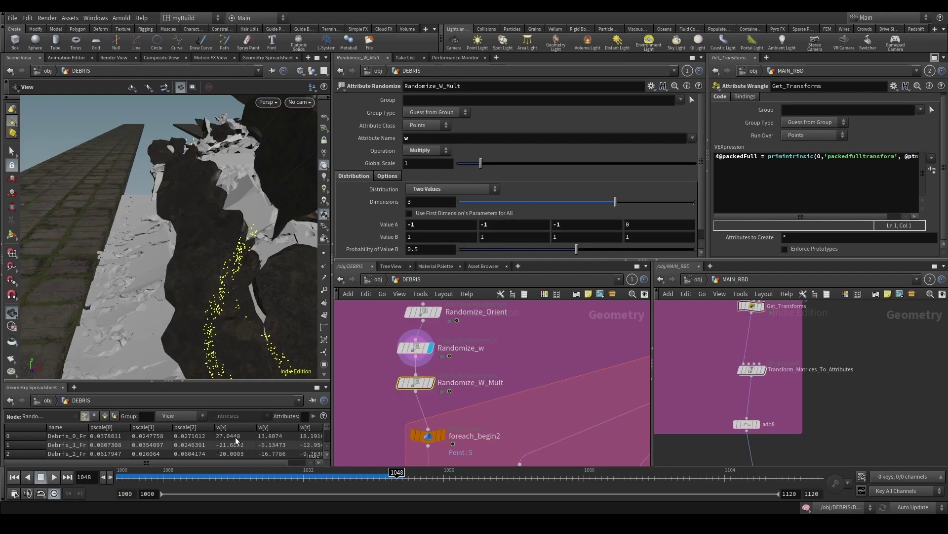
scroll(237, 449, "down", 1)
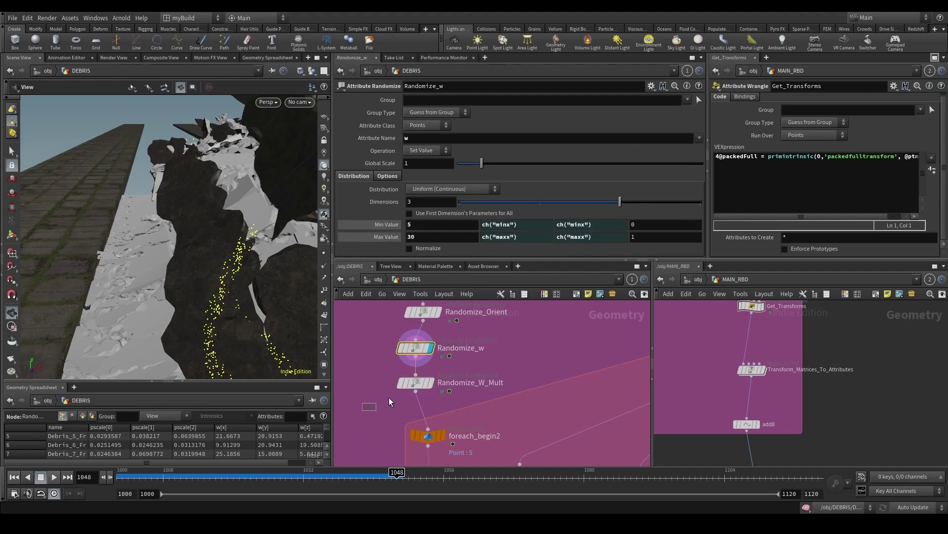
Step: Add an Attribute Wrangle node between Randomize_W_Mult and foreach_begin2
scroll(464, 380, "down", 2)
scroll(469, 377, "down", 4)
middle_click_drag(496, 375, 460, 359)
scroll(467, 364, "down", 2)
scroll(447, 359, "up", 4)
scroll(447, 358, "up", 4)
key("Tab")
type("atw")
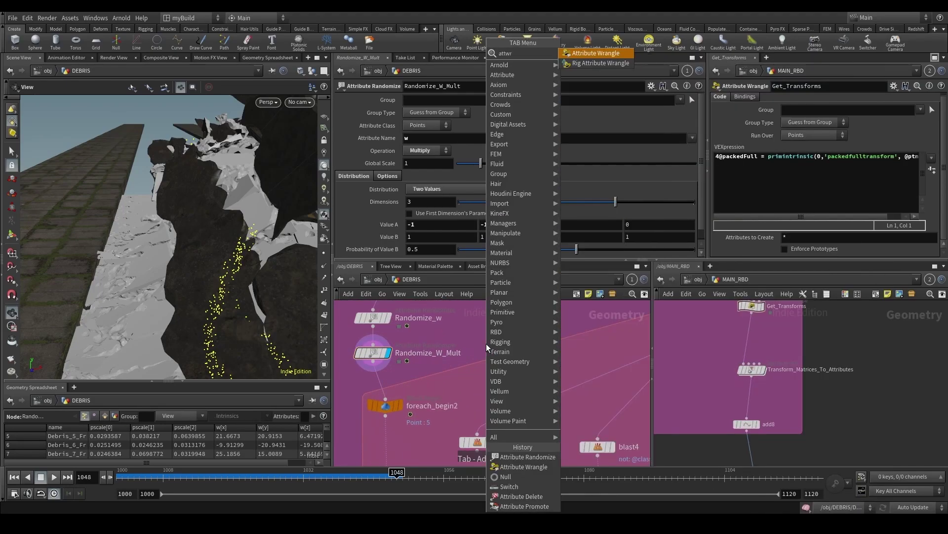
key("Return")
left_click(382, 385)
Step: Select the for-each block's nodes and move them down to make room for the new wrangle
scroll(471, 381, "down", 5)
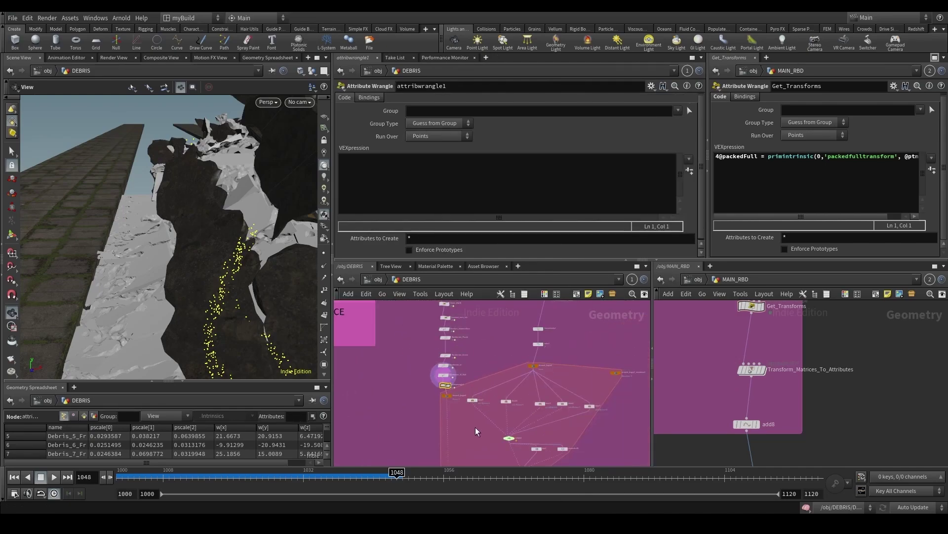
middle_click_drag(529, 433, 469, 372)
scroll(470, 371, "down", 4)
scroll(455, 375, "up", 2)
left_click_drag(451, 324, 467, 364)
scroll(415, 344, "up", 7)
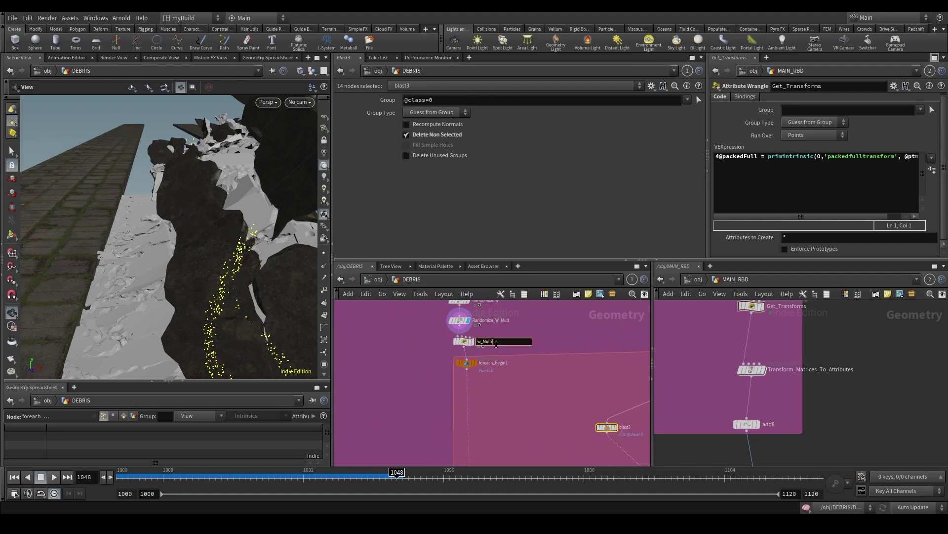
Step: Rename the new Attribute Wrangle w_Multiplier and display it
left_click(496, 344)
type("w_Multiplier")
key("Return")
left_click(472, 341)
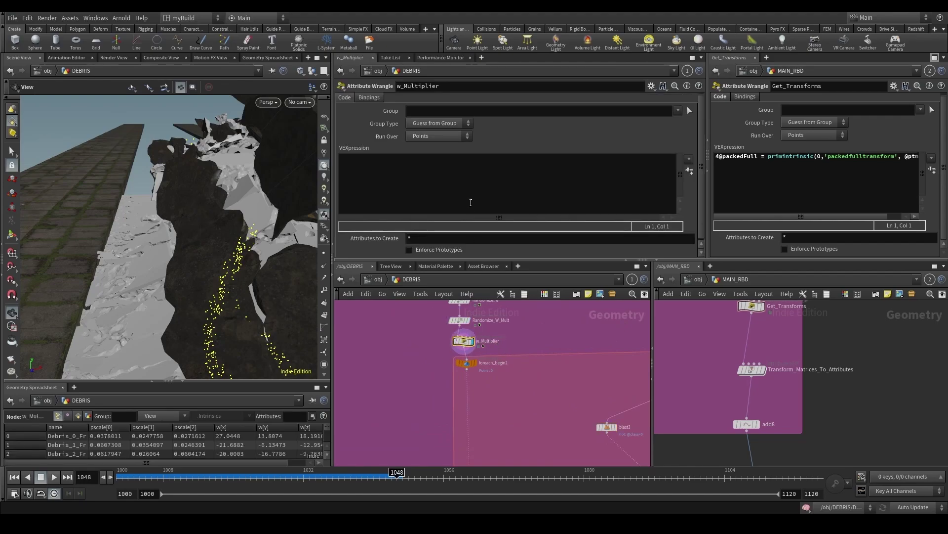
Step: Write v@w*=chf('Multiplier'); in the w_Multiplier wrangle, create its Multiplier parameter and set it to 1
type("w@")
key("BackSpace")
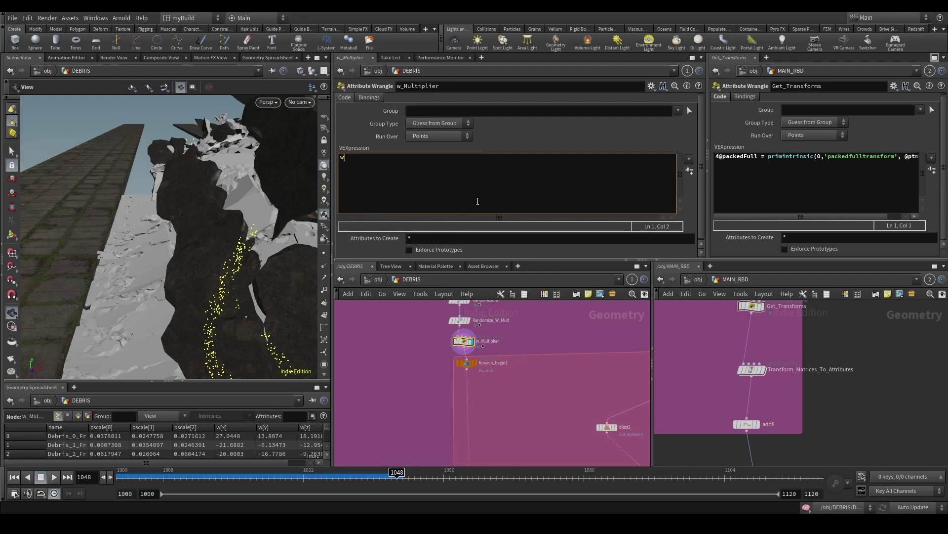
type("*")
key("BackSpace")
key("BackSpace")
key("BackSpace")
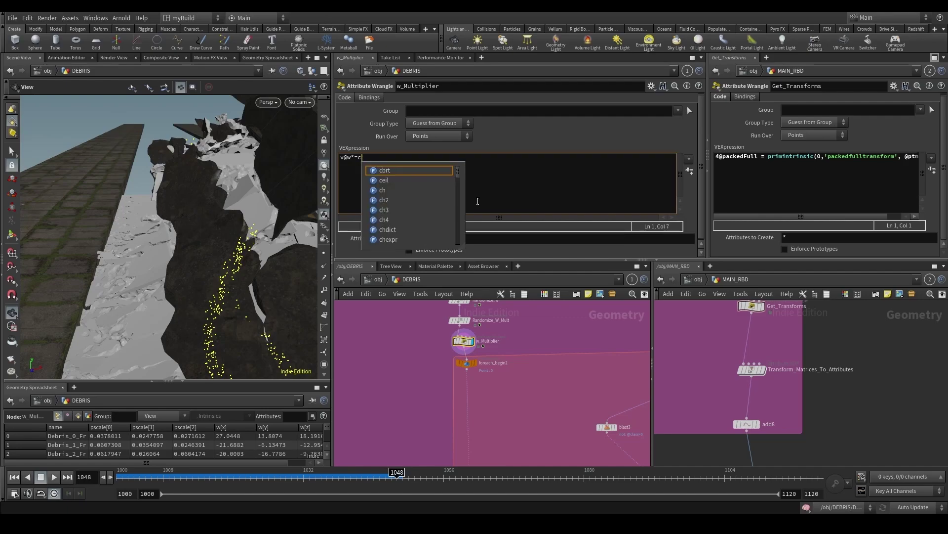
type("chf9")
key("BackSpace")
type("(")
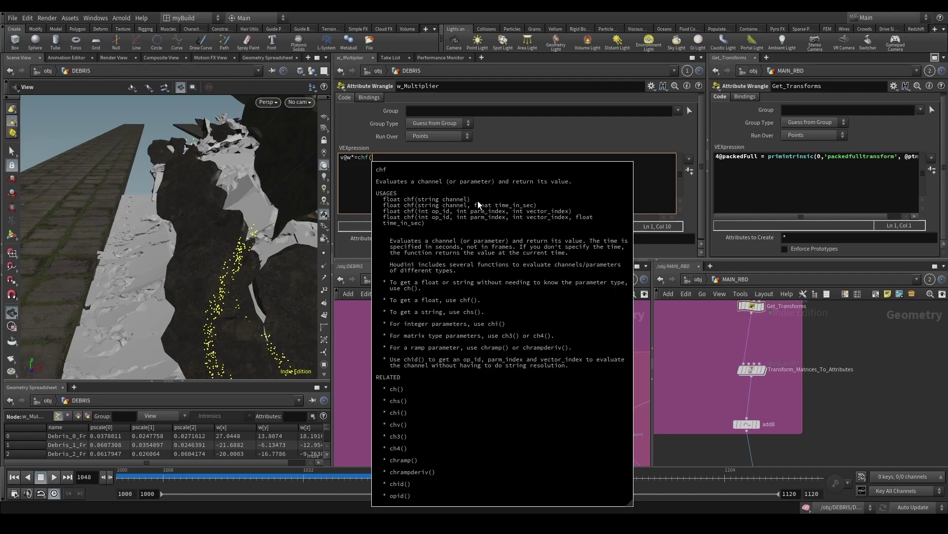
type("'Multi")
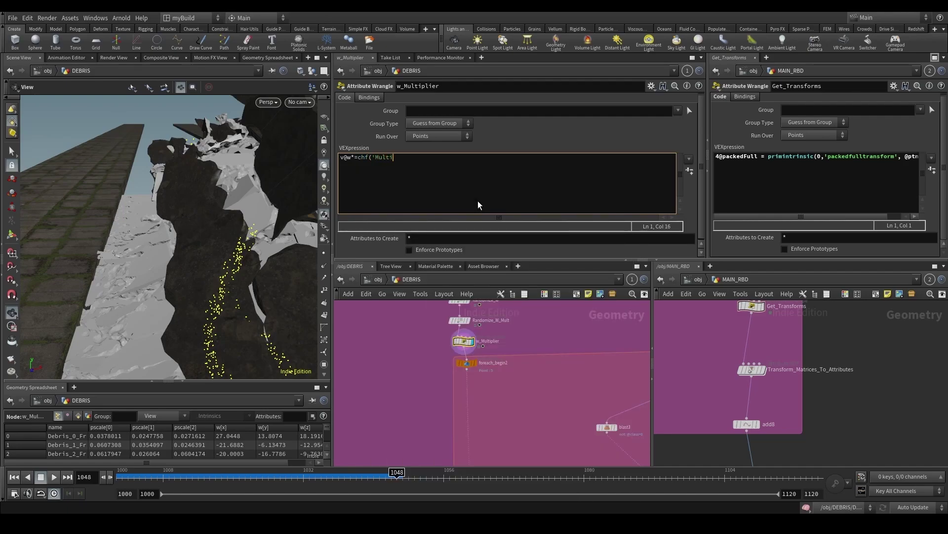
type("plier');")
left_click(689, 171)
scroll(405, 252, "down", 1)
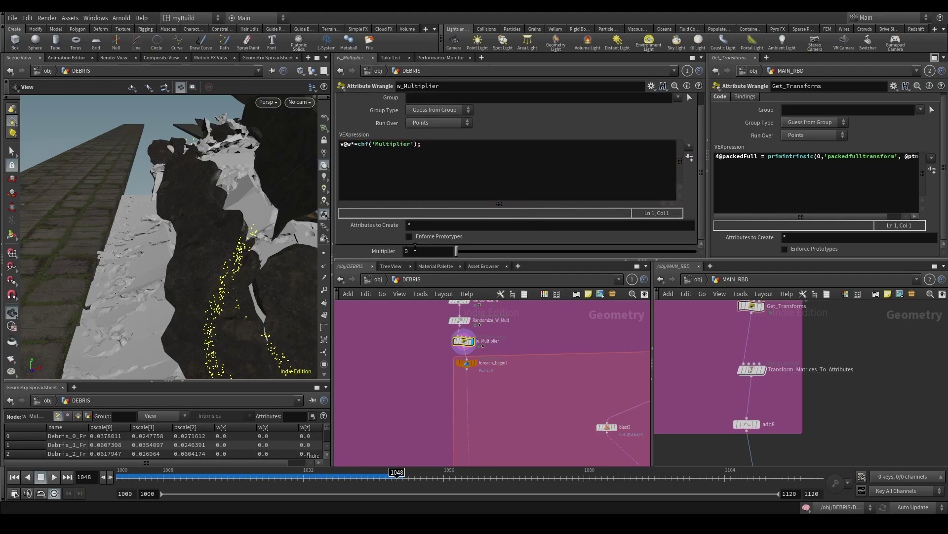
Step: Return to frame 1000, save the scene and open the DEBRIS_SIM network
scroll(409, 338, "down", 4)
middle_click_drag(411, 425, 415, 348)
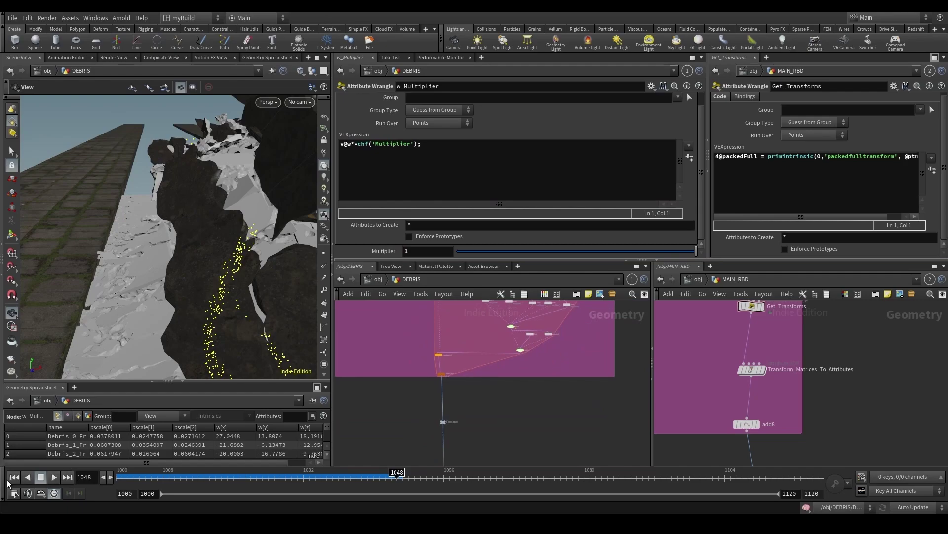
left_click(13, 478)
key("ctrl+s")
scroll(461, 427, "down", 4)
middle_click_drag(462, 443, 464, 357)
scroll(450, 365, "up", 3)
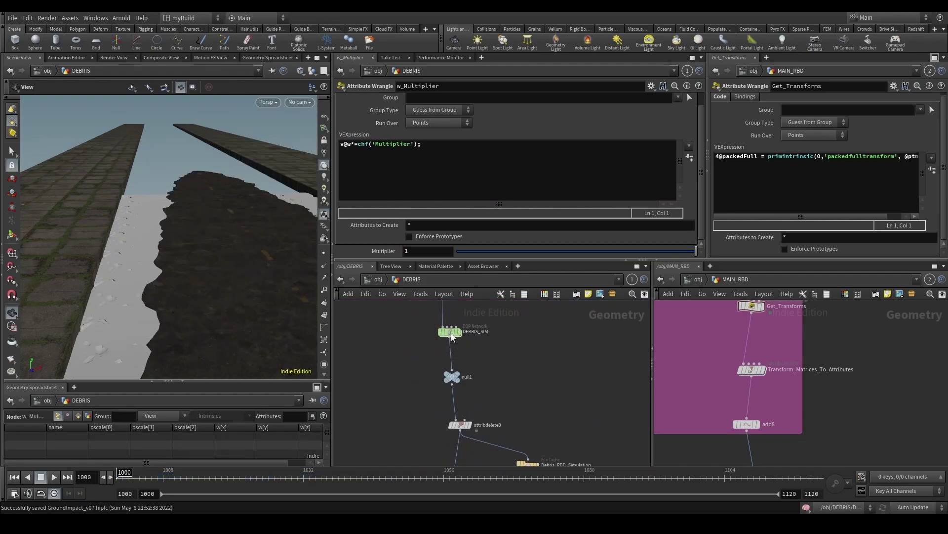
double_click(451, 360)
Step: Look through RENDER_CAM in a maximized viewport and start a flipbook of frames 1000 to 1120
left_click(300, 102)
left_click(315, 148)
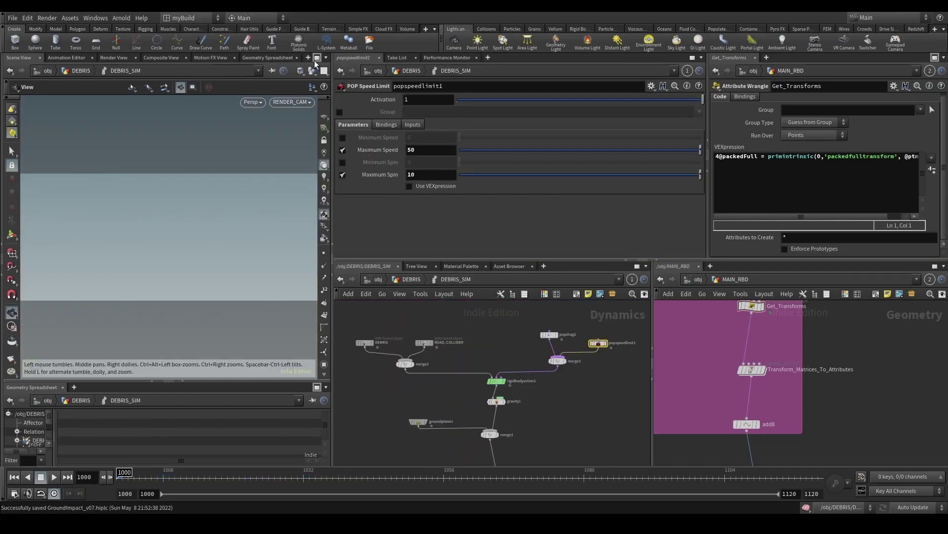
left_click(318, 57)
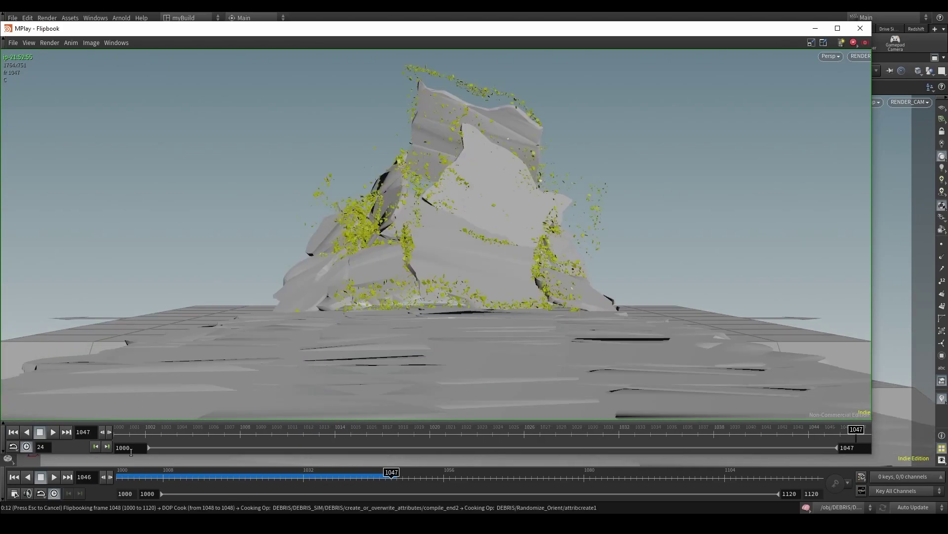
Step: Play and scrub the flipbook repeatedly to examine the spinning debris, and cancel the flipbook render
left_click(52, 431)
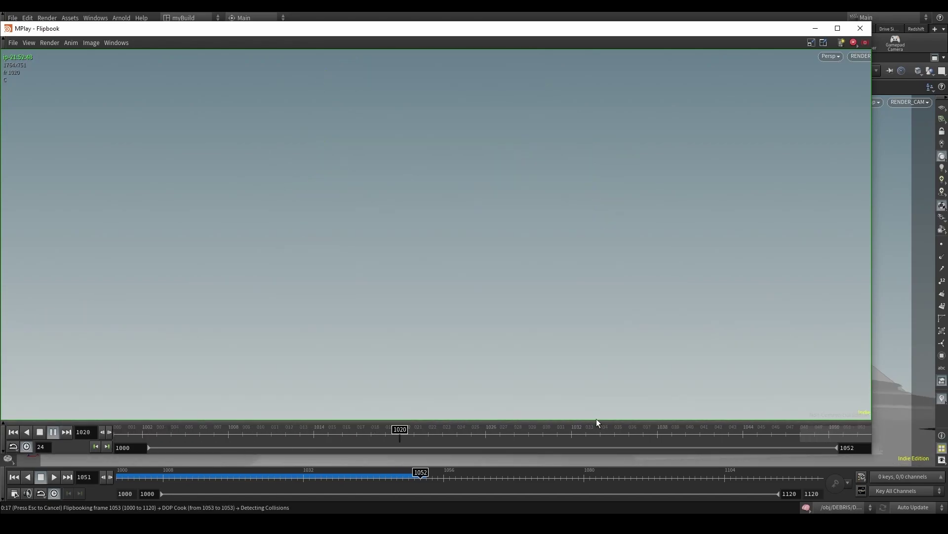
left_click(602, 438)
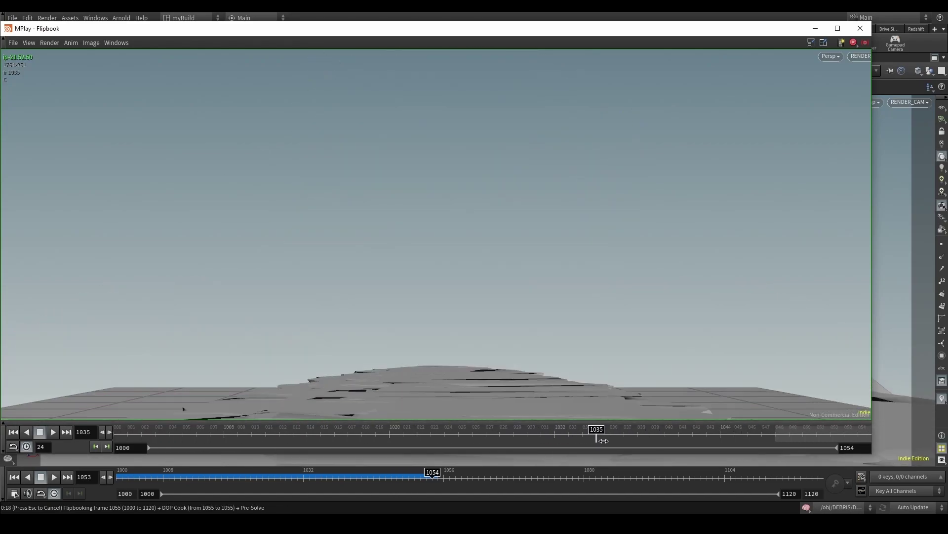
left_click_drag(604, 440, 843, 437)
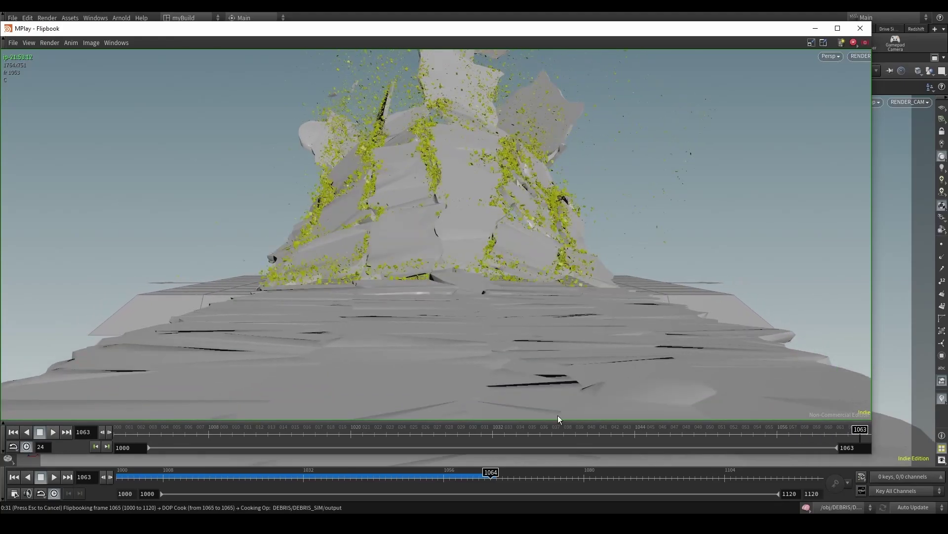
left_click(54, 432)
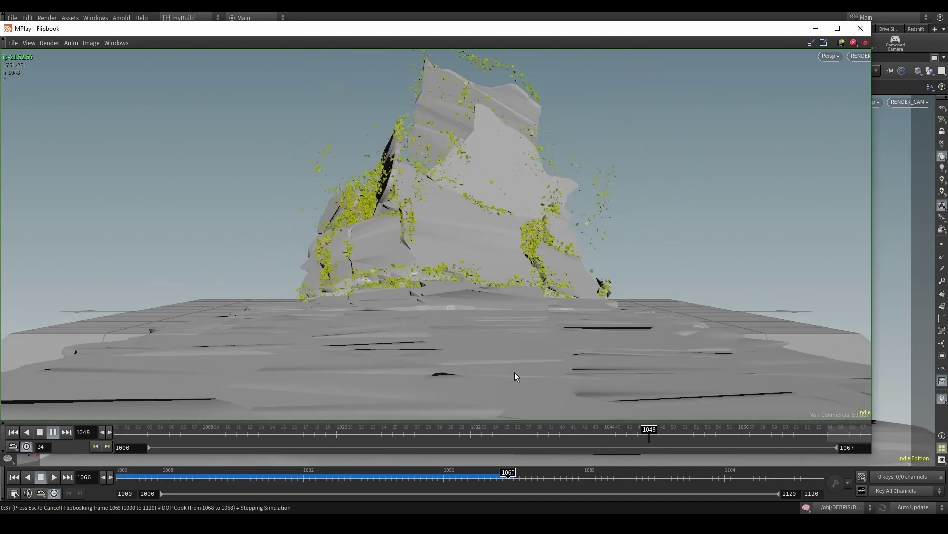
left_click_drag(726, 432, 862, 438)
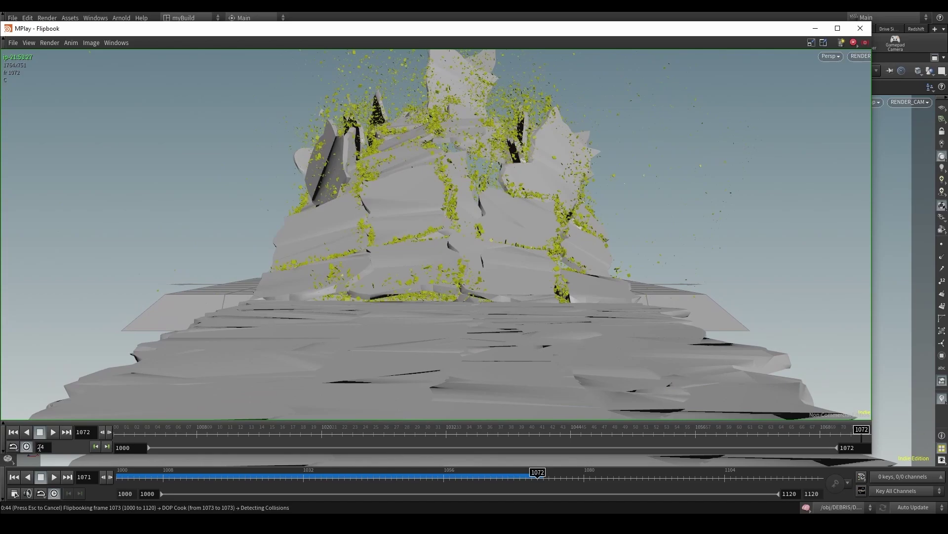
left_click(52, 432)
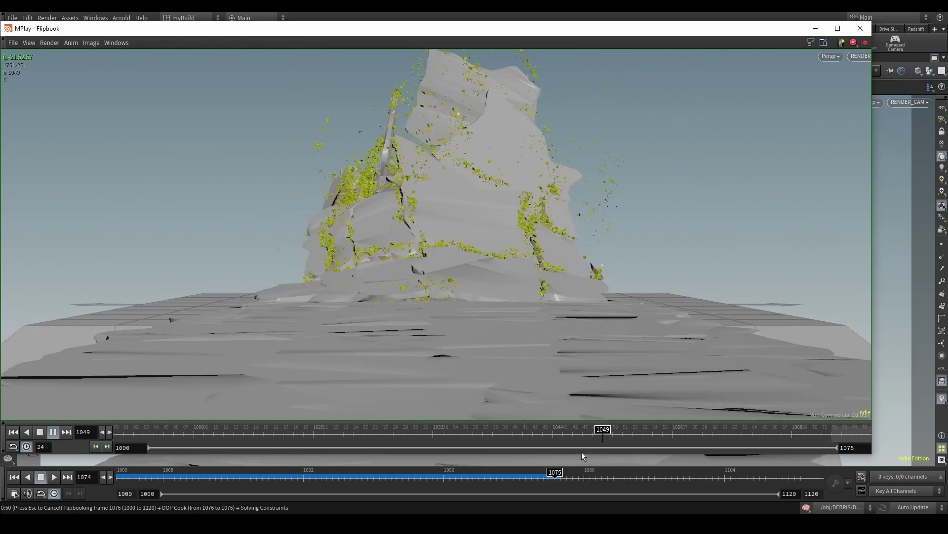
left_click_drag(563, 432, 862, 431)
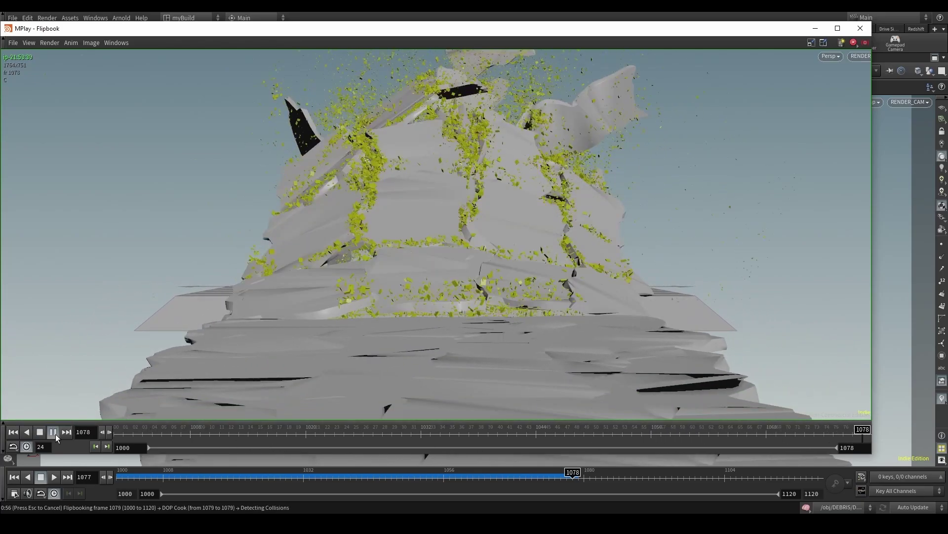
left_click(53, 432)
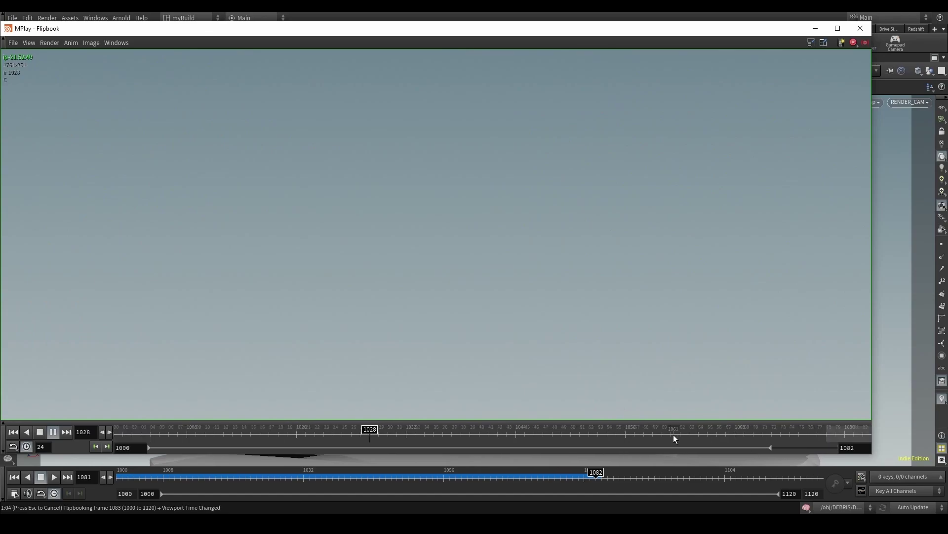
left_click_drag(674, 434, 859, 442)
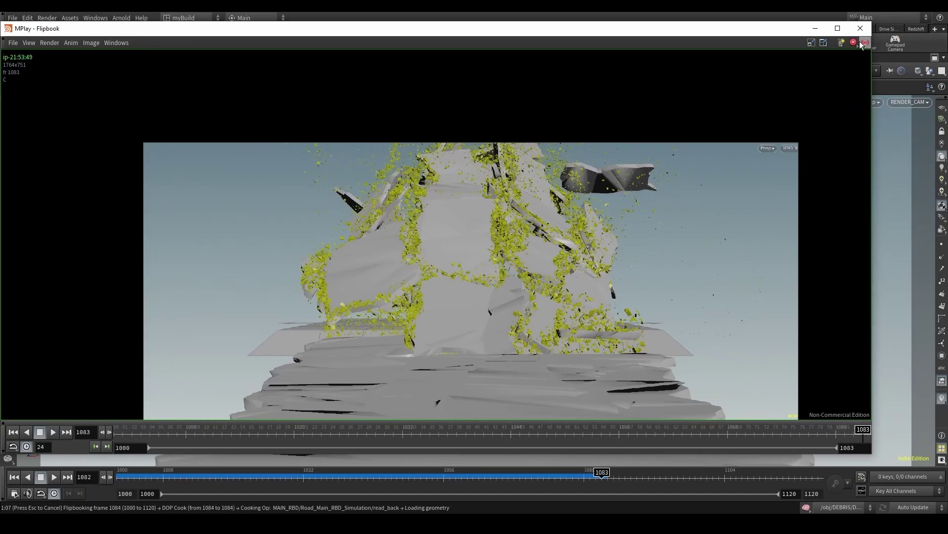
left_click(602, 475)
key("Escape")
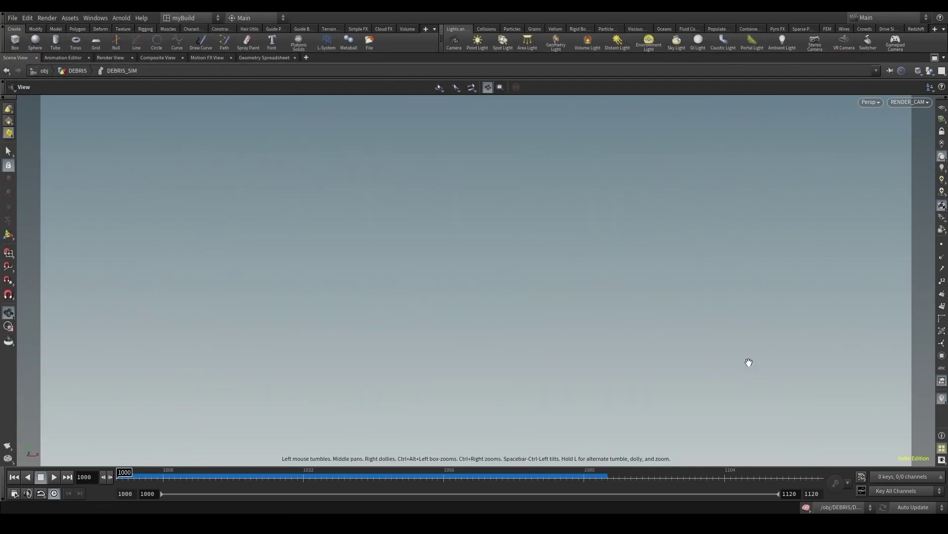
Step: Restore the split layout, go back up to the DEBRIS network and display the Transform_Matrices_To_Attributes node
left_click(573, 476)
left_click(934, 72)
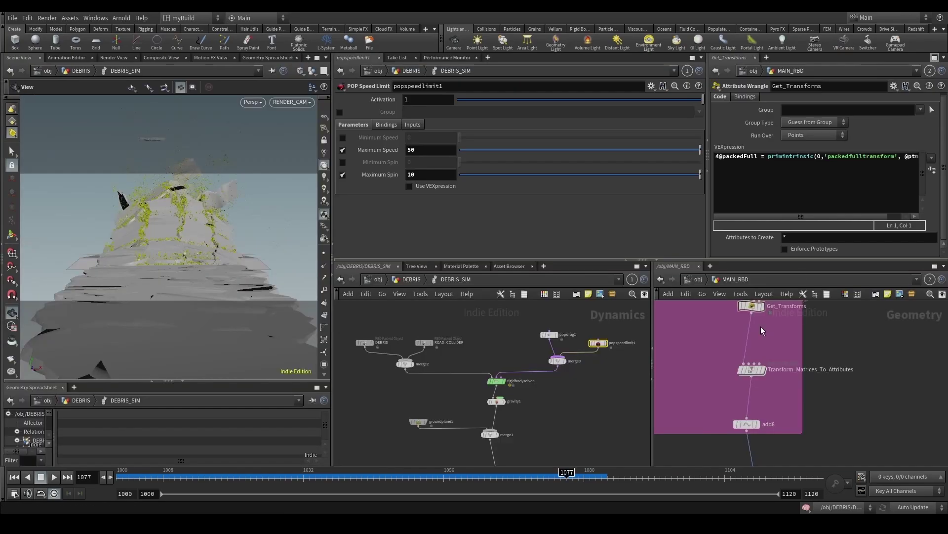
left_click(399, 283)
left_click(489, 393)
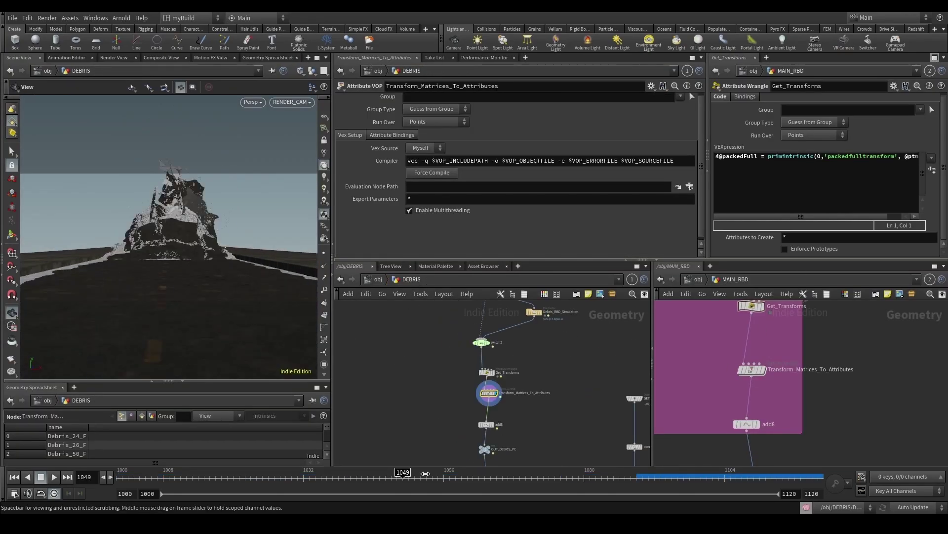
Step: Examine the debris along the road cracks in a maximized viewport at frame 1059
left_click(318, 59)
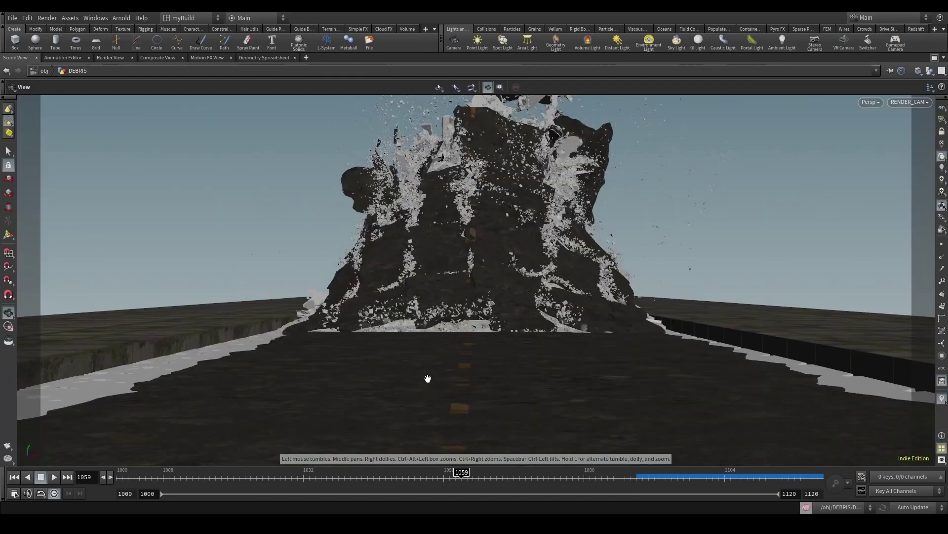
left_click_drag(467, 220, 491, 249)
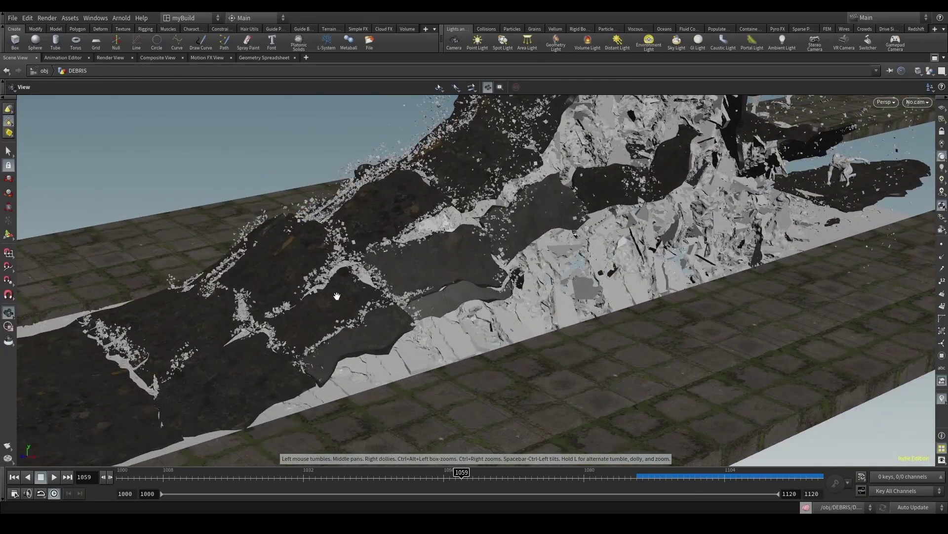
left_click_drag(337, 295, 777, 169)
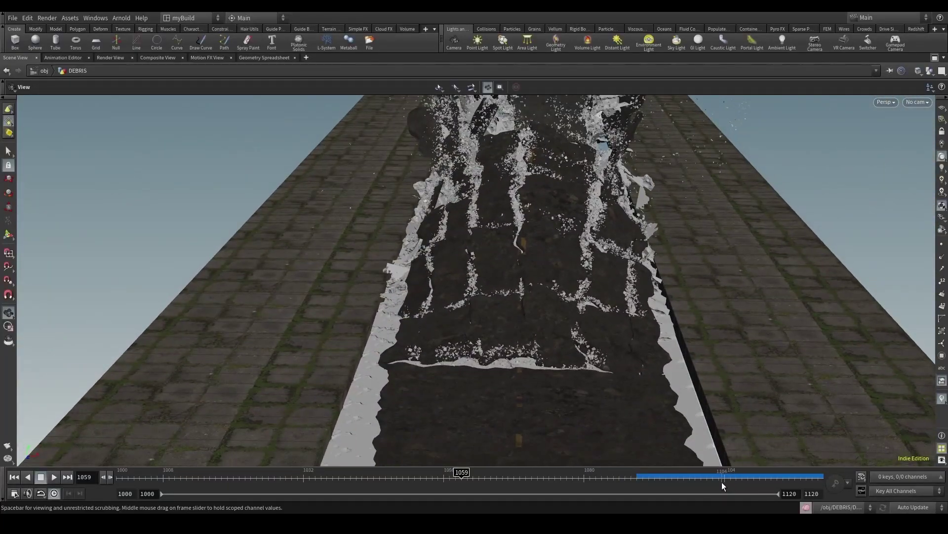
Step: Examine the debris and the road's underside and surroundings from several angles at frame 1106
left_click_drag(733, 481, 736, 481)
left_click_drag(673, 441, 545, 297)
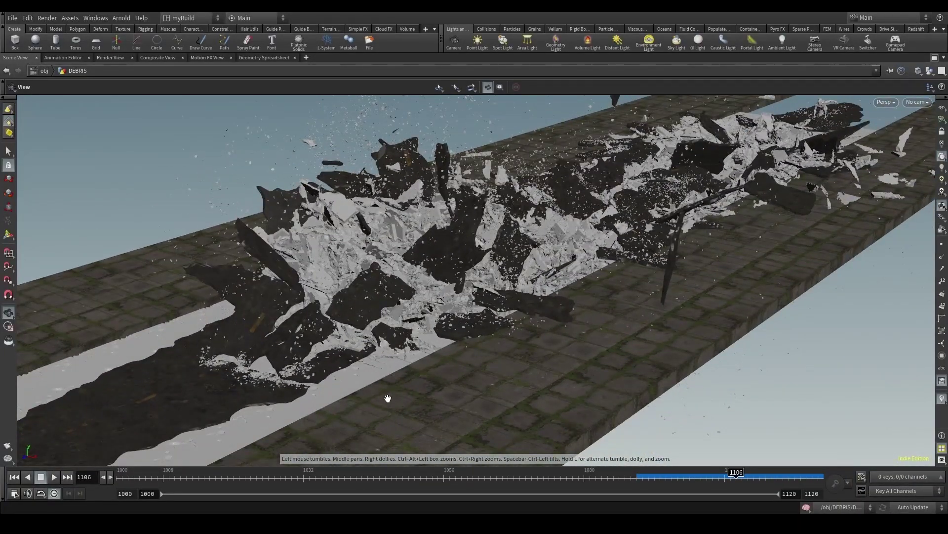
right_click_drag(483, 325, 366, 372)
middle_click_drag(366, 372, 500, 346)
left_click_drag(500, 346, 472, 385)
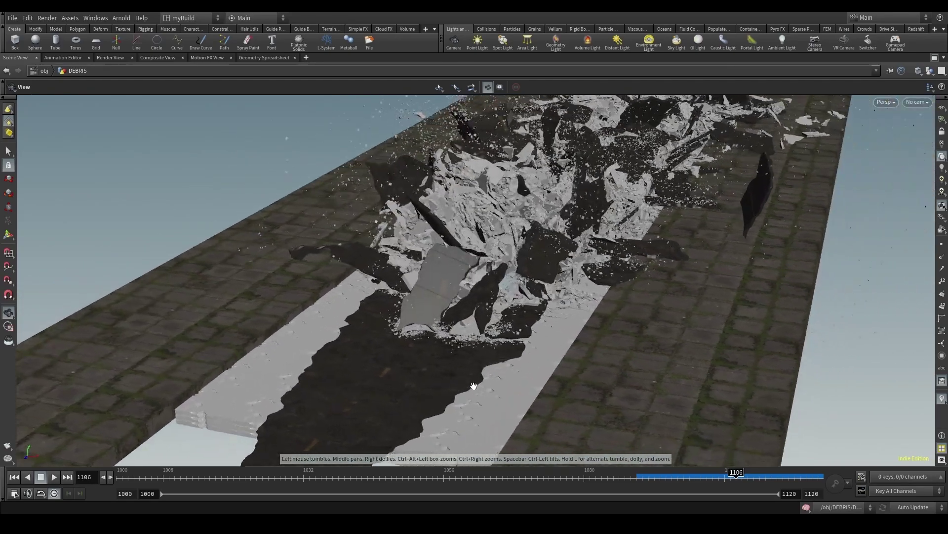
right_click_drag(473, 386, 574, 277)
left_click_drag(574, 277, 396, 188)
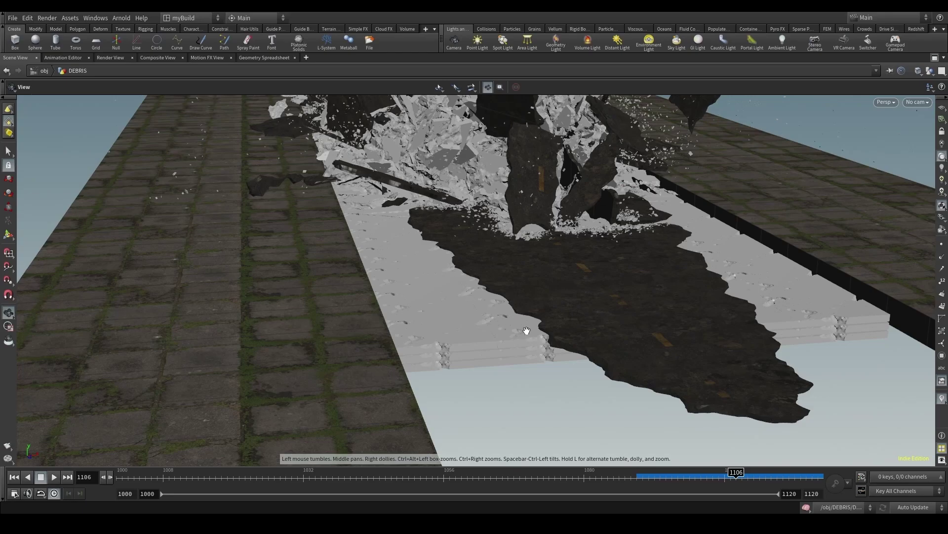
middle_click_drag(781, 417, 599, 298)
left_click_drag(599, 298, 534, 297)
middle_click_drag(415, 267, 481, 349)
left_click_drag(480, 349, 541, 273)
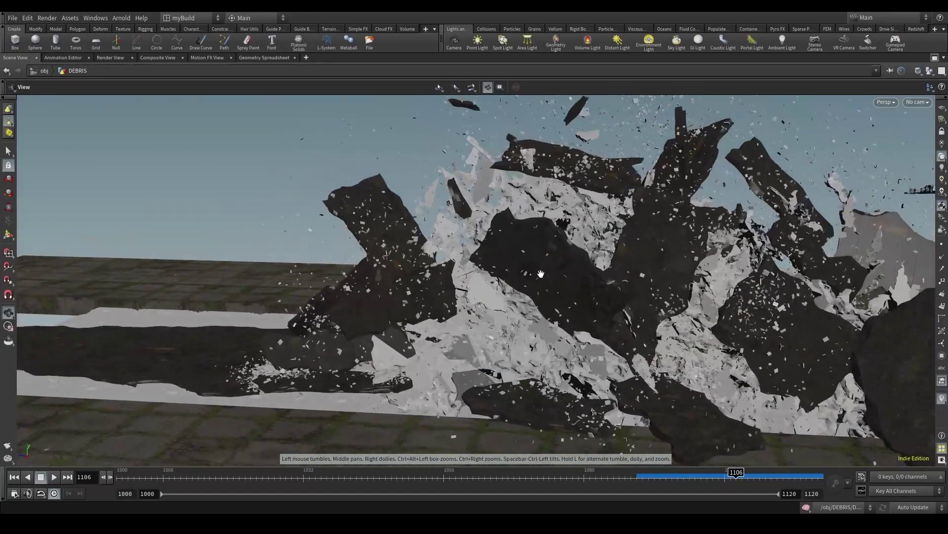
right_click_drag(507, 272, 385, 356)
left_click_drag(385, 356, 529, 338)
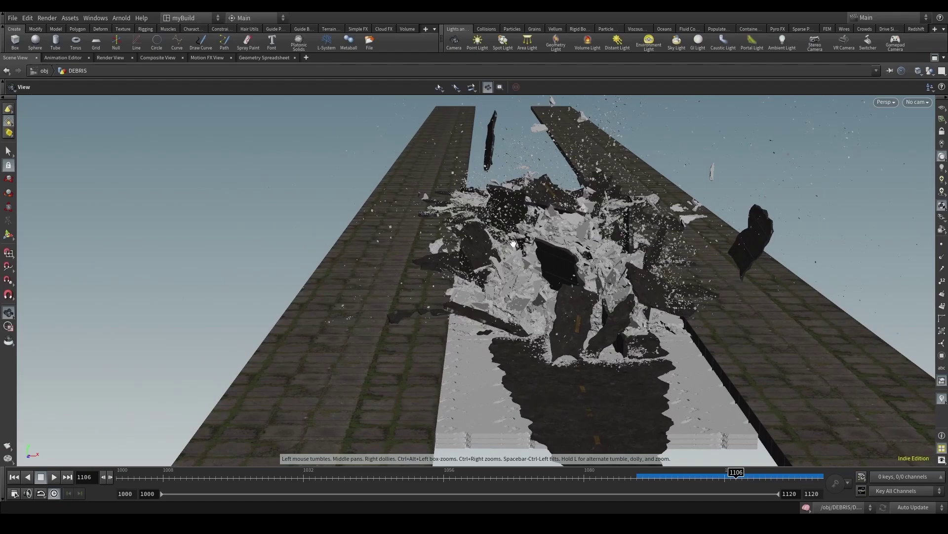
left_click_drag(574, 380, 356, 285)
left_click_drag(557, 353, 679, 347)
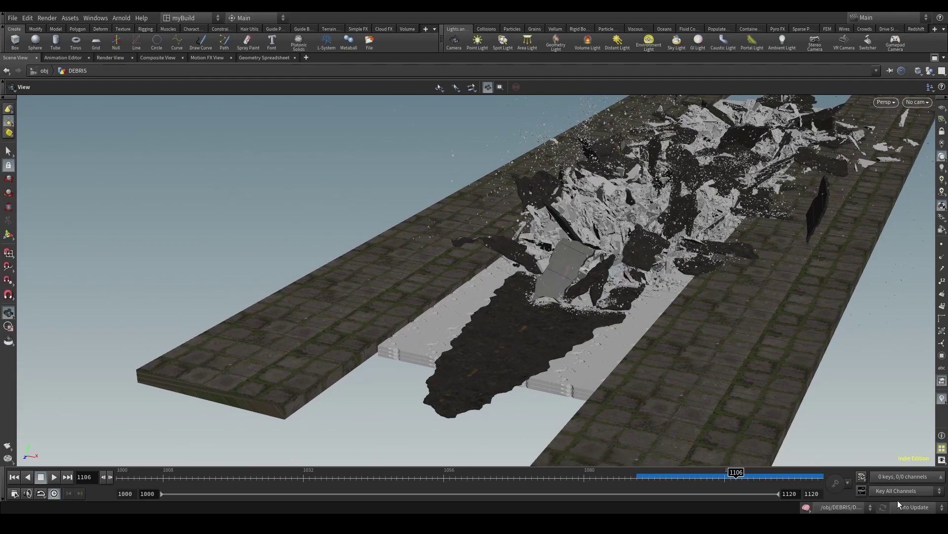
Step: Restore the split layout, set the update mode to Manual and open the DEBRIS_SIM network
left_click(935, 58)
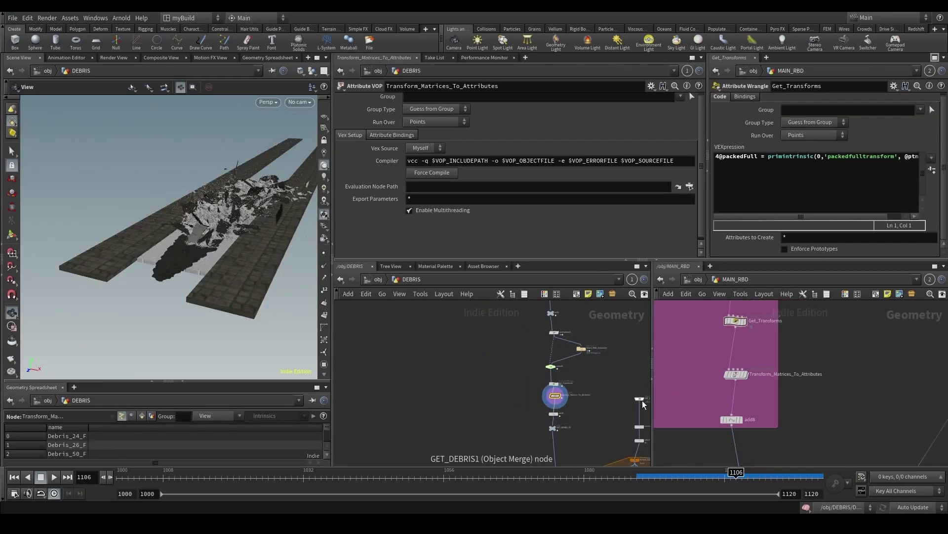
left_click(914, 507)
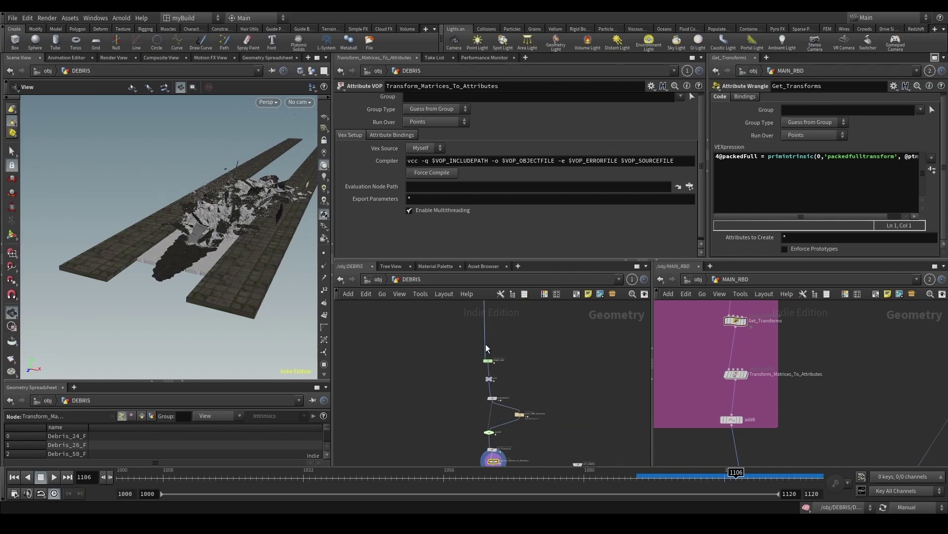
double_click(493, 358)
scroll(504, 385, "up", 3)
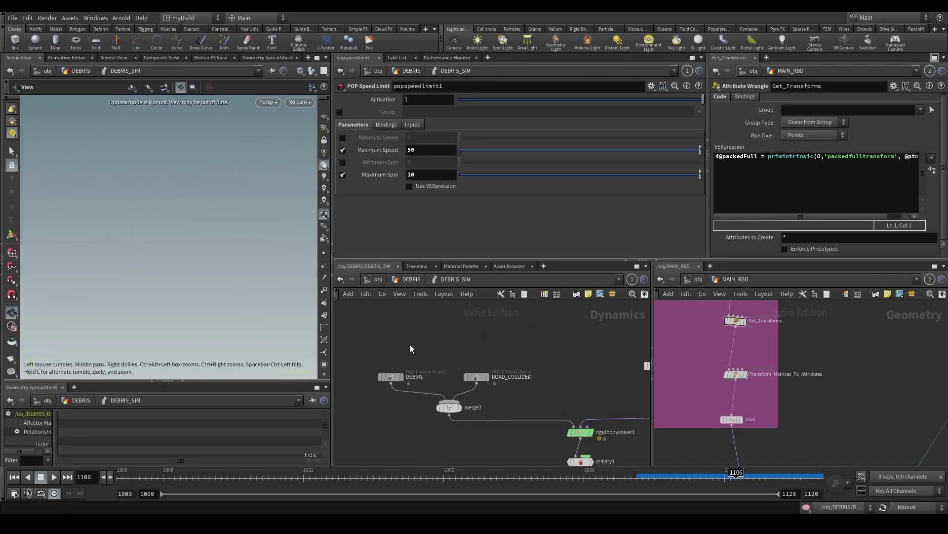
Step: Duplicate the ROAD_COLLIDER node with its connection to merge2 and rename the copy UNDER_ROAD_COLLIDER
left_click_drag(373, 353, 485, 427)
left_click_drag(487, 376, 508, 349)
left_click(410, 346)
double_click(530, 341)
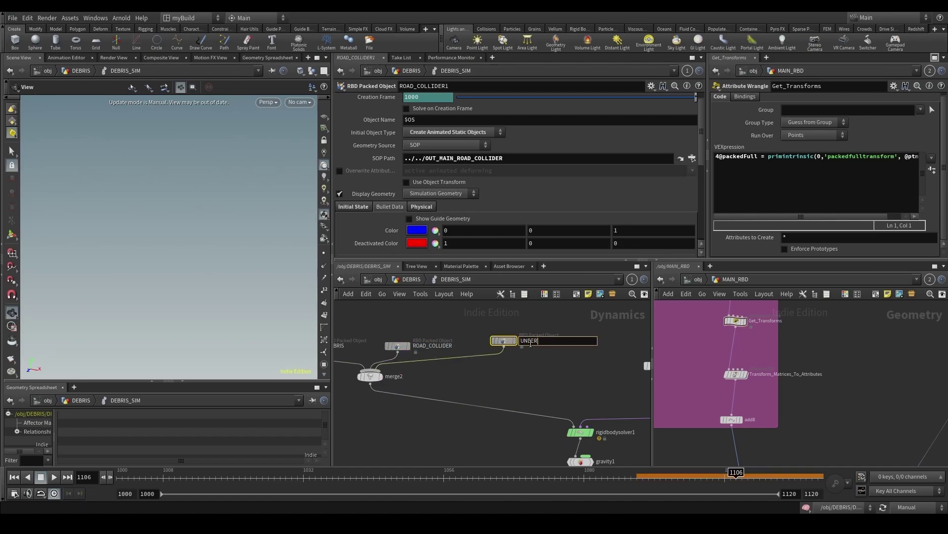
type("UNDER_ROAD_COLLIDER")
key("Return")
scroll(529, 346, "down", 3)
middle_click_drag(560, 372, 492, 400)
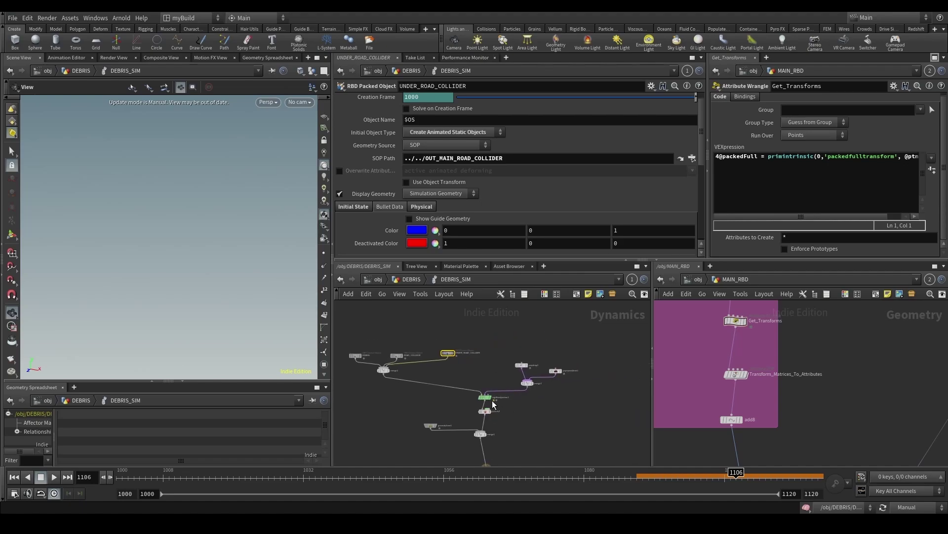
Step: Duplicate UNDER_ROAD_COLLIDER, wire the copy into merge2 and rename it SIDEWALK_COLLIDER
scroll(455, 353, "up", 3)
left_click_drag(440, 340, 521, 341, "alt")
left_click(521, 347)
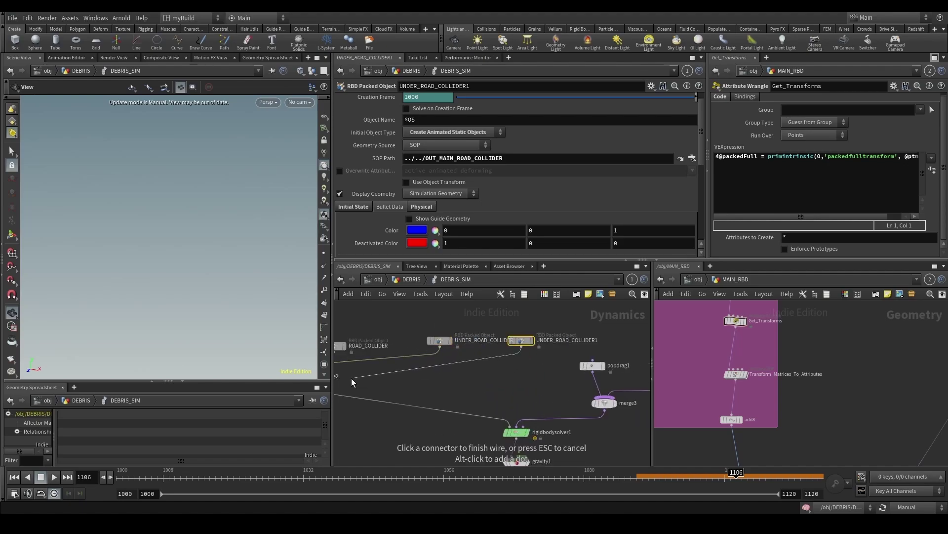
left_click(372, 363)
double_click(633, 333)
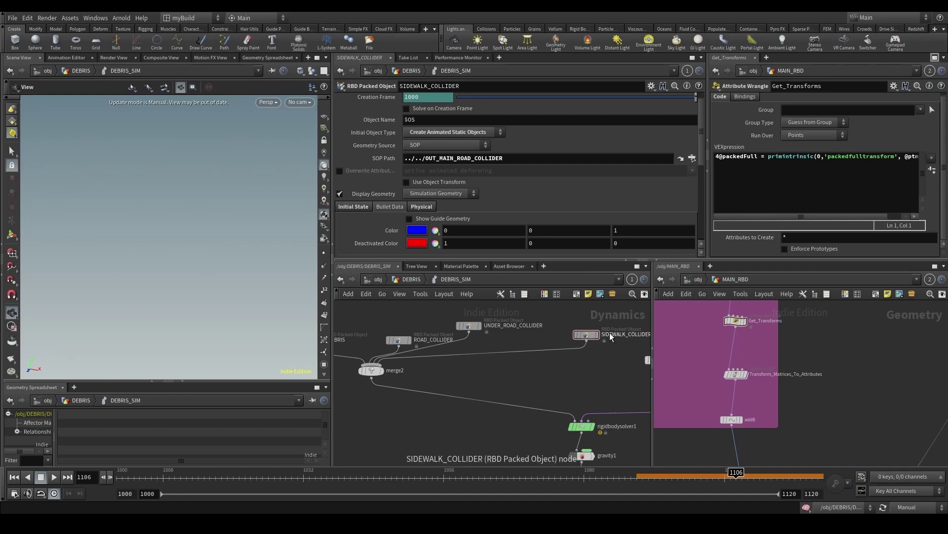
Step: Duplicate SIDEWALK_COLLIDER, wire the copy into merge2 and rename it UNACTIVE_ROAD_COLLIDER
scroll(425, 373, "down", 3)
scroll(487, 342, "up", 2)
left_click_drag(510, 351, 596, 343, "alt")
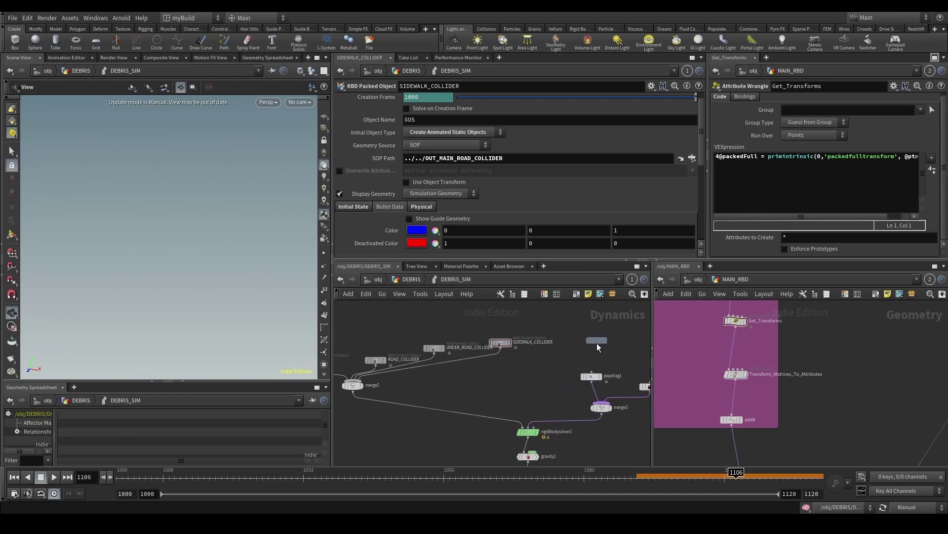
middle_click_drag(437, 378, 542, 403)
left_click_drag(481, 384, 445, 355)
middle_click_drag(601, 387, 496, 369)
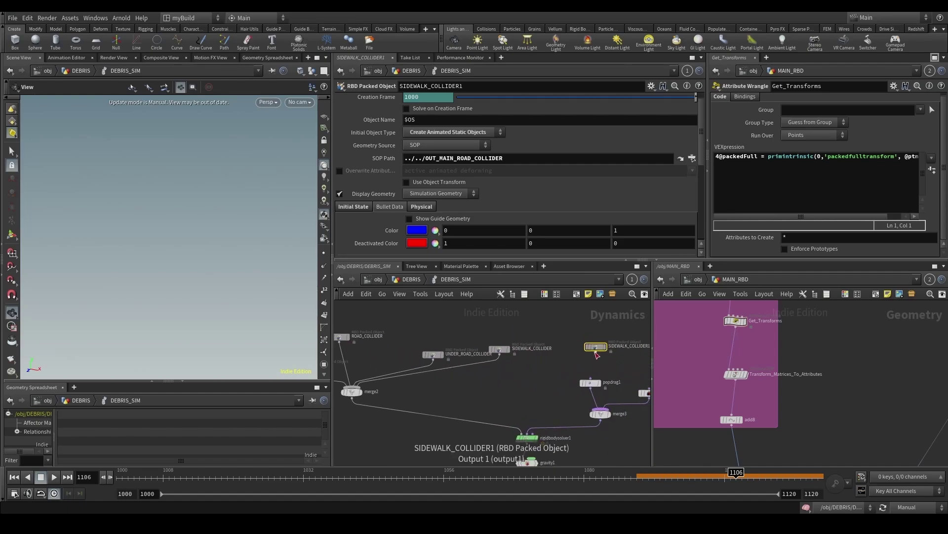
middle_click_drag(624, 345, 547, 359)
double_click(547, 359)
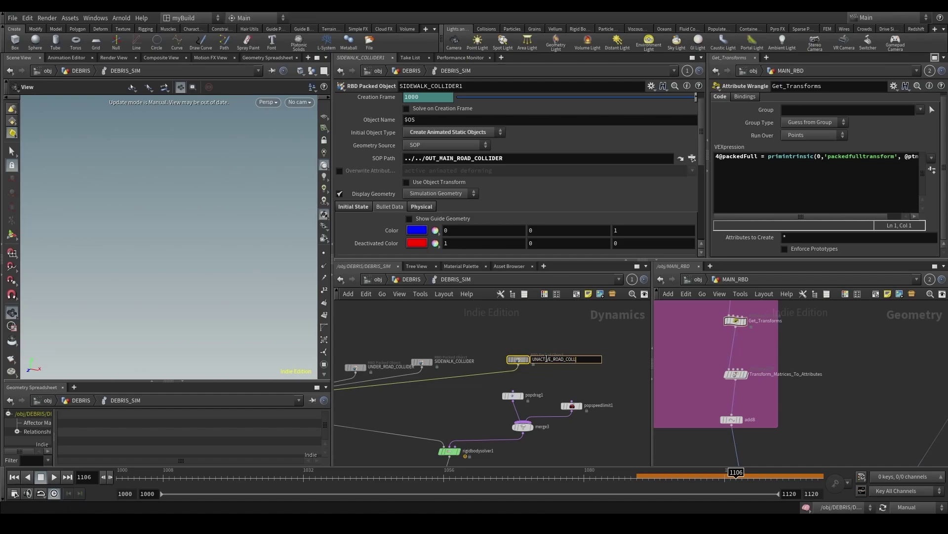
Step: Set the SOP Path of SIDEWALK_COLLIDER to the IN_SIDEWALK_COLLIDER null in MAIN_RBD
scroll(546, 357, "down", 3)
scroll(494, 371, "up", 4)
left_click(447, 349)
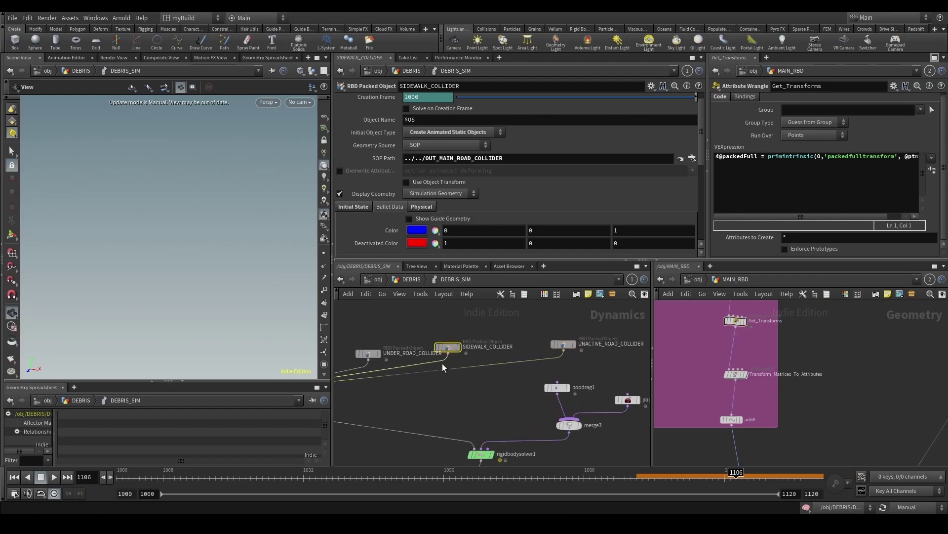
scroll(457, 370, "down", 2)
left_click_drag(457, 357, 465, 352)
scroll(697, 367, "down", 6)
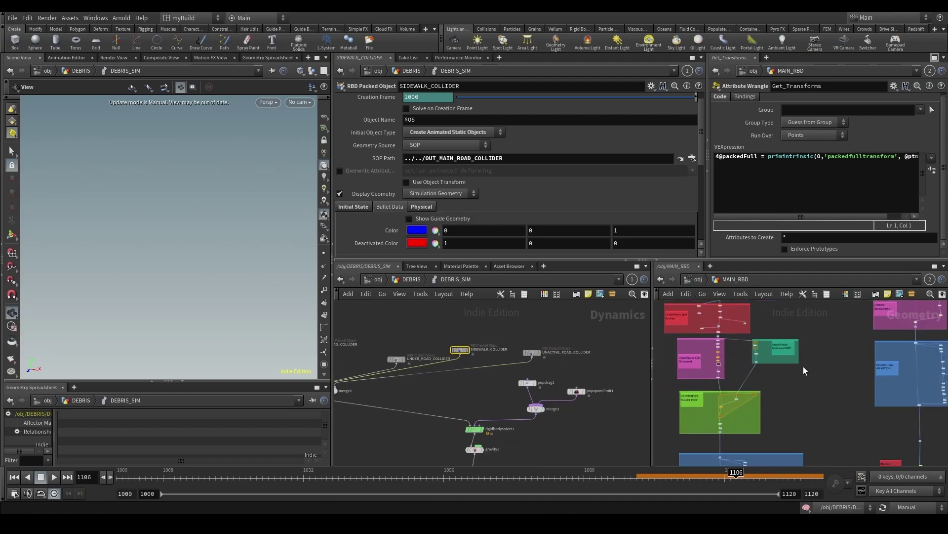
scroll(752, 403, "up", 8)
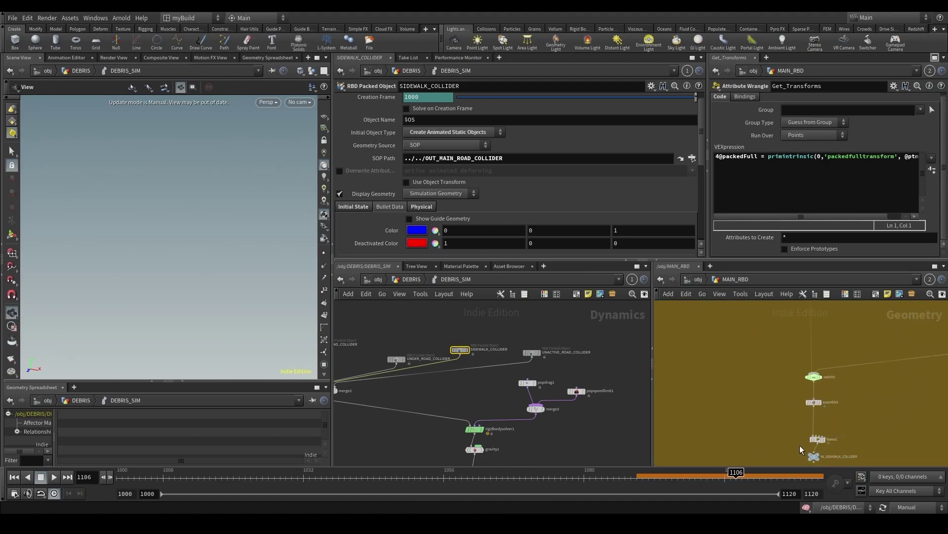
middle_click_drag(753, 392, 790, 384)
scroll(889, 397, "up", 2)
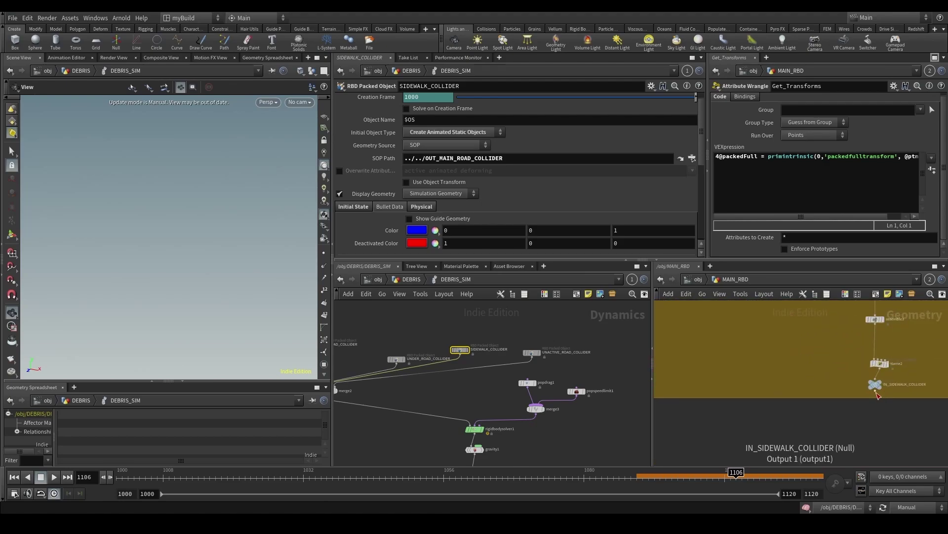
left_click_drag(874, 385, 500, 160)
Step: Set the SOP Path of UNACTIVE_ROAD_COLLIDER to the IN_NON_ACTIVE_PACKED_COLLIDER null in MAIN_RBD
scroll(676, 342, "down", 5)
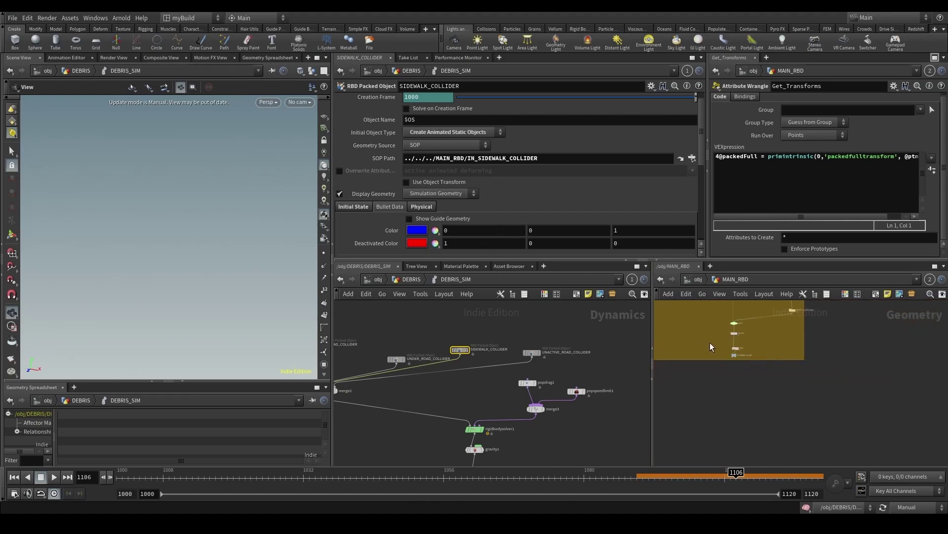
middle_click_drag(711, 343, 826, 414)
scroll(807, 411, "down", 5)
scroll(728, 417, "up", 4)
scroll(761, 428, "up", 3)
left_click(531, 353)
scroll(741, 395, "up", 5)
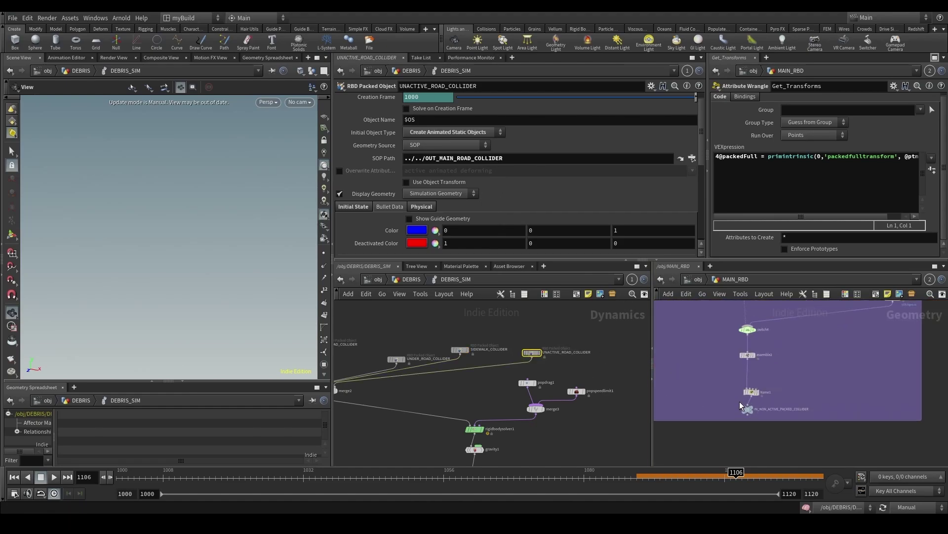
left_click_drag(737, 398, 497, 163)
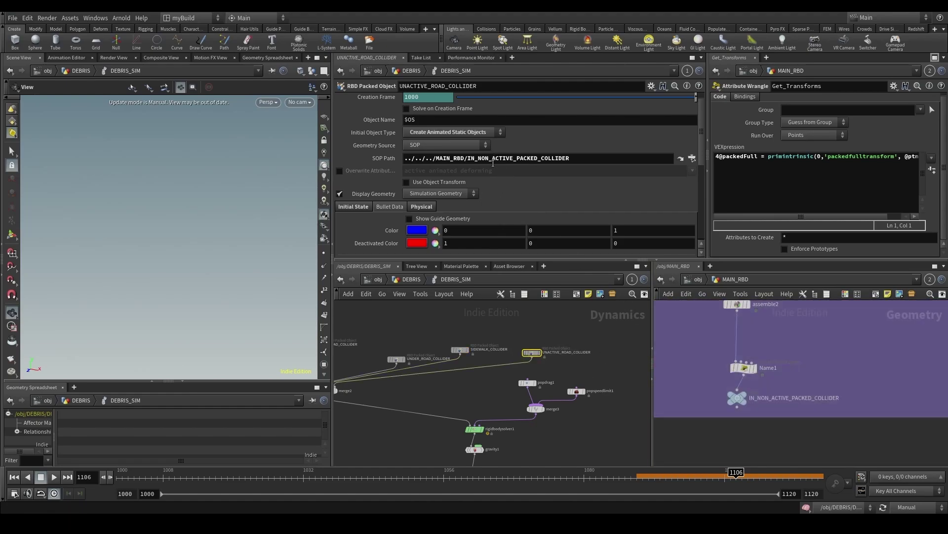
Step: Tidy the collider node layout and enable Create Convex Hull per Set of Connected Primitives on ROAD_COLLIDER
scroll(435, 316, "down", 1)
scroll(405, 371, "up", 3)
middle_click_drag(431, 367, 521, 395)
left_click_drag(523, 395, 470, 330)
scroll(747, 366, "down", 8)
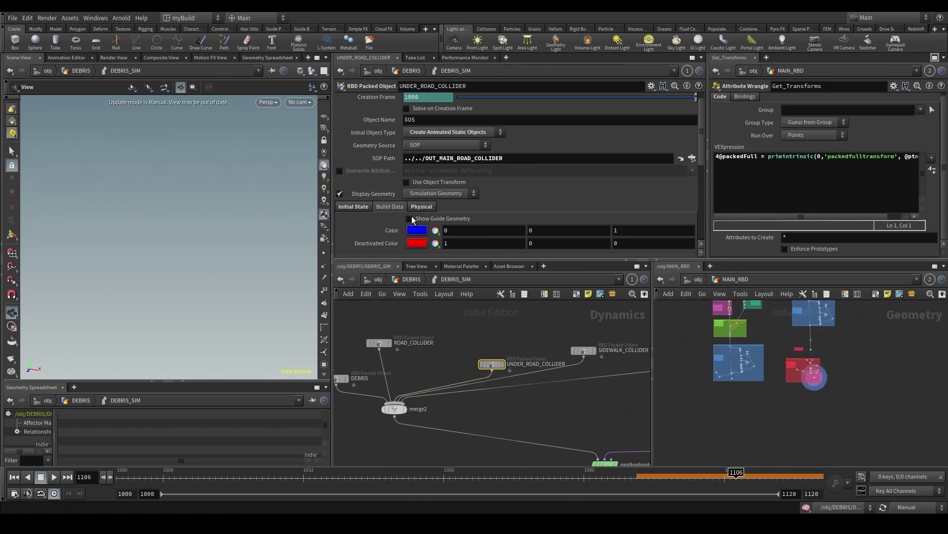
scroll(404, 217, "down", 2)
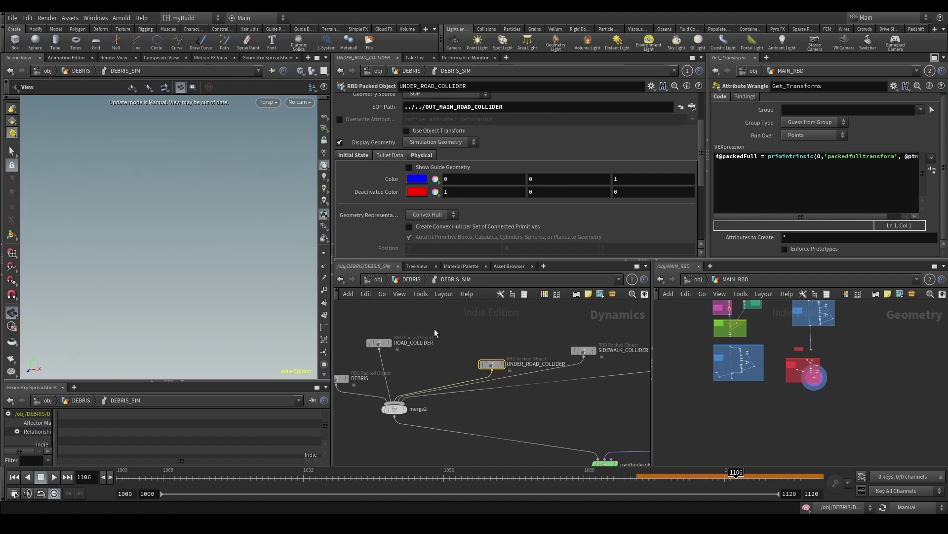
left_click(379, 342)
middle_click_drag(438, 396, 483, 392)
scroll(527, 362, "down", 3)
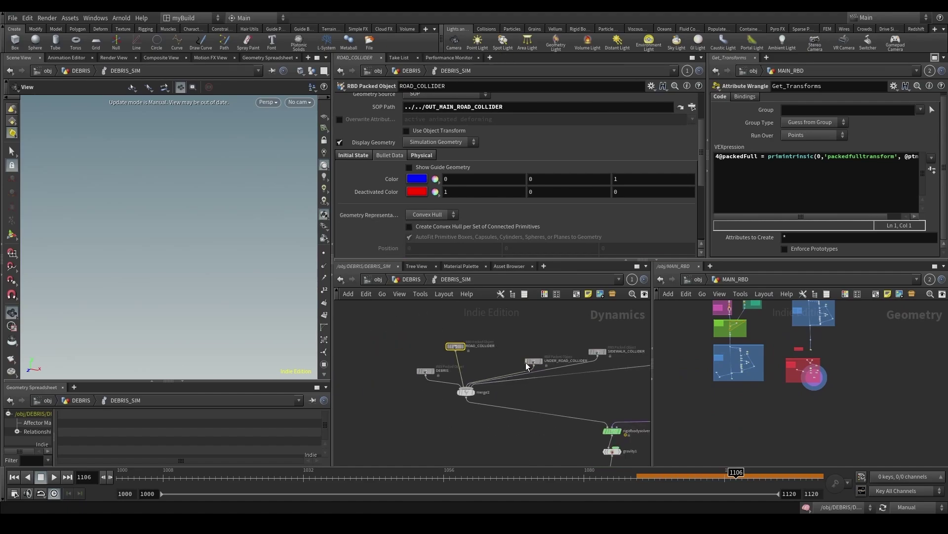
left_click_drag(599, 369, 533, 339)
scroll(534, 357, "up", 2)
left_click(531, 359)
left_click(437, 342)
left_click(416, 226)
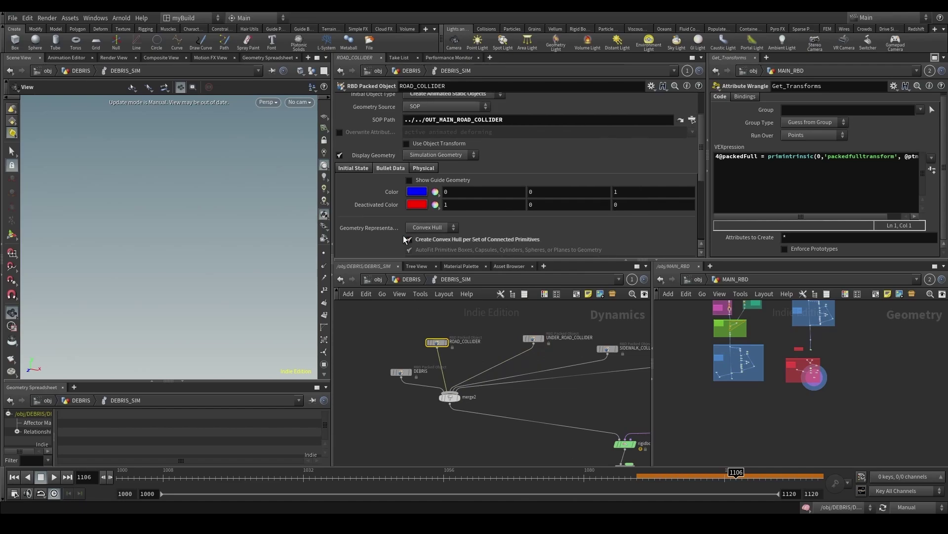
scroll(408, 244, "down", 5)
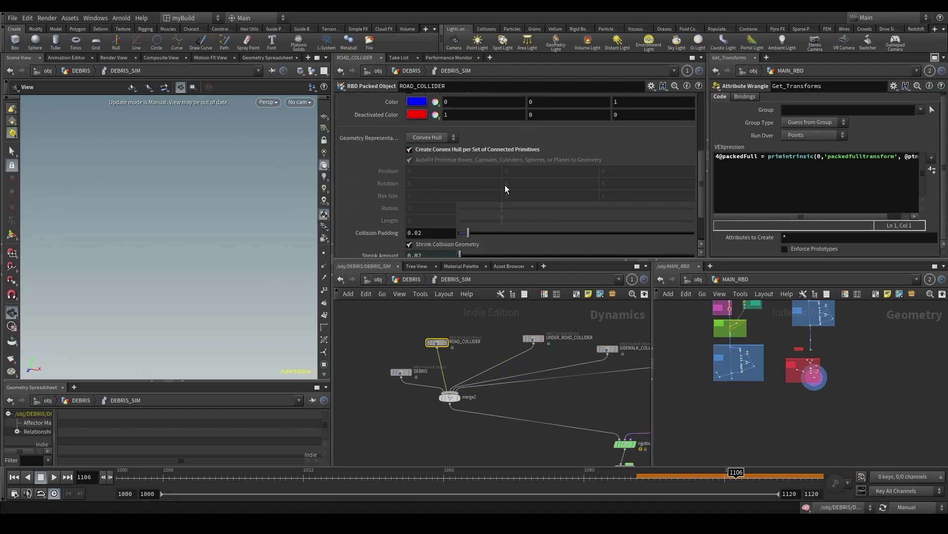
Step: Review the collision settings of UNDER_ROAD_COLLIDER and look through the MAIN_RBD network for the under-road pieces
left_click_drag(563, 315, 533, 343)
middle_click_drag(546, 382, 441, 385)
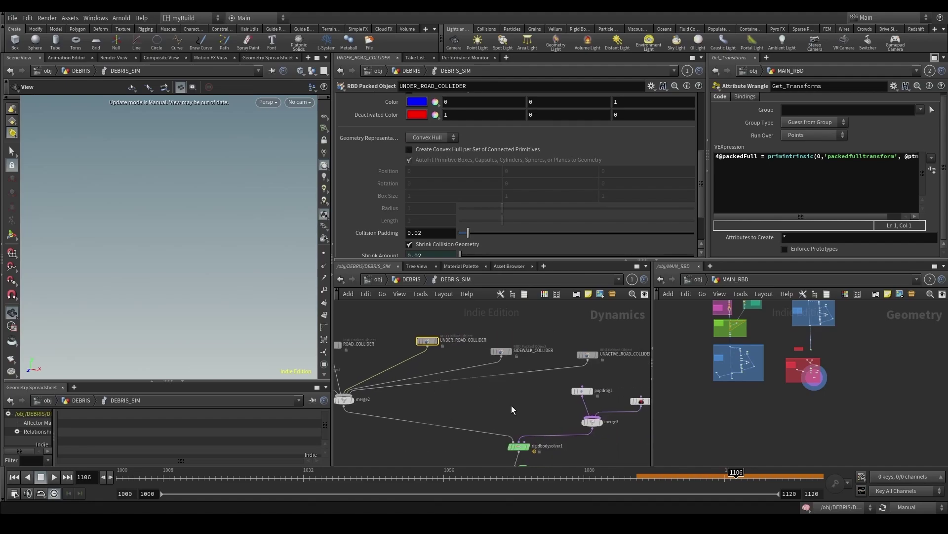
left_click(502, 351)
left_click(427, 341)
scroll(429, 346, "up", 2)
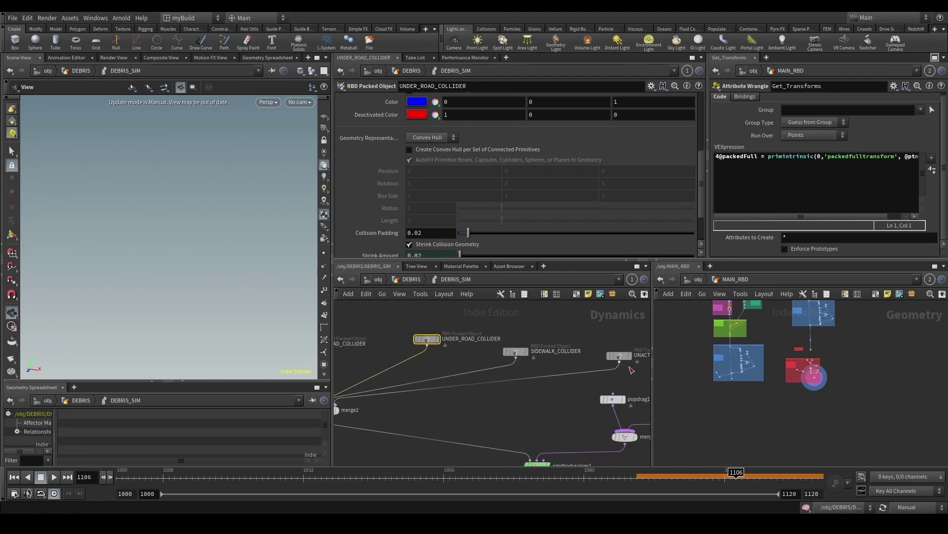
scroll(716, 399, "down", 3)
scroll(716, 399, "up", 5)
scroll(924, 387, "up", 5)
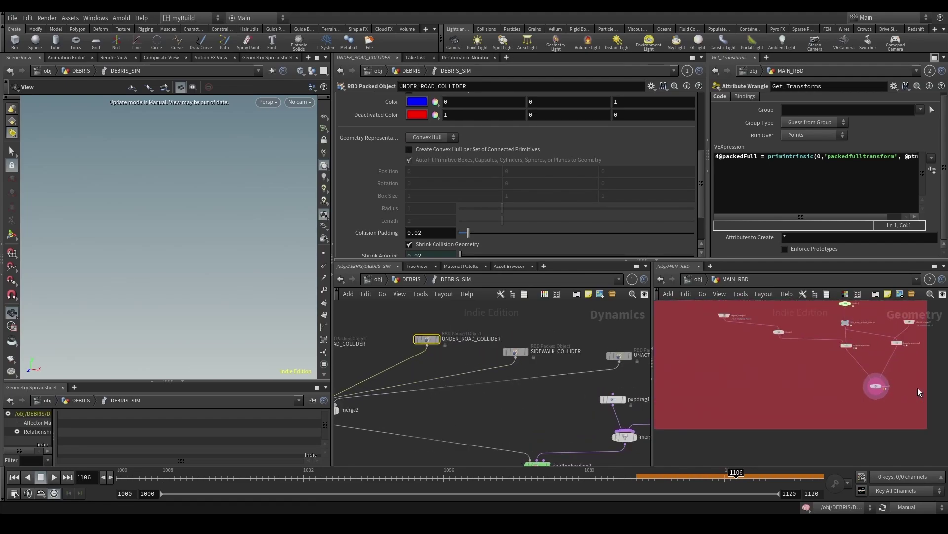
middle_click_drag(918, 388, 807, 410)
scroll(749, 346, "up", 3)
scroll(739, 345, "down", 3)
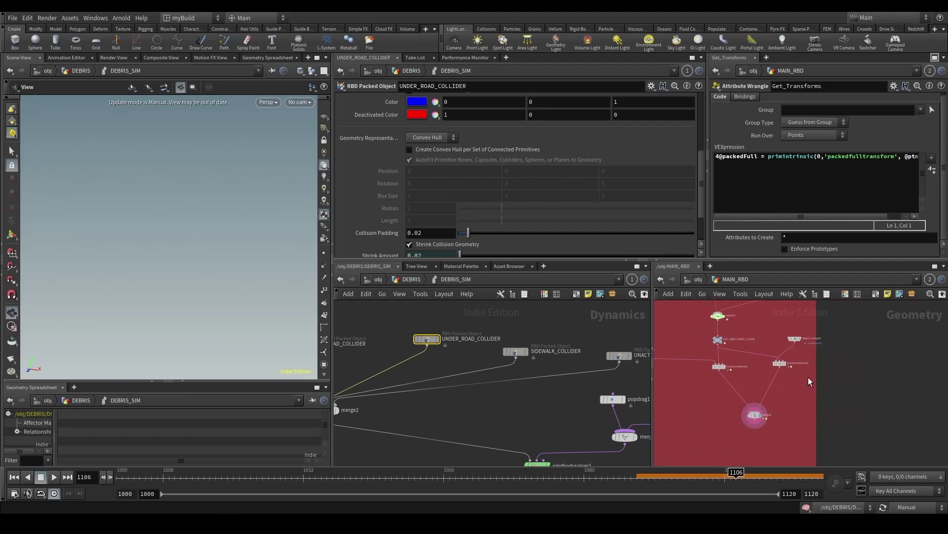
middle_click_drag(808, 377, 792, 376)
scroll(792, 376, "down", 3)
scroll(883, 404, "down", 1)
middle_click_drag(733, 394, 862, 421)
scroll(789, 402, "down", 4)
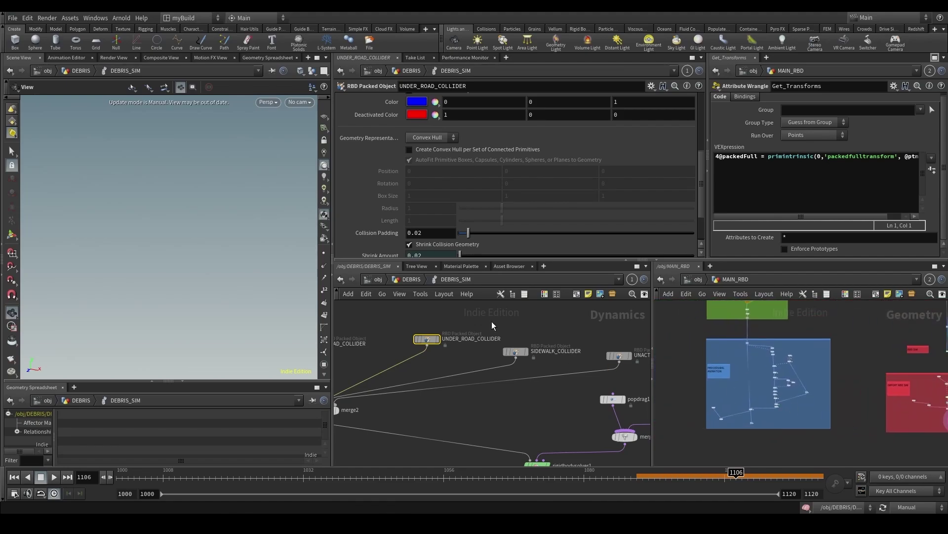
Step: Go up to the DEBRIS network and enclose the MAIN RBD SIM COLLISION note and its nodes in a network box
left_click(402, 279)
scroll(499, 383, "down", 2)
scroll(525, 411, "up", 3)
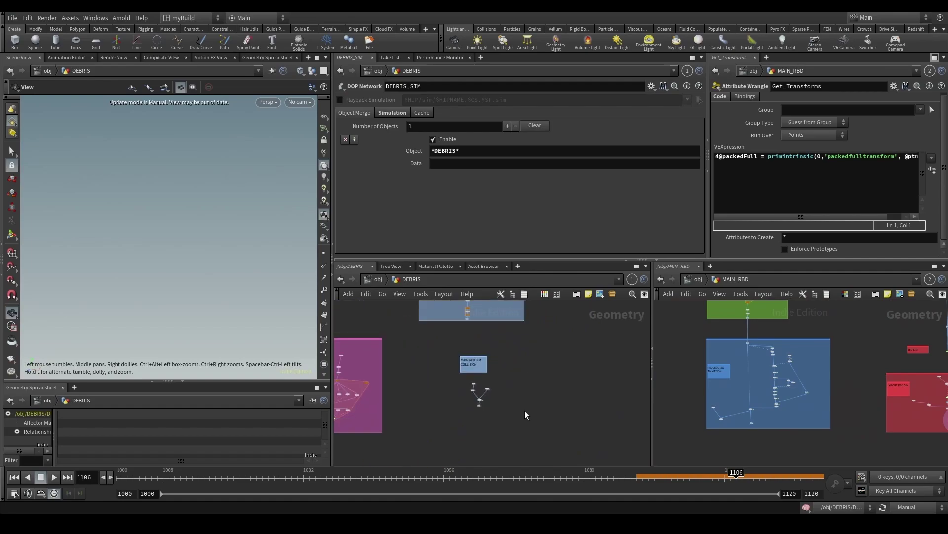
left_click_drag(525, 411, 459, 368)
scroll(579, 319, "up", 3)
left_click(576, 294)
middle_click_drag(520, 390, 531, 353)
Step: Add a sticky note reading UNDER ROAD COLLISION beside the MAIN RBD SIM COLLISION box
left_click(529, 352)
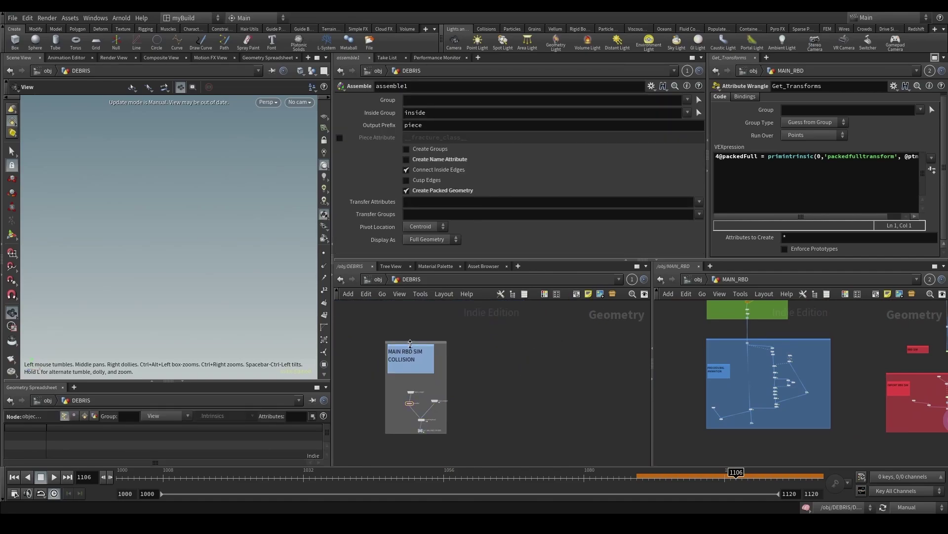
key("shift+o")
type("UNDER ROAD")
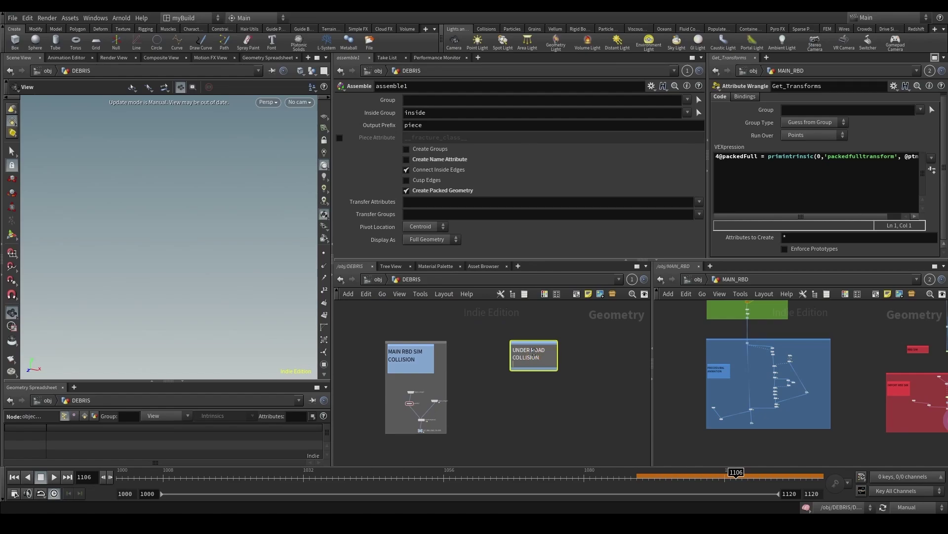
left_click(570, 400)
Step: Color the MAIN RBD SIM COLLISION network box and its sticky note red
left_click(401, 354)
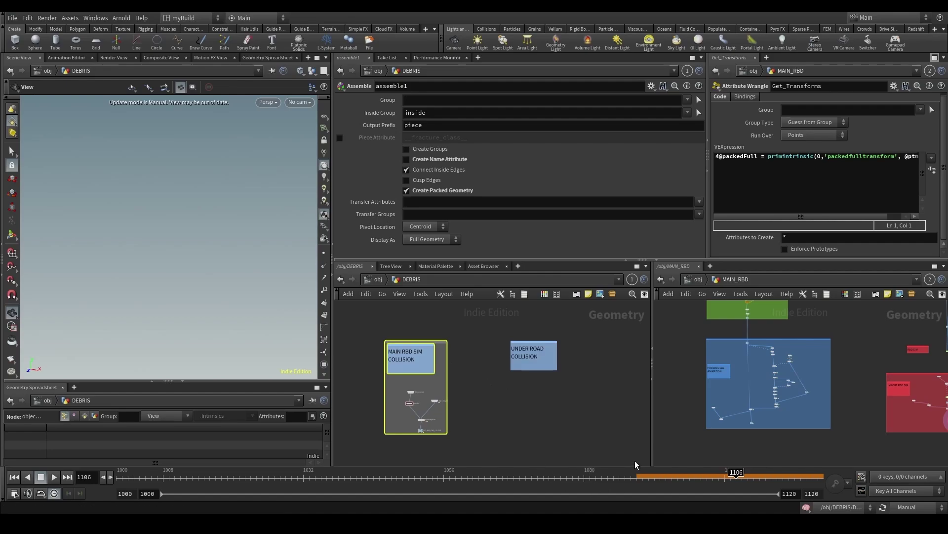
key("c")
left_click(596, 401)
key("c")
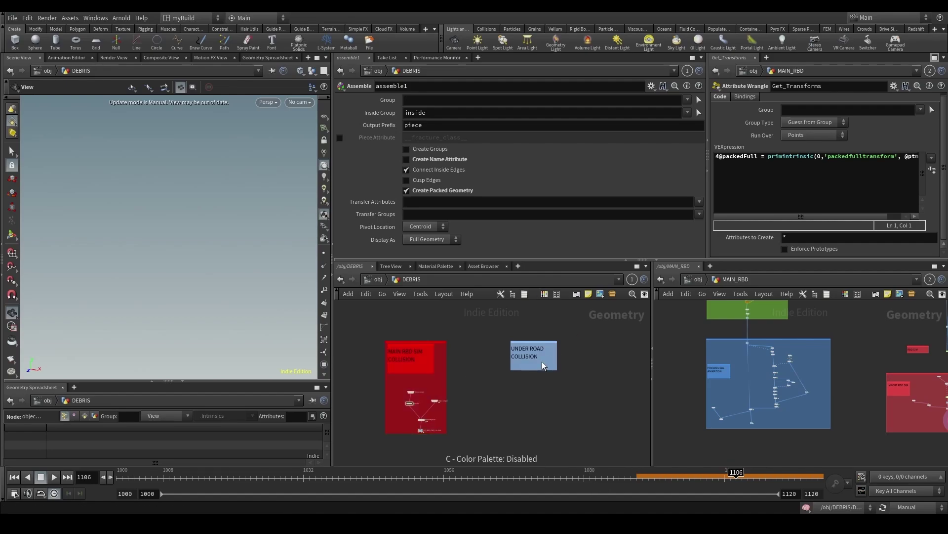
Step: Duplicate the node chain of the MAIN RBD SIM COLLISION box beneath the UNDER ROAD COLLISION note
scroll(400, 423, "up", 3)
left_click_drag(477, 444, 477, 444)
left_click_drag(459, 385, 646, 382, "alt")
middle_click_drag(645, 381, 572, 398)
Step: Point Object 1 of the copied object_merge5 to the IN_UNDERPIECES null in MAIN_RBD
left_click(531, 382)
scroll(741, 347, "up", 8)
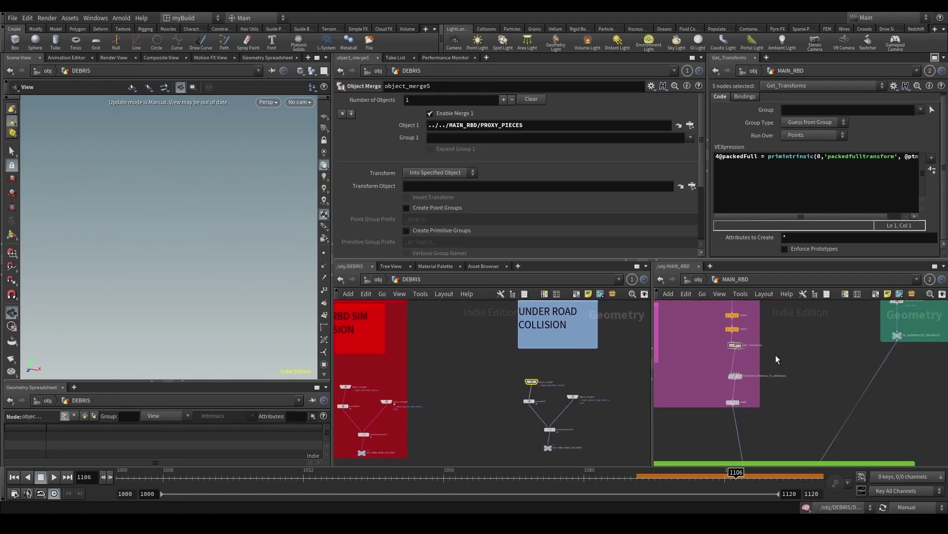
middle_click_drag(818, 462, 820, 346)
scroll(754, 419, "up", 5)
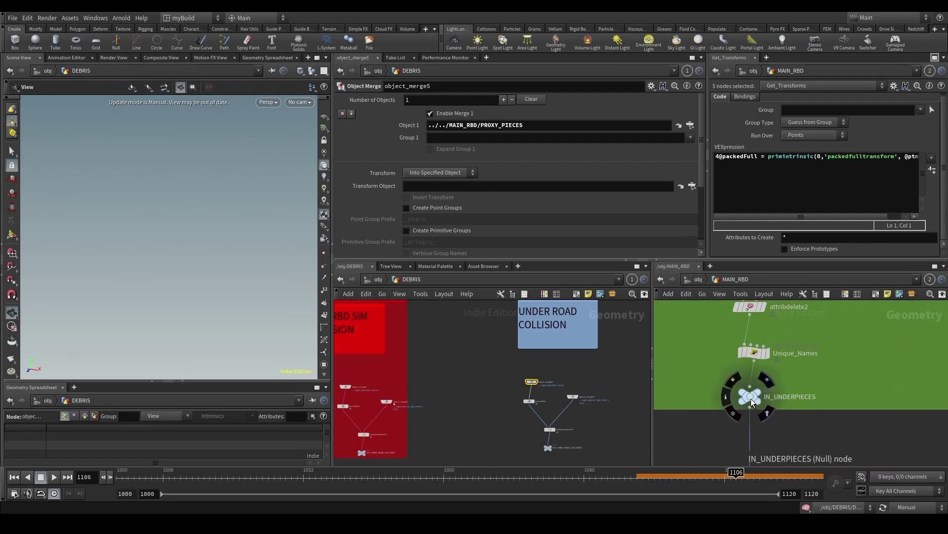
left_click_drag(751, 401, 519, 128)
Step: Bypass the assemble2 node in the under-road collision chain
scroll(515, 432, "up", 3)
left_click(543, 431)
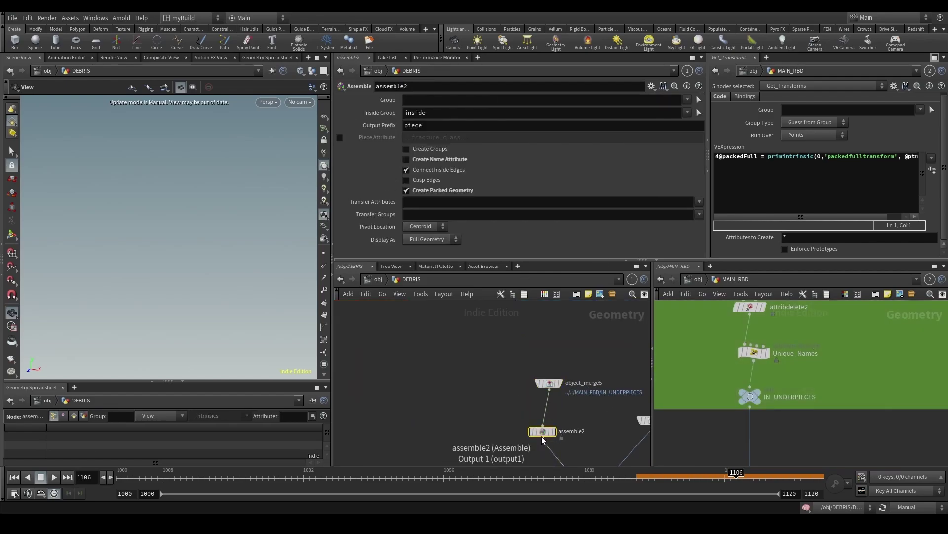
left_click(531, 431)
middle_click_drag(513, 448, 484, 364)
Step: Display transformpieces3 with the update mode on Auto Update and scrub to frame 1077
left_click(565, 419)
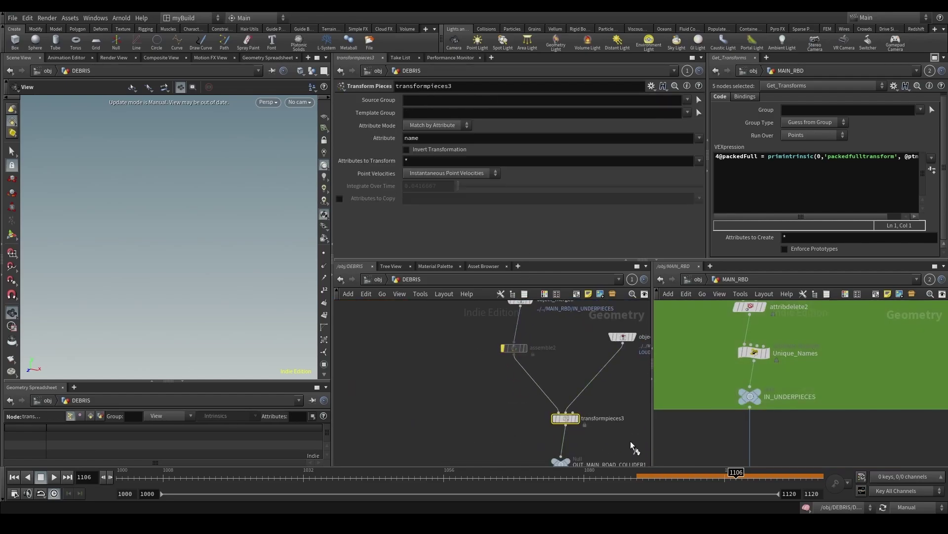
left_click(915, 507)
left_click(912, 482)
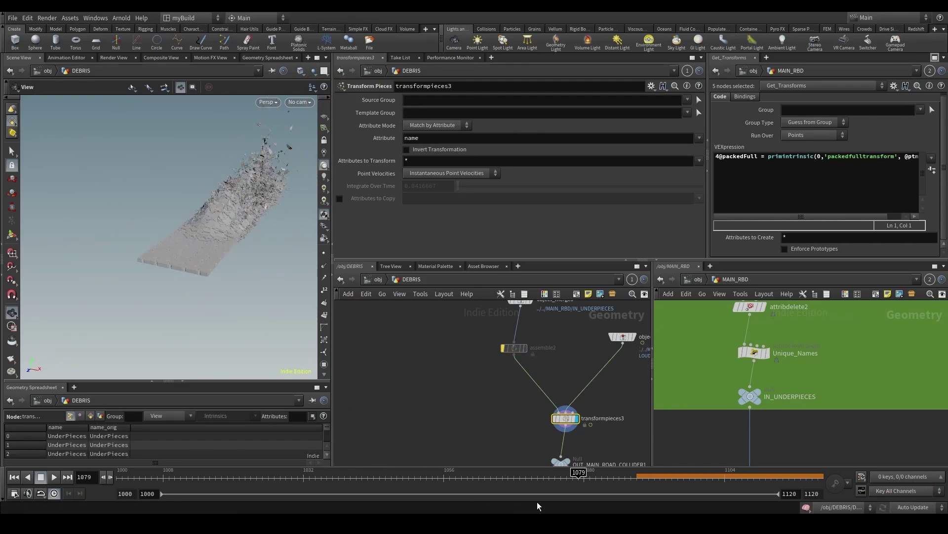
left_click_drag(543, 481, 567, 480)
Step: Rename the output null below transformpieces3 as OUT_UNDERPIECES_COLLISION and save the scene
scroll(550, 455, "down", 3)
middle_click_drag(550, 455, 499, 388)
scroll(500, 388, "up", 3)
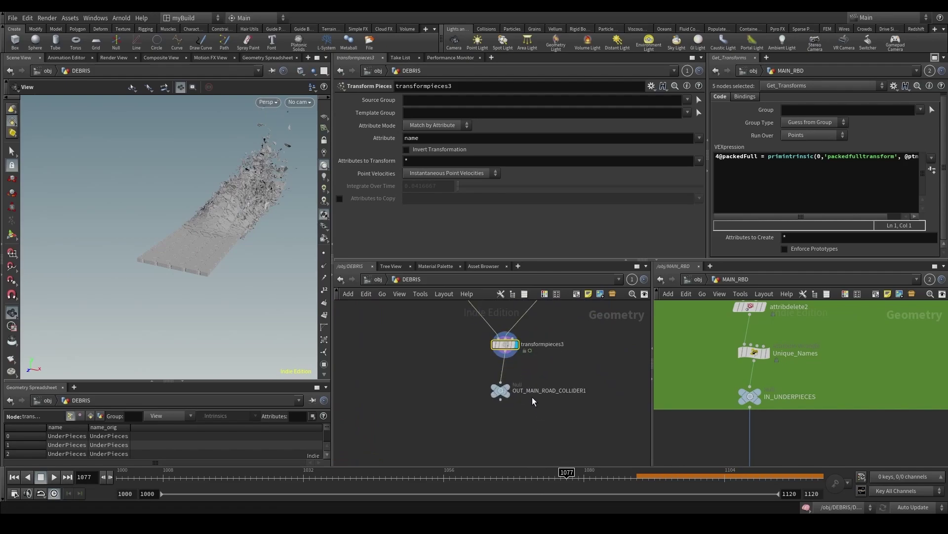
left_click(530, 393)
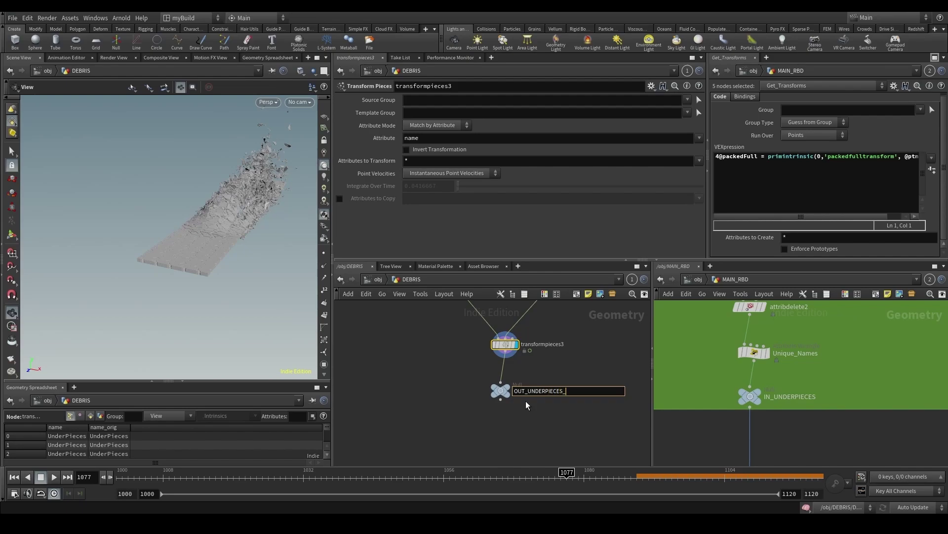
key("Return")
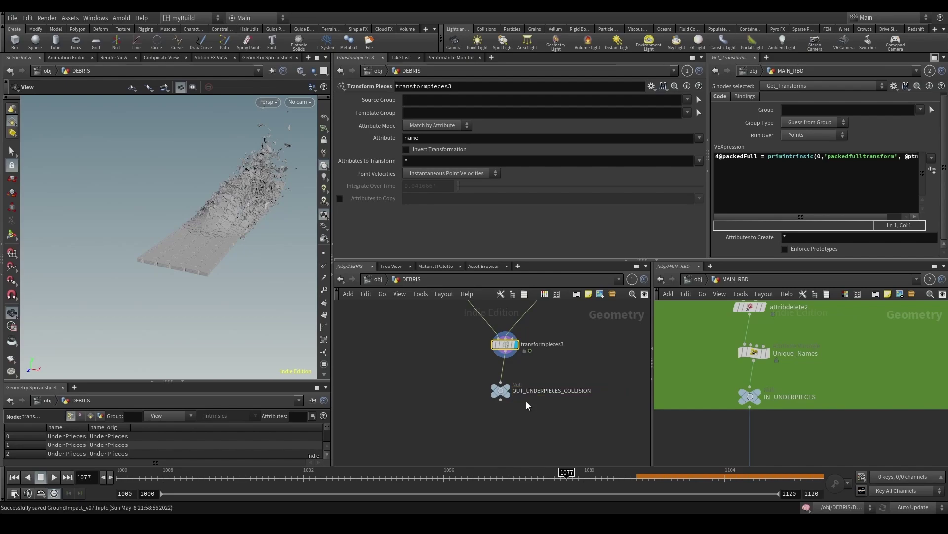
Step: Return the timeline to frame 1000 and open the DEBRIS_SIM network with its collider objects
scroll(526, 404, "down", 5)
middle_click_drag(496, 447, 669, 374)
left_click(14, 476)
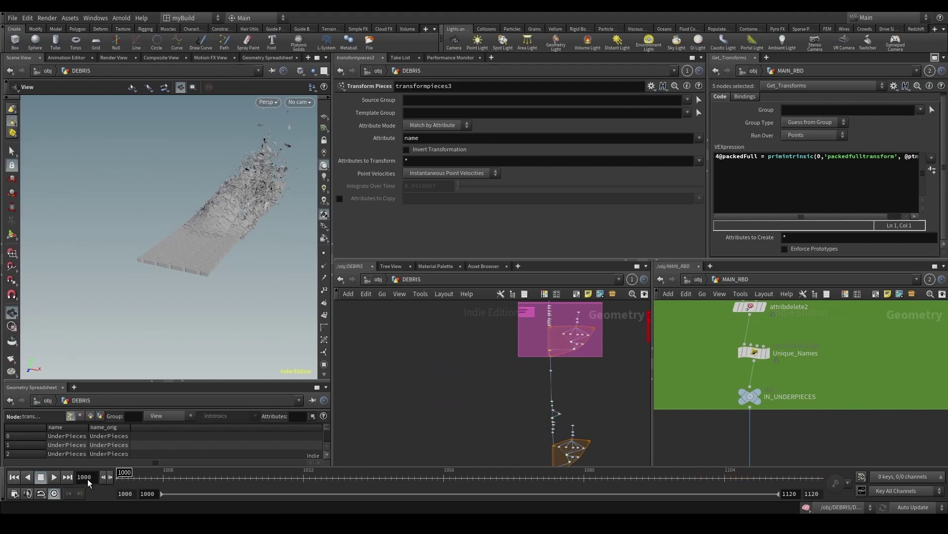
scroll(532, 370, "up", 3)
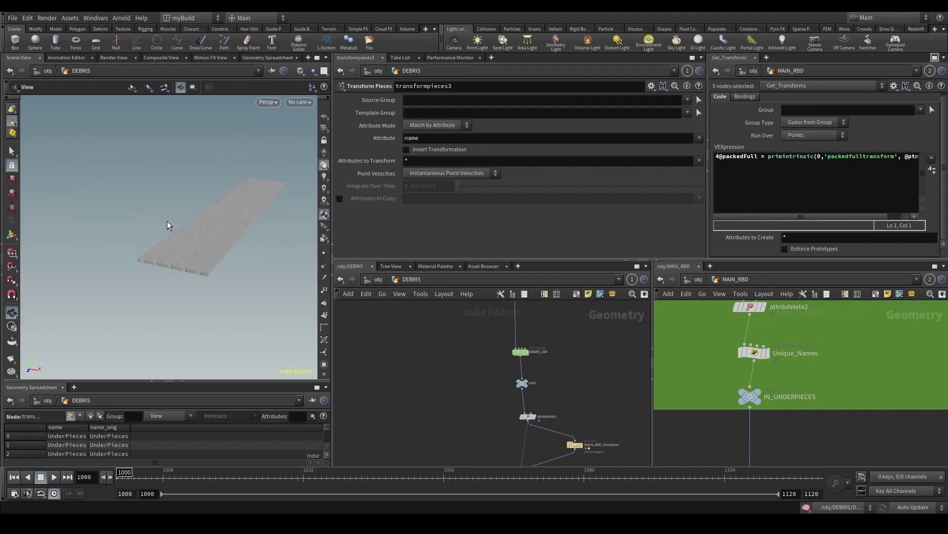
double_click(516, 352)
middle_click_drag(439, 364, 518, 371)
left_click_drag(213, 291, 294, 280)
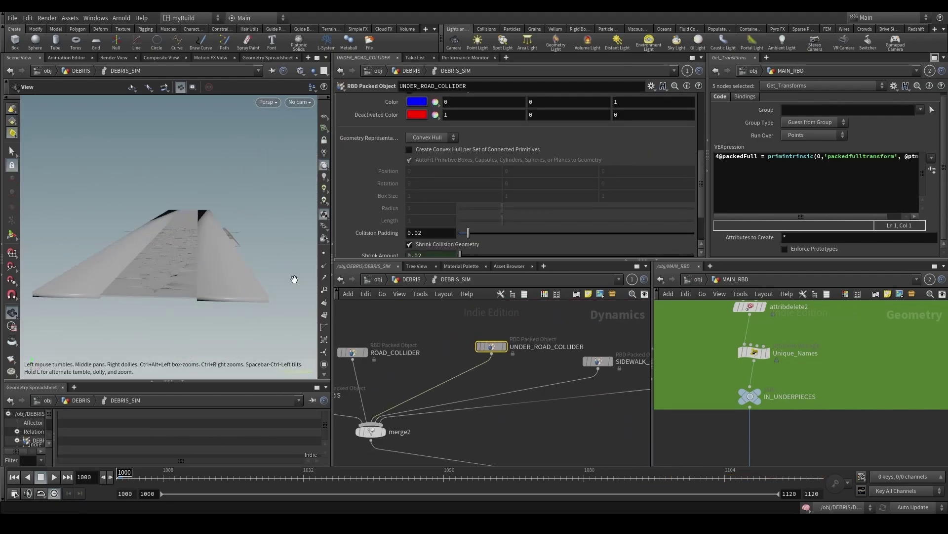
Step: Set the SOP Path of UNDER_ROAD_COLLIDER to ../../OUT_UNDERPIECES_COLLISION/
scroll(409, 248, "up", 2)
middle_click_drag(412, 375, 510, 373)
scroll(430, 147, "up", 3)
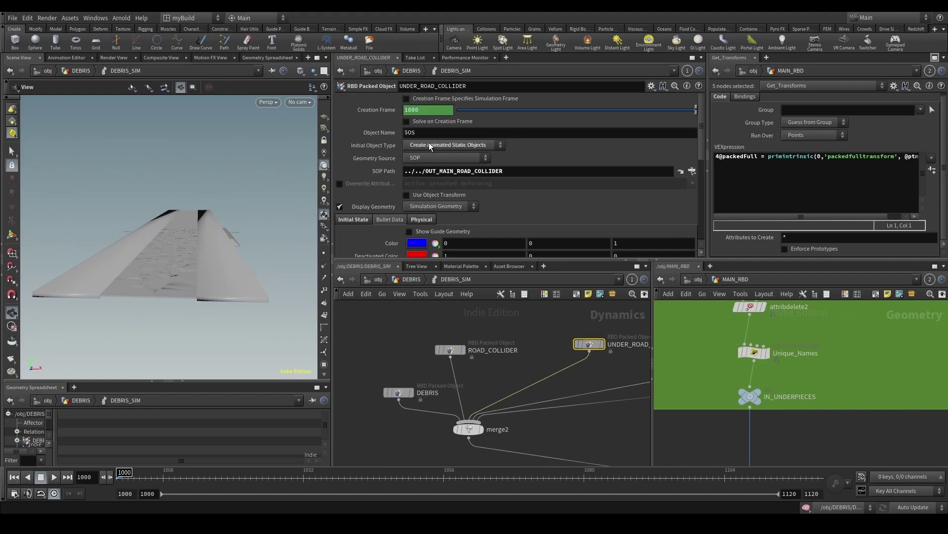
double_click(435, 170)
type("OUT_UNDER")
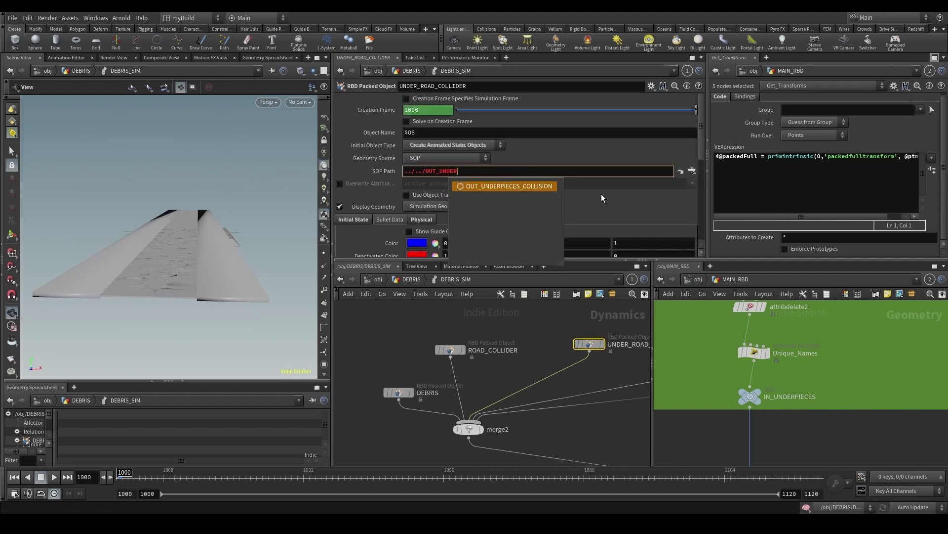
key("Tab")
key("Return")
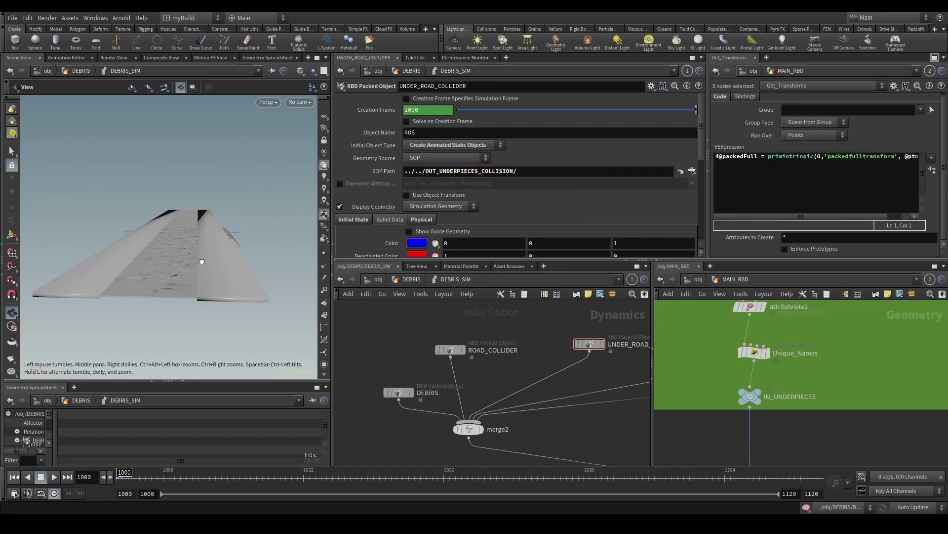
Step: Look through RENDER_CAM in the scene view and save the scene
right_click_drag(208, 239, 140, 250)
left_click_drag(139, 250, 258, 177)
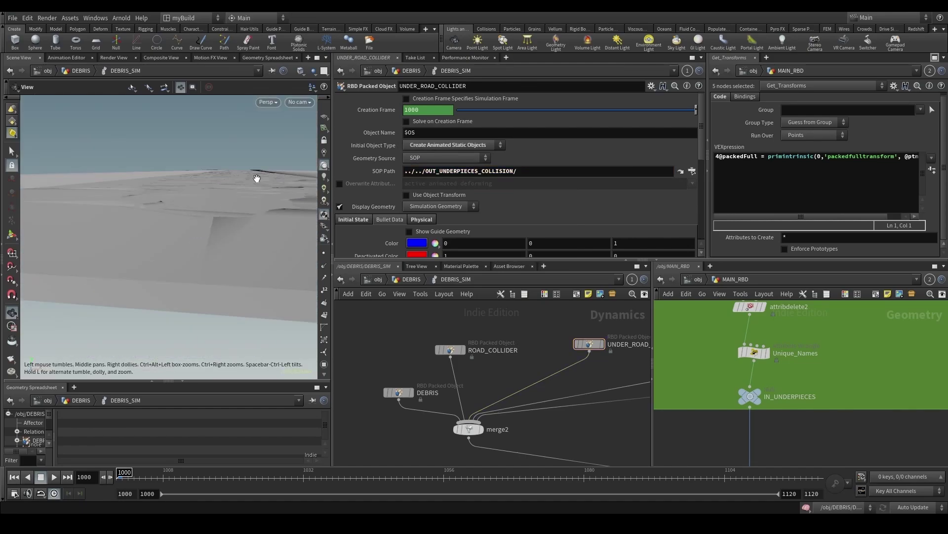
left_click(296, 103)
left_click(332, 153)
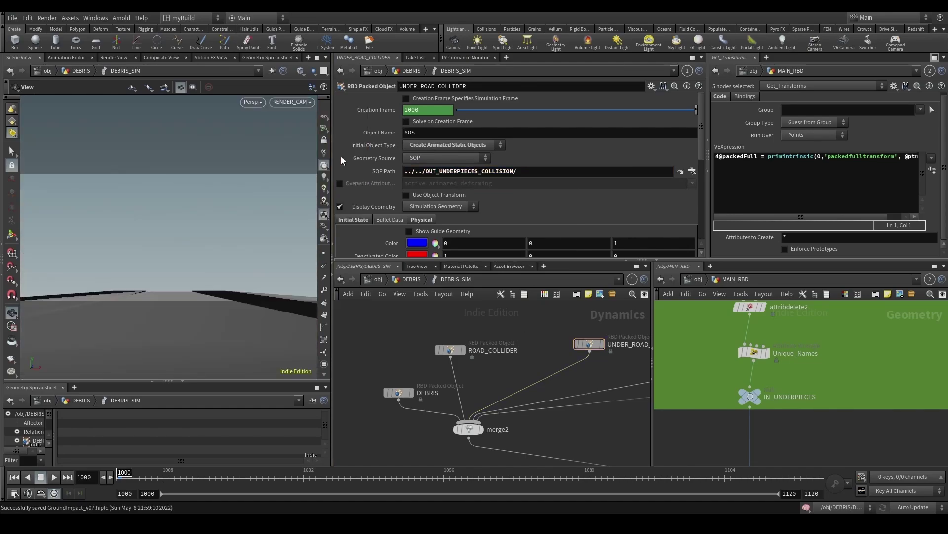
Step: Create a Geometry object at the obj level below DEBRIS and rename it SMOKE
left_click(412, 279)
scroll(445, 337, "down", 8)
scroll(451, 360, "up", 4)
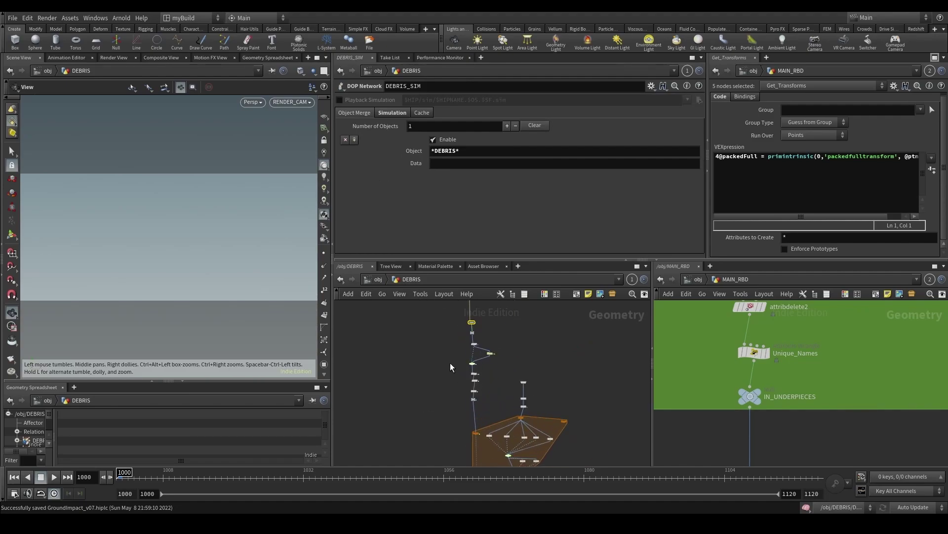
scroll(450, 363, "up", 3)
scroll(550, 367, "down", 5)
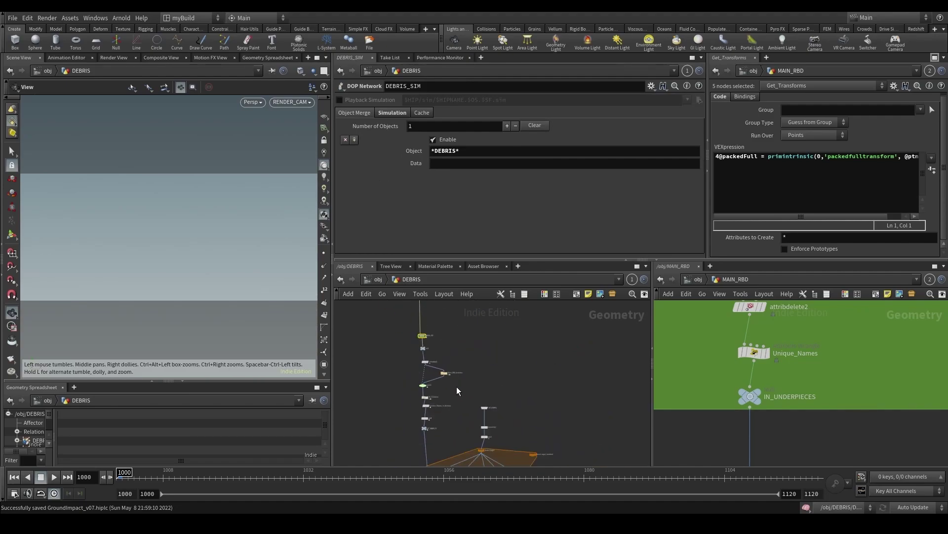
left_click(374, 280)
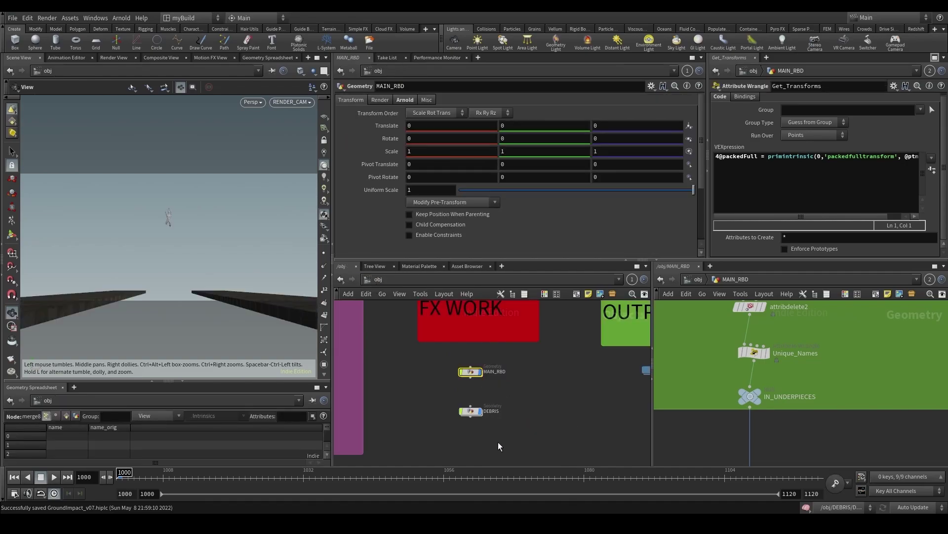
key("Tab")
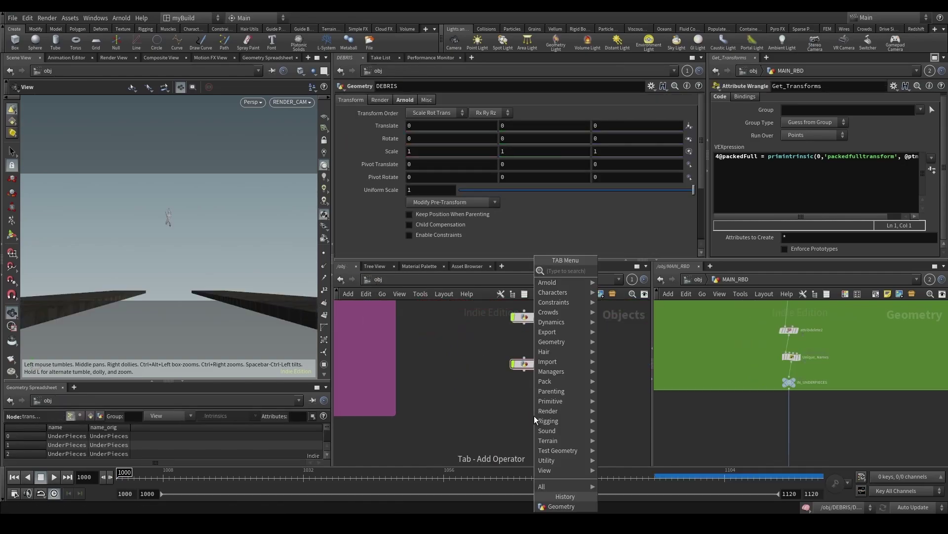
type("geo")
key("Return")
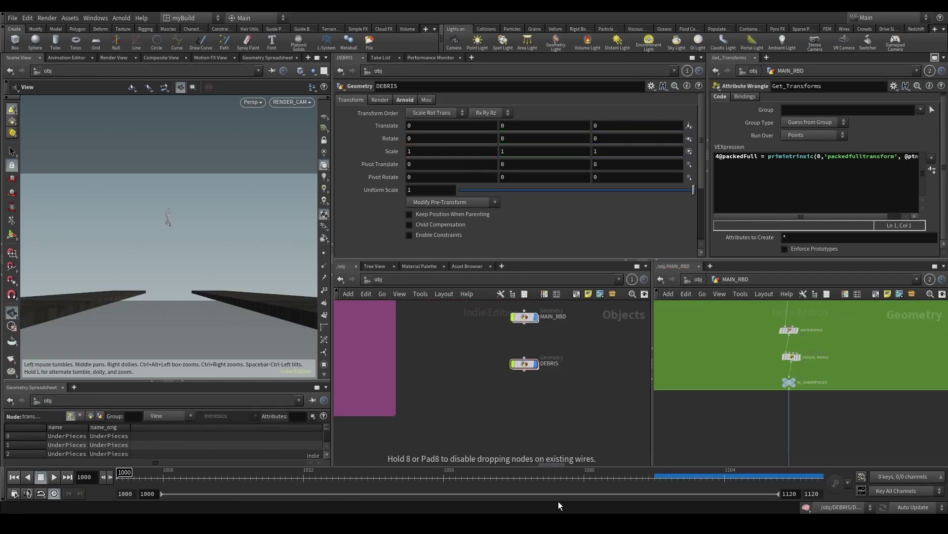
left_click(524, 402)
left_click(548, 402)
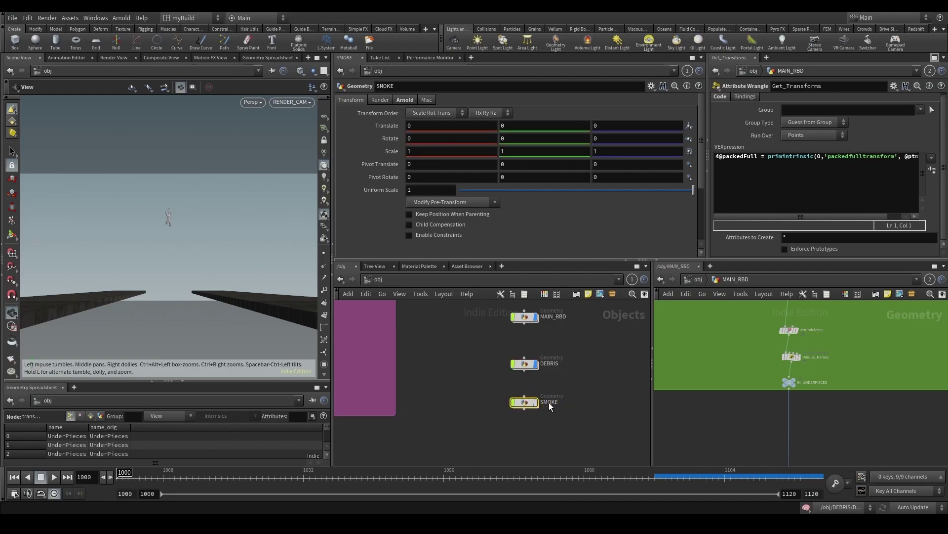
Step: Open the SMOKE object in the first network editor and the DEBRIS object in the second one
scroll(536, 415, "up", 2)
left_click(536, 395)
scroll(535, 398, "down", 3)
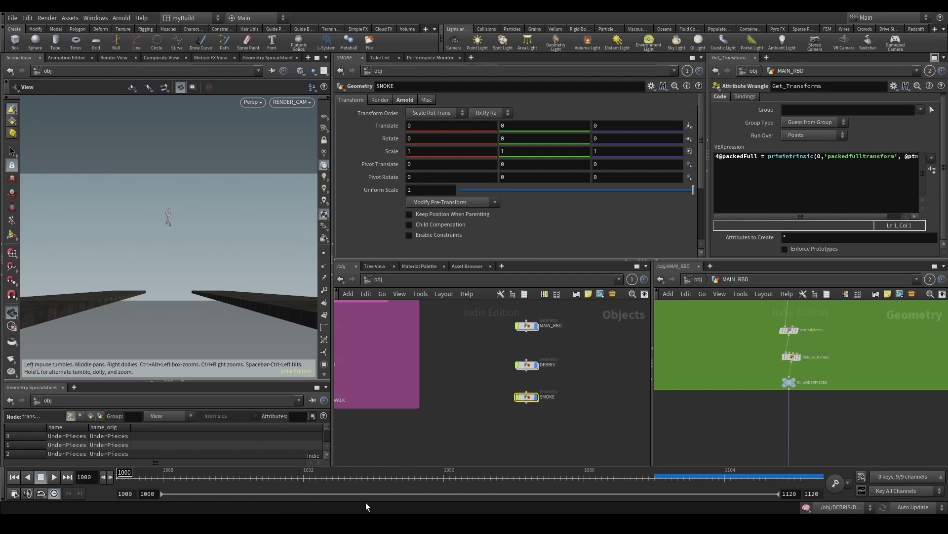
left_click(376, 522)
left_click(377, 523)
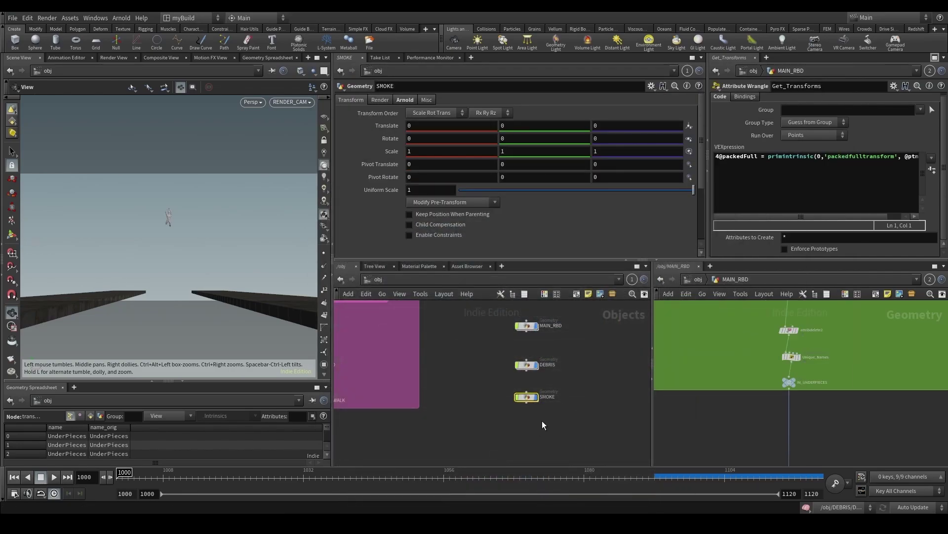
double_click(531, 396)
scroll(741, 370, "down", 5)
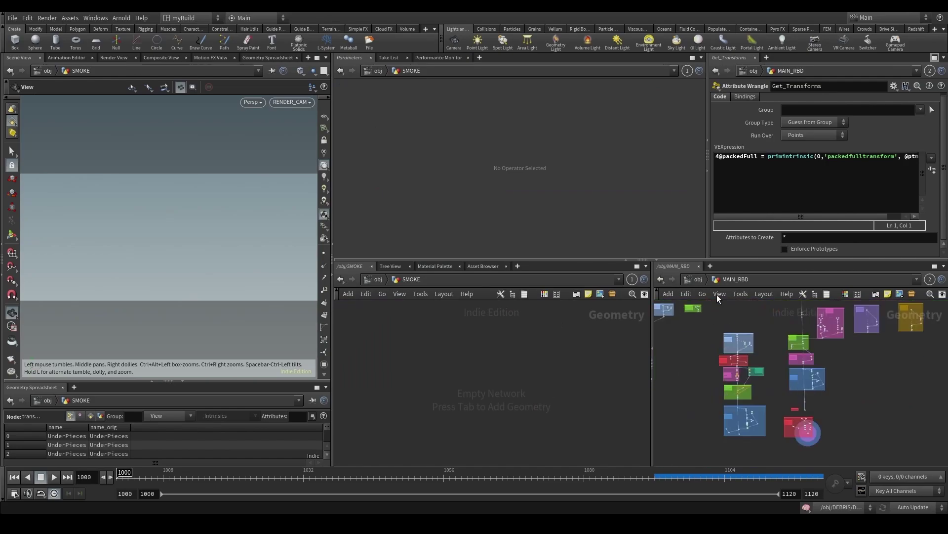
left_click(698, 279)
double_click(758, 397)
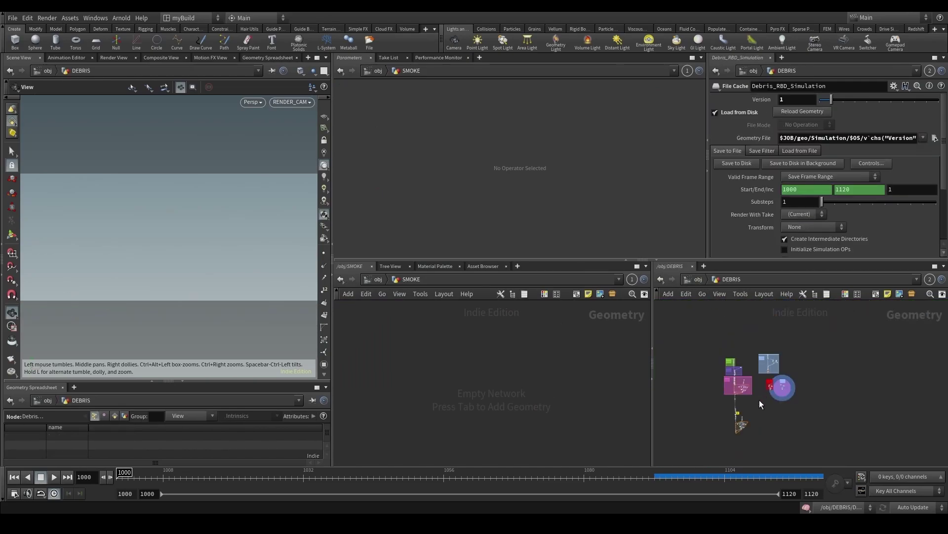
Step: Copy the SCATTER DENSITY and SOURCING network boxes with their nodes from DEBRIS and paste them into SMOKE
scroll(837, 426, "up", 5)
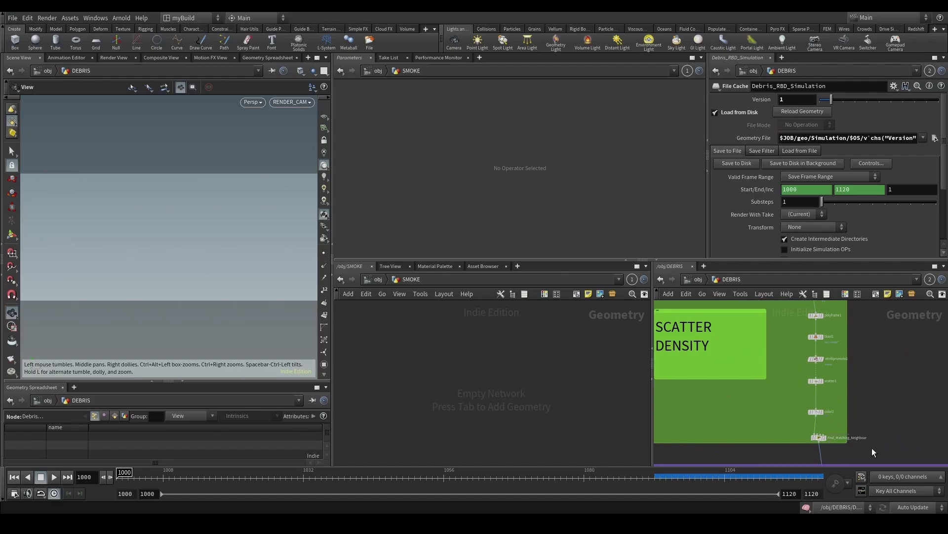
scroll(872, 447, "down", 3)
left_click_drag(779, 381, 890, 445)
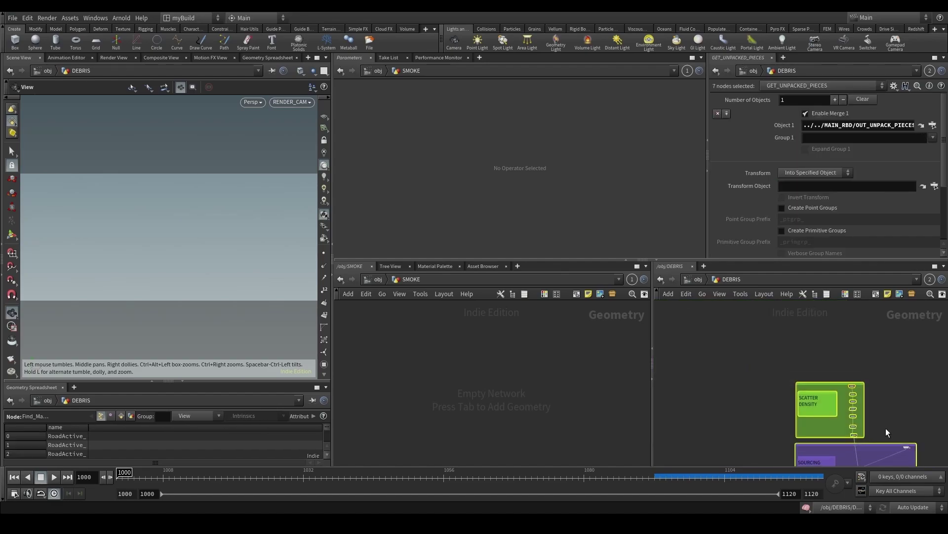
left_click_drag(793, 362, 894, 434)
scroll(774, 437, "up", 4)
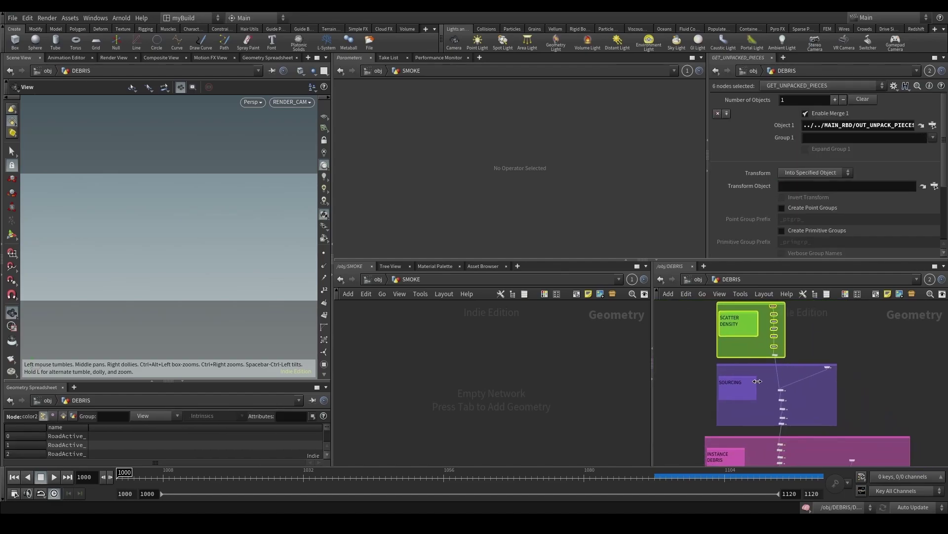
scroll(803, 420, "down", 5)
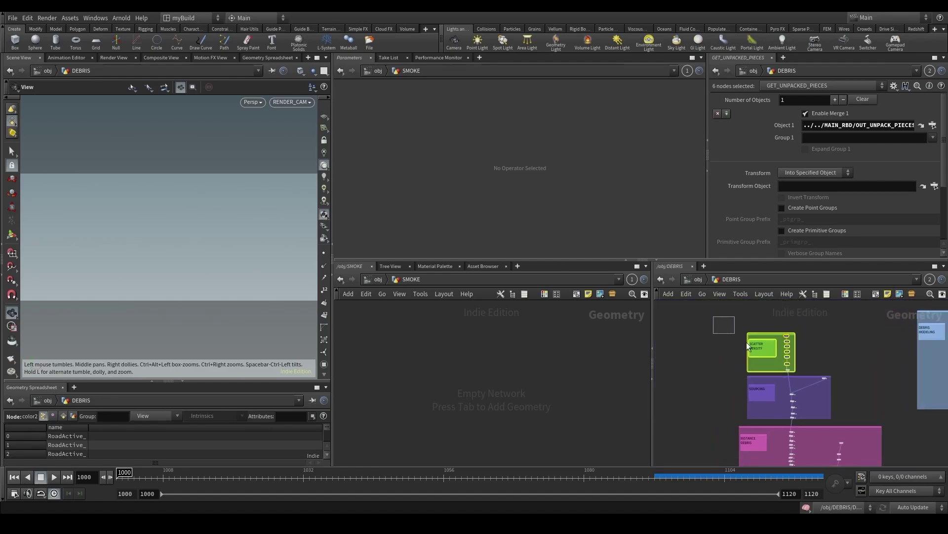
left_click_drag(747, 346, 848, 418)
key("ctrl+c")
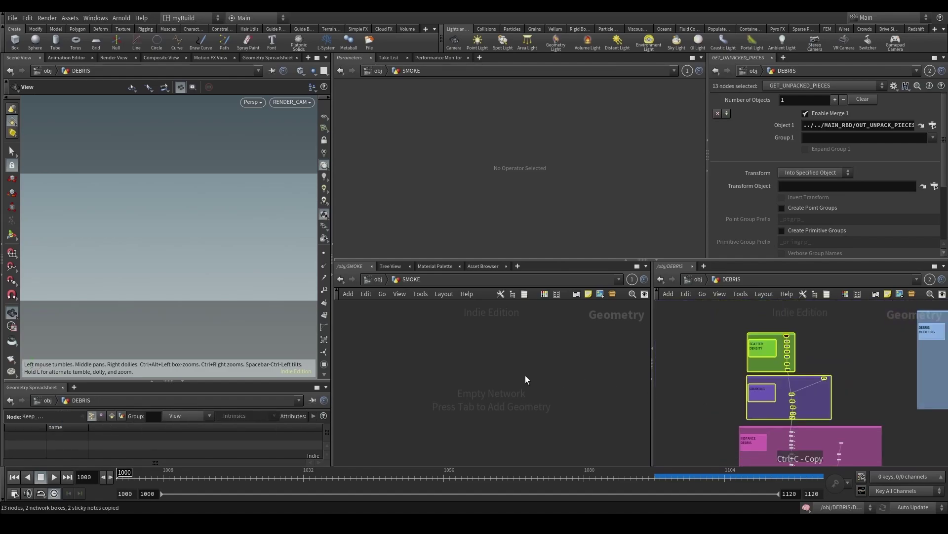
key("ctrl+v")
scroll(525, 380, "down", 4)
scroll(503, 381, "up", 6)
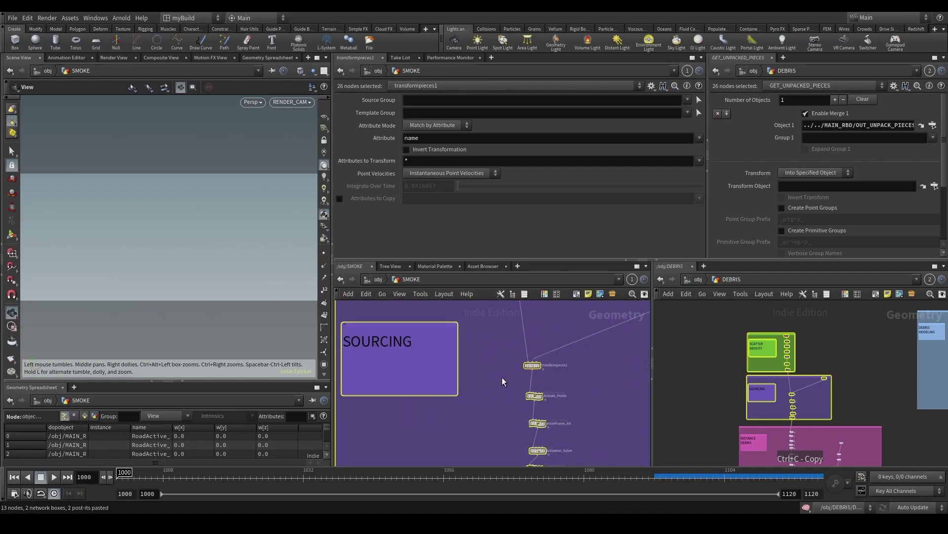
Step: Go to frame 1075 and display the pasted SOURCING nodes one after another, from transformpieces1 down to Activation_Solver
left_click(503, 381)
left_click_drag(437, 478, 555, 487)
left_click(535, 396)
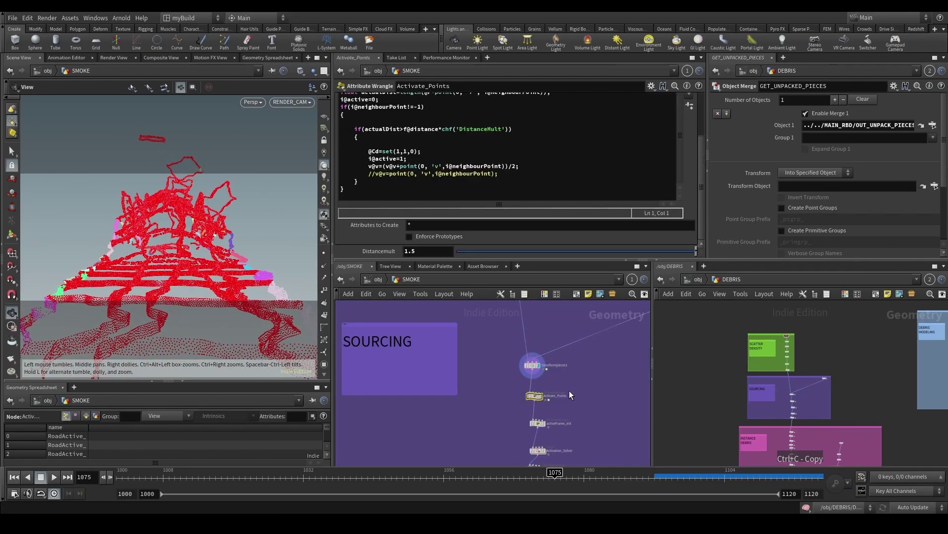
middle_click_drag(485, 437, 500, 408)
left_click(559, 394)
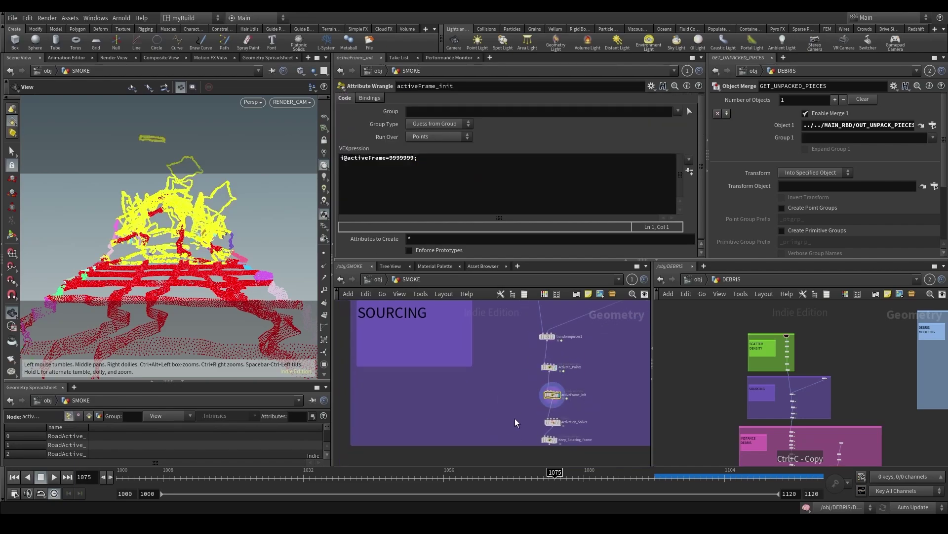
left_click(552, 421)
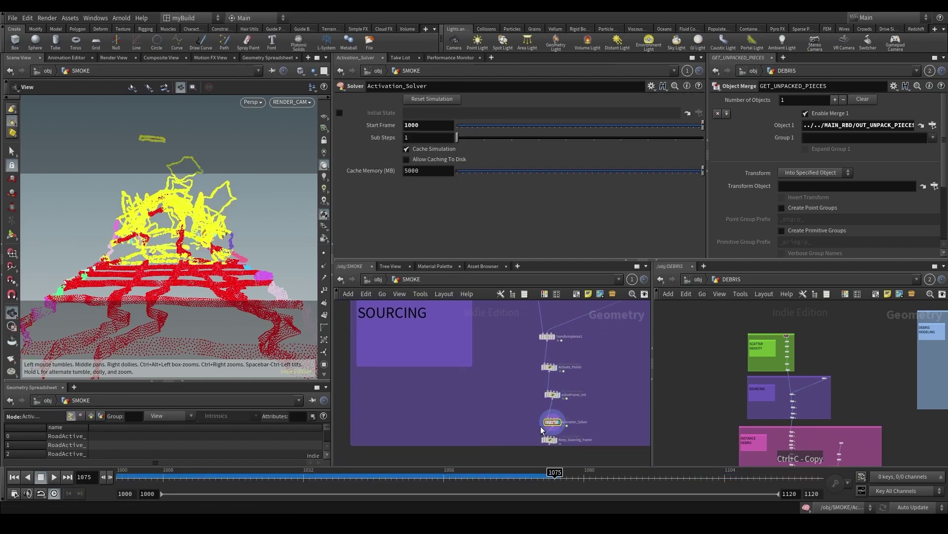
Step: Extend the SOURCING network box downward and scrub through the Activation_Solver result, ending on frame 1065
middle_click_drag(501, 451, 496, 391)
left_click_drag(496, 394, 499, 447)
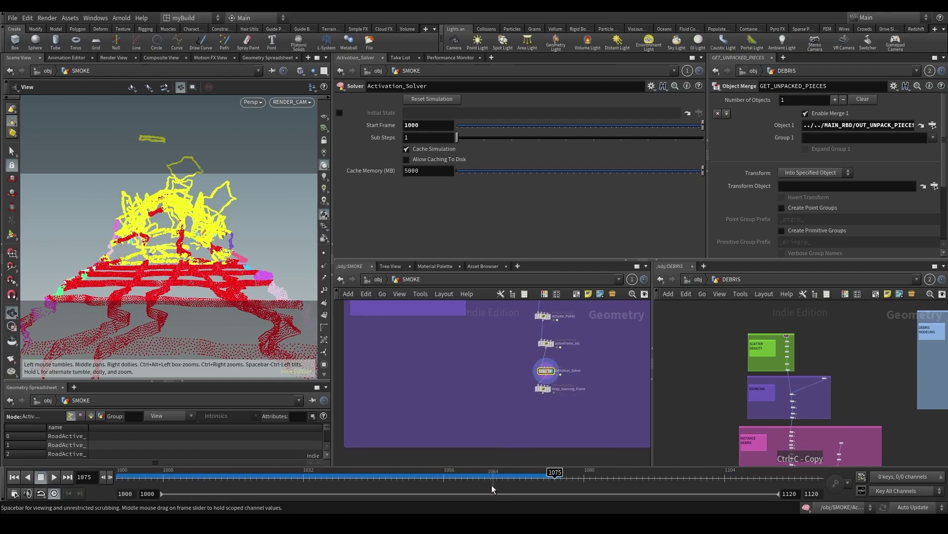
left_click_drag(490, 480, 610, 472)
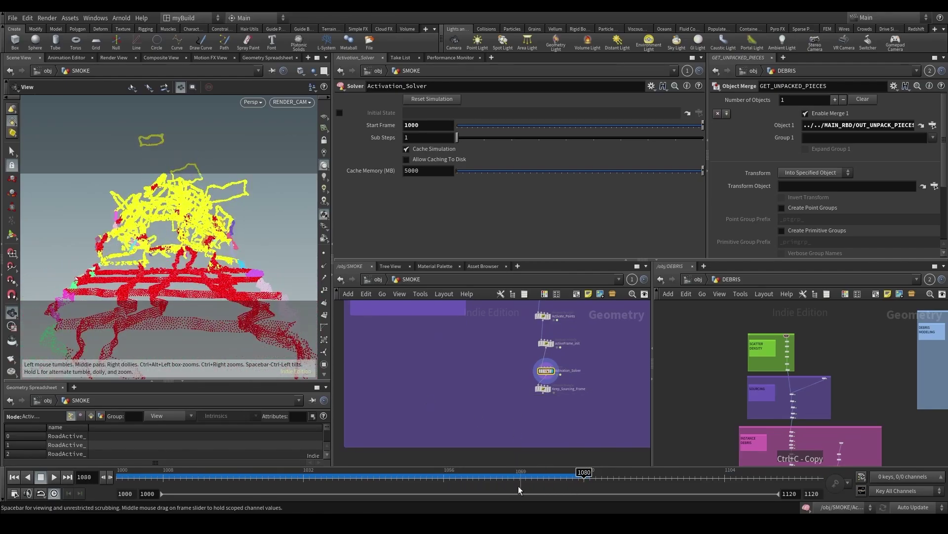
left_click(497, 474)
Step: Move the Keep_Sourcing_Frame node aside and add a Trail node below Activation_Solver
middle_click_drag(459, 412, 459, 355)
left_click_drag(510, 331, 600, 356)
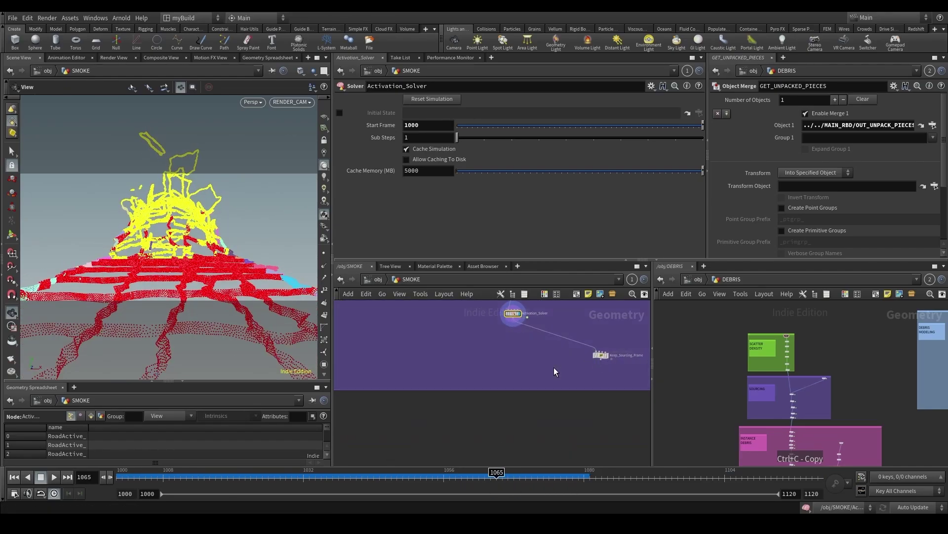
key("Tab")
type("trail")
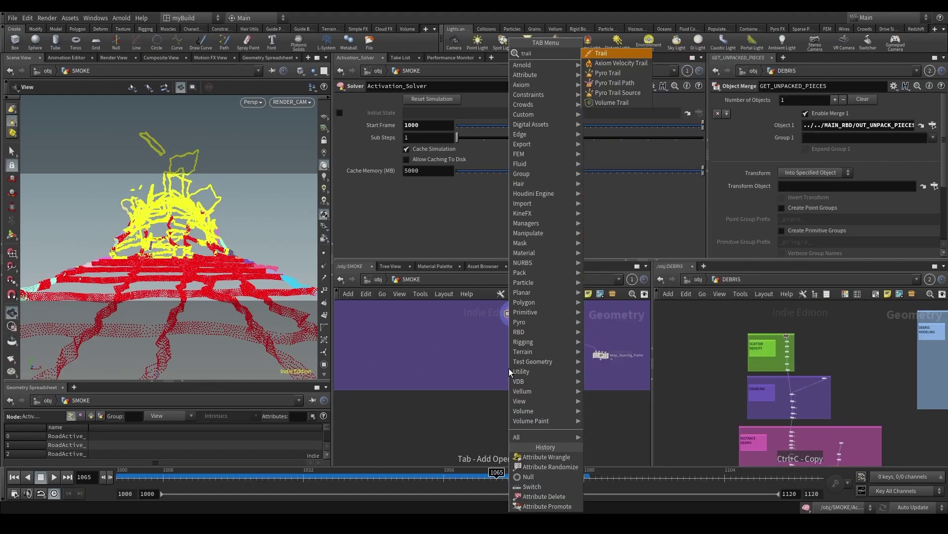
key("Return")
left_click(509, 368)
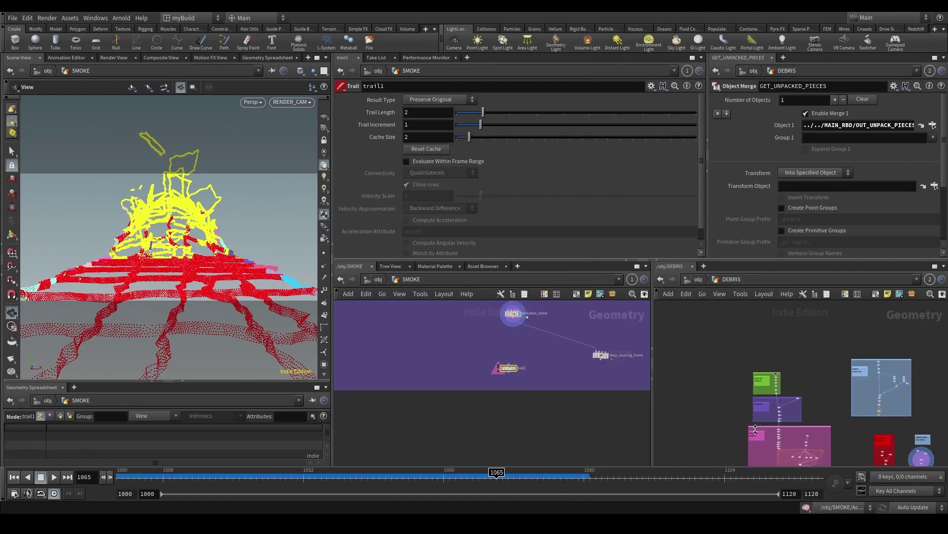
Step: Connect Activation_Solver to the new Trail node, display the Trail node and scrub to frame 1085
middle_click_drag(746, 413, 708, 313)
scroll(747, 379, "up", 3)
middle_click_drag(747, 380, 729, 459)
middle_click_drag(525, 385, 526, 422)
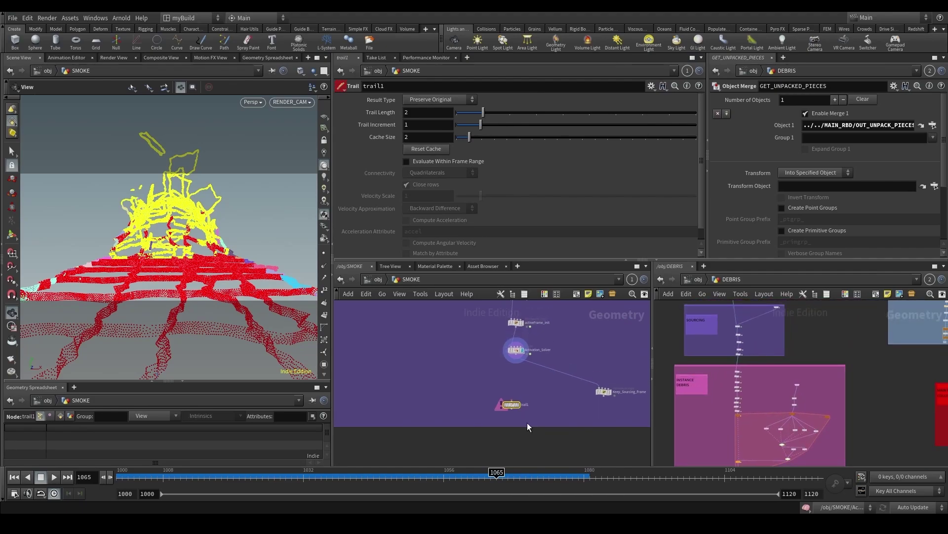
scroll(509, 406, "up", 3)
left_click_drag(521, 317, 514, 398)
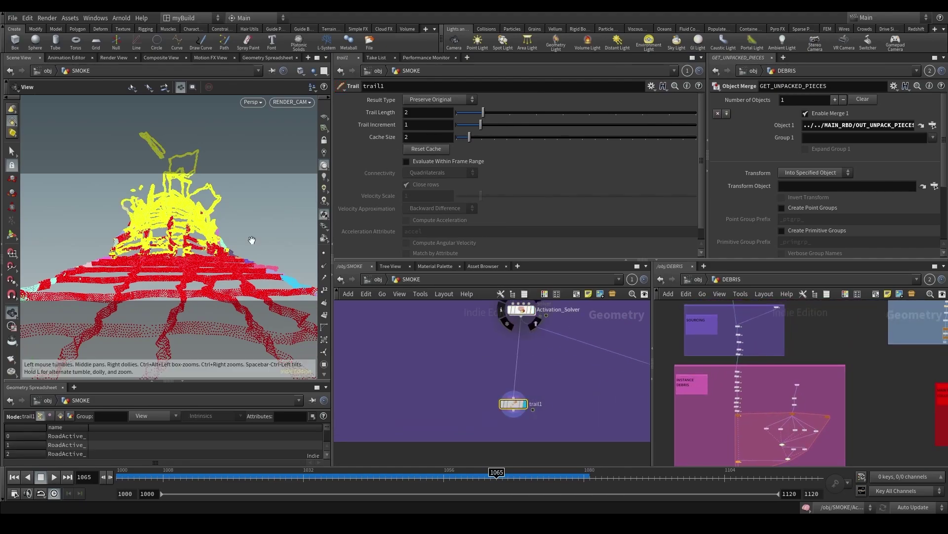
left_click_drag(425, 477, 432, 479)
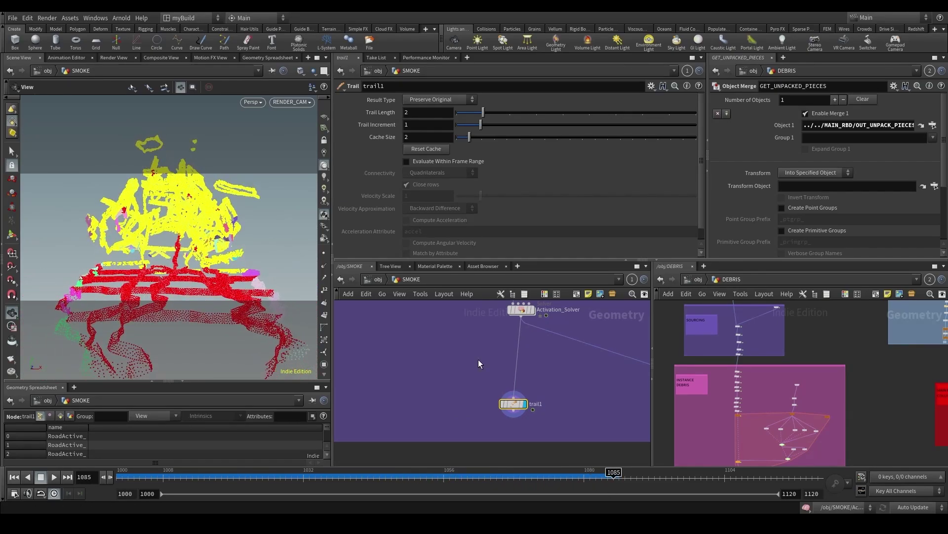
Step: Set the trail length to 8, look through RENDER_CAM and scrub to frame 1075
scroll(253, 221, "up", 5)
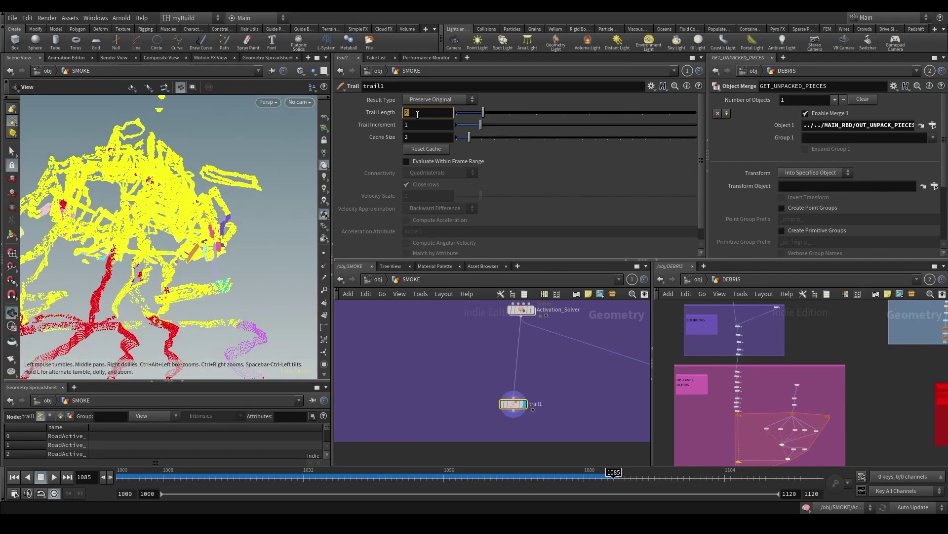
key("Return")
left_click_drag(197, 292, 266, 169)
left_click(300, 104)
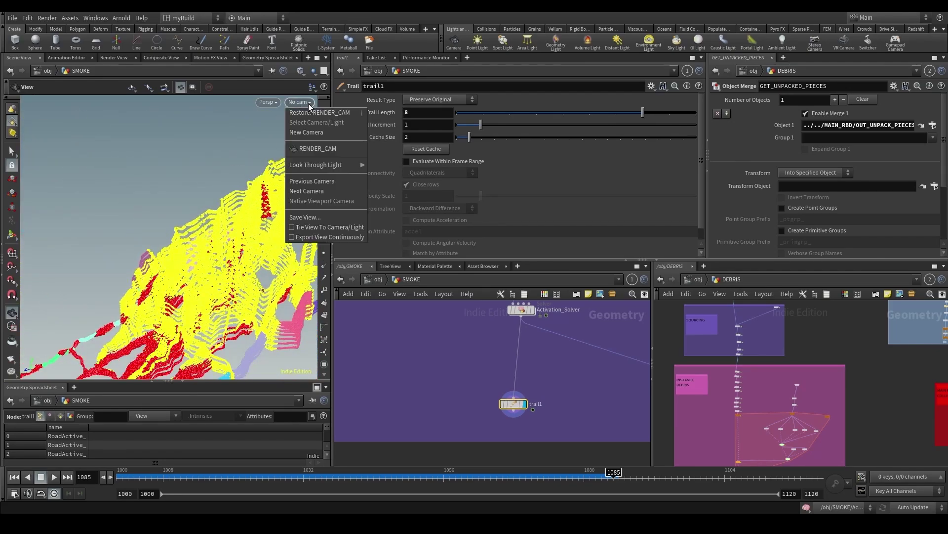
left_click(316, 149)
left_click_drag(477, 477, 557, 477)
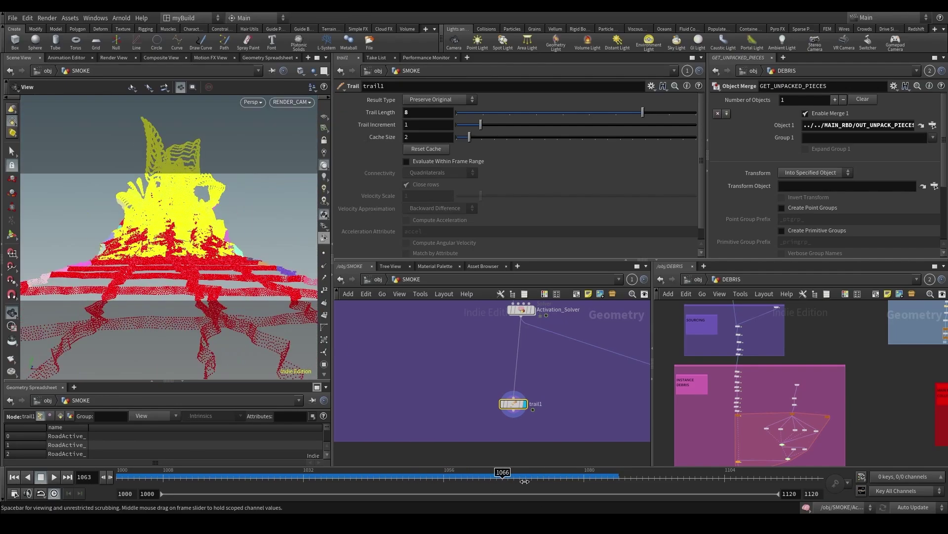
Step: Add an Add node below trail1 and connect it to the trail output
key("Tab")
type("a")
key("Return")
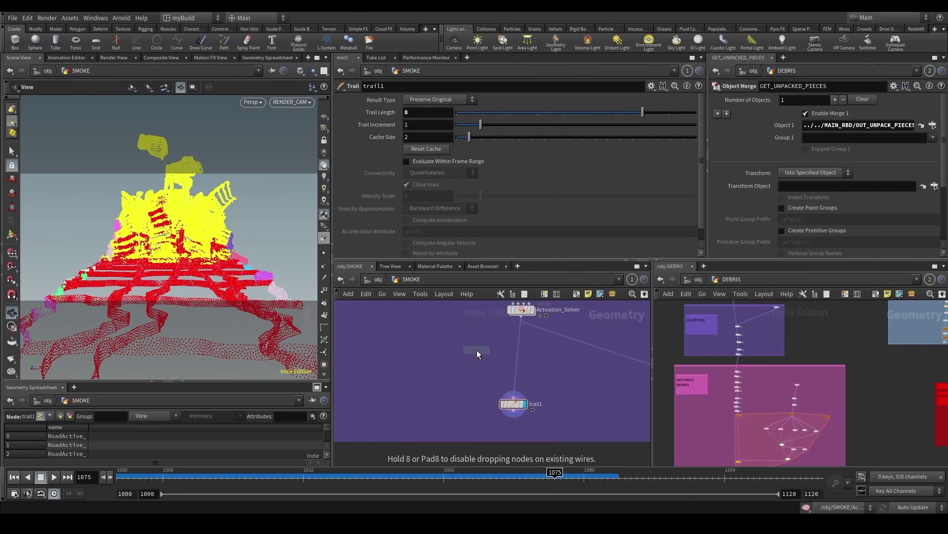
left_click(511, 388)
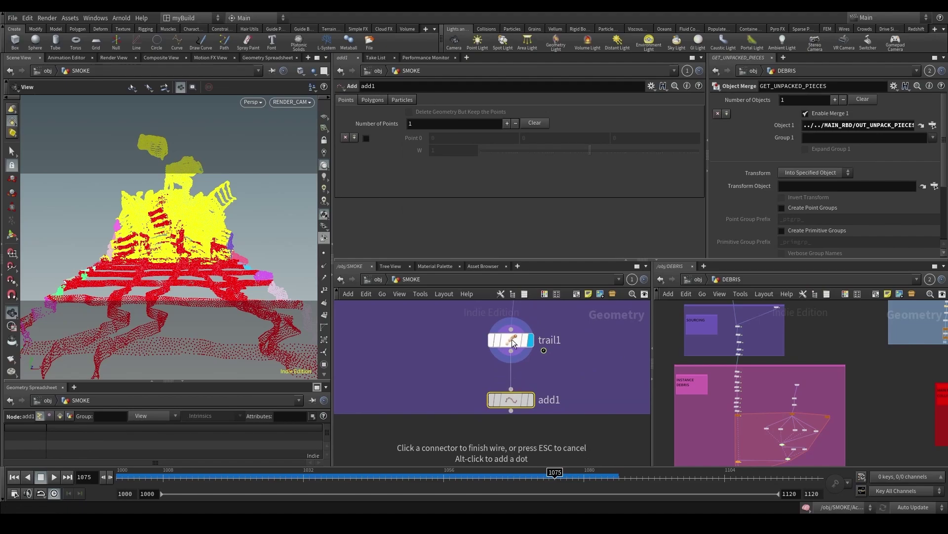
Step: Insert an Attribute Wrangle on the wire between Activation_Solver and trail1
key("Tab")
type("awra")
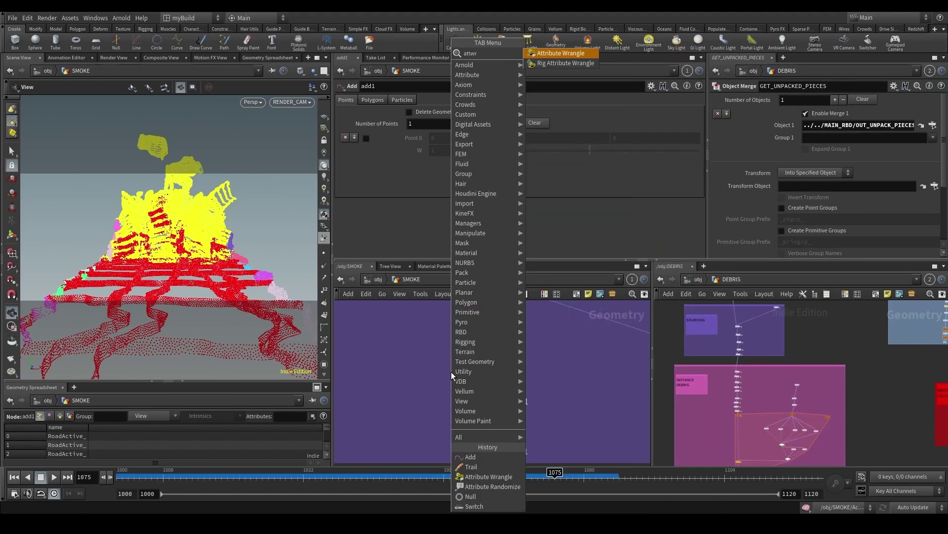
key("Return")
left_click(452, 372)
scroll(452, 372, "up", 3)
left_click_drag(452, 371, 514, 367)
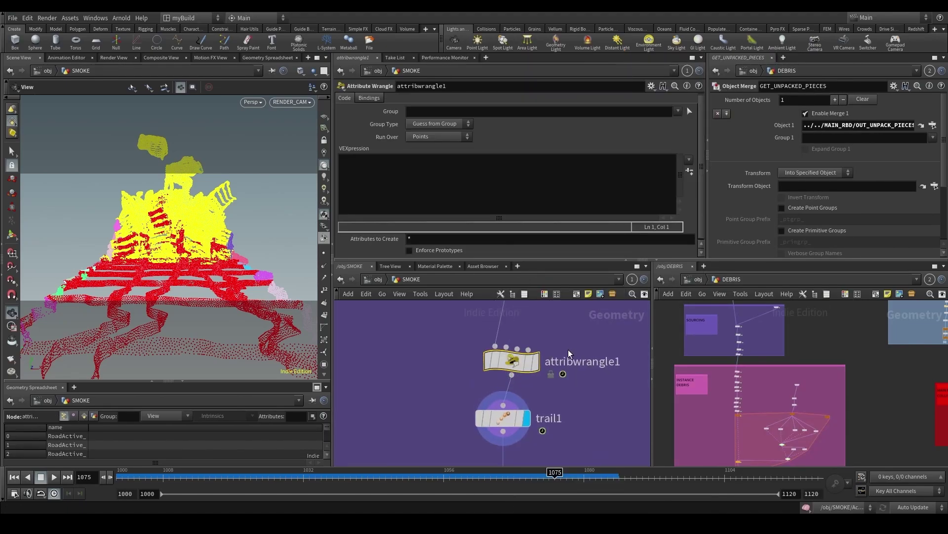
left_click(422, 209)
type("i@")
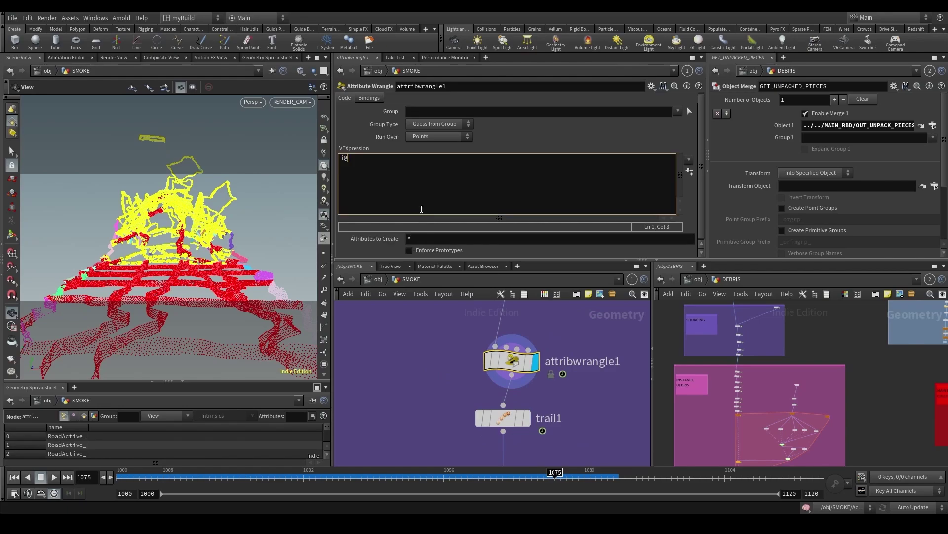
type("id=@ptnum;")
double_click(583, 361)
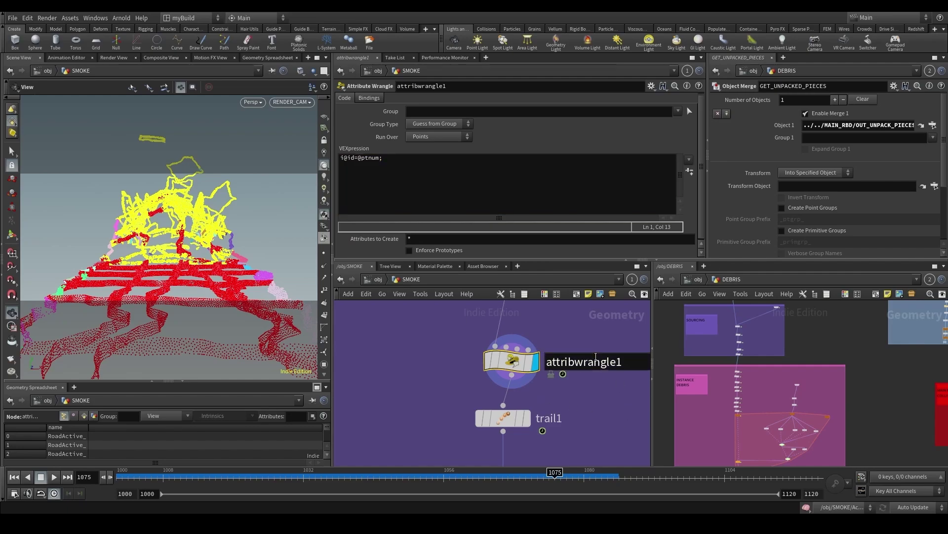
type("Ids")
key("Return")
scroll(596, 356, "down", 3)
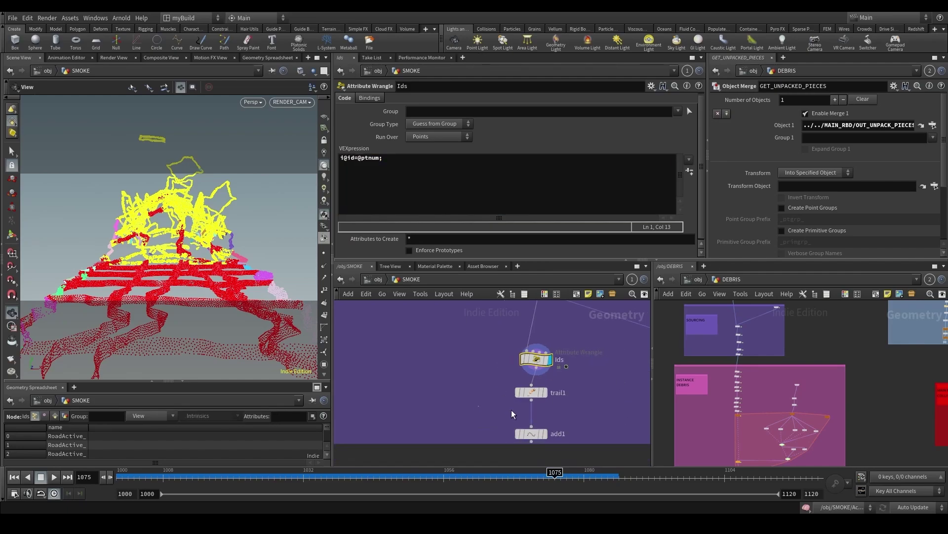
Step: Display the Add node, set its polygons to By Group, adding By Attribute with attribute id, and scrub to frame 1059
left_click_drag(512, 410, 541, 390)
key("r")
left_click_drag(473, 425, 544, 446)
key("r")
left_click(377, 100)
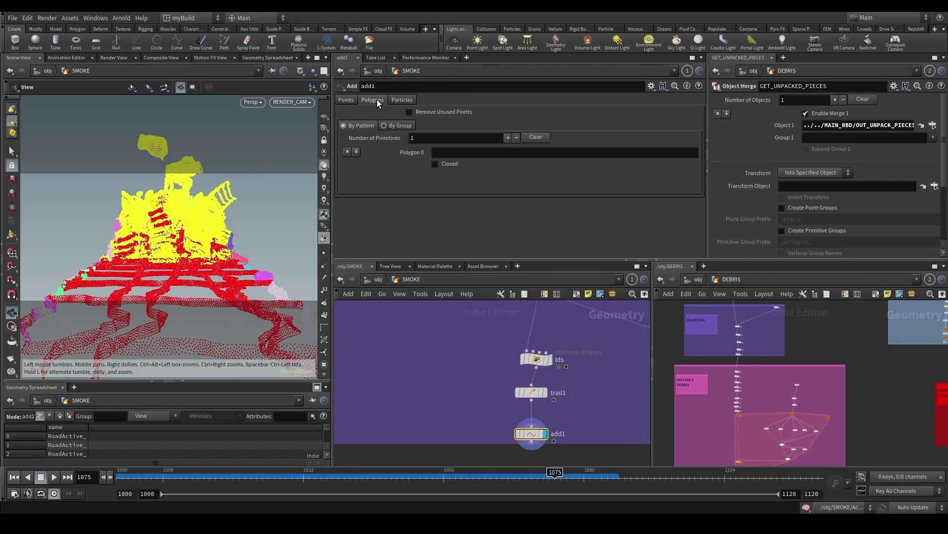
left_click(398, 125)
left_click(428, 149)
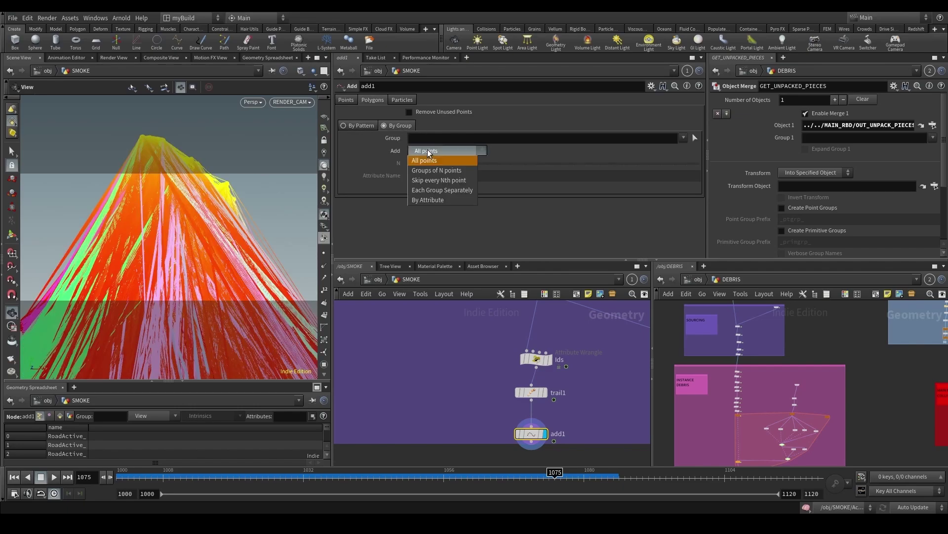
left_click(442, 197)
left_click(426, 180)
type("i")
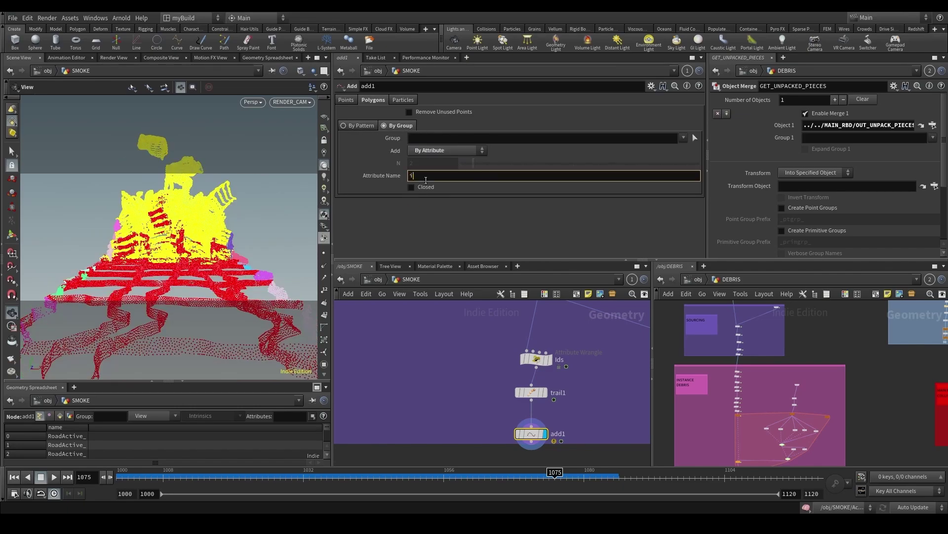
type("d")
key("Return")
mouse_move(447, 474)
left_mouse_down()
mouse_move(415, 472)
mouse_move(596, 479)
mouse_move(403, 476)
mouse_move(519, 475)
mouse_move(585, 459)
mouse_move(707, 472)
mouse_move(449, 474)
mouse_move(461, 480)
left_mouse_up()
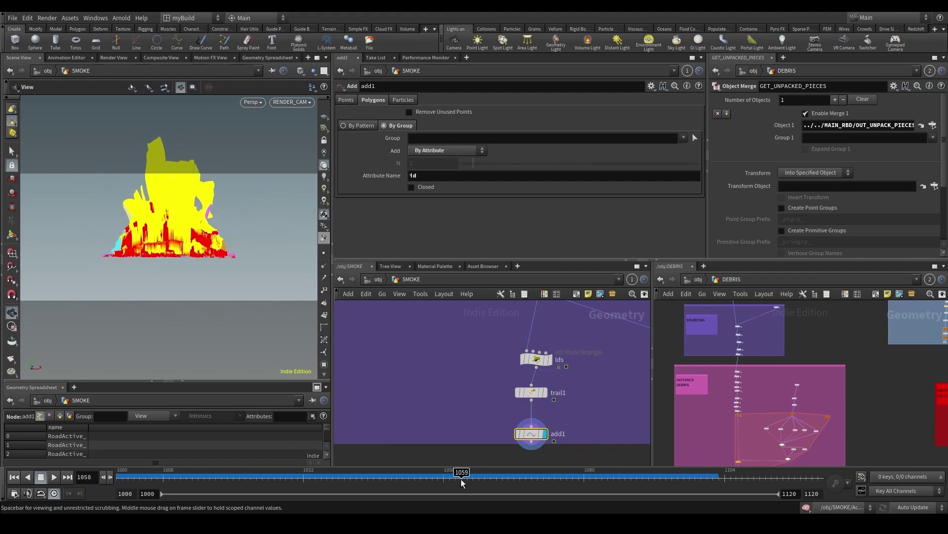
Step: Examine the Keep_Sourcing_Frame expression and add1's node information, and toggle the point display to check the trail points
scroll(514, 405, "down", 5)
scroll(618, 395, "up", 4)
left_click(577, 362)
scroll(541, 332, "down", 3)
scroll(449, 369, "up", 2)
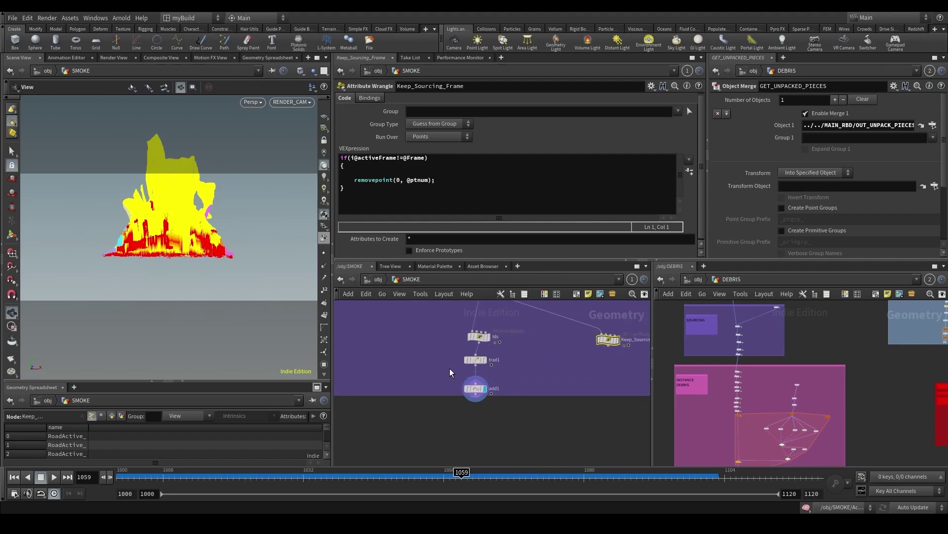
middle_click(473, 391)
left_click(325, 253)
left_click(324, 253)
left_click(325, 253)
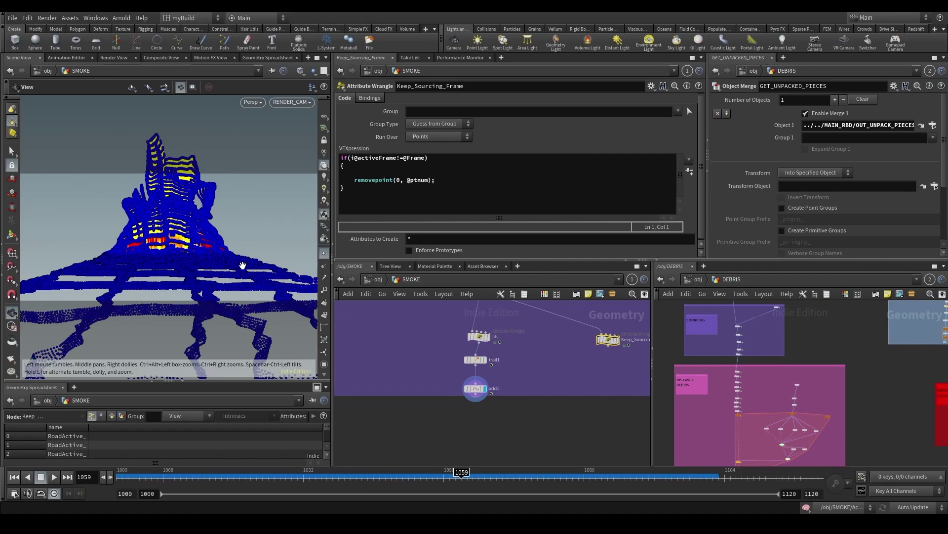
left_click(324, 254)
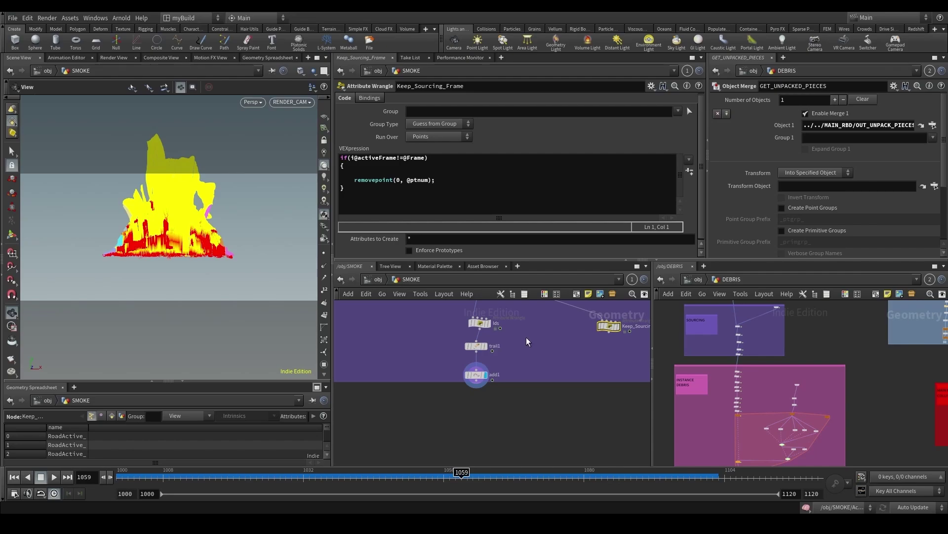
Step: Extend the SOURCING network box downward and select the Ids, trail1 and add1 nodes
scroll(526, 337, "down", 2)
left_click_drag(562, 372, 563, 428)
left_click_drag(521, 391, 490, 333)
scroll(548, 402, "down", 4)
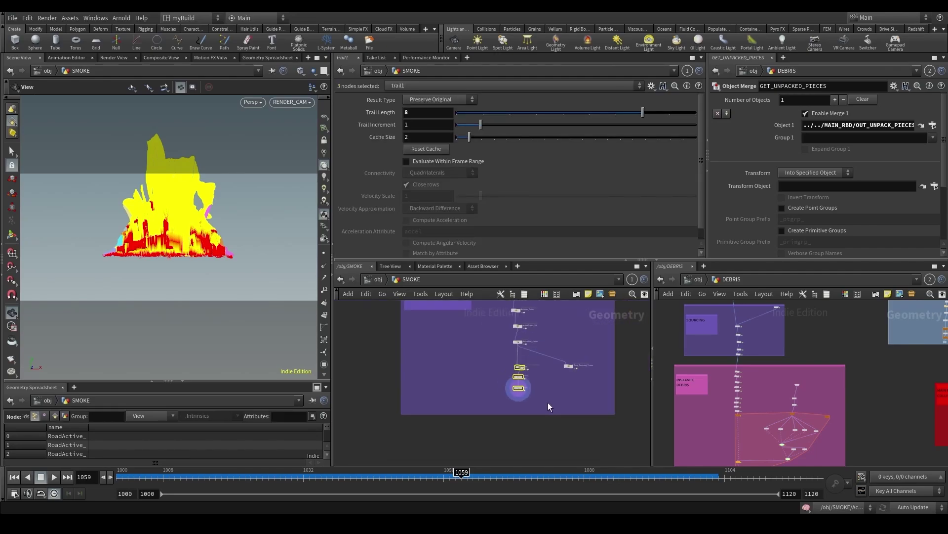
Step: Move Keep_Sourcing_Frame below add1 and connect it to the Add node's output
left_click(556, 379)
scroll(557, 379, "up", 2)
scroll(559, 380, "down", 2)
middle_click_drag(558, 381, 536, 349)
scroll(536, 350, "up", 3)
left_click_drag(553, 325, 496, 402)
scroll(496, 402, "up", 3)
middle_click_drag(496, 403, 513, 406)
left_click_drag(512, 406, 466, 339)
left_click_drag(418, 372, 502, 410)
scroll(505, 413, "down", 3)
scroll(506, 413, "up", 3)
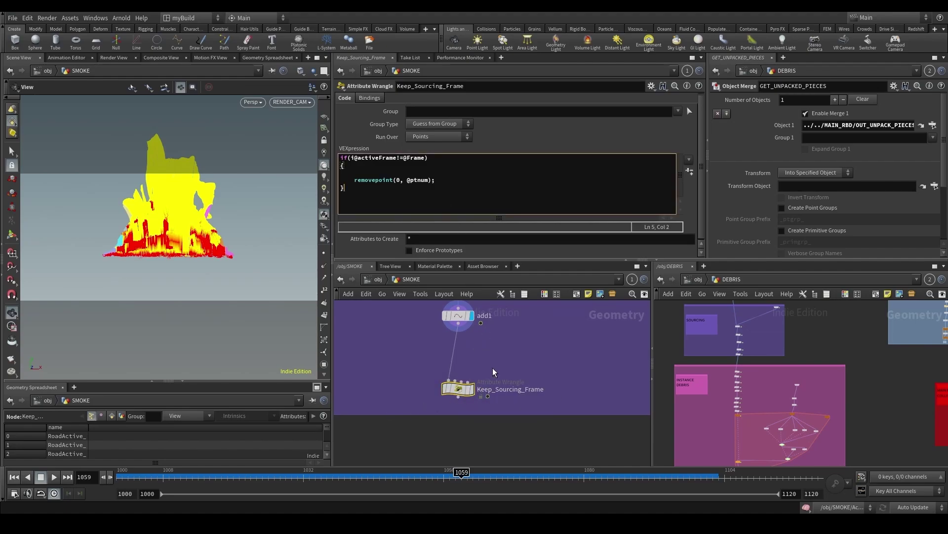
Step: Replace Keep_Sourcing_Frame with a new Attribute Wrangle connected below add1 and scrub to frame 1072
key("Delete")
key("Tab")
type("aw")
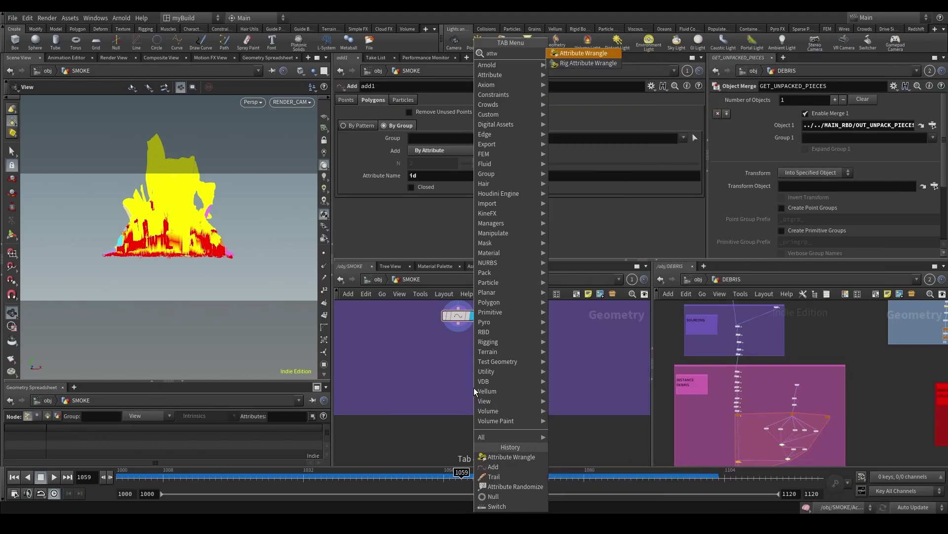
key("Return")
left_click(473, 387)
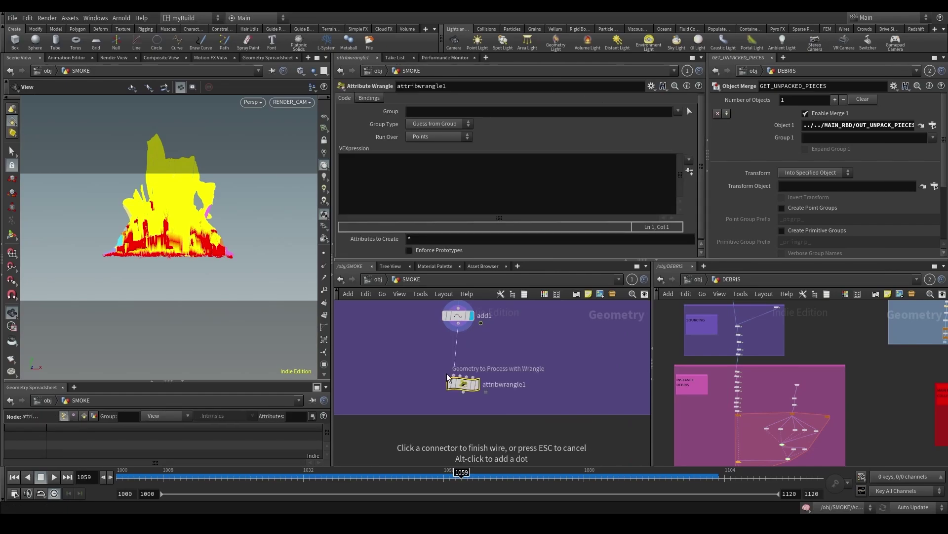
left_click_drag(325, 478, 667, 512)
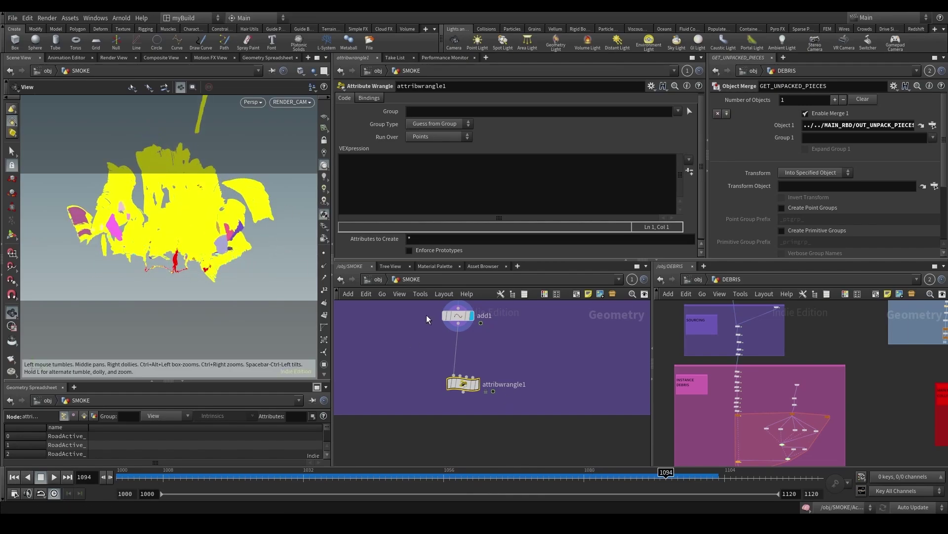
left_click_drag(500, 480, 537, 475)
left_click(402, 196)
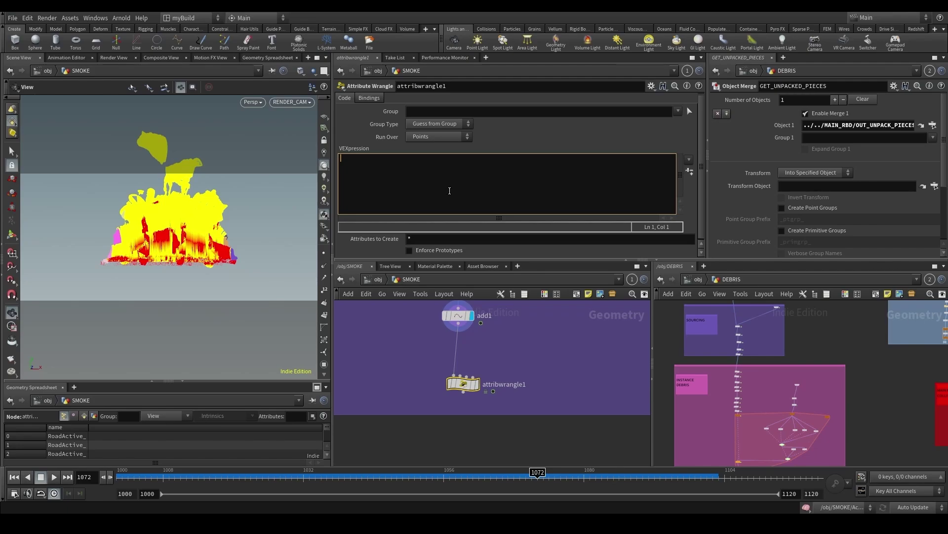
type("float age=fit(@Frame, i@")
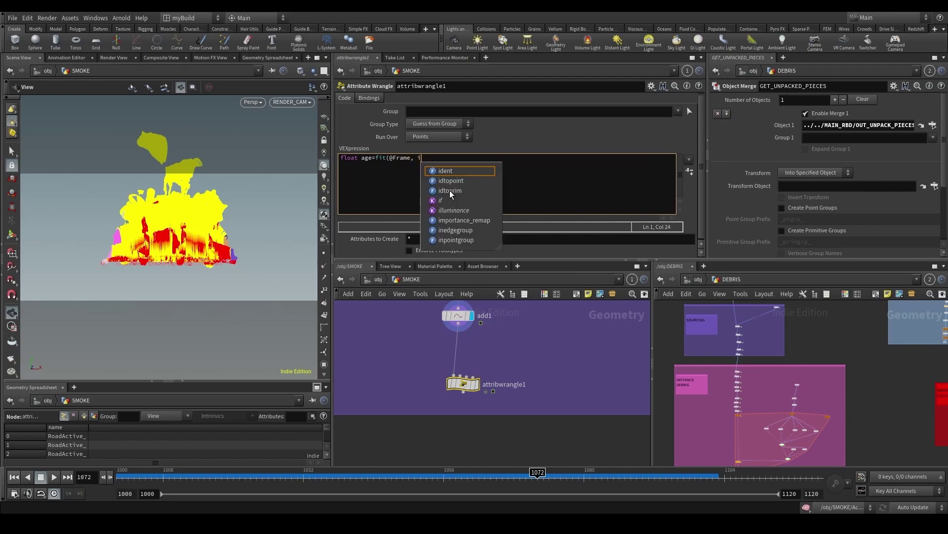
key("BackSpace")
key("BackSpace")
key("BackSpace")
key("BackSpace")
key("BackSpace")
key("BackSpace")
key("BackSpace")
key("BackSpace")
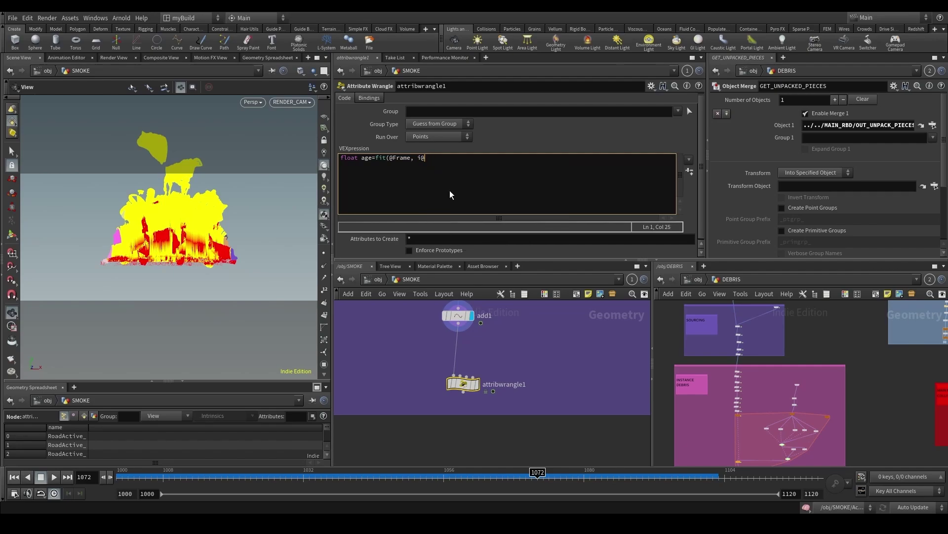
key("BackSpace")
key("BackSpace")
key("BackSpace")
type("i")
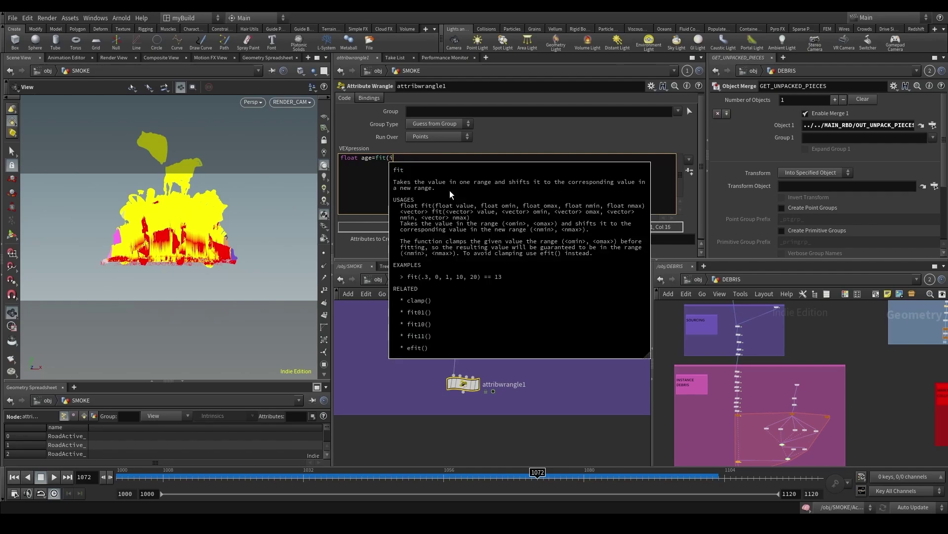
type("@activeFrame, ")
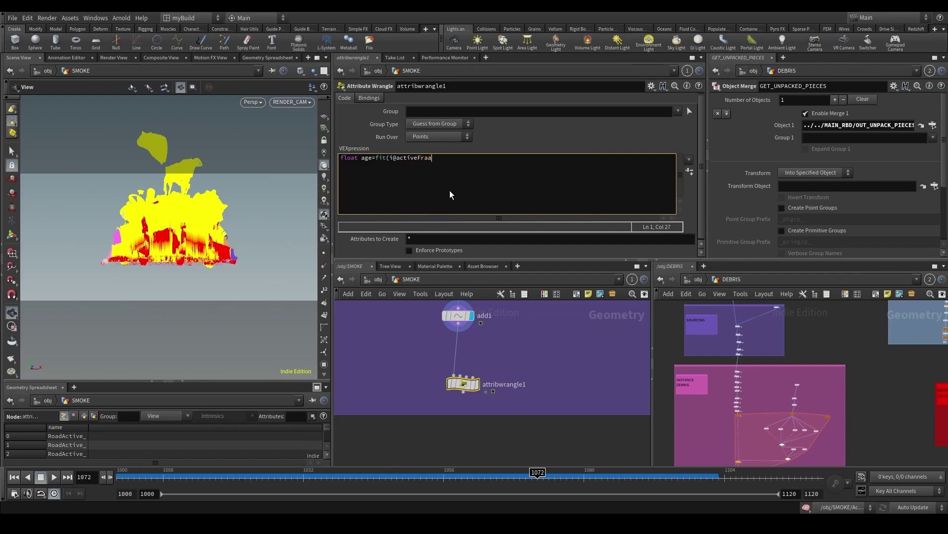
type("@Frame, @Frame+lifeSpane")
type(");")
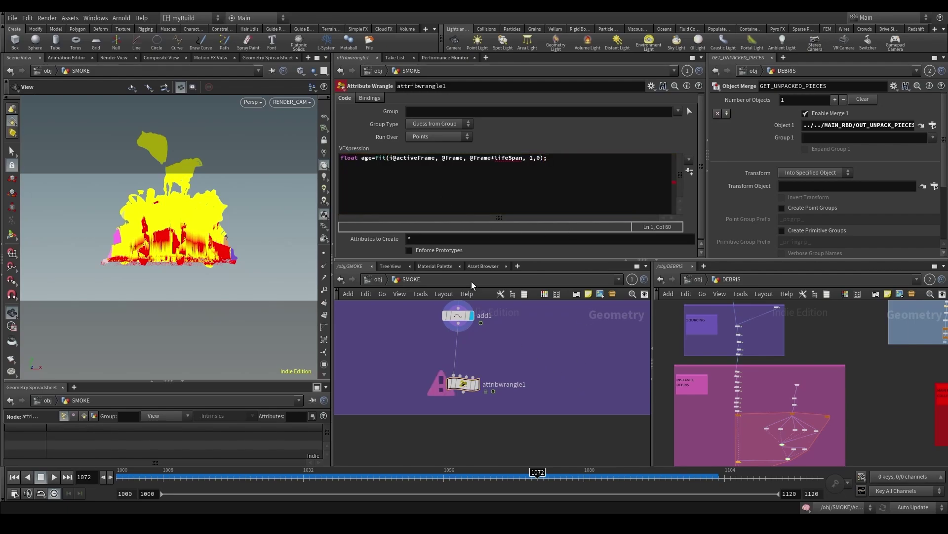
Step: Declare int lifeSpan=chi('NumberOfFrames'); on a new first line above the age expression
left_click(344, 157)
key("Return")
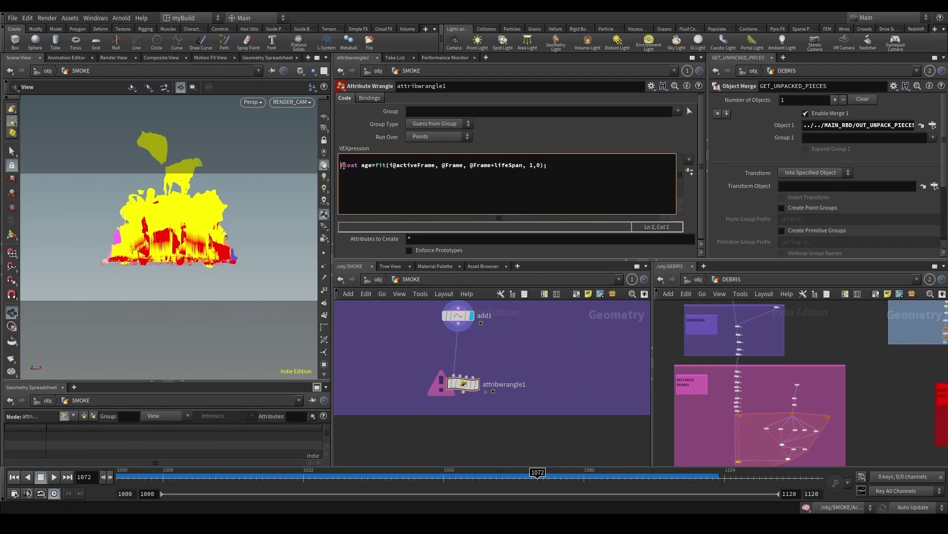
key("Up")
type("int lifeSpan=chi")
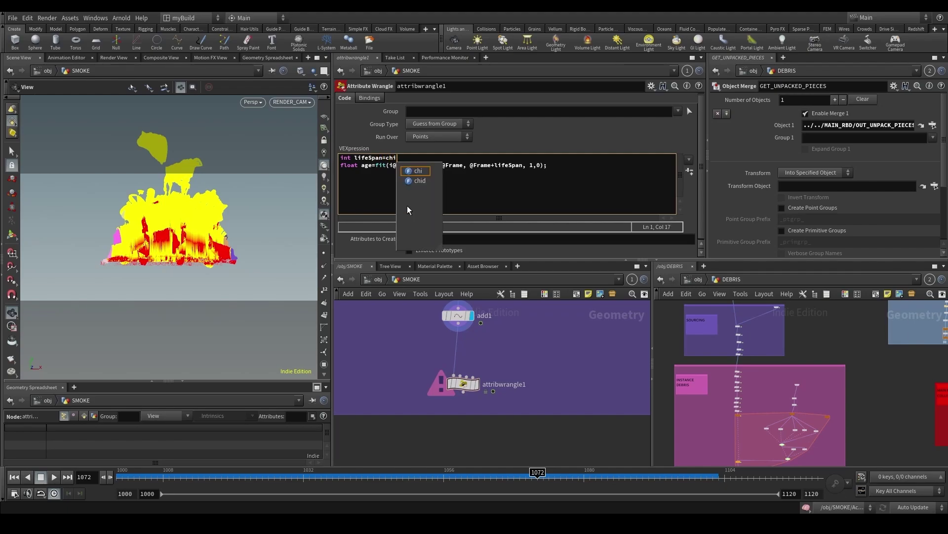
type("('")
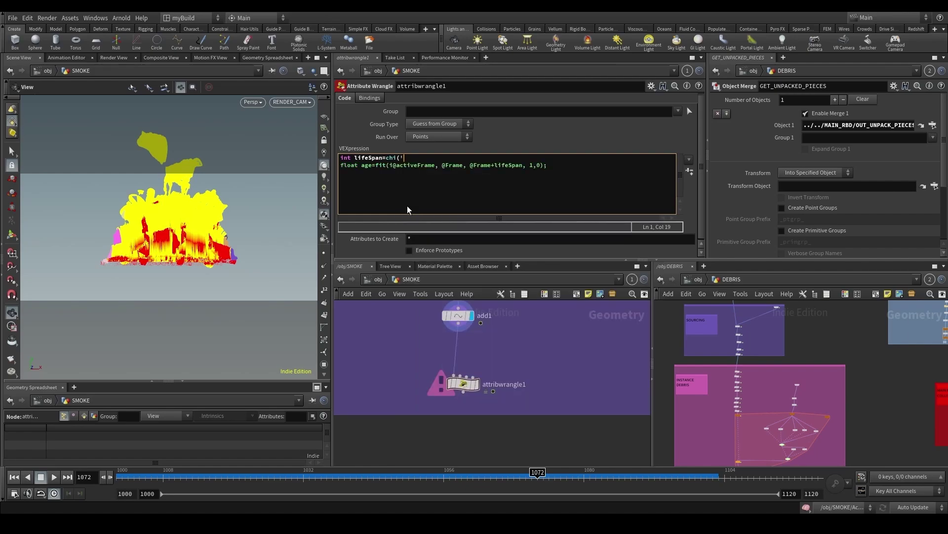
type("')")
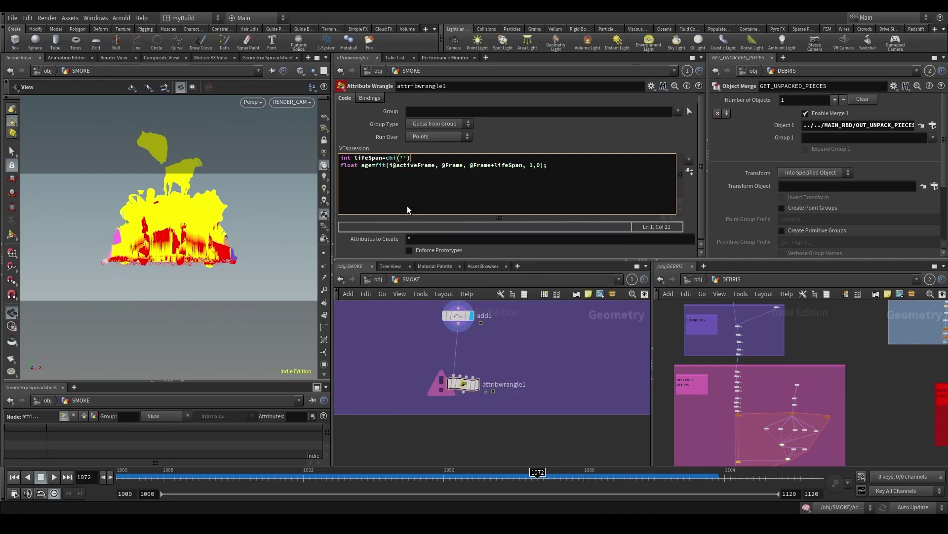
type(";")
key("Left")
key("Left")
key("Left")
type("NumberOfFrames")
Step: Display the wrangle, create its NumberOfFrames parameter and set it to 15
left_click(476, 384)
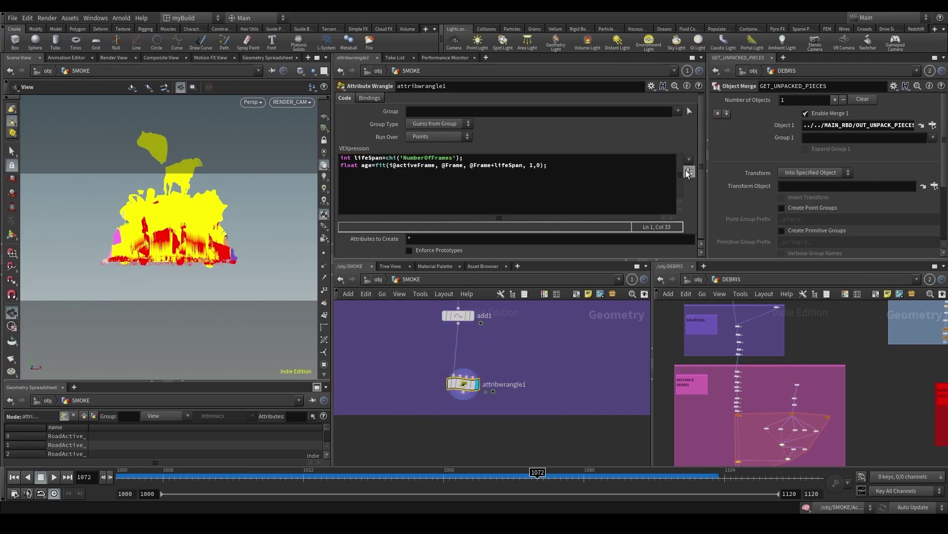
scroll(434, 243, "down", 2)
left_click(429, 252)
type("15")
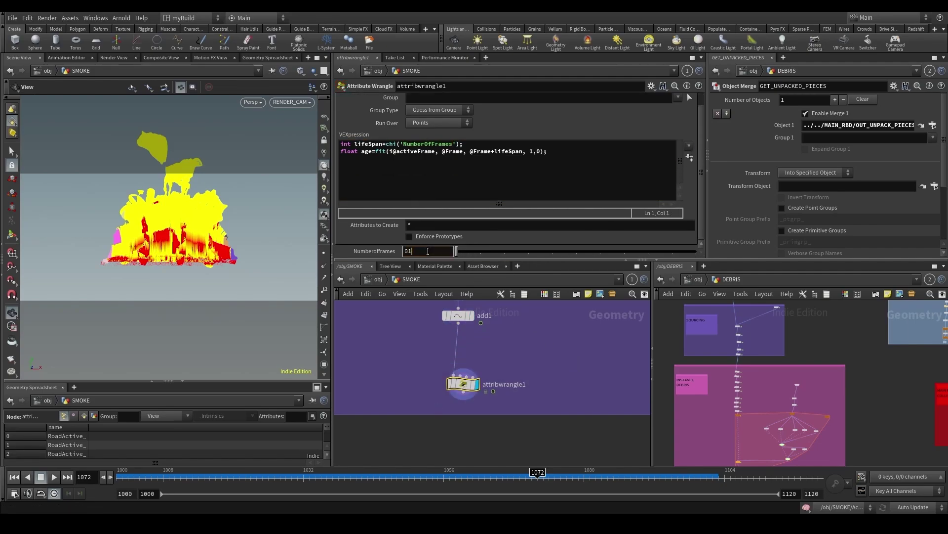
key("Return")
type("5")
key("Return")
type("15")
key("Return")
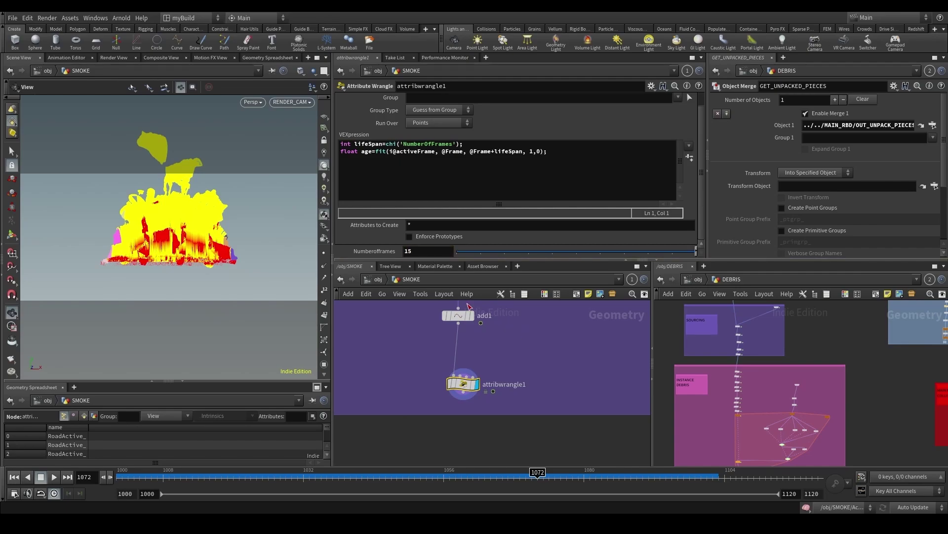
left_click(568, 169)
key("Return")
key("Return")
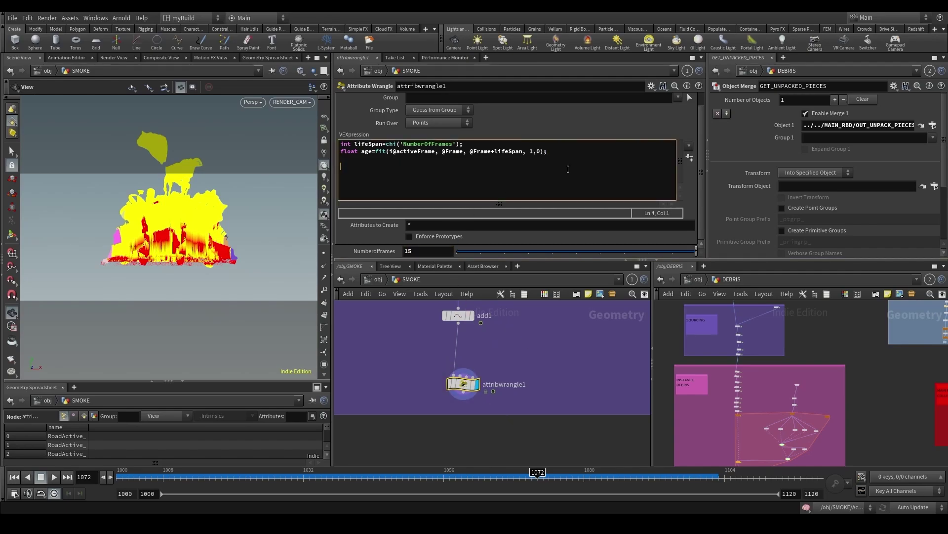
type("@Cd=age;")
mouse_move(487, 474)
left_mouse_down()
mouse_move(385, 473)
mouse_move(703, 487)
mouse_move(583, 480)
mouse_move(667, 475)
mouse_move(533, 472)
mouse_move(589, 472)
left_mouse_up()
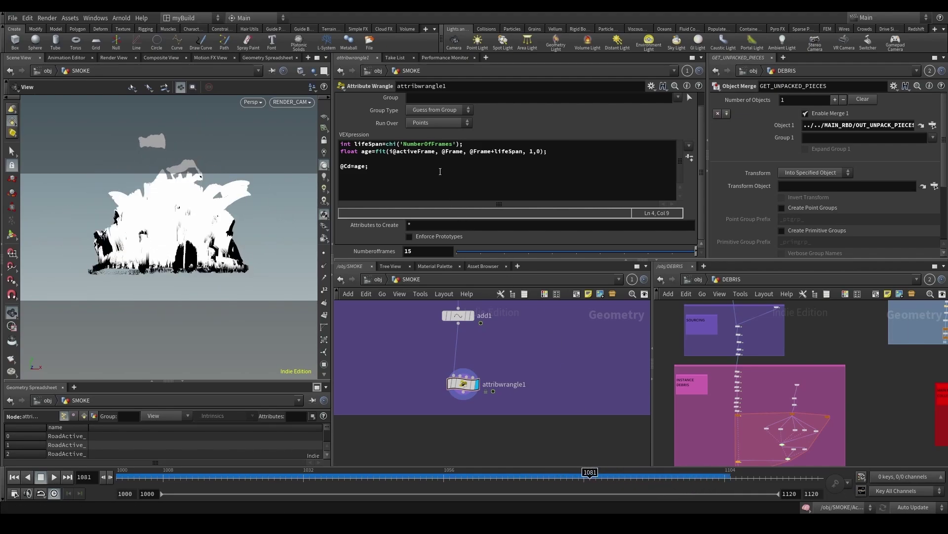
left_click_drag(436, 153, 388, 153)
key("BackSpace")
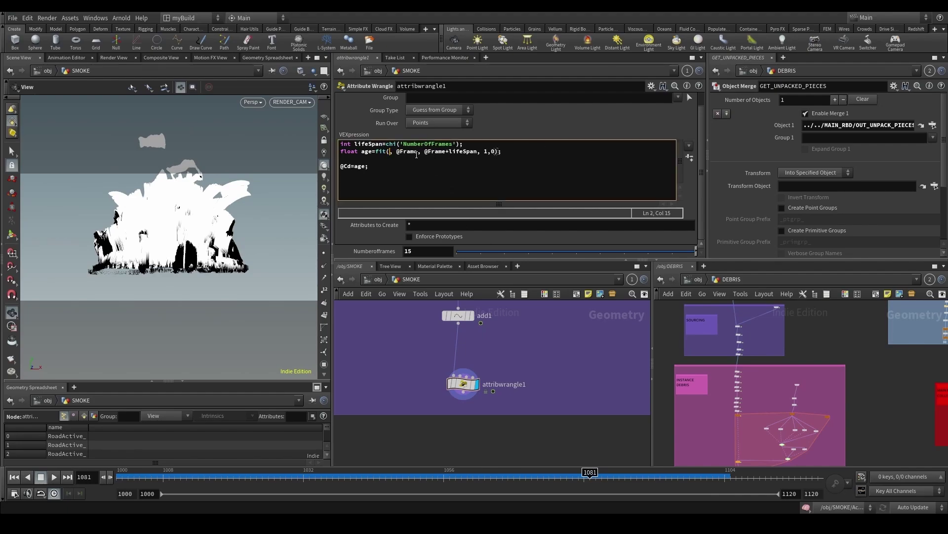
mouse_move(424, 152)
left_mouse_down()
mouse_move(446, 151)
mouse_move(418, 154)
left_mouse_up()
type("i@activeFrame")
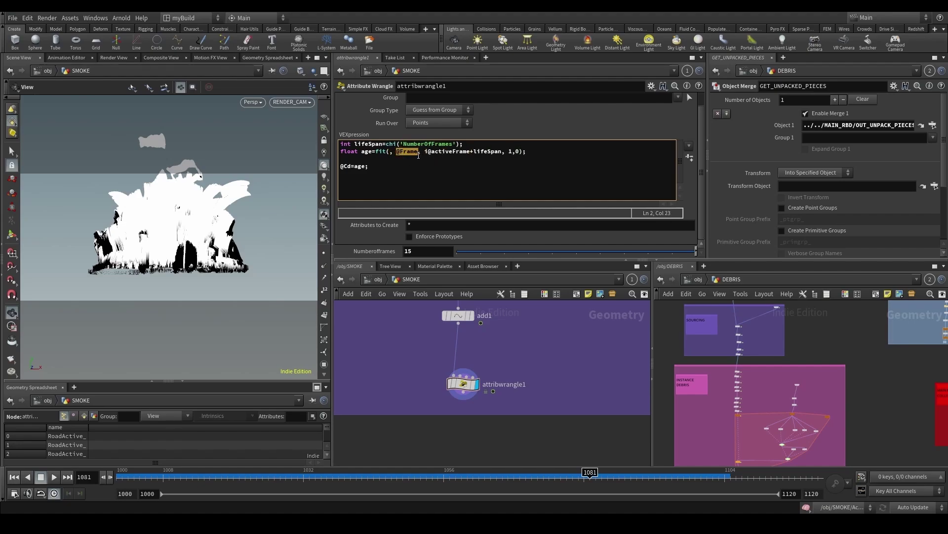
type("i@activeFrame")
left_click(392, 152)
type("@Fr")
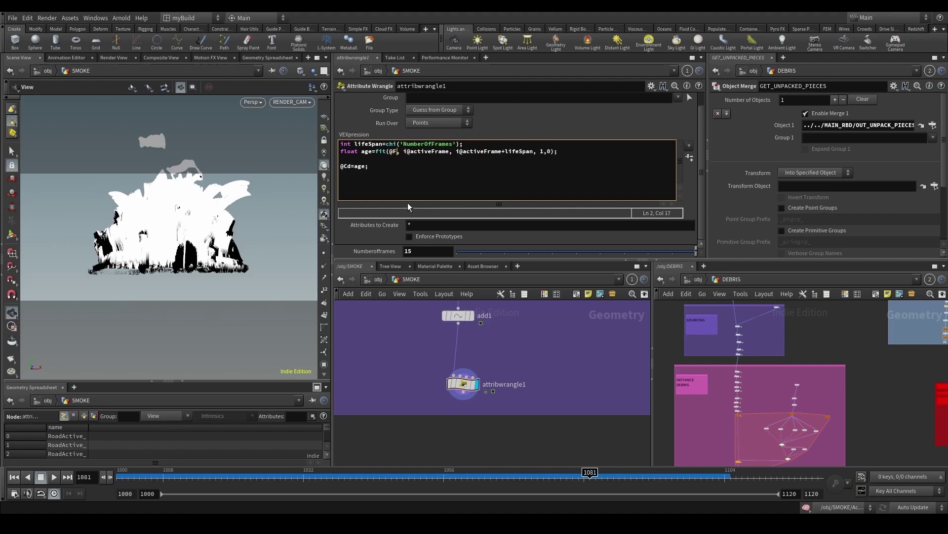
type("ame")
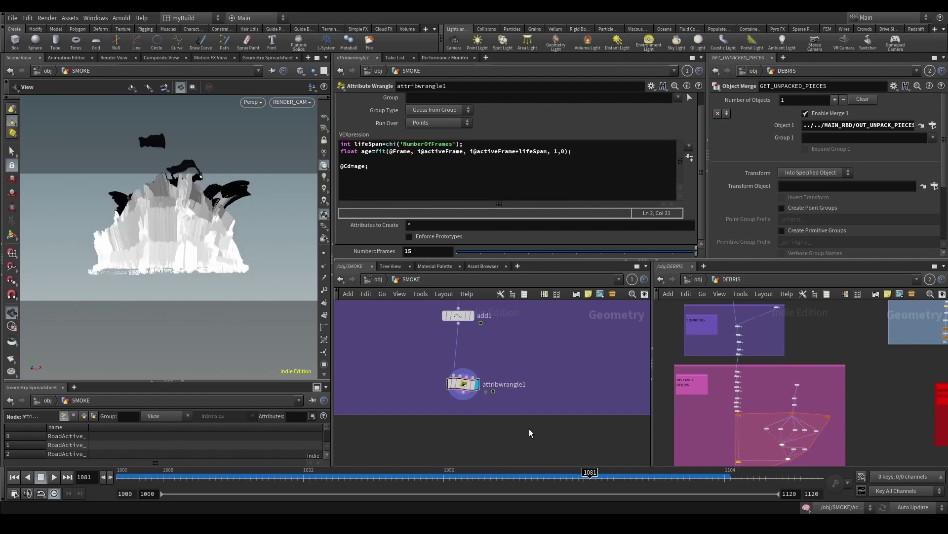
left_click_drag(495, 471, 689, 473)
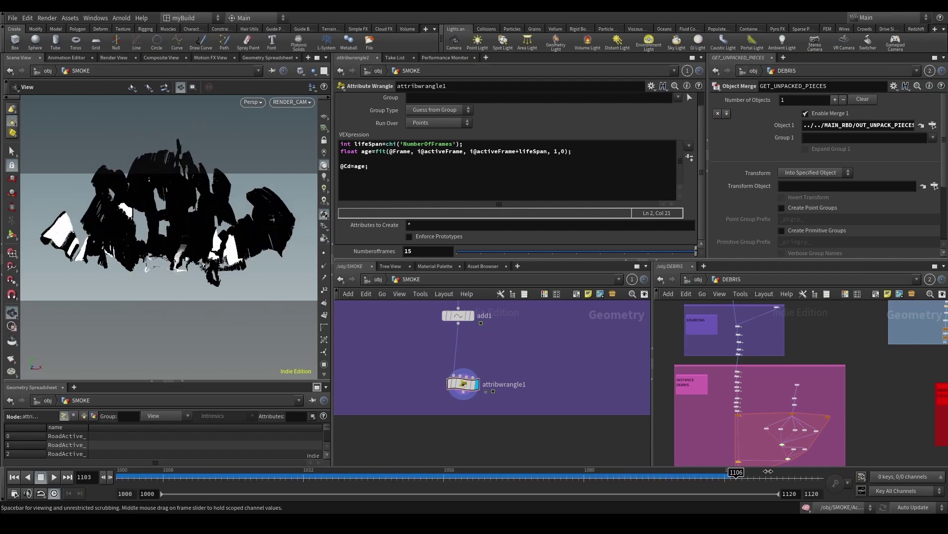
left_click_drag(592, 473, 526, 473)
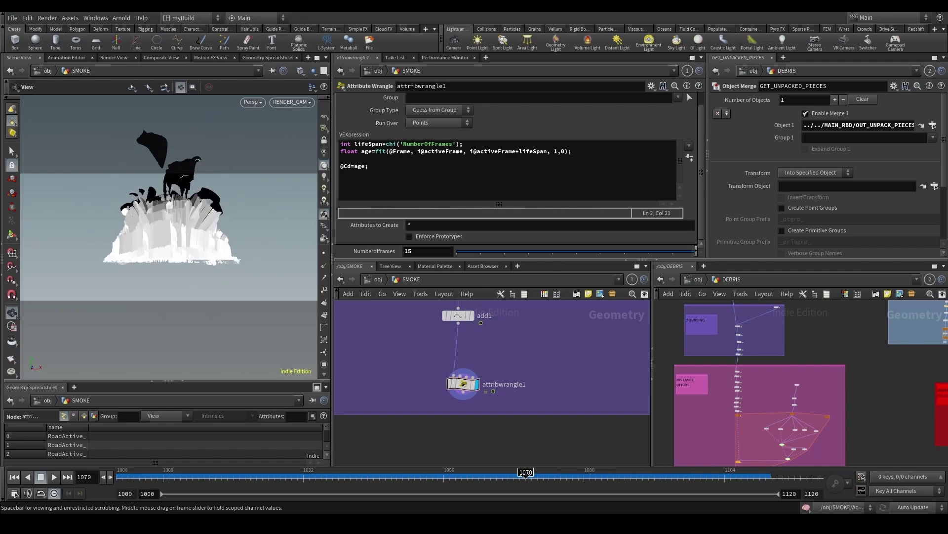
left_click(324, 254)
left_click(324, 254)
left_click(414, 194)
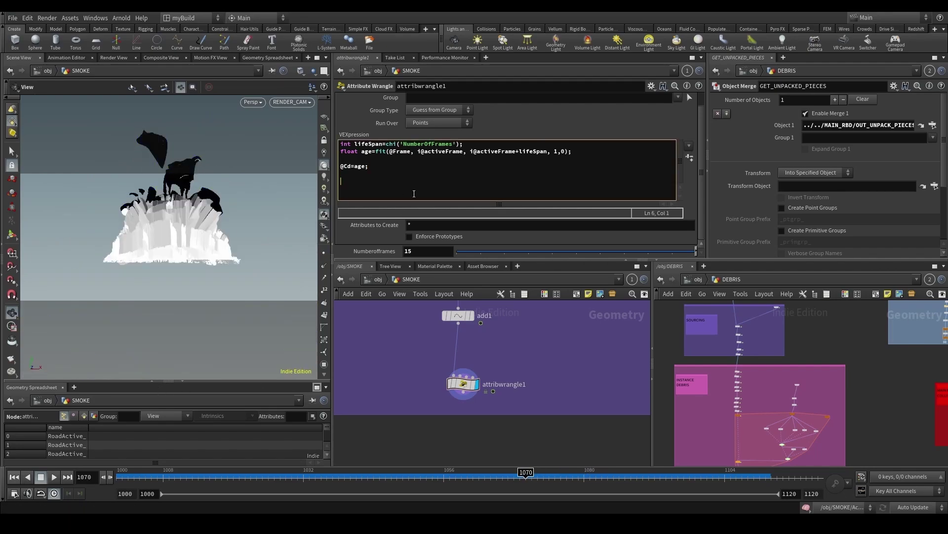
type("if(age")
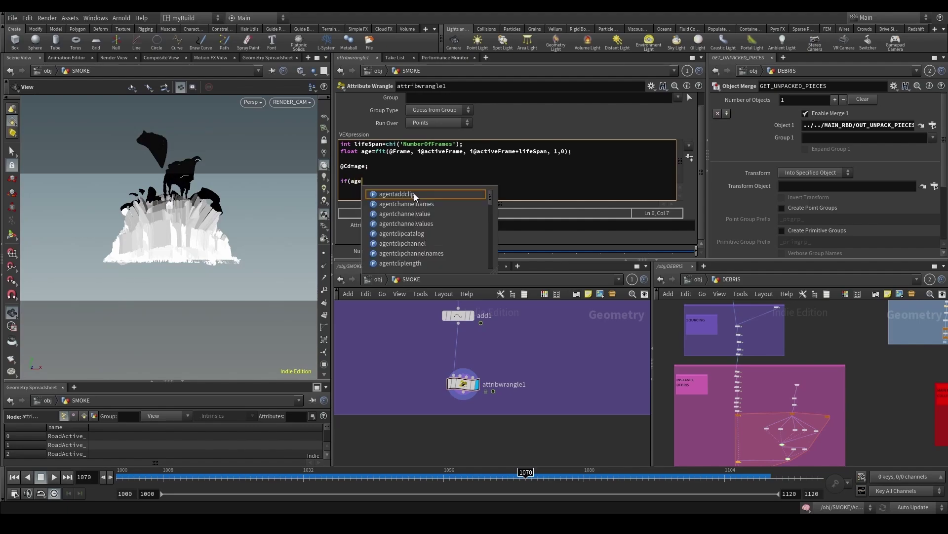
type("<")
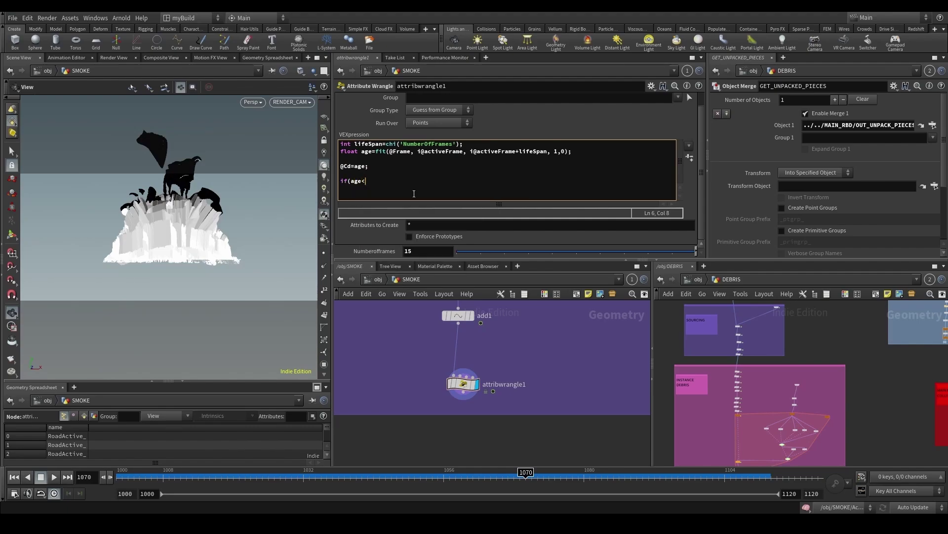
type("==0)")
key("Return")
type("{")
key("Return")
key("Return")
key("Return")
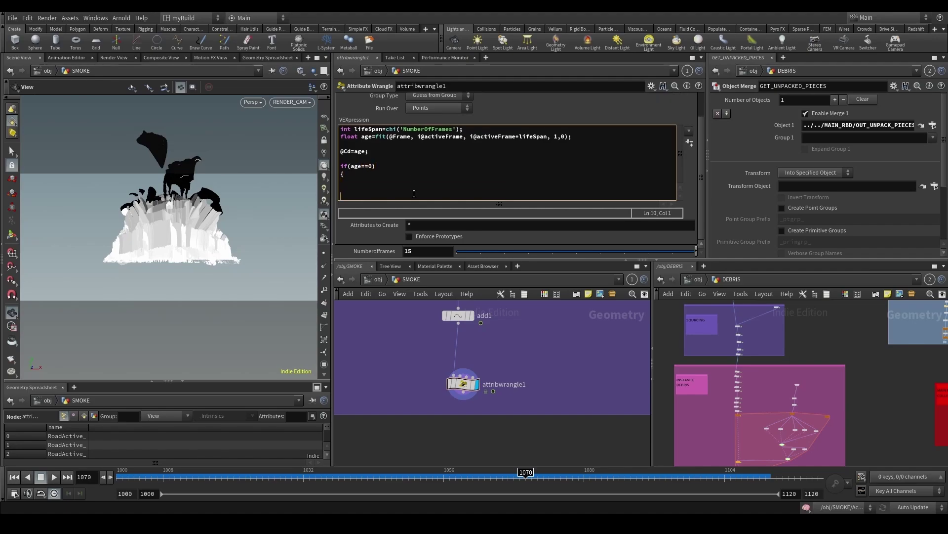
type("}")
key("Up")
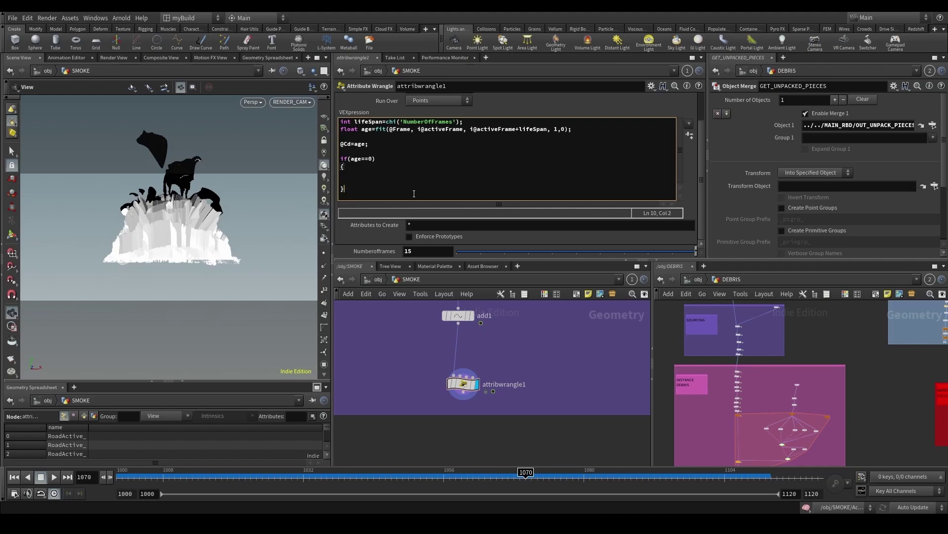
key("Tab")
type("removepoint")
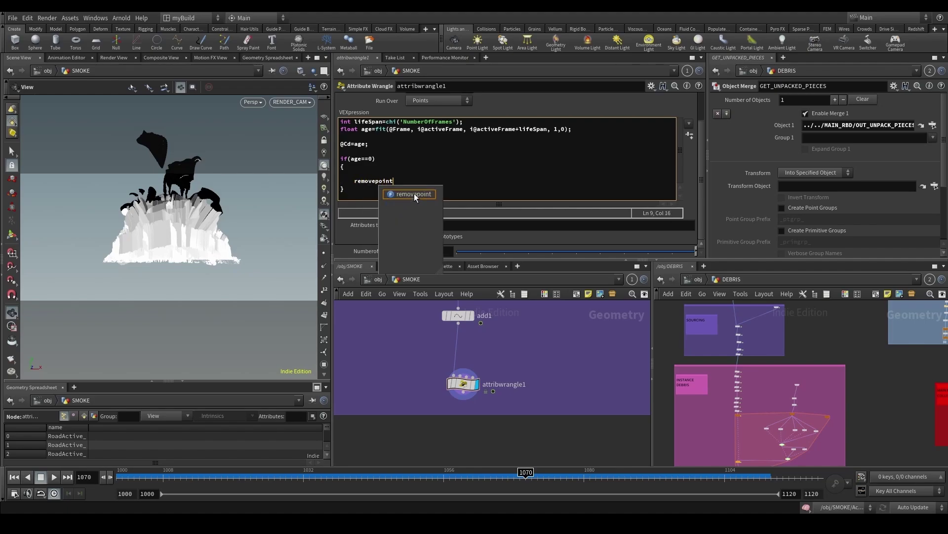
type("(0, @pt")
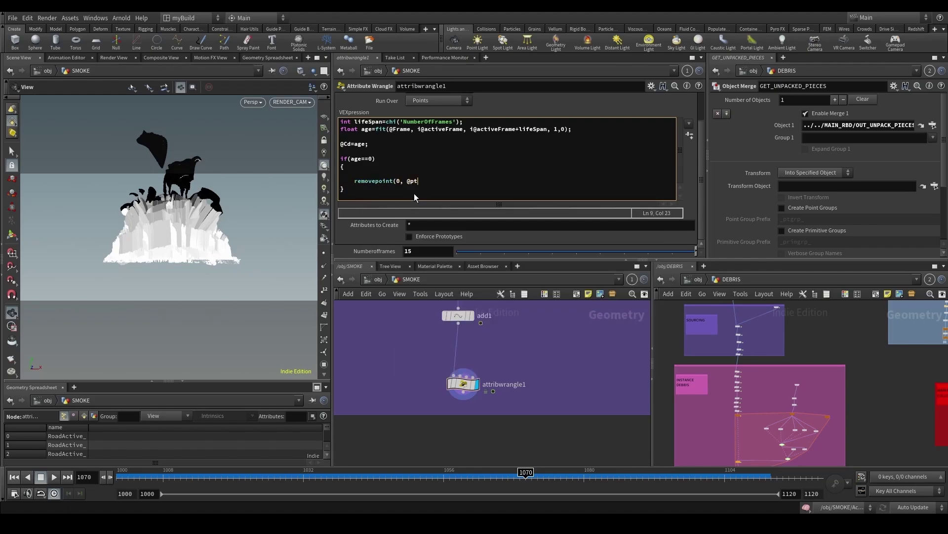
type("num);")
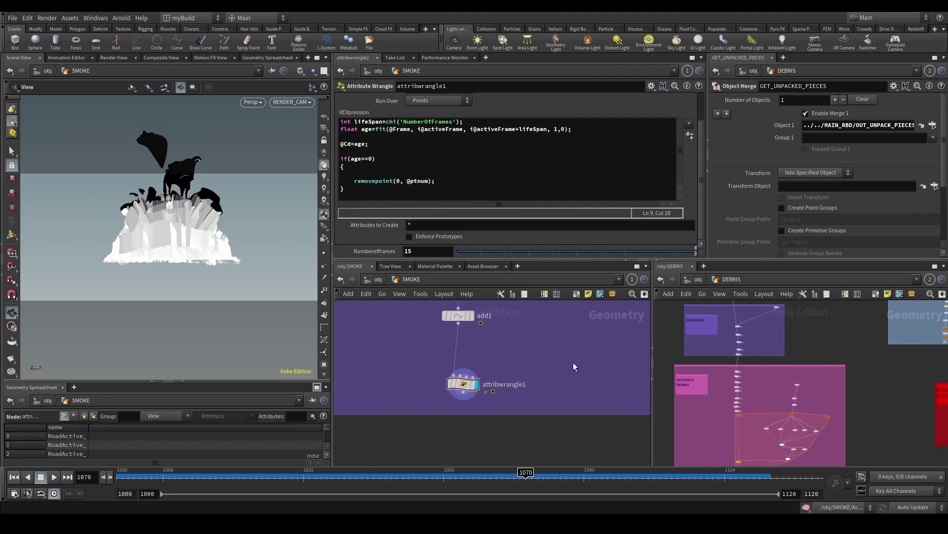
mouse_move(447, 478)
left_mouse_down()
mouse_move(388, 478)
mouse_move(543, 477)
left_mouse_up()
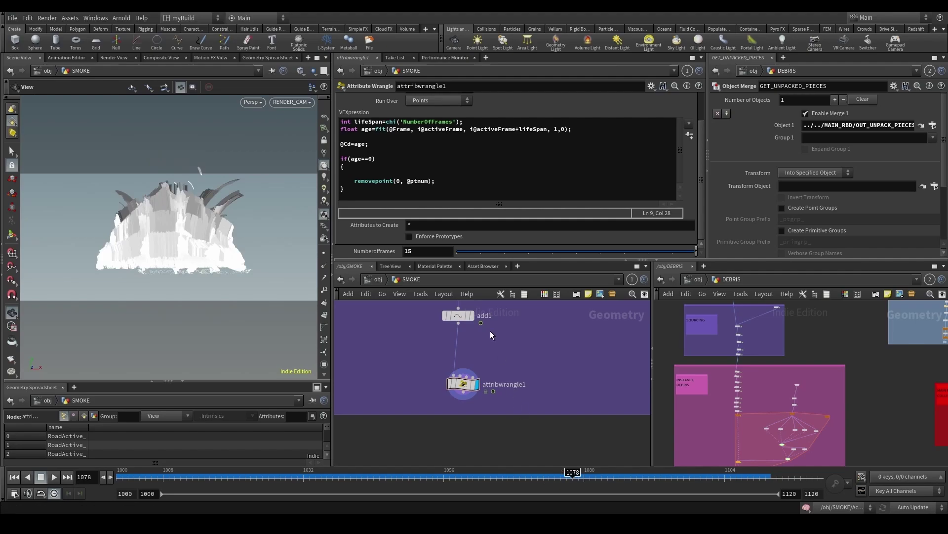
left_click(382, 190)
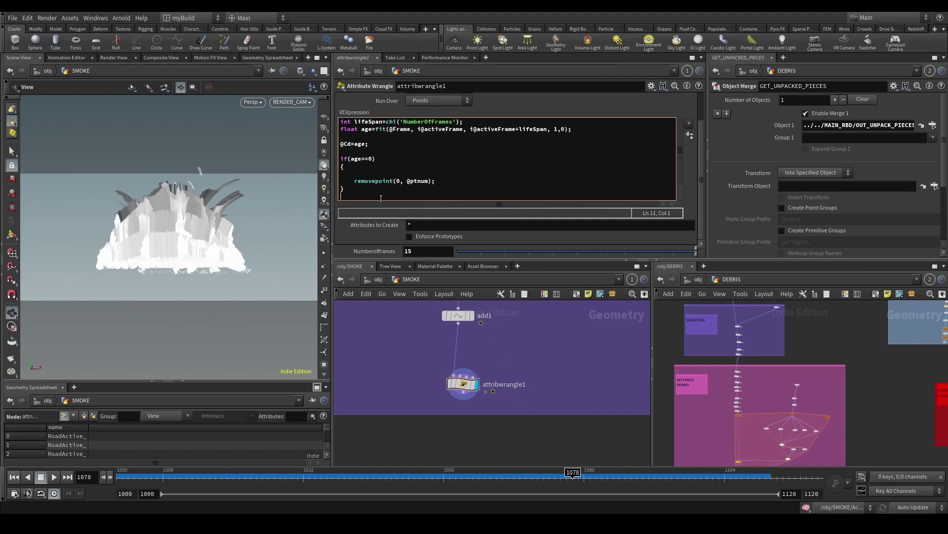
key("Return")
type("if")
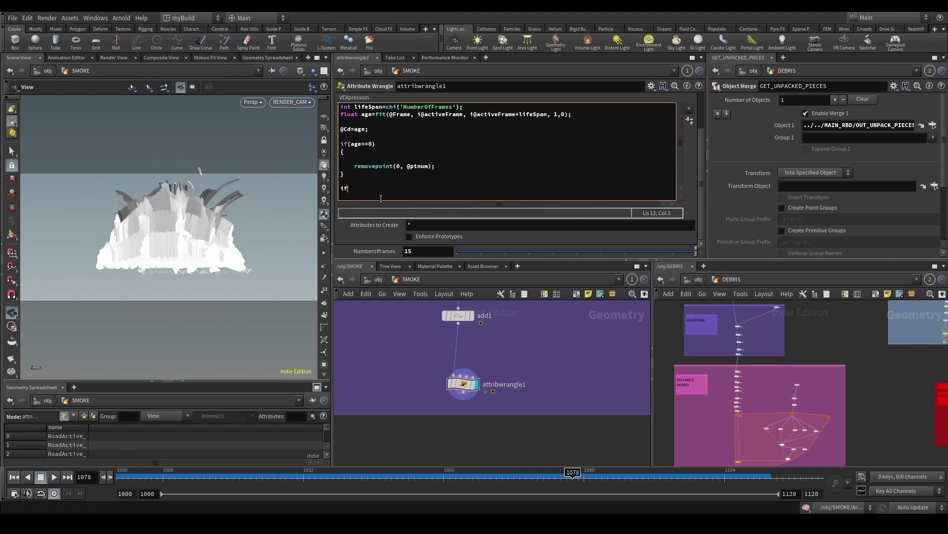
type("(iAc")
type("ctiveF")
type("rame>@")
type("Frame)")
key("Return")
left_click_drag(340, 180, 341, 152)
key("ctrl+c")
left_click(351, 197)
key("ctrl+v")
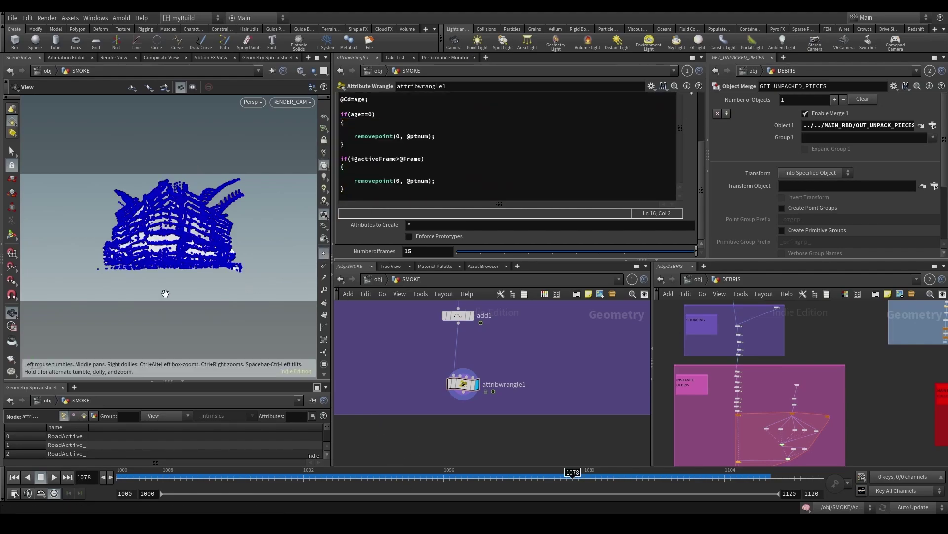
left_click_drag(364, 193, 326, 160)
key("BackSpace")
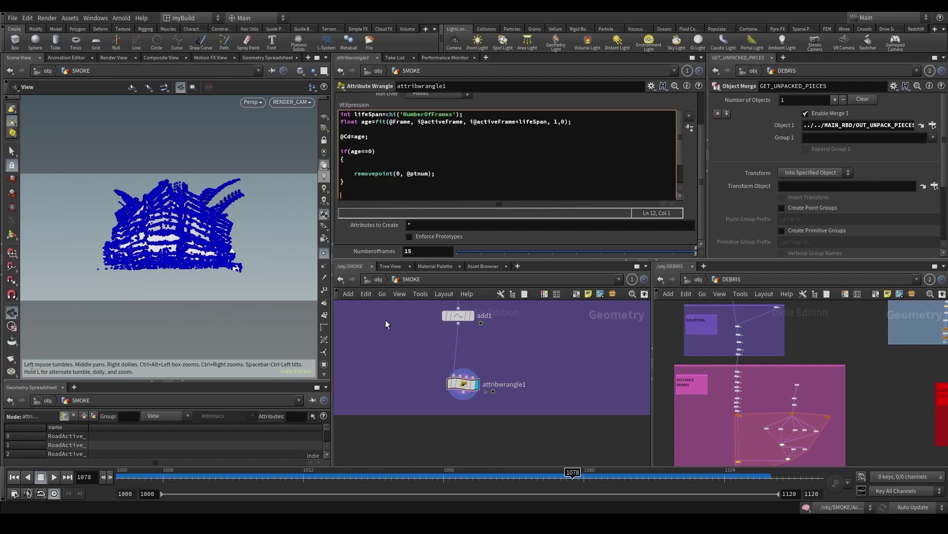
key("ctrl+z")
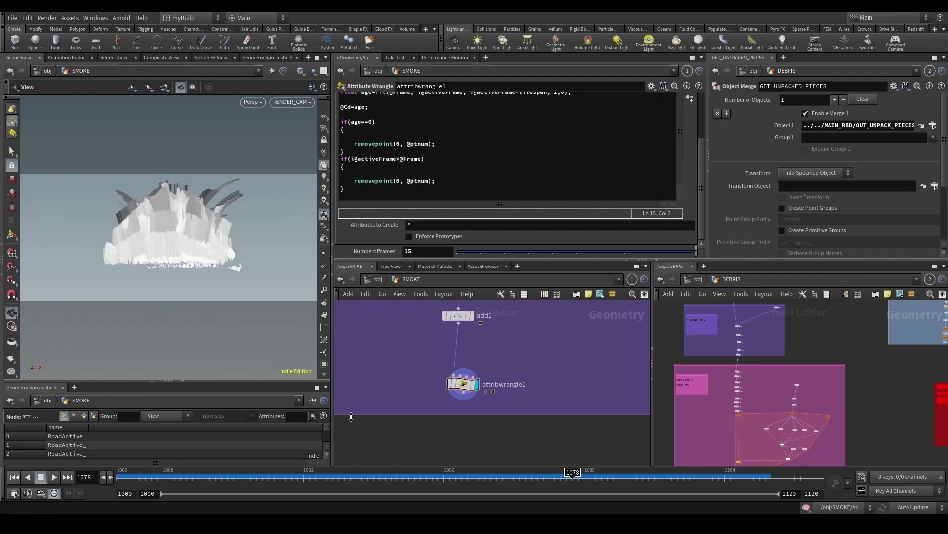
Step: Scrub to frame 1065 and examine the faded trails up close from several angles with point markers shown
left_click(340, 472)
left_click_drag(284, 472, 496, 473)
left_click_drag(200, 248, 151, 253)
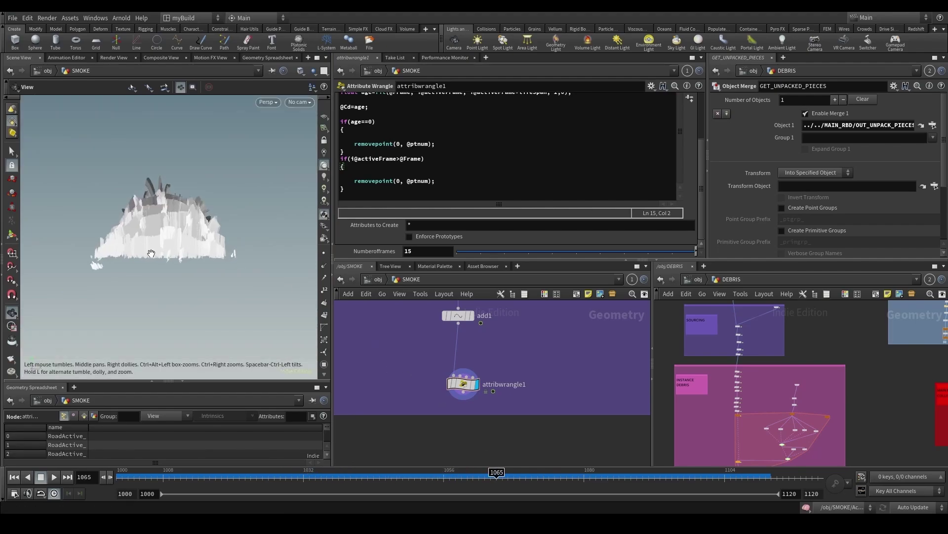
right_click_drag(151, 254, 196, 258)
mouse_move(196, 258)
left_mouse_down()
mouse_move(165, 309)
mouse_move(181, 250)
left_mouse_up()
right_click_drag(182, 250, 264, 276)
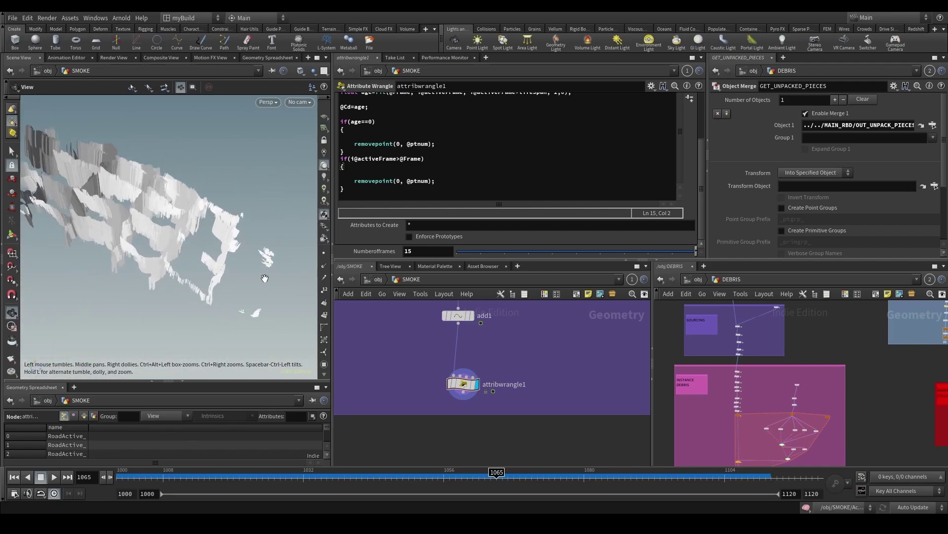
left_click_drag(264, 277, 261, 245)
left_click(323, 253)
right_click_drag(292, 266, 277, 291)
left_click_drag(277, 292, 256, 303)
scroll(438, 341, "down", 5)
scroll(450, 350, "up", 5)
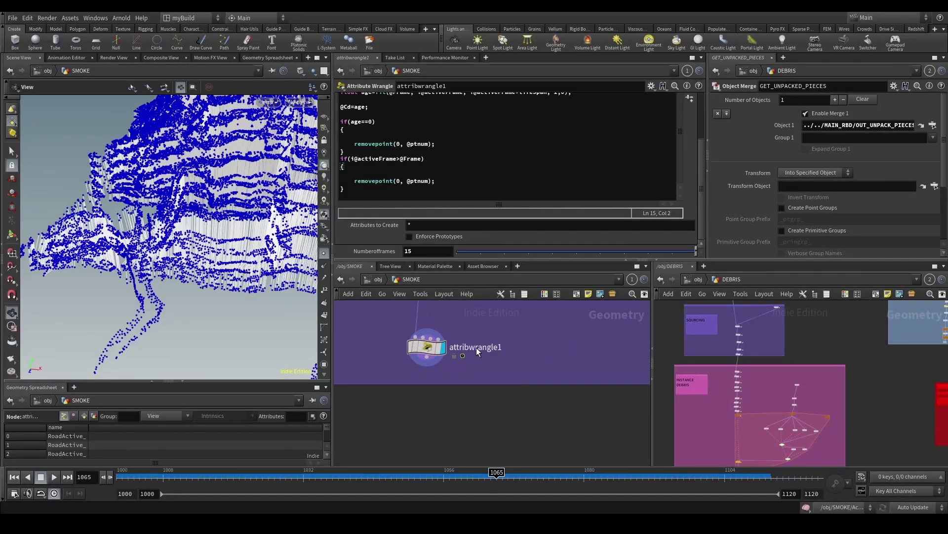
Step: Rename the wrangle to Age_FadeOff and save the scene
double_click(476, 347)
type("Age_Fade")
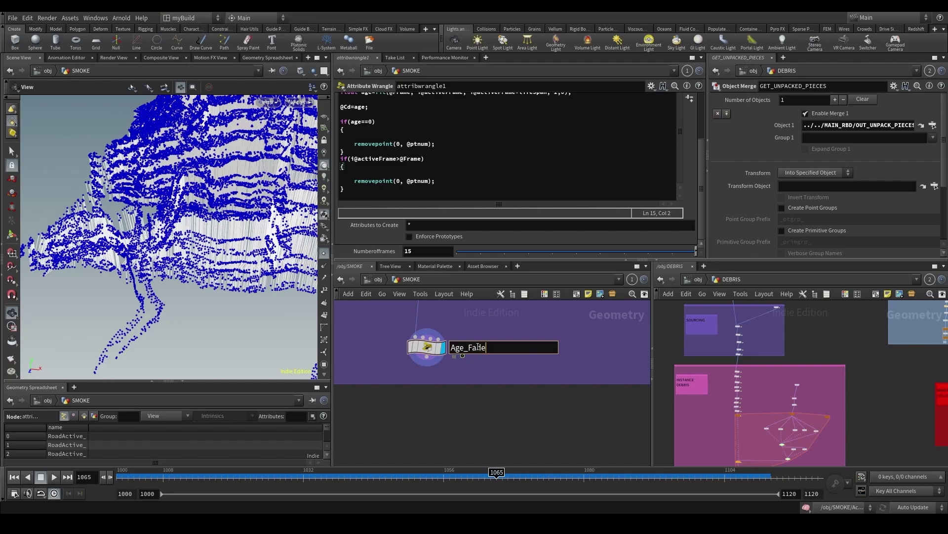
type("Off")
key("Return")
key("ctrl+s")
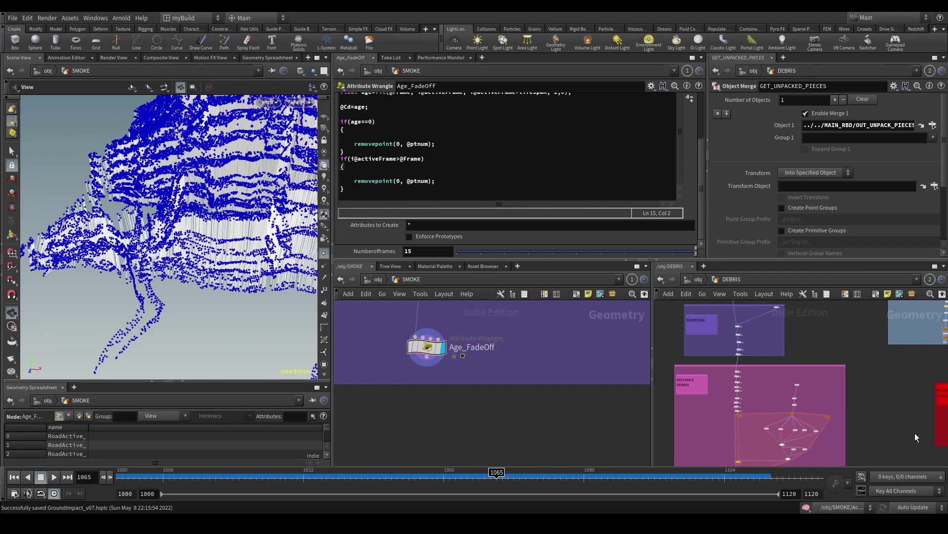
Step: Move the four nodes from Ids through Age_FadeOff out of the SOURCING network box to below it
scroll(497, 385, "down", 7)
scroll(482, 390, "up", 3)
middle_click_drag(449, 334, 444, 372)
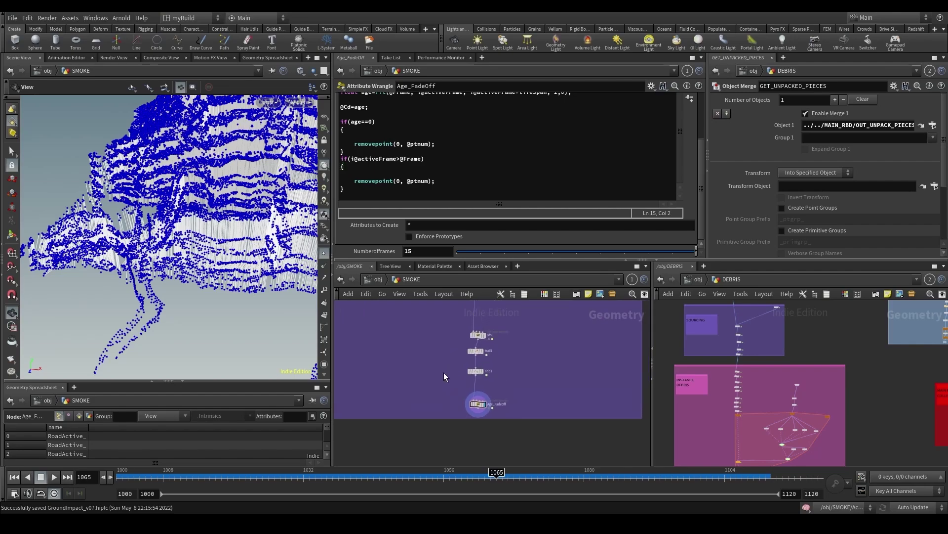
left_click_drag(446, 324, 499, 429)
scroll(489, 402, "down", 7)
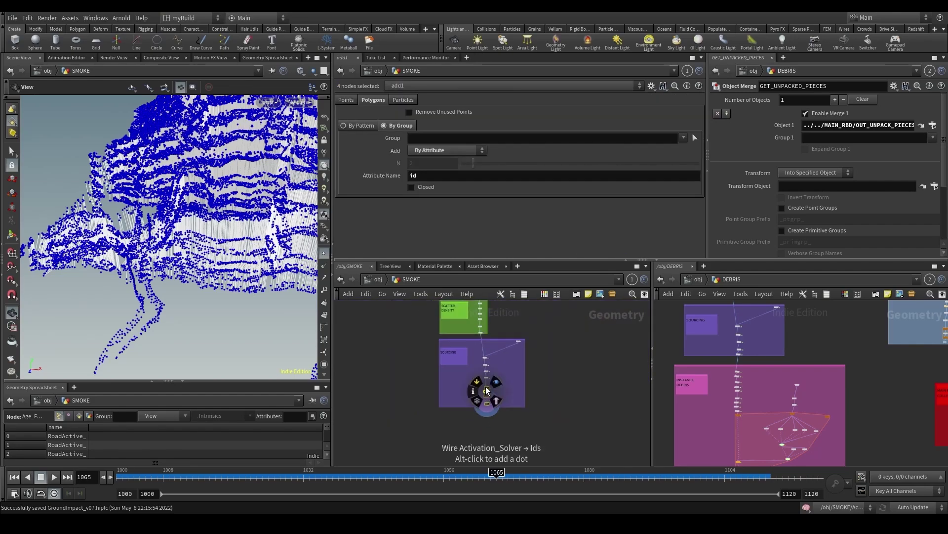
mouse_move(488, 391)
left_mouse_down()
mouse_move(545, 434)
mouse_move(484, 420)
mouse_move(475, 389)
left_mouse_up()
Step: Duplicate the SOURCING sticky note beside the moved nodes and retitle the copy Shape
scroll(452, 349, "up", 2)
left_click_drag(455, 349, 449, 439, "alt")
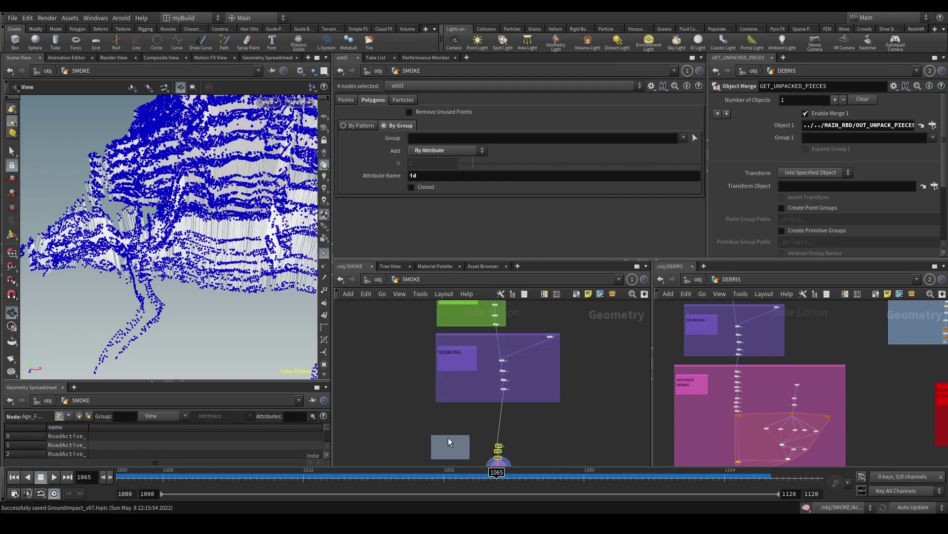
middle_click_drag(435, 448, 445, 388)
double_click(455, 382)
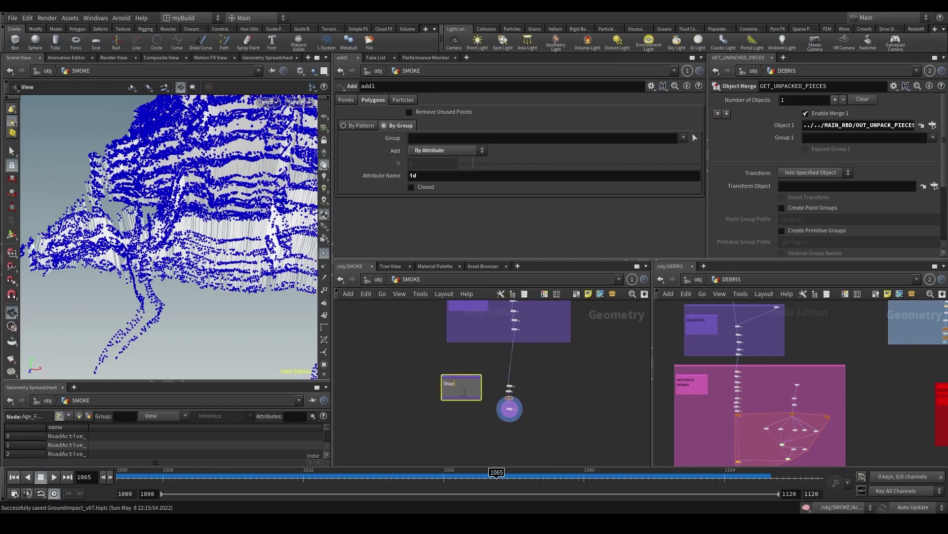
left_click_drag(561, 426, 514, 392)
scroll(515, 392, "up", 2)
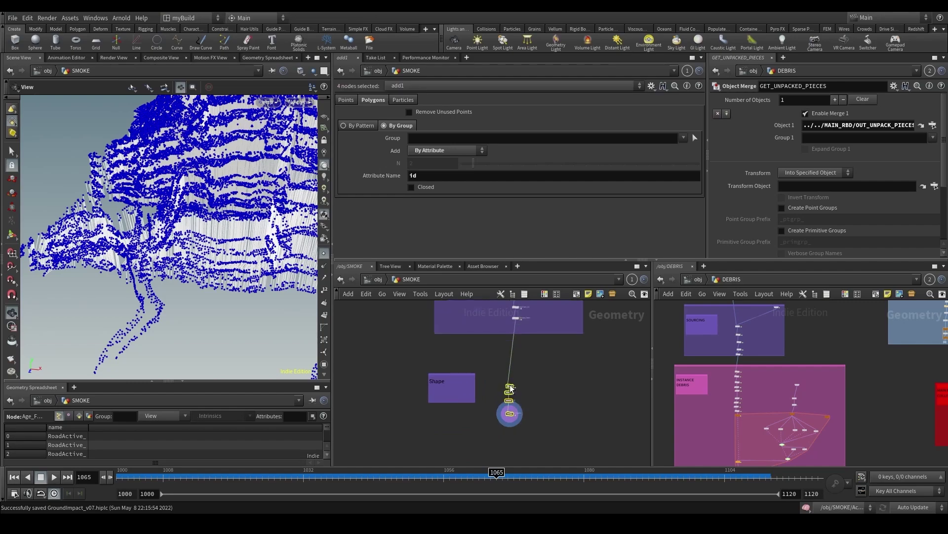
Step: Connect a new Resample node below Age_FadeOff, display it, and hide the point markers in the viewport
left_click(517, 390)
scroll(523, 429, "up", 2)
key("Tab")
type("resa")
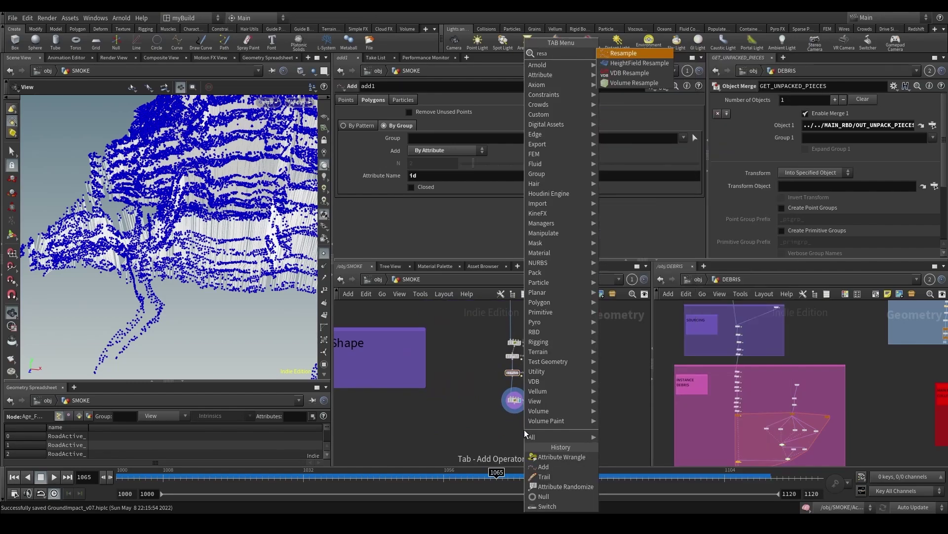
key("Return")
left_click(510, 417)
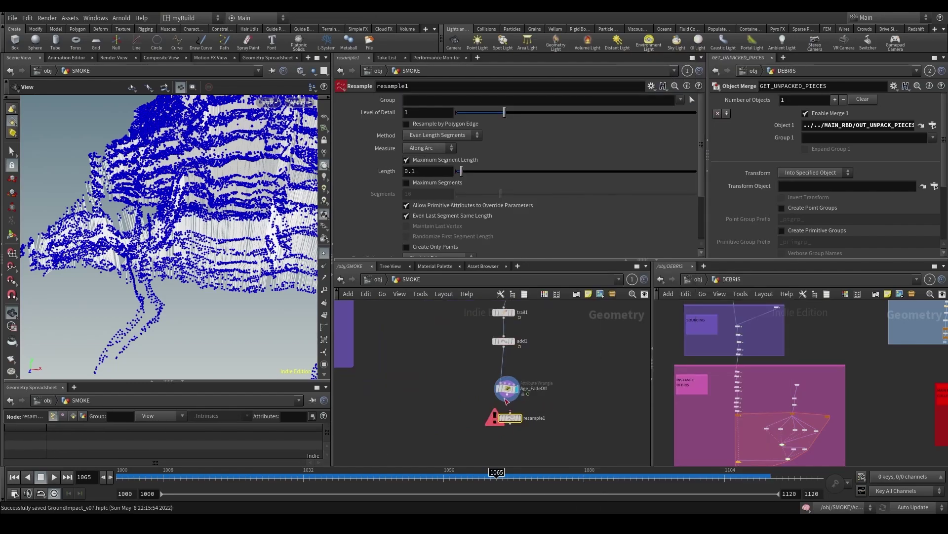
left_click(520, 418)
right_click_drag(265, 329, 211, 236)
key("f")
middle_click_drag(210, 236, 207, 283)
left_click(324, 253)
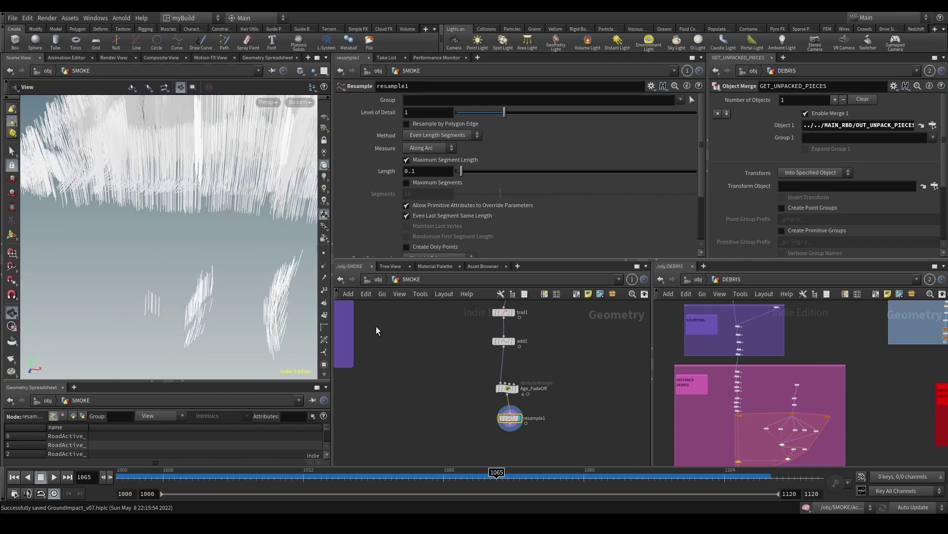
Step: Save the scene
scroll(238, 272, "down", 5)
scroll(238, 272, "down", 4)
mouse_move(238, 272)
left_mouse_down()
mouse_move(261, 258)
mouse_move(242, 272)
left_mouse_up()
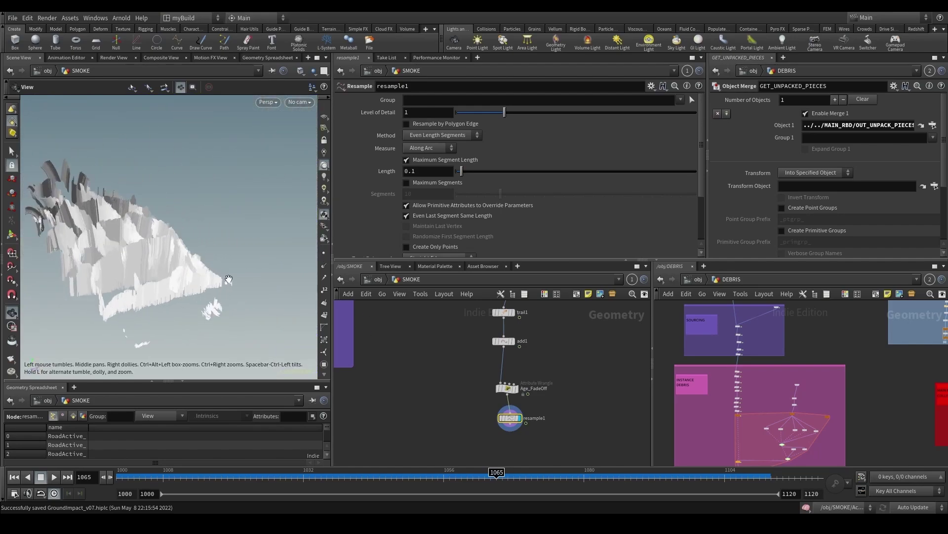
key("ctrl+s")
Step: Add a Volume Rasterize Attributes node below resample1, feed it the resampled curves, and display it
scroll(506, 436, "down", 2)
scroll(494, 420, "up", 2)
key("Tab")
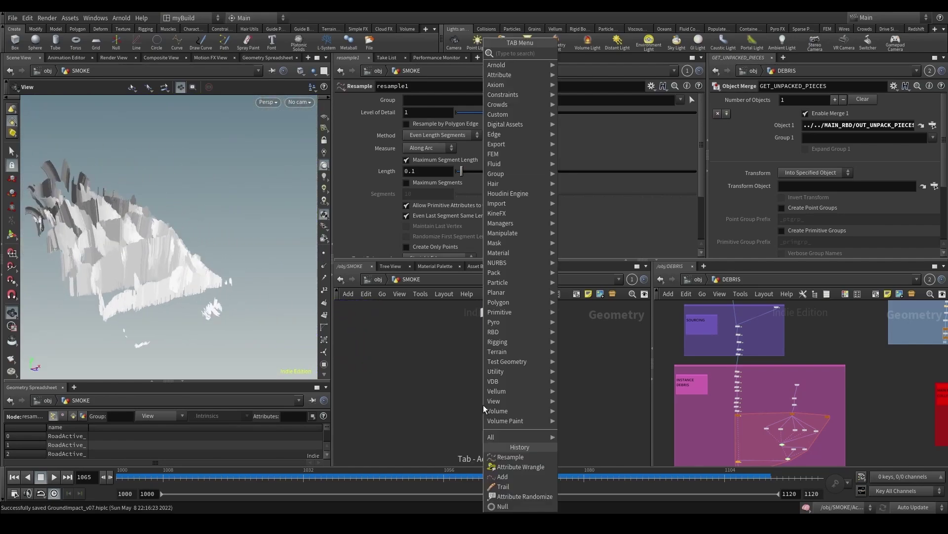
type("volumera")
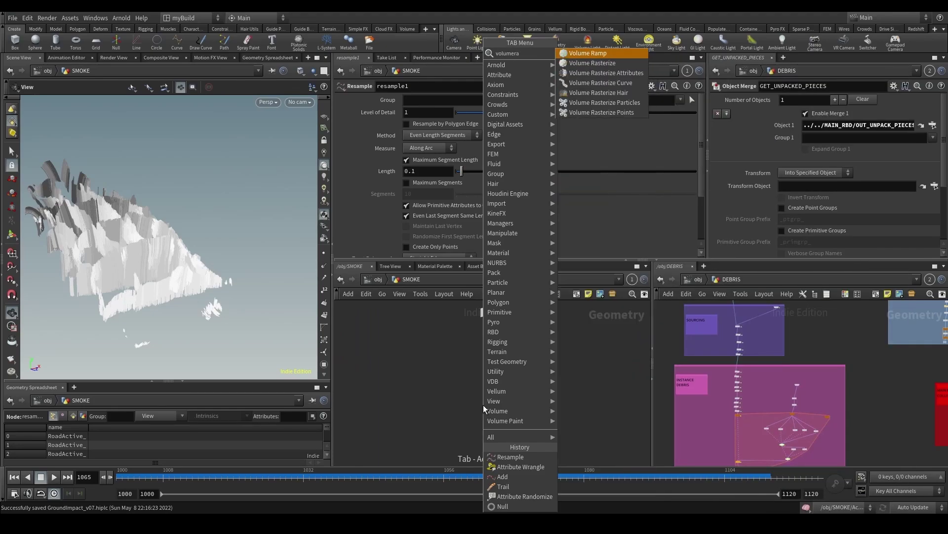
key("Down")
key("Down")
key("Return")
left_click(464, 410)
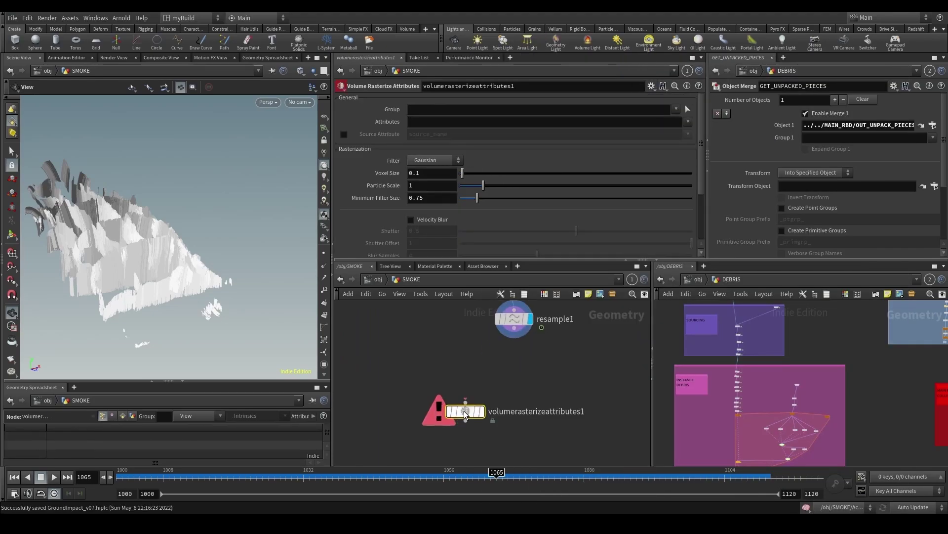
left_click_drag(466, 402, 514, 328)
left_click(483, 412)
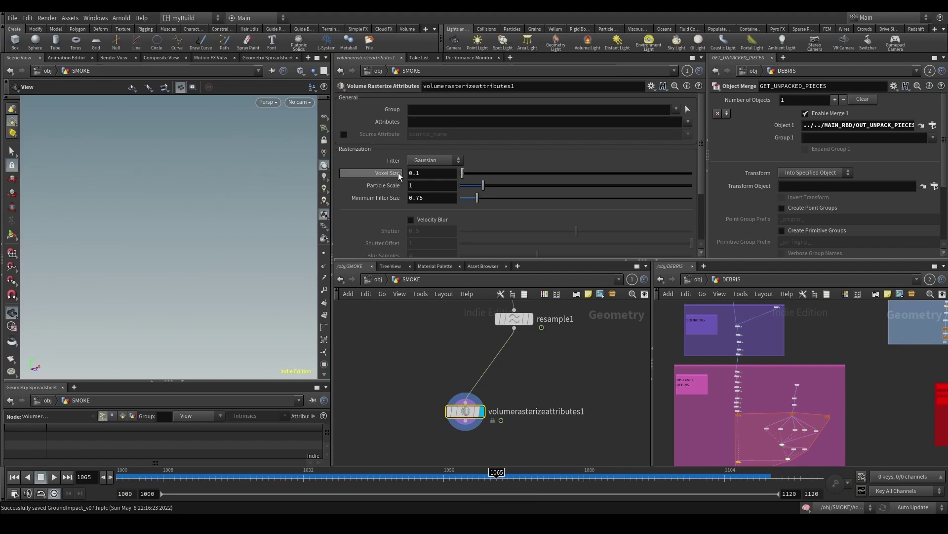
Step: Insert an Attribute Wrangle between resample1 and the volume rasterize node and name it Density
key("Tab")
type("att")
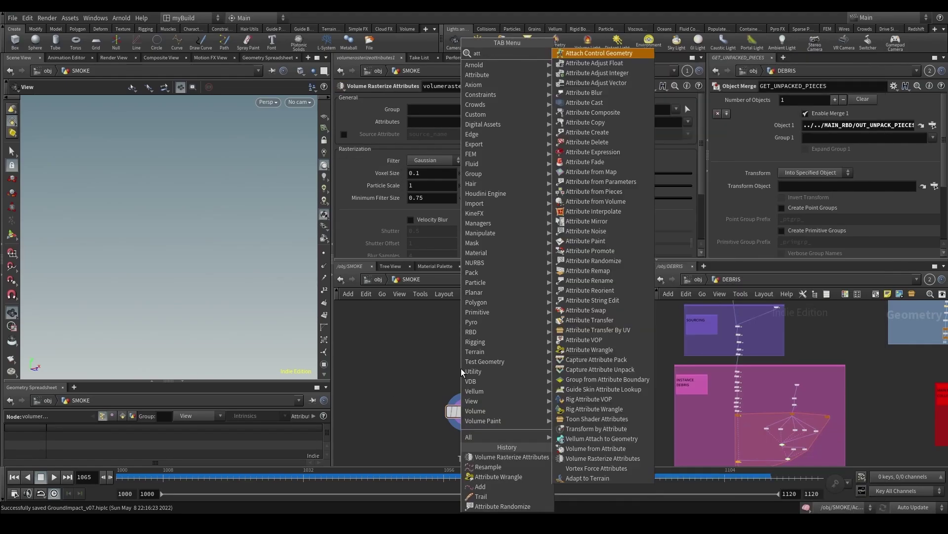
left_click(499, 476)
left_click(519, 378)
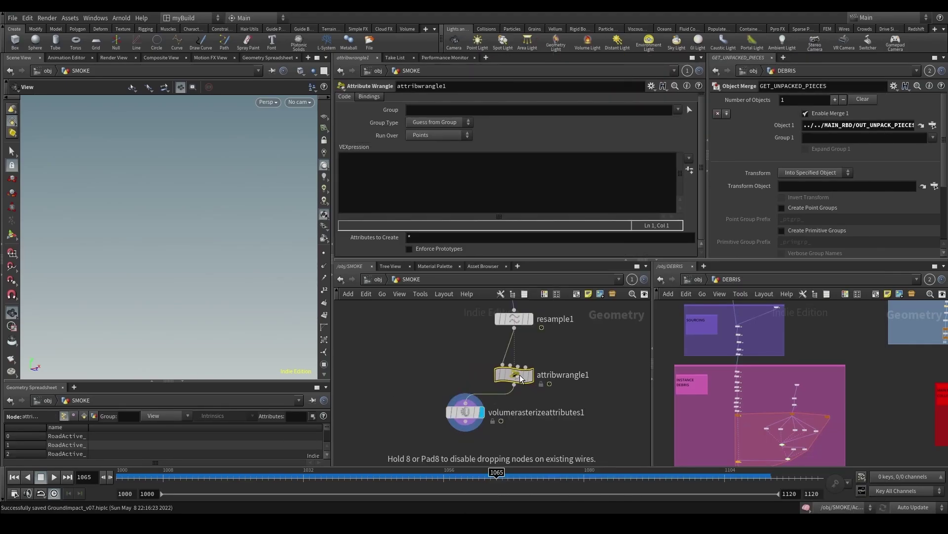
double_click(563, 375)
type("Density")
key("Return")
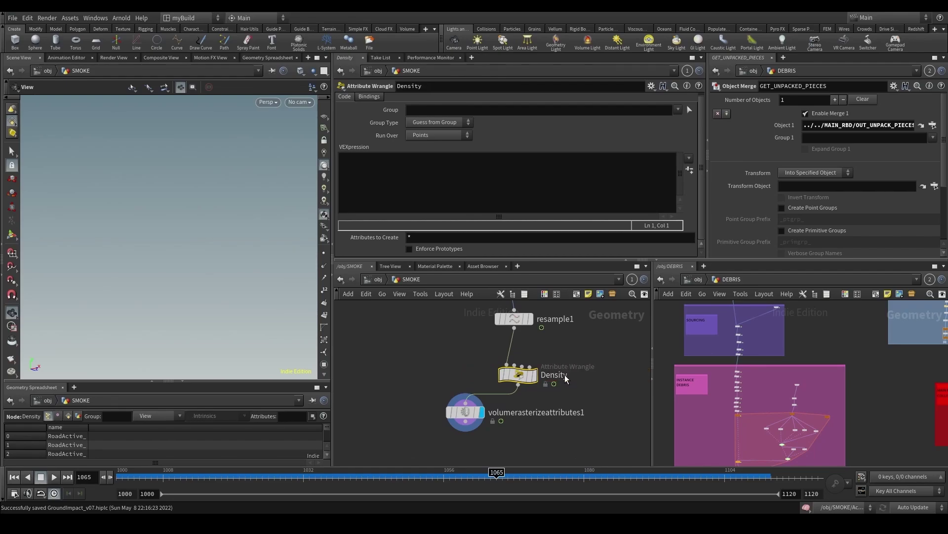
Step: Write the VEX expression f@density=f@age; in the Density wrangle
left_click(488, 211)
type("f@density=f")
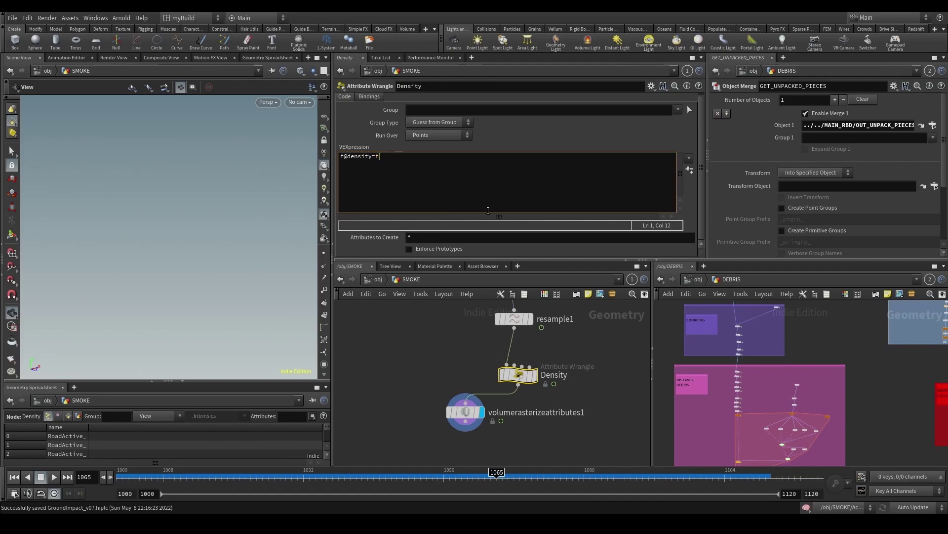
type("@age;")
Step: Set the volume rasterize node's Attributes to density
left_click(464, 411)
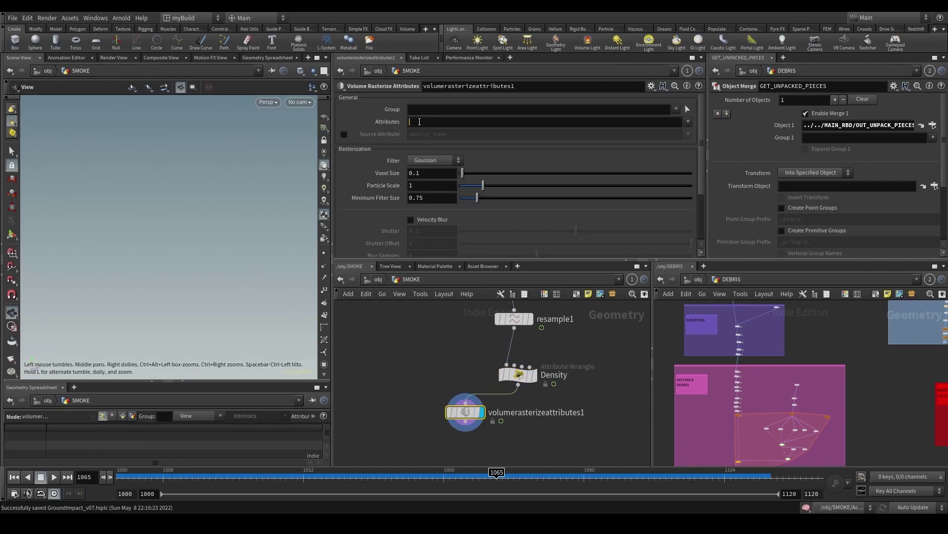
left_click(419, 122)
type("densit")
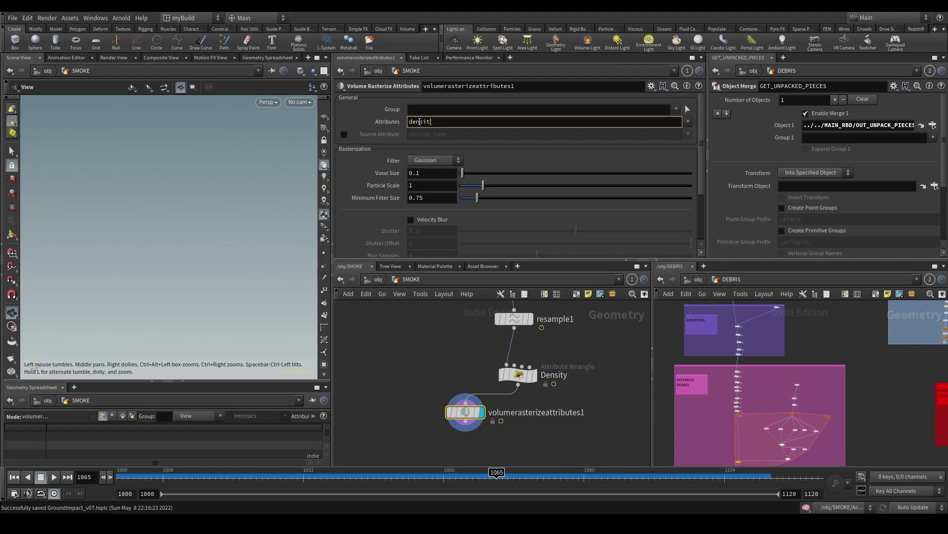
type("y")
key("Return")
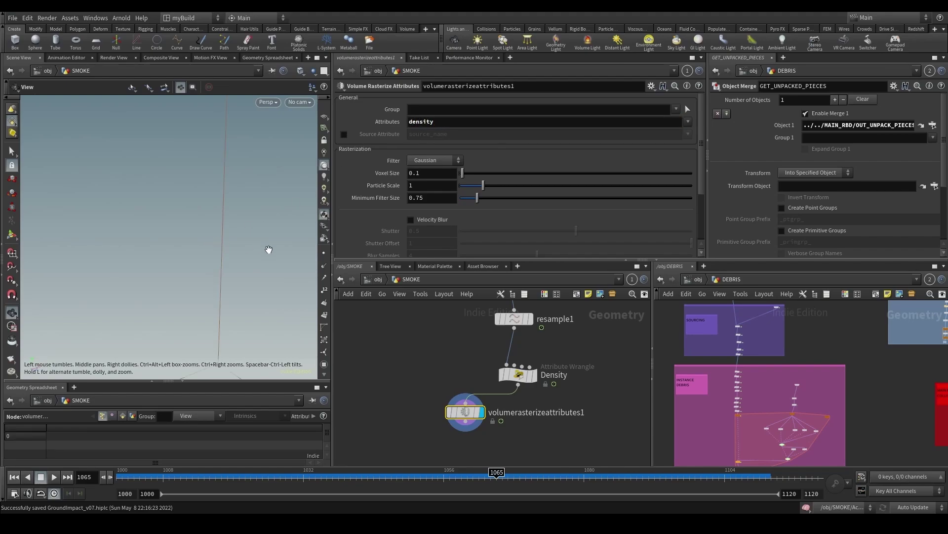
Step: Go to frame 1063, display the Density wrangle, and sort its points by age to check the attribute's values
left_click_drag(454, 485, 484, 478)
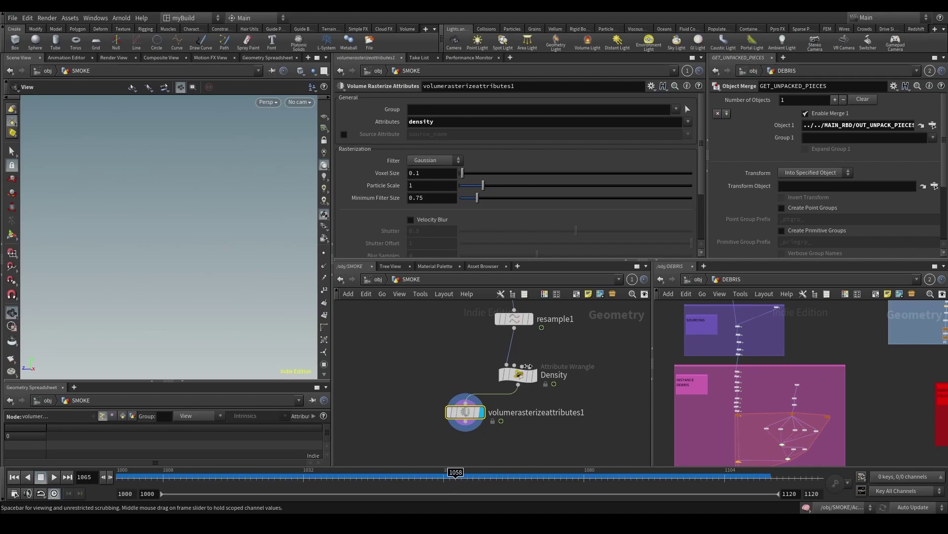
left_click_drag(479, 342, 553, 387)
key("r")
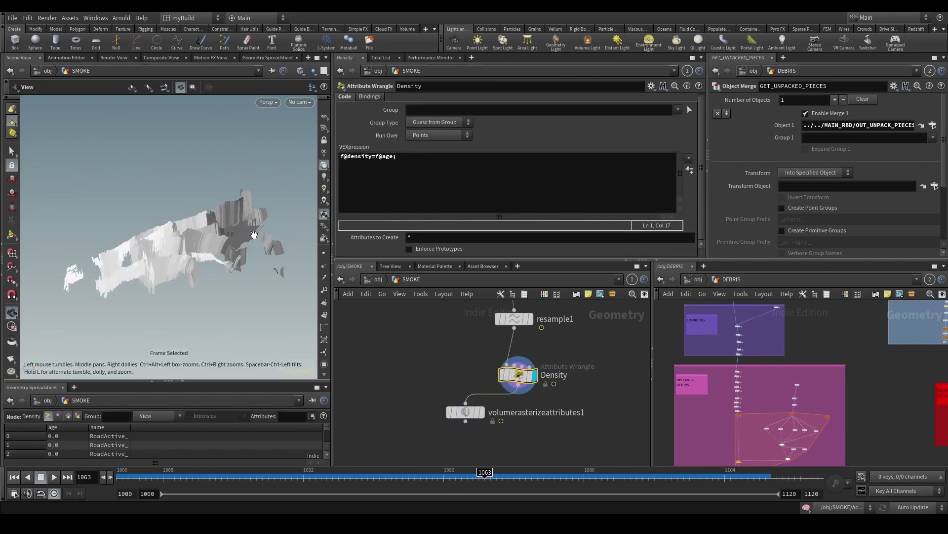
middle_click_drag(465, 360, 448, 436)
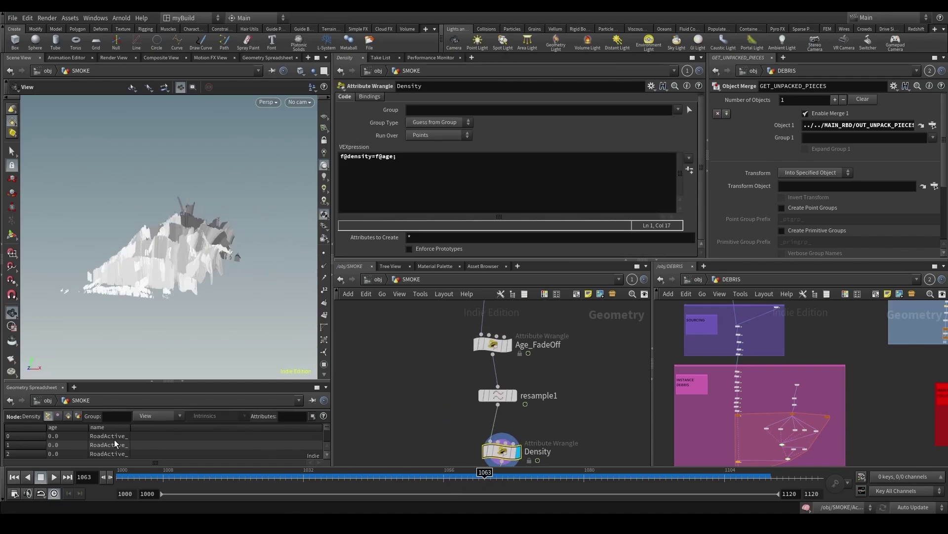
left_click(77, 428)
scroll(449, 388, "up", 1)
left_click_drag(430, 361, 568, 318)
scroll(441, 199, "up", 2)
left_click(385, 148)
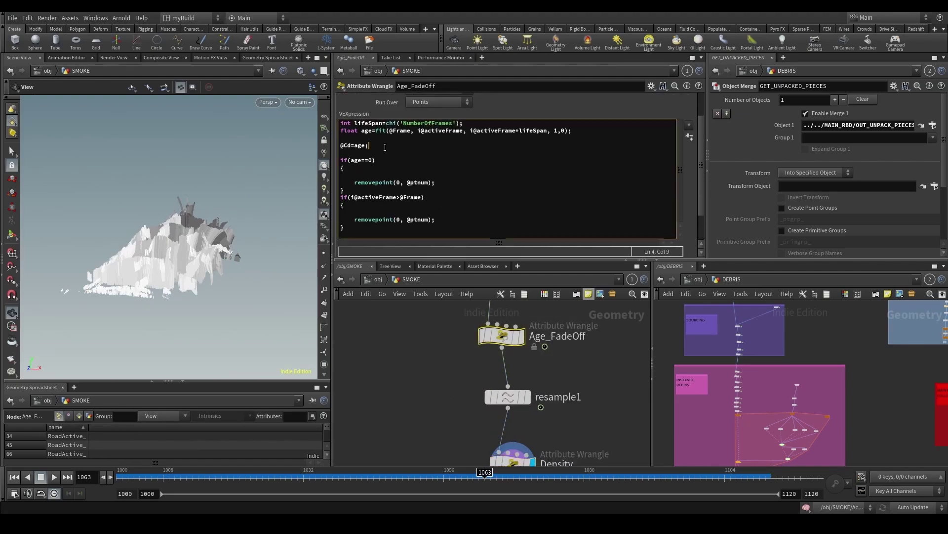
key("Return")
type("f@age=age;")
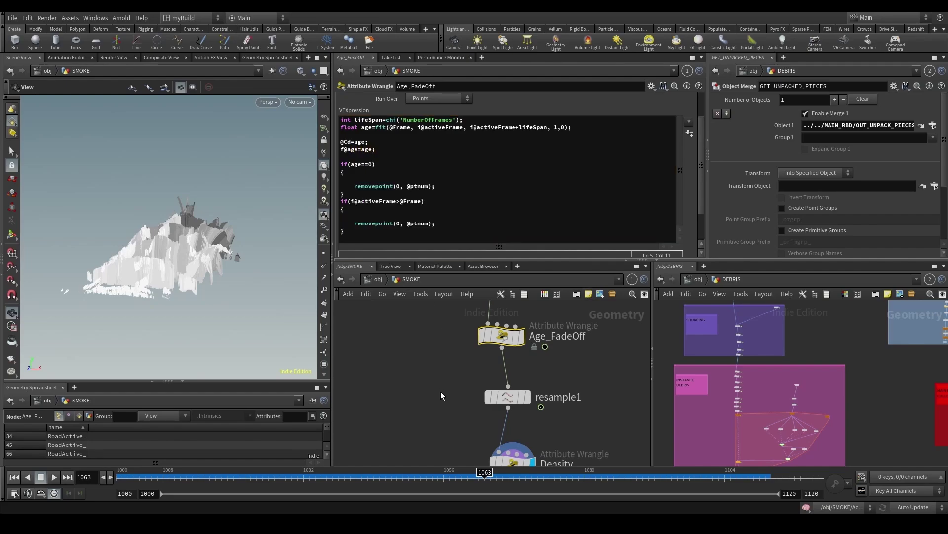
Step: Display the volume rasterize node to view the generated density volume
middle_click_drag(441, 390, 445, 318)
scroll(445, 319, "down", 4)
left_click_drag(434, 331, 466, 366)
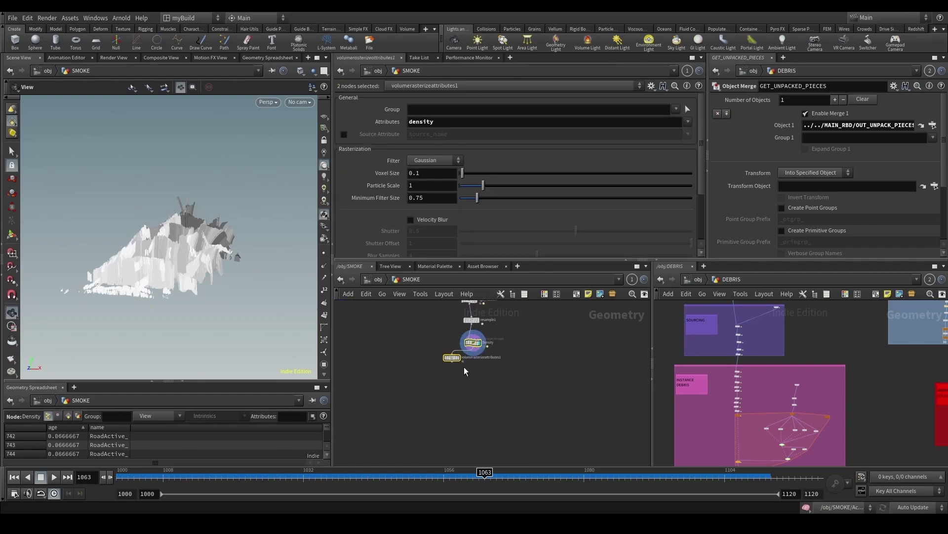
left_click(458, 357)
scroll(432, 367, "up", 3)
scroll(210, 302, "down", 3)
left_click_drag(209, 303, 247, 302)
scroll(503, 324, "up", 2)
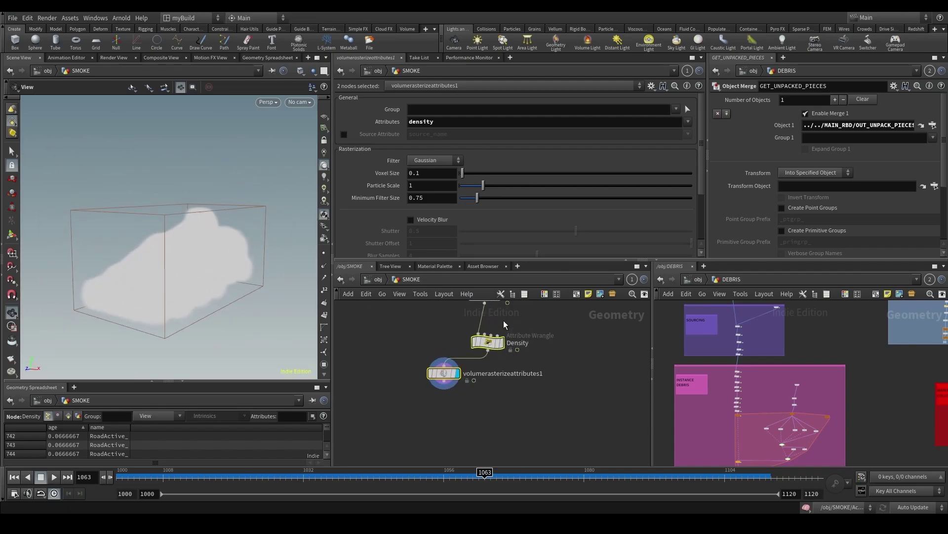
Step: Set the volume rasterize node's Particle Scale to 0.02
scroll(434, 327, "down", 2)
middle_click_drag(434, 327, 421, 361)
left_click_drag(400, 383, 428, 417)
left_click_drag(402, 356, 456, 333)
left_click_drag(388, 371, 440, 431)
right_click(414, 187)
left_click(463, 186)
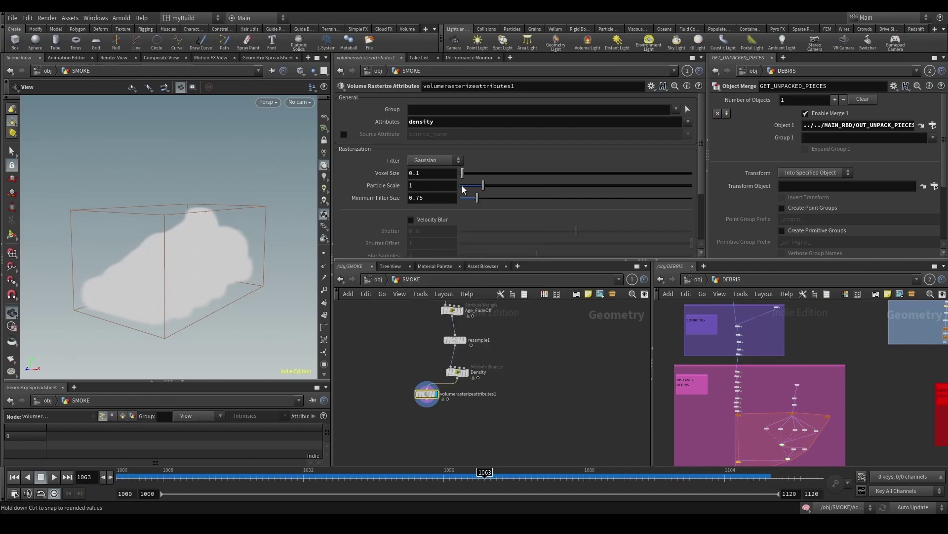
left_click_drag(473, 189, 461, 187)
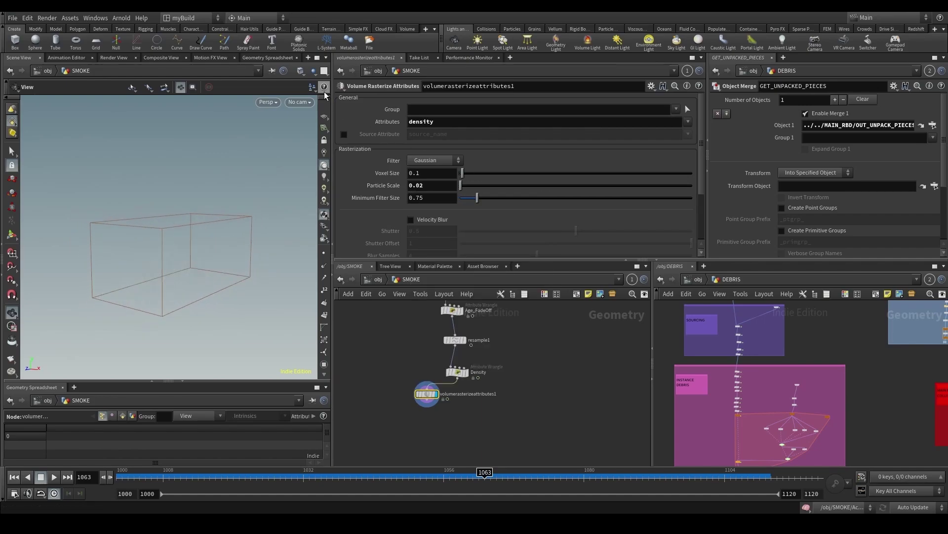
Step: Show the other scene objects around the volume and set the Particle Scale to 0.1
left_click(313, 70)
left_click(317, 85)
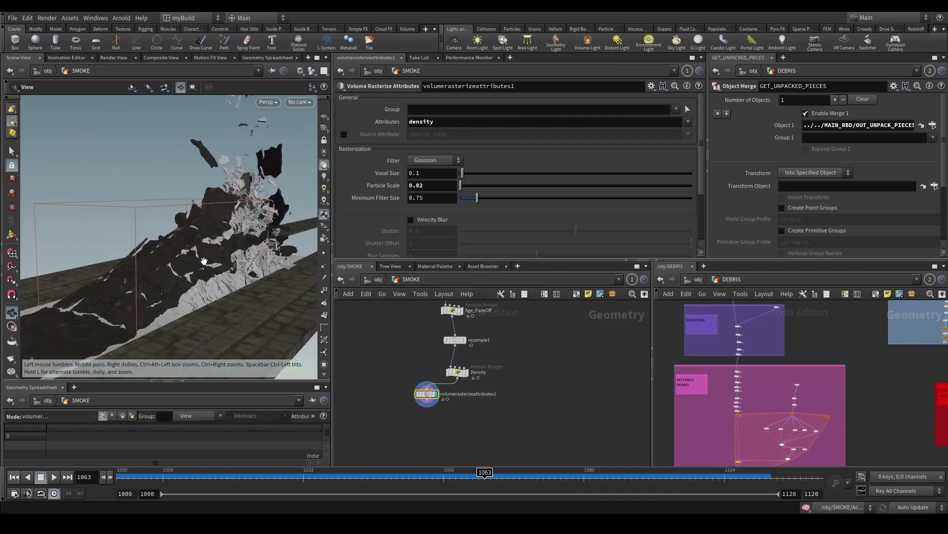
double_click(415, 184)
type("0.1")
key("Return")
scroll(203, 269, "up", 2)
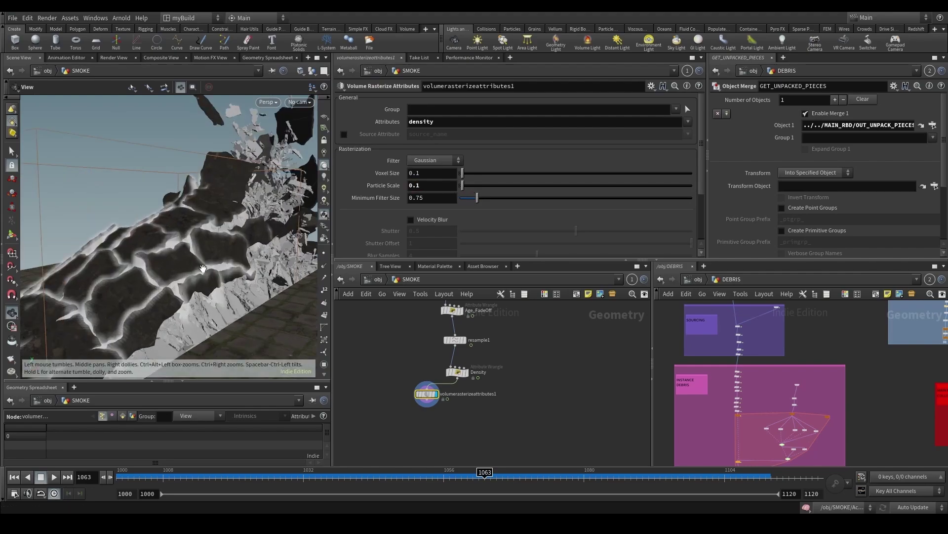
left_click_drag(189, 274, 291, 250)
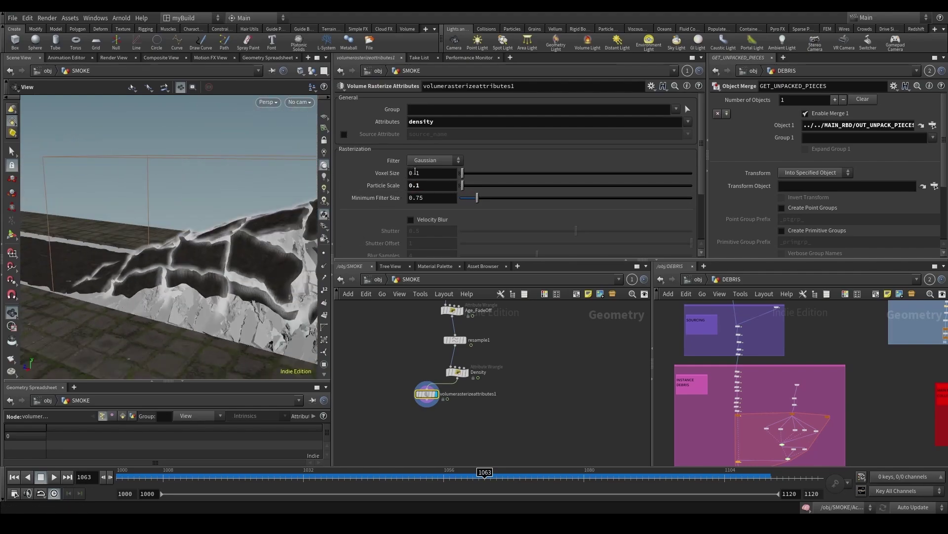
Step: Set both the Voxel Size and the Particle Scale of the volume rasterize node to 0.05
double_click(415, 173)
type("0.05")
key("Return")
type("05")
key("Return")
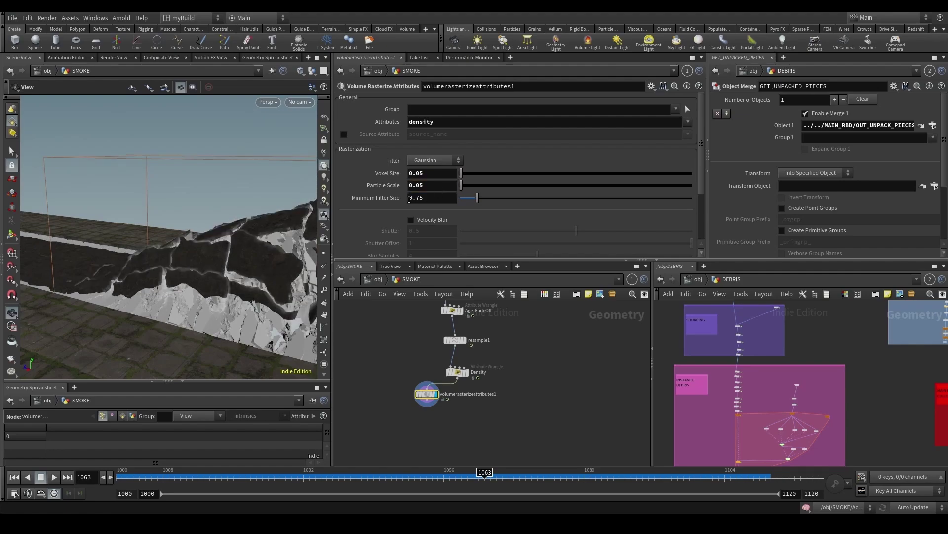
Step: Link resample1's Length to the volume rasterize node's Particle Scale with a relative reference
left_click_drag(242, 250, 143, 232)
scroll(417, 365, "up", 2)
left_click_drag(461, 333, 468, 331)
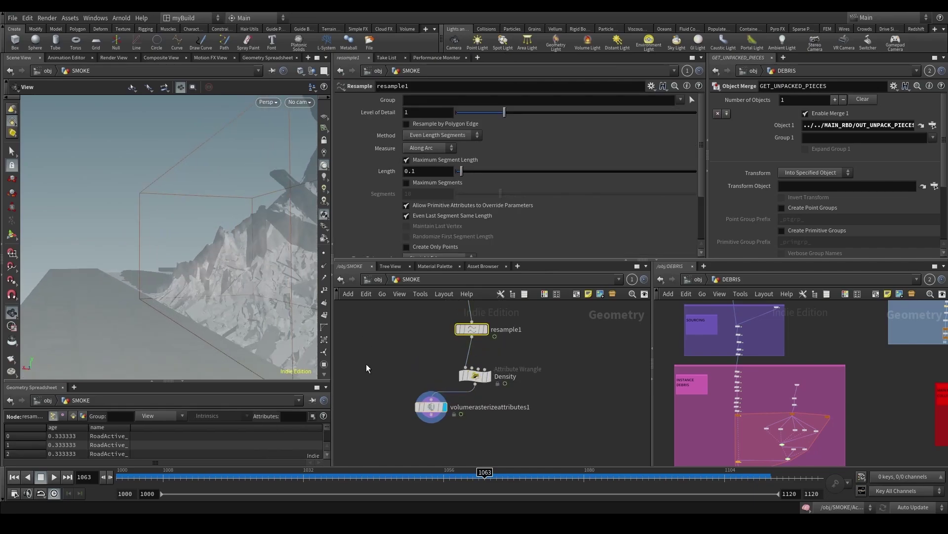
left_click_drag(366, 364, 425, 414)
right_click(417, 186)
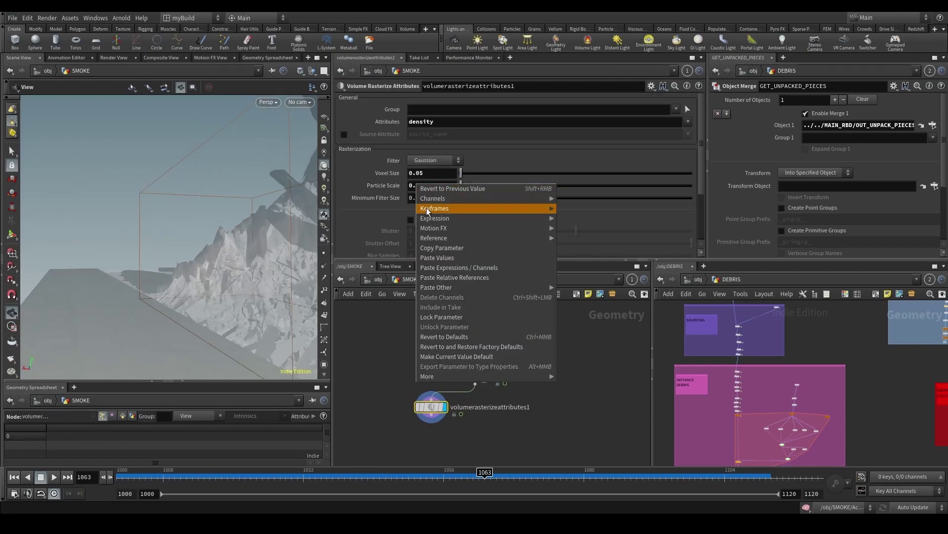
left_click(453, 247)
left_click_drag(468, 347, 485, 331)
right_click(432, 175)
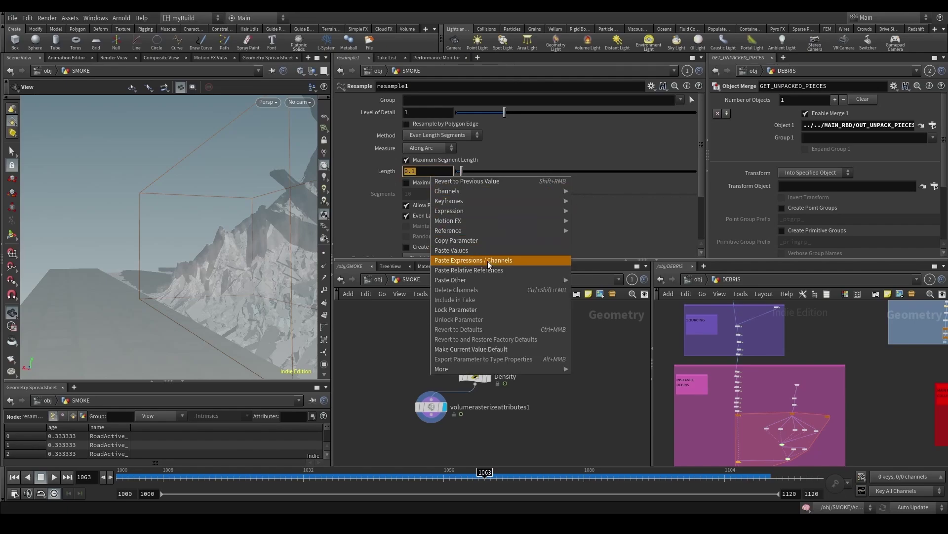
left_click(488, 271)
Step: Hide the other objects in the viewport and show the evaluated value of resample1's linked Length
left_click_drag(276, 232, 347, 247)
left_click(312, 72)
left_click(316, 101)
left_click_drag(253, 267, 296, 259)
scroll(395, 222, "down", 3)
left_click(390, 120)
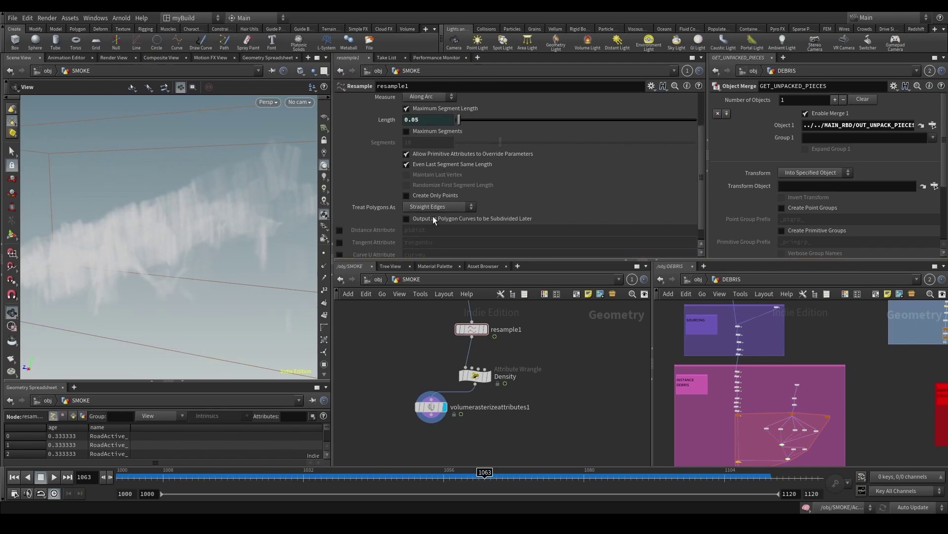
Step: Bypass and re-enable resample1 to compare the density volume with and without resampling
left_click(459, 331)
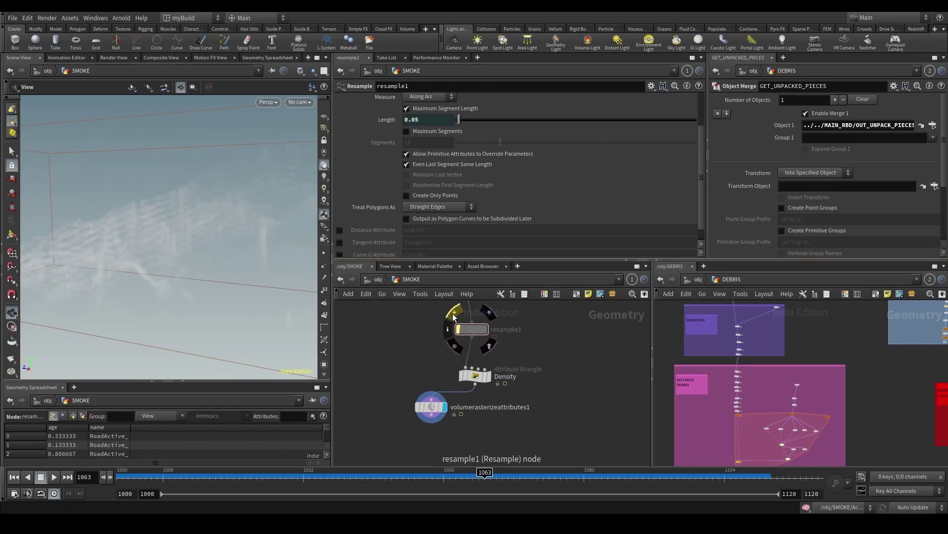
left_click_drag(197, 233, 276, 222)
left_click(452, 315)
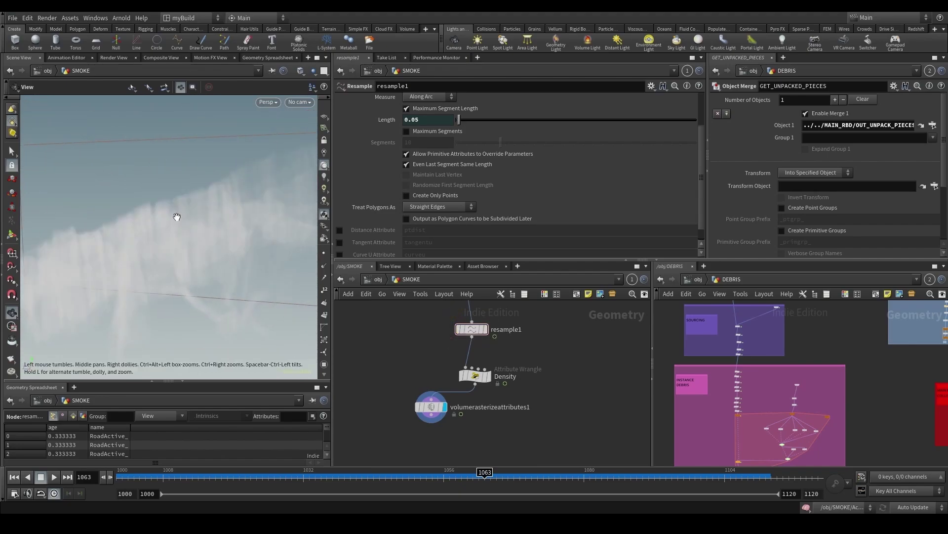
left_click_drag(176, 214, 205, 223)
Step: Reduce the volume rasterize node's Particle Scale to 0.02 for a thinner density volume
left_click(431, 407)
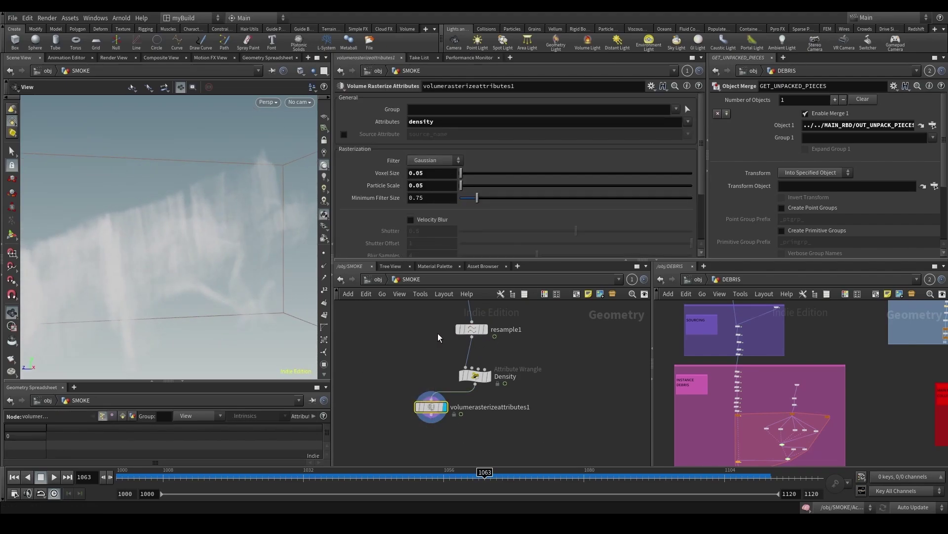
left_click(472, 329)
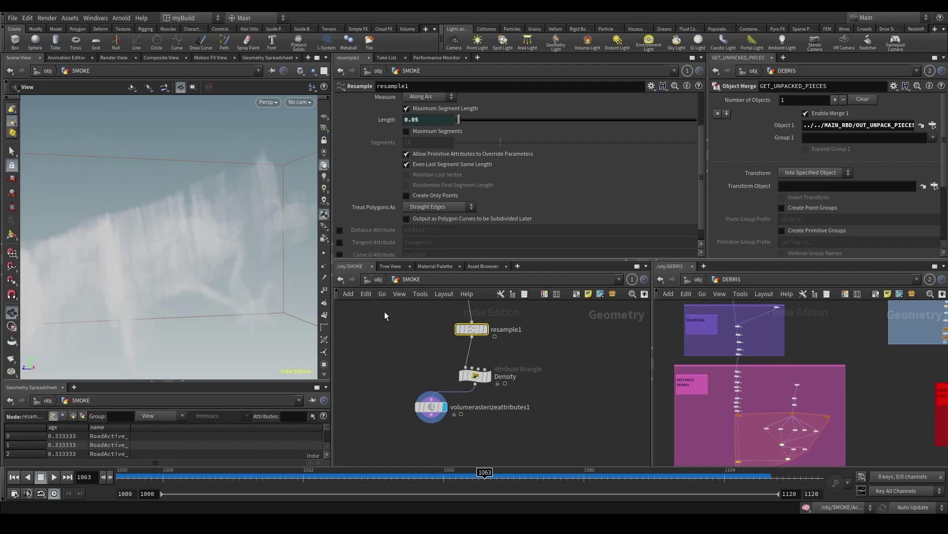
left_click_drag(212, 247, 191, 265)
left_click(430, 407)
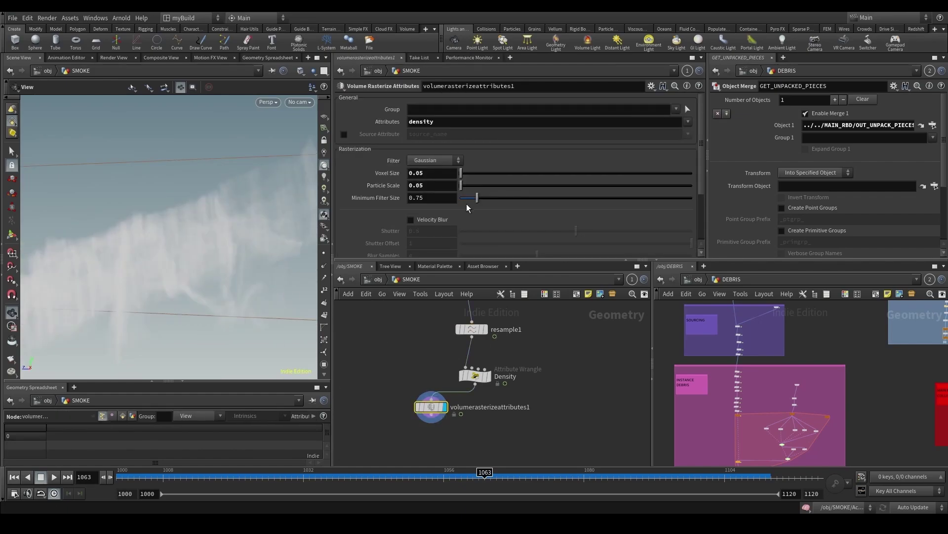
type("2")
key("Return")
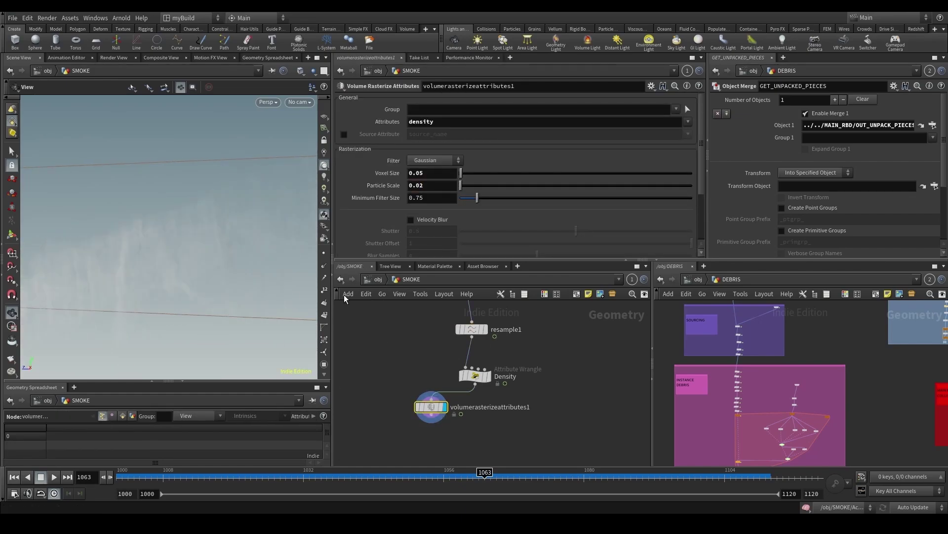
Step: Compare resample1's trails with the rasterized volume and set the volume rasterize node's Particle Scale to 0.05
left_click(472, 329)
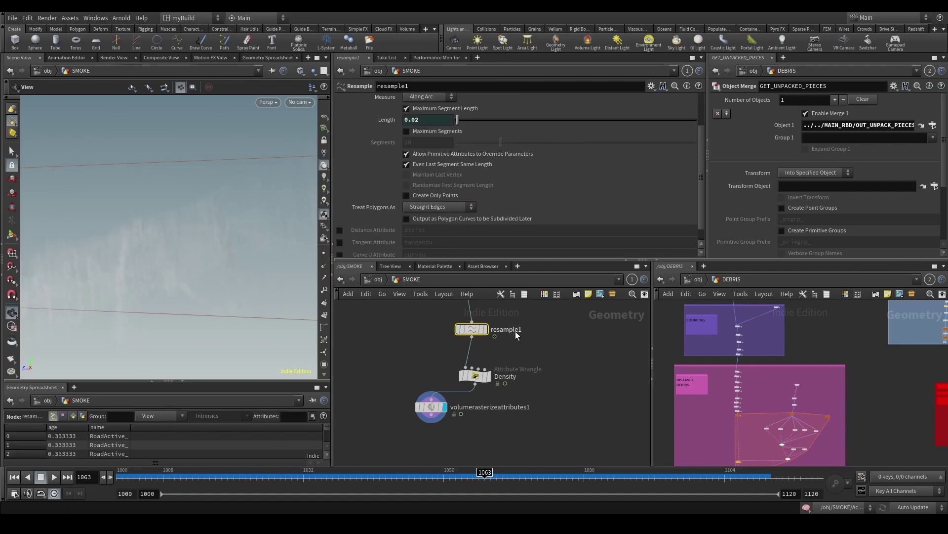
left_click(486, 329)
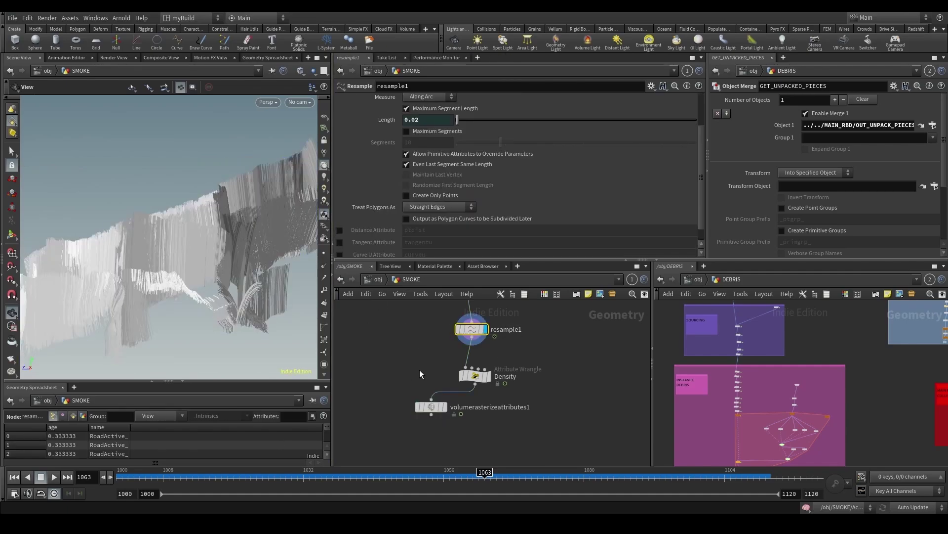
left_click(431, 407)
left_click(445, 407)
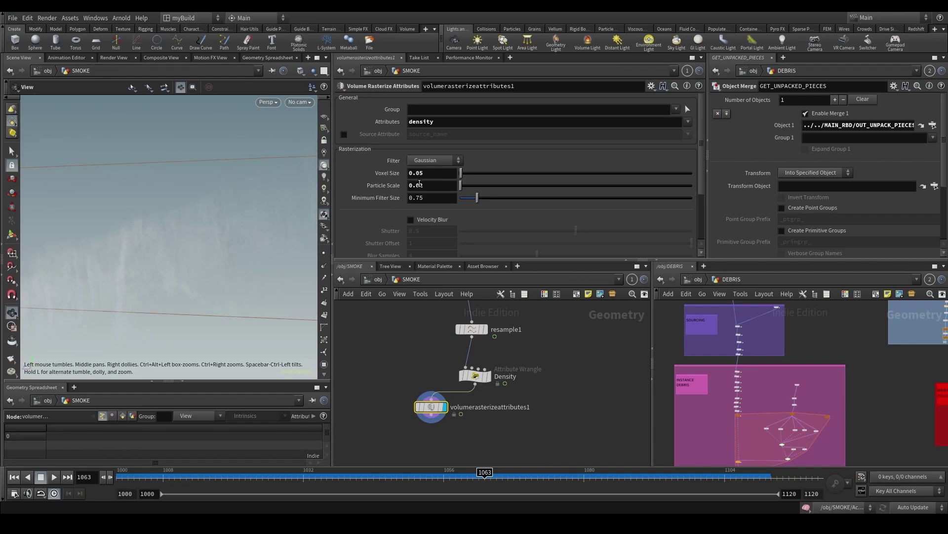
left_click_drag(248, 265, 236, 280)
Step: Rename the volume rasterize node to Rasterize_Density and place it below the Density wrangle
mouse_move(431, 407)
left_mouse_down()
mouse_move(451, 419)
mouse_move(416, 418)
left_mouse_up()
left_click(467, 421)
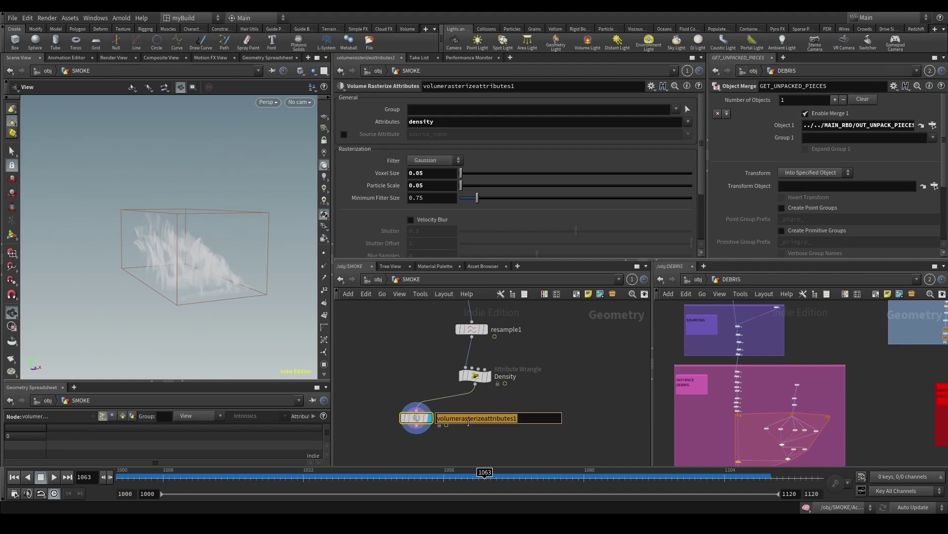
type("Rasterize")
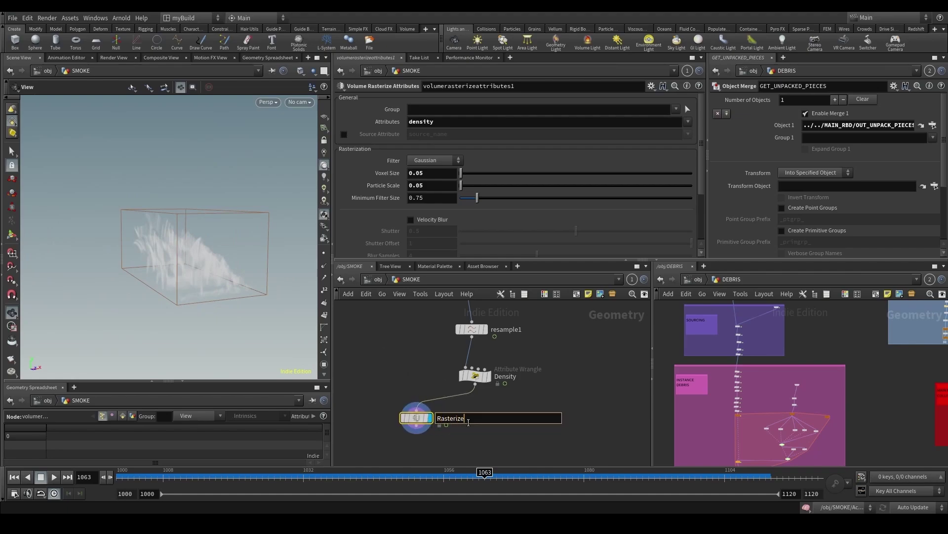
type("_Density")
key("Return")
scroll(468, 423, "down", 4)
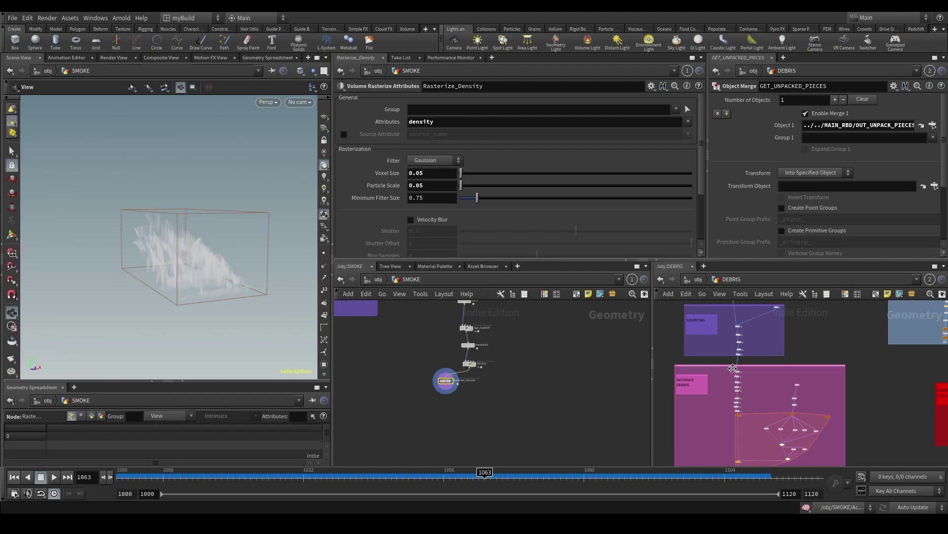
scroll(430, 402, "up", 3)
left_click_drag(451, 376, 487, 388)
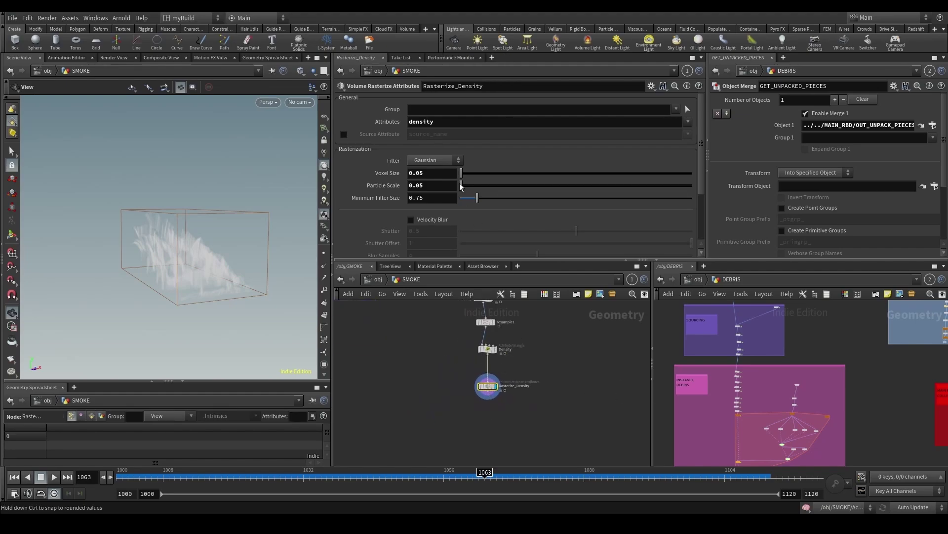
Step: Add v to Rasterize_Density's Attributes so velocity is rasterized with density, and save the scene
left_click(455, 121)
type("v")
left_click(438, 375)
scroll(438, 375, "down", 3)
scroll(455, 386, "up", 4)
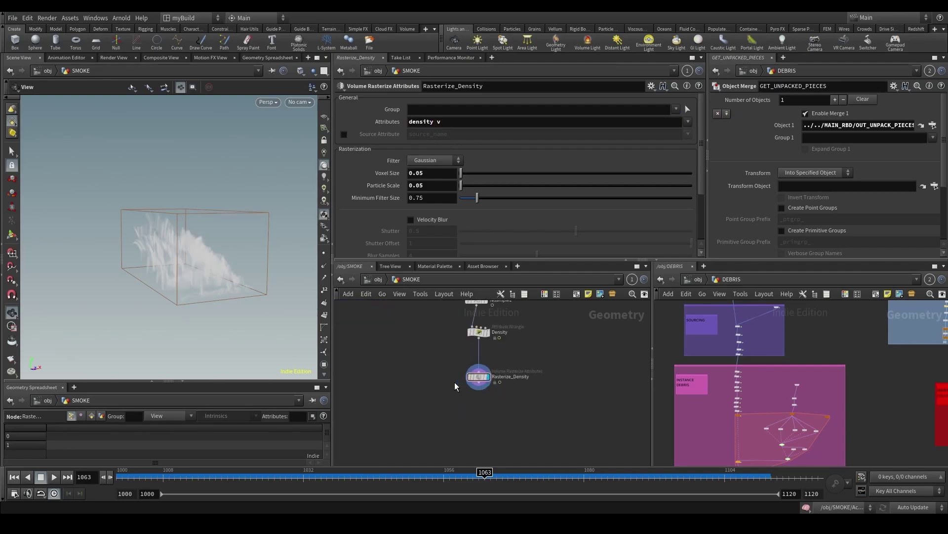
key("ctrl+s")
key("Tab")
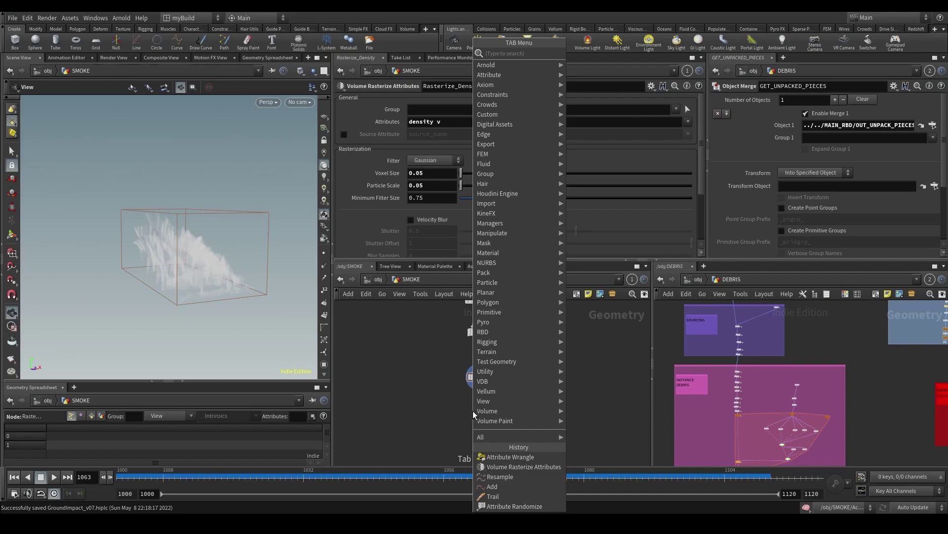
type("split")
key("Return")
scroll(489, 408, "up", 2)
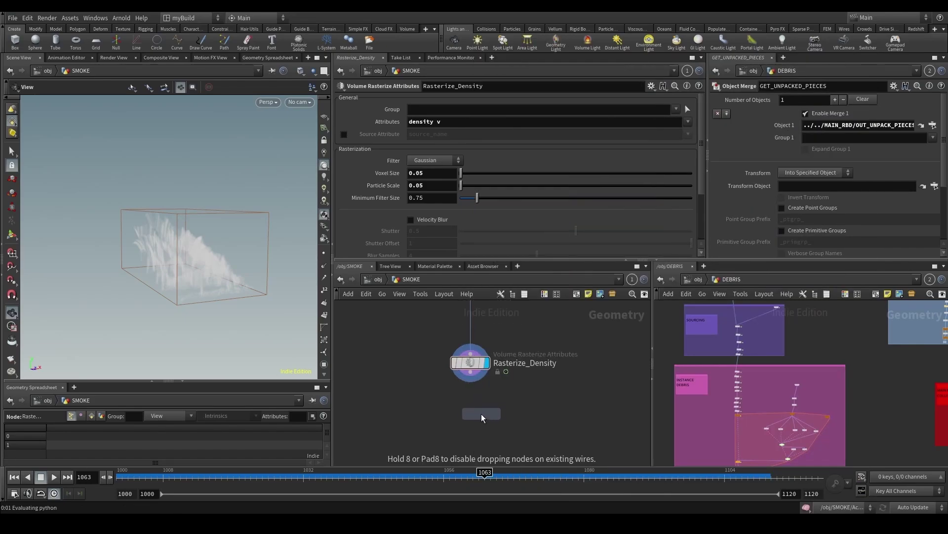
left_click(483, 417)
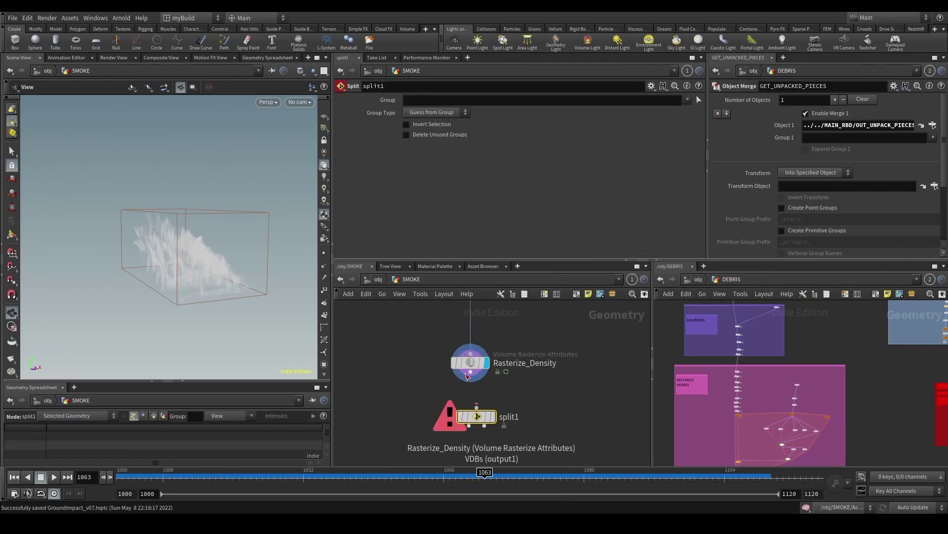
left_click(446, 101)
type("@n")
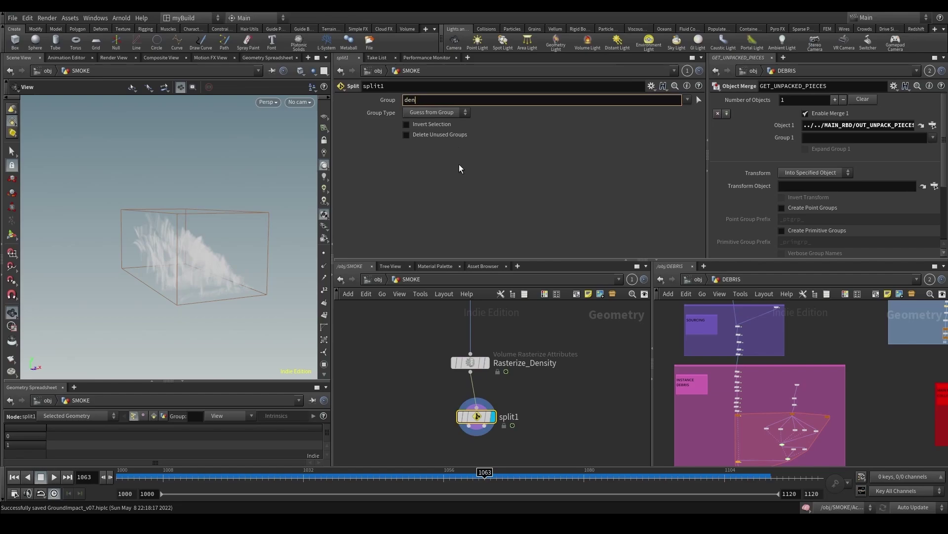
type("ame=density")
key("Return")
Step: Wire a null to each output of the split and delete the split together with both nulls
scroll(553, 383, "down", 2)
middle_click_drag(465, 455, 441, 407)
key("Tab")
type("nu")
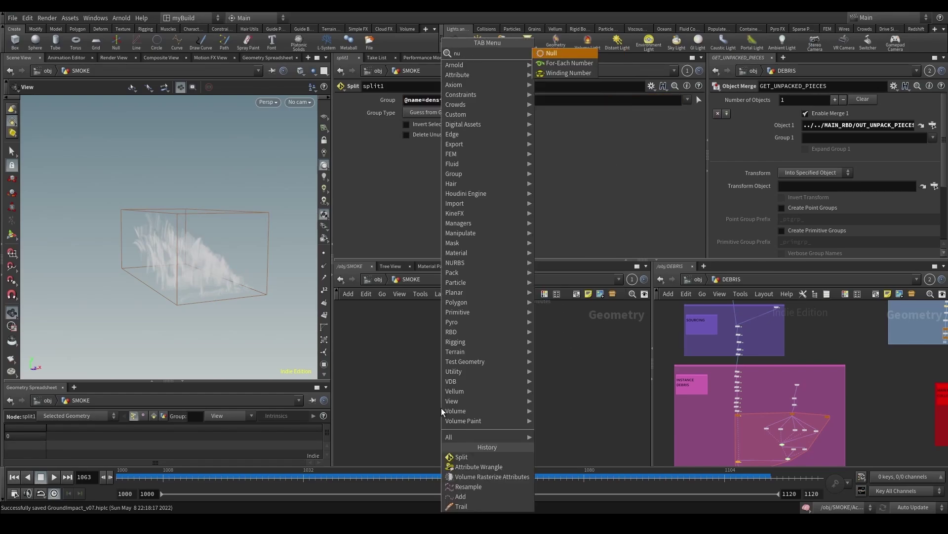
key("Return")
left_click(443, 413)
left_click(475, 352)
left_click(444, 407)
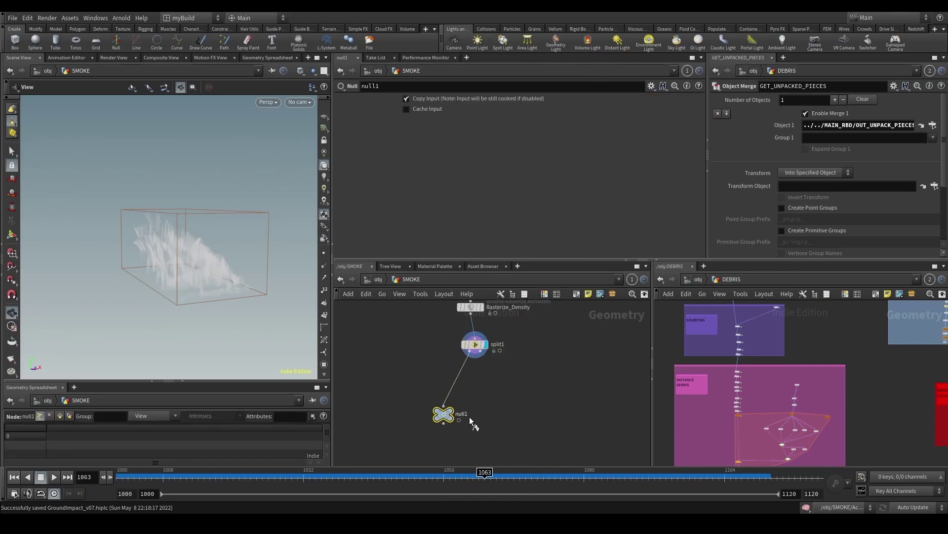
left_click_drag(443, 414, 538, 414, "alt")
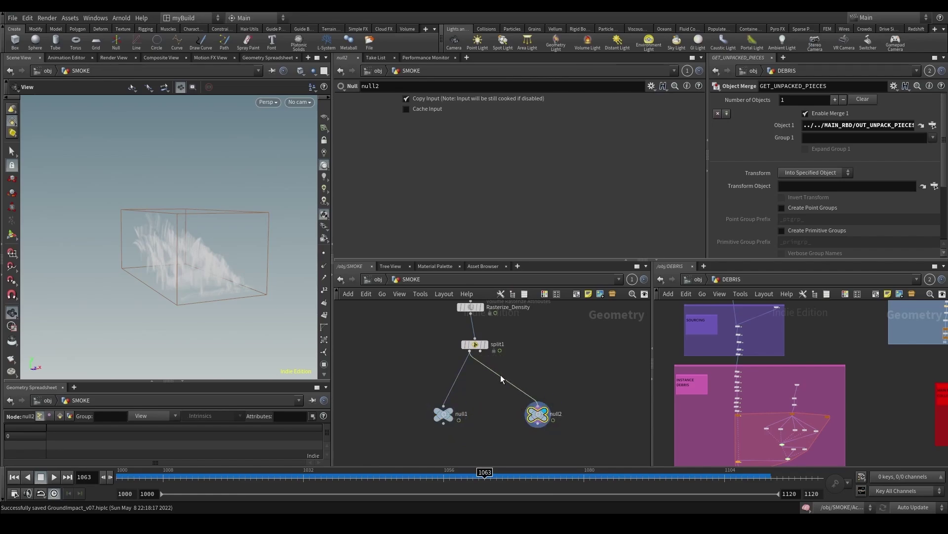
left_click_drag(424, 336, 596, 453)
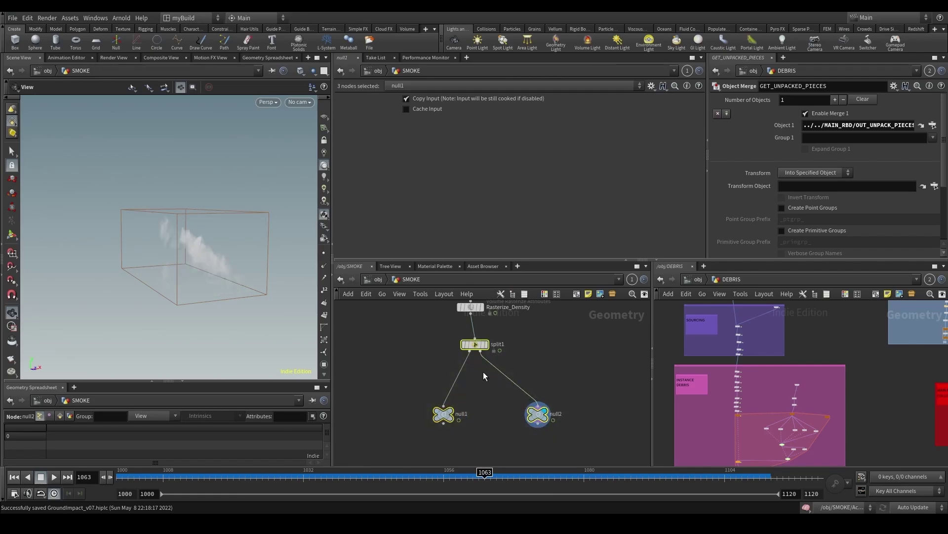
key("Delete")
Step: Add a Primitive node with its first input wired to Rasterize_Density and display it
key("Tab")
type("primi")
key("Return")
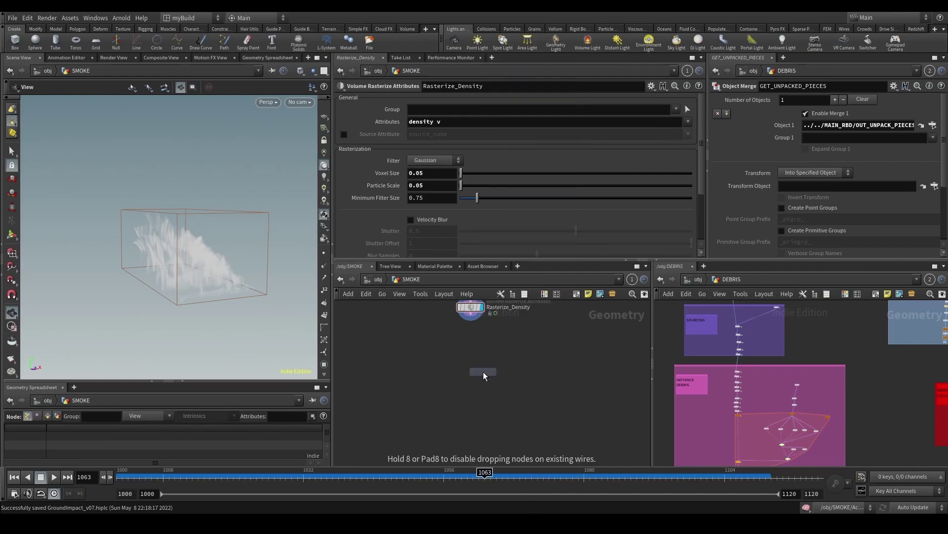
left_click(473, 366)
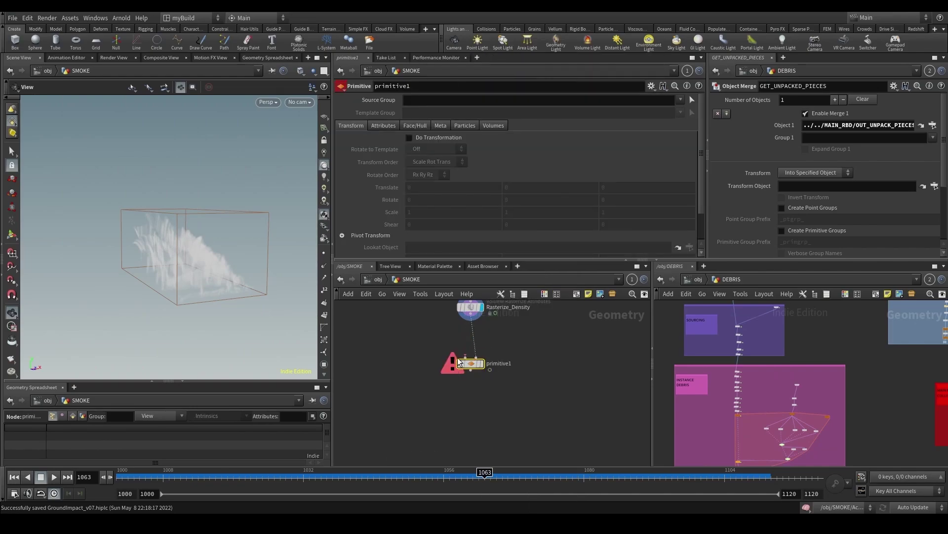
left_click_drag(474, 342, 463, 356)
left_click(482, 363)
scroll(435, 331, "up", 3)
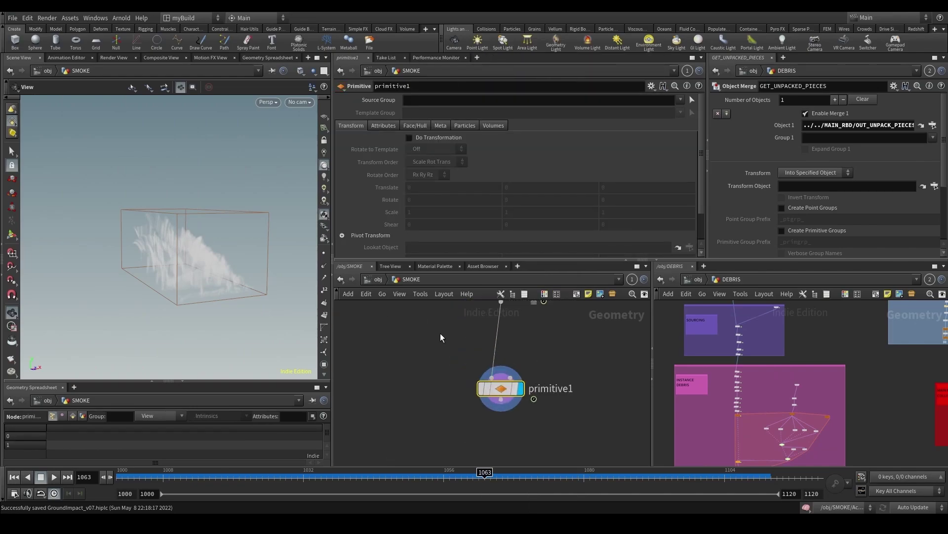
Step: Remove v from Rasterize_Density's Attributes and add it back to compare the displayed volume
middle_click_drag(441, 337, 423, 392)
left_click(502, 344)
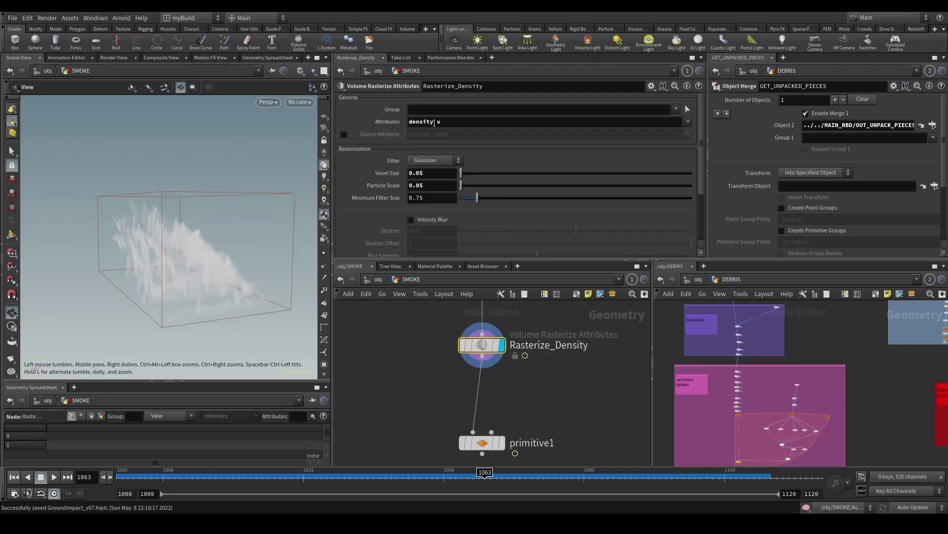
left_click_drag(434, 123, 500, 137)
key("BackSpace")
left_click(448, 361)
left_click(446, 123)
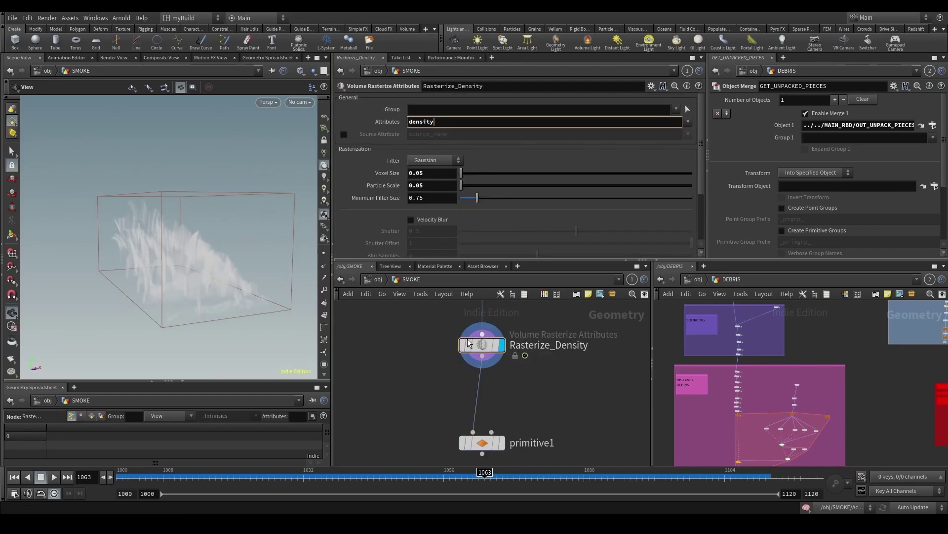
type("v")
left_click(415, 383)
left_click(435, 121)
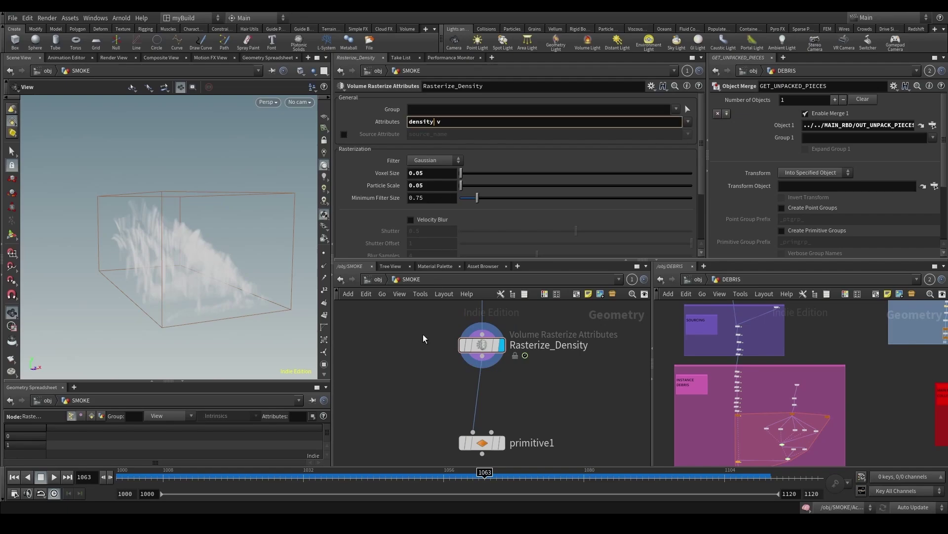
middle_click_drag(444, 406, 405, 319)
left_click(439, 357)
scroll(224, 237, "up", 4)
left_click_drag(223, 237, 237, 288)
key("r")
left_click(438, 352)
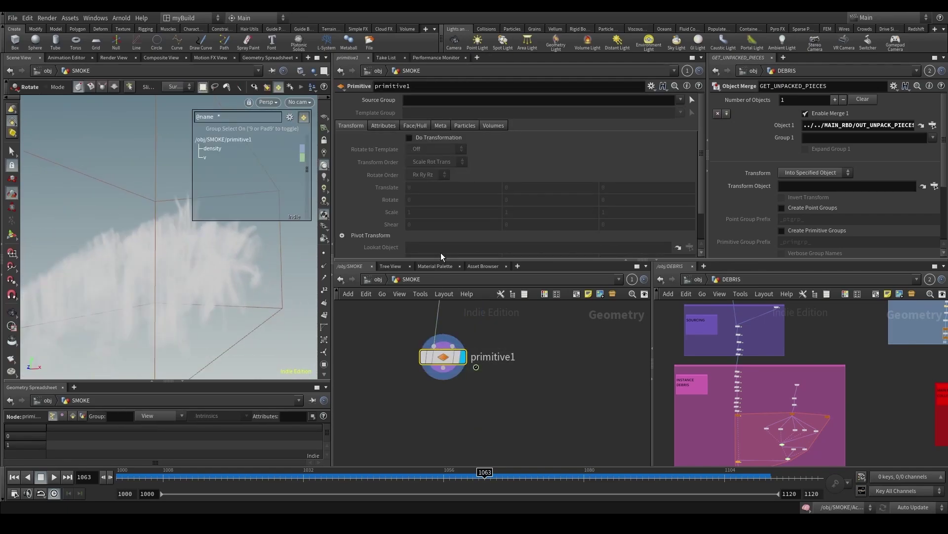
left_click(693, 100)
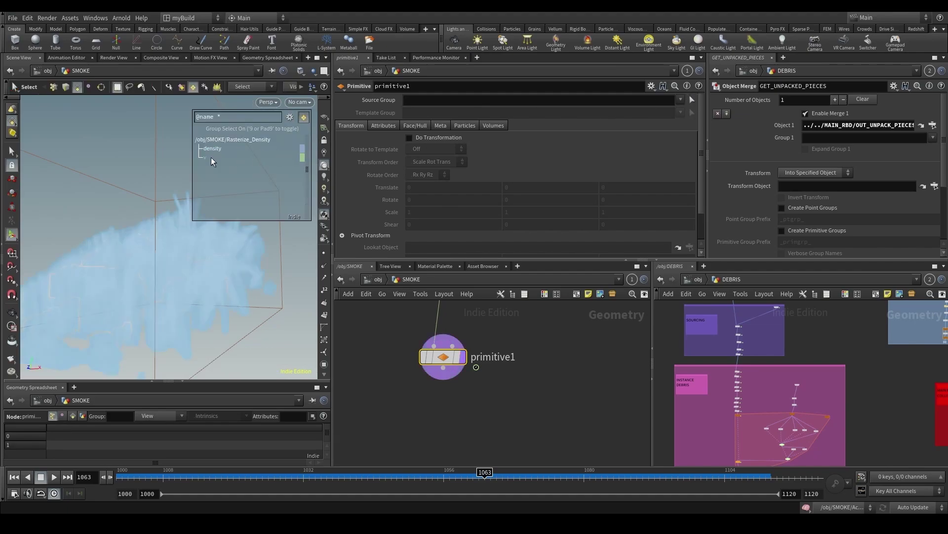
left_click(211, 157)
key("Return")
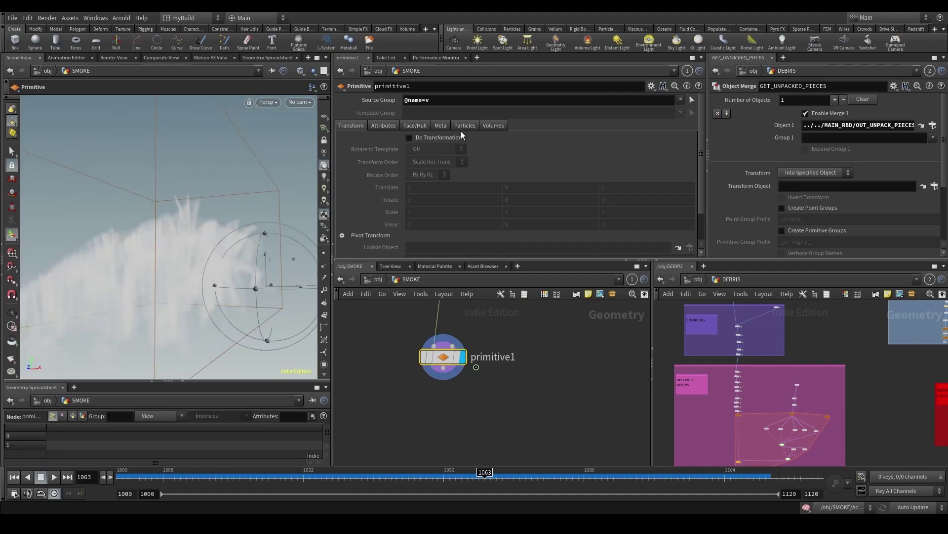
Step: Enable Adjust Visualization for the v volume in primitive1 and set its Display Mode to Invisible
left_click(493, 126)
left_click(445, 137)
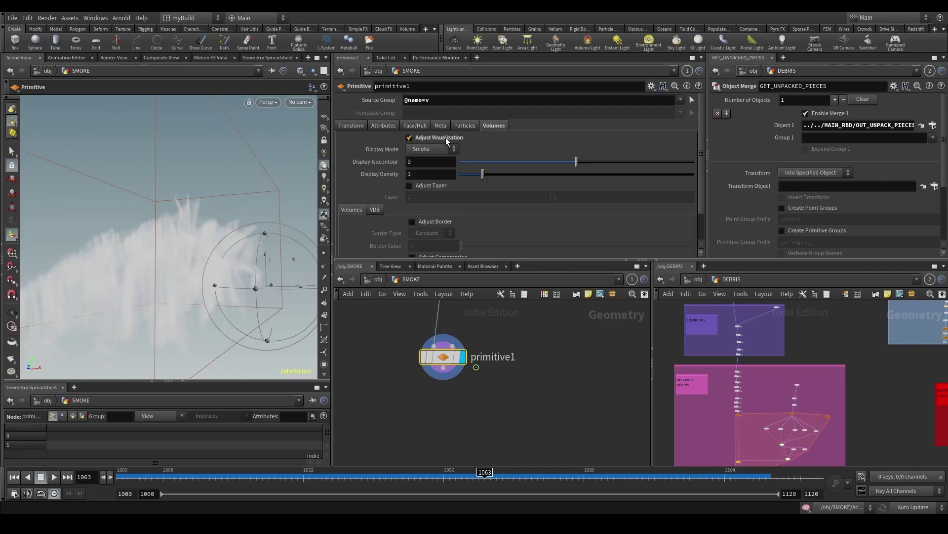
left_click(436, 148)
left_click(422, 188)
key("Escape")
Step: Inspect the density volume, go to frame 1043, look through RENDER_CAM and save the scene
left_click_drag(165, 245, 223, 276)
scroll(198, 273, "down", 7)
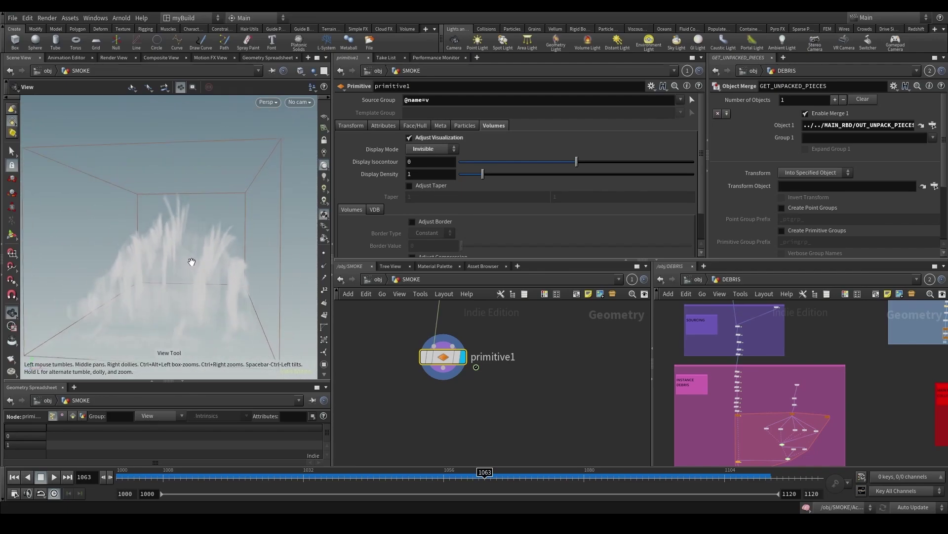
middle_click_drag(185, 264, 201, 226)
left_click_drag(202, 225, 193, 198)
mouse_move(370, 477)
left_mouse_down()
mouse_move(267, 470)
mouse_move(385, 467)
left_mouse_up()
left_click(299, 102)
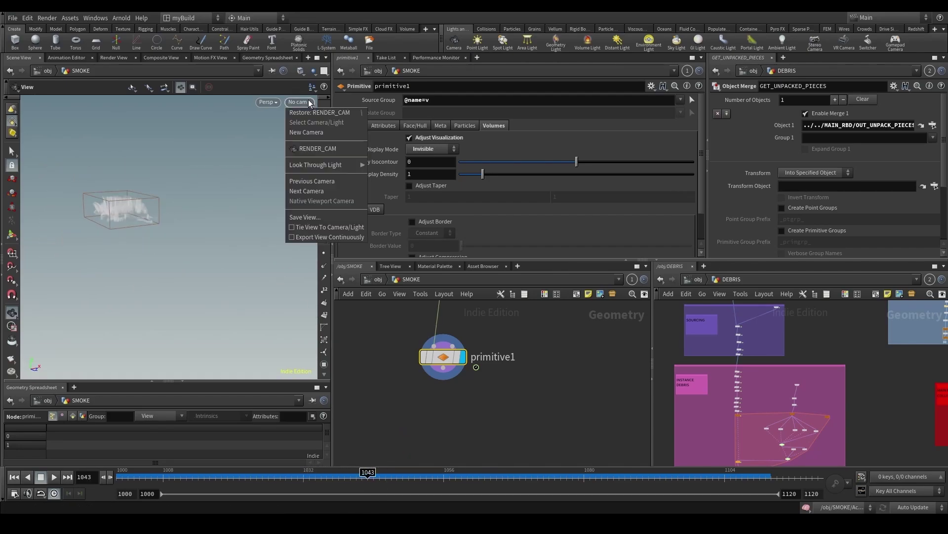
left_click(317, 149)
key("ctrl+s")
Step: Add a null after primitive1 and name it IN_SMOKE_SOURCE
scroll(459, 347, "down", 3)
middle_click_drag(465, 374, 510, 366)
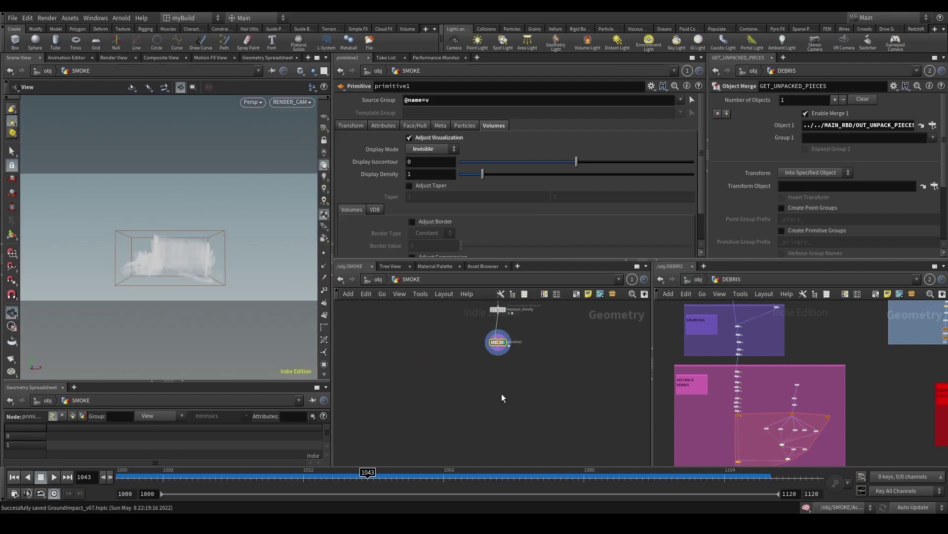
key("Tab")
type("nu")
key("Return")
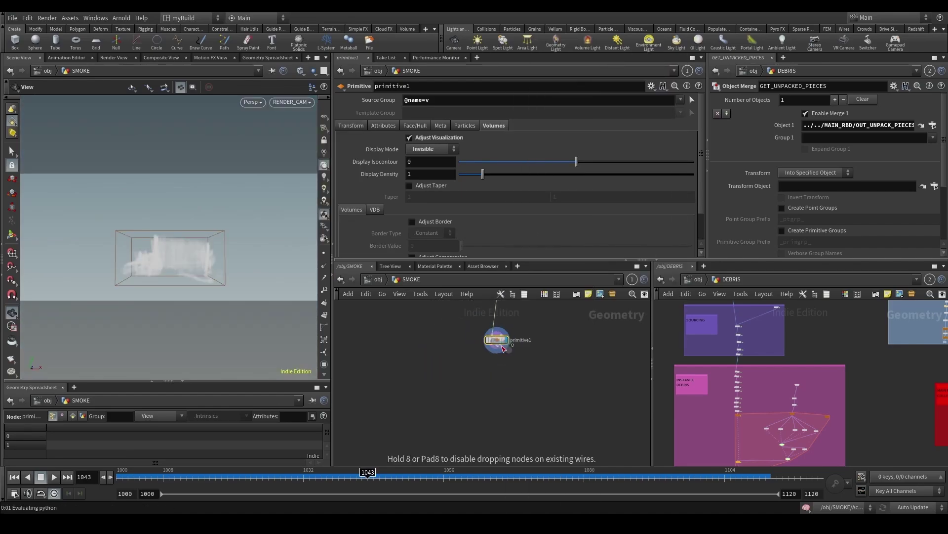
left_click(495, 384)
double_click(509, 385)
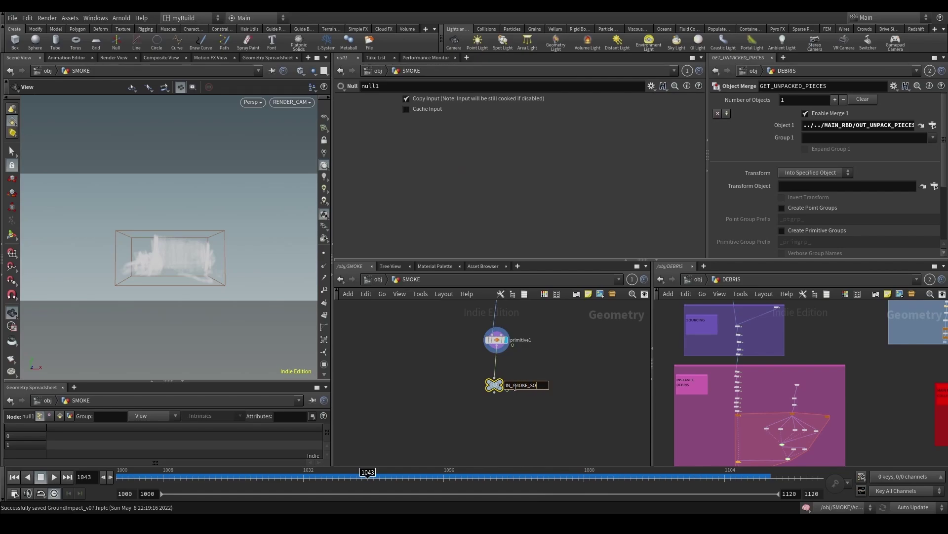
type("IN_SMOKE_SOURCE")
key("Return")
Step: Add a DOP Network below IN_SMOKE_SOURCE, wire the null into its first input and go inside the network
key("Tab")
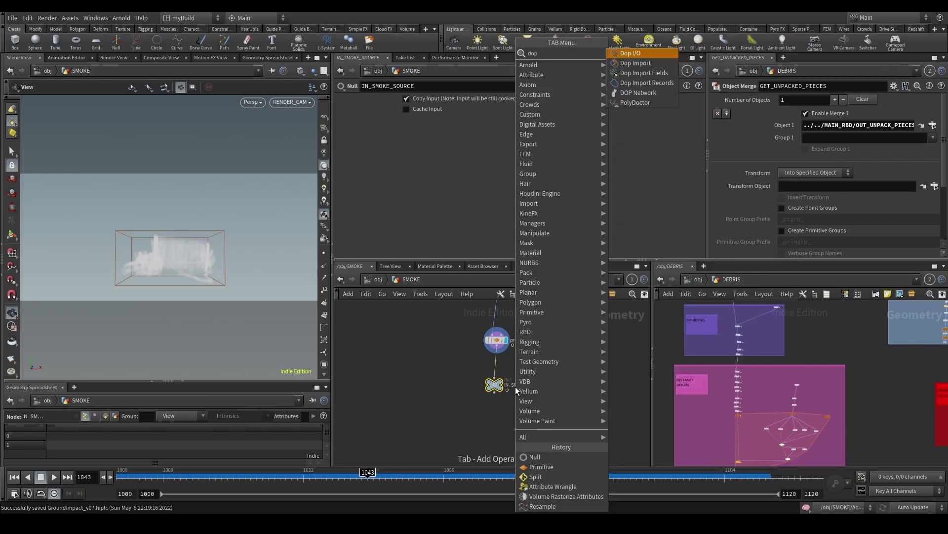
key("Escape")
scroll(511, 391, "down", 3)
scroll(517, 433, "up", 5)
left_click(517, 435)
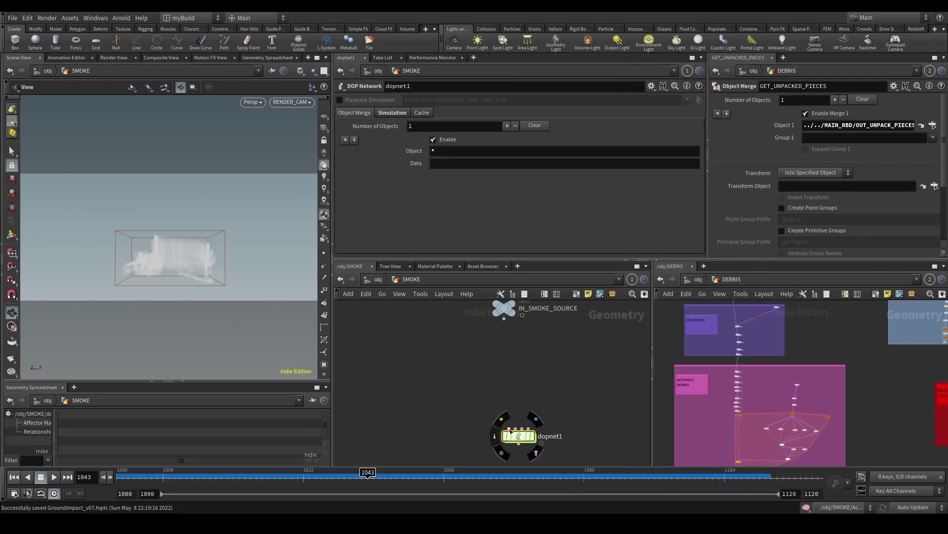
left_click(509, 428)
left_click(508, 332)
double_click(519, 435)
Step: Add a Pyro Solver (Sparse) above the output node inside the DOP network
key("Tab")
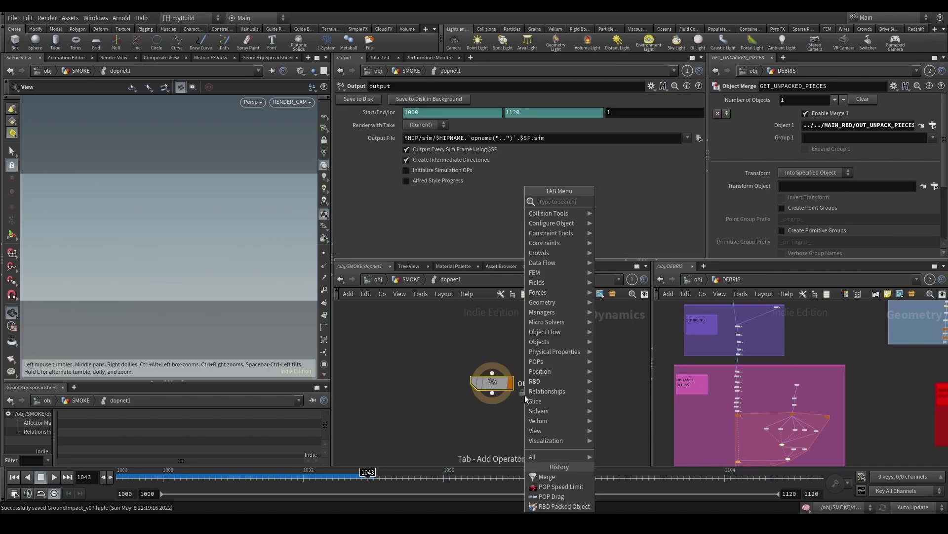
type("pyro")
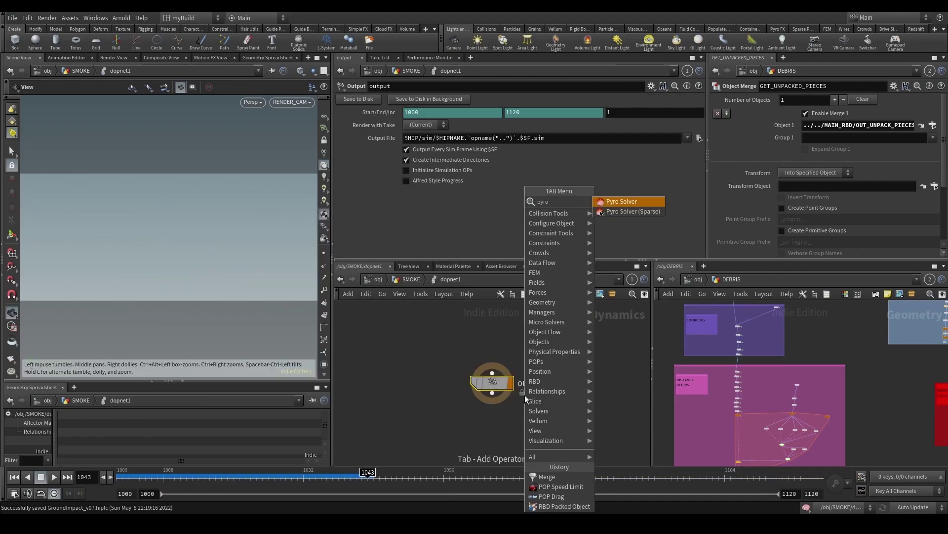
key("Down")
key("Return")
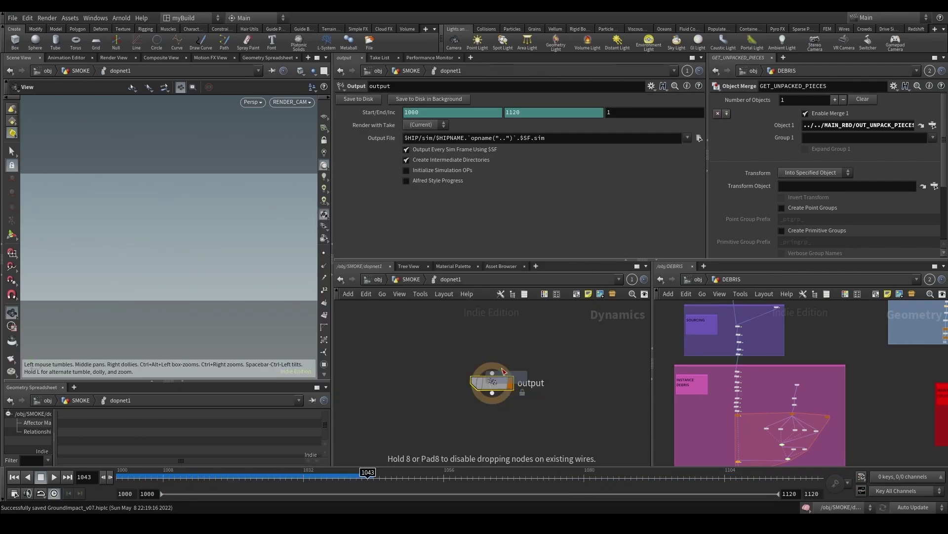
left_click(496, 332)
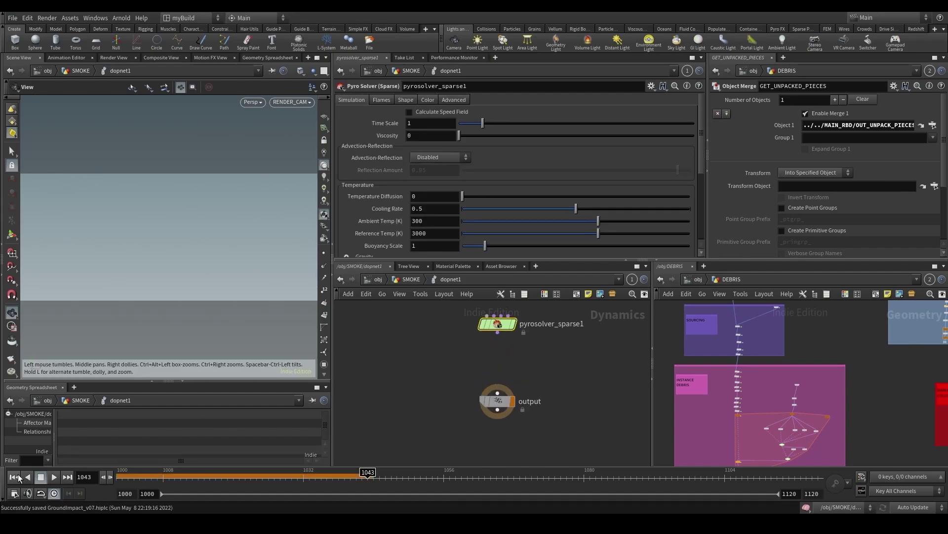
Step: Return to the first frame, 1000, and wire the sparse pyro solver into the output node
left_click(14, 477)
left_click(498, 330)
left_click(497, 393)
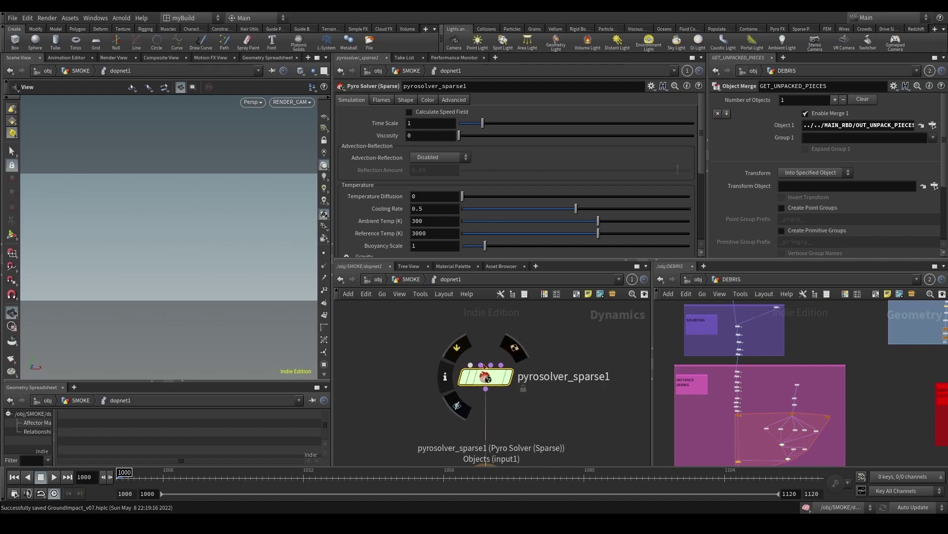
Step: Add a Smoke Object (Sparse) above the solver and wire it into the solver's Objects input
middle_click_drag(553, 361, 593, 356)
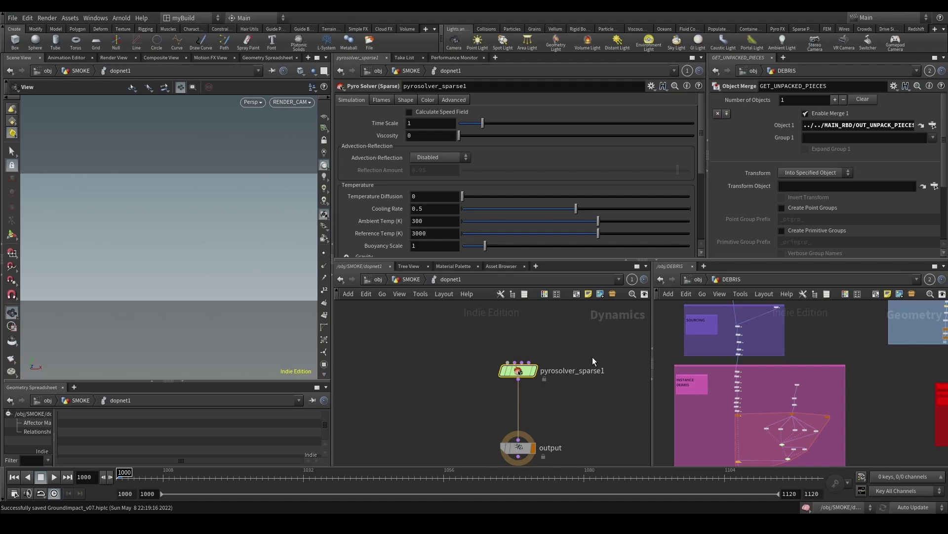
scroll(468, 361, "down", 2)
scroll(485, 420, "down", 1)
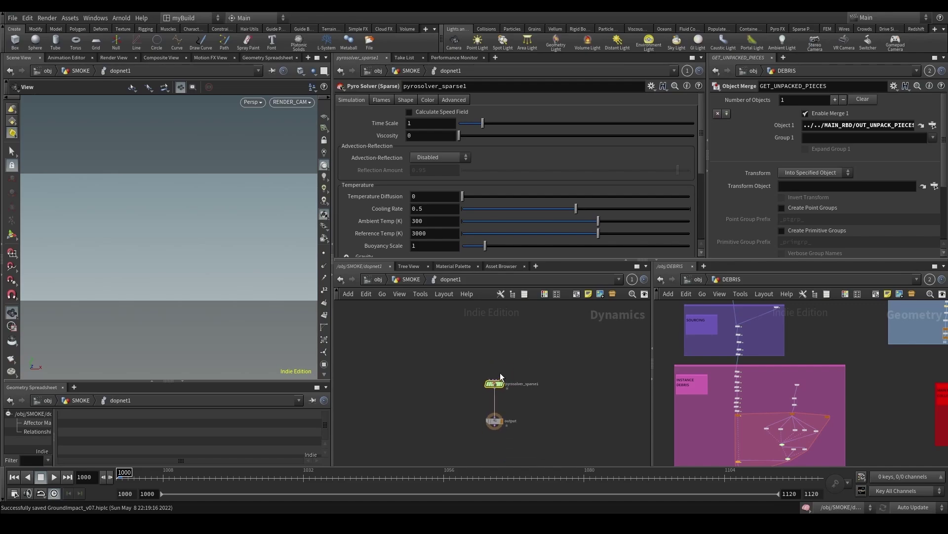
scroll(496, 368, "up", 3)
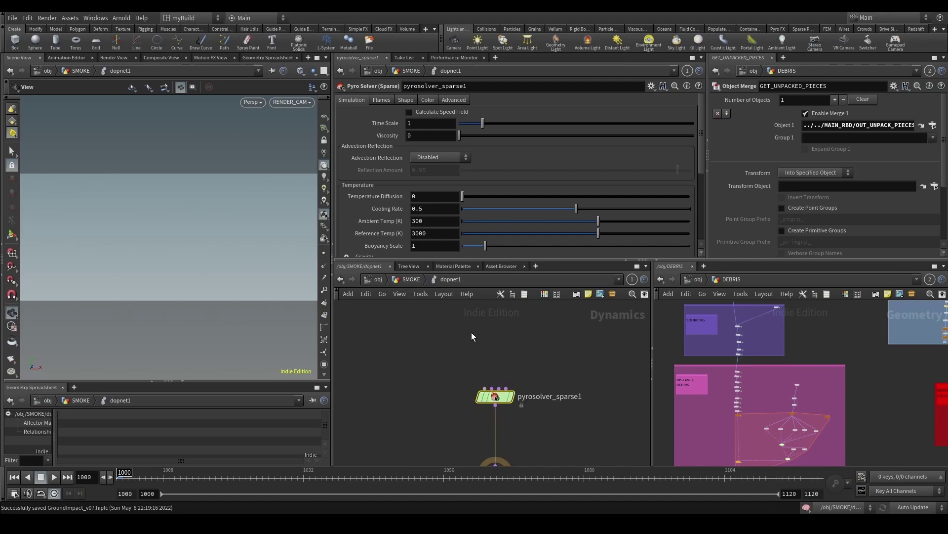
key("Tab")
type("smoke")
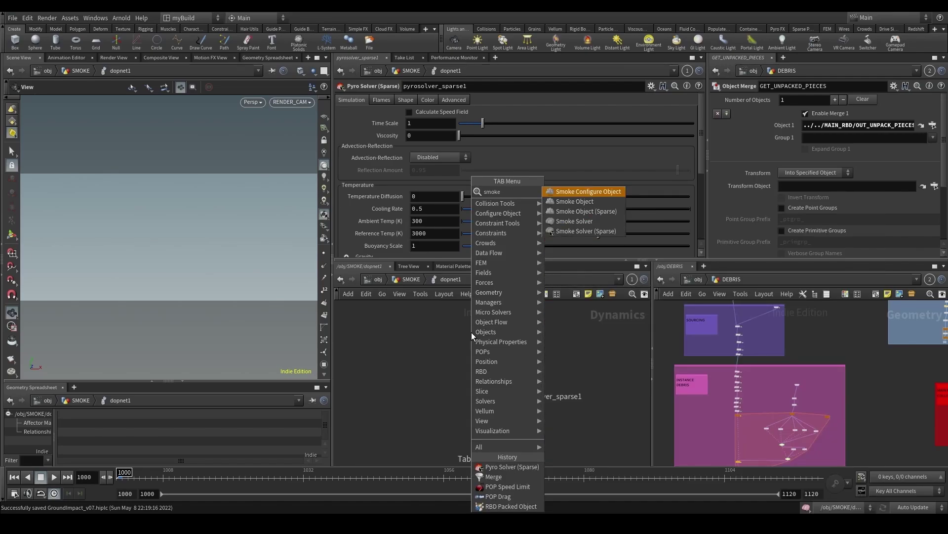
key("Down")
key("Return")
left_click(434, 324)
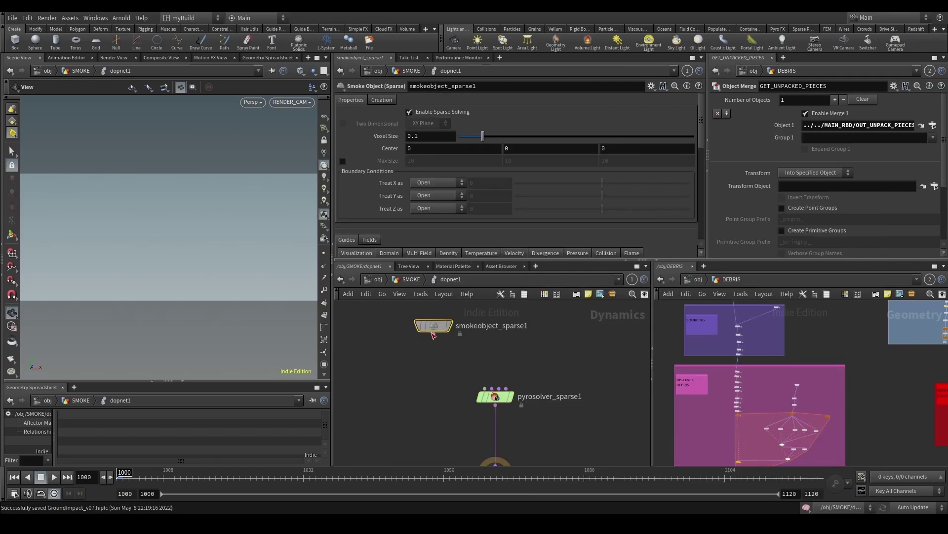
left_click(434, 334)
left_click(485, 388)
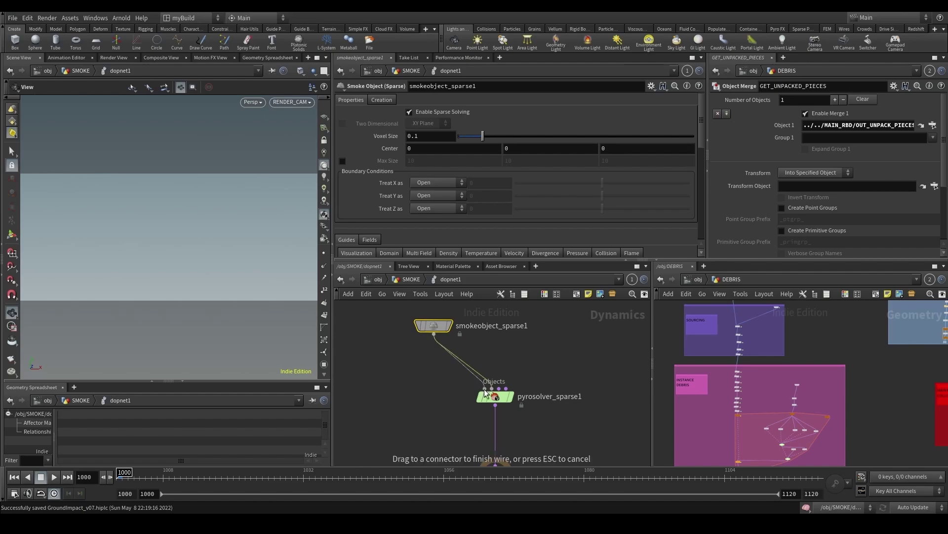
Step: Show the SMOKE object's network in the second network view instead of DEBRIS
key("u")
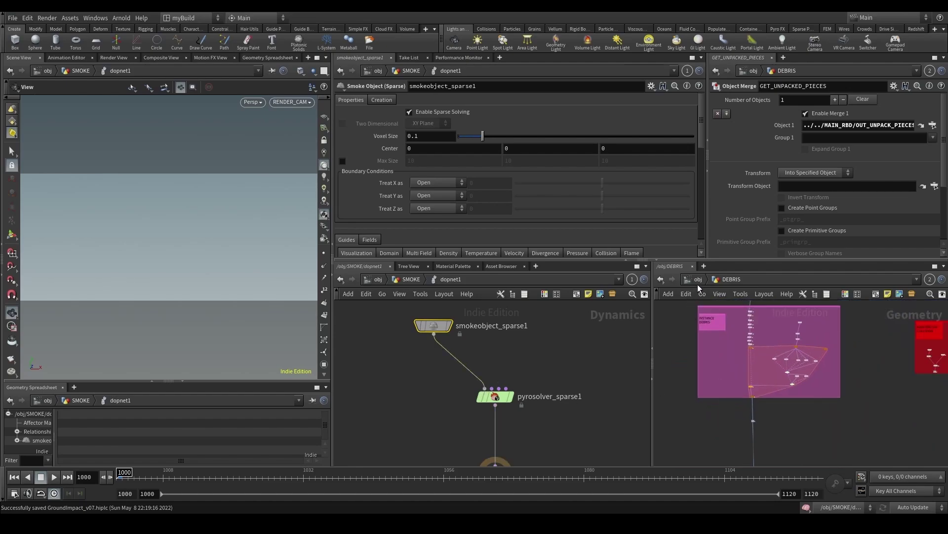
double_click(757, 439)
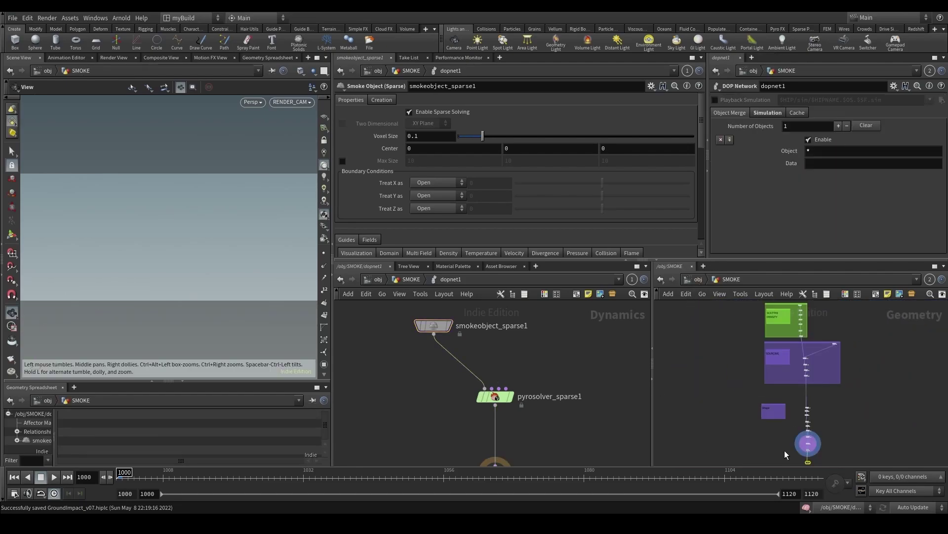
scroll(808, 434, "up", 2)
Step: Add a Volume Source beside the smoke object and wire it into the solver's Sourcing input
left_click_drag(453, 420, 558, 371)
middle_click_drag(595, 352, 517, 363)
key("Tab")
type("volume")
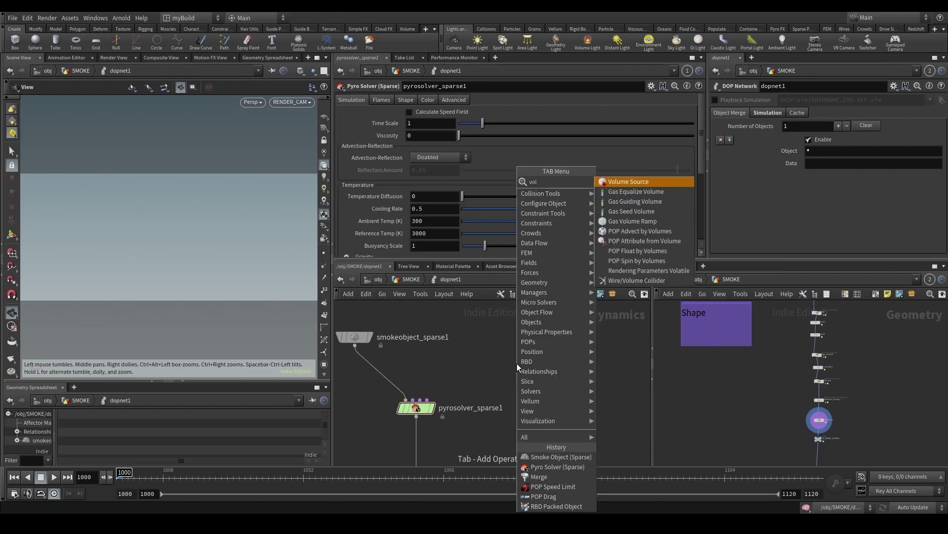
key("Return")
left_click(508, 348)
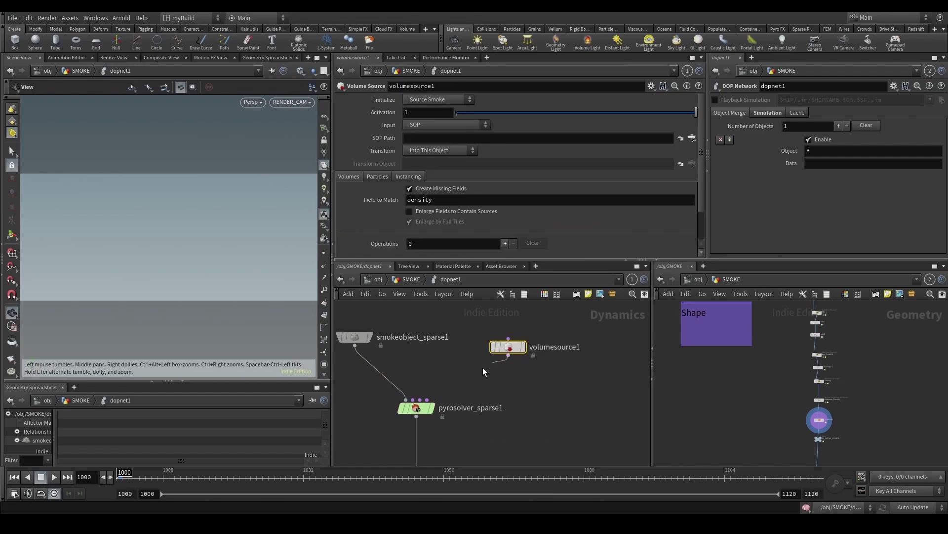
left_click_drag(508, 354, 416, 401)
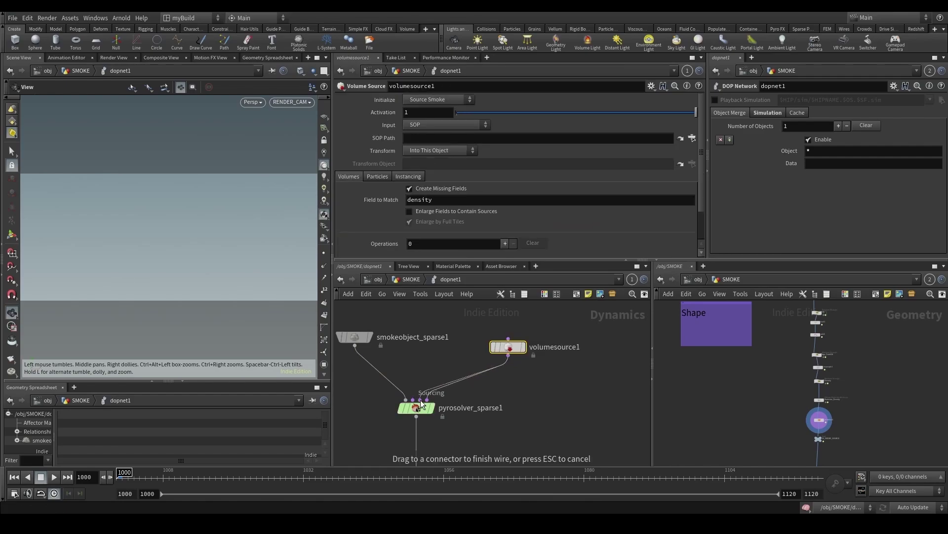
left_click(420, 400)
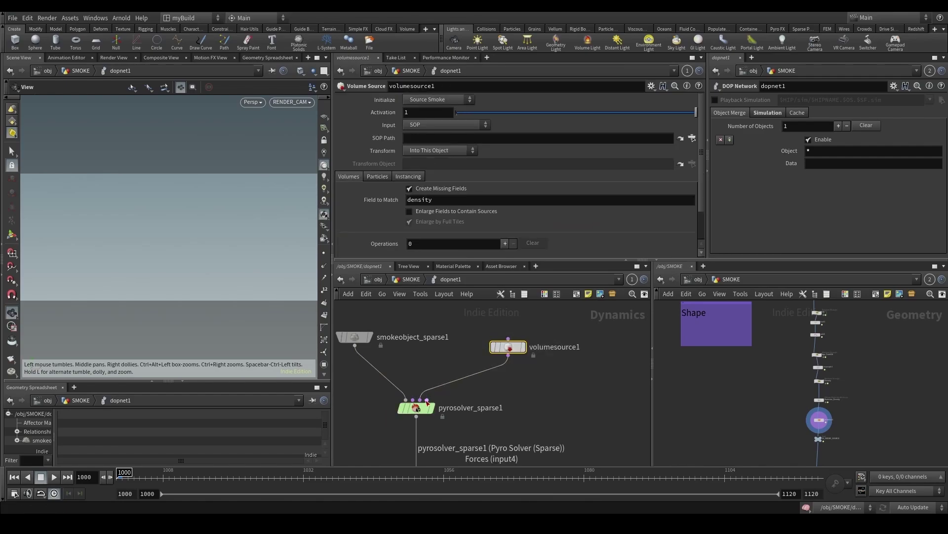
Step: Rename the volume source SOURCE_DENSITY and set its SOP Path to ../../IN_SMOKE_SOURCE
double_click(556, 348)
type("SOURCE_D")
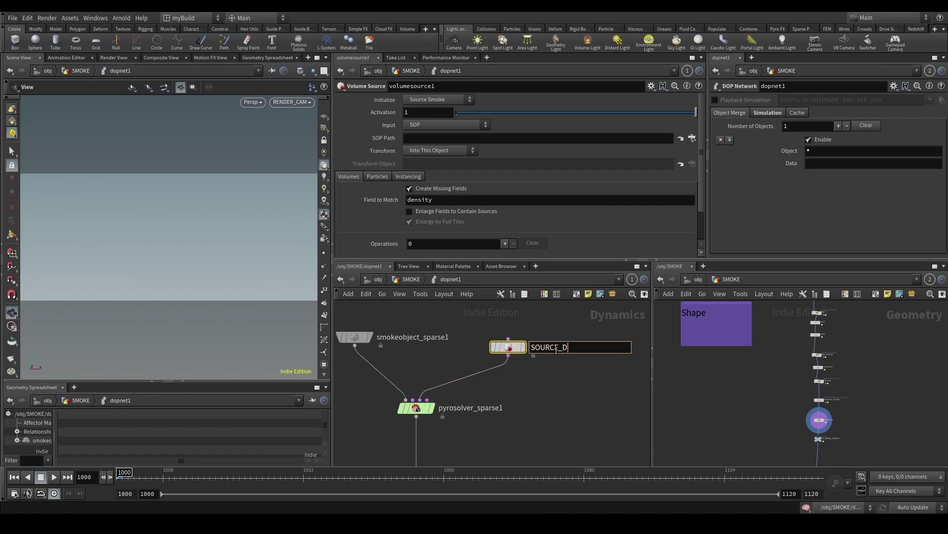
type("ENSITY")
key("Return")
scroll(824, 411, "up", 3)
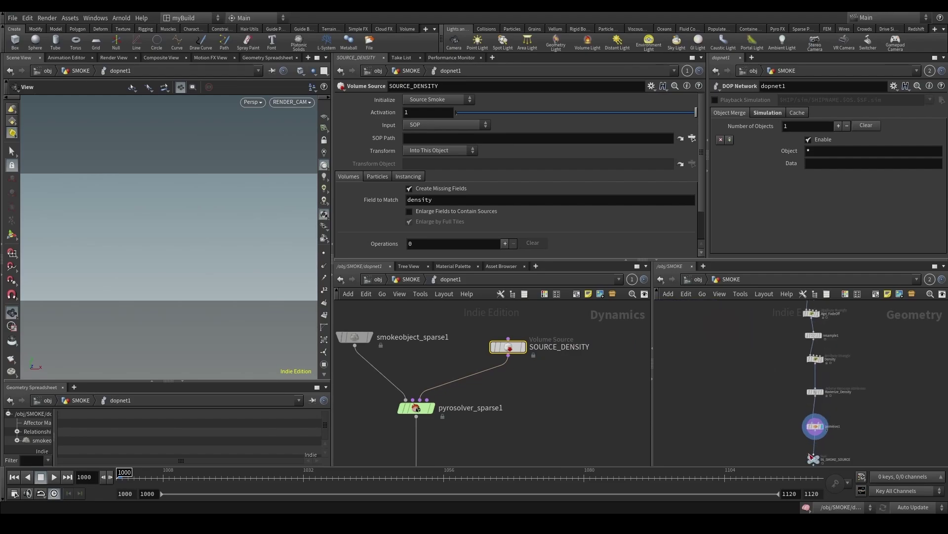
left_click_drag(815, 460, 549, 191)
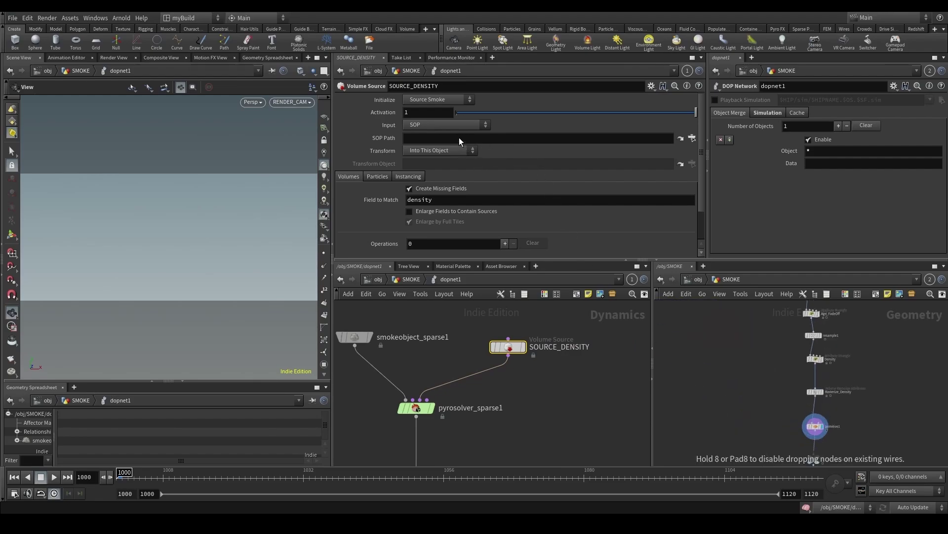
left_click_drag(459, 139, 461, 138)
Step: Link the sparse smoke object's Voxel Size to Rasterize_Density's Voxel Size with a relative reference
scroll(503, 347, "down", 4)
scroll(509, 360, "up", 4)
middle_click_drag(497, 368, 606, 371)
scroll(607, 371, "down", 3)
middle_click_drag(485, 383, 437, 377)
left_click_drag(448, 366, 427, 344)
middle_click_drag(778, 395, 726, 345)
left_click(763, 341)
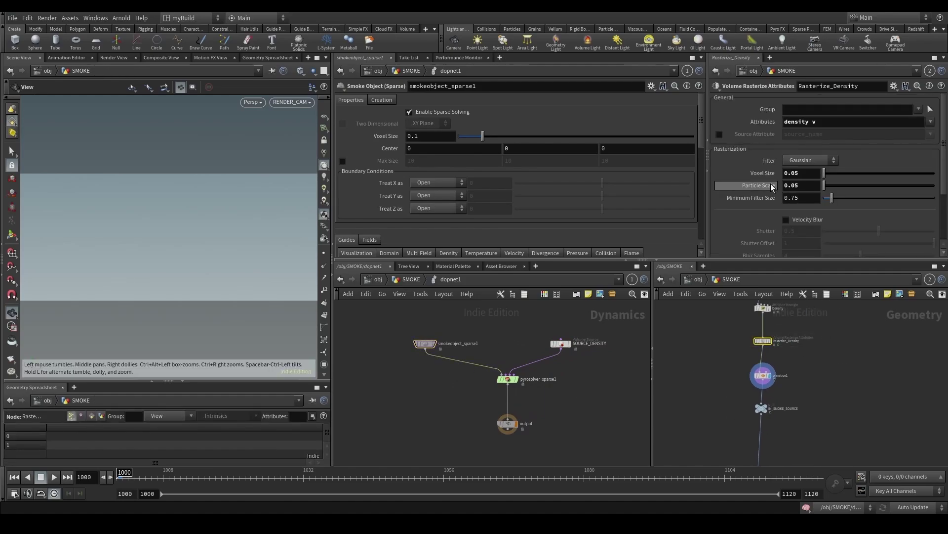
right_click(766, 173)
left_click(781, 238)
scroll(750, 381, "up", 2)
left_click_drag(725, 336, 826, 300)
right_click(432, 137)
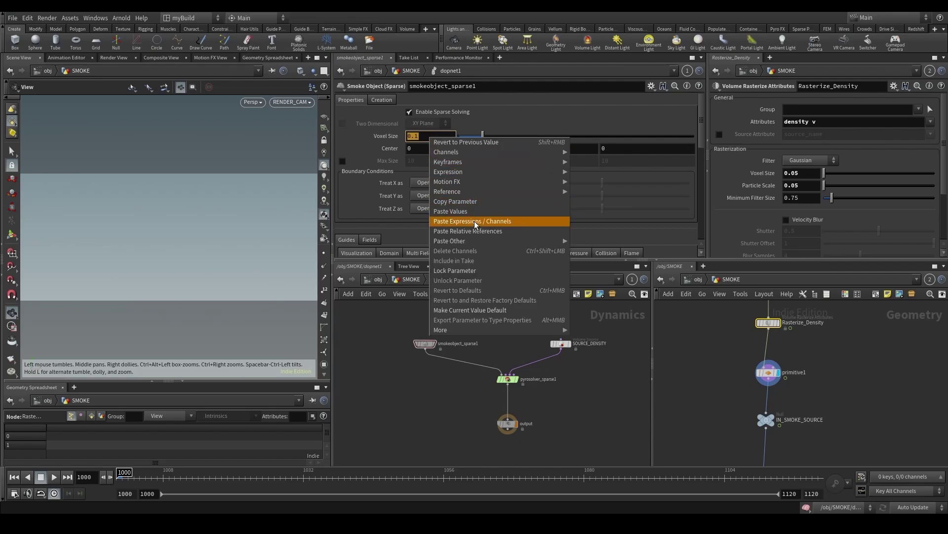
left_click(490, 218)
Step: Rename the sparse smoke object SMOKE and switch its Voxel Size from the expression to the evaluated value
left_click(425, 343)
scroll(430, 344, "up", 2)
double_click(460, 343)
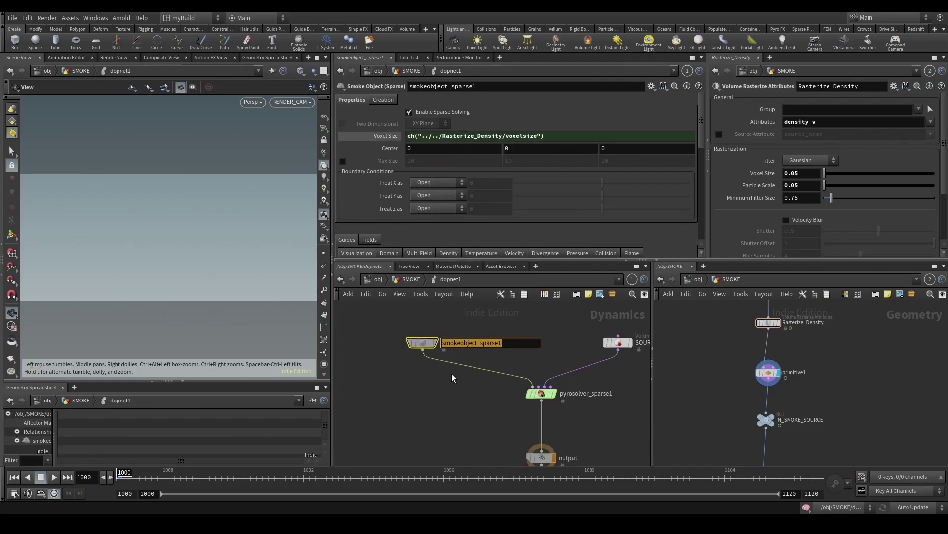
type("SMOKE")
key("Return")
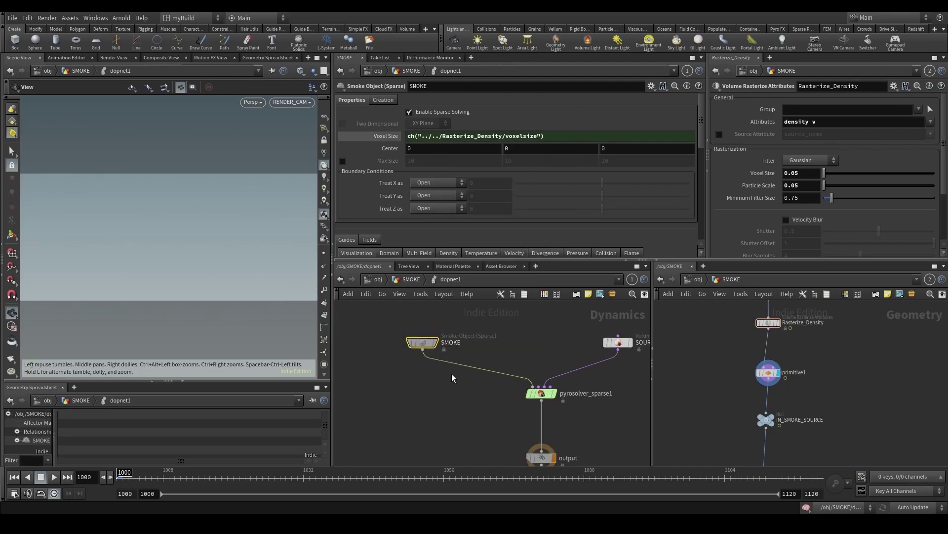
left_click(386, 136)
Step: Examine the primitive1 and Rasterize_Density settings alongside the pyro network layout
scroll(377, 341, "down", 3)
scroll(377, 342, "down", 1)
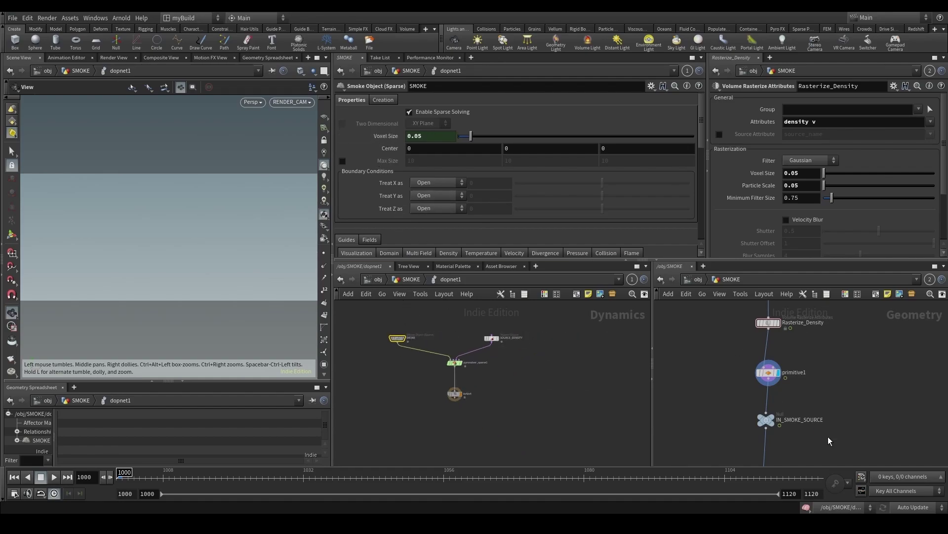
scroll(712, 413, "up", 2)
left_click(786, 362)
scroll(725, 379, "down", 3)
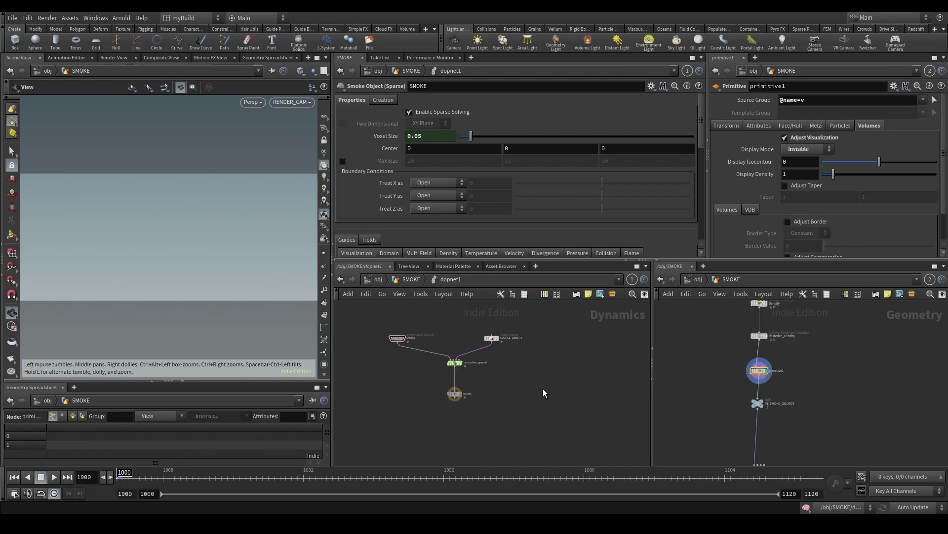
scroll(544, 391, "up", 2)
middle_click_drag(527, 380, 509, 448)
left_click(759, 336)
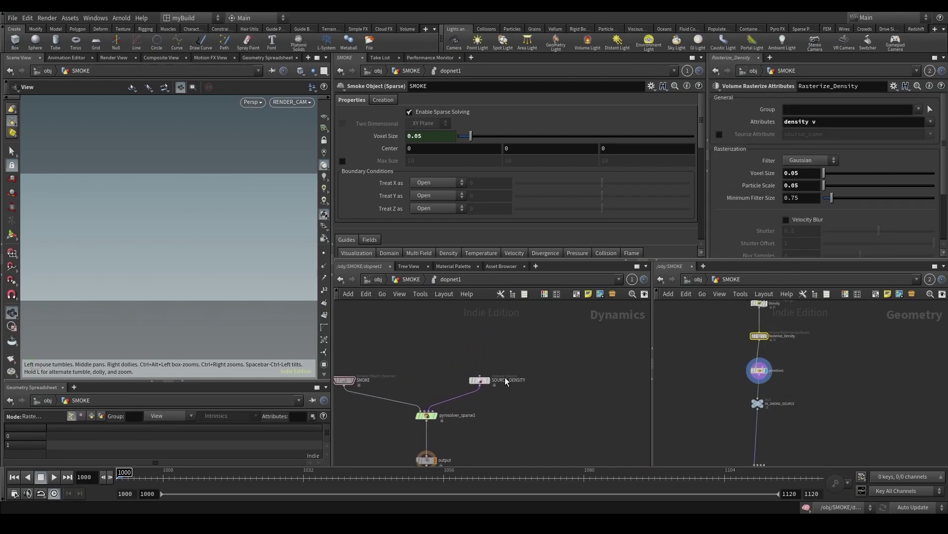
middle_click_drag(495, 416, 534, 364)
scroll(440, 350, "up", 2)
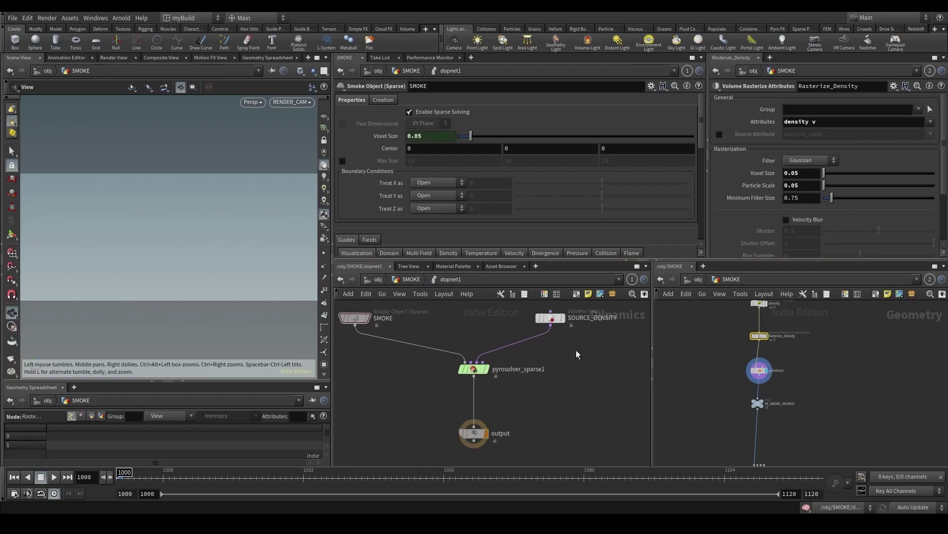
Step: Open the SOURCE_DENSITY volume source's parameters
left_click(551, 318)
scroll(396, 130, "down", 2)
scroll(425, 127, "up", 2)
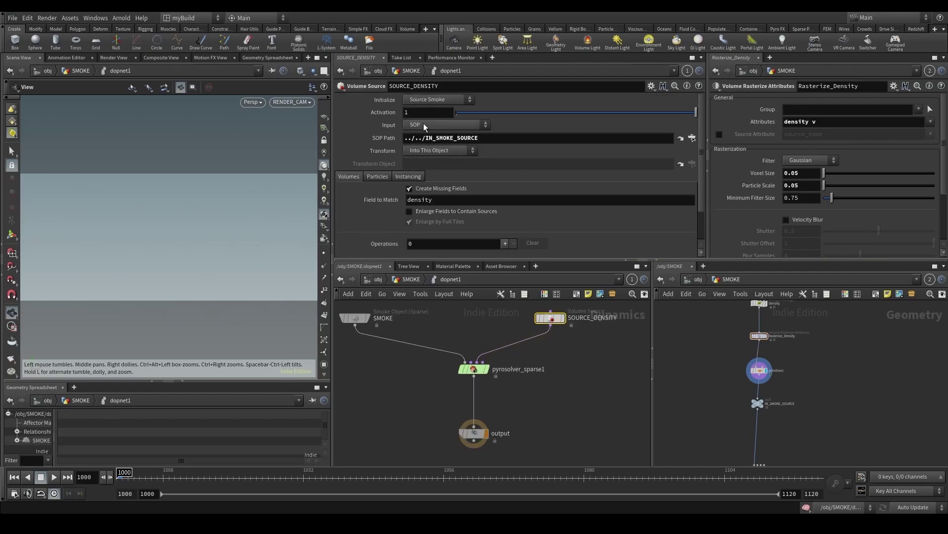
Step: Initialize the SOURCE_DENSITY volume source with the Source Smoke preset
scroll(415, 125, "down", 2)
scroll(441, 247, "up", 2)
left_click(440, 100)
left_click(432, 119)
left_click(437, 103)
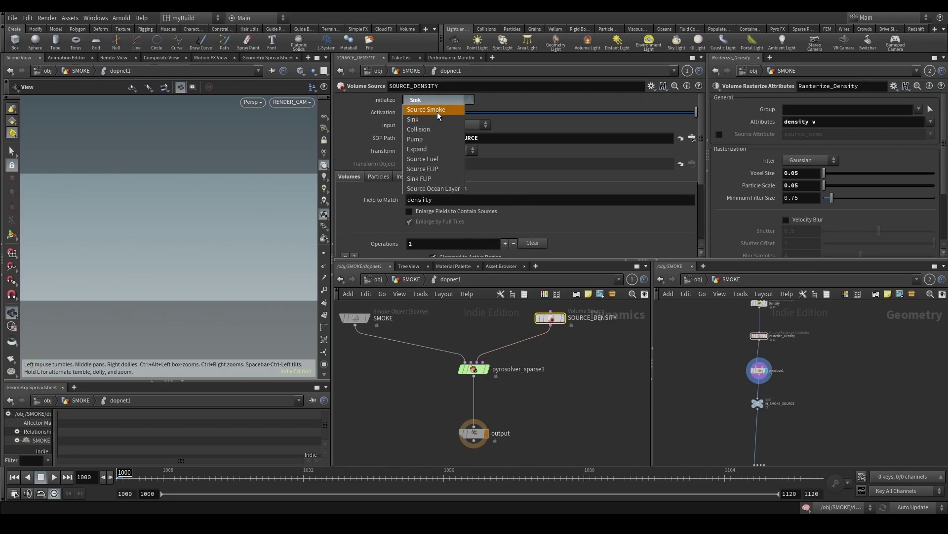
left_click(437, 110)
Step: Remove the temperature operation from the volume source and enable Enlarge Fields to Contain Sources
scroll(396, 173, "down", 5)
scroll(393, 183, "up", 2)
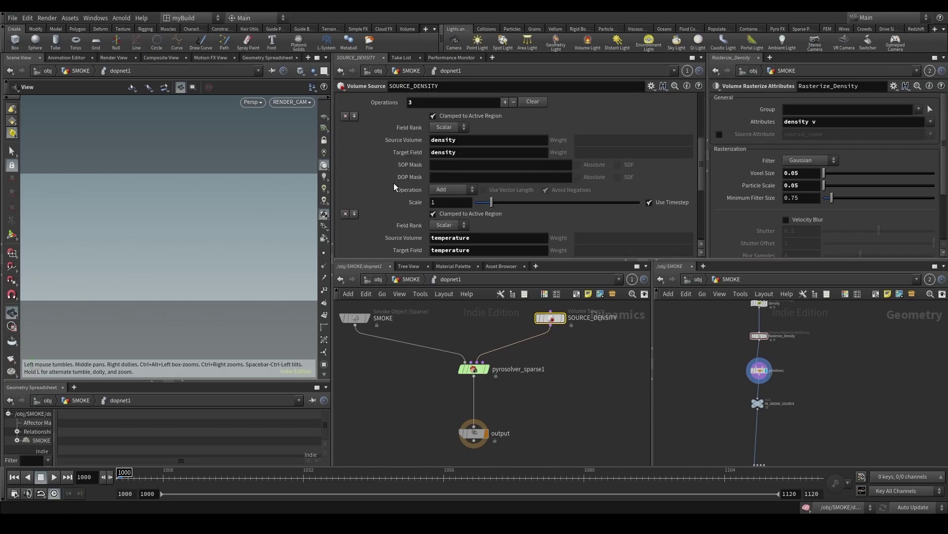
scroll(391, 185, "down", 6)
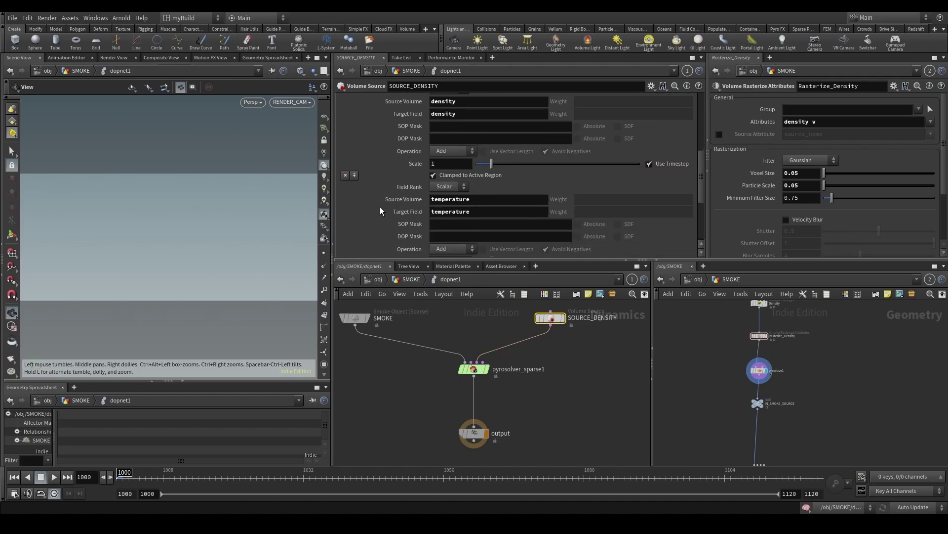
left_click(346, 176)
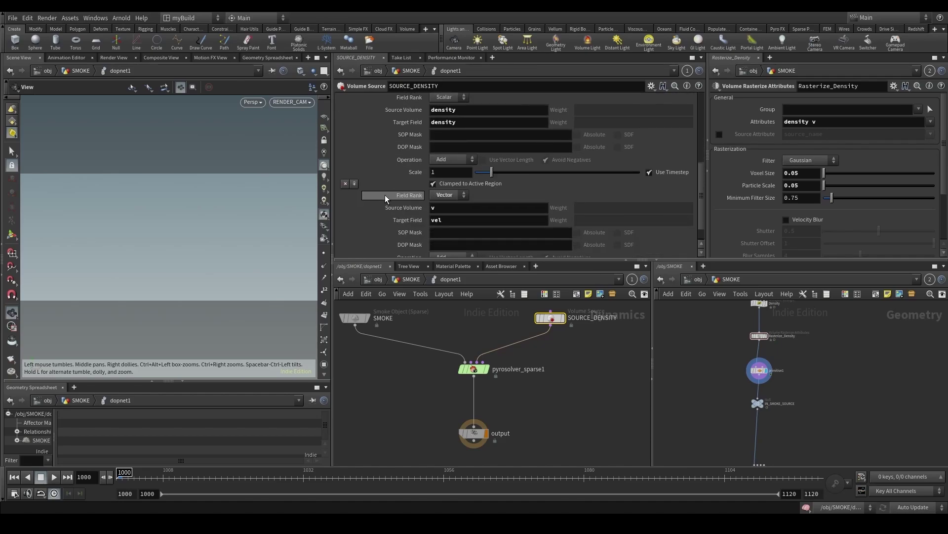
scroll(387, 229, "up", 8)
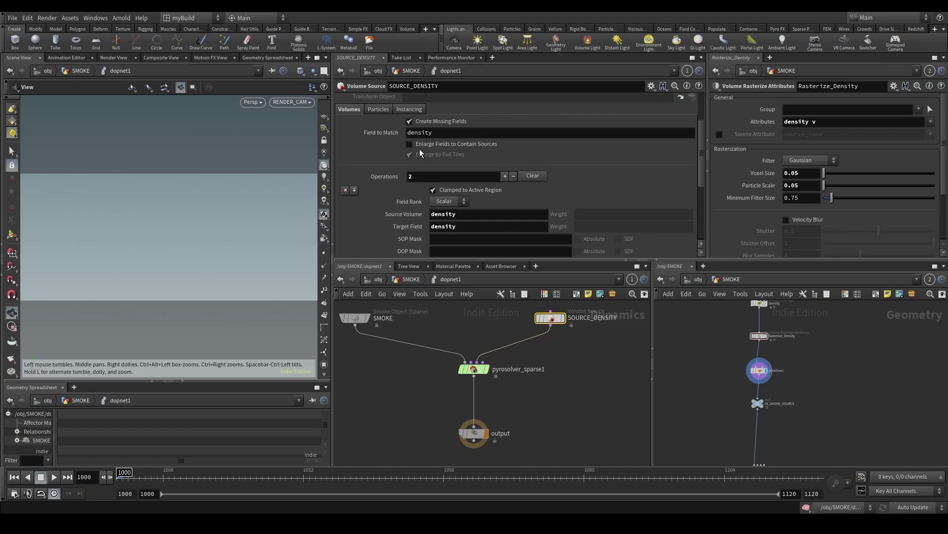
left_click(437, 182)
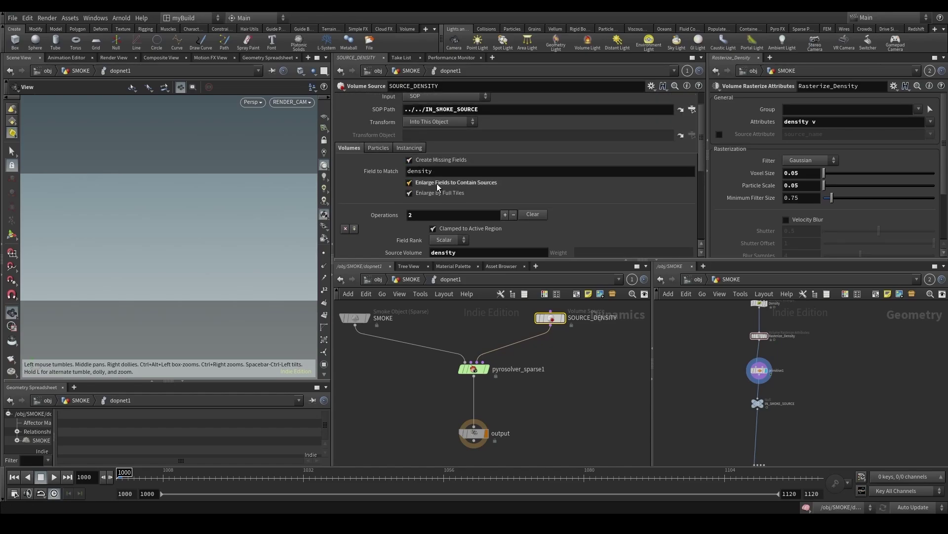
left_click(473, 369)
scroll(519, 363, "down", 3)
scroll(518, 362, "up", 3)
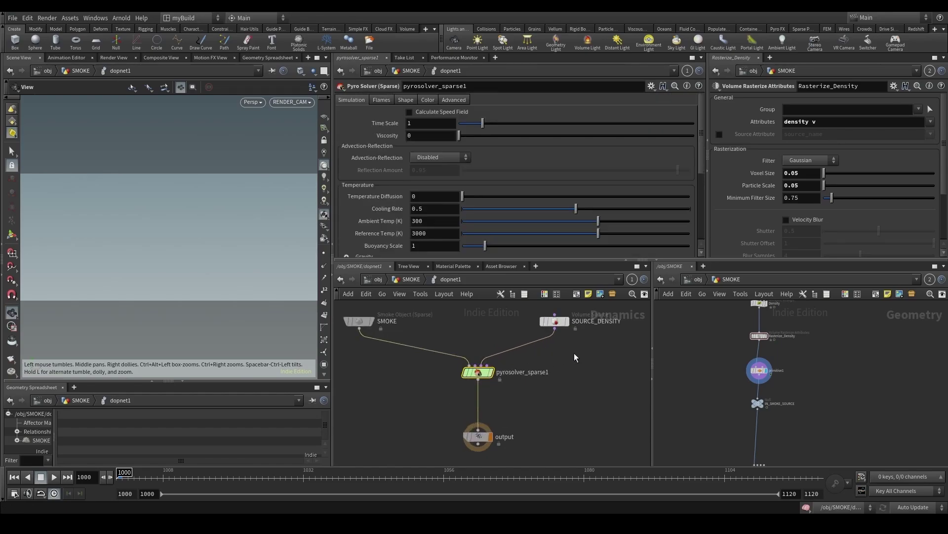
left_click(555, 320)
middle_click_drag(483, 329, 465, 368)
scroll(465, 368, "down", 3)
scroll(709, 402, "up", 3)
Step: Display the primitive1 source volume at frame 1054 and inspect its density from several angles
left_click(805, 354)
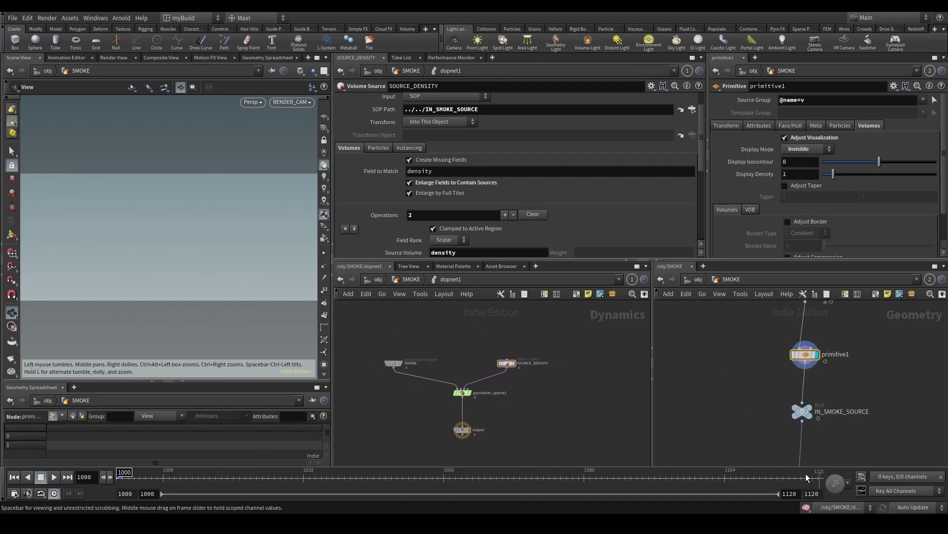
left_click(321, 477)
left_click_drag(345, 479, 432, 478)
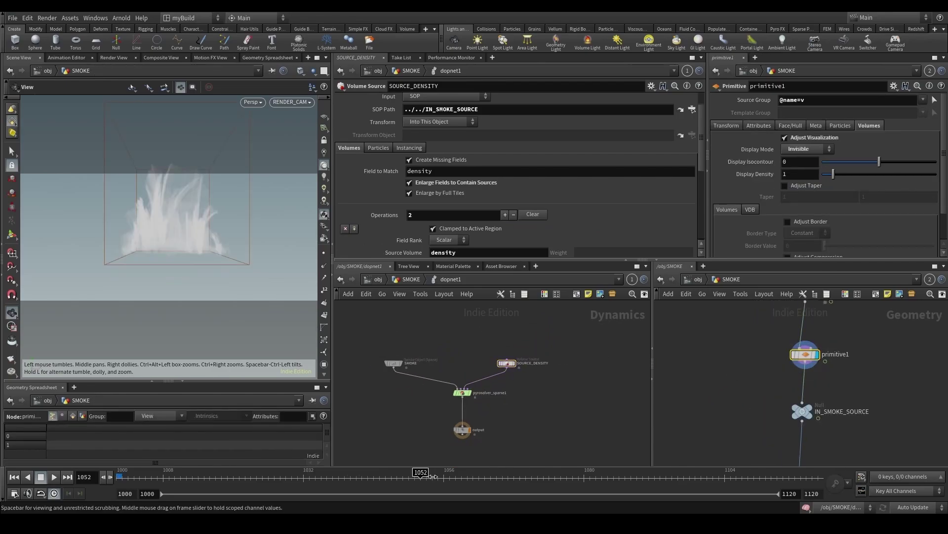
middle_click_drag(228, 250, 247, 275)
left_click_drag(247, 275, 264, 275)
right_click_drag(265, 277, 208, 288)
left_click_drag(207, 288, 118, 289)
right_click_drag(118, 289, 225, 281)
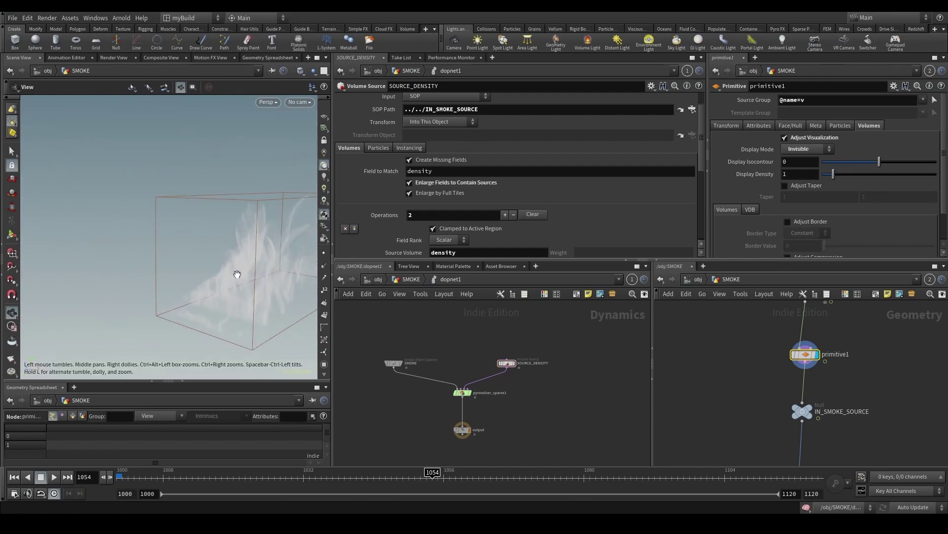
left_click_drag(237, 275, 215, 267)
Step: Play the DOP network output from frame 1000 through RENDER_CAM, and examine the simulated smoke at frame 1052
left_click_drag(143, 476, 118, 476)
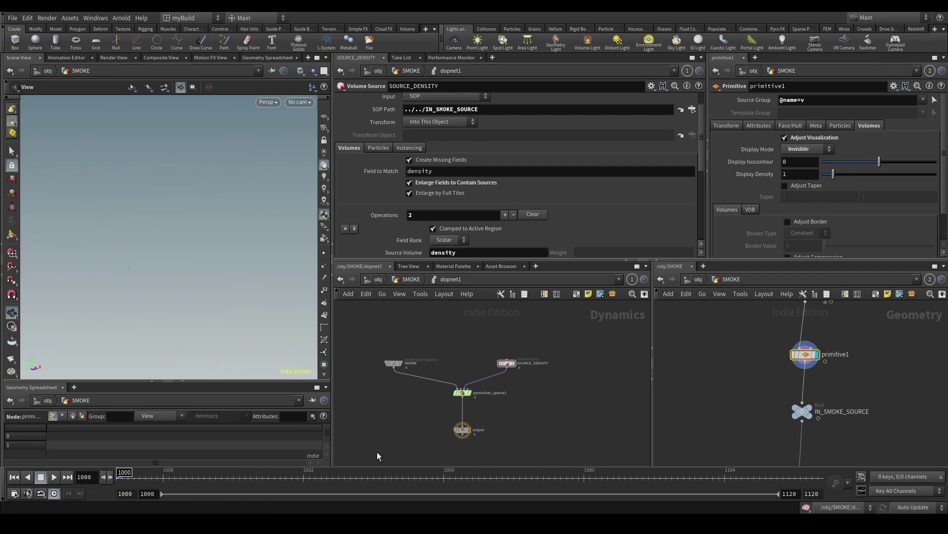
left_click_drag(408, 442, 482, 417)
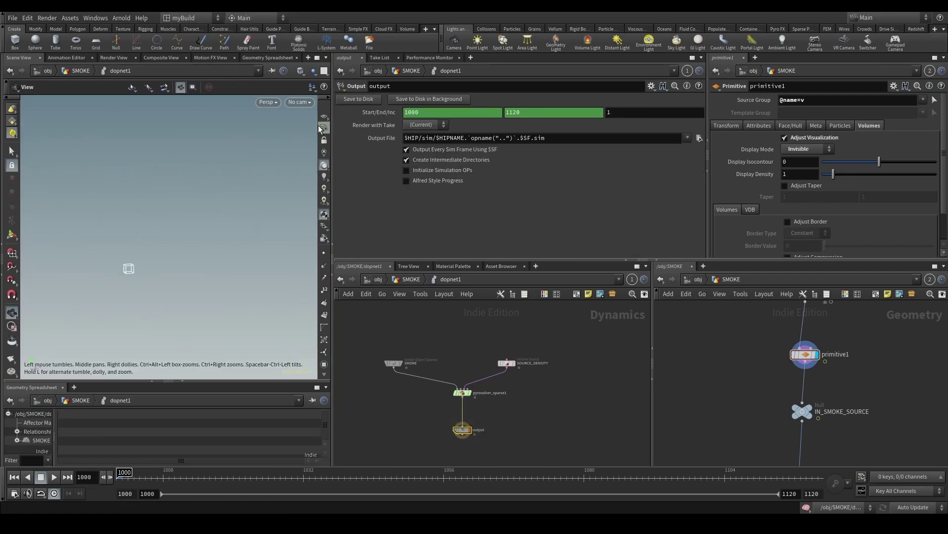
left_click(300, 101)
left_click(327, 149)
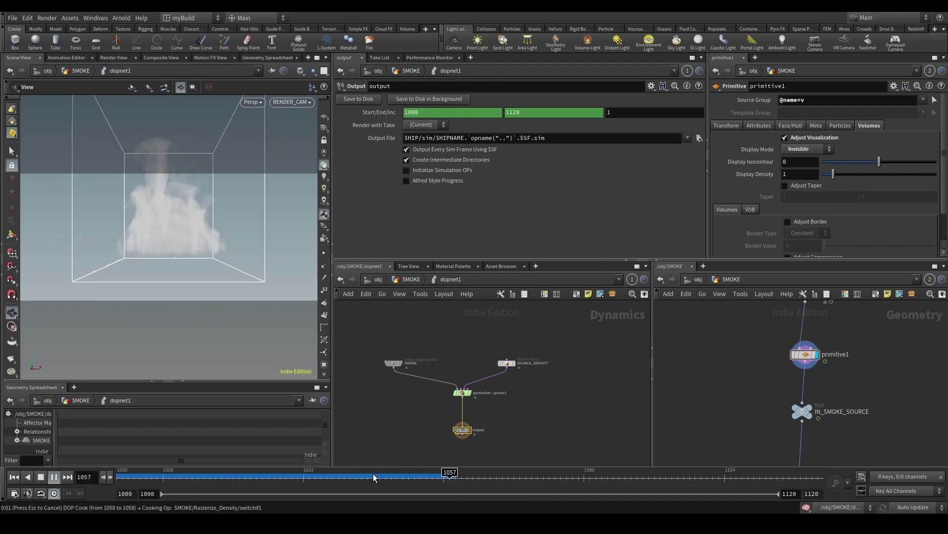
left_click_drag(369, 477, 421, 480)
left_click_drag(180, 227, 158, 249)
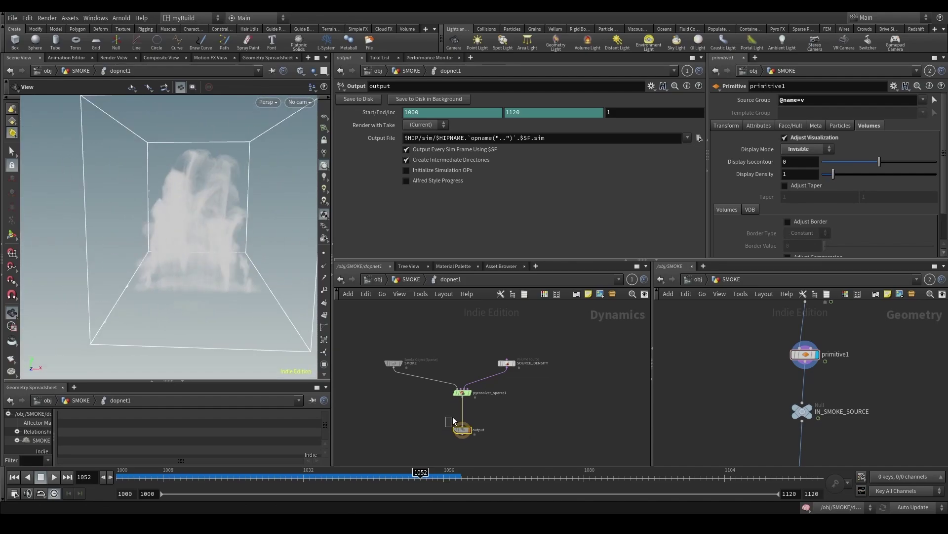
Step: Set the pyro solver's shape Dissipation to 0.1 and return to frame 1000
left_click(471, 392)
left_click(389, 101)
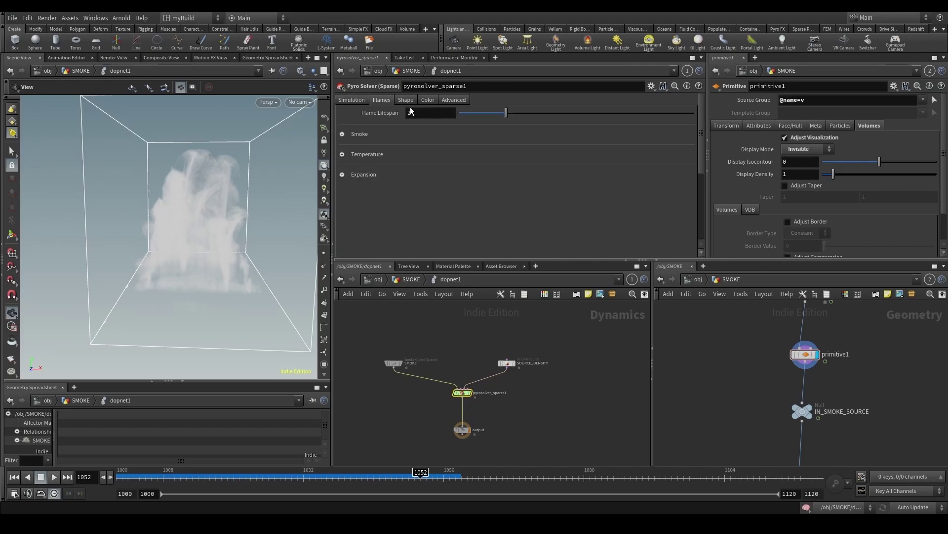
left_click(412, 101)
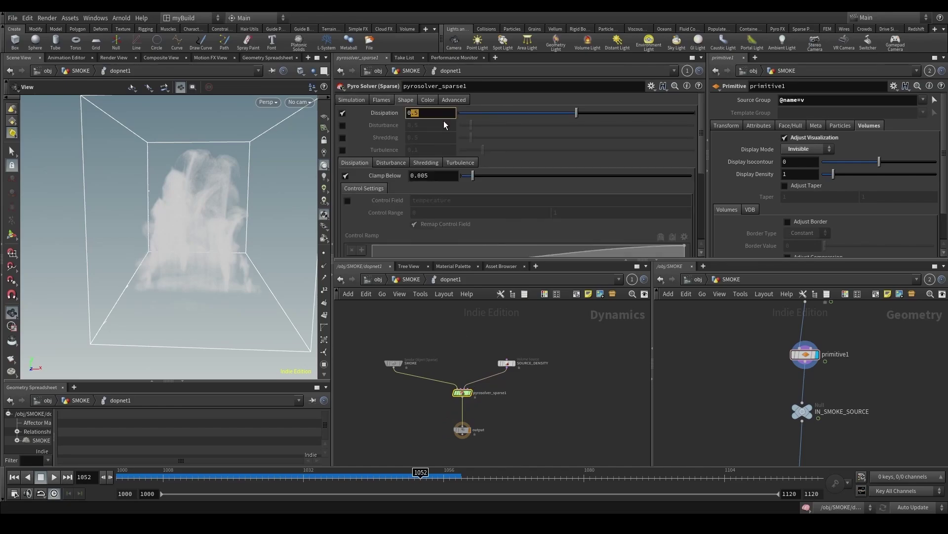
type("0.1")
key("Return")
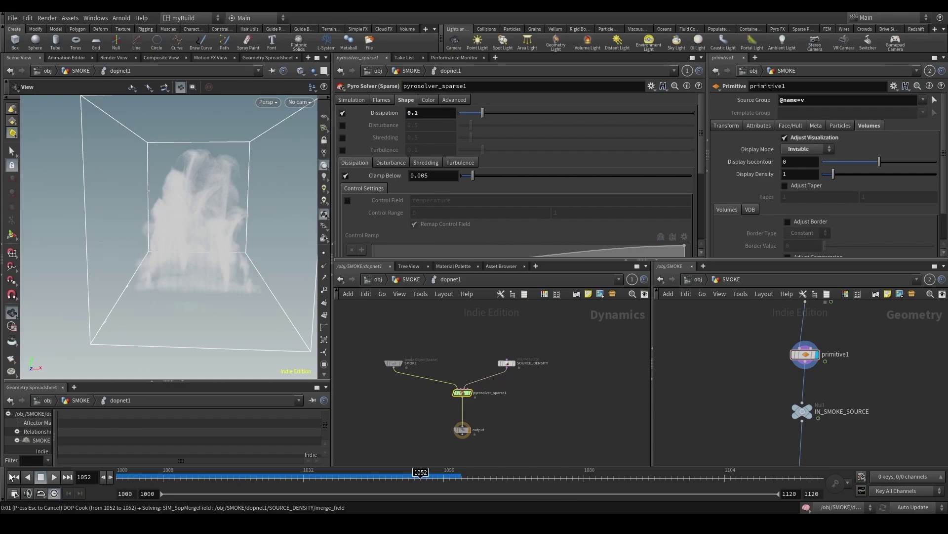
left_click(14, 477)
Step: Return to the primitive1 node in the SMOKE geometry network to show its source volume again
left_click(504, 362)
scroll(457, 345, "down", 3)
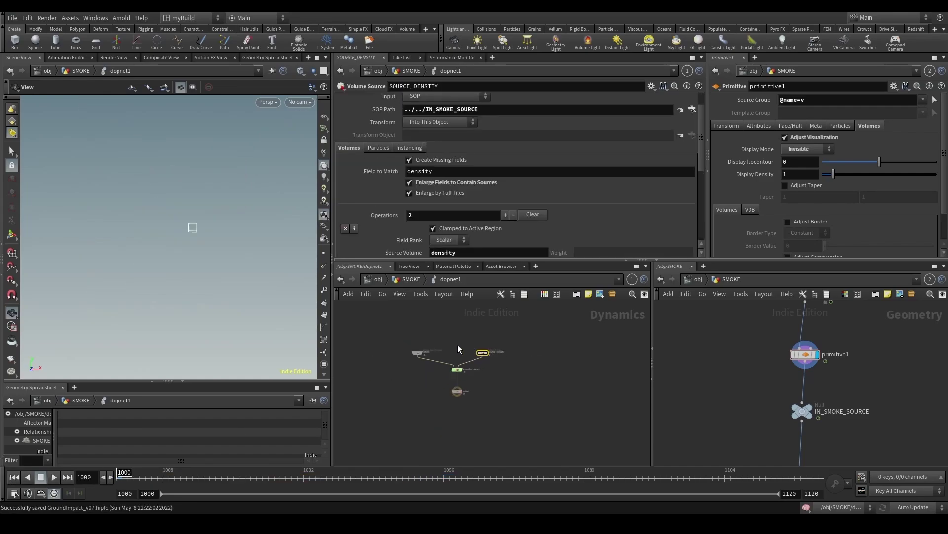
scroll(444, 382, "up", 2)
scroll(711, 375, "down", 3)
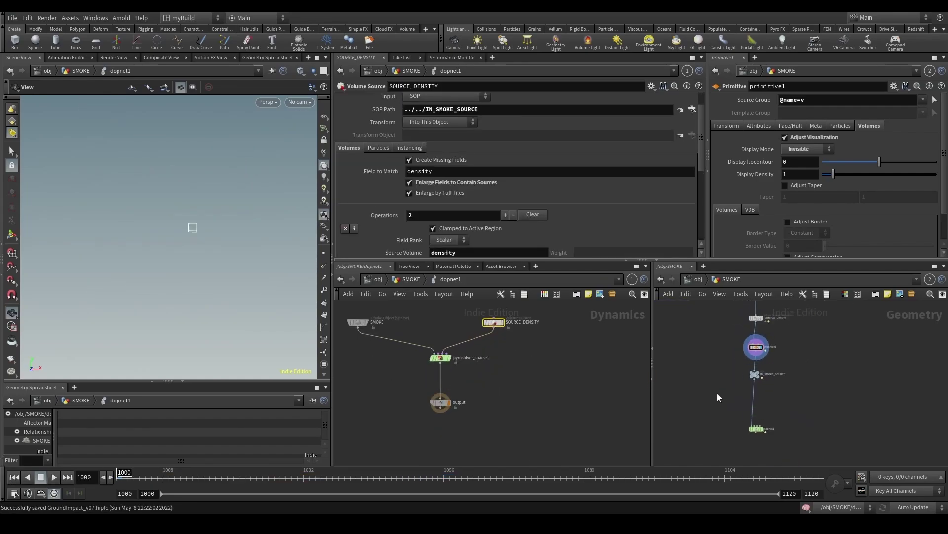
left_click(754, 374)
scroll(803, 375, "down", 4)
middle_click_drag(821, 358, 793, 408)
scroll(792, 409, "up", 3)
left_click(718, 417)
scroll(760, 409, "up", 3)
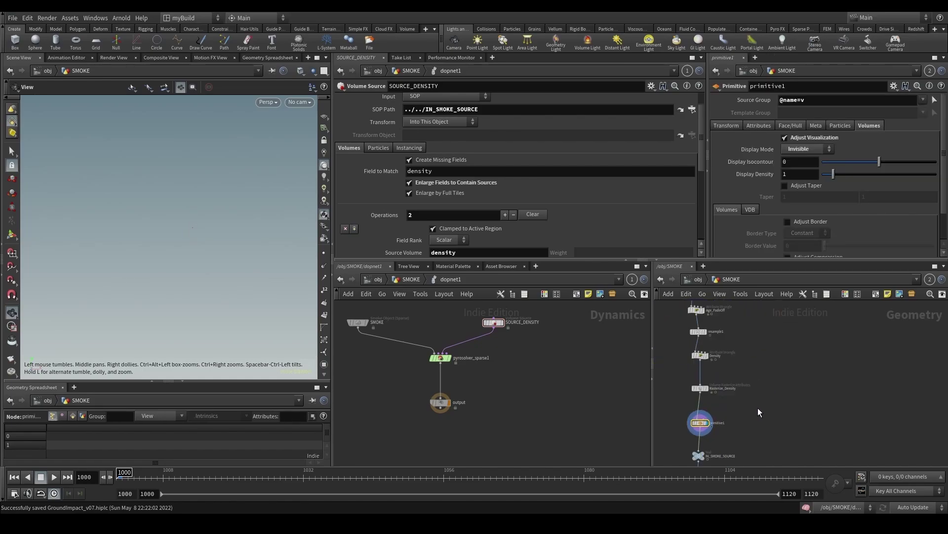
Step: View the primitive1 smoke source through RENDER_CAM at frames 1040 and 1057
left_click_drag(351, 471, 351, 471)
left_click(299, 103)
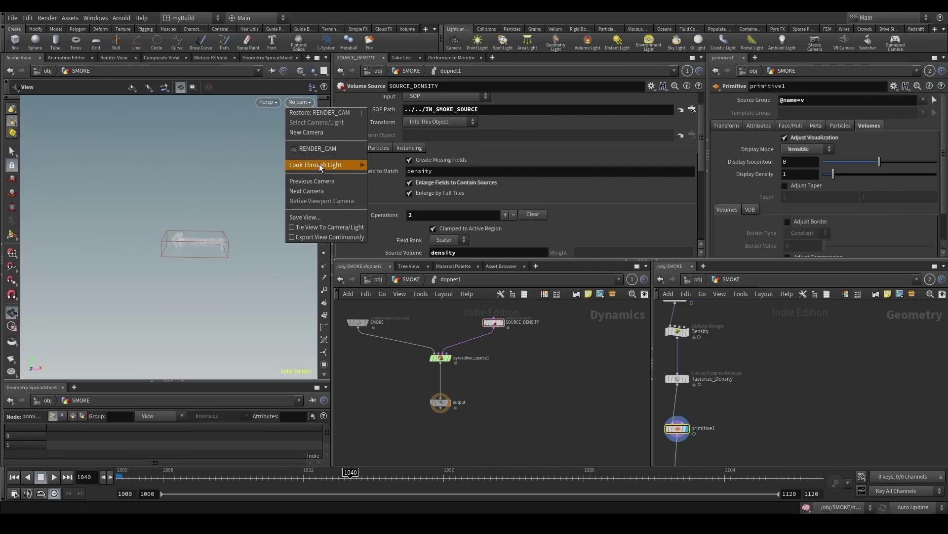
key("Escape")
left_click(300, 102)
left_click(332, 154)
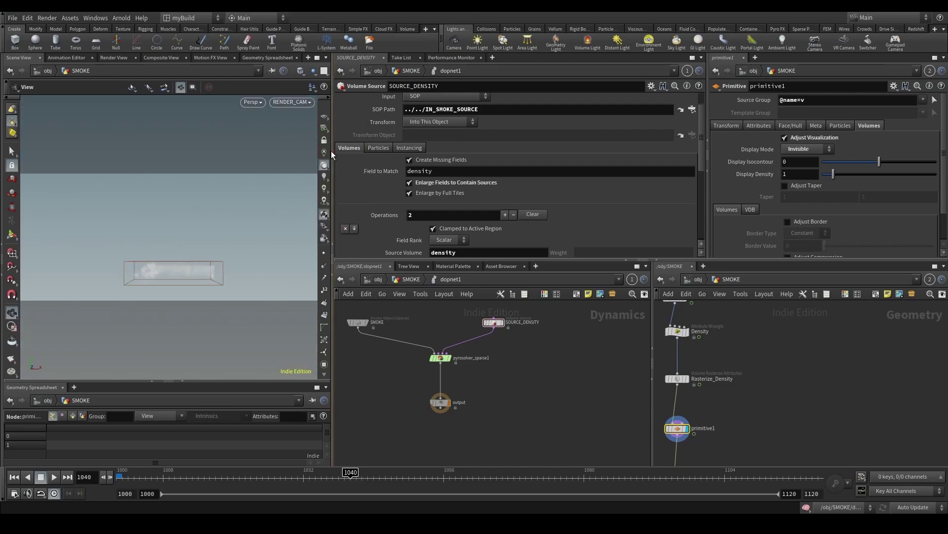
left_click_drag(414, 472, 449, 472)
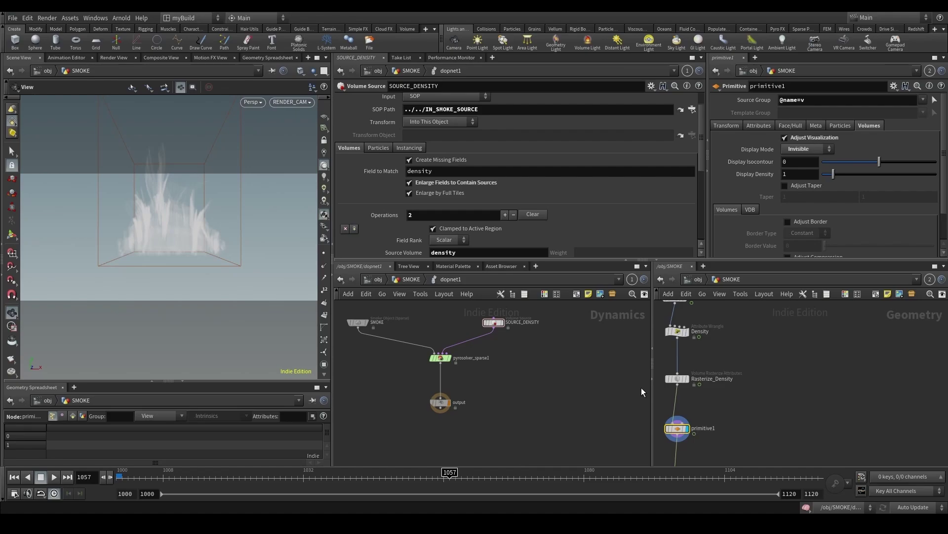
Step: Display the resample1 node and examine its trail curves up close
middle_click_drag(731, 409, 755, 424)
scroll(760, 416, "down", 5)
middle_click_drag(735, 361, 704, 418)
scroll(704, 418, "up", 6)
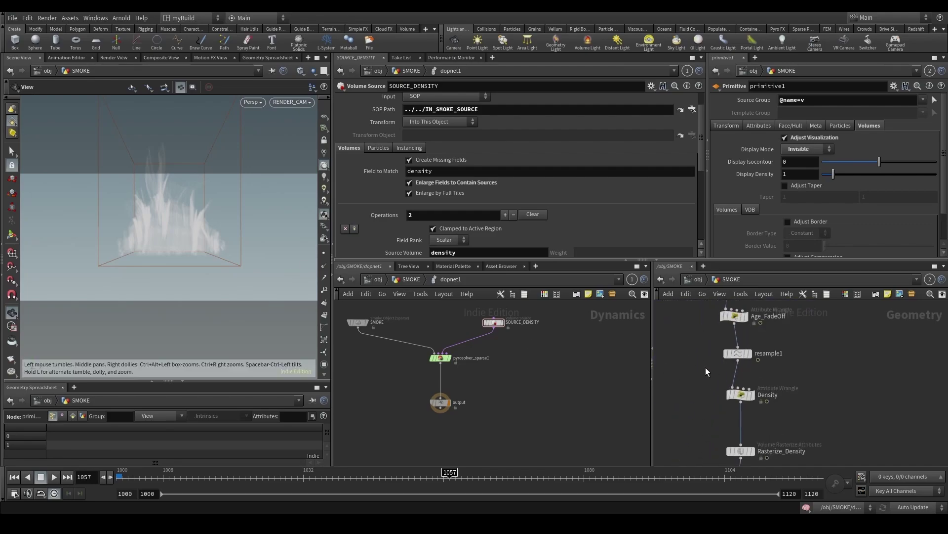
left_click(749, 353)
left_click_drag(212, 255, 149, 153)
scroll(165, 278, "up", 3)
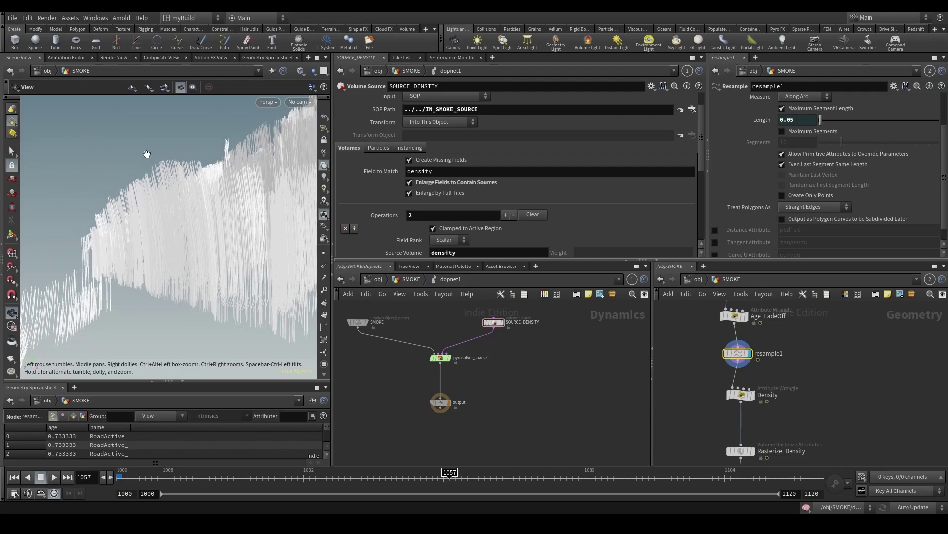
Step: Show the points on the resampled trails and inspect their distribution along the curves
left_click(324, 253)
left_click_drag(133, 157, 141, 193)
left_click_drag(155, 310, 157, 302)
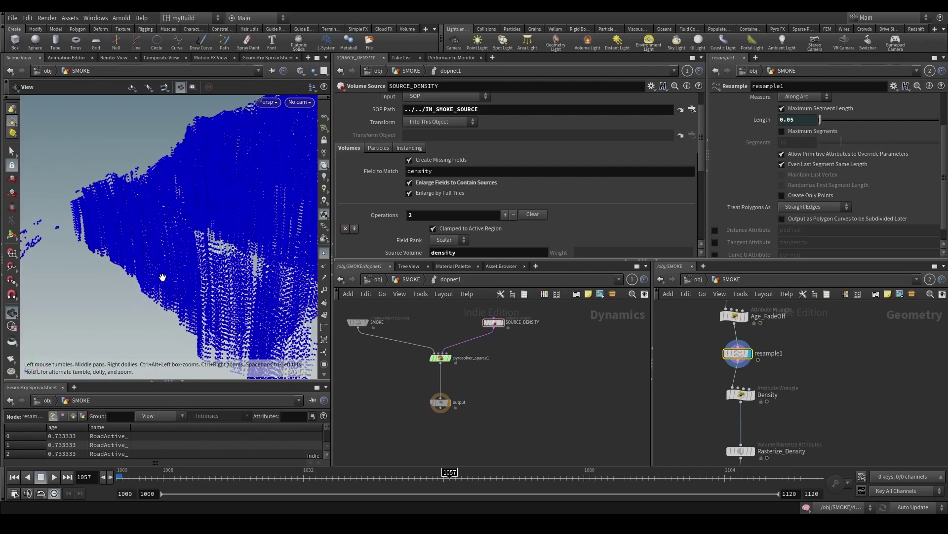
left_click_drag(133, 176, 238, 266)
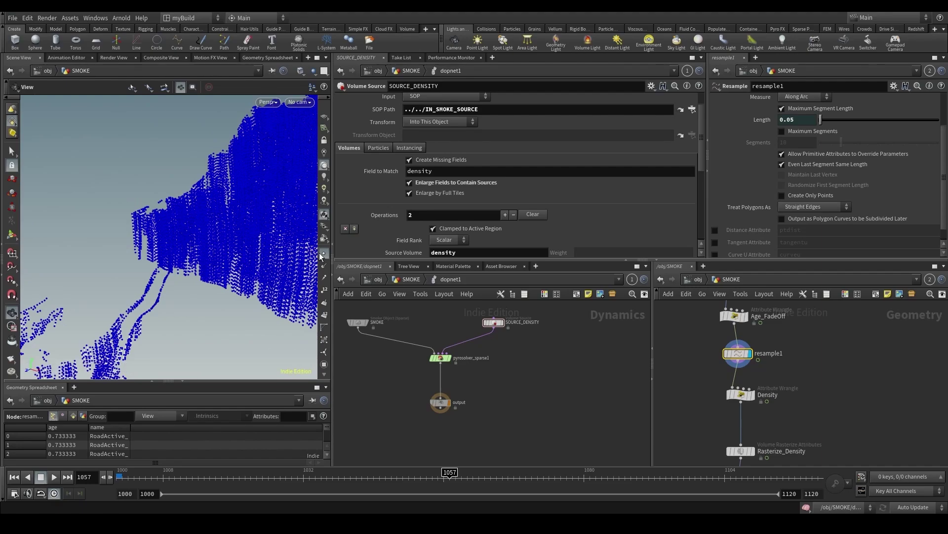
Step: Enable the Curve U Attribute on resample1 and branch a displayed Color node off its output
scroll(791, 218, "down", 1)
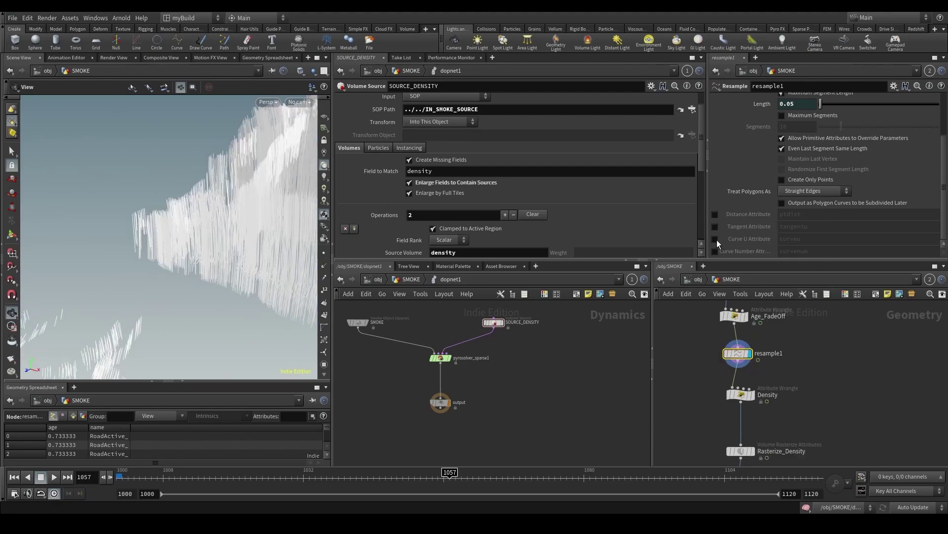
left_click(714, 239)
middle_click_drag(871, 399, 812, 363)
key("Tab")
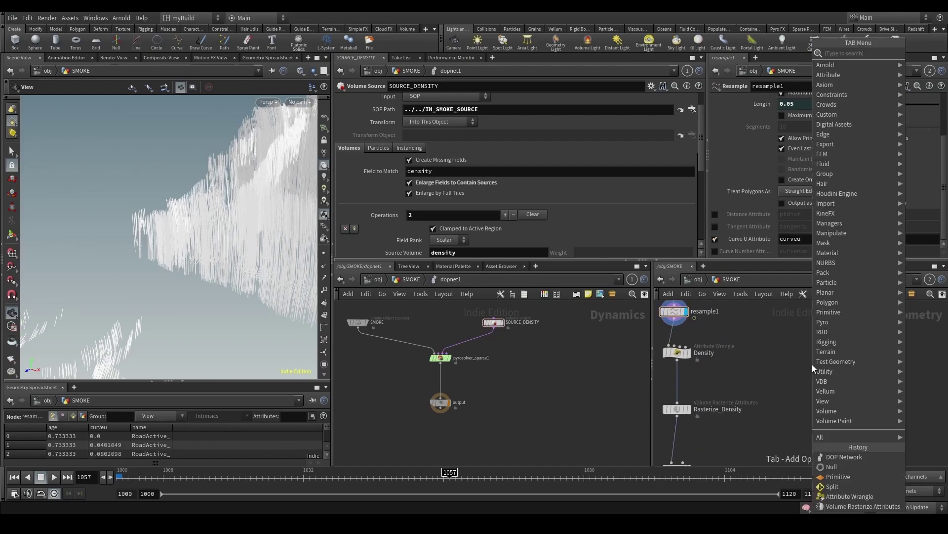
type("col")
key("Return")
left_click(813, 364)
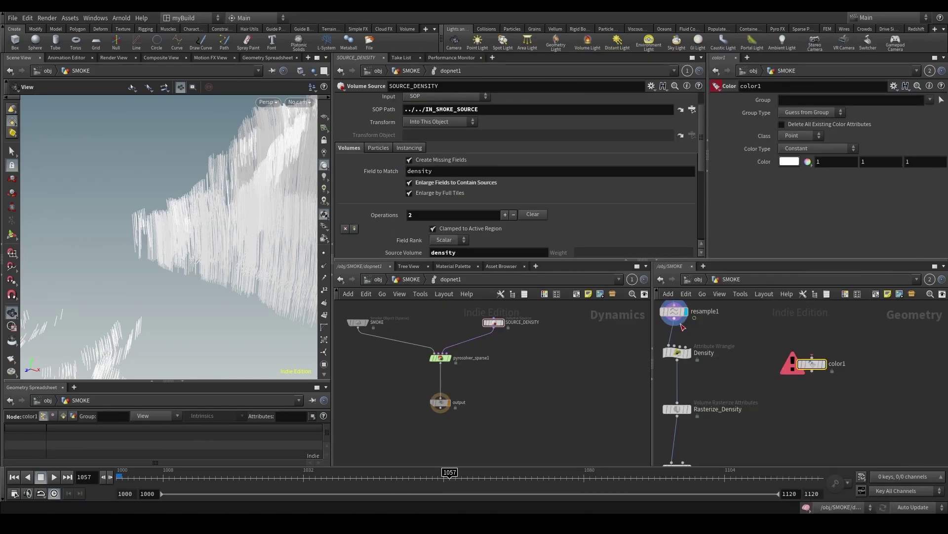
left_click(674, 320)
left_click(811, 357)
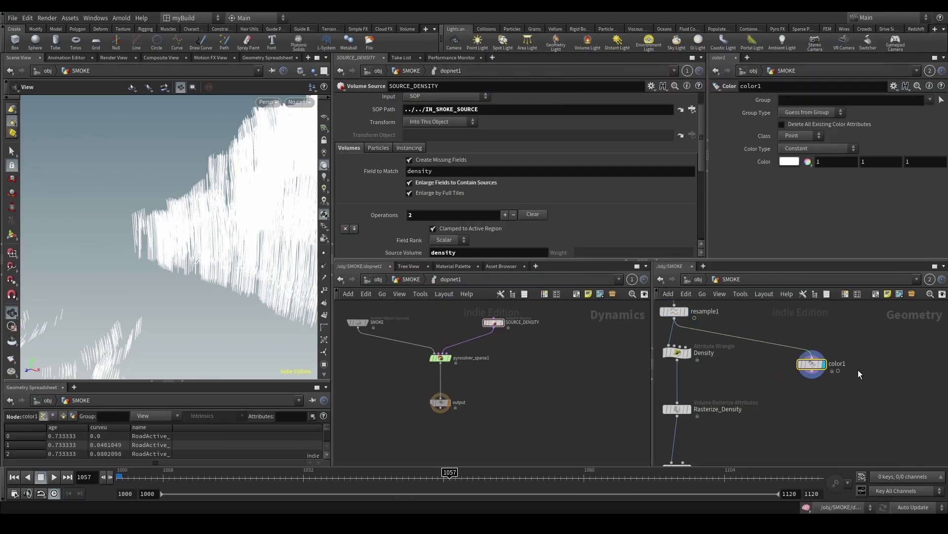
Step: Set the Color node to Ramp from Attribute using curveu, and inspect the gradient along the trails
left_click(791, 147)
left_click(848, 144)
left_click(837, 148)
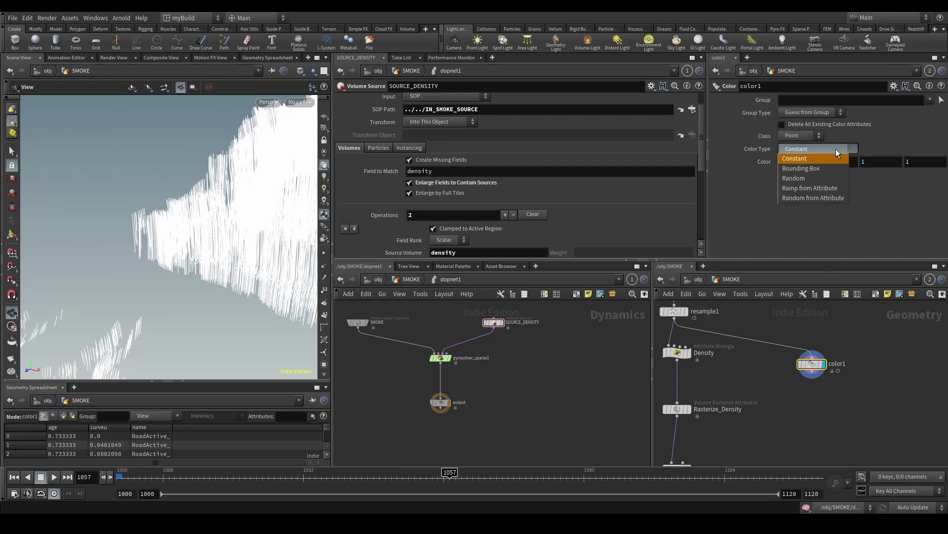
left_click(802, 188)
left_click(786, 160)
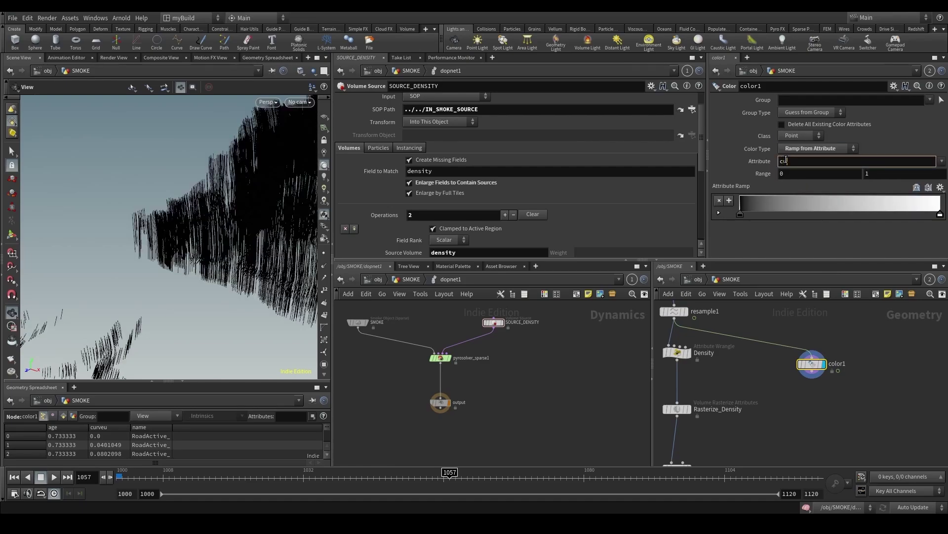
type("curveu")
key("Return")
left_click_drag(159, 212, 176, 203)
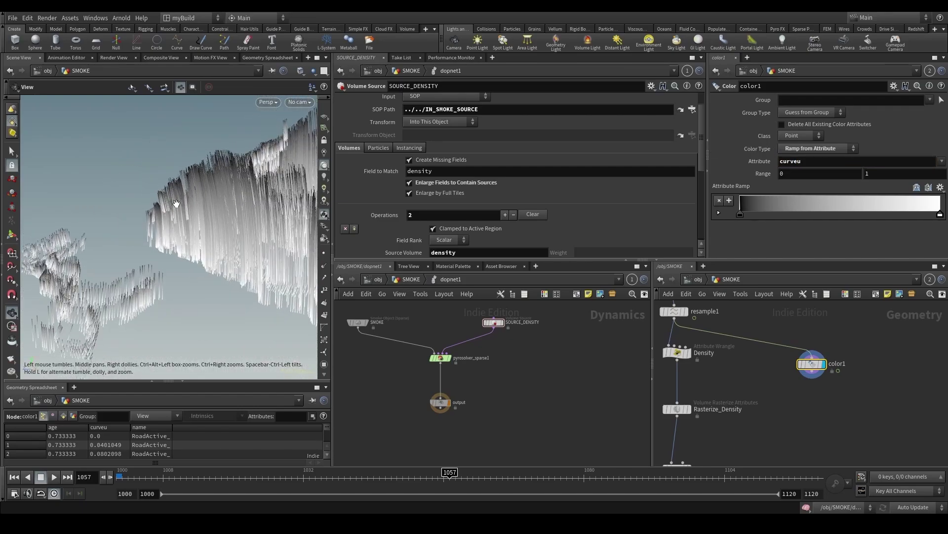
left_click_drag(218, 266, 137, 253)
scroll(707, 375, "down", 2)
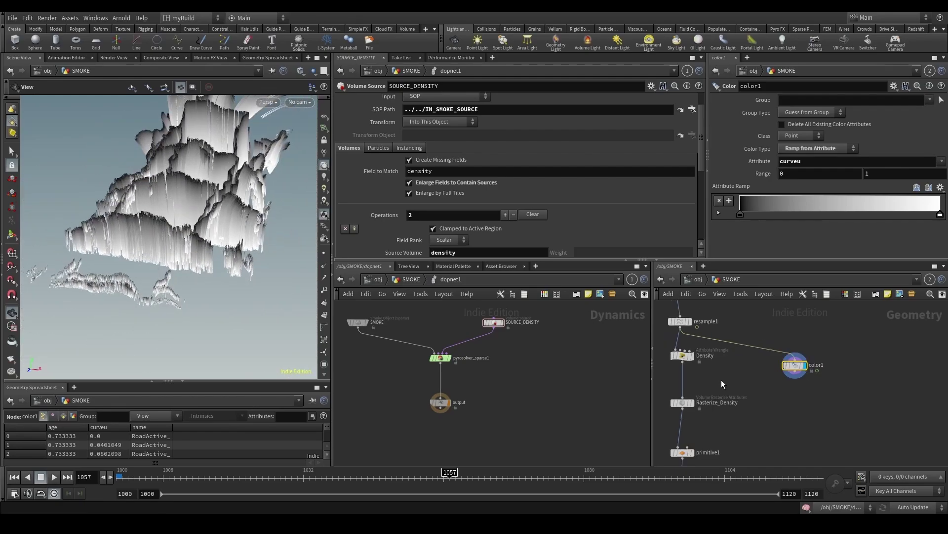
Step: Display resample1 and move the Density, Rasterize_Density, primitive and IN_SMOKE_SOURCE nodes further below it to make room
left_click(689, 321)
scroll(799, 363, "down", 2)
middle_click_drag(773, 332, 686, 345)
scroll(757, 360, "down", 2)
scroll(686, 345, "down", 1)
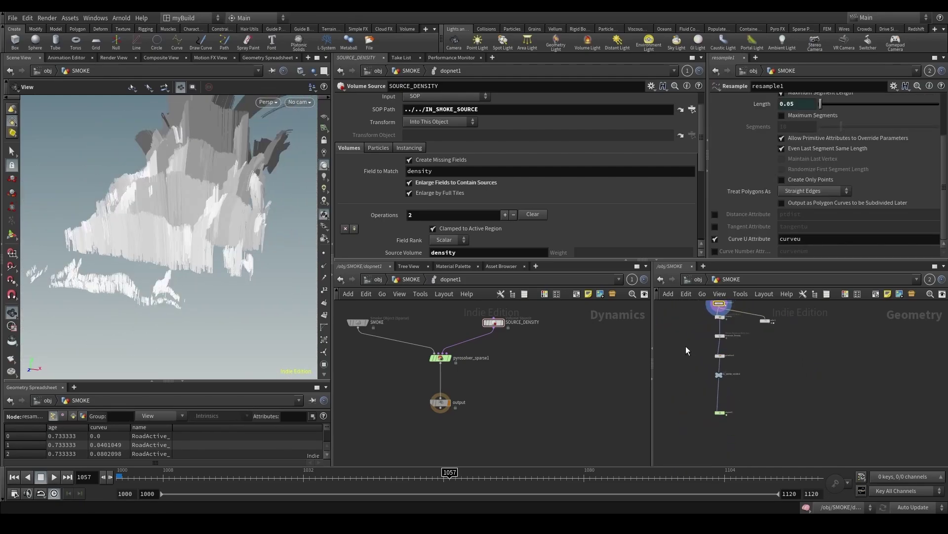
left_click_drag(698, 315, 735, 430)
scroll(727, 332, "up", 3)
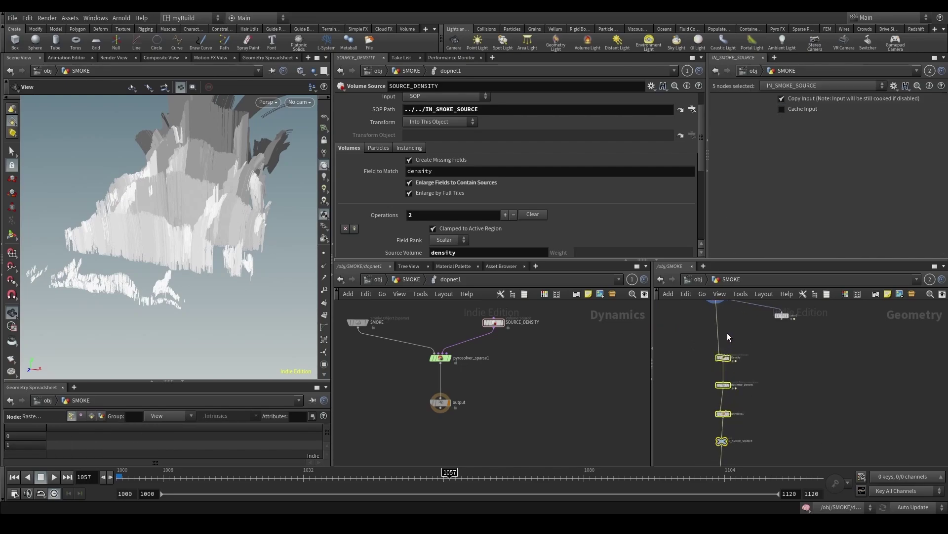
key("Tab")
type("attw")
key("Return")
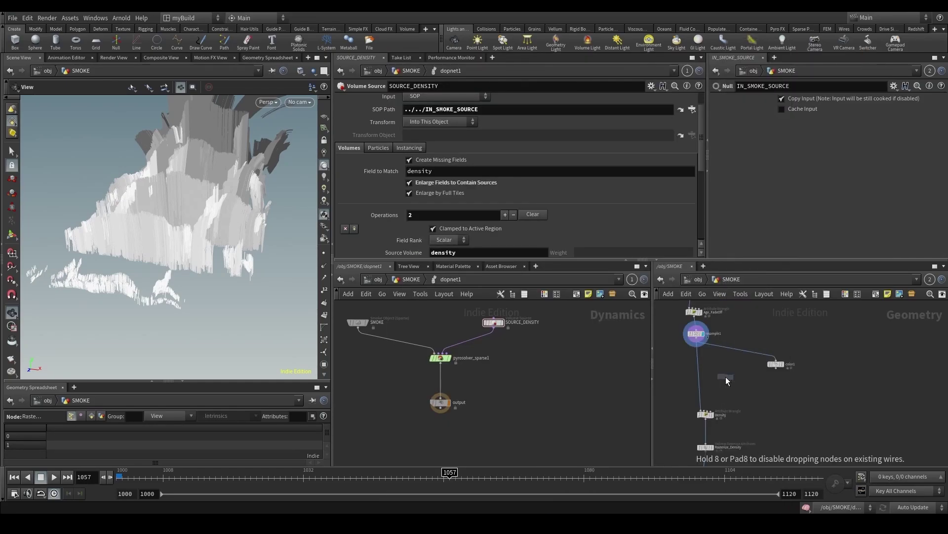
Step: Insert an Attribute VOP between resample1 and Density and name it Noise_Shape
key("Tab")
type("attvo")
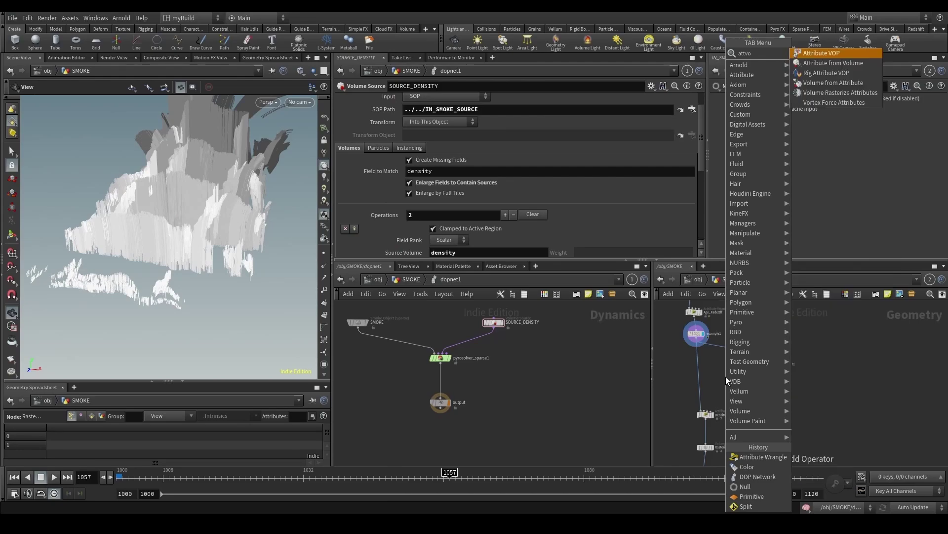
key("Return")
left_click(710, 368)
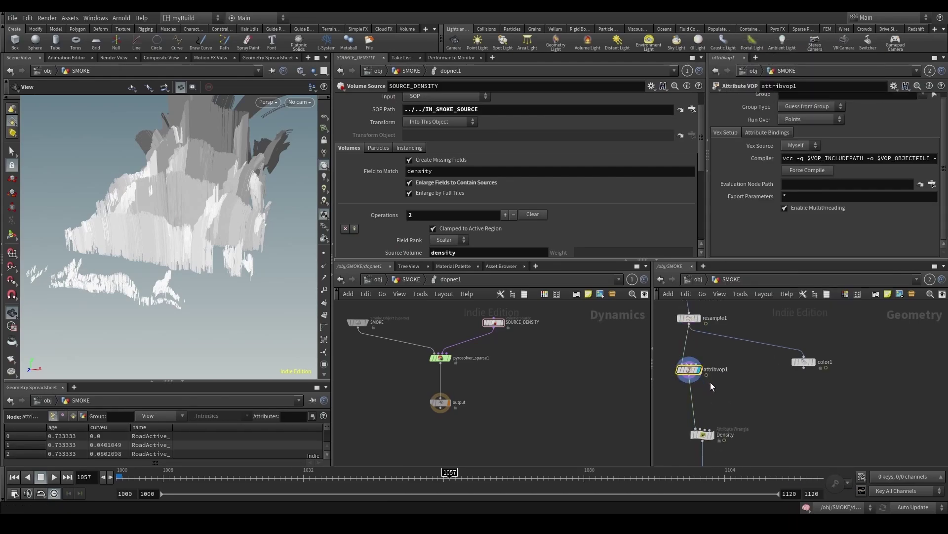
double_click(718, 370)
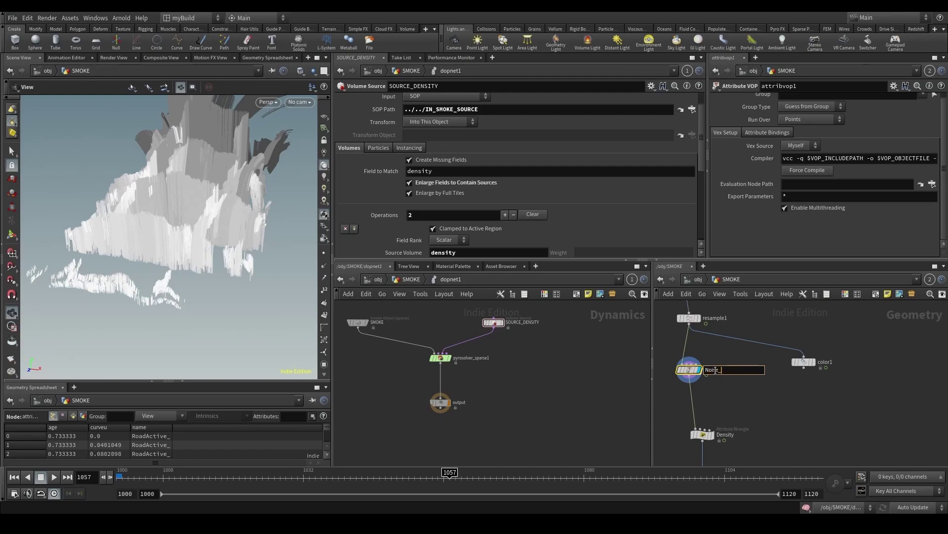
type("Noise_Shape")
key("Return")
Step: Inside Noise_Shape, add a Turbulent Noise node and feed the global P into its position input
double_click(689, 369)
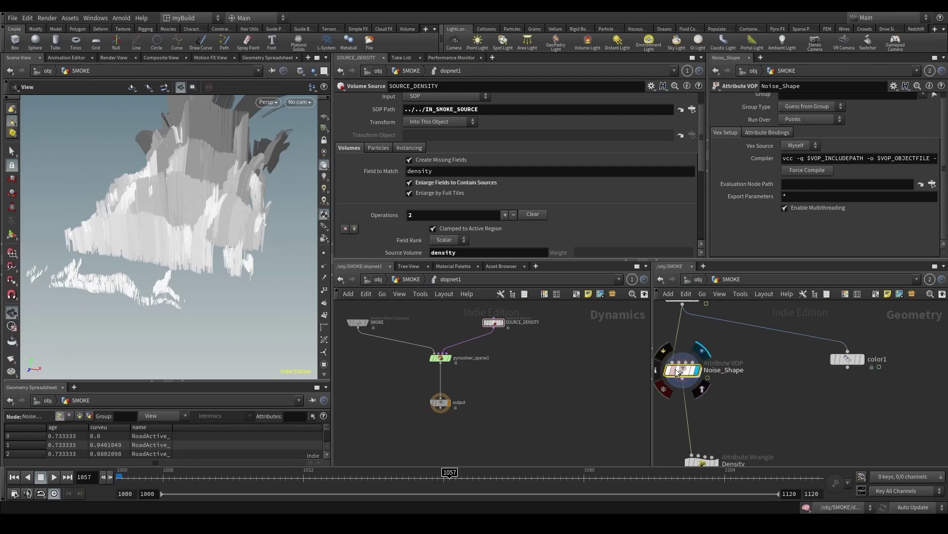
scroll(746, 360, "down", 3)
key("Tab")
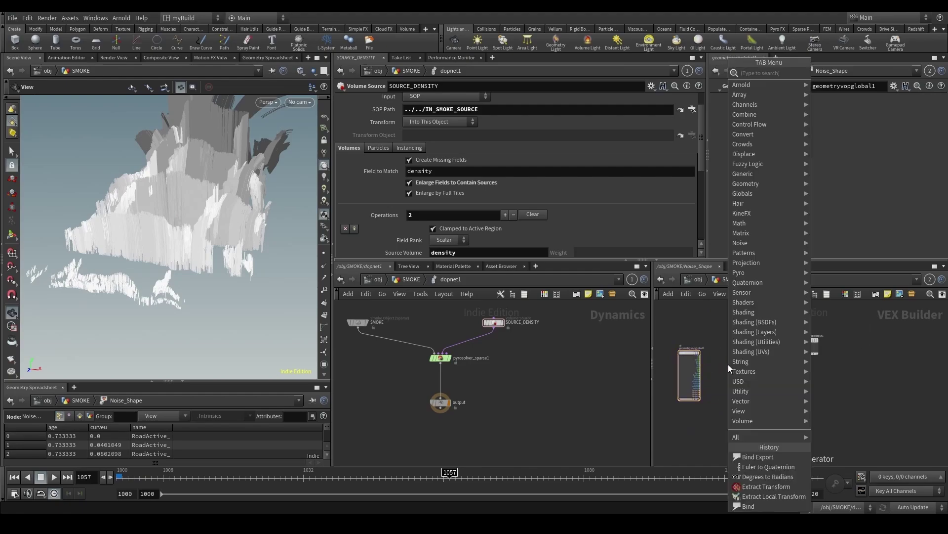
type("tur")
key("Return")
left_click(737, 350)
scroll(735, 354, "up", 3)
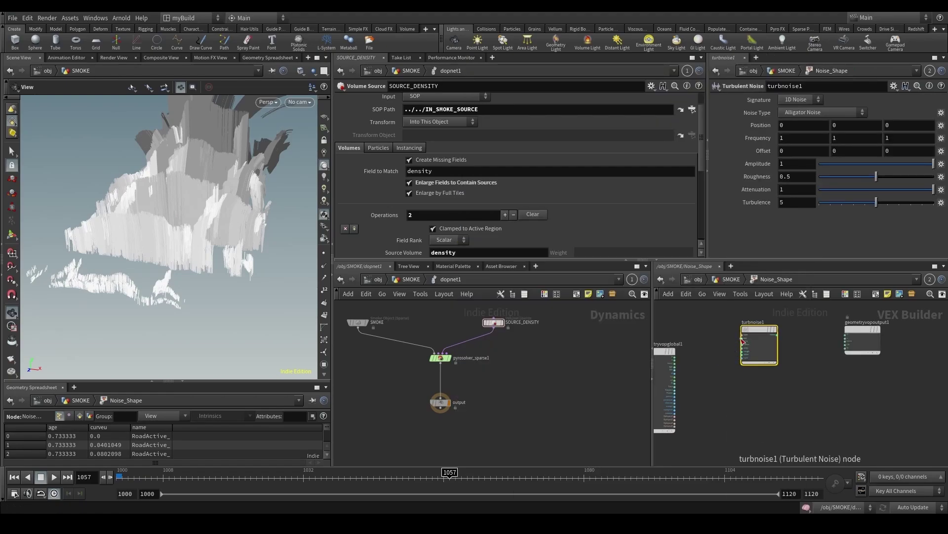
left_click(680, 356)
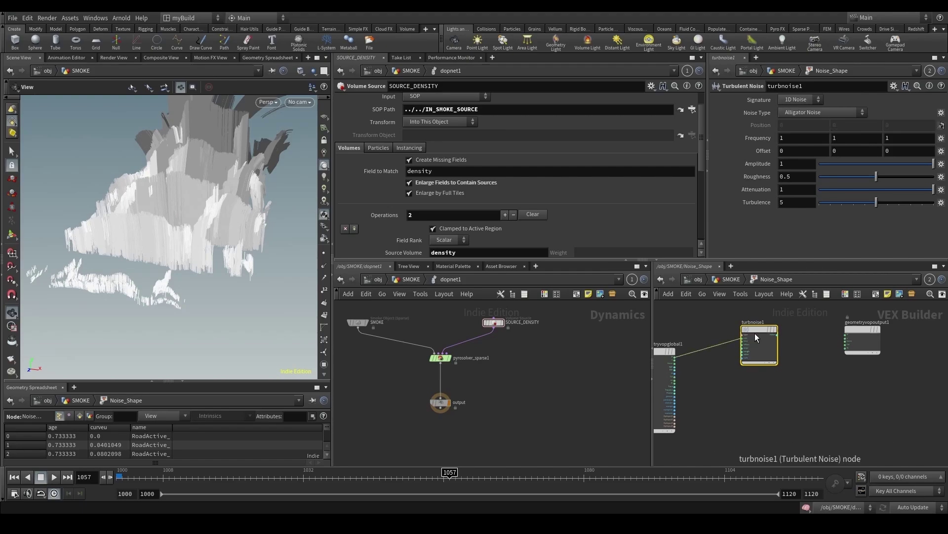
Step: Place an Add node above the Turbulent Noise and connect the global P to its first input
left_click_drag(755, 331, 751, 395)
key("Tab")
type("ad")
key("Return")
left_click(757, 354)
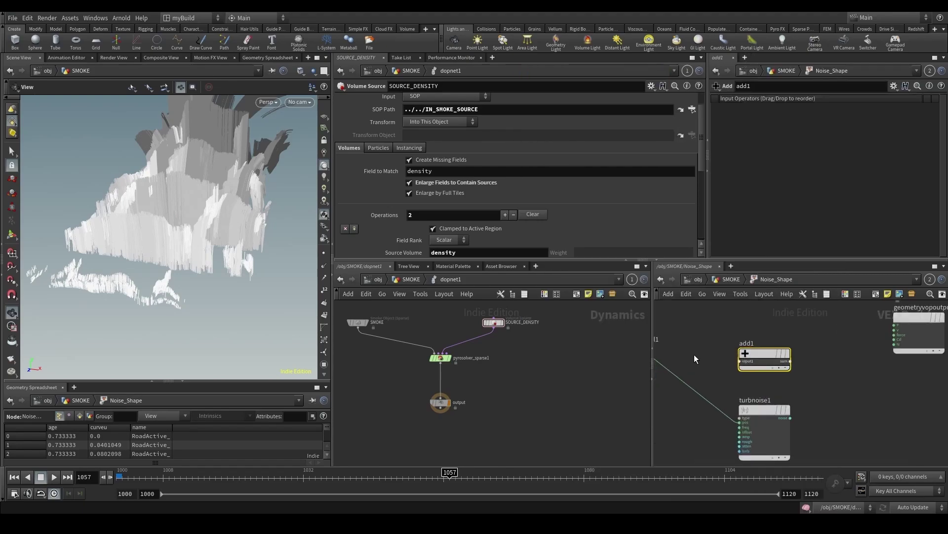
scroll(695, 354, "up", 2)
left_click(690, 346)
left_click(781, 351)
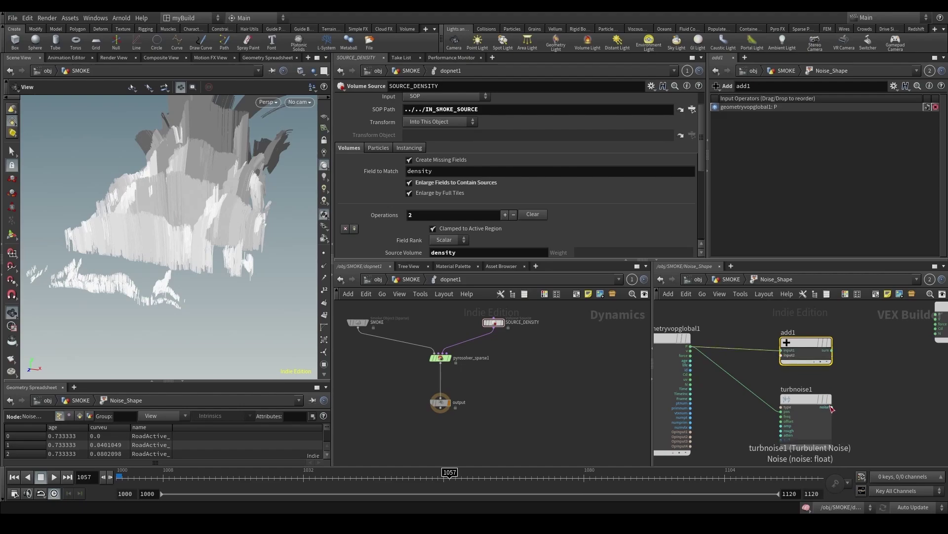
Step: Feed the noise output into the Add node's second input and connect the sum to the geometry output's P
left_click(832, 407)
left_click(781, 355)
scroll(848, 359, "down", 2)
middle_click_drag(887, 359, 813, 370)
left_click_drag(739, 362, 763, 352)
scroll(786, 351, "up", 2)
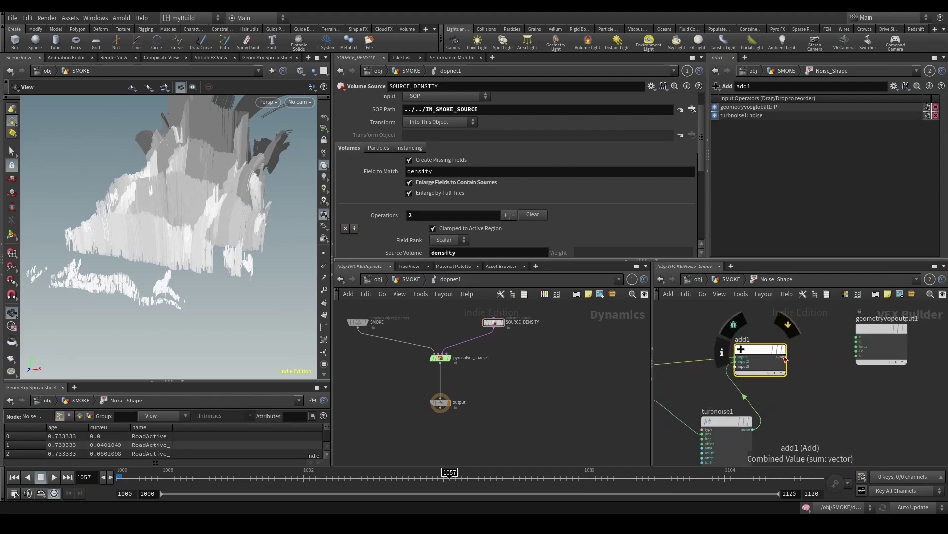
left_click(786, 357)
left_click(853, 337)
scroll(831, 371, "down", 3)
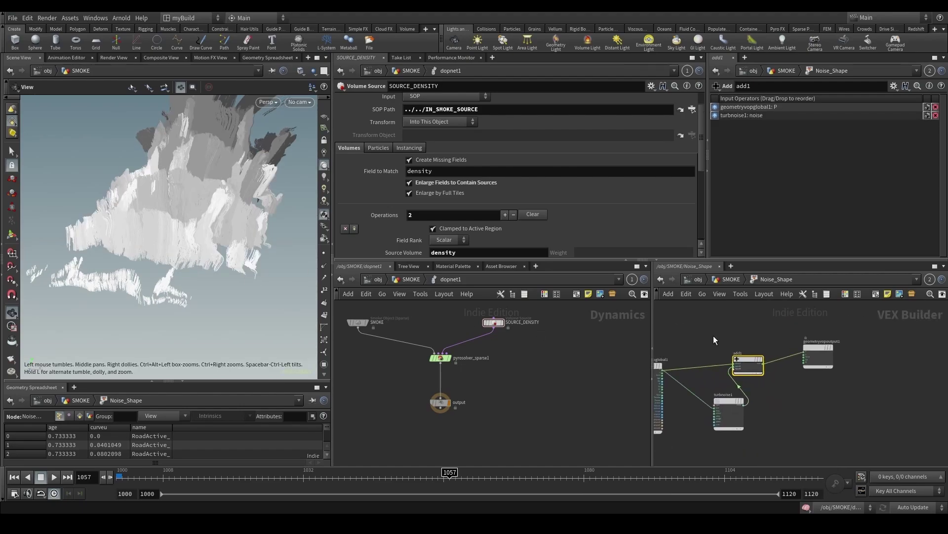
Step: Create input parameters for the Turbulent Noise node and set Noise_Shape's Noise Type to Sparse Convolution Noise
left_click(734, 401)
right_click(733, 401)
mouse_move(734, 401)
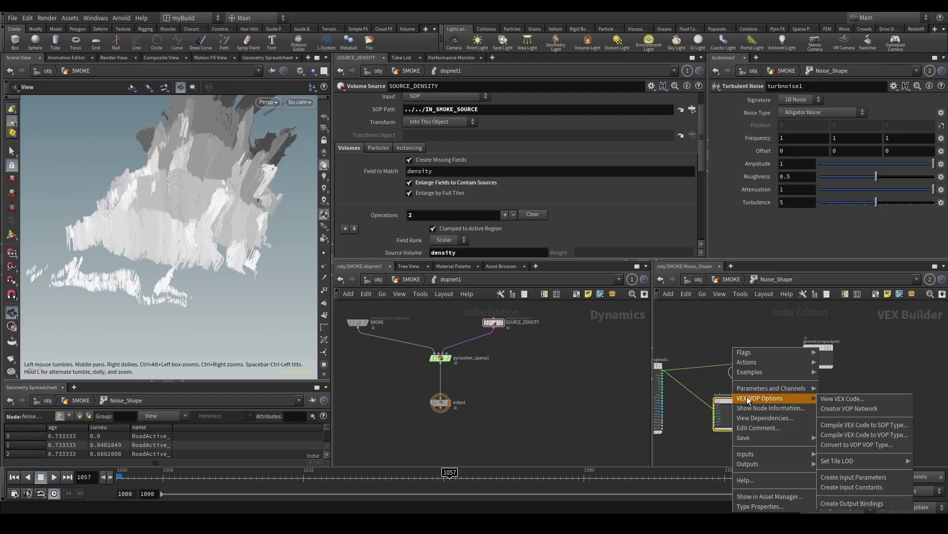
left_click(867, 475)
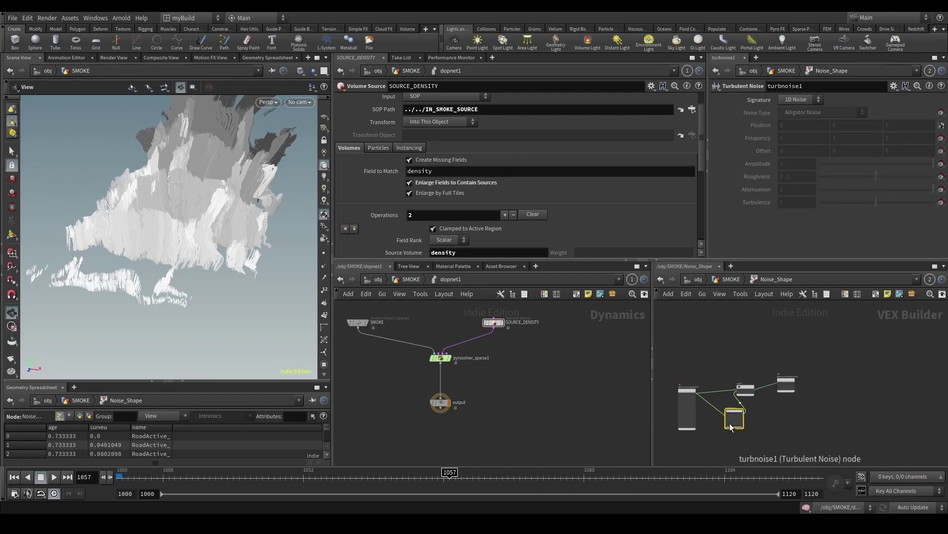
left_click(730, 280)
left_click(798, 177)
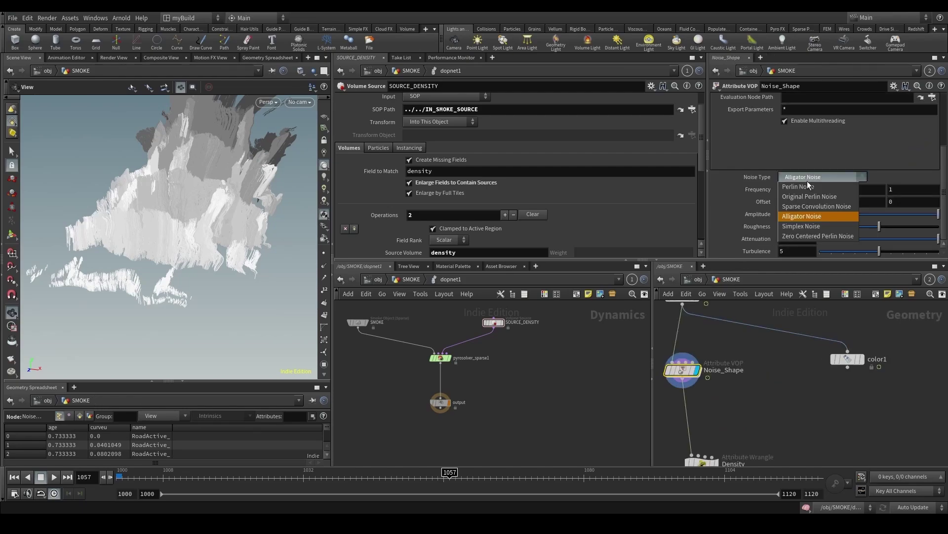
left_click(808, 203)
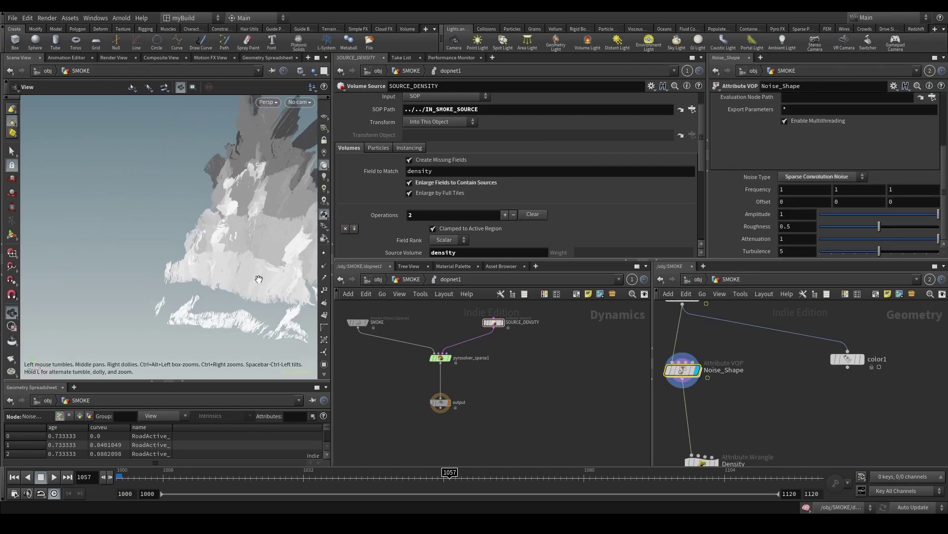
Step: Set the Turbulent Noise signature inside Noise_Shape to 3D Noise and return to the SMOKE network
double_click(683, 370)
left_click(760, 383)
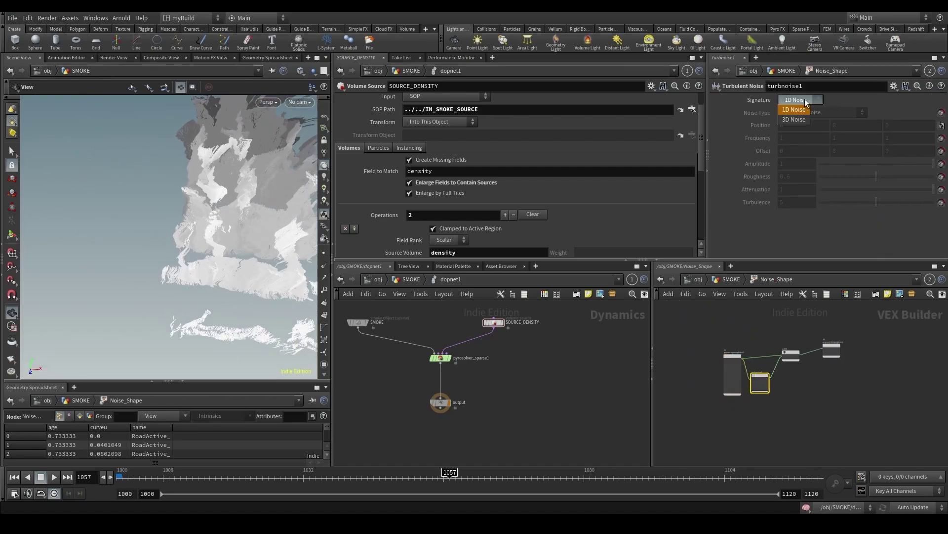
left_click(804, 119)
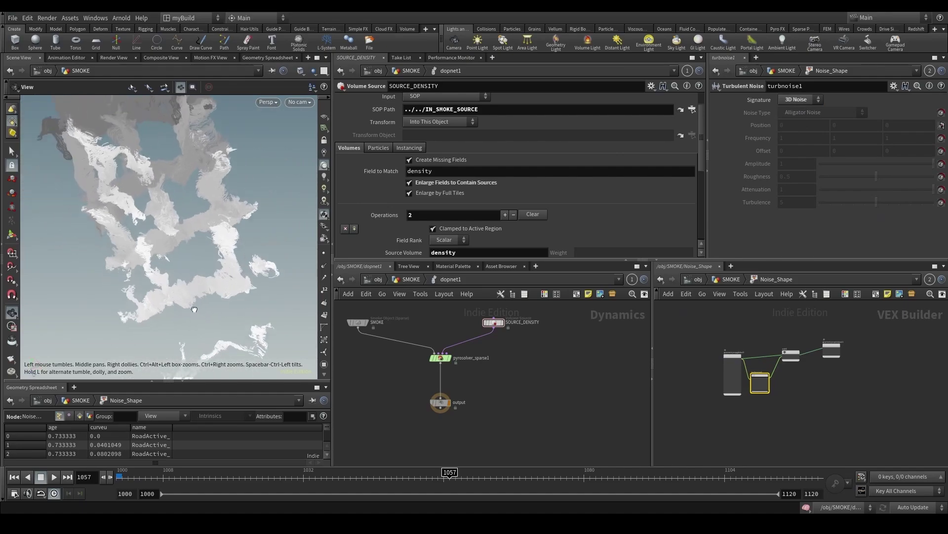
left_click(731, 280)
left_click_drag(242, 292, 194, 239)
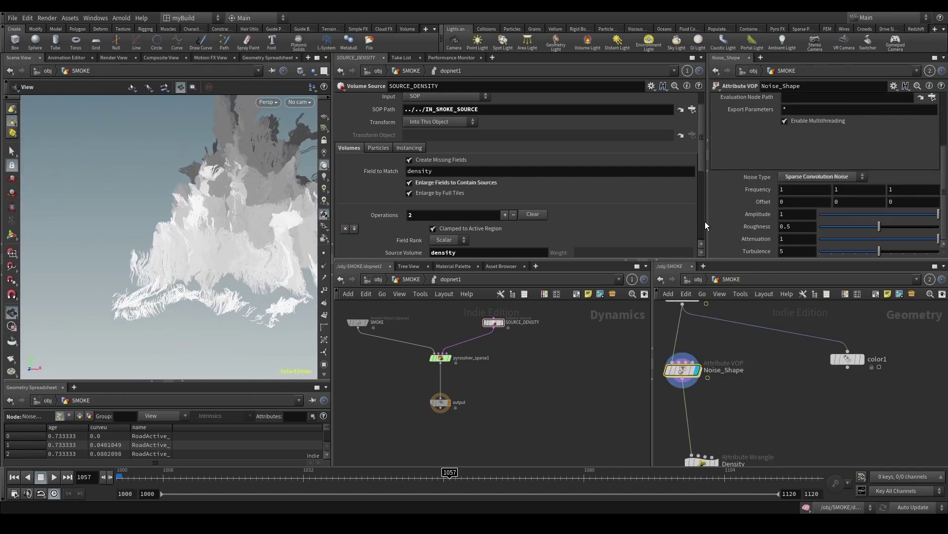
Step: Widen the parameter pane and compare the trails without and with noise by displaying resample1 and Noise_Shape in turn
left_click_drag(705, 221, 666, 222)
middle_click_drag(733, 361, 779, 395)
left_click_drag(710, 355, 749, 324)
key("r")
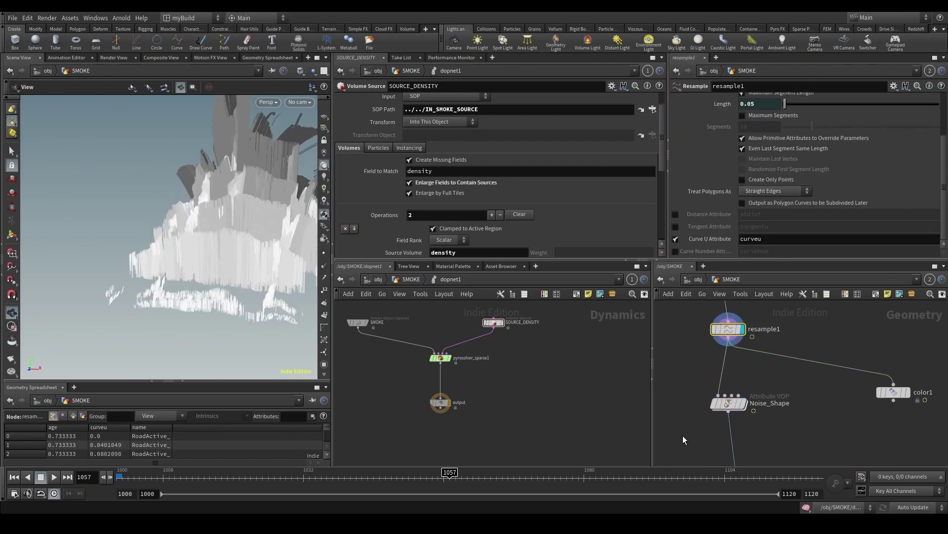
left_click_drag(684, 436, 714, 411)
key("r")
left_click(711, 386)
left_click(710, 386)
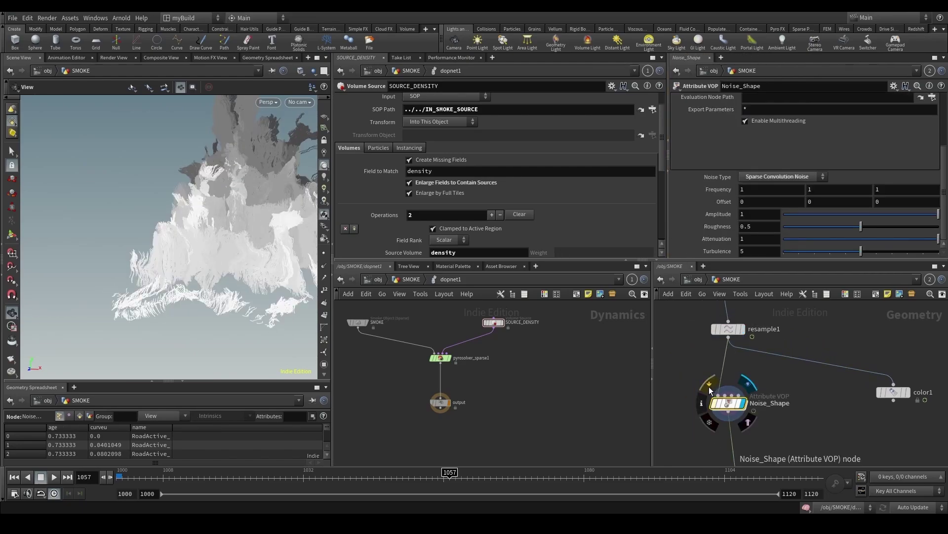
Step: Set Noise_Shape's Frequency to 3.8 on all three axes and its Amplitude to 0.274
middle_click_drag(707, 191, 870, 184)
left_click_drag(905, 214, 884, 212)
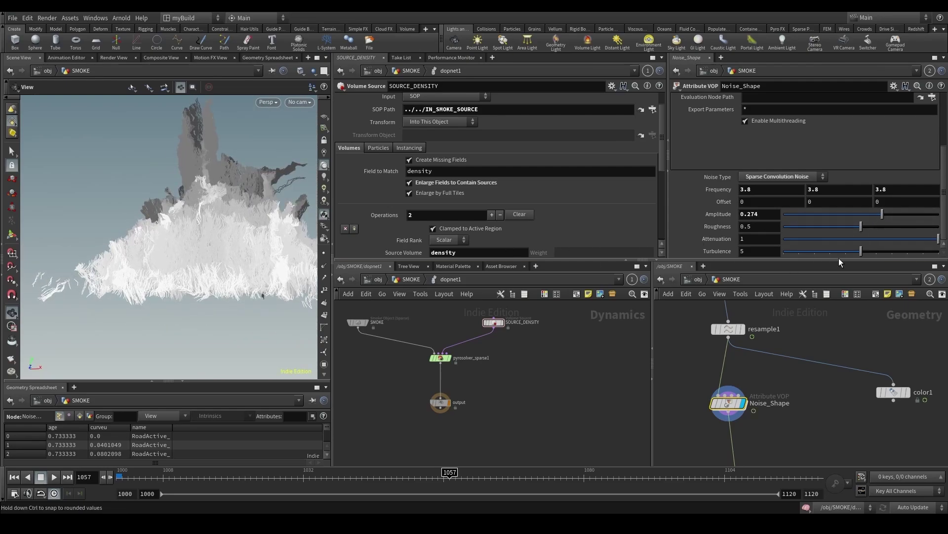
scroll(741, 354, "down", 1)
Step: Inside Noise_Shape, add a Bind node below the Turbulent Noise and set its parameter name to curveu
double_click(731, 397)
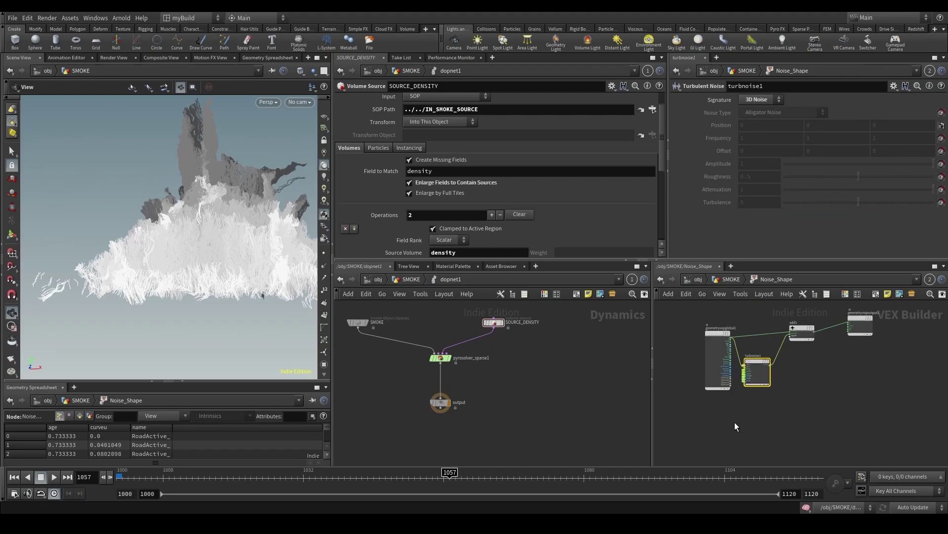
key("Tab")
type("bind")
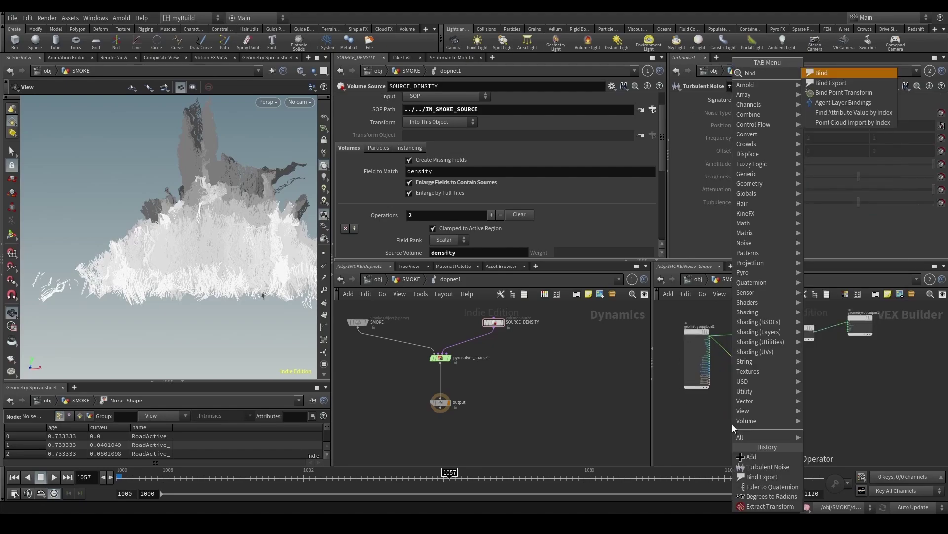
key("Return")
left_click(738, 428)
left_click(819, 409)
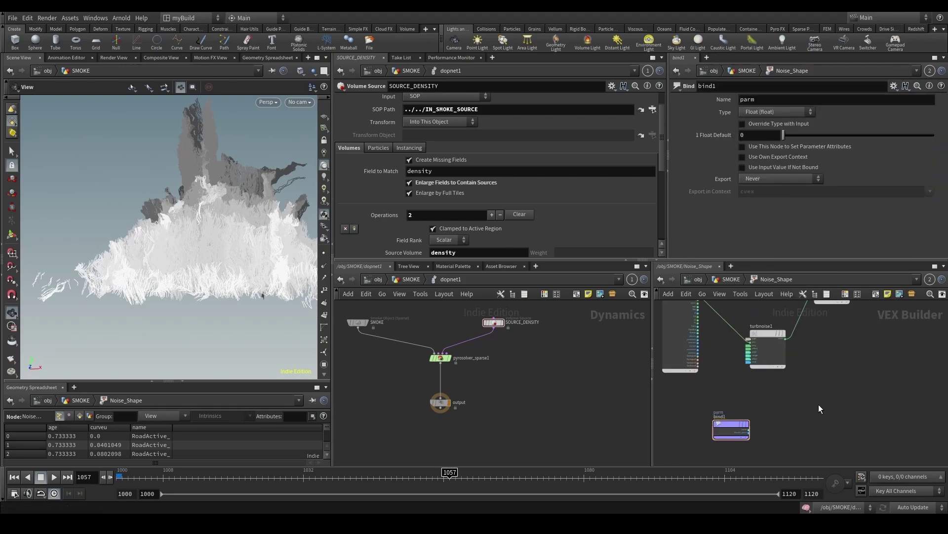
left_click(774, 101)
type("curv")
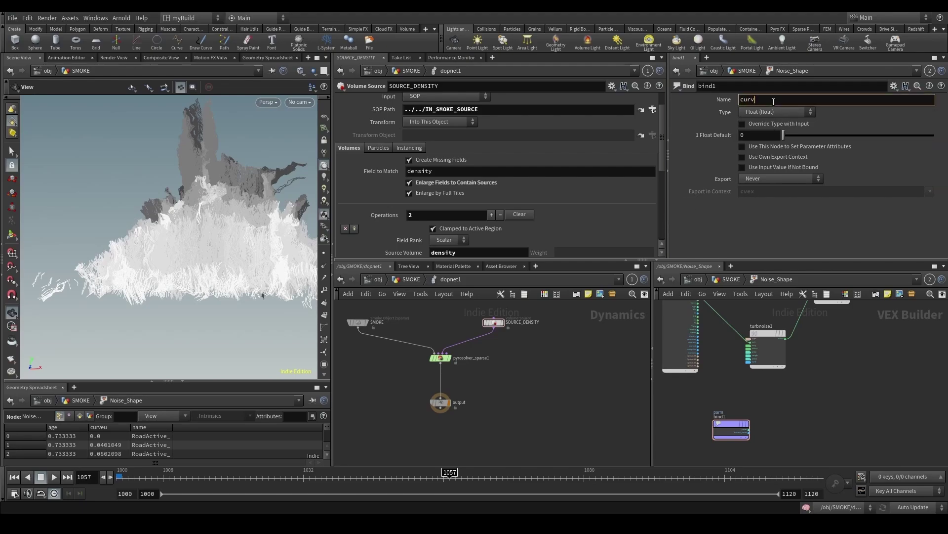
type("eu")
key("Return")
Step: Add a Multiply node and insert it between the Turbulent Noise output and the Add node
key("Tab")
type("mul")
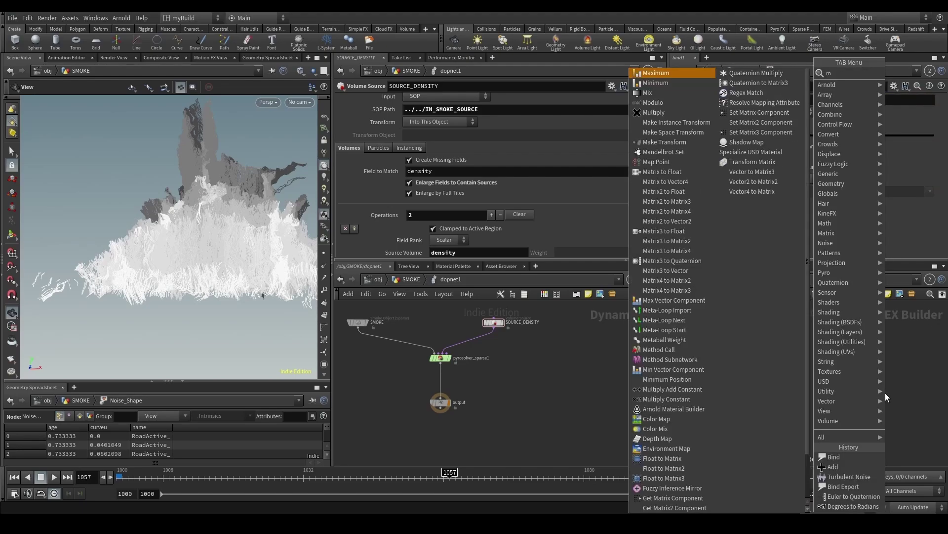
key("Return")
left_click(885, 392)
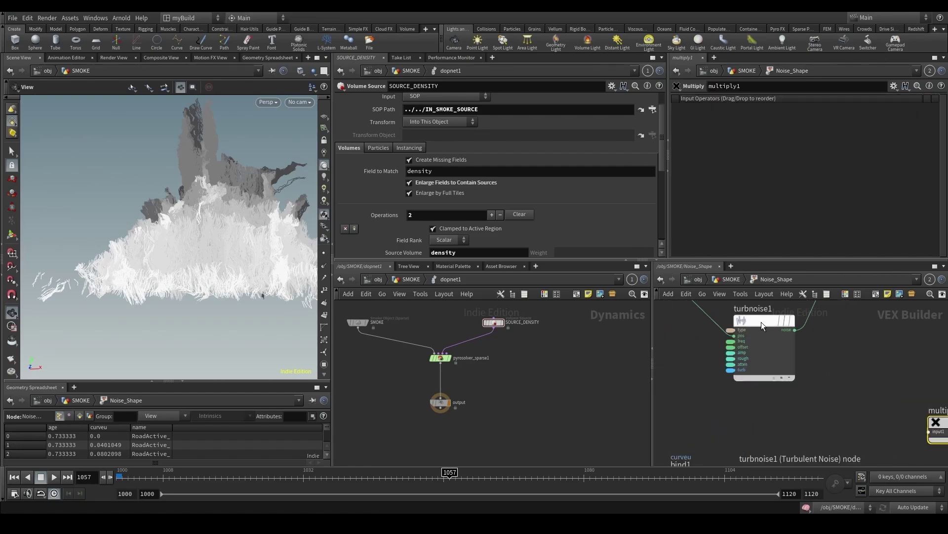
left_click_drag(861, 382, 796, 329)
scroll(791, 332, "up", 4)
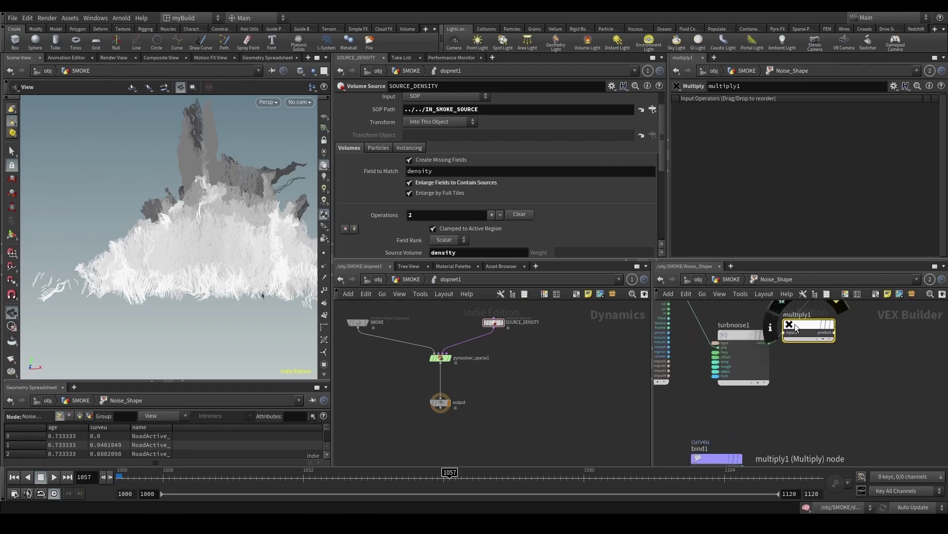
left_click(835, 331)
Step: Connect the curveu Bind output to the Multiply node's second input to scale the noise along each trail
middle_click_drag(737, 435, 730, 402)
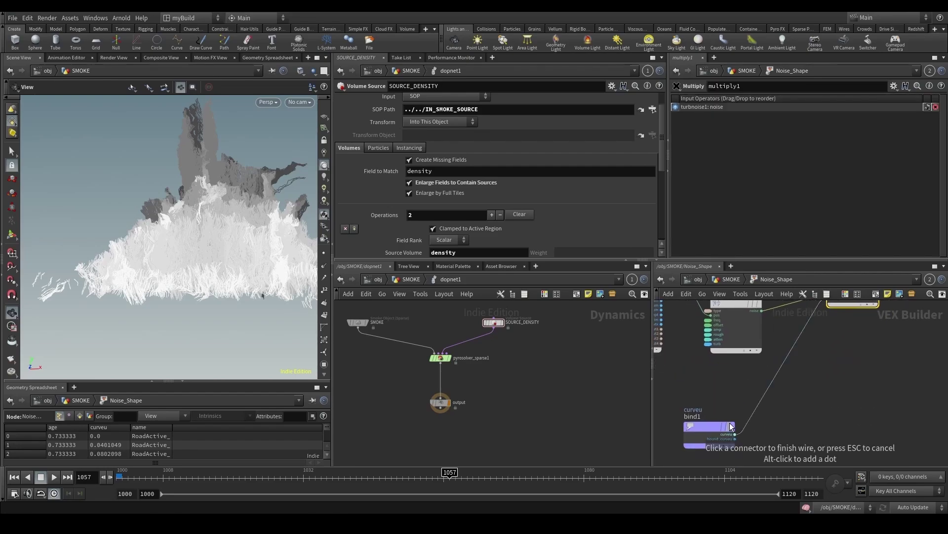
left_click(734, 433)
middle_click_drag(820, 399, 751, 414)
scroll(751, 418, "down", 3)
scroll(173, 285, "up", 5)
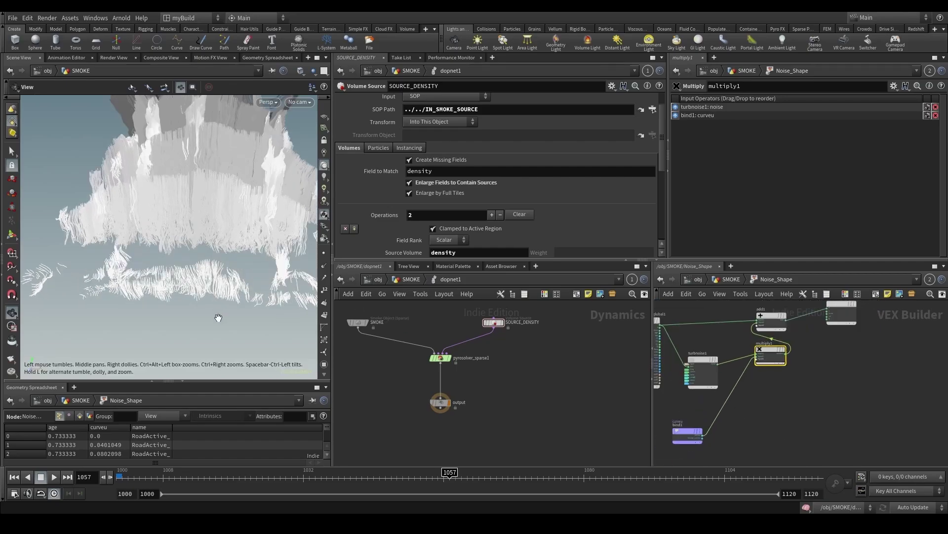
Step: Spread out the VOP nodes and show the other scene objects around the trails in the viewport
left_click_drag(174, 284, 276, 208)
scroll(808, 335, "down", 3)
middle_click_drag(864, 341, 829, 366)
mouse_move(847, 331)
left_mouse_down()
mouse_move(755, 353)
mouse_move(839, 337)
left_mouse_up()
left_click(847, 390)
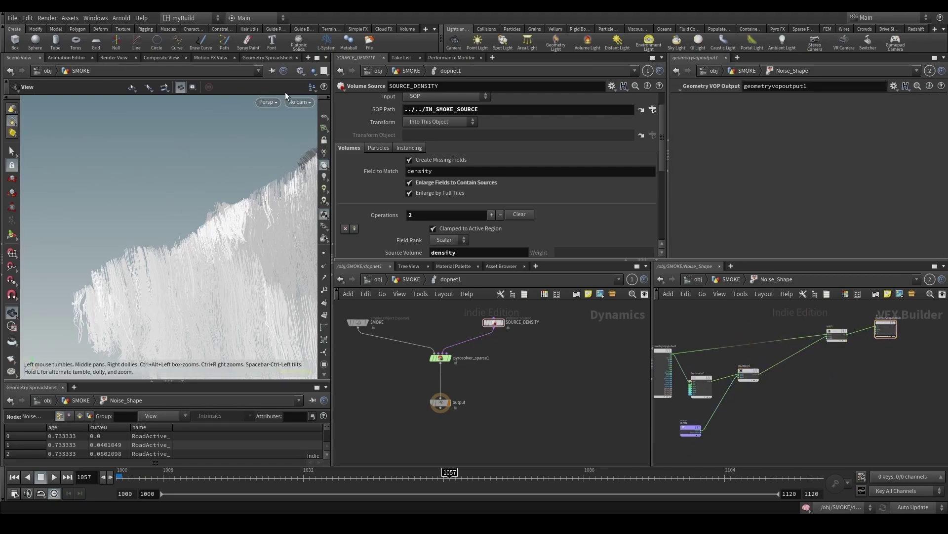
left_click(314, 70)
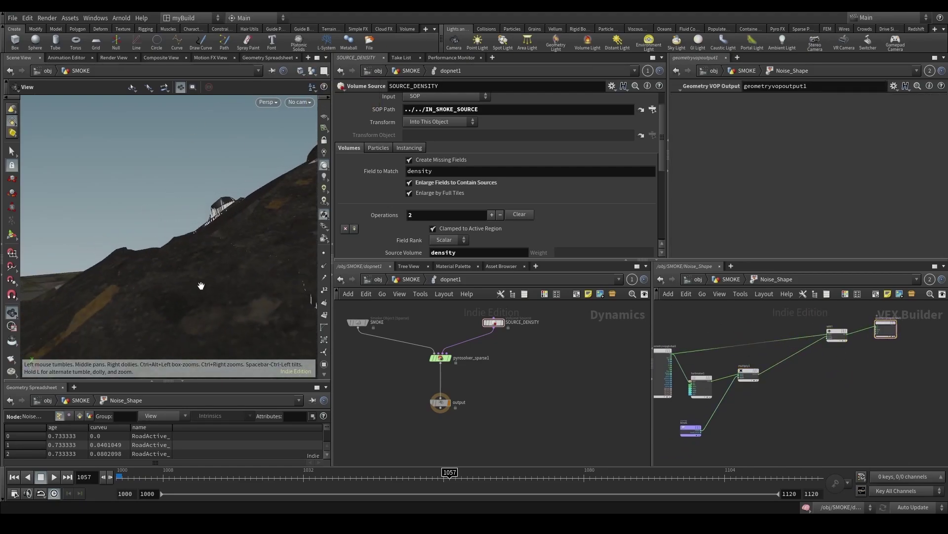
Step: Compare the trails with and without the curveu input by cutting the wire into the Multiply node and undoing the cut
left_click_drag(202, 285, 272, 271)
scroll(748, 383, "up", 4)
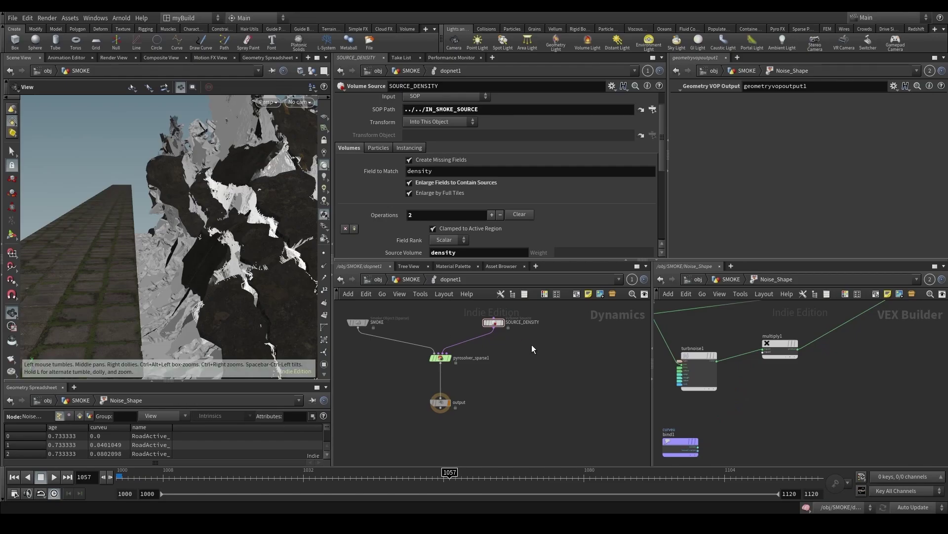
left_click_drag(163, 237, 113, 131)
key("ctrl+z")
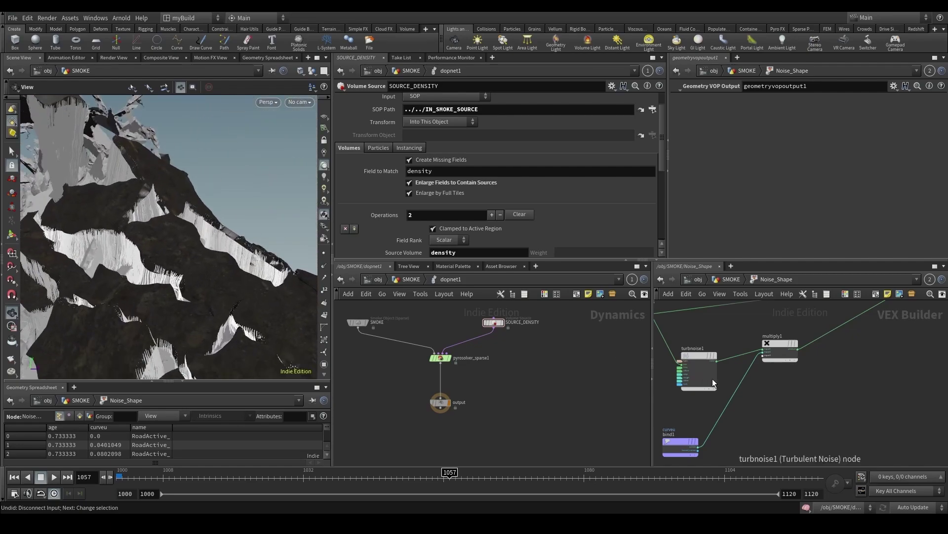
left_click_drag(763, 380, 736, 388)
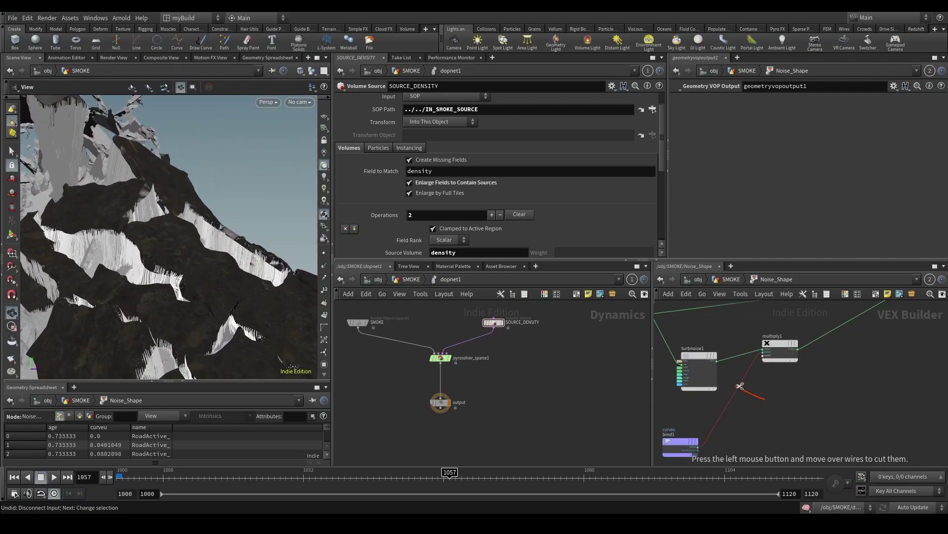
left_click_drag(155, 295, 271, 310)
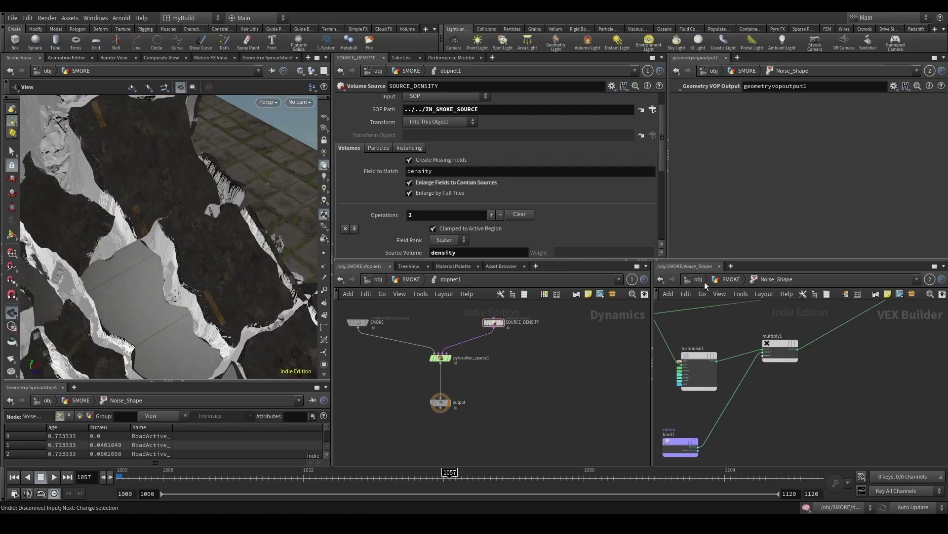
Step: Return to the SMOKE network and review the trails through RENDER_CAM across several frames of the animation
left_click(731, 279)
left_click_drag(274, 261, 228, 183)
left_click(291, 105)
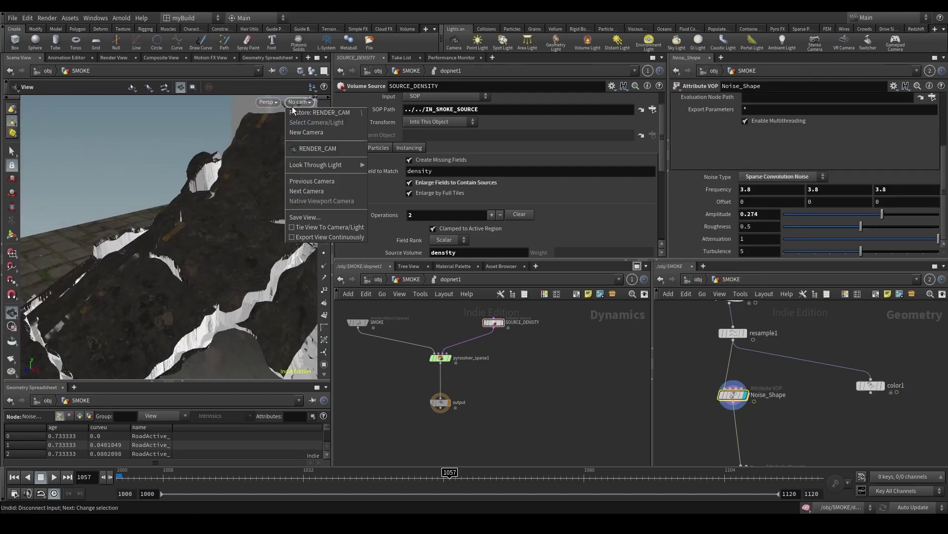
left_click(353, 149)
left_click_drag(346, 473, 623, 490)
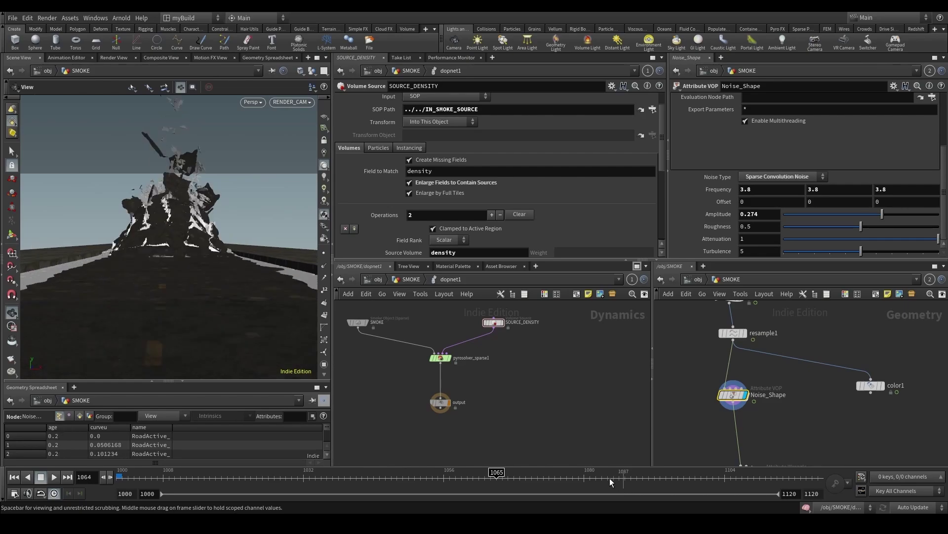
scroll(820, 430, "down", 5)
middle_click_drag(811, 431, 729, 402)
left_click_drag(504, 468, 549, 484)
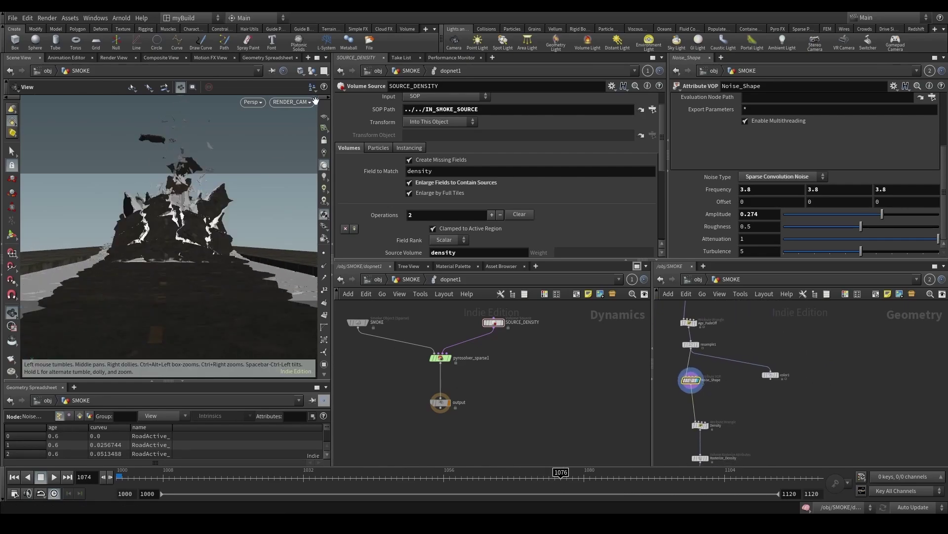
Step: Set the Noise_Shape amplitude to 0.535 and its noise frequency to 4.2 on all three axes
scroll(291, 140, "up", 2)
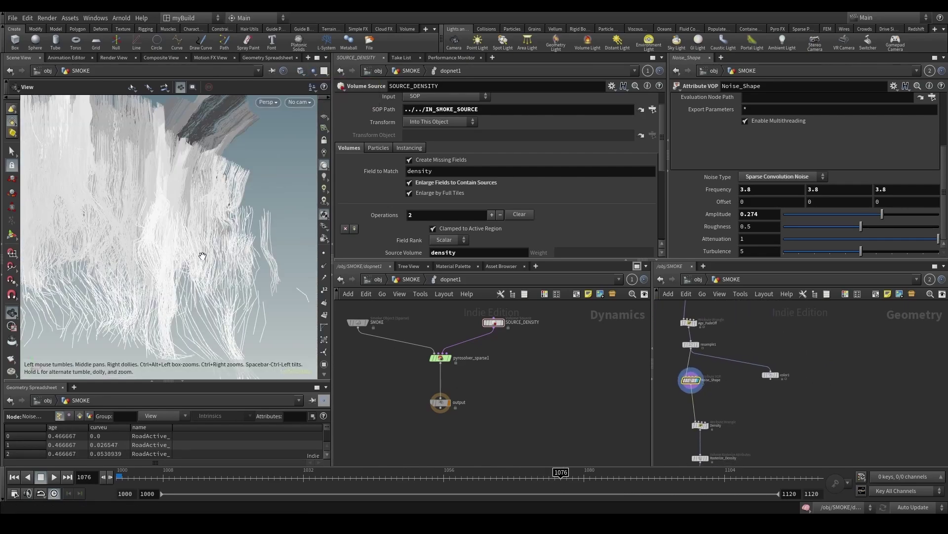
scroll(291, 140, "down", 2)
left_click_drag(879, 213, 902, 215)
middle_click_drag(723, 190, 742, 190)
left_click_drag(197, 277, 249, 302)
scroll(250, 302, "up", 4)
scroll(249, 302, "down", 5)
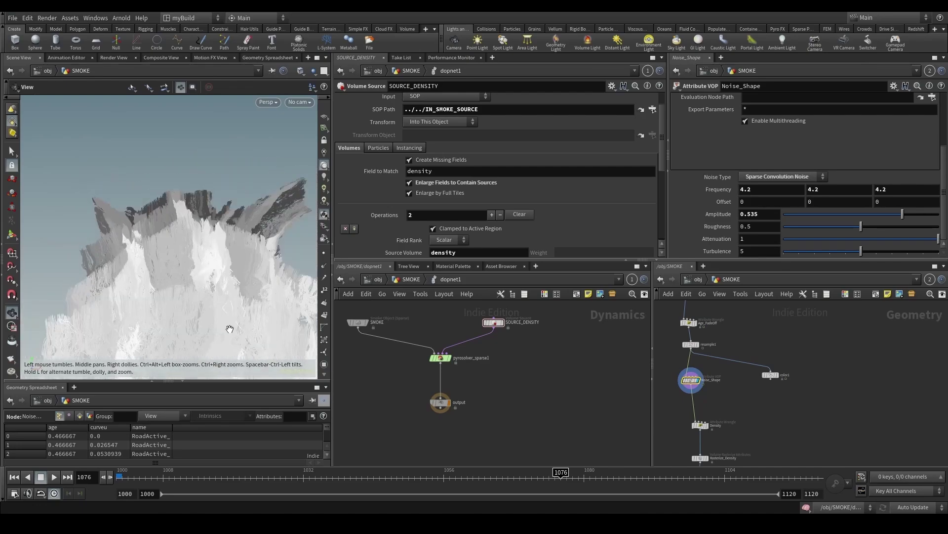
Step: Check the noisier trails through RENDER_CAM at frames 1094 and 1071
left_click_drag(615, 477, 666, 482)
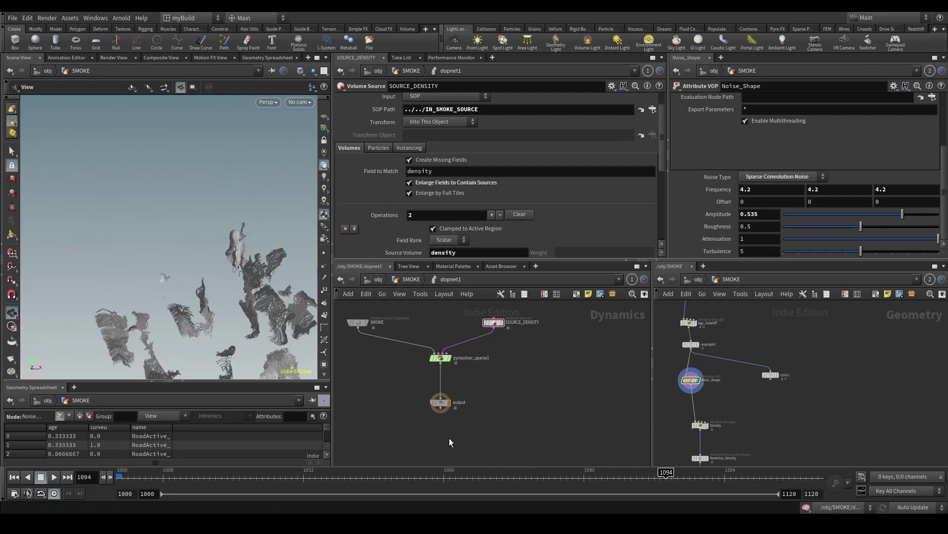
left_click(297, 102)
left_click(332, 149)
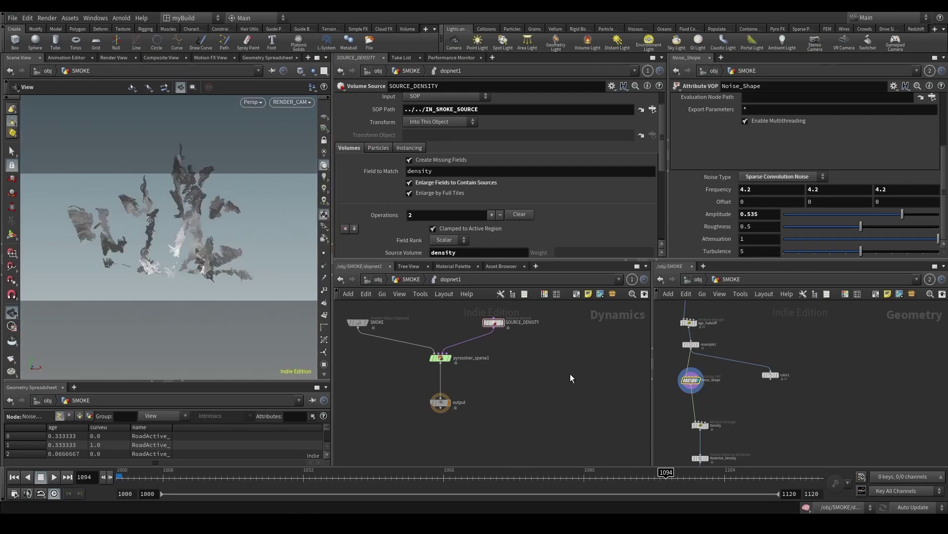
left_click_drag(652, 478, 531, 479)
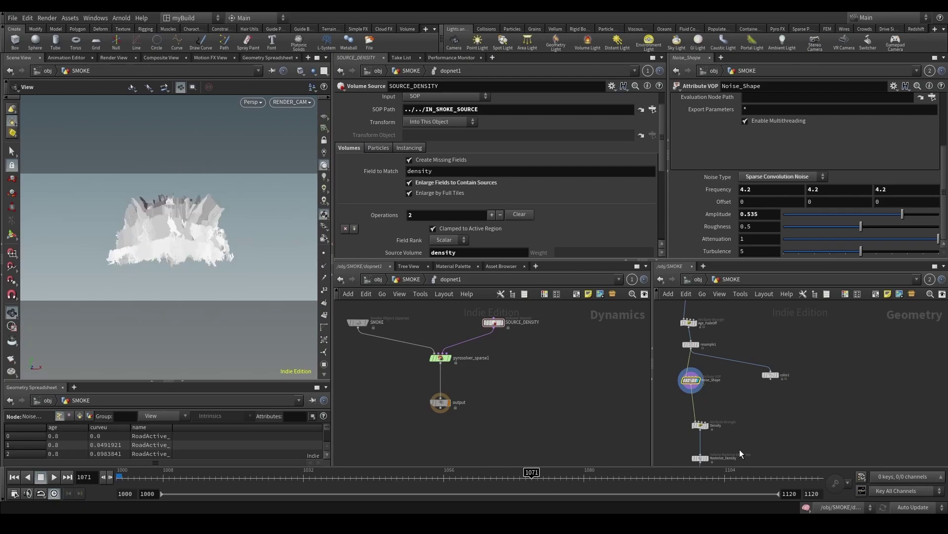
scroll(743, 435, "down", 2)
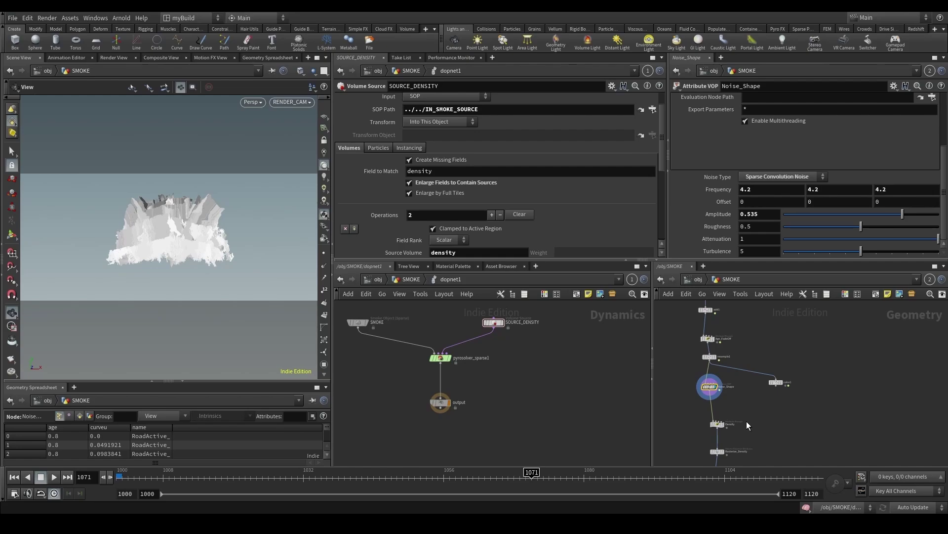
middle_click_drag(746, 421, 678, 352)
scroll(684, 336, "up", 2)
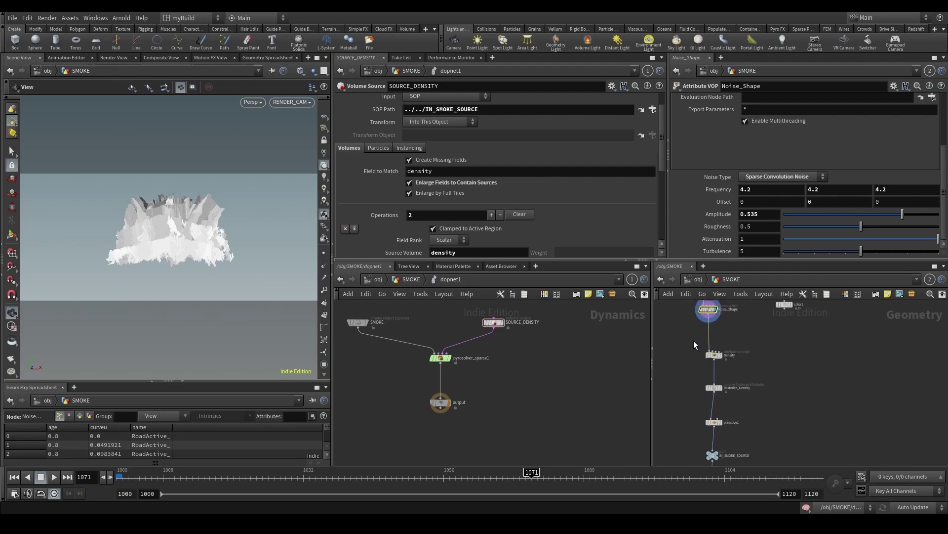
left_click_drag(452, 478, 531, 478)
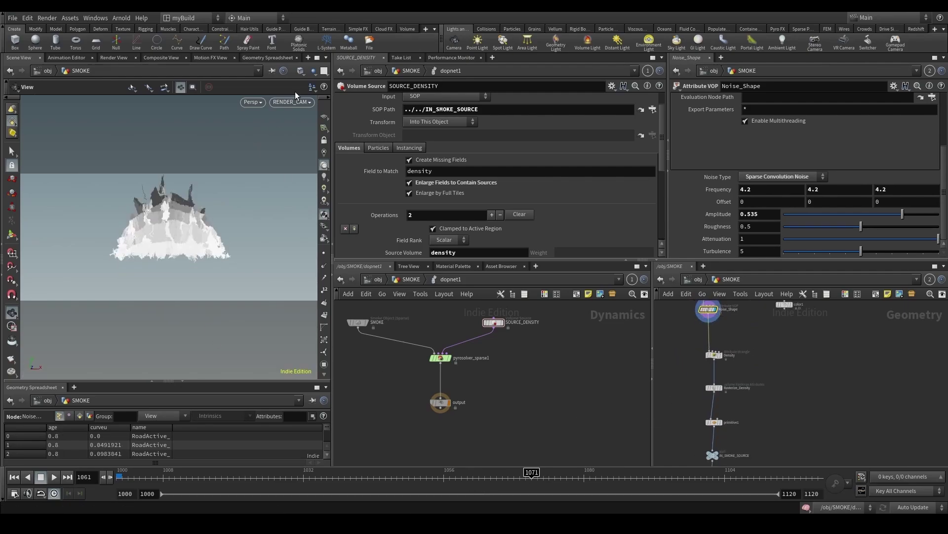
Step: Create an Add node and insert it between resample1 and Noise_Shape
scroll(680, 325, "up", 3)
middle_click_drag(680, 327, 695, 378)
key("Tab")
type("aw")
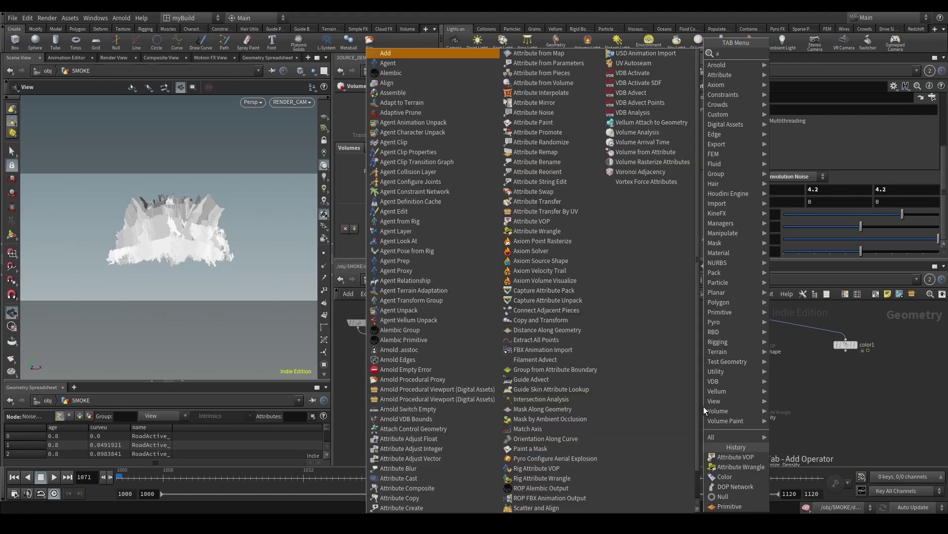
key("Return")
scroll(689, 379, "up", 2)
middle_click_drag(717, 324, 717, 374)
scroll(720, 373, "up", 3)
left_click(722, 372)
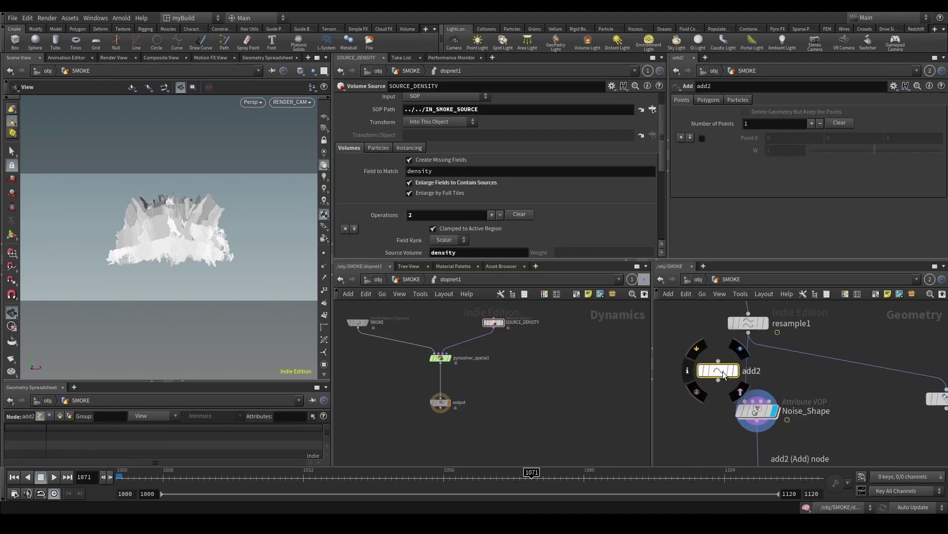
left_click_drag(722, 372, 754, 374)
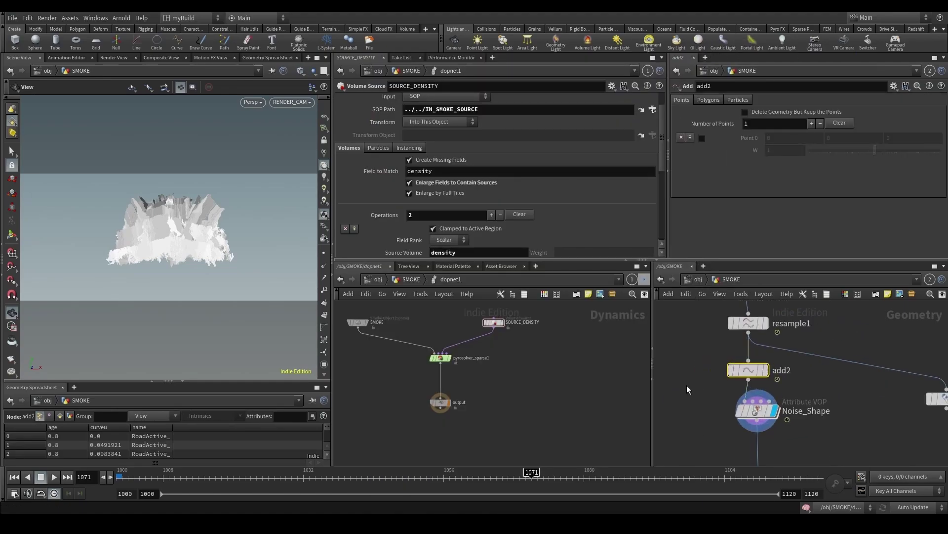
Step: Enable Delete Geometry But Keep the Points on the new Add node and inspect the resulting points
left_click(708, 101)
left_click(677, 100)
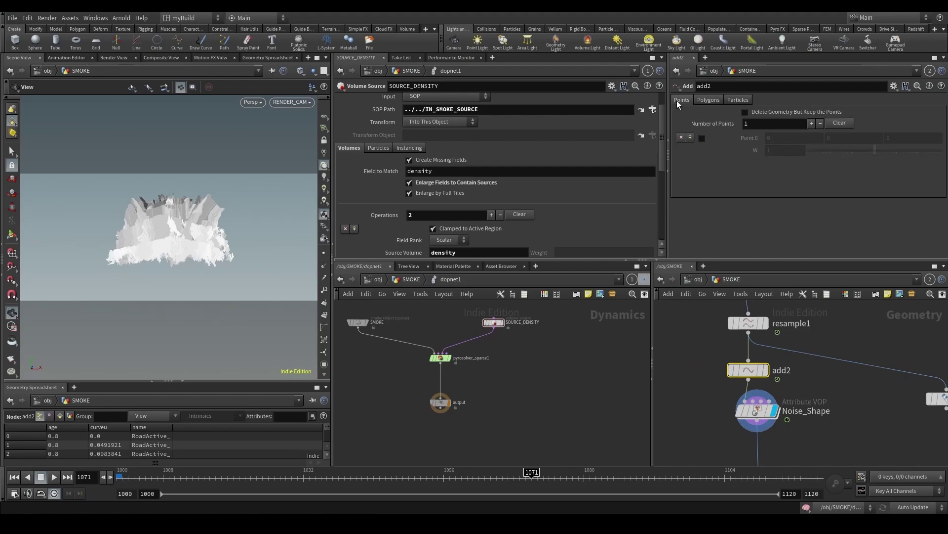
left_click(779, 111)
left_click_drag(244, 232, 204, 241)
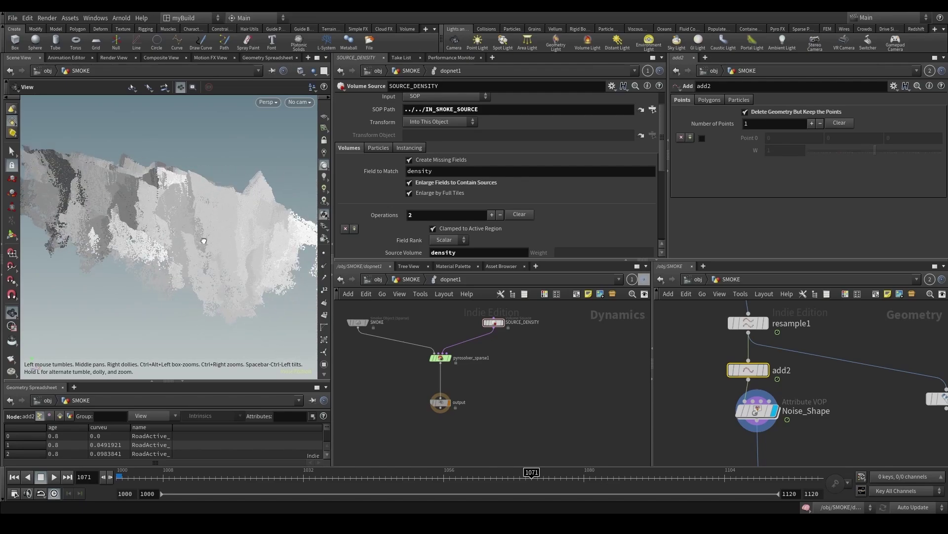
scroll(731, 422, "down", 3)
middle_click_drag(707, 431, 693, 376)
left_click(746, 360)
middle_click_drag(722, 414, 688, 391)
scroll(705, 396, "down", 3)
key("Tab")
type("at")
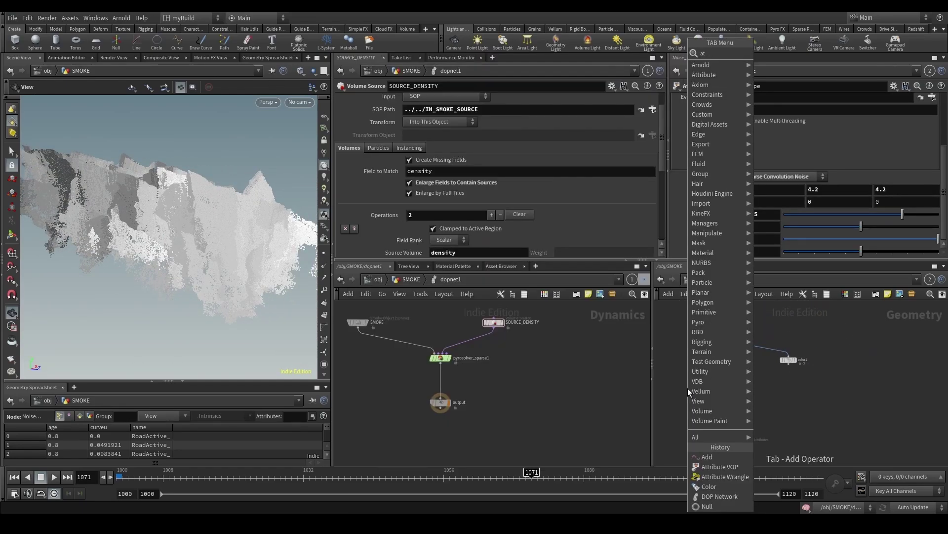
type("tw")
key("BackSpace")
key("BackSpace")
key("BackSpace")
type("attwr")
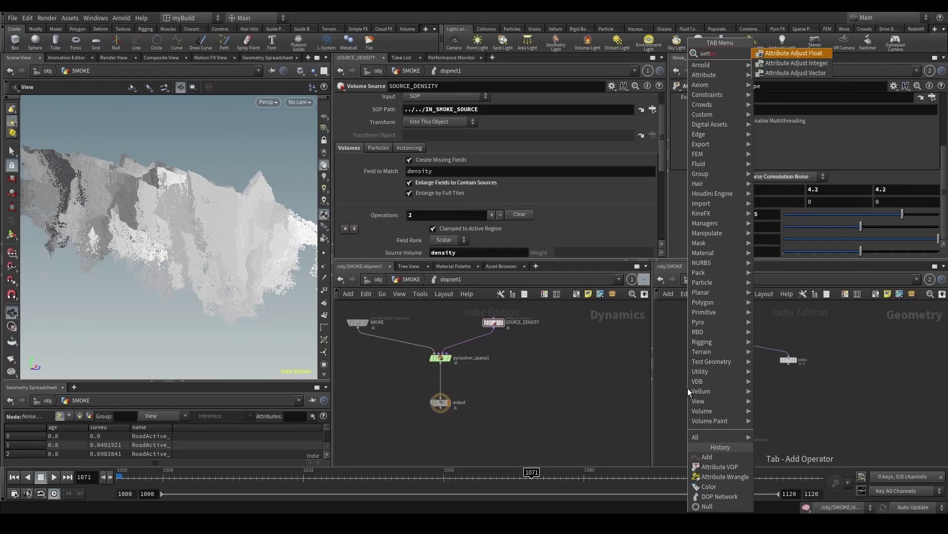
key("Escape")
Step: Insert an Attribute Wrangle between Noise_Shape and Density and name it Normalize_vel
key("Tab")
type("attwr")
key("Return")
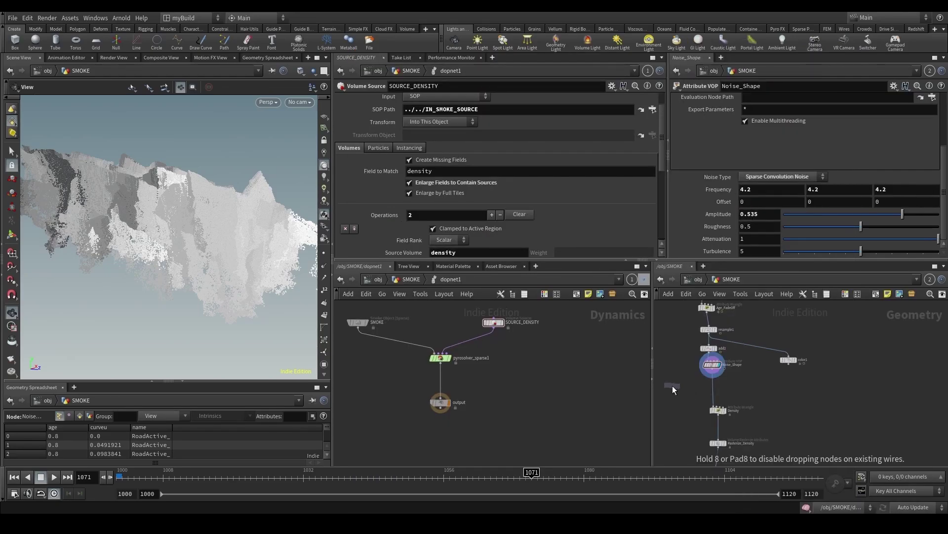
scroll(692, 388, "up", 3)
left_click(724, 380)
double_click(752, 379)
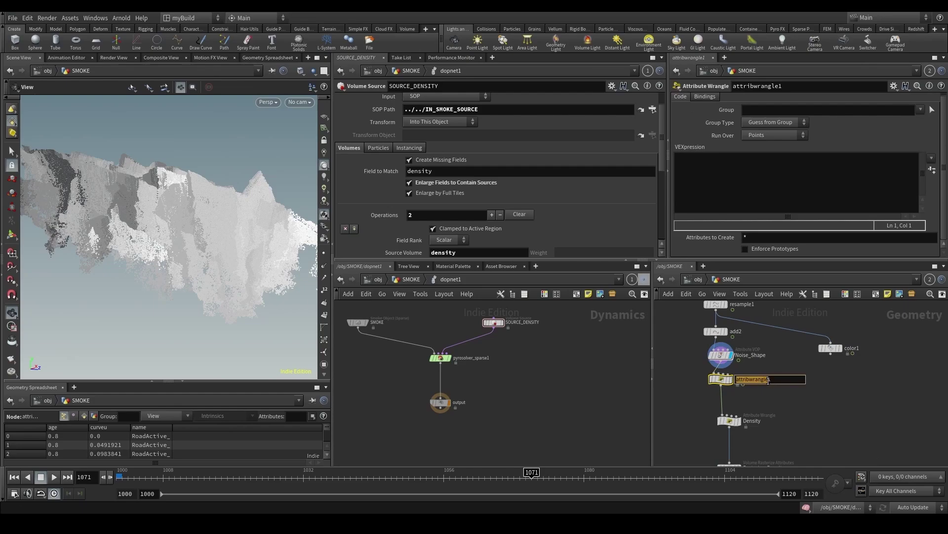
key("BackSpace")
key("ctrl+a")
type("Normalize_vel")
key("Return")
Step: Enter the expression v@v=normalize(v@v); in Normalize_vel and make it the displayed node
left_click(741, 177)
type("v@")
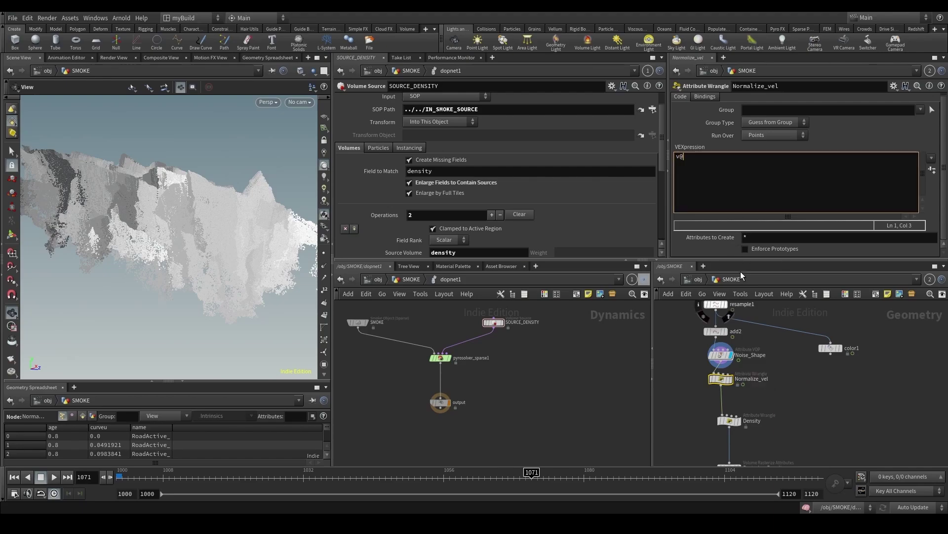
type("v=normal")
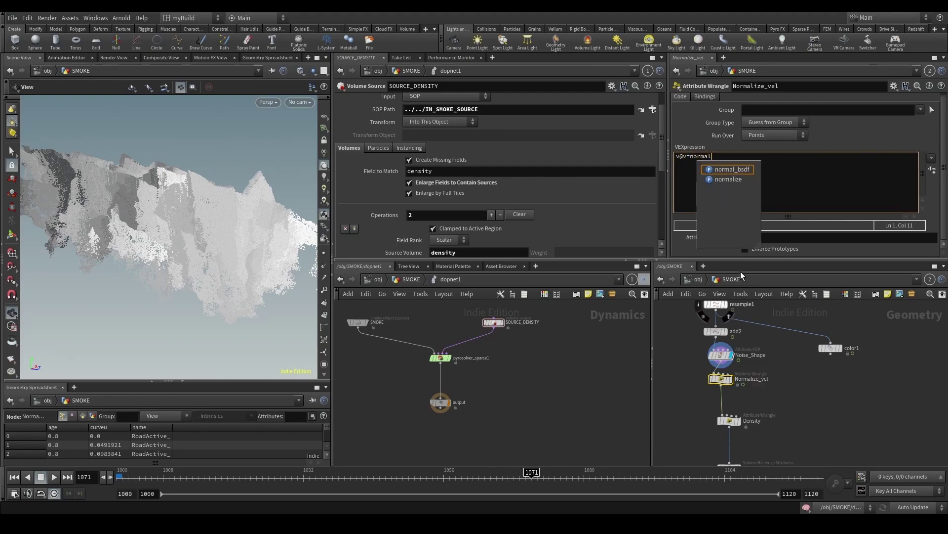
type("ize(v@v")
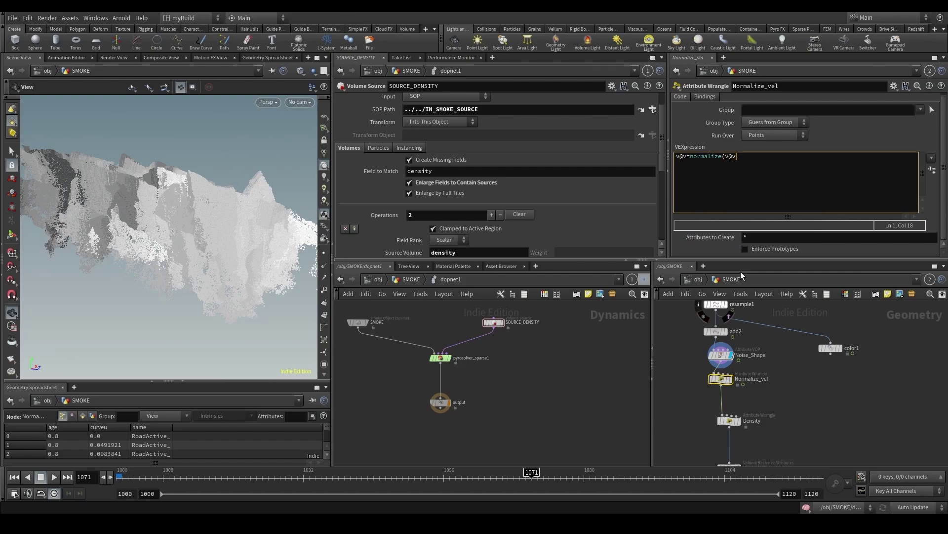
type(");")
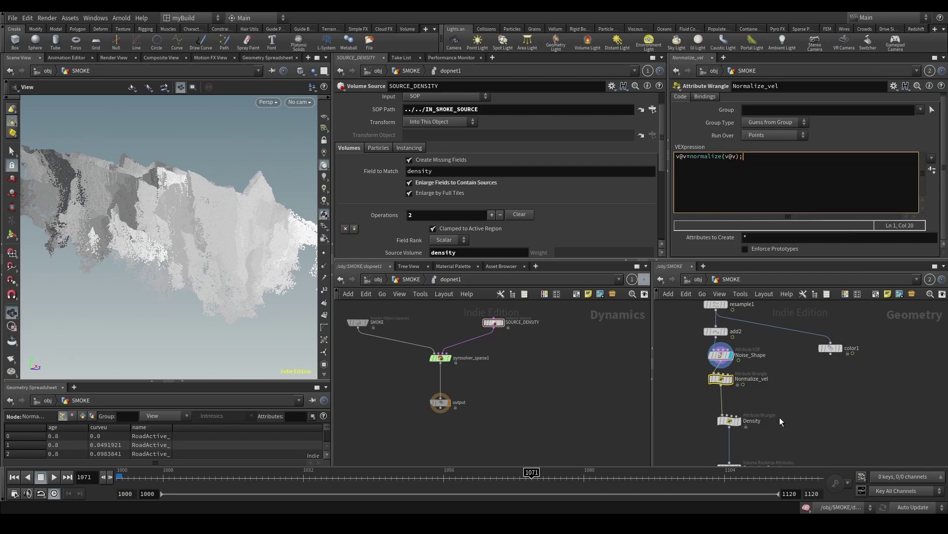
left_click(780, 417)
left_click(731, 379)
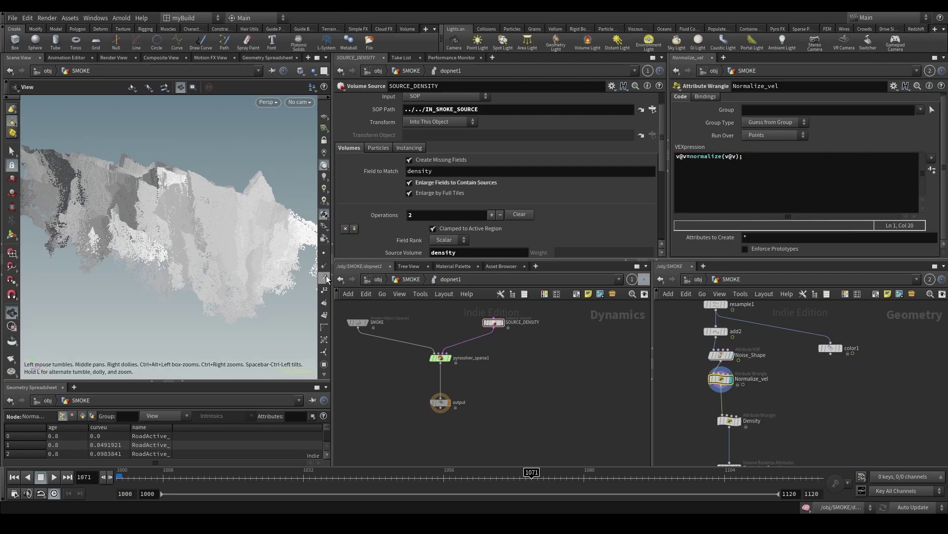
Step: Add the line f@speed=length(v@v); above the normalize line in the Normalize_vel expression
left_click(675, 158)
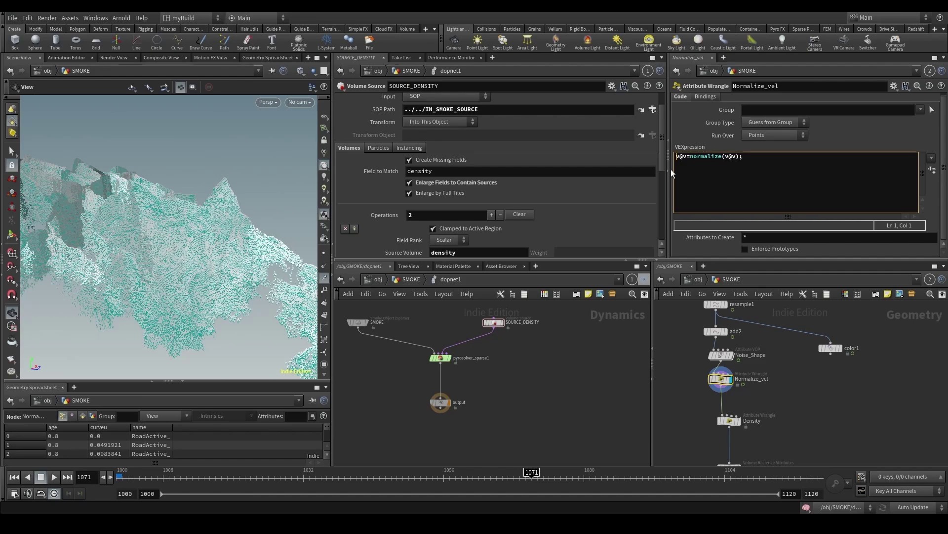
key("Return")
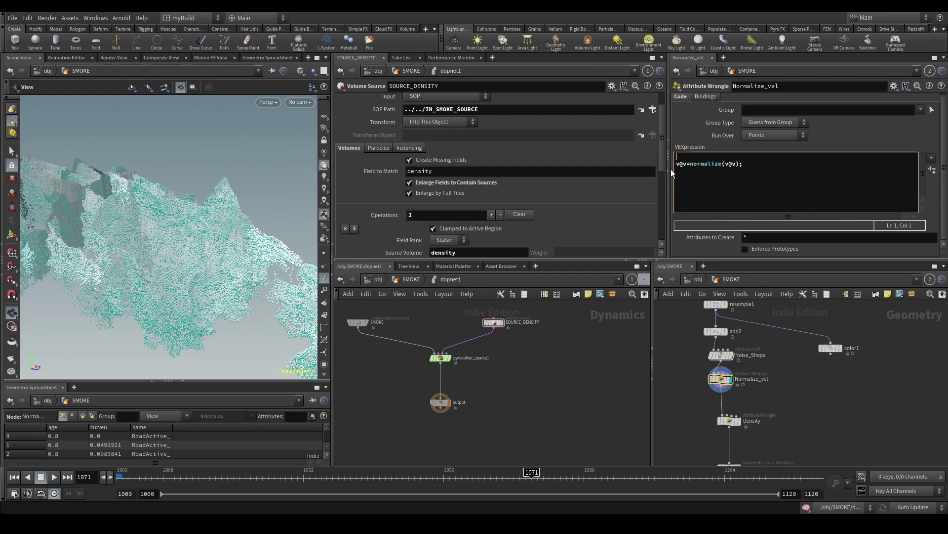
type("f@speed=length(")
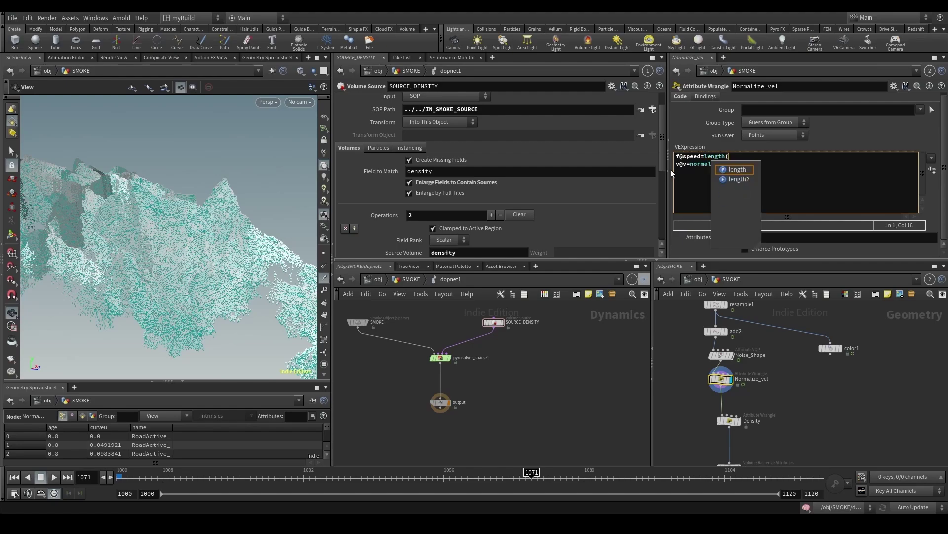
type("v@v);")
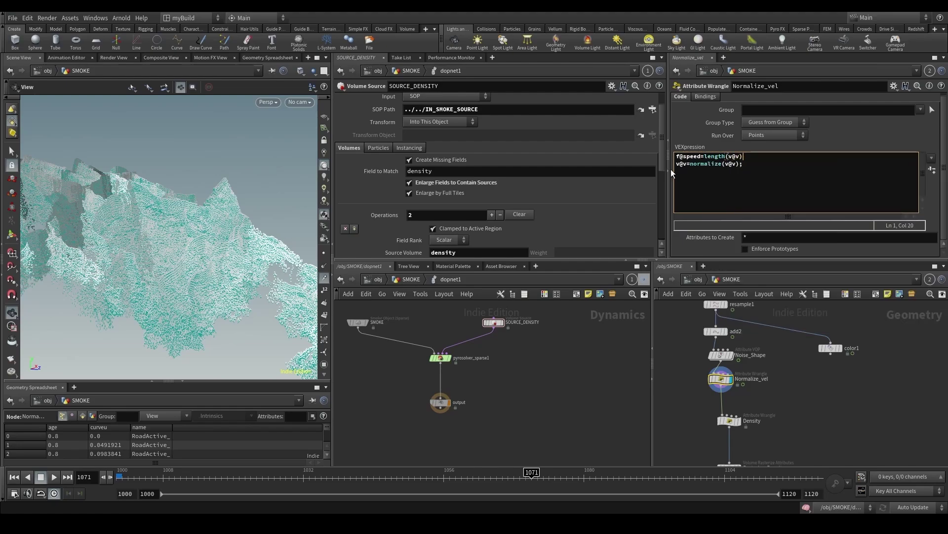
Step: Insert an Attribute Noise node between Normalize_vel and the Density wrangle
scroll(770, 355, "down", 5)
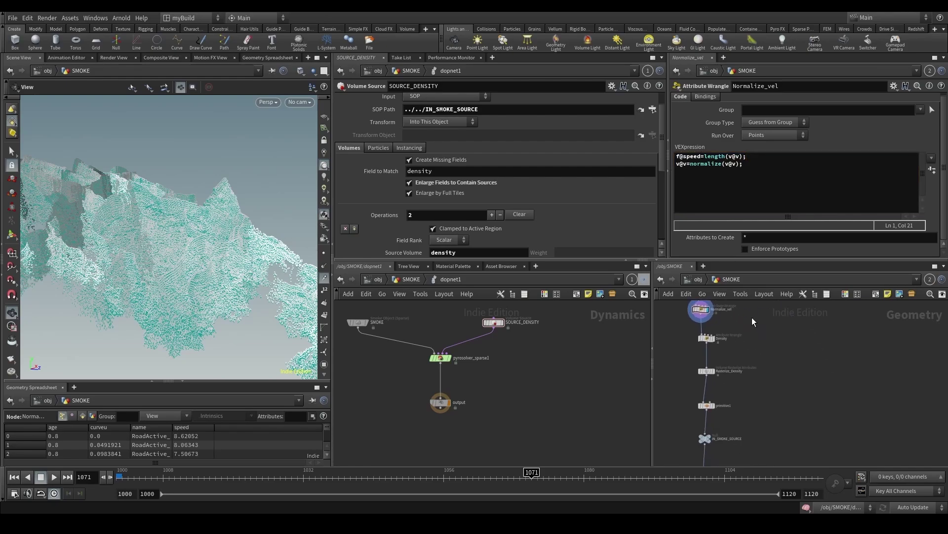
left_click_drag(767, 416, 734, 361)
scroll(738, 339, "up", 3)
left_click(739, 324)
key("Tab")
type("att")
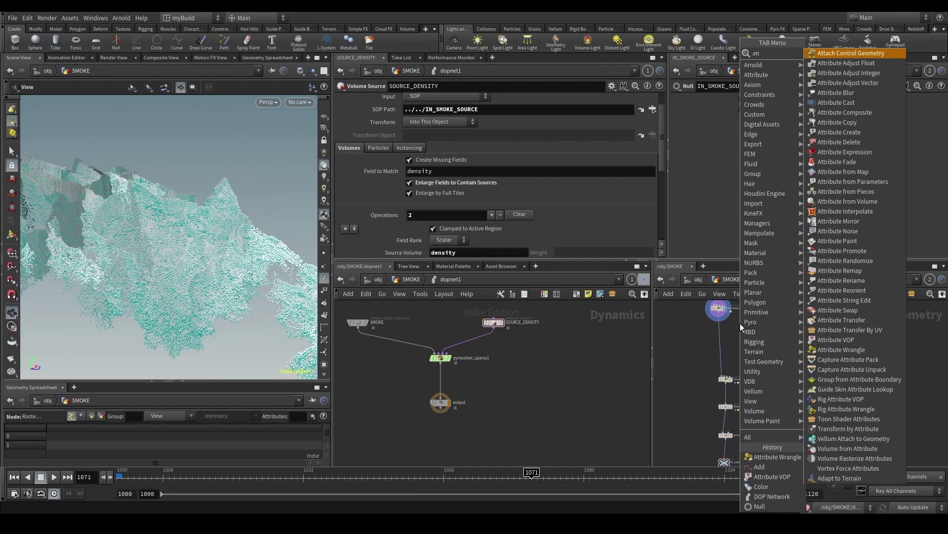
type("no")
key("Return")
scroll(740, 323, "up", 3)
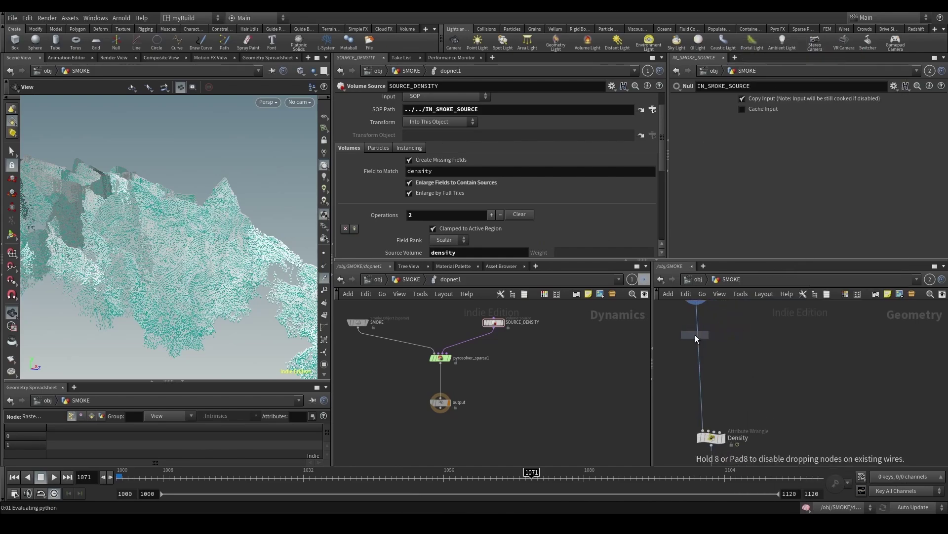
left_click(696, 335)
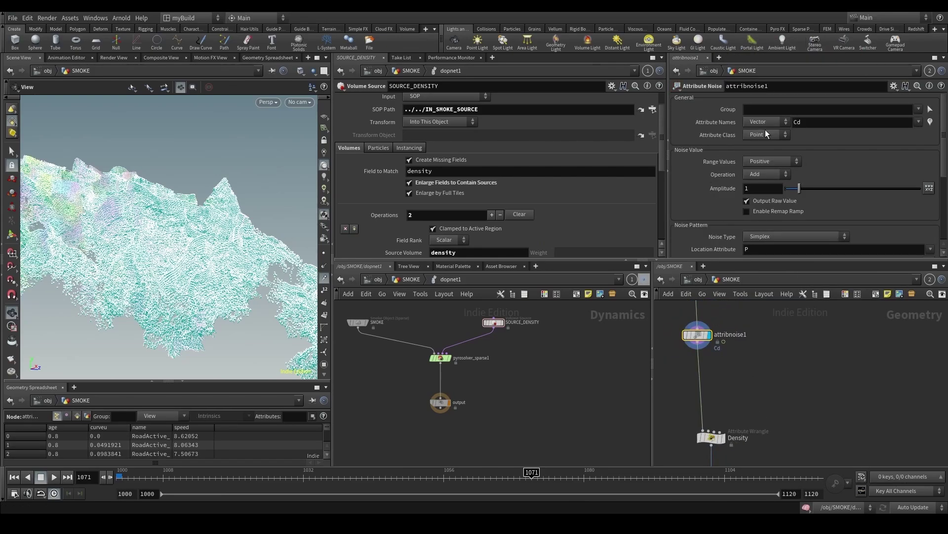
Step: Set the noise node's vector attribute name to v and its Range Values to Zero Centered
double_click(799, 122)
type("v")
key("Return")
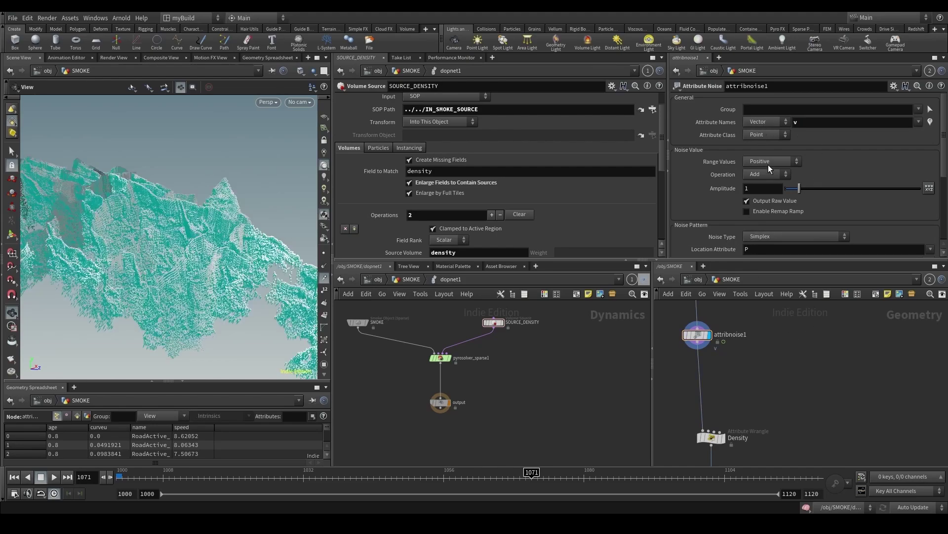
left_click_drag(285, 272, 279, 374)
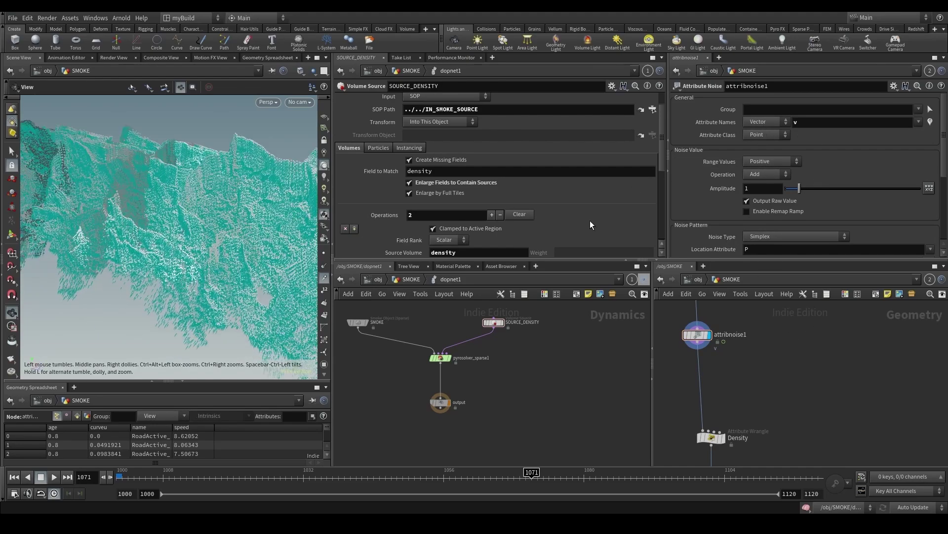
left_click(771, 162)
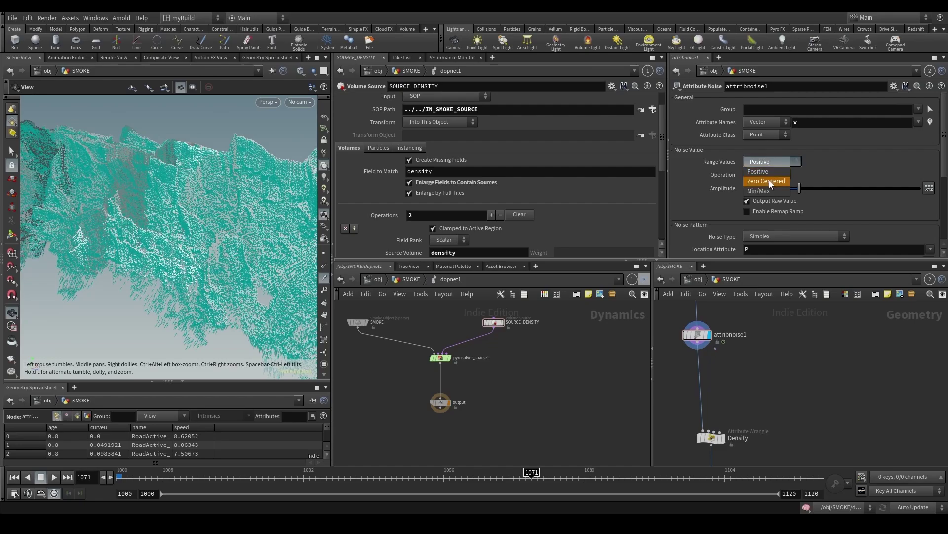
left_click(767, 181)
Step: Inspect the velocity trails up close and set the noise's Element Size to 0.33
left_click_drag(112, 286, 210, 316)
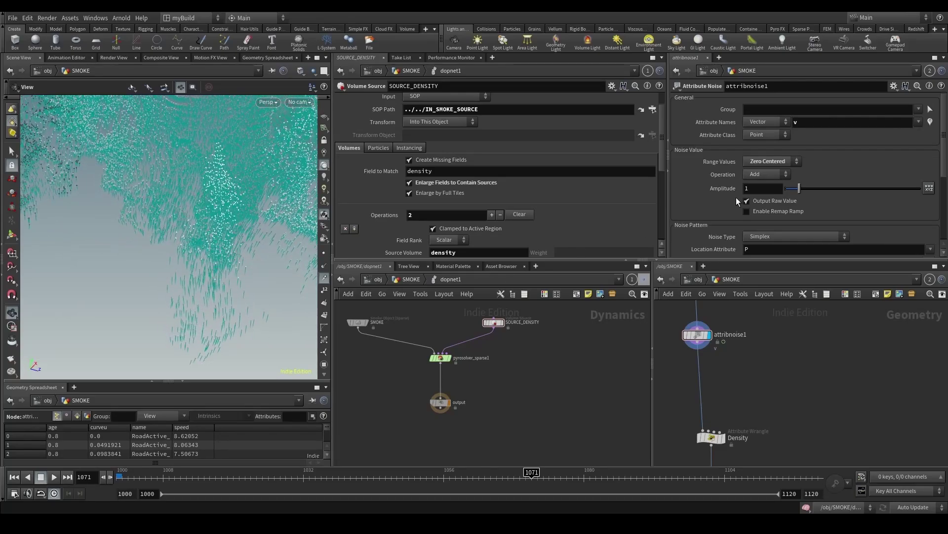
scroll(736, 197, "down", 3)
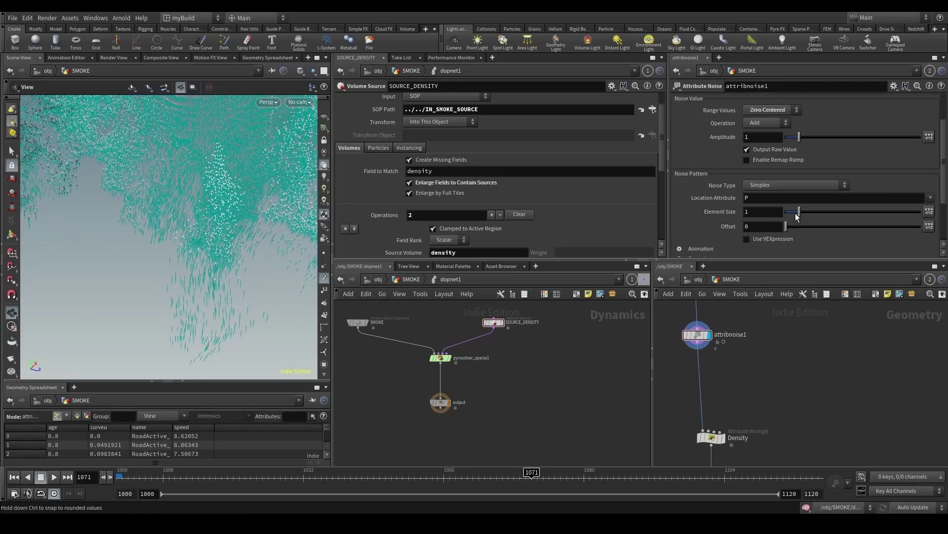
left_click_drag(796, 216, 790, 214)
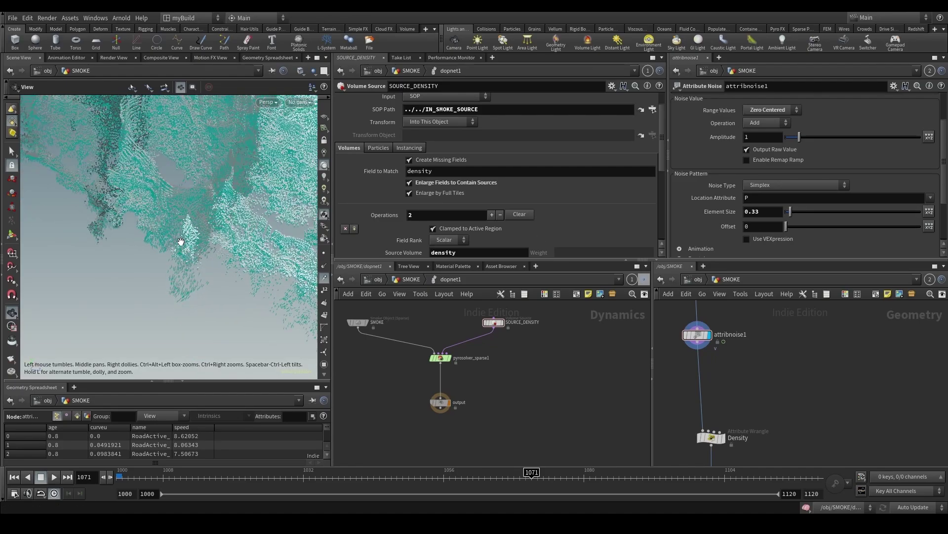
Step: Insert an Attribute Wrangle between the noise node and Density and name it Put_Back_Speed
key("Tab")
type("atw")
key("Return")
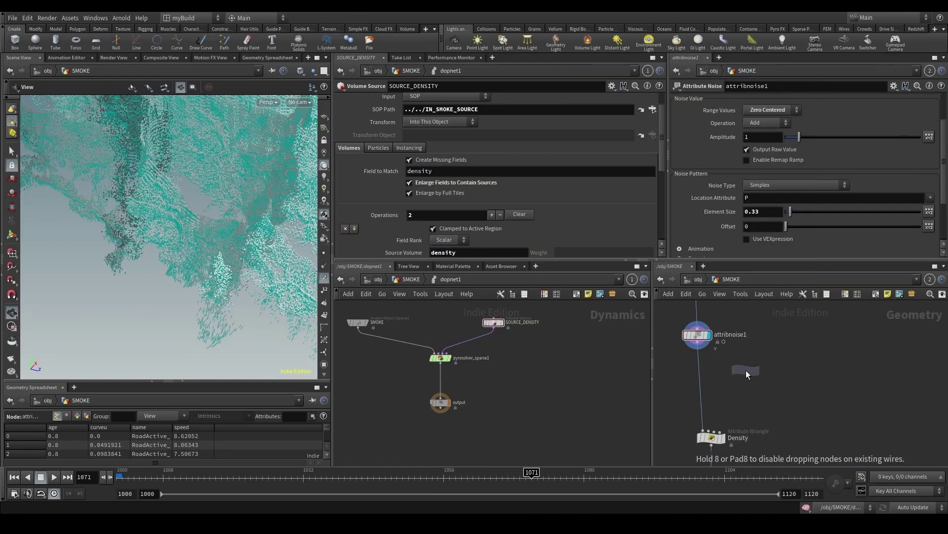
scroll(736, 373, "up", 3)
left_click(678, 368)
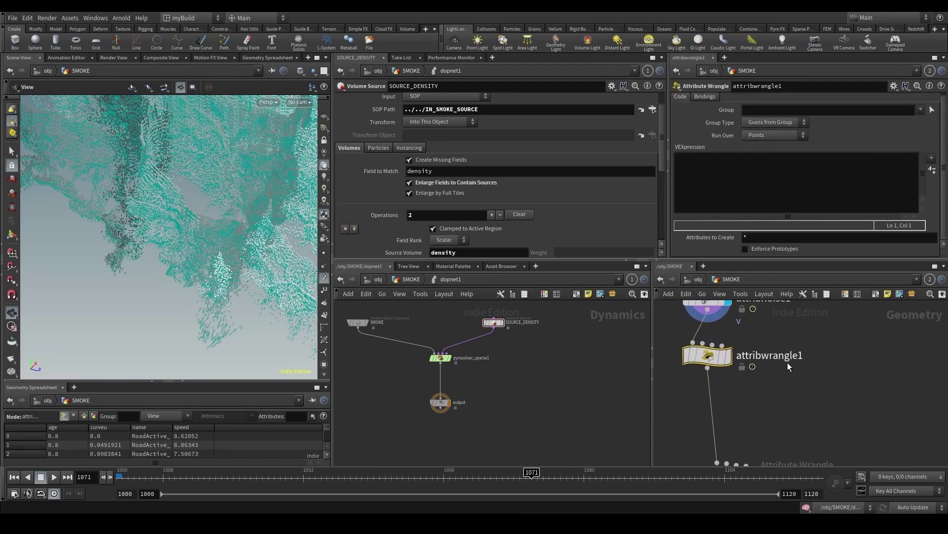
double_click(787, 361)
type("Put_B")
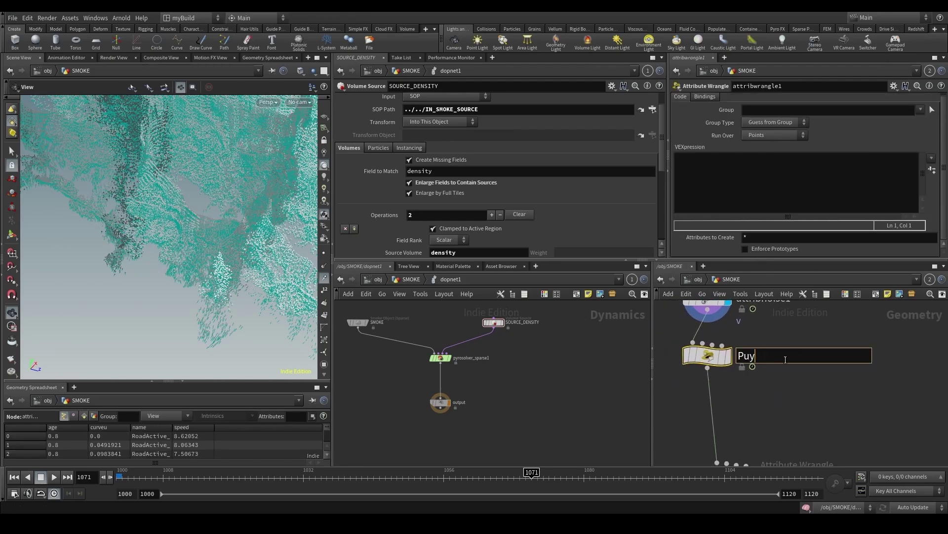
type("ack_Speed")
key("Return")
scroll(810, 348, "down", 4)
middle_click_drag(786, 370, 759, 415)
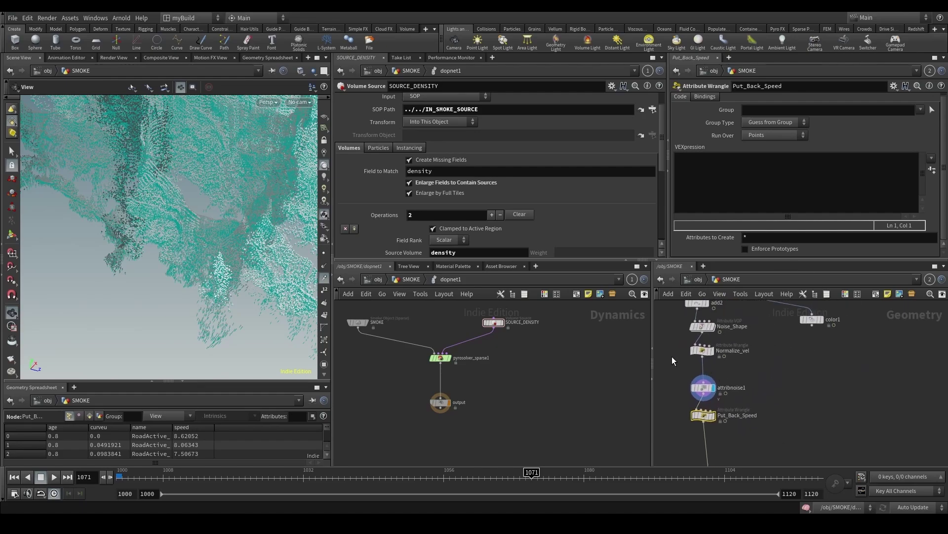
Step: Copy the line v@v=normalize(v@v); from Normalize_vel into the Put_Back_Speed expression
left_click(700, 351)
left_click_drag(749, 165, 674, 163)
key("ctrl+c")
left_click_drag(679, 435, 721, 405)
left_click(731, 207)
key("ctrl+v")
left_click(704, 385)
left_click(702, 415)
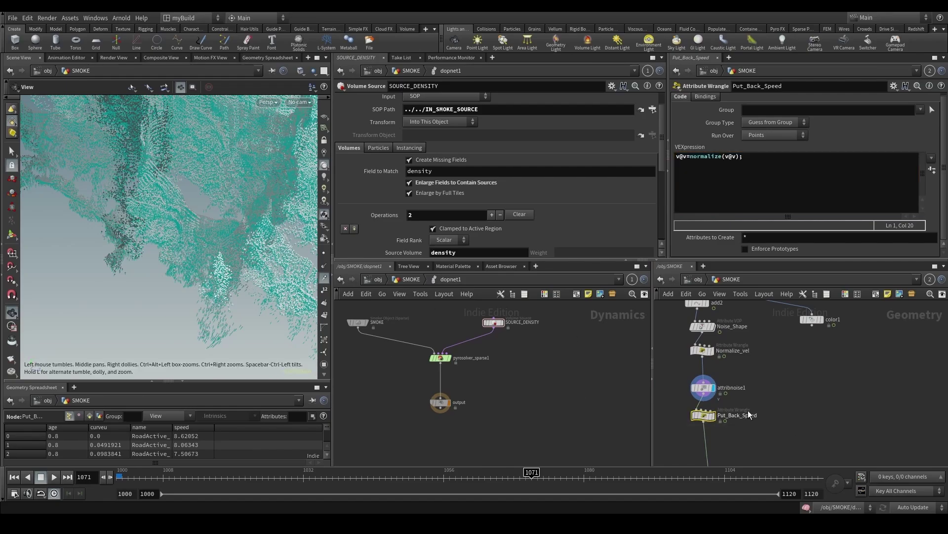
Step: Add the line v@v*=f@speed; to the Put_Back_Speed expression and make it the displayed node
left_click_drag(239, 298, 210, 321)
left_click(692, 388)
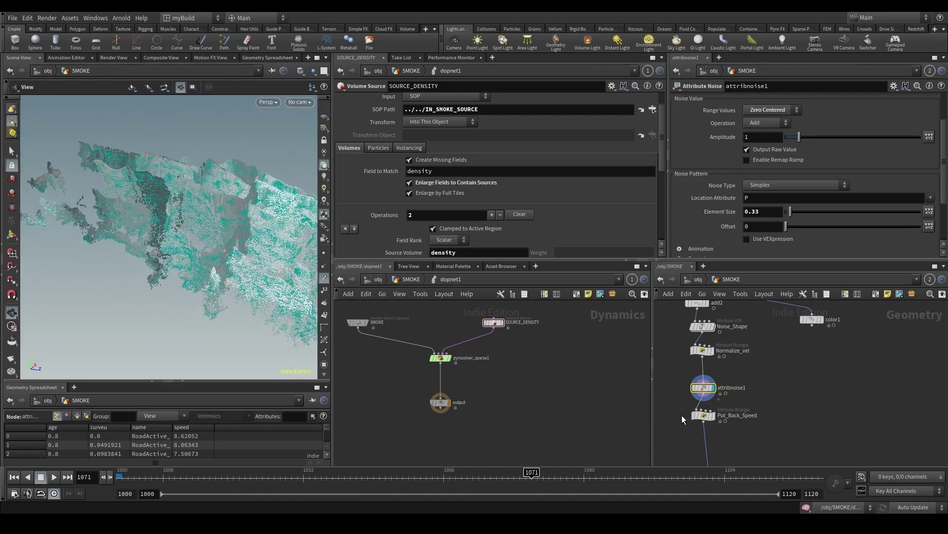
left_click(703, 415)
left_click(749, 198)
key("Return")
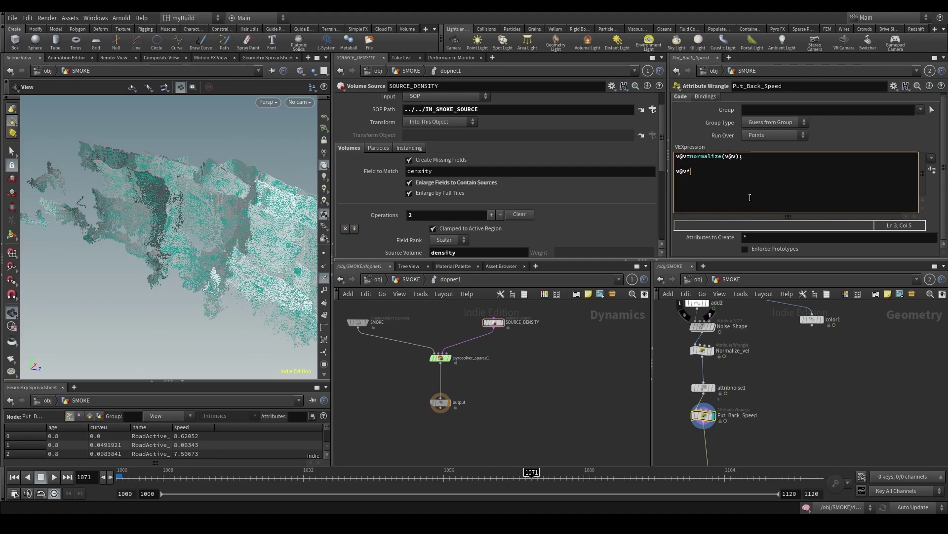
type("v@v*=f@p")
key("BackSpace")
type("speed;")
left_click(845, 415)
left_click_drag(143, 222, 191, 341)
right_click_drag(191, 341, 242, 322)
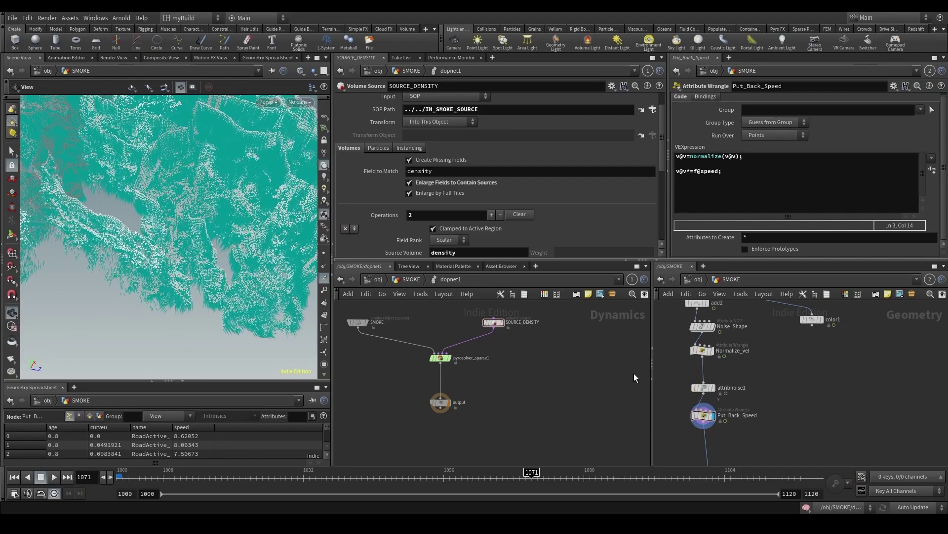
Step: Save the scene and check the velocities through RENDER_CAM, scrubbing the timeline to frame 1070
key("ctrl+s")
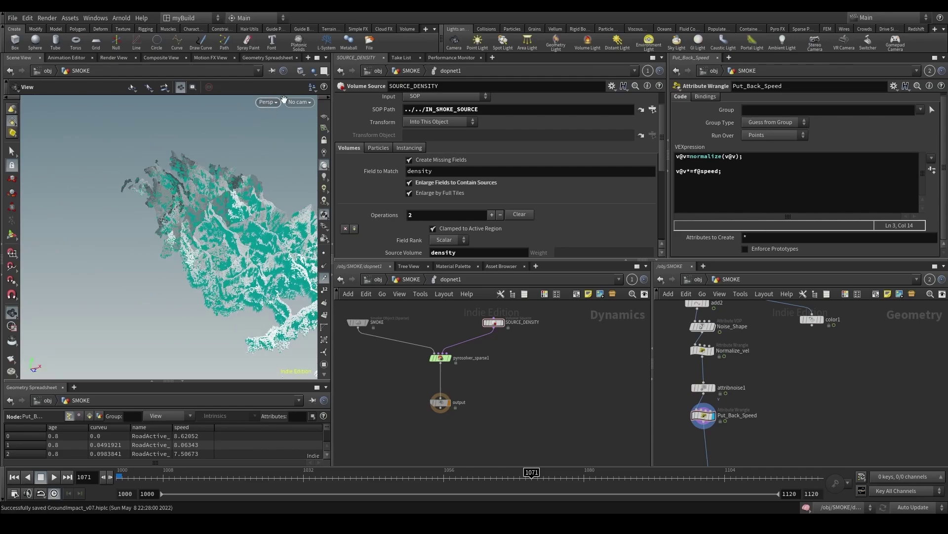
left_click(298, 102)
left_click(316, 150)
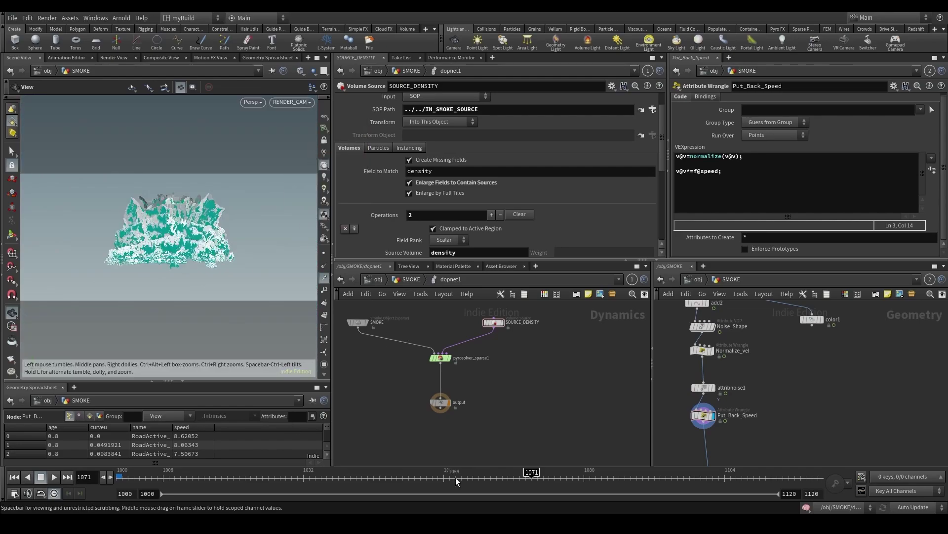
left_click_drag(456, 478, 526, 477)
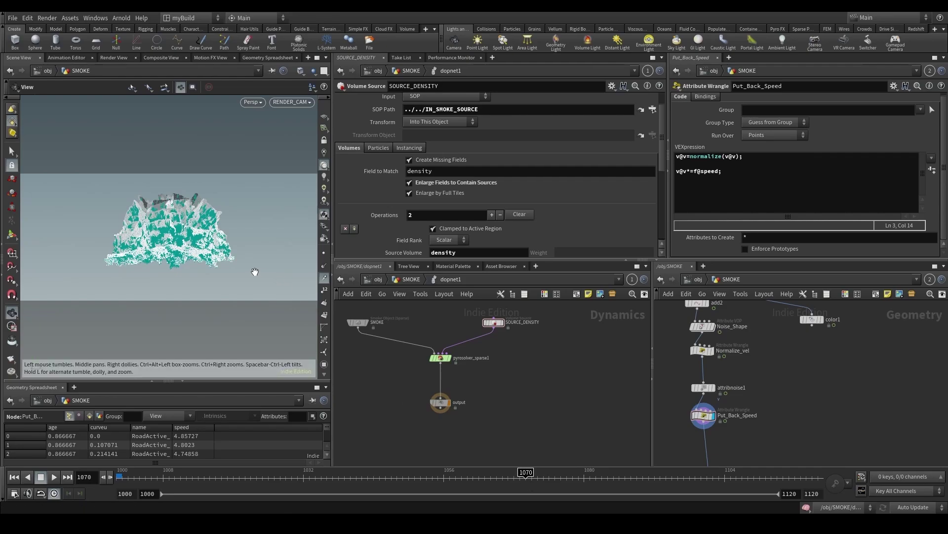
Step: Review the settings of the Normalize_vel, velocity noise and Put_Back_Speed nodes
left_click_drag(683, 389, 682, 392)
scroll(698, 238, "up", 2)
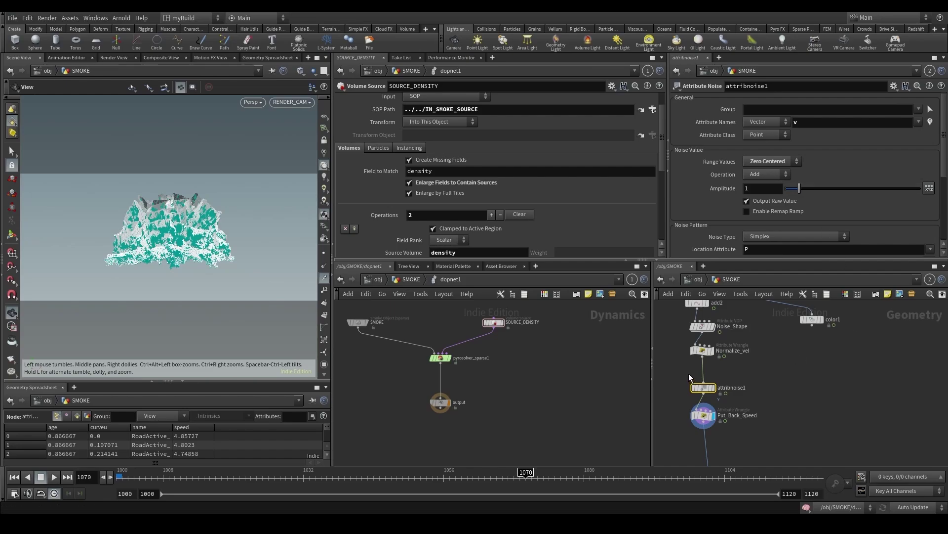
left_click(719, 352)
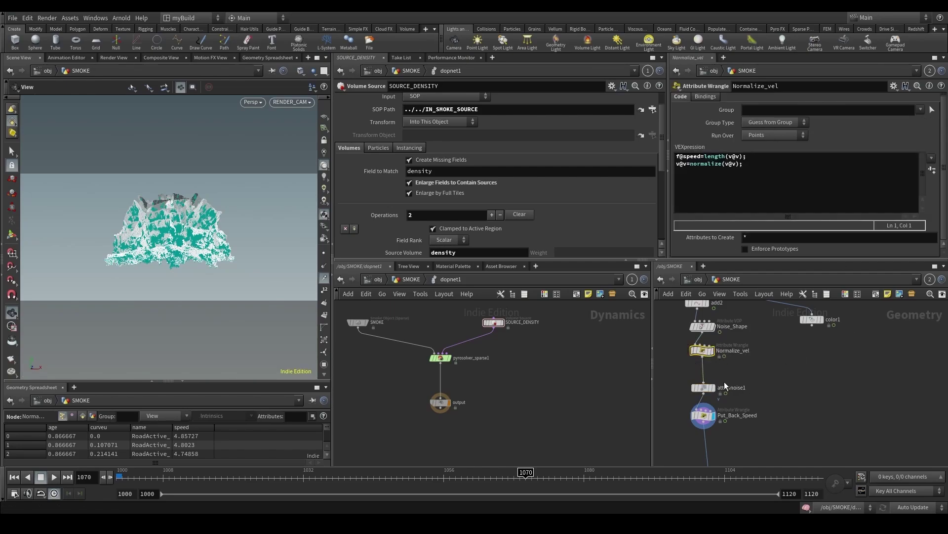
left_click(704, 386)
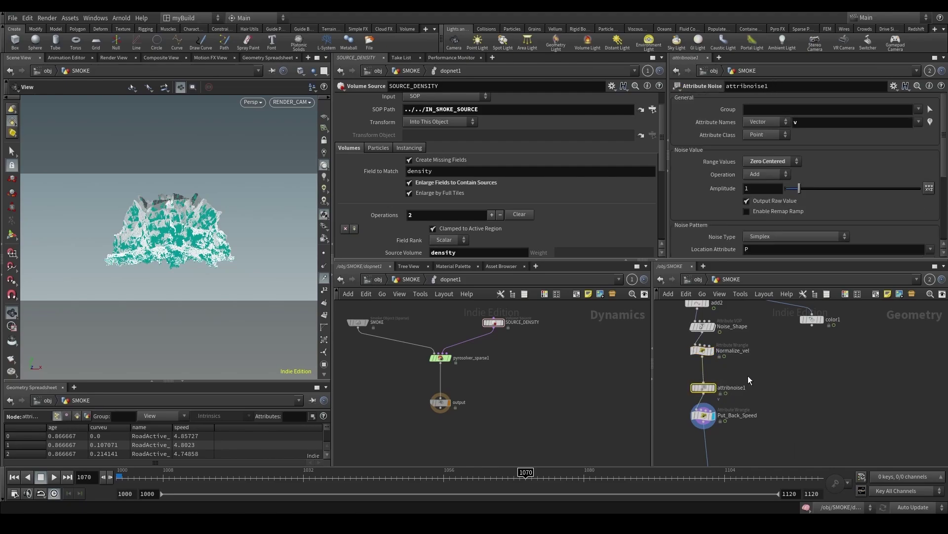
left_click(707, 415)
scroll(810, 388, "down", 4)
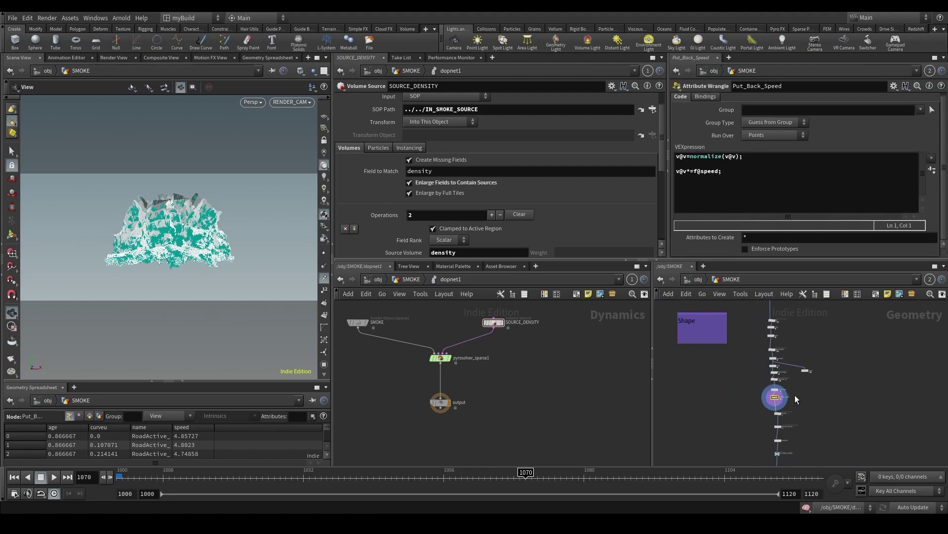
scroll(742, 431, "up", 4)
Step: Select the Density wrangle below Put_Back_Speed and make it the displayed node
left_click_drag(739, 430, 786, 403)
scroll(820, 410, "down", 4)
middle_click_drag(822, 413, 774, 388)
scroll(771, 387, "up", 2)
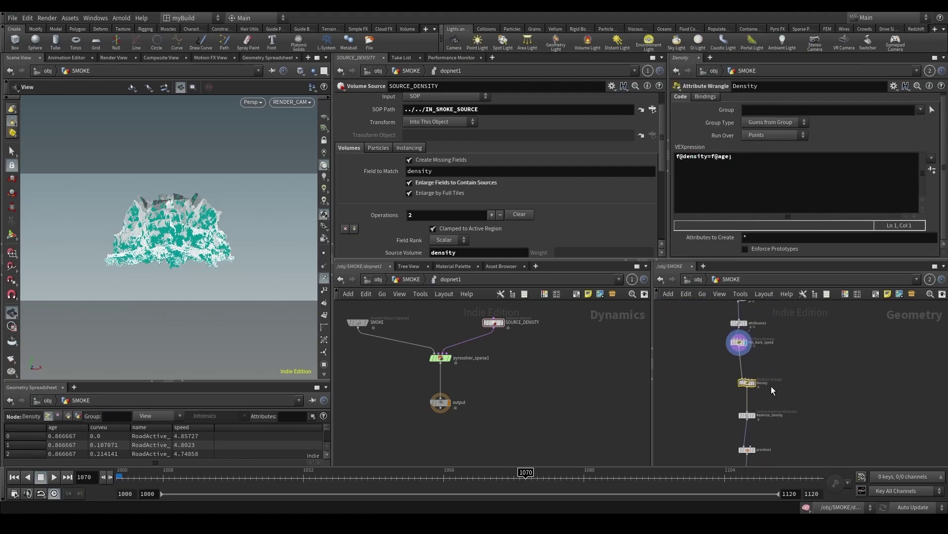
left_click(753, 383)
middle_click_drag(718, 429, 722, 359)
scroll(722, 359, "down", 2)
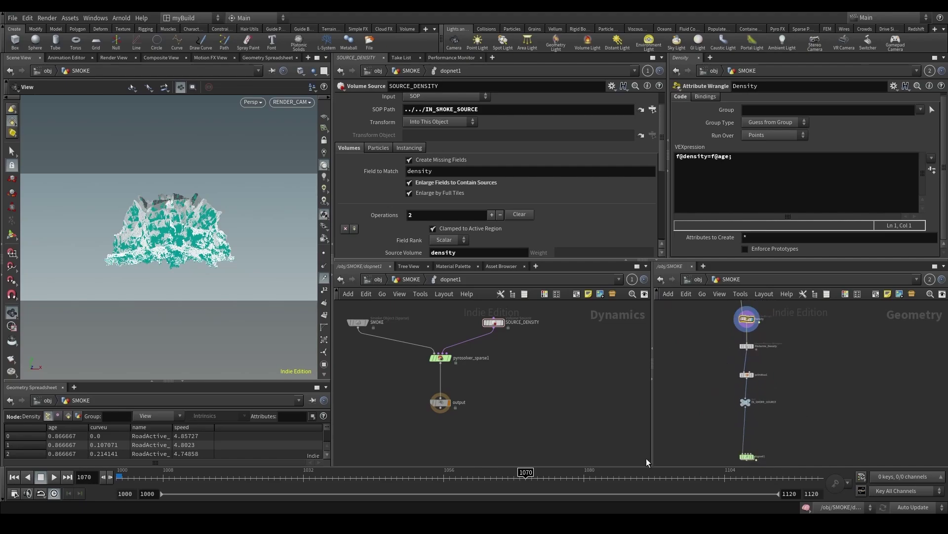
Step: Return the timeline to frame 1000 and save the scene
left_click(13, 477)
key("ctrl+s")
scroll(794, 389, "down", 3)
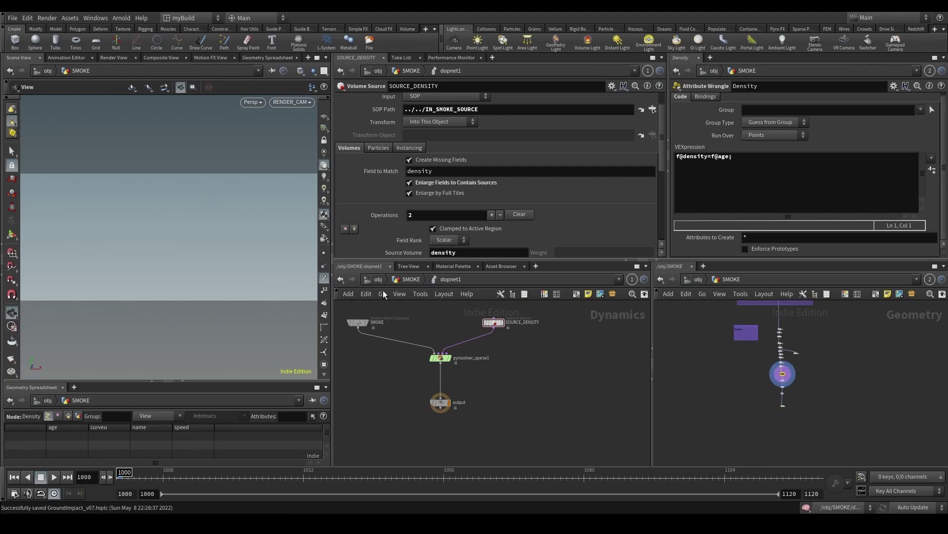
scroll(494, 373, "up", 2)
middle_click_drag(466, 378, 494, 377)
key("Tab")
type("grai")
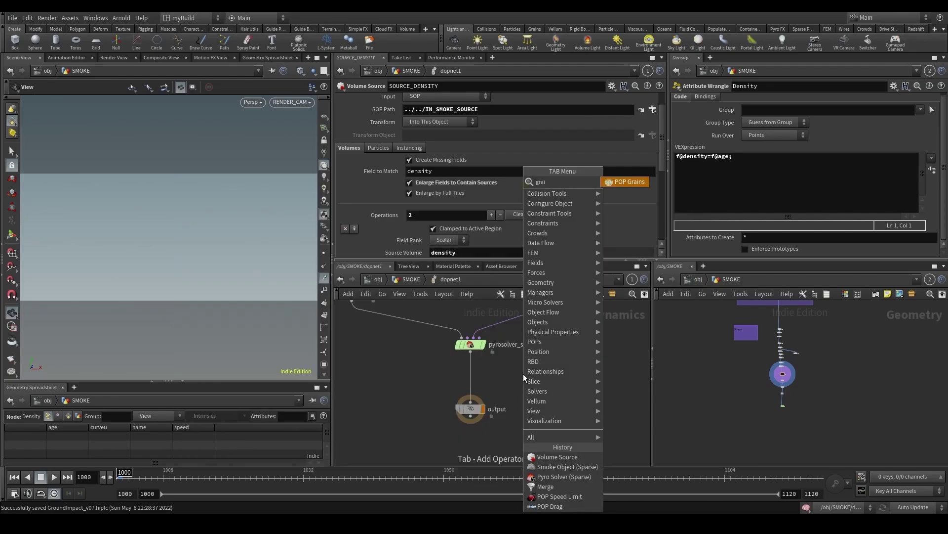
key("Return")
key("Escape")
key("Tab")
type("gra")
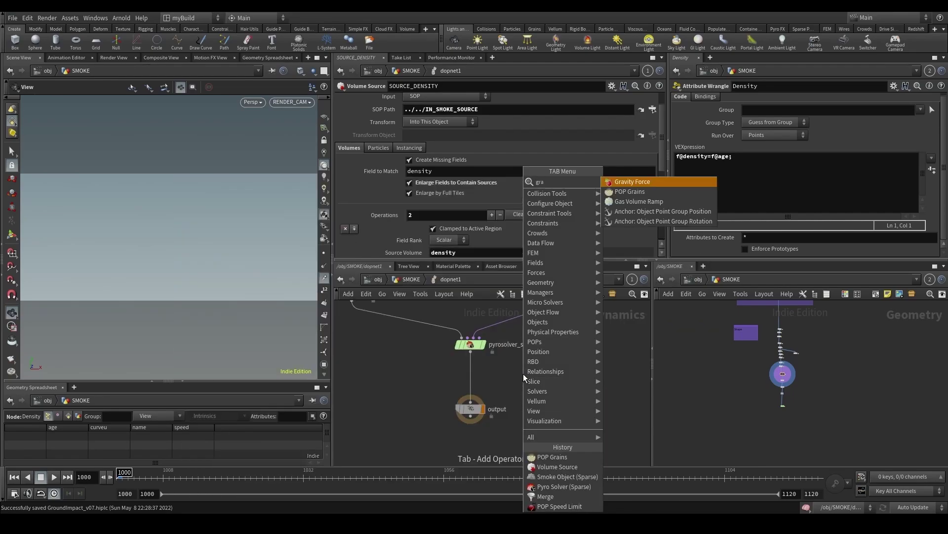
key("Return")
key("Escape")
Step: Insert a Gravity Force between the sparse pyro solver and the output, leaving space below the solver
key("Tab")
type("gro")
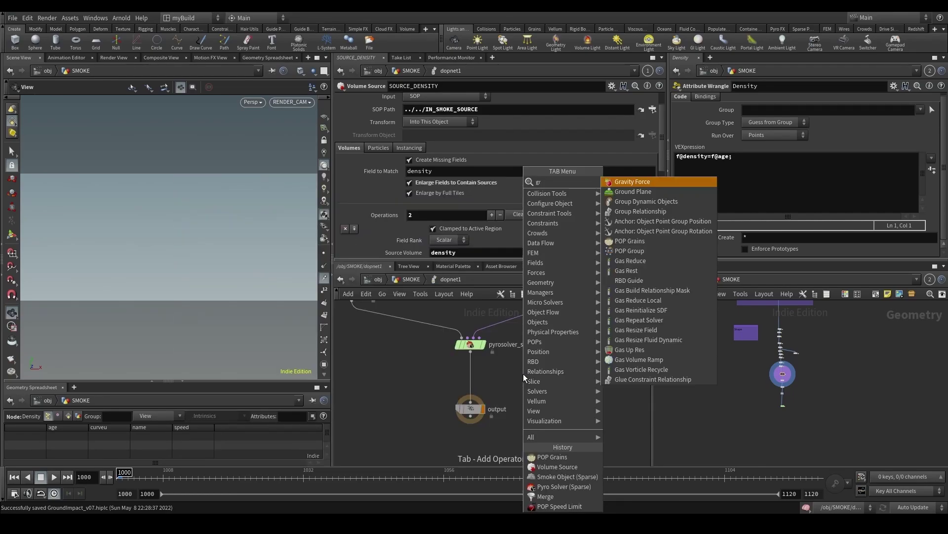
key("Return")
left_click(473, 372)
scroll(547, 413, "down", 3)
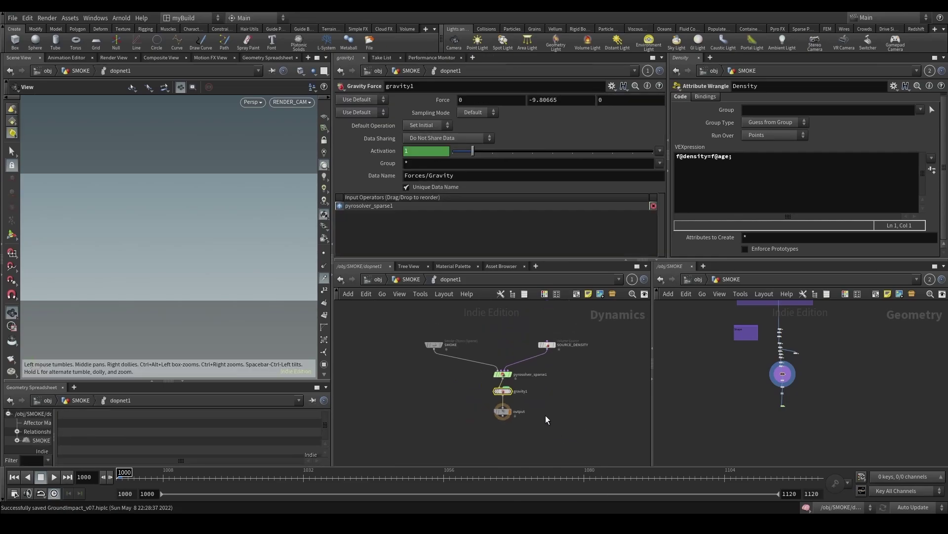
middle_click_drag(546, 415, 547, 375)
left_click_drag(553, 394, 496, 351)
left_click_drag(503, 354, 503, 387)
left_click(503, 386)
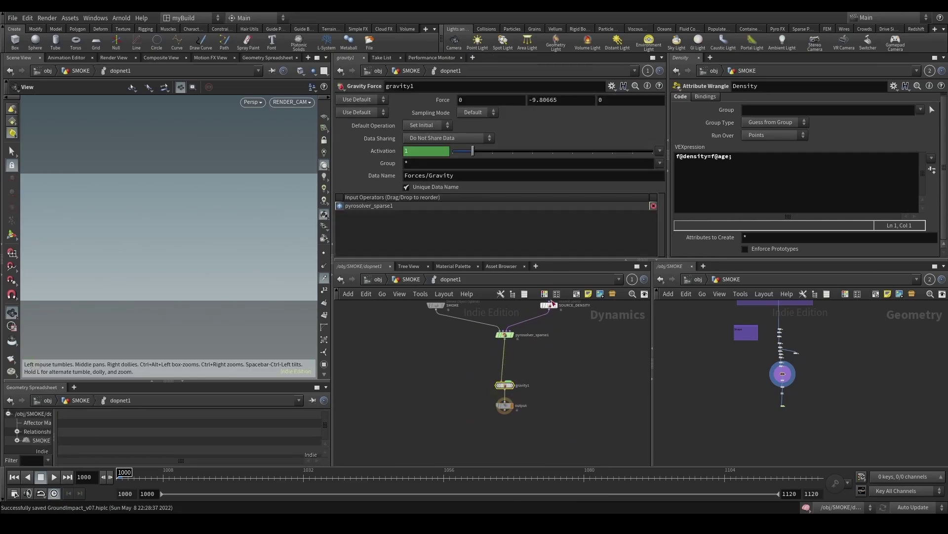
Step: Set the gravity's Y force to -1.5
double_click(534, 100)
type("-1.5")
key("Return")
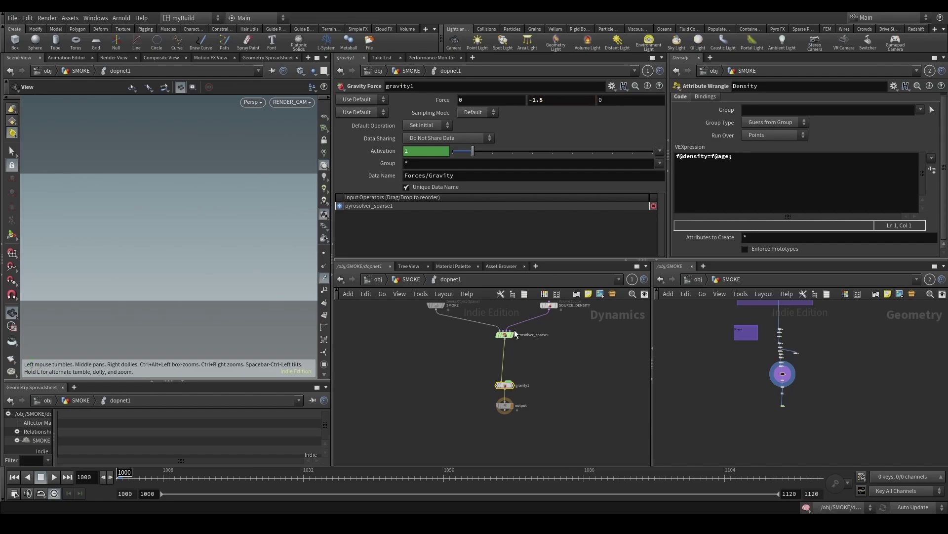
scroll(548, 439, "down", 2)
scroll(490, 365, "up", 3)
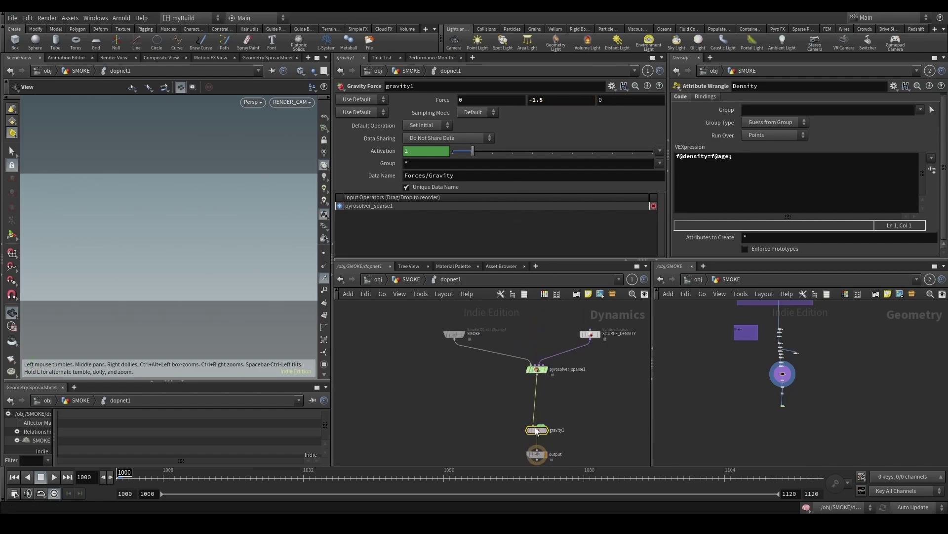
Step: Add a Gas Disturb node above the pyro solver, between the SMOKE and SOURCE_DENSITY nodes
left_click_drag(537, 429, 536, 410)
left_click(590, 334)
scroll(529, 338, "down", 1)
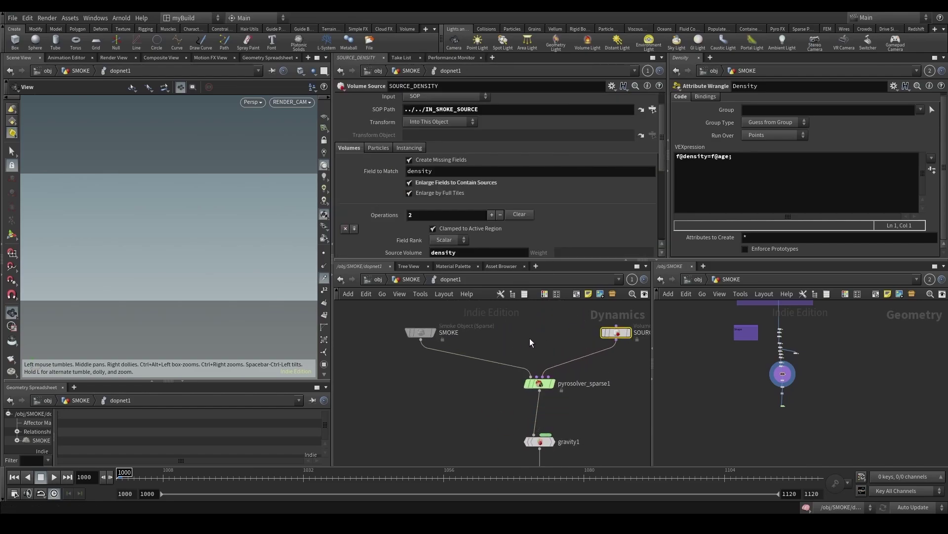
middle_click_drag(531, 337, 528, 363)
key("Tab")
type("p")
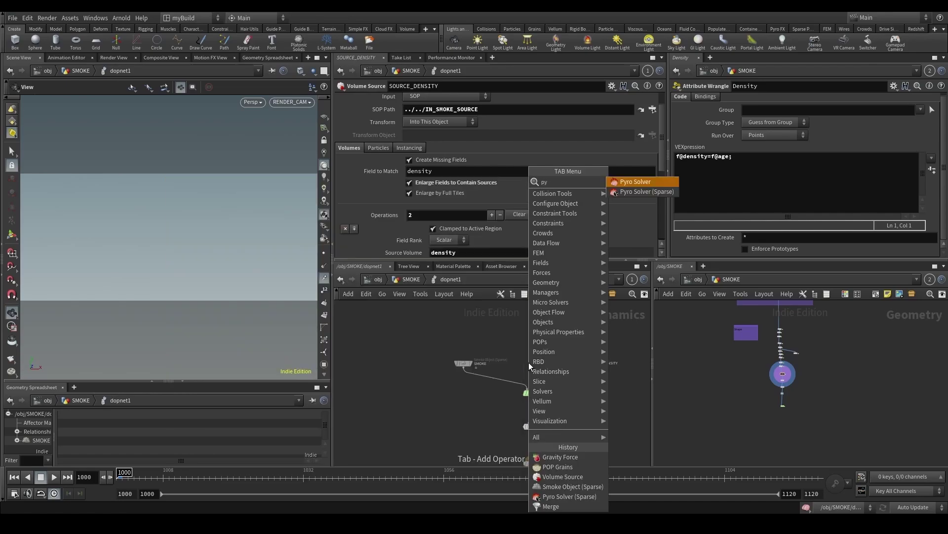
key("BackSpace")
type("vol")
key("Return")
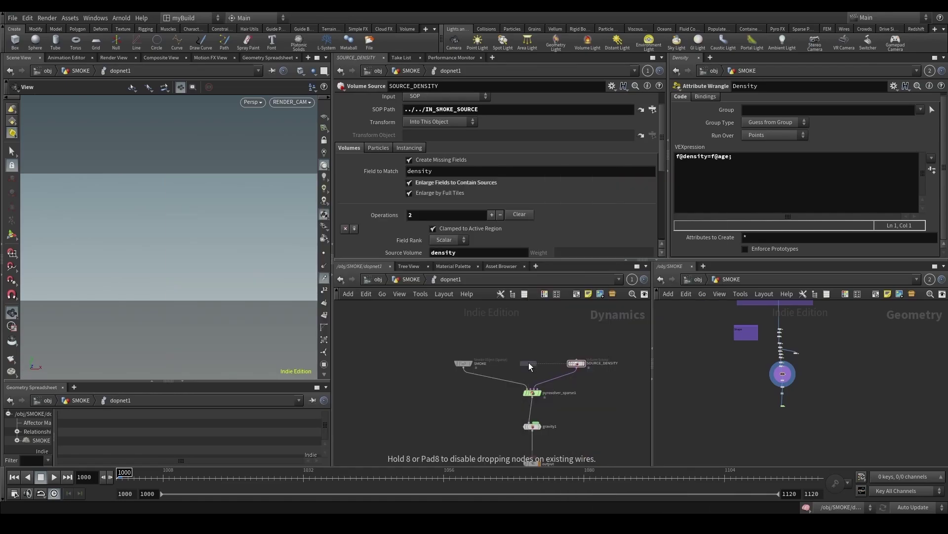
scroll(529, 349, "up", 3)
left_click(539, 338)
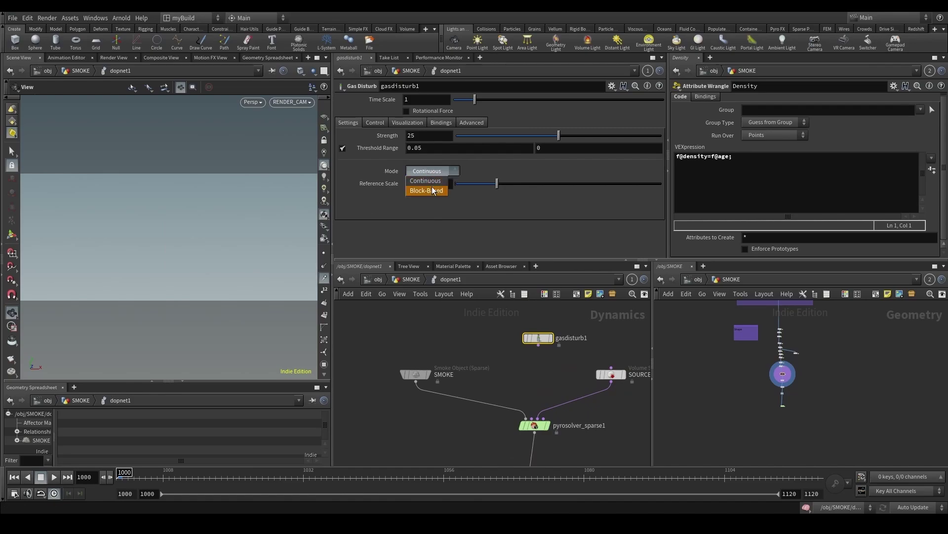
Step: Set the Gas Disturb's mode to Block-Based, checking its base block size against the smoke object's voxel size
left_click(434, 190)
left_click(401, 374)
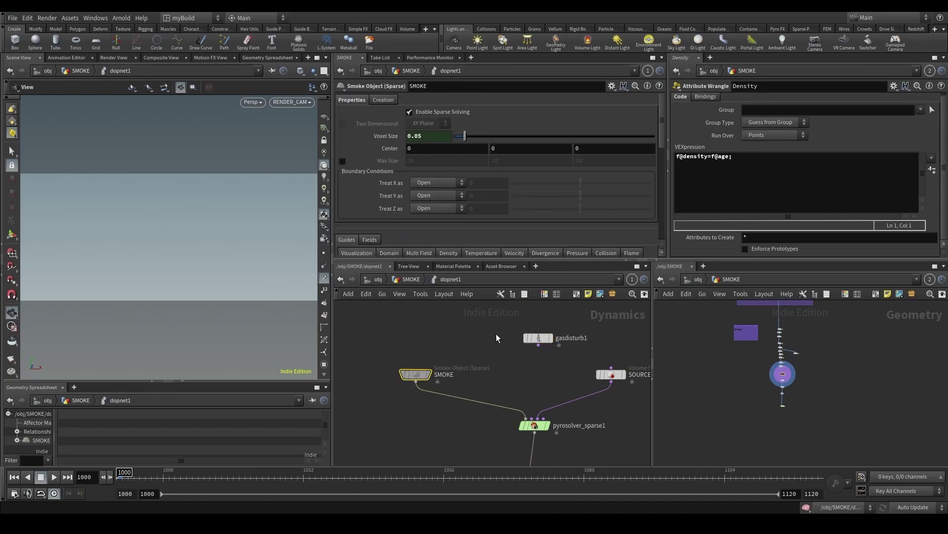
left_click(538, 338)
left_click(424, 182)
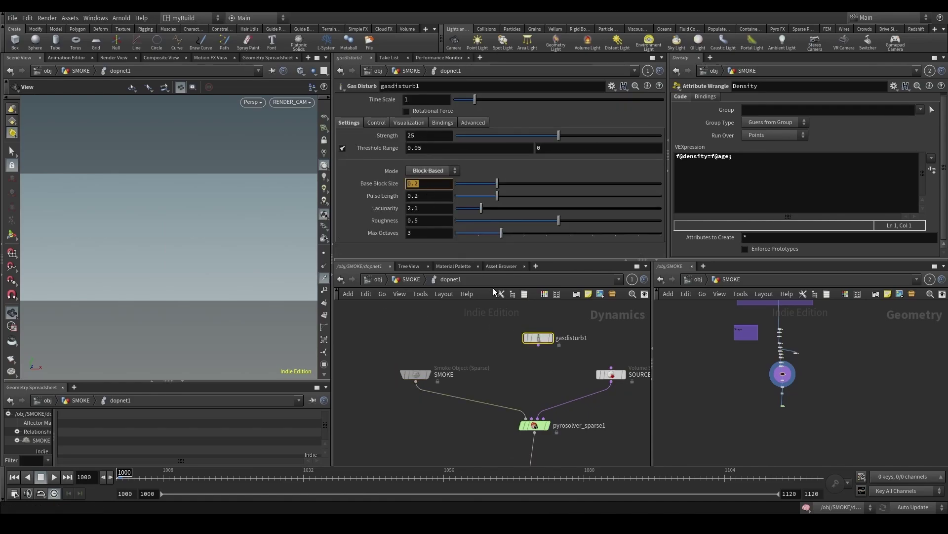
left_click(368, 124)
left_click(353, 123)
Step: Check the pyro solver's Simulation settings and give the Gas Disturb a speed control field with a minimum control range of 0.5
left_click_drag(528, 436, 531, 426)
left_click(350, 100)
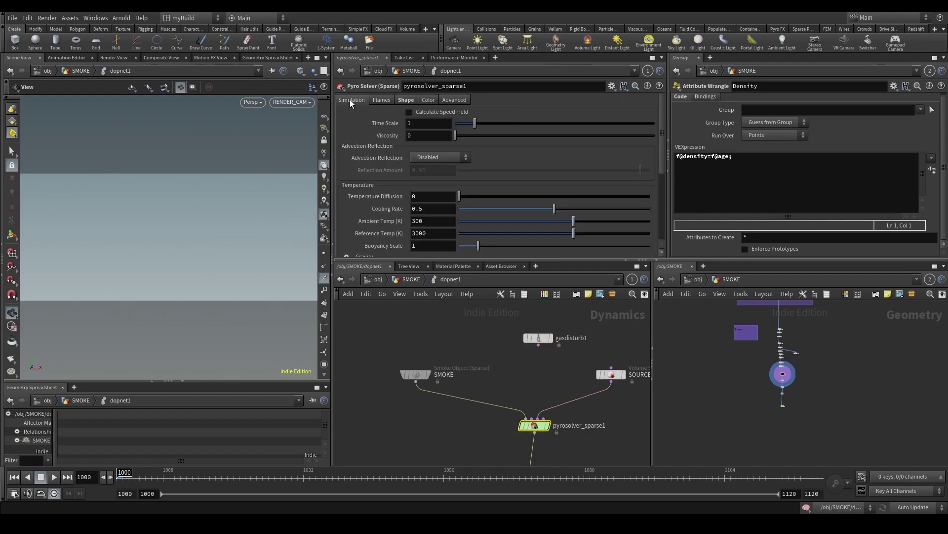
left_click(538, 337)
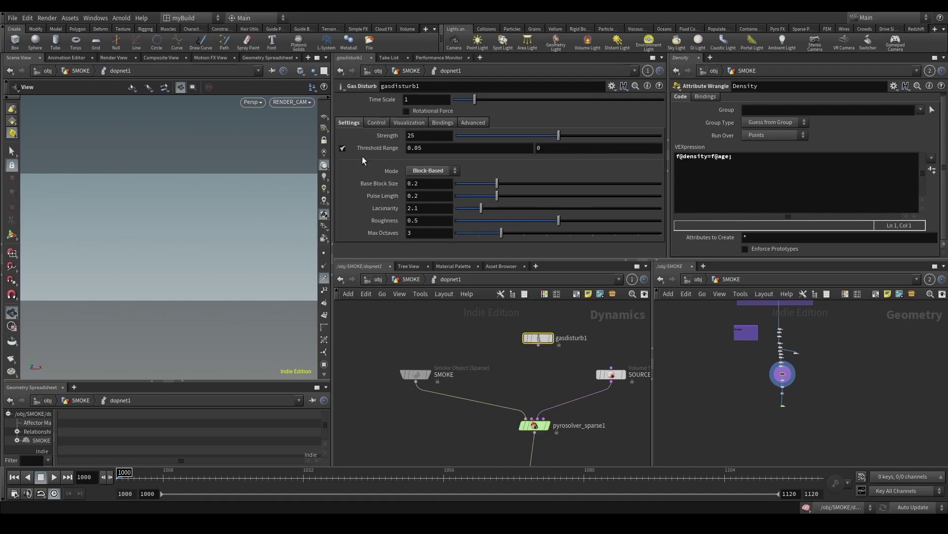
left_click(376, 123)
left_click(343, 135)
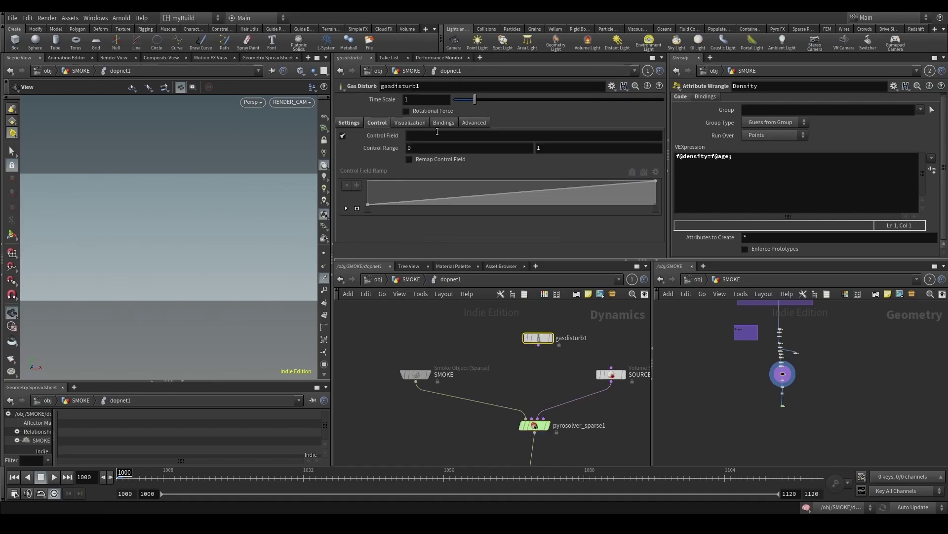
left_click(437, 134)
type("speed")
key("Return")
left_click(470, 150)
key("Return")
left_click(448, 148)
Step: Wire the Gas Disturb into the pyro solver through a new Merge node placed above the solver, and save the scene
left_click(538, 344)
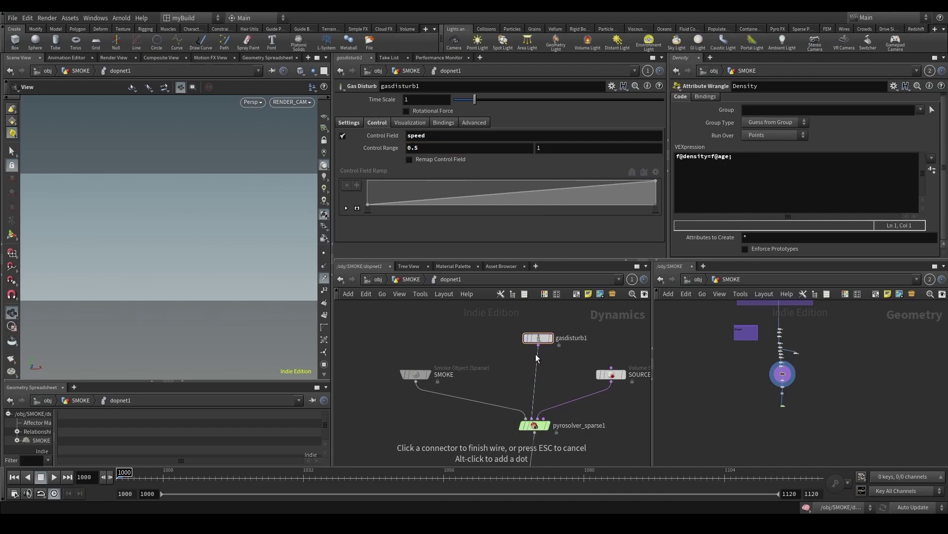
left_click(532, 419)
key("Tab")
type("mer")
key("Return")
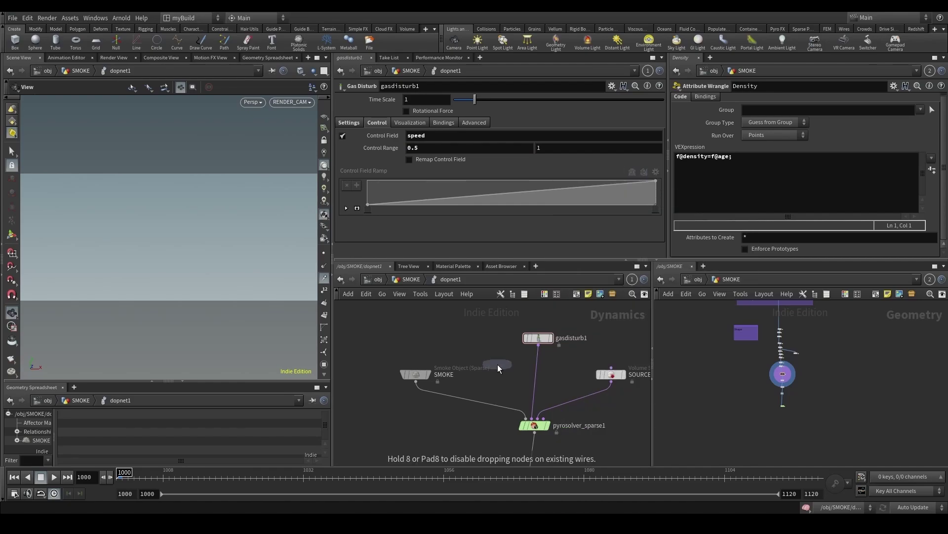
left_click(540, 366)
scroll(496, 343, "down", 3)
left_click_drag(522, 365, 522, 366)
left_click_drag(521, 358, 516, 329)
scroll(518, 335, "down", 3)
scroll(516, 379, "up", 2)
key("ctrl+s")
Step: Examine the SMOKE object's properties and its guide visualization settings
left_click(459, 336)
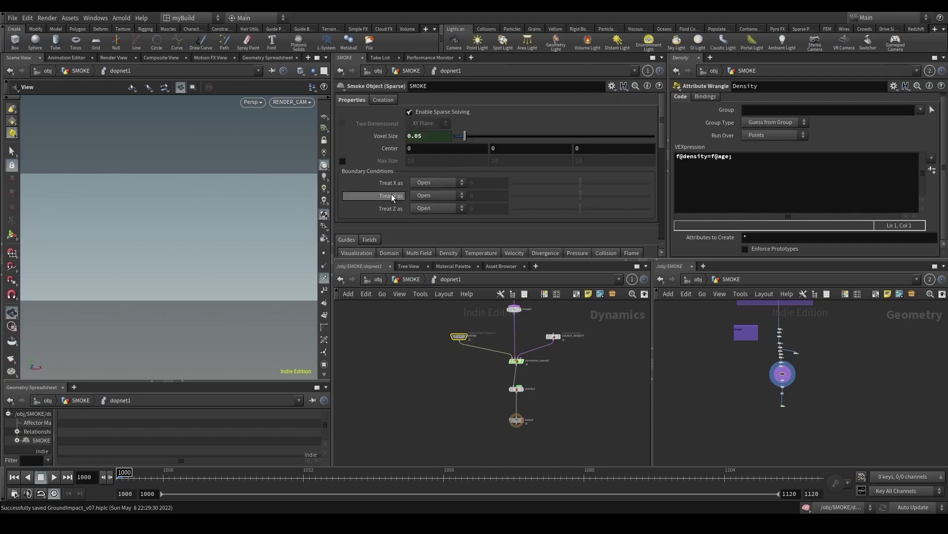
scroll(391, 194, "down", 3)
scroll(399, 211, "down", 2)
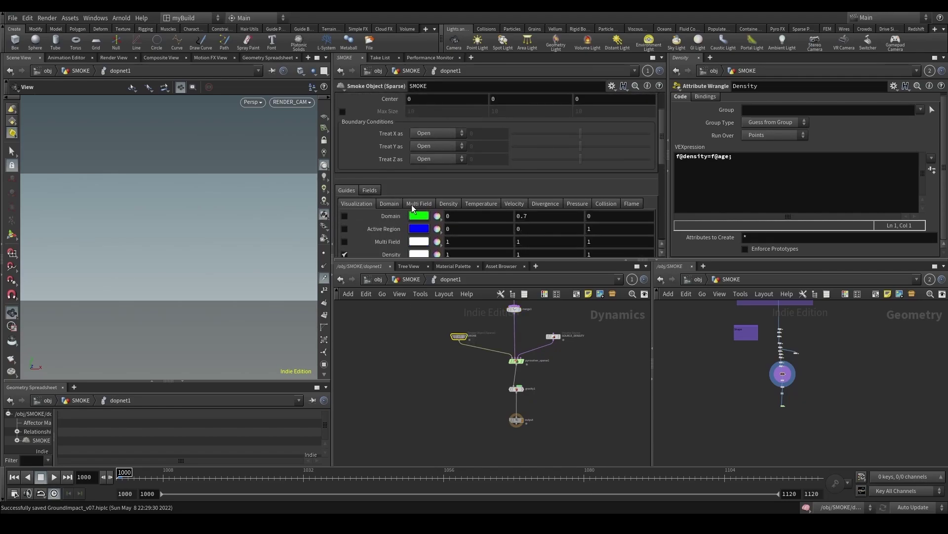
scroll(390, 209, "up", 3)
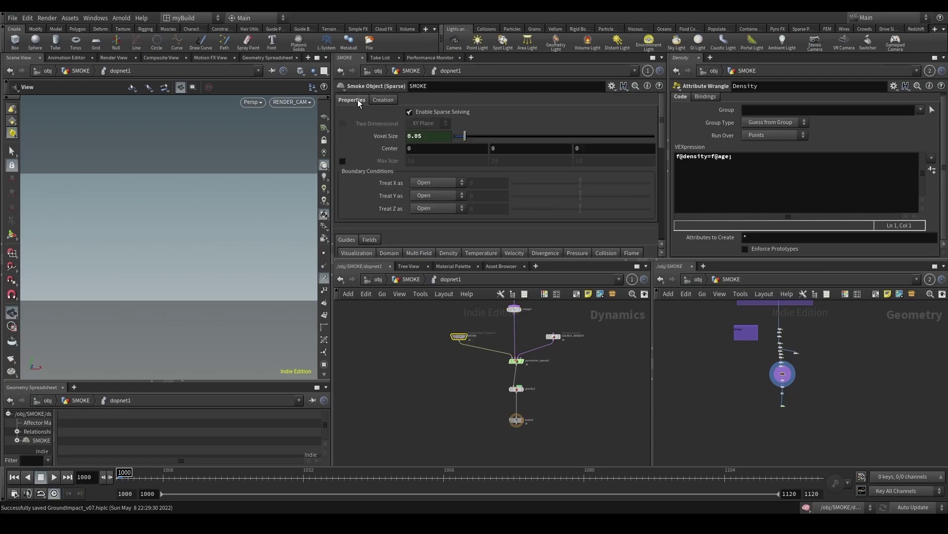
scroll(763, 381, "up", 5)
Step: Enclose the Shape note and its nodes in a network box and colour it green
middle_click_drag(762, 394, 777, 363)
scroll(865, 361, "down", 6)
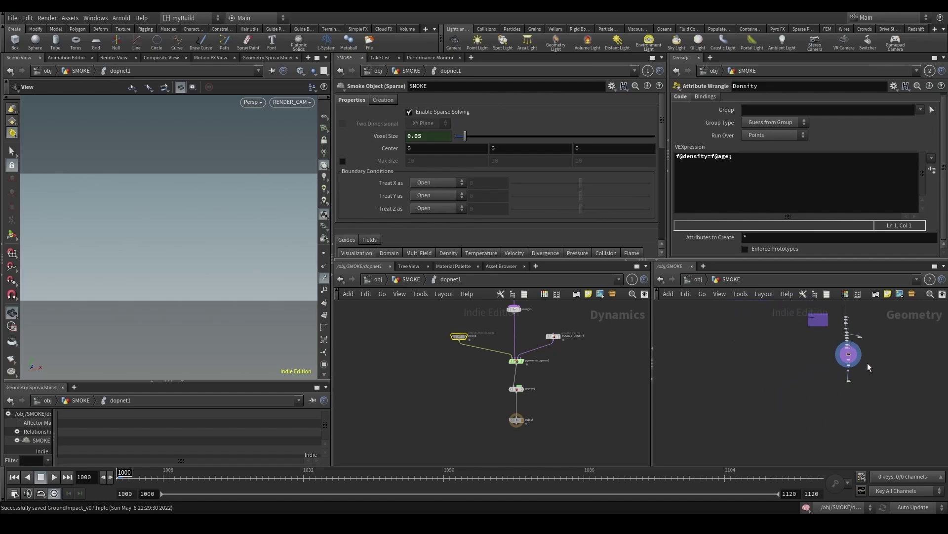
middle_click_drag(835, 340, 746, 388)
scroll(682, 330, "up", 2)
left_click_drag(682, 330, 848, 429)
left_click(877, 294)
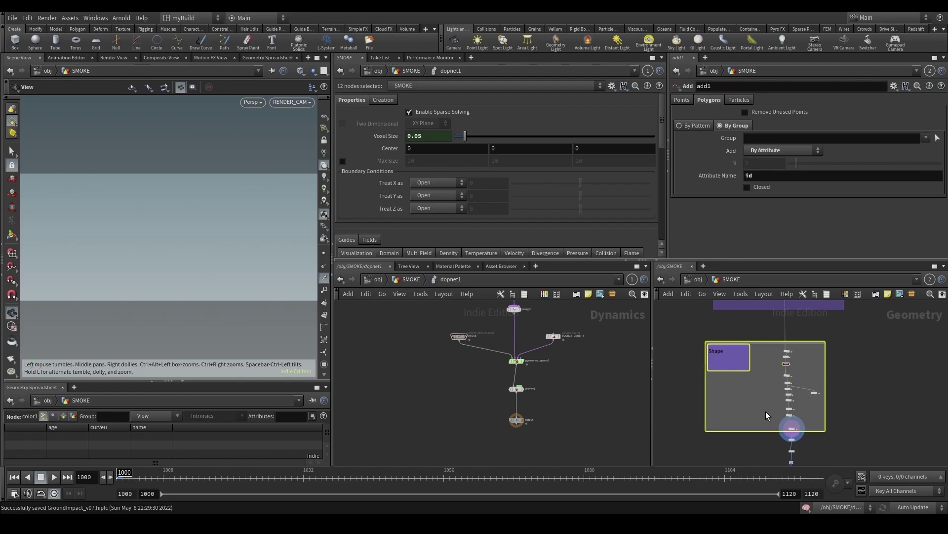
scroll(769, 420, "up", 3)
key("c")
left_click(883, 421)
key("c")
scroll(837, 386, "down", 8)
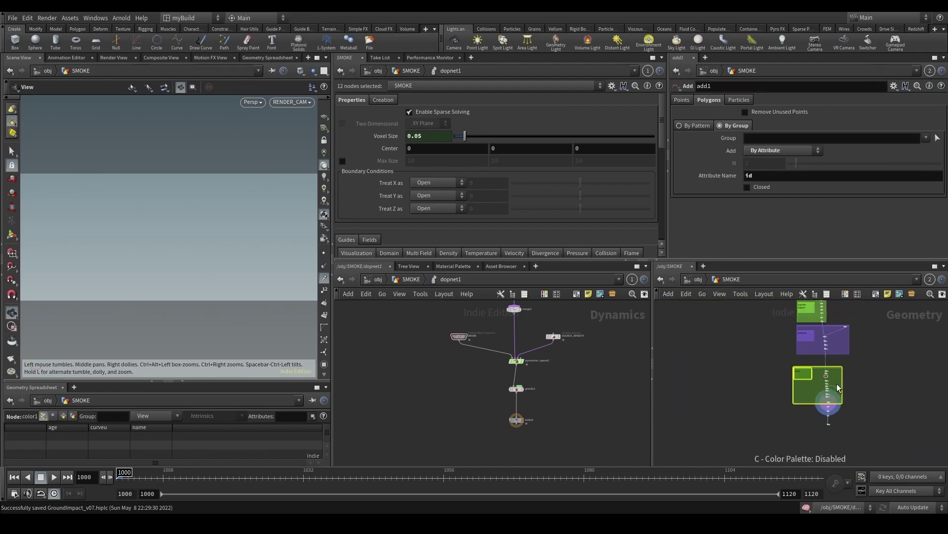
Step: Leave the DOP network for the object level and open the DEBRIS network, locating its collision setups
left_click(405, 280)
scroll(442, 396, "down", 5)
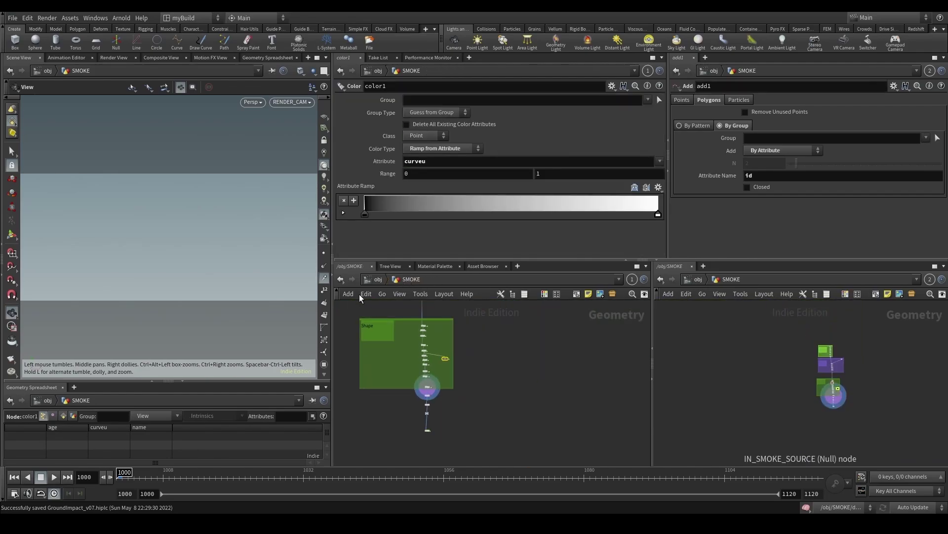
left_click(377, 280)
scroll(488, 369, "down", 4)
scroll(508, 360, "up", 3)
double_click(507, 373)
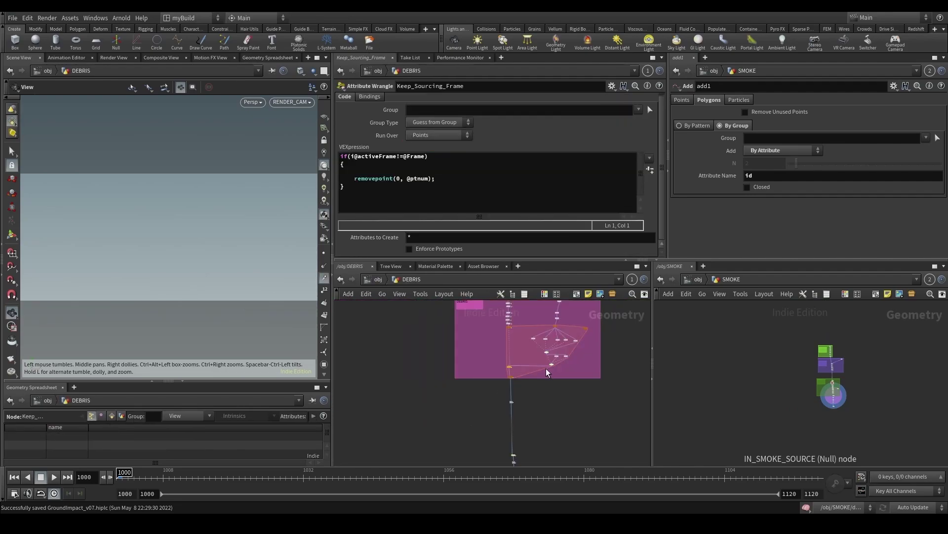
scroll(546, 369, "down", 3)
scroll(421, 378, "up", 3)
scroll(420, 378, "down", 3)
Step: Enclose the UNDER ROAD COLLISION note and its nodes in a network box and colour it magenta
left_click_drag(367, 332, 456, 329)
scroll(535, 415, "up", 1)
left_click(576, 294)
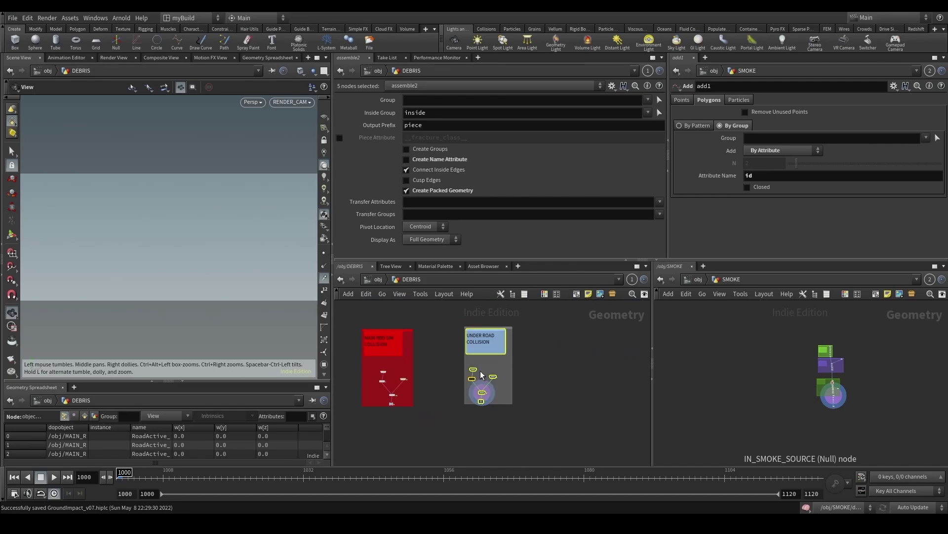
key("c")
left_click(620, 446)
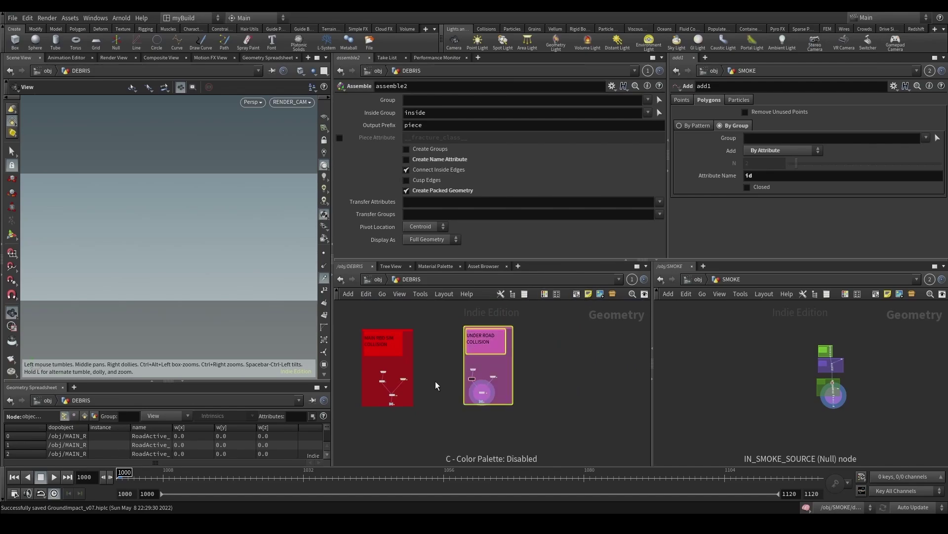
Step: Copy the red MAIN RBD SIM COLLISION box with its nodes from DEBRIS and paste it into the SMOKE network
middle_click_drag(438, 384, 535, 384)
left_click_drag(529, 314, 408, 406)
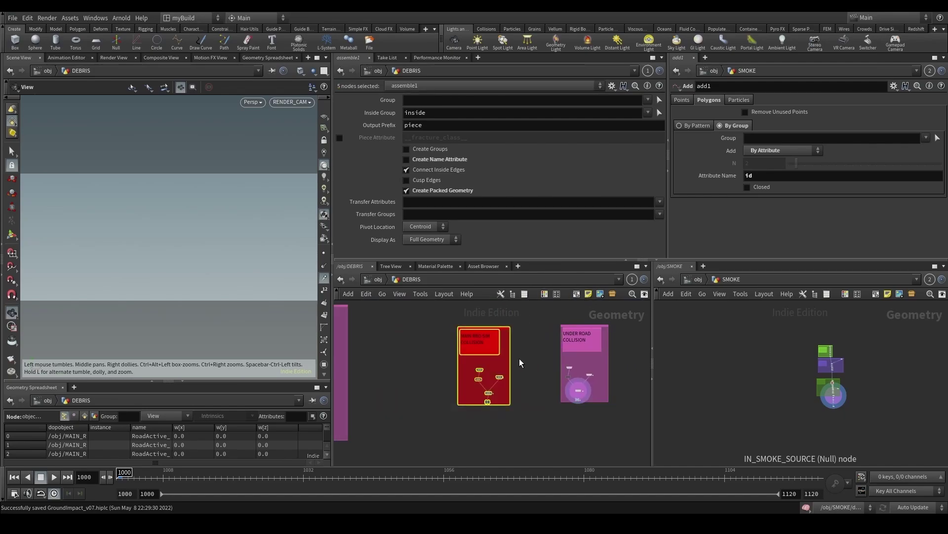
scroll(487, 355, "up", 3)
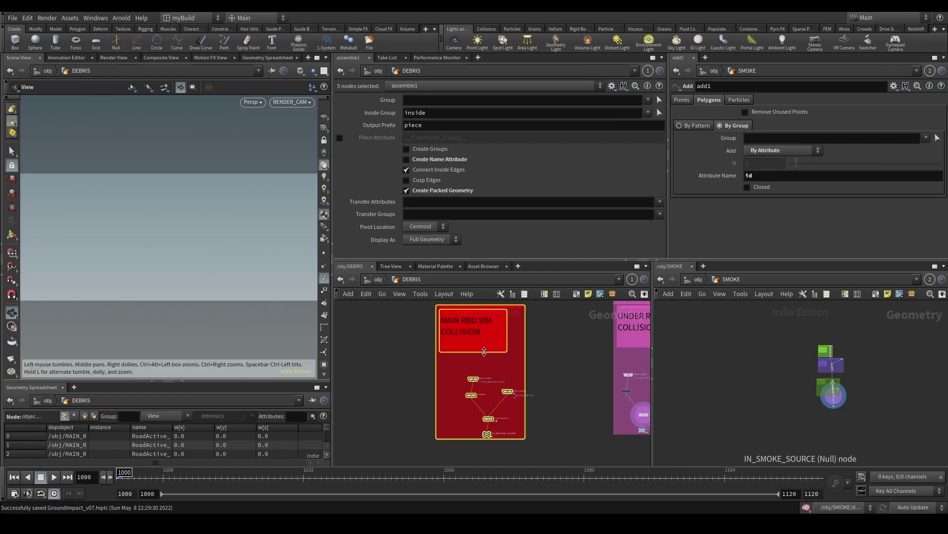
scroll(484, 351, "down", 6)
scroll(496, 344, "up", 5)
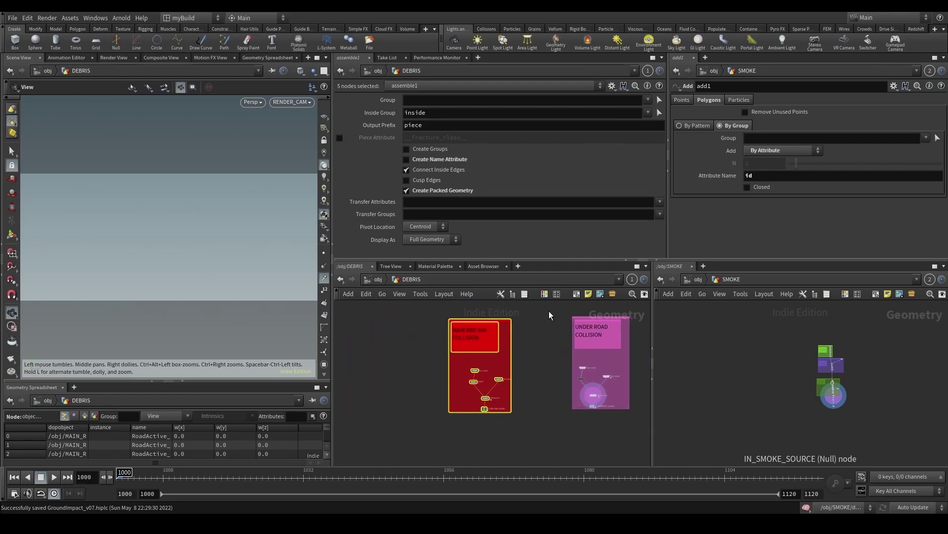
left_click_drag(549, 312, 440, 433)
key("ctrl+c")
scroll(830, 359, "up", 3)
key("ctrl+v")
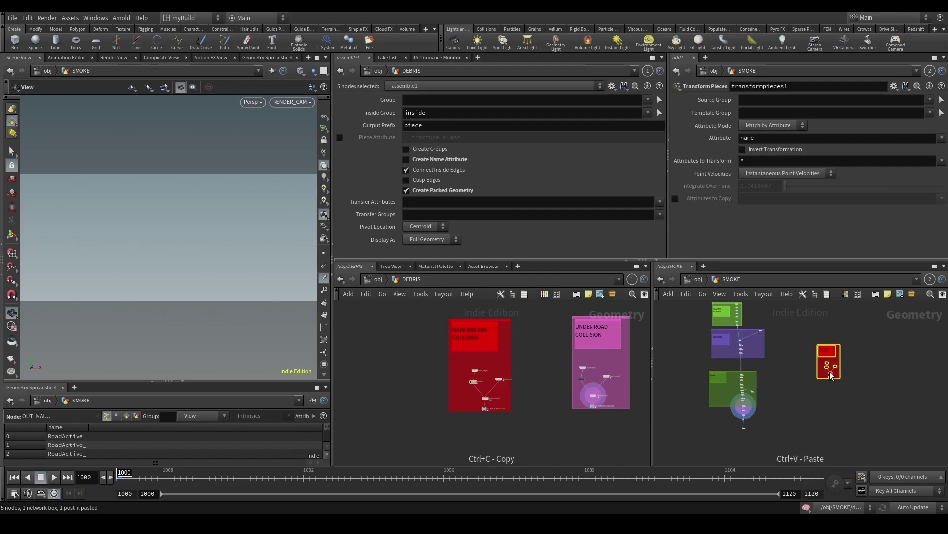
Step: Bypass the pasted assemble1 node and display transformpieces2 at frame 1066
scroll(830, 360, "up", 2)
scroll(830, 359, "up", 3)
left_click(811, 375)
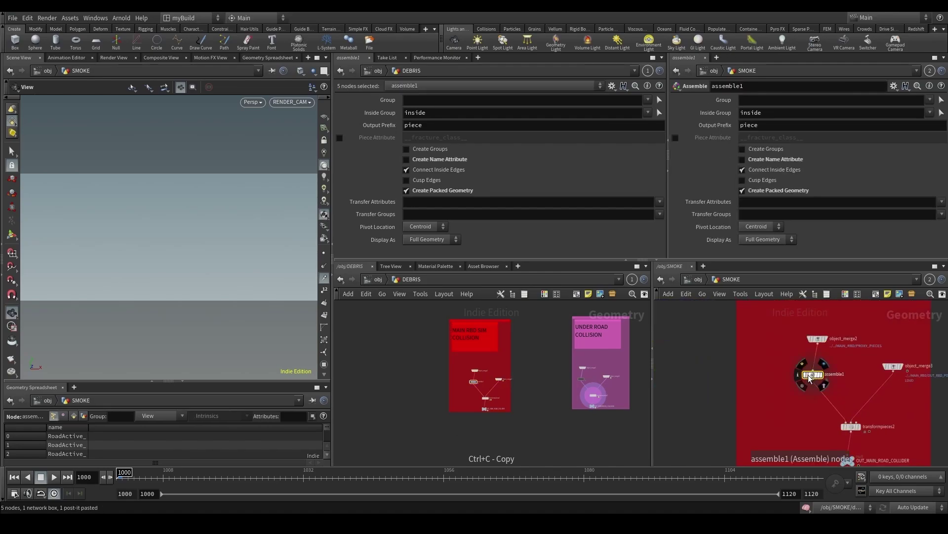
middle_click_drag(798, 401, 754, 369)
left_click(806, 395)
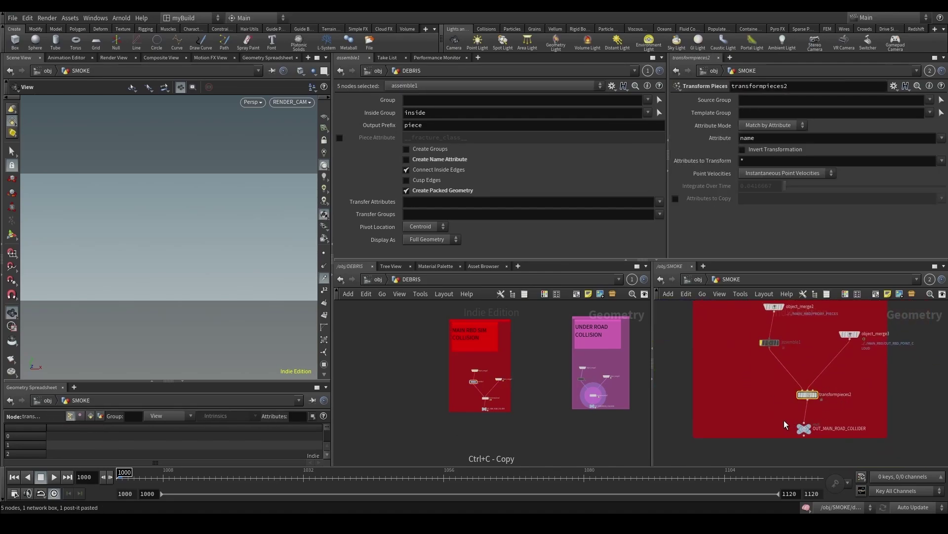
middle_click_drag(771, 431, 726, 366)
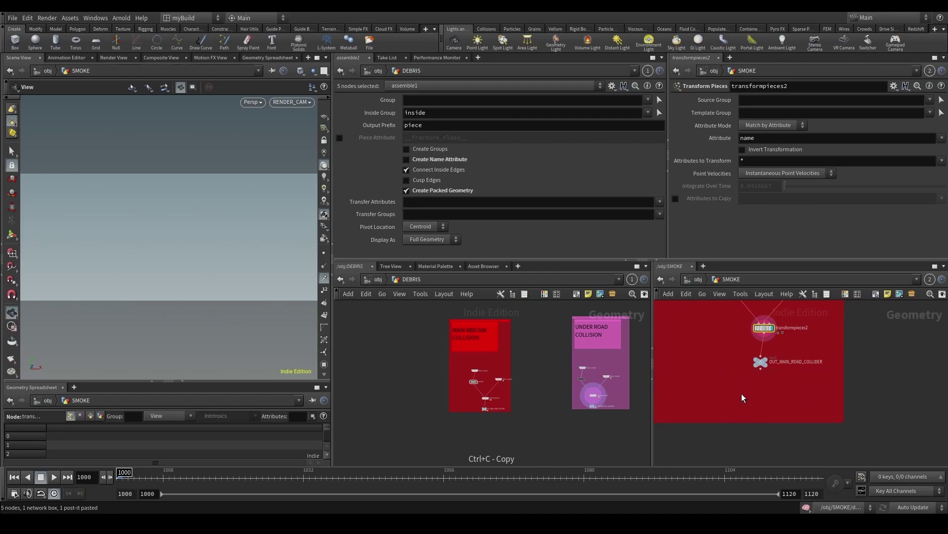
left_click(761, 362)
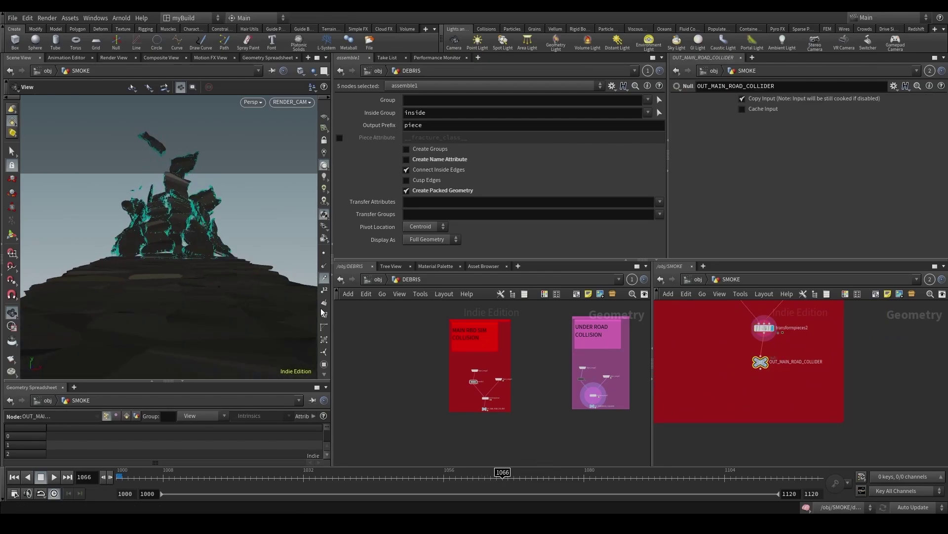
Step: Insert a Collision Source between transformpieces2 and the OUT_MAIN_ROAD_COLLIDER null, and make it the displayed node
scroll(783, 360, "up", 2)
left_click(752, 372)
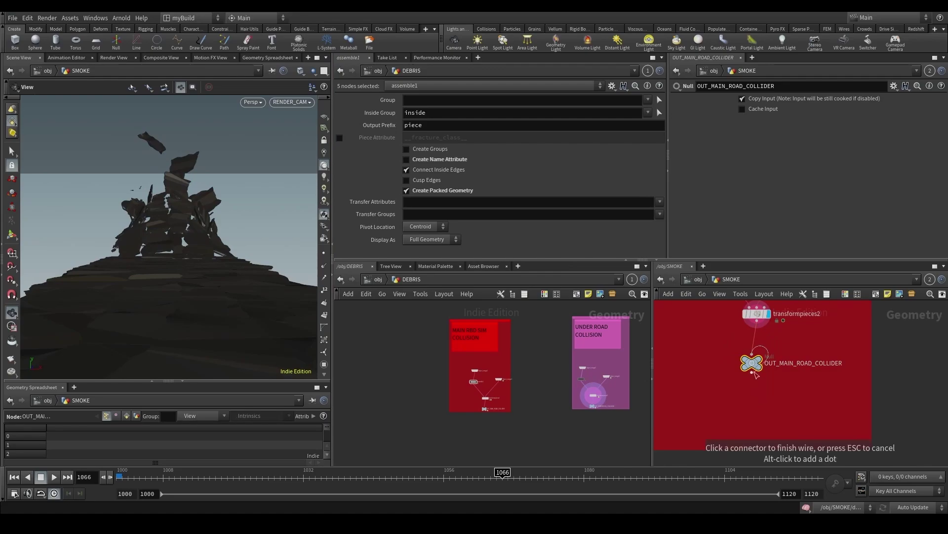
left_click_drag(756, 375, 751, 419)
key("Tab")
type("coll")
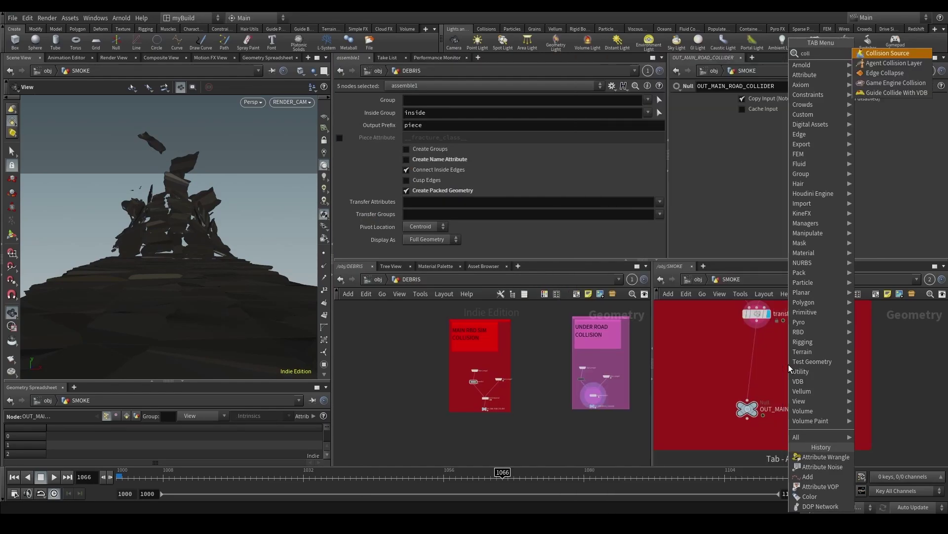
key("Return")
left_click(750, 361)
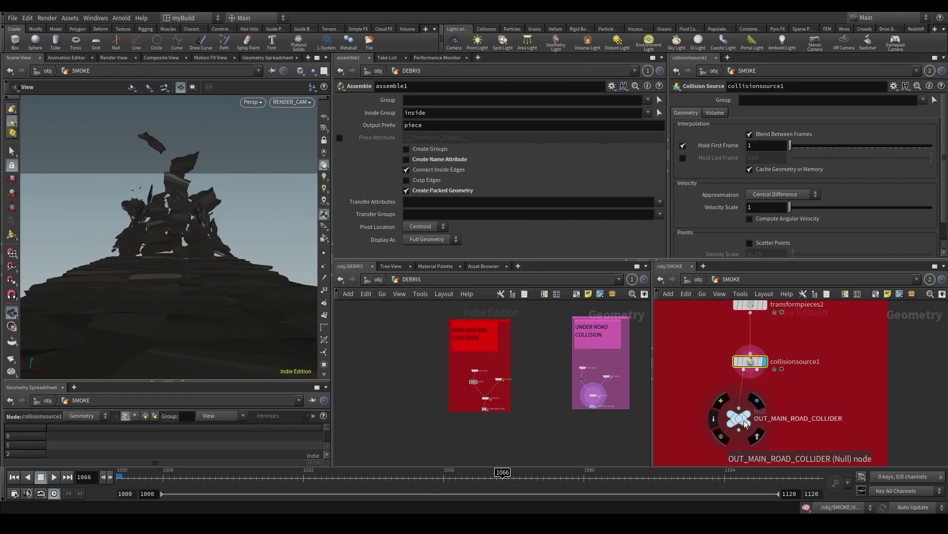
Step: Move the output null off to one side below the Collision Source and rename it OUT_MAIN_ROAD_COLLIDER_GEO
left_click_drag(739, 418, 696, 415)
scroll(718, 436, "down", 2)
left_click(783, 422)
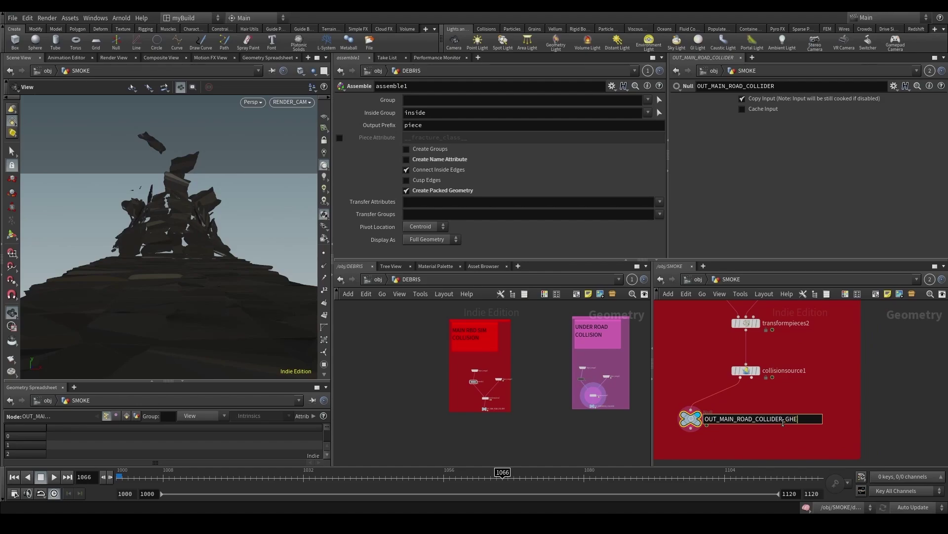
key("Return")
scroll(707, 417, "down", 3)
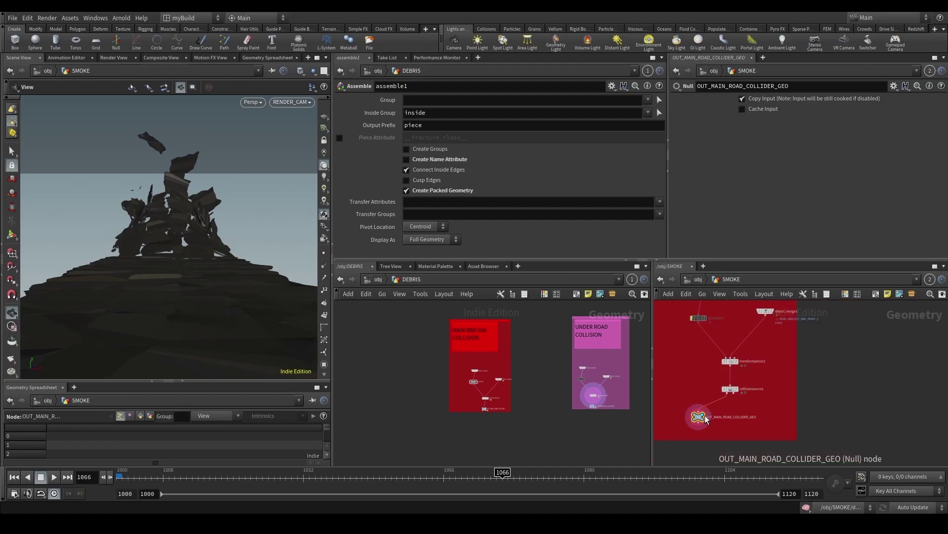
Step: Wire a copy of the collider output null to the Collision Source's second output and rename it OUT_MAIN_ROAD_COLLIDER_VDB
left_click_drag(706, 417, 672, 419)
left_click_drag(672, 419, 735, 394, "alt")
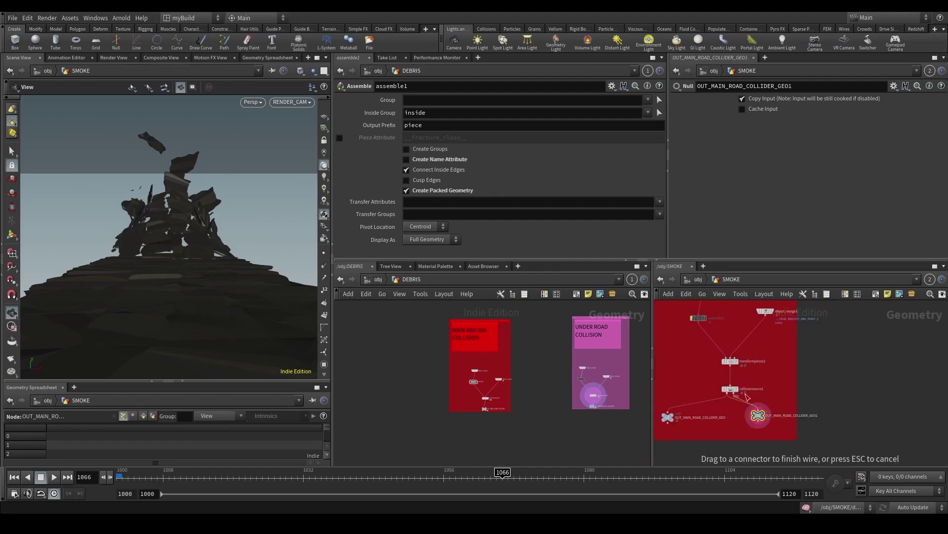
scroll(812, 418, "up", 1)
left_click(814, 419)
left_click_drag(817, 419, 876, 423)
type("V")
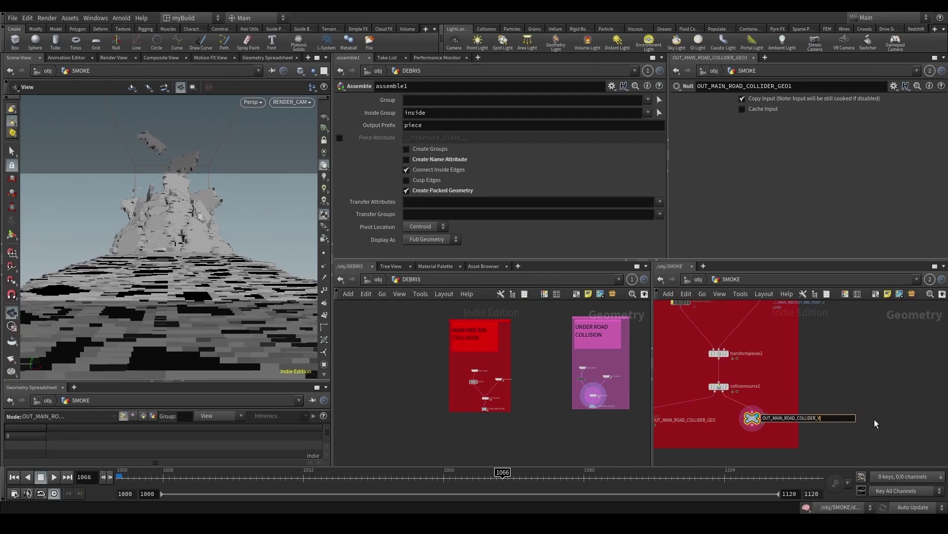
type("DB")
key("Return")
Step: Set the collision volume's voxel size to 0.05 on collisionsource1
scroll(768, 394, "up", 1)
left_click(709, 385)
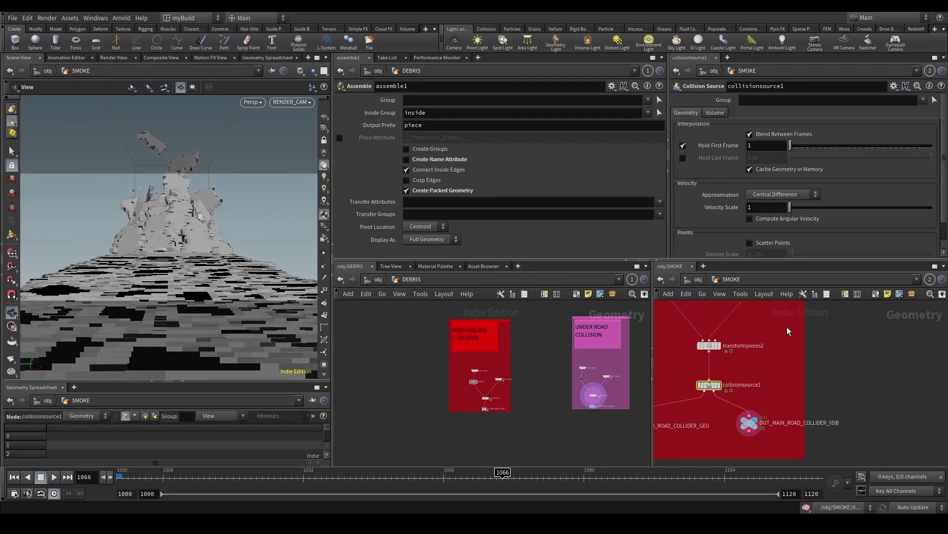
left_click_drag(753, 148, 826, 159)
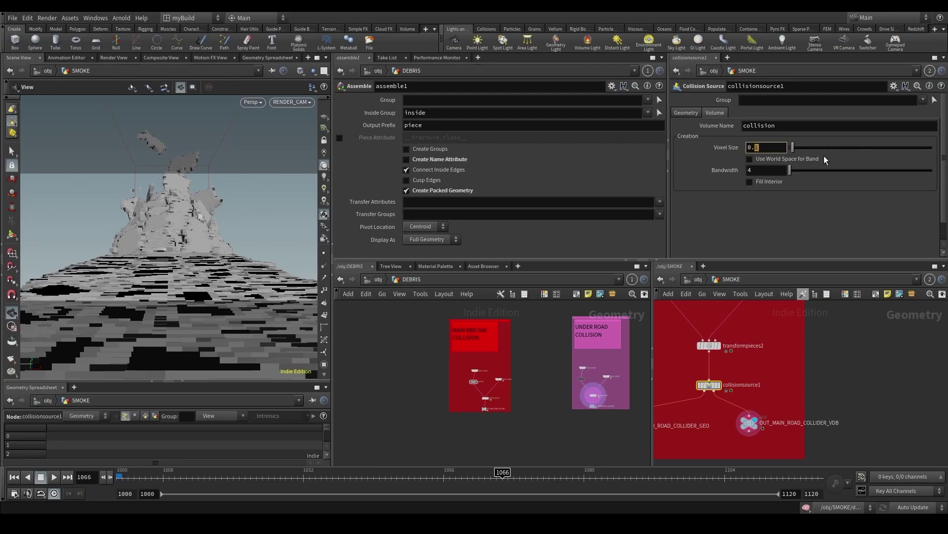
type("05")
key("Return")
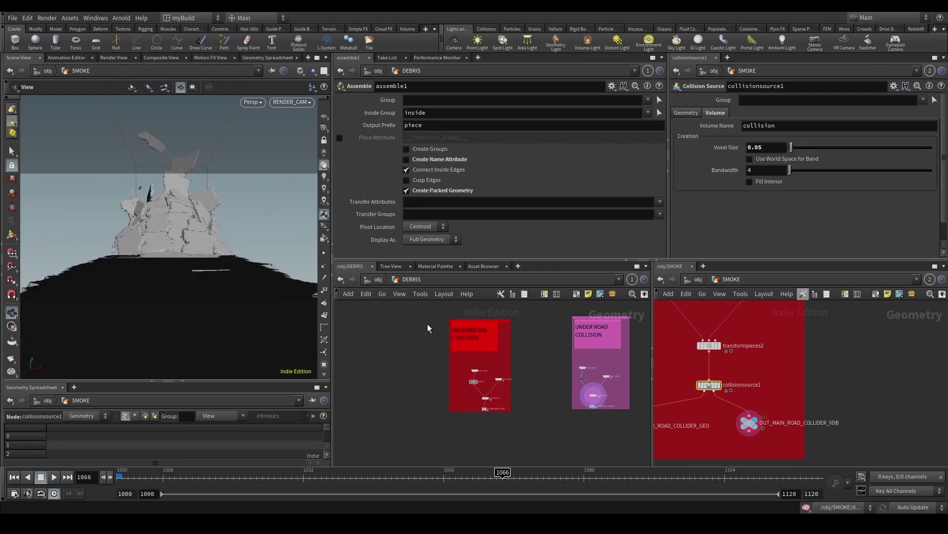
Step: Leave DEBRIS, return to frame 1000 and open dopnet1 inside the SMOKE object
scroll(705, 395, "down", 2)
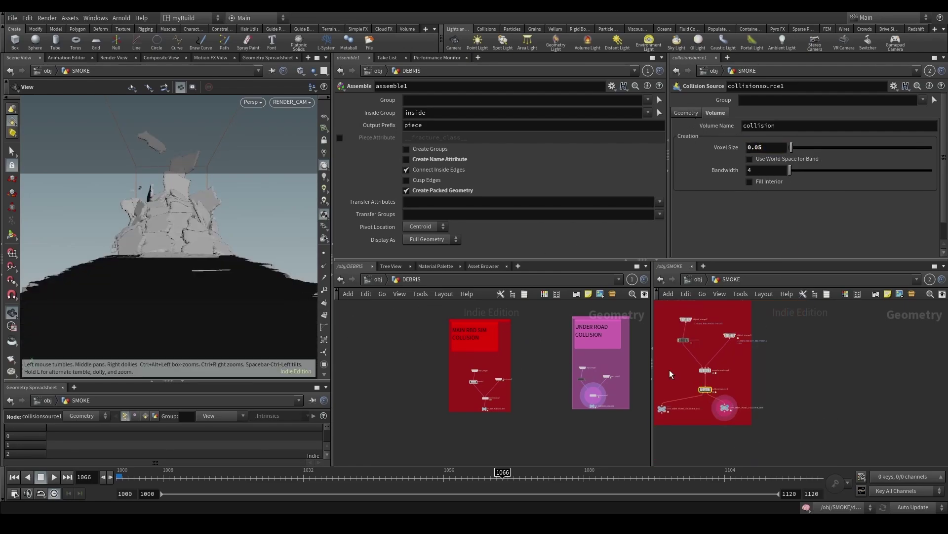
scroll(783, 373, "down", 3)
left_click(378, 279)
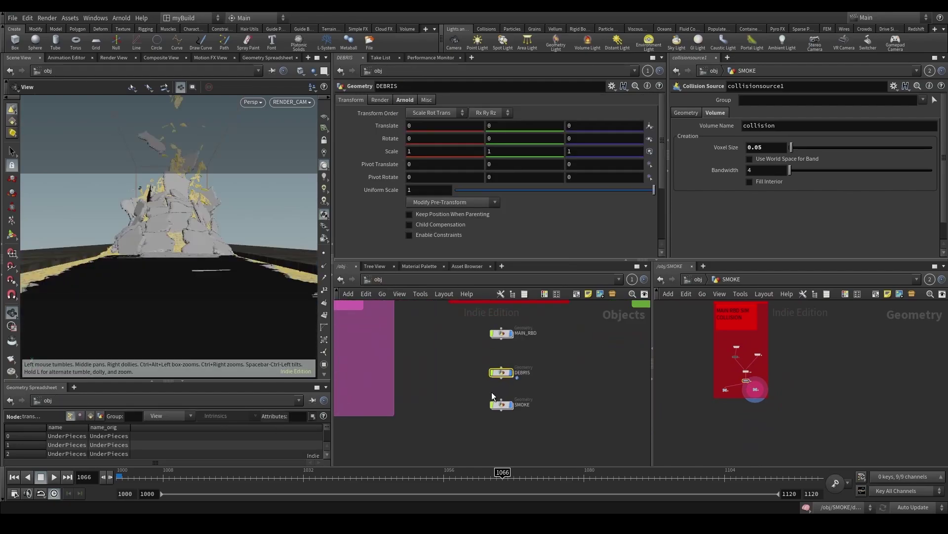
double_click(502, 405)
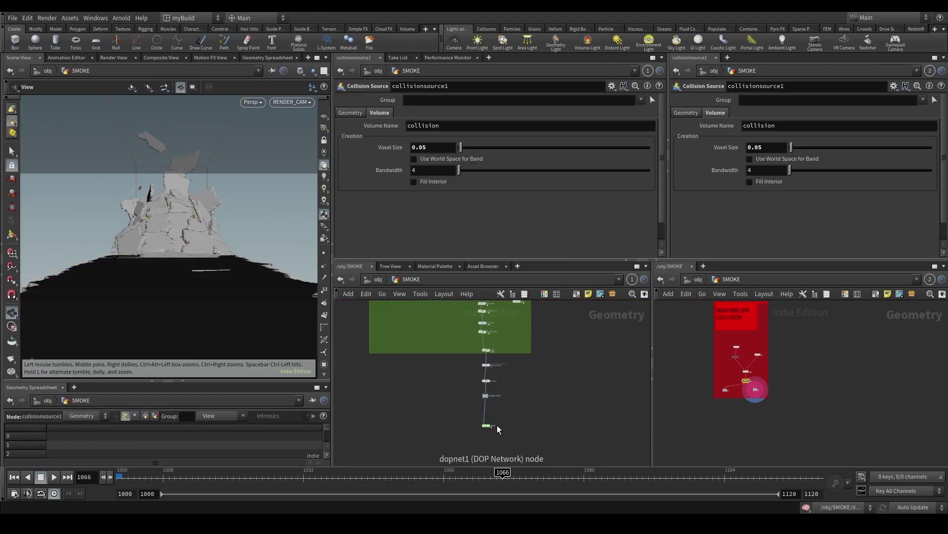
left_click(10, 478)
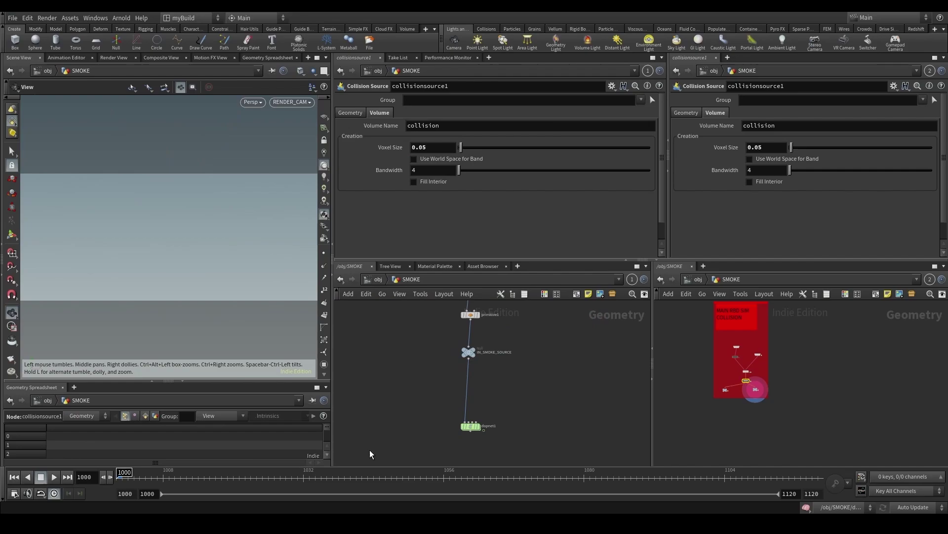
double_click(470, 426)
Step: Add a Static Object to the DOP network beside the gravity node
key("Tab")
type("stat")
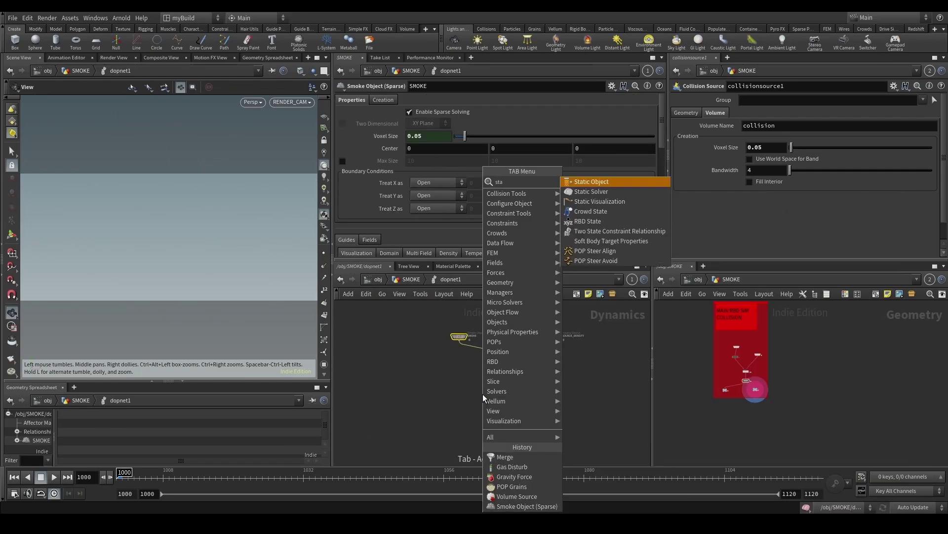
key("Return")
left_click(480, 392)
Step: Insert a Merge between gravity1 and output and wire the static object into it
scroll(491, 410, "up", 3)
key("Tab")
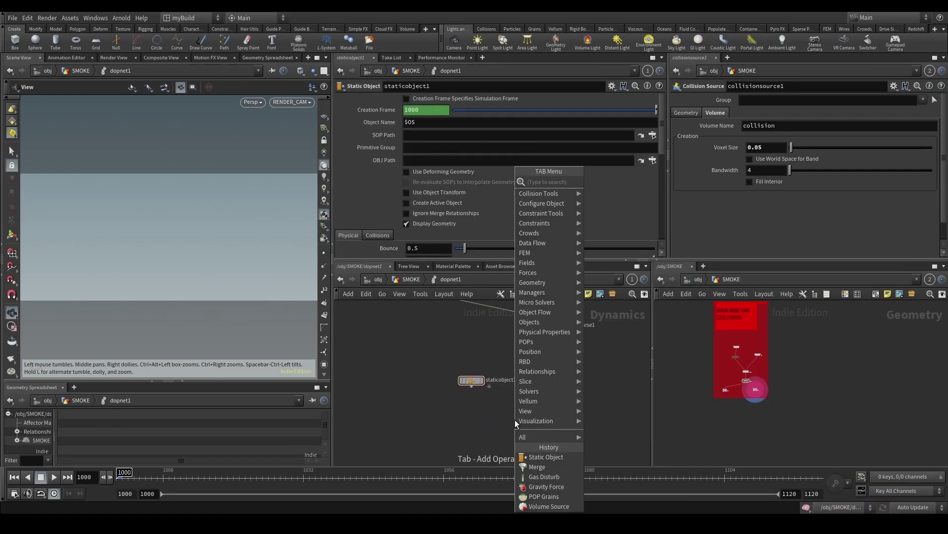
type("mer")
key("Return")
left_click(535, 406)
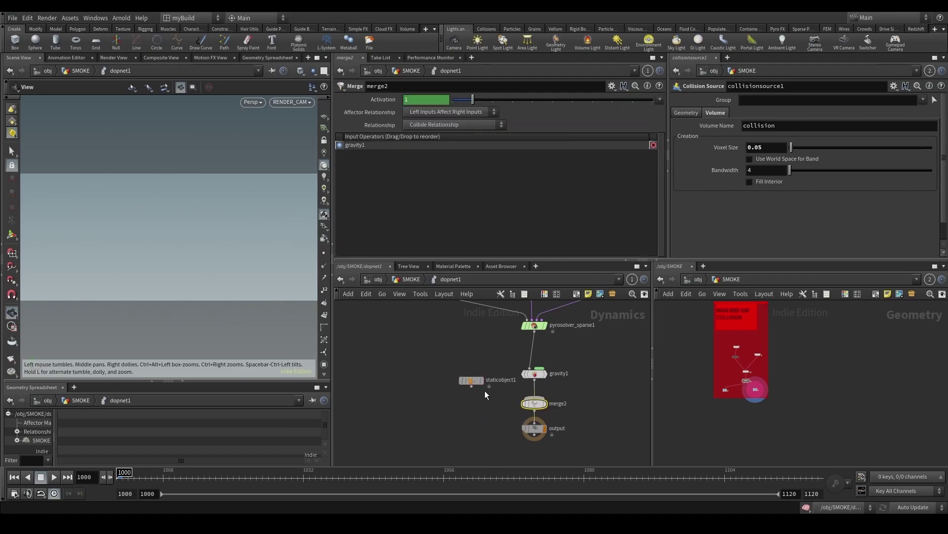
left_click(472, 385)
left_click(551, 405)
Step: Move the static object farther from the solver chain and rename it ROAD_COLLISION
left_click(471, 380)
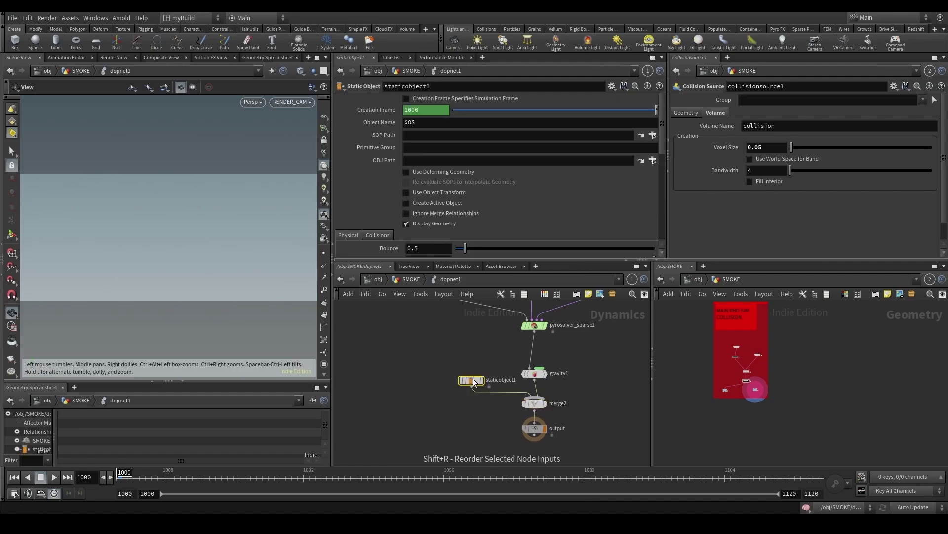
left_click_drag(472, 380, 415, 374)
double_click(450, 374)
type("ROAD_COLLISION")
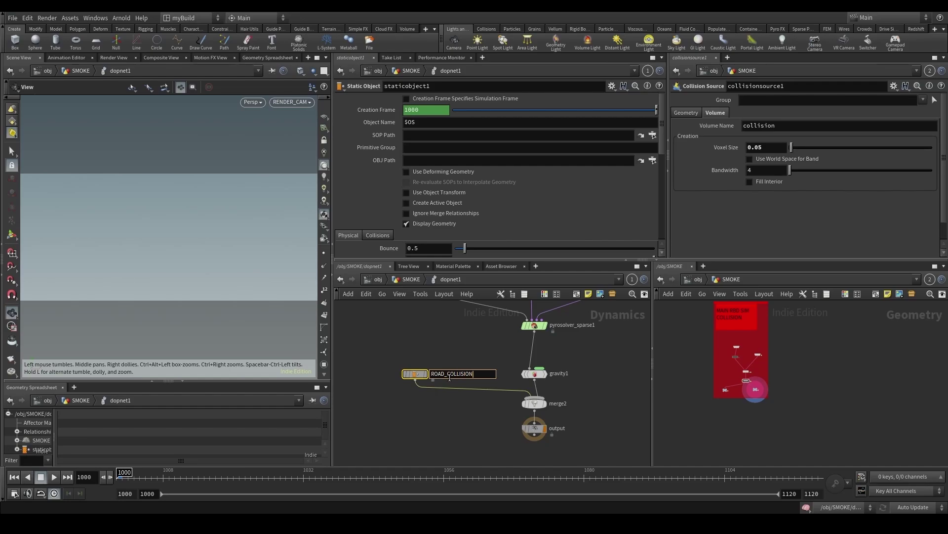
key("Return")
Step: Set ROAD_COLLISION's SOP Path to the OUT_MAIN_ROAD_COLLIDER_GEO null
scroll(731, 385, "up", 5)
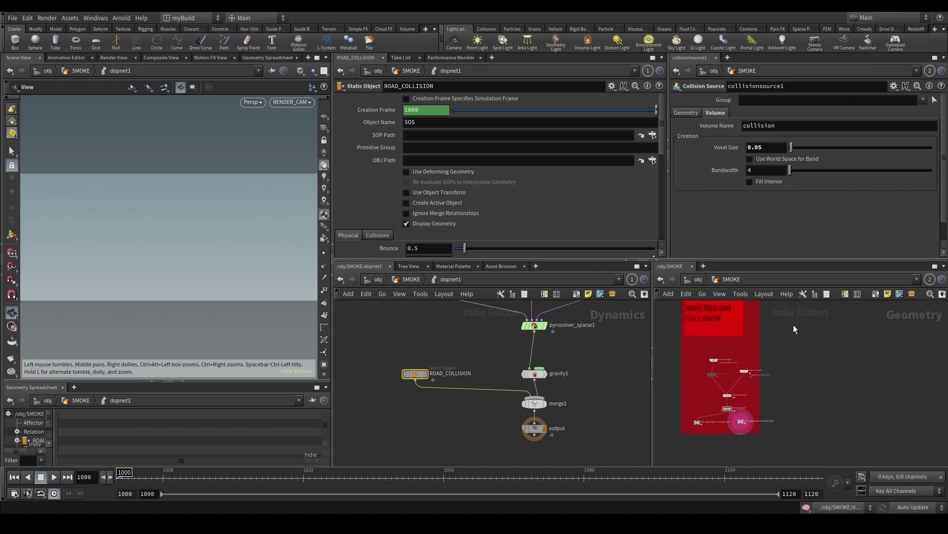
scroll(729, 402, "up", 1)
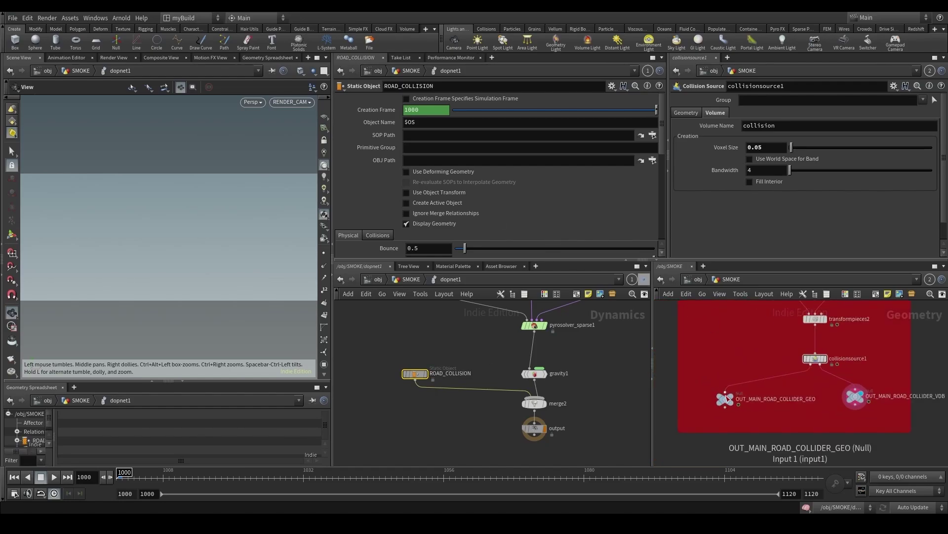
left_click_drag(729, 402, 414, 136)
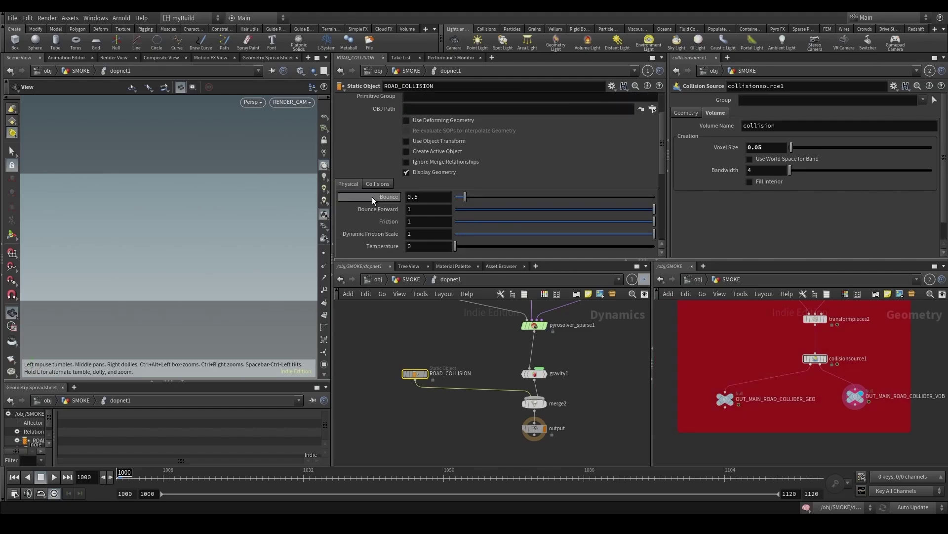
Step: Set ROAD_COLLISION's RBD Solver volume collision mode to Volume Sample
scroll(372, 197, "down", 3)
left_click(378, 157)
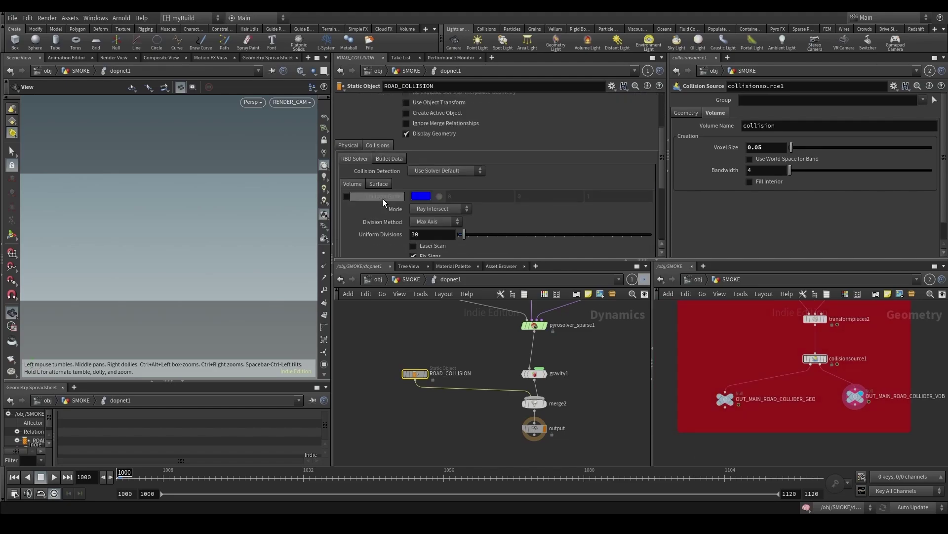
left_click(417, 169)
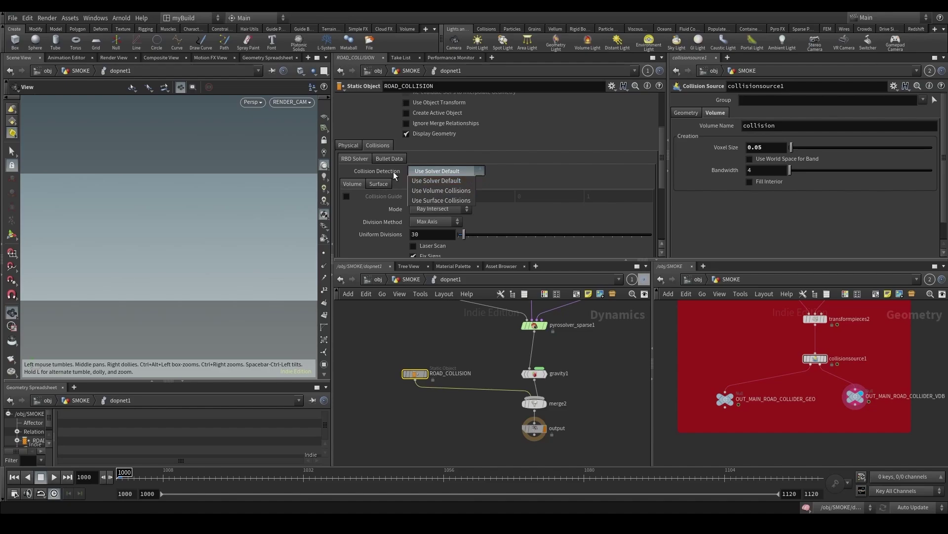
left_click(347, 197)
left_click(422, 210)
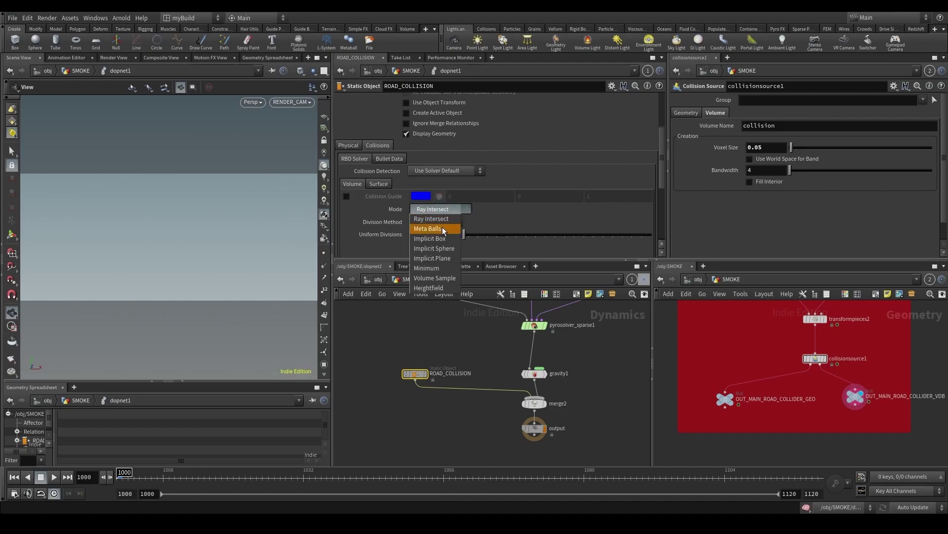
left_click(435, 278)
scroll(422, 188, "down", 2)
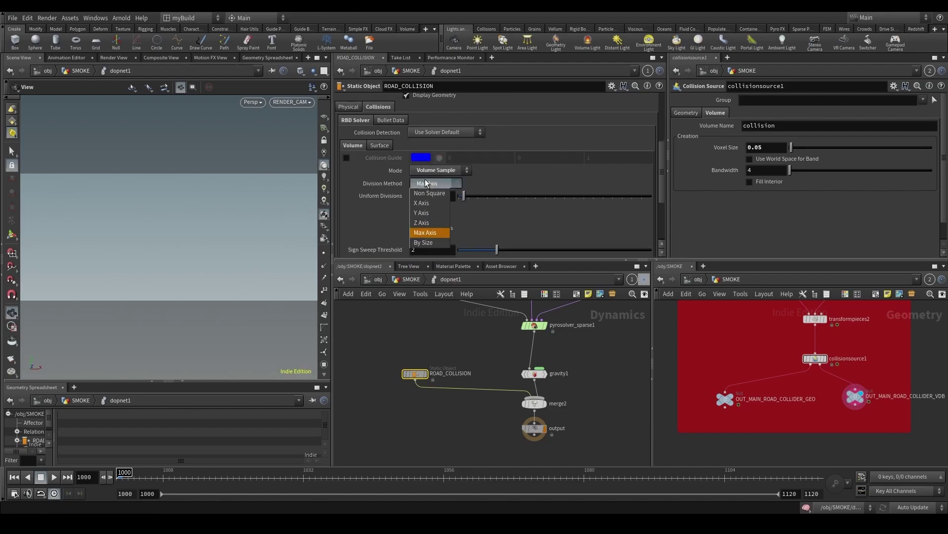
Step: Assign the OUT_MAIN_ROAD_COLLIDER_VDB null as ROAD_COLLISION's Proxy Volume
scroll(373, 220, "down", 5)
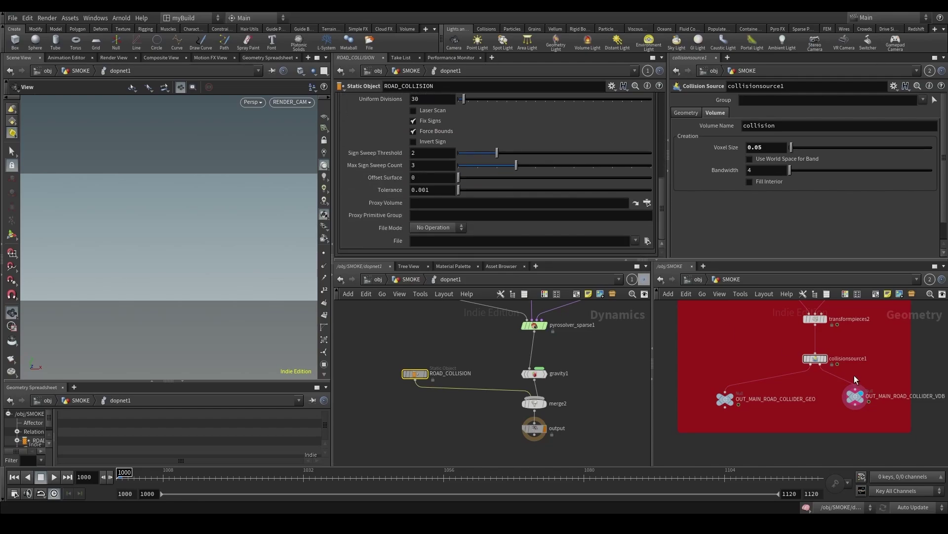
left_click_drag(862, 403, 426, 203)
left_click_drag(780, 370, 823, 373)
scroll(408, 221, "up", 5)
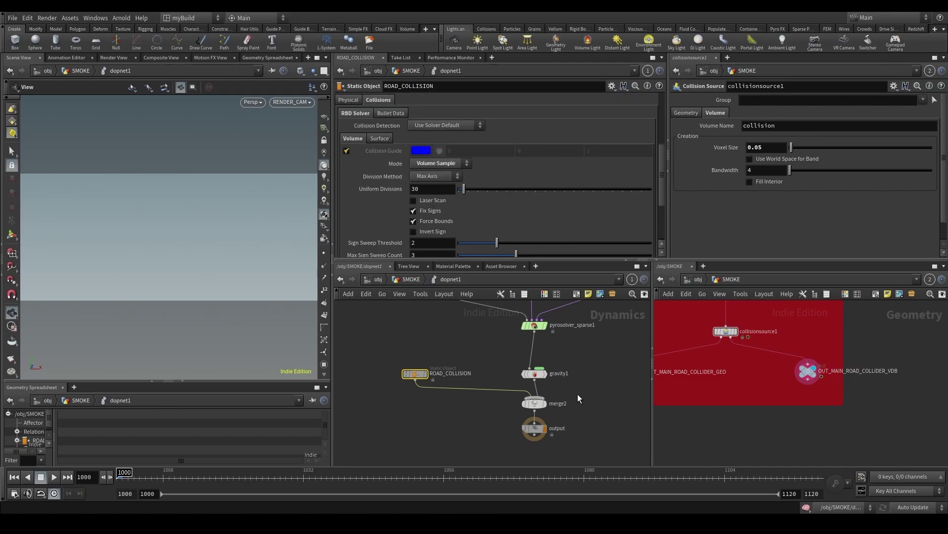
Step: On ROAD_COLLISION, show the Collision Guide instead of the display geometry and enable Use Deforming Geometry
left_click(346, 151)
scroll(405, 215, "up", 4)
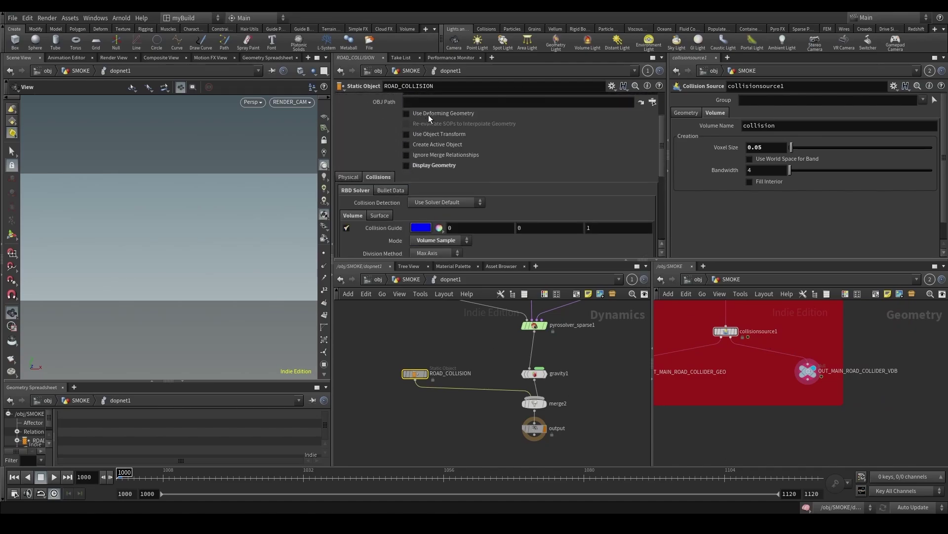
left_click(423, 114)
scroll(742, 405, "down", 2)
middle_click_drag(742, 404, 765, 394)
Step: Play the first simulation frames and inspect the road's collision guide outside the render camera
left_click(535, 403)
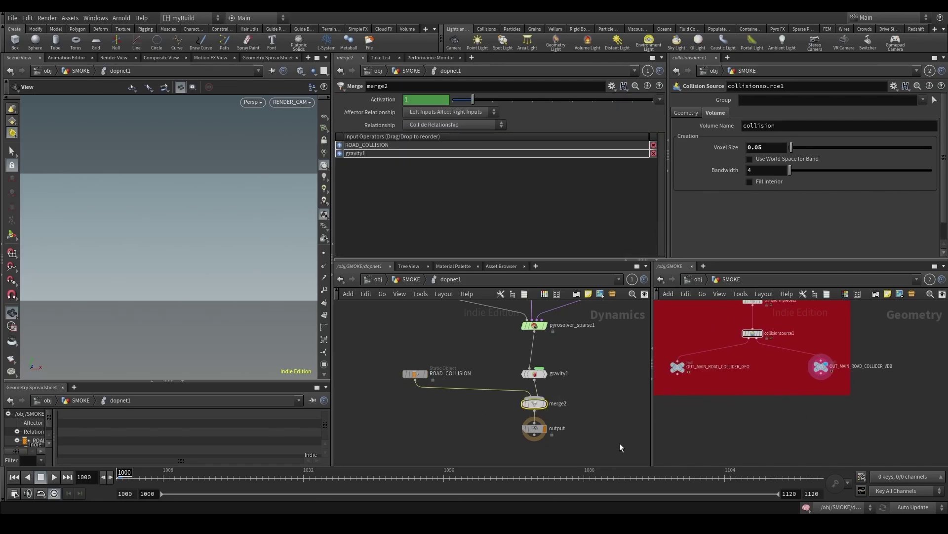
left_click(913, 507)
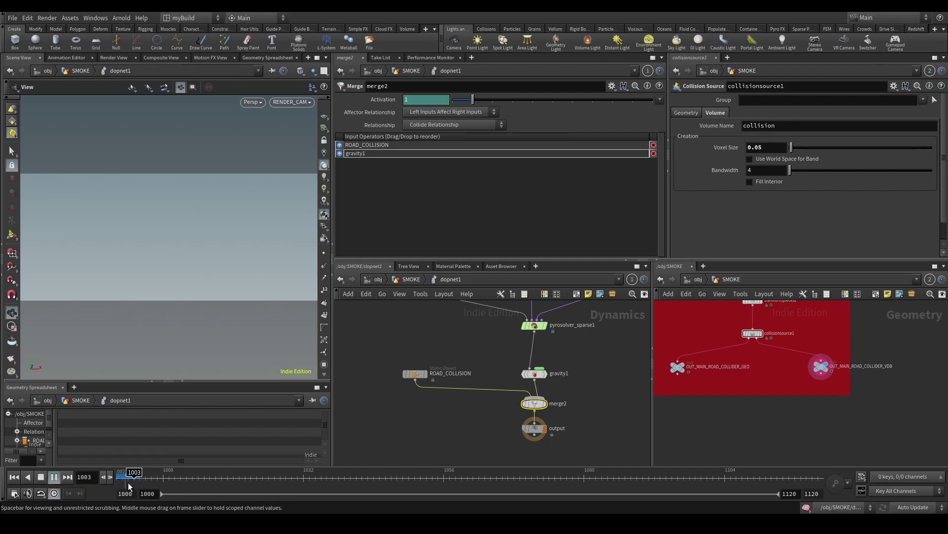
left_click(56, 479)
key("g")
left_click_drag(202, 284, 96, 279)
right_click_drag(96, 278, 201, 269)
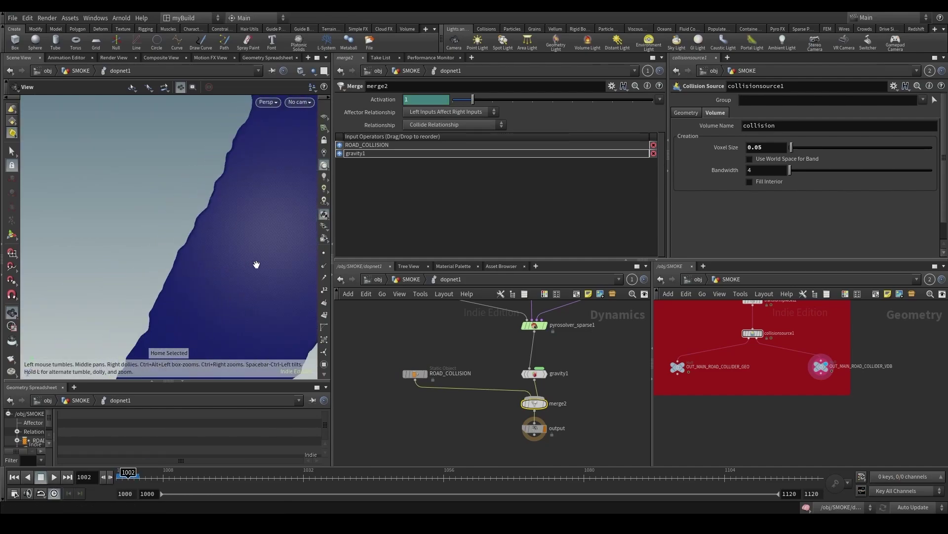
left_click_drag(257, 265, 231, 289)
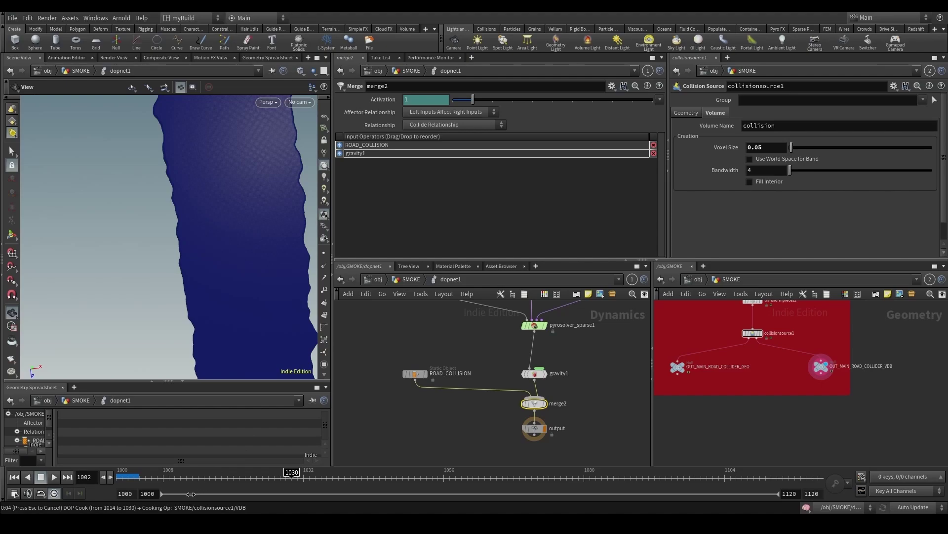
Step: Stop the running cook and check the framed road collider at frames 1016 and 1006
key("Escape")
left_click(210, 479)
key("f")
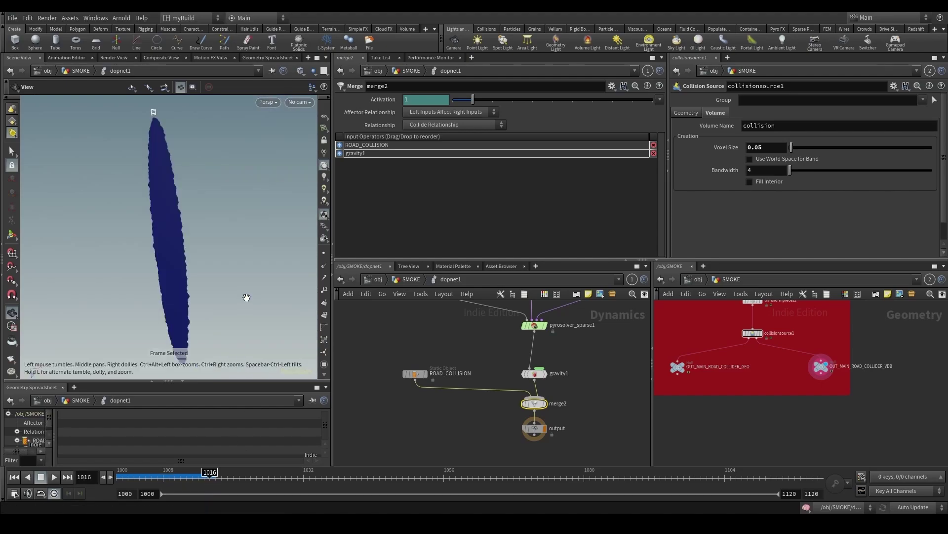
left_click_drag(246, 297, 189, 231)
scroll(176, 241, "up", 5)
scroll(201, 272, "down", 2)
left_click(153, 481)
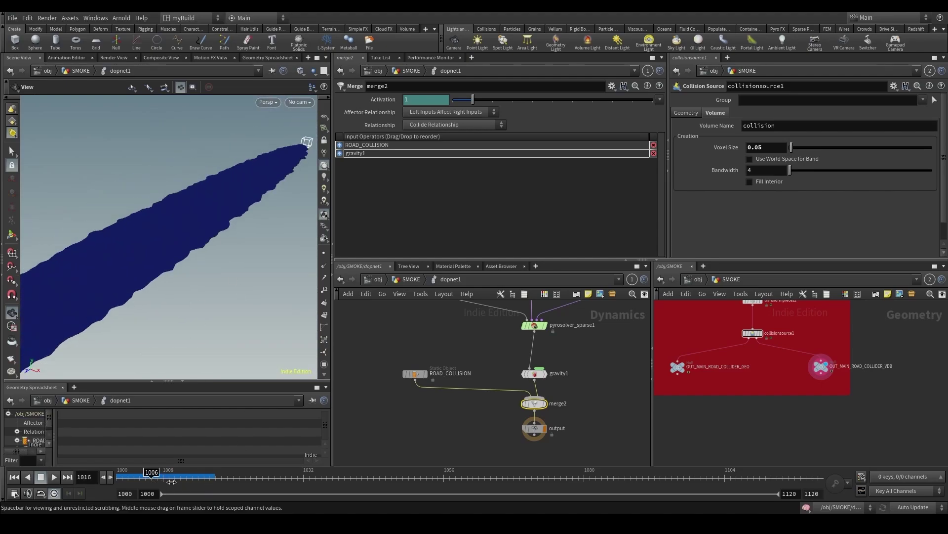
Step: Simulate to frame 1040 and examine the smoke against the road collider up close
left_click(349, 478)
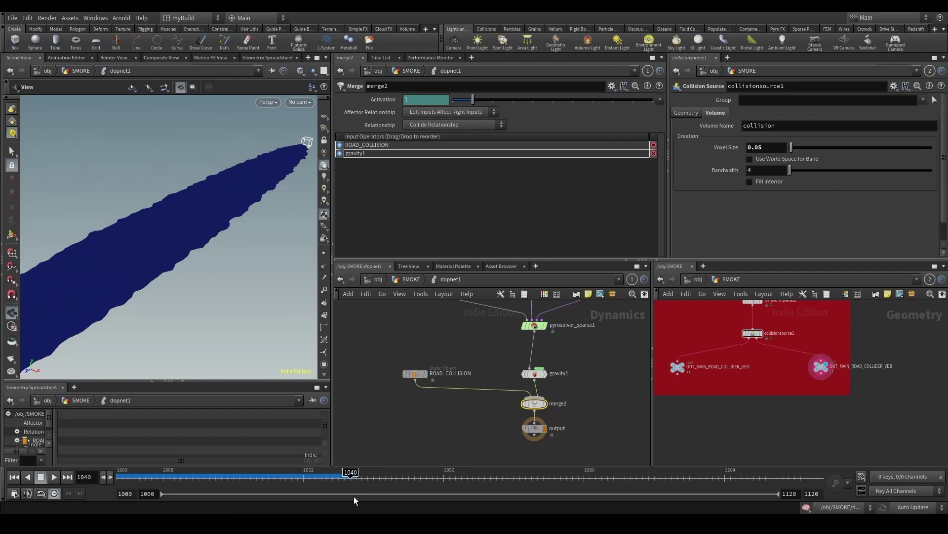
scroll(250, 171, "up", 4)
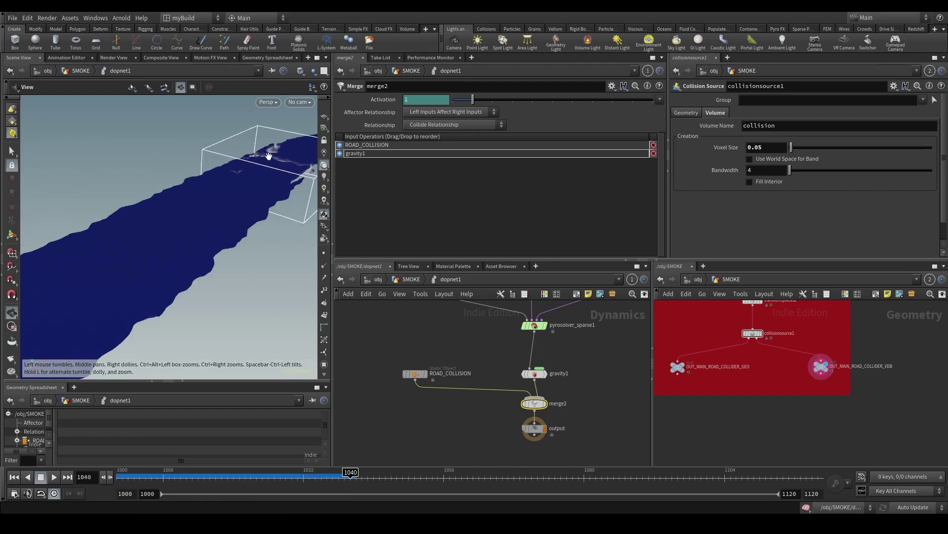
middle_click_drag(239, 171, 183, 229)
scroll(196, 242, "up", 5)
left_click_drag(177, 291, 258, 235)
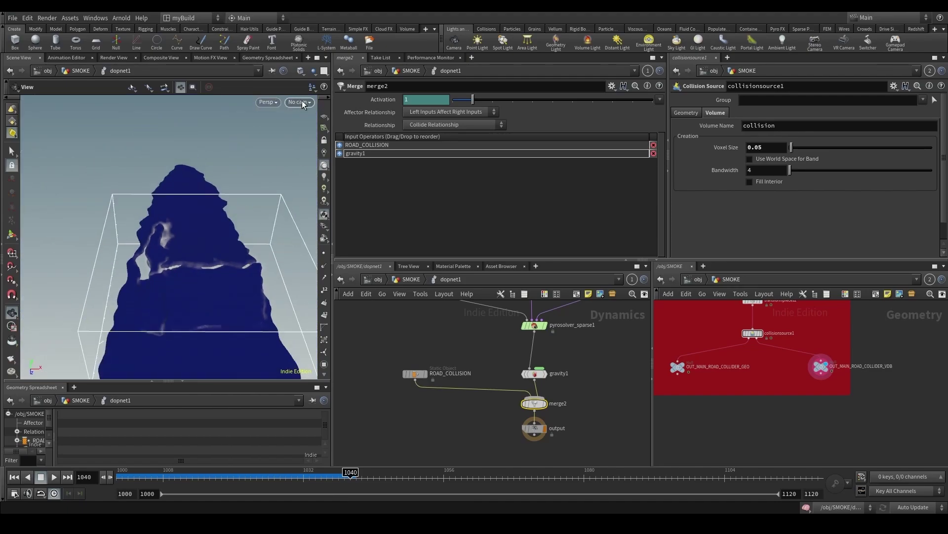
Step: Look through RENDER_CAM and scrub the cached simulation from frame 1030 to 1038
left_click(300, 102)
left_click(311, 151)
left_click(293, 471)
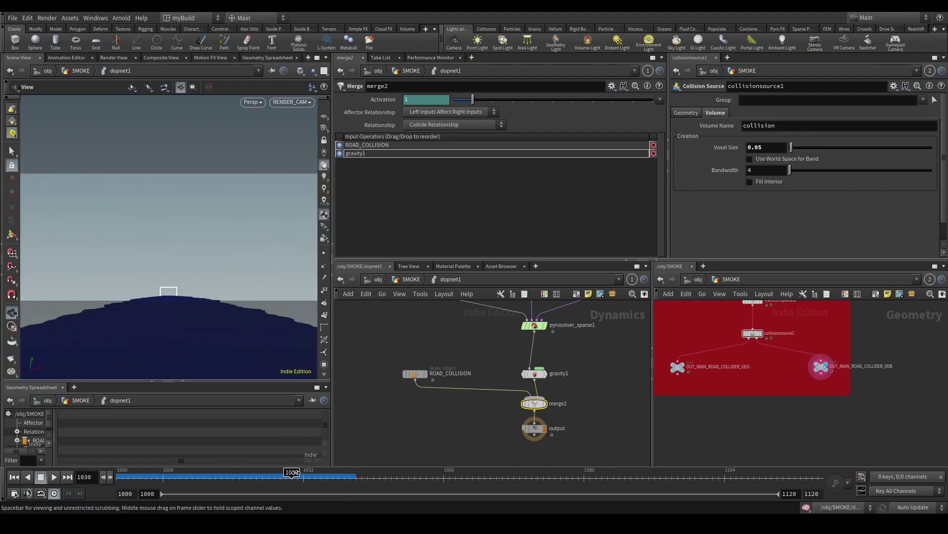
left_click_drag(326, 474, 335, 476)
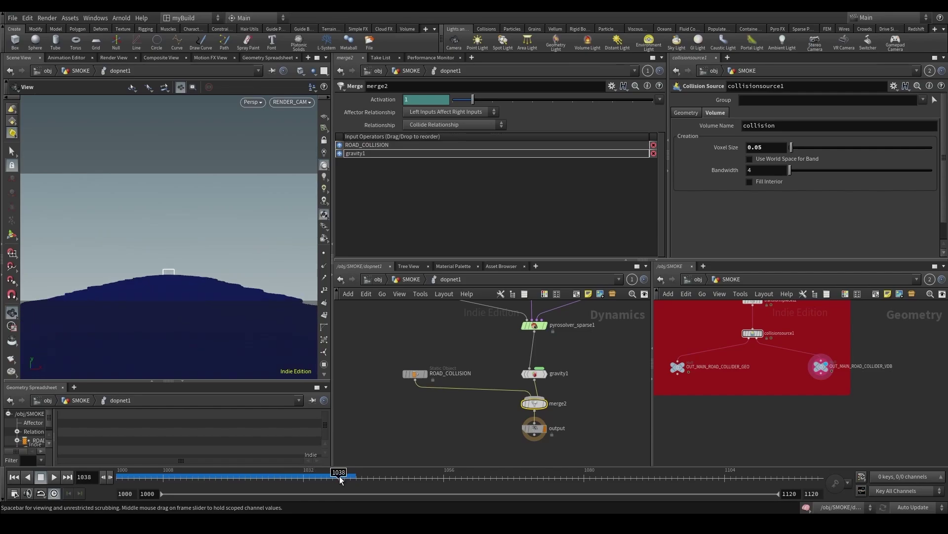
Step: On ROAD_COLLISION, turn off the collision guide, enable Display Geometry, and check the road at frame 1039
left_click(415, 374)
left_click(345, 229)
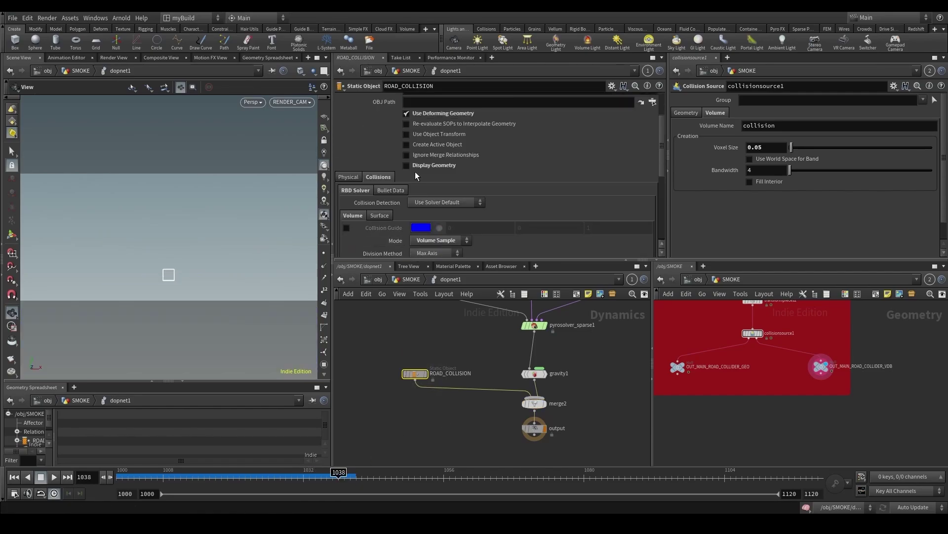
left_click(407, 166)
left_click_drag(346, 473, 351, 472)
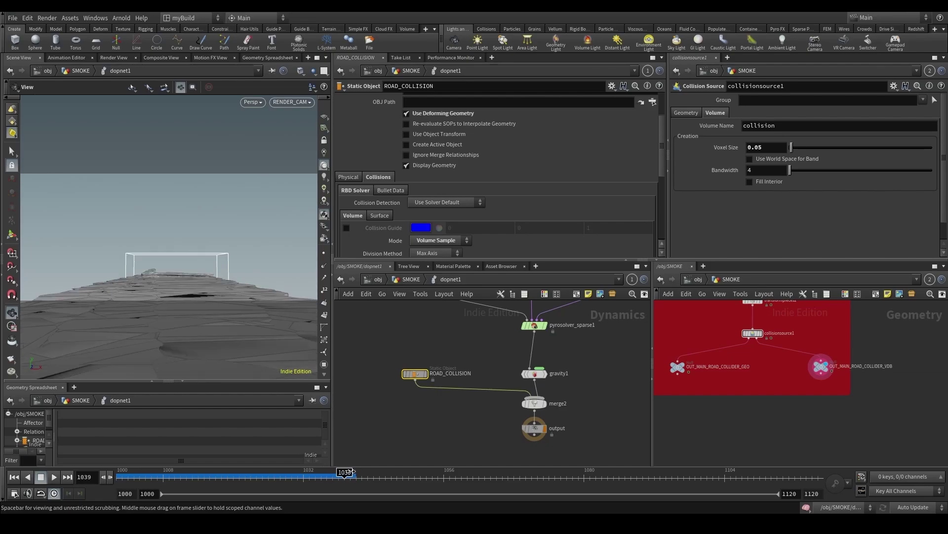
Step: Return to the SMOKE network, display dopnet1's result and show its simulation settings
key("u")
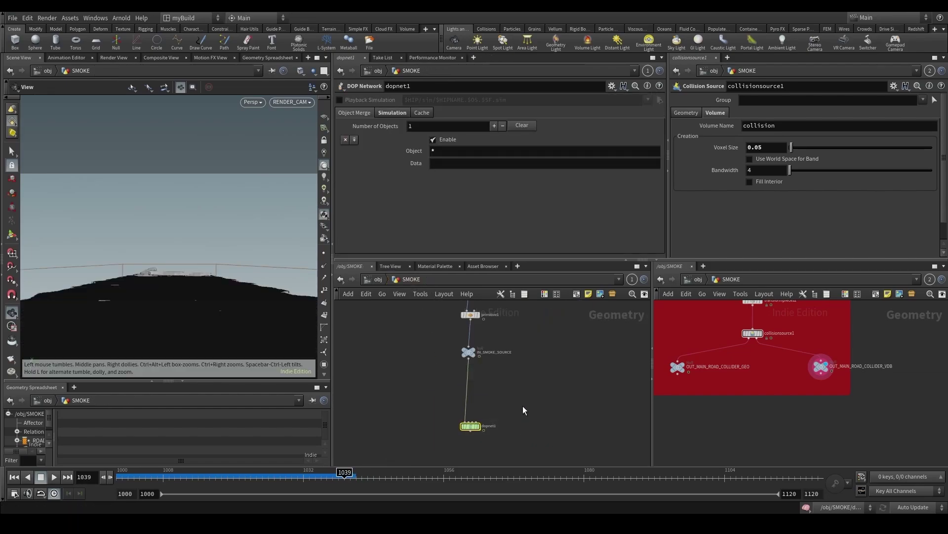
key("r")
left_click(470, 426)
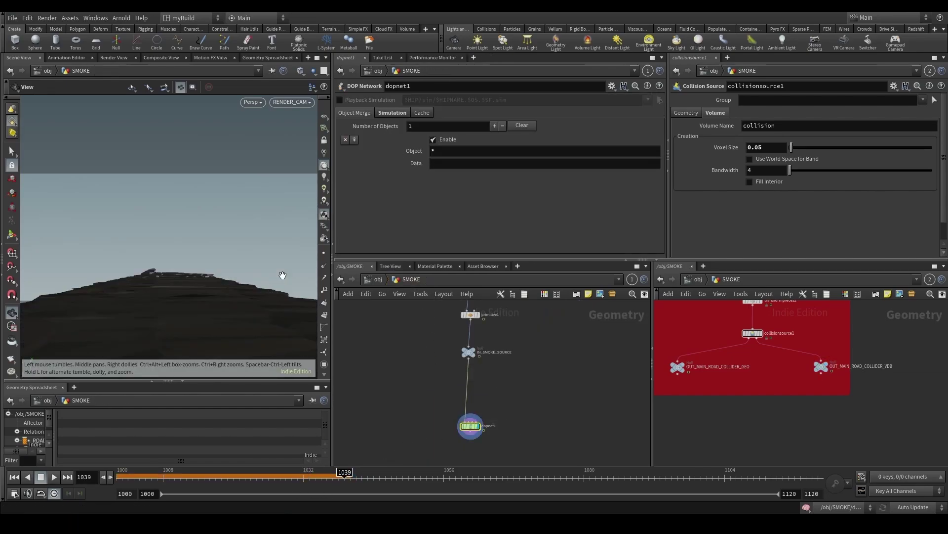
scroll(396, 358, "up", 2)
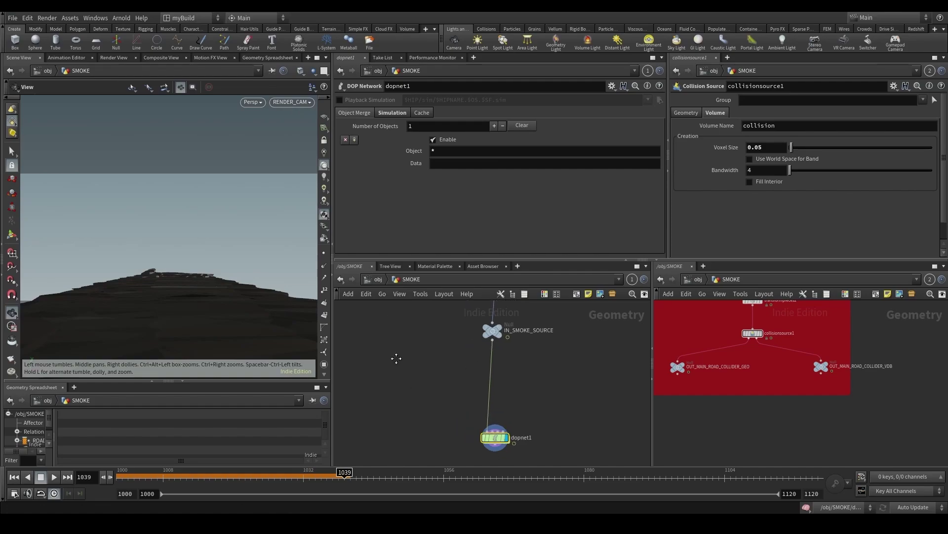
left_click(387, 113)
Step: Add a Dop Import Fields node below dopnet1
key("Tab")
type("do")
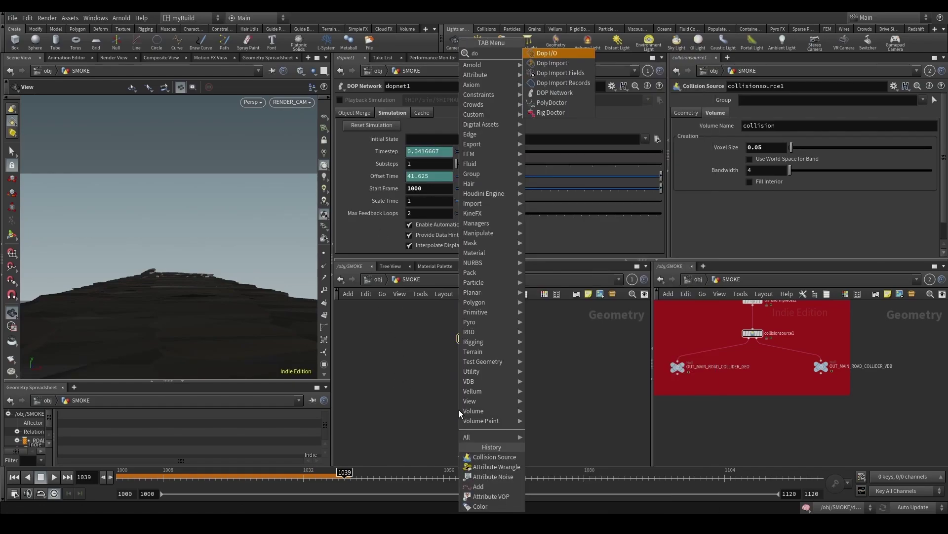
key("Down")
key("Down")
key("Return")
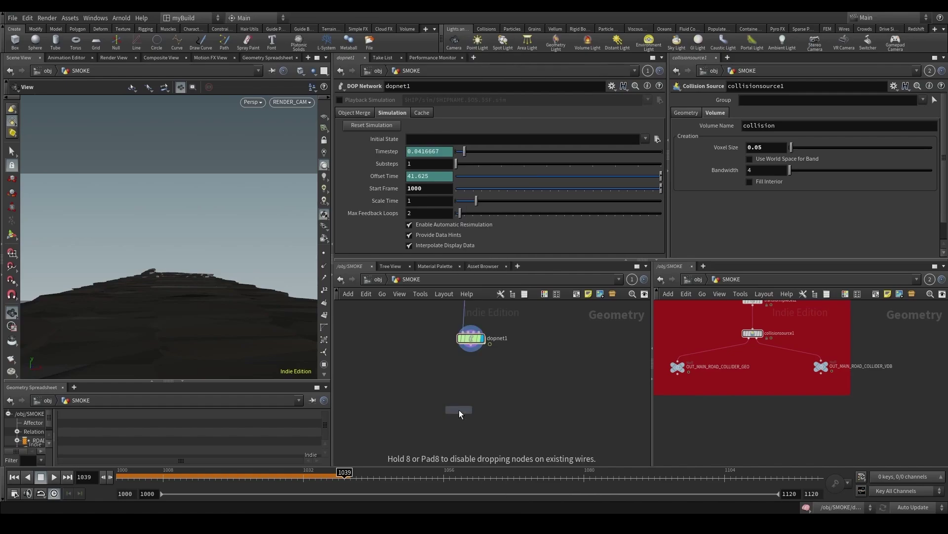
left_click(459, 410)
Step: Rename dopnet1 as SMOKE_SIM
scroll(469, 393, "up", 3)
middle_click_drag(513, 365, 490, 404)
double_click(501, 349)
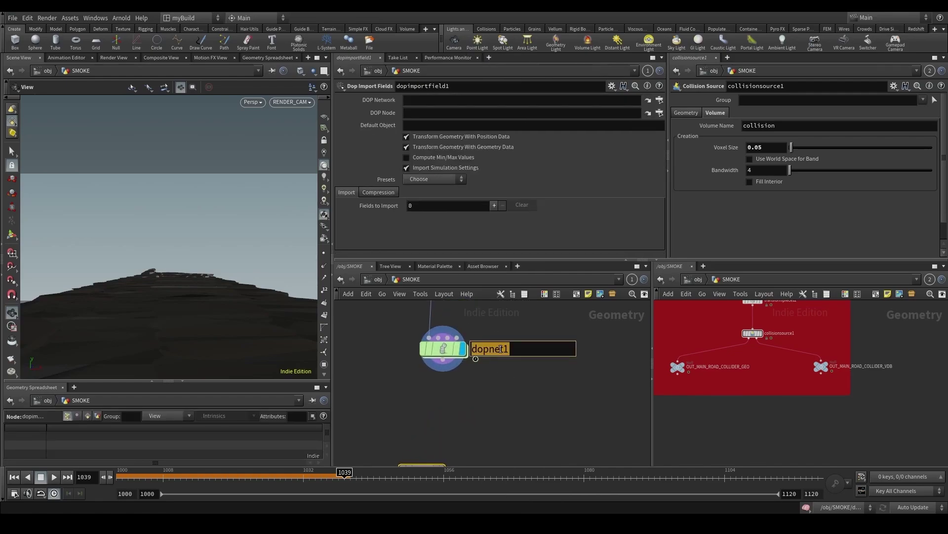
type("SMOKE_SIM")
key("Return")
scroll(501, 349, "down", 2)
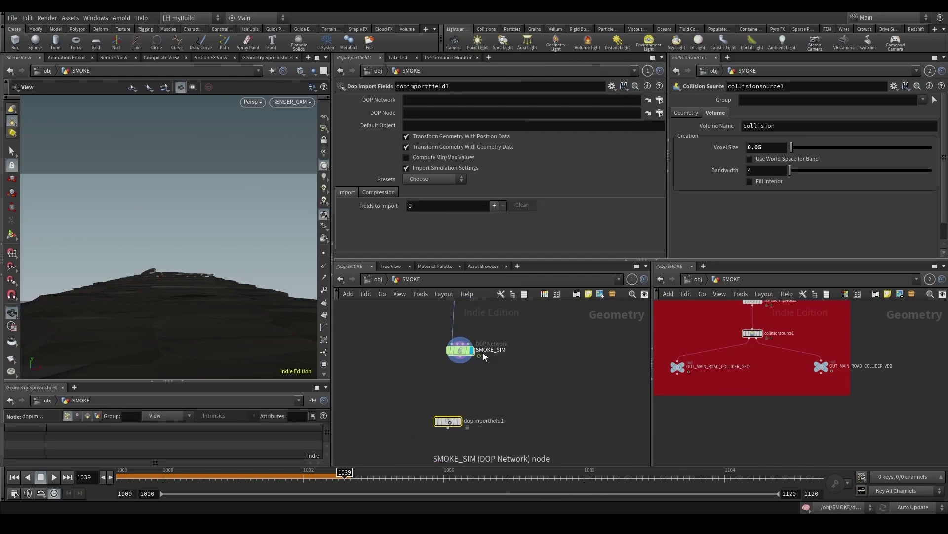
Step: Point dopimportfield1 to the DOP network ../SMOKE_SIM and the DOP node ../SMOKE_SIM/SMOKE/
left_click_drag(457, 348, 402, 112)
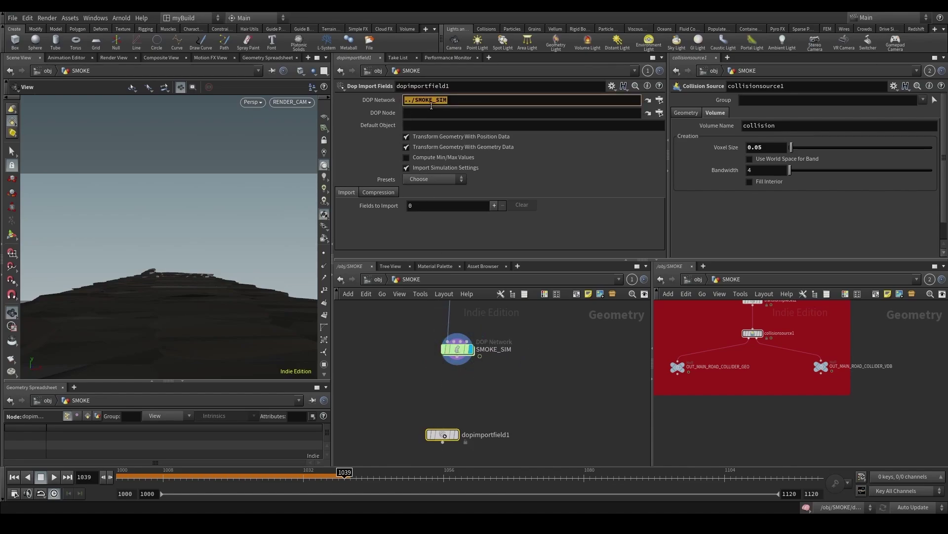
key("Tab")
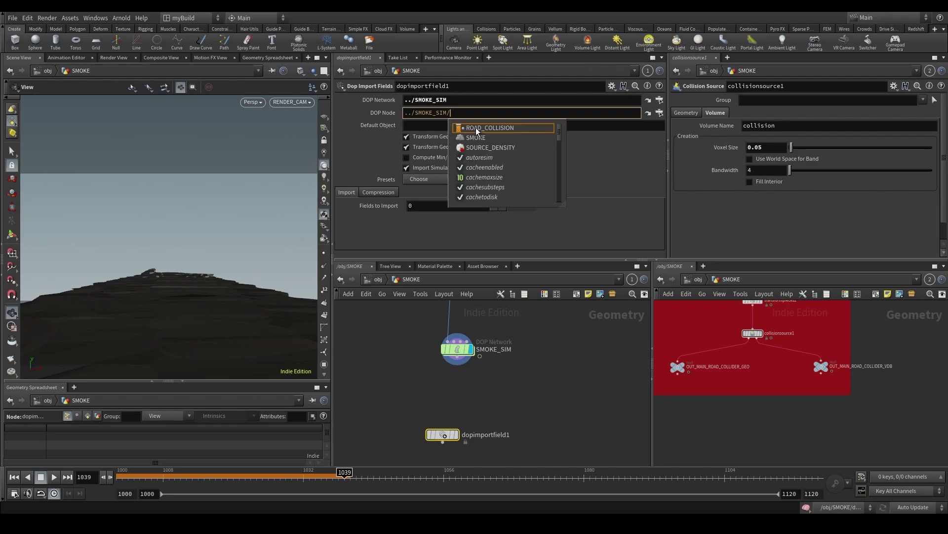
key("Down")
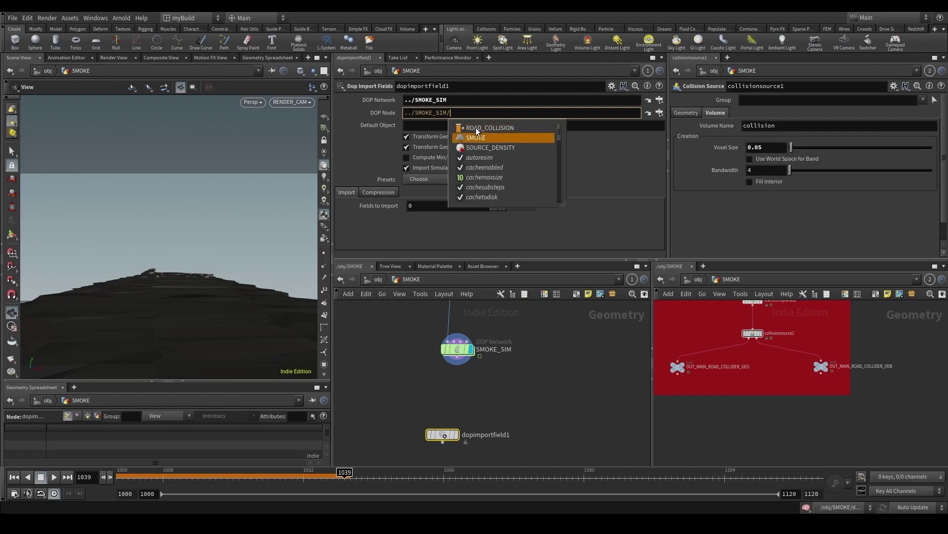
key("Return")
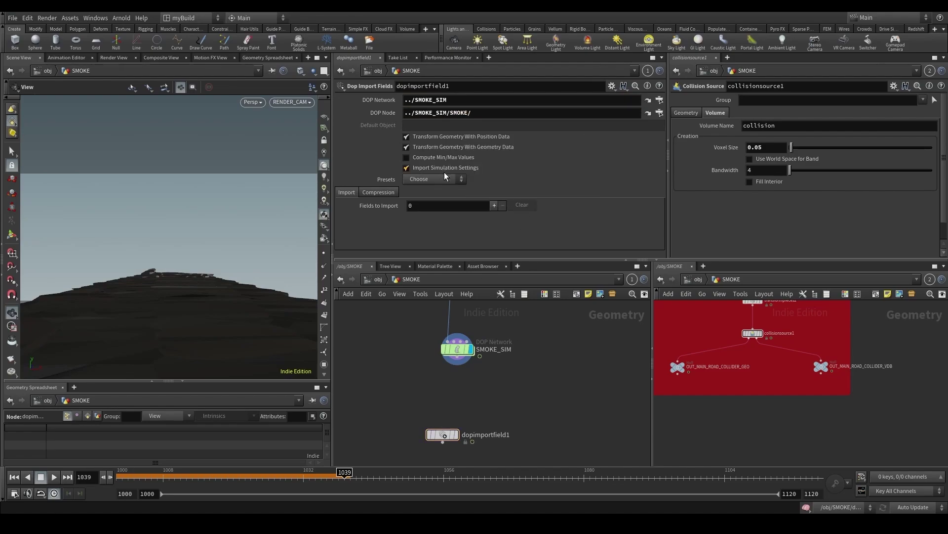
Step: Fill the import list from a preset and remove rest, temperature and Cd, keeping only density and vel
left_click(444, 178)
left_click(440, 191)
scroll(412, 247, "down", 3)
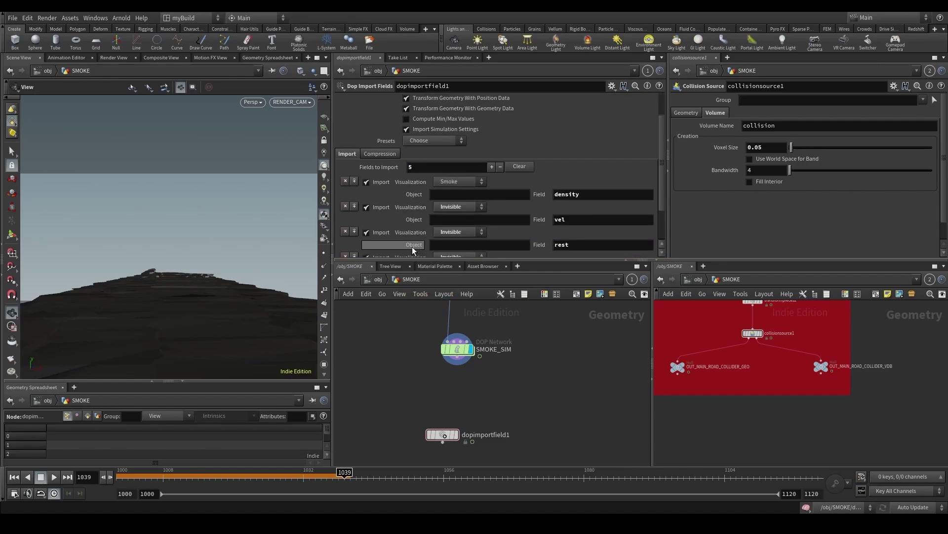
left_click(344, 183)
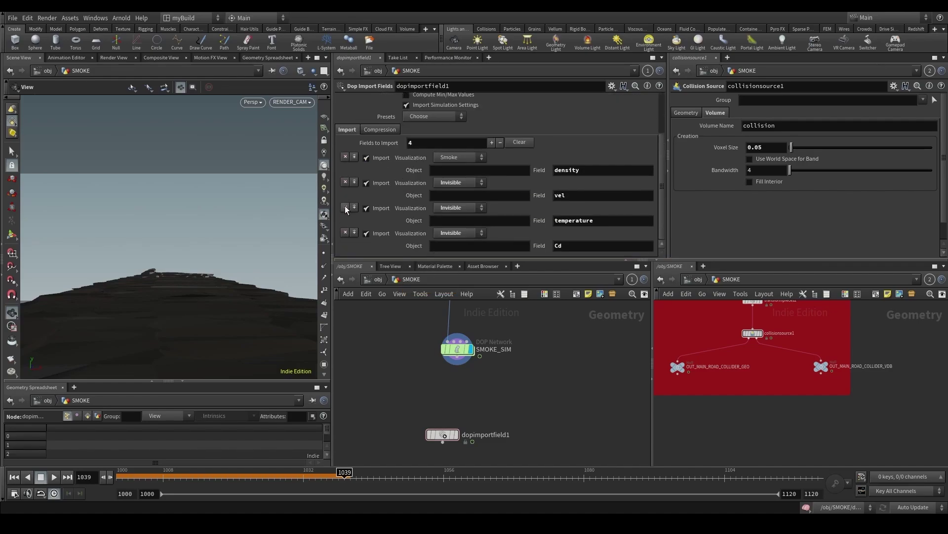
left_click(345, 207)
left_click(345, 231)
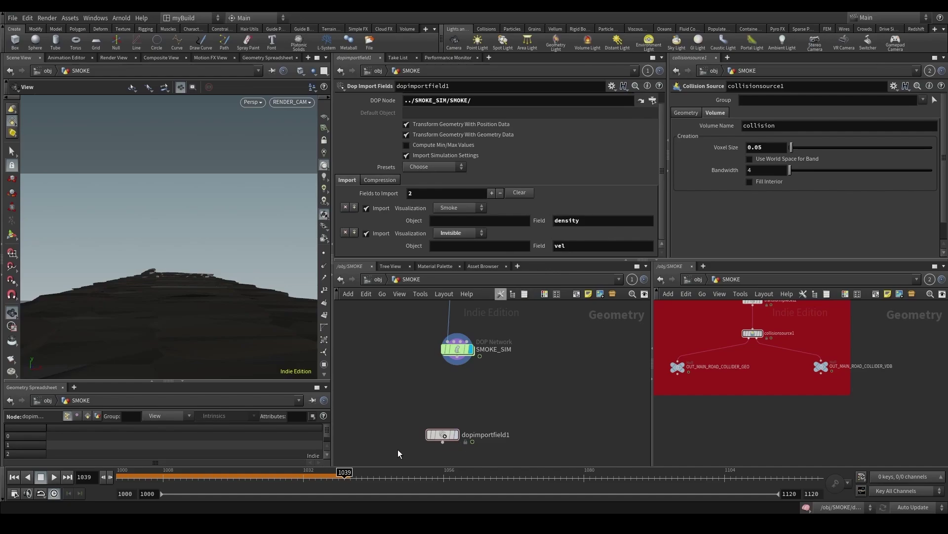
Step: Display dopimportfield1 and view the imported smoke at frames 1030, 1042 and 1045
left_click(456, 434)
left_click(291, 473)
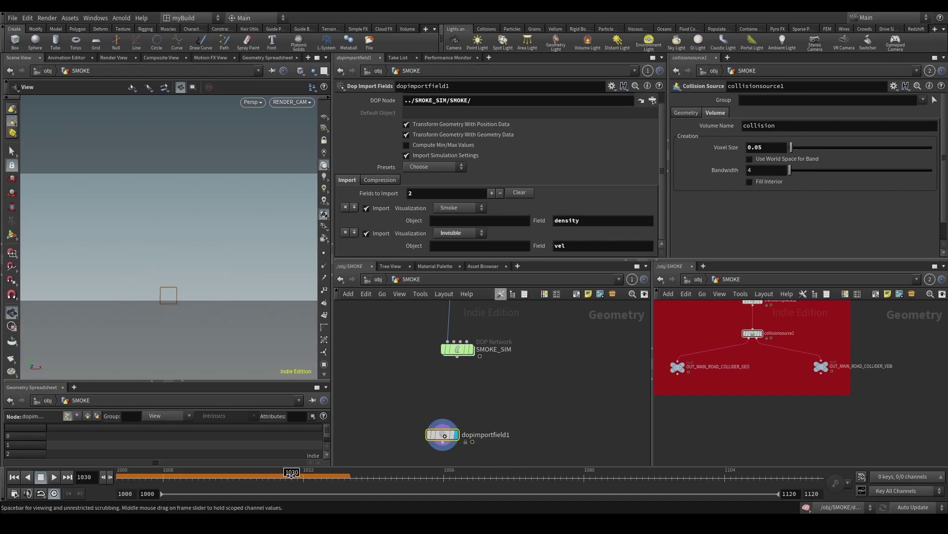
left_click(366, 478)
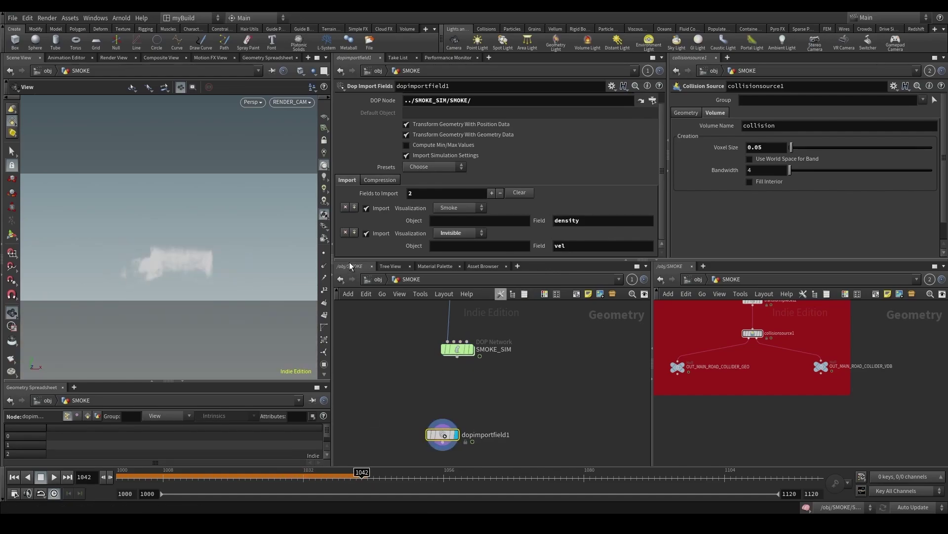
left_click_drag(348, 481, 383, 483)
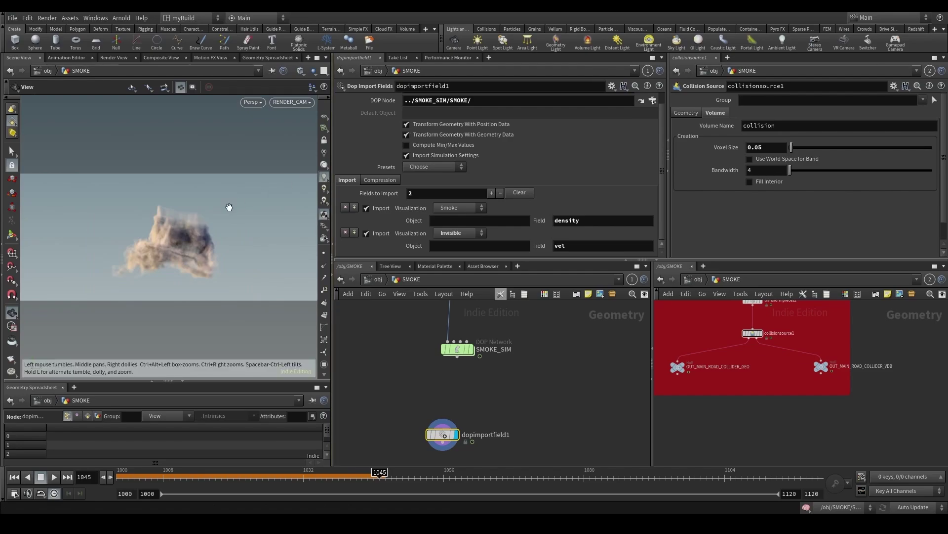
Step: Switch the viewport lighting so the smoke volume is shaded with light and shadow
left_click_drag(146, 257, 222, 208)
left_click(300, 103)
left_click(322, 151)
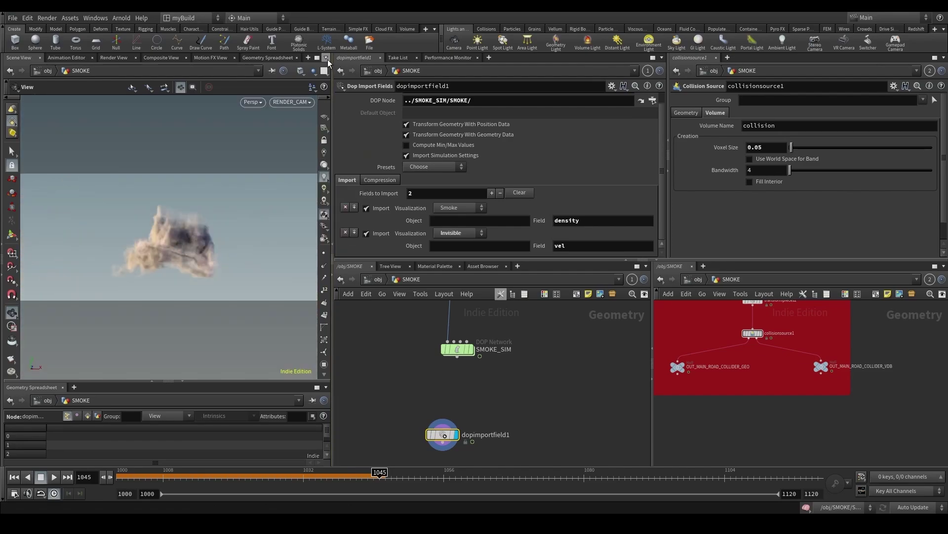
Step: Maximise the scene view, scrub the smoke up to frame 1045, save the scene and advance to frame 1046
left_click(318, 58)
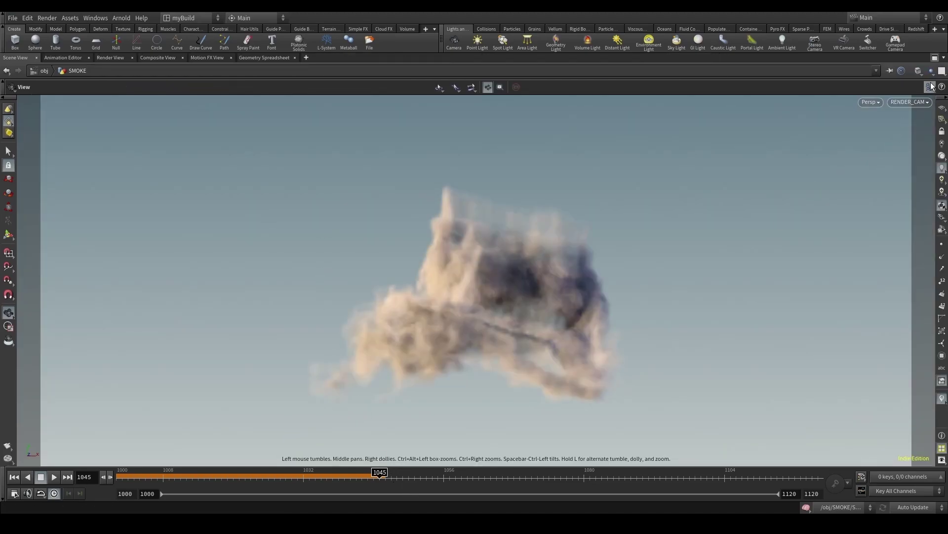
left_click_drag(351, 476, 384, 478)
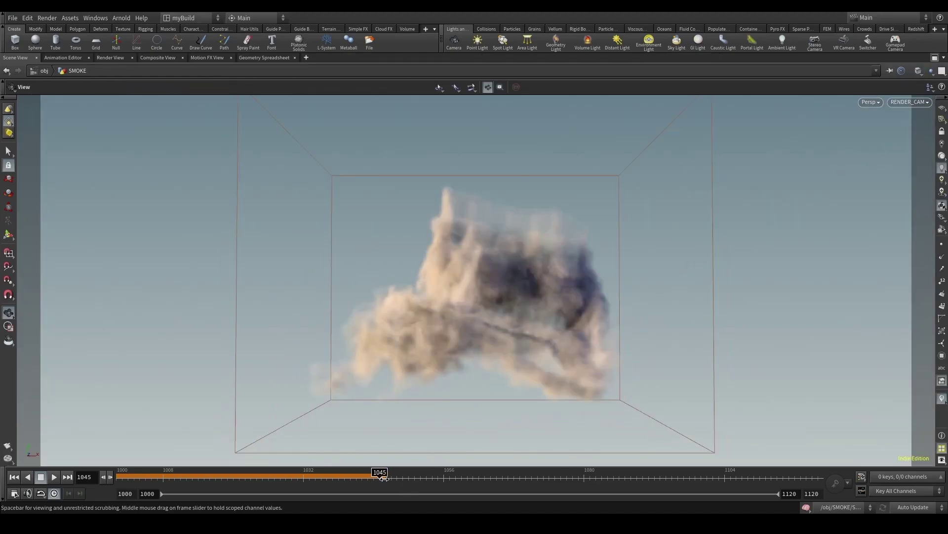
key("ctrl+s")
key("Right")
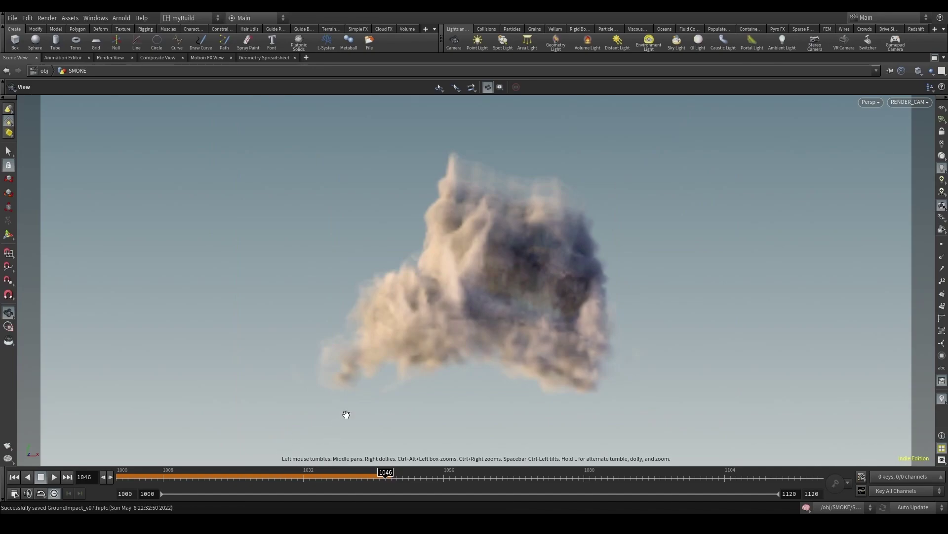
Step: Show the other scene objects together with the smoke and scrub the cached frames to 1046
left_click(930, 72)
left_click(899, 98)
left_click_drag(346, 485, 386, 478)
Step: Render a flipbook of the current RENDER_CAM viewport to MPlay over the $RFSTART to $RFEND range
left_click(9, 458)
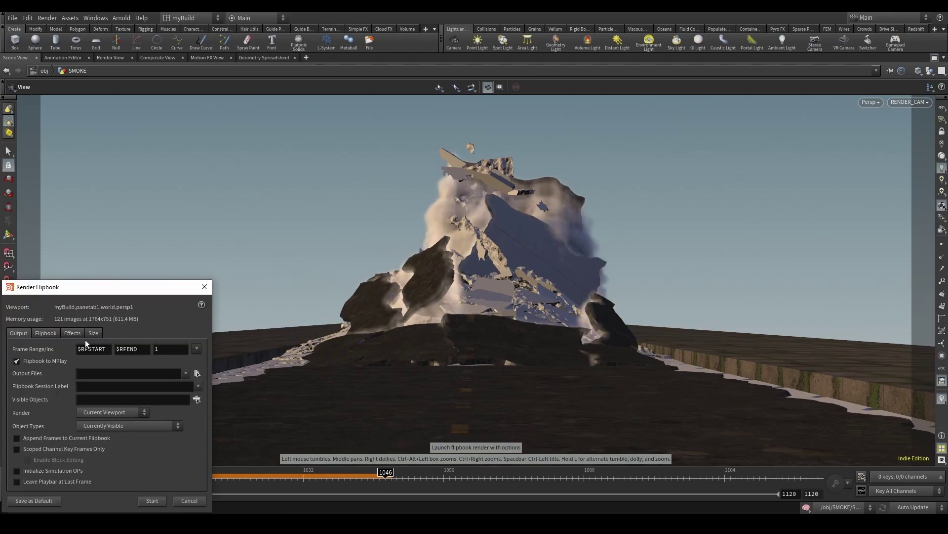
left_click(89, 336)
left_click(27, 332)
left_click(150, 500)
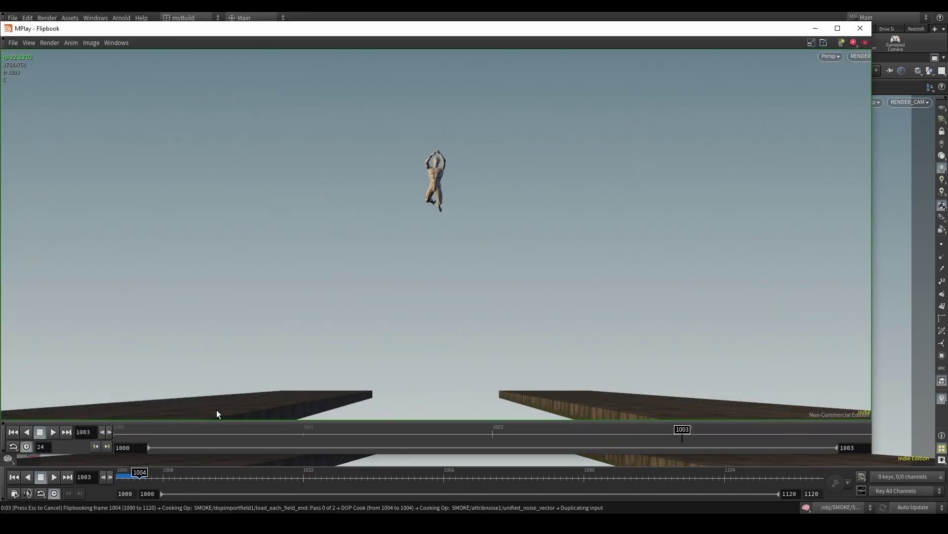
mouse_move(376, 523)
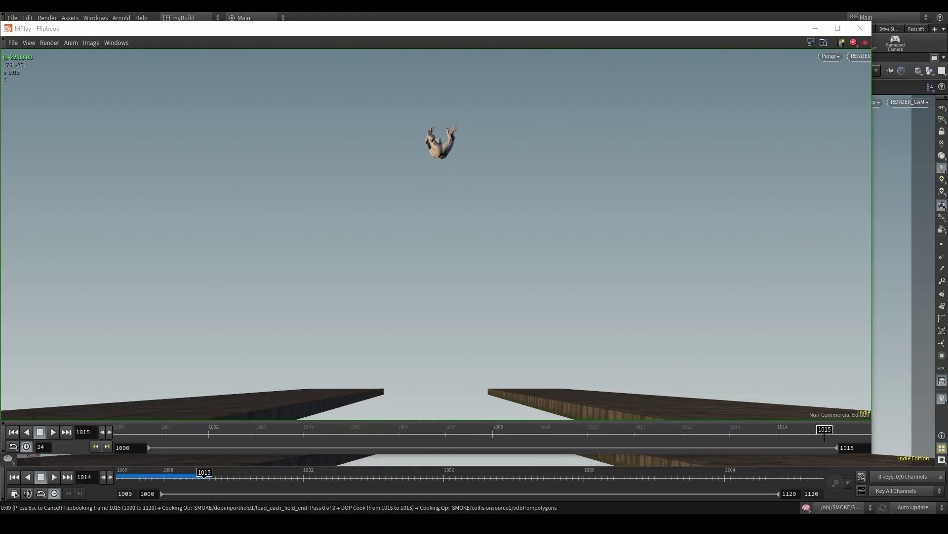
left_click(377, 523)
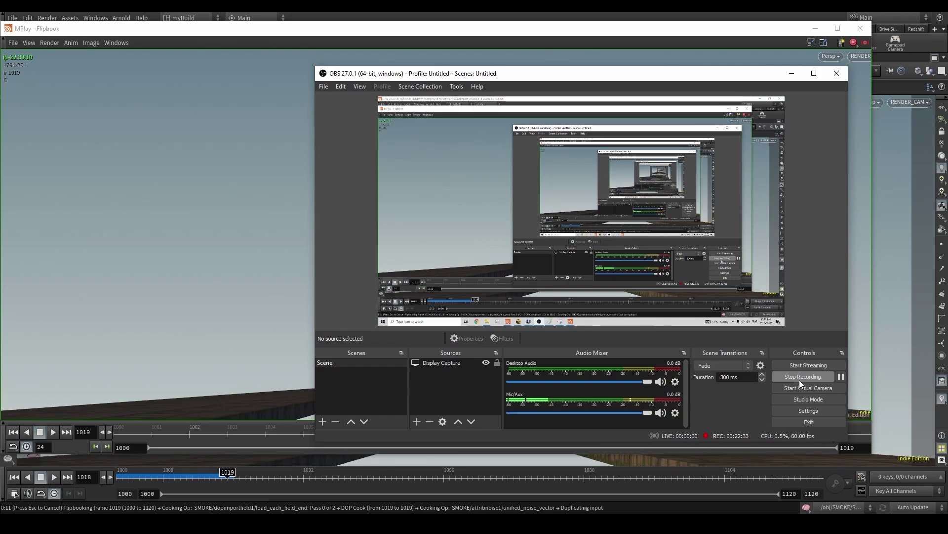
left_click(263, 334)
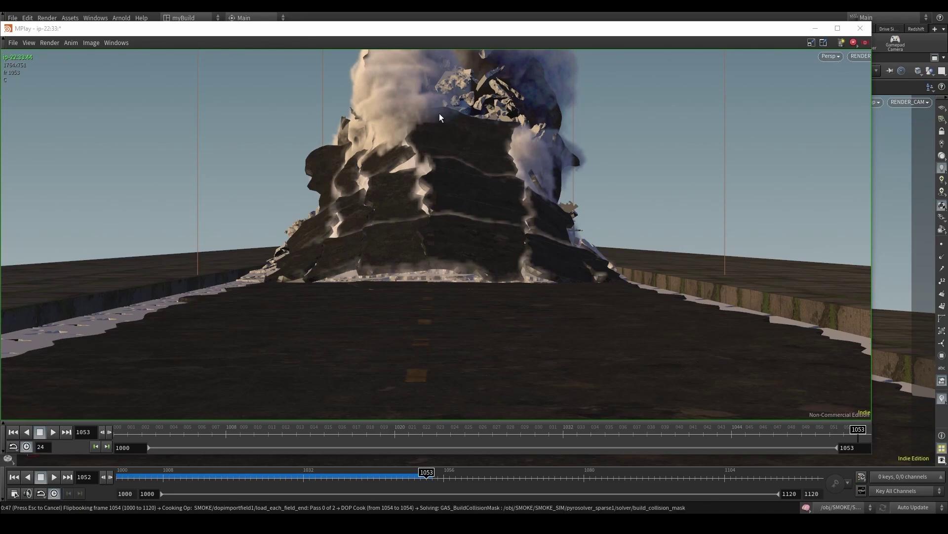
Step: Scrub the flipbook frames rendered so far, including frame 1045, and play them back
left_click_drag(553, 435, 738, 436)
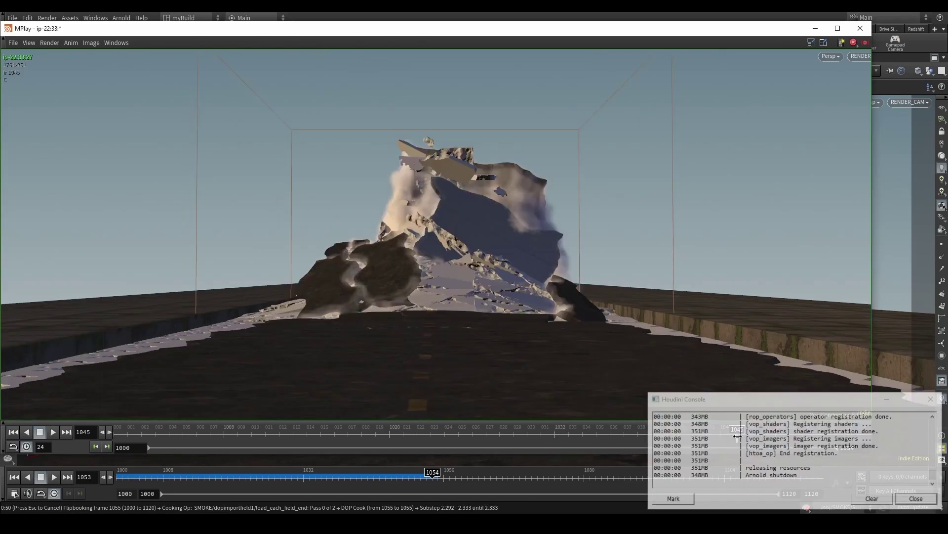
left_click(53, 432)
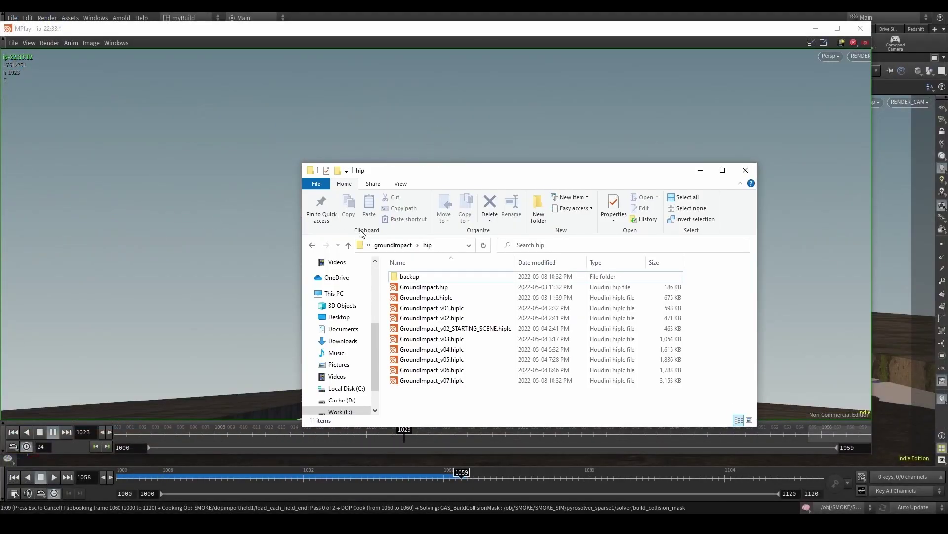
Step: Switch to File Explorer, open GroundImpact_44.hiplc from the groundImpact input folder, and minimise the file window
left_click(392, 245)
double_click(423, 308)
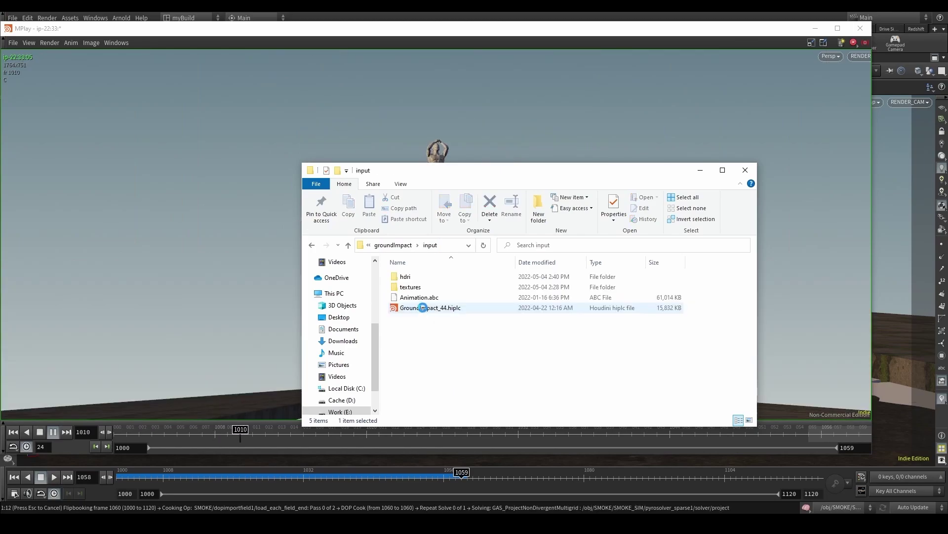
left_click(455, 247)
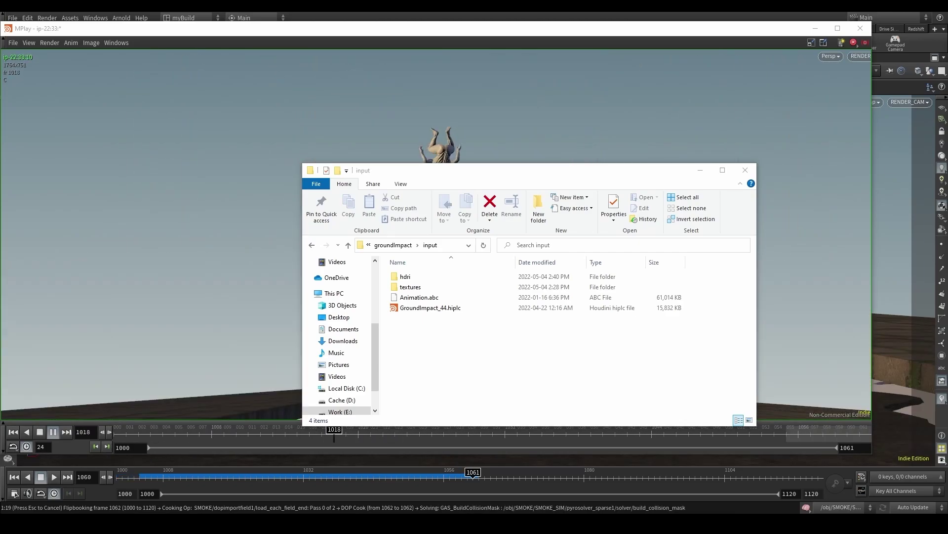
left_click(700, 169)
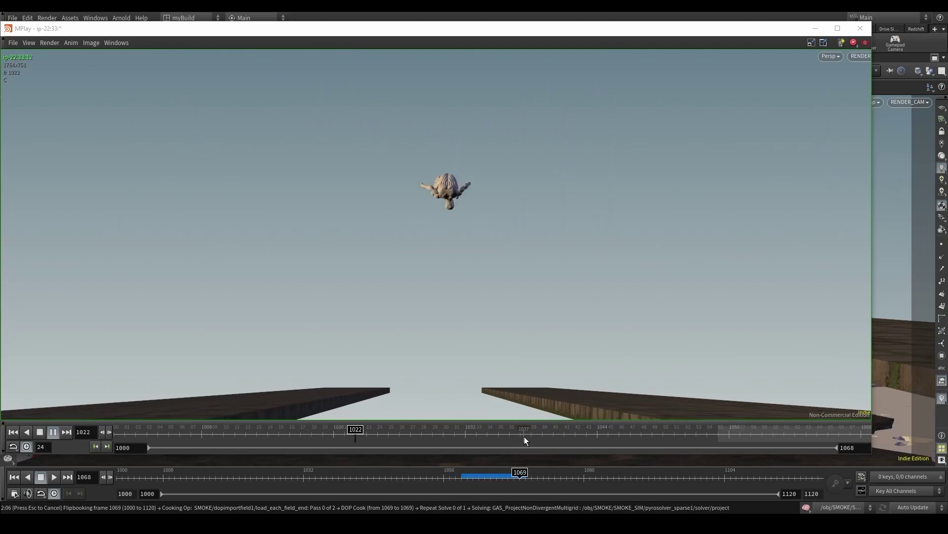
Step: Scrub the flipbook up to frame 1069 to examine the smoke around the road debris, and restart playback
left_click_drag(604, 434, 861, 429)
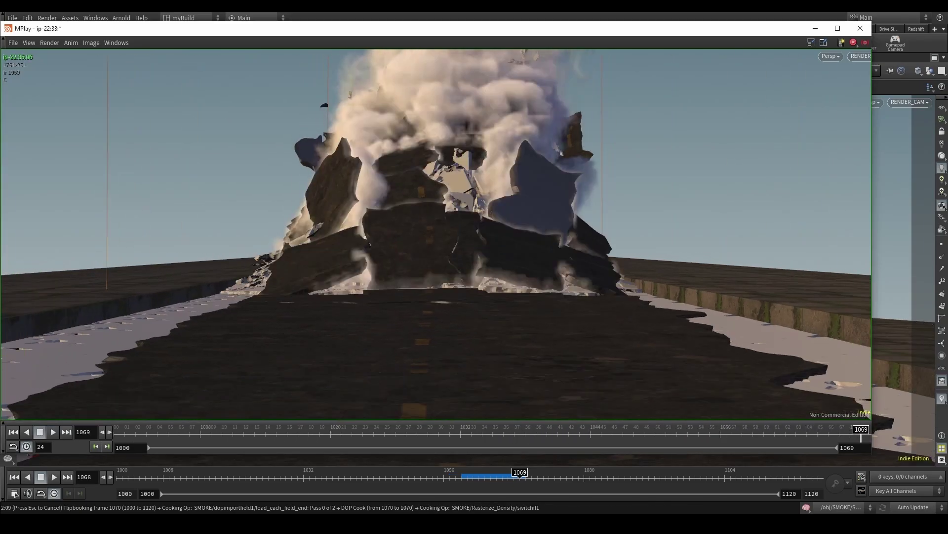
left_click(57, 432)
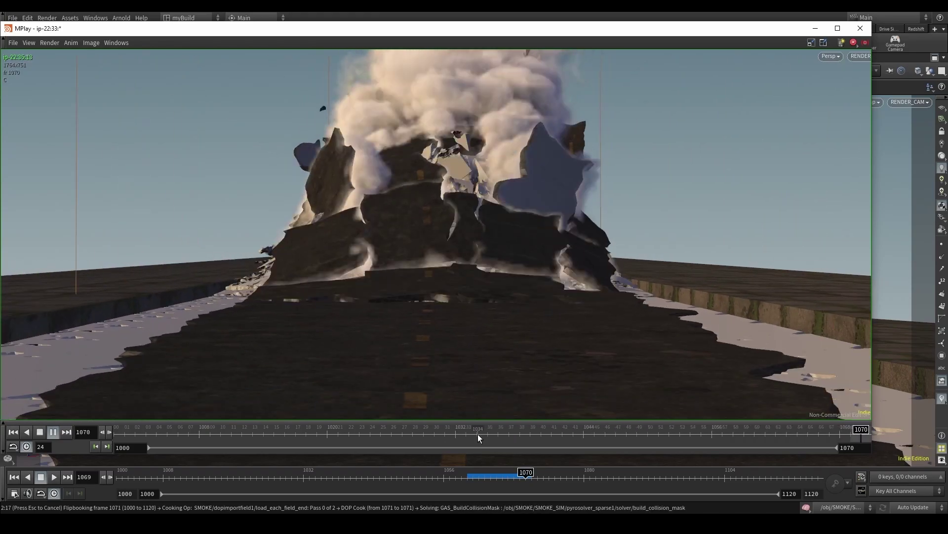
Step: Scrub the flipbook up to frame 1070 to examine the smoke around the debris, and restart playback
left_click_drag(479, 433, 862, 434)
left_click(53, 432)
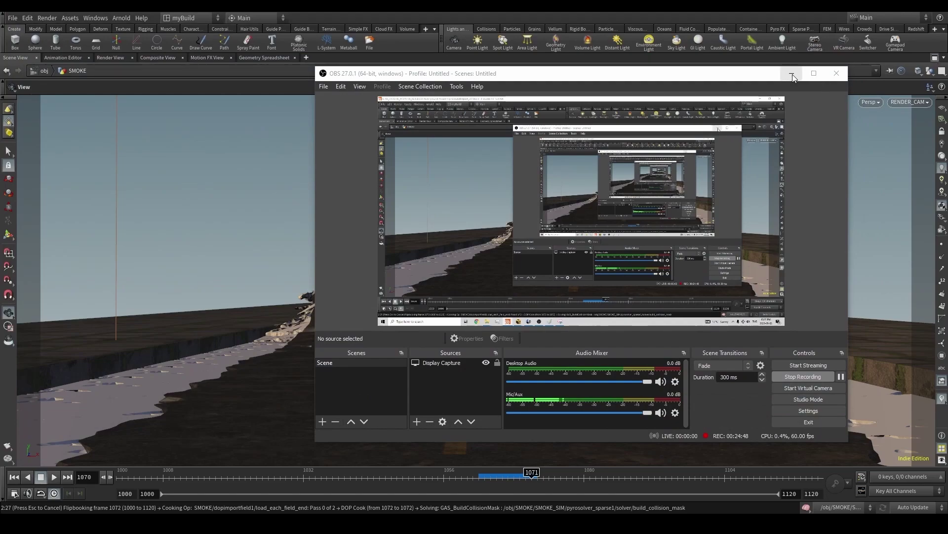
Step: Cancel the running flipbook render and return the timeline to frame 1000
left_click(792, 75)
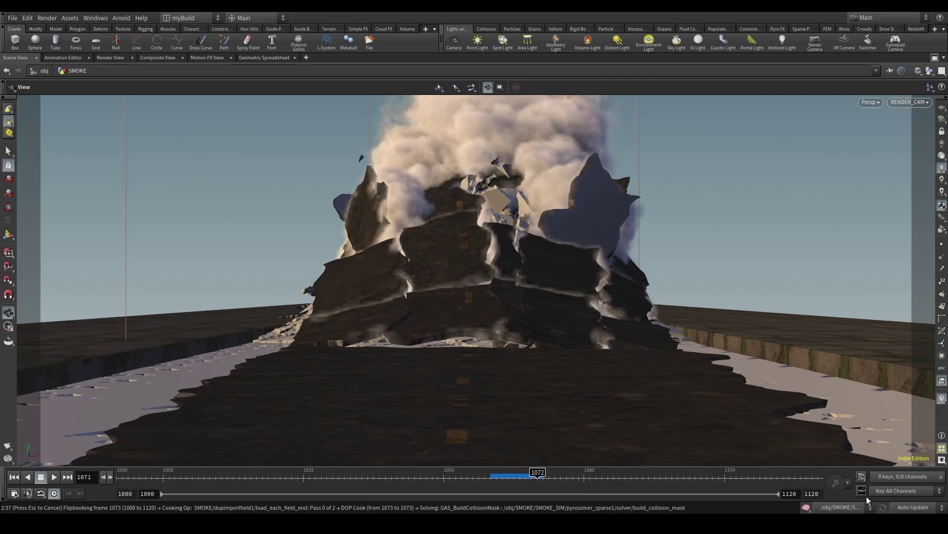
key("Escape")
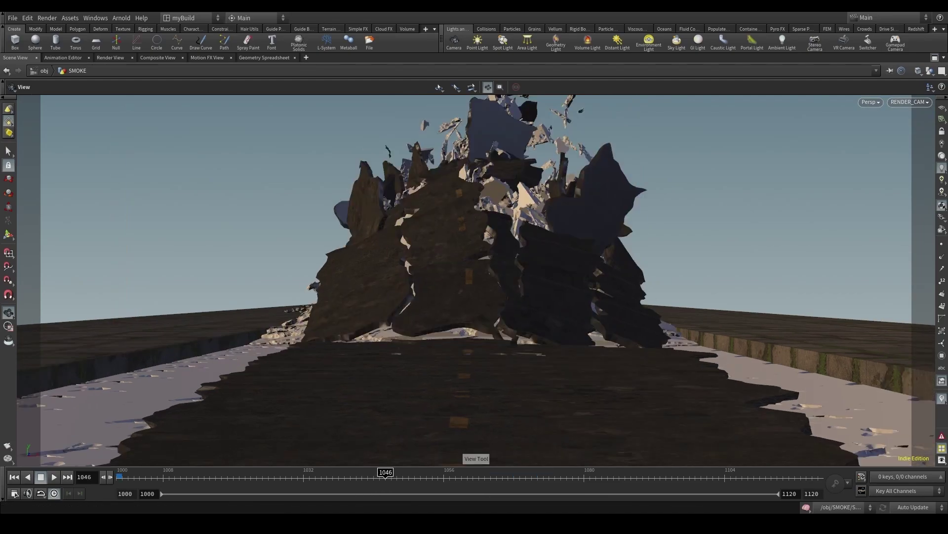
left_click(13, 476)
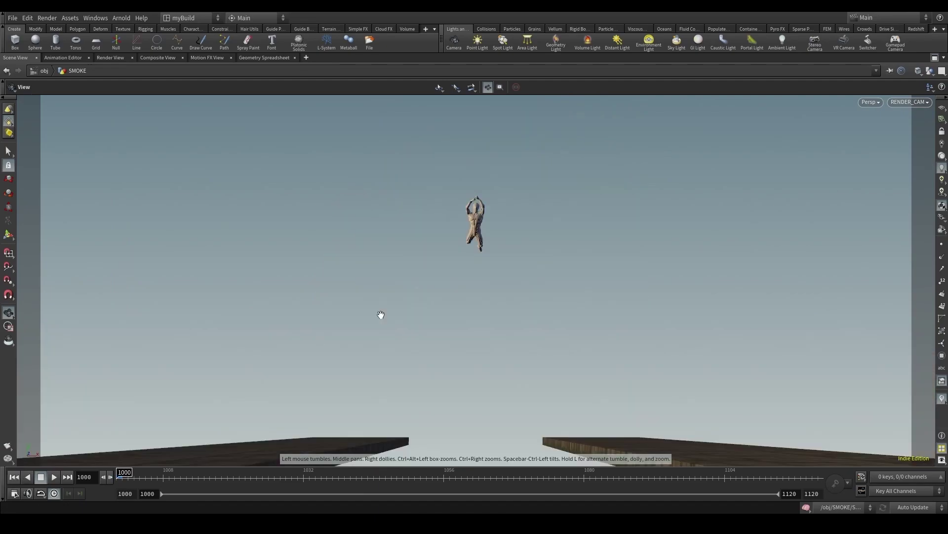
Step: Inside SMOKE_SIM, set the scale of SOURCE_DENSITY's v-to-vel source operation to 0.1
left_click(934, 57)
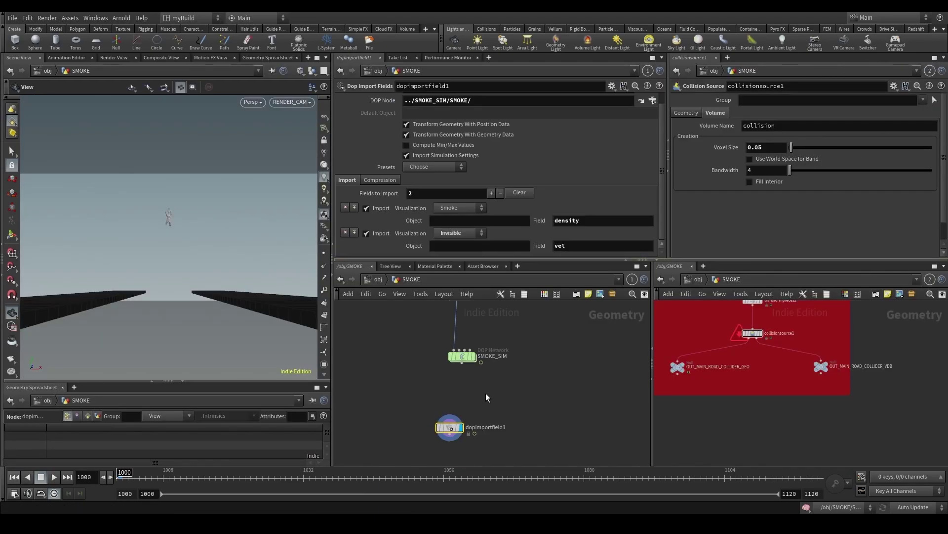
left_click(521, 361)
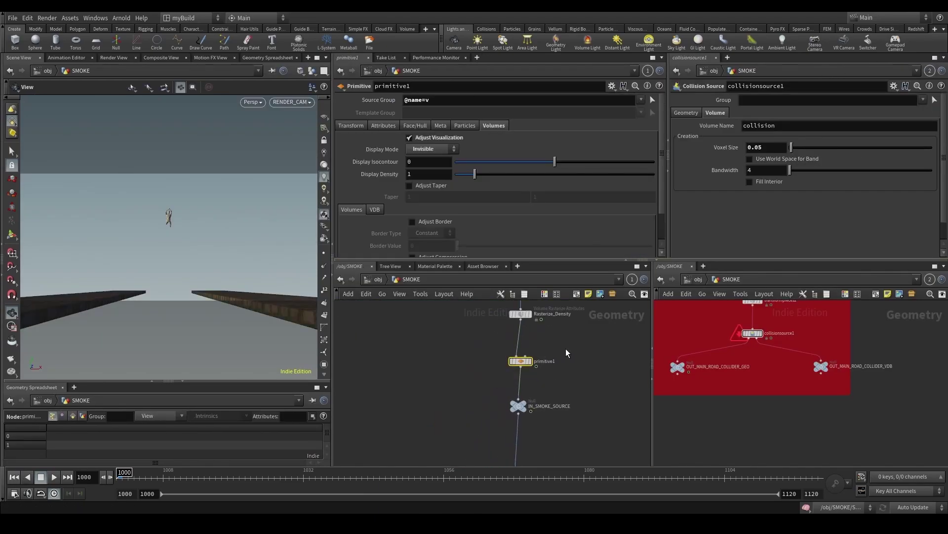
double_click(534, 450)
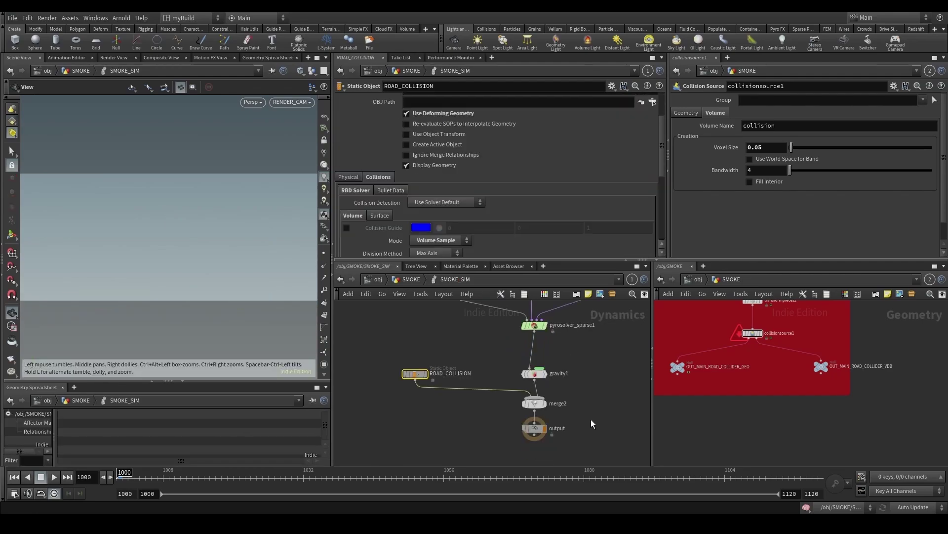
left_click(544, 409)
scroll(420, 233, "down", 5)
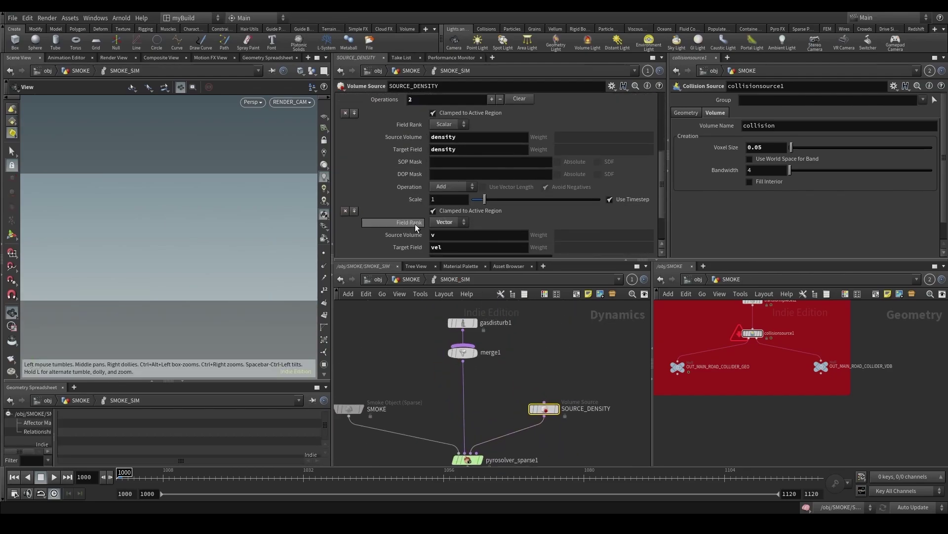
scroll(438, 252, "down", 1)
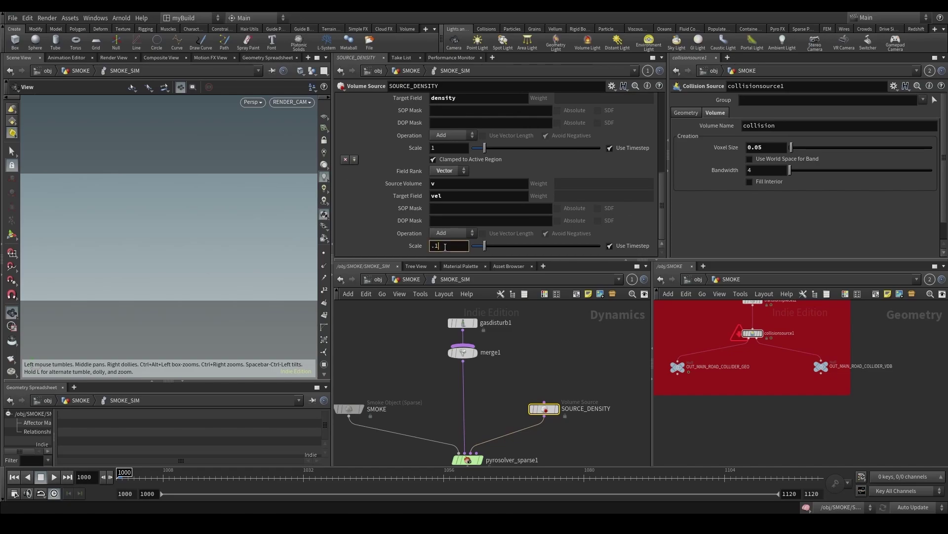
Step: Return to the SMOKE network, select dopimportfield1, and launch a new flipbook render of the maximised RENDER_CAM view
left_click(418, 279)
left_click(492, 376)
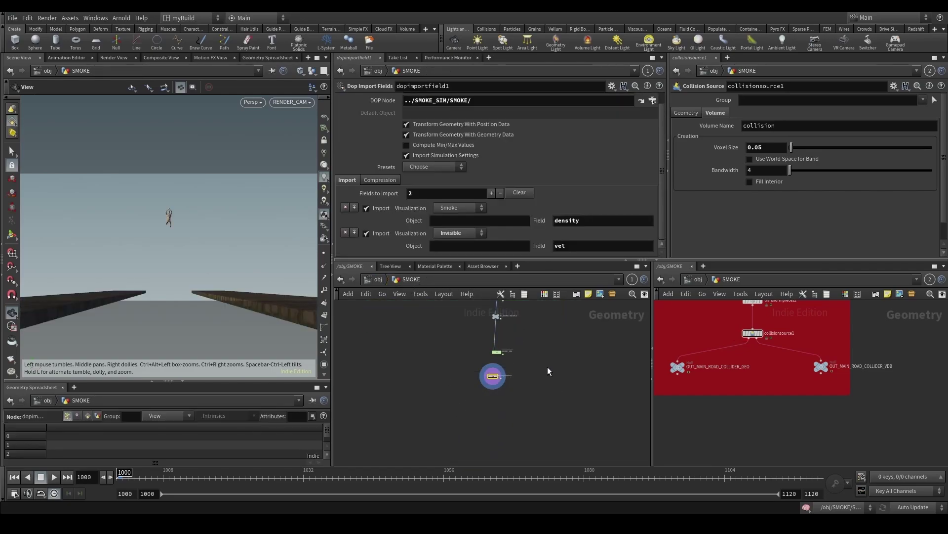
left_click(317, 58)
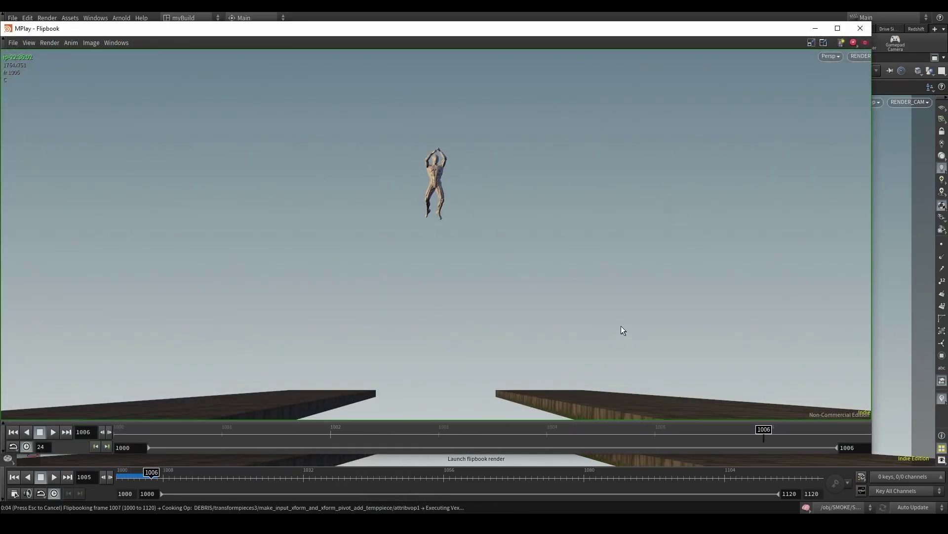
left_click(410, 428)
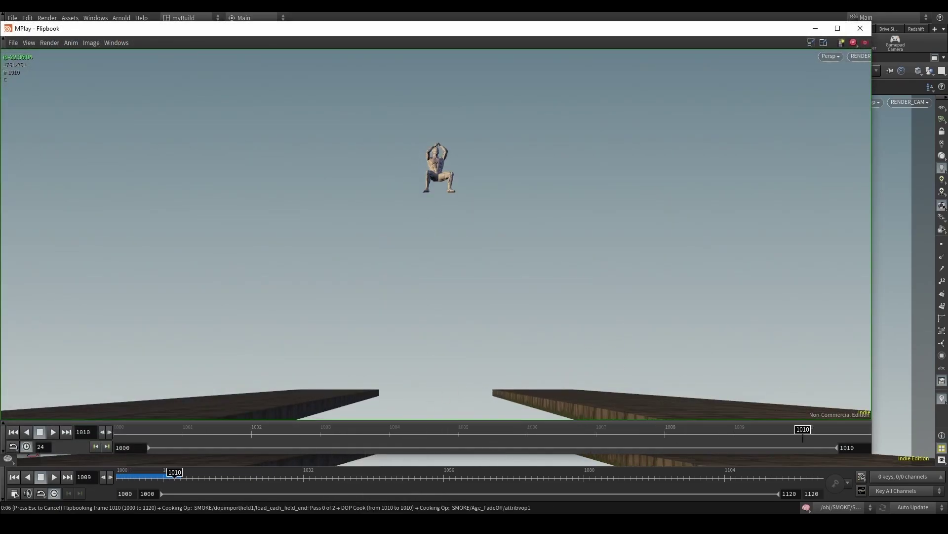
Step: Switch to RV and scrub through the finished street-impact reference sequence
left_click(375, 524)
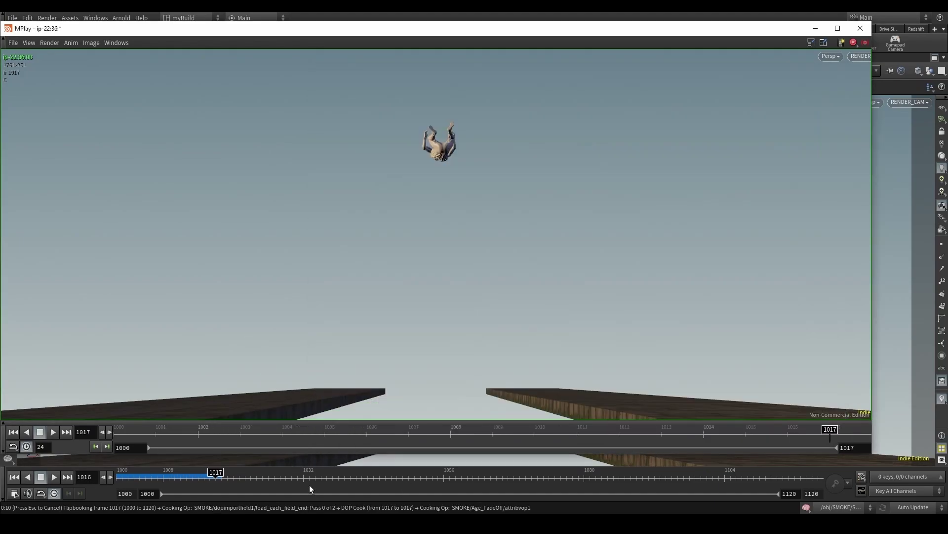
mouse_move(328, 524)
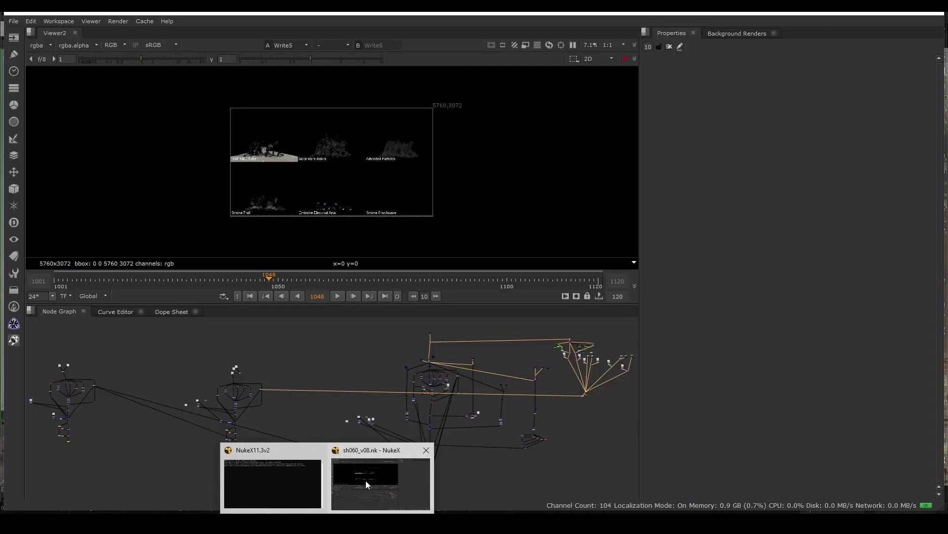
left_click(366, 480)
left_click(360, 524)
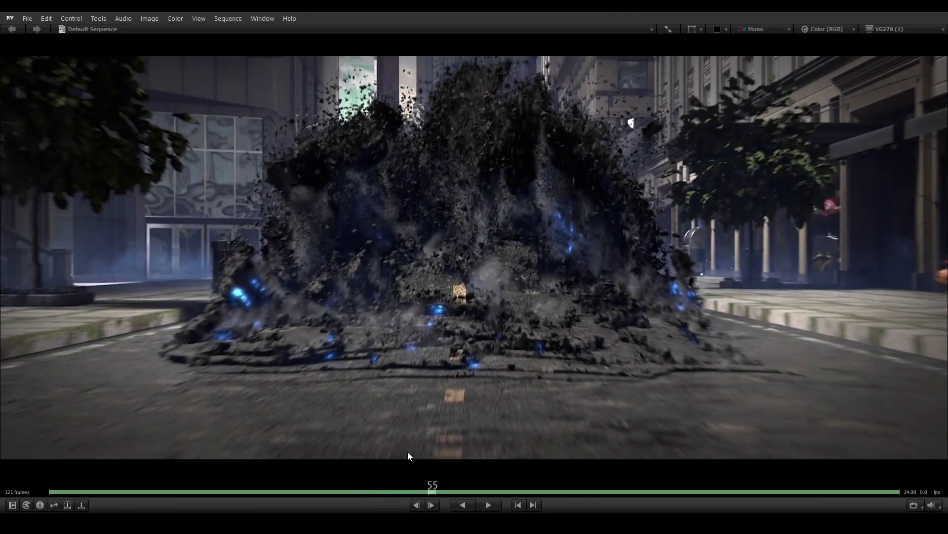
left_click_drag(406, 453, 233, 429)
Step: Play and pause the reference sequence at several moments to examine the smoke trails and debris of the impact
key("space")
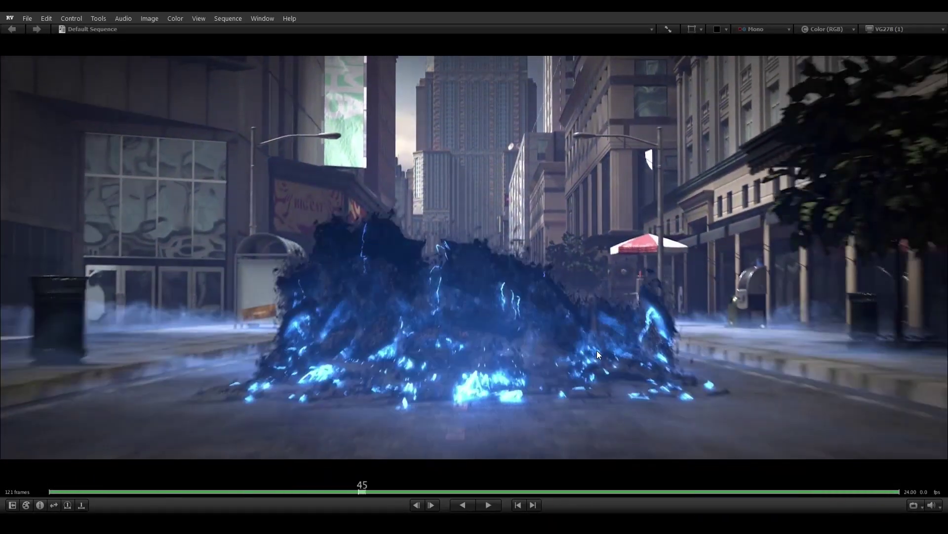
key("space")
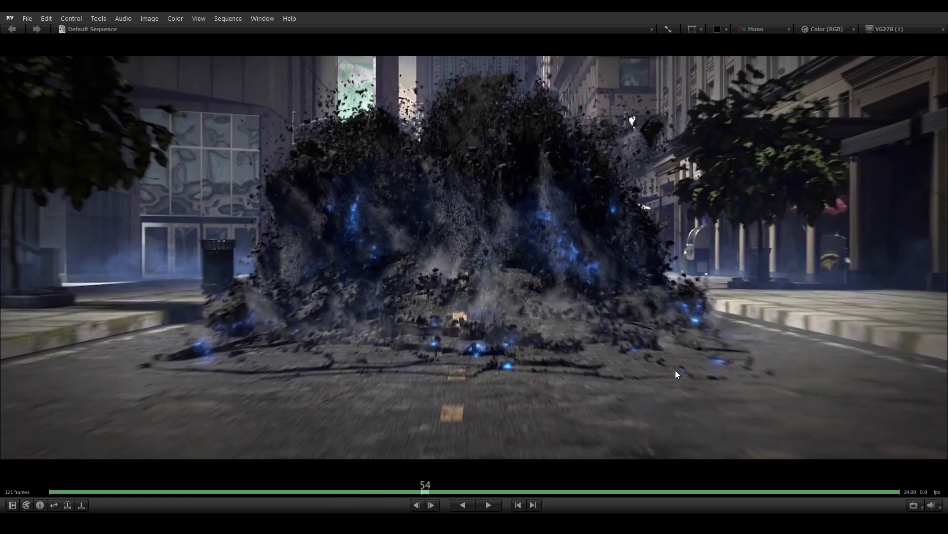
key("space")
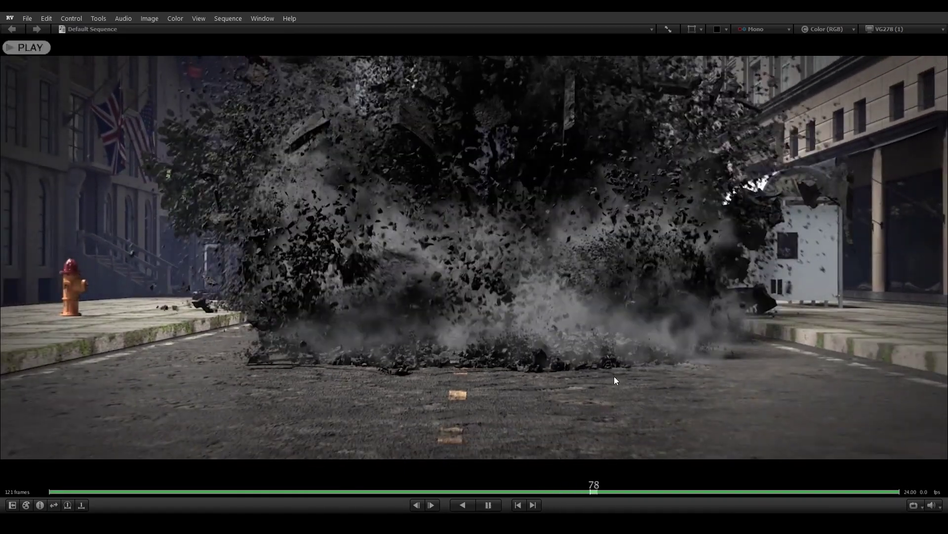
key("space")
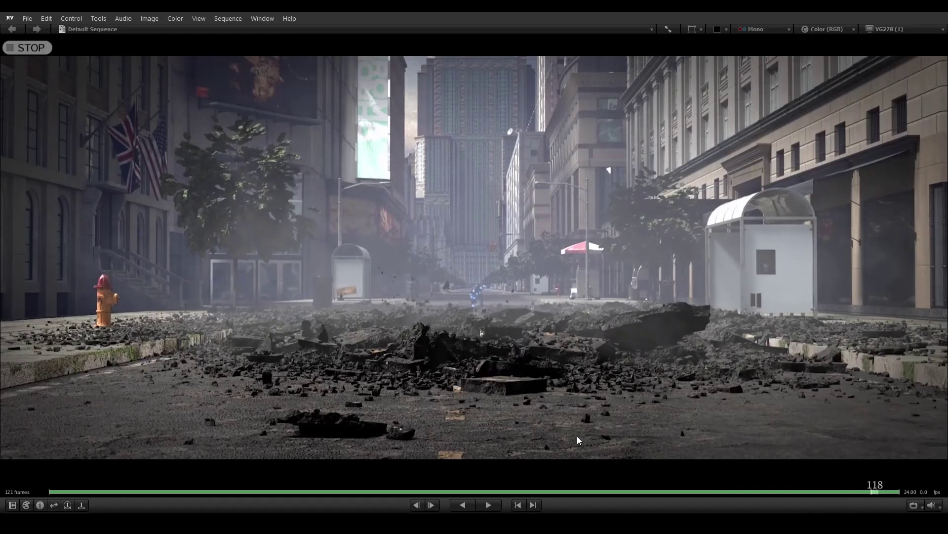
key("space")
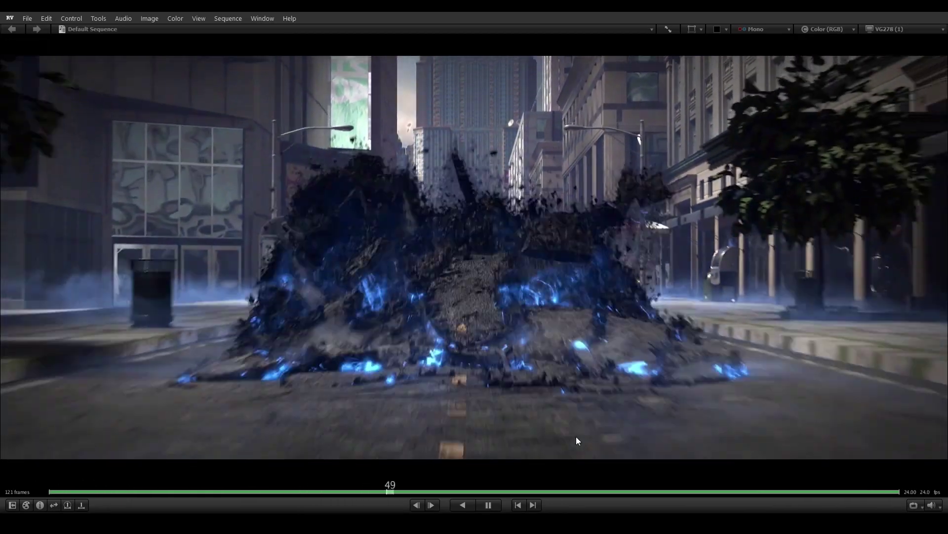
key("space")
left_click_drag(582, 438, 834, 448)
key("space")
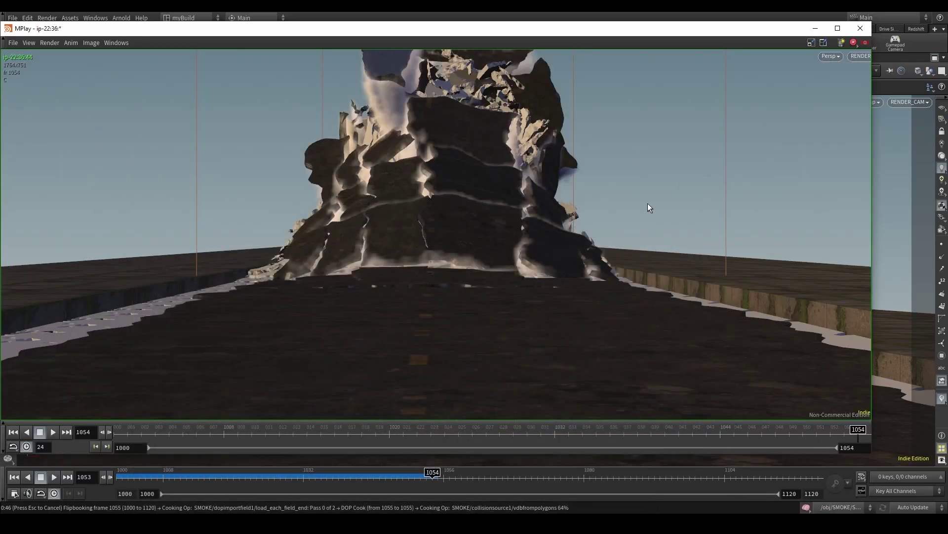
Step: Switch to MPlay, scrub the new flipbook up to frame 1056, and play it back
left_click(52, 432)
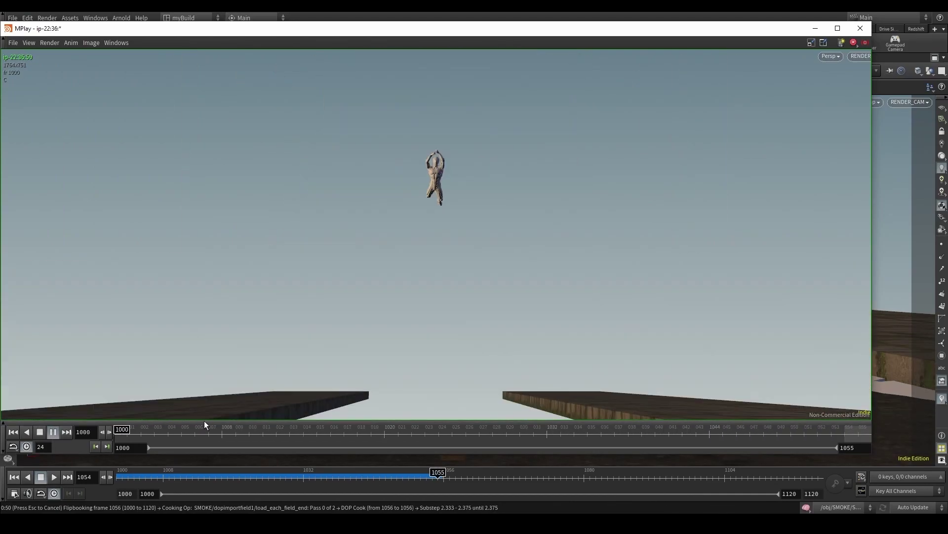
left_click_drag(451, 435, 864, 434)
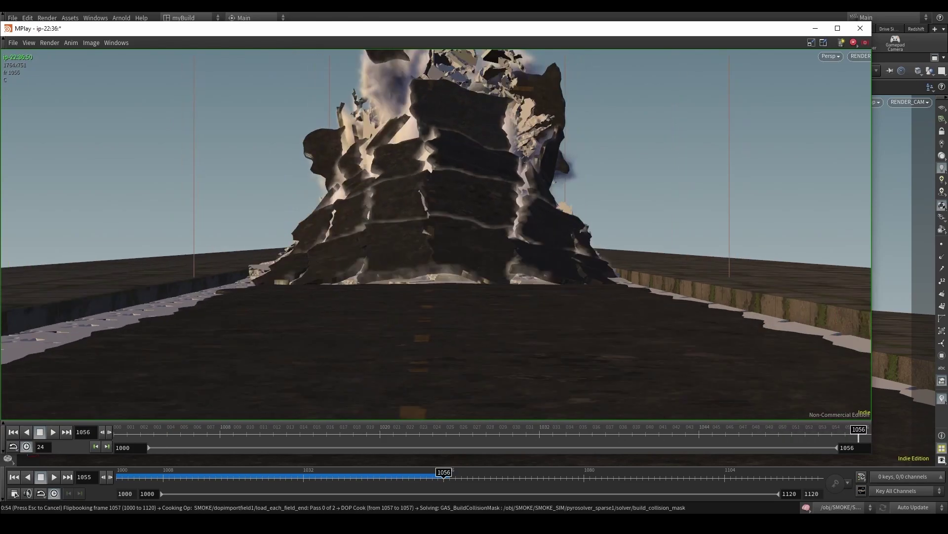
left_click(53, 432)
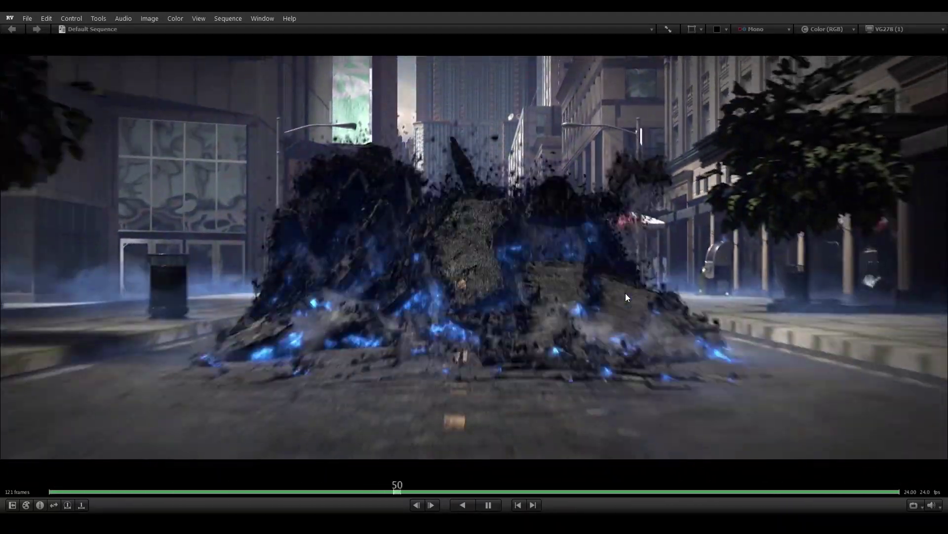
Step: Pause the RV reference and, back in MPlay, scrub the flipbook up to frame 1072 and restart playback
key("space")
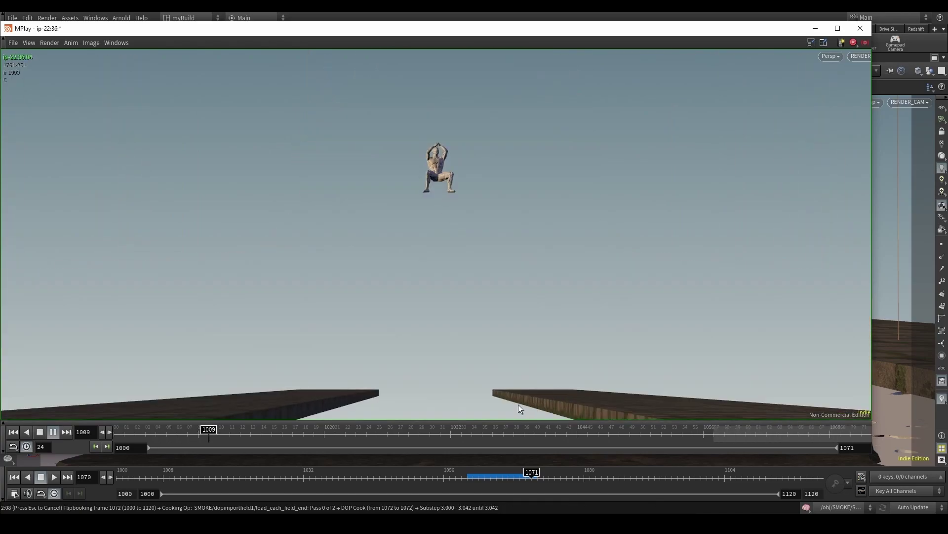
left_click(421, 431)
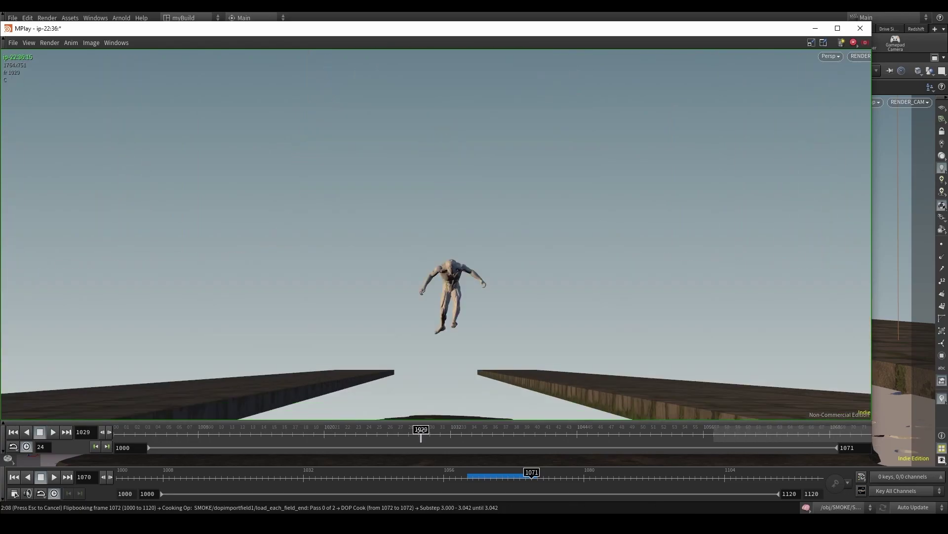
left_click_drag(420, 431, 840, 417)
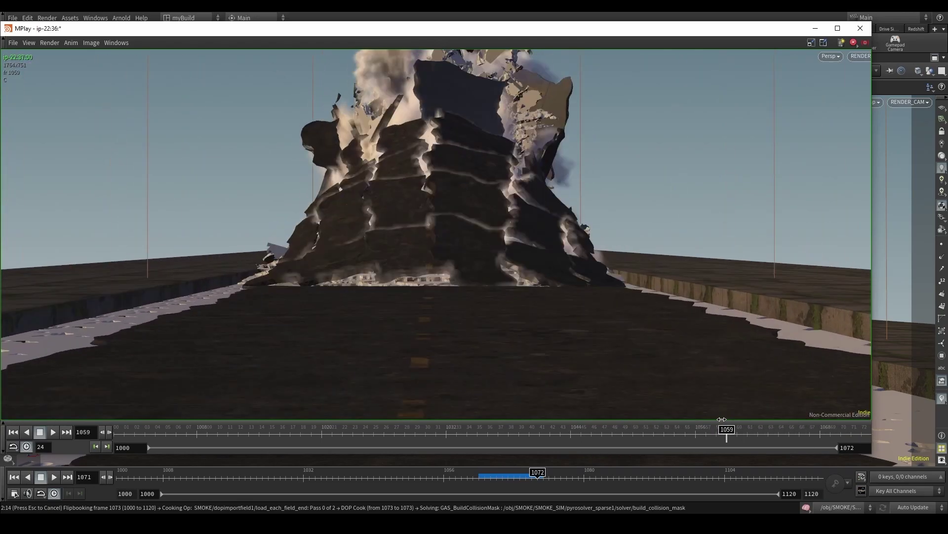
left_click_drag(737, 427, 864, 424)
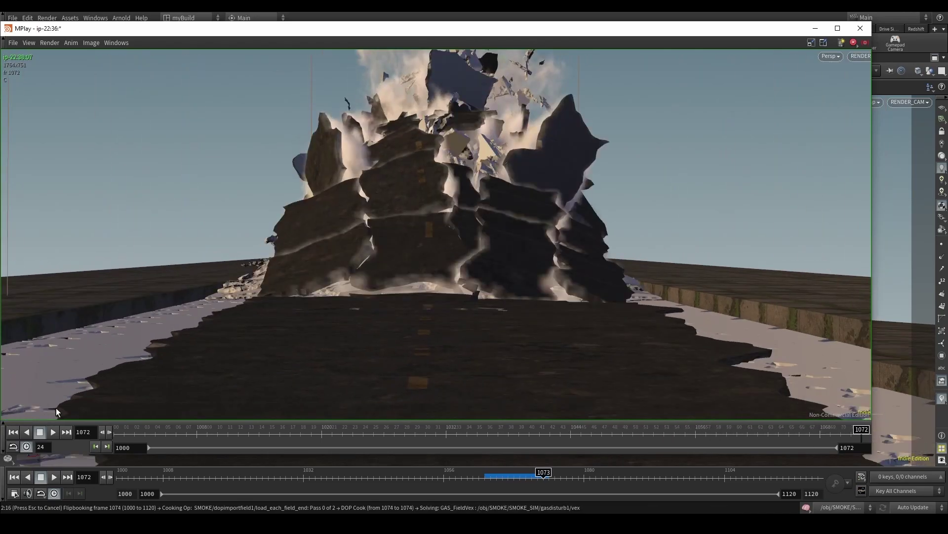
left_click(53, 432)
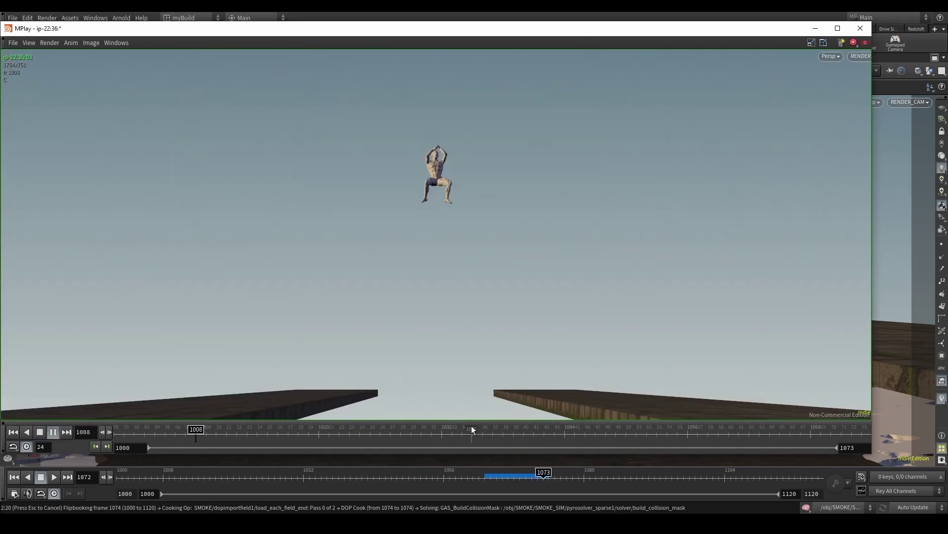
Step: Scrub the flipbook up to frame 1075 to examine the smoke between the road pieces, and play it back
left_click(515, 433)
left_click_drag(515, 433, 878, 412)
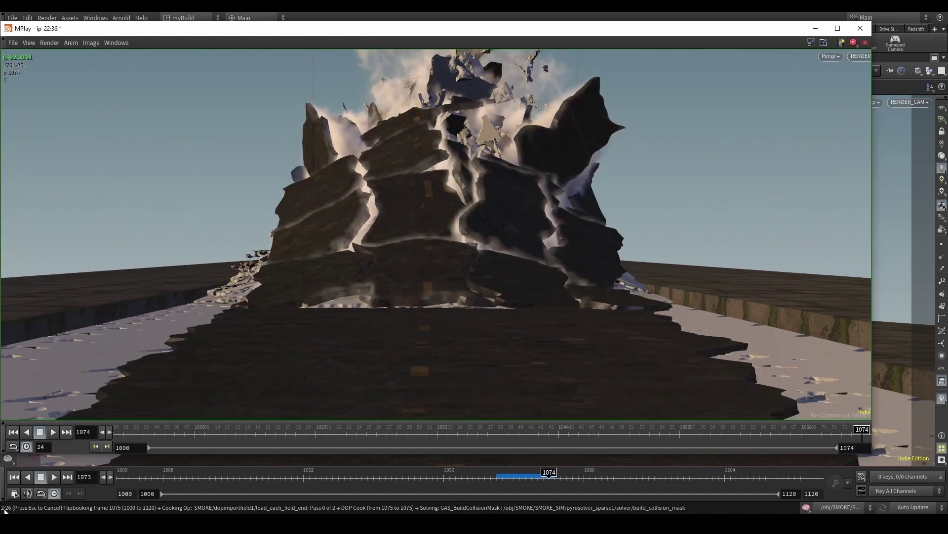
left_click_drag(123, 436, 862, 426)
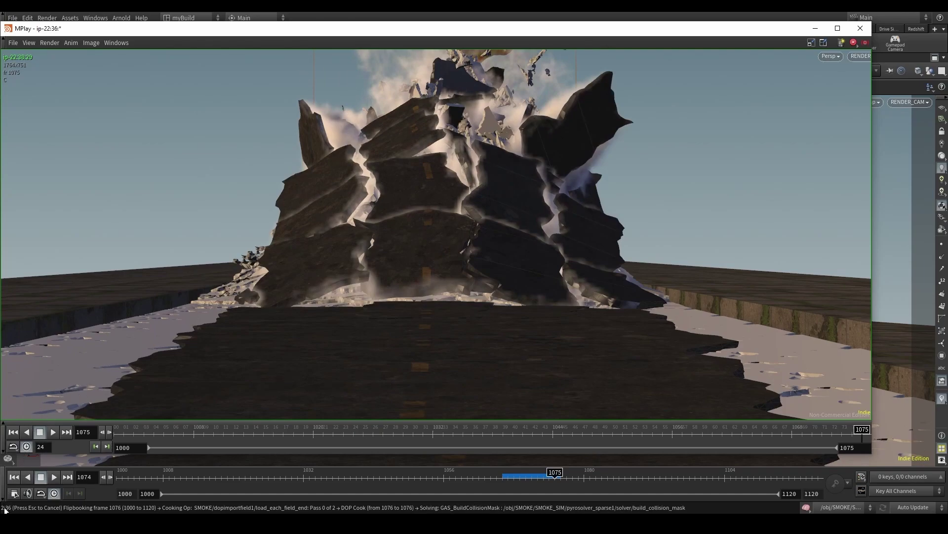
left_click(53, 435)
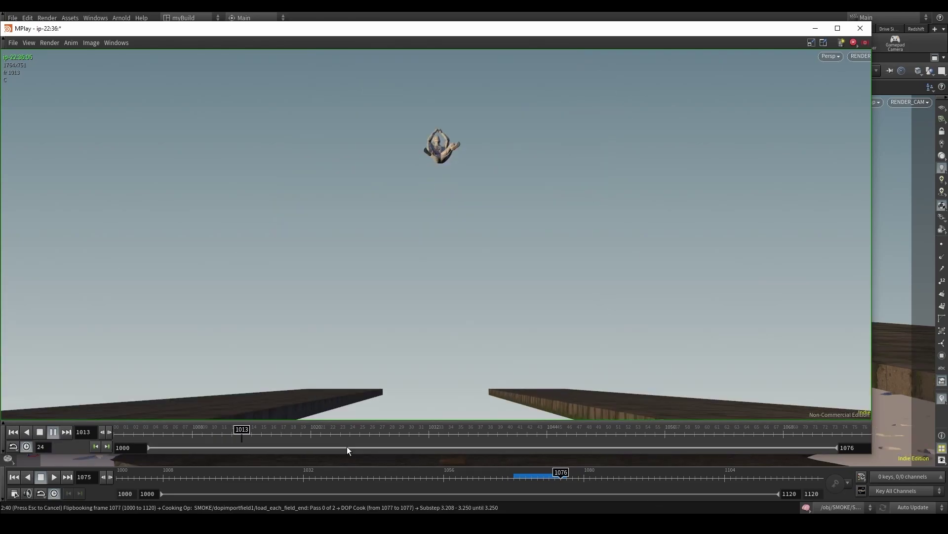
Step: Replay the flipbook and scrub up to frame 1079 to examine the smoke around the rising road slabs
left_click_drag(632, 434, 835, 431)
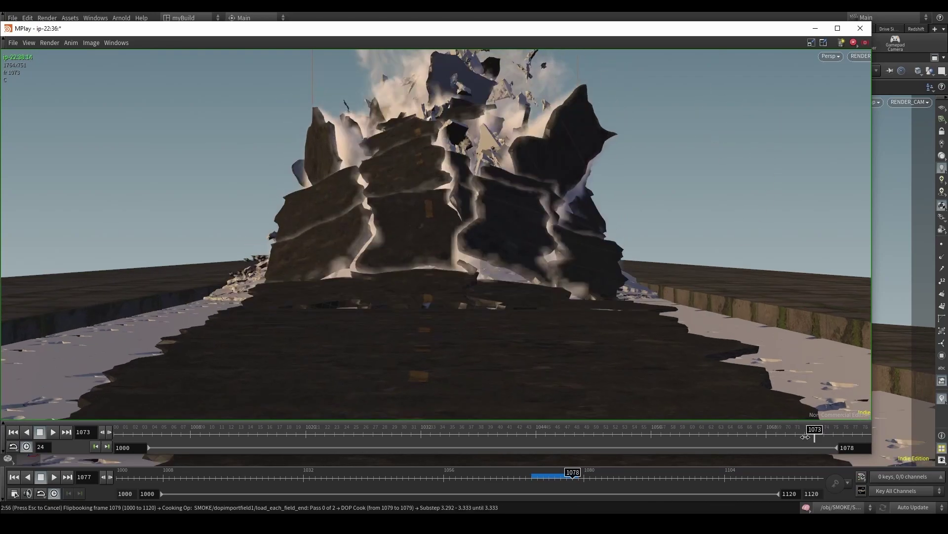
left_click(53, 432)
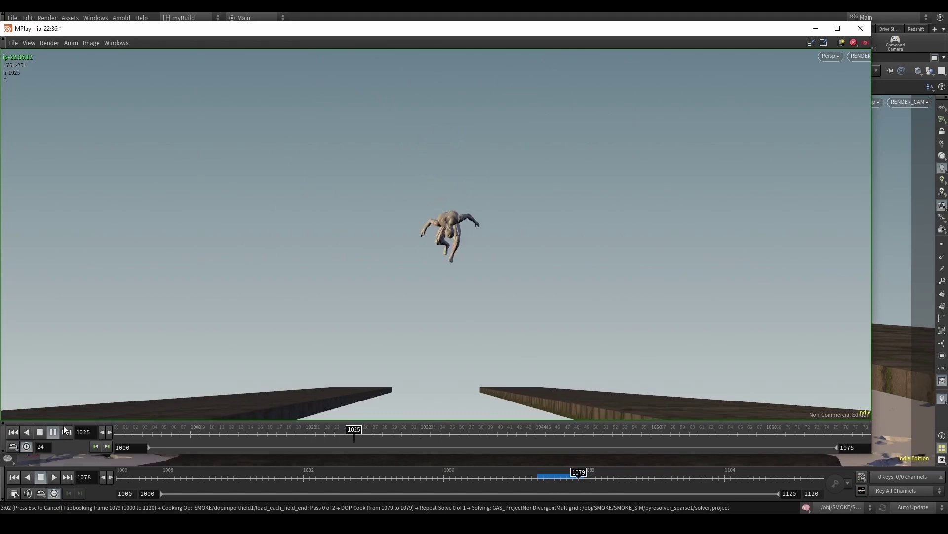
left_click_drag(563, 430, 863, 437)
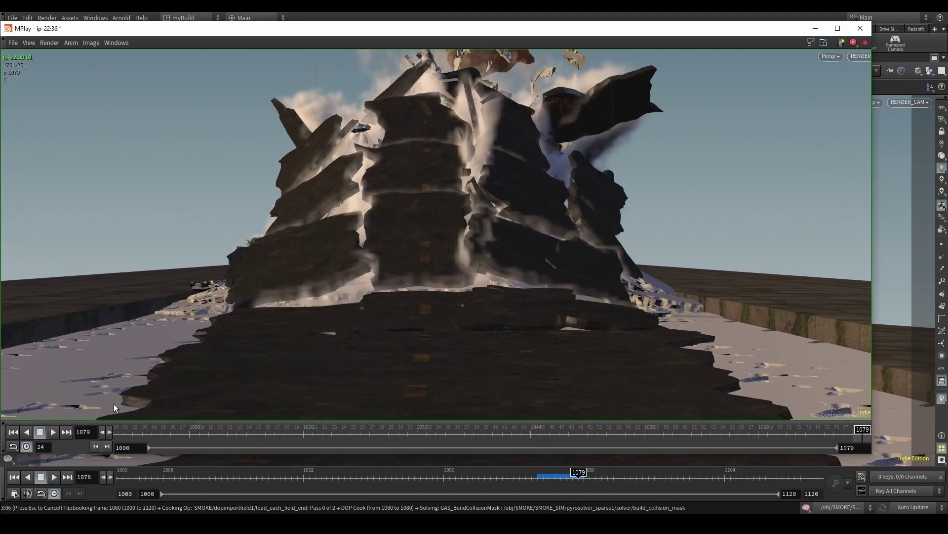
Step: Replay the flipbook, scrub up to frame 1082 and on to the newest rendered frame, and play it back
left_click(54, 432)
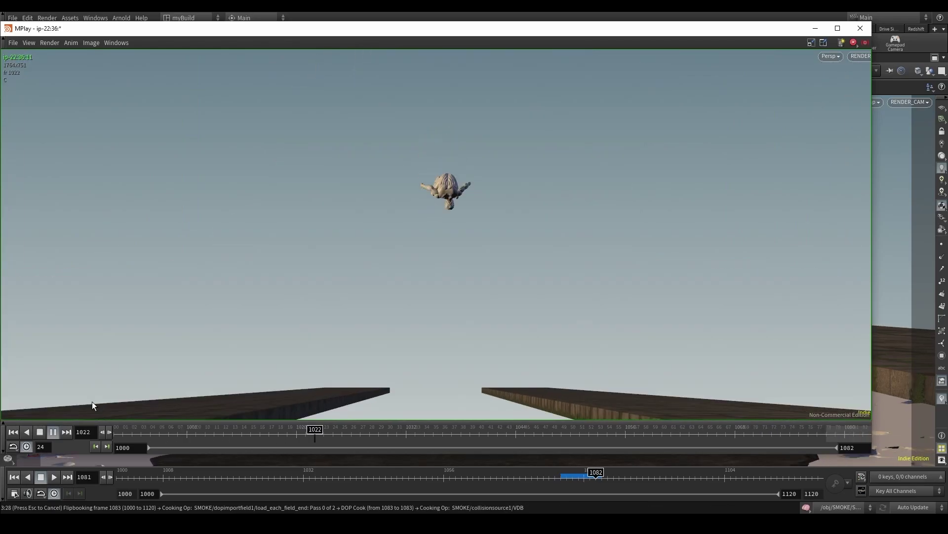
mouse_move(593, 438)
left_mouse_down()
mouse_move(931, 439)
mouse_move(806, 436)
mouse_move(863, 436)
left_mouse_up()
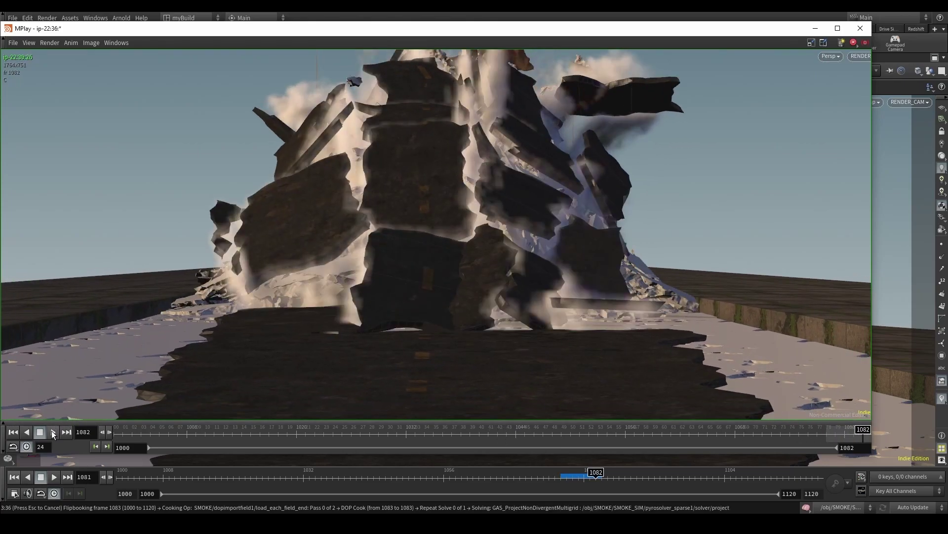
left_click(54, 432)
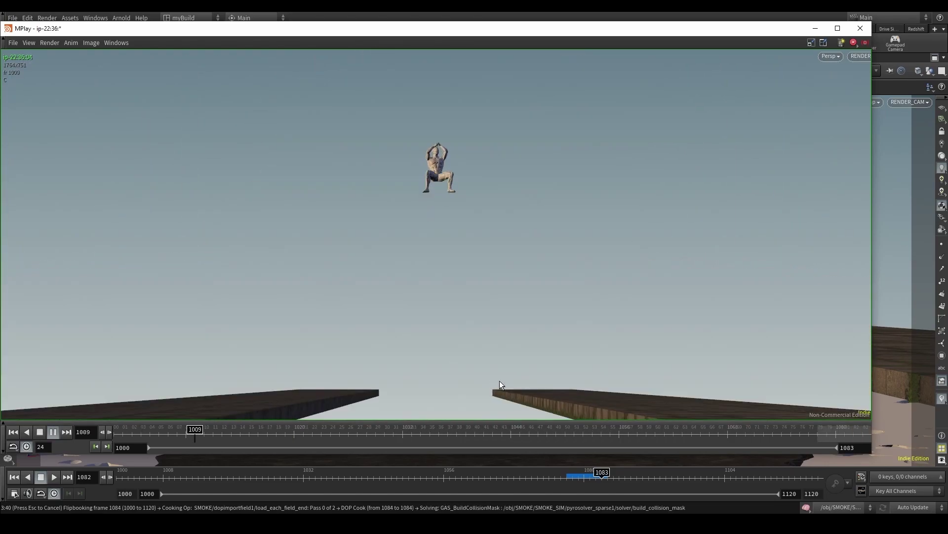
left_click_drag(490, 437, 865, 430)
left_click(54, 431)
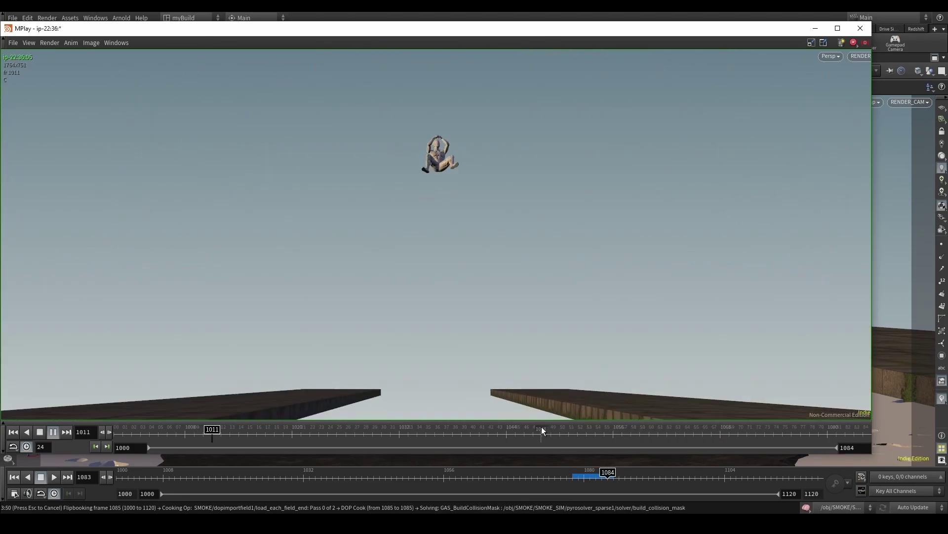
Step: Scrub the flipbook up to frame 1084 to examine the smoke around the collapsing road slabs, and replay it
left_click(644, 432)
mouse_move(644, 434)
left_mouse_down()
mouse_move(855, 433)
mouse_move(775, 459)
mouse_move(864, 456)
left_mouse_up()
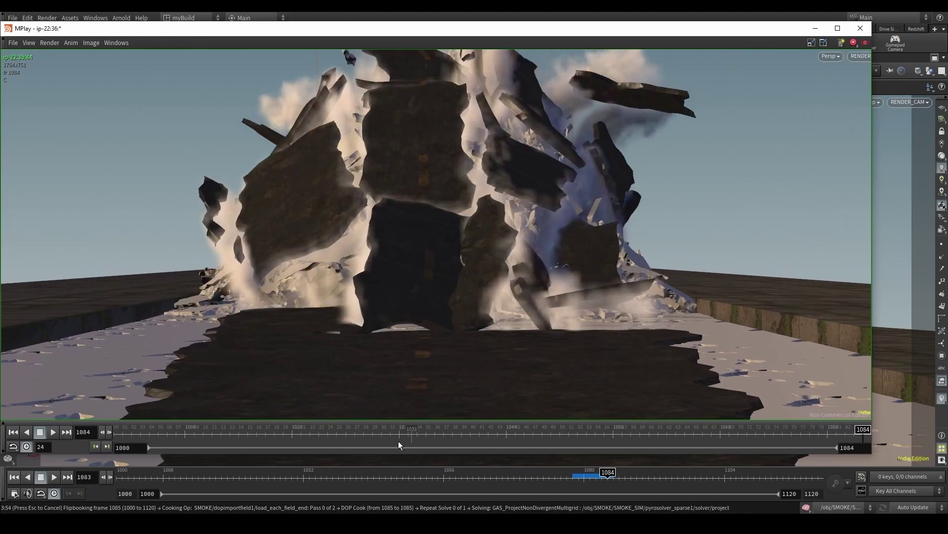
left_click(53, 432)
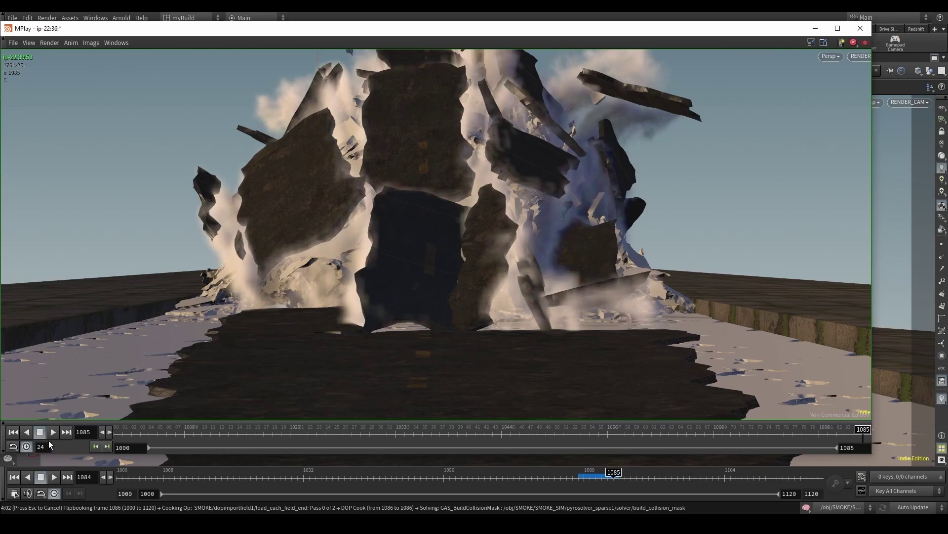
left_click(52, 431)
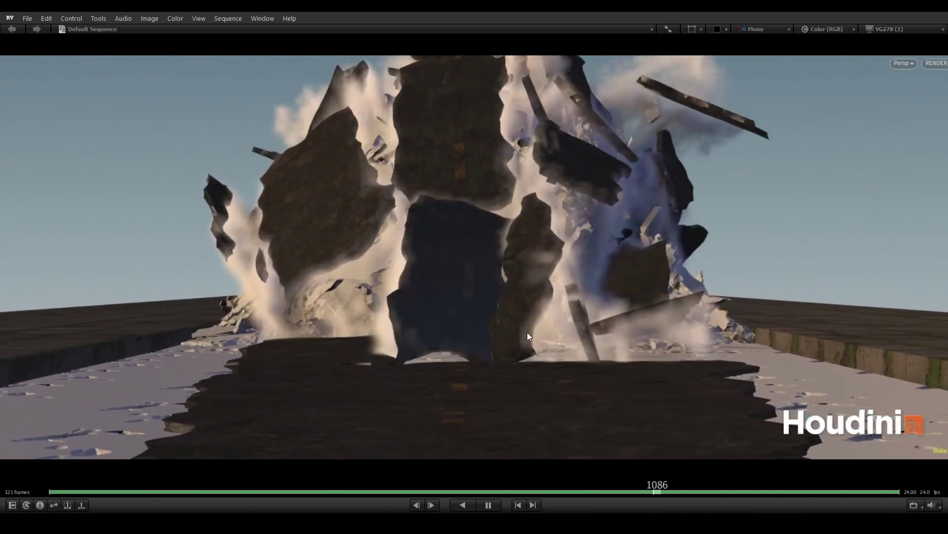
Step: Switch to the RV reference, pause it, scrub to frame 1098, and step forward to frame 1103
key("space")
left_click_drag(644, 341, 579, 353)
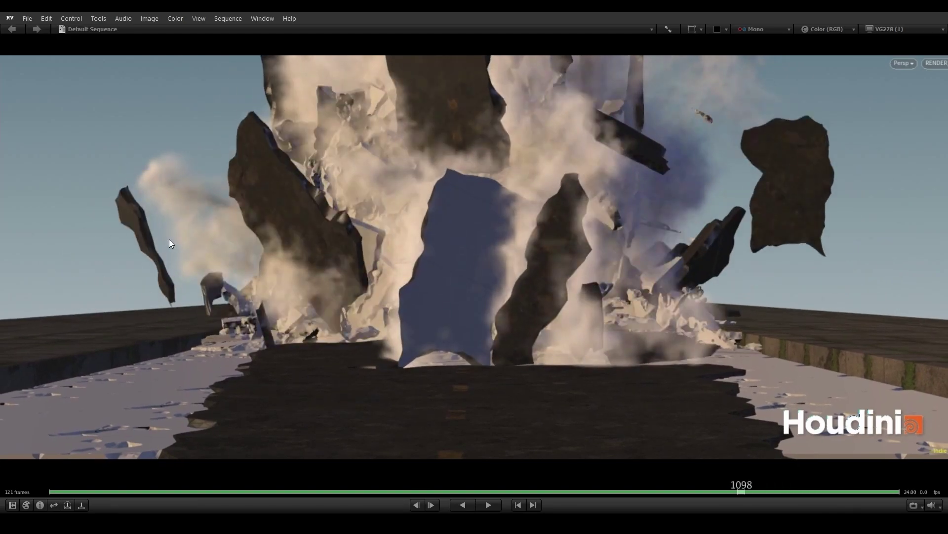
key("Right")
key("Right")
key("Right")
key("Right")
key("Right")
key("Right")
key("Left")
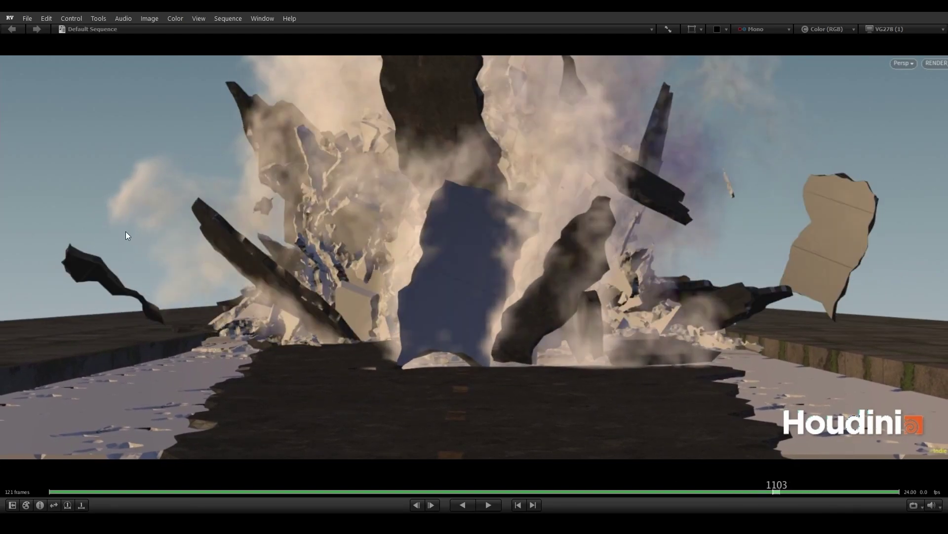
Step: Scrub the reference through frames 1110, 1119 and 1113 to examine how the smoke dissipates, and resume playback
left_click_drag(102, 249, 203, 278, "ctrl")
mouse_move(370, 301)
left_mouse_down()
mouse_move(305, 303)
mouse_move(421, 305)
mouse_move(383, 304)
left_mouse_up()
key("f")
left_click_drag(381, 271, 651, 245)
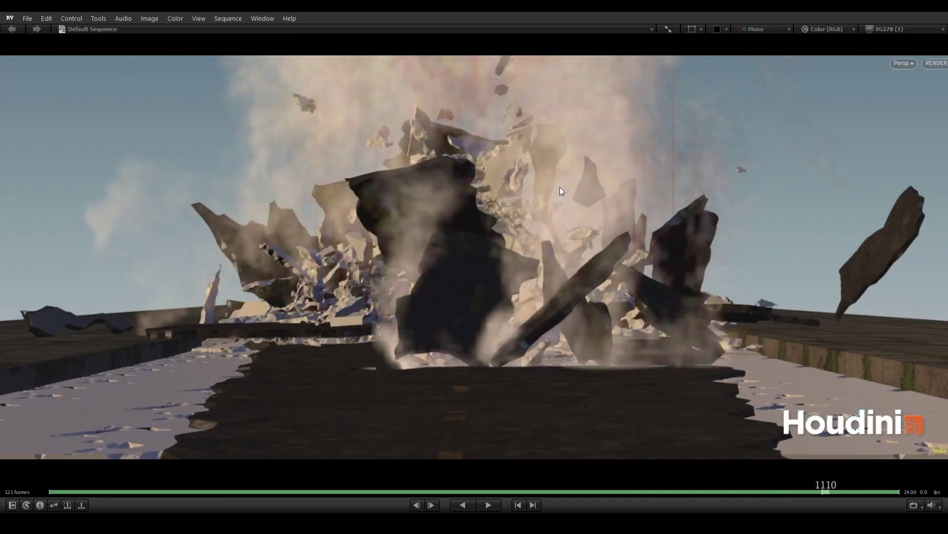
left_click_drag(554, 234, 625, 239)
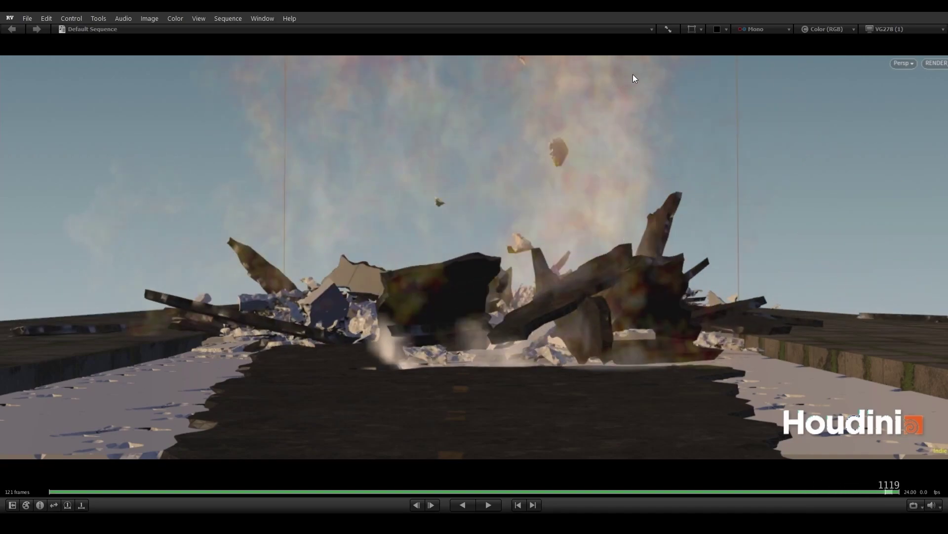
left_click_drag(559, 363, 704, 336)
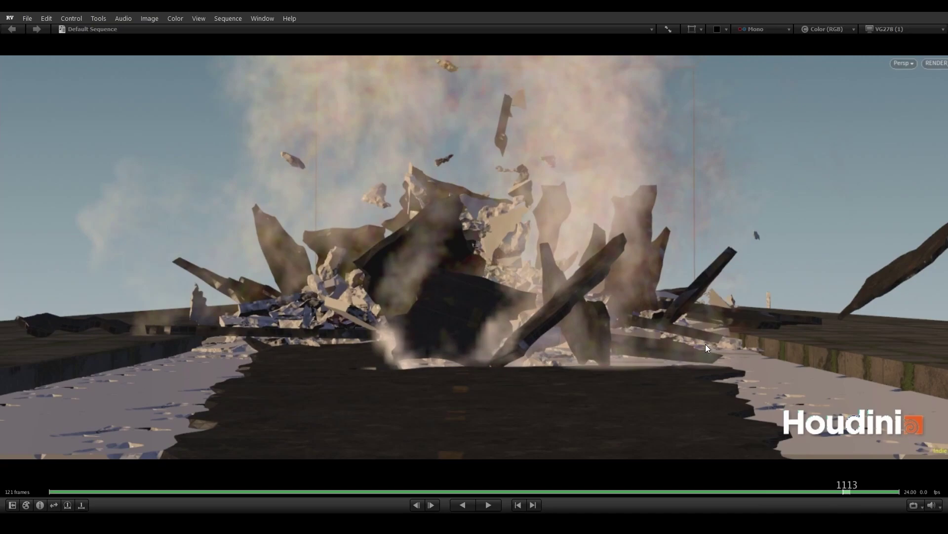
key("space")
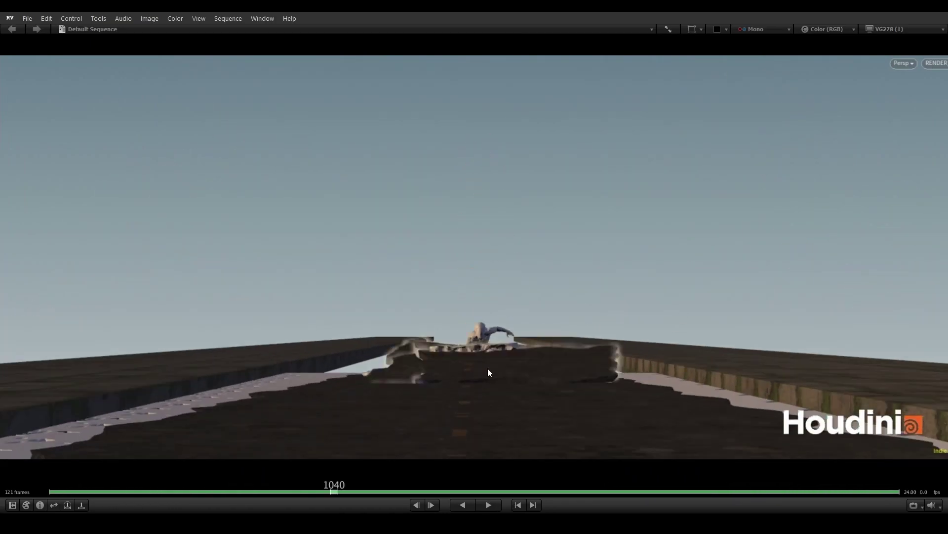
Step: Pause the reference and step forward frame by frame to study how the smoke develops
key("space")
key("Right")
key("Right")
key("Right")
key("Right")
key("Right")
key("Right")
key("Right")
key("Right")
key("Right")
key("Right")
key("Right")
key("Right")
key("Right")
key("Right")
key("Right")
key("Right")
key("Right")
key("Right")
key("Right")
key("Right")
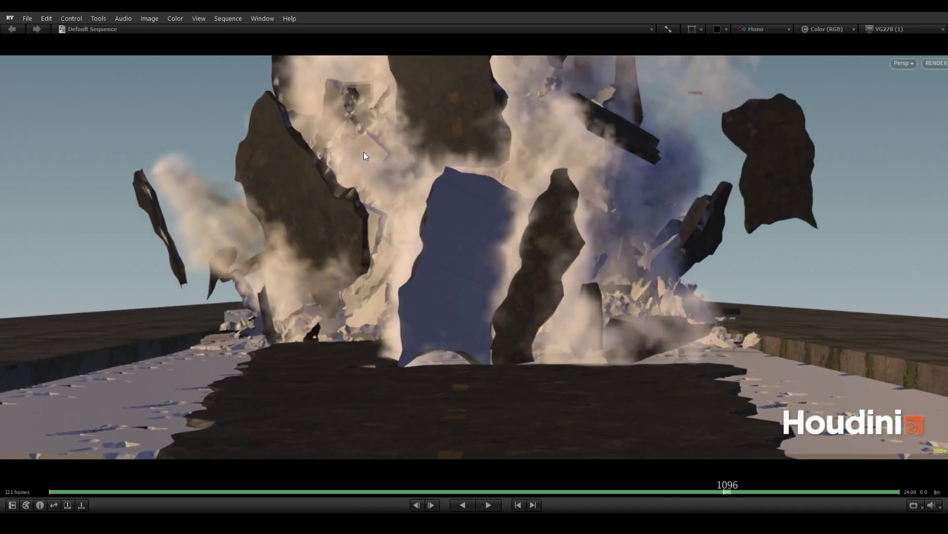
Step: Scrub the reference back to frame 1069 and forward to frame 1120 to review the whole smoke evolution
left_click_drag(270, 240, 18, 310)
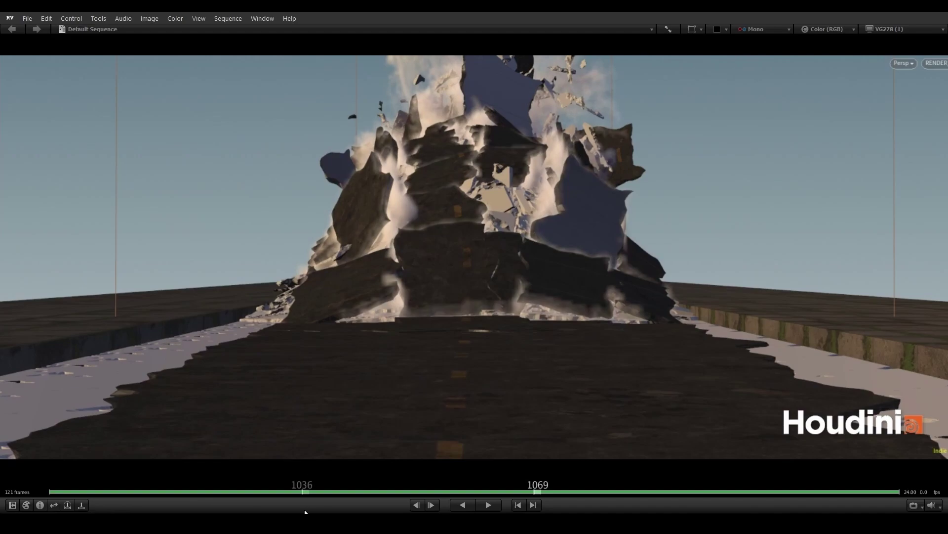
left_click_drag(434, 312, 855, 301)
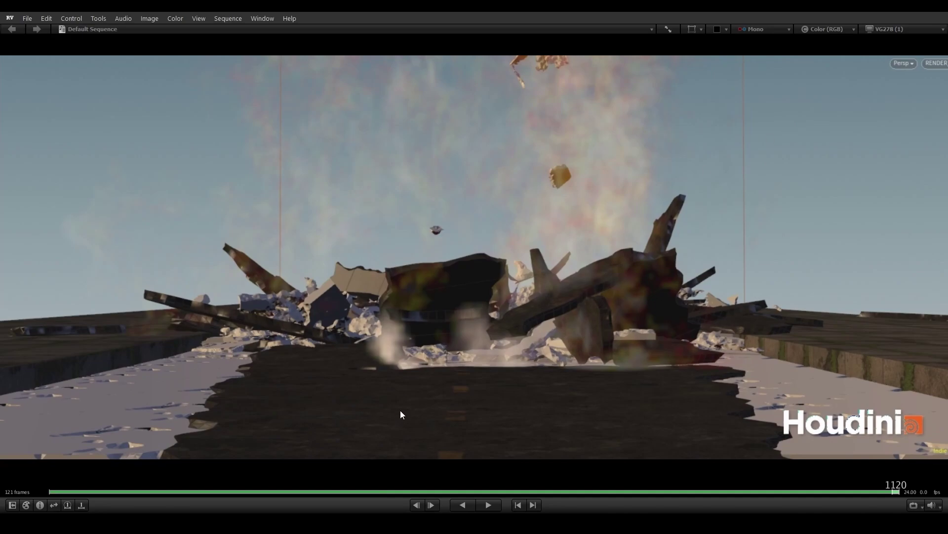
left_click(346, 488)
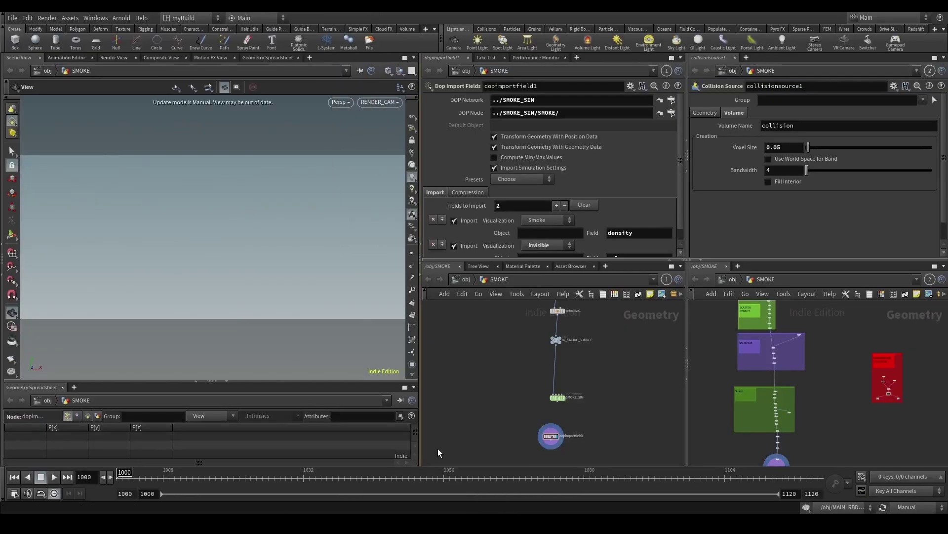
Step: Switch to Houdini, enter the SMOKE_SIM network, and set the Dissipation of pyrosolver_sparse1 to 0.05
scroll(566, 425, "up", 3)
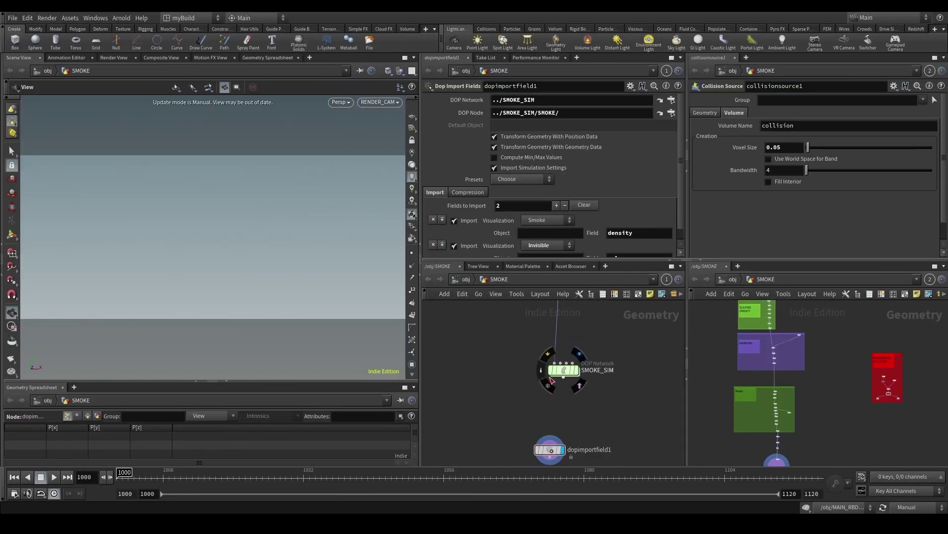
double_click(566, 369)
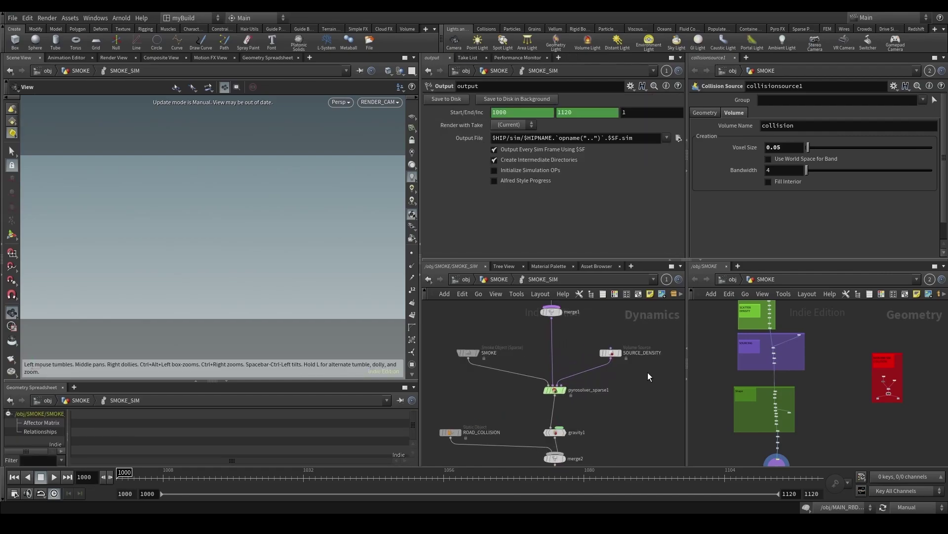
middle_click_drag(591, 321, 588, 359)
middle_click_drag(581, 402, 585, 342)
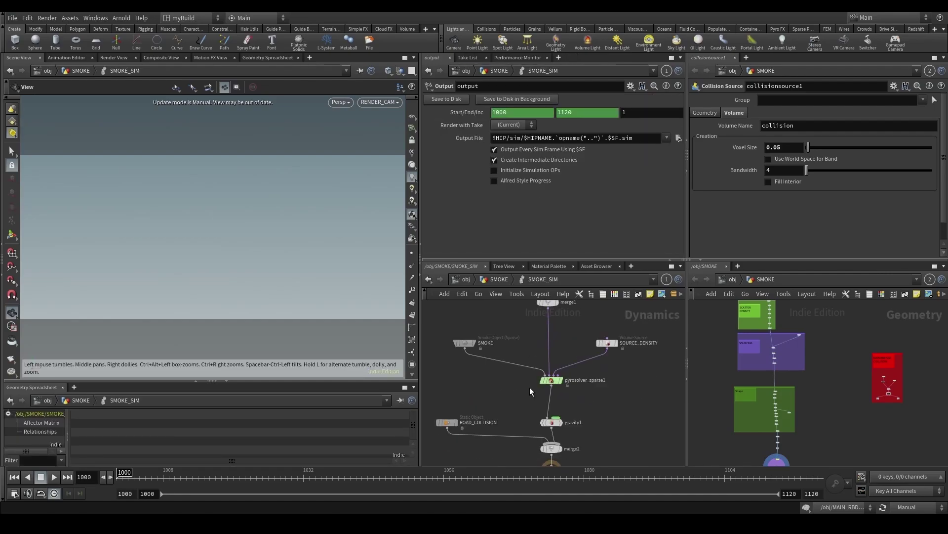
left_click(551, 380)
left_click(491, 99)
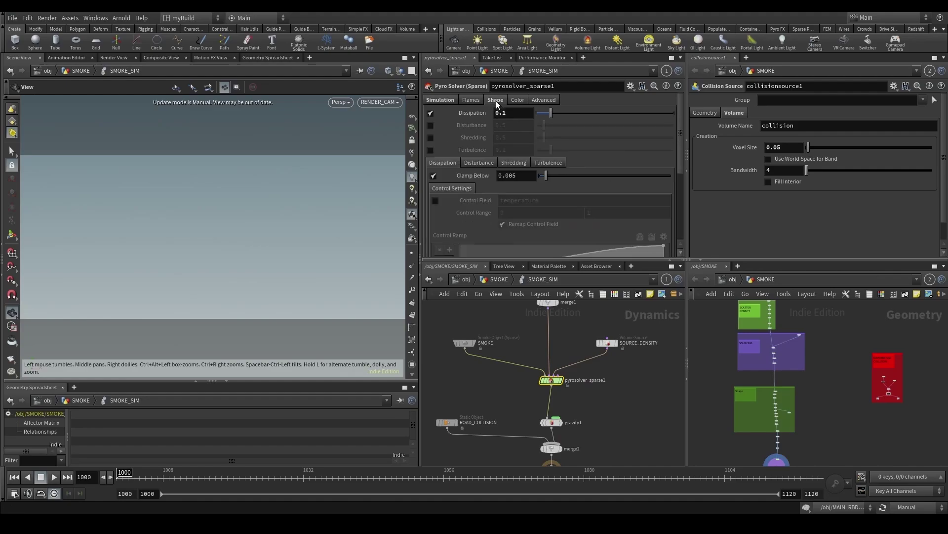
type("05")
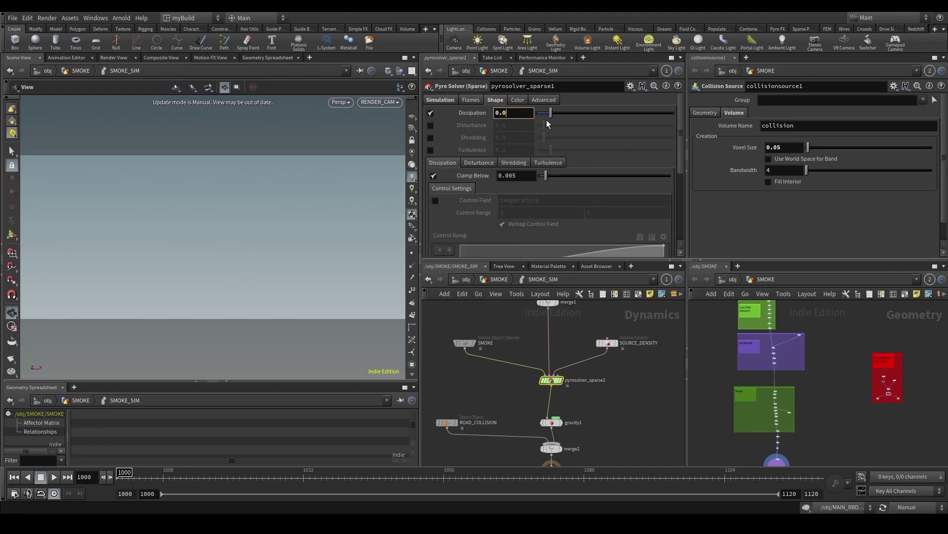
key("Return")
Step: Review the volume source settings of SOURCE_DENSITY and the force of gravity1
scroll(567, 349, "down", 3)
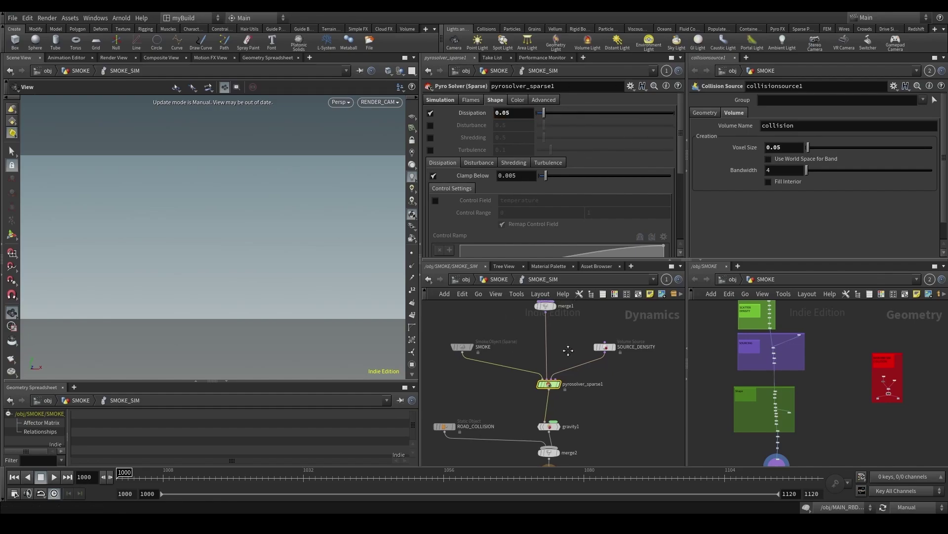
left_click_drag(582, 363, 618, 365)
scroll(465, 213, "down", 3)
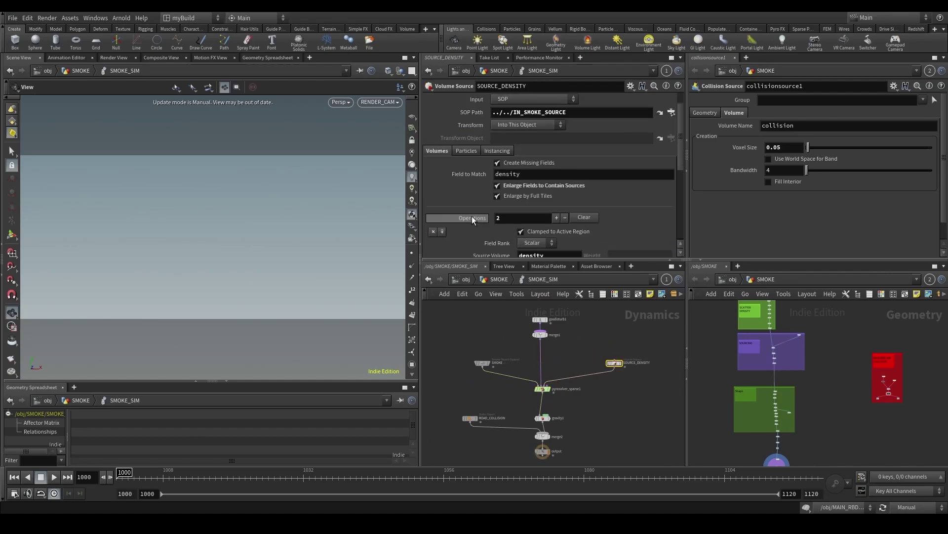
scroll(521, 386, "up", 4)
left_click(562, 434)
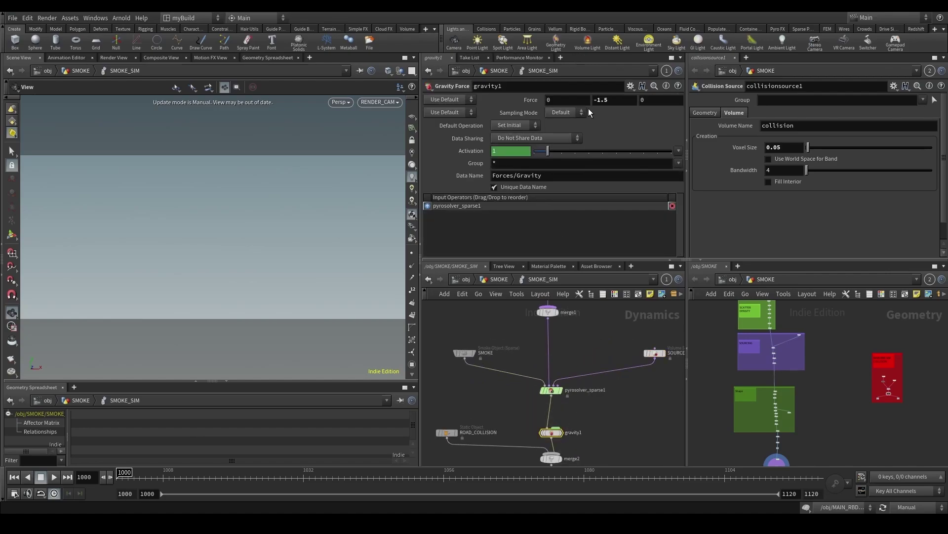
Step: Return to the SMOKE geometry network and set Numberofframes on the Age_FadeOff wrangle to 25
left_click(489, 279)
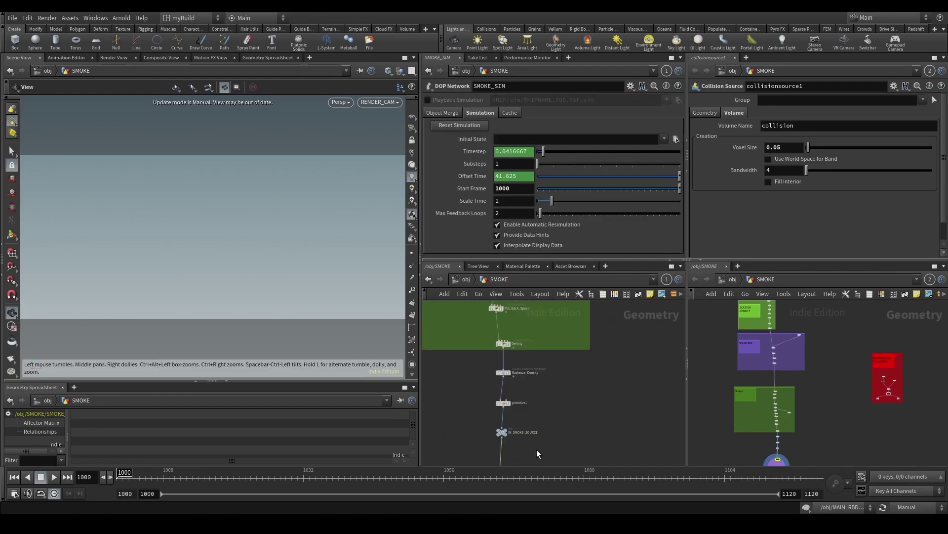
scroll(495, 388, "up", 3)
middle_click_drag(477, 339, 431, 420)
scroll(431, 420, "down", 3)
middle_click_drag(443, 378, 513, 452)
scroll(502, 391, "up", 1)
scroll(511, 445, "down", 1)
middle_click_drag(493, 346, 502, 402)
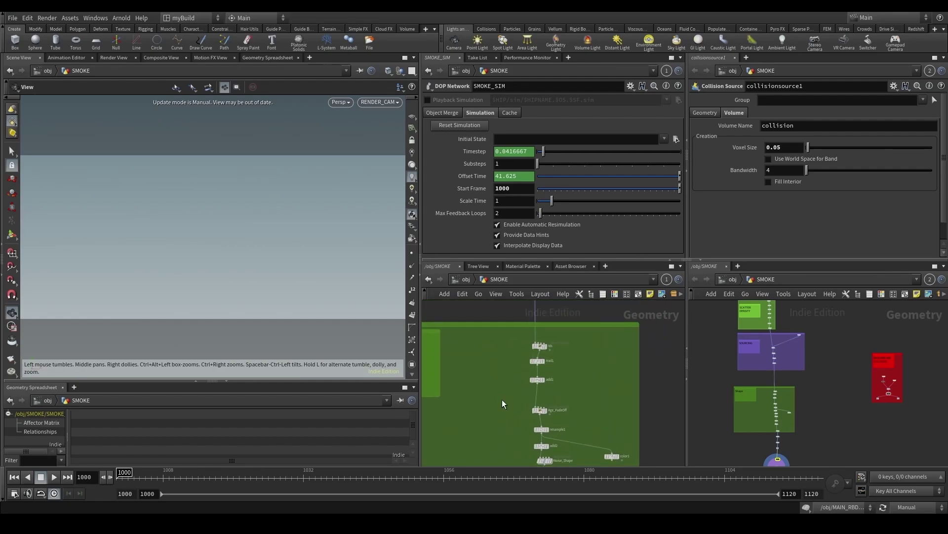
scroll(522, 417, "up", 2)
left_click(546, 400)
scroll(642, 235, "down", 3)
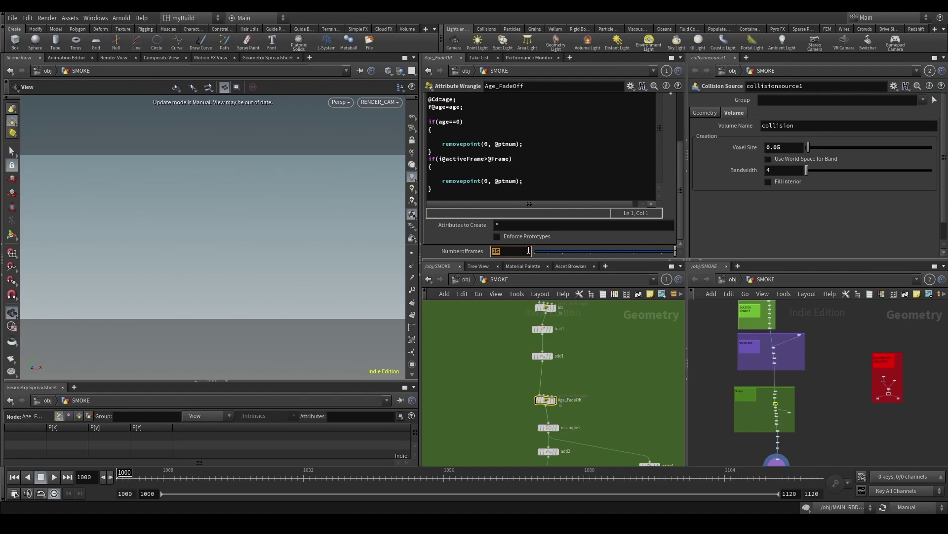
type("5")
key("Return")
Step: Select dopimportfield1, maximize the scene view, switch updating to Auto Update, and launch a flipbook
scroll(534, 380, "down", 5)
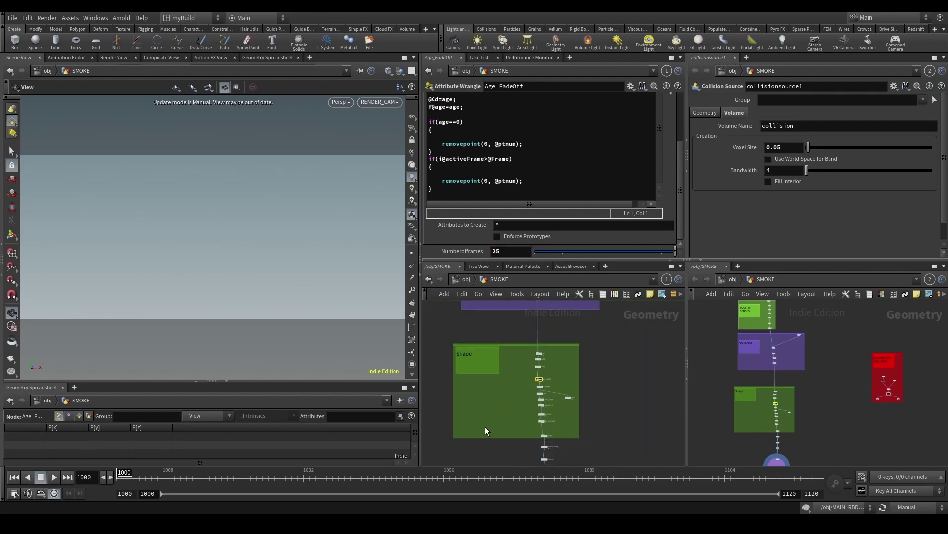
middle_click_drag(487, 431, 512, 366)
scroll(573, 408, "up", 5)
middle_click_drag(560, 435, 563, 327)
scroll(556, 406, "up", 3)
left_click_drag(525, 449, 635, 408)
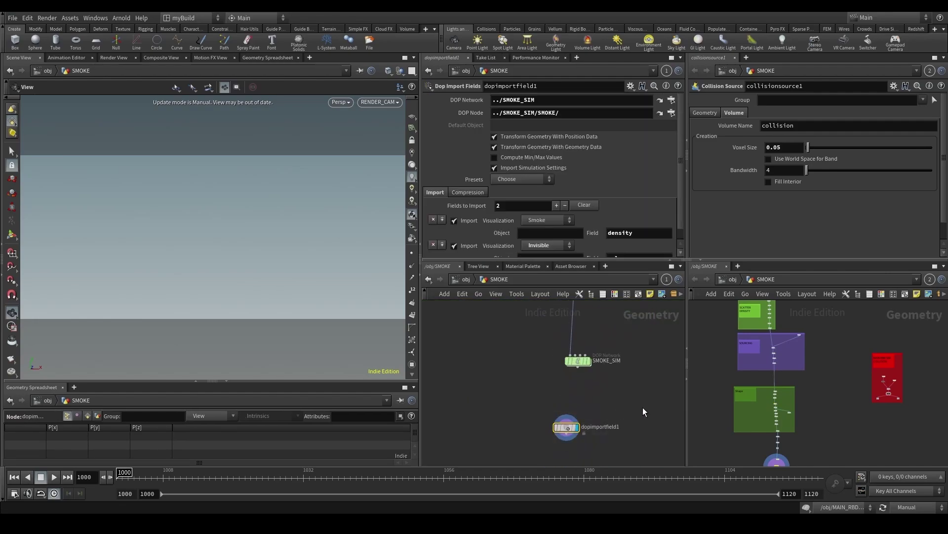
left_click(405, 58)
left_click(914, 506)
left_click(913, 478)
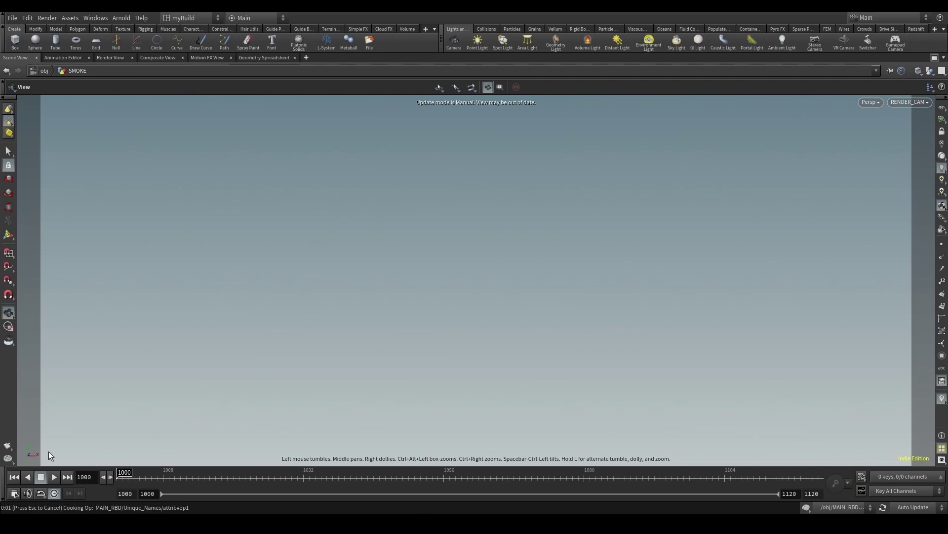
left_click(8, 446)
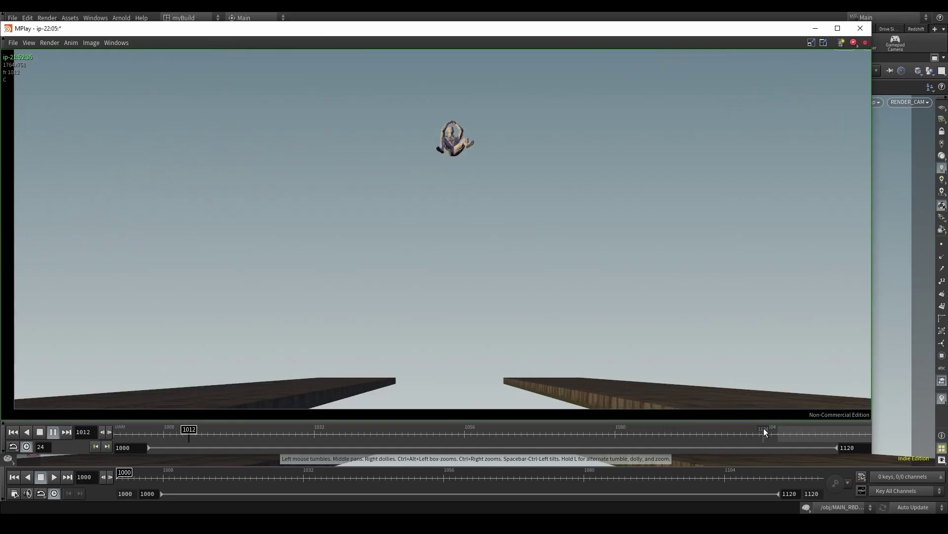
Step: In MPlay, scrub the earlier flipbook around frame 1111, replay it, and scrub to frame 1098
left_click(815, 429)
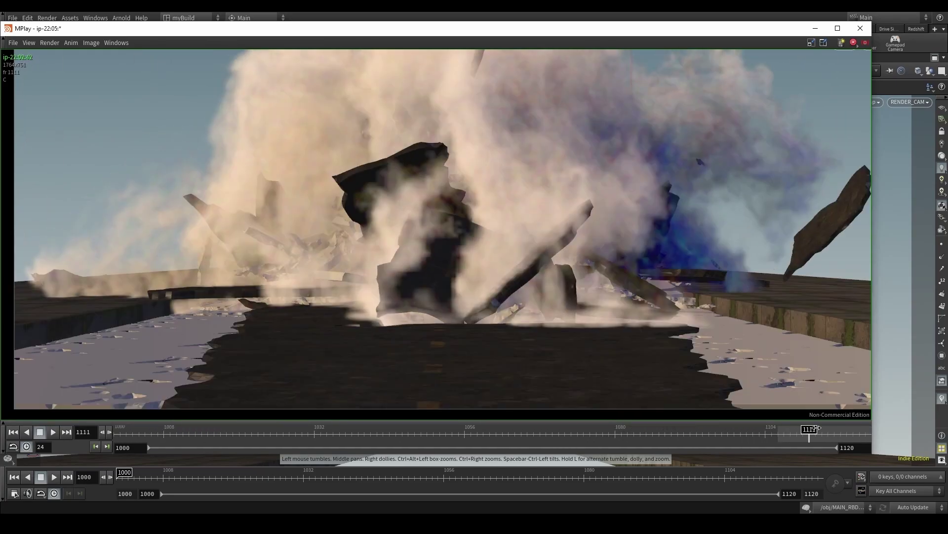
mouse_move(816, 428)
left_mouse_down()
mouse_move(867, 429)
mouse_move(755, 430)
mouse_move(916, 447)
mouse_move(171, 452)
left_mouse_up()
left_click(54, 431)
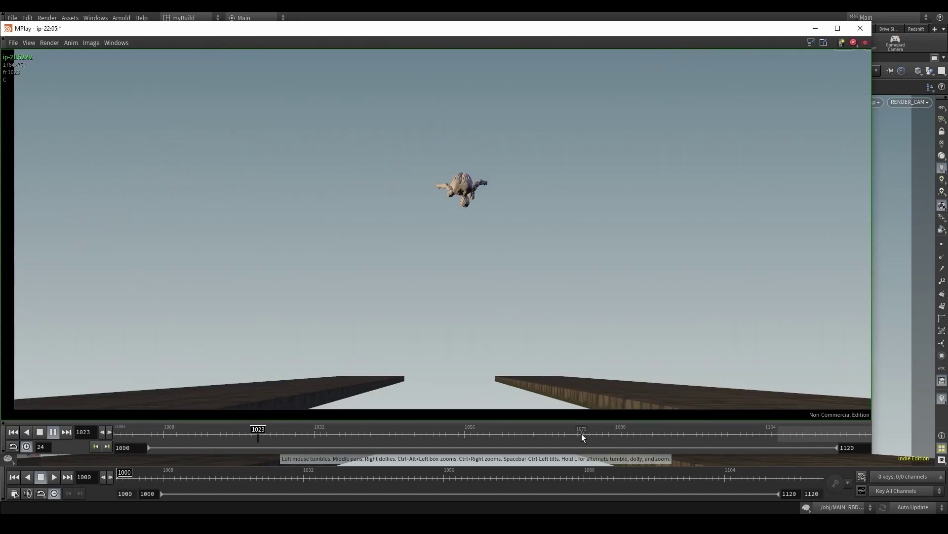
left_click_drag(582, 434, 728, 430)
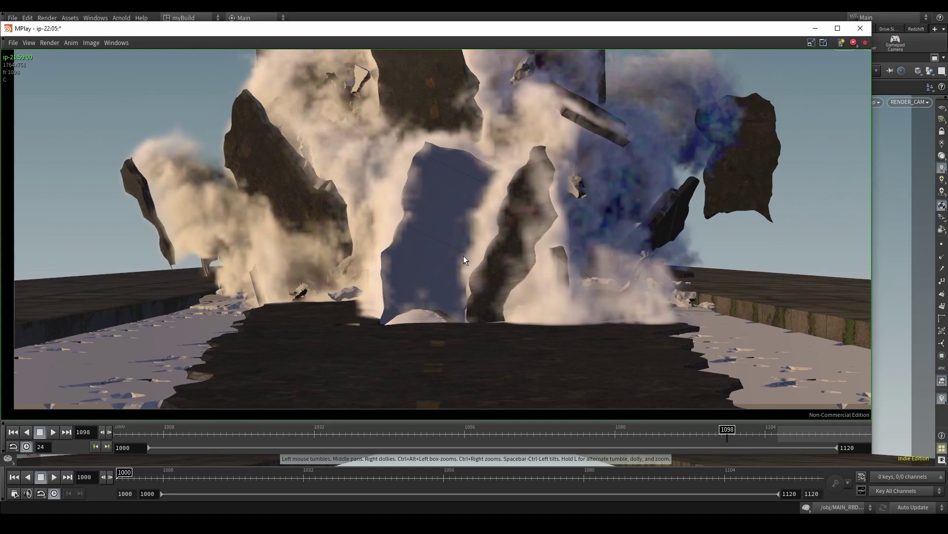
Step: Inspect the smoke at frame 1098 closely in MPlay and review the viewport's 3D texture resolution limits in Display Options
scroll(463, 225, "up", 2)
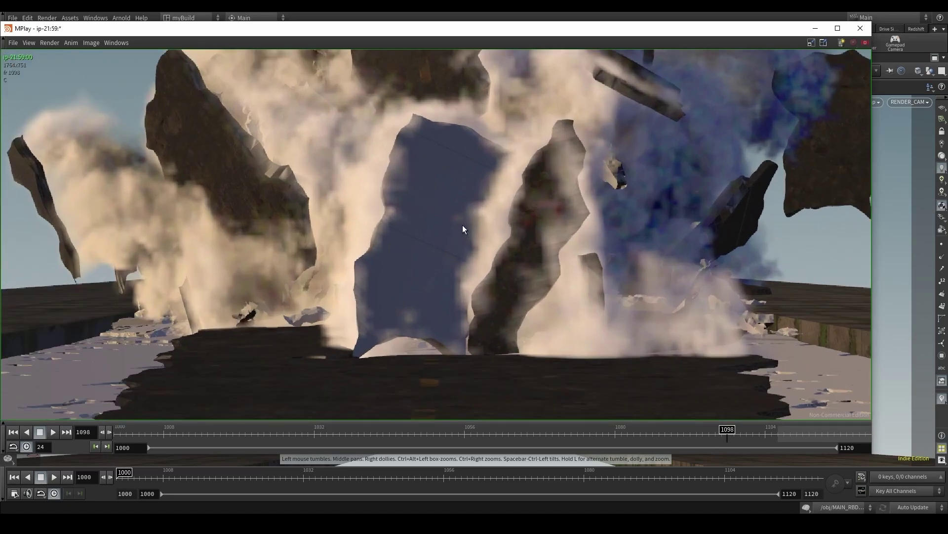
scroll(370, 340, "down", 2)
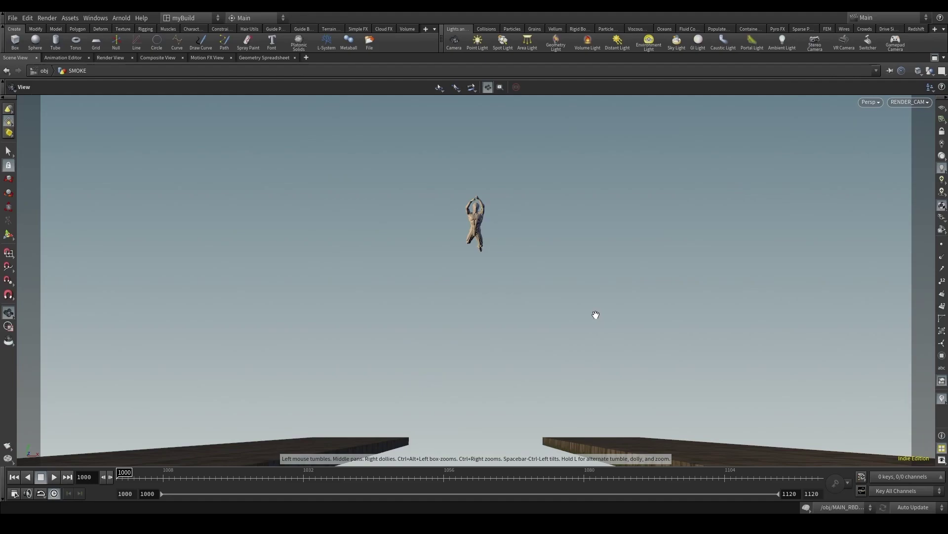
key("d")
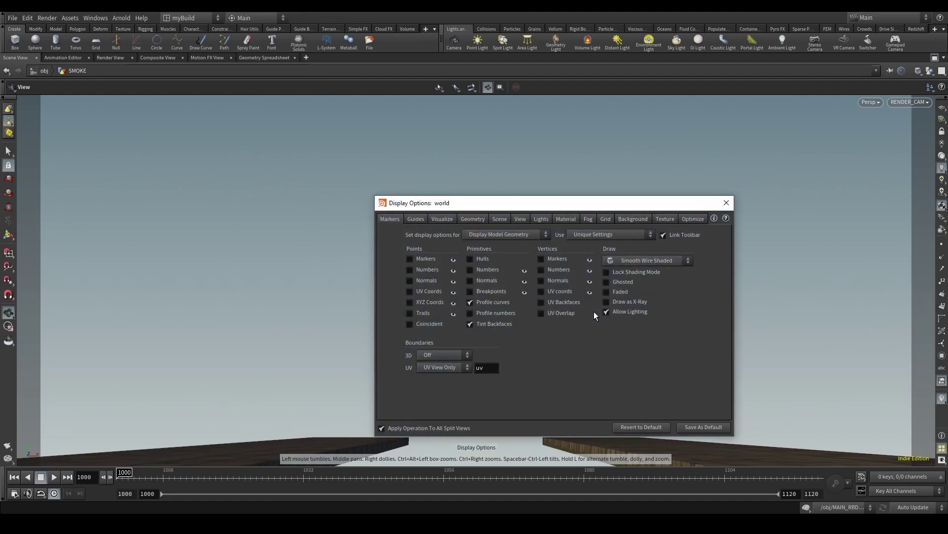
left_click(639, 217)
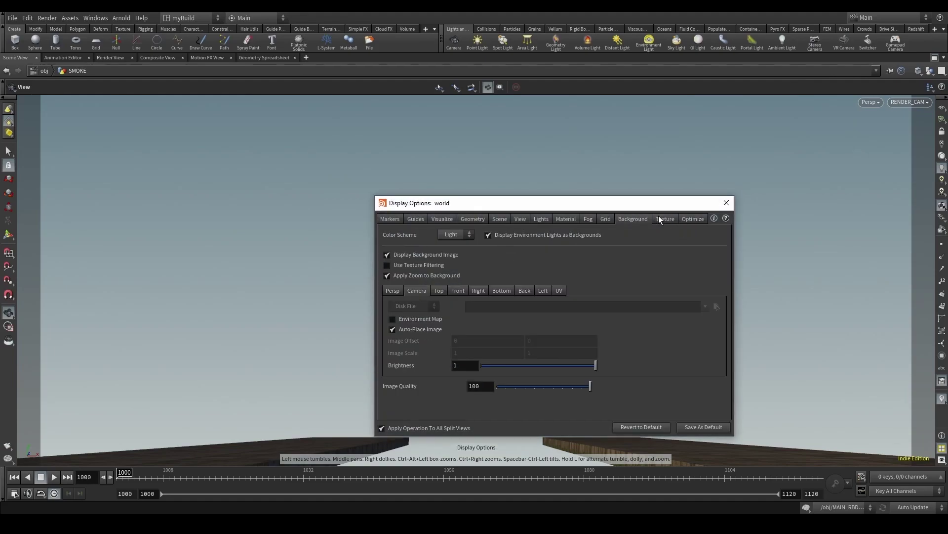
left_click(659, 218)
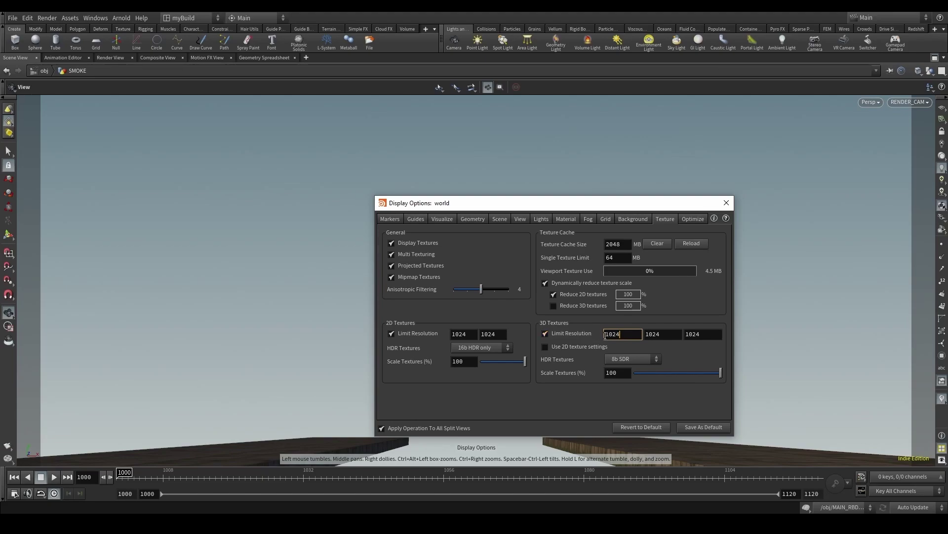
left_click(667, 338)
left_click(707, 336)
left_click(637, 335)
left_click(655, 336)
left_click(698, 334)
Step: Compare the smoke quality in the MPlay flipbook with the 3D texture limit settings and close Display Options
mouse_move(401, 524)
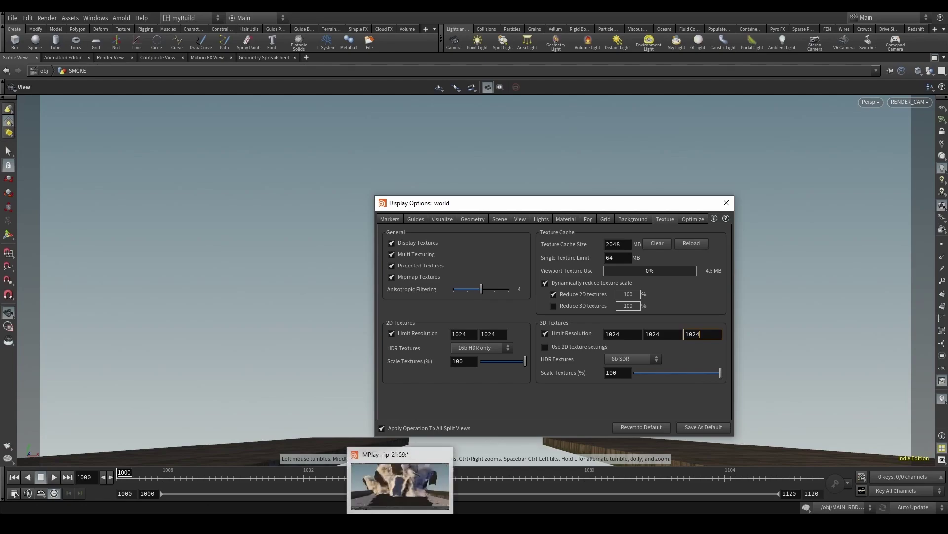
left_click(400, 485)
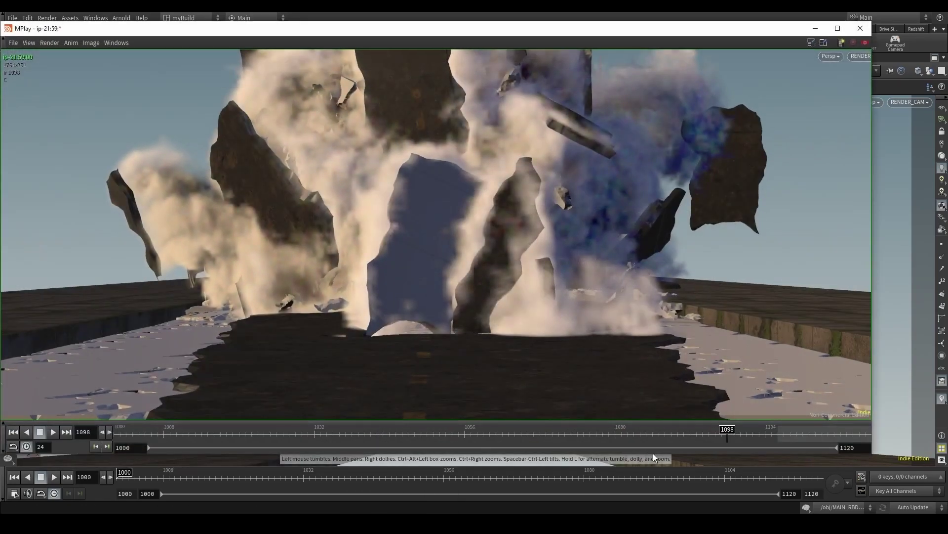
left_click(710, 429)
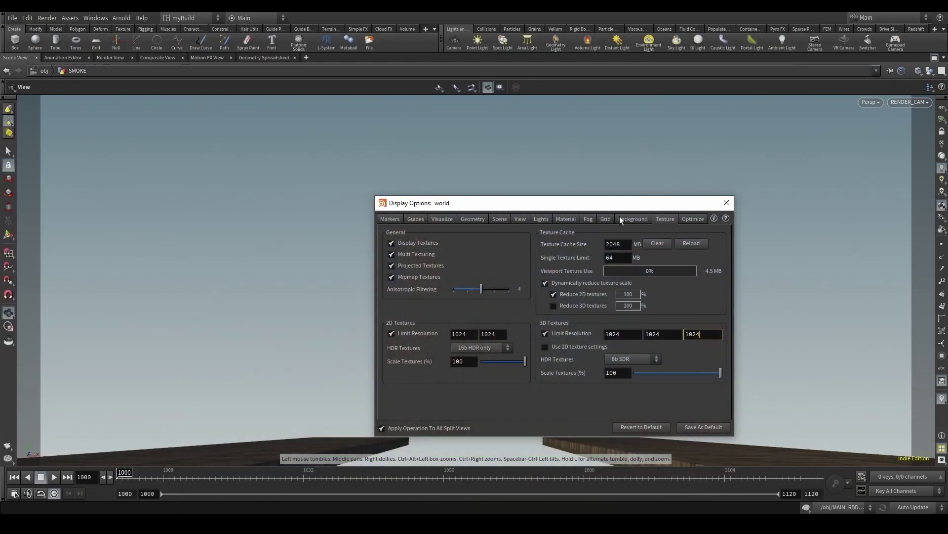
left_click(660, 333)
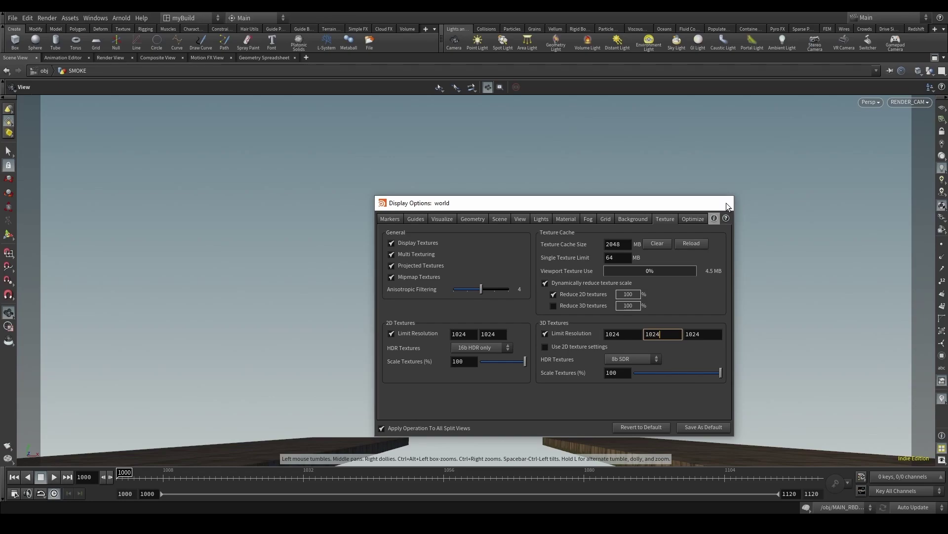
left_click(727, 204)
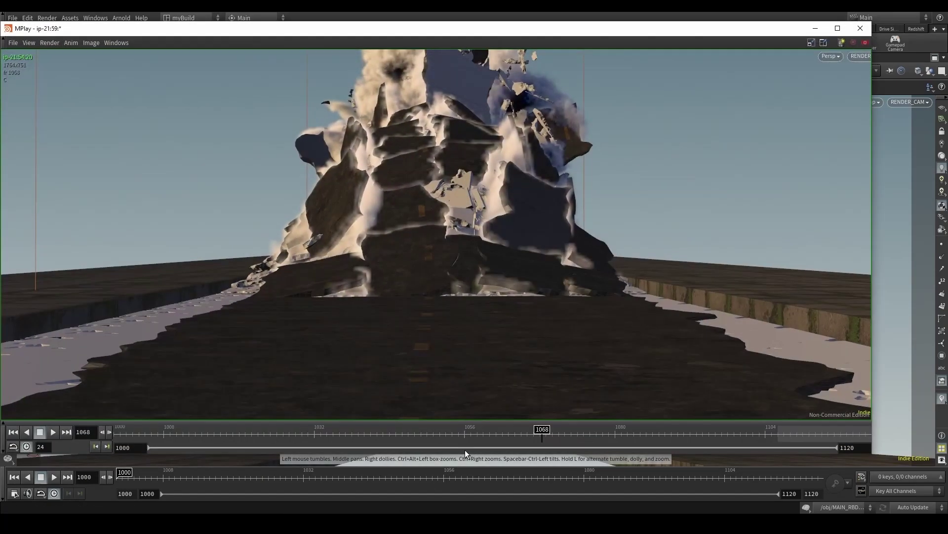
Step: Replay the flipbook in MPlay, scrub to frame 1118, and close MPlay
left_click(53, 432)
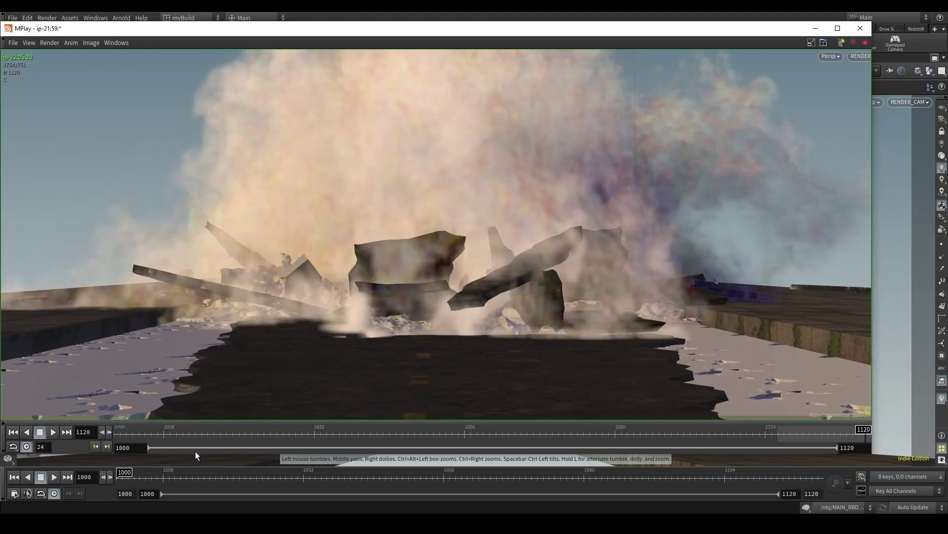
left_click(51, 434)
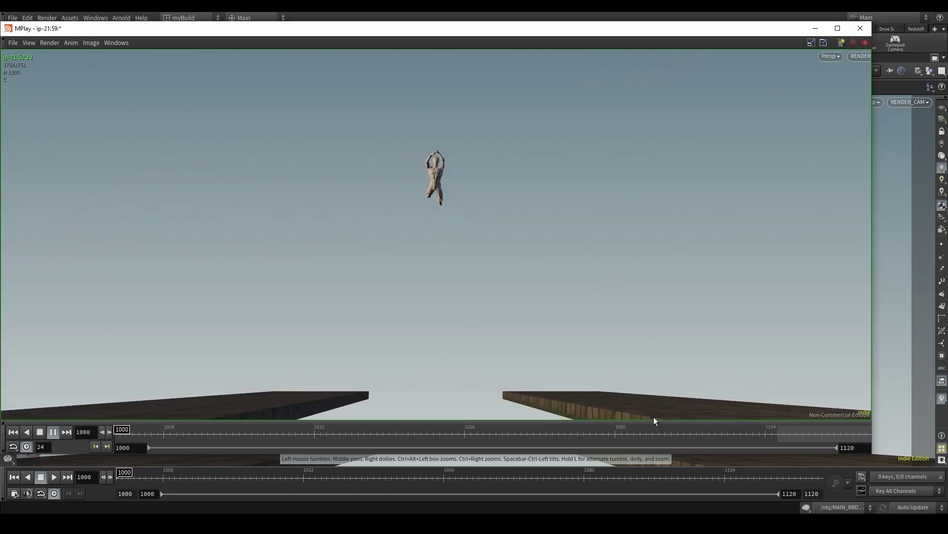
left_click_drag(655, 435, 855, 433)
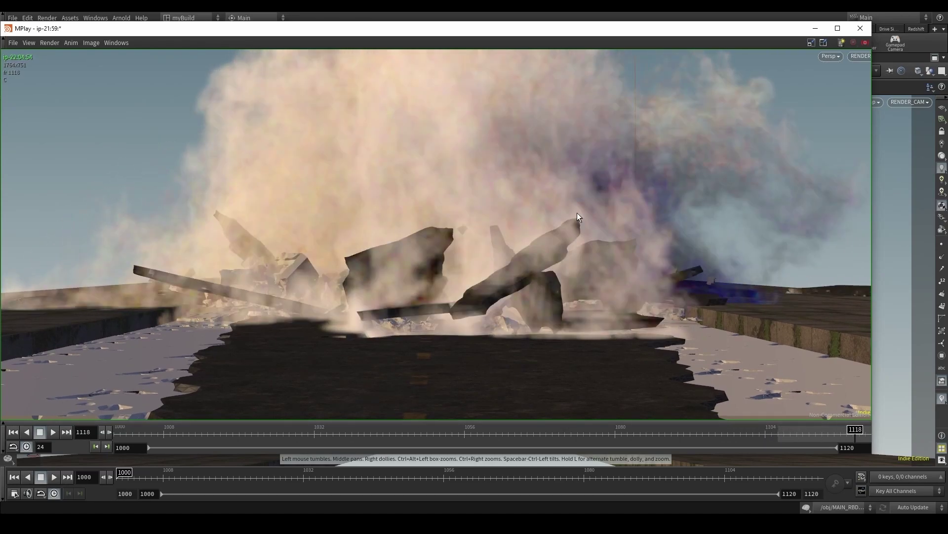
left_click(861, 28)
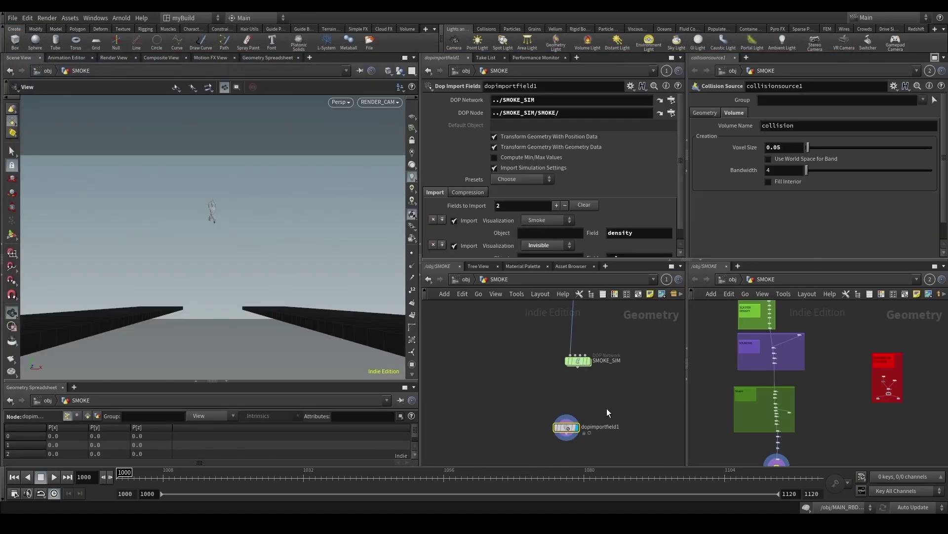
Step: Examine the voxel size, fields and resolution of dopimportfield1 in its node information
scroll(607, 409, "down", 4)
middle_click_drag(624, 403, 576, 439)
scroll(512, 449, "up", 2)
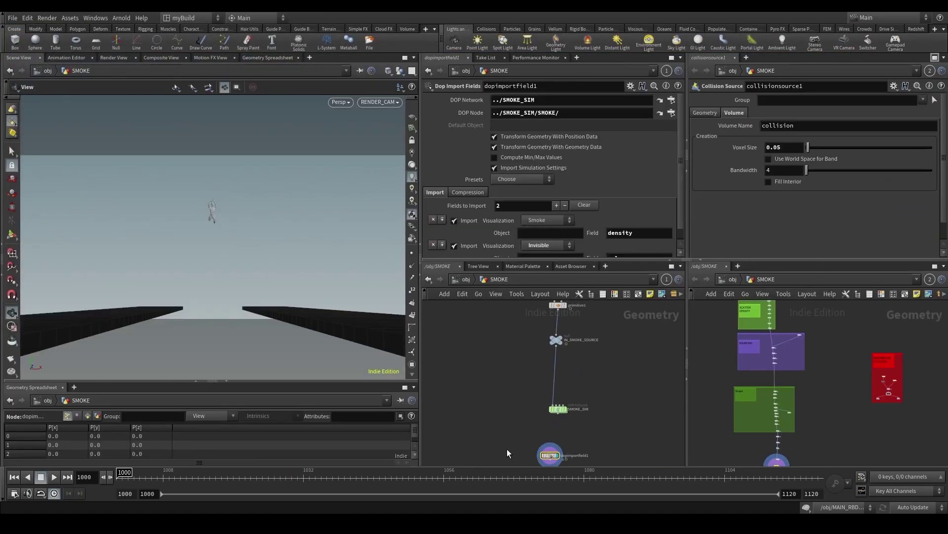
middle_click_drag(512, 449, 531, 368)
middle_click(571, 375)
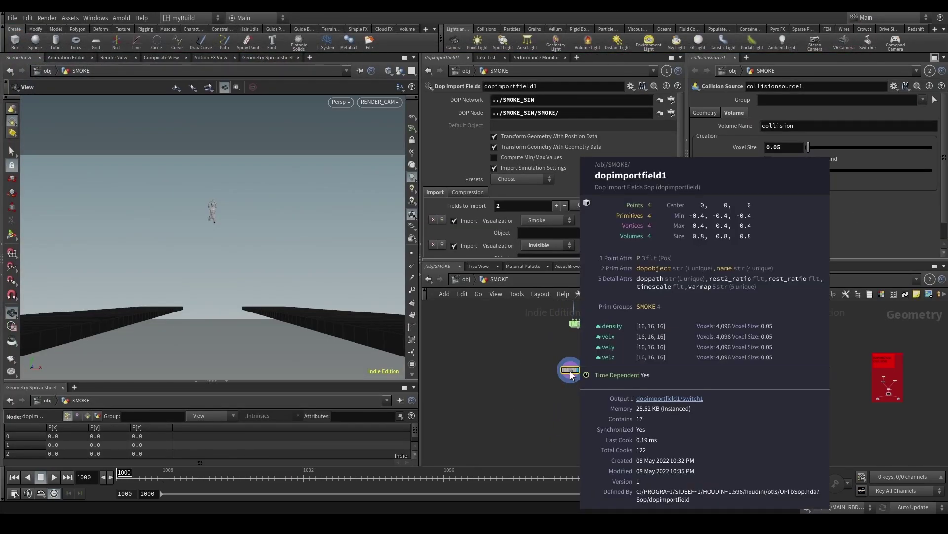
scroll(547, 381, "down", 1)
Step: Switch the update mode to Manual and save the scene
left_click(913, 507)
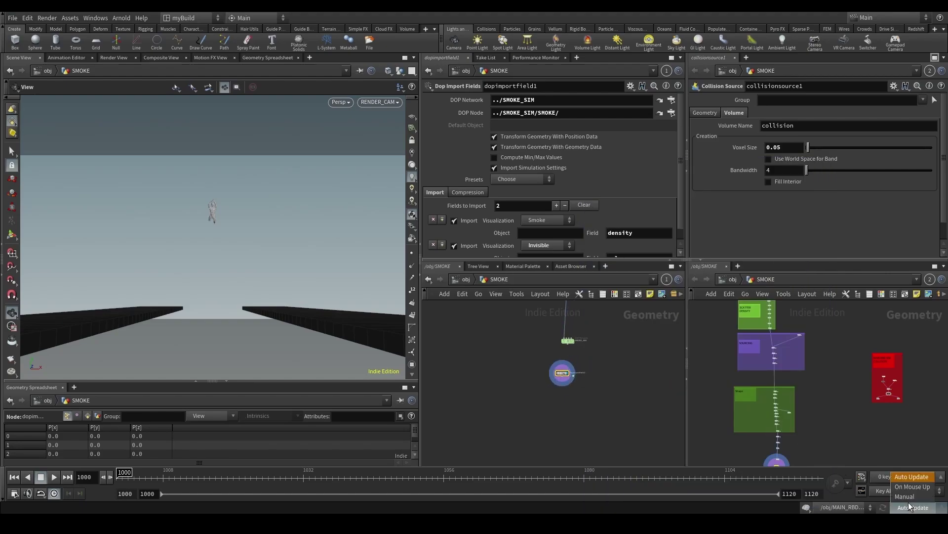
left_click(910, 499)
scroll(632, 423, "down", 3)
scroll(616, 407, "up", 5)
key("ctrl+s")
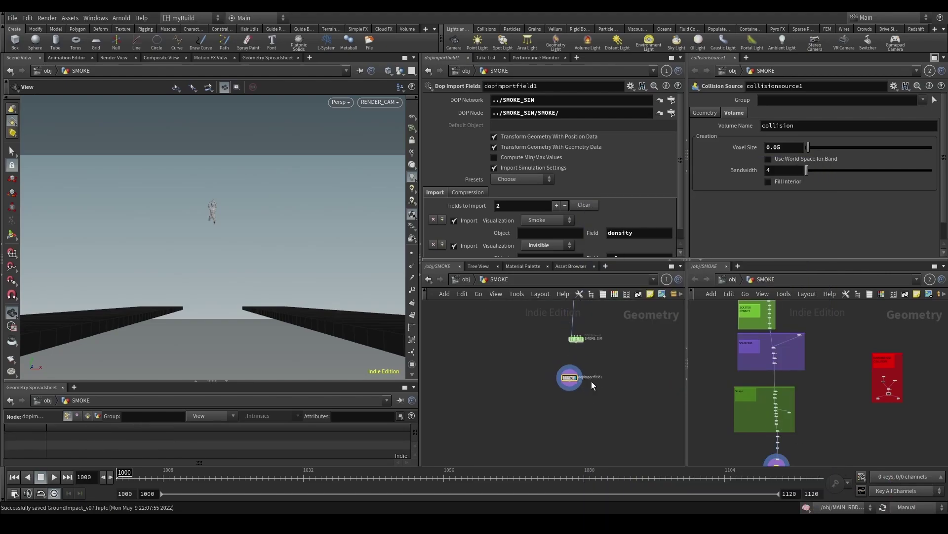
left_click_drag(570, 381, 575, 379)
Step: Switch to RV and scrub the flipbook sequence between frames 1100 and 1120 to examine the smoke's dissipation
key("alt+Tab")
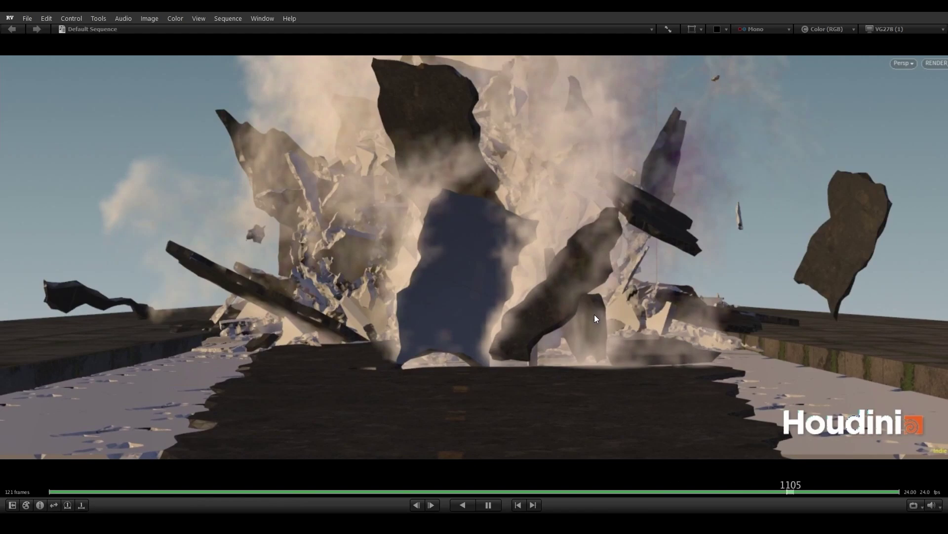
left_click_drag(594, 314, 554, 310)
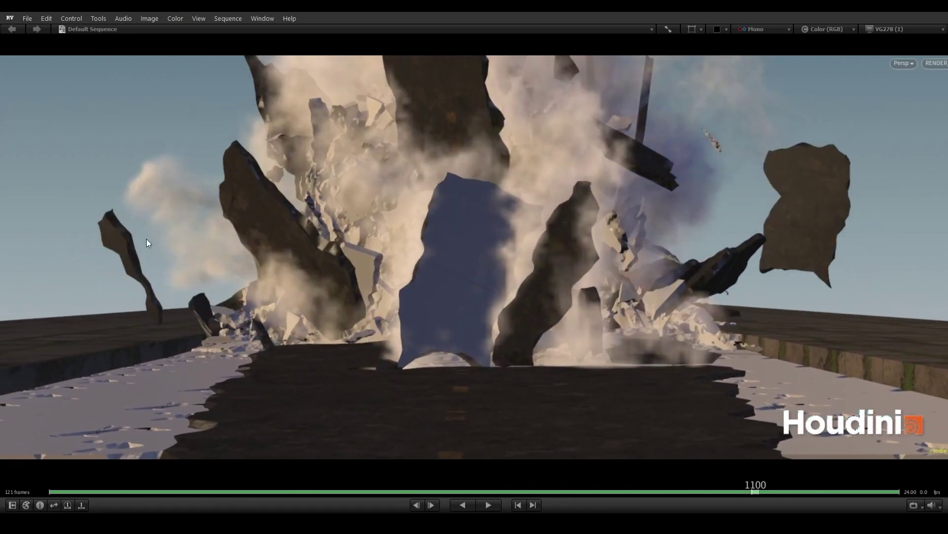
left_click_drag(401, 247, 288, 238)
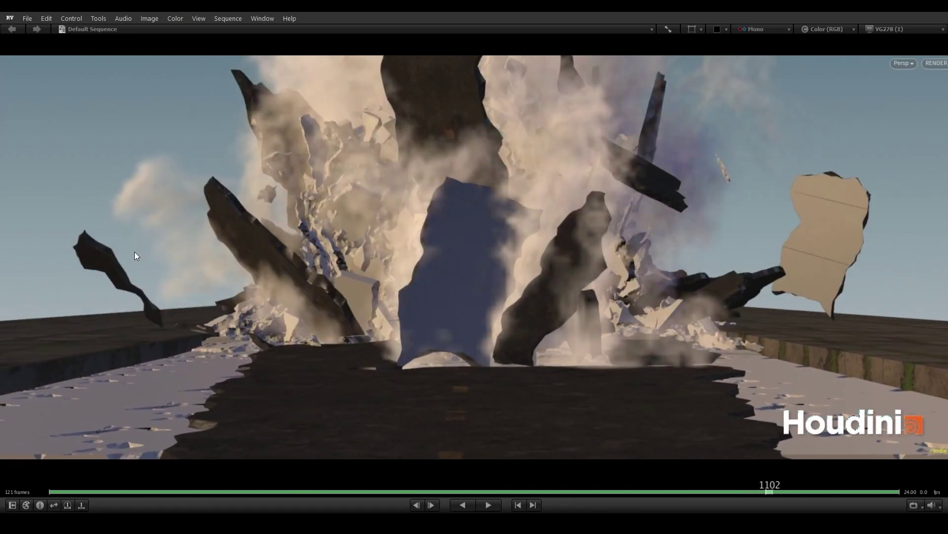
left_click_drag(135, 251, 386, 267)
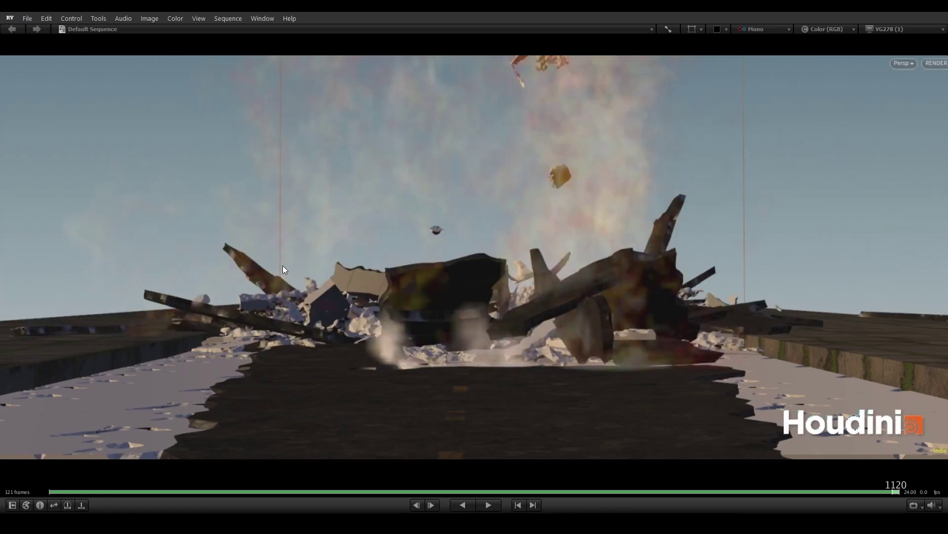
left_click_drag(283, 266, 617, 119)
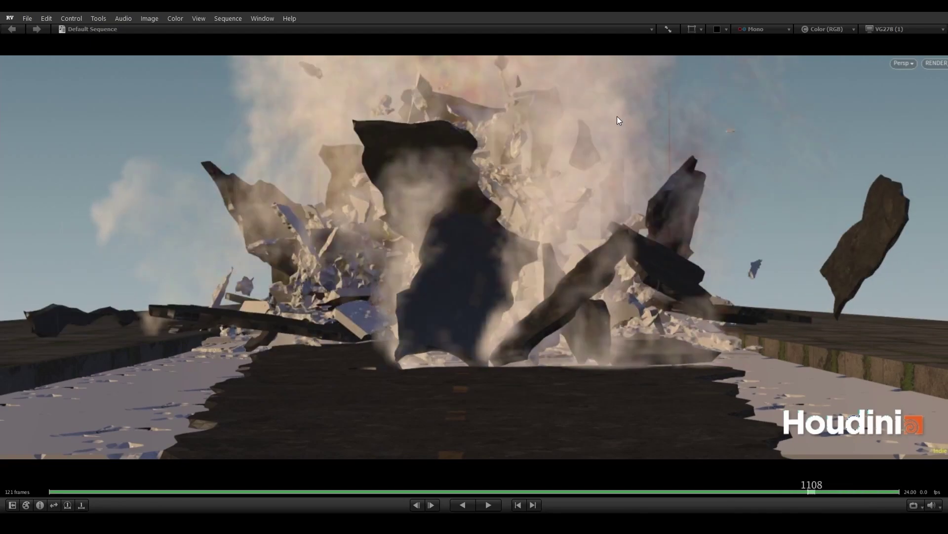
Step: Replay the RV sequence from an earlier frame and scrub to frame 1104 to study the smoke around the debris
left_click_drag(707, 293, 358, 254)
key("space")
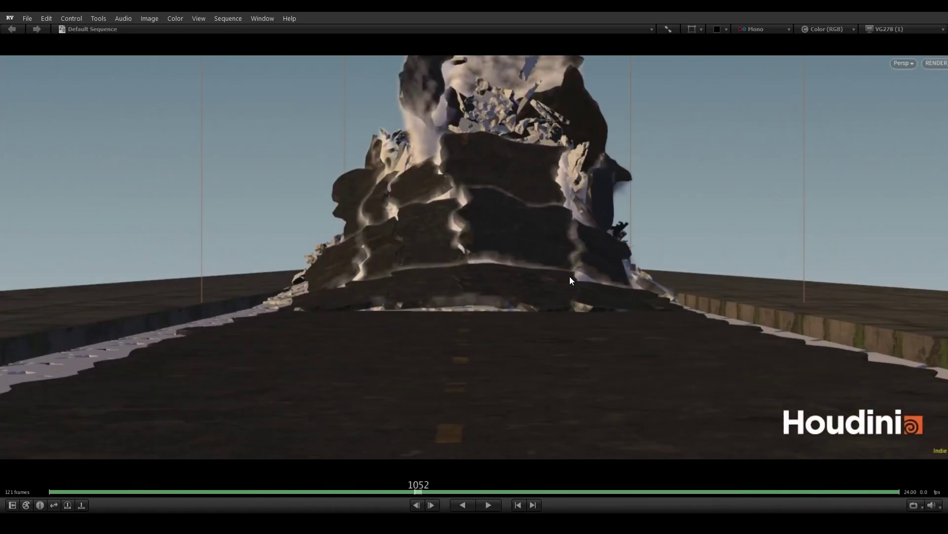
key("space")
left_click_drag(483, 262, 696, 287)
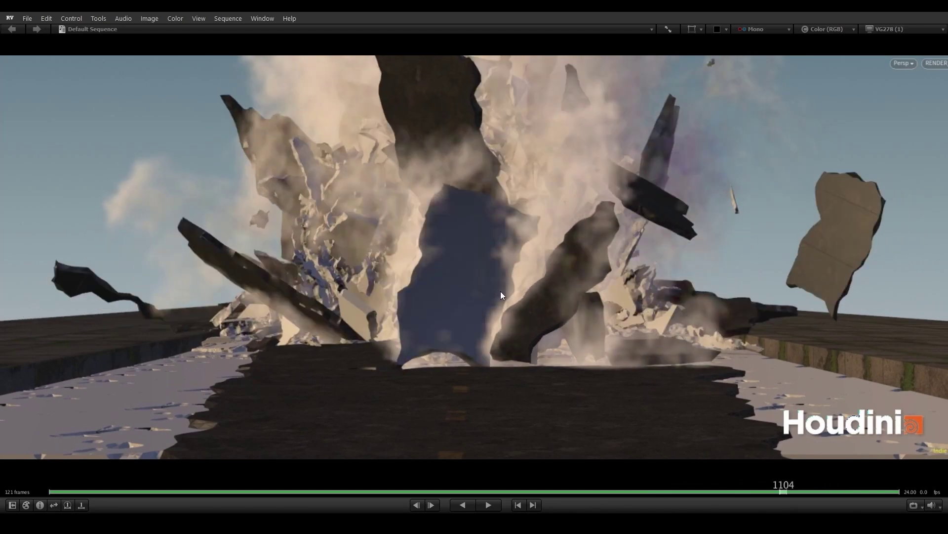
left_click_drag(491, 302, 597, 354, "ctrl")
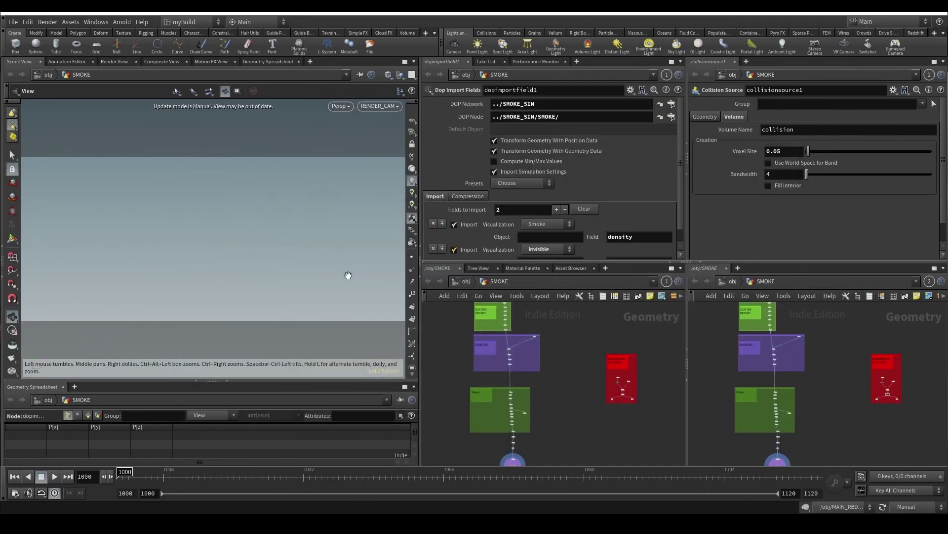
Step: In Houdini, set updating to Auto Update and display the Rasterize_Density node at frame 1083
left_click(895, 506)
left_click(886, 476)
middle_click_drag(481, 454, 592, 358)
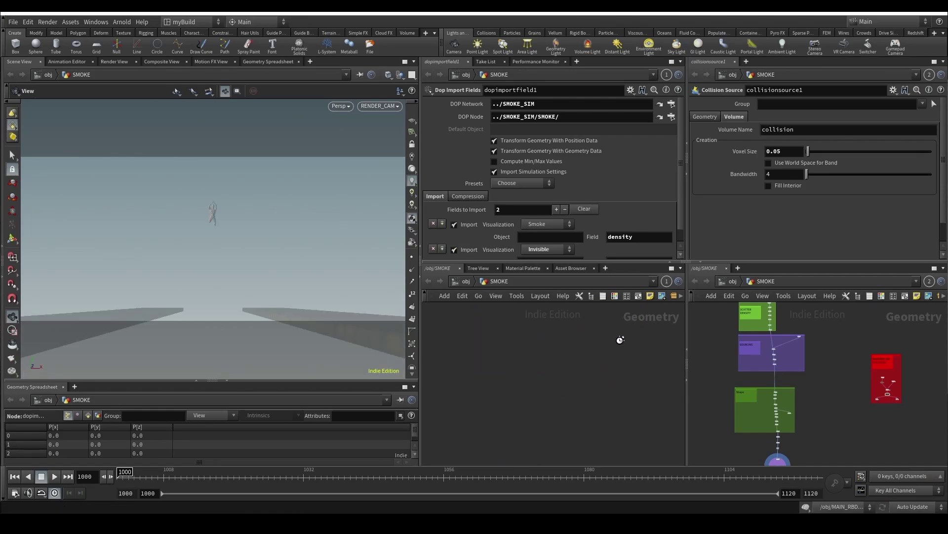
key("f")
scroll(513, 437, "up", 5)
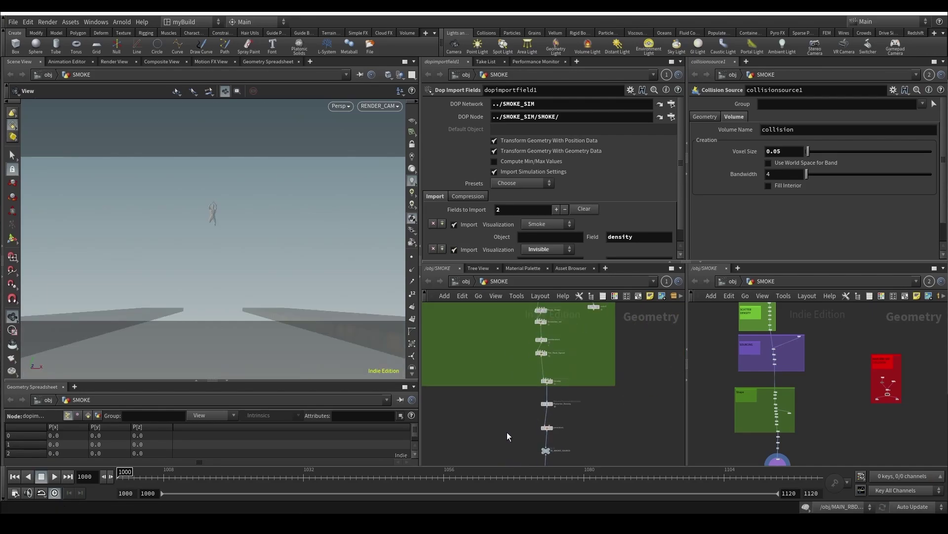
key("r")
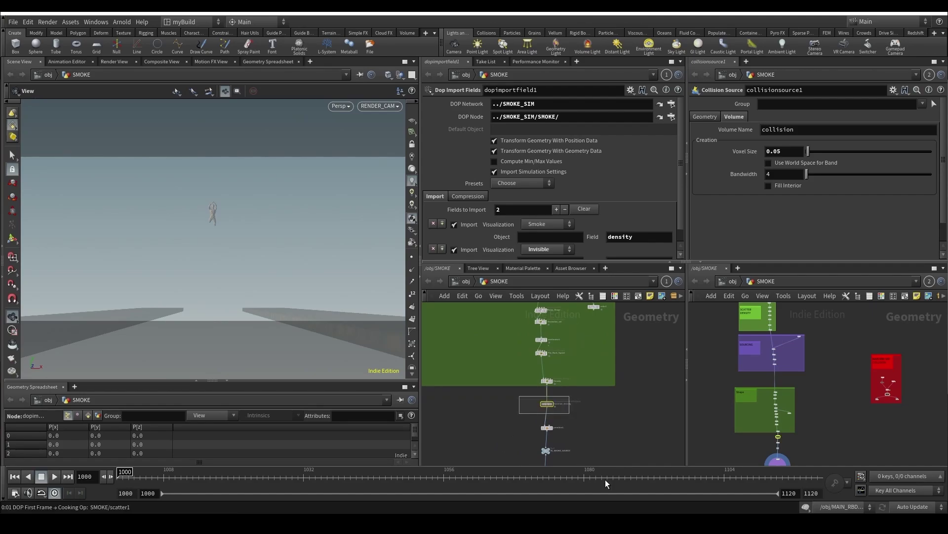
left_click(603, 480)
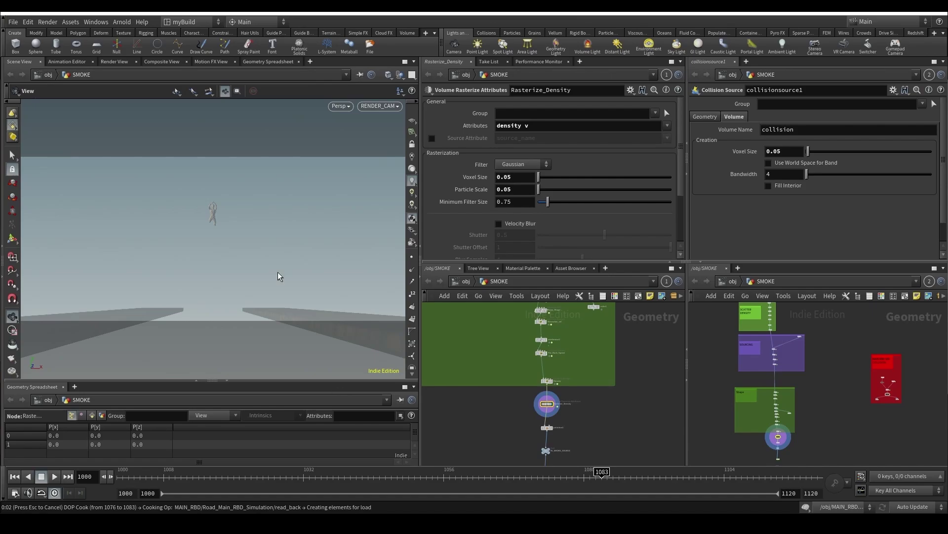
Step: Display the primitive1 node and inspect its density source volume from different angles
left_click_drag(247, 256, 277, 260)
scroll(499, 423, "up", 4)
left_click(620, 445)
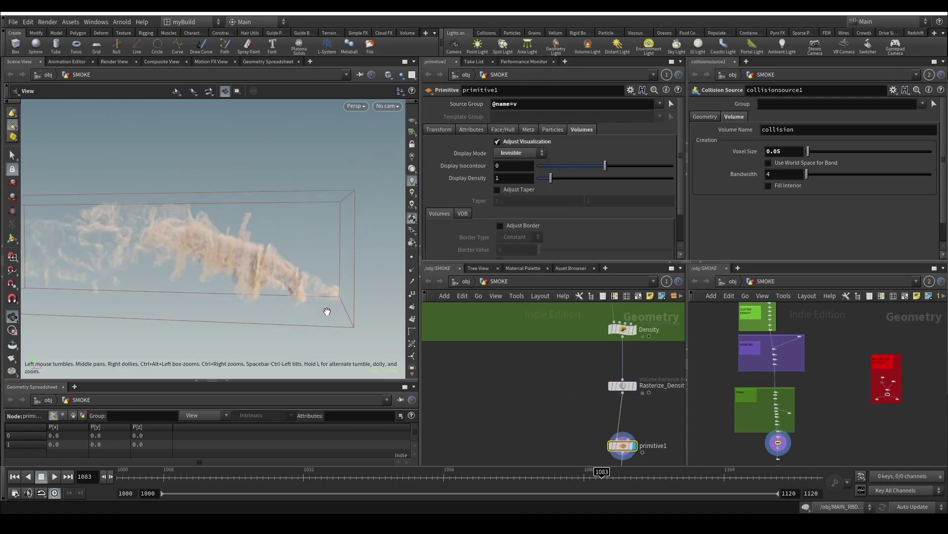
mouse_move(329, 311)
left_mouse_down()
mouse_move(261, 288)
mouse_move(328, 248)
mouse_move(280, 303)
mouse_move(271, 299)
mouse_move(322, 277)
left_mouse_up()
Step: Set the viewport shading to Smooth Shaded and inspect the smoke source volume from the side
left_click(389, 74)
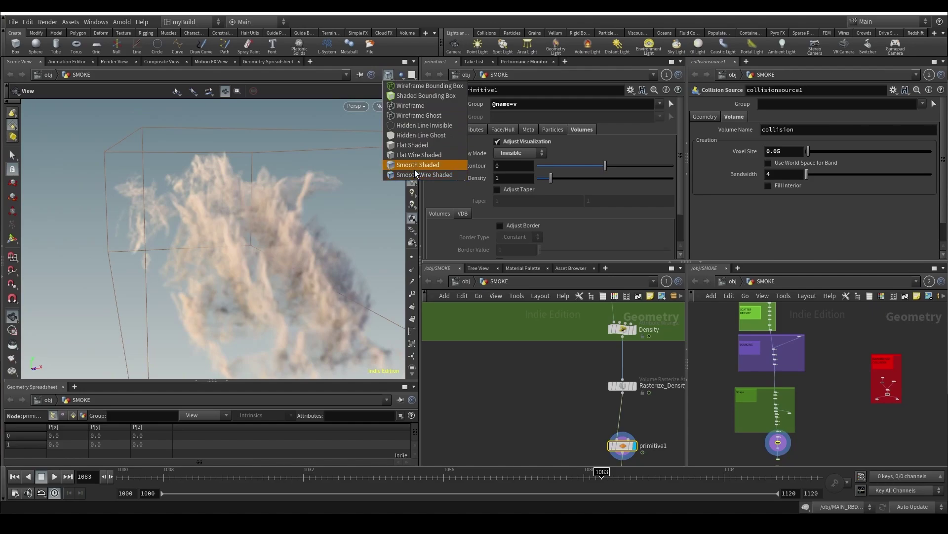
left_click(418, 173)
left_click(388, 75)
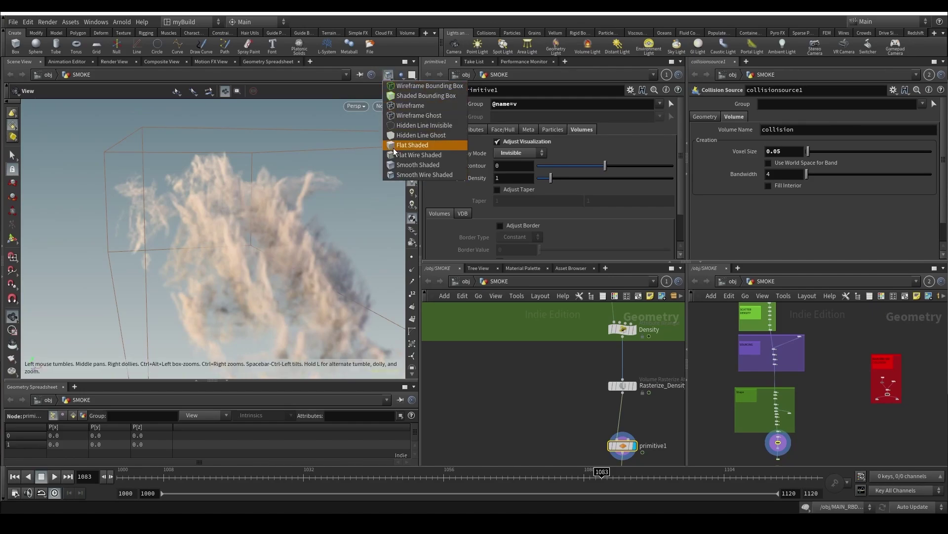
left_click(401, 165)
mouse_move(352, 220)
left_mouse_down()
mouse_move(256, 274)
mouse_move(254, 262)
mouse_move(316, 226)
mouse_move(331, 234)
mouse_move(341, 216)
mouse_move(311, 218)
mouse_move(302, 228)
mouse_move(277, 221)
left_mouse_up()
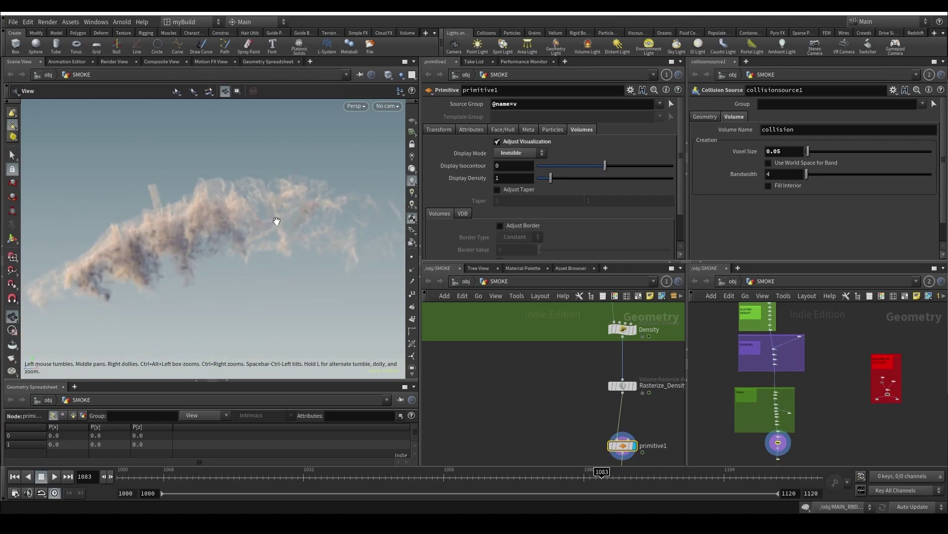
Step: In the viewport display options, limit the 3D texture resolution to 128 × 128 × 128
key("d")
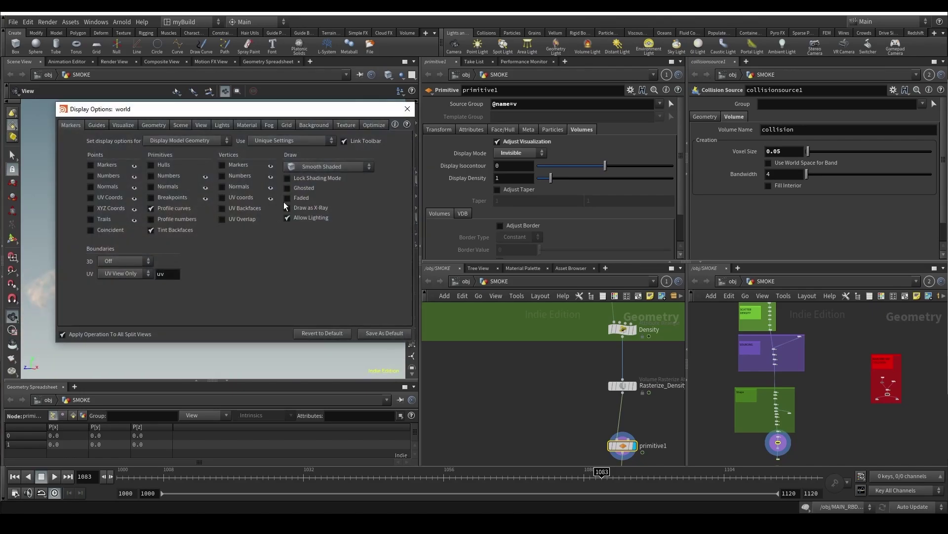
left_click(346, 125)
left_click_drag(346, 109, 727, 117)
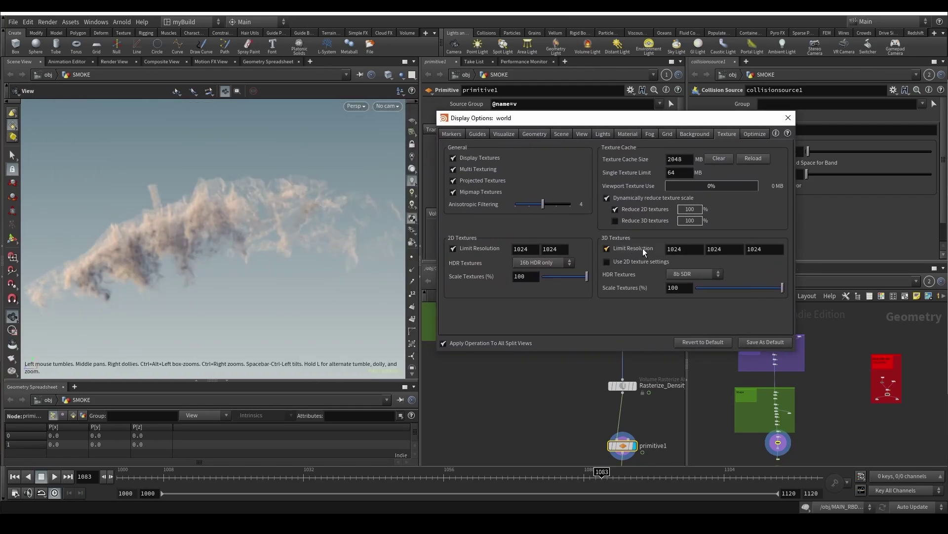
left_click(685, 252)
type("128")
left_click(723, 252)
type("18")
left_click(776, 250)
left_click(724, 254)
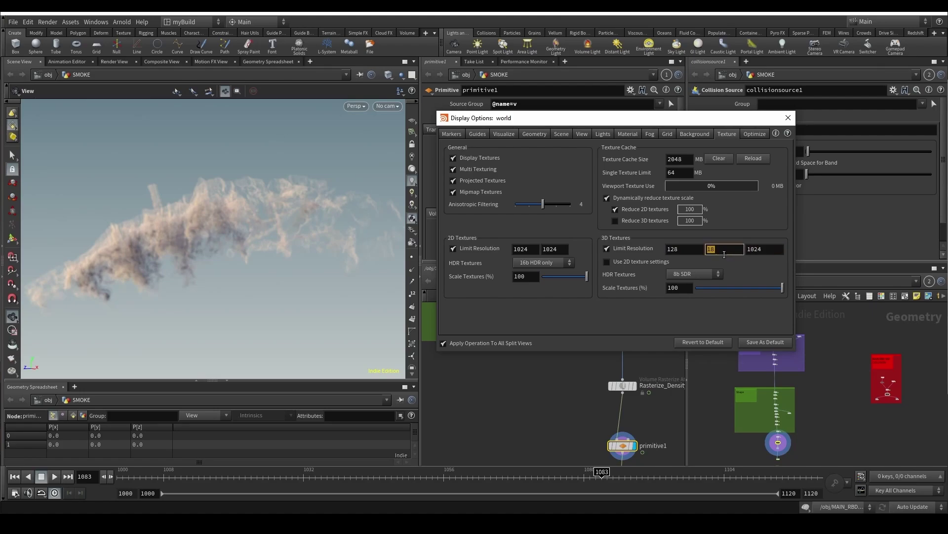
type("128")
left_click(761, 252)
type("128")
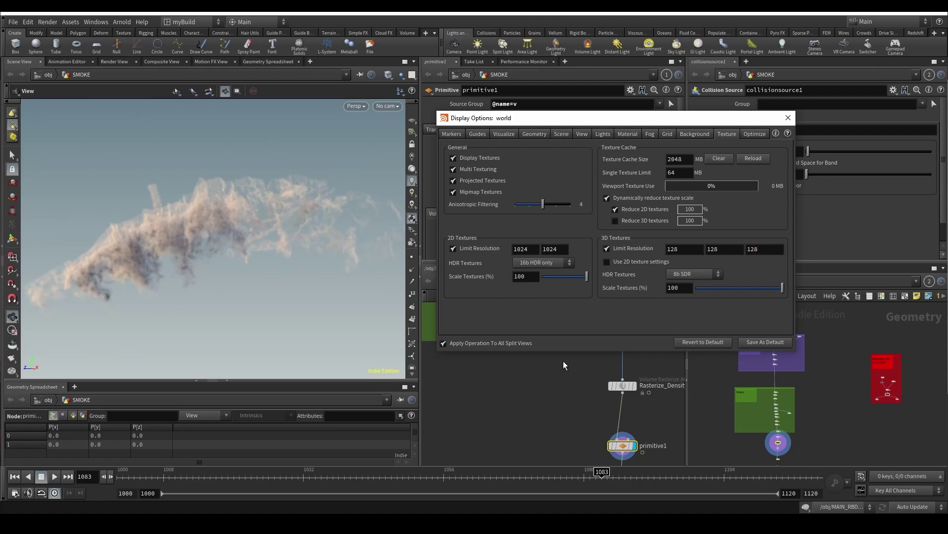
Step: Go to frame 1084, inspect the smoke at the reduced texture resolution and check primitive1's voxel information
left_click(606, 483)
left_click_drag(337, 310, 291, 238)
middle_click(624, 444)
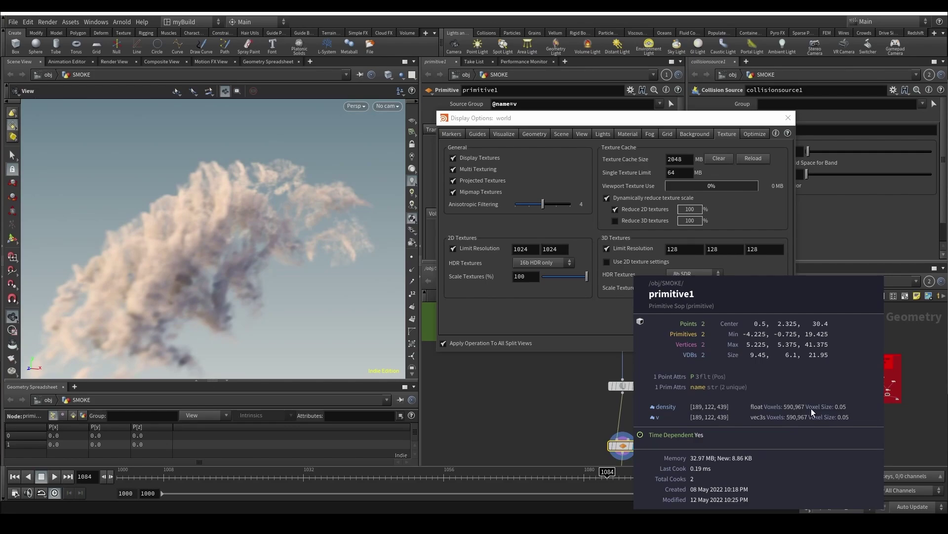
scroll(811, 408, "down", 2)
Step: Set the 3D texture resolution limit back to 1024 × 1024 × 1024
left_click(677, 251)
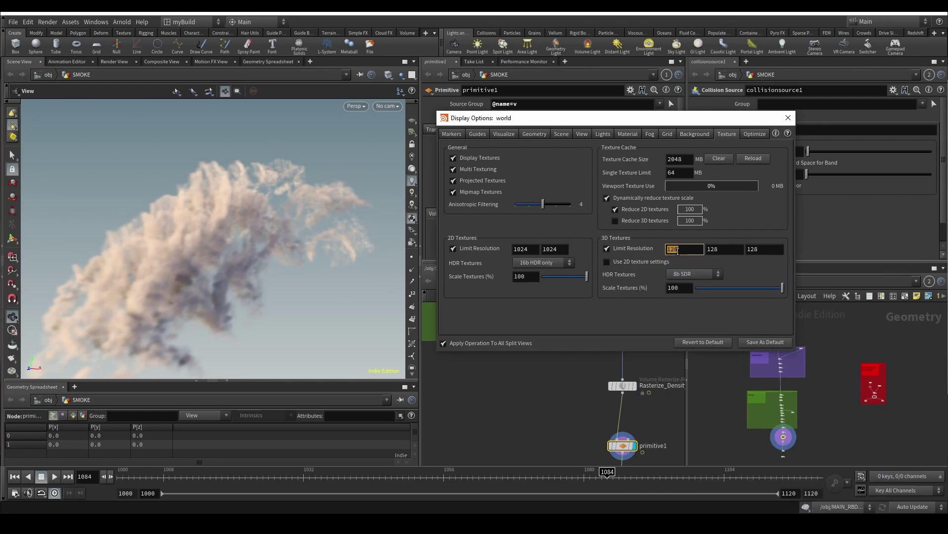
type("1024")
key("Tab")
type("10")
key("Tab")
type("1024")
key("Return")
Step: Go to frame 1086, inspect the smoke volume from several angles and close the display options
left_click(616, 478)
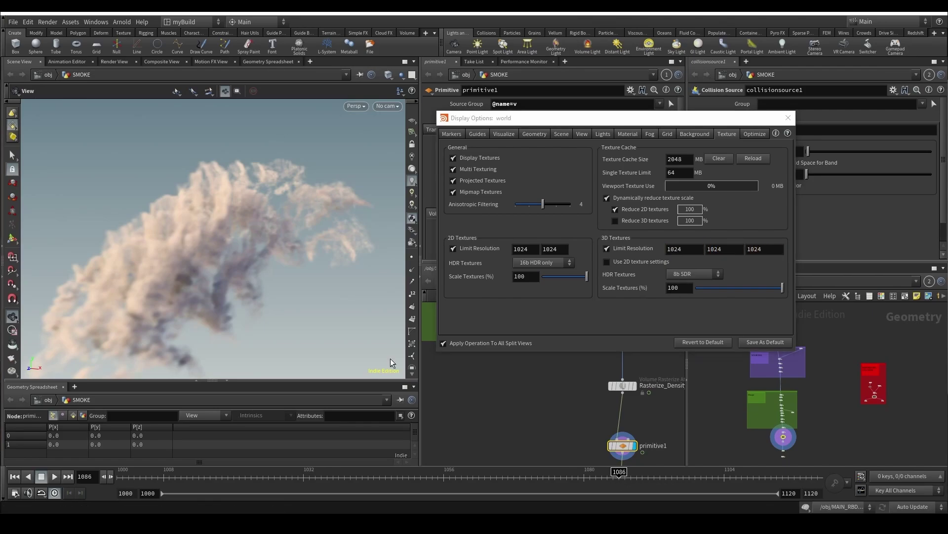
left_click_drag(258, 241, 235, 255)
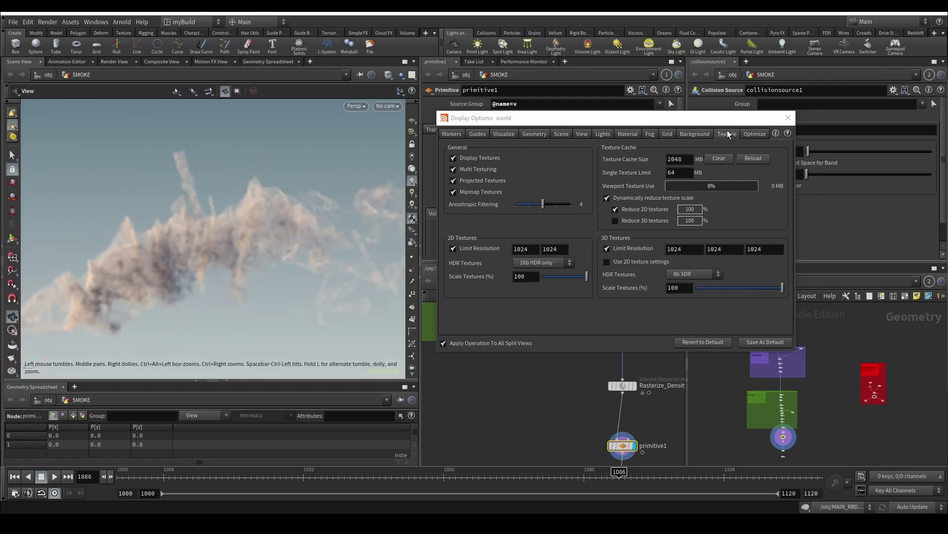
left_click(791, 120)
left_click_drag(326, 212, 275, 318)
Step: Set the scene's update mode to Manual
scroll(559, 412, "down", 5)
scroll(538, 449, "up", 4)
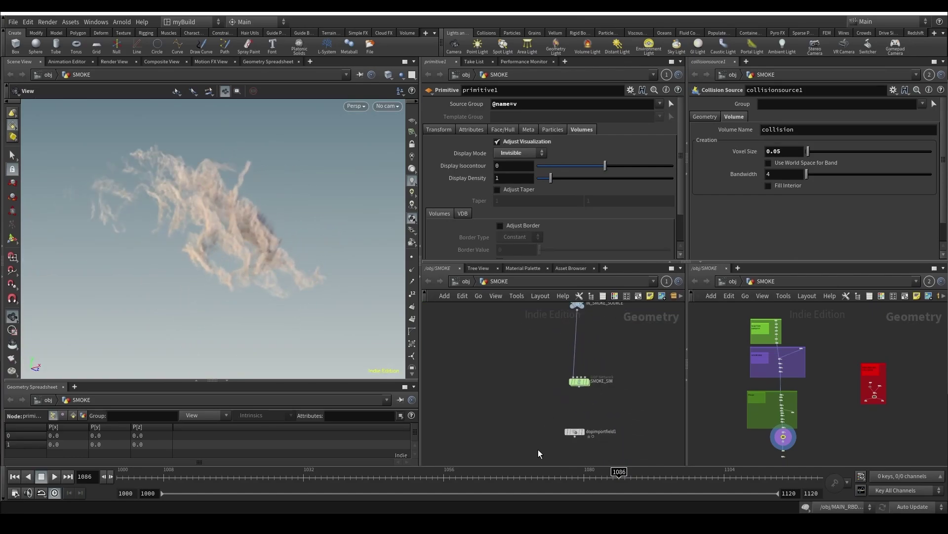
left_click(909, 506)
left_click(908, 507)
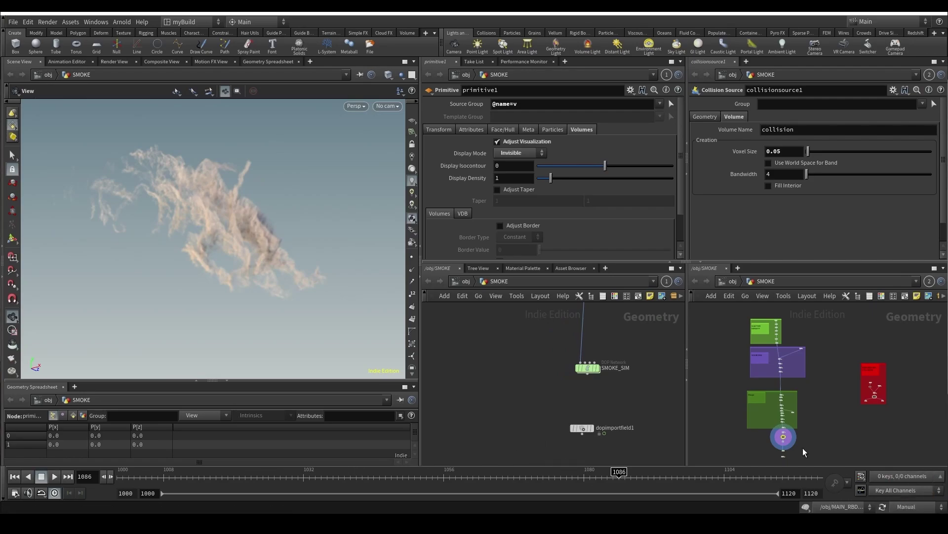
Step: Review the Put_Back_Speed wrangle code and the Age_FadeOff wrangle's Numberofframes parameter
scroll(528, 359, "down", 5)
middle_click_drag(527, 358, 529, 445)
scroll(544, 353, "up", 3)
left_click(588, 347)
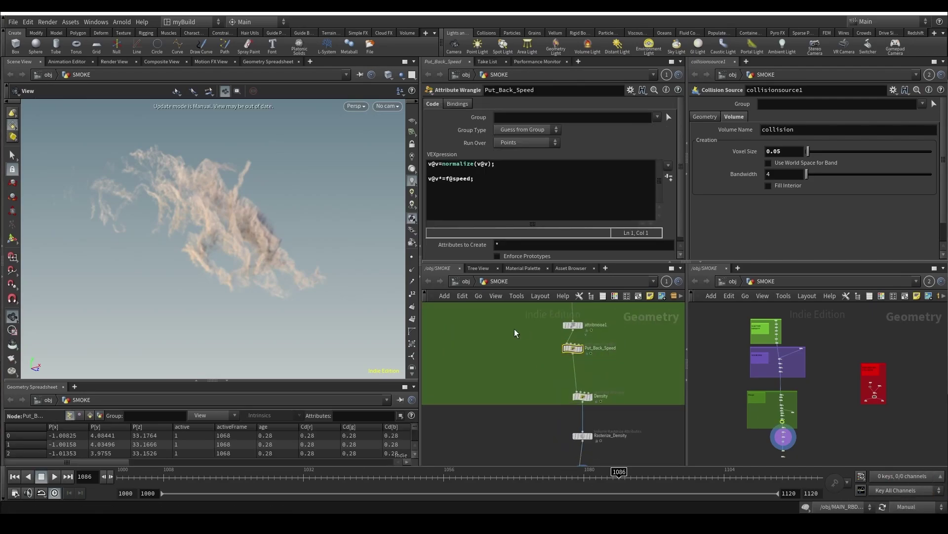
scroll(514, 328, "down", 3)
scroll(504, 360, "up", 3)
middle_click_drag(504, 381, 501, 402)
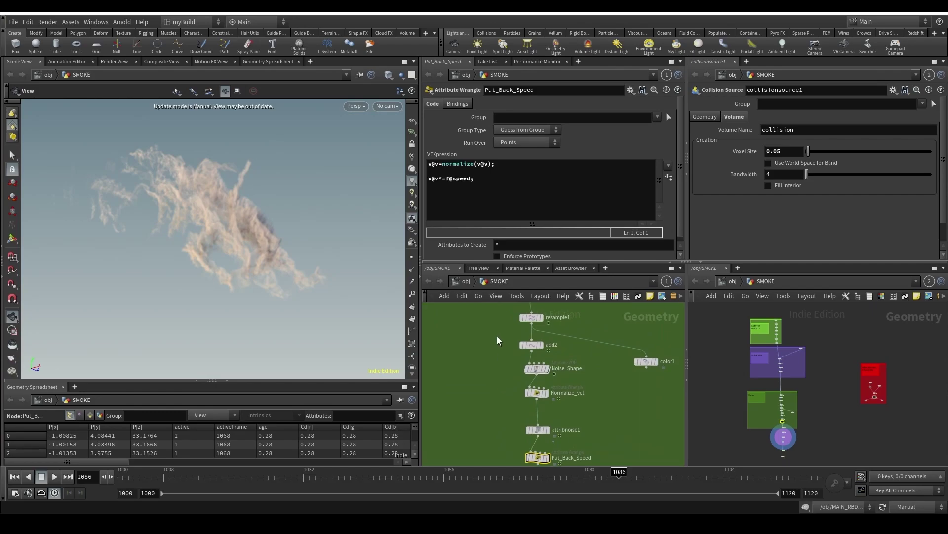
middle_click_drag(497, 361, 485, 409)
left_click(520, 334)
scroll(660, 234, "down", 4)
scroll(660, 234, "down", 1)
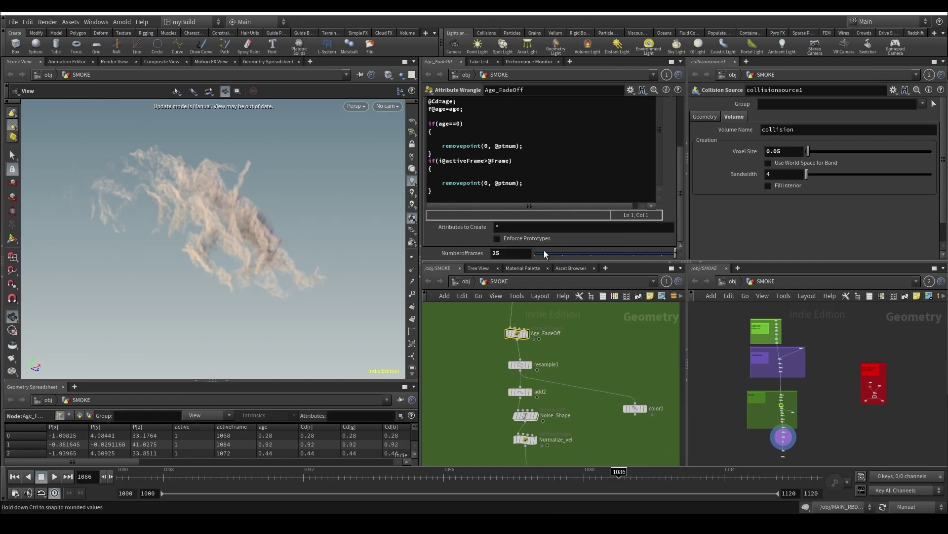
left_click(516, 253)
Step: Move the timeline to frame 1016 and enter the SMOKE_SIM DOP network
middle_click_drag(494, 435, 502, 326)
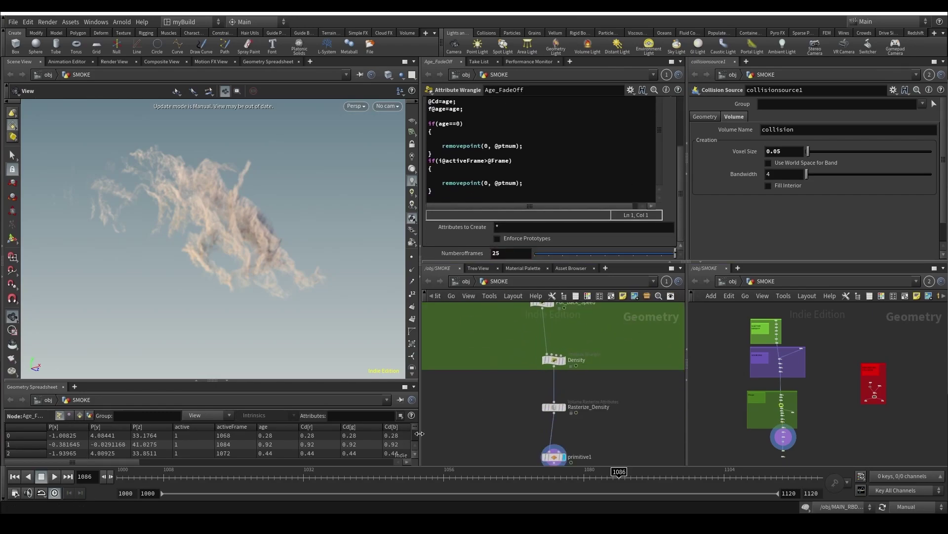
left_click_drag(248, 477, 210, 477)
scroll(439, 423, "down", 3)
middle_click_drag(439, 423, 436, 335)
double_click(517, 417)
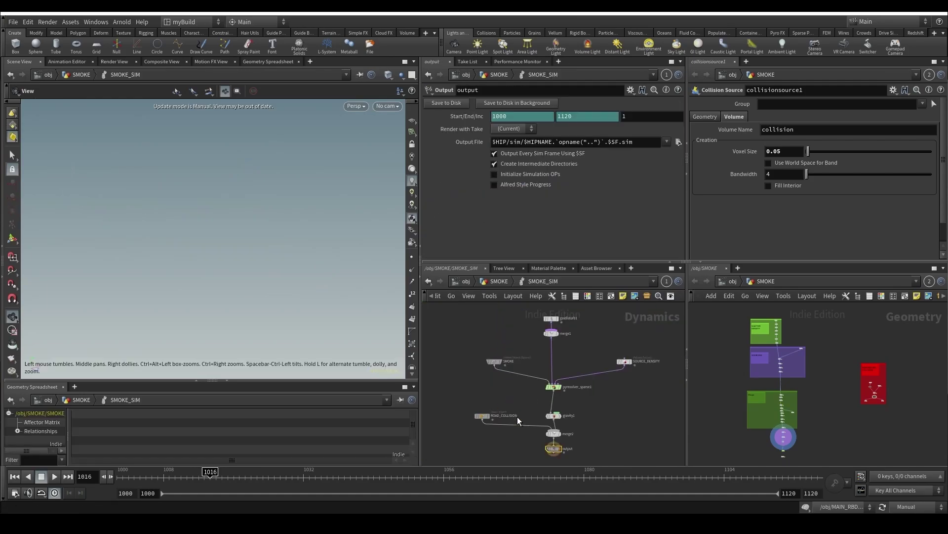
Step: Review the gravity1 force settings and the gasdisturb1 control field settings
middle_click_drag(536, 379, 549, 305)
left_click_drag(512, 403, 578, 376)
middle_click_drag(573, 303, 574, 319)
left_click(562, 455)
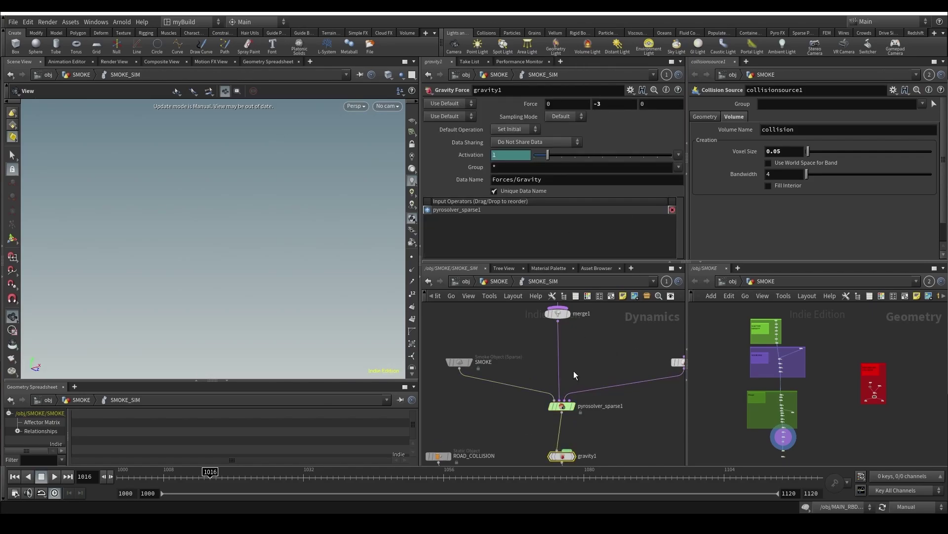
middle_click_drag(573, 370, 556, 412)
scroll(563, 399, "down", 3)
scroll(529, 348, "up", 3)
left_click(554, 354)
middle_click_drag(619, 411, 559, 356)
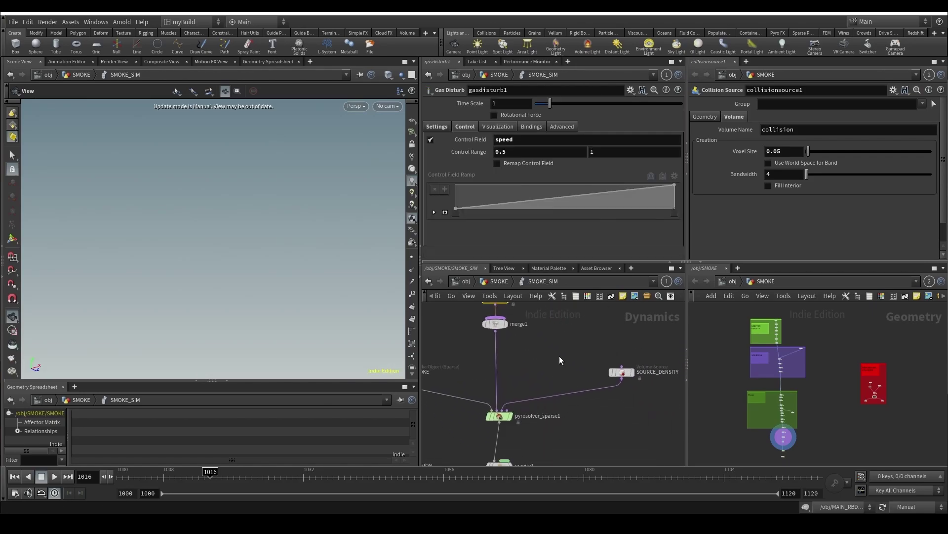
Step: Check the density and velocity sourcing settings of the SOURCE_DENSITY node
left_click(621, 372)
scroll(501, 242, "down", 5)
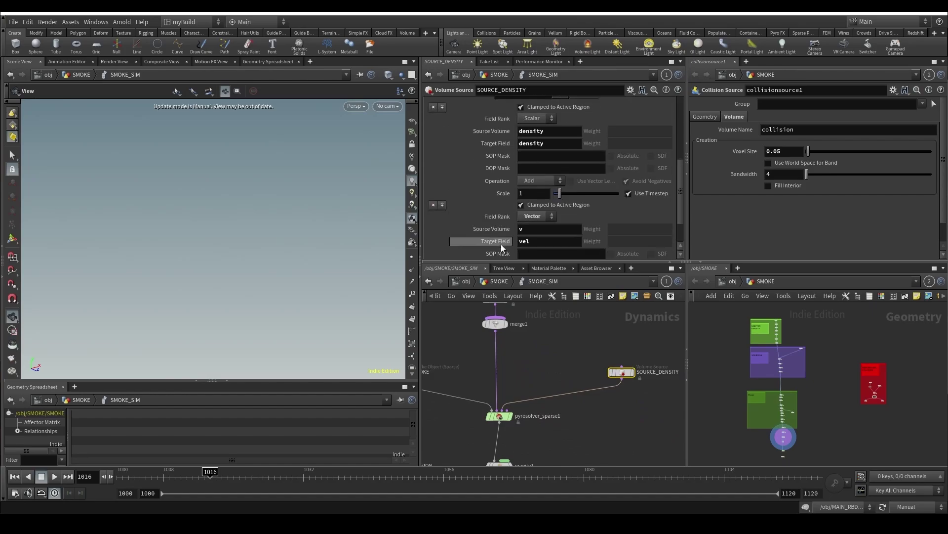
scroll(501, 245, "down", 2)
scroll(499, 393, "down", 3)
scroll(454, 384, "up", 2)
middle_click_drag(463, 417, 541, 342)
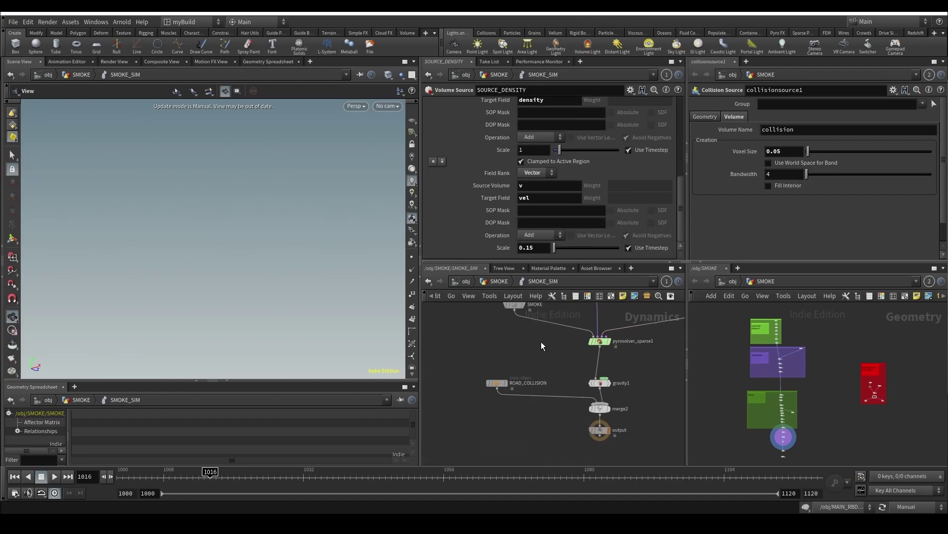
Step: Check the SOP path and collision settings of the ROAD_COLLISION static object
left_click(496, 383)
scroll(517, 375, "down", 2)
middle_click_drag(516, 374, 514, 406)
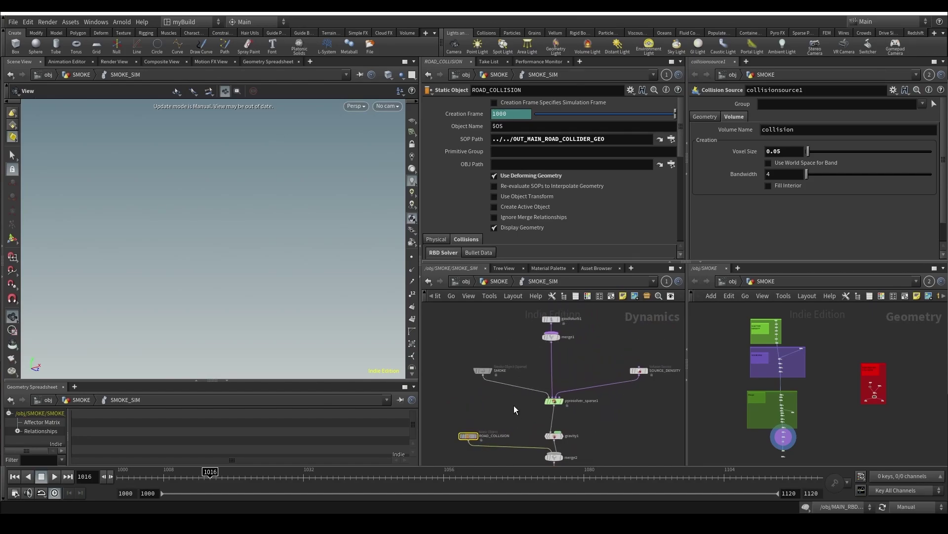
scroll(484, 254, "down", 1)
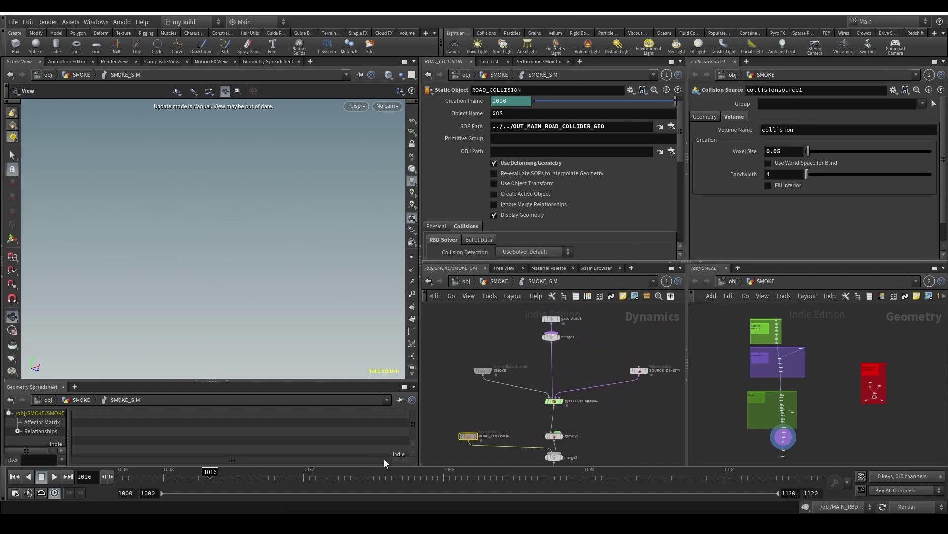
scroll(530, 337, "down", 1)
Step: Return to the SMOKE network, display dopimportfield1 at frame 1000 and check its imported fields
left_click(498, 281)
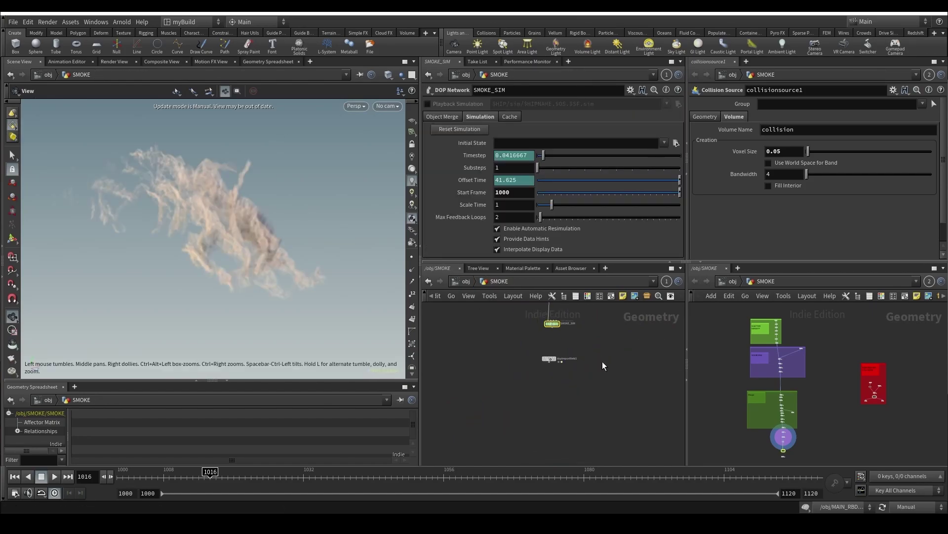
left_click(549, 358)
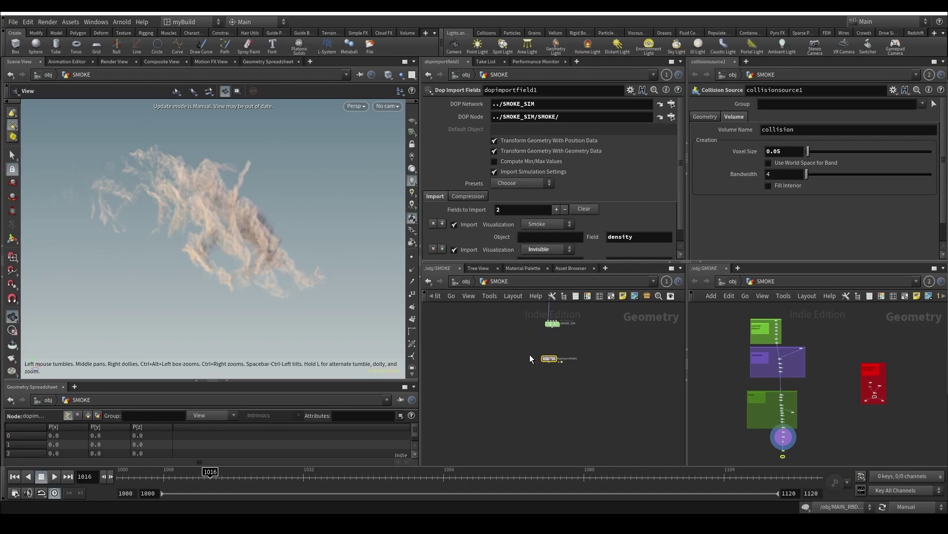
left_click(14, 476)
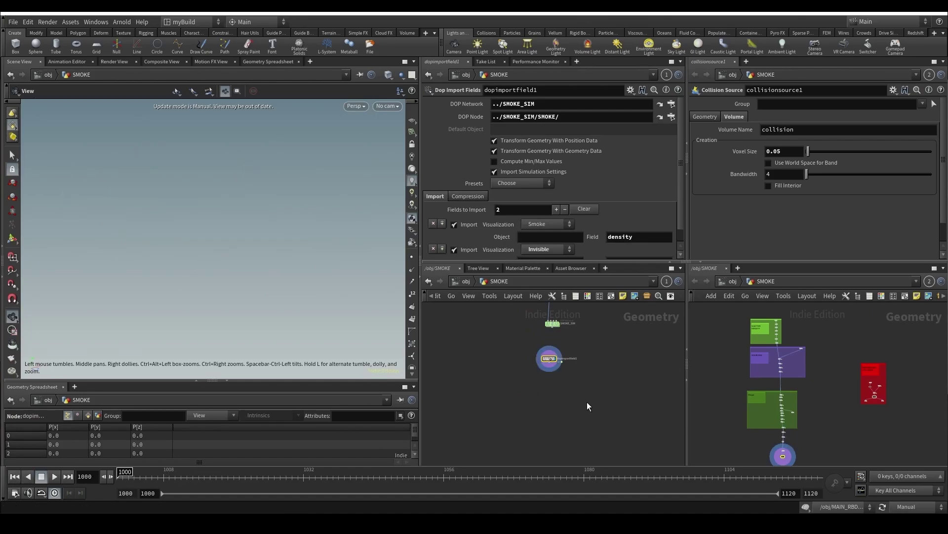
scroll(571, 391, "up", 1)
key("Tab")
key("Escape")
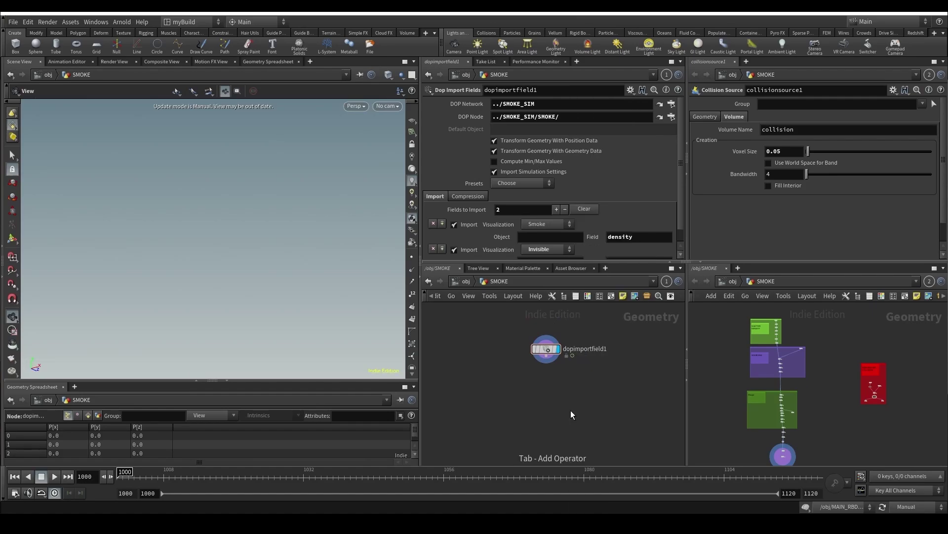
scroll(559, 213, "down", 1)
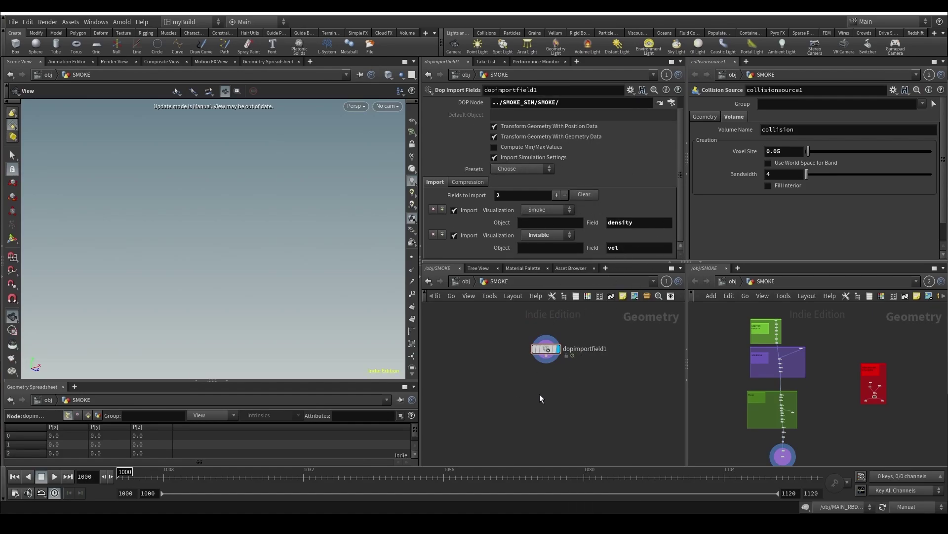
key("Tab")
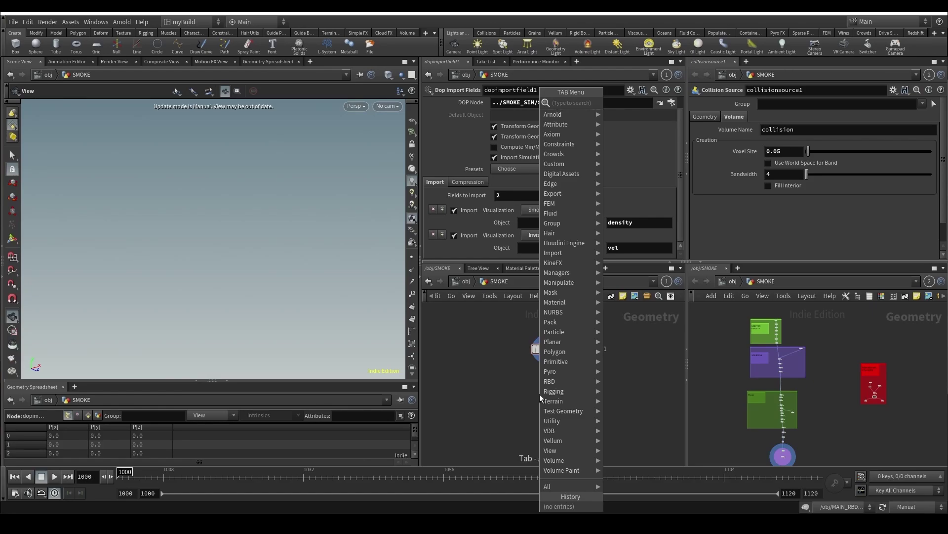
key("Escape")
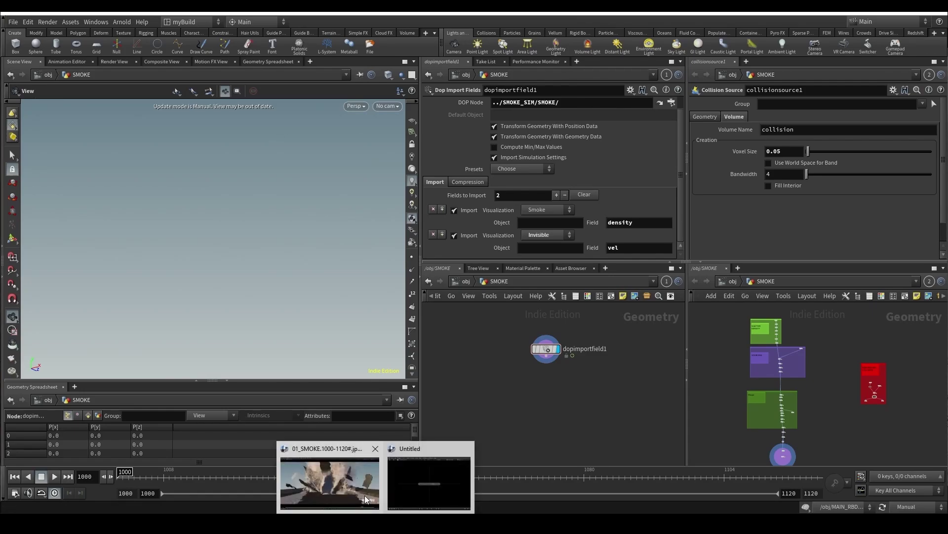
left_click(364, 495)
left_click_drag(437, 364, 543, 168)
left_click_drag(664, 232, 817, 244)
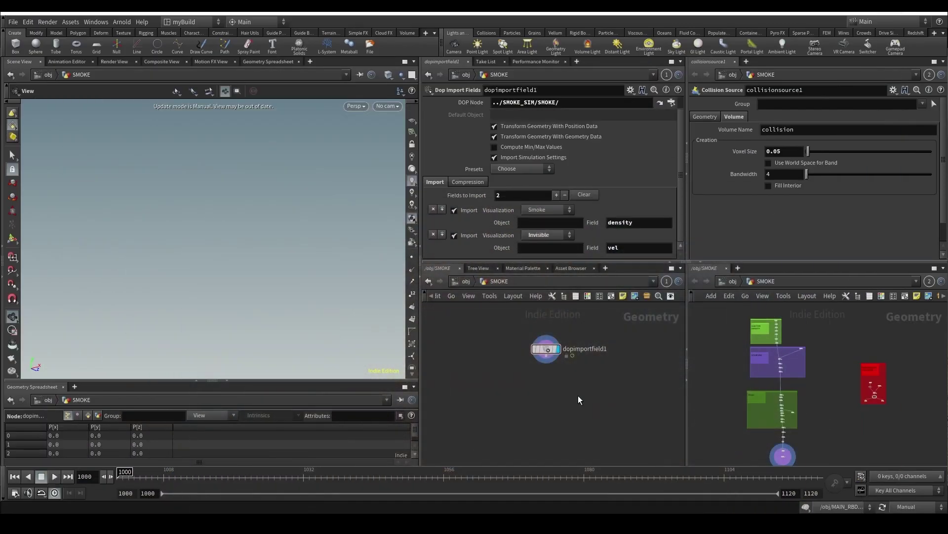
key("Tab")
key("Escape")
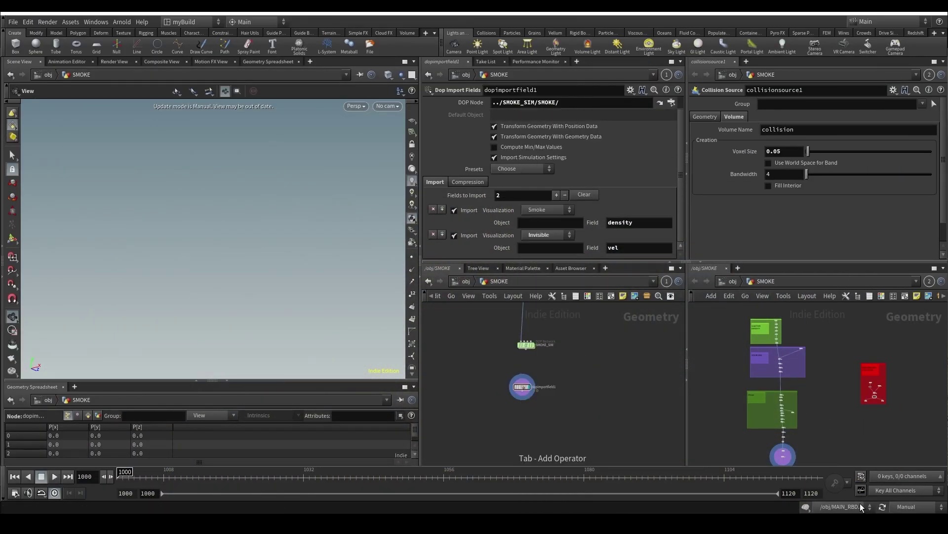
Step: Open the MAIN_RBD geometry network from the FX work group in the second network view
scroll(775, 372, "up", 2)
left_click(733, 281)
scroll(765, 384, "up", 3)
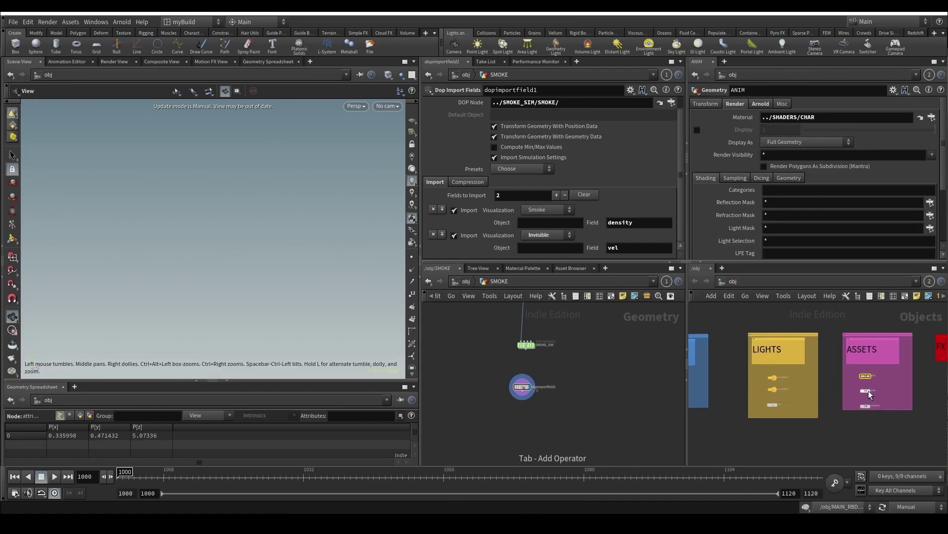
scroll(869, 389, "up", 7)
scroll(868, 374, "down", 5)
middle_click_drag(877, 378, 662, 389)
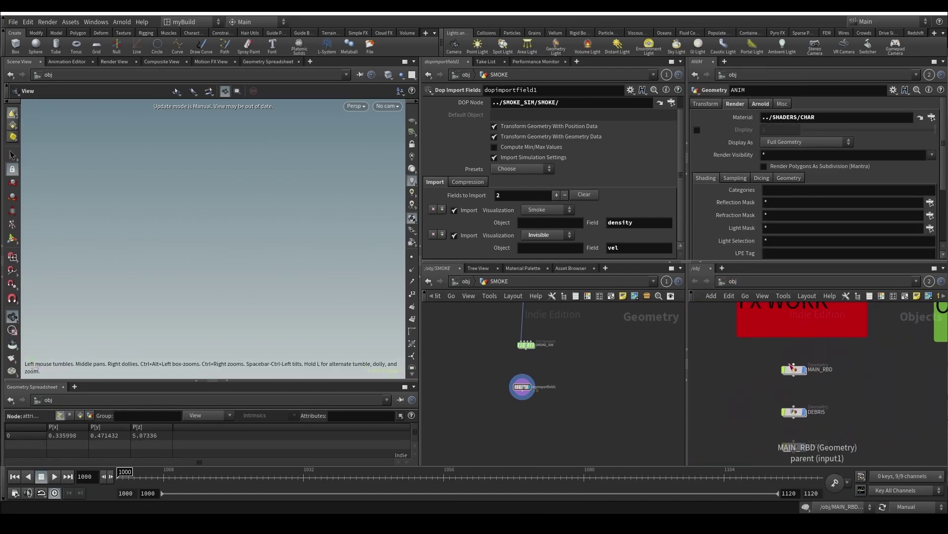
double_click(795, 371)
scroll(861, 428, "up", 4)
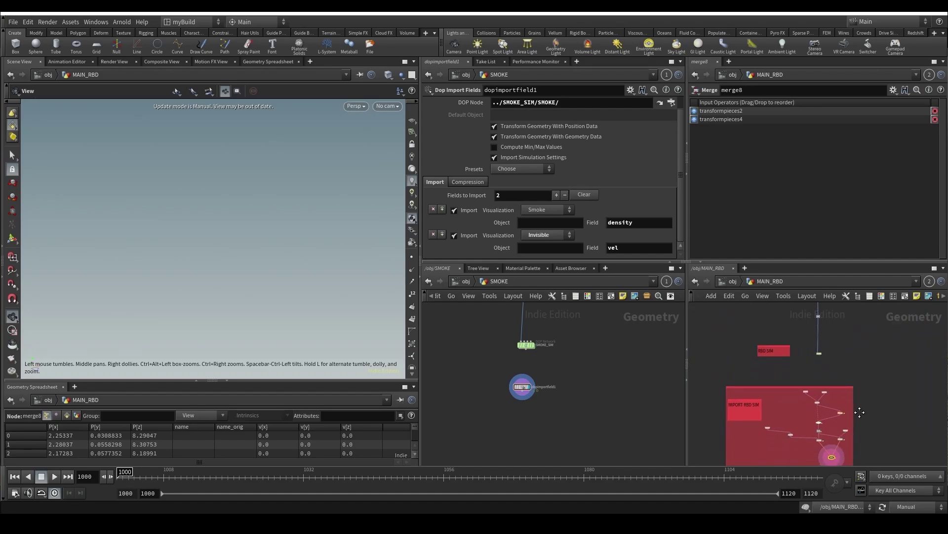
Step: Copy the Road_Main_RBD_Simulation file cache into the SMOKE network and wire it after dopimportfield1
scroll(882, 404, "up", 3)
left_click_drag(887, 398, 834, 321)
key("ctrl+c")
middle_click_drag(554, 439, 572, 380)
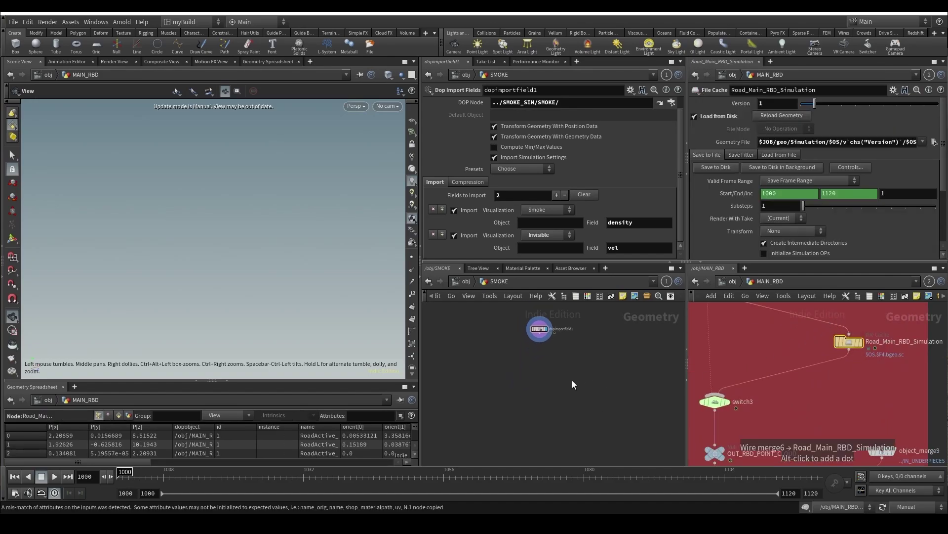
scroll(572, 381, "up", 2)
key("ctrl+v")
left_click(571, 374)
left_click(517, 312)
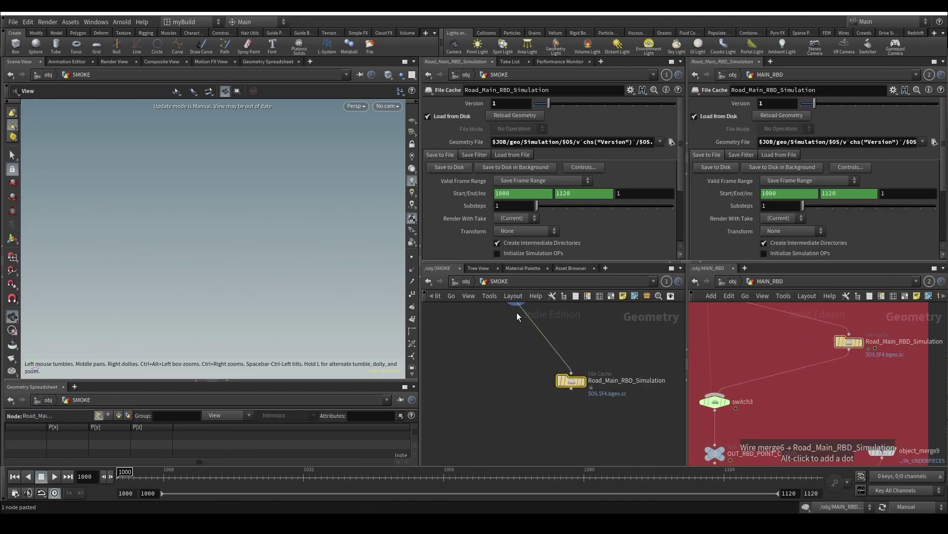
Step: Rename the pasted file cache to Road_Smoke_Simulation and check its geometry file path
double_click(615, 380)
left_click_drag(607, 381, 722, 388)
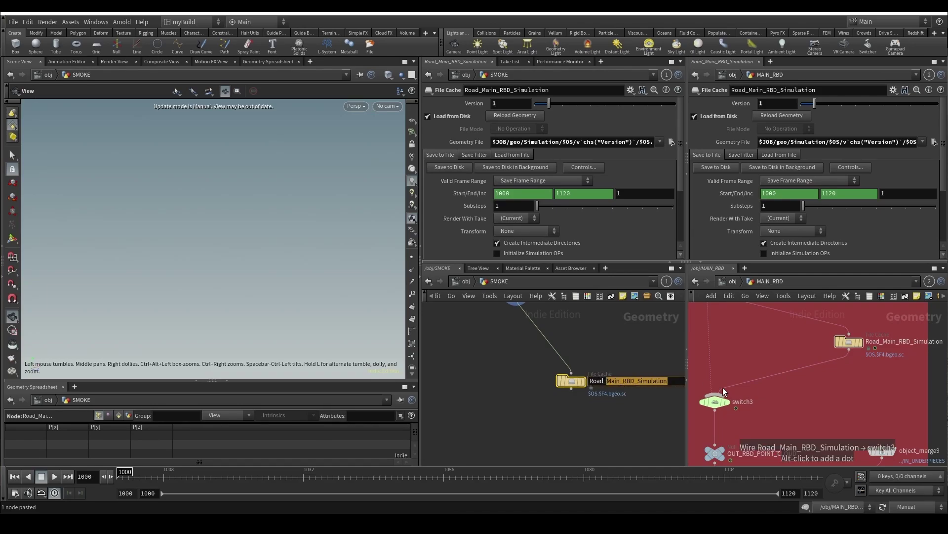
type("sMO")
key("BackSpace")
key("BackSpace")
key("BackSpace")
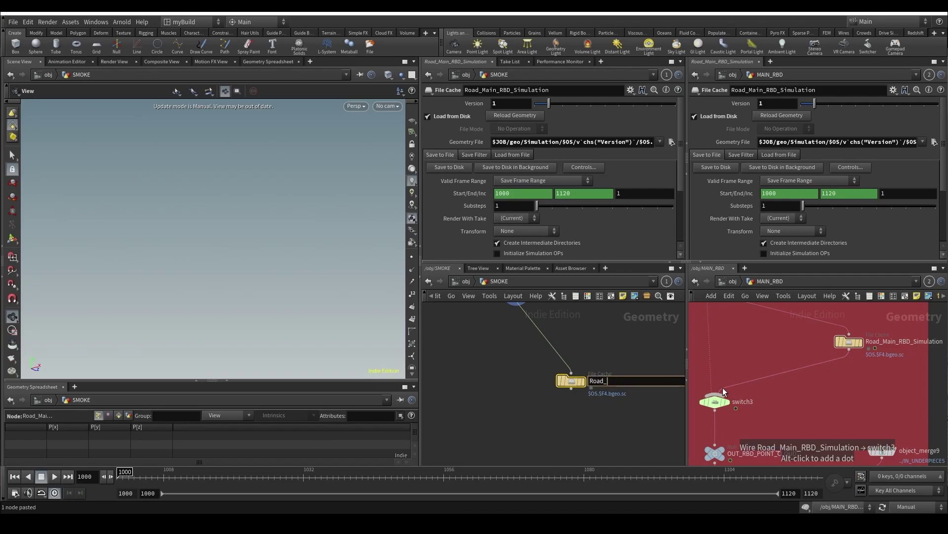
type("Smoke_Simulation")
key("Return")
left_click_drag(638, 143, 648, 144)
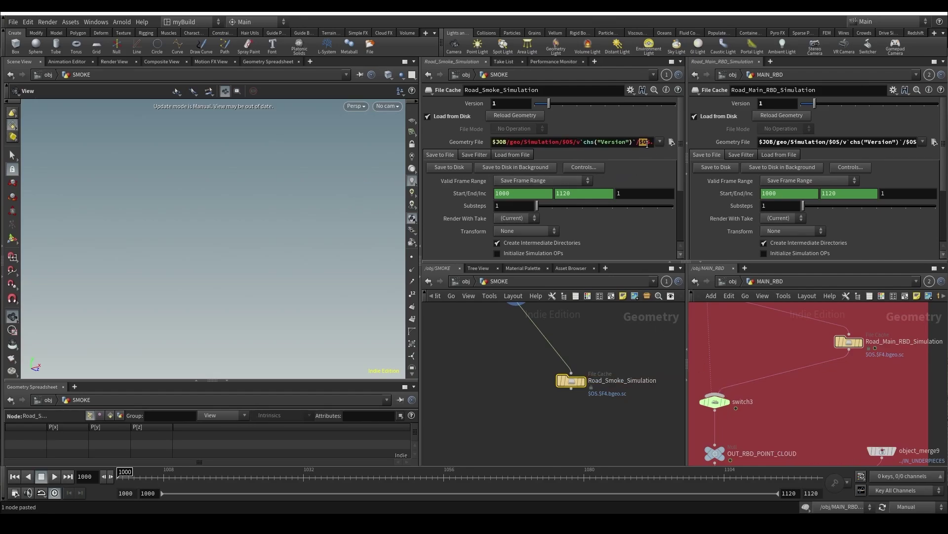
left_click(539, 399)
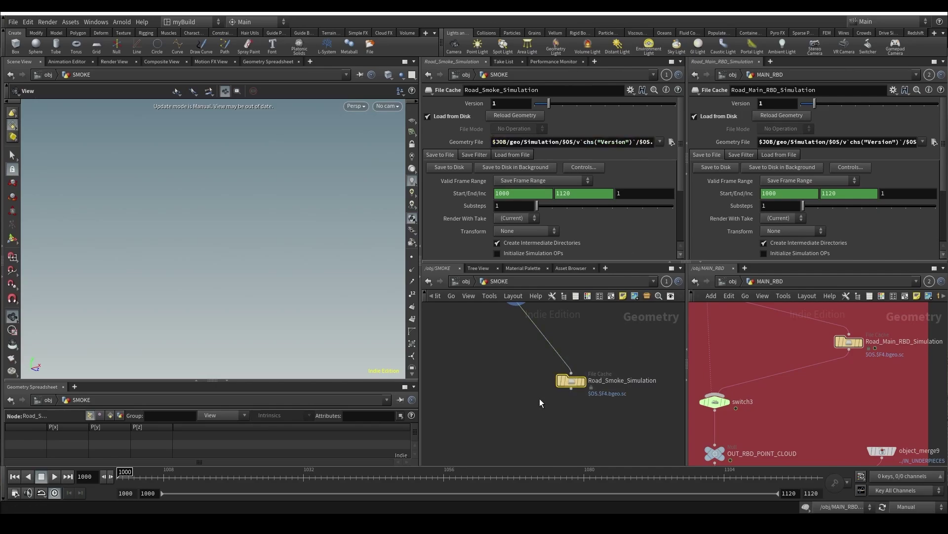
scroll(608, 378, "down", 2)
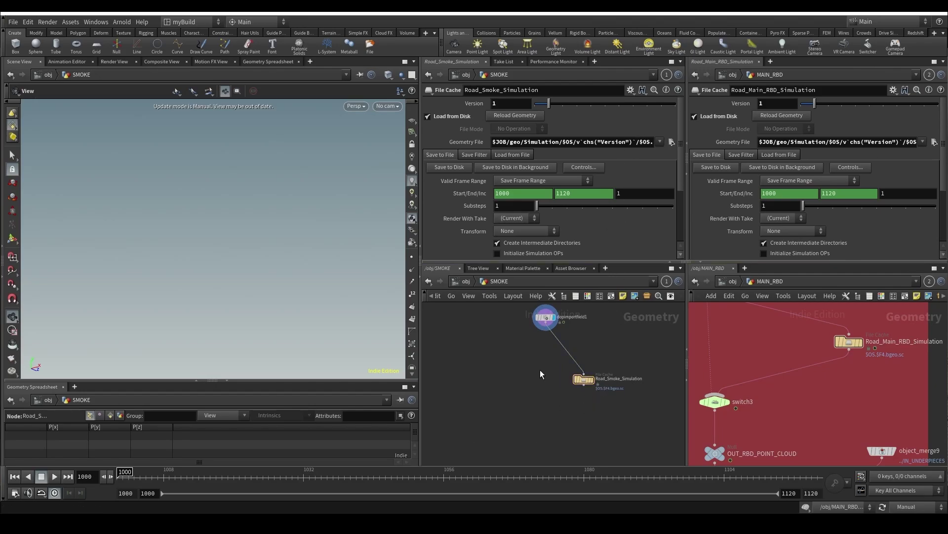
Step: Set the update mode to Auto Update and inspect the node info of dopimportfield1
left_click(546, 317)
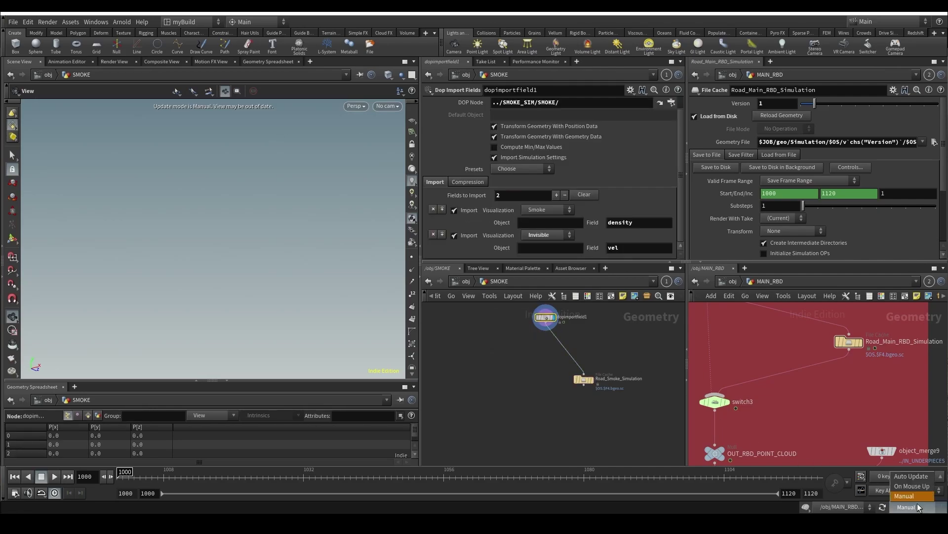
left_click(920, 477)
left_click(514, 328)
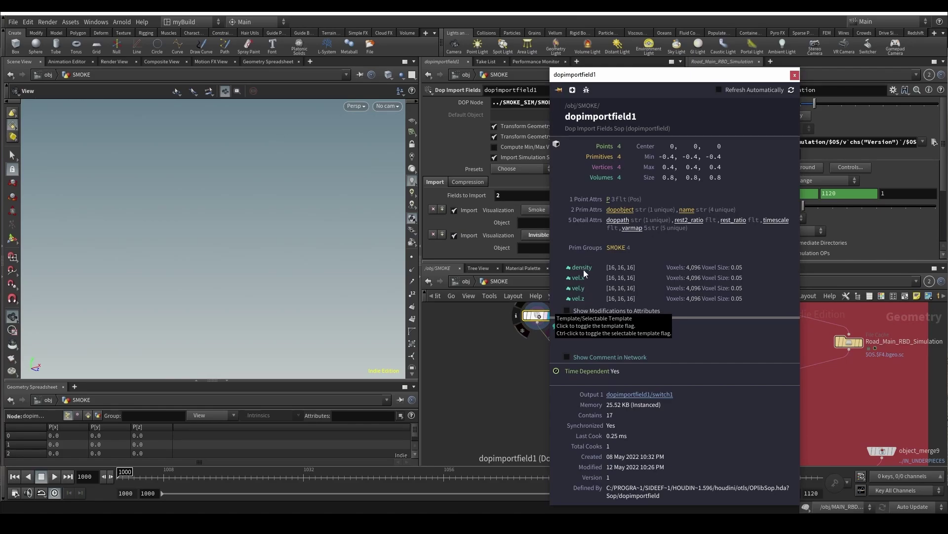
left_click(501, 330)
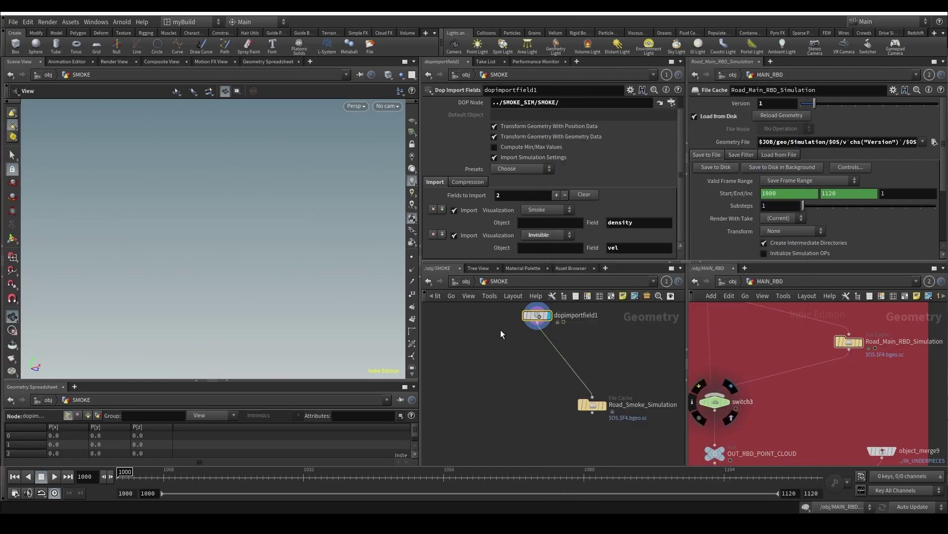
middle_click(537, 319)
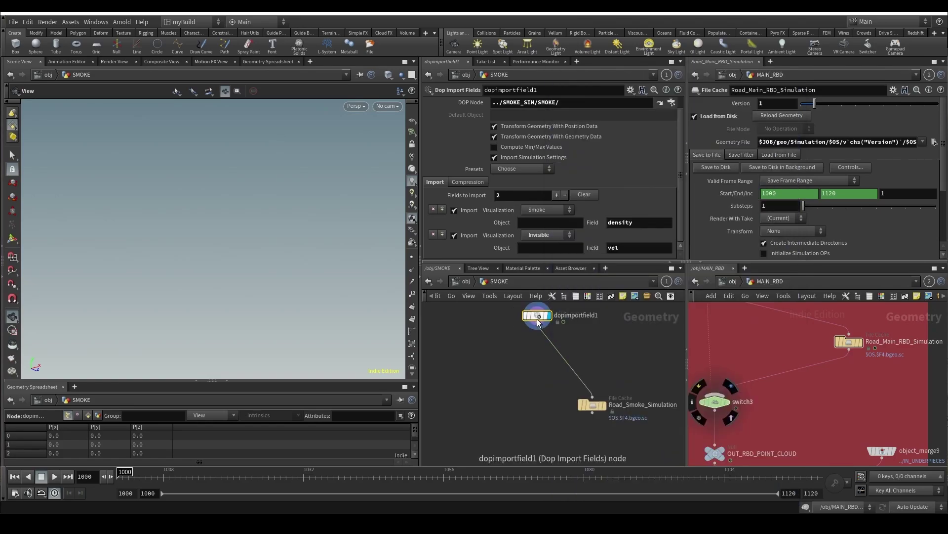
middle_click(538, 321, "ctrl")
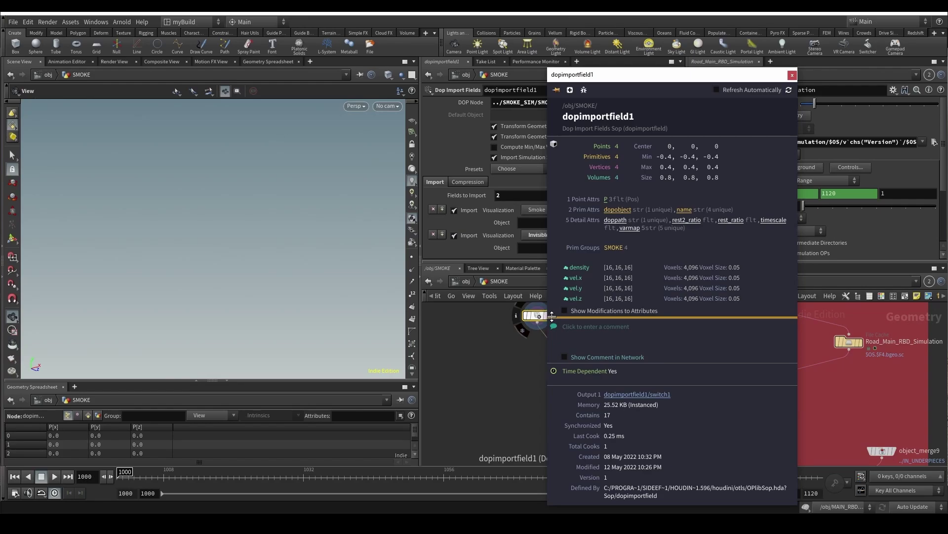
left_click(537, 322)
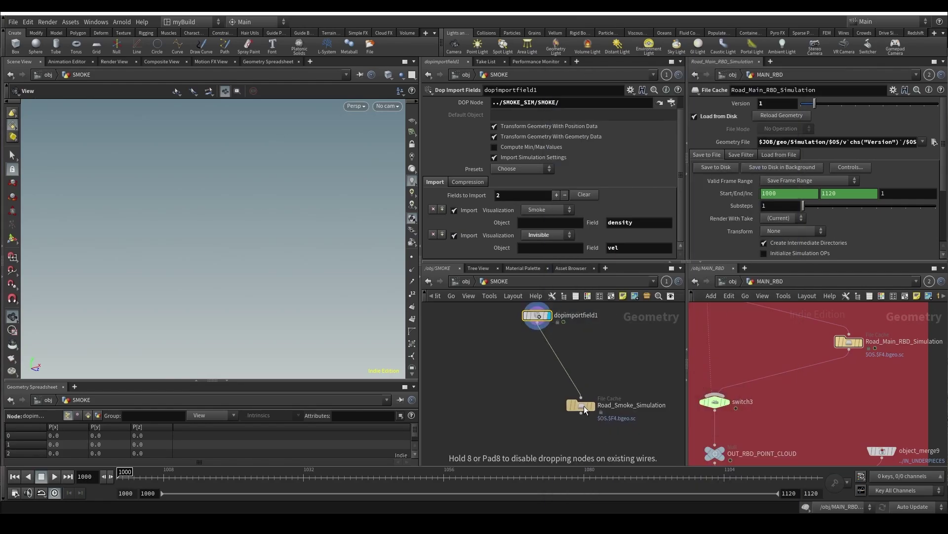
Step: Insert a Pyro Post-Process node between dopimportfield1 and Road_Smoke_Simulation
left_click_drag(584, 405, 586, 408)
key("Tab")
type("pyrop")
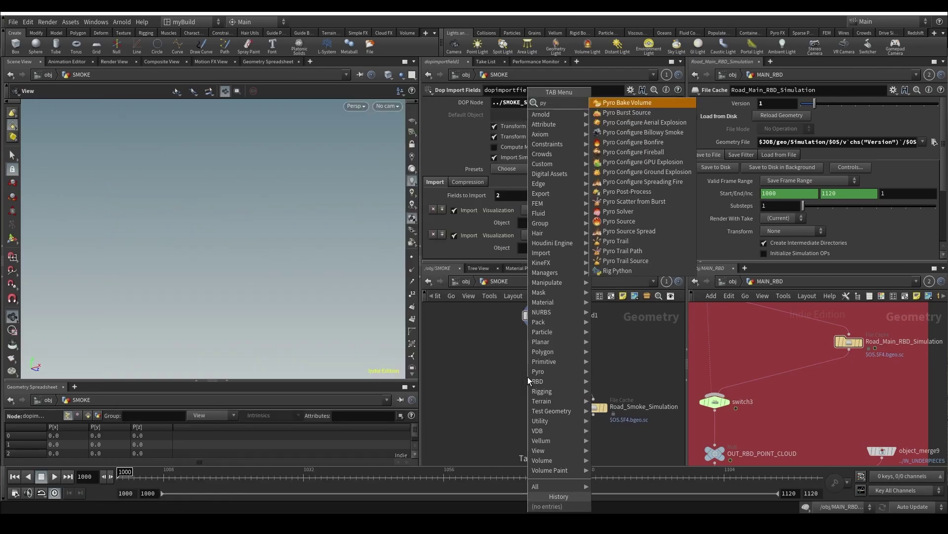
key("Return")
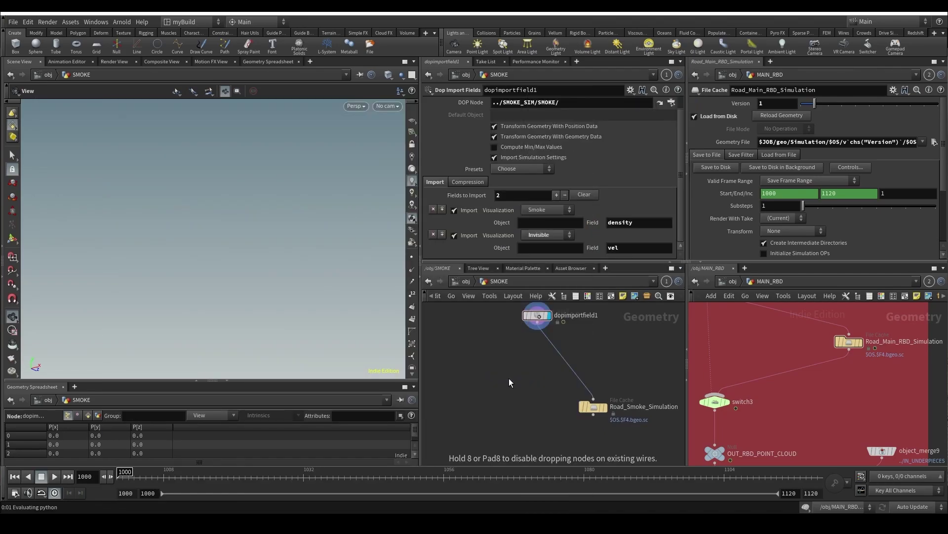
left_click(509, 379)
left_click_drag(510, 382, 533, 375)
left_click_drag(570, 365, 536, 356)
Step: Turn off Assign Render Material and Apply Look on the Pyro Post-Process node and display that node
left_click(521, 124)
left_click(520, 118)
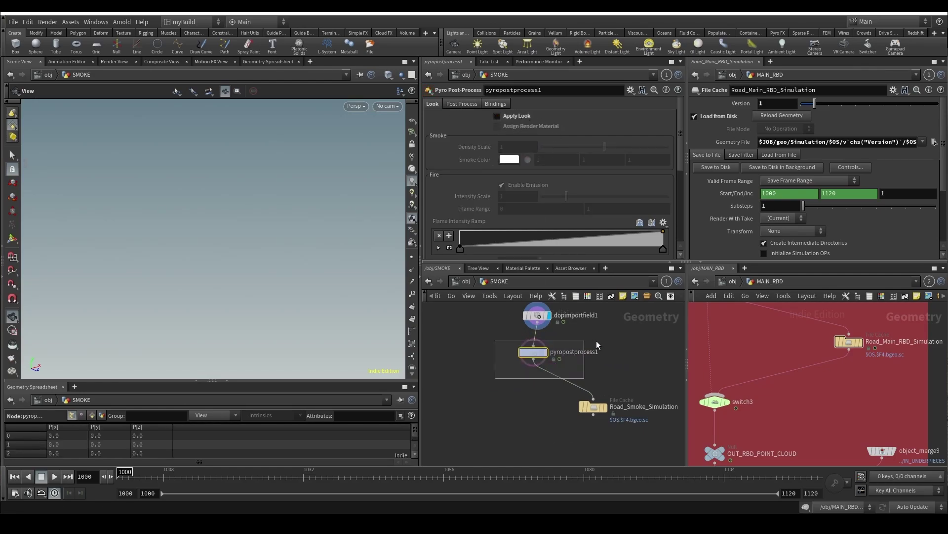
middle_click(531, 354)
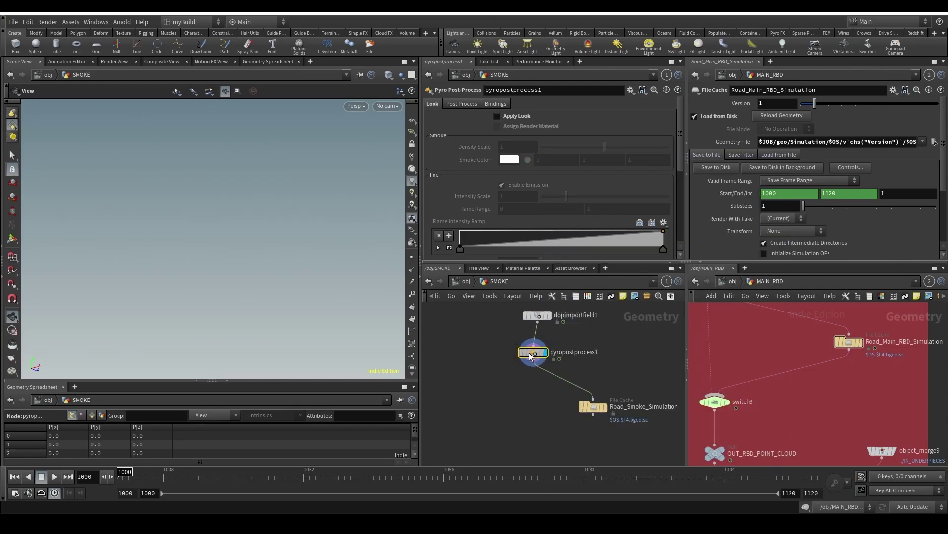
left_click(542, 337)
left_click(784, 78)
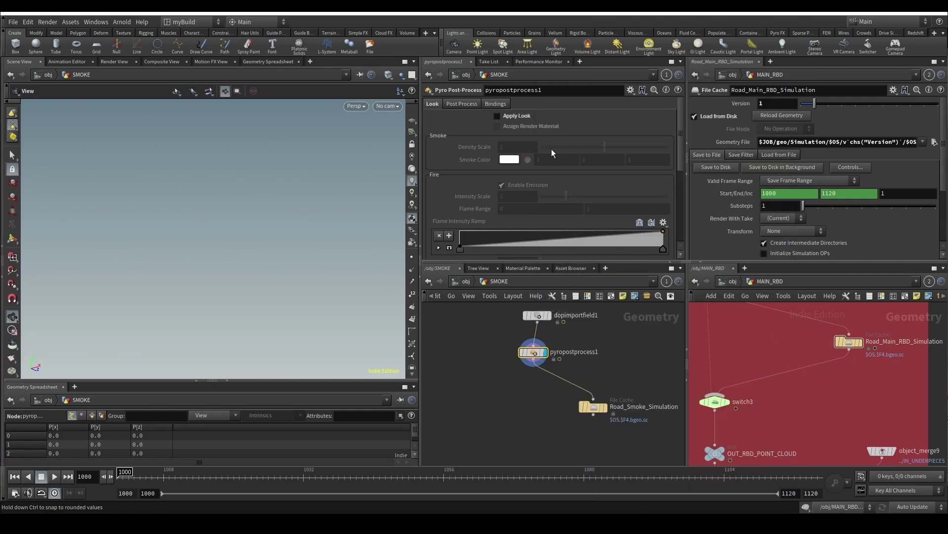
scroll(513, 330, "up", 1)
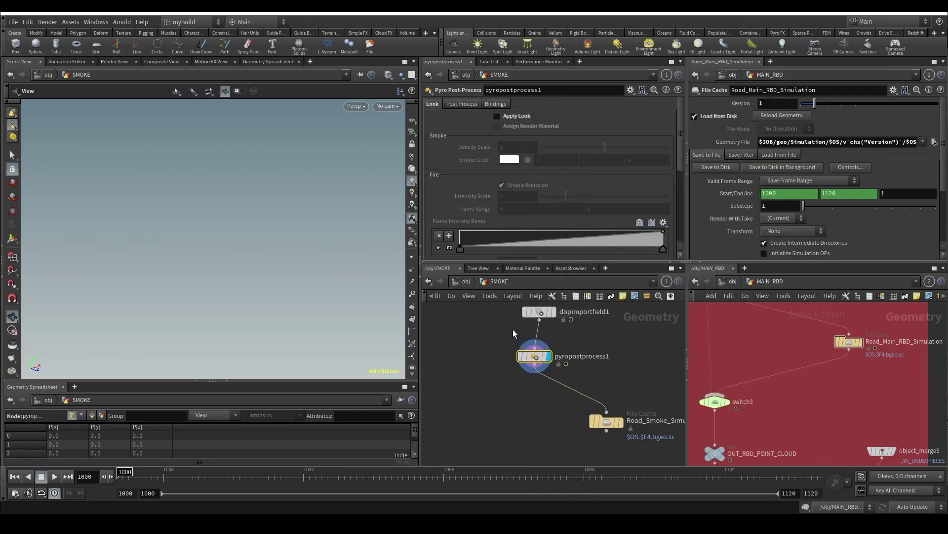
Step: Enable Convert to VDB, Resample Volumes and Use 16bit Float in the post-process settings of pyropostprocess1
left_click(473, 103)
left_click(497, 126)
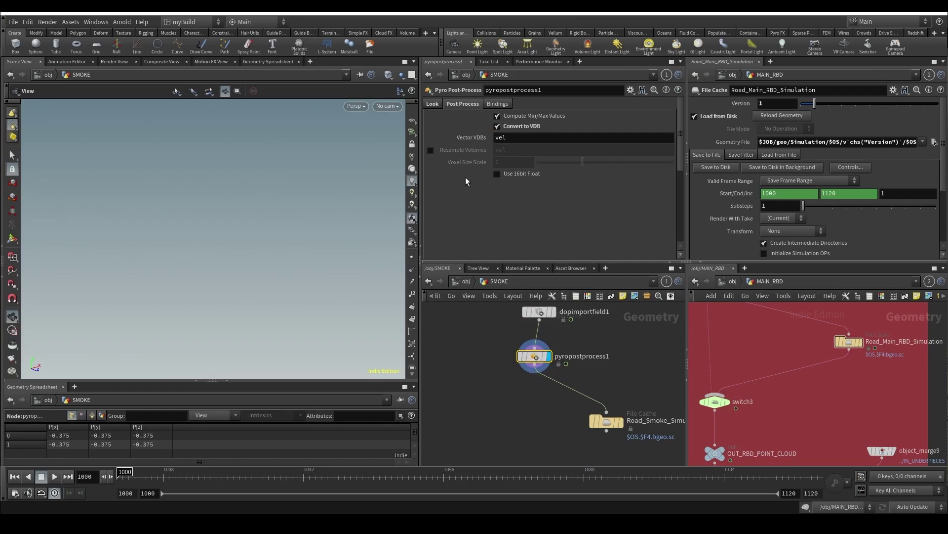
left_click(431, 150)
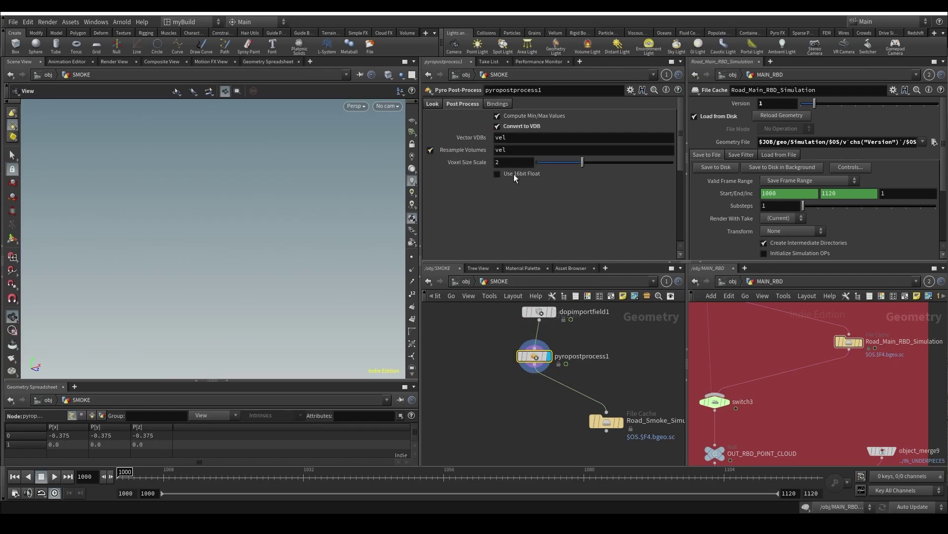
left_click(513, 174)
Step: Compare the volume types and voxel sizes in the node info of dopimportfield1 and pyropostprocess1
middle_click(542, 359)
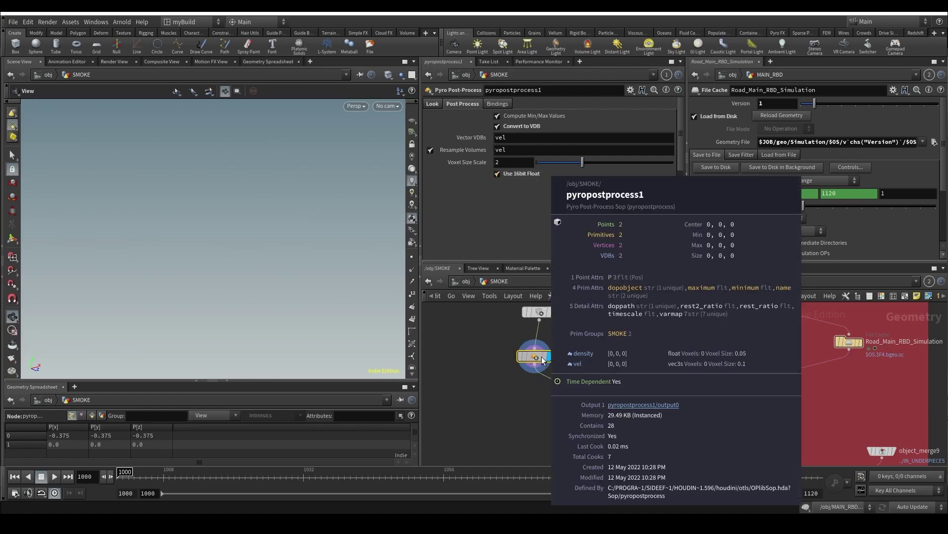
middle_click(542, 358)
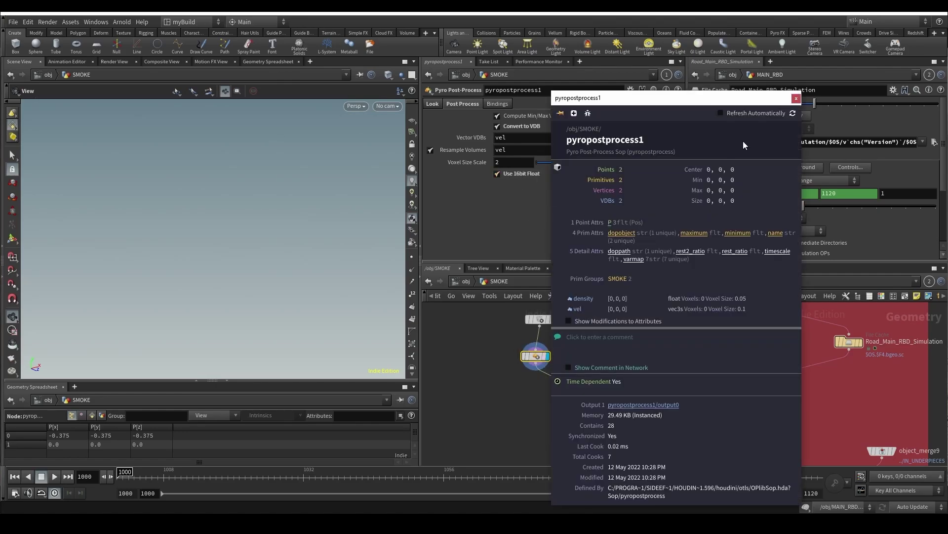
left_click(796, 100)
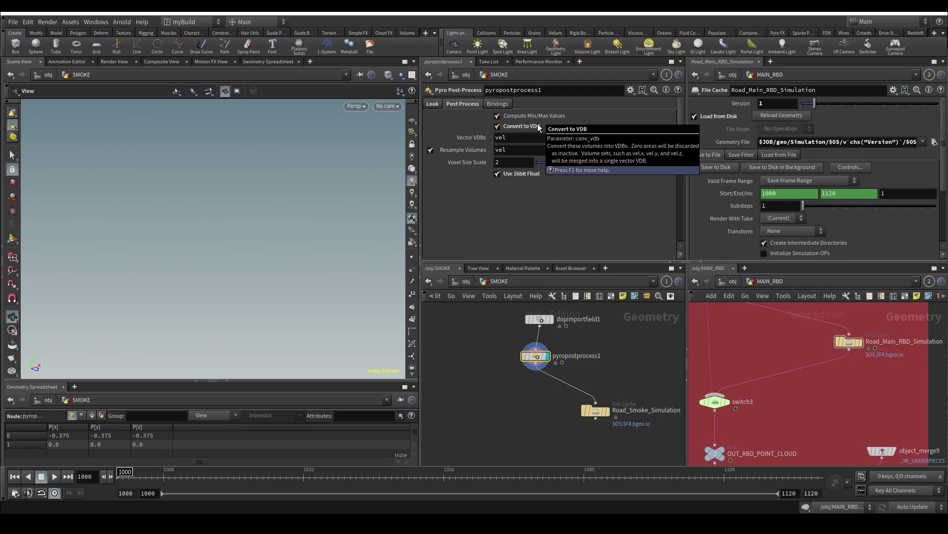
mouse_move(538, 358)
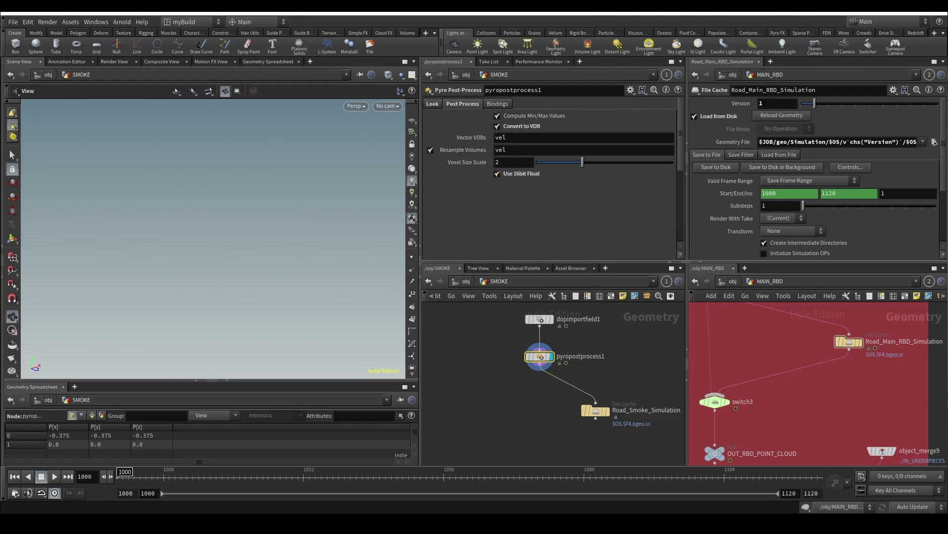
double_click(543, 149)
left_click(539, 318)
left_click(542, 355)
scroll(544, 323, "up", 2)
middle_click(546, 320)
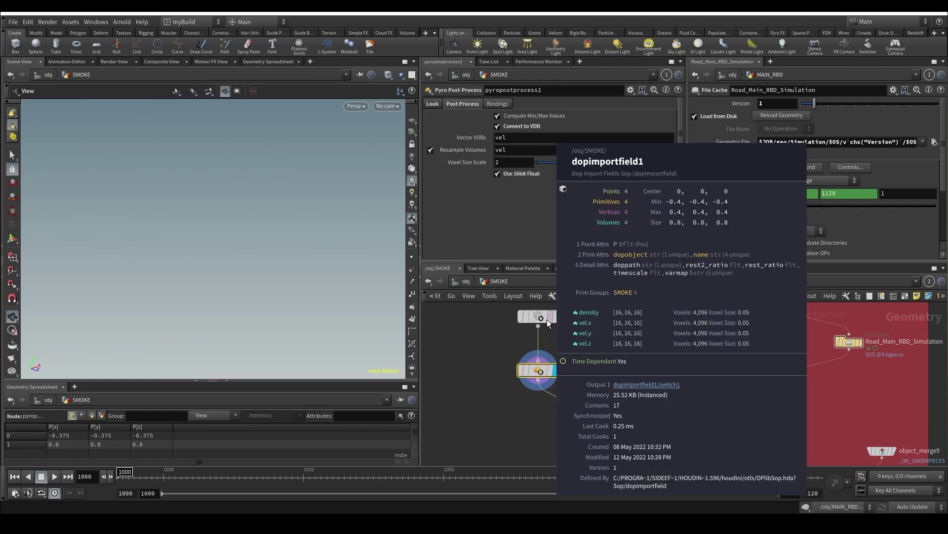
middle_click(539, 372)
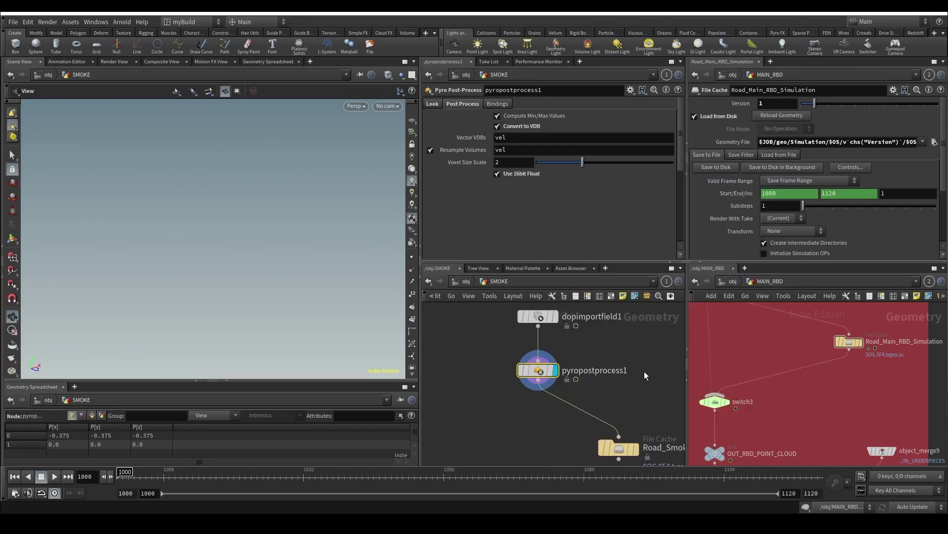
middle_click(538, 370)
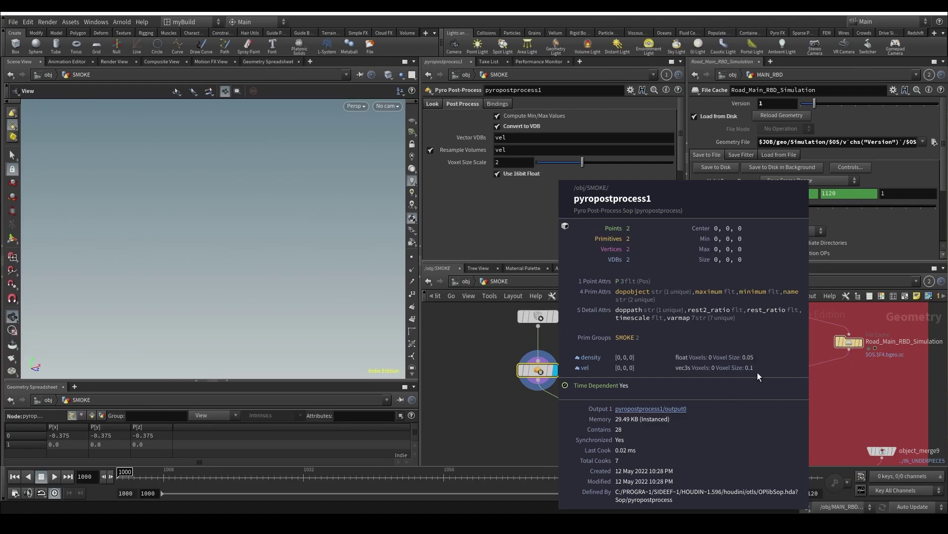
Step: Examine the density and vel voxel sizes in the node info of pyropostprocess1
middle_click_drag(757, 372, 756, 372)
middle_click(547, 371)
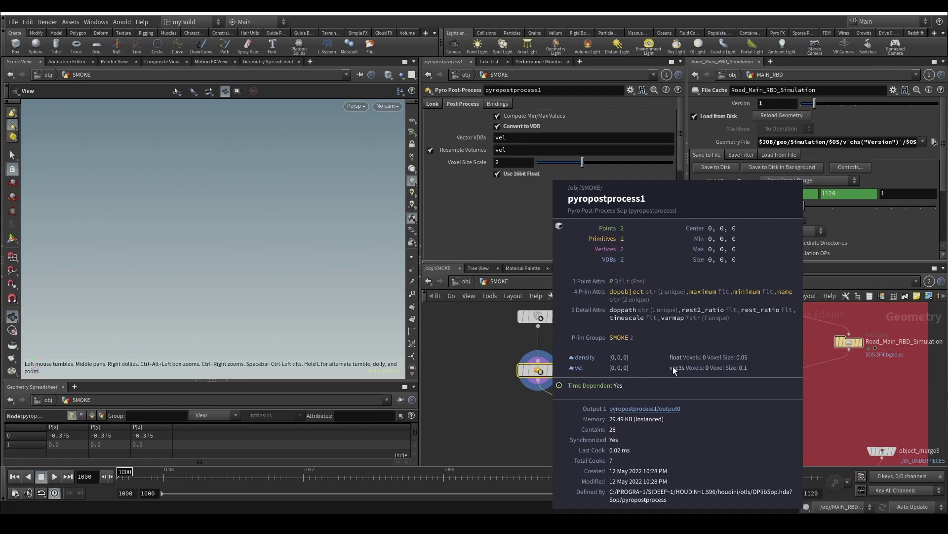
middle_click_drag(673, 366, 670, 368)
Step: Align the Road_Smoke_Simulation file cache directly below pyropostprocess1 and save the scene
left_click_drag(484, 399, 596, 364)
scroll(599, 371, "down", 2)
middle_click_drag(634, 391, 558, 357)
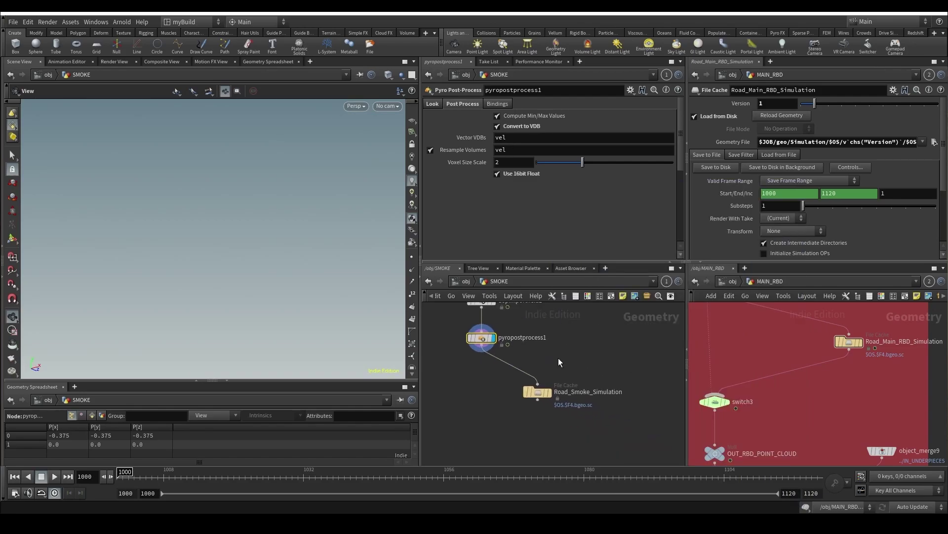
left_click_drag(538, 392, 488, 399)
key("ctrl+s")
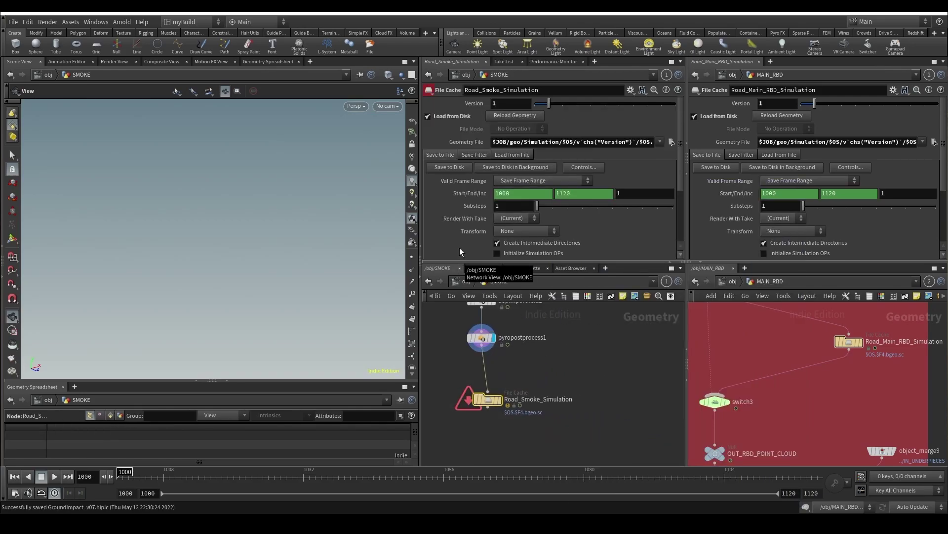
middle_click_drag(568, 346, 570, 432)
scroll(571, 431, "down", 6)
scroll(568, 425, "up", 6)
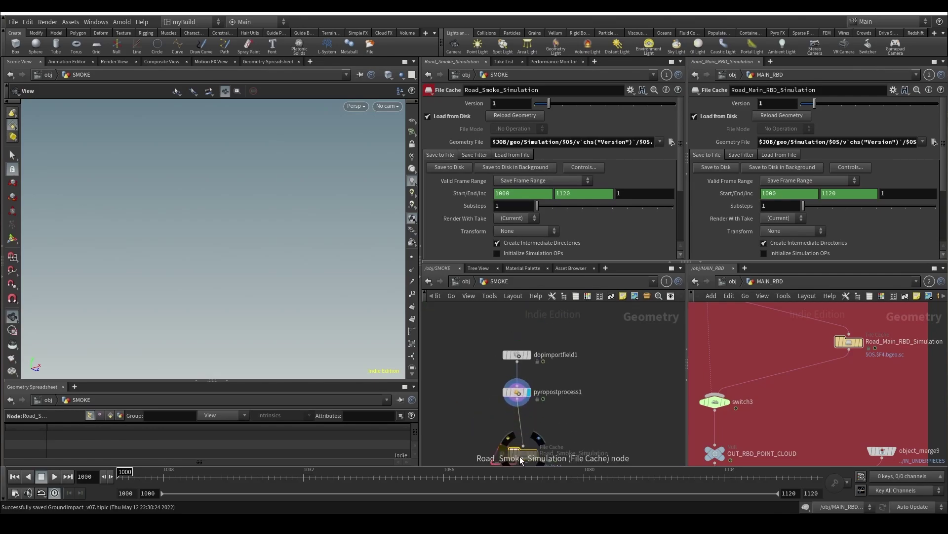
left_click_drag(520, 455, 514, 446)
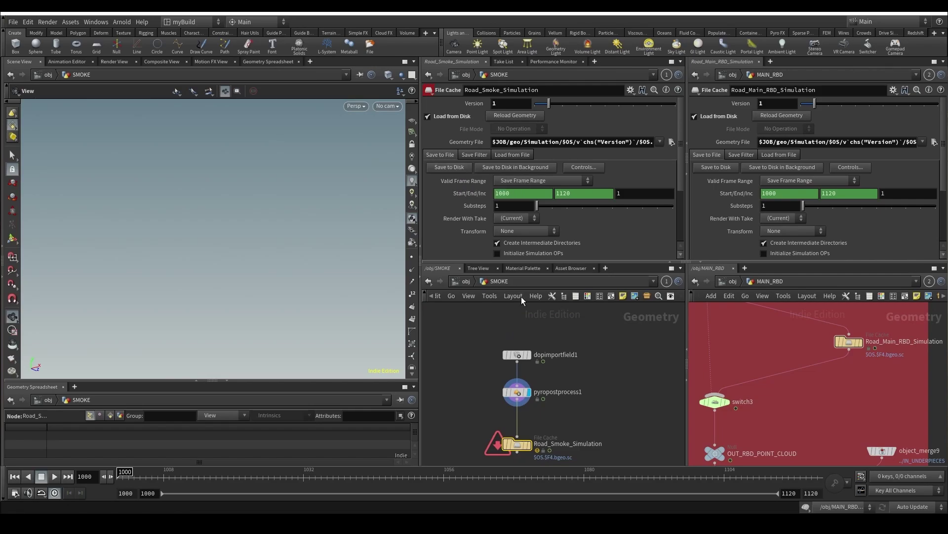
Step: Enter the SMOKE_SIM DOP network and go to its ROAD_COLLISION static object
scroll(584, 389, "down", 5)
middle_click_drag(533, 388, 475, 437)
scroll(582, 403, "down", 3)
middle_click_drag(654, 388, 591, 414)
scroll(543, 401, "up", 4)
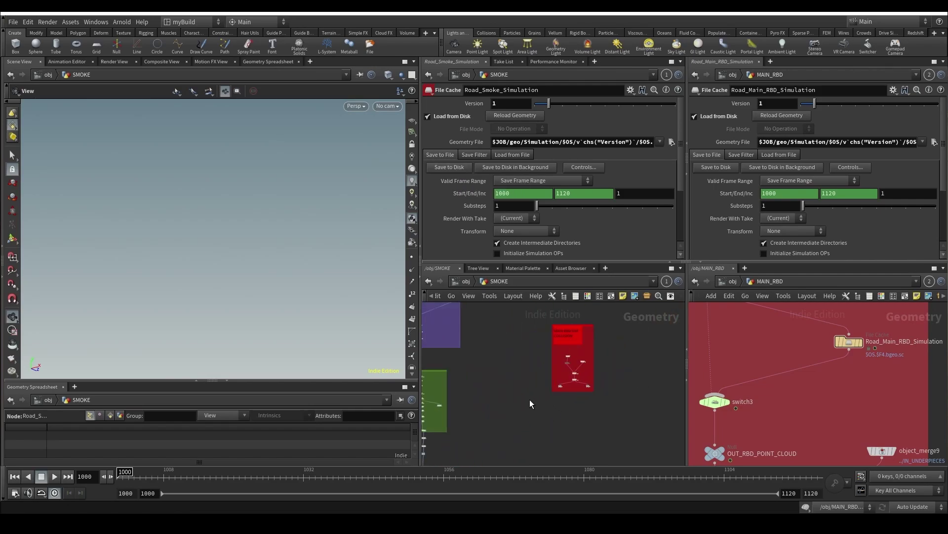
middle_click_drag(530, 399, 605, 327)
scroll(538, 402, "up", 6)
double_click(523, 377)
scroll(505, 442, "up", 3)
middle_click_drag(505, 442, 535, 371)
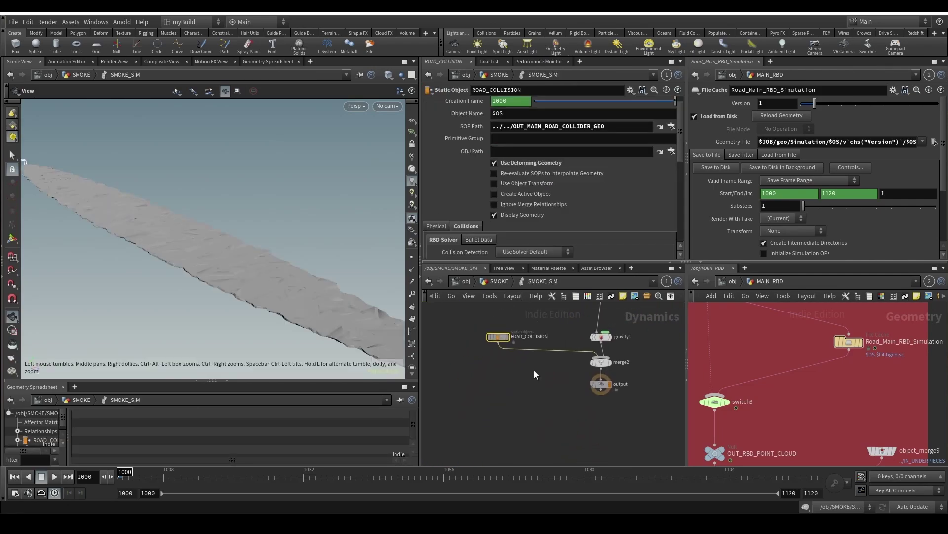
Step: Duplicate ROAD_COLLISION below the original, making room above the output node, and turn off Use Deforming Geometry on the copy
scroll(535, 372, "down", 3)
left_click_drag(581, 379, 575, 430)
left_click_drag(514, 349, 519, 406, "alt")
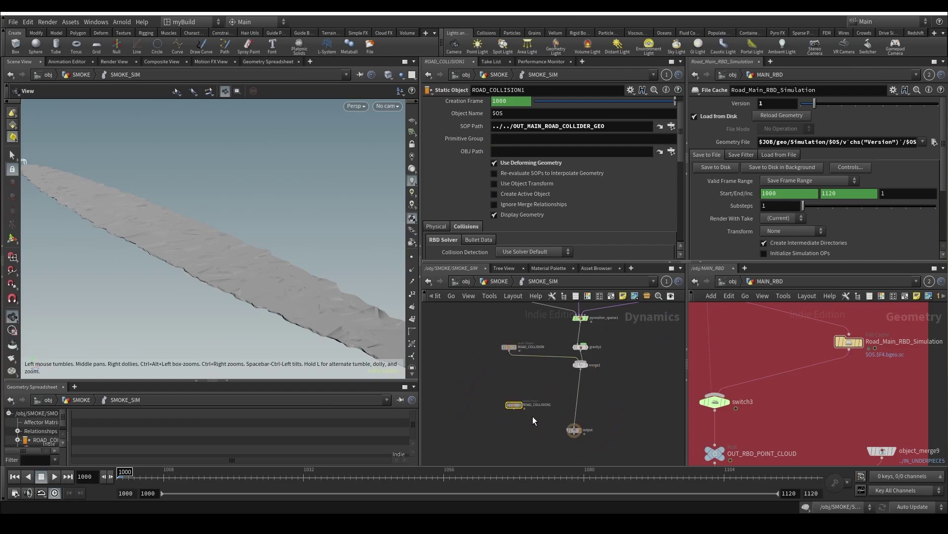
left_click(535, 164)
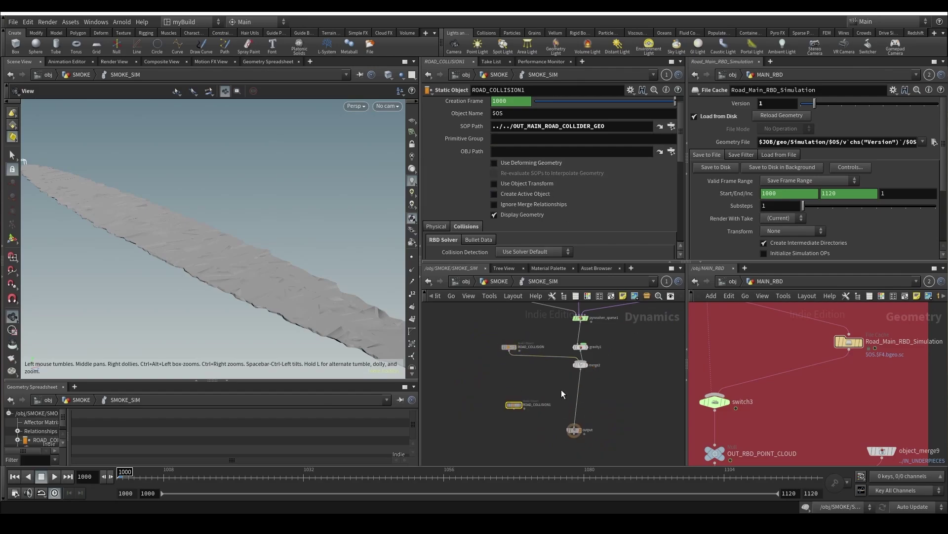
left_click_drag(577, 433, 587, 450)
Step: Look over the object-level network and the collider setups inside MAIN_RBD for the static road pieces
scroll(710, 348, "down", 3)
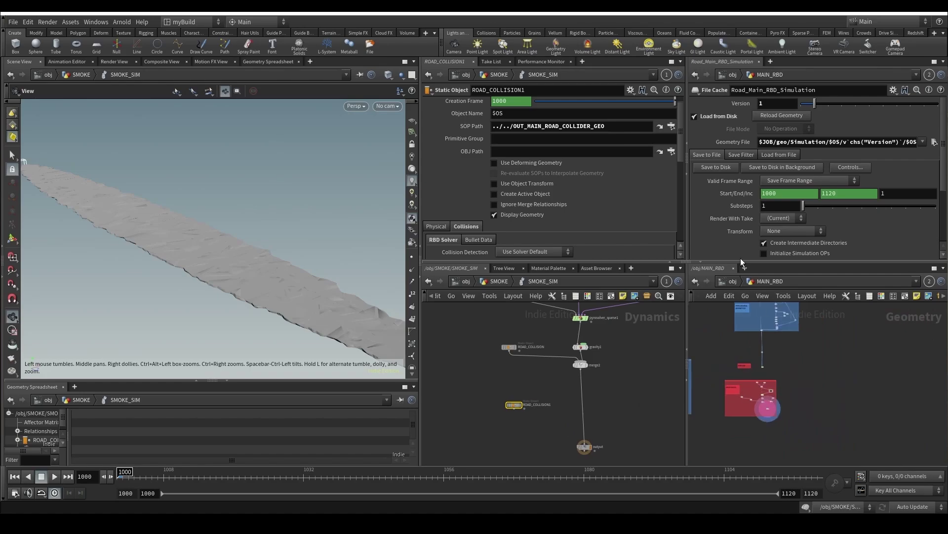
left_click(732, 281)
left_click_drag(375, 336, 492, 340)
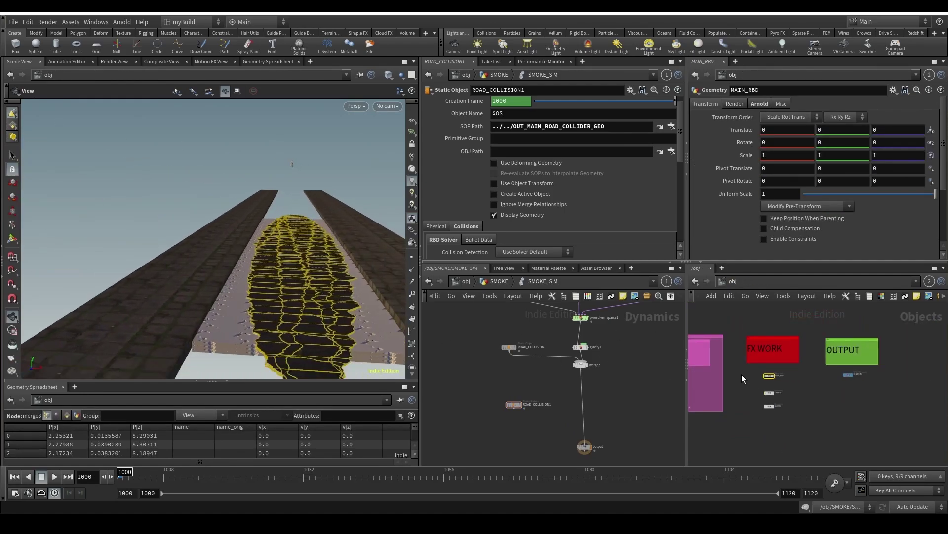
scroll(778, 368, "up", 3)
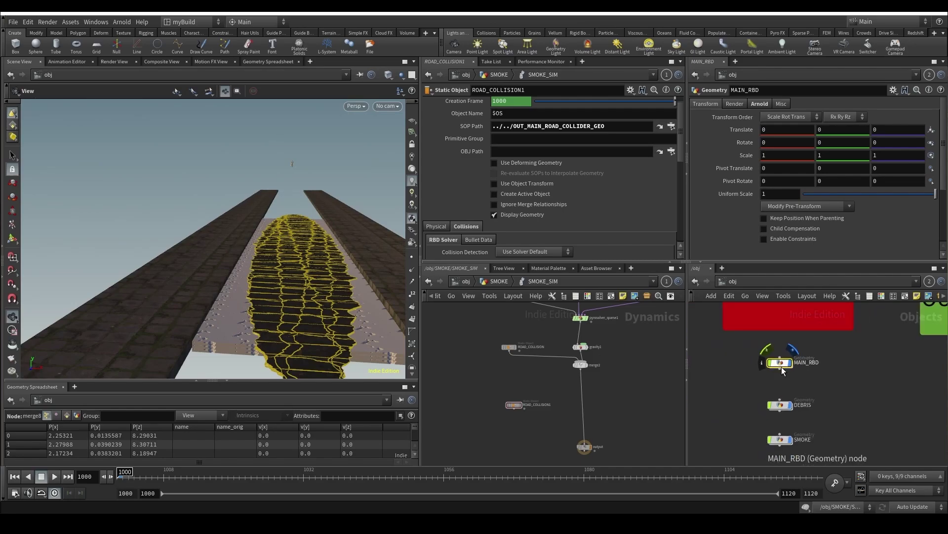
double_click(780, 364)
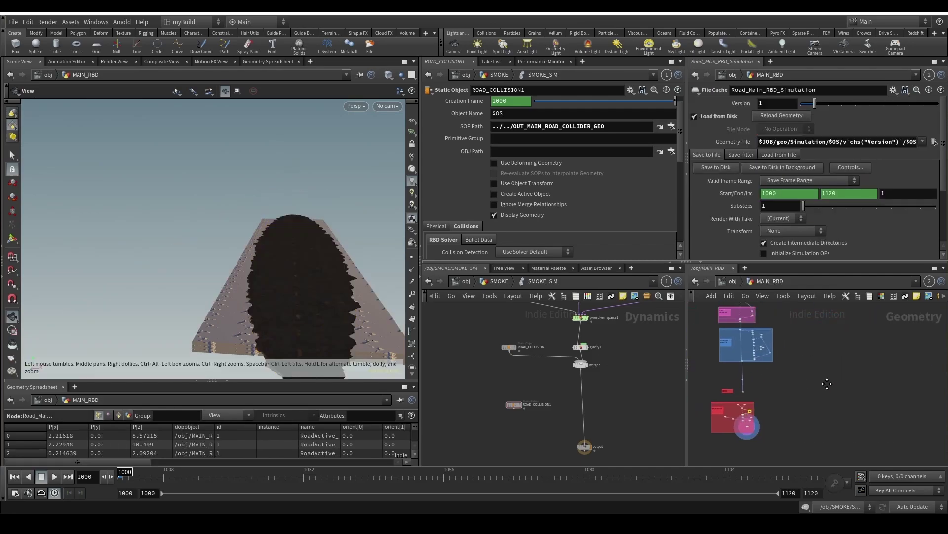
middle_click_drag(827, 383, 748, 420)
scroll(799, 376, "up", 4)
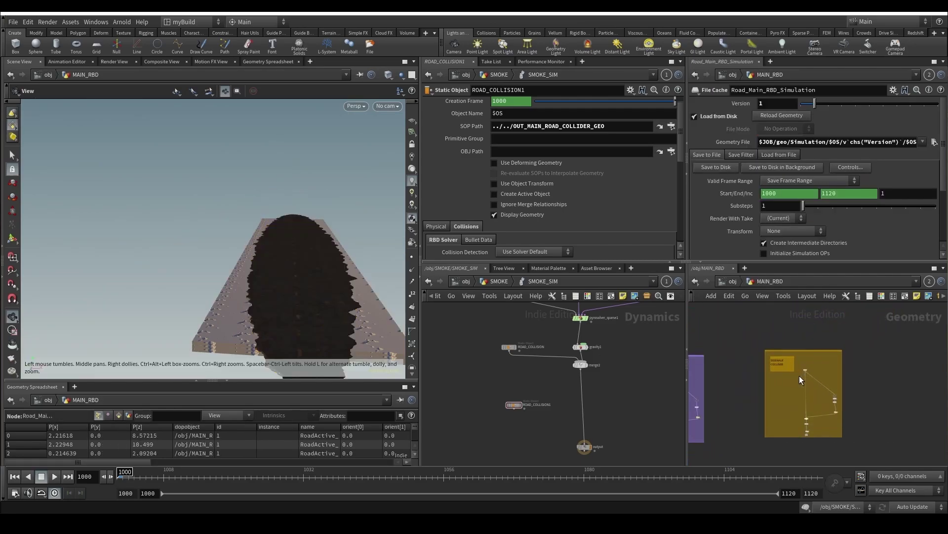
Step: In the SMOKE network, copy the MAIN RBD SIM COLLISION note and the collision source with its two output nulls beside the original setup
left_click(500, 280)
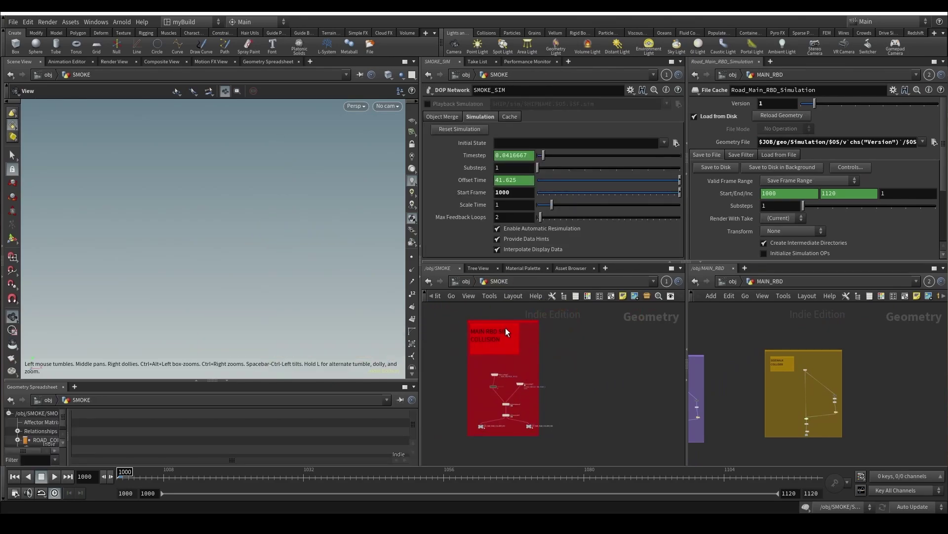
left_click_drag(499, 323, 617, 332, "alt")
scroll(531, 399, "up", 2)
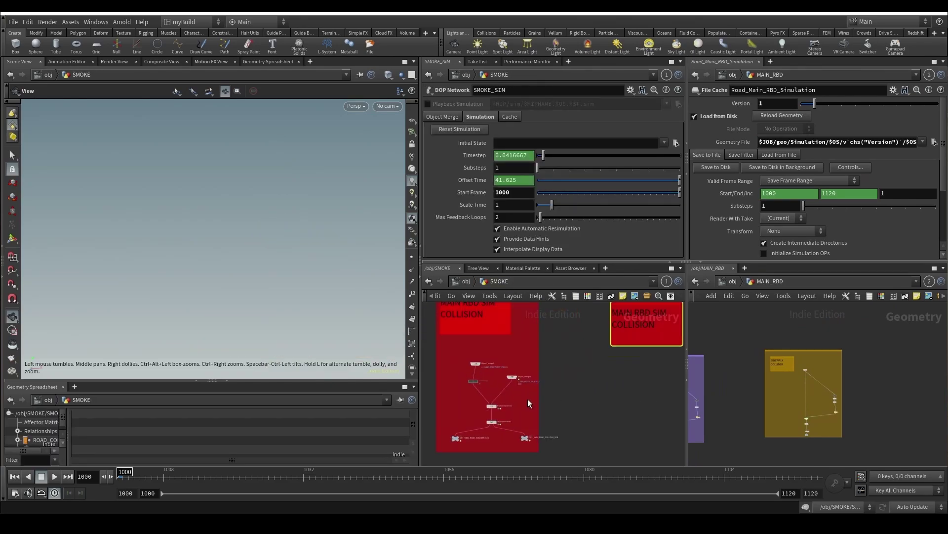
scroll(528, 399, "down", 2)
scroll(528, 439, "up", 3)
left_click_drag(585, 442, 645, 397)
Step: Place an Object Merge above the copied collision source and wire it into collisionsource2
left_click(458, 325)
middle_click_drag(603, 371, 508, 376)
left_click(594, 369)
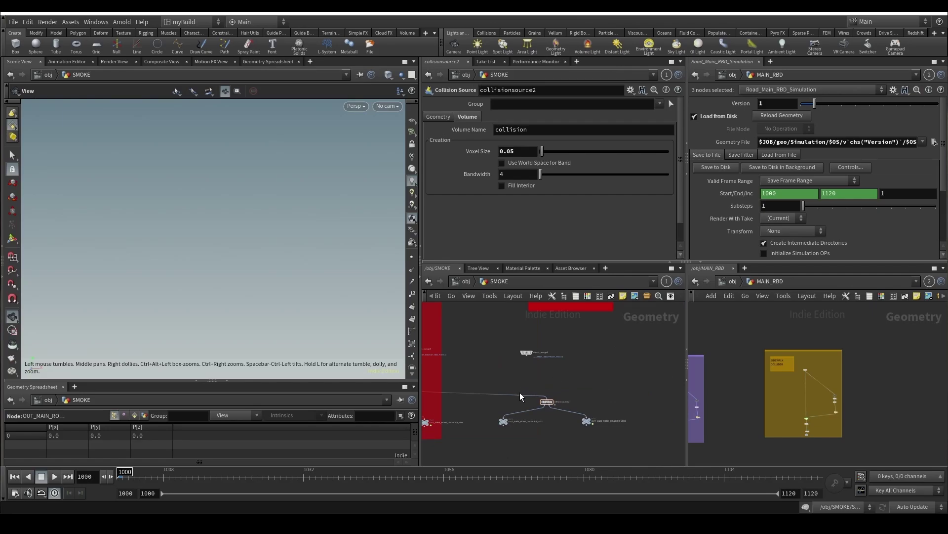
left_click_drag(508, 396, 527, 355)
left_click(527, 355)
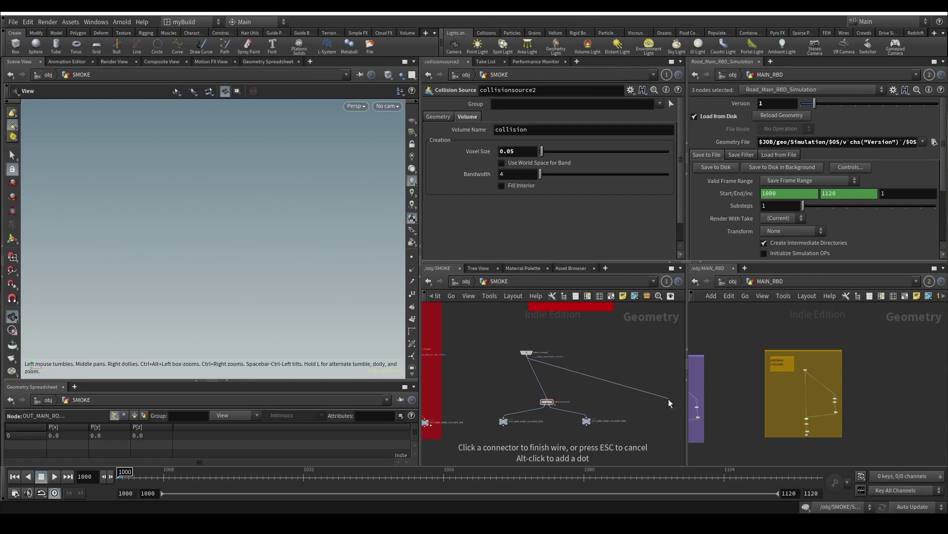
Step: Examine the non-active collider network in MAIN_RBD for a suitable source node
middle_click_drag(702, 417, 803, 456)
scroll(815, 419, "up", 8)
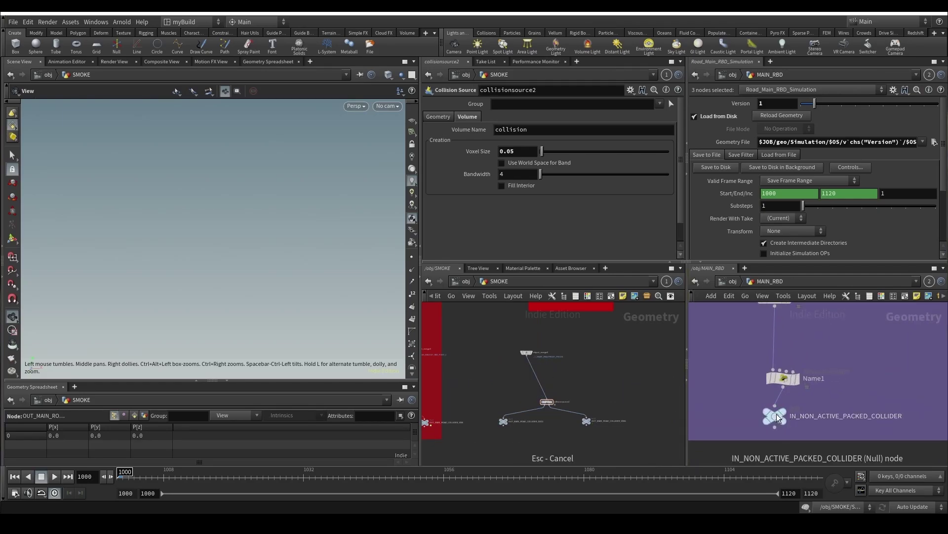
scroll(811, 402, "down", 6)
middle_click_drag(815, 404, 779, 458)
middle_click_drag(751, 336, 775, 392)
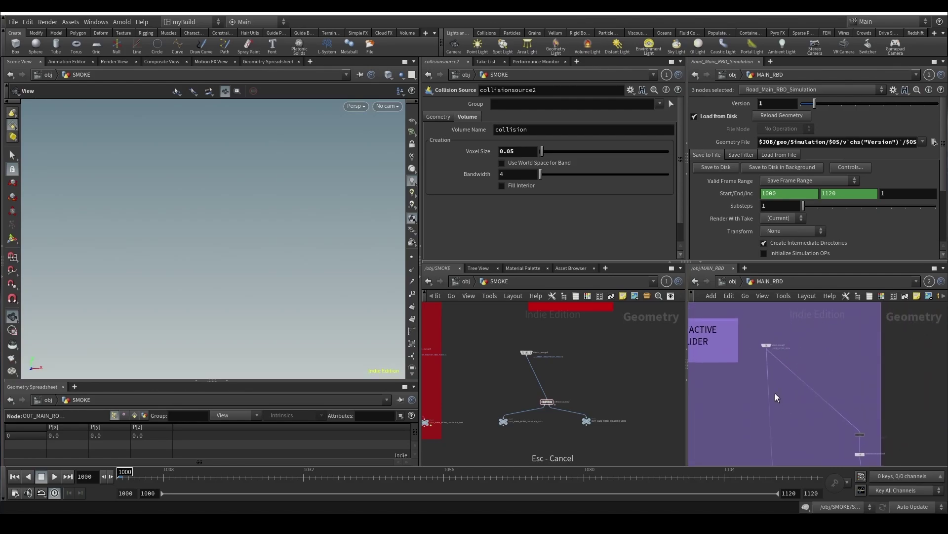
key("Tab")
key("Escape")
Step: Set Object 1 of object_merge4 to the NON_ACTIVE_AREA null in MAIN_RBD
scroll(717, 344, "down", 8)
middle_click_drag(720, 341, 874, 399)
scroll(790, 374, "up", 6)
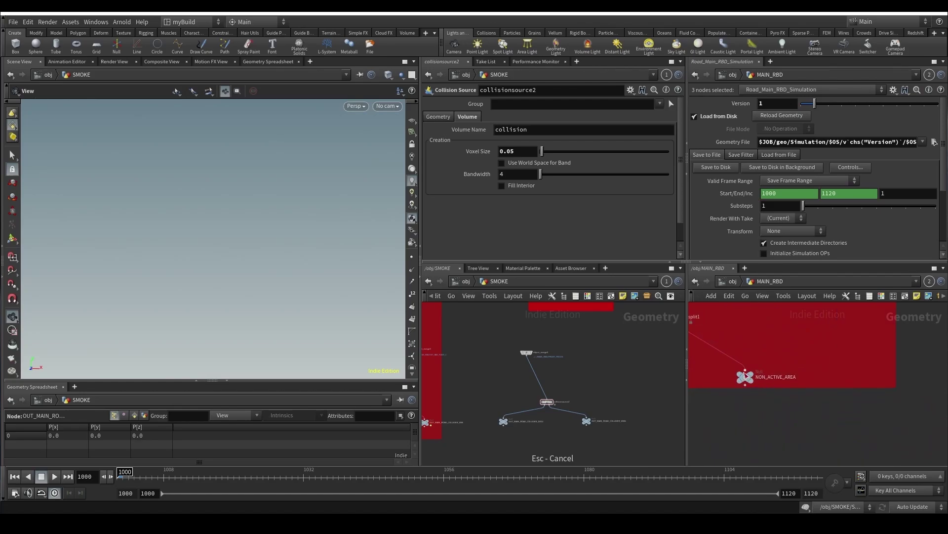
left_click(527, 352)
left_click_drag(746, 377, 577, 131)
scroll(516, 361, "down", 2)
scroll(522, 370, "up", 2)
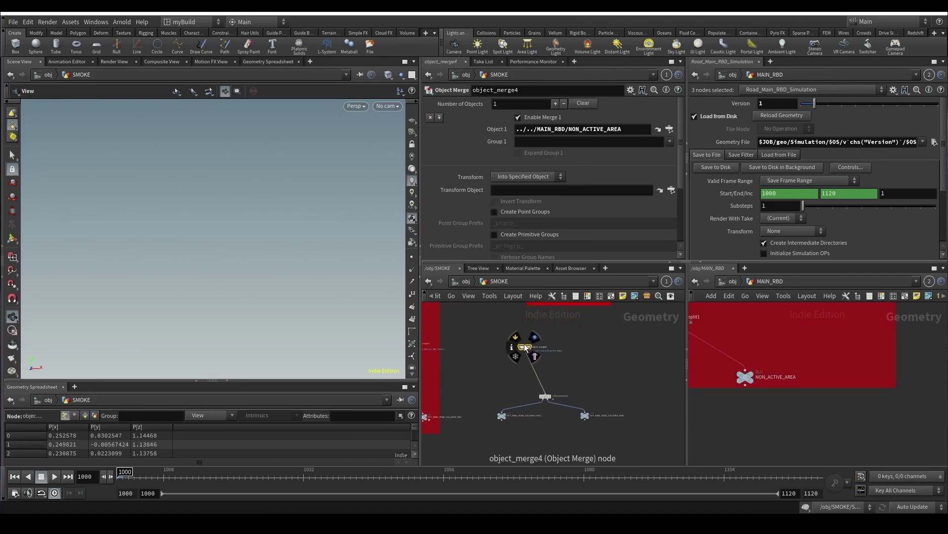
Step: Duplicate object_merge4 beside the original in the SMOKE network
left_click_drag(523, 346, 582, 350, "alt")
scroll(844, 384, "down", 5)
scroll(879, 399, "down", 5)
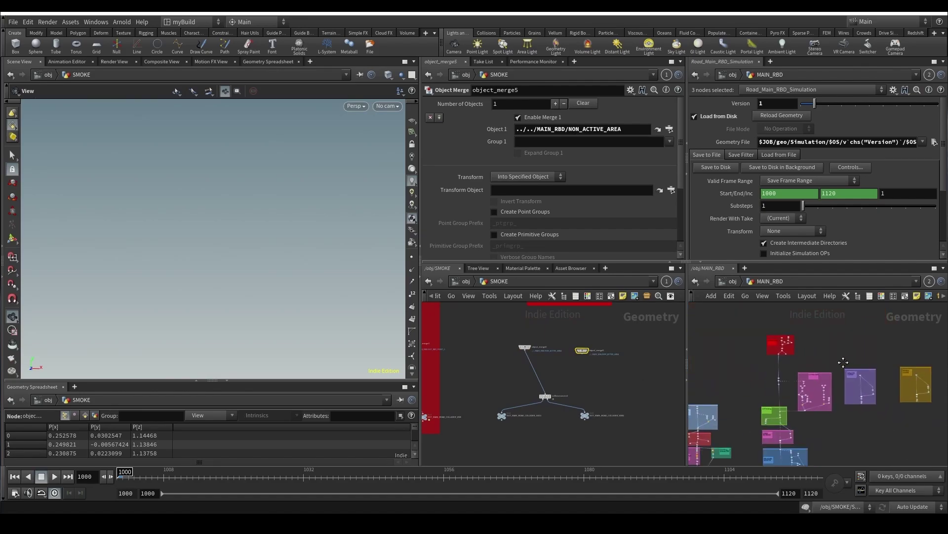
Step: In MAIN_RBD's sidewalk collider setup, insert a null directly below object_merge7 and rename it IN_SIDEWALKS
scroll(870, 365, "up", 7)
scroll(840, 439, "up", 1)
middle_click_drag(806, 316, 813, 435)
scroll(799, 431, "up", 3)
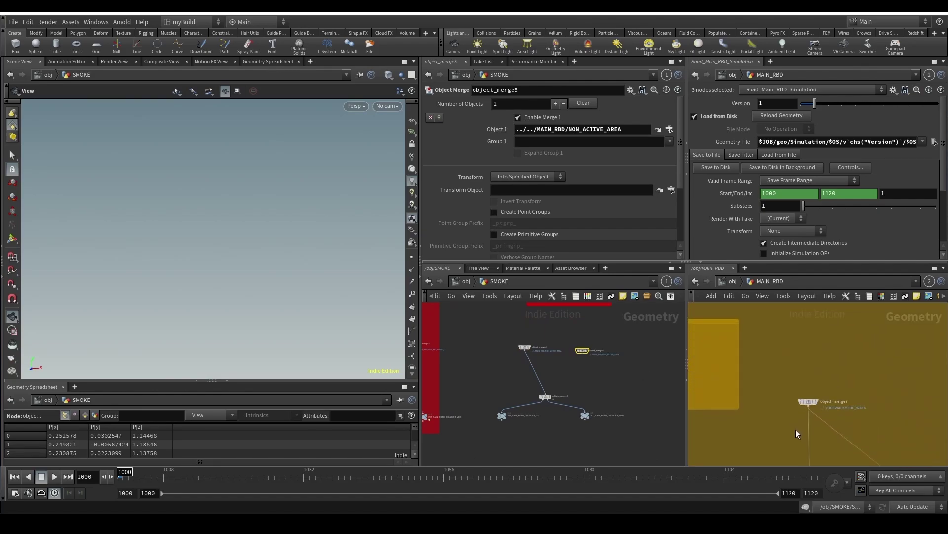
key("Tab")
type("nu")
key("Return")
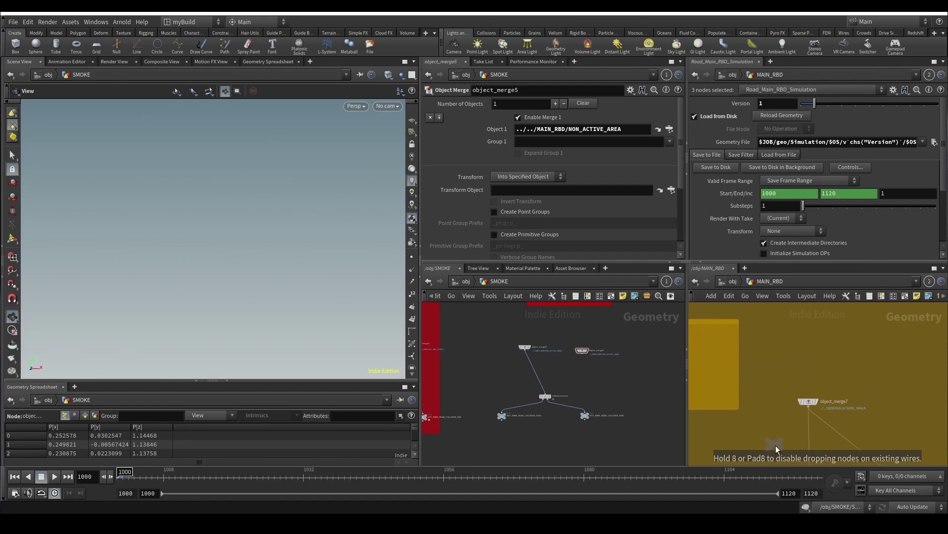
left_click(809, 450)
double_click(823, 449)
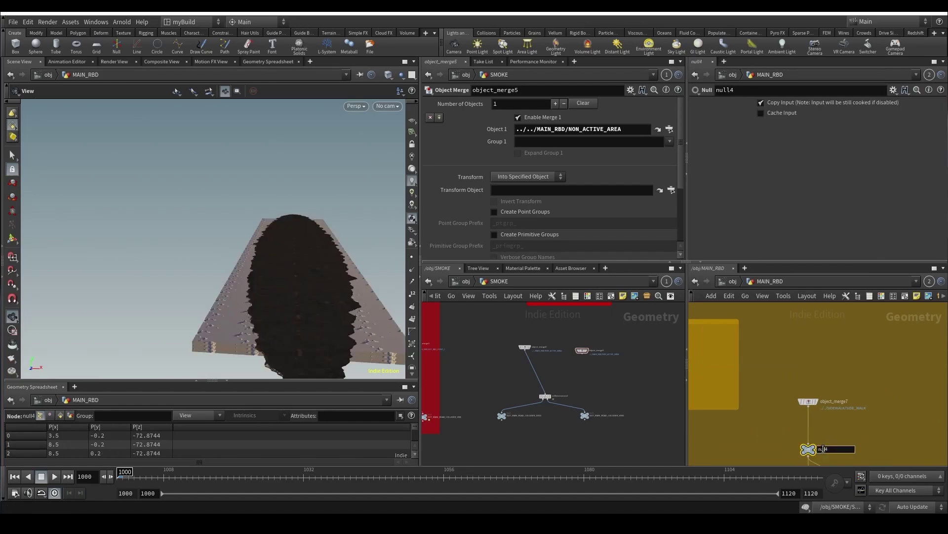
type("IN_SIDEWALKS")
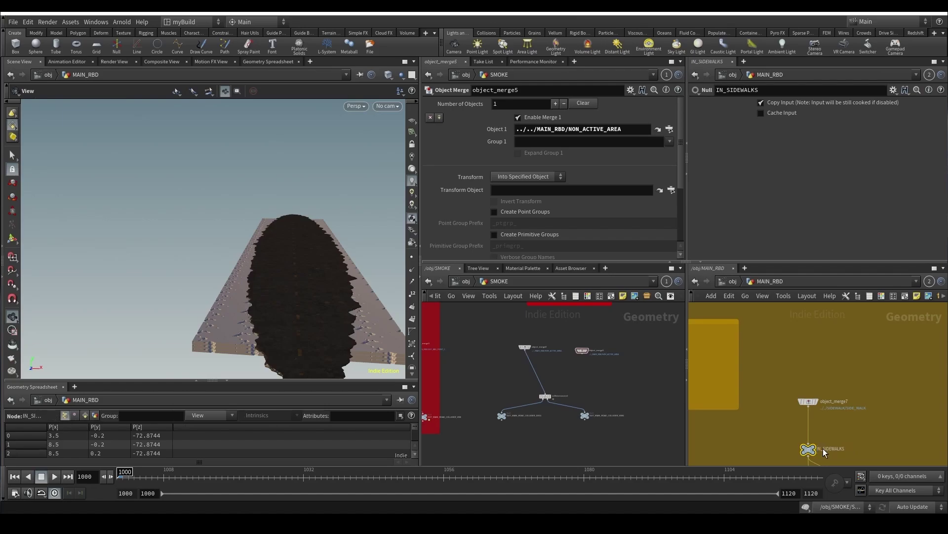
key("Return")
Step: Point object_merge5 at IN_SIDEWALKS and combine it with object_merge4 through a Merge node feeding collisionsource2
key("Tab")
type("m")
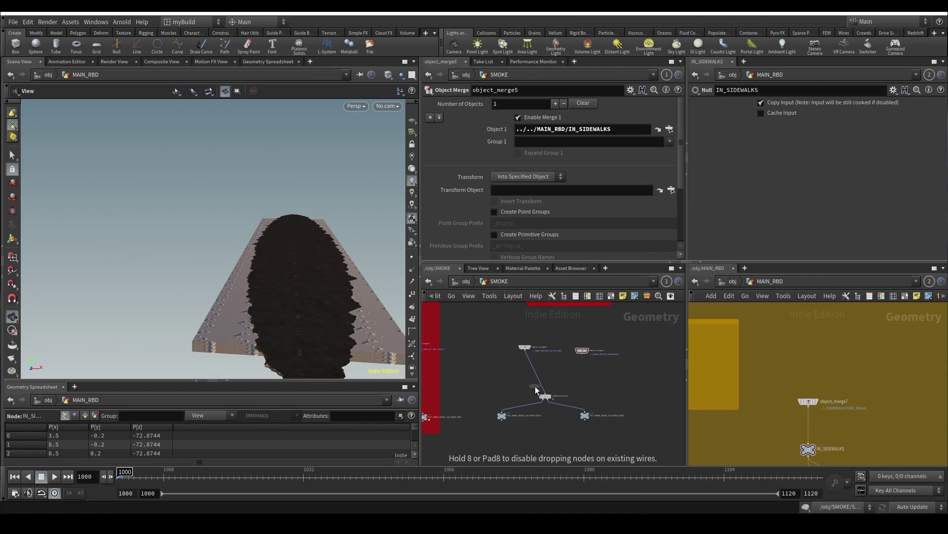
left_click(538, 383)
left_click_drag(583, 355, 551, 377)
scroll(557, 386, "down", 3)
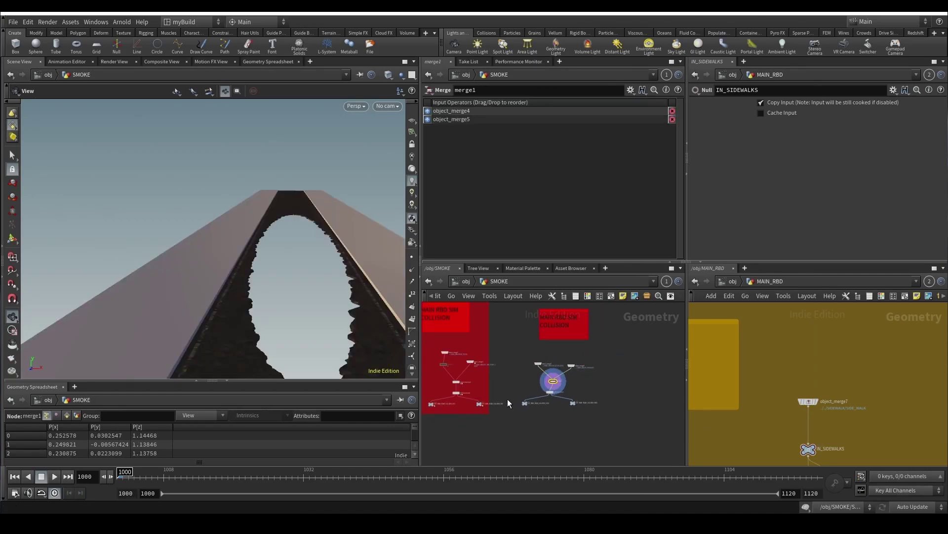
Step: Align the new Merge and collisionsource2 nodes and display the OUT_MAIN_ROAD_COLLIDER_GEO1 null
middle_click_drag(447, 383, 534, 375)
scroll(534, 375, "up", 3)
middle_click_drag(598, 363, 480, 368)
scroll(569, 374, "up", 2)
left_click_drag(557, 404, 606, 419)
left_click(534, 443)
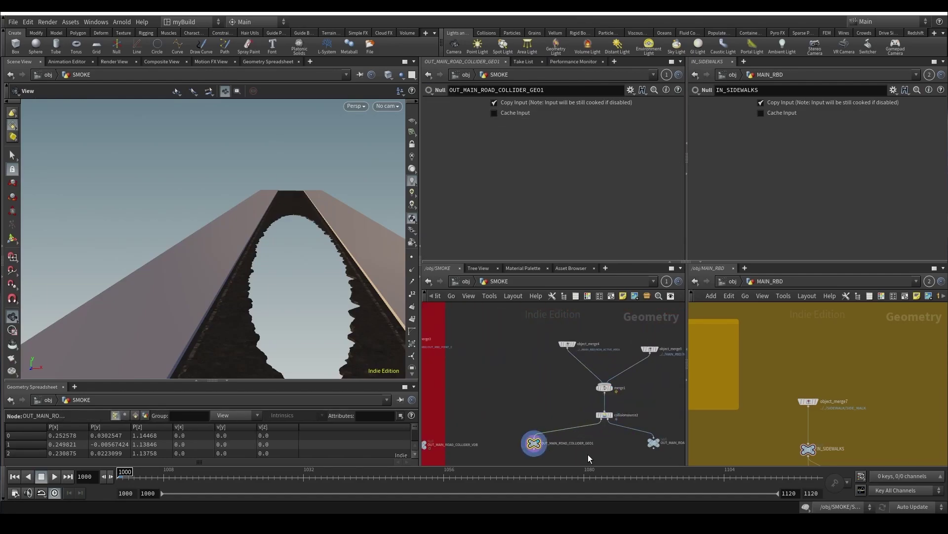
Step: Rename the OUT_MAIN_ROAD_COLLIDER_GEO1 null to OUT_STATIC_ROAD_COLLIDER_GEO and copy the new name prefix
scroll(587, 454, "up", 3)
double_click(519, 371)
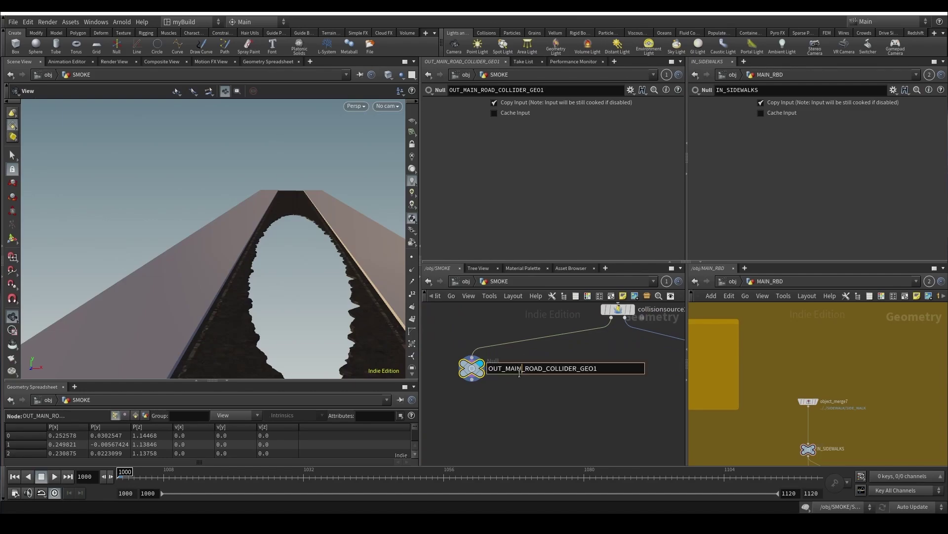
left_click_drag(522, 371, 512, 371)
type("STATIC")
left_click(607, 372)
left_click_drag(582, 369, 474, 366)
key("ctrl+c")
key("Return")
Step: Rename the copied VDB output null to OUT_STATIC_ROAD_COLLIDER_VDB
middle_click_drag(571, 423, 470, 413)
middle_click_drag(584, 389, 454, 399)
double_click(588, 374)
left_click_drag(590, 369, 499, 369)
key("ctrl+v")
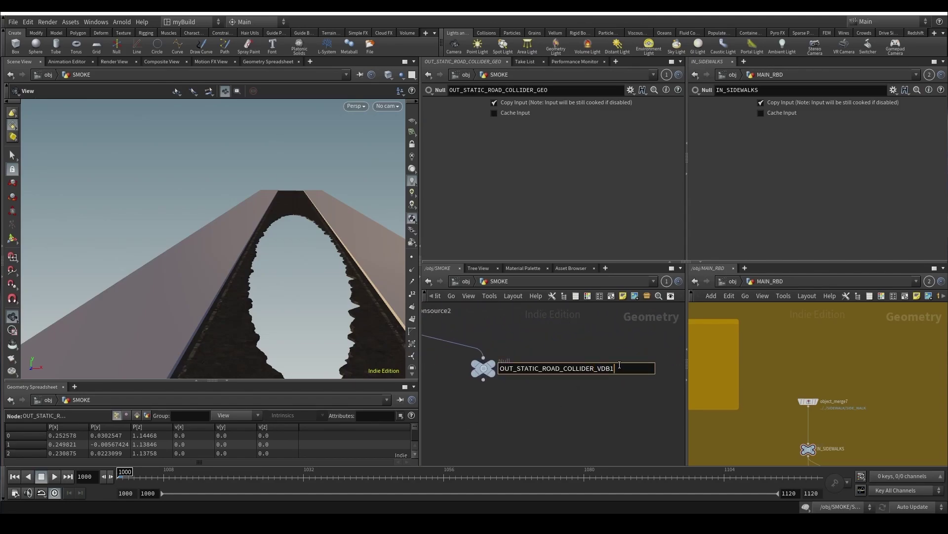
key("BackSpace")
key("Return")
Step: Display OUT_STATIC_ROAD_COLLIDER_VDB to preview the static road and sidewalk collision volume
scroll(605, 396, "down", 5)
left_click_drag(584, 413, 554, 378)
key("r")
scroll(565, 431, "down", 4)
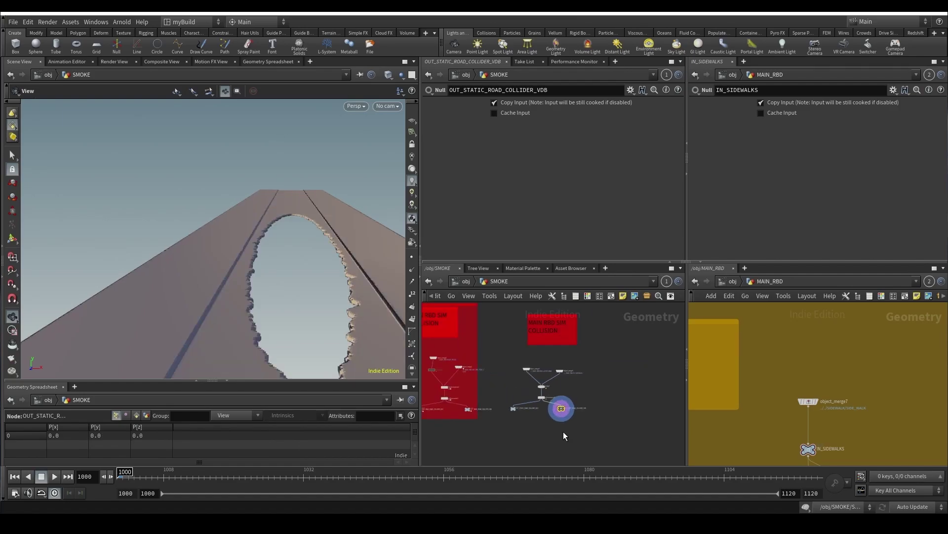
Step: Set the update mode to Manual and open the SMOKE_SIM network
scroll(563, 431, "down", 5)
middle_click_drag(529, 455, 670, 347)
scroll(617, 384, "up", 2)
middle_click_drag(618, 384, 549, 445)
scroll(612, 366, "up", 4)
middle_click_drag(647, 356, 600, 384)
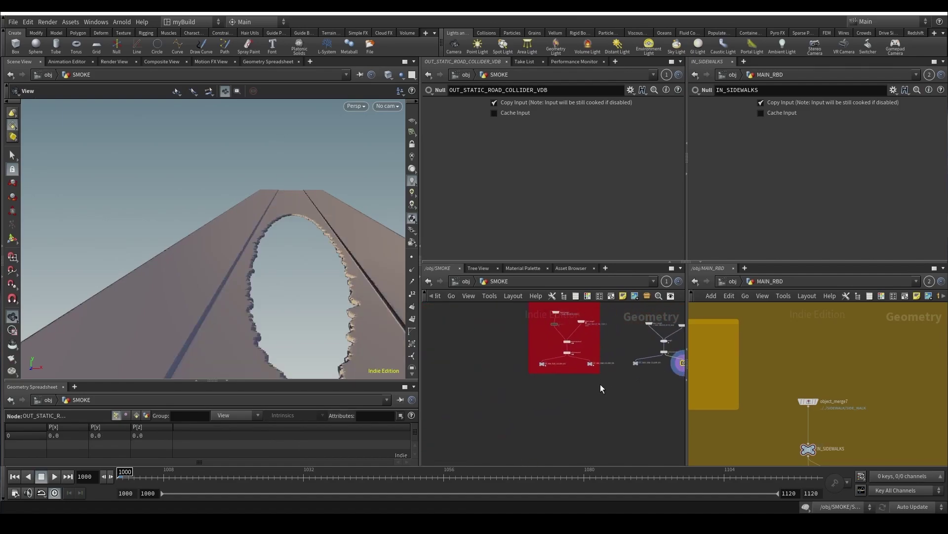
scroll(622, 384, "down", 4)
middle_click_drag(504, 452, 559, 403)
scroll(561, 408, "up", 3)
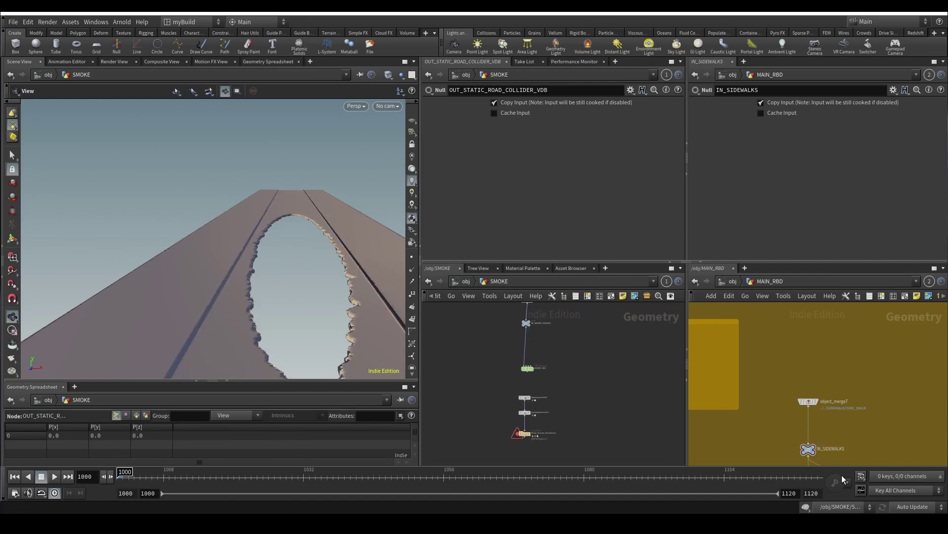
left_click(907, 507)
left_click(907, 497)
scroll(567, 418, "up", 3)
double_click(498, 330)
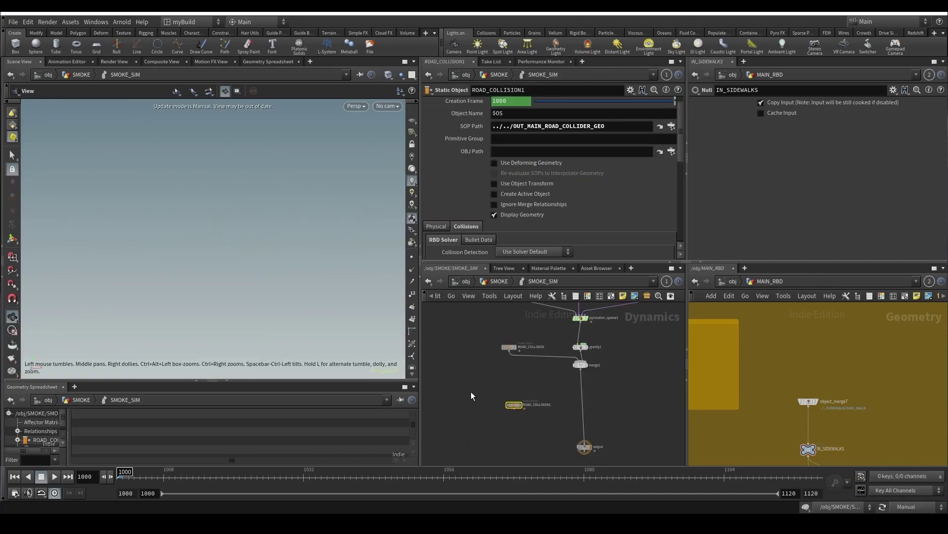
Step: Set ROAD_COLLISION1's SOP Path to ../../OUT_STATIC_ROAD_COLLIDER_GEO and copy the node name from the path
left_click_drag(514, 126, 679, 131)
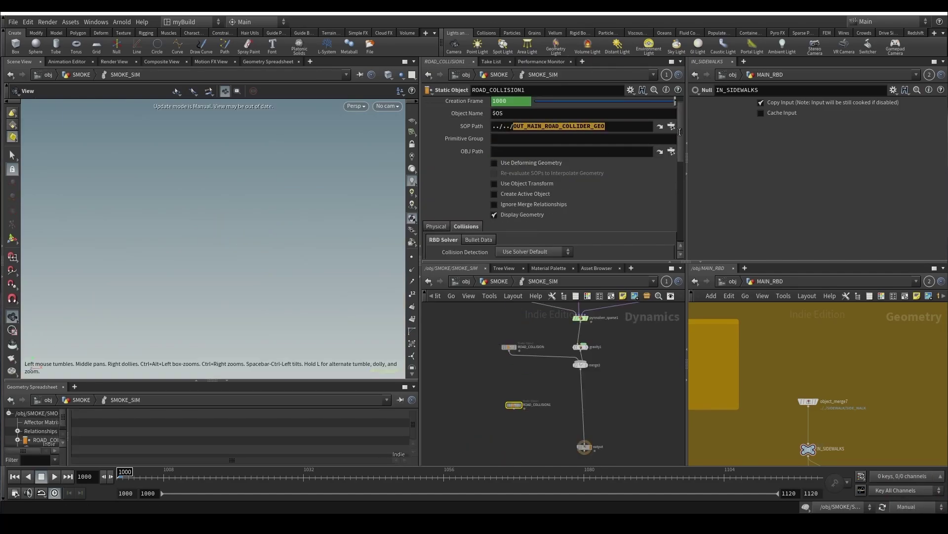
type("OUT_STATIC_ROAD_COLLIDER_GEO")
key("Return")
left_click(616, 118)
left_click_drag(616, 125, 514, 121)
key("ctrl+c")
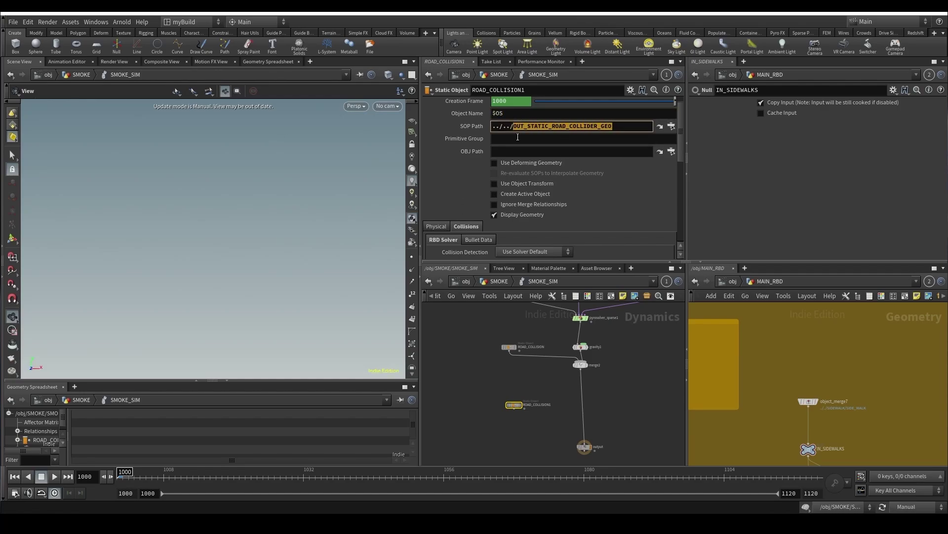
Step: Set ROAD_COLLISION1's Proxy Volume to ../../OUT_STATIC_ROAD_COLLIDER_VDB/
scroll(476, 242, "down", 5)
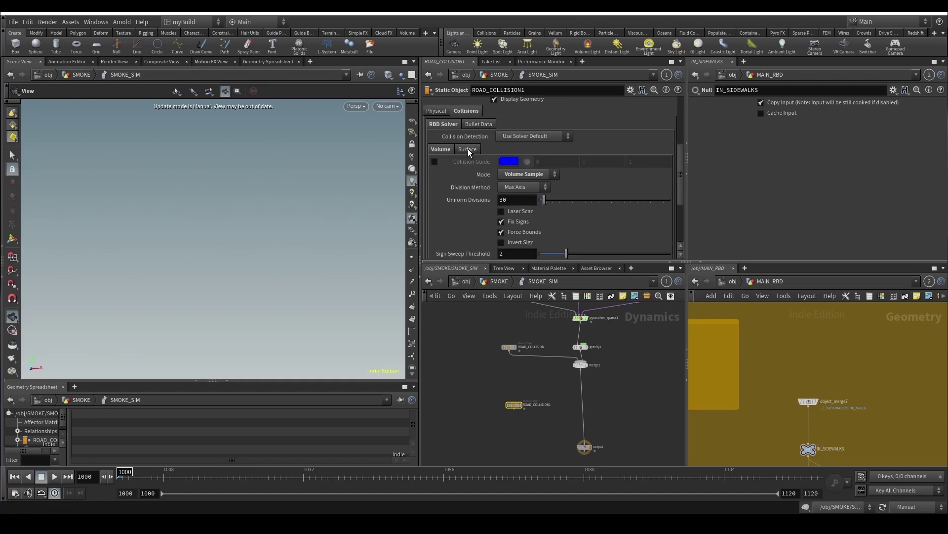
scroll(451, 187, "down", 4)
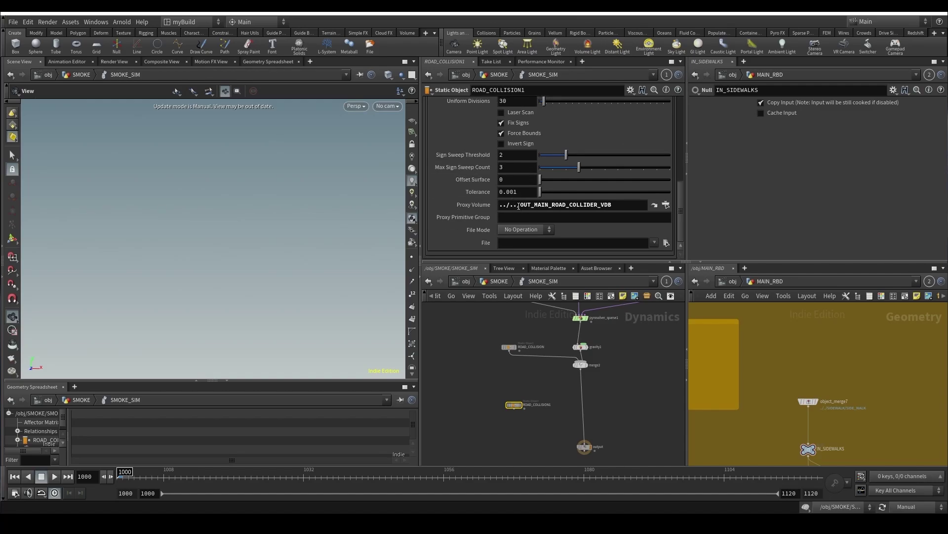
left_click_drag(518, 205, 689, 207)
key("ctrl+v")
key("BackSpace")
key("BackSpace")
key("BackSpace")
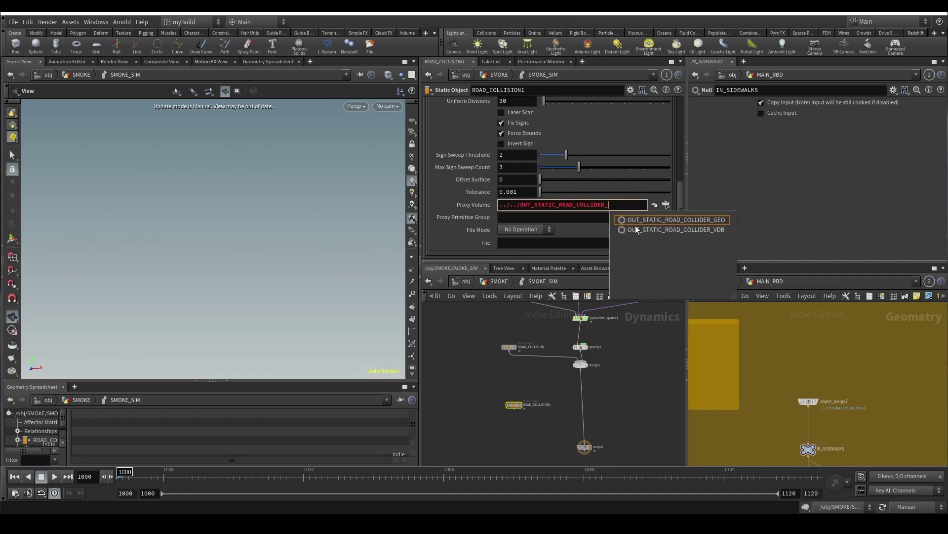
left_click(682, 230)
scroll(489, 197, "up", 2)
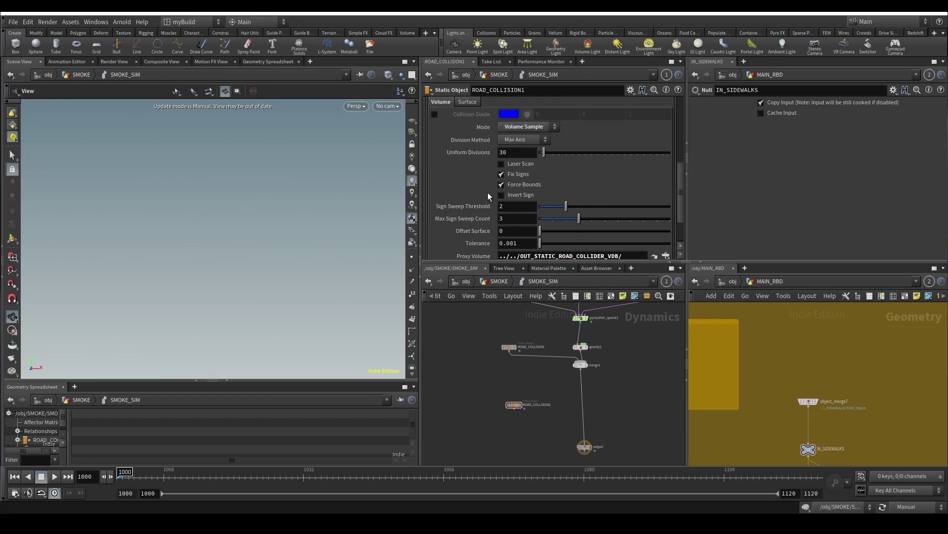
Step: Insert a Merge before the output with ROAD_COLLISION1 as its first input, and restore Auto Update
scroll(534, 418, "up", 2)
key("Tab")
key("Return")
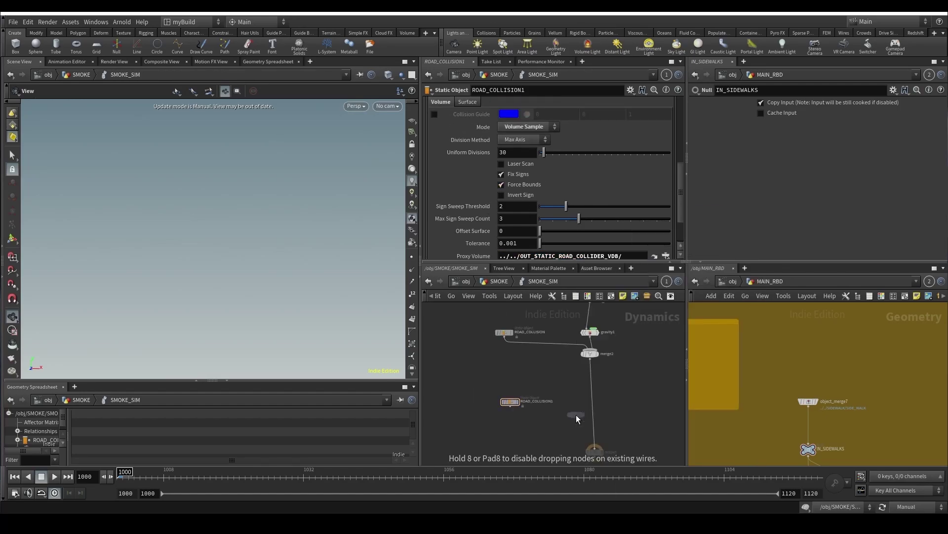
left_click(593, 426)
left_click_drag(511, 406, 590, 420)
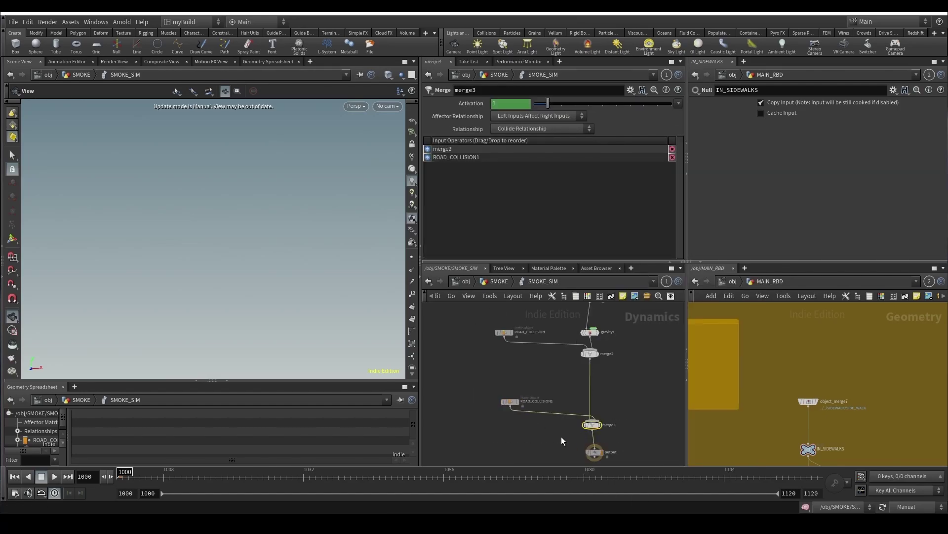
key("shift+r")
left_click(913, 504)
left_click(911, 476)
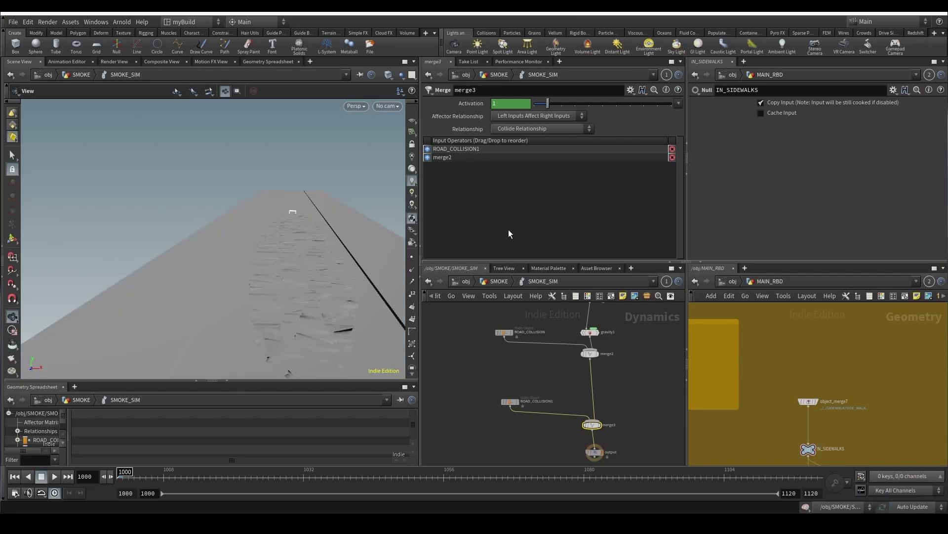
Step: Rename the ROAD_COLLISION1 static object to STATIC_ROAD
left_click(507, 422)
scroll(547, 408, "up", 2)
double_click(535, 401)
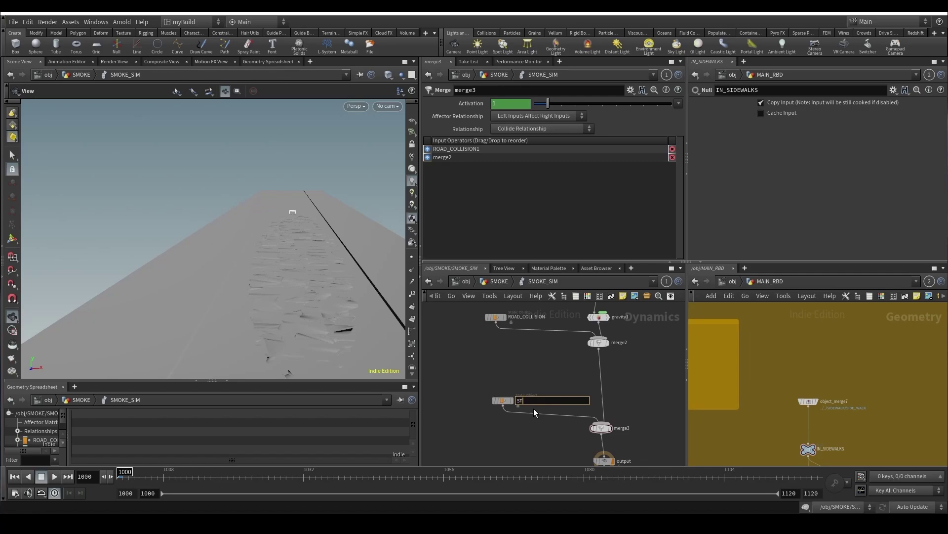
type("STATIC_ROAD")
key("Return")
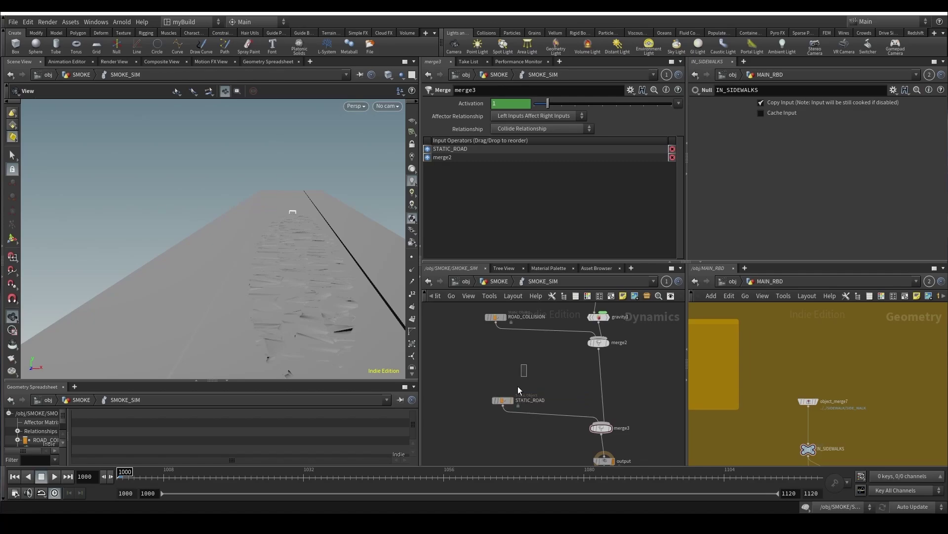
Step: Hide STATIC_ROAD's display geometry and turn on its volume collision guide to inspect the collider around the road hole
left_click(502, 400)
scroll(491, 115, "up", 4)
left_click(511, 168)
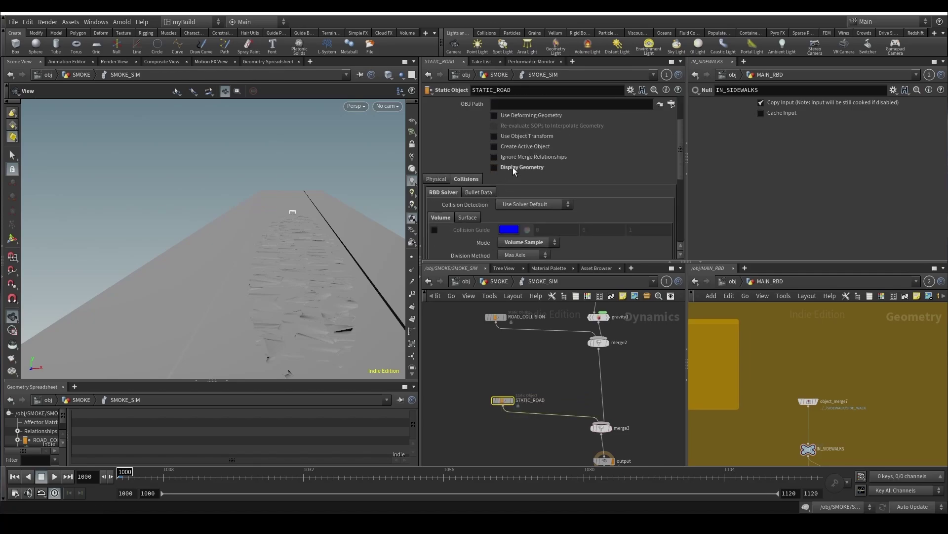
left_click(434, 229)
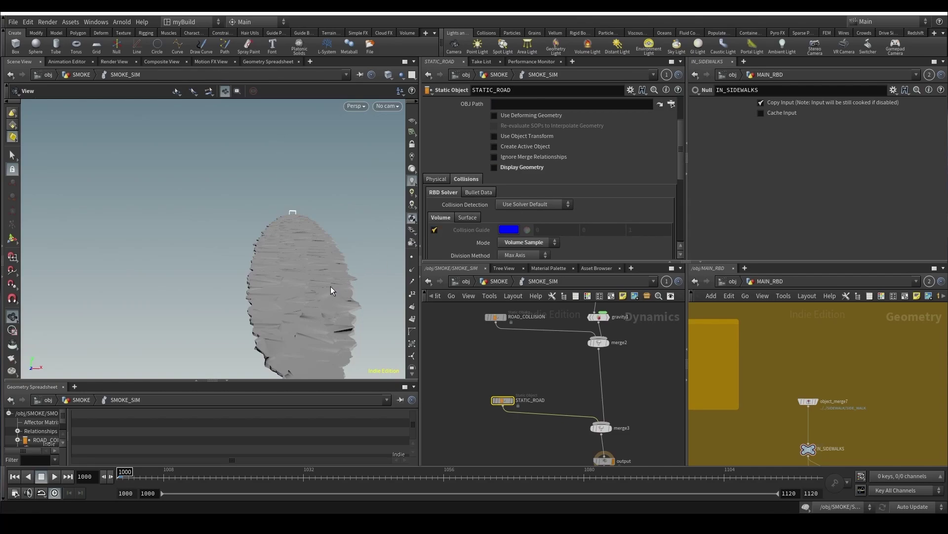
scroll(335, 289, "up", 2)
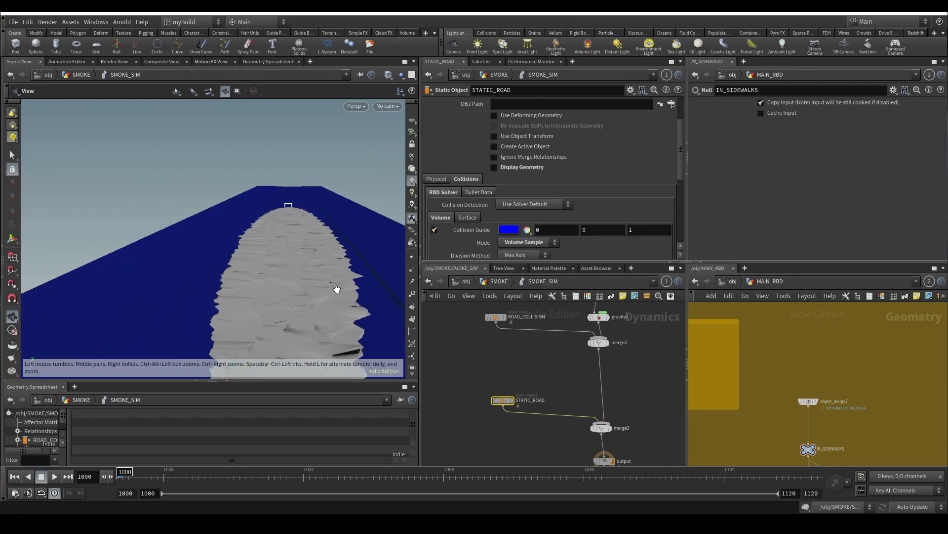
left_click_drag(335, 290, 333, 252)
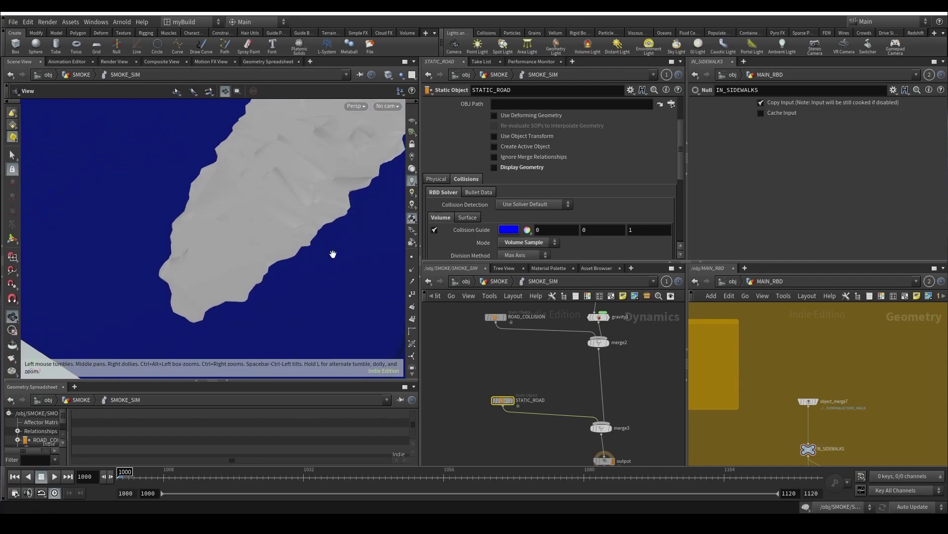
Step: Hide ROAD_COLLISION's geometry to check the static guide around the hole, and turn its display geometry back on
left_click(495, 317)
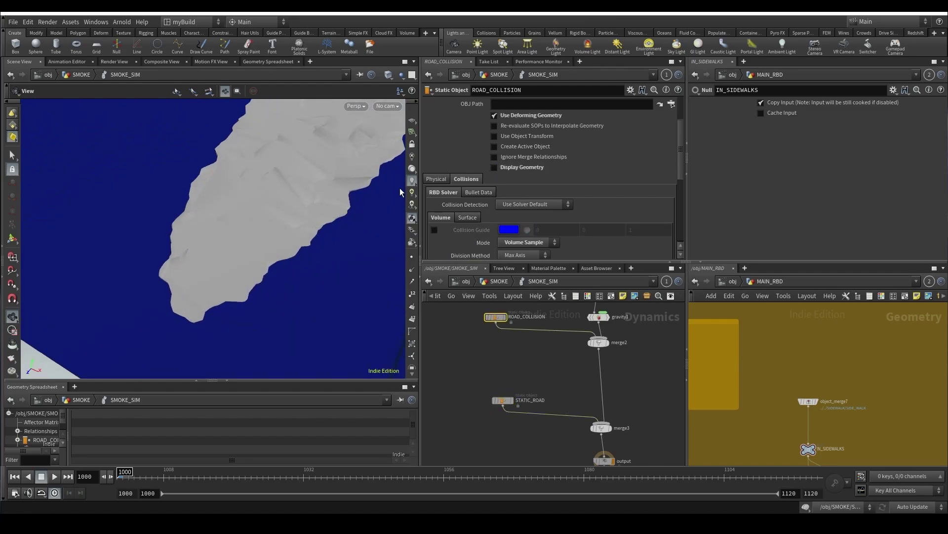
left_click_drag(402, 188, 398, 117)
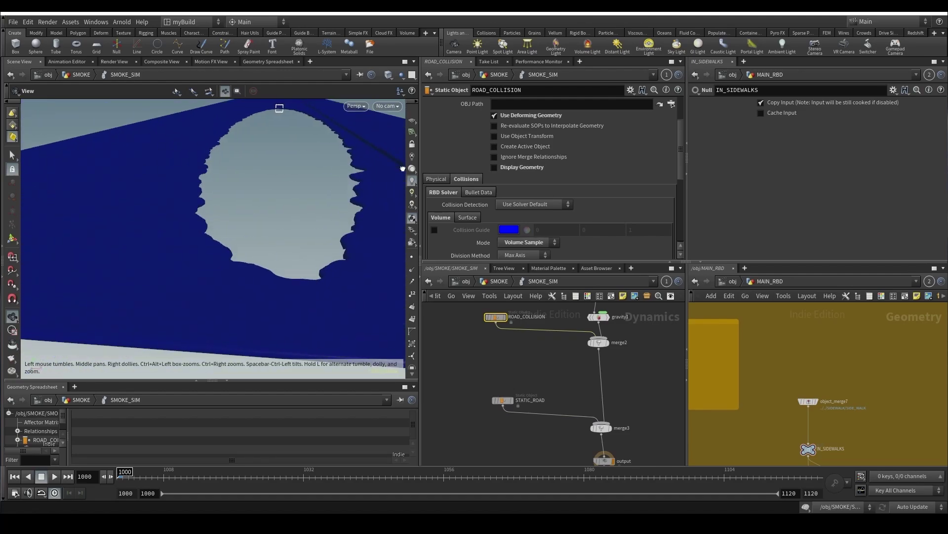
left_click(495, 168)
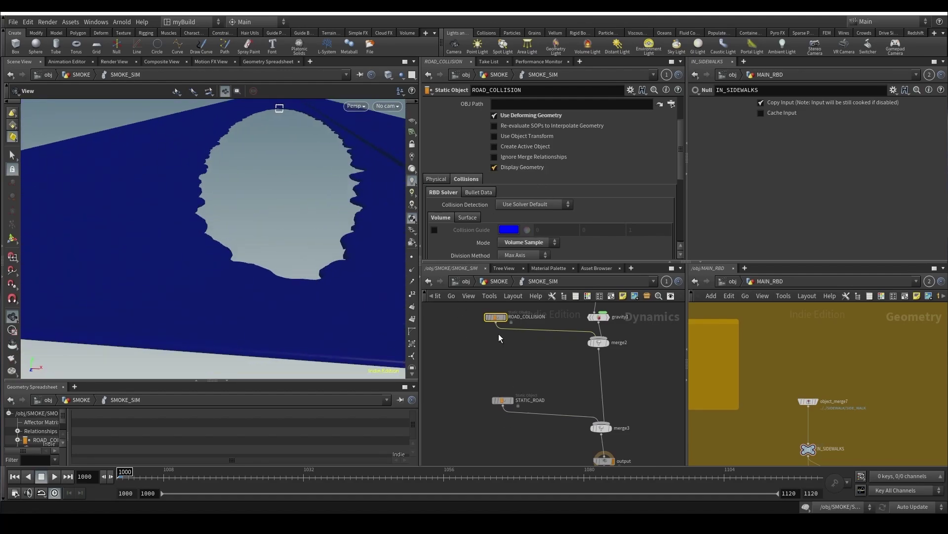
Step: Turn off STATIC_ROAD's collision guide, turn its display geometry back on, and save the scene
left_click(503, 400)
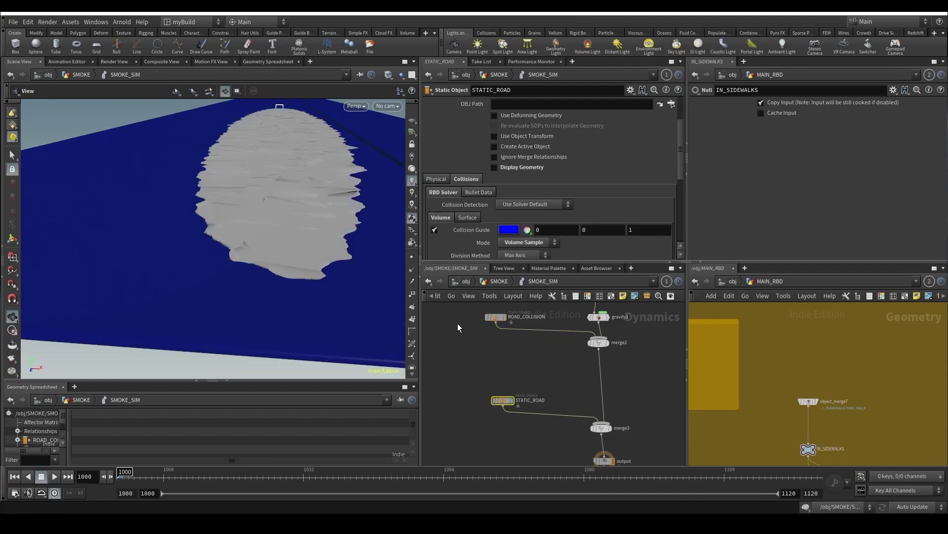
left_click(434, 230)
left_click(494, 168)
scroll(557, 351, "down", 3)
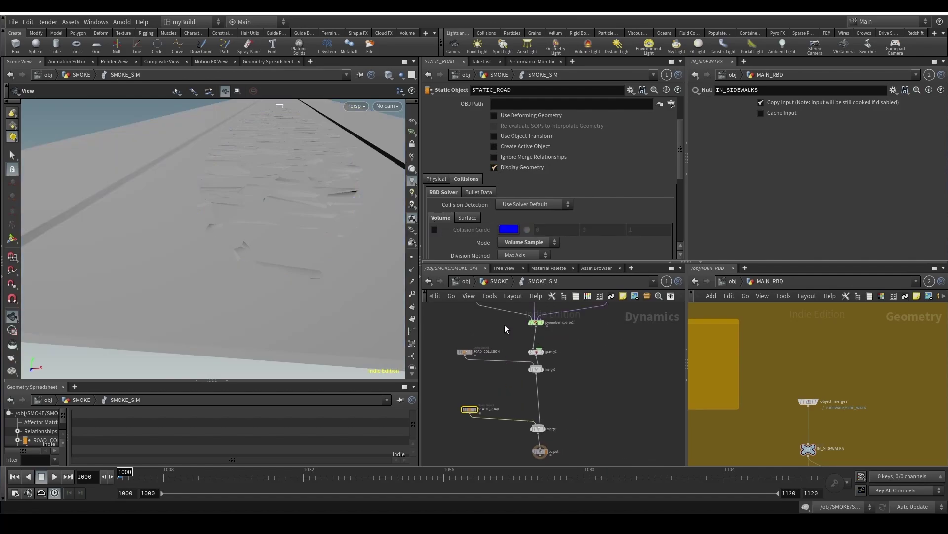
key("ctrl+s")
Step: Return to the SMOKE network and save the Road_Smoke_Simulation file cache to disk
left_click(496, 281)
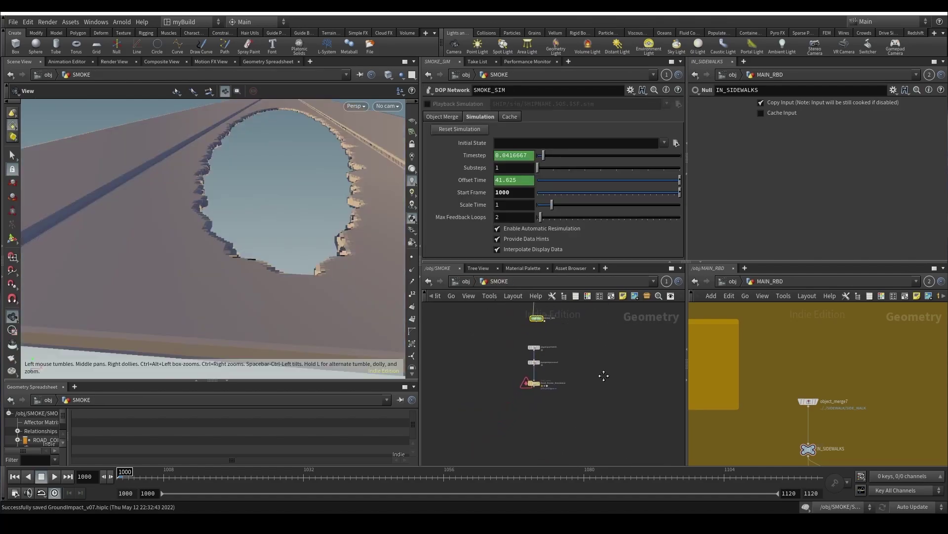
scroll(568, 398, "up", 3)
left_click(494, 365)
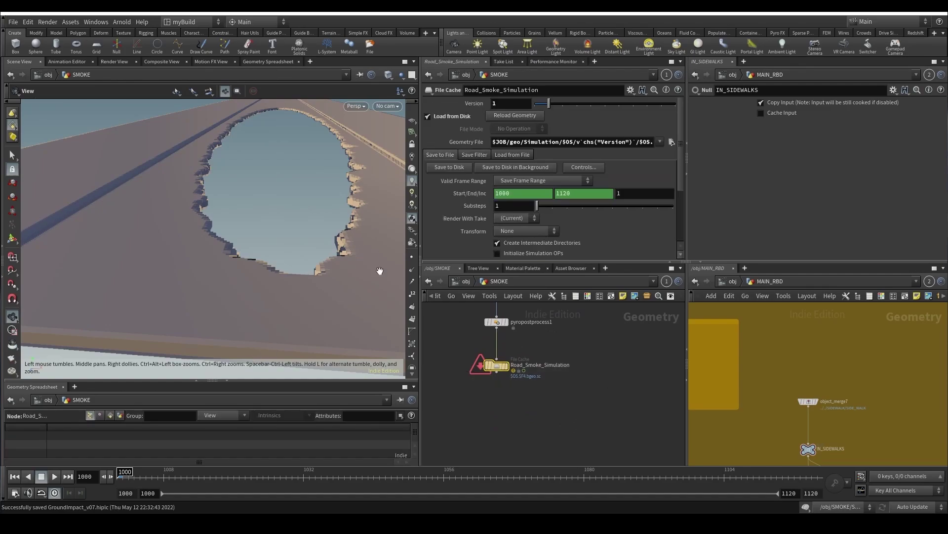
left_click(453, 170)
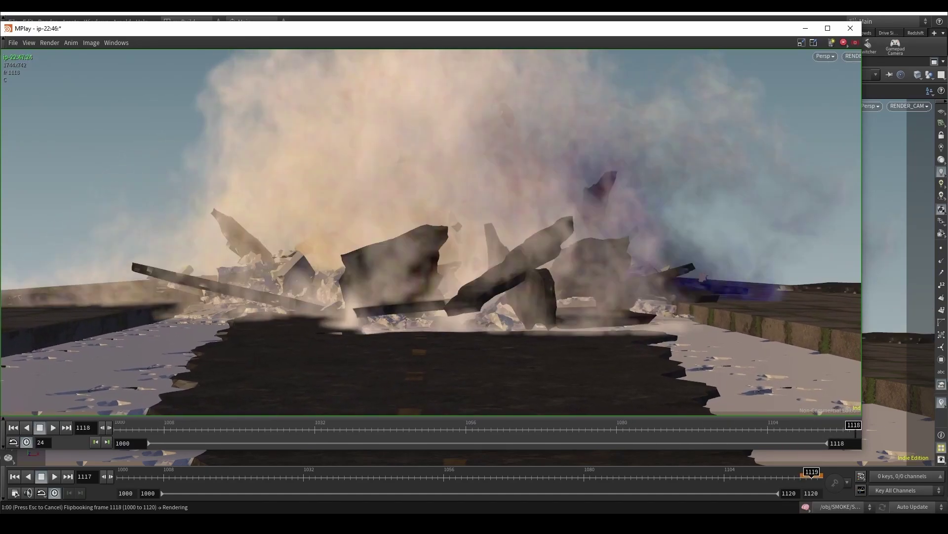
Step: Play the smoke flipbook and scrub to frame 1120 to review the simulation
left_click(54, 428)
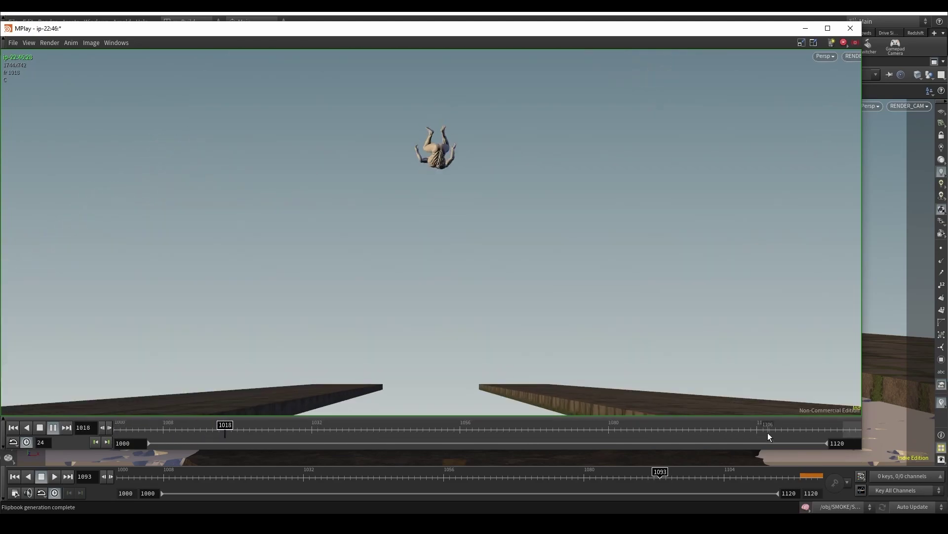
left_click_drag(650, 425, 854, 426)
Step: Start saving the flipbook as an image sequence and create a 02_SMOKE folder inside $JOB/flip/
left_click(13, 42)
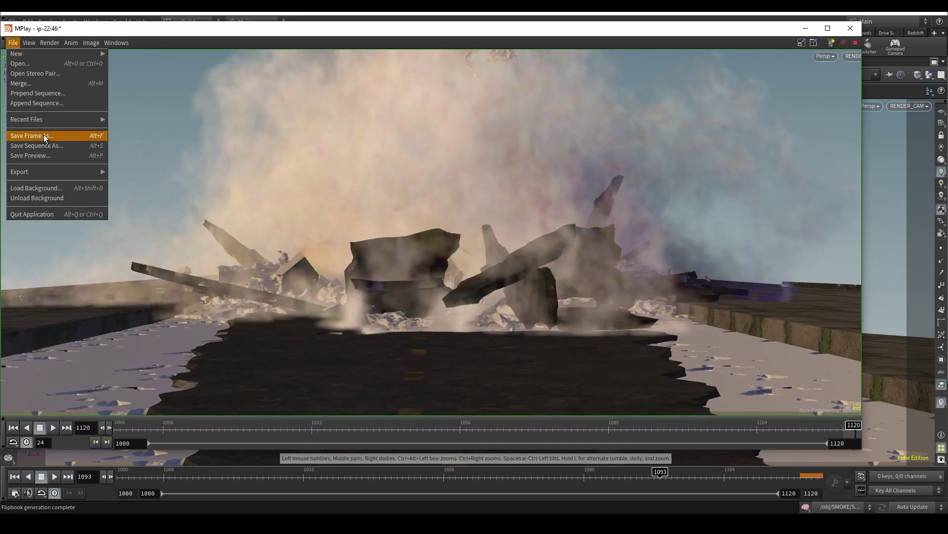
left_click(49, 145)
left_click(179, 56)
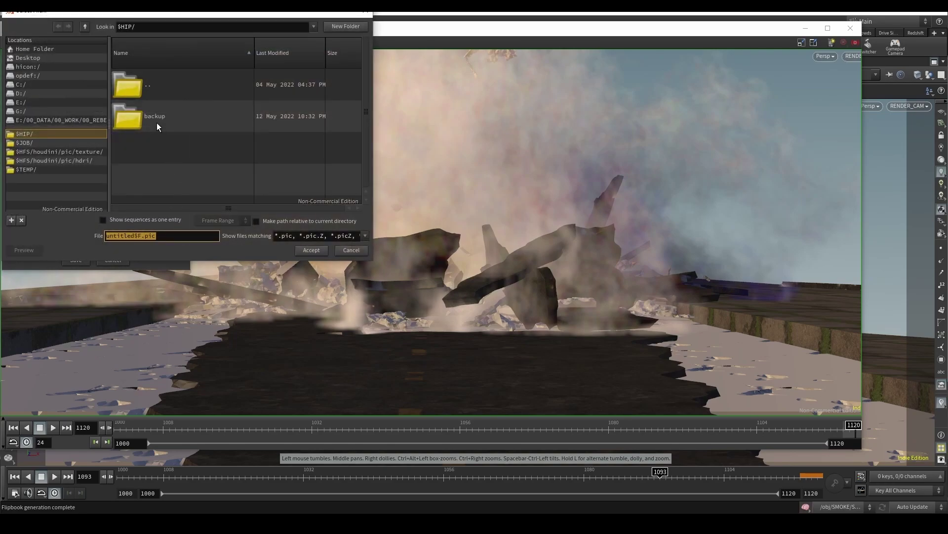
double_click(153, 121)
left_click(341, 27)
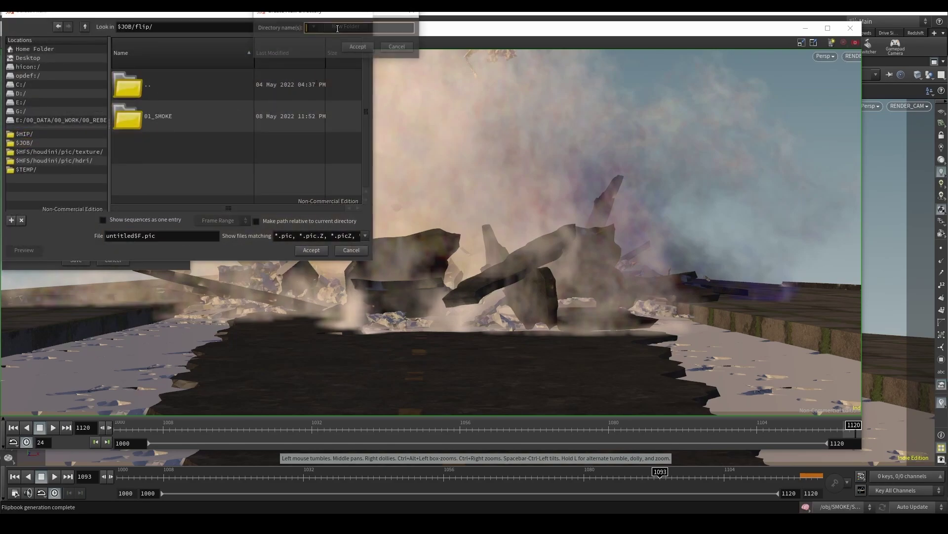
type("02_SMOKE")
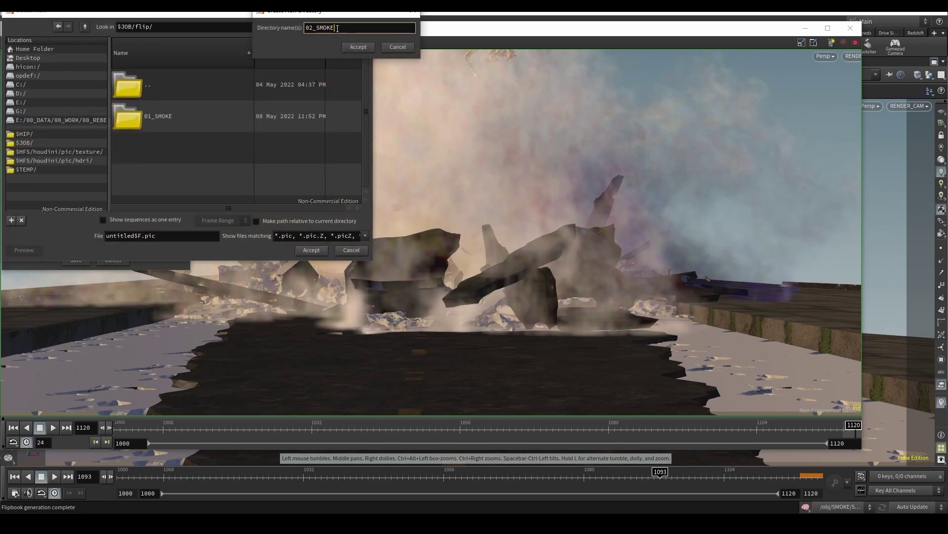
key("Return")
Step: Name the sequence 02_SMOKE.$F4.jpg and save it with the images scaled to the license limit
left_click(183, 234)
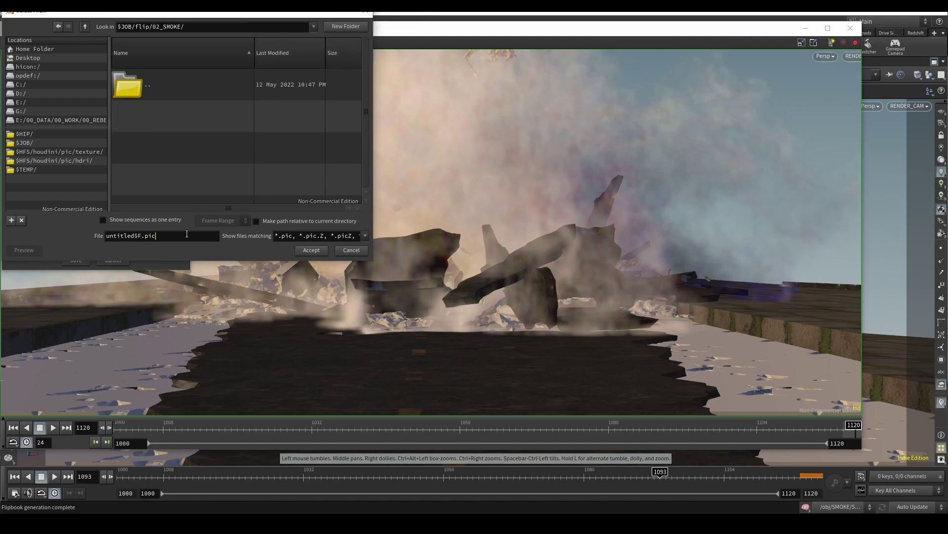
key("ctrl+a")
type("02_SMOKE")
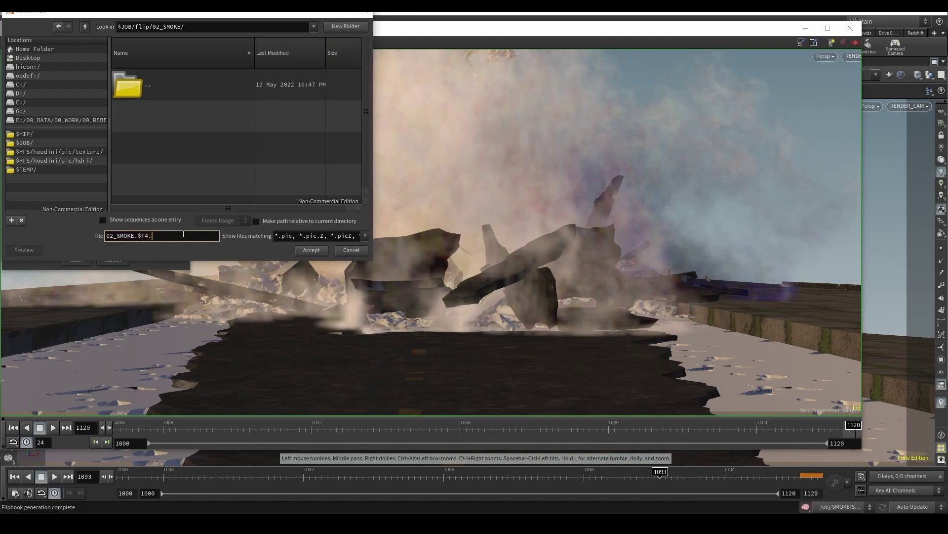
type(".$F4.jpg")
key("Return")
left_click(75, 260)
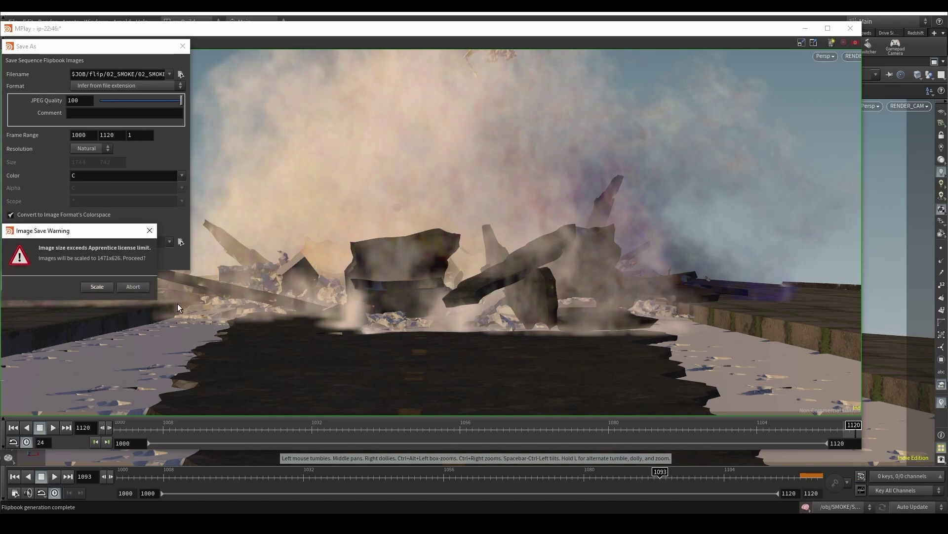
left_click(97, 287)
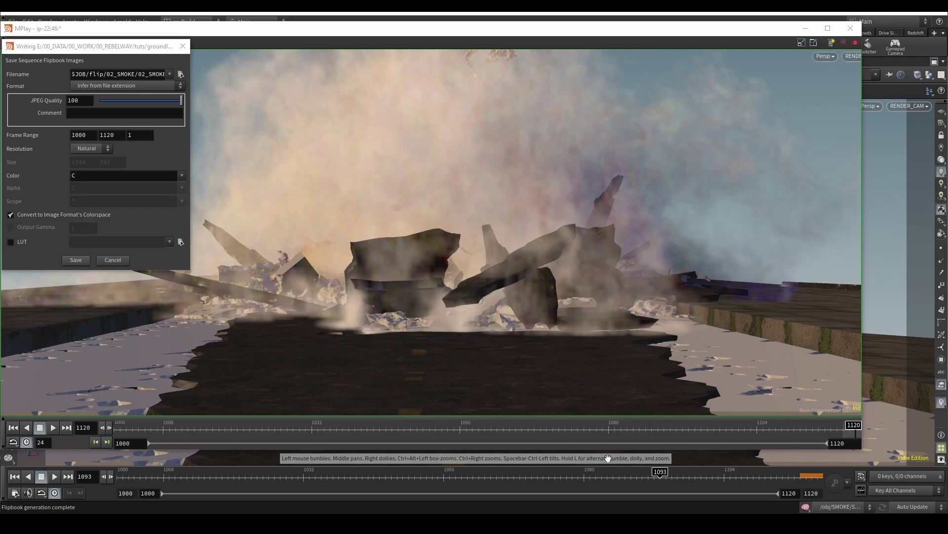
Step: Dismiss the image-write notice, close the flipbook viewer, and restore the split pane layout
left_click(640, 236)
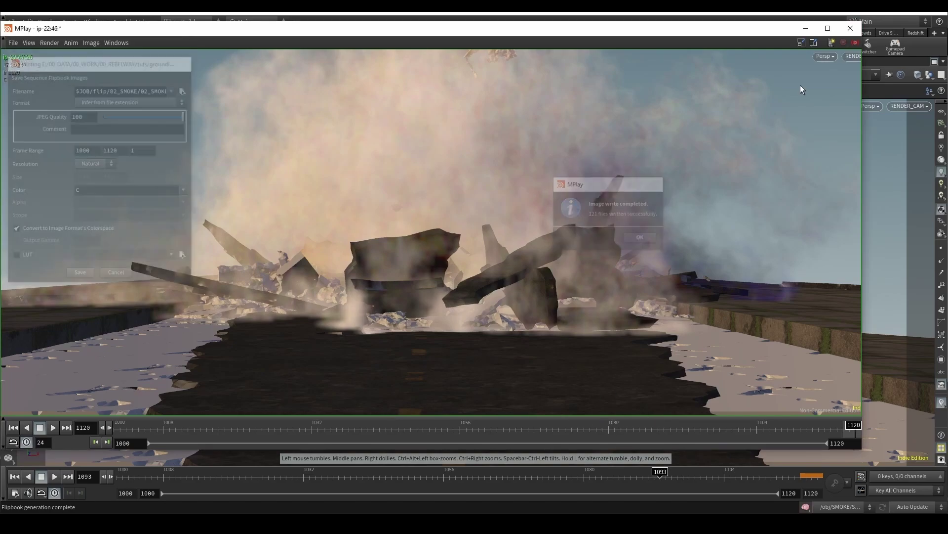
left_click(851, 29)
left_click(794, 74)
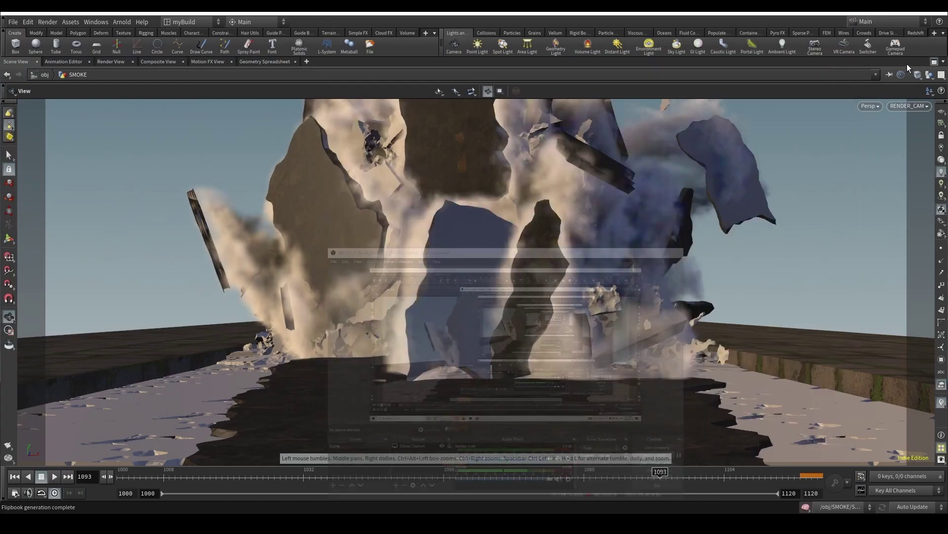
left_click(934, 61)
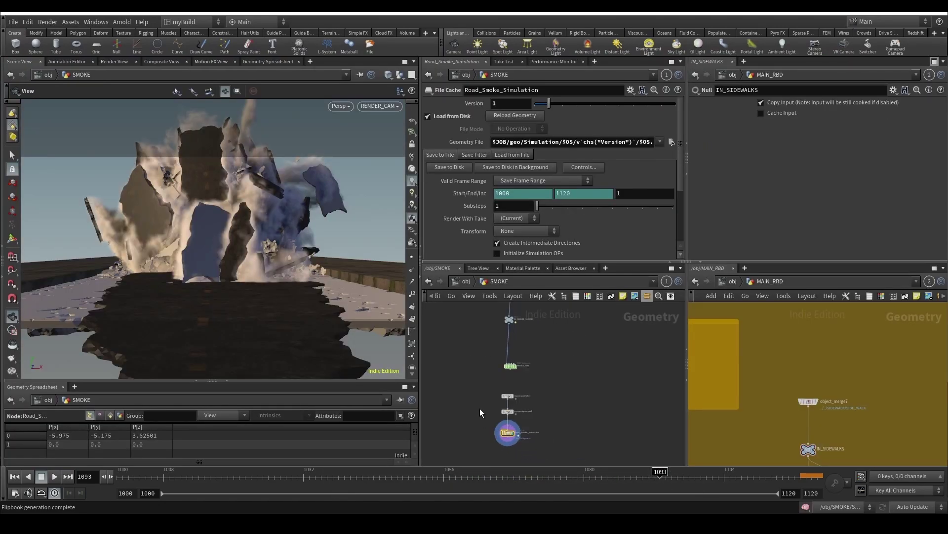
Step: Go to frame 1094 and inspect the node information of the Road_Smoke_Simulation file cache
scroll(499, 414, "up", 2)
middle_click(533, 402)
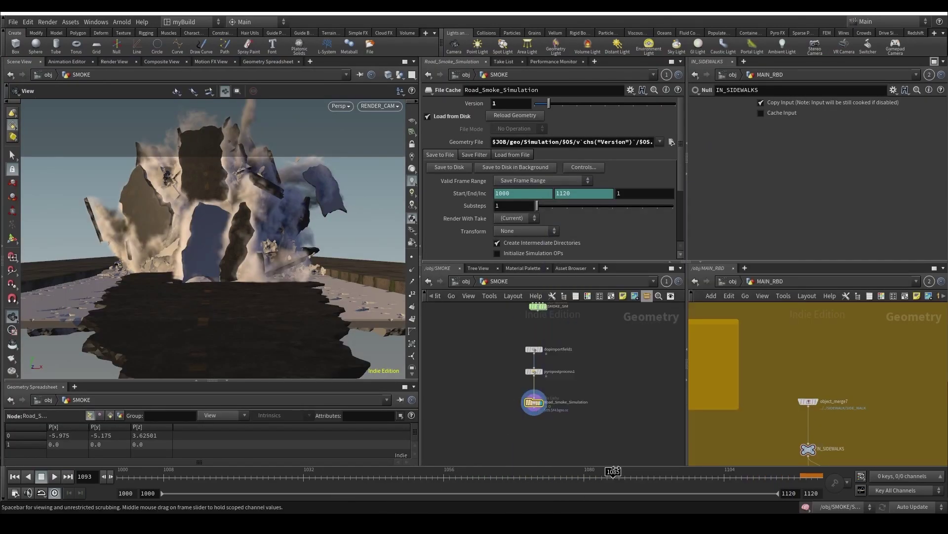
left_click(637, 469)
scroll(544, 403, "up", 3)
middle_click(538, 406)
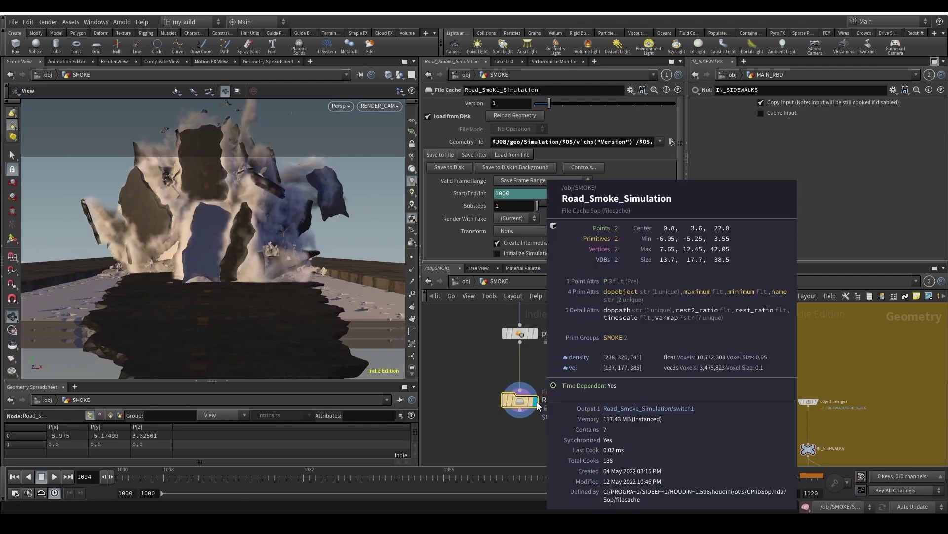
scroll(264, 248, "up", 4)
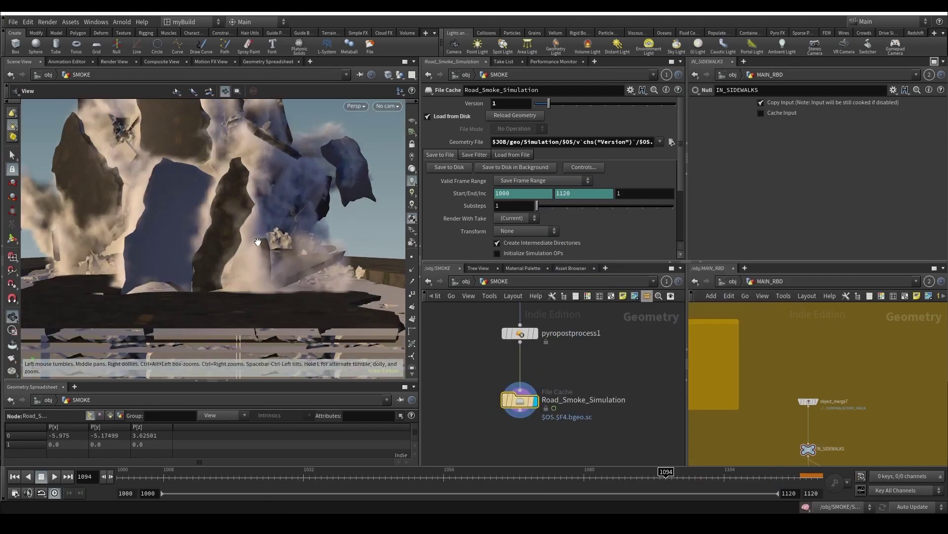
Step: Turn off the 3D texture resolution limit in the viewport's display options
left_click_drag(278, 225, 267, 247)
key("d")
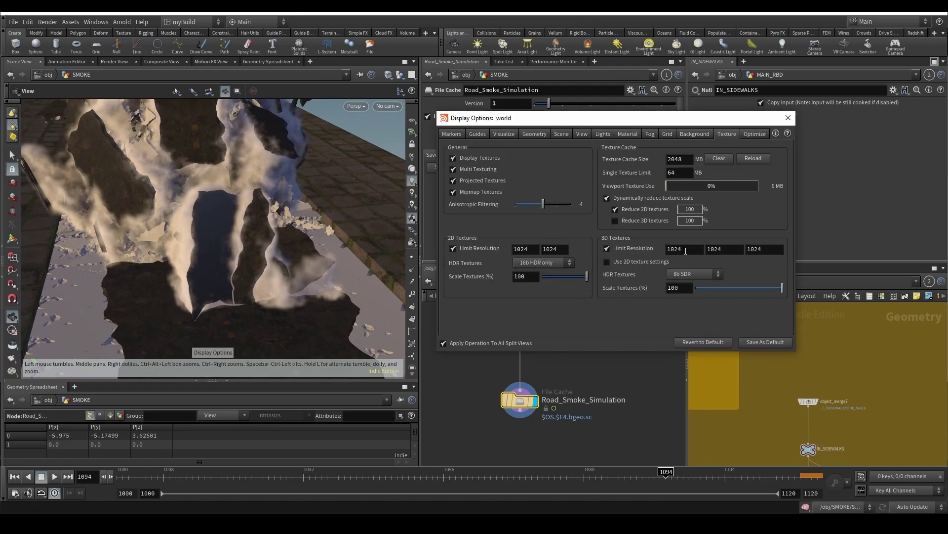
left_click(606, 248)
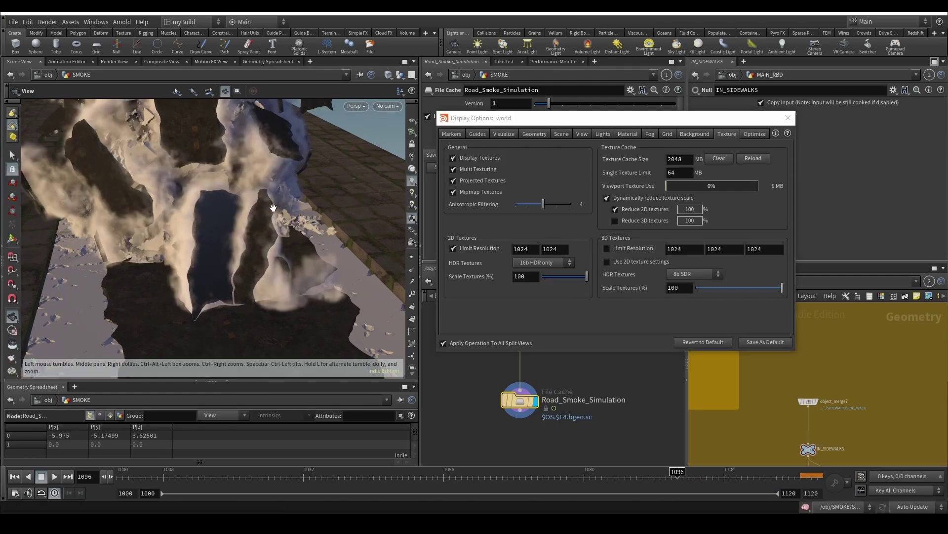
Step: Scrub to frame 1116 to examine the smoke up close, and close the display options
left_click_drag(271, 210, 221, 252)
scroll(200, 239, "up", 5)
scroll(220, 252, "down", 3)
left_click_drag(771, 485, 795, 482)
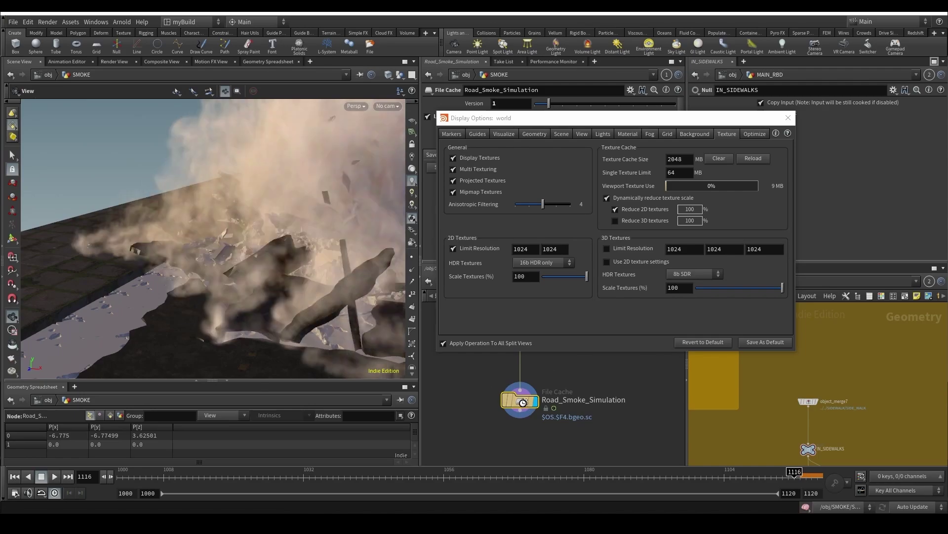
middle_click(519, 400)
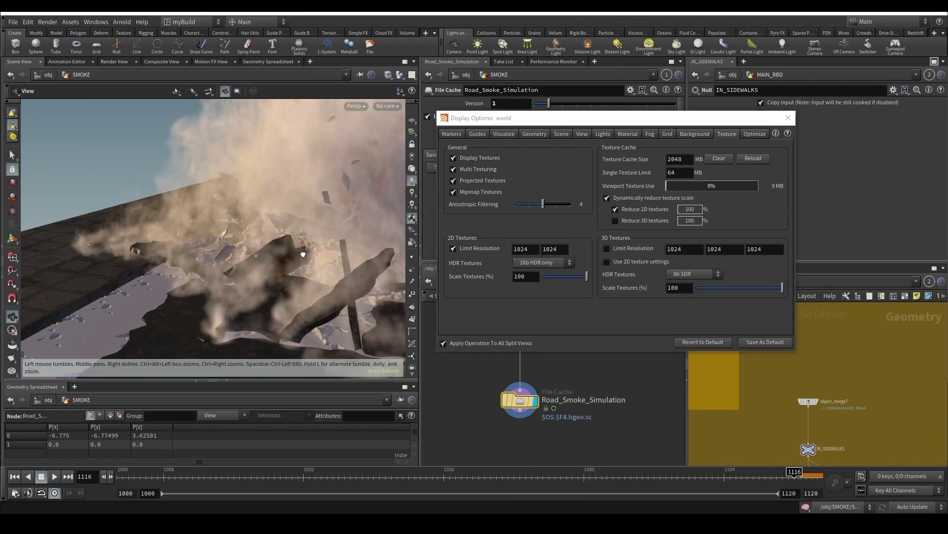
left_click_drag(303, 253, 317, 269)
scroll(317, 269, "down", 5)
left_click(788, 118)
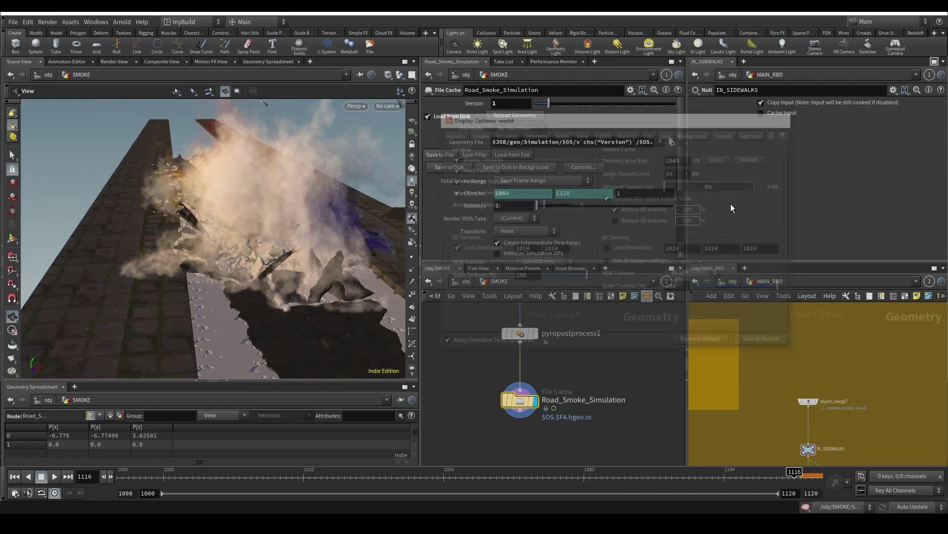
Step: Switch the scene to Manual update mode and set the voxel size of Rasterize_Density to 0.025
middle_click(521, 408)
scroll(503, 396, "down", 6)
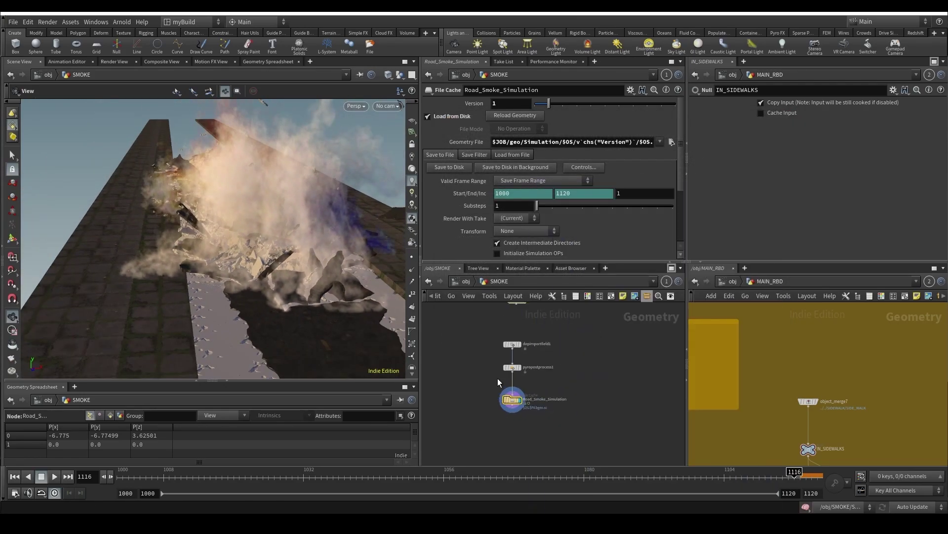
left_click(903, 507)
left_click(905, 496)
middle_click_drag(537, 376, 573, 498)
left_click(519, 367)
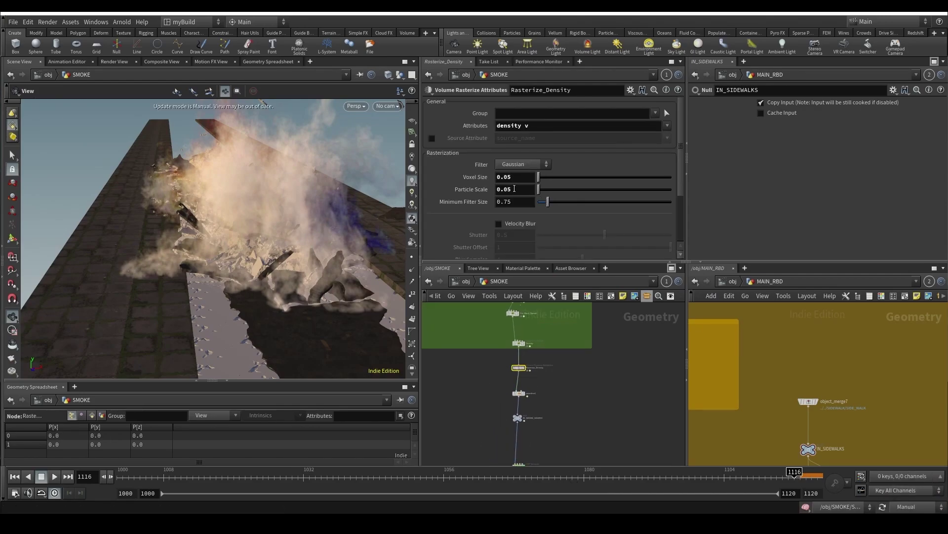
left_click(507, 176)
middle_click_drag(485, 399, 487, 432)
left_click(506, 177)
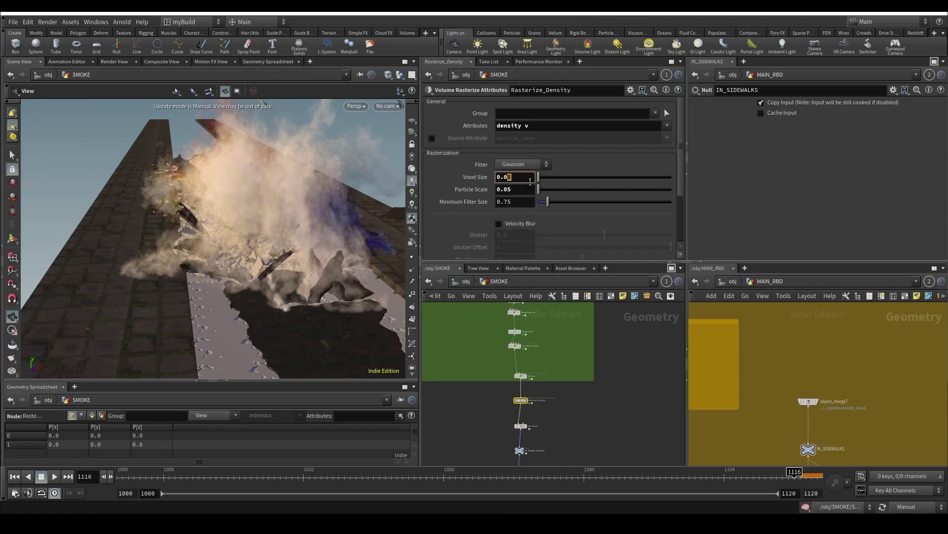
key("Return")
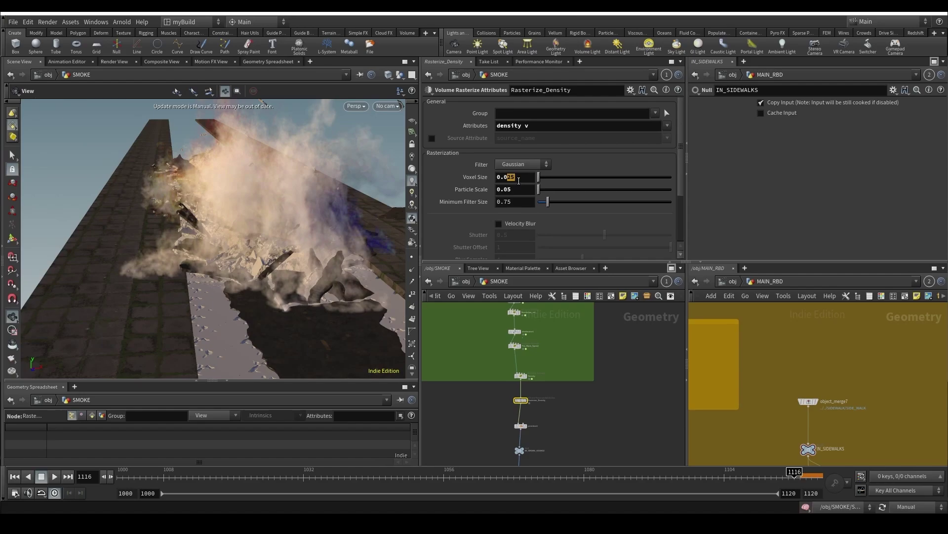
left_click(581, 354)
Step: Examine the smoke from several angles and return the viewport to RENDER_CAM
left_click_drag(226, 228, 363, 233)
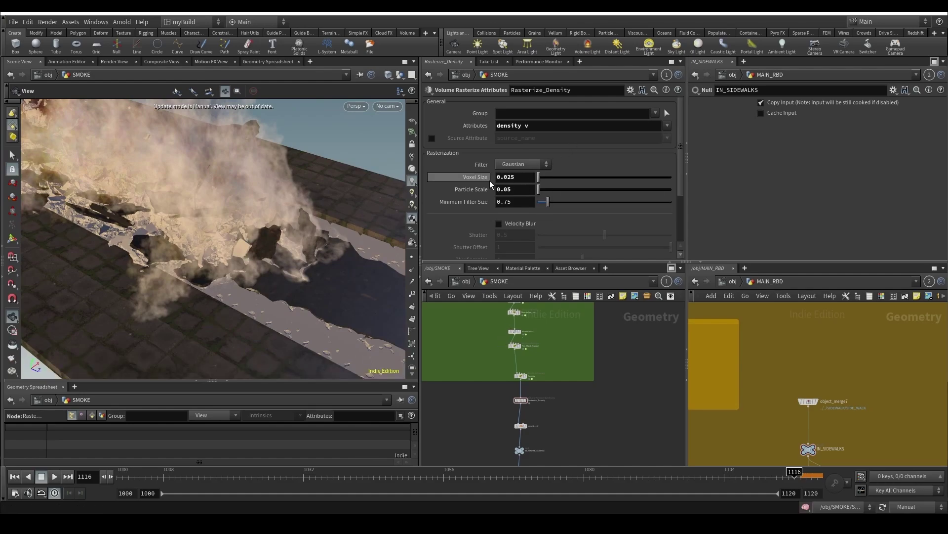
left_click_drag(252, 331, 242, 289)
scroll(519, 403, "down", 3)
scroll(519, 402, "up", 2)
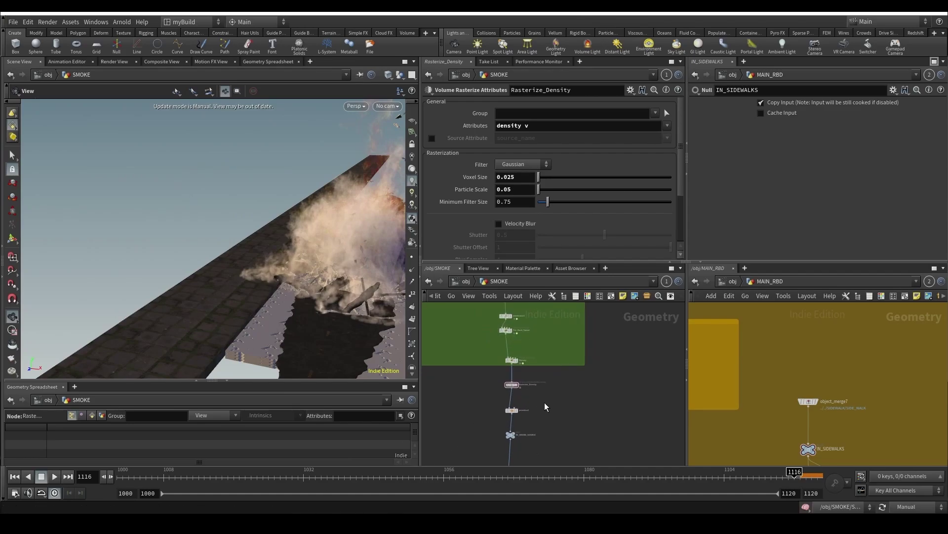
middle_click_drag(581, 436, 603, 377)
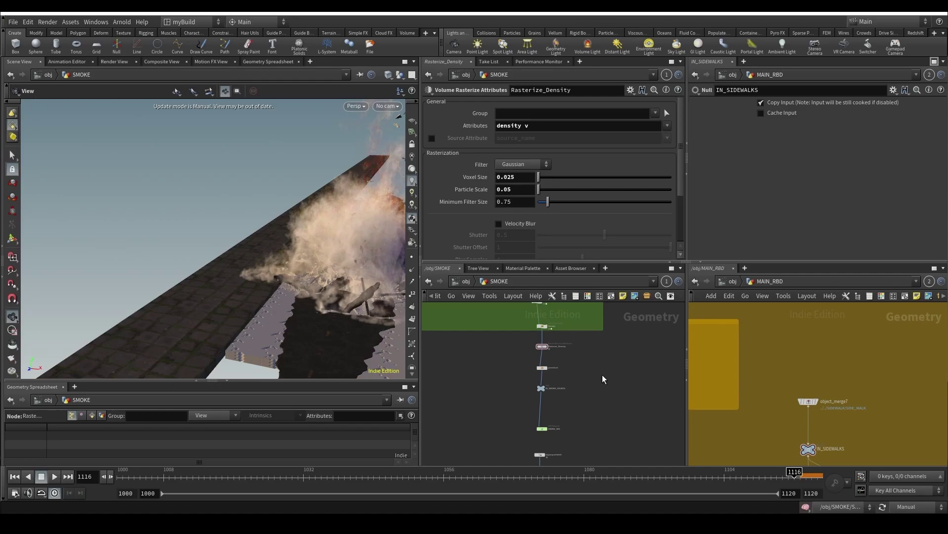
left_click_drag(341, 279, 340, 150)
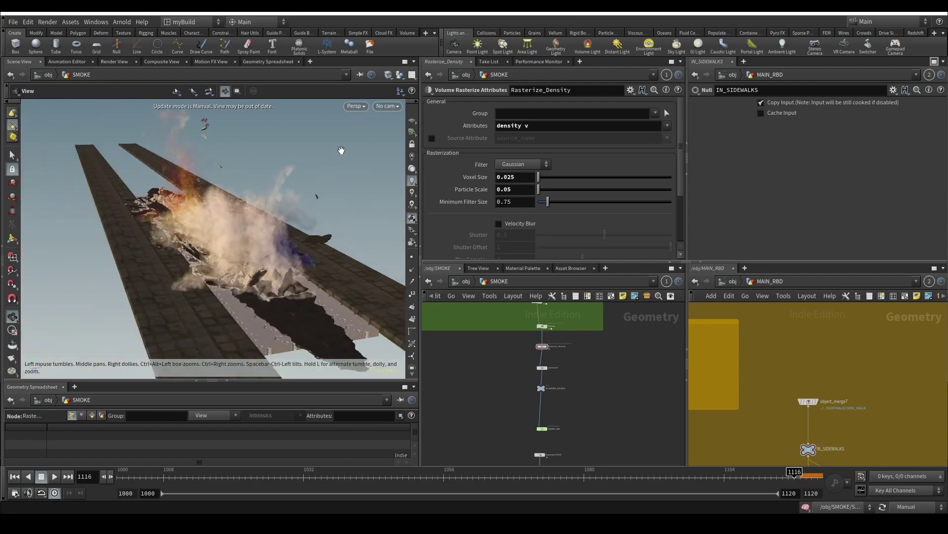
left_click(382, 107)
left_click(417, 152)
Step: Select the Road_Smoke_Simulation file cache and scrub the timeline to frame 1084 to review the smoke through the render camera
scroll(595, 408, "down", 5)
middle_click_drag(597, 411, 583, 384)
scroll(563, 358, "up", 4)
left_click(538, 372)
scroll(583, 384, "down", 3)
scroll(544, 392, "up", 4)
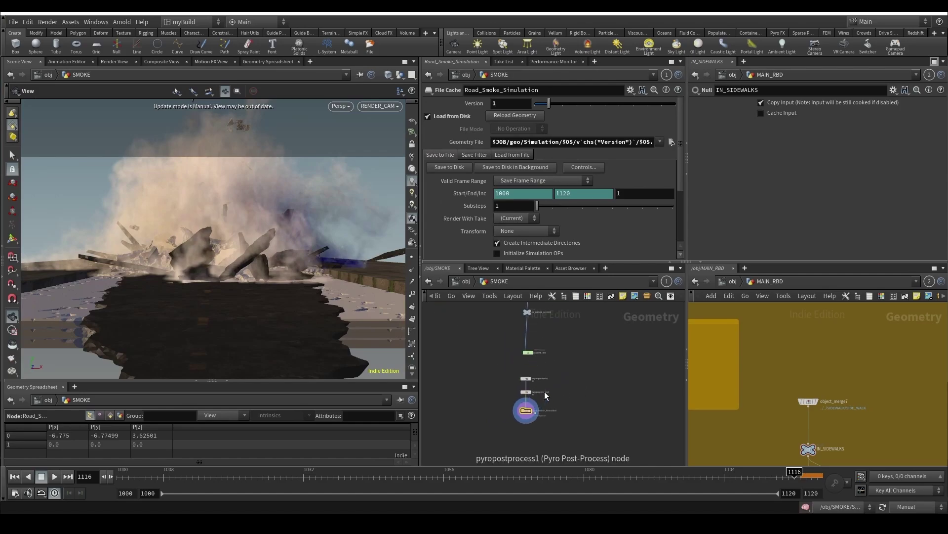
middle_click_drag(601, 333, 591, 383)
scroll(500, 330, "up", 2)
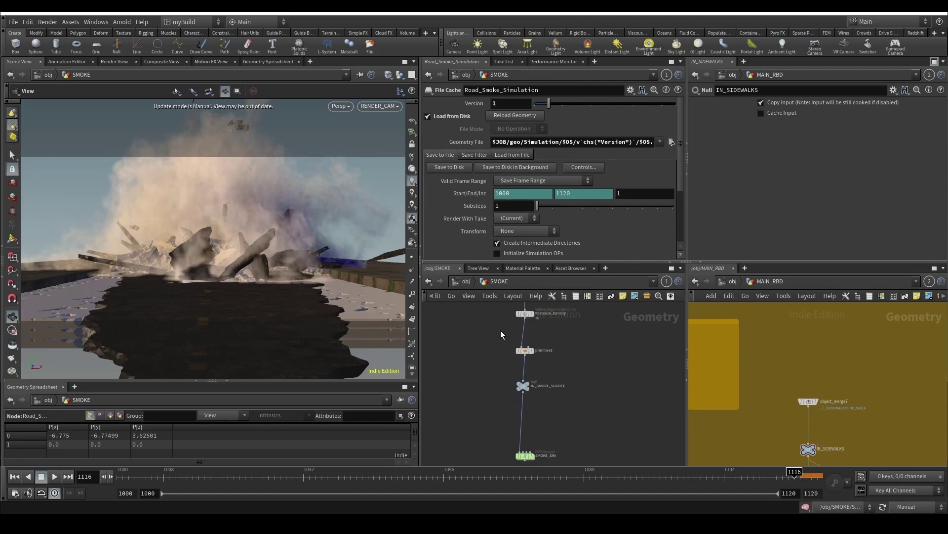
left_click(516, 383)
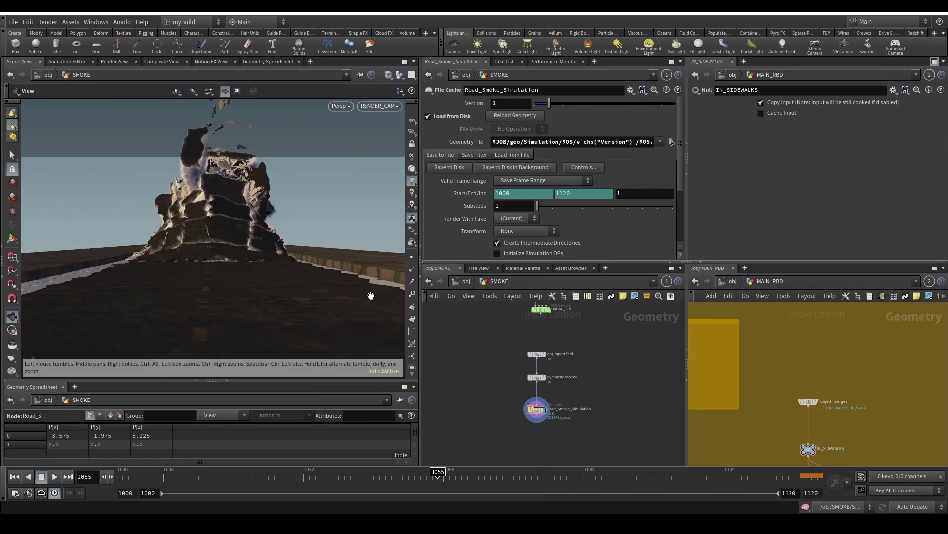
left_click(603, 480)
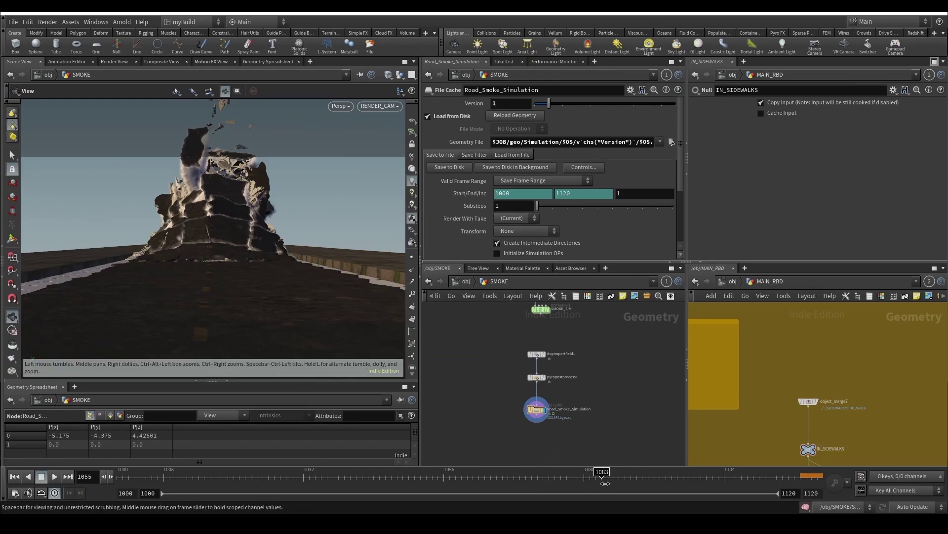
left_click_drag(609, 482, 607, 483)
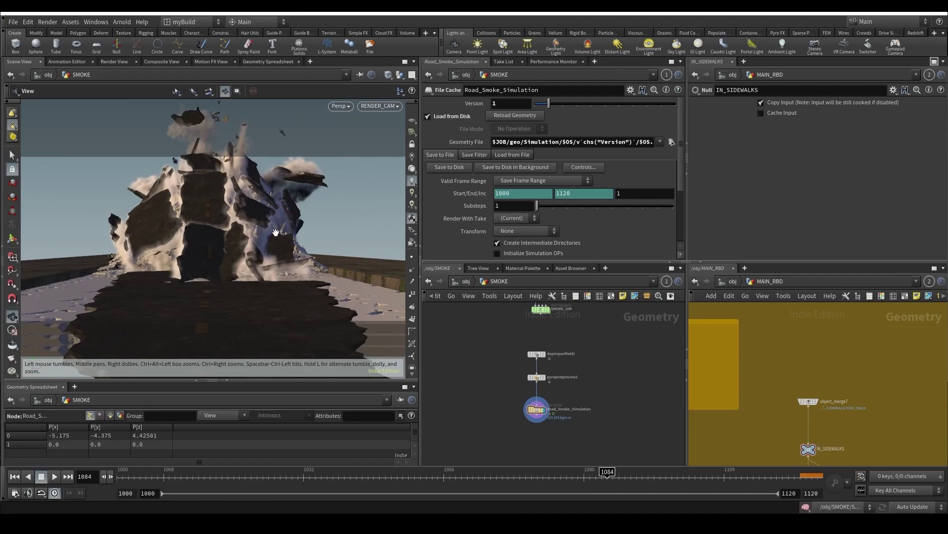
Step: Add a Null below Road_Smoke_Simulation, wire the file cache into it, and name it OUT_SMOKE
middle_click_drag(486, 417, 498, 396)
scroll(484, 391, "down", 3)
scroll(812, 391, "down", 5)
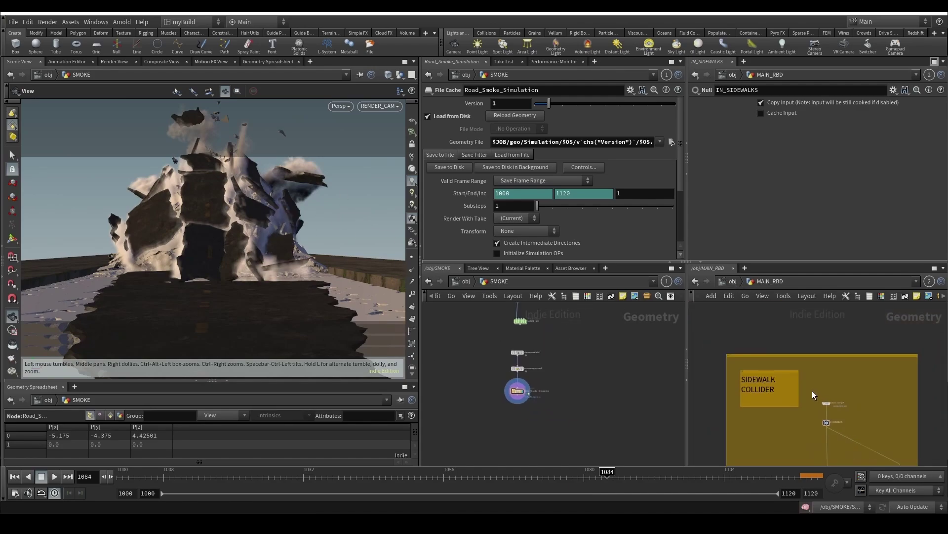
scroll(822, 403, "up", 3)
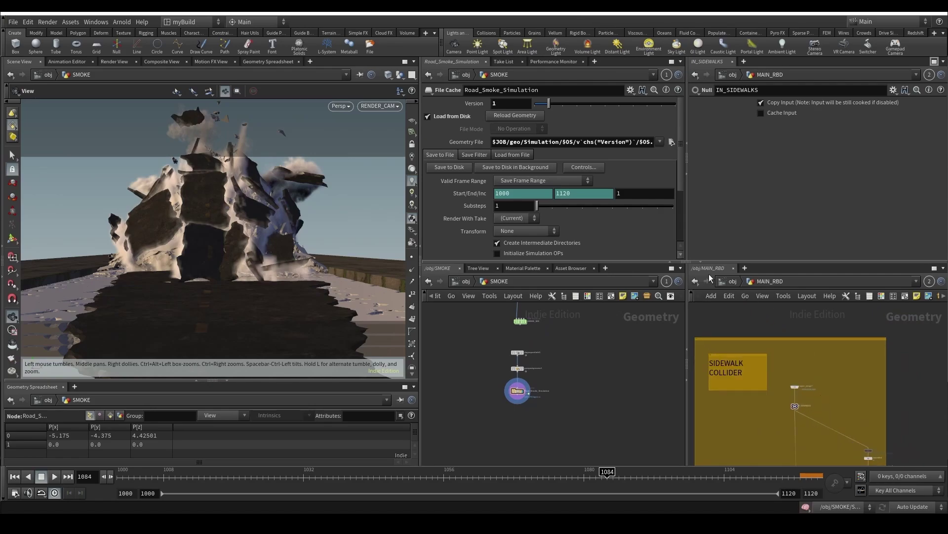
scroll(538, 319, "down", 2)
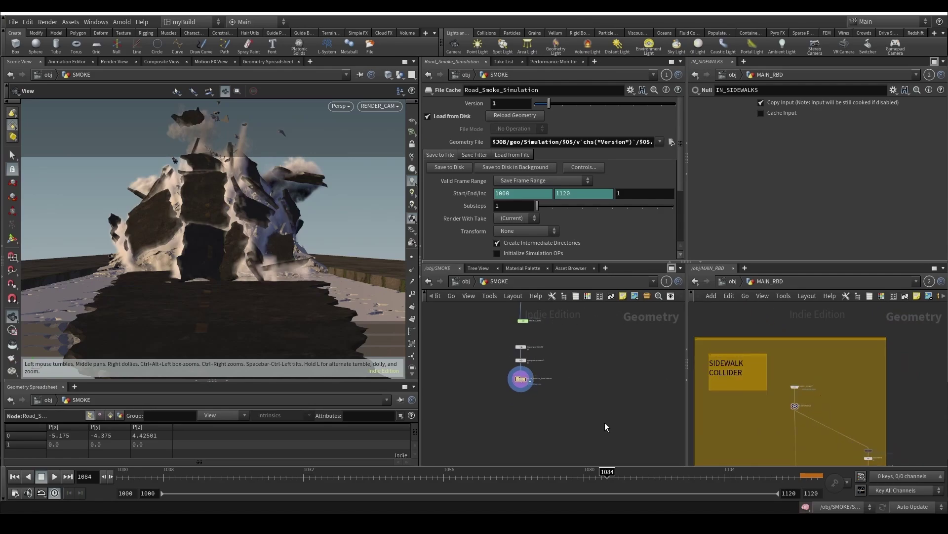
key("Tab")
type("null")
key("Return")
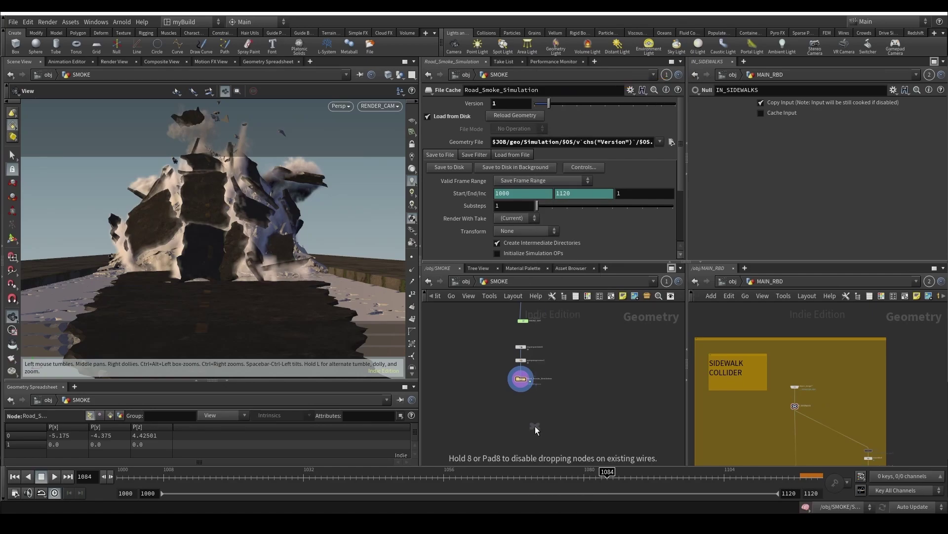
left_click(507, 391)
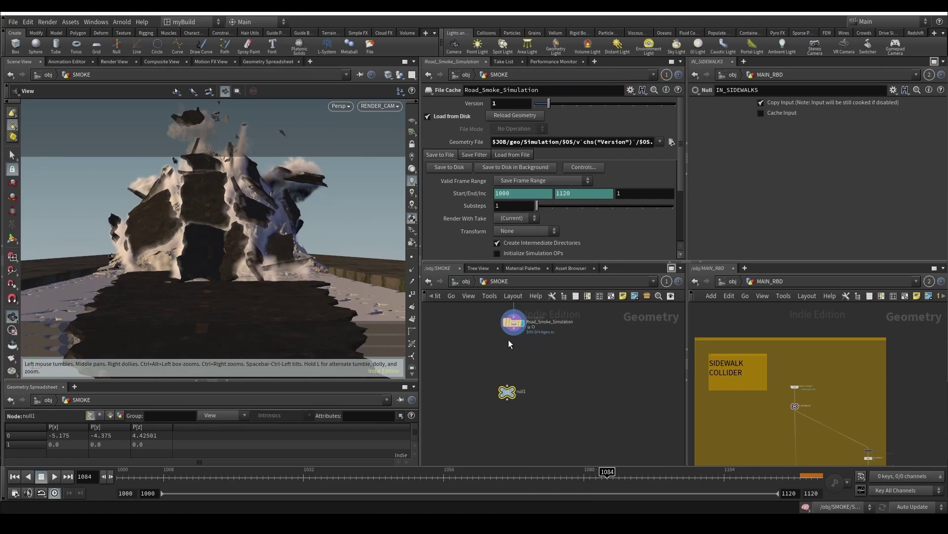
double_click(521, 391)
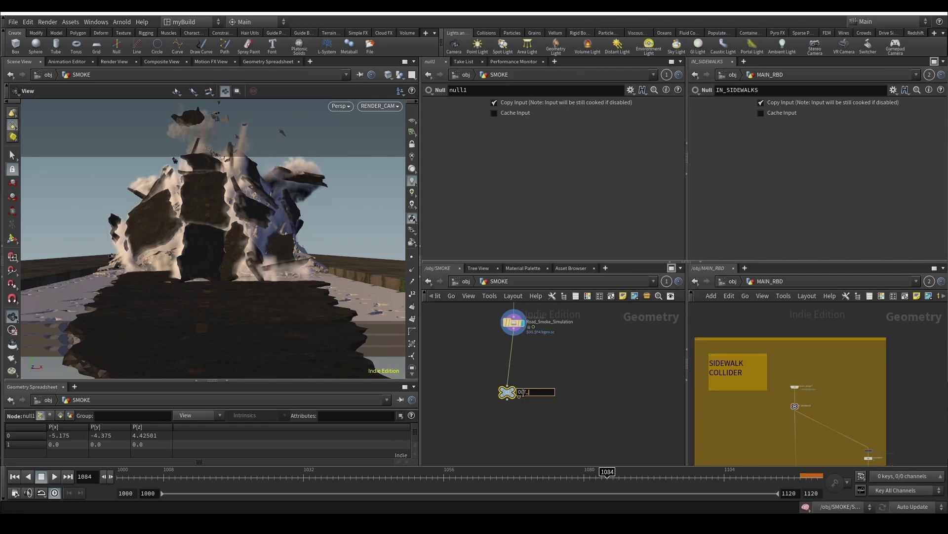
type("OUT_SMOKE")
key("Return")
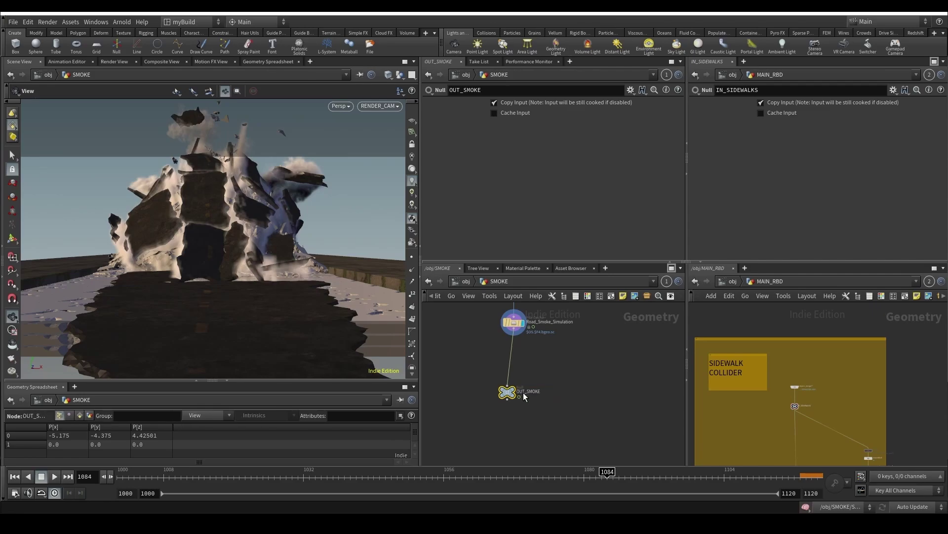
Step: Switch the scene to Manual update mode and move the OUT_SMOKE null slightly lower in the network
left_click(910, 508)
left_click(905, 496)
scroll(572, 387, "down", 2)
middle_click_drag(567, 395, 578, 343)
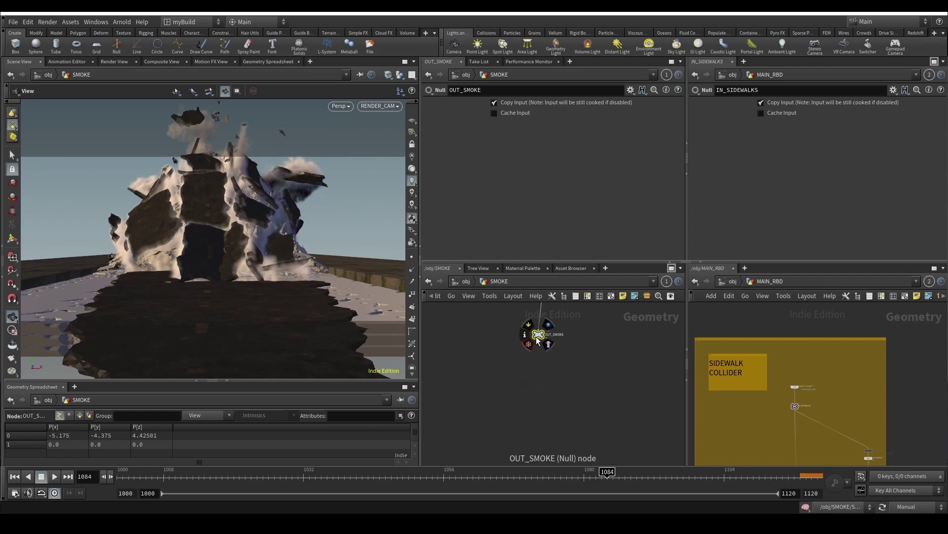
left_click_drag(536, 336, 537, 358)
Step: Take the second network view up to the object level, widen it, and add a Geometry node below SMOKE
left_click(731, 283)
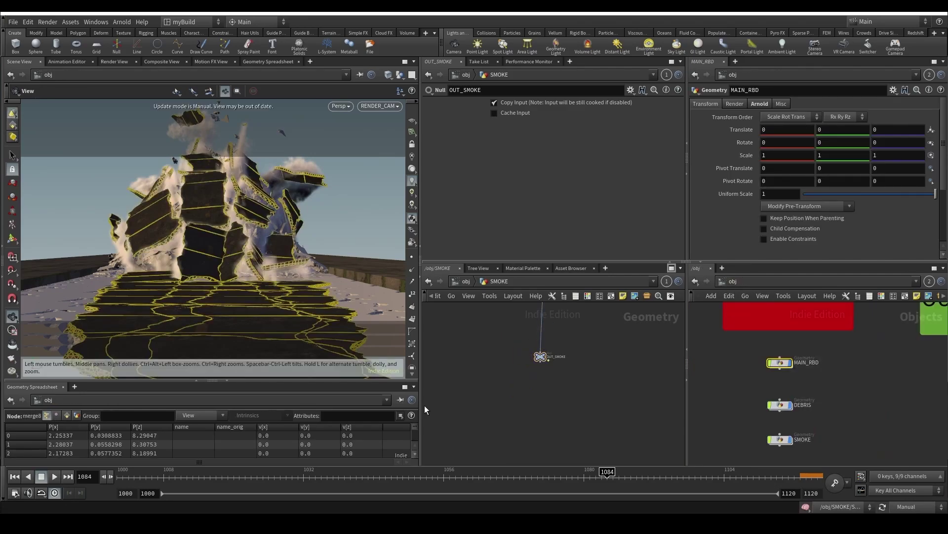
left_click_drag(421, 405, 339, 405)
key("Tab")
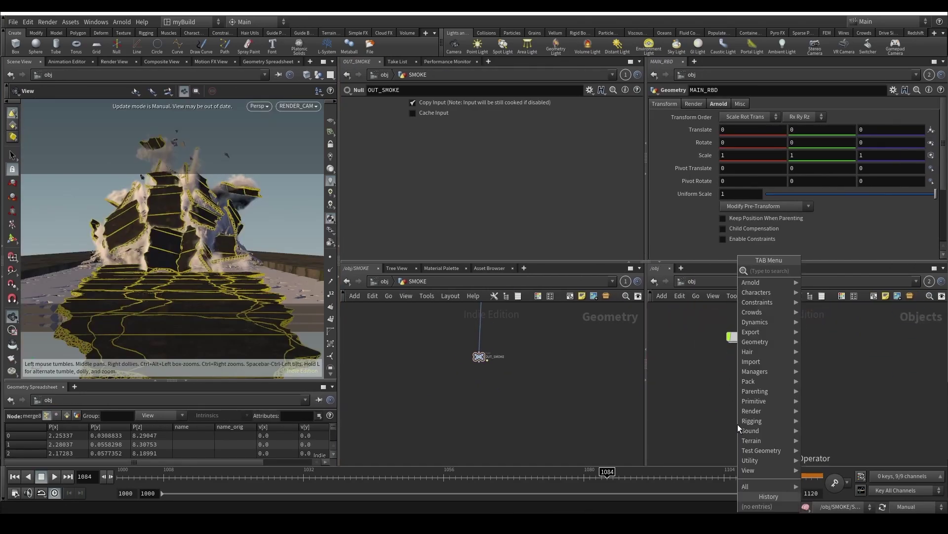
type("geo")
key("Return")
left_click(737, 391)
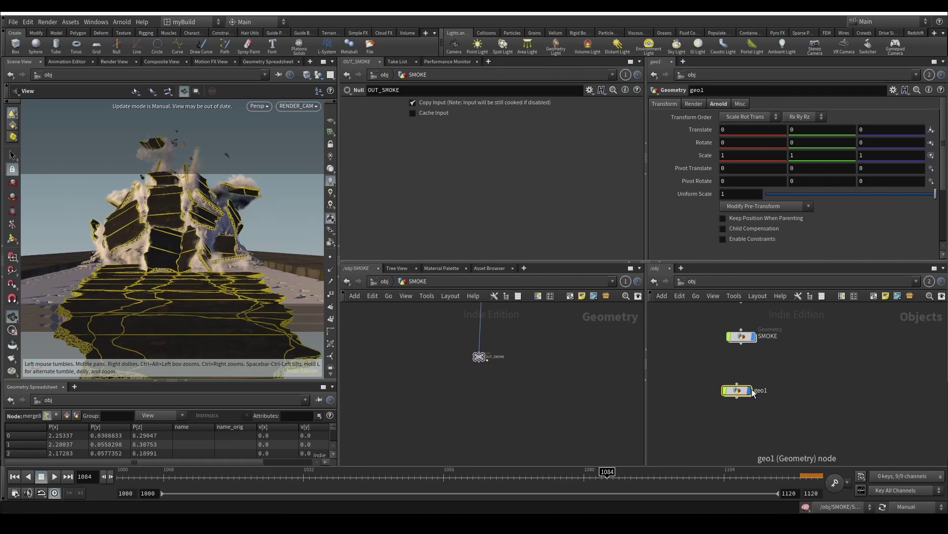
Step: Rename the new Geometry object as PARTICLES and go inside its empty network
double_click(758, 391)
type("A")
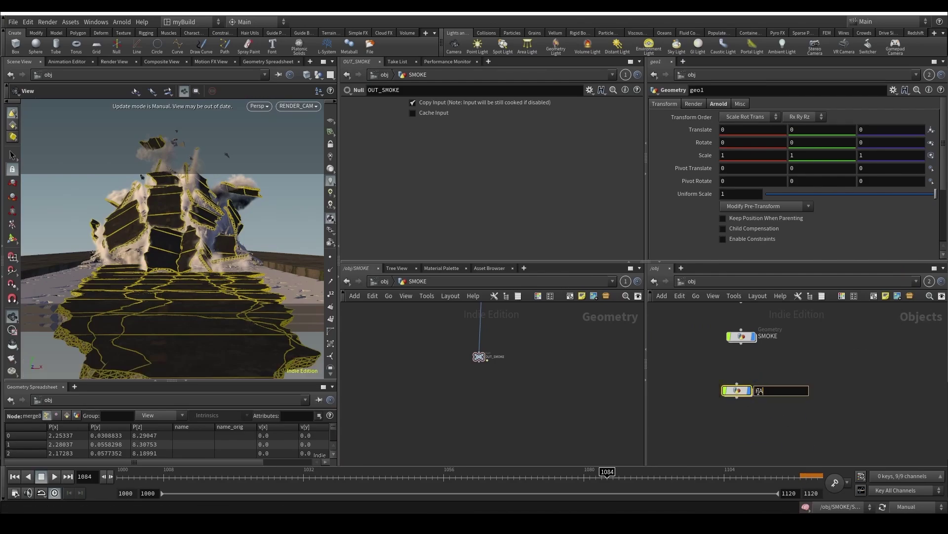
type("ARTICLES")
key("Return")
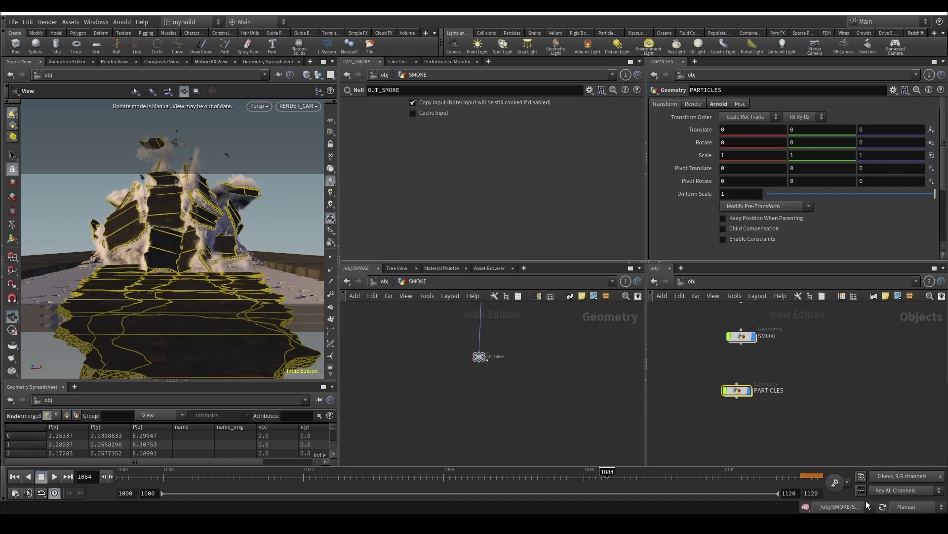
double_click(737, 390)
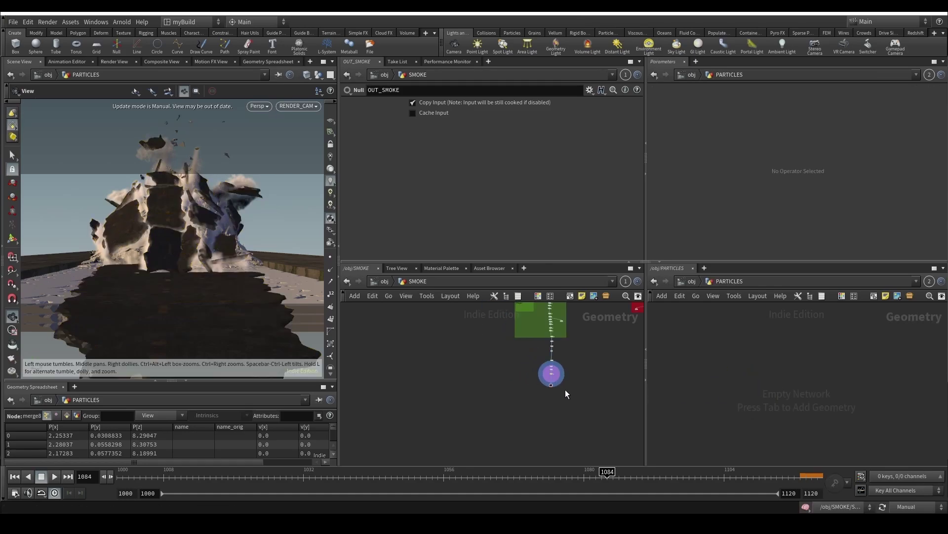
Step: Select the SCATTER DENSITY and SOURCING boxes with all their nodes in the SMOKE network
scroll(565, 389, "down", 3)
middle_click_drag(585, 350, 536, 459)
scroll(509, 430, "up", 5)
scroll(445, 395, "up", 6)
middle_click_drag(464, 392, 449, 307)
scroll(550, 426, "down", 3)
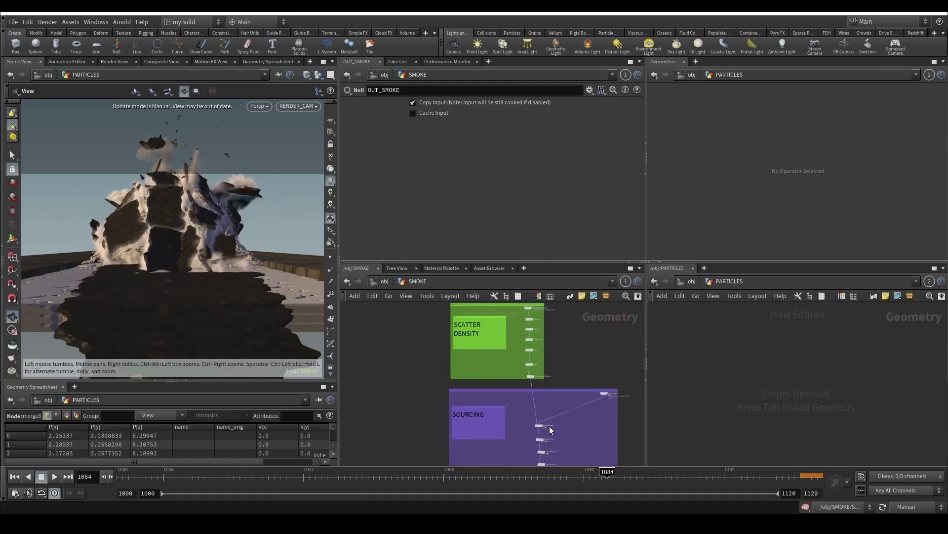
scroll(535, 454, "up", 5)
scroll(507, 390, "down", 7)
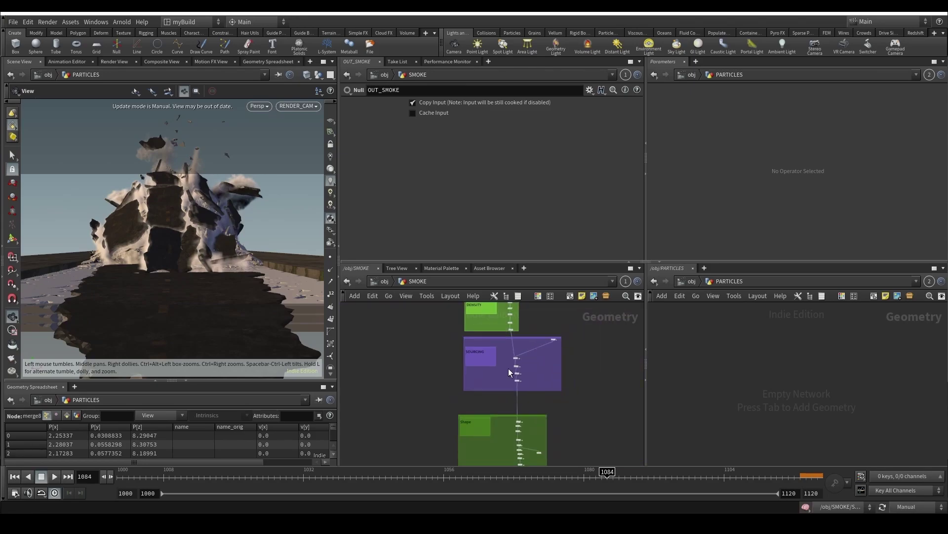
scroll(508, 370, "down", 2)
left_click_drag(441, 303, 555, 388)
scroll(515, 416, "up", 6)
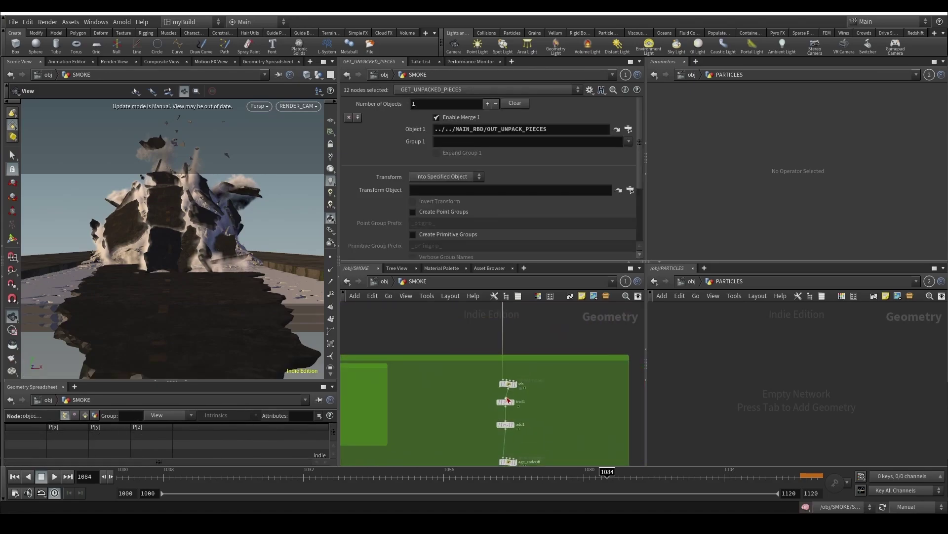
Step: Add Ids, trail1, add1 and Age_FadeOff from the Shape box to the selection and copy everything
middle_click_drag(472, 419, 463, 378)
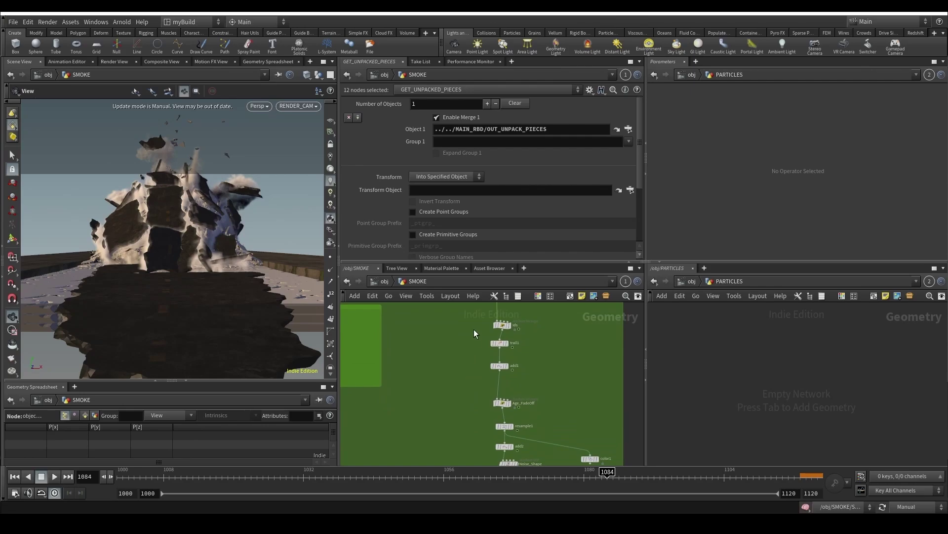
left_click(502, 324, "shift")
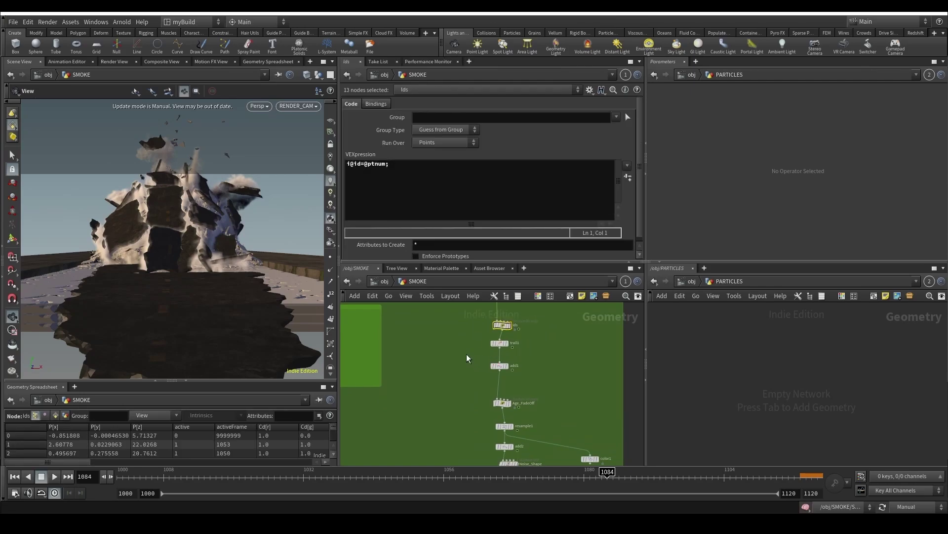
left_click_drag(466, 353, 530, 337, "shift")
left_click_drag(464, 372, 522, 363, "shift")
left_click_drag(457, 389, 546, 410, "shift")
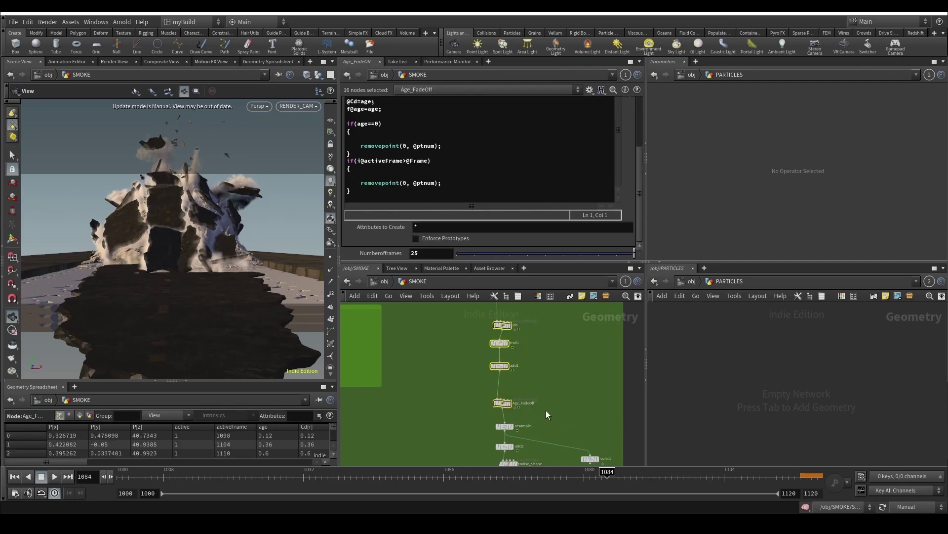
scroll(547, 410, "down", 4)
key("ctrl+c")
scroll(564, 392, "down", 2)
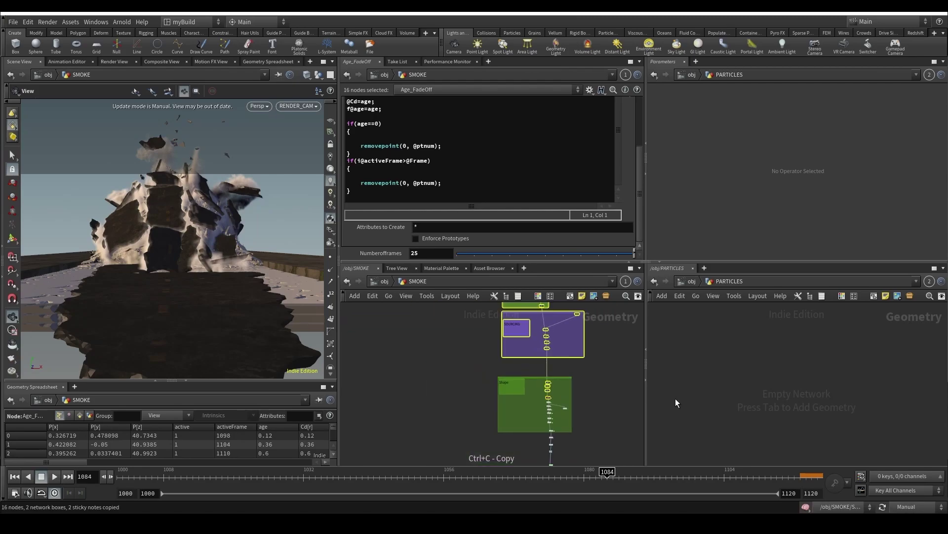
Step: Paste the copied nodes and boxes into the PARTICLES network and frame them all
key("ctrl+v")
key("h")
scroll(784, 377, "up", 3)
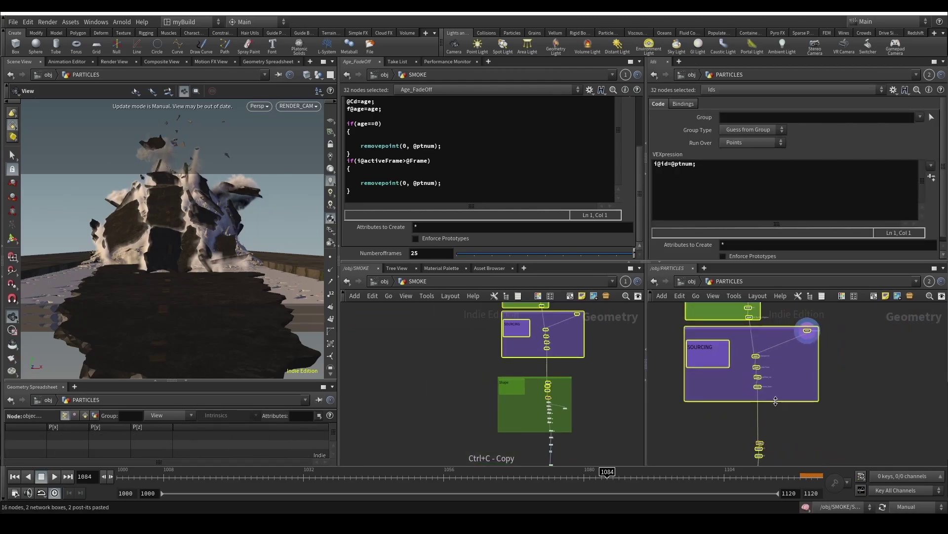
scroll(735, 353, "up", 1)
left_click_drag(733, 353, 798, 335)
Step: Delete the pasted Trail node between Ids and add1 in the PARTICLES network
scroll(802, 347, "down", 3)
middle_click_drag(792, 420, 767, 316)
scroll(741, 360, "up", 4)
left_click_drag(715, 372, 829, 348)
left_click_drag(719, 395, 822, 372)
key("Delete")
left_click_drag(748, 378, 813, 342)
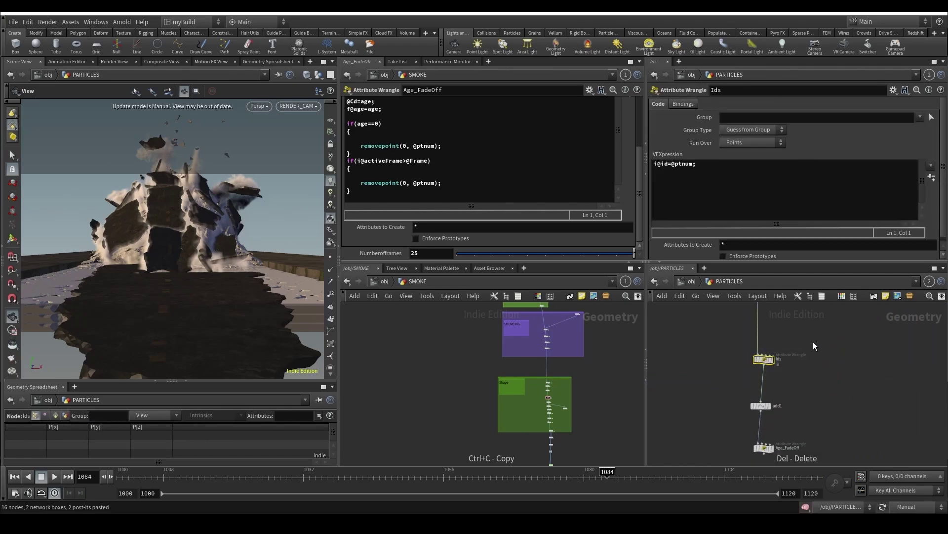
Step: Select Ids, add1 and Age_FadeOff in PARTICLES and move them closer below the SOURCING box
scroll(813, 342, "down", 3)
scroll(805, 361, "up", 4)
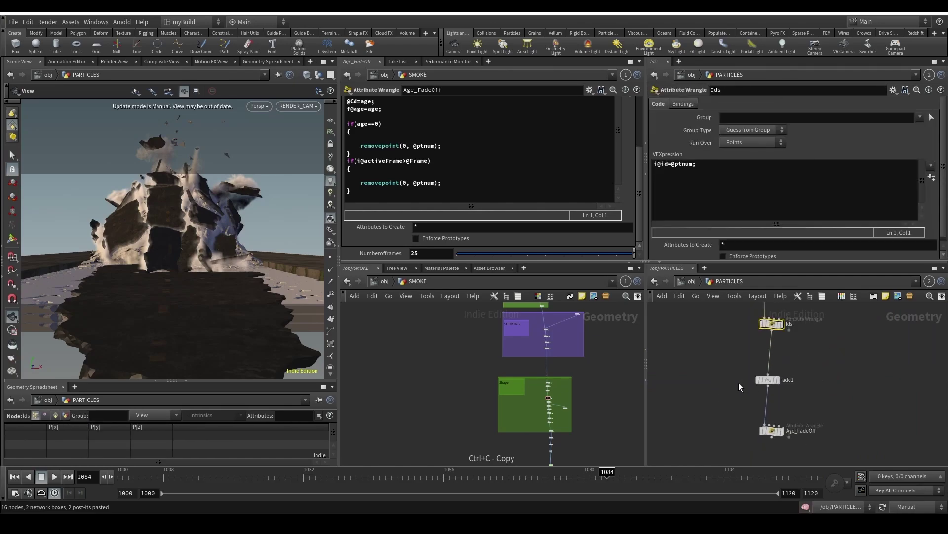
left_click_drag(739, 383, 885, 342)
scroll(806, 378, "down", 3)
scroll(768, 355, "up", 4)
scroll(896, 353, "down", 3)
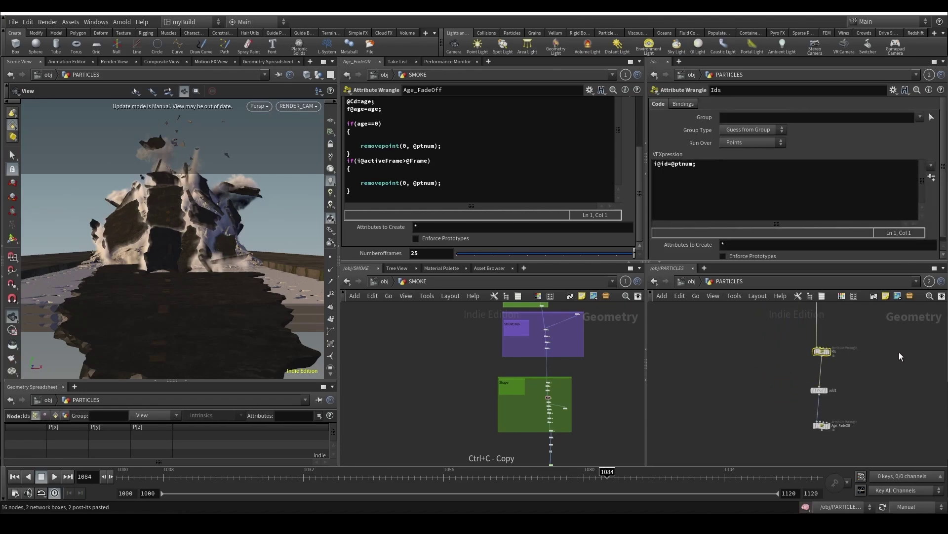
middle_click_drag(875, 395, 753, 435)
scroll(753, 434, "down", 5)
left_click_drag(785, 408, 738, 388)
scroll(741, 437, "up", 4)
scroll(738, 390, "up", 3)
scroll(585, 363, "up", 2)
scroll(657, 370, "up", 1)
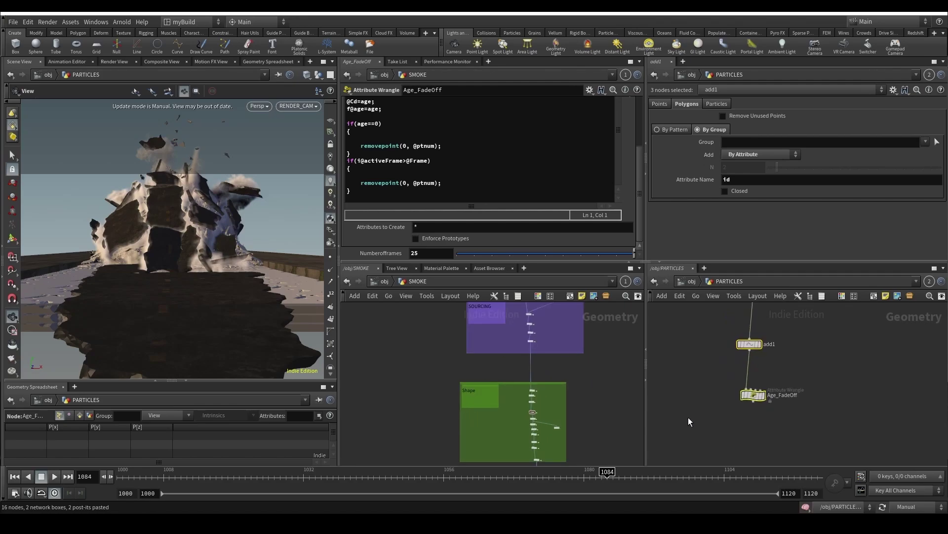
Step: Display Age_FadeOff in PARTICLES, return the timeline to frame 1000, and switch the scene to Auto Update
left_click_drag(689, 416, 785, 384)
left_click_drag(247, 477, 119, 477)
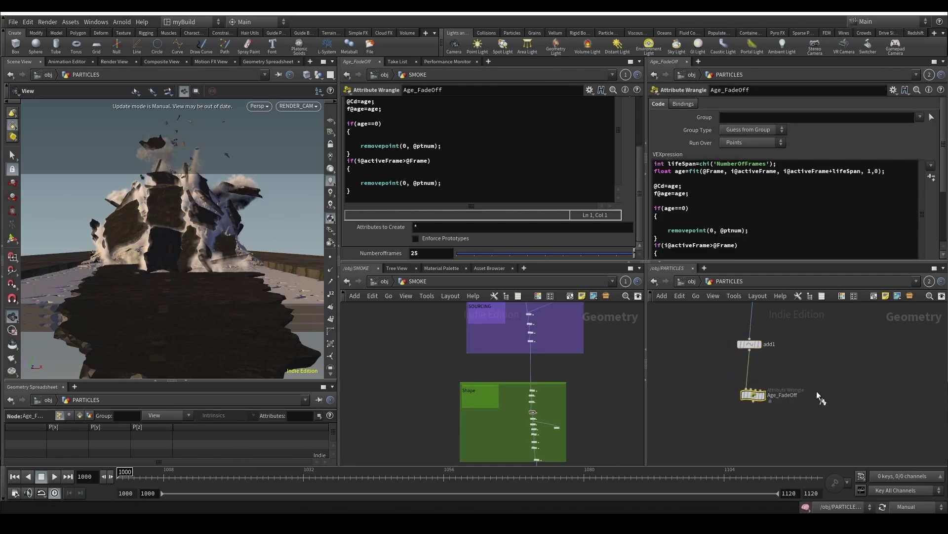
left_click(922, 503)
left_click(916, 477)
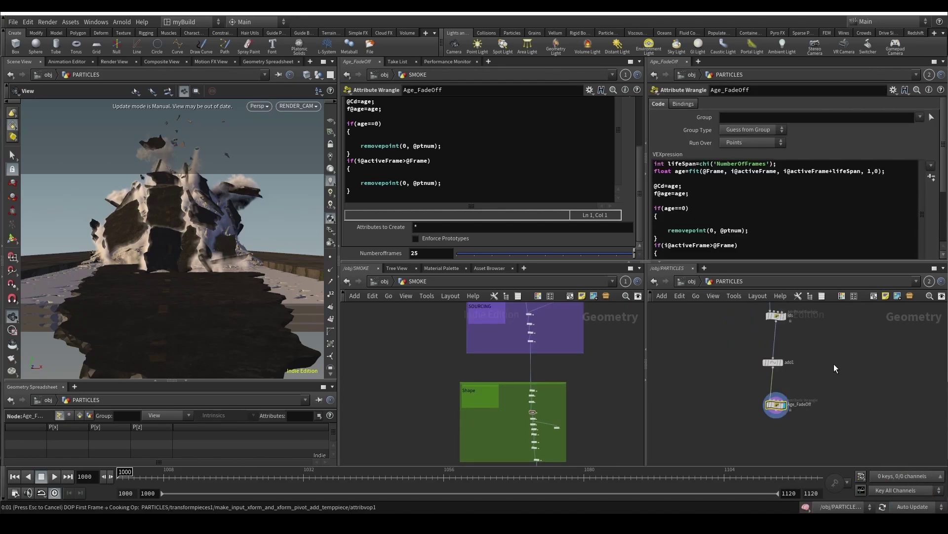
scroll(834, 366, "down", 2)
scroll(834, 366, "up", 3)
middle_click_drag(822, 358, 804, 392)
scroll(541, 406, "up", 5)
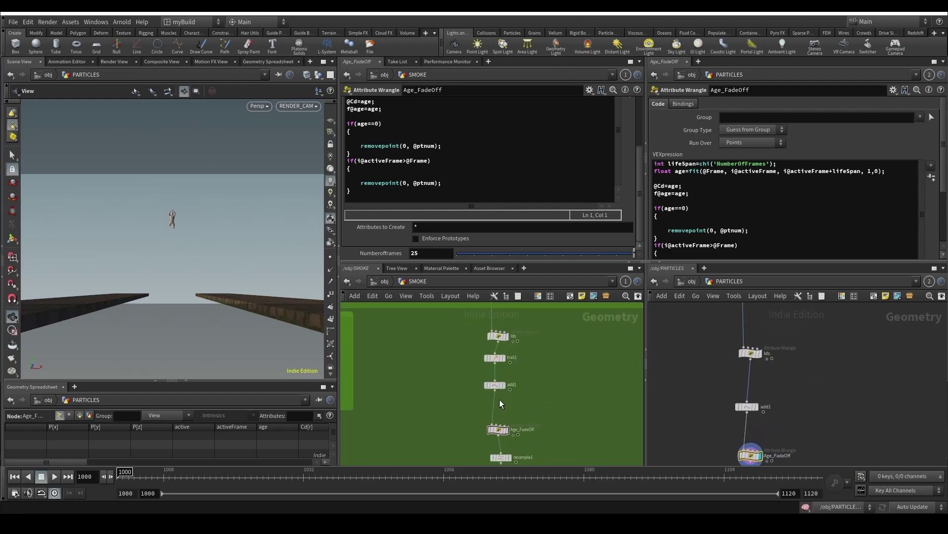
Step: Try to paste copied nodes from SMOKE into PARTICLES, and undo the paste
key("ctrl+a")
key("ctrl+c")
key("ctrl+v")
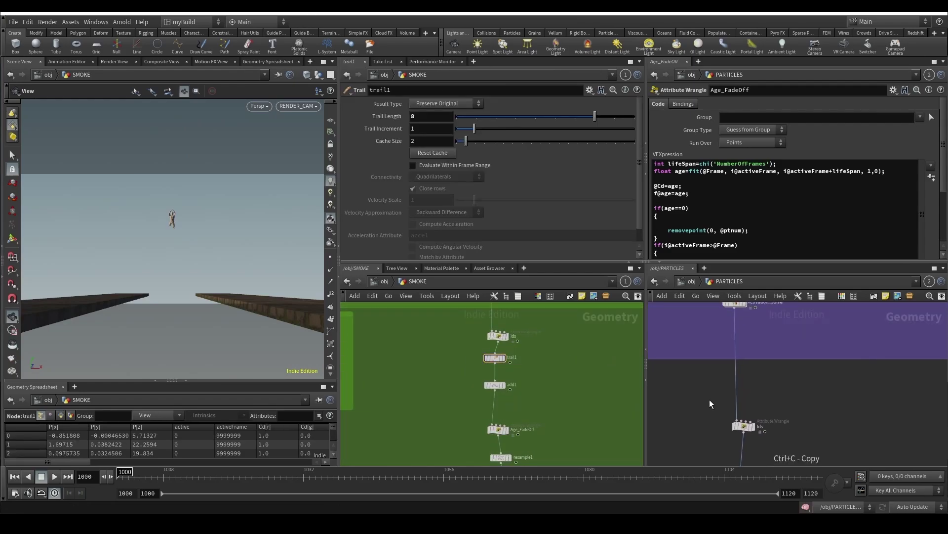
key("ctrl+z")
Step: Copy trail1 from SMOKE, insert it between Ids and add1 in PARTICLES, and set its Trail Length to 2
left_click(494, 358)
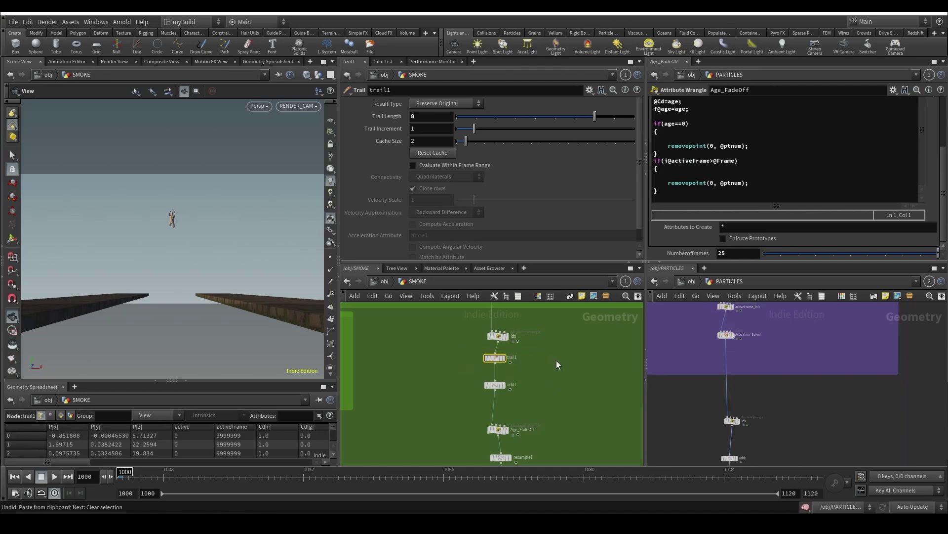
key("ctrl+c")
middle_click_drag(669, 419, 671, 390)
key("ctrl+v")
left_click_drag(678, 388, 736, 415)
double_click(729, 115)
type("2")
key("Return")
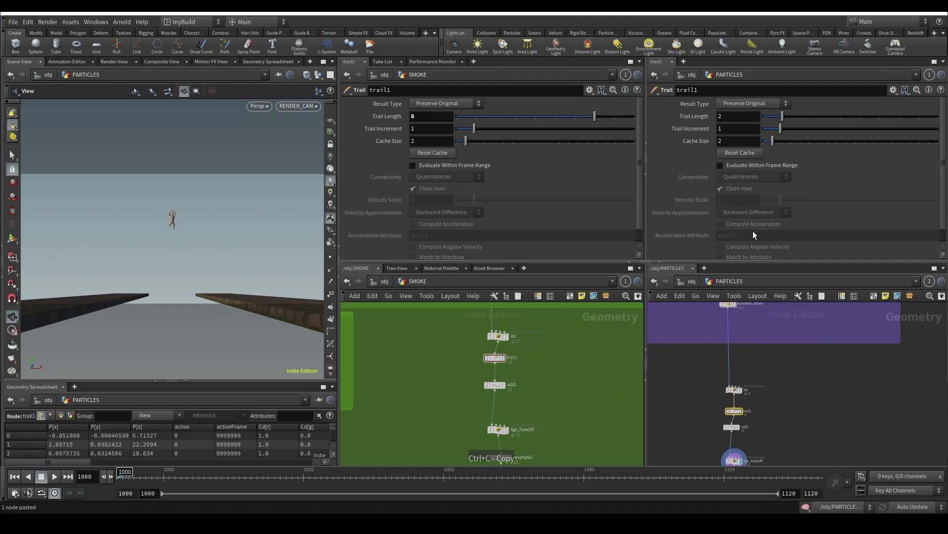
Step: Select Age_FadeOff in PARTICLES and scrub the timeline to frame 1049 to review the result
scroll(816, 393, "down", 2)
middle_click_drag(810, 379, 780, 303)
scroll(696, 345, "up", 3)
left_click(741, 341)
left_click(742, 382)
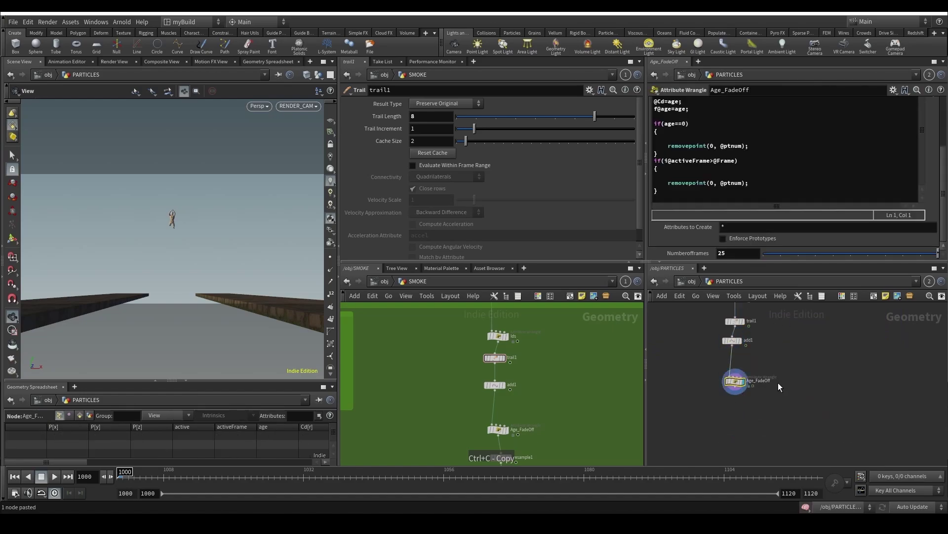
scroll(778, 382, "down", 1)
middle_click_drag(778, 382, 751, 449)
left_click_drag(124, 472, 403, 472)
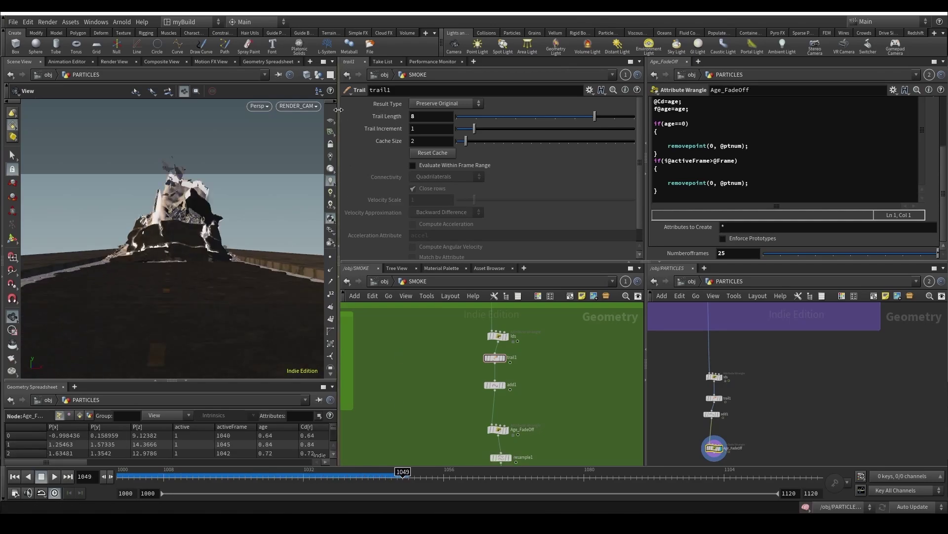
Step: Leave the render camera and scrub to frame 1076 to examine the trail lines from a free view
left_click(298, 105)
left_click(345, 84)
left_click_drag(166, 247, 217, 255)
mouse_move(339, 474)
left_mouse_down()
mouse_move(315, 476)
mouse_move(561, 478)
left_mouse_up()
left_click(306, 106)
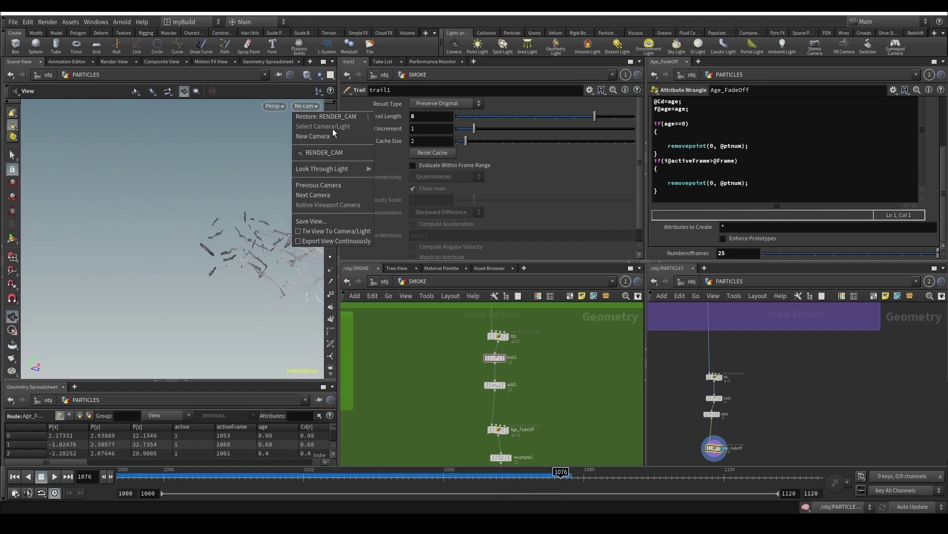
left_click(334, 128)
Step: Go to frame 1052 and turn on point display to inspect the points along the trail lines up close
mouse_move(374, 472)
left_mouse_down()
mouse_move(346, 475)
mouse_move(420, 474)
left_mouse_up()
left_click(327, 260)
scroll(168, 237, "up", 8)
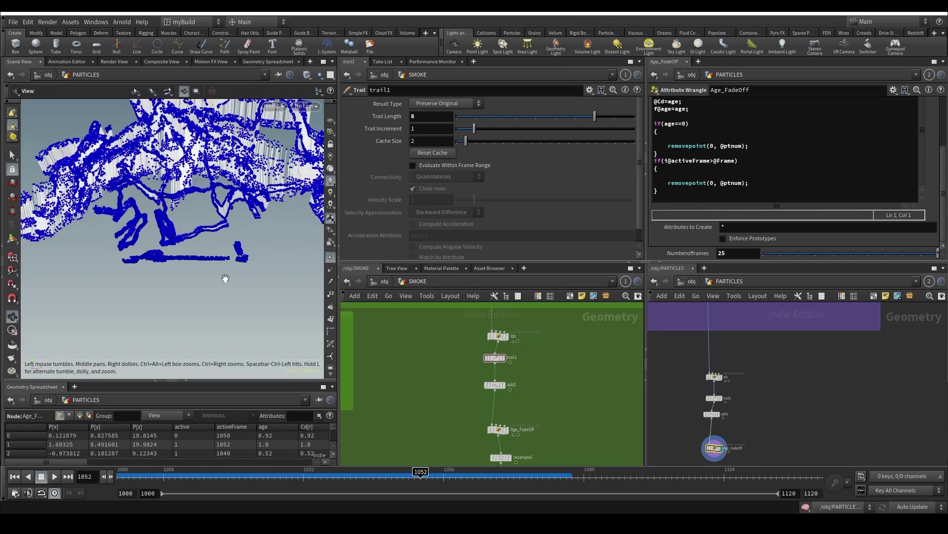
scroll(655, 414, "down", 4)
Step: Copy resample1 from SMOKE, paste it into PARTICLES, wire it below Age_FadeOff, and display it
middle_click_drag(541, 426, 565, 361)
left_click_drag(493, 399, 565, 389)
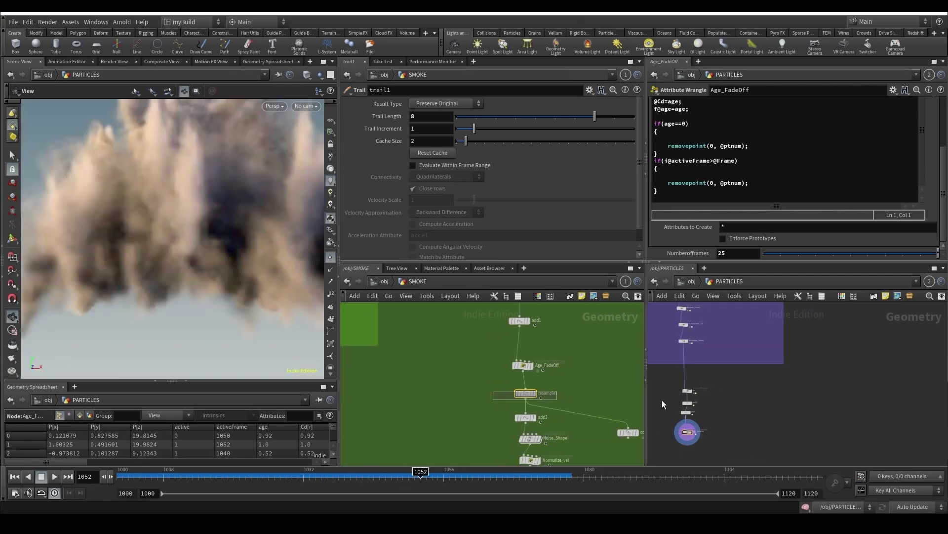
key("ctrl+c")
middle_click_drag(735, 425, 753, 344)
scroll(707, 375, "up", 2)
key("ctrl+v")
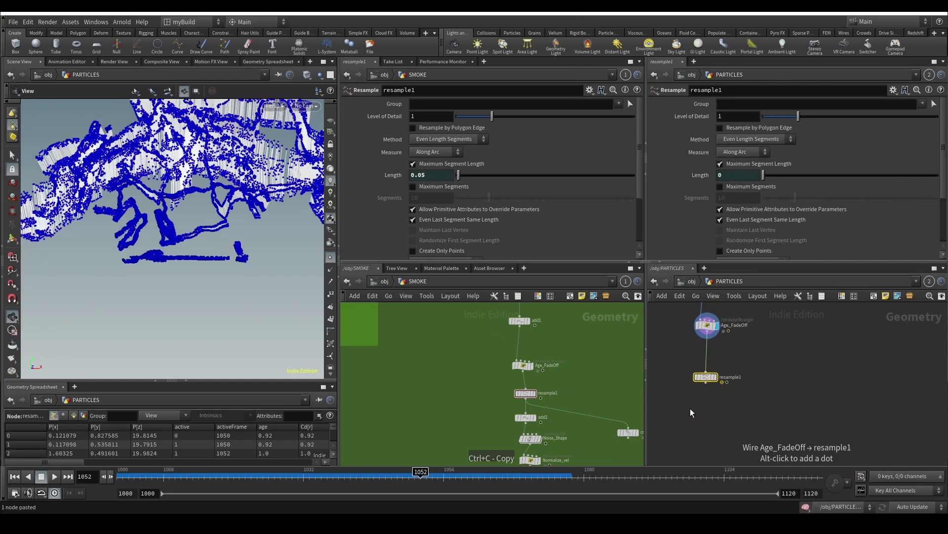
left_click(716, 377)
Step: Remove the channel reference from the pasted resample1's Length, try 0.1, and set the length to 0.01
left_click_drag(207, 249, 224, 237)
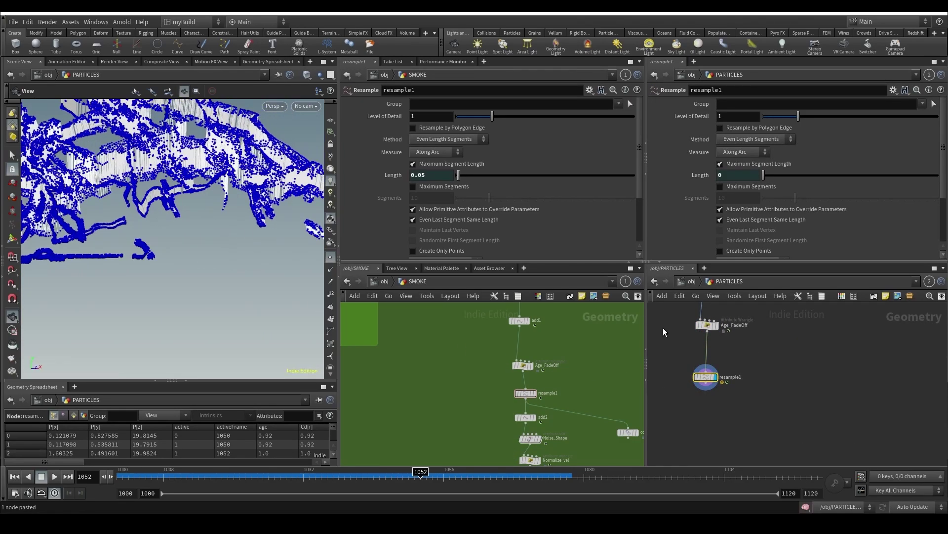
right_click(722, 175)
left_click(739, 289)
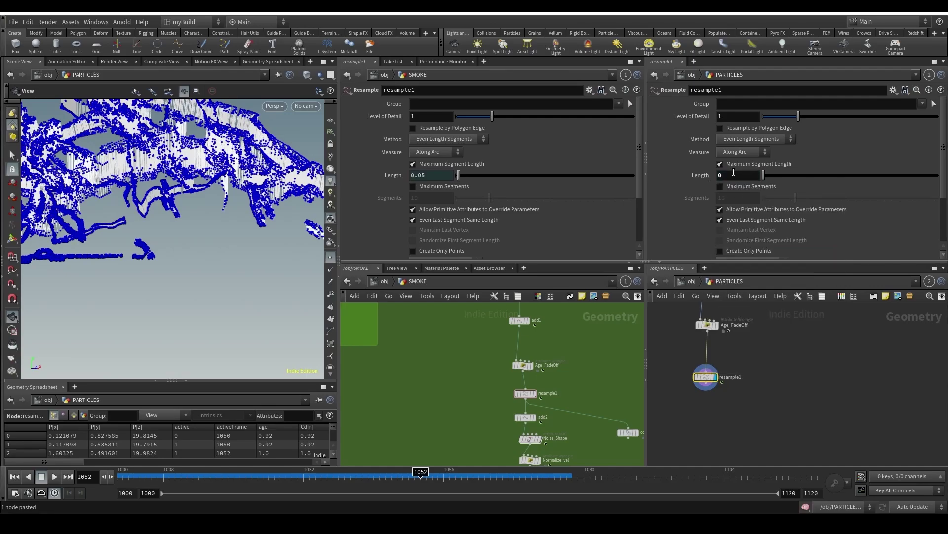
key("Return")
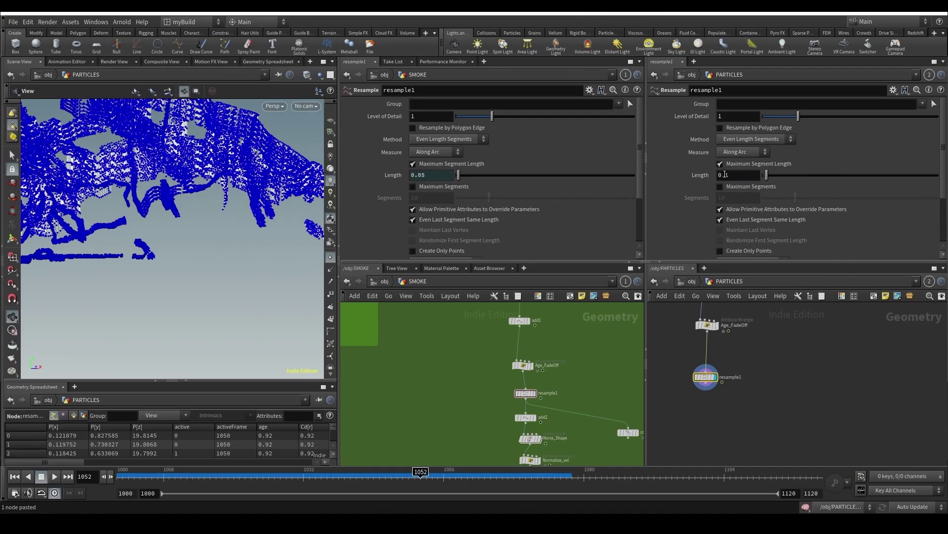
type("0")
key("Return")
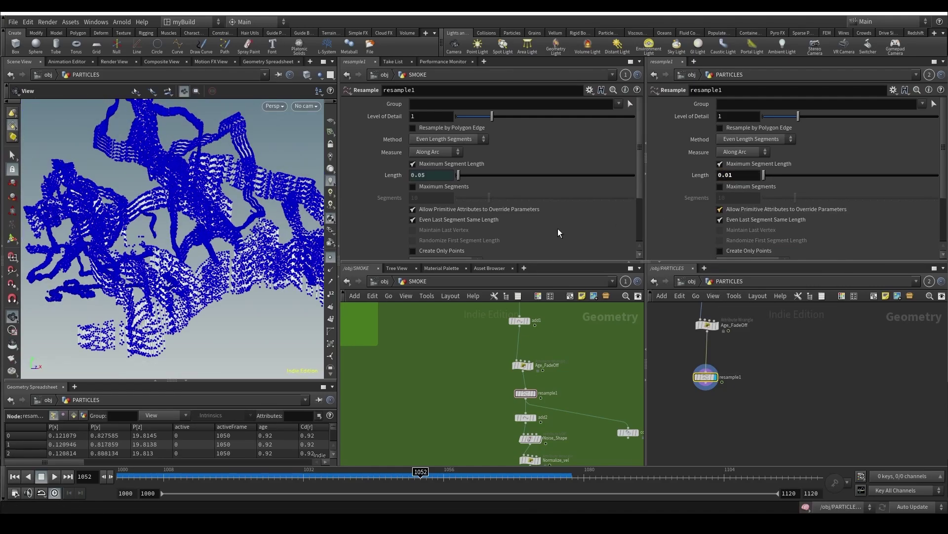
Step: Inspect the resampled lines from another angle and turn off point display
left_click_drag(244, 249, 301, 279)
left_click(330, 258)
scroll(732, 346, "down", 5)
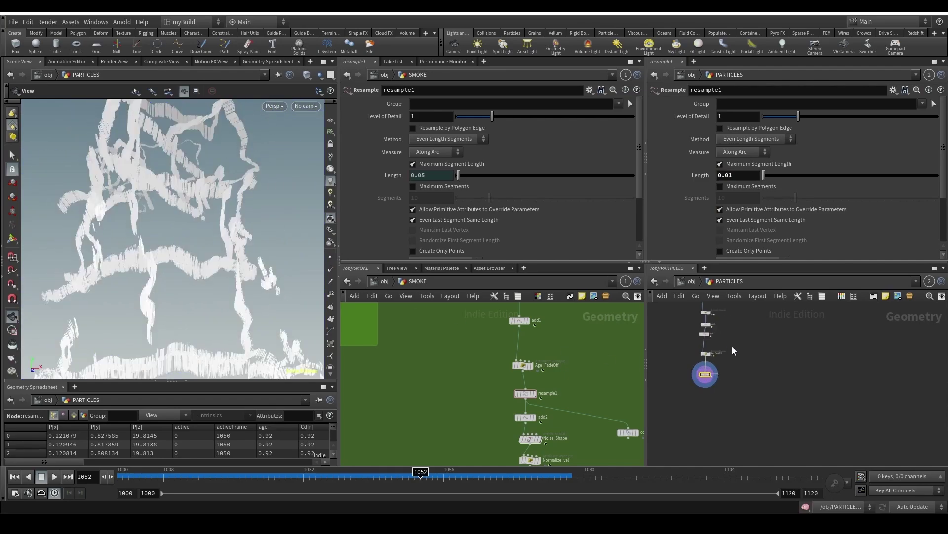
Step: Set the Force Total Count of scatter1 in the PARTICLES network to 1000000
scroll(699, 345, "up", 2)
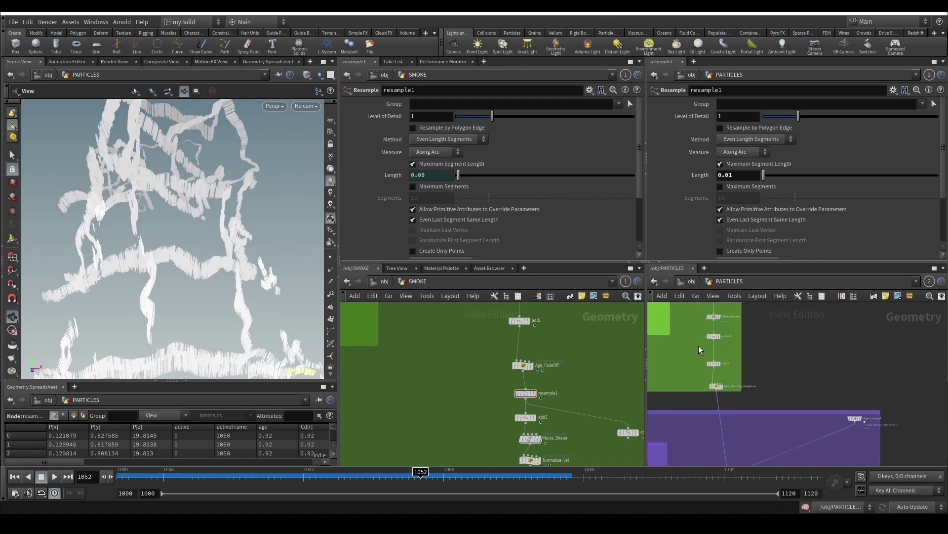
left_click(714, 336)
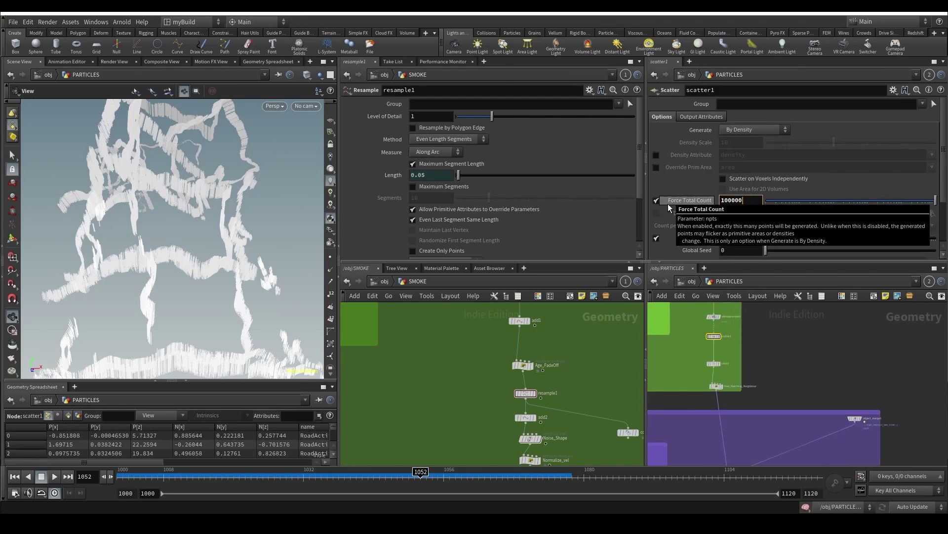
type("0")
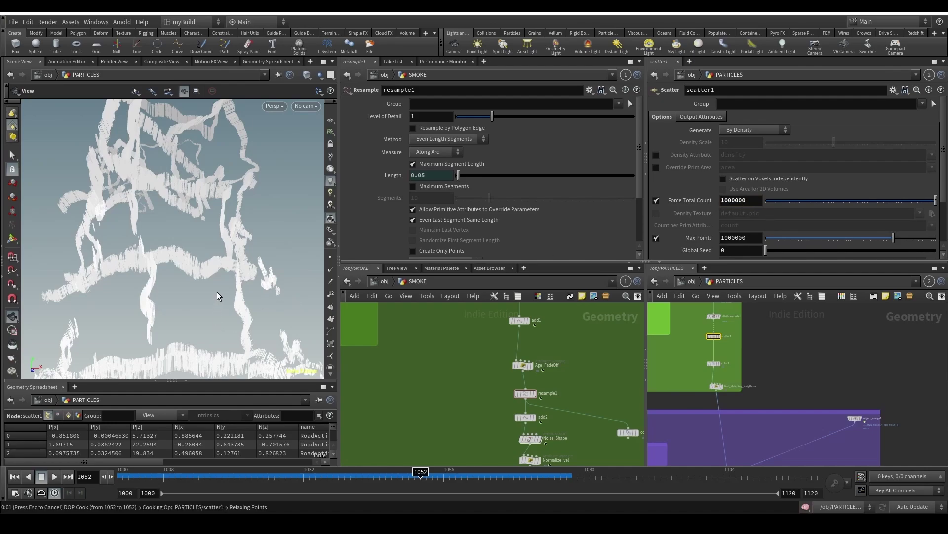
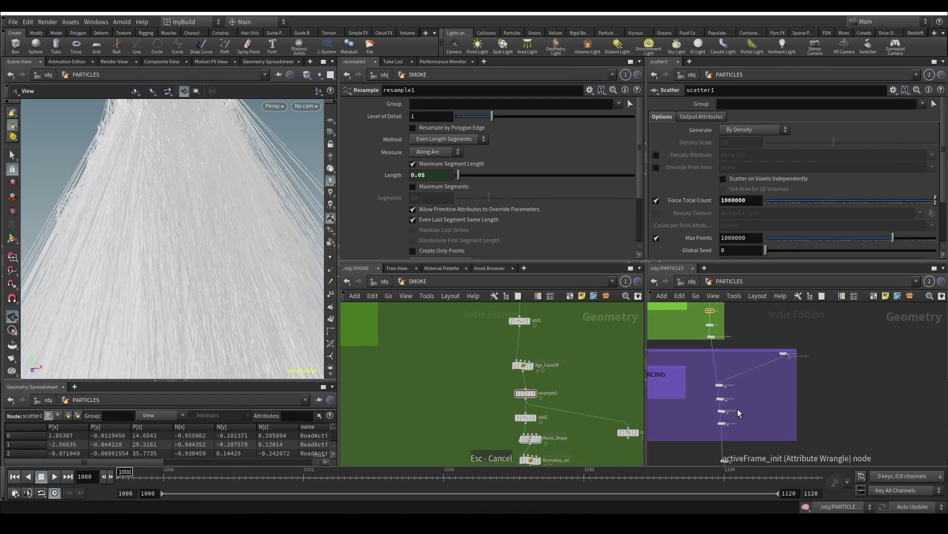
Step: Display the Ids wrangle below the SOURCING nodes in PARTICLES and scrub the timeline to frame 1063
scroll(727, 419, "up", 3)
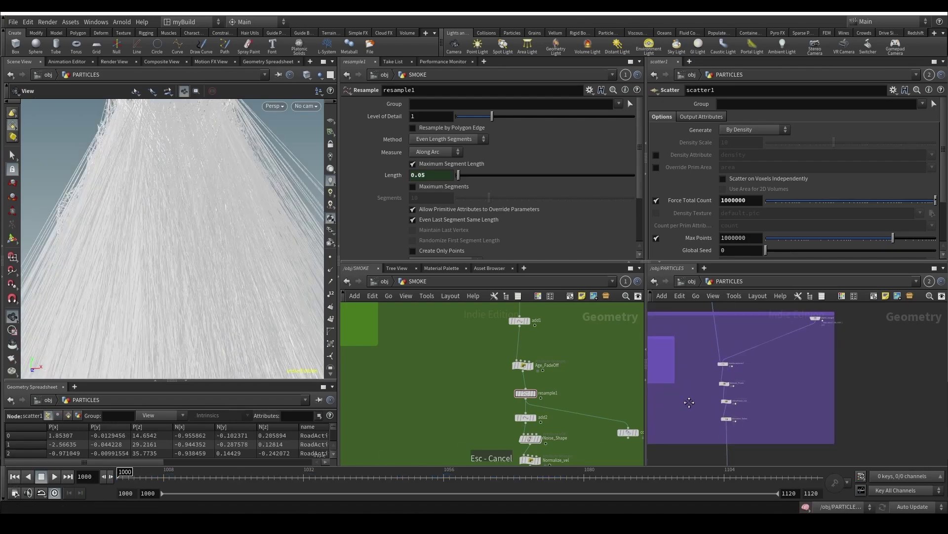
middle_click_drag(689, 401, 705, 324)
left_click(732, 310)
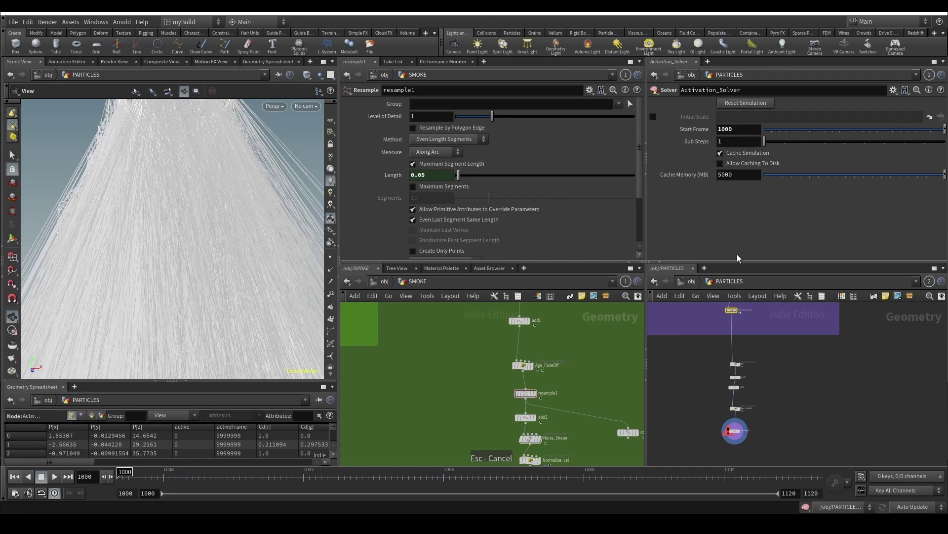
scroll(707, 389, "up", 2)
left_click(741, 361)
left_click(772, 368)
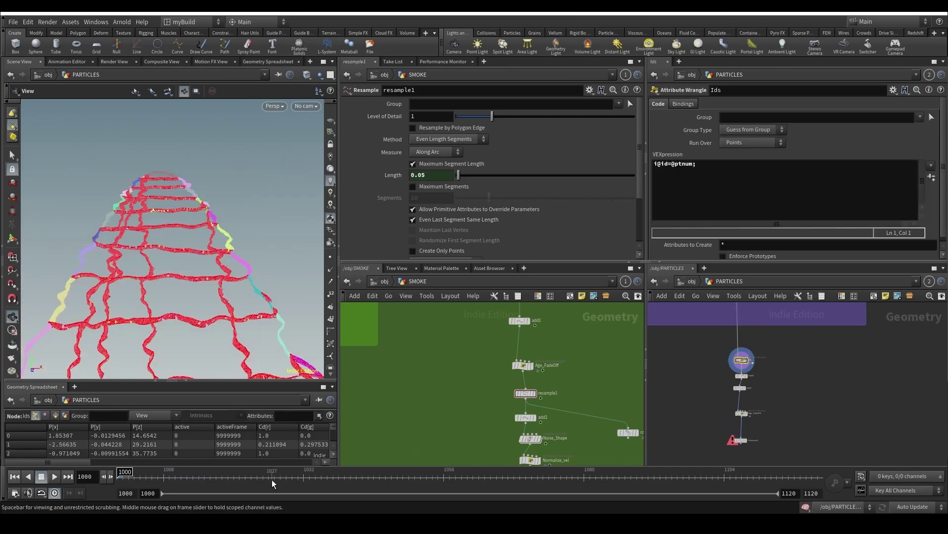
left_click_drag(261, 481, 485, 477)
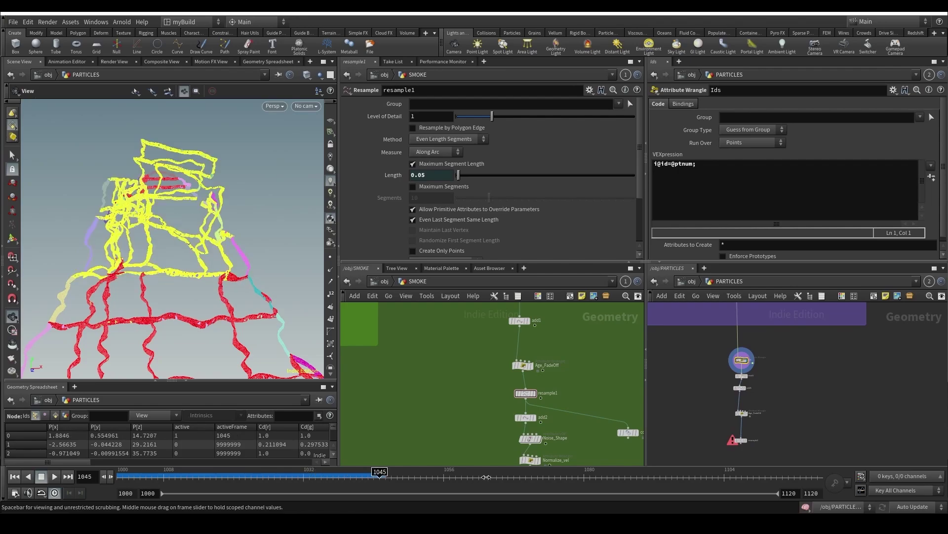
Step: Display resample1 in PARTICLES, view the trails from farther away, and check the node's geometry info
left_click_drag(712, 434, 762, 456)
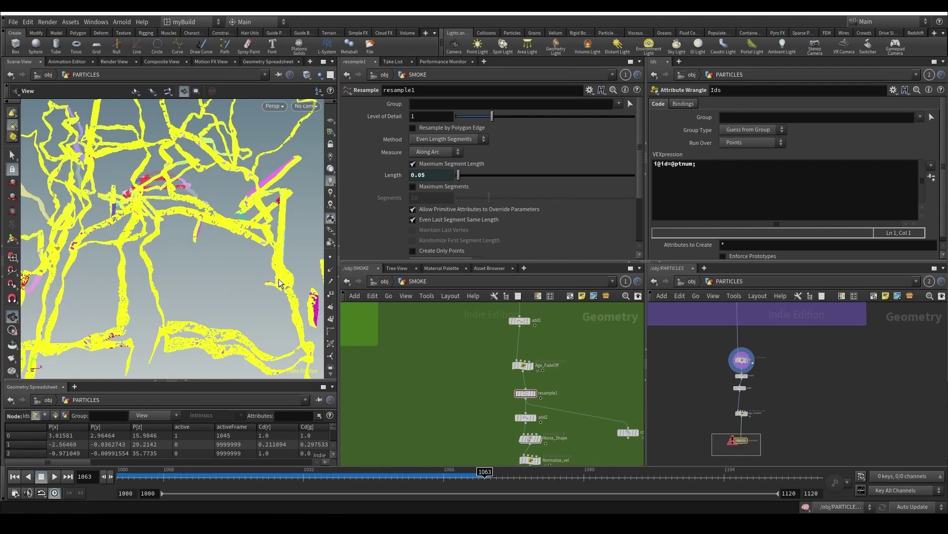
left_click(746, 441)
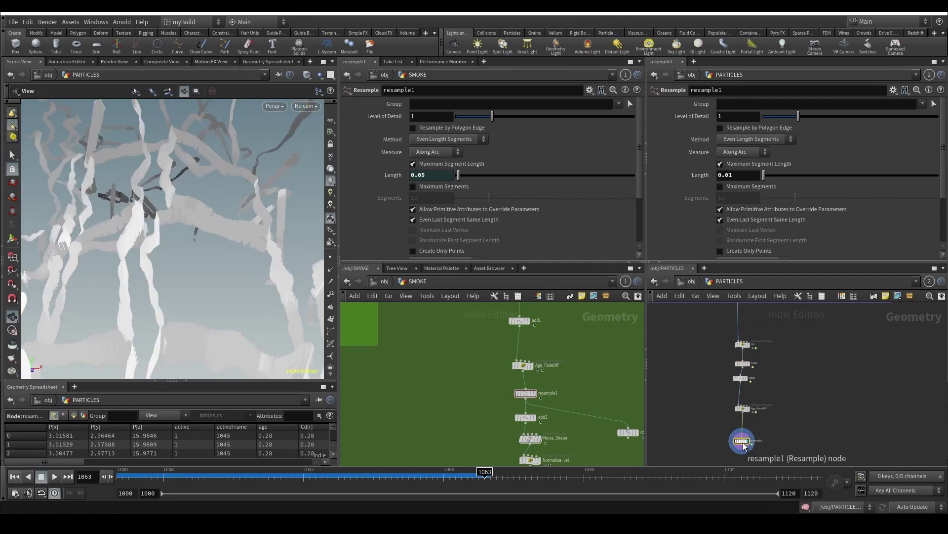
middle_click(743, 441)
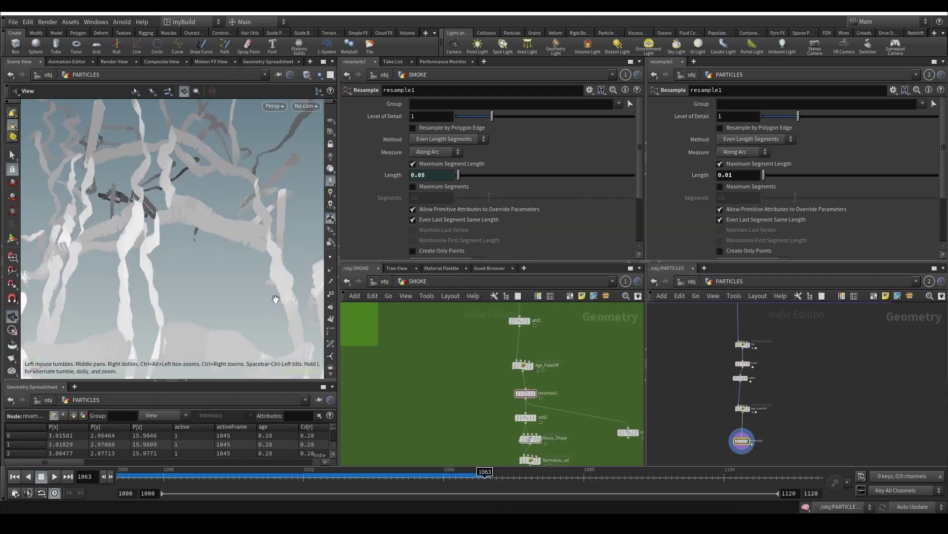
left_click_drag(249, 300, 224, 298)
right_click_drag(225, 298, 234, 282)
mouse_move(234, 281)
left_mouse_down()
mouse_move(241, 267)
mouse_move(270, 257)
mouse_move(230, 264)
left_mouse_up()
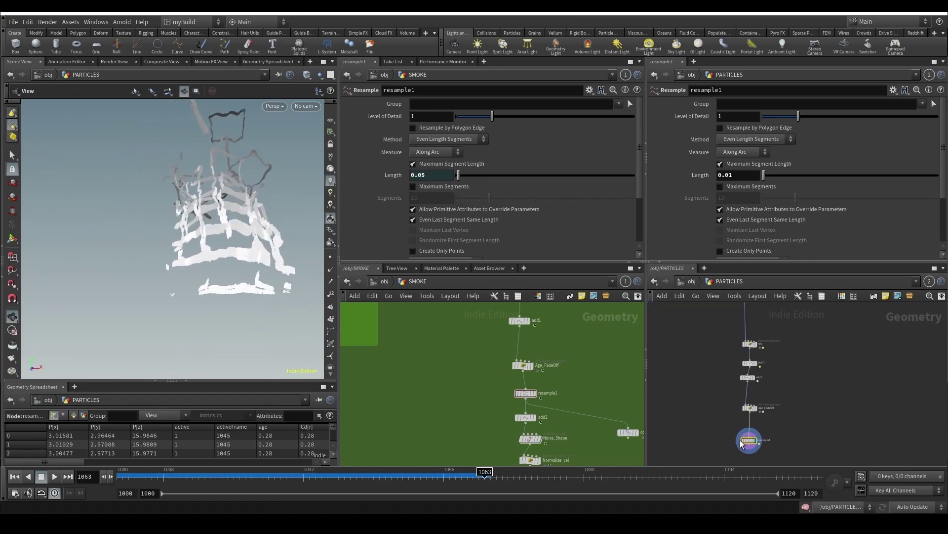
scroll(701, 383, "down", 3)
scroll(701, 384, "up", 3)
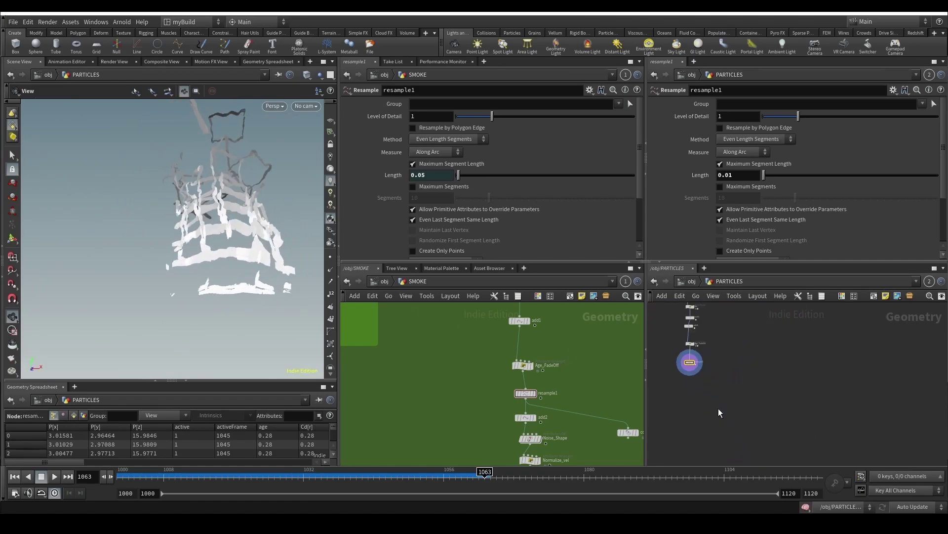
middle_click(687, 349)
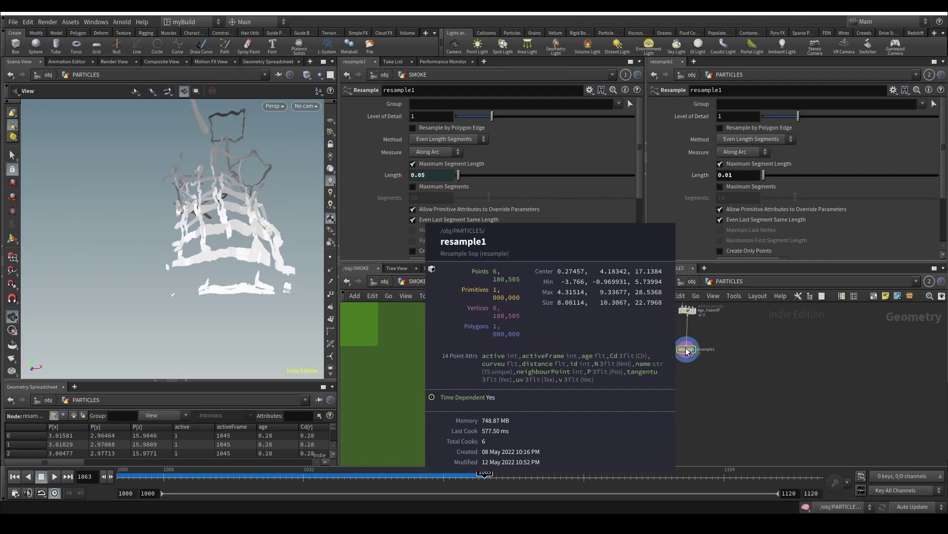
Step: Widen the PARTICLES network pane and examine the resampled trails from several angles and distances
left_click_drag(646, 399, 608, 398)
left_click_drag(220, 285, 257, 277)
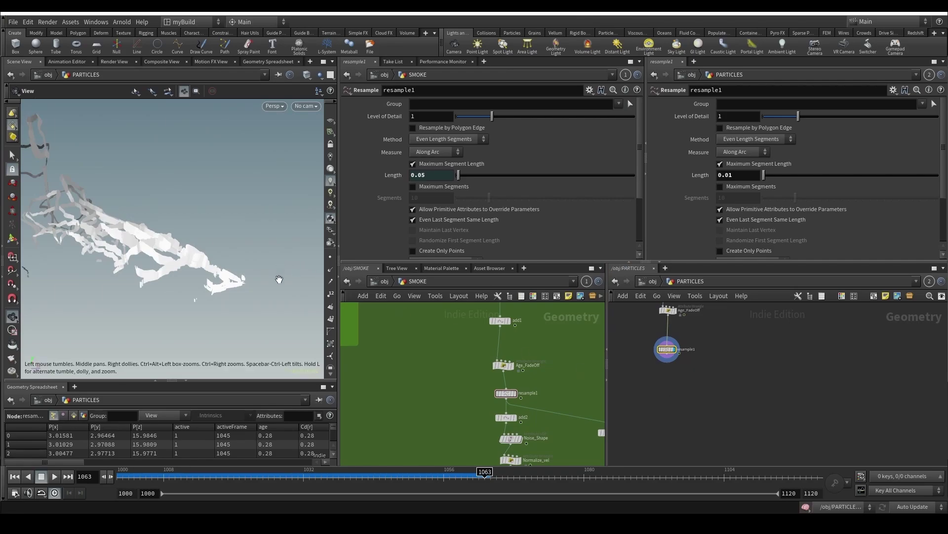
right_click_drag(122, 262, 231, 270)
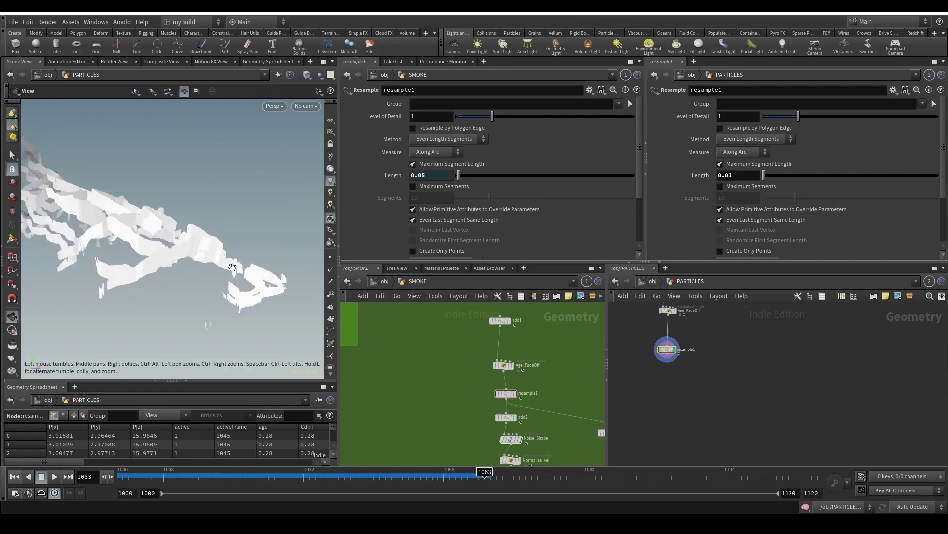
left_click_drag(231, 271, 174, 249)
right_click_drag(174, 249, 104, 247)
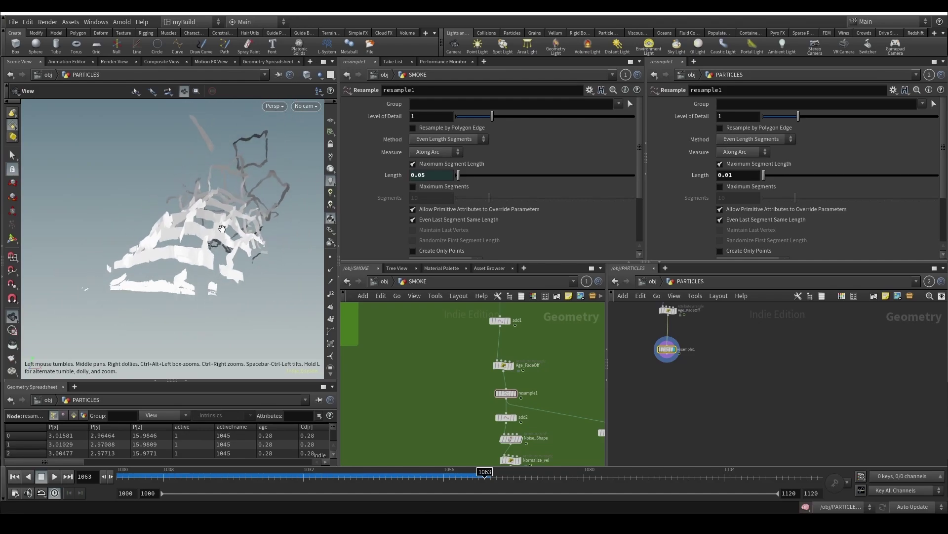
middle_click_drag(104, 247, 104, 303)
Step: Duplicate scatter1 as a parallel branch below attribpromote1 and rename the original scatter SUPER_HQ
scroll(753, 350, "down", 5)
scroll(753, 350, "up", 5)
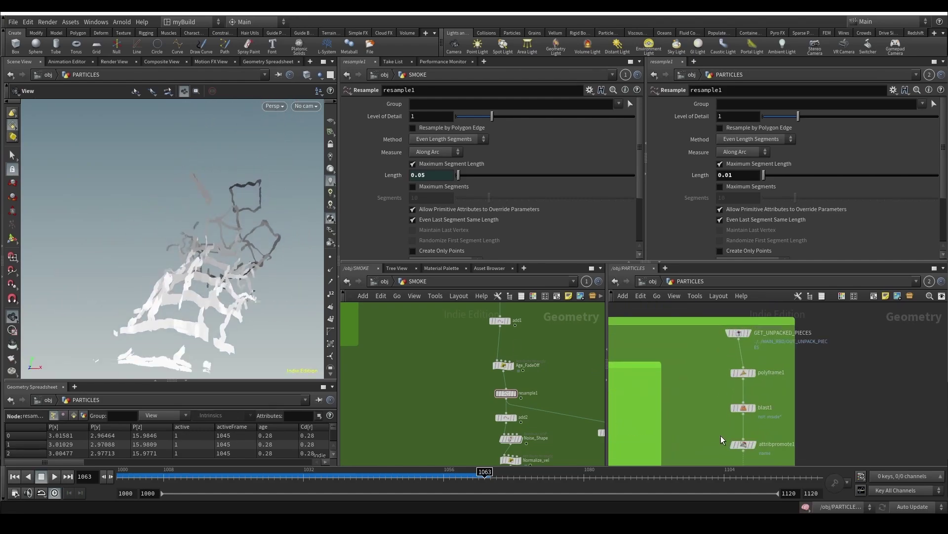
left_click(721, 417)
left_click_drag(719, 417, 788, 415)
left_click(813, 412)
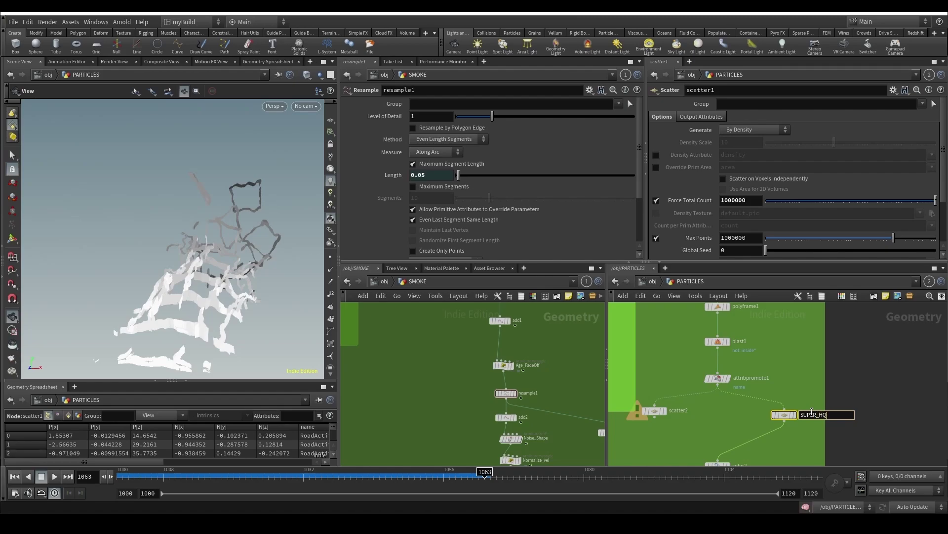
key("Return")
Step: Add a switch below the two scatter nodes, with scatter2 as its first input and SUPER_HQ as its second
key("Tab")
type("swi")
key("Return")
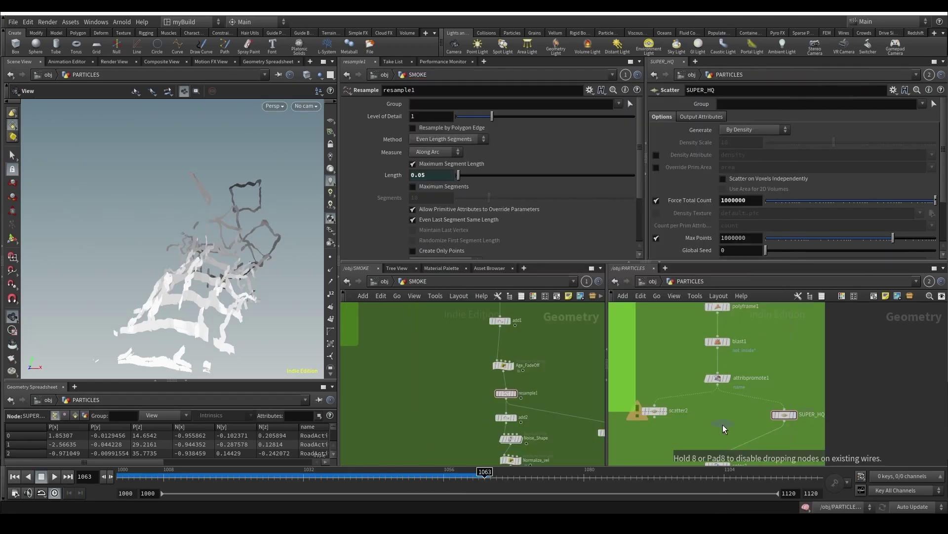
left_click(704, 436)
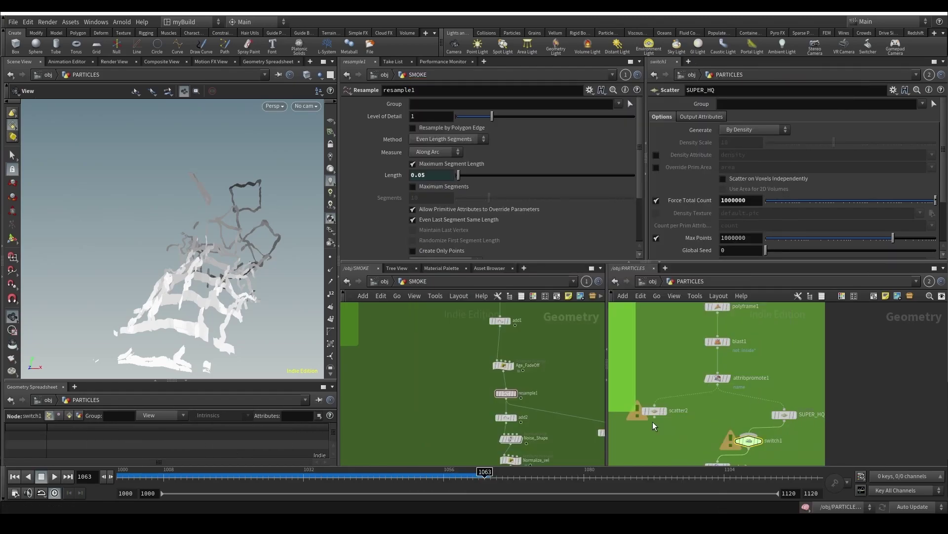
left_click(704, 435)
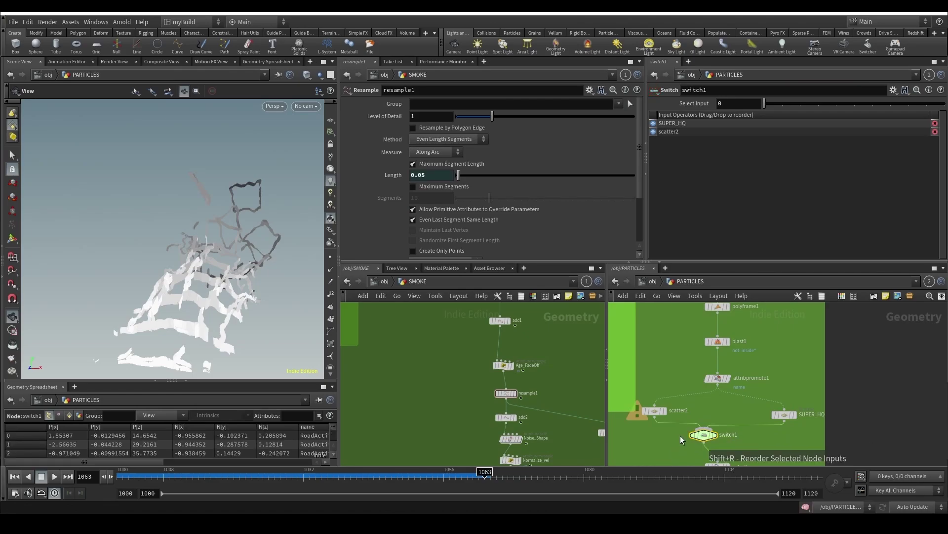
Step: Set the Force Total Count of scatter2 to 100000 and check the input order of switch1
left_click_drag(643, 396, 675, 440)
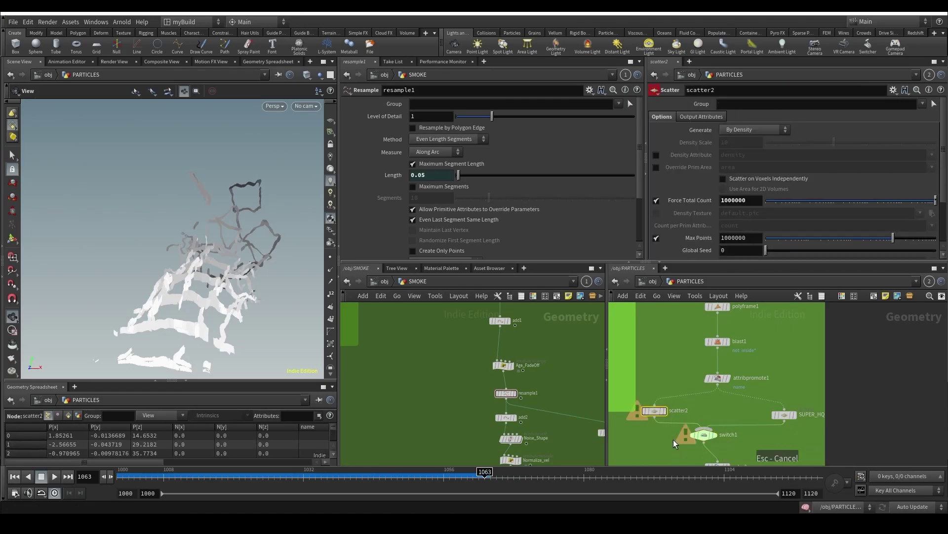
scroll(781, 404, "down", 5)
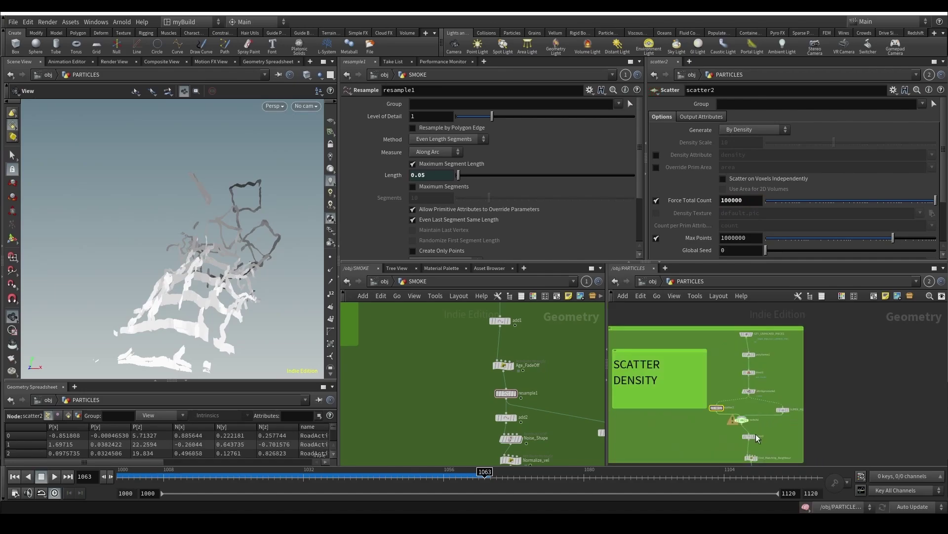
scroll(724, 426, "up", 5)
left_click(756, 415)
Step: Reset the simulation of Activation_Solver in the SOURCING section of PARTICLES
scroll(748, 437, "down", 5)
scroll(741, 399, "up", 6)
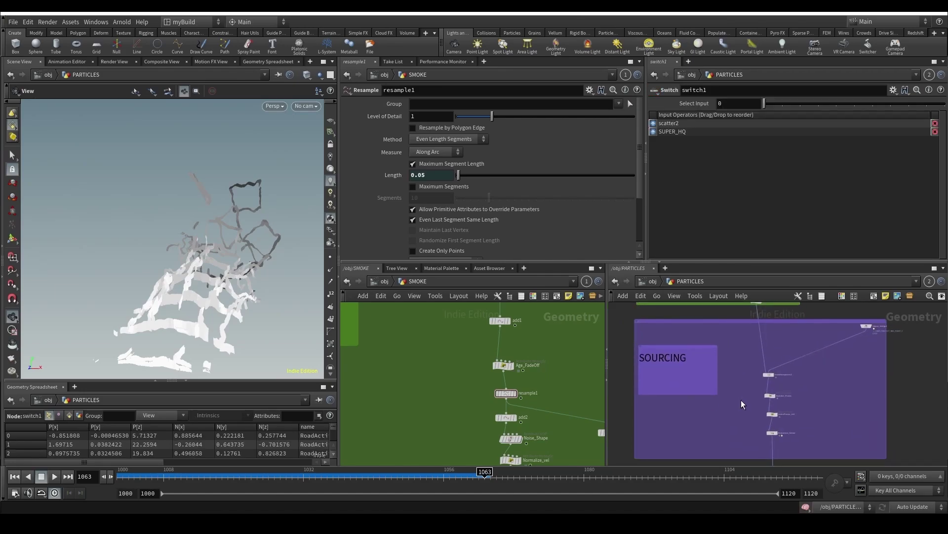
left_click(769, 366)
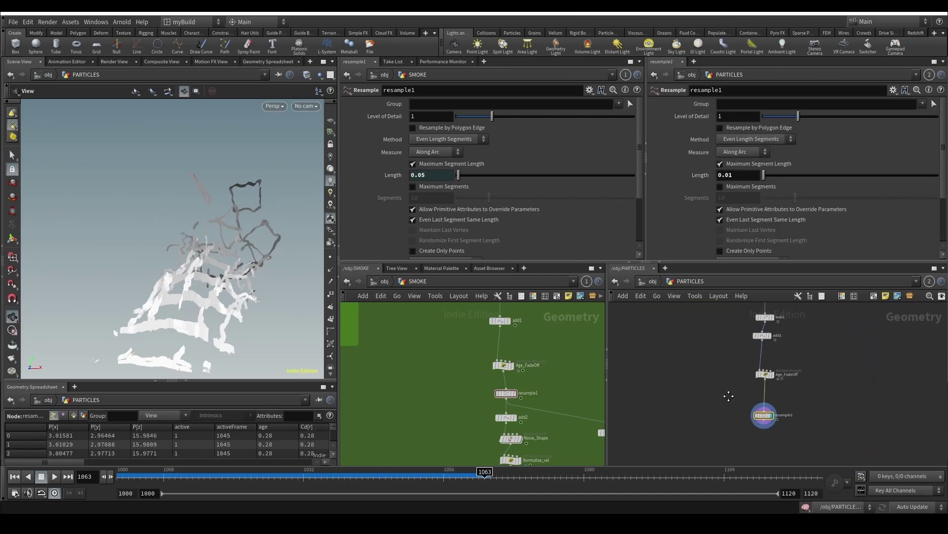
scroll(711, 345, "down", 5)
left_click(724, 344)
left_click(748, 104)
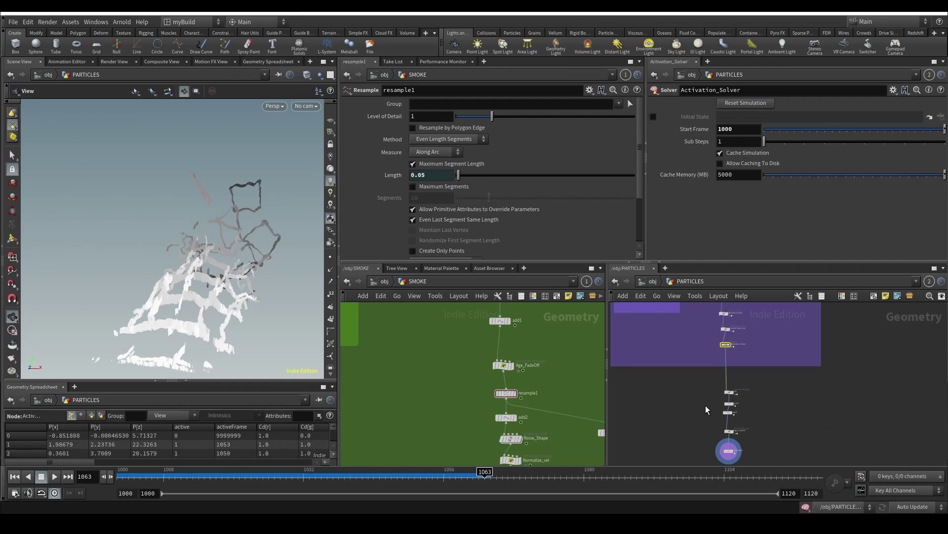
Step: Duplicate resample1 as a parallel branch below Age_FadeOff and rename the original MID_RES
middle_click_drag(695, 446, 668, 383)
left_click_drag(701, 388, 728, 395, "alt")
scroll(704, 387, "up", 5)
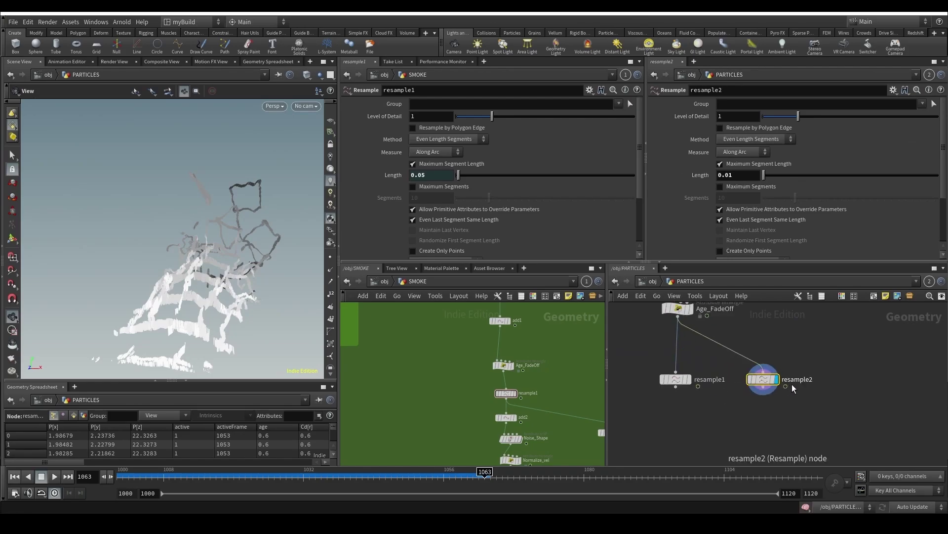
key("F2")
left_click_drag(676, 380, 626, 379)
double_click(661, 380)
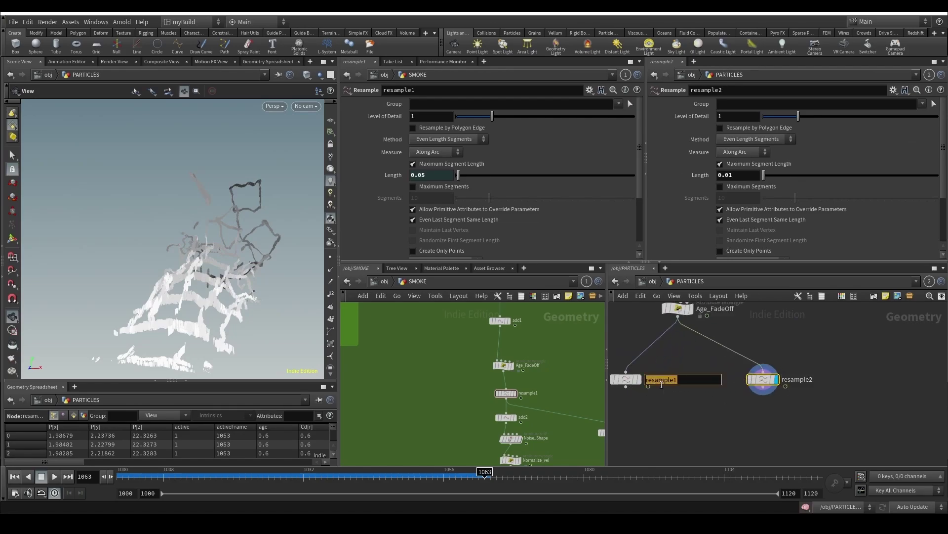
type("MID")
scroll(662, 383, "up", 2)
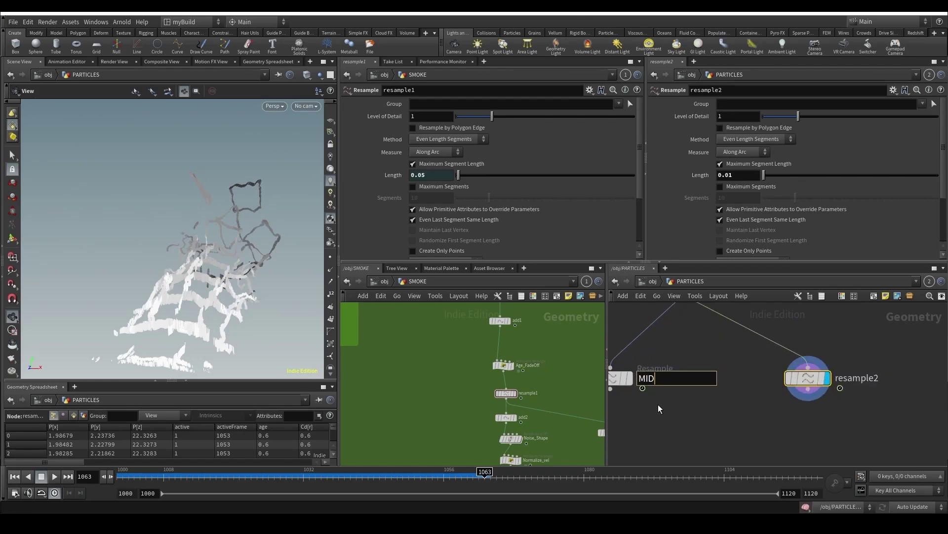
type("_RES")
key("Return")
Step: Rename the duplicated resample node SUPER_HQ_RESAMPLE
double_click(857, 378)
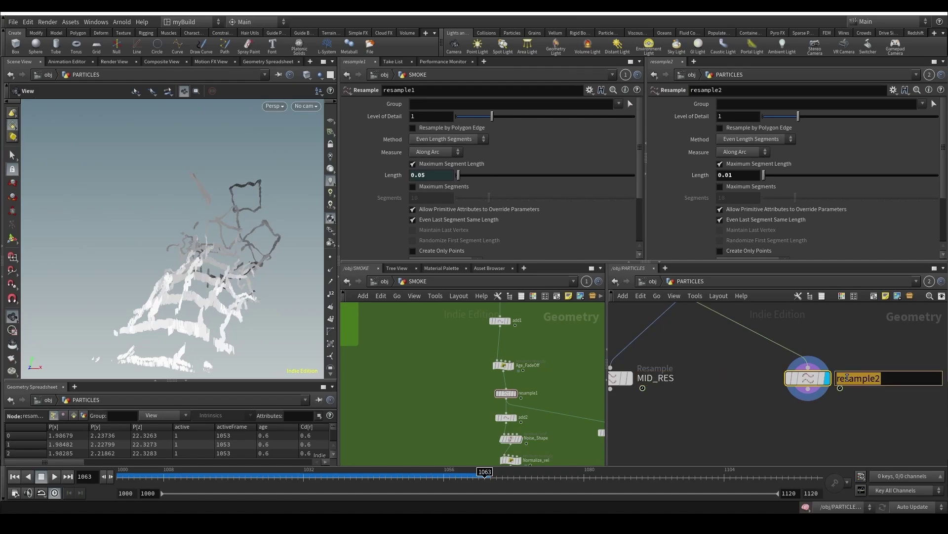
type("SUPER_HQ")
key("Return")
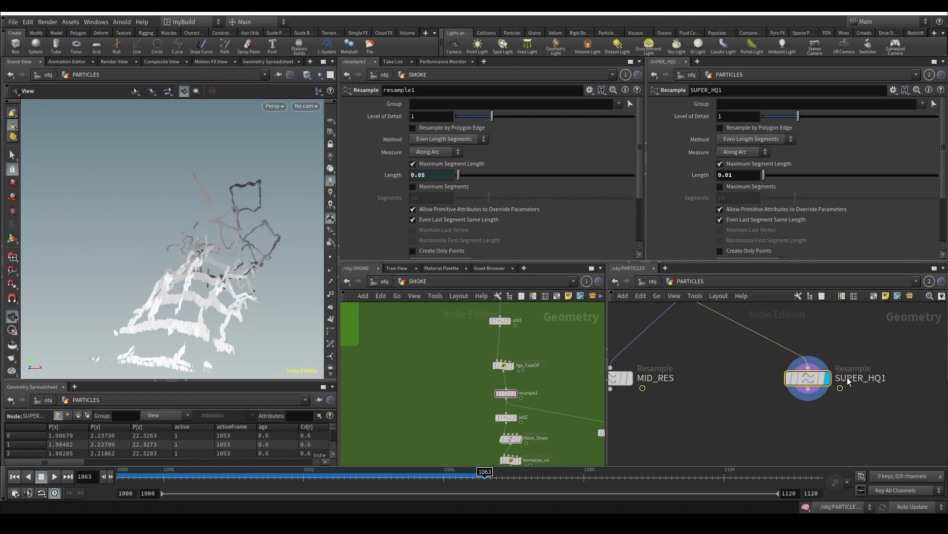
scroll(810, 387, "down", 5)
middle_click_drag(773, 420, 777, 369)
scroll(822, 344, "up", 2)
double_click(841, 328)
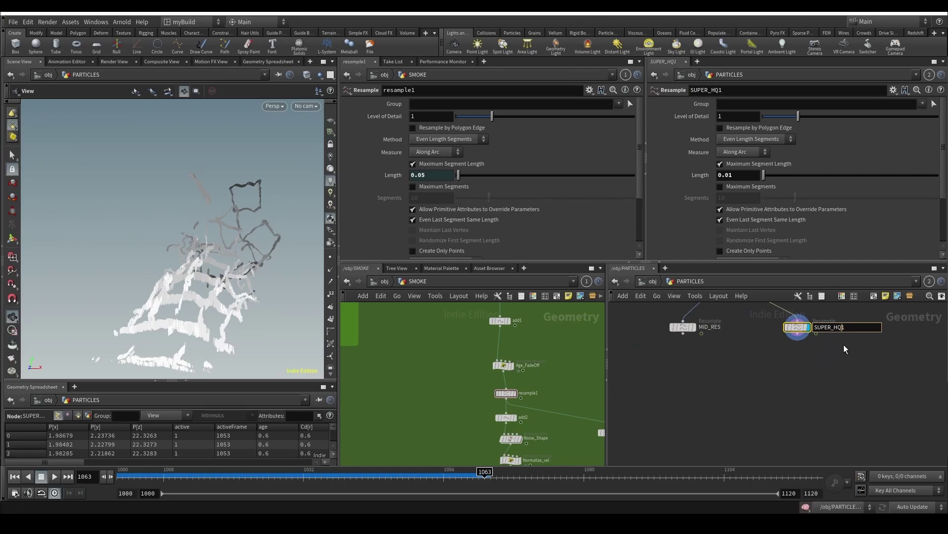
type("_RESAMPLE")
key("Return")
Step: Add a switch below MID_RES and SUPER_HQ_RESAMPLE, wire both into it in that order, and display it
key("Tab")
type("swi")
key("Return")
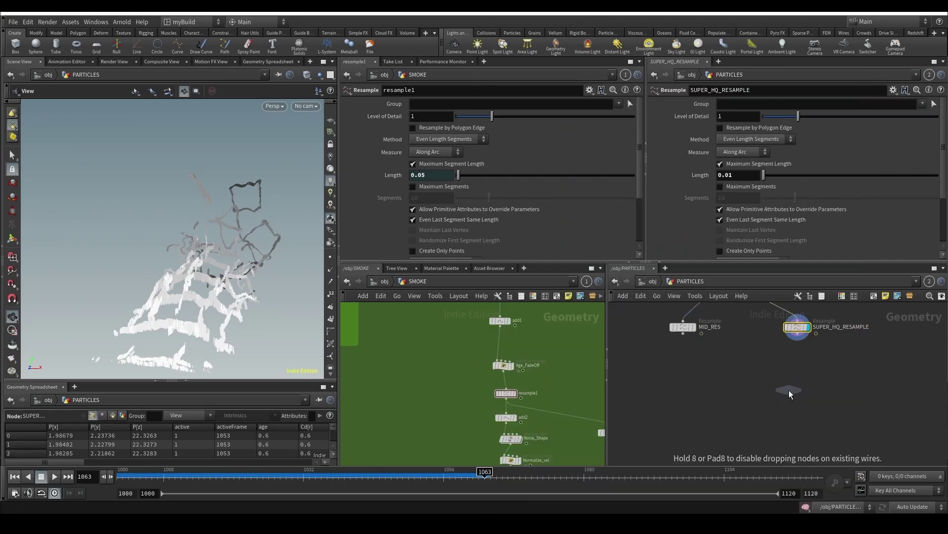
left_click(742, 389)
left_click_drag(670, 347, 744, 385)
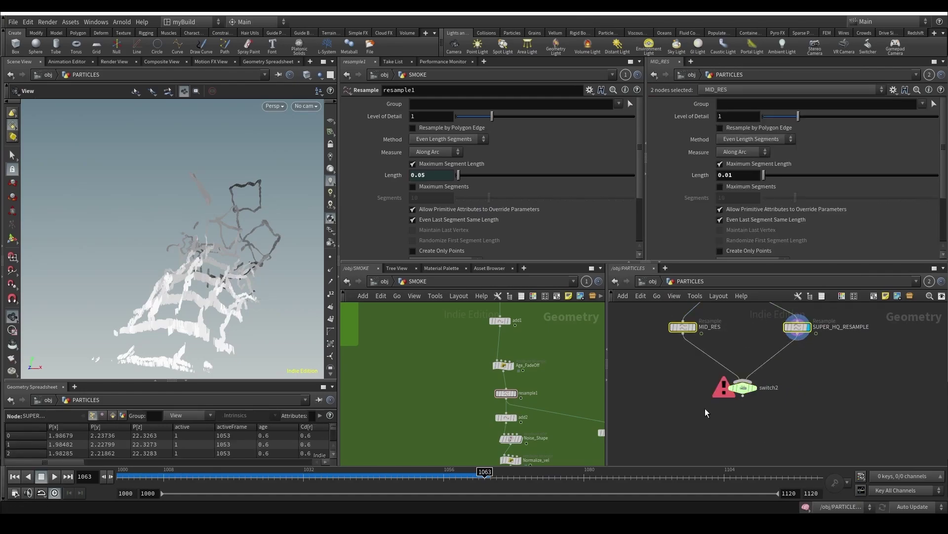
left_click(754, 398)
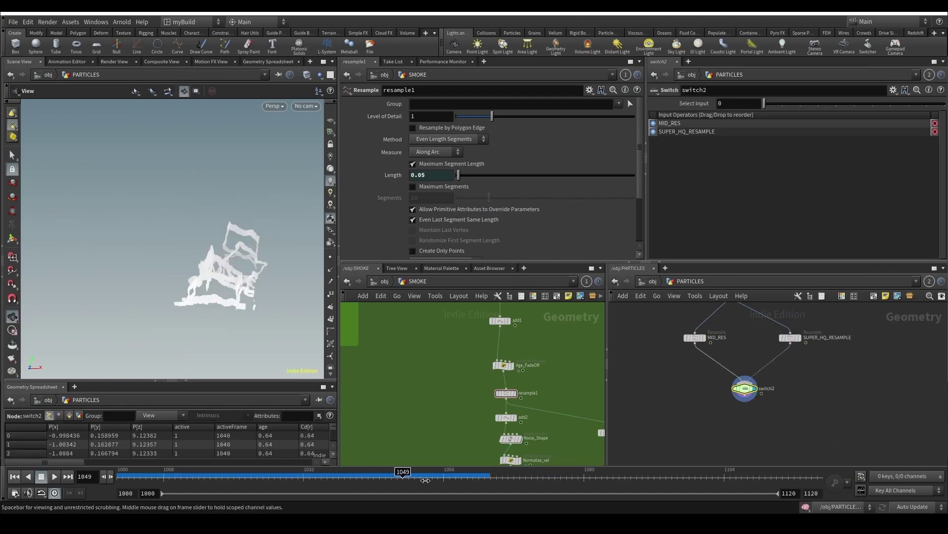
Step: Check the geometry info of switch2 at frame 1059
middle_click(745, 394)
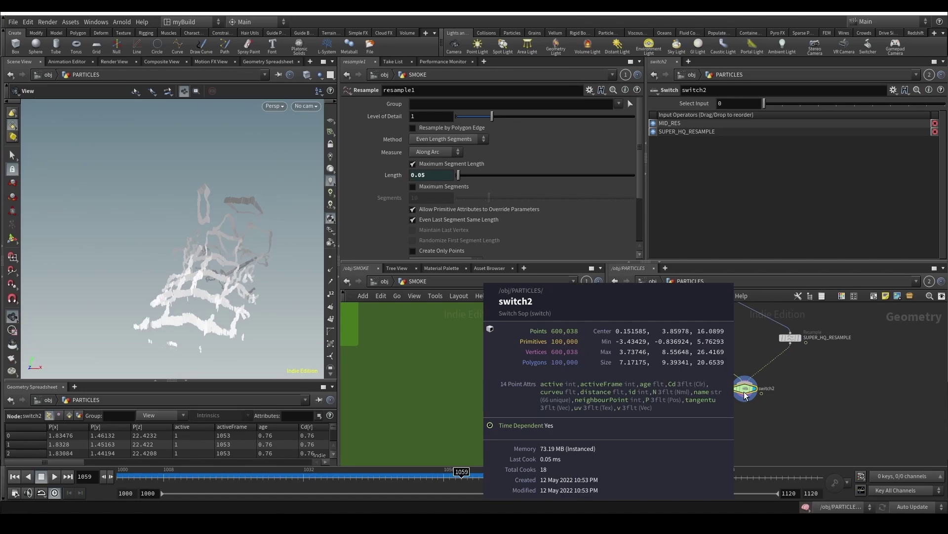
scroll(662, 352, "down", 1)
middle_click_drag(662, 352, 629, 385)
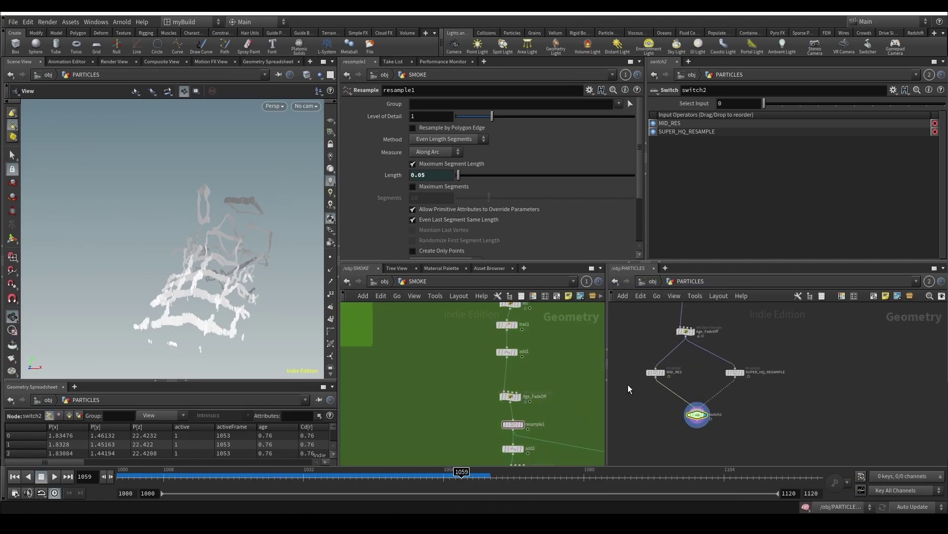
Step: Try a segment length of 0.02 on the MID_RES resample, check the density, and settle on 0.03
left_click(656, 372)
left_click_drag(728, 174, 802, 189)
type("2")
key("Return")
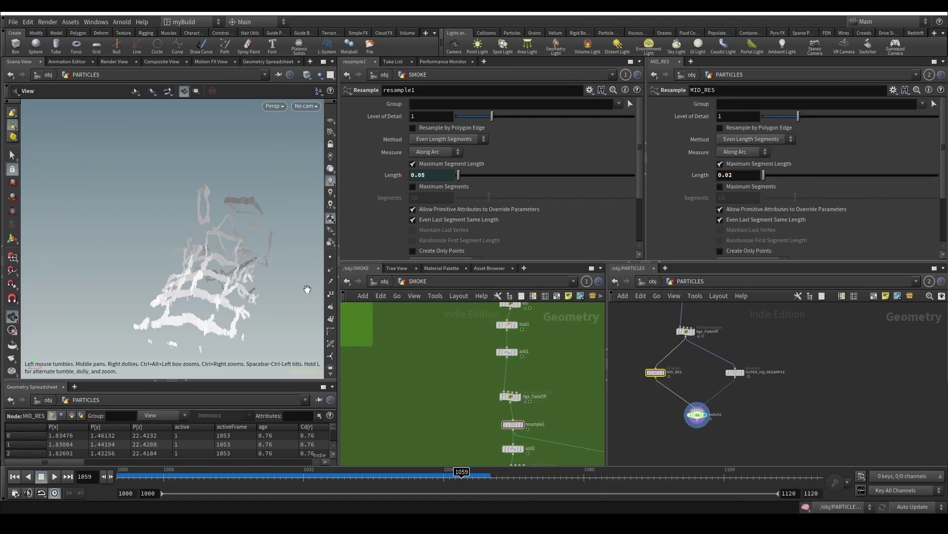
scroll(223, 334, "up", 6)
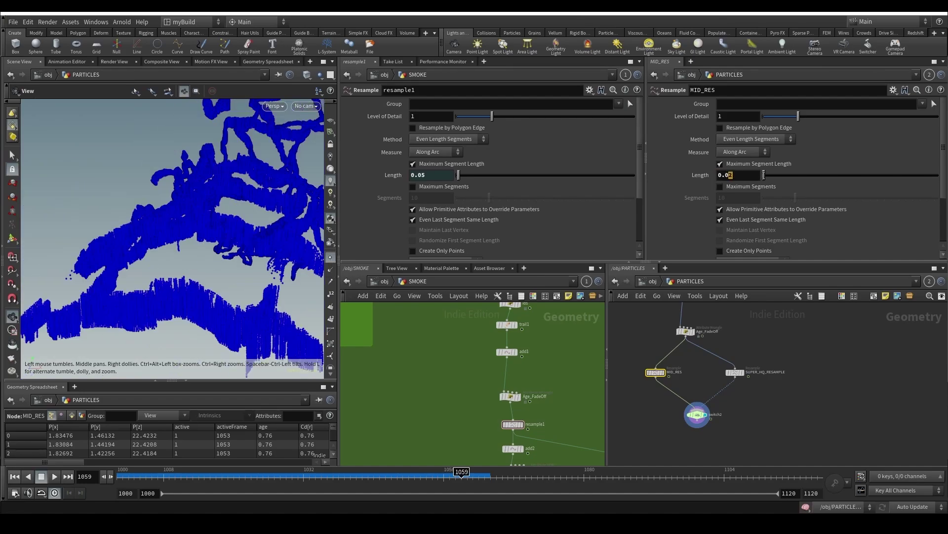
type("3")
key("Return")
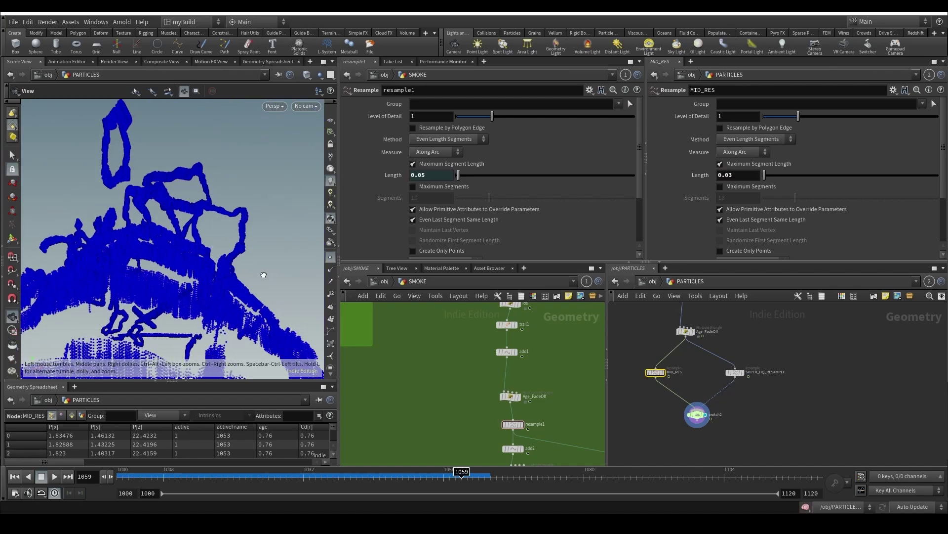
Step: Add an Add node below switch2, wire and display it, and make it delete geometry but keep the points
key("Tab")
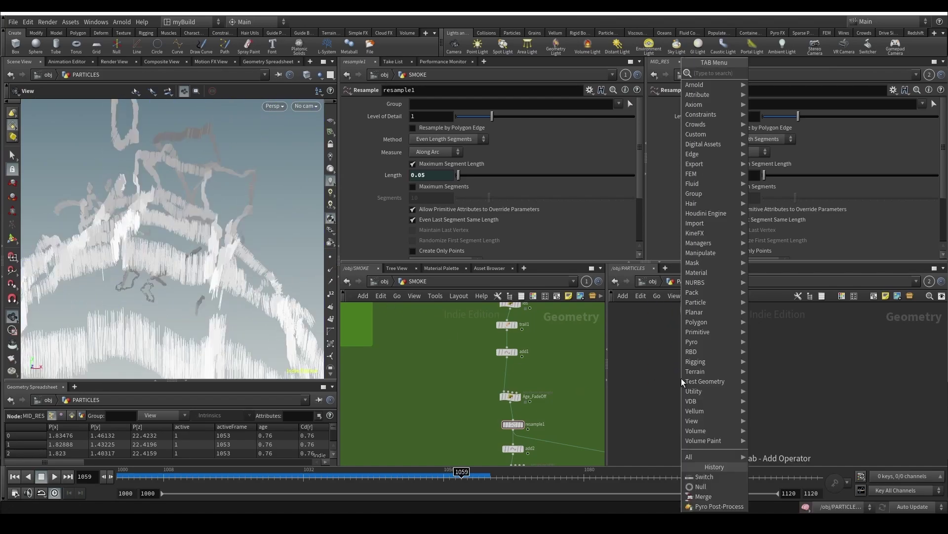
type("add")
key("Return")
left_click(682, 356)
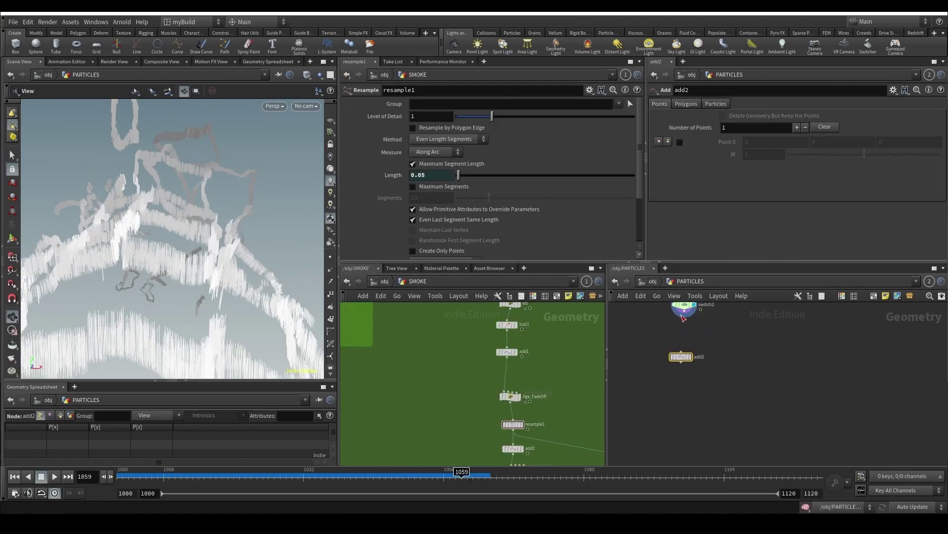
left_click_drag(684, 319, 681, 352)
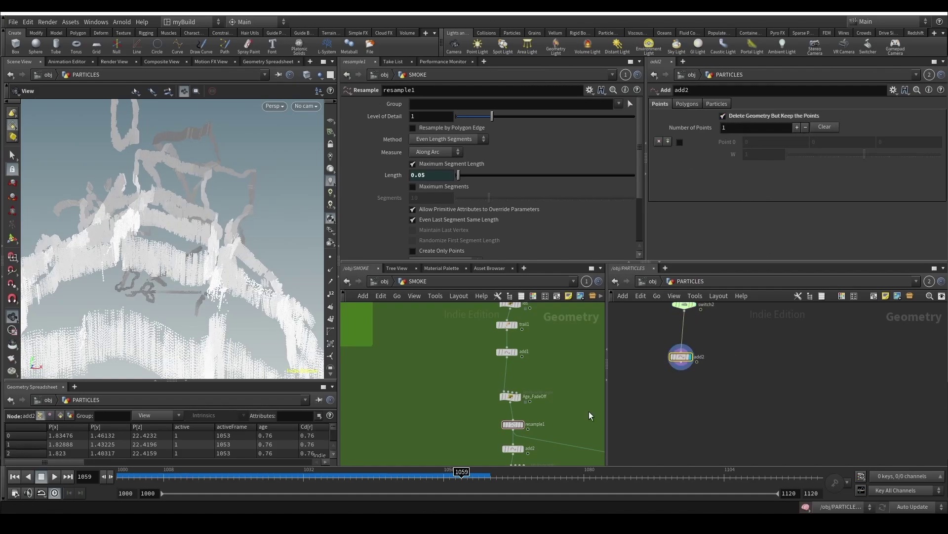
Step: Add an Attribute Delete node below the Add node, display it, and set its point attributes to "* ^v"
key("Tab")
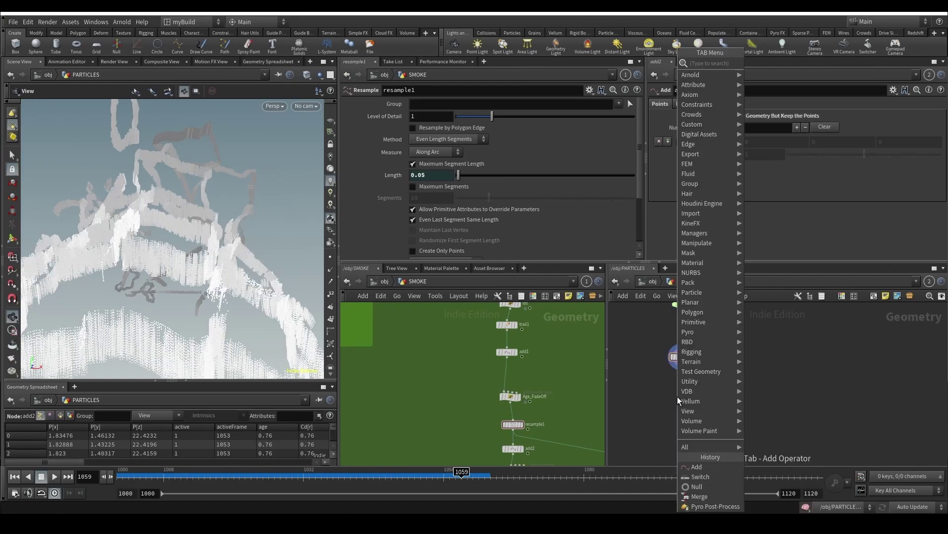
type("atd")
key("Return")
left_click(684, 404)
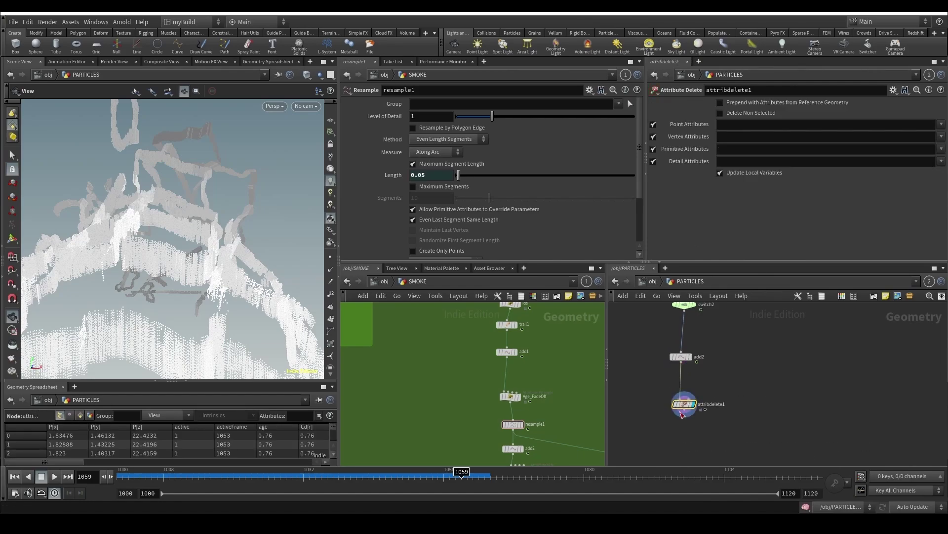
left_click(941, 125)
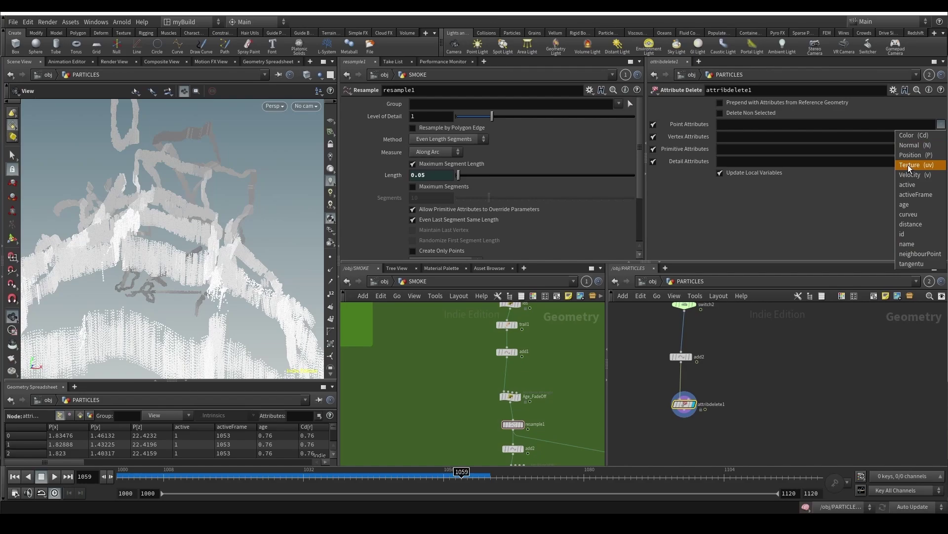
left_click(773, 129)
left_click(769, 130)
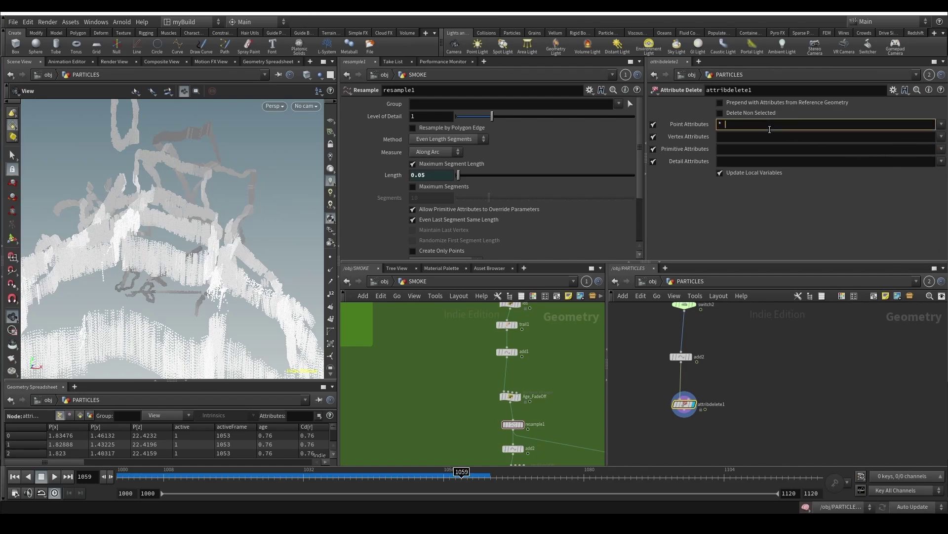
key("Return")
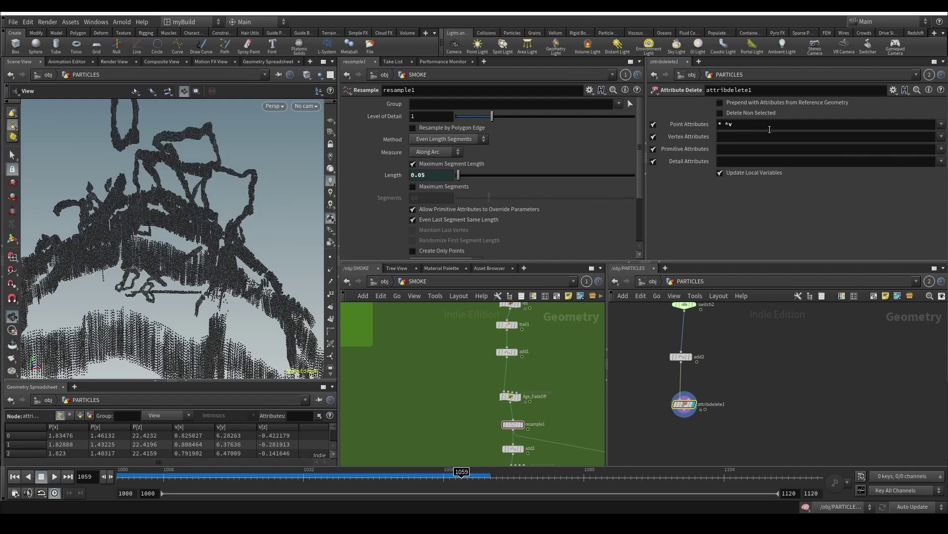
Step: Check the geometry info of add2 for its point count and point attributes
left_click(698, 350)
middle_click(701, 354)
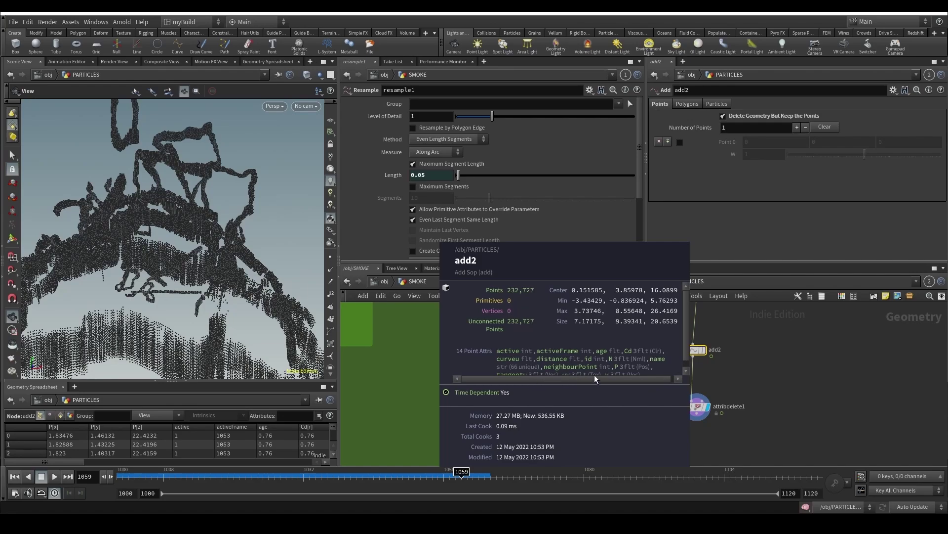
scroll(735, 360, "down", 5)
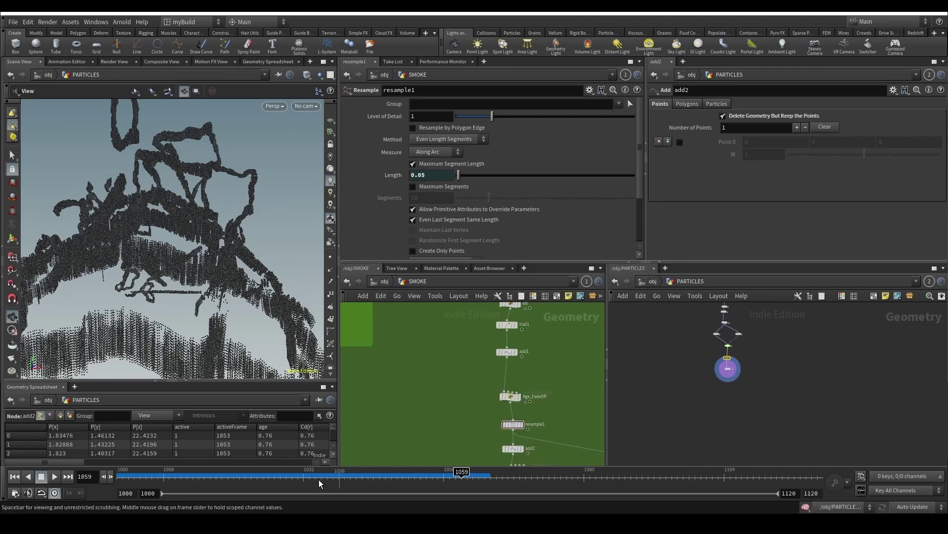
Step: Return to the first frame and add a POP network below attribdelete1, wired to it and displayed
left_click(14, 477)
key("Tab")
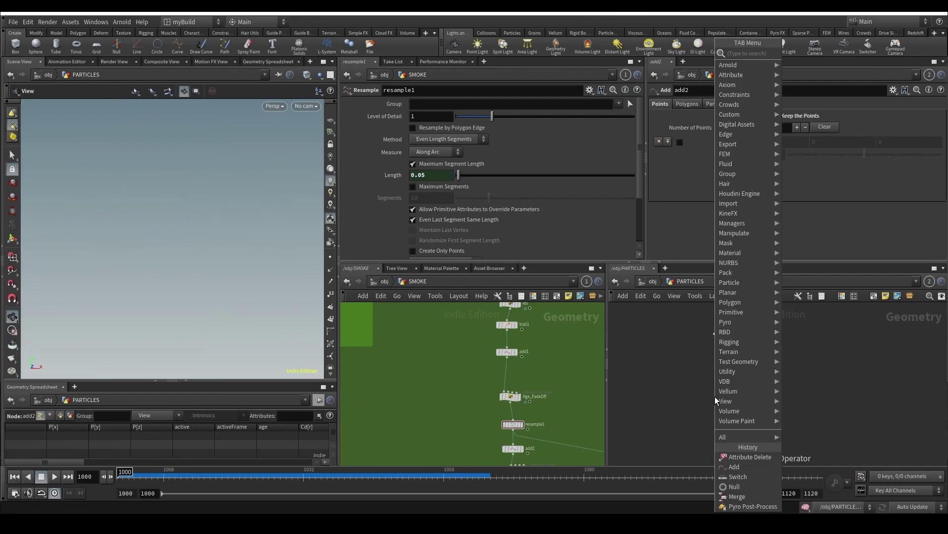
type("popnet")
key("Return")
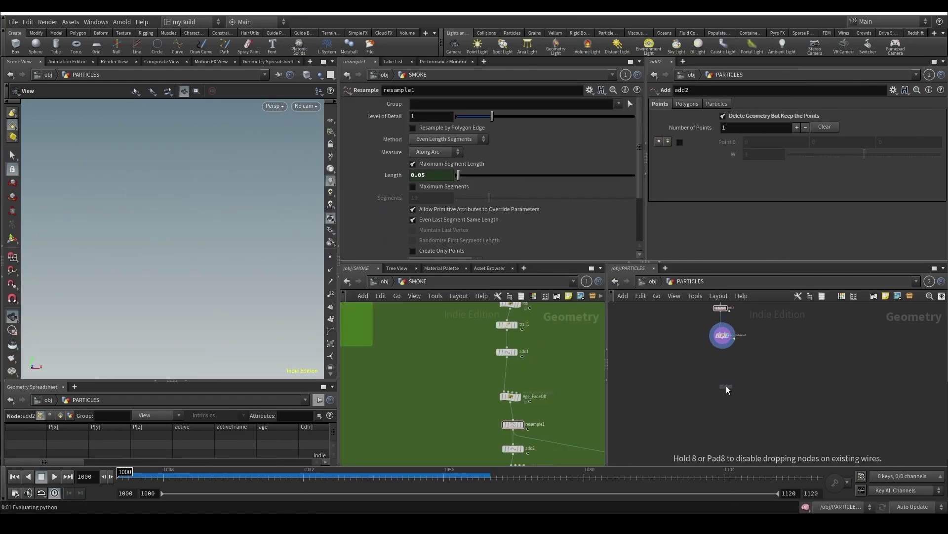
left_click(721, 368)
left_click(734, 376)
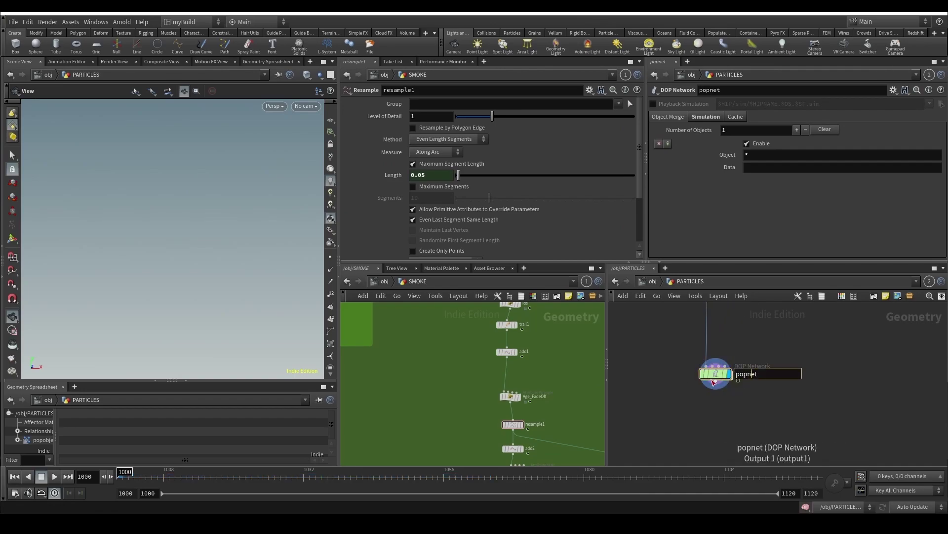
Step: Go inside popnet and spread the popobject and output nodes away from popsolver
double_click(717, 375)
left_click_drag(740, 353, 695, 328)
scroll(716, 410, "down", 2)
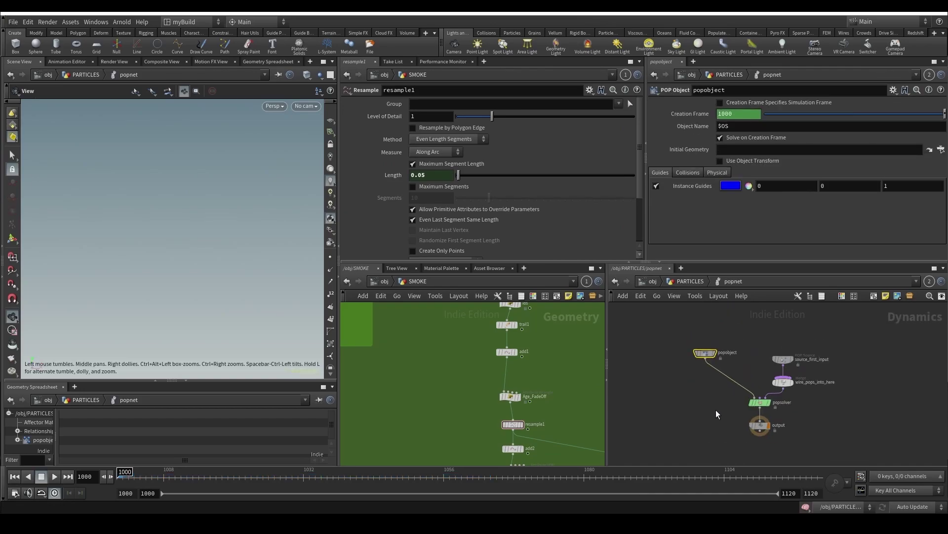
scroll(716, 410, "up", 1)
middle_click_drag(716, 410, 678, 366)
left_click_drag(738, 386, 733, 427)
left_click(734, 357)
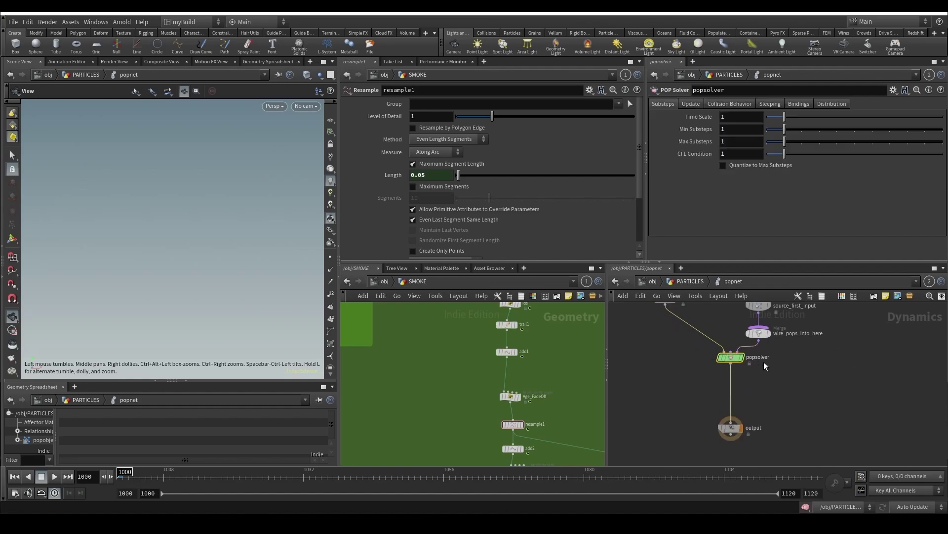
Step: Select source_first_input, play the simulation through RENDER_CAM, and examine the emitted points up close at frame 1069
middle_click_drag(794, 329, 774, 372)
left_click_drag(749, 351, 752, 355)
left_click(54, 477)
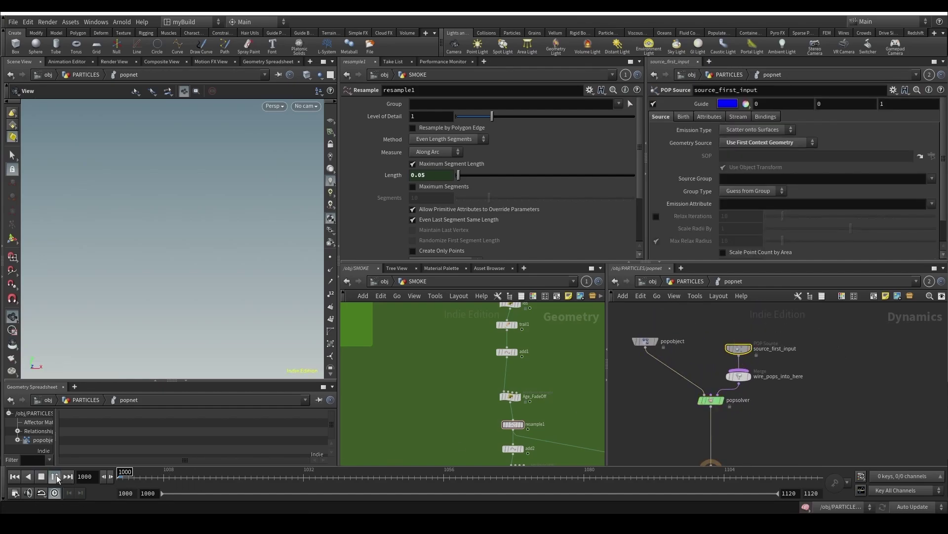
left_click(305, 107)
left_click(302, 117)
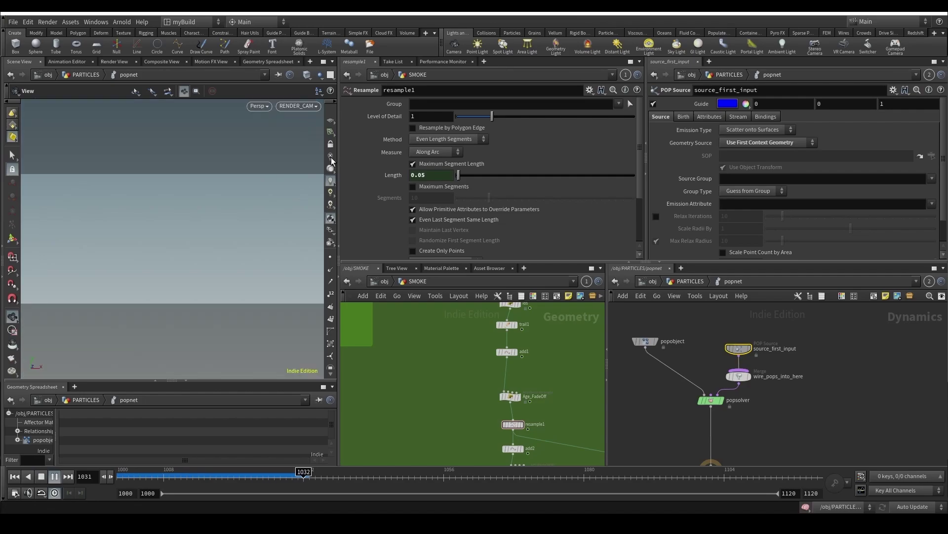
left_click(330, 143)
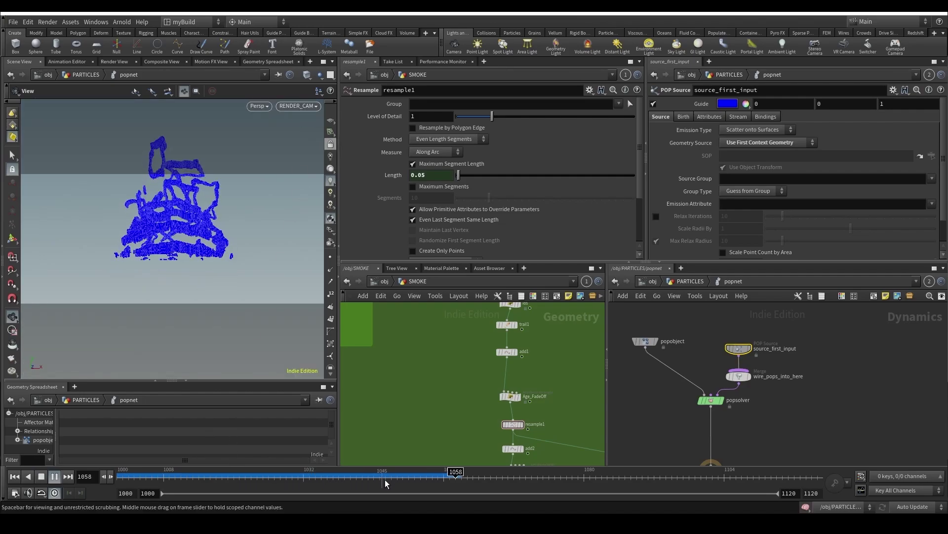
mouse_move(370, 479)
left_mouse_down()
mouse_move(361, 478)
mouse_move(376, 476)
left_mouse_up()
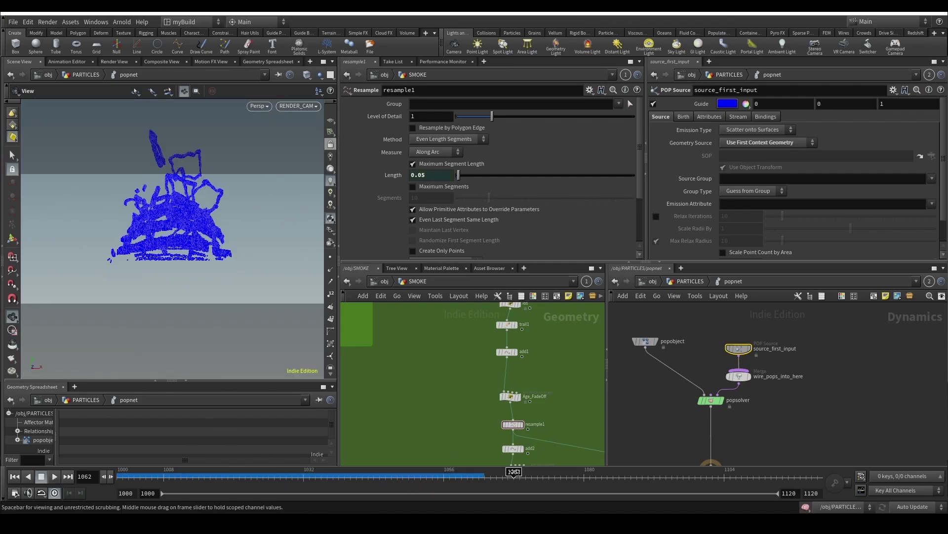
scroll(187, 252, "up", 10)
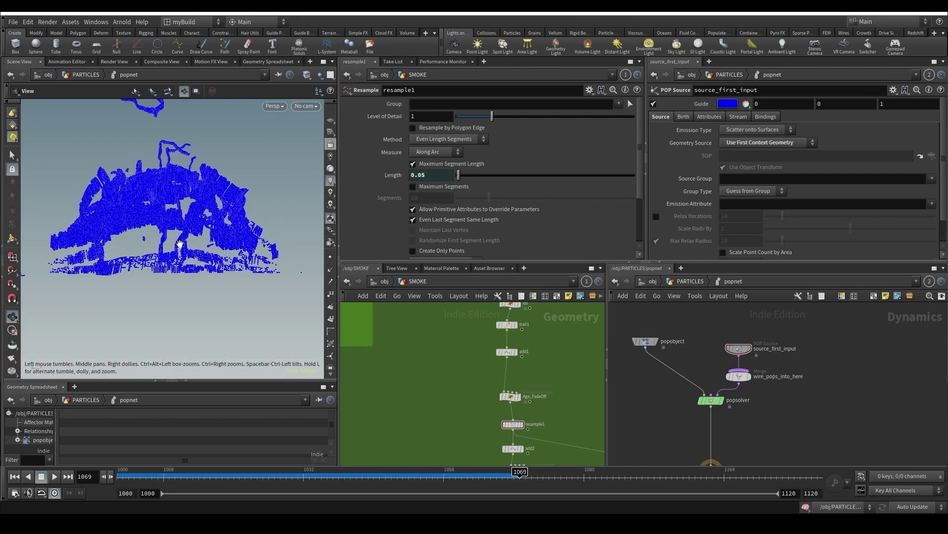
left_click_drag(187, 253, 217, 273)
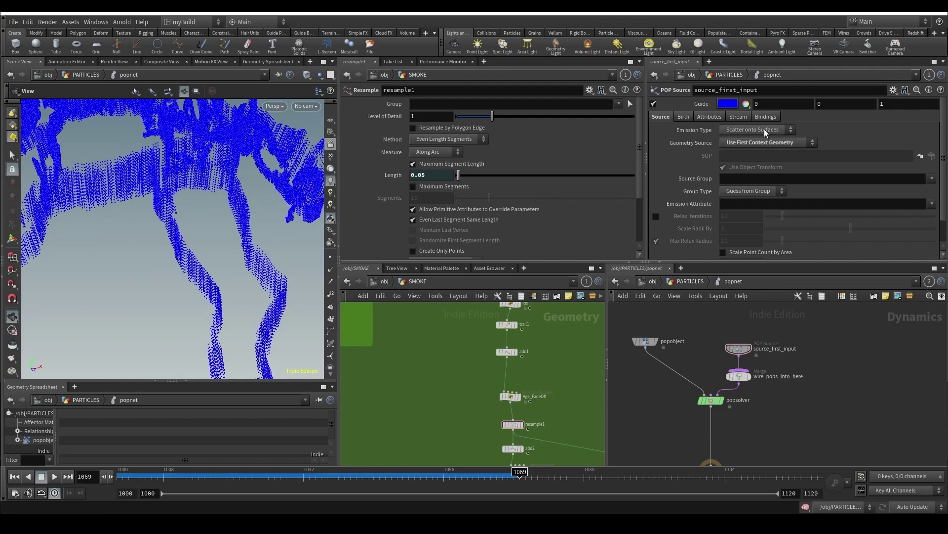
Step: Set source_first_input's emission type to All Points and replay the simulation from the first frame through RENDER_CAM
left_click(734, 130)
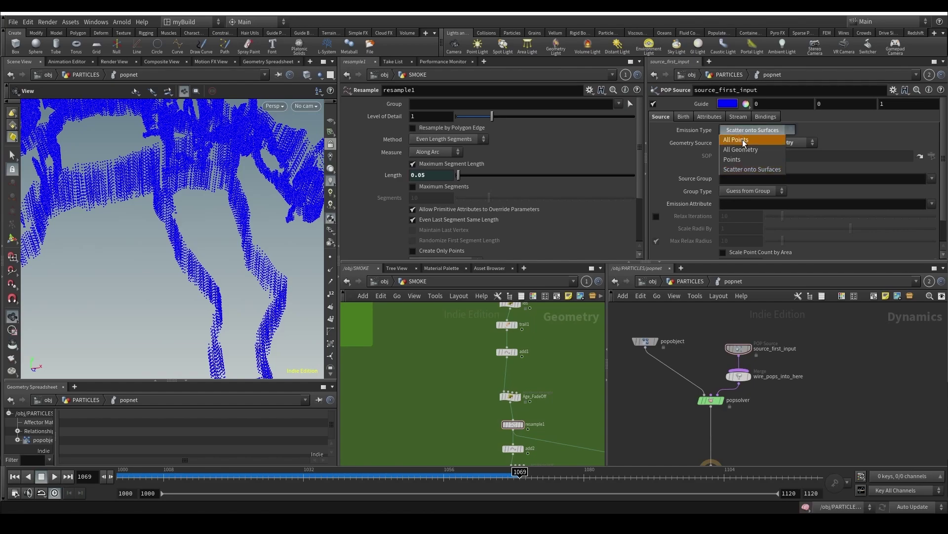
left_click(743, 139)
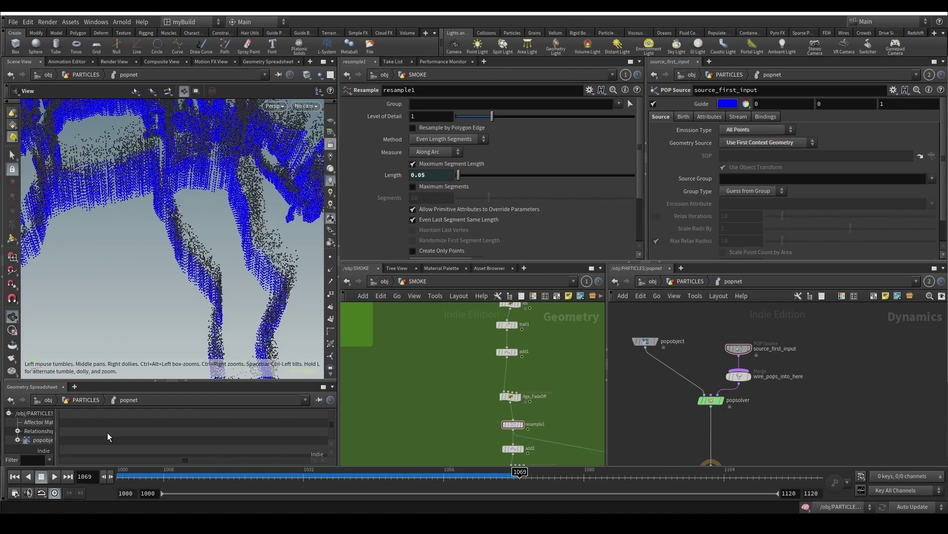
left_click(15, 476)
left_click(52, 478)
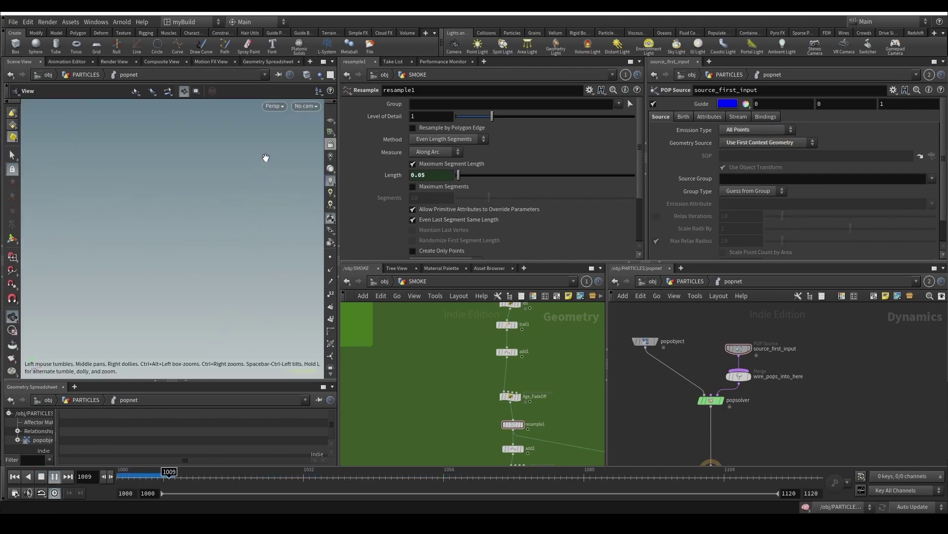
left_click(302, 106)
left_click(325, 167)
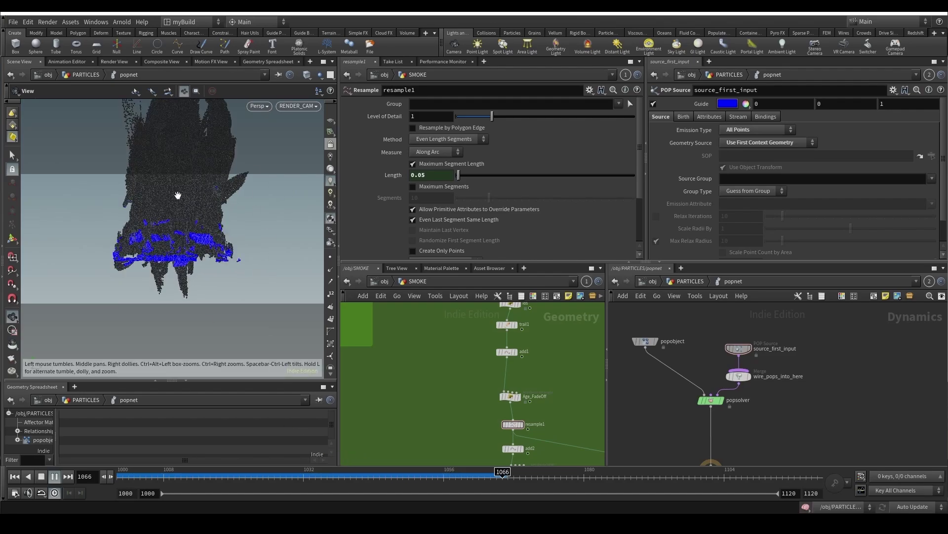
left_click_drag(424, 476, 514, 478)
Step: Move popsolver and output together further below wire_pops_into_here to make room in the network
scroll(701, 437, "down", 2)
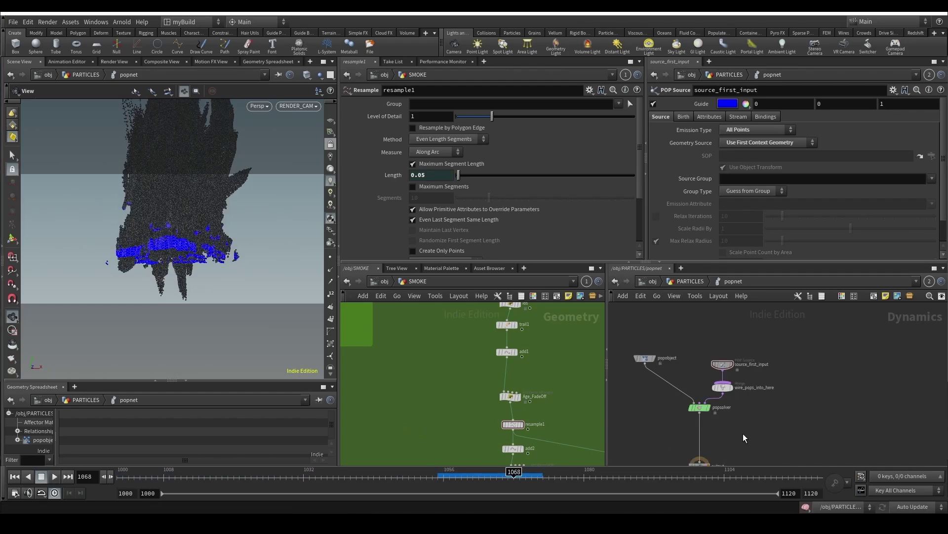
middle_click_drag(741, 434, 786, 381)
left_click_drag(800, 449, 746, 355)
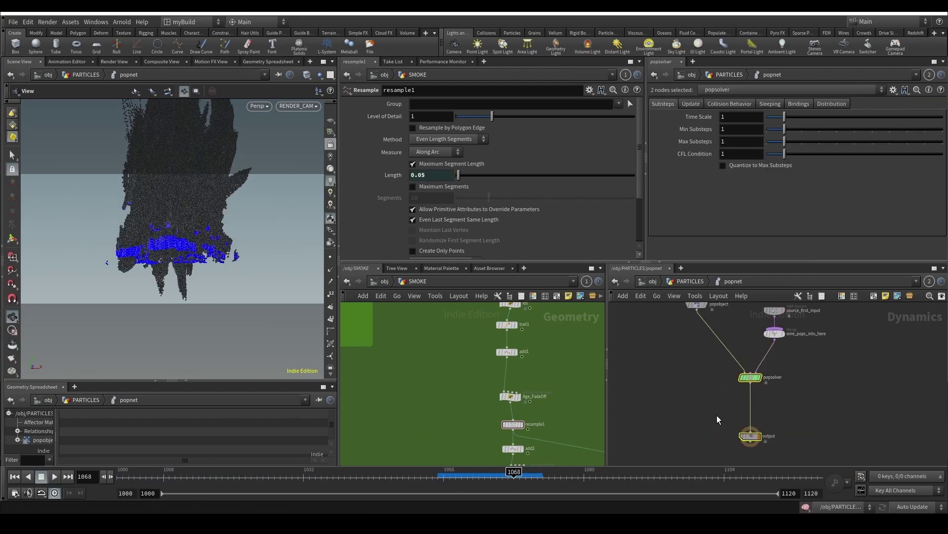
key("Tab")
key("Escape")
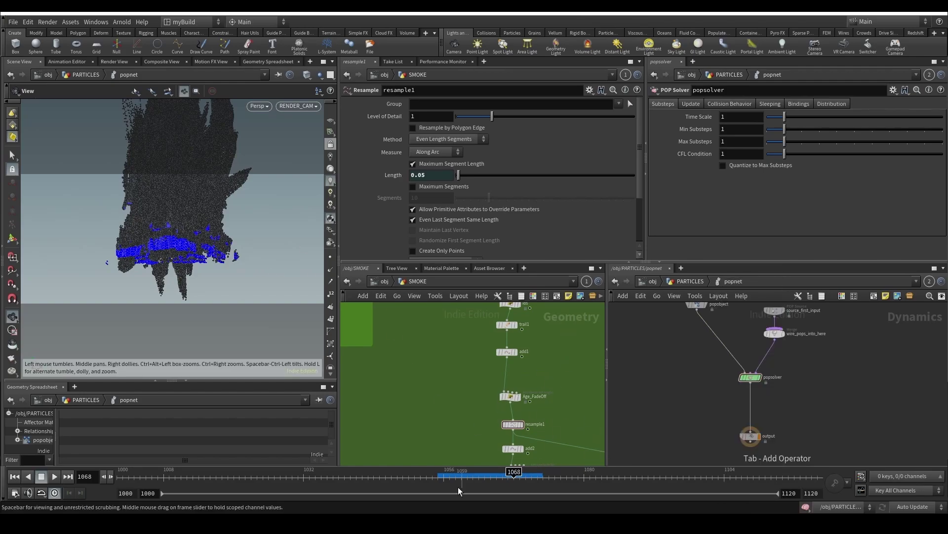
Step: Scrub the simulation to frame 1072 and review the birth and attribute settings of source_first_input
left_click_drag(497, 480, 538, 479)
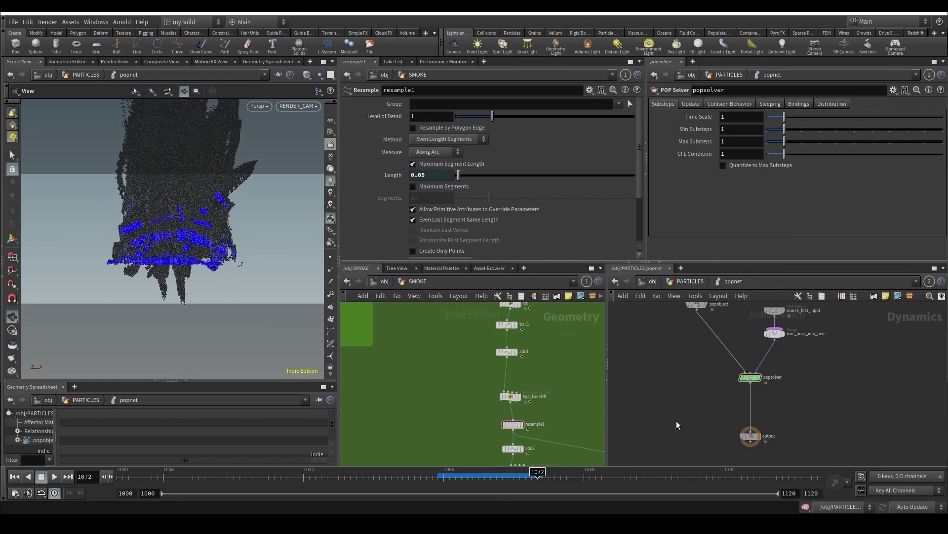
scroll(793, 357, "up", 2)
scroll(794, 357, "down", 2)
left_click(721, 364)
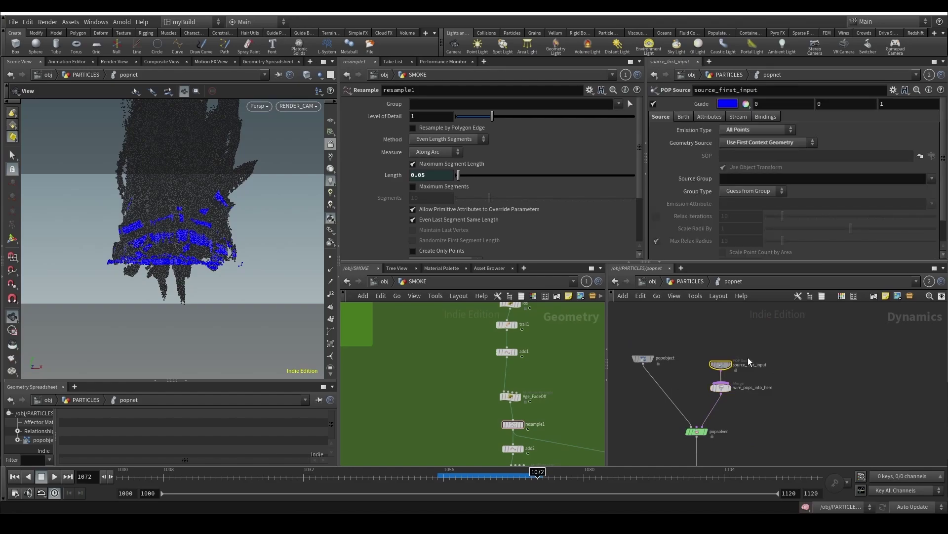
left_click(684, 116)
left_click(705, 118)
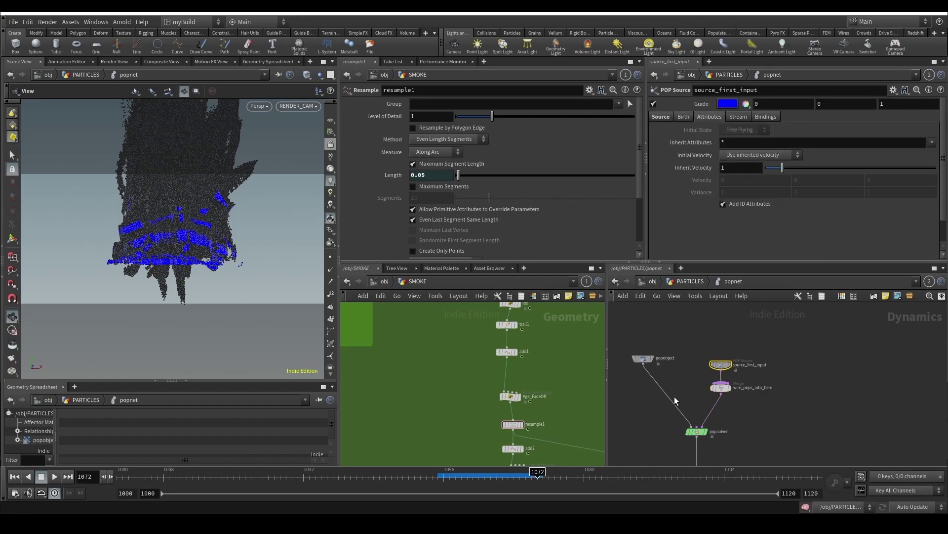
Step: Insert a POP Force node on the wire between wire_pops_into_here and popsolver
key("Tab")
type("popf")
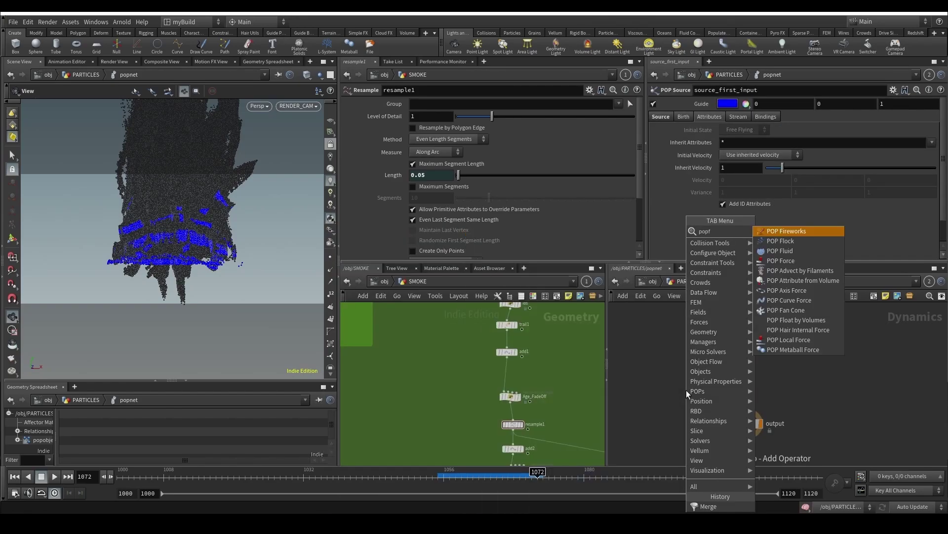
type("r")
key("BackSpace")
key("BackSpace")
type("ri")
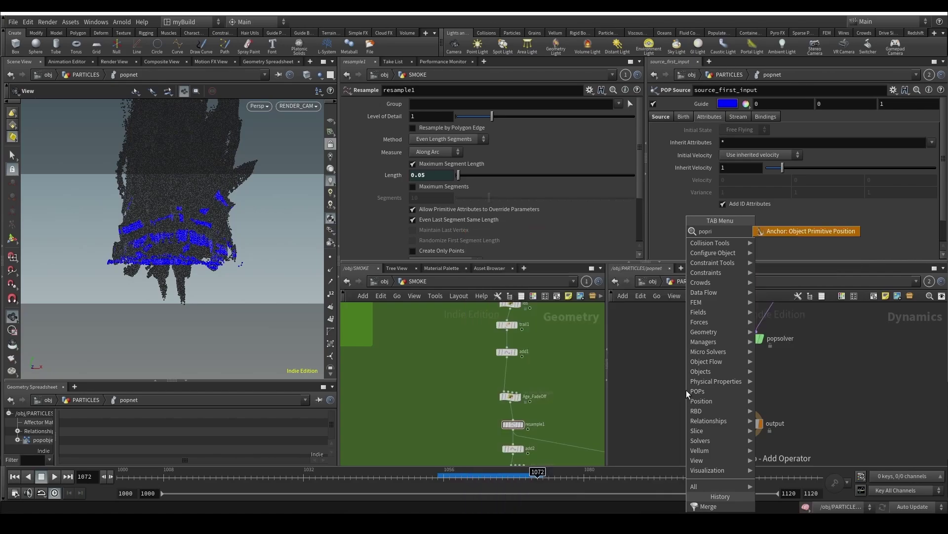
key("BackSpace")
key("BackSpace")
type("for")
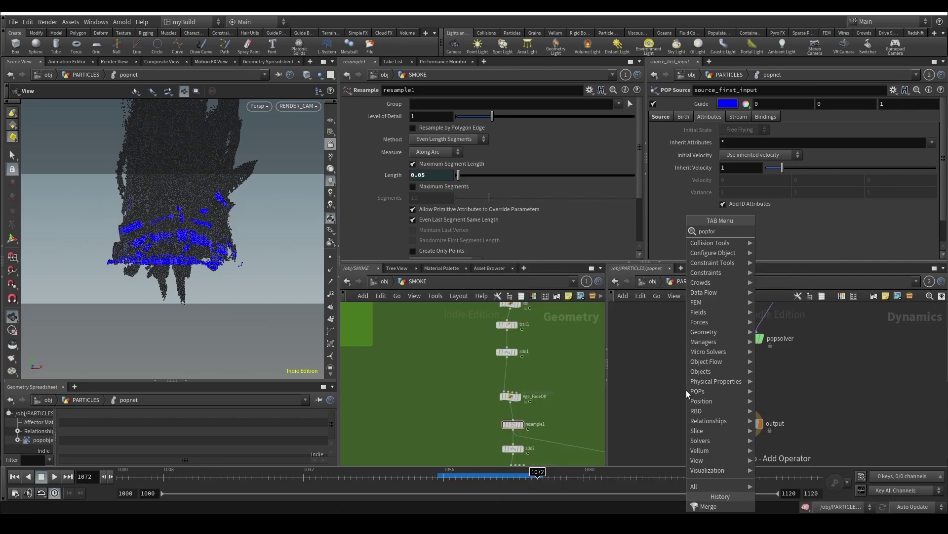
key("Return")
scroll(791, 336, "down", 1)
middle_click_drag(794, 334, 729, 386)
left_click(703, 365)
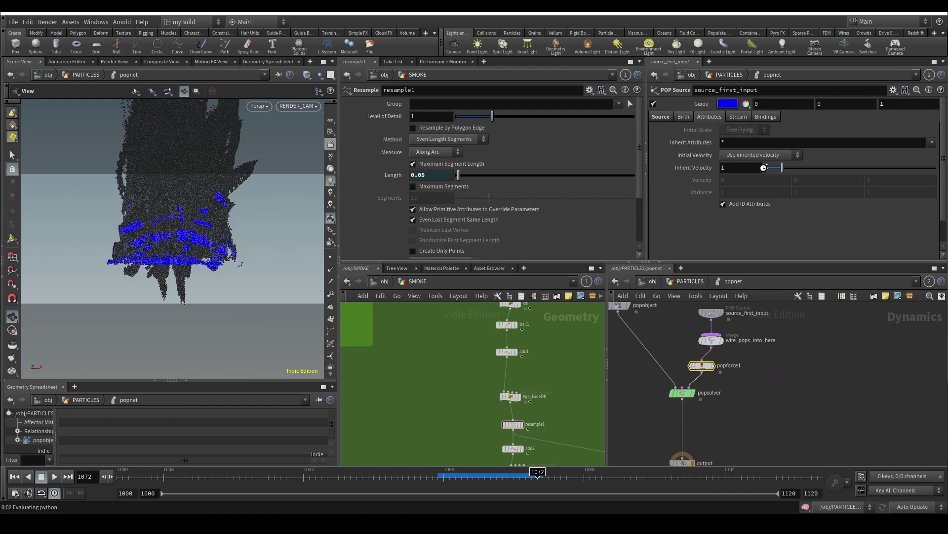
Step: Set the POP Force's Y force to -9.8 and return to the first frame
left_click(803, 140)
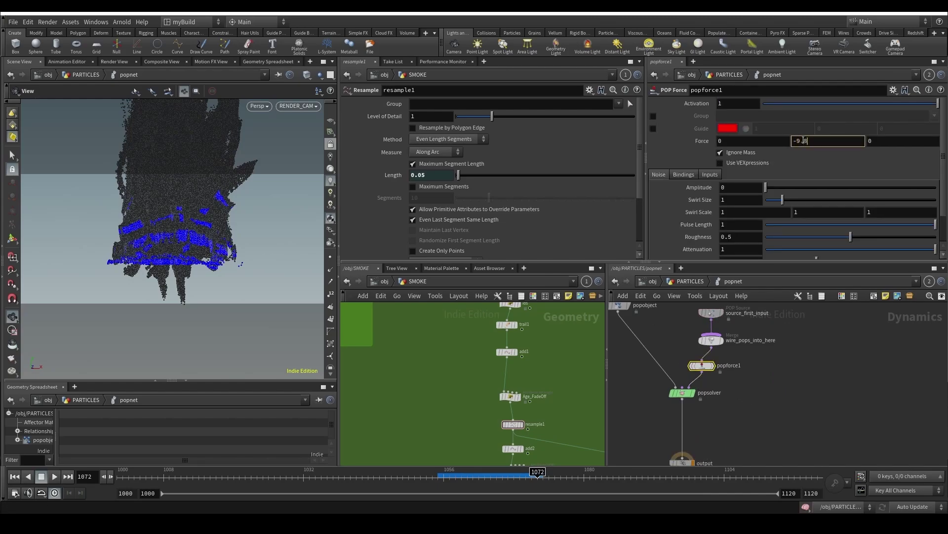
key("Return")
left_click(14, 478)
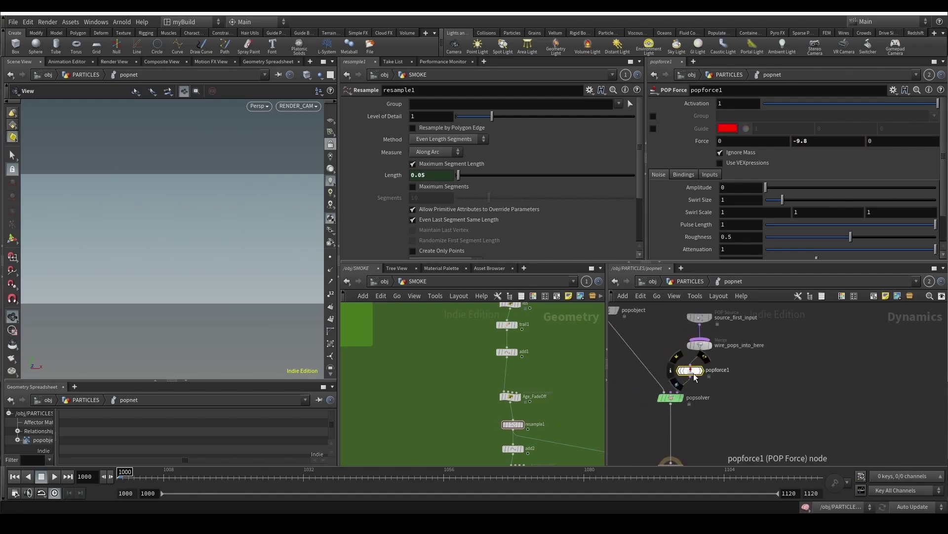
Step: Rename the POP Force node as Gravity
double_click(729, 371)
type("Gravity")
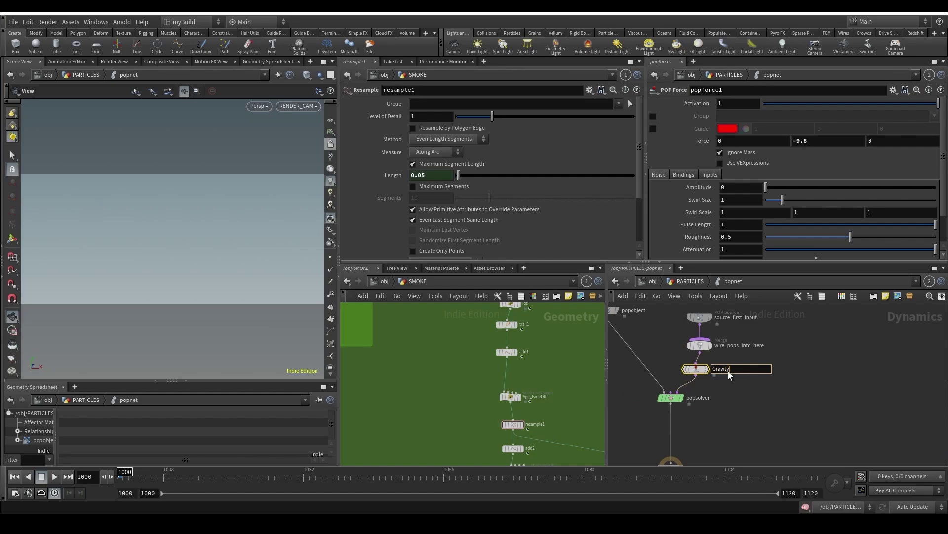
key("Return")
scroll(742, 381, "up", 3)
left_click(727, 372)
key("BackSpace")
key("Return")
Step: Play the simulation with gravity to frame 1067 through RENDER_CAM and rewind it to the first frame
middle_click_drag(720, 412, 757, 330)
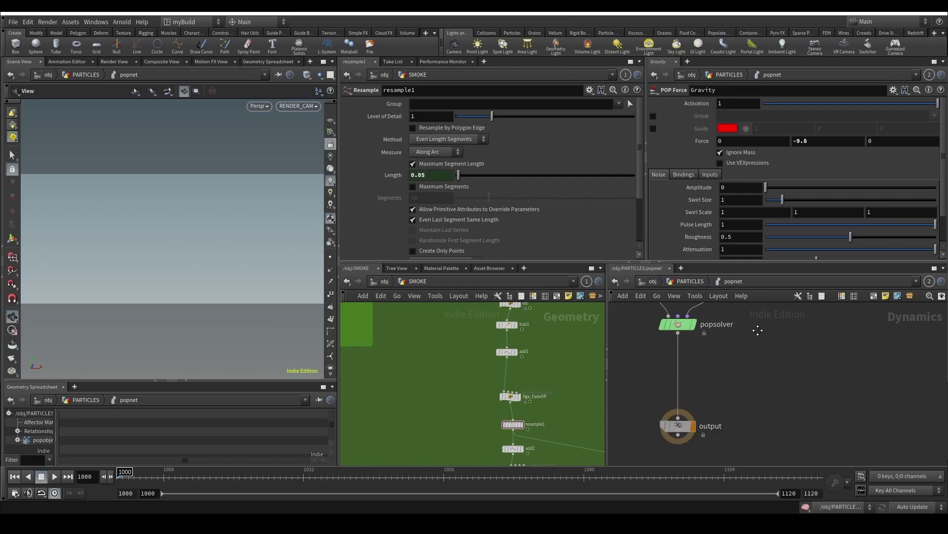
scroll(689, 324, "down", 4)
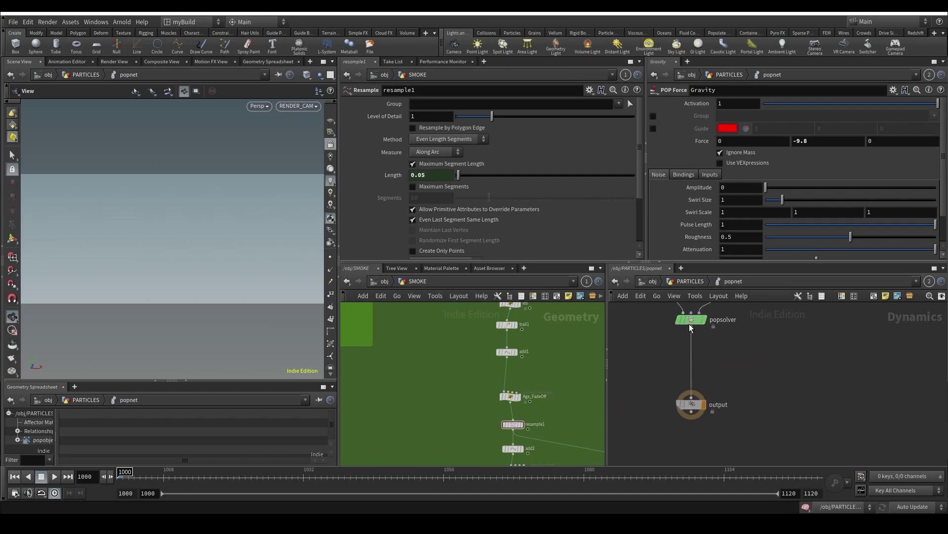
left_click(50, 477)
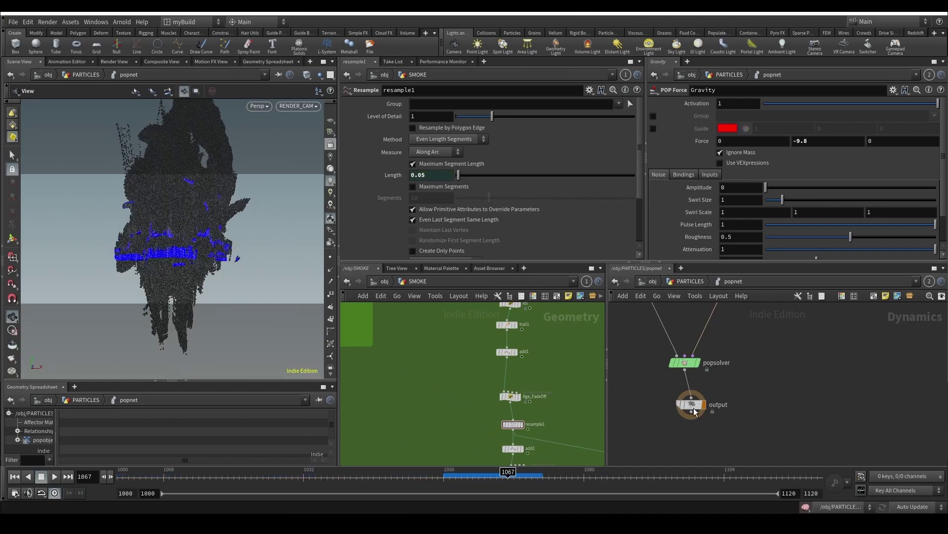
left_click(54, 476)
left_click(15, 477)
Step: Set the Life Expectancy of source_first_input to 1.5
middle_click_drag(688, 262, 688, 359)
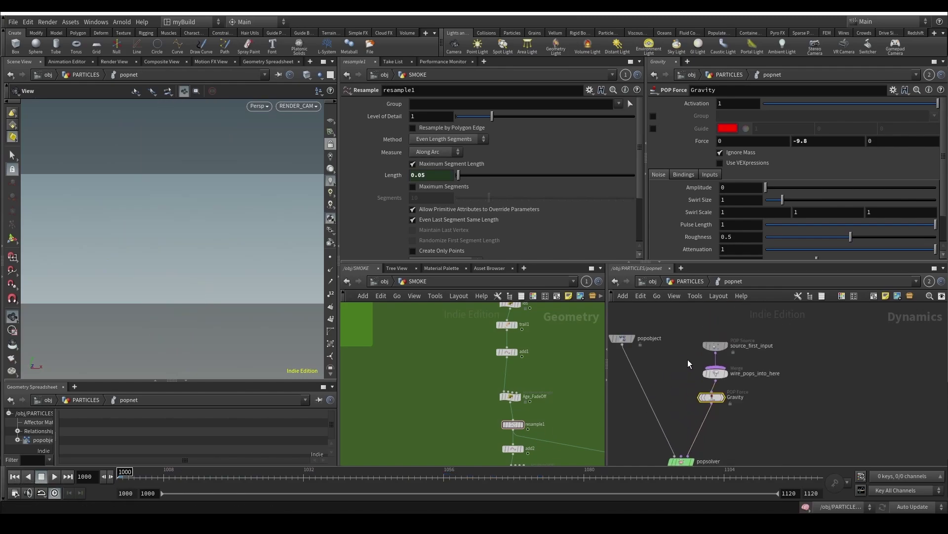
left_click(715, 345)
left_click(684, 117)
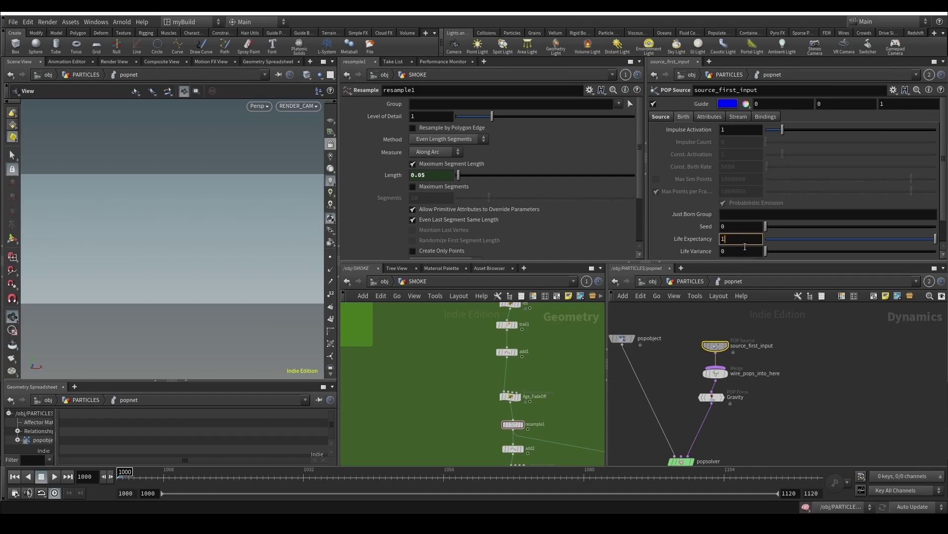
key("Return")
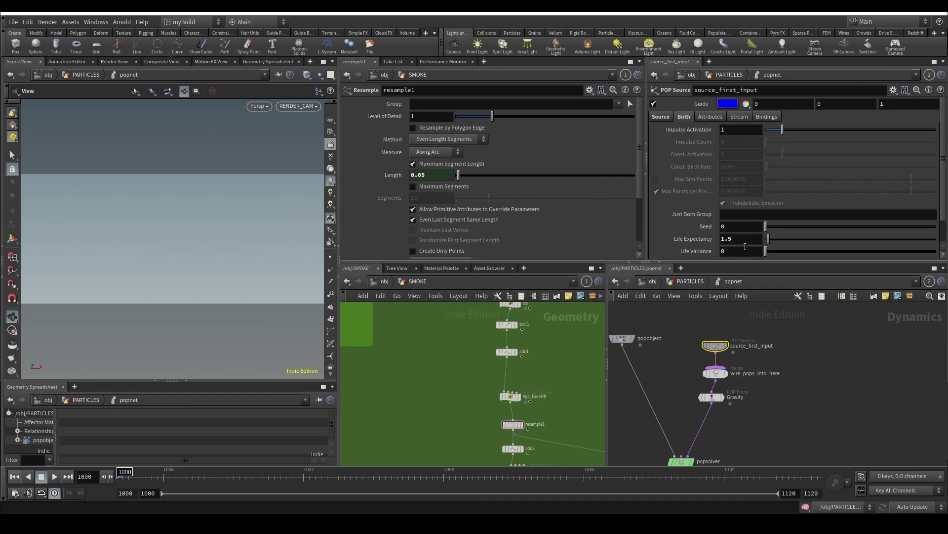
Step: Link source_first_input's Life Variance to half of its Life Expectancy with the expression ch("life")/2
scroll(716, 245, "down", 2)
right_click(744, 210)
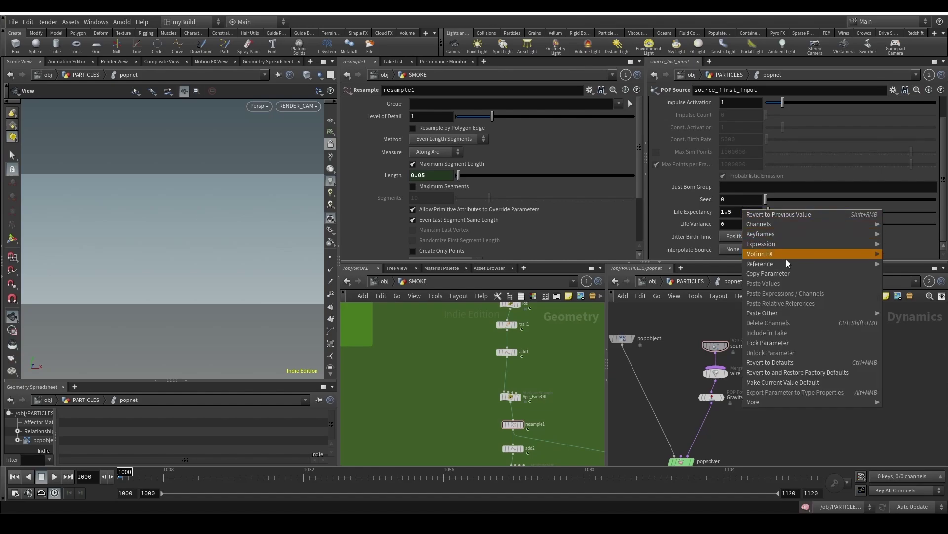
left_click(785, 273)
right_click(738, 223)
left_click(777, 306)
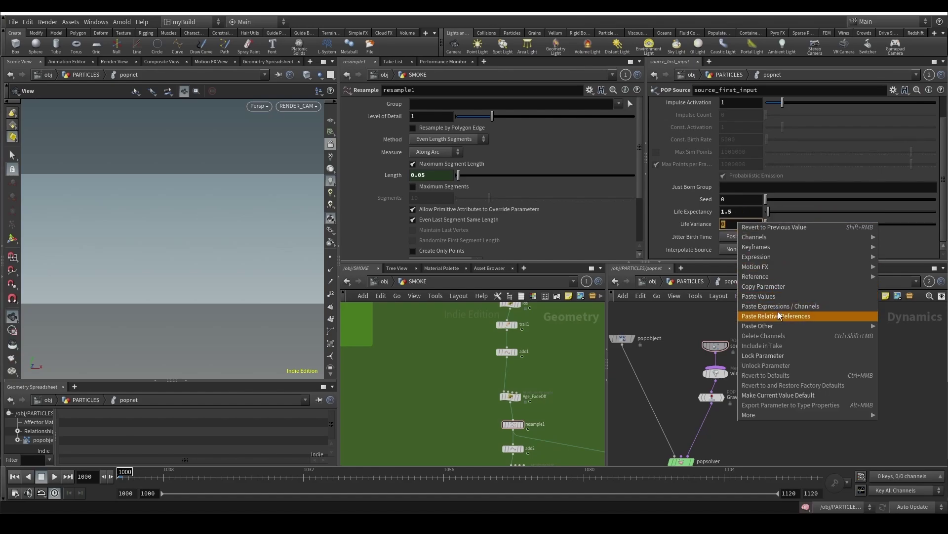
type("/2")
key("Return")
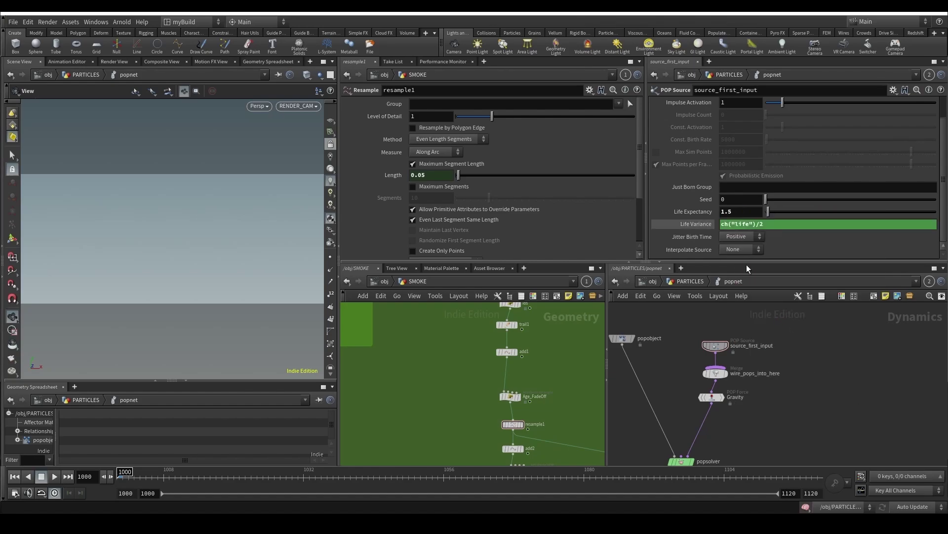
left_click(705, 227)
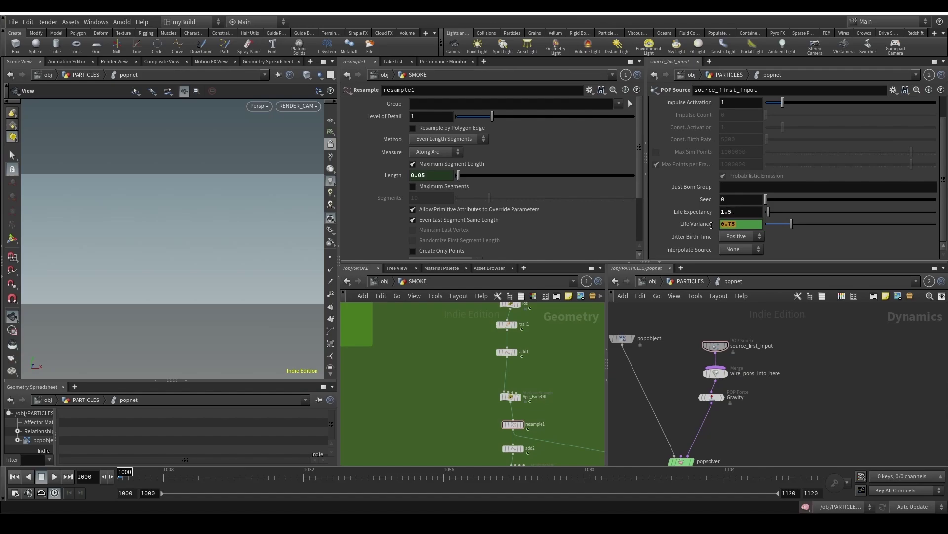
left_click_drag(728, 228, 723, 227)
left_click(749, 213)
Step: Insert a POP Advect by Volumes node on the wire between Gravity and popsolver
middle_click_drag(691, 432, 778, 365)
key("Tab")
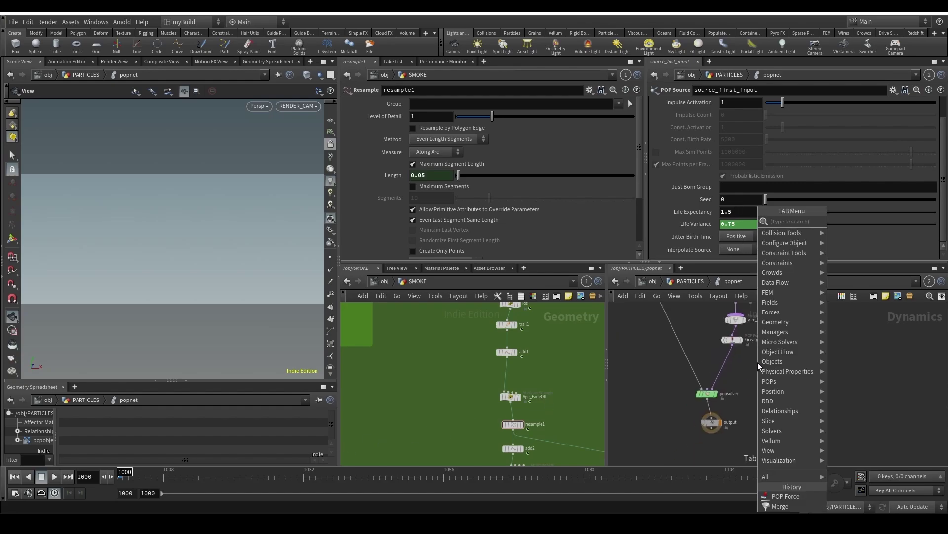
type("pop drag")
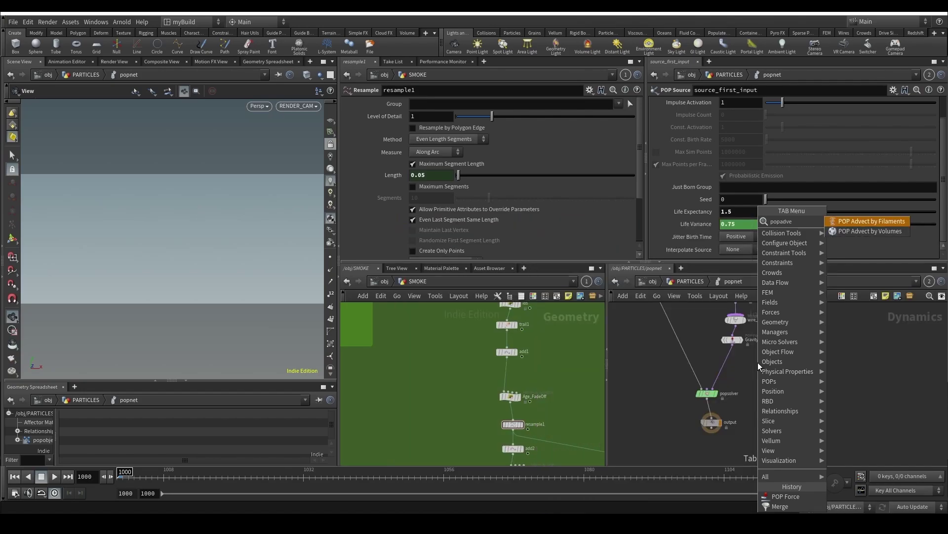
key("Return")
left_click(725, 363)
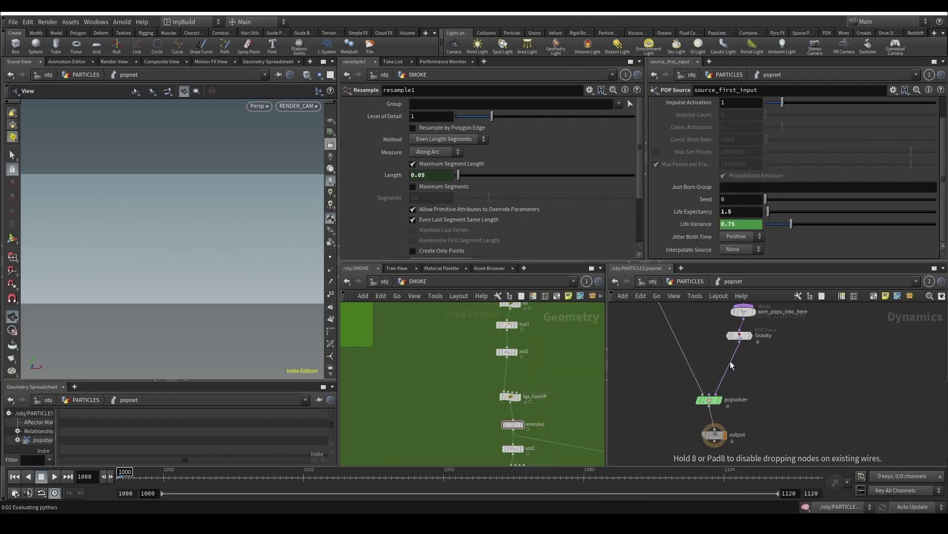
Step: Inside the SMOKE object, duplicate the OUT_SMOKE null on the smoke simulation cache and name the copy OUT_VEL_FIELD
left_click(385, 281)
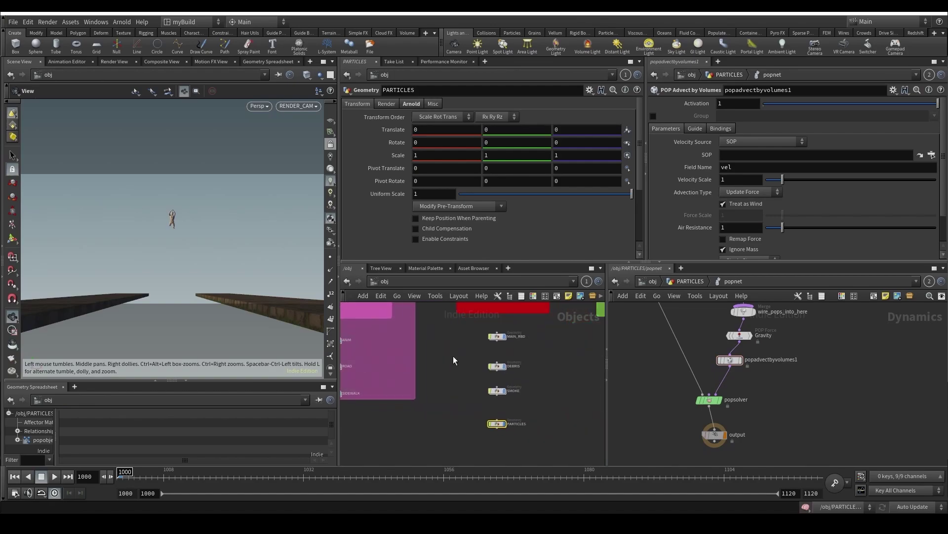
double_click(507, 377)
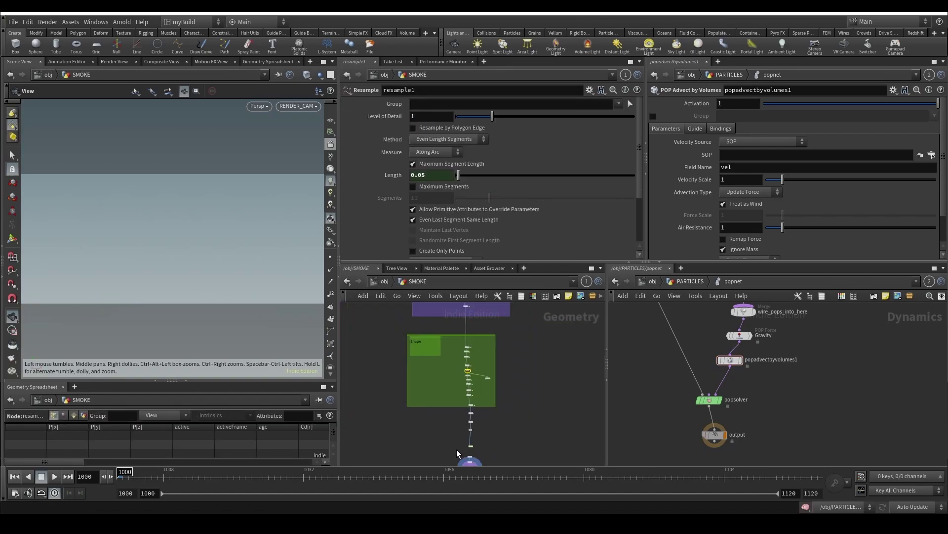
scroll(475, 404, "up", 3)
left_click_drag(473, 405, 600, 401, "alt")
type("VEL_F")
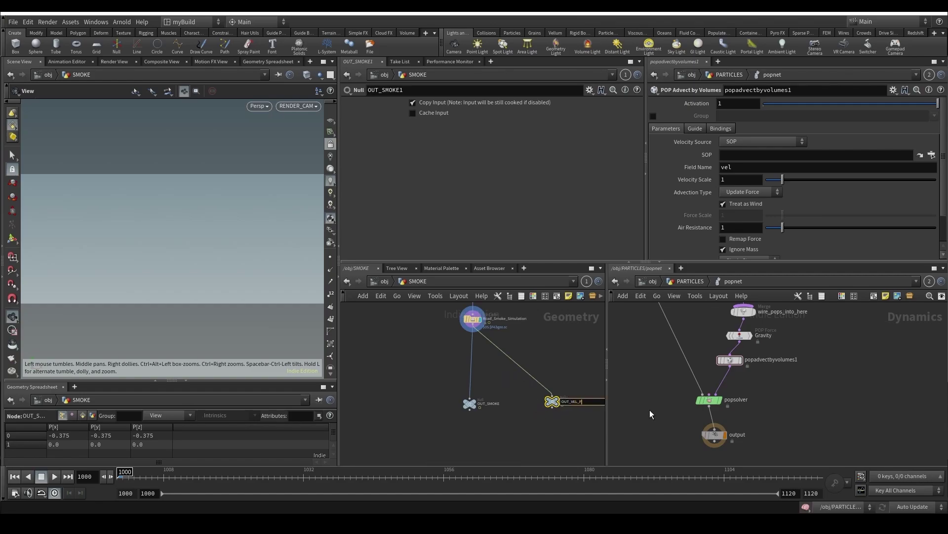
type("IELD")
key("Return")
Step: Insert a Blast node on the wire between the smoke simulation cache and OUT_VEL_FIELD
key("Tab")
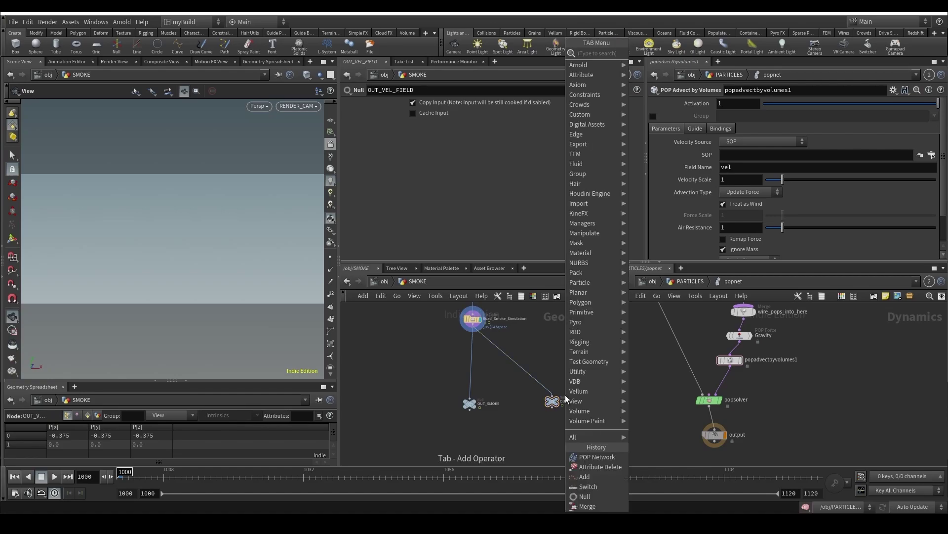
type("blast")
key("Return")
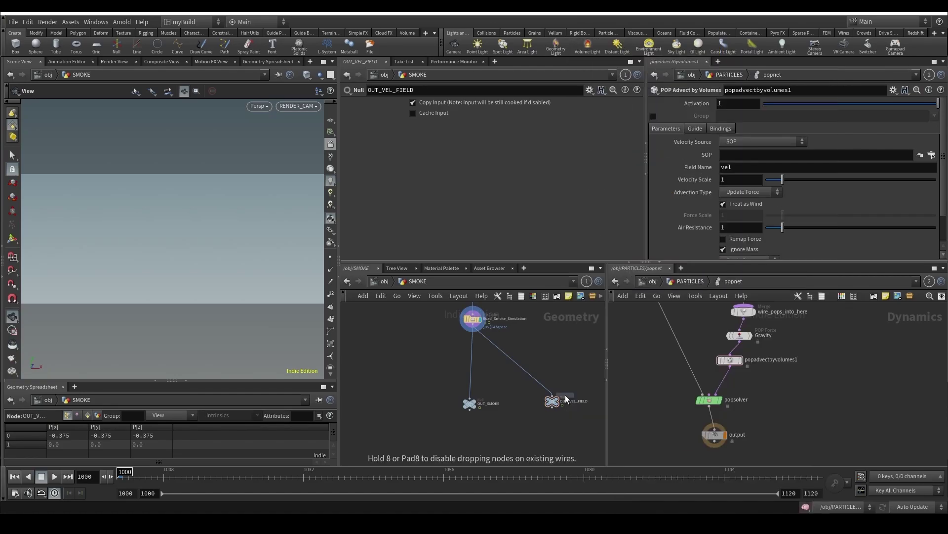
left_click(539, 376)
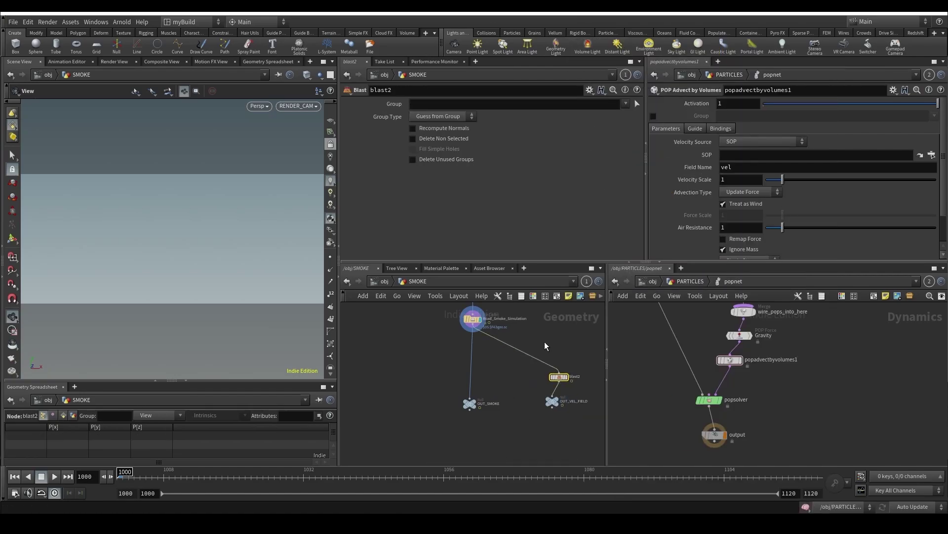
left_click(460, 105)
type("@")
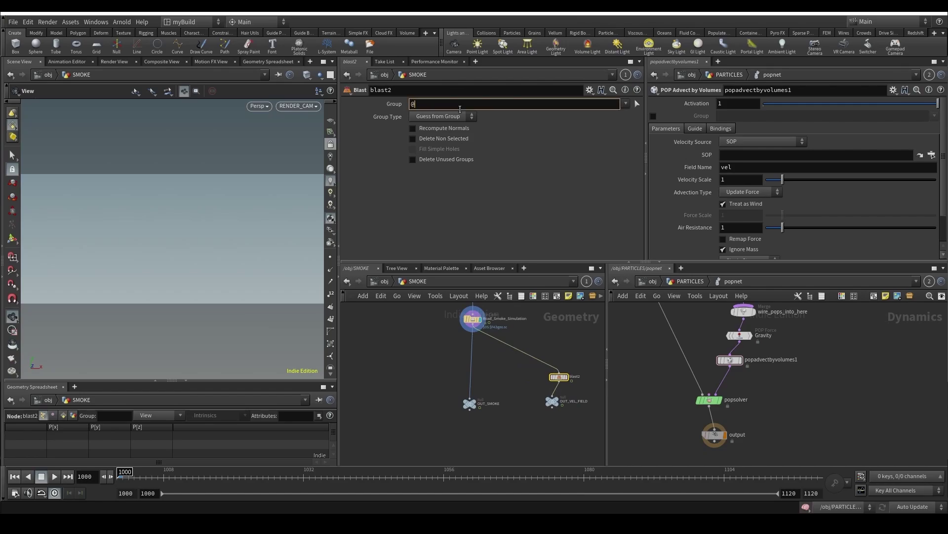
type("name=vel*")
key("Return")
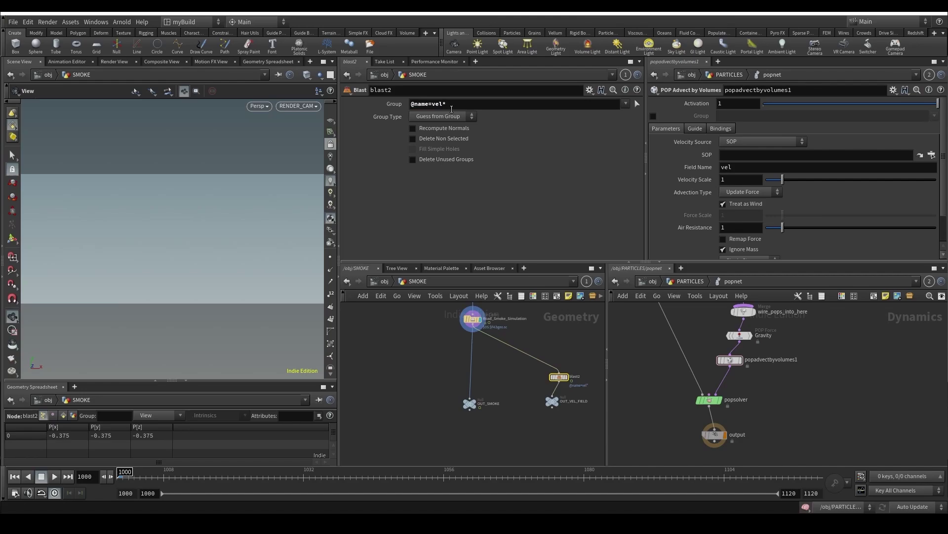
left_click(454, 138)
Step: Display blast2 at frame 1049 and inspect its node information for the velocity field
left_click(567, 377)
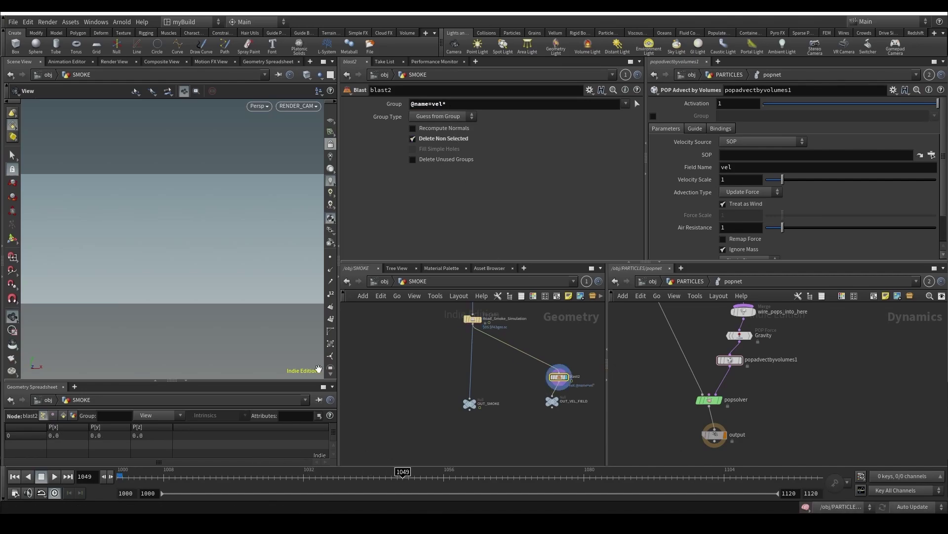
middle_click(561, 380)
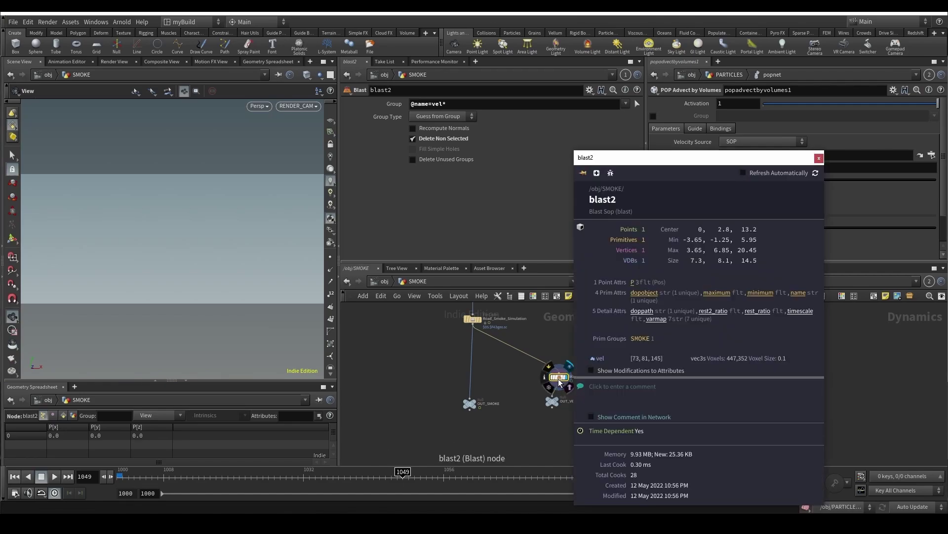
middle_click_drag(507, 403, 476, 394)
scroll(533, 370, "up", 1)
middle_click_drag(533, 370, 438, 347)
left_click_drag(430, 345, 428, 335)
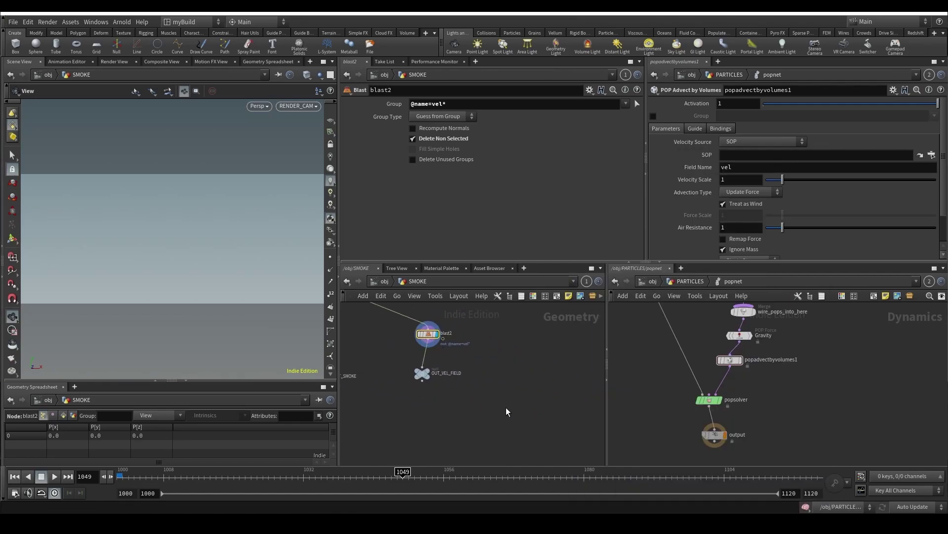
Step: Add a Volume Trail node below OUT_VEL_FIELD in the SMOKE network
key("Tab")
type("volum")
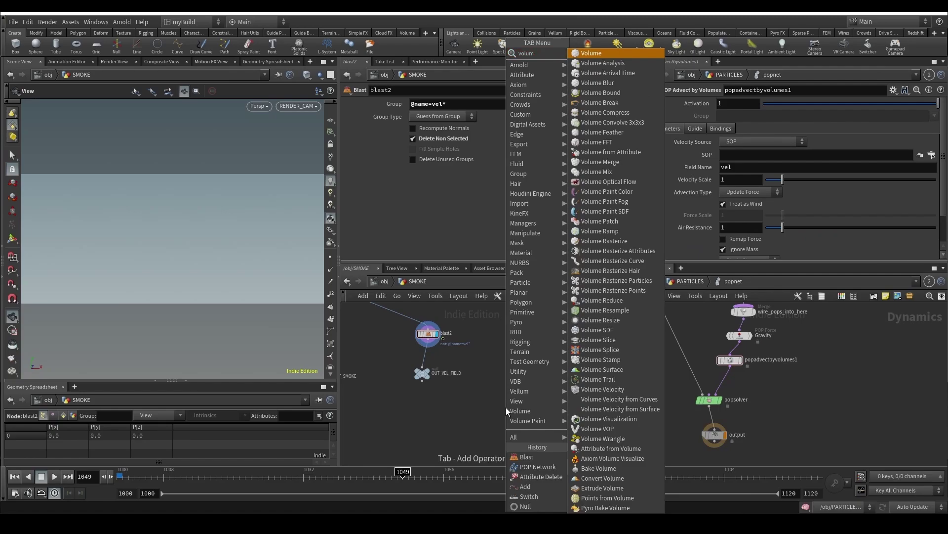
type("metra")
key("Return")
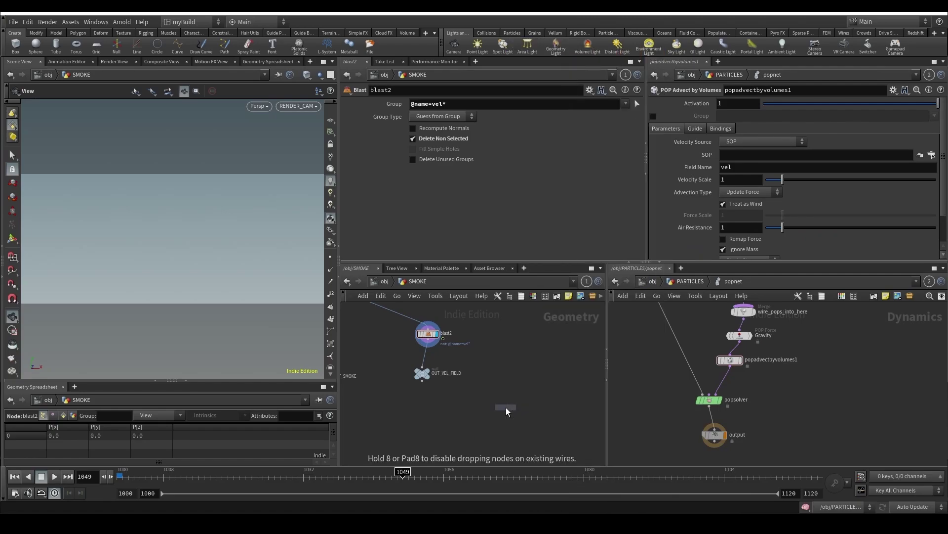
left_click(470, 449)
Step: Add a Volume Slice node between OUT_VEL_FIELD and the Volume Trail node, leaving it unconnected
key("Tab")
type("volumesl")
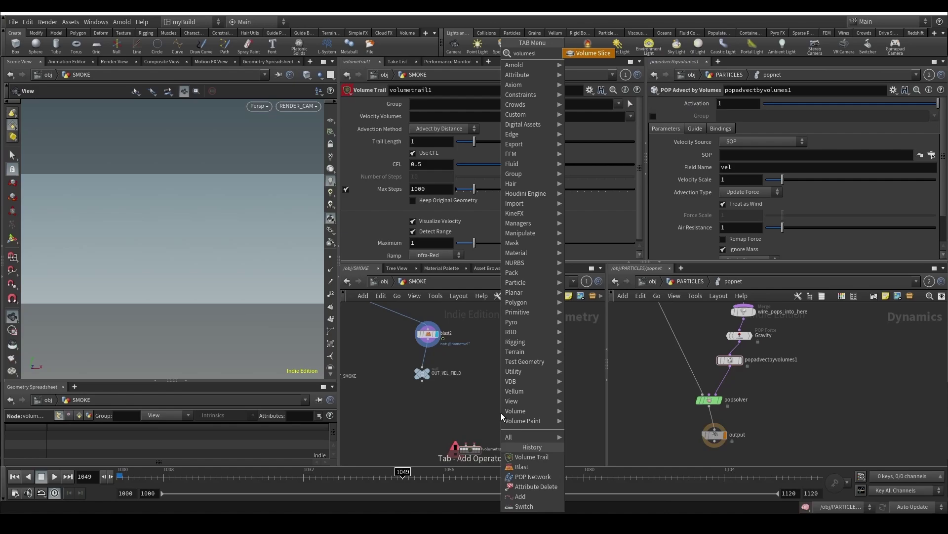
key("Return")
left_click(506, 415)
scroll(453, 396, "up", 2)
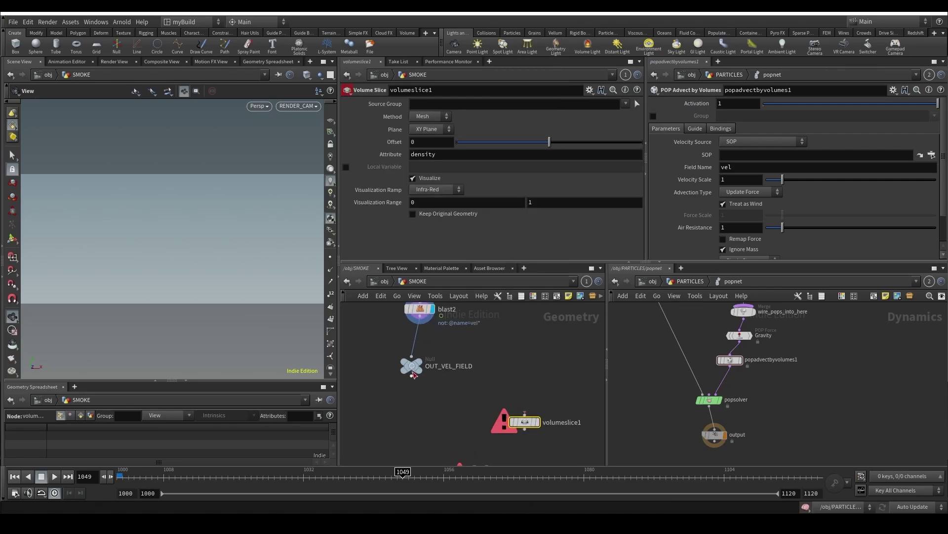
Step: Wire OUT_VEL_FIELD through the Volume Slice into the Volume Trail's first input, and connect OUT_VEL_FIELD directly to its second input
left_click(422, 380)
left_click(524, 412)
middle_click_drag(509, 430, 534, 367)
left_click(549, 364)
left_click(500, 402)
left_click(500, 402)
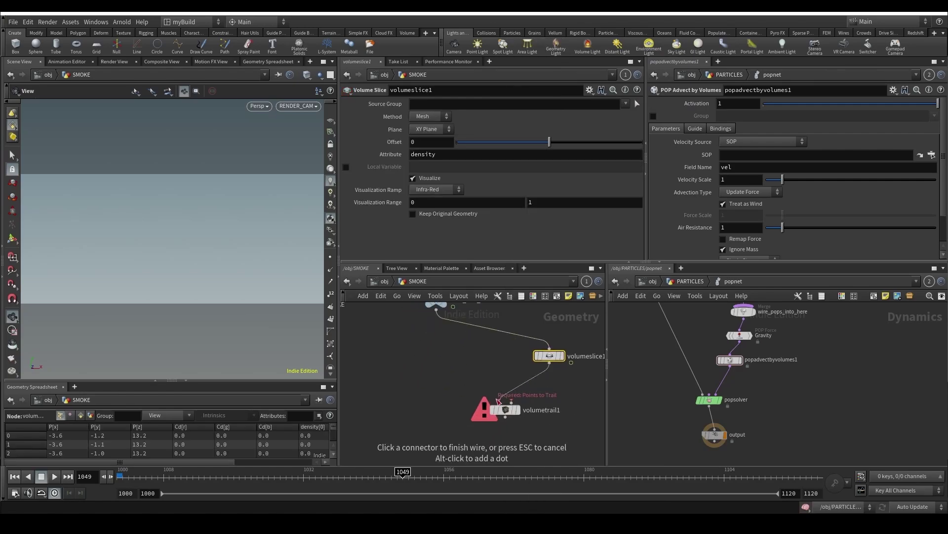
key("Escape")
left_click_drag(544, 359, 449, 371)
left_click(512, 401)
left_click(436, 309)
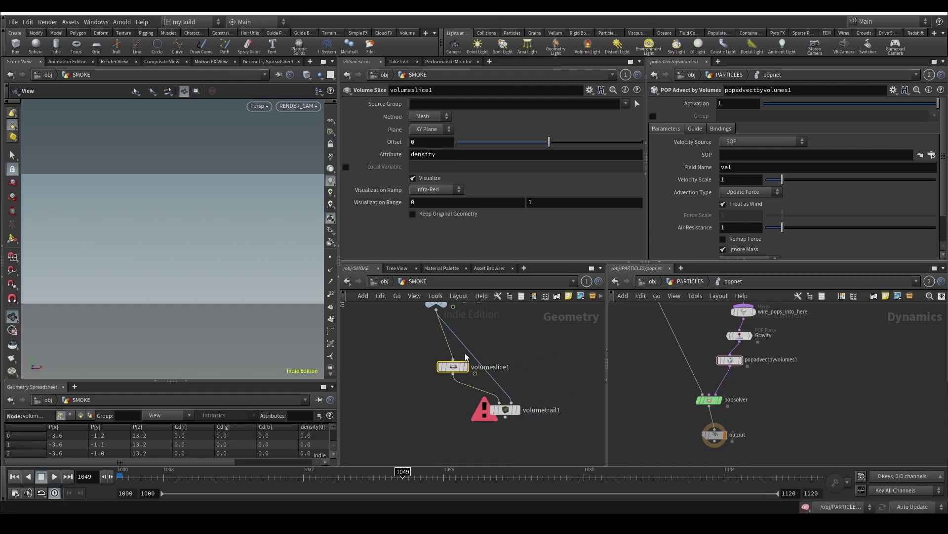
Step: Display the Volume Trail node and inspect the velocity trails in the viewport at frame 1089
left_click(518, 409)
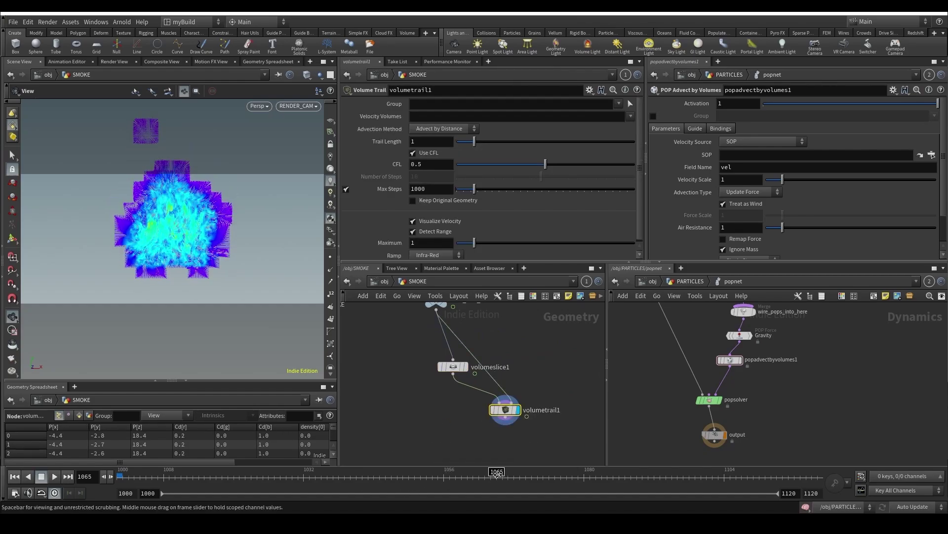
left_click_drag(606, 470, 637, 472)
mouse_move(150, 247)
left_mouse_down()
mouse_move(306, 276)
mouse_move(165, 228)
mouse_move(153, 247)
left_mouse_up()
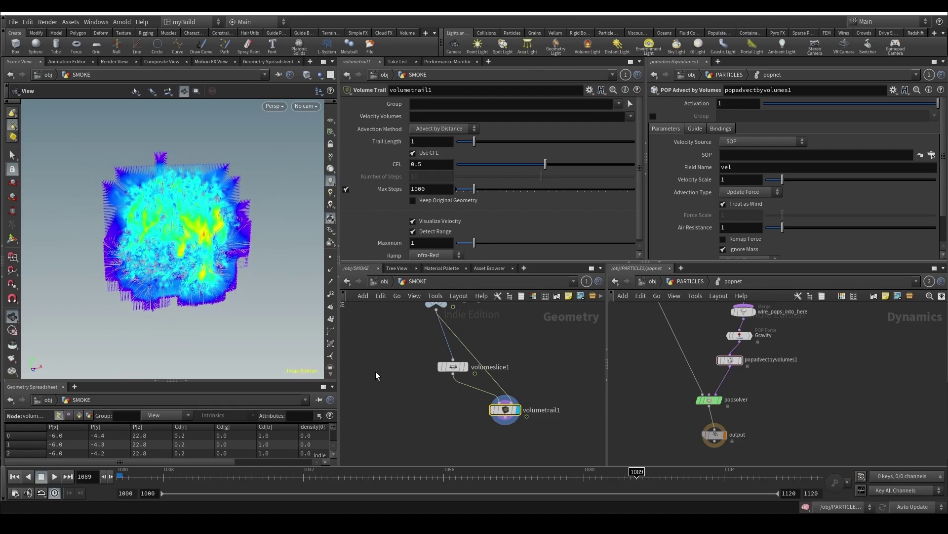
Step: Set the Volume Slice plane to YZ Plane and examine the lengthwise velocity trails
left_click_drag(419, 410, 496, 353)
left_click(438, 149)
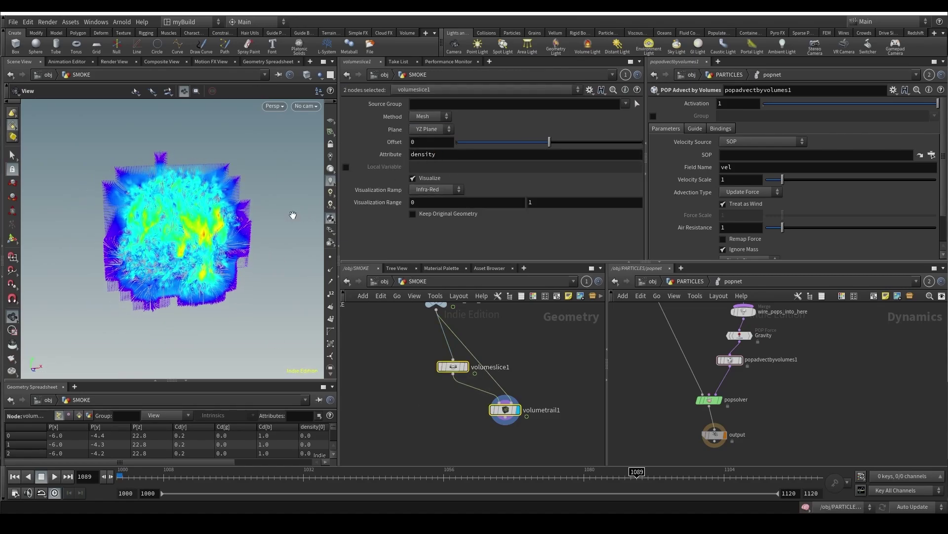
left_click_drag(292, 215, 276, 277)
middle_click_drag(275, 277, 218, 212)
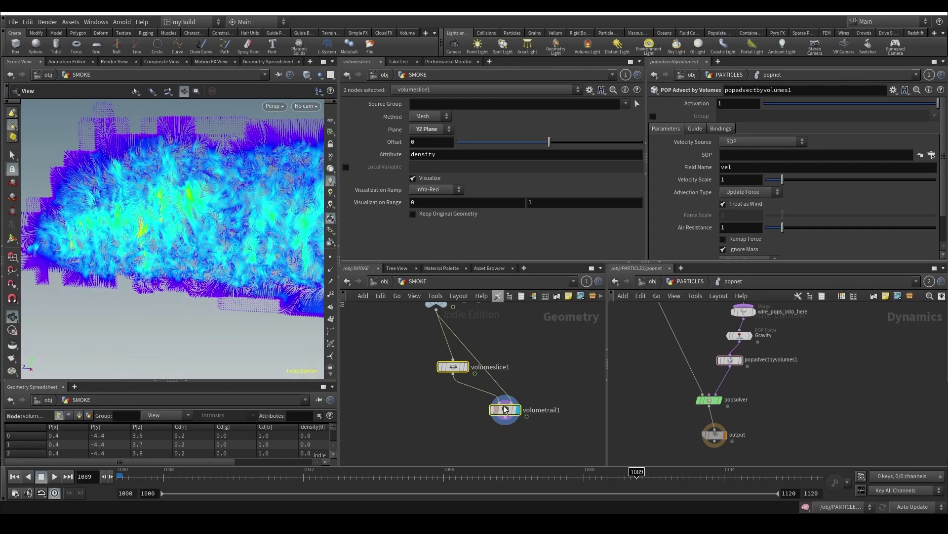
Step: Set the SOP path of popadvectbyvolumes1 to OUT_VEL_FIELD in the SMOKE network and check that node's information
scroll(474, 356, "down", 3)
left_click_drag(475, 344, 644, 282)
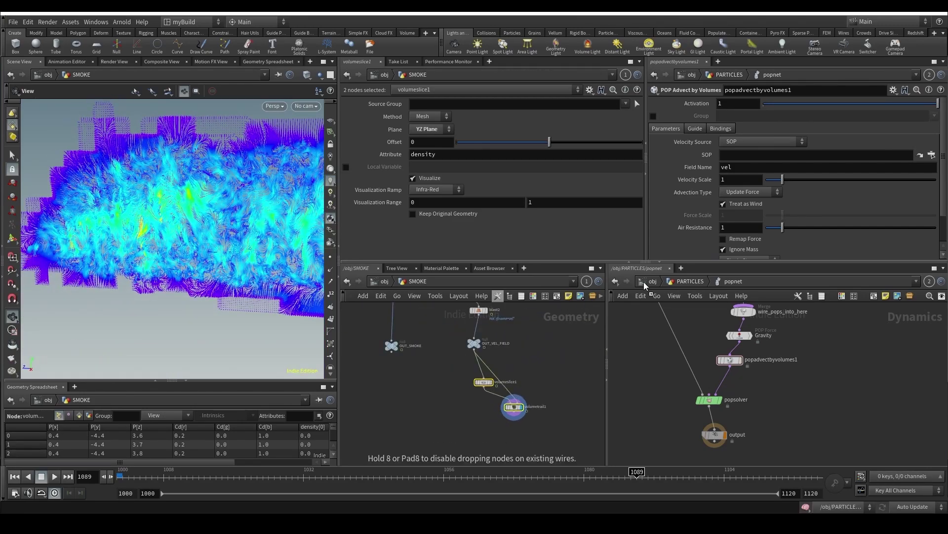
left_click_drag(730, 153, 730, 153)
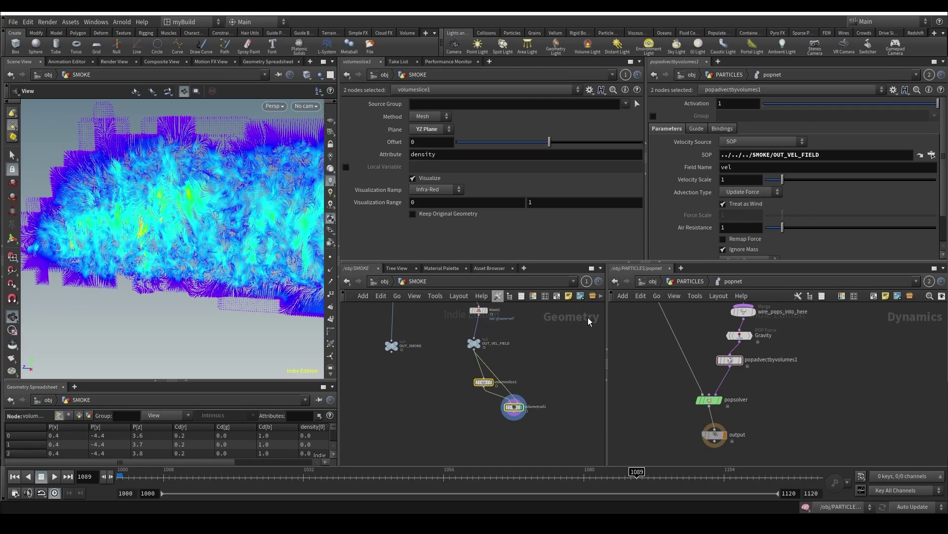
middle_click(474, 346)
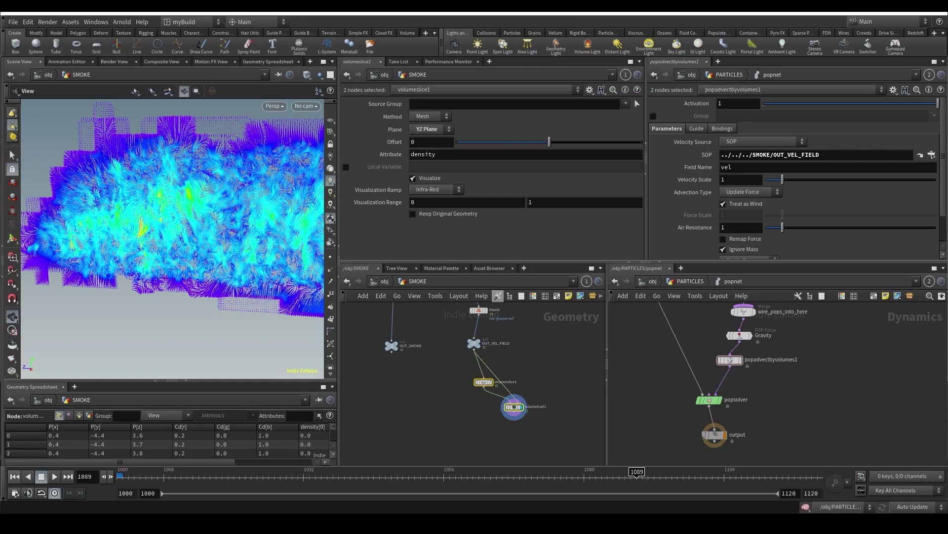
Step: Set popadvectbyvolumes1 to the Trace advection method and the Update Velocity advection type
scroll(822, 254, "down", 2)
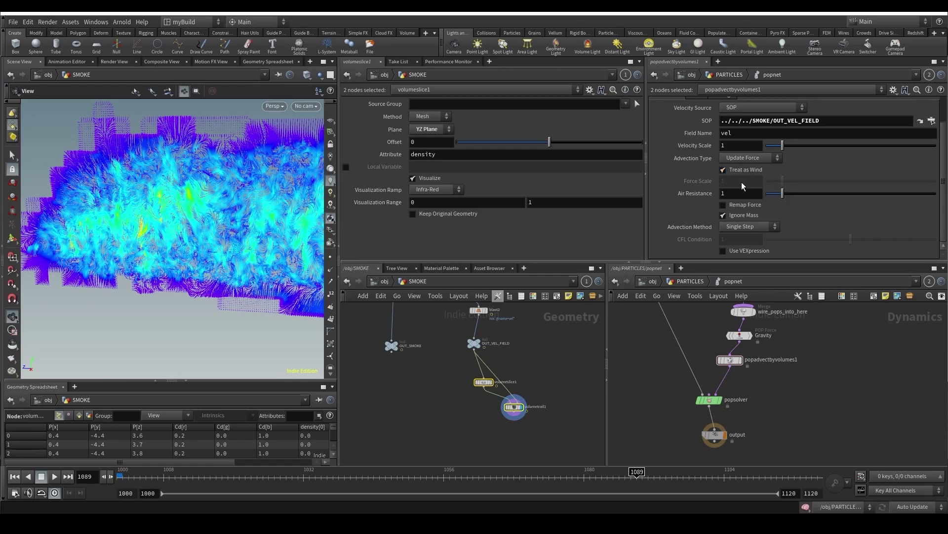
left_click(743, 226)
left_click(743, 247)
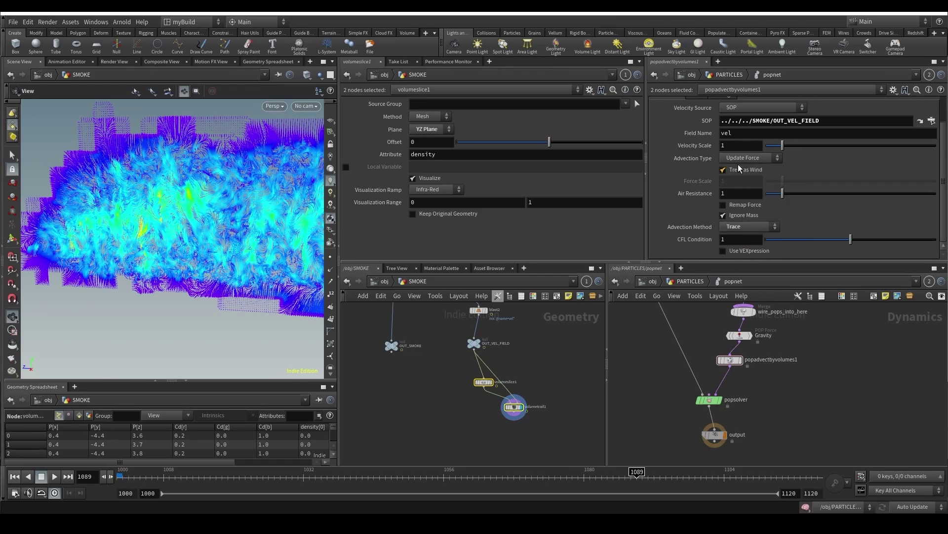
left_click(742, 156)
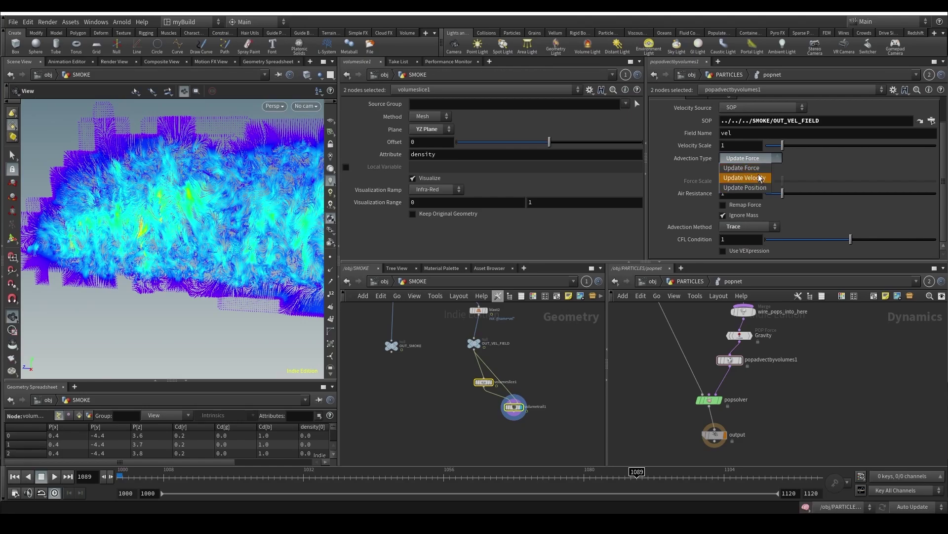
left_click(745, 178)
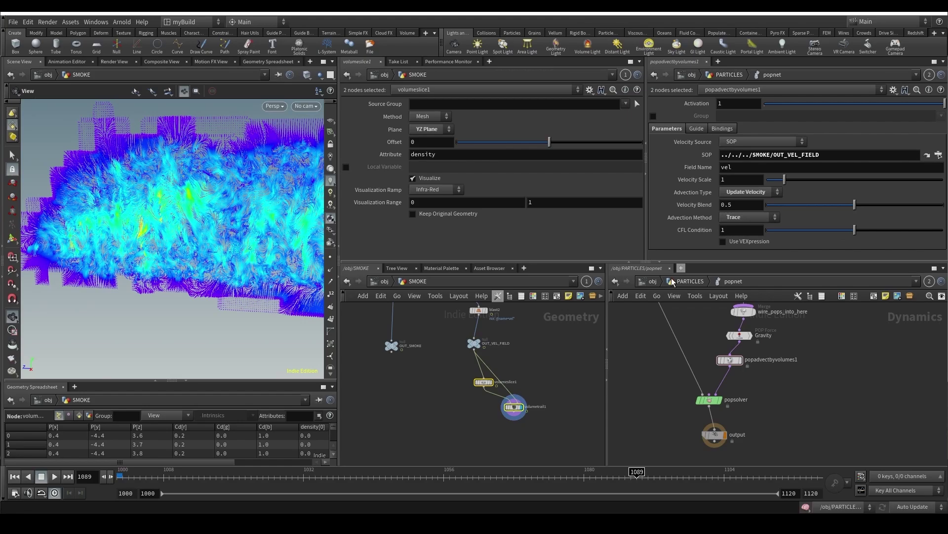
Step: Return to frame 1000, bypass the Gravity force and move the output node further below the popsolver
left_click(20, 475)
scroll(731, 351, "up", 1)
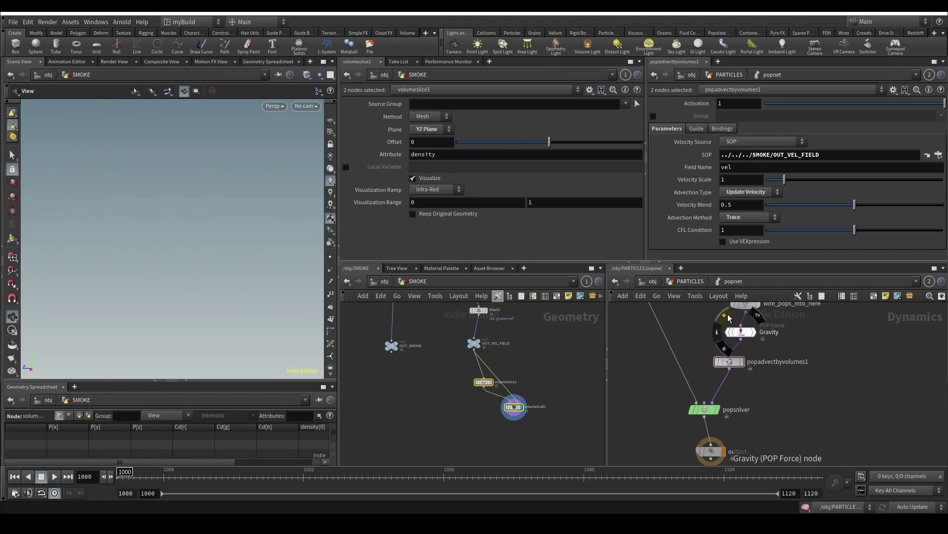
left_click(727, 315)
middle_click_drag(829, 351, 820, 375)
scroll(786, 392, "down", 2)
middle_click_drag(711, 459, 744, 382)
scroll(744, 382, "up", 2)
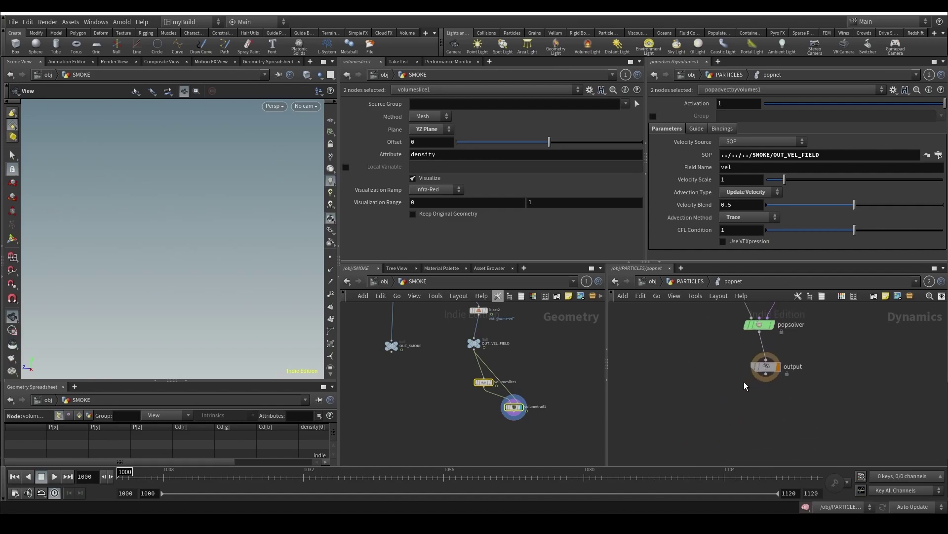
left_click_drag(765, 366, 768, 411)
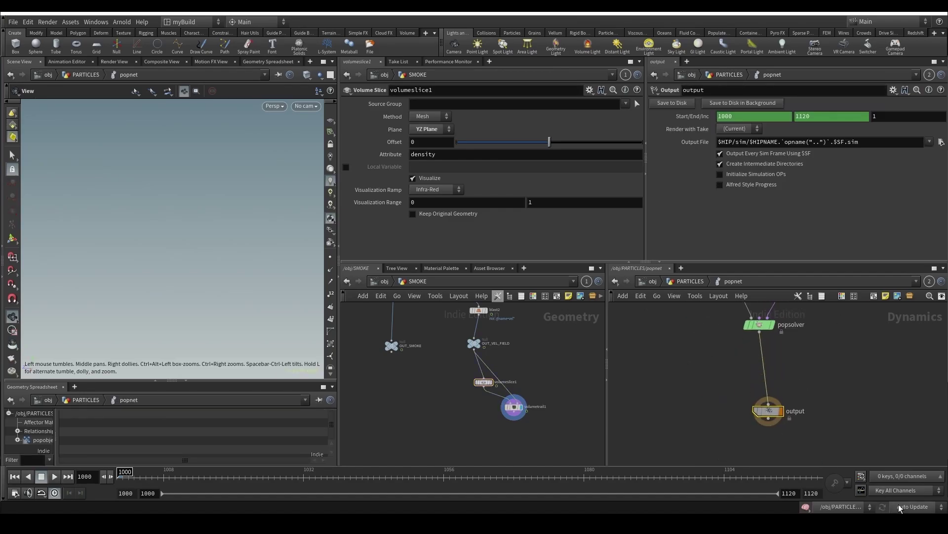
Step: Look through RENDER_CAM in an enlarged viewport and start a flipbook of frames 1000 to 1120
left_click(303, 106)
left_click(321, 119)
left_click(323, 61)
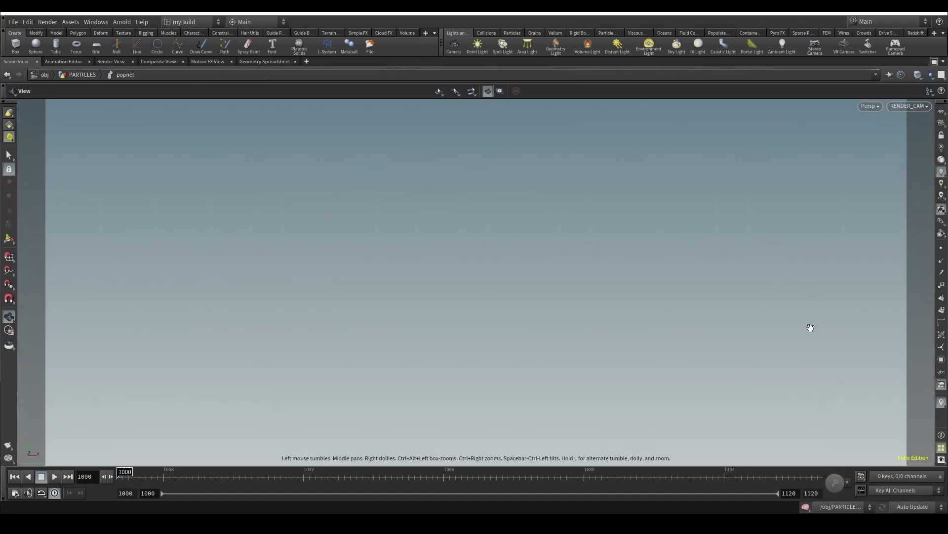
left_click(9, 446)
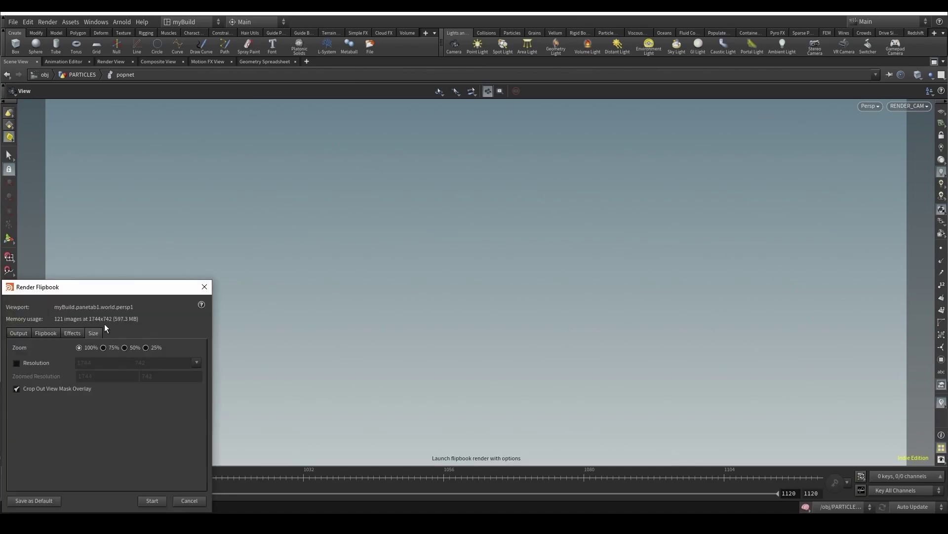
left_click(20, 329)
left_click(150, 500)
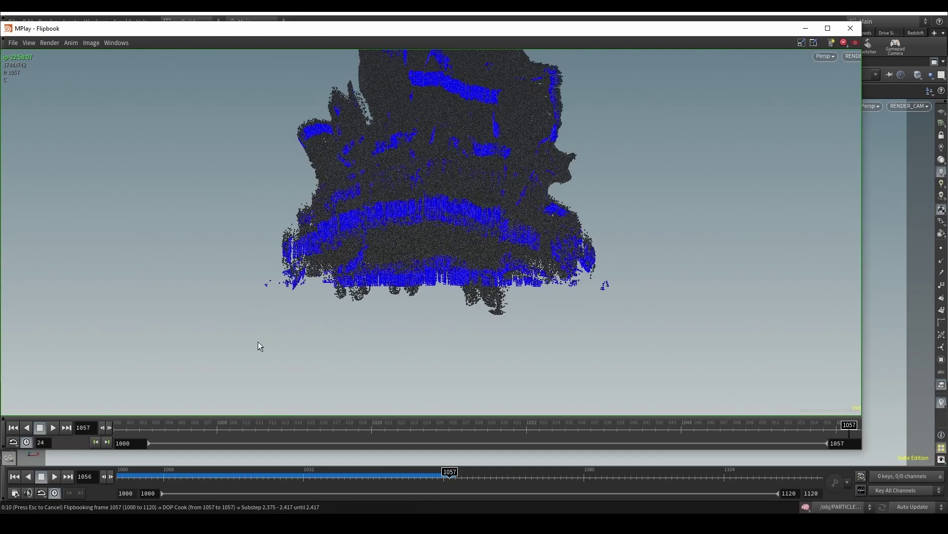
Step: Play and scrub the flipbook frames rendered so far to judge the particle motion
left_click(52, 428)
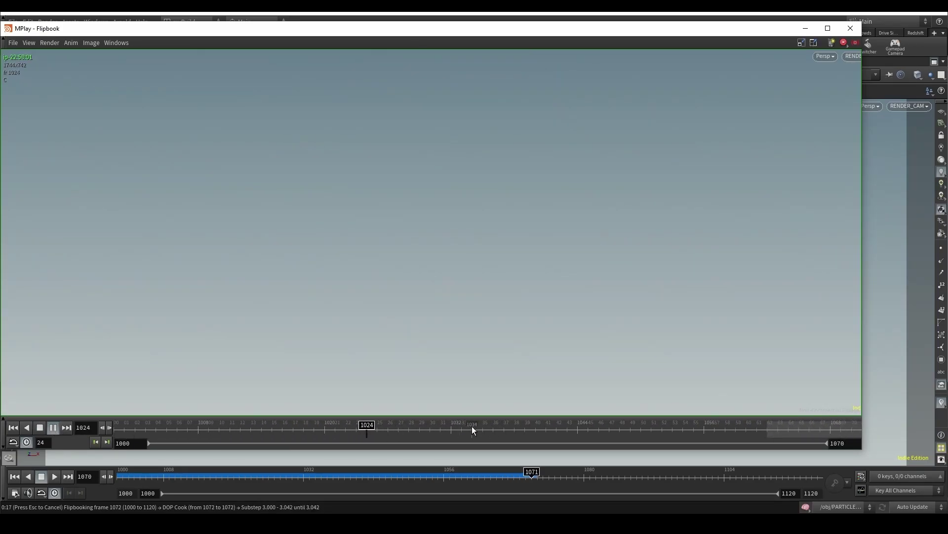
left_click_drag(474, 429, 781, 445)
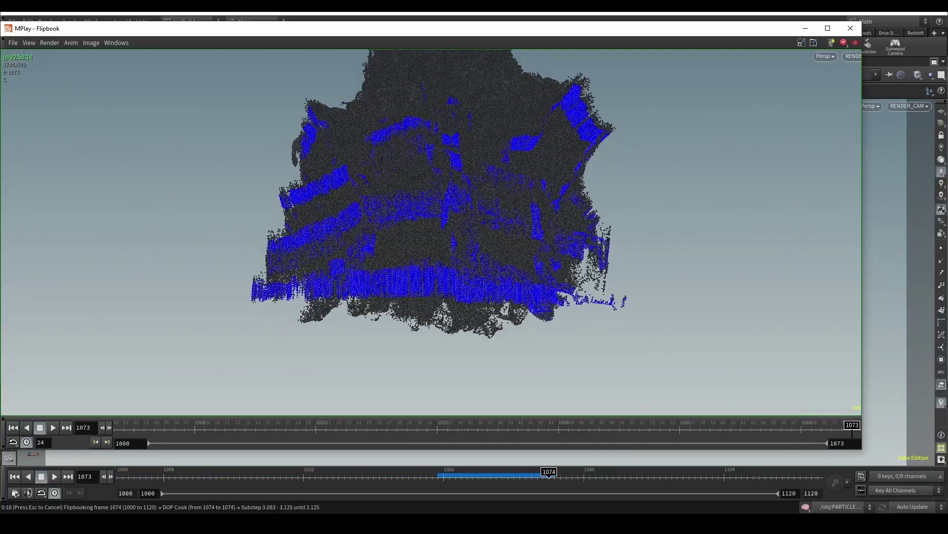
left_click(52, 427)
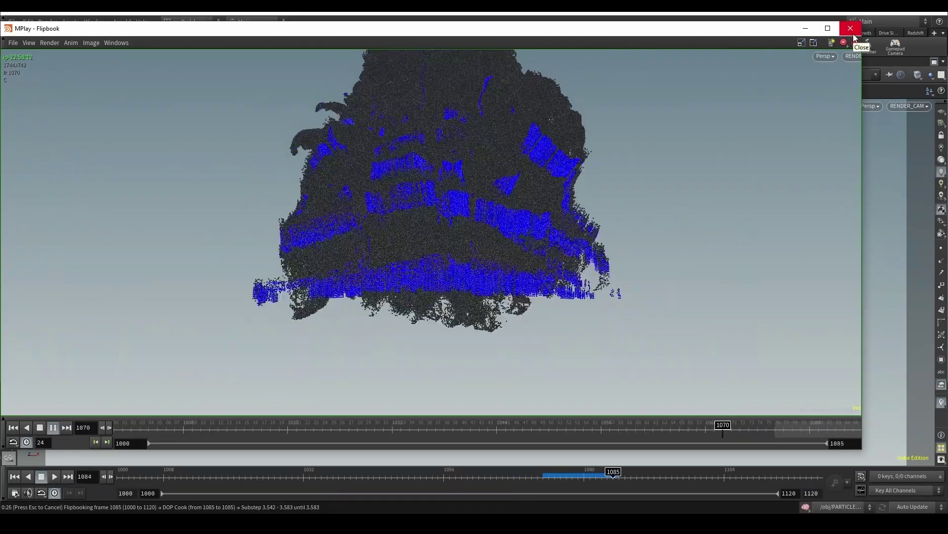
Step: Close the flipbook, cancel its remaining frames and save the scene
left_click(853, 32)
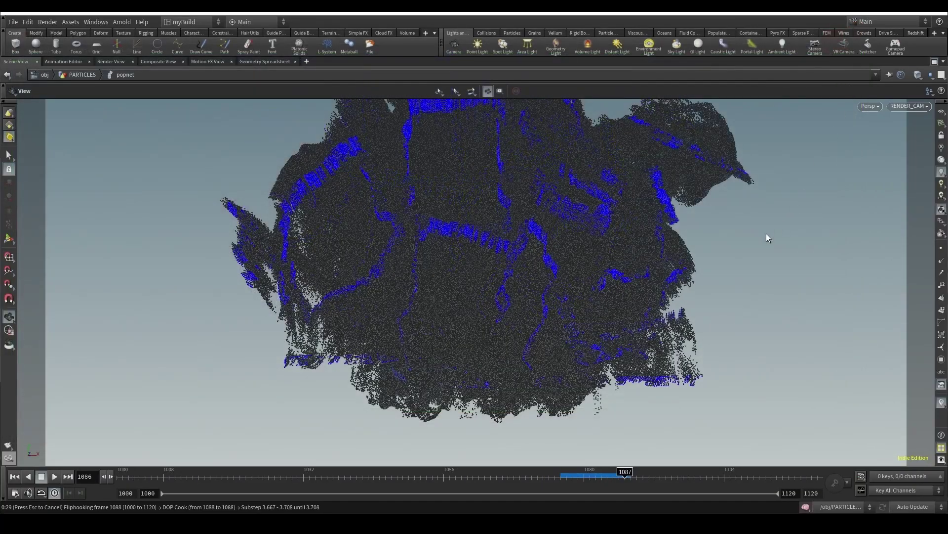
key("Escape")
key("ctrl+s")
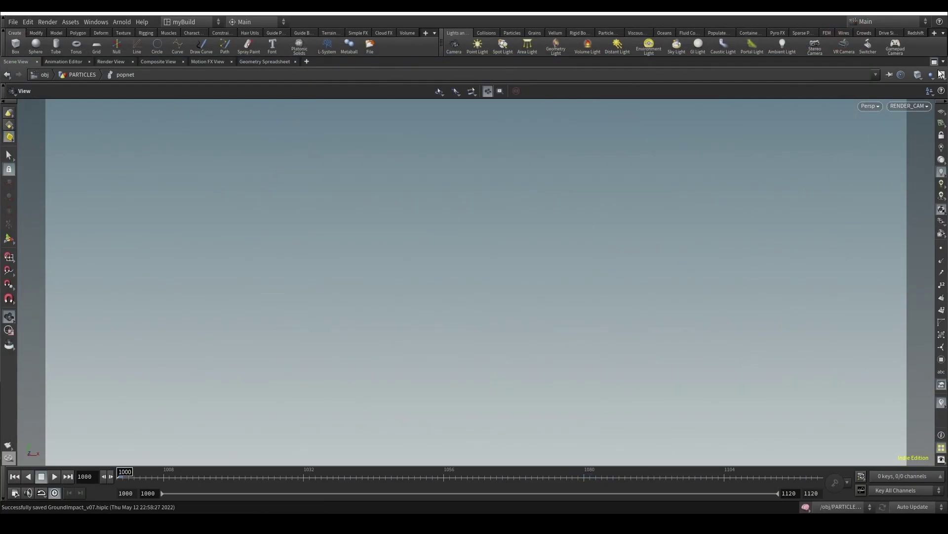
Step: Restore the pane layout, go up to the PARTICLES network and set popnet's Object mask to *pop*
left_click(935, 61)
key("u")
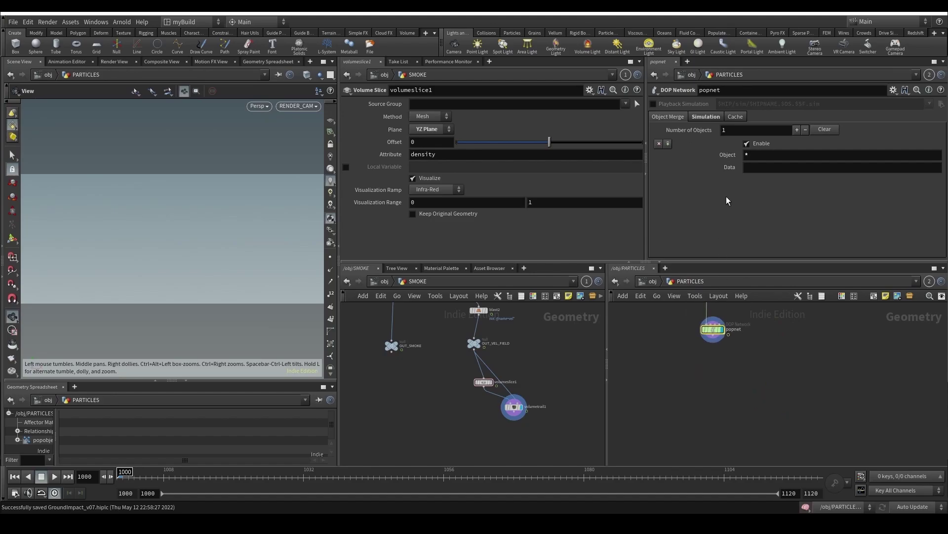
left_click(759, 153)
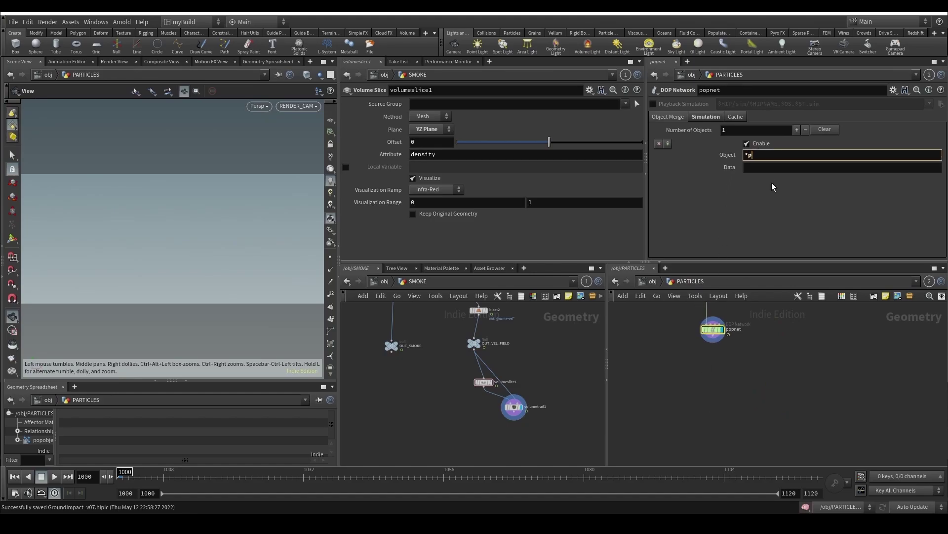
key("Return")
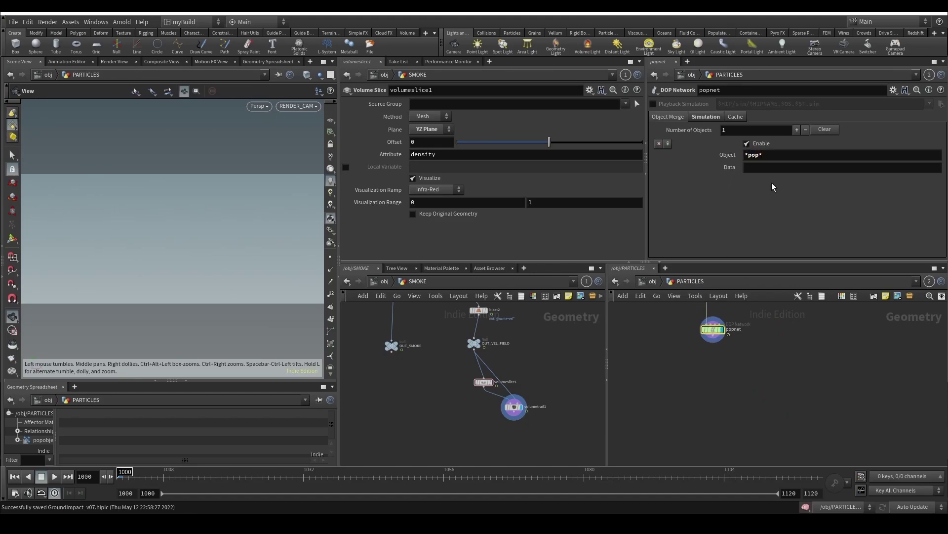
Step: Add a Null node wired below popnet and display it
scroll(715, 376, "up", 2)
key("Tab")
type("b")
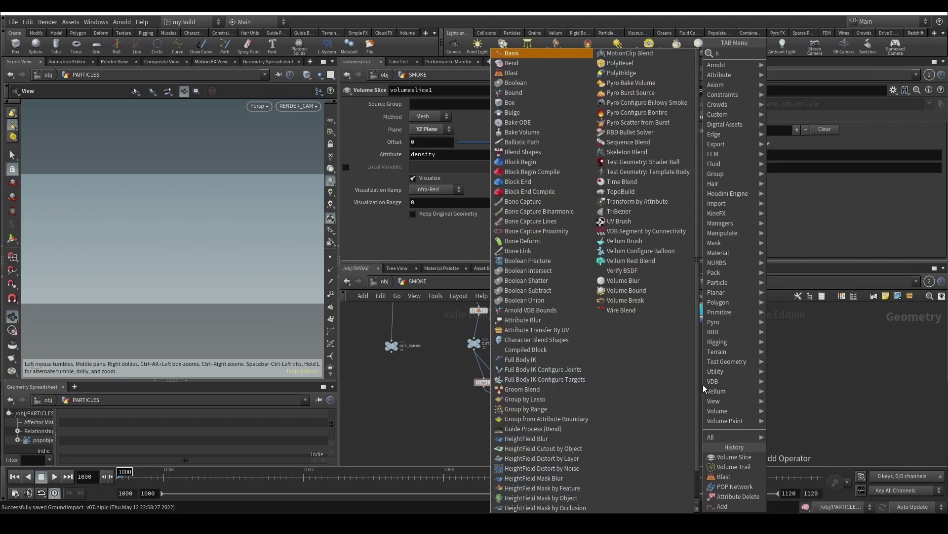
key("BackSpace")
type("null")
key("Return")
left_click(680, 402)
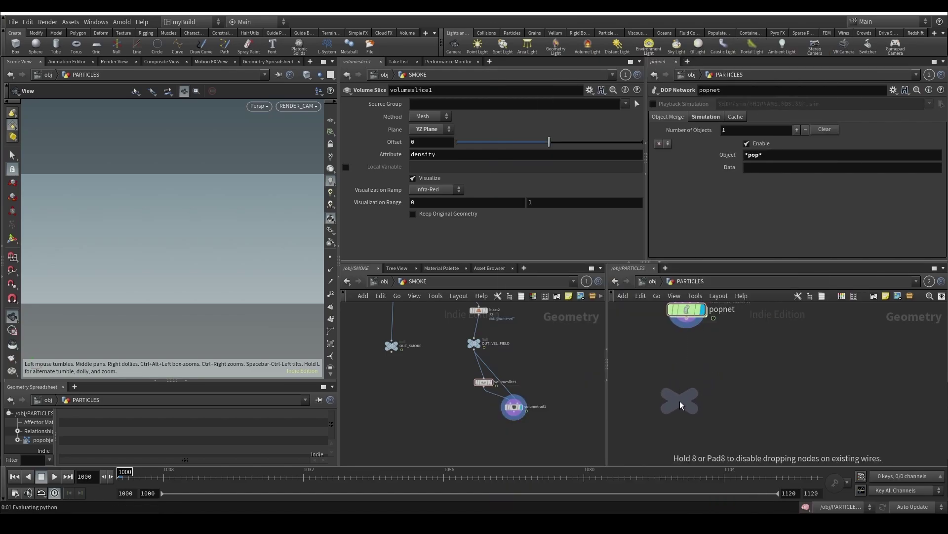
left_click(689, 395)
Step: Advance the simulation to frame 1046 and inspect the null's node information for the particle attributes
middle_click_drag(754, 409, 820, 345)
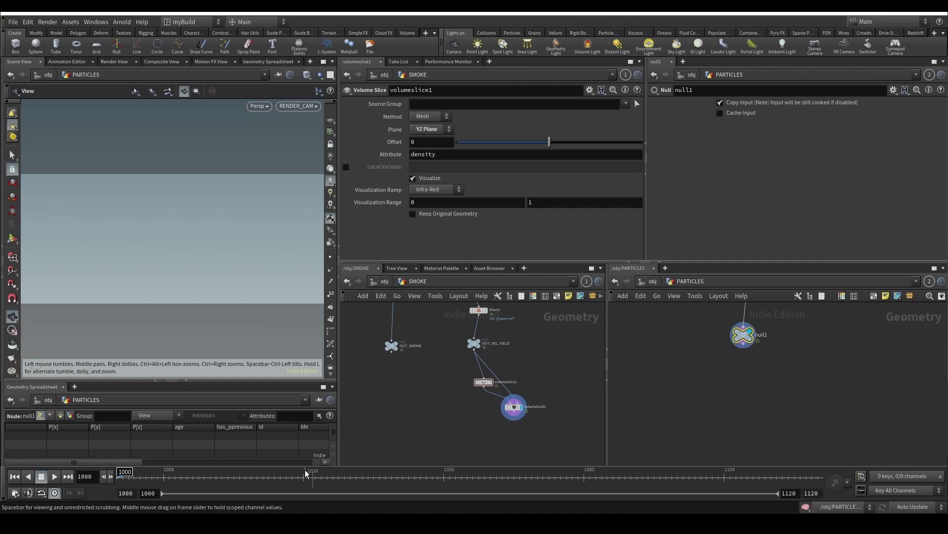
left_click(221, 475)
left_click(297, 476)
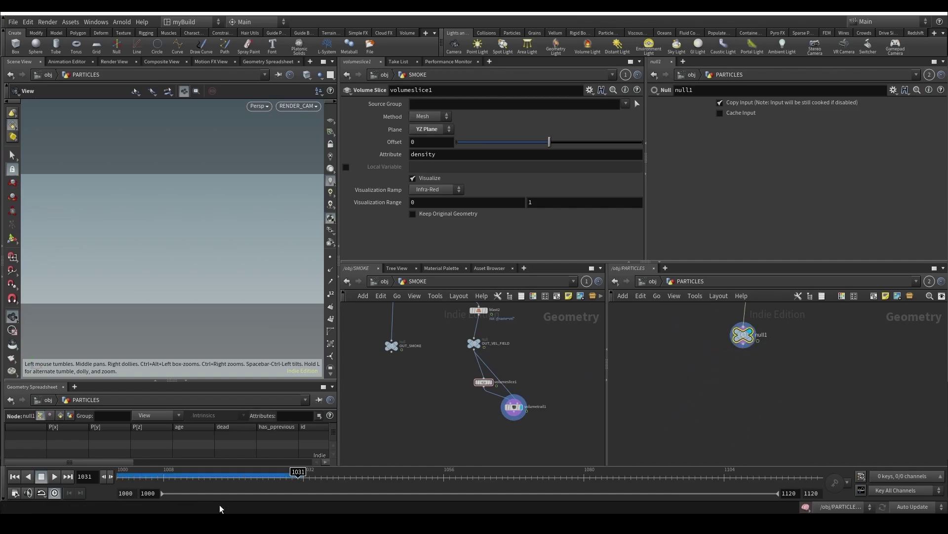
middle_click(741, 336)
left_click_drag(741, 334, 748, 341)
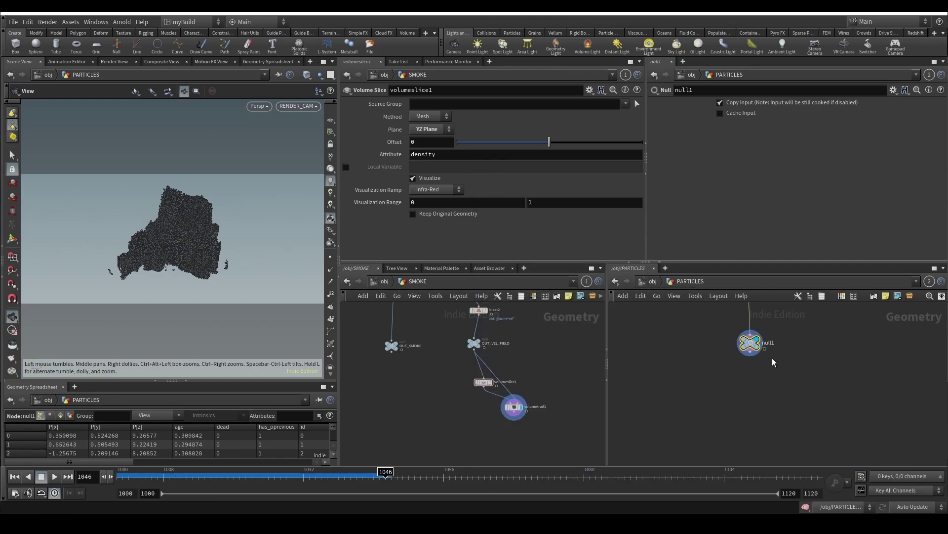
Step: Insert an Attribute Delete between popnet and the null, with Point Attributes set to * ^v ^id ^age ^life
key("Tab")
type("attribd")
key("Return")
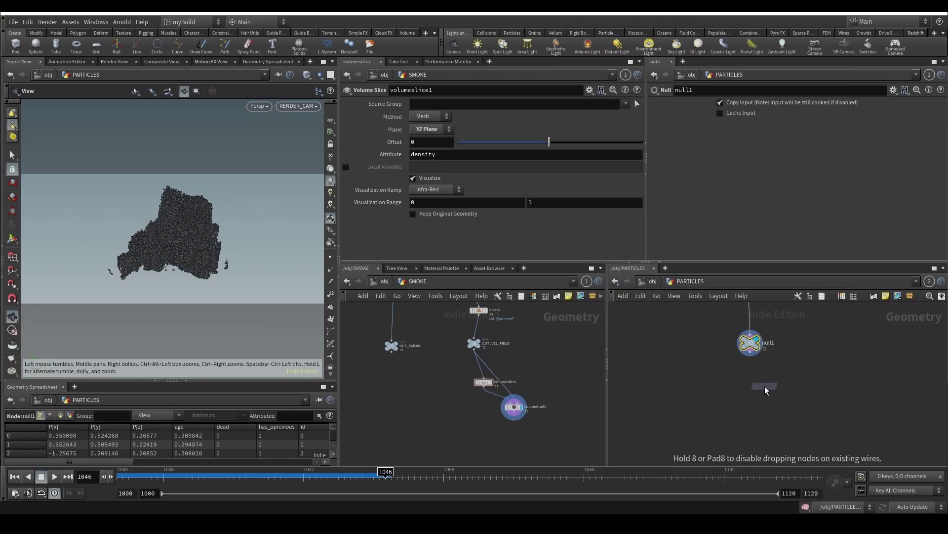
left_click(751, 318)
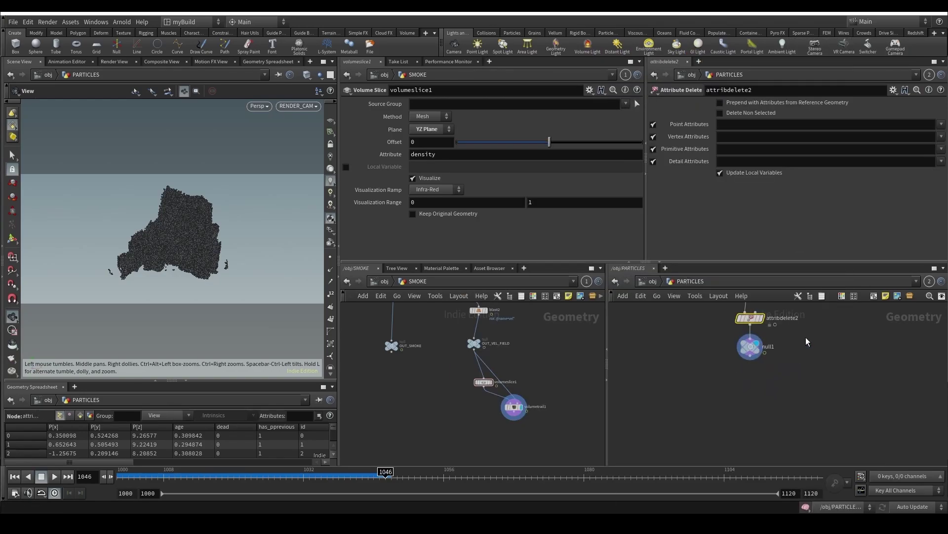
left_click(853, 123)
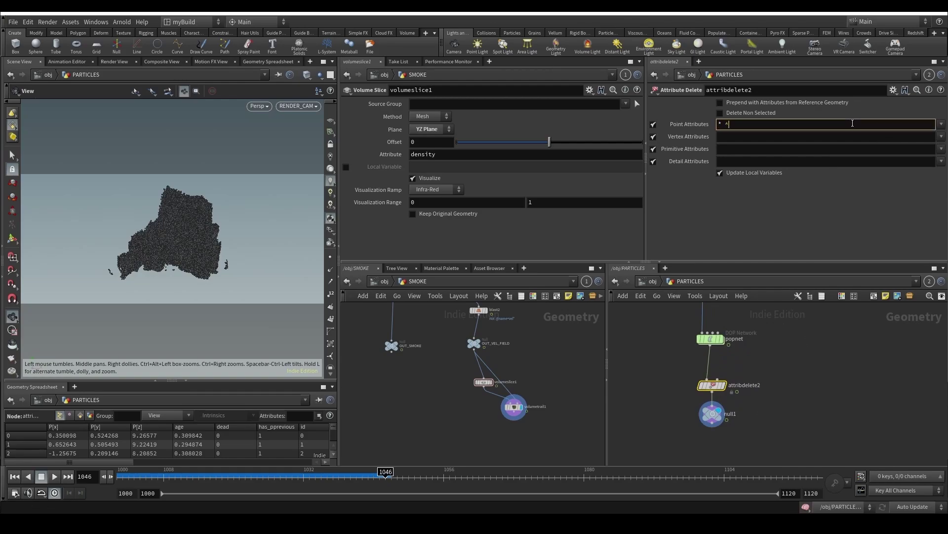
type("* ^v ^id ^a")
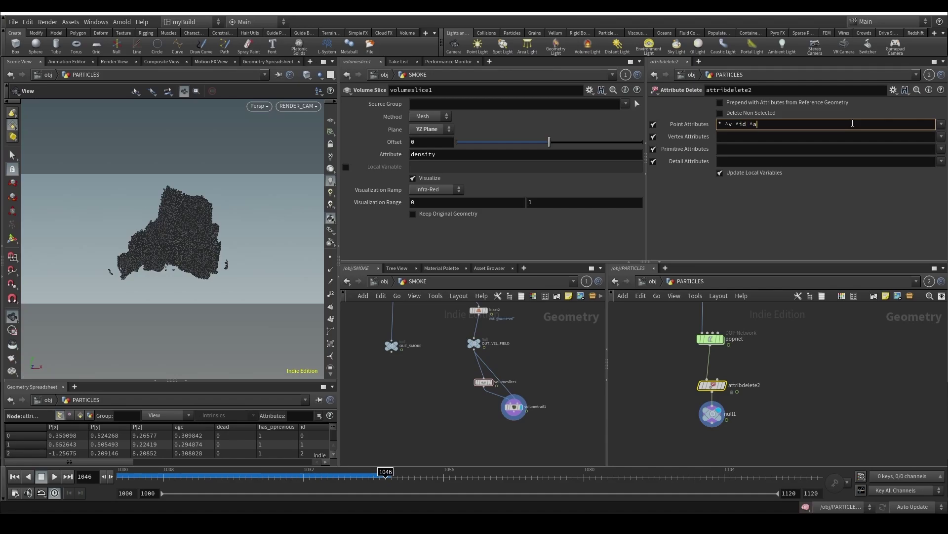
type("ge ^life")
key("Return")
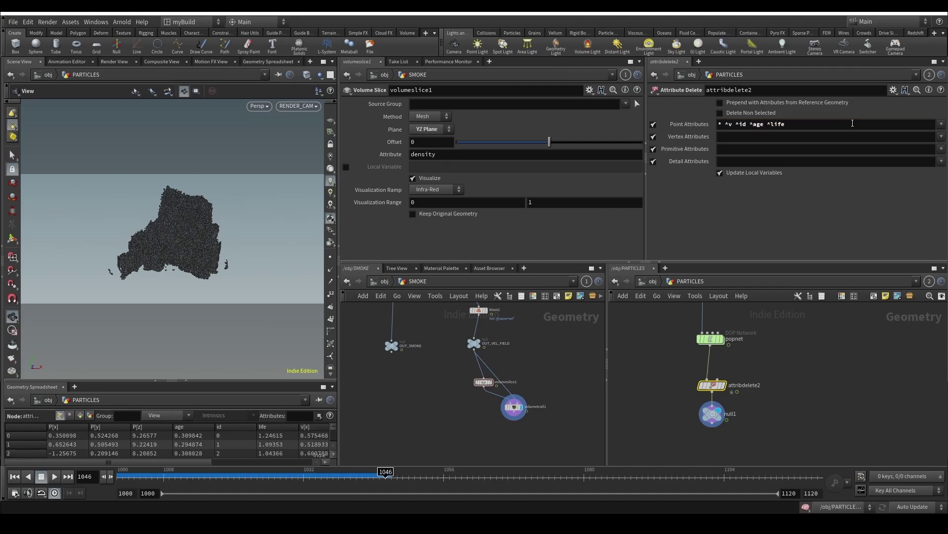
Step: Check popnet's node information, advance the simulation to frame 1049 and save the scene
middle_click(713, 339)
mouse_move(385, 476)
left_mouse_down()
mouse_move(350, 476)
mouse_move(385, 476)
left_mouse_up()
middle_click_drag(662, 453, 656, 398)
key("ctrl+s")
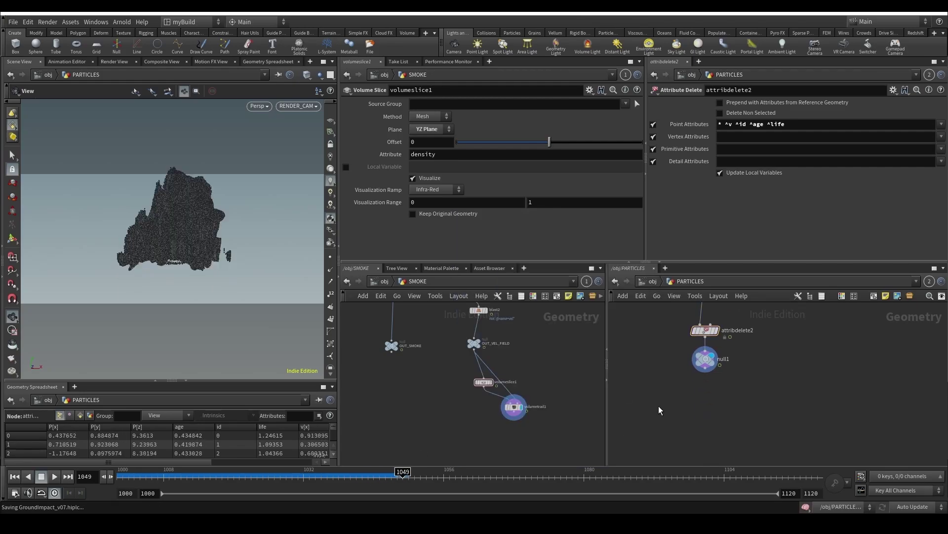
Step: Add an Attribute Wrangle wired below the null, display it and rename it Visualize_age_Life
key("Tab")
type("attw")
key("Return")
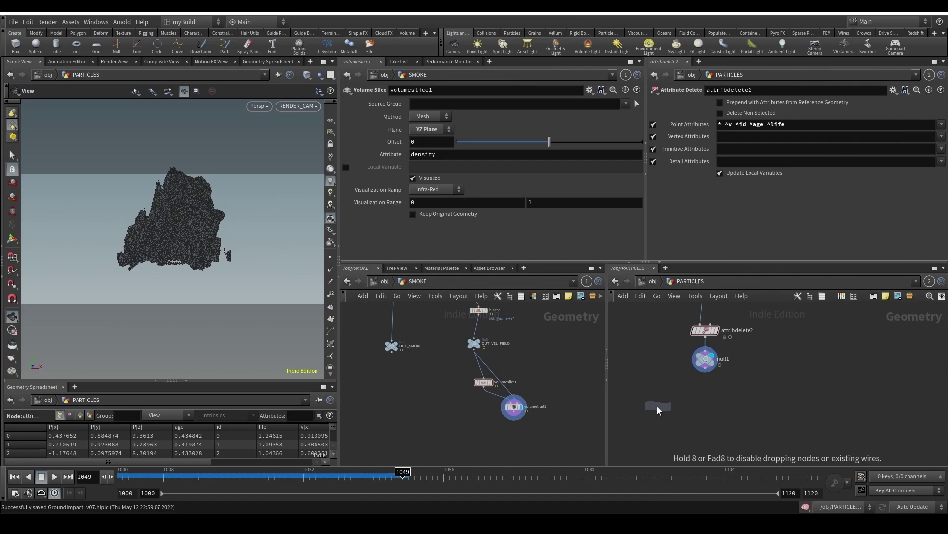
left_click(813, 417)
left_click_drag(812, 418, 791, 383)
key("r")
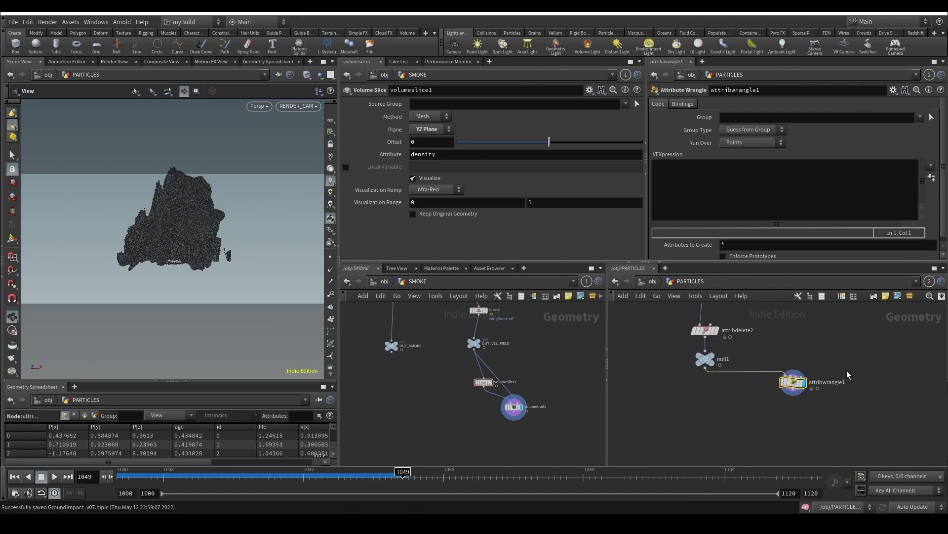
double_click(838, 382)
type("Visua")
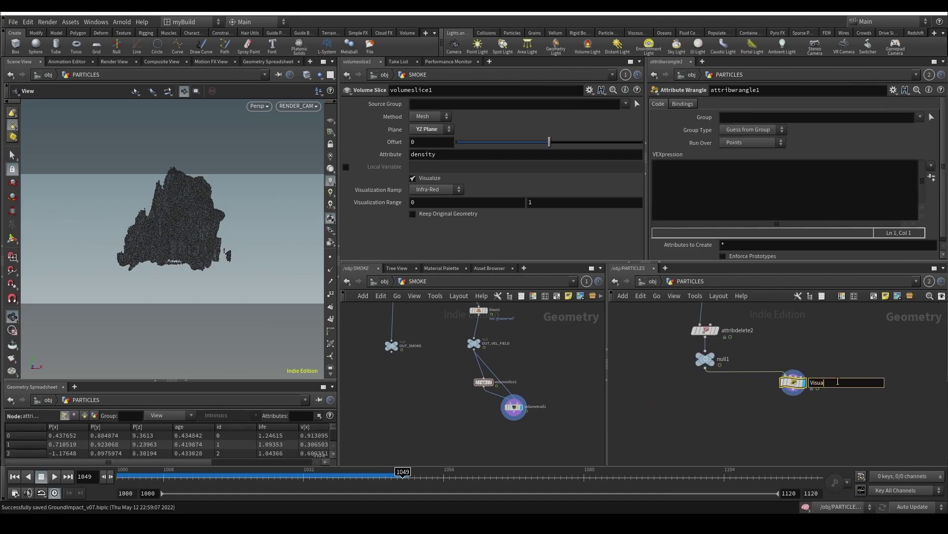
type("lize_age_Life")
key("Return")
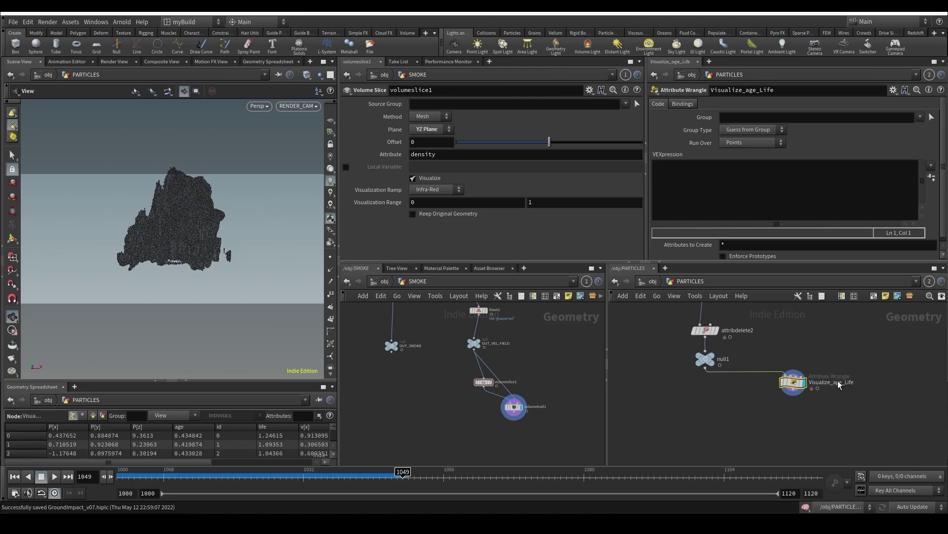
left_click(769, 185)
type("@ce")
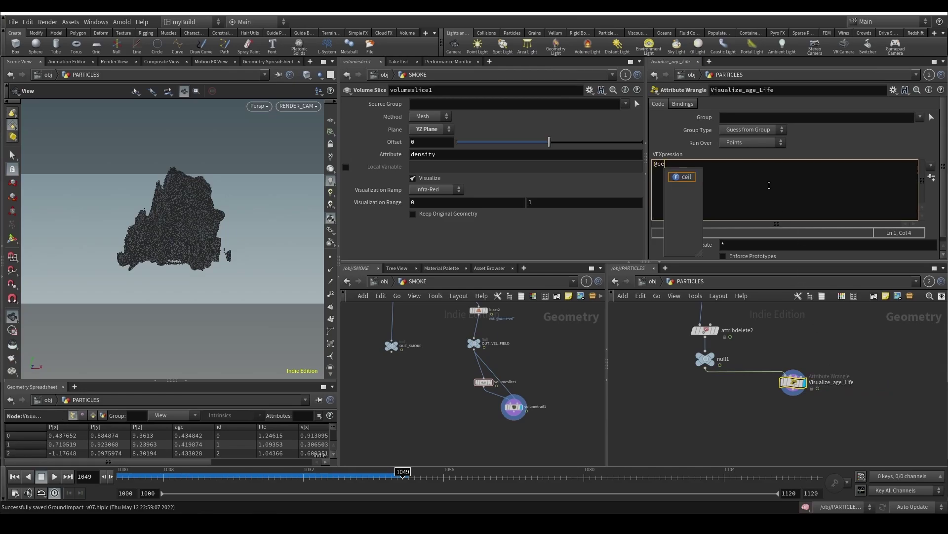
key("BackSpace")
type("Cd=")
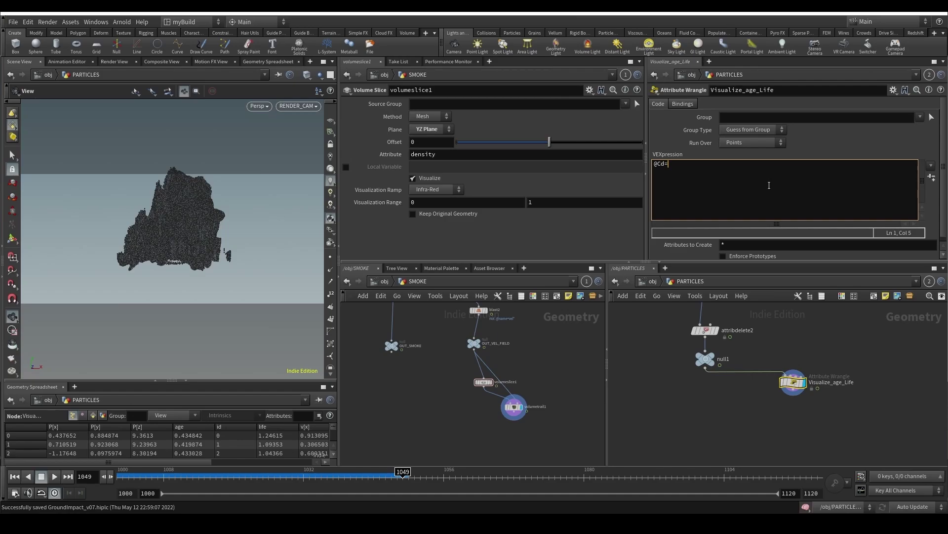
type("1-f@age/@f")
key("BackSpace")
type("life;")
Step: Advance the coloured particles to frame 1071 with all scene objects displayed from the obj level, and maximize the viewport
left_click_drag(305, 479, 432, 476)
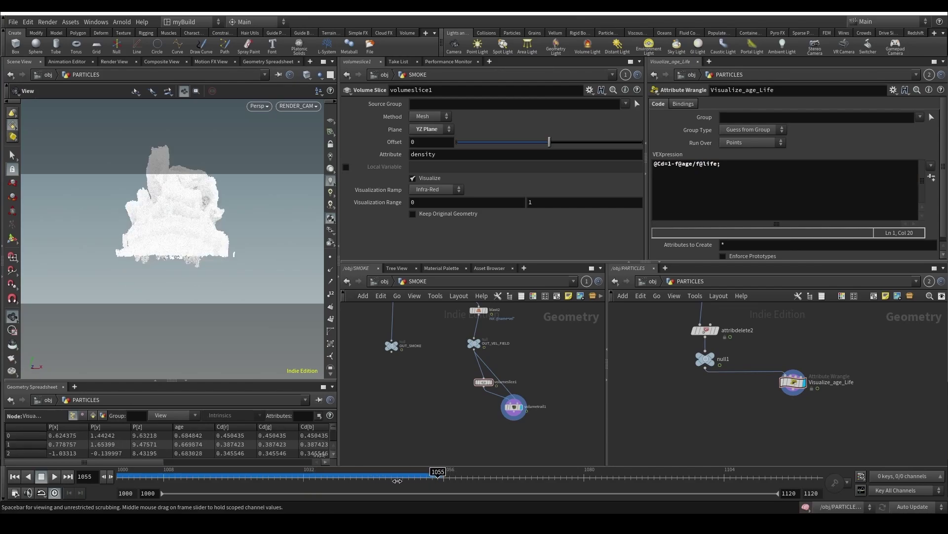
left_click_drag(473, 475, 453, 477)
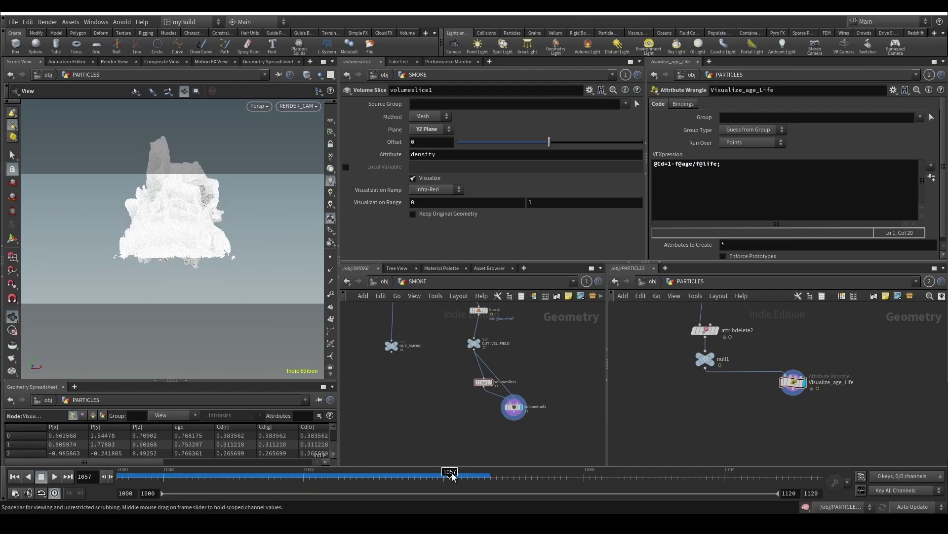
left_click(385, 284)
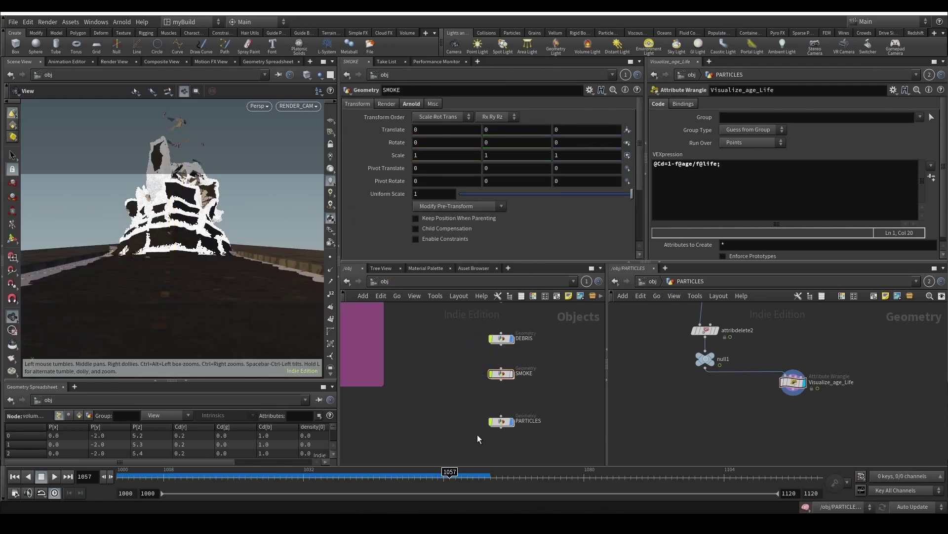
left_click_drag(462, 475, 534, 478)
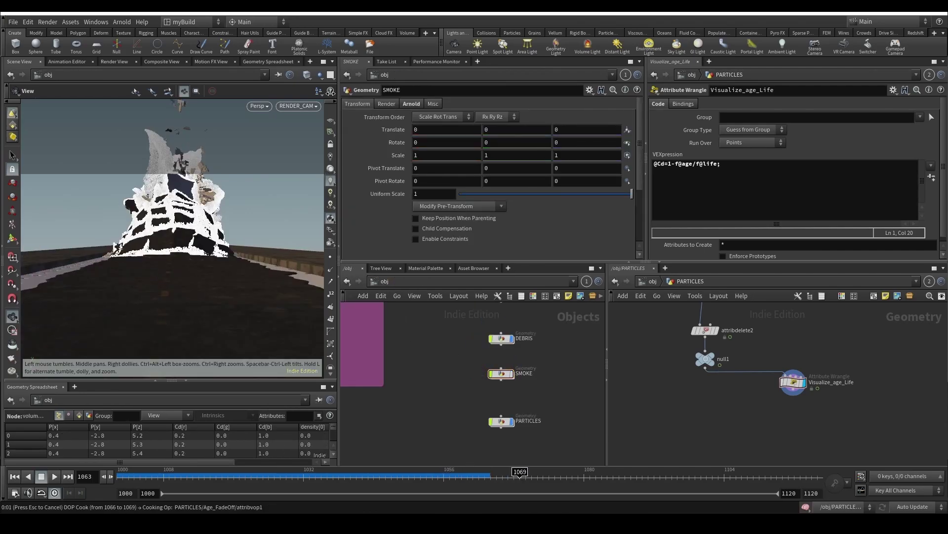
left_click(520, 476)
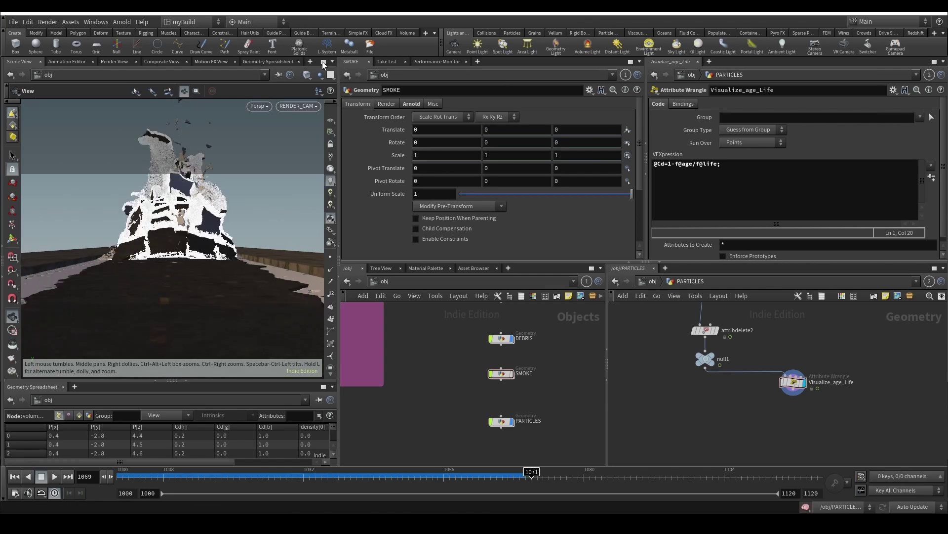
key("ctrl+b")
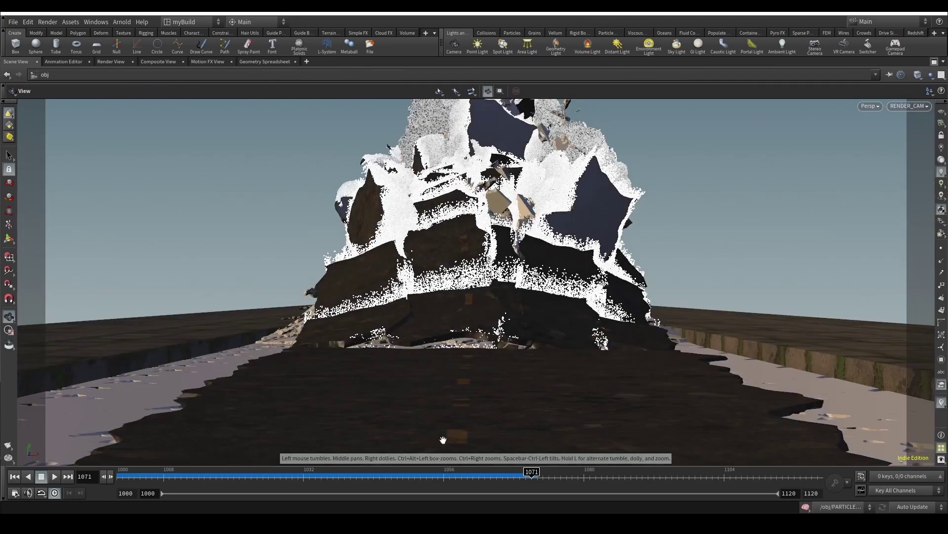
Step: Reduce the viewport's particle Point Size to about 1.7 pixels in the geometry display options
key("d")
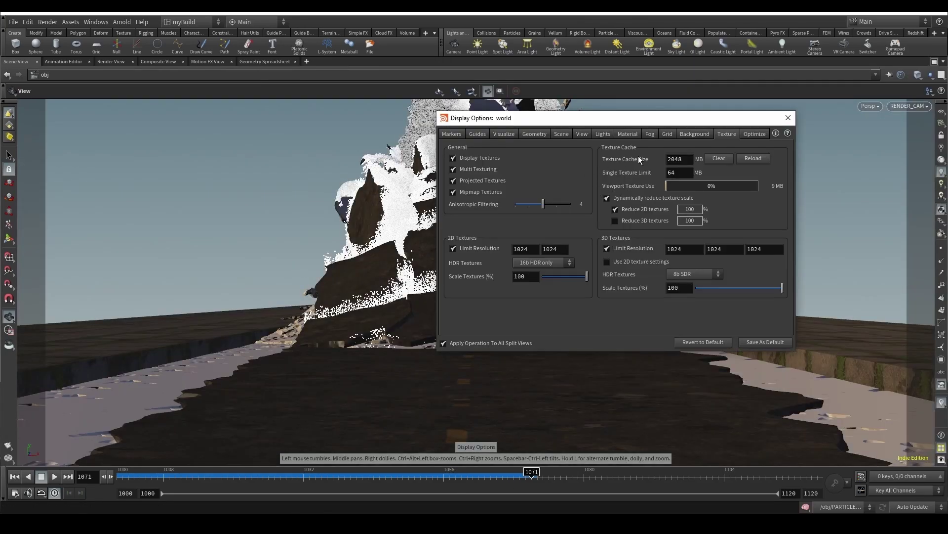
left_click(504, 134)
left_click(479, 135)
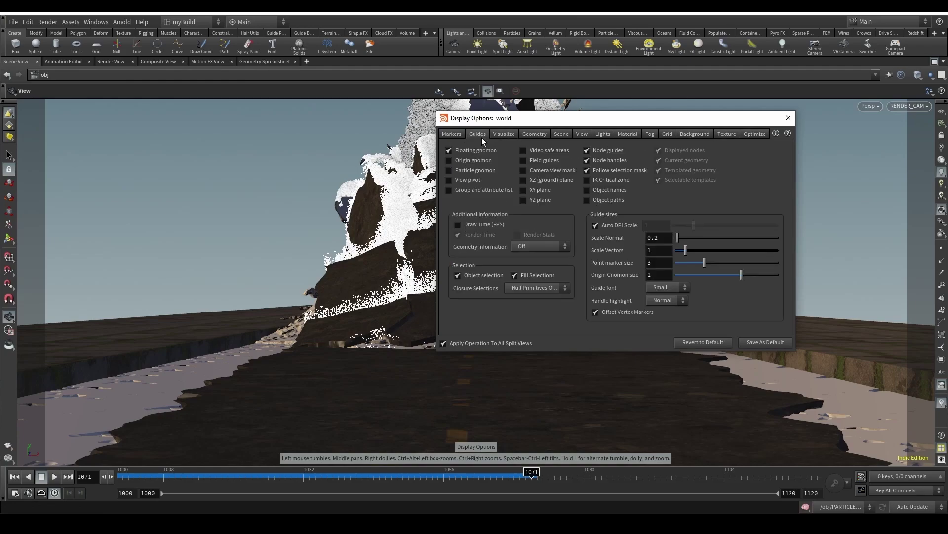
left_click(532, 134)
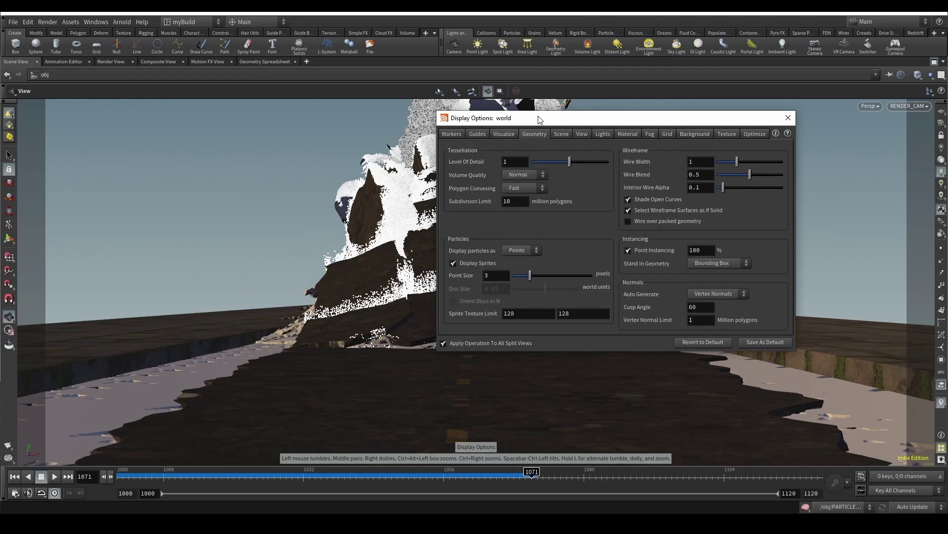
left_click_drag(539, 119, 691, 132)
left_click_drag(678, 287, 673, 286)
double_click(652, 289)
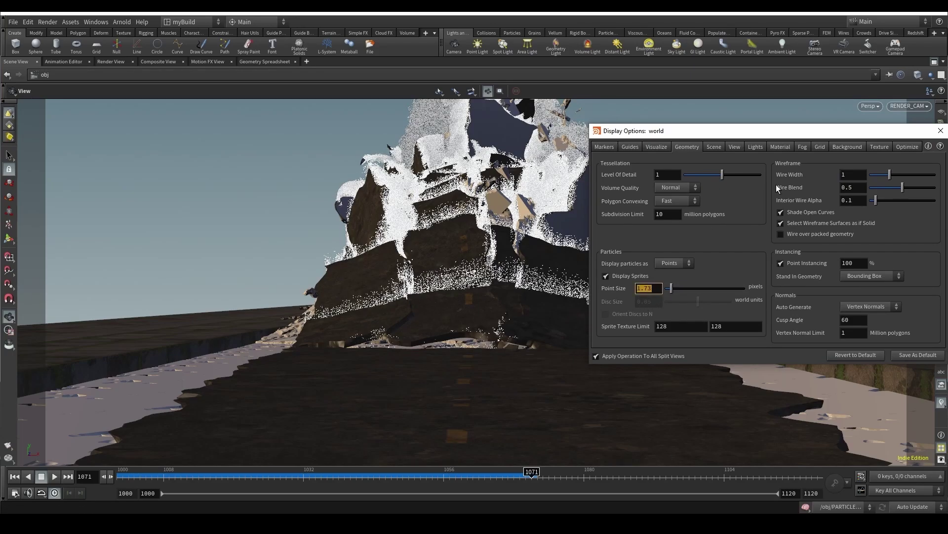
left_click(940, 131)
Step: Preview the particles up to frame 1075, return to frame 1065 and start a flipbook render of frames 1000 to 1120
mouse_move(482, 478)
left_mouse_down()
mouse_move(470, 475)
mouse_move(559, 476)
left_mouse_up()
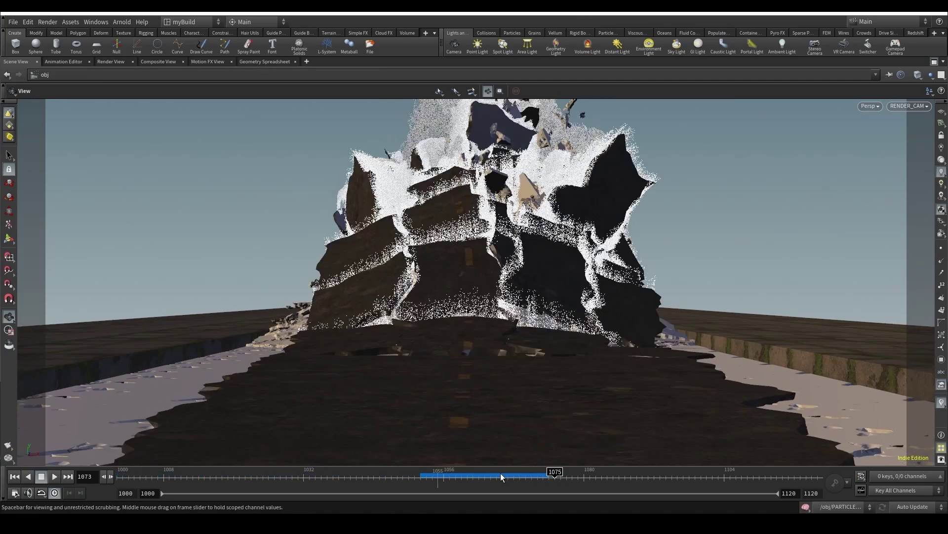
left_click(496, 478)
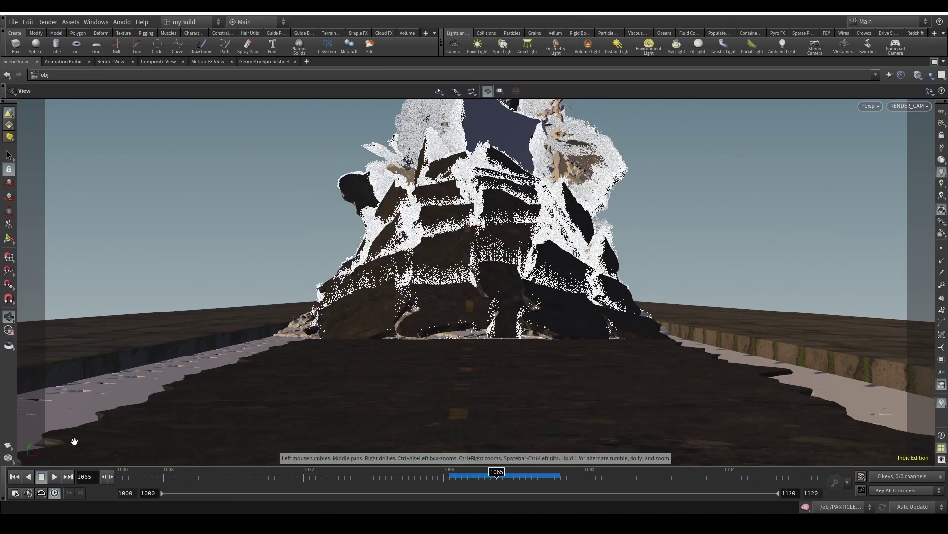
left_click(7, 447)
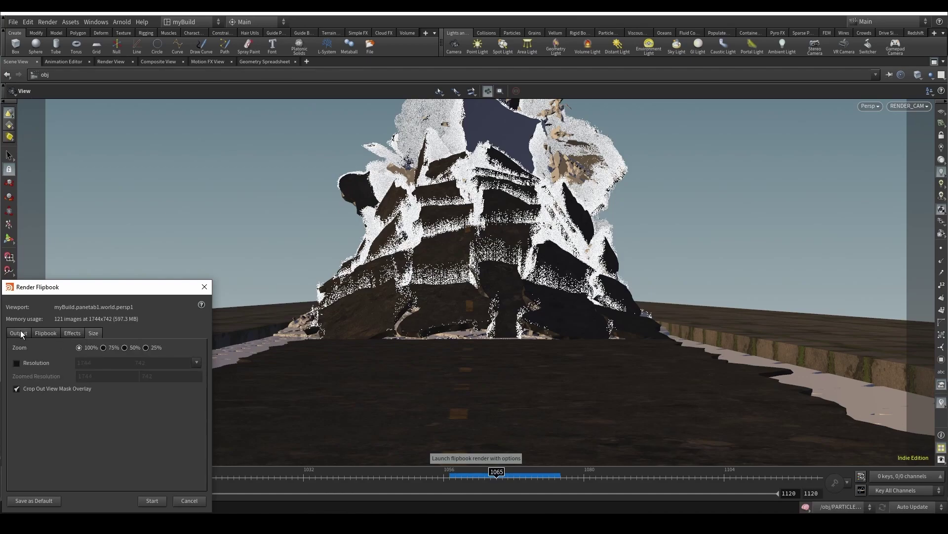
left_click(152, 501)
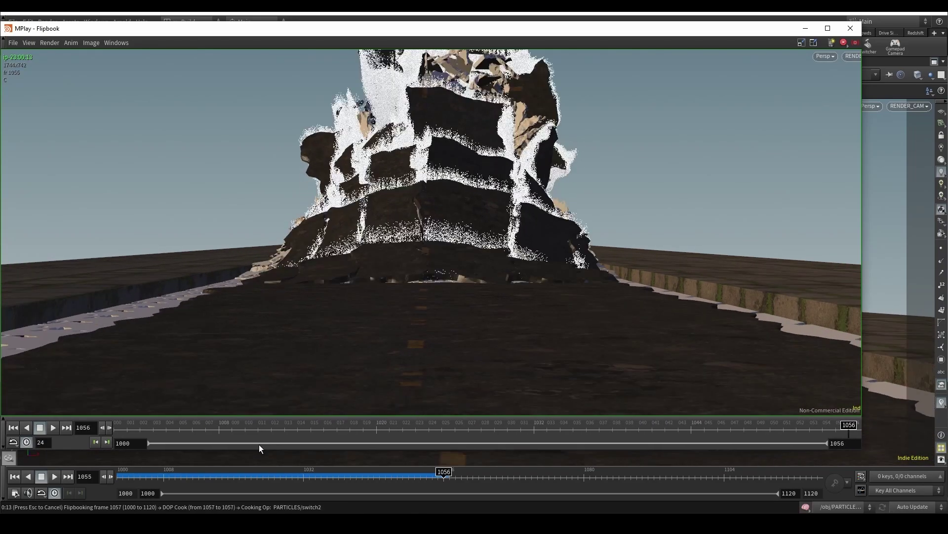
Step: Play and scrub through the flipbook to review the particle motion during the road destruction
left_click(52, 428)
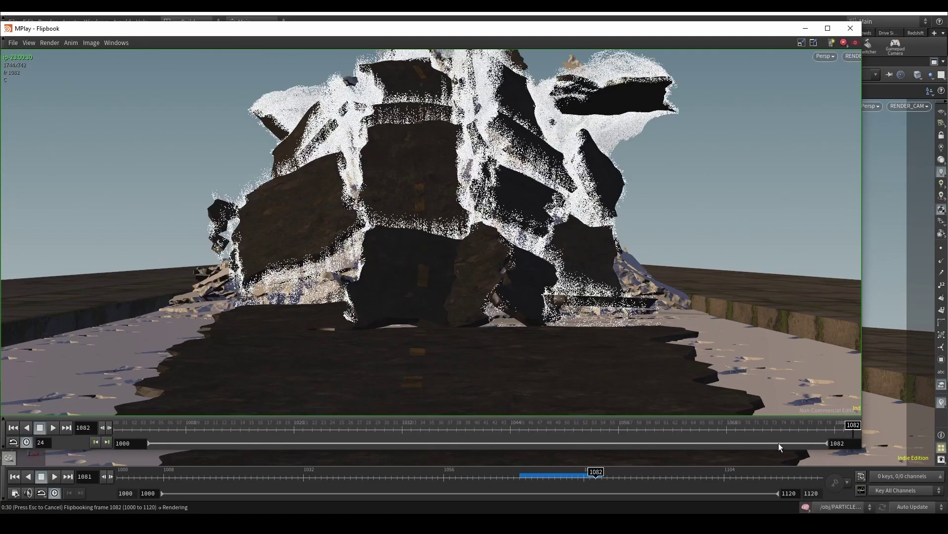
mouse_move(848, 426)
left_mouse_down()
mouse_move(705, 422)
mouse_move(856, 423)
left_mouse_up()
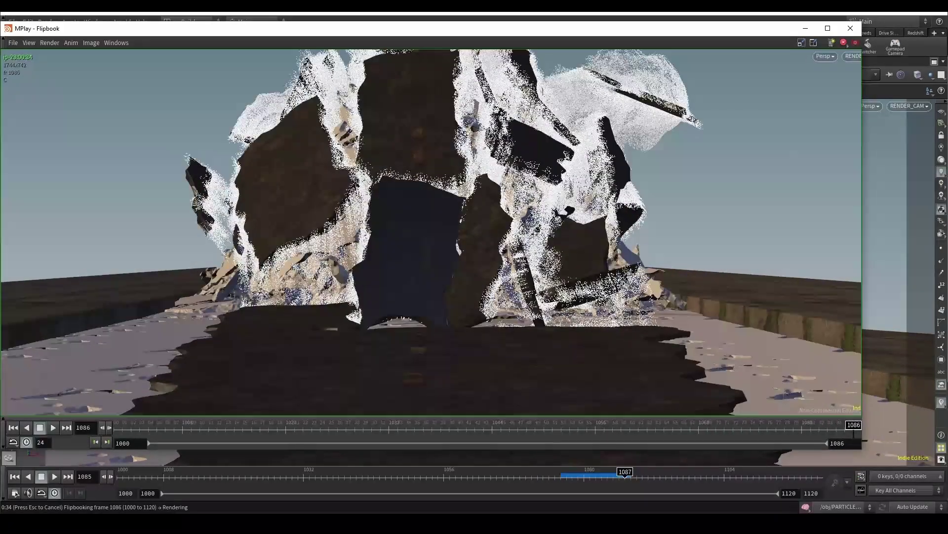
left_click(55, 428)
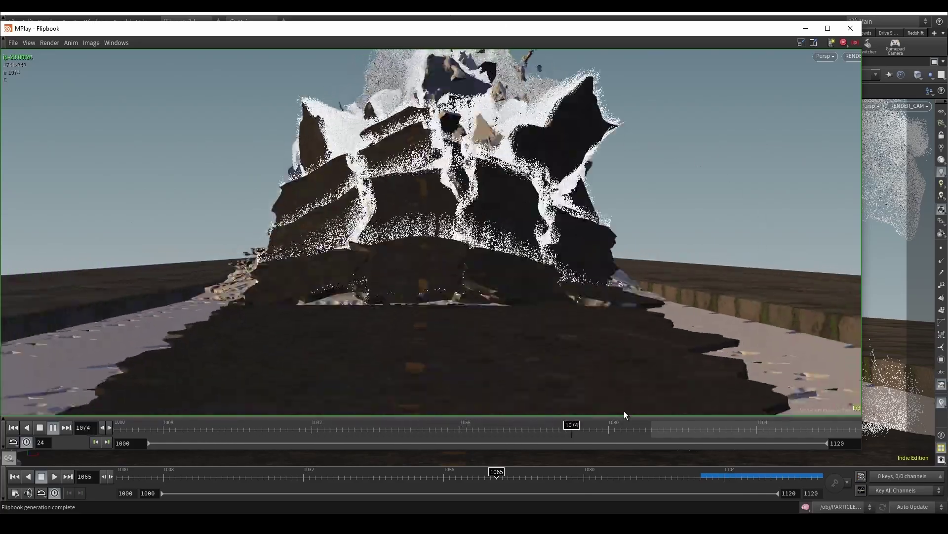
left_click_drag(614, 431, 348, 427)
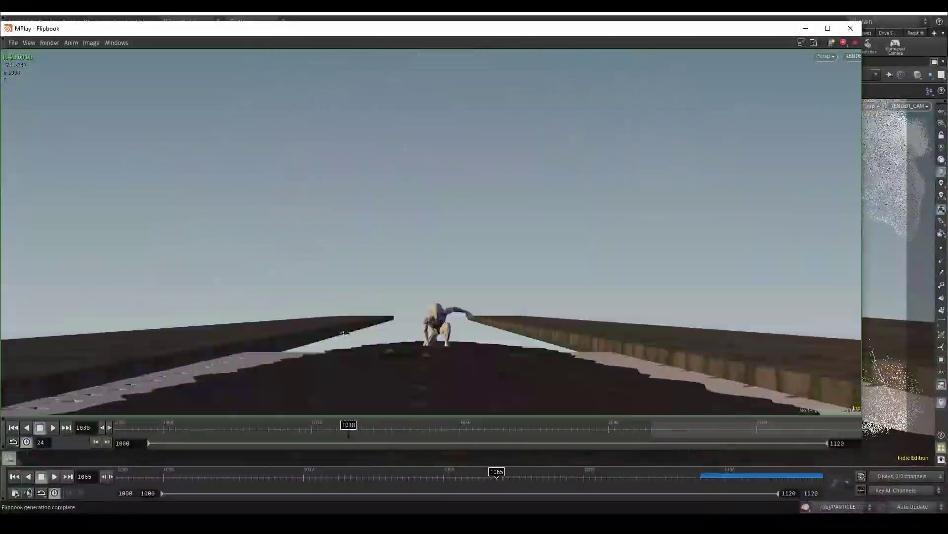
left_click(57, 428)
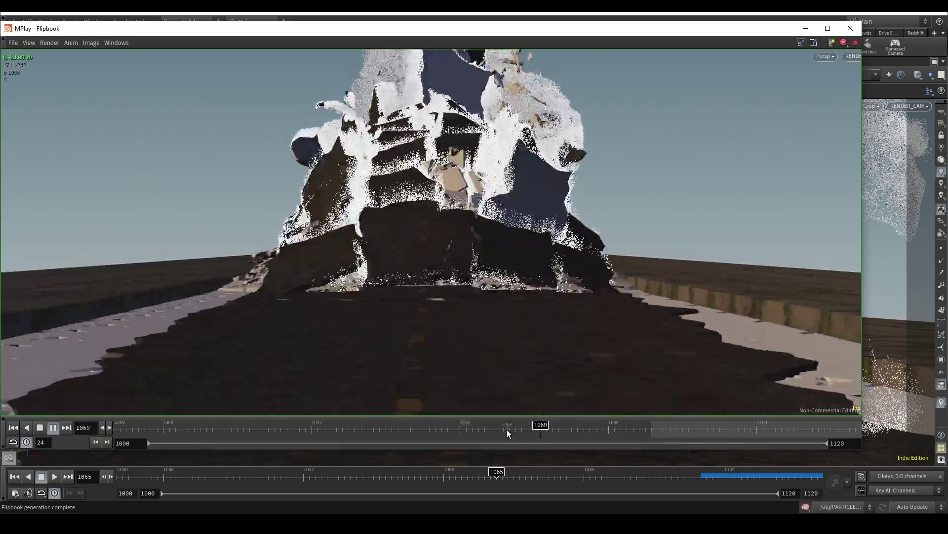
left_click(651, 433)
mouse_move(650, 433)
left_mouse_down()
mouse_move(630, 433)
mouse_move(856, 433)
mouse_move(783, 430)
mouse_move(815, 425)
mouse_move(715, 382)
mouse_move(865, 386)
mouse_move(702, 388)
left_mouse_up()
left_click(53, 428)
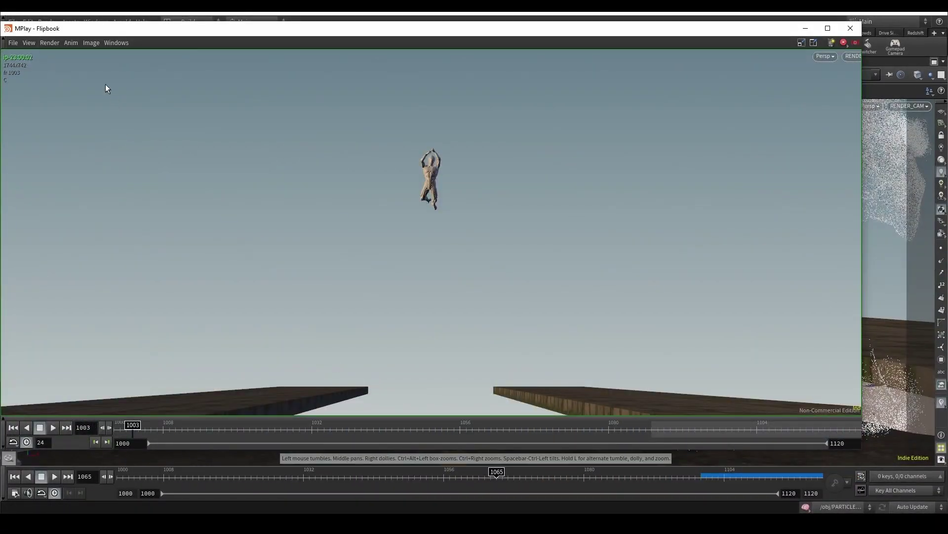
Step: Start saving the flipbook sequence and create a new folder 03_PARTICLES inside $JOB/flip for it
left_click(12, 43)
left_click(57, 150)
left_click(176, 74)
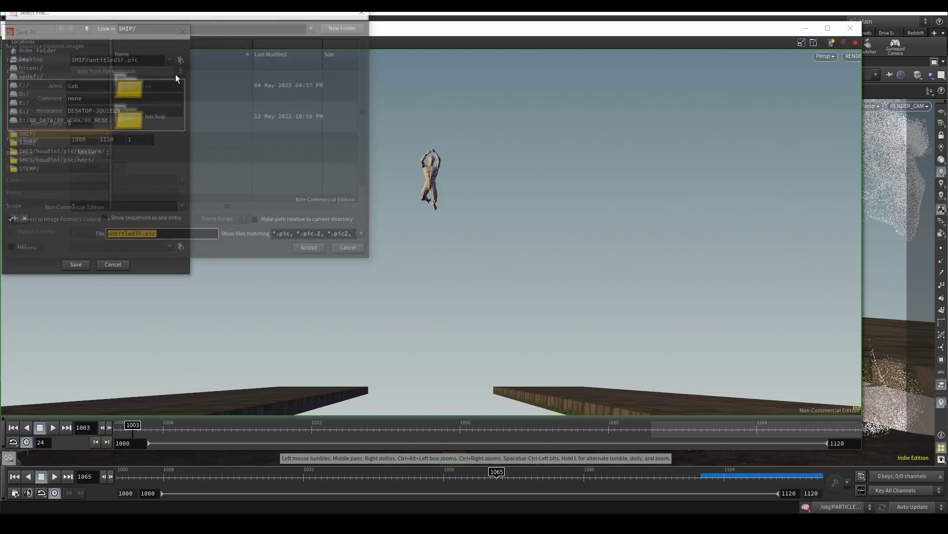
double_click(151, 116)
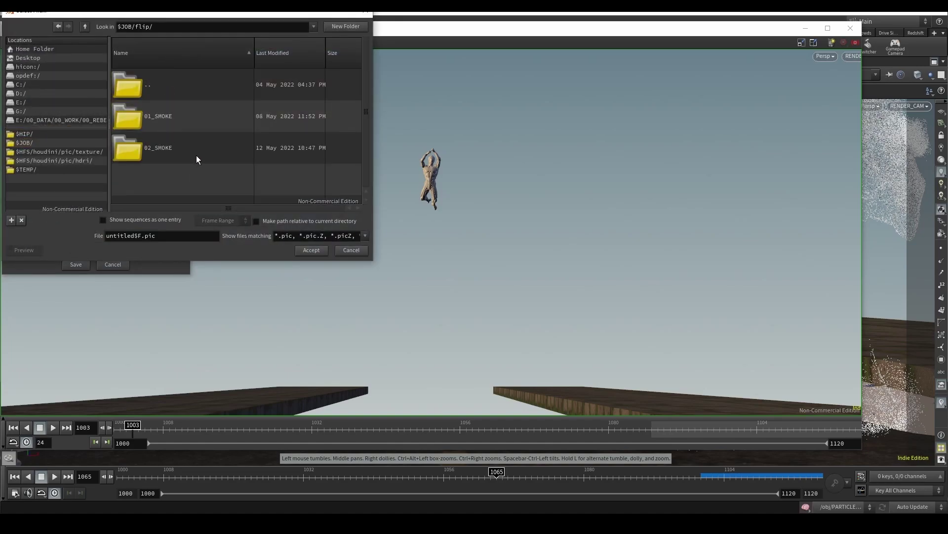
left_click(337, 26)
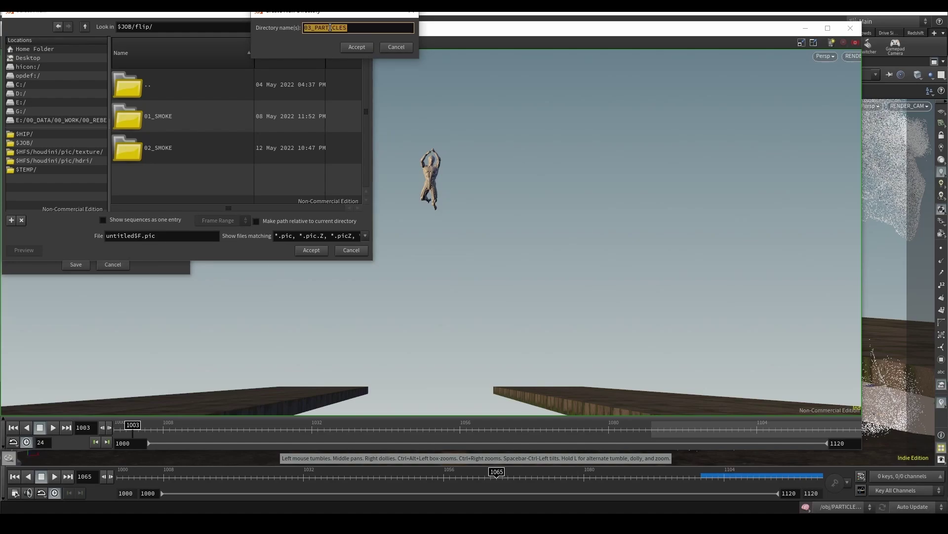
key("Return")
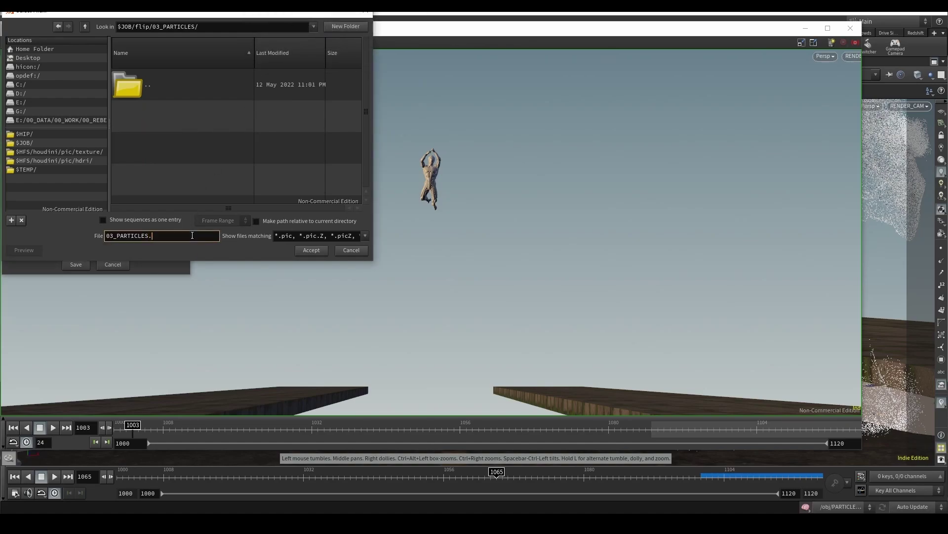
Step: Save flipbook frames 1000 to 1120 as a JPEG sequence named 03_PARTICLES and close the flipbook viewer
type("pg")
key("Return")
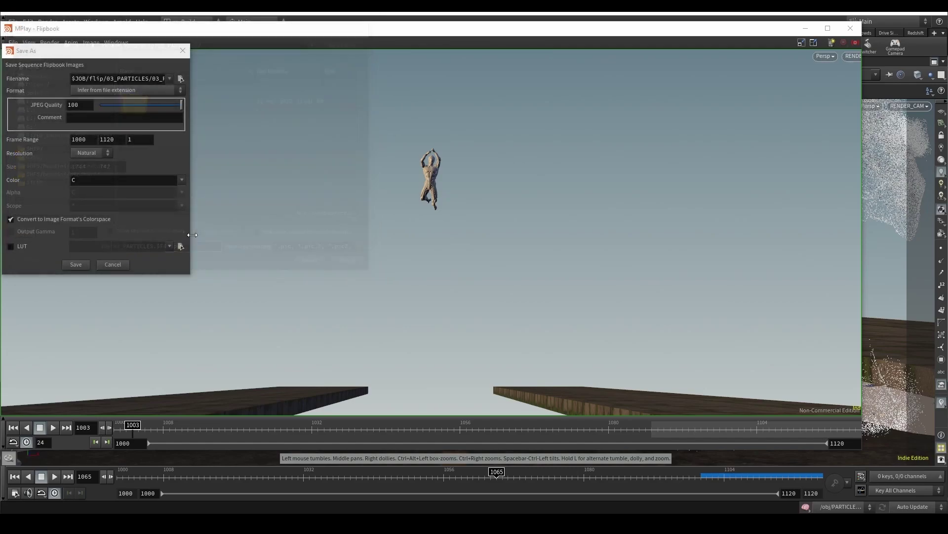
left_click(79, 265)
left_click(98, 296)
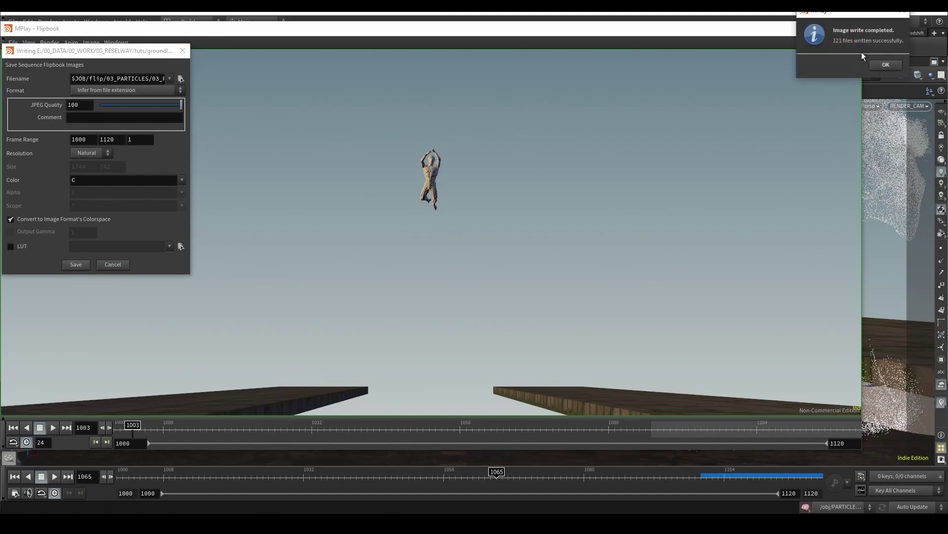
left_click(851, 28)
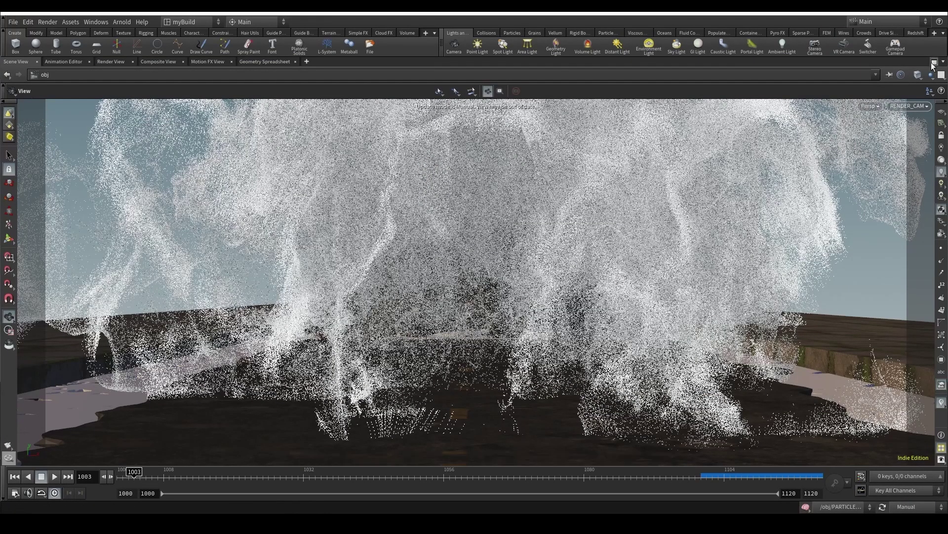
Step: Restore the split layout, enable Auto Update, examine the particles up close at frame 1112 and return to frame 1000
left_click(934, 62)
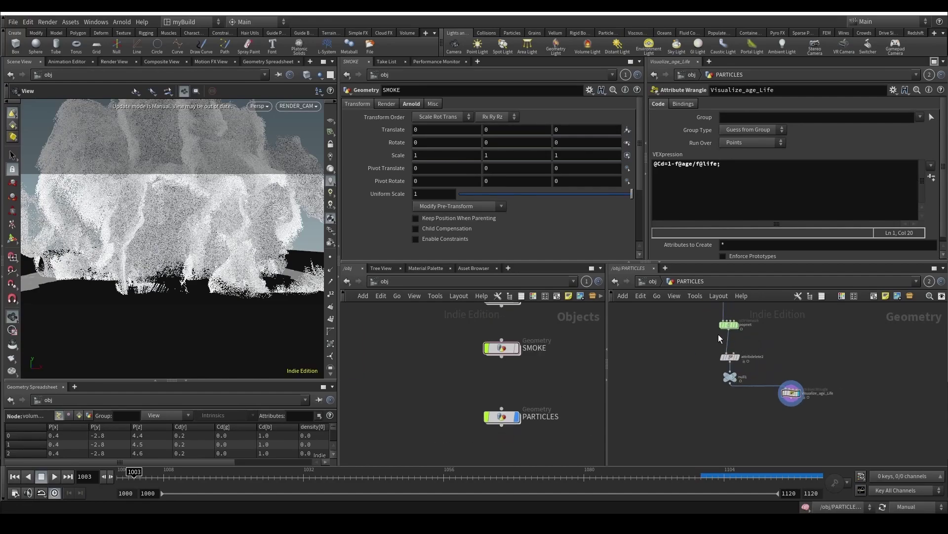
double_click(726, 326)
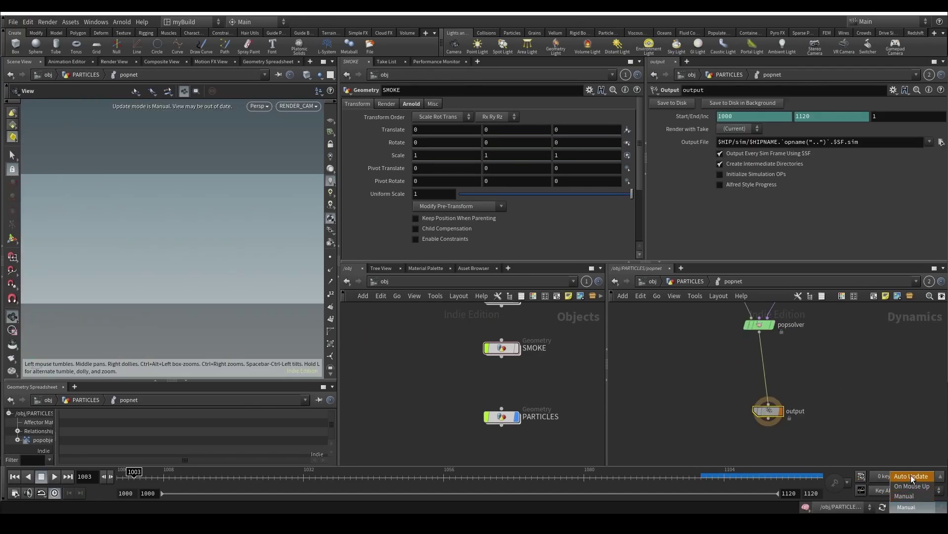
left_click(769, 476)
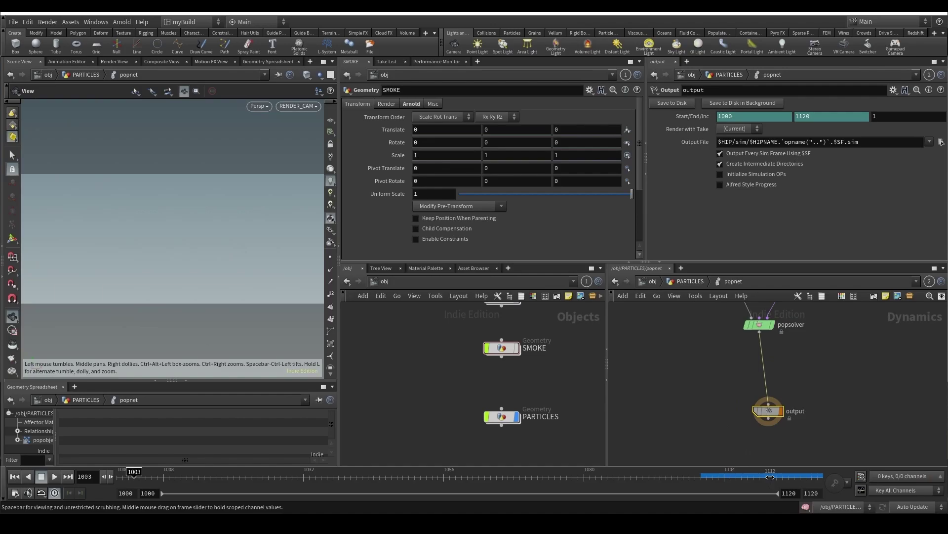
left_click(690, 281)
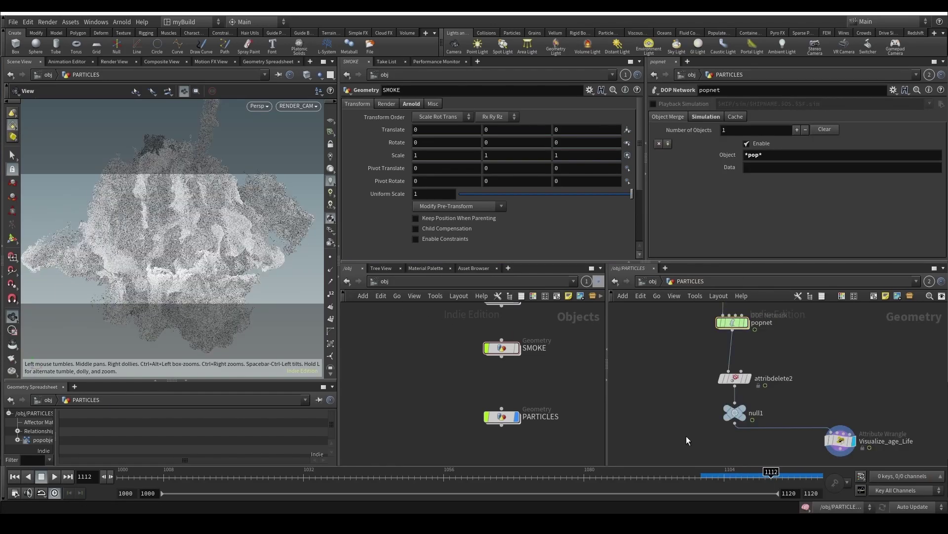
scroll(152, 283, "up", 5)
left_click_drag(163, 267, 198, 237)
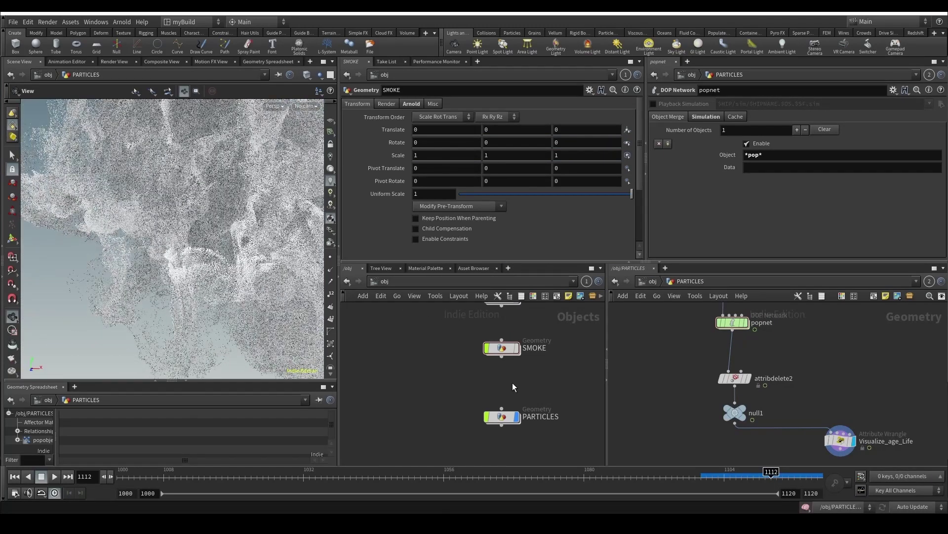
left_click(15, 477)
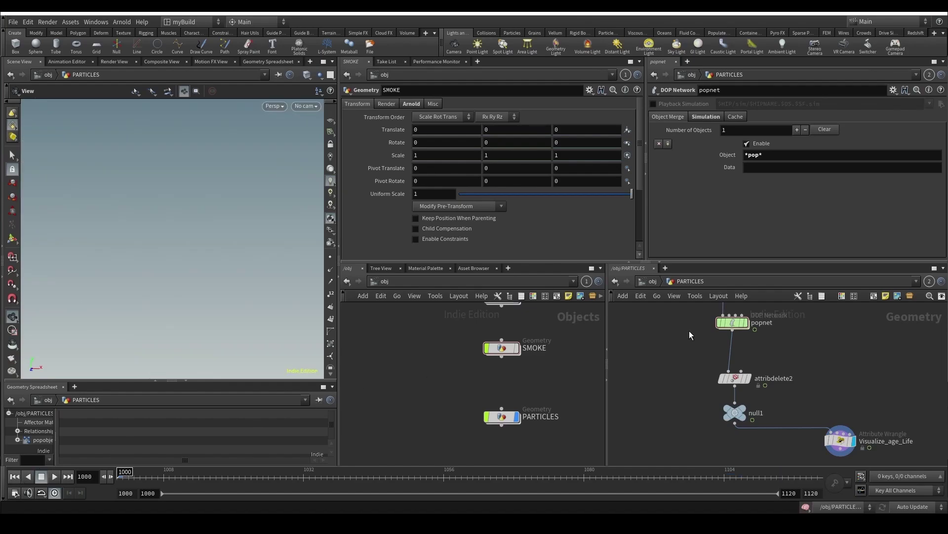
Step: In the popnet's source_first_input, set Initial Velocity to Add to inherited velocity and Inherit Velocity to 0.1
double_click(730, 324)
left_click(789, 312)
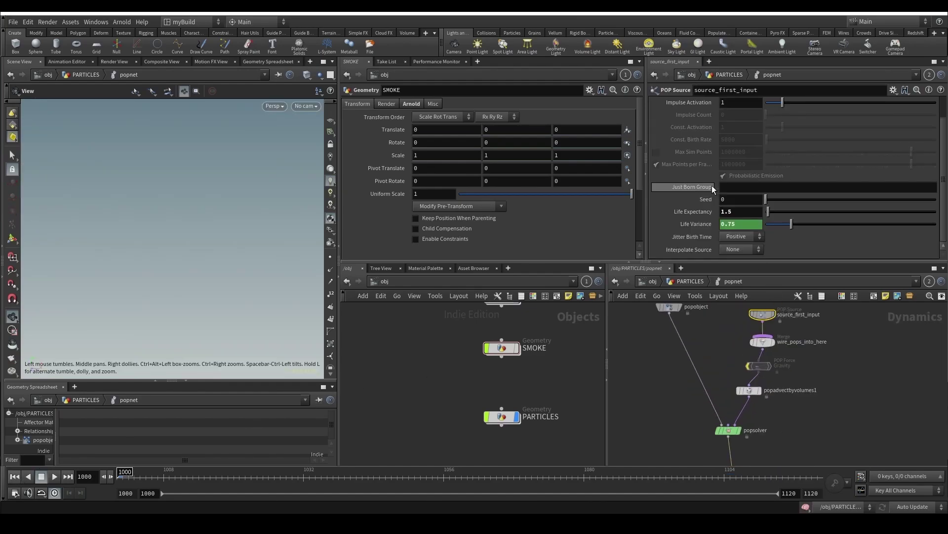
scroll(712, 186, "up", 3)
left_click(711, 117)
left_click(737, 171)
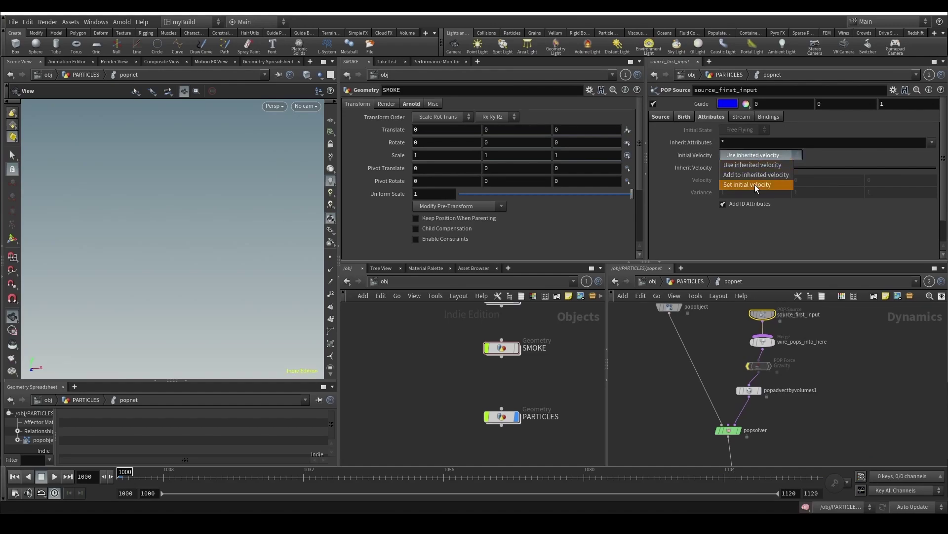
left_click(756, 175)
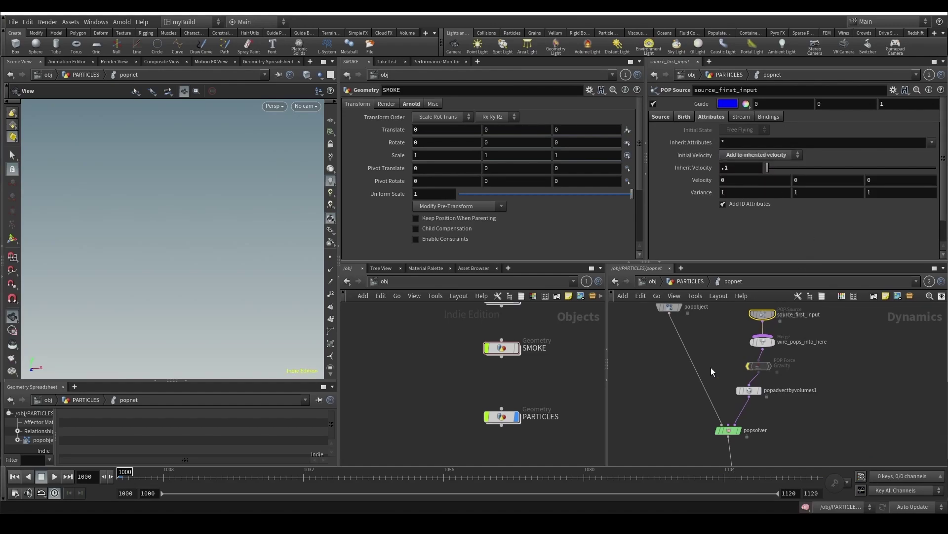
Step: Set the POP source's birth Interpolate Source to Back and its Interpolation Method to Use Point Velocity
left_click(661, 116)
scroll(693, 231, "down", 2)
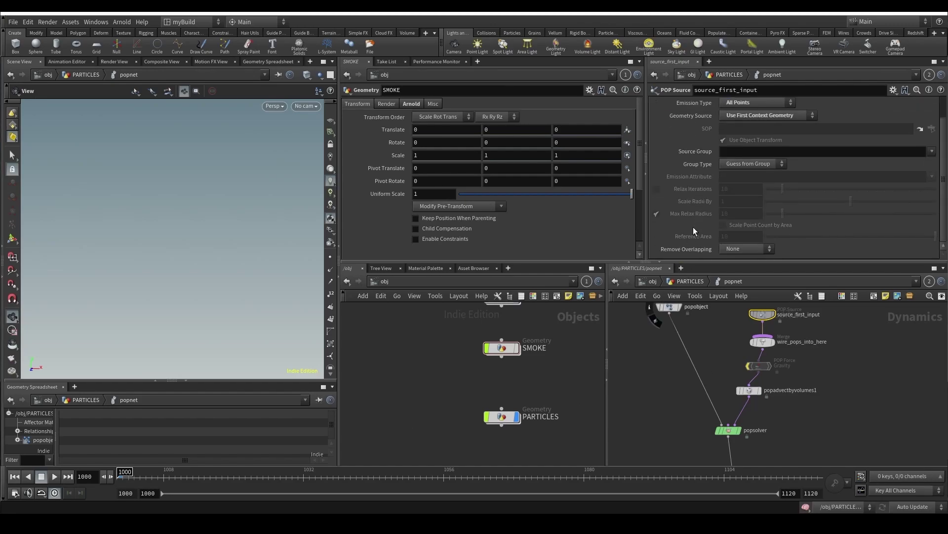
scroll(691, 188, "up", 2)
left_click(691, 115)
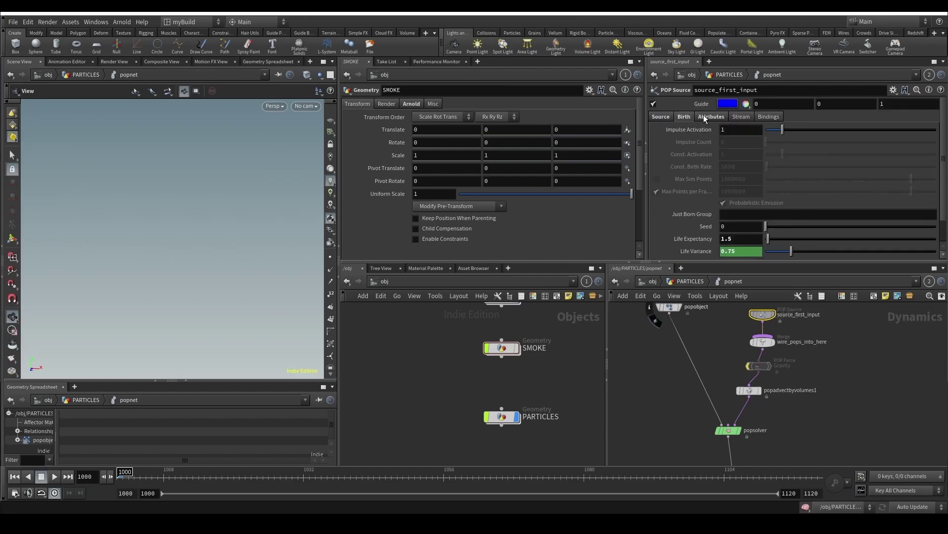
scroll(704, 118, "down", 2)
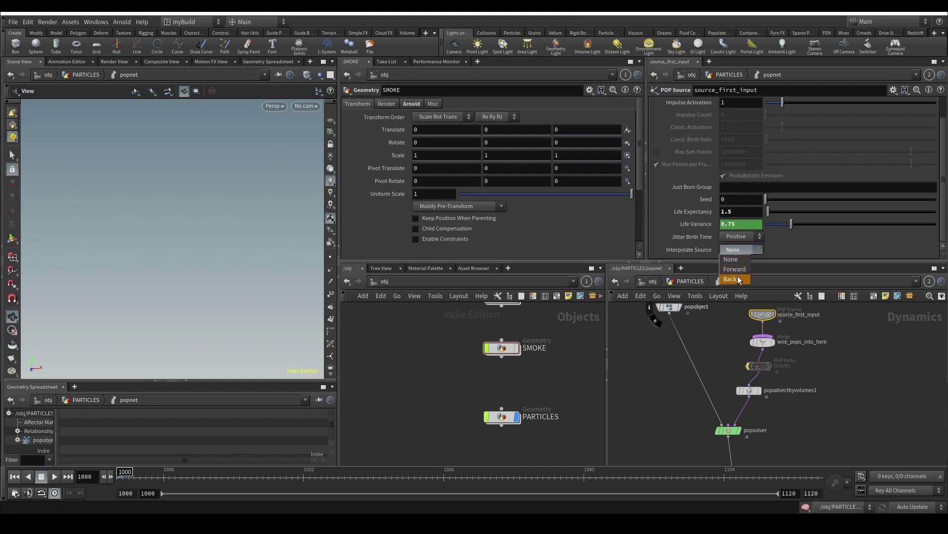
left_click(739, 278)
scroll(739, 262, "down", 1)
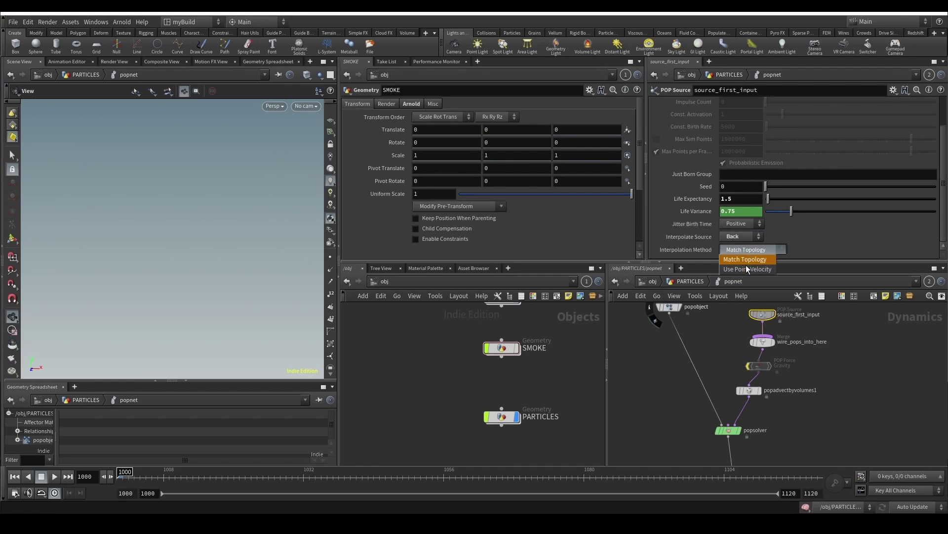
left_click(746, 268)
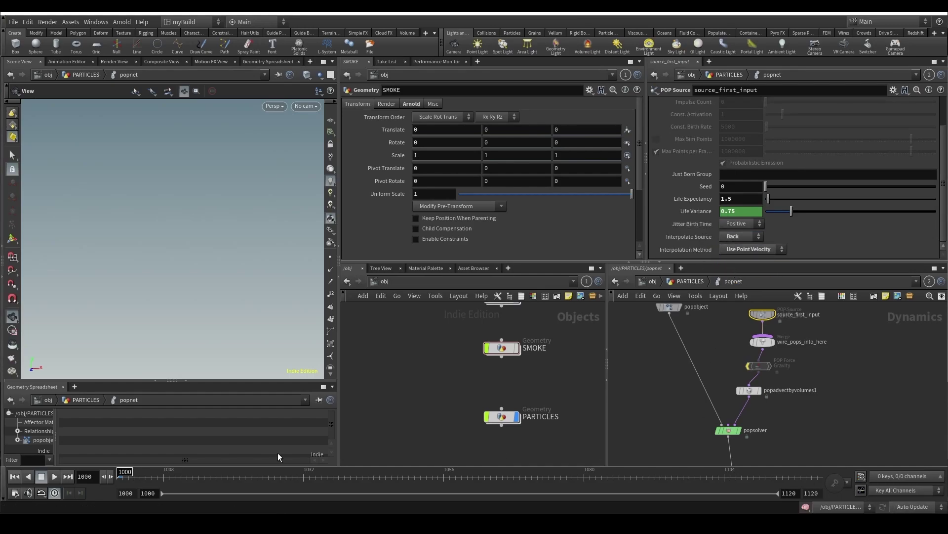
Step: Copy the Road_Smoke_Simulation file cache from SMOKE into the PARTICLES network and connect it below null1
left_click(689, 281)
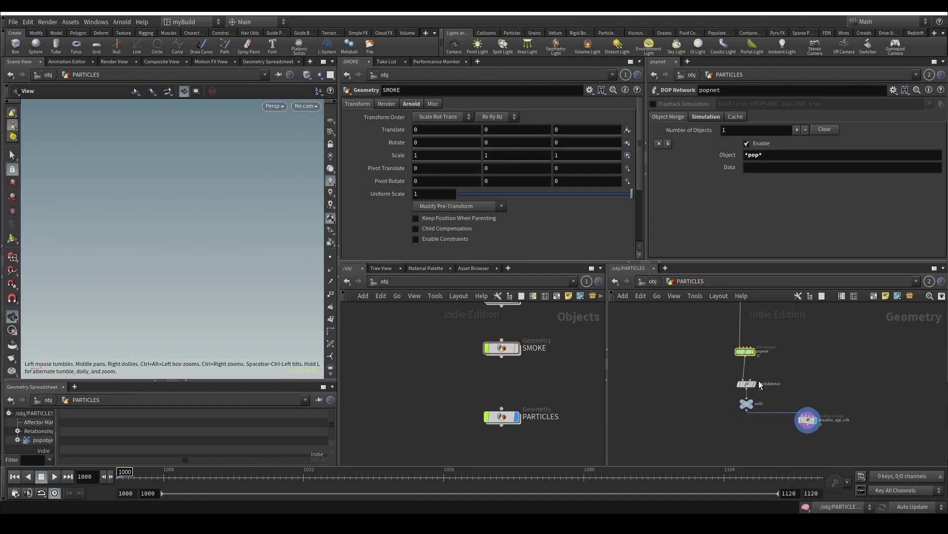
middle_click_drag(774, 428, 811, 411)
left_click(782, 387)
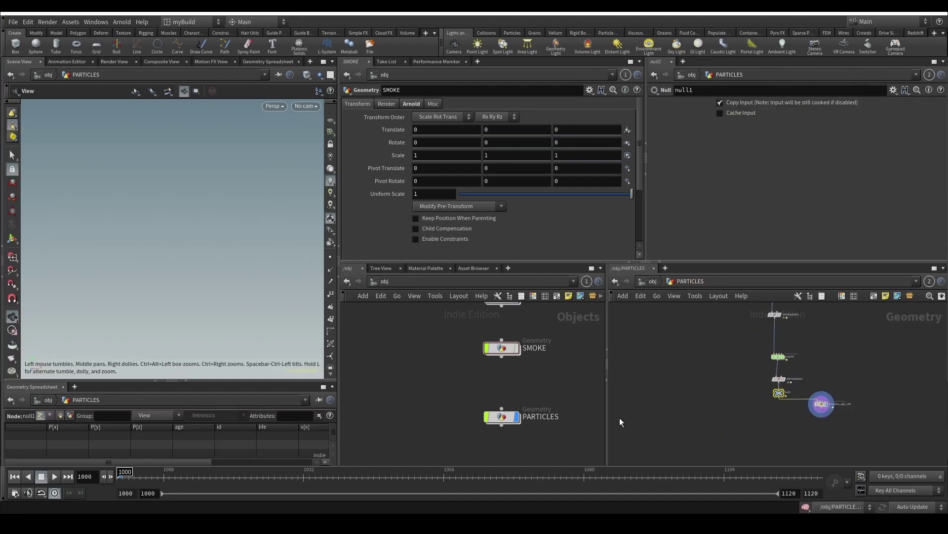
double_click(493, 348)
left_click(431, 386)
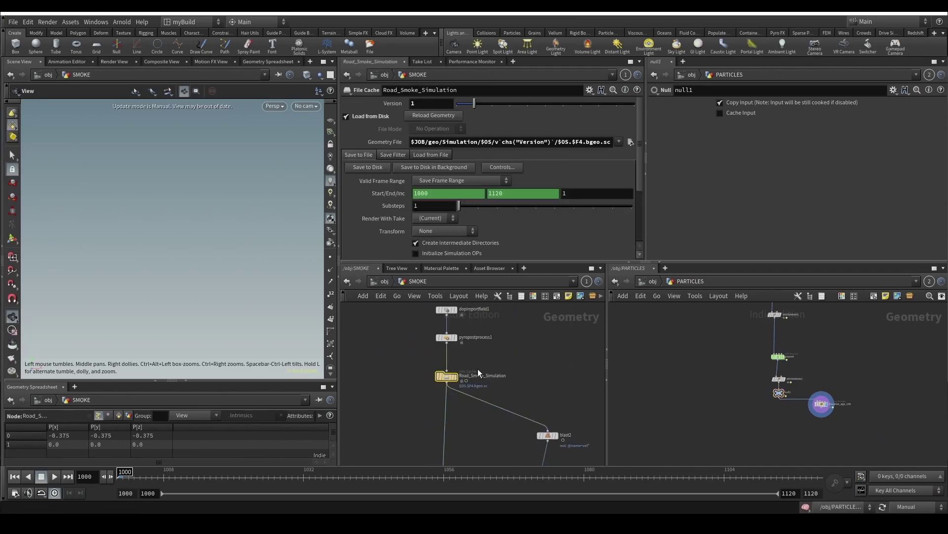
scroll(751, 420, "up", 3)
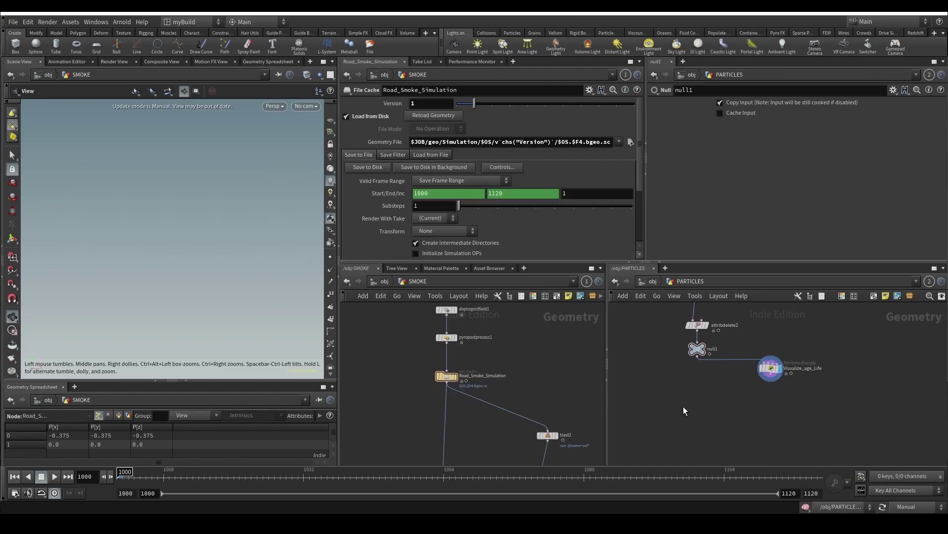
key("ctrl+v")
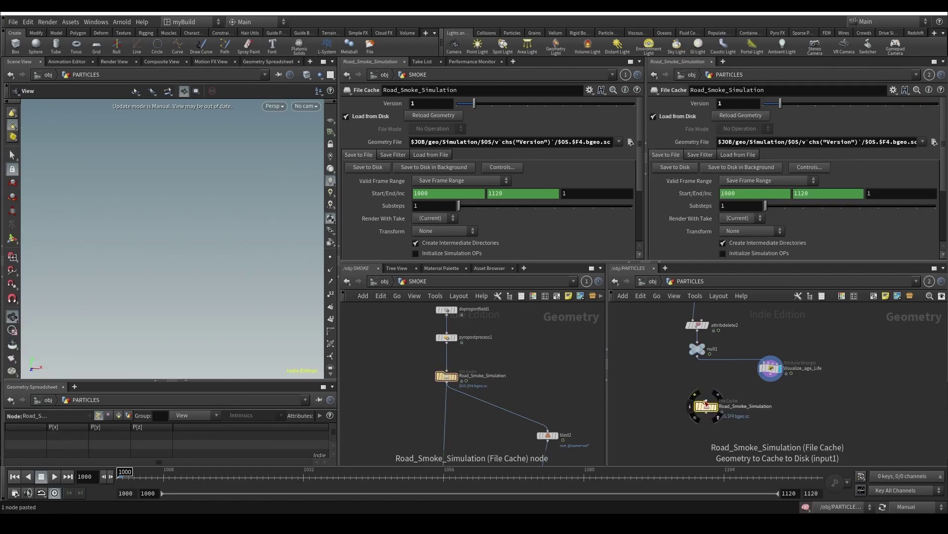
left_click(706, 401)
left_click(697, 355)
Step: Rename the pasted file cache to Advected_Particles_Simulation and save the scene
double_click(735, 406)
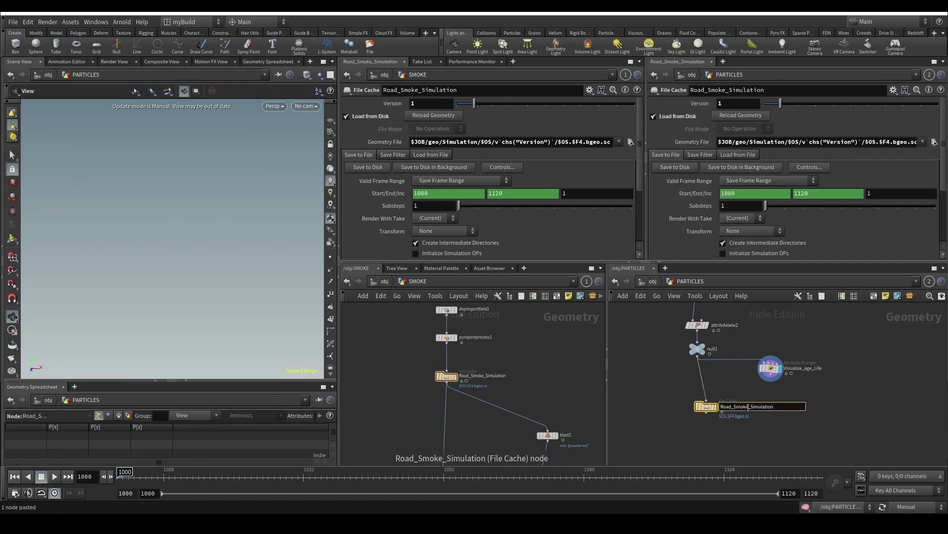
left_click_drag(749, 408, 651, 404)
type("Advected")
type("_Particles")
key("Return")
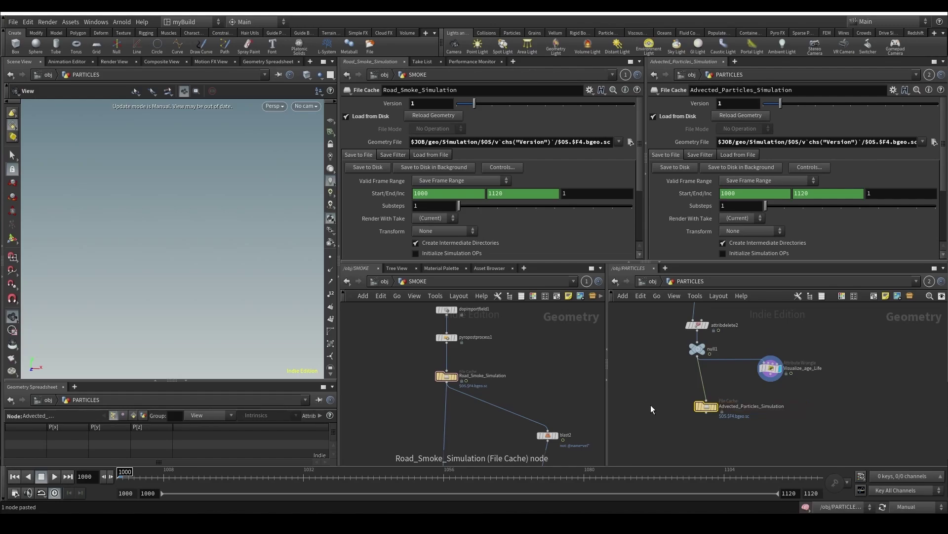
key("ctrl+s")
Step: Cache the advected particles simulation to disk for frames 1000 to 1120
scroll(689, 401, "up", 2)
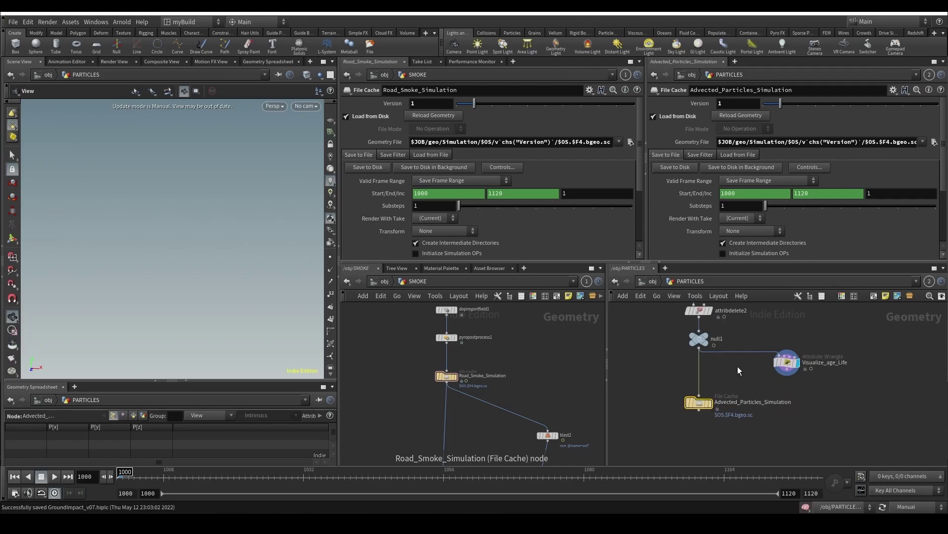
scroll(737, 367, "down", 3)
scroll(708, 348, "up", 3)
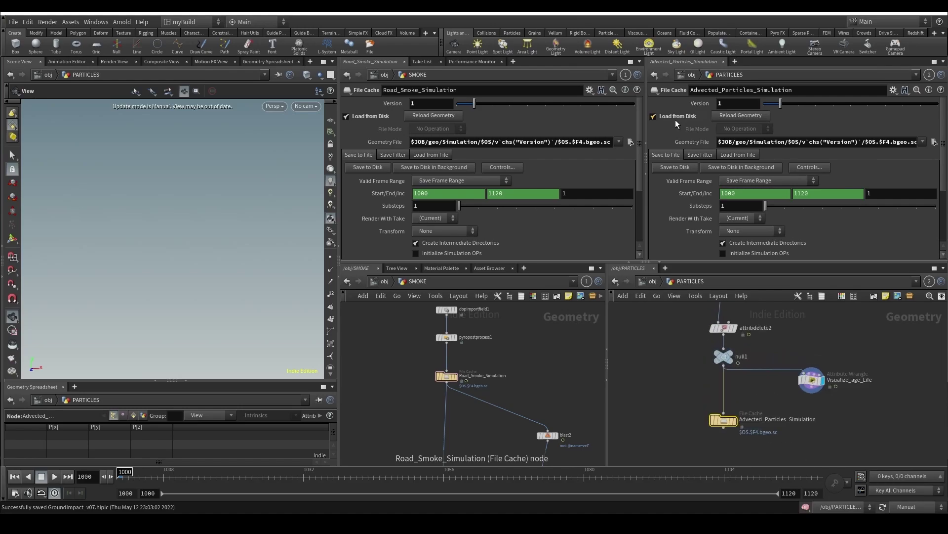
left_click(689, 168)
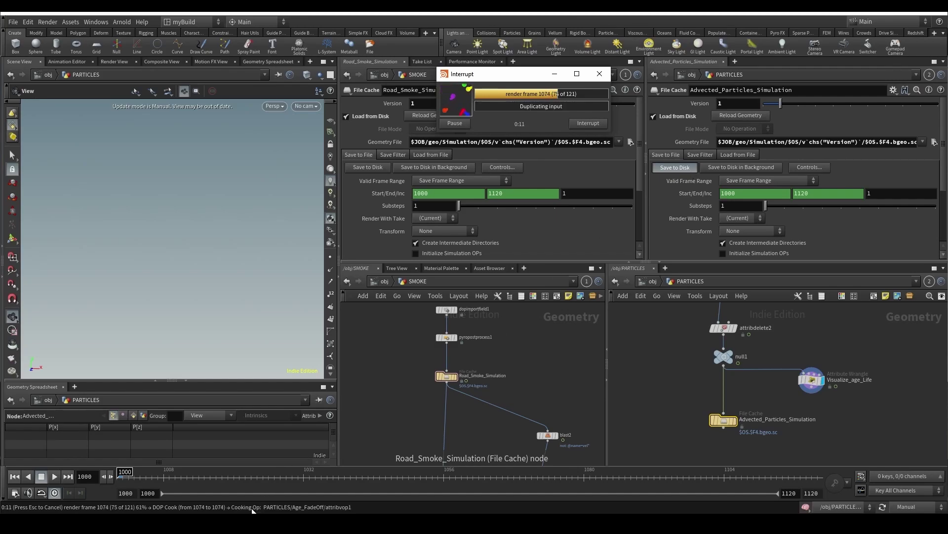
Step: Switch to the File Explorer window of the groundImpact flip folder while the cache is being written
mouse_move(256, 522)
left_click(240, 488)
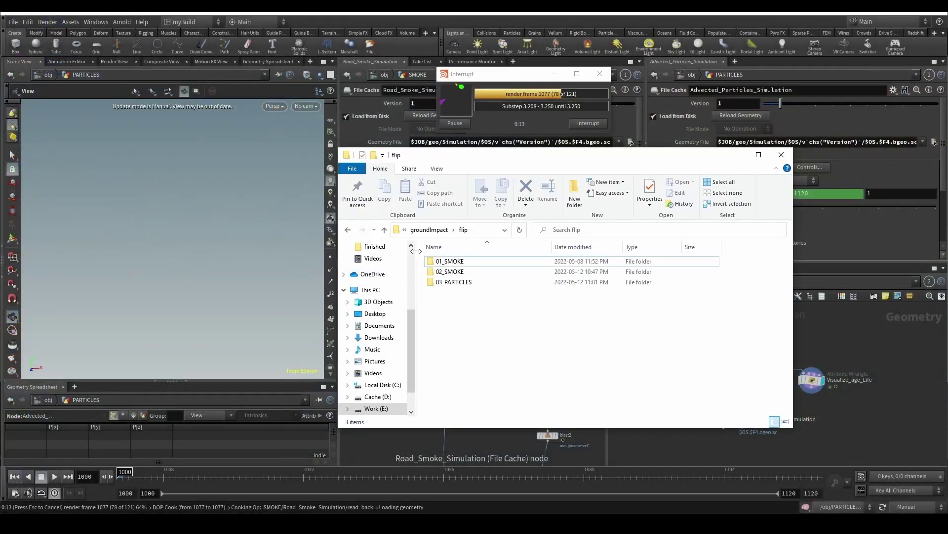
Step: Switch to groundImpact in File Explorer and open the v1 folder of Advected_Particles_Simulation inside geo, Simulation
left_click(432, 232)
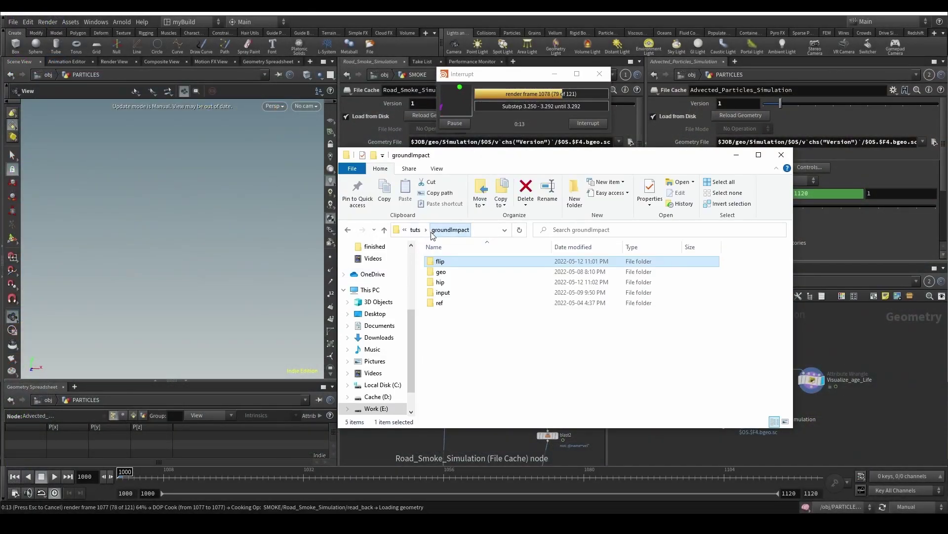
double_click(445, 271)
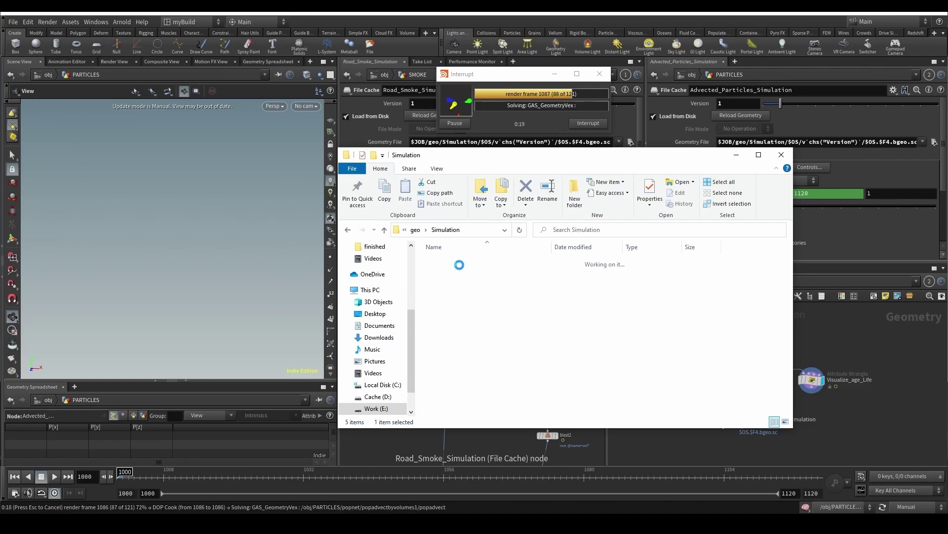
double_click(476, 257)
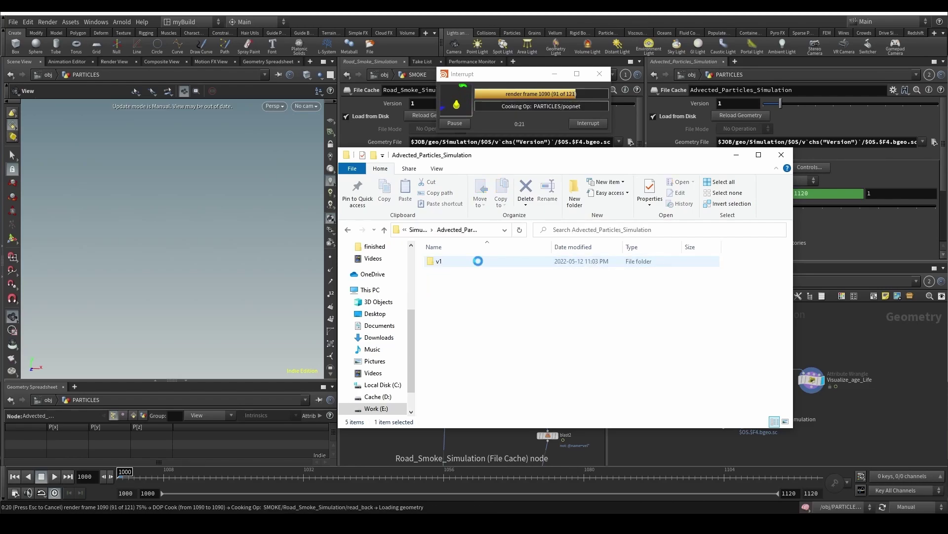
double_click(477, 261)
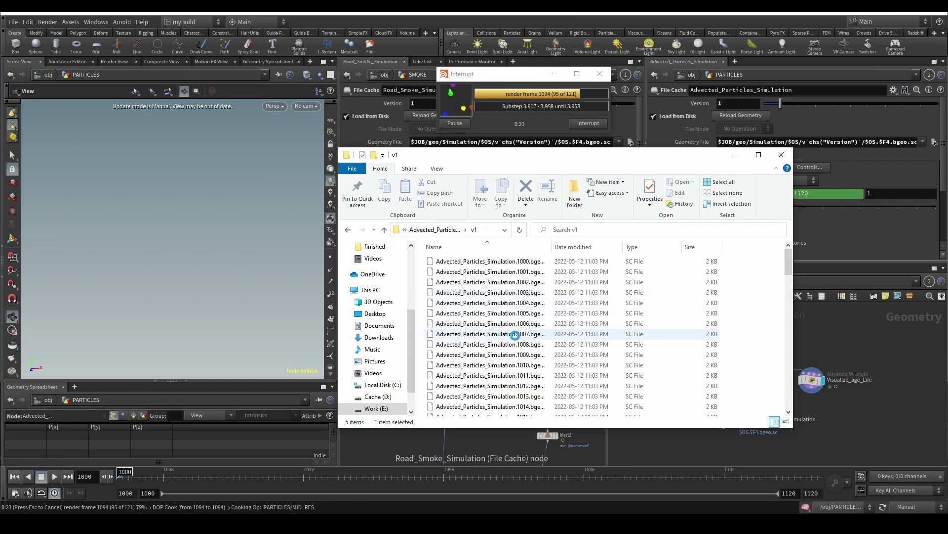
Step: Examine the file sizes of the cached Advected_Particles_Simulation frames across the whole sequence
scroll(510, 334, "down", 9)
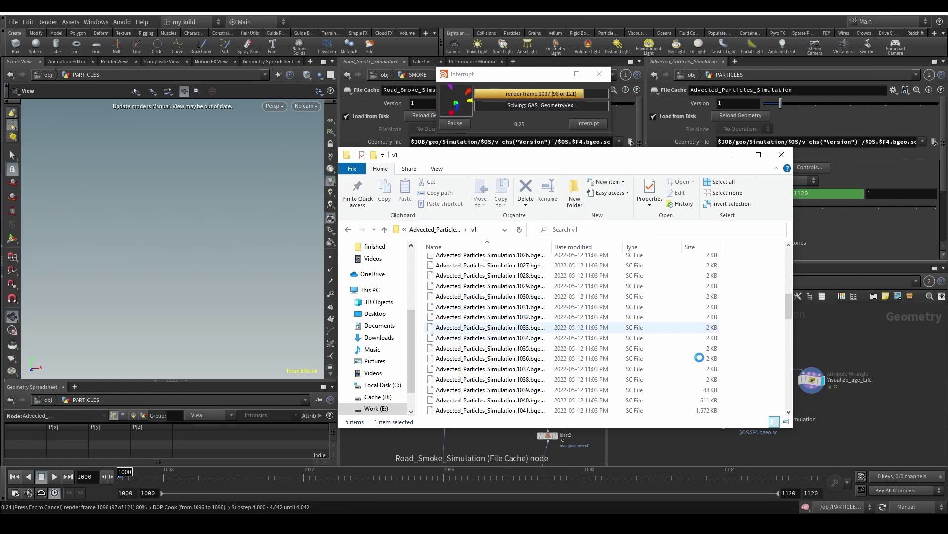
scroll(696, 340, "down", 19)
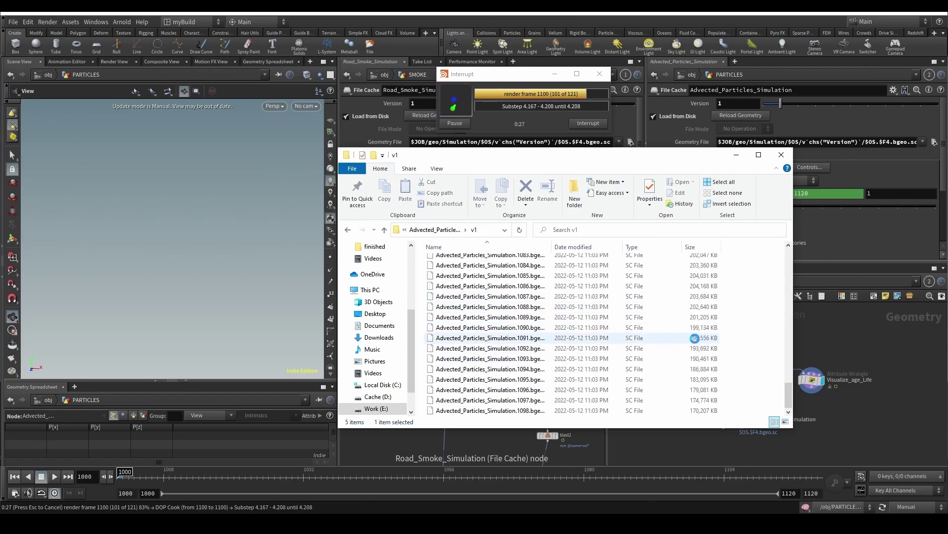
scroll(692, 339, "down", 2)
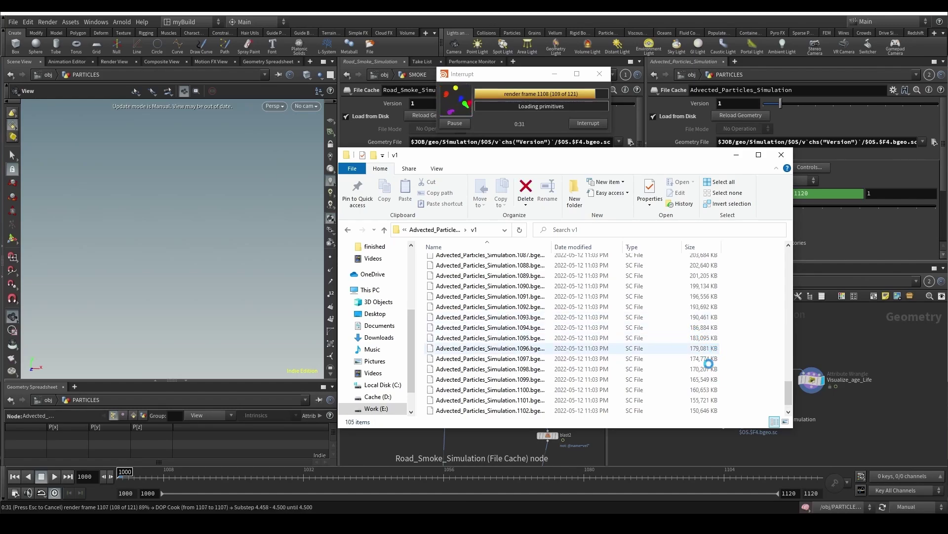
scroll(712, 375, "down", 1)
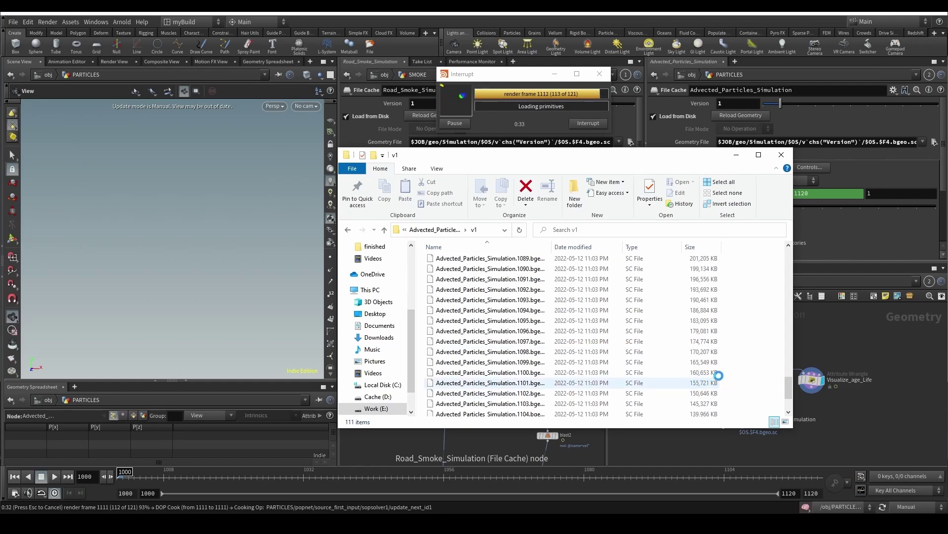
scroll(707, 340, "up", 7)
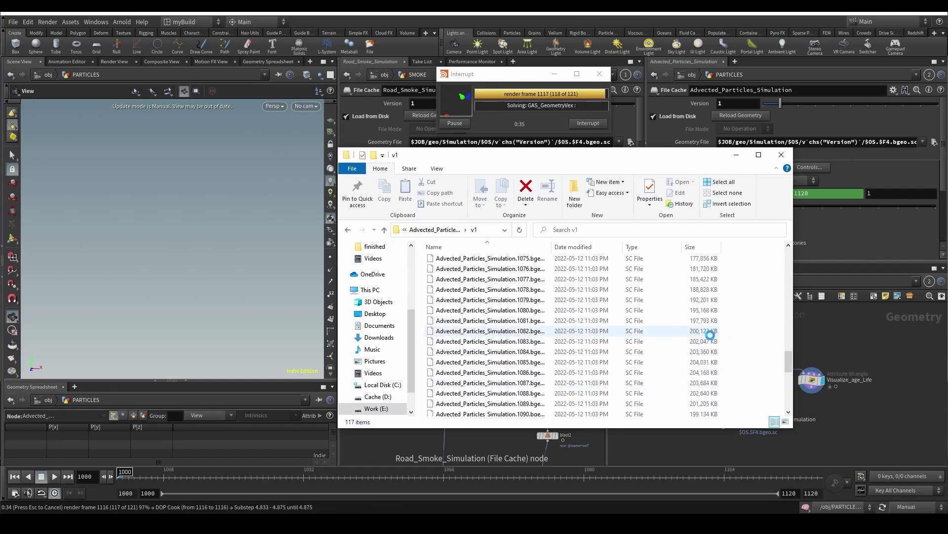
scroll(707, 341, "down", 1)
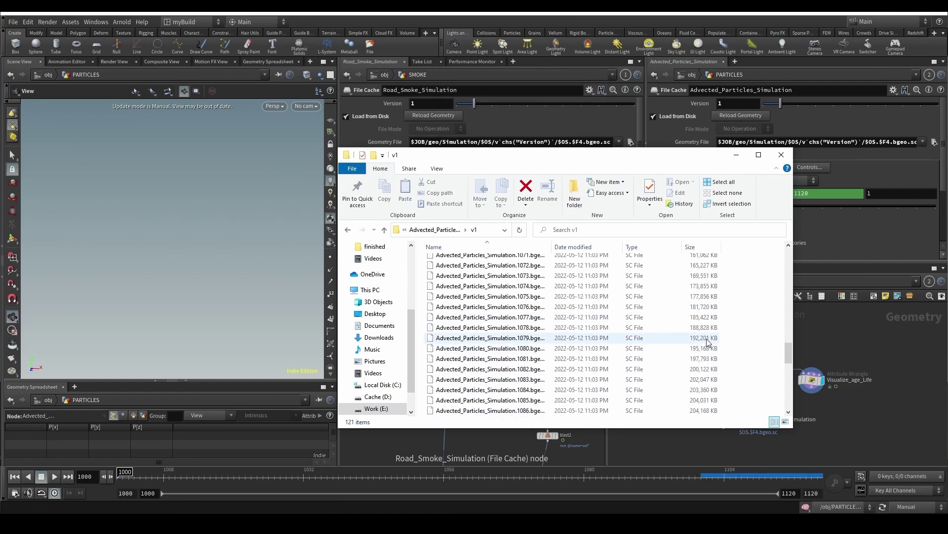
left_click(707, 340)
scroll(683, 369, "down", 3)
scroll(684, 344, "up", 3)
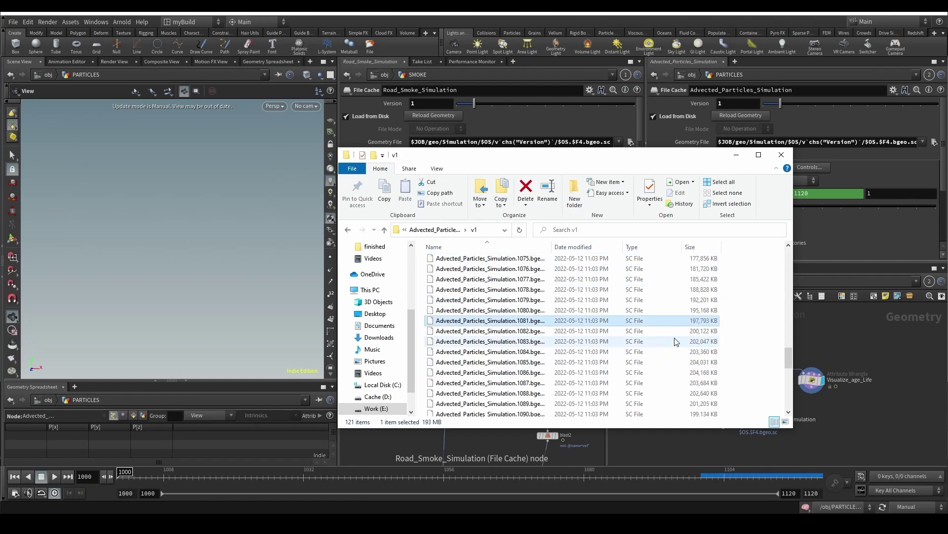
left_click(684, 345)
scroll(684, 346, "down", 3)
scroll(694, 319, "down", 2)
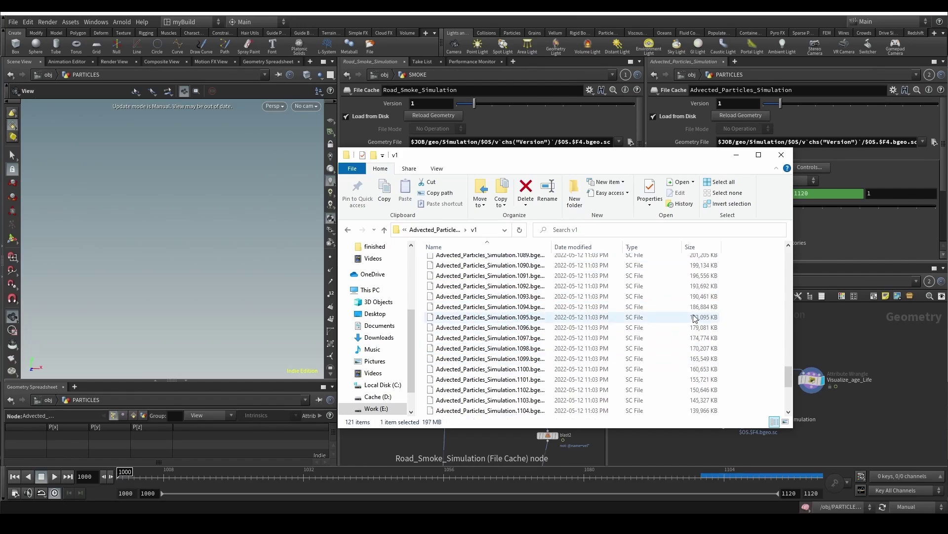
left_click(692, 286)
Step: Return to Houdini, display the Advected_Particles_Simulation cache node in the PARTICLES network, and set the update mode to Auto Update
left_click(801, 448)
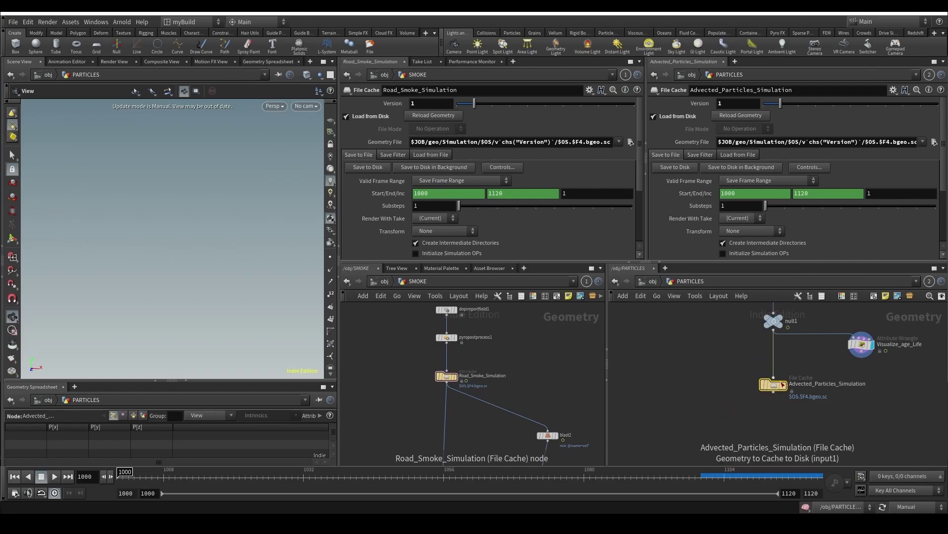
scroll(801, 419, "up", 2)
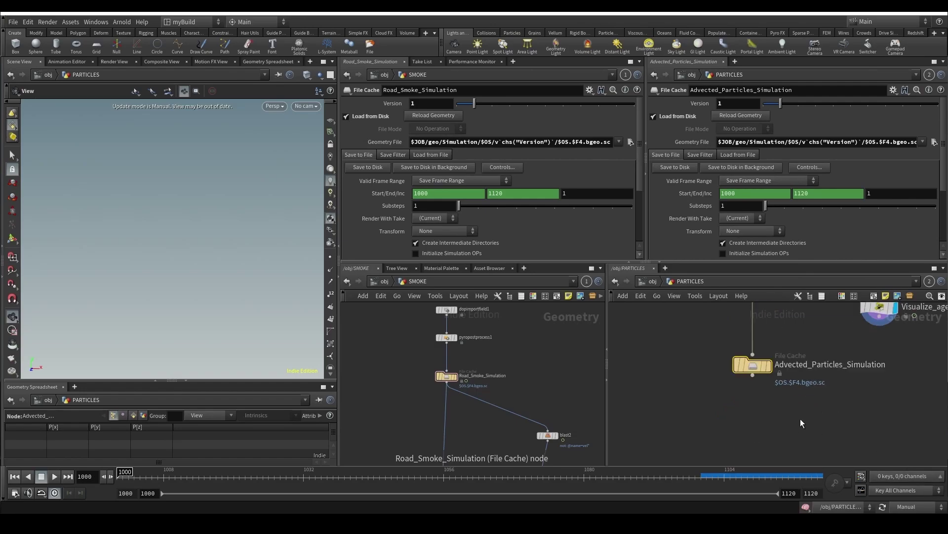
left_click(771, 365)
left_click(905, 507)
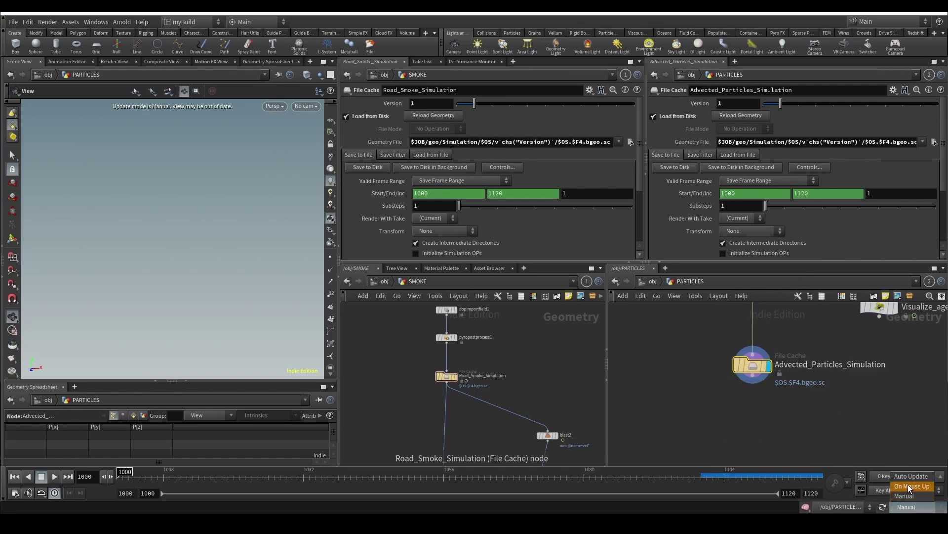
left_click(909, 474)
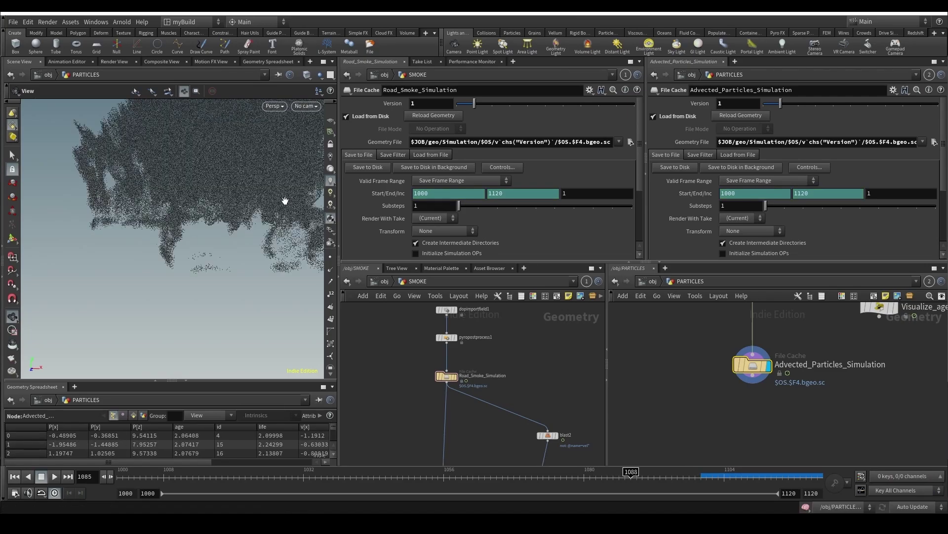
Step: Look through RENDER_CAM and inspect the Advected_Particles_Simulation node's info at different frames, ending on frame 1091
left_click(306, 105)
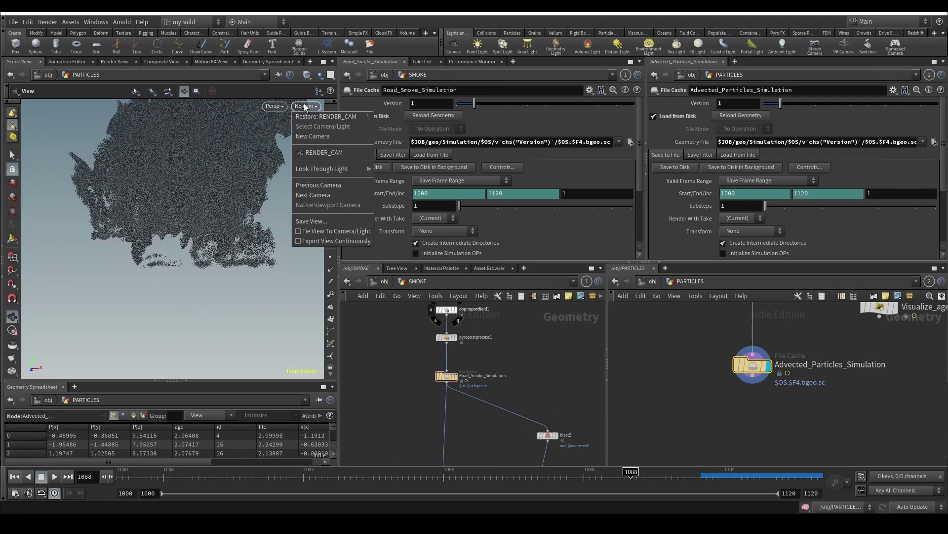
left_click(310, 148)
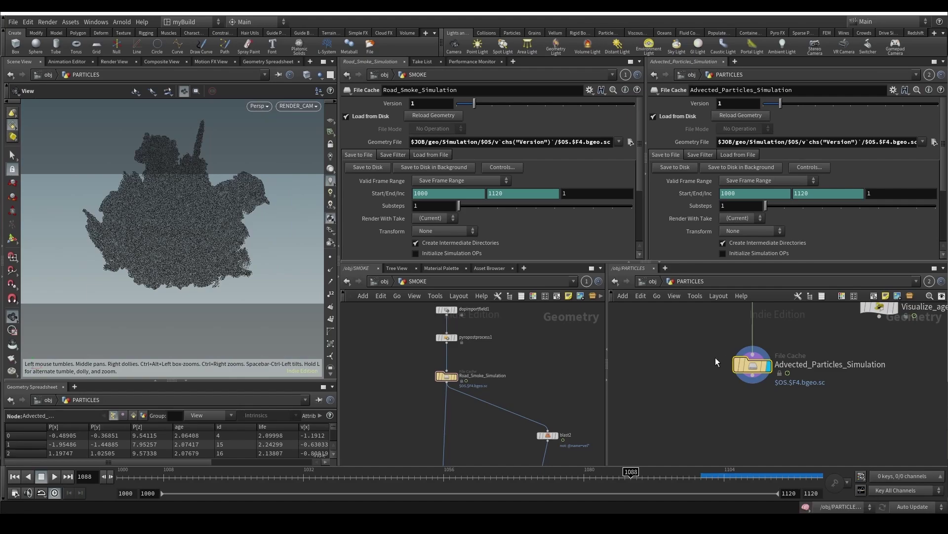
middle_click(744, 369)
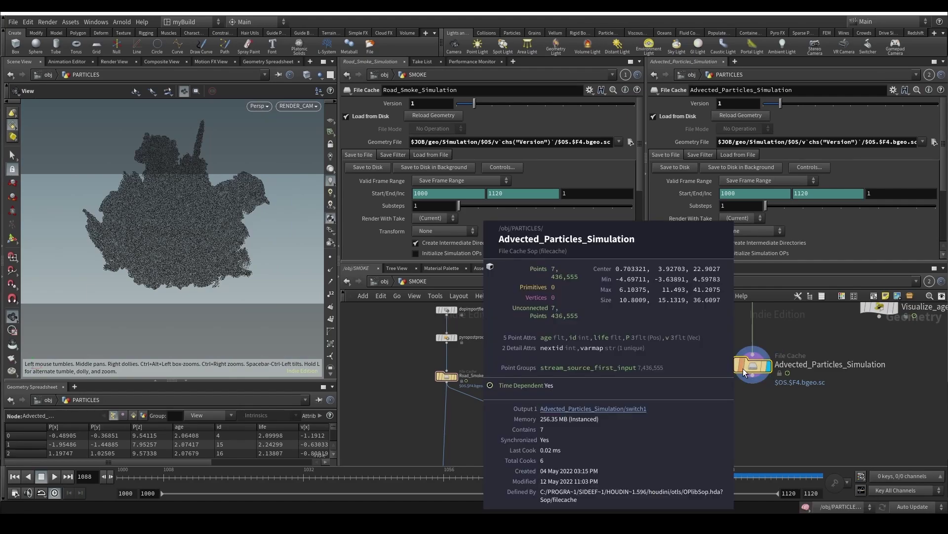
middle_click(750, 366)
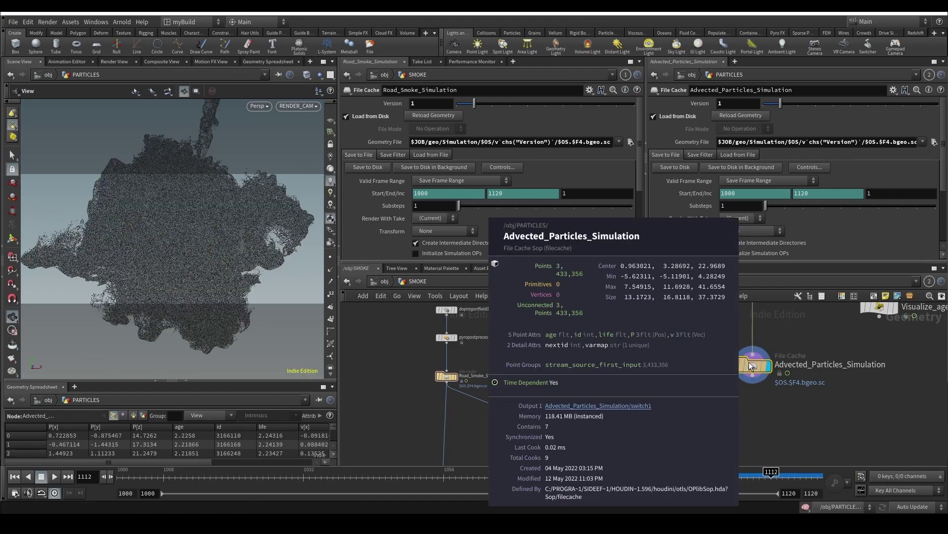
left_click(655, 476)
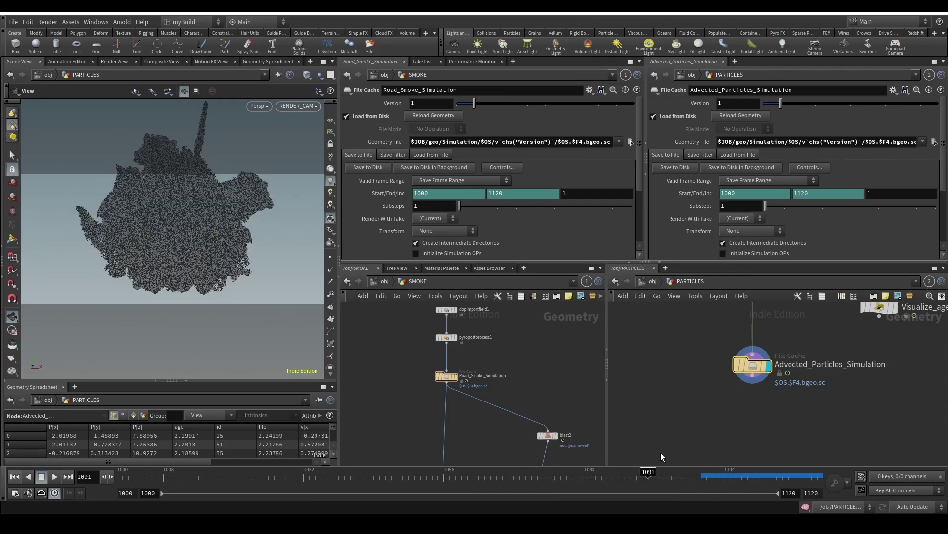
middle_click(739, 367)
Step: Orbit around the cached particles and return the view to RENDER_CAM
left_click_drag(178, 242, 267, 144)
left_click(300, 106)
left_click(316, 144)
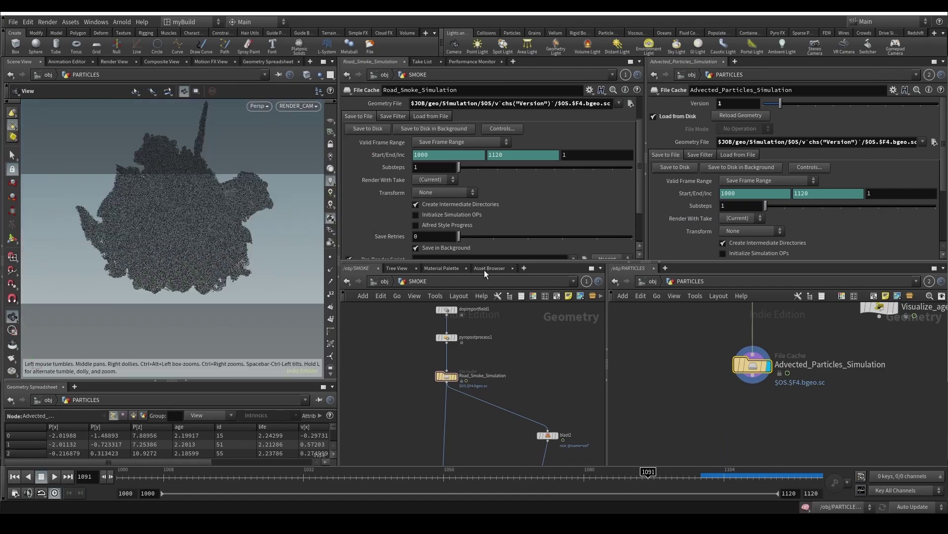
Step: Save the scene and place an Attribute Wrangle node below the Advected_Particles_Simulation cache in the PARTICLES network
scroll(739, 425, "down", 3)
key("ctrl+s")
key("Tab")
type("atw")
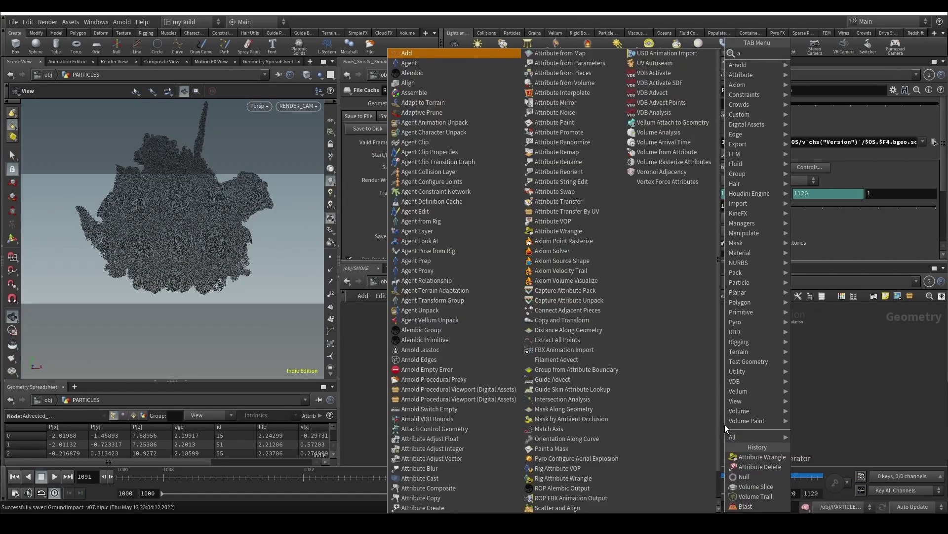
key("Return")
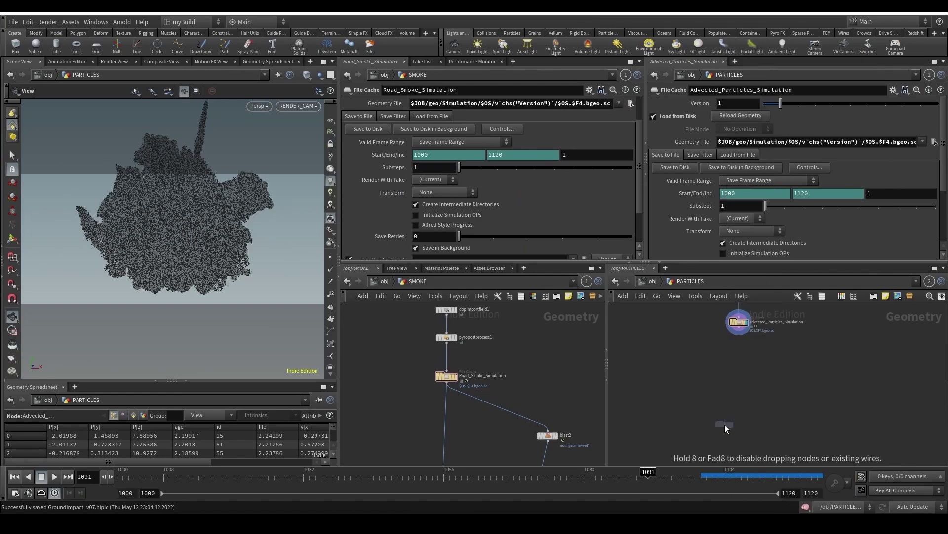
left_click(725, 425)
scroll(737, 339, "up", 3)
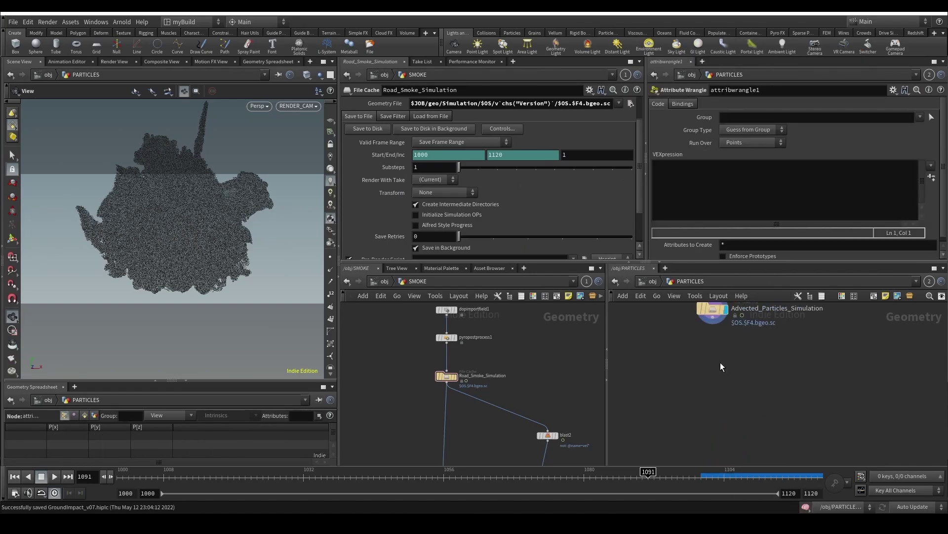
Step: Connect the Advected_Particles_Simulation output to the new Attribute Wrangle and display the wrangle
left_click(714, 322)
middle_click_drag(701, 449, 732, 352)
left_click(719, 368)
left_click(733, 378)
scroll(720, 381, "down", 2)
Step: Rename the Attribute Wrangle node as Pscale
double_click(751, 349)
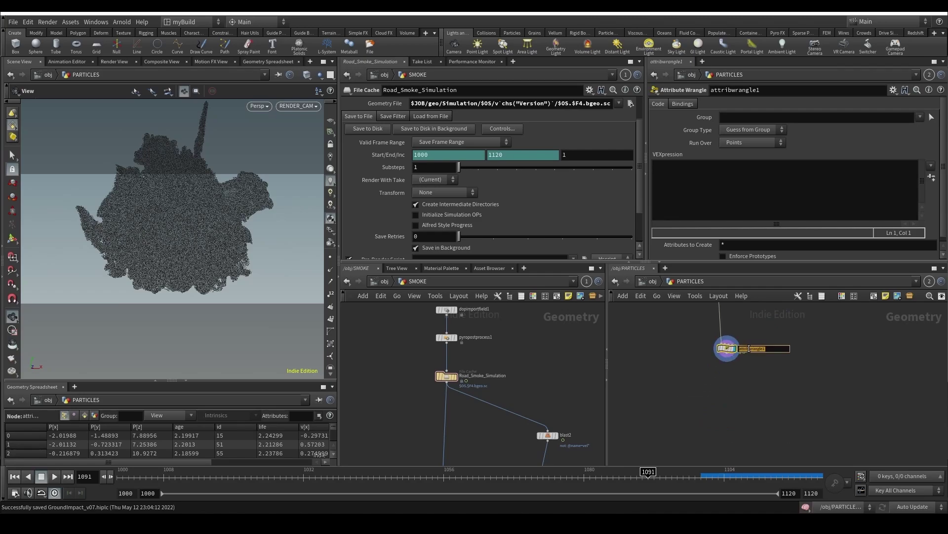
type("Pscale")
key("Return")
Step: Write the line float pscale=chf('BasePscale'); in the Pscale wrangle's VEXpression
left_click(718, 186)
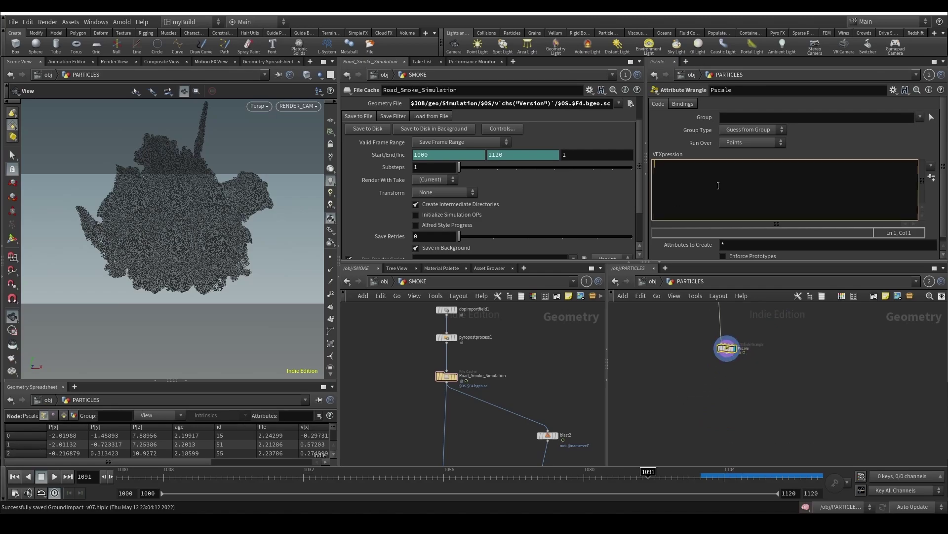
type("float pscale=chf('")
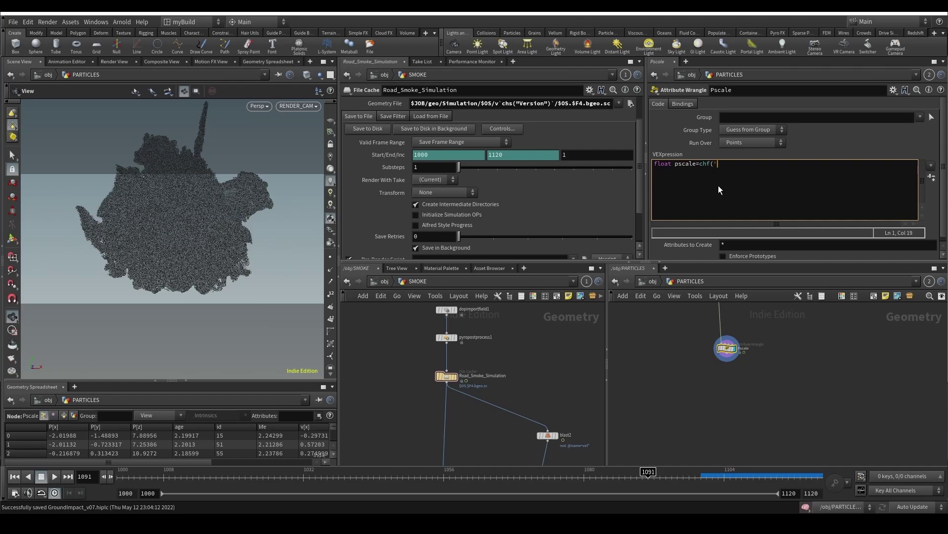
type("BasePscale');")
left_click(744, 171)
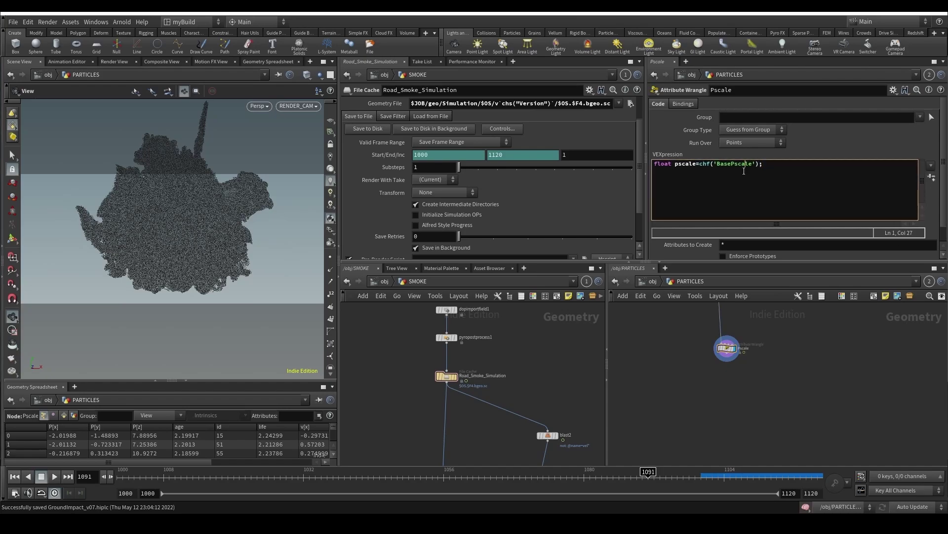
Step: Generate the Pscale wrangle's channel parameter from the code and set Basepscale to 0.1
left_click(932, 177)
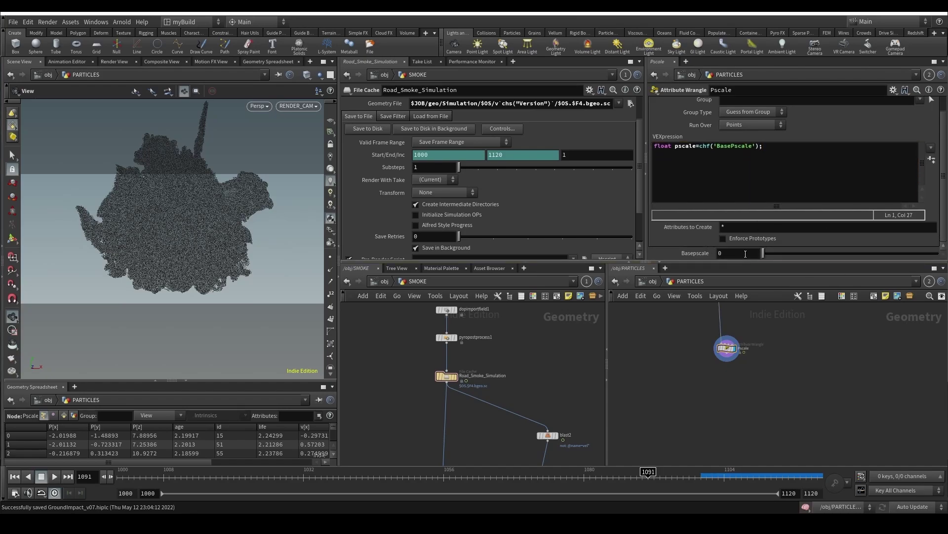
left_click(745, 253)
type(".1")
key("Return")
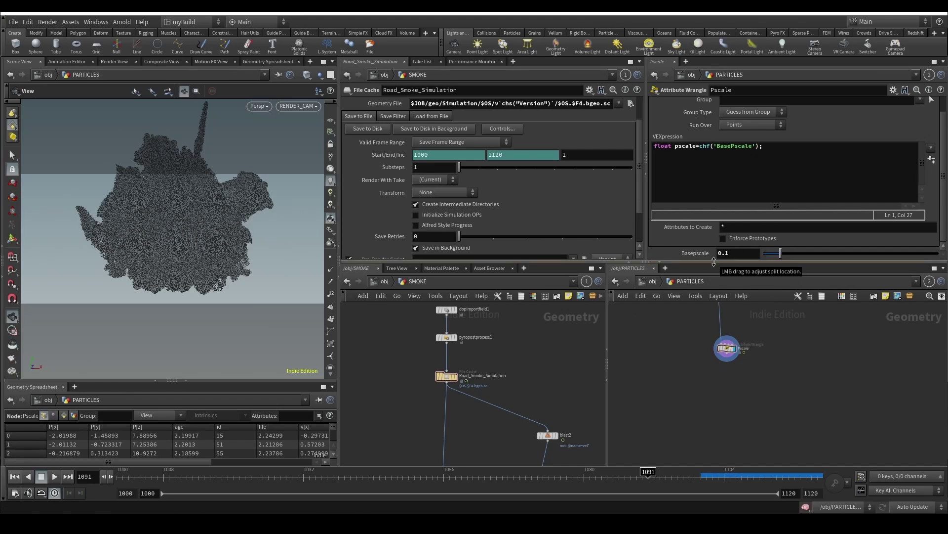
Step: Add the line pscale*=chramp('PscaleRamp', rand(i@id)); below the first line of the Pscale wrangle's VEXpression
left_click(789, 182)
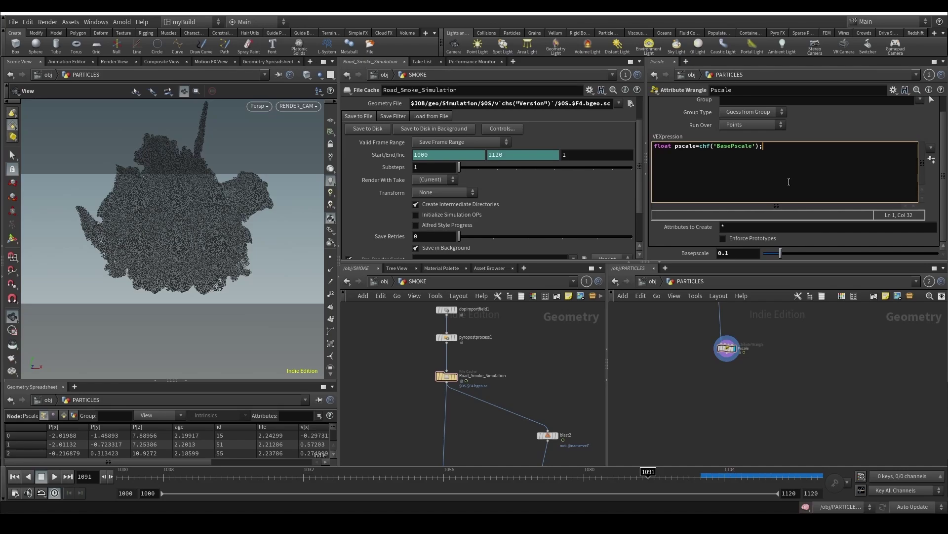
key("Return")
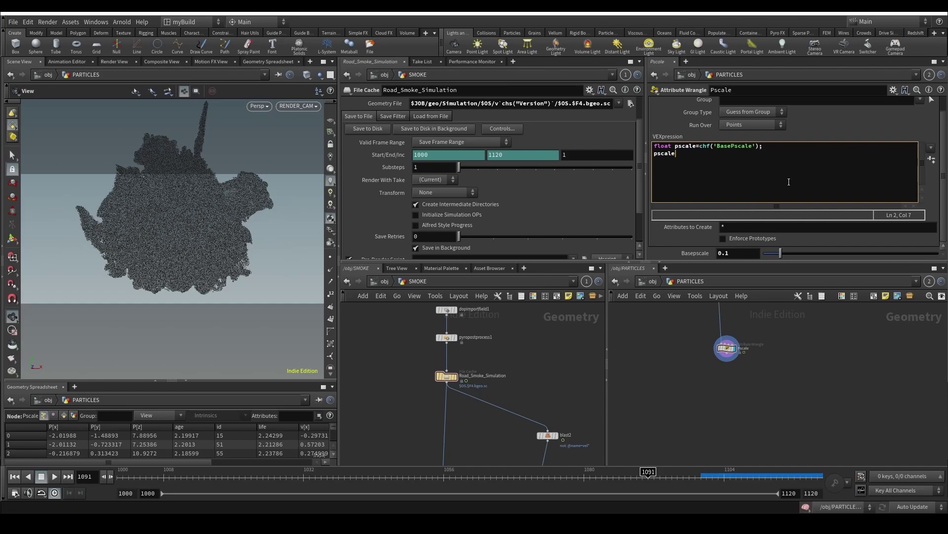
type("ch")
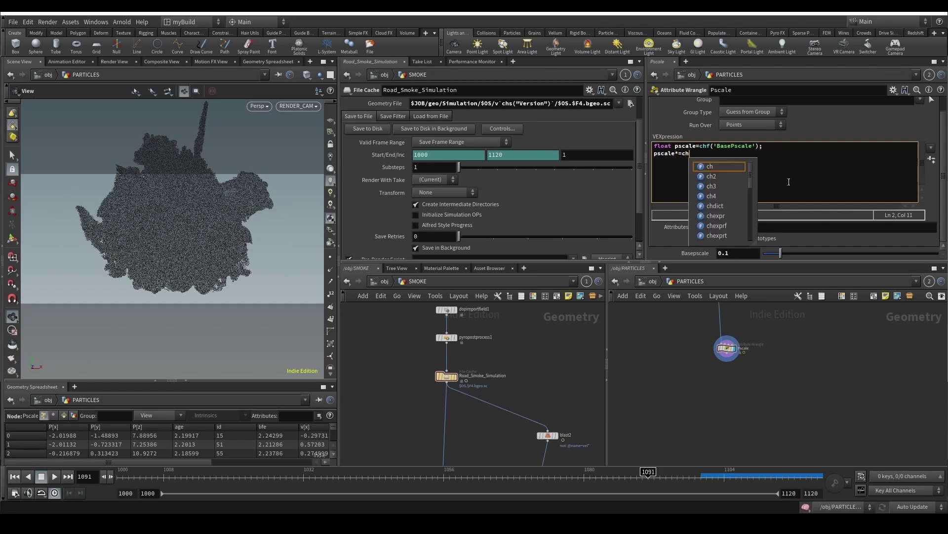
type("ramp(")
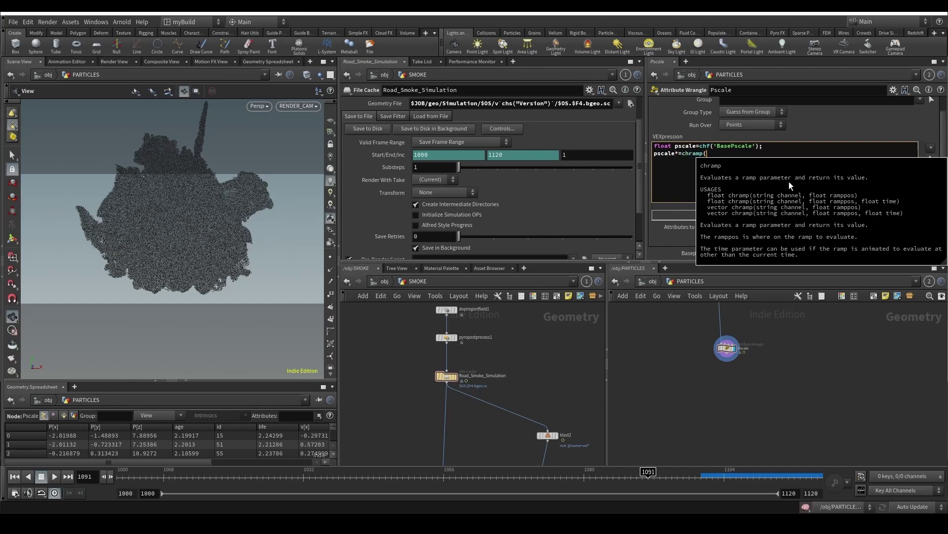
type("'Pscale")
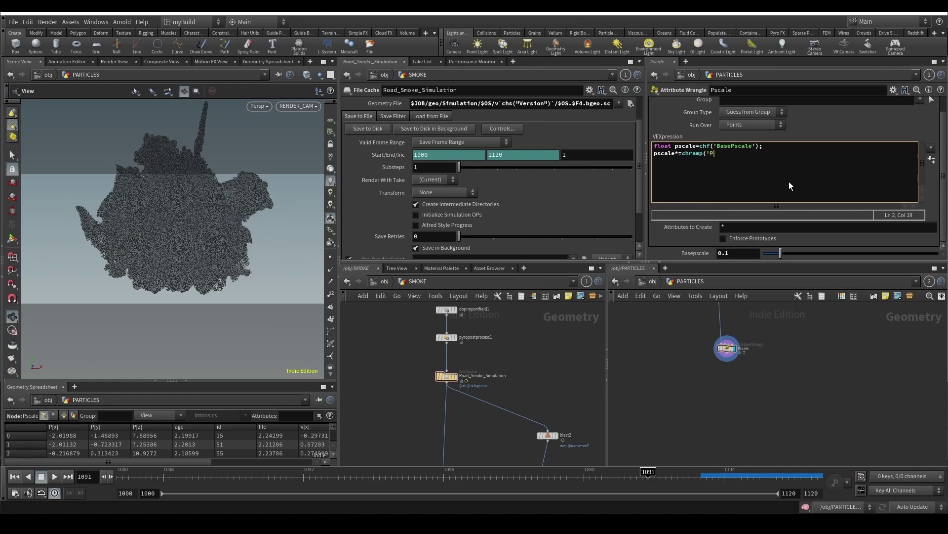
type("Ramp', rand(")
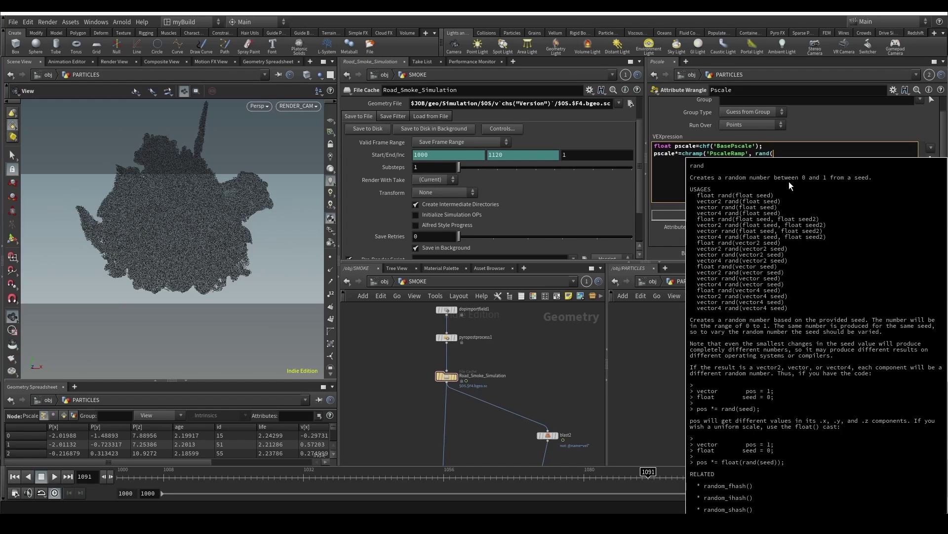
type("i@id)")
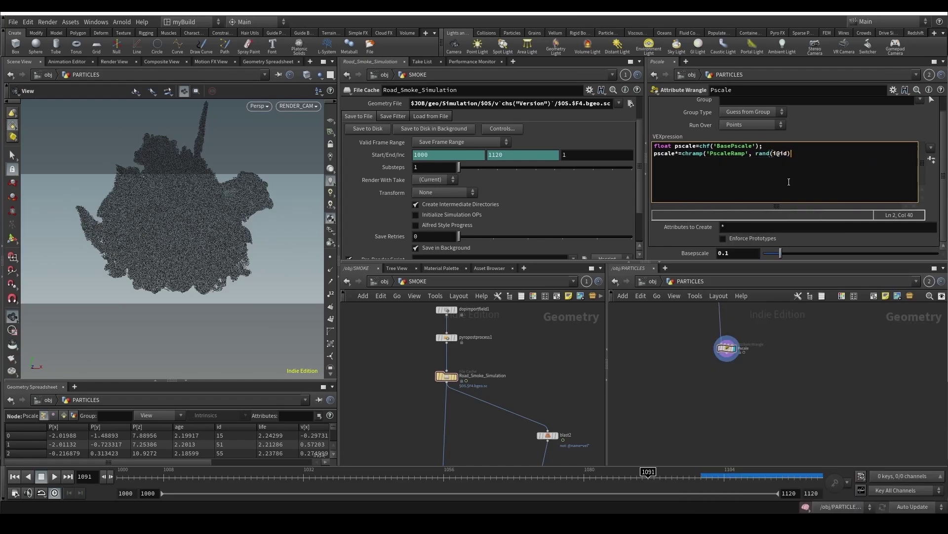
type(");")
Step: Generate the Pscaleramp parameter from the code, enlarge its graph, and add a ramp point at about position 0.91 with value about 0.19
left_click(760, 210)
left_click(927, 158)
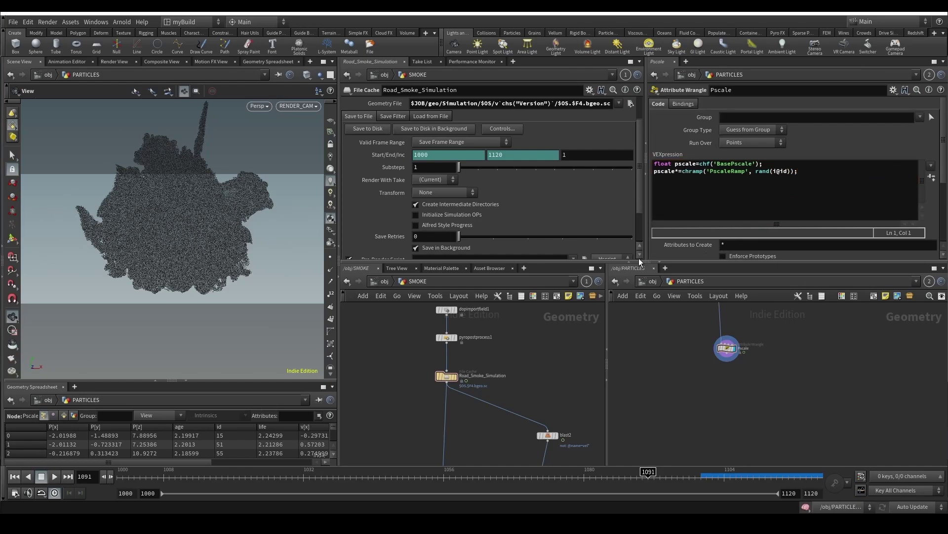
scroll(715, 238, "down", 4)
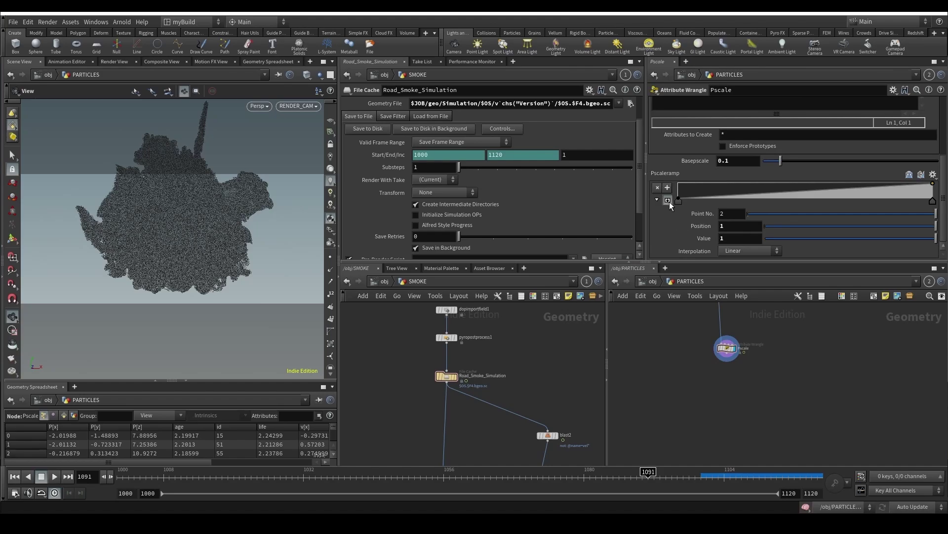
left_click(668, 200)
scroll(721, 206, "up", 2)
scroll(667, 240, "down", 1)
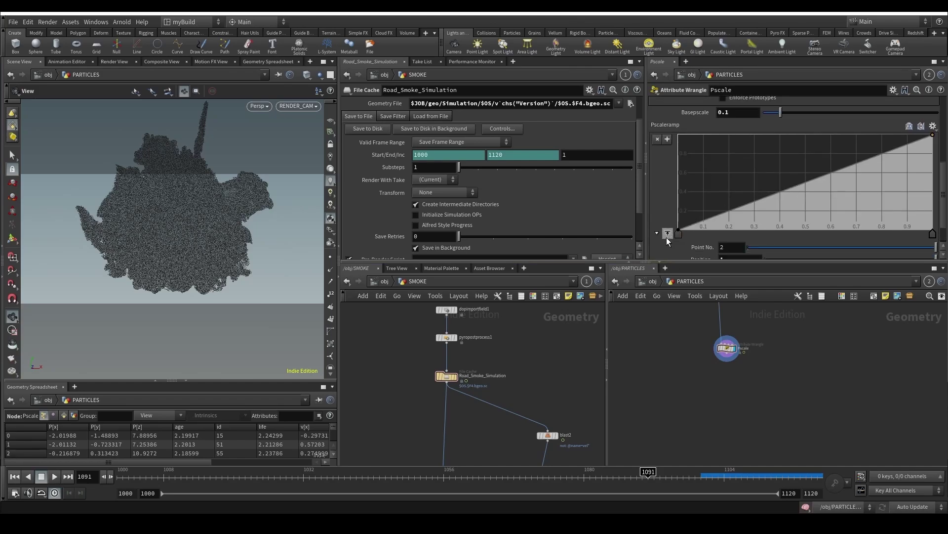
left_click_drag(824, 183, 910, 211)
Step: Change the interpolation of all three Pscaleramp points from linear to a smooth spline curve
left_click(680, 232)
scroll(682, 234, "down", 2)
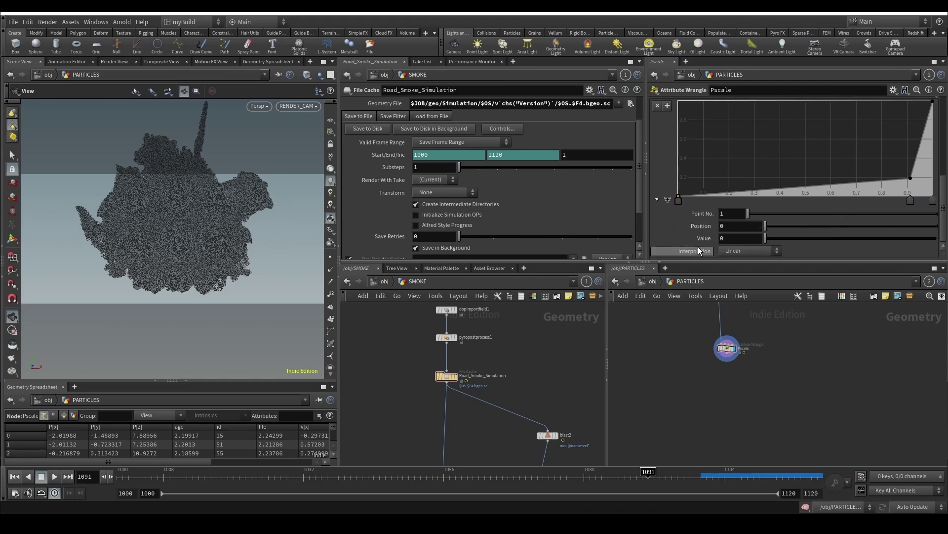
left_click(741, 250)
left_click(735, 306)
left_click(910, 200)
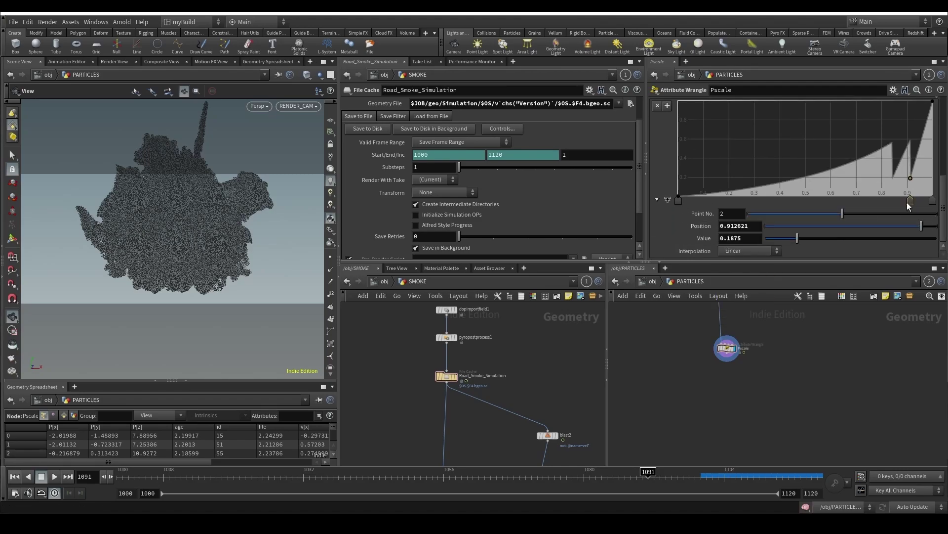
left_click(762, 251)
left_click(745, 297)
left_click(933, 200)
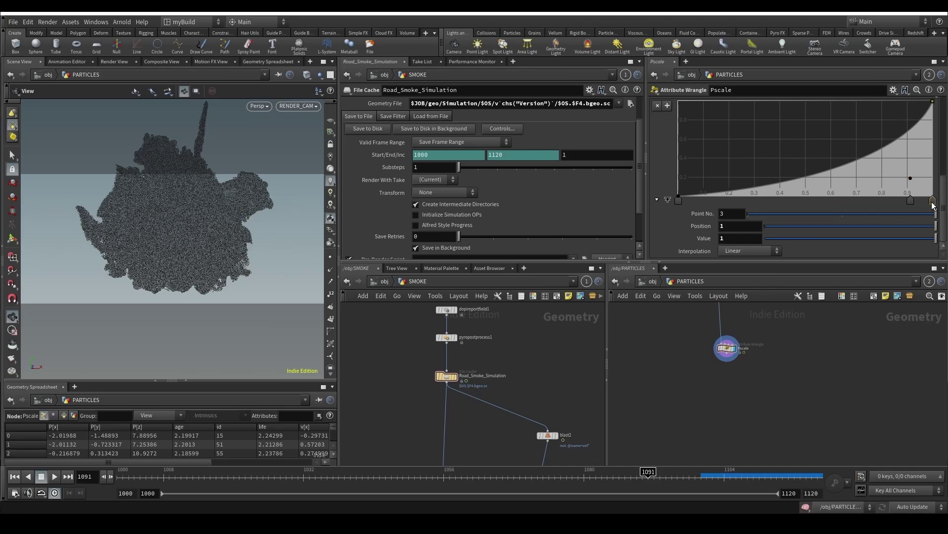
left_click(744, 250)
left_click(737, 299)
scroll(713, 210, "up", 2)
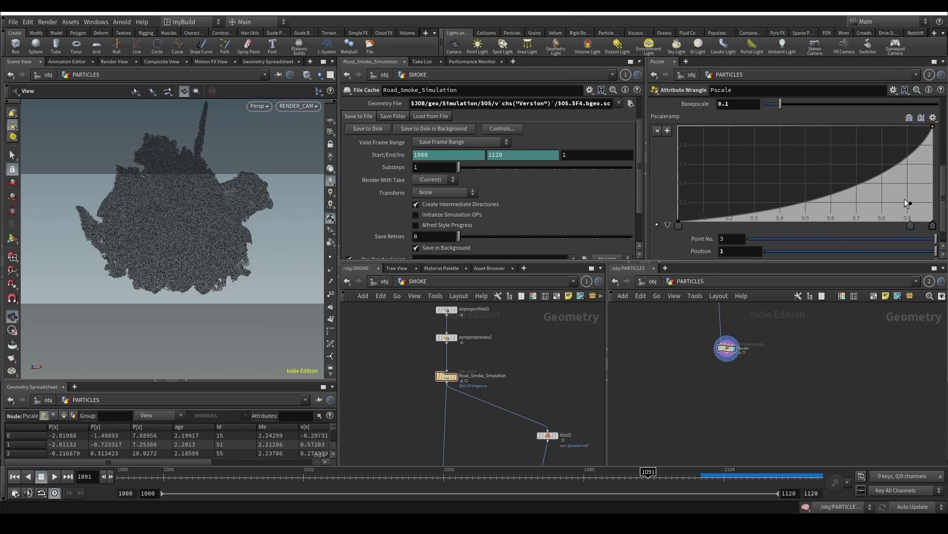
Step: Move the middle Pscaleramp point closer to the ramp's end and lower its value to nearly 0
left_click_drag(910, 203, 923, 221)
scroll(667, 211, "up", 2)
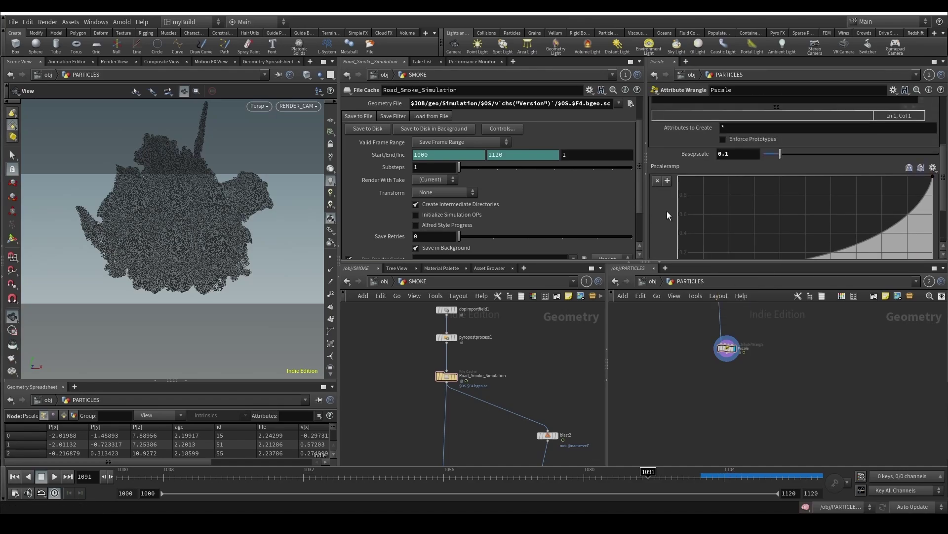
scroll(666, 212, "up", 2)
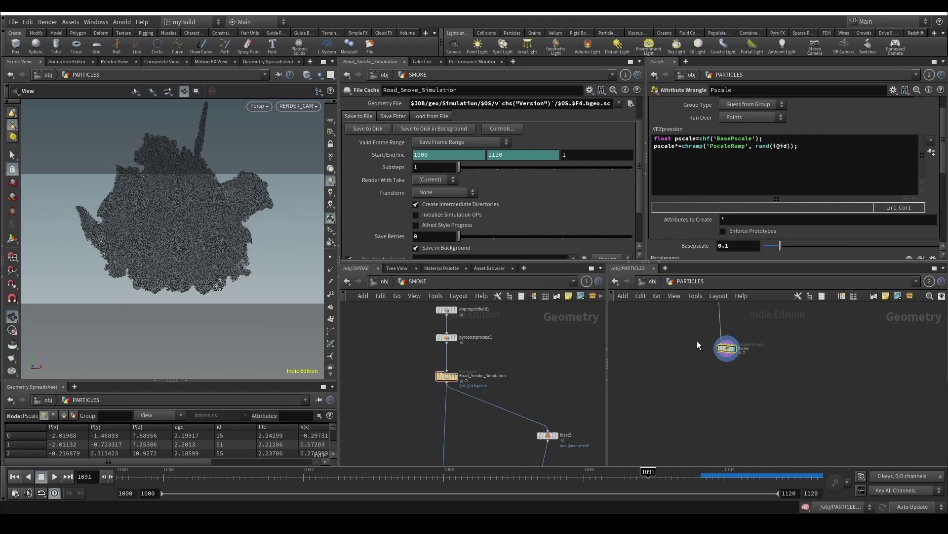
Step: Add a Blast node below Pscale, connect it to the wrangle's output, and display it
scroll(716, 419, "down", 2)
scroll(717, 419, "up", 4)
left_click(728, 408)
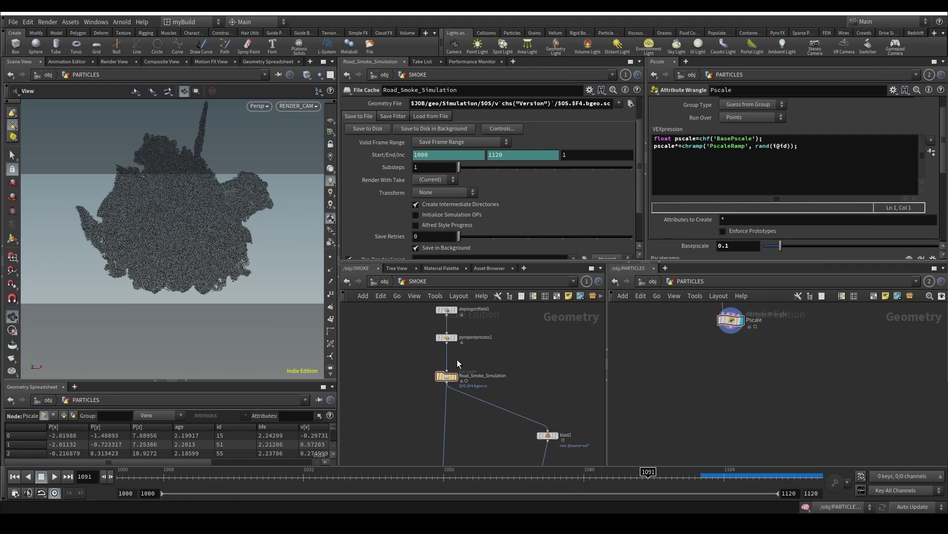
key("Tab")
type("blast")
key("Return")
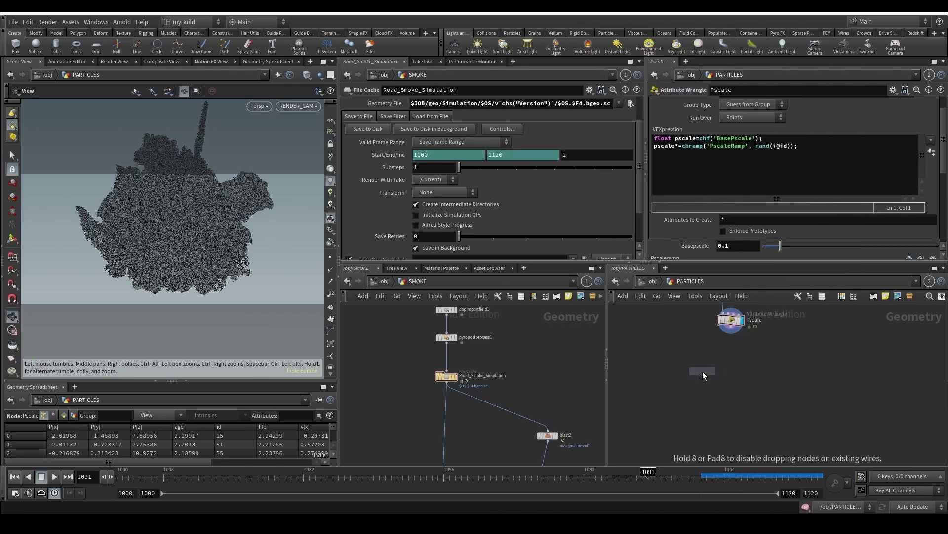
left_click(737, 387)
scroll(737, 387, "up", 2)
middle_click_drag(728, 322, 721, 357)
left_click(723, 337)
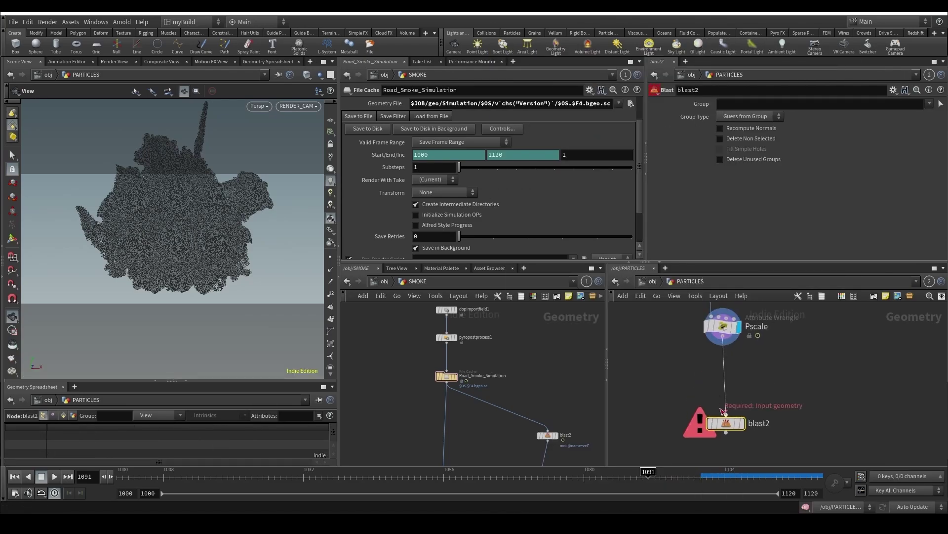
left_click(726, 414)
left_click(742, 423)
Step: Set the Blast node's group to 0-100 with group type Points and enable Delete Non Selected
left_click(743, 102)
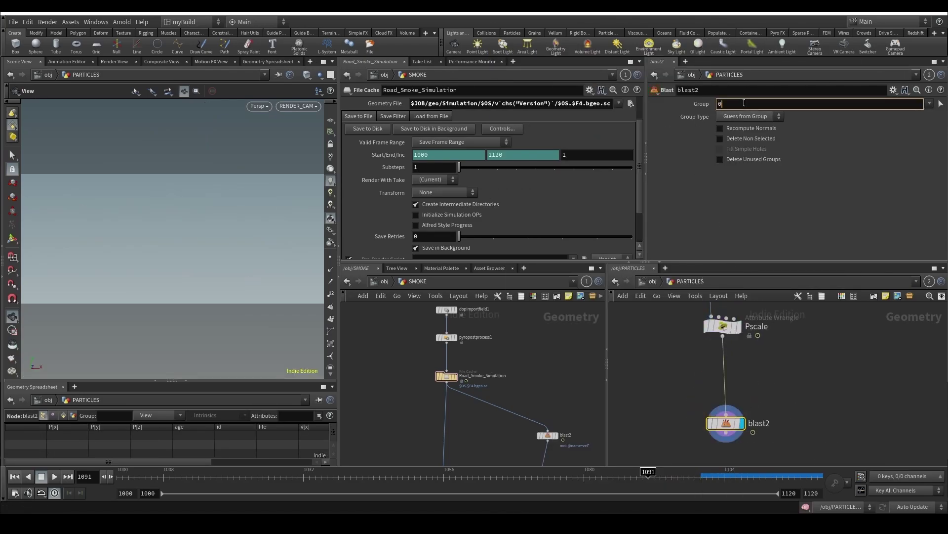
type("0-100")
key("Return")
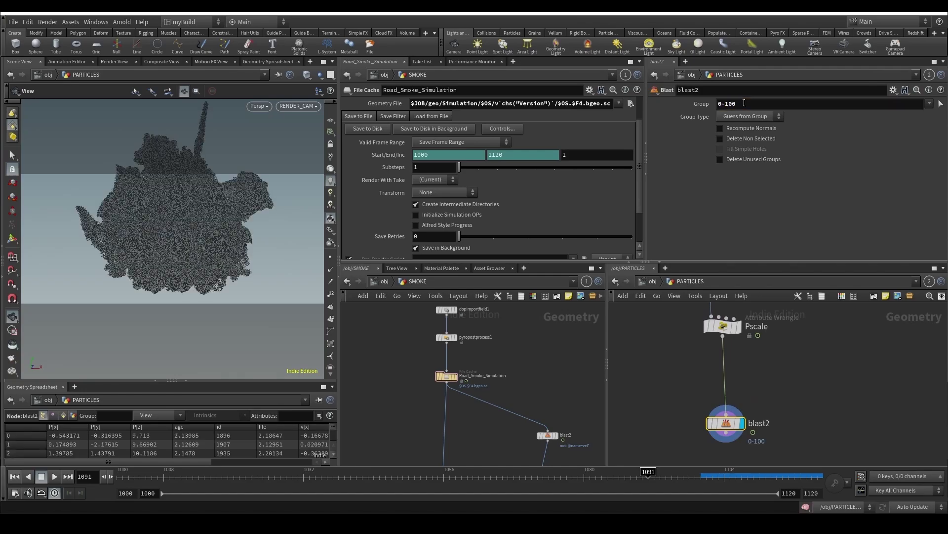
left_click(737, 116)
left_click(745, 150)
left_click(743, 139)
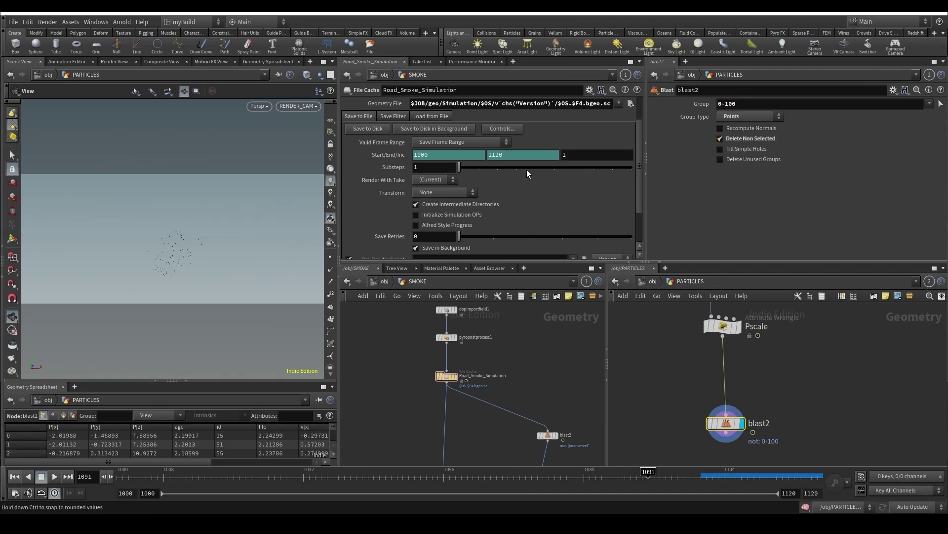
mouse_move(196, 266)
left_mouse_down()
mouse_move(155, 250)
mouse_move(182, 266)
left_mouse_up()
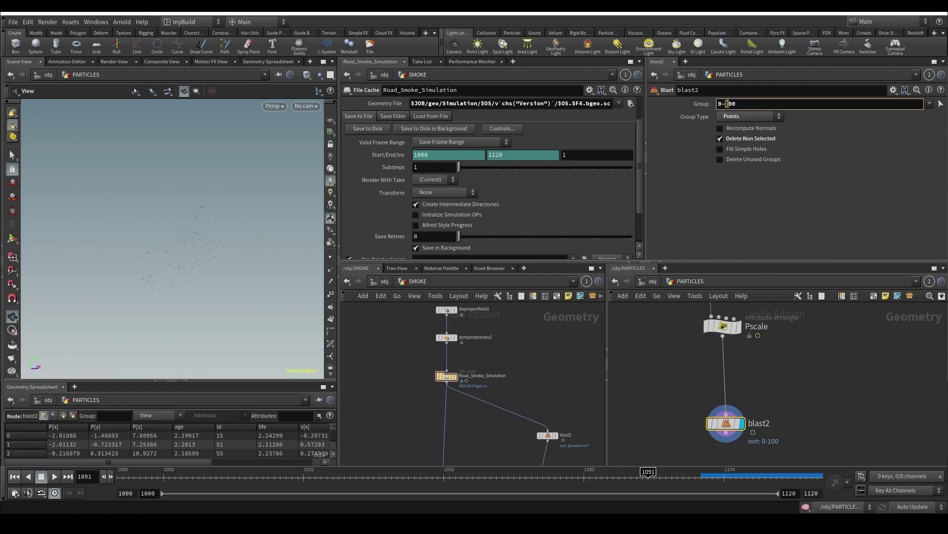
Step: Add a Copy to Points node and connect the Blast output to its second input as target points
scroll(731, 395, "down", 3)
key("Tab")
type("copyto")
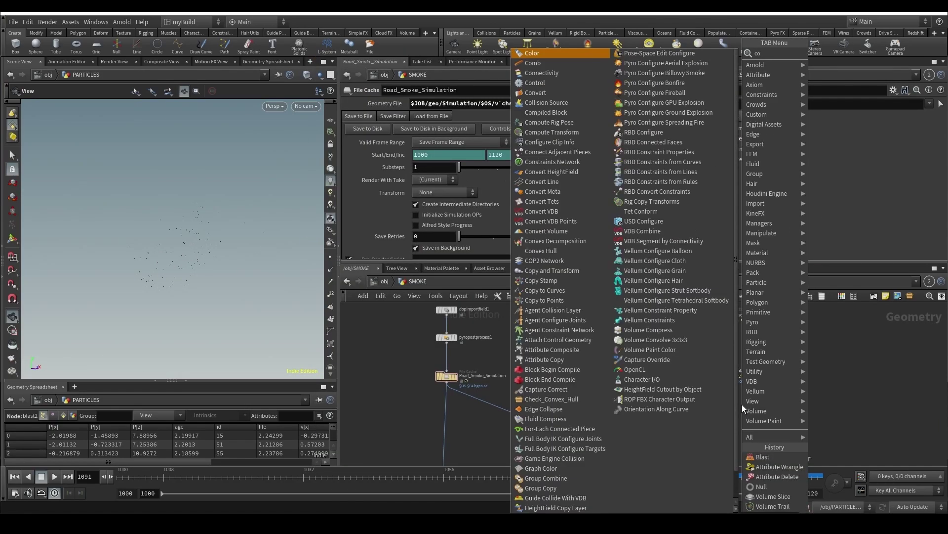
key("Return")
left_click(740, 410)
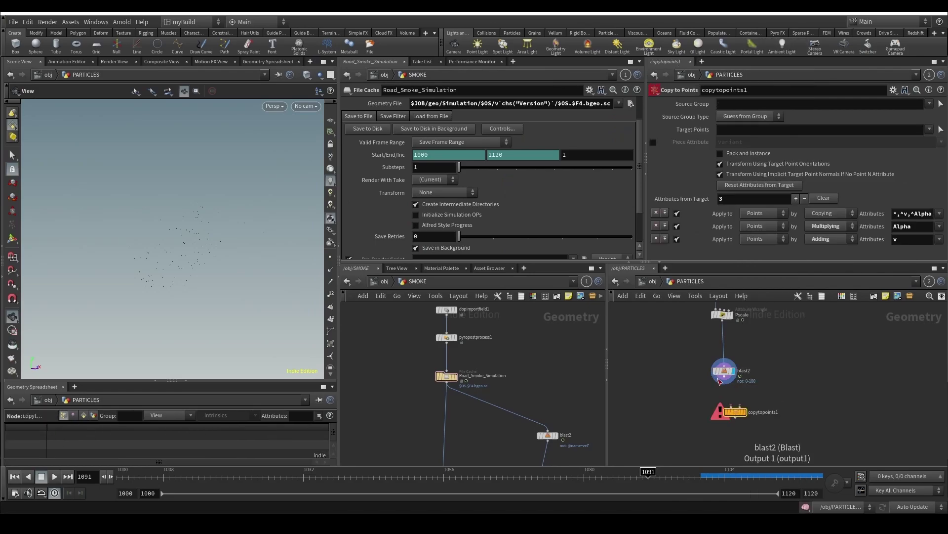
left_click(739, 418)
left_click(738, 411)
Step: Add a Sphere node and connect it to the first input of the Copy to Points node
key("Tab")
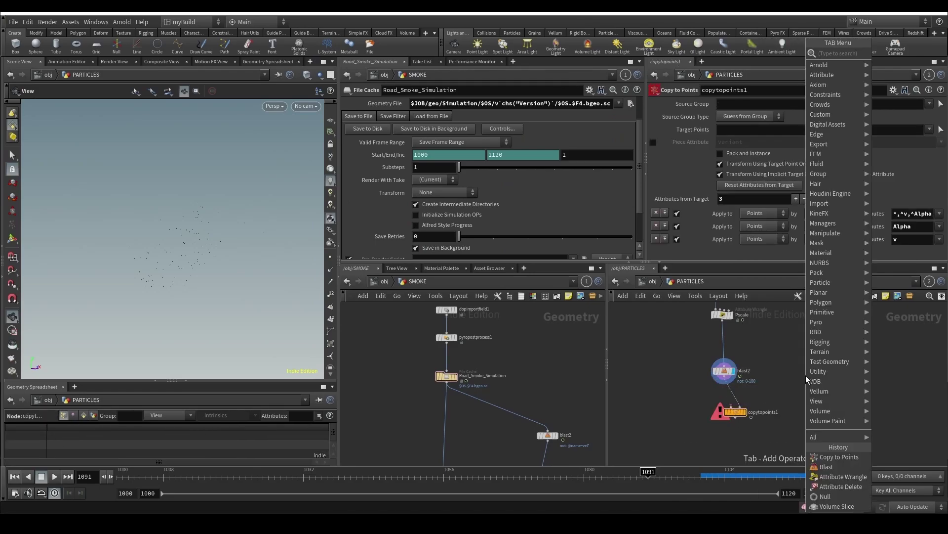
type("sph")
key("Return")
left_click(793, 366)
scroll(794, 371, "up", 3)
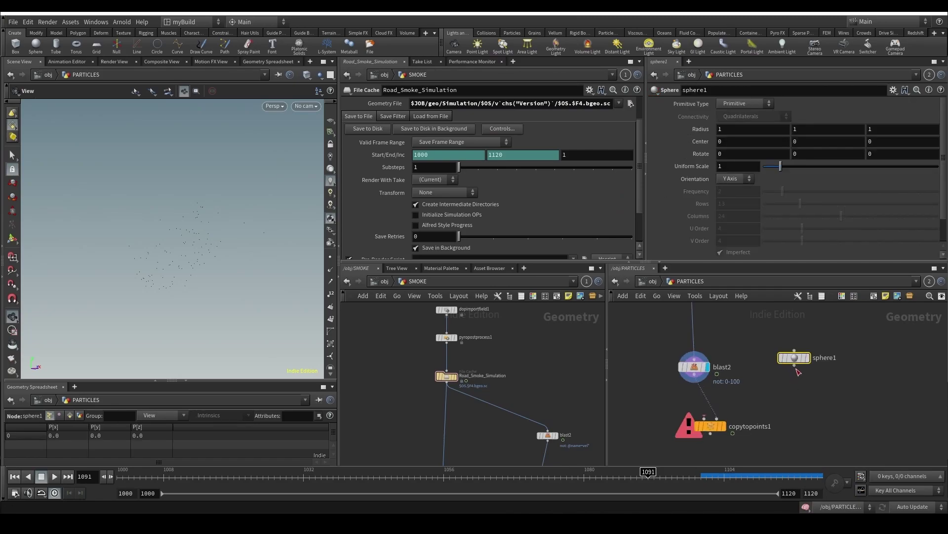
left_click(795, 366)
left_click(715, 418)
key("ctrl+z")
left_click(794, 365)
left_click(705, 419)
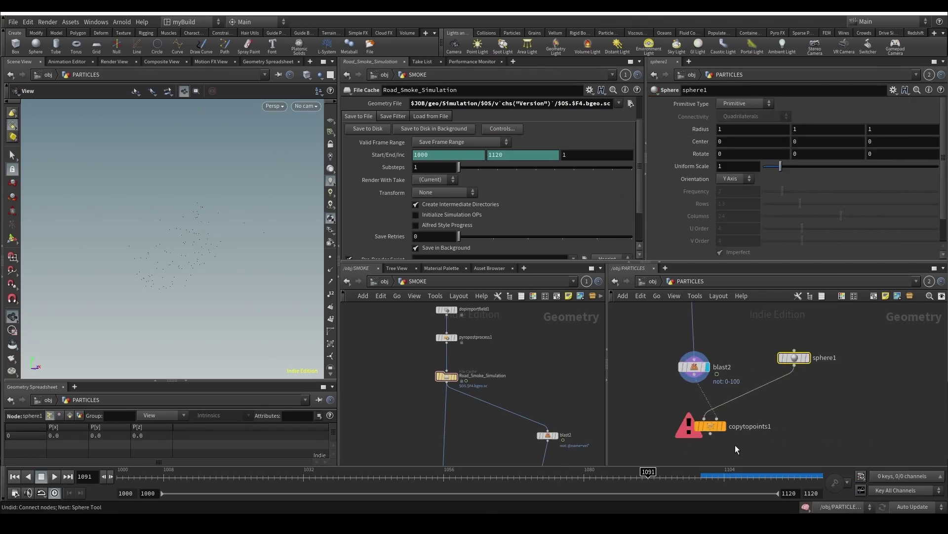
Step: Display the Copy to Points node and look through RENDER_CAM in the viewport
left_click(724, 426)
left_click(305, 106)
left_click(326, 154)
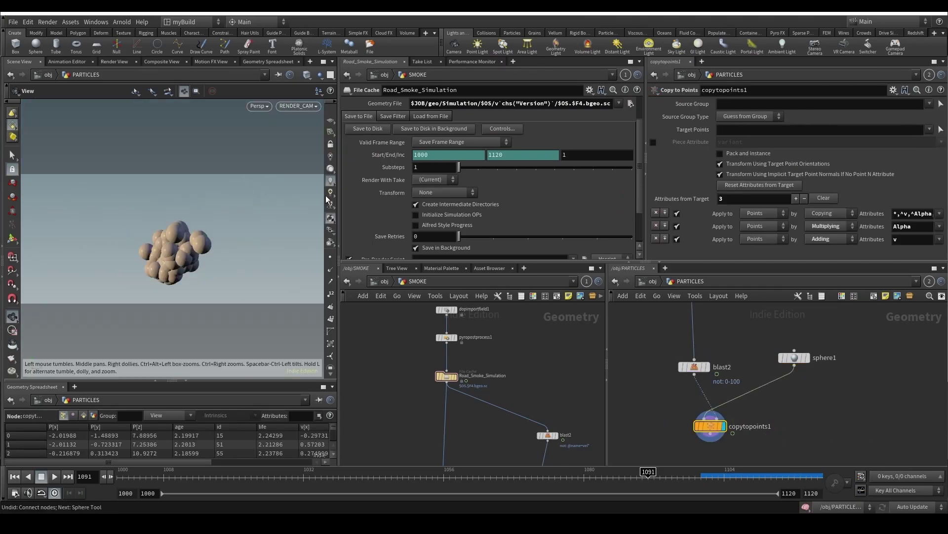
Step: Append the line f@pscale=pscale; at the end of the Pscale wrangle's VEXpression and inspect the copied spheres up close
middle_click_drag(665, 367, 669, 384)
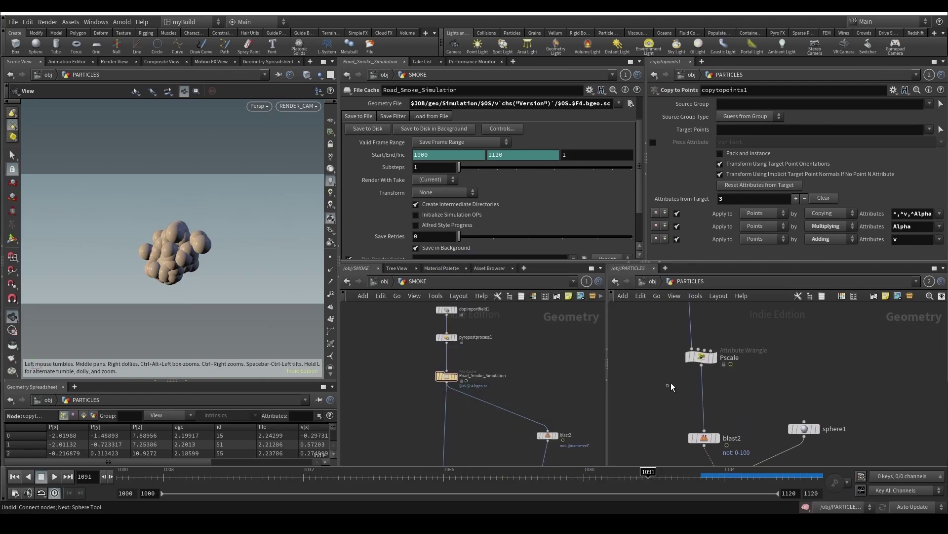
left_click(701, 356)
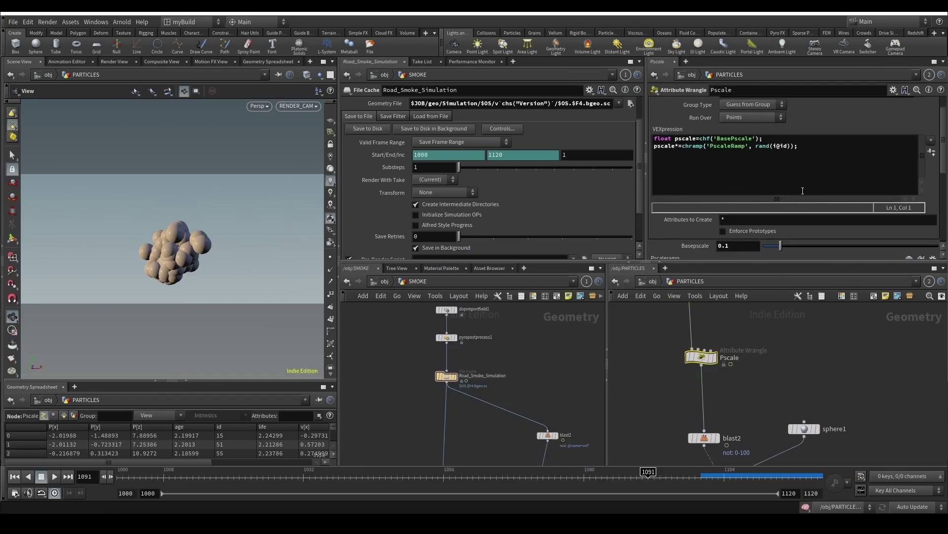
left_click(805, 149)
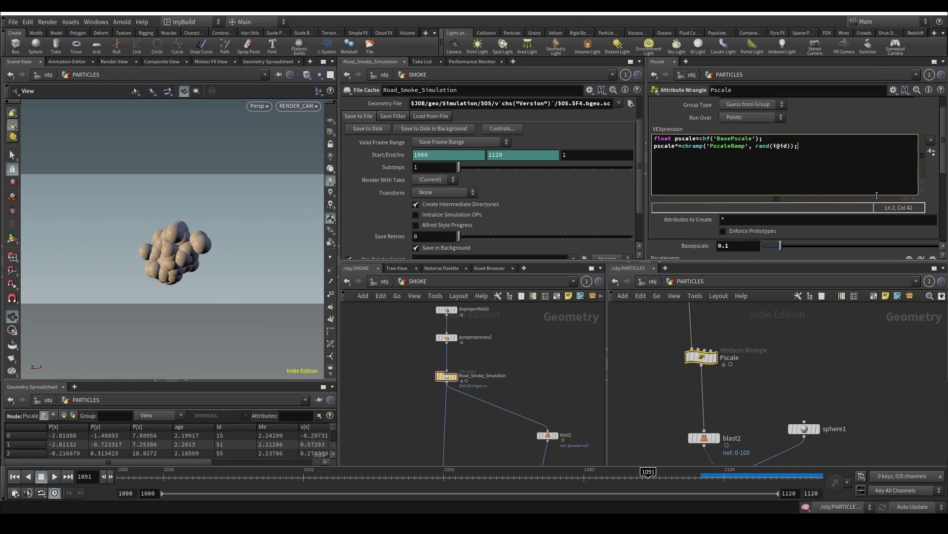
key("Return")
key("Return")
key("Return")
key("Return")
key("BackSpace")
key("BackSpace")
type("f")
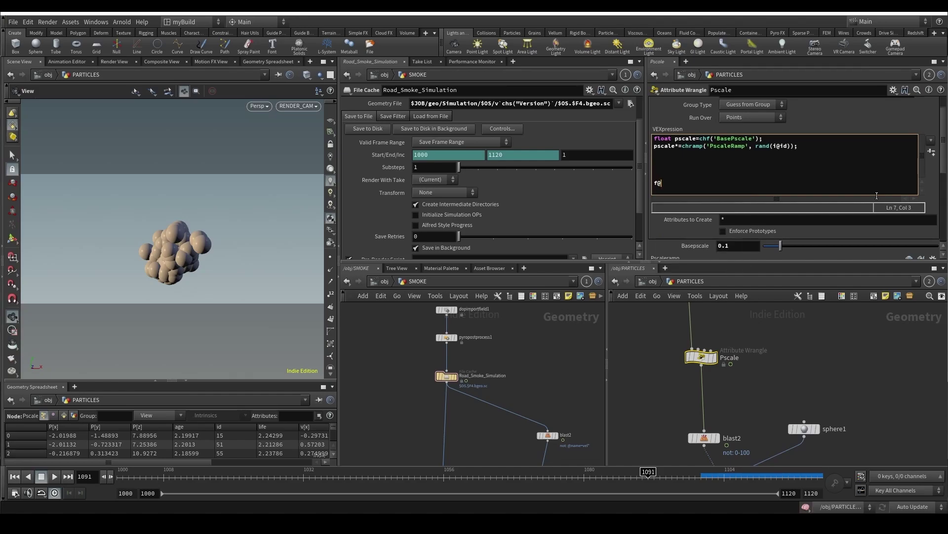
type("@pscale=pscale;")
left_click(786, 373)
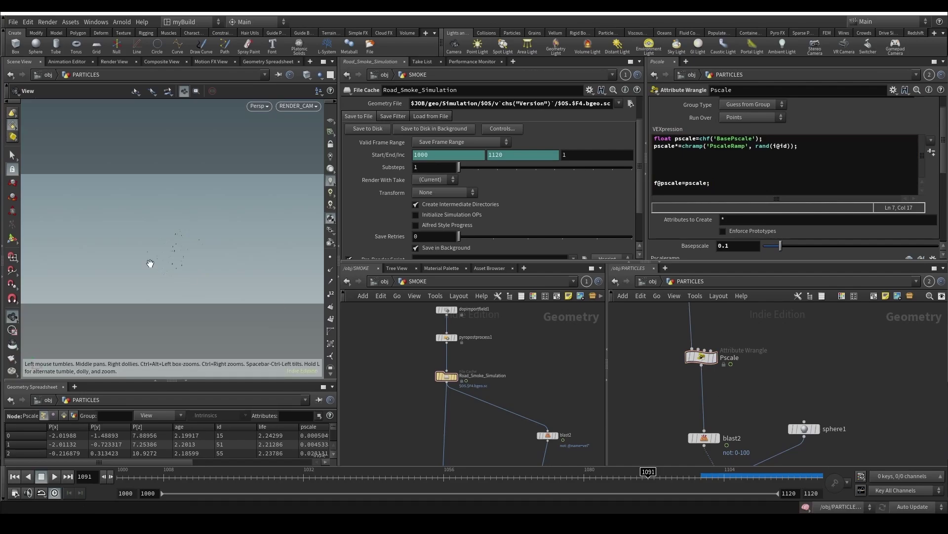
scroll(182, 267, "up", 5)
scroll(186, 231, "up", 3)
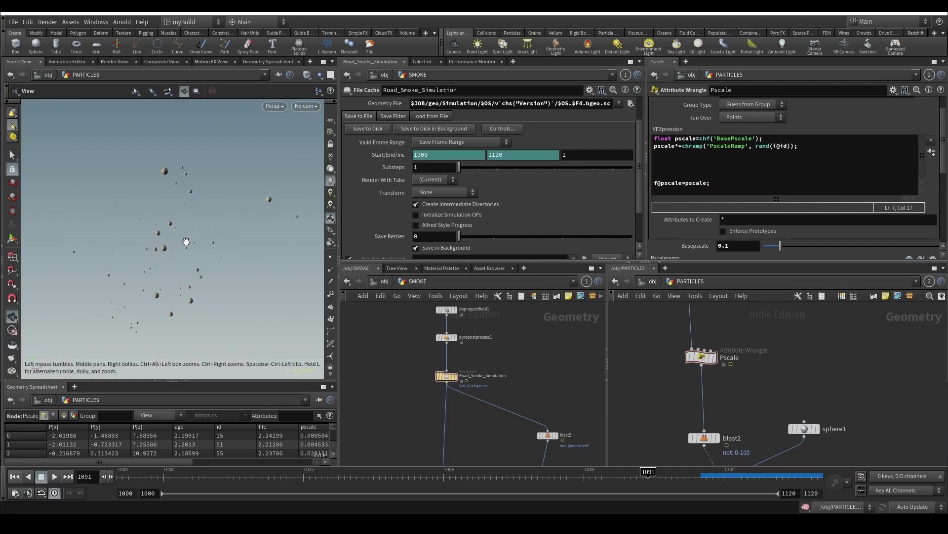
Step: Fine-tune point 2 of the Pscale wrangle's ramp to position about 0.957 and a value of about 0.02, and inspect the spheres
scroll(629, 253, "down", 2)
scroll(677, 230, "down", 3)
scroll(679, 228, "down", 3)
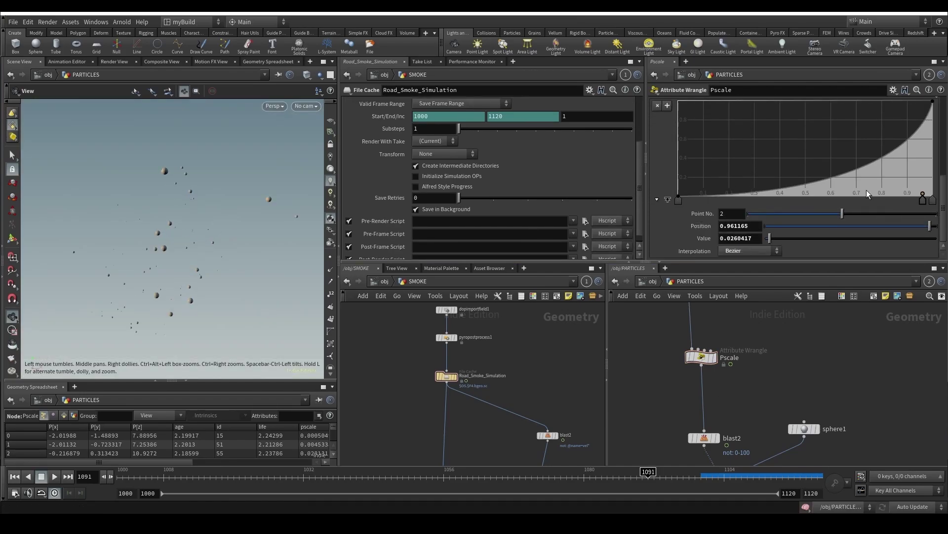
mouse_move(920, 190)
left_mouse_down()
mouse_move(866, 133)
mouse_move(921, 194)
left_mouse_up()
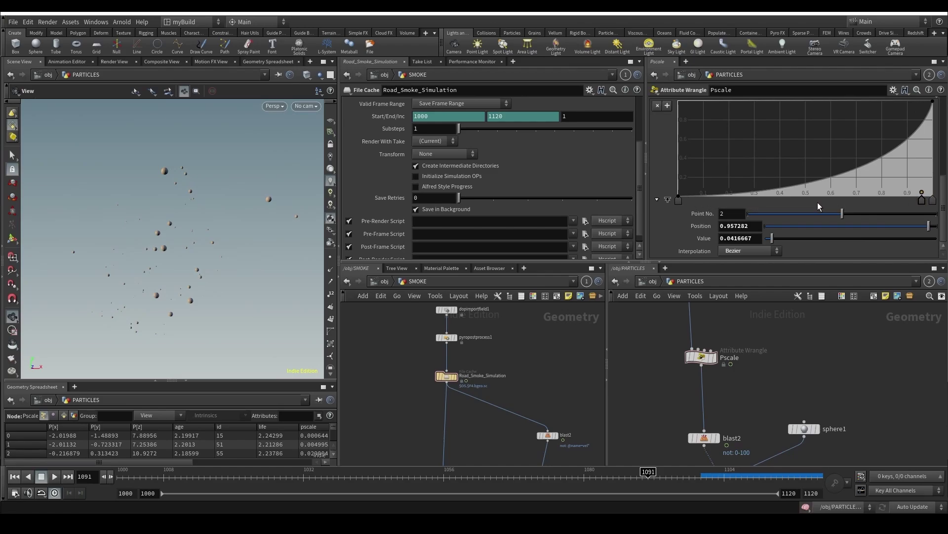
left_click_drag(922, 194, 923, 197)
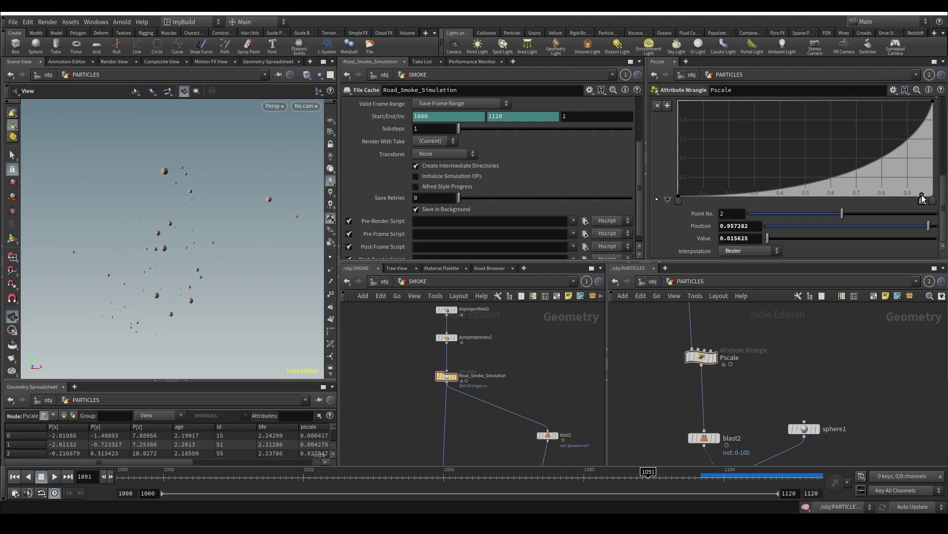
scroll(919, 197, "up", 5)
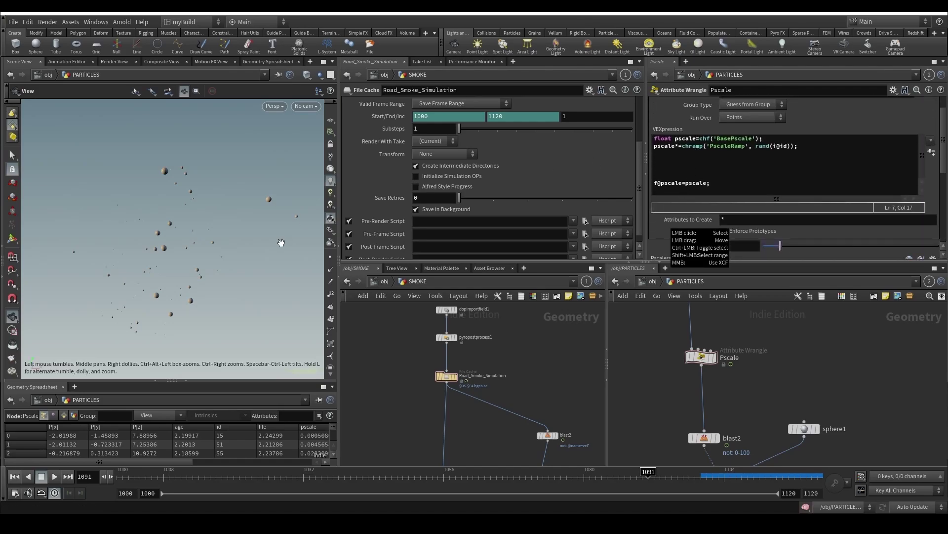
scroll(184, 232, "up", 5)
scroll(182, 186, "up", 5)
scroll(182, 184, "down", 7)
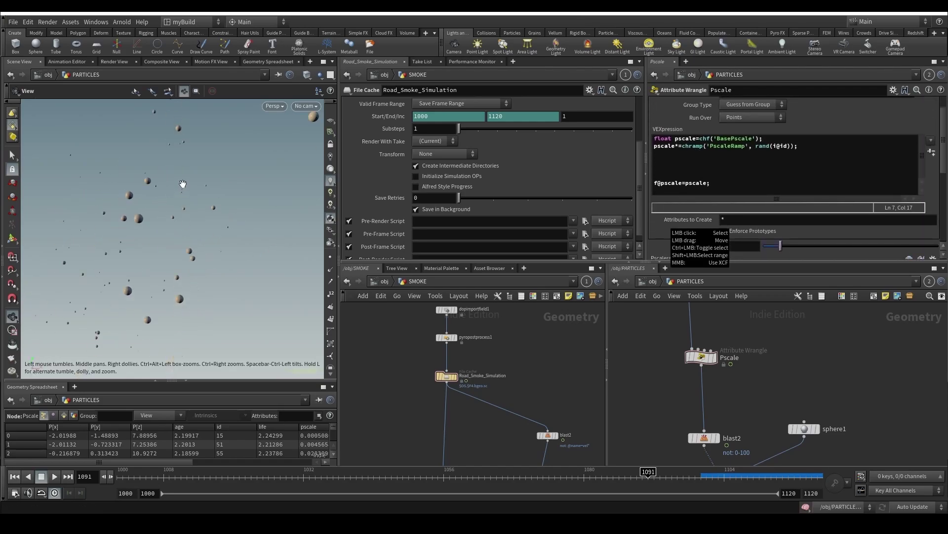
scroll(182, 184, "down", 3)
Step: Wrap the chramp call in the Pscale VEXpression with fit01( ... ,.3,1) and inspect the resulting sphere sizes
left_click(682, 147)
type("fit")
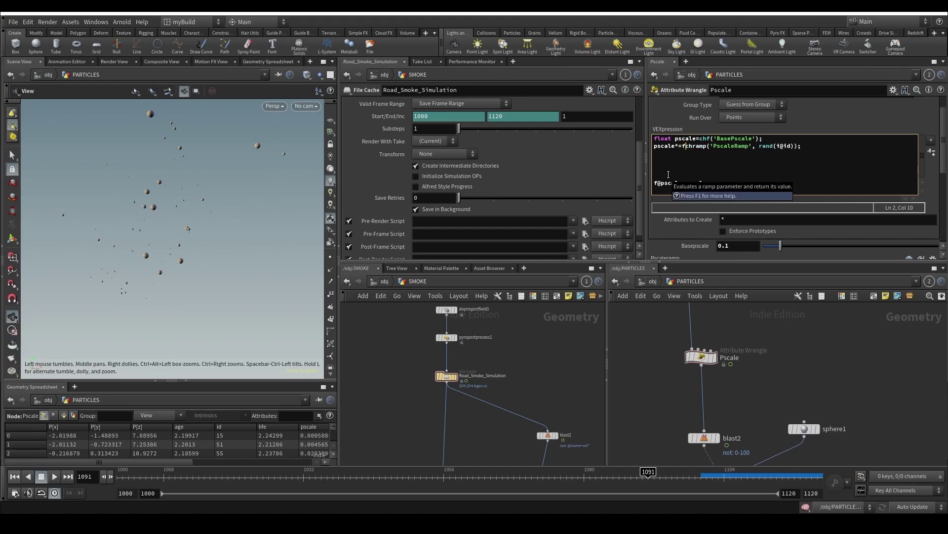
type("01(")
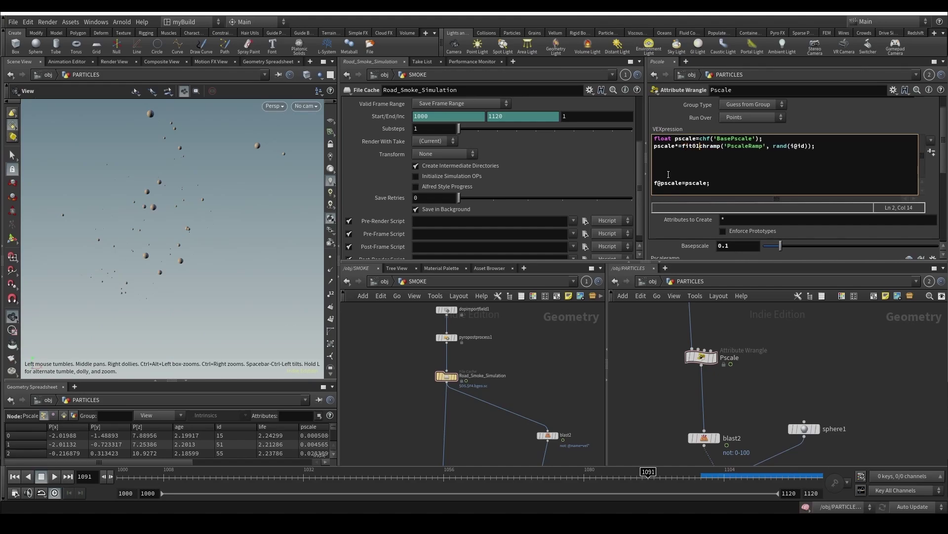
type(")")
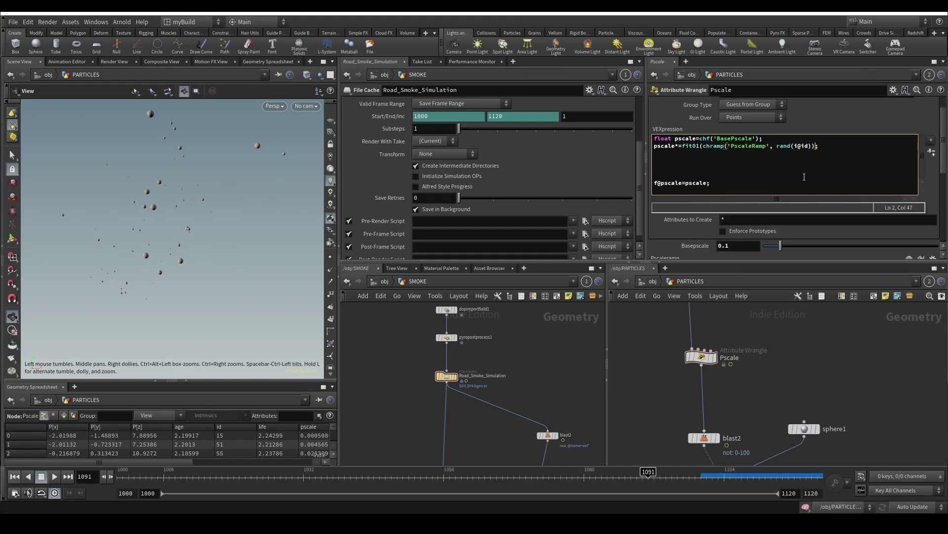
type(",.3,1")
left_click(779, 381)
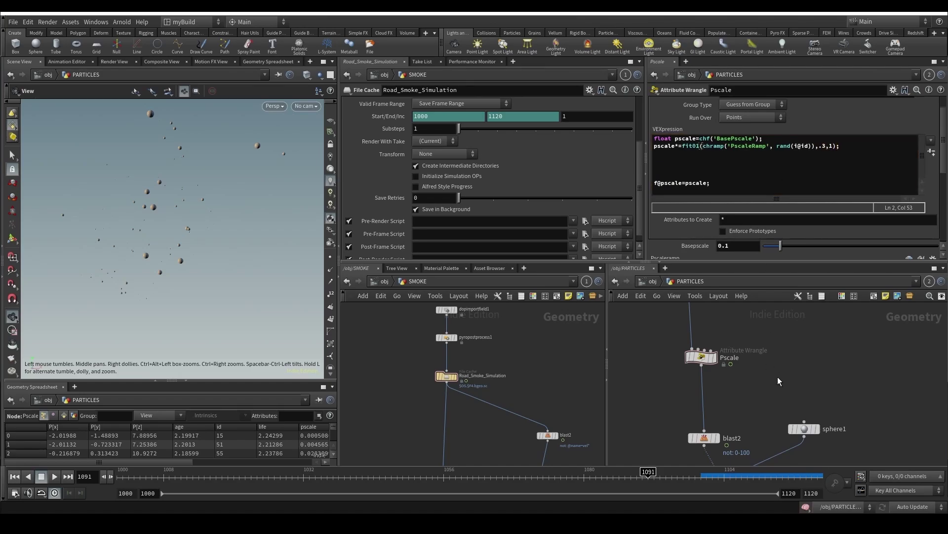
scroll(179, 214, "down", 4)
left_click_drag(179, 214, 218, 249)
scroll(183, 236, "up", 4)
left_click_drag(107, 203, 250, 181)
scroll(250, 182, "up", 3)
scroll(214, 239, "down", 5)
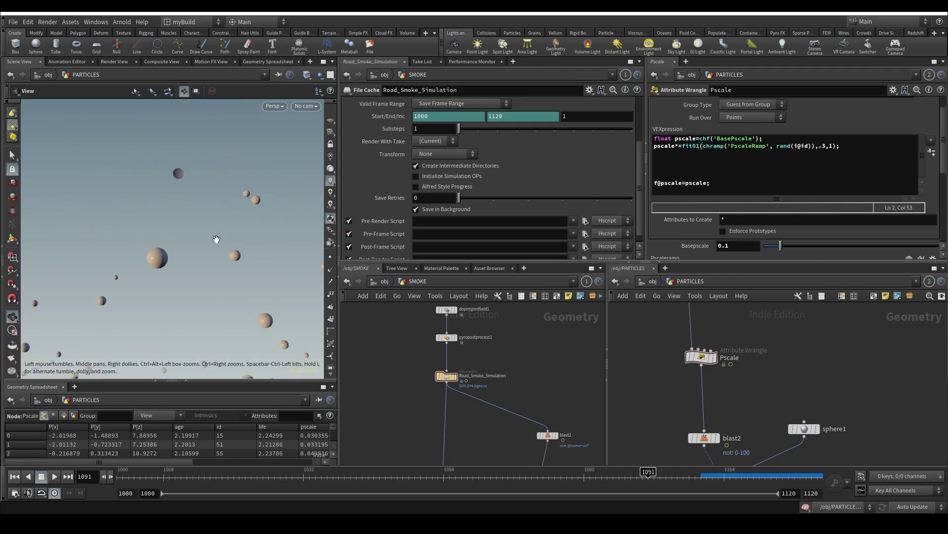
Step: Set the fit01 minimum in the Pscale VEXpression to .2 and check the sphere sizes from near and far
left_click(825, 145)
key("BackSpace")
type("2")
left_click(834, 379)
left_click_drag(284, 277, 244, 274)
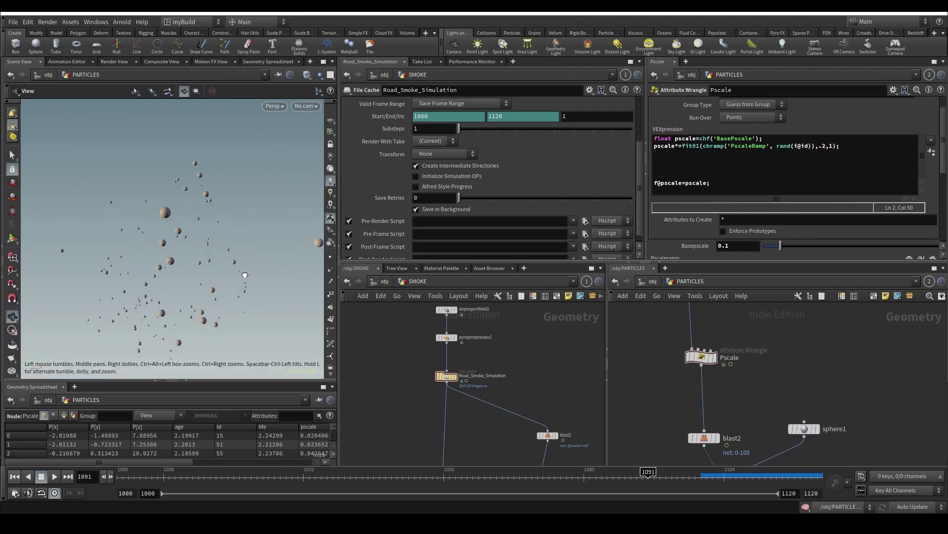
scroll(242, 272, "down", 8)
scroll(205, 289, "up", 8)
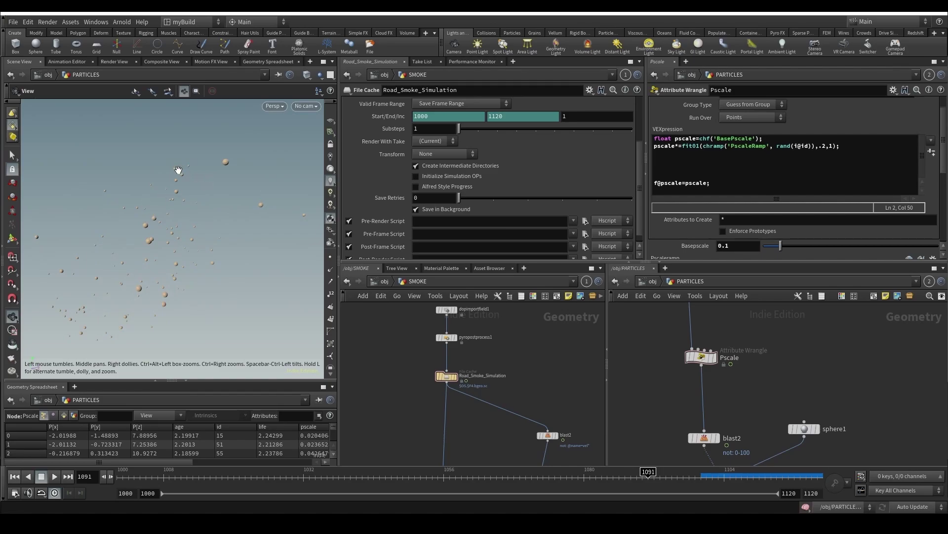
Step: Move the Blast, Sphere and Copy to Points preview nodes aside from the main node chain and save the scene
scroll(686, 347, "down", 4)
scroll(698, 366, "up", 2)
scroll(697, 426, "down", 1)
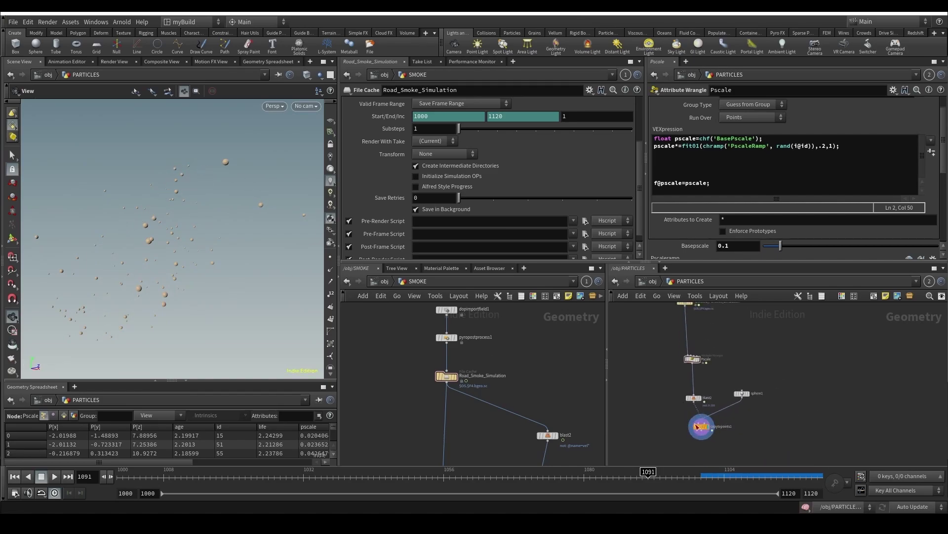
left_click_drag(794, 455, 776, 401)
scroll(712, 437, "down", 1)
left_click(734, 419)
key("ctrl+s")
Step: Display the Pscale node, look through RENDER_CAM and move the timeline to frame 1093
left_click(700, 373)
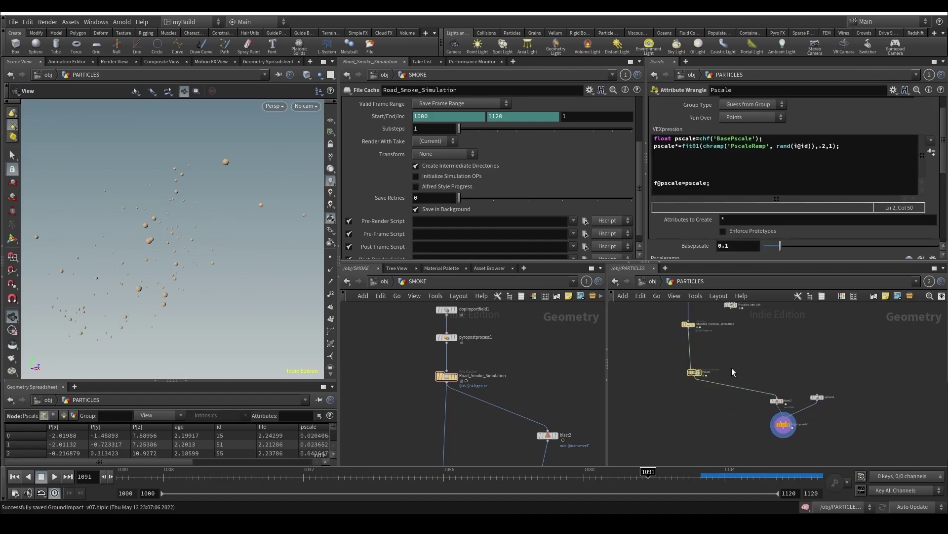
left_click(306, 106)
left_click(316, 157)
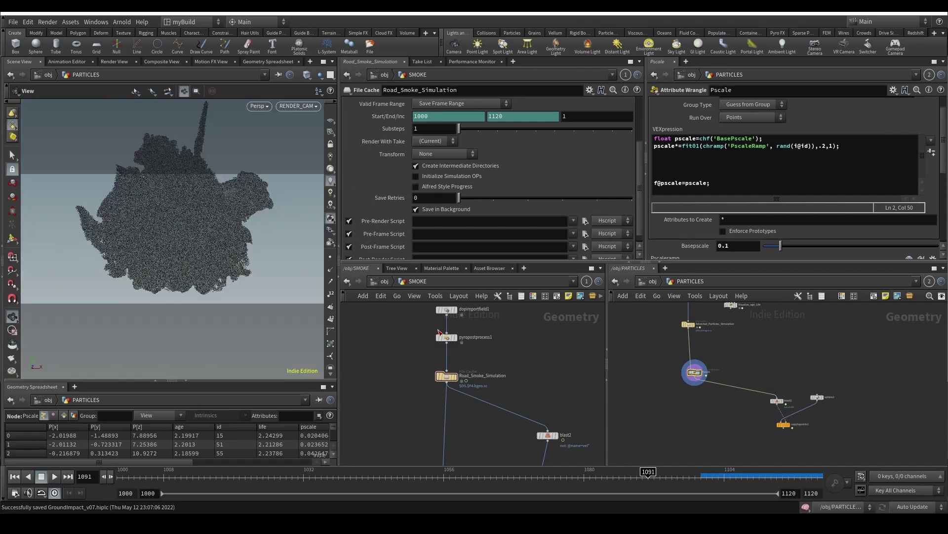
left_click_drag(577, 475, 684, 452)
middle_click_drag(709, 451, 701, 431)
scroll(674, 413, "up", 2)
scroll(674, 413, "down", 2)
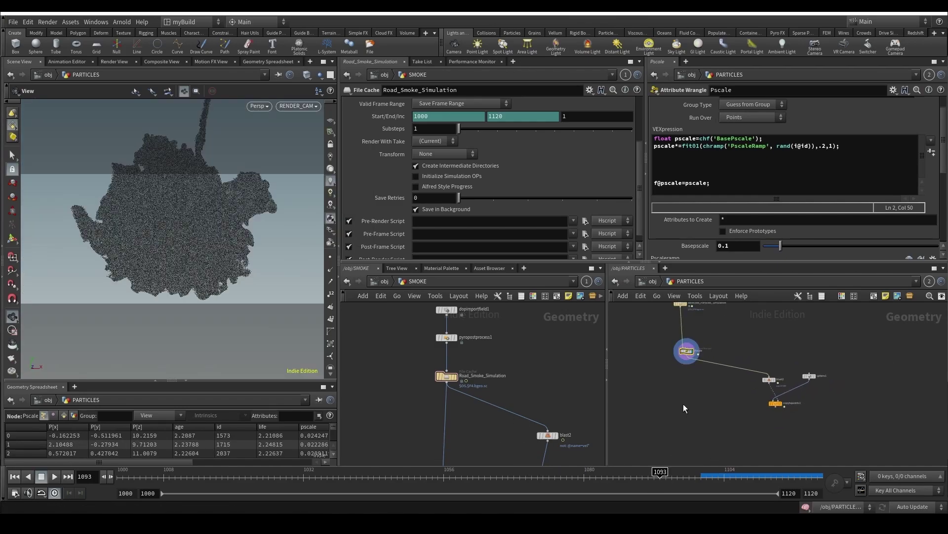
Step: Add an Attribute Wrangle below the Pscale node and connect the Pscale output to its first input
key("Tab")
type("attw")
key("Return")
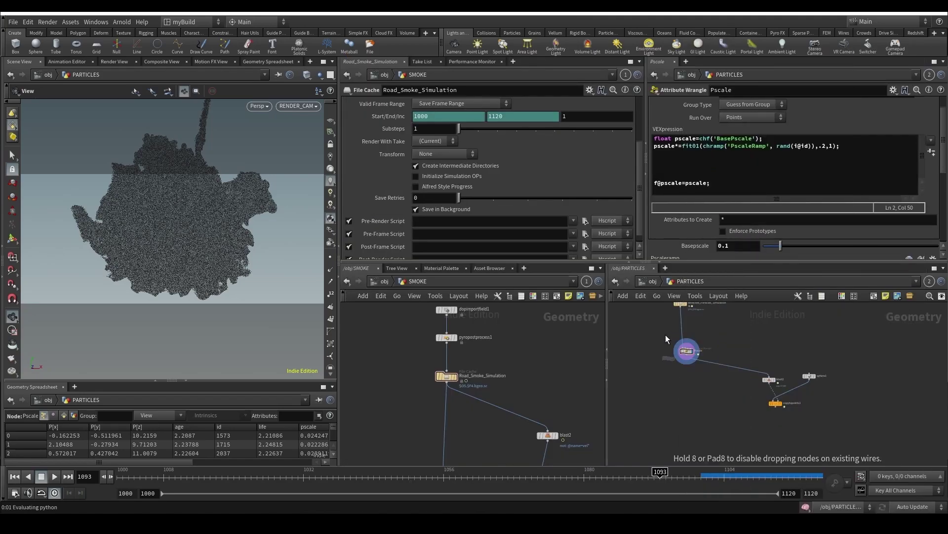
scroll(665, 345, "up", 3)
left_click(716, 410)
left_click_drag(703, 355, 712, 399)
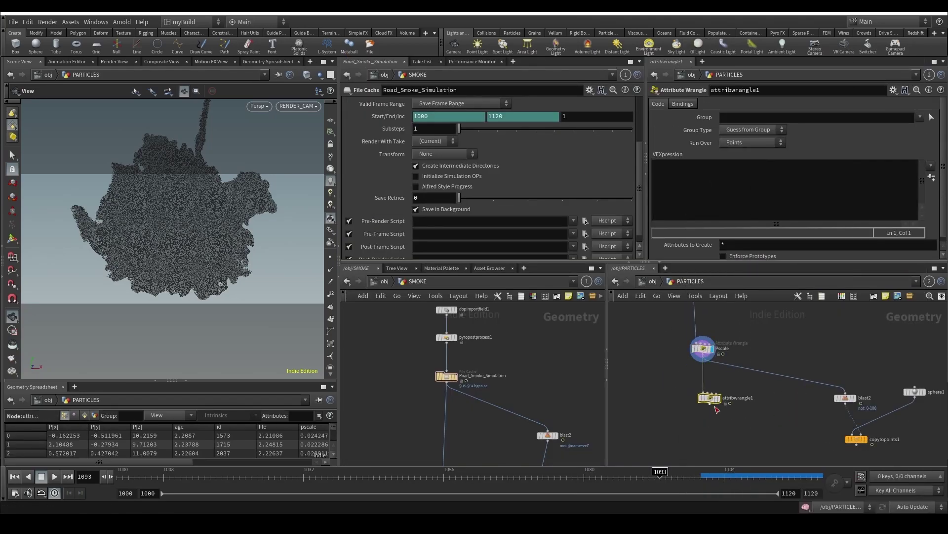
Step: Display the new Attribute Wrangle and rename it Pscale_Over_Age
left_click(719, 398)
left_click(744, 397)
type("Pscale_")
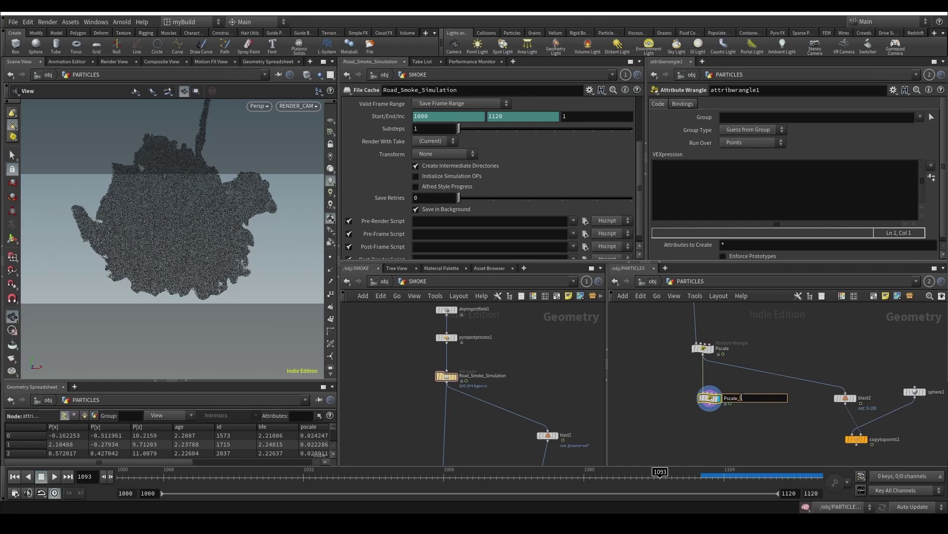
type("Over_Age")
key("Return")
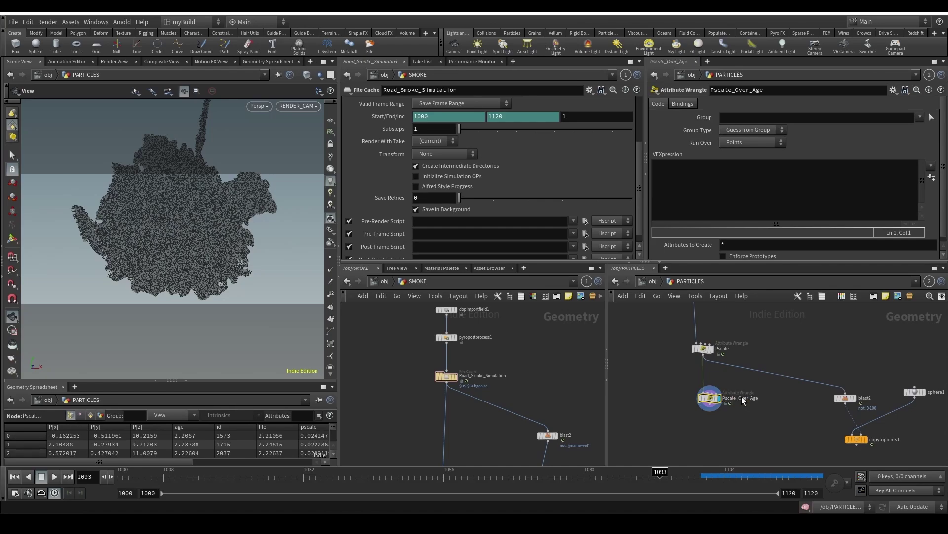
Step: Enter f@pscale*=chramp('AgeOverPscale', 1-f@age/f@life) as the Pscale_Over_Age wrangle's VEXpression
left_click(748, 211)
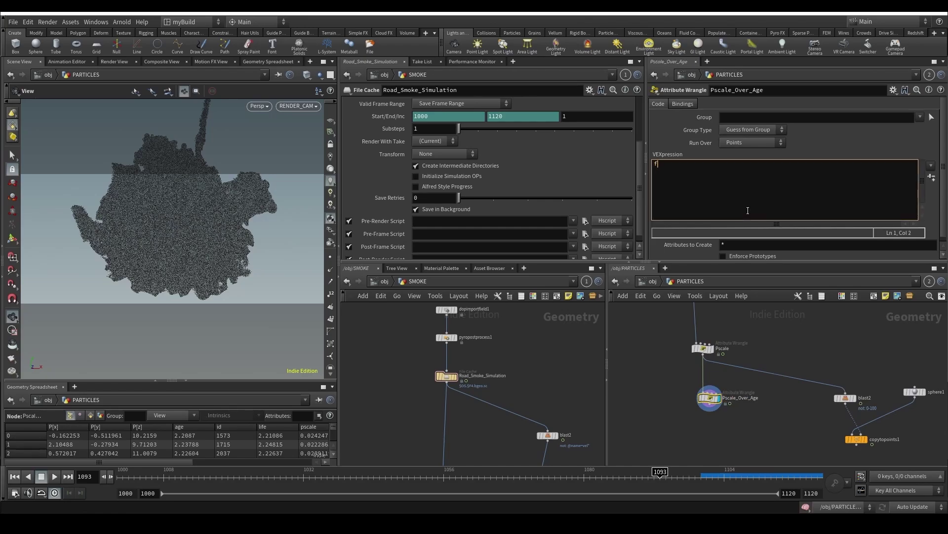
type("f")
key("BackSpace")
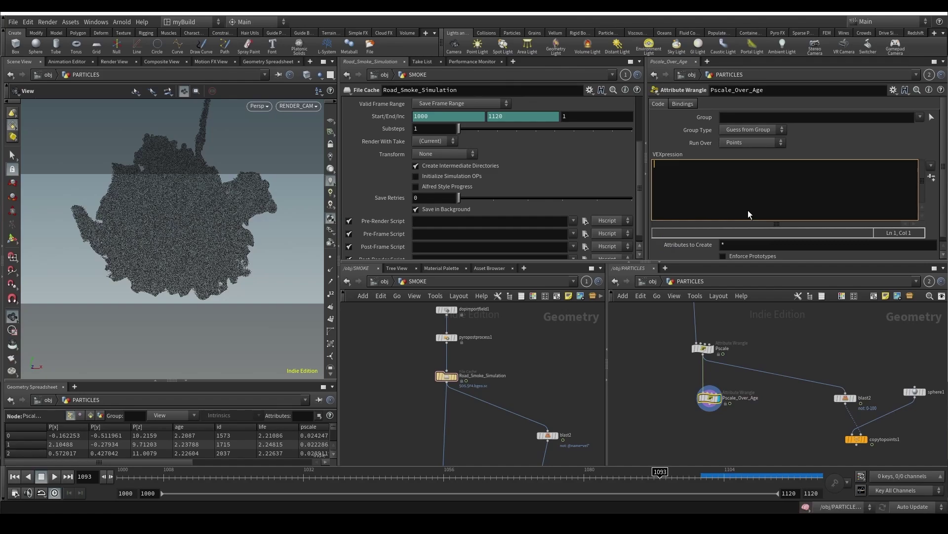
type("f@pscale*=chr")
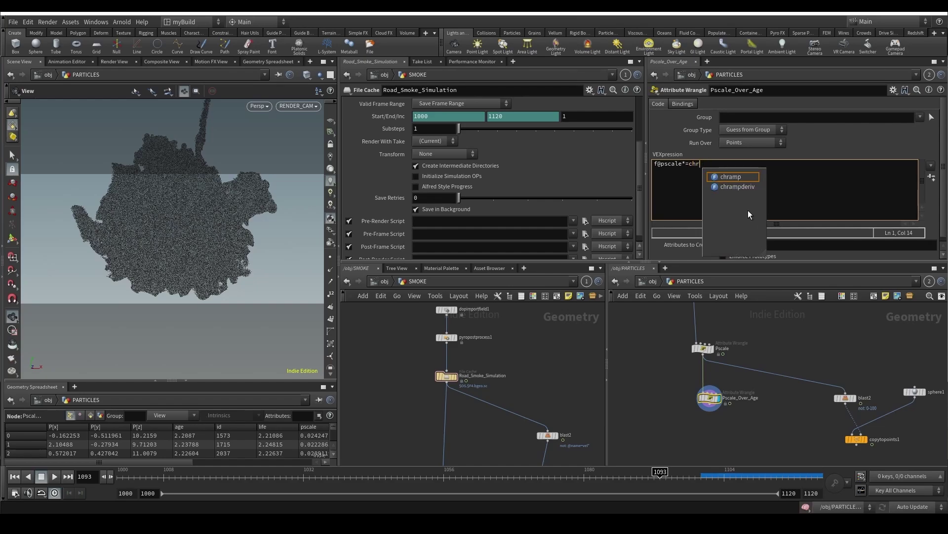
key("BackSpace")
key("BackSpace")
key("BackSpace")
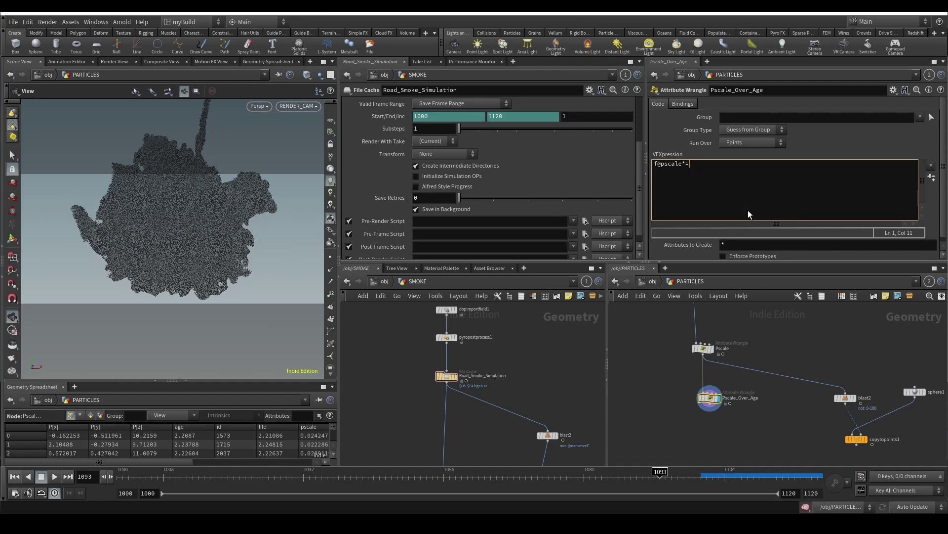
type("chramp")
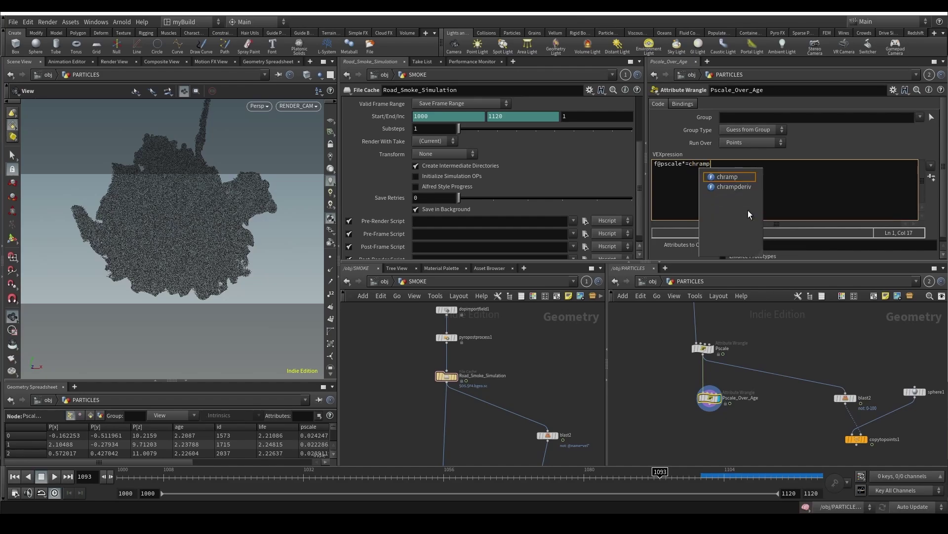
type("('")
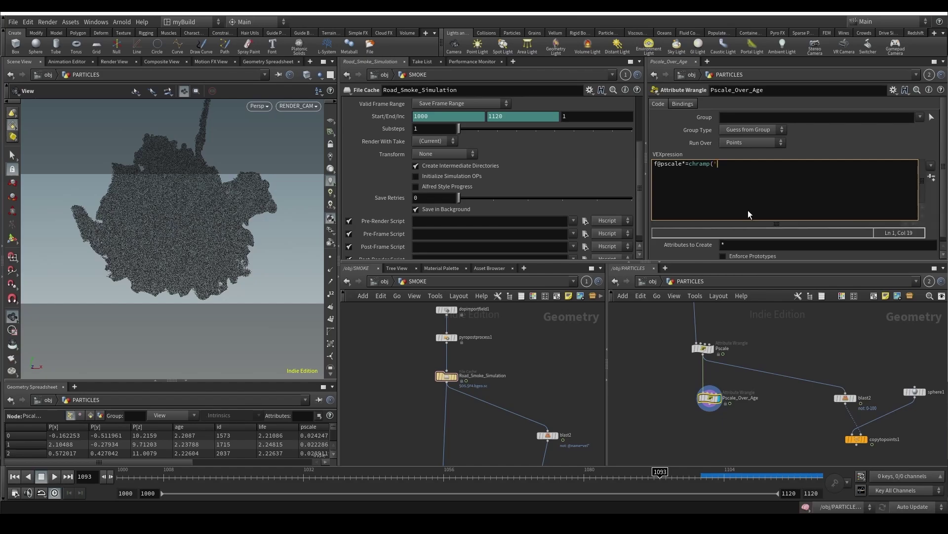
type("AgeOverPscale', f@af")
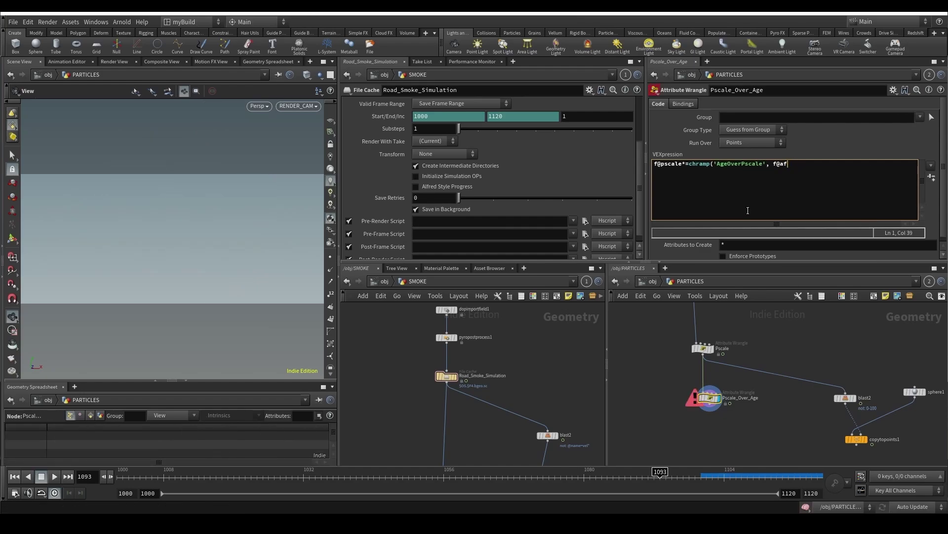
type("g")
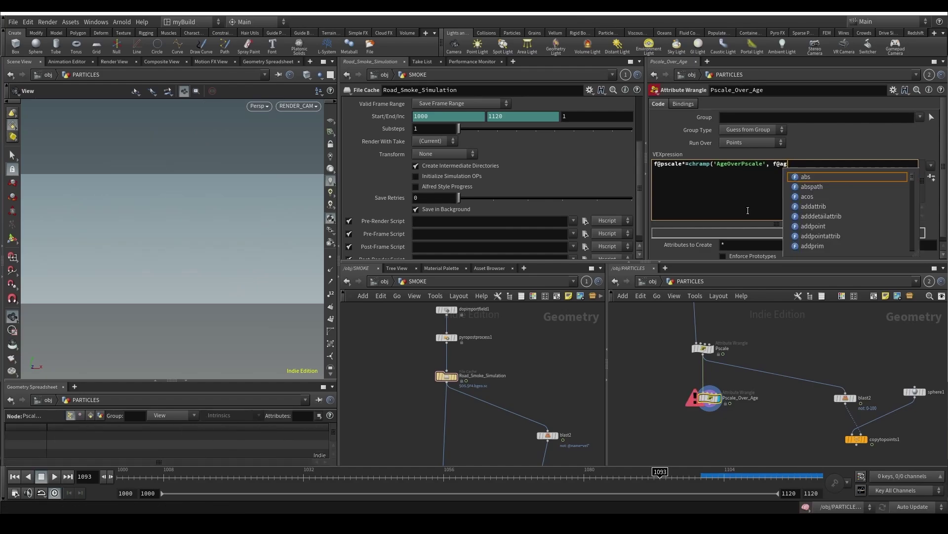
type("e/f@life")
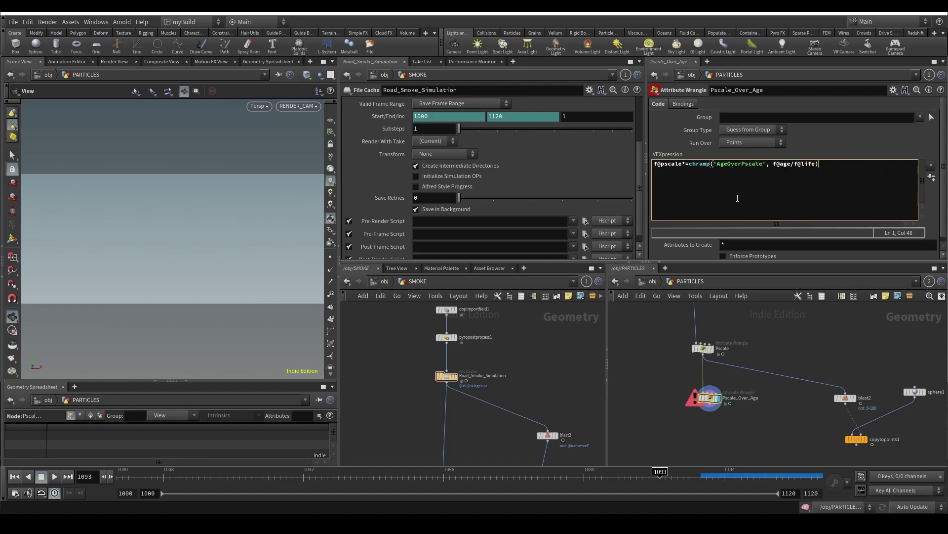
left_click(771, 165)
type("1-")
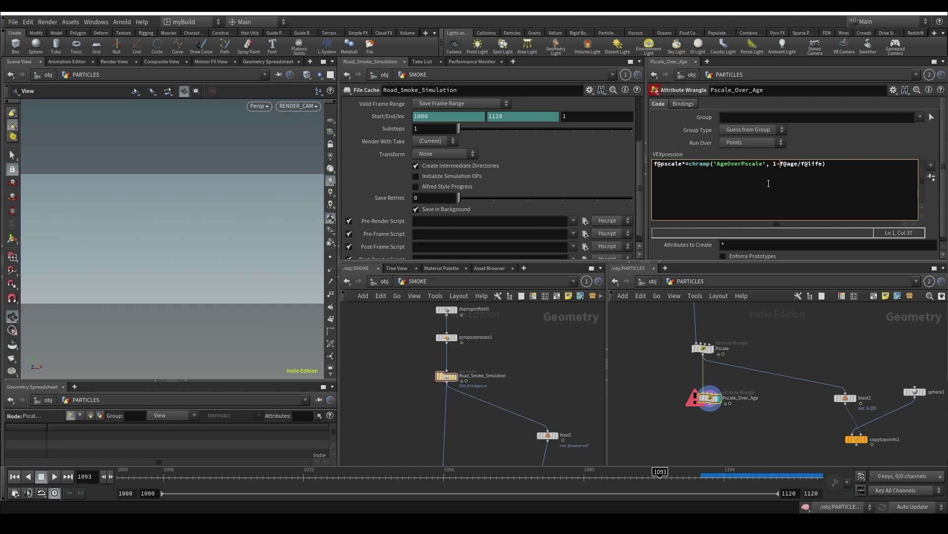
Step: Move the chramp call into a new first line reading float multiplierOverAge=chramp('AgeOverPscale', 1-f@age/f@life);
left_click_drag(686, 163, 770, 164)
key("Left")
left_click(653, 165)
key("Return")
type("fl")
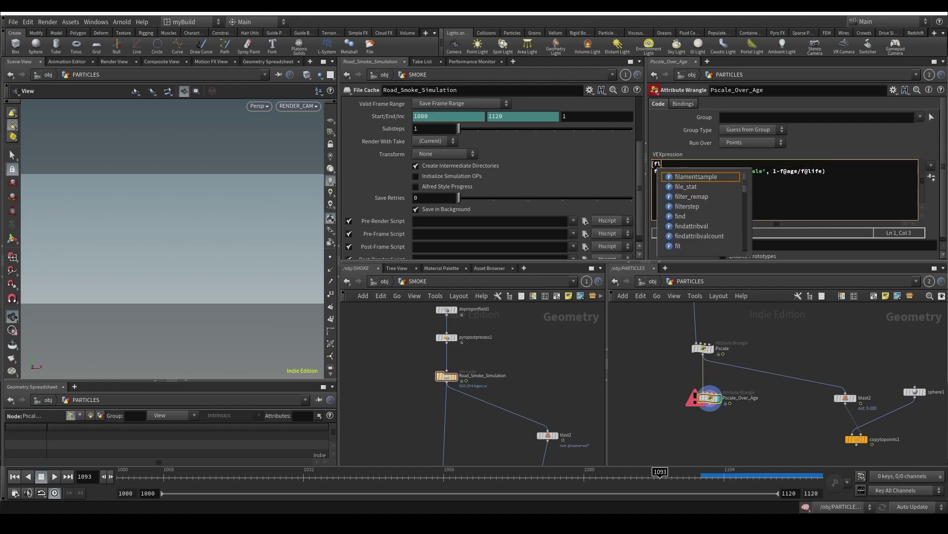
type("oat multiplier")
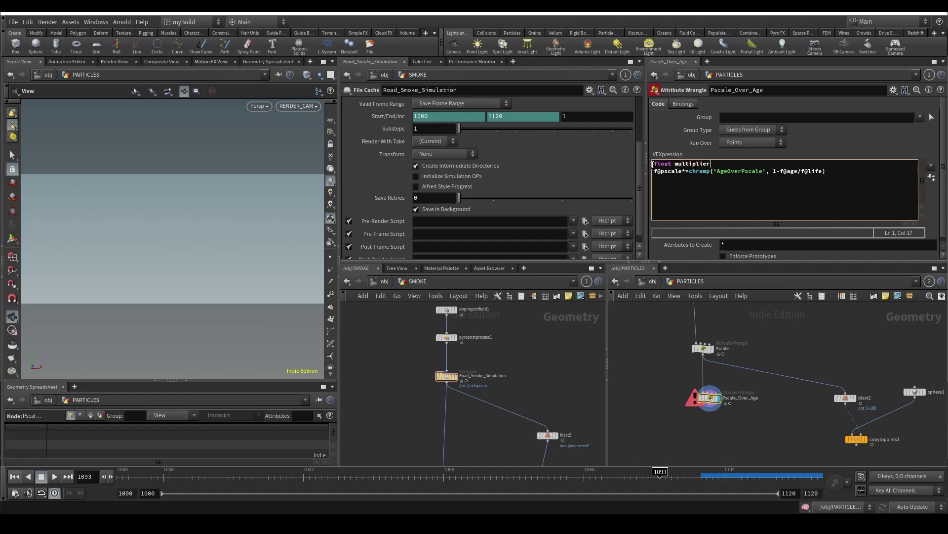
type("Over")
mouse_move(691, 170)
left_mouse_down()
mouse_move(851, 182)
mouse_move(855, 173)
mouse_move(690, 171)
left_mouse_up()
key("ctrl+x")
left_click(764, 165)
key("ctrl+v")
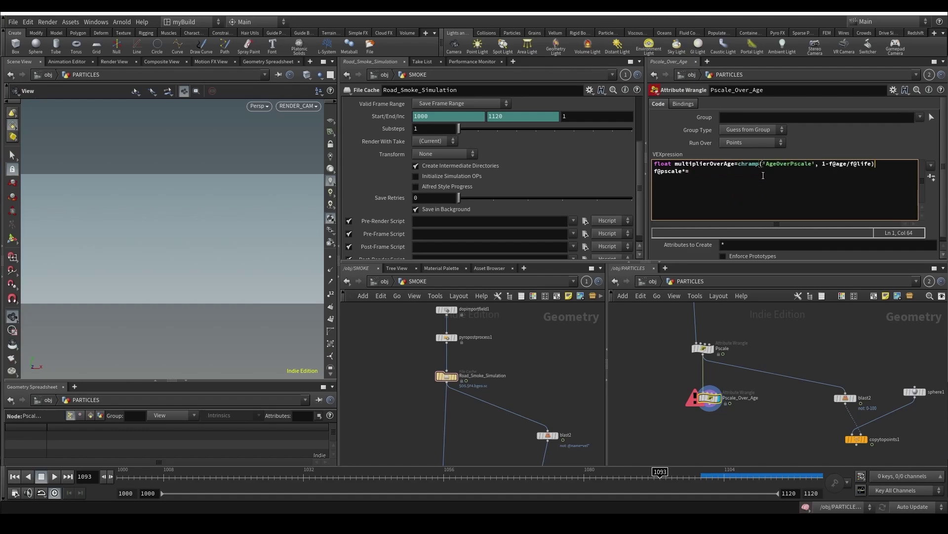
type(";")
left_click_drag(676, 164, 734, 164)
left_click(708, 184)
key("ctrl+v")
key("Return")
key("Return")
key("ctrl+v")
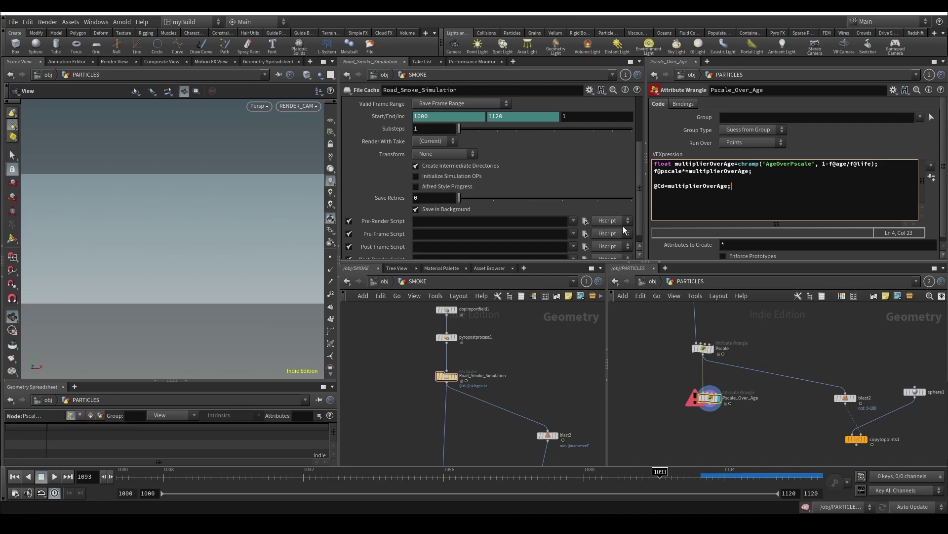
left_click(654, 407)
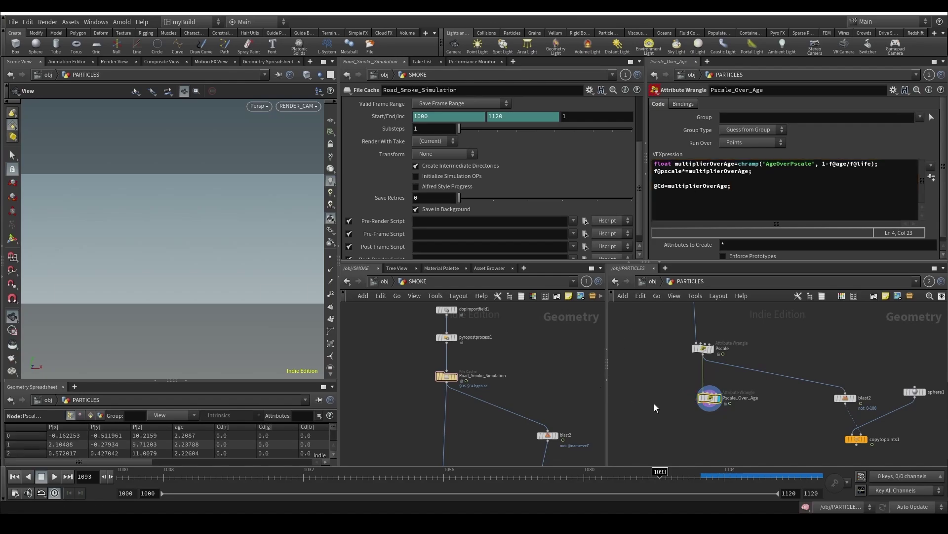
Step: Generate the AgeOverPscale ramp parameter from the Pscale_Over_Age code, enlarge its graph and inspect the age-coloured particles
left_click(932, 176)
scroll(667, 210, "down", 4)
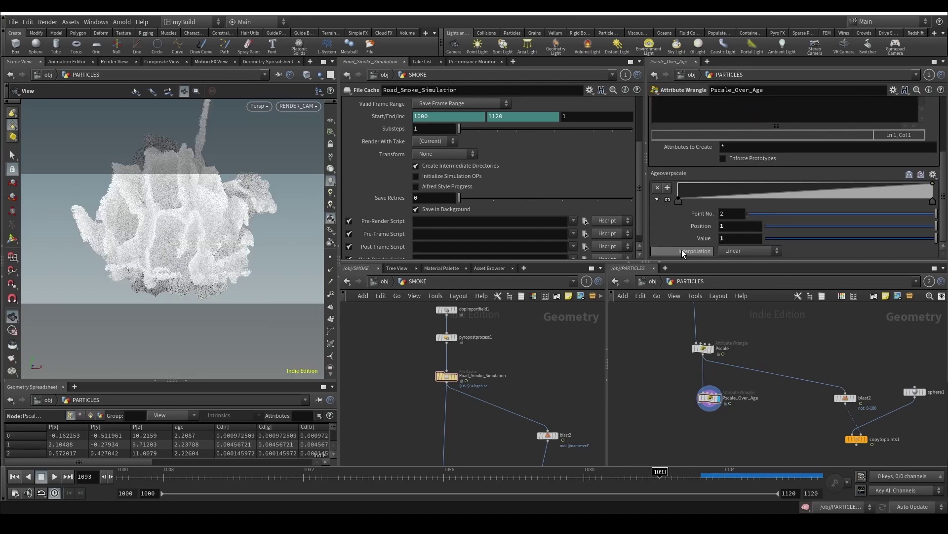
left_click(668, 200)
scroll(182, 271, "down", 5)
scroll(160, 280, "up", 3)
scroll(161, 269, "up", 3)
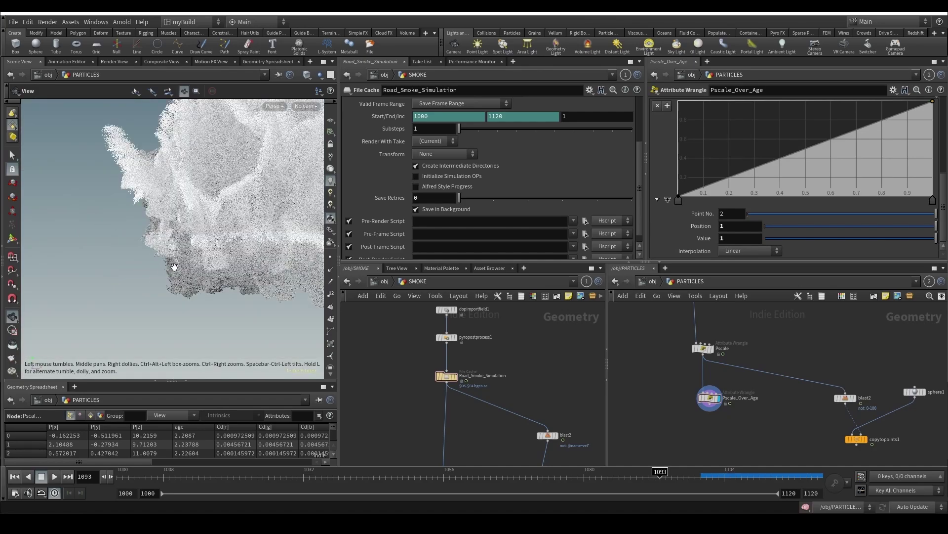
scroll(174, 267, "down", 4)
left_click_drag(168, 267, 201, 267)
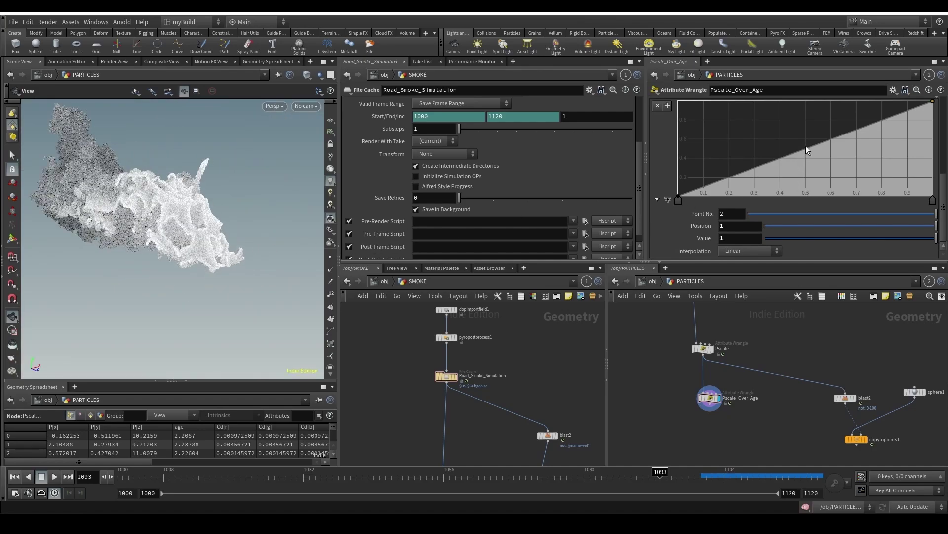
mouse_move(805, 146)
left_mouse_down()
mouse_move(832, 168)
mouse_move(794, 123)
mouse_move(803, 146)
mouse_move(720, 180)
mouse_move(712, 157)
left_mouse_up()
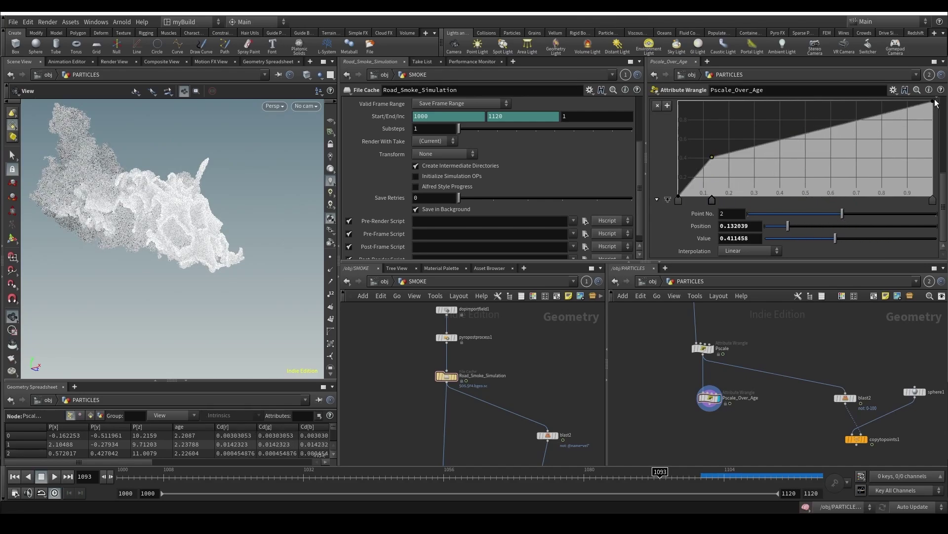
left_click_drag(713, 155, 726, 176)
key("ctrl+z")
key("ctrl+z")
key("ctrl+z")
key("ctrl+z")
Step: Look through RENDER_CAM and add Ageoverpscale ramp points at about position 0.69, value 0.89 and position 0.35, value 0.24
left_click_drag(295, 192, 238, 217)
left_click(306, 105)
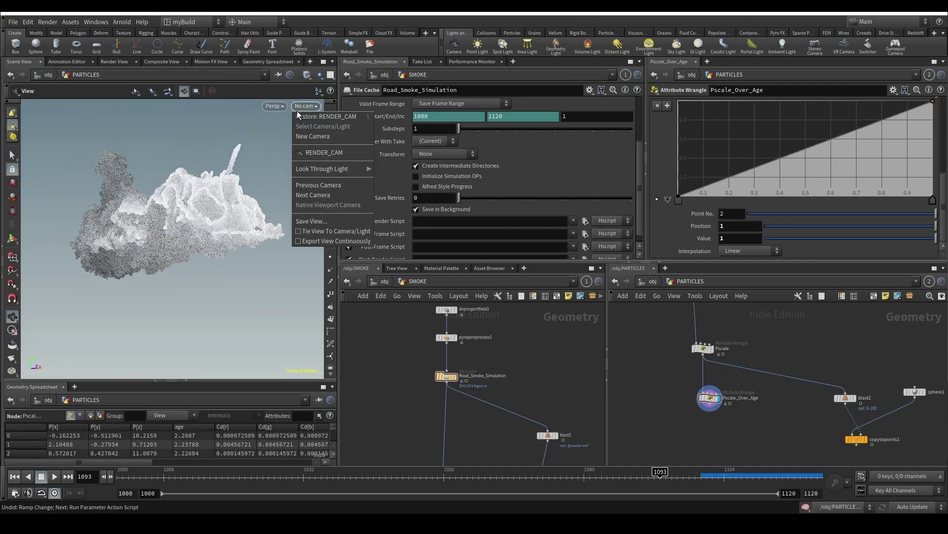
left_click(307, 151)
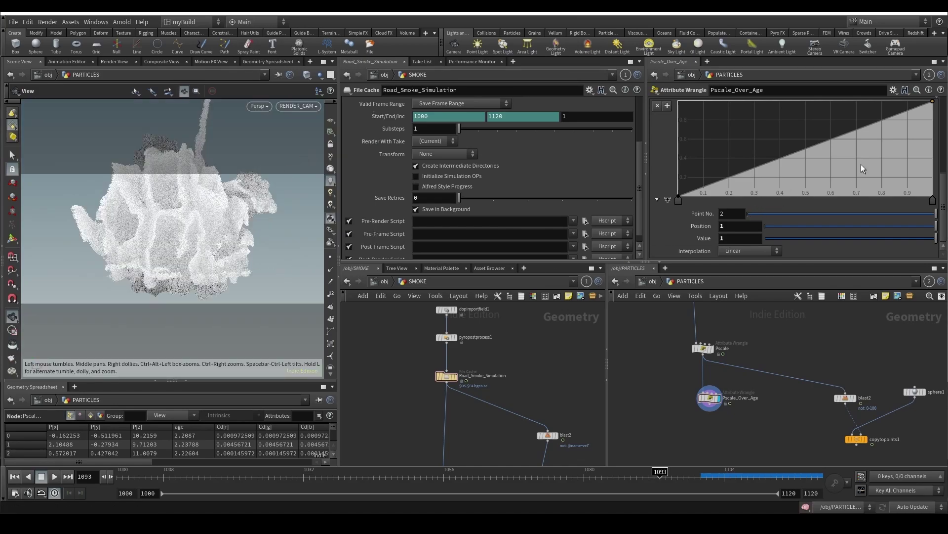
left_click_drag(836, 136, 854, 114)
left_click_drag(792, 148, 766, 173)
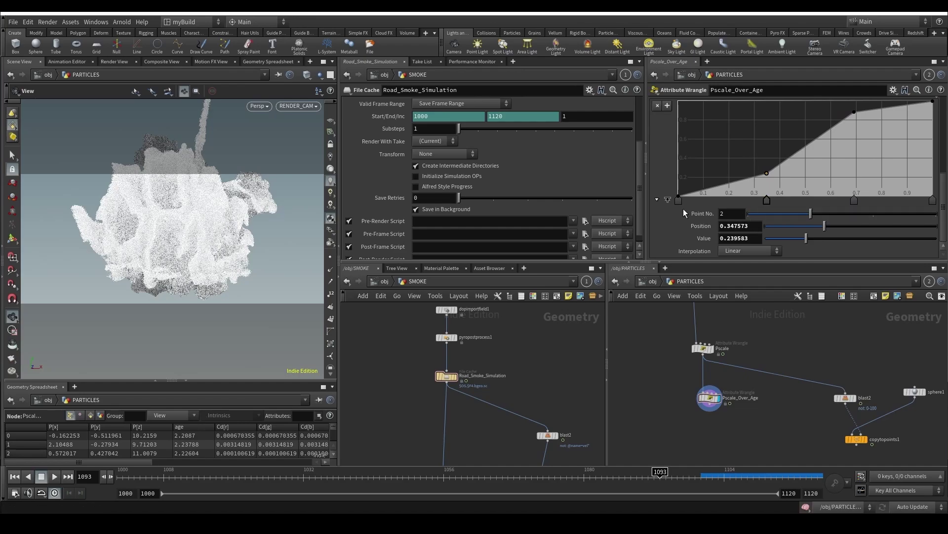
Step: Set the interpolation of all four Ageoverpscale ramp points to Bezier
left_click(735, 251)
left_click(751, 255)
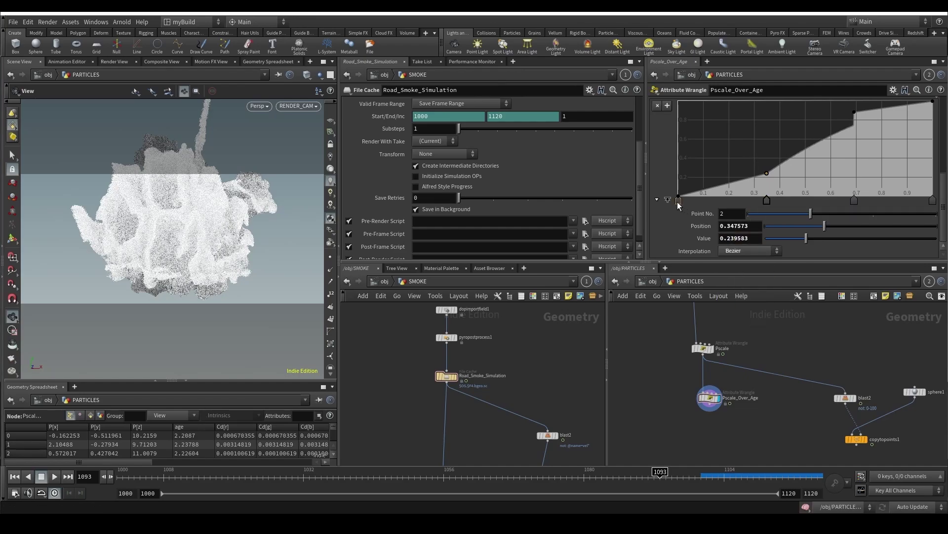
left_click(750, 254)
left_click(733, 303)
left_click(854, 200)
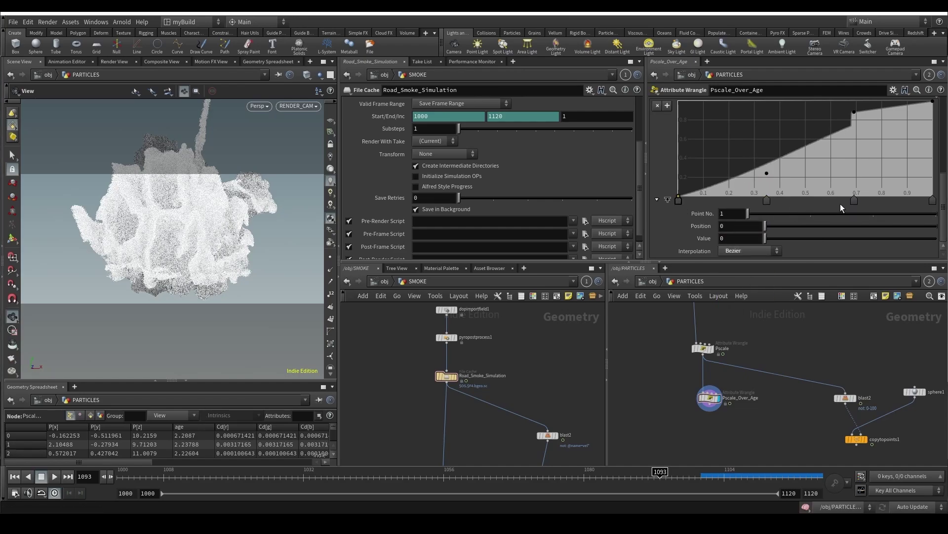
left_click(751, 251)
left_click(733, 303)
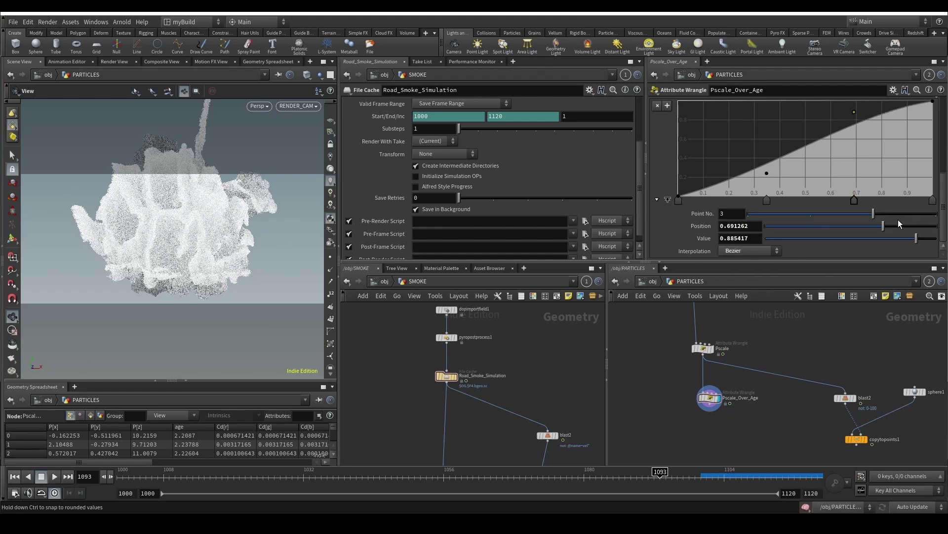
left_click(932, 200)
left_click(750, 250)
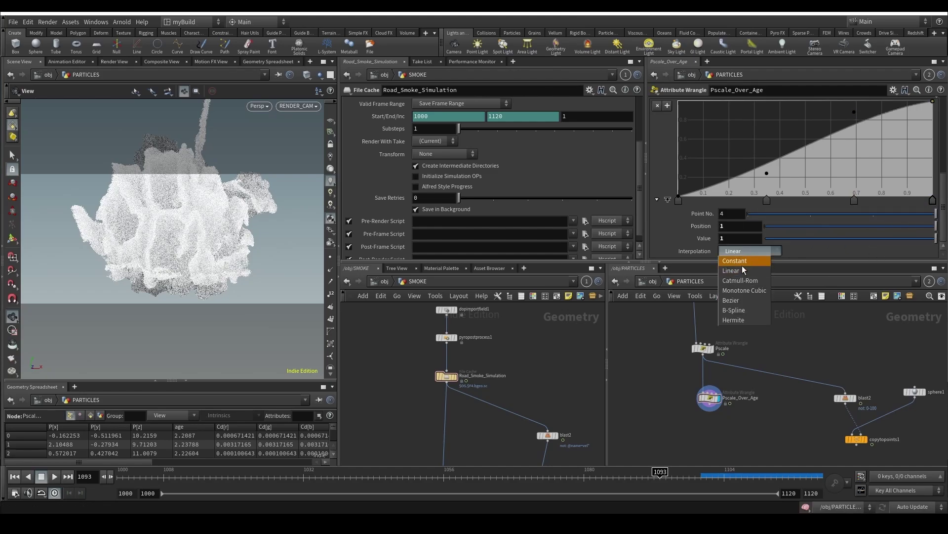
left_click(740, 301)
Step: Examine the age-coloured particles at frames 1102 and 1119 from free angles and through RENDER_CAM
left_click_drag(197, 263, 207, 236)
left_click_drag(531, 477, 715, 510)
left_click(307, 106)
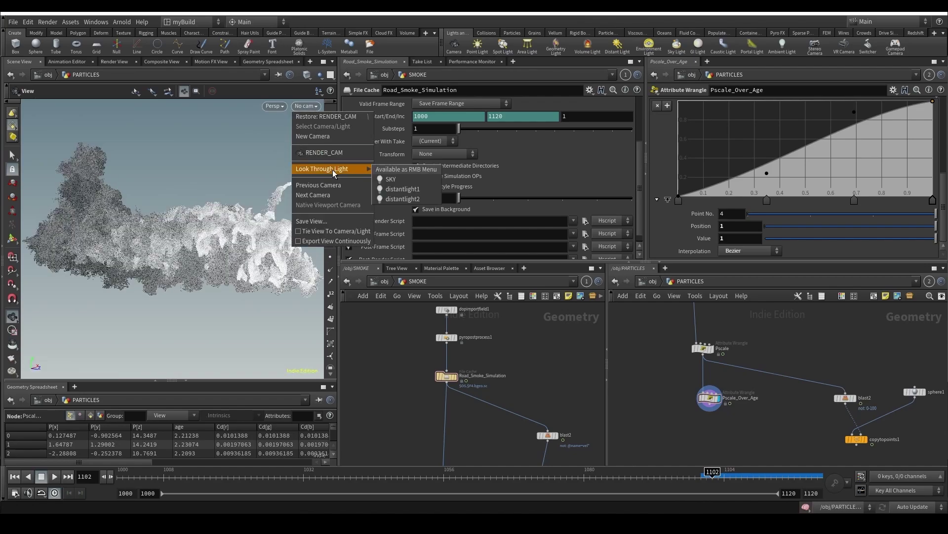
left_click(336, 159)
scroll(779, 152, "up", 6)
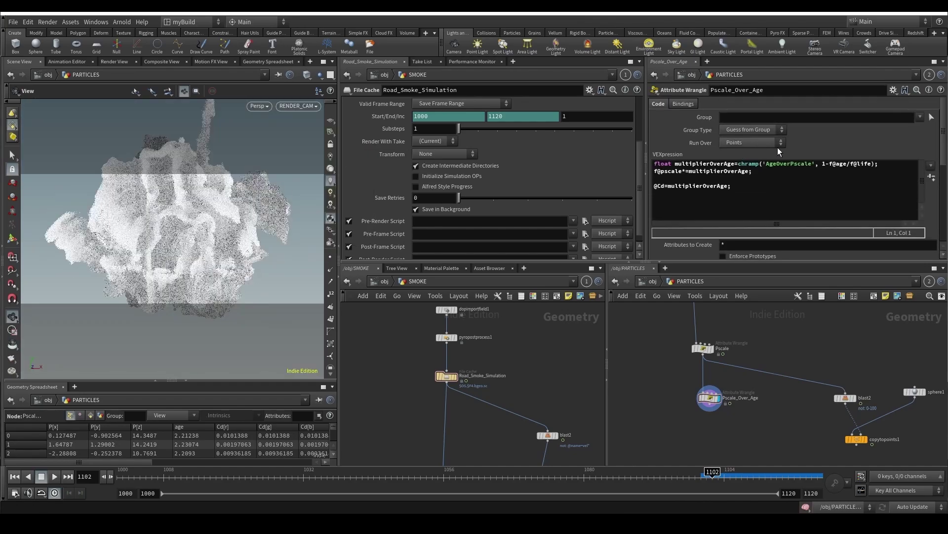
right_click_drag(229, 229, 159, 243)
left_click(806, 483)
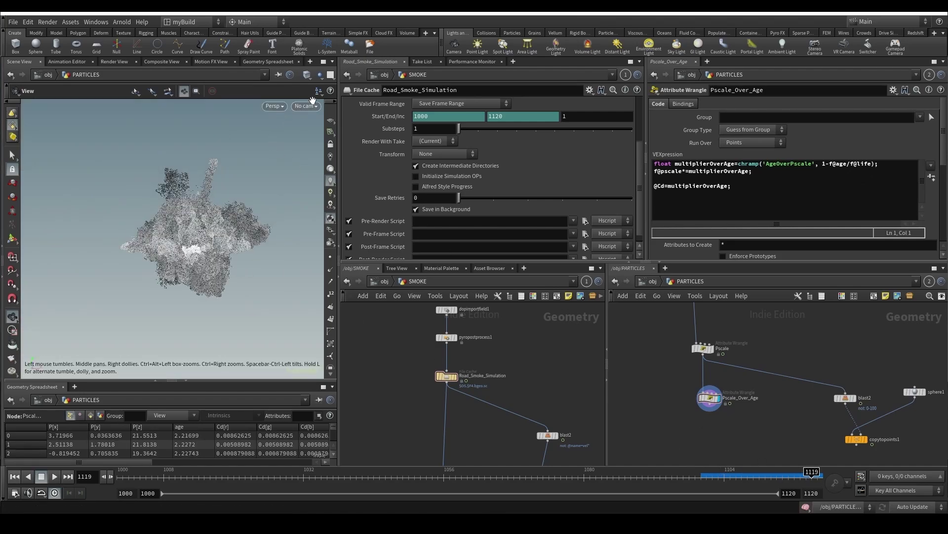
left_click(306, 106)
left_click(316, 155)
Step: Rewire blast2 to take the Pscale_Over_Age output and display copytopoints1 at frame 1111
middle_click_drag(773, 405, 703, 352)
left_click(780, 386)
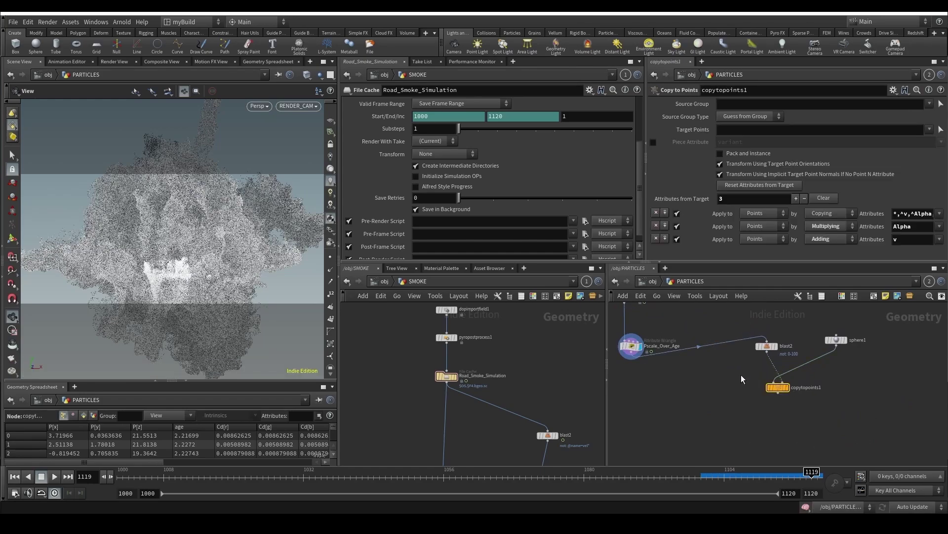
left_click_drag(725, 476, 747, 477)
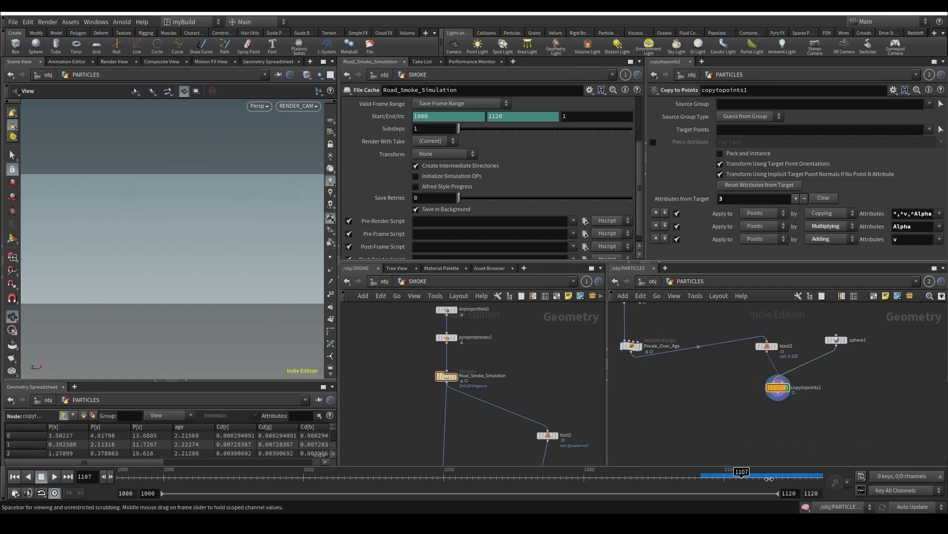
left_click(330, 257)
left_click(330, 257)
left_click_drag(167, 262, 175, 256)
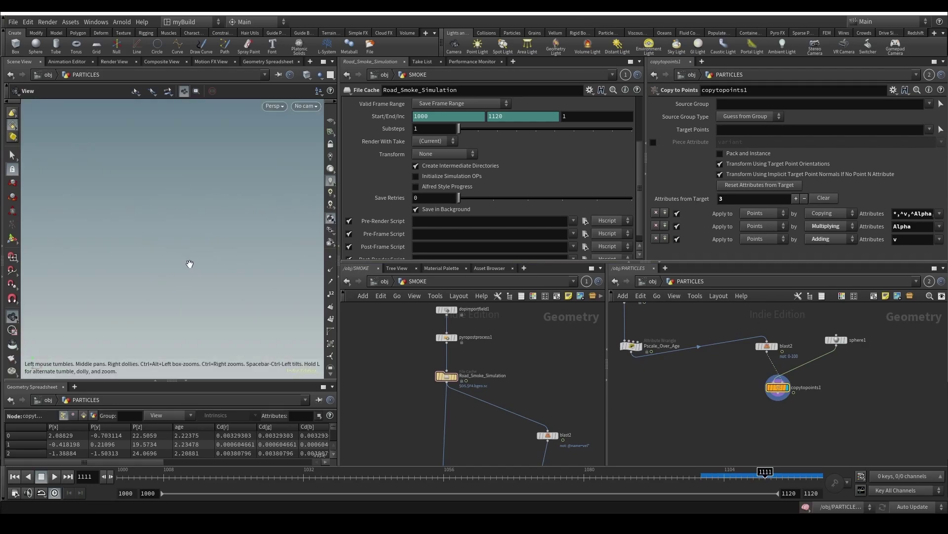
Step: Change the second line of the Pscale_Over_Age code to f@pscale*=fit01(multiplierOverAge,.3,1); and apply it
left_click(619, 333)
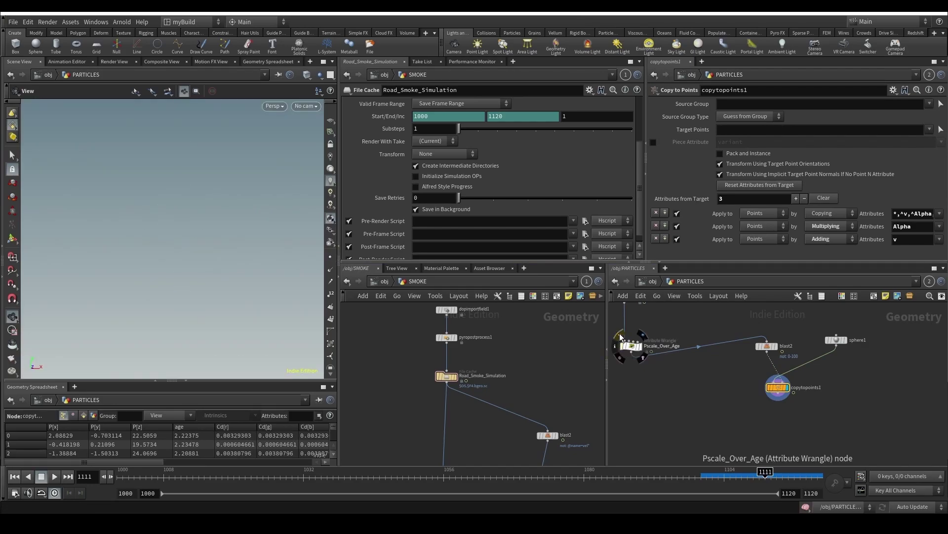
left_click(621, 333)
scroll(686, 233, "down", 5)
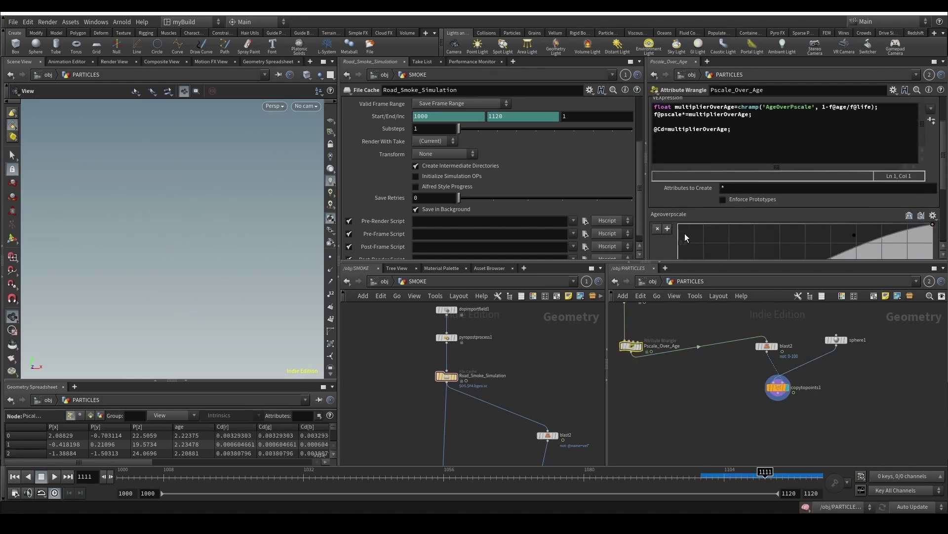
scroll(657, 223, "up", 4)
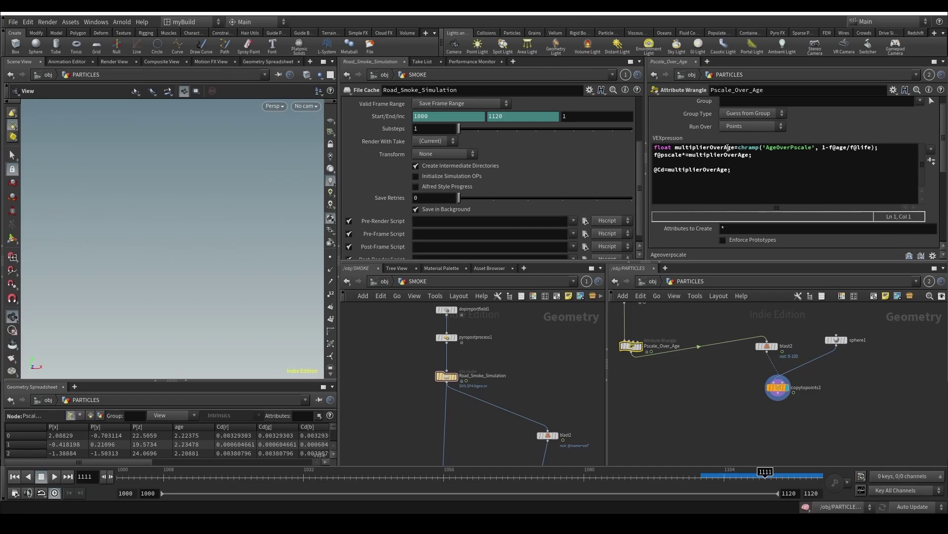
left_click(688, 155)
type("fit01")
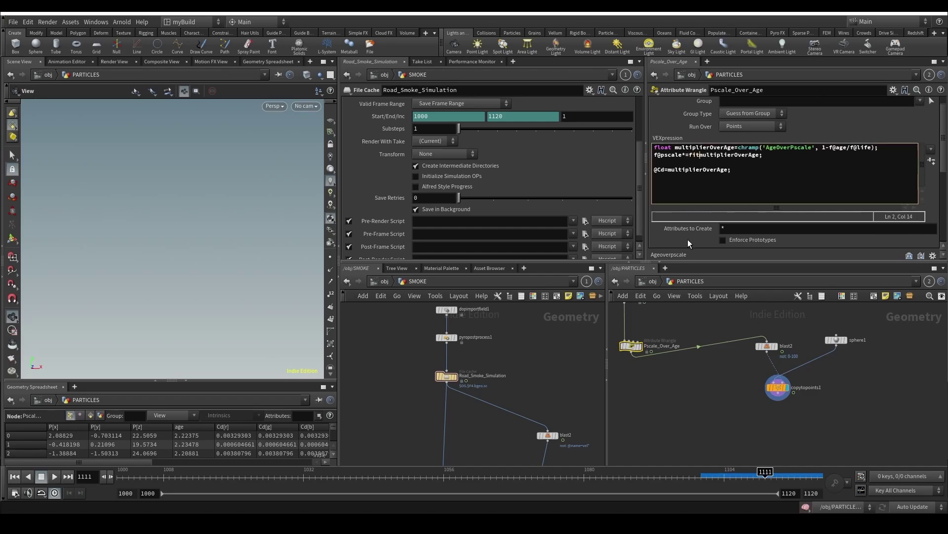
type("(")
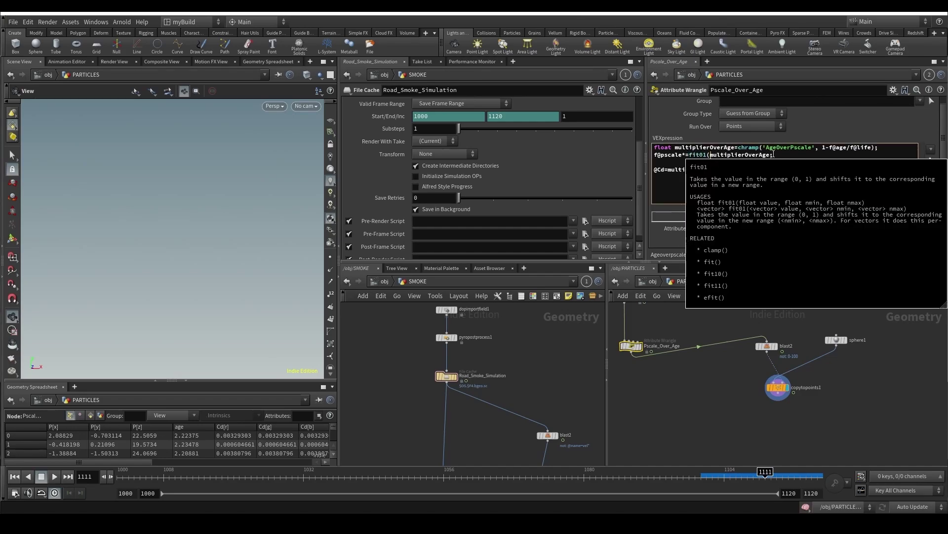
left_click(767, 150)
triple_click(770, 157)
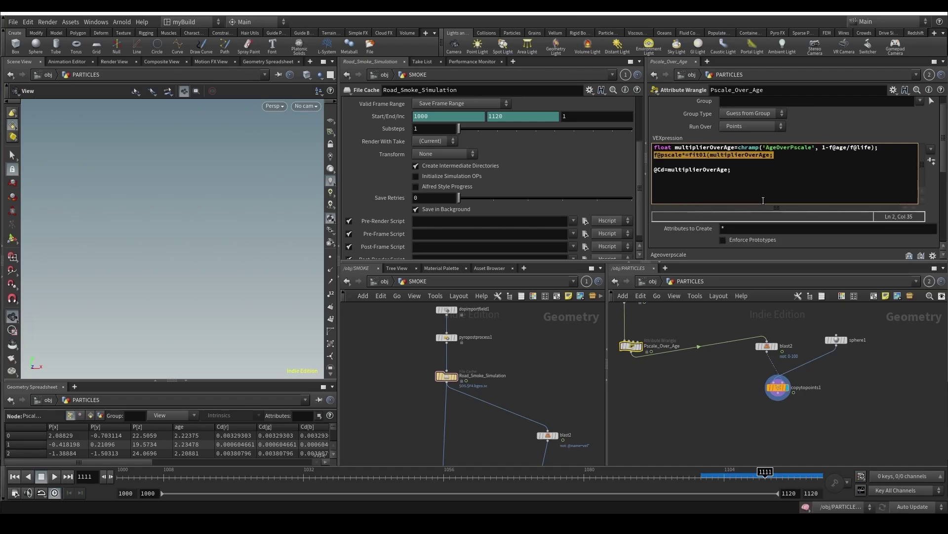
key("Left")
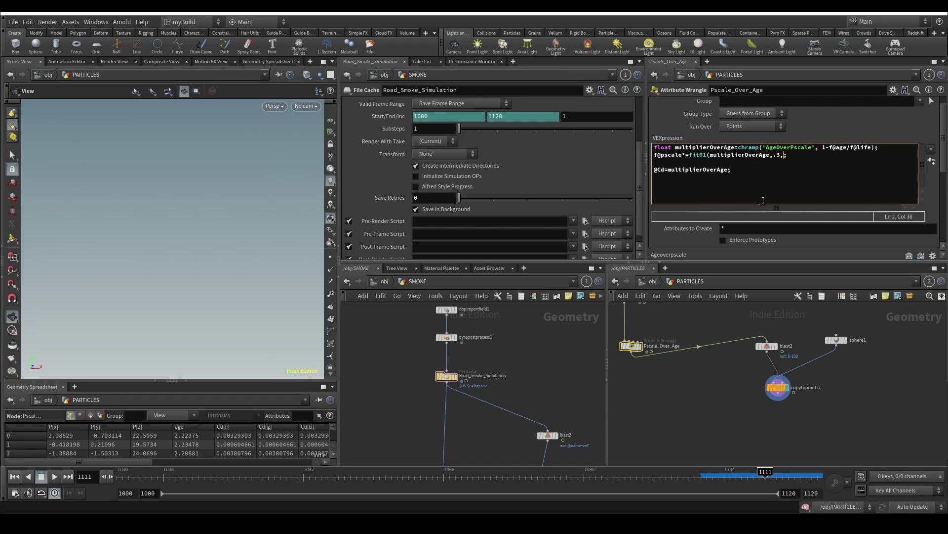
type(",.3,1)")
left_click(687, 364)
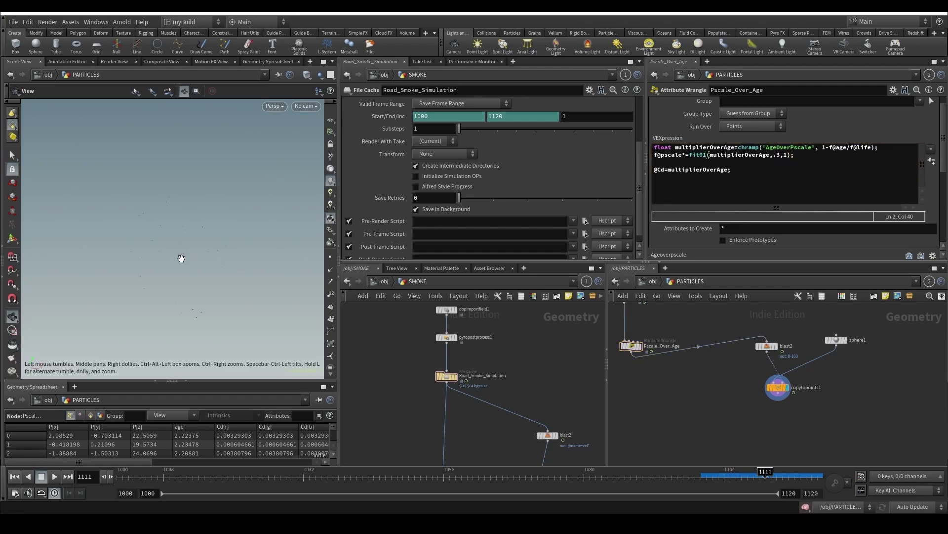
Step: View the copied spheres through RENDER_CAM
left_click(303, 107)
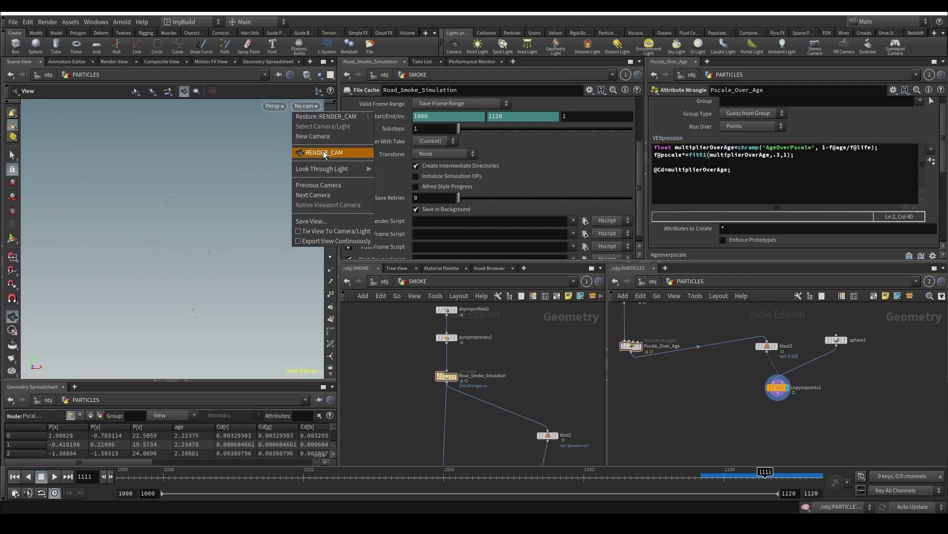
left_click(329, 153)
scroll(625, 410, "down", 2)
scroll(626, 411, "up", 2)
Step: Set the Pscale wrangle's Basepscale to 0.15
left_click(662, 400)
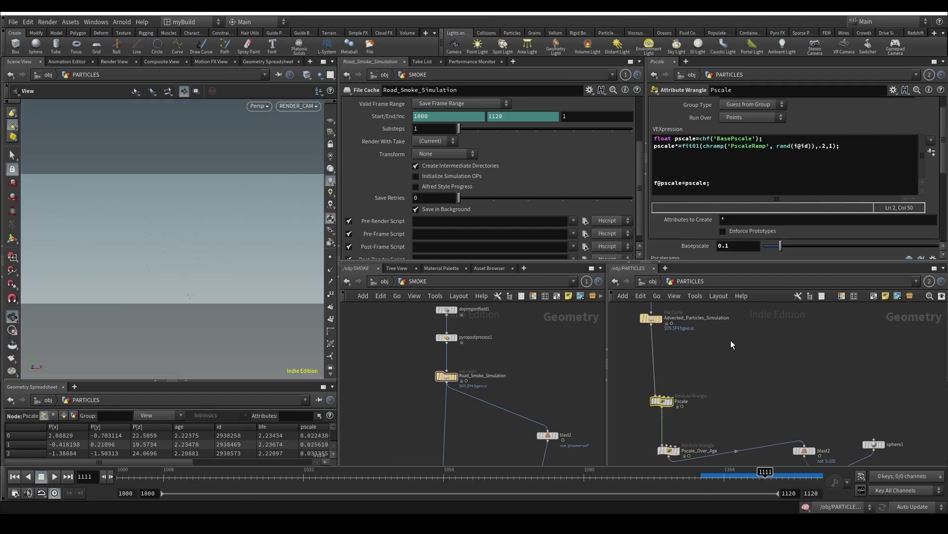
left_click(729, 246)
type("5")
key("Return")
Step: Extend the blast2 point group to 0-1000 and check the sphere copies at frames 1086 and 1119
left_click_drag(722, 477, 613, 473)
middle_click_drag(690, 387, 665, 338)
left_click(780, 401)
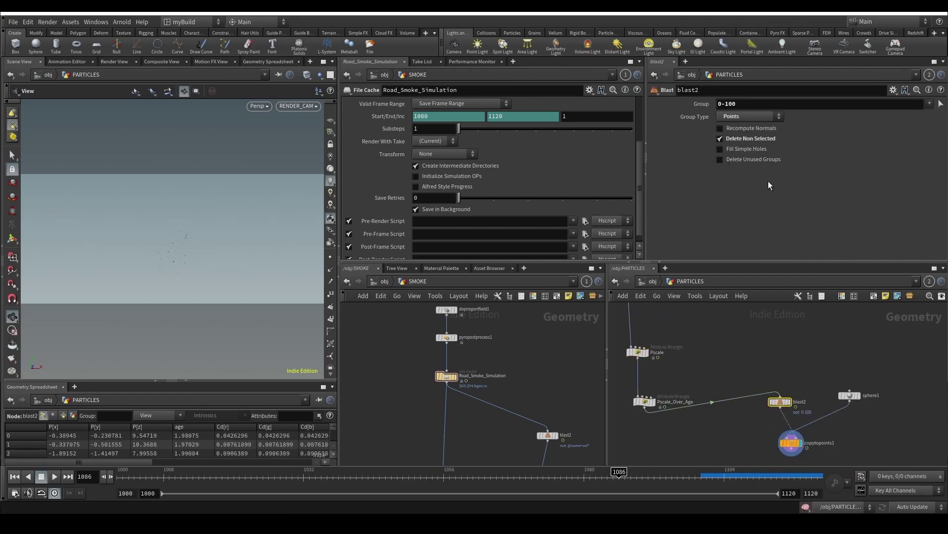
left_click(749, 109)
type("0")
key("Return")
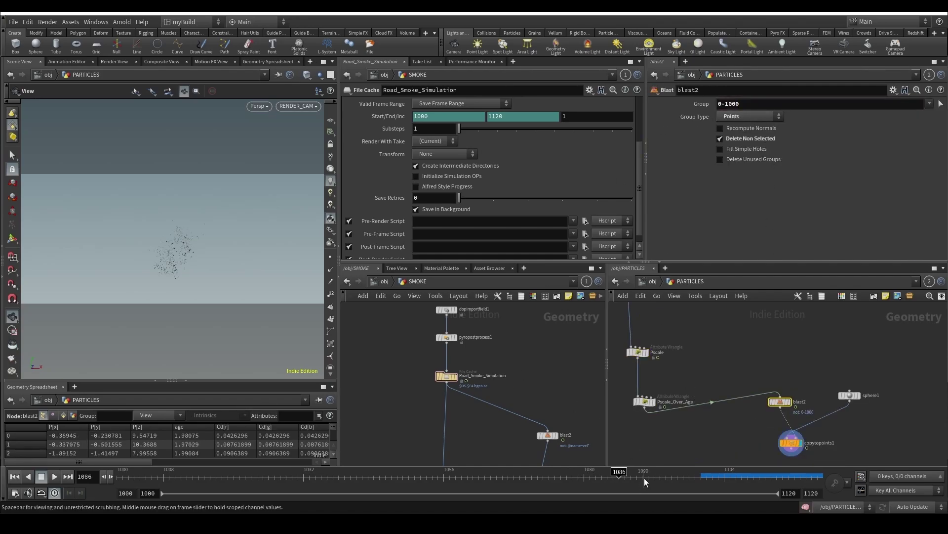
left_click_drag(668, 477, 812, 483)
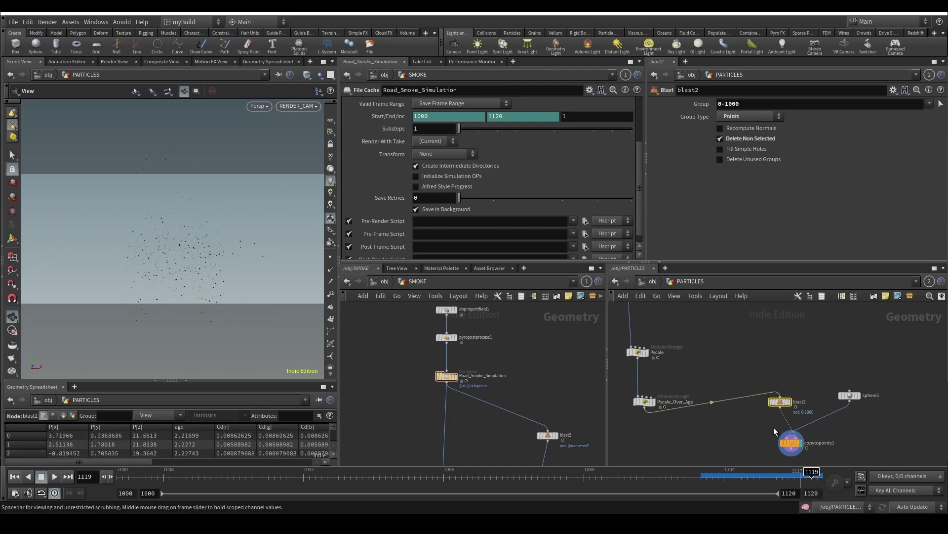
Step: Set the Pscale wrangle's Basepscale back to 0.1
scroll(673, 425, "up", 2)
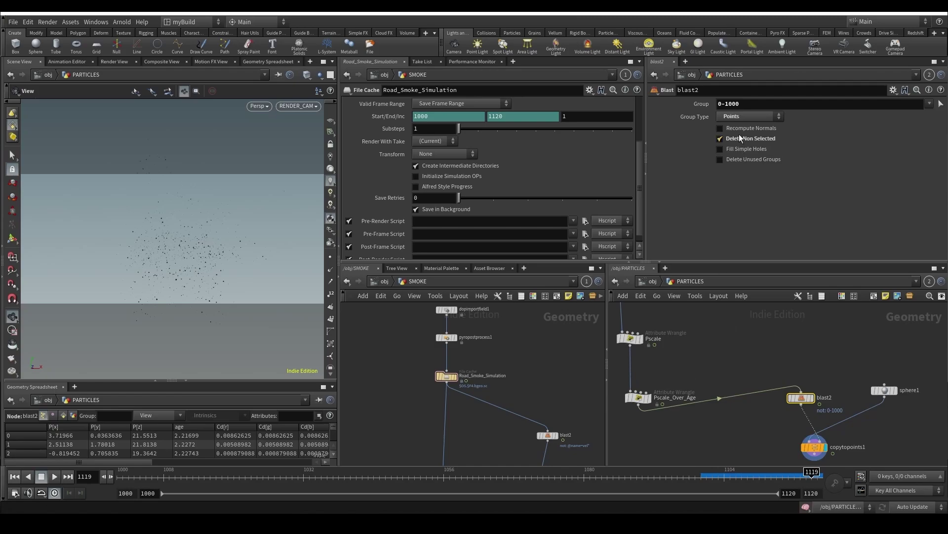
left_click(631, 338)
left_click(740, 249)
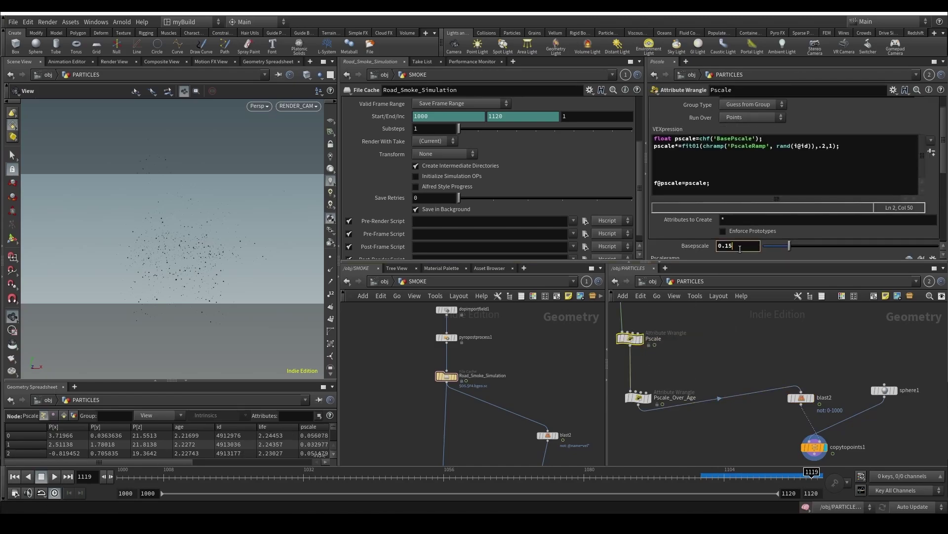
key("BackSpace")
key("Return")
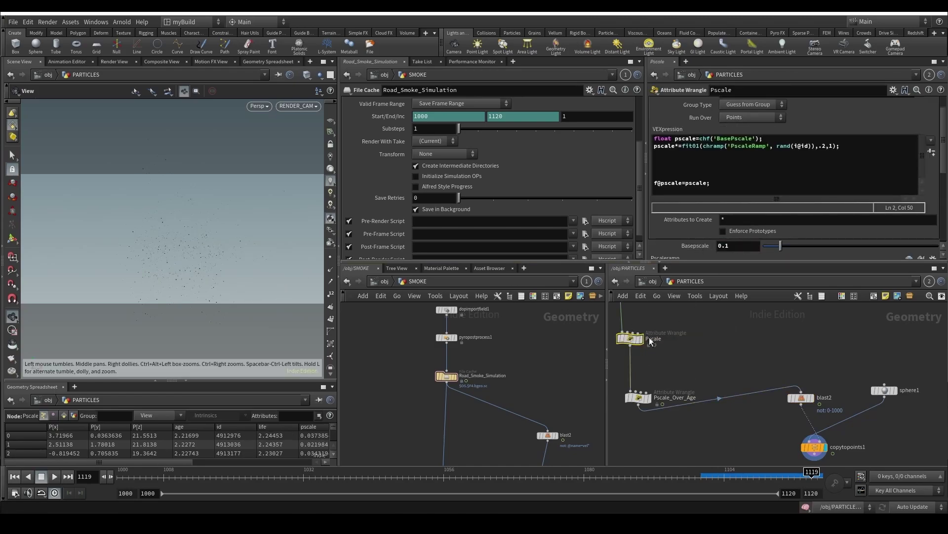
Step: Add a Null node in the empty area of the PARTICLES network below the Pscale_Over_Age wrangle
left_click(638, 395)
key("Tab")
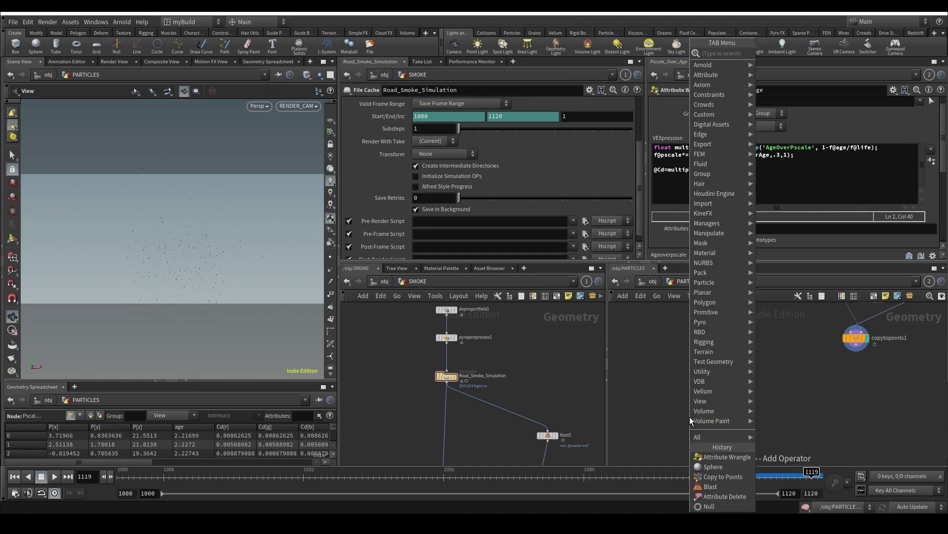
type("null")
key("Return")
left_click(690, 416)
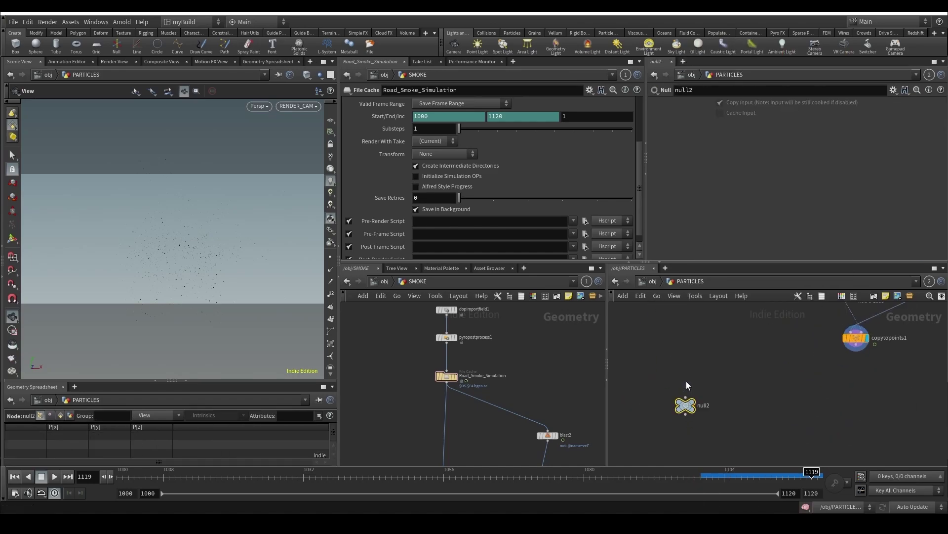
Step: Connect the Null below the Pscale_Over_Age wrangle to that wrangle's output and rename it OUT
scroll(684, 366, "down", 2)
left_click_drag(684, 338, 684, 406)
double_click(697, 412)
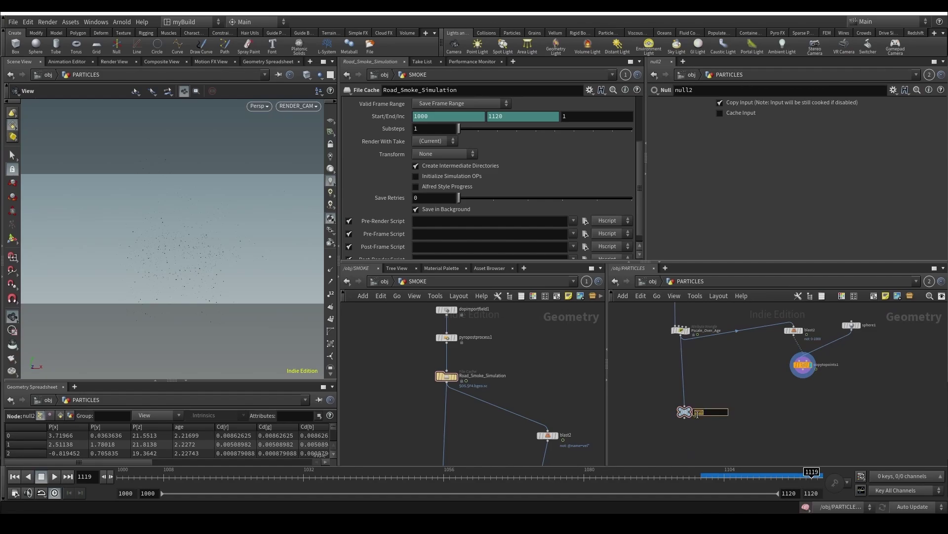
type("OUT_")
key("BackSpace")
key("Return")
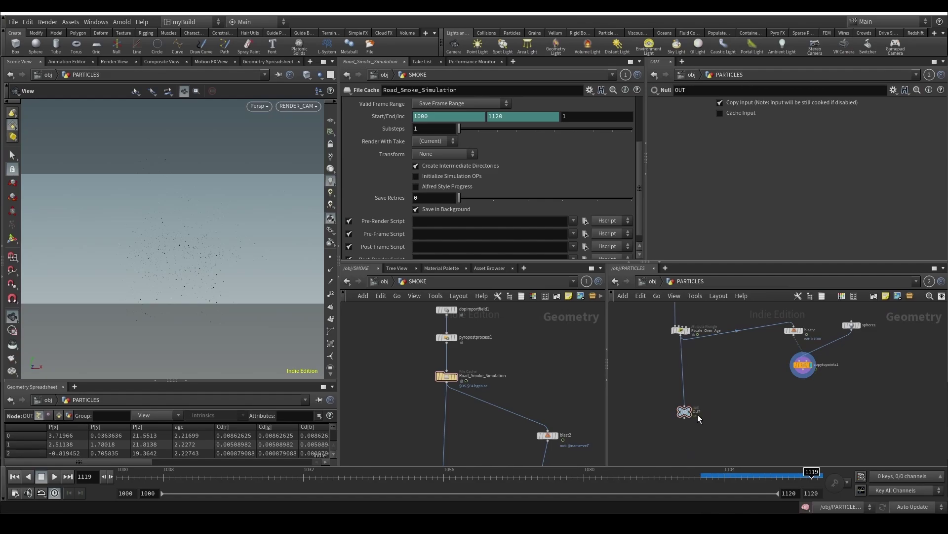
Step: Make the OUT null the displayed node of the PARTICLES network
scroll(657, 407, "down", 3)
scroll(649, 406, "up", 2)
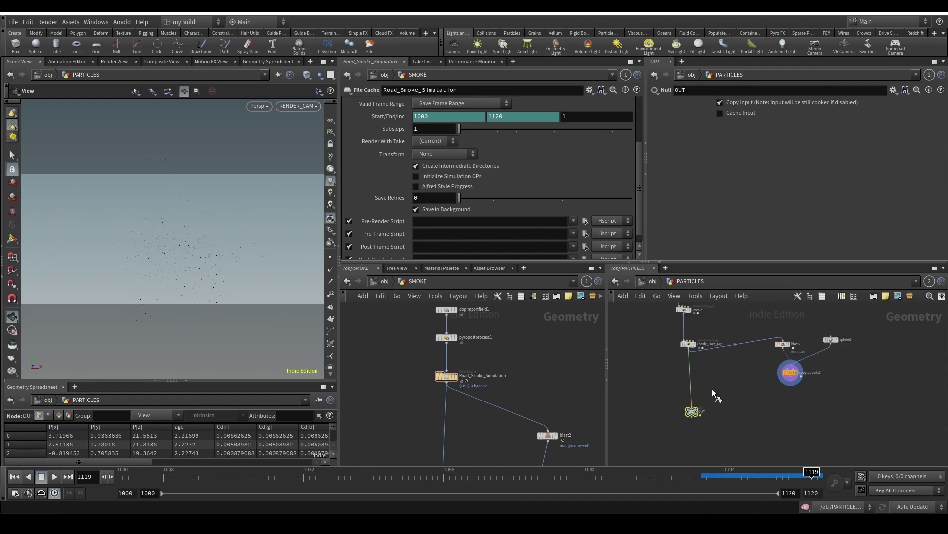
scroll(712, 388, "down", 3)
left_click(705, 389)
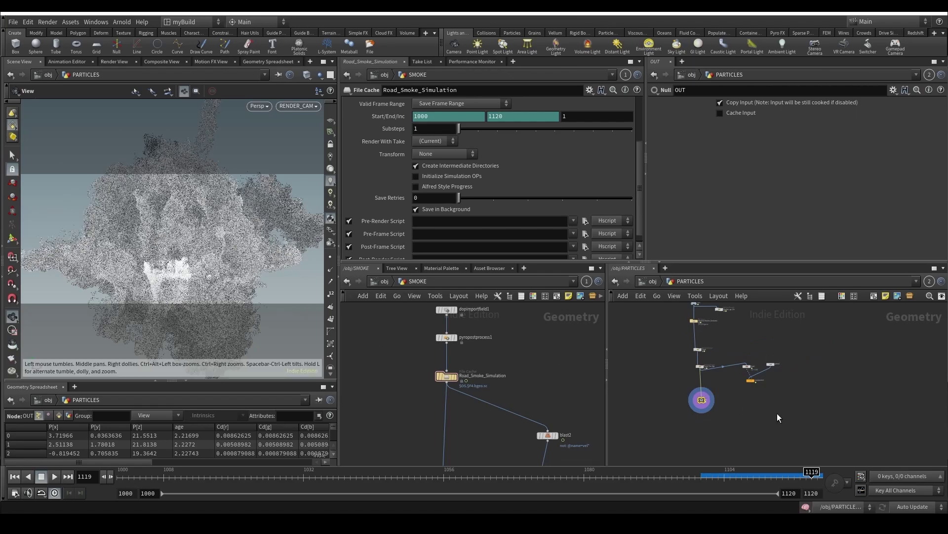
scroll(777, 418, "up", 3)
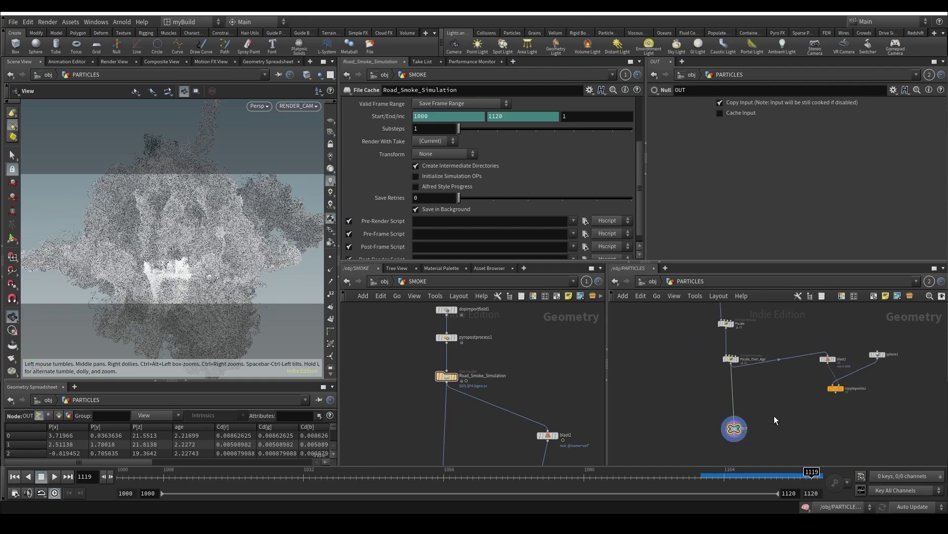
Step: Save the scene and set the update mode to Manual
scroll(761, 411, "down", 2)
key("ctrl+s")
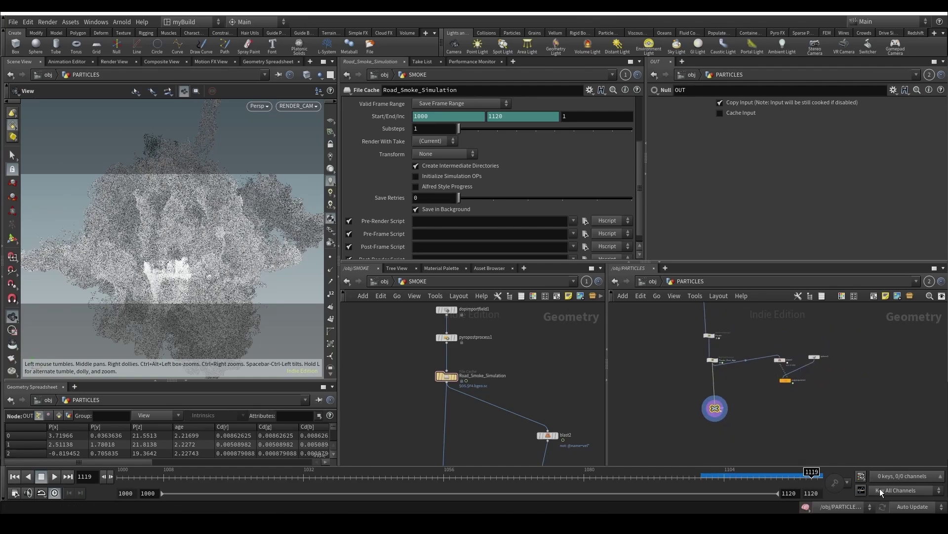
left_click(912, 506)
left_click(910, 496)
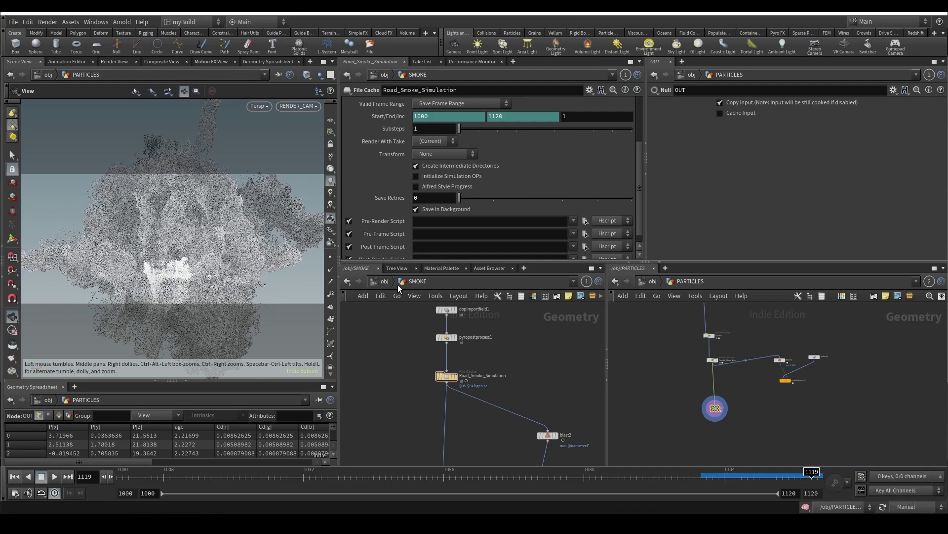
Step: Go up to the object level and arrange DEBRIS, SMOKE and PARTICLES in a tight, evenly spaced column below MAIN_RBD
left_click(384, 281)
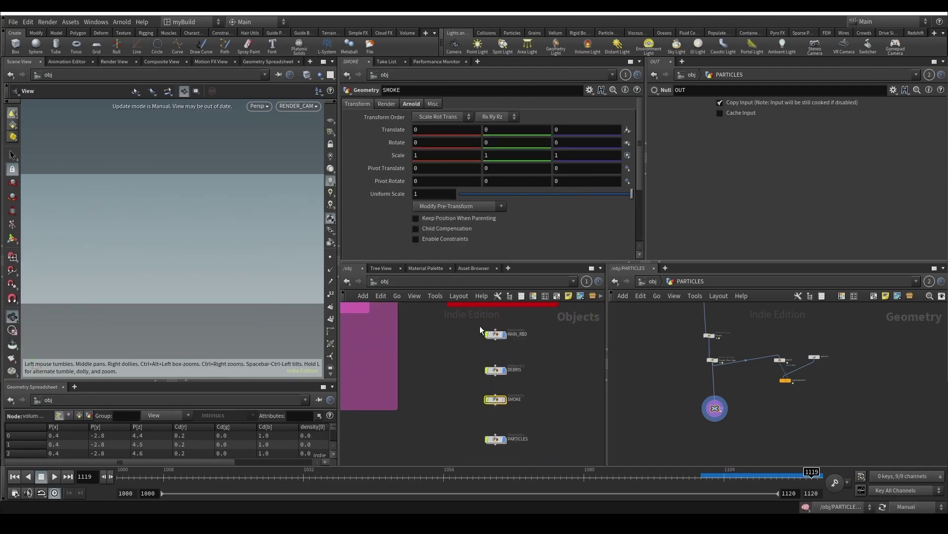
left_click_drag(480, 326, 509, 369)
left_click(504, 370)
middle_click_drag(536, 400, 529, 373)
left_click_drag(468, 402, 501, 427)
scroll(504, 416, "down", 3)
scroll(512, 376, "up", 3)
left_click_drag(514, 377, 473, 355)
left_click_drag(468, 373, 496, 396)
left_click_drag(455, 414, 500, 441)
scroll(563, 438, "down", 3)
middle_click_drag(543, 415, 505, 374)
left_click_drag(513, 419, 482, 344)
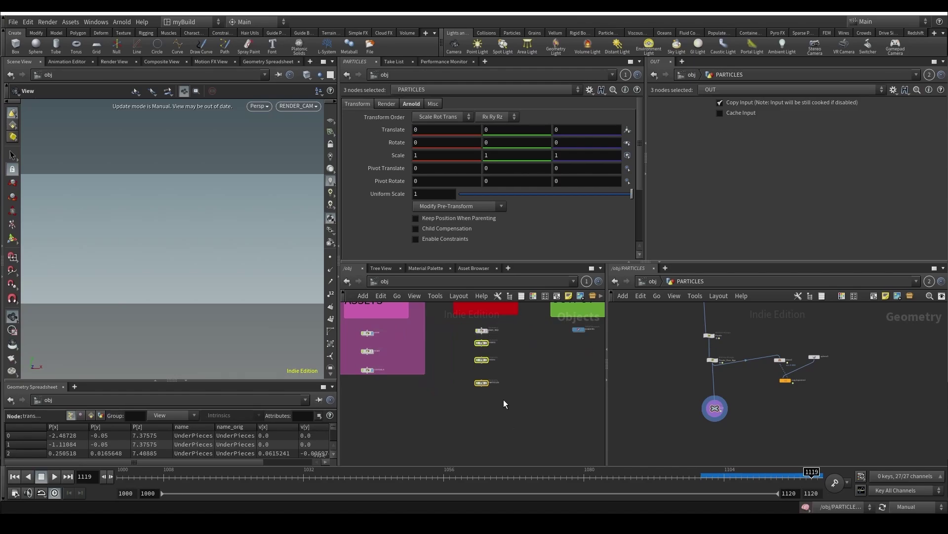
left_click_drag(504, 401, 477, 363)
left_click(481, 361)
left_click_drag(506, 402, 484, 371)
left_click(492, 382)
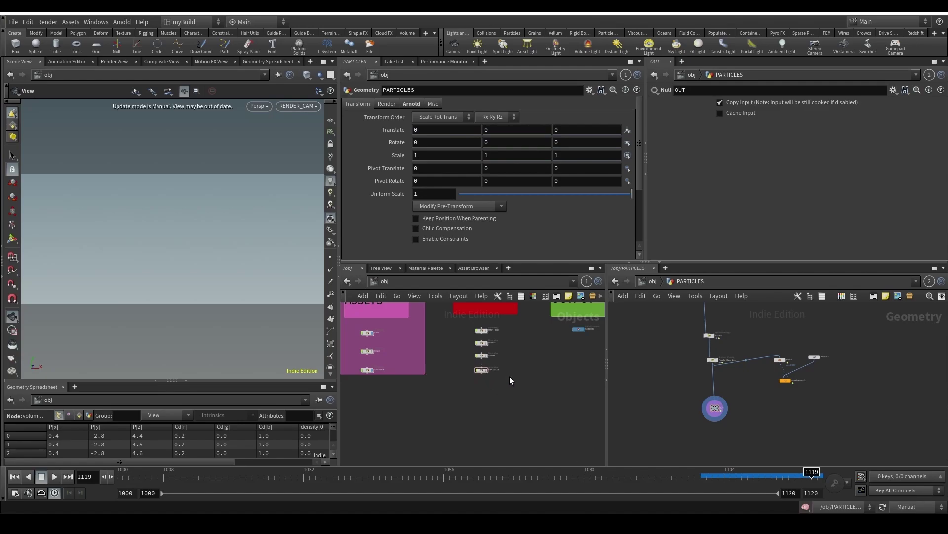
Step: Enclose the FX WORK note and the four FX object nodes below it in a network box
middle_click_drag(528, 317, 482, 360)
scroll(444, 417, "up", 4)
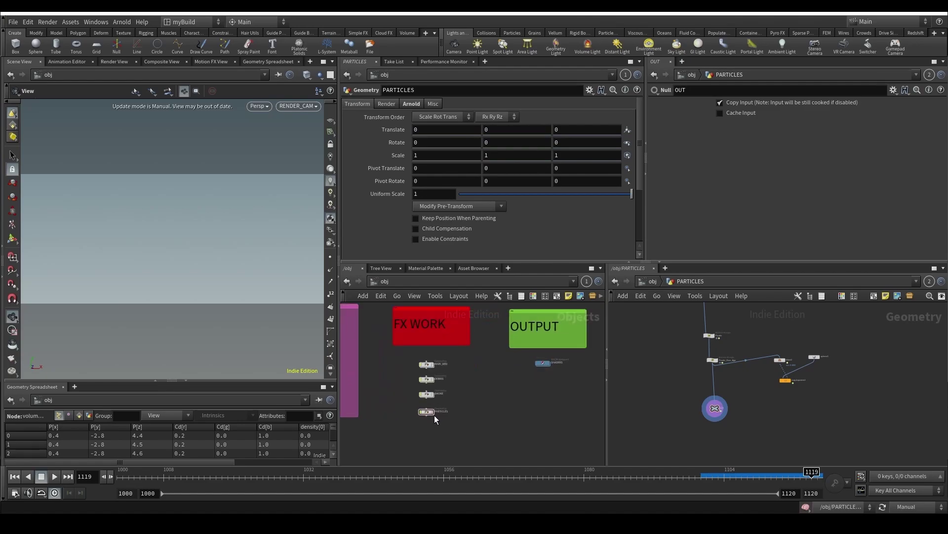
scroll(435, 425, "down", 3)
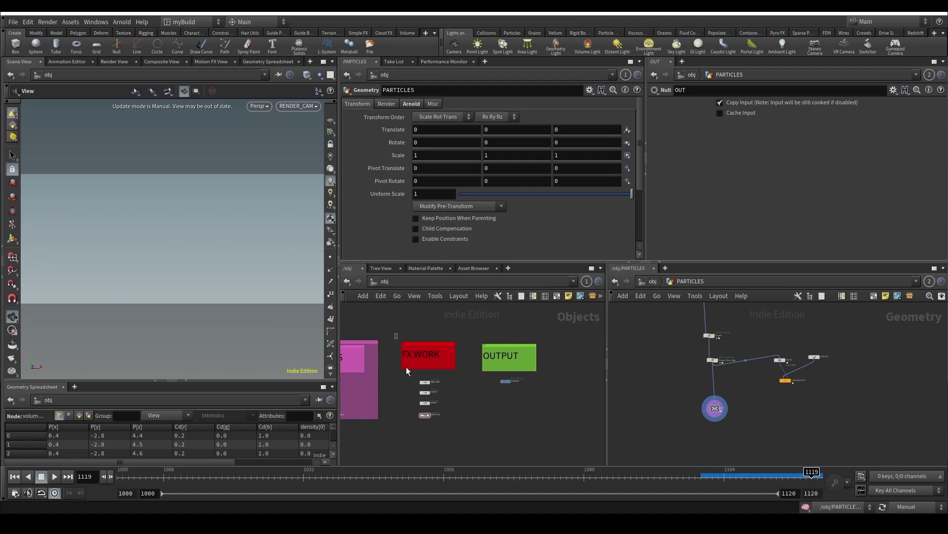
left_click_drag(407, 371, 467, 433)
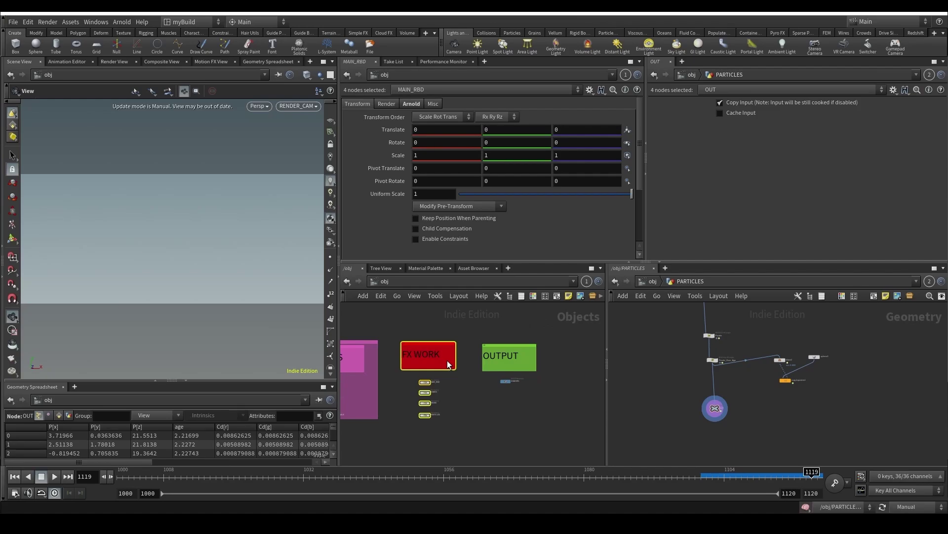
left_click(557, 296)
Step: Colour the FX WORK network box red
left_click_drag(458, 331, 440, 361)
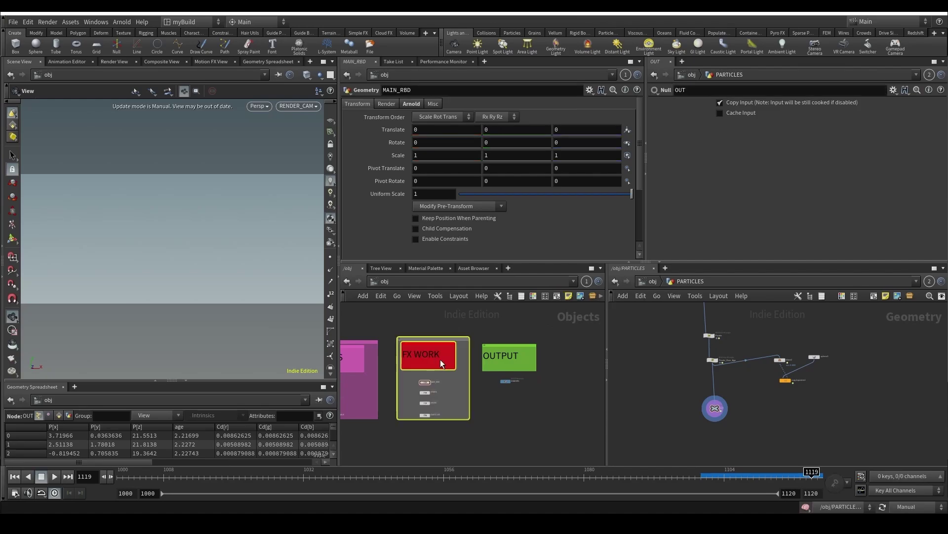
key("c")
left_click(544, 398)
key("c")
left_click(557, 414)
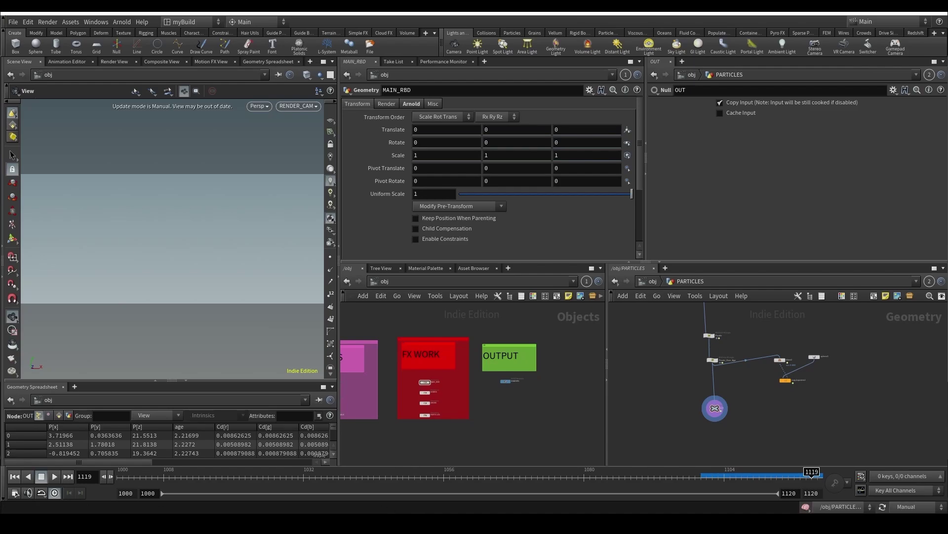
Step: Show the out network in the second network pane and rename the arnold1 node as BEAUTY
left_click(652, 281)
left_click(668, 340)
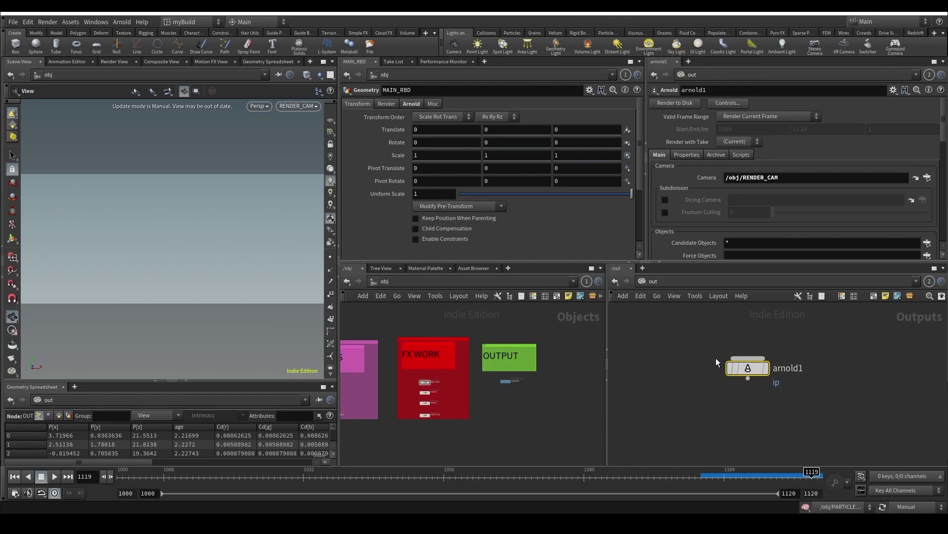
double_click(792, 368)
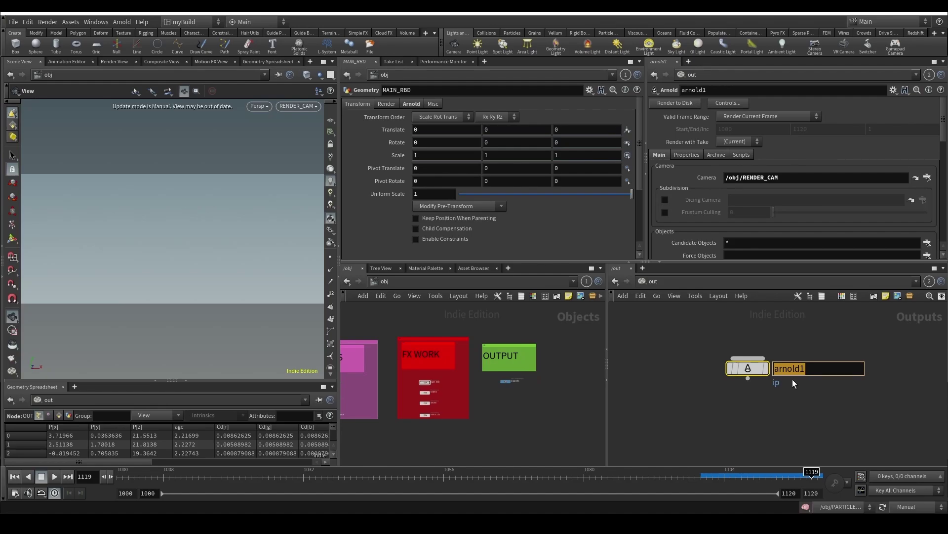
type("BEAUTY")
key("Return")
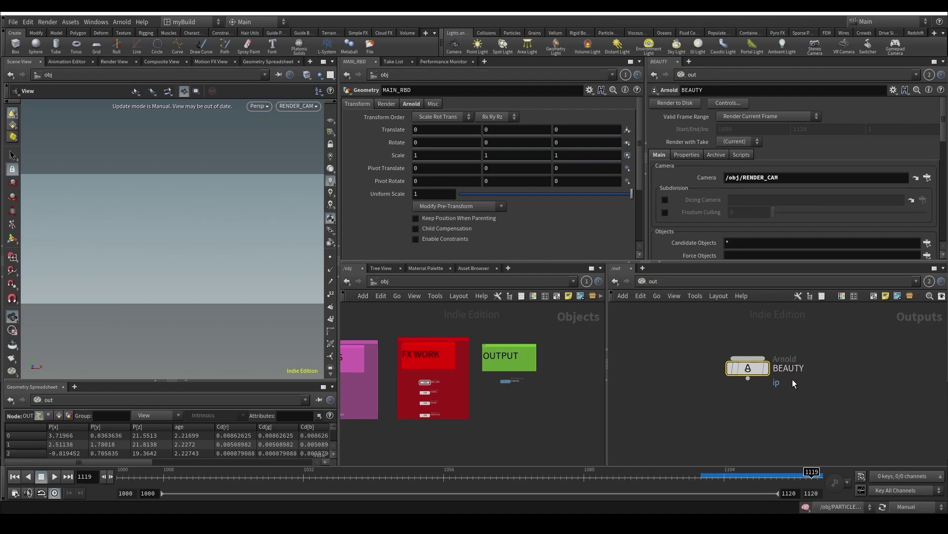
Step: Clear the BEAUTY node's Candidate Objects and set its Force Objects to *rdr
scroll(501, 414, "up", 3)
scroll(721, 231, "down", 2)
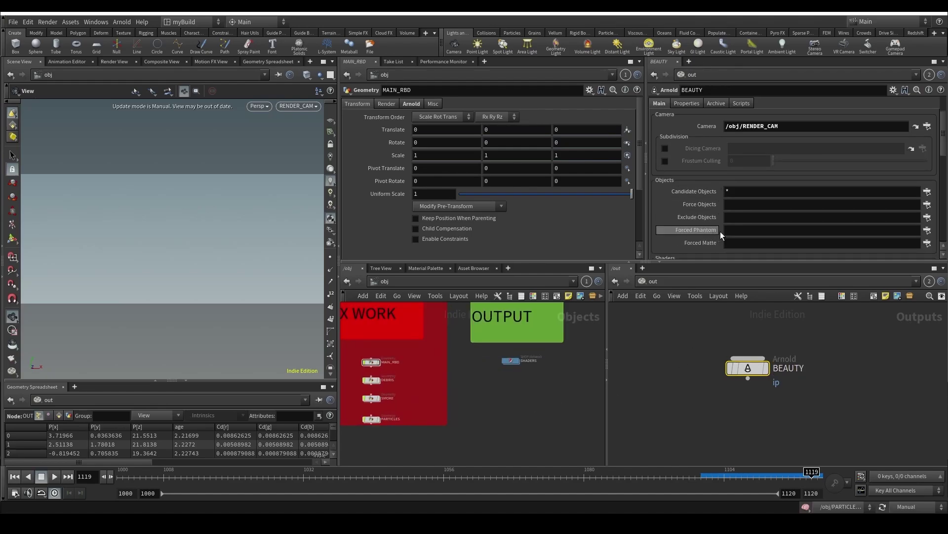
left_click(739, 193)
left_click(734, 206)
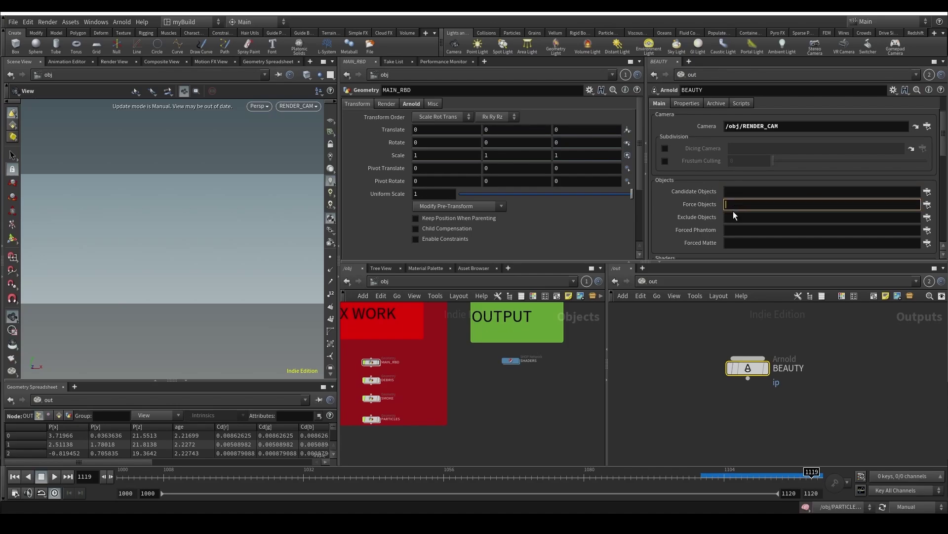
type("*rdr")
key("Return")
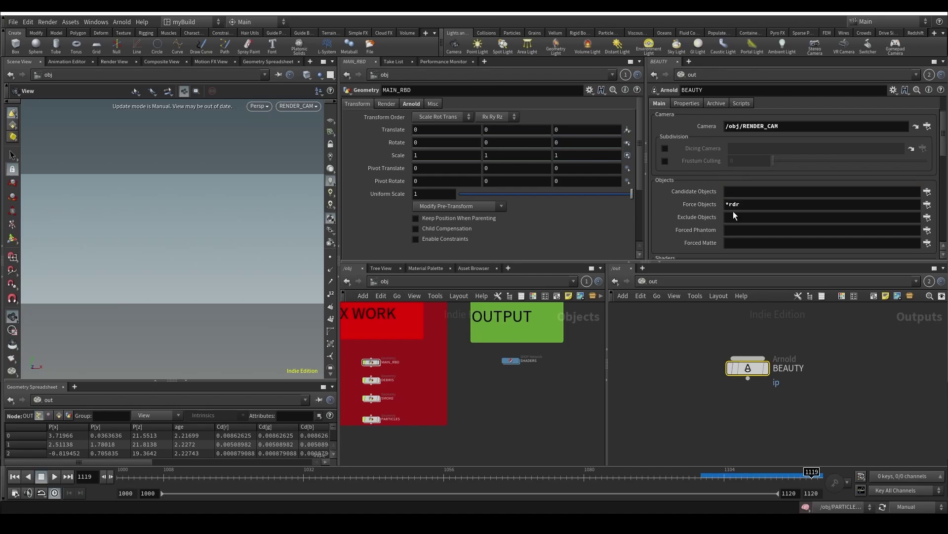
left_click_drag(728, 206, 752, 207)
left_click(729, 205)
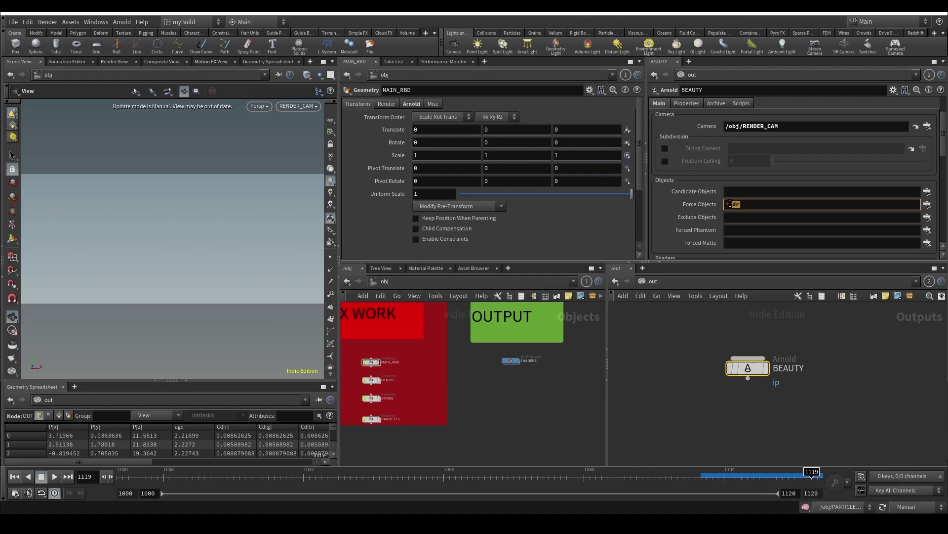
left_click(730, 204)
Step: Add a Geometry object beneath the OUTPUT note and move the SHADERS node aside to make room for it
scroll(508, 382, "down", 1)
middle_click_drag(516, 386, 549, 381)
key("Tab")
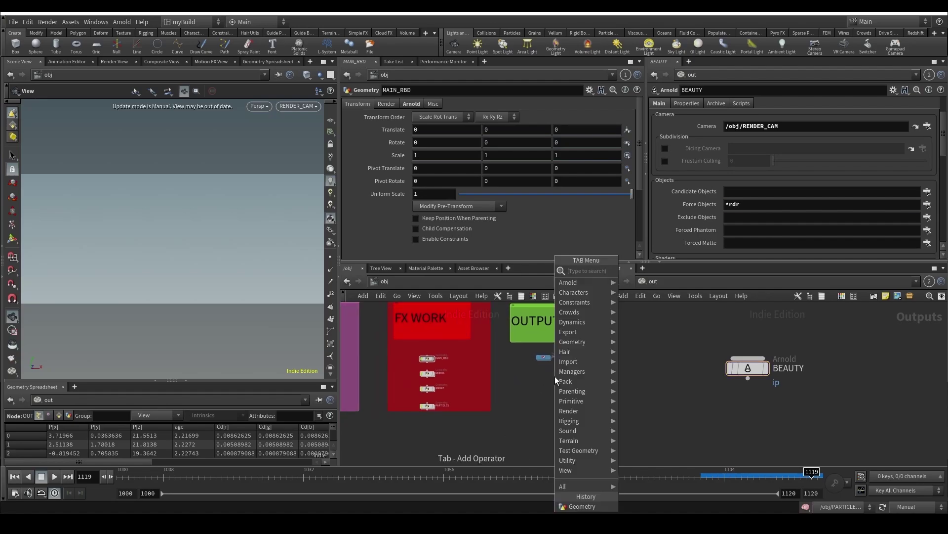
type("geo")
key("Return")
scroll(554, 377, "up", 2)
left_click(540, 373)
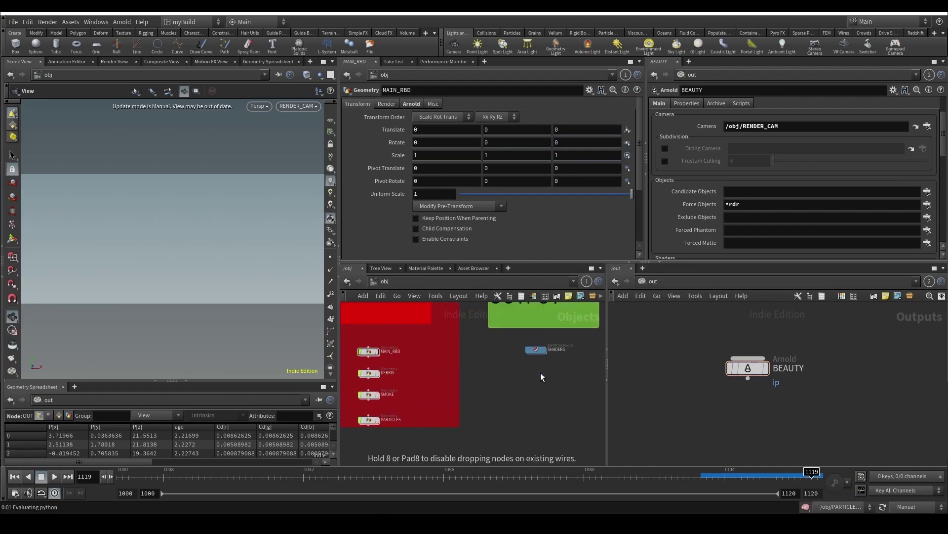
scroll(534, 377, "down", 3)
middle_click_drag(518, 397, 461, 424)
scroll(464, 420, "up", 2)
left_click_drag(491, 374, 556, 367)
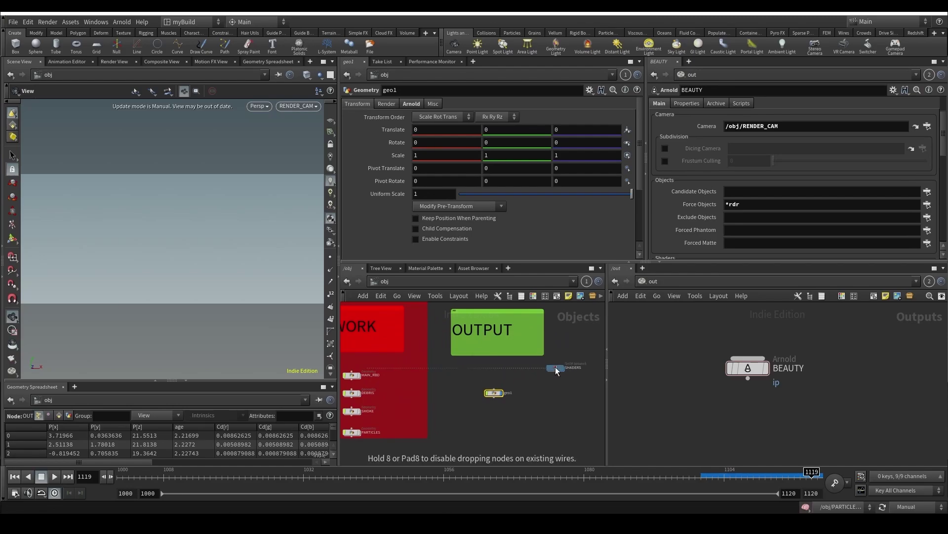
left_click_drag(495, 392, 491, 378)
middle_click_drag(488, 391, 547, 398)
scroll(576, 426, "down", 2)
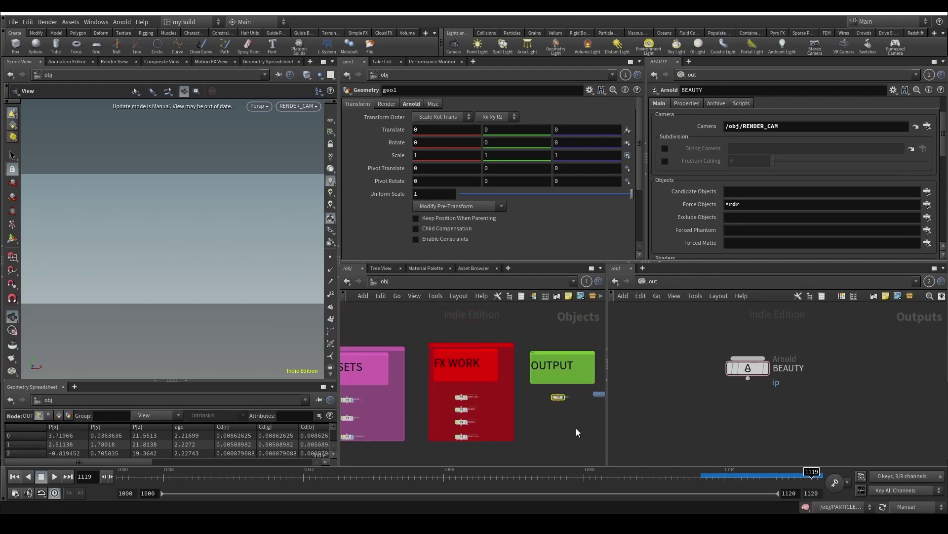
Step: Rename the new Geometry object under OUTPUT as MAIN_RBD_rdr, reusing the MAIN_RBD node's name
scroll(571, 411, "up", 5)
left_click(574, 377)
scroll(541, 437, "down", 3)
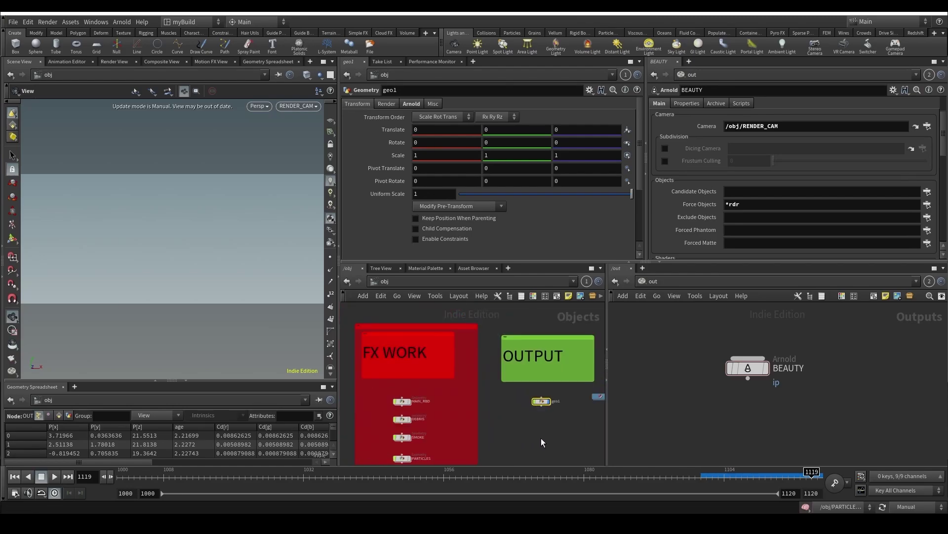
middle_click_drag(479, 436, 508, 383)
scroll(508, 385, "down", 3)
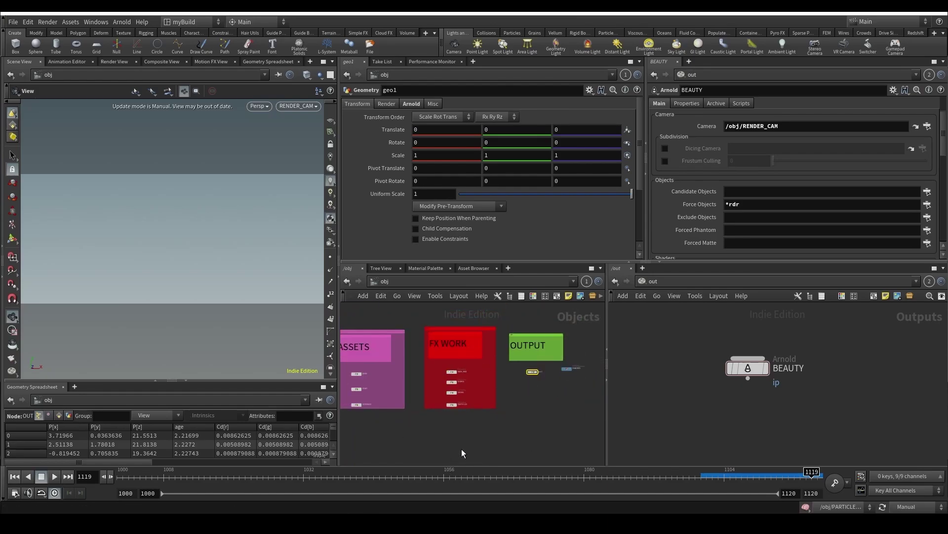
scroll(530, 384, "up", 4)
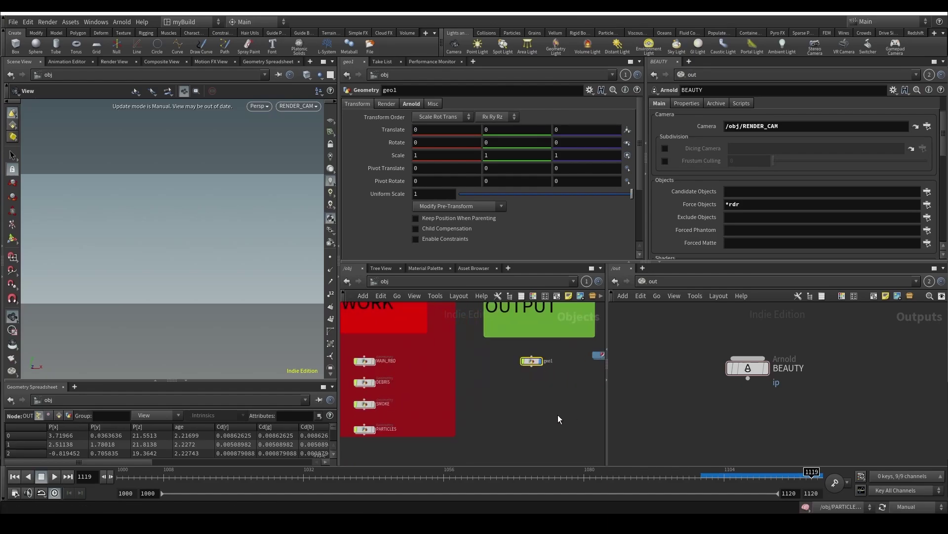
double_click(386, 361)
double_click(547, 361)
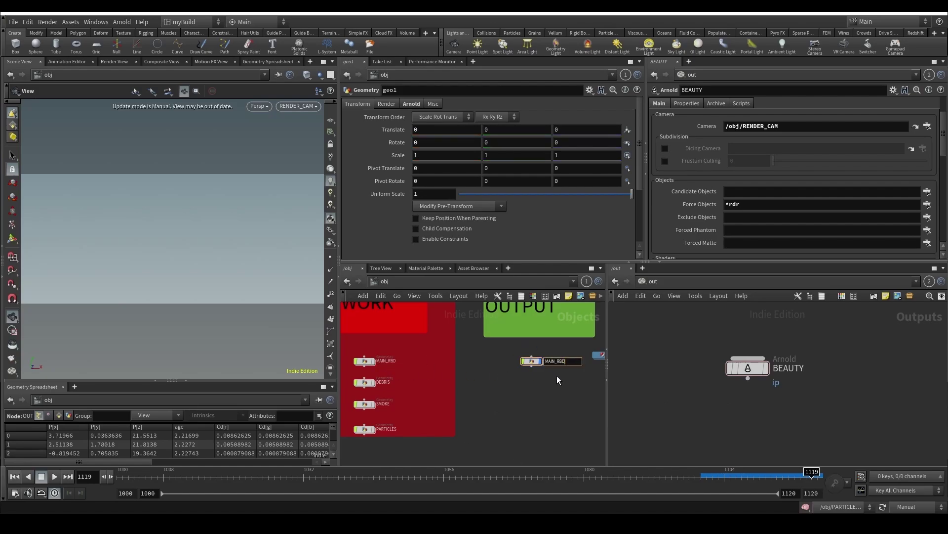
key("Return")
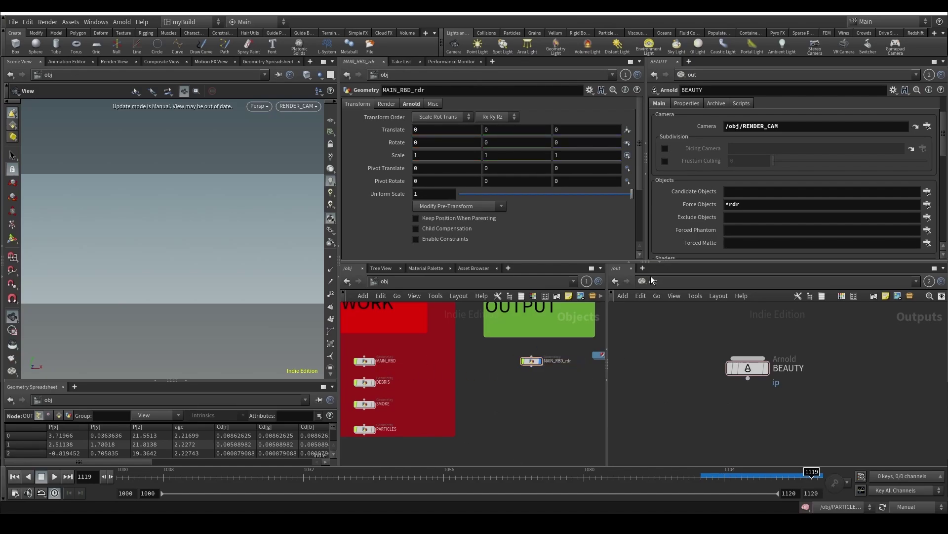
Step: Add an Object Merge node inside MAIN_RBD_rdr
double_click(532, 361)
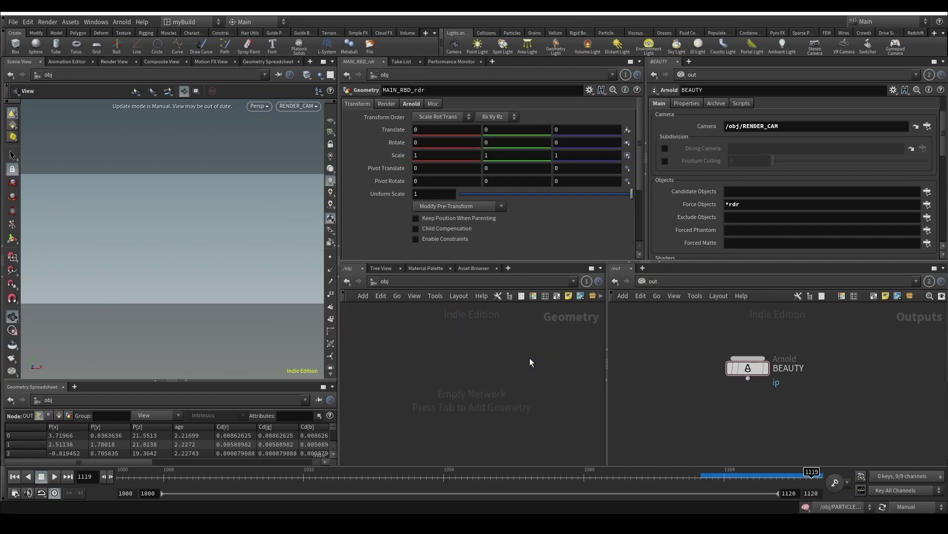
key("Tab")
type("obj")
key("Return")
left_click(526, 359)
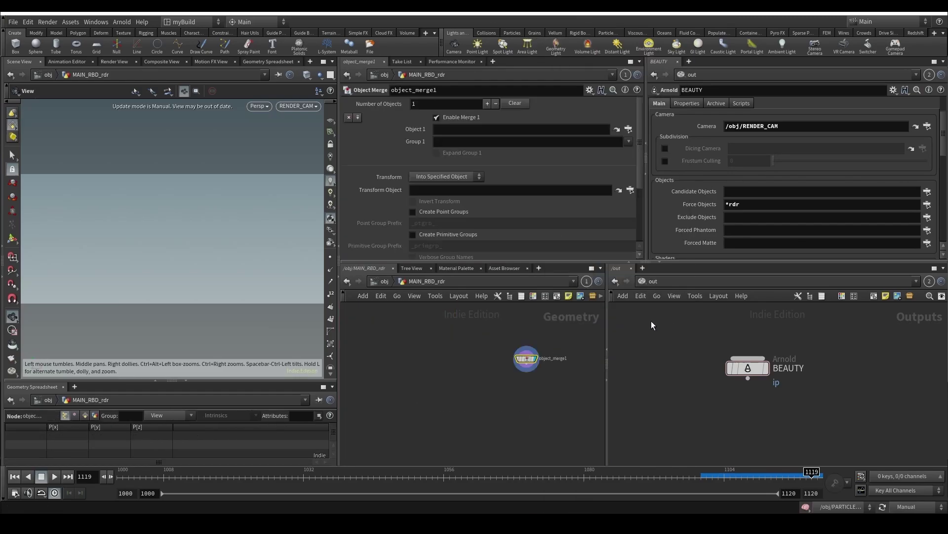
Step: Add a Null inside the MAIN_RBD object and wire it to the output of transformpieces2
left_click(642, 281)
left_click(660, 335)
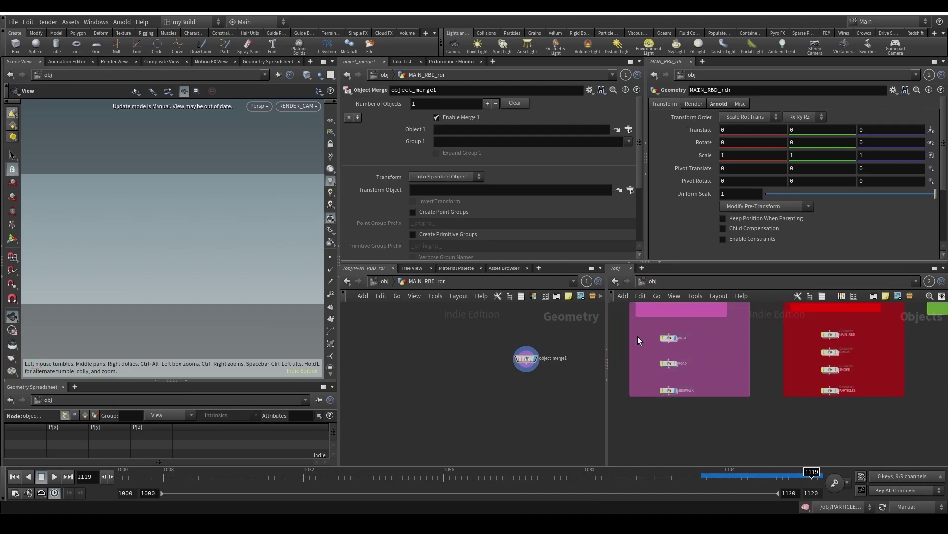
left_click(832, 332)
double_click(833, 332)
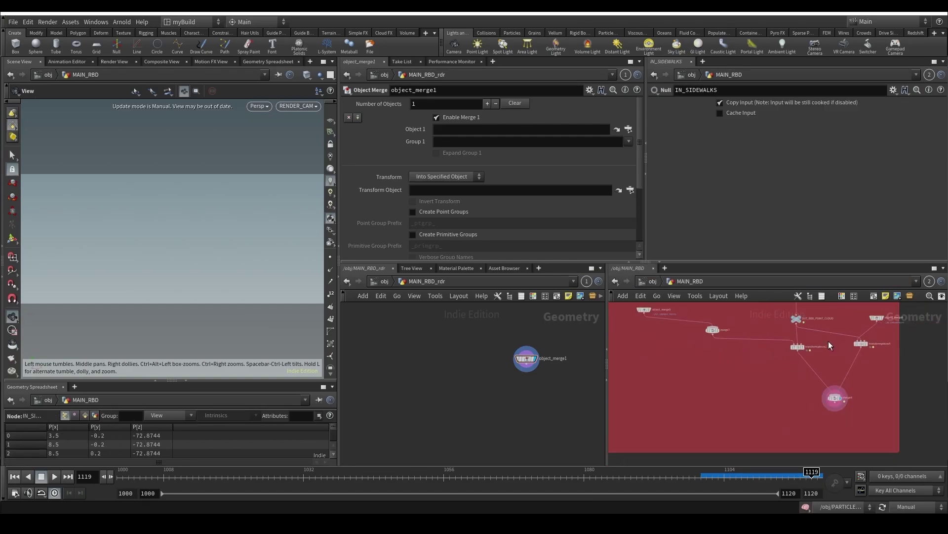
key("Tab")
type("null")
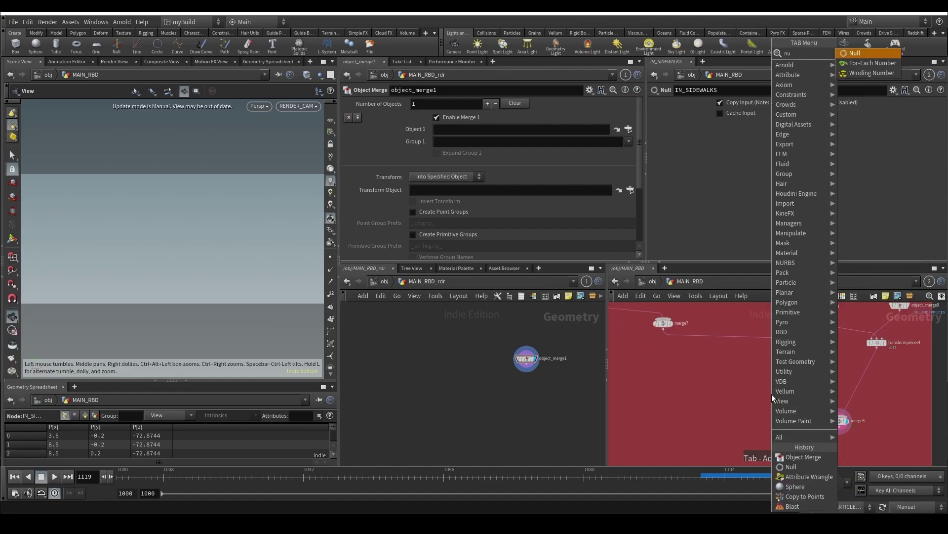
key("Return")
left_click(752, 392)
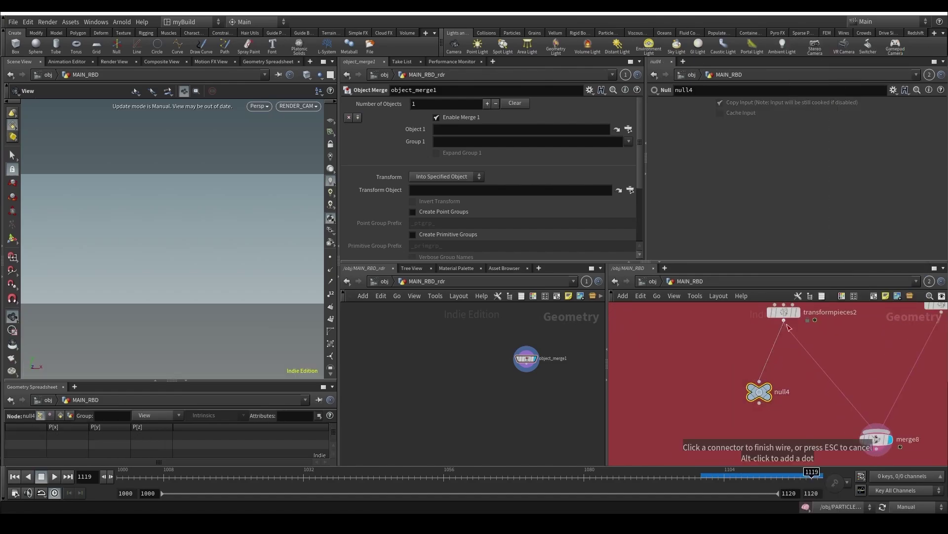
scroll(753, 376, "down", 5)
scroll(731, 443, "up", 3)
Step: Rename the new Null as OUT_MAIN_RBD and reference it as Object 1 in MAIN_RBD_rdr's Object Merge
double_click(761, 414)
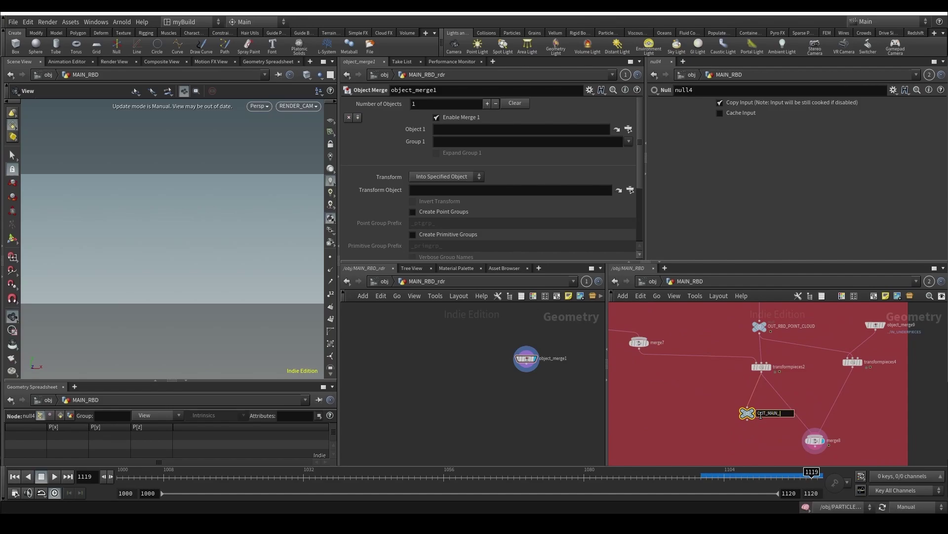
type("OUT_MAIN_RBD")
key("Return")
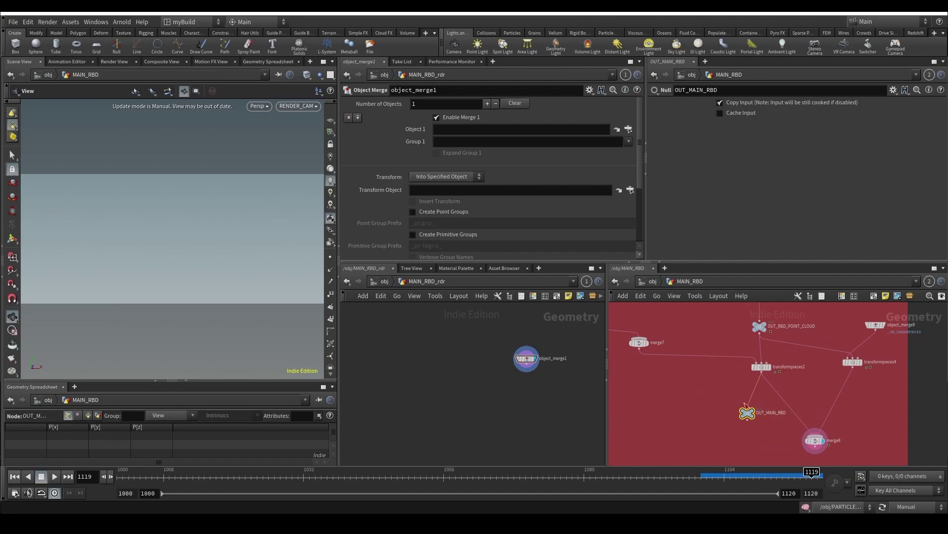
left_click_drag(746, 405, 475, 128)
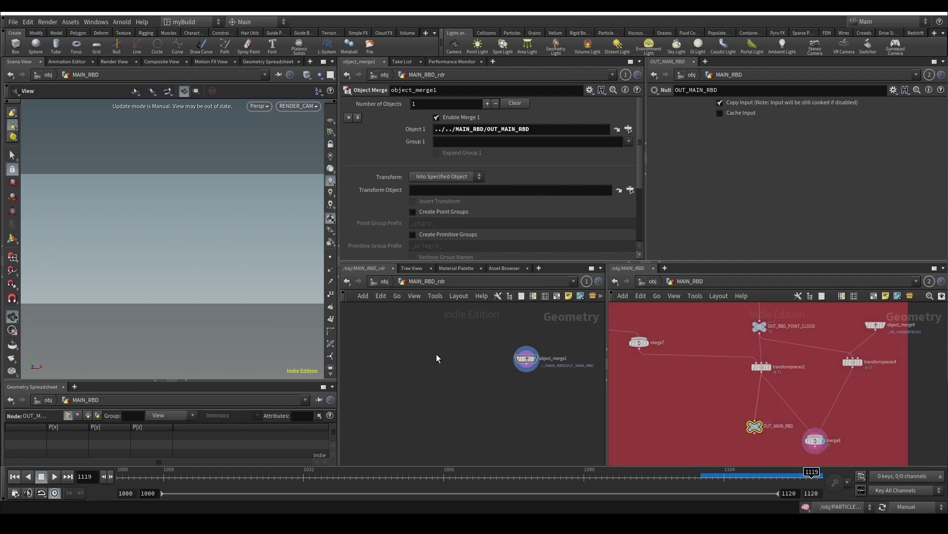
Step: Duplicate MAIN_RBD_rdr directly beneath the original at object level and rename the copy as Debris_rdr
left_click(389, 280)
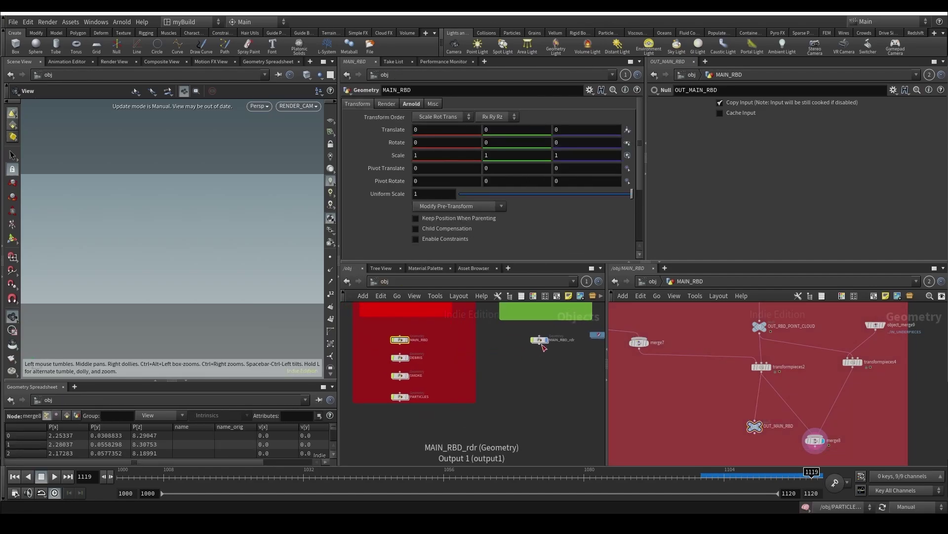
left_click_drag(540, 342, 540, 356, "alt")
scroll(553, 354, "up", 2)
left_click(562, 355)
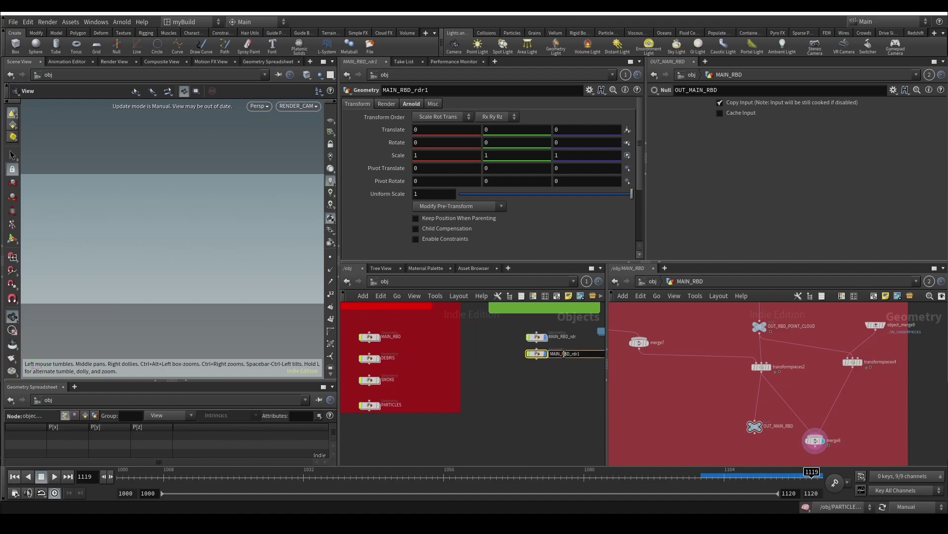
double_click(561, 356)
triple_click(561, 355)
type("Debris_rdr")
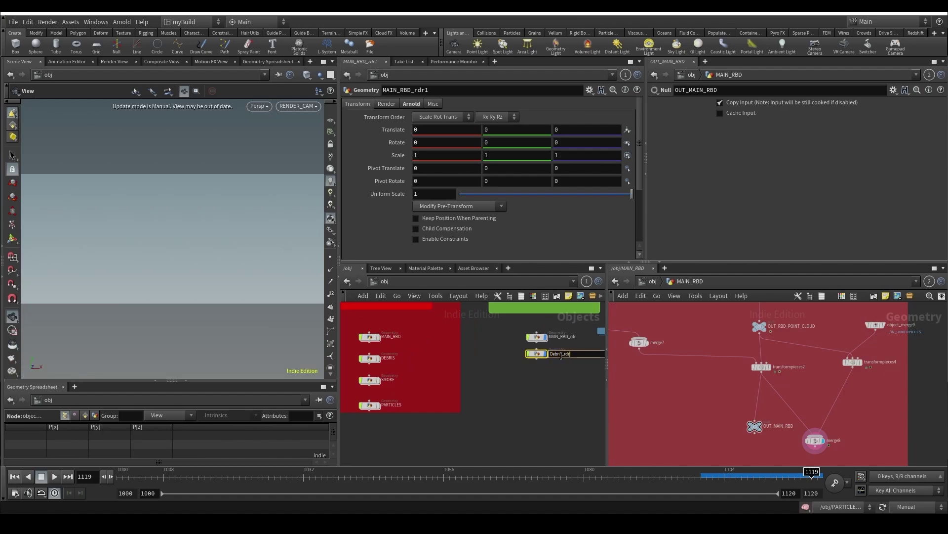
key("Return")
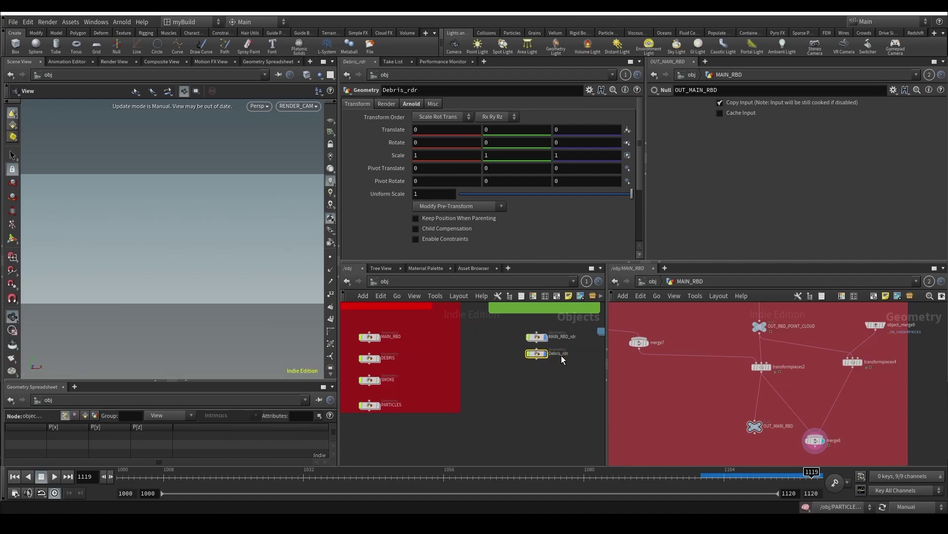
Step: Open Debris_rdr alongside the DEBRIS network and examine the node chain around OUT_DEBRIS_PC
double_click(541, 354)
left_click(645, 282)
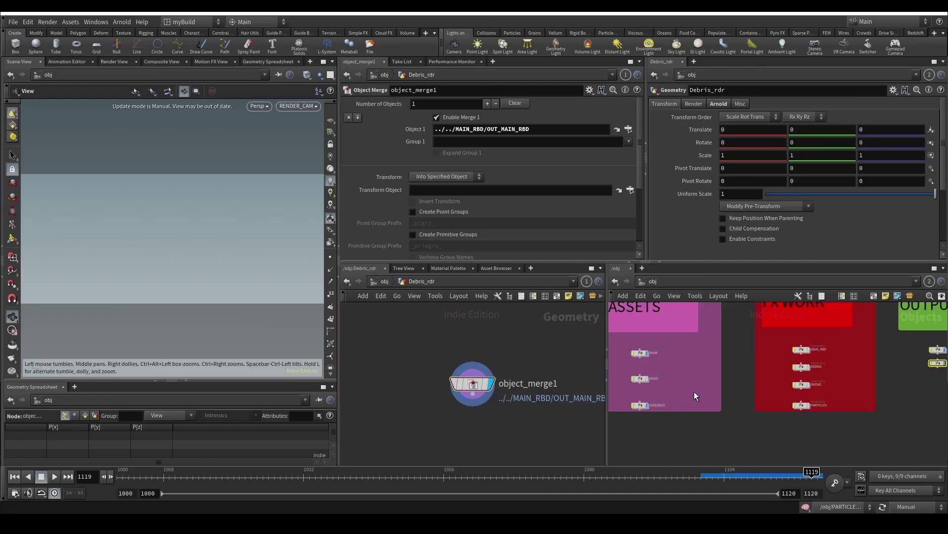
double_click(833, 365)
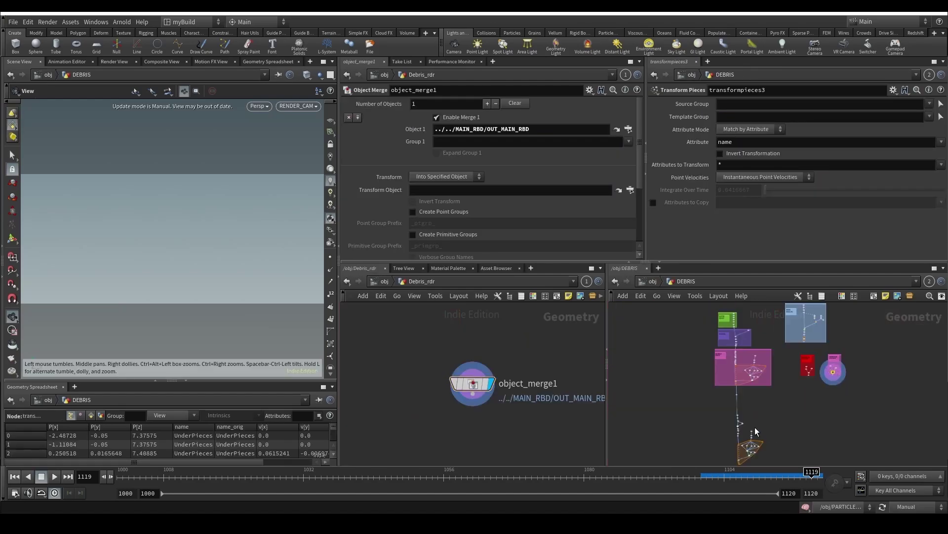
middle_click_drag(747, 317, 733, 371)
scroll(733, 372, "up", 5)
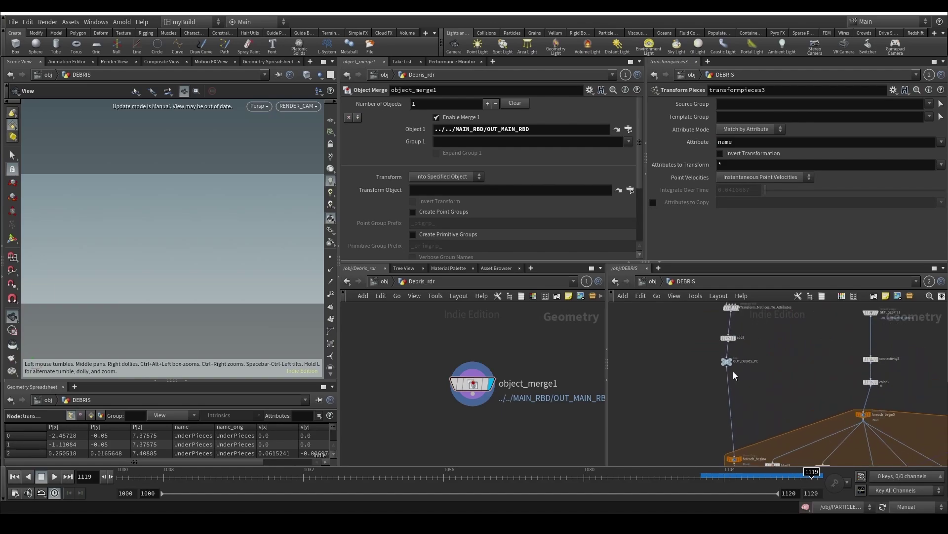
Step: Move Debris_rdr further down below MAIN_RBD_rdr and rename it as Smoke_rdr
left_click(391, 280)
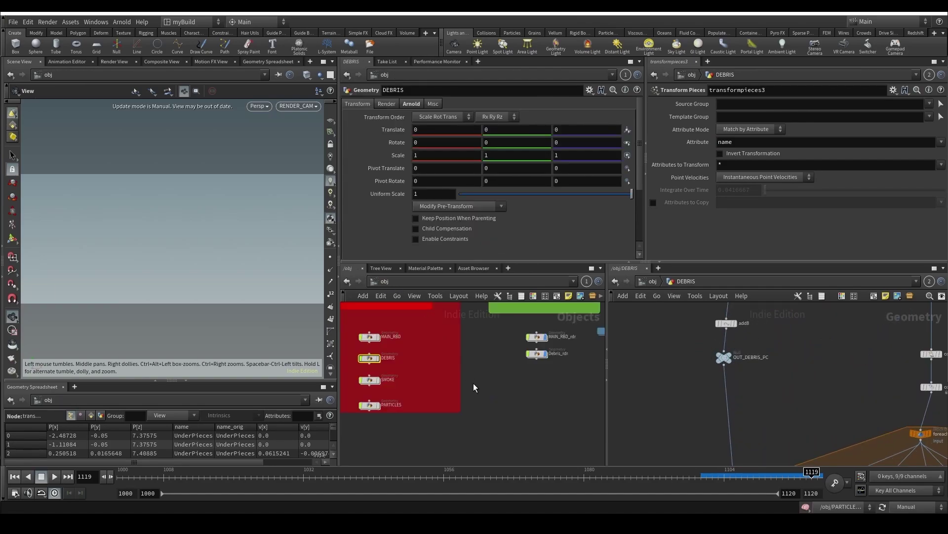
left_click_drag(541, 354, 540, 376)
double_click(562, 377)
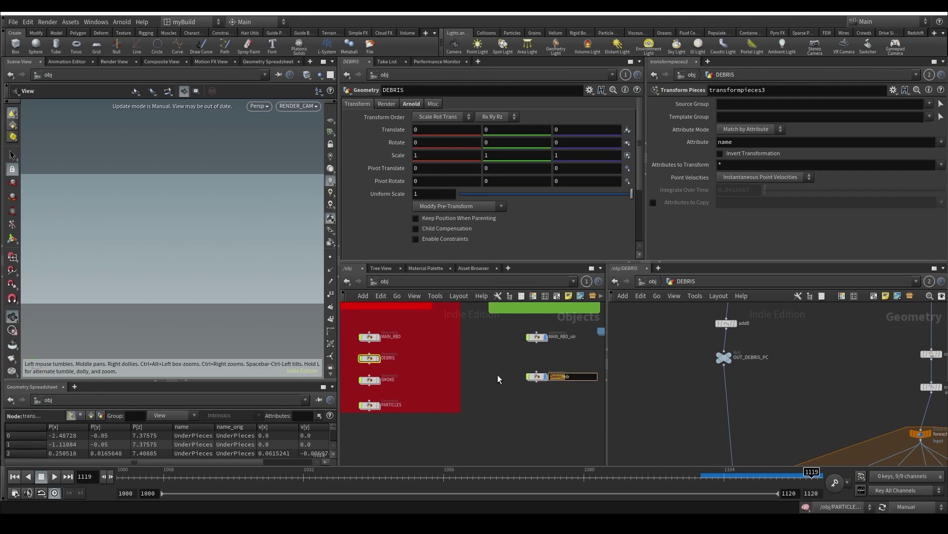
type("Smoke_rdr")
key("Return")
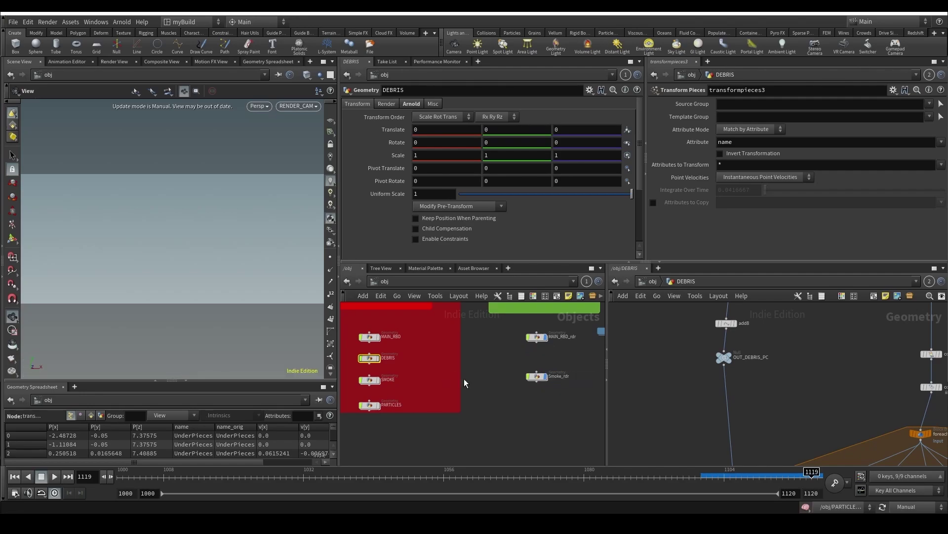
Step: Set Object 1 of Smoke_rdr's Object Merge to the OUT_SMOKE null from the SMOKE network
double_click(537, 376)
left_click(645, 284)
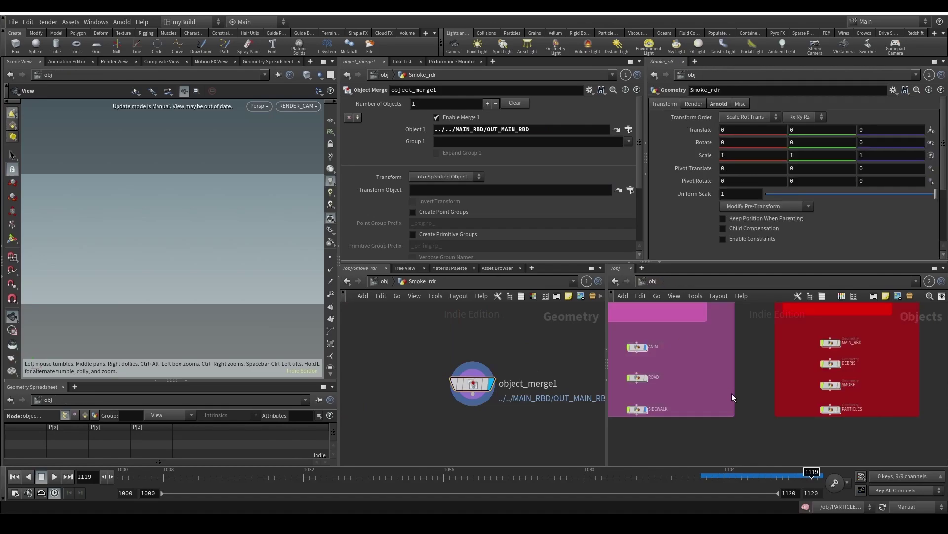
double_click(823, 387)
scroll(745, 404, "up", 6)
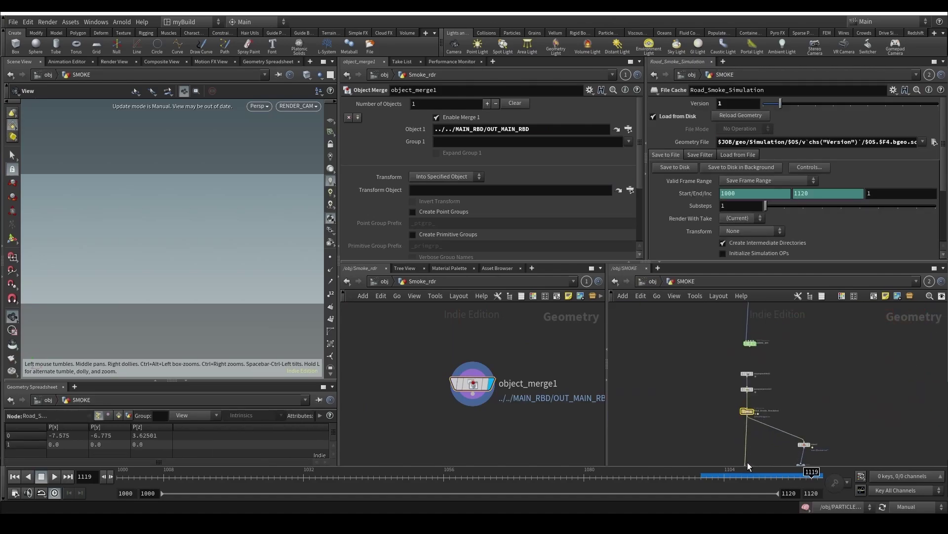
middle_click_drag(748, 461, 745, 378)
scroll(731, 378, "up", 4)
left_click_drag(764, 385, 504, 130)
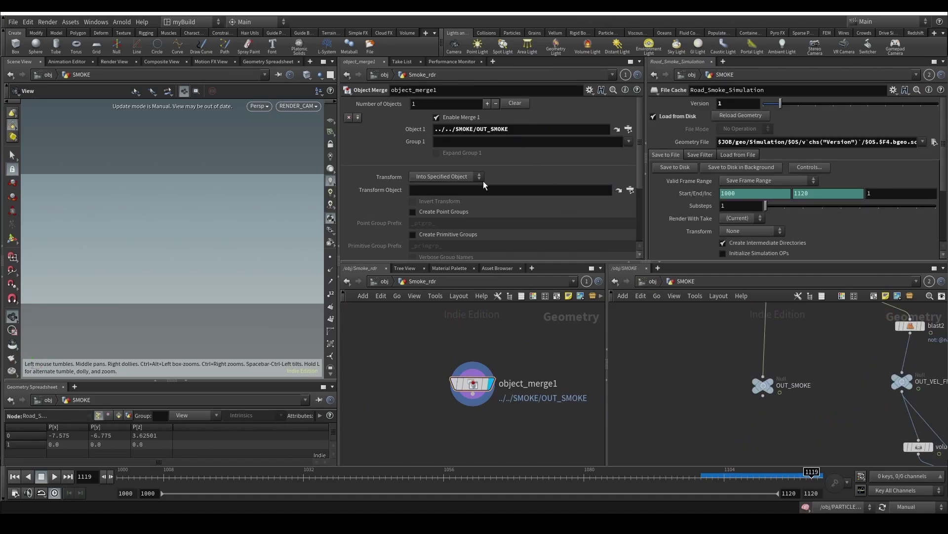
Step: Duplicate Smoke_rdr below itself under the OUTPUT note and rename the copy as Particles_rdr
left_click(384, 281)
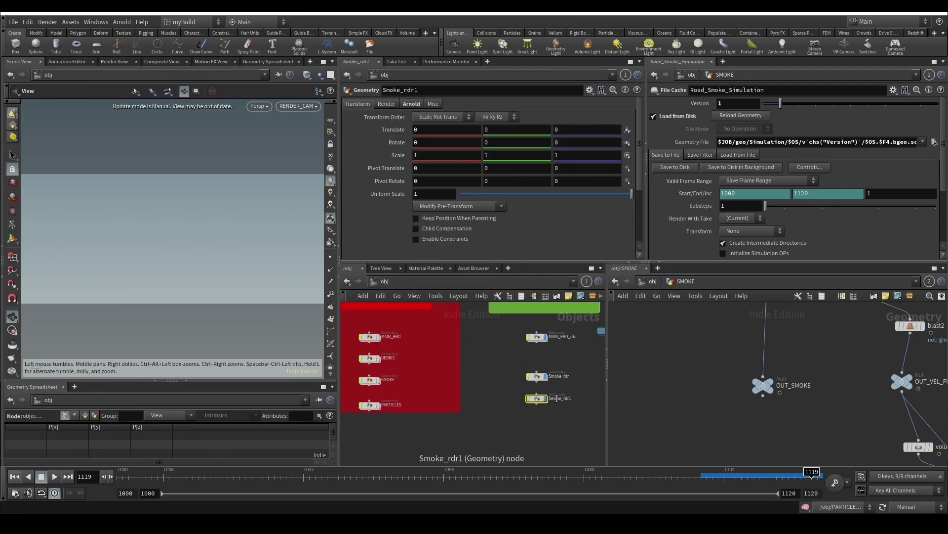
double_click(553, 399)
type("Particles")
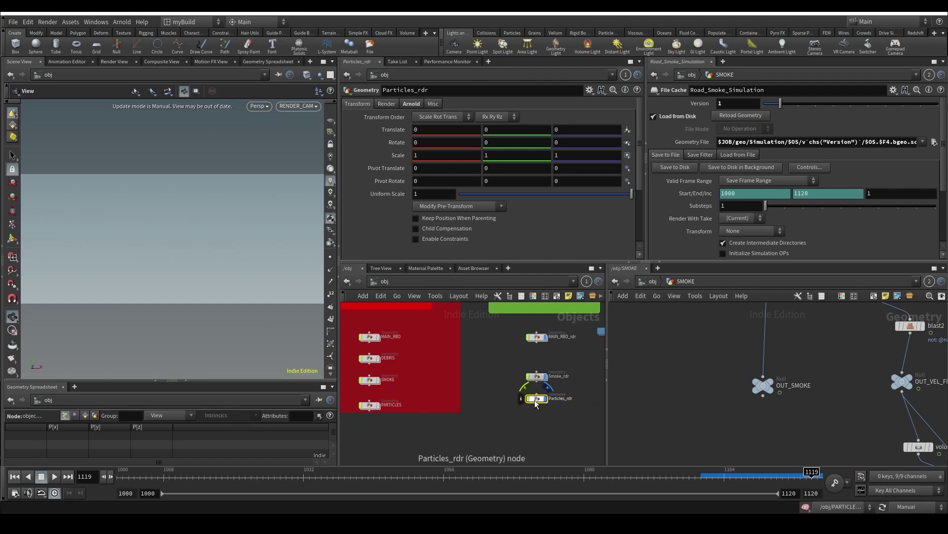
Step: Set Object 1 of Particles_rdr's Object Merge to the OUT null from the PARTICLES network
double_click(539, 398)
left_click(652, 281)
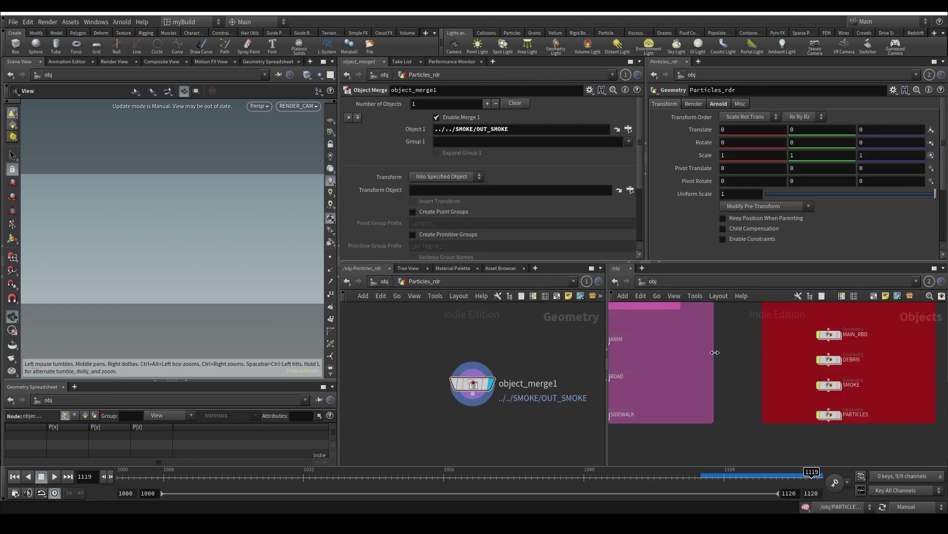
double_click(828, 418)
left_click_drag(715, 407, 523, 129)
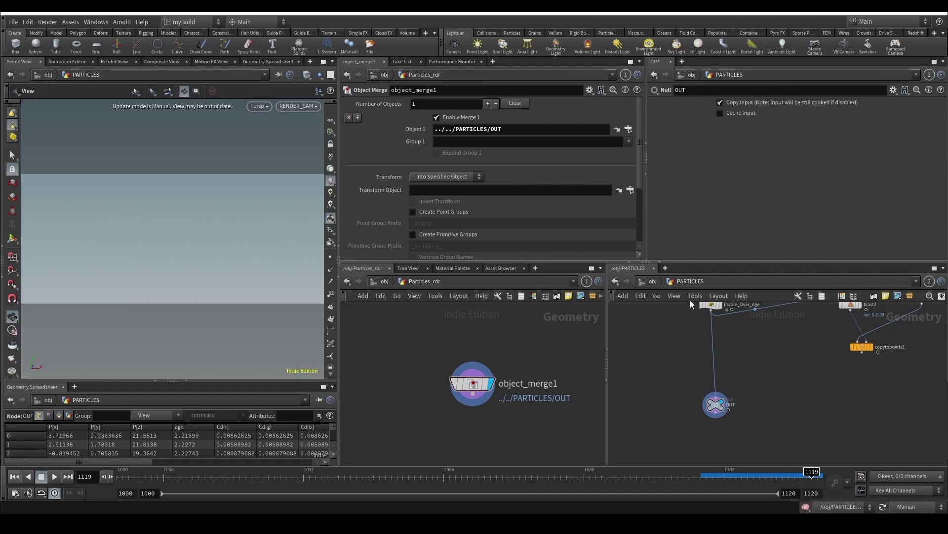
Step: Examine the polyframe1 node and its neighbours below GET_UNPACKED_PIECES in the PARTICLES network
scroll(727, 381, "down", 10)
middle_click_drag(802, 346, 749, 448)
scroll(652, 316, "up", 8)
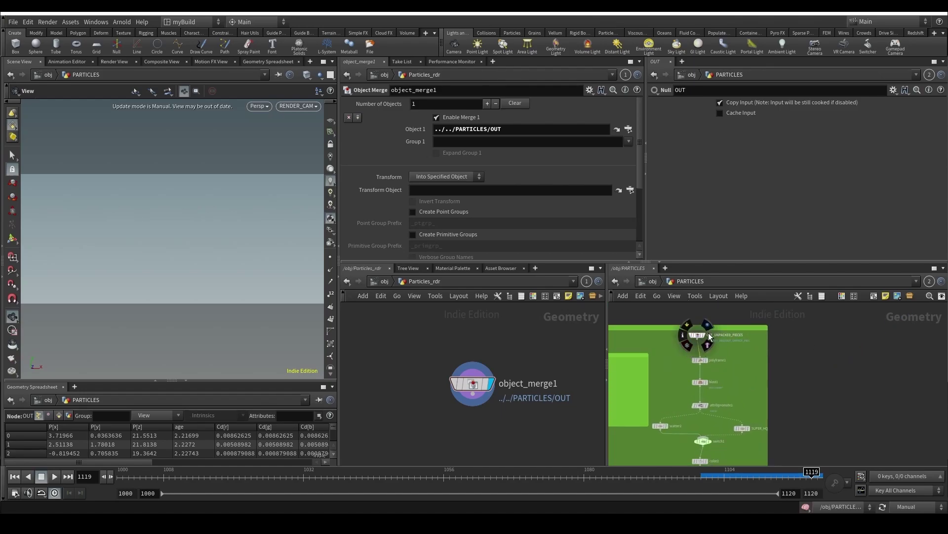
left_click(701, 361)
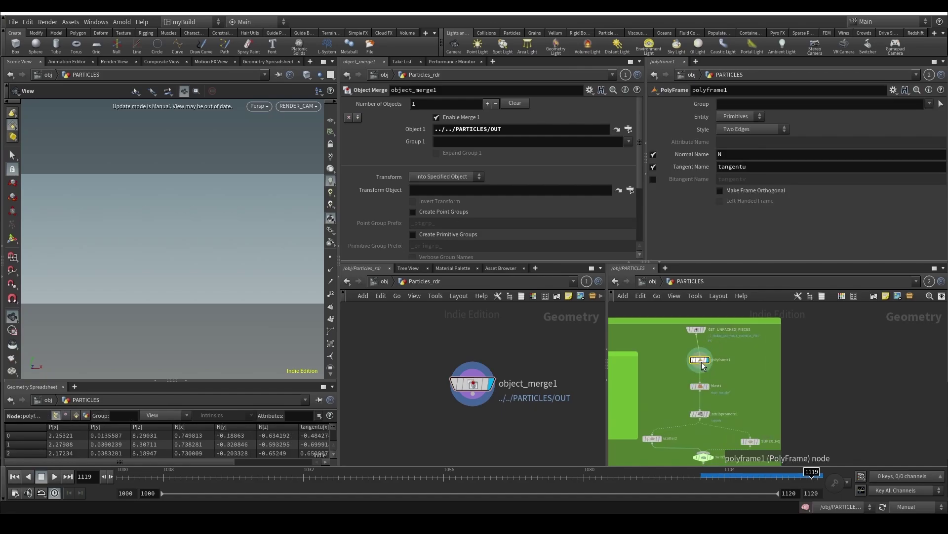
scroll(704, 366, "up", 5)
middle_click(685, 363)
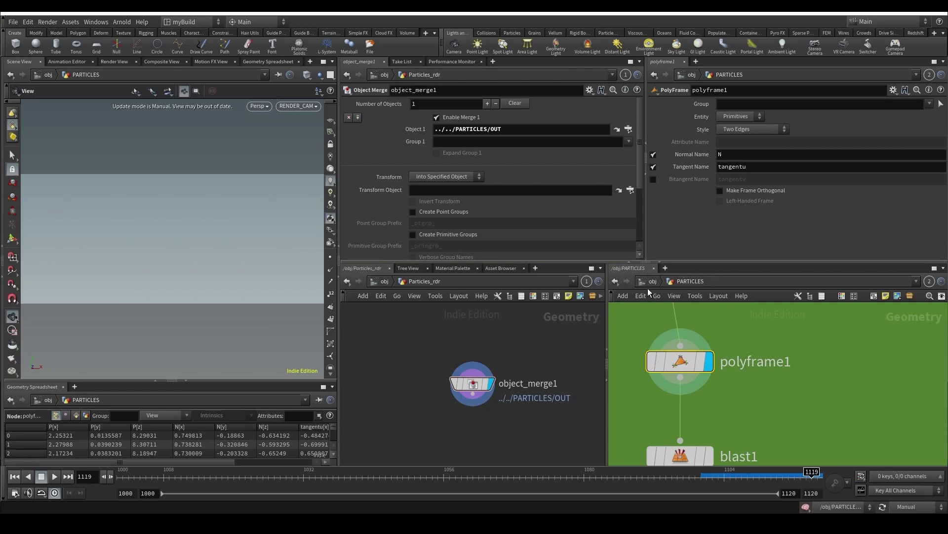
scroll(698, 355, "down", 3)
middle_click(689, 307)
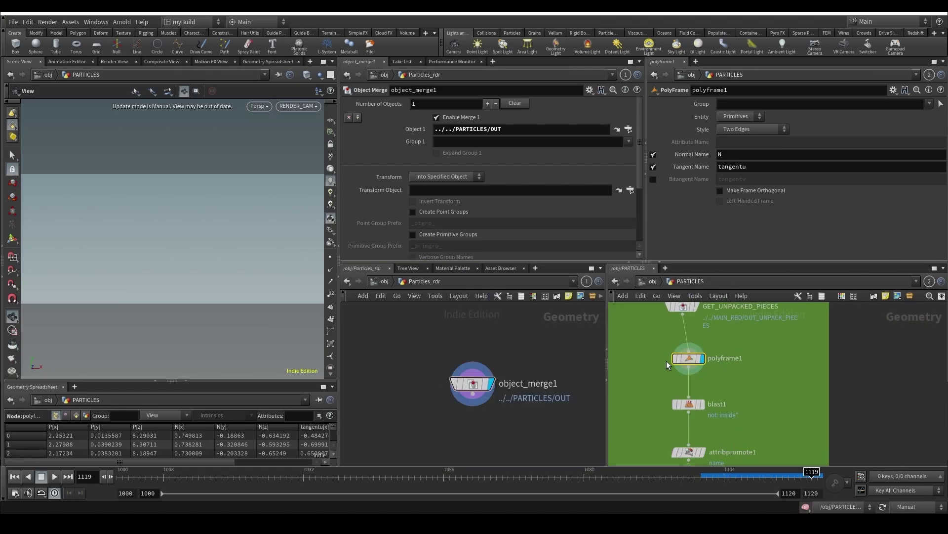
middle_click(697, 358)
Step: Check the Object Merge inside MAIN_RBD_rdr and put the PARTICLES network's display flag back on OUT
left_click(385, 281)
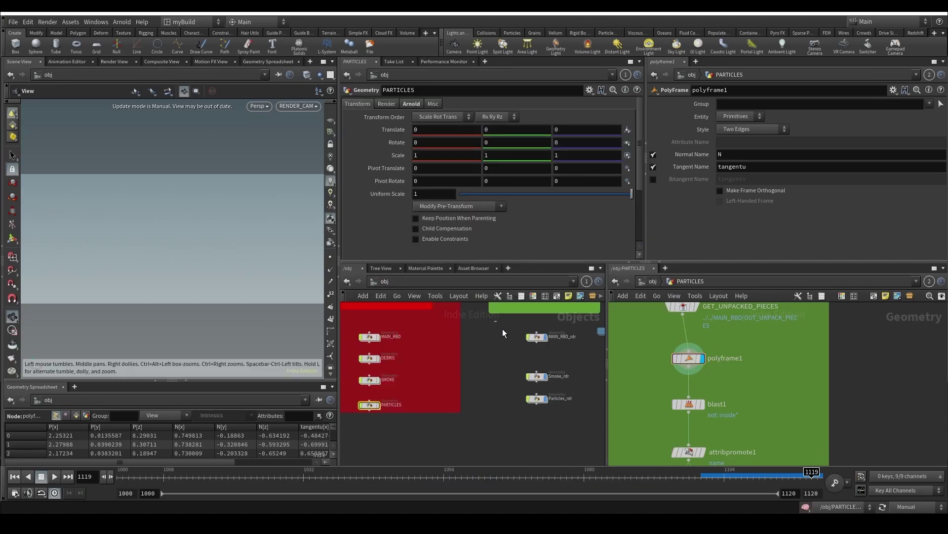
left_click_drag(503, 328, 552, 419)
double_click(535, 336)
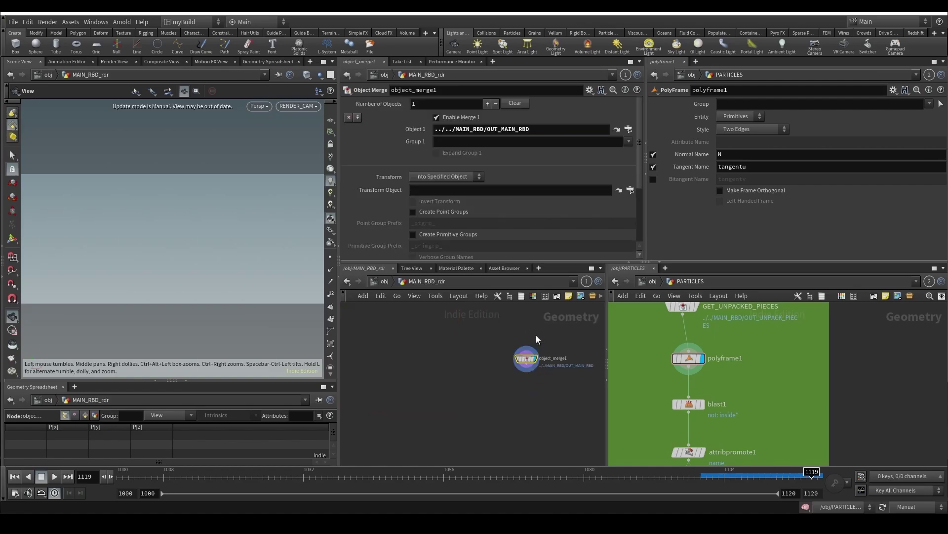
scroll(737, 395, "down", 6)
scroll(738, 395, "up", 5)
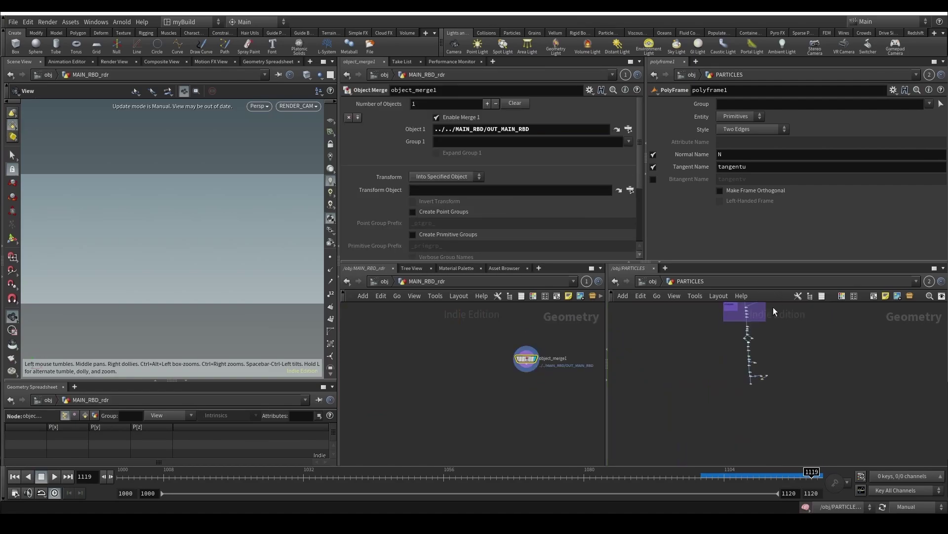
left_click(761, 378)
Step: Enclose the OUTPUT note, the three _rdr objects and the SHADERS node in a network box
left_click(385, 282)
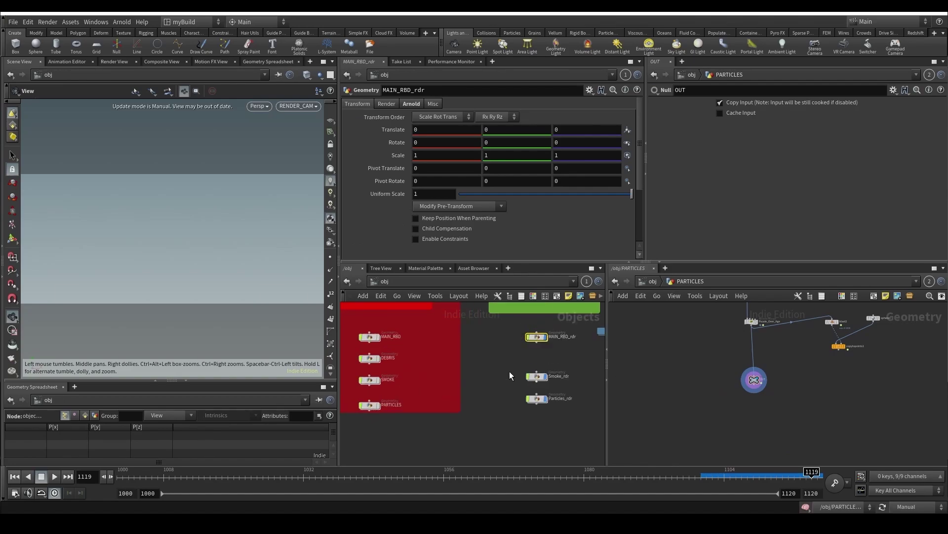
scroll(520, 381, "down", 3)
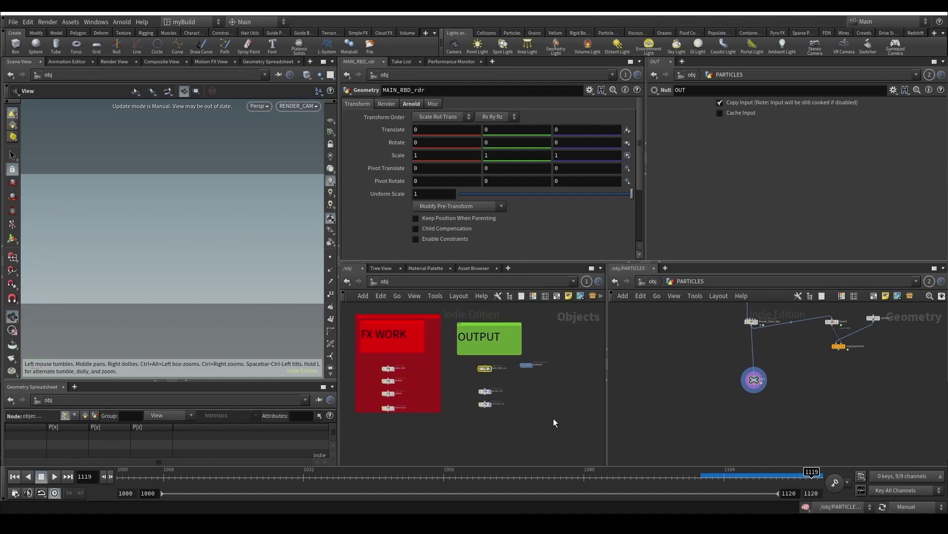
scroll(494, 399, "up", 2)
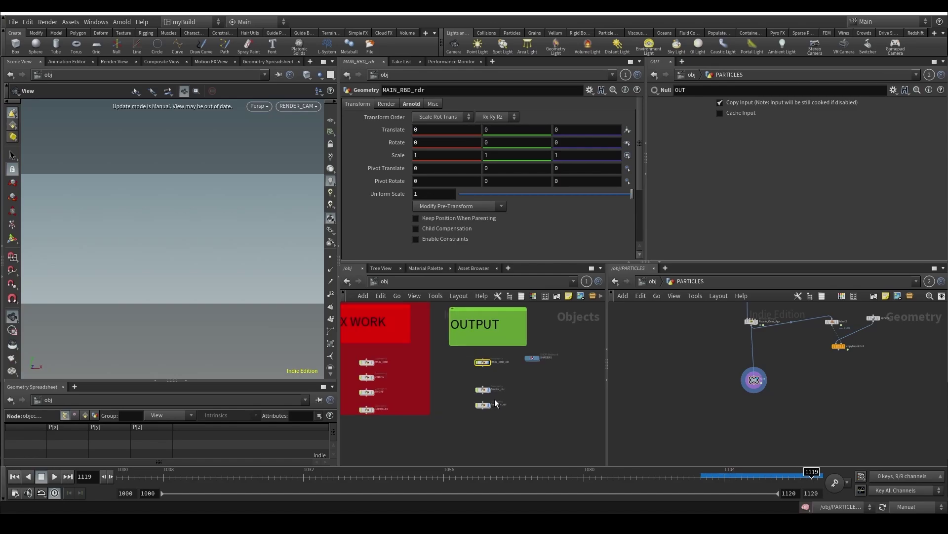
middle_click_drag(434, 371, 426, 377)
left_click_drag(440, 322, 553, 427)
key("shift+o")
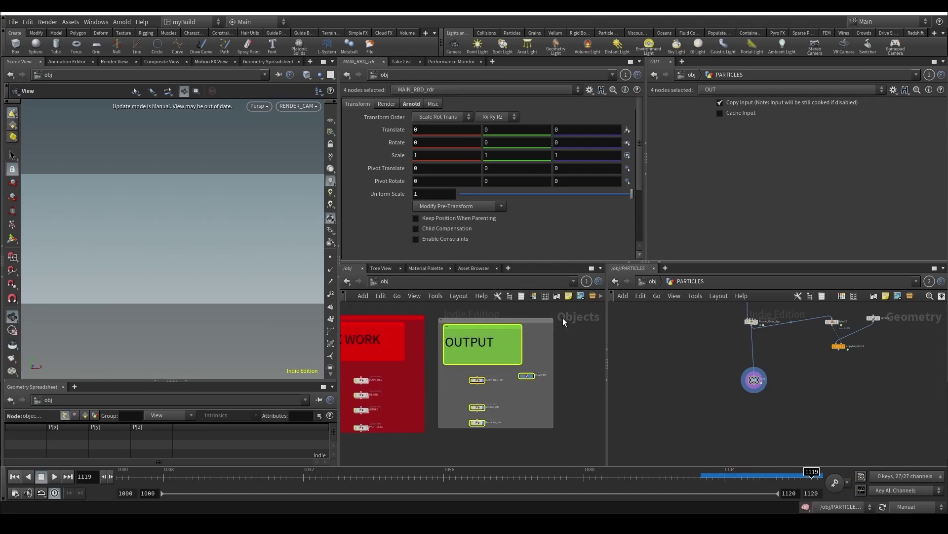
Step: Colour the network box around the OUTPUT group green
left_click(504, 331)
key("c")
left_click(547, 425)
key("c")
scroll(526, 429, "down", 4)
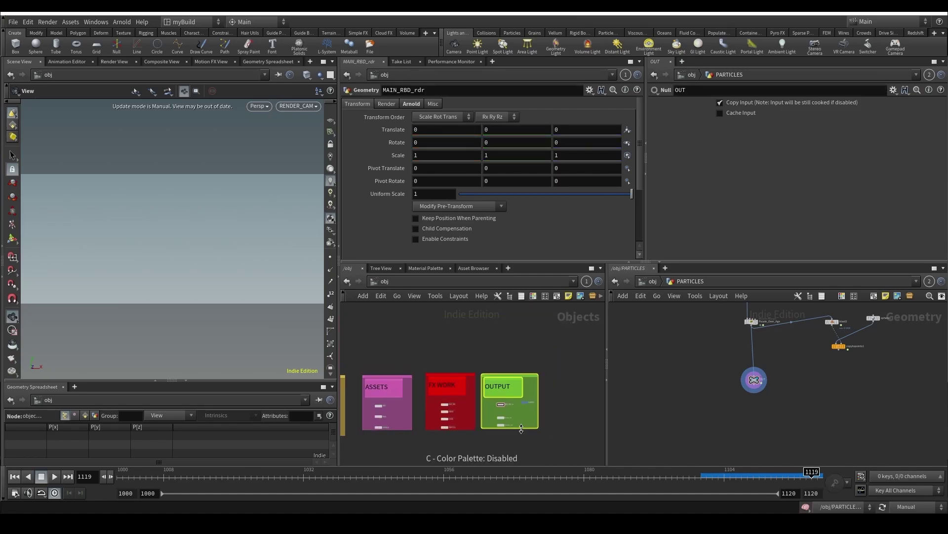
Step: Save the scene and select the SKY light in the LIGHTS box to show its settings
middle_click_drag(415, 454, 541, 404)
scroll(539, 405, "up", 2)
scroll(388, 375, "up", 4)
key("ctrl+s")
scroll(381, 372, "up", 2)
left_click(429, 367)
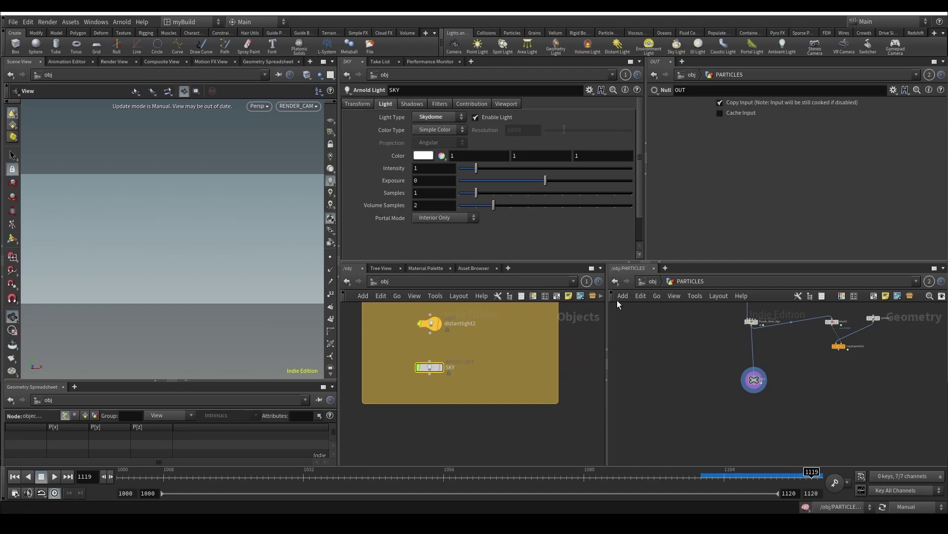
Step: Switch the second network view to out, showing the BEAUTY node's object settings, and save the scene
left_click(653, 282)
left_click(653, 283)
left_click(659, 335)
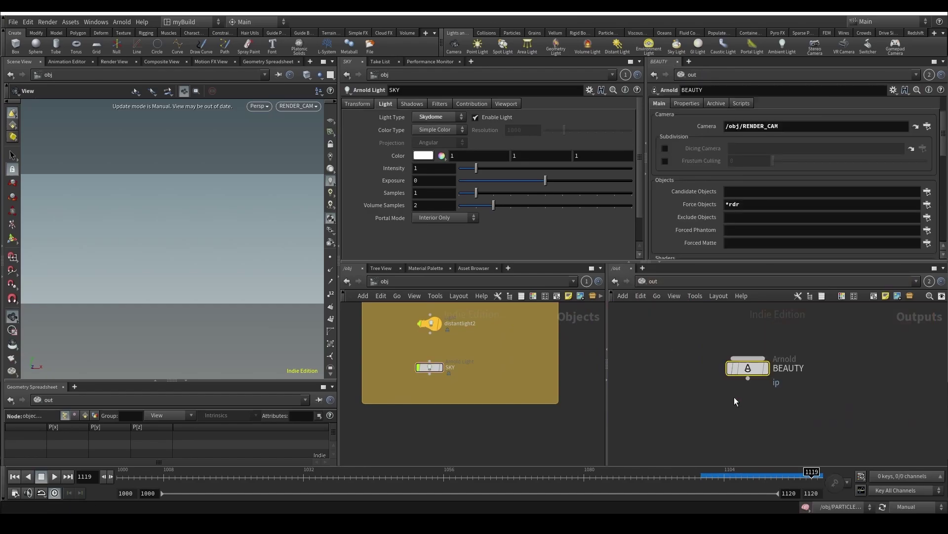
scroll(689, 215, "down", 3)
key("ctrl+s")
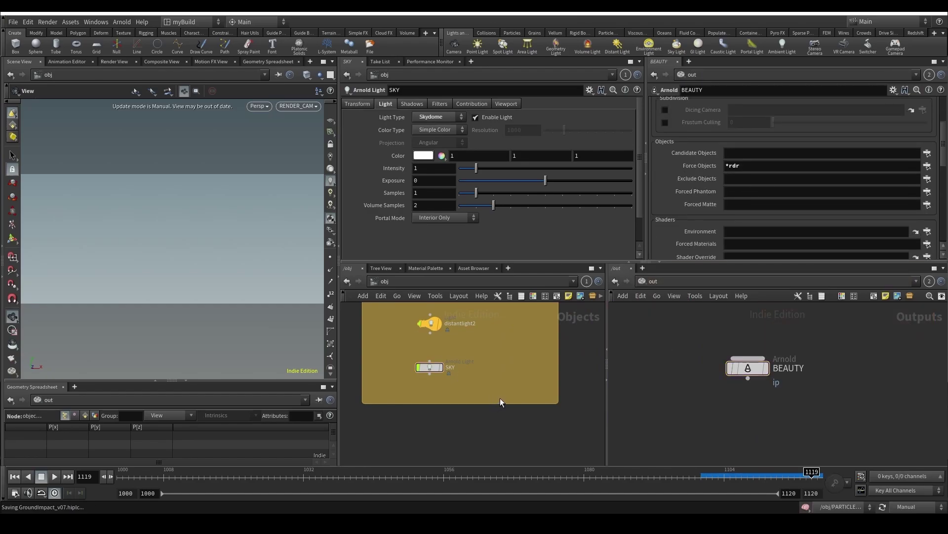
scroll(498, 403, "down", 3)
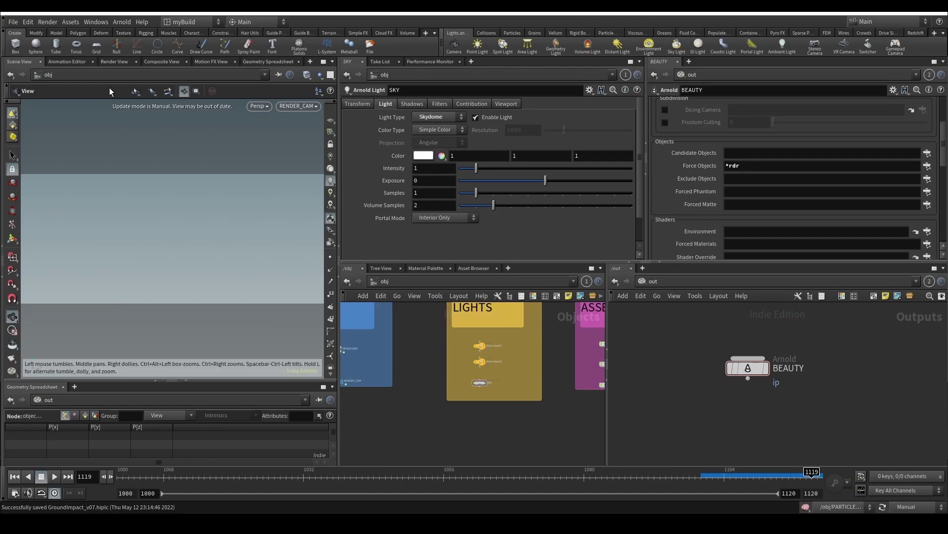
Step: Render /out/BEAUTY in the Render View and examine the ground and background of the image
left_click(111, 62)
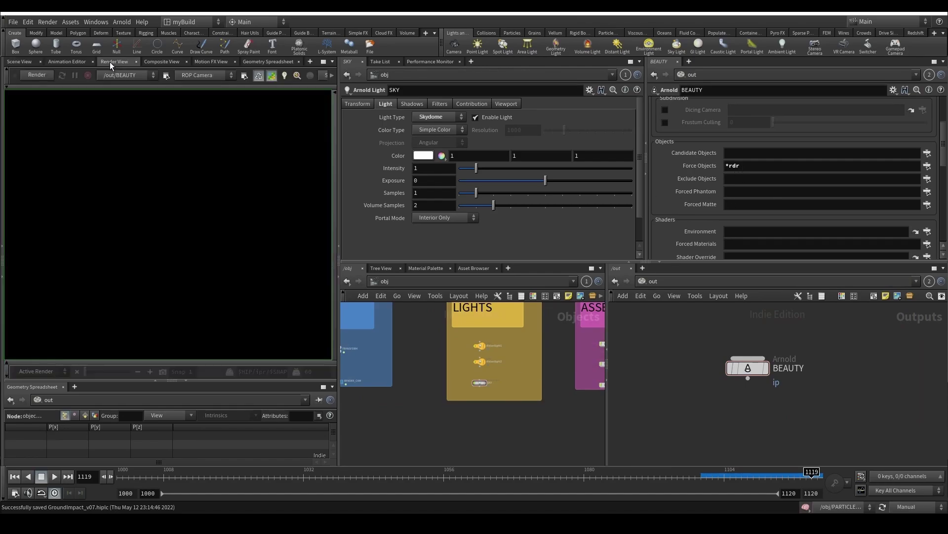
left_click(37, 78)
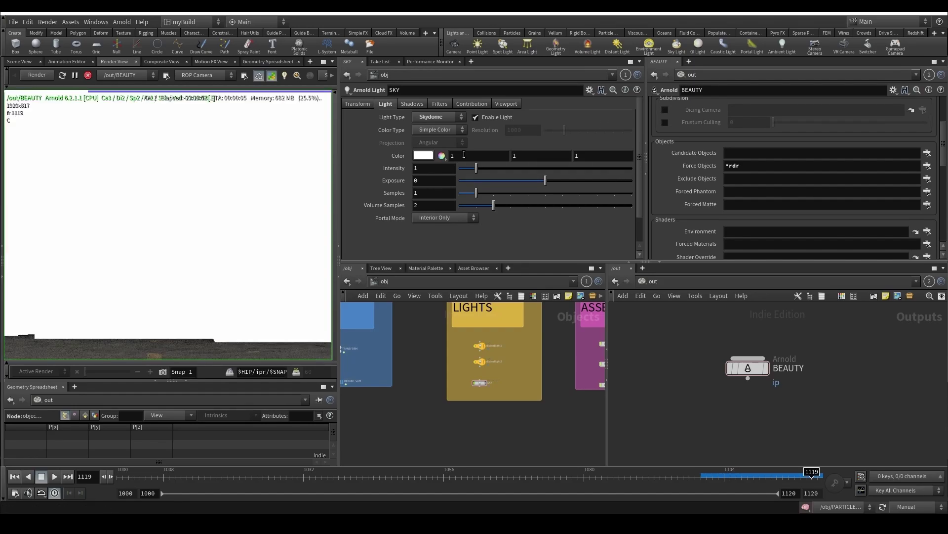
scroll(260, 311, "down", 5)
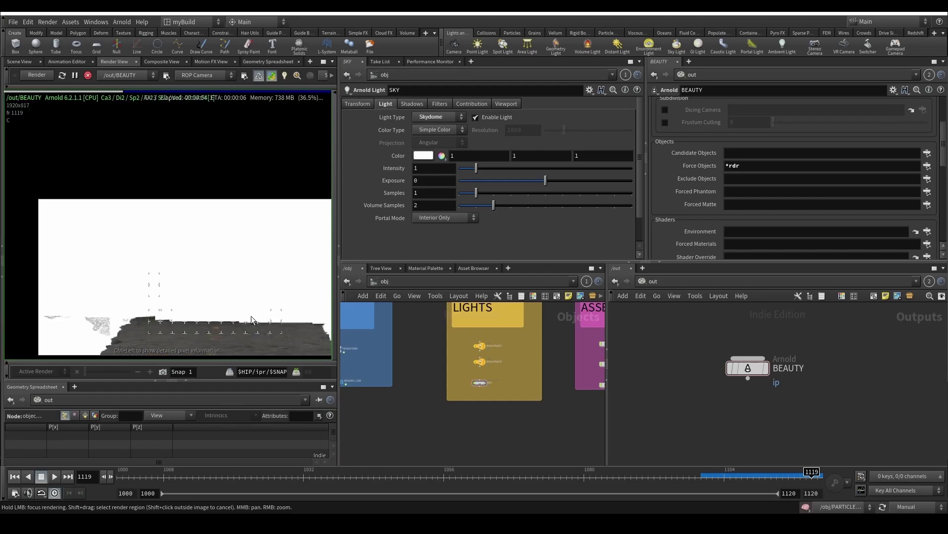
scroll(252, 320, "up", 5)
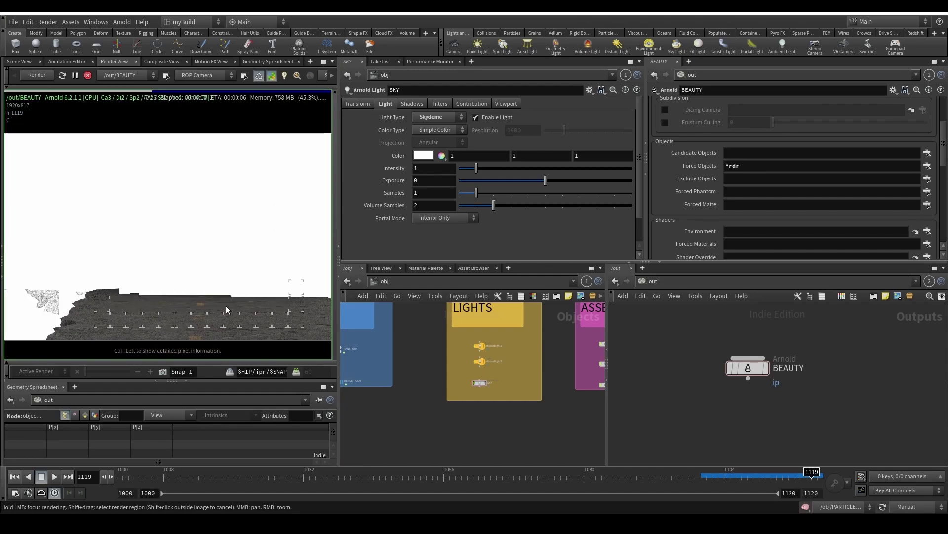
scroll(225, 310, "down", 1)
middle_click(480, 362)
middle_click_drag(250, 282, 178, 285)
scroll(196, 290, "down", 2)
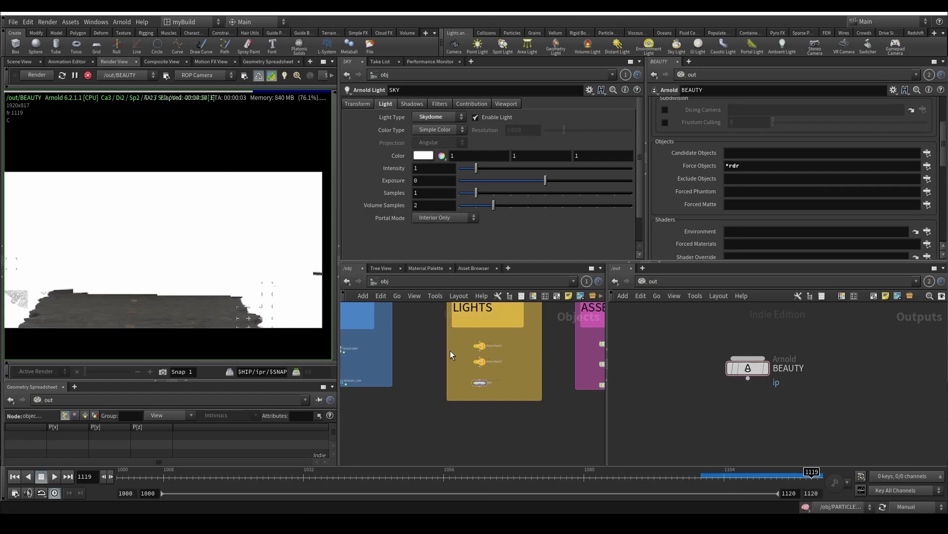
Step: Set the SKY light's Camera contribution to 0 and render BEAUTY again
scroll(464, 386, "up", 3)
left_click(490, 380)
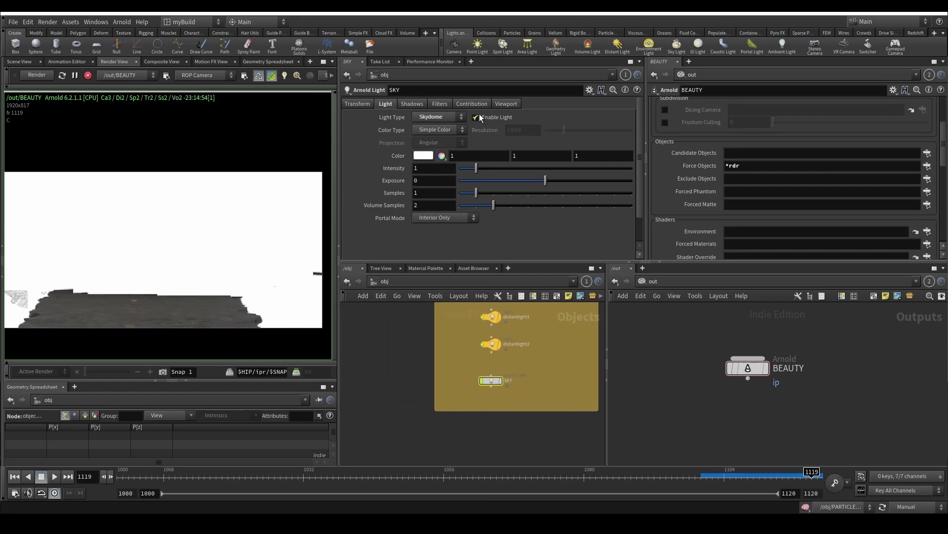
left_click(509, 104)
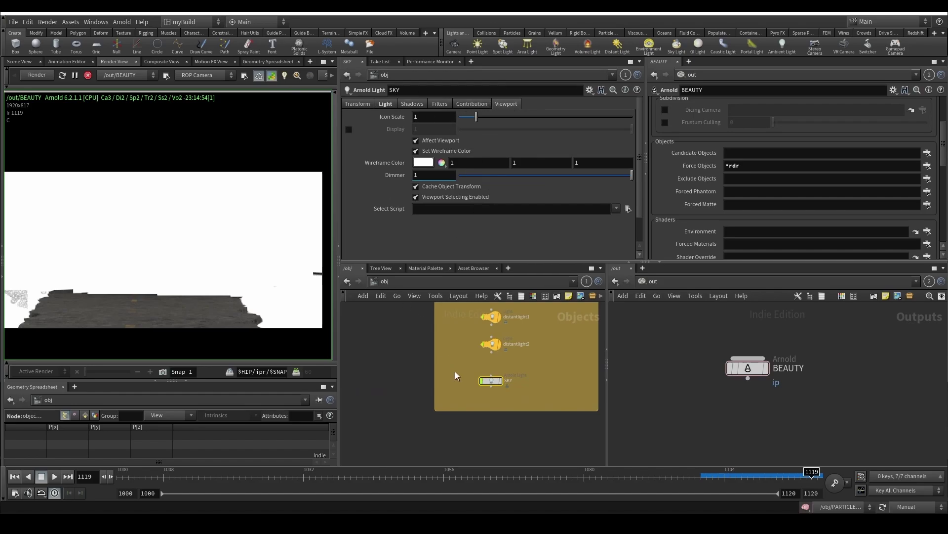
left_click(472, 104)
left_click_drag(474, 118, 424, 114)
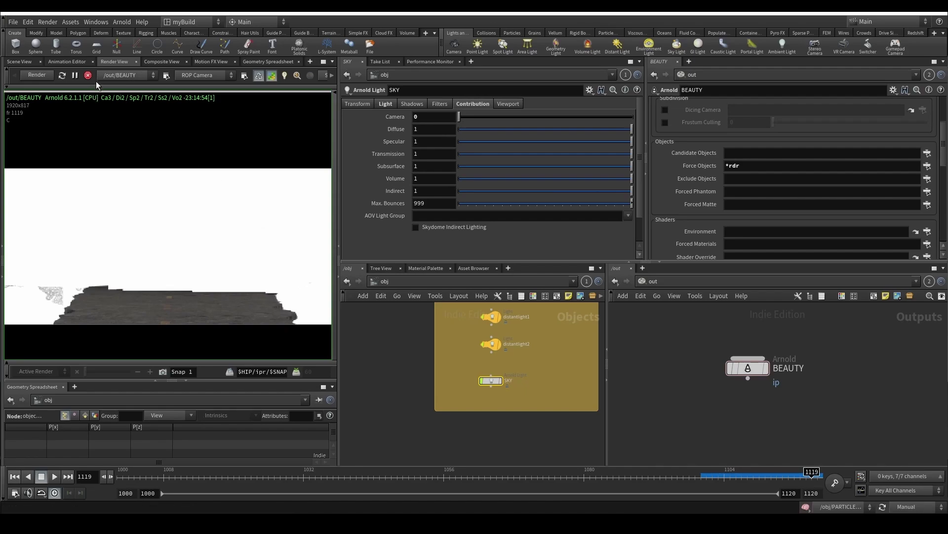
left_click(45, 78)
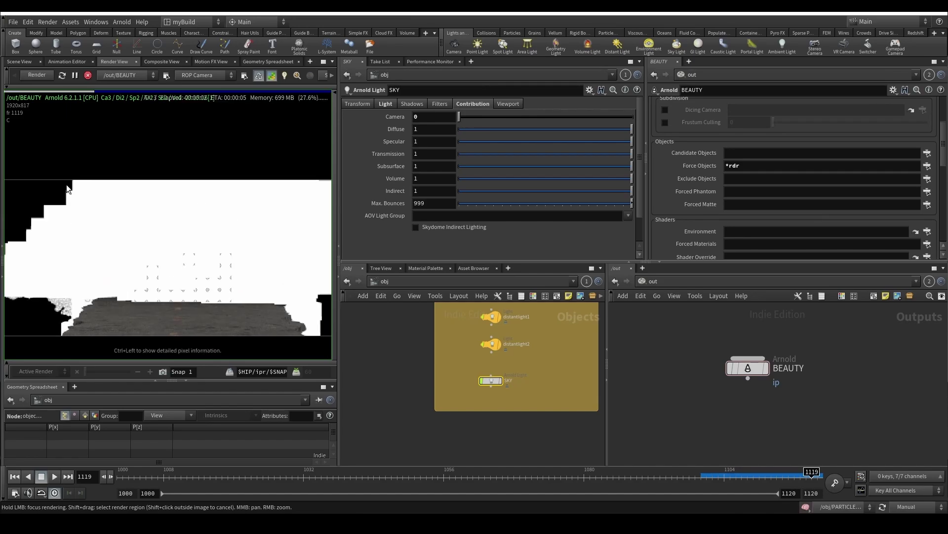
Step: Switch the second network view back to obj and select Smoke_rdr in the OUTPUT box
left_click(646, 281)
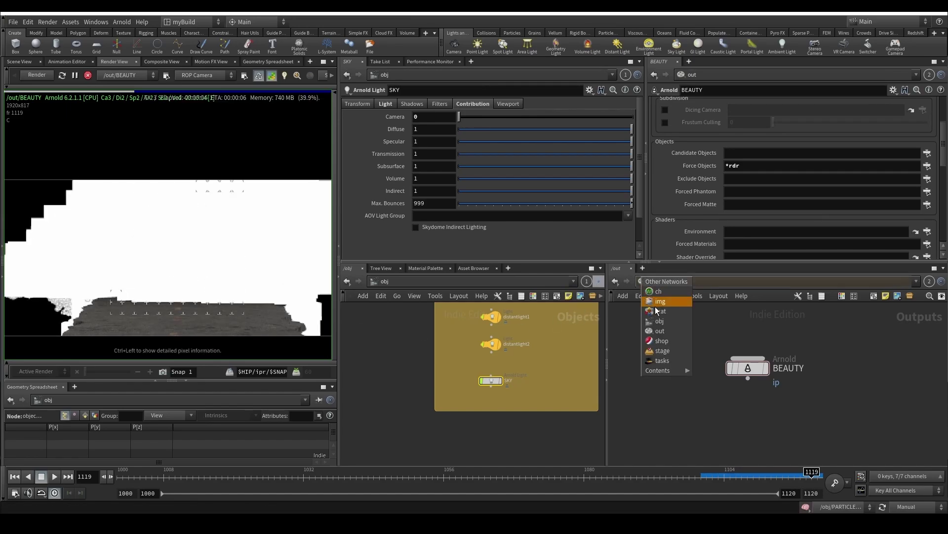
left_click(657, 302)
scroll(820, 390, "down", 6)
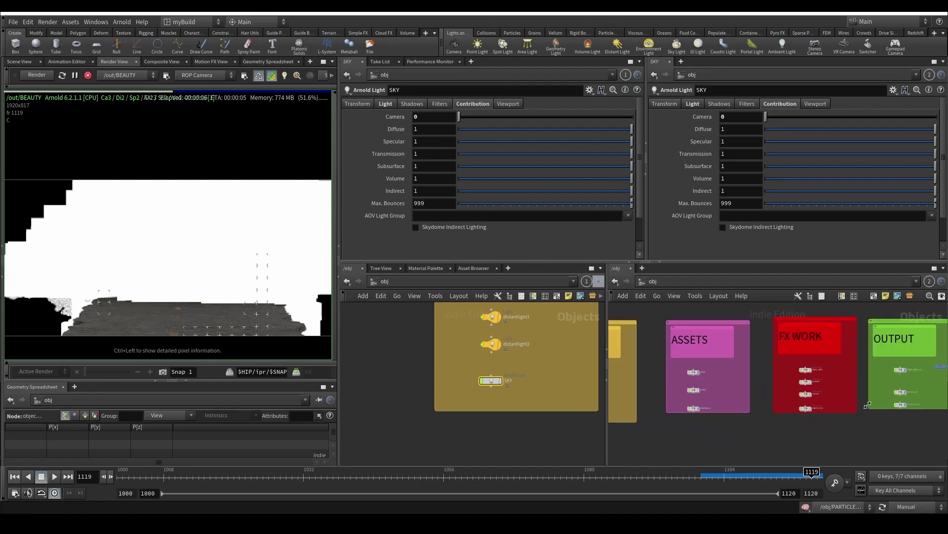
middle_click_drag(914, 392, 810, 395)
scroll(811, 396, "up", 3)
left_click_drag(830, 379, 768, 398)
middle_click_drag(833, 359, 762, 357)
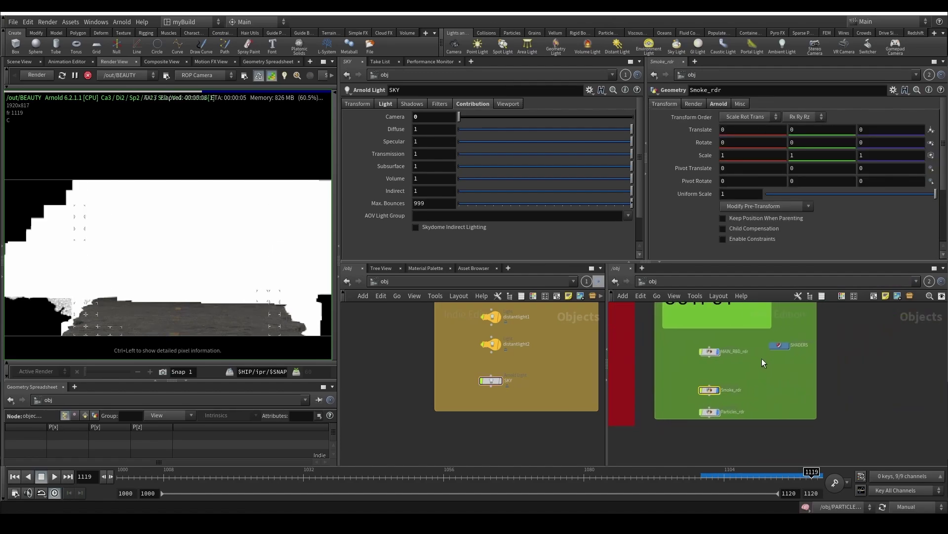
Step: Create an Arnold Shader Network inside the SHADERS node
scroll(518, 372, "down", 5)
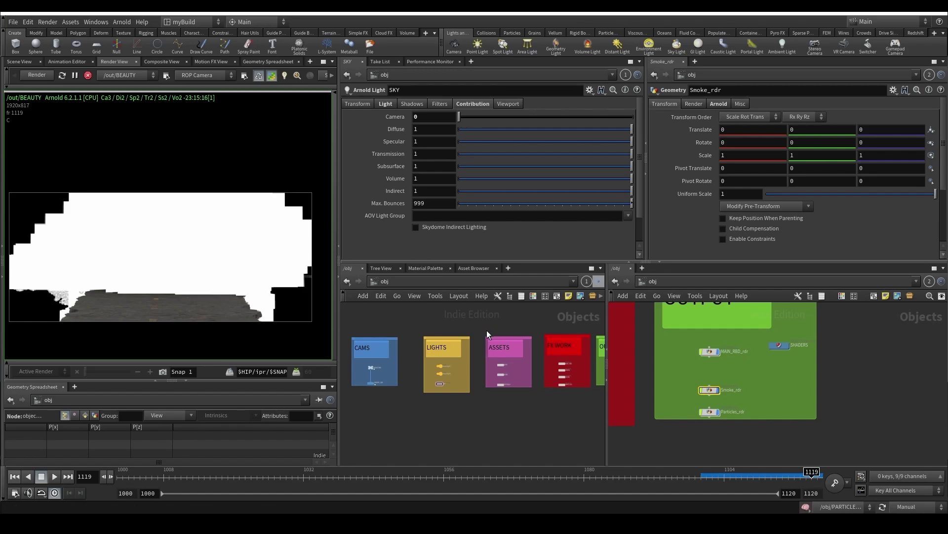
scroll(483, 339, "up", 2)
scroll(287, 194, "up", 1)
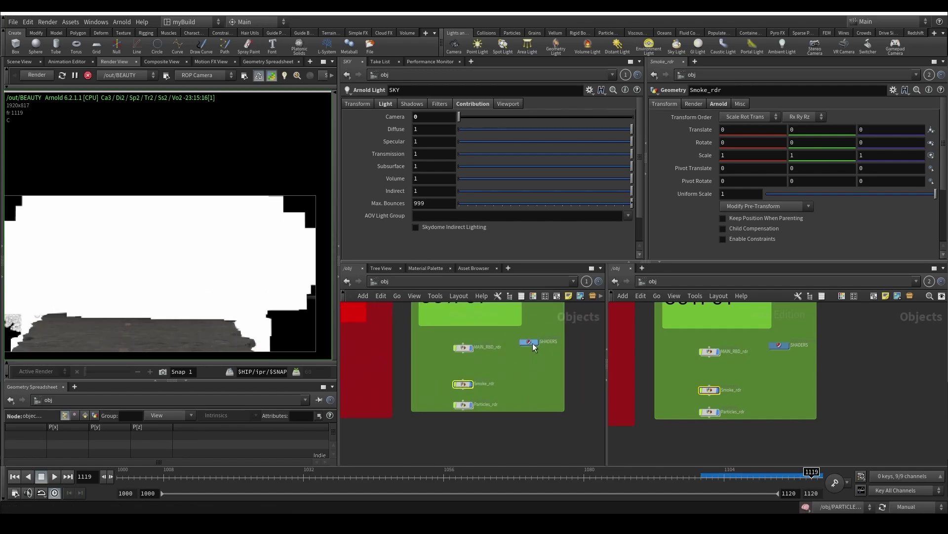
double_click(531, 343)
middle_click_drag(507, 383, 512, 357)
key("h")
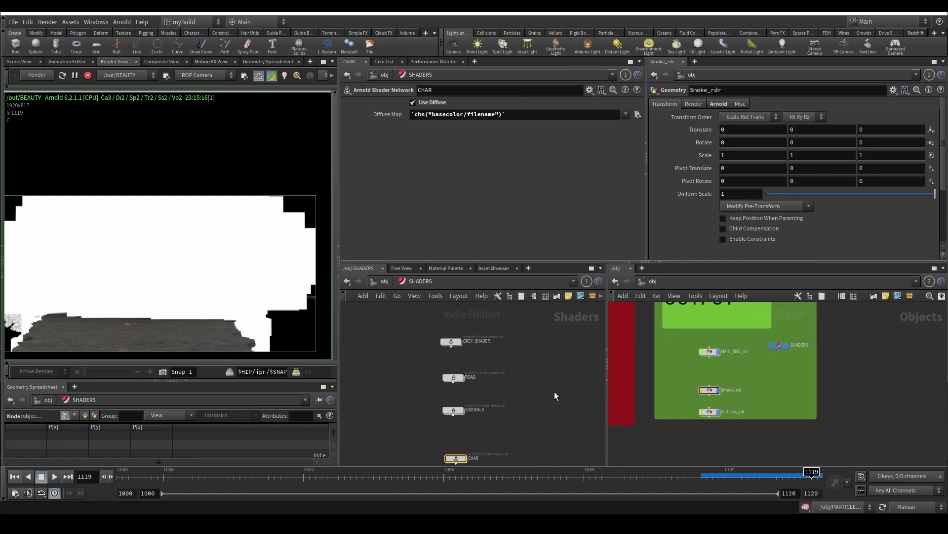
key("Tab")
type("ar")
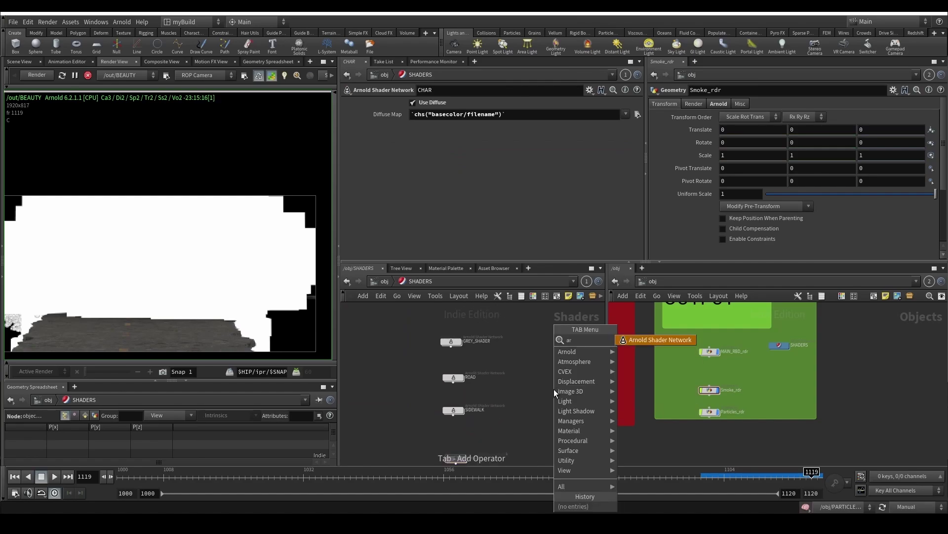
key("Return")
Step: Place the new shader network beside the existing shaders and rename it SMOKE
scroll(571, 394, "up", 2)
left_click(561, 401)
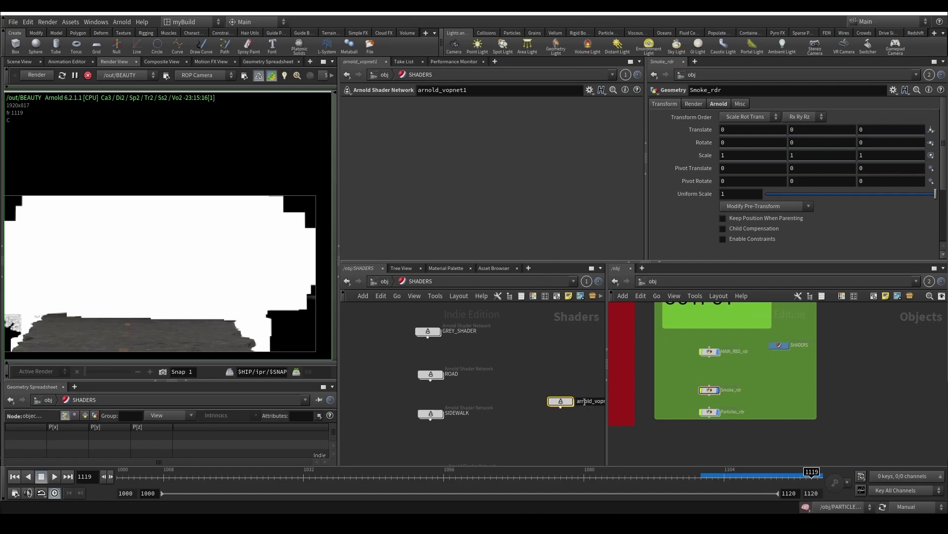
double_click(583, 401)
type("SMOKE")
key("Return")
Step: Add a Standard Volume node beside OUT_material inside the SMOKE shader network
key("i")
key("Tab")
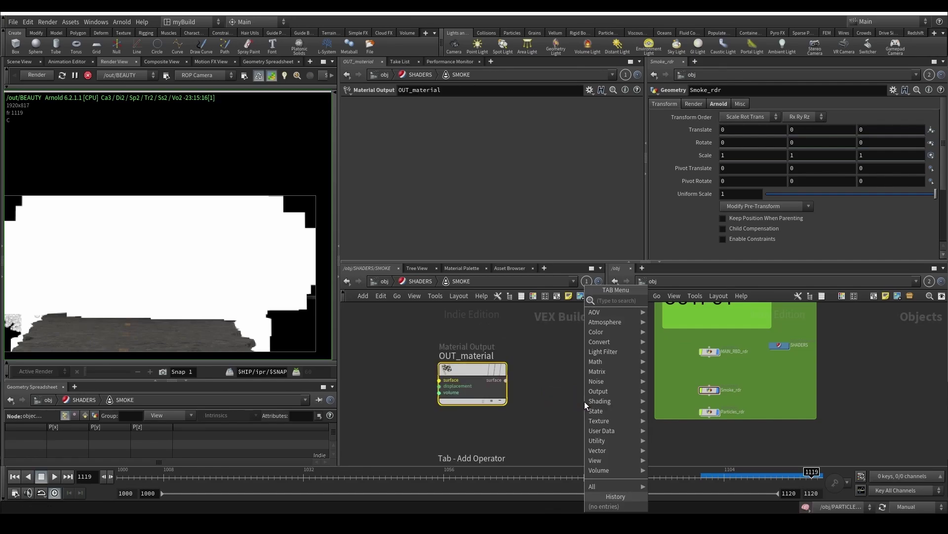
type("vol")
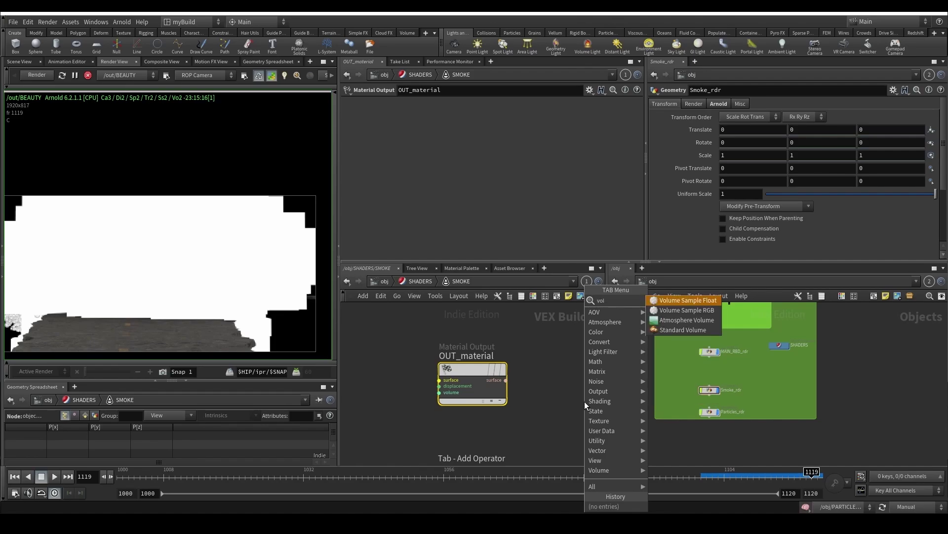
key("Down")
key("Down")
key("Down")
key("Return")
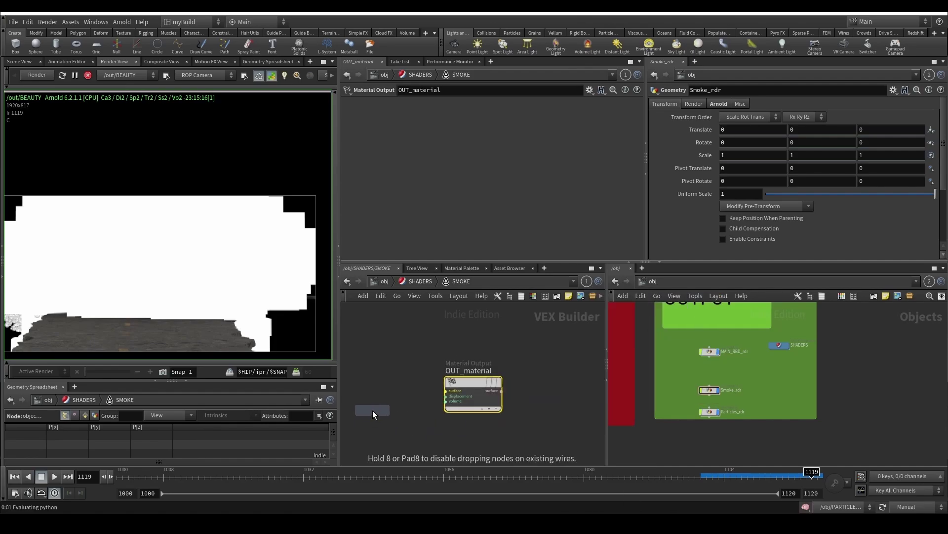
left_click(372, 410)
Step: Connect the Standard Volume's volume output to OUT_material's volume input and tidy the OUT_material node's position
scroll(351, 402, "up", 2)
left_click(413, 424)
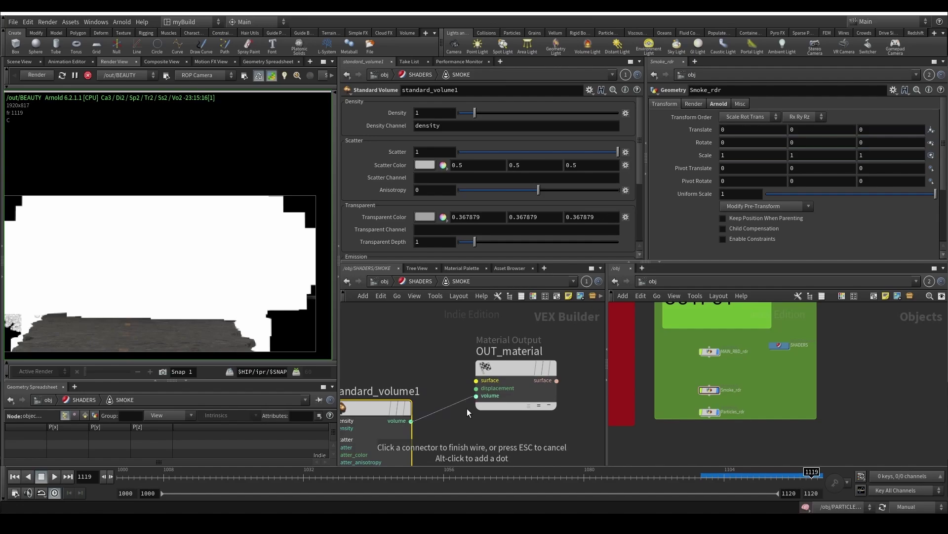
scroll(467, 408, "down", 3)
left_click(546, 370)
mouse_move(595, 379)
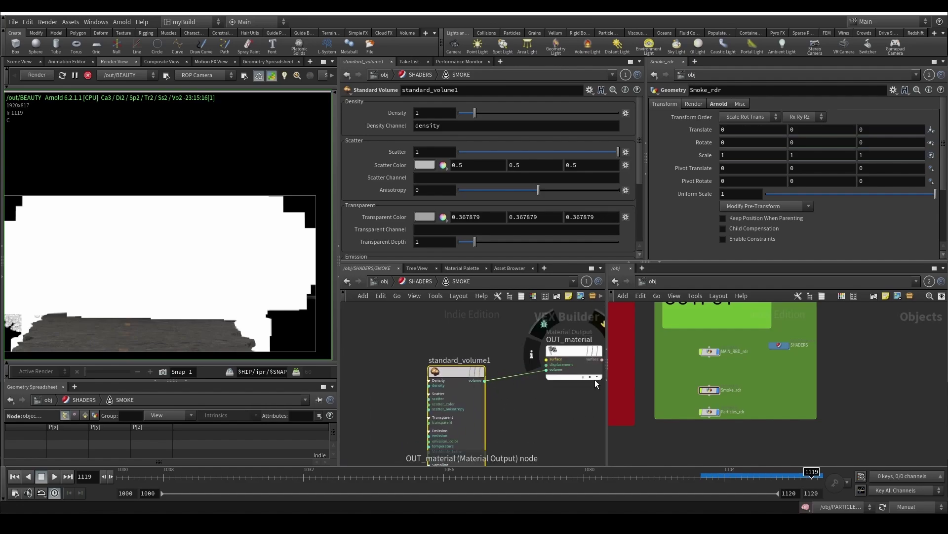
left_click_drag(586, 350, 584, 363)
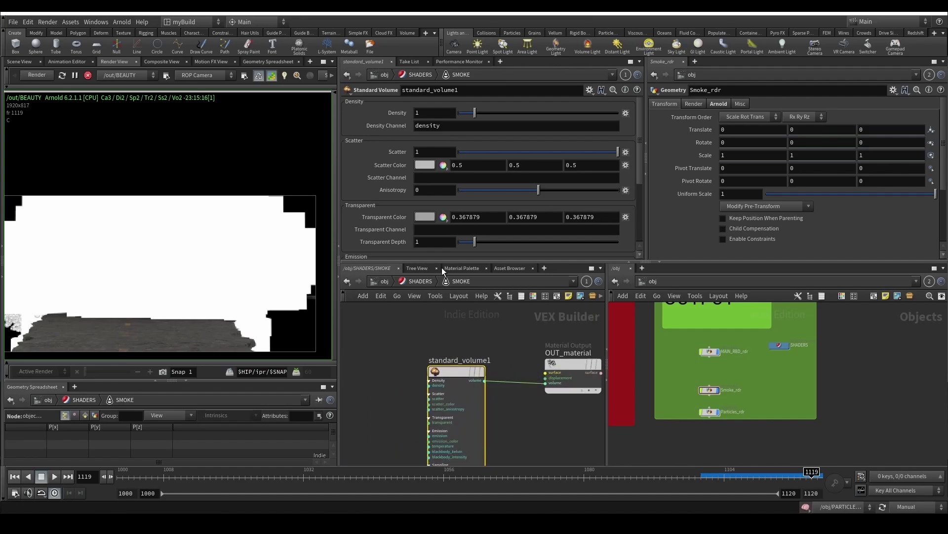
Step: Assign the SMOKE shader as Smoke_rdr's material and examine the updated BEAUTY render
left_click(421, 280)
left_click(691, 103)
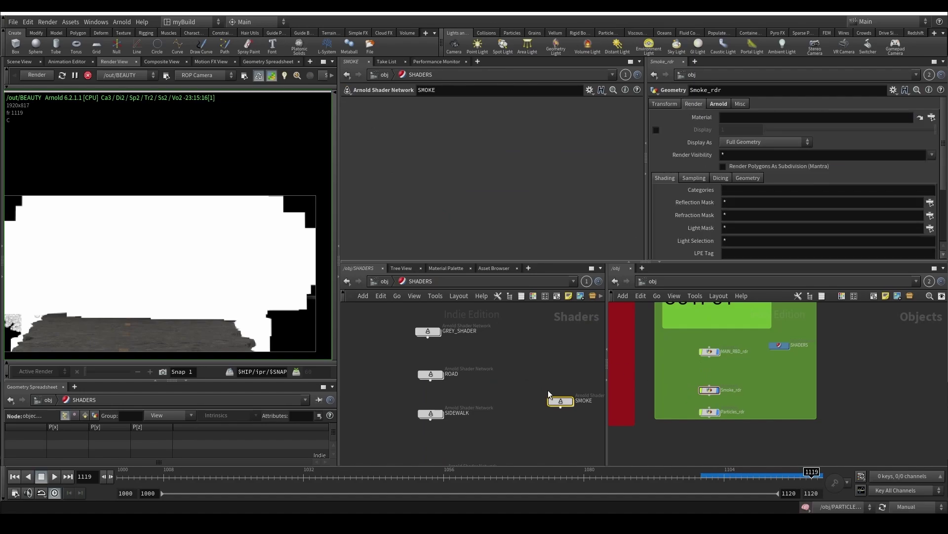
left_click_drag(558, 402, 726, 117)
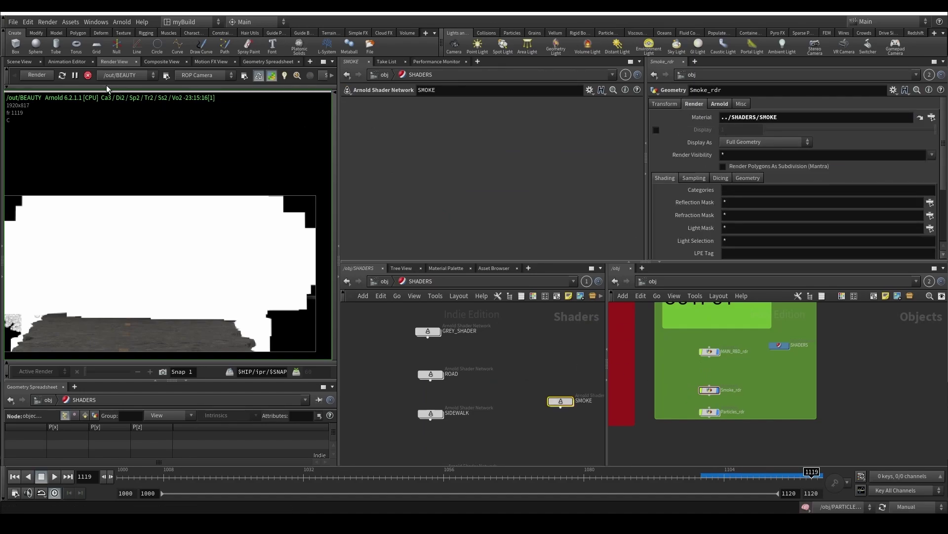
scroll(99, 218, "down", 1)
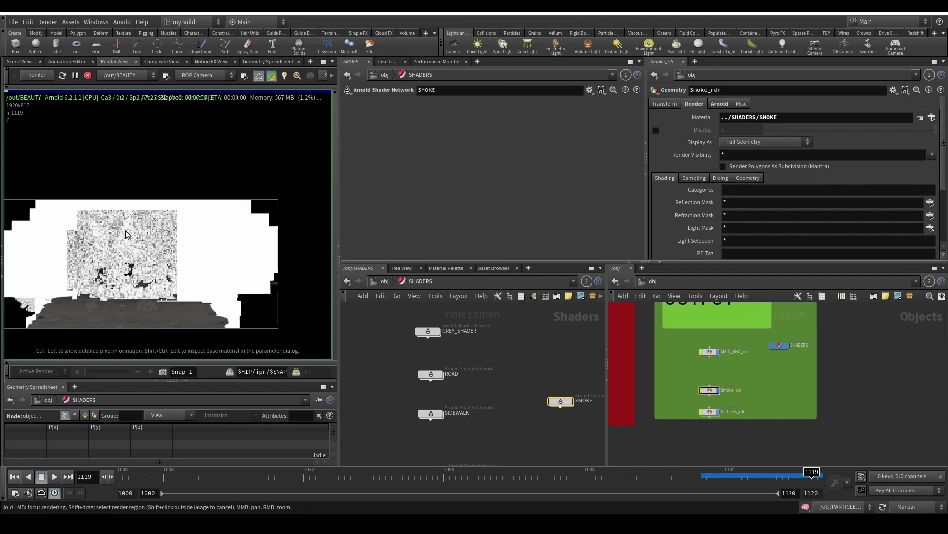
middle_click_drag(126, 292, 192, 253)
scroll(191, 253, "up", 1)
scroll(191, 253, "up", 1)
scroll(209, 200, "up", 2)
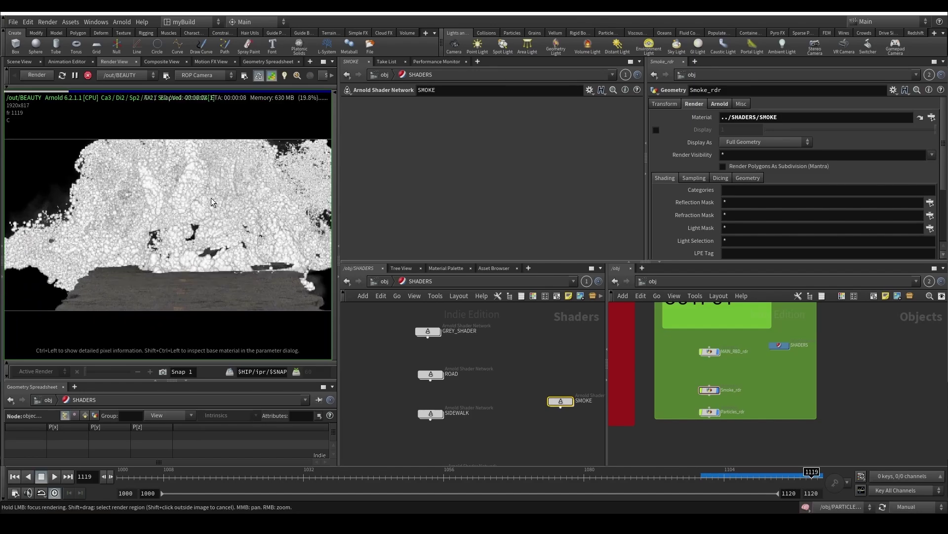
Step: Line up the SMOKE shader with SIDEWALK and select MAIN_RBD_rdr in the OUTPUT box
left_click_drag(560, 409, 556, 421)
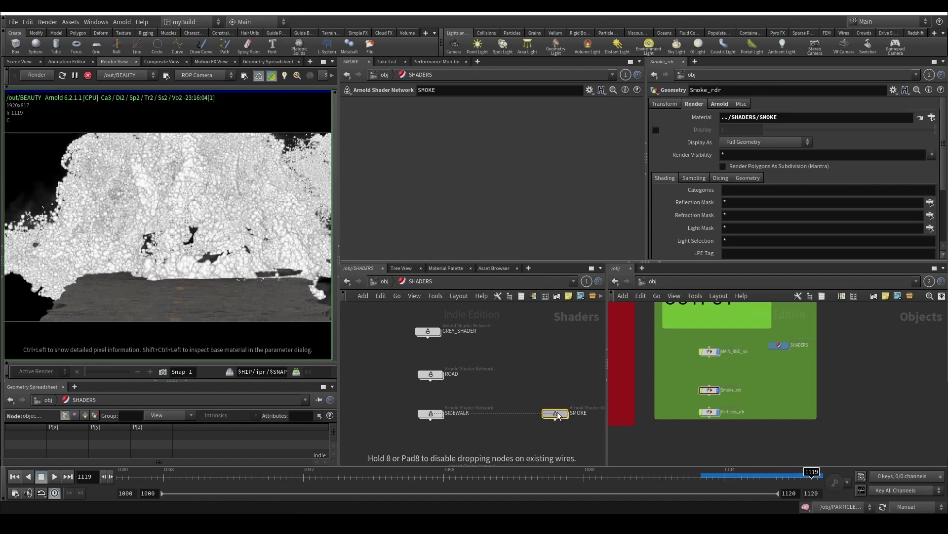
scroll(710, 410, "up", 2)
left_click(709, 411)
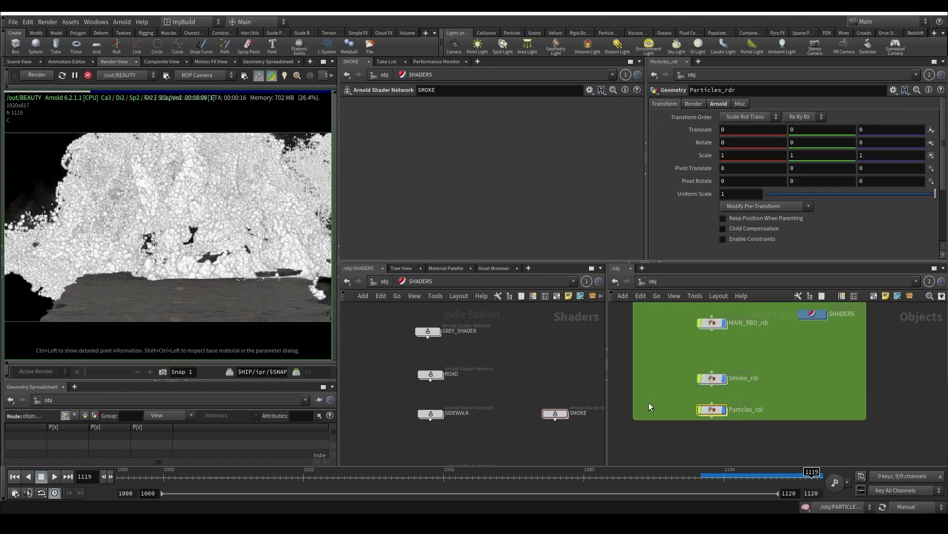
left_click(712, 322)
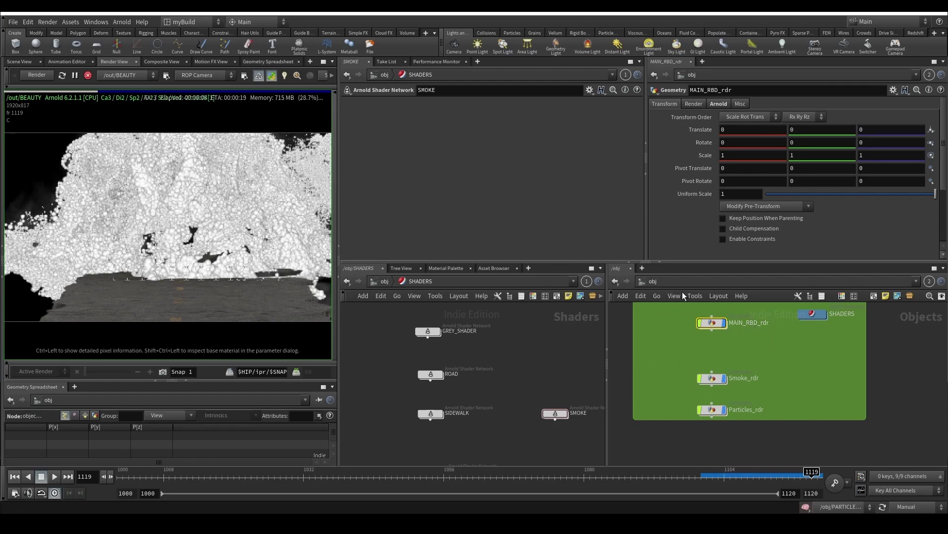
Step: Add an Arnold Shader Network beside CHAR in the SHADERS network, with Particles_rdr selected as the render object
left_click(719, 104)
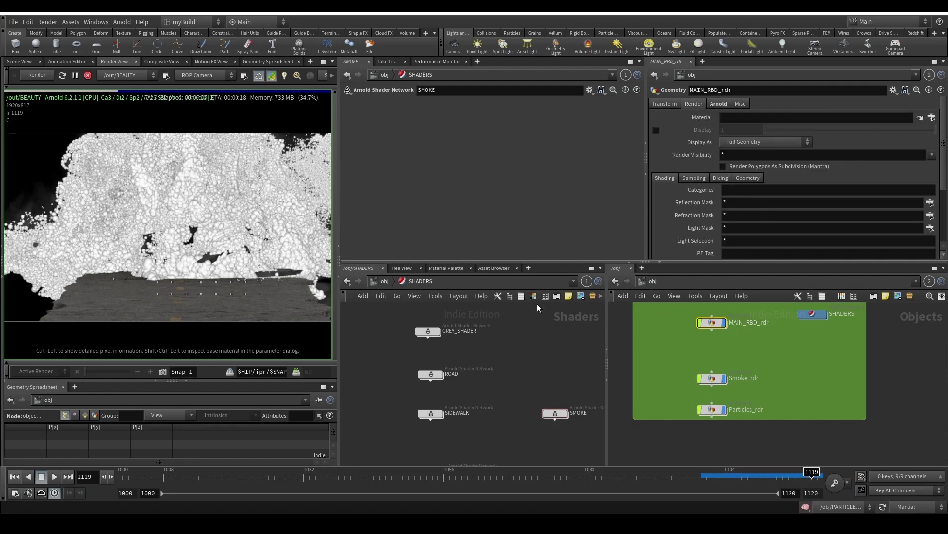
left_click(711, 410)
scroll(493, 415, "down", 3)
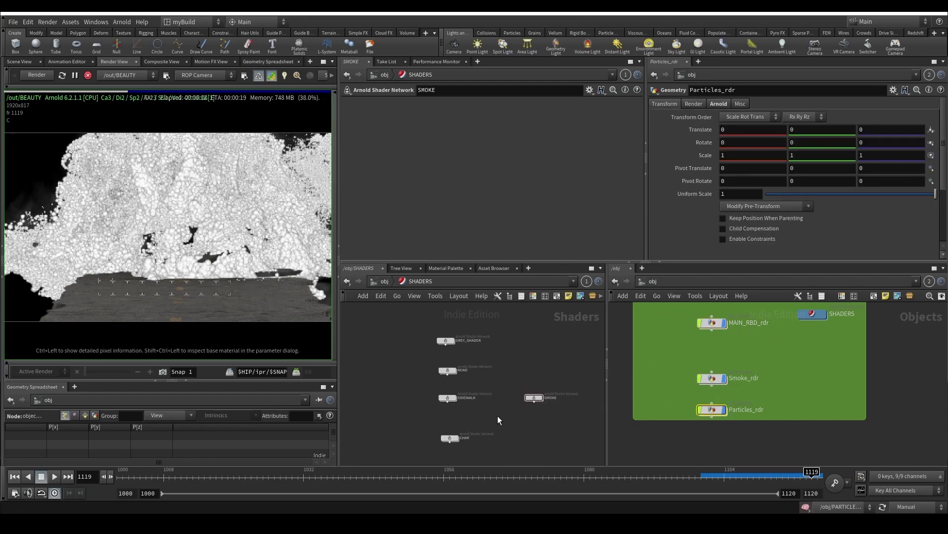
middle_click_drag(510, 426, 522, 374)
scroll(528, 375, "up", 1)
key("Tab")
type("ar")
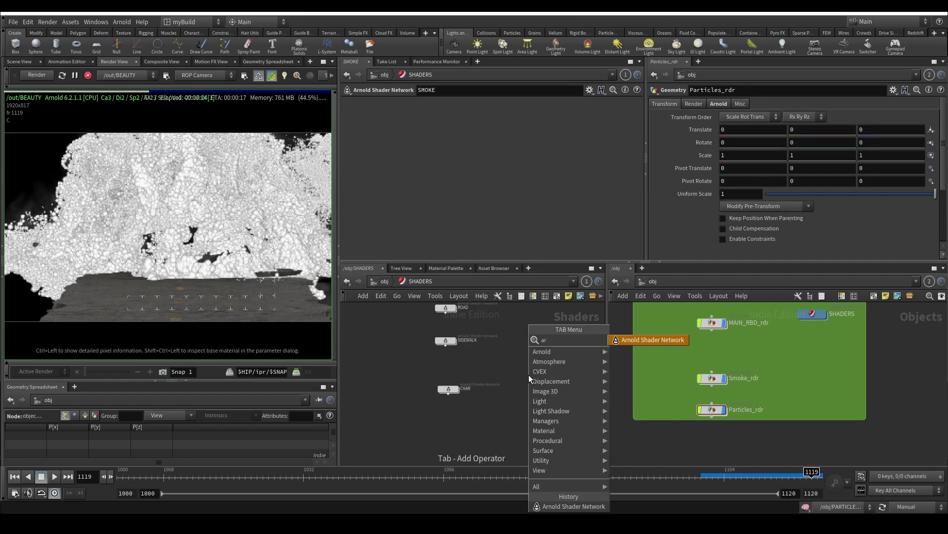
key("Return")
left_click(545, 388)
Step: Rename the new Arnold Shader Network as Particles
scroll(545, 389, "up", 2)
double_click(570, 390)
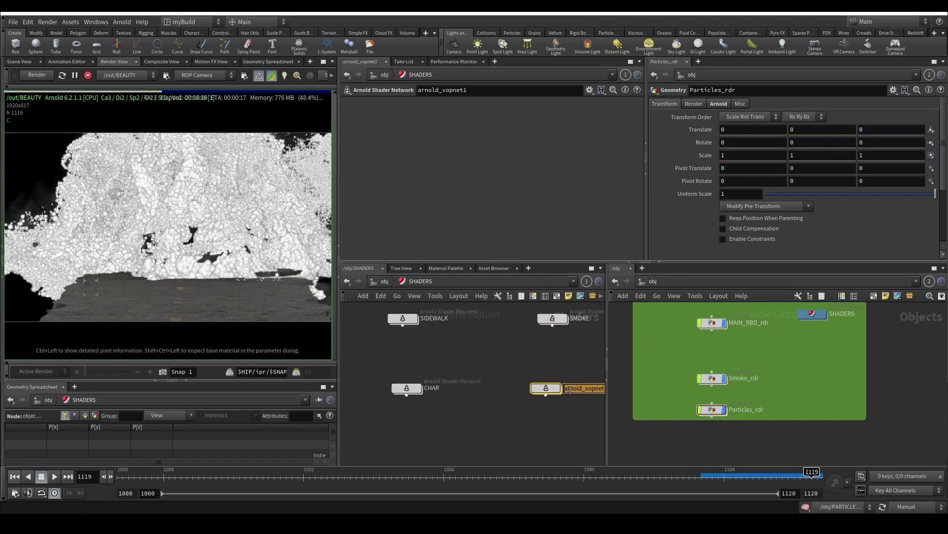
type("Particles")
key("Return")
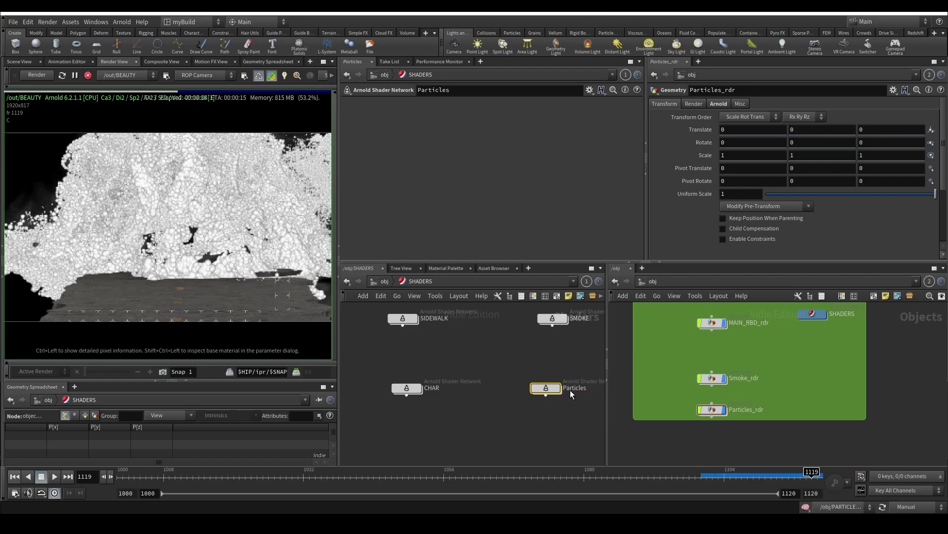
Step: Inside the Particles shader network, add a Standard Surface node and connect its shader output to OUT_material's surface input
double_click(546, 390)
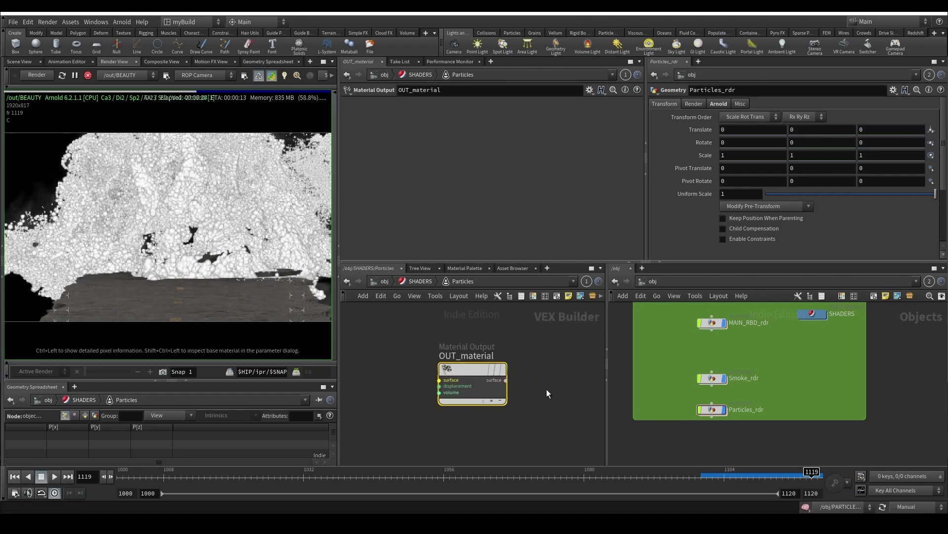
key("Tab")
type("stat")
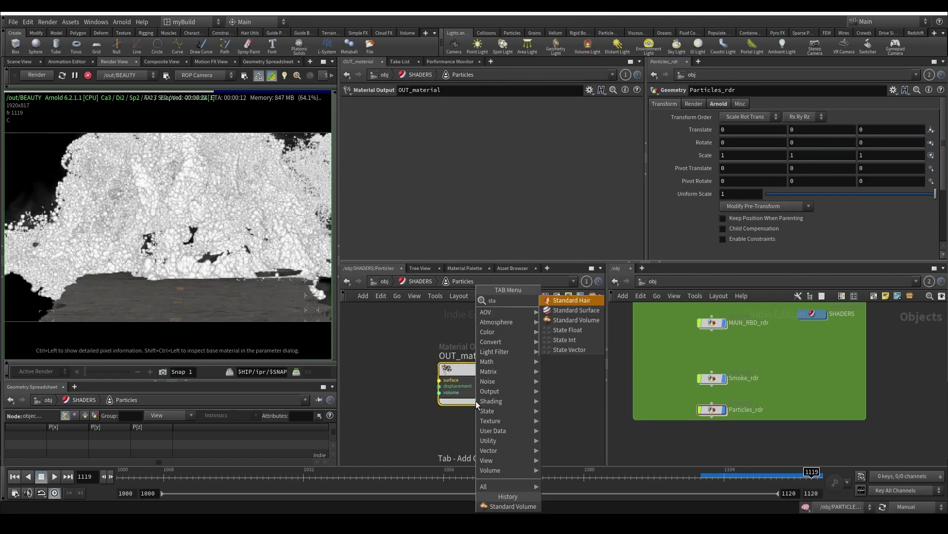
key("Return")
left_click(407, 399)
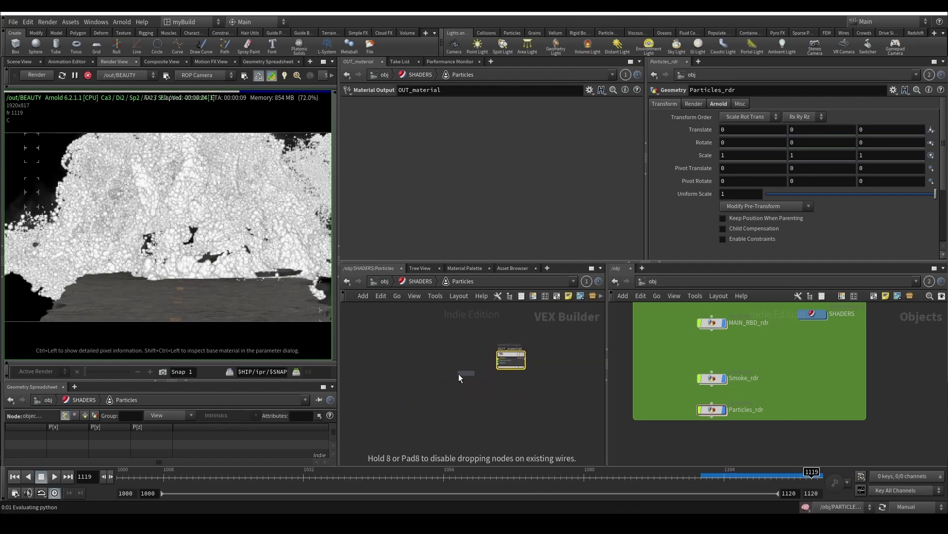
left_click(487, 358)
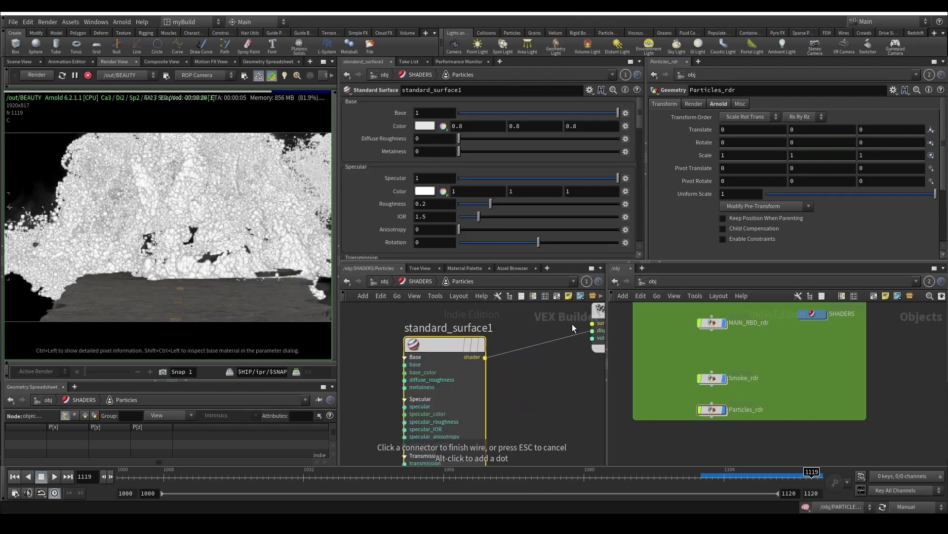
left_click(592, 324)
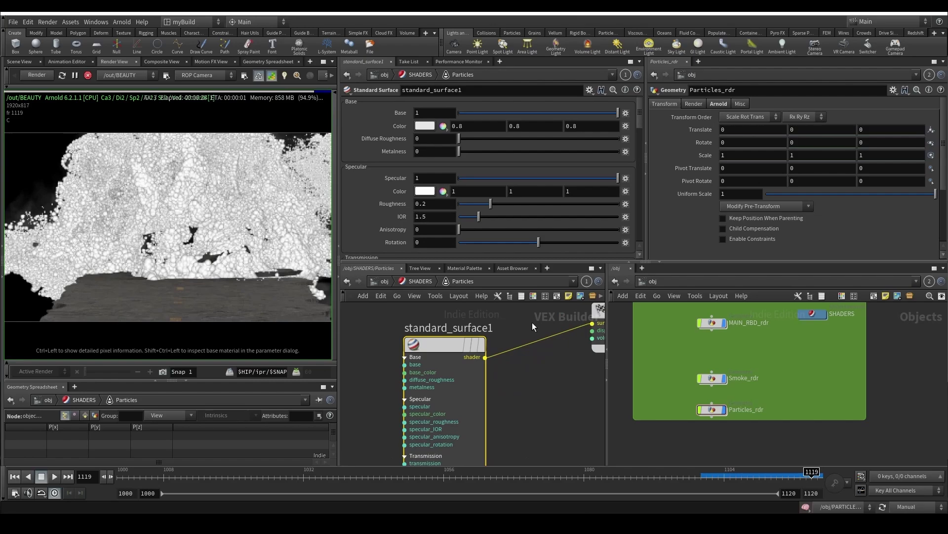
Step: Return to the SHADERS network and assign the Particles shader as Particles_rdr's material
left_click(435, 286)
left_click(512, 357)
left_click(431, 283)
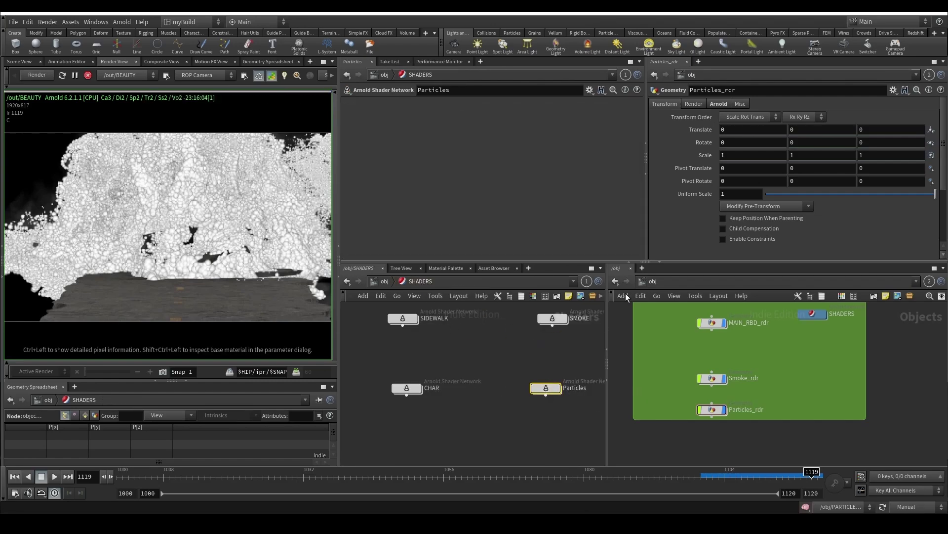
left_click(693, 102)
left_click_drag(546, 387, 690, 189)
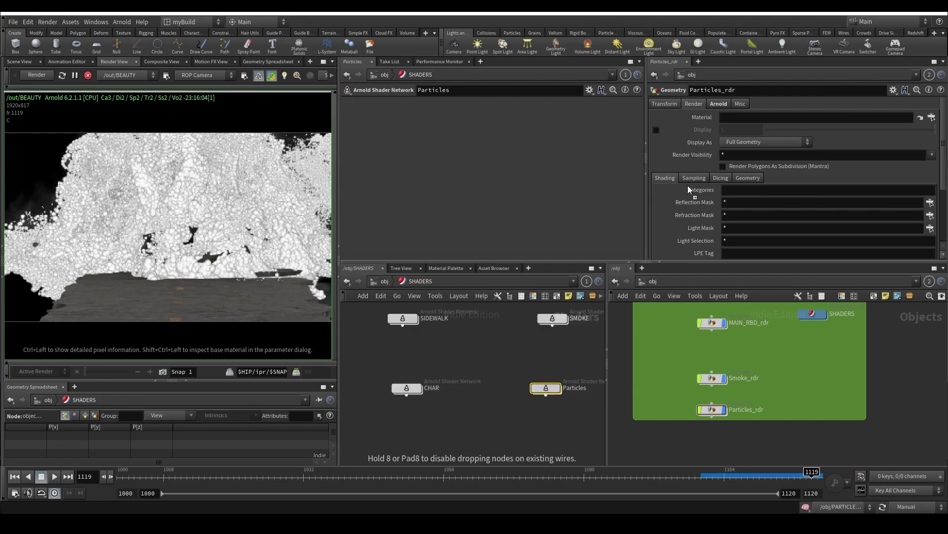
left_click_drag(723, 119, 723, 119)
Step: Reopen the Particles shader network, store a snapshot of the current render and restart the BEAUTY render
double_click(546, 388)
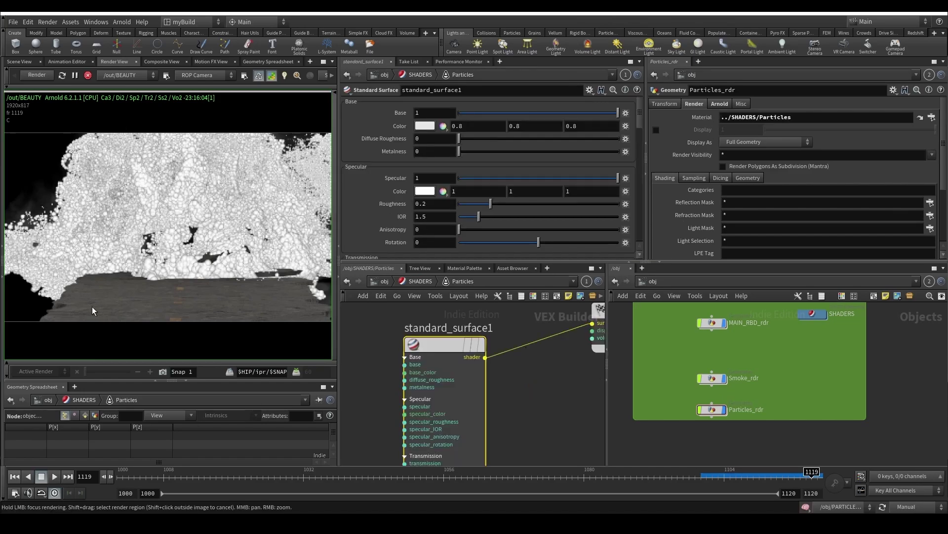
left_click(162, 372)
left_click(91, 79)
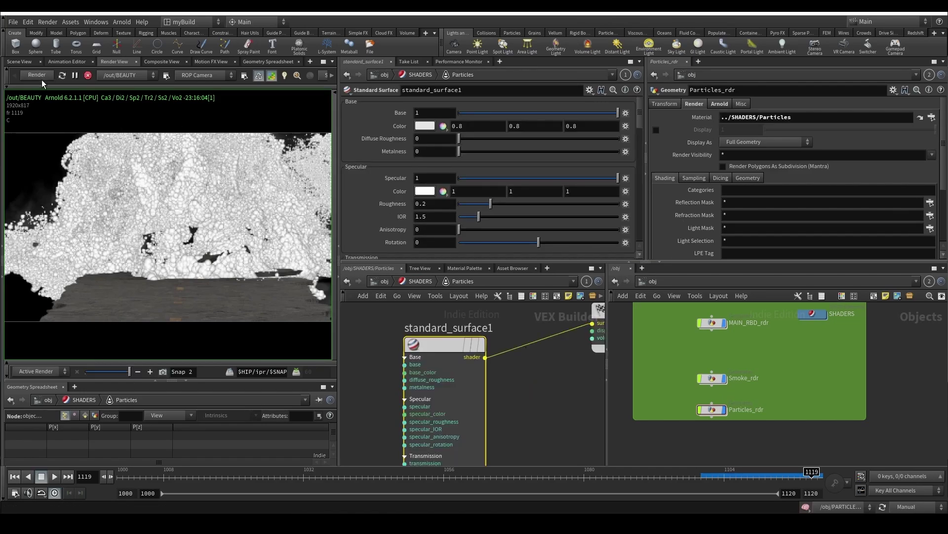
left_click(41, 77)
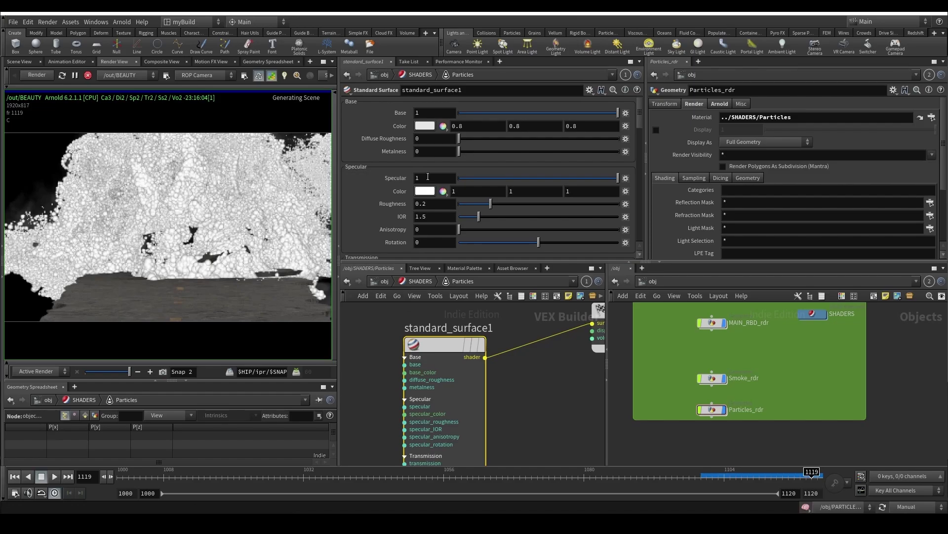
Step: Set the Particles Standard Surface's specular weight to 0 and its specular roughness to 1
type("0")
key("Return")
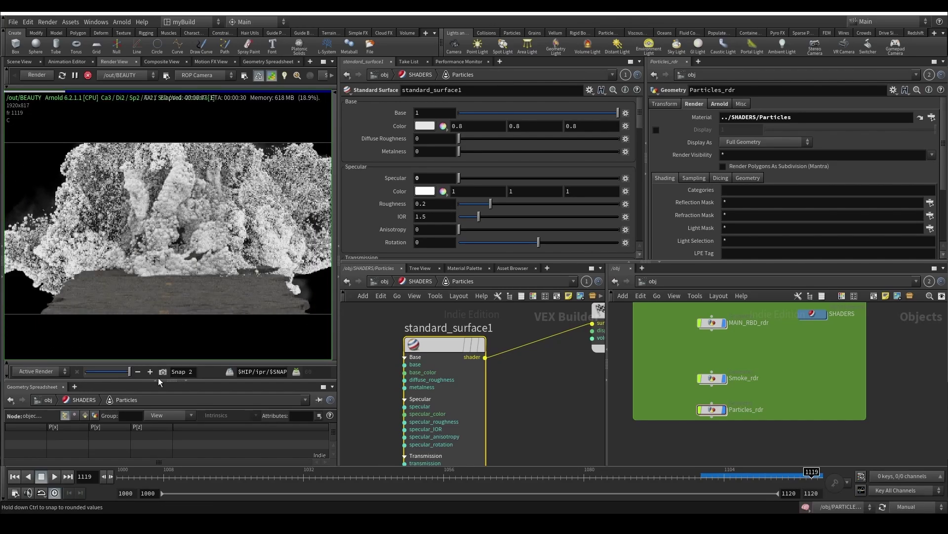
scroll(156, 216, "up", 3)
middle_click_drag(156, 216, 173, 209)
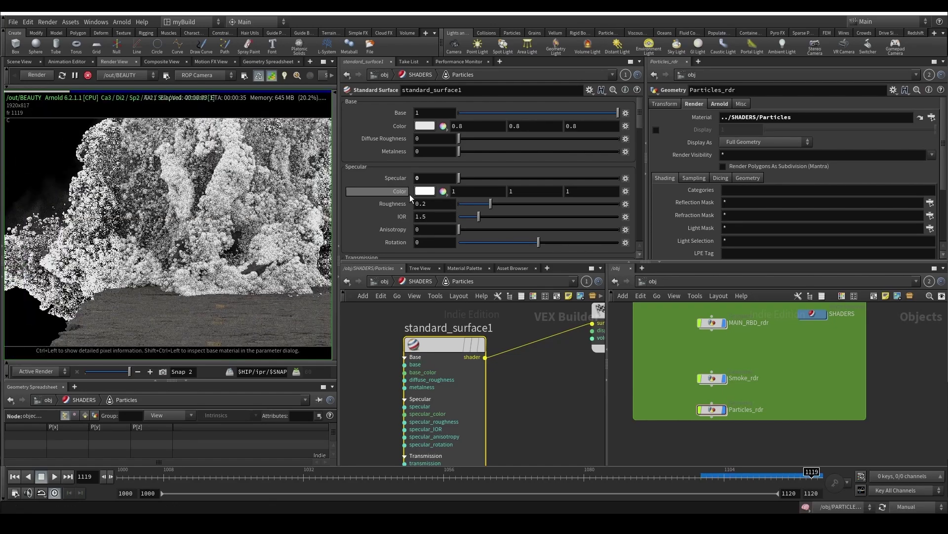
scroll(397, 219, "down", 3)
scroll(398, 218, "down", 2)
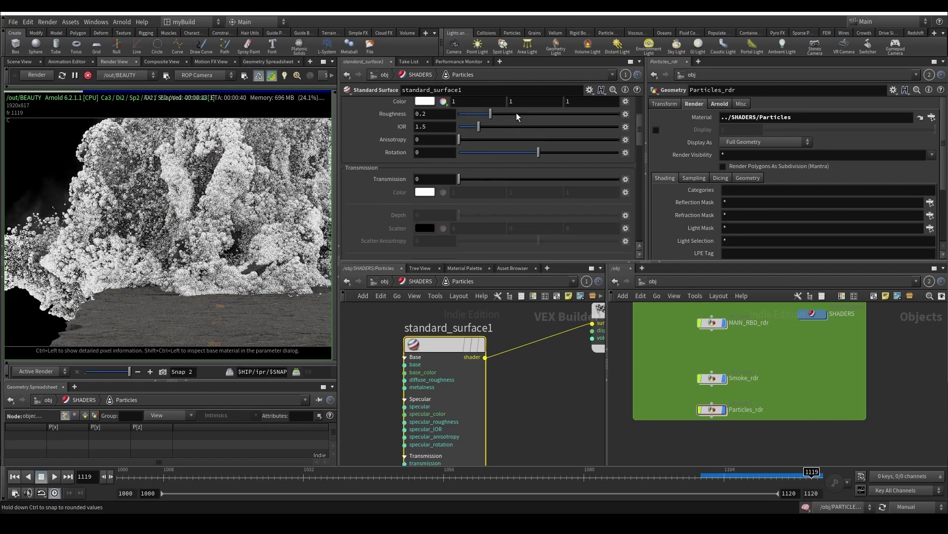
left_click_drag(522, 113, 621, 114)
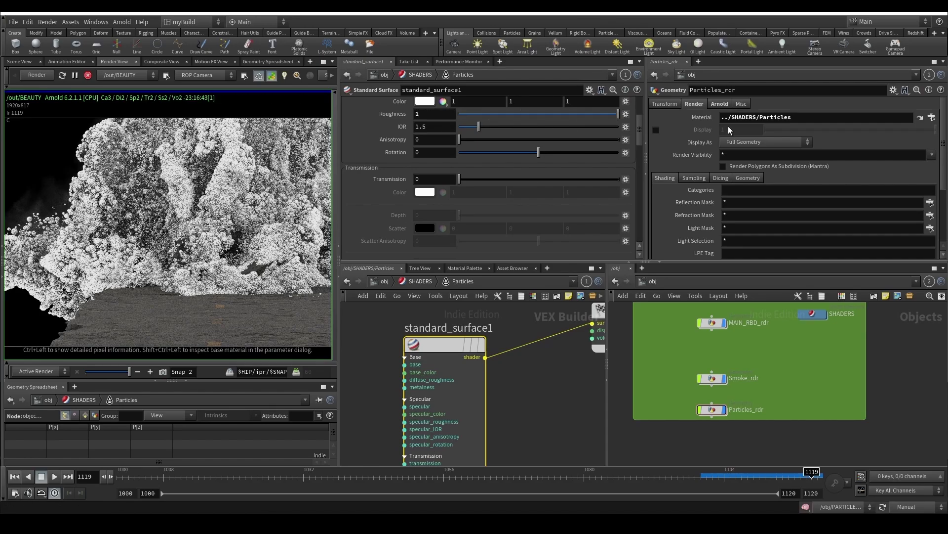
Step: Compare the updated particle render with the stored snapshot and inspect the particles up close
scroll(425, 199, "up", 3)
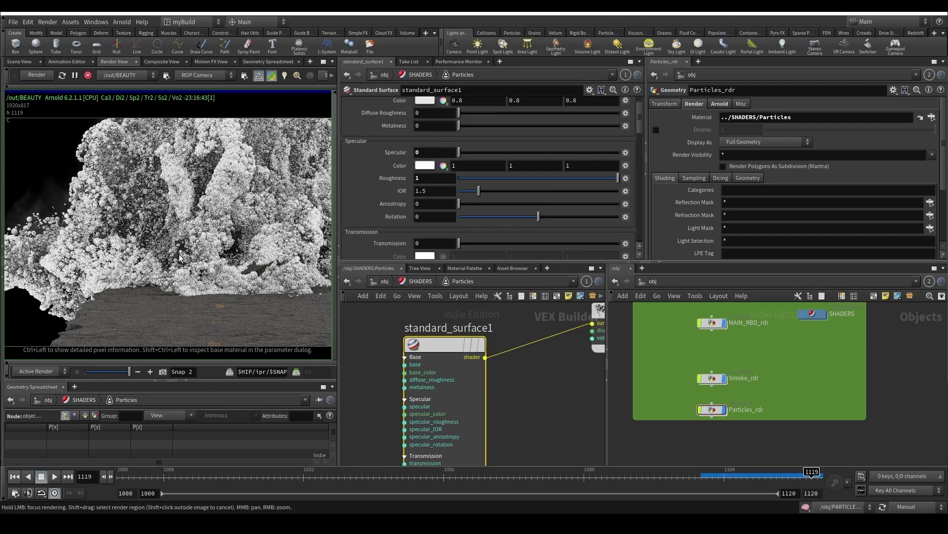
scroll(179, 256, "down", 4)
mouse_move(117, 372)
left_mouse_down()
mouse_move(44, 373)
mouse_move(135, 370)
left_mouse_up()
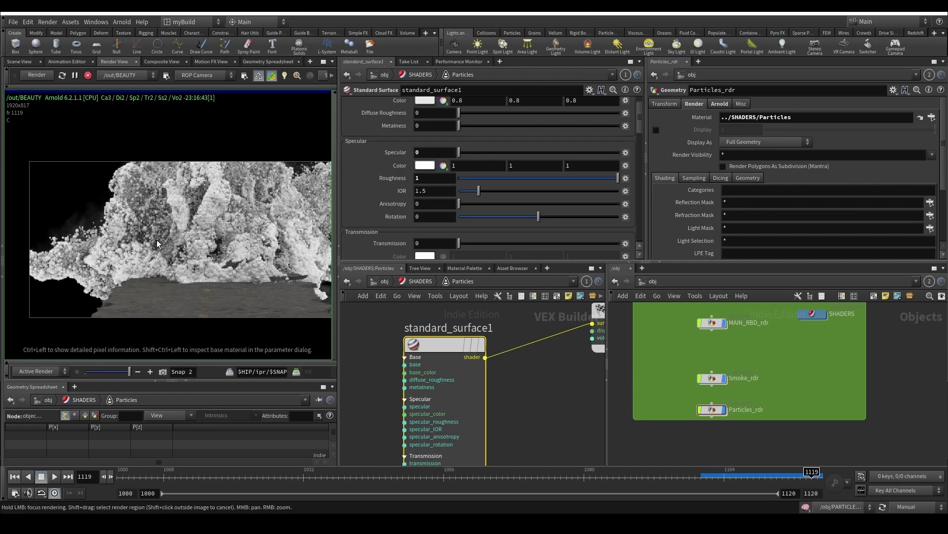
scroll(130, 231, "up", 3)
middle_click_drag(130, 232, 71, 221)
scroll(73, 213, "down", 1)
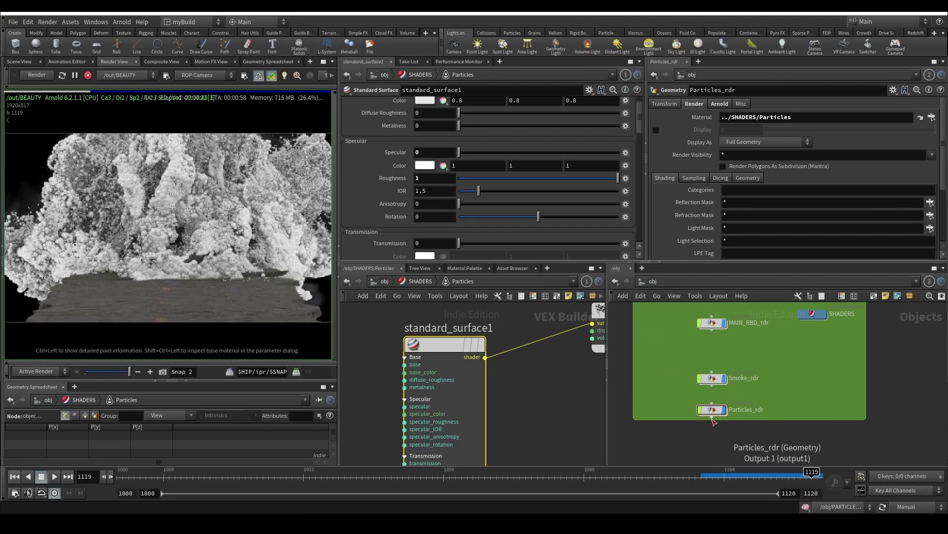
Step: Follow Particles_rdr's object merge to its source in the PARTICLES network and select the blast2 node
double_click(712, 410)
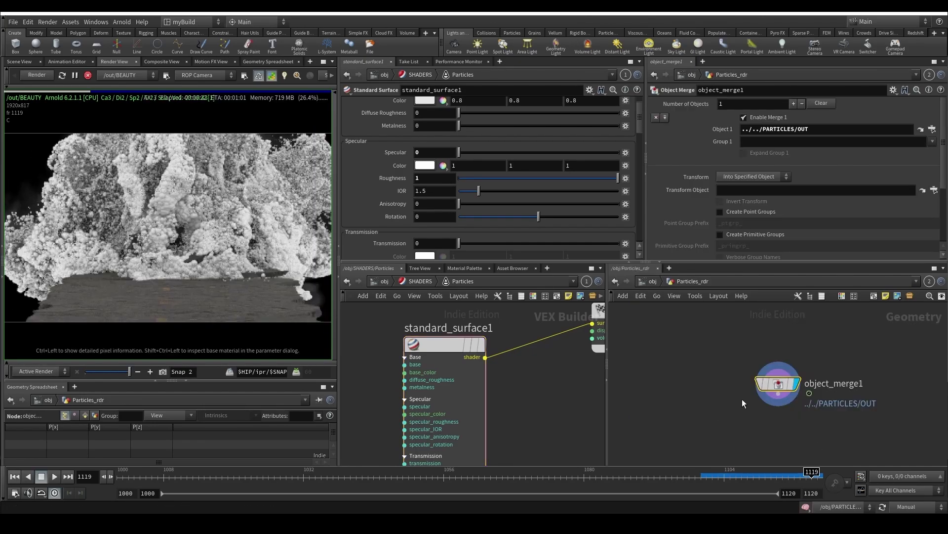
left_click(921, 130)
scroll(818, 350, "up", 2)
middle_click_drag(818, 350, 777, 402)
left_click_drag(874, 413, 816, 395)
scroll(799, 407, "up", 3)
left_click(822, 385)
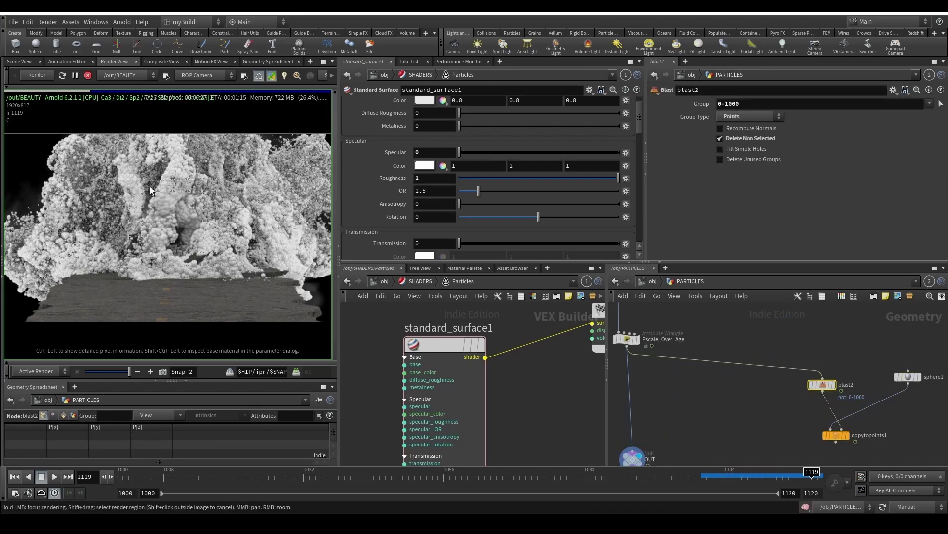
Step: Stop the BEAUTY render and display blast2's output in the scene viewport
left_click(89, 76)
left_click(25, 64)
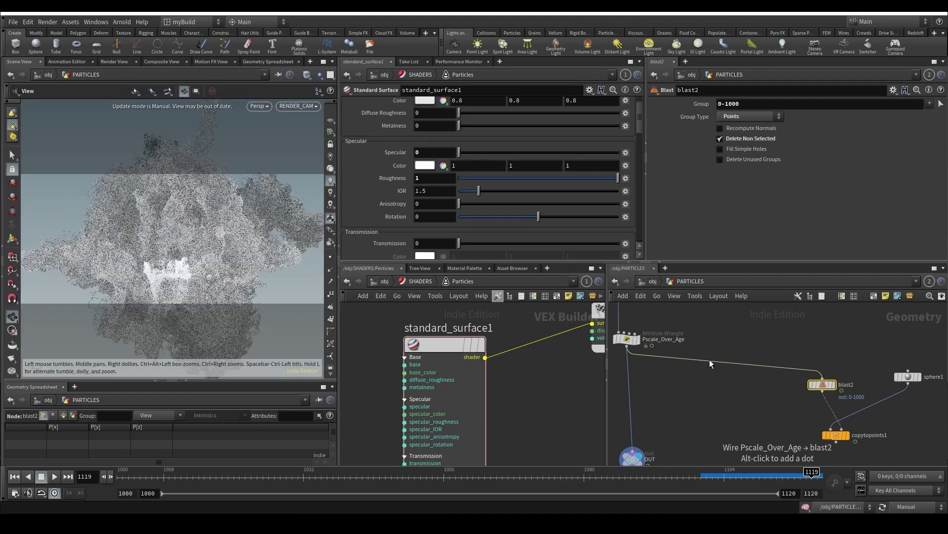
key("r")
middle_click_drag(784, 402, 750, 378)
right_click(753, 421)
Step: Insert an Attribute Wrangle between Pscale_Over_Age and blast2 in the PARTICLES network
left_click(651, 353)
left_click(707, 341)
key("Tab")
type("attwr")
key("Return")
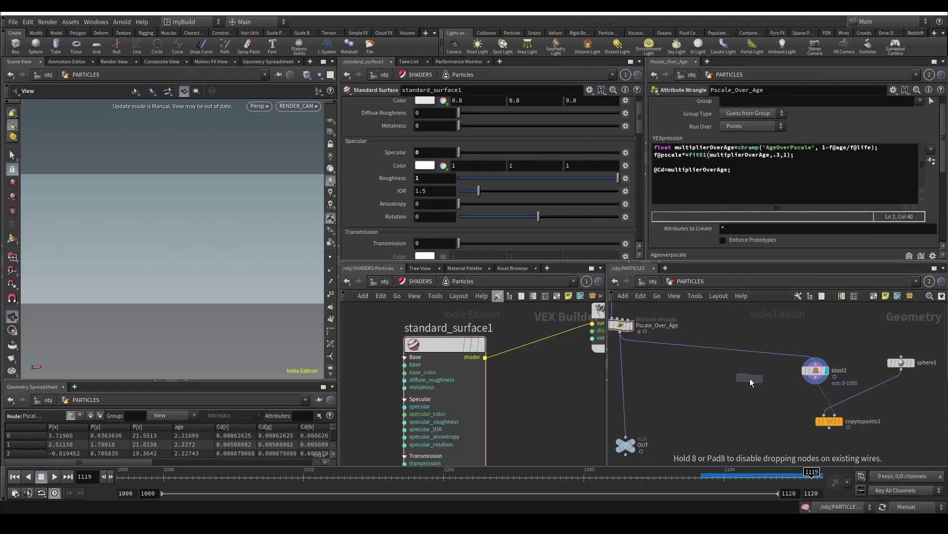
left_click(743, 373)
scroll(731, 357, "up", 2)
left_click_drag(772, 346, 848, 346)
middle_click_drag(814, 373, 748, 379)
Step: Start the new wrangle's VEX code with the condition if(rand(i@id+45454)<chf('Treshold'))
left_click(698, 192)
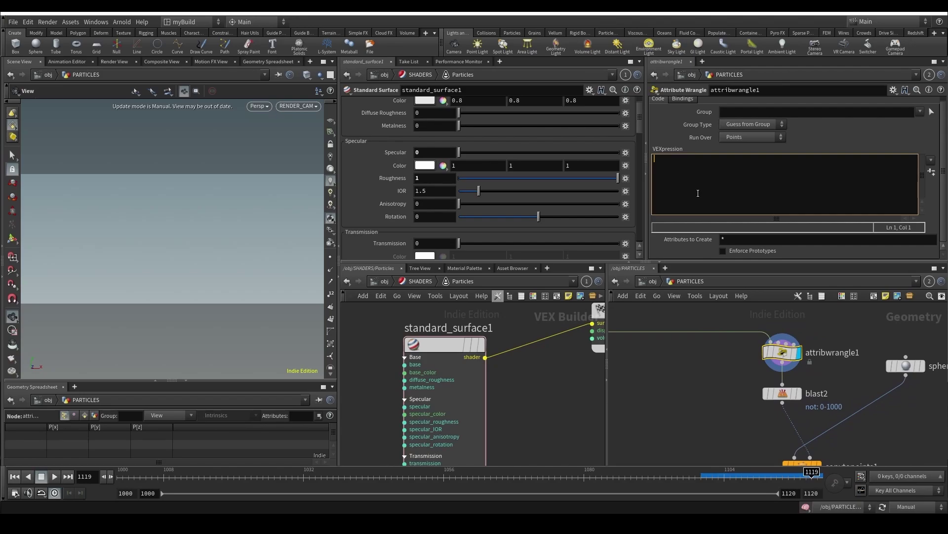
type("if(rand")
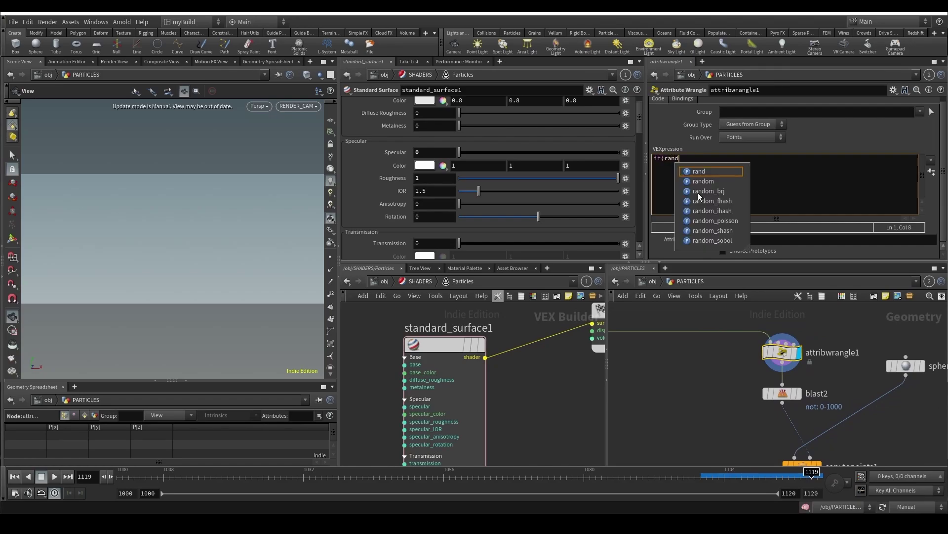
type("(i@id")
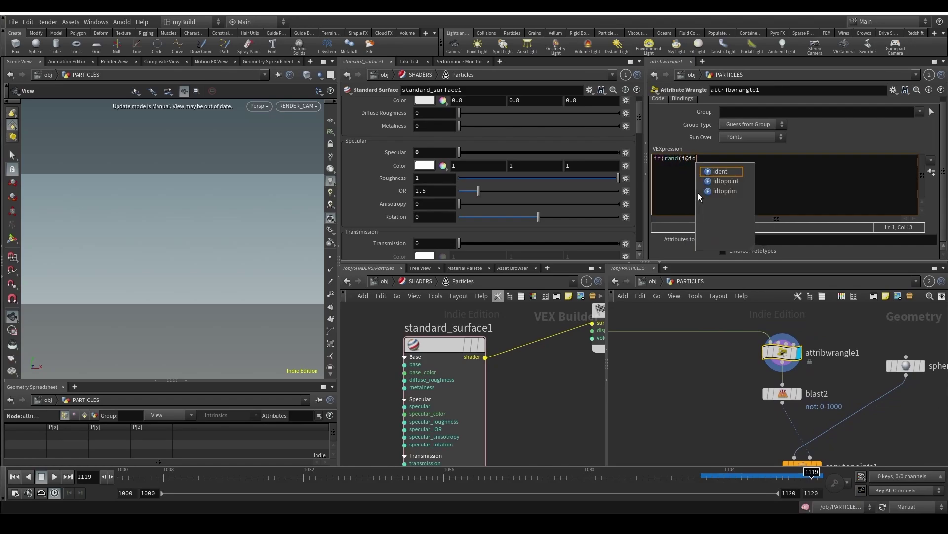
type("+45454")
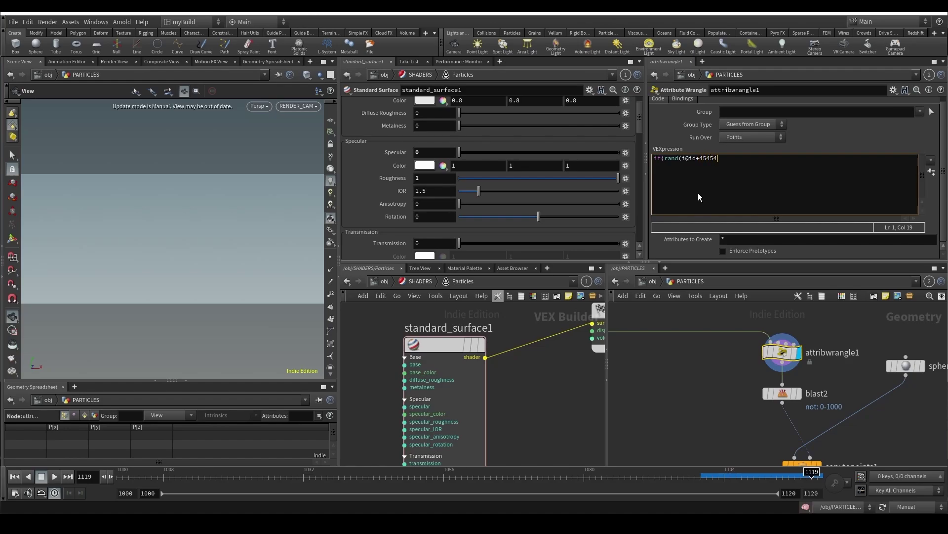
type(")<chf('Treshold'))")
key("Return")
type("{")
key("Return")
key("Return")
key("Return")
type("}")
key("Up")
key("Tab")
type("re")
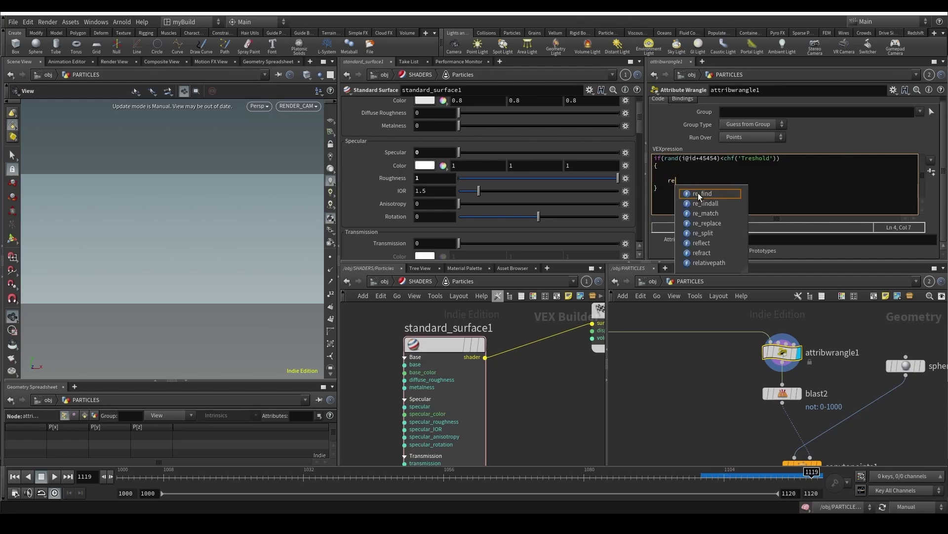
type("movepoint(")
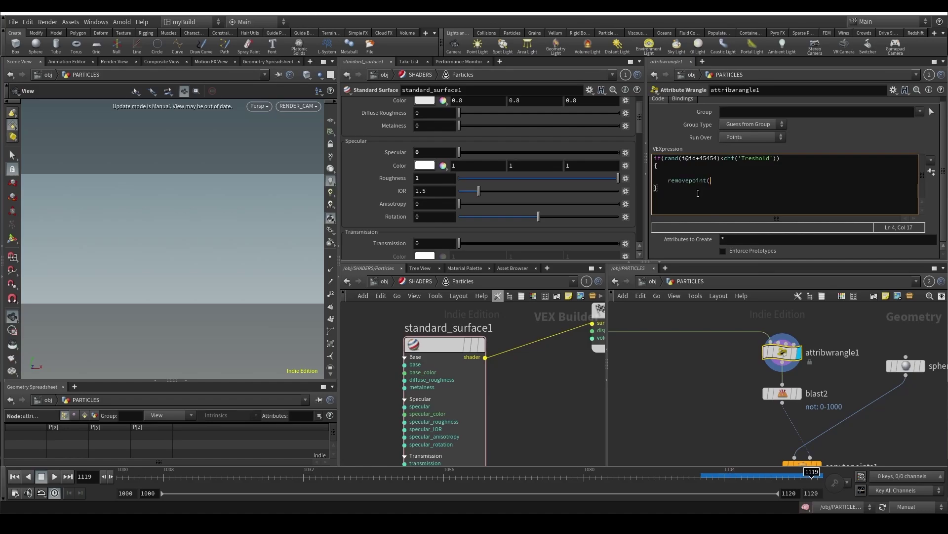
type("0, @ptnum);")
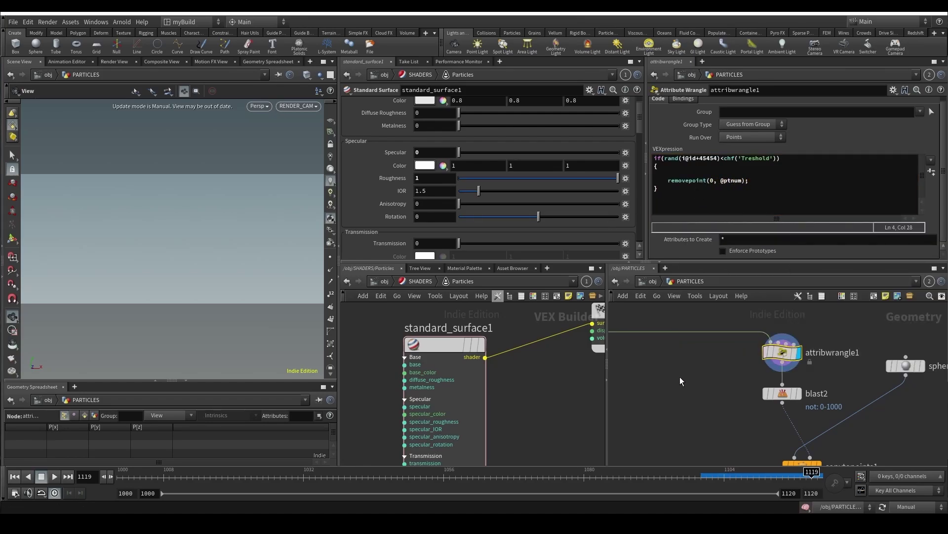
Step: Switch the update mode to Auto Update and create the wrangle's Treshold parameter with a value of 0.1
left_click(894, 506)
left_click(911, 485)
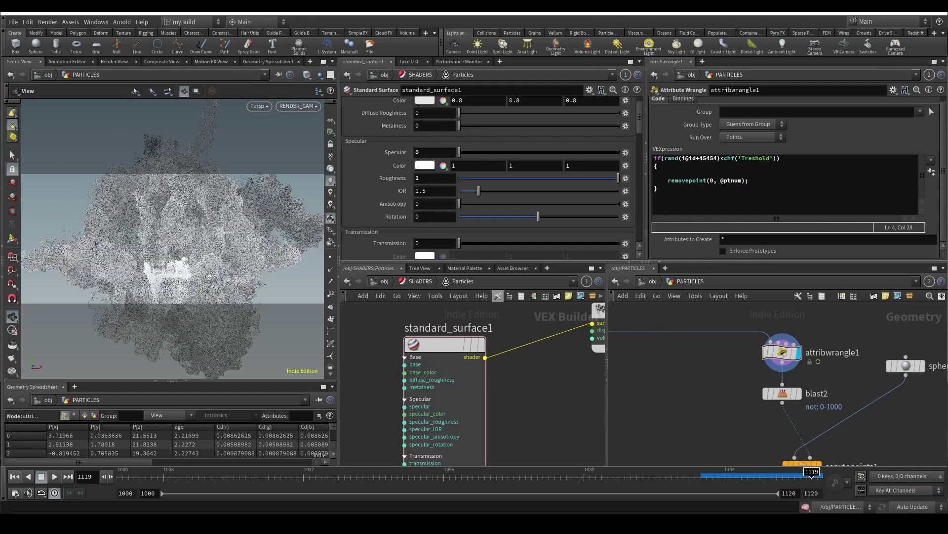
left_click(932, 172)
left_click(749, 249)
type(".1")
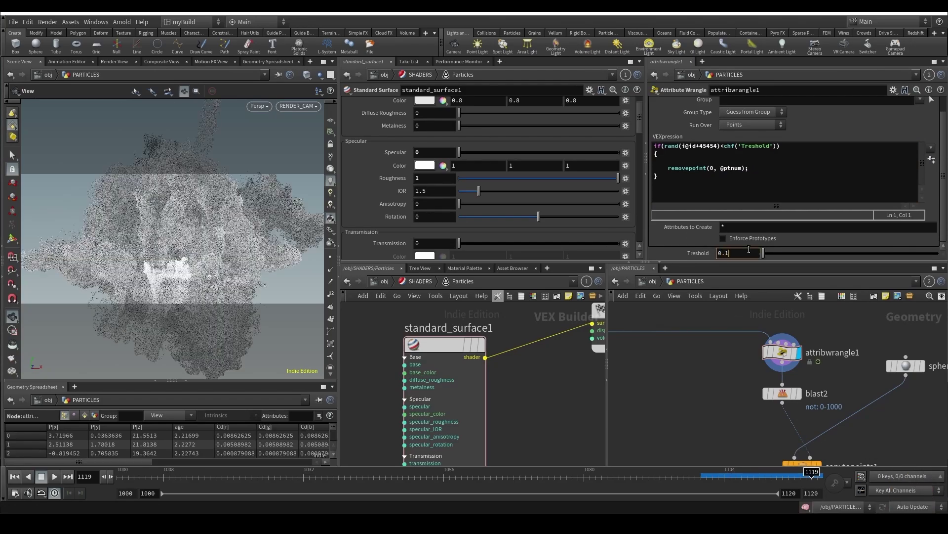
Step: Change the comparison in the attribwrangle1 condition from less-than to greater-than so it reads if(rand(i@id+45454)>chf('Treshold'))
left_click(720, 147)
key("Delete")
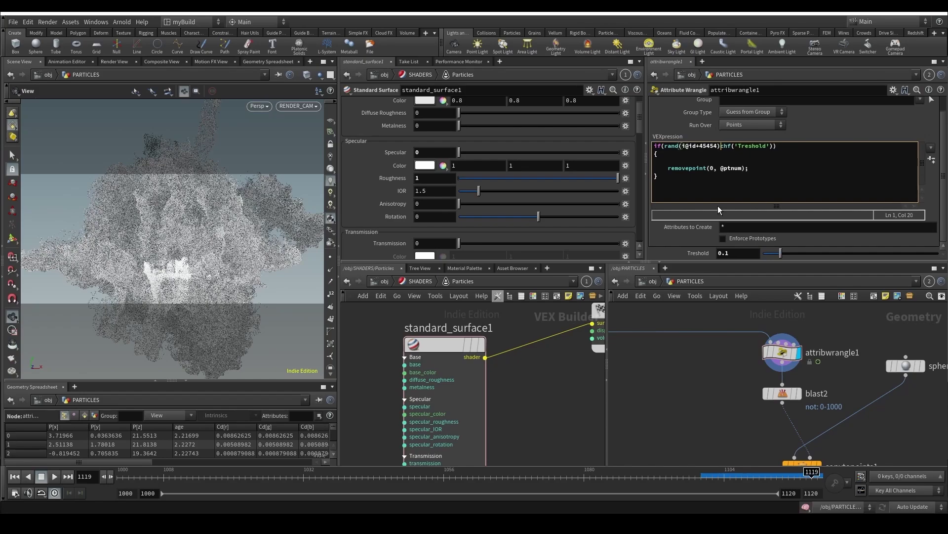
type(">")
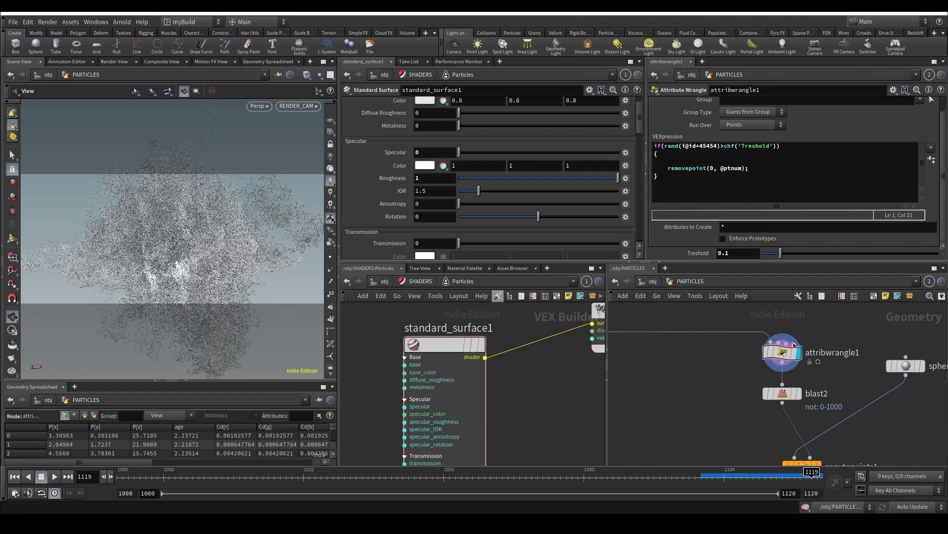
Step: Bypass the blast2 node and display the copytopoints1 node in the PARTICLES network
middle_click(788, 360)
scroll(724, 382, "down", 3)
middle_click_drag(632, 367, 715, 345)
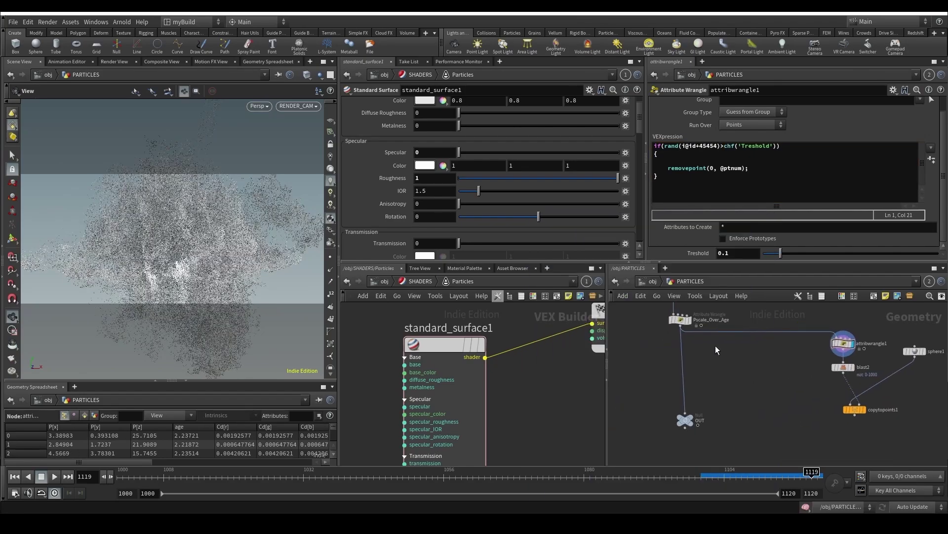
scroll(684, 326, "up", 1)
middle_click(684, 324)
middle_click_drag(783, 354, 638, 360)
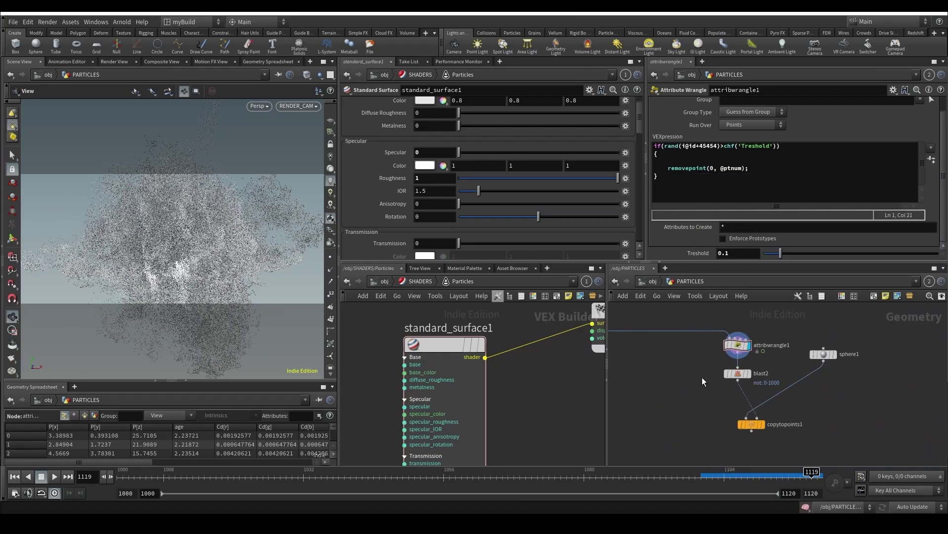
left_click(747, 374)
left_click(723, 365)
middle_click_drag(691, 426, 676, 384)
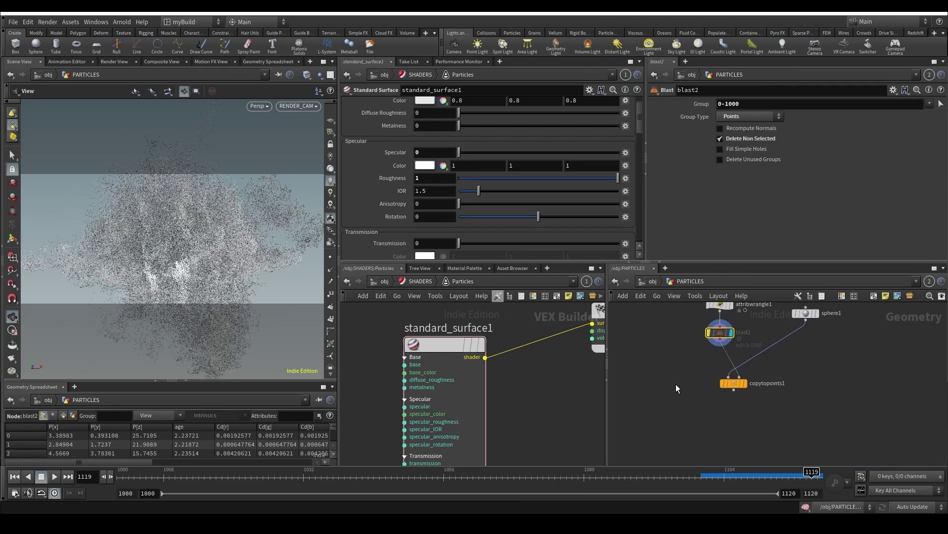
left_click(736, 384)
scroll(646, 330, "down", 4)
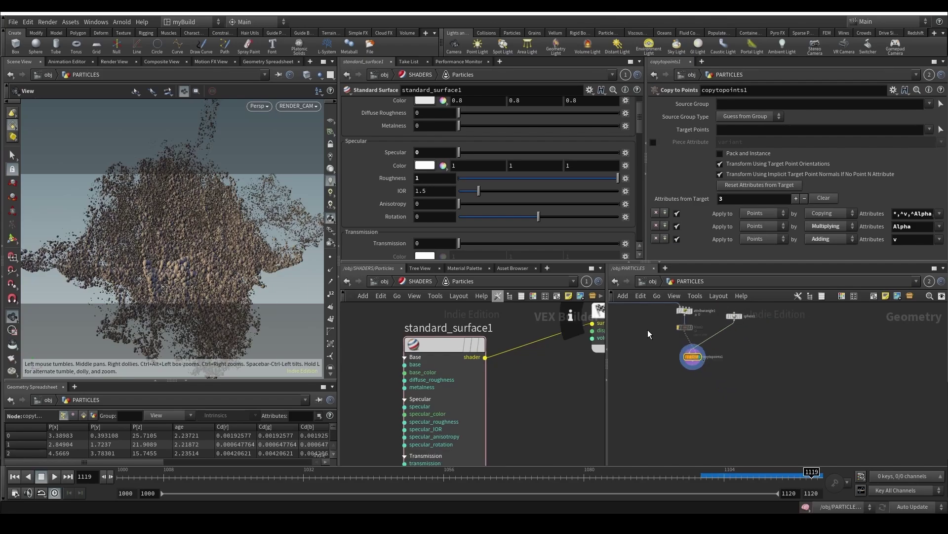
Step: Set the Basepscale of the Pscale wrangle to 0.01
middle_click_drag(650, 353, 758, 402)
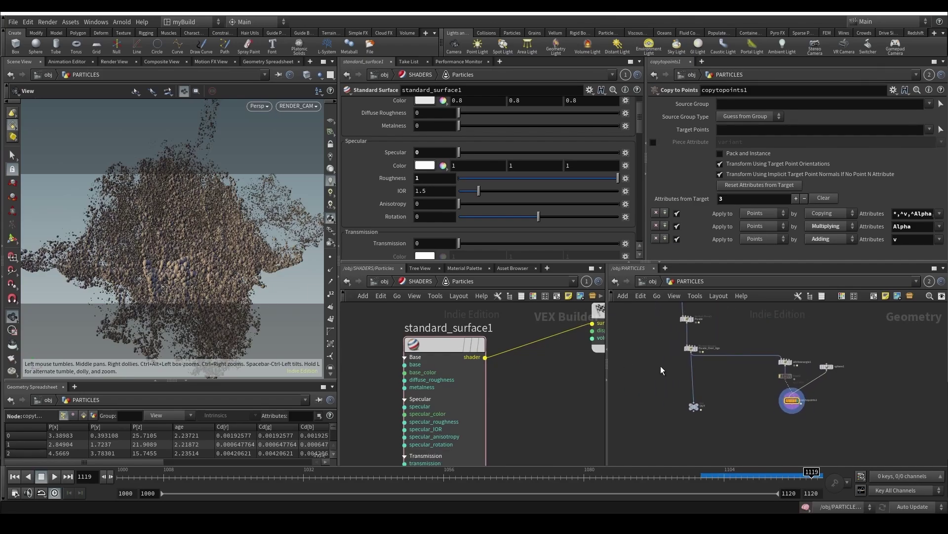
scroll(652, 365, "up", 2)
left_click(668, 339)
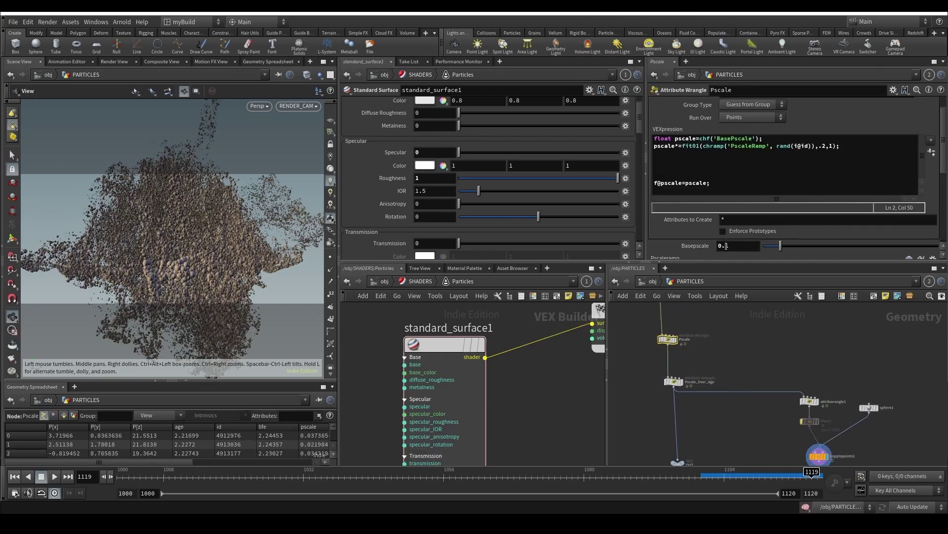
left_click_drag(725, 245, 760, 251)
key("Return")
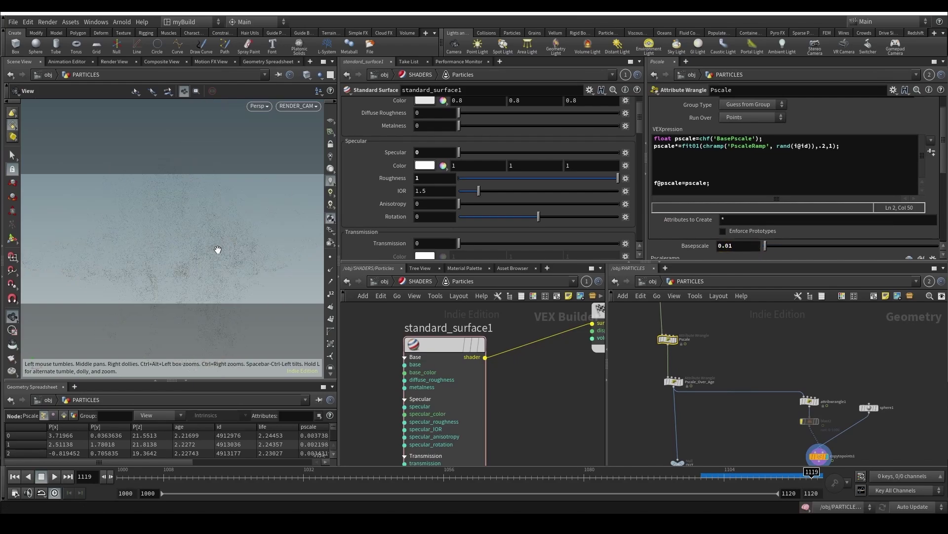
Step: Switch the update mode to Manual and start a new BEAUTY render in the Render View
scroll(808, 414, "up", 3)
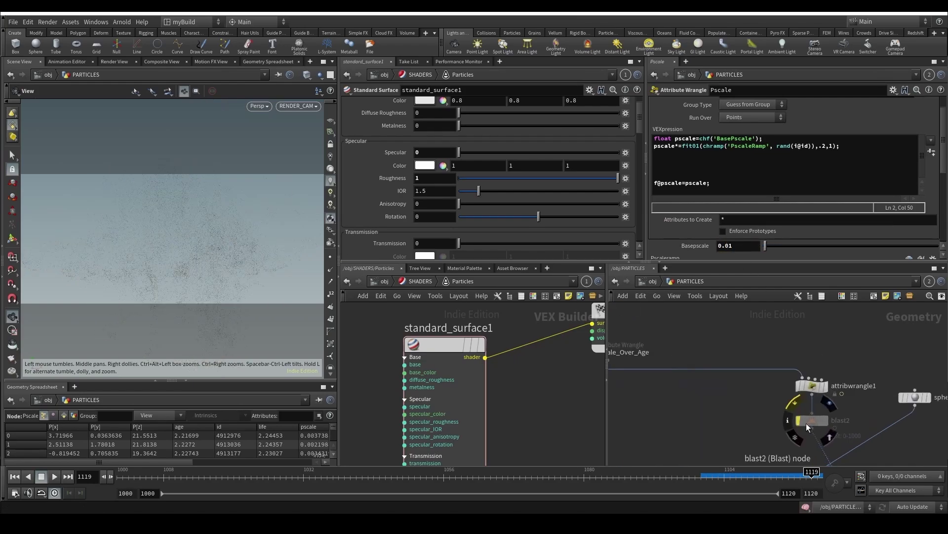
middle_click_drag(735, 354, 799, 317)
scroll(798, 317, "down", 3)
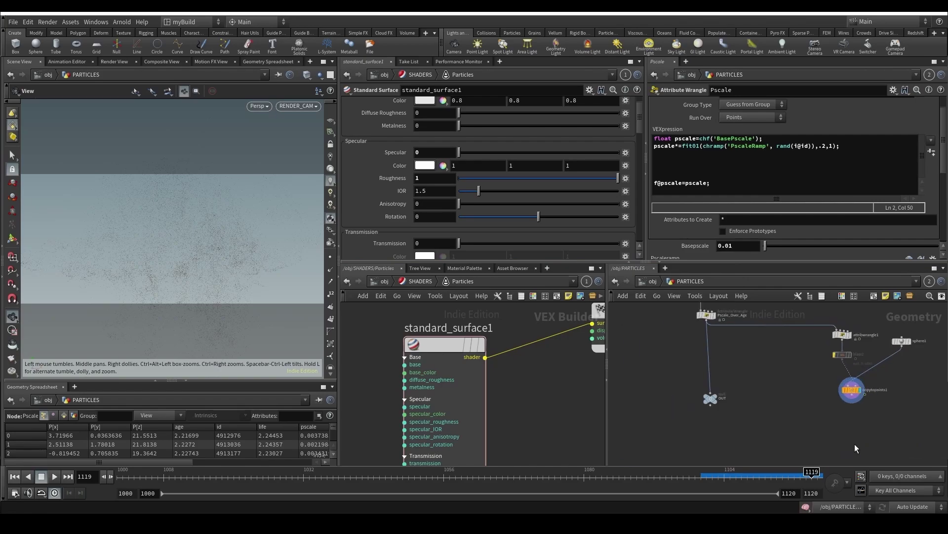
left_click(914, 506)
left_click(909, 496)
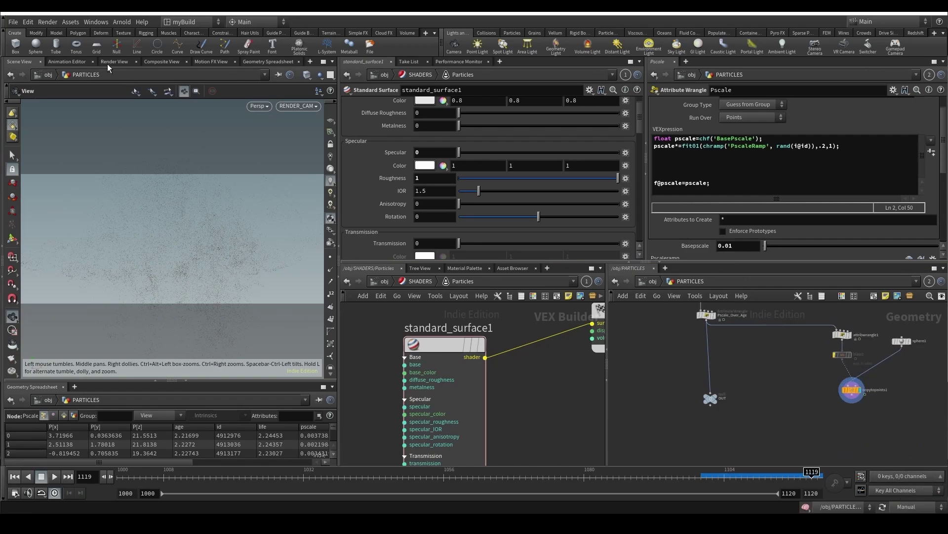
left_click(108, 62)
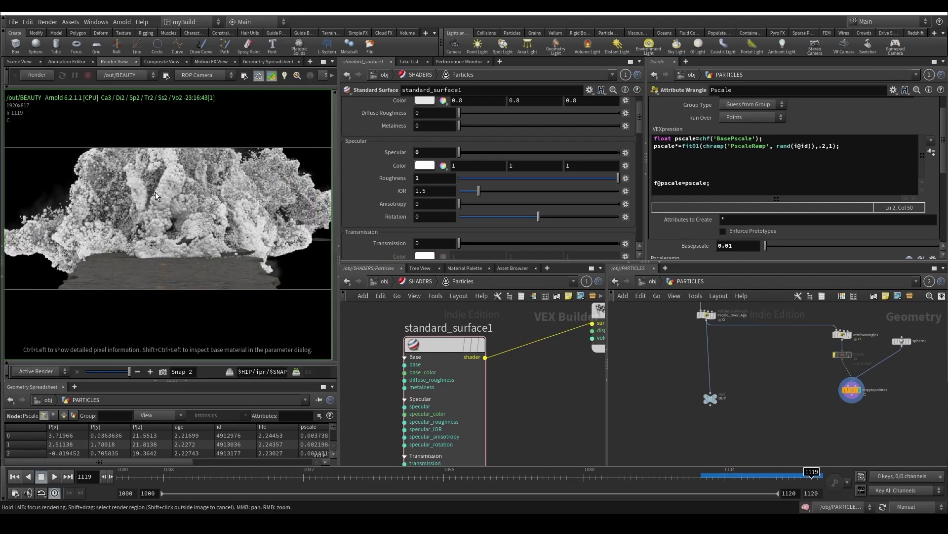
left_click(36, 77)
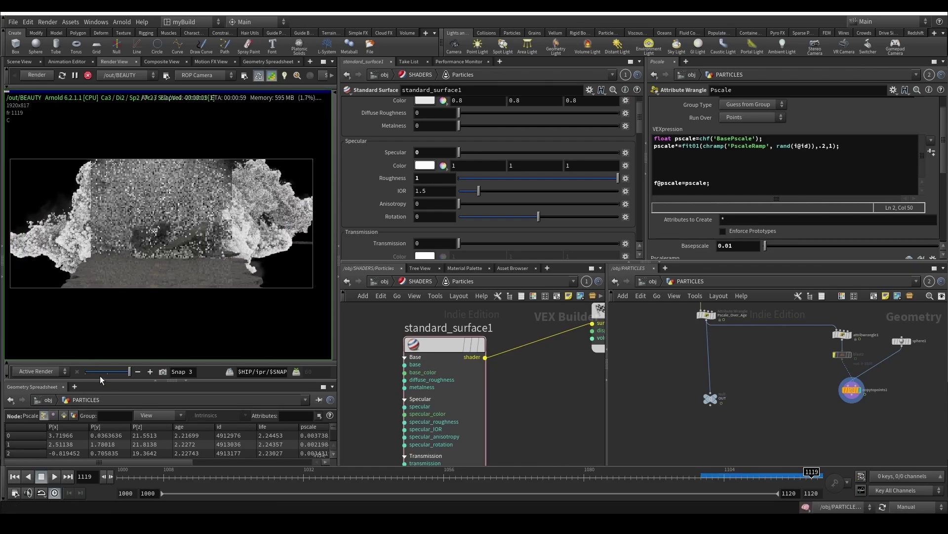
Step: Widen the render pane and examine the size and density of the particles in the BEAUTY render
scroll(111, 239, "up", 2)
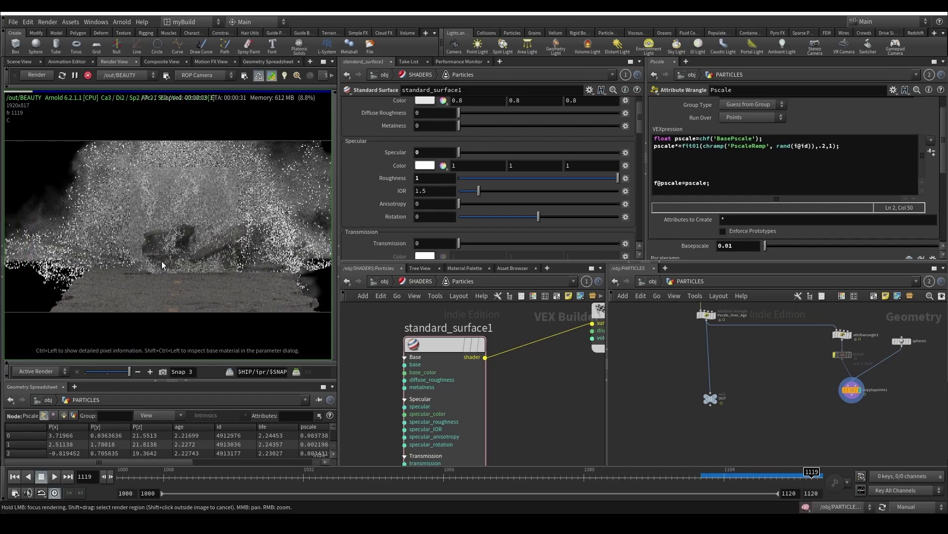
middle_click_drag(183, 216, 205, 243)
scroll(210, 237, "up", 3)
scroll(212, 235, "down", 4)
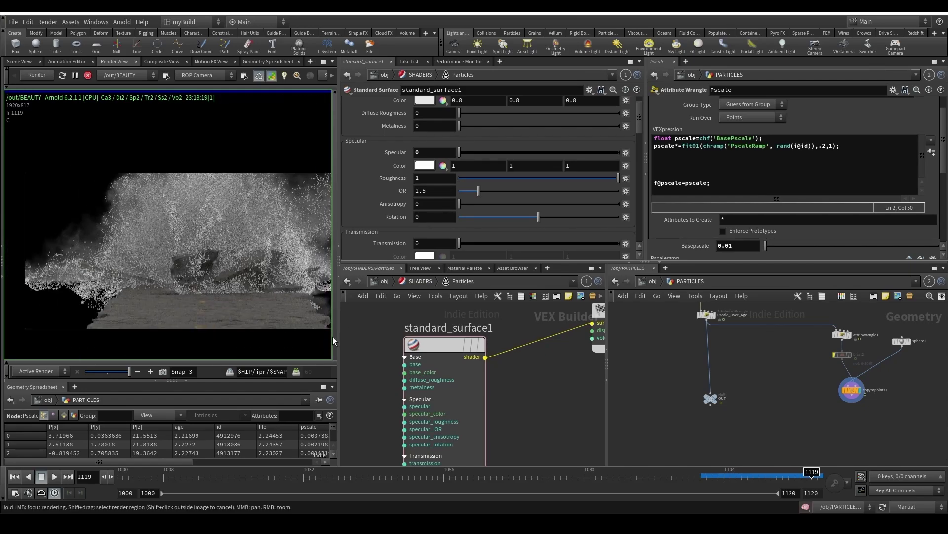
left_click_drag(337, 338, 441, 339)
scroll(292, 262, "up", 2)
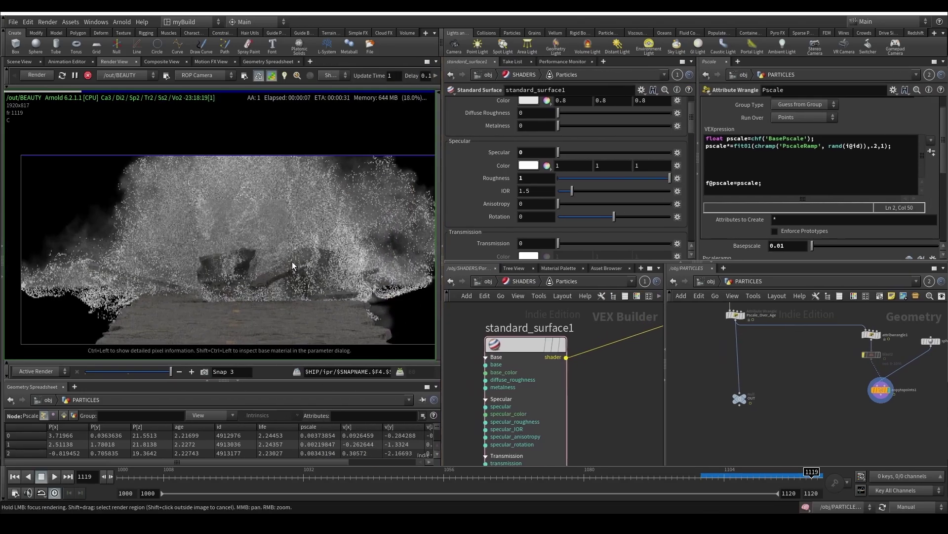
scroll(209, 239, "up", 1)
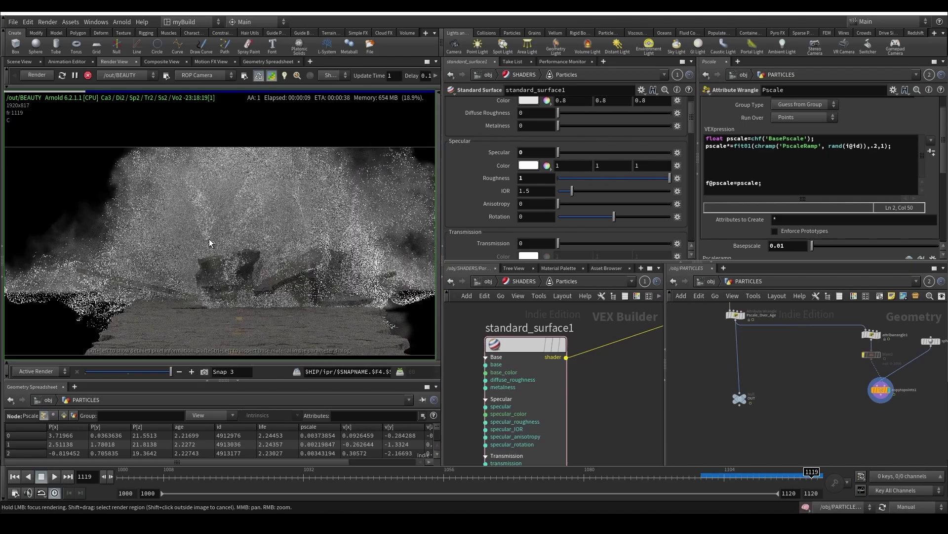
Step: Set the Particles shader's base color to dark grey 0.05, 0.05, 0.05 and restart the BEAUTY render
scroll(528, 148, "up", 1)
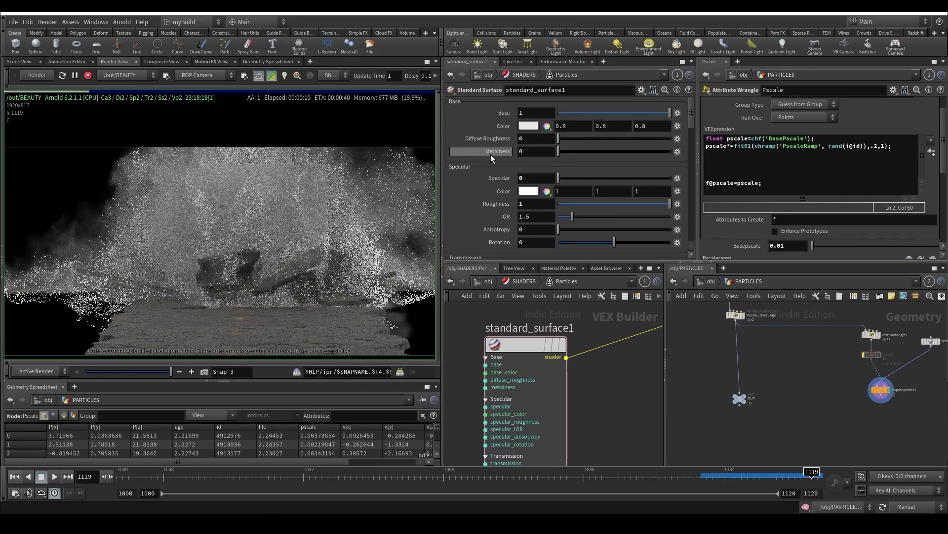
left_click(529, 126)
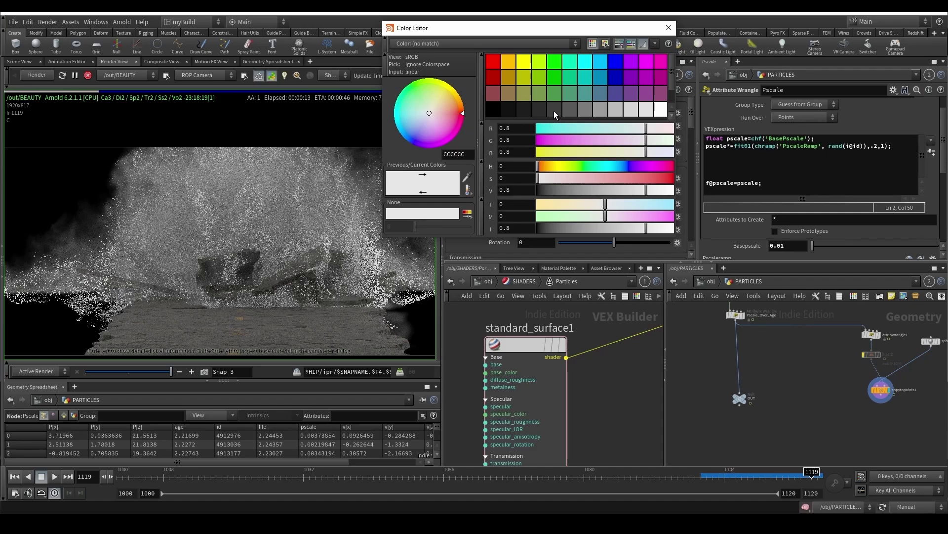
left_click(549, 110)
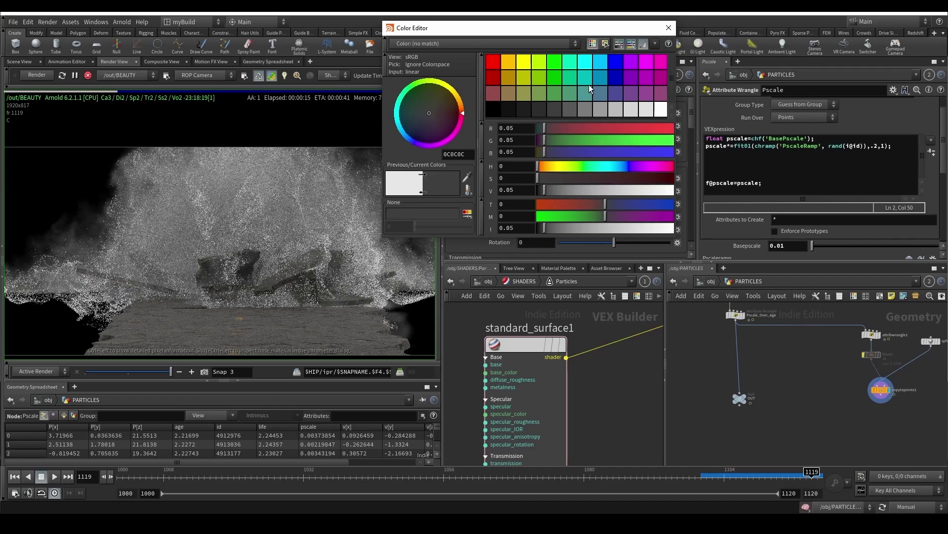
left_click(668, 27)
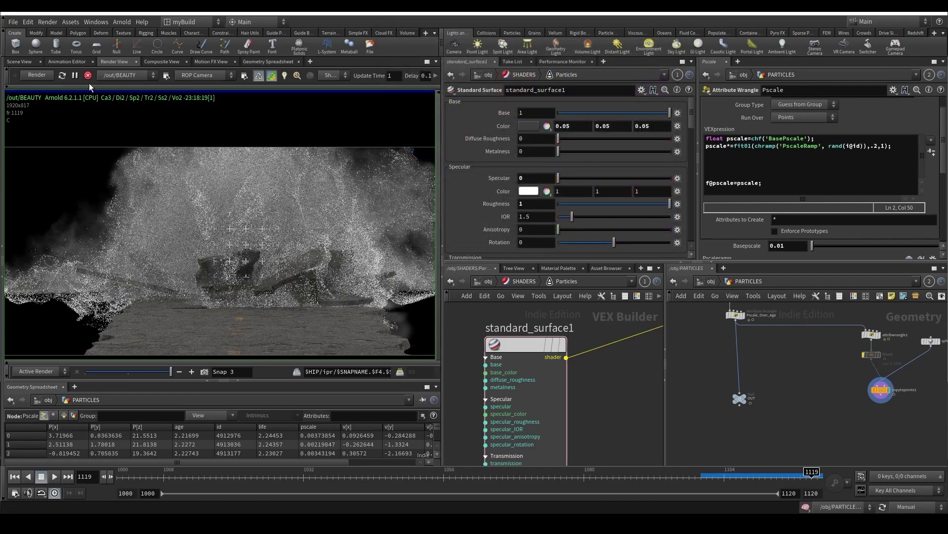
left_click(37, 76)
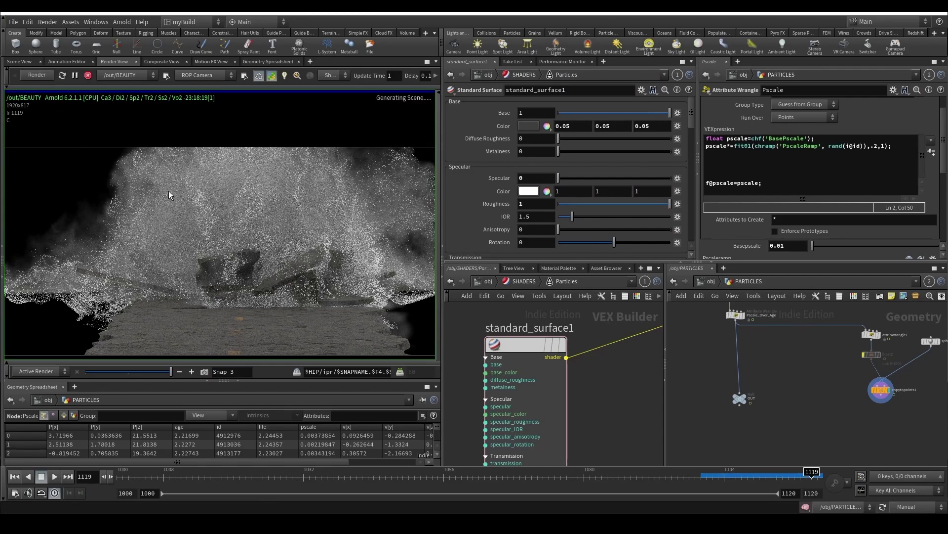
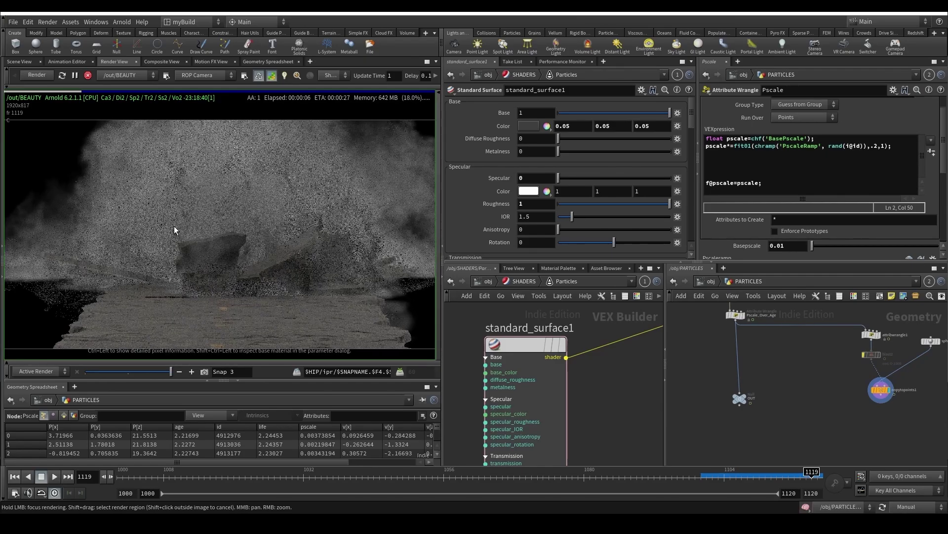
Step: Inspect the darkened particles, smoke and debris in the BEAUTY render up close, and check its alpha channel
middle_click_drag(243, 224, 285, 225)
scroll(214, 191, "up", 2)
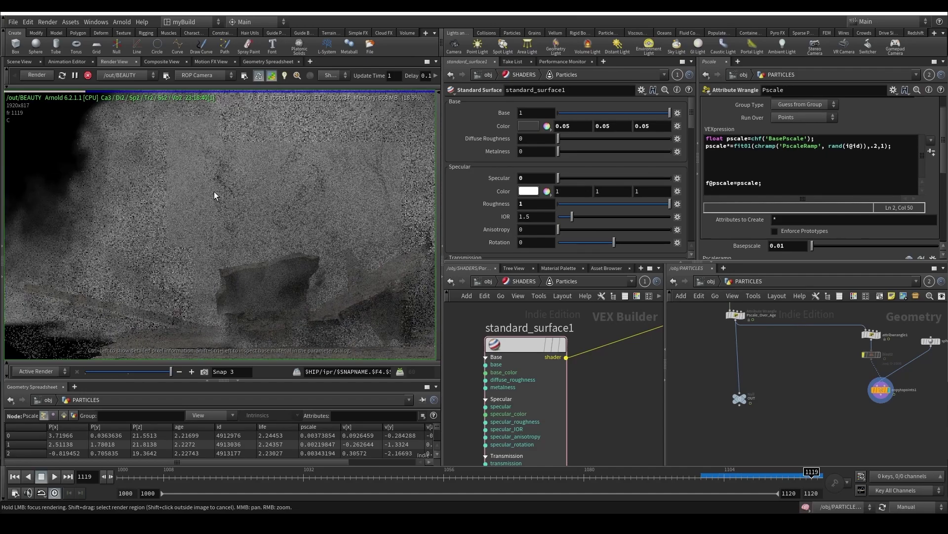
scroll(214, 192, "down", 2)
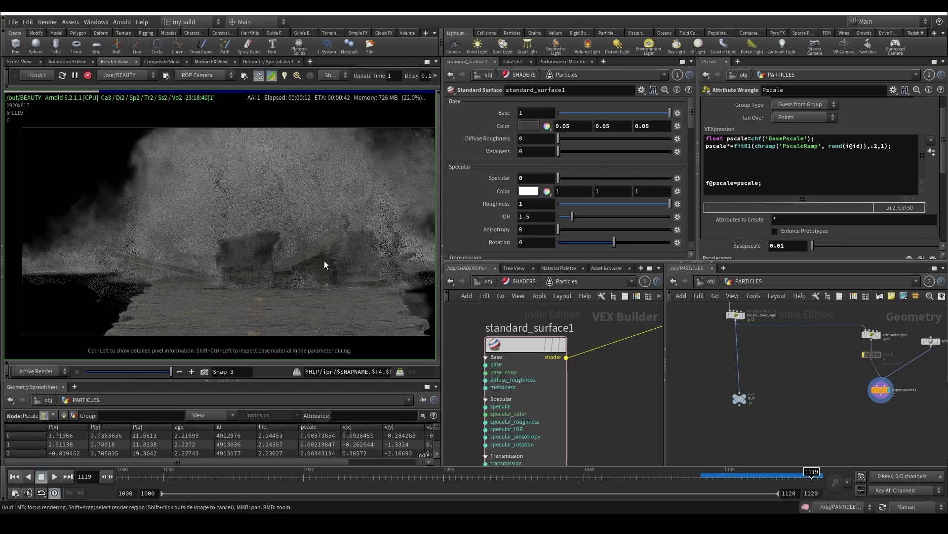
scroll(229, 223, "down", 1)
scroll(230, 222, "down", 1)
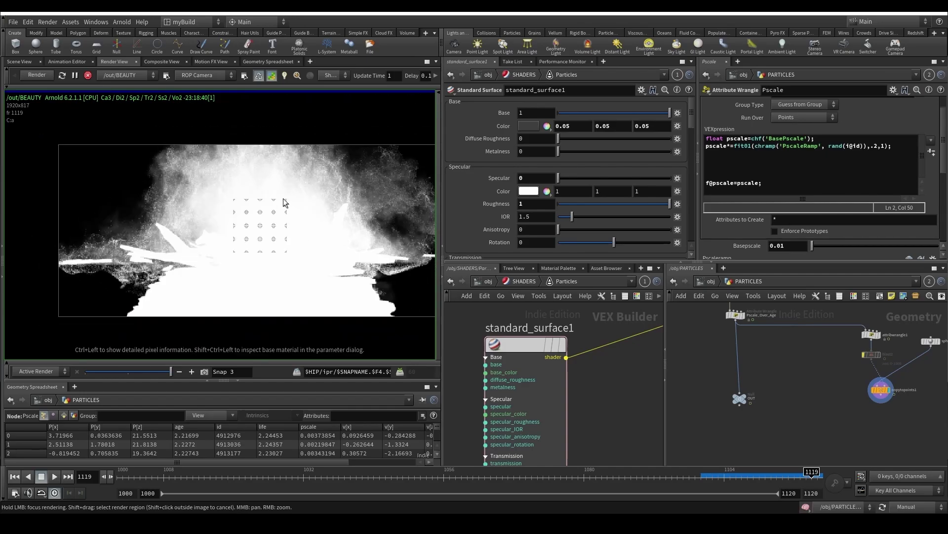
scroll(285, 232, "up", 3)
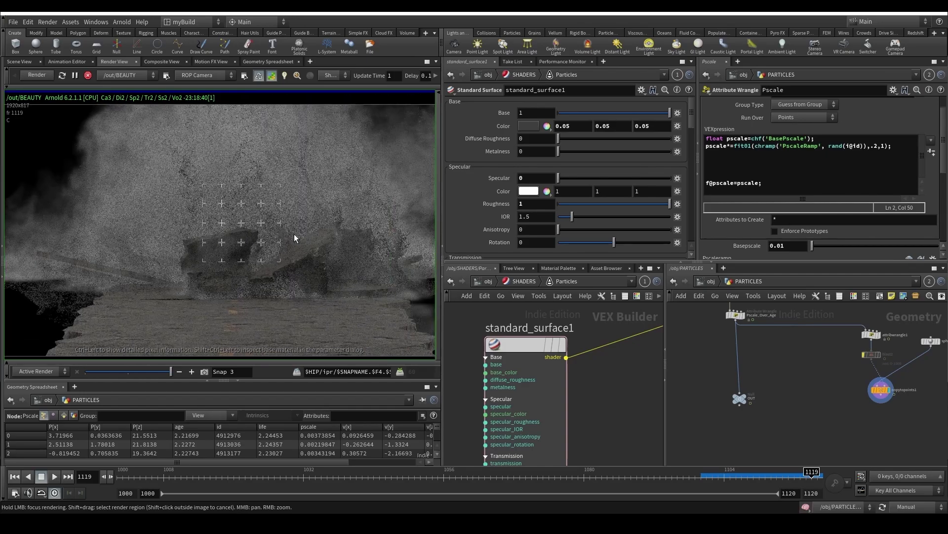
scroll(280, 230, "down", 1)
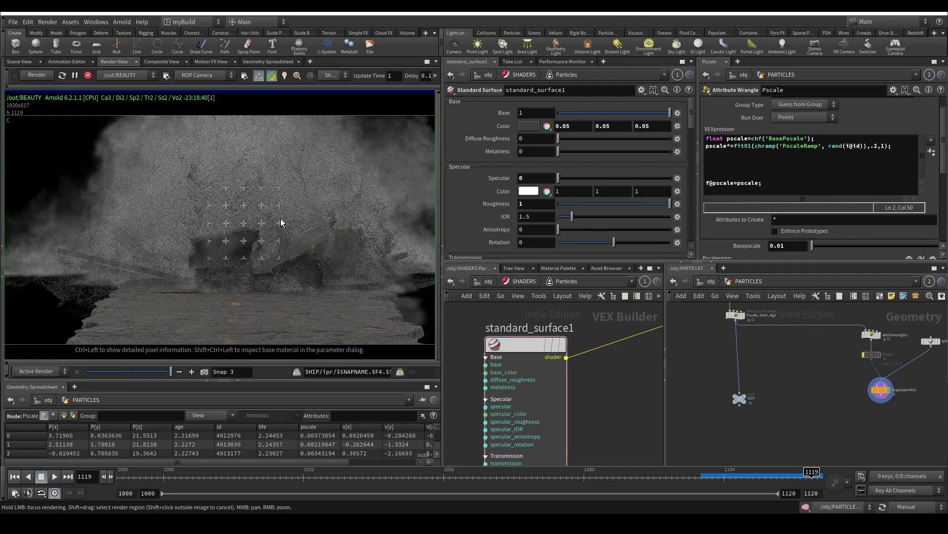
scroll(328, 252, "down", 1)
scroll(267, 226, "up", 1)
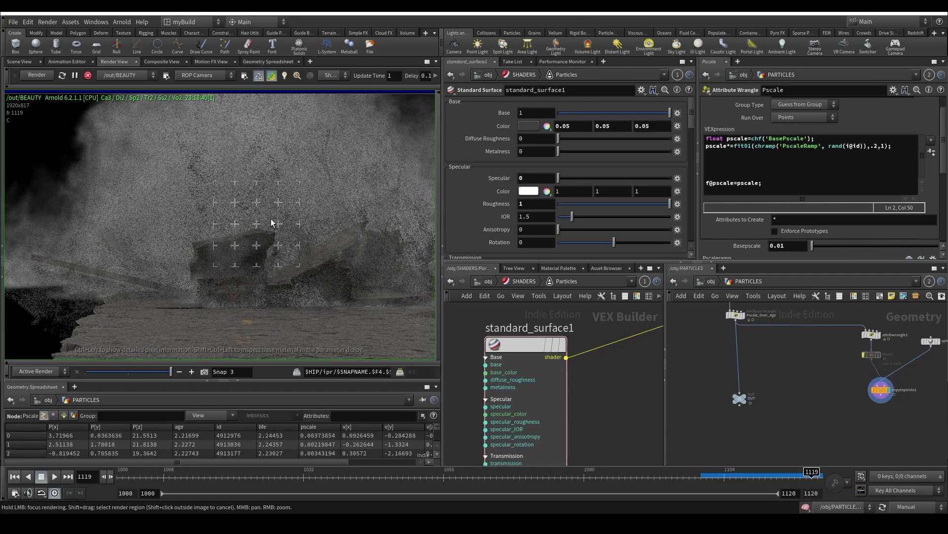
scroll(271, 218, "down", 3)
scroll(260, 244, "up", 2)
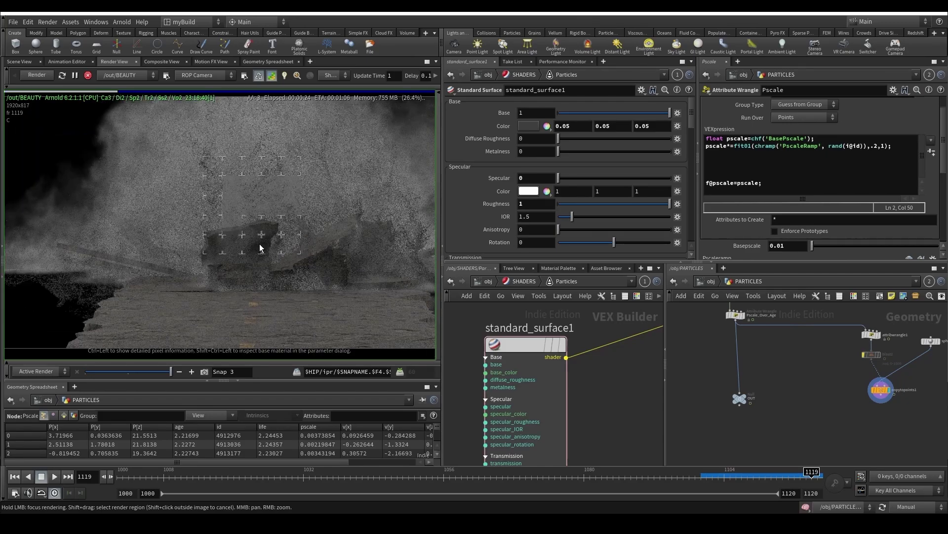
scroll(260, 244, "up", 1)
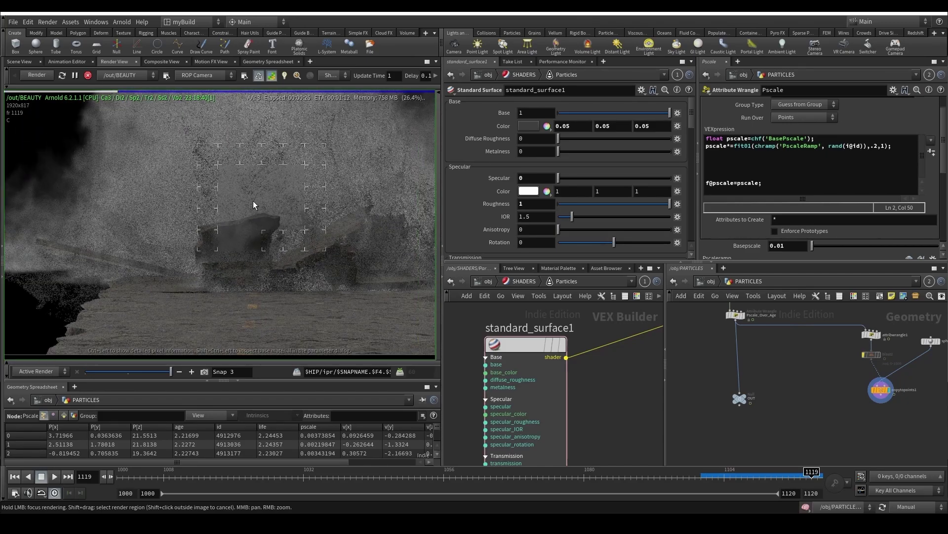
scroll(252, 201, "up", 2)
scroll(256, 255, "down", 1)
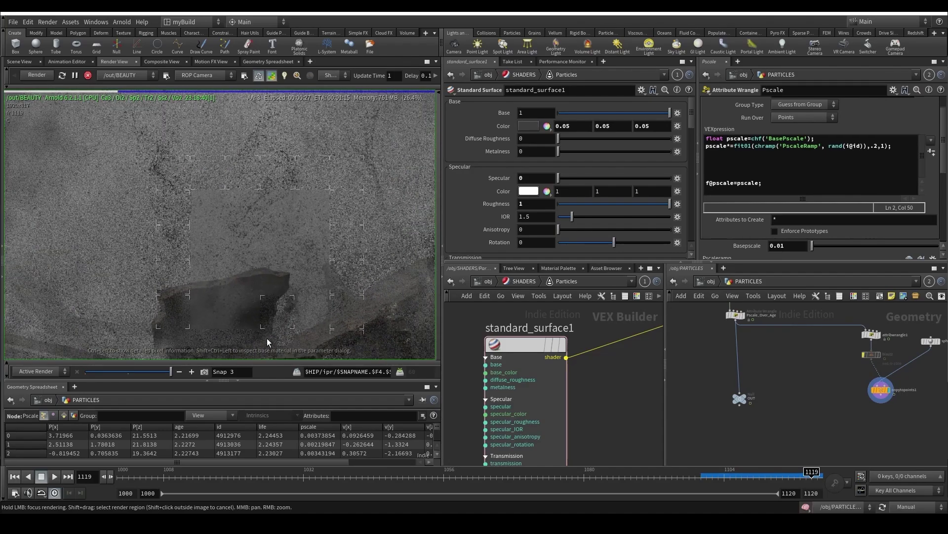
Step: Return to the object-level network and move the timeline to frame 1068
key("u")
scroll(307, 263, "down", 2)
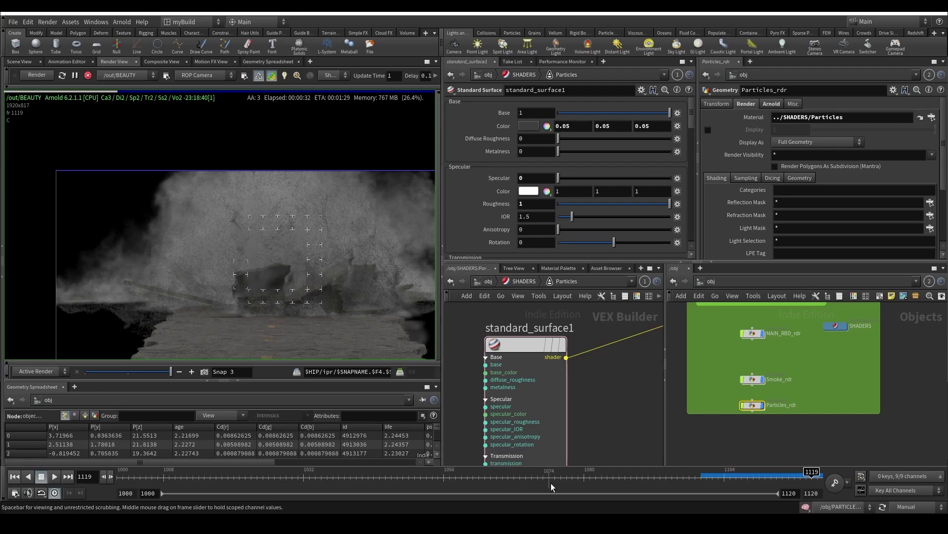
left_click(516, 481)
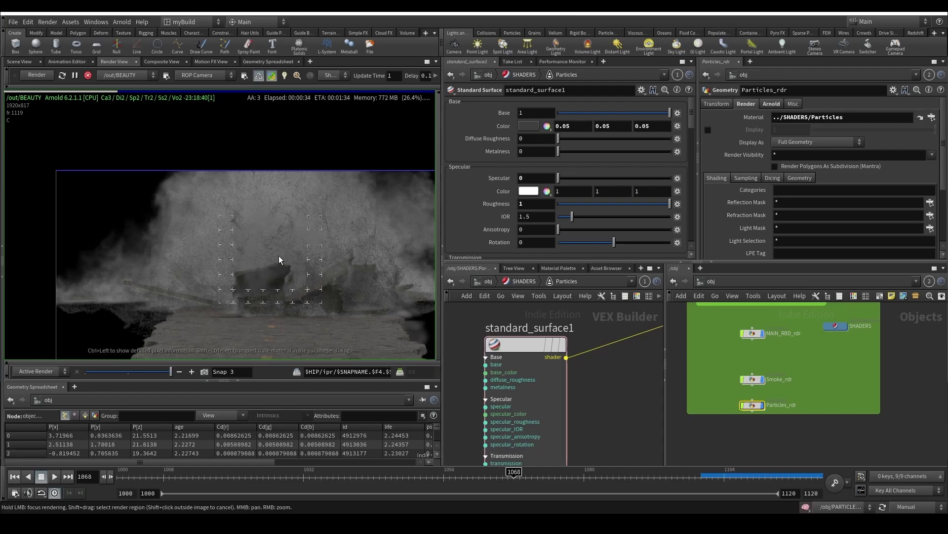
Step: Restart the BEAUTY render at frame 1068 and examine the particles, smoke and fractured ground up close
left_click(37, 75)
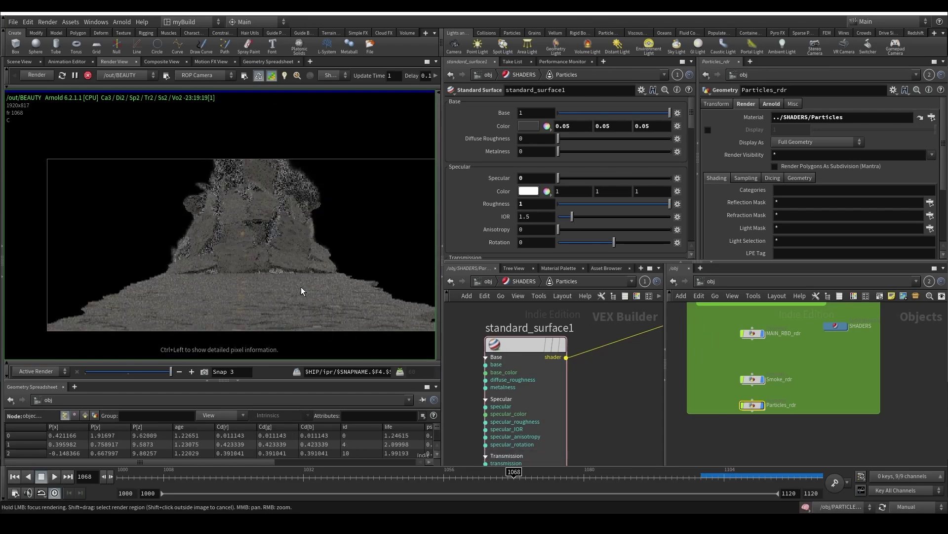
scroll(254, 277, "up", 1)
scroll(275, 208, "up", 2)
scroll(270, 209, "up", 2)
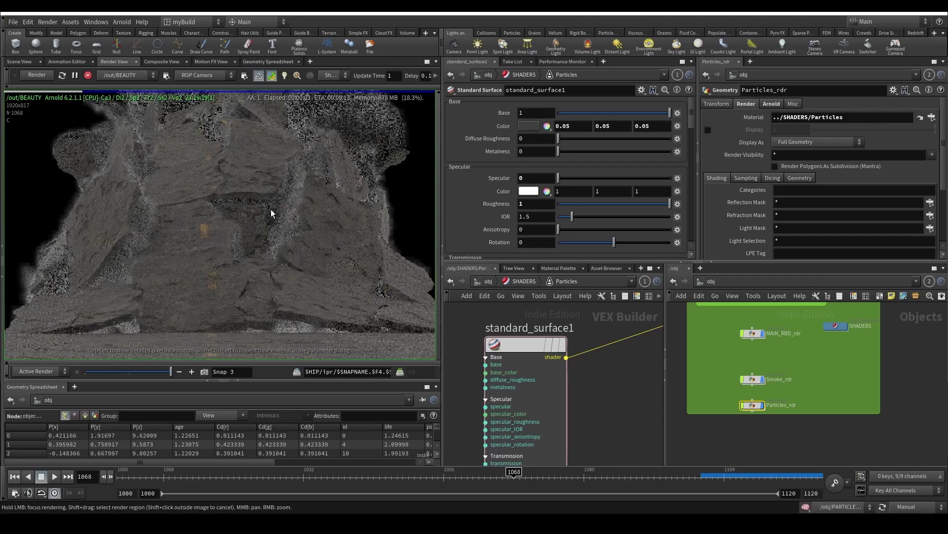
scroll(282, 224, "down", 2)
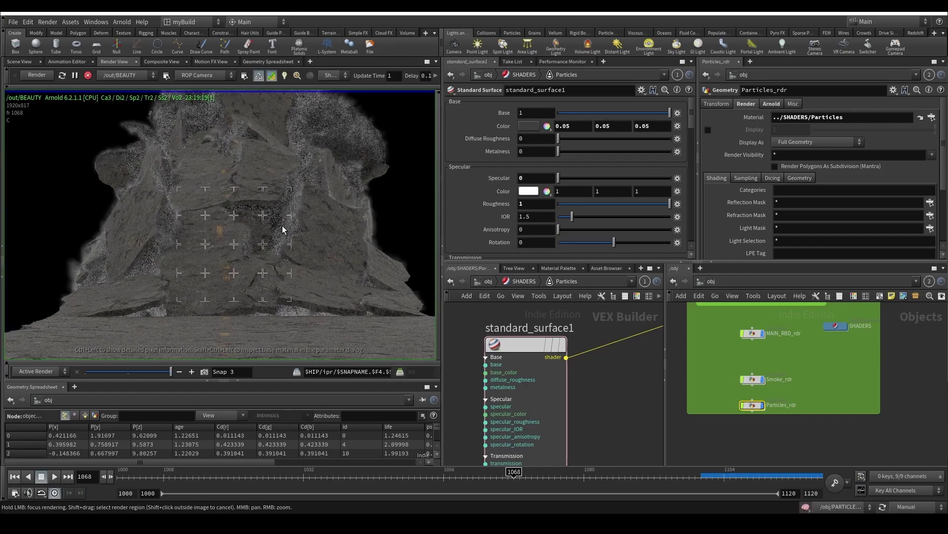
scroll(282, 225, "up", 3)
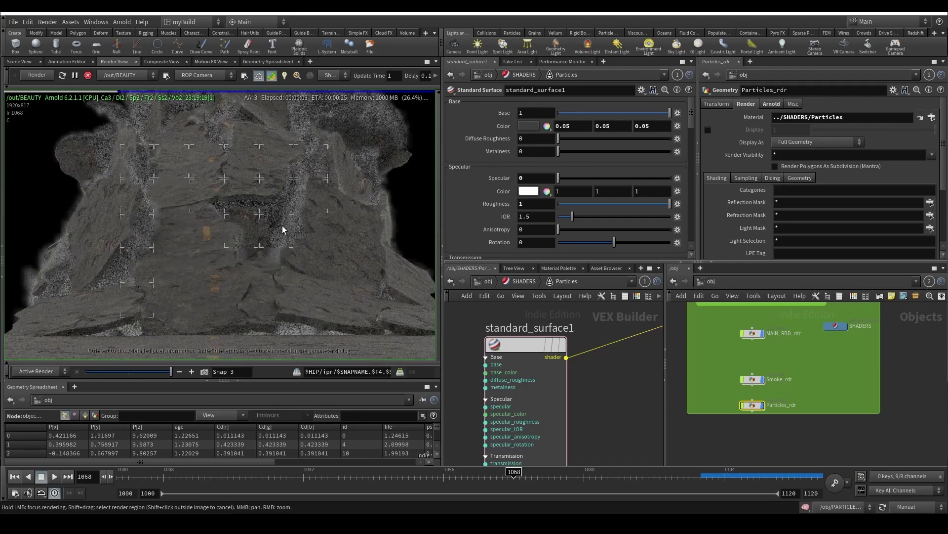
scroll(250, 259, "down", 4)
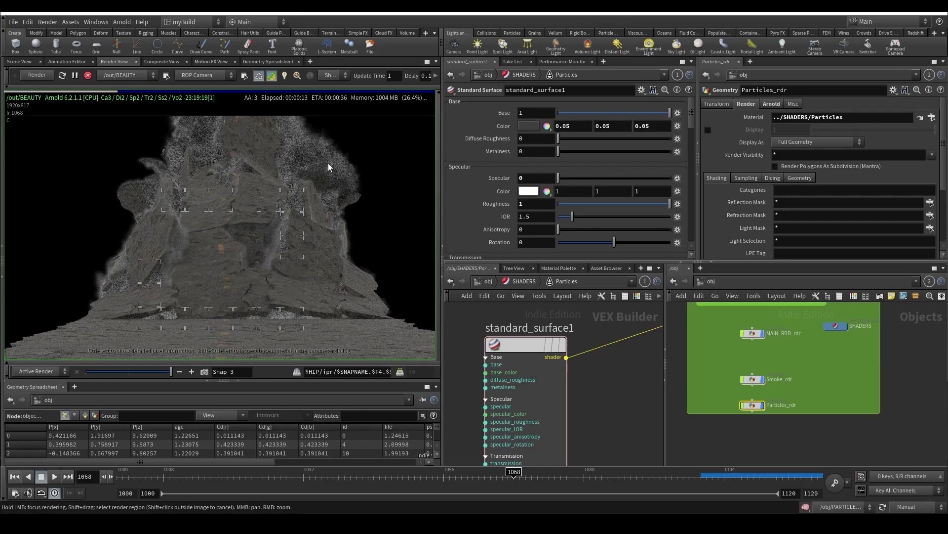
Step: Check the alpha channel of the frame 1068 render, then return to the color view
key("a")
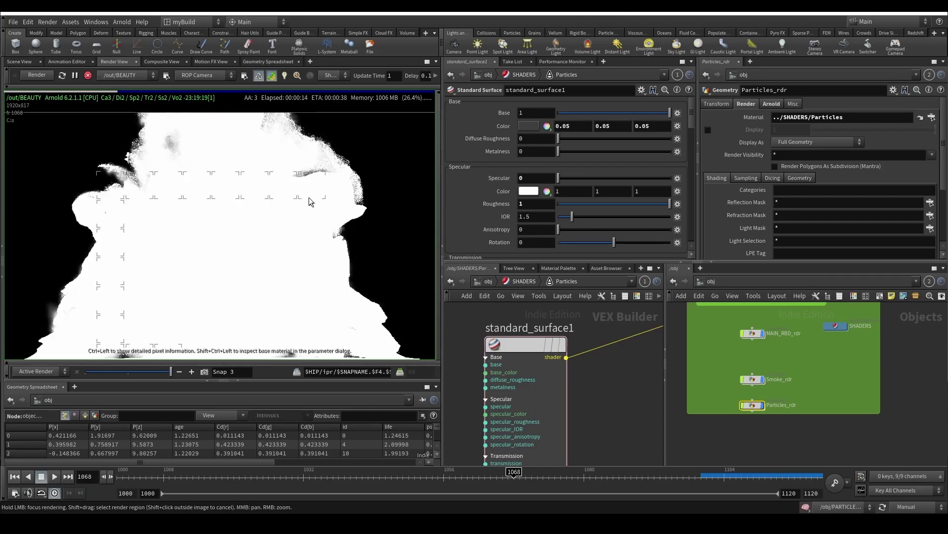
scroll(307, 218, "down", 1)
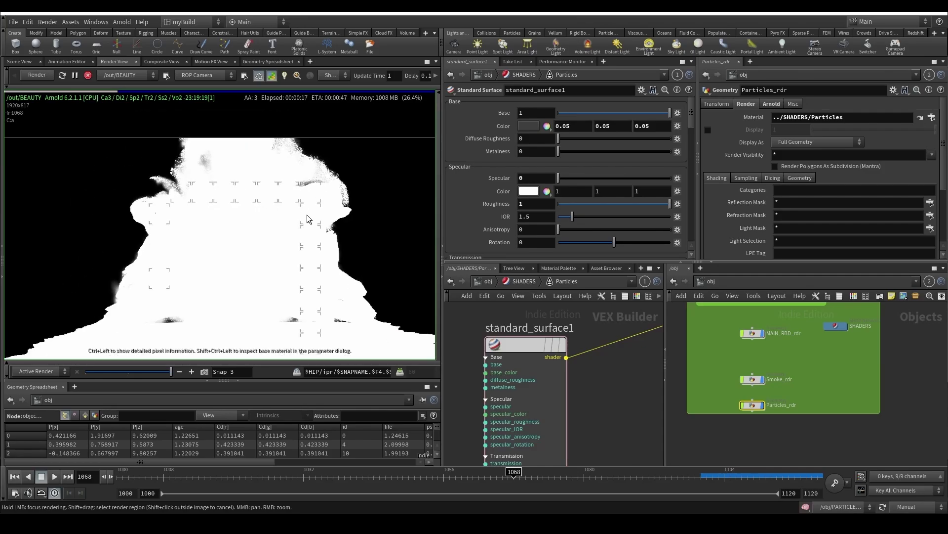
key("a")
key("a")
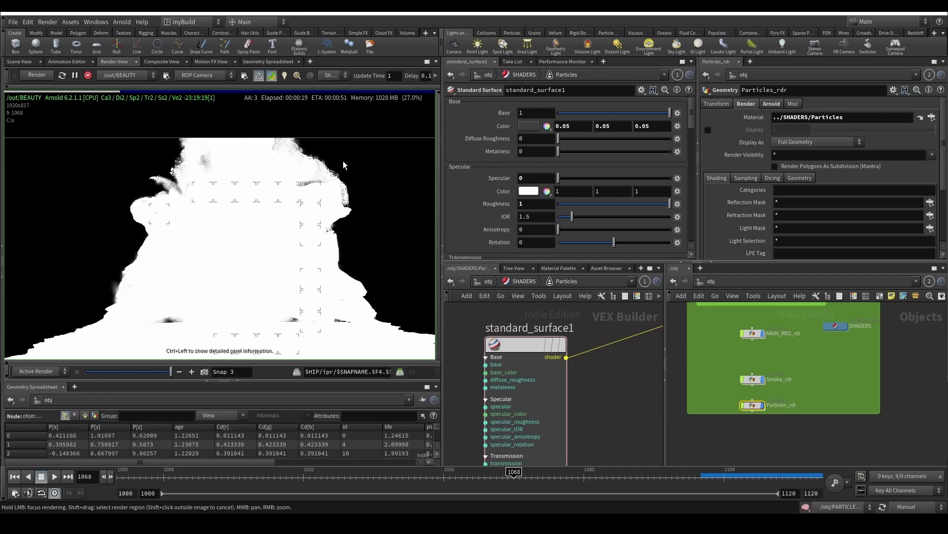
key("a")
key("a")
key("a")
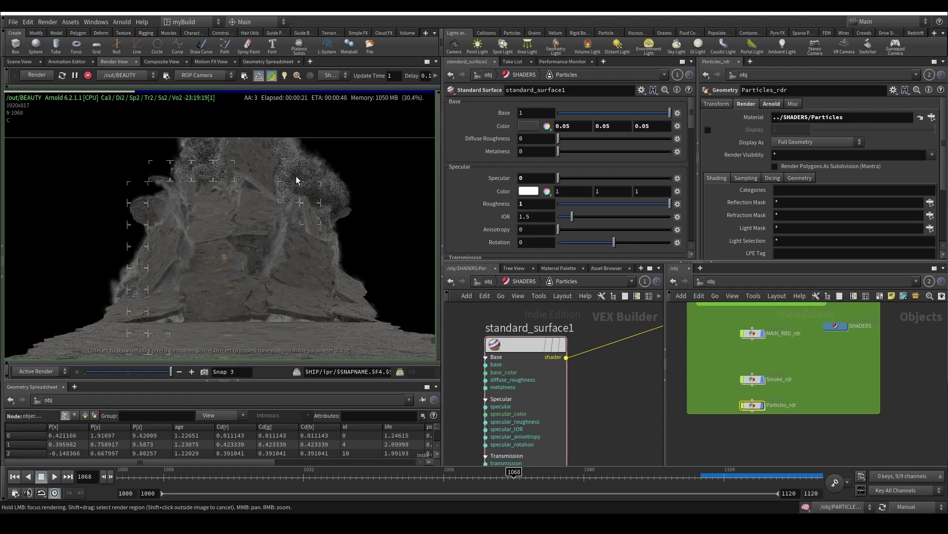
Step: Inspect the particle streams and rocks in the refined render up close and store a snapshot of it
scroll(275, 216, "up", 5)
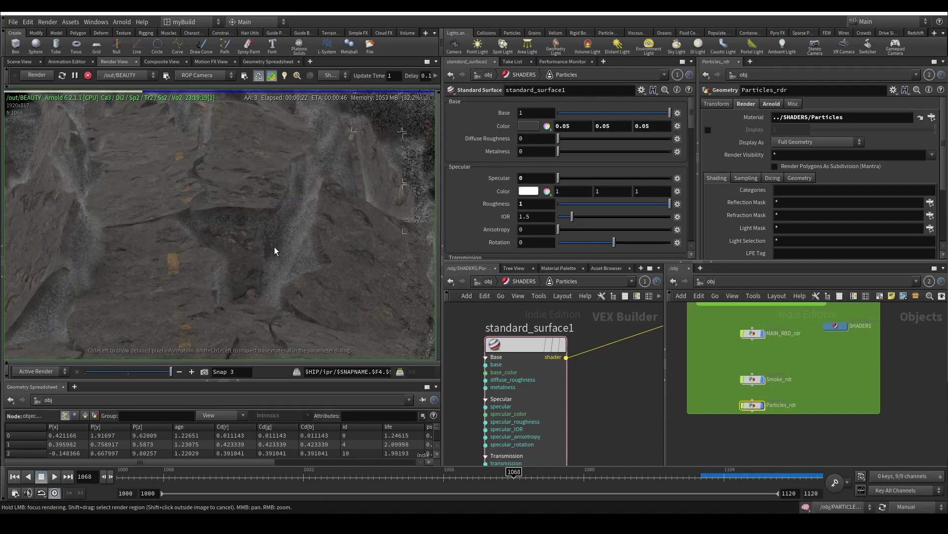
scroll(275, 247, "down", 5)
scroll(286, 226, "up", 5)
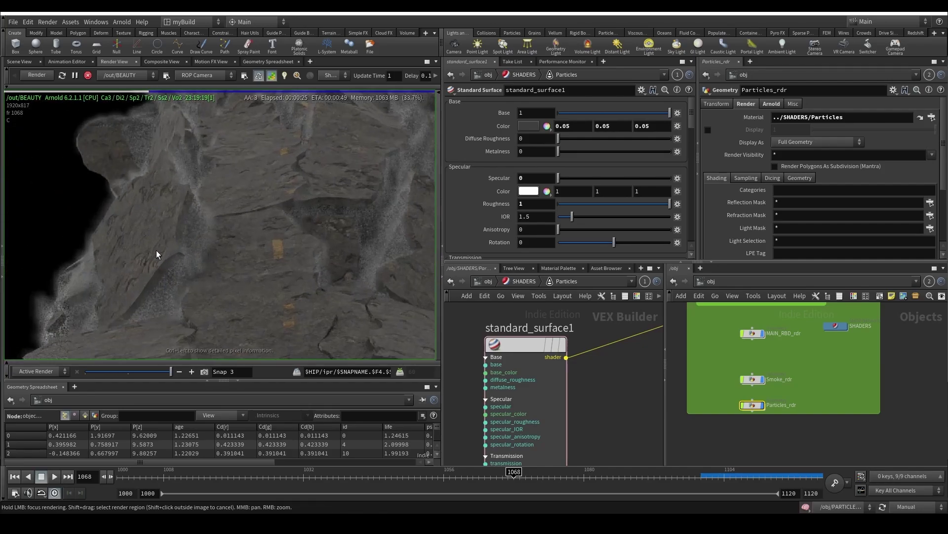
scroll(197, 203, "down", 5)
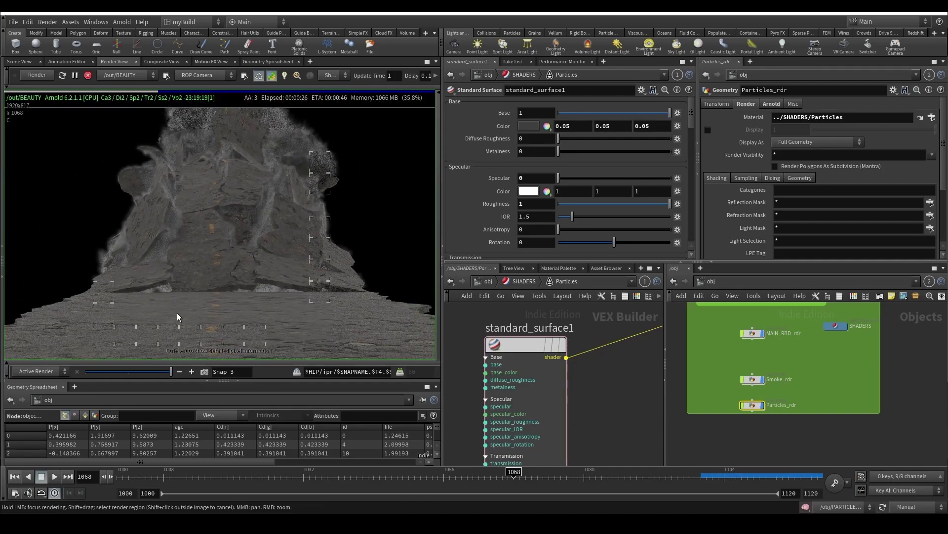
left_click(204, 372)
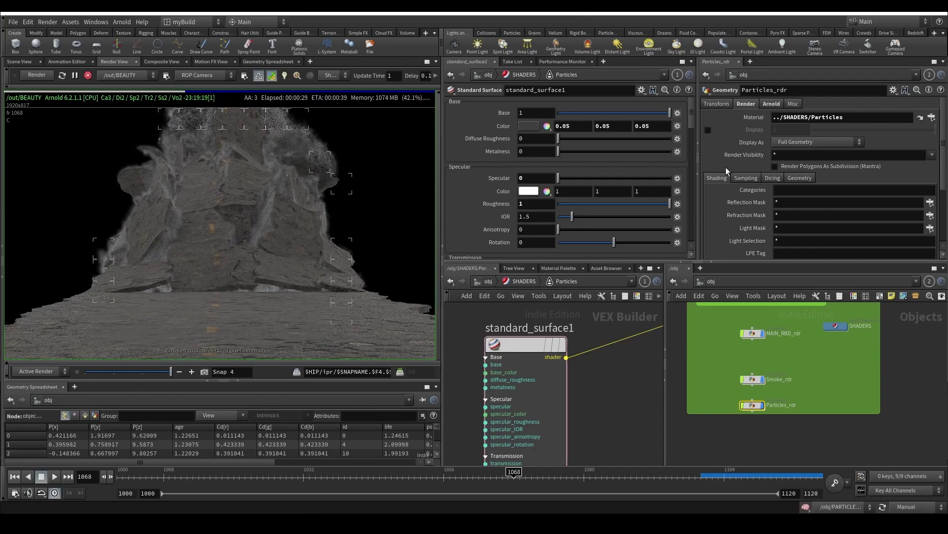
Step: Stop the render and add an Instance object between MAIN_RBD_rdr and Smoke_rdr in the object network
scroll(745, 372, "up", 3)
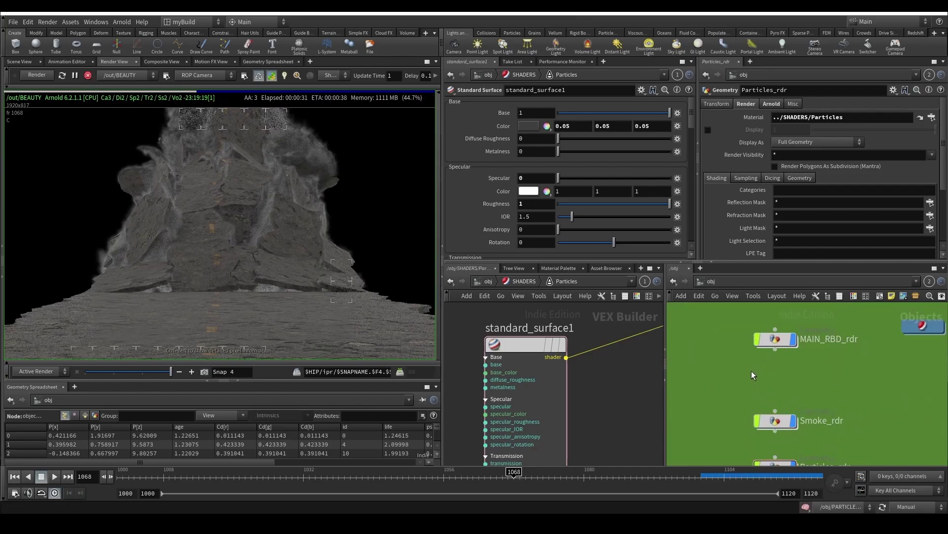
key("Tab")
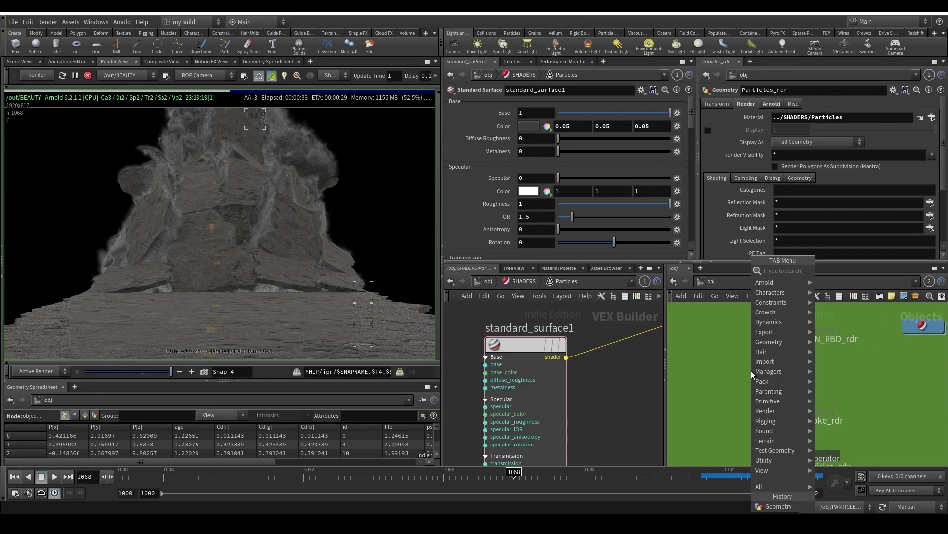
left_click(89, 77)
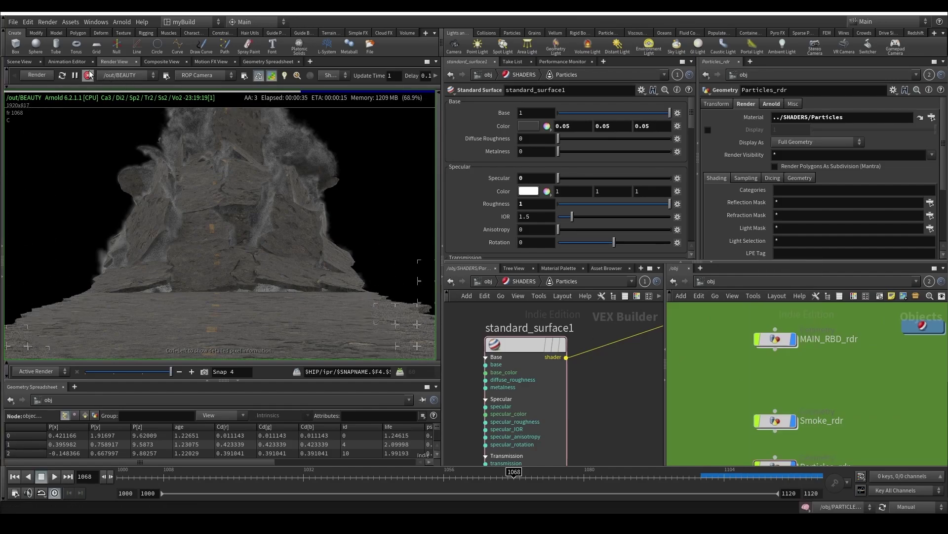
left_click(89, 74)
scroll(738, 364, "up", 2)
key("Tab")
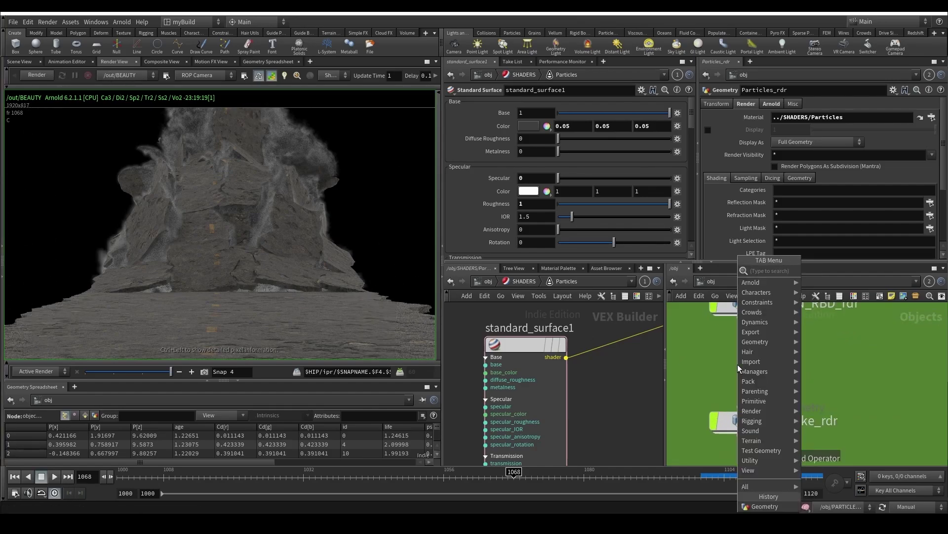
type("geo")
key("Return")
left_click(738, 364)
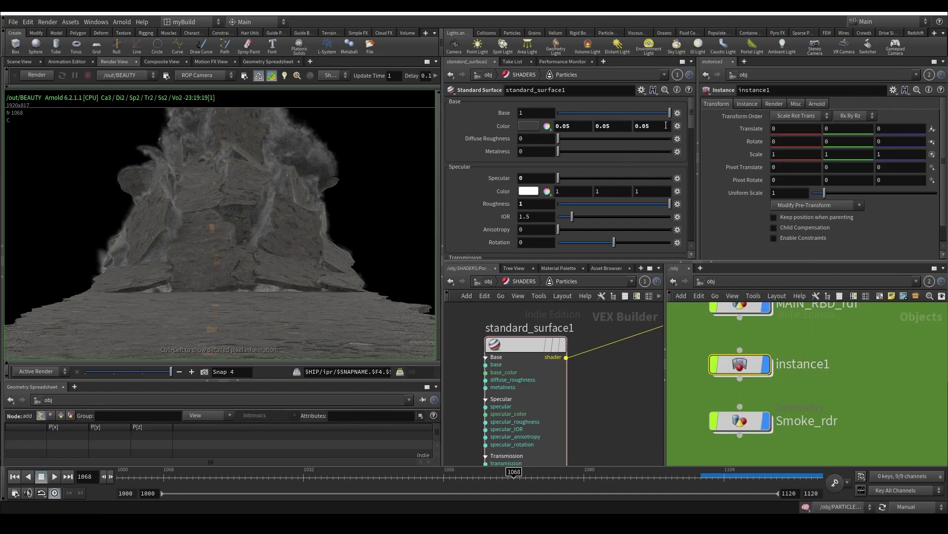
Step: Set the instance object's Point Instancing to Fast point instancing and its Point Motion Blur to Use point velocity attribute
left_click(748, 105)
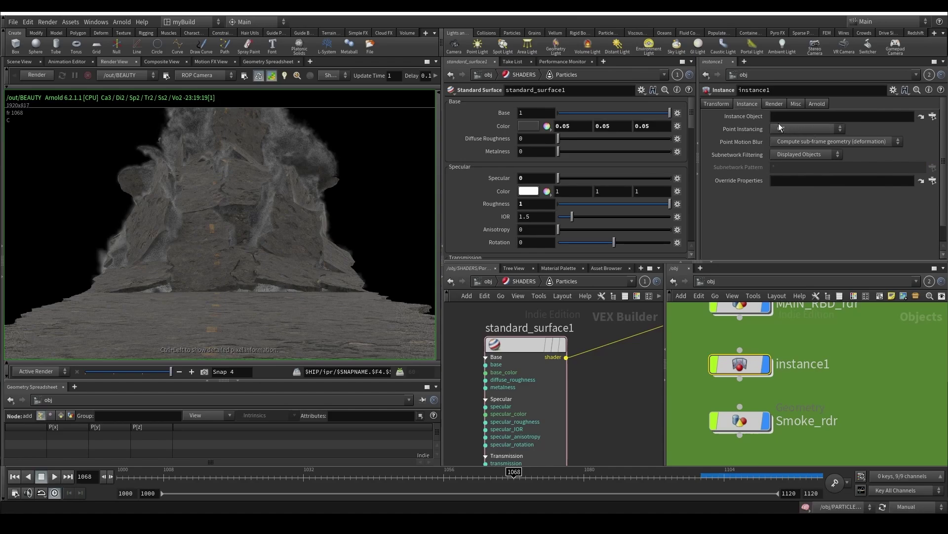
left_click(780, 129)
left_click(791, 154)
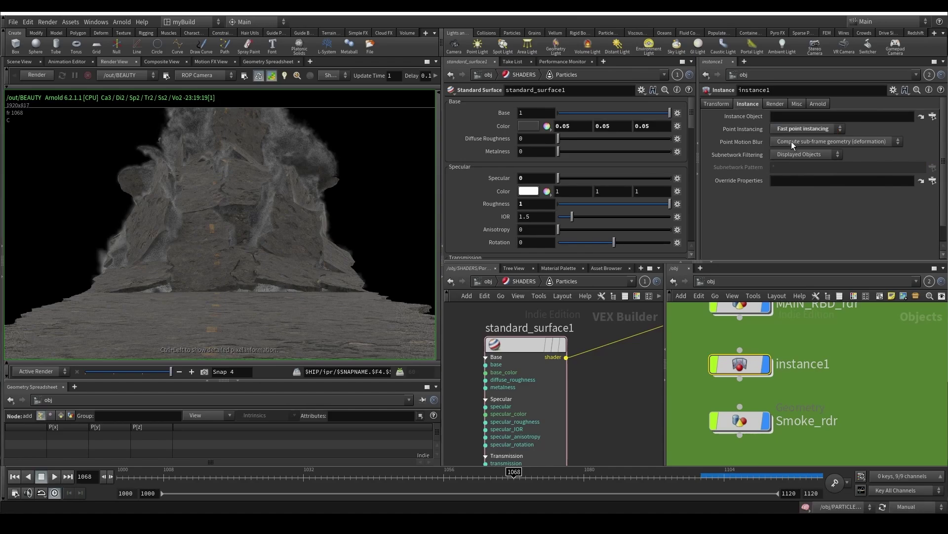
left_click(792, 142)
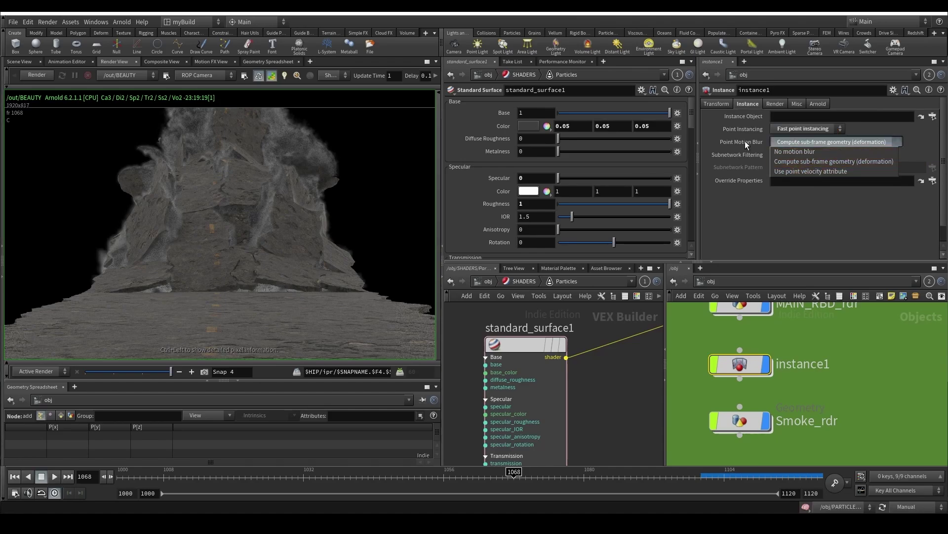
left_click(801, 172)
Step: Assign the ROAD shader from the SHADERS network as the instance object's render material
left_click(784, 104)
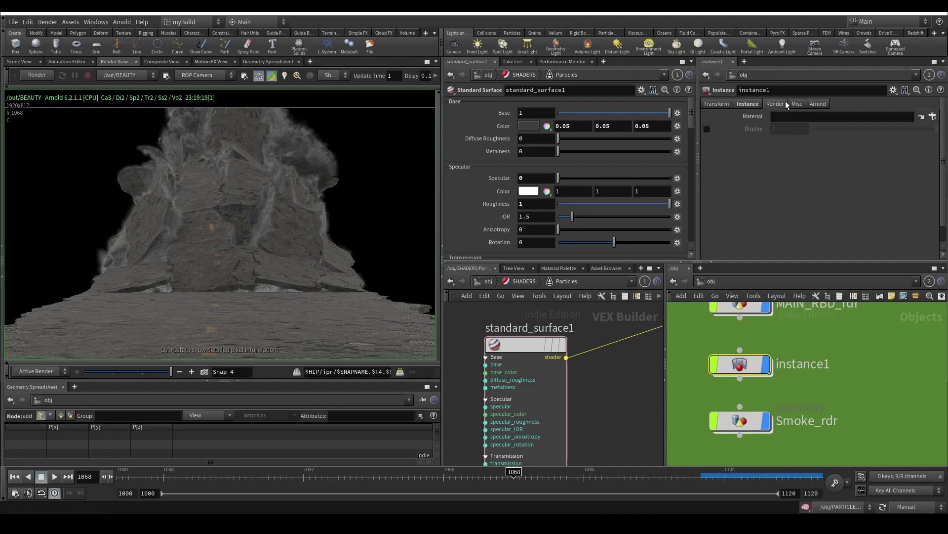
scroll(777, 321, "down", 6)
middle_click_drag(808, 339, 775, 390)
scroll(775, 390, "up", 3)
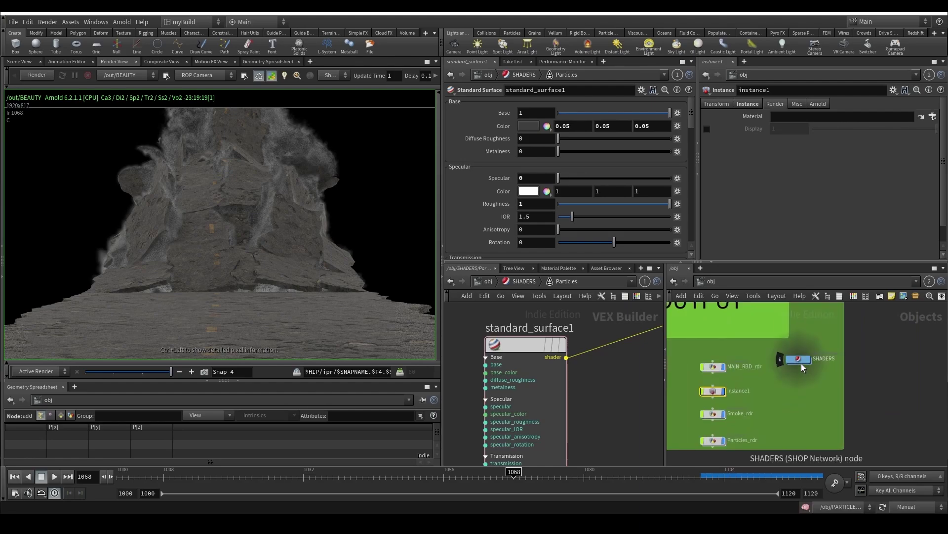
double_click(801, 363)
left_click(711, 281)
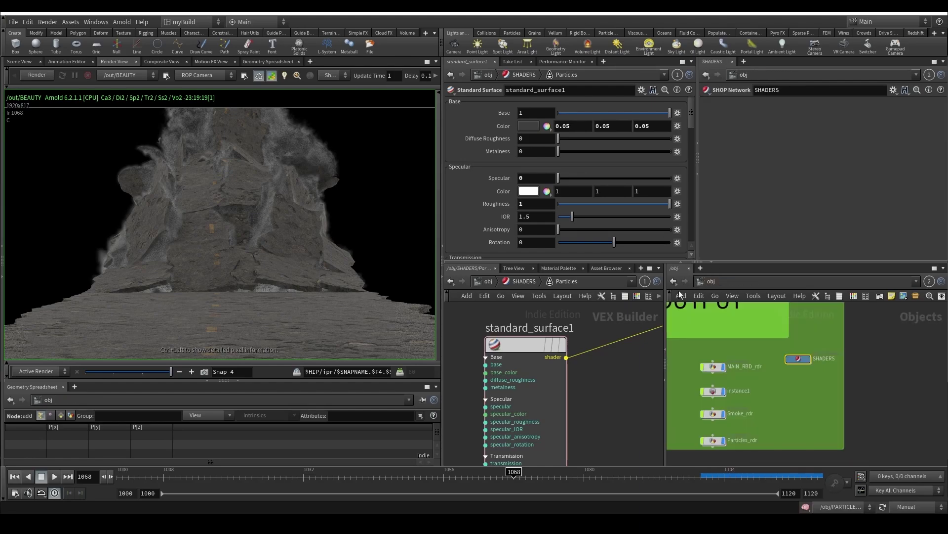
left_click(488, 281)
double_click(600, 349)
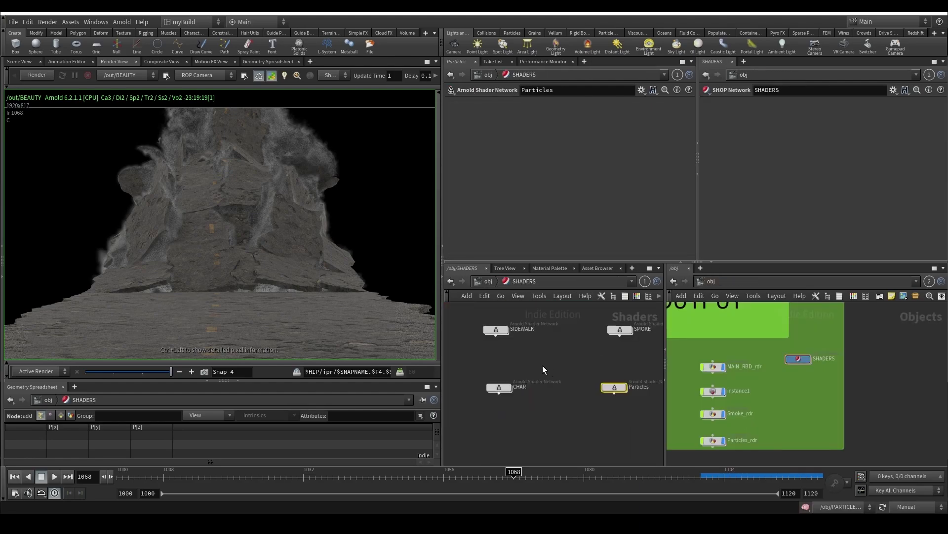
left_click(710, 390)
scroll(514, 333, "up", 1)
scroll(522, 346, "down", 3)
middle_click_drag(553, 339, 531, 379)
scroll(494, 371, "up", 2)
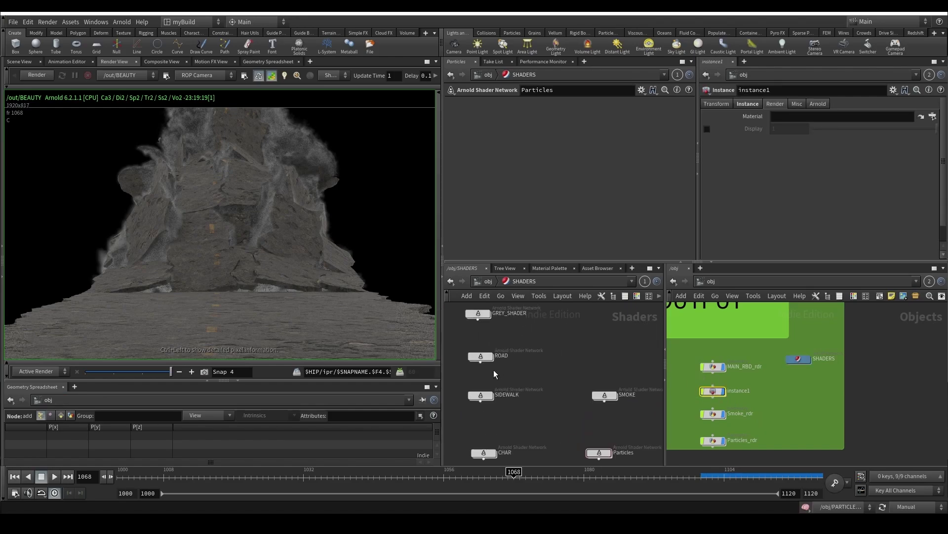
left_click_drag(483, 352, 780, 117)
Step: Rename the instance object as Debris_rdr and save the scene
scroll(712, 346, "up", 3)
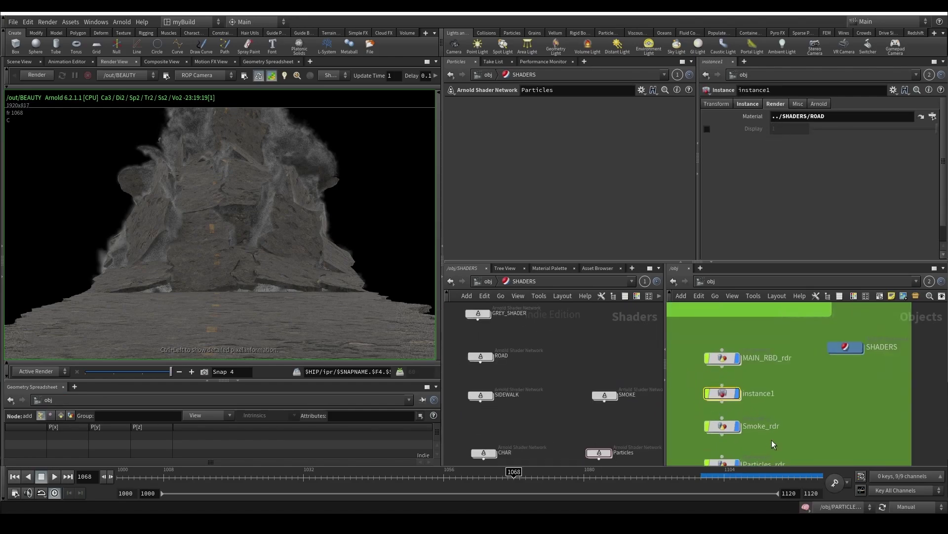
double_click(762, 393)
double_click(763, 391)
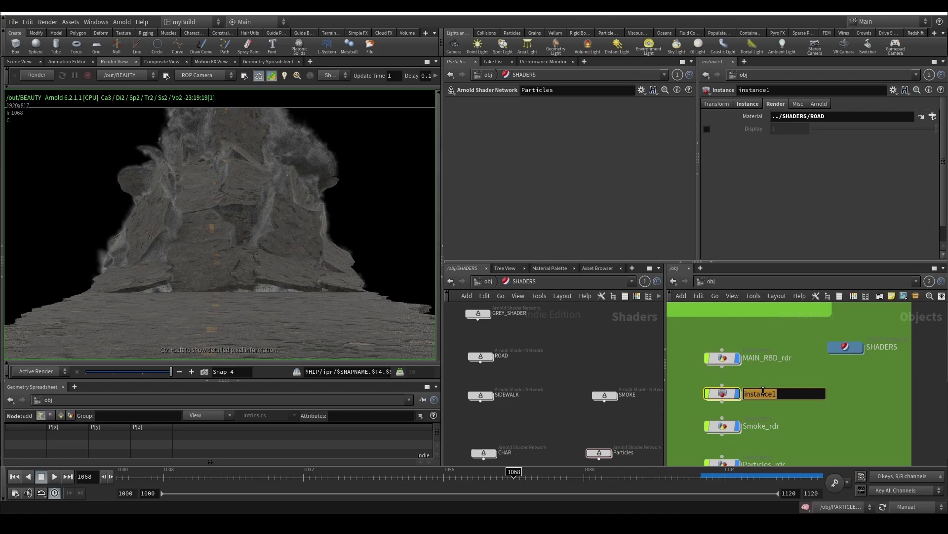
type("Debris_rdr")
key("Return")
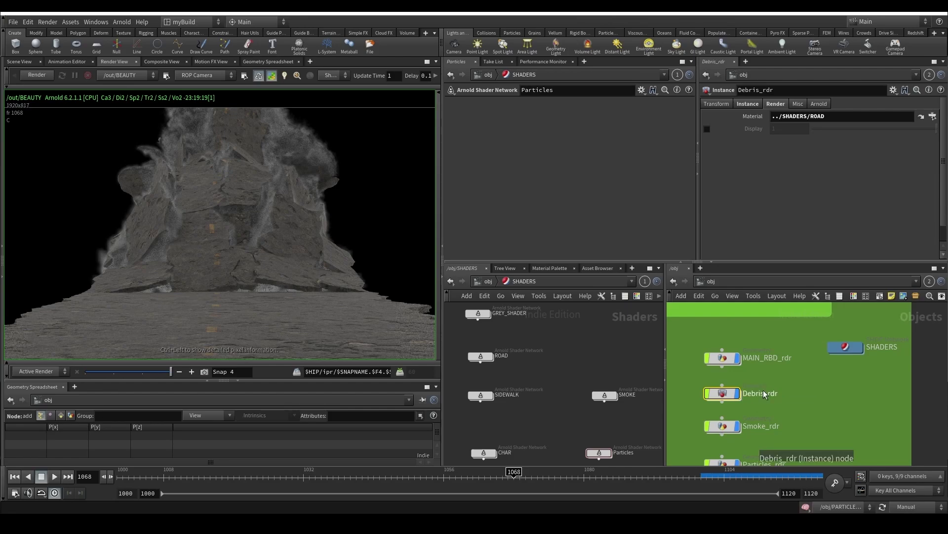
key("ctrl+s")
Step: Inside Debris_rdr, replace the default add node with an Object Merge node
double_click(723, 395)
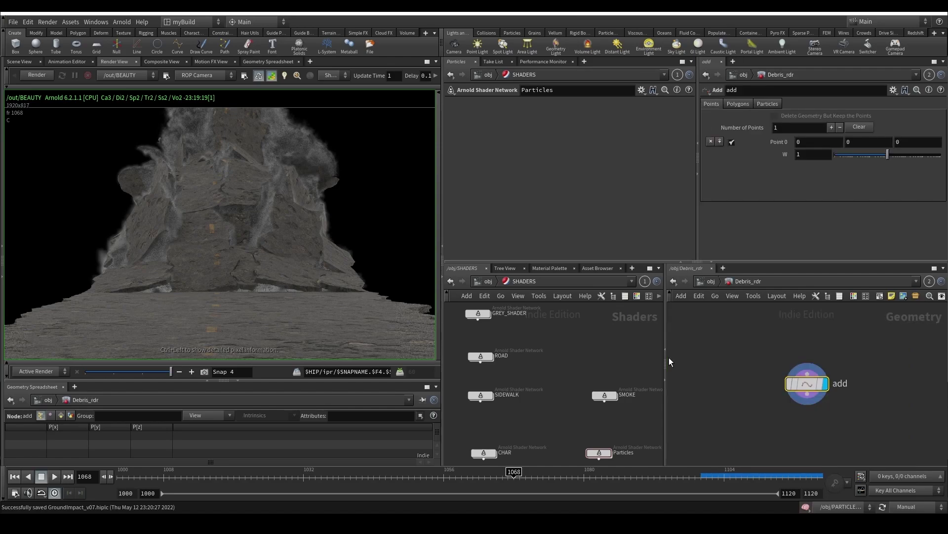
key("Tab")
type("obj")
key("Return")
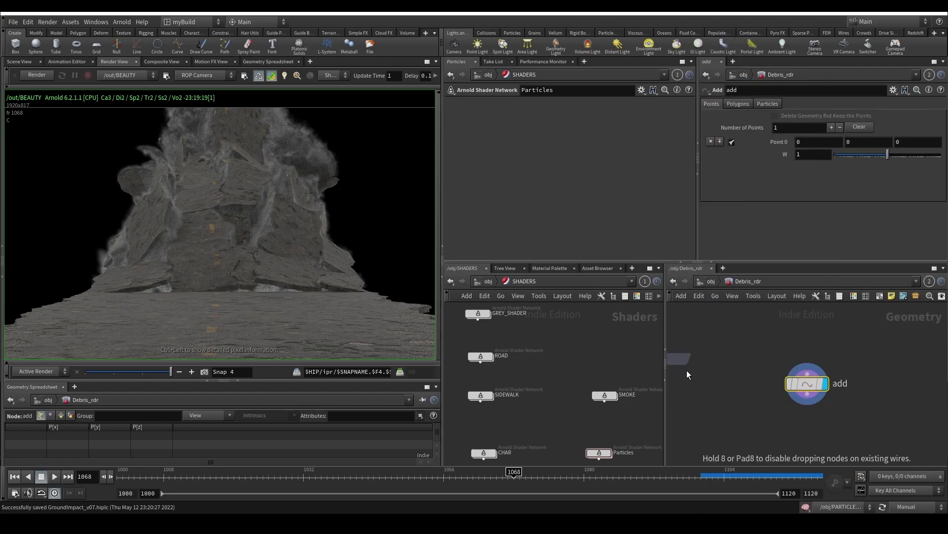
left_click(716, 353)
left_click(716, 353)
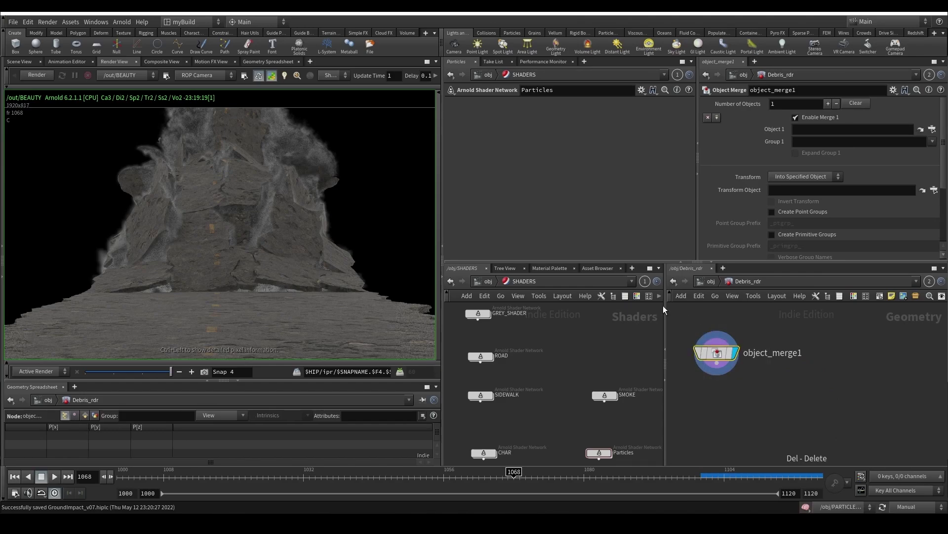
Step: Set the Object Merge's Object 1 to the OUT_DEBRIS_PC null from the DEBRIS object
left_click(487, 282)
scroll(523, 365, "down", 3)
middle_click_drag(525, 409, 648, 440)
scroll(642, 437, "up", 6)
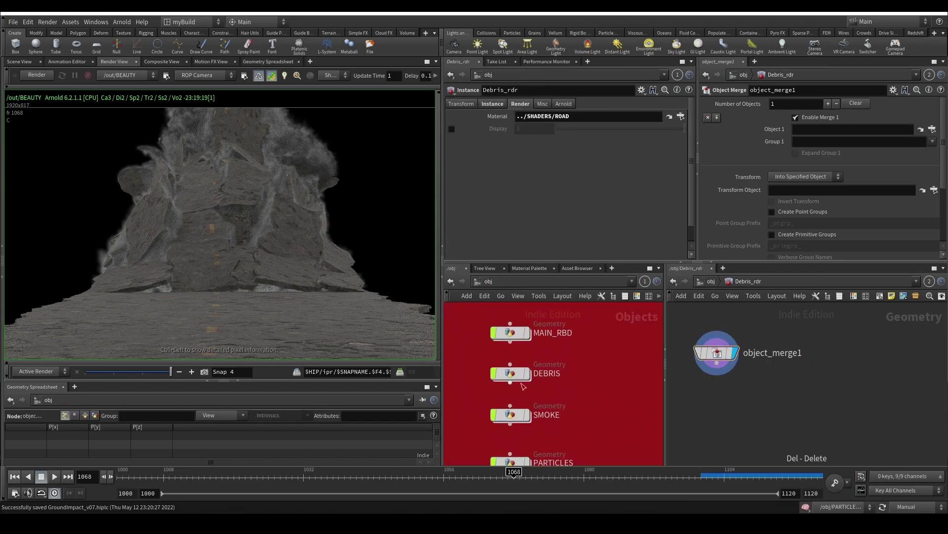
double_click(523, 380)
scroll(589, 433, "up", 3)
middle_click_drag(589, 433, 669, 360)
scroll(532, 371, "up", 9)
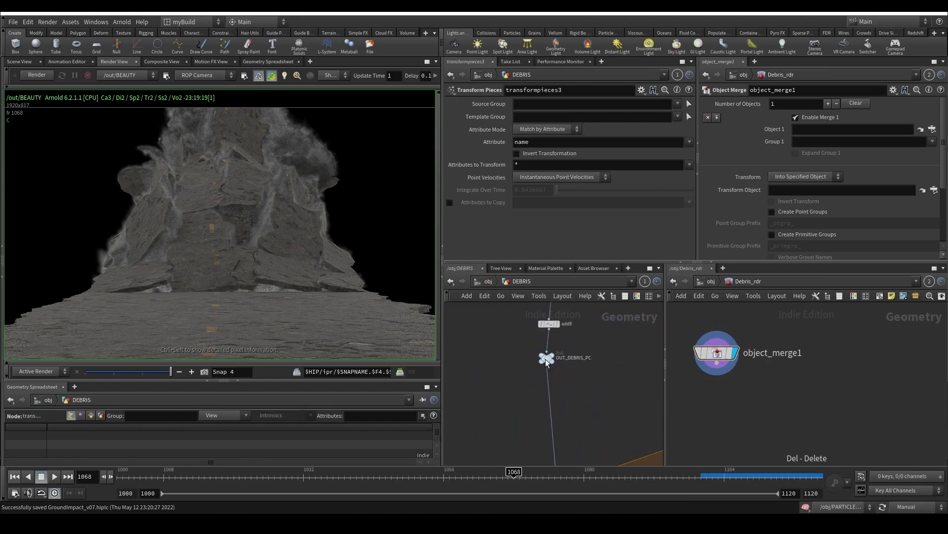
left_click_drag(547, 361, 808, 132)
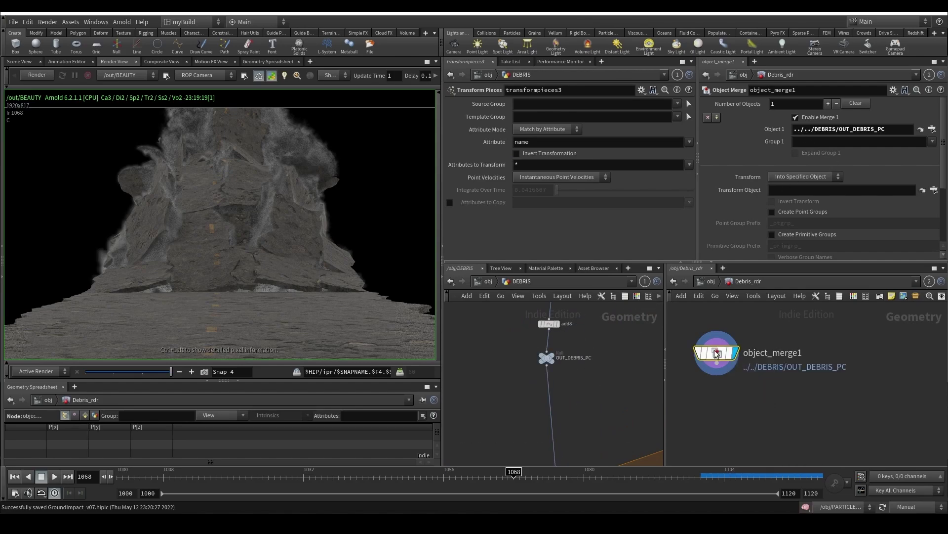
Step: Save the scene and, at object level, move Smoke_rdr and Particles_rdr down to leave space below Debris_rdr
key("u")
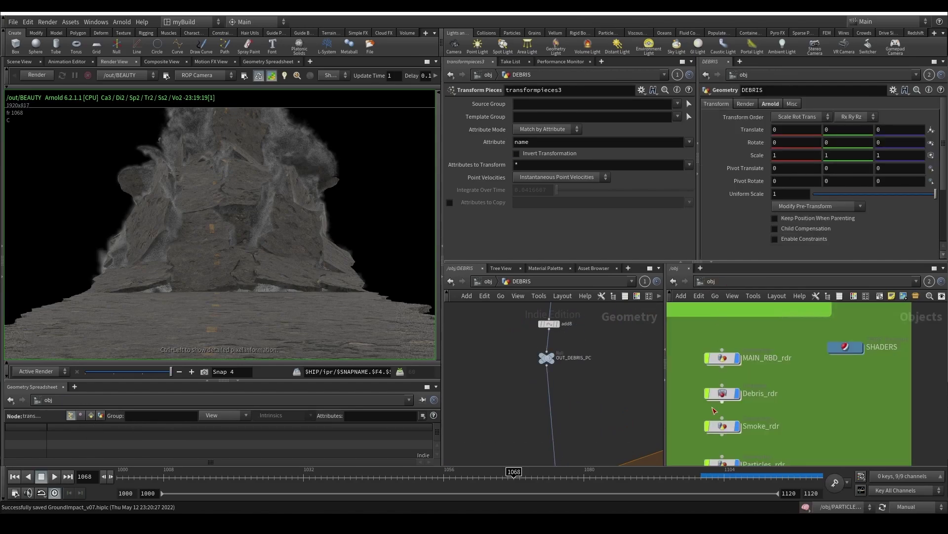
key("ctrl+s")
key("u")
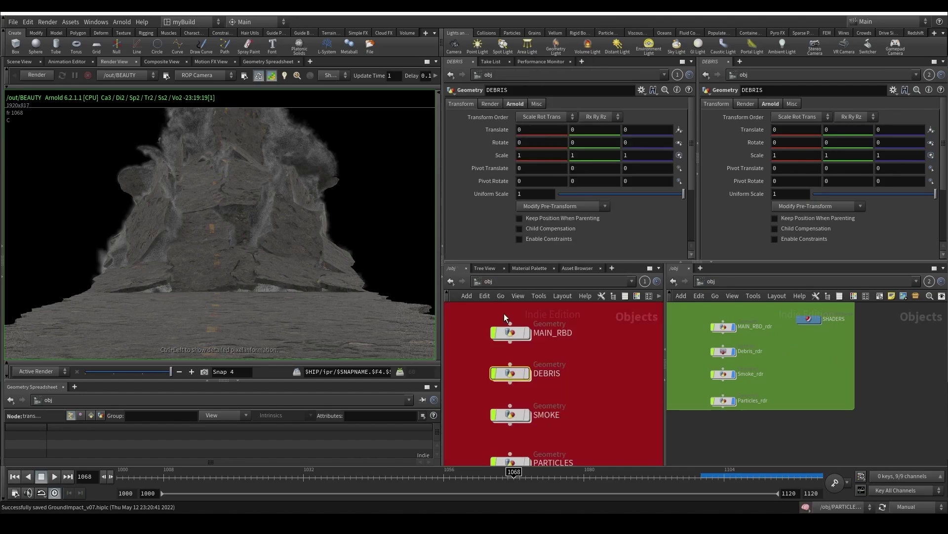
left_click(584, 370)
scroll(626, 394, "down", 3)
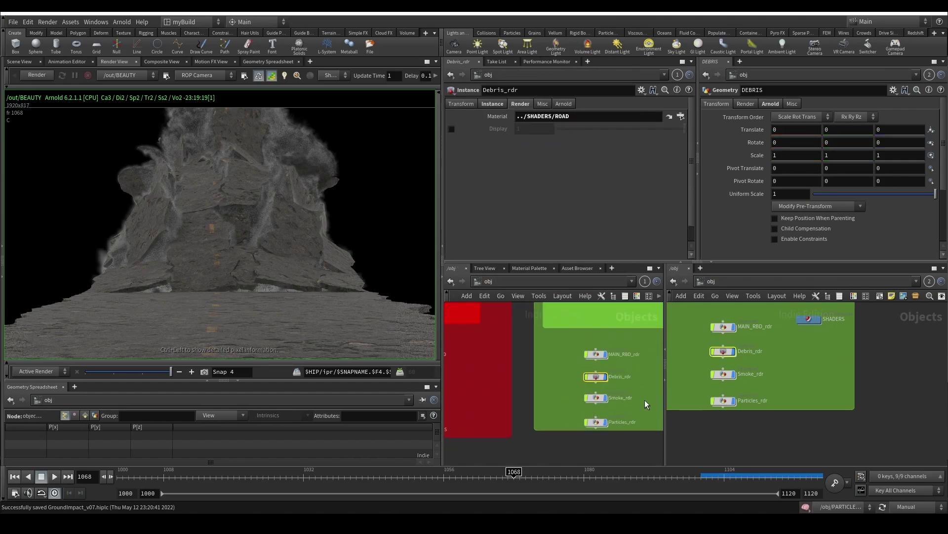
middle_click_drag(645, 399, 596, 357)
left_click_drag(614, 388, 610, 431)
left_click_drag(581, 399, 548, 387)
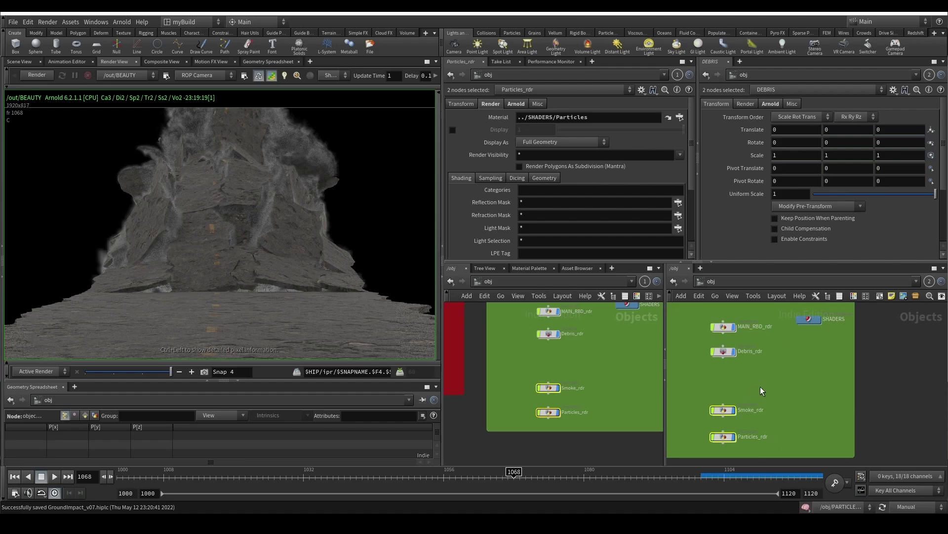
Step: Create a Geometry object beside Debris_rdr and name it Debris_01
left_click(813, 362)
key("Tab")
type("geo")
key("Return")
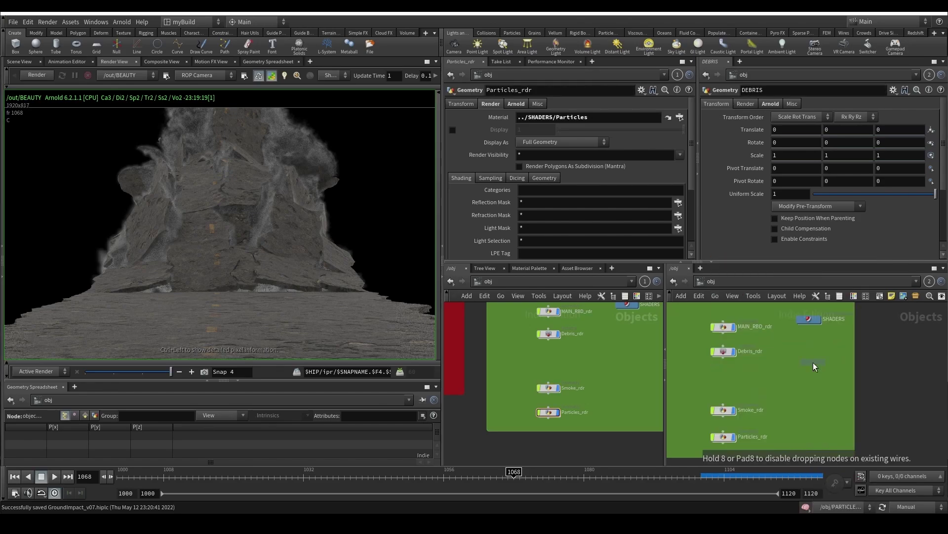
left_click(824, 355)
scroll(824, 356, "up", 2)
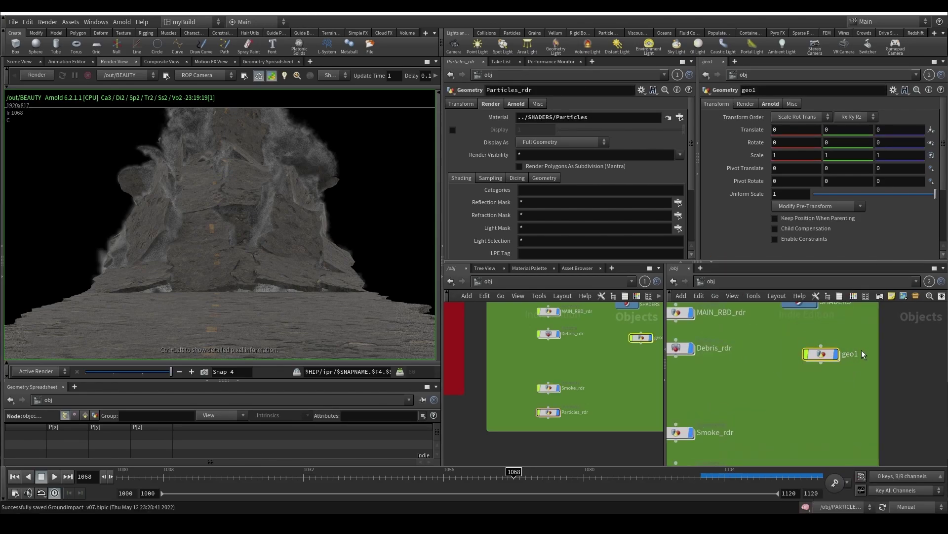
double_click(859, 354)
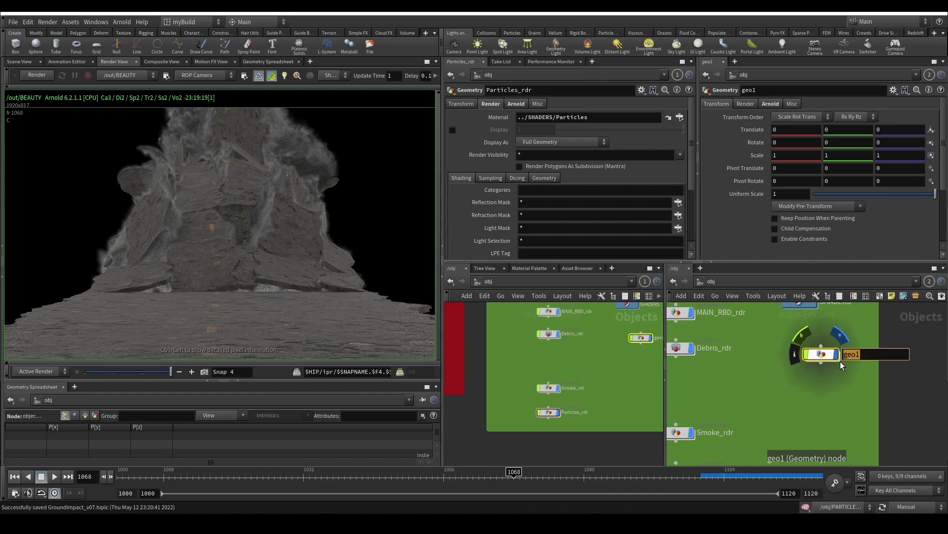
type("Debris_01")
key("Return")
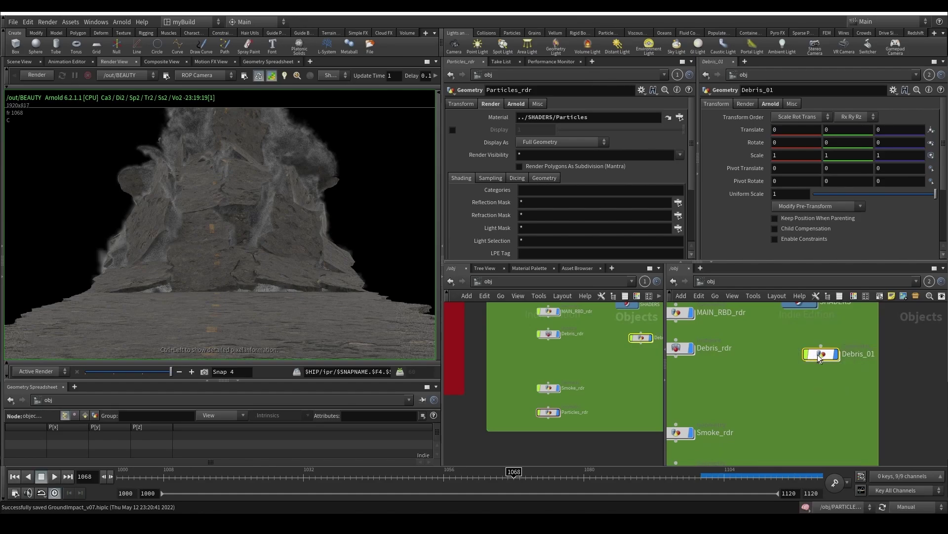
Step: Add an Object Merge node inside Debris_01
double_click(819, 355)
key("Tab")
type("obj")
key("Return")
left_click(817, 354)
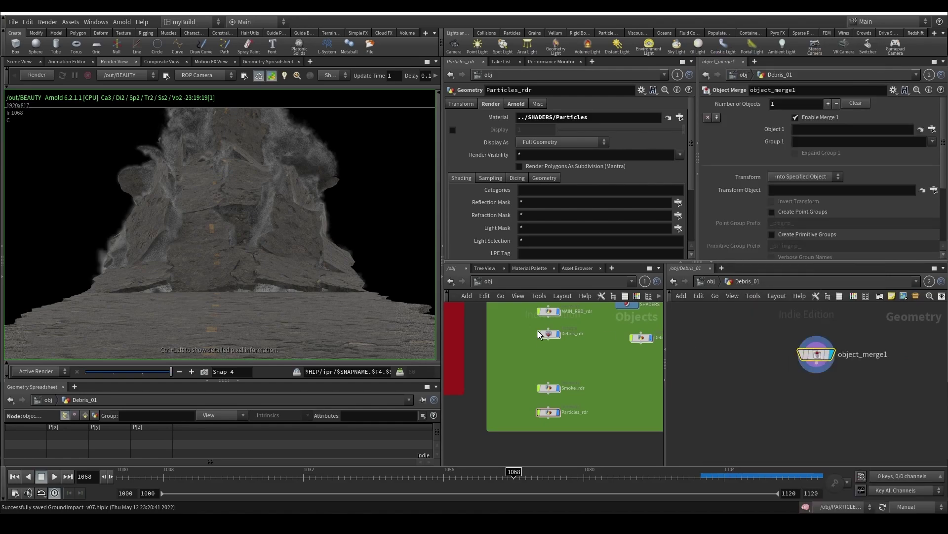
Step: Set the Object Merge's Object 1 to the IN_NORMALISED_DEBRIS null from the DEBRIS object
scroll(546, 368, "down", 4)
scroll(524, 363, "up", 4)
middle_click_drag(495, 377, 544, 435)
double_click(530, 389)
scroll(586, 382, "down", 3)
scroll(554, 371, "up", 4)
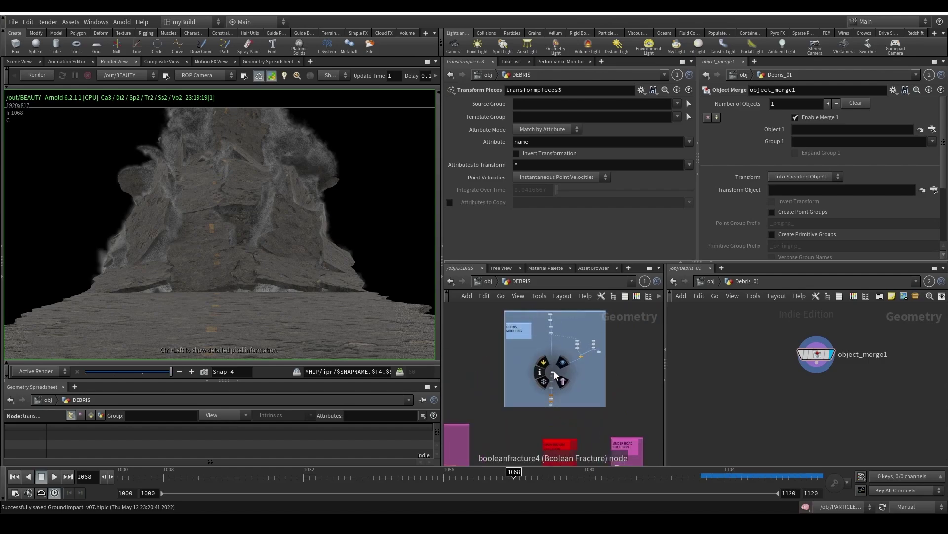
scroll(554, 371, "up", 5)
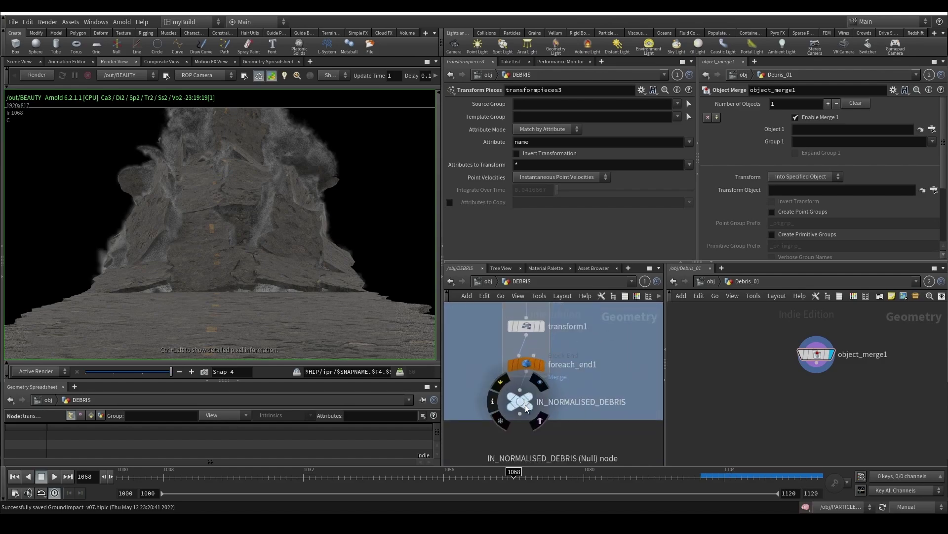
left_click_drag(526, 406, 852, 129)
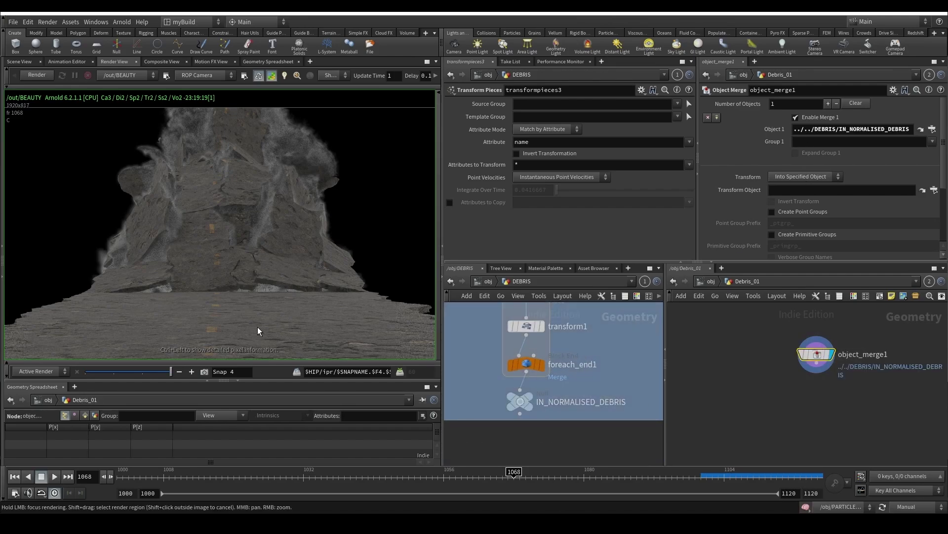
Step: Show the scene view with Auto Update enabled, leave the render camera, and inspect the Object Merge's geometry information
left_click(19, 62)
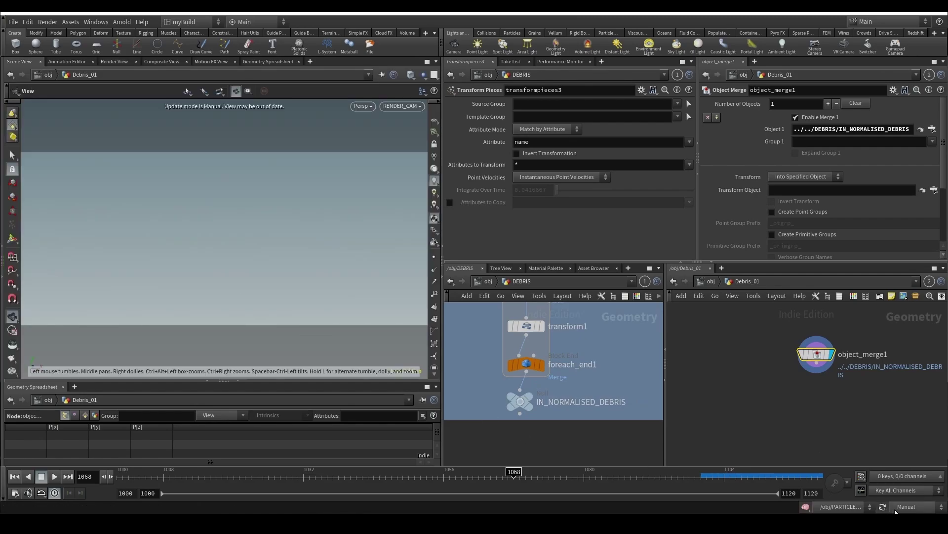
left_click(914, 506)
left_click(913, 475)
left_click_drag(373, 477, 514, 495)
key("space+g")
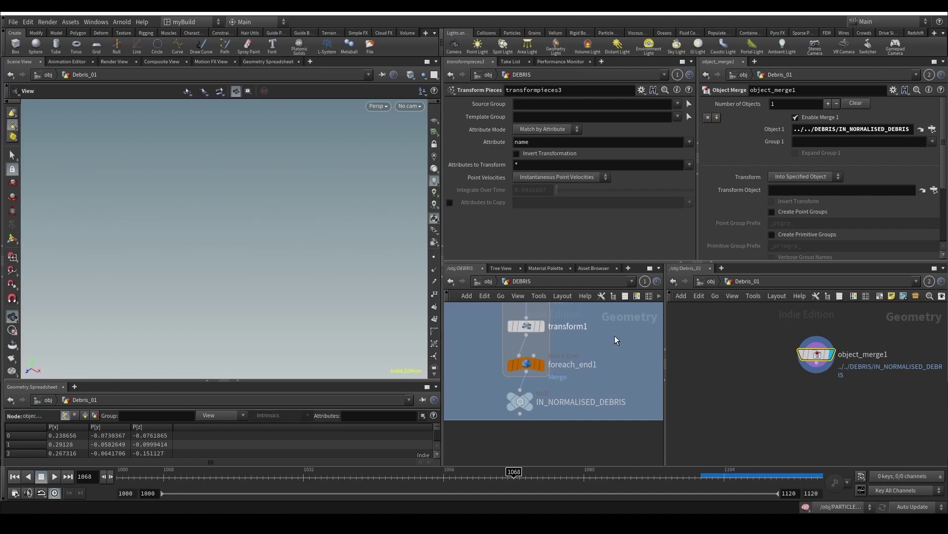
middle_click(814, 360)
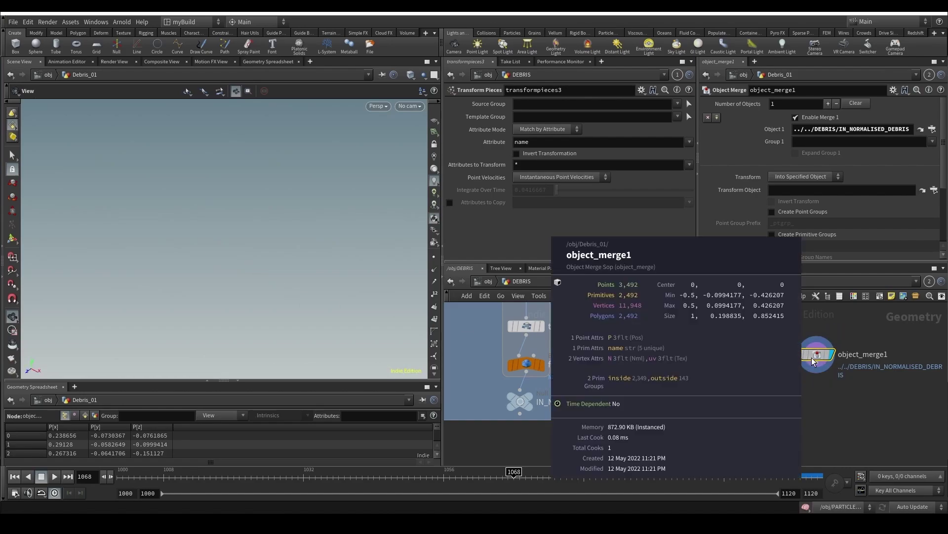
key("Tab")
type("blast")
key("Return")
left_click(807, 403)
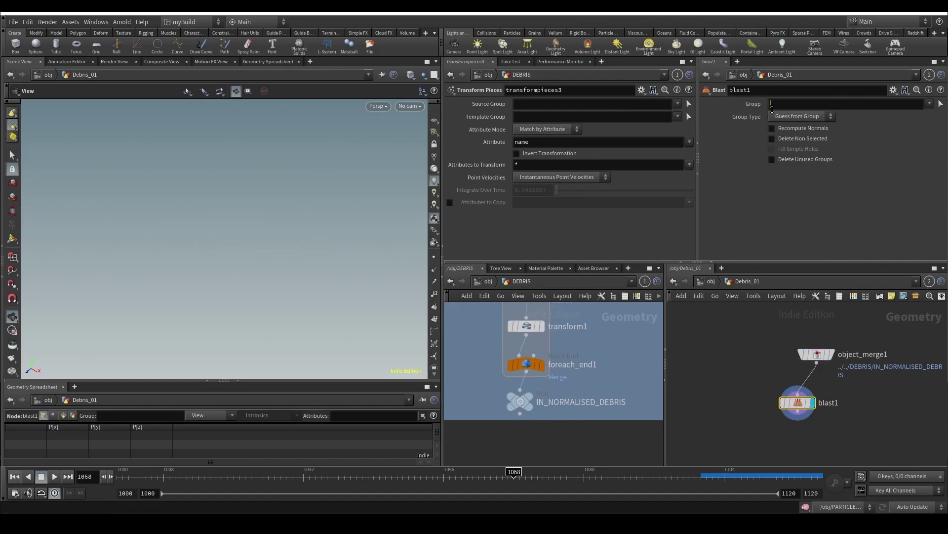
left_click(775, 104)
type("@class=0")
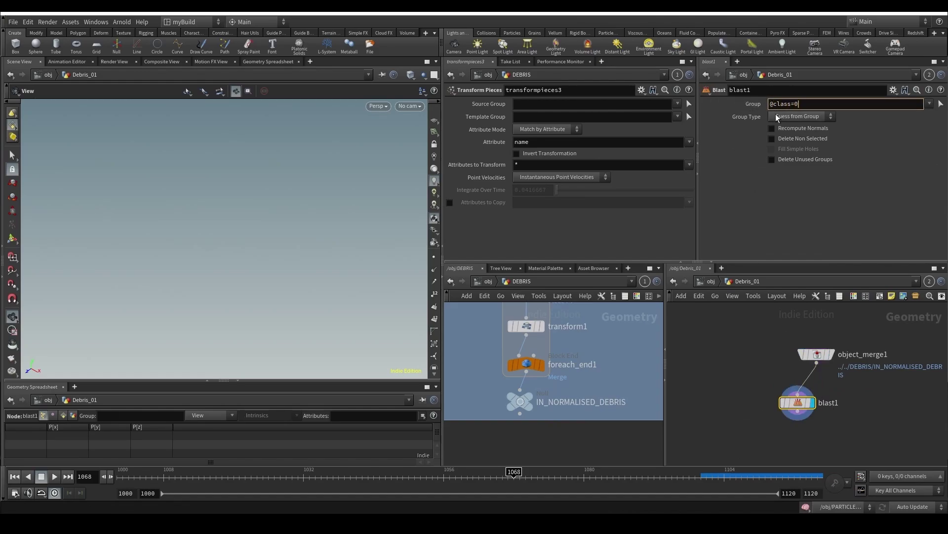
key("Return")
key("f")
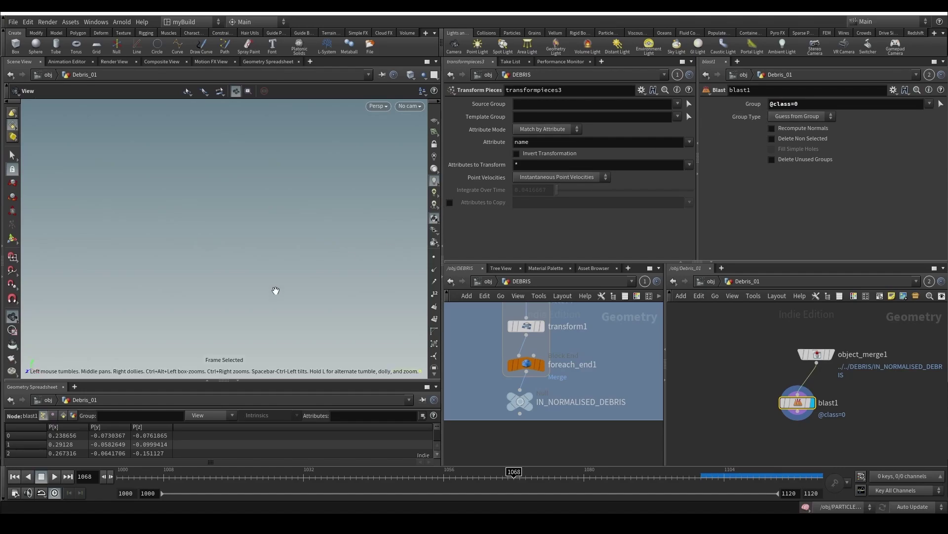
left_click(772, 139)
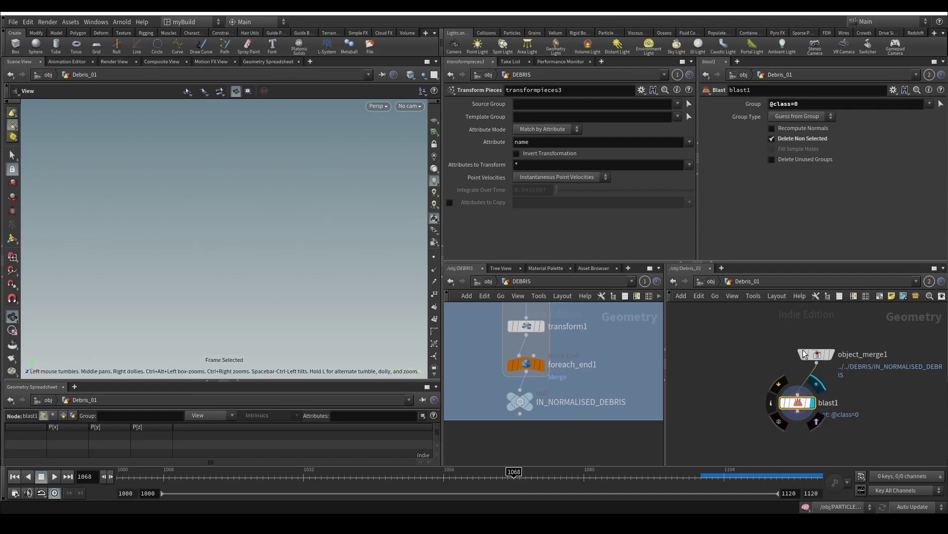
Step: Examine the debris modelling chain in the DEBRIS network and display the output of foreach_end1
middle_click_drag(513, 379, 485, 454)
scroll(465, 435, "down", 3)
middle_click_drag(548, 396, 624, 382)
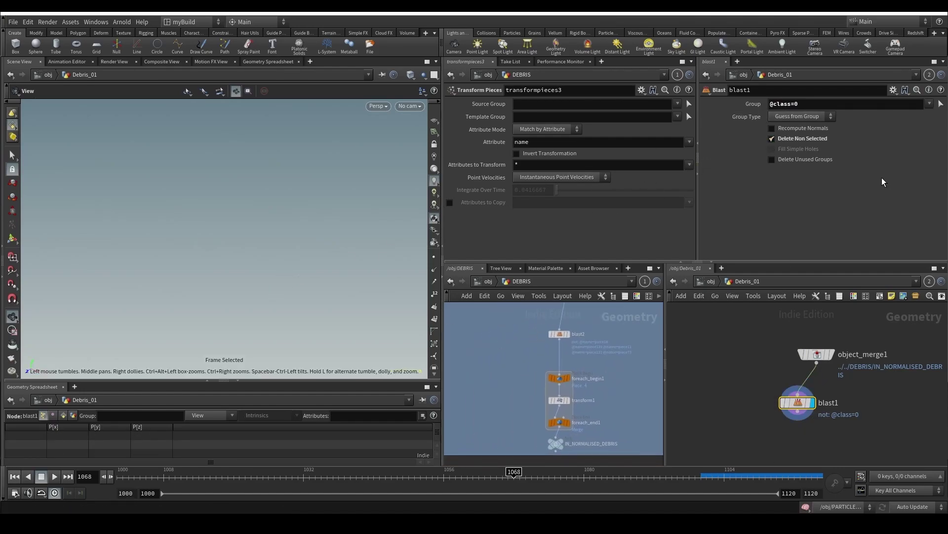
scroll(589, 348, "up", 2)
key("Tab")
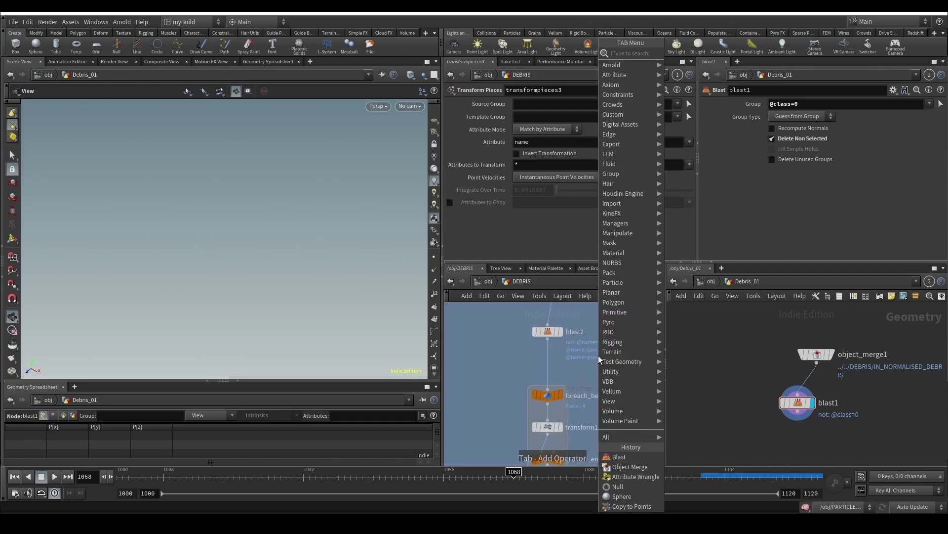
key("Escape")
scroll(597, 393, "down", 2)
left_click_drag(527, 438, 572, 450)
key("r")
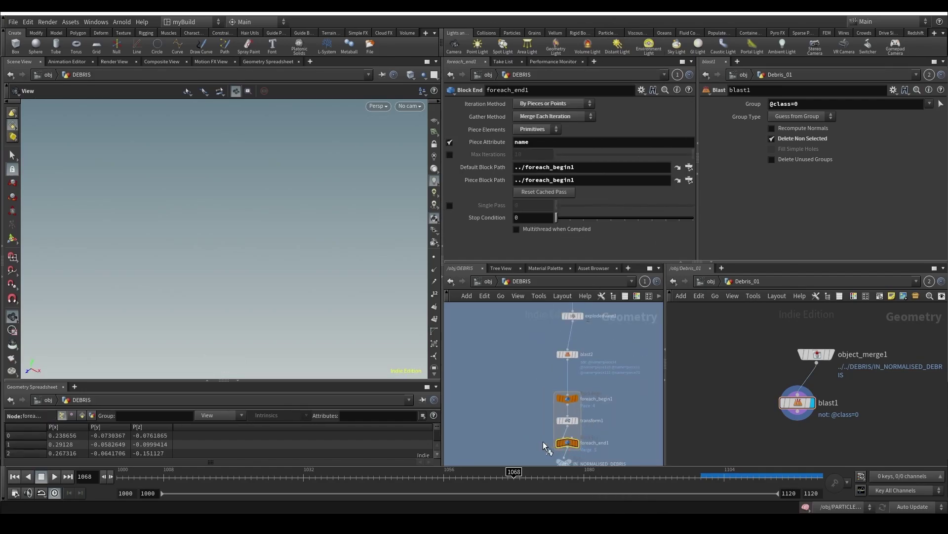
middle_click_drag(510, 411, 498, 352)
scroll(517, 378, "up", 3)
scroll(538, 426, "down", 10)
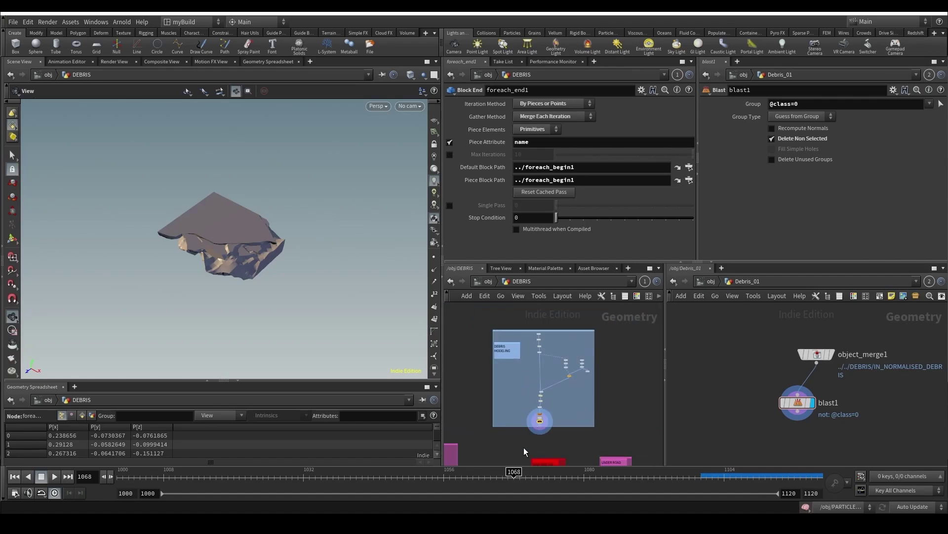
Step: Move the connectivity1 node in DEBRIS from its current chain to between blast2 and foreach_begin1 in the debris modelling chain
middle_click_drag(504, 457, 608, 343)
scroll(563, 410, "up", 1)
scroll(517, 359, "up", 6)
middle_click_drag(504, 317, 526, 397)
scroll(544, 383, "up", 1)
middle_click_drag(578, 374, 580, 426)
left_click_drag(552, 424, 505, 393)
scroll(538, 395, "down", 2)
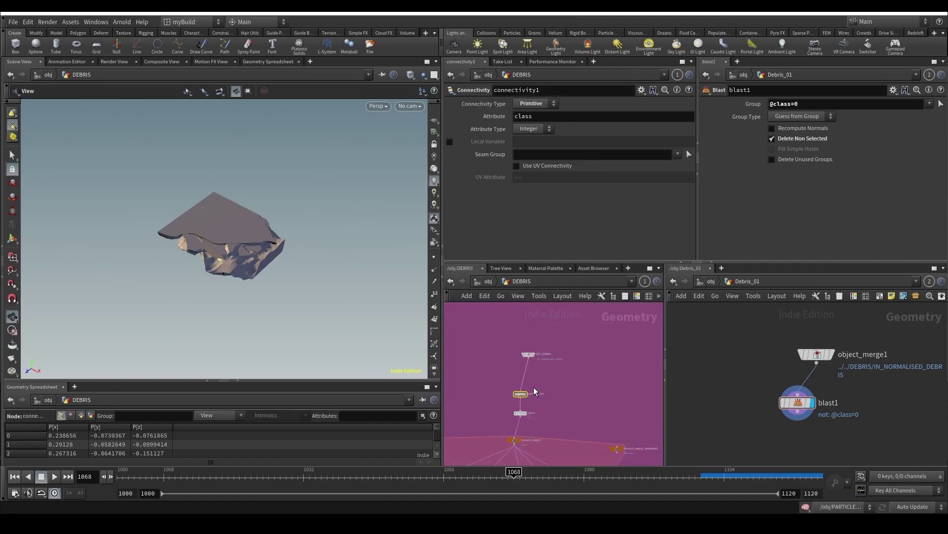
key("ctrl+x")
scroll(573, 386, "down", 5)
middle_click_drag(572, 386, 502, 430)
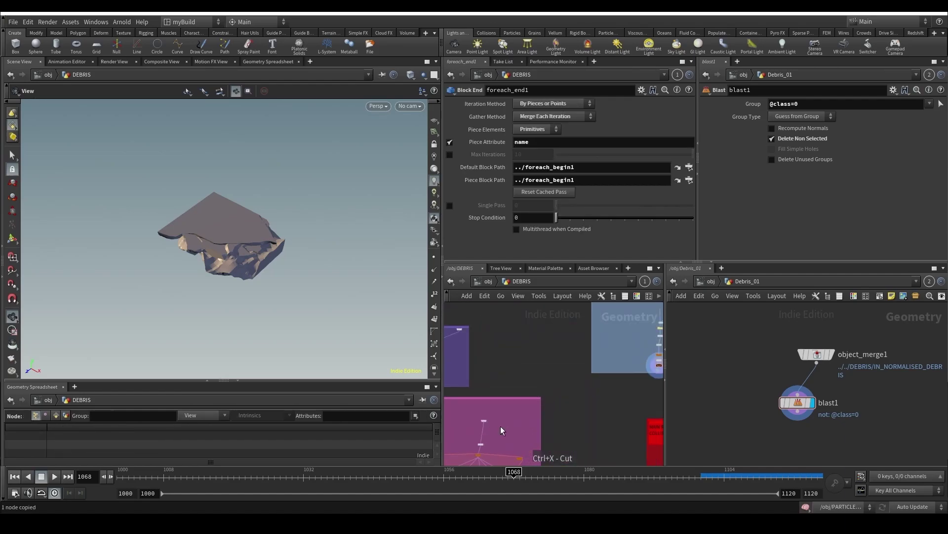
middle_click_drag(651, 332, 572, 383)
scroll(571, 383, "up", 7)
key("ctrl+v")
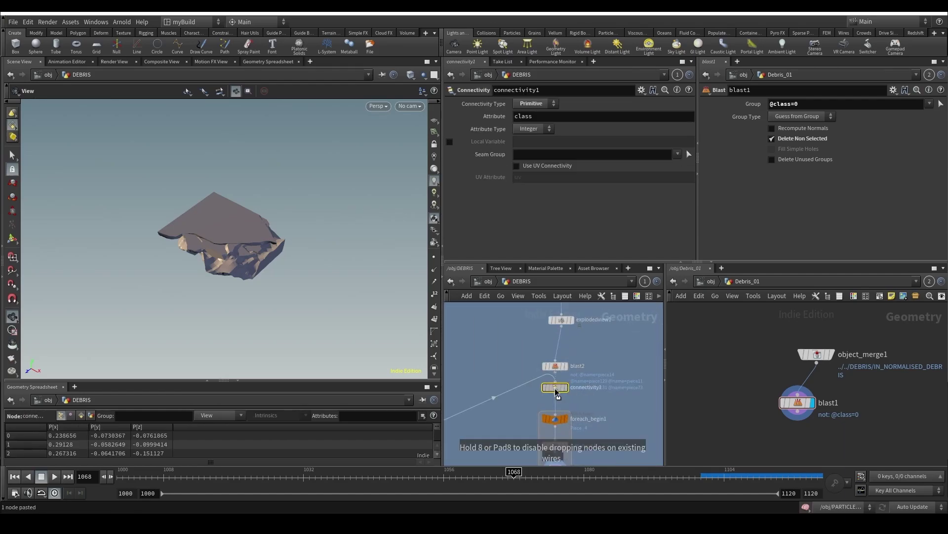
Step: Align the Blast node under the Object Merge in Debris_01 and switch the update mode to Manual
left_click(813, 399)
scroll(855, 364, "down", 3)
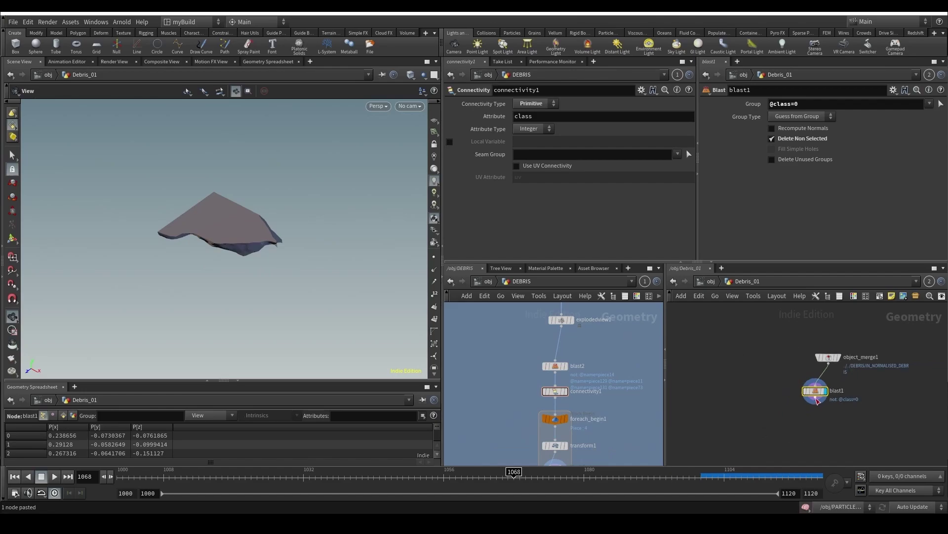
left_click_drag(816, 391, 830, 395)
left_click(912, 509)
left_click(912, 508)
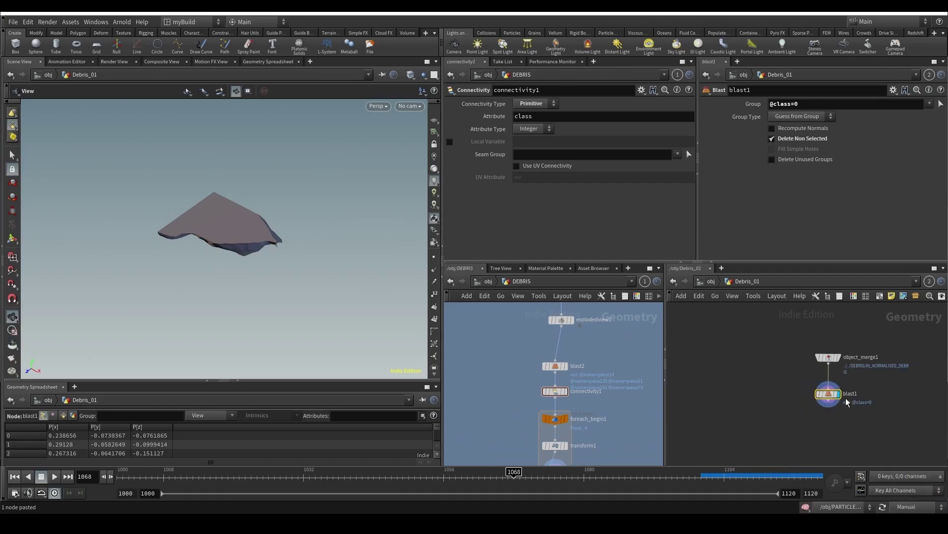
Step: Rename the Debris_01 object as Debris_0 and duplicate it just below as Debris_1
left_click(711, 282)
double_click(832, 351)
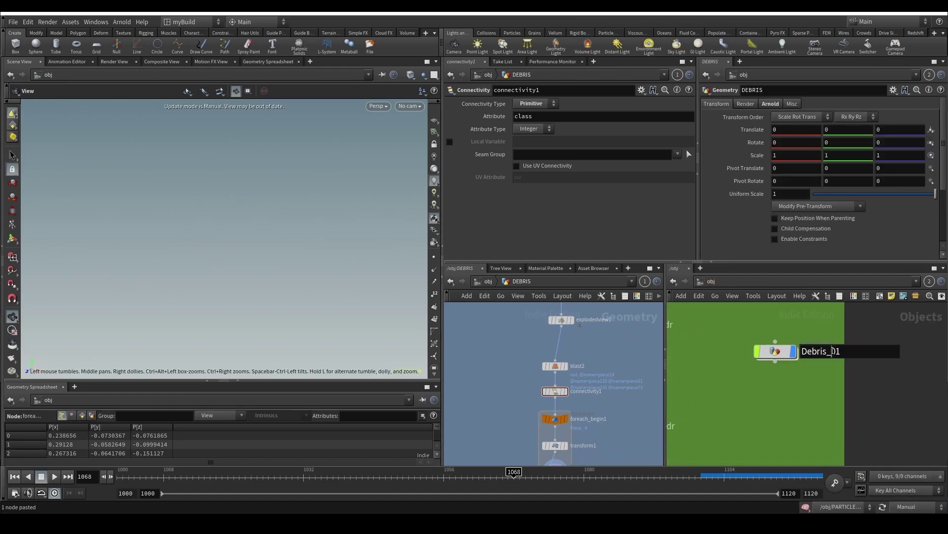
key("Return")
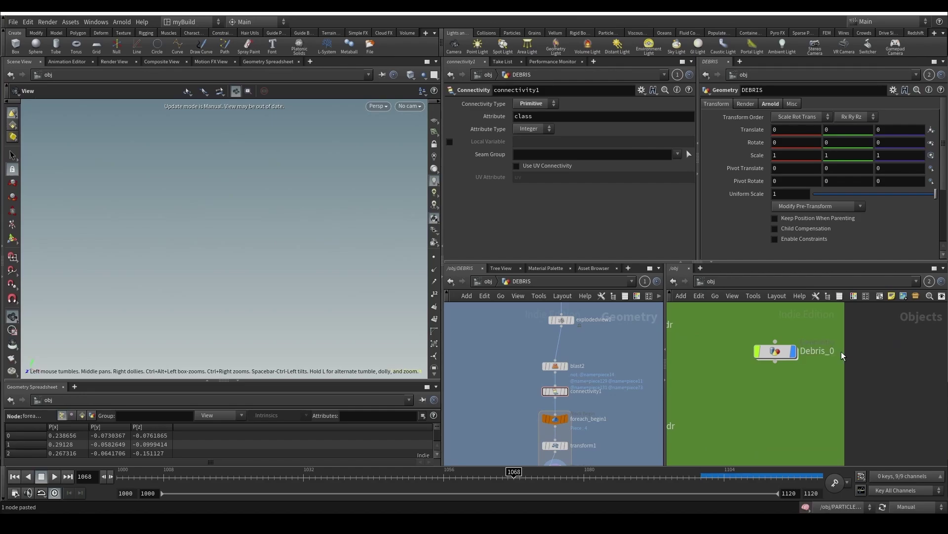
left_click_drag(778, 351, 779, 396, "alt")
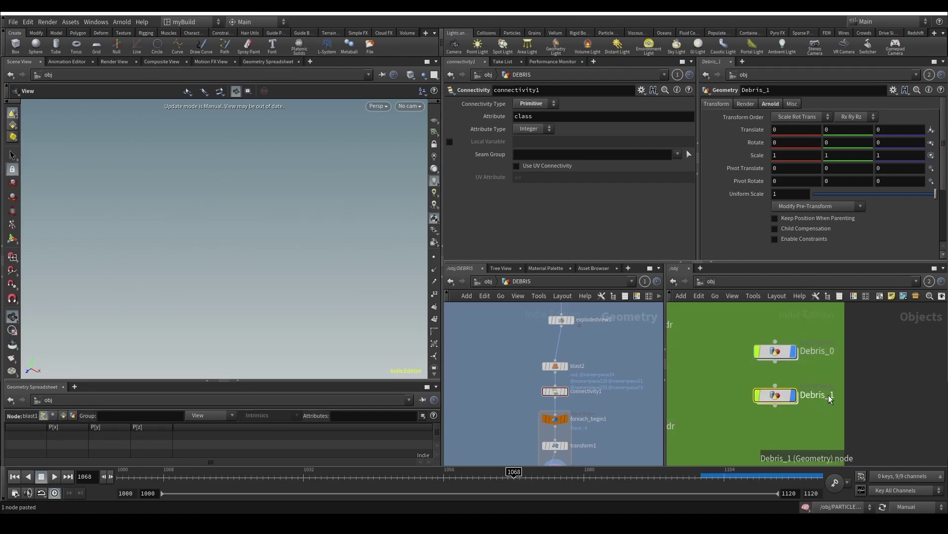
double_click(770, 396)
left_click(827, 104)
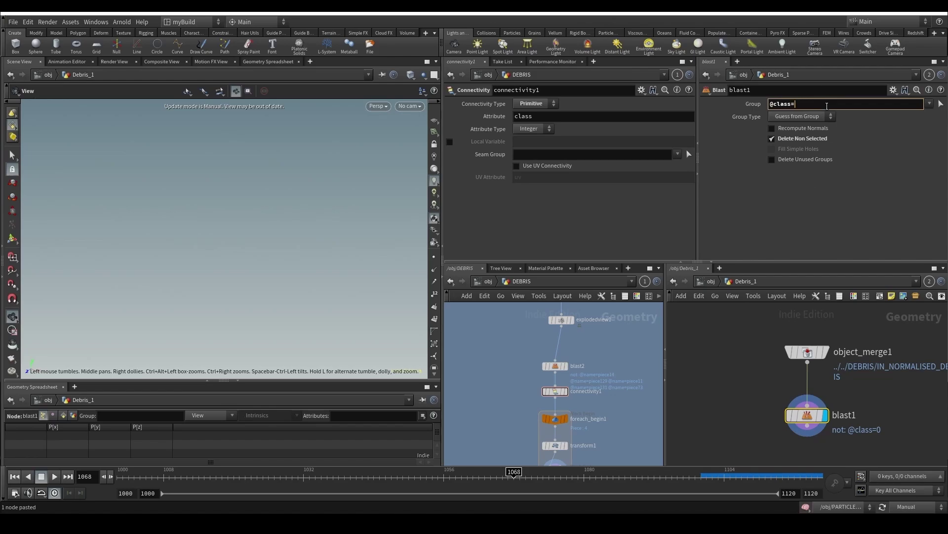
type("1")
key("Return")
Step: Switch briefly to Auto Update to view the Debris_1 piece, return to Manual, and inspect the node info of blast1 and object_merge1
left_click(900, 507)
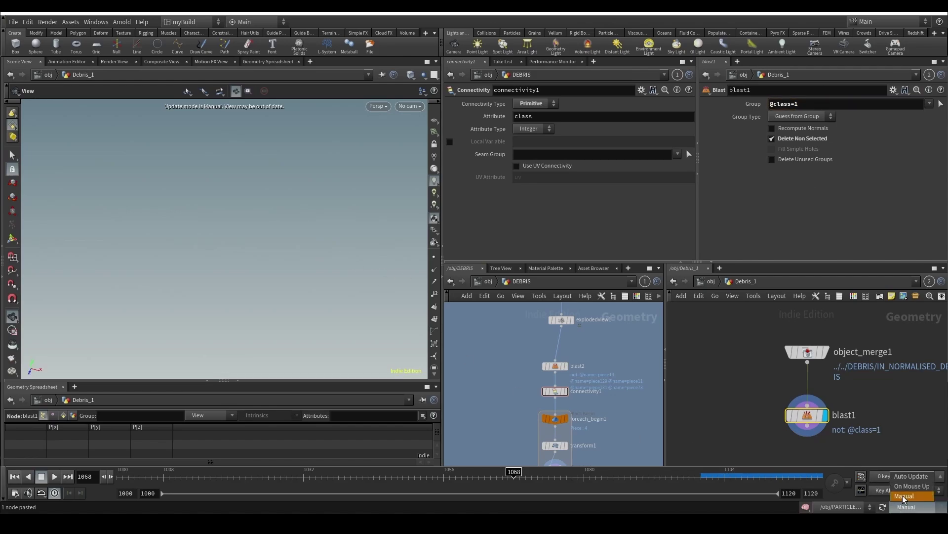
left_click(910, 478)
key("f")
left_click_drag(730, 398, 803, 353)
key("r")
left_click_drag(754, 385, 822, 423)
key("r")
key("h")
left_click(930, 503)
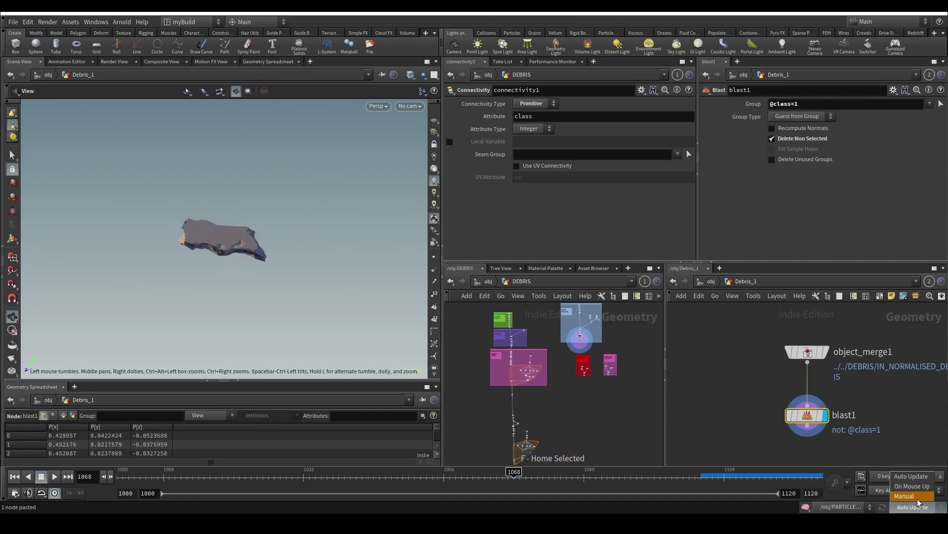
left_click(915, 499)
middle_click(819, 422)
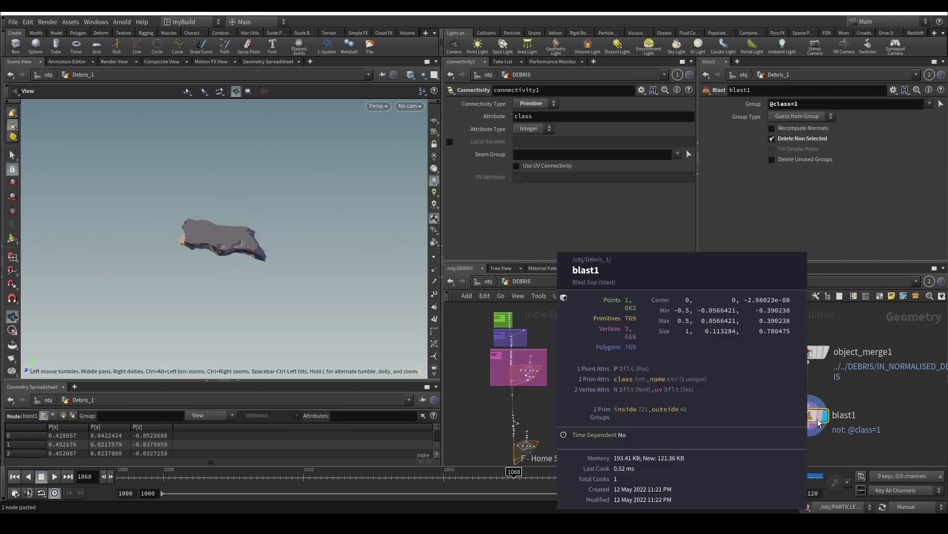
middle_click(807, 352)
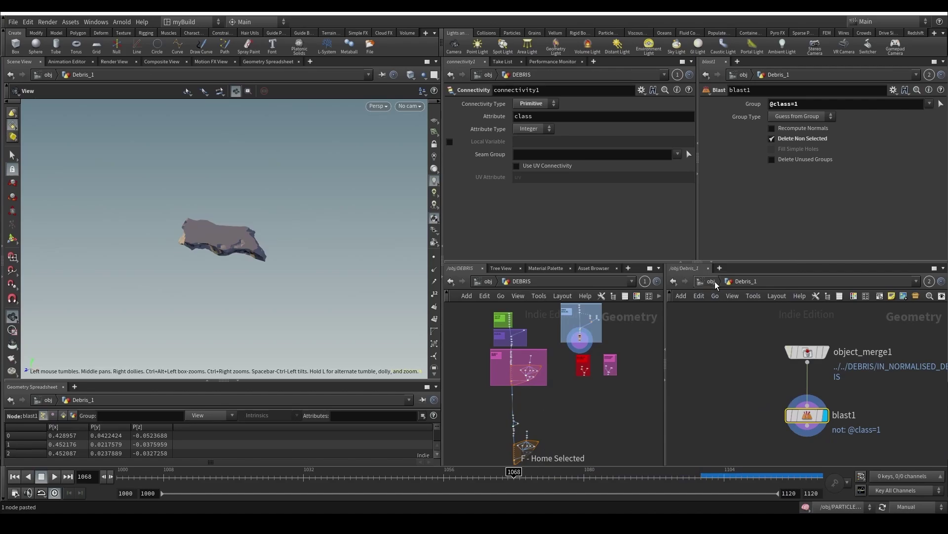
Step: Duplicate Debris_1 at object level as Debris_2, Debris_3 and Debris_4, and open the blast1 group in Debris_2 for editing
left_click(711, 281)
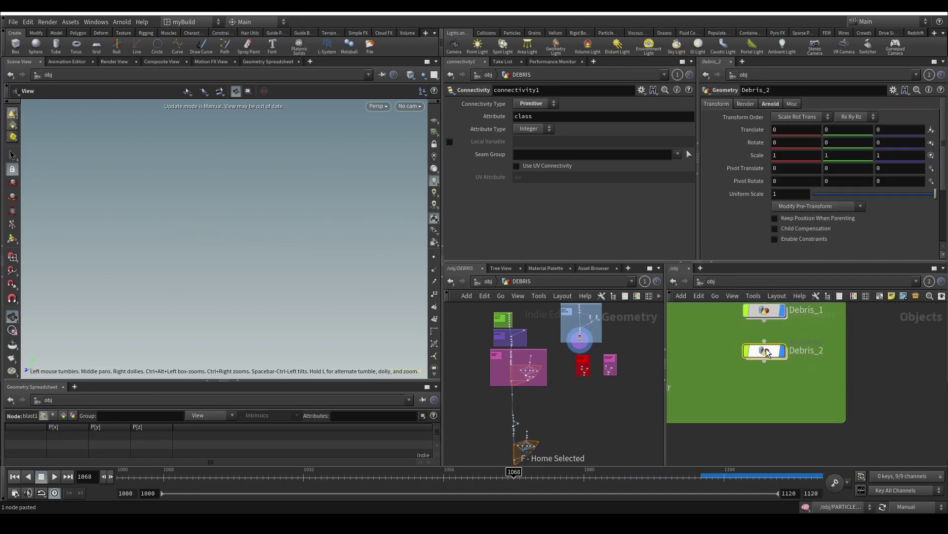
left_click_drag(766, 348, 778, 450, "alt")
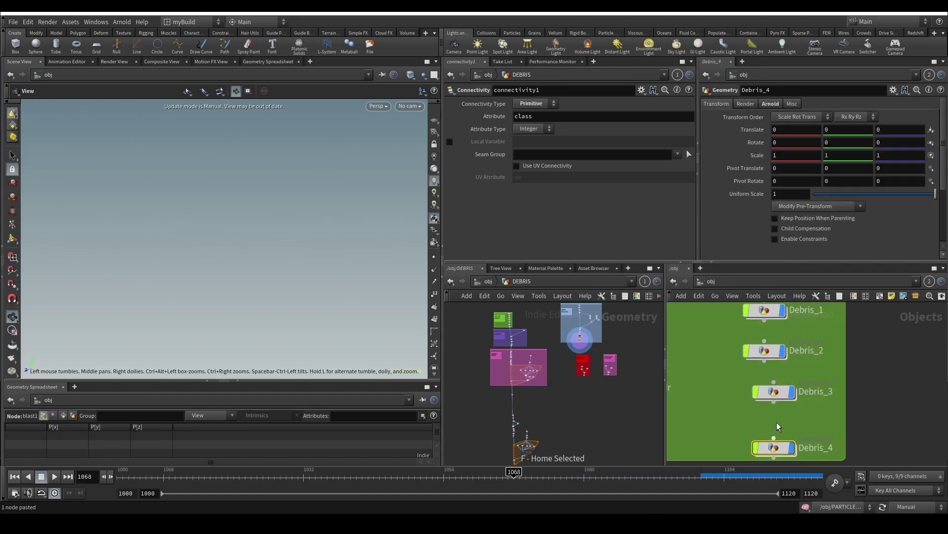
double_click(765, 351)
left_click(808, 103)
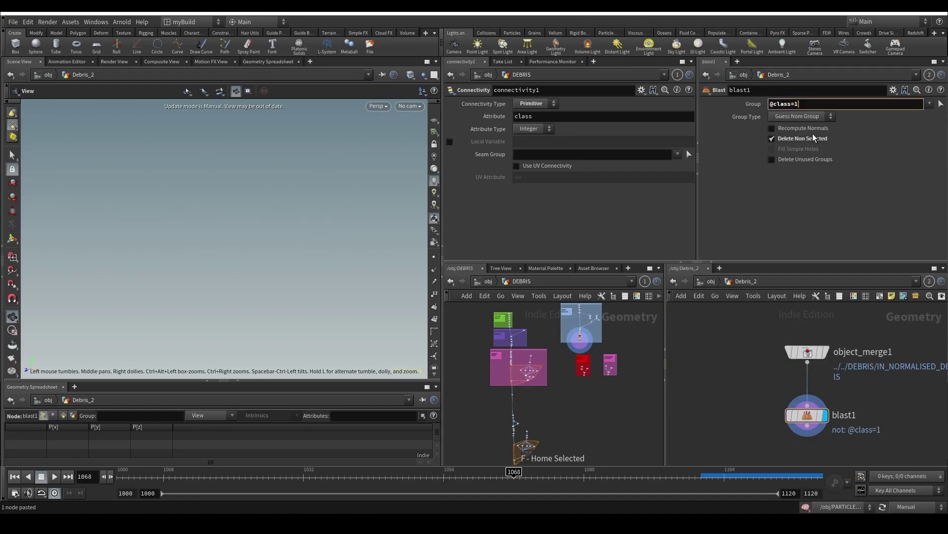
left_click(712, 281)
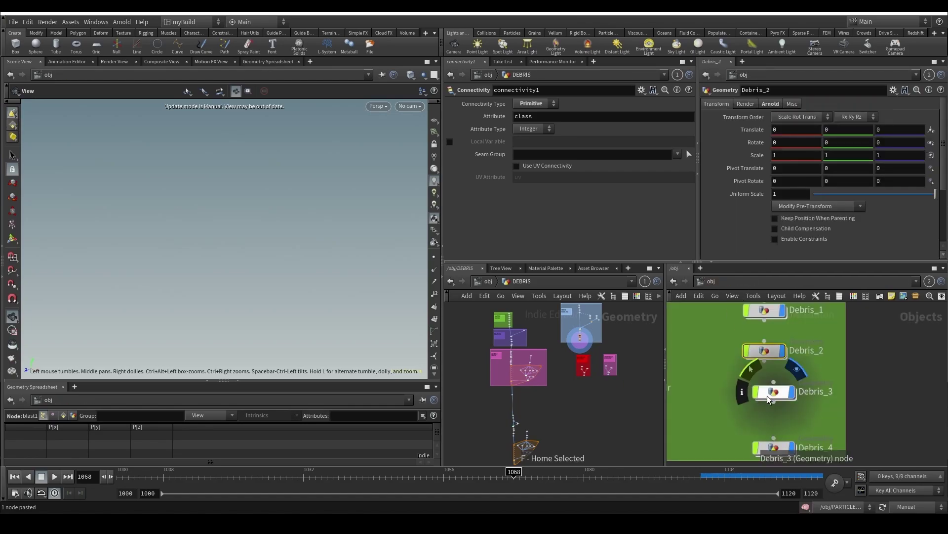
double_click(777, 391)
left_click(812, 105)
key("BackSpace")
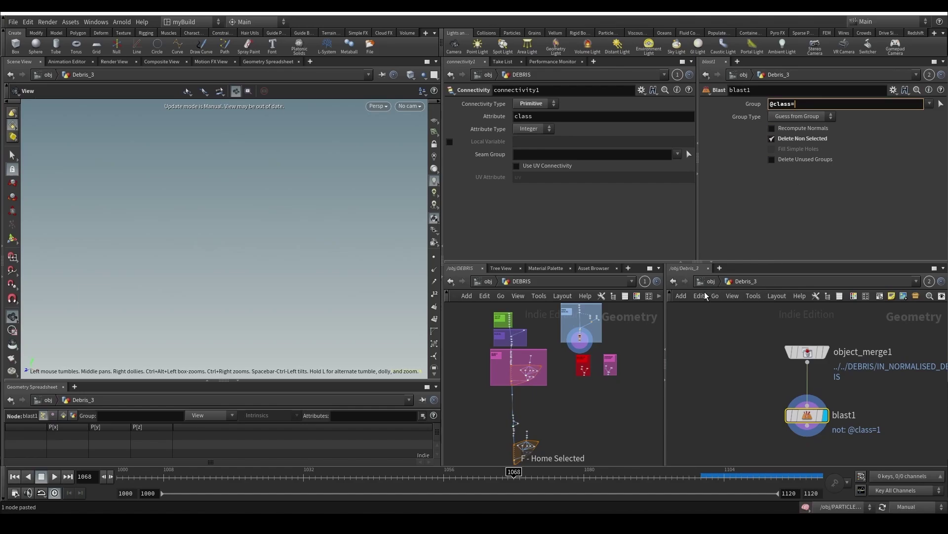
type("2")
left_click(712, 281)
double_click(769, 446)
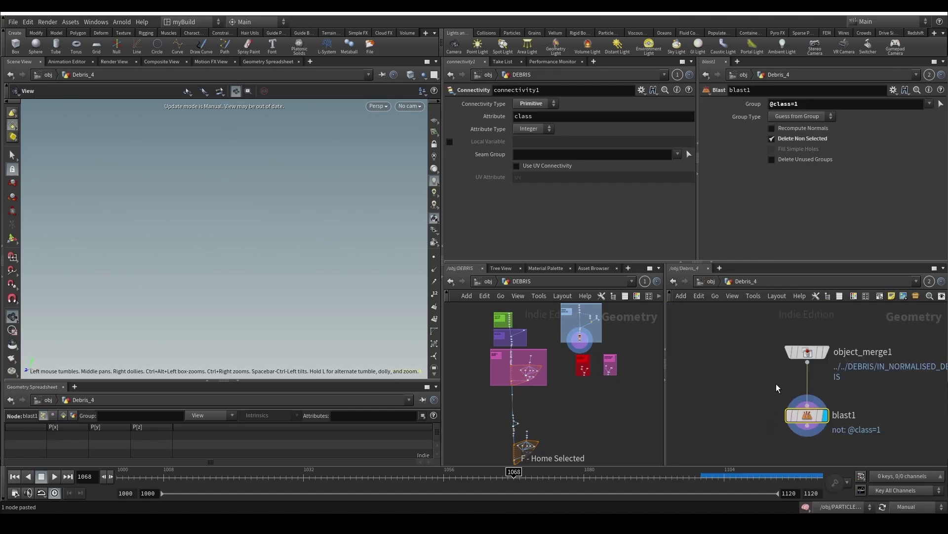
left_click(807, 103)
key("BackSpace")
type("4")
key("Return")
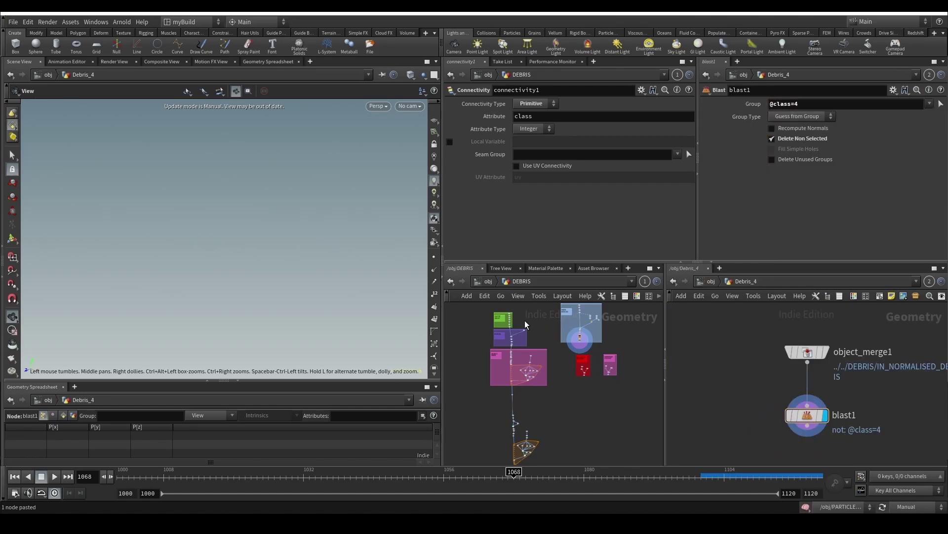
key("ctrl+s")
Step: Return the first network view to object level and move the Smoke_rdr and Particles_rdr nodes further below Debris_rdr
left_click(487, 281)
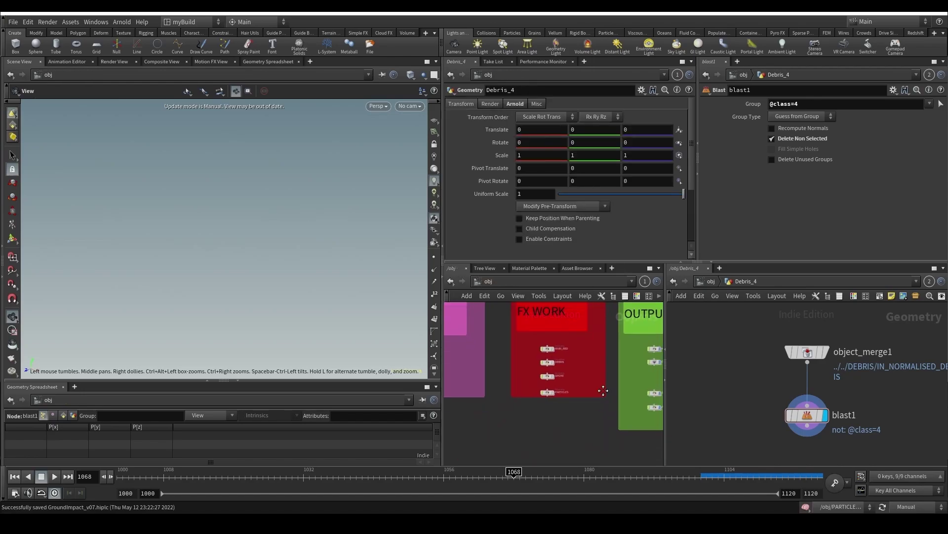
scroll(577, 345, "down", 3)
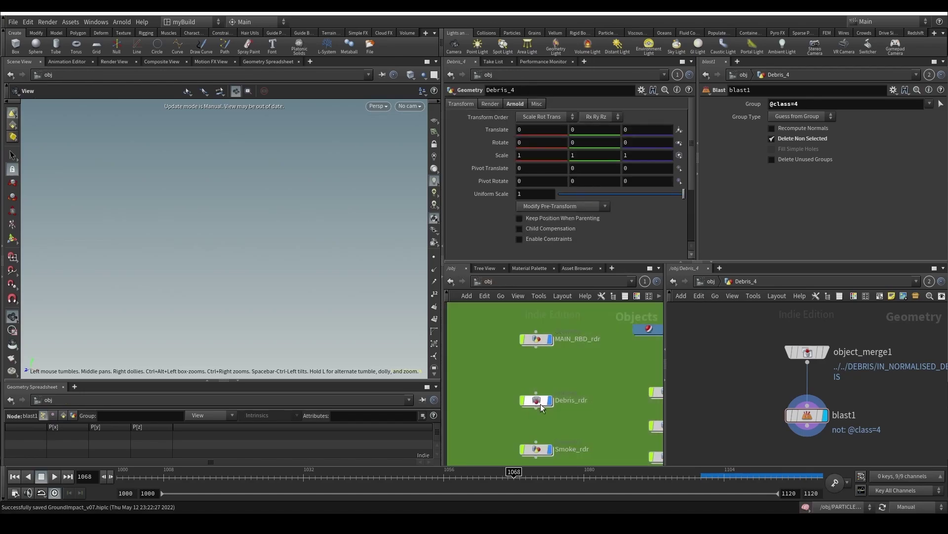
scroll(620, 391, "up", 2)
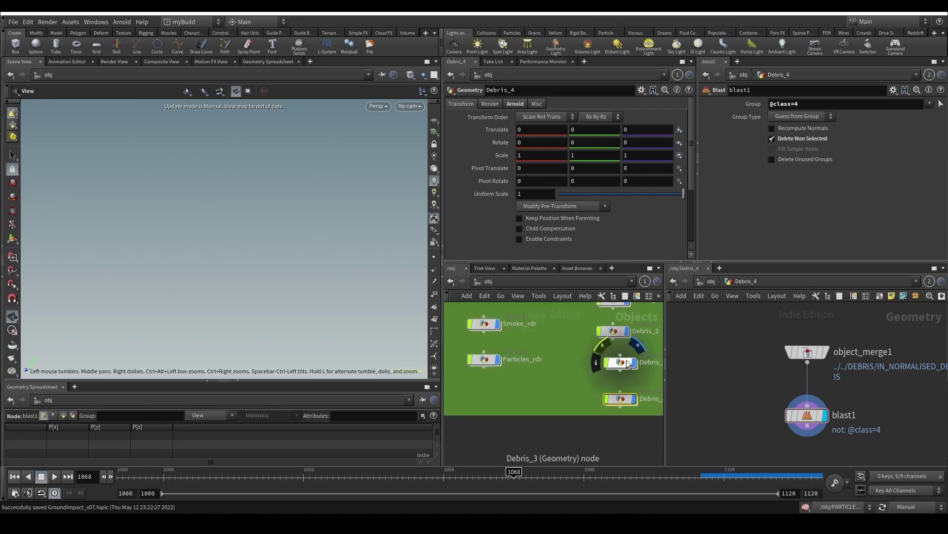
key("h")
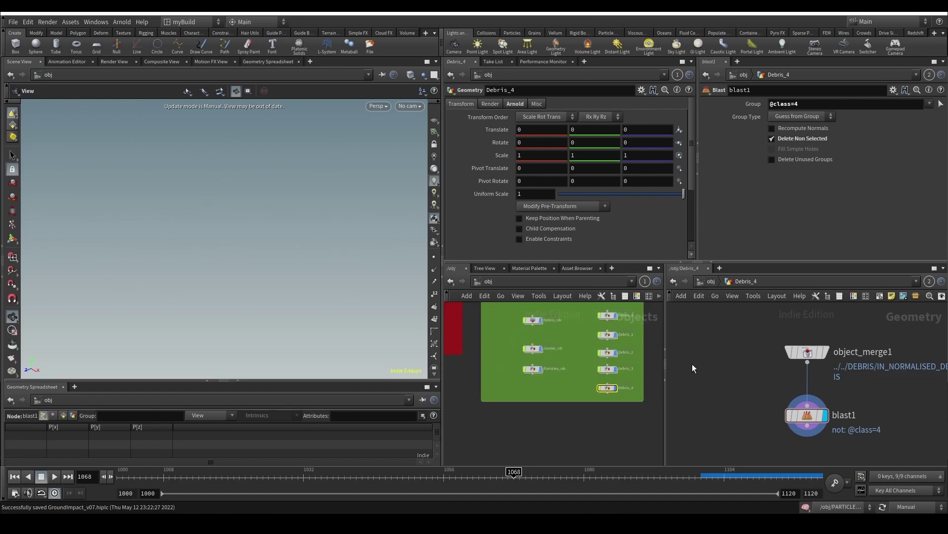
scroll(648, 390, "up", 2)
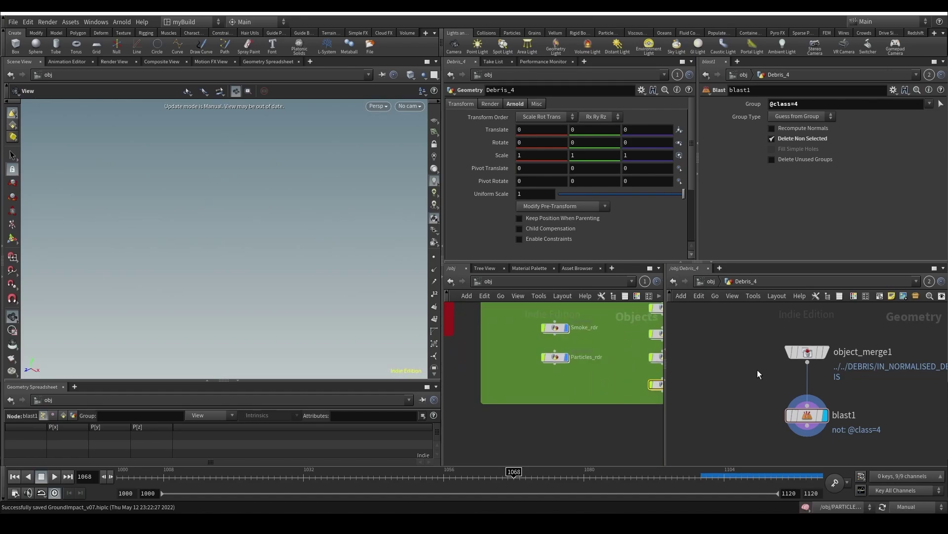
middle_click_drag(611, 377, 567, 406)
scroll(580, 388, "down", 2)
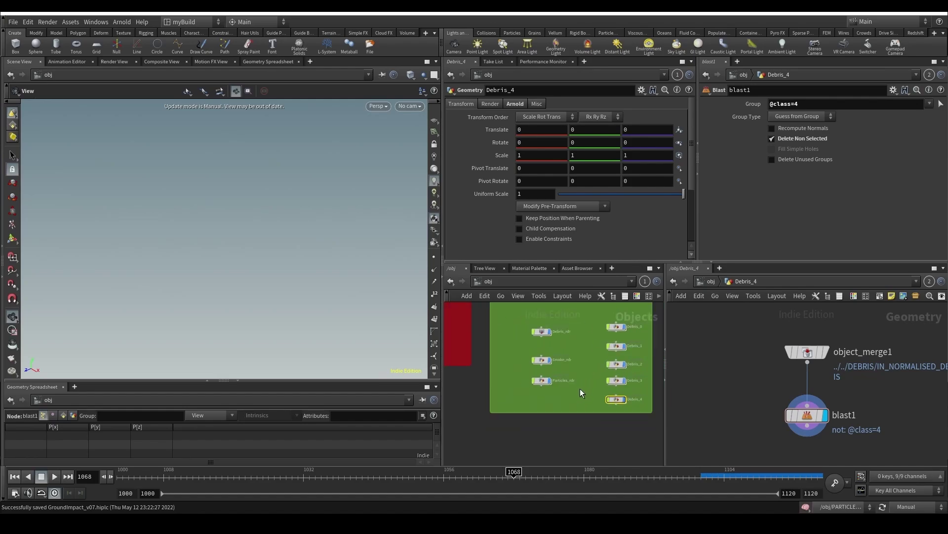
scroll(529, 339, "up", 2)
scroll(538, 333, "up", 1)
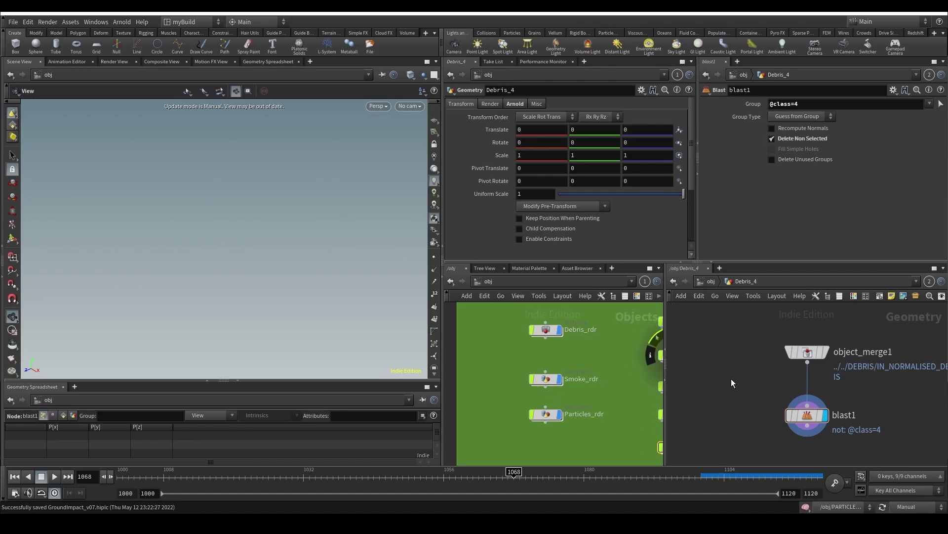
scroll(674, 411, "down", 2)
scroll(585, 352, "down", 2)
middle_click_drag(612, 369, 573, 390)
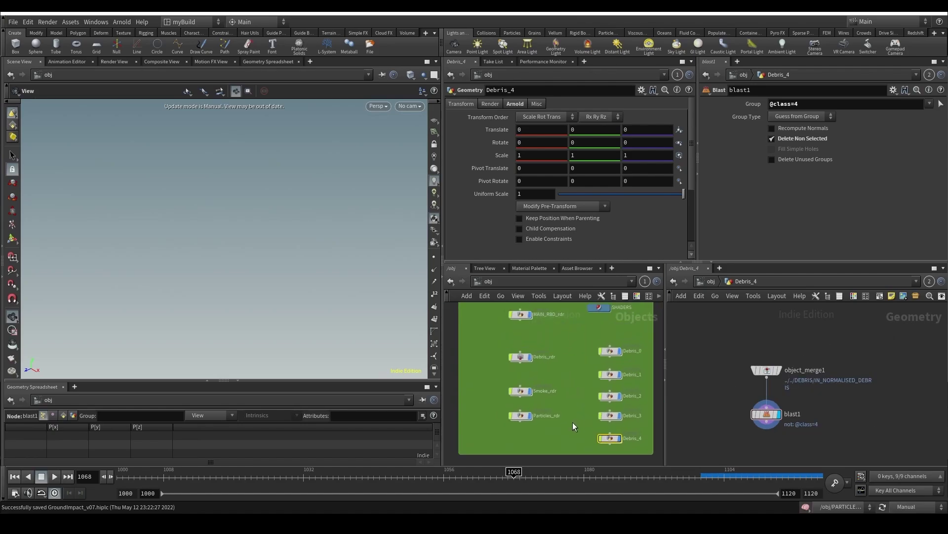
left_click_drag(565, 423, 521, 414)
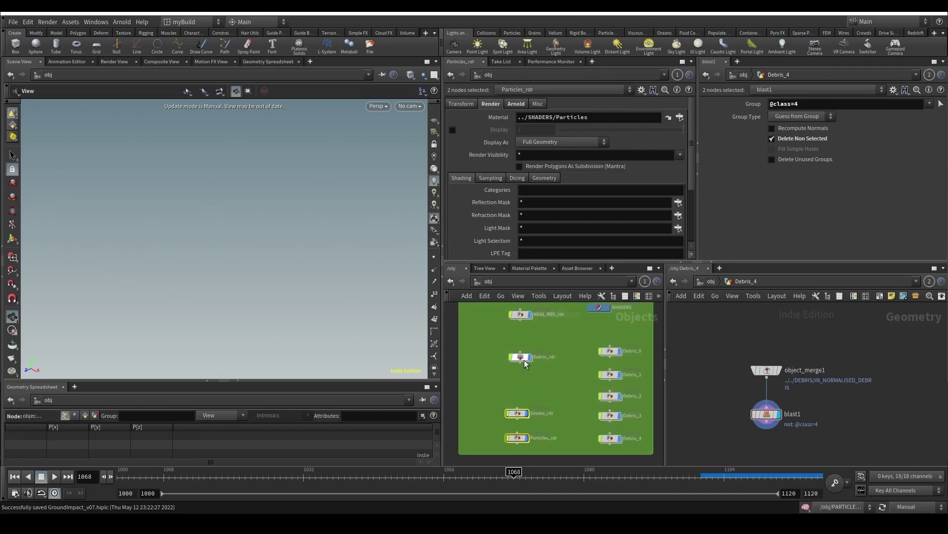
Step: Go inside the Debris_rdr object and set the update mode to Auto Update
double_click(523, 359)
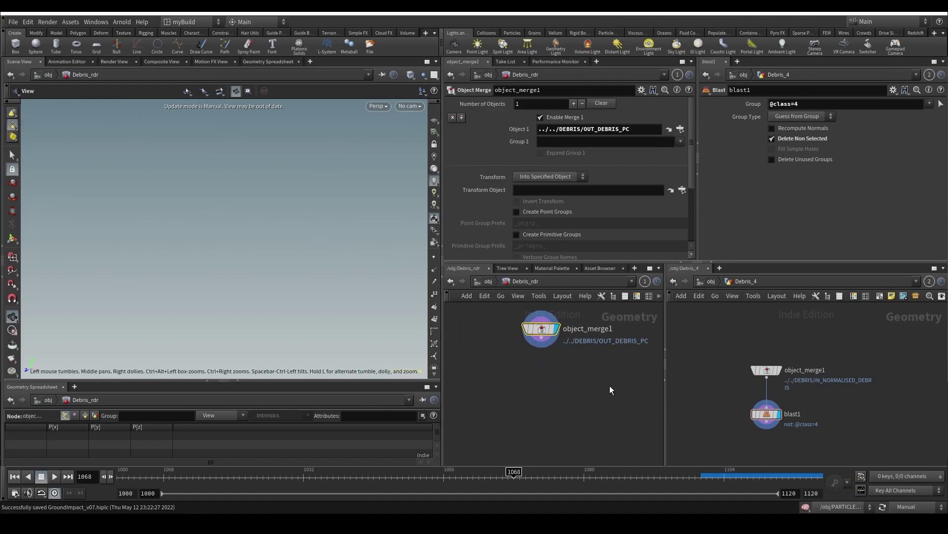
left_click(915, 506)
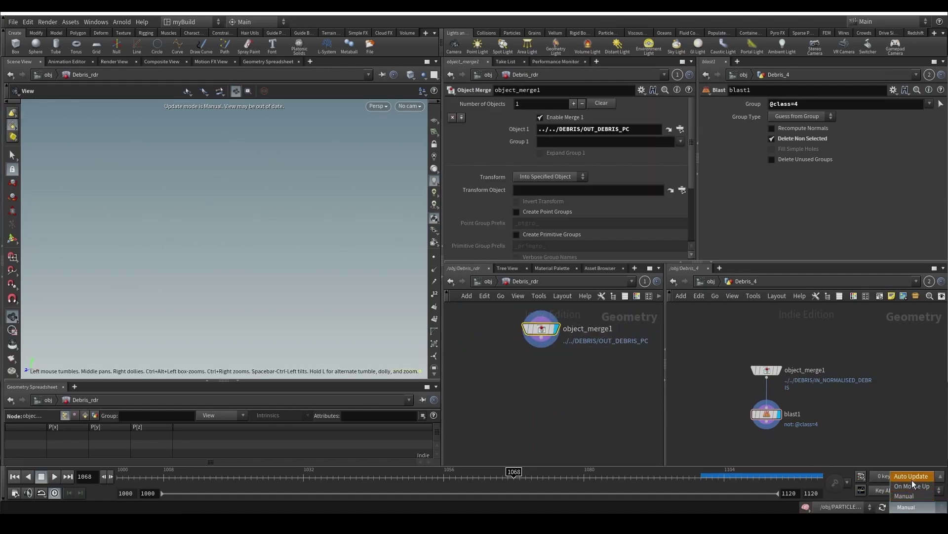
left_click(912, 477)
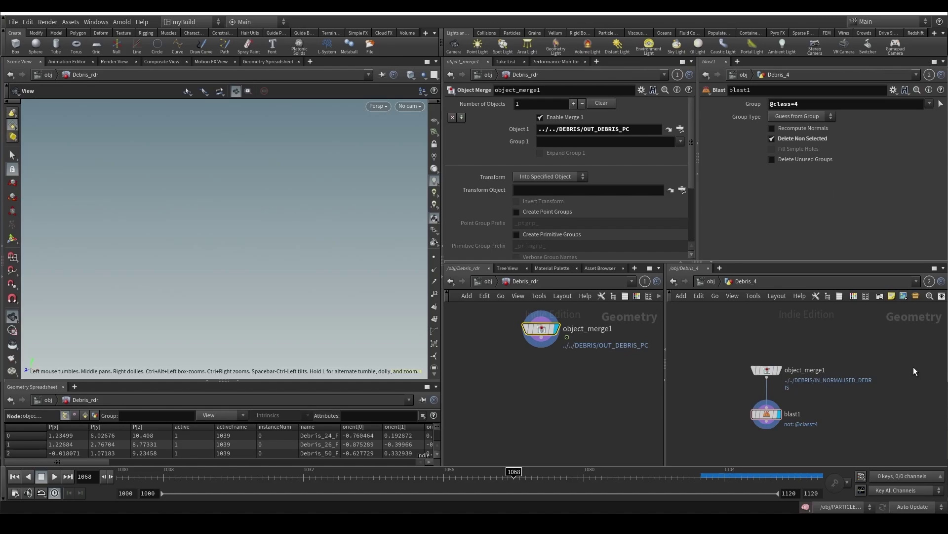
Step: Add an Attribute Wrangle below object_merge1 in Debris_rdr, connected to its output
left_click(540, 386)
key("Tab")
type("aw")
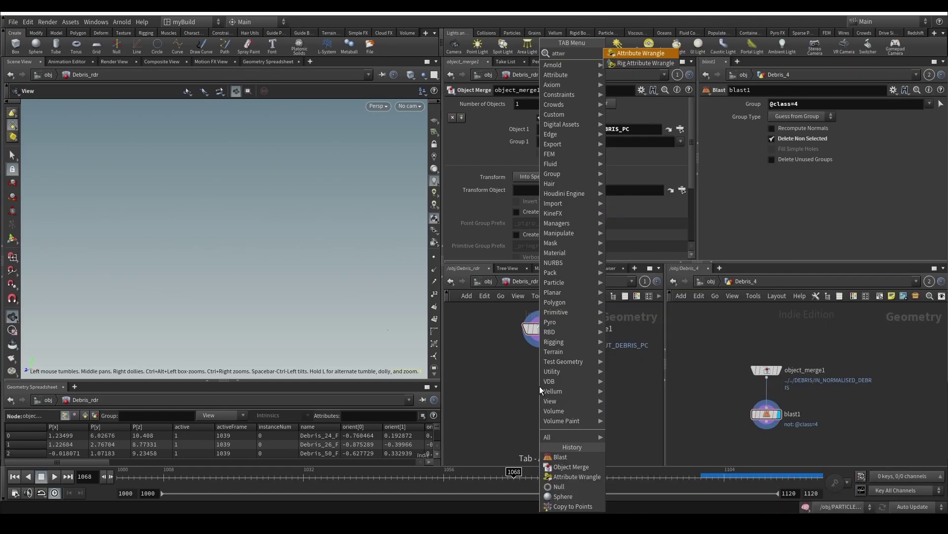
key("Return")
left_click(539, 387)
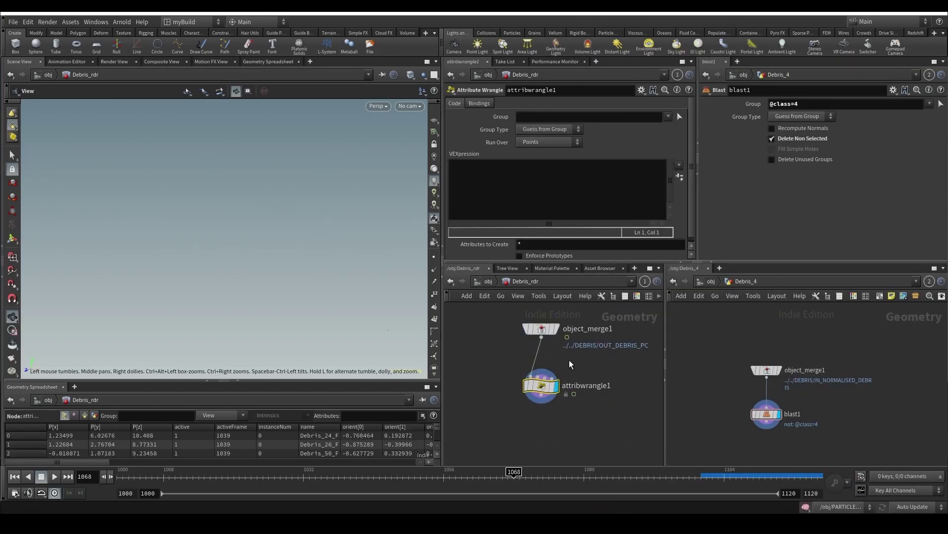
Step: Frame the debris point cloud in the viewport and review its point attributes in the geometry spreadsheet
key("g")
left_click_drag(260, 230, 371, 351)
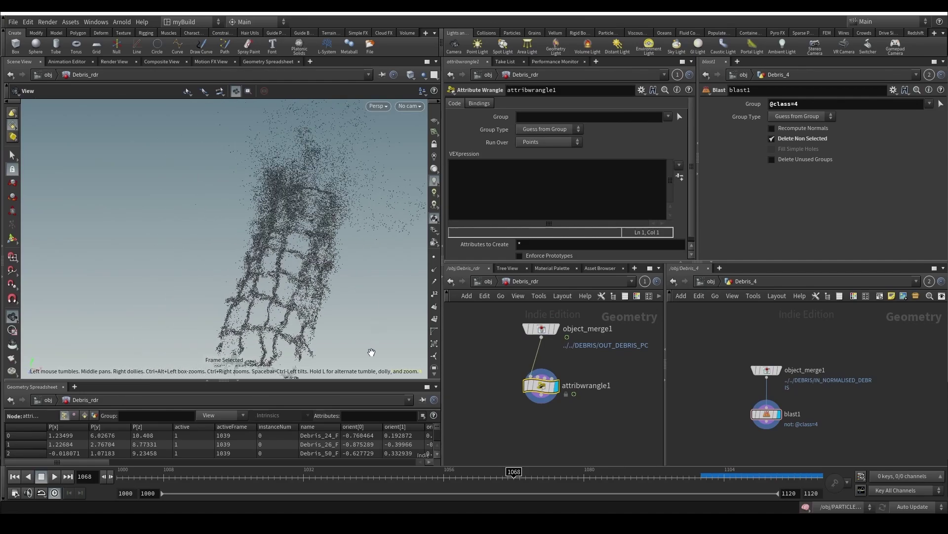
left_click_drag(106, 460, 413, 462)
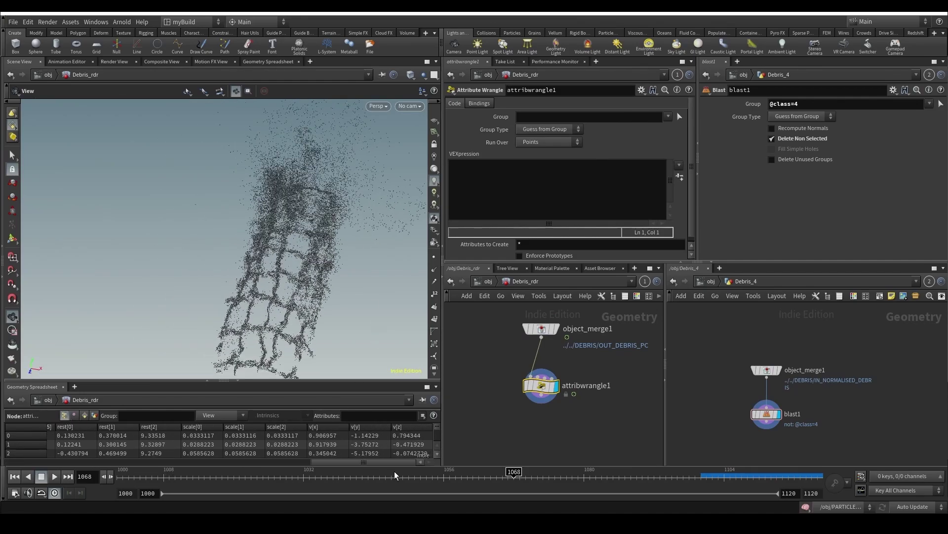
Step: Write the wrangle's first VEX line as string NodePath=chs('Path');
left_click(482, 185)
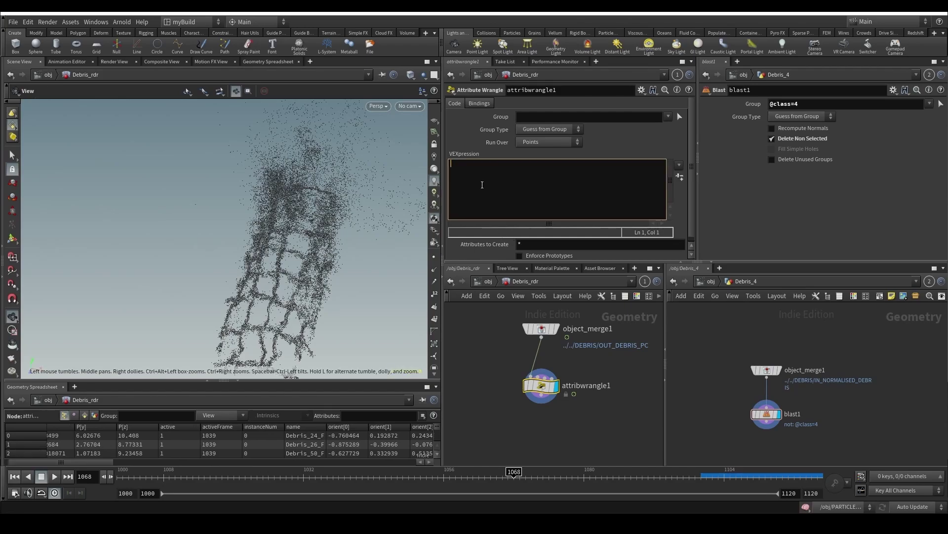
type("string")
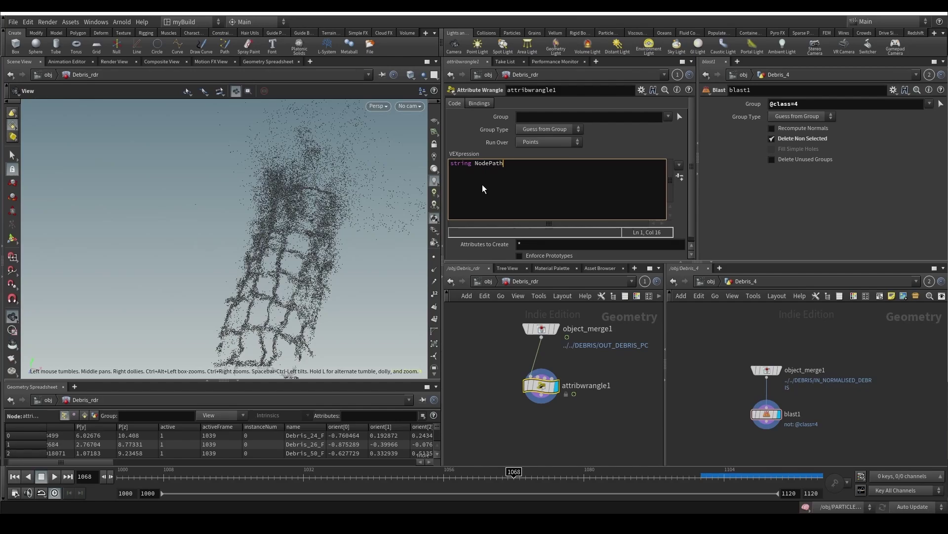
type("NodePath=chs(")
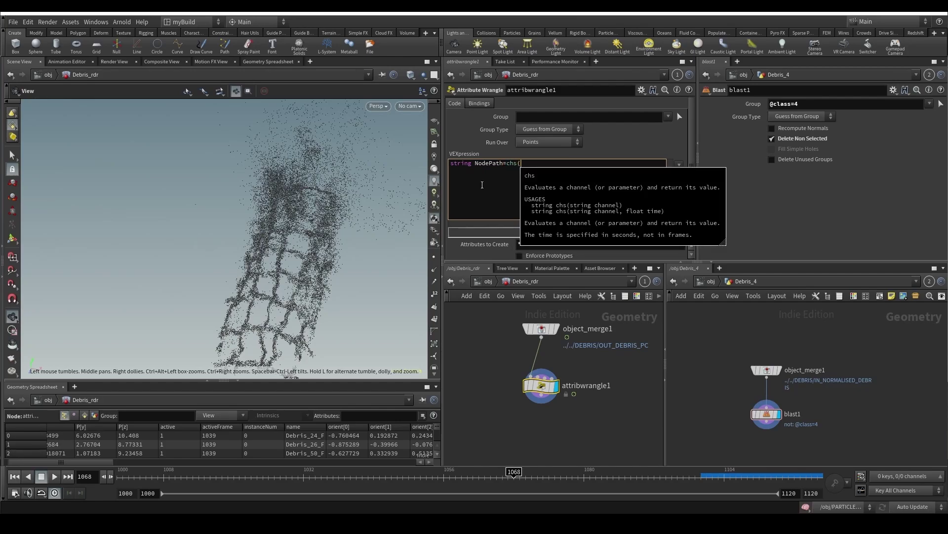
type("'Path');")
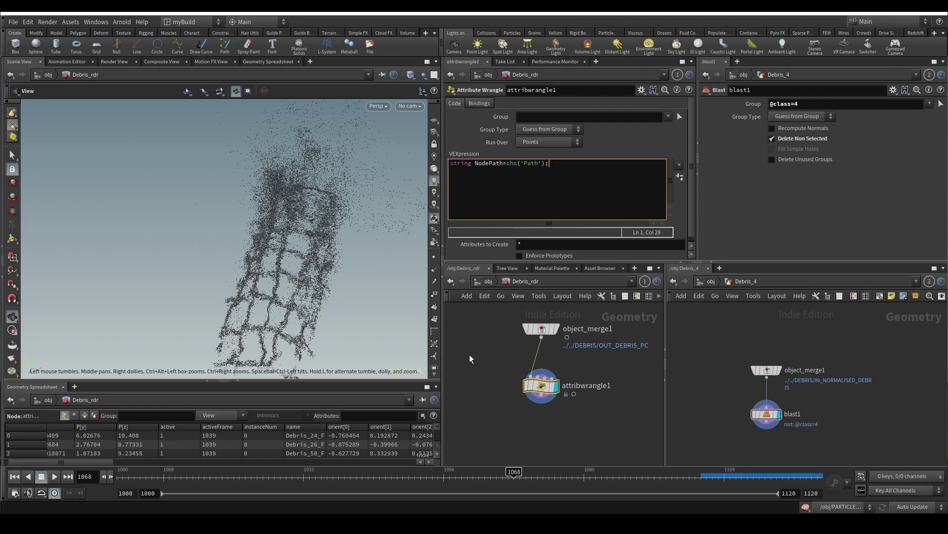
Step: Create the Path parameter on attribwrangle1 from the chs reference in its VEX code
left_click(469, 354)
left_click(680, 177)
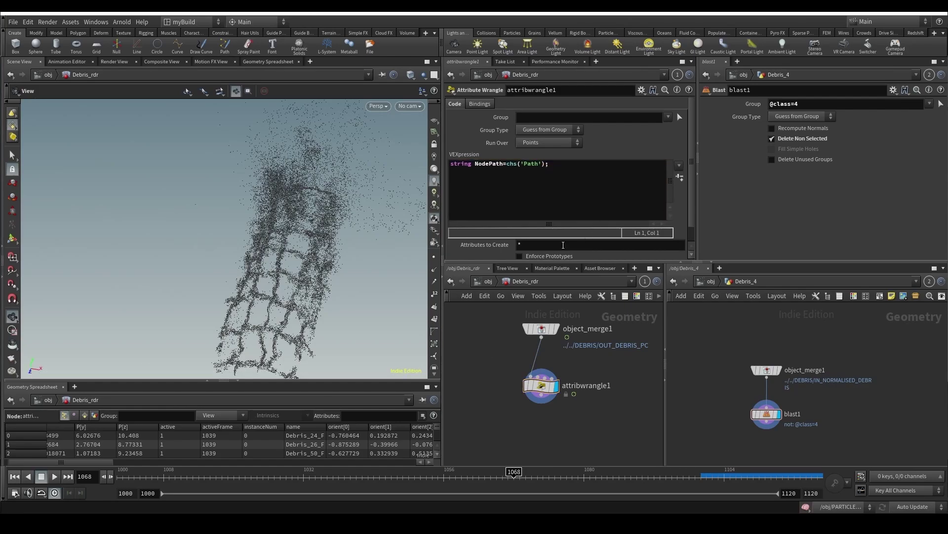
scroll(543, 247, "down", 1)
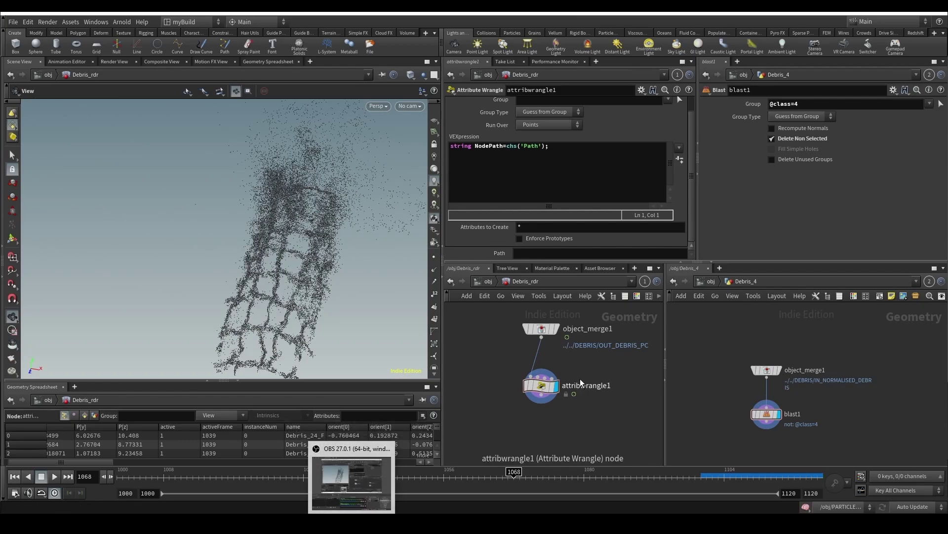
Step: Reference the Debris_0 object in attribwrangle1's Path parameter and trim the path to /obj/Debris_
left_click(711, 281)
middle_click_drag(699, 410, 773, 416)
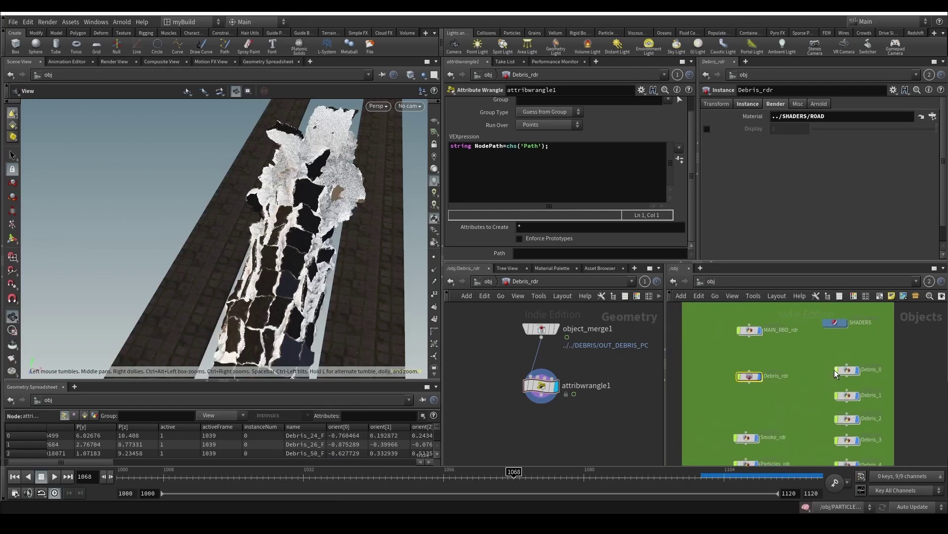
scroll(834, 369, "up", 1)
left_click_drag(848, 370, 558, 253)
left_click(569, 253)
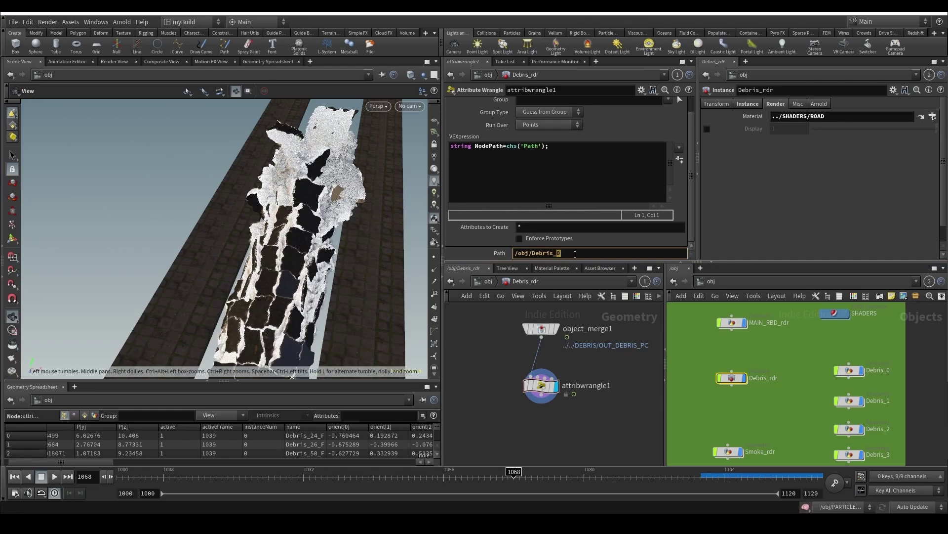
key("BackSpace")
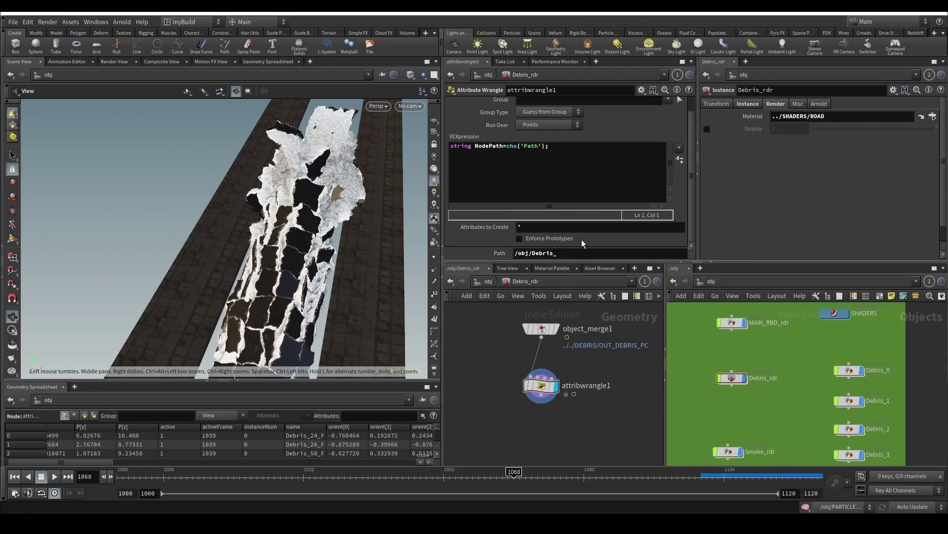
Step: Add a second VEX line to attribwrangle1 reading s@instance=NodePath+itoa('instanceNum');
left_click(575, 158)
key("Return")
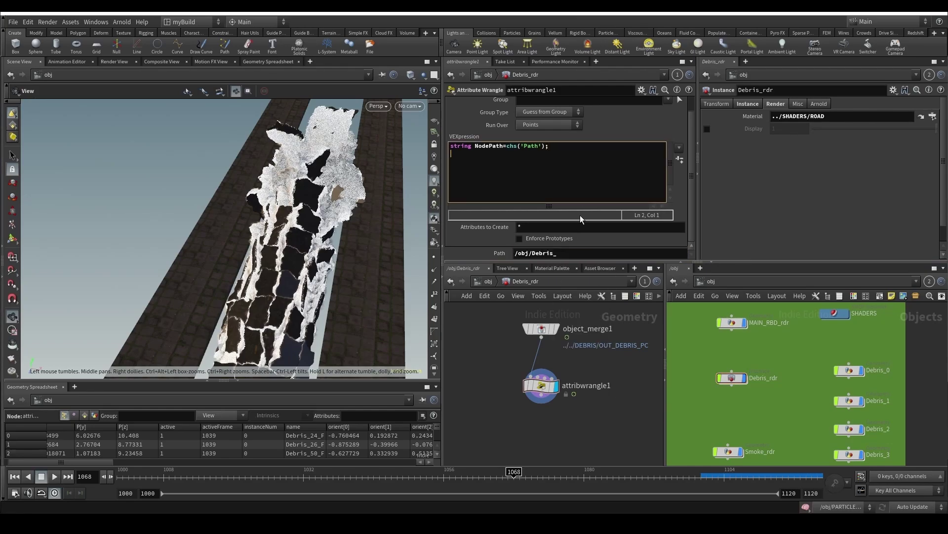
type("i")
key("BackSpace")
type("s@")
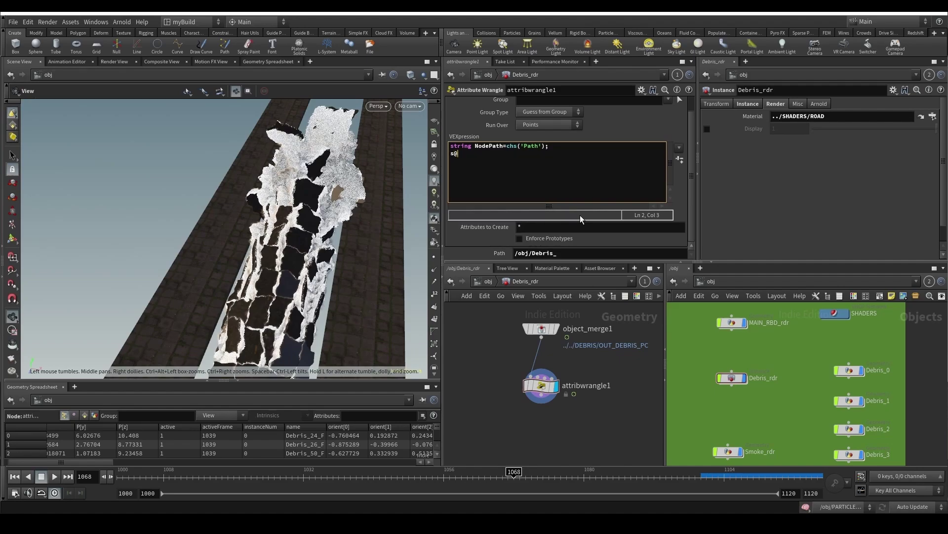
type("instance")
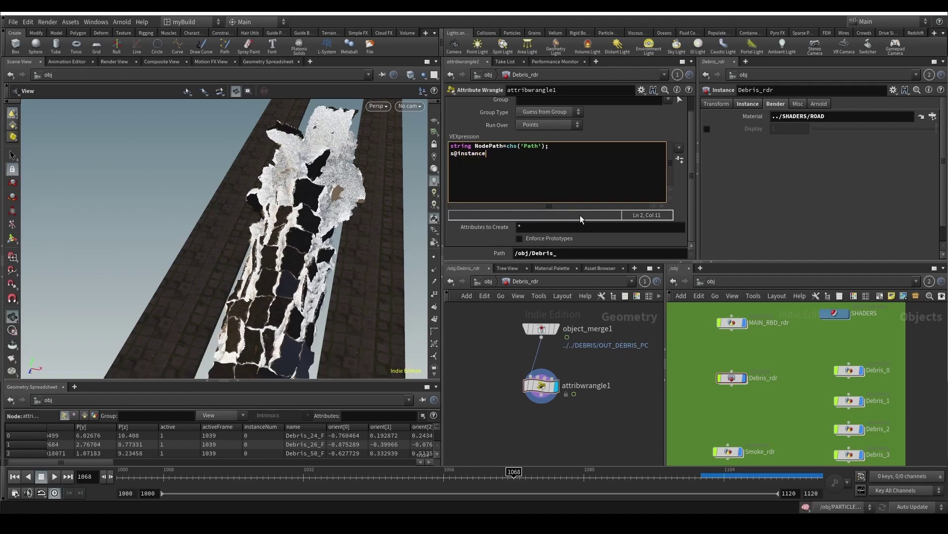
type("=NodePath+ito")
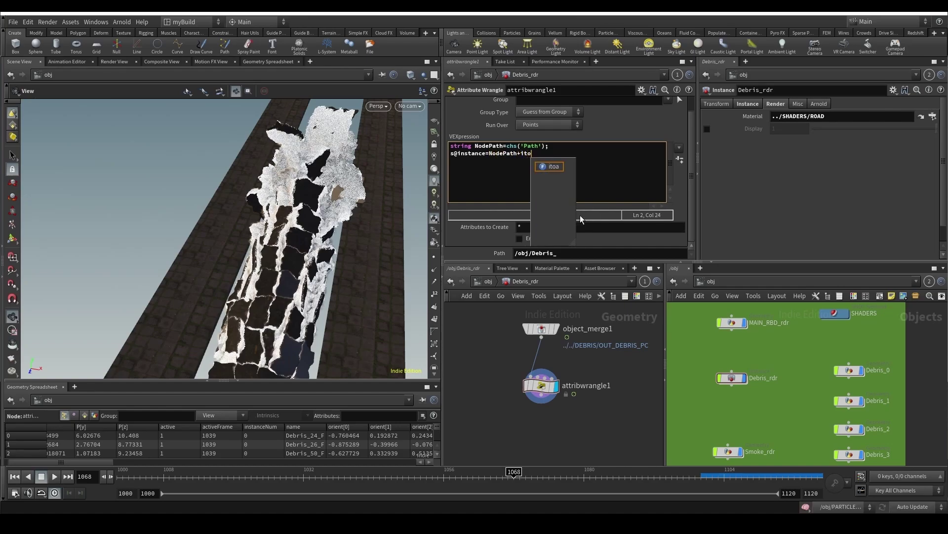
type("a('")
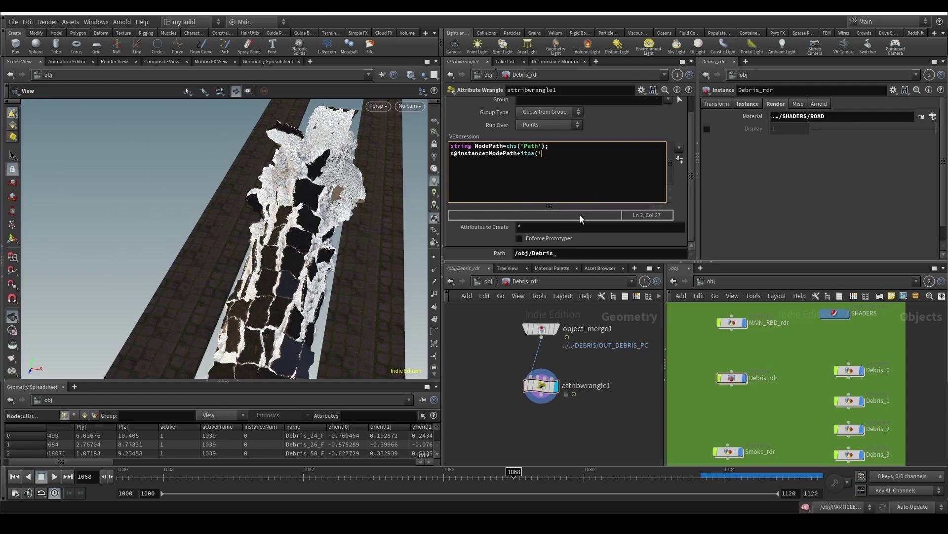
type("instanceNum")
type(");")
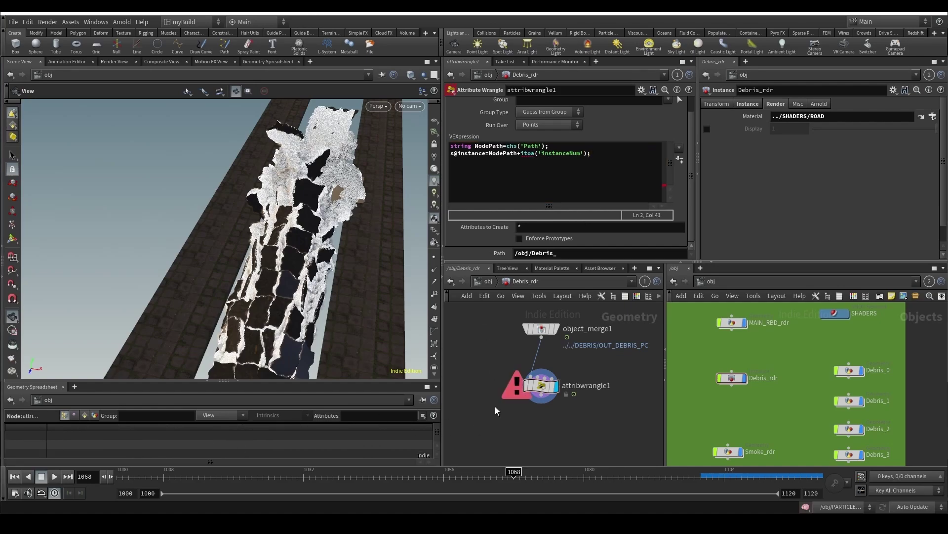
Step: Change the itoa argument from a quoted string to the integer attribute i@instanceNum
left_click(556, 156)
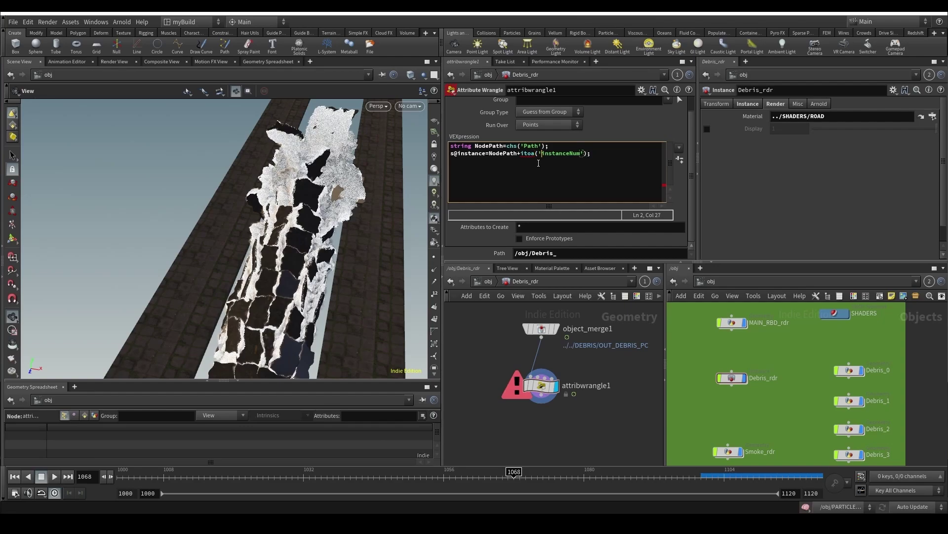
key("BackSpace")
left_click(581, 155)
key("BackSpace")
type("i@")
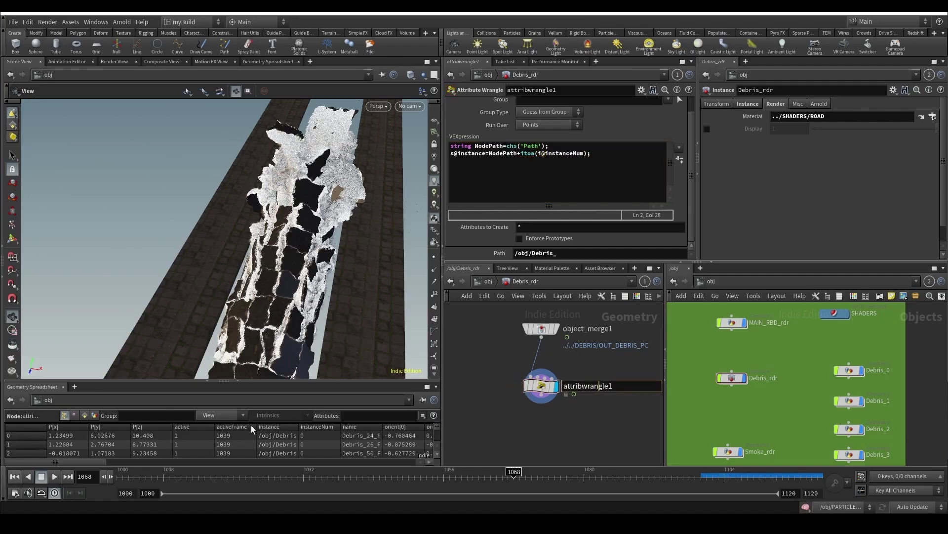
Step: Sort the wrangle's points by instanceNum and compare its attribute info with the IN_NORMALISED_DEBRIS null that Debris_0 references
left_click(310, 427)
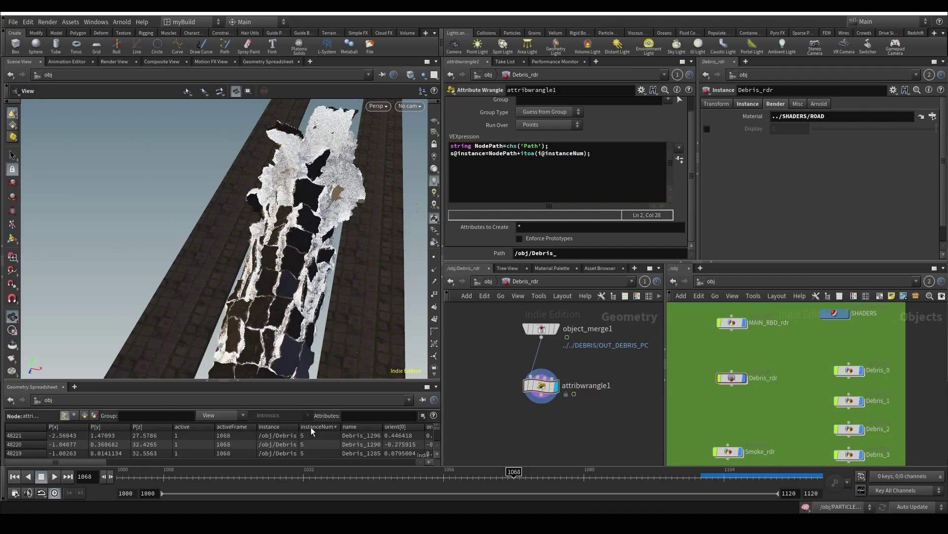
left_click(310, 427)
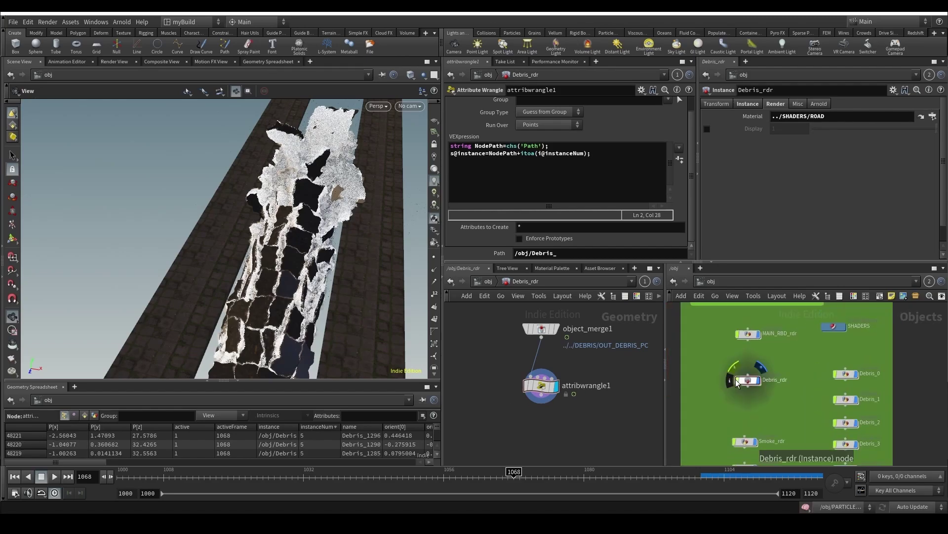
middle_click(553, 390)
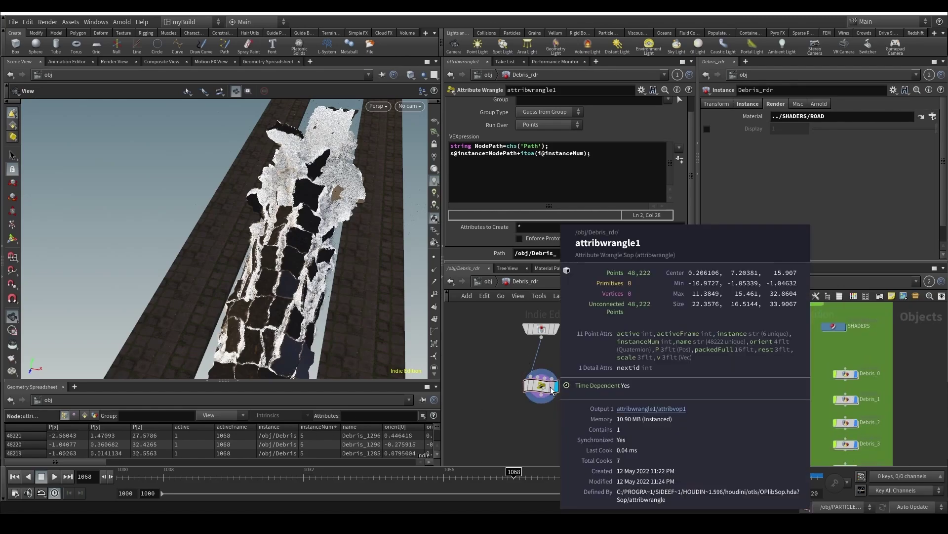
double_click(846, 374)
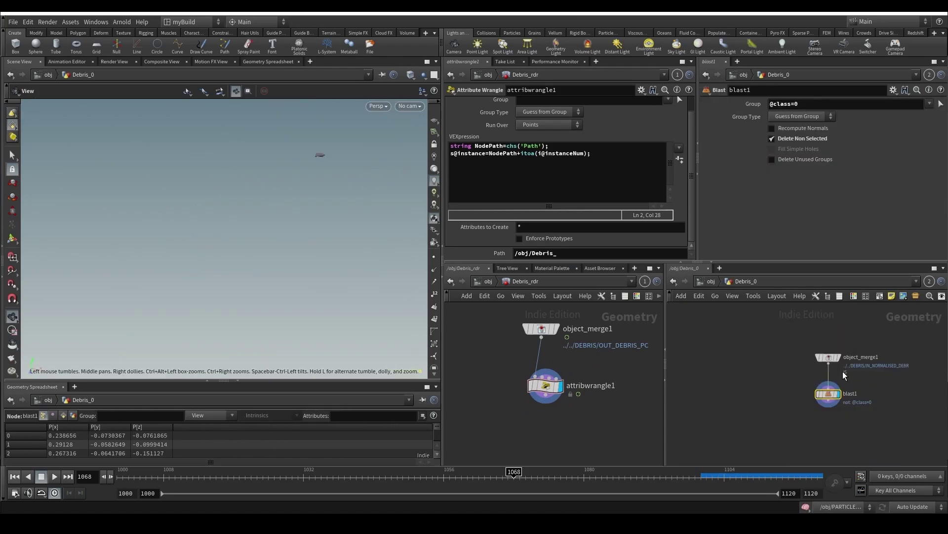
left_click_drag(771, 373, 857, 340)
left_click(916, 130)
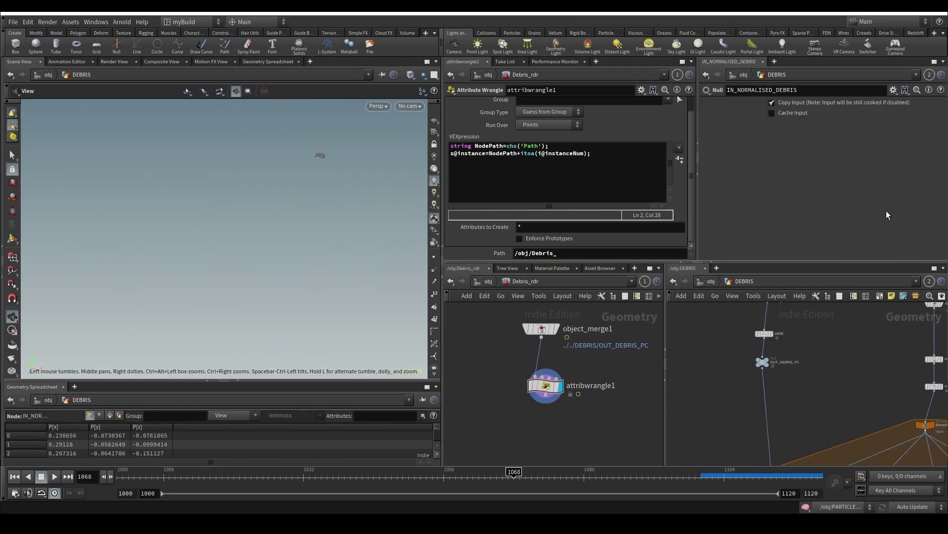
key("f")
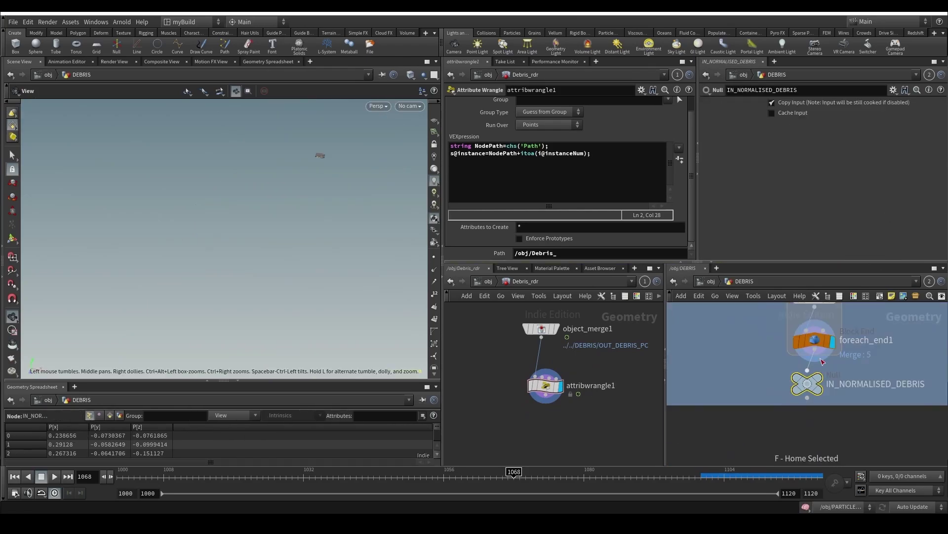
middle_click(810, 393)
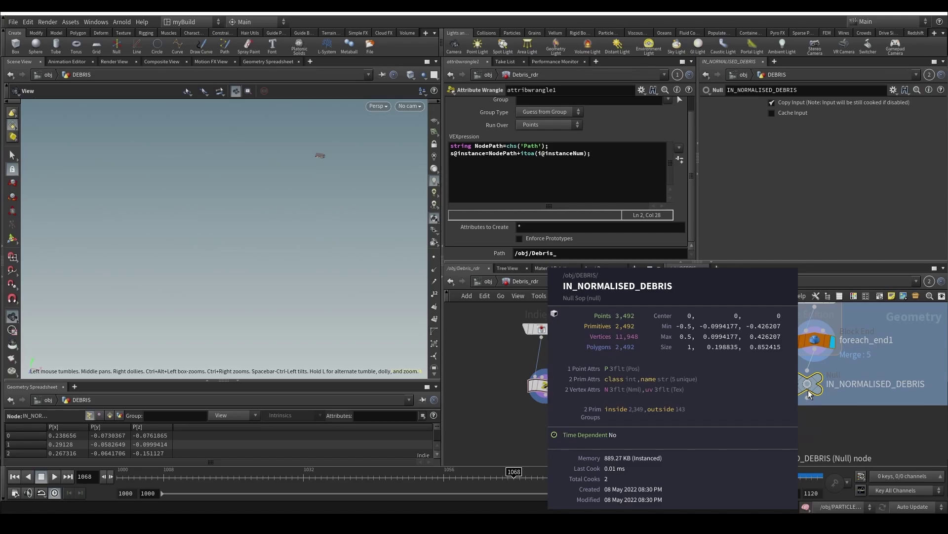
Step: Find the Random_InstanceNum node in the DEBRIS network and check its value range and the neighbouring Randomize_Pscale settings
scroll(751, 430, "down", 8)
middle_click_drag(751, 430, 905, 329)
middle_click_drag(693, 403, 738, 425)
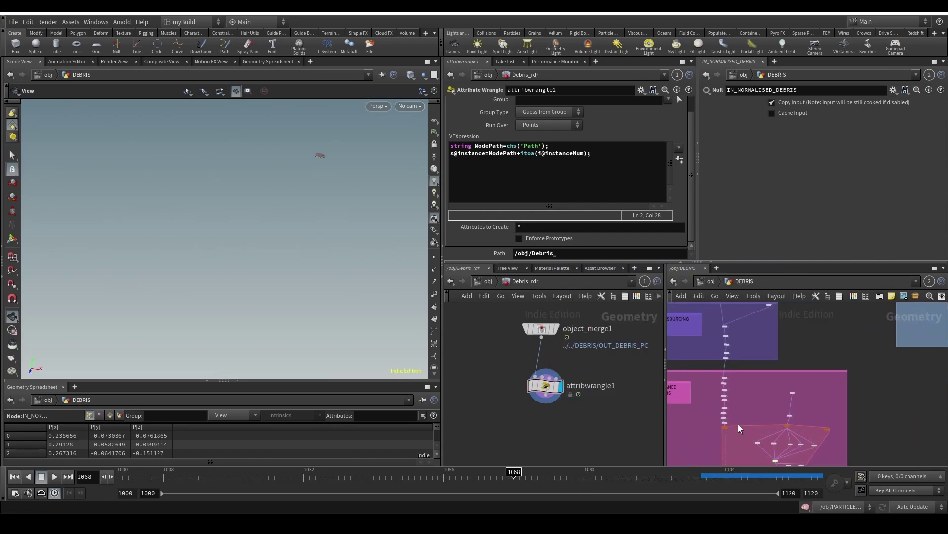
scroll(726, 410, "up", 5)
left_click_drag(694, 398, 780, 378)
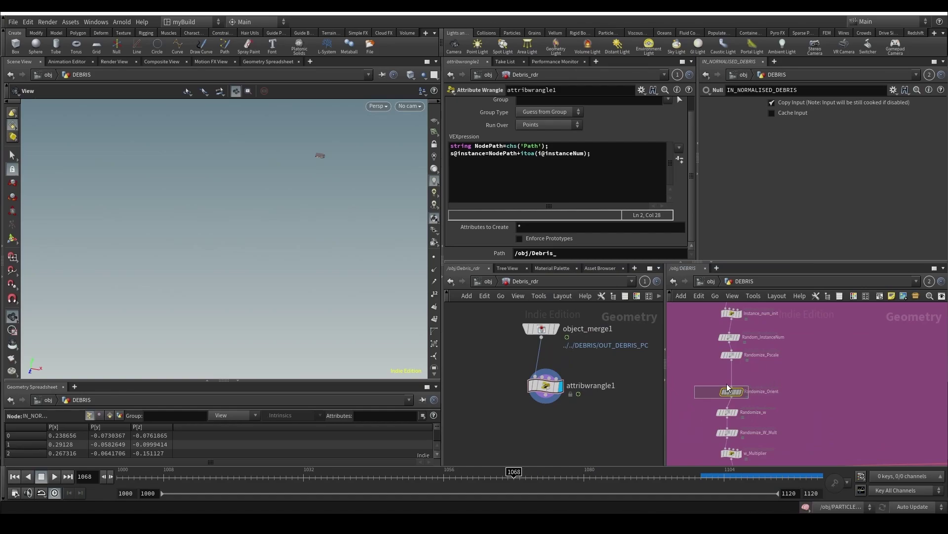
left_click(719, 356)
left_click(760, 335)
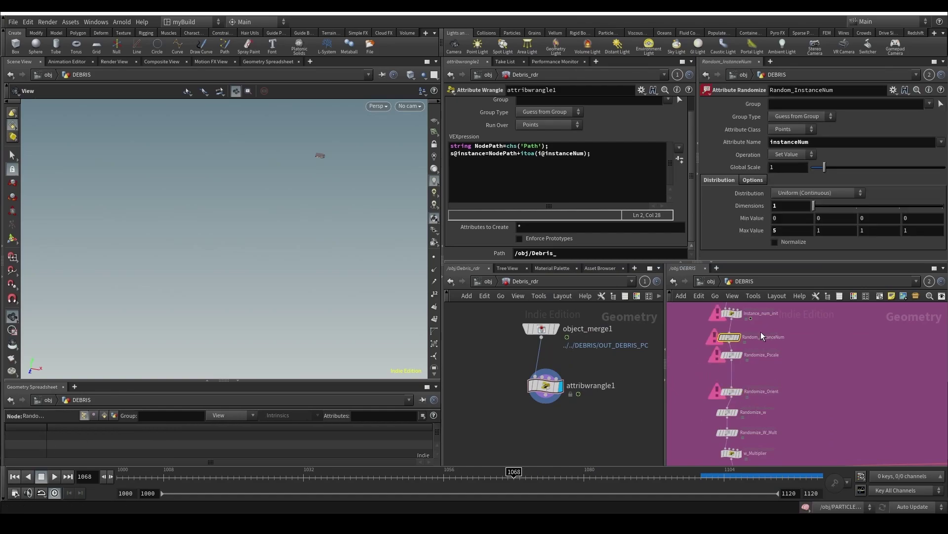
scroll(721, 350, "down", 3)
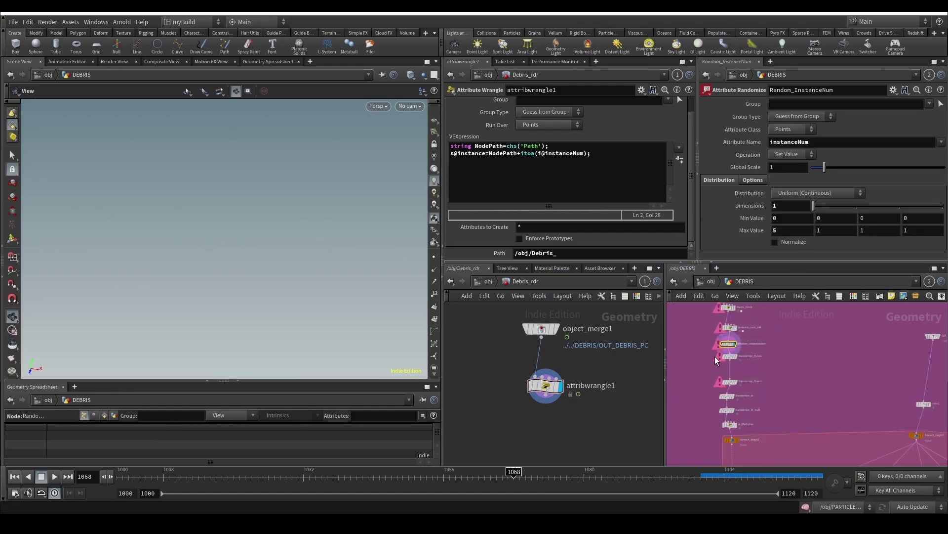
scroll(716, 357, "down", 1)
left_click(728, 356)
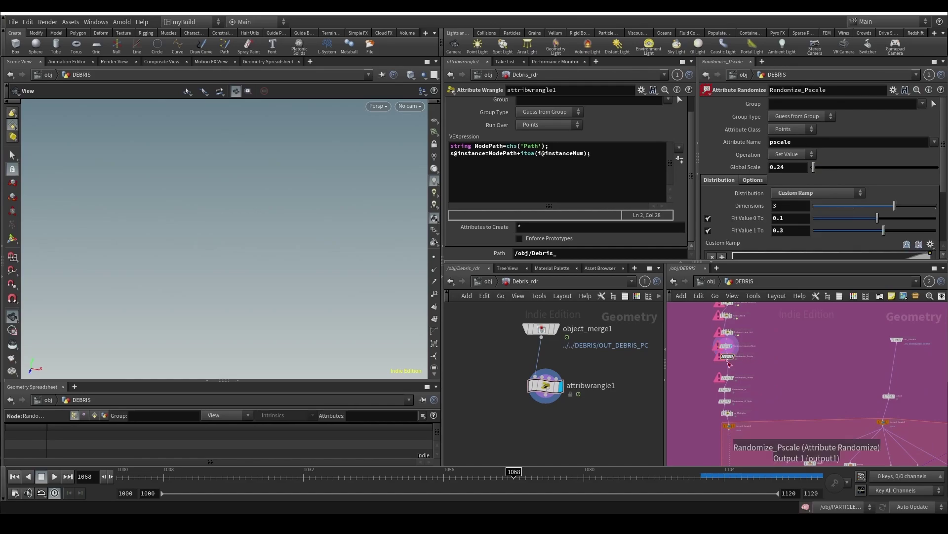
Step: Inspect the OUT_DEBRIS_PC null's node info and sort its points by instanceNum in the geometry spreadsheet
scroll(691, 425, "down", 5)
middle_click_drag(691, 428, 787, 309)
middle_click_drag(775, 410, 742, 409)
scroll(746, 340, "up", 3)
scroll(785, 341, "up", 3)
left_click(760, 391)
middle_click(760, 390)
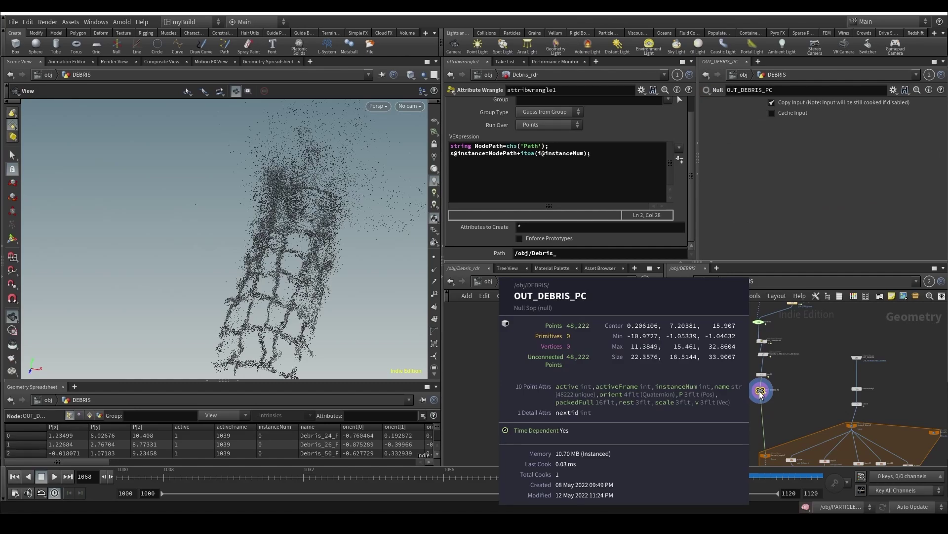
left_click(291, 427)
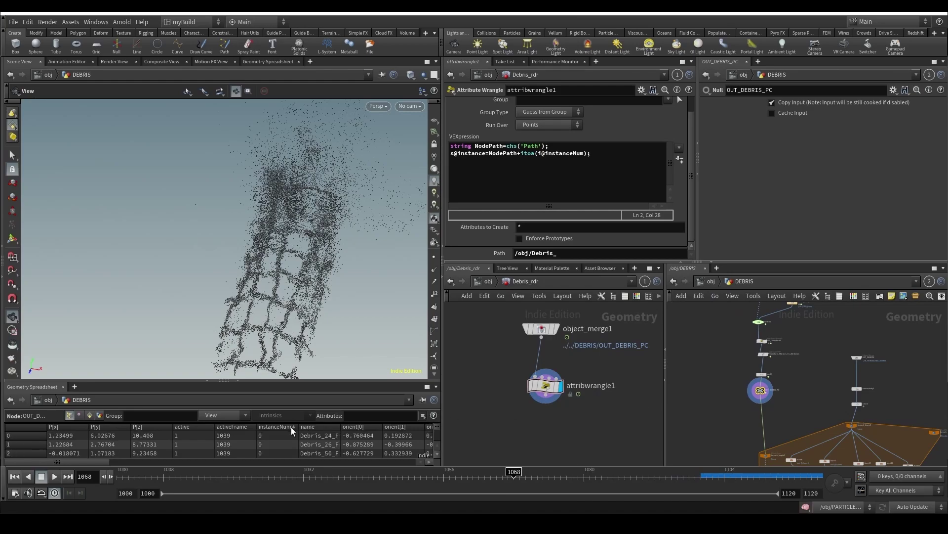
Step: Review the Name_Attrib, Instance_num_init and Random_InstanceNum nodes in the DEBRIS network and move the playhead to frame 1061
scroll(714, 415, "down", 7)
middle_click_drag(742, 358, 778, 436)
scroll(779, 437, "up", 2)
scroll(738, 376, "up", 6)
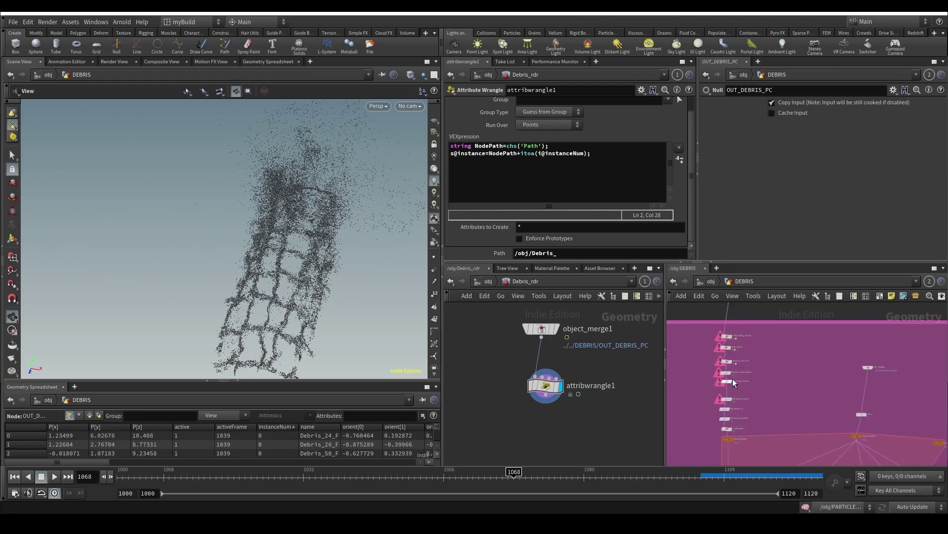
scroll(716, 352, "up", 4)
left_click_drag(715, 334, 779, 351)
left_click(749, 342)
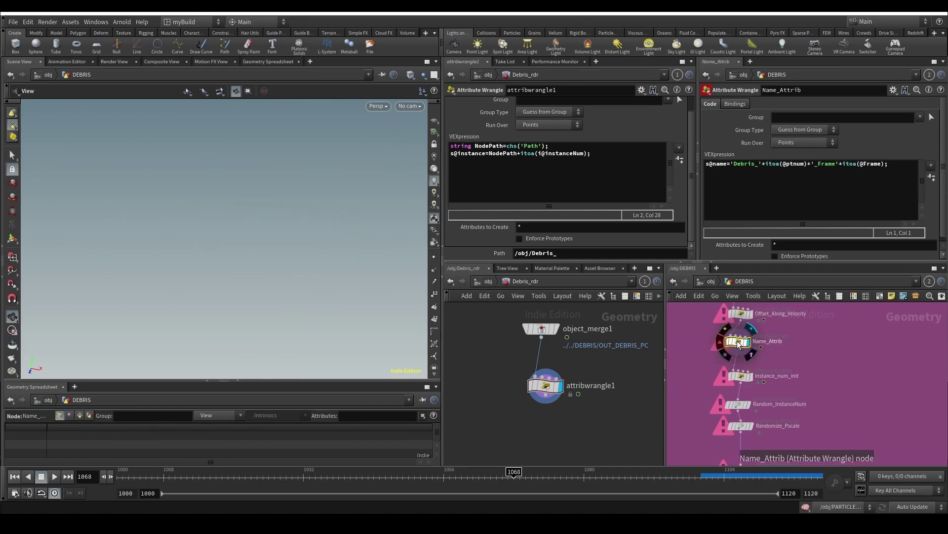
middle_click(737, 340)
left_click_drag(708, 377, 786, 373)
left_click(737, 404)
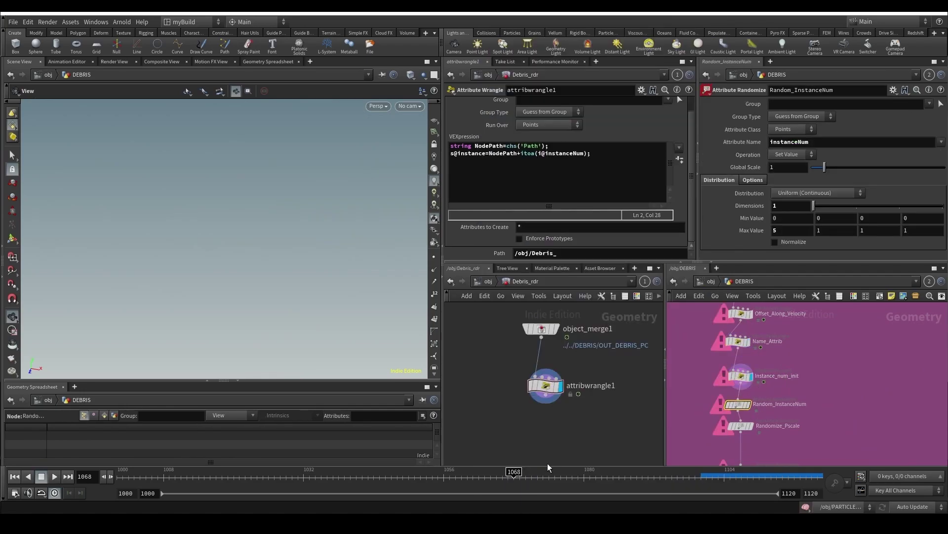
left_click(474, 477)
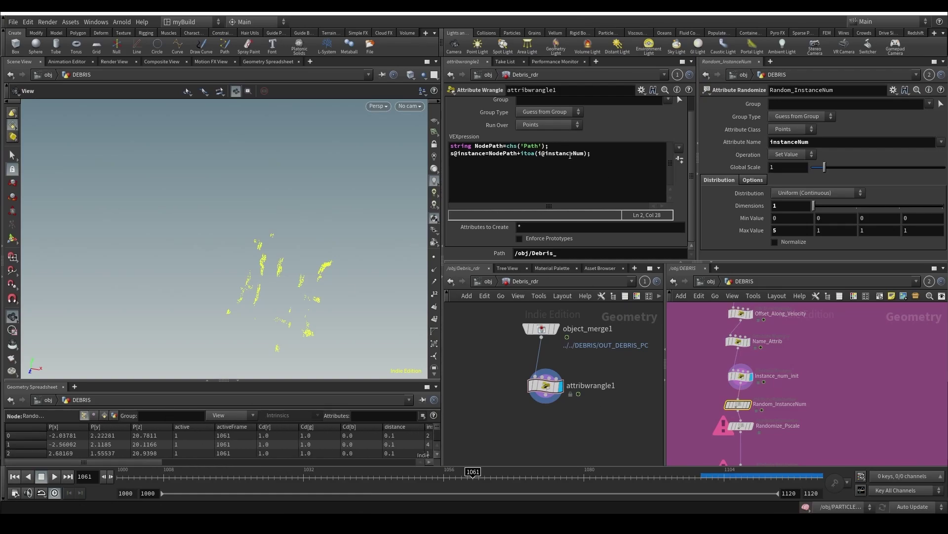
Step: Insert an empty if(i@instanceNum>4) block in braces above the s@instance line in attribwrangle1
left_click(619, 159)
key("Return")
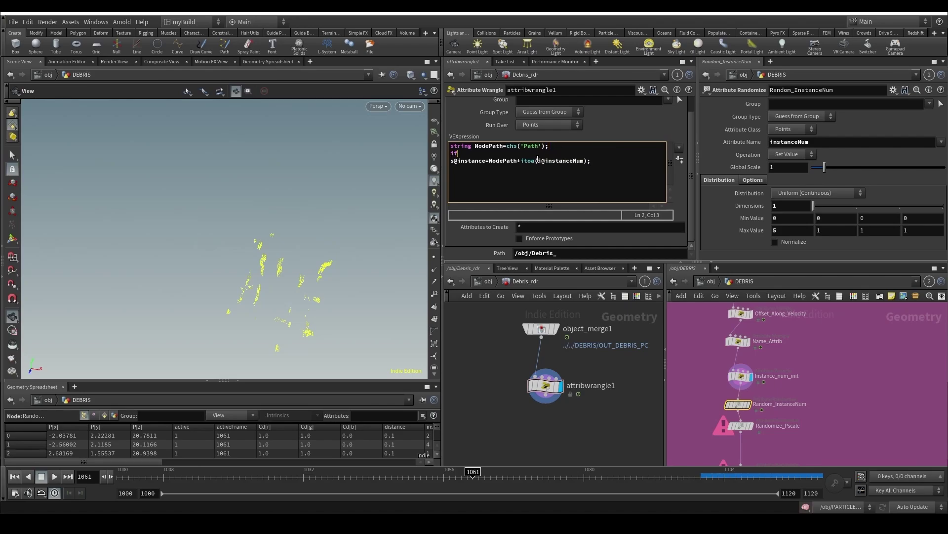
left_click_drag(538, 161, 590, 162)
left_click(478, 152)
type("(")
type("i@instanceNum")
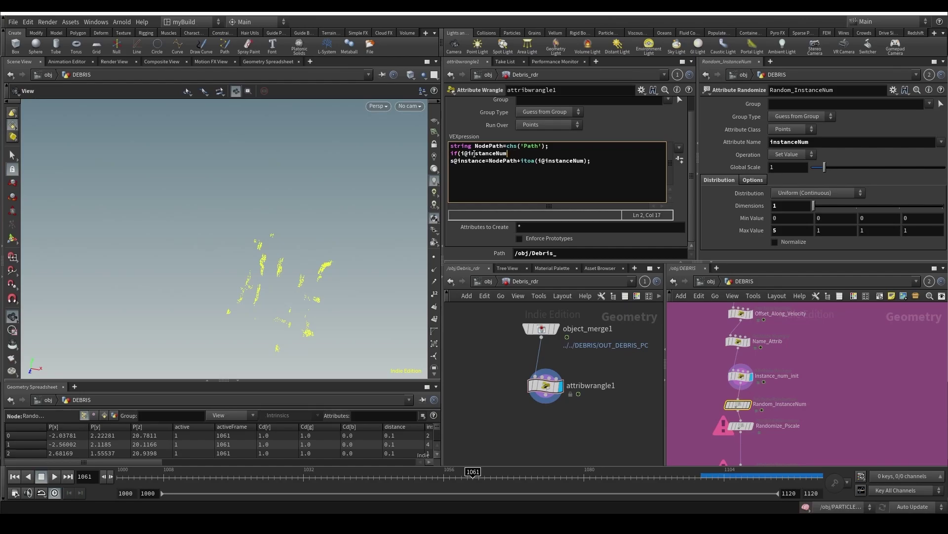
type(">4)")
key("Return")
type("{")
key("Return")
key("Return")
key("Return")
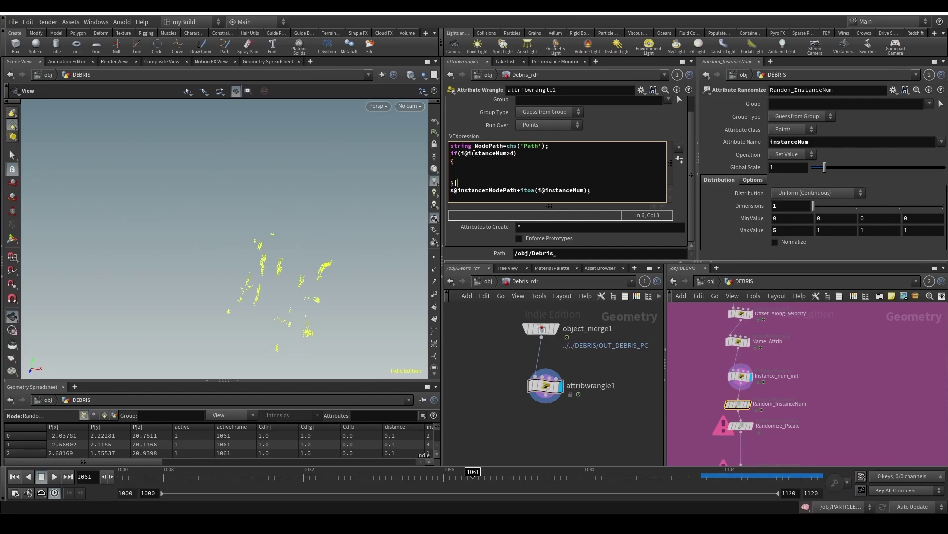
Step: Inside the if block of attribwrangle1, add the line i@instanceNum=4; to cap values above 4
left_click_drag(461, 153, 510, 156)
key("ctrl+c")
left_click(490, 175)
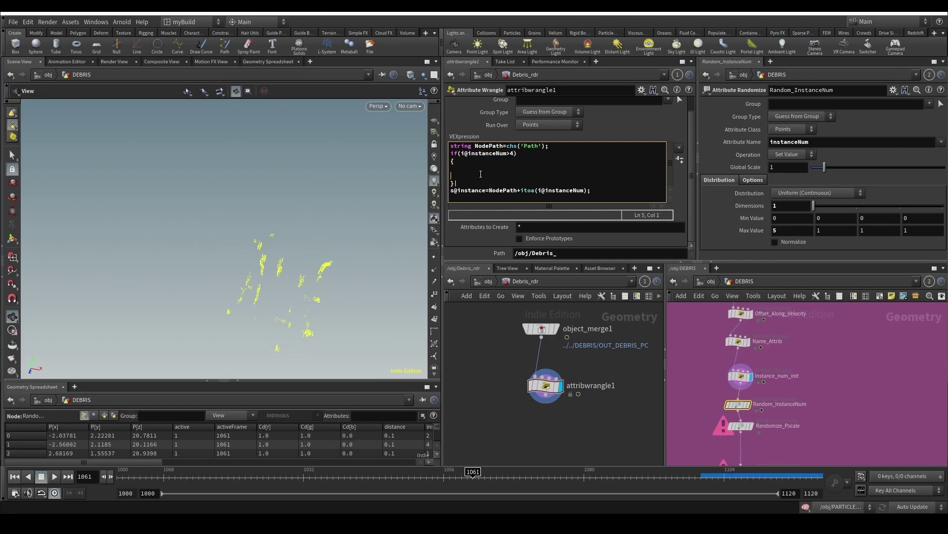
key("ctrl+v")
double_click(511, 175)
type(";")
key("Down")
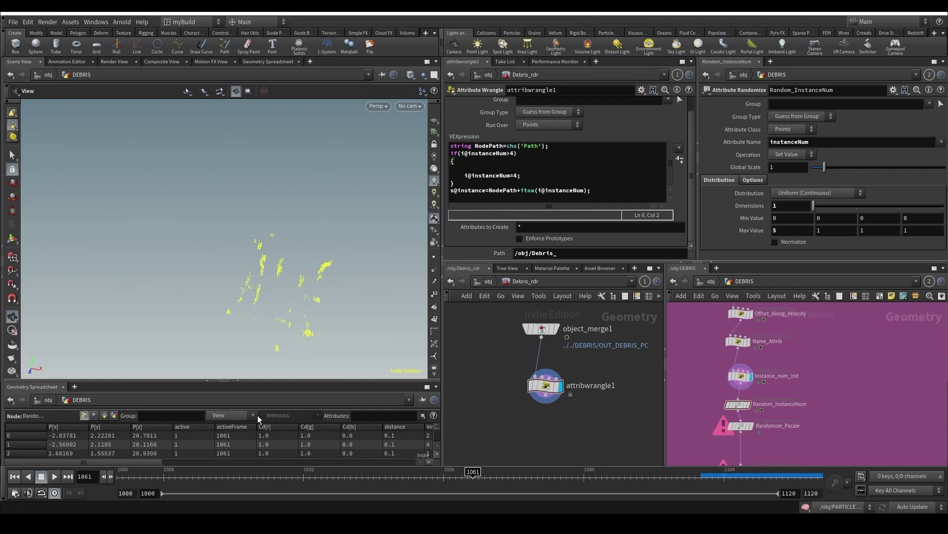
Step: Show only the instanceNum attribute for the DEBRIS node in the geometry spreadsheet and sort the points by it
left_click(239, 418)
left_click(229, 260)
left_click(225, 414)
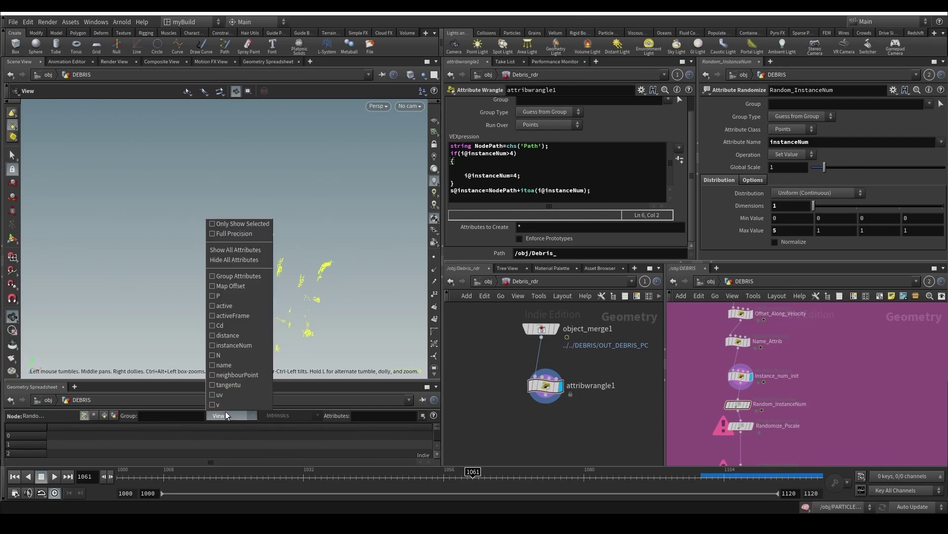
left_click(240, 345)
left_click(60, 427)
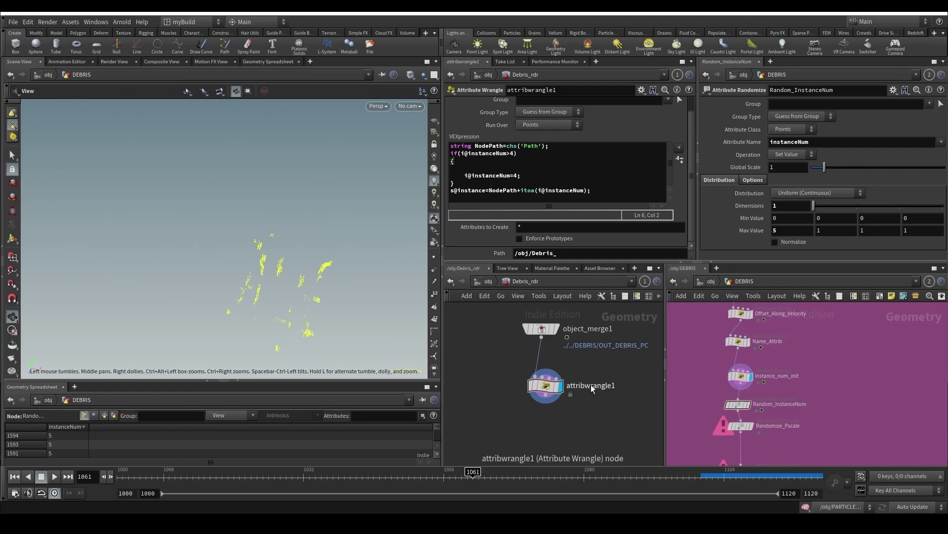
Step: Select attribwrangle1 and sort its points by instanceNum in both directions to check the capped range
left_click(543, 372)
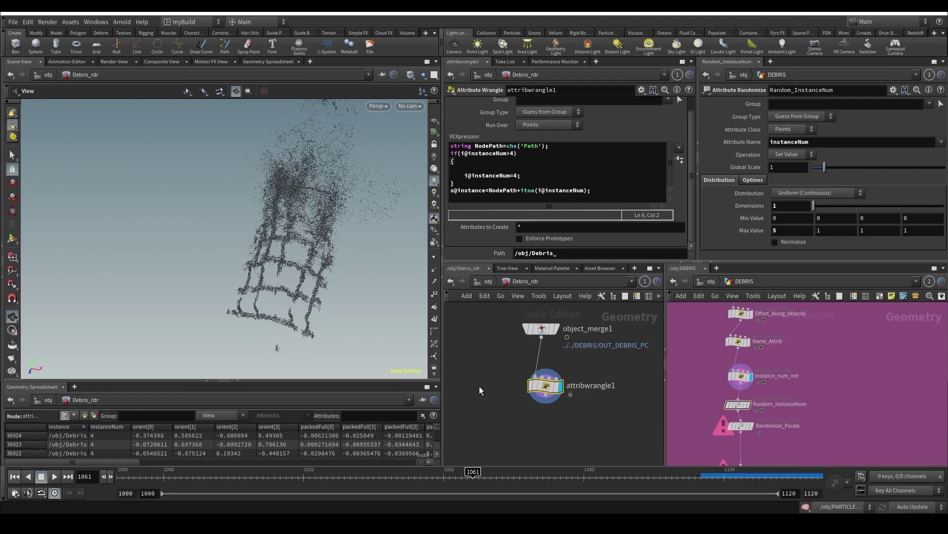
left_click(98, 425)
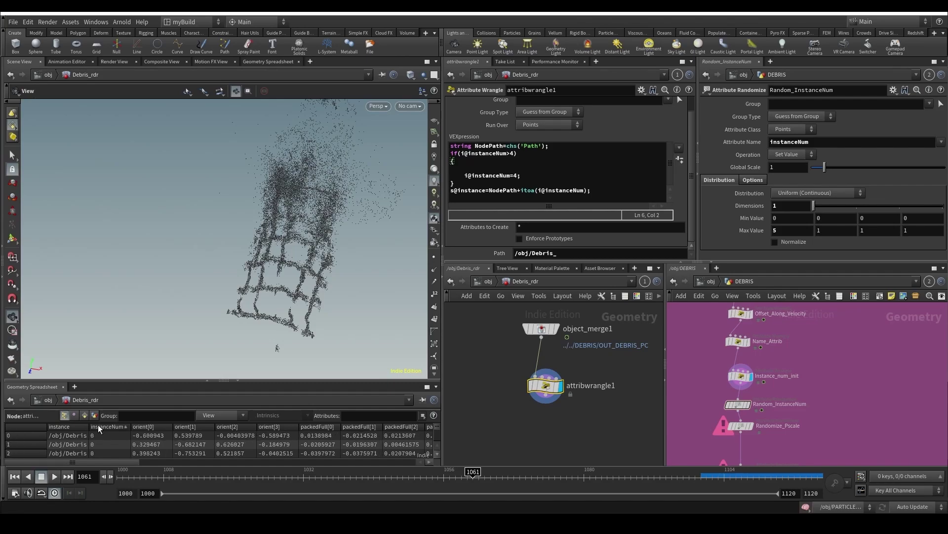
left_click(97, 426)
Step: Rename attribwrangle1 to Instance and save the scene
double_click(591, 400)
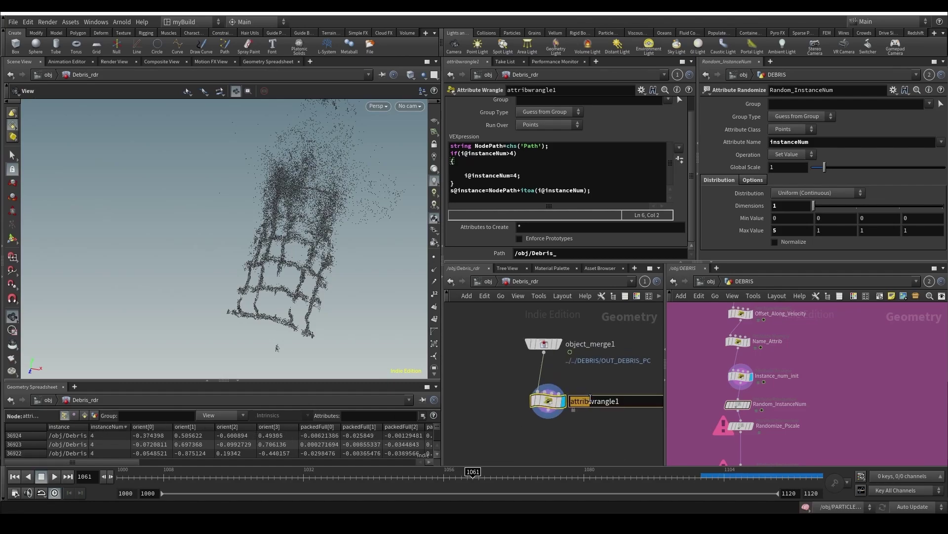
double_click(591, 397)
type("Instance")
key("Return")
key("ctrl+s")
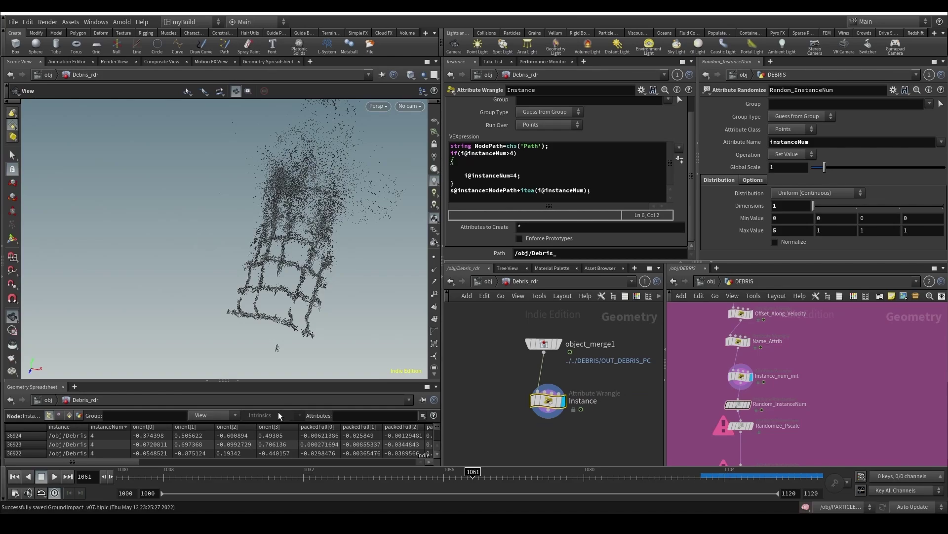
Step: Show only the instance attribute in the geometry spreadsheet and widen its column to read the full paths
left_click(207, 415)
left_click(218, 269)
left_click(201, 414)
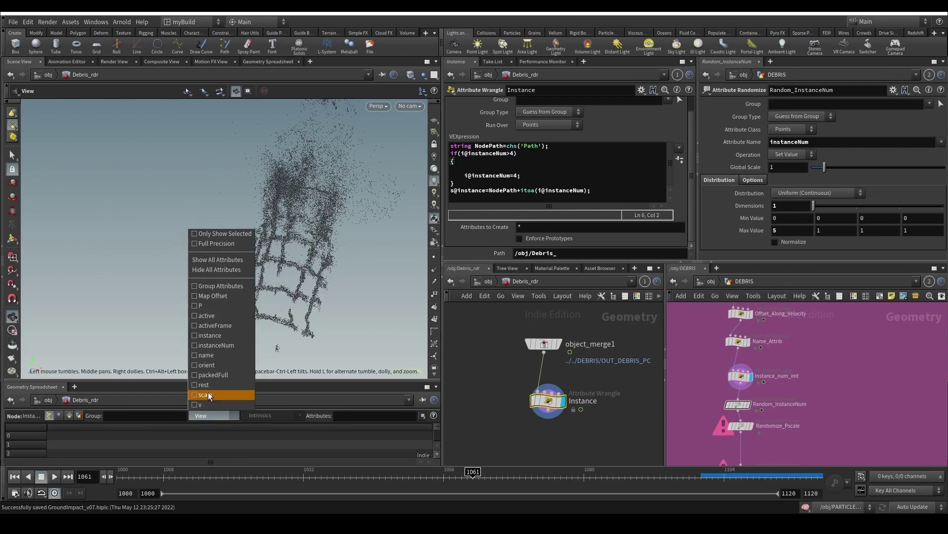
left_click(218, 335)
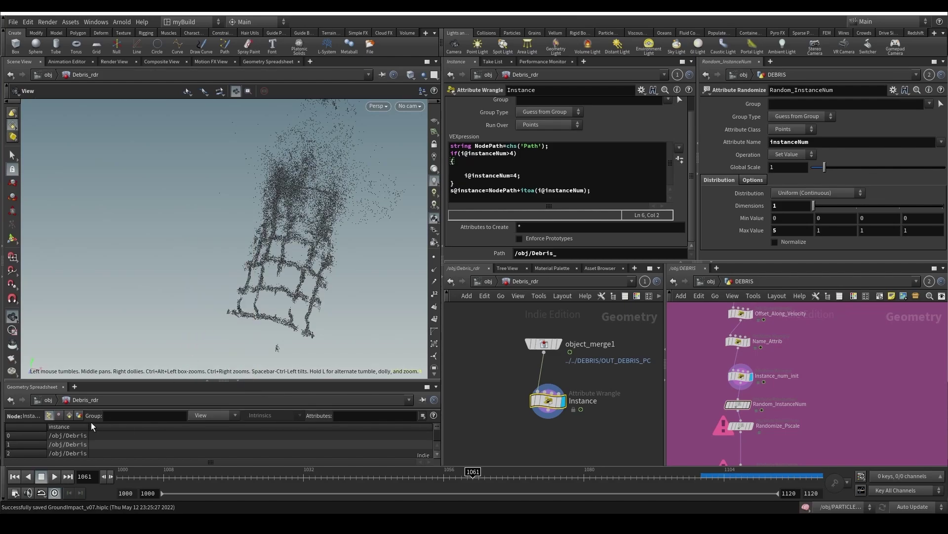
left_click_drag(90, 426, 205, 426)
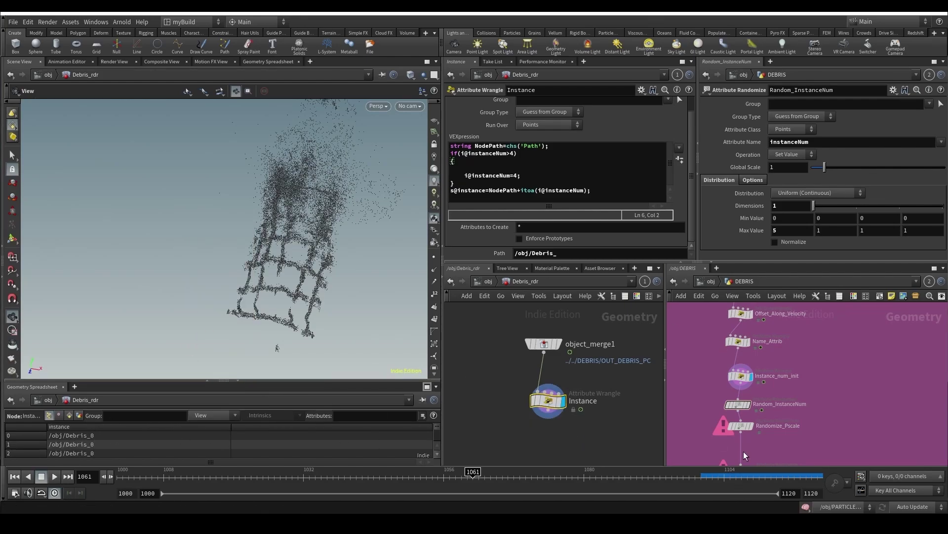
Step: Switch the scene's update mode to Manual and save the file
left_click(910, 502)
left_click(909, 497)
key("ctrl+s")
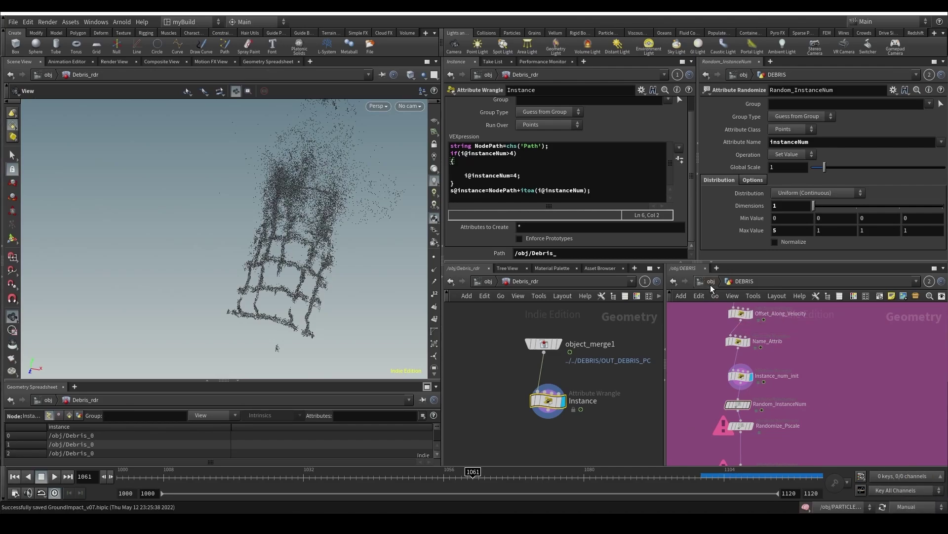
Step: Return the second network to obj level, go to frame 1046 and render BEAUTY in the Render View
key("u")
scroll(789, 394, "down", 3)
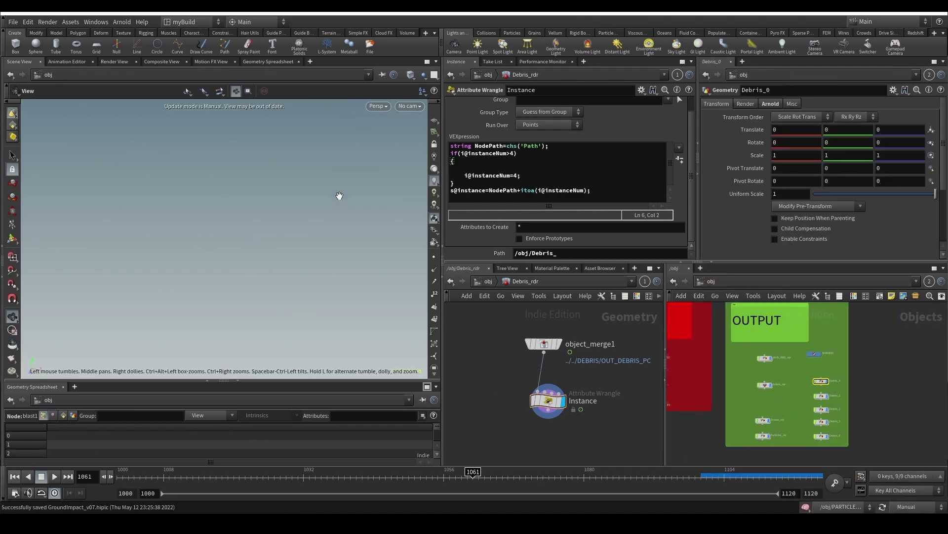
left_click(115, 62)
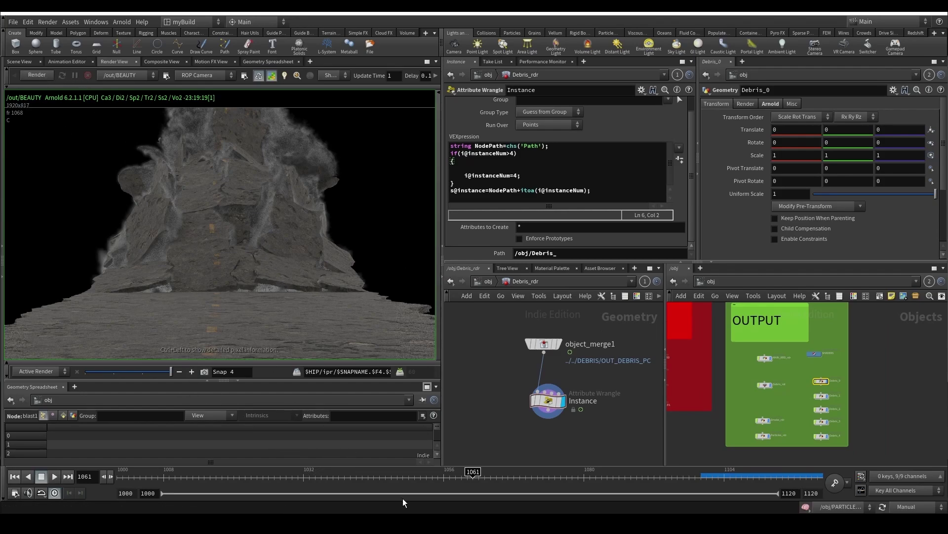
left_click(386, 476)
left_click(43, 75)
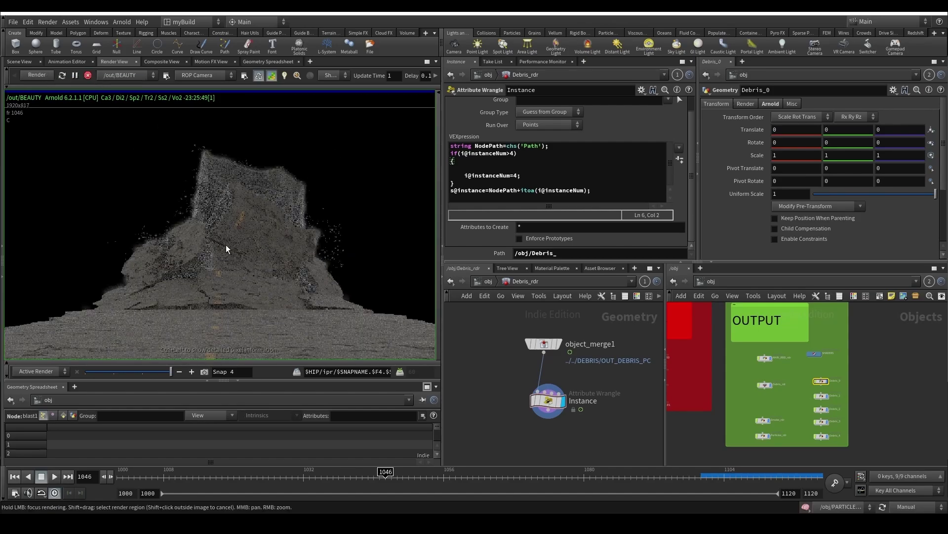
scroll(345, 251, "up", 3)
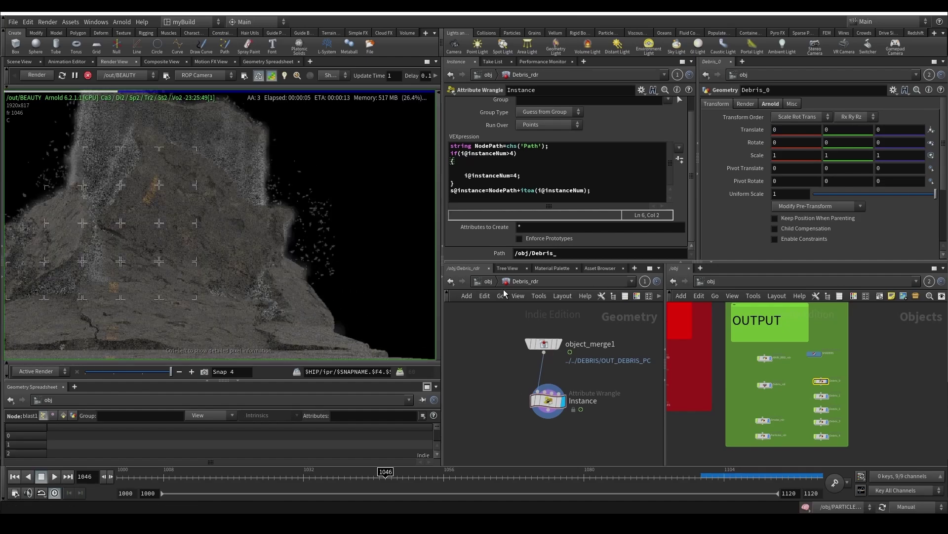
Step: Select the Debris_rdr instance object at obj level and open the out network to check BEAUTY's Force Objects mask
key("u")
scroll(261, 252, "up", 2)
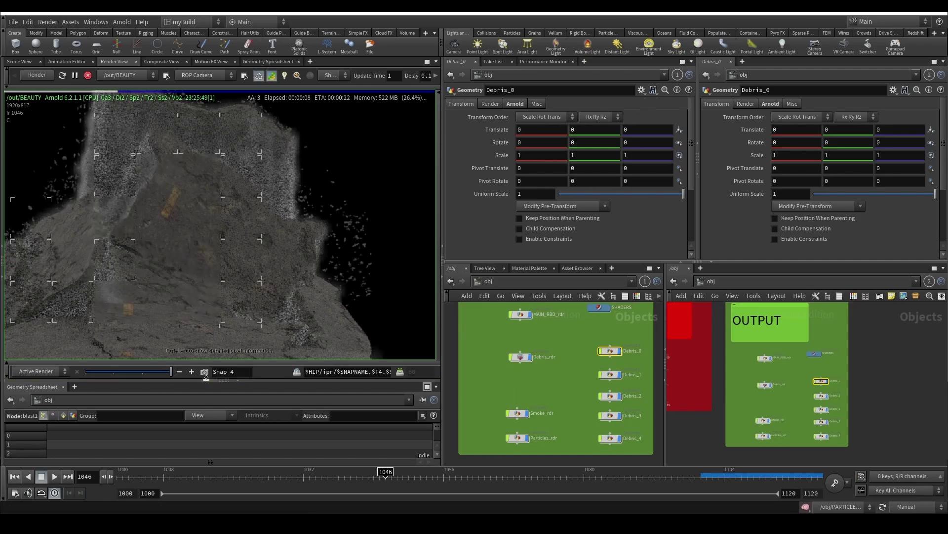
scroll(337, 291, "down", 1)
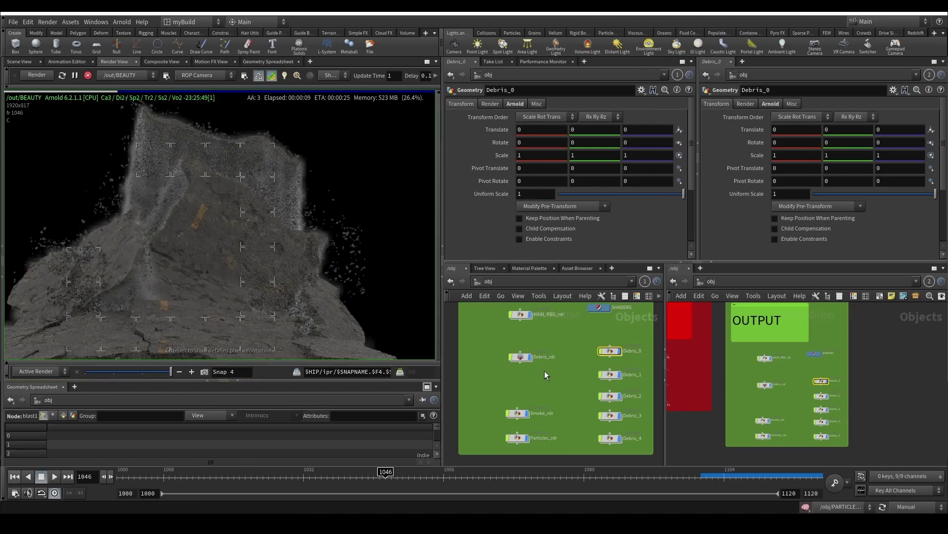
left_click(520, 356)
left_click(701, 280)
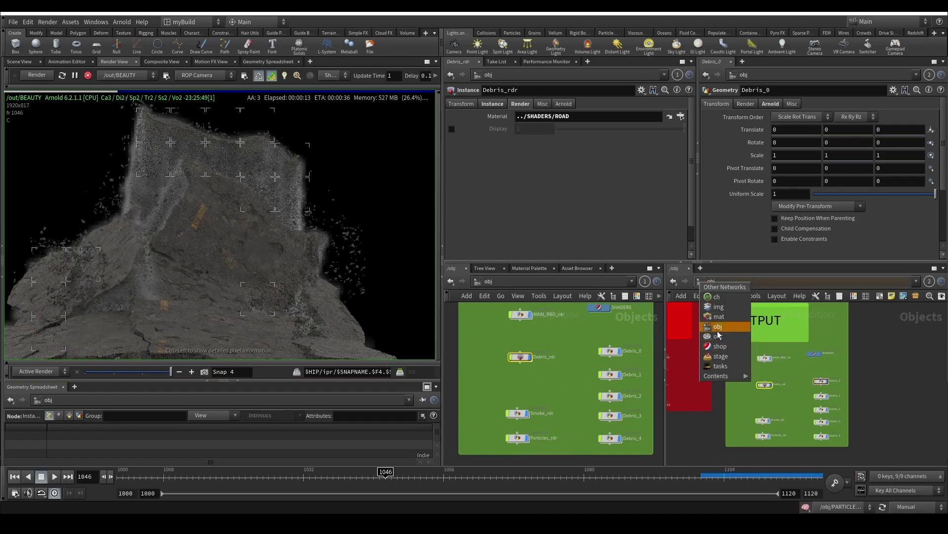
left_click(716, 336)
Step: Rename Debris_rdr to Debris_rddr so it no longer matches the *rdr Force Objects mask
double_click(546, 357)
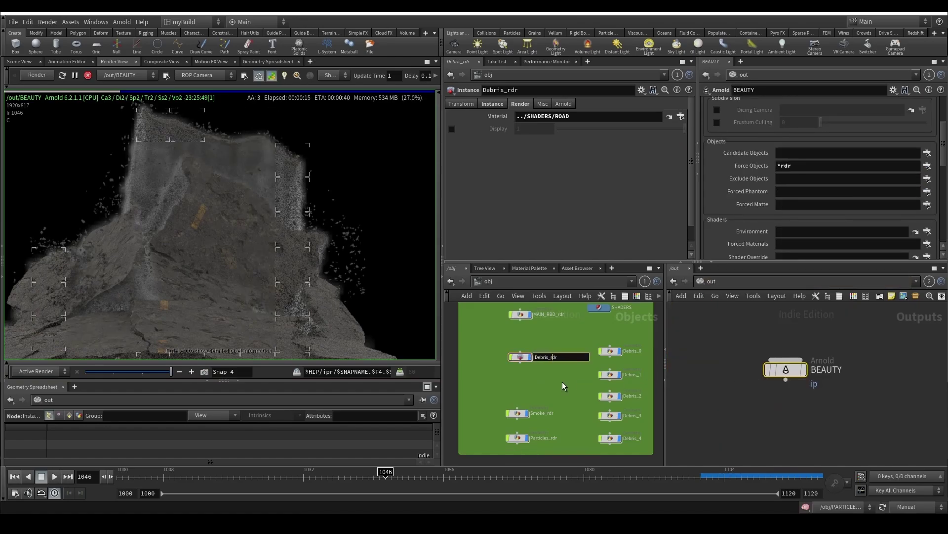
type("d")
key("Return")
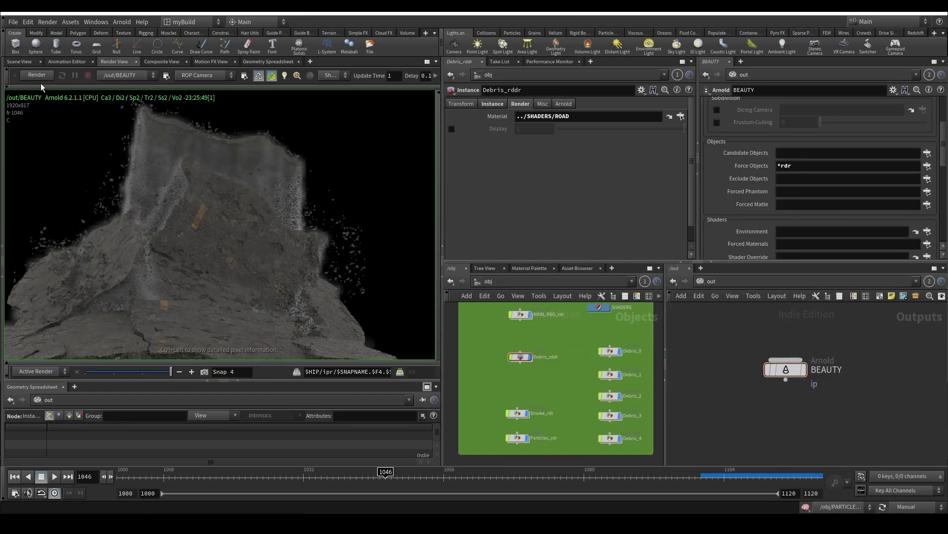
Step: Move the playhead to frame 1079 and start a new BEAUTY render
scroll(561, 374, "up", 2)
scroll(558, 372, "up", 1)
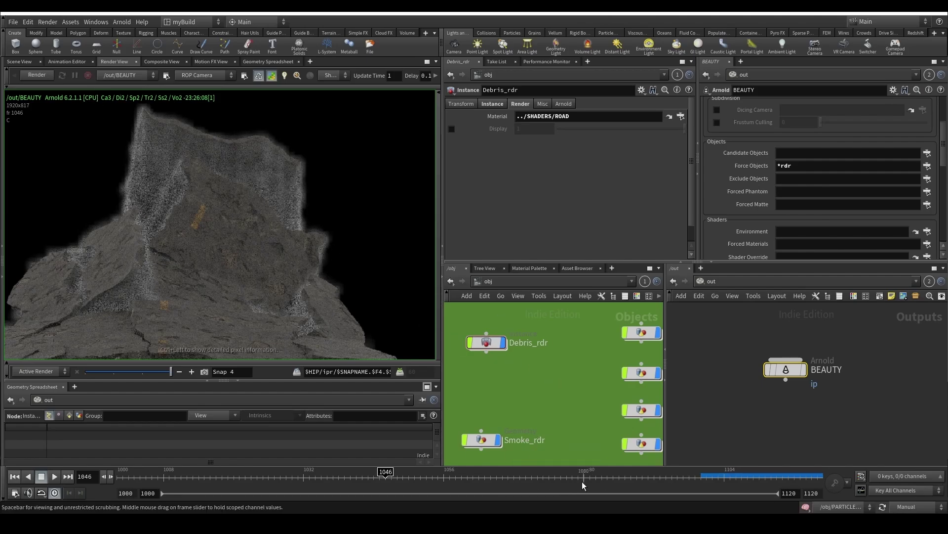
left_click(582, 482)
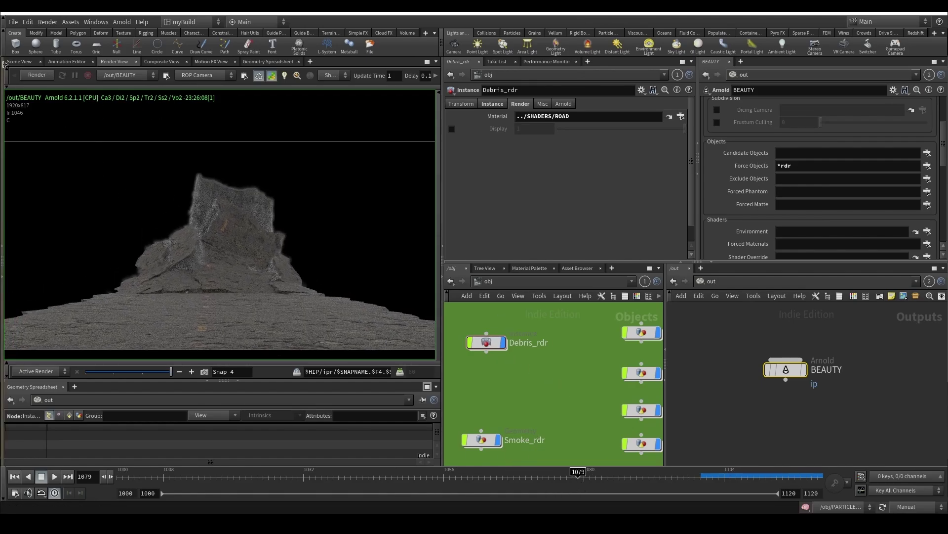
left_click(37, 75)
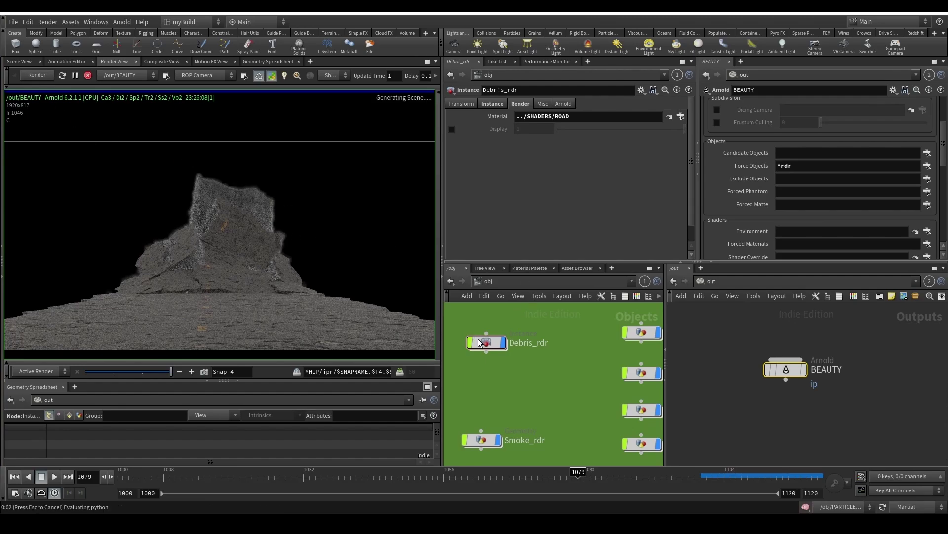
Step: Switch the second network from out to obj, open the DEBRIS object and locate its INSTANCE DEBRIS section
left_click(701, 280)
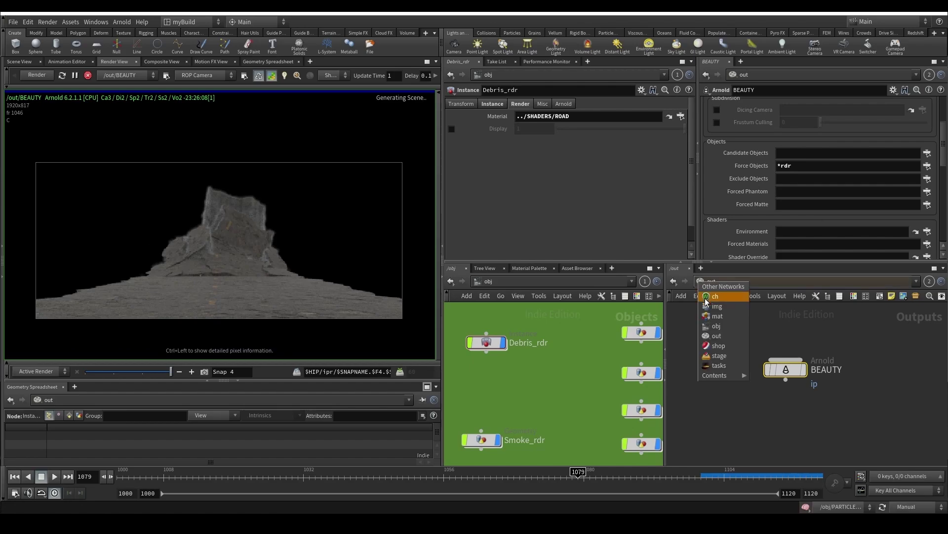
left_click(713, 324)
scroll(761, 390, "up", 3)
middle_click_drag(724, 411, 847, 402)
scroll(741, 366, "up", 3)
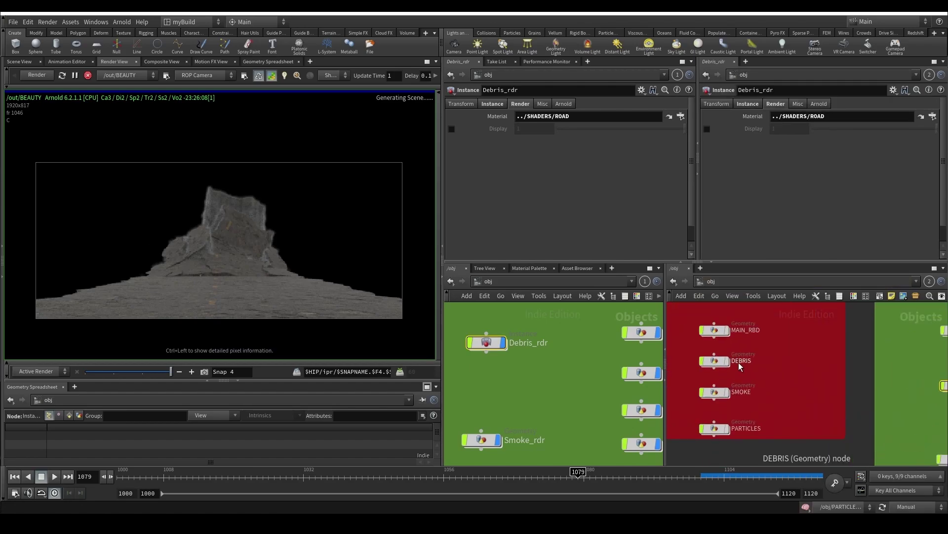
double_click(716, 360)
scroll(784, 430, "up", 5)
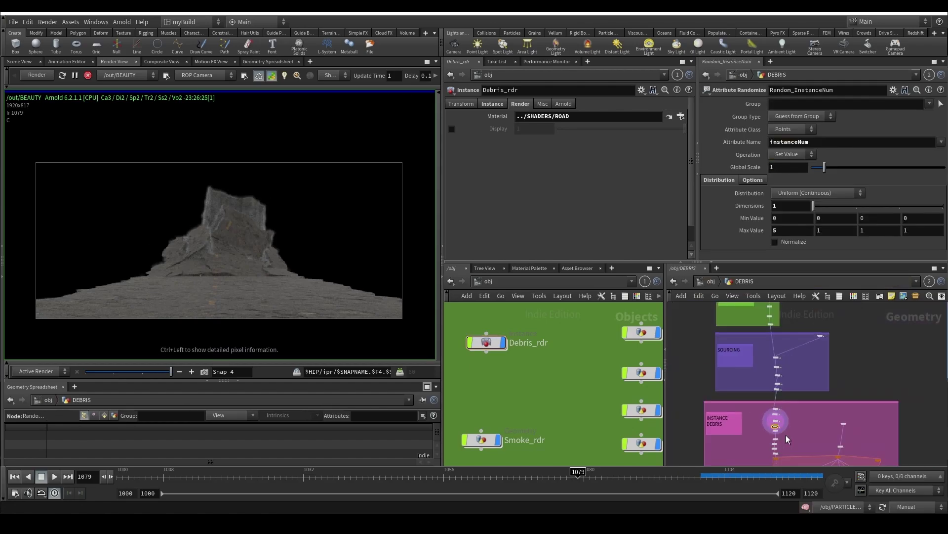
scroll(199, 227, "up", 5)
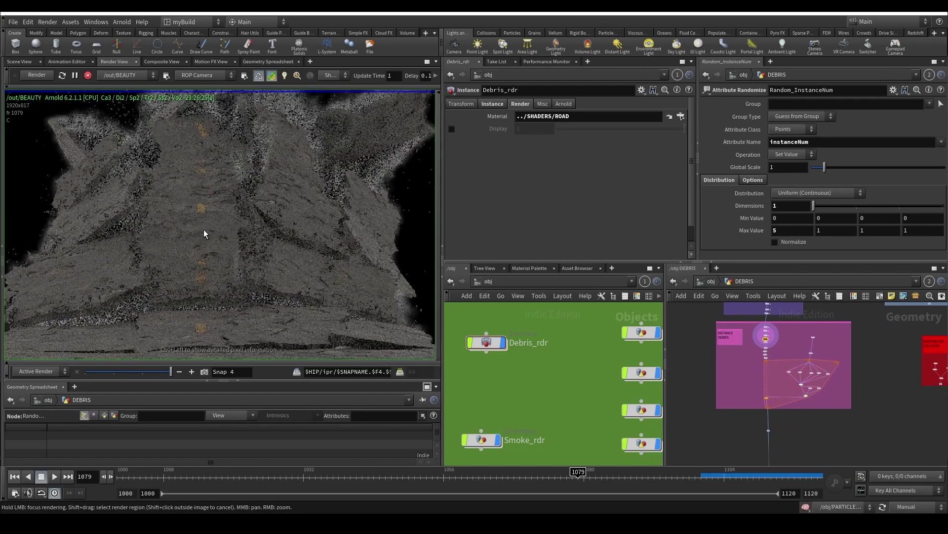
Step: Examine the debris in the frame 1079 render and trace the DEBRIS network from Random_InstanceNum down to OUT_DEBRIS_PC
scroll(349, 220, "down", 4)
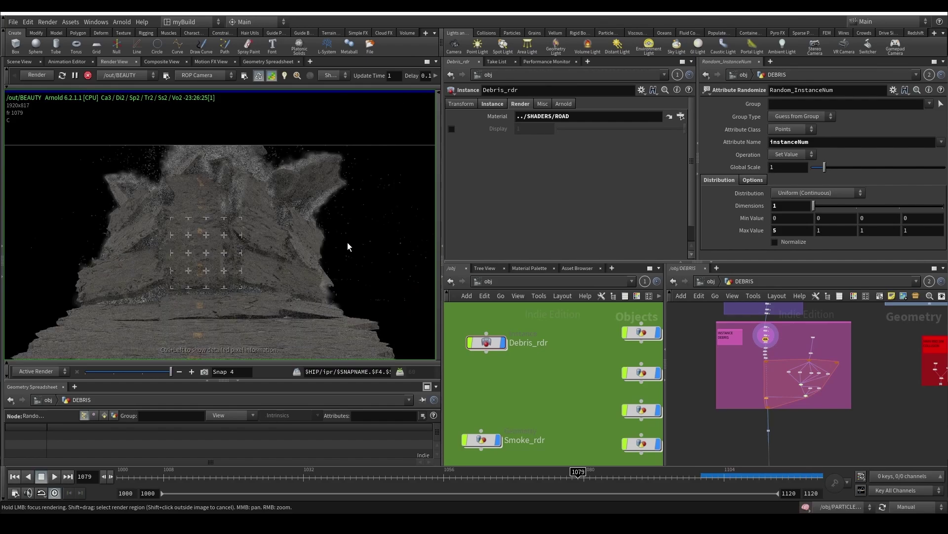
scroll(390, 272, "up", 3)
scroll(726, 408, "up", 3)
middle_click_drag(781, 413, 720, 461)
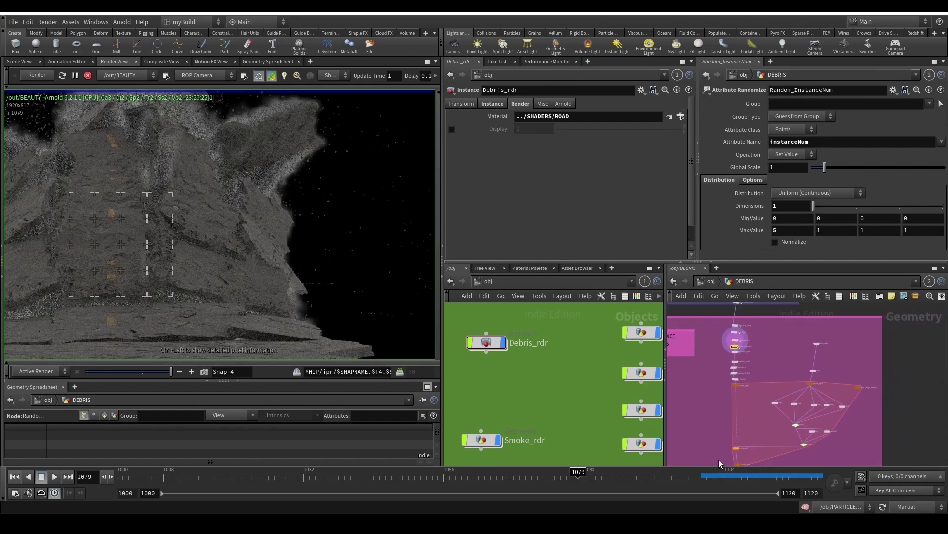
scroll(745, 360, "up", 4)
scroll(262, 303, "up", 5)
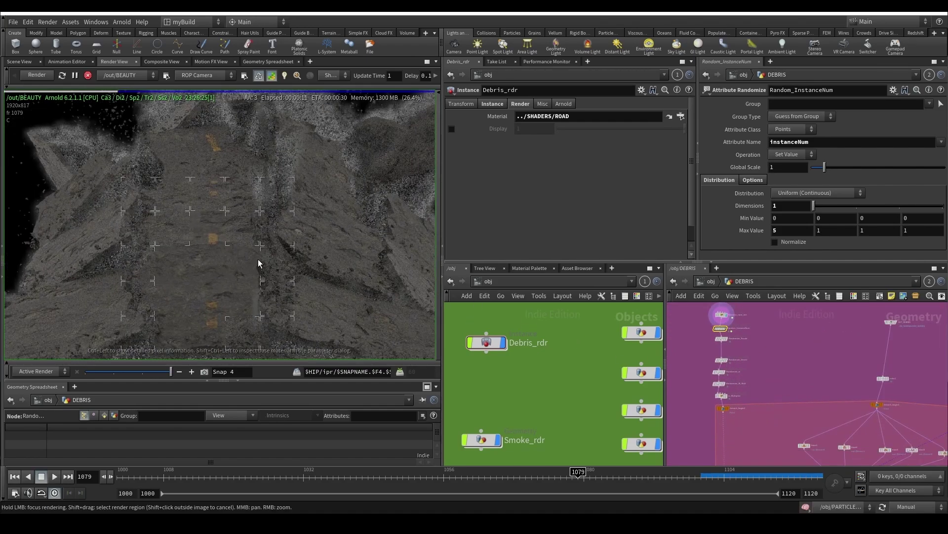
scroll(739, 352, "up", 2)
middle_click_drag(699, 332, 701, 375)
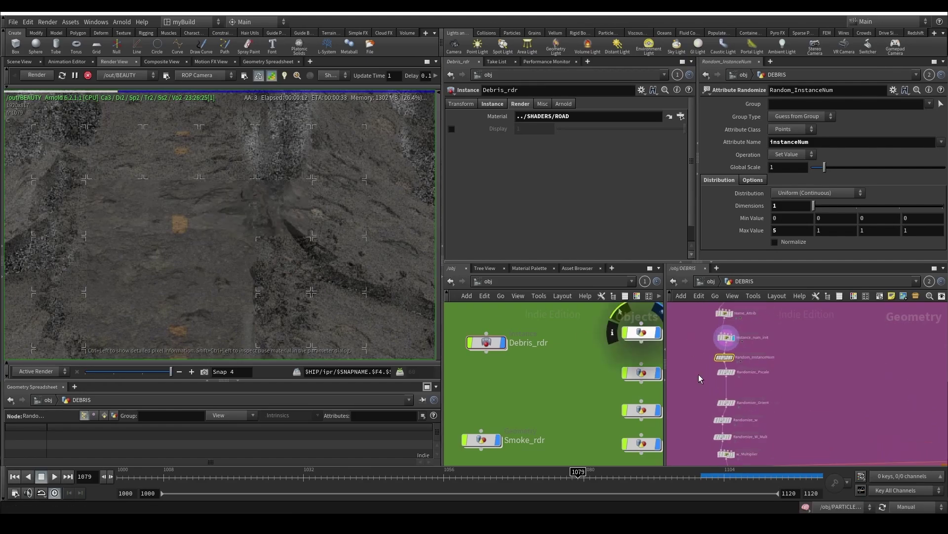
scroll(699, 376, "down", 6)
middle_click_drag(691, 432, 721, 320)
scroll(741, 387, "up", 4)
middle_click_drag(731, 435, 722, 417)
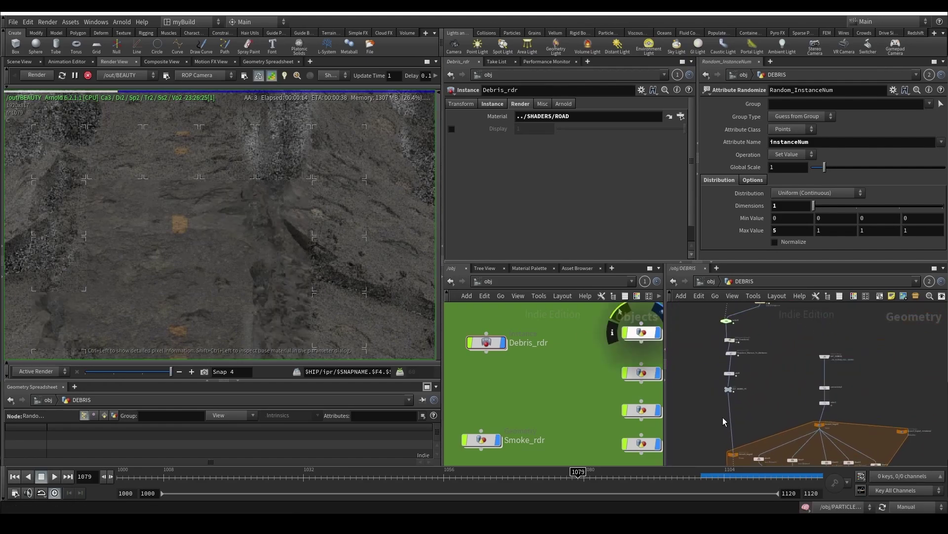
scroll(722, 415, "up", 2)
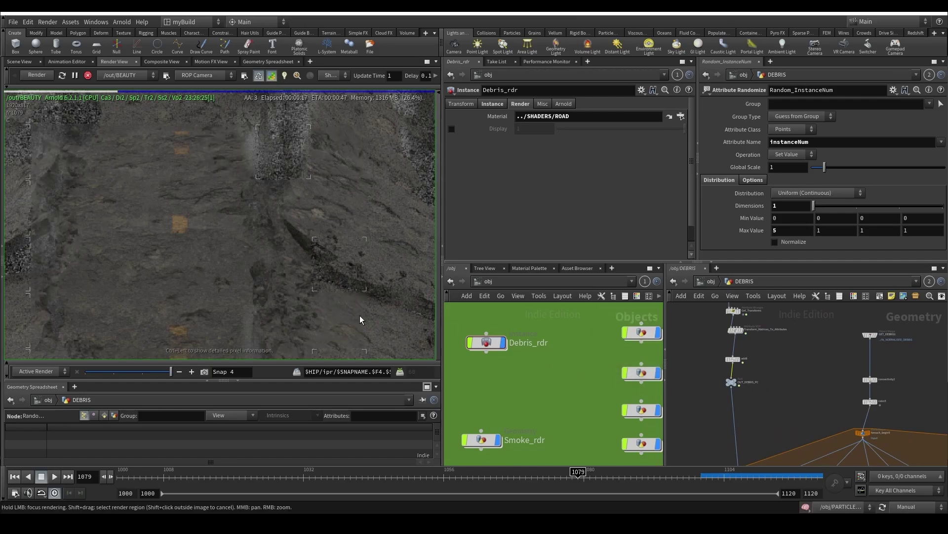
scroll(346, 304, "down", 5)
scroll(331, 272, "up", 3)
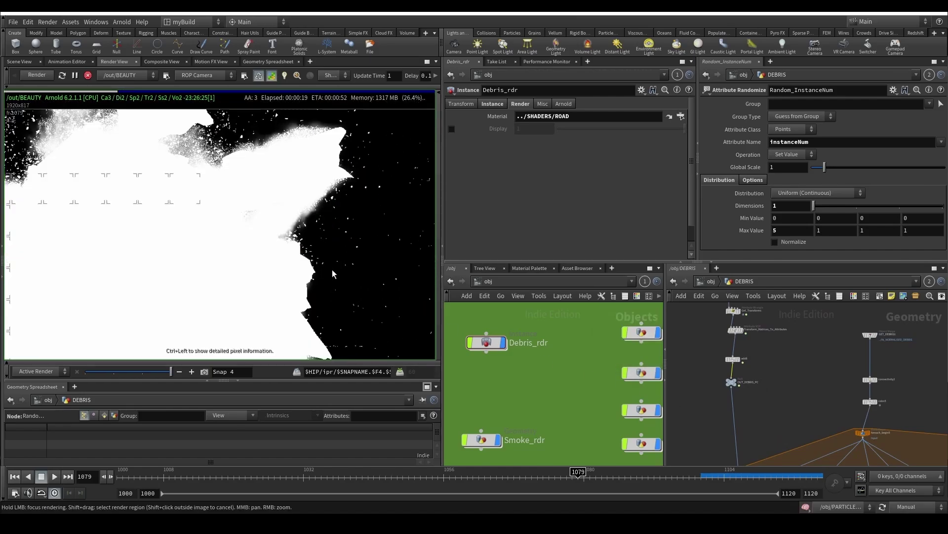
Step: Examine the debris up close in the frame 1079 BEAUTY render and store a snapshot of it
scroll(279, 283, "up", 2)
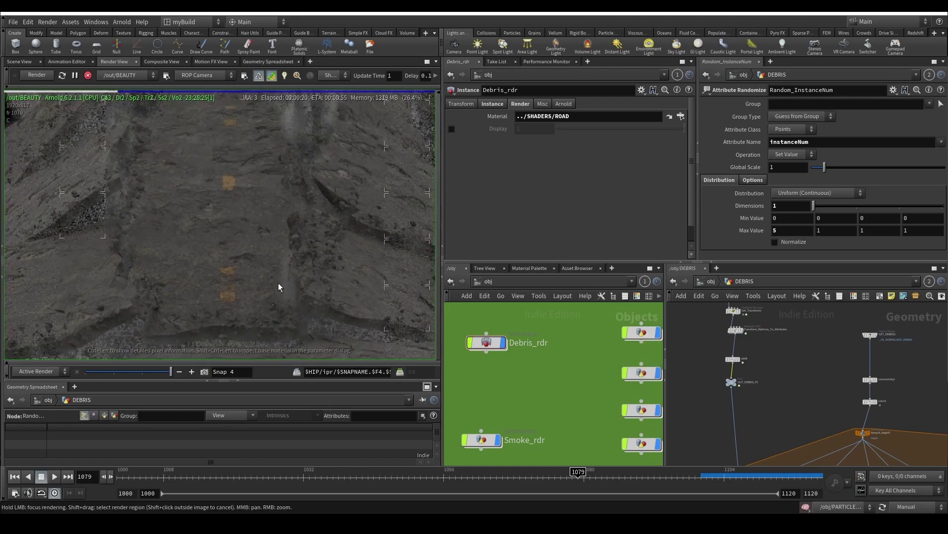
scroll(268, 280, "down", 4)
scroll(172, 340, "up", 4)
scroll(174, 344, "up", 3)
middle_click_drag(209, 341, 258, 288)
scroll(262, 288, "down", 5)
scroll(276, 281, "down", 2)
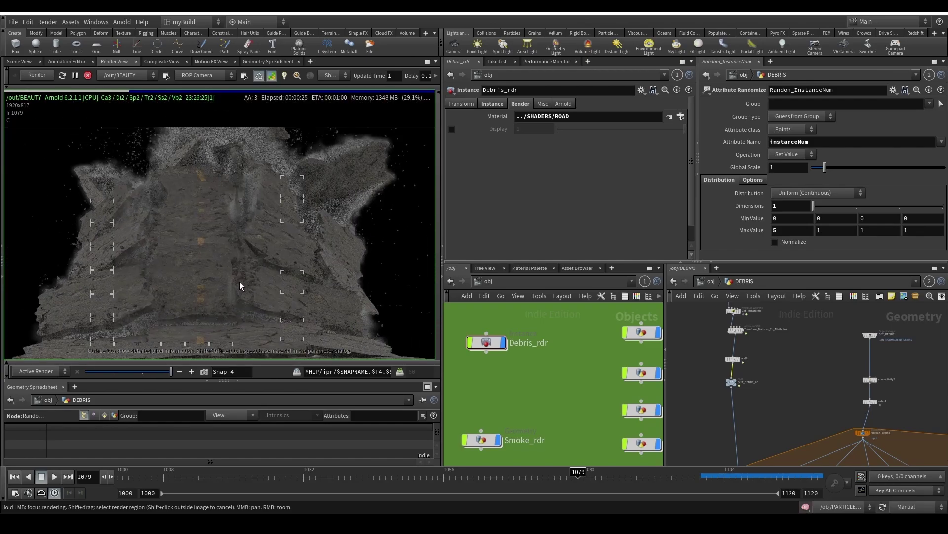
scroll(237, 278, "up", 5)
left_click_drag(170, 372, 173, 371)
scroll(255, 277, "down", 5)
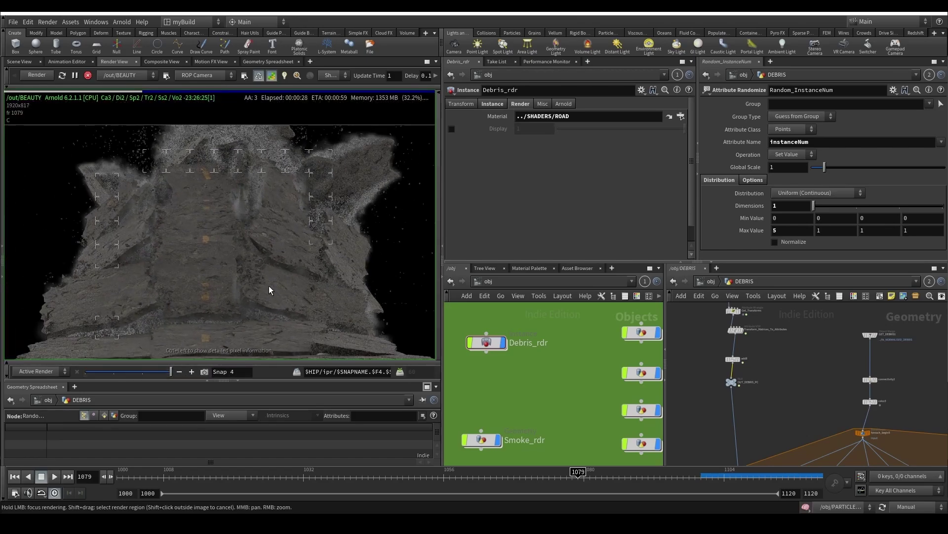
scroll(318, 272, "up", 2)
scroll(315, 269, "down", 1)
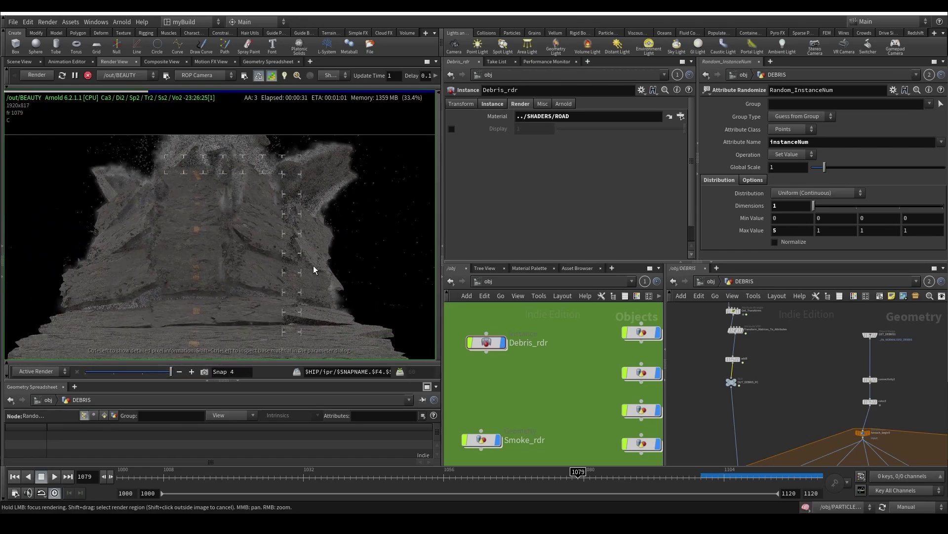
left_click(206, 372)
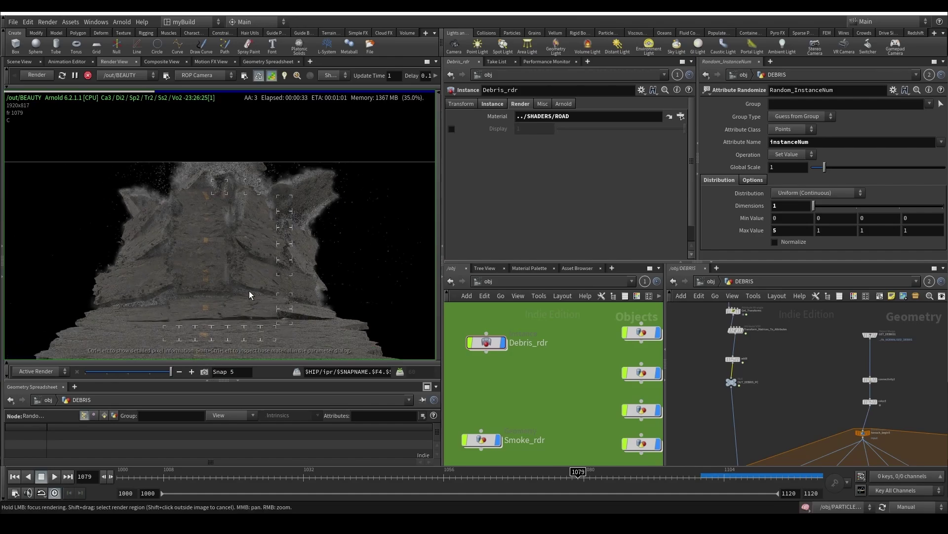
Step: Locate the LIGHTS section in the object network and stop the running BEAUTY render
scroll(499, 376, "down", 5)
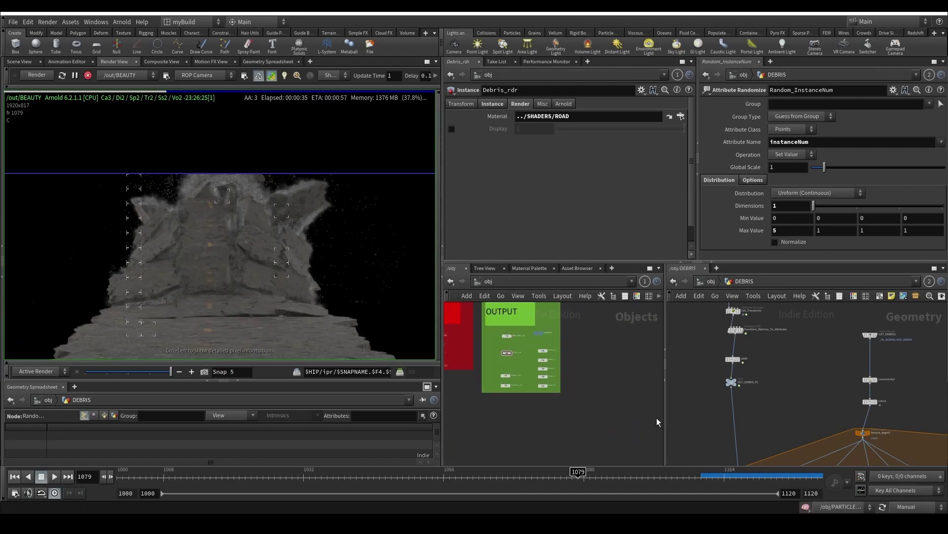
middle_click_drag(504, 391, 639, 404)
scroll(575, 393, "up", 3)
middle_click_drag(508, 366, 660, 385)
middle_click_drag(593, 418, 717, 425)
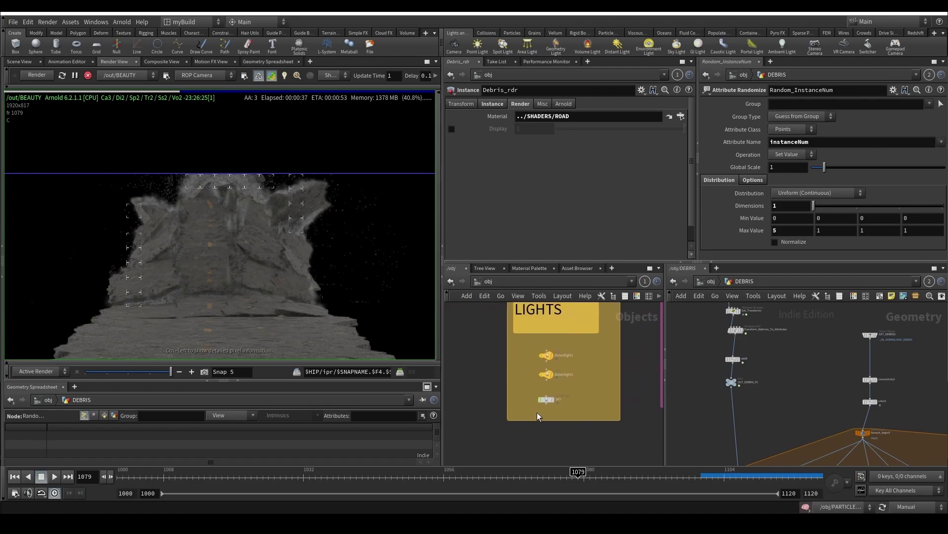
scroll(534, 413, "up", 2)
key("Tab")
key("Escape")
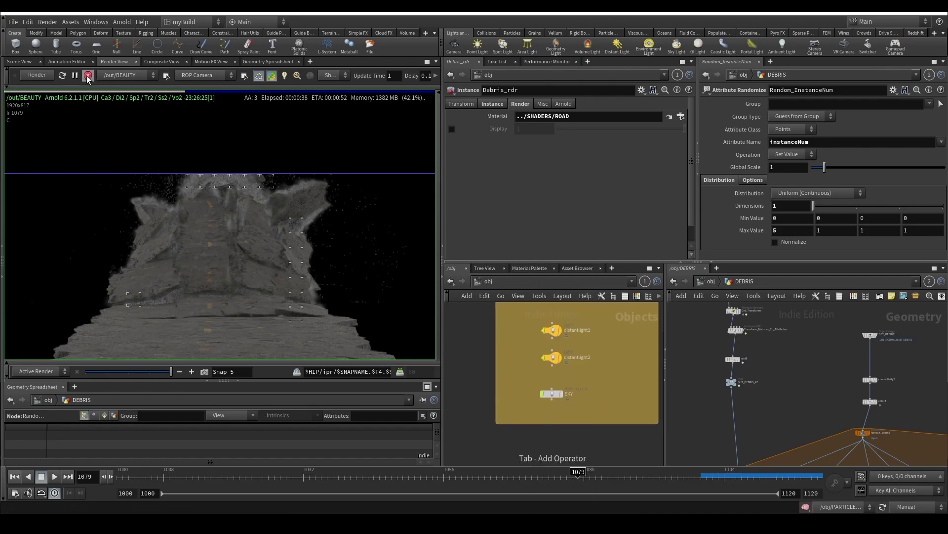
left_click(88, 77)
scroll(574, 386, "up", 1)
key("Tab")
key("Escape")
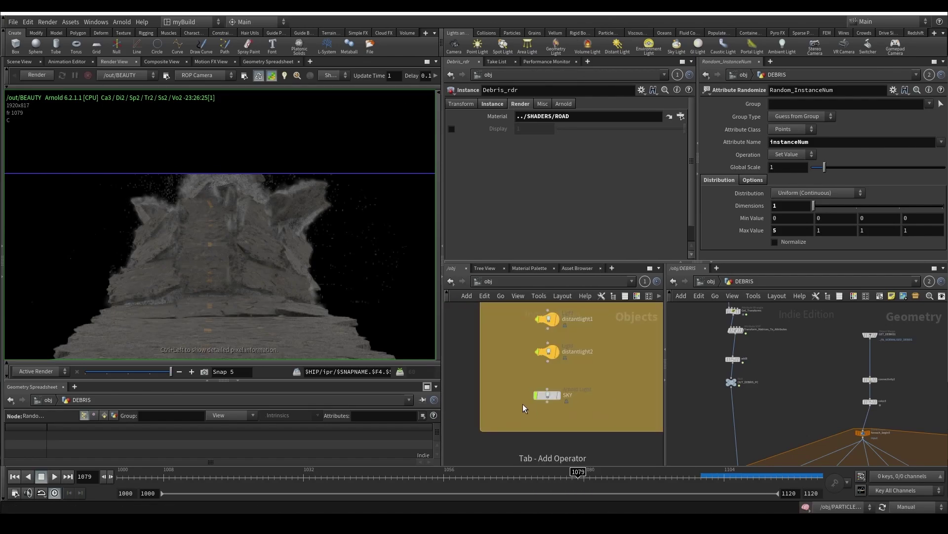
Step: Duplicate the SKY light inside the LIGHTS section and name the copy Directionnal
left_click_drag(544, 395, 545, 415, "alt")
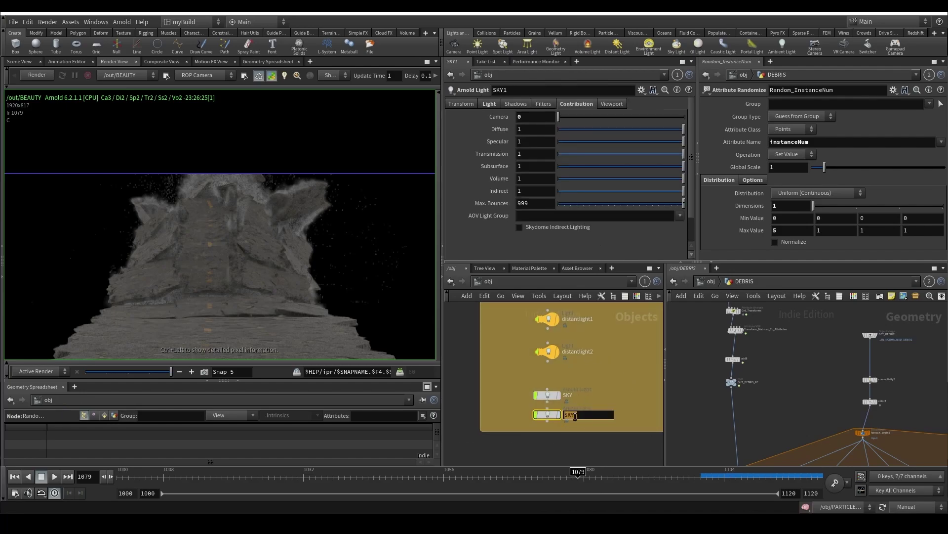
type("Directionnal")
key("Return")
Step: Show the 3D scene view with only the Directionnal light selected and set the update mode to Auto Update
scroll(216, 261, "up", 2)
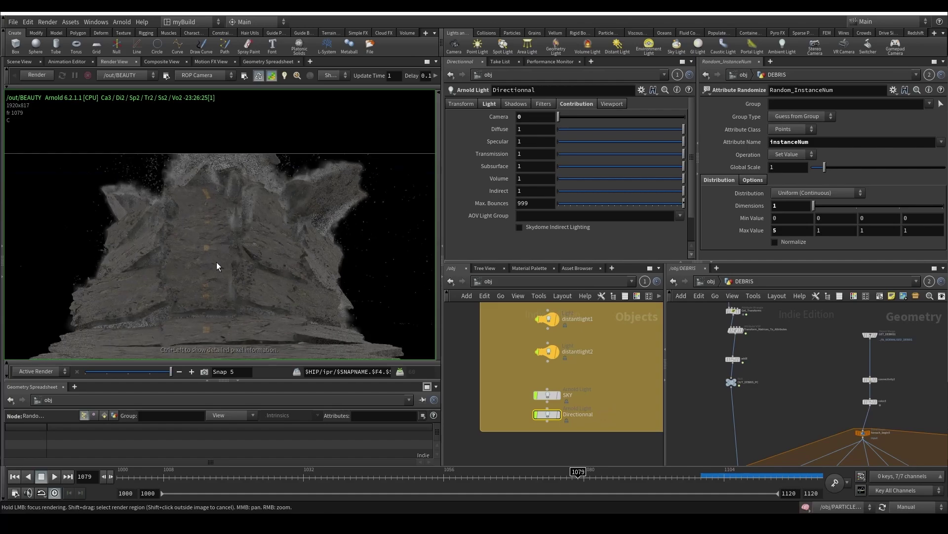
scroll(216, 262, "up", 3)
scroll(233, 315, "up", 3)
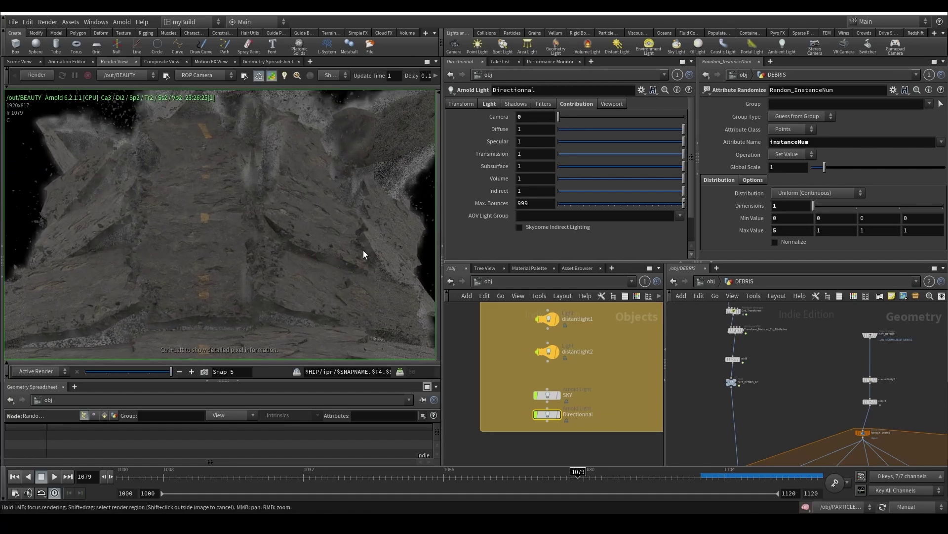
left_click(26, 62)
left_click_drag(511, 388, 574, 426)
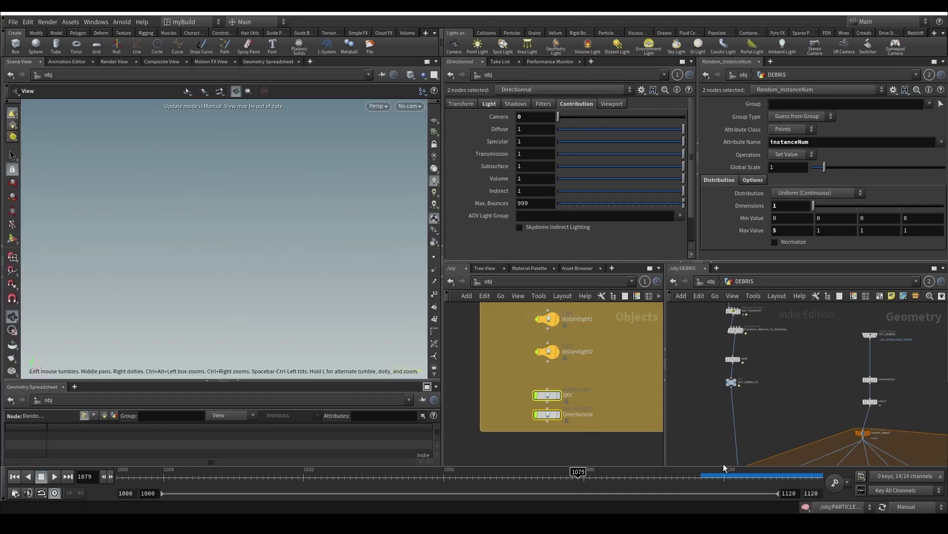
left_click(548, 414)
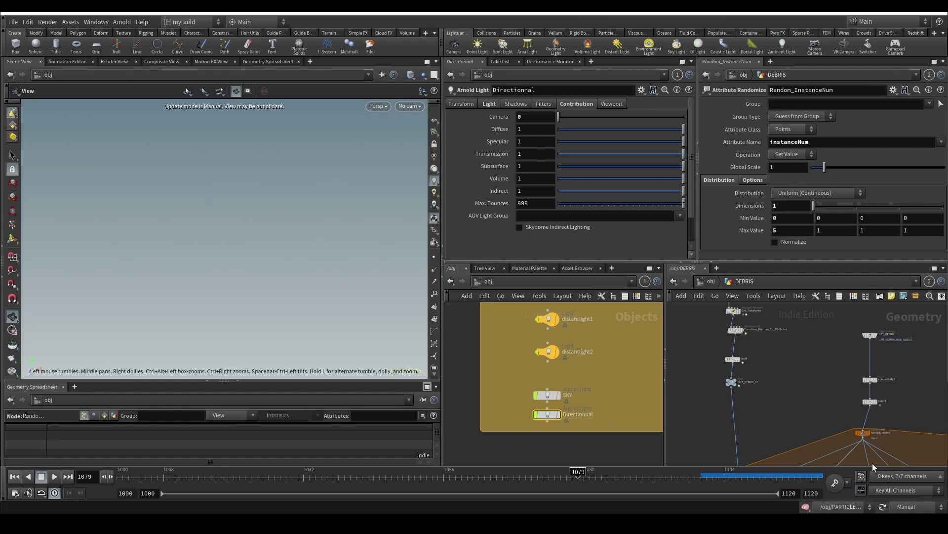
left_click(913, 480)
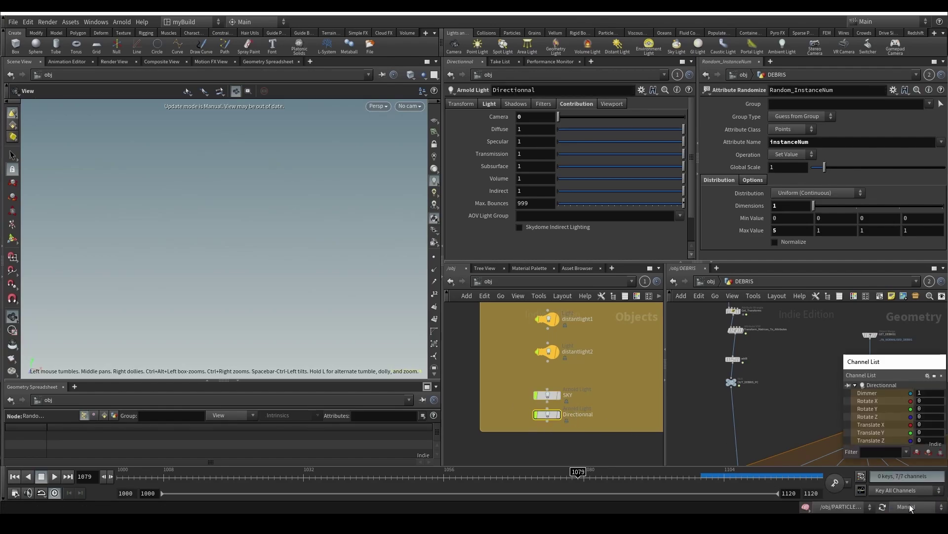
left_click(912, 504)
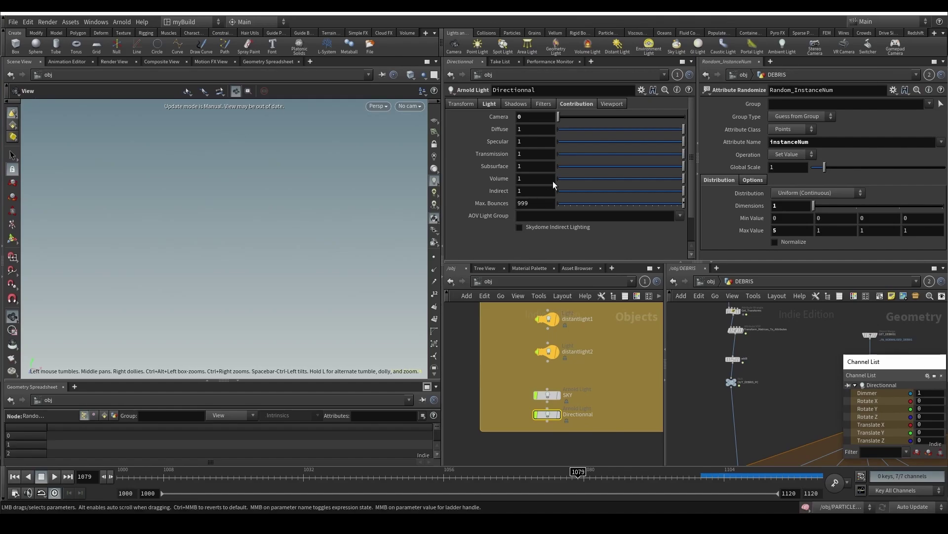
Step: Change the light type of Directionnal from Skydome to Distant
left_click_drag(403, 192, 441, 160)
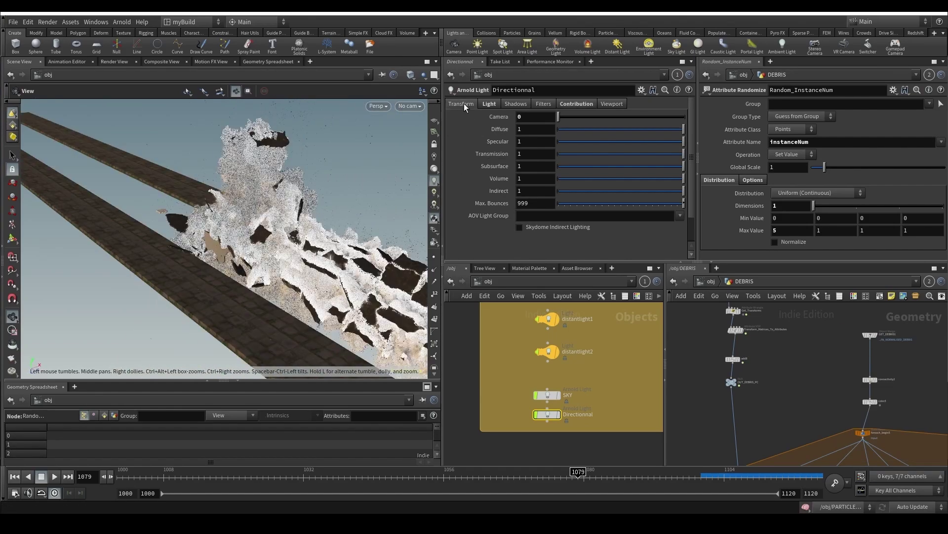
left_click(466, 104)
left_click(490, 105)
left_click(543, 117)
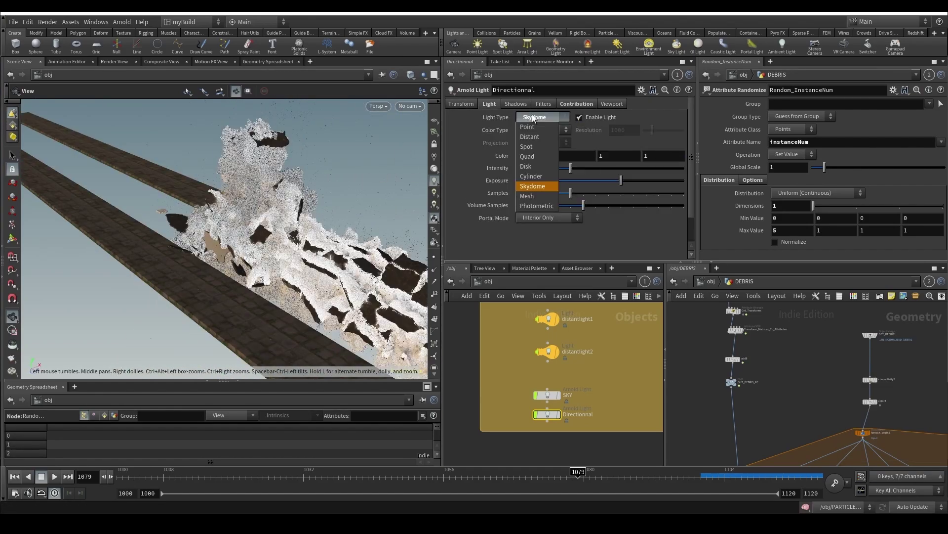
left_click(541, 138)
Step: Rotate the Directionnal light in the scene view to aim it at the debris using the Rotate tool
left_click_drag(351, 296, 339, 303)
right_click_drag(338, 303, 237, 332)
left_click(12, 239)
right_click_drag(251, 292, 216, 298)
middle_click_drag(216, 297, 168, 314)
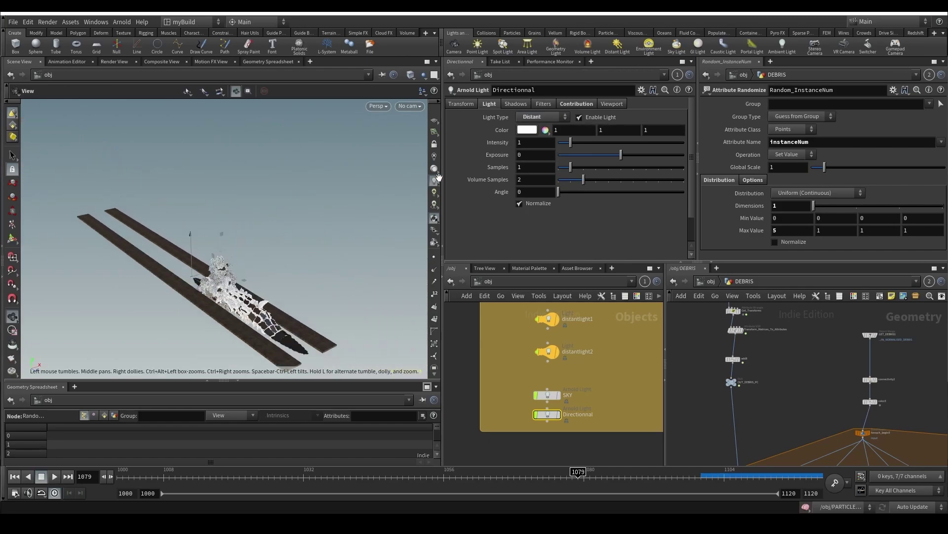
scroll(494, 418, "up", 1)
left_click(572, 413)
scroll(222, 299, "up", 5)
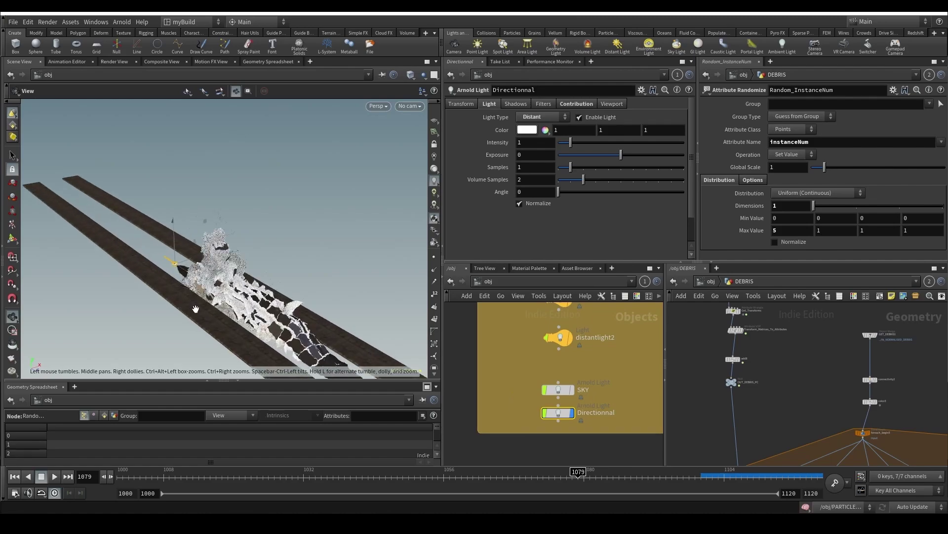
left_click(14, 238)
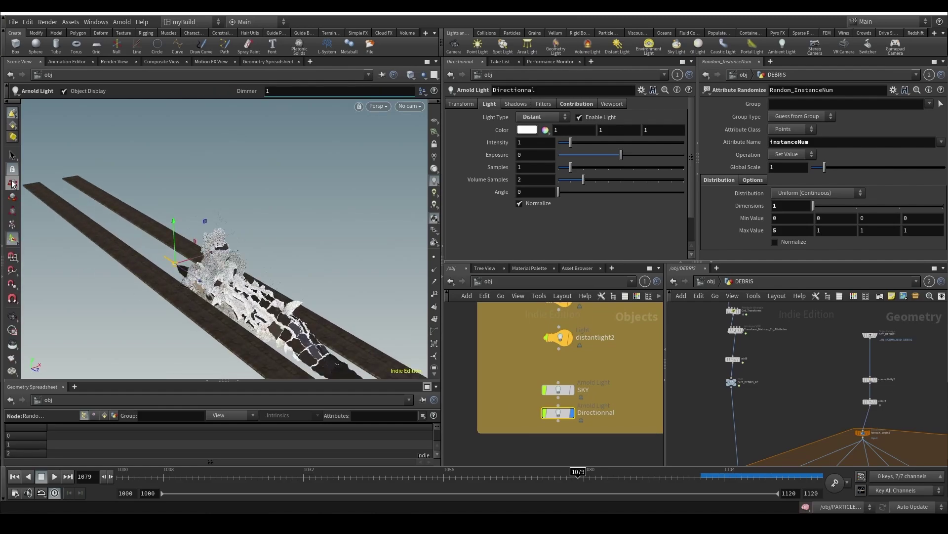
left_click(12, 198)
mouse_move(155, 284)
left_mouse_down()
mouse_move(91, 264)
mouse_move(105, 243)
mouse_move(146, 248)
mouse_move(138, 244)
left_mouse_up()
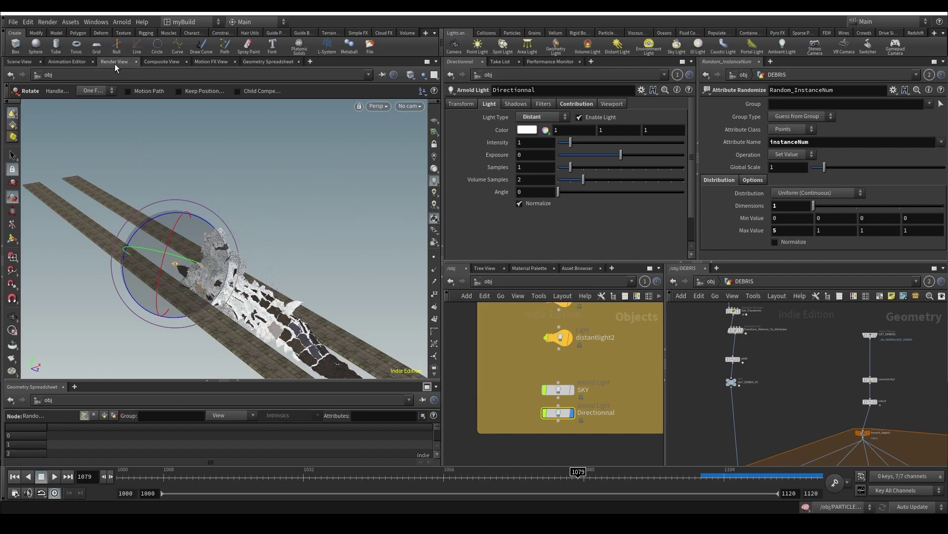
Step: Give the Directionnal light a warm white color of 1, 0.9046, 0.788 and render BEAUTY again
left_click(115, 61)
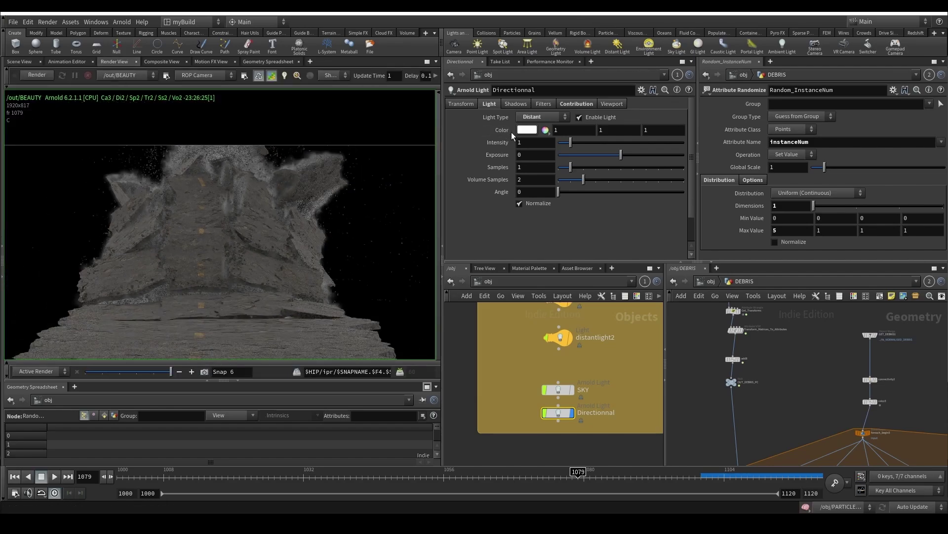
left_click(526, 129)
left_click(551, 166)
left_click_drag(549, 179, 566, 180)
left_click(669, 27)
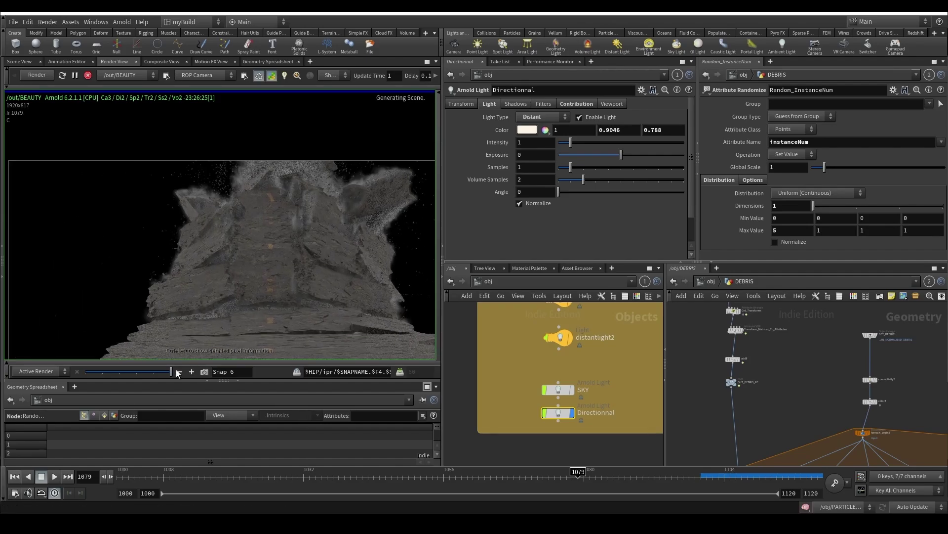
left_click_drag(174, 372, 203, 386)
mouse_move(283, 282)
middle_mouse_down()
mouse_move(308, 295)
mouse_move(287, 278)
middle_mouse_up()
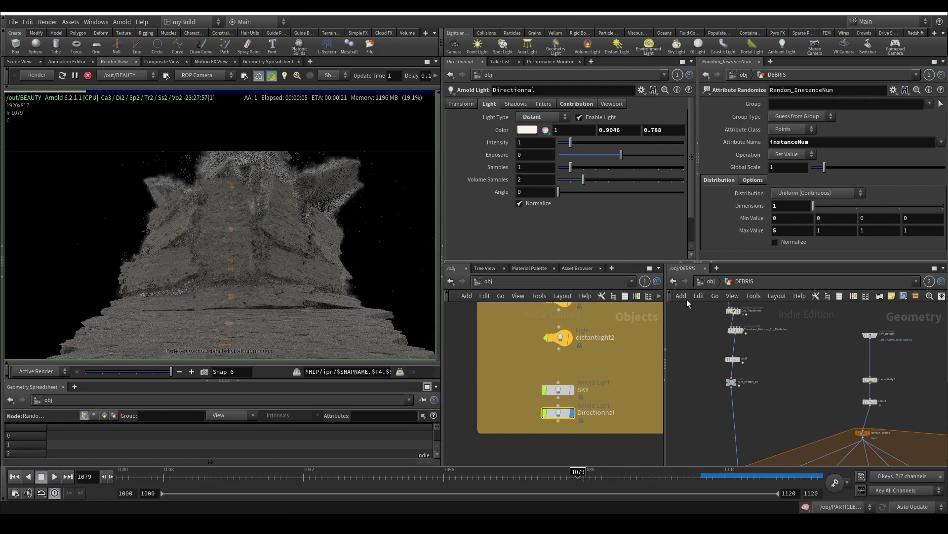
Step: Switch the second network to out and check the Lights settings of the BEAUTY node
left_click(708, 282)
left_click(719, 337)
scroll(761, 213, "down", 5)
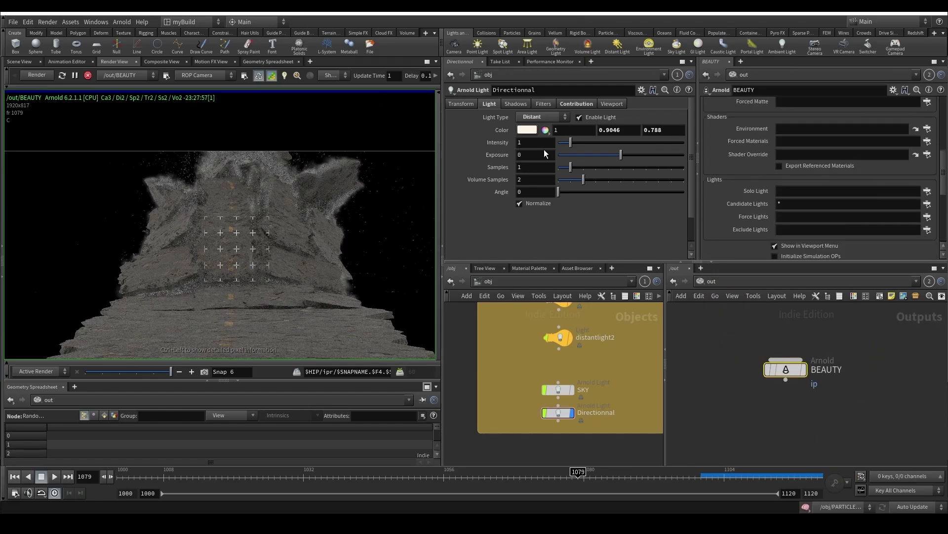
Step: Set the Directionnal light's exposure to 5, rotate the light further in the scene view and return to the render
type("5")
key("Return")
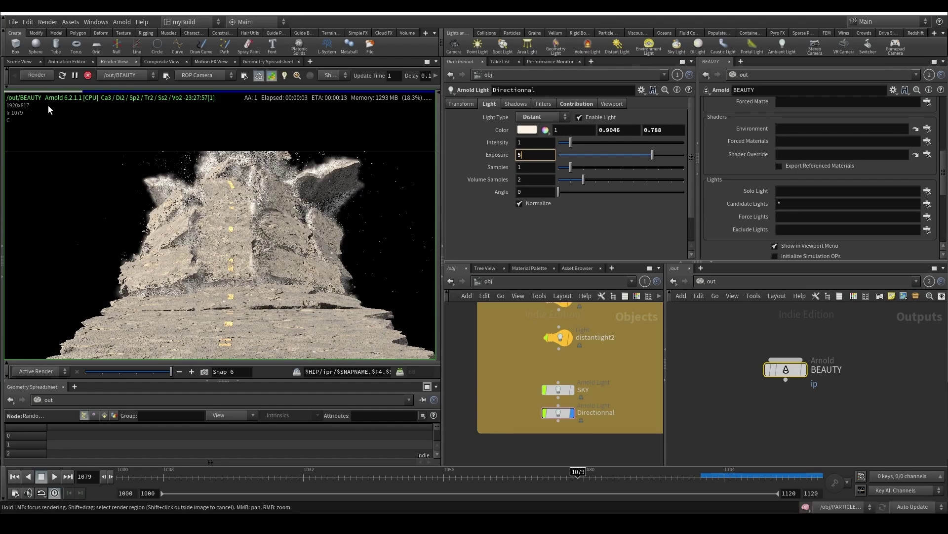
left_click(19, 62)
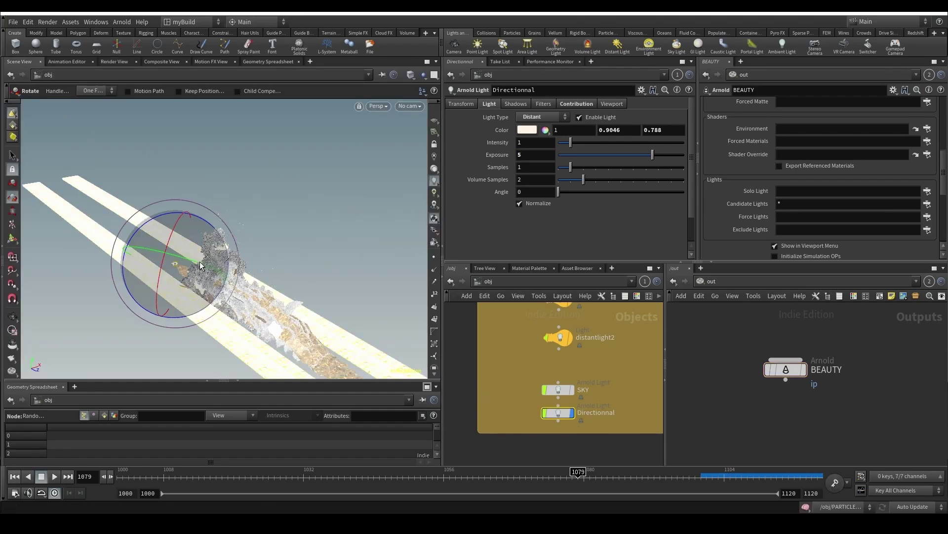
mouse_move(199, 261)
left_mouse_down()
mouse_move(187, 259)
mouse_move(218, 318)
mouse_move(209, 330)
mouse_move(178, 292)
mouse_move(203, 277)
mouse_move(188, 257)
left_mouse_up()
key("Escape")
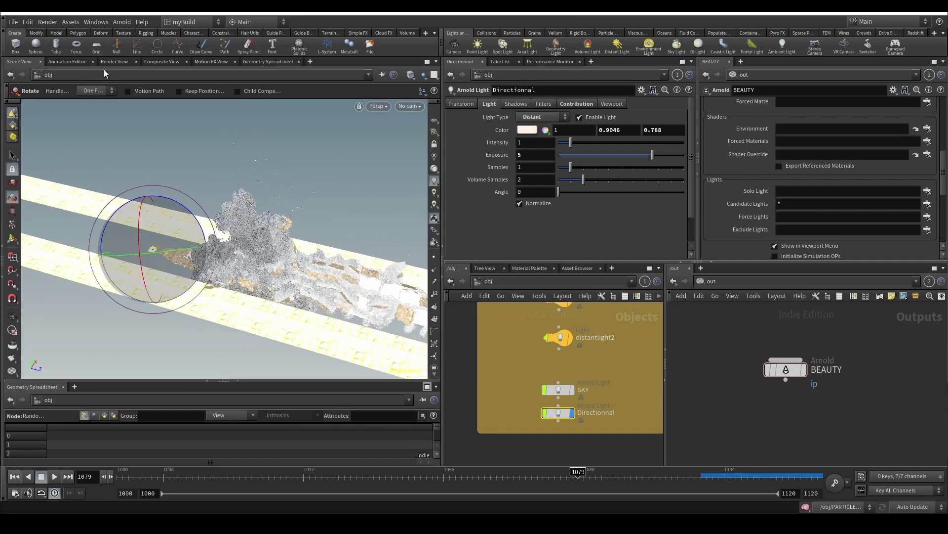
left_click(114, 61)
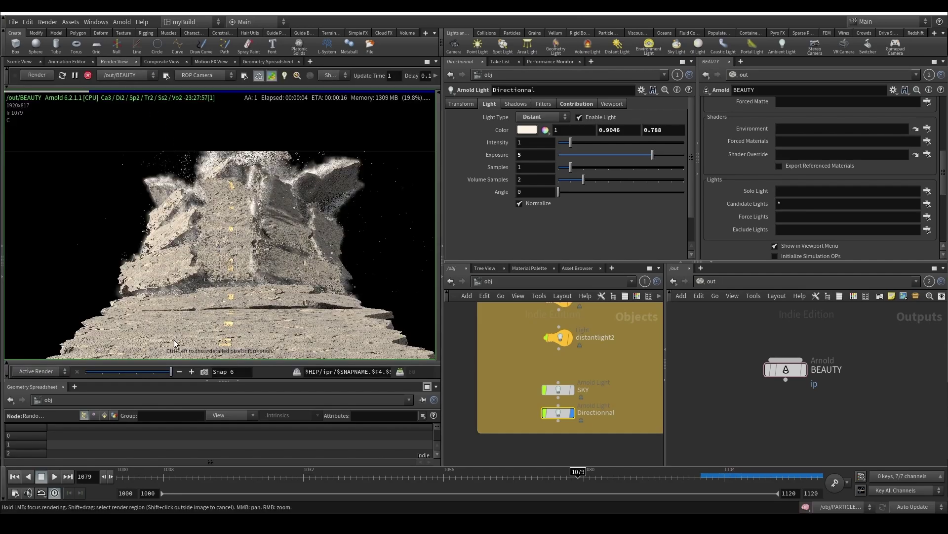
mouse_move(174, 378)
left_mouse_down()
mouse_move(143, 376)
mouse_move(171, 381)
left_mouse_up()
Step: Lower the Directionnal light's exposure, trying 3 and settling on 4
left_click(534, 155)
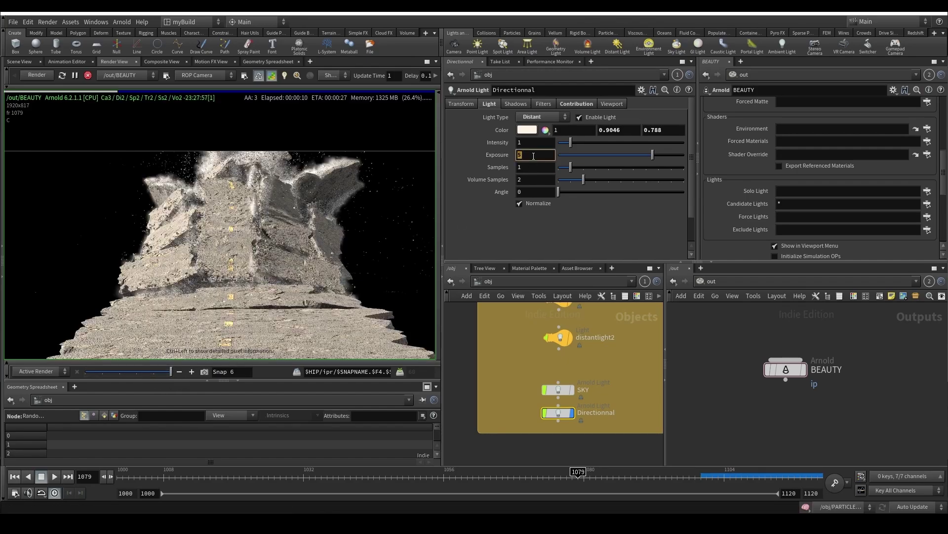
type("3")
key("Return")
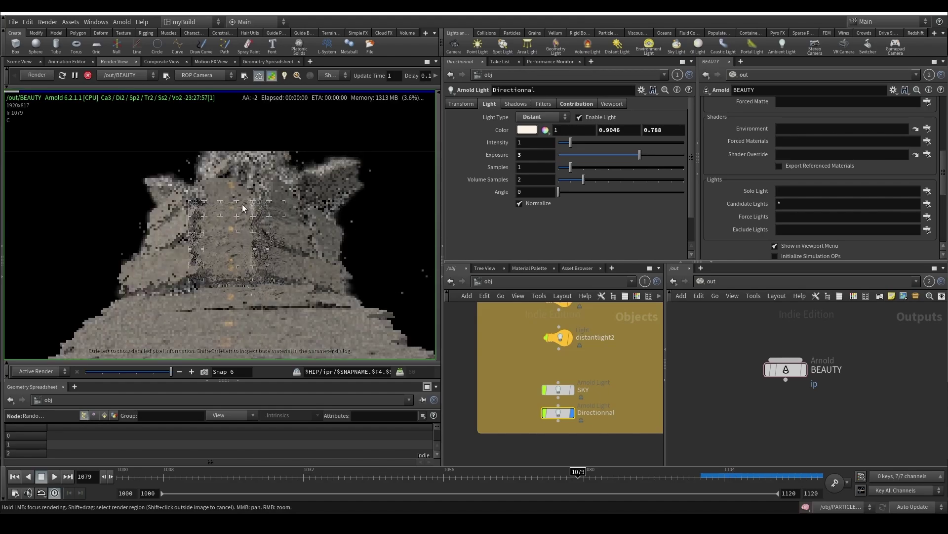
left_click(531, 154)
type("4")
key("Return")
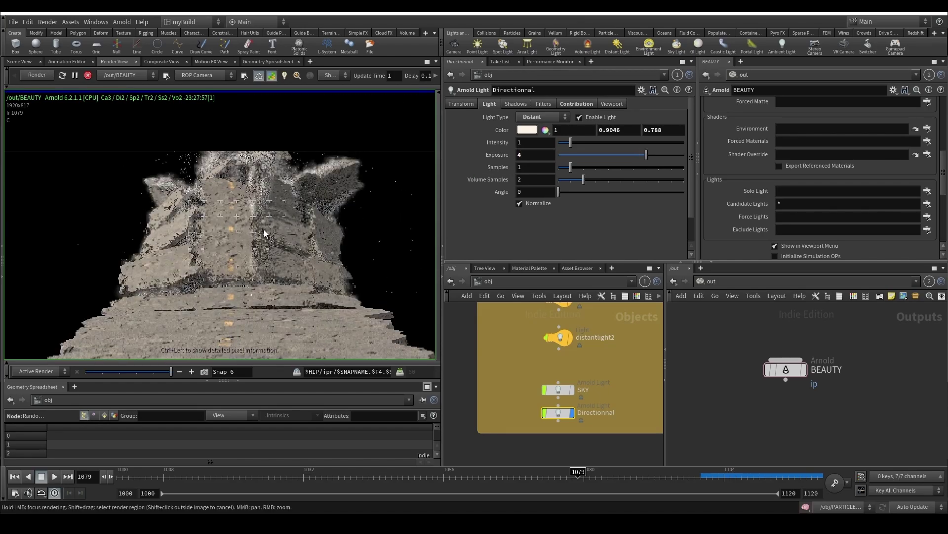
Step: Add a Geometry node below PARTICLES in the FX WORK area of the object network
scroll(236, 250, "down", 1)
scroll(241, 252, "up", 1)
scroll(223, 289, "down", 2)
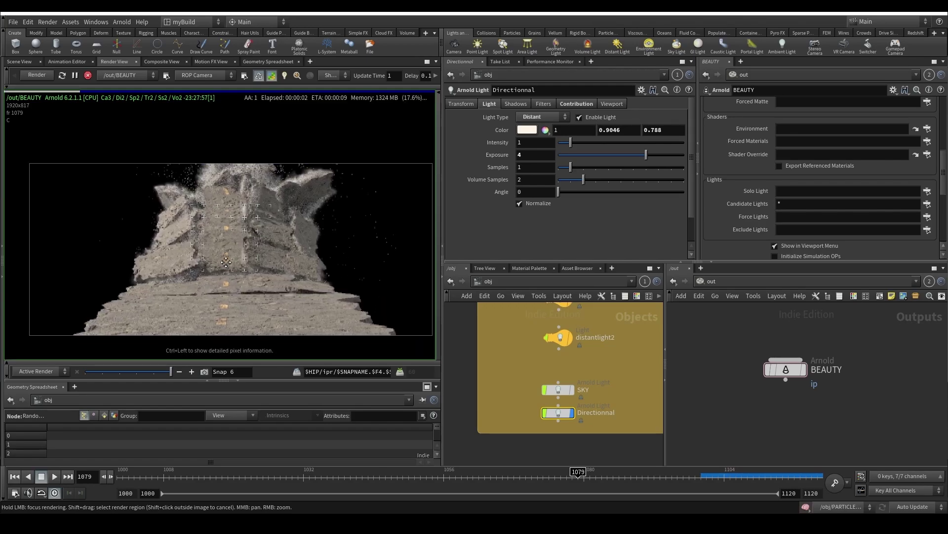
middle_click_drag(224, 289, 200, 237)
middle_click_drag(549, 361, 478, 372)
scroll(477, 372, "down", 5)
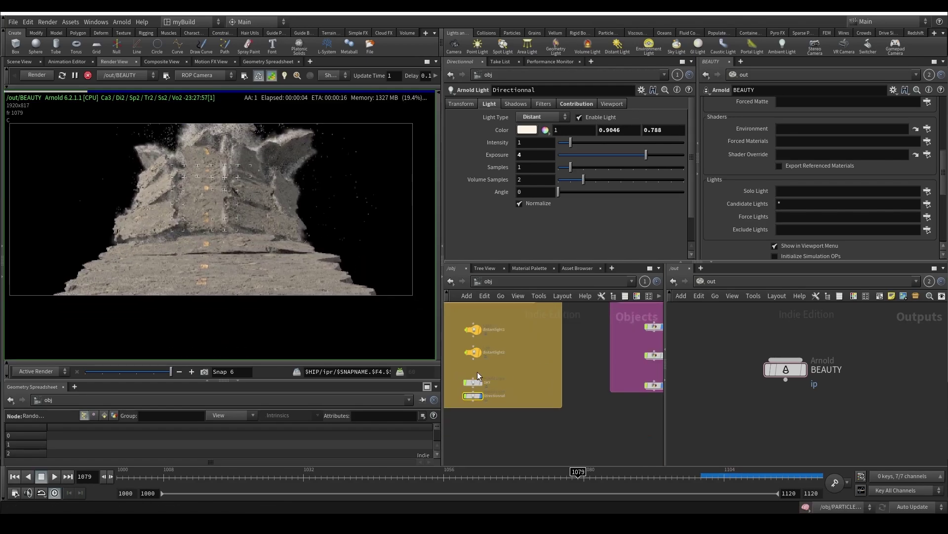
scroll(576, 379, "up", 2)
middle_click_drag(616, 384, 551, 376)
scroll(613, 382, "up", 1)
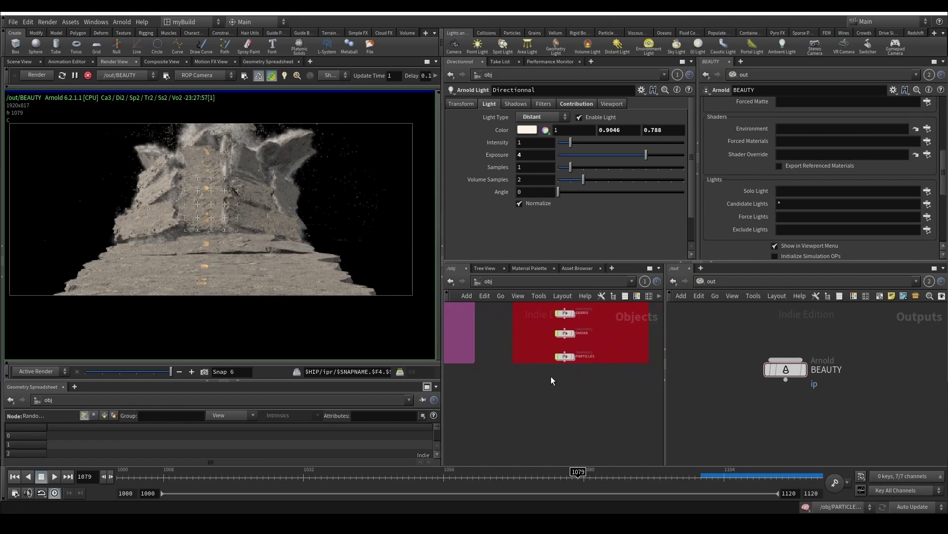
left_click_drag(549, 383, 554, 400)
key("Tab")
type("geo")
key("Return")
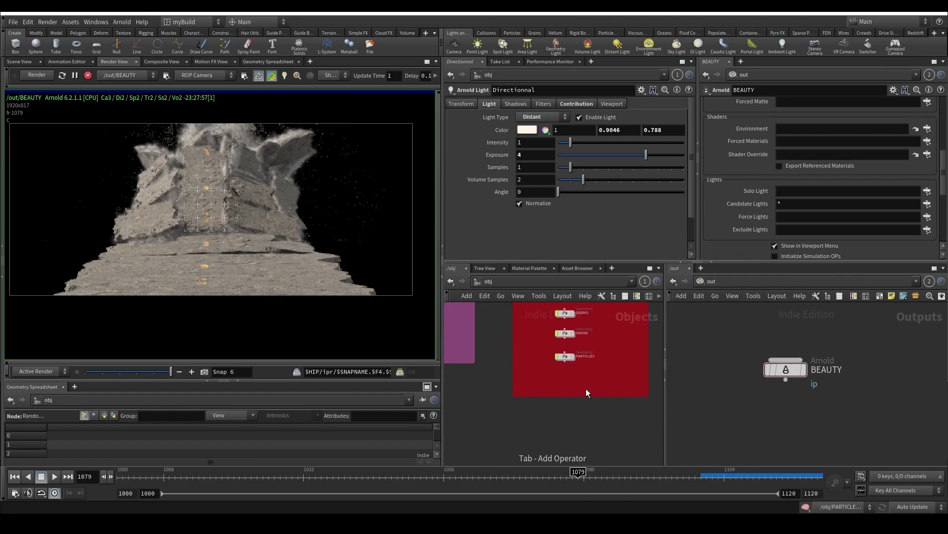
scroll(576, 386, "down", 2)
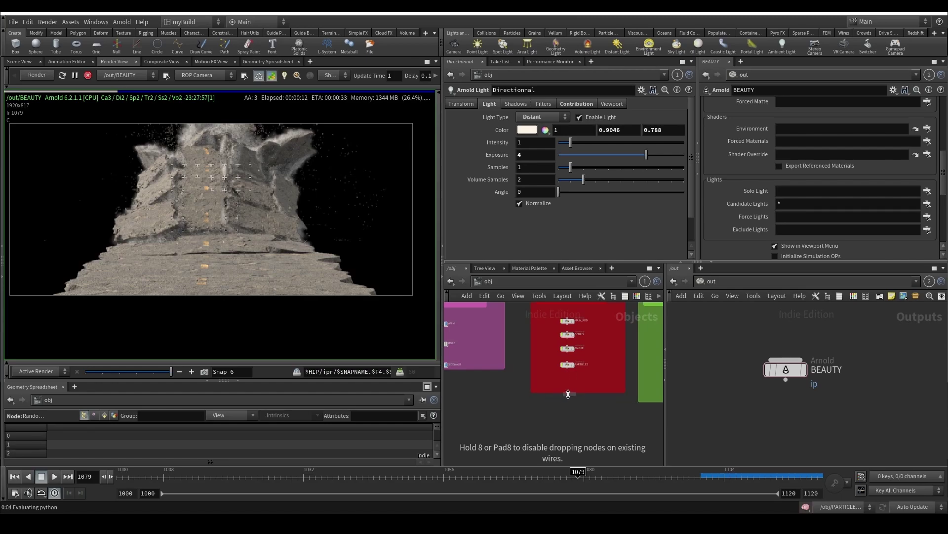
scroll(573, 391, "up", 1)
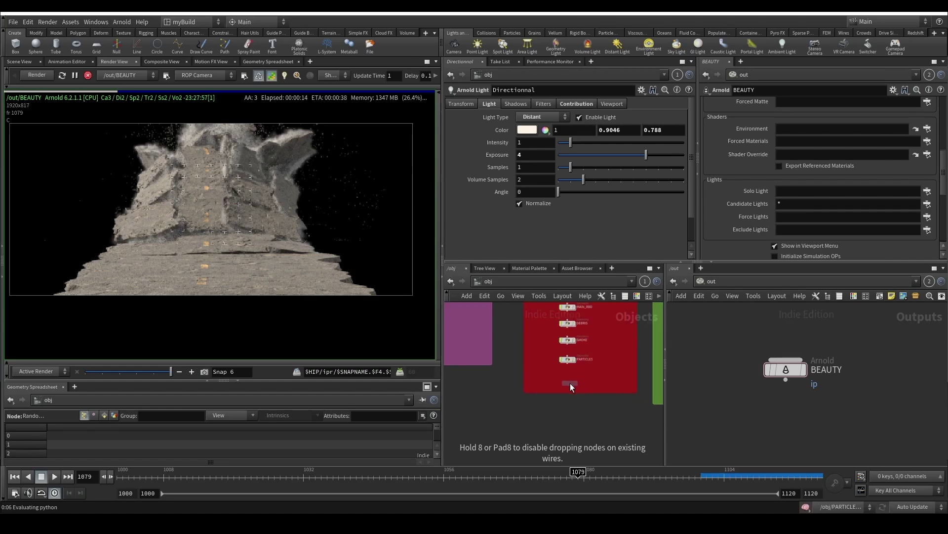
left_click(570, 383)
scroll(564, 375, "down", 1)
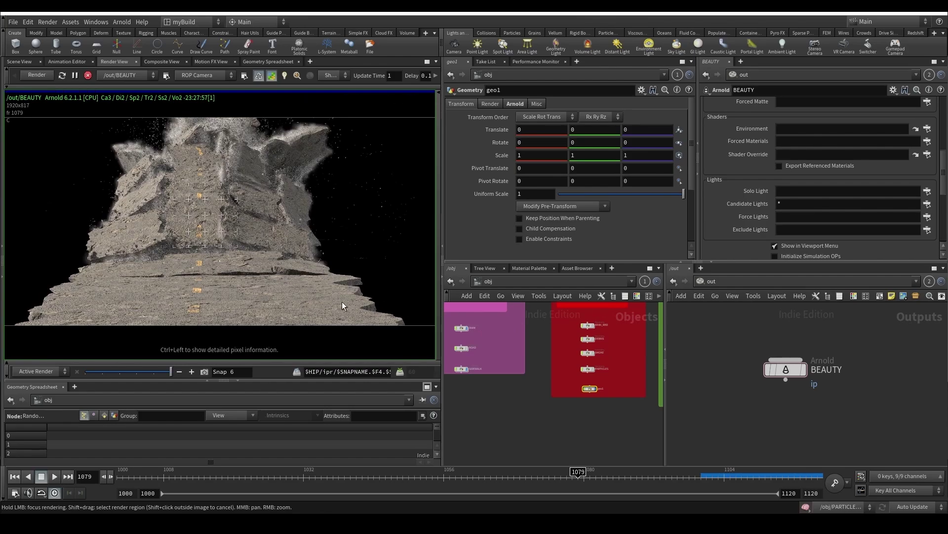
Step: Move the new geo1 node up beside MAIN_RBD in the FX WORK area and delete it
scroll(604, 390, "up", 3)
scroll(594, 387, "down", 3)
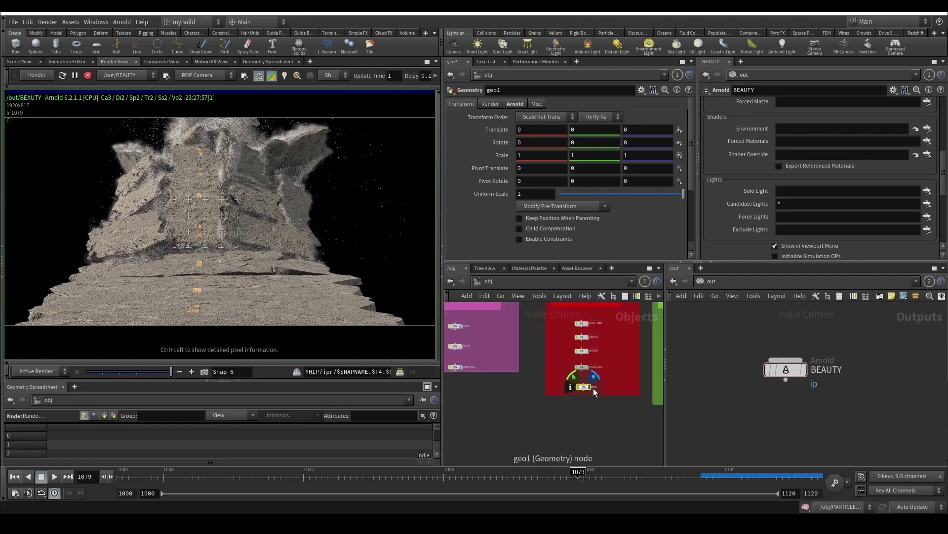
middle_click_drag(594, 387, 562, 392)
scroll(562, 392, "up", 3)
left_click_drag(559, 391, 604, 313)
middle_click_drag(601, 322, 599, 354)
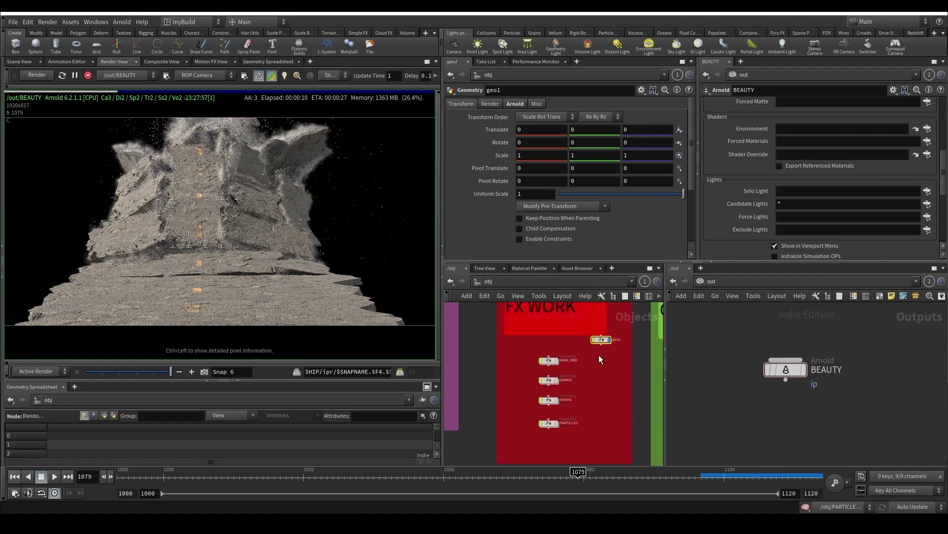
left_click_drag(601, 340, 604, 351)
key("Delete")
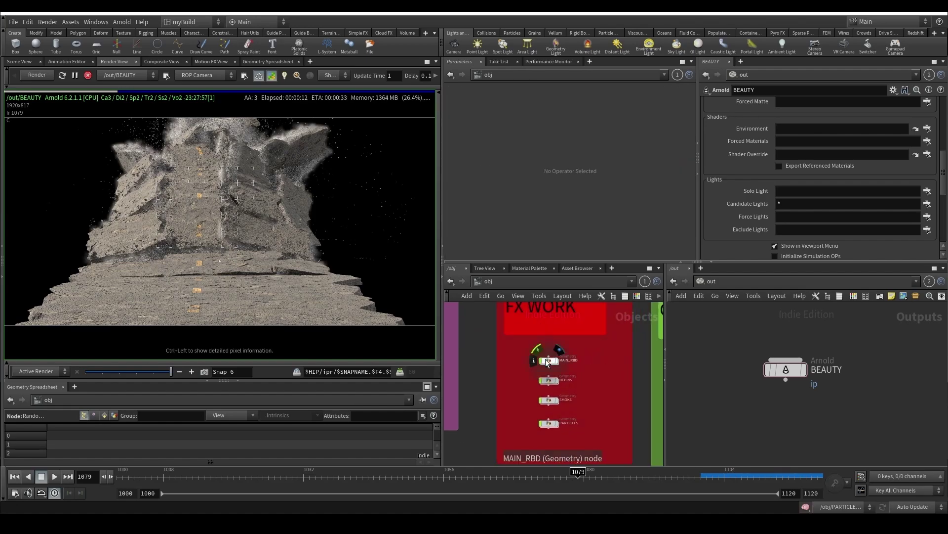
Step: Duplicate the MAIN_RBD node, interrupt the evaluation and switch the scene's update mode to Manual
key("Tab")
key("Return")
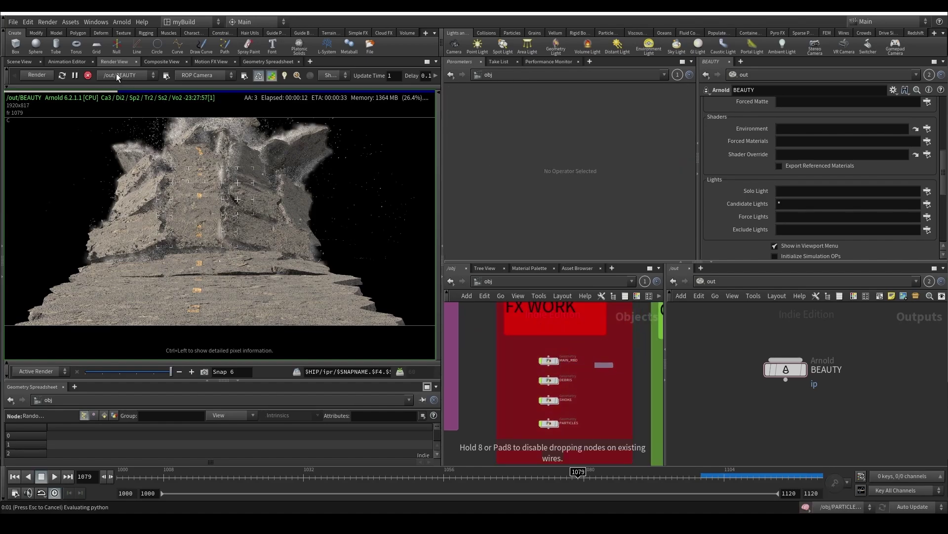
key("Escape")
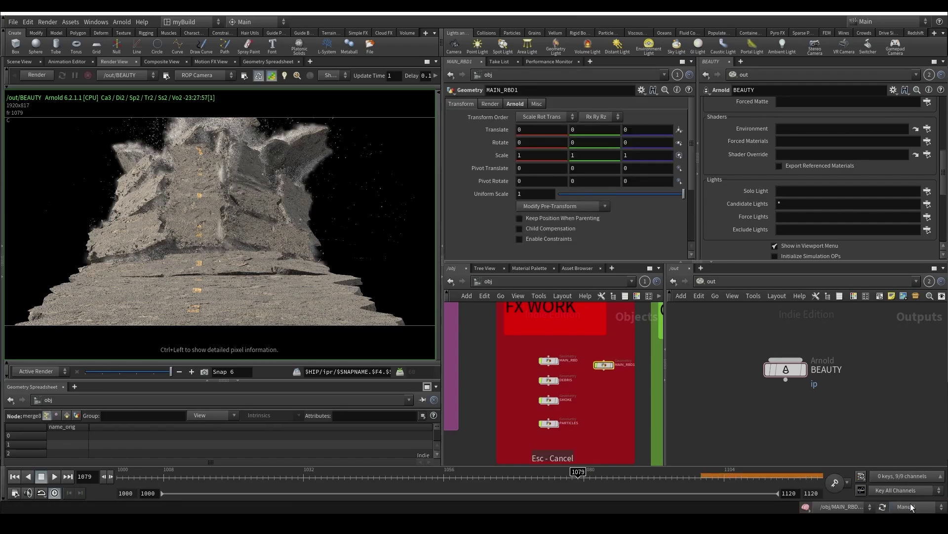
Step: Delete the copy of MAIN_RBD and save the scene
middle_click_drag(589, 411, 531, 395)
left_click_drag(564, 386, 536, 327)
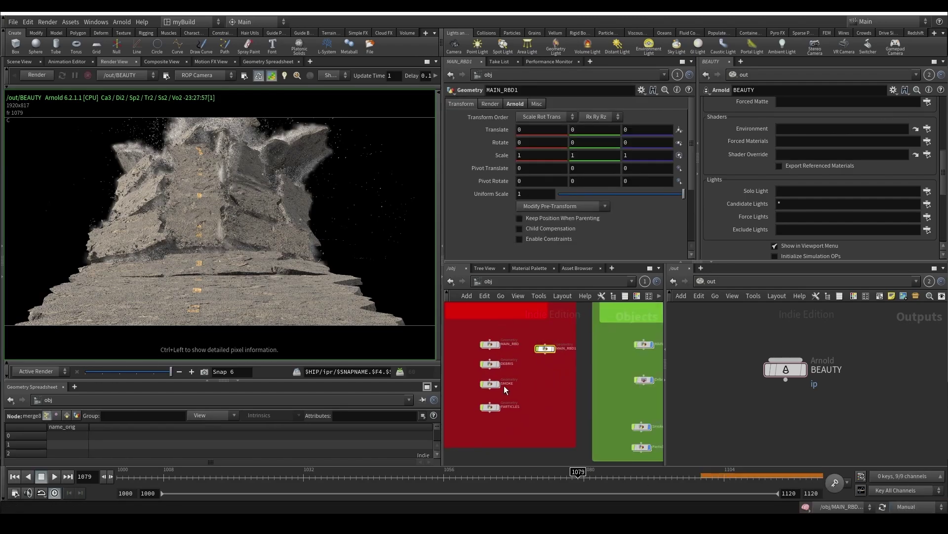
key("Delete")
key("ctrl+s")
Step: Duplicate MAIN_RBD_rdr in the OUTPUT area and name the copy Static_Road
middle_click_drag(644, 378, 556, 373)
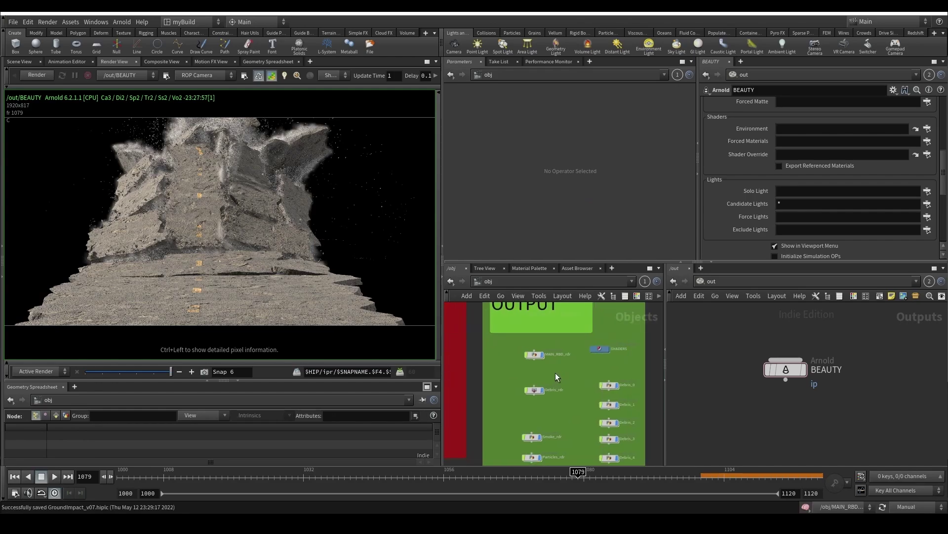
left_click_drag(539, 355, 592, 365)
left_click(599, 365)
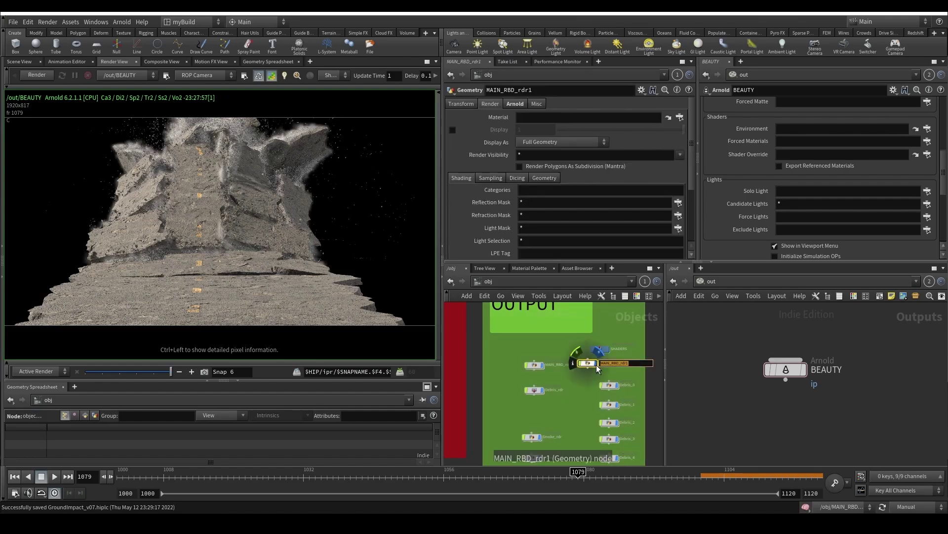
type("Sat")
key("Return")
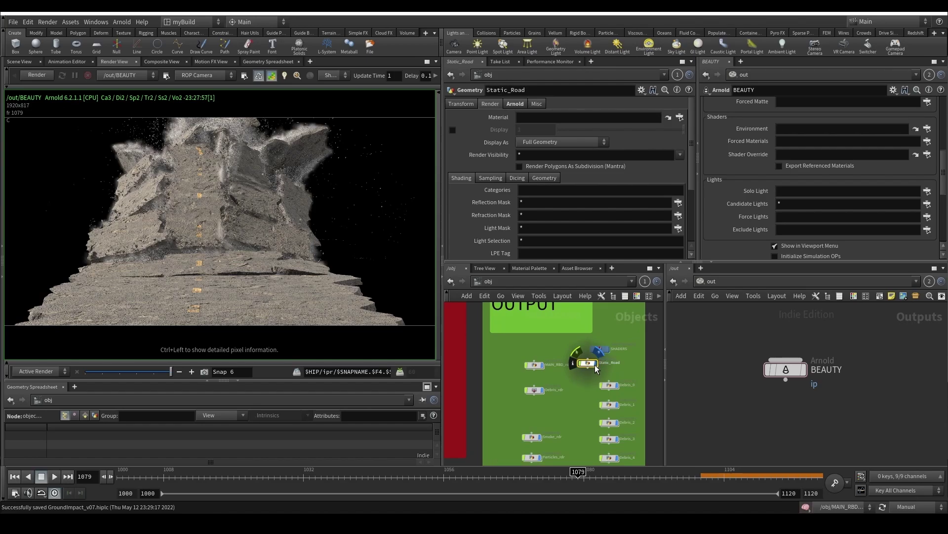
Step: Open the Static_Road network and bring up the MAIN_RBD network in the second network pane
double_click(589, 364)
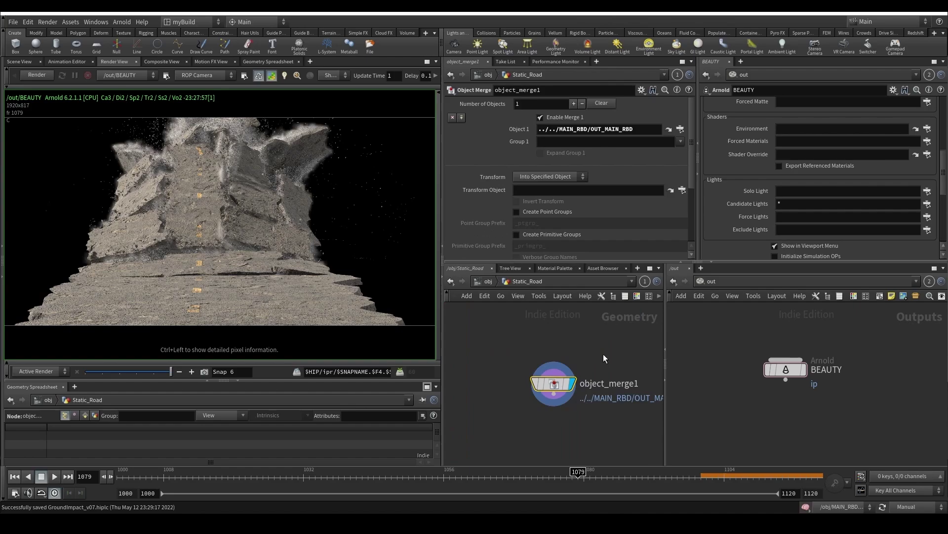
left_click(716, 281)
left_click(718, 341)
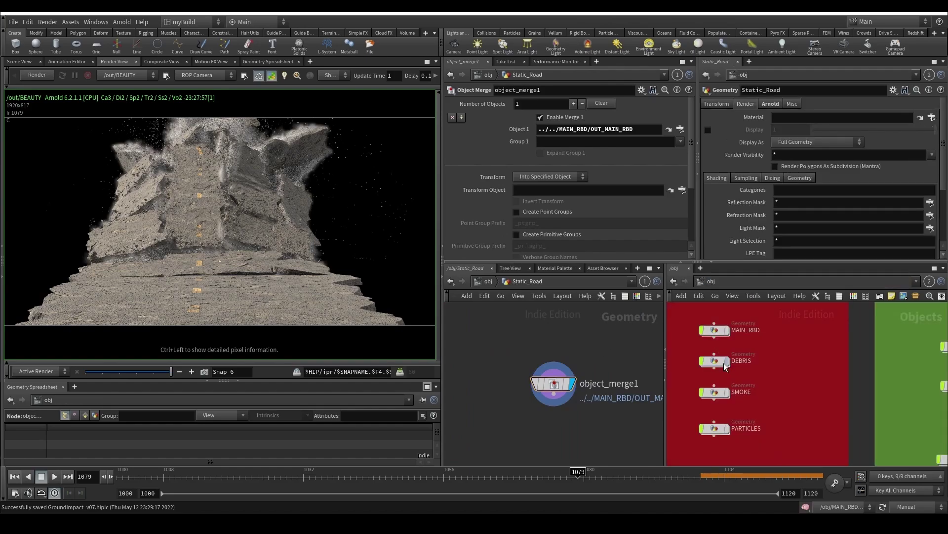
middle_click_drag(685, 362, 786, 382)
double_click(811, 351)
scroll(856, 356, "down", 4)
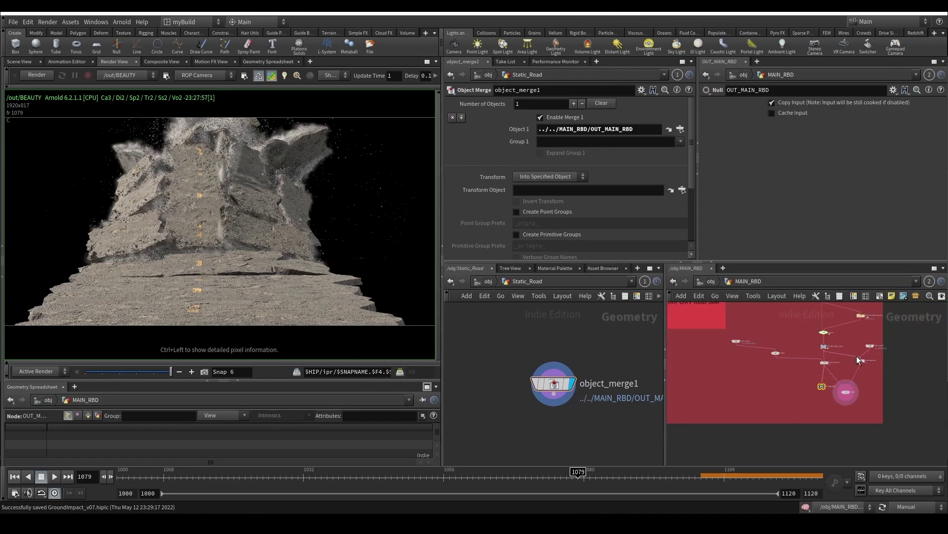
Step: Set Object 1 of the object merge in Static_Road to the NON_ACTIVE_AREA null from MAIN_RBD
scroll(856, 355, "down", 5)
middle_click_drag(880, 351, 798, 444)
scroll(837, 348, "down", 2)
middle_click_drag(840, 348, 756, 435)
scroll(766, 338, "up", 3)
scroll(830, 354, "down", 1)
middle_click_drag(793, 371, 910, 425)
scroll(770, 406, "up", 4)
middle_click_drag(737, 364, 931, 439)
scroll(777, 370, "down", 1)
middle_click_drag(777, 366, 745, 379)
scroll(850, 345, "up", 2)
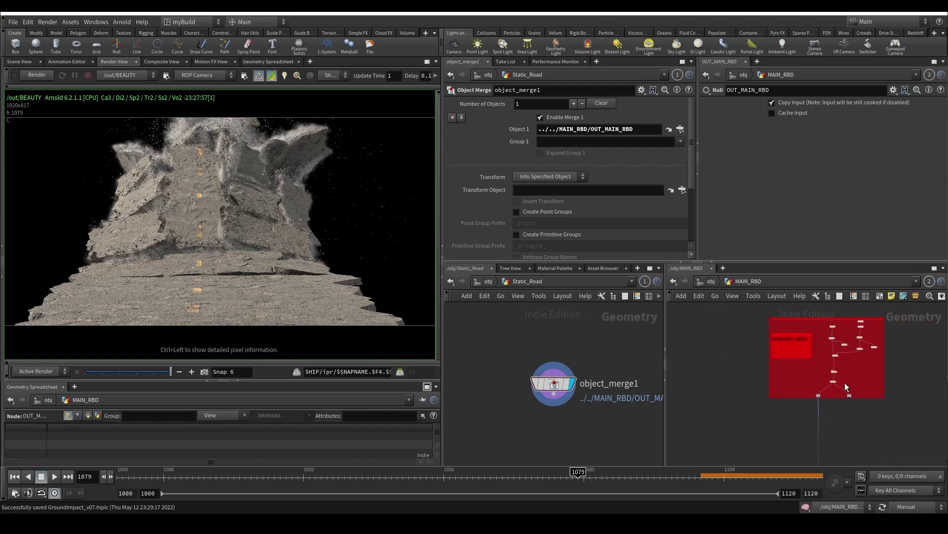
scroll(845, 382, "up", 4)
left_click_drag(581, 136, 581, 133)
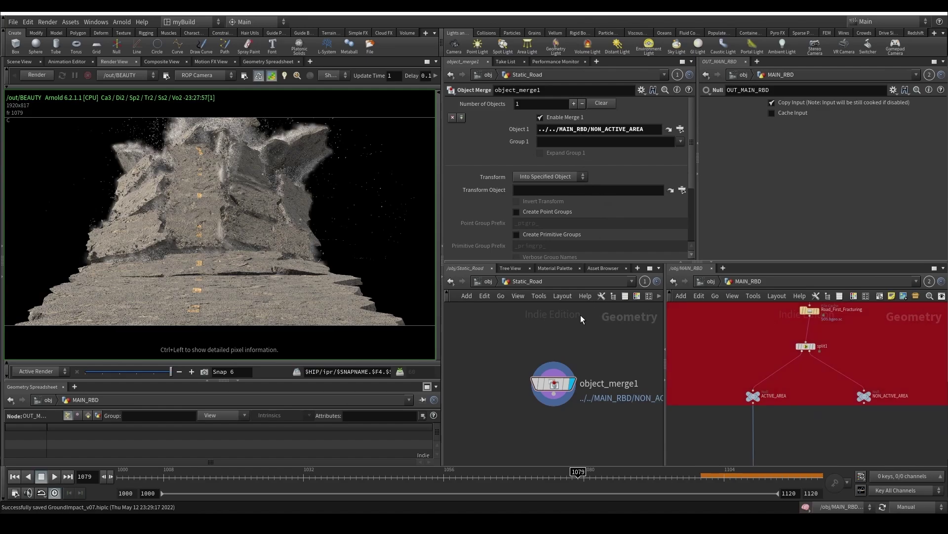
Step: Return to the object level and move the debris, smoke and particle render nodes down in the OUTPUT area
left_click(489, 281)
scroll(547, 358, "down", 2)
scroll(542, 412, "up", 3)
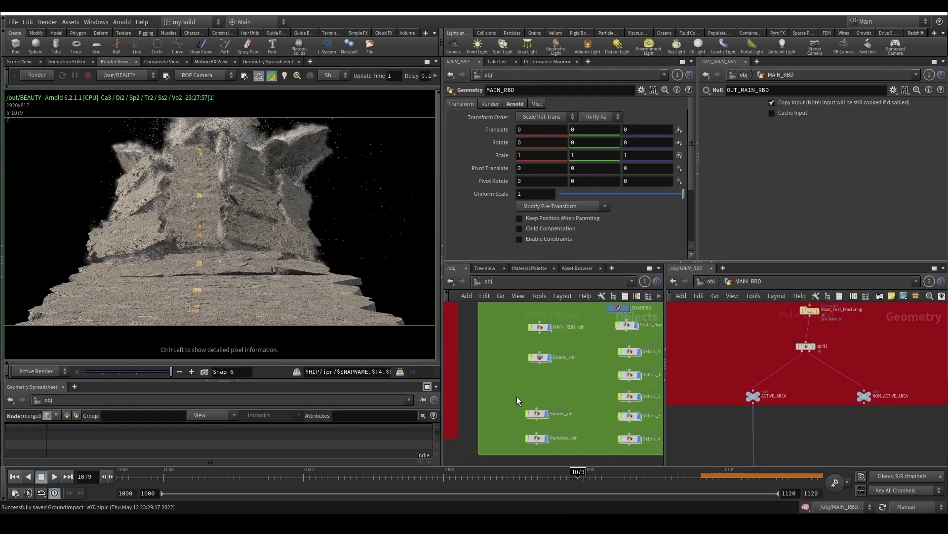
scroll(514, 398, "down", 2)
middle_click_drag(492, 416, 603, 409)
middle_click_drag(580, 357, 453, 363)
scroll(573, 354, "up", 1)
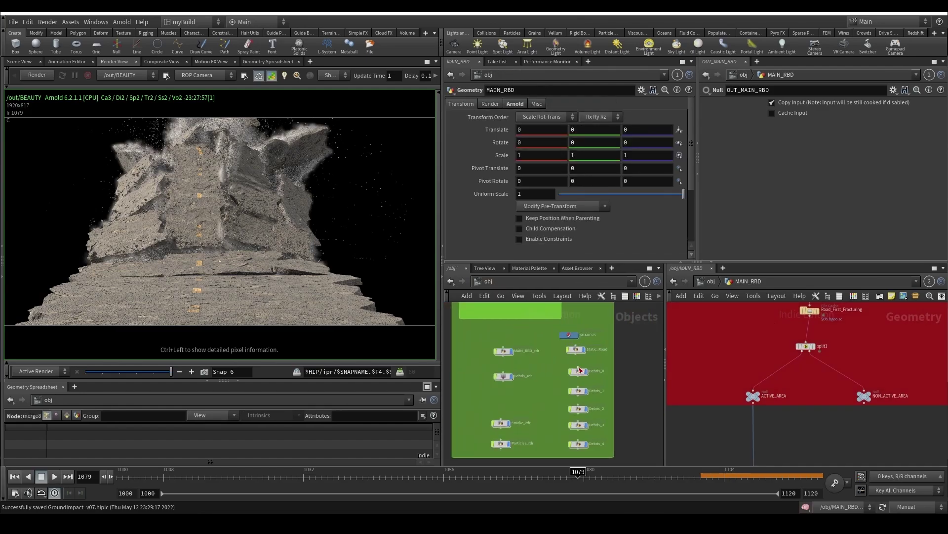
scroll(596, 409, "down", 2)
left_click_drag(608, 443, 511, 376)
Step: Rename the Static_Road node as Static_Road_rdr
scroll(602, 383, "up", 2)
double_click(608, 347)
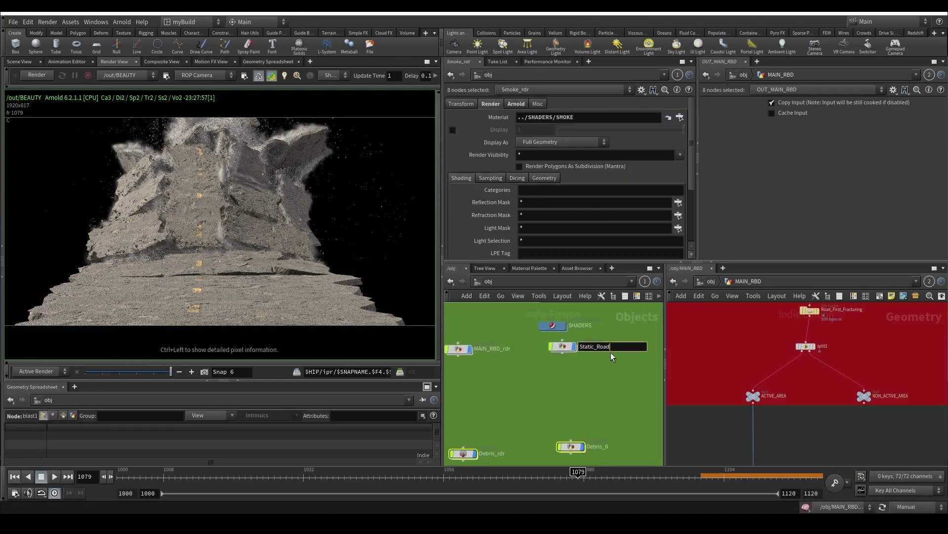
type("_rdr")
Step: Duplicate Static_Road_rdr just below the original and name the copy Sidewalk
left_click_drag(567, 346, 581, 389)
double_click(604, 391)
type("Sidew")
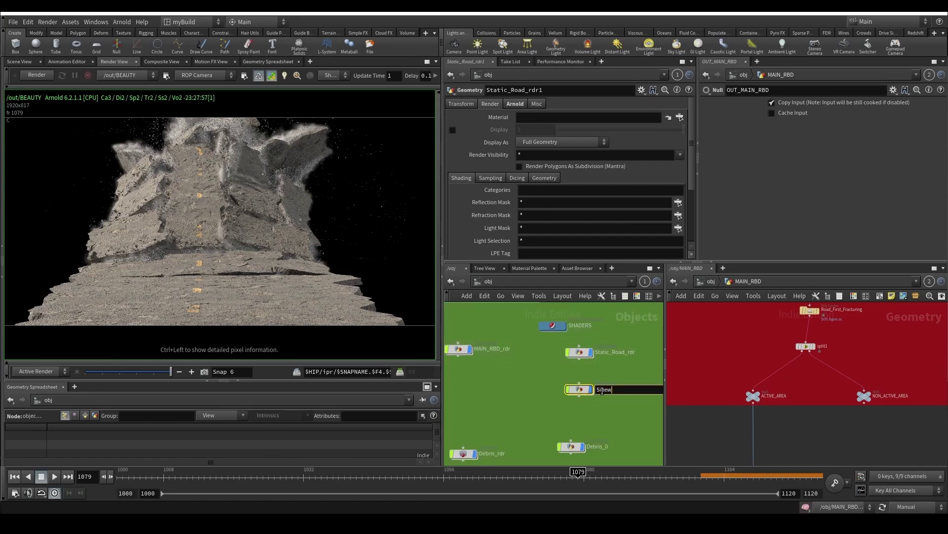
type("alk")
key("Return")
Step: Set Object 1 of the object merge in Sidewalk to the IN_SIDEWALKS null from MAIN_RBD
double_click(579, 389)
scroll(818, 414, "down", 3)
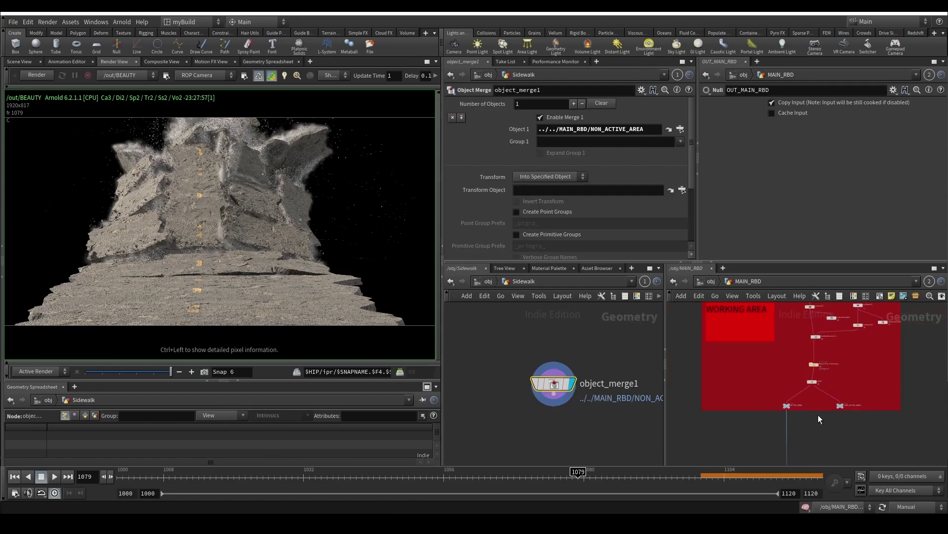
middle_click_drag(870, 415, 711, 353)
scroll(880, 383, "up", 8)
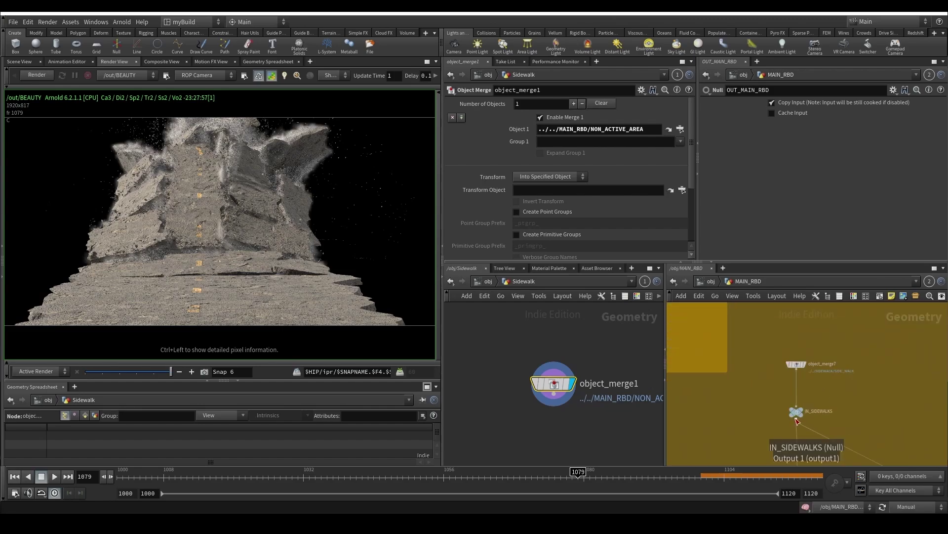
left_click_drag(801, 415, 594, 129)
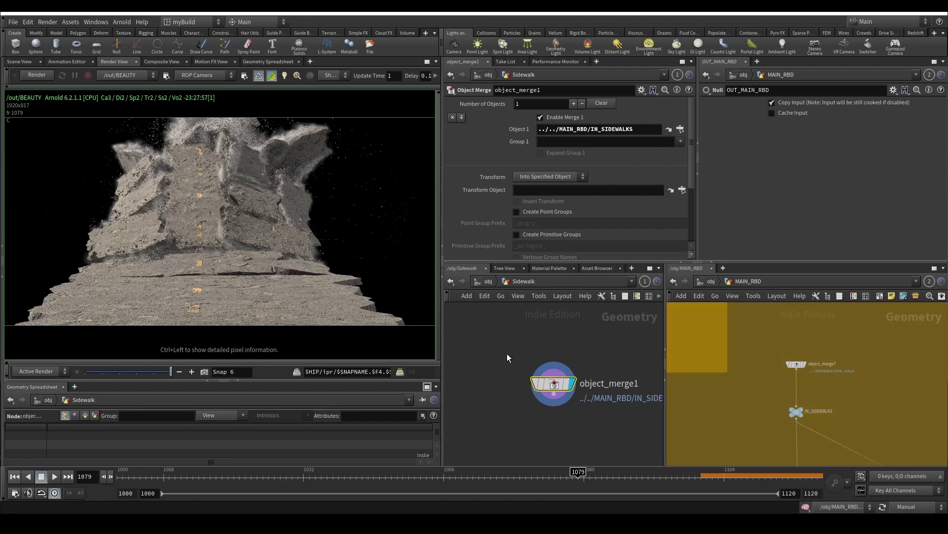
Step: Return to the object level and open the SHADERS network in the second network pane
left_click(488, 281)
left_click_drag(589, 401, 590, 403)
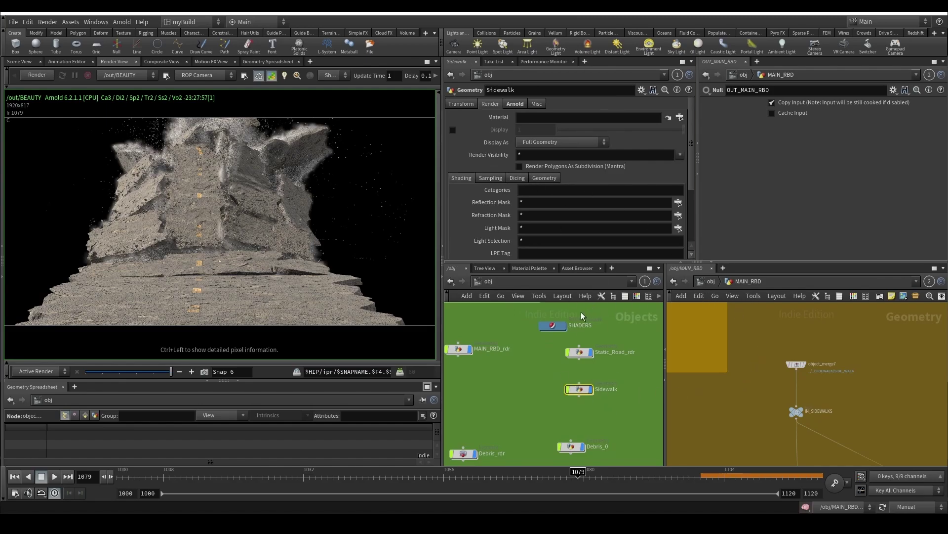
left_click(708, 282)
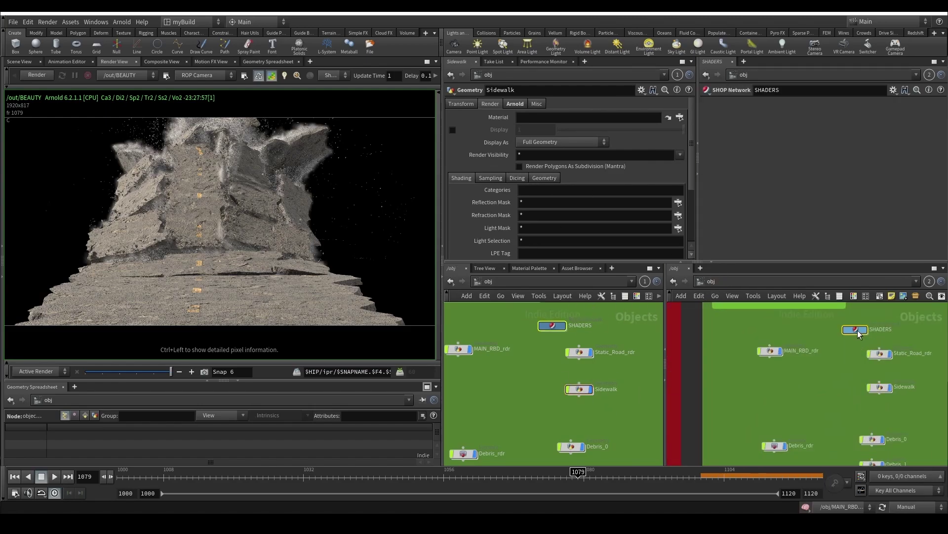
double_click(858, 330)
Step: Assign the ROAD shader as Static_Road_rdr's material and the SIDEWALK shader as Sidewalk's material
left_click(579, 352)
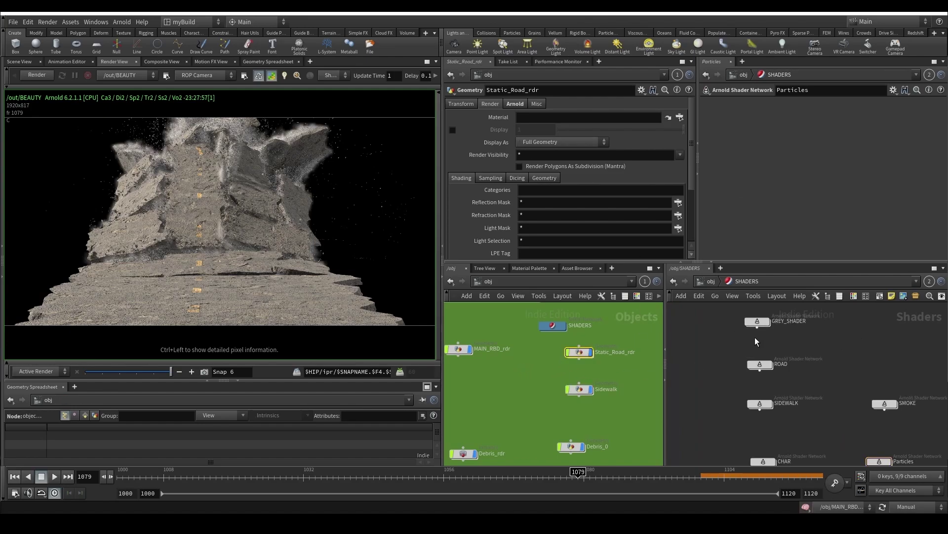
left_click_drag(760, 365, 543, 118)
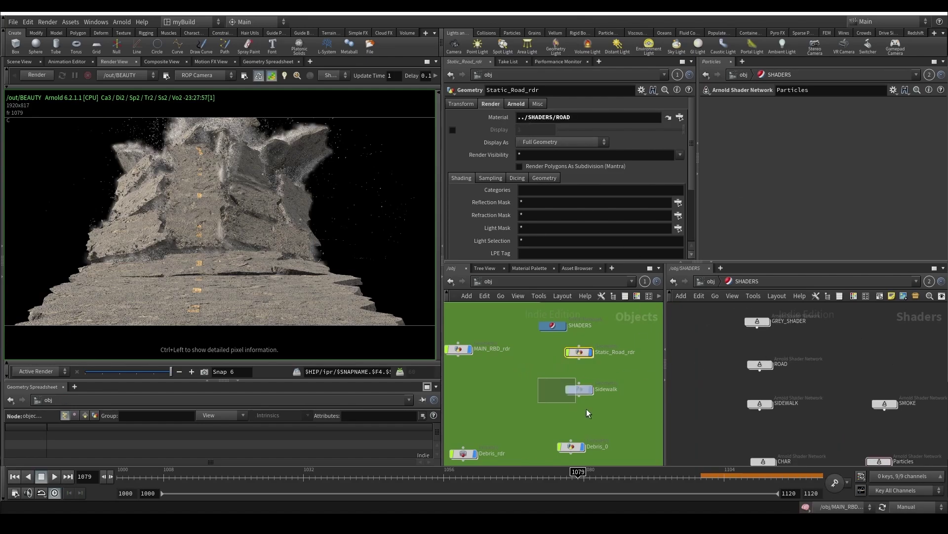
left_click_drag(587, 413, 588, 413)
left_click_drag(761, 404, 544, 119)
Step: Duplicate MAIN_RBD_rdr just below the original, name the copy UNDER_ROAD_rdr and assign the ROAD shader as its material
scroll(526, 366, "down", 3)
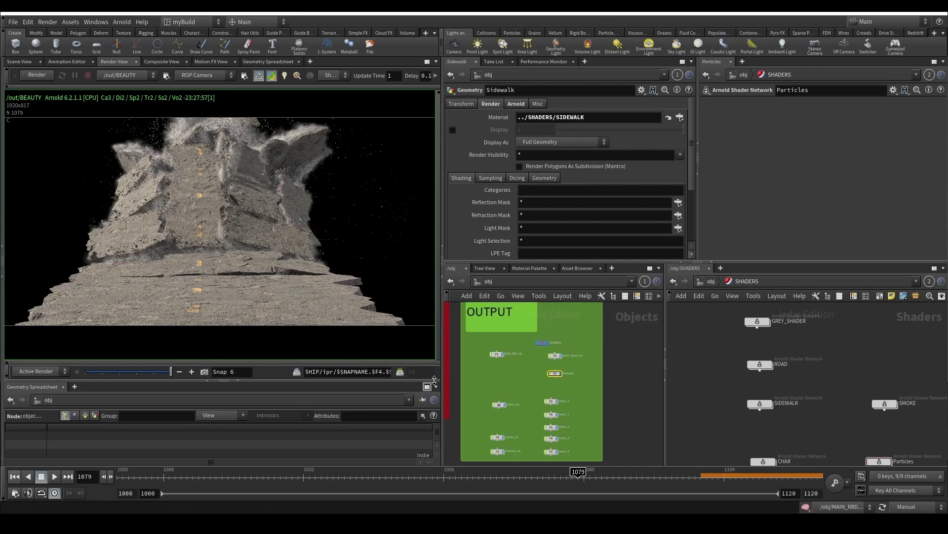
scroll(499, 346, "up", 4)
left_click(502, 317)
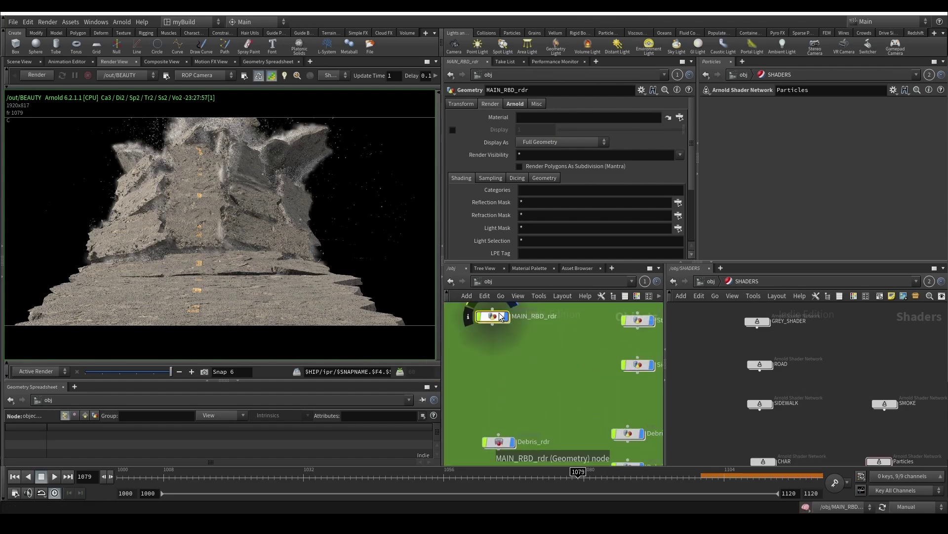
left_click_drag(502, 317, 502, 361, "alt")
double_click(514, 360)
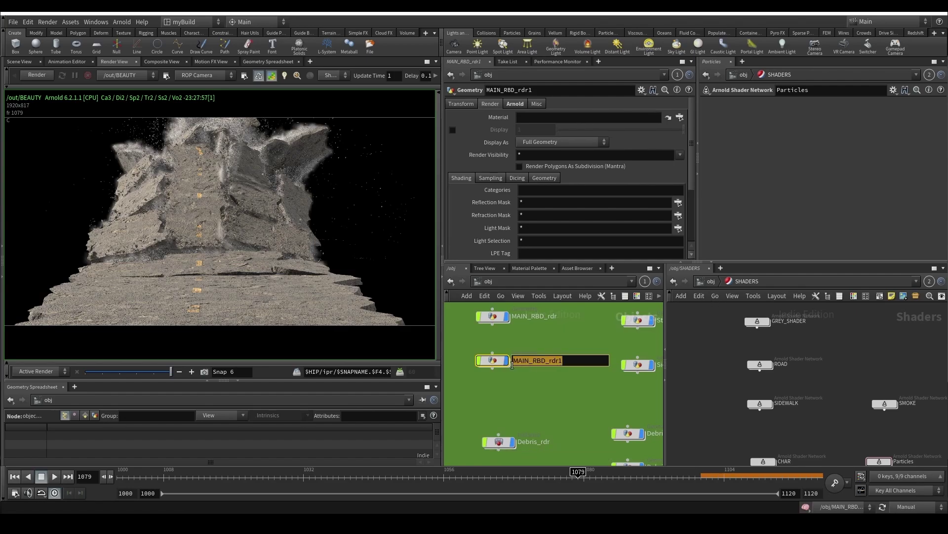
type("Un")
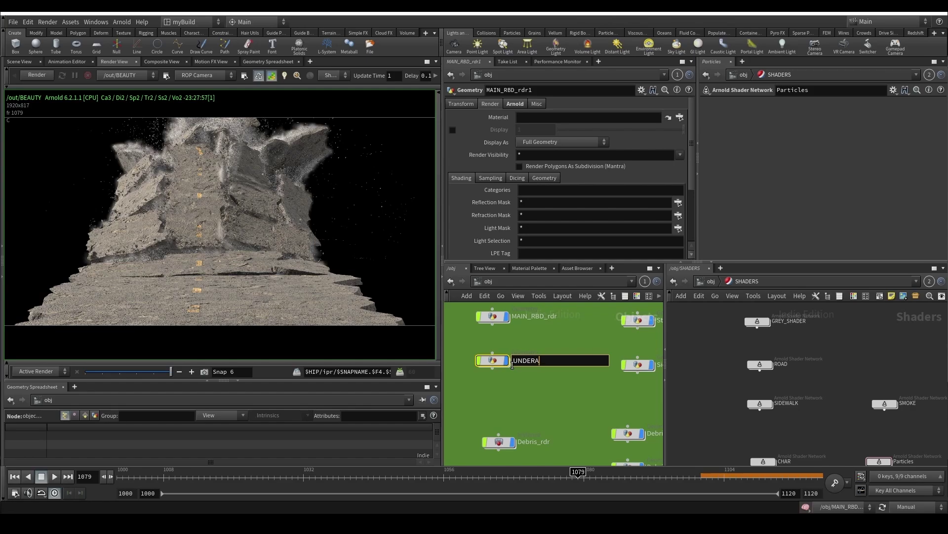
type("DER_ROAD_rdr")
key("Return")
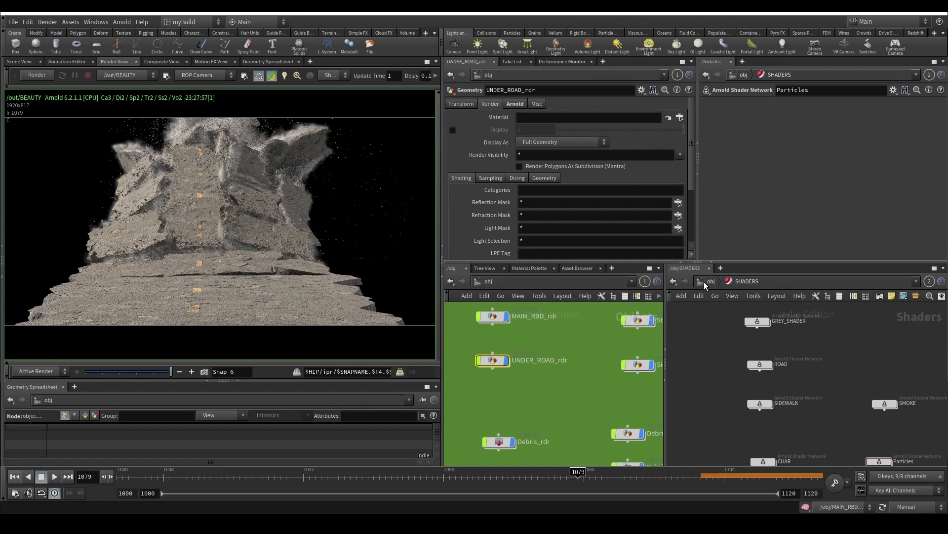
left_click_drag(759, 365, 570, 122)
Step: Open the MAIN_RBD network in the second network pane and delete the merge node below transformpieces2 and transformpieces4
left_click(711, 281)
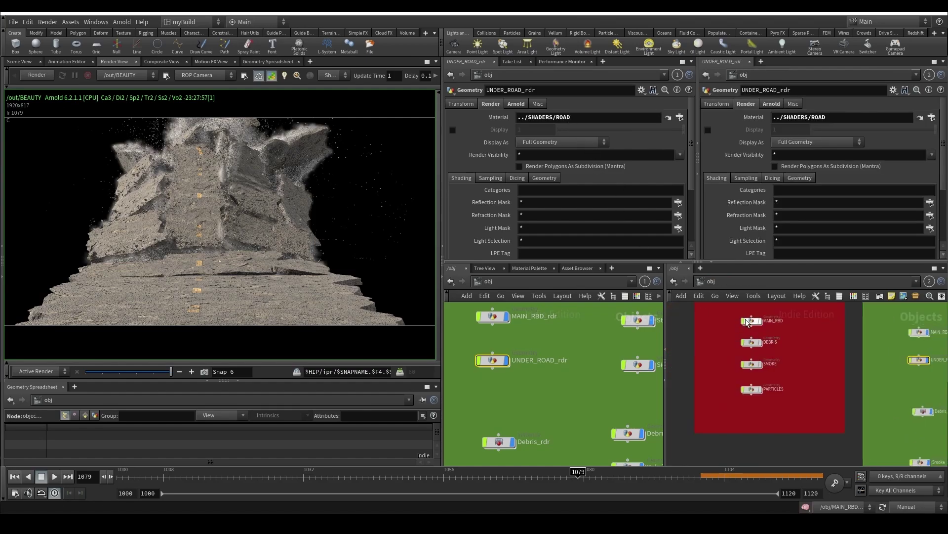
double_click(751, 320)
scroll(814, 360, "up", 10)
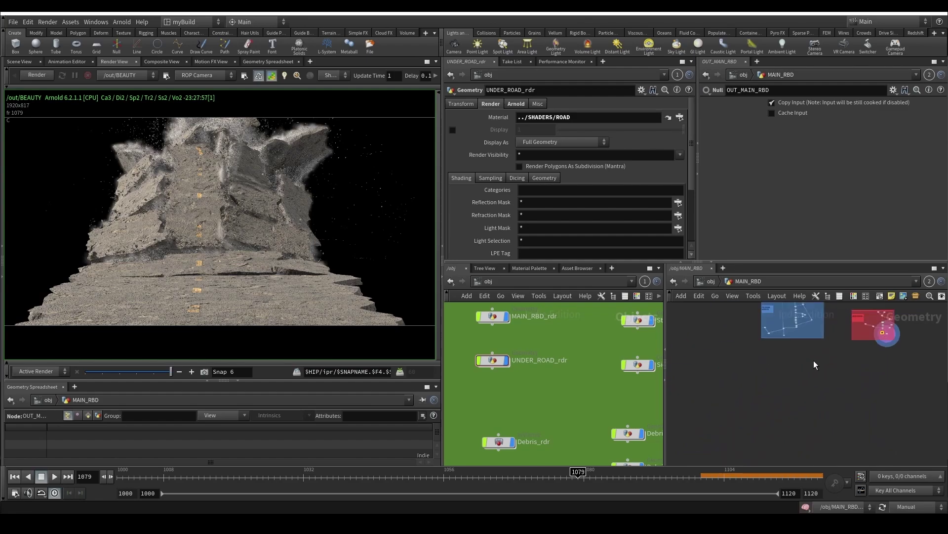
scroll(765, 388, "down", 3)
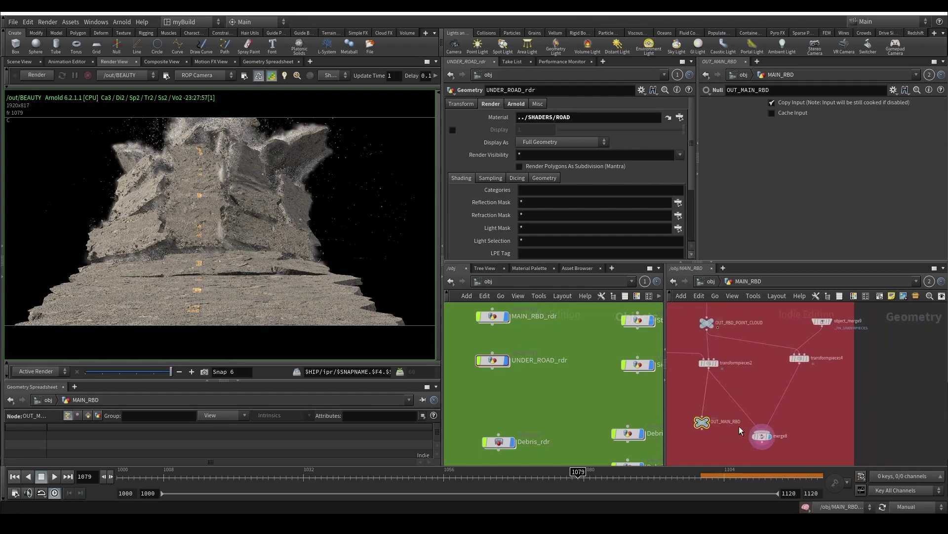
left_click(774, 398)
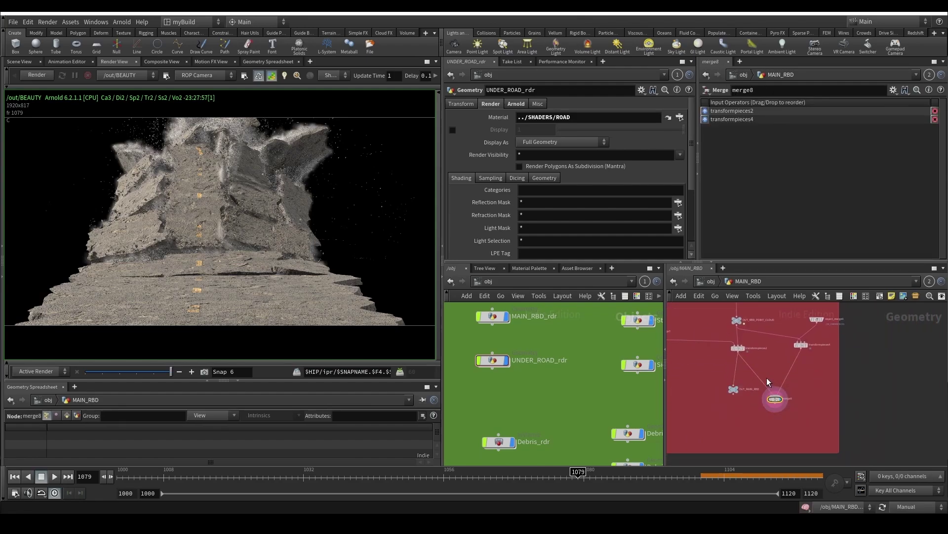
scroll(768, 397, "down", 2)
scroll(770, 395, "up", 3)
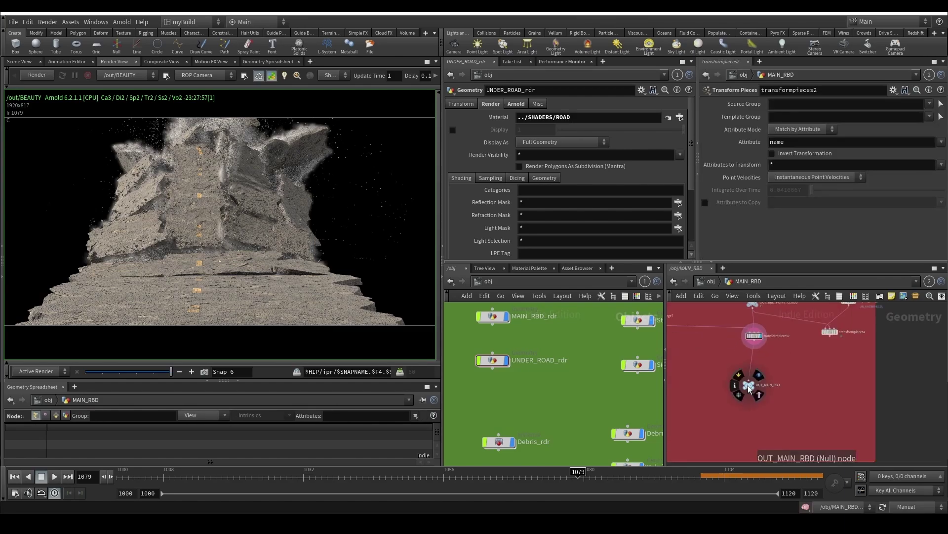
Step: Duplicate the OUT_MAIN_RBD null, wire the copy to transformpieces4 and make it the displayed node
left_click(818, 390)
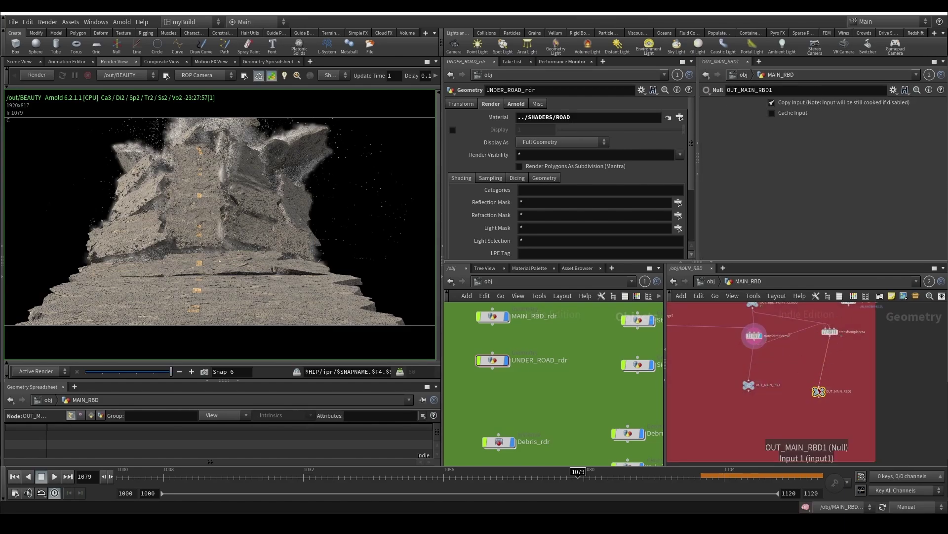
key("ctrl+z")
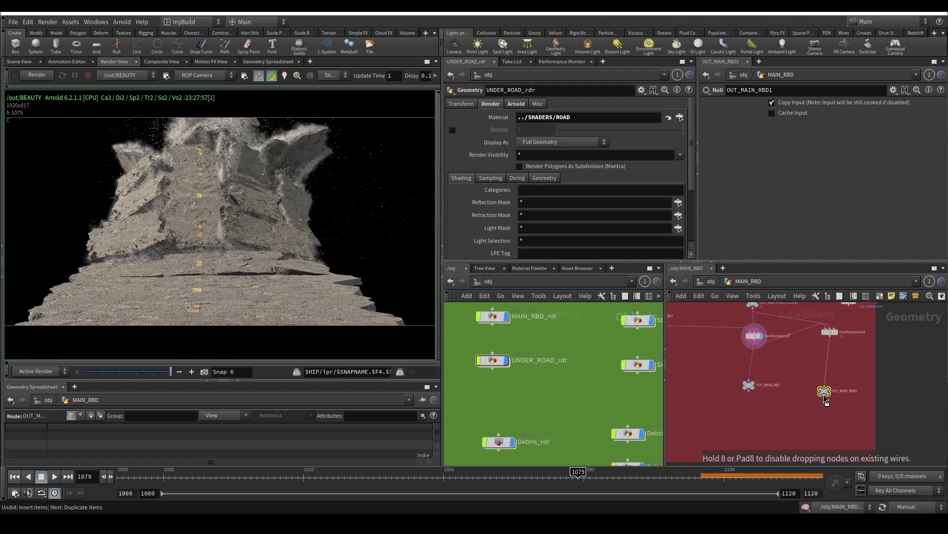
middle_click(819, 392)
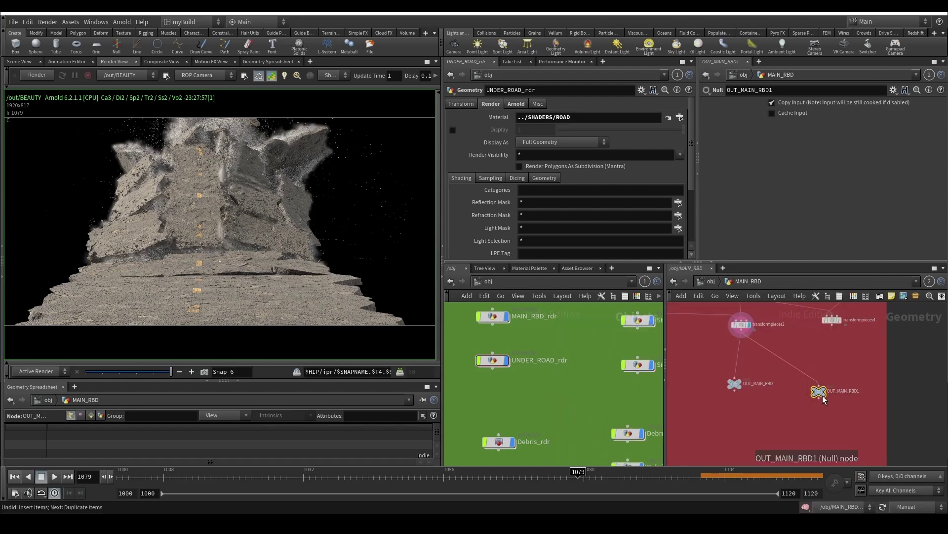
left_click_drag(832, 324, 837, 383)
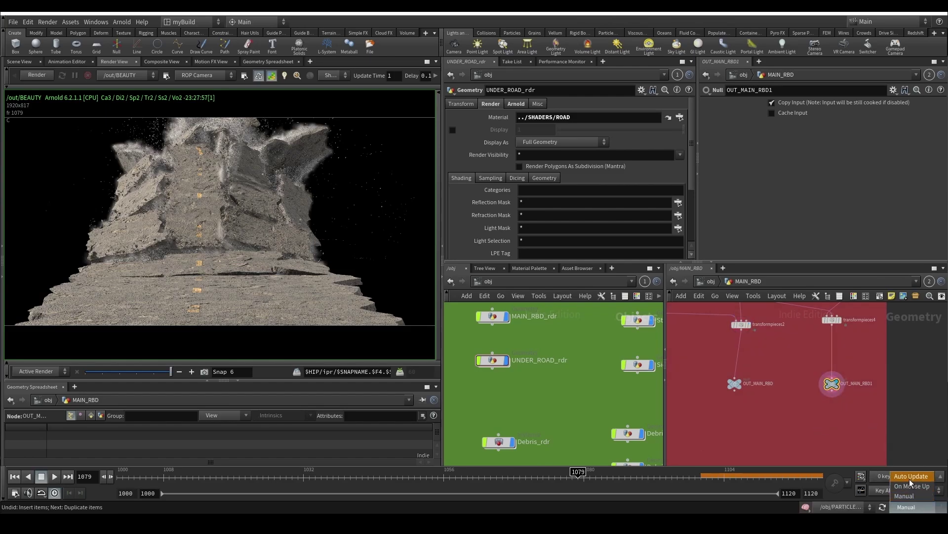
Step: Switch the scene's update mode to Auto Update and inspect the copied null's geometry information
scroll(828, 391, "up", 2)
middle_click(828, 392)
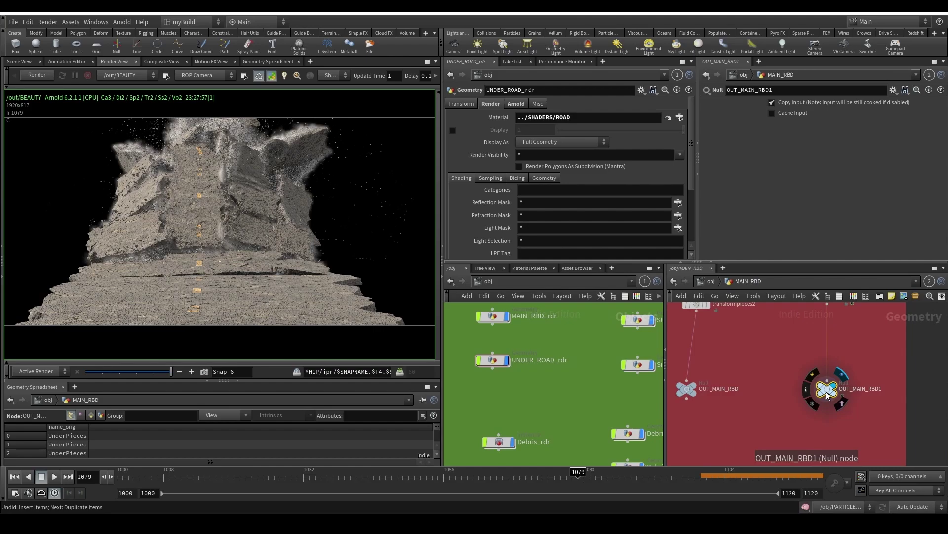
middle_click(828, 394)
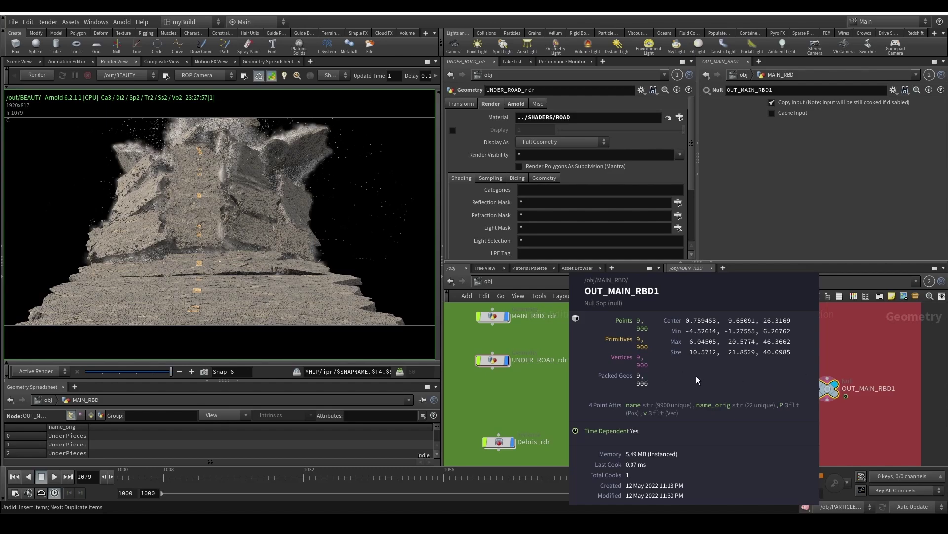
Step: Rename the copied null below transformpieces4 as OUT_UNDER_PIECES
scroll(750, 393, "down", 1)
scroll(828, 401, "up", 1)
left_click(848, 389)
left_click_drag(839, 389, 896, 389)
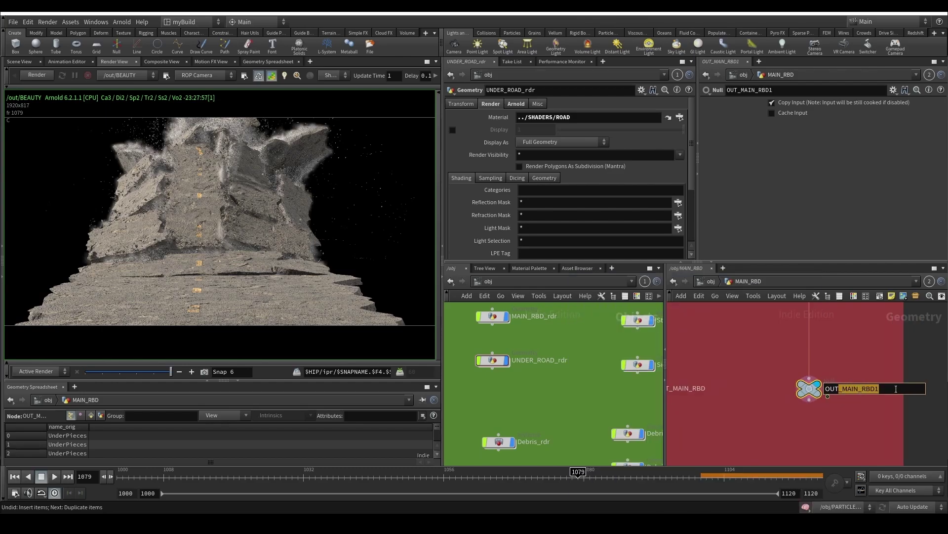
type("_UNDER_PIECES")
key("Return")
Step: Set Object 1 of the object merge inside UNDER_ROAD_rdr to the OUT_UNDER_PIECES null from MAIN_RBD
middle_click_drag(614, 363, 574, 366)
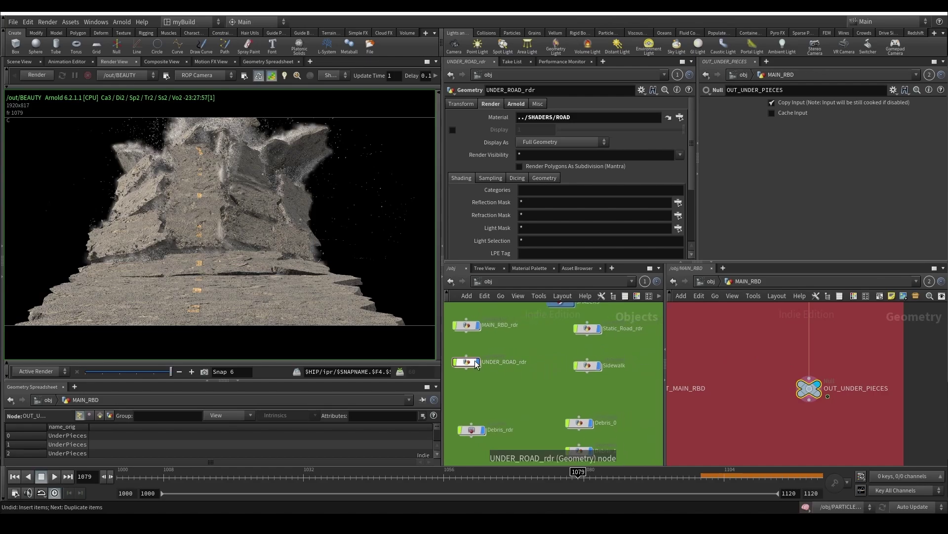
double_click(464, 360)
left_click_drag(811, 385, 585, 130)
left_click(496, 372)
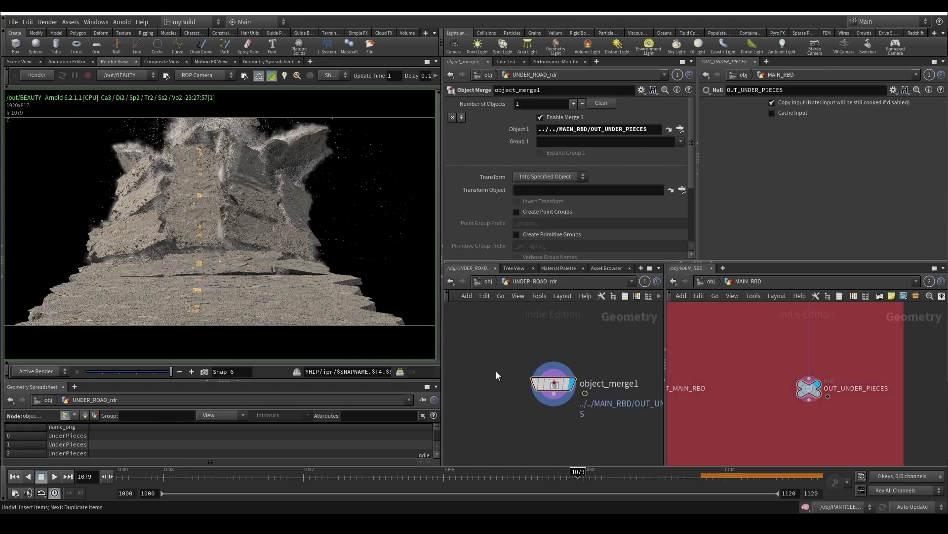
Step: Store a snapshot of the current render and, back at the object level, rename Sidewalk as Sidewalk_rdr
left_click(203, 372)
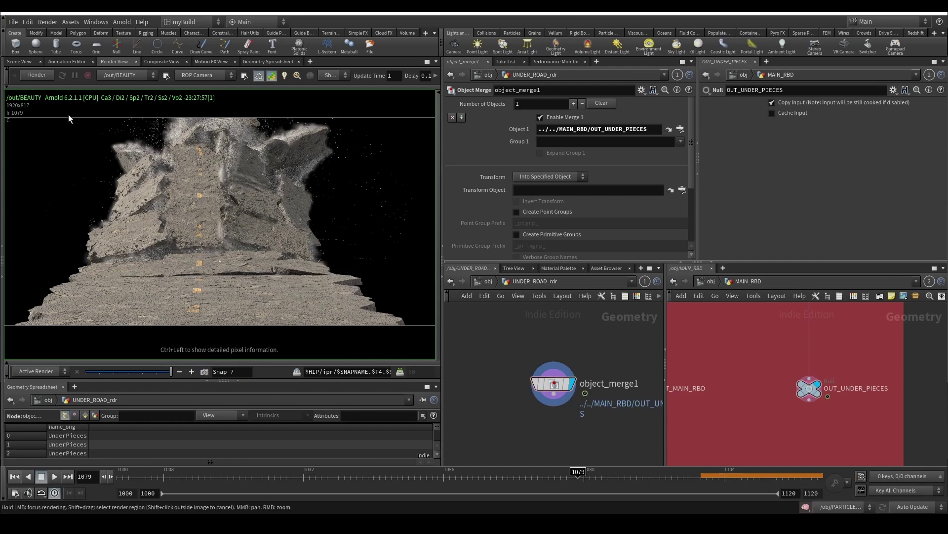
left_click(482, 281)
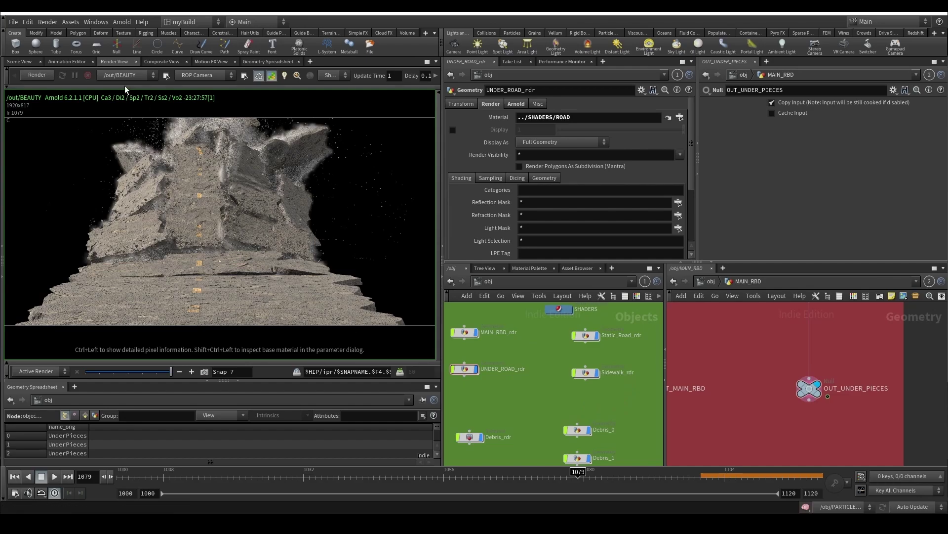
Step: Render /out/BEAUTY again and compare the new render with the previous snapshot
left_click(30, 74)
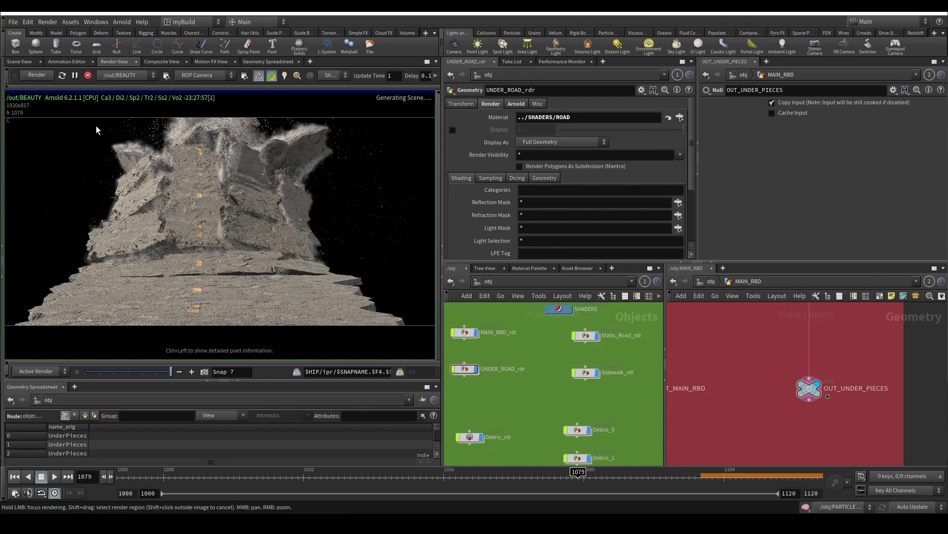
left_click(155, 372)
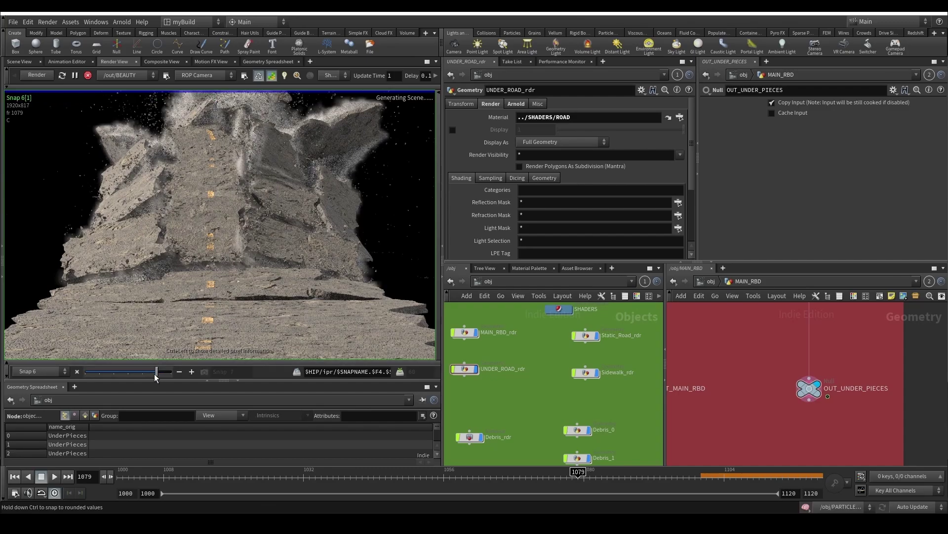
left_click_drag(155, 373, 174, 368)
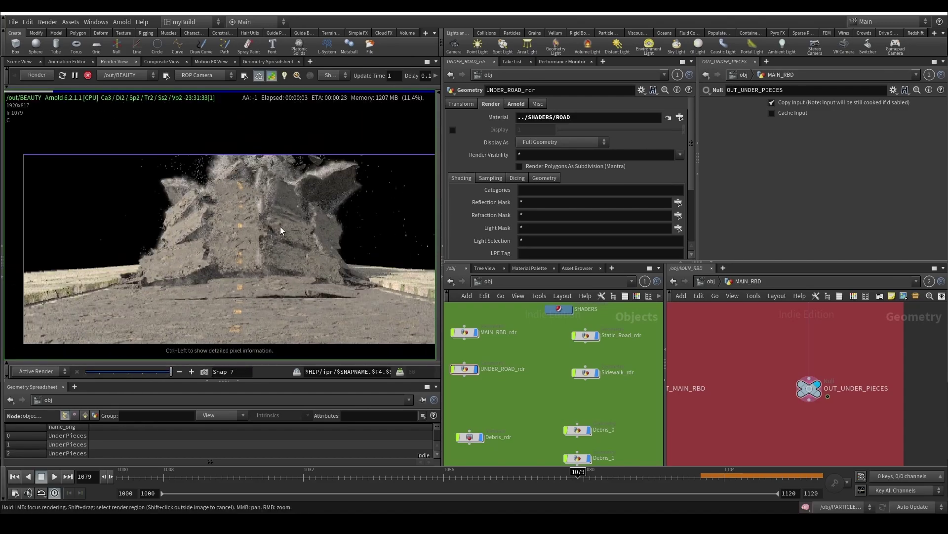
scroll(280, 227, "up", 2)
left_click_drag(170, 370, 166, 369)
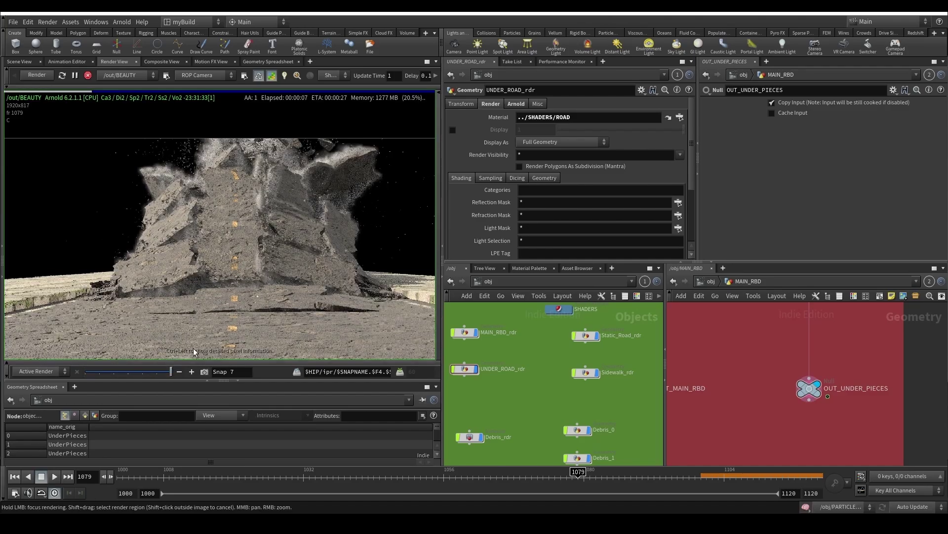
scroll(328, 127, "up", 3)
left_click_drag(171, 370, 173, 375)
scroll(216, 295, "down", 3)
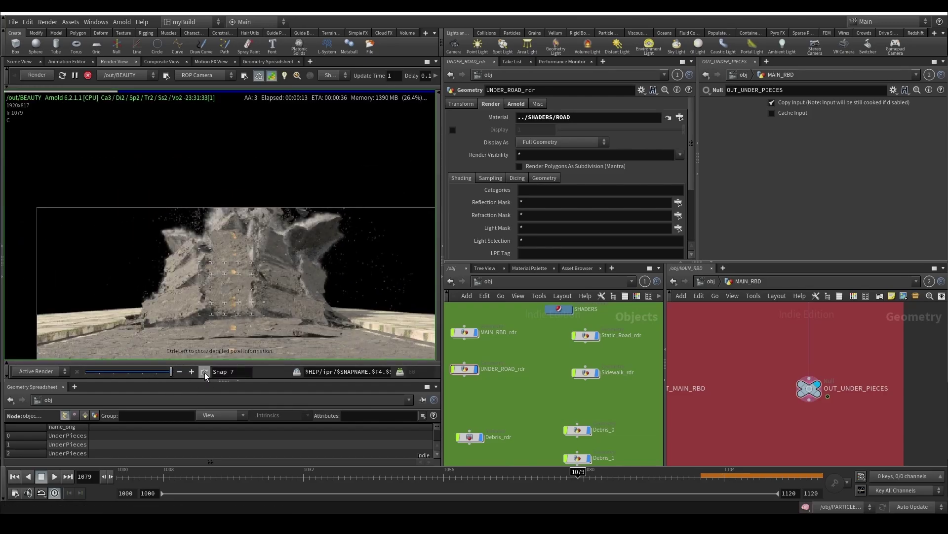
Step: Examine the new render close up and as a whole, checking the fractured road pieces, debris and sidewalks
scroll(238, 207, "up", 5)
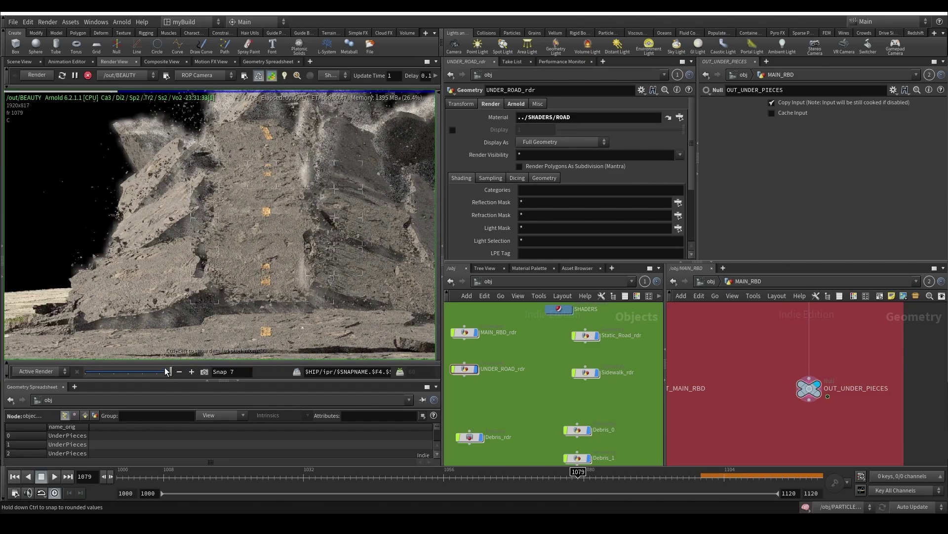
scroll(242, 301, "down", 5)
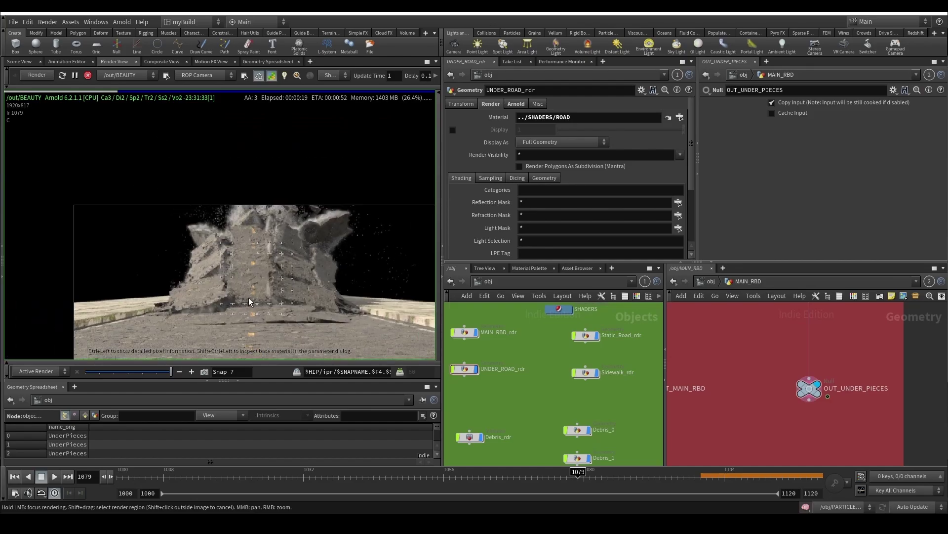
middle_click_drag(285, 282, 269, 258)
scroll(306, 281, "down", 1)
mouse_move(170, 371)
left_mouse_down()
mouse_move(161, 370)
mouse_move(173, 369)
left_mouse_up()
scroll(225, 249, "up", 5)
scroll(271, 229, "up", 1)
scroll(275, 230, "down", 2)
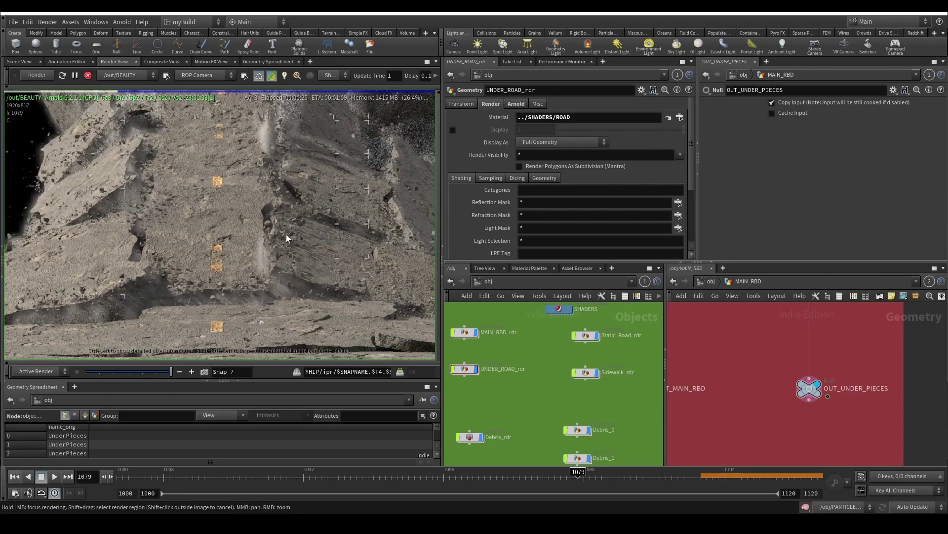
middle_click_drag(344, 194, 350, 247)
scroll(320, 303, "down", 3)
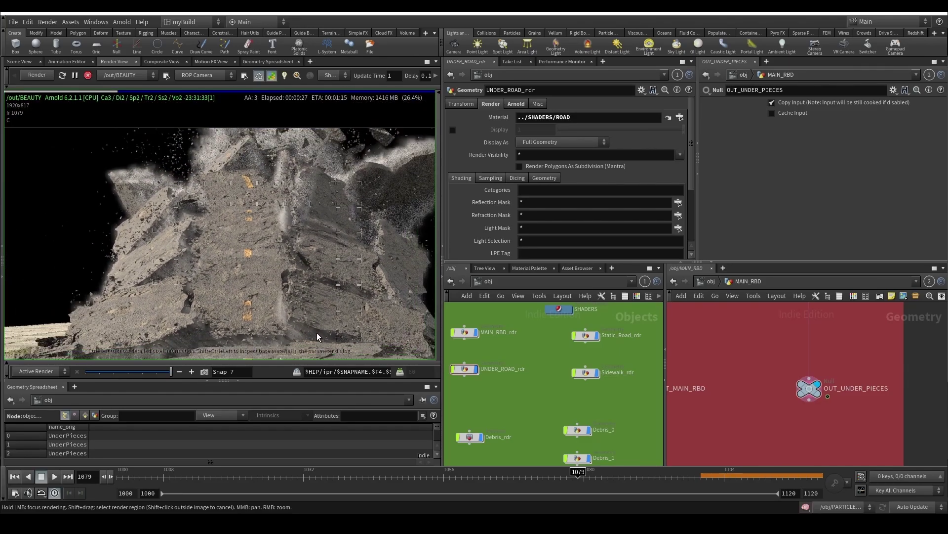
middle_click_drag(316, 333, 317, 299)
scroll(503, 319, "down", 2)
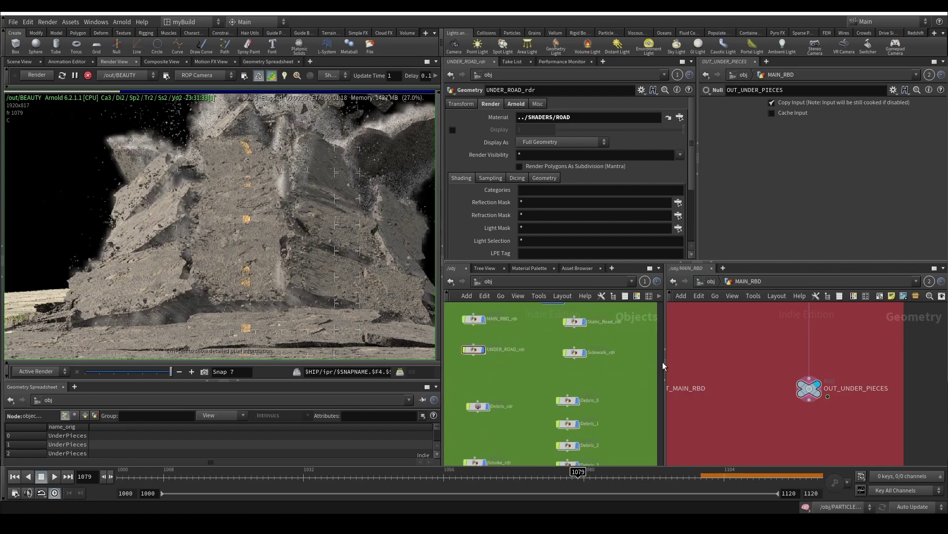
Step: Inside the DEBRIS object, insert an Attribute Wrangle between add8 and the OUT_DEBRIS_PC null
left_click(710, 283)
scroll(740, 365, "up", 5)
double_click(739, 366)
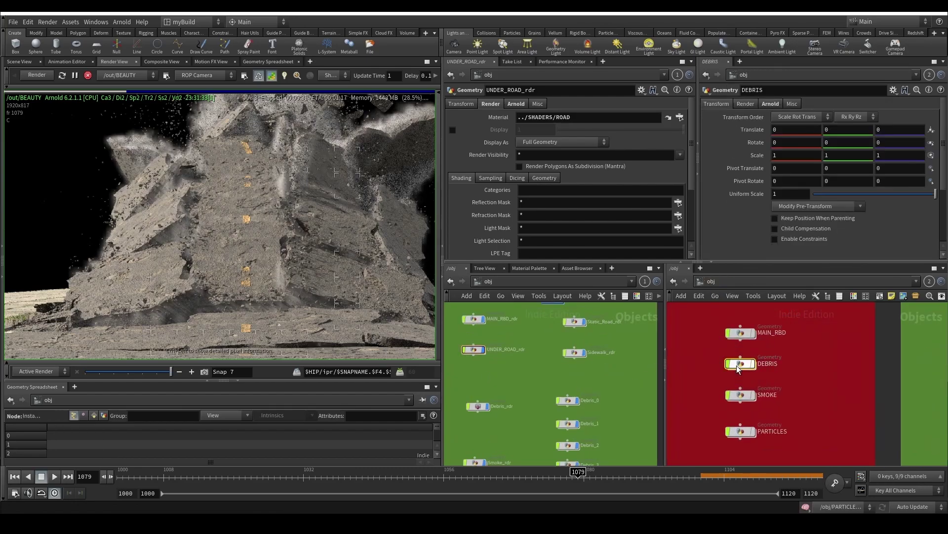
left_click_drag(761, 359, 743, 415)
scroll(773, 372, "down", 1)
key("Tab")
type("attw")
key("Return")
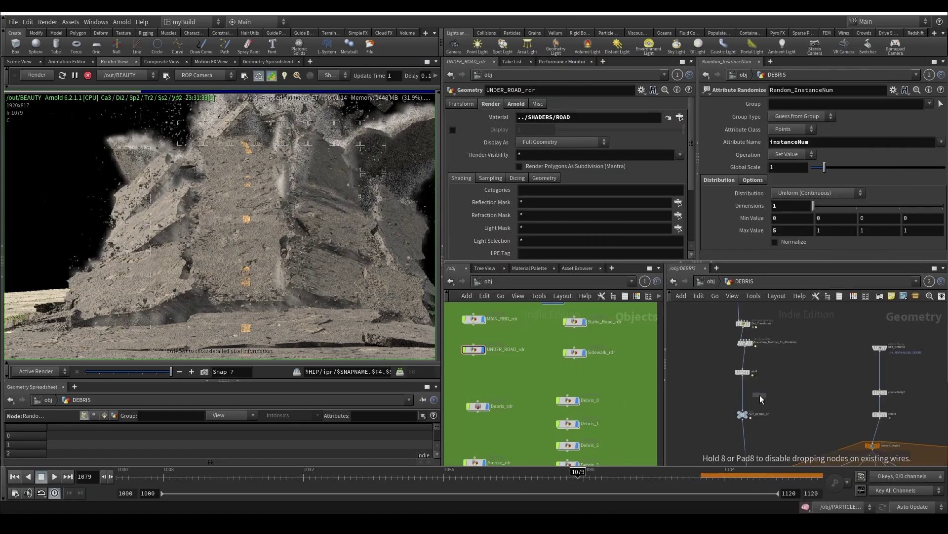
scroll(752, 396, "up", 2)
left_click(741, 394)
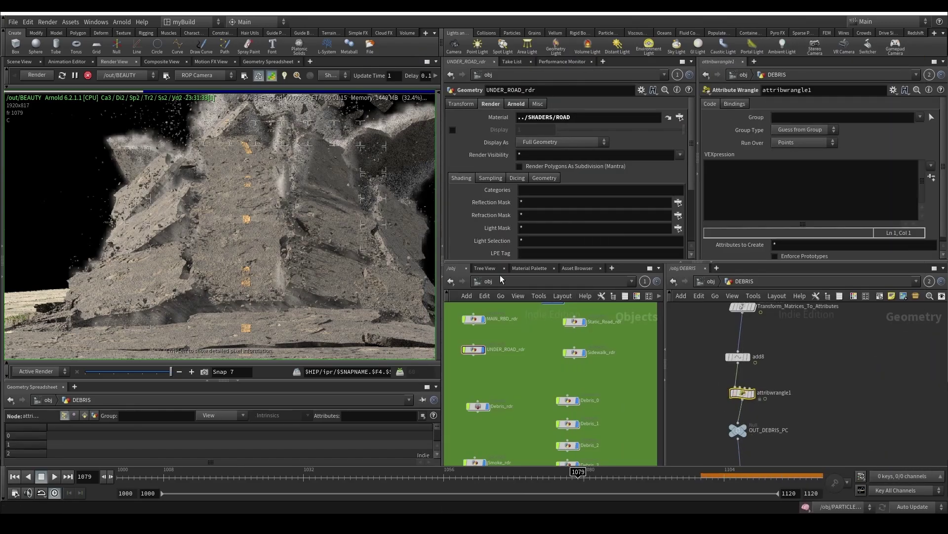
Step: Rename the wrangle Pscale_Mult, enter the VEX code f@pscale*=chf('PscaleMult'); and create its parameter
double_click(771, 393)
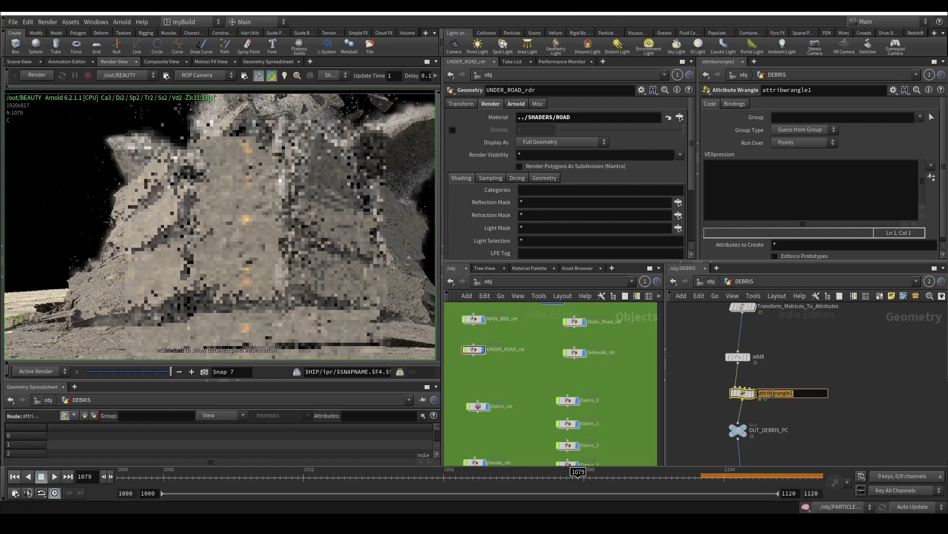
type("Pscale_Mult")
key("Return")
left_click(757, 201)
type("f@pscal")
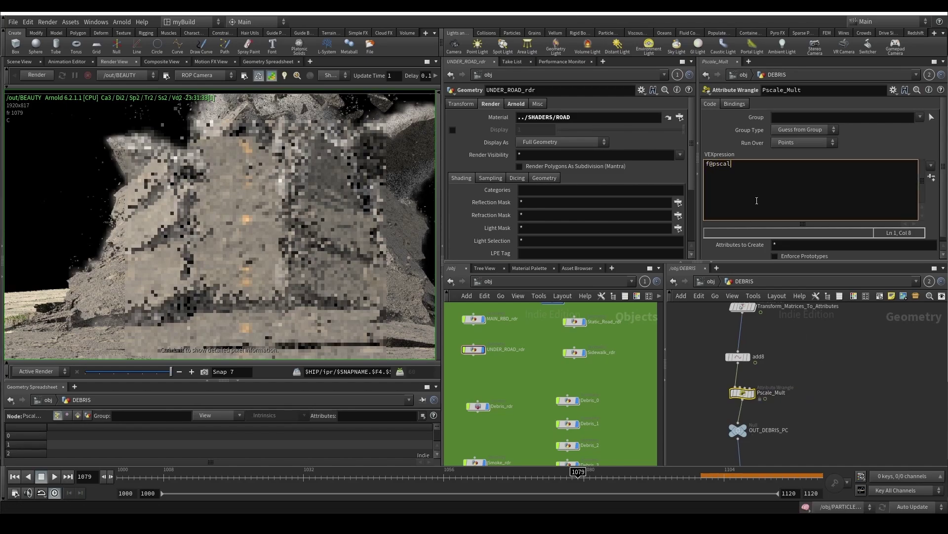
type("e*=chf('PscaleMult');")
left_click(931, 177)
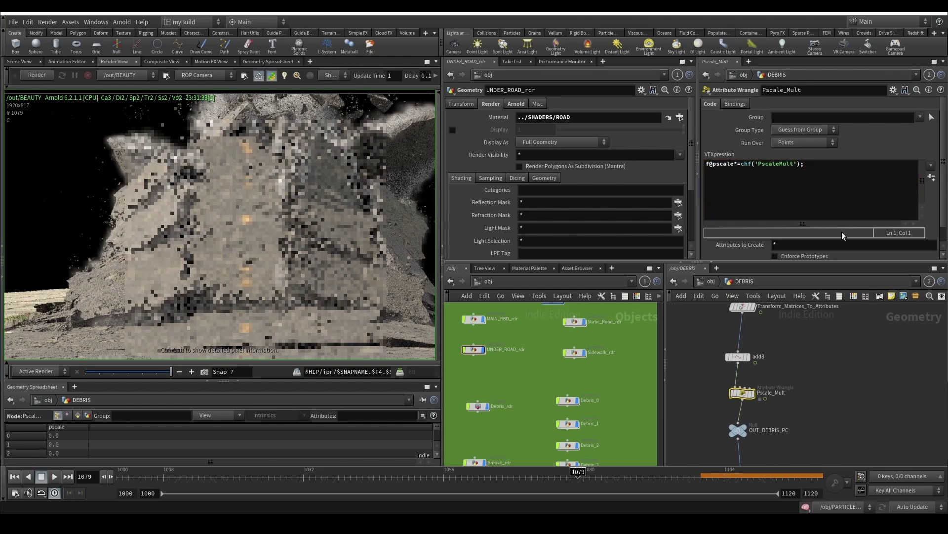
Step: Set the wrangle's Pscalemult value to 1.6 and render /out/BEAUTY again
left_click(790, 252)
type("1.5")
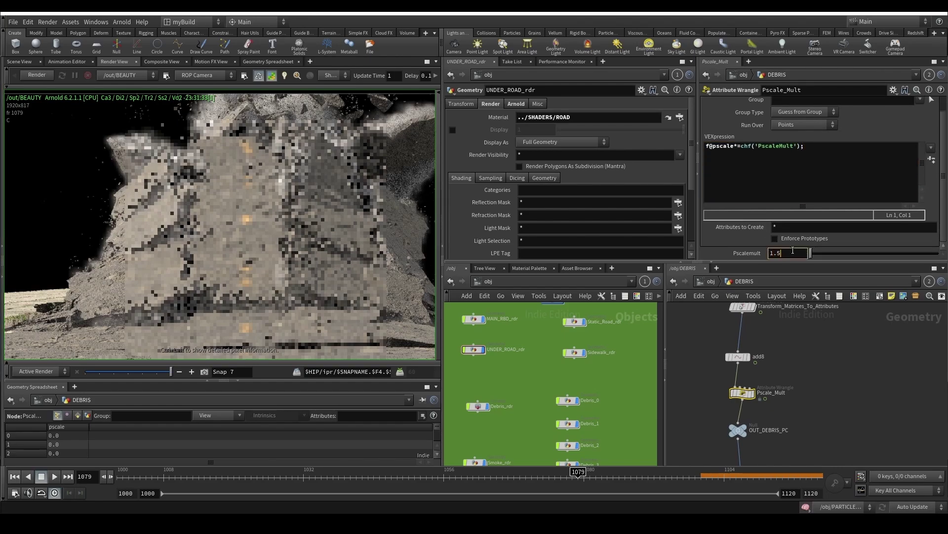
key("BackSpace")
type("6")
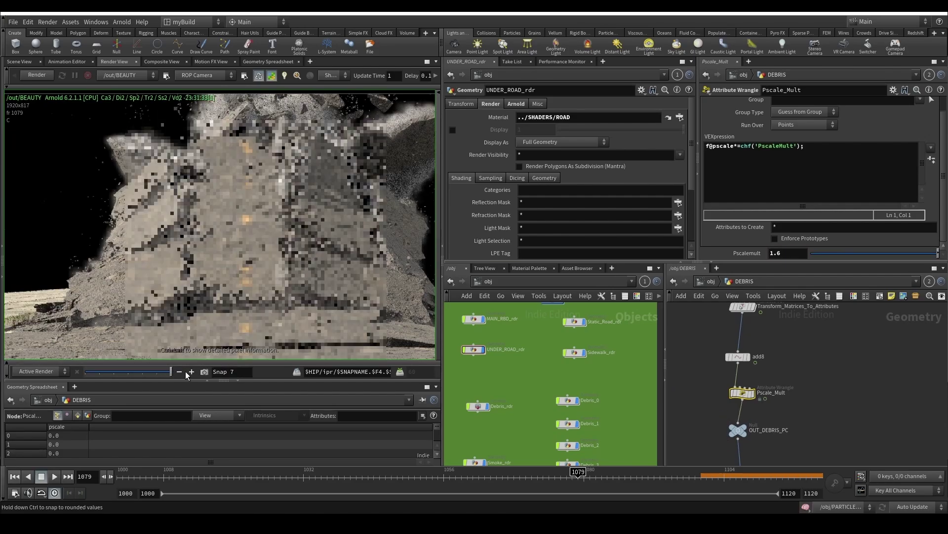
left_click(32, 78)
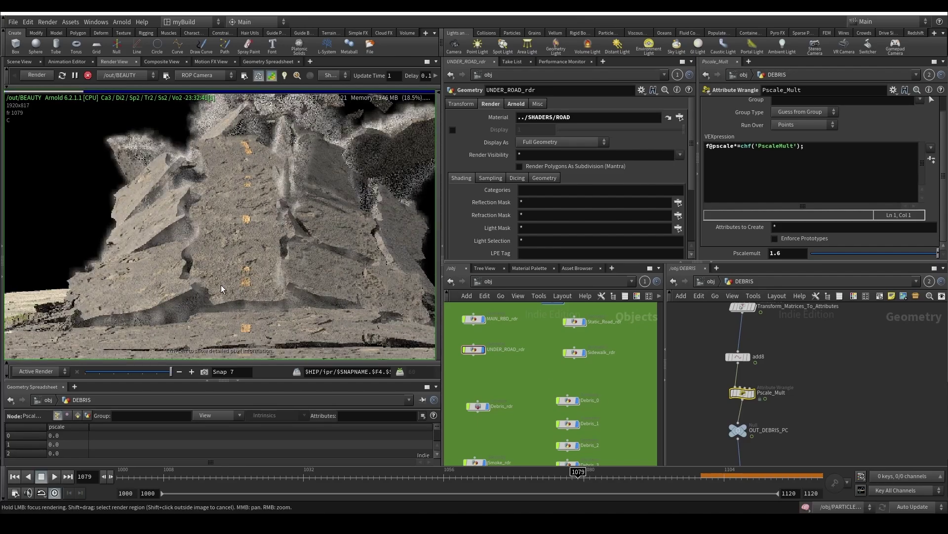
mouse_move(170, 372)
left_mouse_down()
mouse_move(156, 372)
mouse_move(171, 371)
left_mouse_up()
Step: Check the point attributes of add8, add f@pscale=1; as the first line of Pscale_Mult and save the scene
middle_click(739, 357)
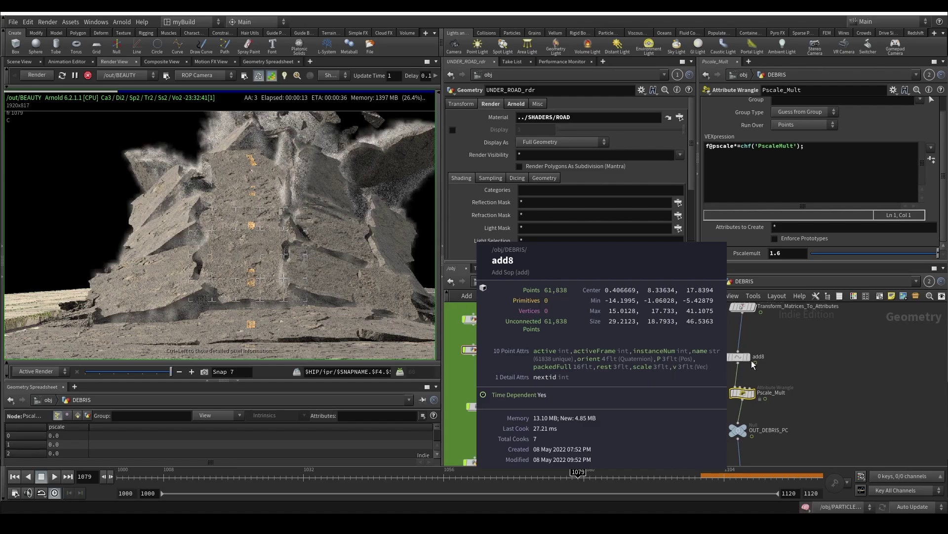
left_click(707, 147)
key("Return")
key("Up")
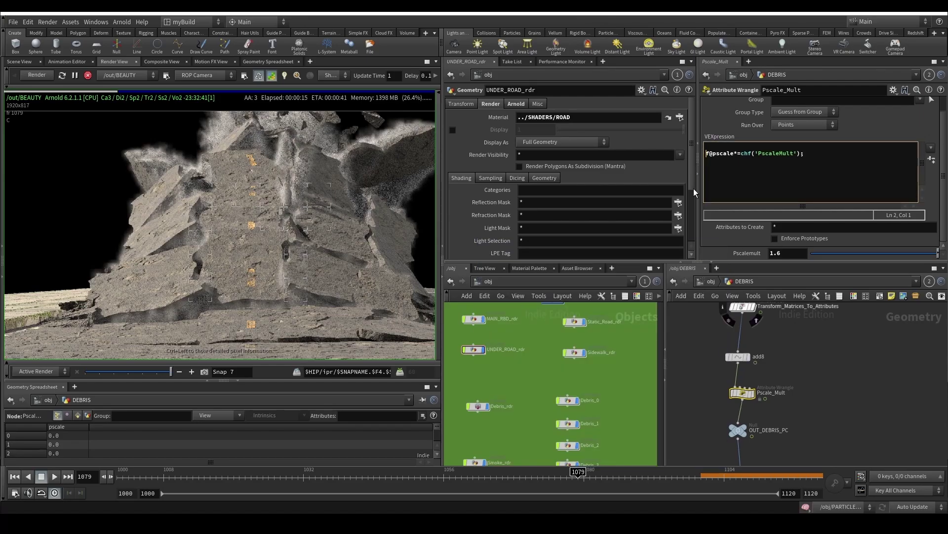
type("f@pscale=1;")
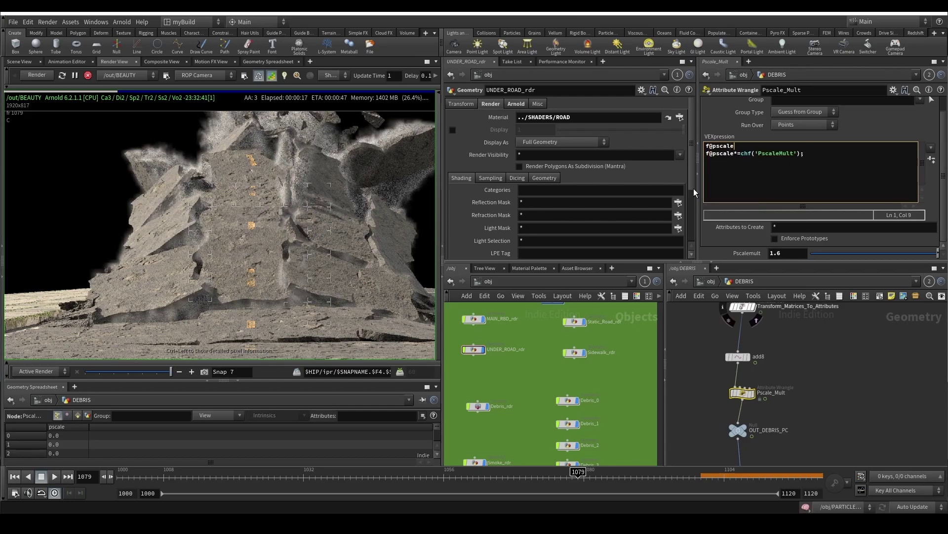
left_click(833, 415)
key("ctrl+s")
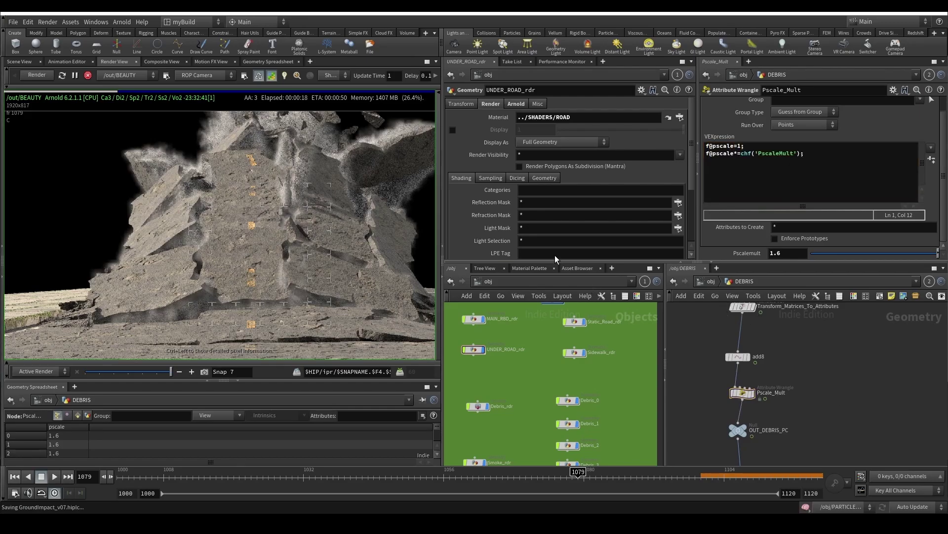
Step: Stop the running render, render /out/BEAUTY again and compare the result with the previous snapshot
left_click(90, 77)
left_click(48, 75)
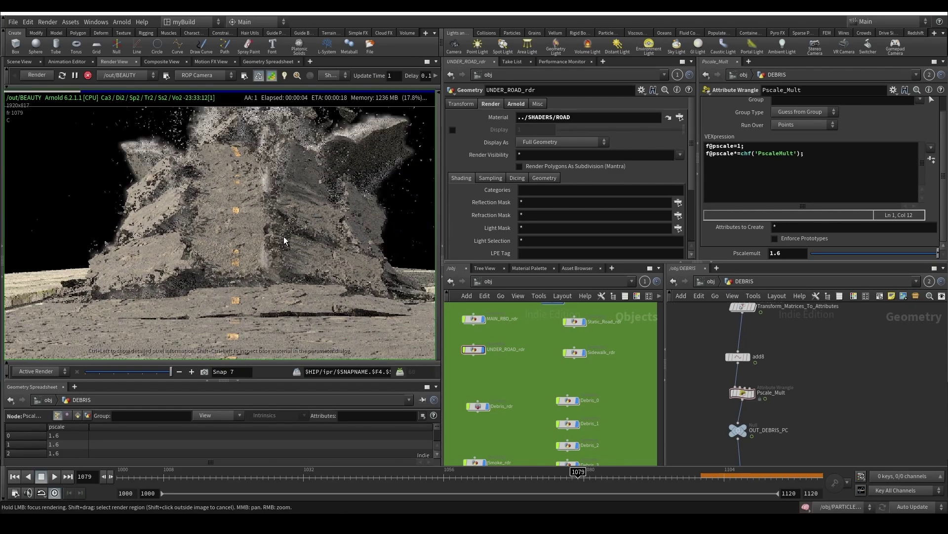
scroll(283, 236, "up", 3)
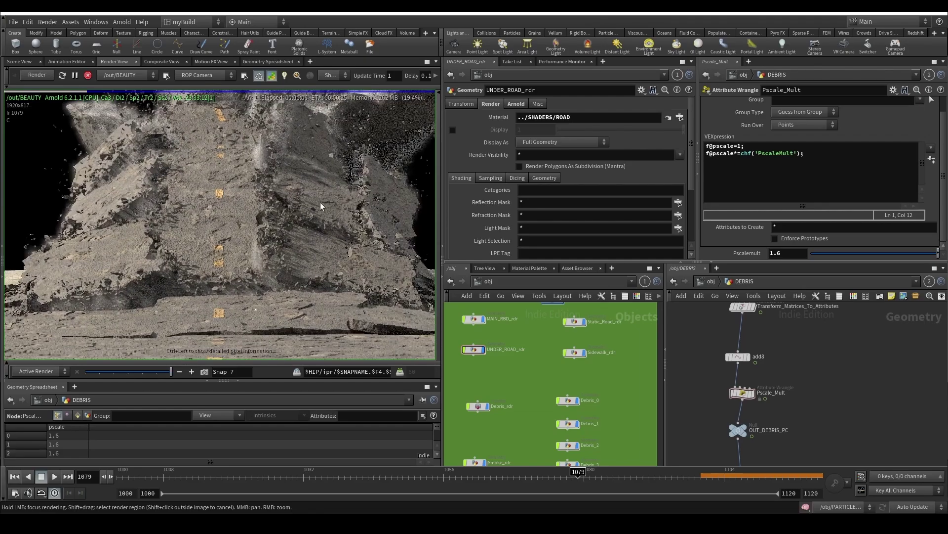
middle_click_drag(293, 215, 303, 257)
mouse_move(171, 371)
left_mouse_down()
mouse_move(158, 378)
mouse_move(176, 380)
mouse_move(153, 375)
mouse_move(175, 380)
left_mouse_up()
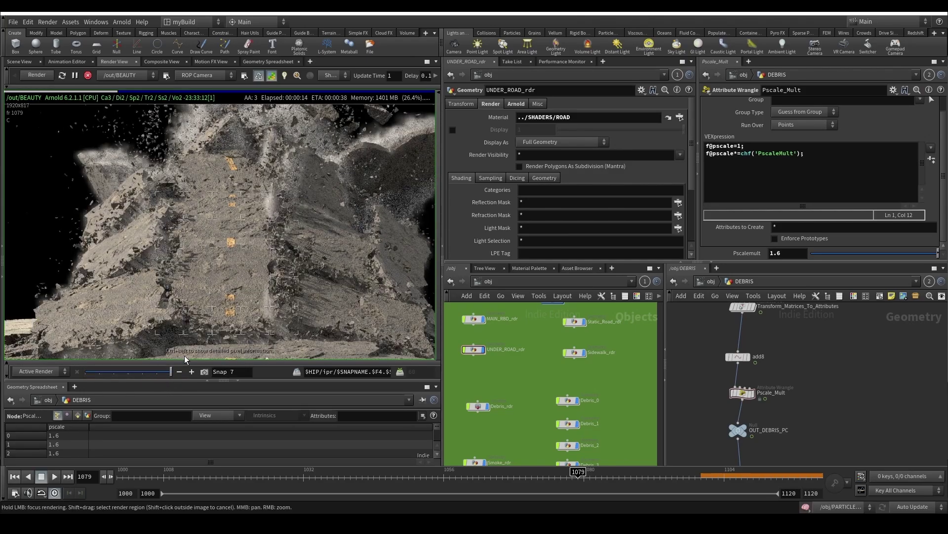
Step: Examine the enlarged debris in the new render close up and as a whole, around the road pieces and cracks
scroll(251, 284, "up", 1)
middle_click_drag(251, 283, 265, 251)
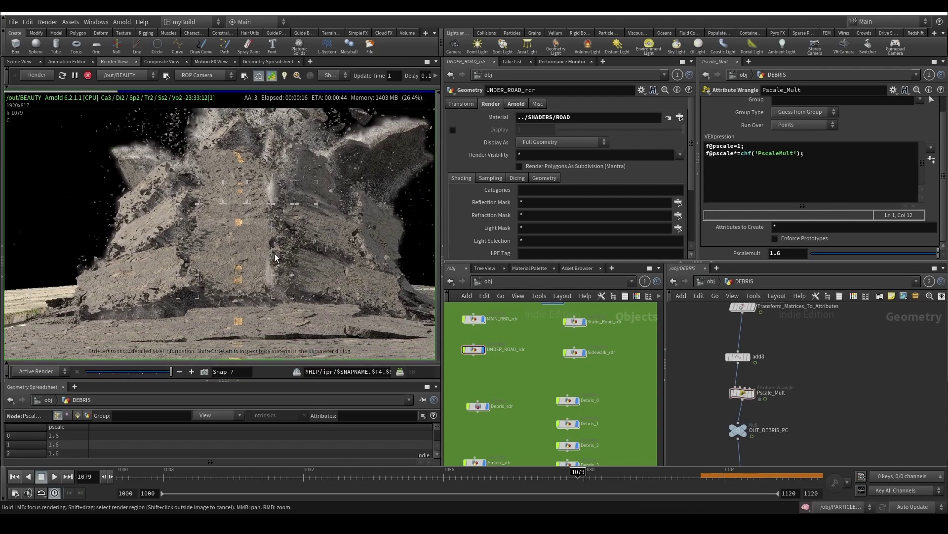
scroll(275, 251, "up", 3)
scroll(302, 255, "down", 2)
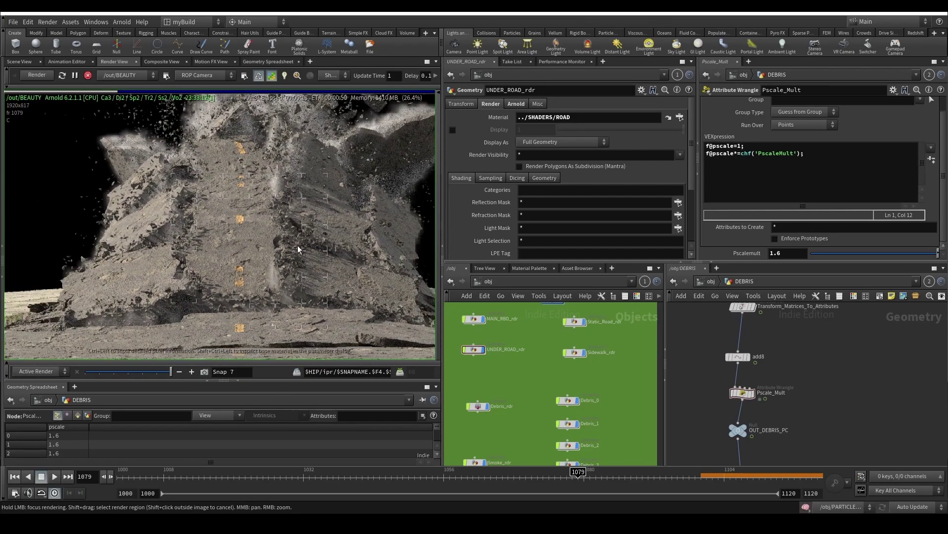
middle_click_drag(305, 225, 308, 270)
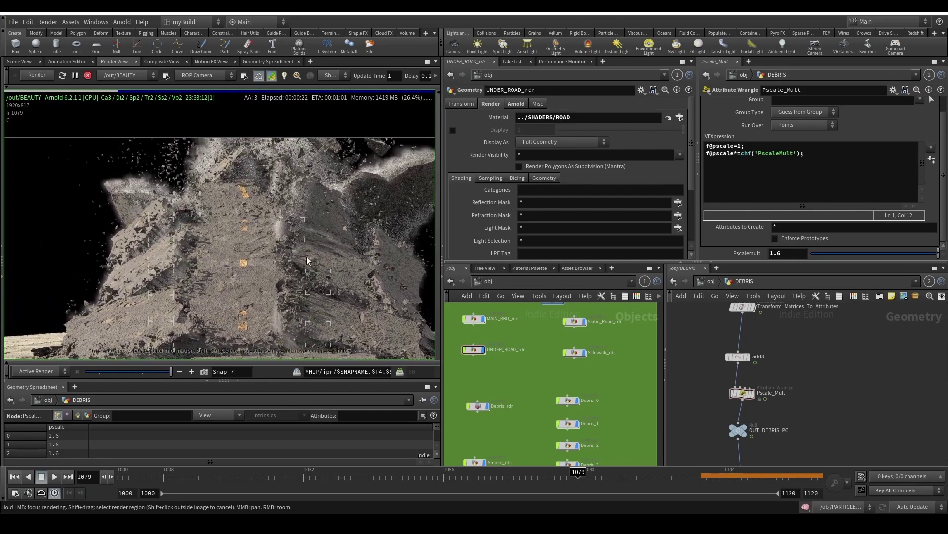
scroll(292, 244, "down", 1)
scroll(160, 259, "up", 3)
middle_click_drag(257, 190, 275, 172)
scroll(308, 216, "down", 2)
scroll(309, 216, "down", 2)
scroll(336, 283, "up", 3)
scroll(340, 247, "up", 1)
scroll(324, 217, "down", 3)
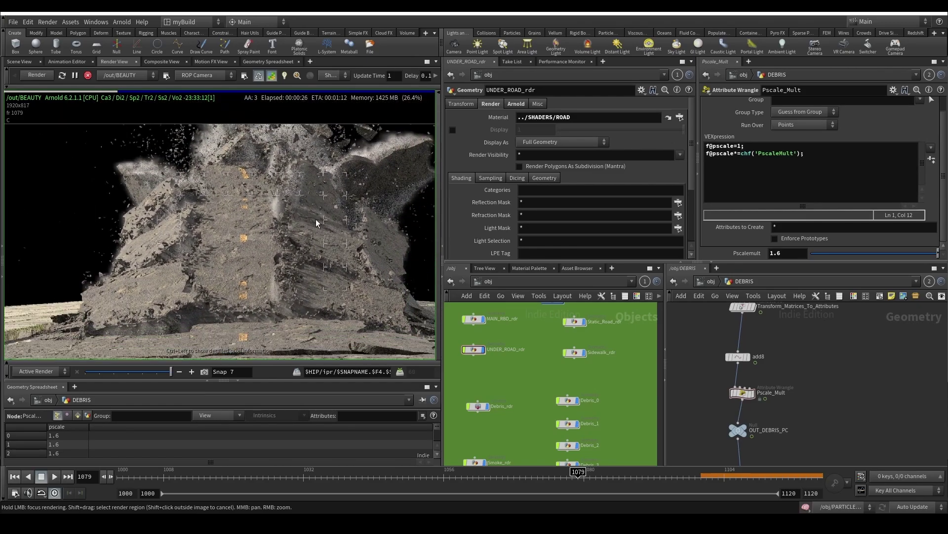
middle_click_drag(316, 218, 300, 244)
scroll(284, 270, "up", 1)
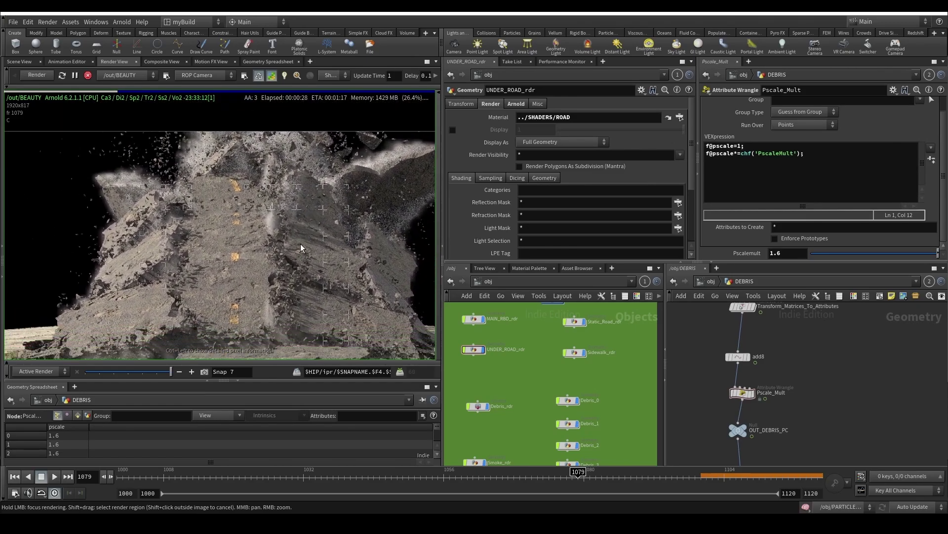
scroll(284, 269, "up", 1)
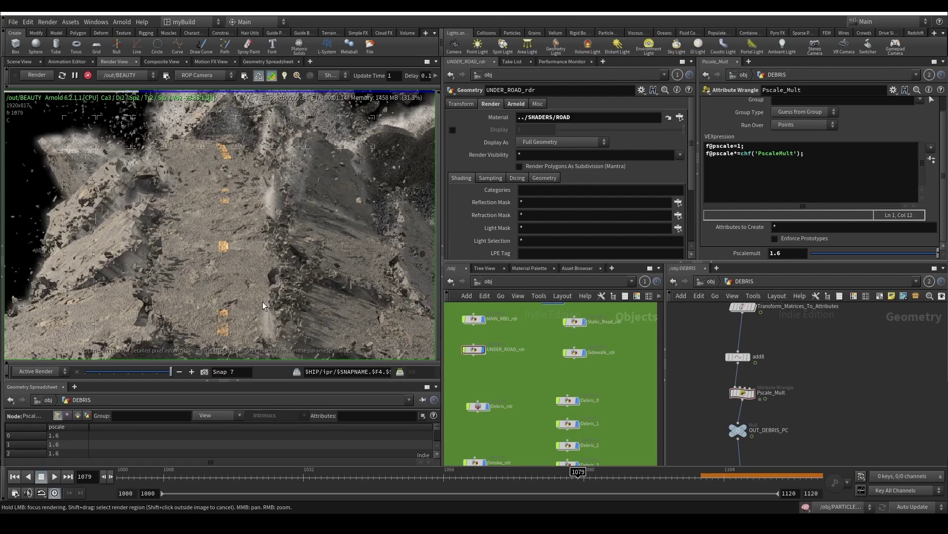
scroll(273, 260, "down", 1)
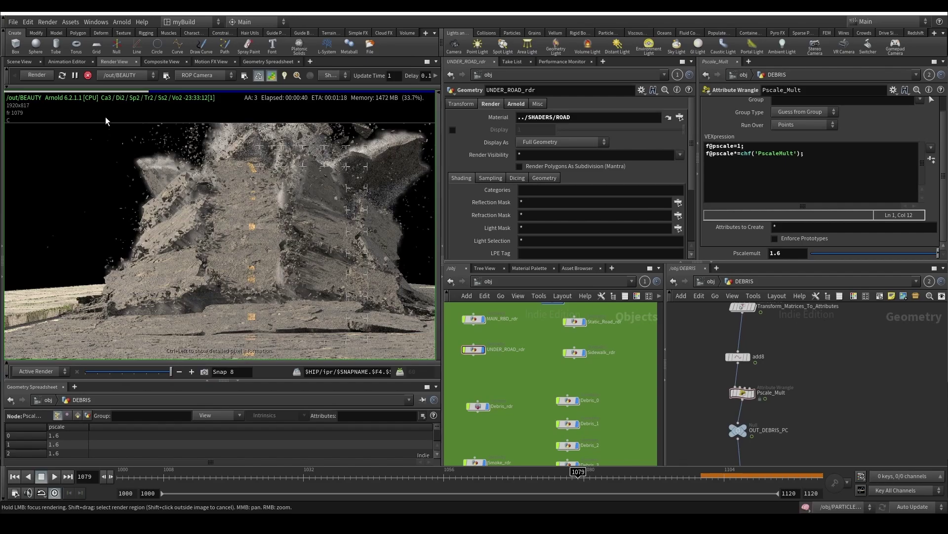
Step: Stop the BEAUTY render and save the scene file
left_click(88, 76)
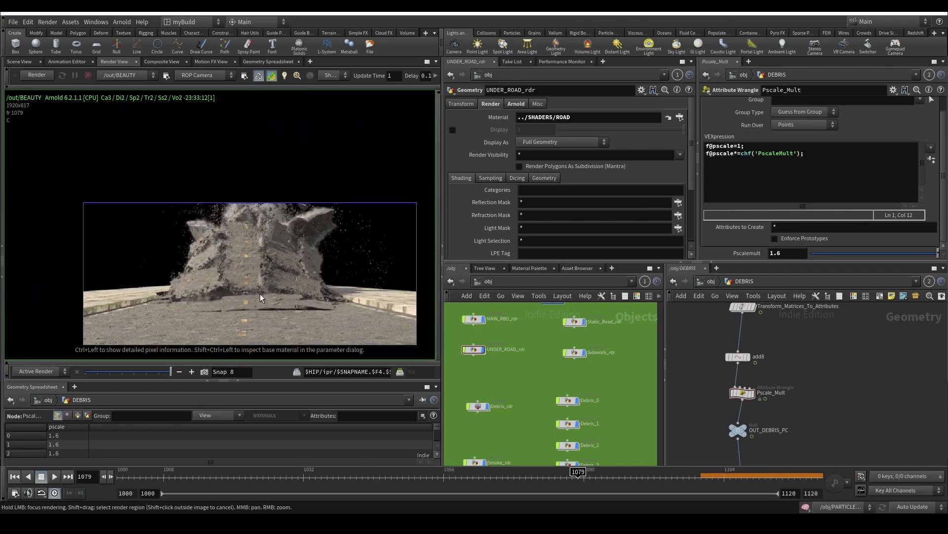
scroll(288, 295, "up", 3)
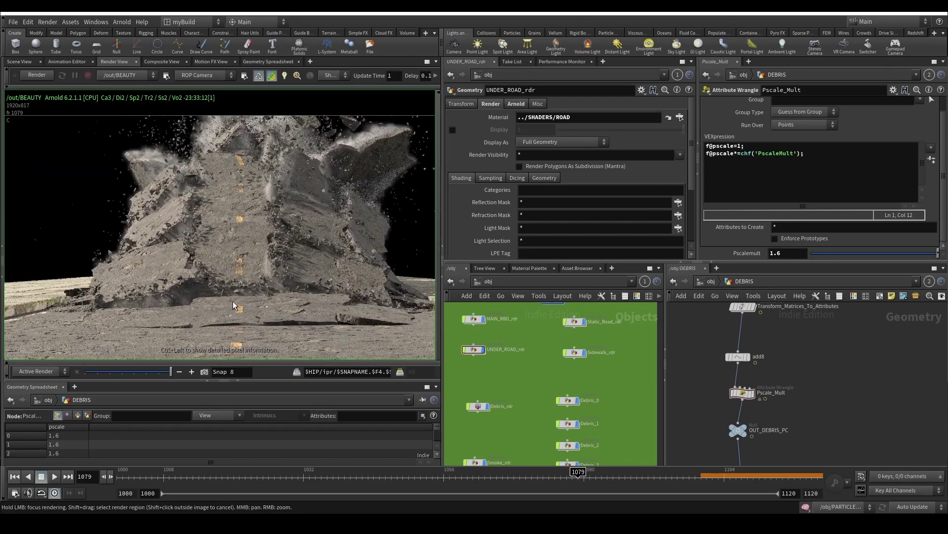
key("ctrl+s")
scroll(248, 207, "up", 1)
scroll(260, 221, "down", 2)
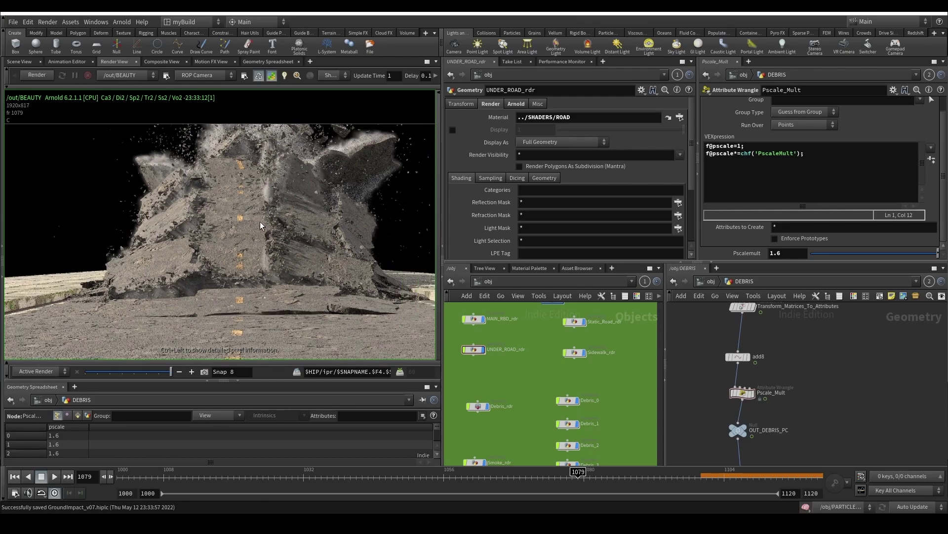
Step: Look through the node chain inside the ANIM object and return both network views to the object level
scroll(520, 370, "down", 7)
scroll(458, 376, "up", 4)
scroll(488, 326, "up", 5)
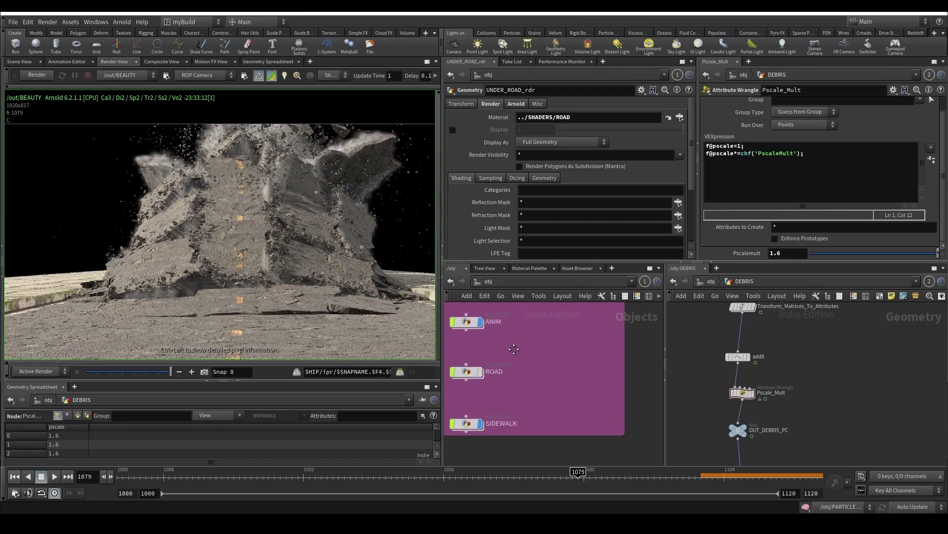
double_click(469, 330)
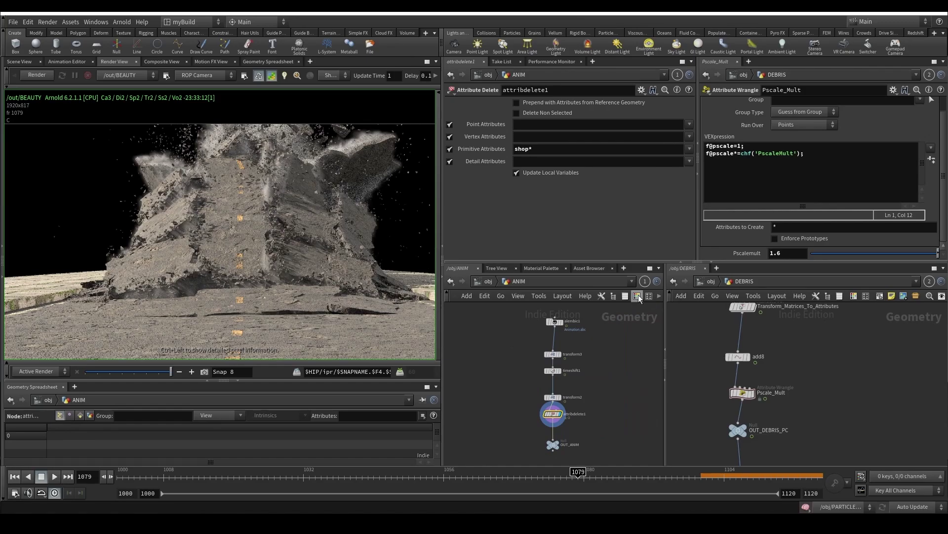
left_click(711, 281)
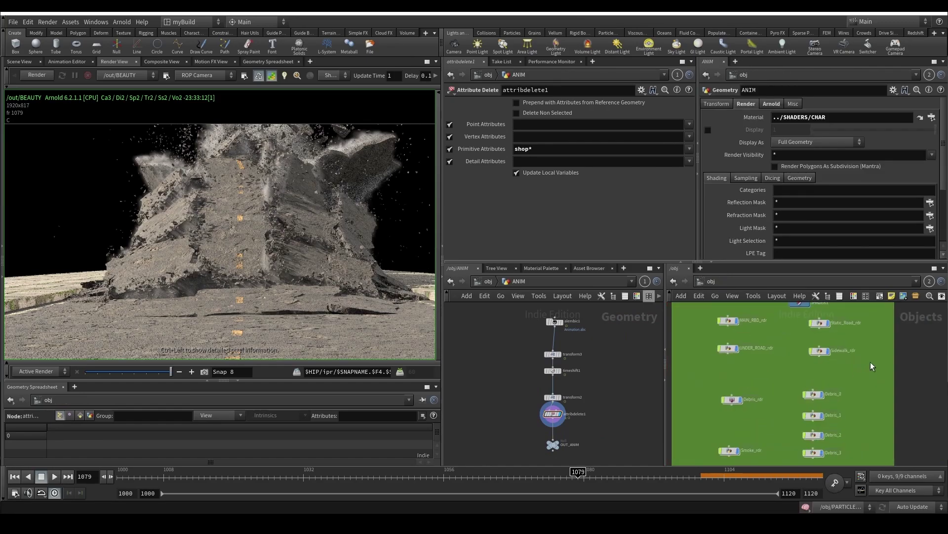
middle_click_drag(870, 361, 833, 368)
left_click(488, 281)
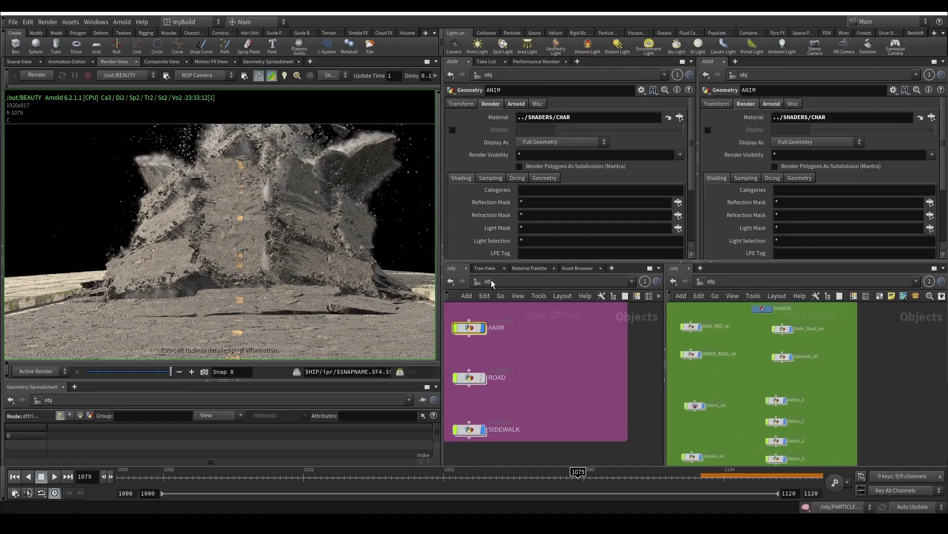
scroll(796, 385, "down", 2)
scroll(776, 361, "up", 2)
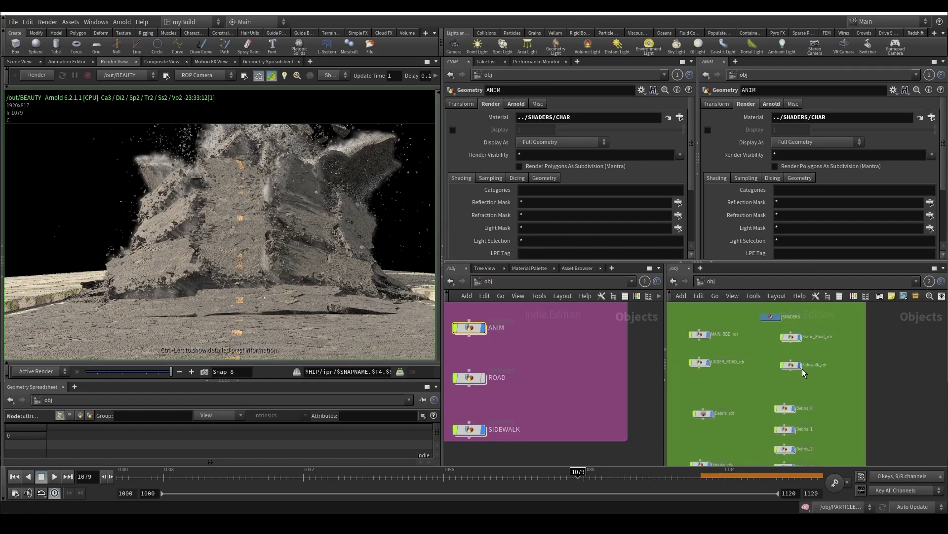
Step: Duplicate Sidewalk_rdr, rename the copy anim_rdr and move it away from the other output render nodes
left_click_drag(790, 366, 791, 381, "alt")
left_click(820, 381)
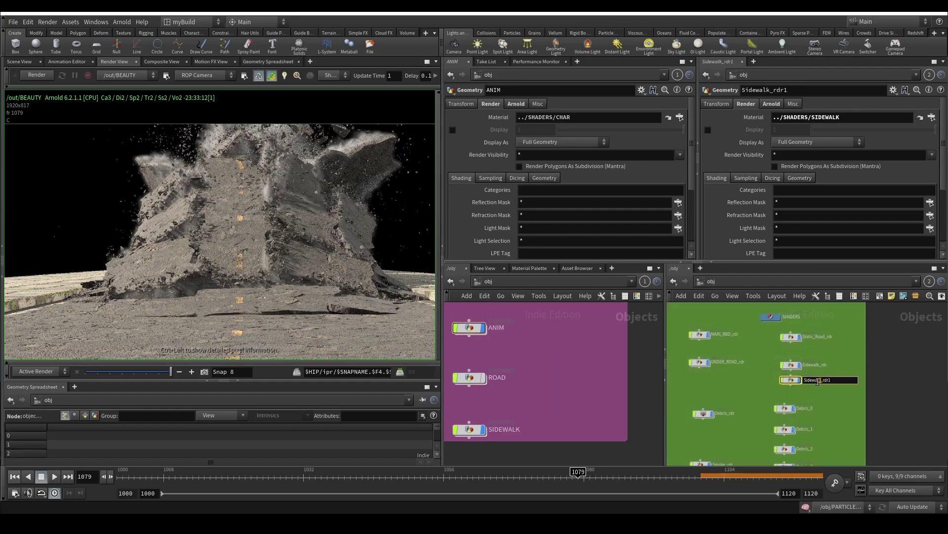
type("anim_rdr")
key("Return")
scroll(760, 383, "down", 5)
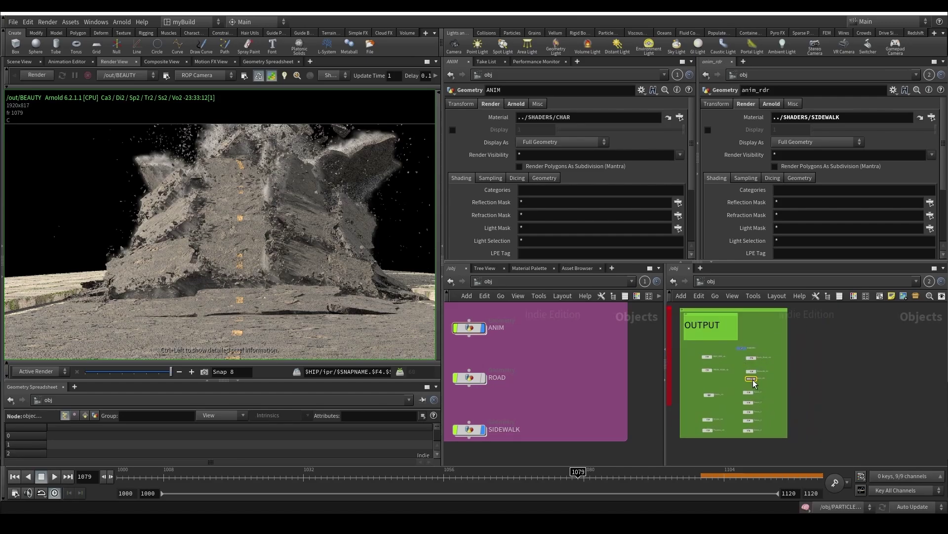
left_click_drag(753, 379, 797, 360)
Step: Point the object merge inside anim_rdr to ../../ANIM/OUT_ANIM and clear the material assigned to anim_rdr
double_click(797, 359)
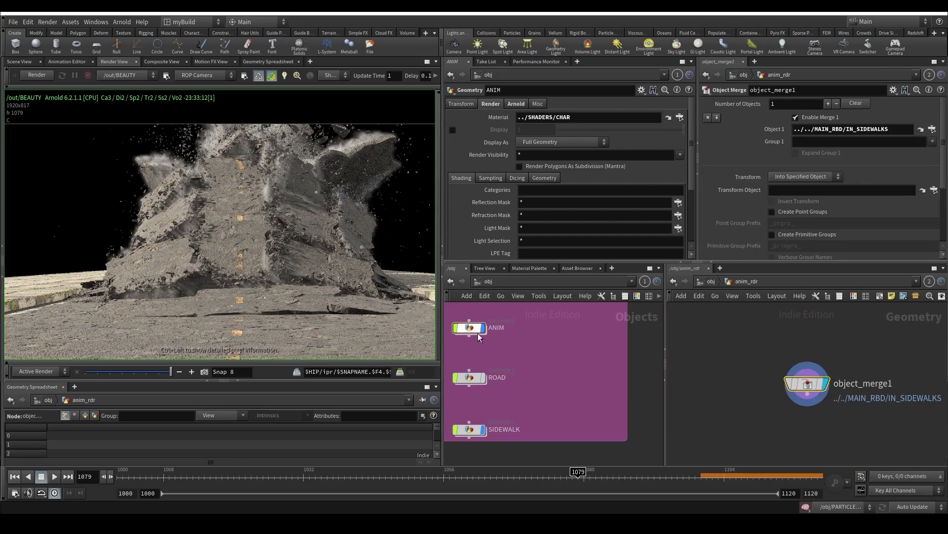
double_click(470, 328)
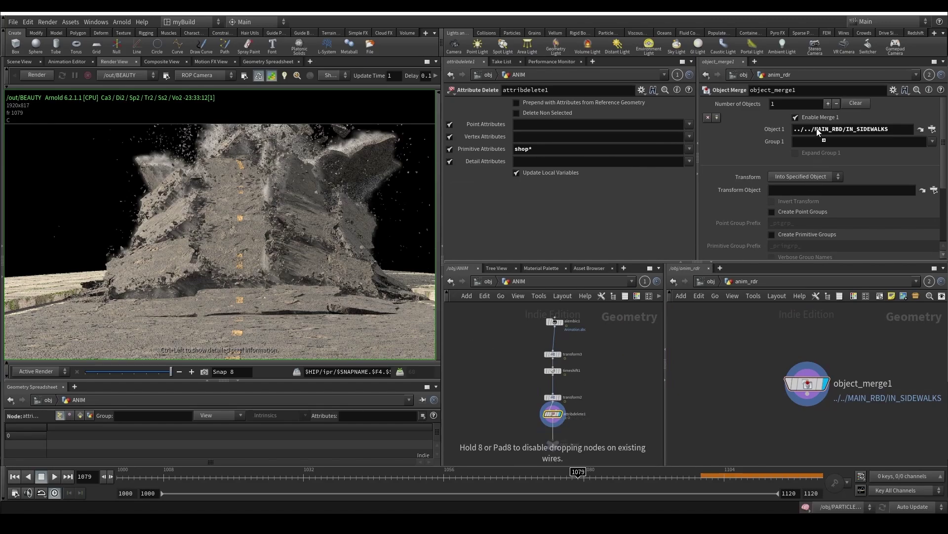
left_click_drag(611, 408, 845, 129)
left_click(711, 283)
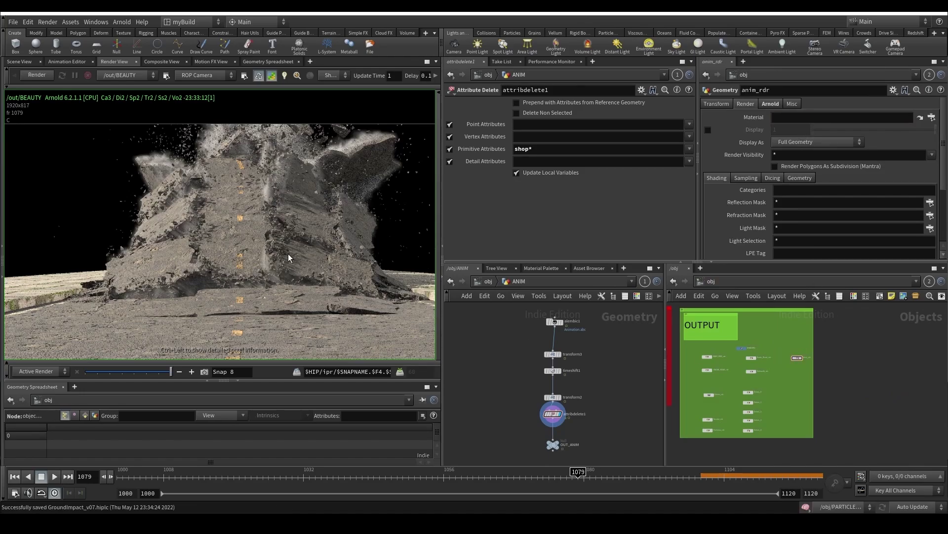
Step: Go to frame 1010 and start the BEAUTY render to check the character
left_click(175, 477)
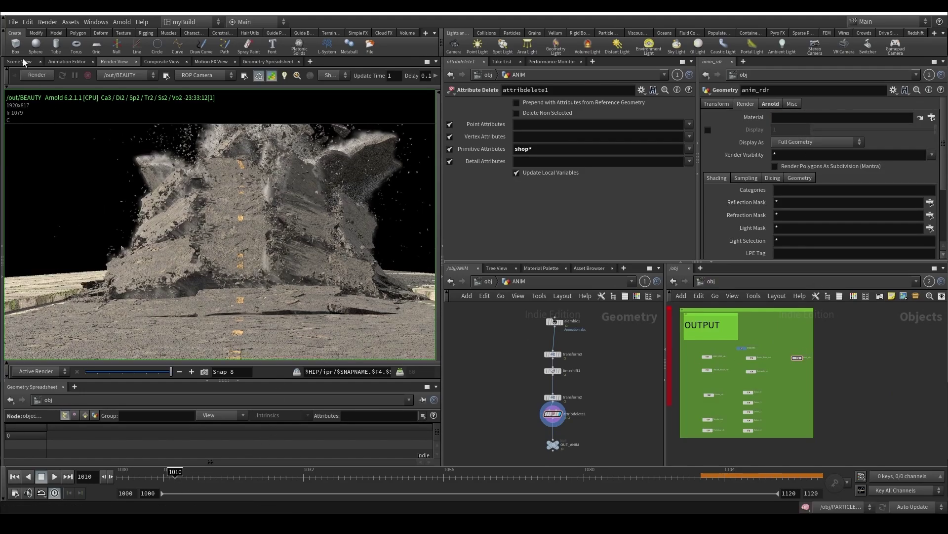
left_click(38, 75)
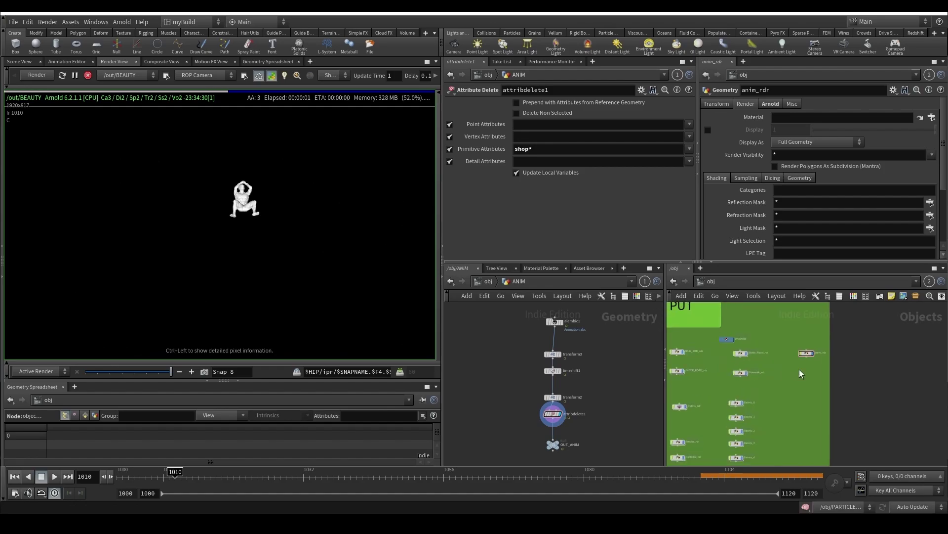
Step: Try copying ANIM's material path ../SHADERS/CHAR into Object 1 of anim_rdr's object merge and restart the render
double_click(798, 358)
key("u")
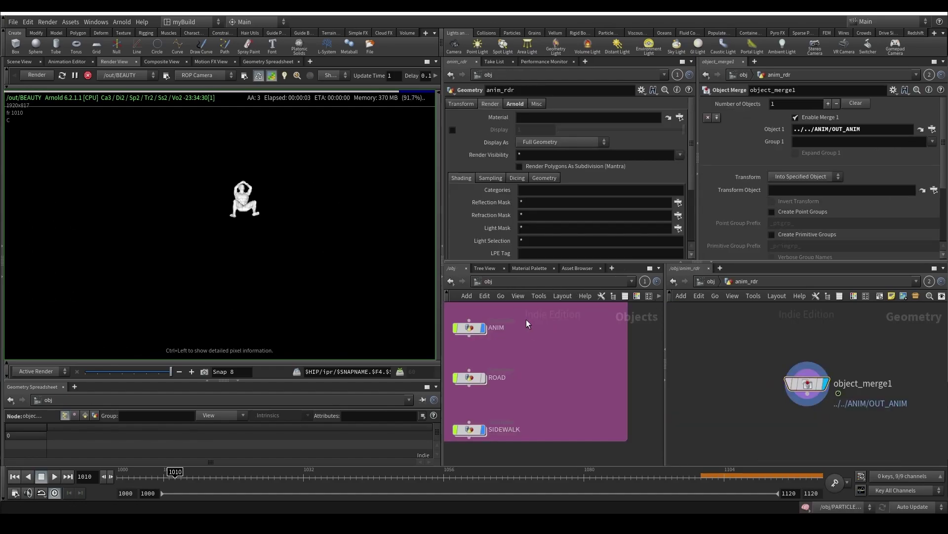
left_click(470, 328)
double_click(559, 117)
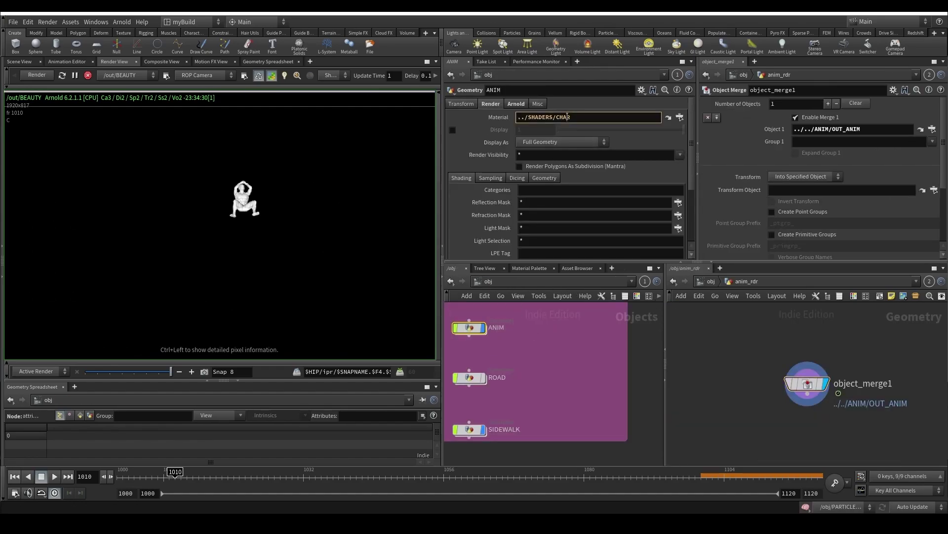
double_click(815, 130)
type("../SHADERS/CHAR")
key("Return")
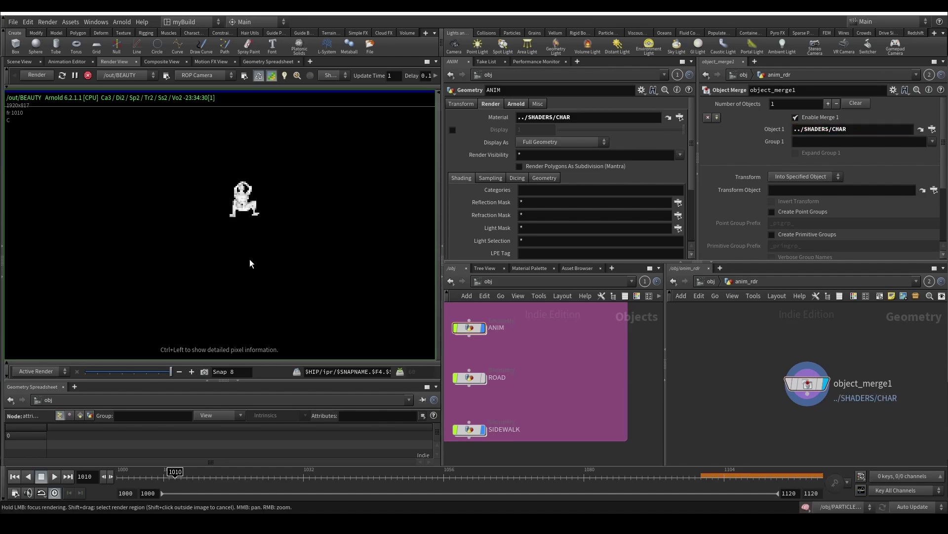
left_click(91, 77)
left_click(38, 76)
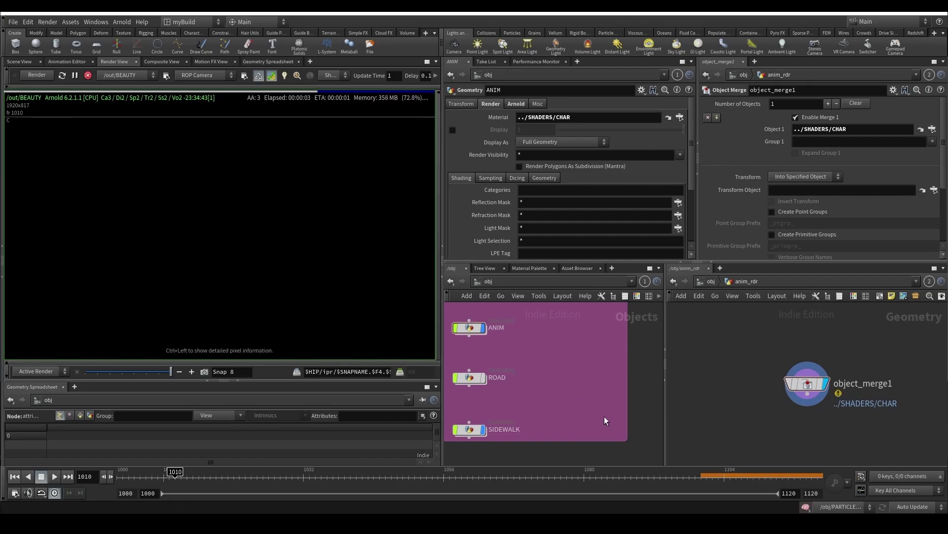
Step: Open the SHADERS network from the OUTPUT group to reach the CHAR shader
scroll(606, 420, "down", 3)
middle_click_drag(606, 420, 513, 374)
scroll(513, 376, "down", 3)
middle_click_drag(597, 368, 469, 357)
scroll(548, 344, "up", 4)
double_click(528, 347)
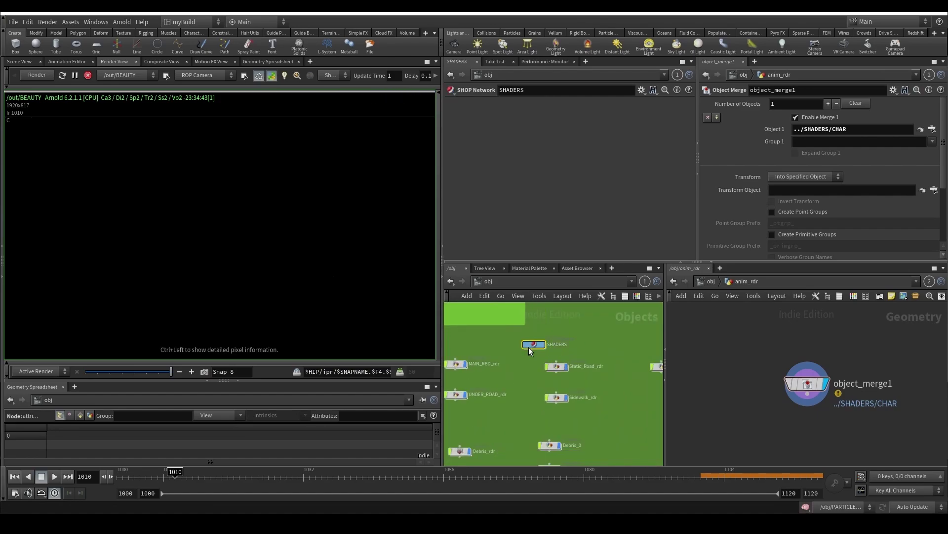
scroll(492, 364, "down", 2)
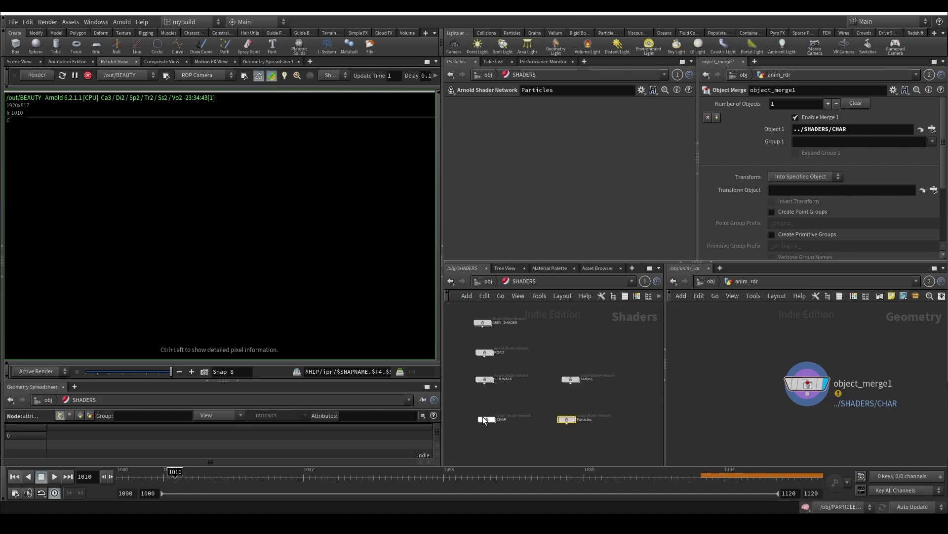
Step: Try linking the CHAR shader as Object 1 of anim_rdr's object merge and restart the render
left_click_drag(485, 419, 817, 130)
scroll(578, 387, "down", 2)
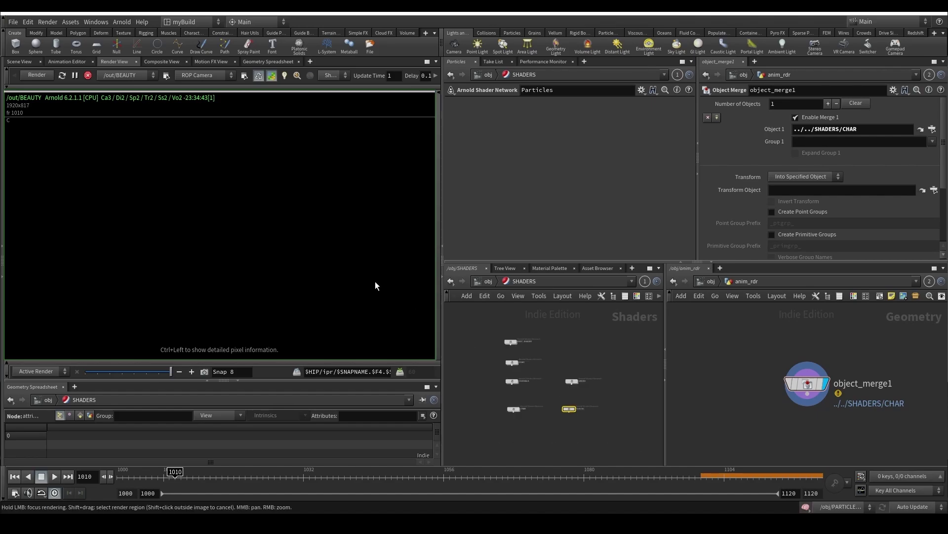
left_click(88, 75)
left_click(37, 74)
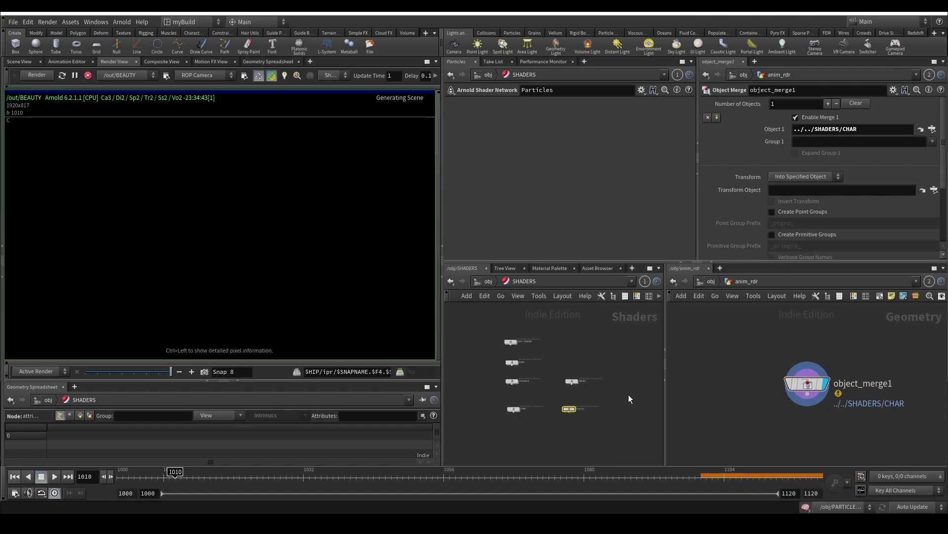
Step: Stop the render and undo the shader path entries in anim_rdr's object merge
key("ctrl+z")
key("ctrl+z")
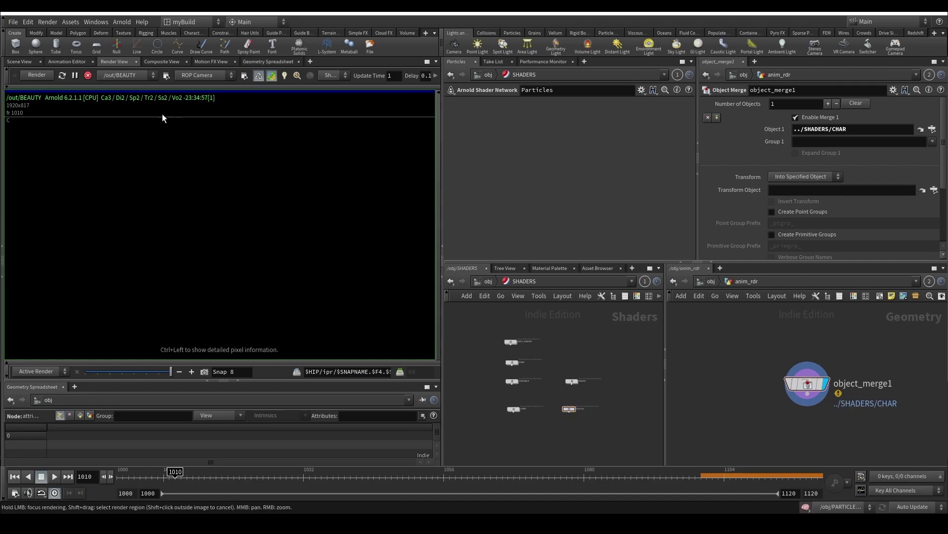
left_click(88, 77)
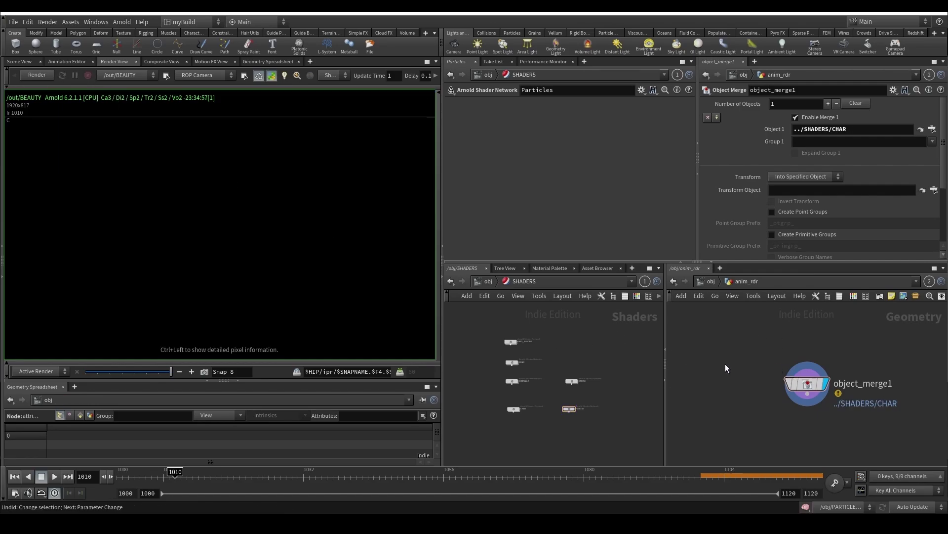
scroll(722, 395, "down", 3)
key("ctrl+z")
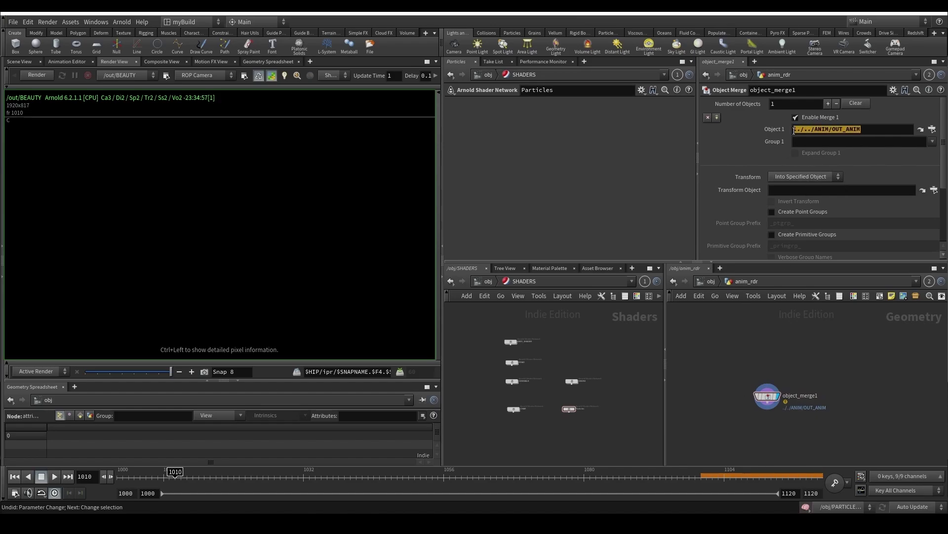
Step: Assign the CHAR shader as the material of the anim_rdr object, using ../SHADERS/CHAR, and save the scene
left_click(712, 282)
left_click(810, 345)
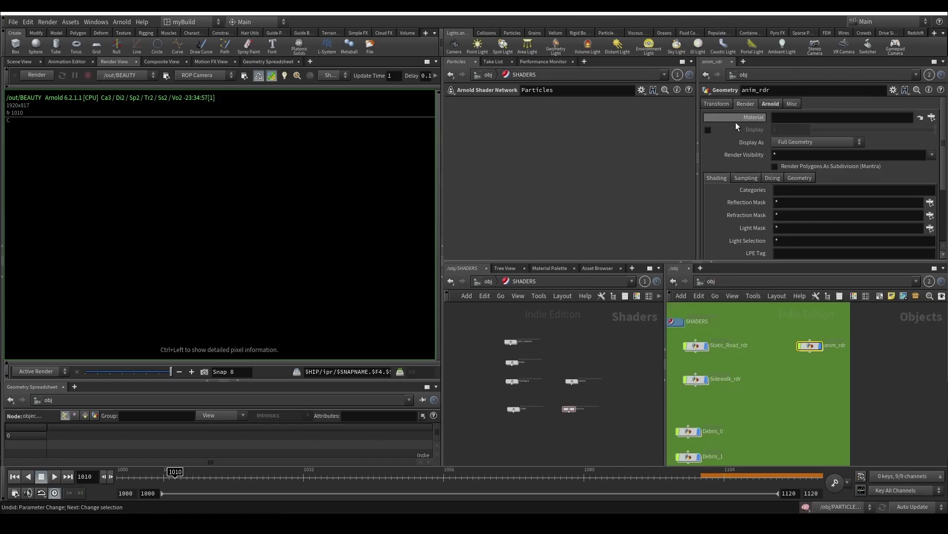
scroll(525, 369, "up", 3)
left_click_drag(515, 410, 840, 118)
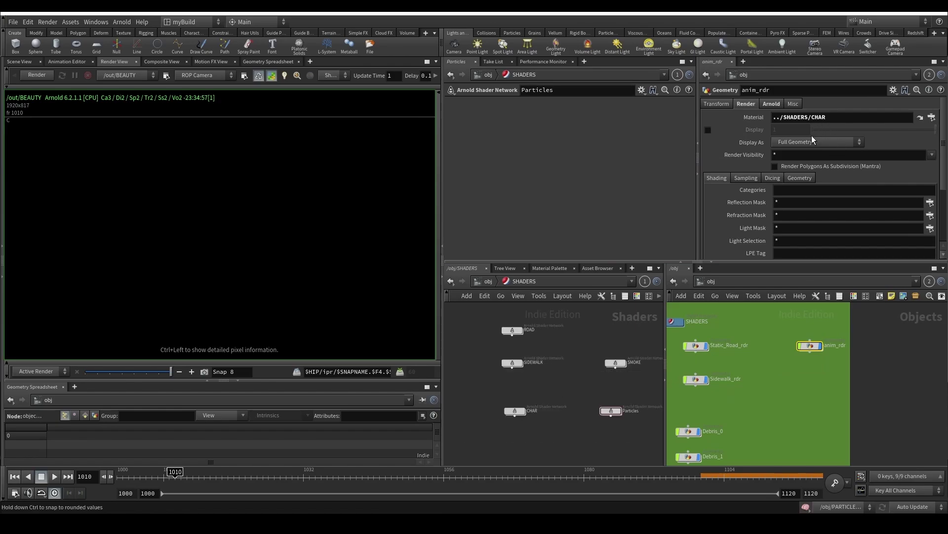
key("ctrl+s")
Step: Render BEAUTY at frame 1010 and again at frame 1048, examining the character and the ground eruption
left_click(30, 75)
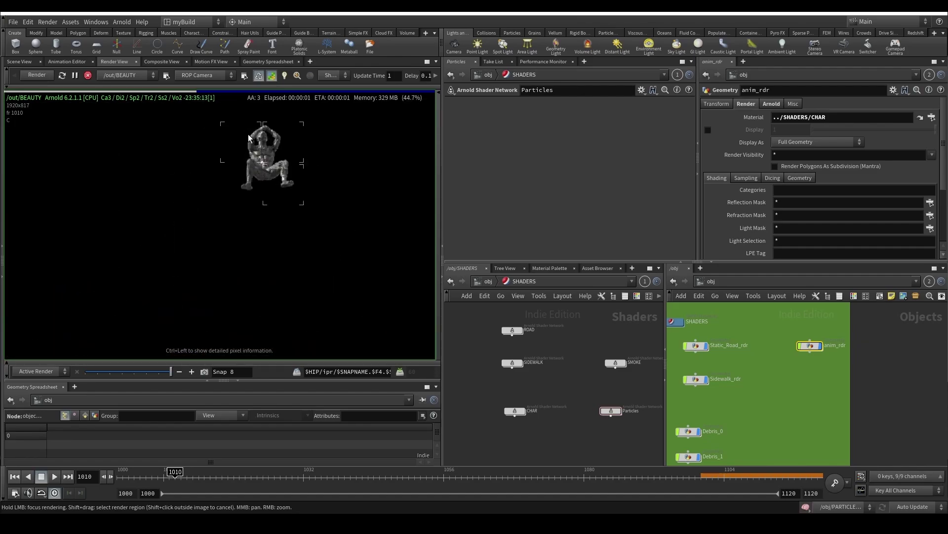
left_click_drag(159, 372, 200, 372)
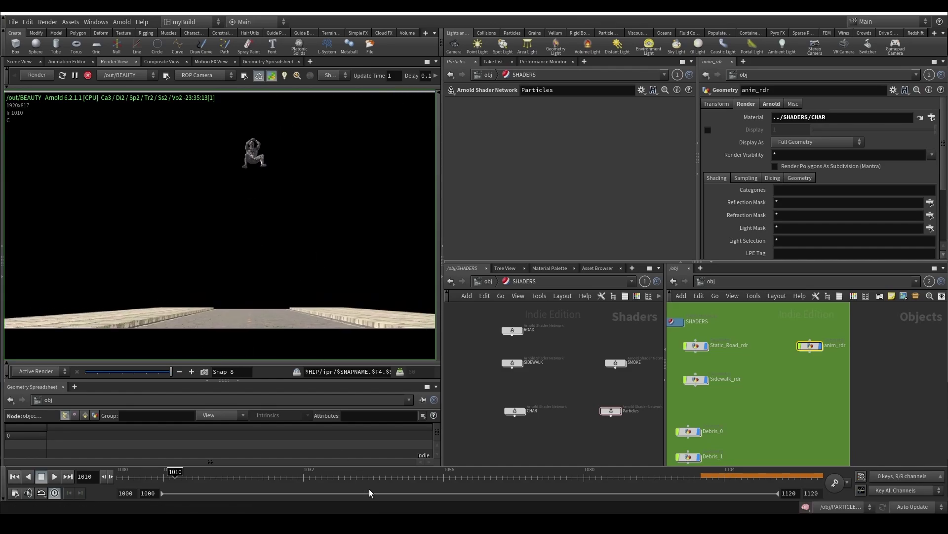
left_click(399, 479)
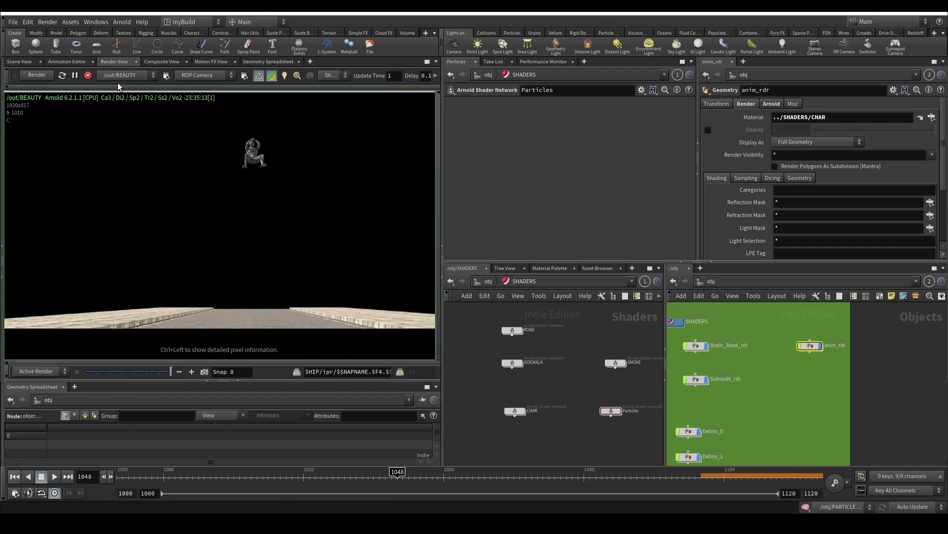
left_click(87, 75)
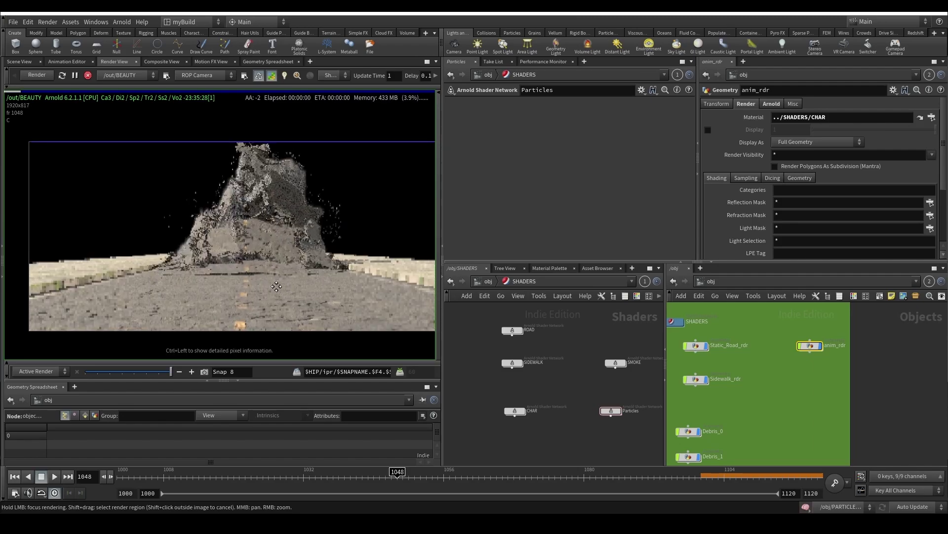
scroll(229, 252, "up", 2)
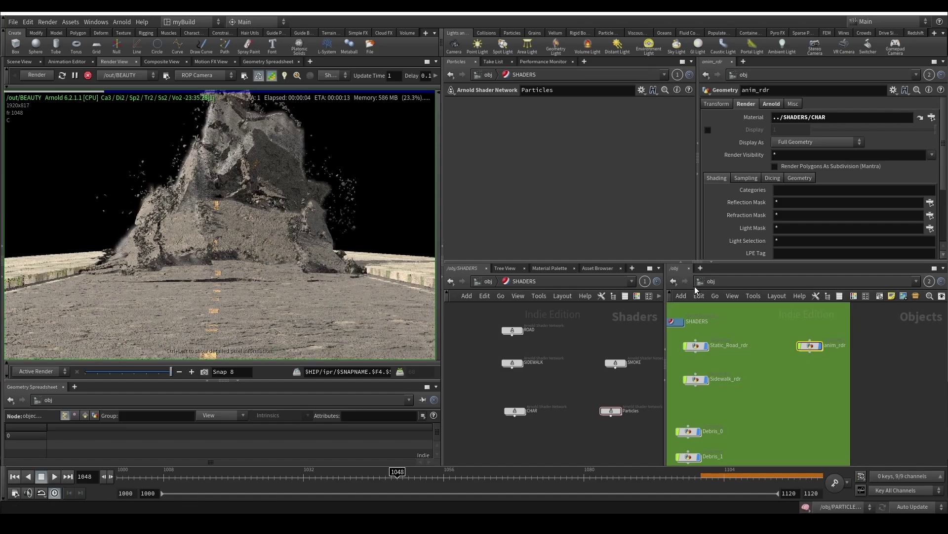
Step: Show the output settings of the BEAUTY node in the out network and widen the parameter area
left_click(712, 281)
left_click(719, 339)
left_click_drag(751, 329, 819, 421)
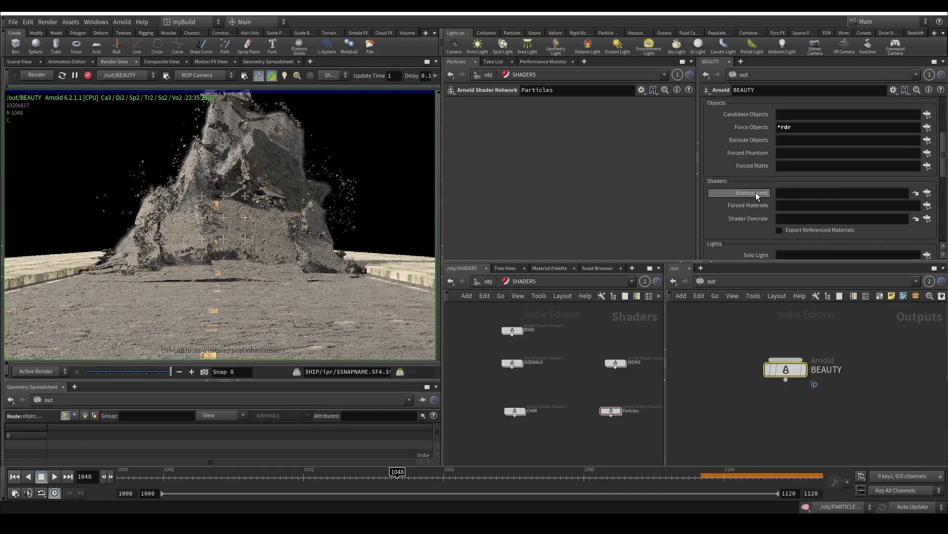
left_click(737, 155)
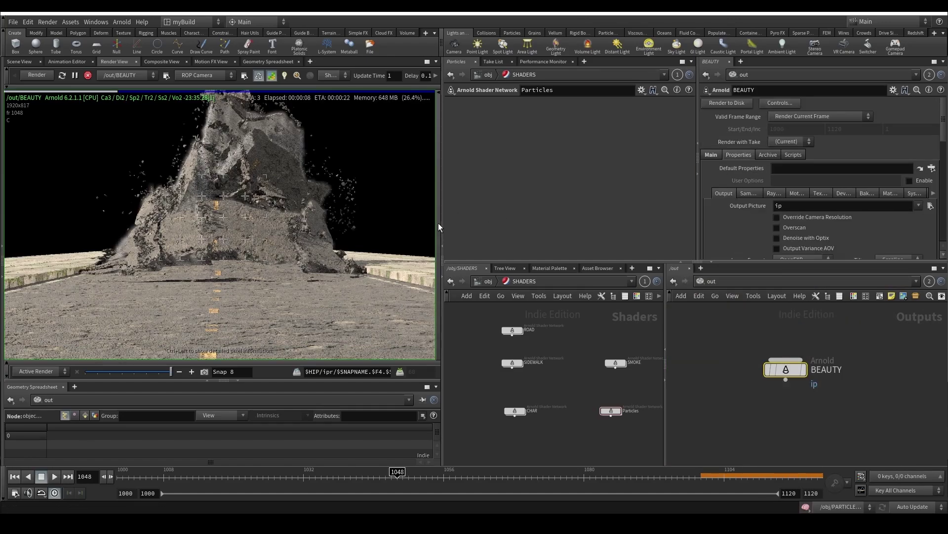
left_click_drag(441, 226, 399, 223)
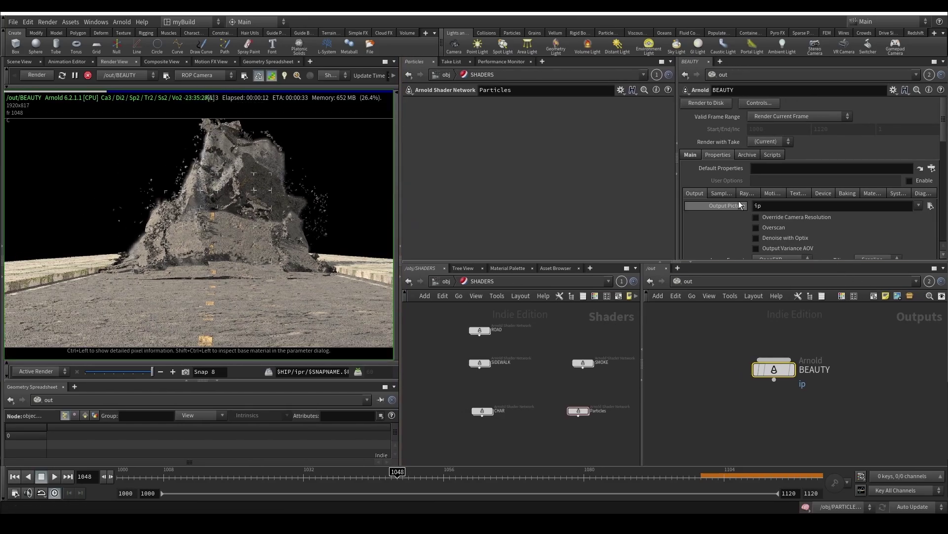
Step: Set BEAUTY's Valid Frame Range to Render Frame Range
scroll(735, 200, "down", 2)
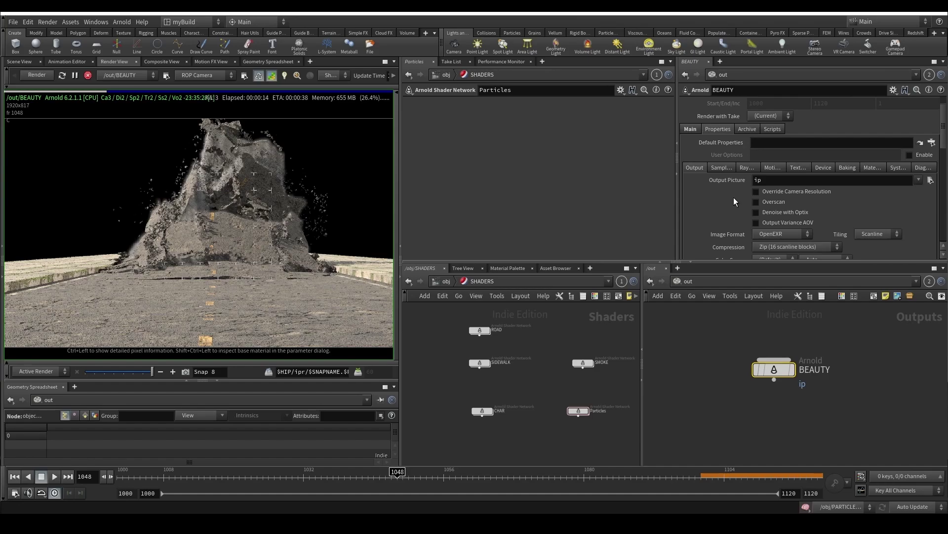
scroll(731, 197, "down", 1)
scroll(692, 222, "up", 3)
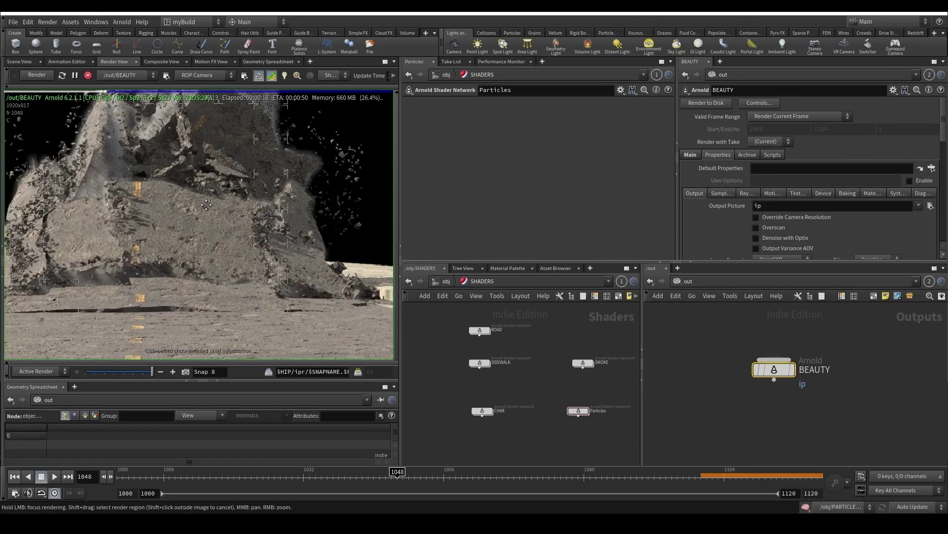
left_click(785, 116)
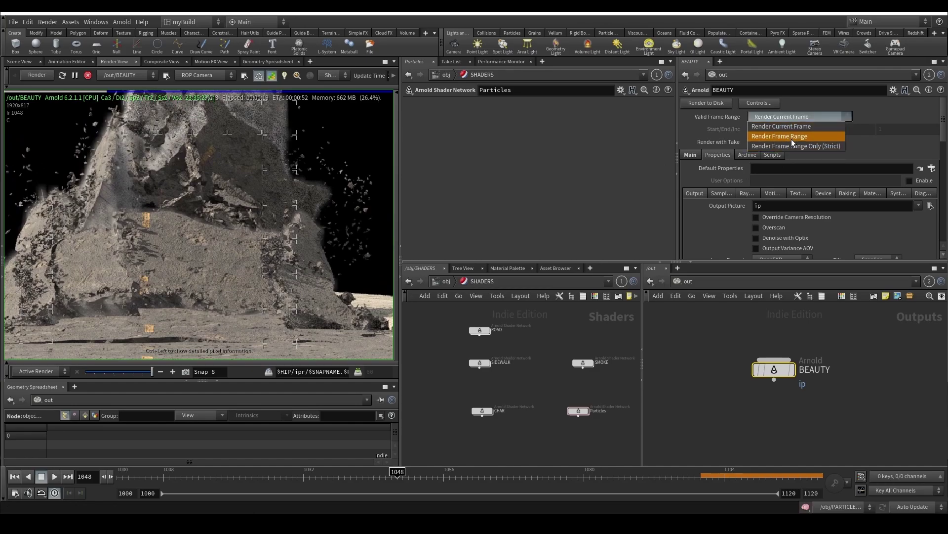
left_click(792, 134)
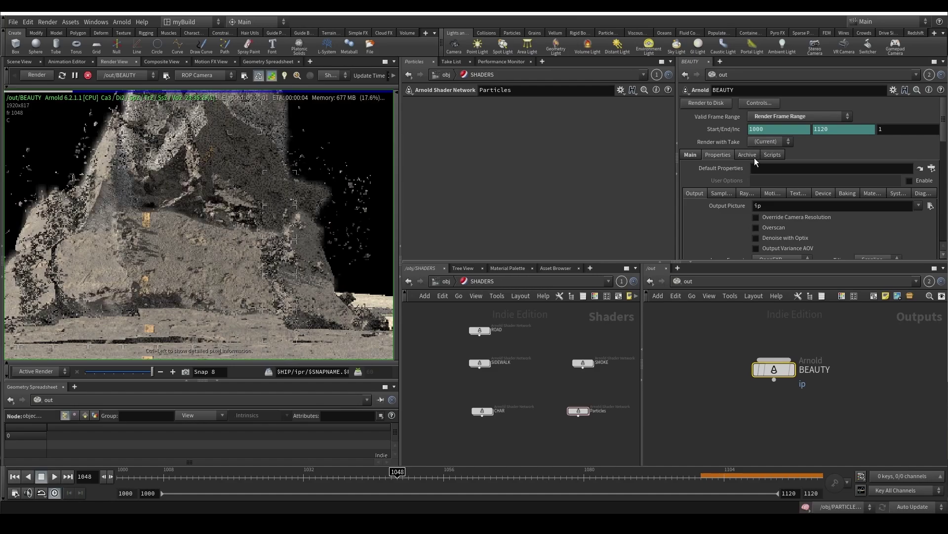
Step: Examine the sampling and ray depth settings of the BEAUTY node
left_click(722, 193)
scroll(726, 197, "down", 2)
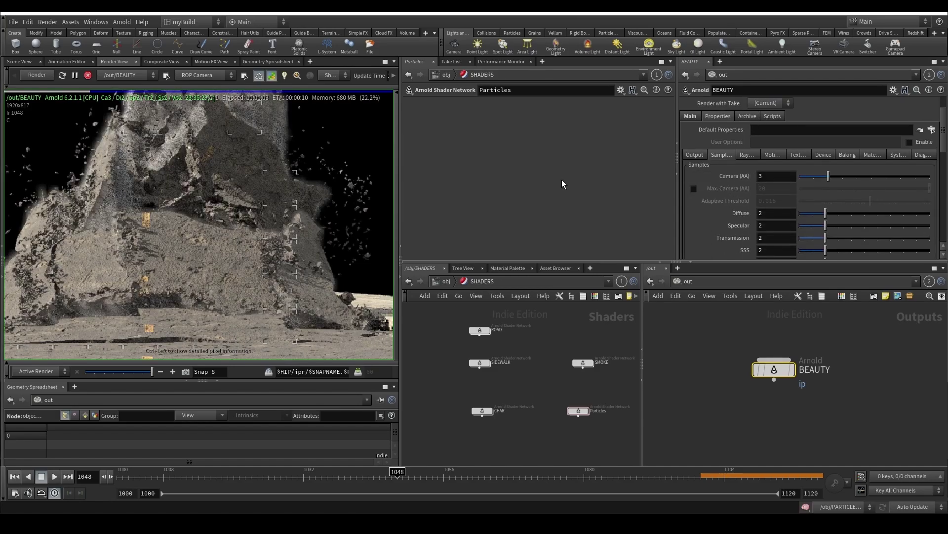
scroll(738, 147, "up", 2)
left_click(747, 168)
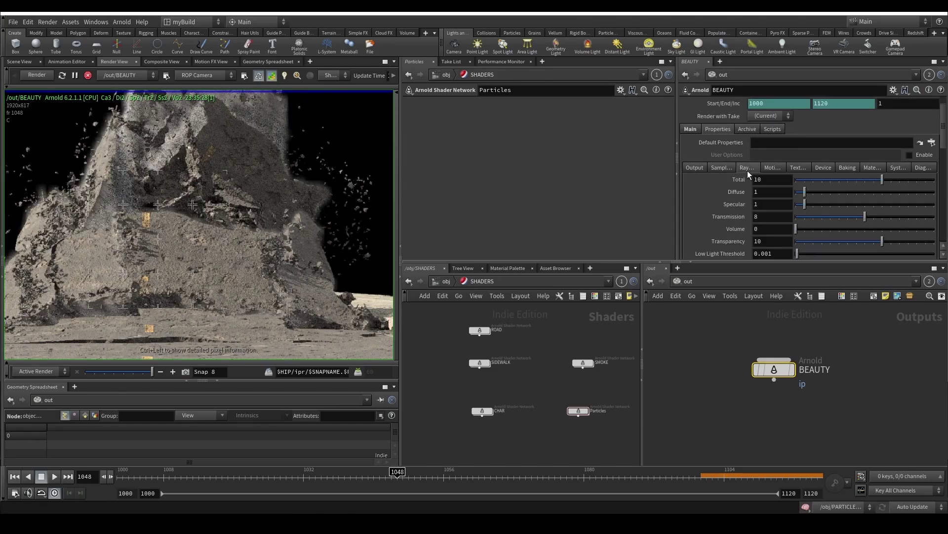
Step: Set the BEAUTY node's output Image Format to Deep OpenEXR and stop the live render
left_click(694, 168)
scroll(716, 166, "down", 4)
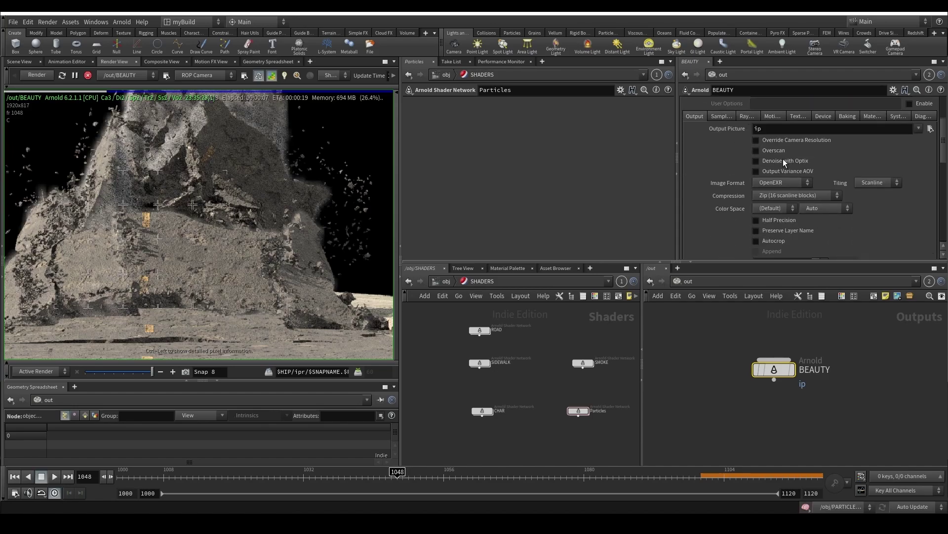
scroll(763, 173, "down", 1)
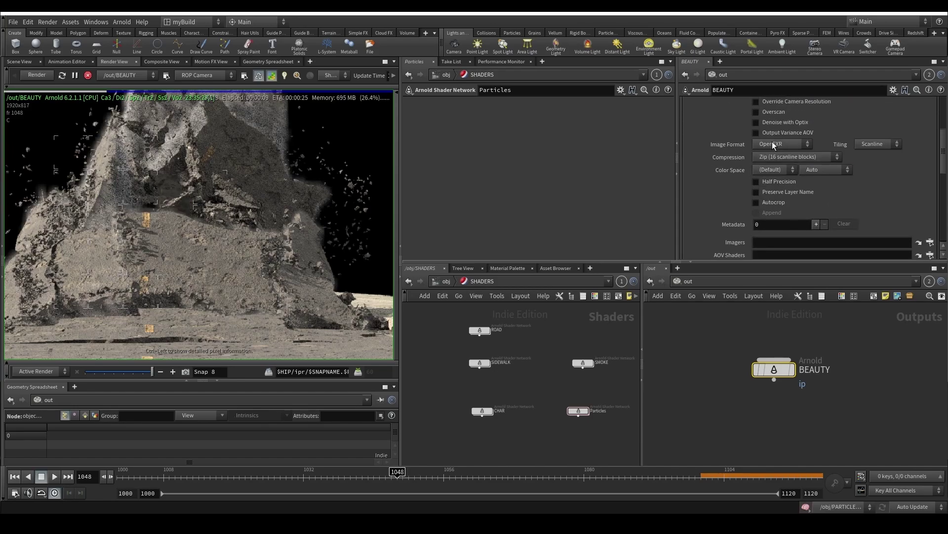
left_click(780, 145)
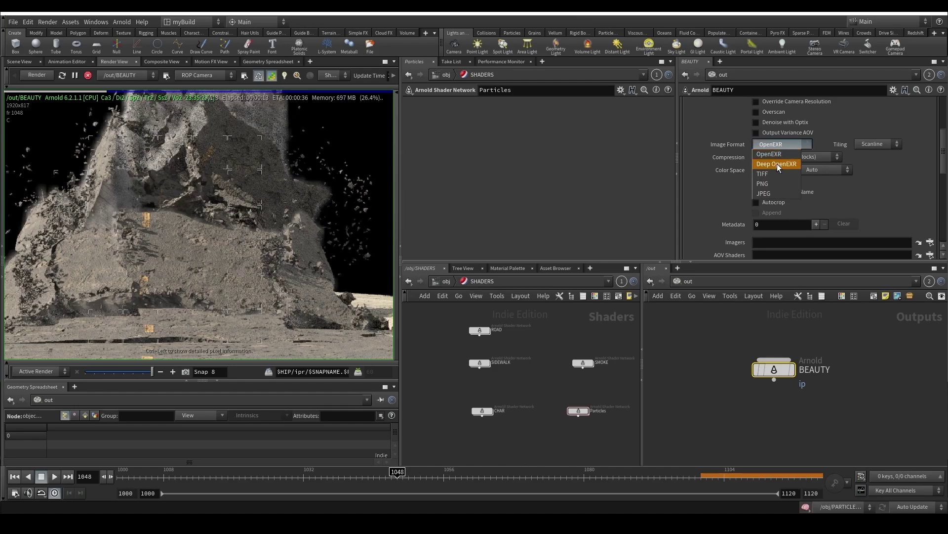
left_click(778, 164)
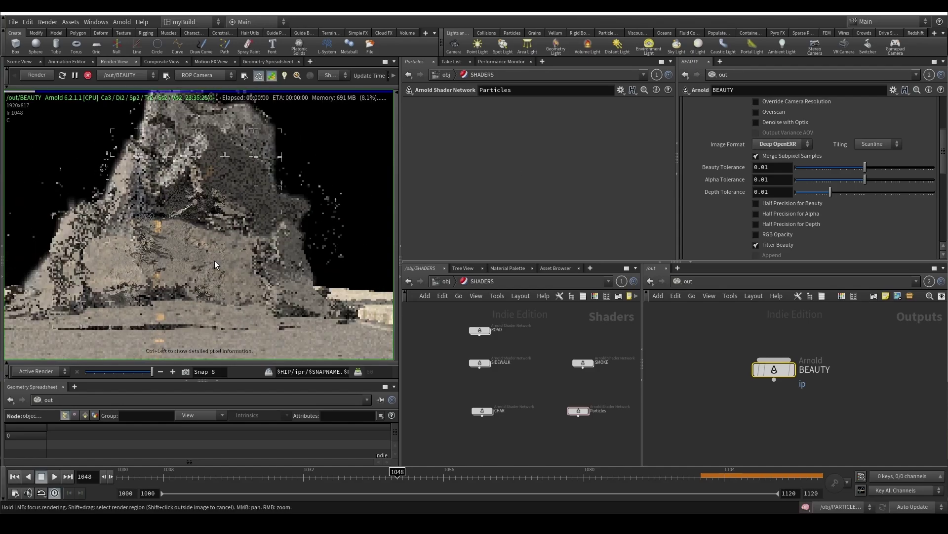
left_click(88, 75)
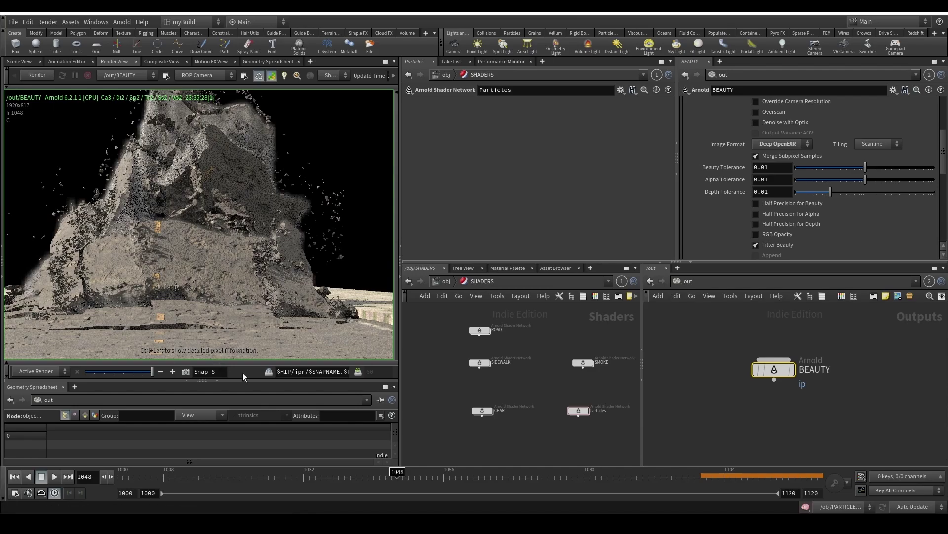
Step: Examine the stopped frame 1048 render of the ground eruption and road, up close and as a whole
mouse_move(278, 329)
right_mouse_down()
mouse_move(261, 292)
mouse_move(277, 312)
right_mouse_up()
middle_click_drag(286, 313, 289, 254)
right_click_drag(248, 246, 259, 229)
scroll(260, 230, "up", 3)
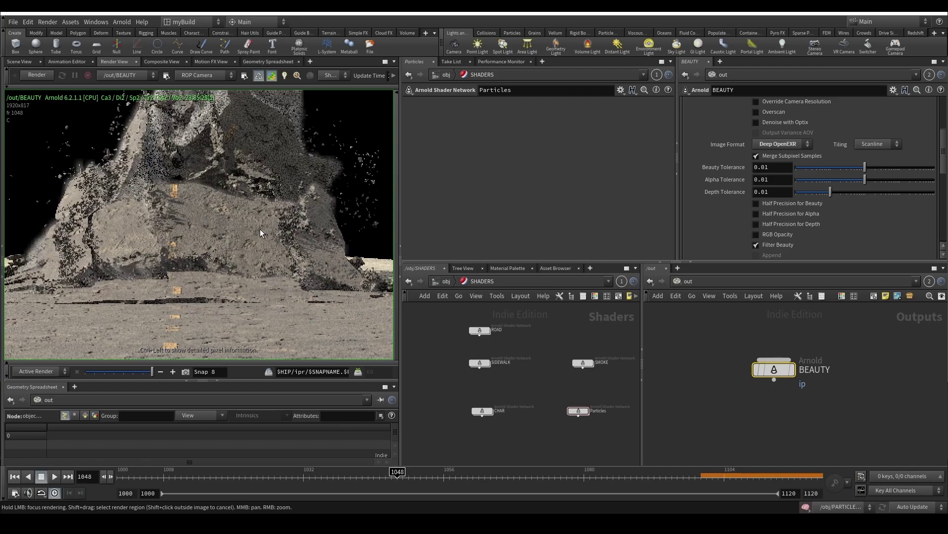
scroll(270, 257, "down", 9)
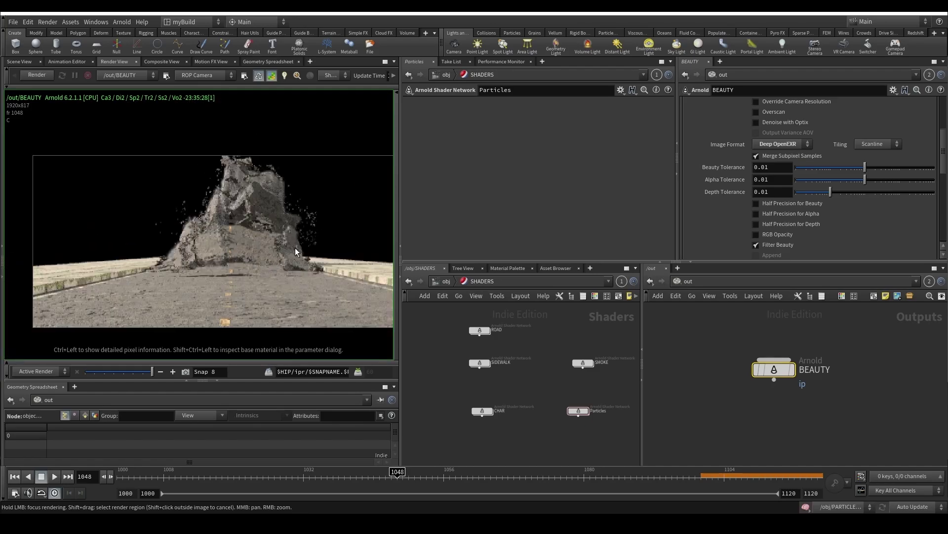
scroll(295, 248, "up", 3)
middle_click_drag(316, 247, 286, 217)
scroll(287, 217, "down", 2)
scroll(284, 237, "down", 2)
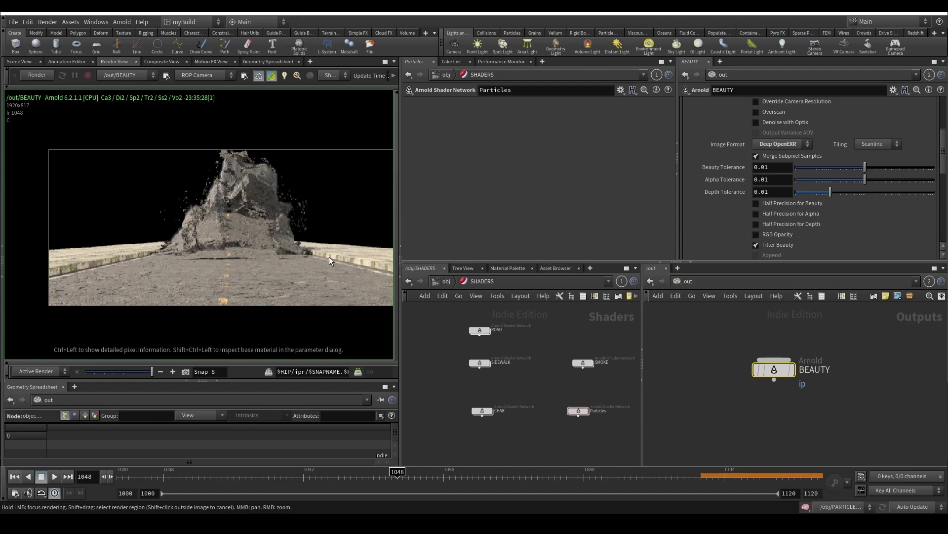
scroll(294, 254, "up", 2)
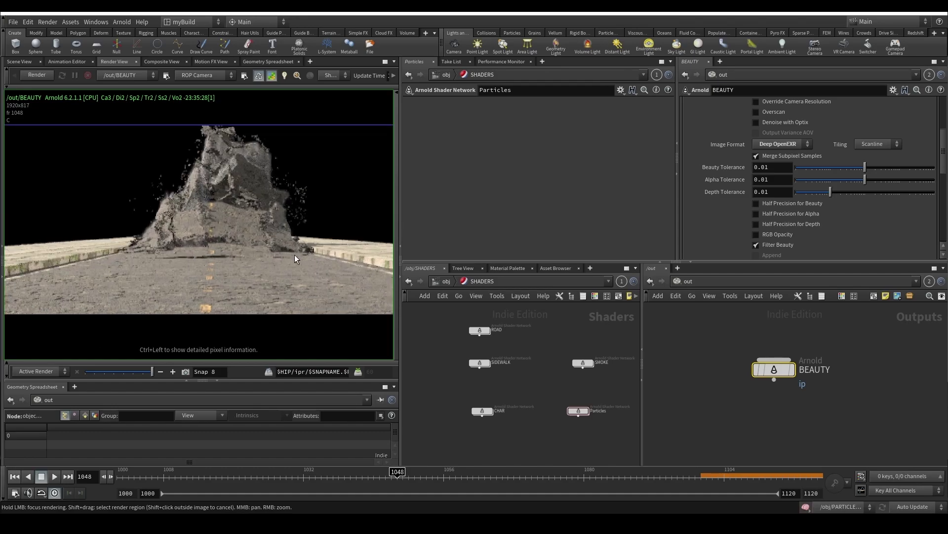
scroll(262, 240, "down", 2)
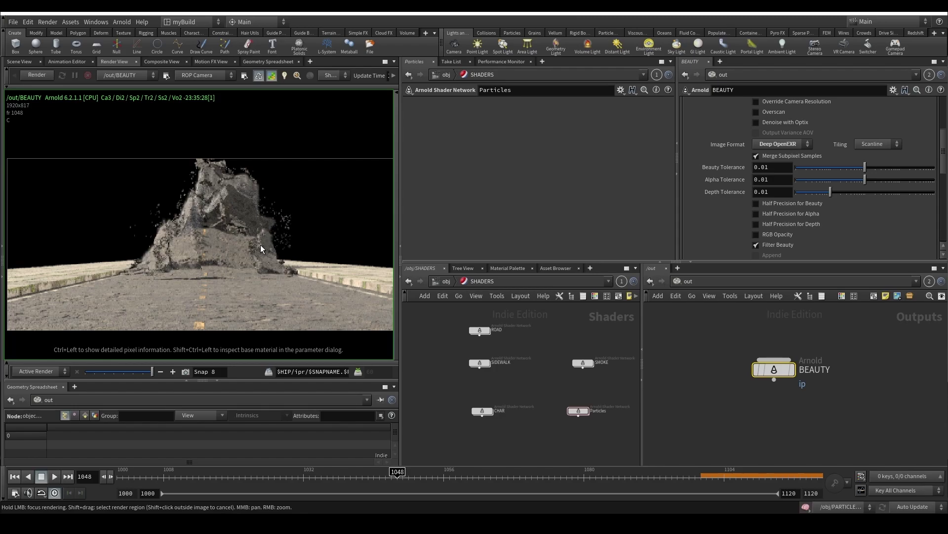
middle_click_drag(286, 237, 267, 233)
Step: Widen the render view and then the BEAUTY parameter area
left_click_drag(400, 330, 449, 333)
middle_click_drag(262, 273, 290, 260)
scroll(289, 259, "up", 1)
scroll(289, 259, "up", 1)
scroll(747, 158, "up", 3)
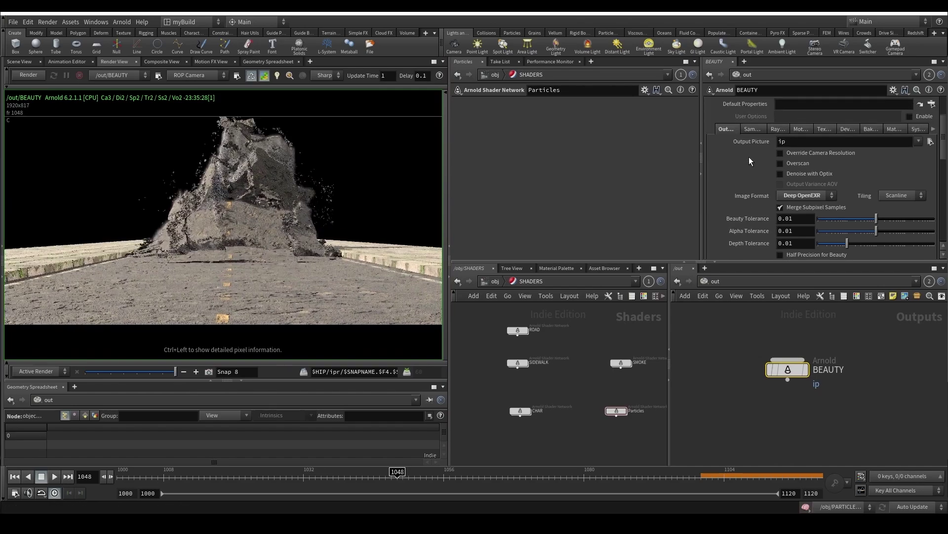
scroll(330, 215, "up", 2)
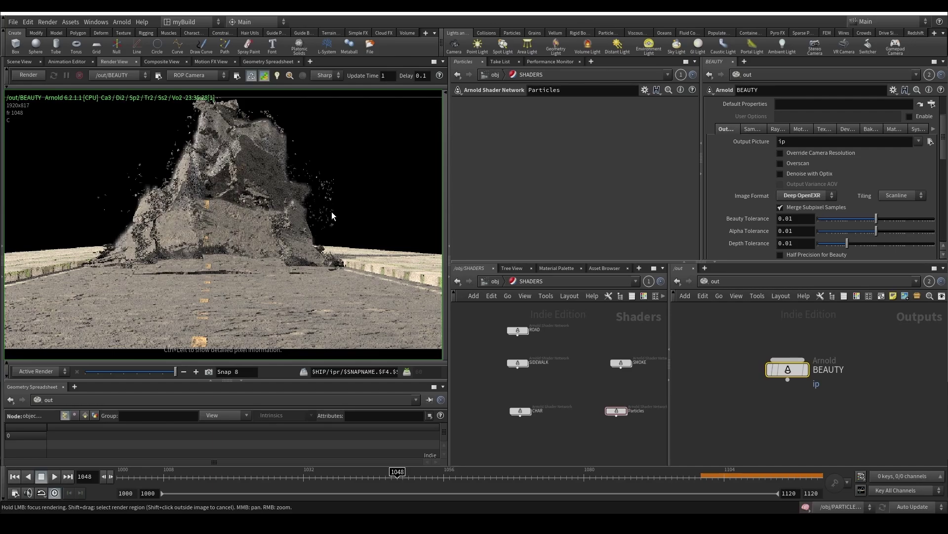
scroll(739, 143, "up", 1)
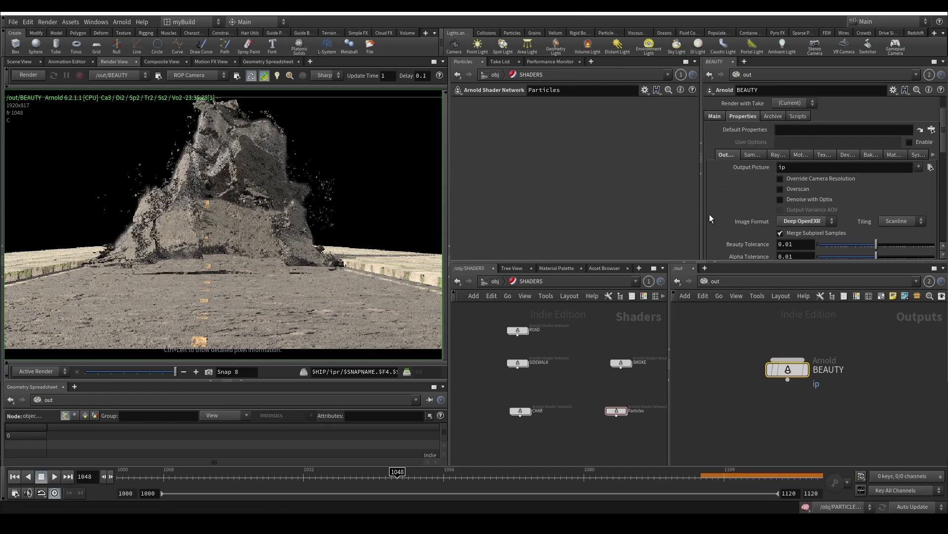
left_click_drag(702, 218, 661, 218)
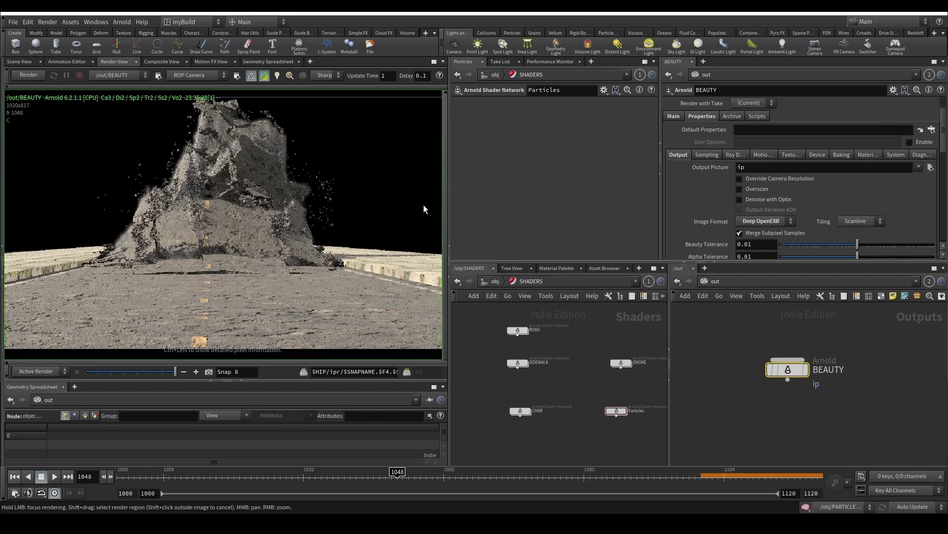
Step: Review BEAUTY's image format options and its sampling, pixel filter and clamping settings
scroll(764, 197, "down", 2)
left_click(766, 195)
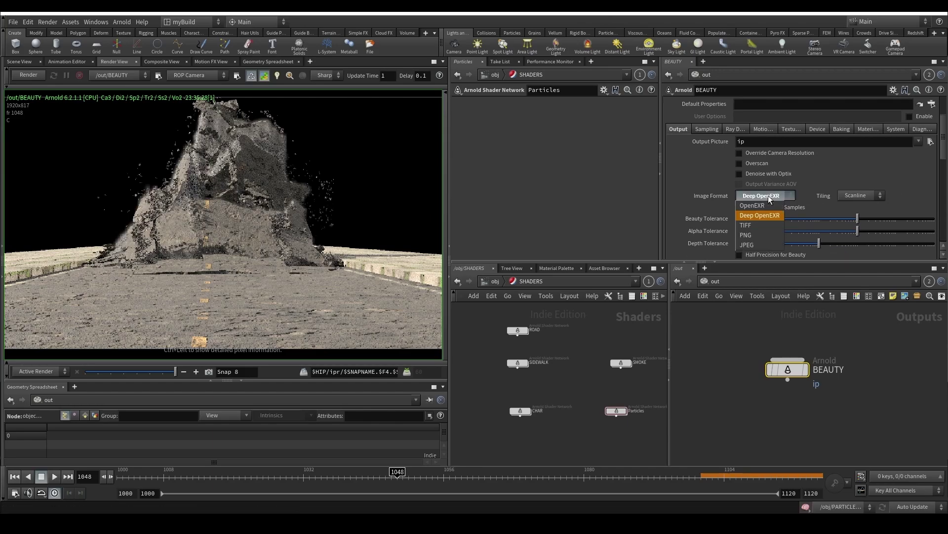
left_click(708, 141)
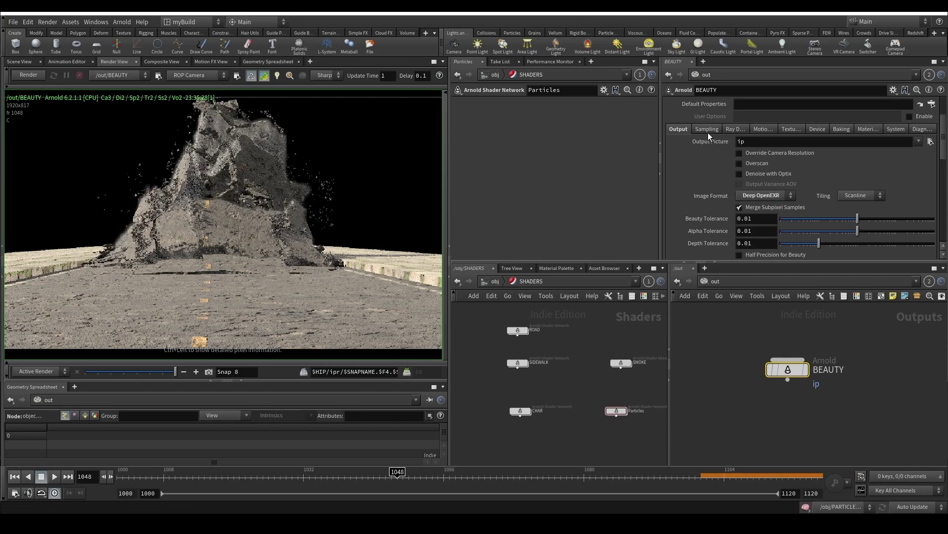
left_click(708, 131)
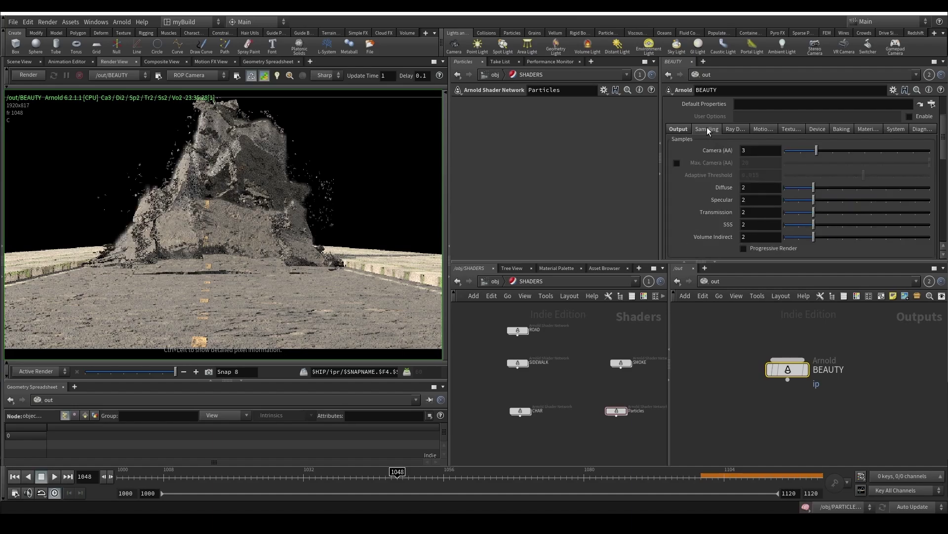
scroll(730, 237, "down", 5)
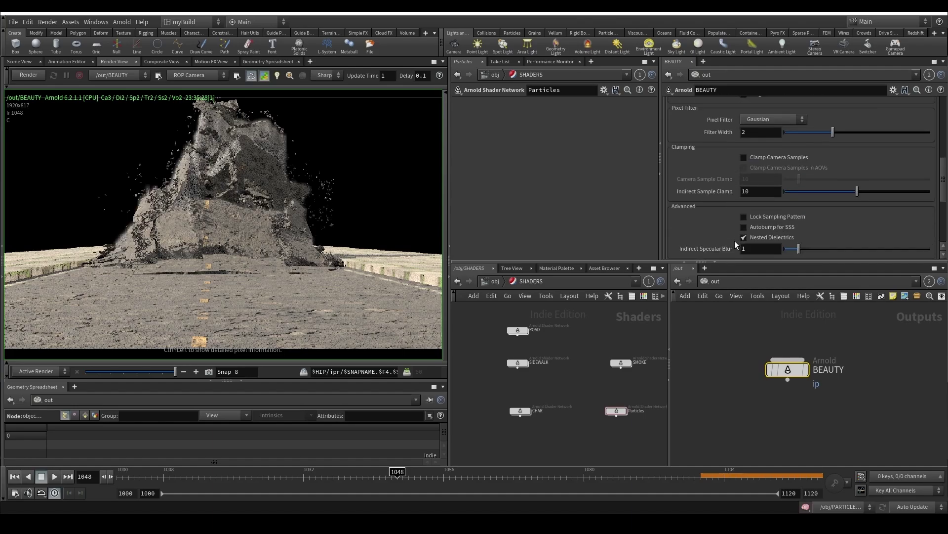
scroll(712, 192, "up", 4)
scroll(727, 163, "up", 2)
Step: Enable Transform Keys and Deform Keys in BEAUTY's motion blur settings
left_click(757, 155)
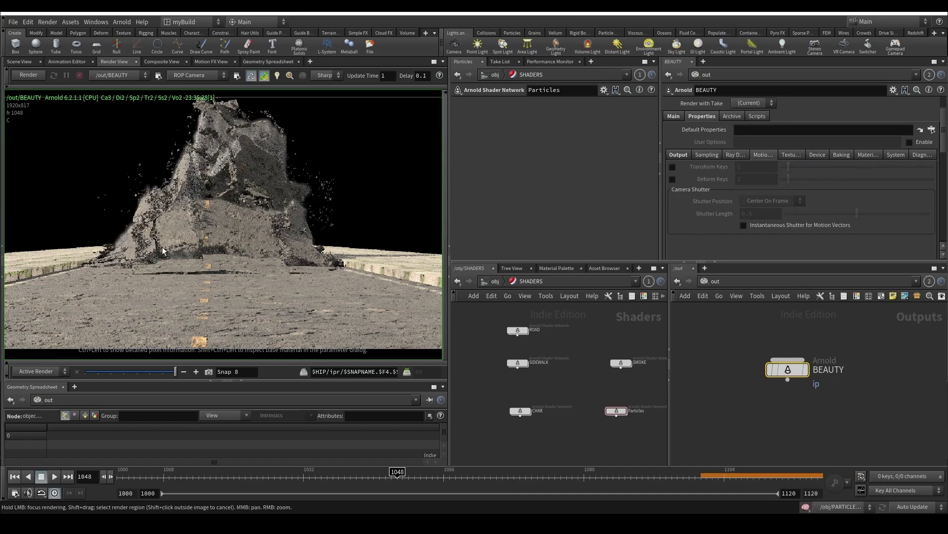
scroll(245, 221, "up", 5)
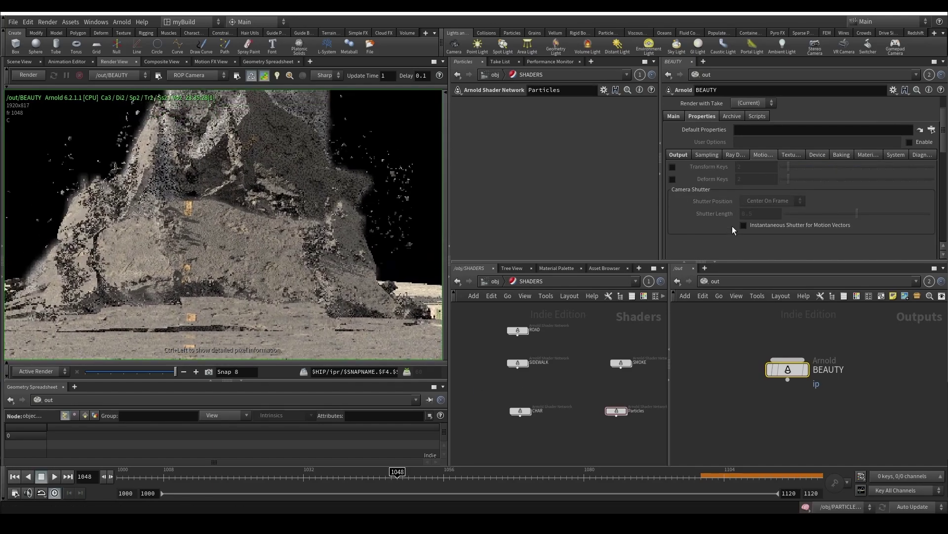
left_click(672, 166)
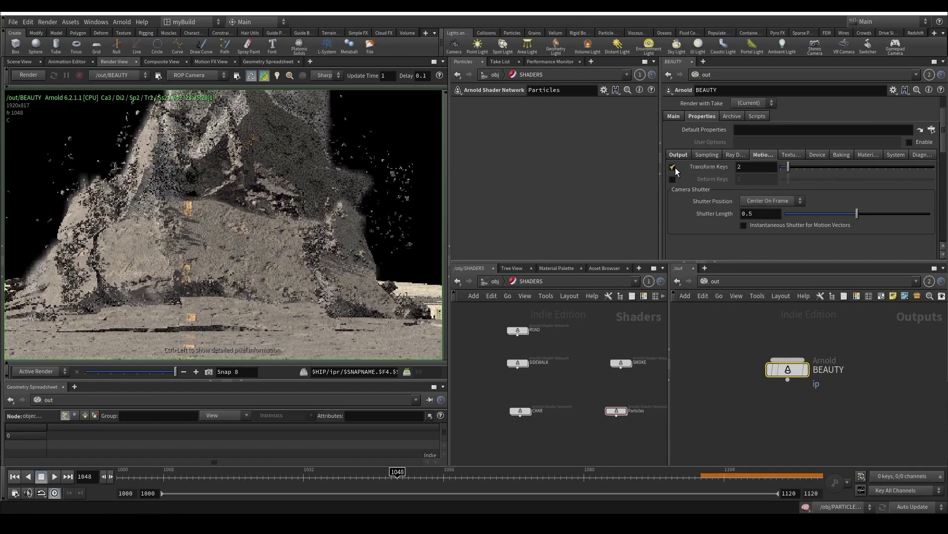
left_click(673, 178)
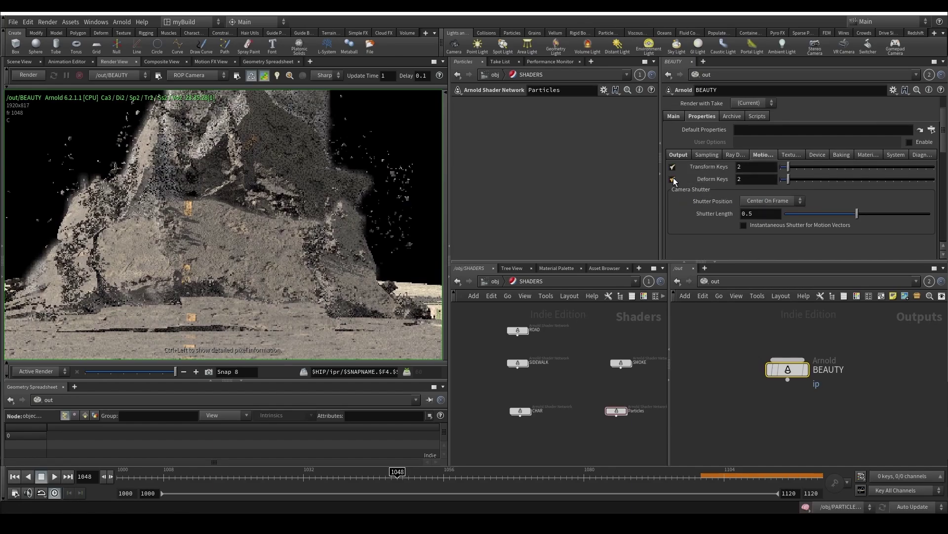
Step: Set BEAUTY's camera Shutter Position to End On Frame and the Shutter Length to 0.3
left_click(758, 203)
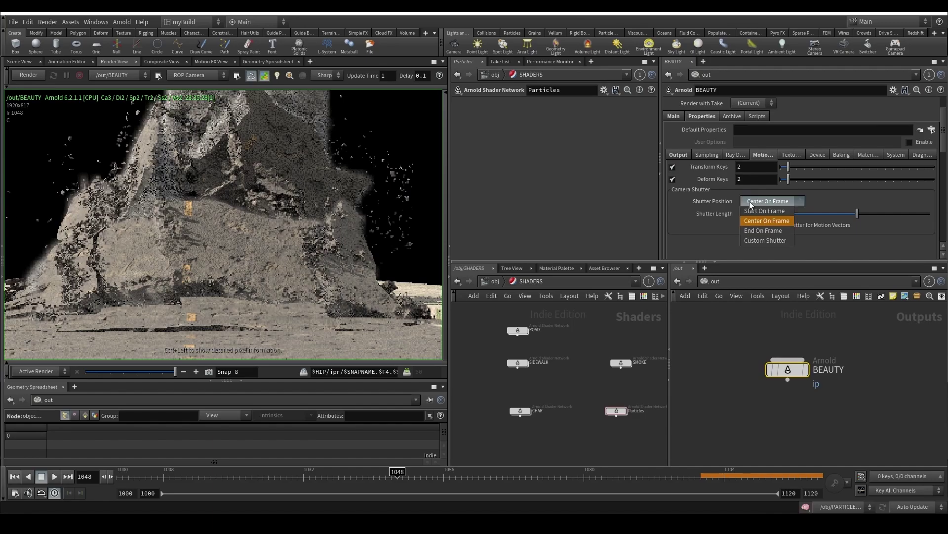
left_click(756, 232)
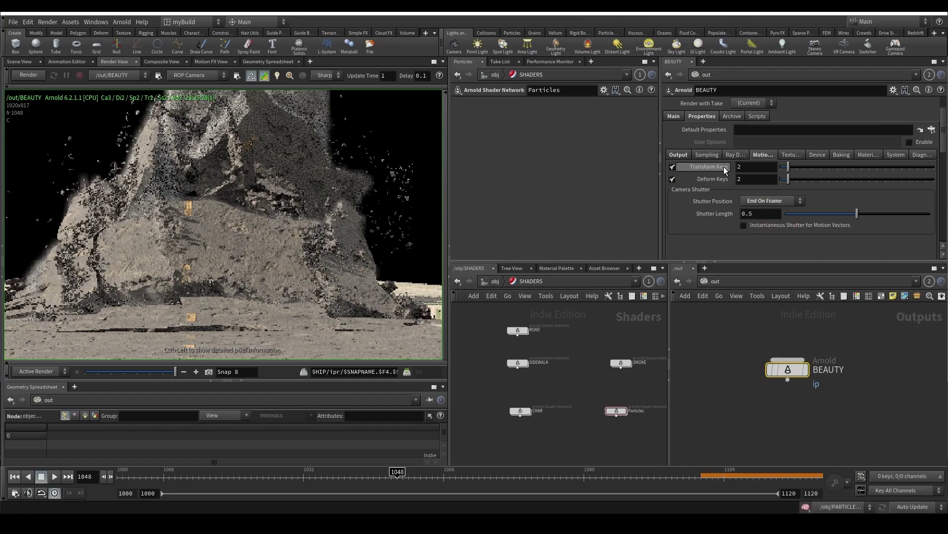
double_click(751, 213)
type("0.3")
key("Return")
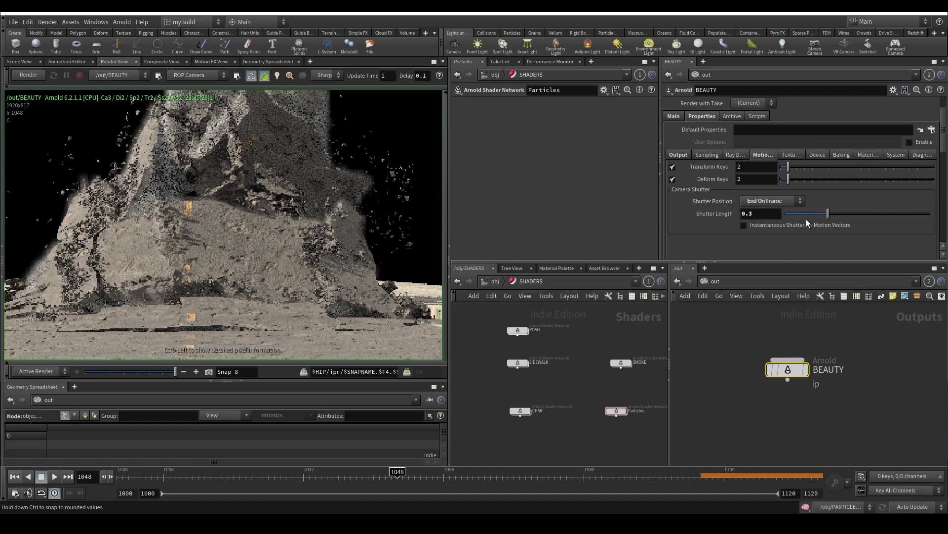
Step: Take a snapshot of the render, and at the object level select UNDER_ROAD_rdr, the road node above it and Particles_rdr
left_click(495, 281)
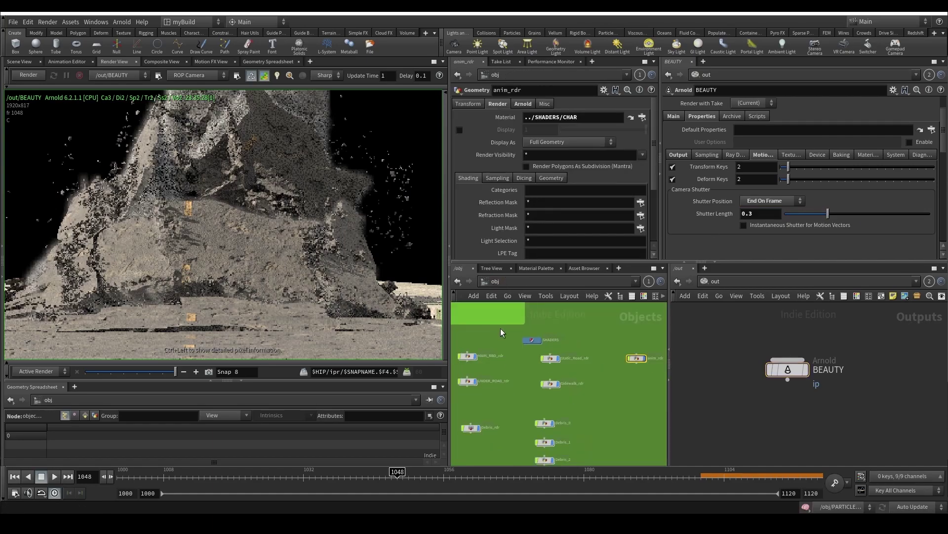
left_click(207, 373)
scroll(503, 369, "up", 4)
middle_click_drag(488, 373, 532, 372)
left_click_drag(486, 324, 622, 374)
left_click_drag(536, 383, 495, 326)
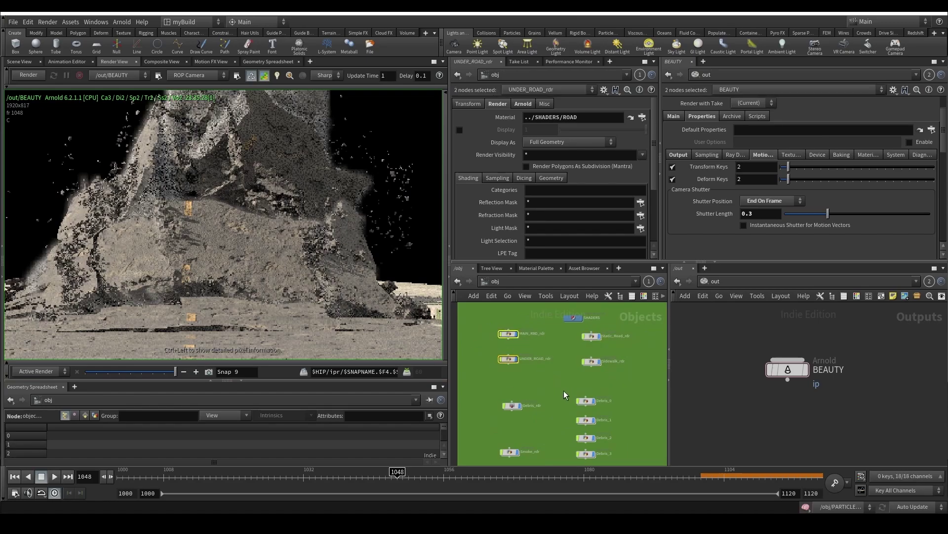
middle_click_drag(564, 390, 601, 339)
left_click(546, 421, "shift")
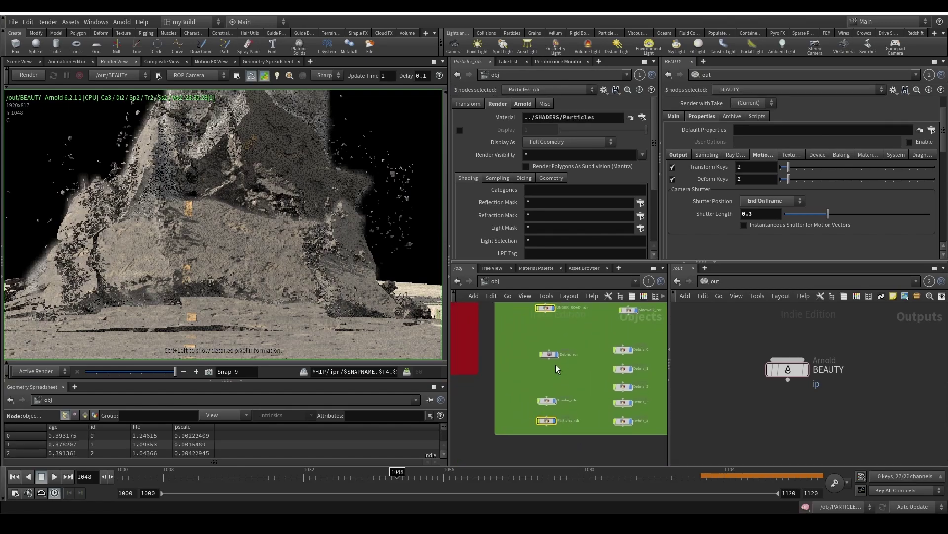
Step: Enable Transform Keys with a value of 1 in the Arnold motion blur settings of the three selected nodes
left_click(514, 105)
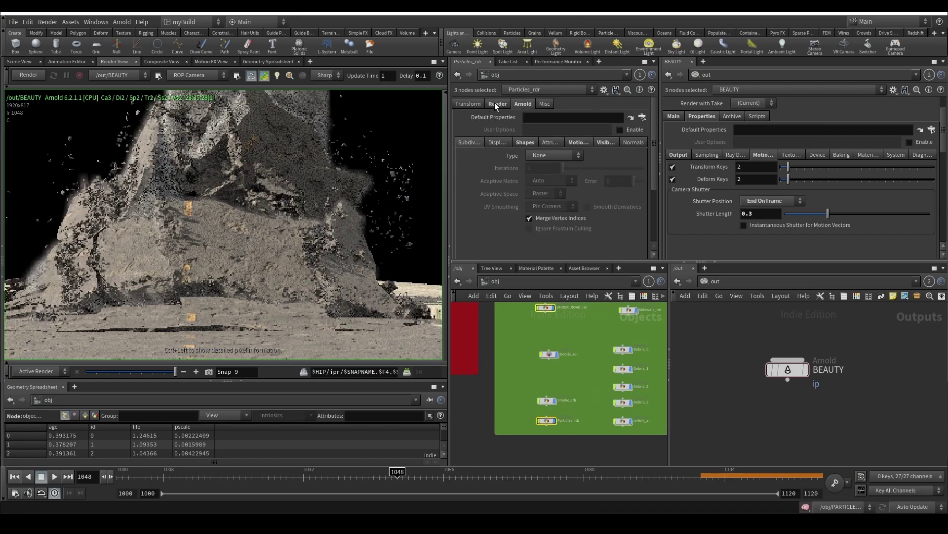
left_click(494, 102)
left_click(520, 105)
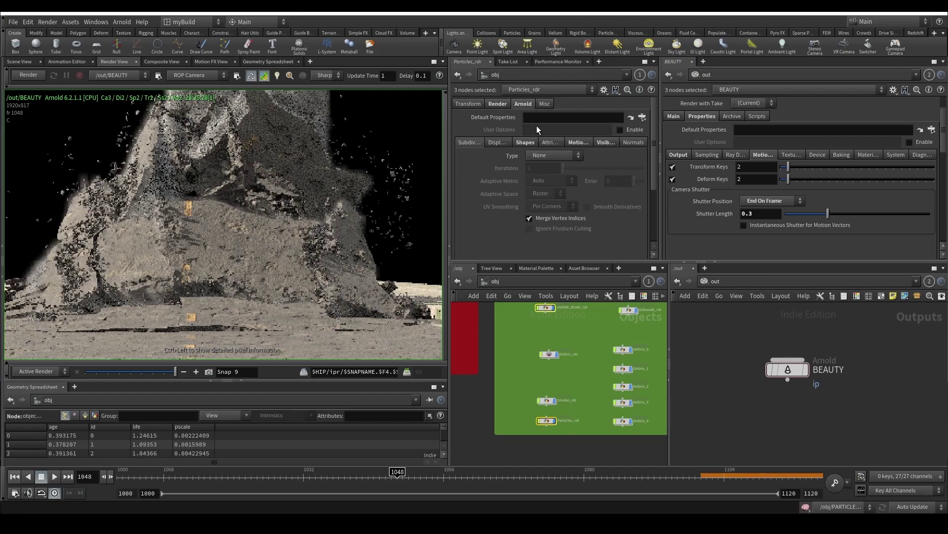
left_click(591, 139)
left_click(551, 157)
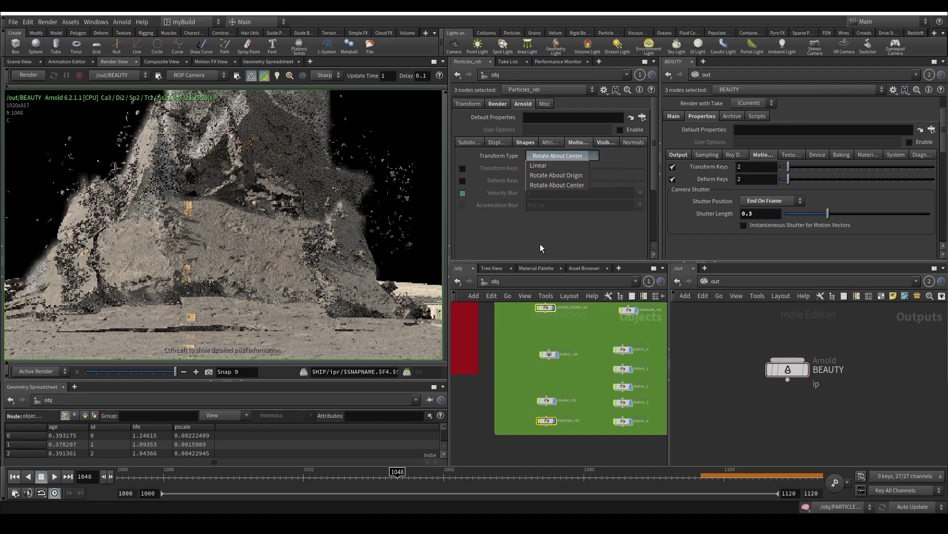
left_click(541, 244)
left_click(462, 169)
left_click(536, 170)
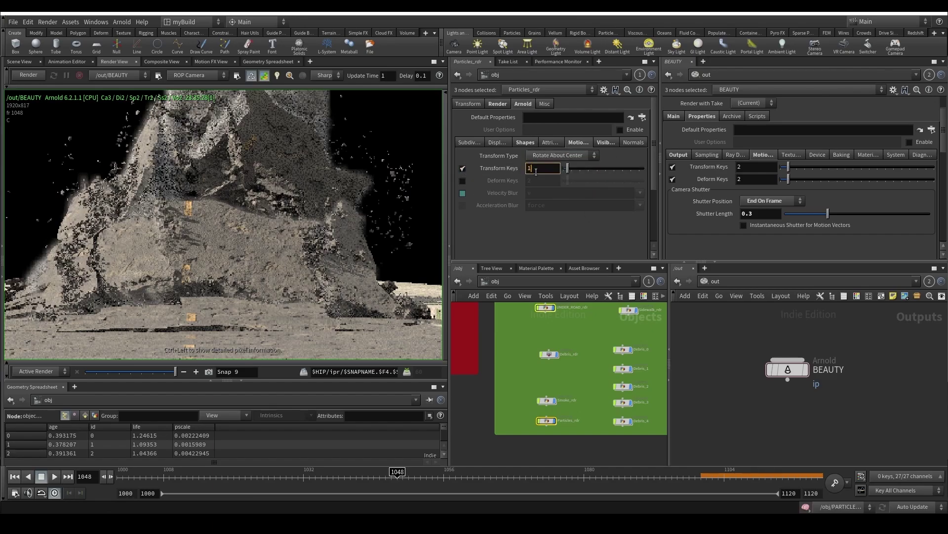
key("Return")
Step: Set Deform Keys to 1 and enable Velocity Blur from the v attribute on the selected nodes
left_click(464, 181)
left_click(537, 181)
key("BackSpace")
type("1")
key("Return")
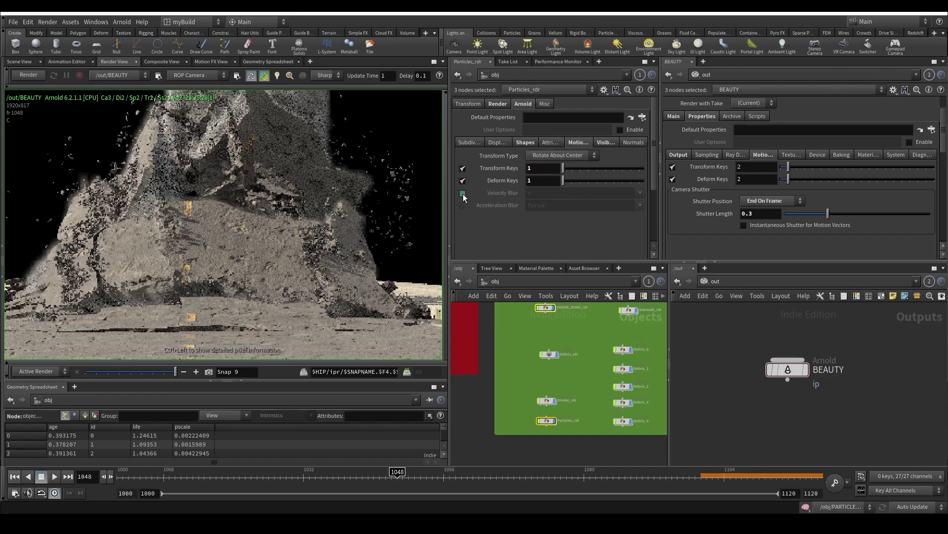
left_click(463, 194)
left_click(534, 336)
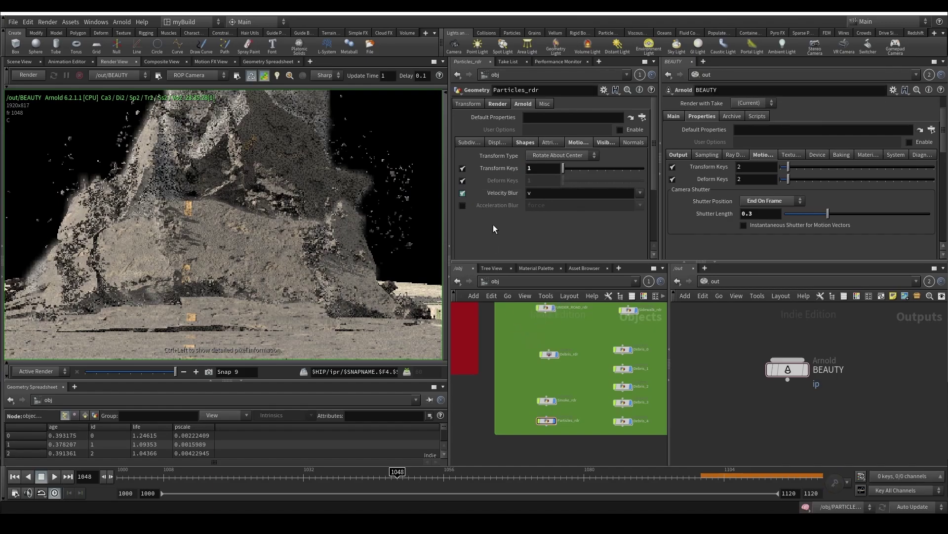
Step: Take a snapshot of the current render, render BEAUTY again and select the UNDER_ROAD_rdr node
left_click(214, 372)
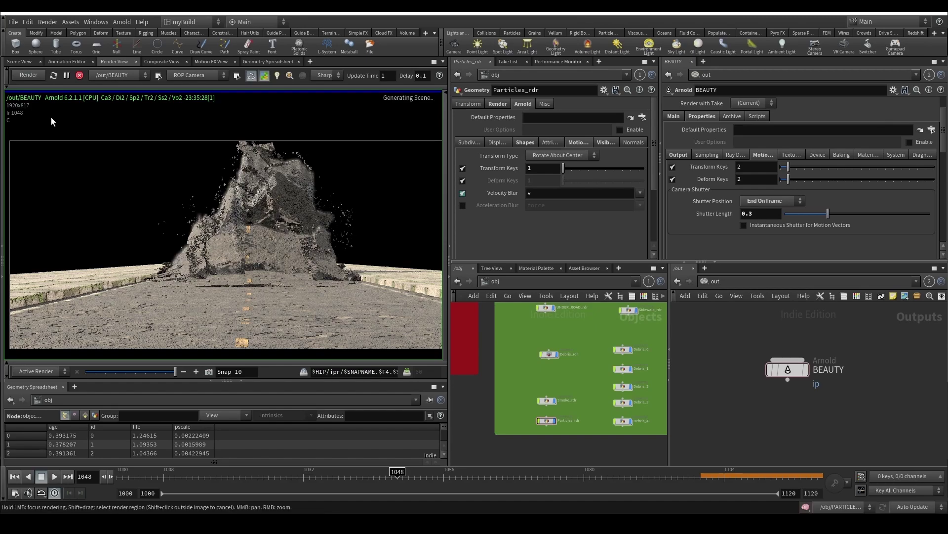
left_click(545, 307)
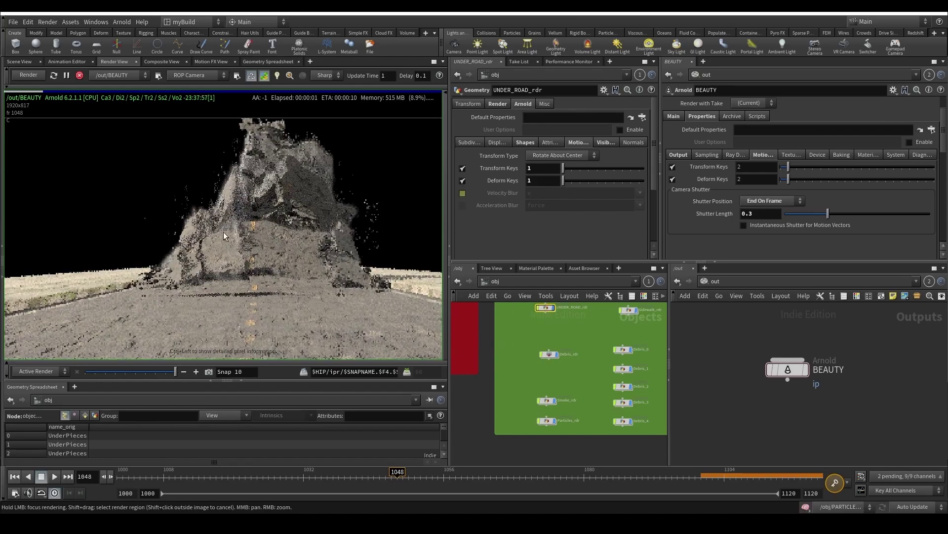
scroll(161, 192, "up", 3)
middle_click_drag(334, 244, 217, 225)
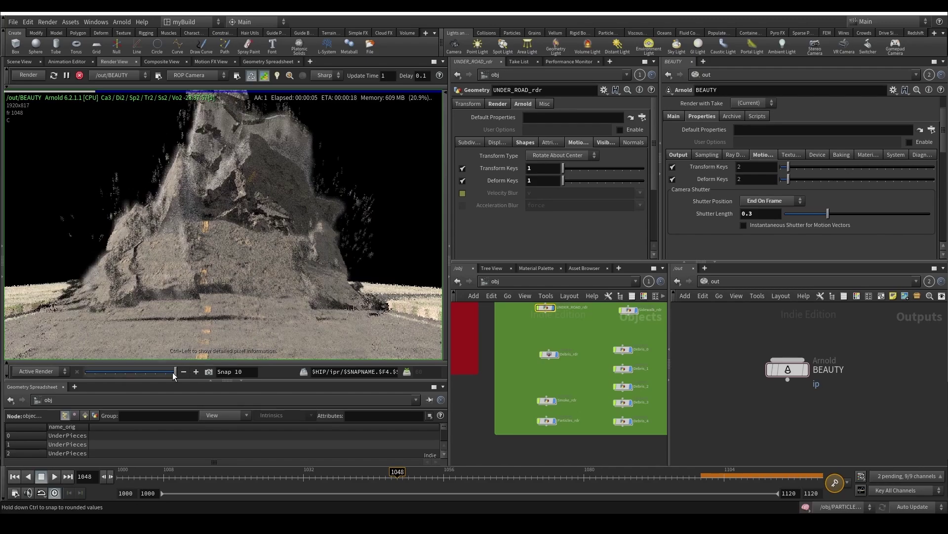
Step: Compare the motion-blurred render with the stored snapshot and examine its alpha channel against the color image
mouse_move(173, 372)
left_mouse_down()
mouse_move(146, 375)
mouse_move(186, 375)
mouse_move(171, 377)
left_mouse_up()
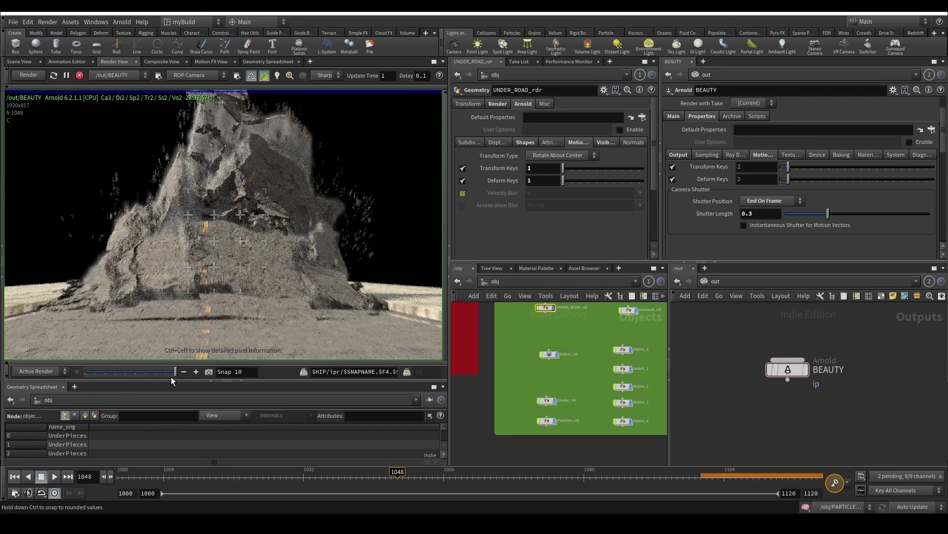
key("a")
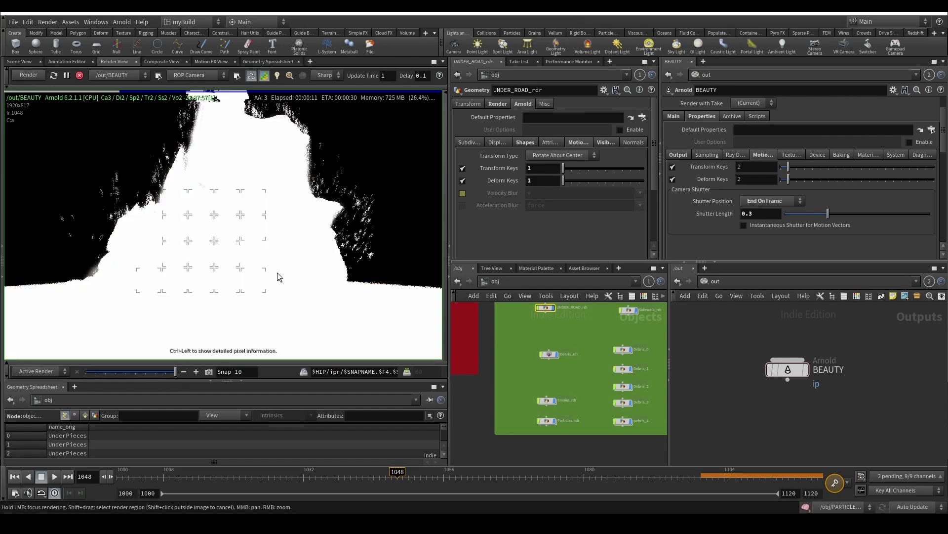
key("c")
key("a")
key("c")
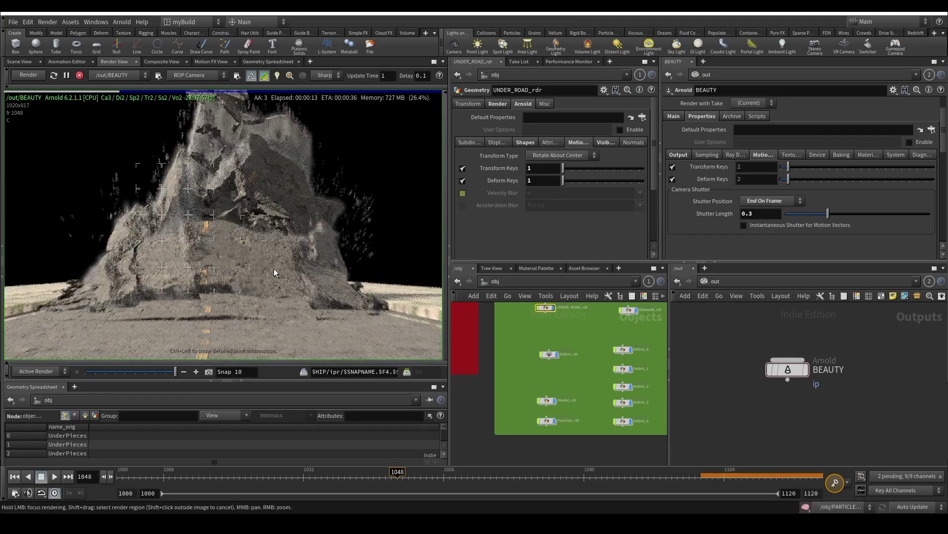
Step: Check the blurred edges in the alpha channel and set BEAUTY's Camera (AA) samples to 4
left_click(686, 156)
left_click(707, 155)
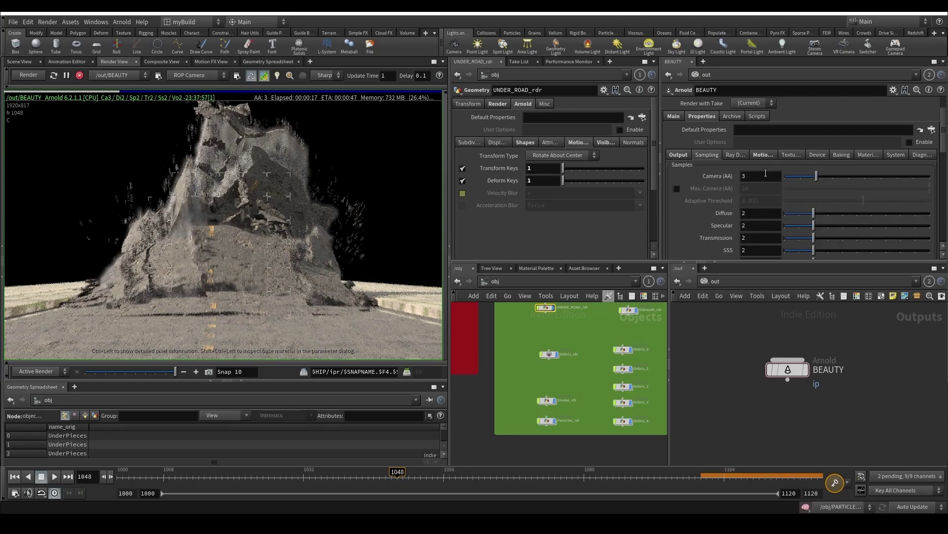
key("a")
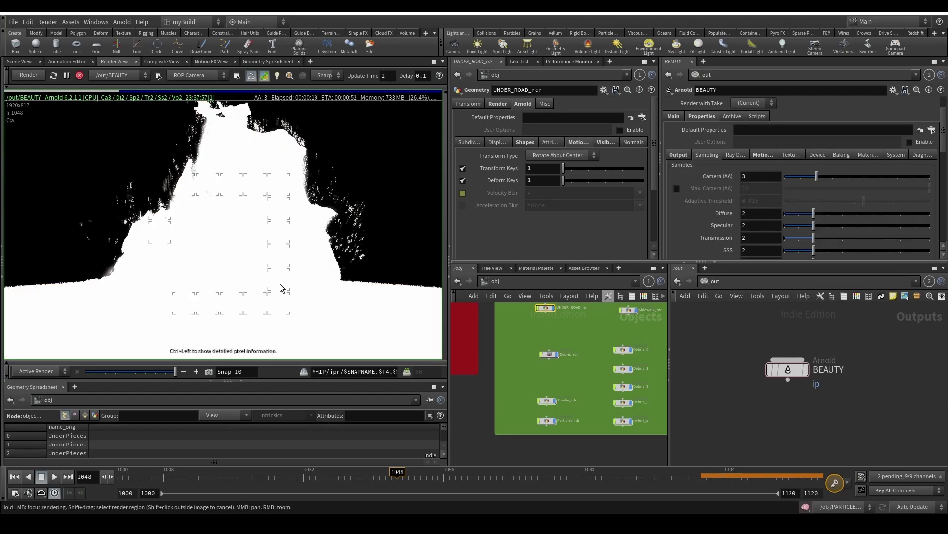
scroll(301, 243, "up", 5)
middle_click_drag(153, 180, 231, 205)
scroll(237, 201, "up", 1)
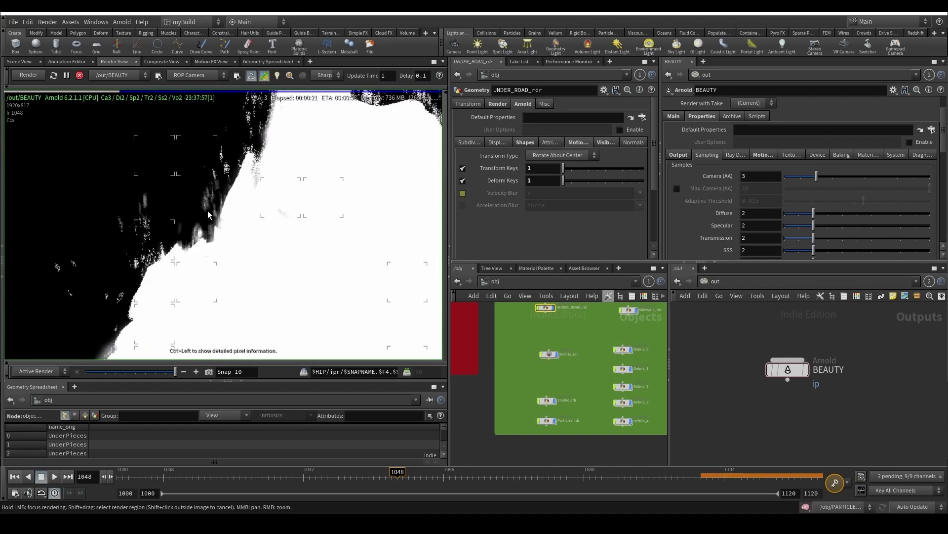
left_click(767, 177)
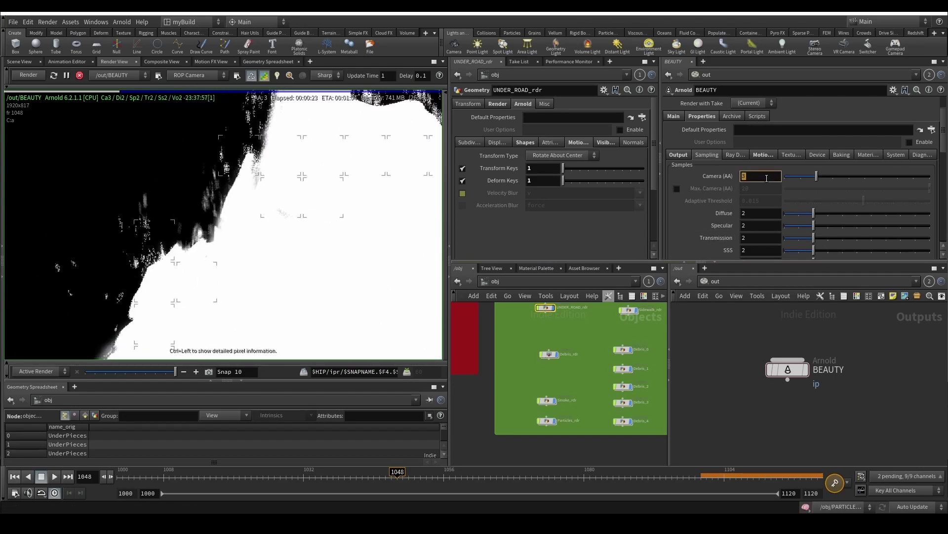
type("4")
key("Return")
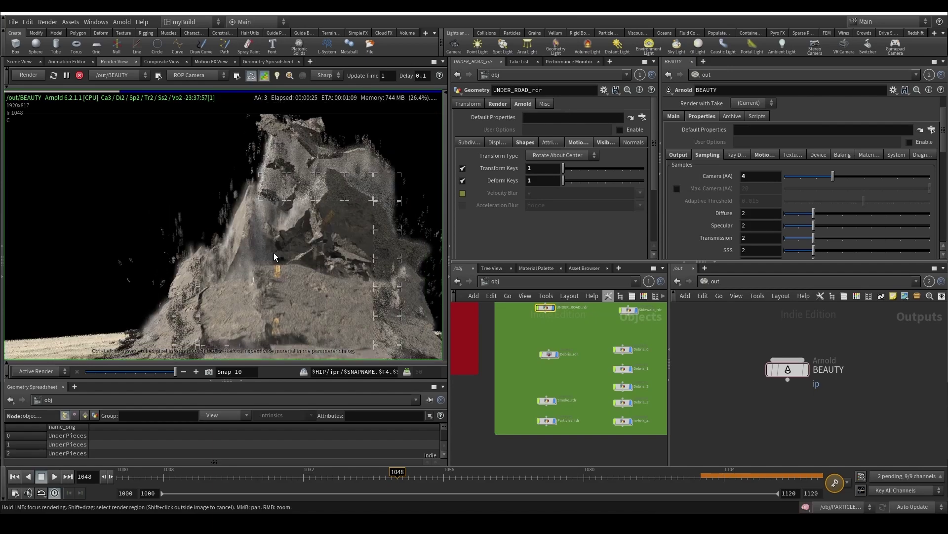
Step: Review the rerendered image and BEAUTY's remaining sampling settings, and store a new snapshot
scroll(742, 152, "down", 8)
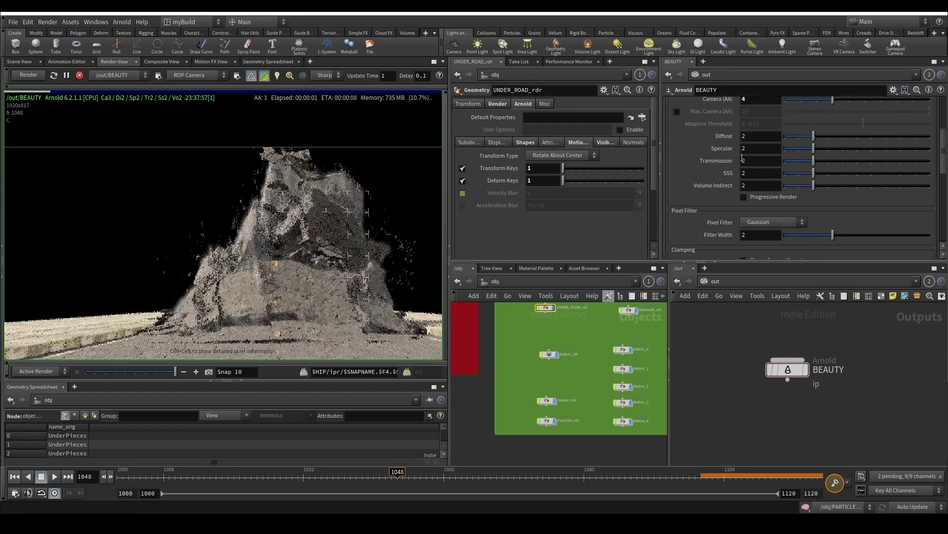
scroll(741, 151, "up", 4)
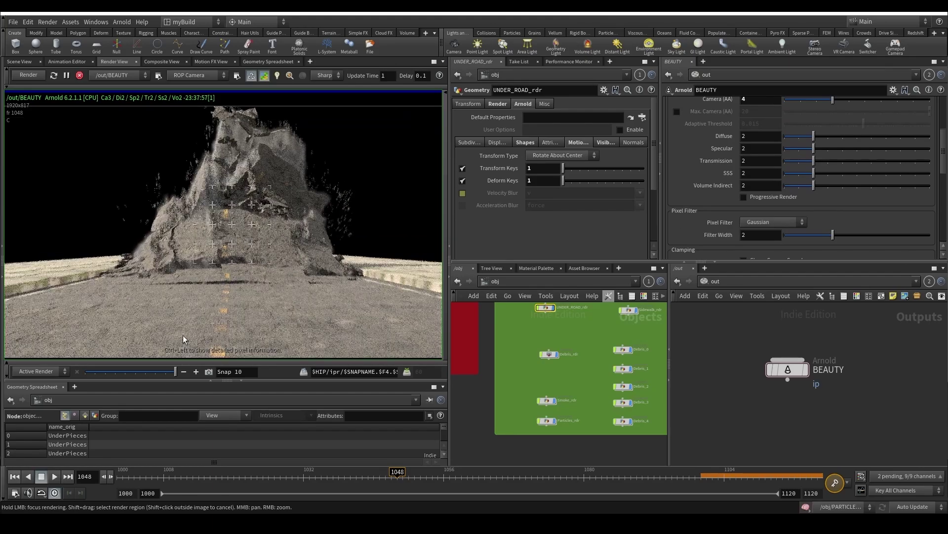
mouse_move(174, 372)
left_mouse_down()
mouse_move(123, 372)
mouse_move(179, 371)
left_mouse_up()
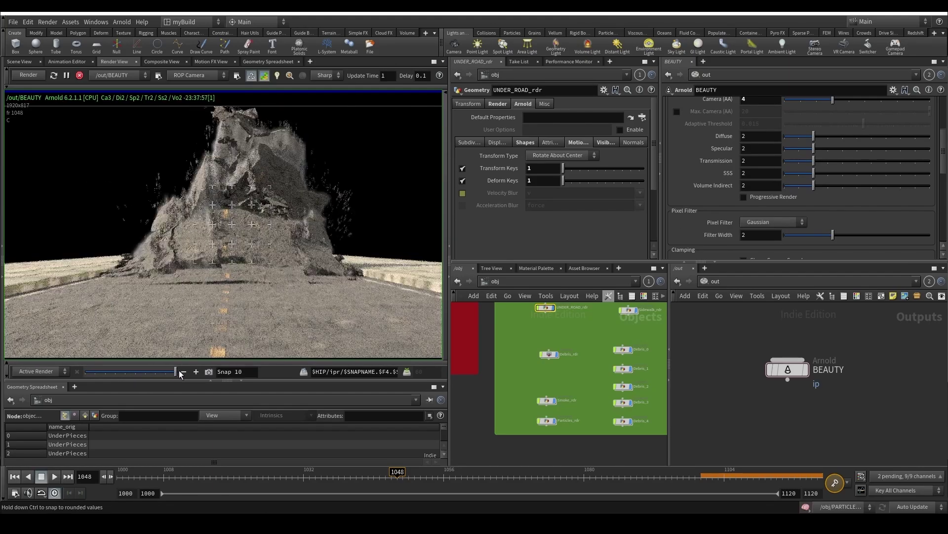
left_click(210, 373)
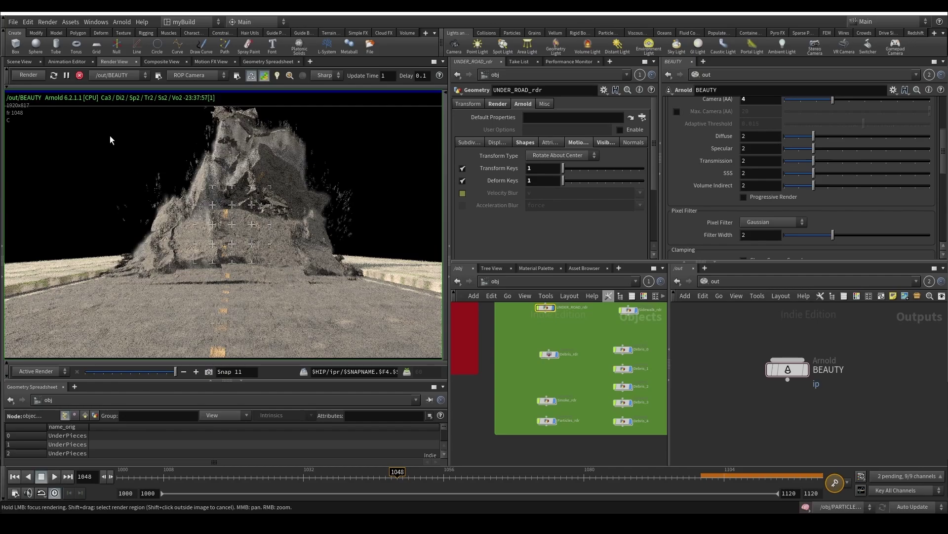
Step: Stop the interactive render, fit the full image in the render view and save the scene
left_click(79, 77)
scroll(184, 218, "down", 4)
key("h")
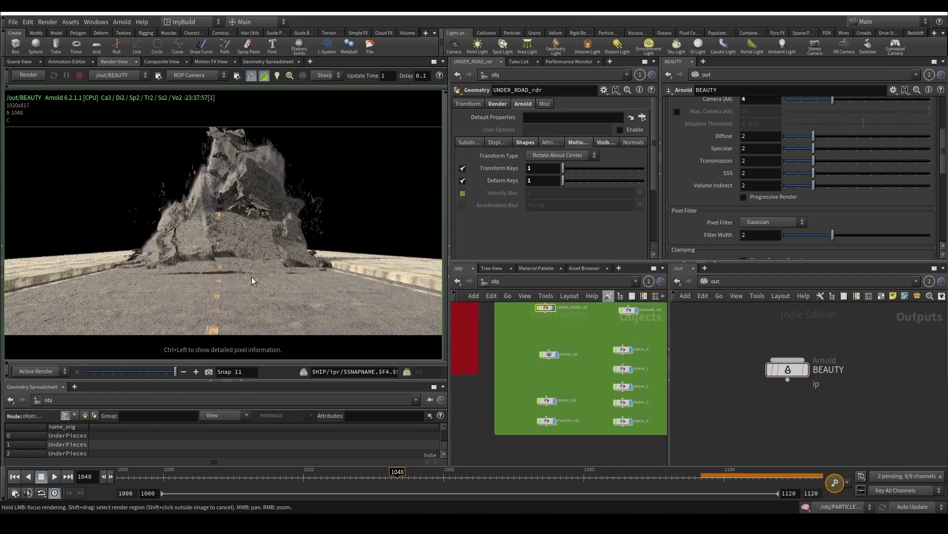
key("ctrl+s")
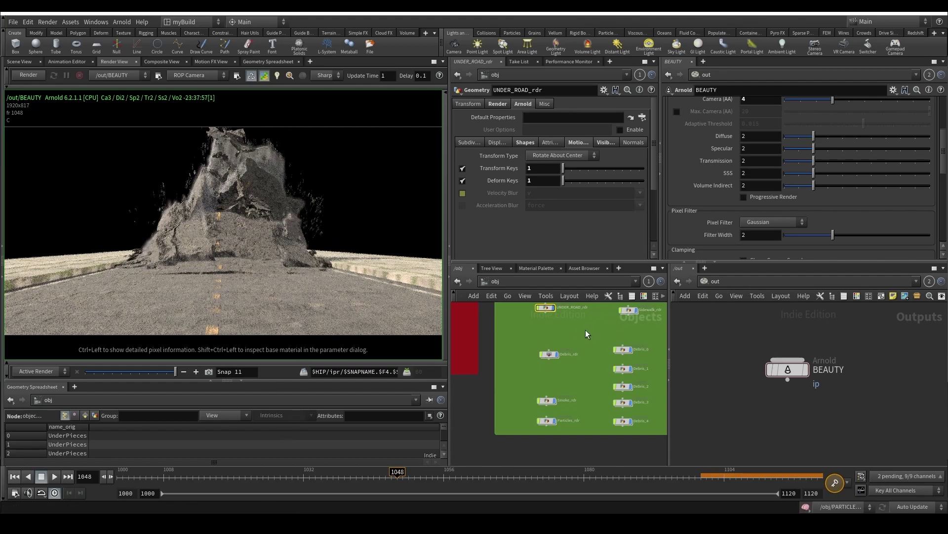
Step: Look over the render nodes in the OUTPUT group alongside the rendered image and select MAIN_RBD_rdr
scroll(506, 351, "down", 2)
middle_click_drag(550, 344, 525, 393)
scroll(526, 393, "up", 1)
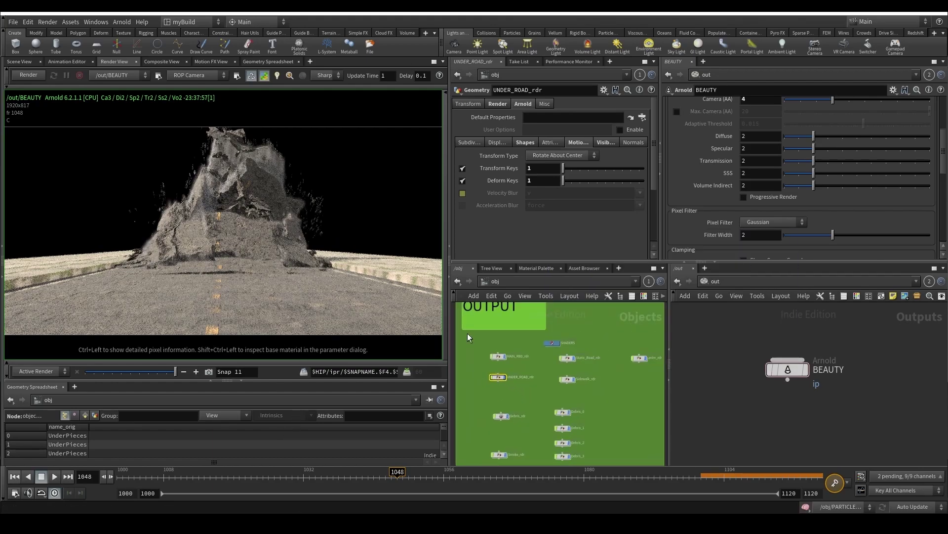
scroll(718, 353, "down", 3)
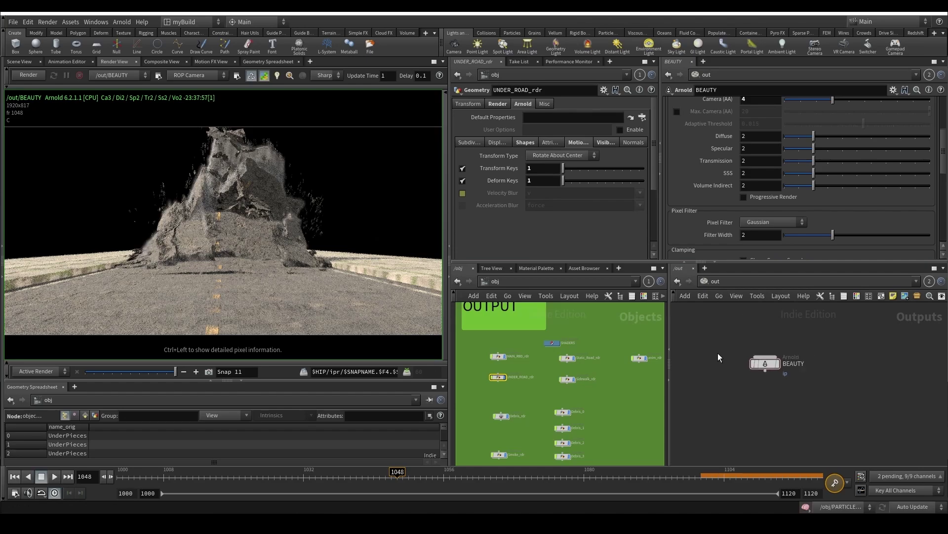
middle_click_drag(500, 397, 602, 390)
scroll(547, 378, "down", 1)
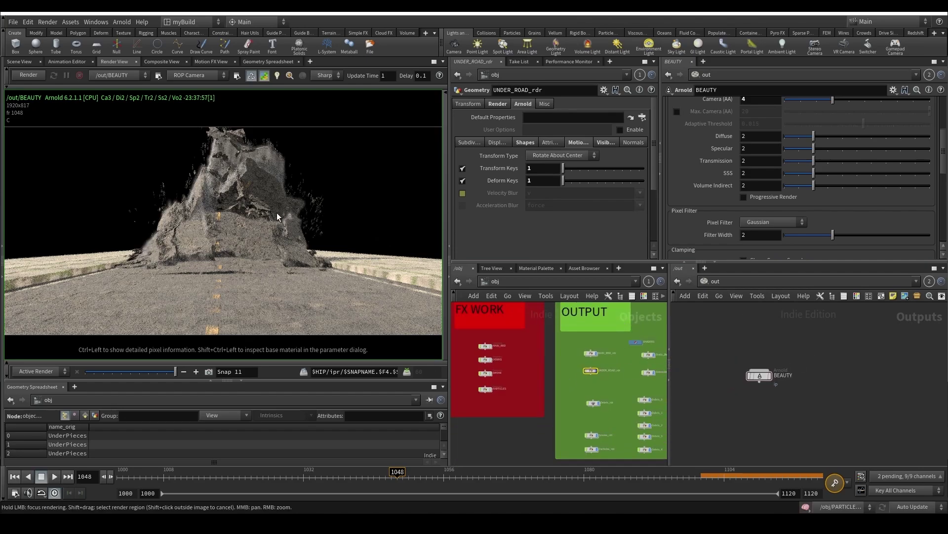
scroll(277, 213, "up", 1)
scroll(299, 157, "up", 3)
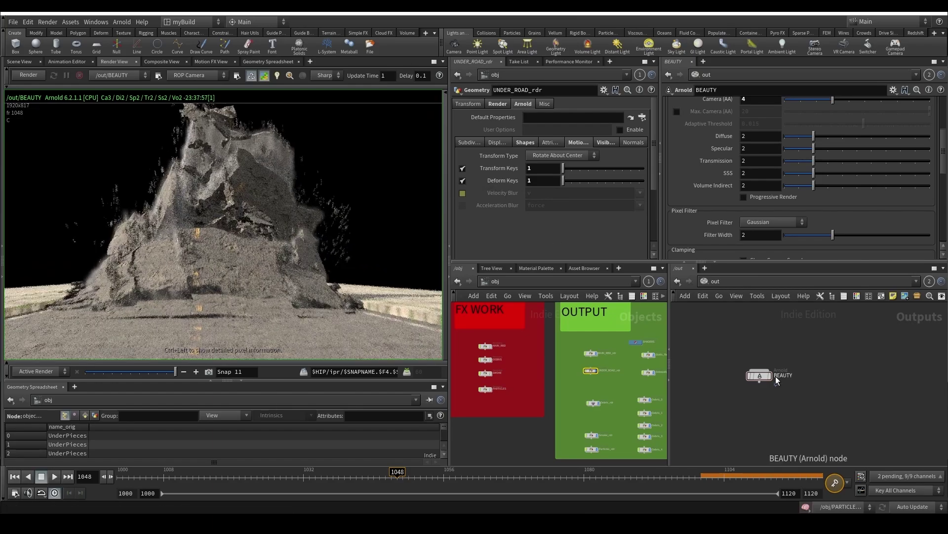
scroll(568, 380, "up", 4)
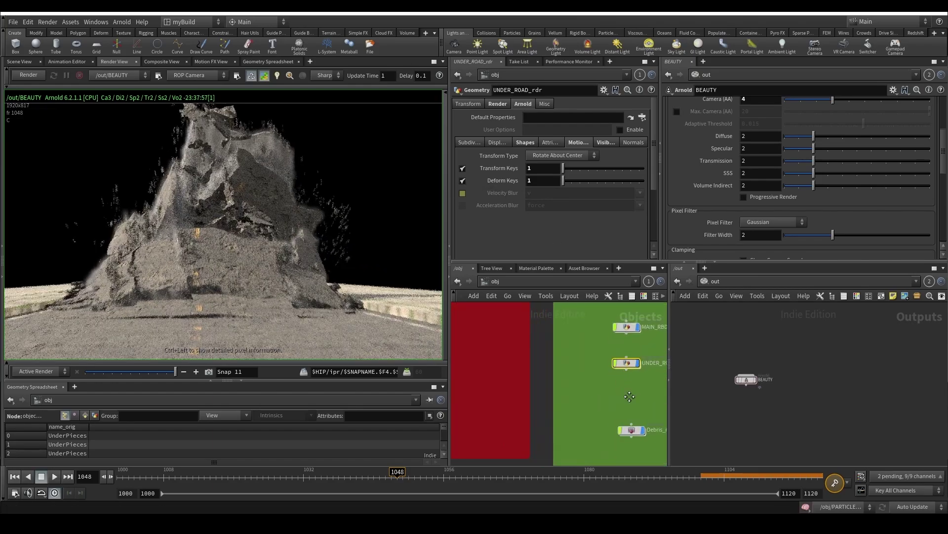
middle_click_drag(629, 394, 572, 357)
left_click_drag(578, 391, 575, 372)
scroll(577, 395, "down", 3)
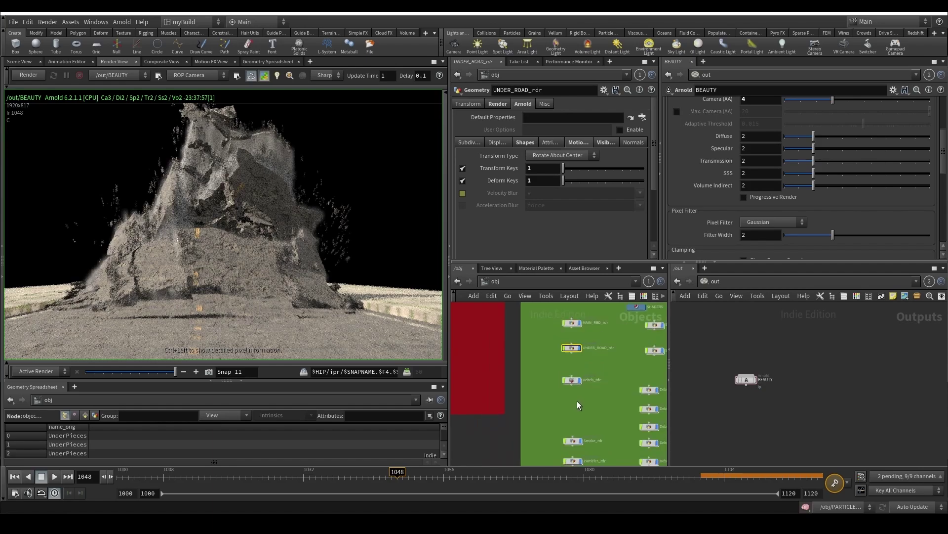
scroll(756, 341, "up", 2)
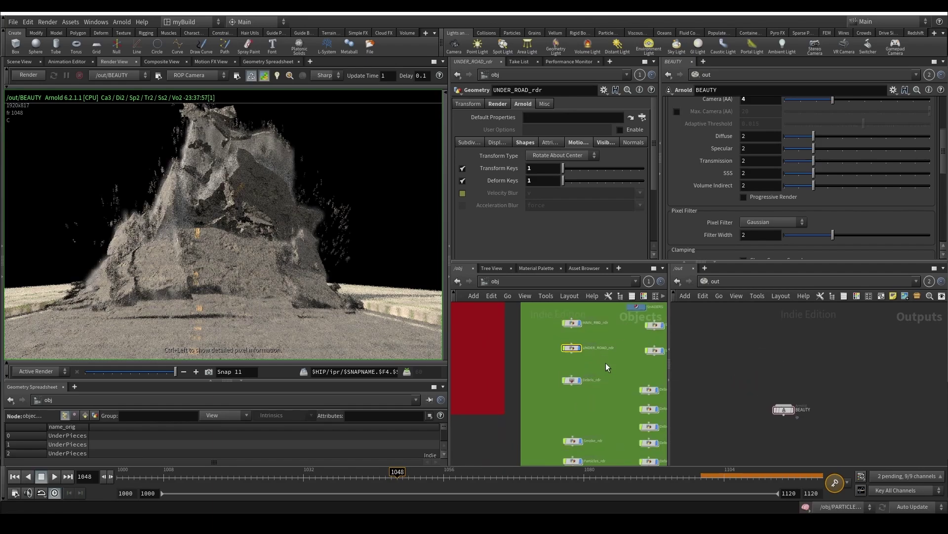
middle_click_drag(606, 362, 570, 368)
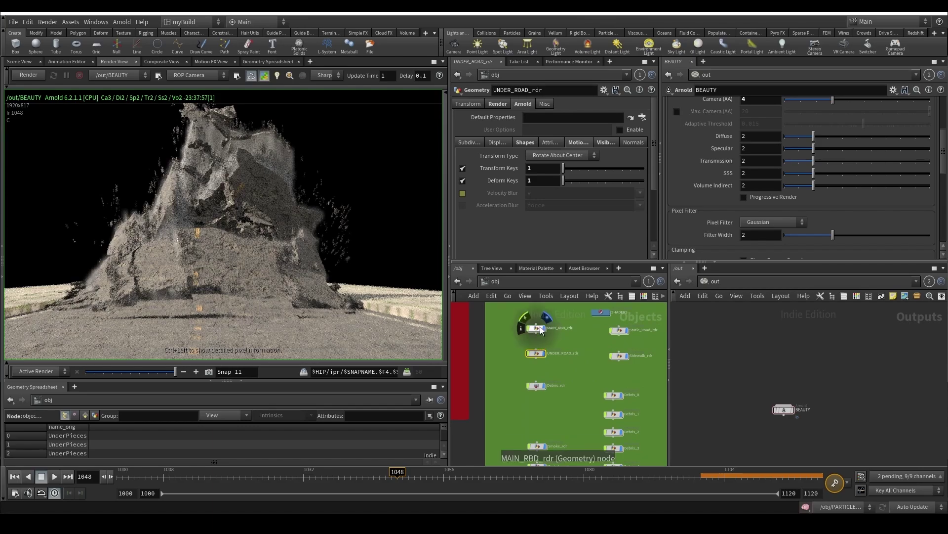
scroll(543, 336, "up", 3)
left_click(531, 326)
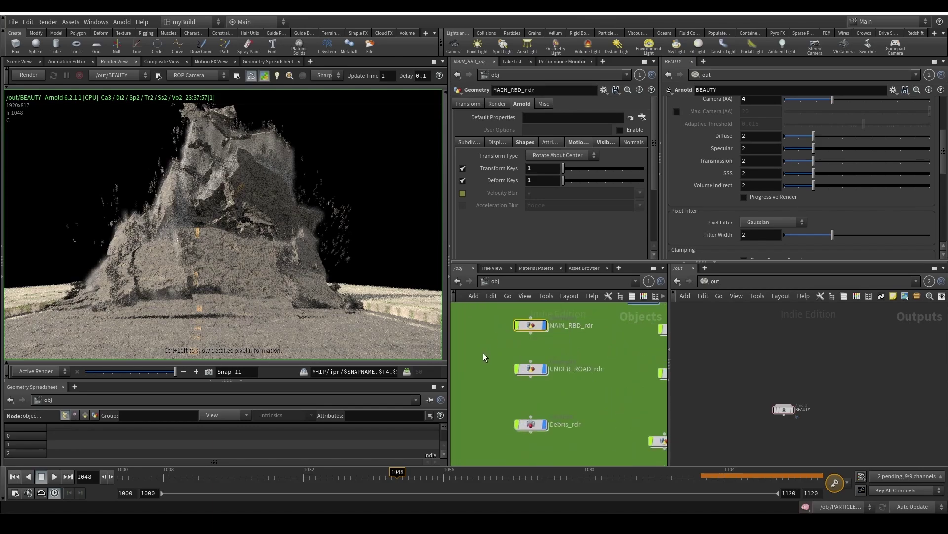
Step: Review the FX WORK group by selecting MAIN_RBD, DEBRIS, SMOKE and PARTICLES one by one, and then all four together
scroll(484, 353, "down", 2)
scroll(525, 385, "down", 3)
middle_click_drag(469, 388, 598, 382)
scroll(534, 349, "up", 2)
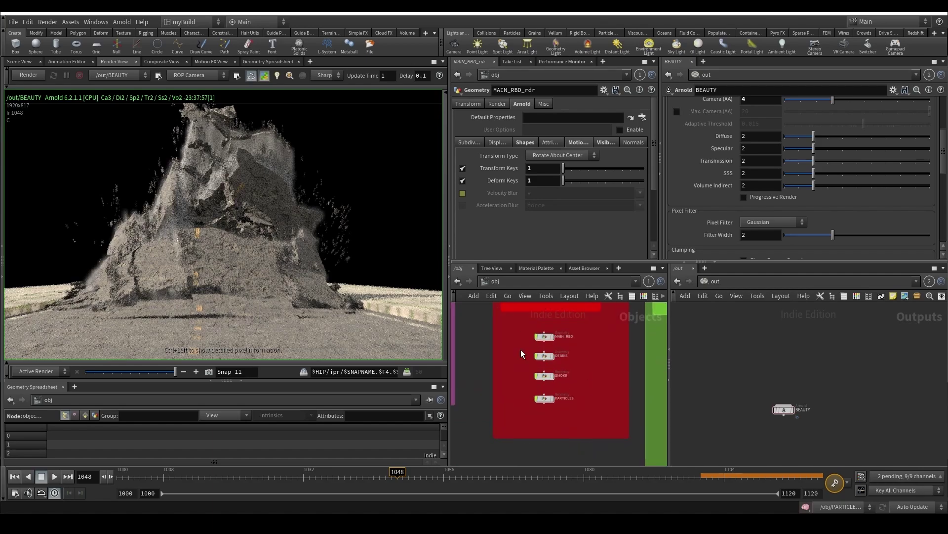
left_click(545, 336)
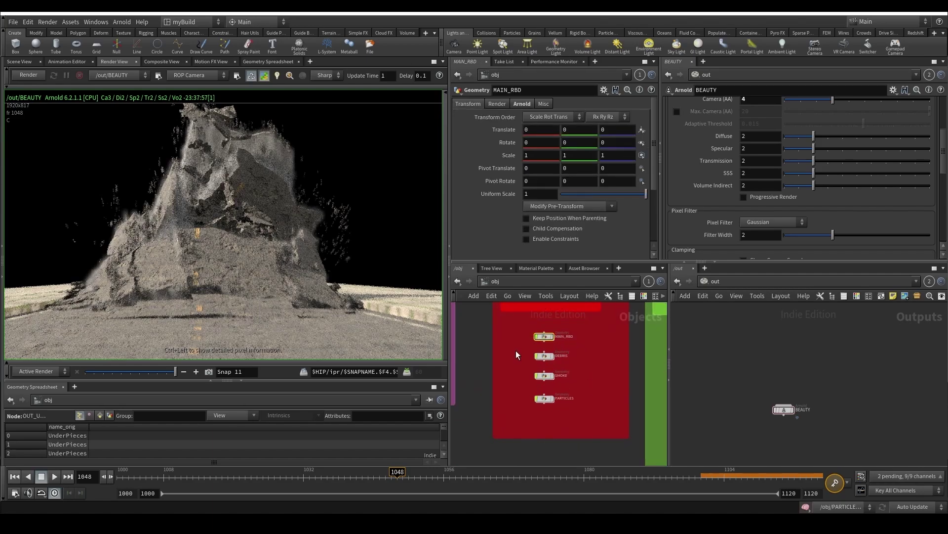
left_click(544, 356)
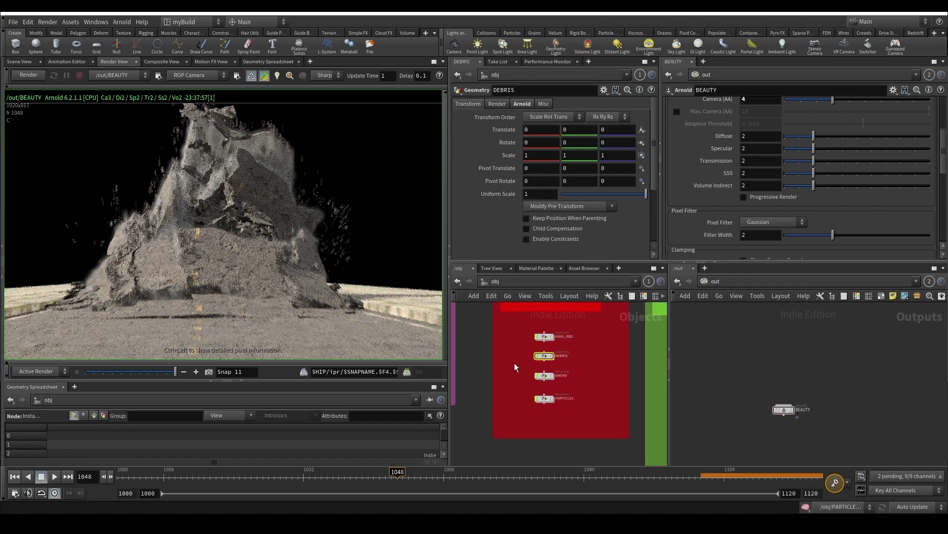
left_click_drag(508, 366, 593, 380)
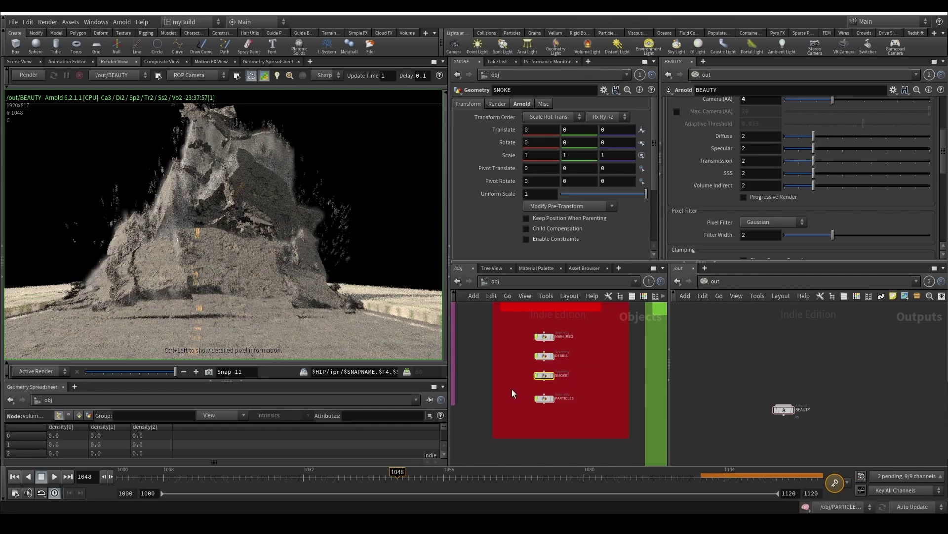
left_click_drag(545, 404, 555, 413)
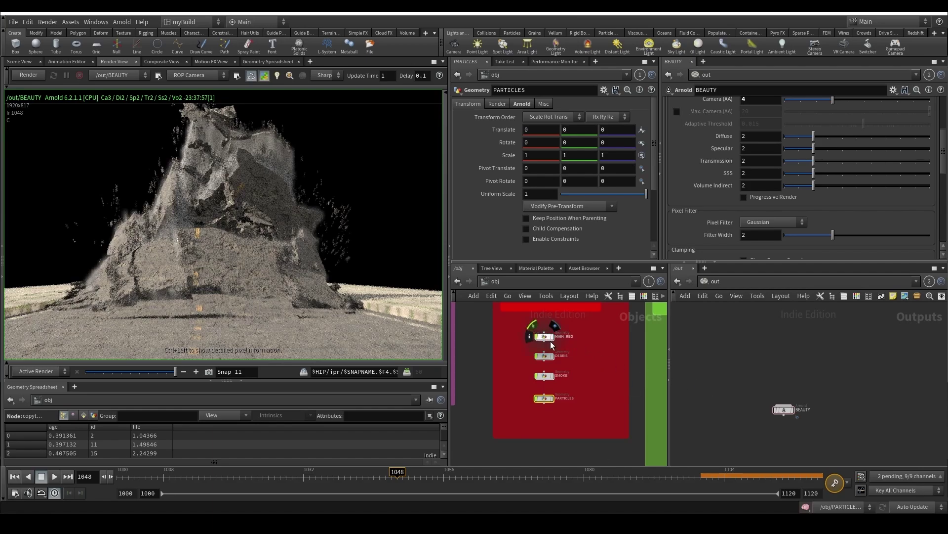
left_click_drag(553, 360, 553, 361)
left_click_drag(497, 318, 585, 416)
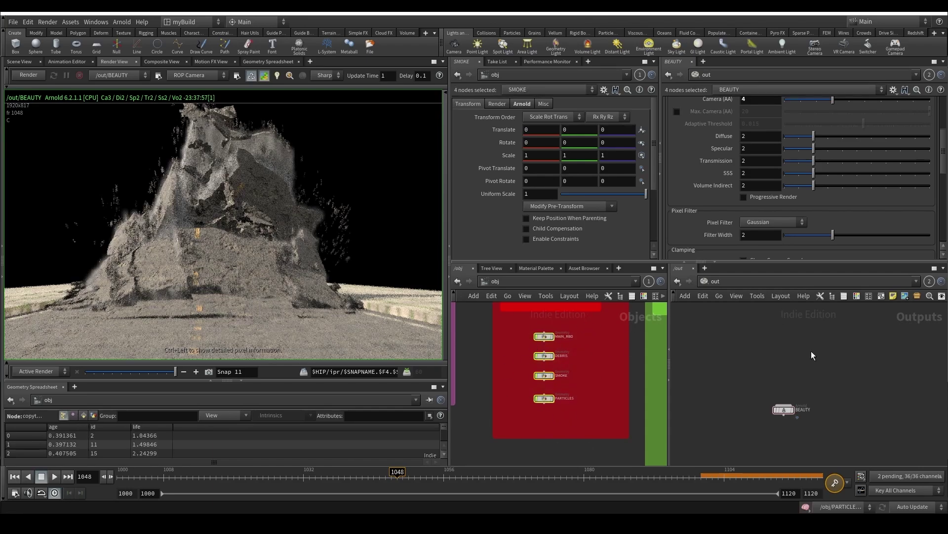
Step: Look over the node network inside MAIN_RBD and return to the object level
left_click(596, 356)
scroll(523, 334, "up", 3)
double_click(550, 338)
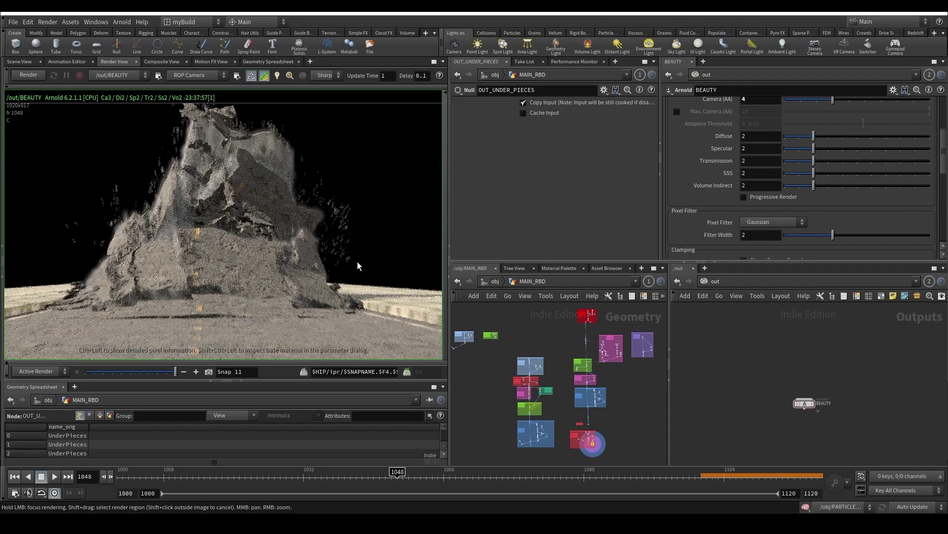
key("u")
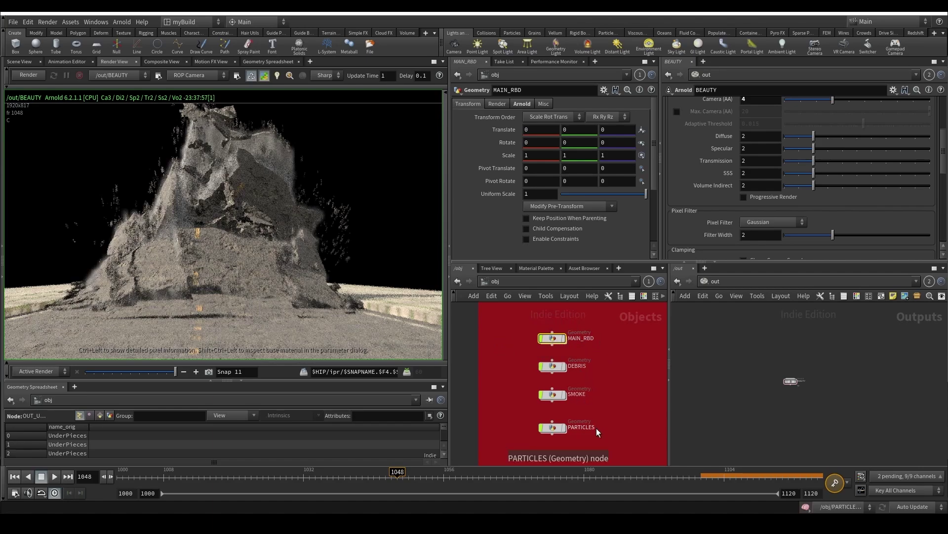
Step: Select the BEAUTY render node in the output network
scroll(596, 428, "down", 3)
scroll(790, 398, "up", 3)
left_click_drag(790, 398, 759, 335)
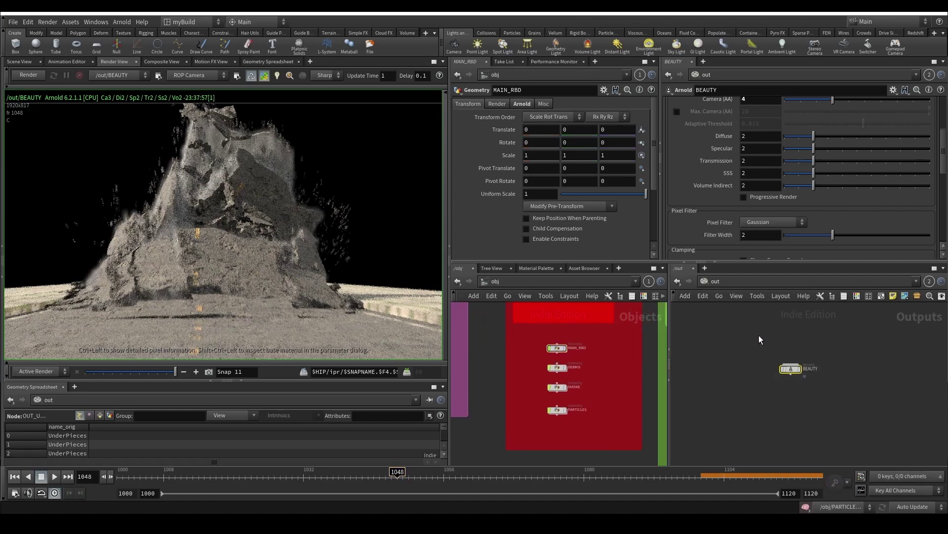
Step: Look over the BEAUTY sampling parameters, the rendered image and the FX WORK and OUTPUT groups in the object network
scroll(724, 232, "up", 5)
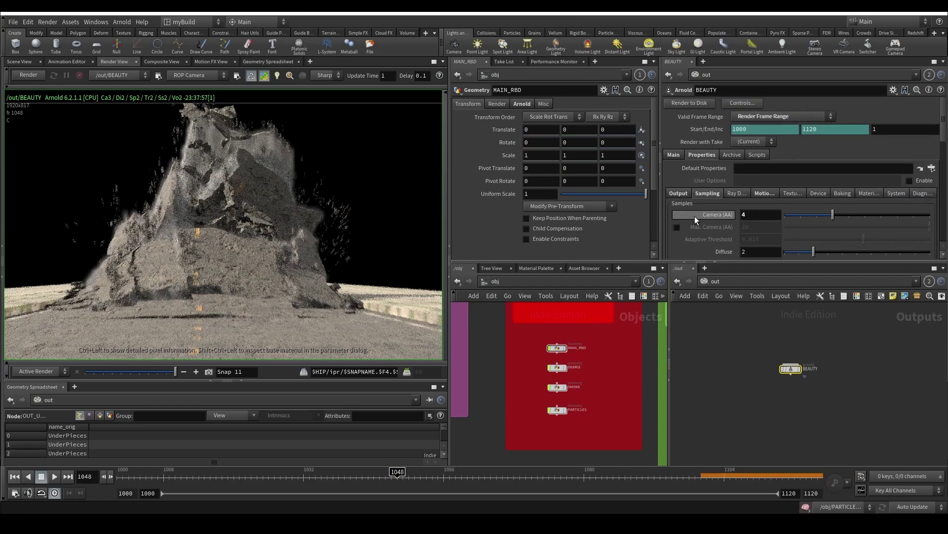
scroll(326, 257, "down", 8)
middle_click_drag(326, 278, 296, 265)
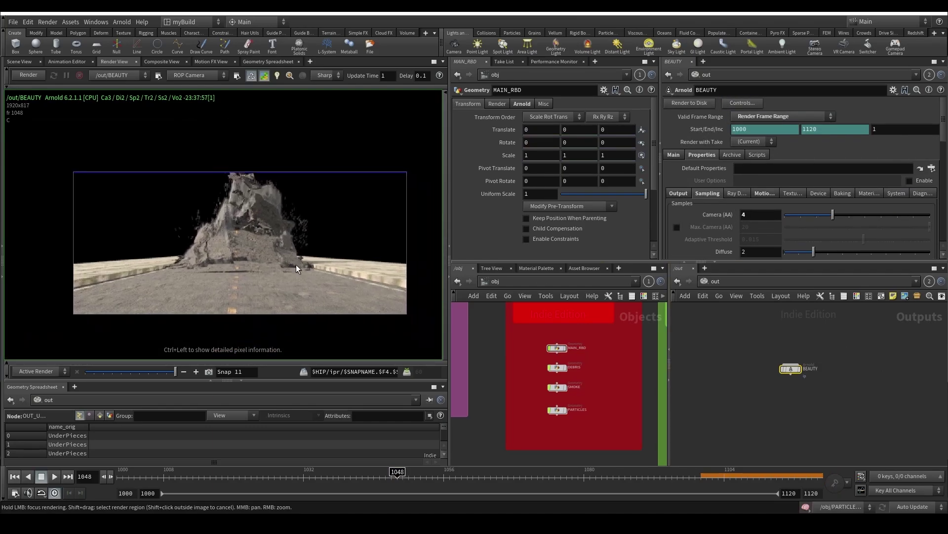
scroll(295, 265, "up", 3)
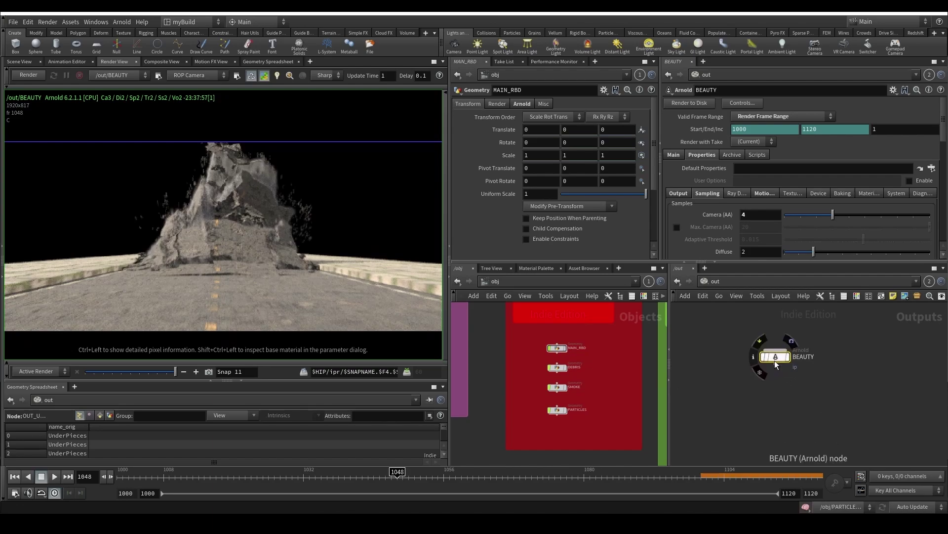
scroll(818, 388, "up", 2)
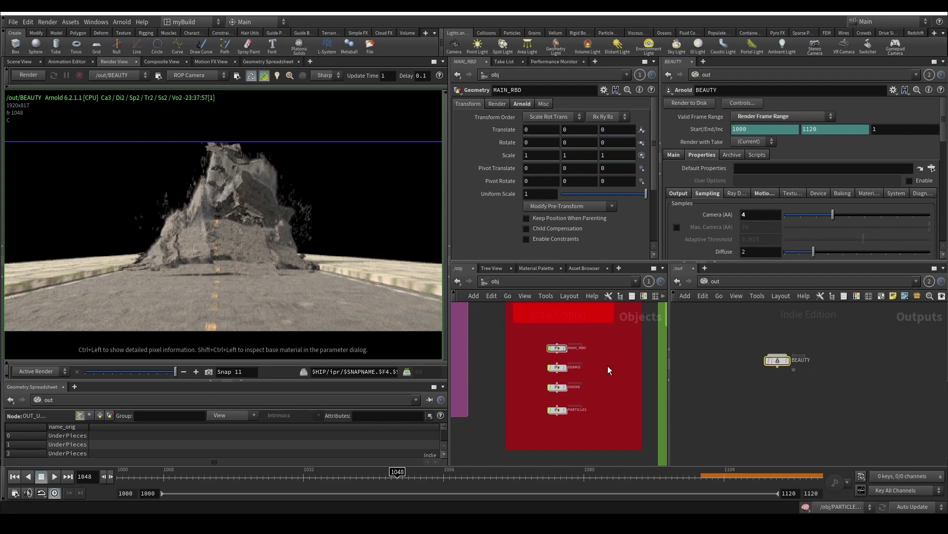
scroll(603, 385, "down", 2)
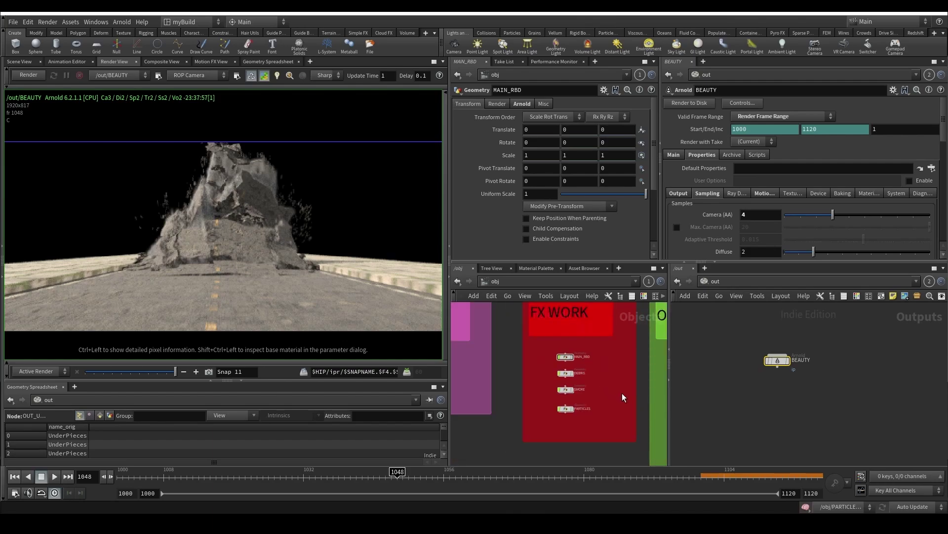
middle_click_drag(625, 393, 556, 391)
scroll(581, 391, "down", 1)
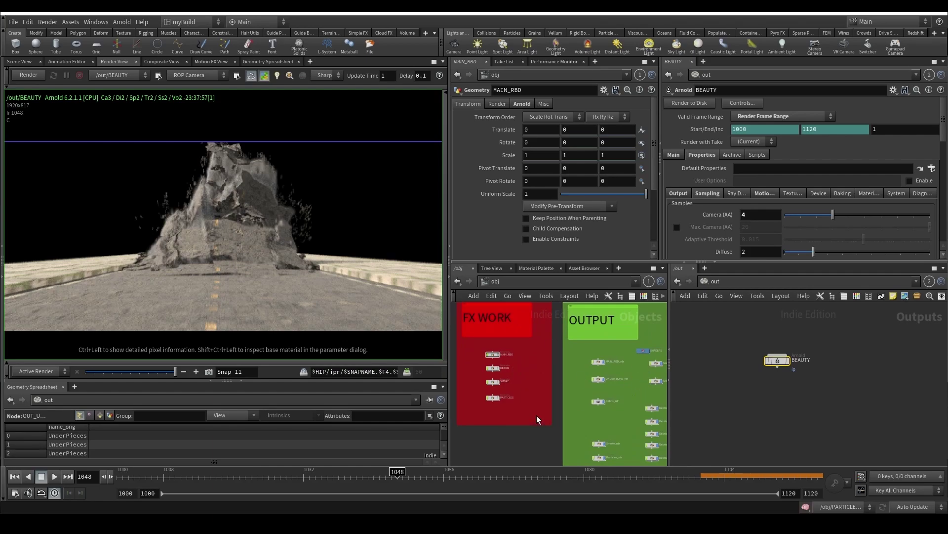
scroll(586, 363, "up", 3)
scroll(585, 363, "down", 4)
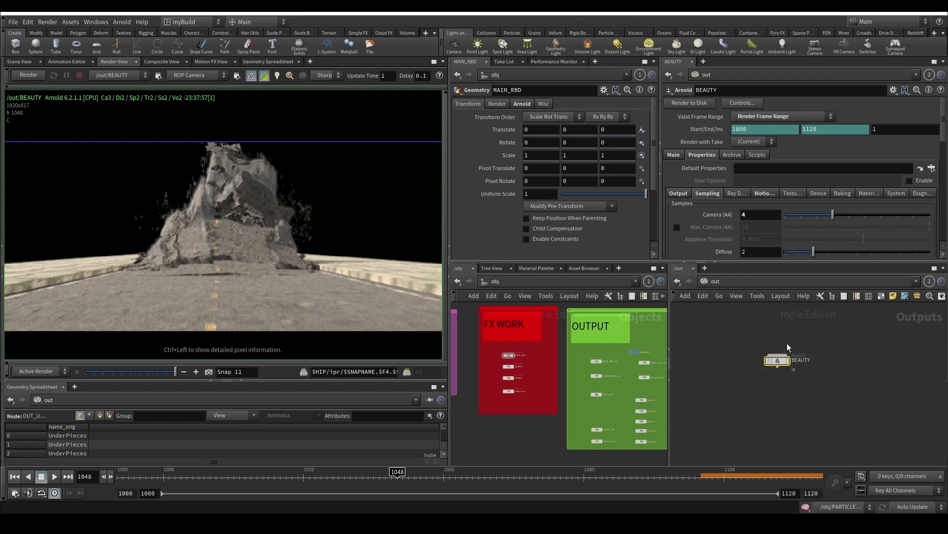
Step: Show the output settings of BEAUTY and bring up the scene's list of variables
left_click(684, 195)
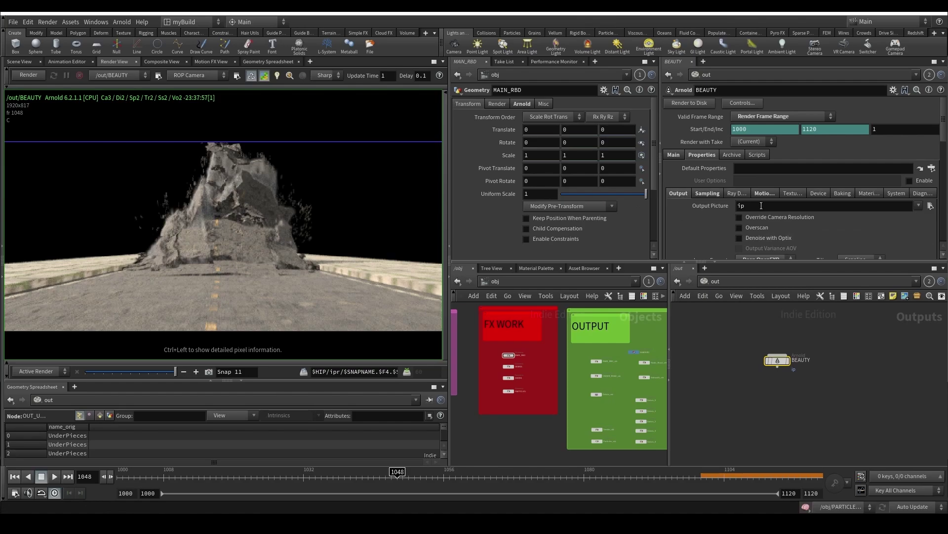
left_click_drag(761, 205, 713, 205)
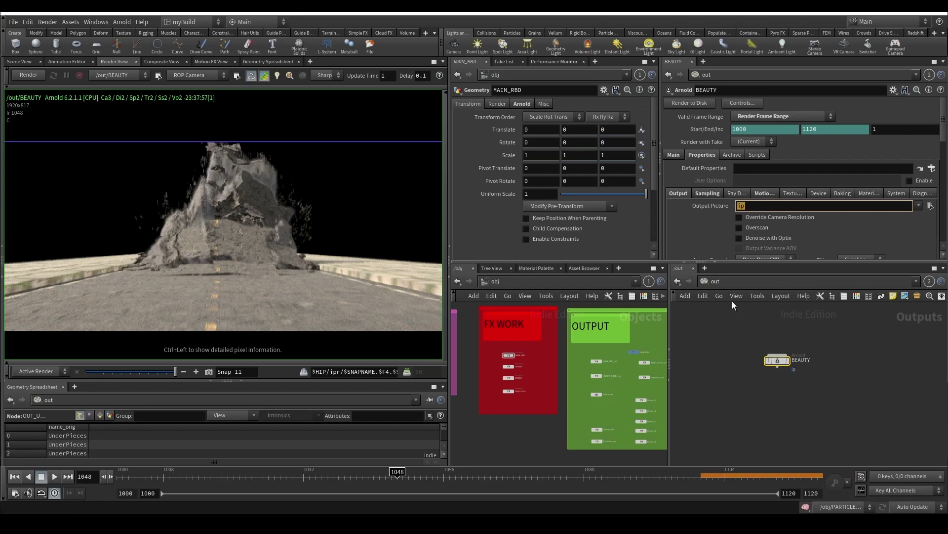
left_click(25, 20)
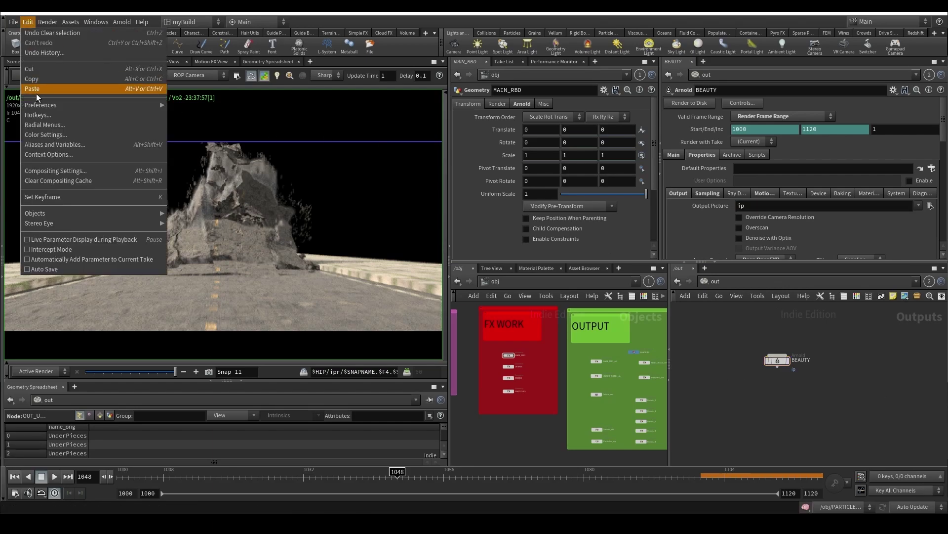
left_click(41, 147)
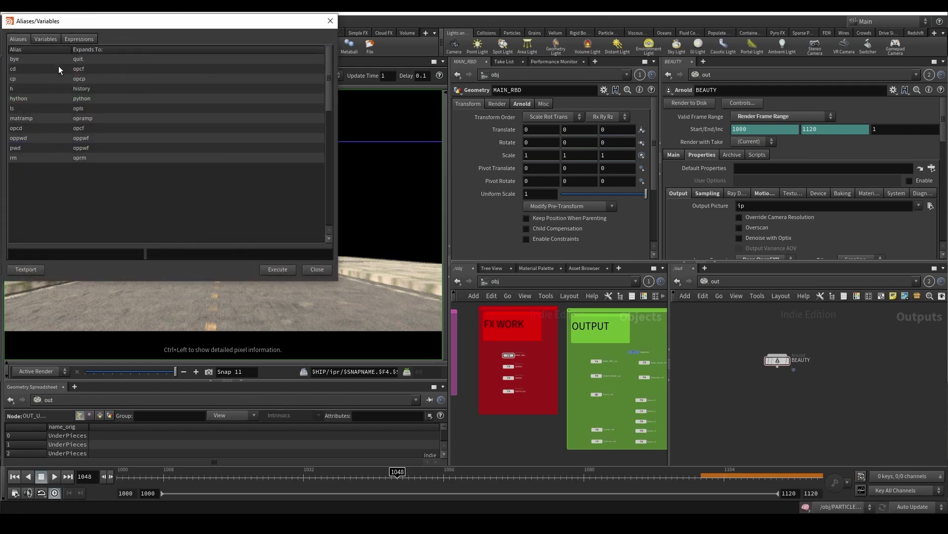
left_click(49, 40)
left_click_drag(144, 21, 293, 69)
left_click(204, 298)
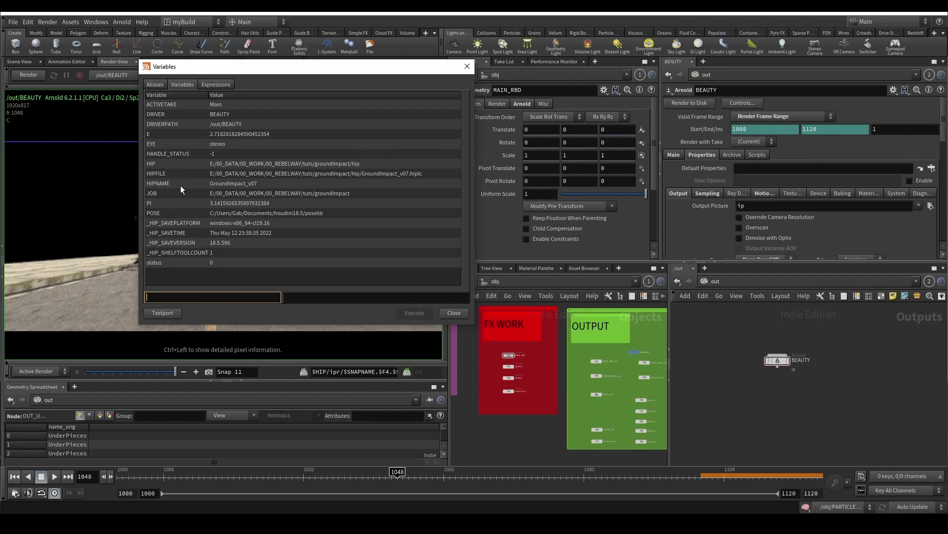
type("C")
type("ENDER")
left_click(342, 161)
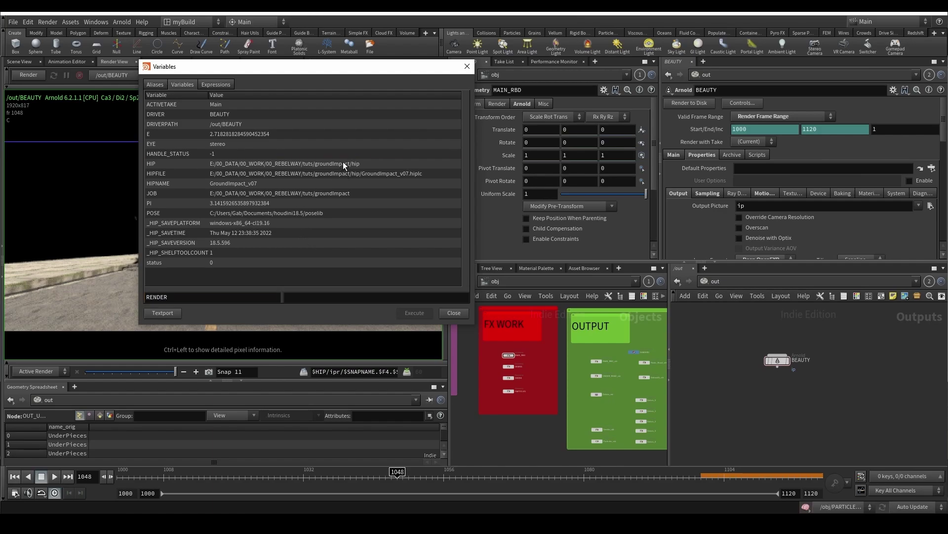
Step: Select the JOB variable's path and check the computer's available drives in File Explorer, including FastG (G:)
left_click(250, 193)
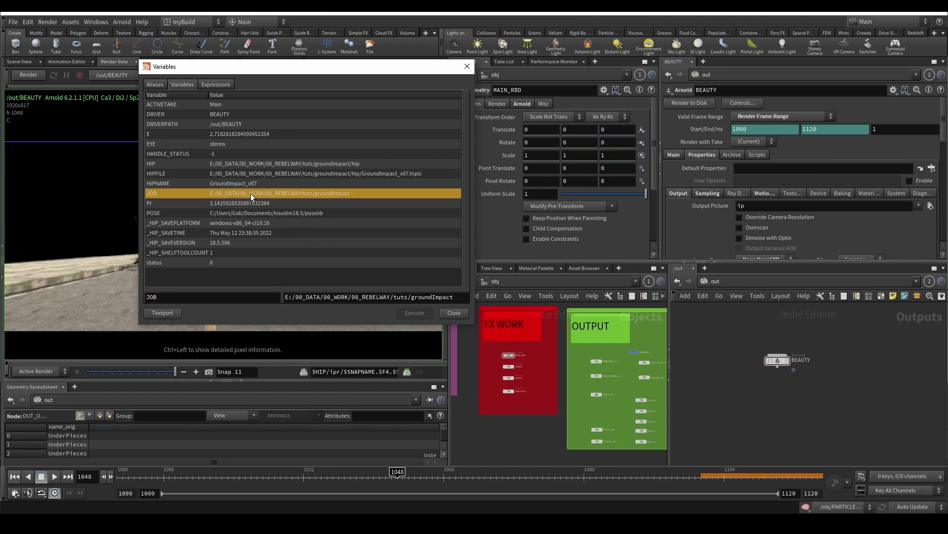
left_click(372, 298)
key("ctrl+a")
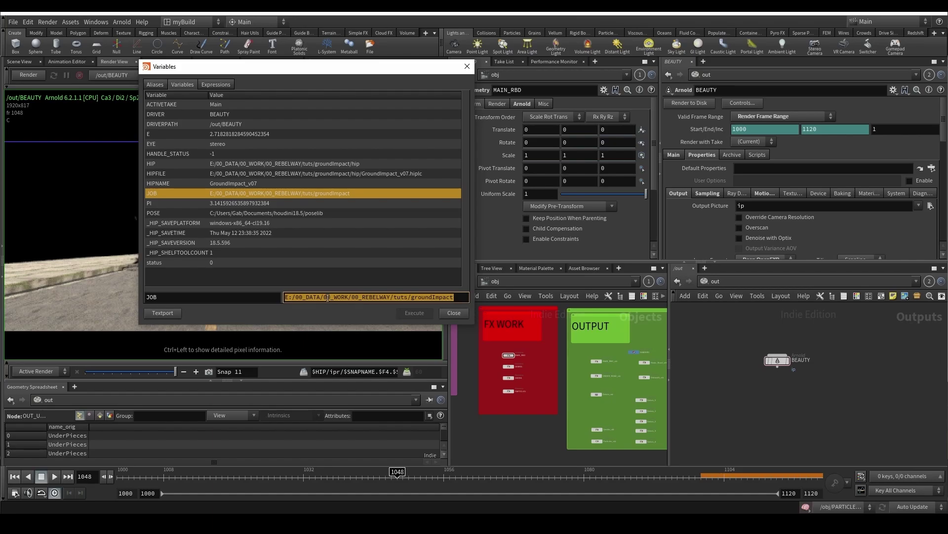
left_click(257, 524)
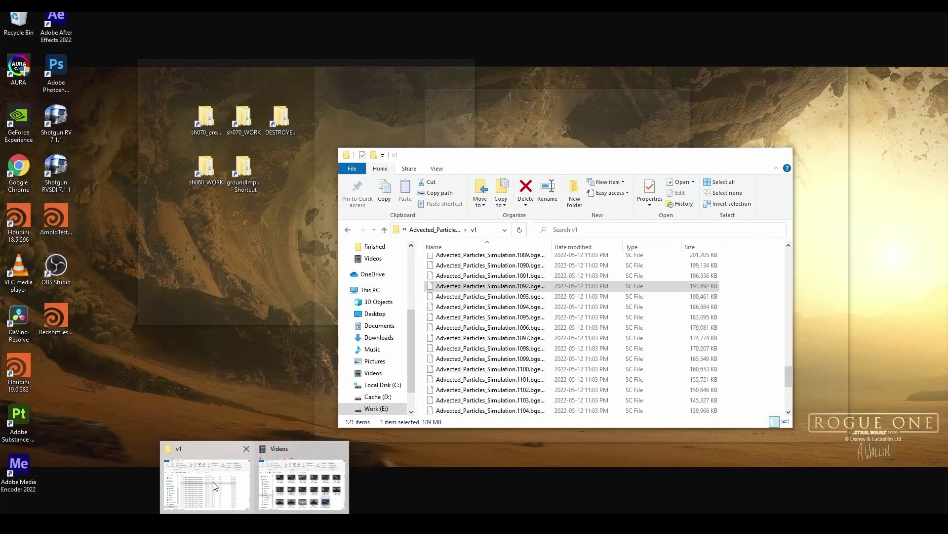
left_click(213, 482)
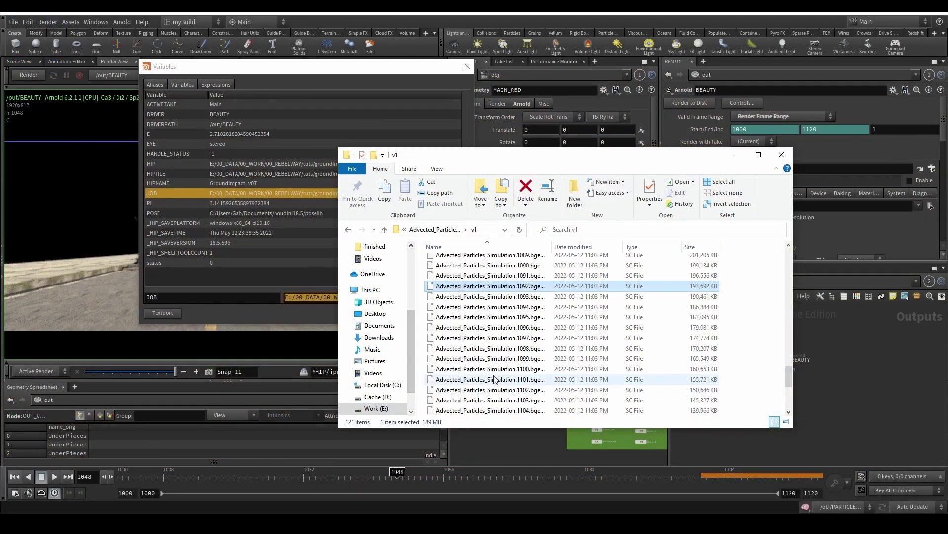
key("super+e")
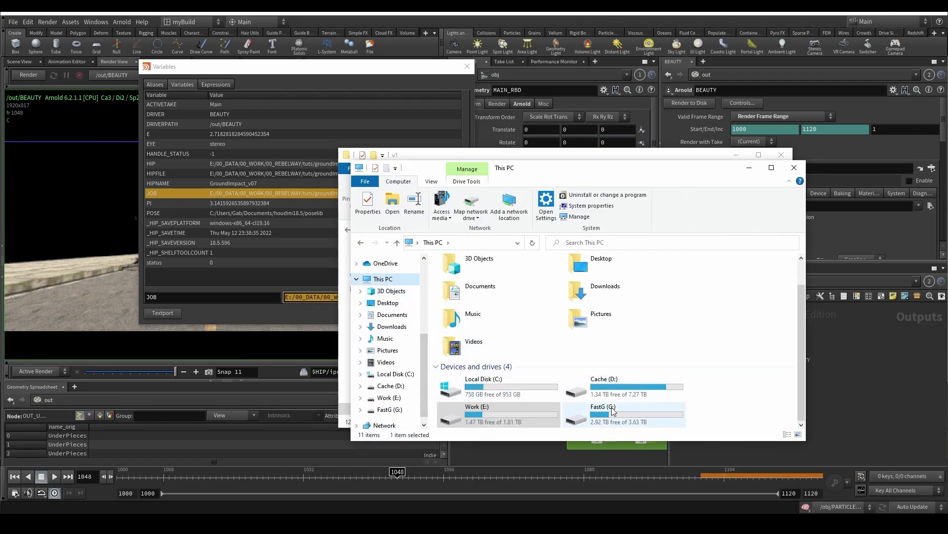
left_click(615, 413)
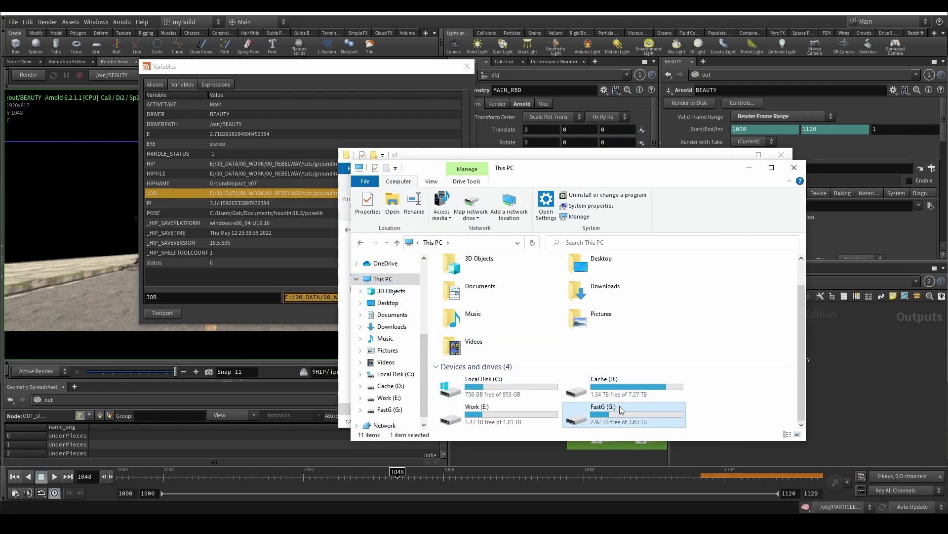
left_click(581, 393)
left_click(748, 167)
left_click(736, 154)
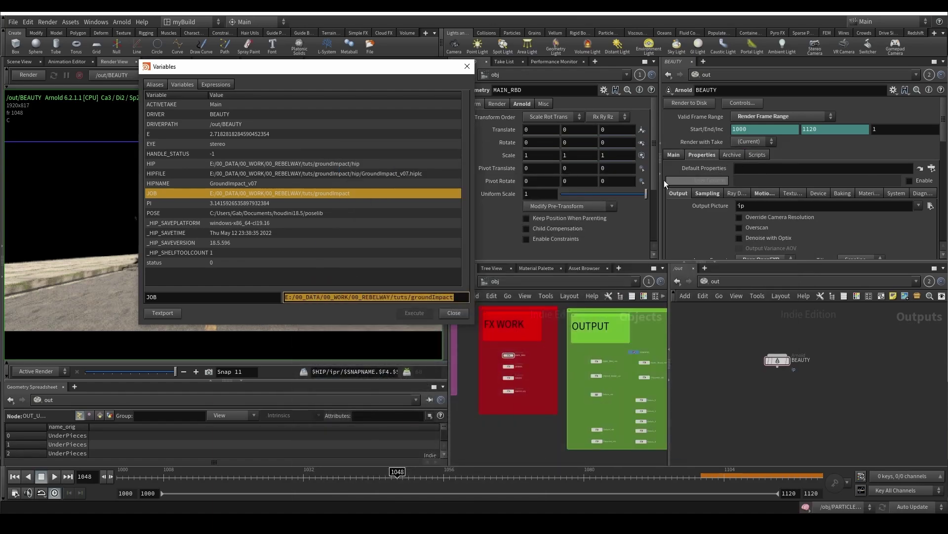
Step: Set the JOB variable to G:/00_DATA/00_WORK/00_REBELWAY/tuts/groundImpact
left_click(287, 297)
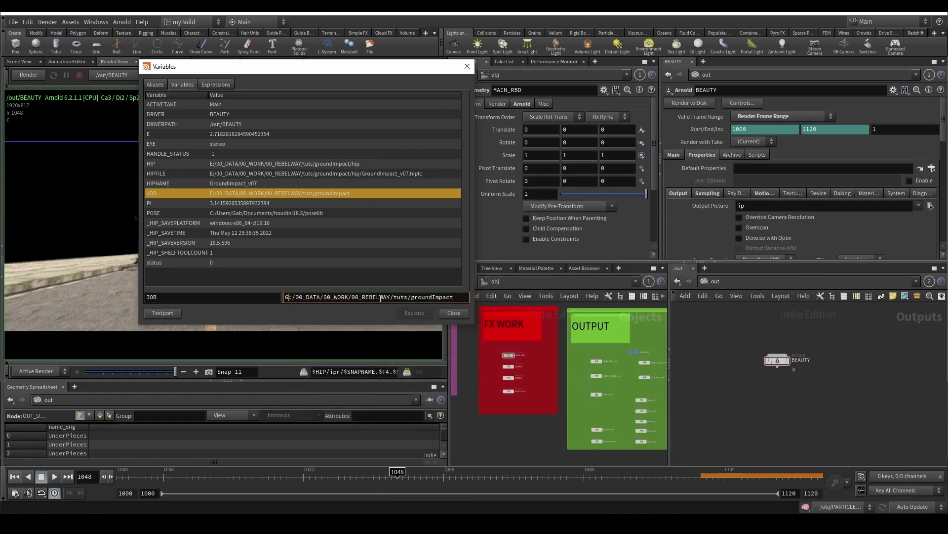
mouse_move(456, 298)
left_mouse_down()
mouse_move(390, 298)
mouse_move(472, 303)
left_mouse_up()
key("Return")
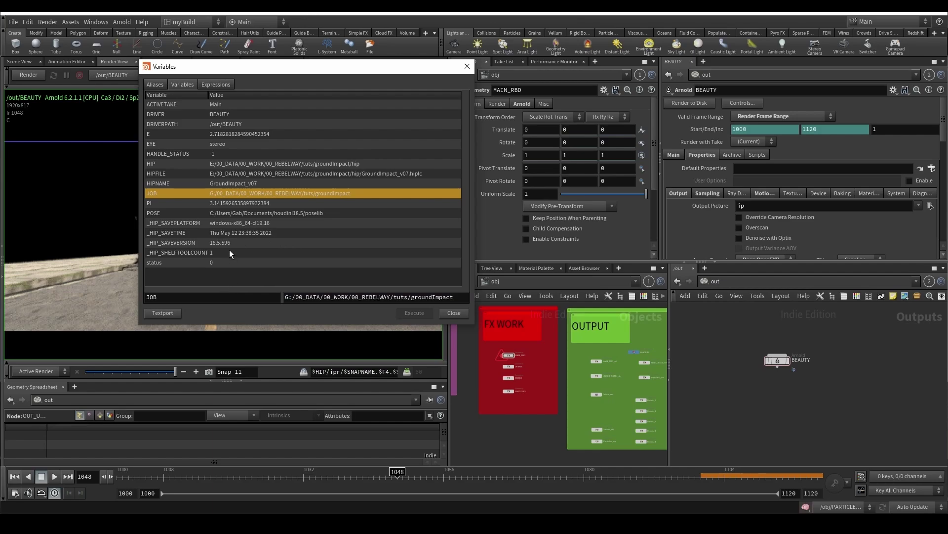
Step: Copy the full path held by the HIPFILE variable
left_click(274, 224)
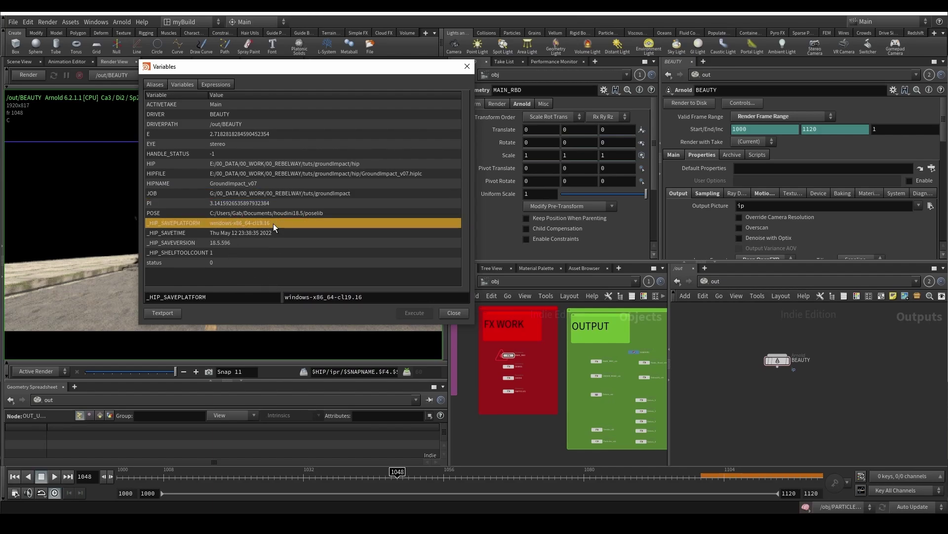
left_click(281, 192)
left_click(290, 173)
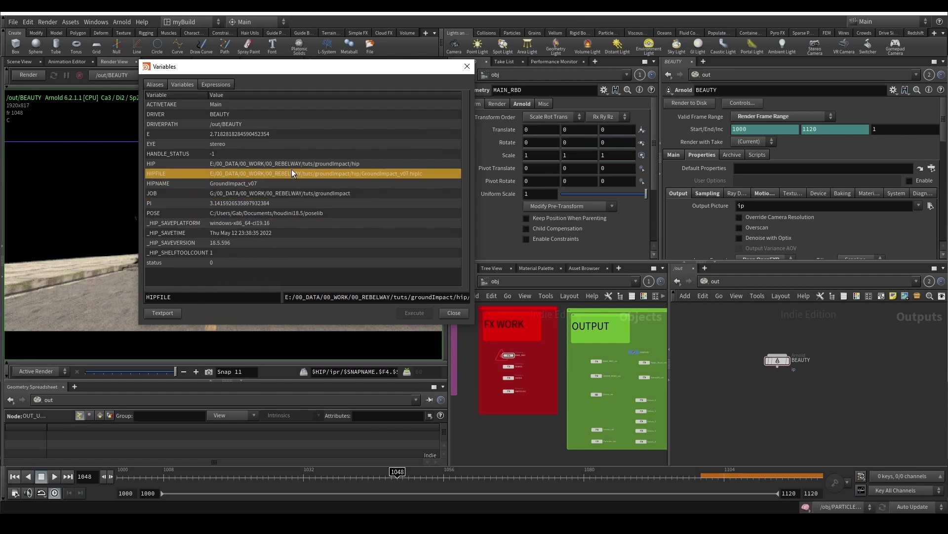
left_click(363, 297)
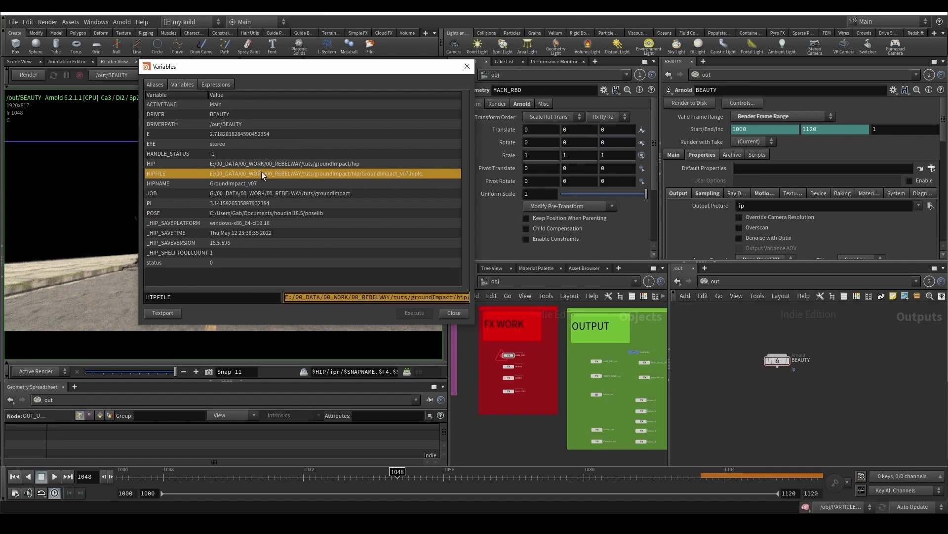
Step: Point the JOB variable back to E:/00_DATA/00_WORK/00_REBELWAY/tuts/groundImpact
left_click(263, 193)
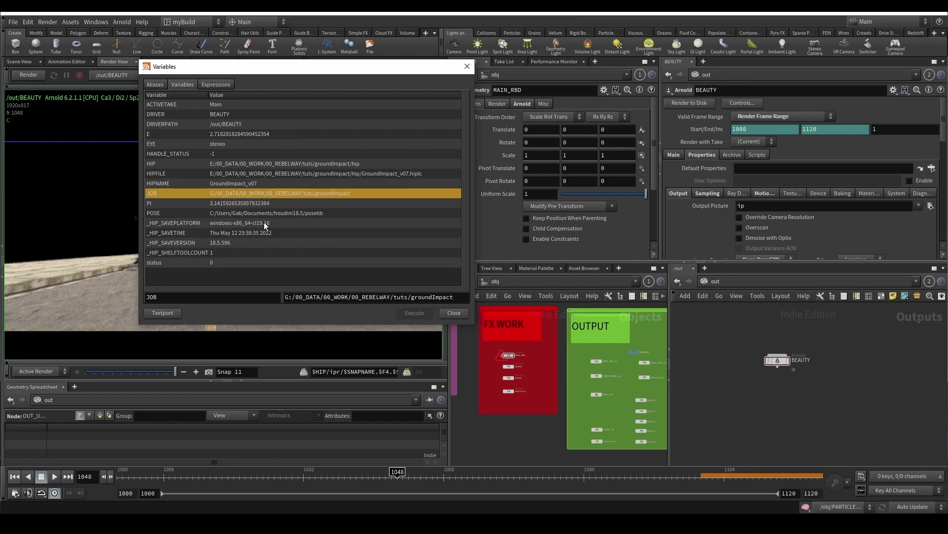
left_click(285, 297)
type("D")
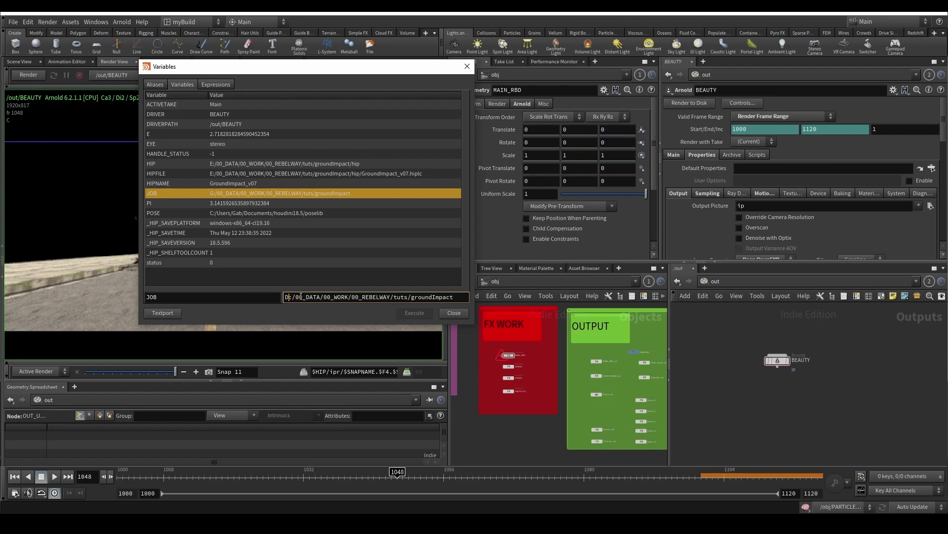
key("BackSpace")
type("E")
key("Return")
Step: Enter a new variable named RENDER and paste the copied HIPFILE path as its value
left_click(262, 176)
key("Up")
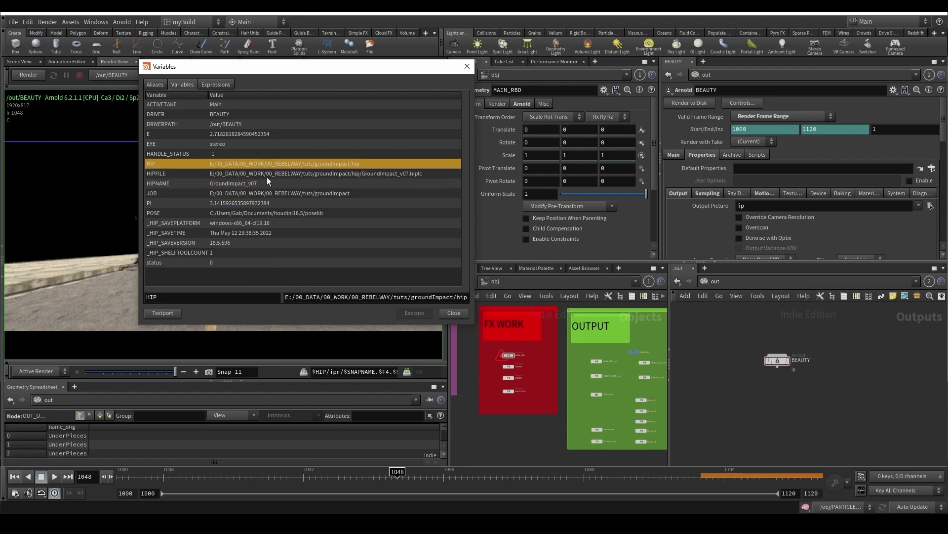
left_click(196, 276)
left_click(192, 299)
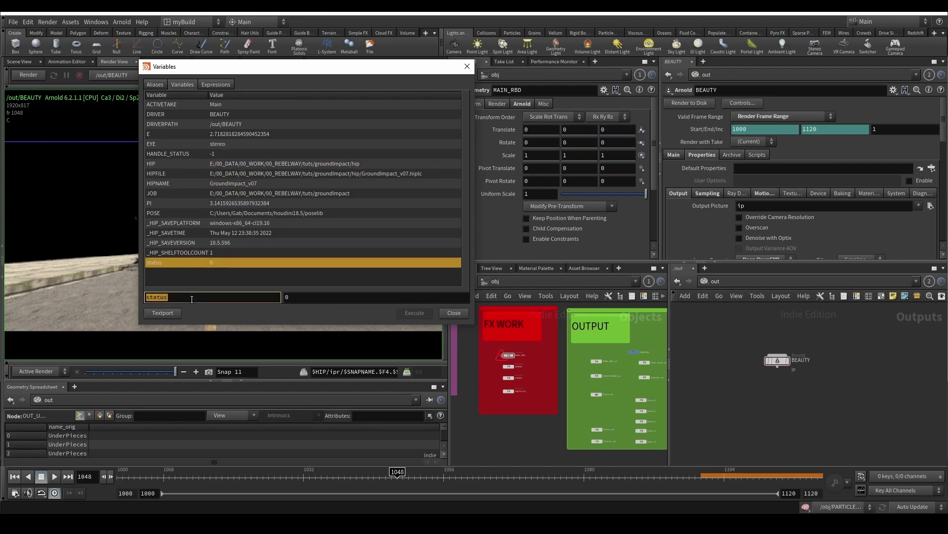
type("RENDER")
key("Tab")
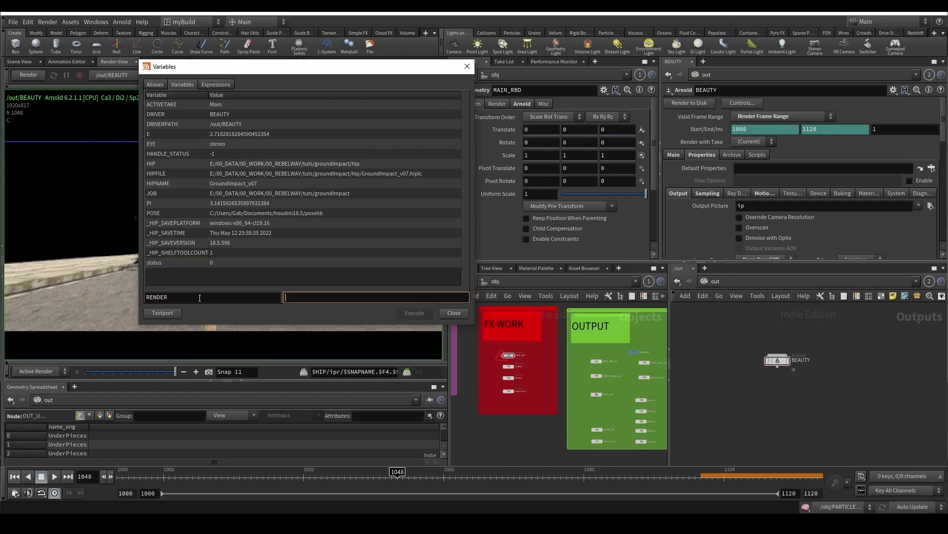
key("ctrl+v")
Step: Edit the RENDER value to G:/00_DATA/00_WORK/00_REBELWAY/tuts/groundImpact/renders and create the variable
left_click_drag(295, 299, 185, 288)
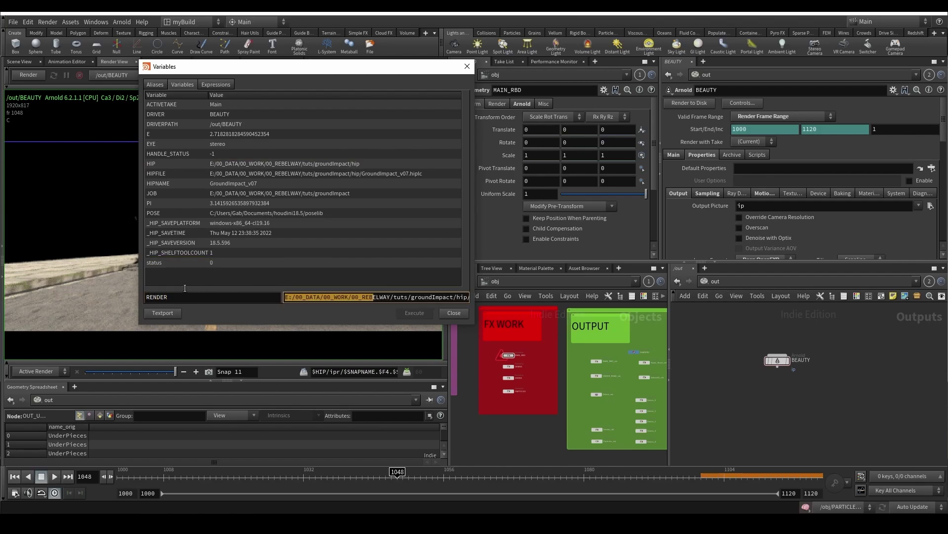
left_click(286, 298)
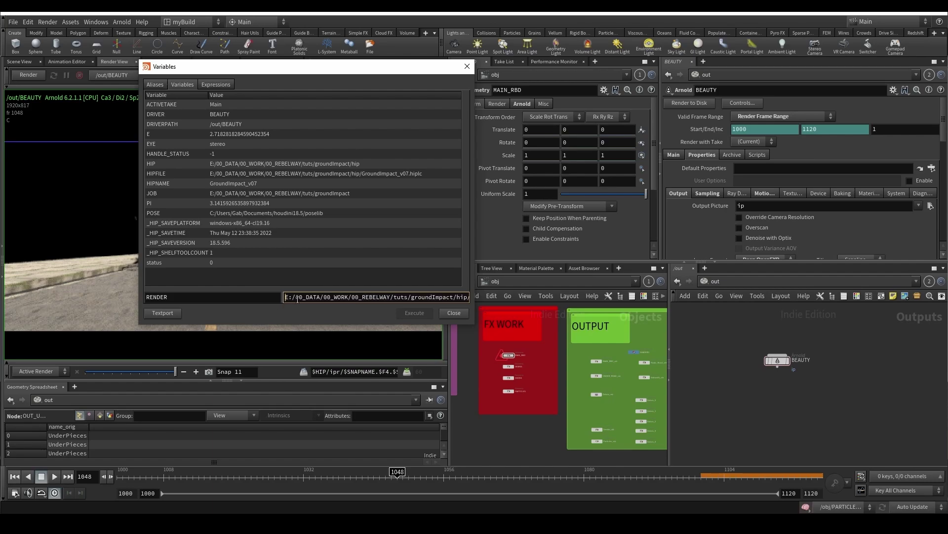
key("Delete")
type("G")
left_click_drag(428, 299, 476, 298)
left_click(381, 297)
left_click_drag(375, 298, 470, 298)
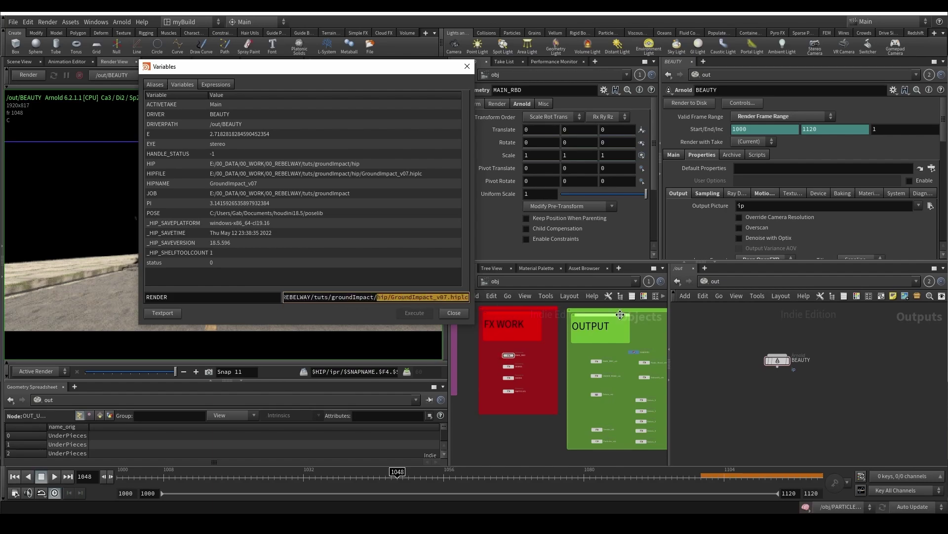
key("Delete")
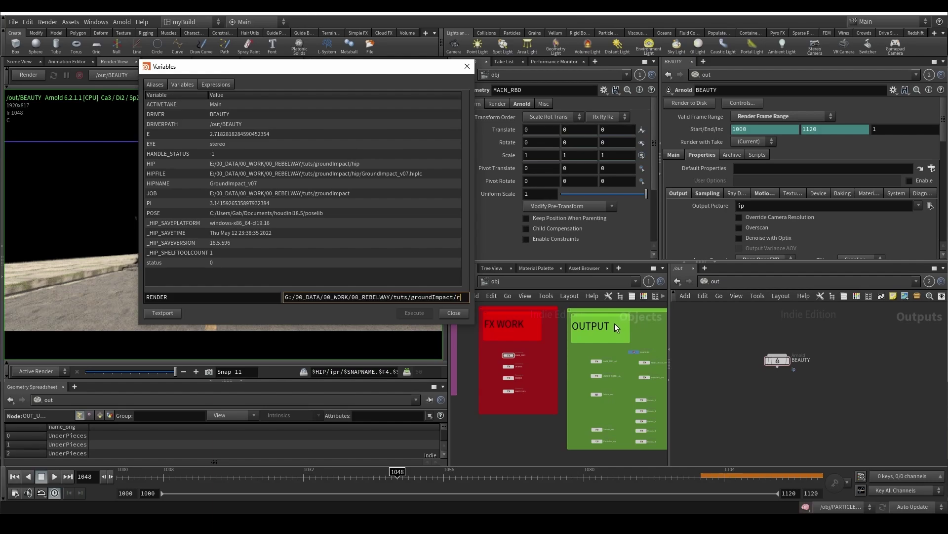
type("renders")
key("Return")
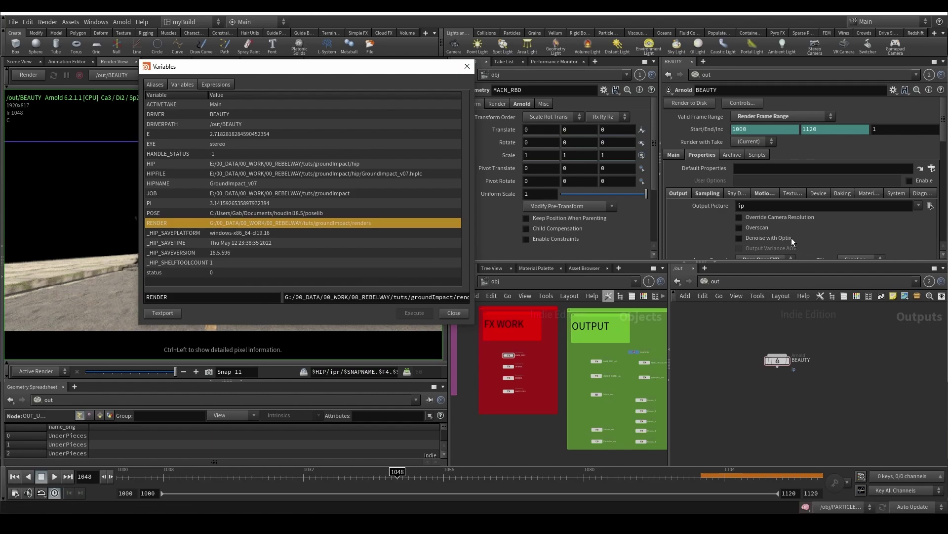
Step: Replace the BEAUTY output picture path with $RENDER/ as the start of the new path
double_click(755, 204)
type("$R")
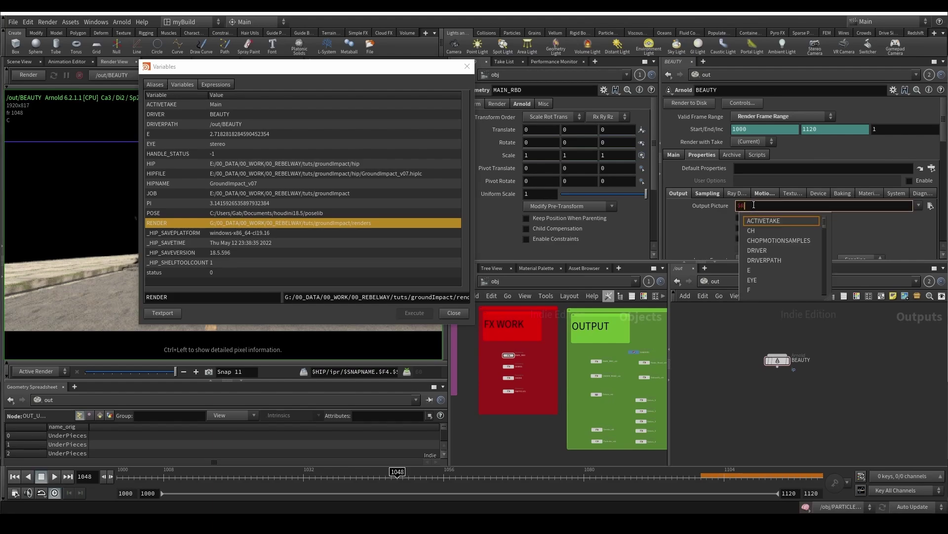
type("ENDER/")
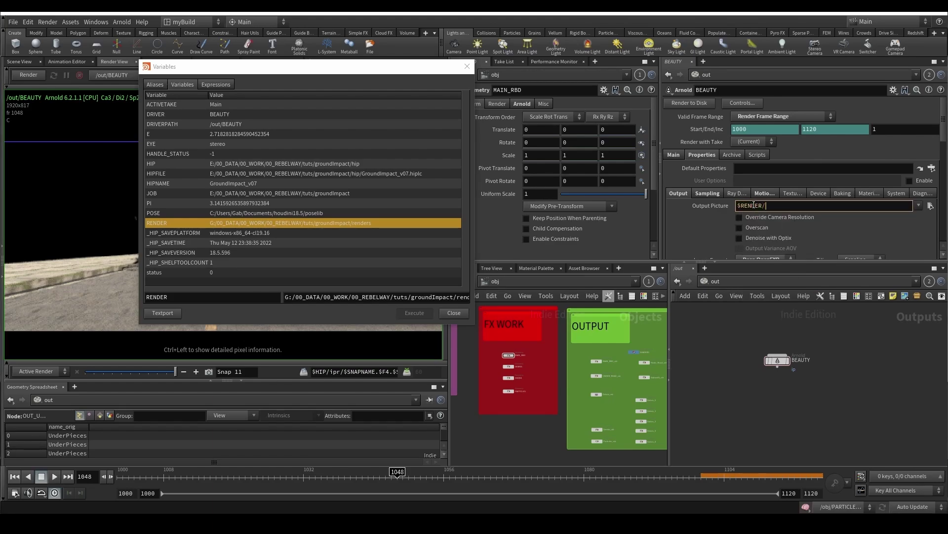
Step: Open the parameter interface editor for BEAUTY and add a Float parameter at the start of the existing parameters
left_click(892, 90)
left_click(834, 112)
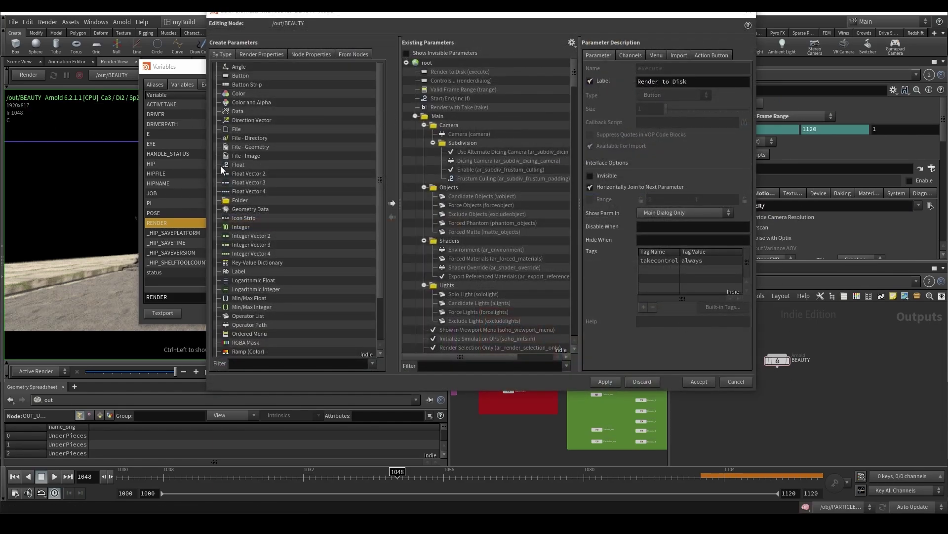
left_click_drag(221, 166, 447, 70)
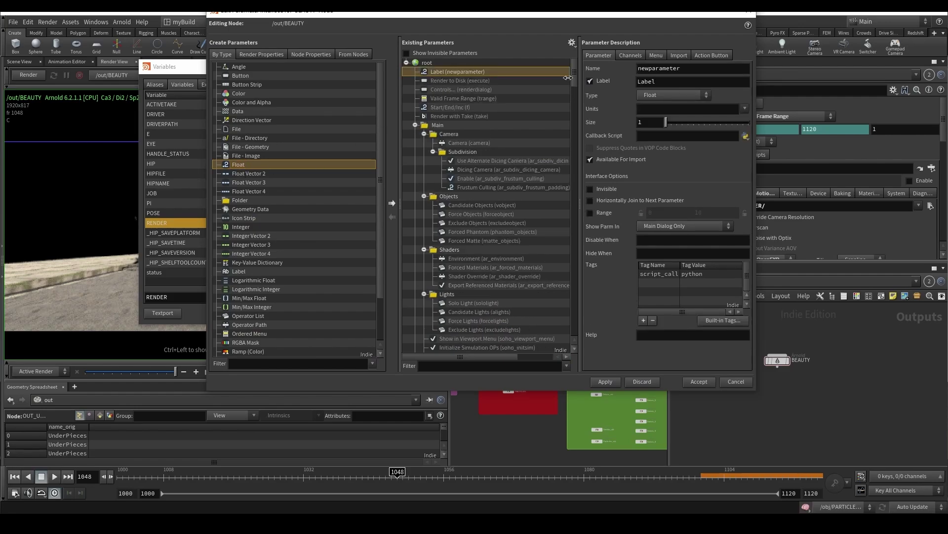
Step: Set both the label and name of the new float parameter to "version" and accept the BEAUTY parameter interface edits
triple_click(652, 82)
type("Version")
left_click_drag(664, 82, 638, 82)
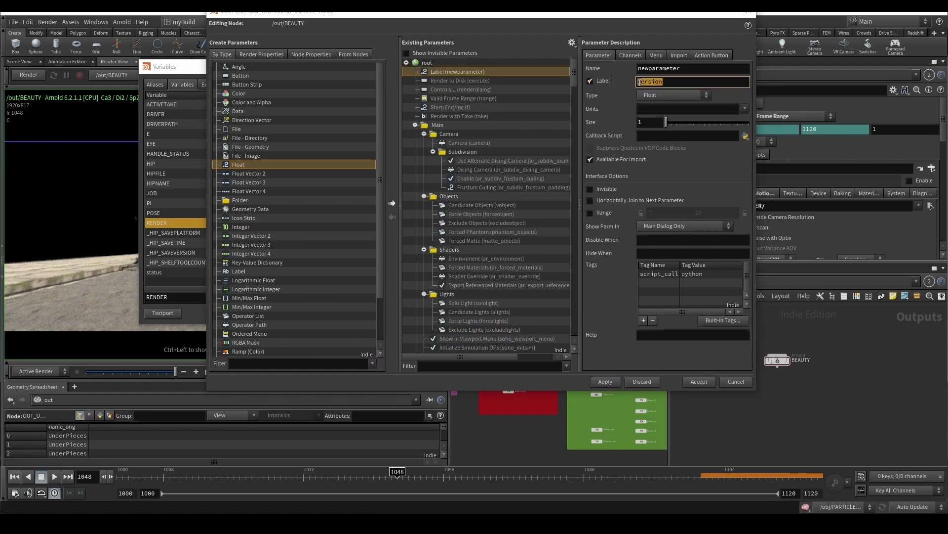
key("ctrl+c")
double_click(648, 69)
key("ctrl+v")
left_click(699, 381)
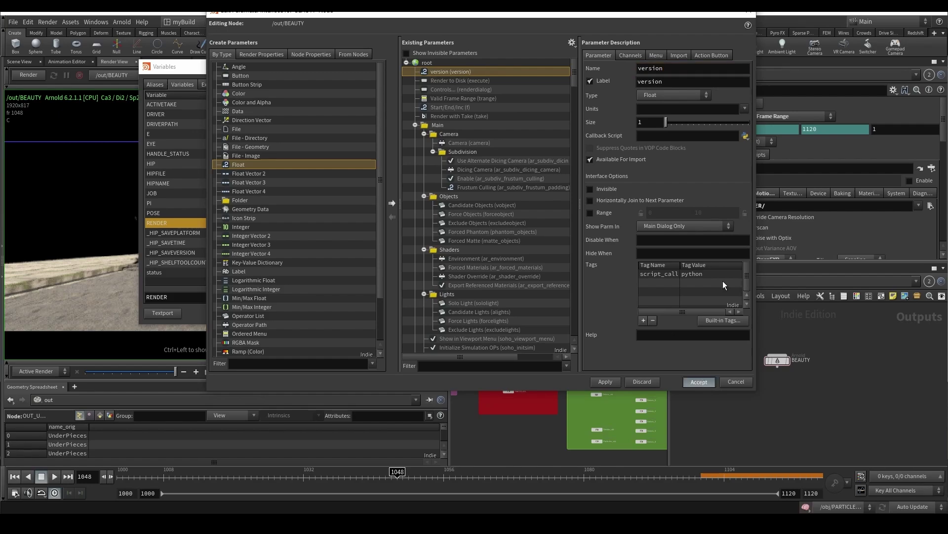
Step: Reference the version parameter in BEAUTY's Output Picture path and insert a $OS/ folder before it
right_click(745, 104)
left_click(776, 167)
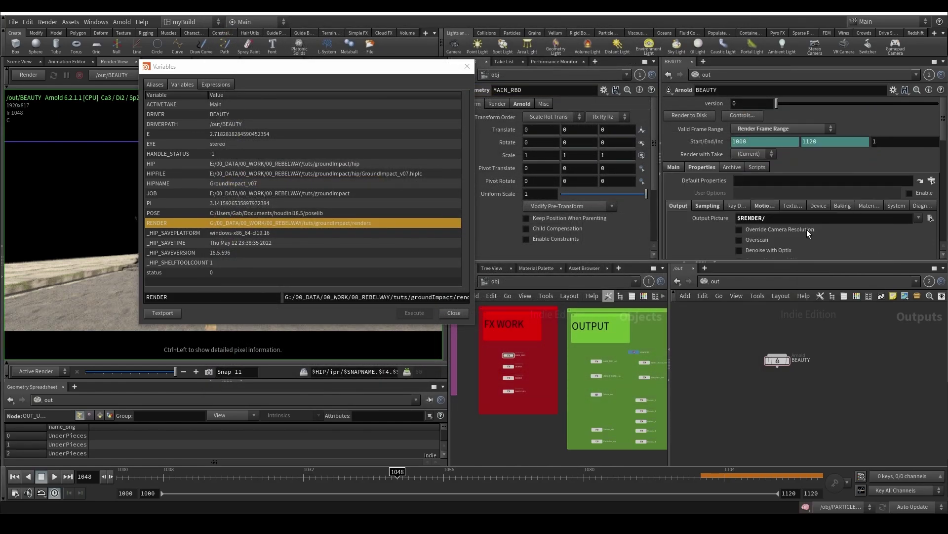
left_click(799, 221)
right_click(799, 222)
left_click(841, 326)
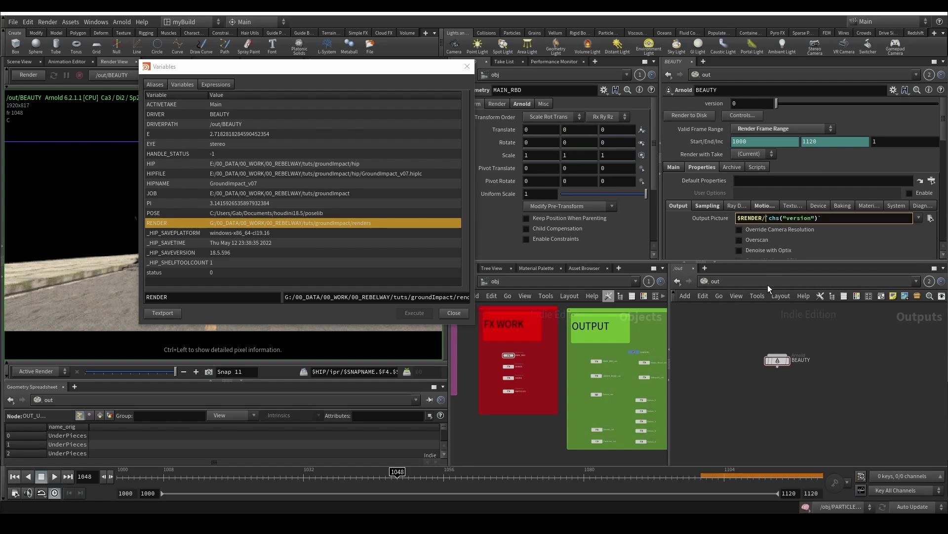
type("$OS/")
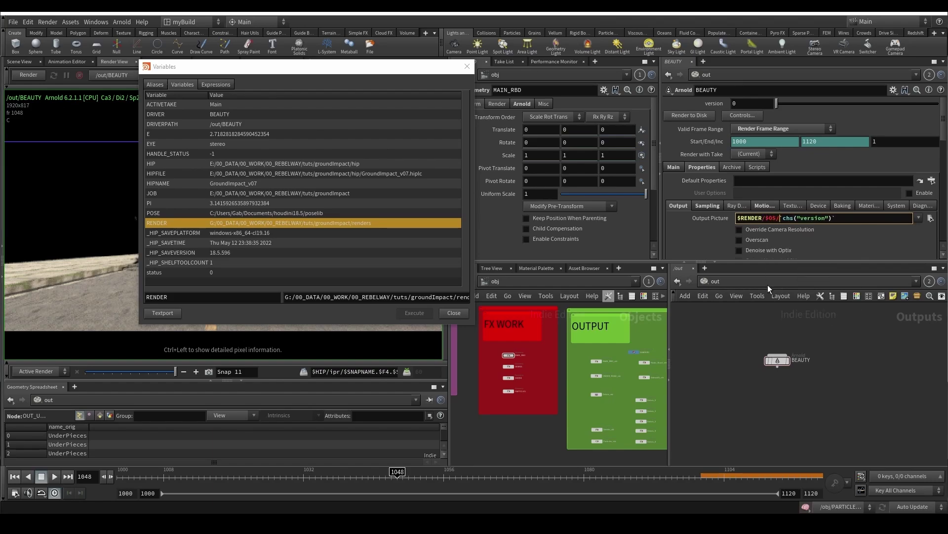
Step: Append /$OS.exr to the end of BEAUTY's Output Picture path
left_click(853, 220)
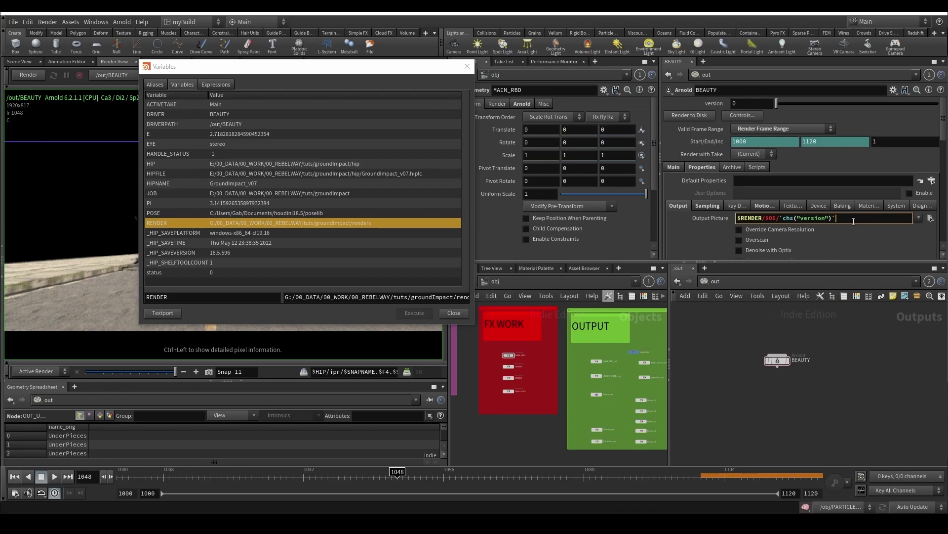
type("/$O")
key("BackSpace")
key("BackSpace")
type("$O")
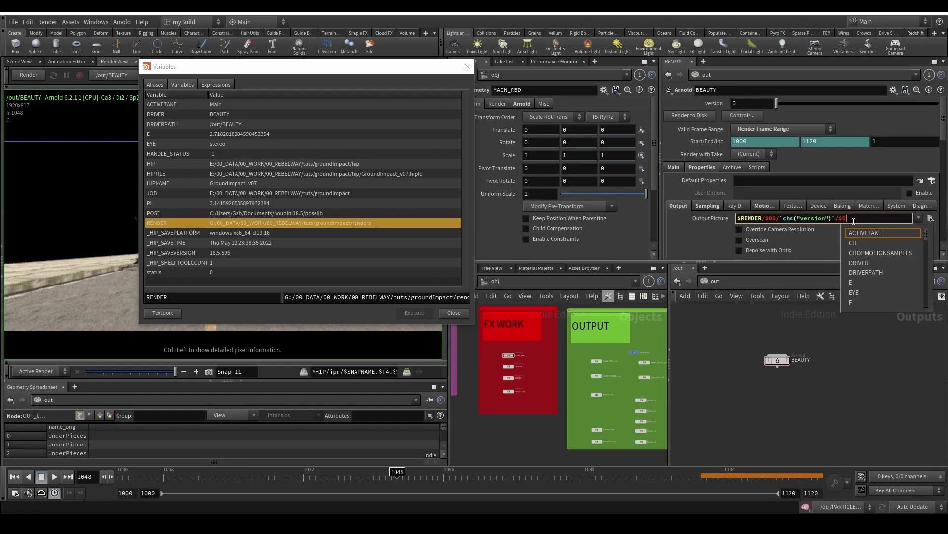
type("S.exr")
key("Return")
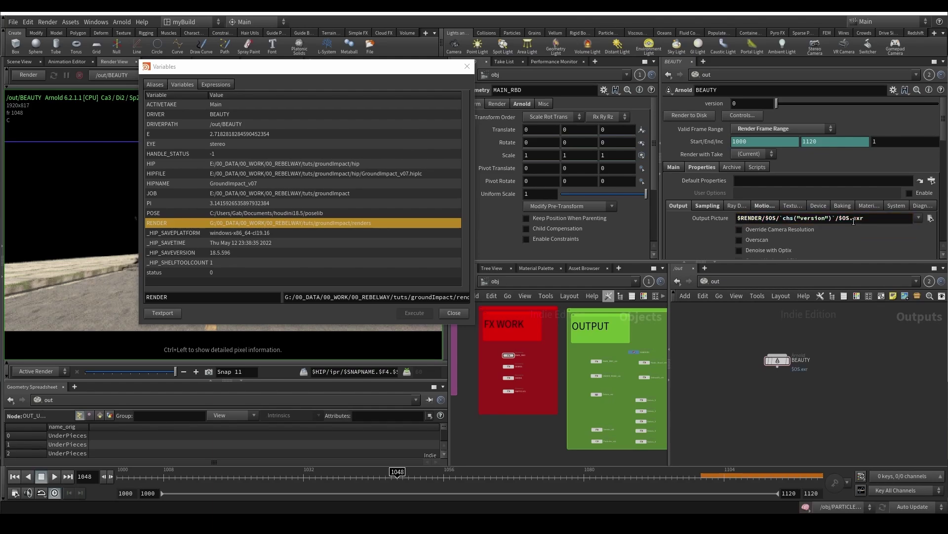
Step: Check the expanded Output Picture path and insert the frame variable $F4 before the .exr extension
scroll(731, 238, "down", 3)
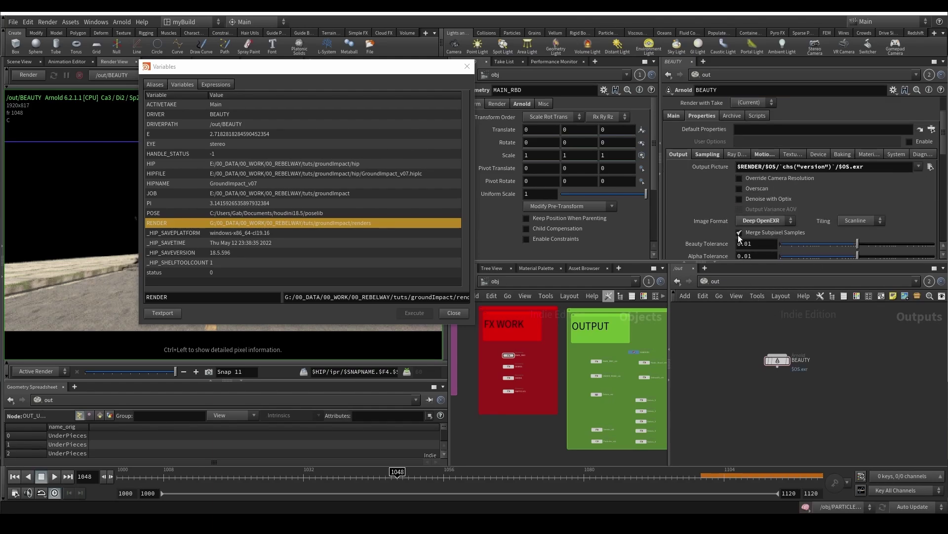
left_click(713, 164)
left_click_drag(763, 167, 929, 167)
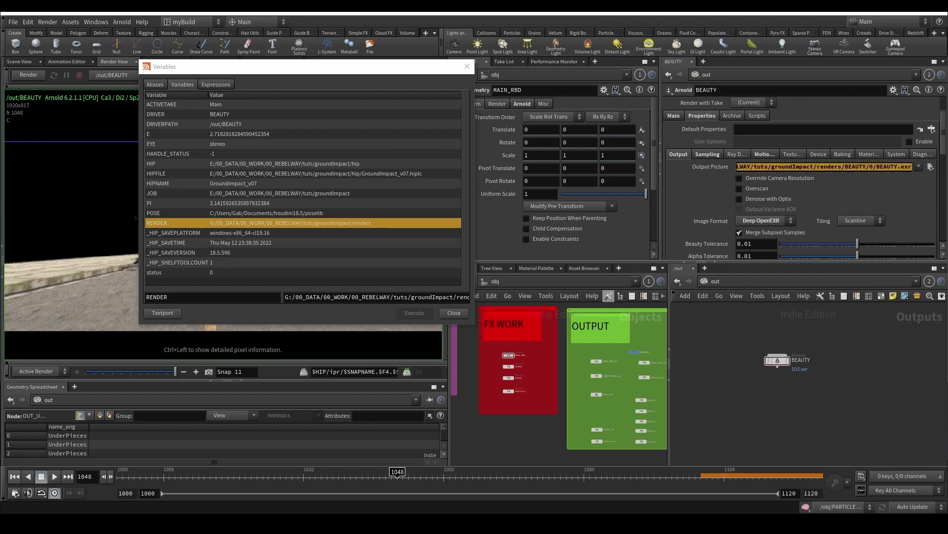
left_click(704, 170)
left_click(843, 167)
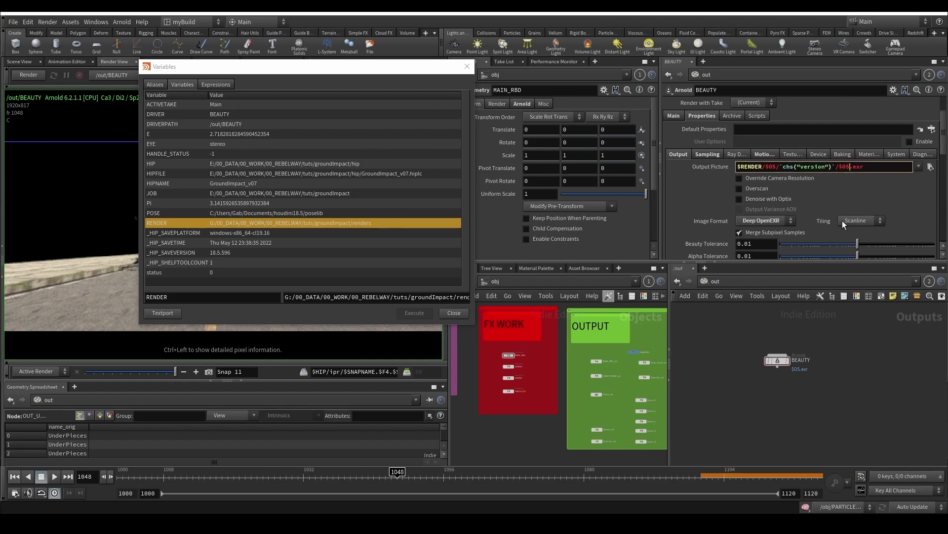
type("$F4.")
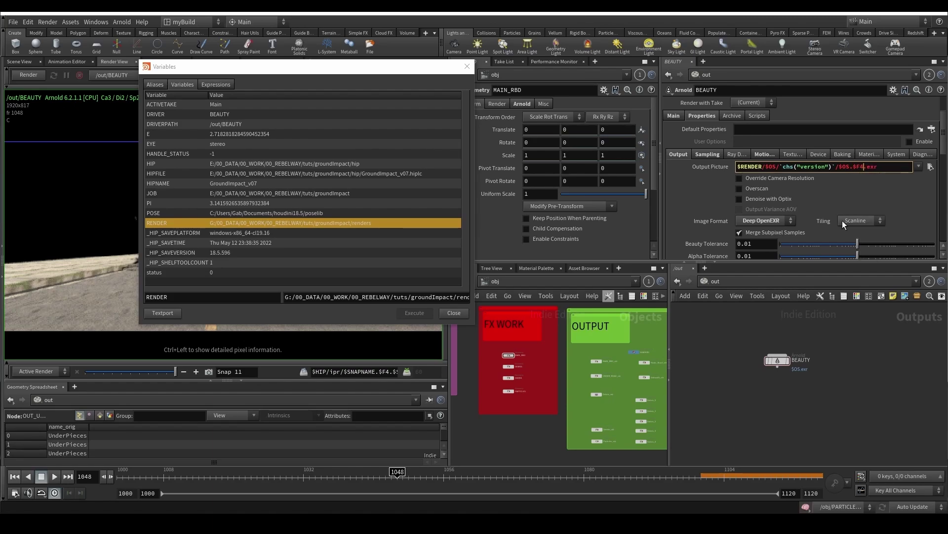
key("Return")
scroll(744, 212, "up", 4)
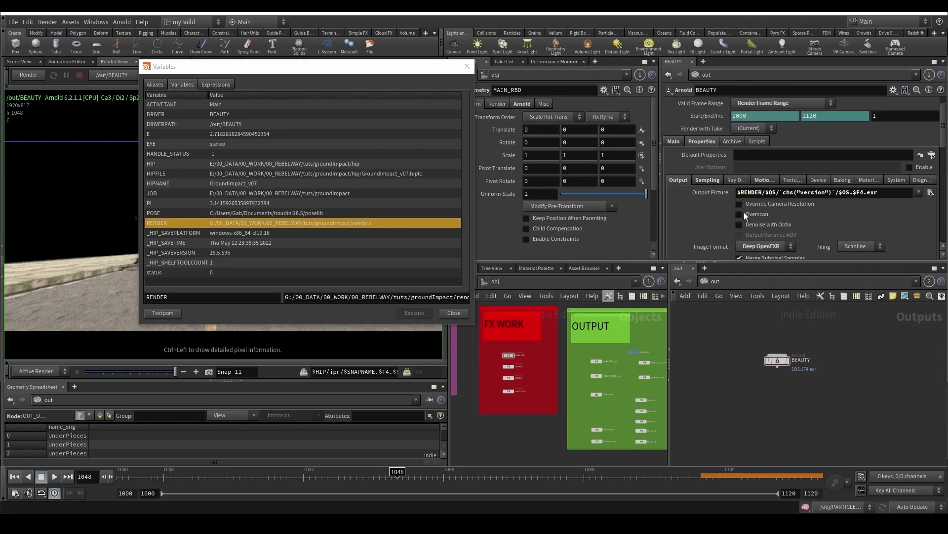
Step: Prefix the version reference in the Output Picture path with "v" and close the Variables window
left_click(846, 218)
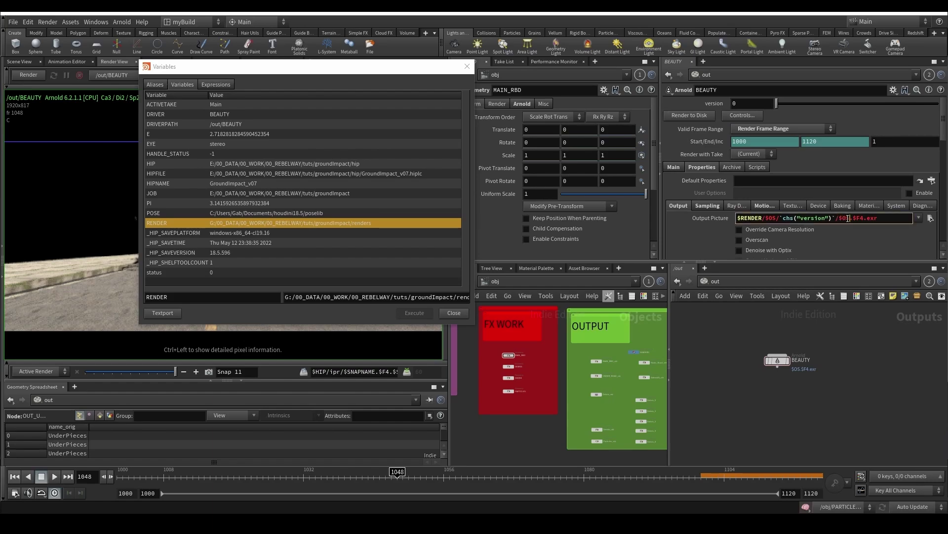
left_click(718, 216)
left_click(728, 221)
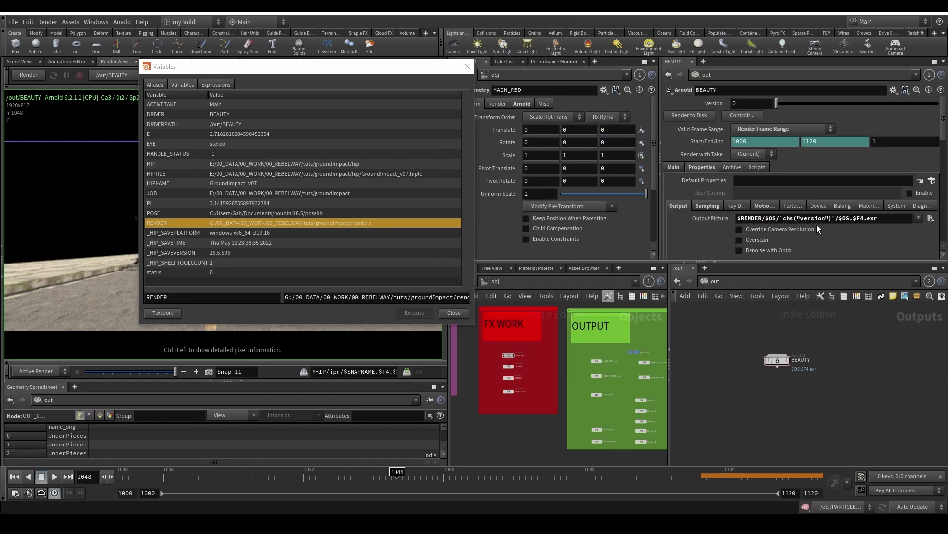
left_click(780, 218)
type("v")
left_click(471, 73)
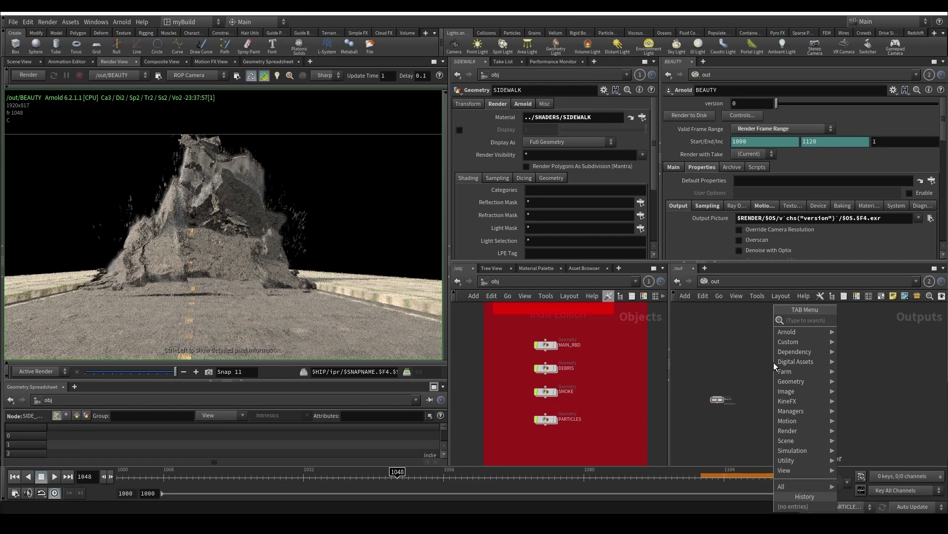
Step: Add a Fetch node above the BEAUTY node in the out network
type("fet")
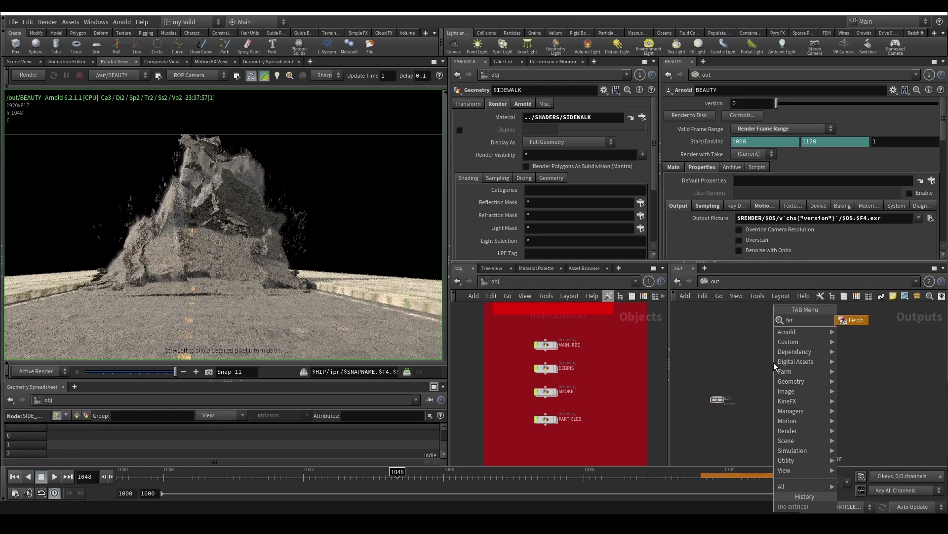
key("Return")
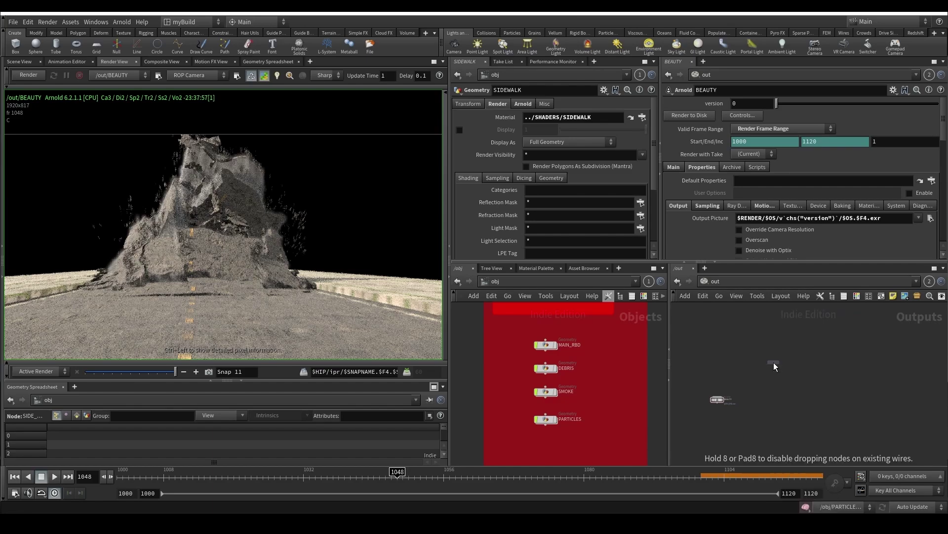
left_click(774, 363)
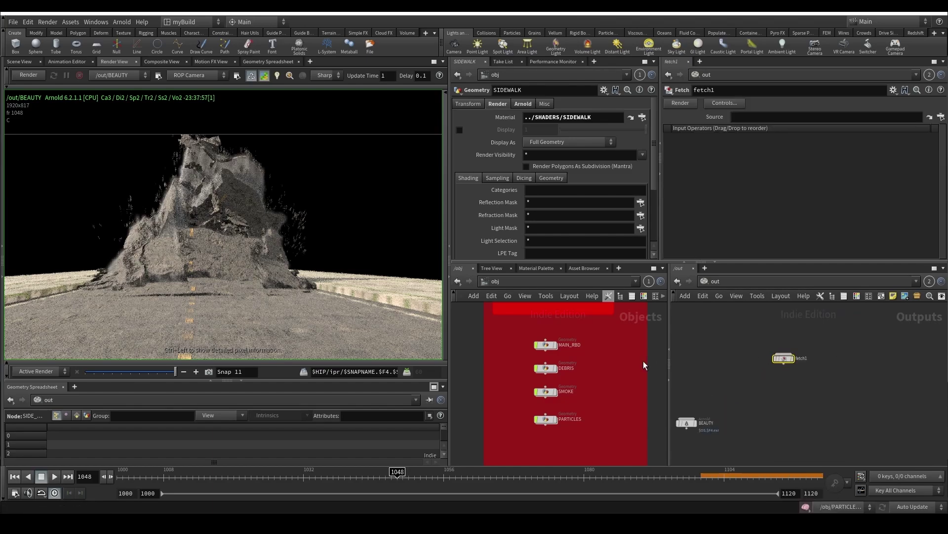
Step: Set the Fetch node's Source to the render node inside MAIN_RBD's Road_Main_RBD_Simulation file cache
double_click(543, 345)
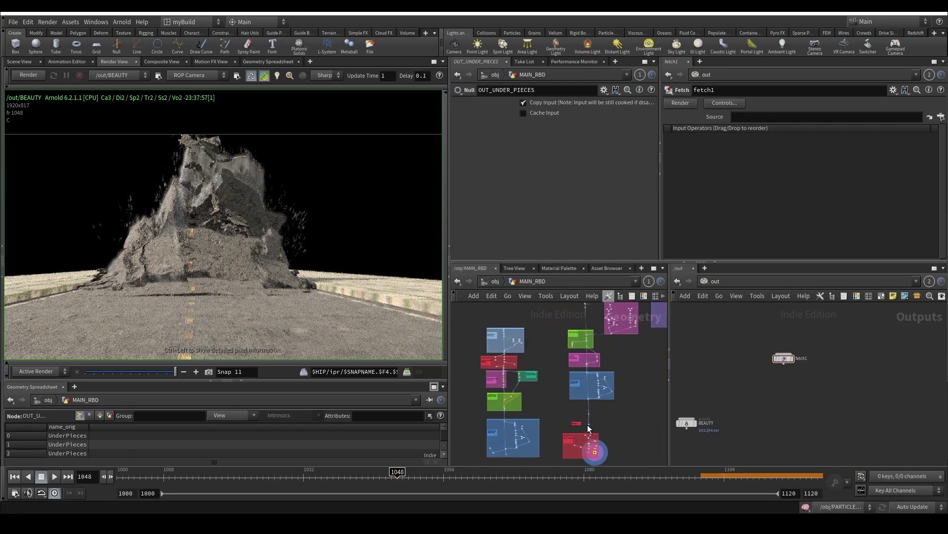
scroll(588, 424, "up", 6)
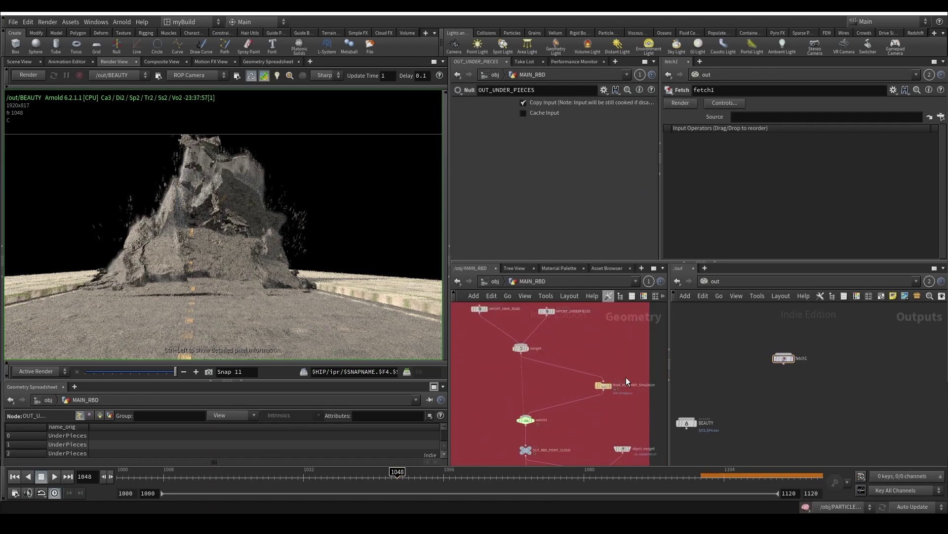
left_click_drag(826, 387, 774, 331)
scroll(553, 368, "up", 3)
double_click(565, 376)
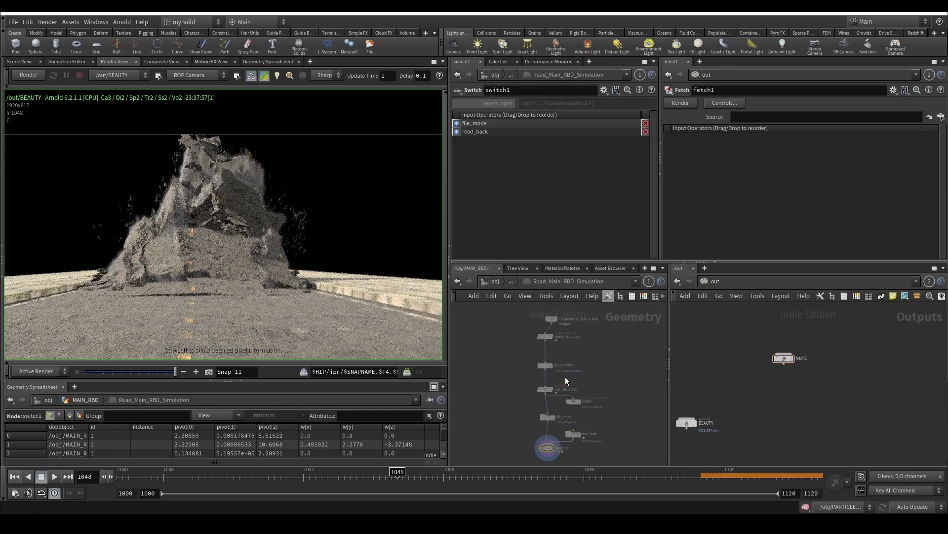
left_click_drag(577, 402, 748, 119)
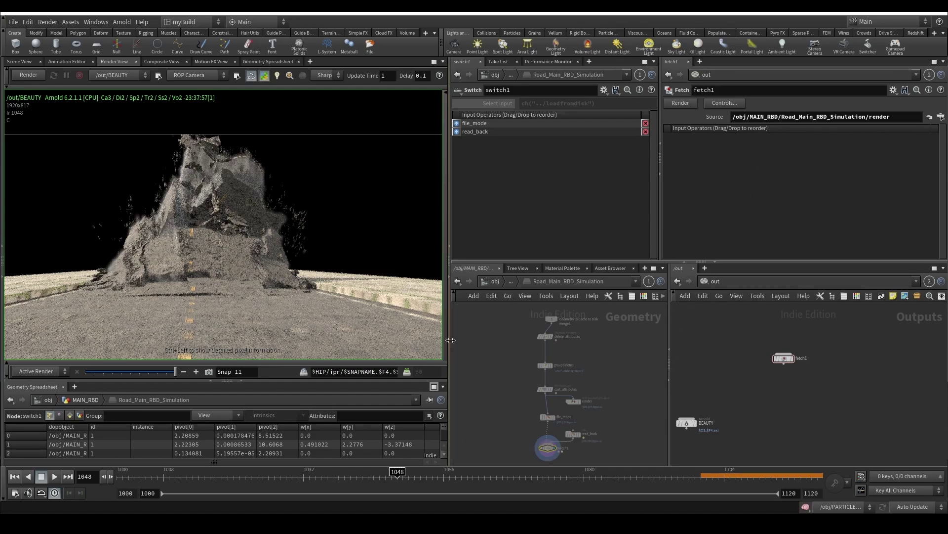
Step: Widen the parameter and network panes, then return to the MAIN_RBD network to inspect the Road_Main_RBD_Simulation cache's Version
left_click_drag(450, 341, 369, 321)
left_click(466, 283)
right_click(503, 378)
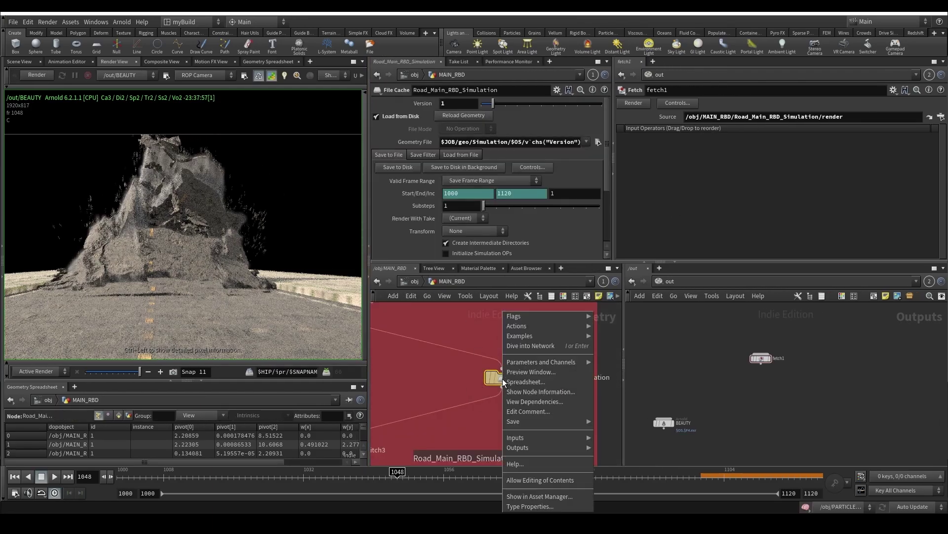
left_click(458, 369)
left_click_drag(756, 382, 681, 336)
scroll(619, 357, "down", 1)
left_click(444, 104)
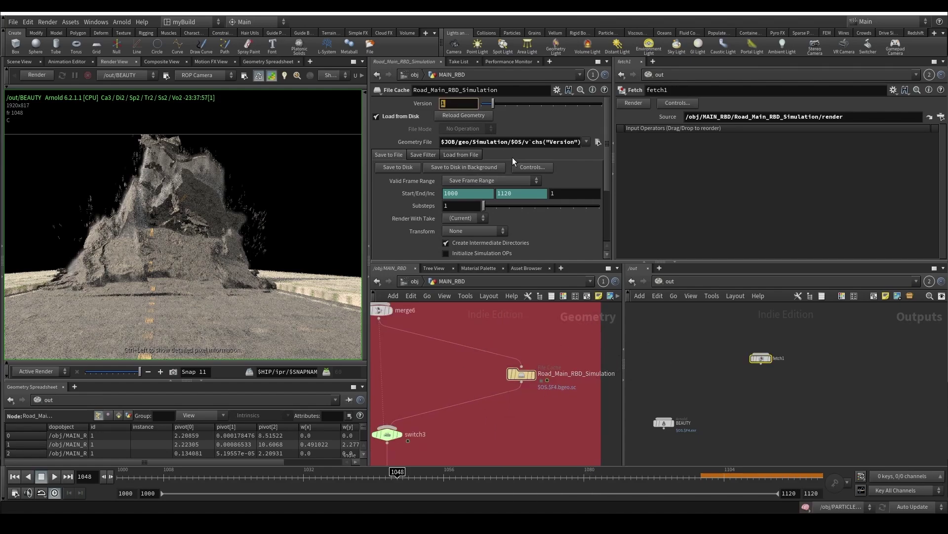
Step: Open the DEBRIS network, set the scene update mode to Manual, and select the Debris_RBD_Simulation file cache
left_click(415, 281)
double_click(481, 375)
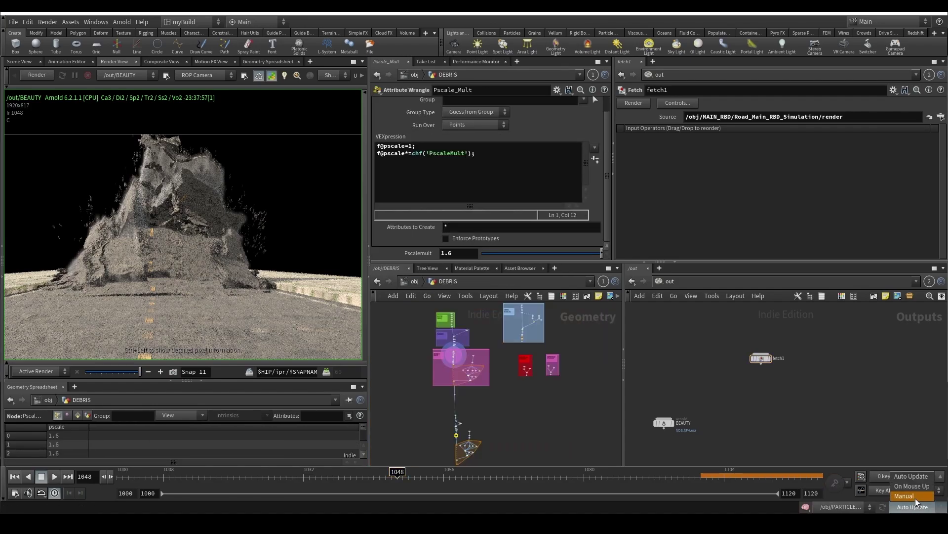
left_click(914, 499)
scroll(444, 440, "up", 5)
left_click(532, 365)
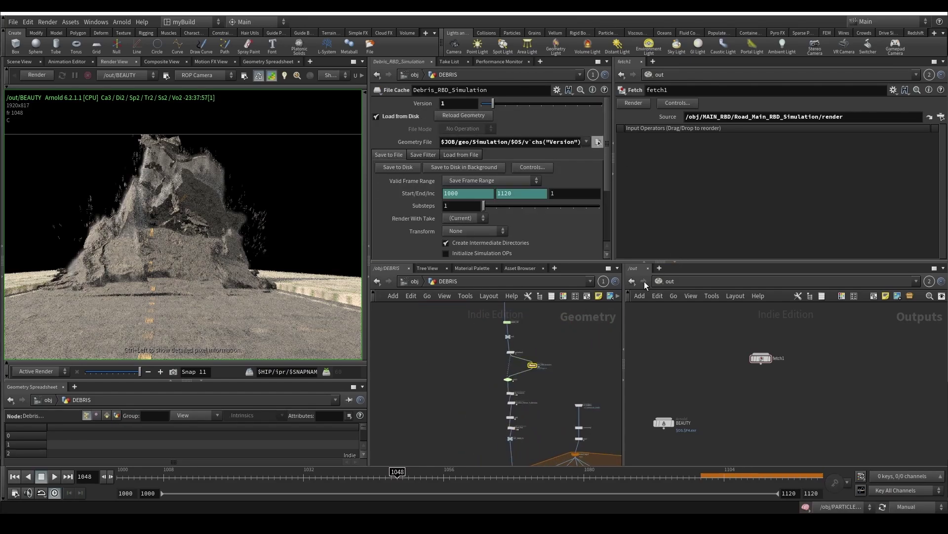
Step: Switch the Outputs network pane to the obj level and add a Null inside the FX WORK box above MAIN_RBD
left_click(662, 281)
left_click(675, 326)
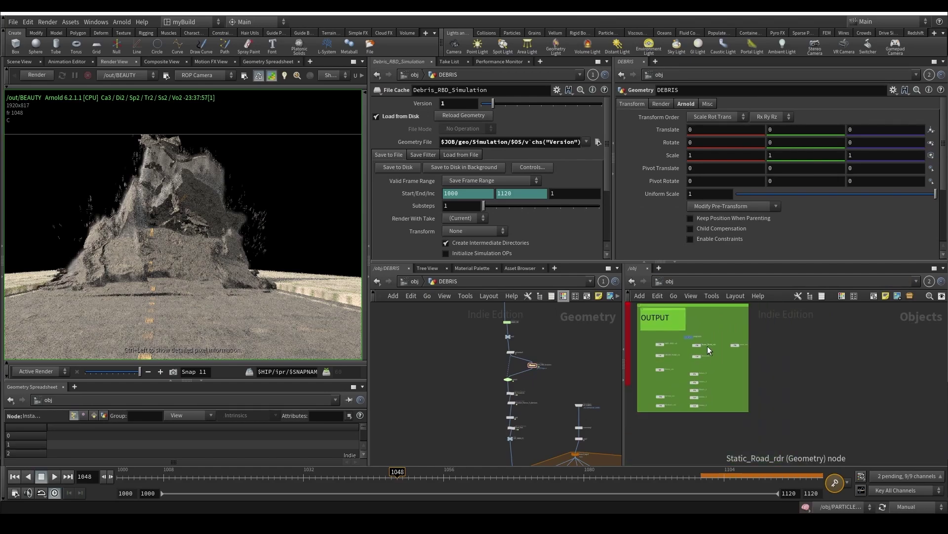
middle_click_drag(661, 355, 711, 373)
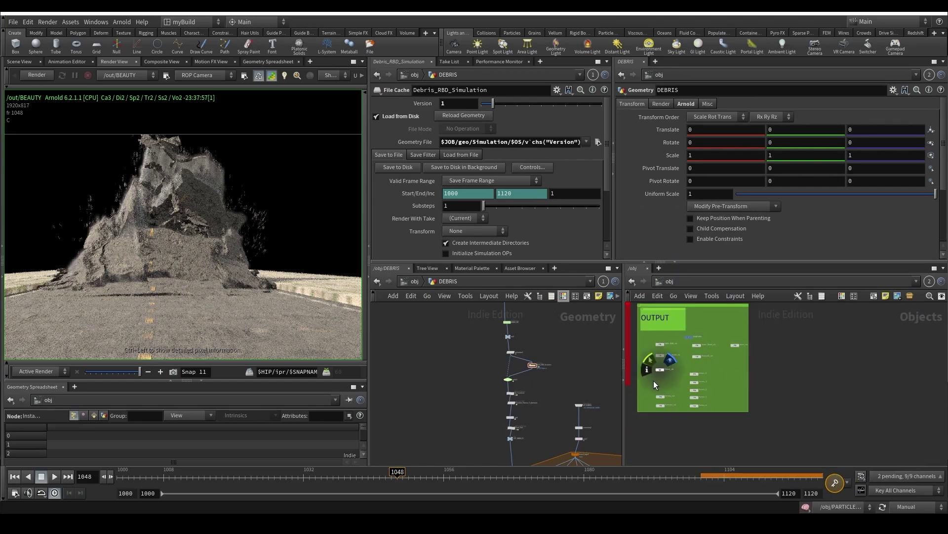
middle_click_drag(653, 382, 776, 391)
scroll(723, 360, "up", 2)
scroll(724, 358, "up", 3)
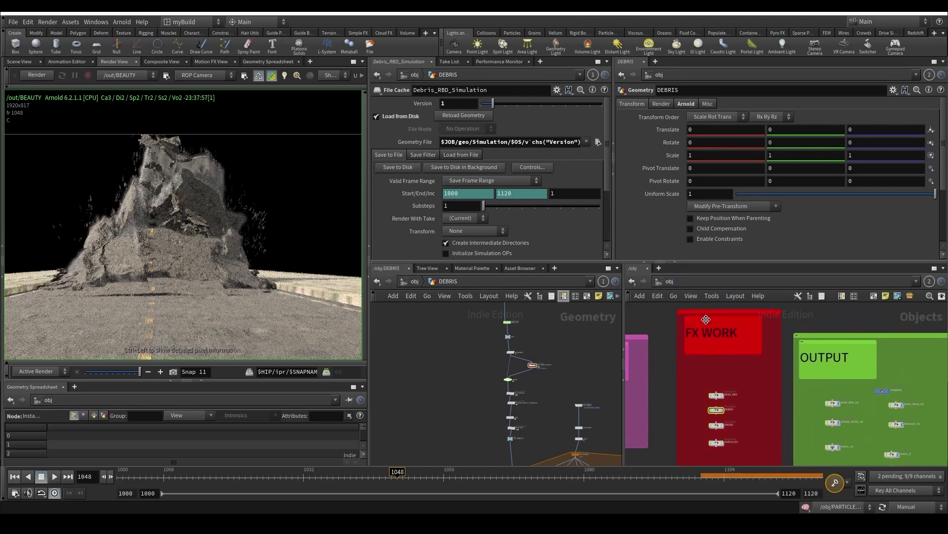
scroll(721, 366, "up", 2)
key("Tab")
type("null")
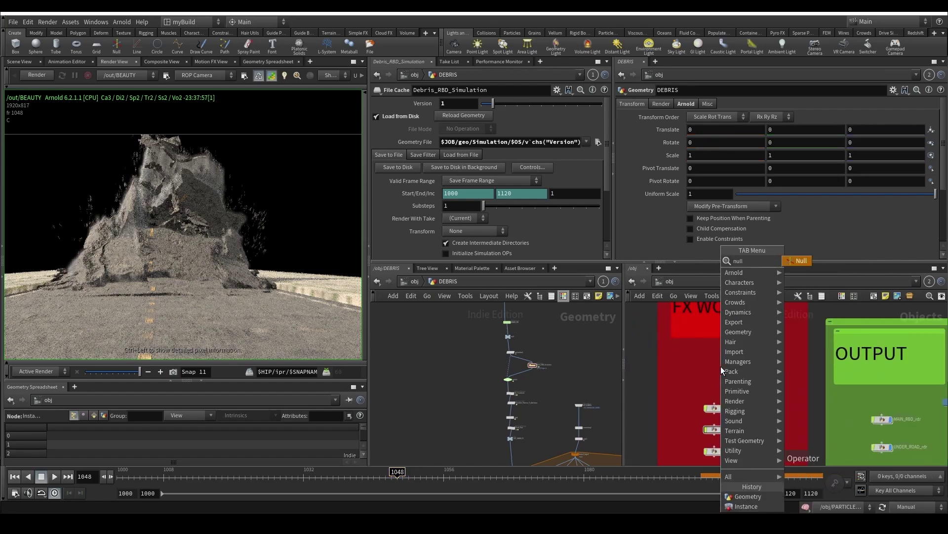
key("Return")
left_click(724, 368)
Step: Rename the new Null in the FX WORK box as FX_TRL
scroll(724, 369, "up", 1)
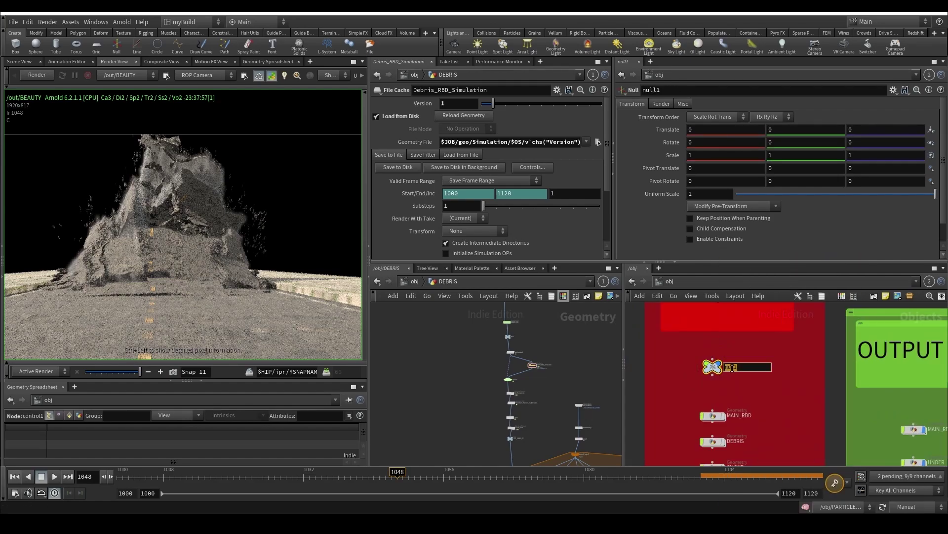
type("FX_TRL")
key("Return")
Step: Open FX_TRL's parameter interface for editing and make the Transform, Render and Misc folders invisible
left_click(893, 90)
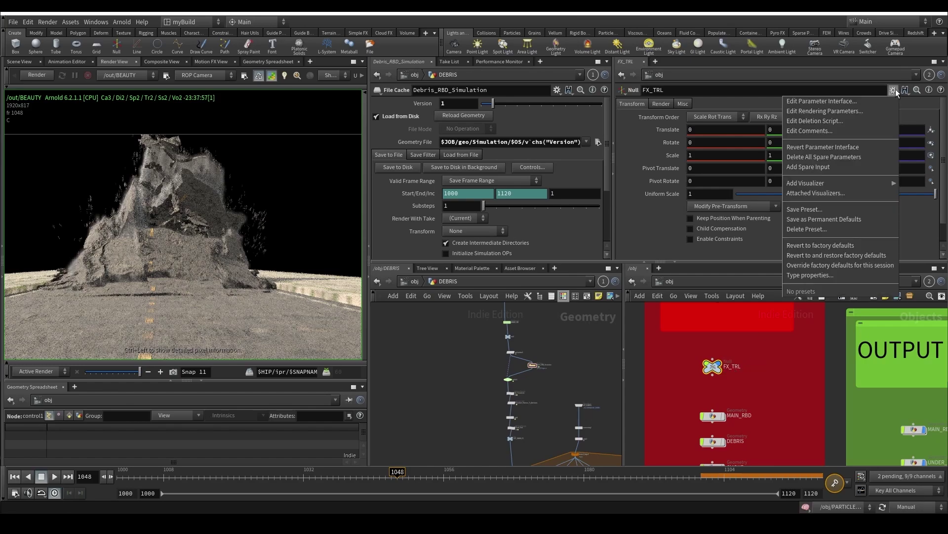
left_click(887, 97)
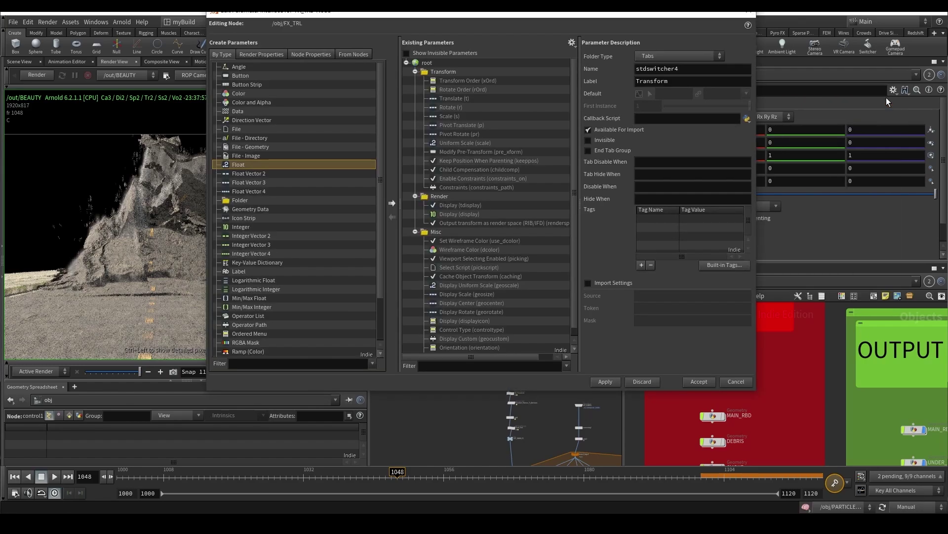
left_click(415, 72)
left_click(415, 80)
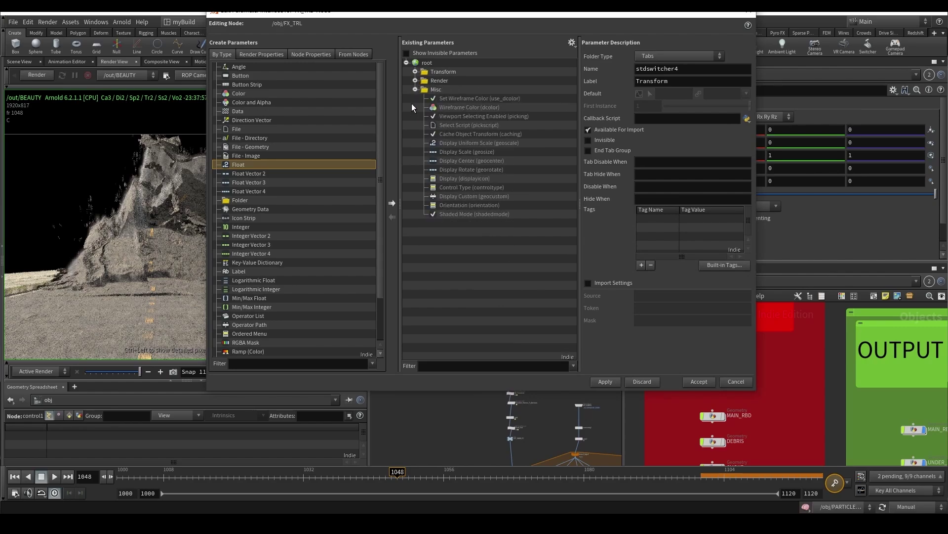
left_click(415, 90)
left_click_drag(445, 72, 452, 97)
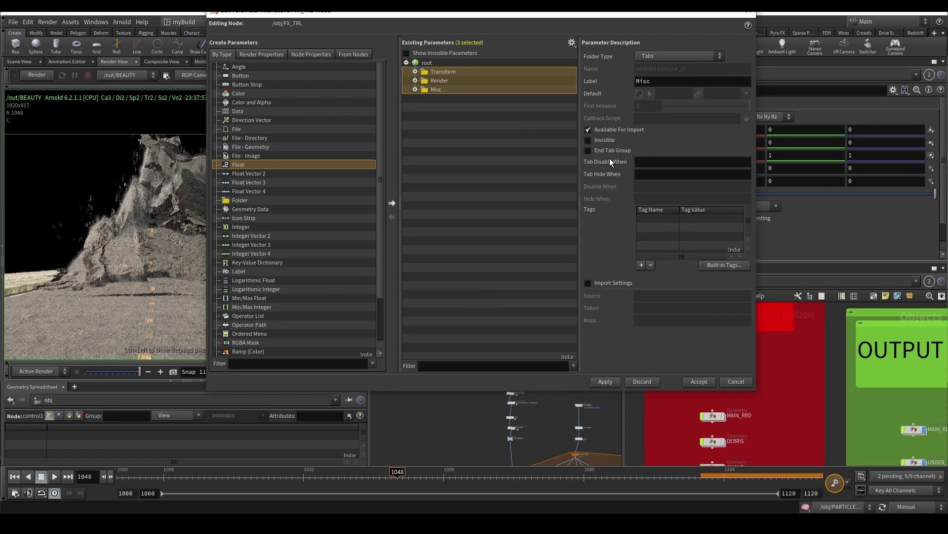
left_click(588, 141)
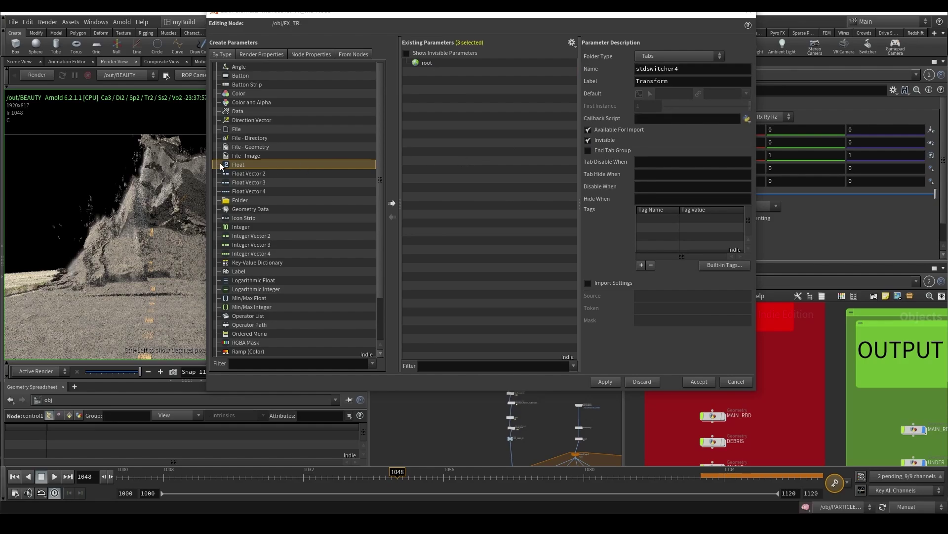
Step: Add an Integer parameter labelled Version to FX_TRL and accept the interface changes
scroll(246, 233, "down", 2)
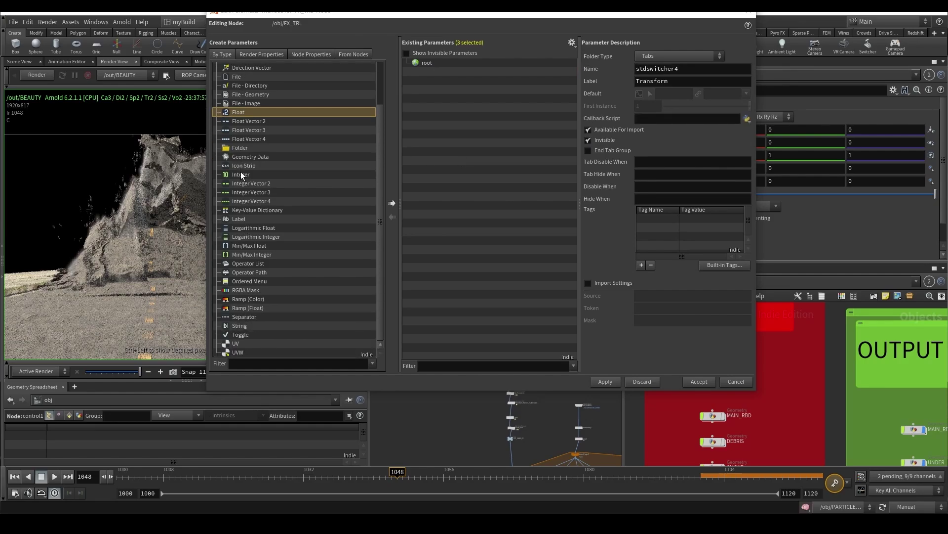
left_click(235, 176)
left_click_drag(234, 177, 458, 94)
double_click(654, 84)
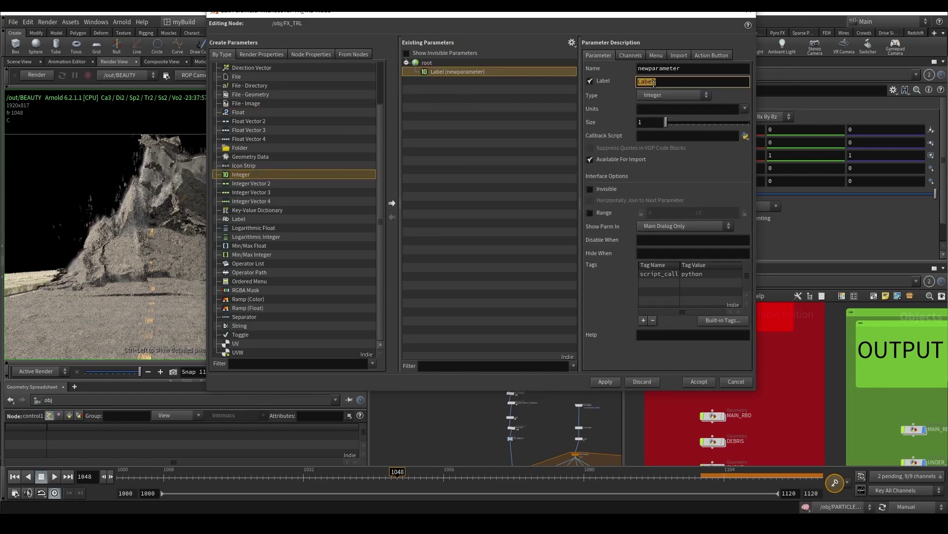
type("Version")
key("Return")
left_click(698, 382)
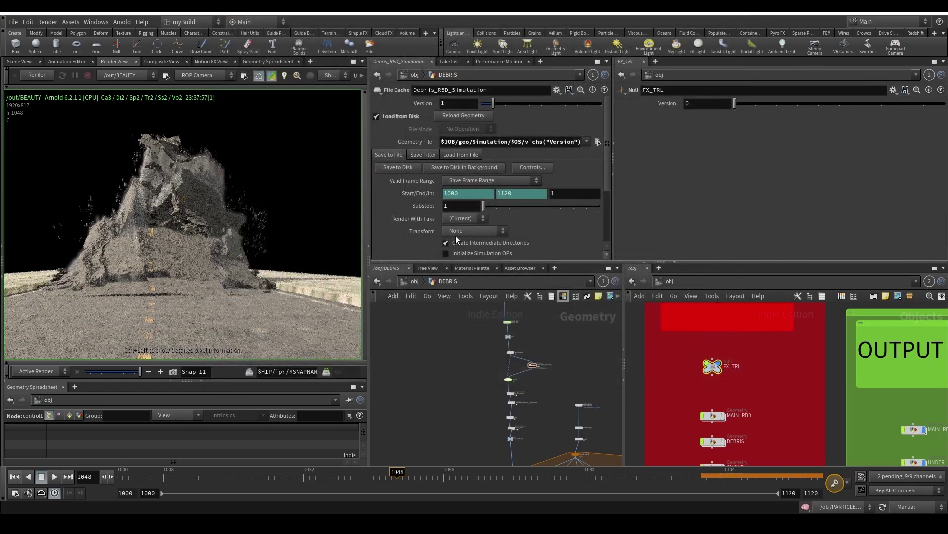
Step: Set FX_TRL's Version to 1 and link the Debris_RBD_Simulation cache's Version to it as a relative reference
left_click(705, 106)
right_click(709, 103)
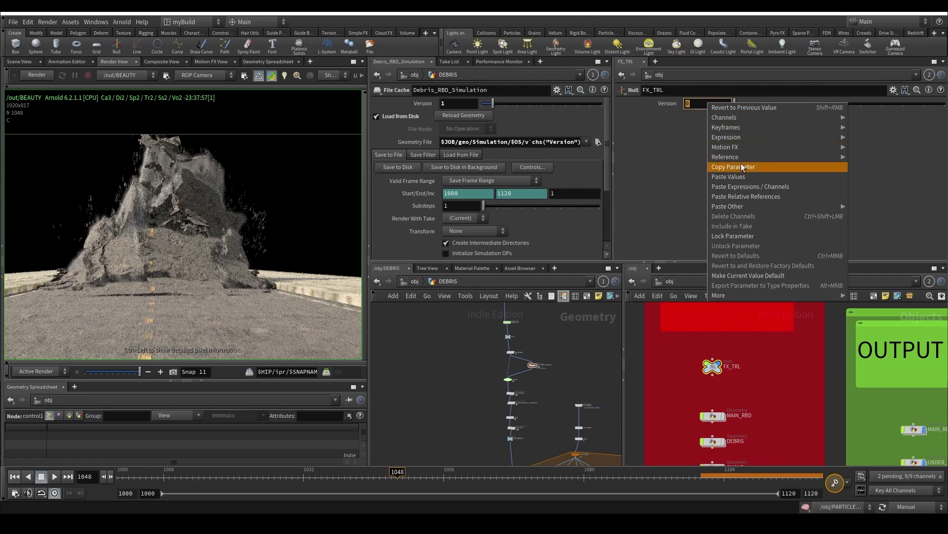
left_click(741, 167)
type("1")
key("Return")
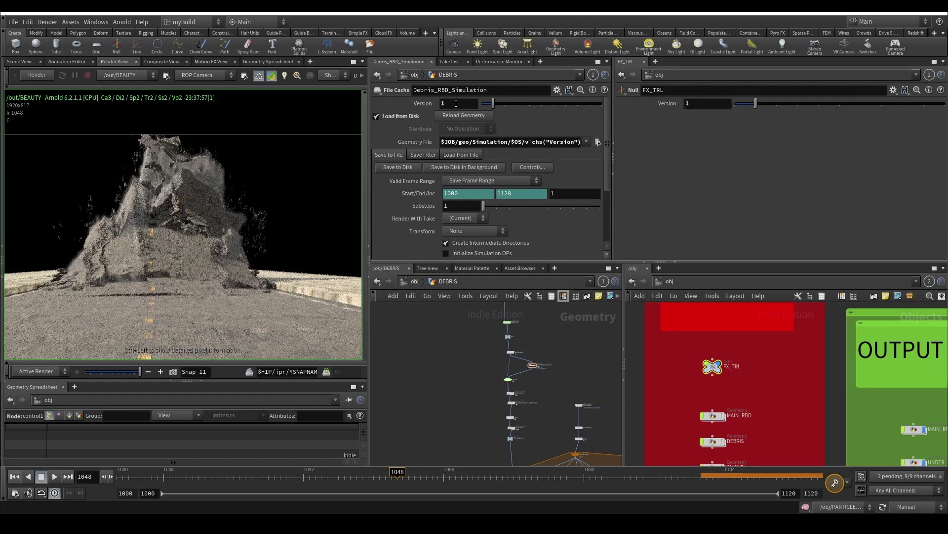
right_click(454, 103)
left_click(503, 197)
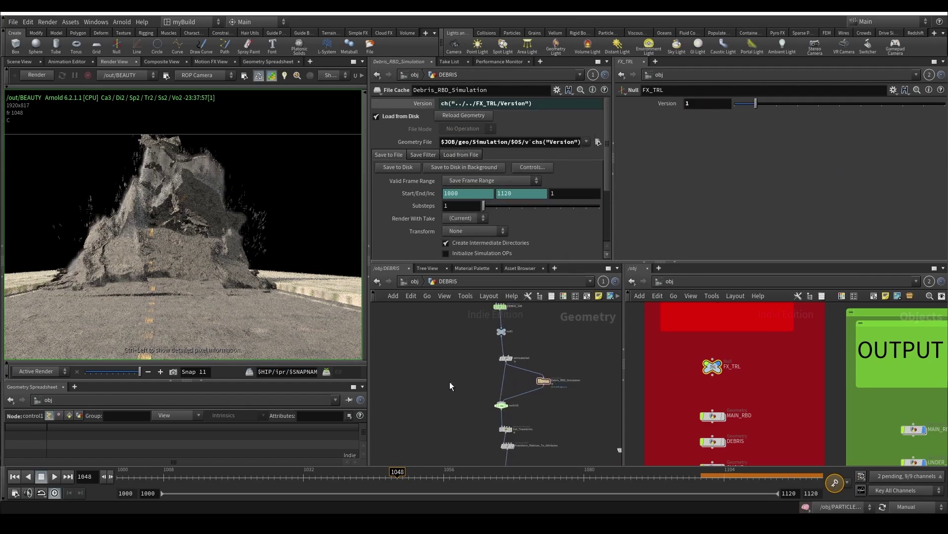
Step: In the MAIN_RBD network, link the Road_Main_RBD_Simulation cache's Version to FX_TRL's Version as a relative reference
left_click(414, 282)
double_click(478, 346)
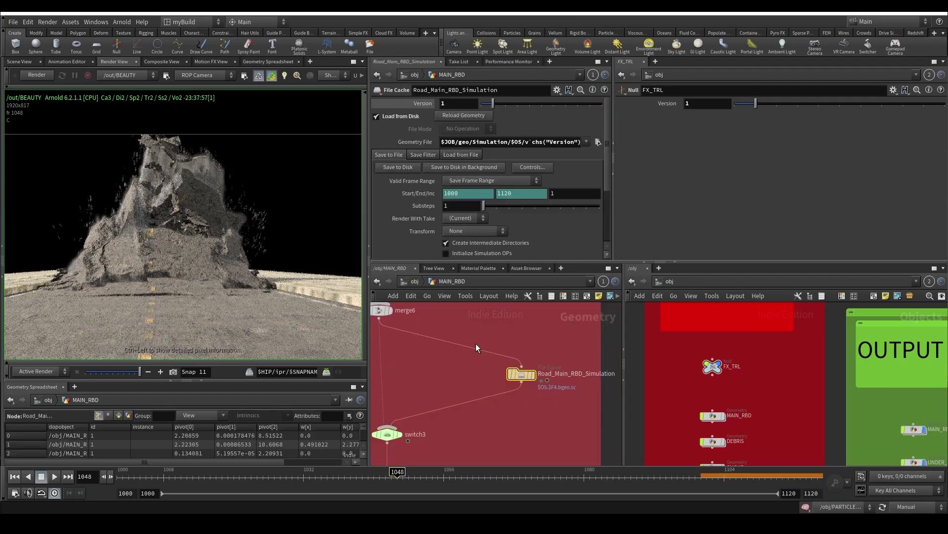
right_click(446, 104)
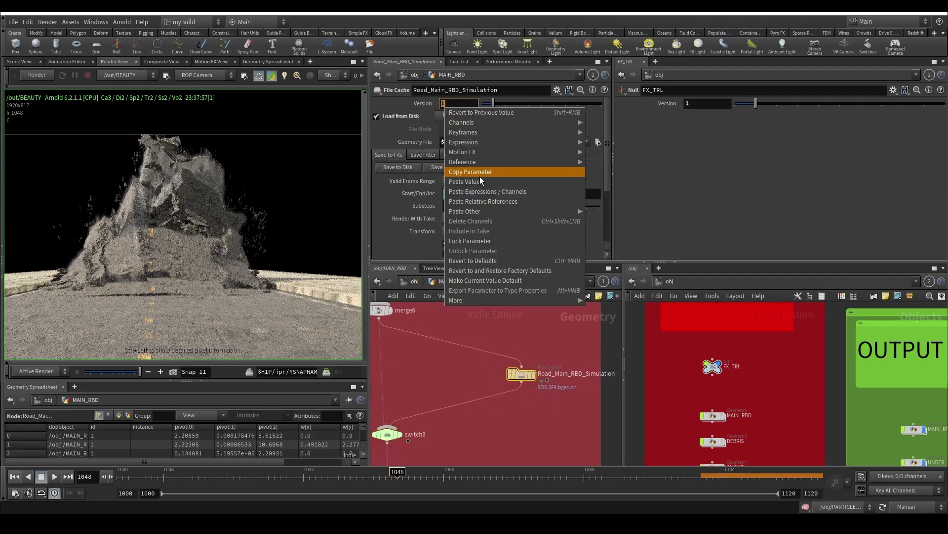
left_click(499, 201)
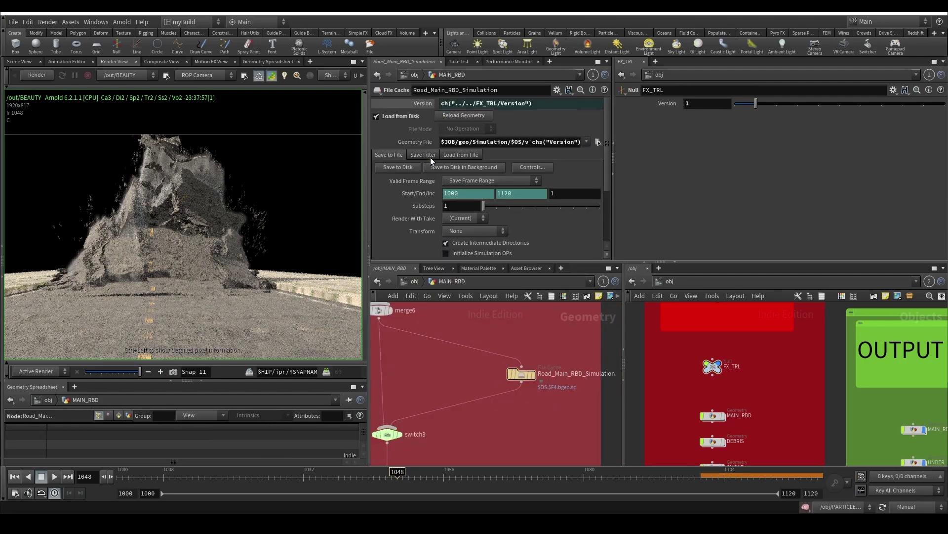
Step: In the SMOKE network, link the Road_Smoke_Simulation cache's Version to FX_TRL's Version as a relative reference
left_click(415, 281)
double_click(477, 383)
left_click(412, 281)
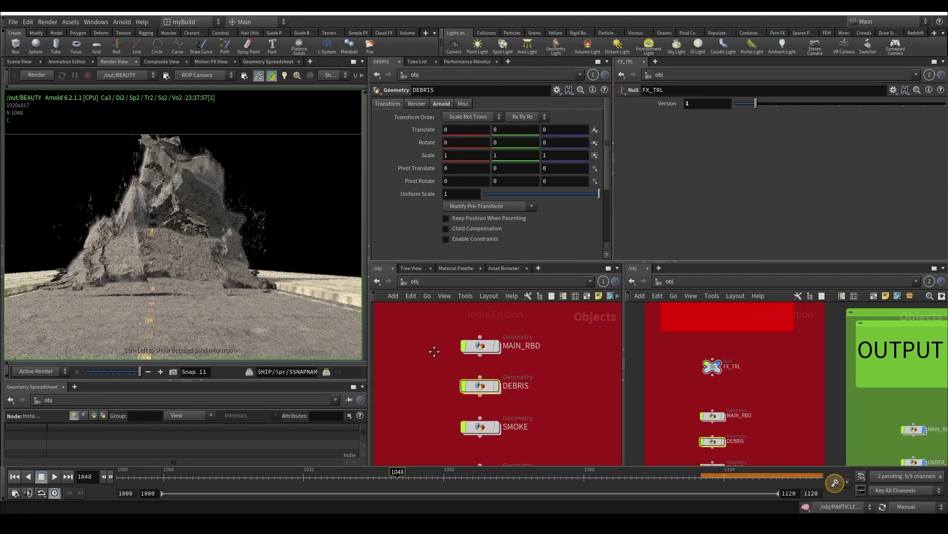
middle_click_drag(435, 349, 439, 277)
double_click(486, 355)
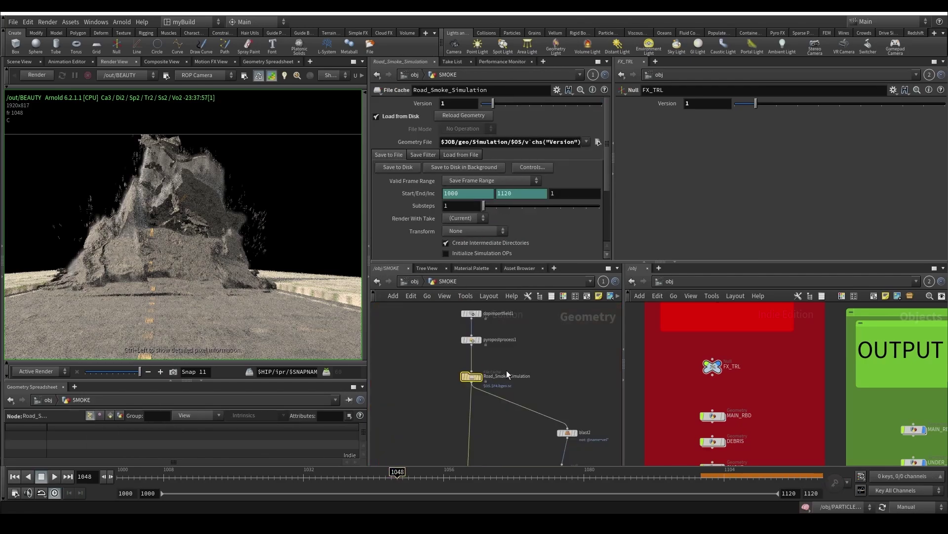
right_click(457, 105)
left_click(502, 201)
Step: In the PARTICLES network, link the Advected_Particles_Simulation cache's Version to FX_TRL's Version as a relative reference
left_click(415, 281)
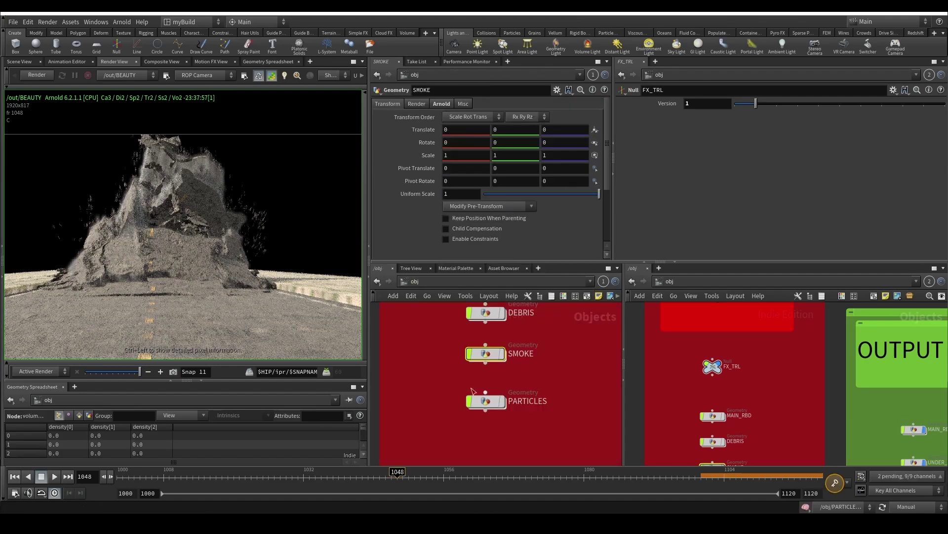
double_click(486, 401)
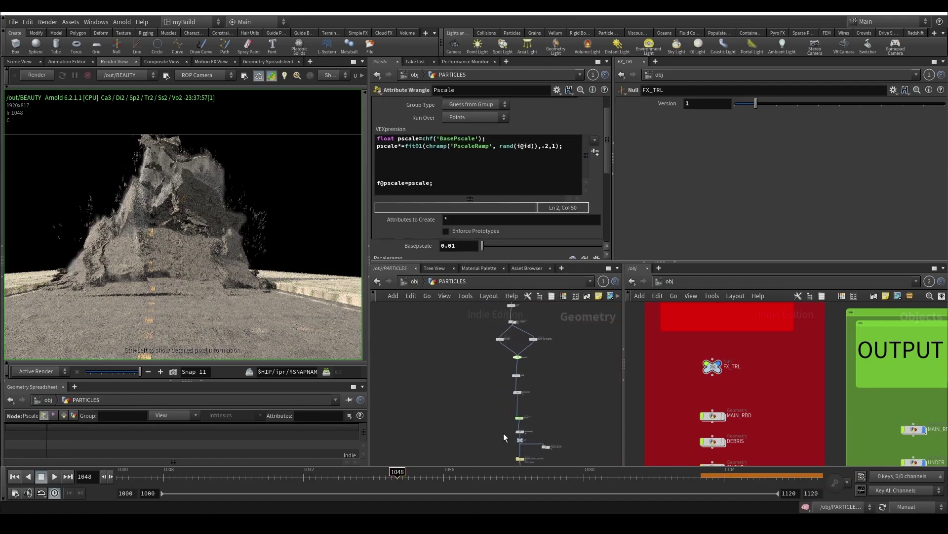
middle_click_drag(503, 438, 489, 376)
scroll(484, 381, "up", 3)
left_click(527, 370)
right_click(455, 103)
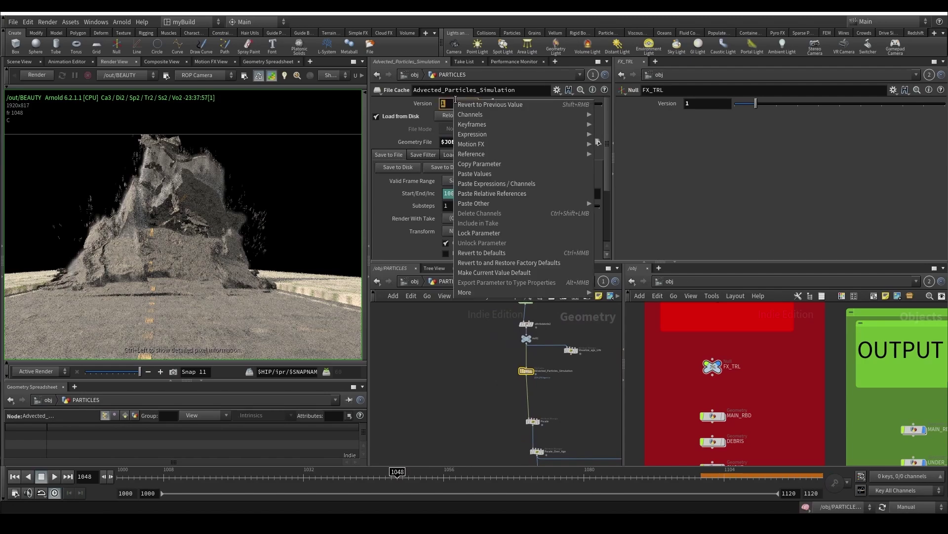
left_click(494, 179)
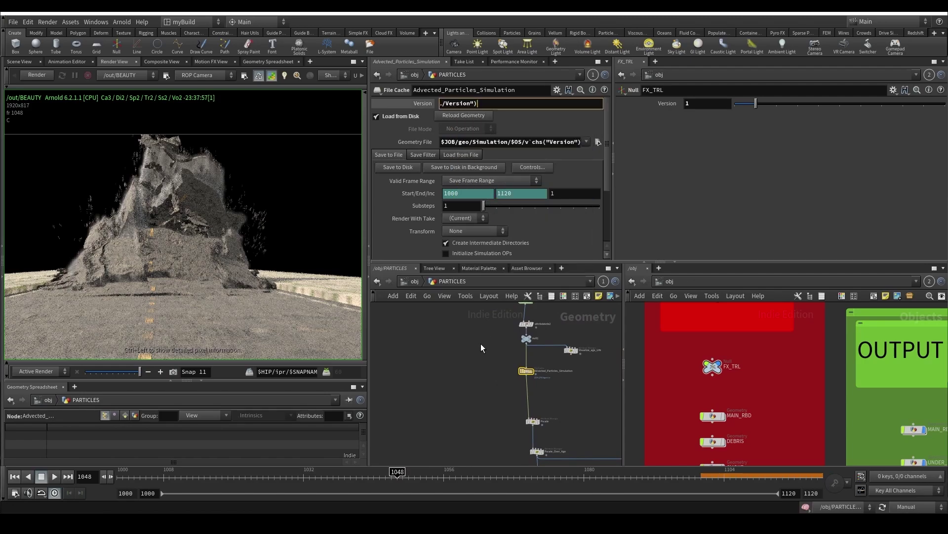
Step: Return the second network pane to the out level, reposition the fetch1 node above BEAUTY, and rename it Main_RBD
left_click(673, 281)
left_click(687, 333)
scroll(761, 361, "up", 1)
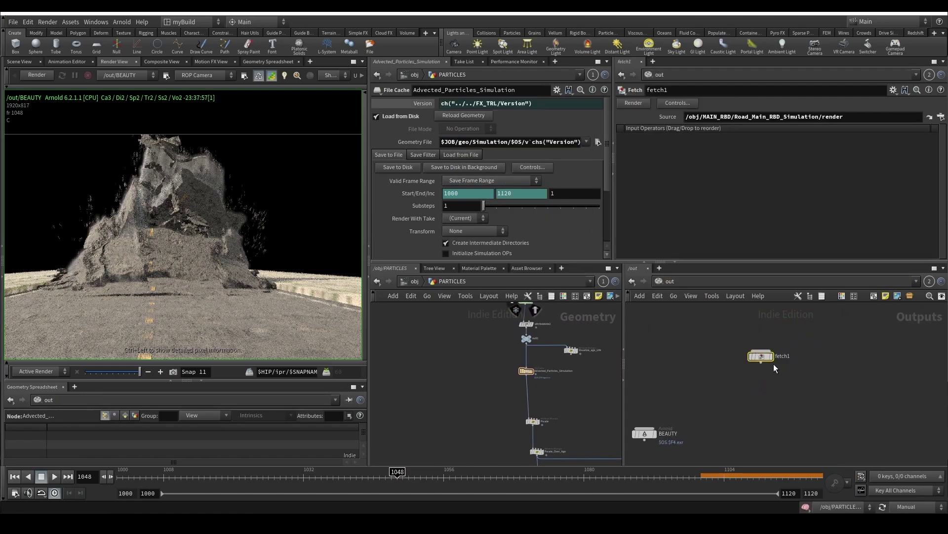
left_click_drag(761, 357, 680, 330)
middle_click_drag(711, 348, 731, 367)
double_click(725, 348)
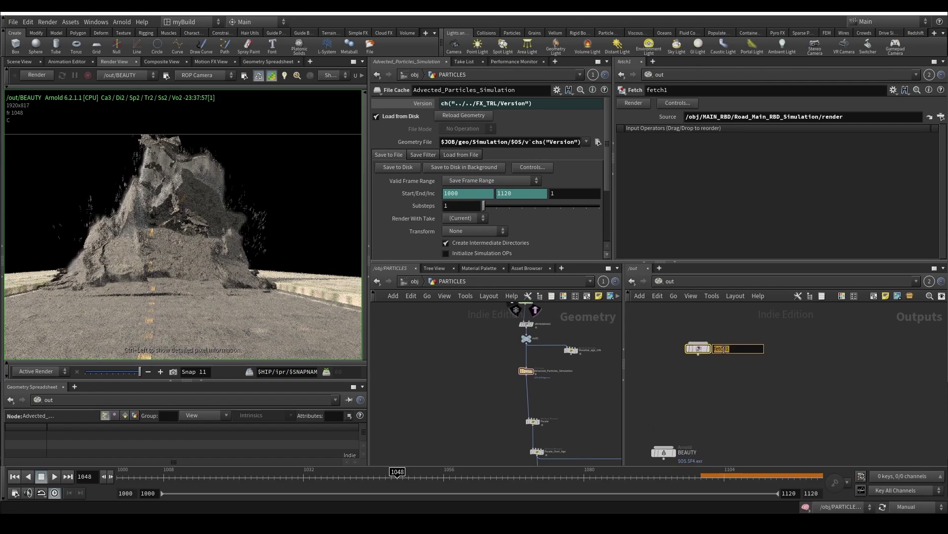
type("m")
key("Return")
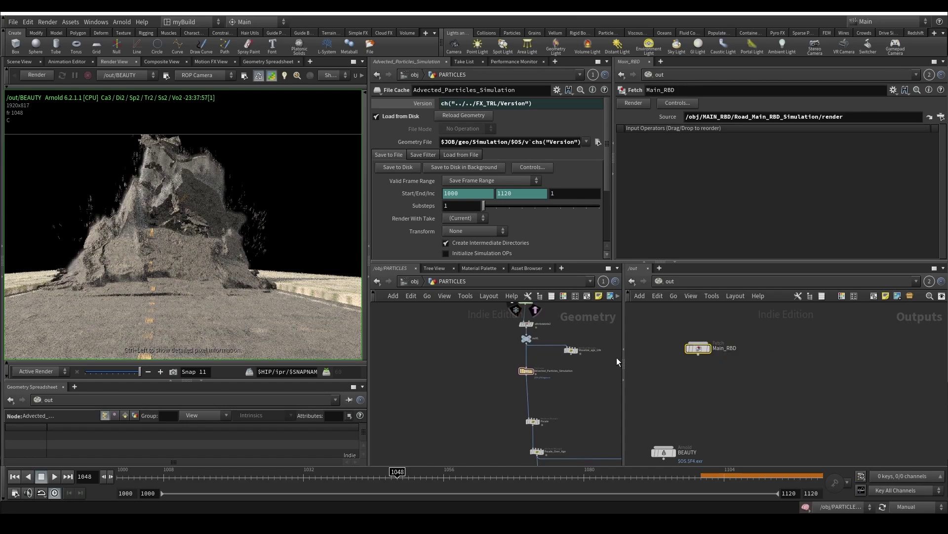
Step: Duplicate the Main_RBD fetch node, wire Main_RBD into the copy, and rename the copy Debris
mouse_move(691, 352)
left_click_drag(691, 351, 694, 383, "alt")
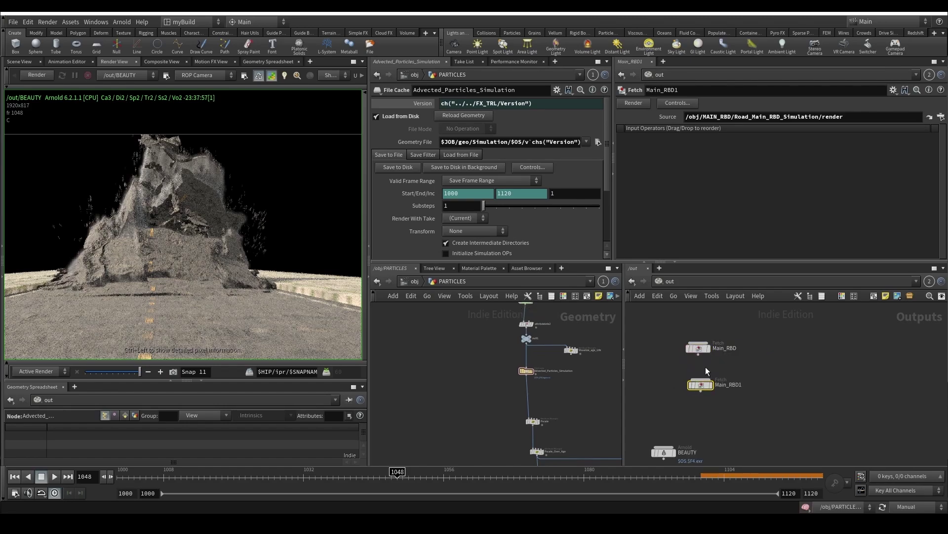
left_click(698, 354)
left_click(701, 379)
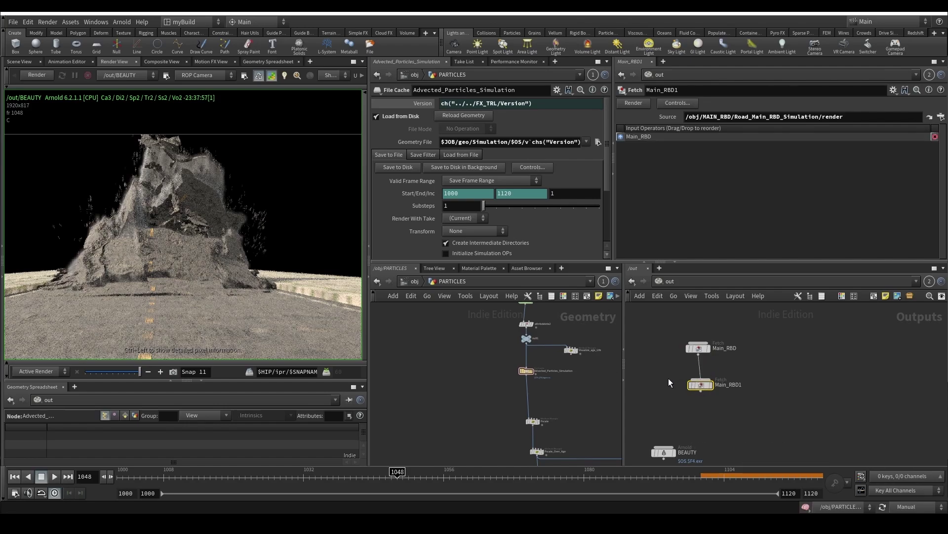
double_click(723, 385)
type("Debris")
key("Return")
Step: Duplicate the Debris fetch node beside it, keeping the Main_RBD input, and rename the copy Smoke
left_click_drag(700, 385, 746, 385)
double_click(769, 384)
type("Smok")
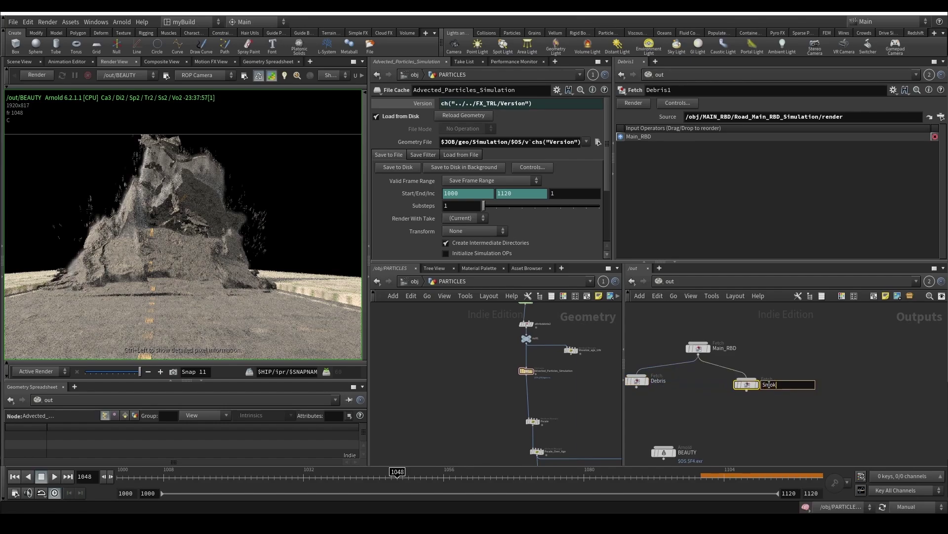
type("e")
key("Return")
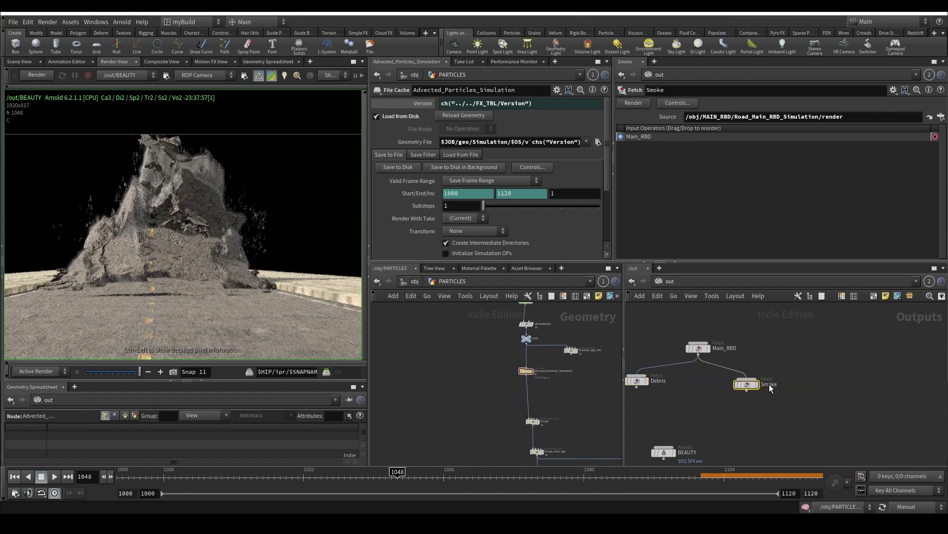
Step: Duplicate the Smoke fetch node below itself and wire Smoke into the copy in place of Main_RBD
left_click(697, 347)
middle_click_drag(696, 351, 716, 364)
scroll(689, 364, "up", 2)
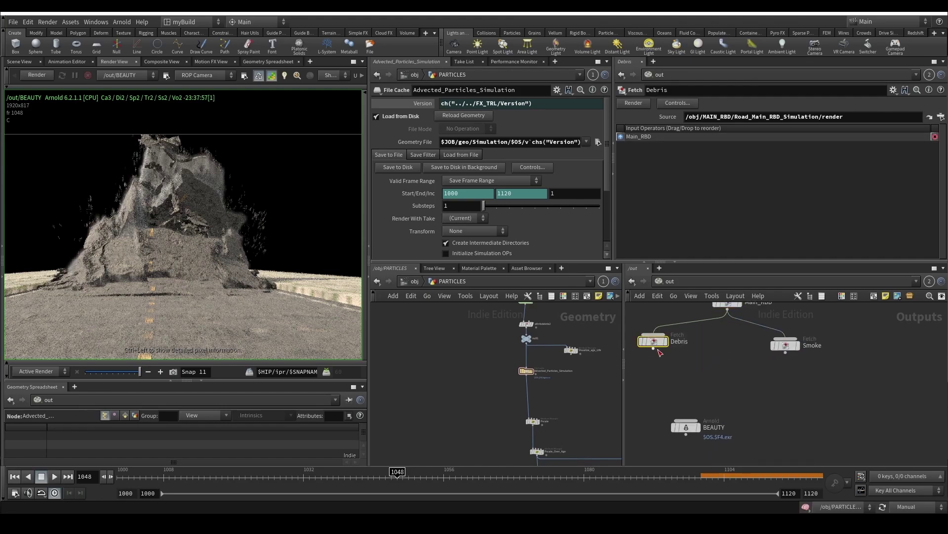
left_click(784, 345)
scroll(785, 370, "down", 2)
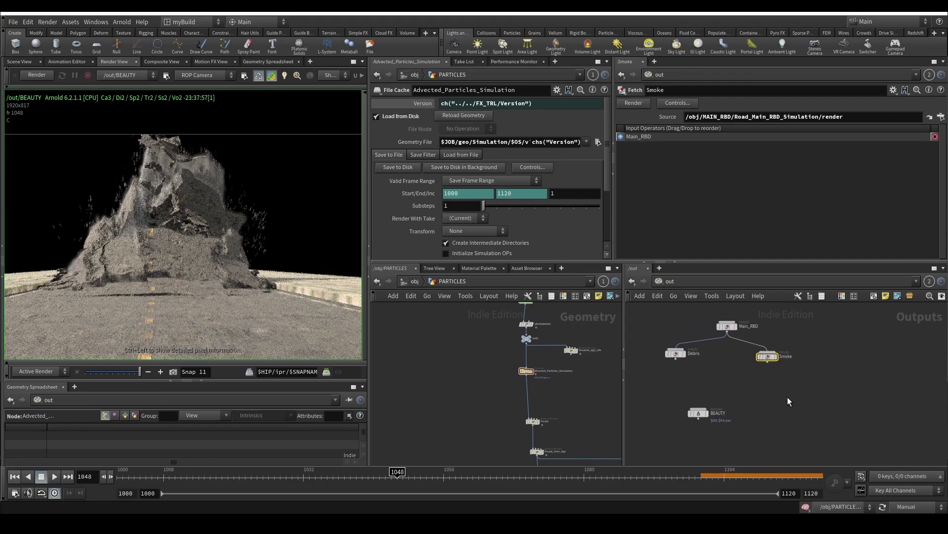
left_click_drag(772, 359, 777, 388, "alt")
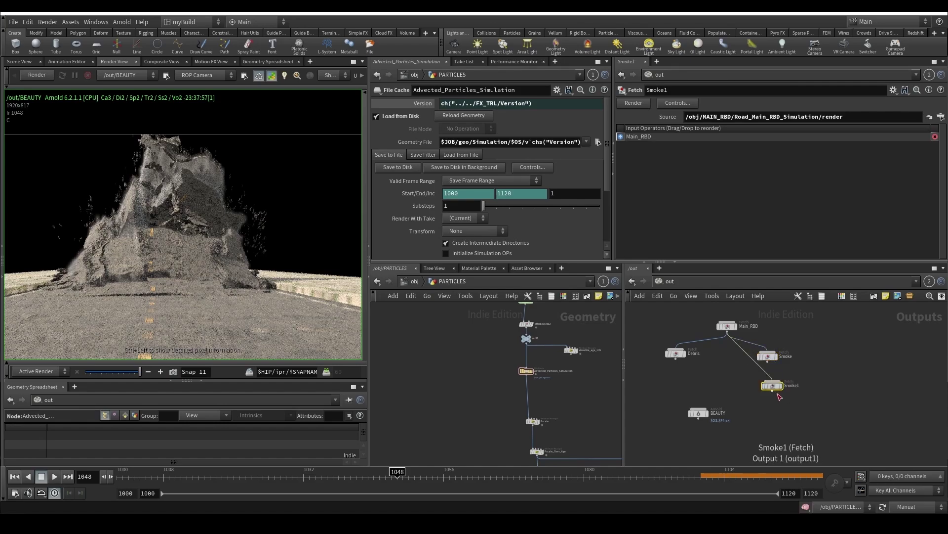
middle_click_drag(777, 389, 770, 382)
left_click_drag(762, 354, 766, 374)
middle_click_drag(762, 384, 763, 394)
Step: Rename the copied fetch node under Smoke as Particles
scroll(780, 390, "up", 2)
double_click(786, 389)
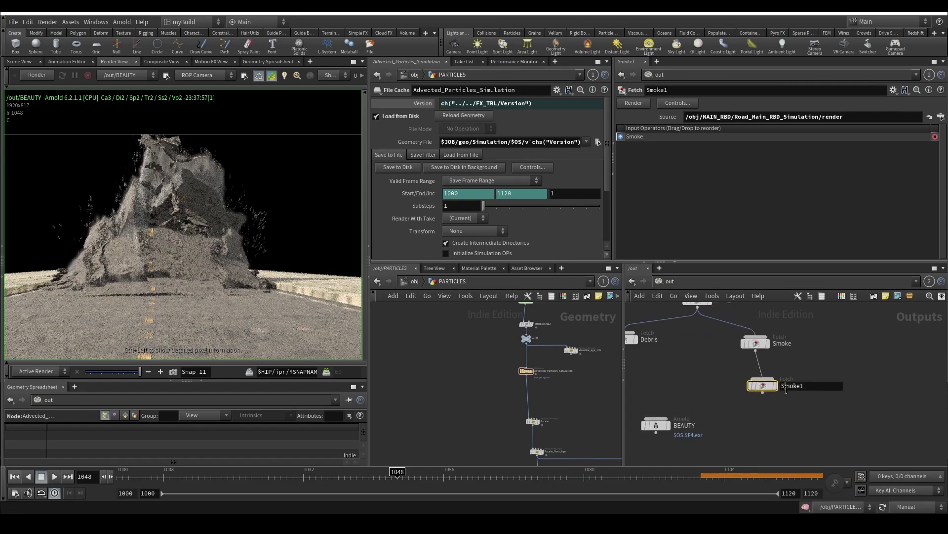
type("Particles")
key("Return")
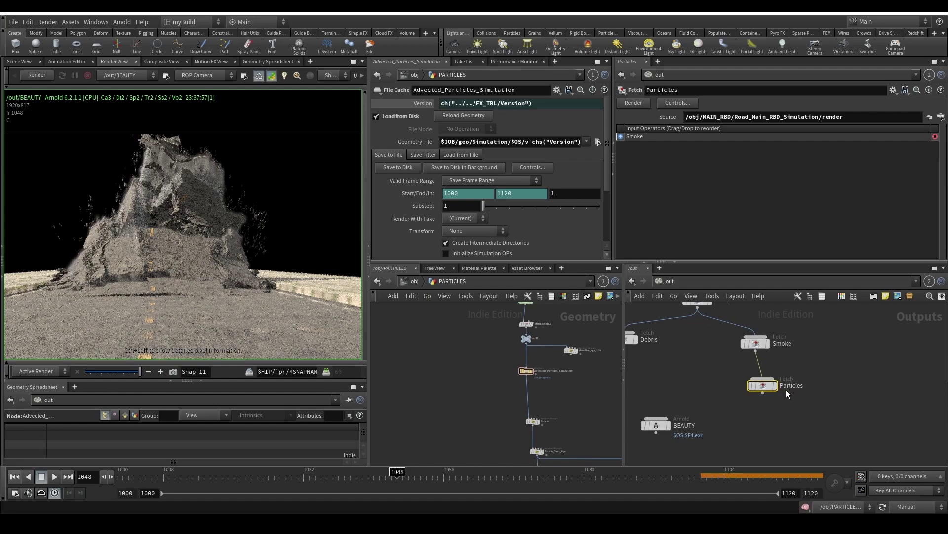
Step: Set the Particles fetch node's Source to /obj/PARTICLES/Advected_Particles_Simulation/render using the render node inside that cache
double_click(526, 371)
left_click_drag(511, 385, 797, 117)
left_click(449, 281)
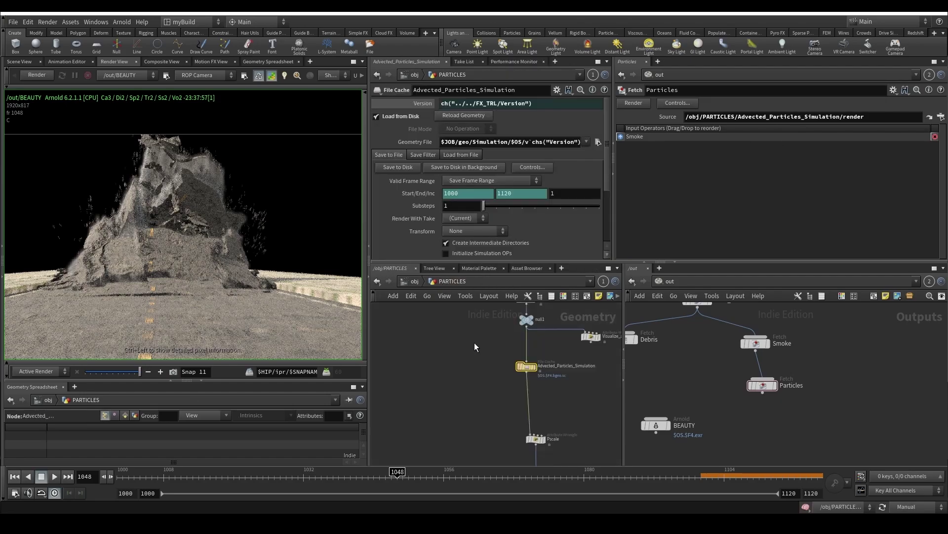
Step: Set the Smoke fetch node's Source to /obj/SMOKE/Road_Smoke_Simulation/render using the render node inside that cache
left_click(414, 281)
double_click(484, 356)
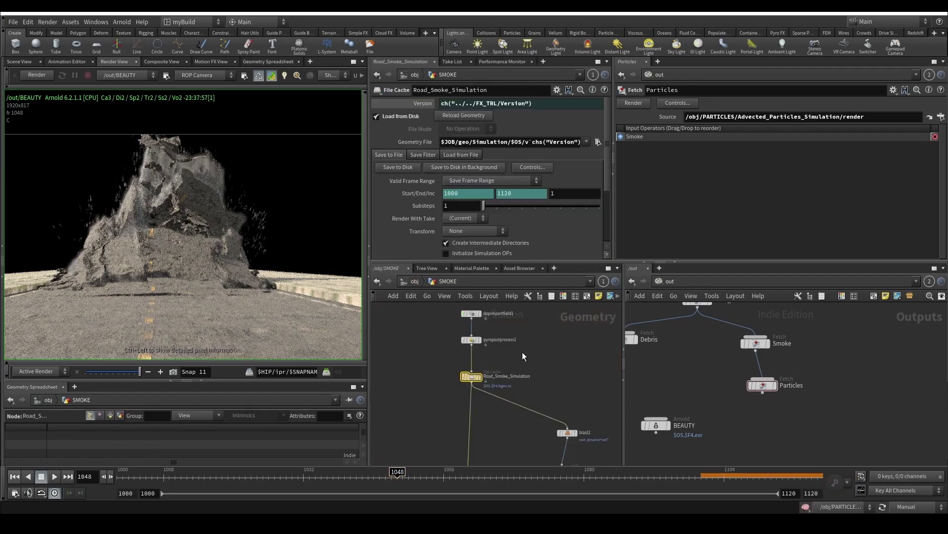
double_click(467, 372)
left_click_drag(508, 402, 794, 117)
left_click(756, 343)
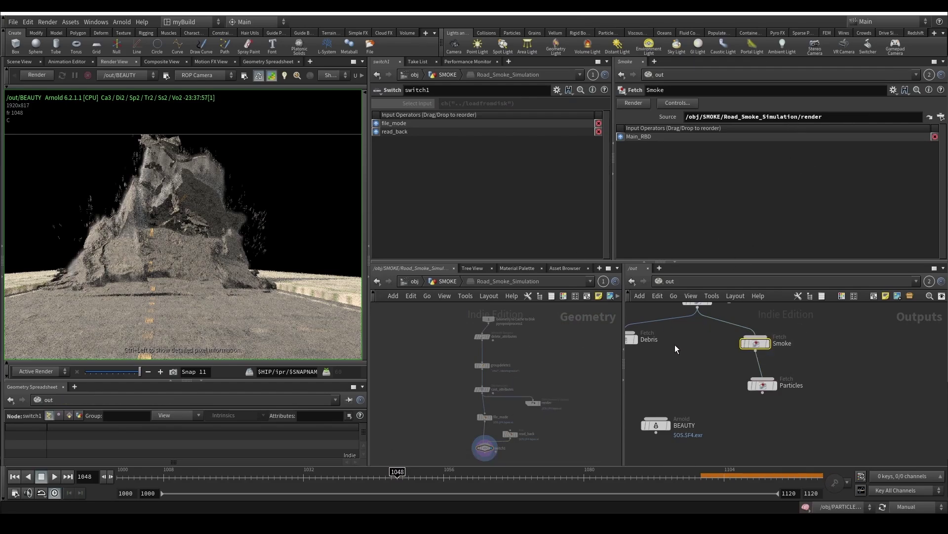
Step: Set the Debris fetch node's Source to /obj/DEBRIS/Debris_RBD_Simulation/render using the render node inside that cache
middle_click_drag(660, 382, 713, 389)
left_click_drag(713, 389, 669, 341)
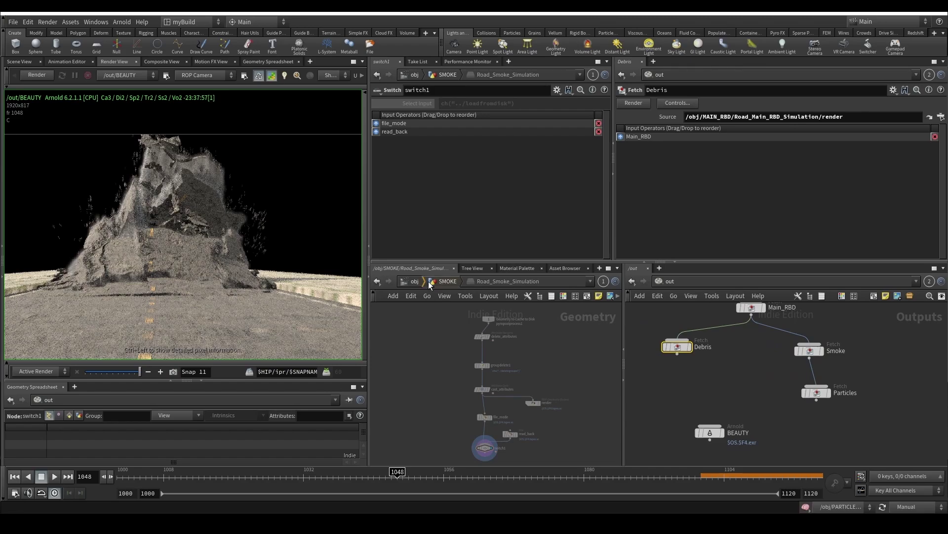
left_click(430, 281)
left_click(416, 282)
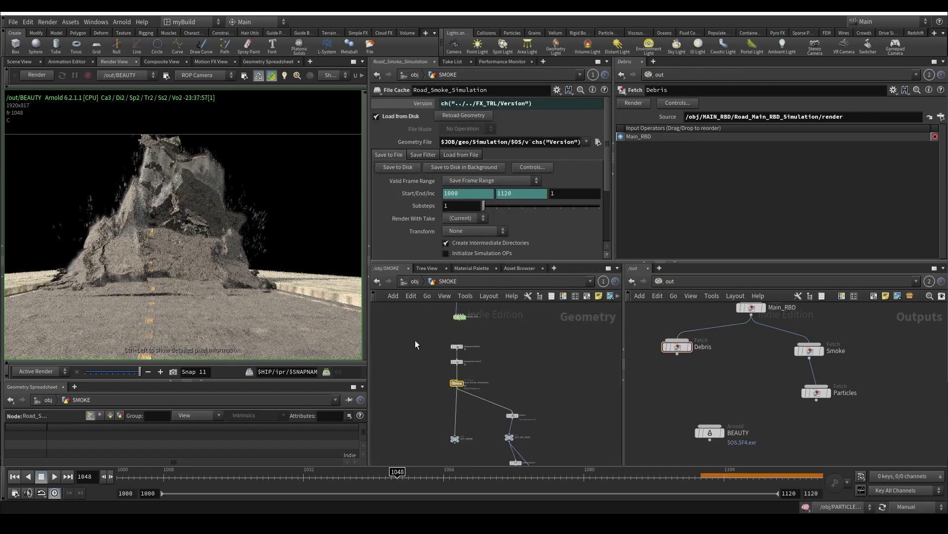
double_click(485, 312)
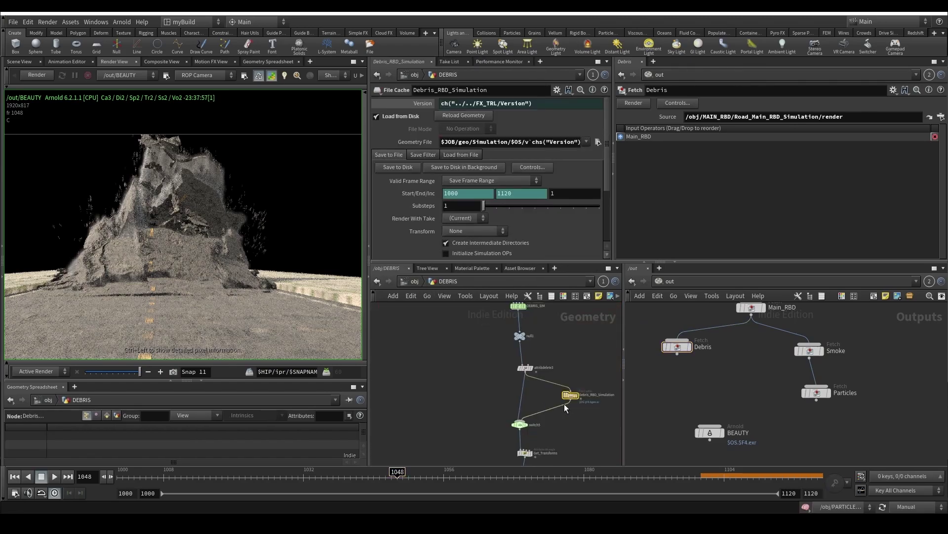
double_click(569, 395)
left_click_drag(511, 400, 792, 118)
Step: Move BEAUTY further down in the out network and add a Merge node below the fetch nodes
scroll(721, 322, "down", 3)
middle_click_drag(722, 322, 722, 313)
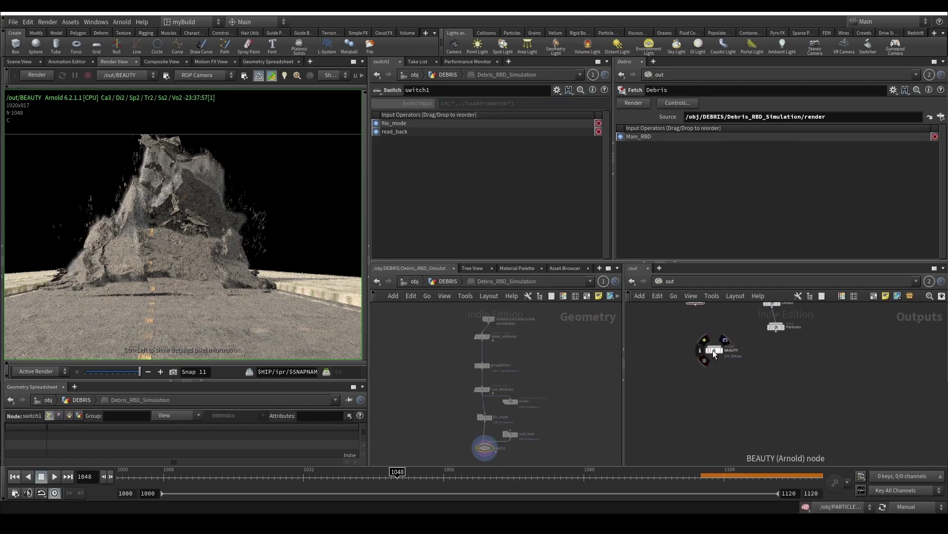
left_click_drag(713, 349, 669, 413)
middle_click_drag(738, 358, 734, 409)
key("Tab")
type("mer")
key("Return")
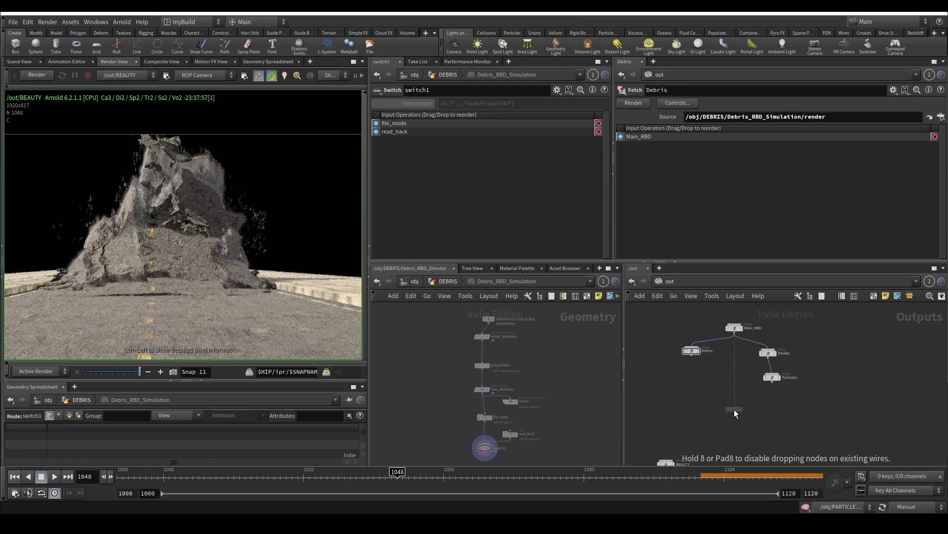
left_click(734, 409)
Step: Wire the Debris and Particles fetch nodes into the merge, then lower Debris slightly
left_click(692, 357)
left_click(735, 403)
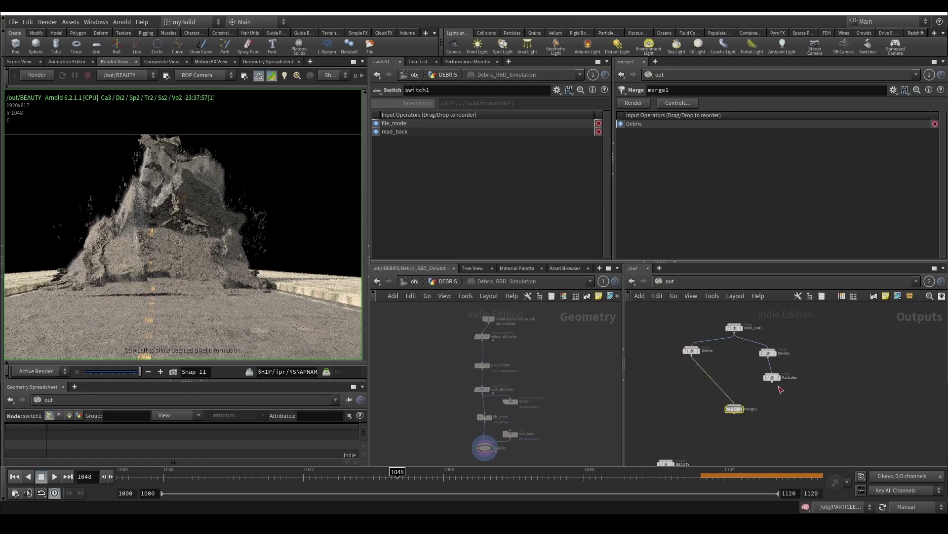
left_click(773, 382)
left_click(734, 403)
left_click_drag(684, 338, 681, 352)
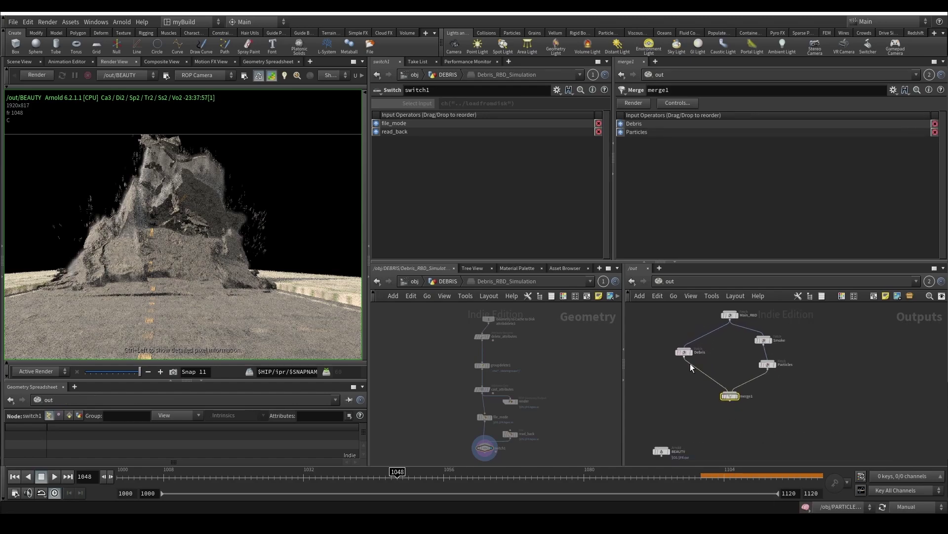
Step: Add a Switch node below the merge and wire the merge into it
left_click(738, 427)
middle_click_drag(738, 427, 720, 399)
scroll(720, 398, "down", 1)
scroll(719, 389, "up", 2)
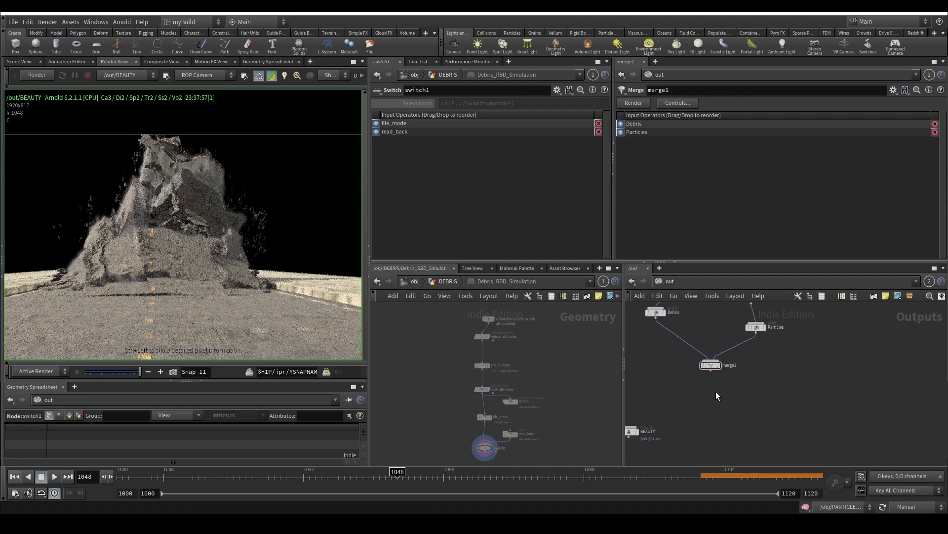
key("Tab")
type("null")
key("Return")
left_click(710, 390)
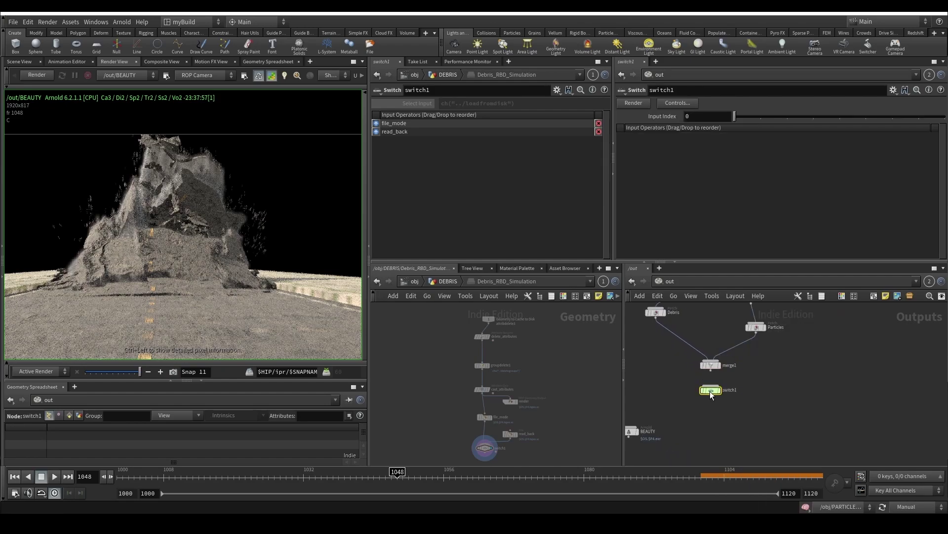
left_click_drag(713, 373, 711, 388)
Step: Add a Null node beside the merge and wire it into the switch as its first input
key("Tab")
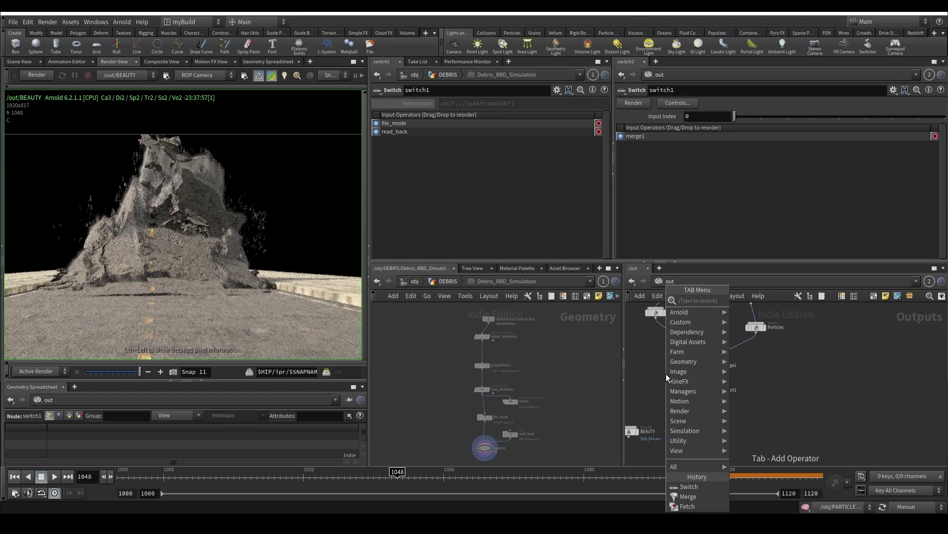
type("nu")
key("Return")
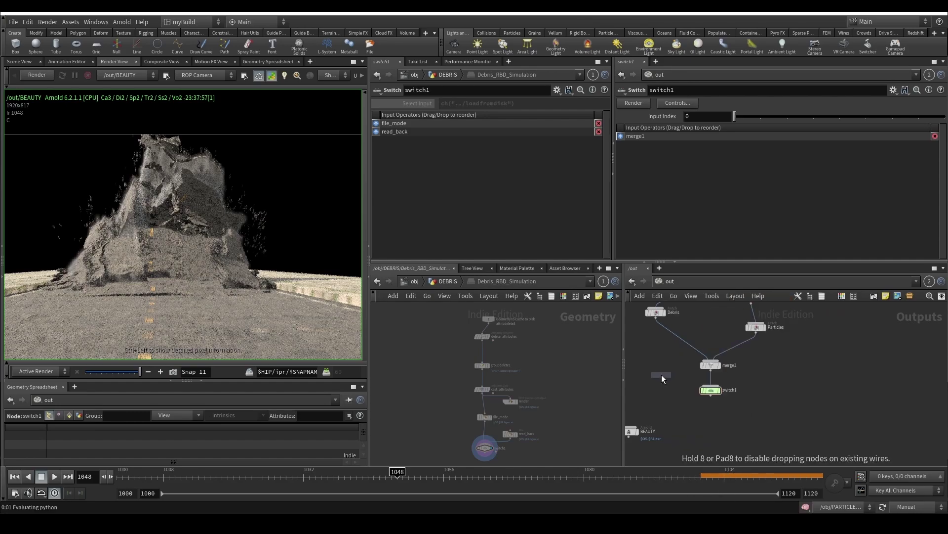
left_click(662, 374)
left_click(661, 381)
left_click(725, 398)
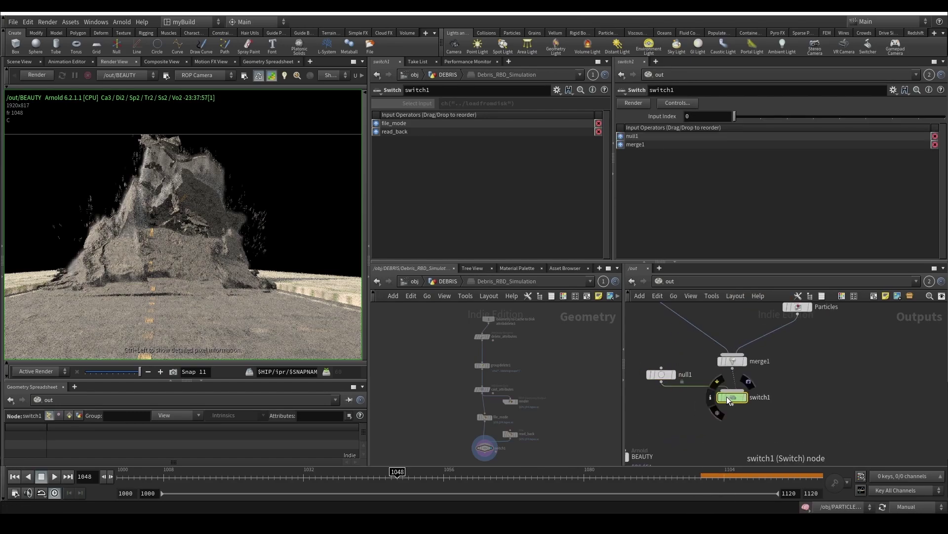
Step: Shift the switch node slightly lower and set its Input Index to 1 to use the merge branch
left_click_drag(727, 396, 721, 406)
left_click_drag(735, 116, 754, 119)
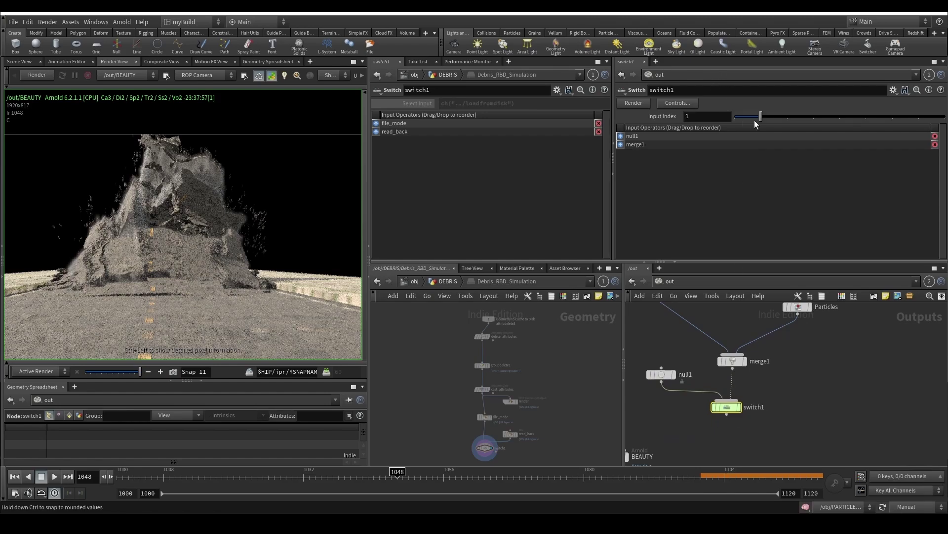
scroll(748, 378, "down", 5)
middle_click_drag(765, 410, 790, 388)
scroll(755, 377, "down", 3)
scroll(755, 377, "up", 3)
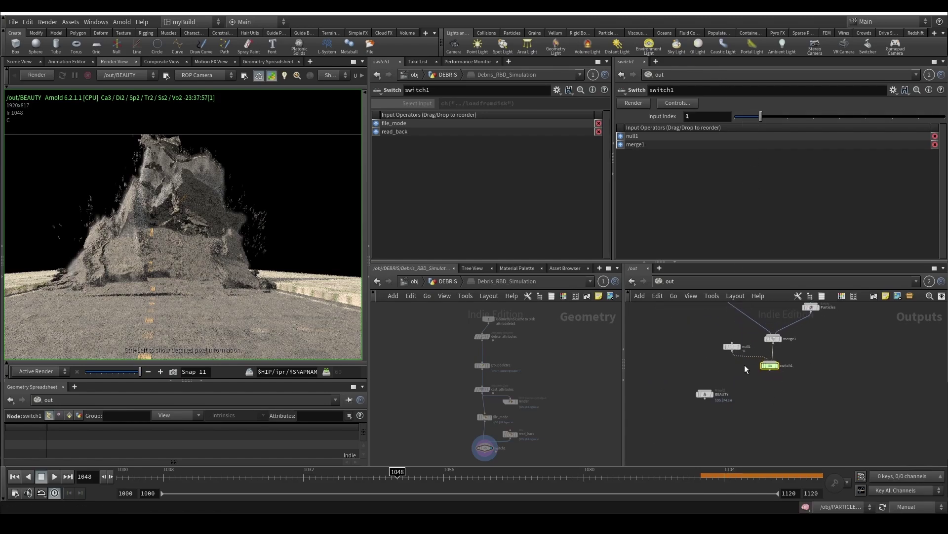
middle_click_drag(768, 420, 715, 391)
middle_click_drag(799, 364, 769, 429)
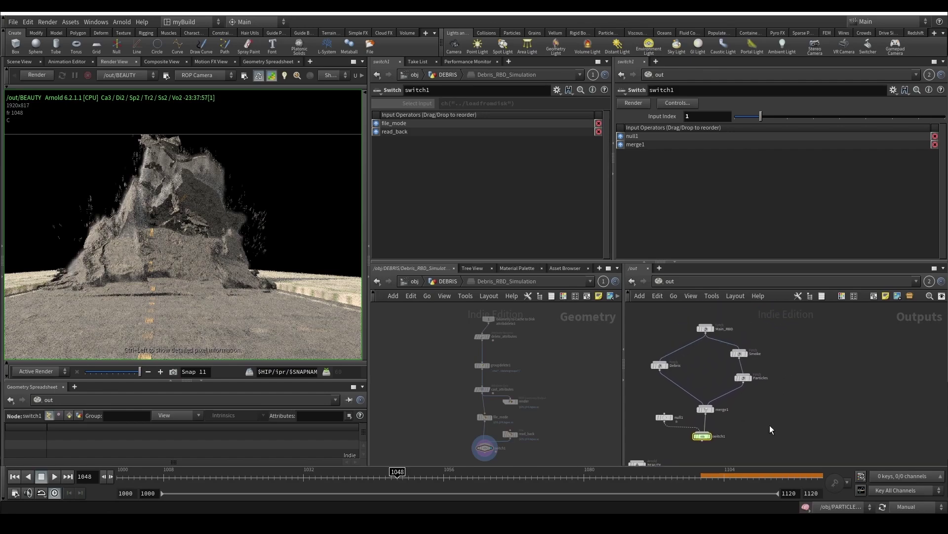
Step: Examine the fetch dependencies from Main_RBD through Debris, Smoke and Particles to the merge and switch
left_click(706, 329)
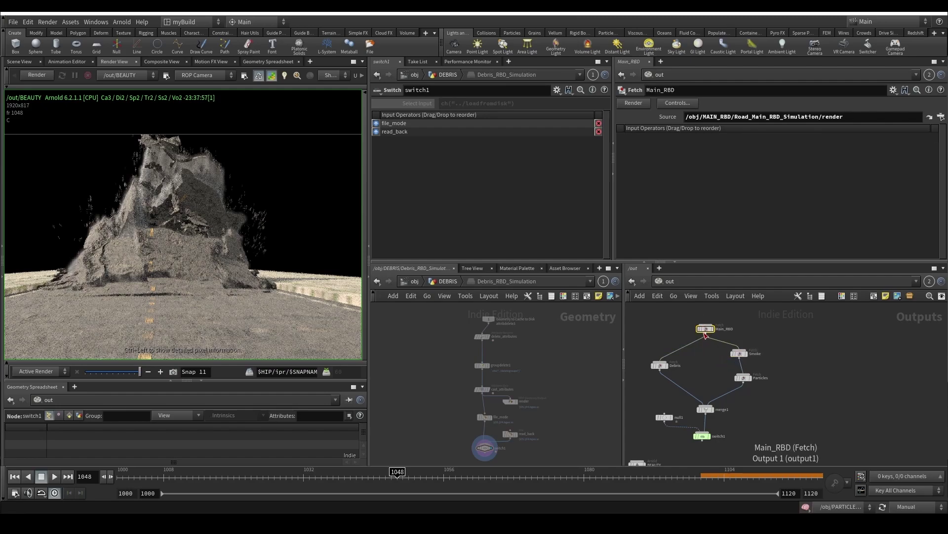
left_click_drag(705, 332, 700, 328)
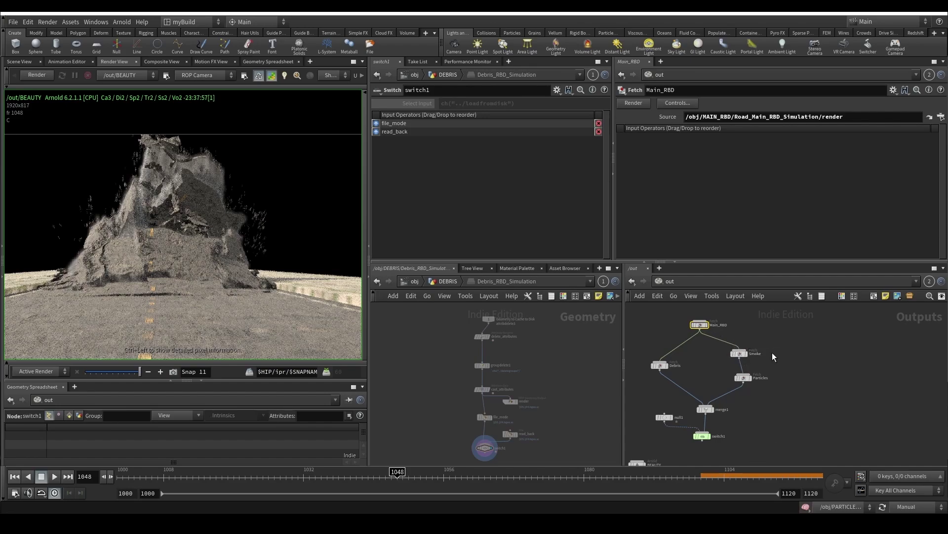
left_click_drag(719, 358, 752, 393)
left_click_drag(718, 360, 747, 351)
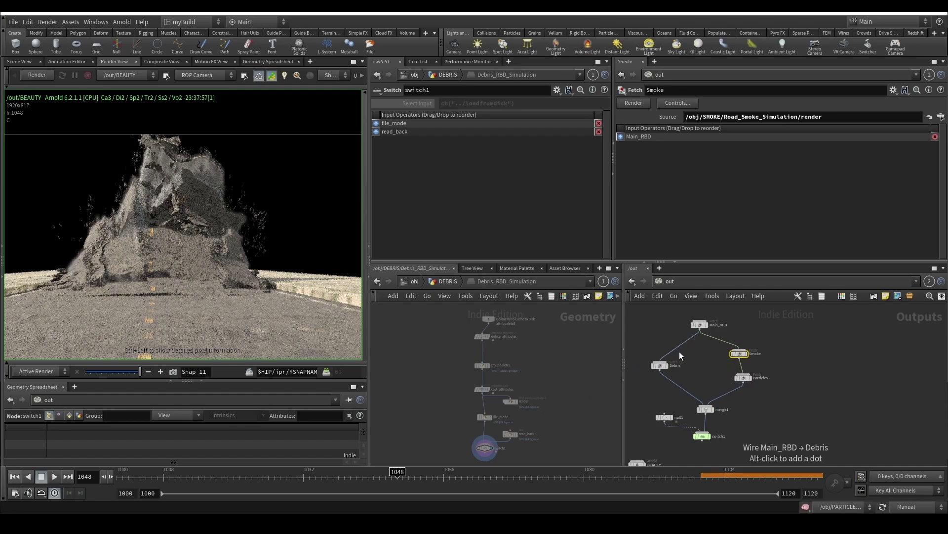
scroll(705, 416, "down", 1)
scroll(696, 419, "up", 2)
middle_click_drag(700, 402, 701, 443)
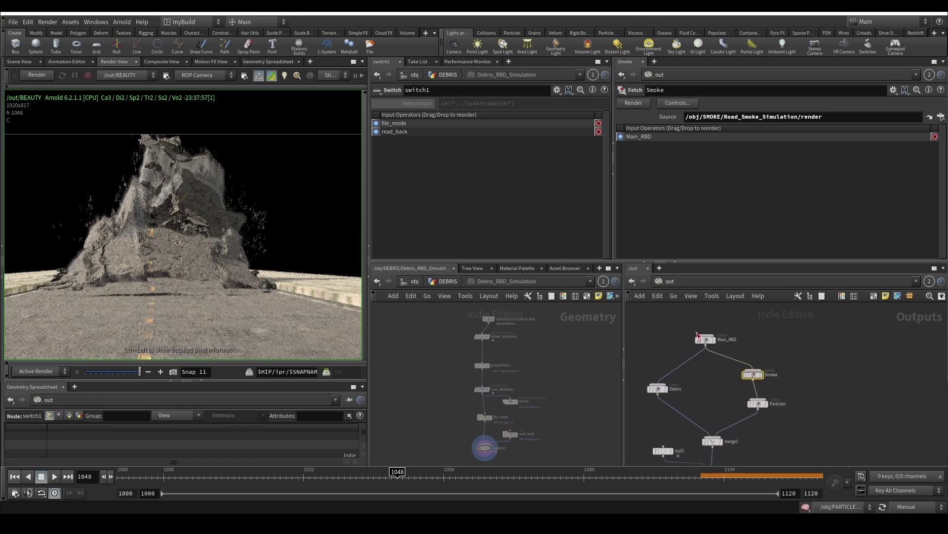
left_click(707, 340)
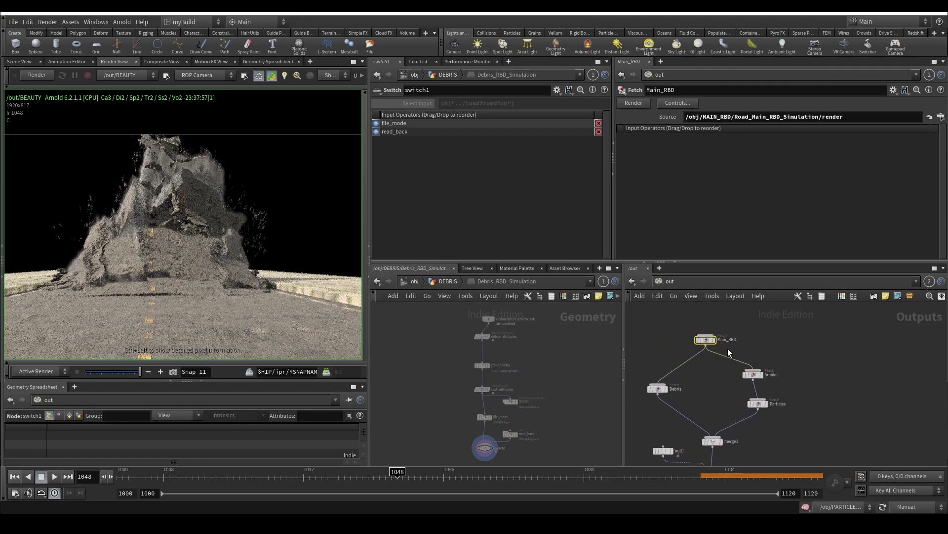
middle_click_drag(718, 385, 735, 349)
scroll(704, 373, "down", 3)
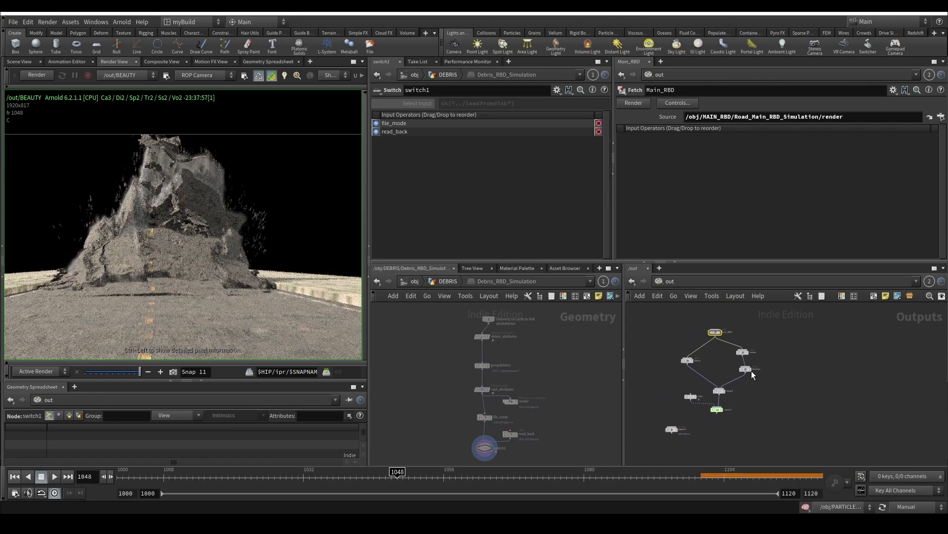
scroll(736, 381, "down", 1)
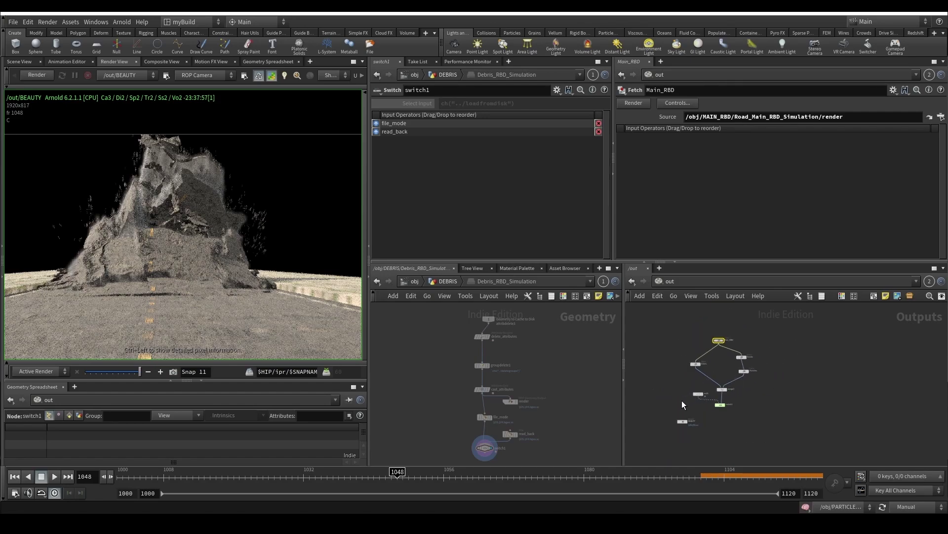
scroll(689, 420, "up", 1)
scroll(688, 420, "up", 2)
middle_click_drag(760, 424, 778, 395)
scroll(777, 395, "down", 2)
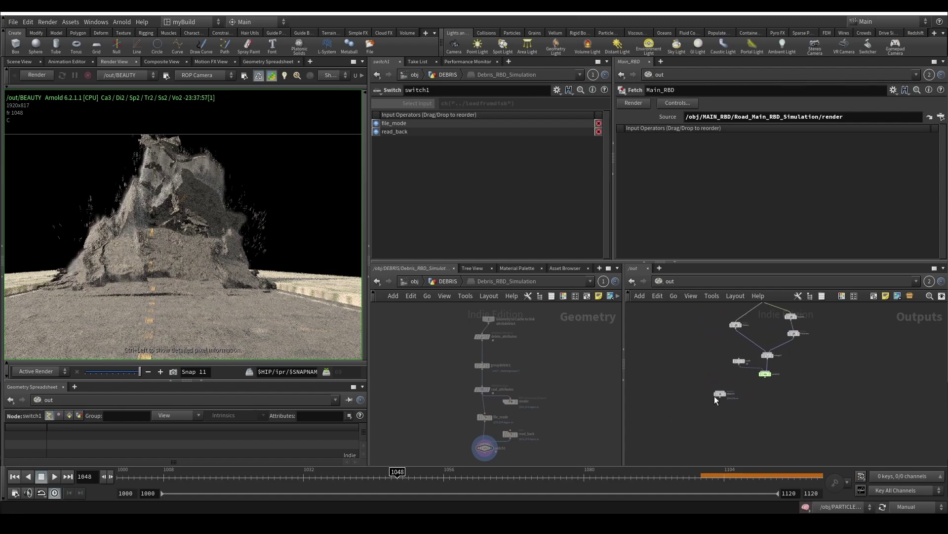
Step: Move the BEAUTY node away from the switch branch and save the scene
left_click_drag(720, 396, 671, 402)
middle_click_drag(764, 409, 734, 407)
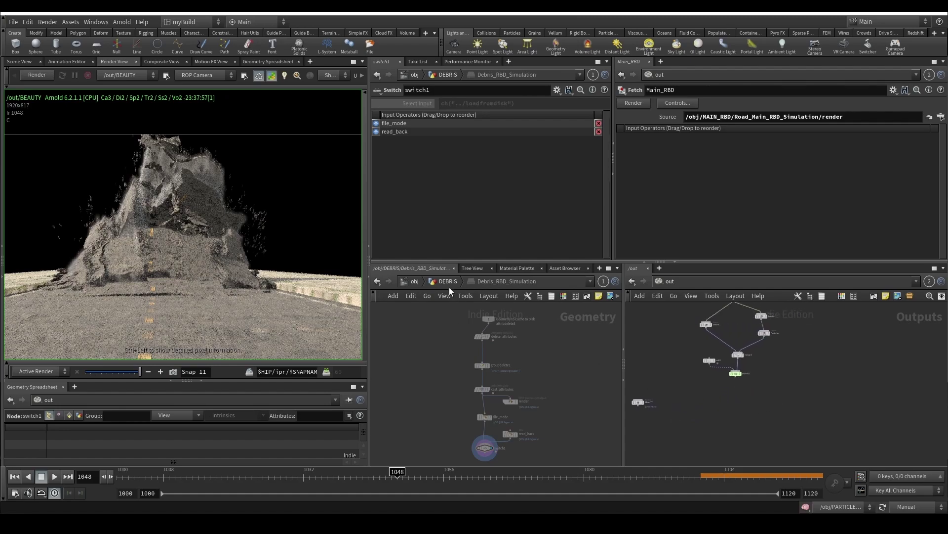
middle_click_drag(676, 392, 746, 404)
scroll(677, 378, "up", 2)
key("ctrl+s")
scroll(634, 393, "up", 1)
Step: Widen the render view and add one AOV entry to the BEAUTY node's output properties
left_click(709, 386)
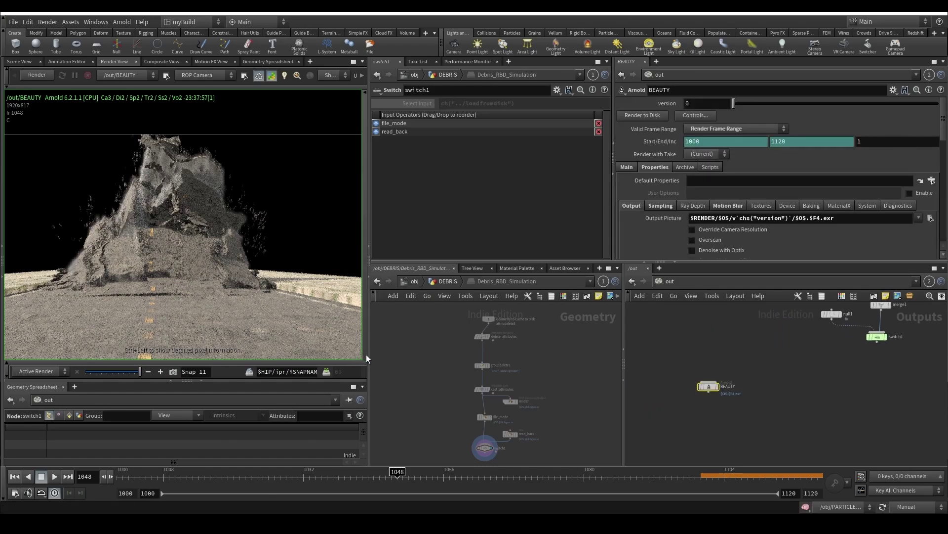
left_click_drag(368, 354, 423, 316)
scroll(715, 214, "down", 1)
scroll(725, 221, "down", 8)
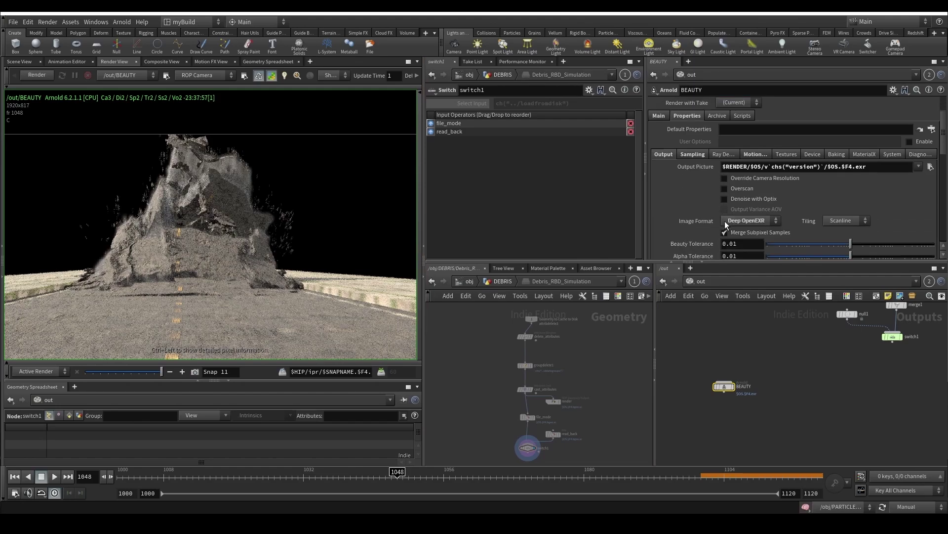
left_click(795, 206)
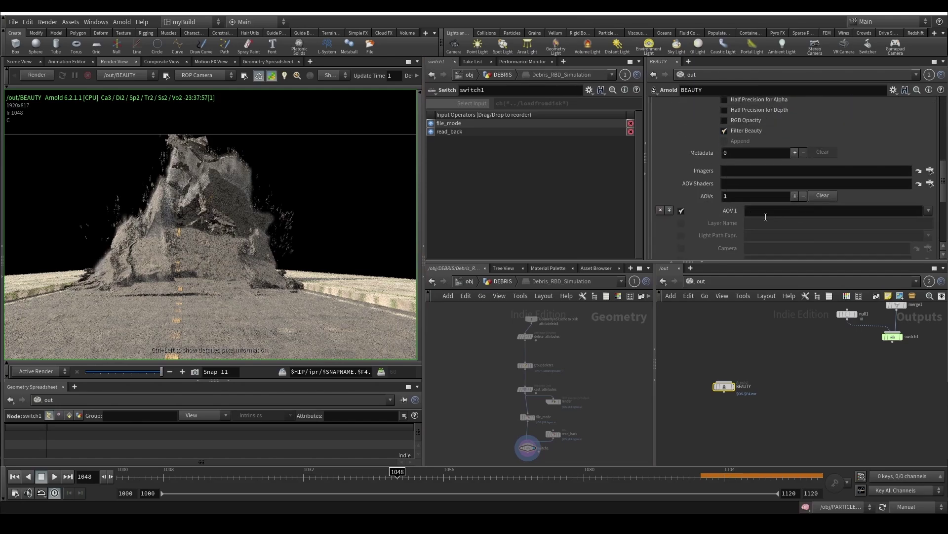
scroll(699, 218, "down", 3)
scroll(710, 189, "up", 12)
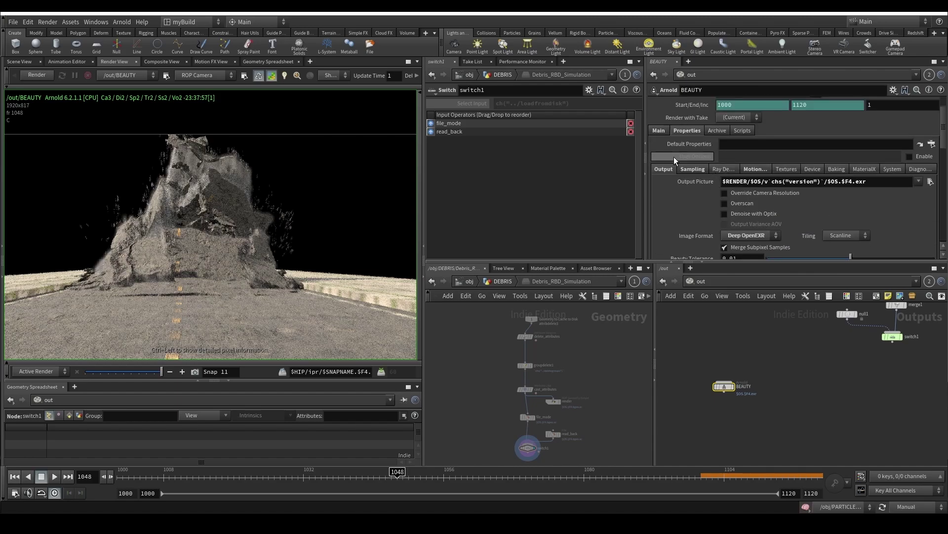
scroll(673, 156, "down", 8)
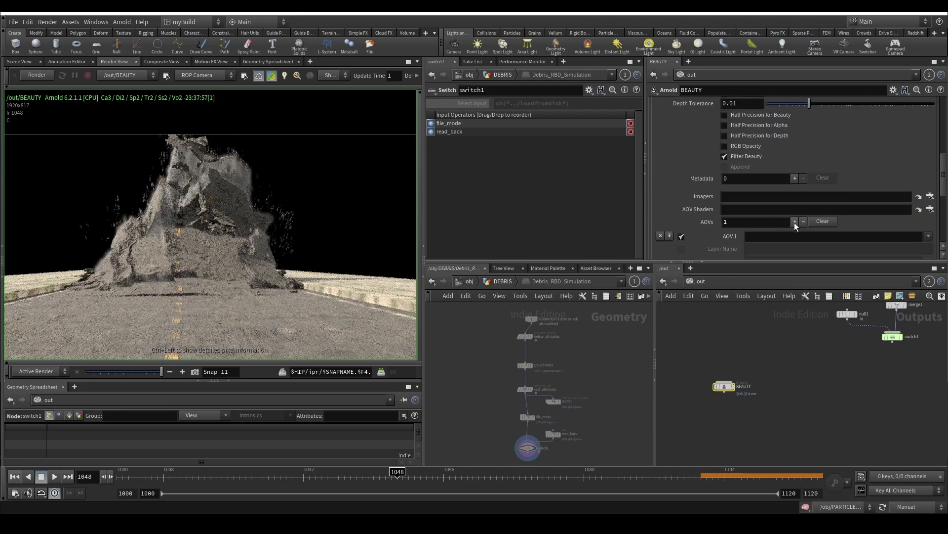
Step: Enter RGBA_ as the name of AOV 1 on the BEAUTY node
left_click(928, 237)
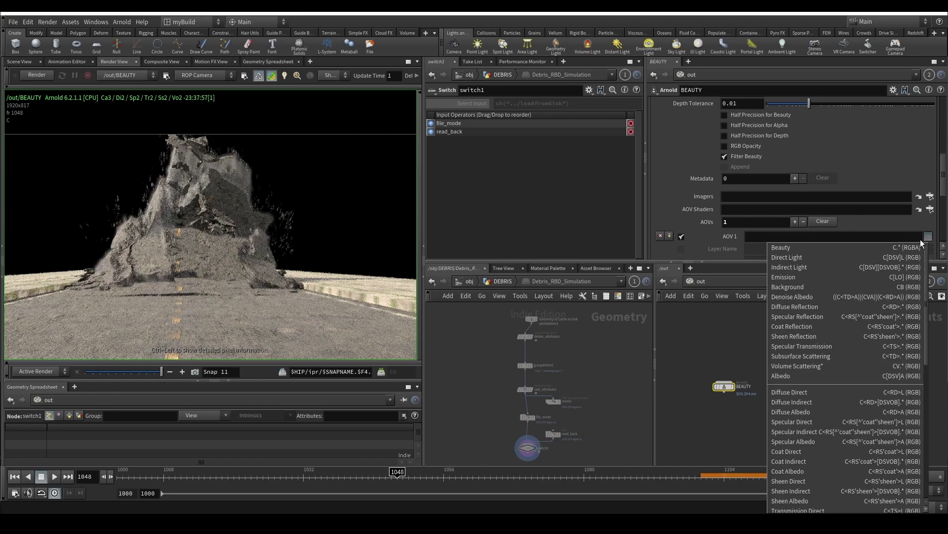
left_click(746, 236)
left_click(747, 237)
type("RGBA_")
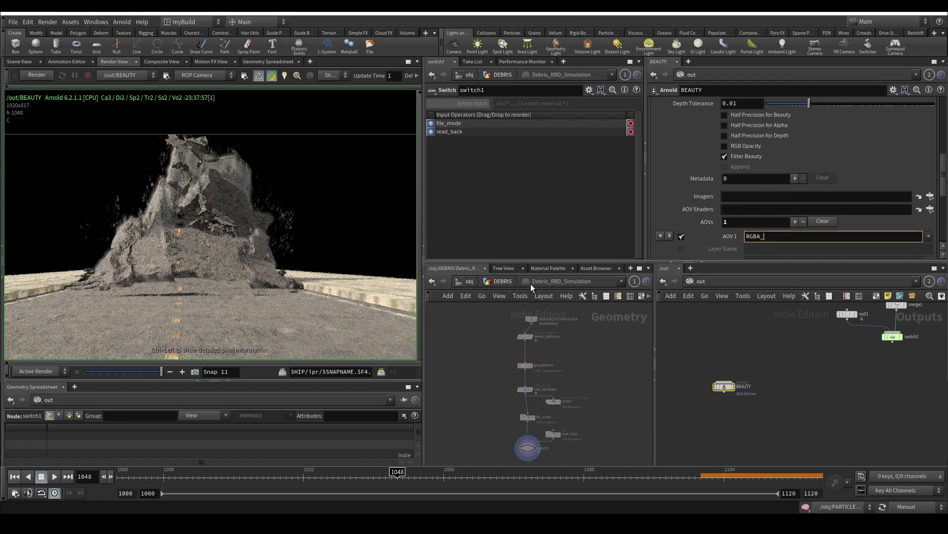
Step: Set the AOV light group of the SKY light to Sky in the object network
left_click(467, 281)
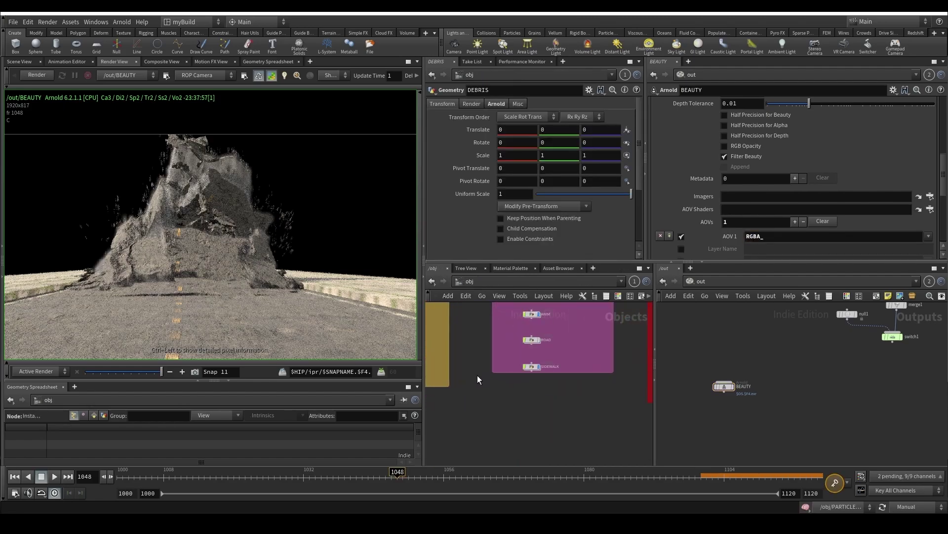
left_click(466, 352)
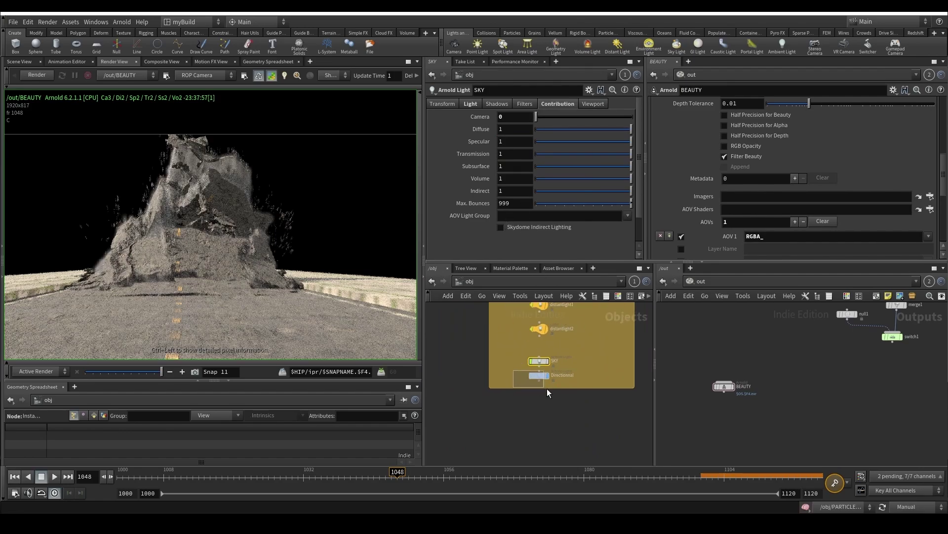
left_click_drag(547, 388, 549, 390)
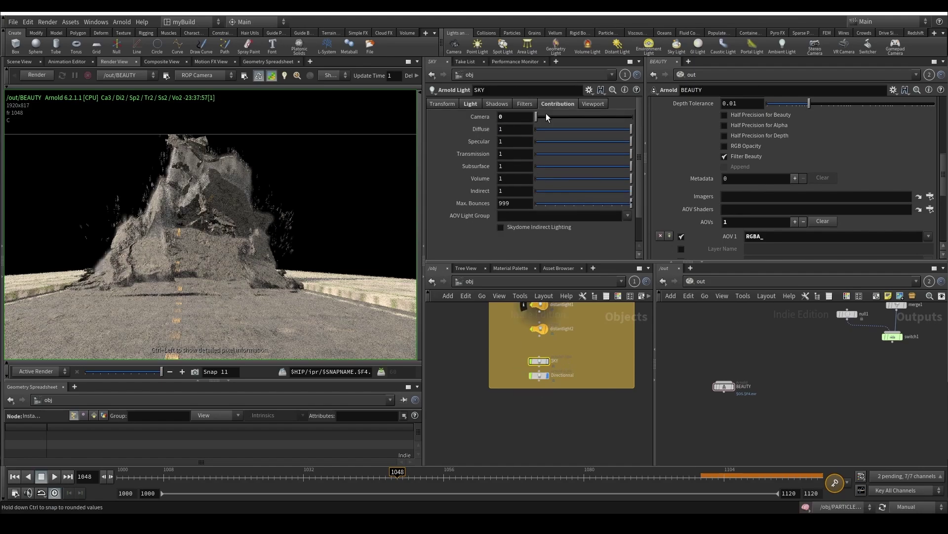
left_click(507, 214)
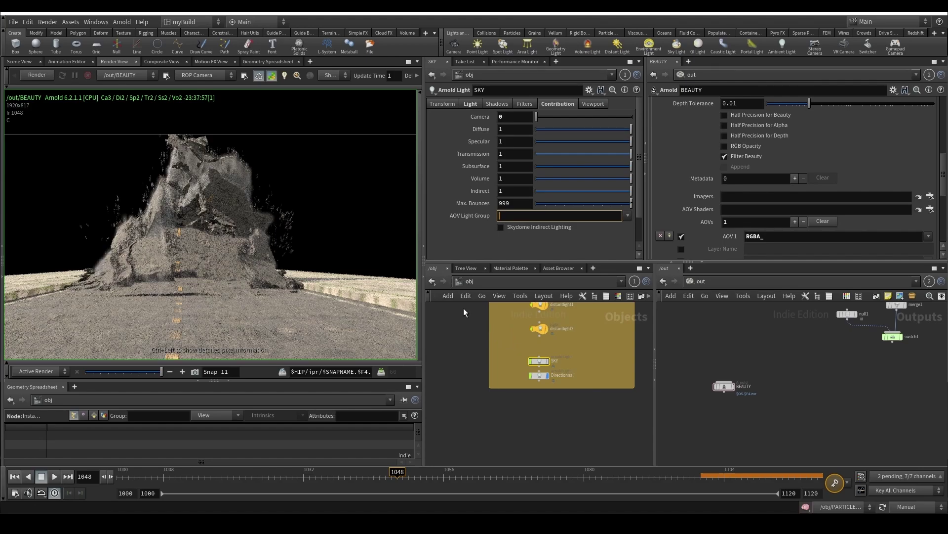
type("Sky")
key("Return")
Step: Set the AOV light group of the Directionnal light to Directionnal
left_click(539, 375)
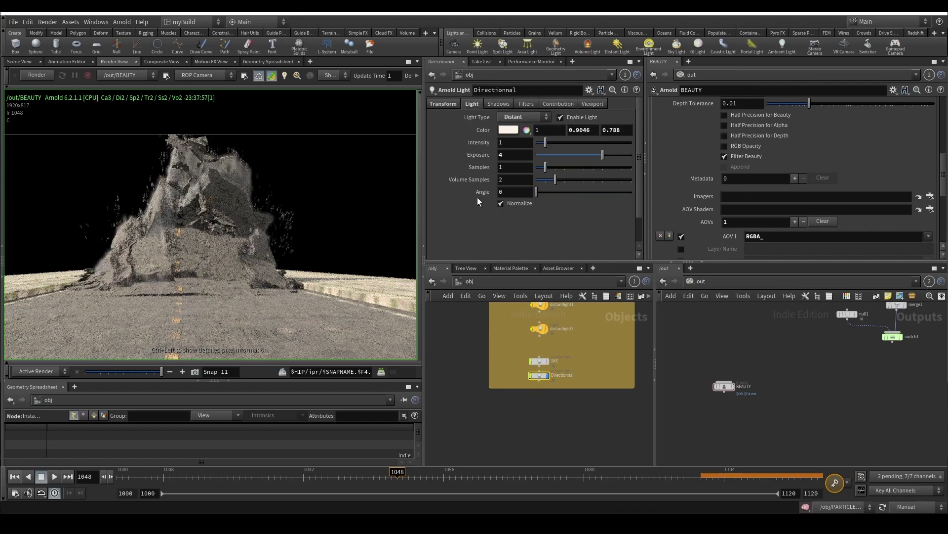
left_click(559, 104)
left_click(513, 215)
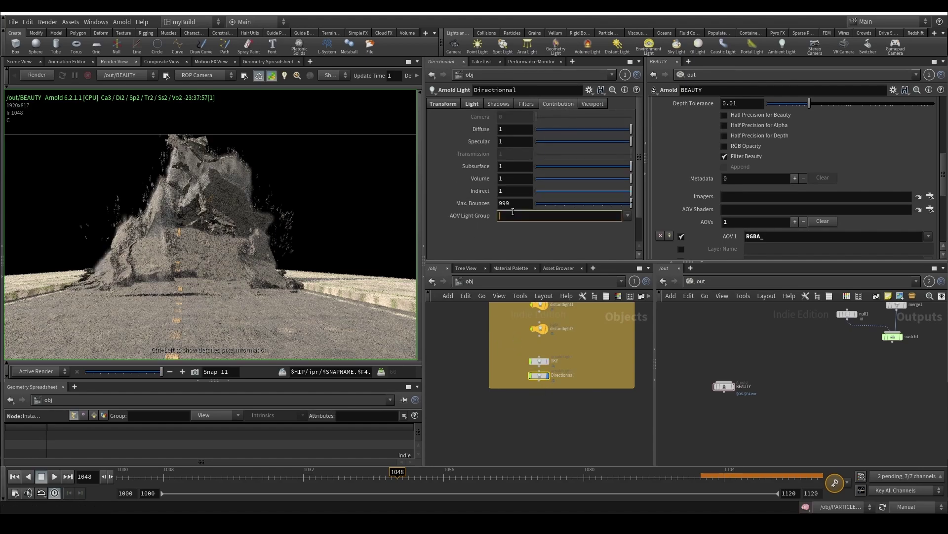
type("Directionnal")
key("Return")
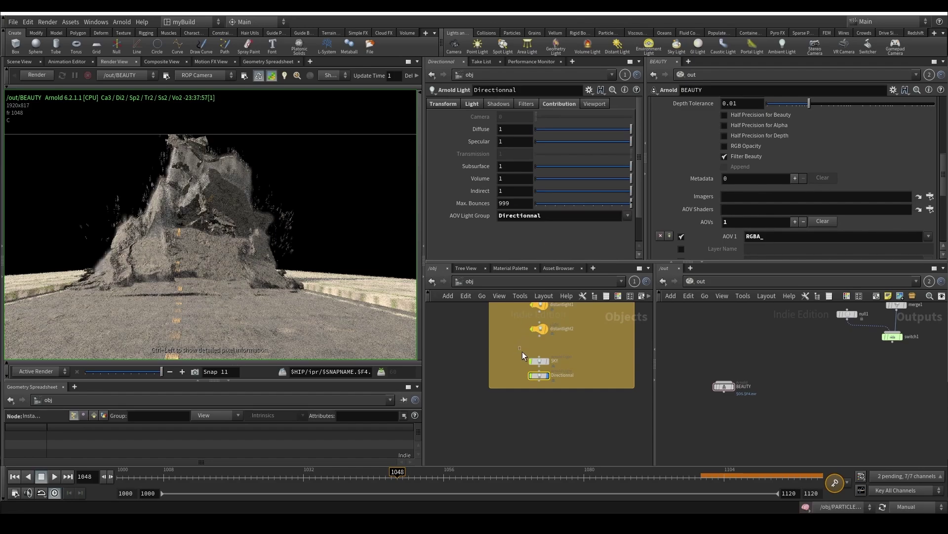
Step: Complete the name of AOV 1 on the BEAUTY node as RGBA_Sky, copying the SKY light's light group name
left_click(539, 361)
left_click(519, 221)
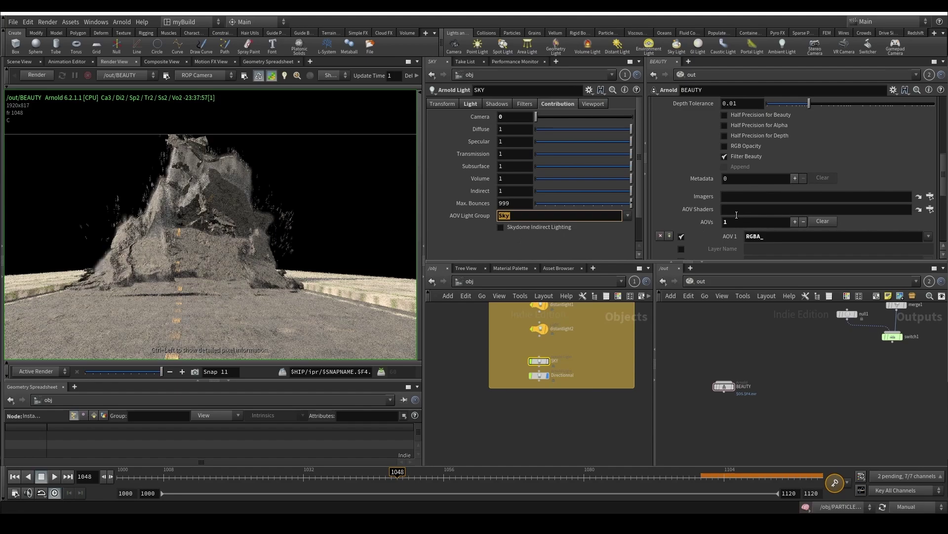
left_click(772, 236)
type("Version")
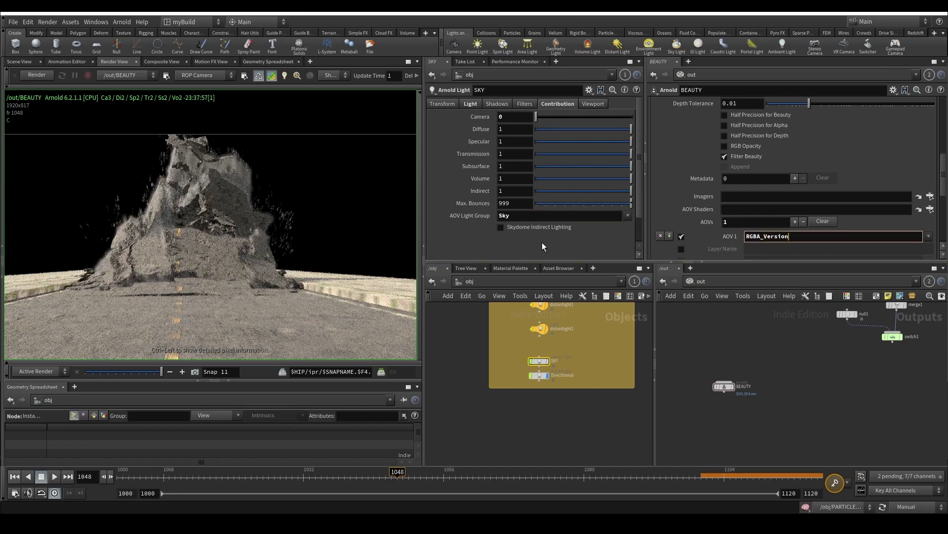
left_click(541, 217)
key("ctrl+c")
left_click_drag(764, 237, 861, 246)
key("ctrl+v")
key("Return")
Step: Add a second AOV to the BEAUTY node and name it RGBA_Directionnal, reusing the Directionnal light's light group name
scroll(731, 227, "down", 1)
left_click(794, 209)
scroll(710, 248, "down", 4)
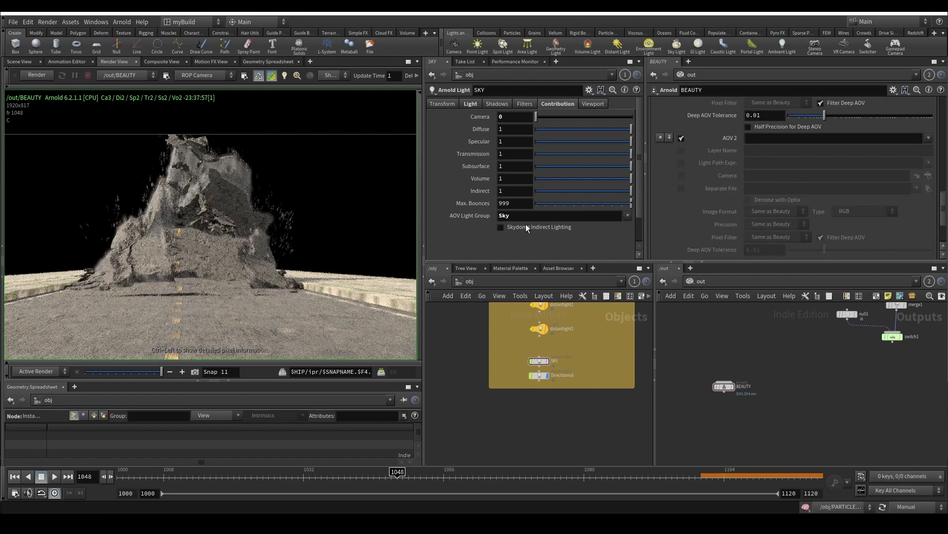
left_click(754, 139)
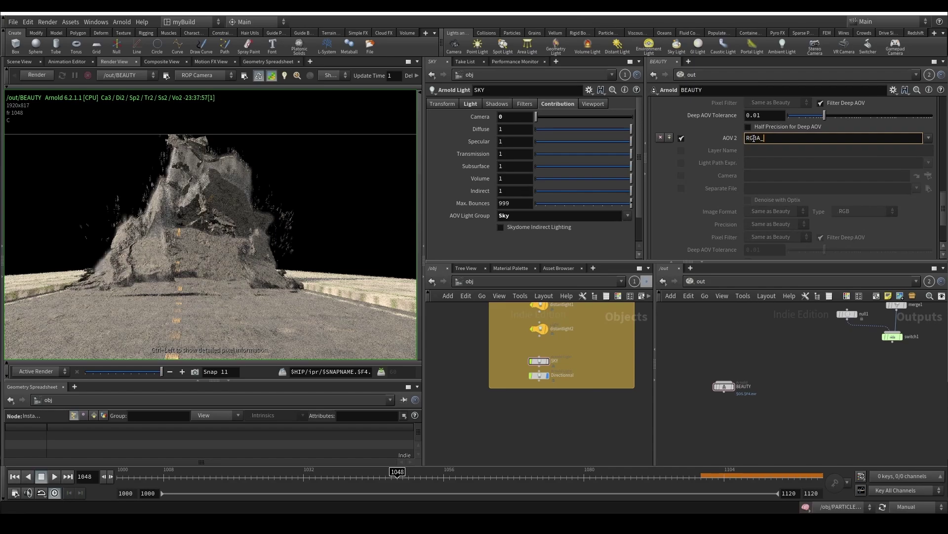
left_click(539, 375)
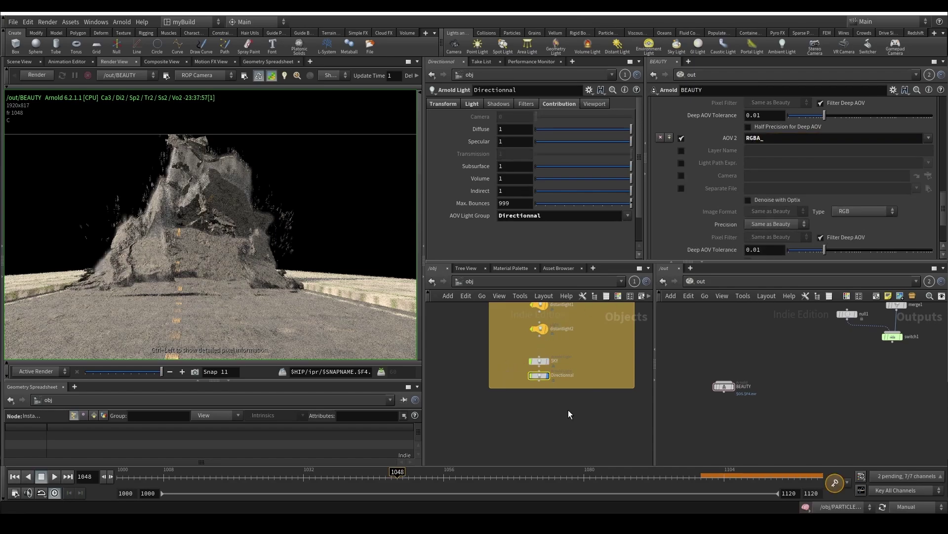
double_click(511, 215)
key("ctrl+c")
left_click(770, 138)
key("ctrl+v")
left_click(614, 462)
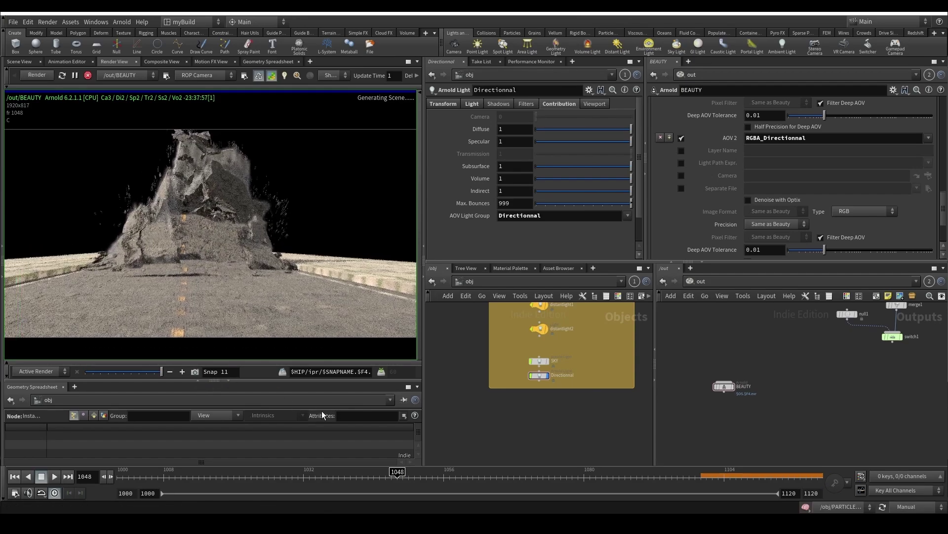
Step: Compare the RGBA_Sky and RGBA_Directionnal passes with the full C image in the render view, ending on C
mouse_move(351, 518)
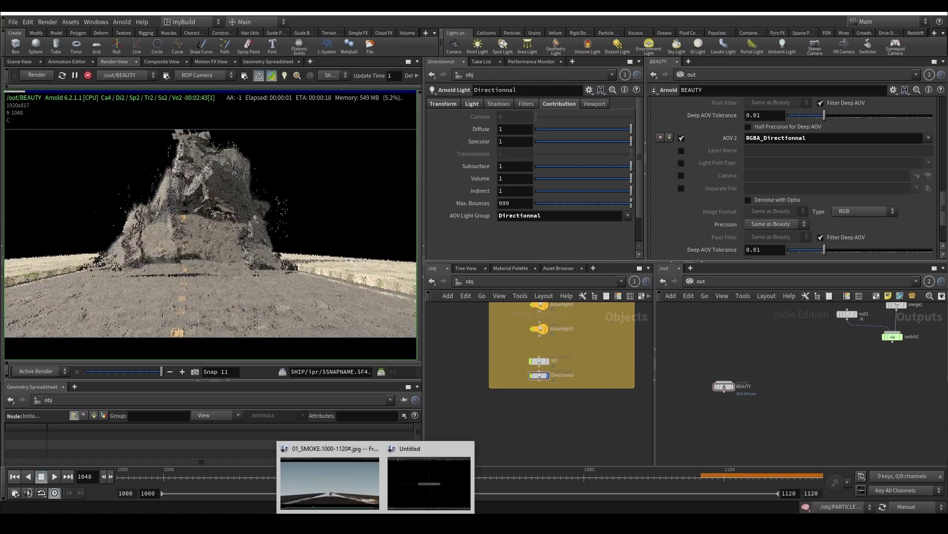
left_click(352, 481)
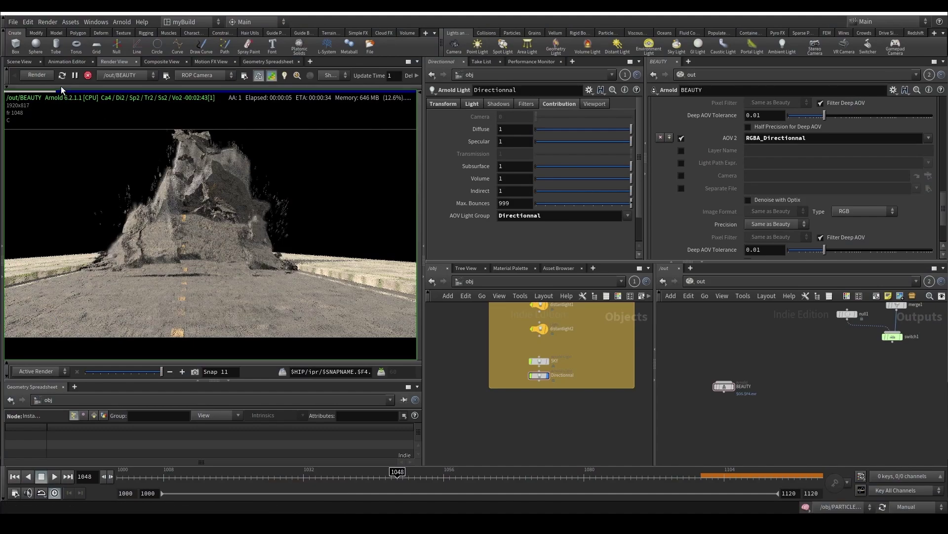
left_click(59, 90)
left_click(60, 91)
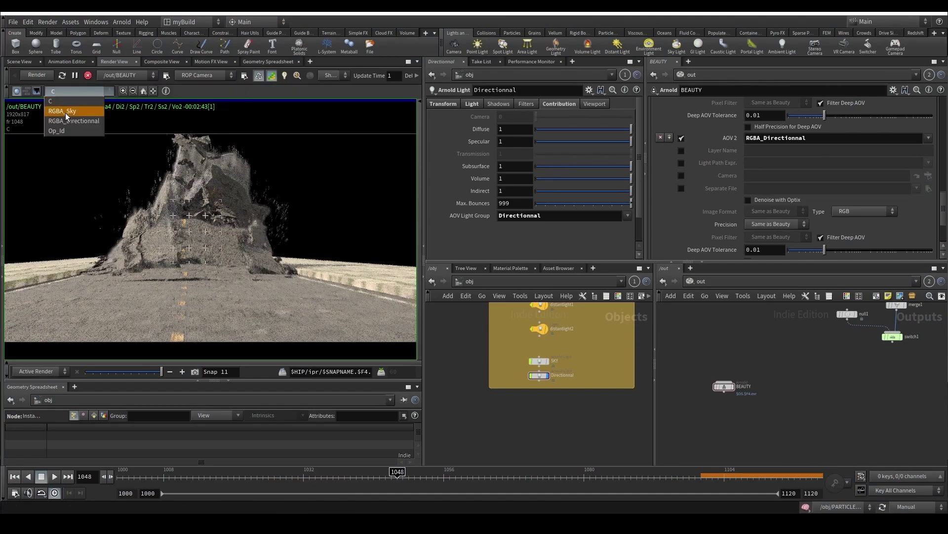
left_click(66, 113)
left_click(79, 90)
left_click(82, 120)
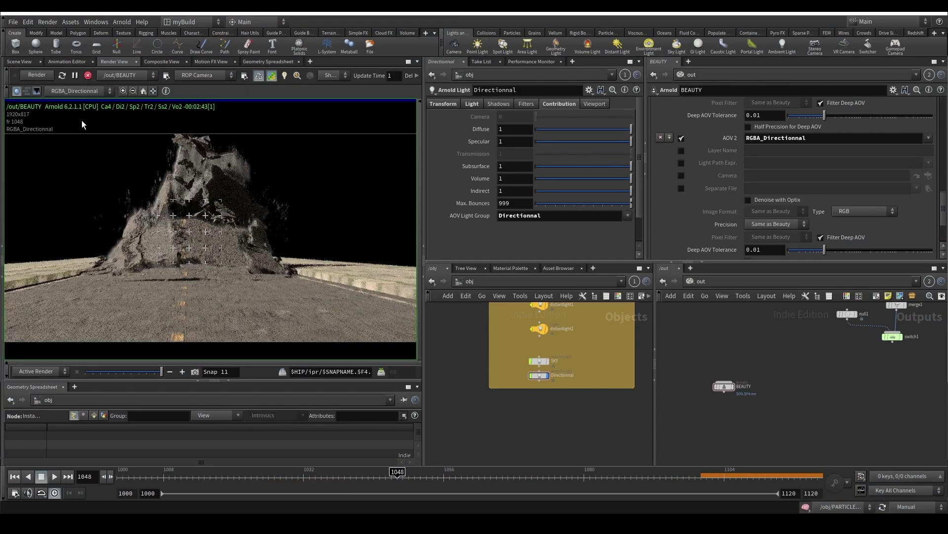
left_click(81, 91)
left_click(81, 111)
left_click(81, 89)
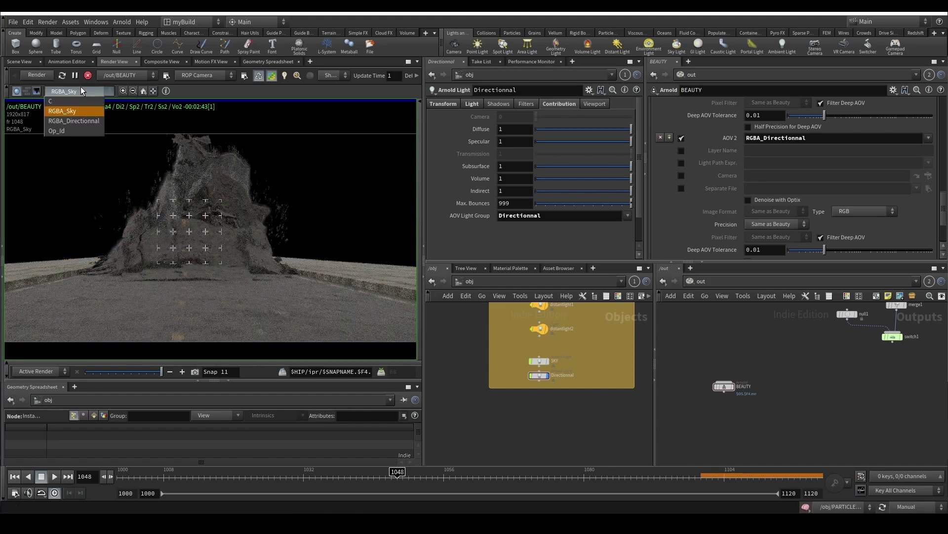
left_click(79, 104)
left_click(84, 92)
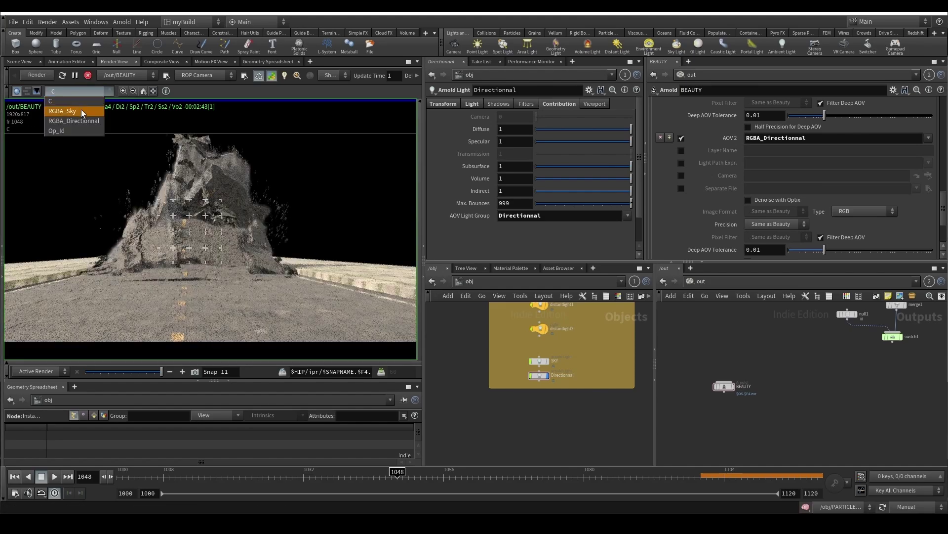
left_click(81, 109)
left_click(87, 87)
left_click(83, 116)
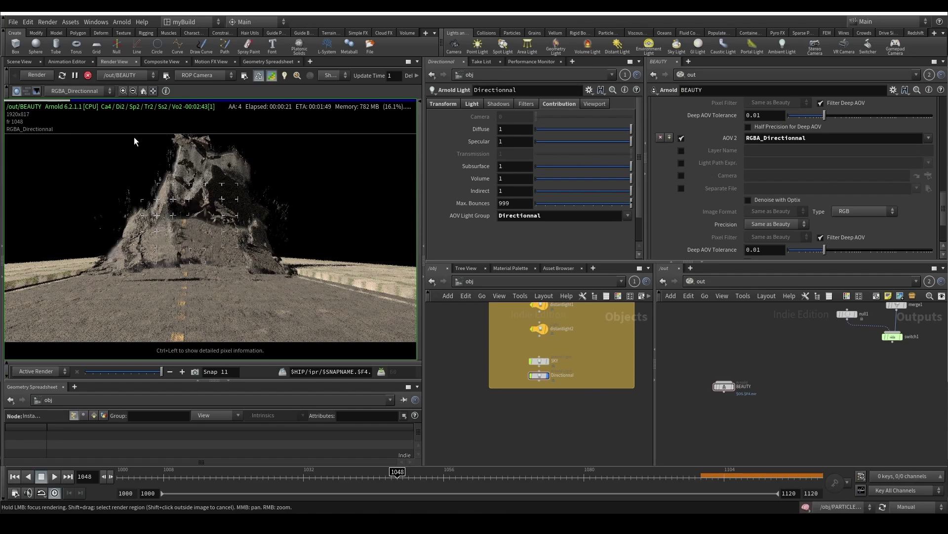
left_click(64, 92)
left_click(65, 102)
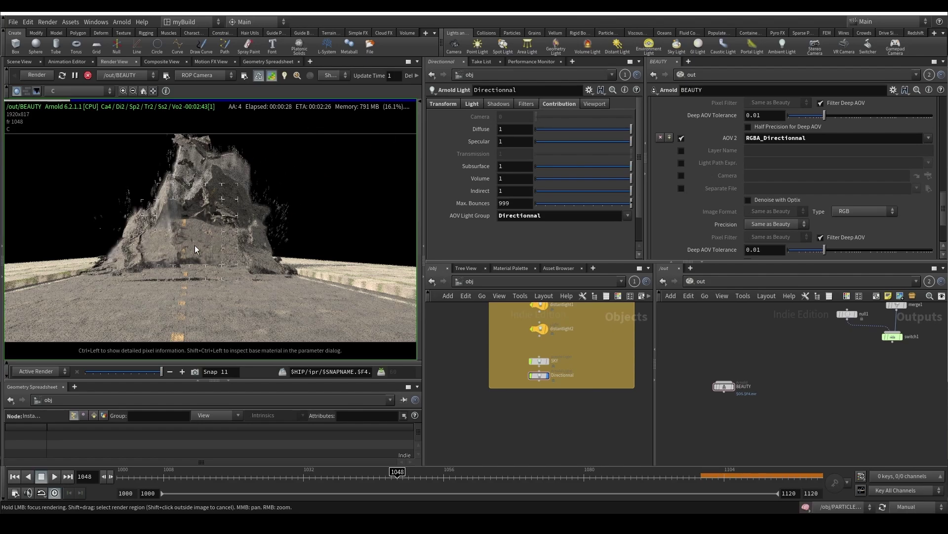
Step: Add a third AOV to the BEAUTY node and set it to the Emission preset
scroll(729, 224, "up", 5)
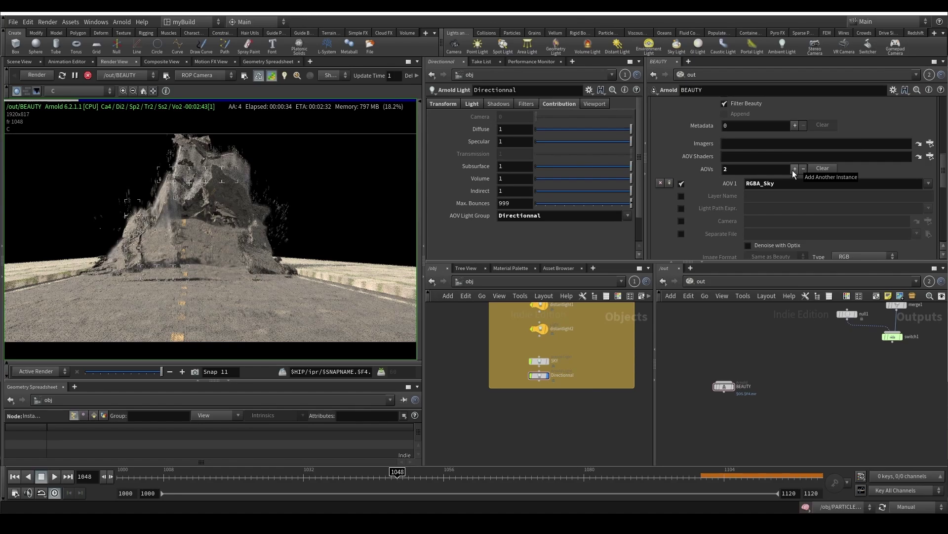
left_click(794, 169)
scroll(698, 203, "down", 10)
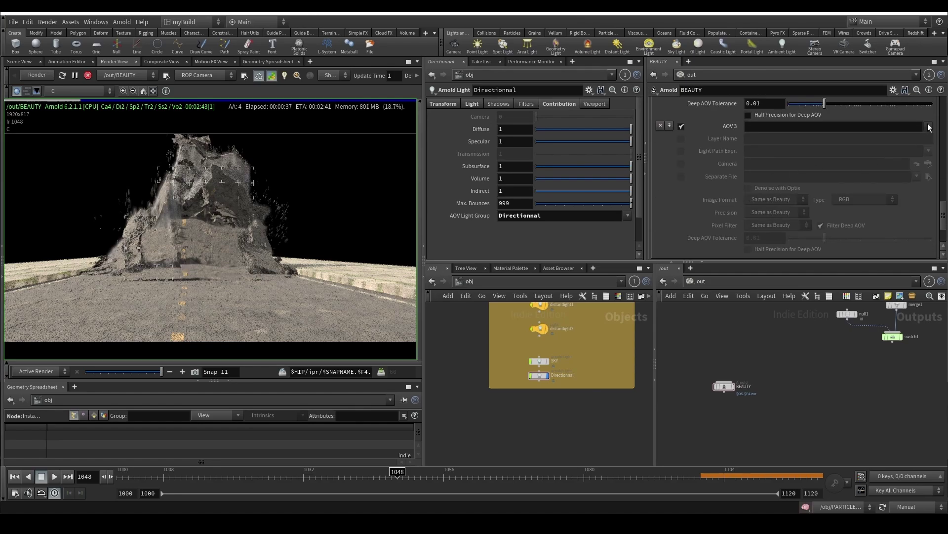
left_click(929, 128)
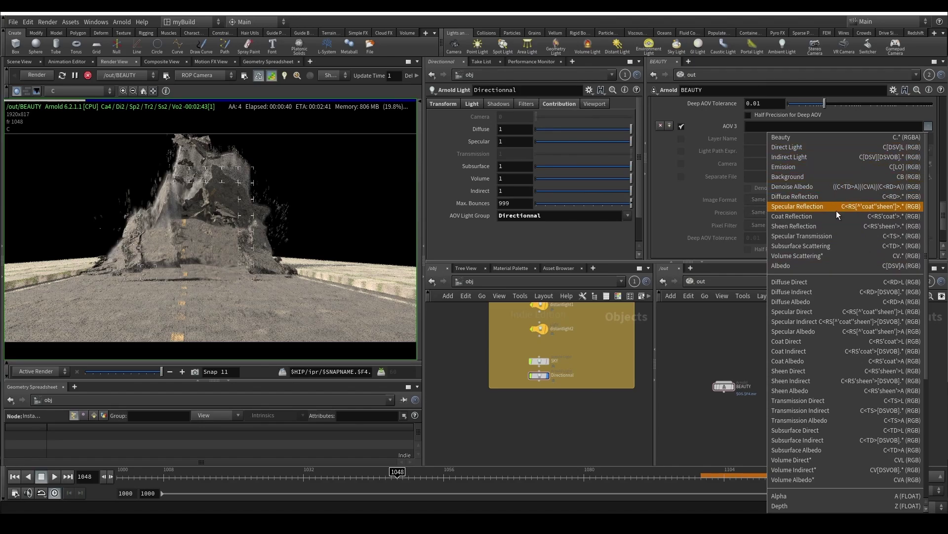
scroll(805, 292, "down", 5)
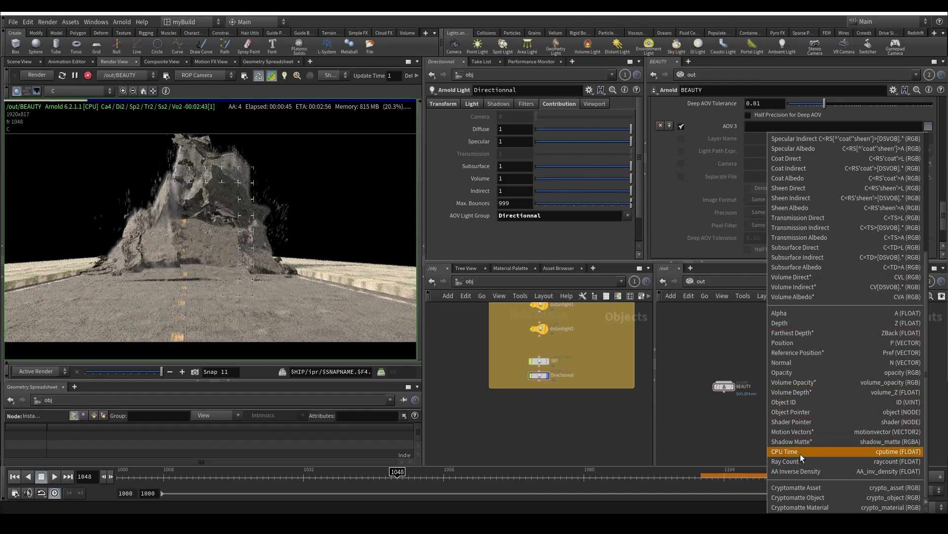
scroll(841, 439, "up", 5)
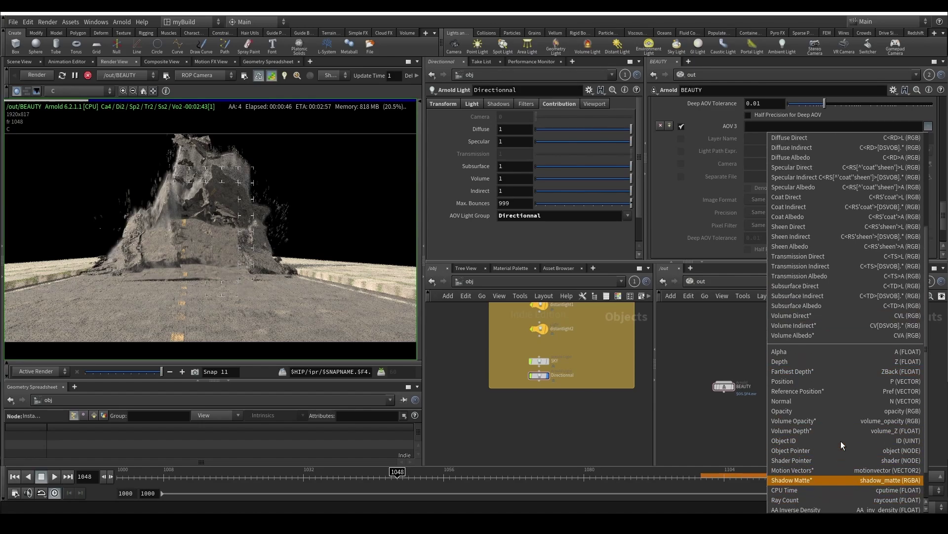
scroll(807, 237, "up", 2)
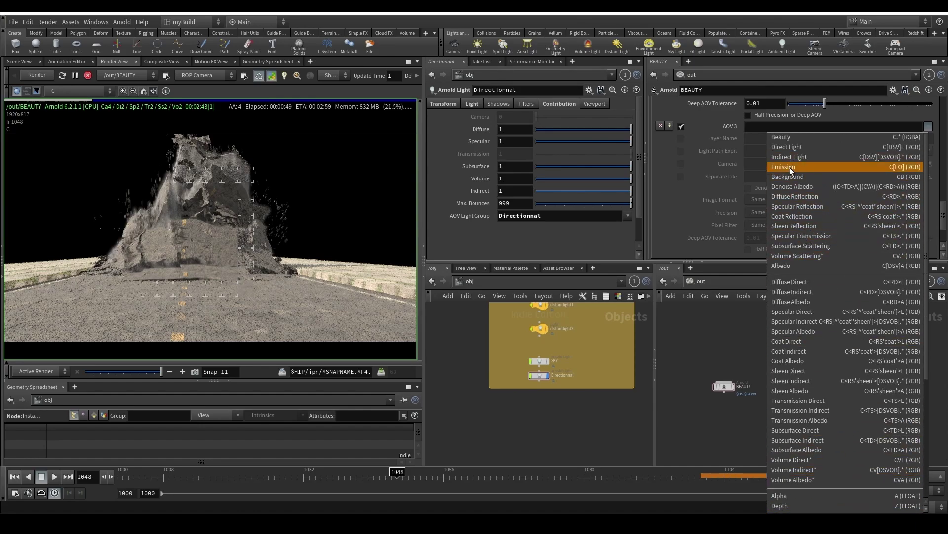
left_click(790, 167)
Step: Add a fourth AOV to the BEAUTY node and look through its list of presets
scroll(714, 197, "up", 10)
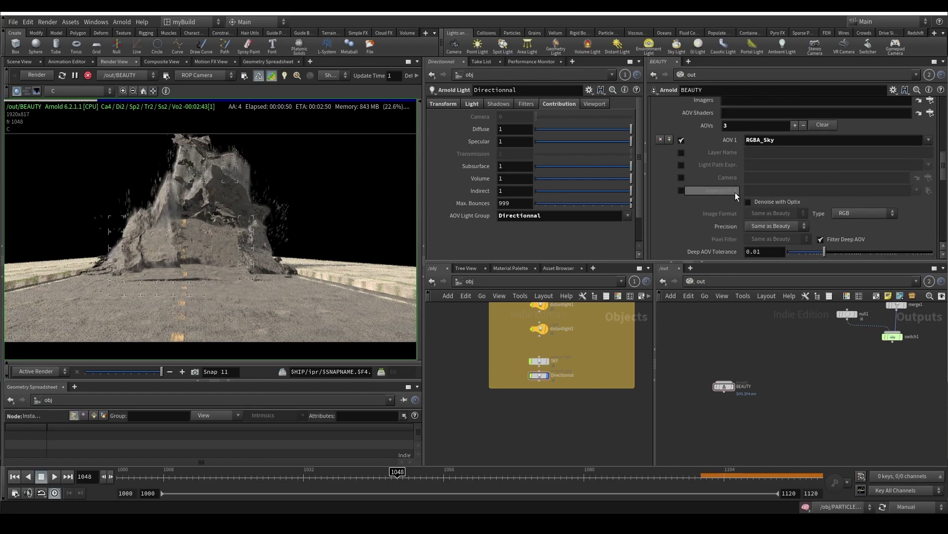
left_click(795, 164)
scroll(722, 206, "down", 11)
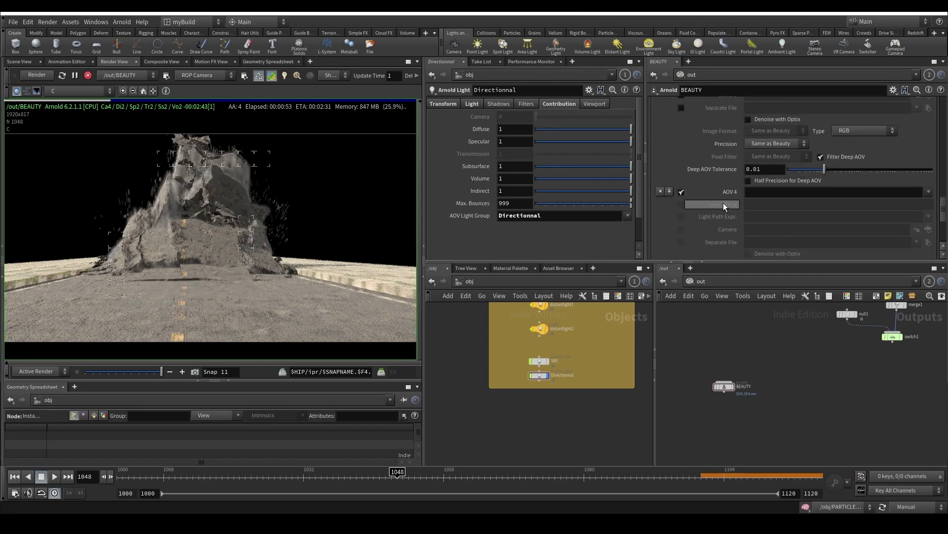
scroll(761, 191, "up", 1)
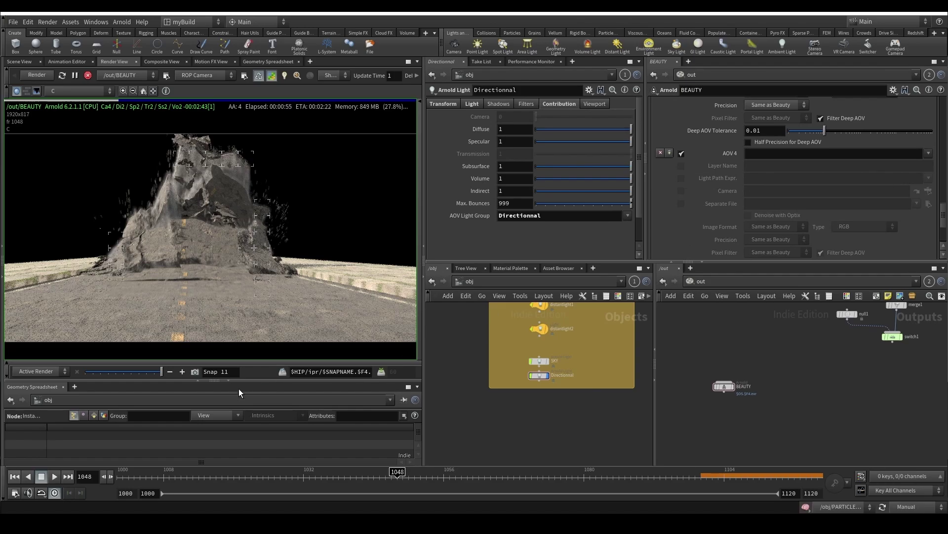
left_click(929, 154)
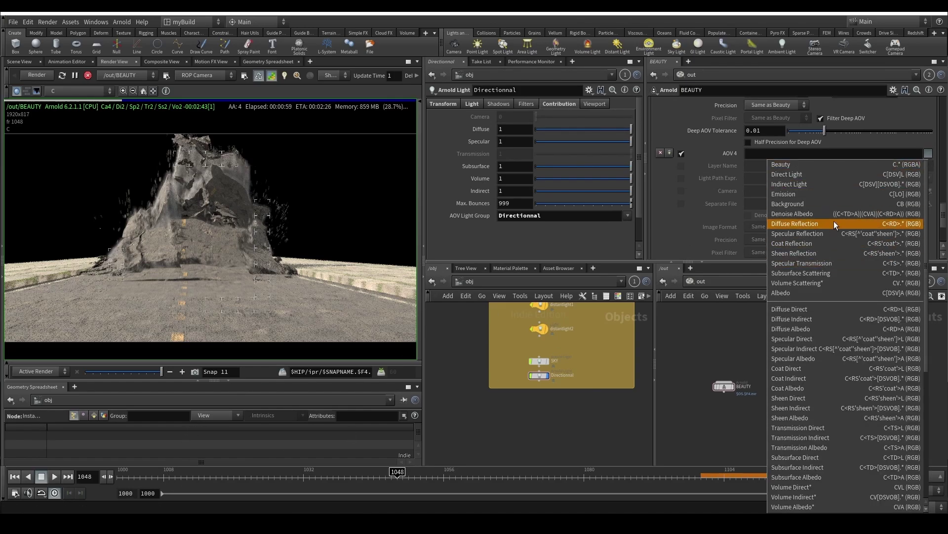
scroll(817, 276, "down", 5)
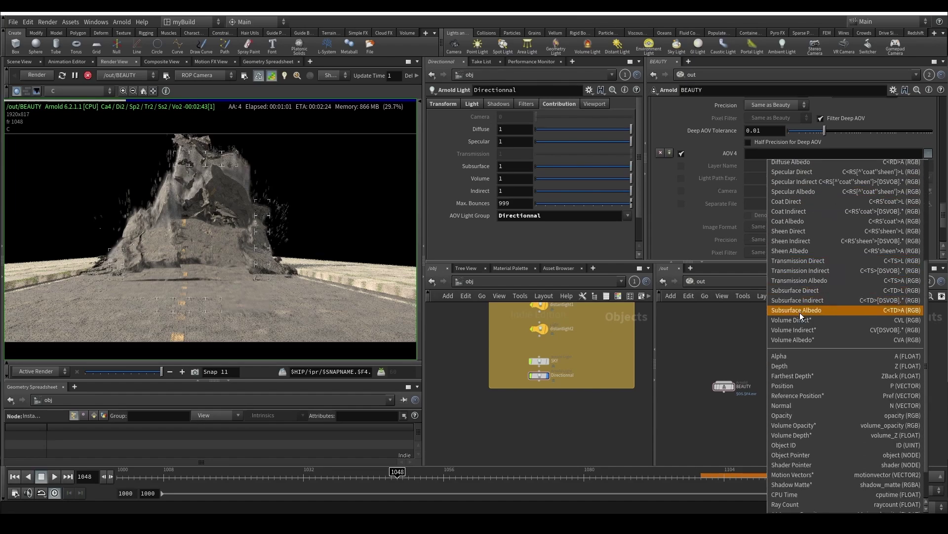
scroll(799, 312, "down", 2)
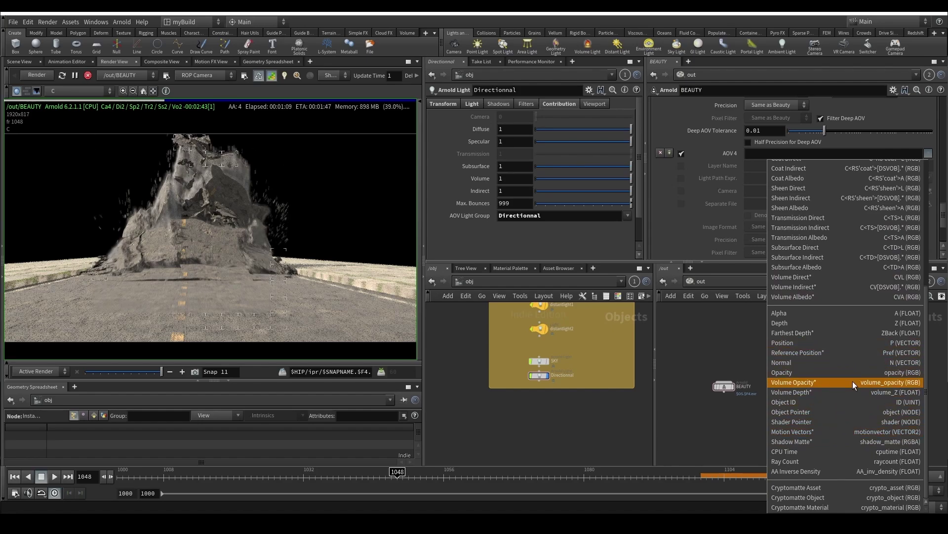
scroll(862, 420, "up", 4)
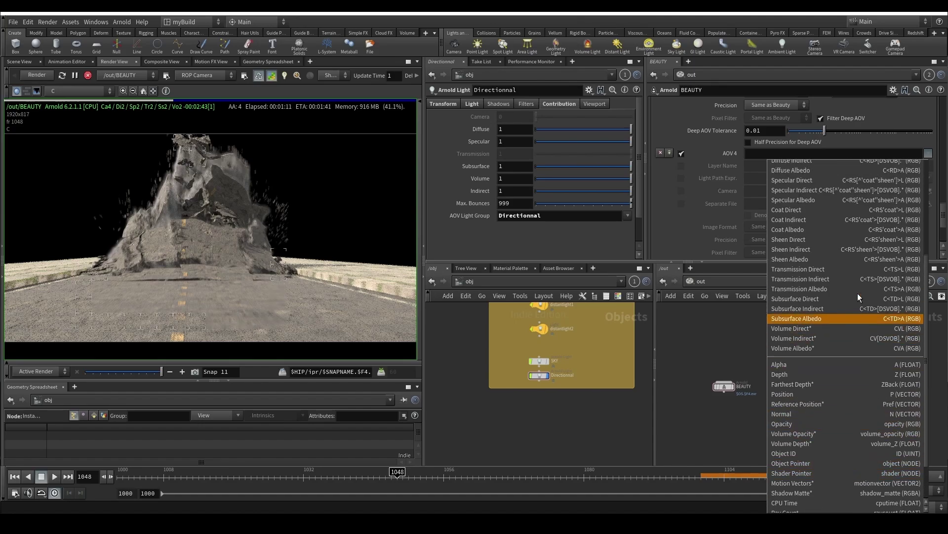
scroll(858, 292, "up", 5)
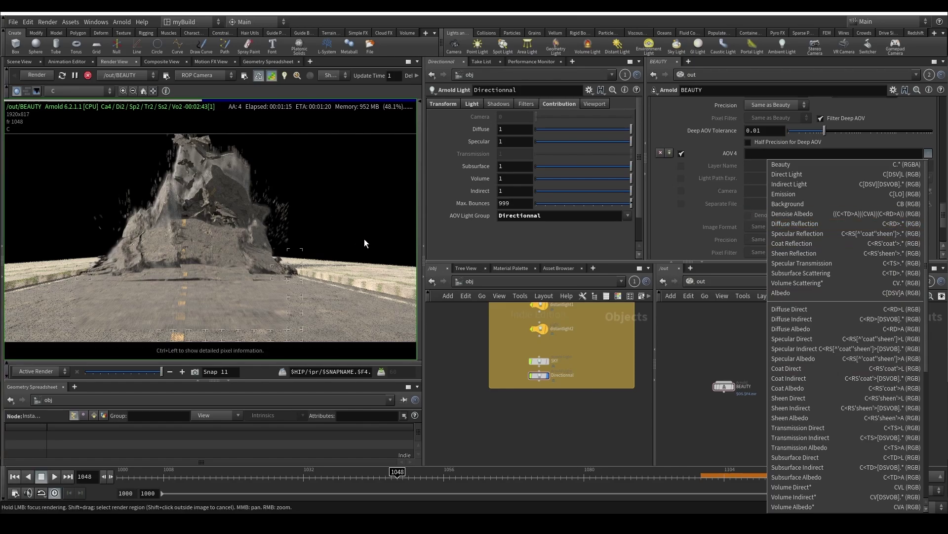
Step: Check the rock debris close up in the render and set AOV 4 to the Specular Reflection preset
left_click(301, 217)
scroll(301, 219, "up", 3)
middle_click_drag(223, 180, 280, 233)
scroll(277, 230, "up", 2)
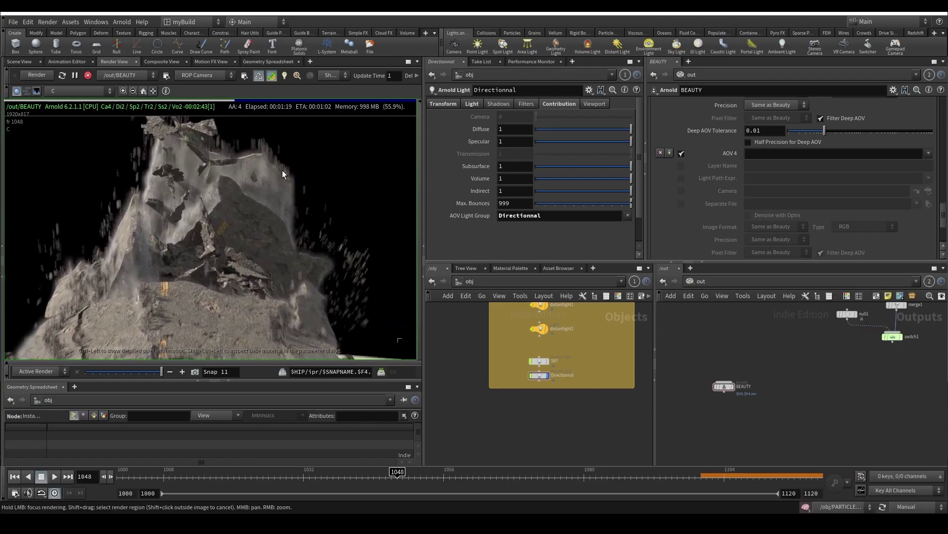
key("a")
key("c")
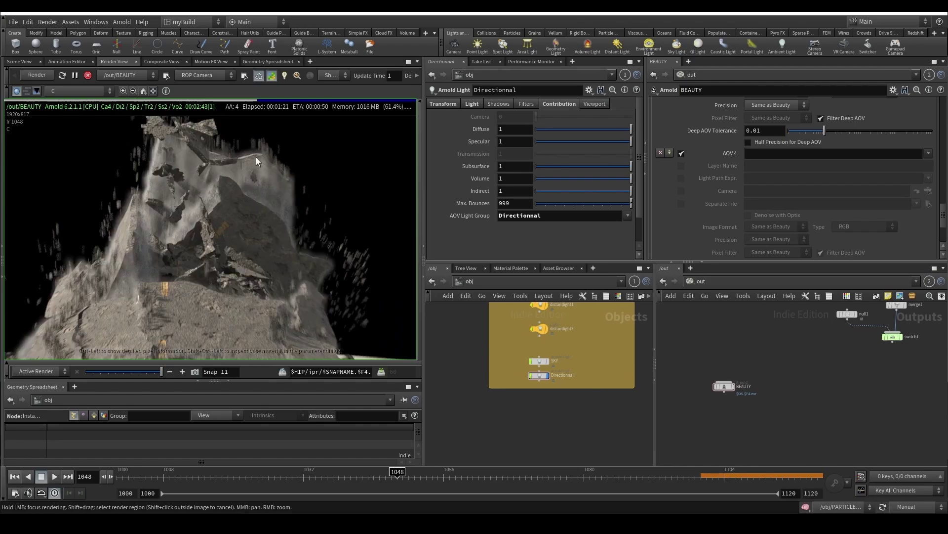
left_click(928, 153)
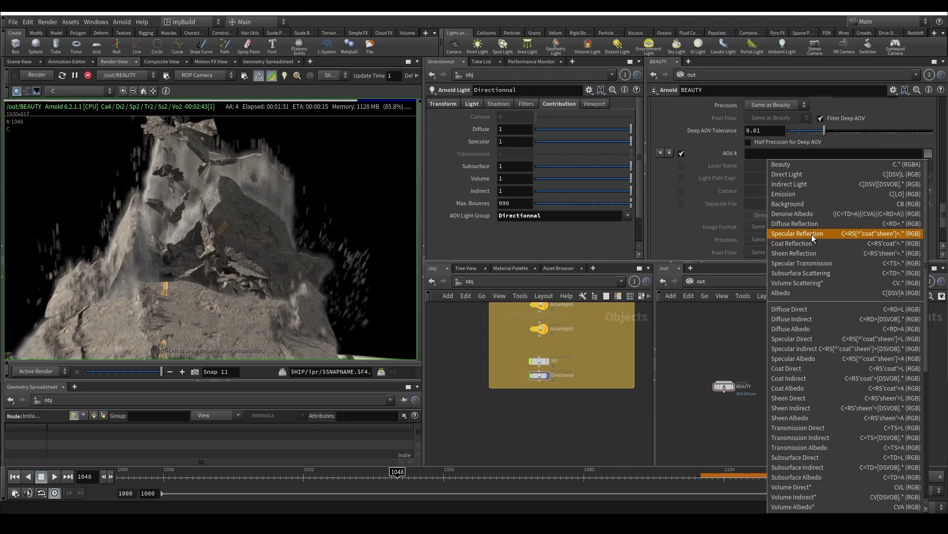
left_click(816, 232)
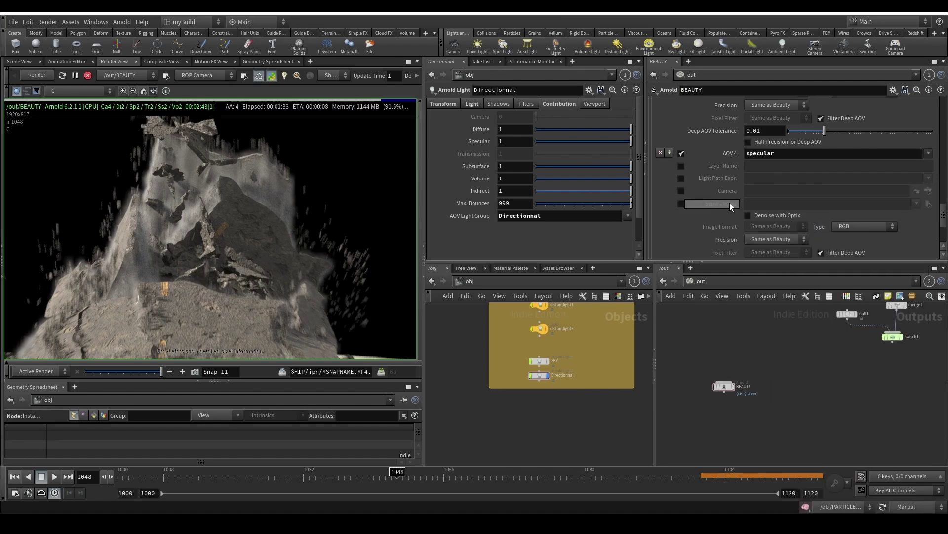
Step: Add a fifth AOV to the BEAUTY node and set it to the Diffuse Reflection preset
scroll(731, 203, "up", 10)
scroll(748, 206, "down", 10)
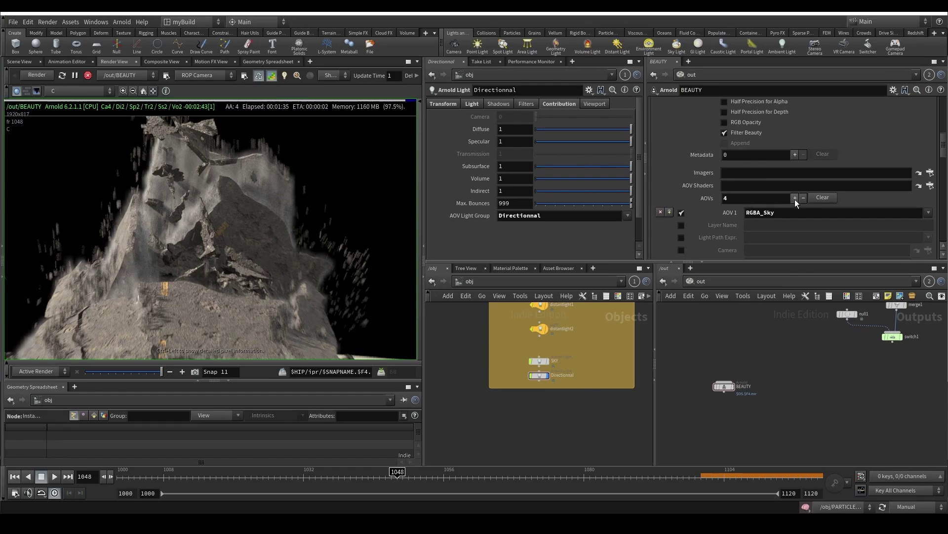
scroll(725, 212, "down", 5)
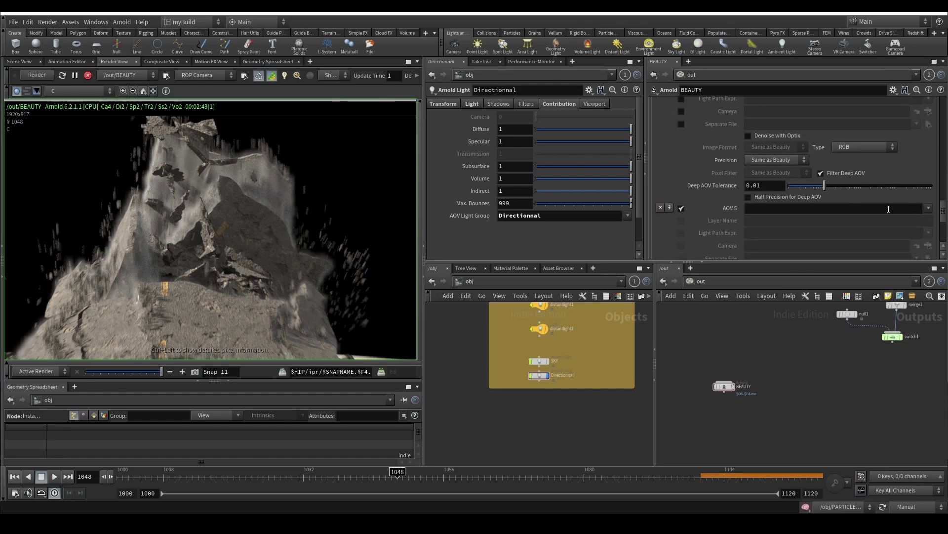
left_click(928, 208)
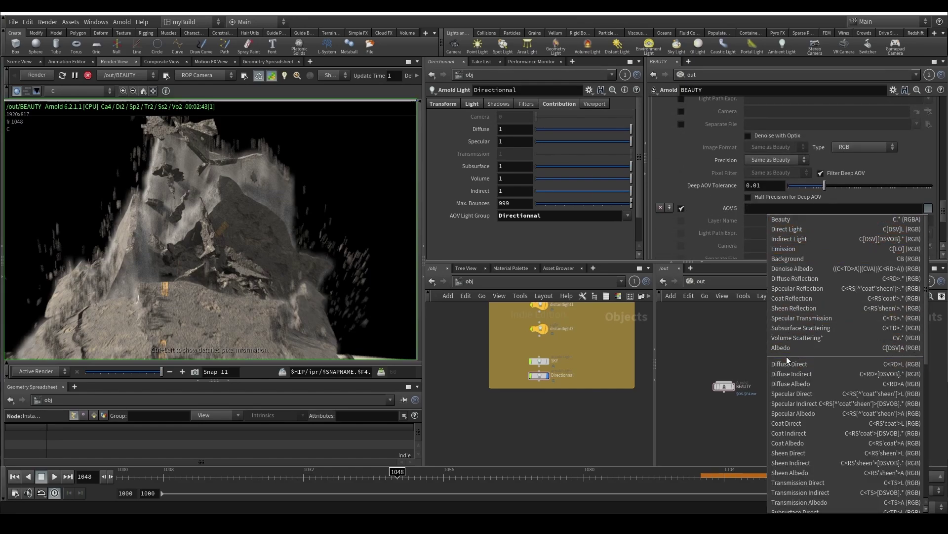
left_click(798, 278)
scroll(705, 203, "up", 1)
scroll(705, 209, "up", 9)
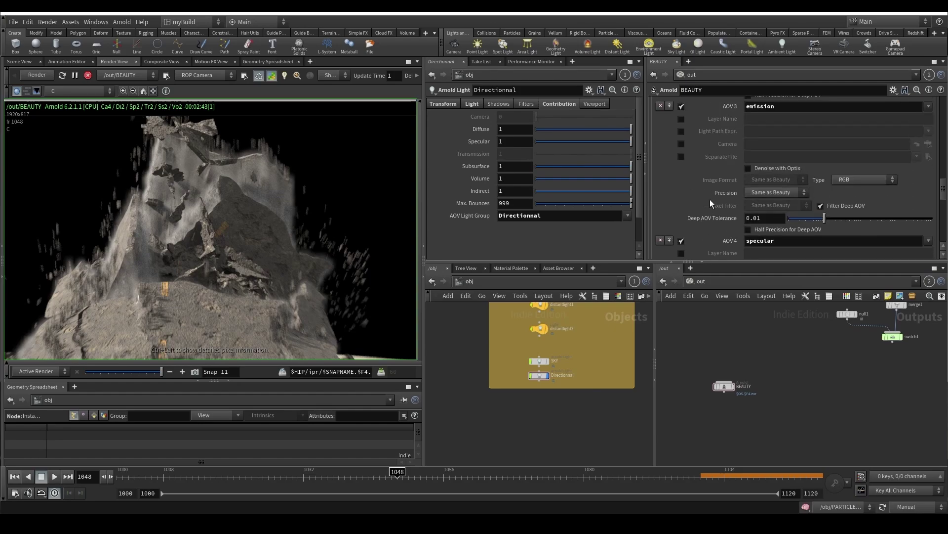
scroll(723, 192, "up", 10)
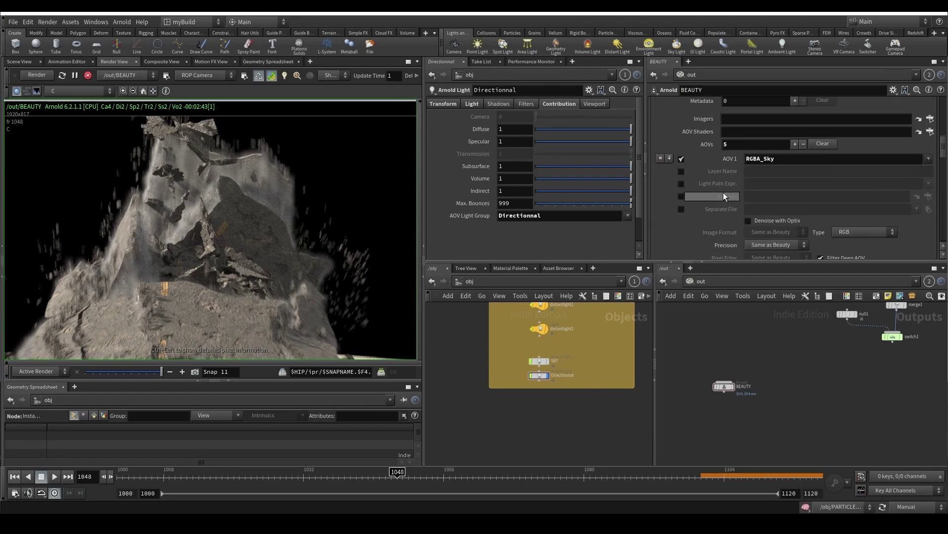
scroll(716, 198, "up", 2)
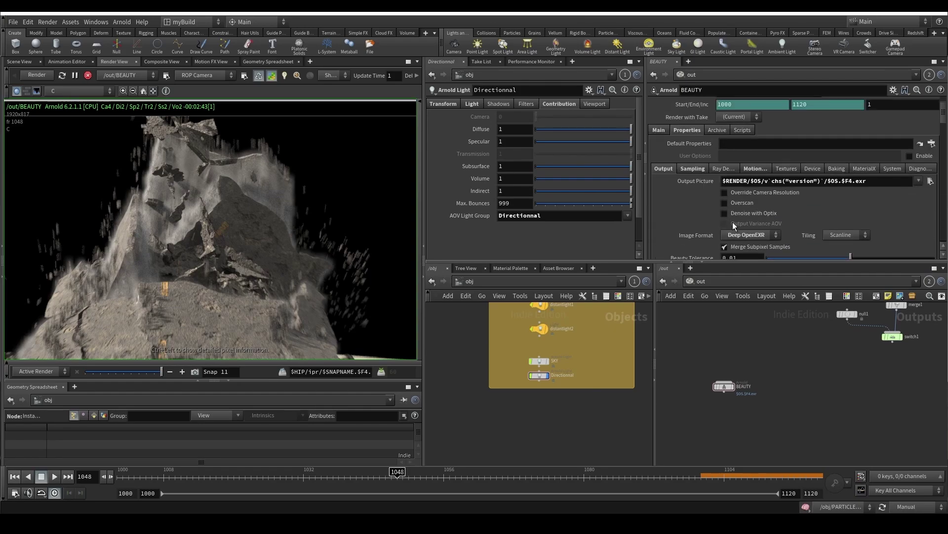
scroll(839, 209, "down", 9)
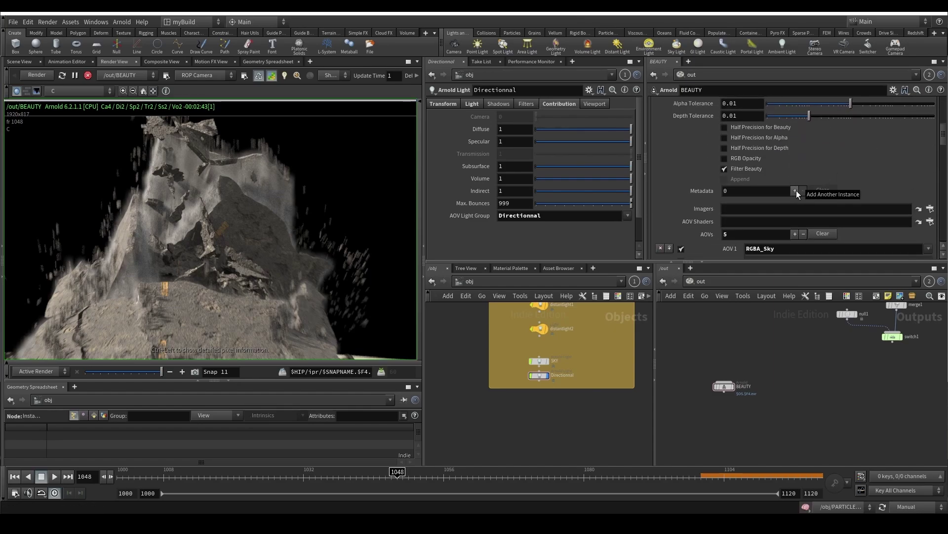
scroll(793, 233, "down", 9)
scroll(754, 206, "down", 20)
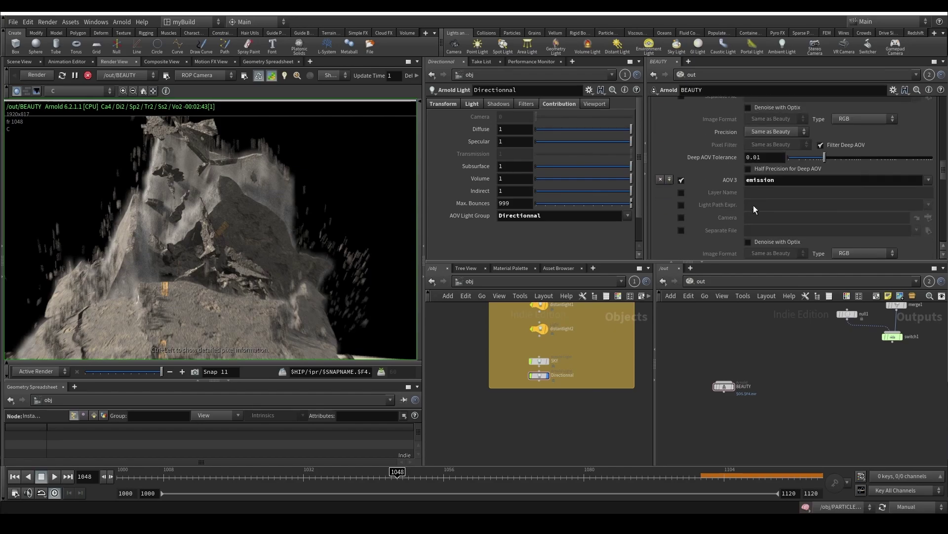
left_click(929, 134)
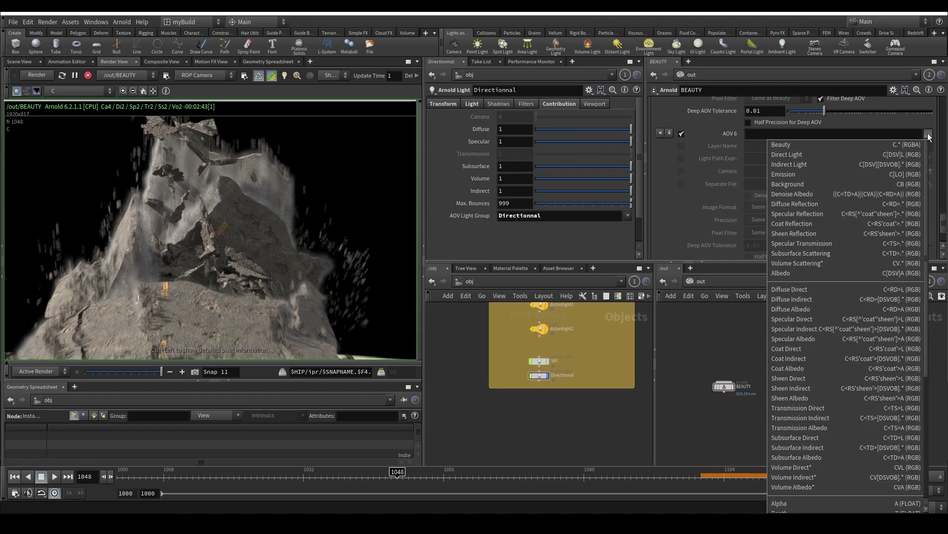
scroll(819, 341, "down", 3)
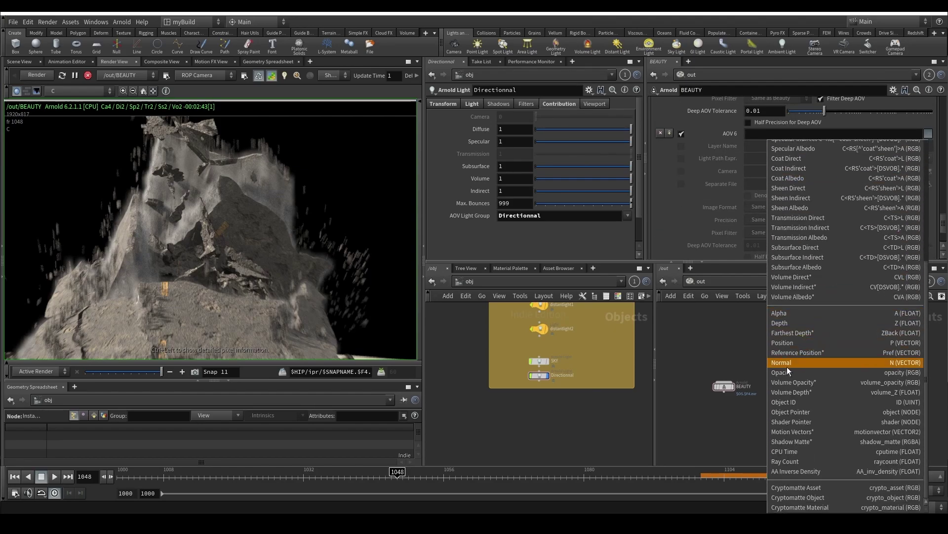
scroll(796, 282, "up", 6)
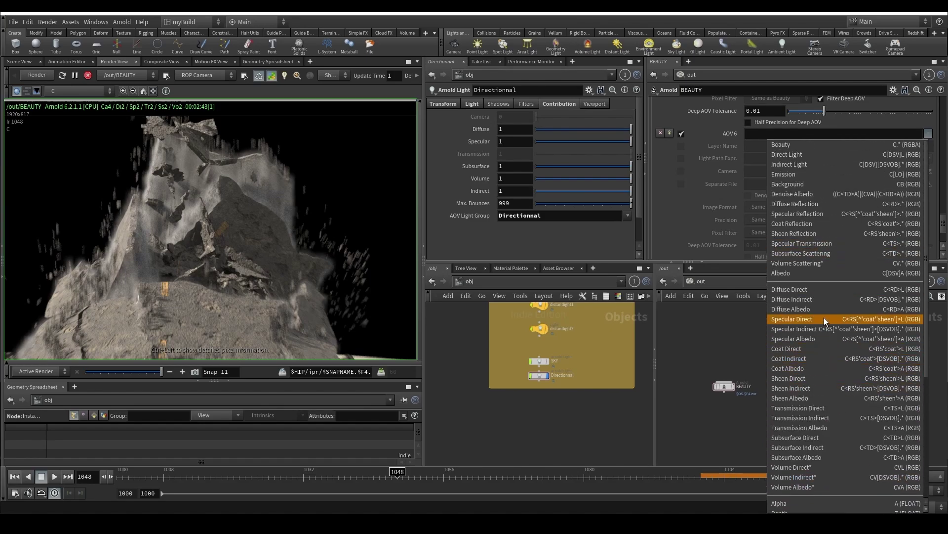
scroll(862, 382, "down", 1)
scroll(861, 382, "down", 1)
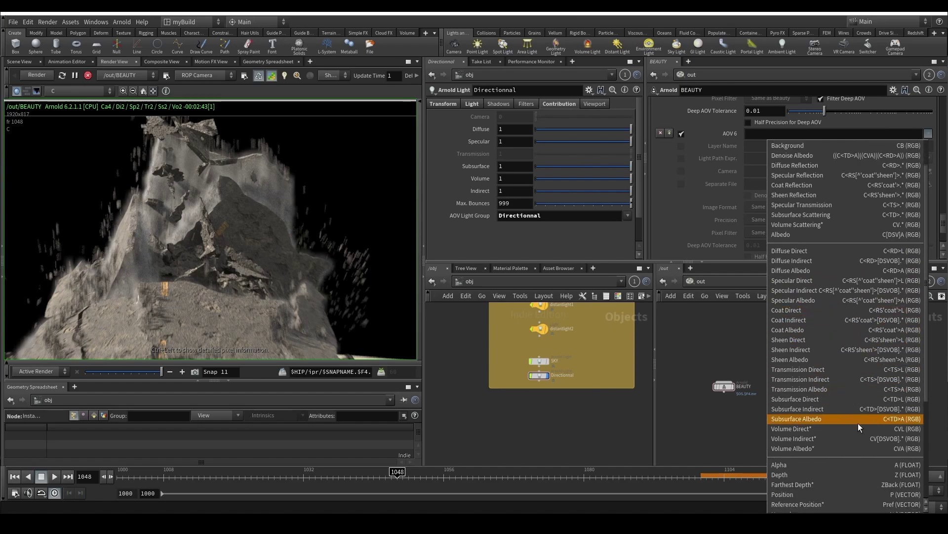
scroll(858, 424, "down", 3)
scroll(859, 424, "down", 1)
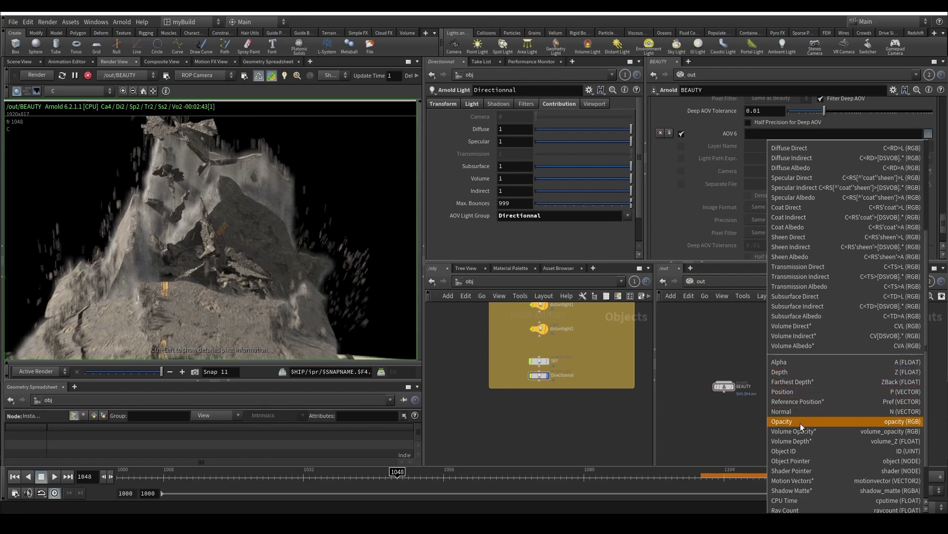
left_click(664, 214)
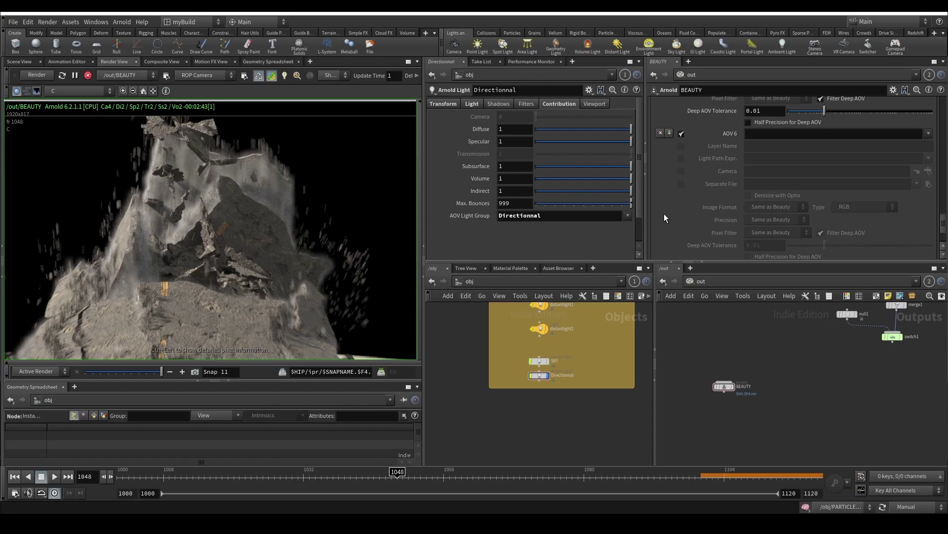
left_click(658, 134)
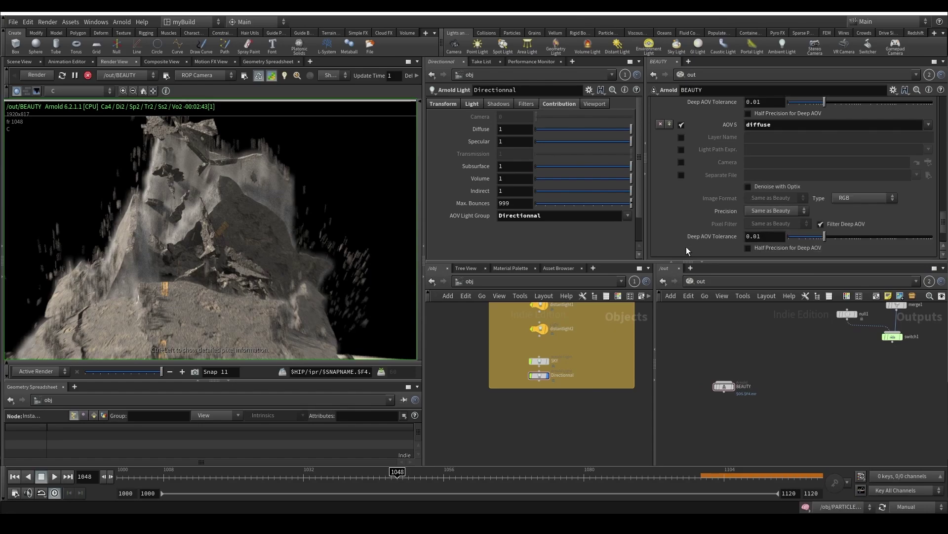
Step: Stop the running BEAUTY render and restart it with the current AOVs, showing the whole frame
left_click(88, 76)
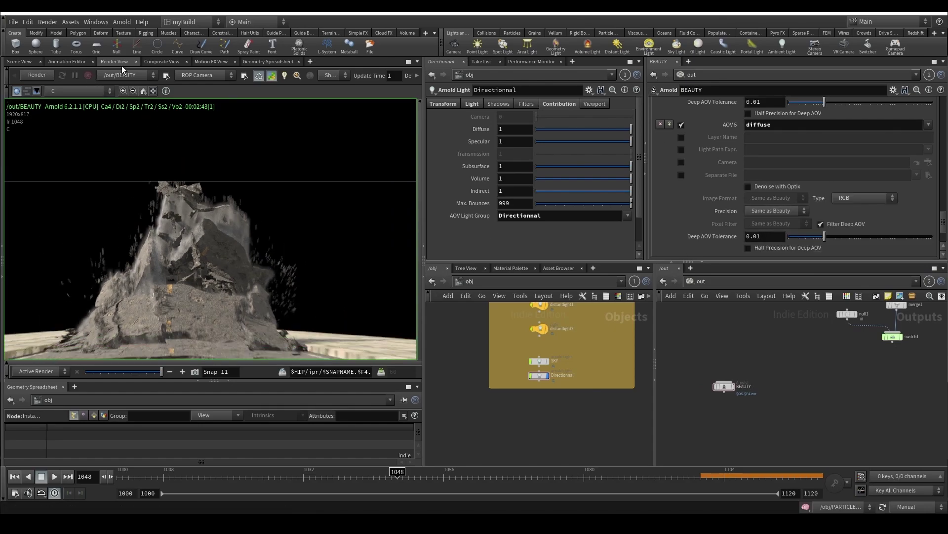
left_click(34, 75)
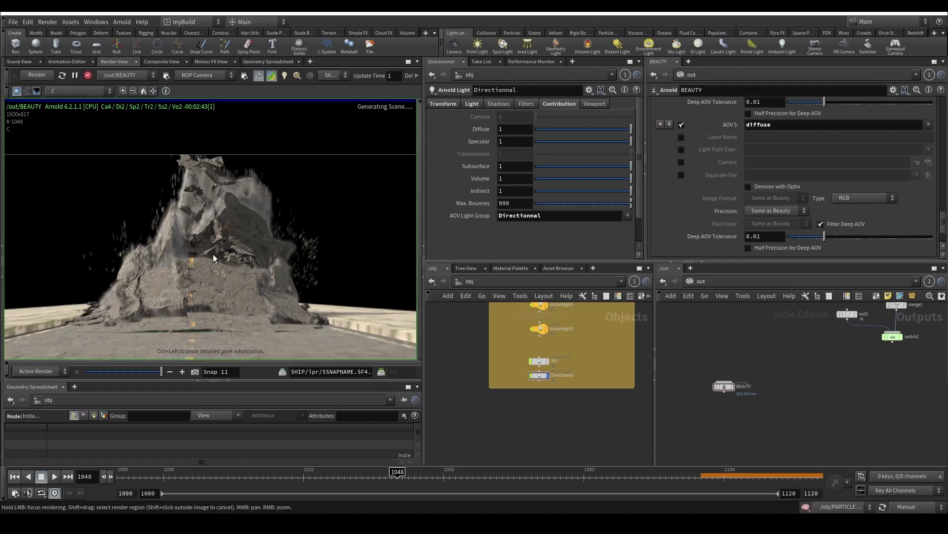
scroll(213, 255, "down", 3)
mouse_move(160, 372)
left_mouse_down()
mouse_move(123, 372)
mouse_move(162, 372)
left_mouse_up()
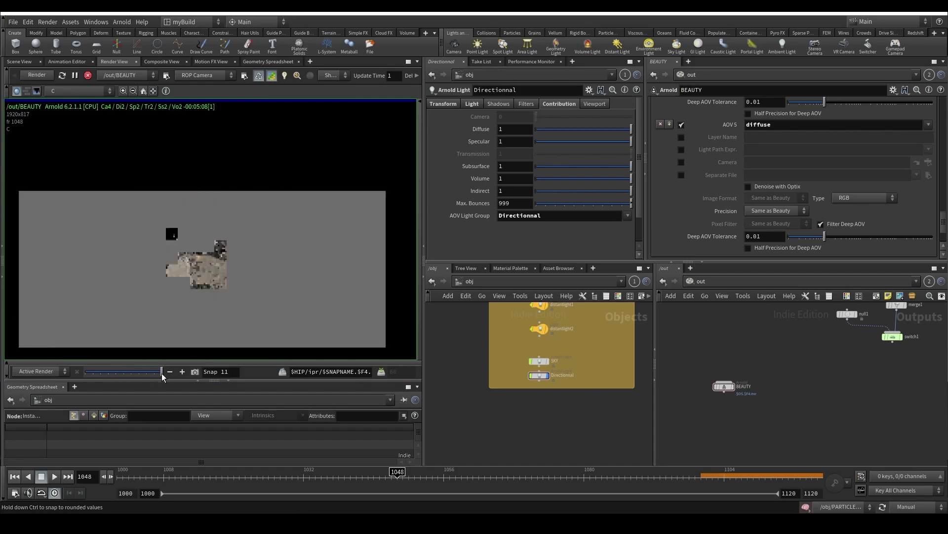
Step: Compare the emission, specular and diffuse passes in the render view, ending on the full C image
left_click(78, 91)
left_click(77, 130)
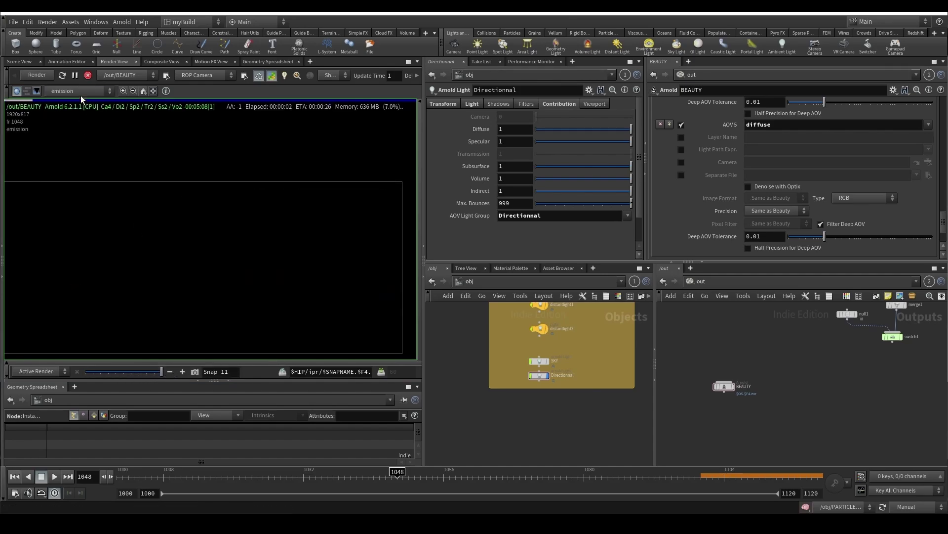
left_click(79, 89)
left_click(68, 149)
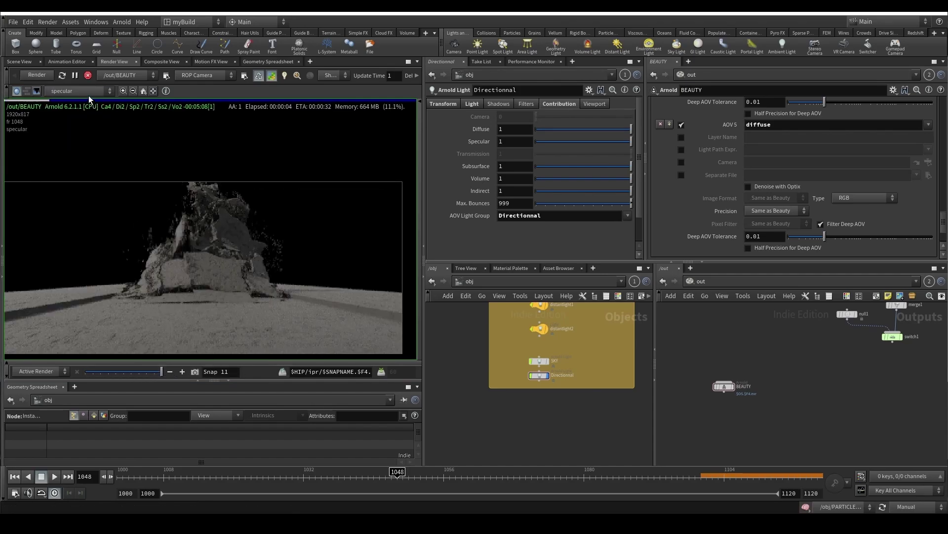
left_click(87, 93)
left_click(82, 150)
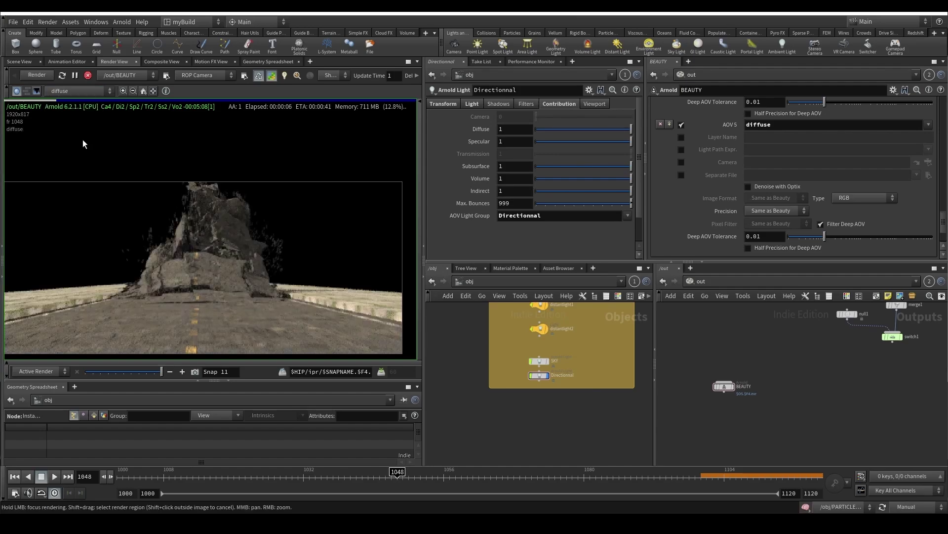
left_click(85, 94)
left_click(84, 110)
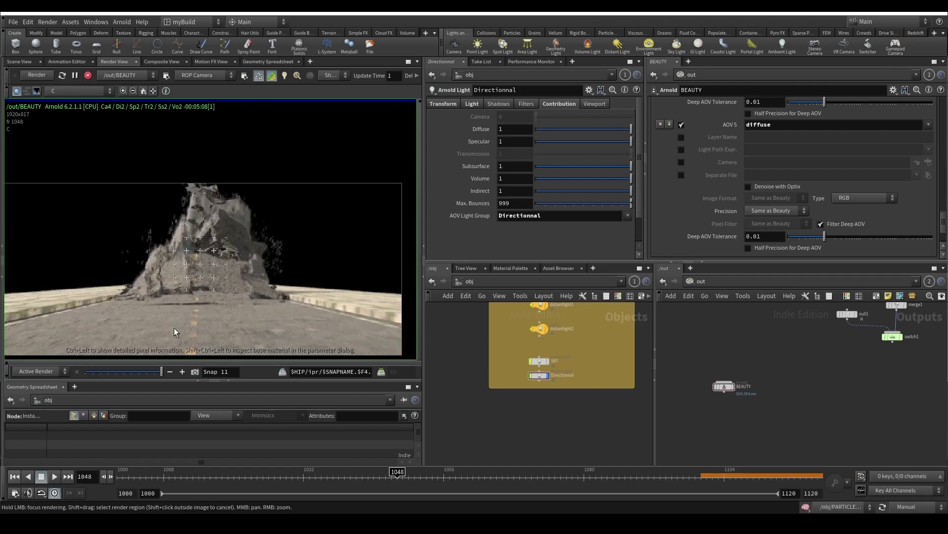
middle_click_drag(174, 328, 205, 322)
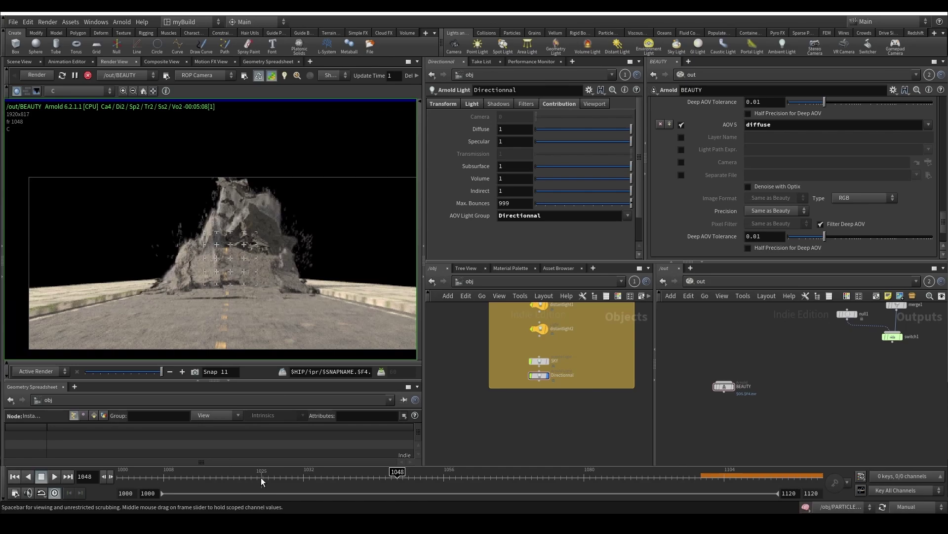
Step: Go to frame 1005 and restart the BEAUTY render, framing the character in the render view
left_click(147, 486)
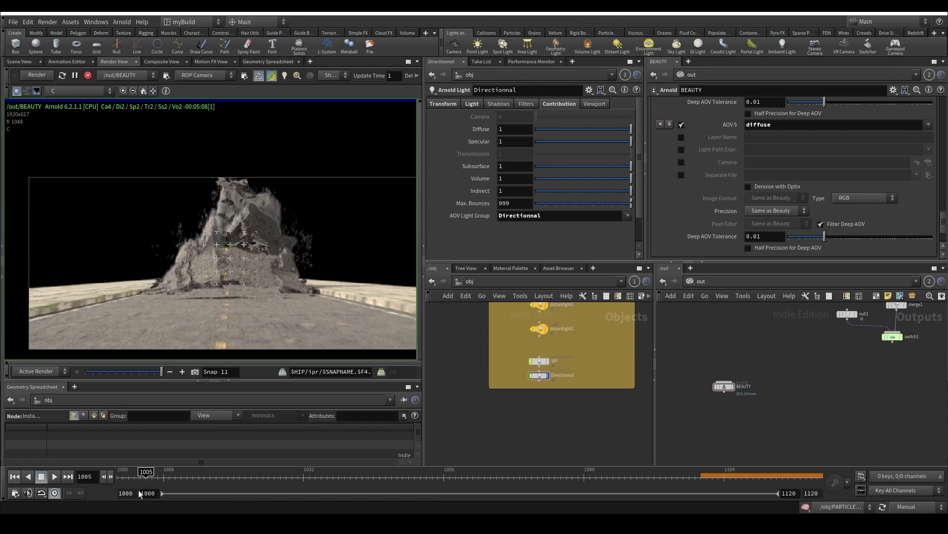
left_click(37, 78)
scroll(675, 367, "up", 1)
middle_click_drag(374, 287, 343, 277)
scroll(217, 254, "up", 1)
scroll(229, 310, "down", 2)
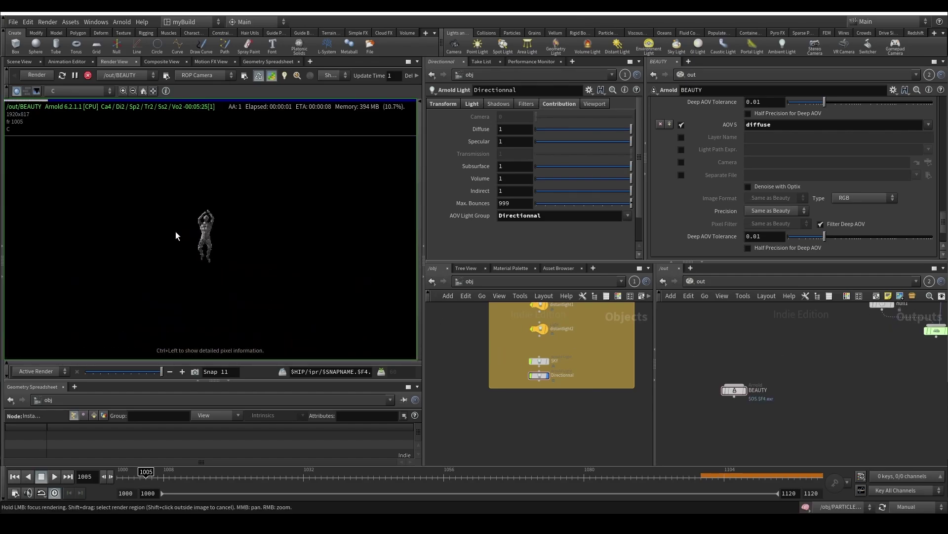
Step: Check the emission pass of the frame 1005 render, ending on the full C image
left_click(75, 90)
left_click(61, 130)
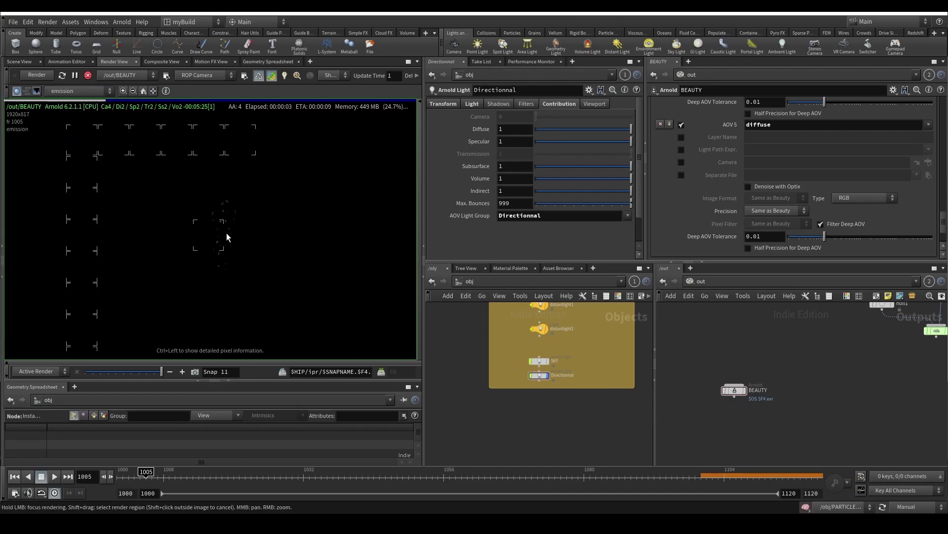
left_click(84, 91)
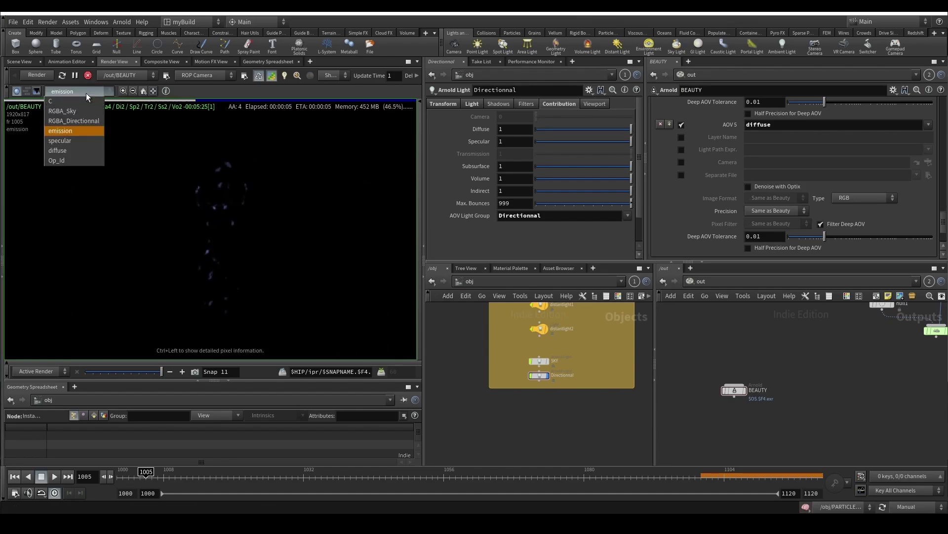
left_click(67, 100)
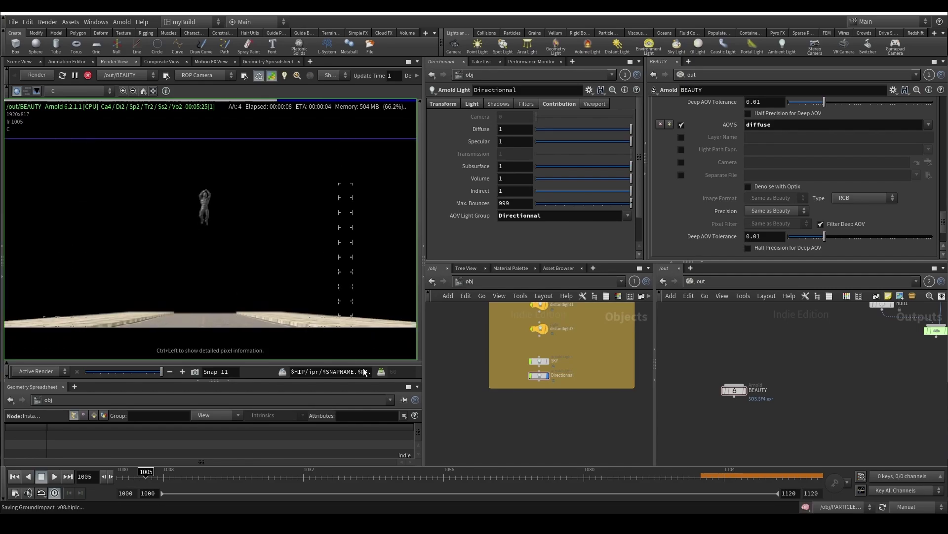
scroll(683, 413, "down", 4)
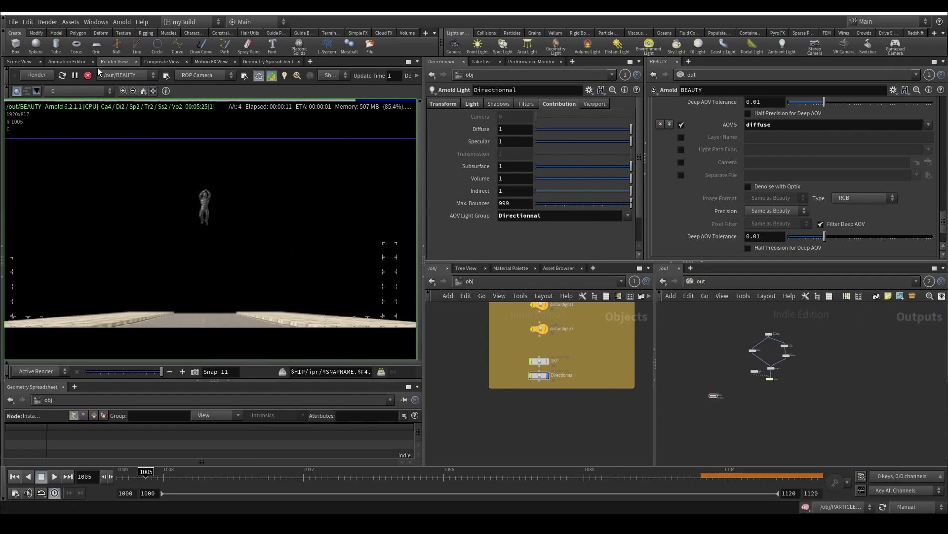
Step: Review the BEAUTY node's sampling and output settings down to its list of AOVs
scroll(706, 417, "up", 4)
scroll(721, 188, "up", 10)
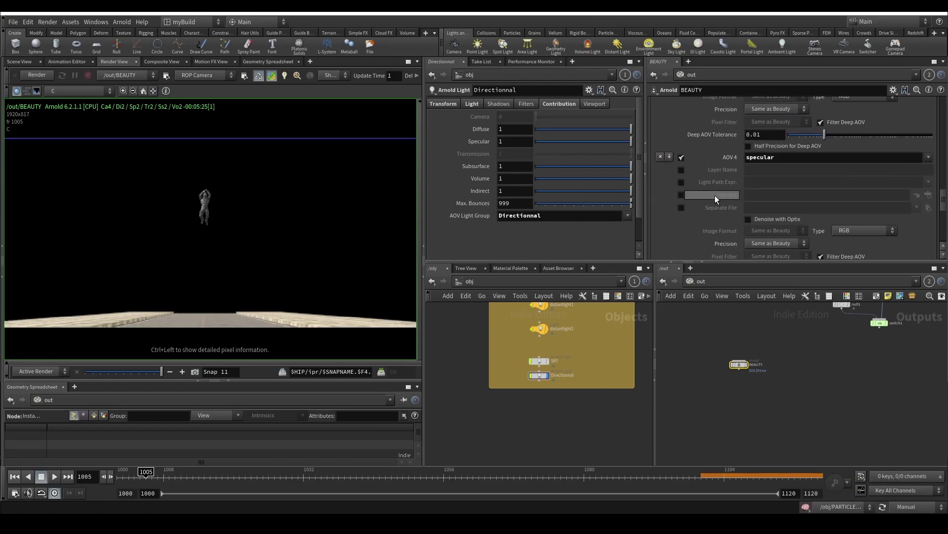
scroll(708, 185, "up", 10)
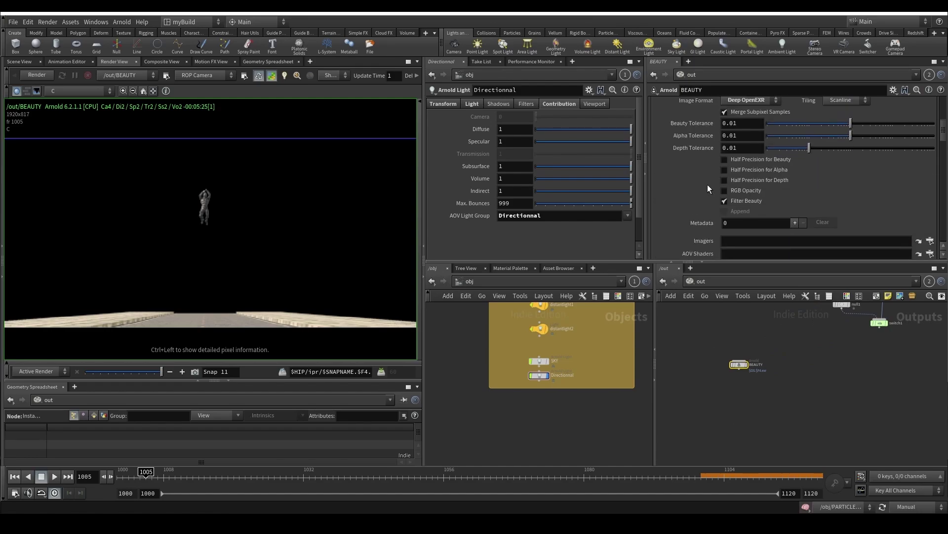
left_click(701, 188)
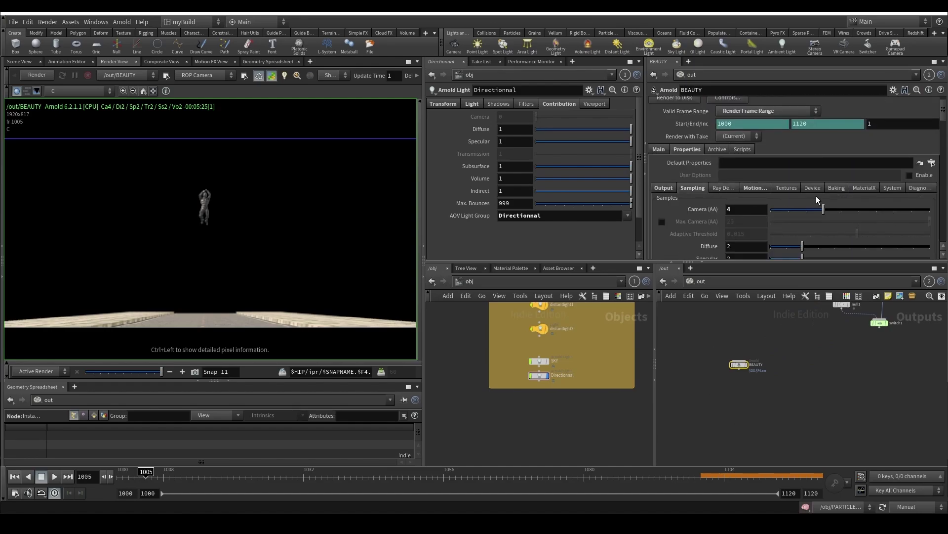
left_click(659, 149)
left_click(674, 151)
left_click(664, 188)
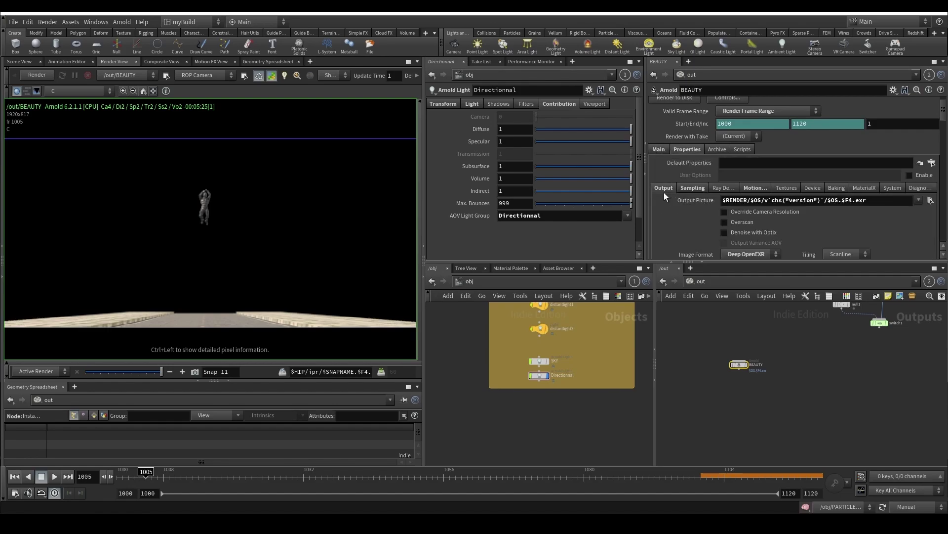
scroll(805, 217, "down", 1)
scroll(689, 189, "down", 10)
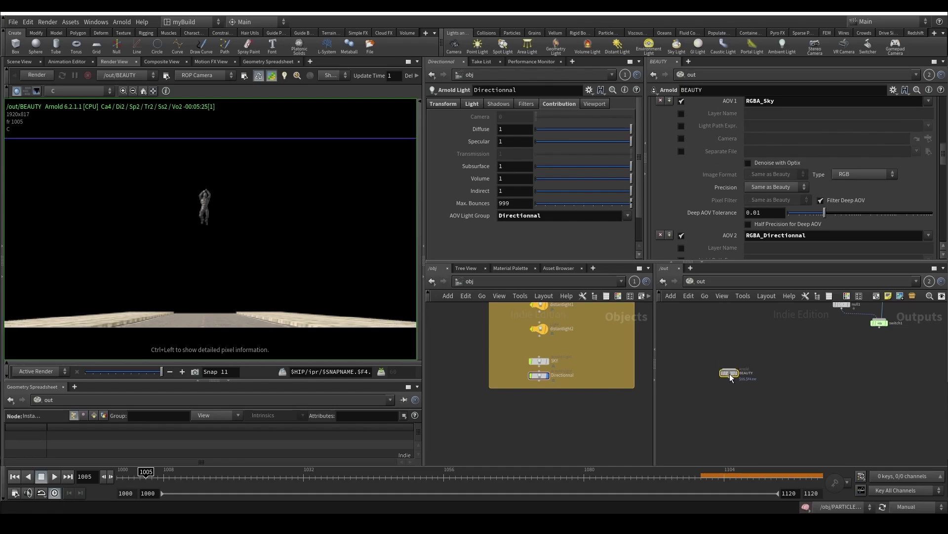
Step: Duplicate the BEAUTY render node and enter Main_RBD as the copy's name
left_click_drag(728, 375, 810, 384, "alt")
scroll(811, 384, "up", 2)
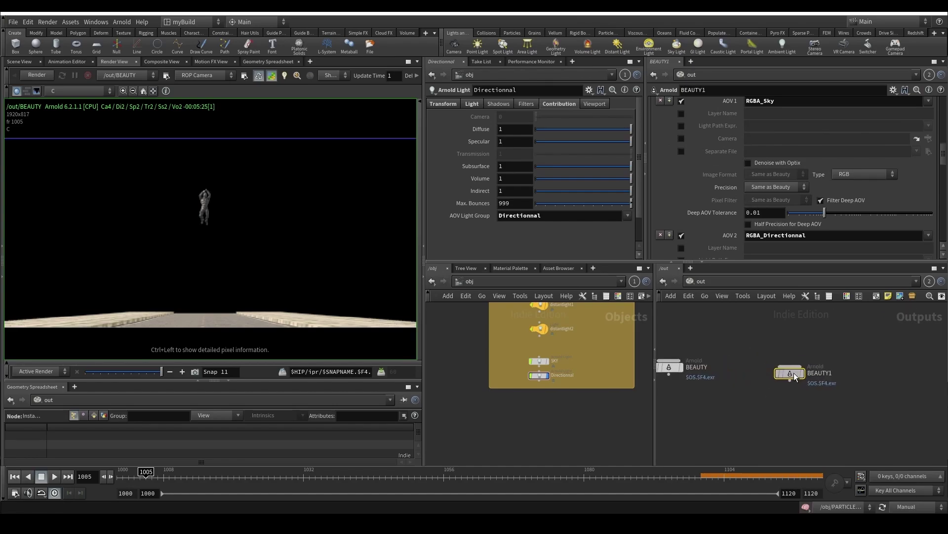
double_click(825, 371)
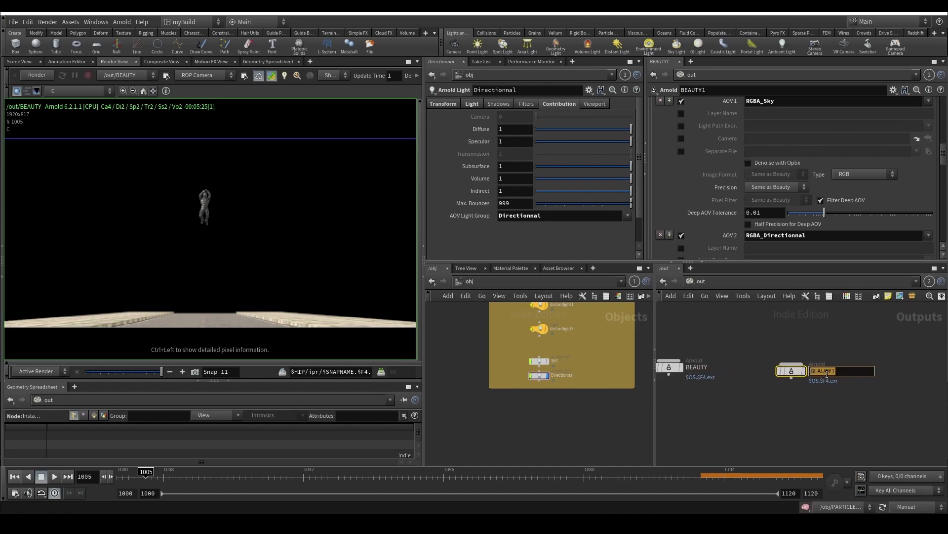
type("Main_RBD")
key("Return")
scroll(813, 366, "up", 2)
double_click(851, 376)
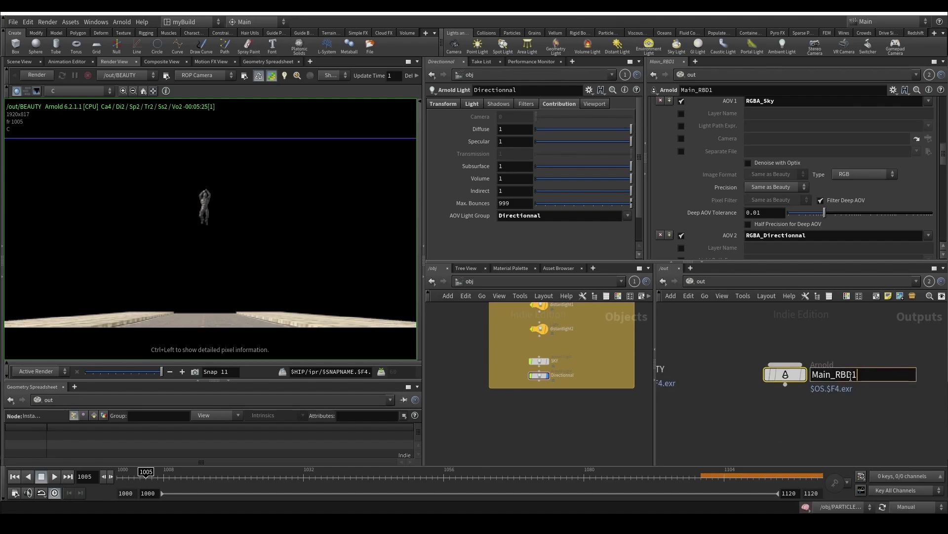
Step: Rename the fetch node above Debris and Smoke to Main_RBD_sim
middle_click_drag(902, 362, 761, 430)
scroll(802, 347, "up", 3)
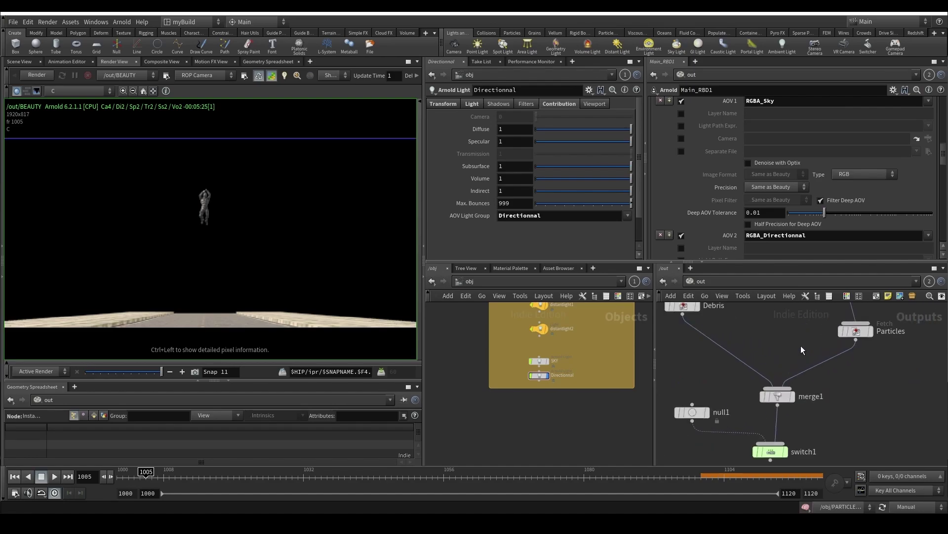
scroll(736, 384, "down", 1)
middle_click_drag(755, 317, 720, 437)
scroll(751, 372, "up", 2)
left_click(768, 374)
type("_RBD_")
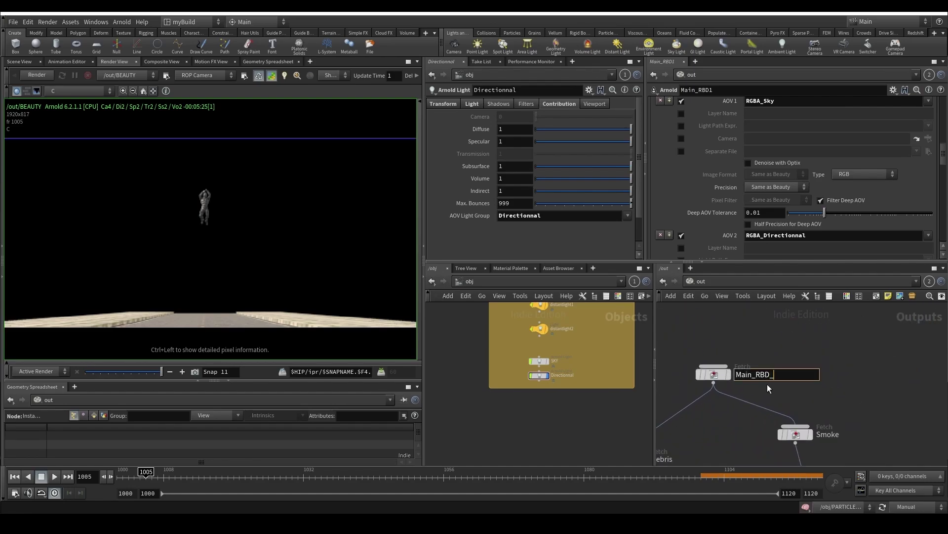
type("sim")
key("Return")
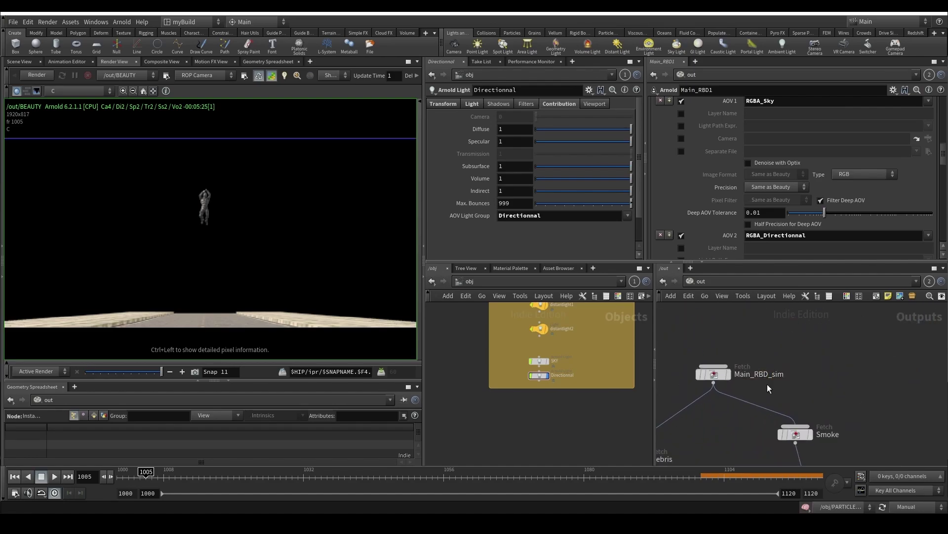
Step: Rename the Smoke fetch node to Smoke_sim
left_click(829, 435)
type("_si")
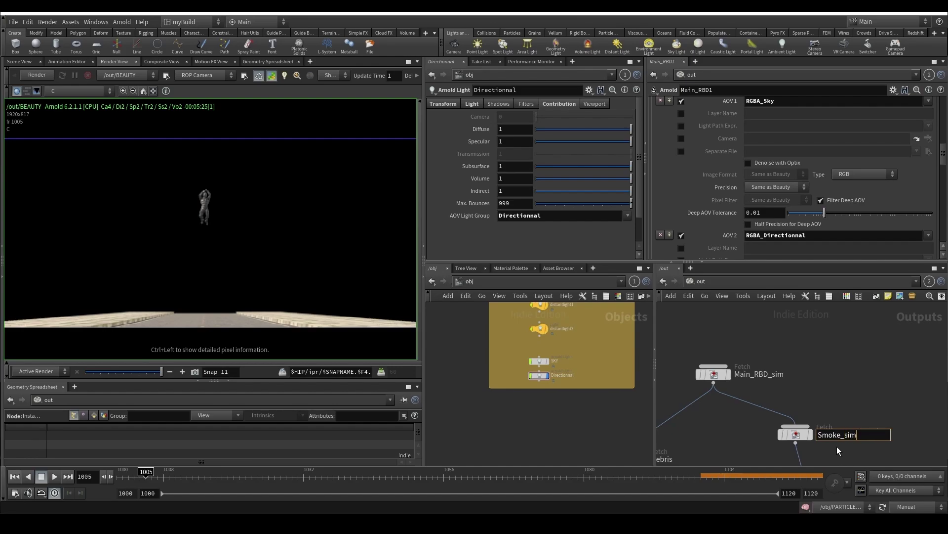
type("m")
key("Return")
key("h")
Step: Rename the Debris and Particles fetch nodes to Debris_sim and Particles_sim
double_click(788, 372)
type("_")
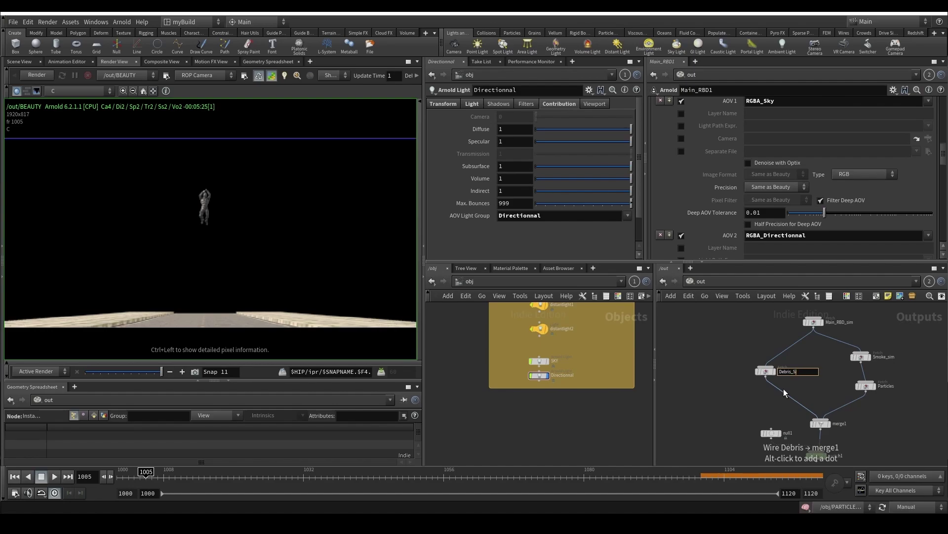
type("sim")
key("Return")
key("h")
double_click(904, 385)
type("_si")
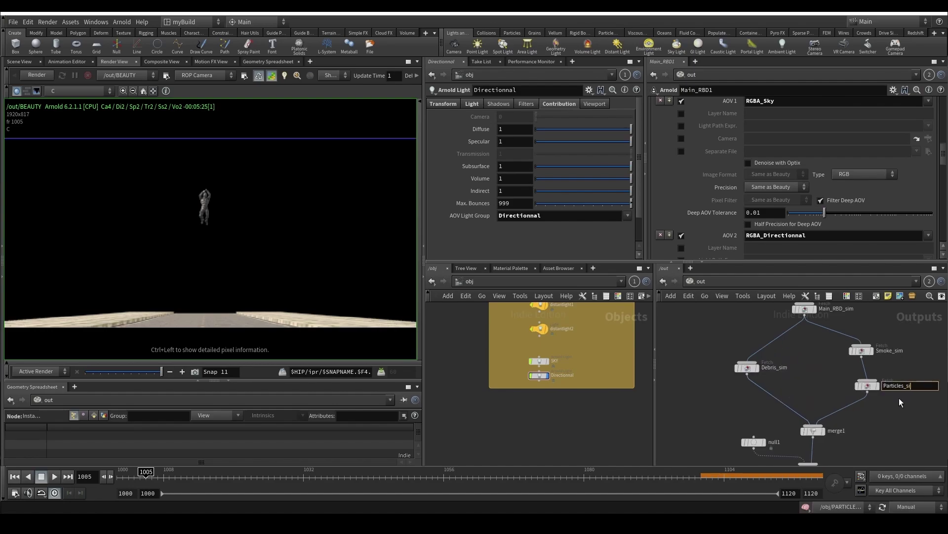
type("m")
key("Return")
Step: Rename the Arnold node Main_RBD1 to Main_RBD and save the scene
scroll(791, 419, "down", 4)
middle_click_drag(694, 435, 757, 337)
scroll(790, 402, "up", 3)
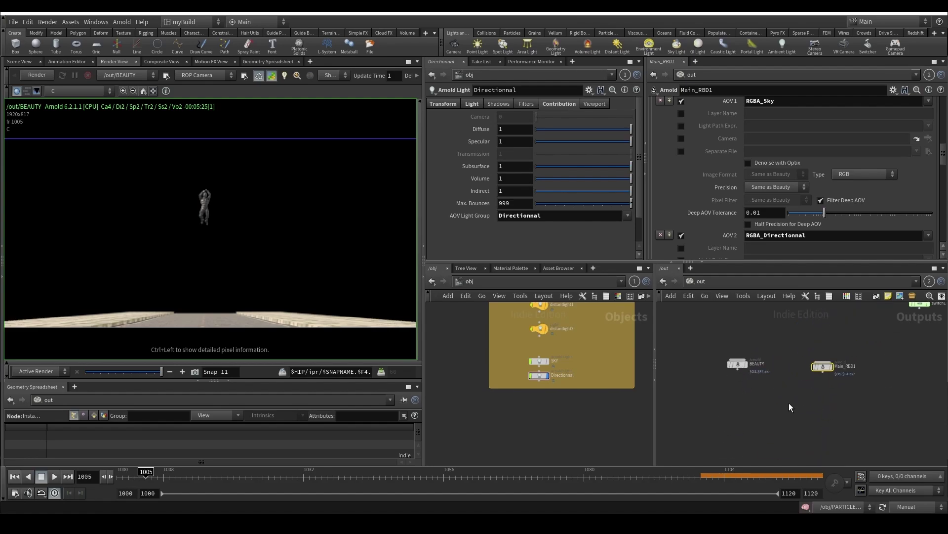
scroll(790, 403, "up", 1)
middle_click_drag(840, 373, 774, 391)
left_click(797, 382)
key("BackSpace")
key("Return")
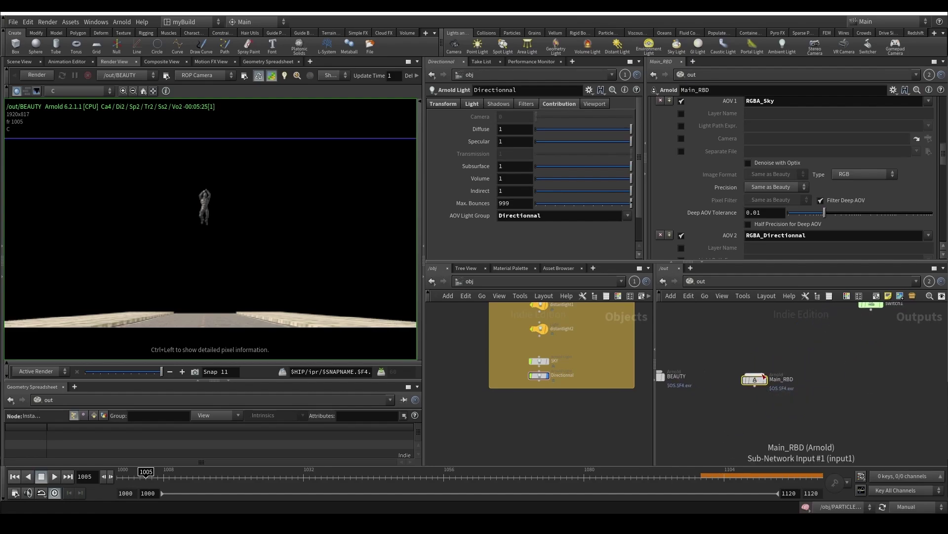
scroll(761, 374, "down", 2)
key("ctrl+s")
Step: Set the Main_RBD node's Force Objects to the MAIN_RBD_rdr, UNDER_ROAD_rdr, Static_Road_rdr and Sidewalk_rdr geometry in place of *rdr
middle_click_drag(628, 389, 491, 422)
scroll(511, 411, "down", 2)
scroll(514, 395, "down", 3)
middle_click_drag(621, 385, 512, 384)
scroll(553, 390, "up", 4)
scroll(594, 391, "up", 1)
left_click_drag(532, 350, 548, 324)
left_click_drag(436, 357, 557, 376)
middle_click_drag(596, 383, 550, 380)
left_click(594, 366, "shift")
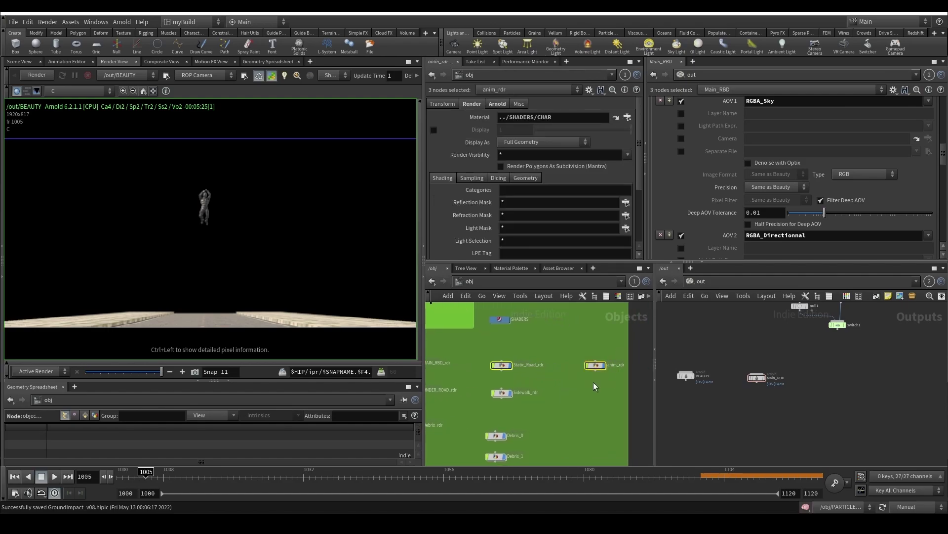
left_click_drag(572, 392, 597, 362, "shift")
middle_click_drag(543, 403, 603, 407)
left_click_drag(587, 411, 464, 384, "shift")
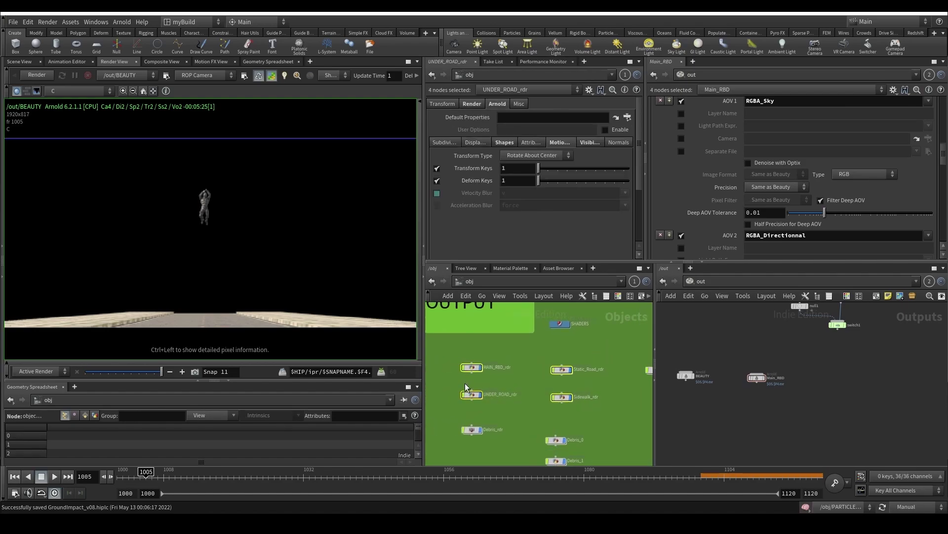
scroll(715, 228, "up", 10)
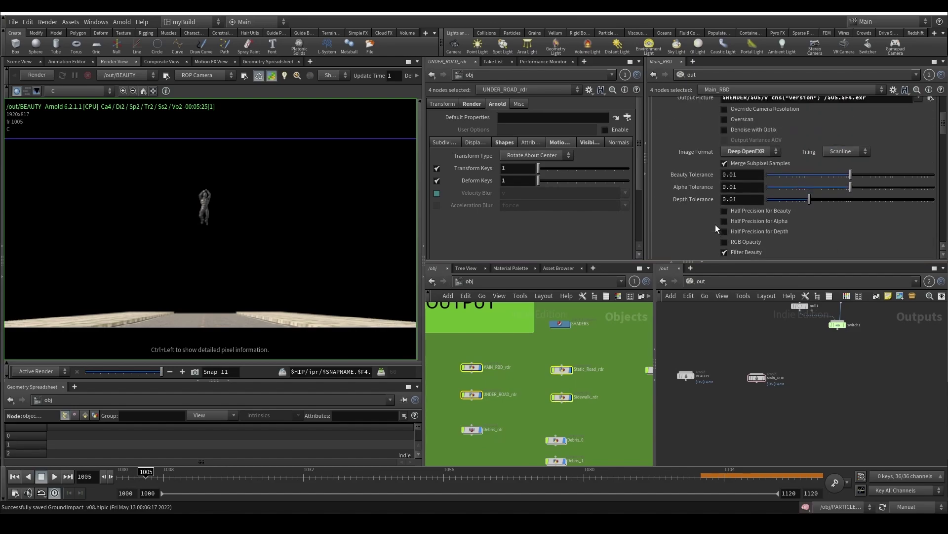
left_click(659, 166)
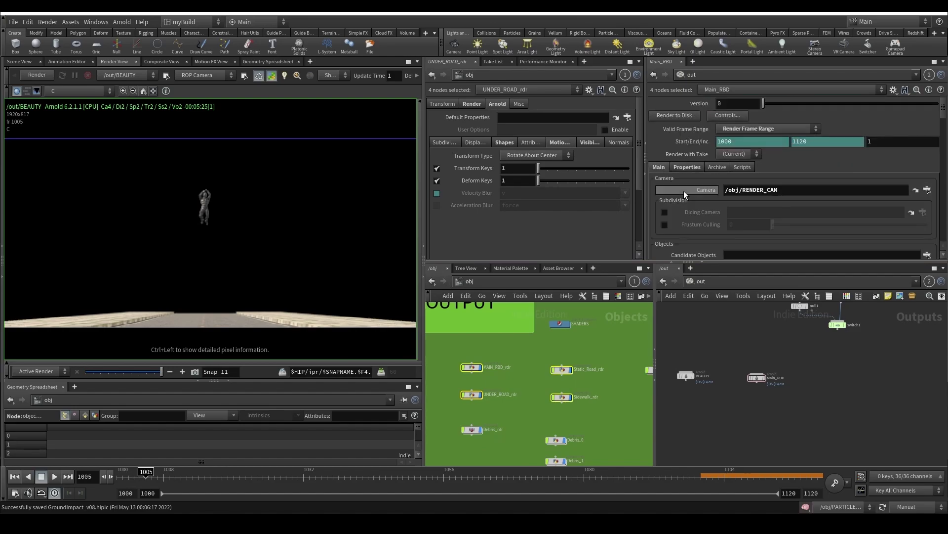
scroll(695, 213, "down", 3)
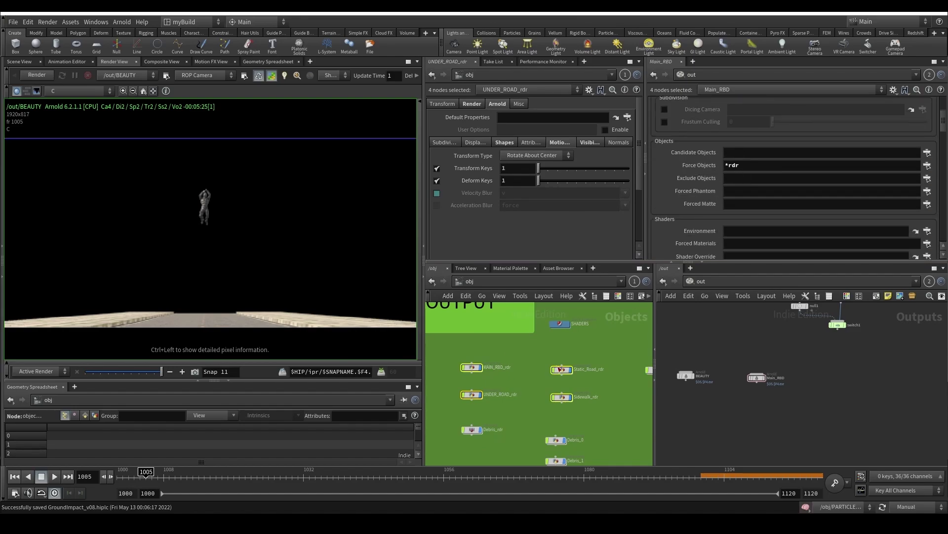
left_click_drag(472, 394, 709, 210)
left_click_drag(740, 161, 740, 164)
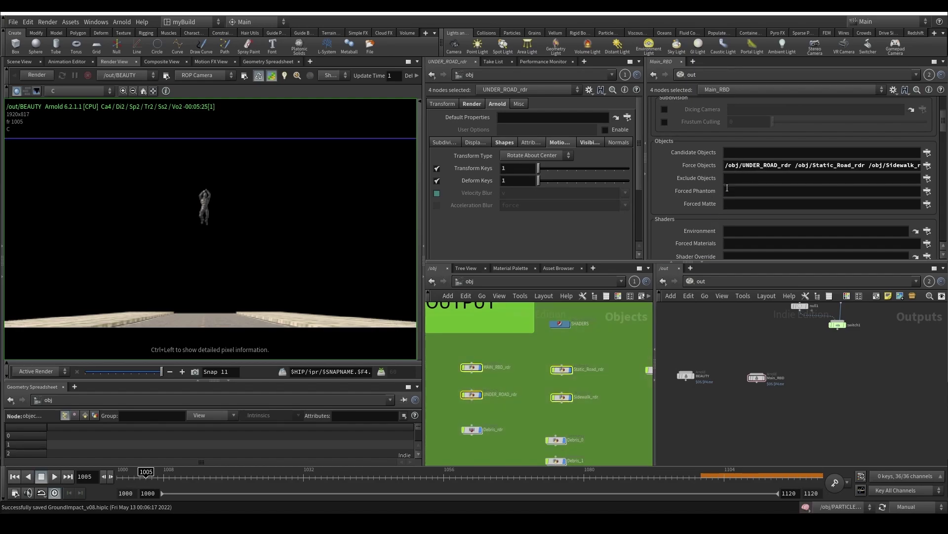
Step: Duplicate the Main_RBD render node and name the copy Debris
left_click_drag(759, 379, 829, 378, "alt")
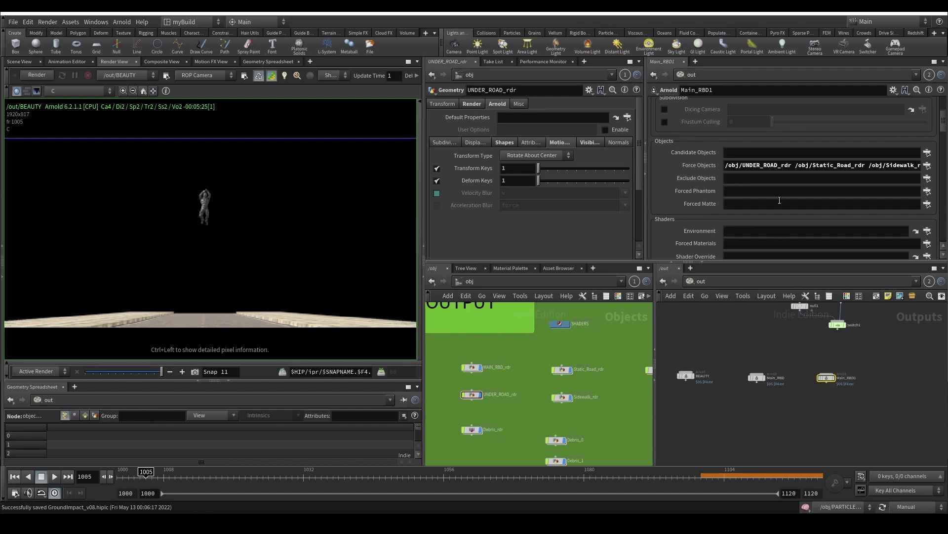
double_click(845, 377)
type("Debris")
key("Return")
Step: Move the Debris render node's object list from Force Objects to Forced Matte
triple_click(751, 166)
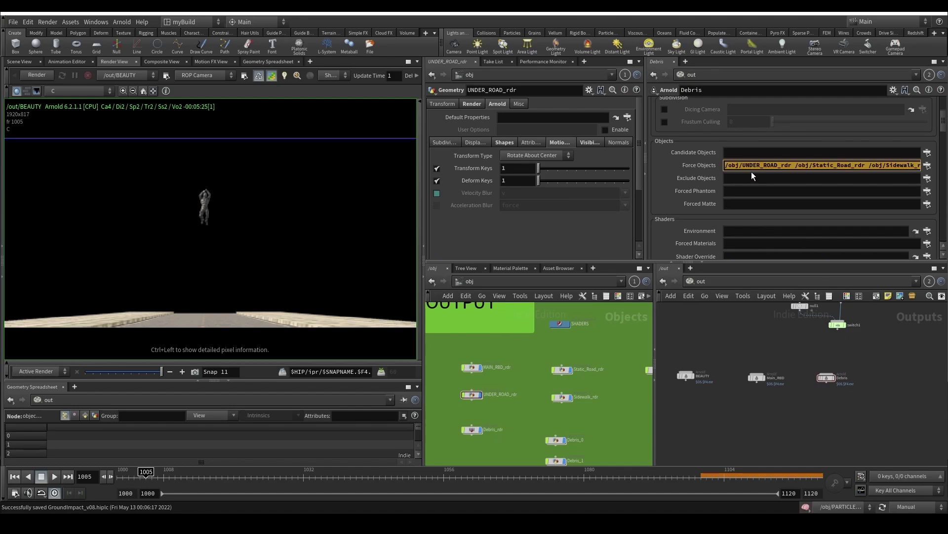
key("ctrl+x")
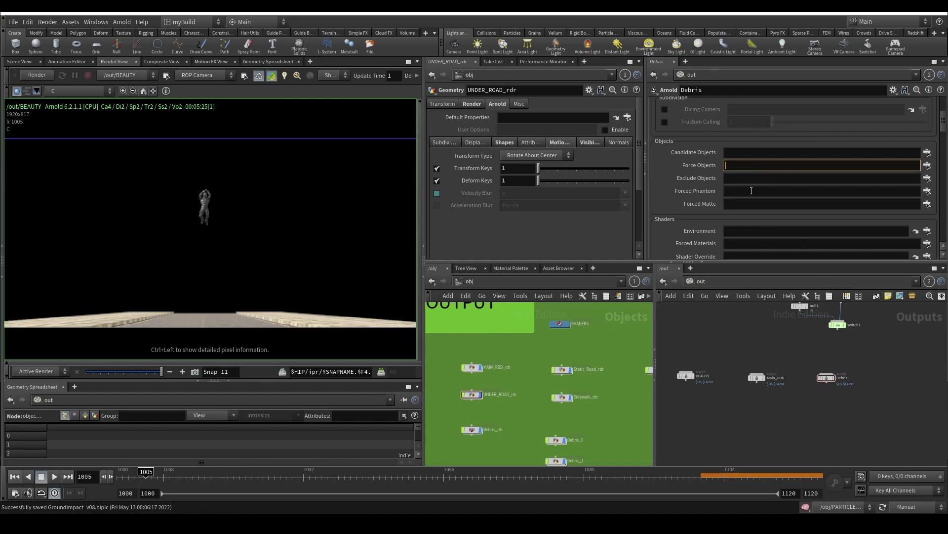
left_click(751, 204)
key("ctrl+v")
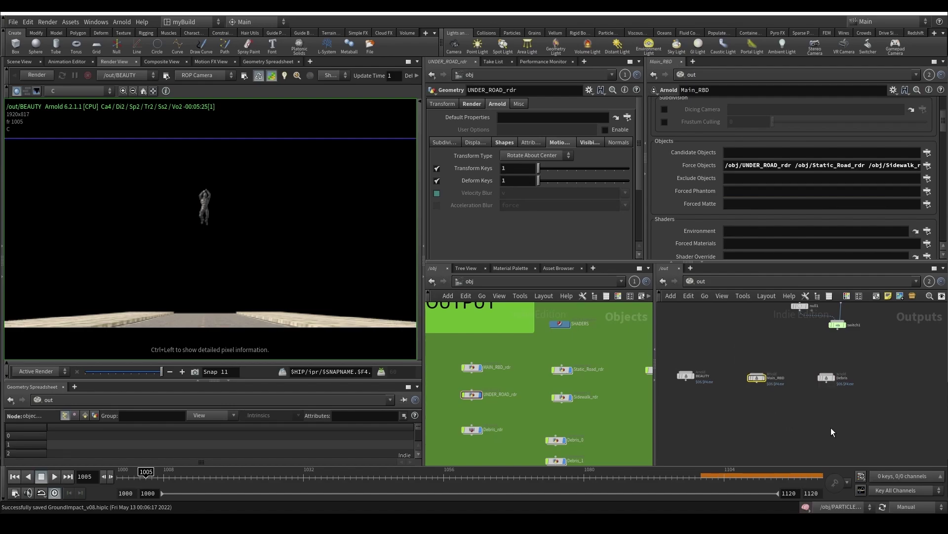
Step: Set the Debris render node's Force Objects to /obj/Debris_rdr and save the scene
middle_click_drag(520, 424, 533, 368)
scroll(490, 375, "up", 1)
left_click_drag(490, 376, 735, 165)
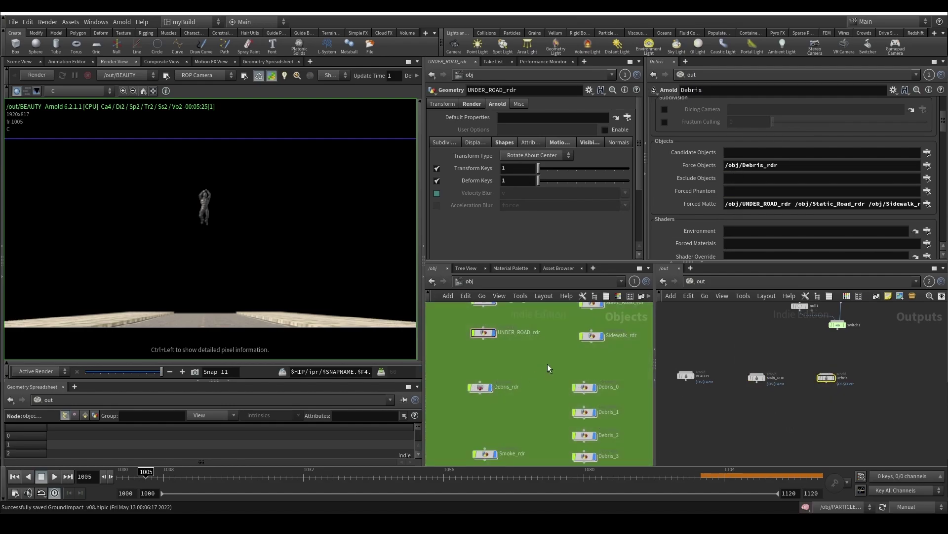
scroll(548, 364, "down", 3)
key("ctrl+s")
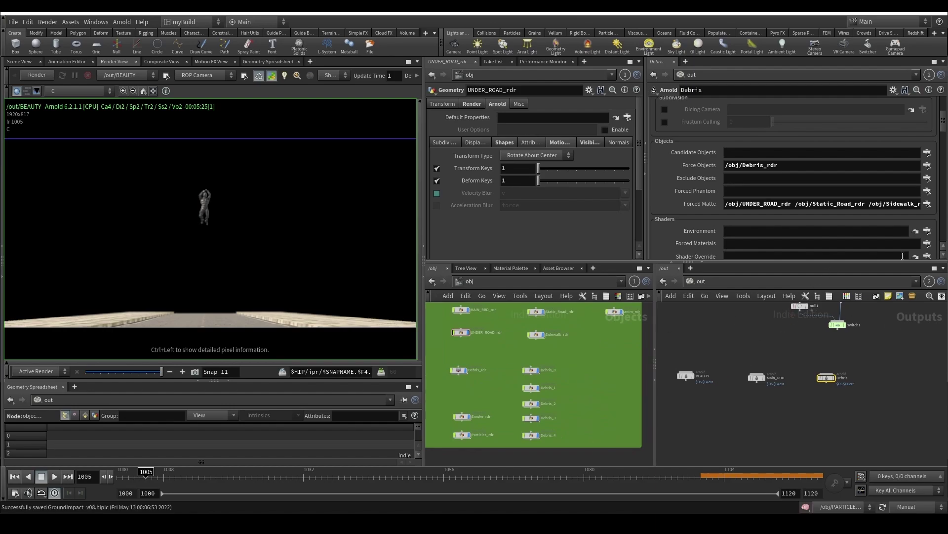
Step: Compare the Force Objects and Forced Matte lists of the Main_RBD and Debris render nodes
triple_click(817, 204)
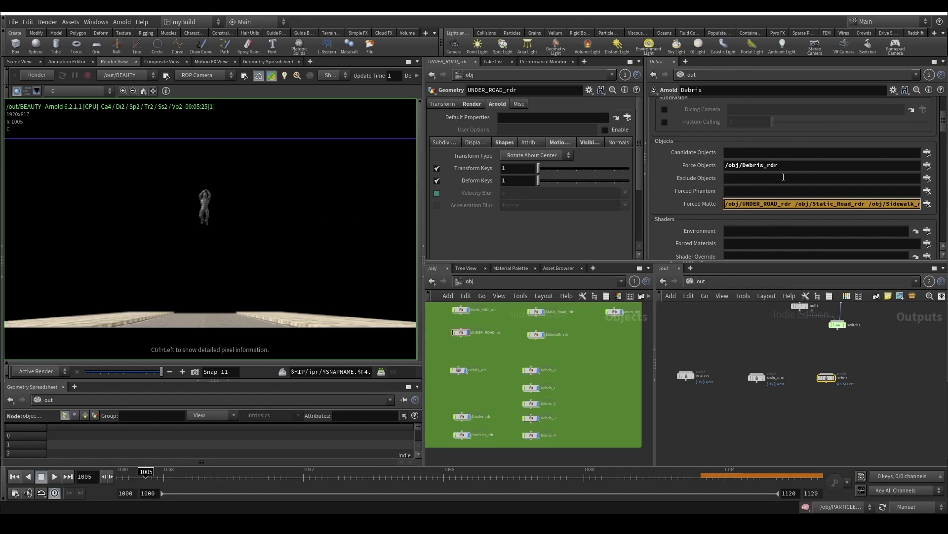
left_click(756, 377)
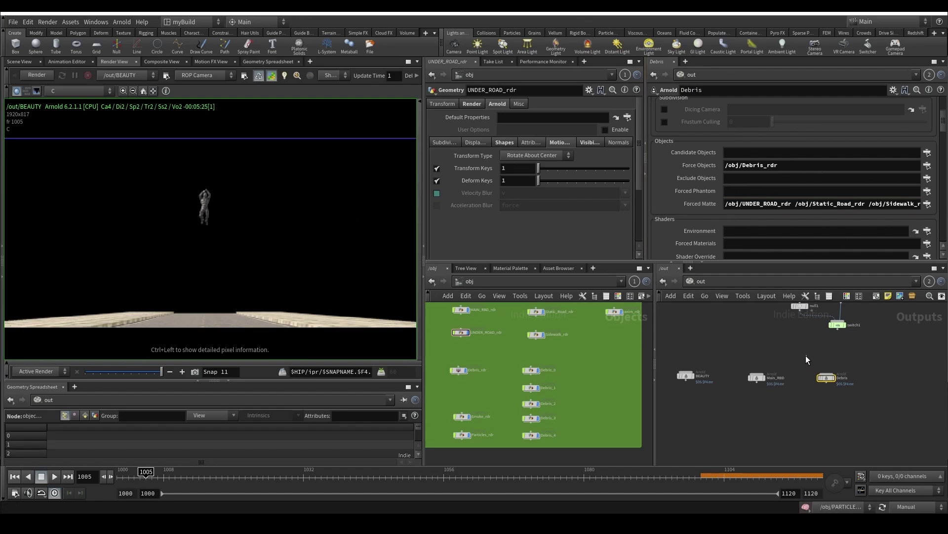
left_click(826, 378)
mouse_move(794, 204)
left_mouse_down()
mouse_move(722, 211)
mouse_move(779, 211)
left_mouse_up()
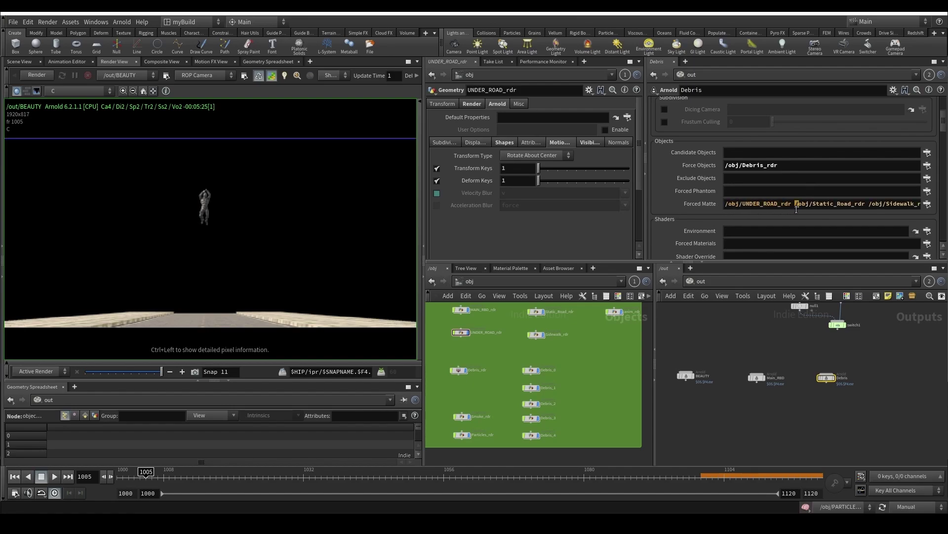
left_click(793, 206)
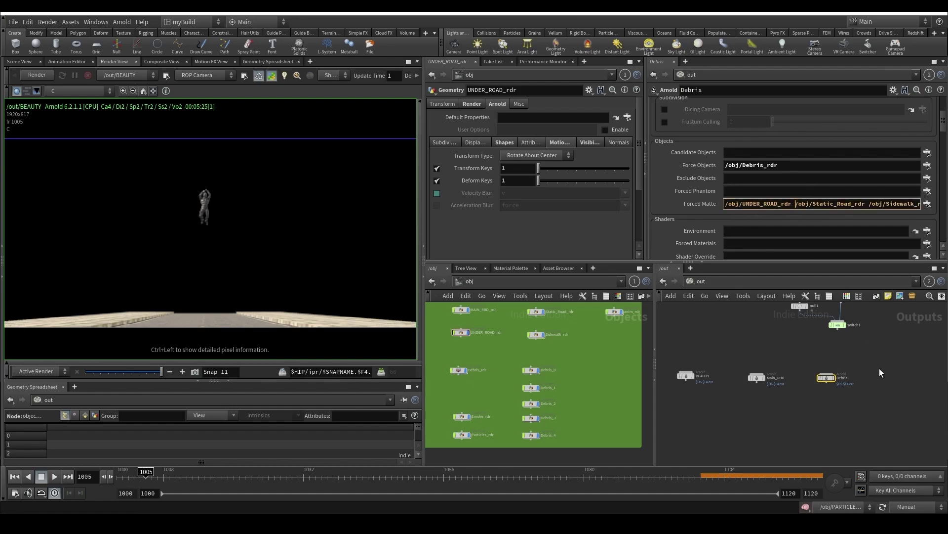
middle_click_drag(812, 390, 804, 398)
left_click(716, 374)
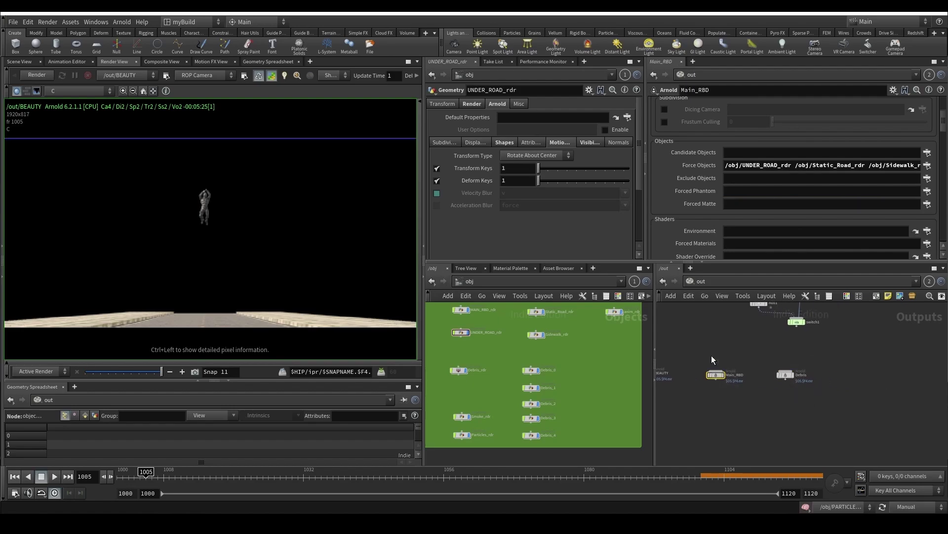
left_click(785, 375)
middle_click_drag(815, 374, 774, 371)
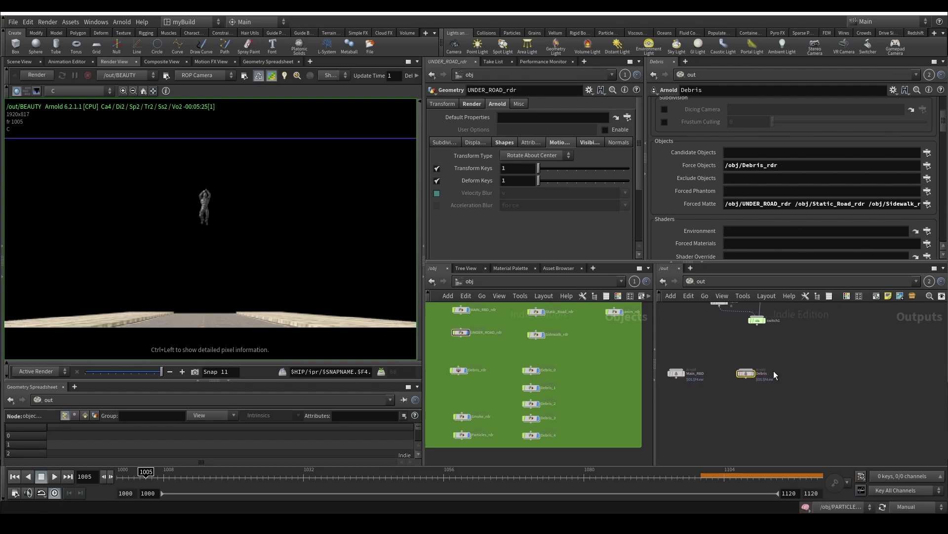
scroll(783, 378, "up", 1)
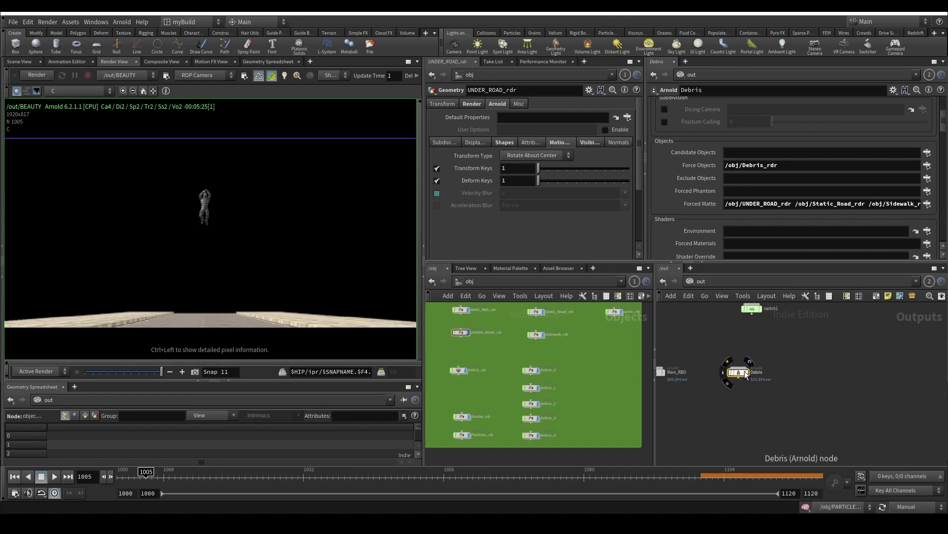
middle_click_drag(797, 382, 757, 385)
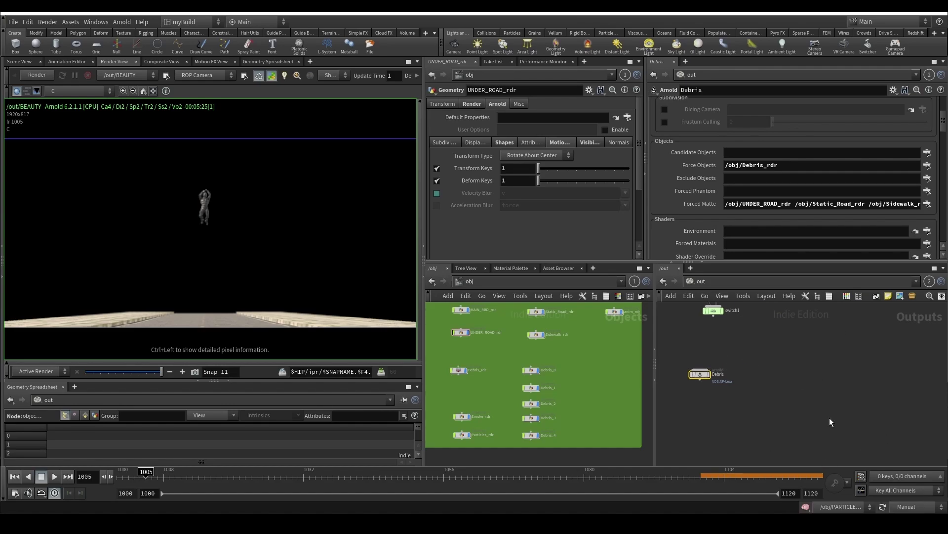
middle_click_drag(701, 377, 799, 380)
left_click_drag(761, 382, 702, 328)
left_click(798, 364)
Step: Duplicate the Debris render node and name the copy Smoke
middle_click_drag(851, 389, 804, 402)
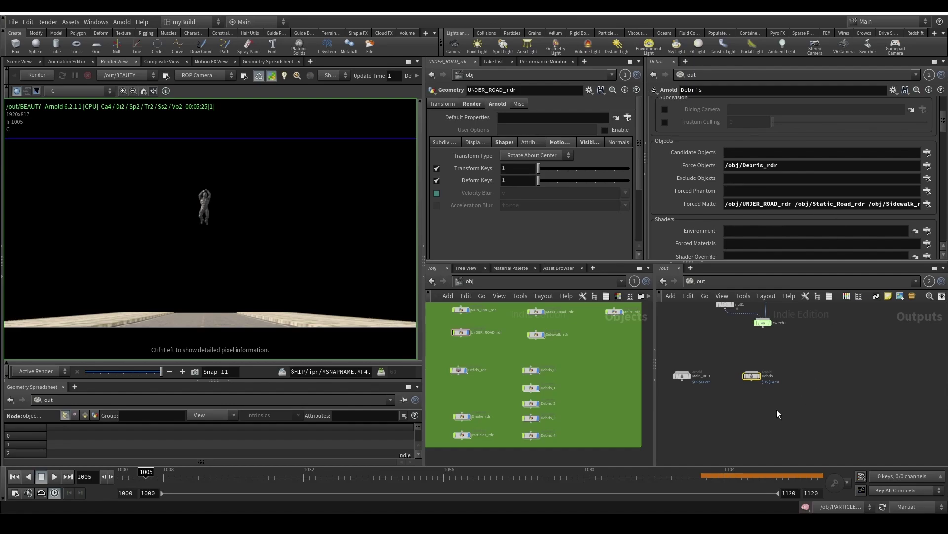
left_click_drag(751, 379, 830, 380, "alt")
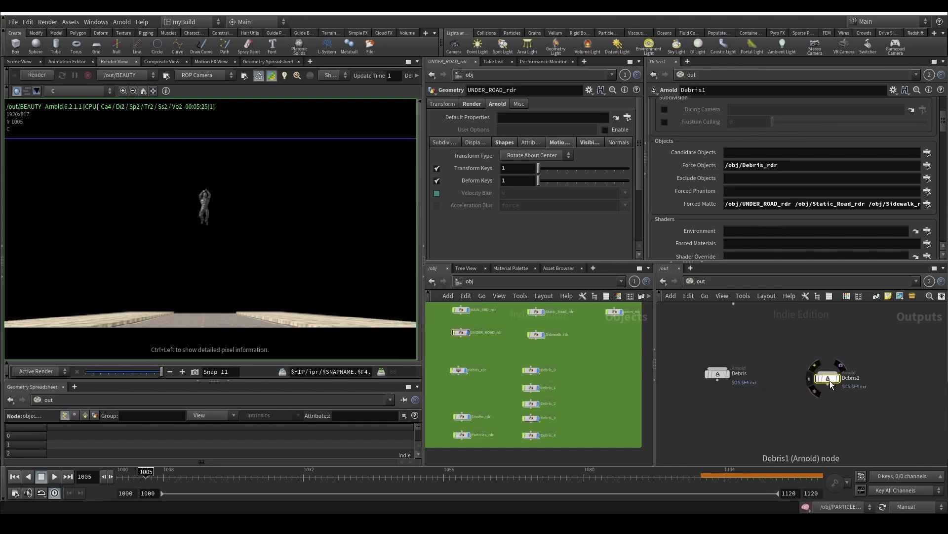
double_click(848, 374)
type("Smoke")
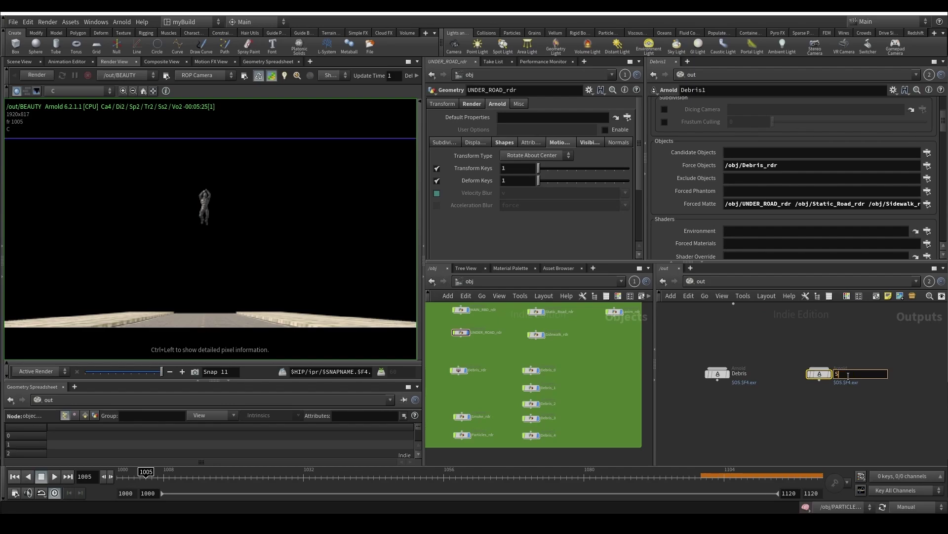
key("Return")
Step: Set the Smoke render node's Force Objects to /obj/Smoke_rdr
scroll(486, 388, "up", 2)
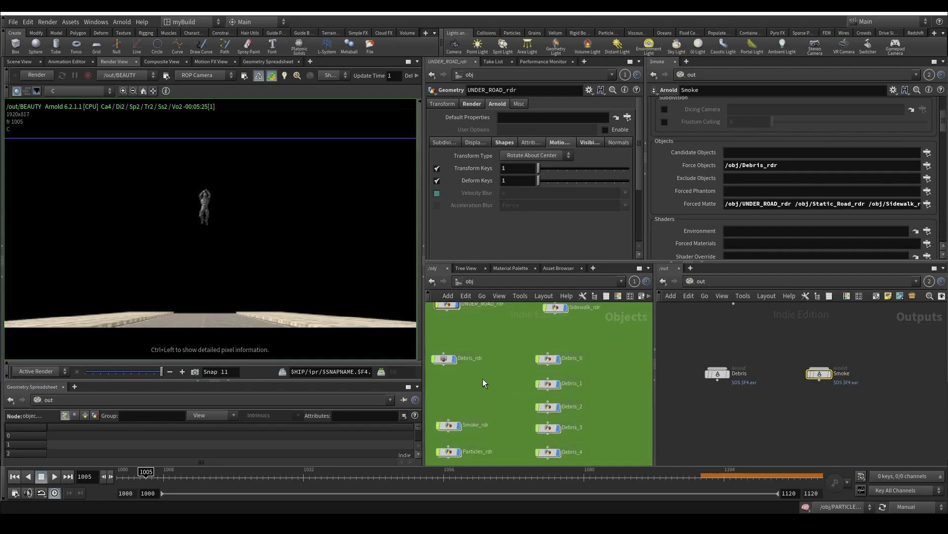
middle_click_drag(482, 378, 514, 364)
scroll(542, 350, "down", 3)
scroll(543, 347, "up", 2)
scroll(502, 388, "up", 2)
left_click_drag(494, 397, 759, 167)
Step: Duplicate the Smoke render node and set the copy's Force Objects to /obj/Particles_rdr
middle_click_drag(815, 374, 755, 367)
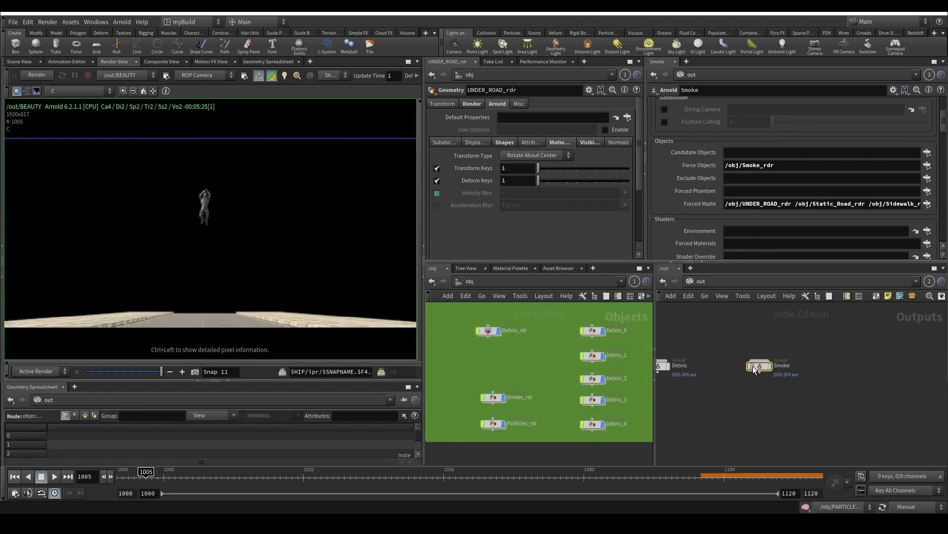
left_click_drag(757, 367, 830, 369, "alt")
left_click_drag(493, 423, 783, 205)
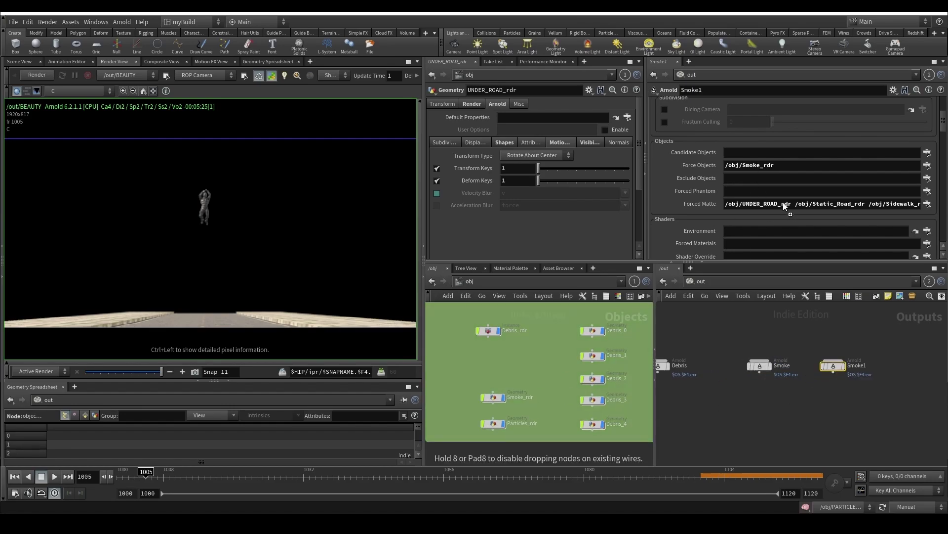
left_click_drag(773, 166, 774, 166)
Step: Rename the copied Smoke render node to Particles and save the scene
double_click(856, 367)
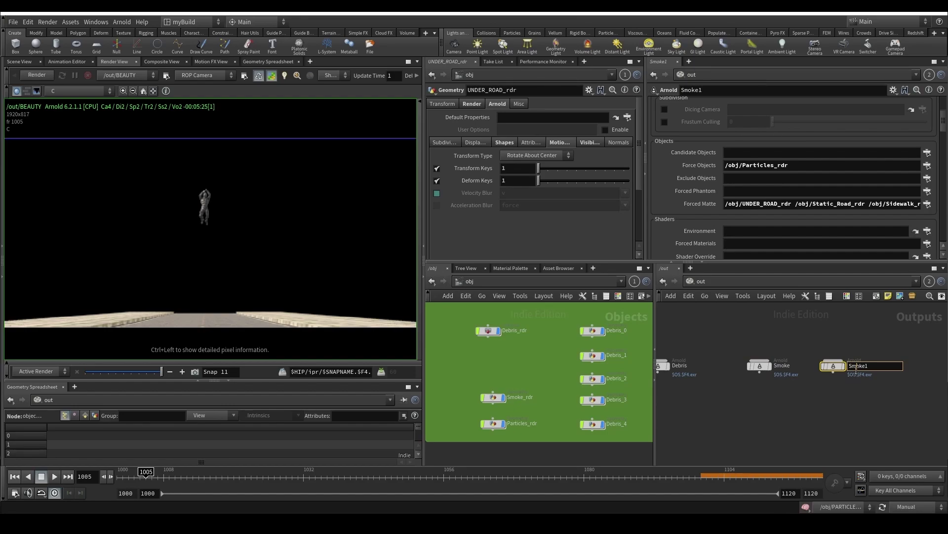
type("Particles")
key("Return")
scroll(772, 416, "down", 4)
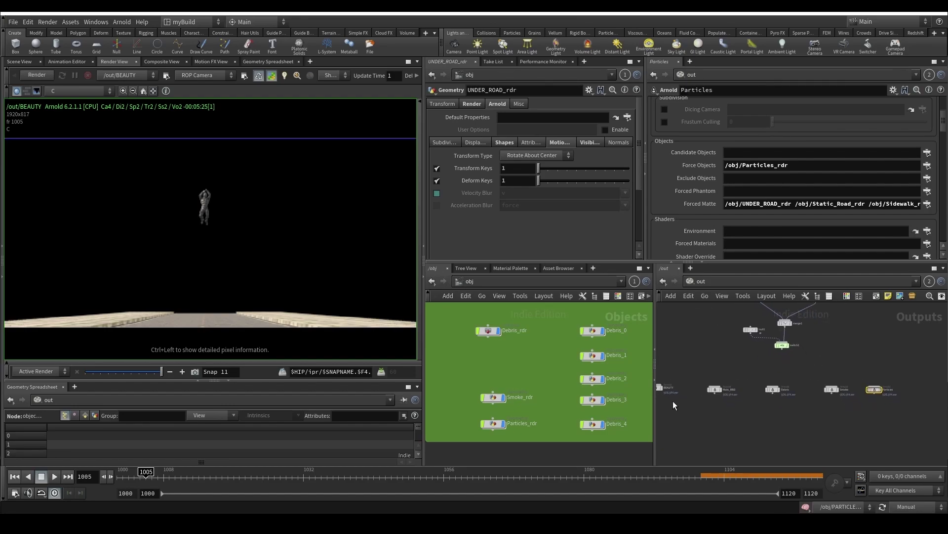
key("ctrl+s")
Step: Add a Merge node below the render passes and wire Main_RBD, Debris, Smoke and Particles into it
middle_click_drag(757, 410, 739, 398)
left_click(747, 444)
key("Tab")
type("me")
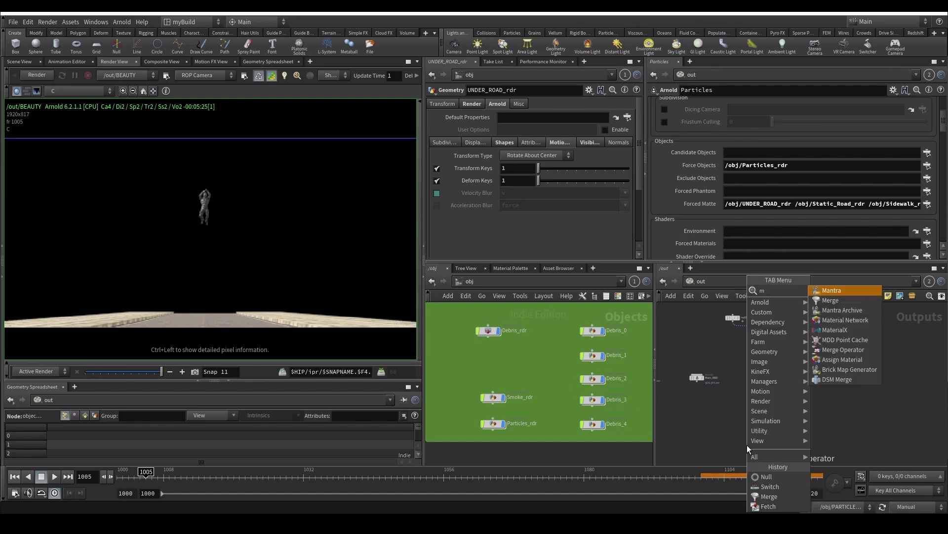
key("Return")
left_click(734, 443)
left_click_drag(688, 360, 862, 385)
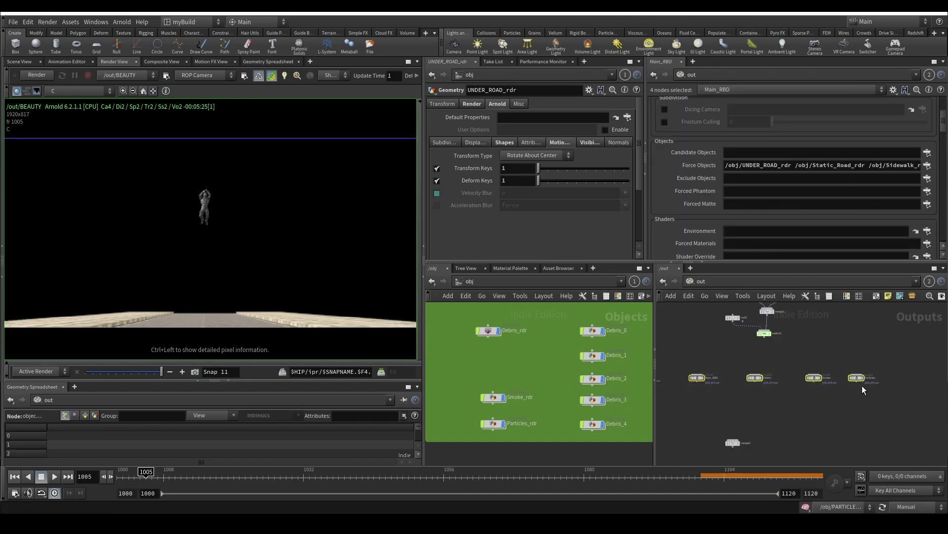
left_click(858, 383)
left_click(733, 438)
Step: Duplicate the Main_RBD render node between BEAUTY and Main_RBD and name the copy Character
middle_click_drag(703, 429, 805, 415)
left_click_drag(739, 364, 684, 363)
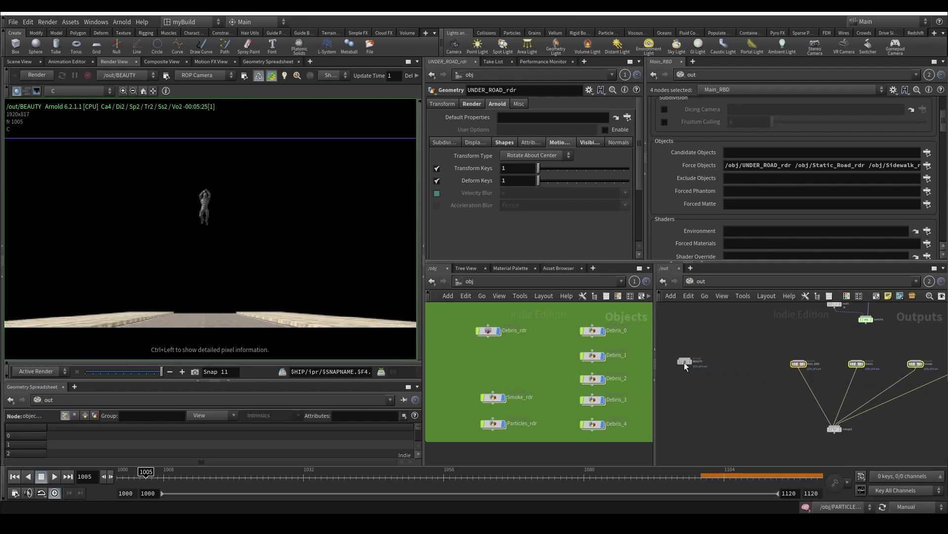
left_click(797, 365)
key("ctrl+c")
key("ctrl+v")
scroll(759, 370, "up", 3)
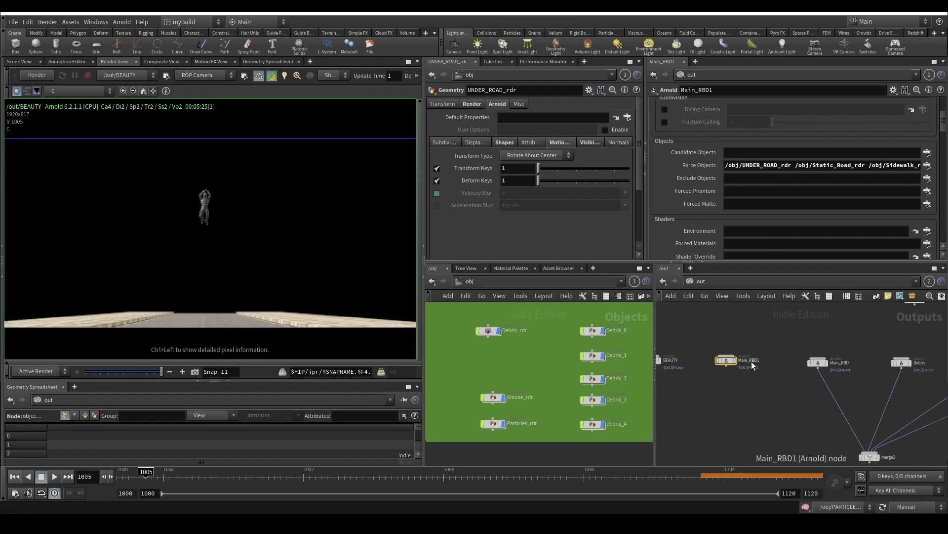
double_click(746, 361)
type("Character")
key("Return")
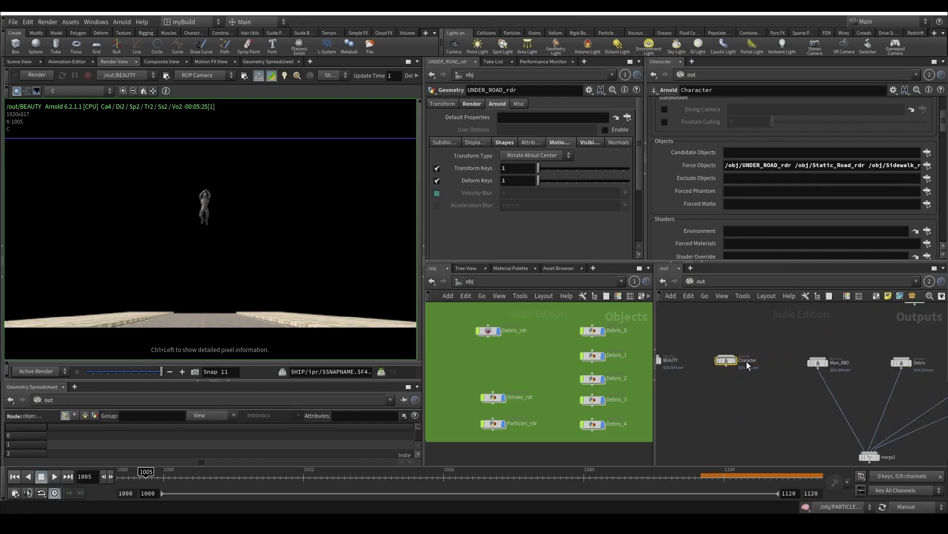
Step: Wire the Character render node into the merge node and move it to first place in the input order
left_click(726, 368)
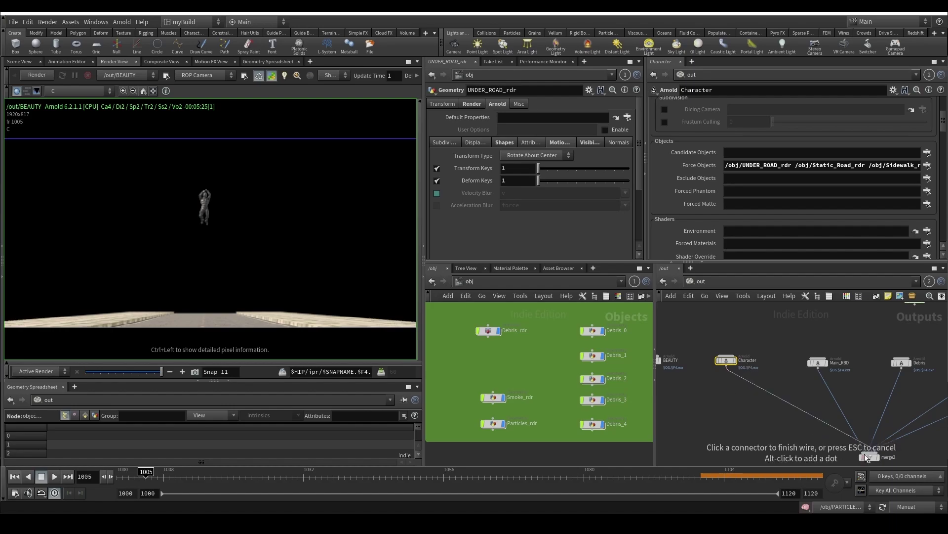
left_click(868, 452)
middle_click_drag(820, 451, 800, 409)
left_click(850, 414)
left_click_drag(658, 157, 653, 123)
key("l")
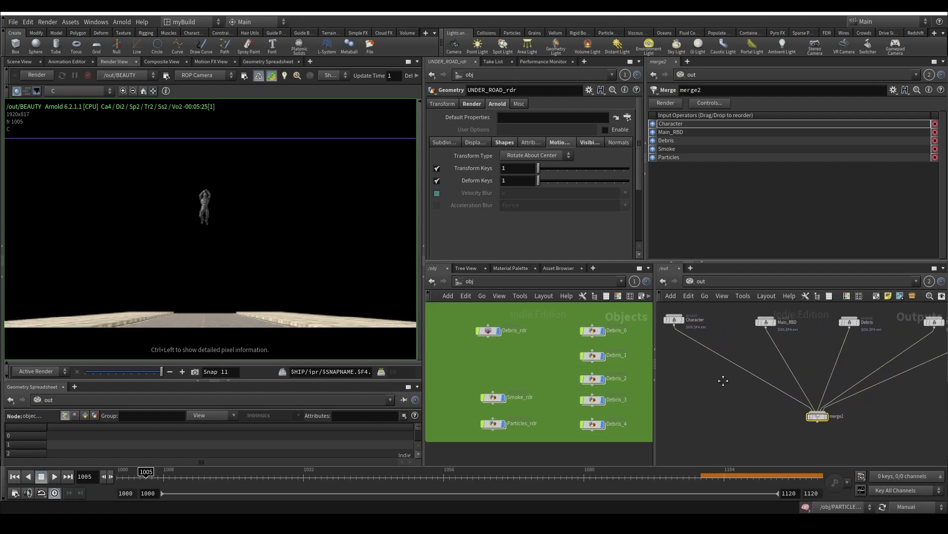
Step: Add /obj/anim_rdr to the Character render node's Exclude Objects
middle_click_drag(688, 396, 736, 409)
left_click_drag(718, 399, 685, 318)
scroll(496, 341, "down", 4)
middle_click_drag(497, 350, 487, 439)
scroll(542, 381, "up", 4)
left_click_drag(633, 392, 767, 167)
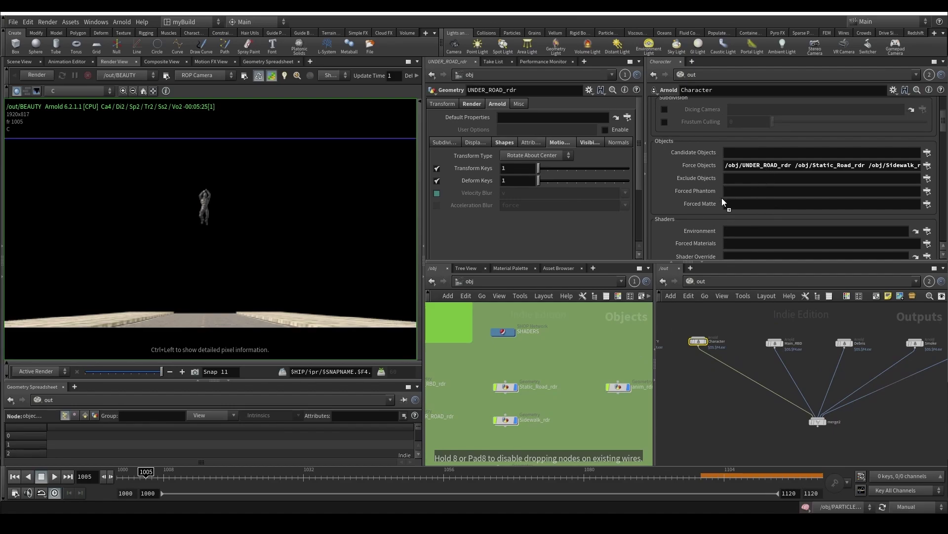
left_click_drag(721, 198, 741, 179)
Step: Move the Character render node's road and sidewalk object list from Force Objects to Forced Matte
left_click(751, 165)
key("ctrl+a")
key("ctrl+x")
left_click(738, 202)
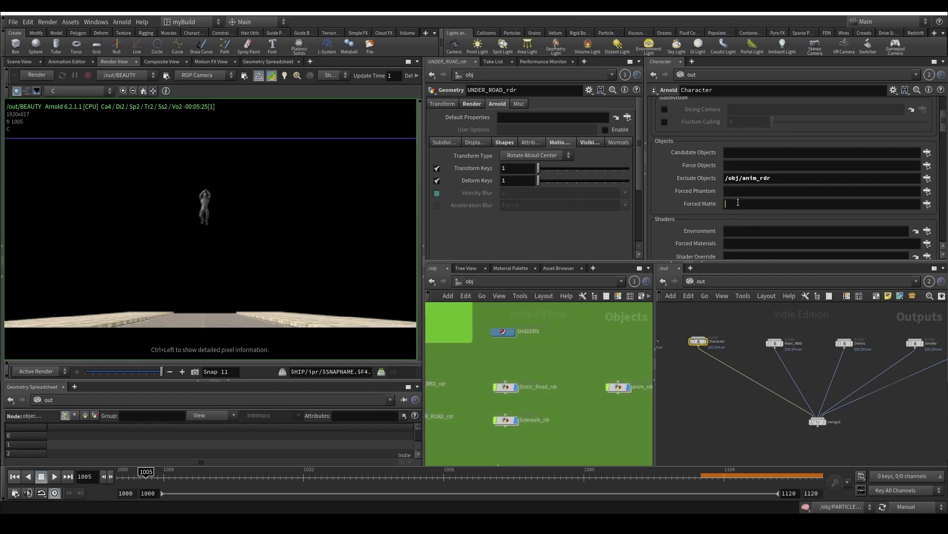
key("ctrl+v")
Step: Move /obj/anim_rdr from the Character render node's Exclude Objects to Force Objects and save the scene
left_click_drag(789, 178, 713, 181)
key("ctrl+x")
left_click(764, 167)
key("ctrl+v")
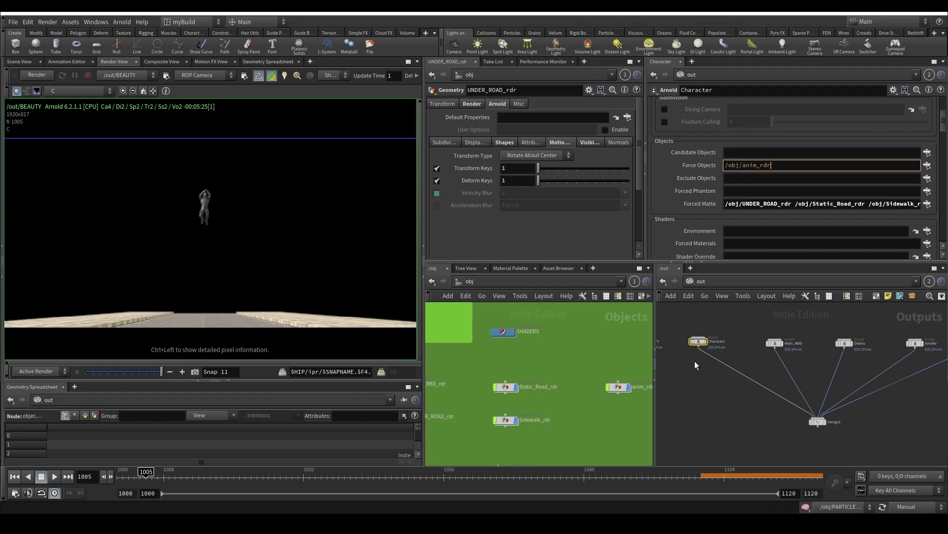
key("ctrl+s")
Step: Set Valid Frame Range to Render Frame Range Only (Strict) on all five render pass nodes, from Character to Particles
middle_click_drag(748, 431, 706, 421)
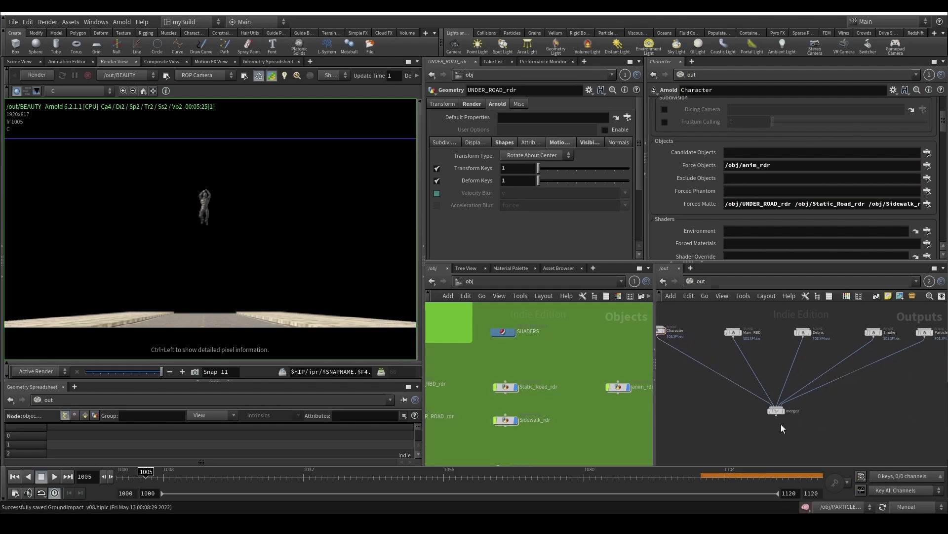
scroll(766, 359, "up", 1)
left_click(729, 328)
middle_click_drag(772, 353, 730, 366)
scroll(730, 366, "down", 1)
scroll(730, 365, "up", 1)
scroll(690, 195, "up", 3)
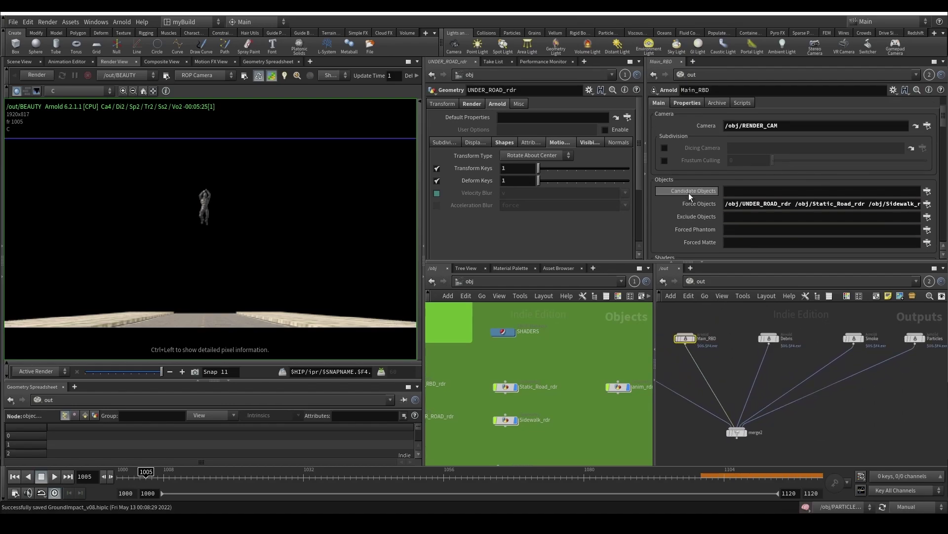
scroll(689, 192, "up", 2)
scroll(743, 404, "down", 2)
left_click_drag(674, 377, 937, 341)
middle_click_drag(829, 388, 763, 397)
left_click(449, 476)
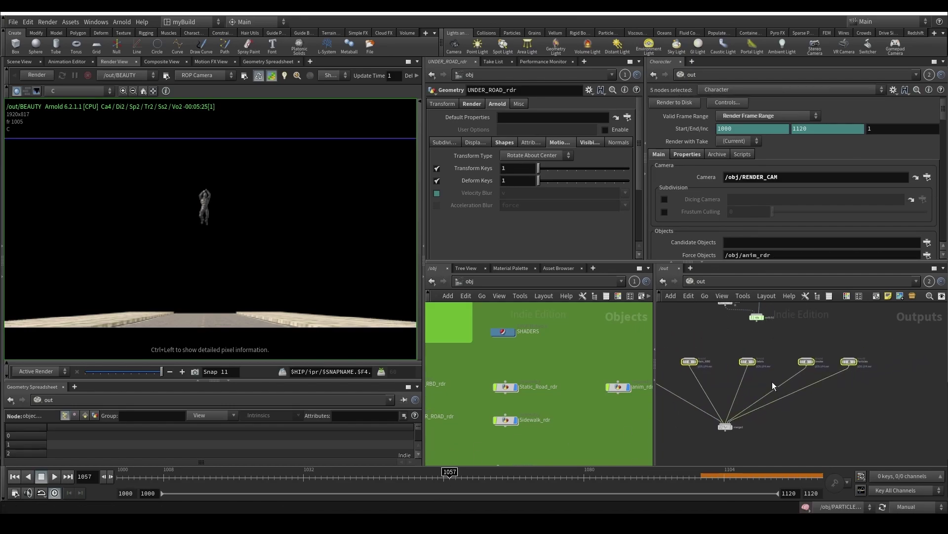
middle_click_drag(726, 423, 758, 424)
left_click(763, 116)
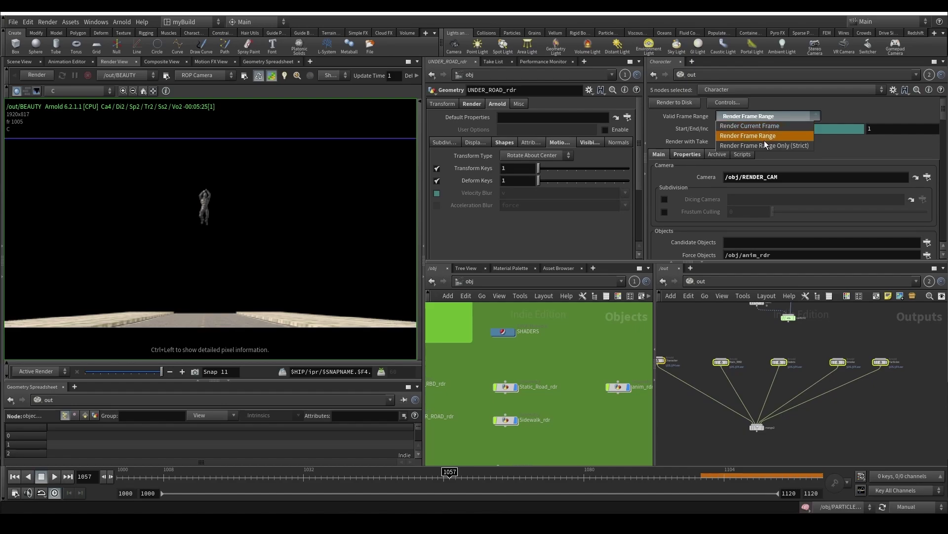
left_click(764, 139)
Step: Move the timeline to frame 1061 and save the scene with the merge node selected
left_click_drag(162, 371, 209, 392)
left_click(474, 475)
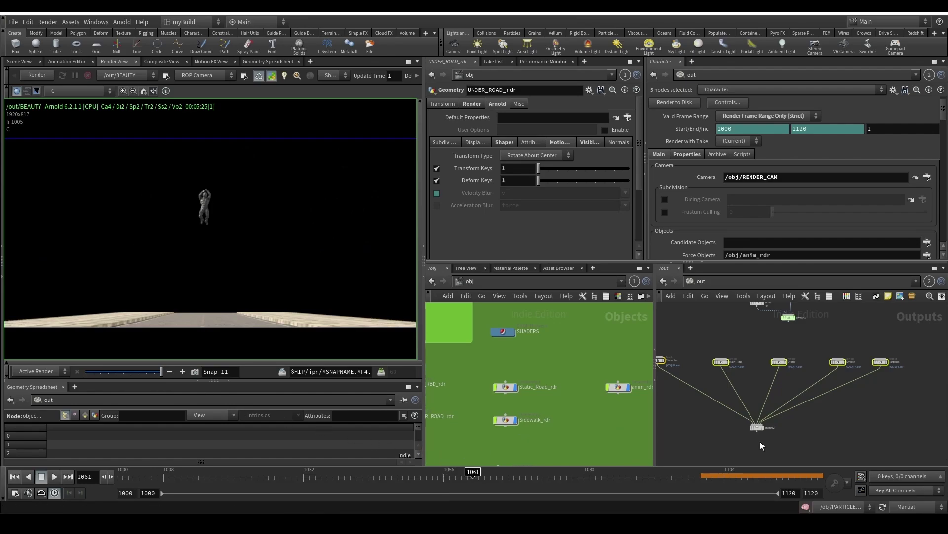
scroll(733, 433, "up", 3)
left_click(777, 422)
scroll(835, 396, "down", 2)
key("ctrl+s")
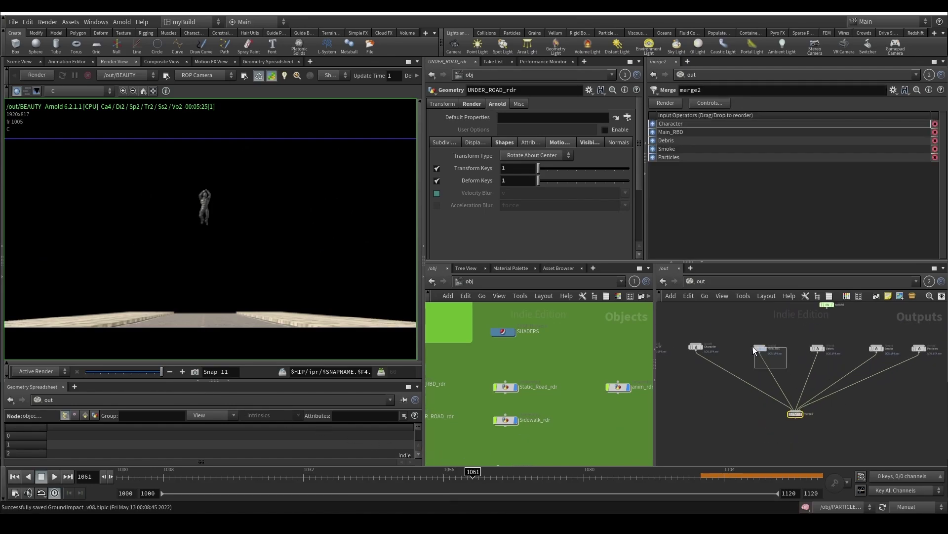
Step: Set Valid Frame Range to Render Current Frame on the Character, Main_RBD, Debris, Smoke and Particles render nodes together
left_click_drag(753, 345, 752, 345)
middle_click(818, 349)
left_click_drag(834, 369, 810, 344)
middle_click_drag(852, 360, 787, 374)
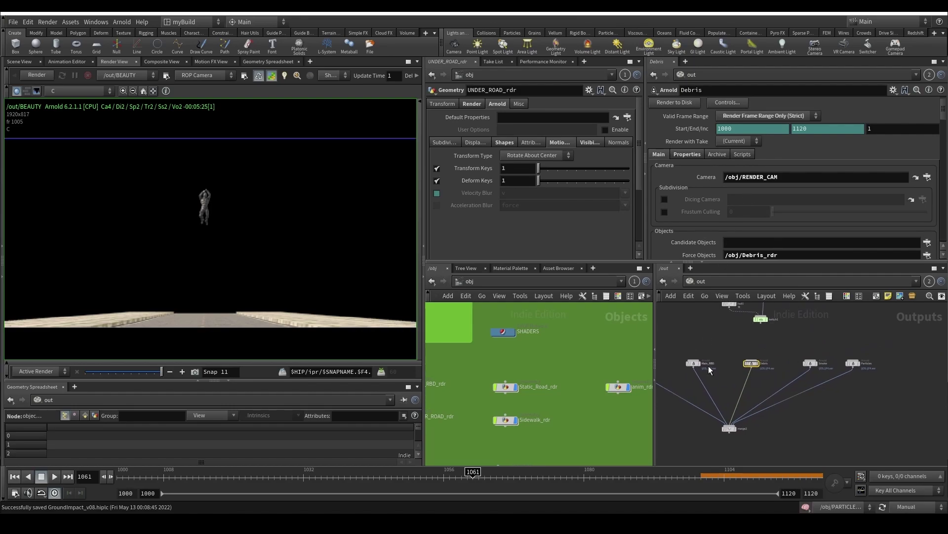
left_click(708, 367)
middle_click_drag(708, 367, 765, 372)
left_click(687, 367)
left_click_drag(676, 343, 889, 383)
left_click(754, 115)
left_click(756, 131)
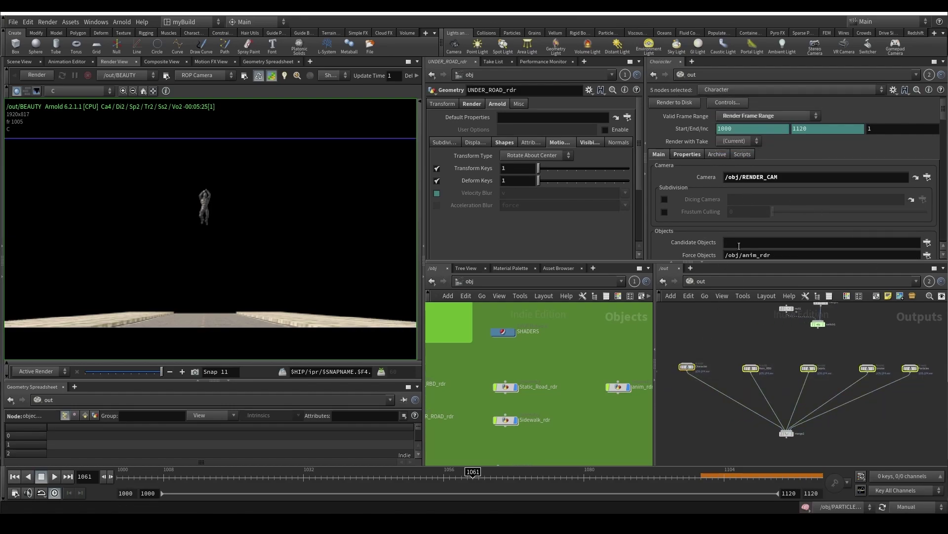
left_click(754, 116)
left_click(757, 121)
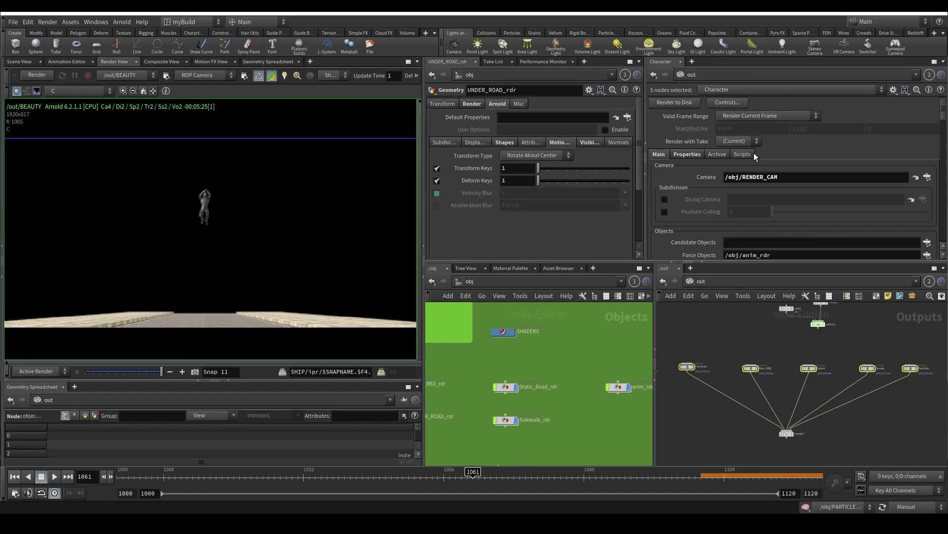
Step: Examine the Smoke render node, the merge2 inputs and the upstream cache network feeding switch1 in the output network
left_click(751, 368)
left_click(809, 368)
left_click(867, 369)
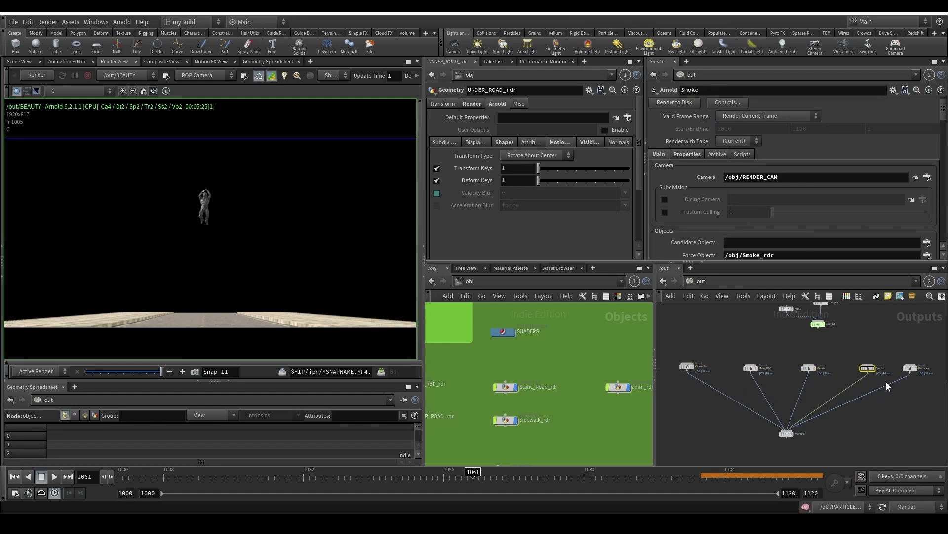
middle_click_drag(888, 383, 832, 388)
left_click_drag(836, 347, 872, 381)
left_click(731, 438)
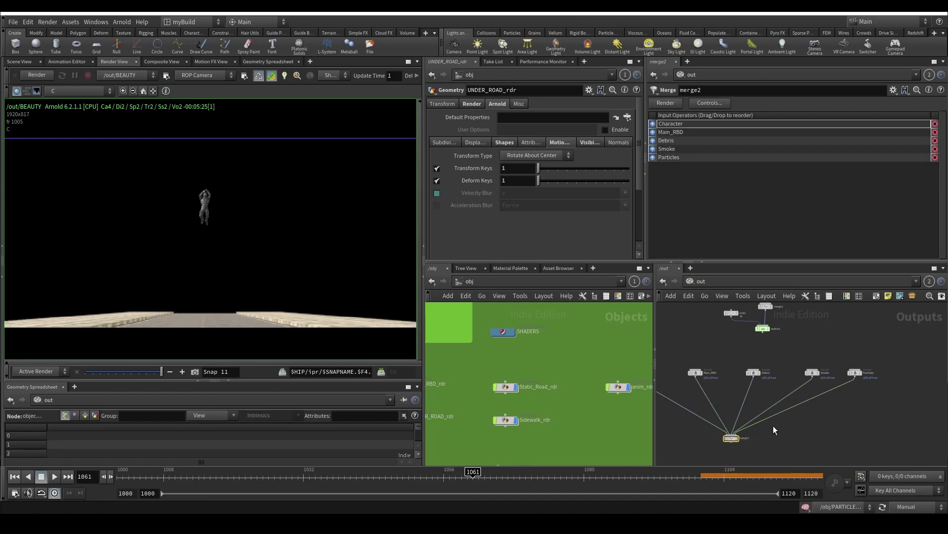
middle_click_drag(805, 418, 827, 392)
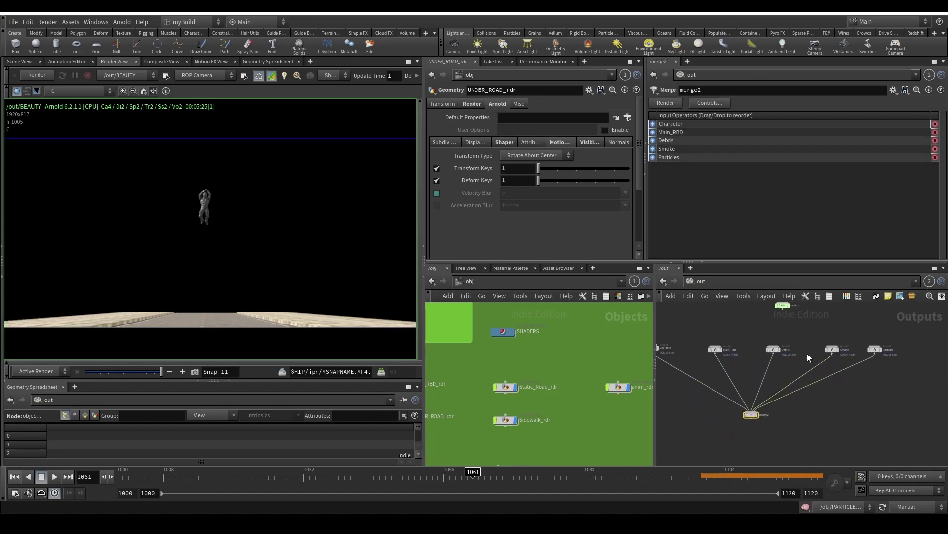
middle_click_drag(763, 411, 785, 431)
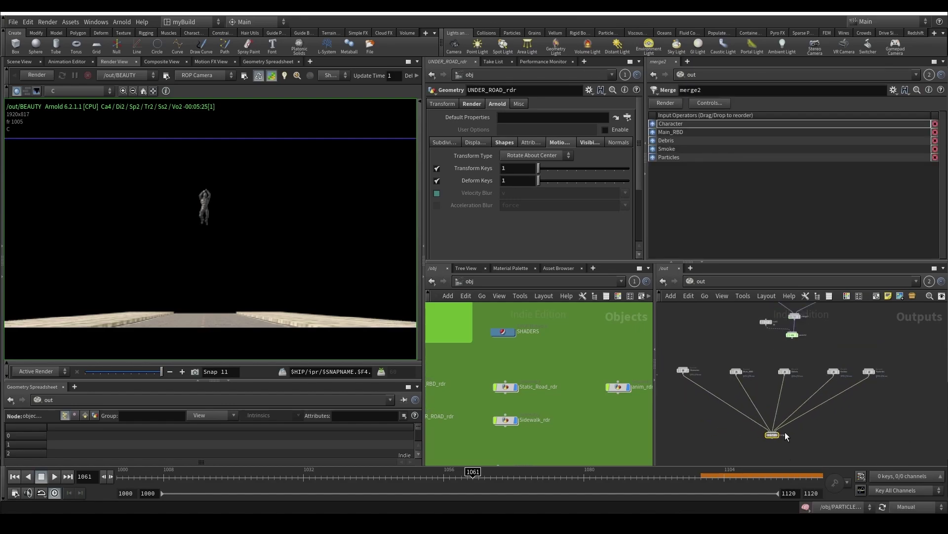
middle_click_drag(796, 360, 779, 390)
scroll(795, 376, "up", 1)
middle_click_drag(839, 357, 832, 441)
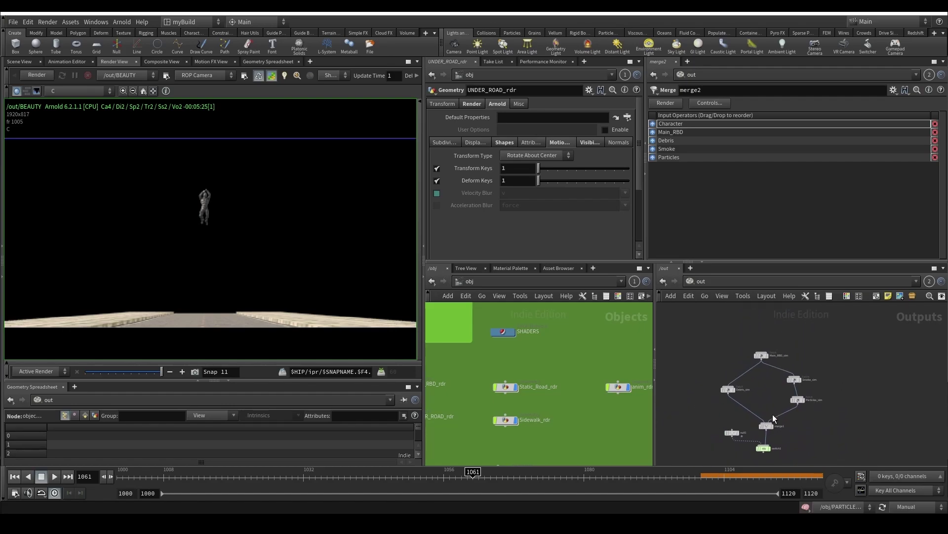
middle_click_drag(717, 376, 731, 343)
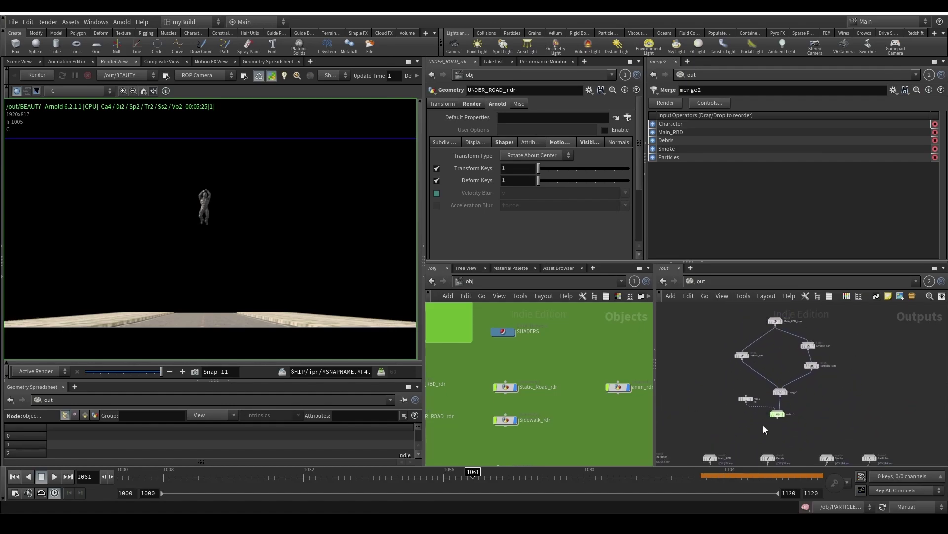
middle_click_drag(785, 429, 813, 380)
scroll(813, 381, "down", 2)
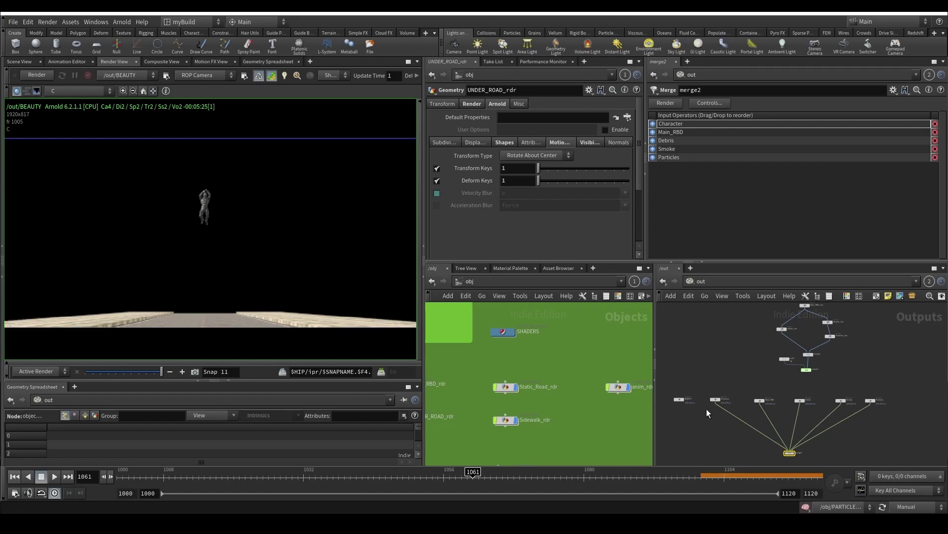
Step: Connect the output of switch1 to the inputs of all five render pass nodes, Character to Particles
left_click_drag(707, 408, 881, 392)
scroll(875, 395, "up", 3)
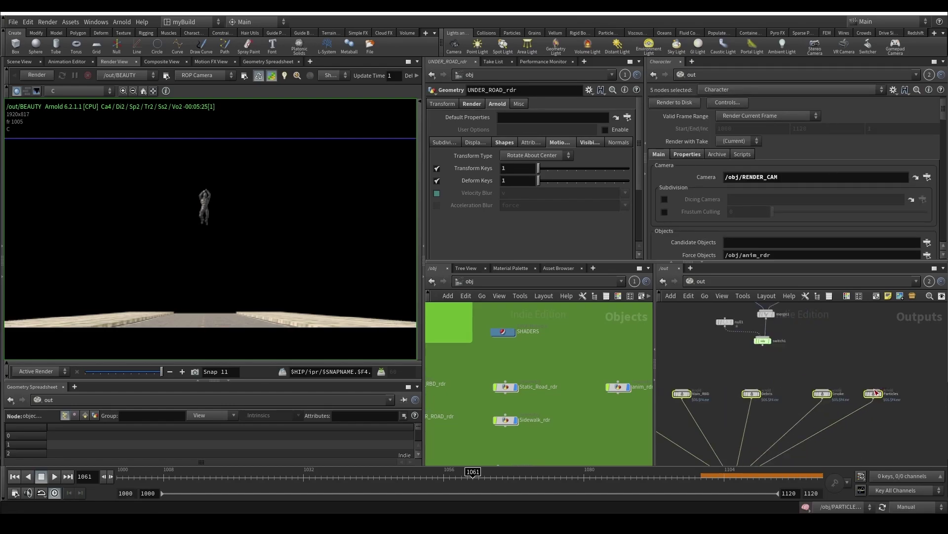
left_click(873, 390)
left_click(763, 346)
left_click(763, 341)
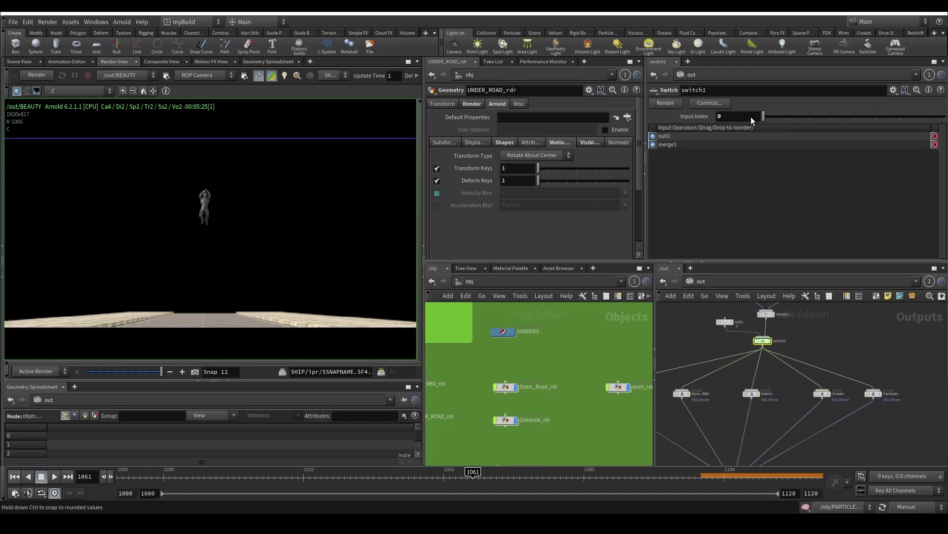
left_click_drag(751, 116, 749, 117)
Step: Check the rewired render network by examining the merge2 inputs and the Main_RBD render node's settings
scroll(666, 346, "down", 3)
middle_click_drag(705, 357, 785, 370)
mouse_move(851, 334)
middle_mouse_down()
mouse_move(845, 347)
mouse_move(853, 322)
middle_mouse_up()
left_click(793, 443)
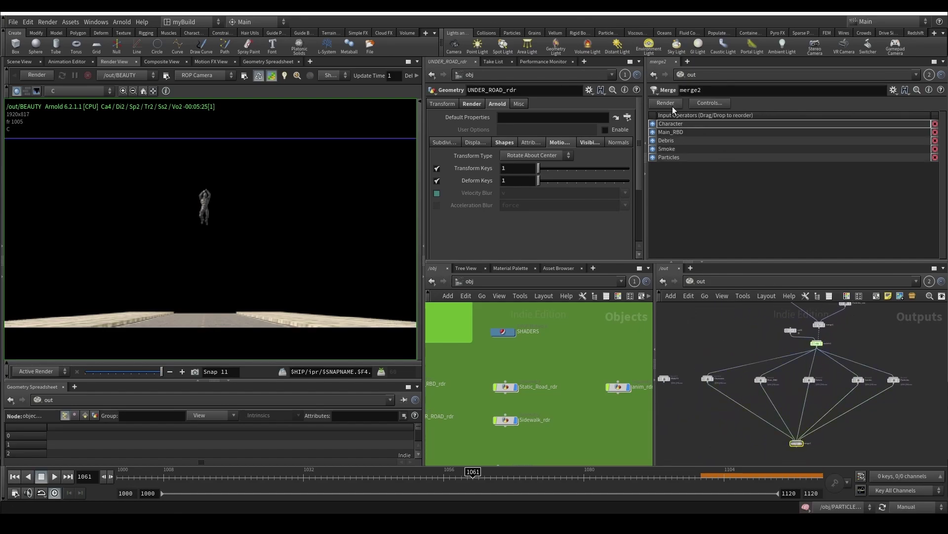
scroll(808, 368, "up", 2)
left_click(749, 385)
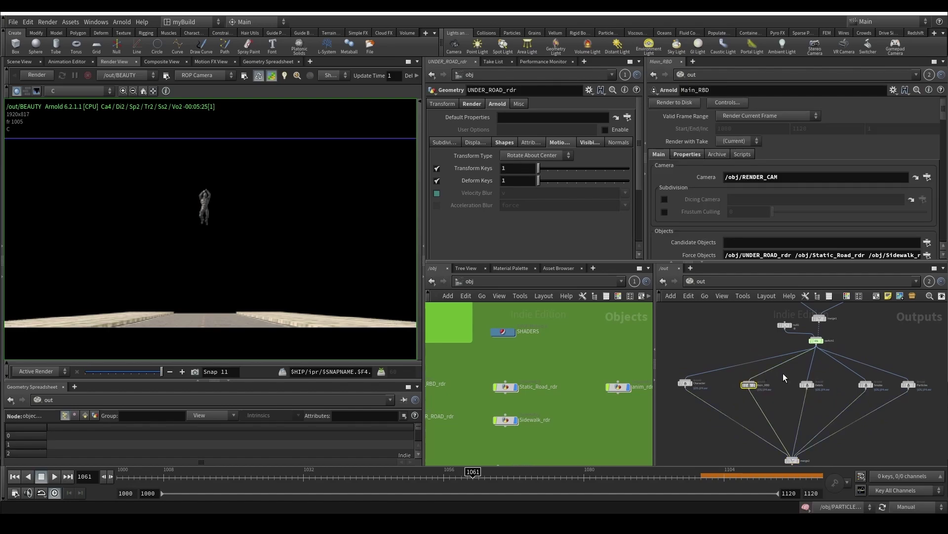
left_click(791, 460)
scroll(810, 439, "down", 3)
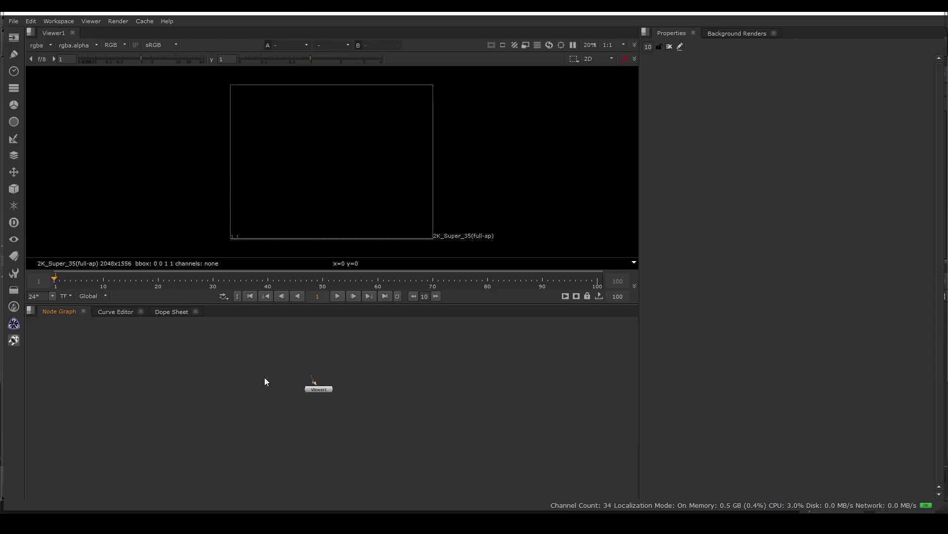
Step: Switch to Nuke and add a DeepRead node that loads Main_RBD.1061.exr from the Main_RBD/v0 renders folder
key("Tab")
type("dee")
key("Down")
key("Down")
key("Return")
double_click(394, 209)
Step: Place the Main_RBD DeepRead above the viewer node, feed it to the viewer and inspect the rendered image
middle_click_drag(327, 386, 312, 451)
scroll(312, 452, "down", 2)
left_click_drag(301, 446, 294, 386)
scroll(356, 183, "up", 3)
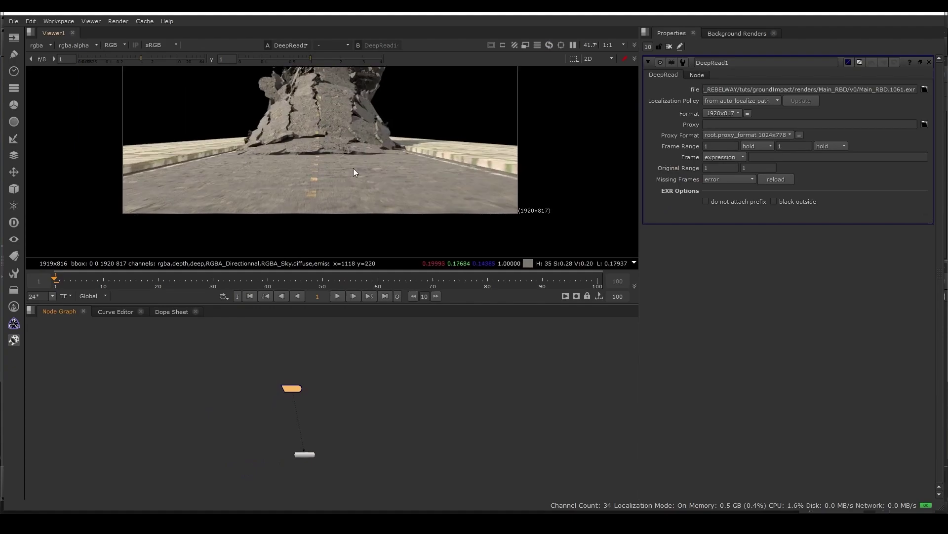
scroll(349, 161, "up", 3)
scroll(349, 161, "down", 2)
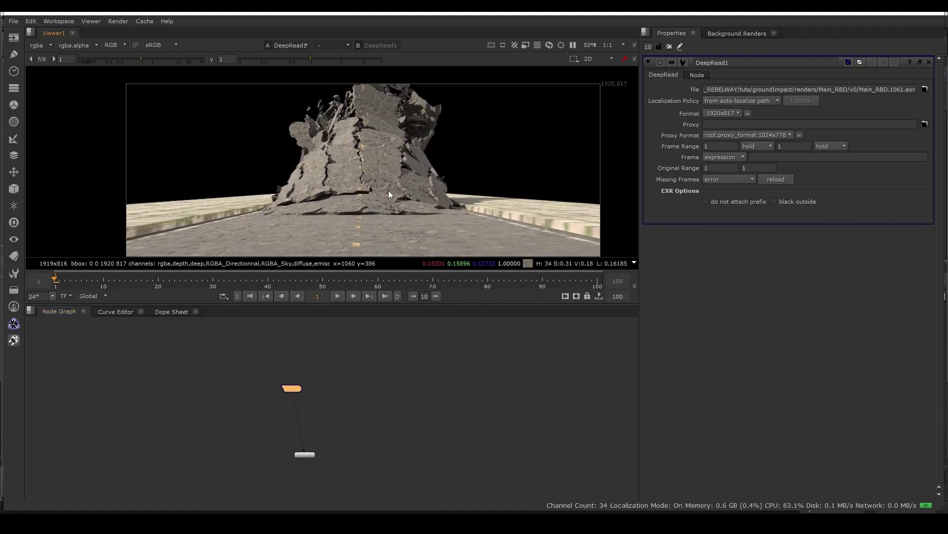
Step: Move the Main_RBD DeepRead further above the viewer node and add a StickyNote over it
left_click_drag(295, 386, 315, 332)
middle_click_drag(328, 361, 330, 398)
scroll(346, 403, "down", 1)
mouse_move(364, 406)
left_mouse_down()
mouse_move(302, 357)
mouse_move(318, 370)
left_mouse_up()
left_click(319, 343)
key("Tab")
type("sticky")
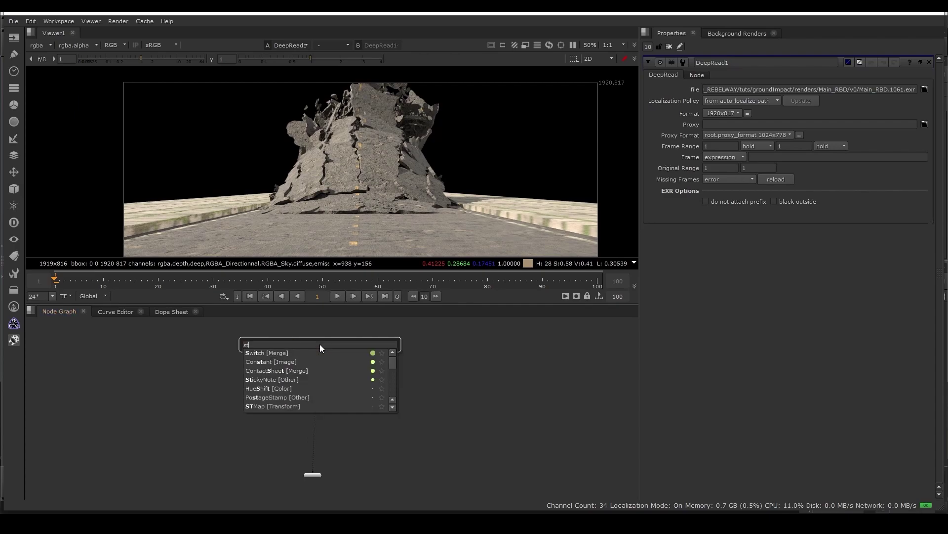
key("Return")
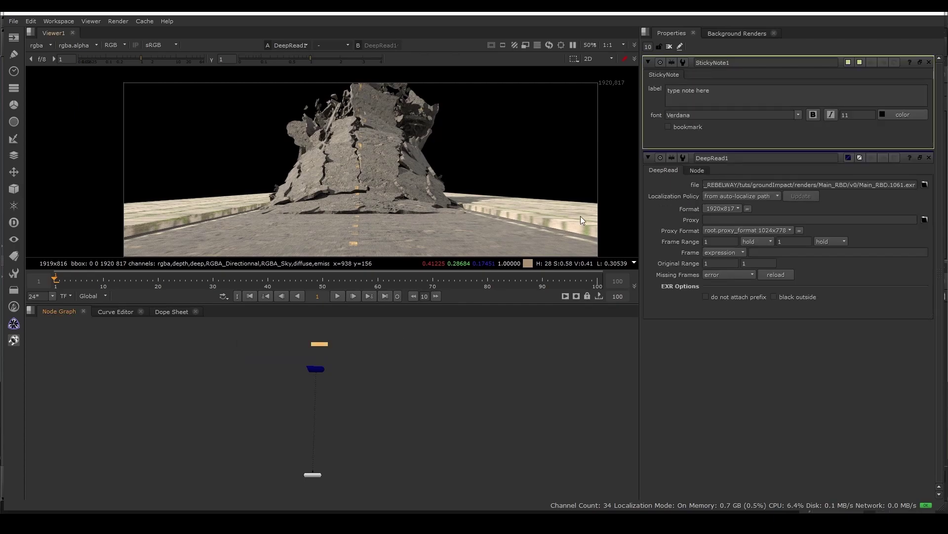
Step: Label the sticky note MAIN RBD, set its font size to 75 and centre it above the DeepRead node
left_click_drag(712, 91, 630, 83)
type("MAIN RBD")
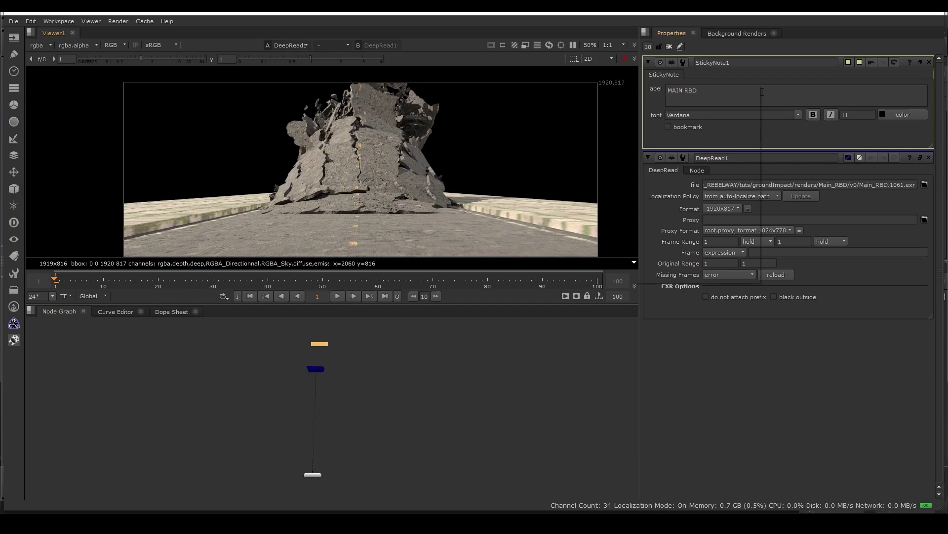
left_click(869, 116)
type("75")
key("Return")
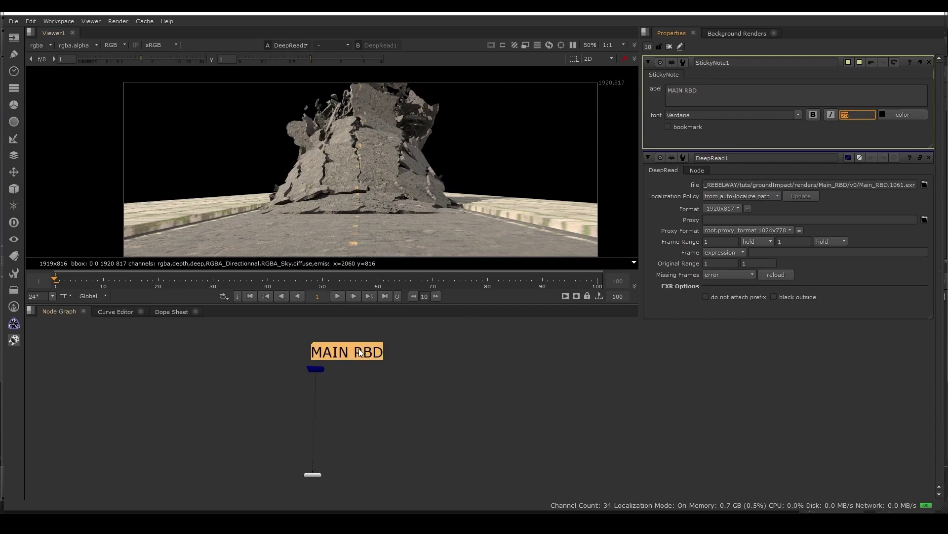
left_click_drag(361, 352, 280, 414)
Step: Duplicate the Main_RBD DeepRead node and show the copy's properties
left_click(337, 404)
key("ctrl+c")
left_click(336, 408)
key("ctrl+v")
scroll(336, 408, "up", 1)
double_click(281, 414)
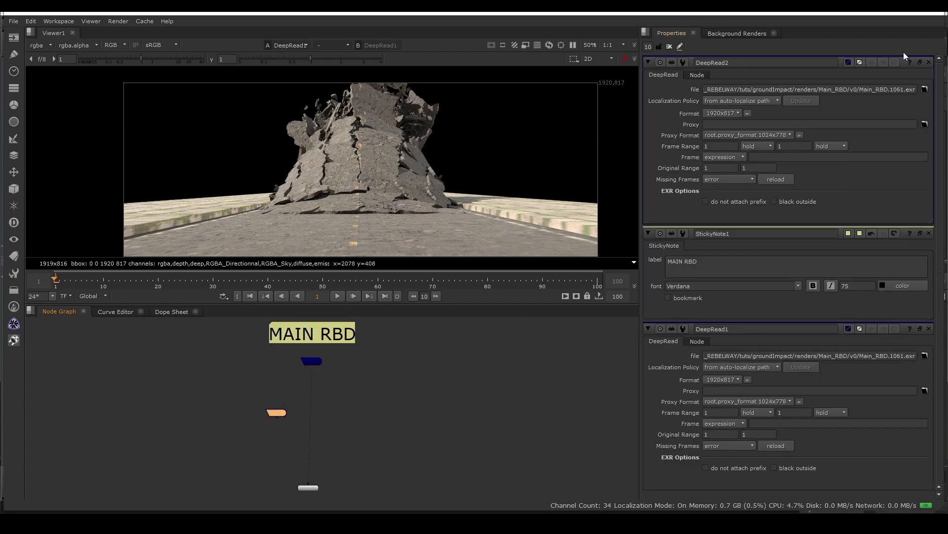
Step: Replace the duplicated DeepRead's file with Debris.1061.exr from the Debris/v0 renders folder
left_click(925, 88)
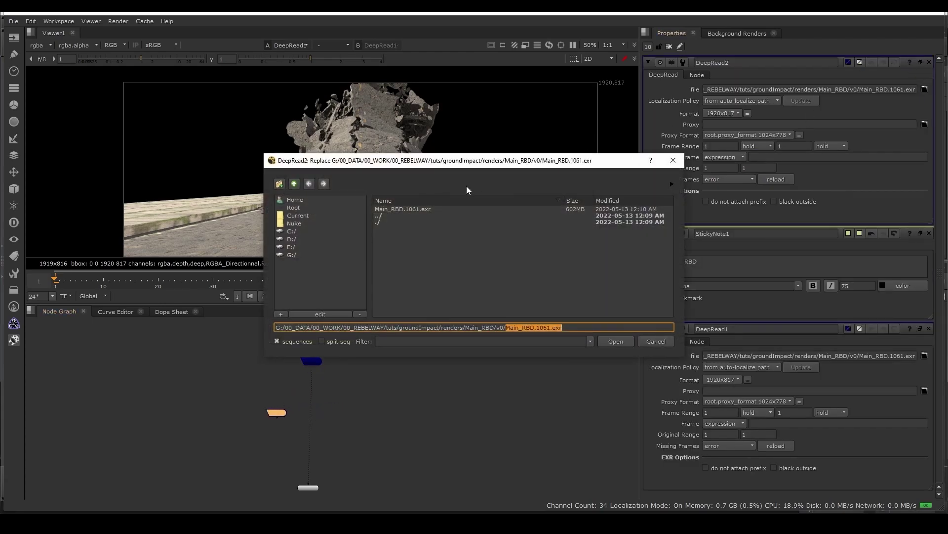
double_click(382, 218)
double_click(381, 218)
double_click(389, 228)
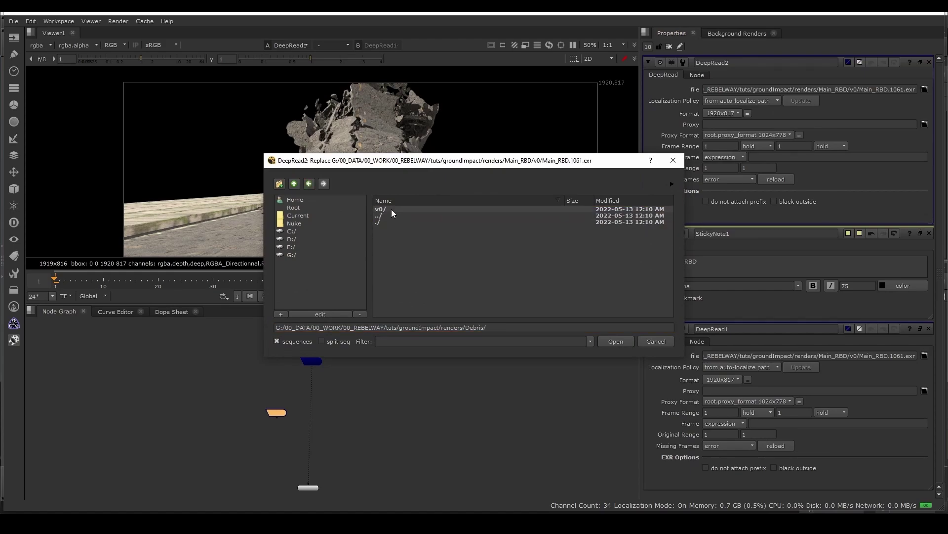
double_click(391, 209)
double_click(385, 209)
Step: Move the Debris DeepRead away to the side of the Main_RBD node and compare both passes in the viewer
left_click_drag(279, 410, 244, 409)
key("1")
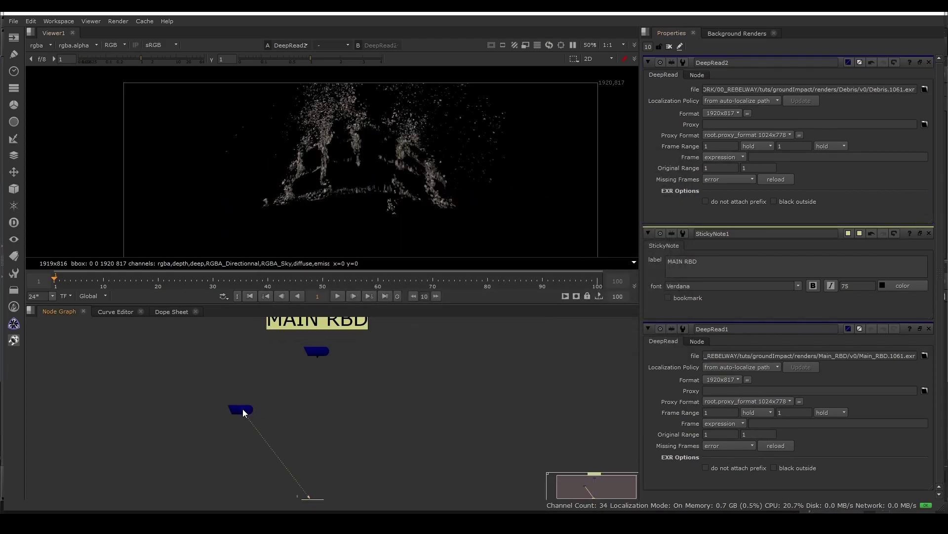
left_click(319, 350)
key("1")
left_click(236, 410)
key("1")
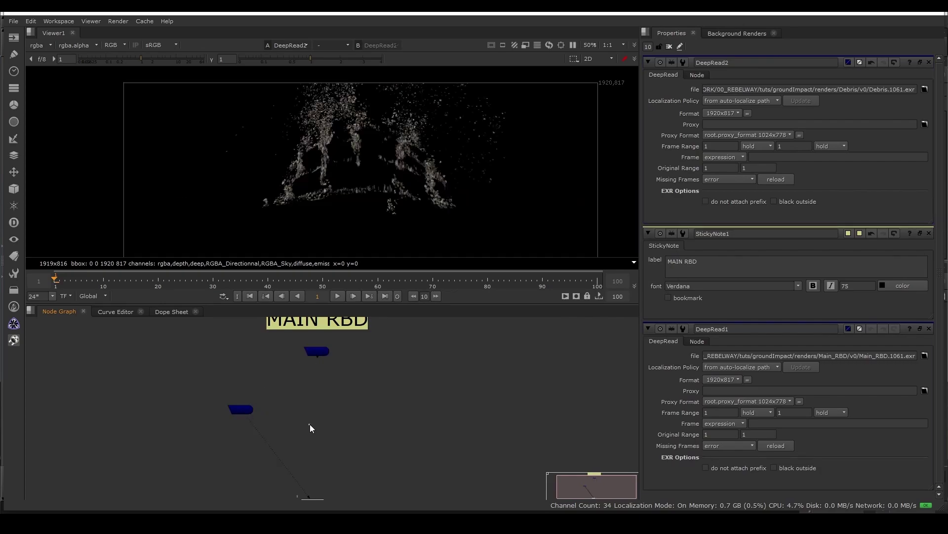
Step: Add a DeepMerge node combining the Main_RBD and Debris DeepReads and show its result in the viewer
key("Tab")
type("de")
key("Return")
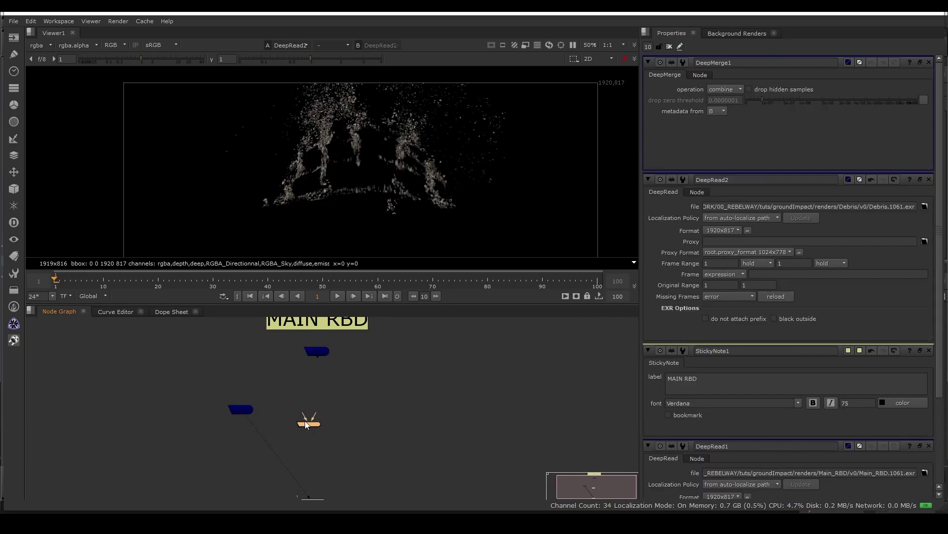
scroll(306, 417, "up", 2)
left_click_drag(317, 414, 322, 328)
left_click(314, 423)
key("1")
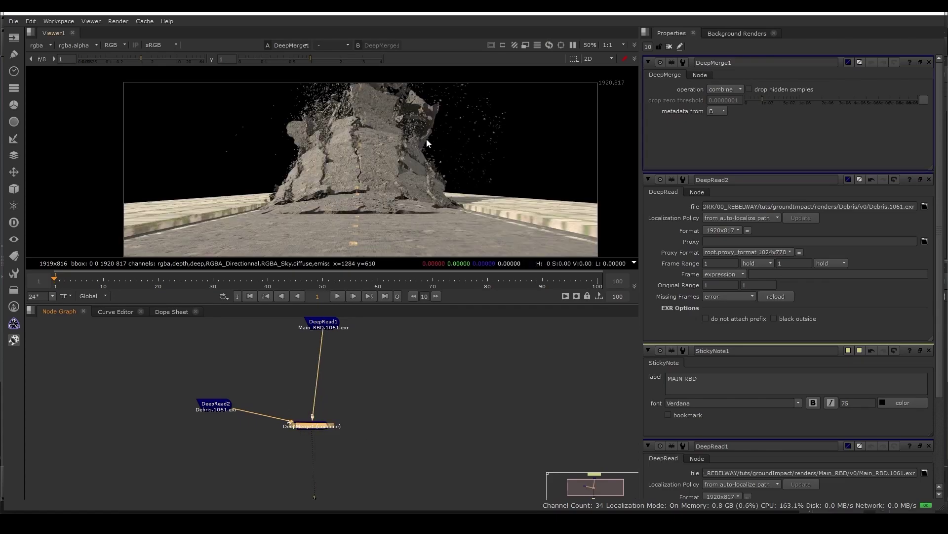
Step: Compare the Debris pass alone with the combined DeepMerge result in the viewer, spacing the Debris node further out
left_click(214, 406)
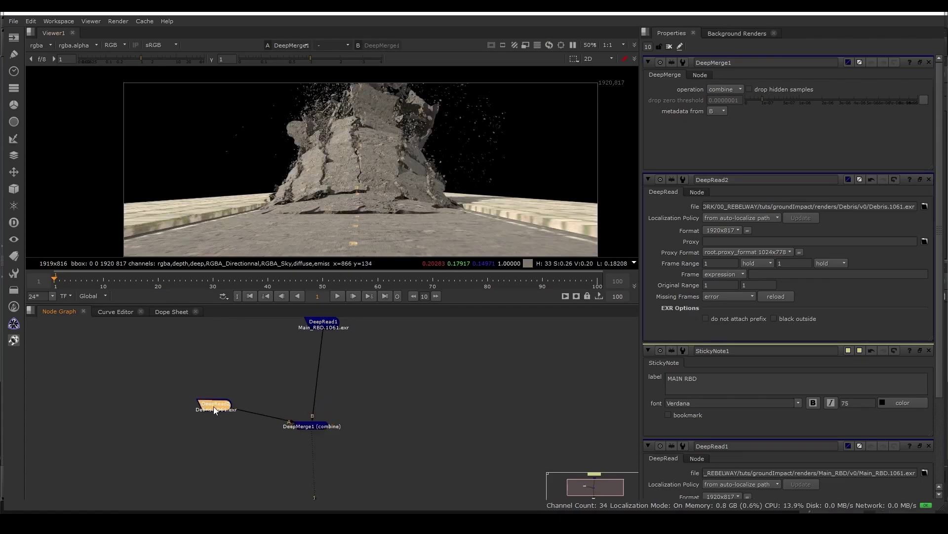
key("1")
left_click_drag(214, 406, 195, 411)
left_click(307, 425)
key("1")
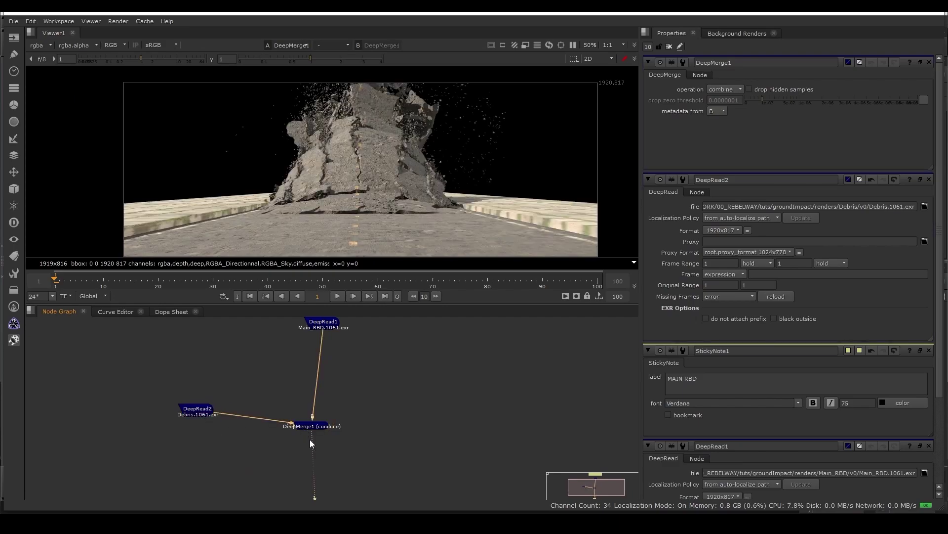
Step: Duplicate the Debris DeepRead on the opposite side of the DeepMerge node and show the copy's properties
scroll(346, 420, "down", 3)
left_click(310, 408)
left_click(253, 419)
left_click(229, 397)
key("ctrl+c")
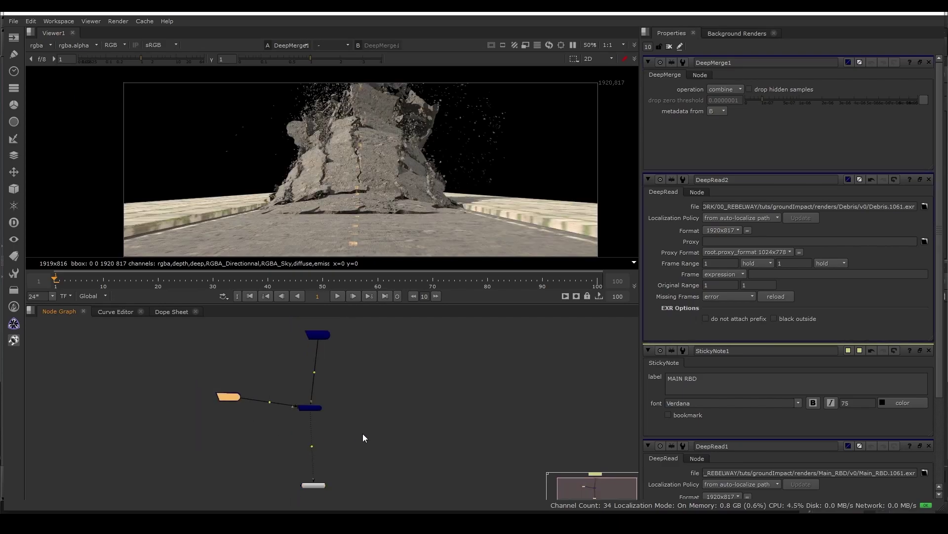
middle_click_drag(364, 434, 358, 379)
left_click(409, 364)
key("ctrl+v")
double_click(407, 364)
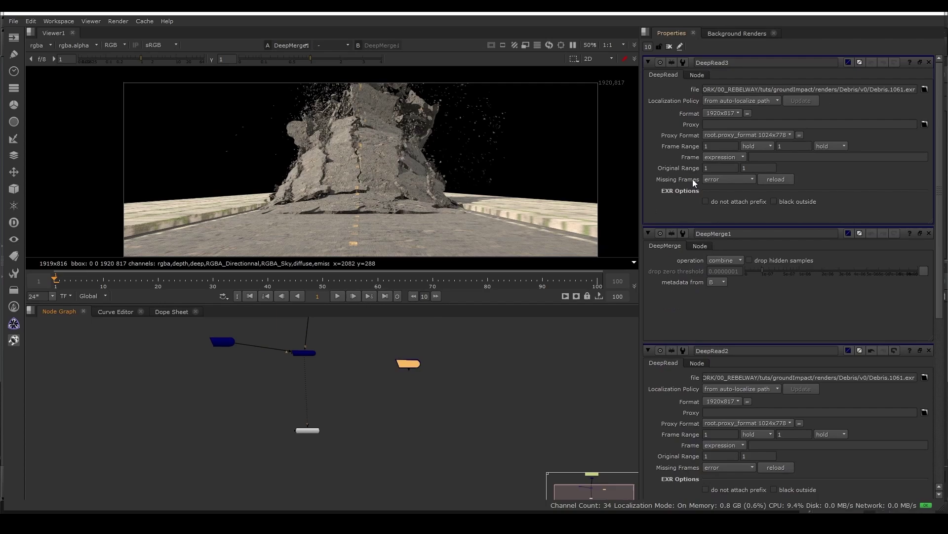
Step: Load Smoke.1061.exr from the Smoke/v0 renders folder into the new DeepRead and view it
left_click(923, 88)
left_click(378, 215)
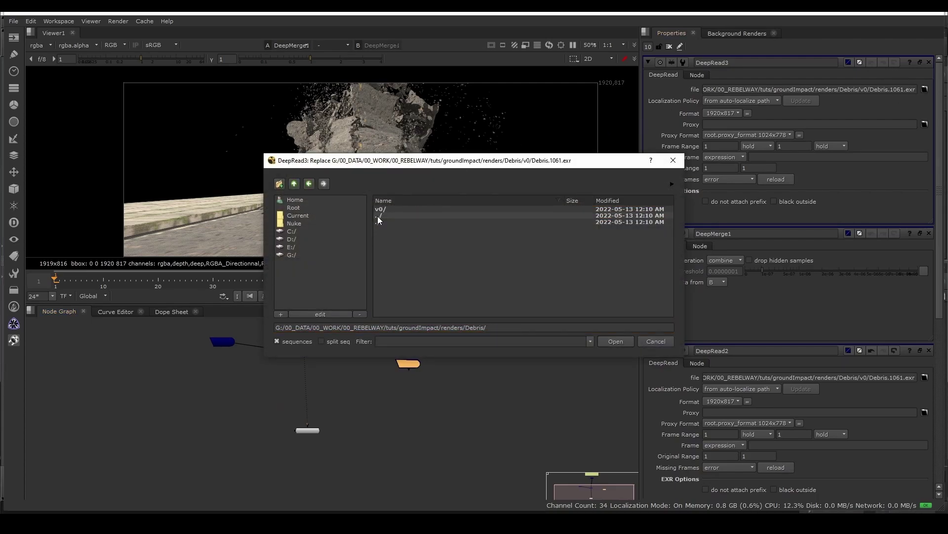
double_click(377, 216)
double_click(390, 218)
double_click(399, 209)
left_click(389, 209)
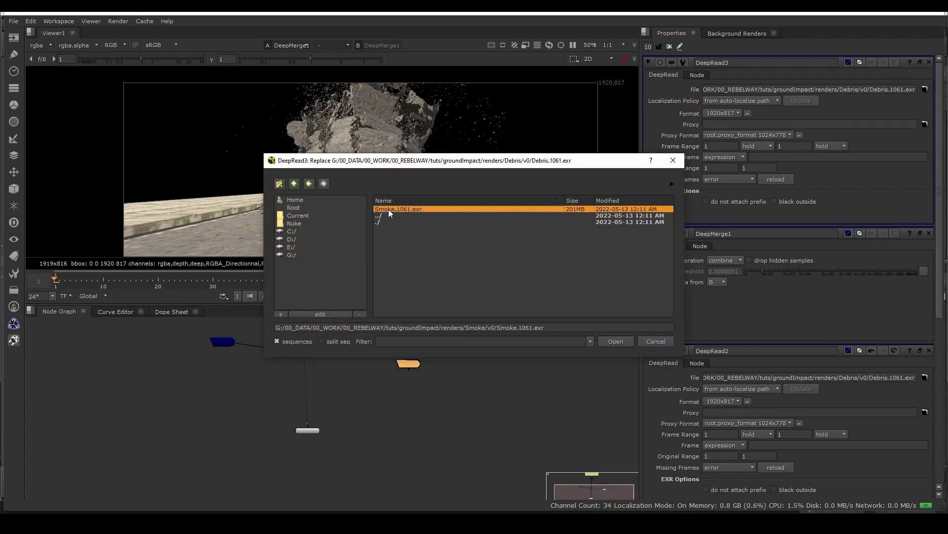
double_click(389, 208)
key("1")
Step: Add a second DeepMerge combining the first merge with the Smoke DeepRead, and inspect its result closely in the viewer
left_click(317, 379)
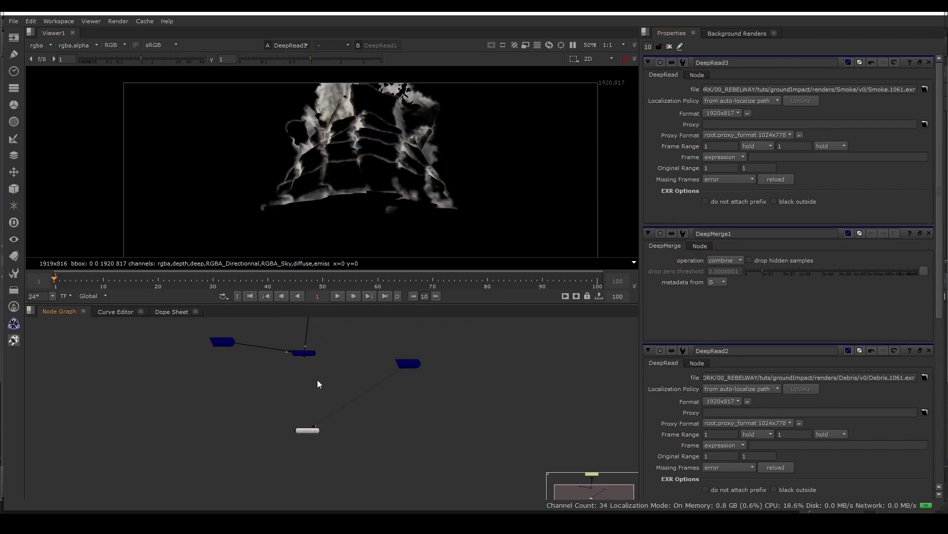
key("Tab")
type("dee")
key("Return")
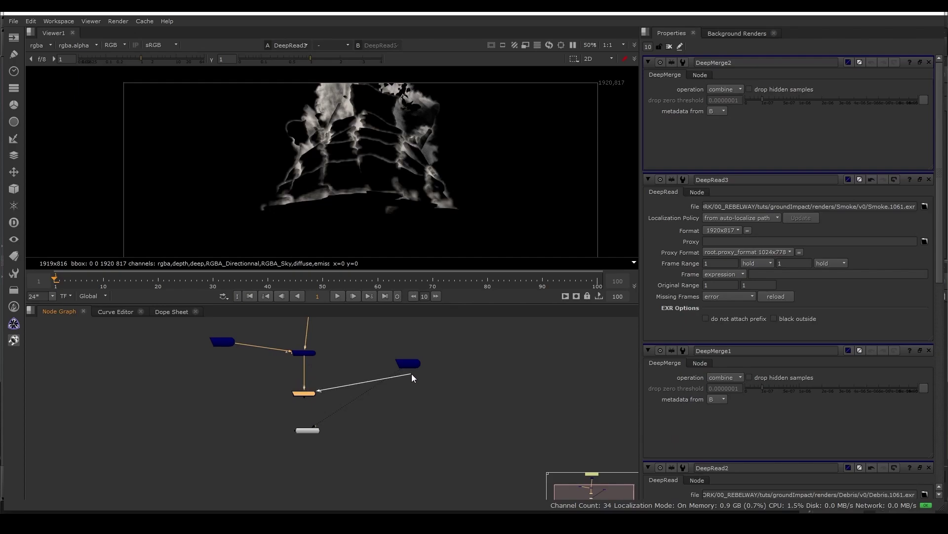
left_click_drag(411, 374, 410, 368)
key("1")
scroll(312, 380, "up", 1)
middle_click_drag(331, 375, 331, 392)
scroll(342, 146, "up", 1)
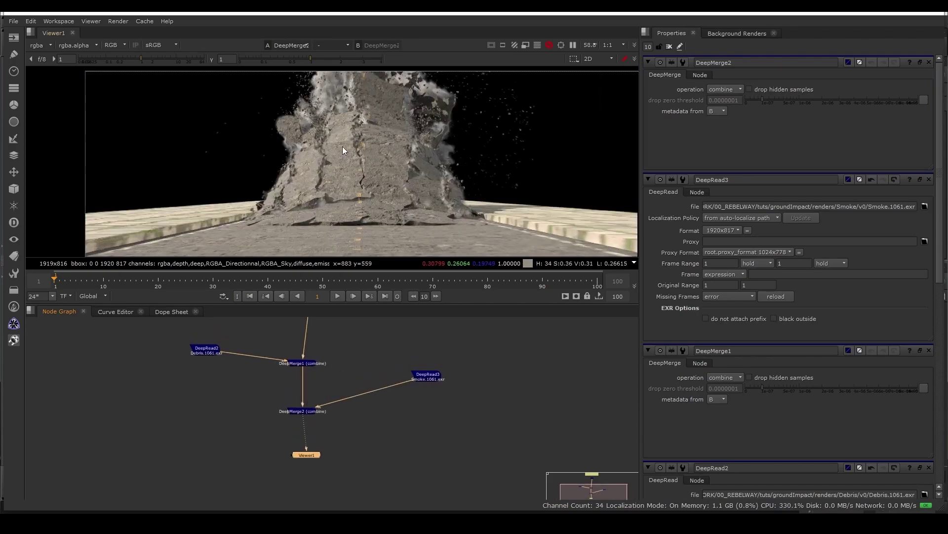
scroll(346, 151, "up", 1)
scroll(373, 153, "up", 1)
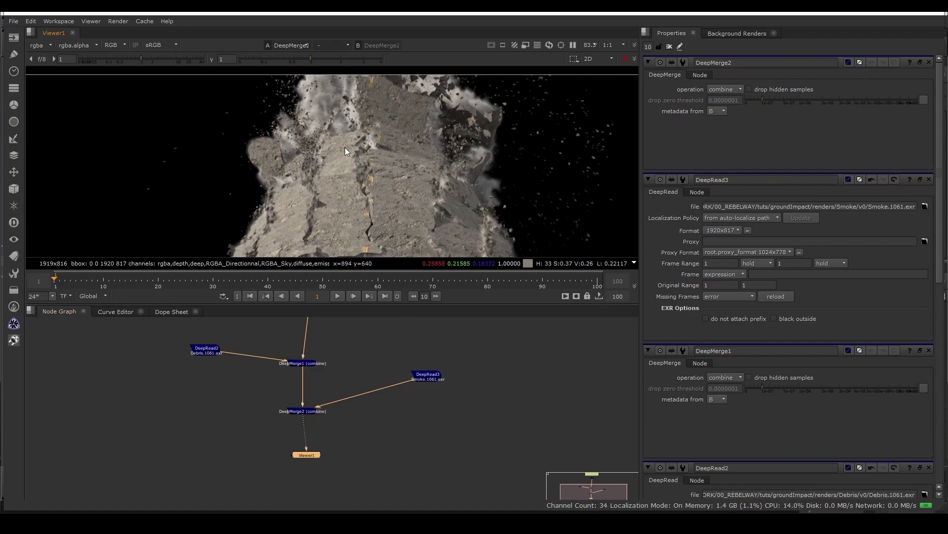
Step: Examine up close and in full frame how the smoke blends with the rocks and debris in the second DeepMerge result
scroll(324, 122, "up", 1)
scroll(324, 122, "down", 3)
scroll(313, 149, "up", 3)
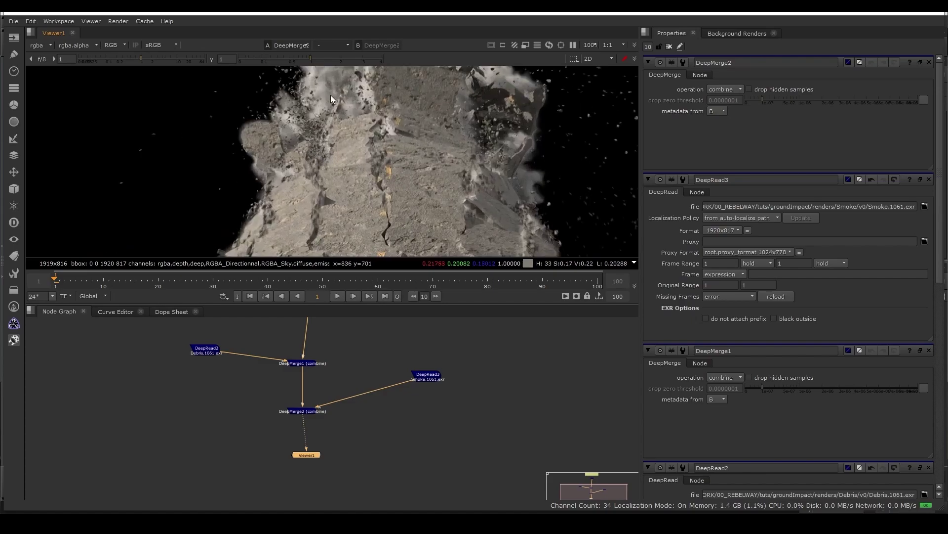
left_click_drag(273, 422, 334, 381)
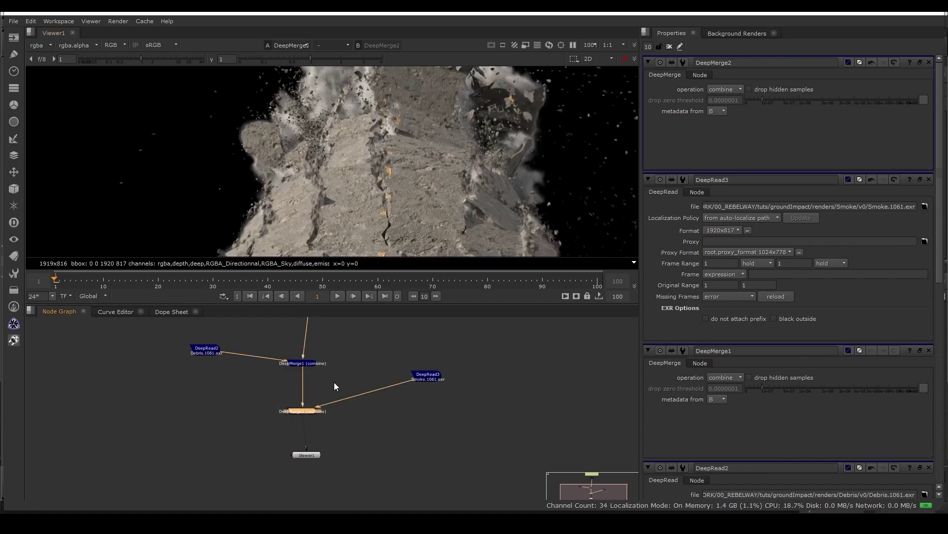
scroll(333, 383, "down", 1)
scroll(330, 178, "down", 3)
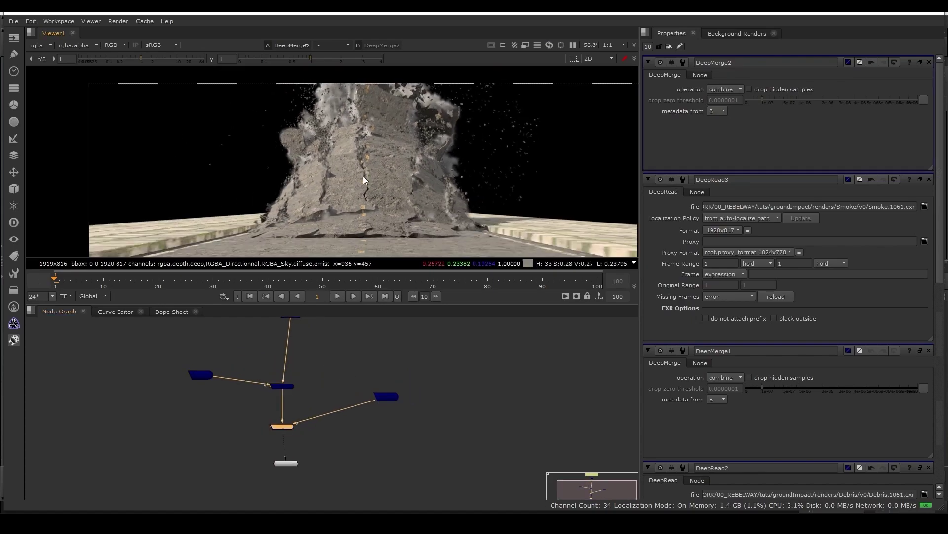
key("ctrl+s")
left_click(654, 342)
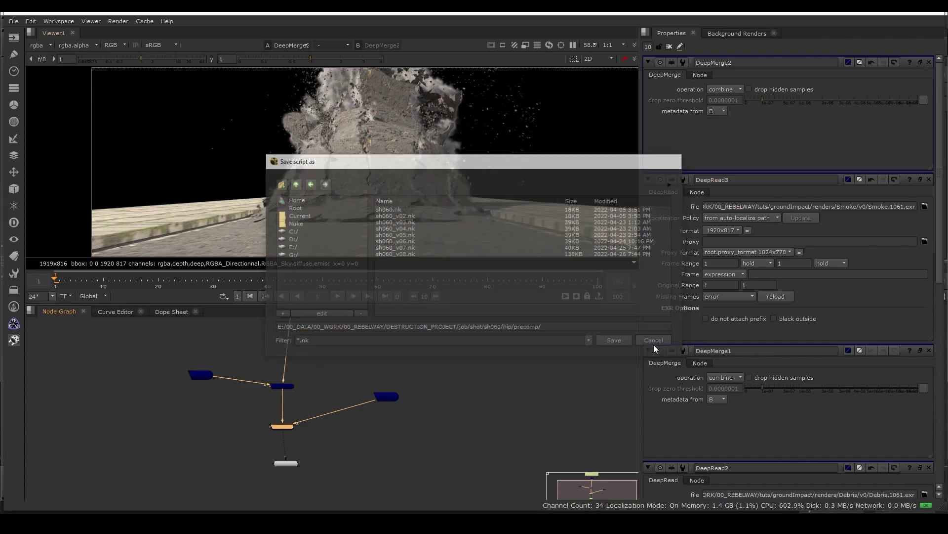
scroll(411, 150, "down", 1)
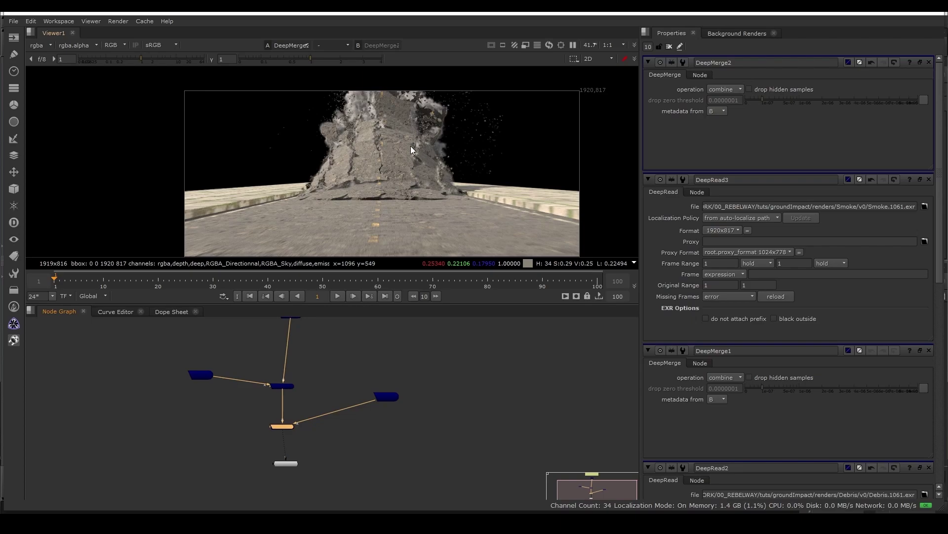
Step: Move the Viewer node aside to free the space below the second DeepMerge
middle_click_drag(303, 440, 349, 379)
left_click_drag(337, 401, 248, 400)
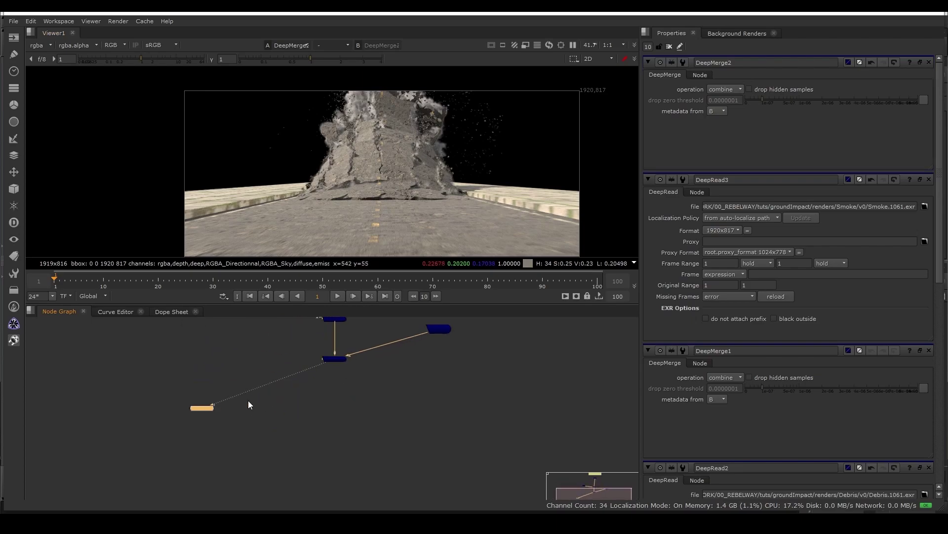
scroll(296, 424, "down", 2)
Step: While saving the script, create a folder named precomp inside the groundImpact project folder in File Explorer and open it
key("r")
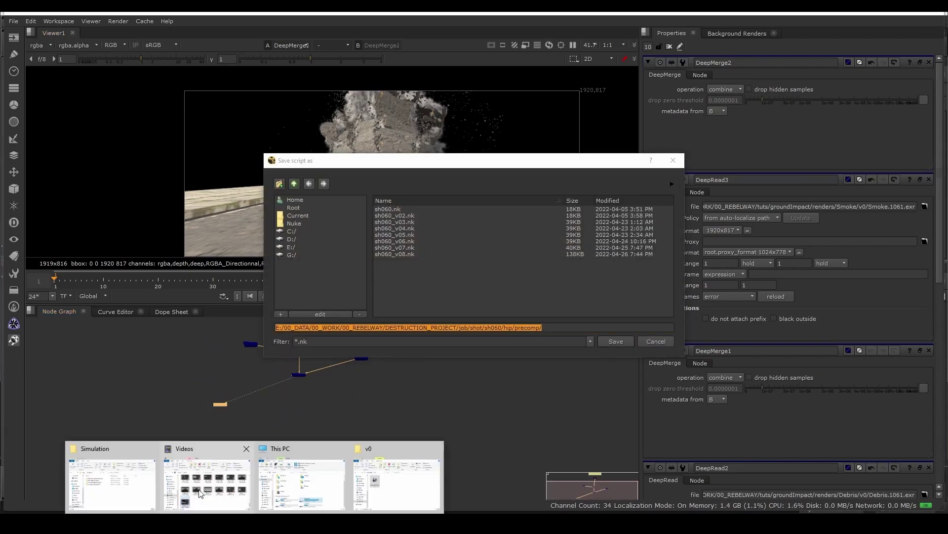
mouse_move(143, 475)
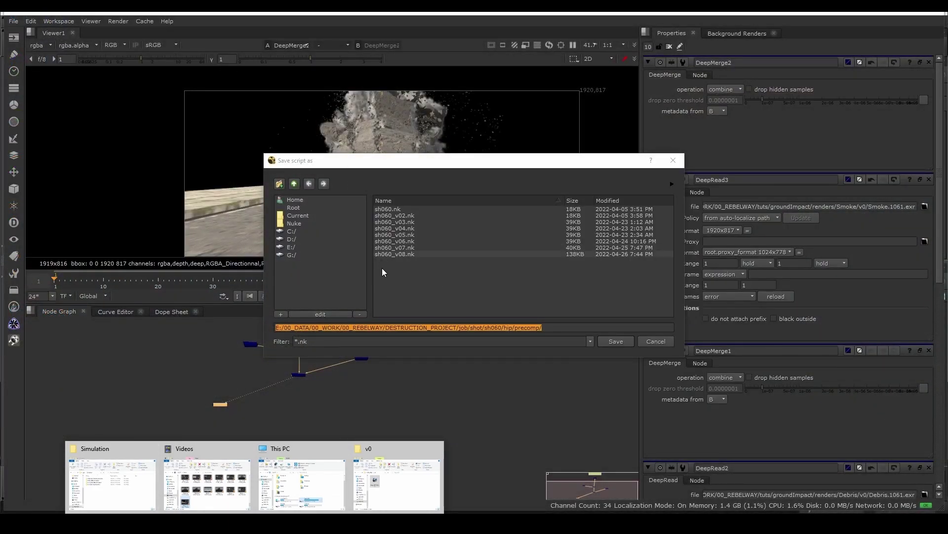
left_click(114, 477)
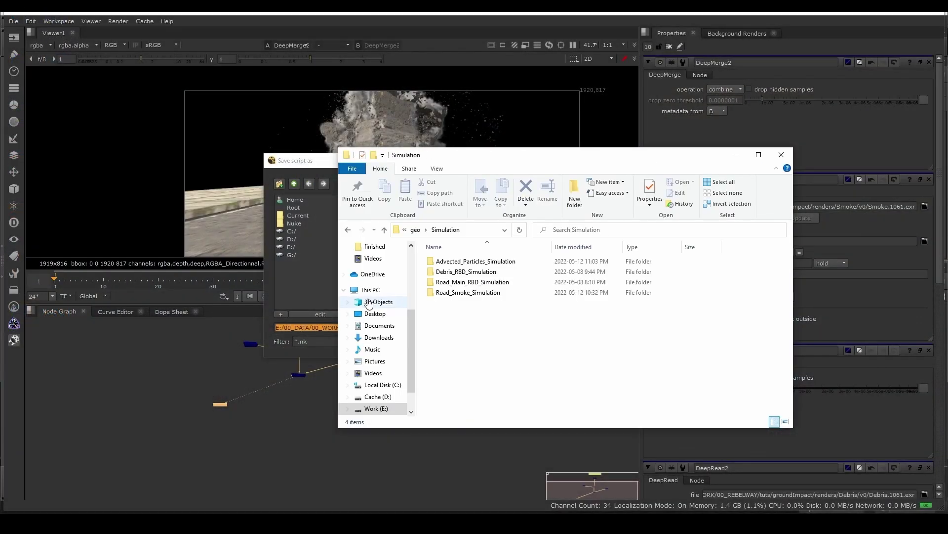
left_click(384, 230)
left_click(417, 231)
right_click(478, 387)
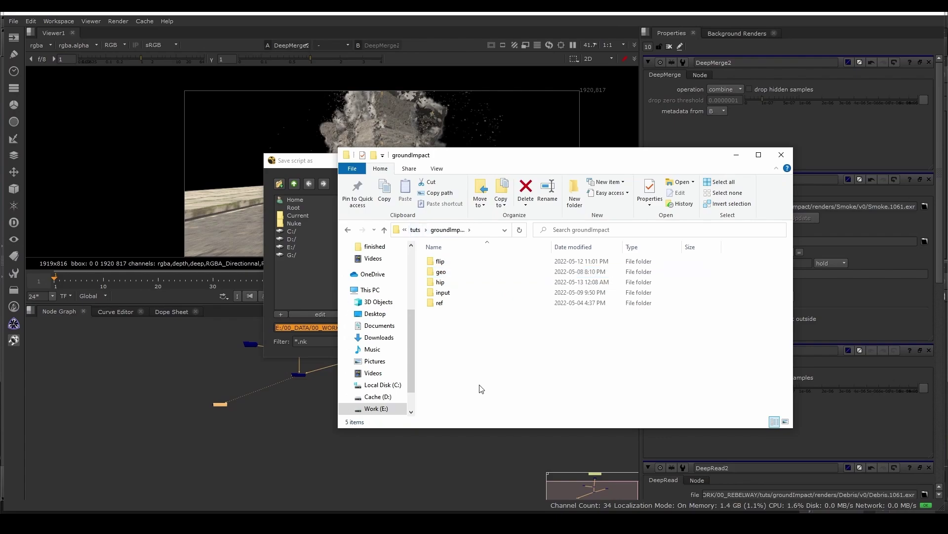
mouse_move(496, 438)
left_click(620, 436)
type("precomp")
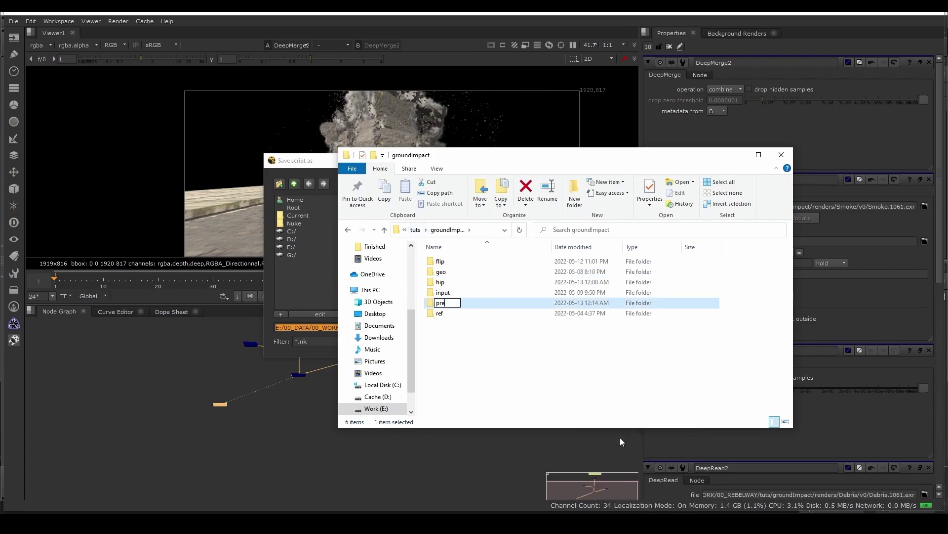
key("Return")
key("Return")
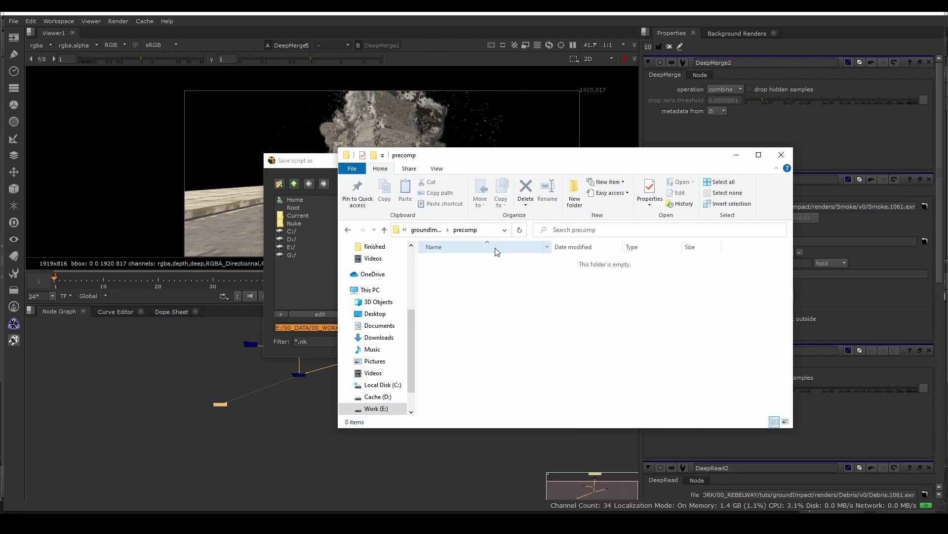
Step: Save the Nuke script as groundImpact in E:/00_DATA/00_WORK/00_REBELWAY/tuts/groundImpact/precomp
left_click(487, 231)
left_click(303, 162)
type("E:/00_DATA/00_WORK/00_REBELWAY/tuts/groundImpact/precomp/")
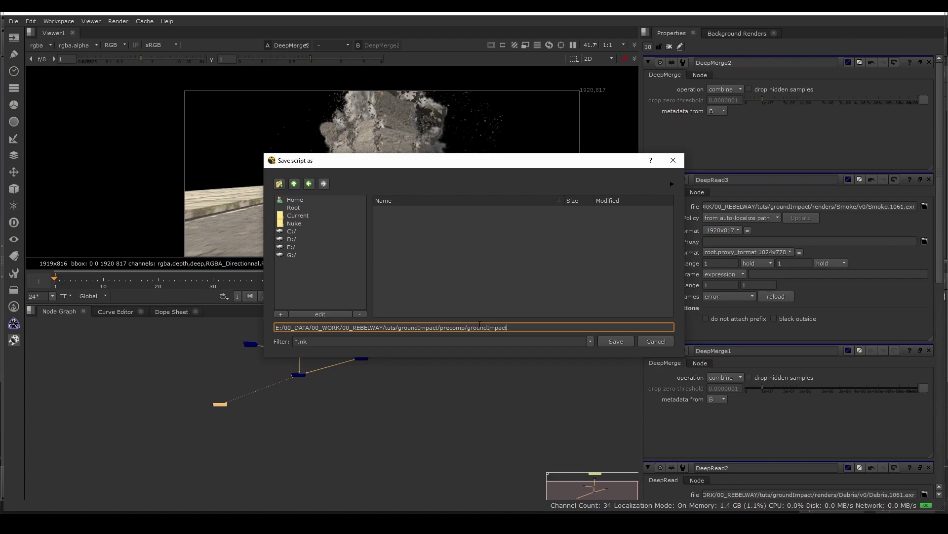
key("Return")
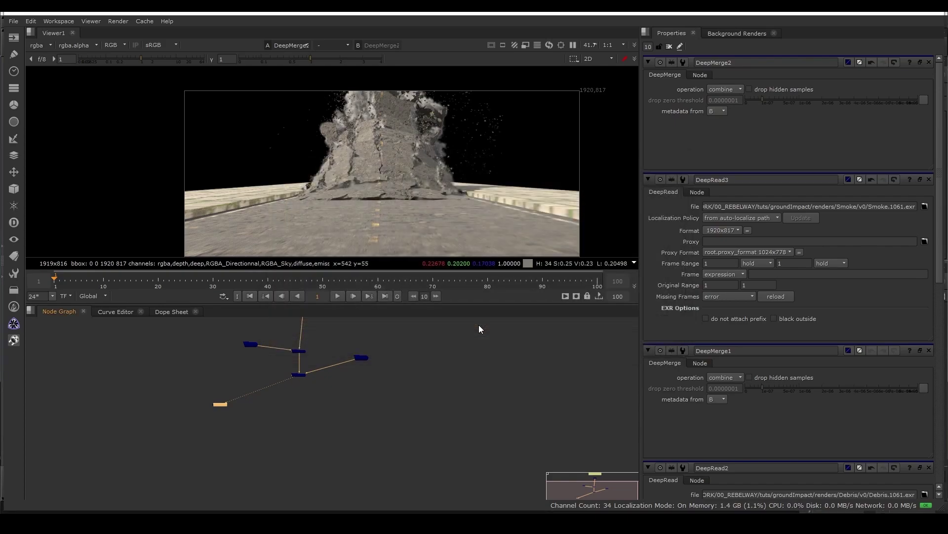
Step: Duplicate the Smoke DeepRead, place the copy between the Viewer and the second DeepMerge, and view it
scroll(295, 352, "up", 3)
left_click(303, 392)
scroll(358, 417, "down", 3)
scroll(363, 420, "up", 1)
left_click(389, 379)
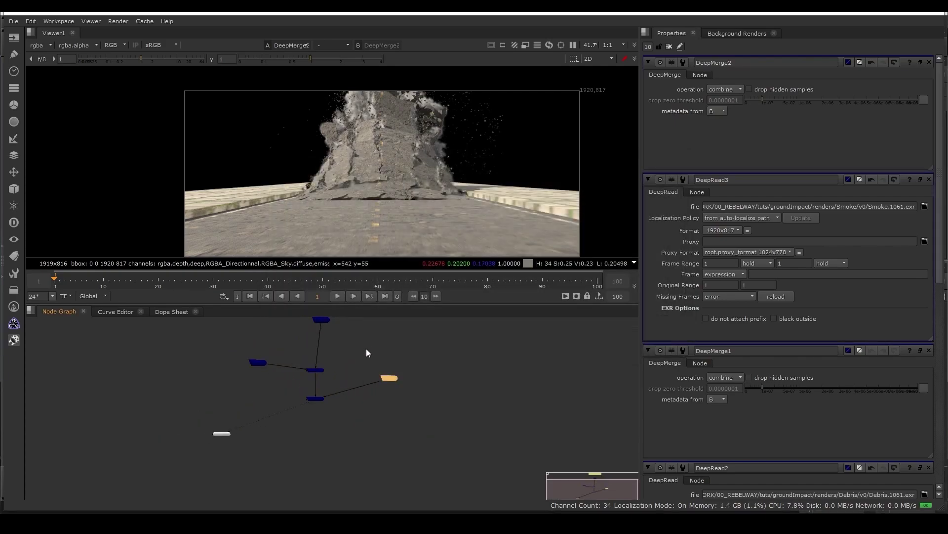
key("ctrl+c")
scroll(301, 421, "up", 3)
left_click(281, 411)
key("ctrl+v")
left_click(242, 399, "ctrl+shift")
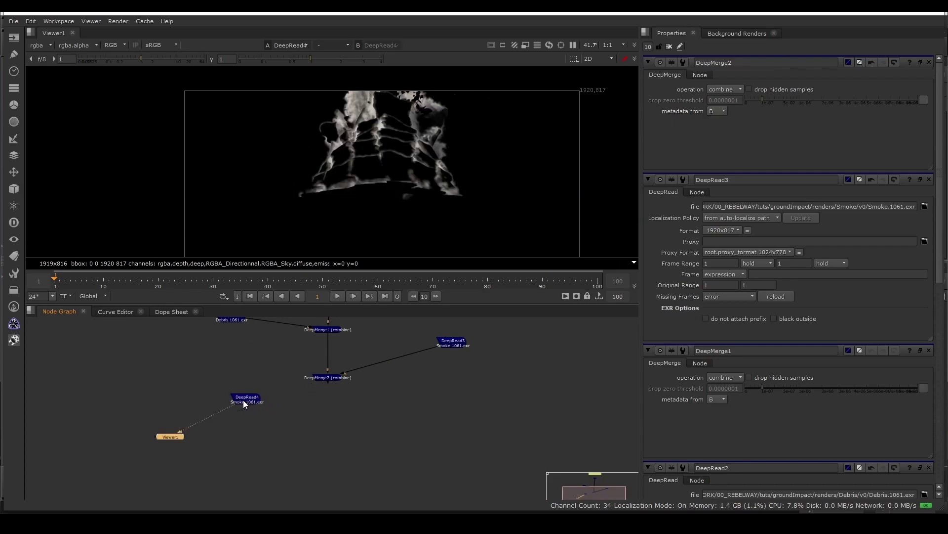
Step: Load Particles.1061.exr from the Particles/v0 renders folder into the duplicated DeepRead
double_click(243, 399)
left_click(925, 90)
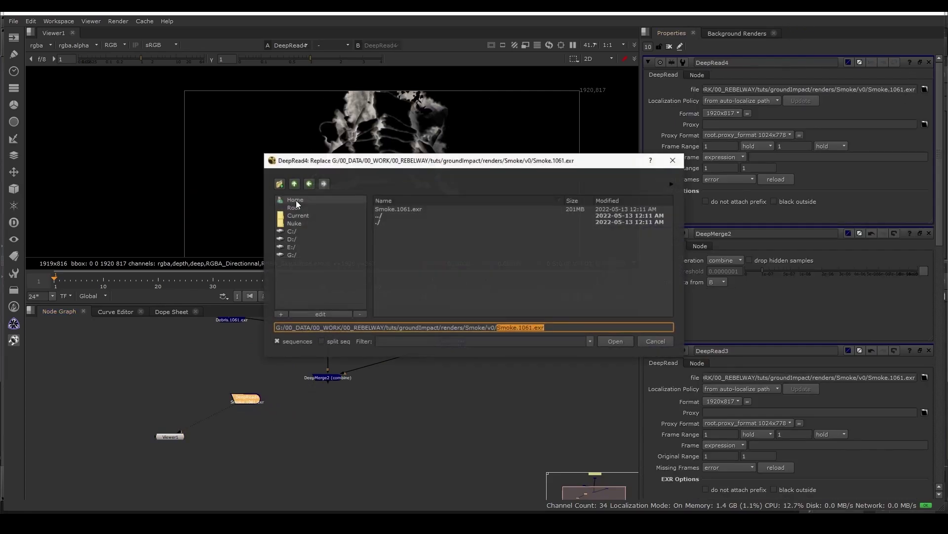
double_click(378, 215)
double_click(384, 215)
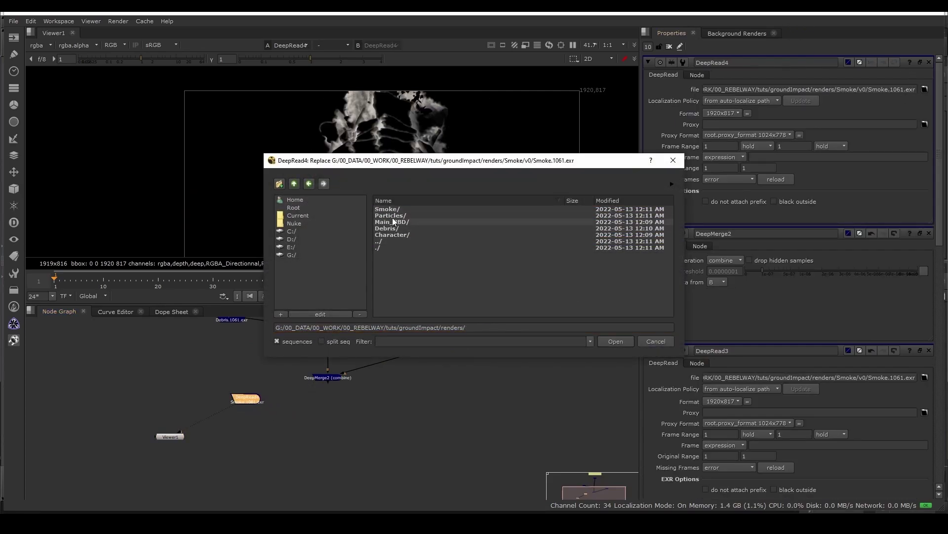
double_click(392, 216)
double_click(387, 210)
left_click(387, 210)
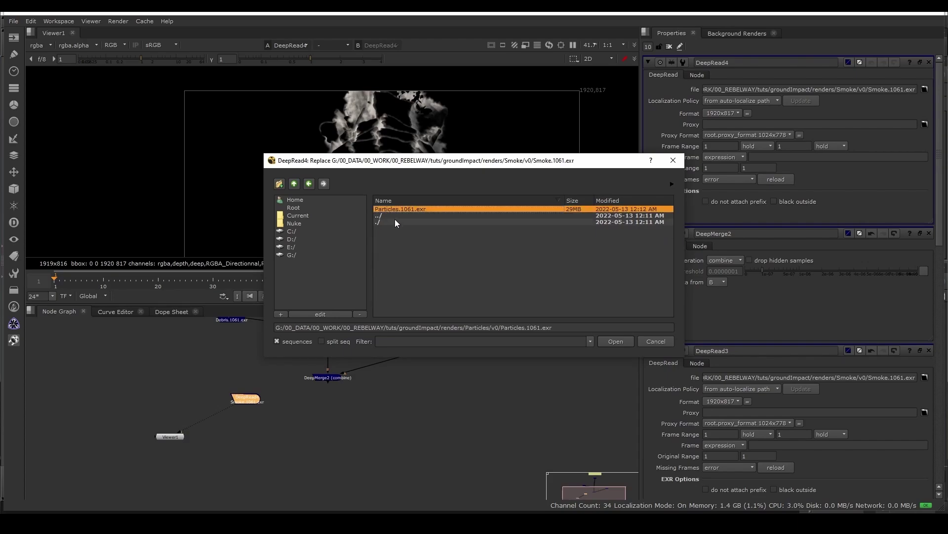
double_click(399, 208)
Step: View the second DeepMerge and add a third DeepMerge node beneath it
left_click(330, 378)
key("1")
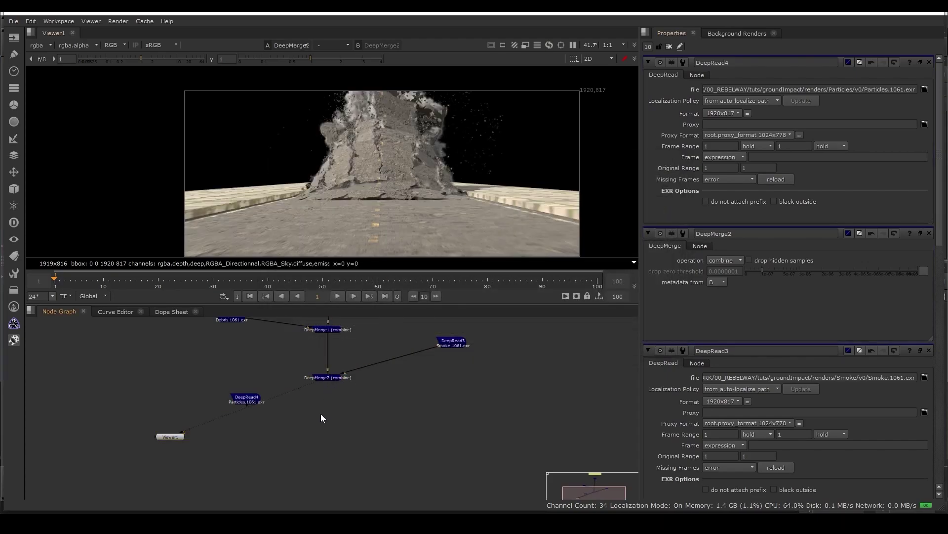
key("Tab")
type("dd")
key("Down")
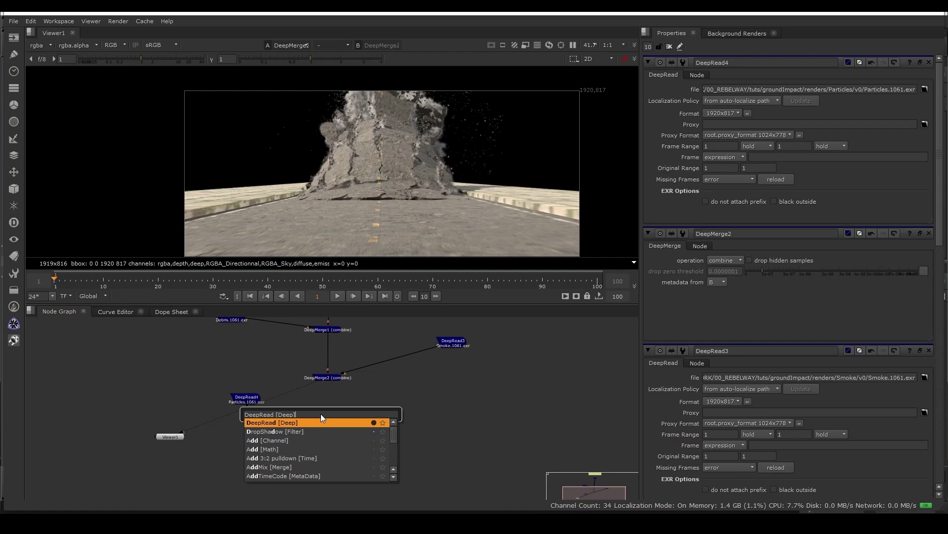
key("Up")
key("Up")
key("Up")
key("Down")
key("Down")
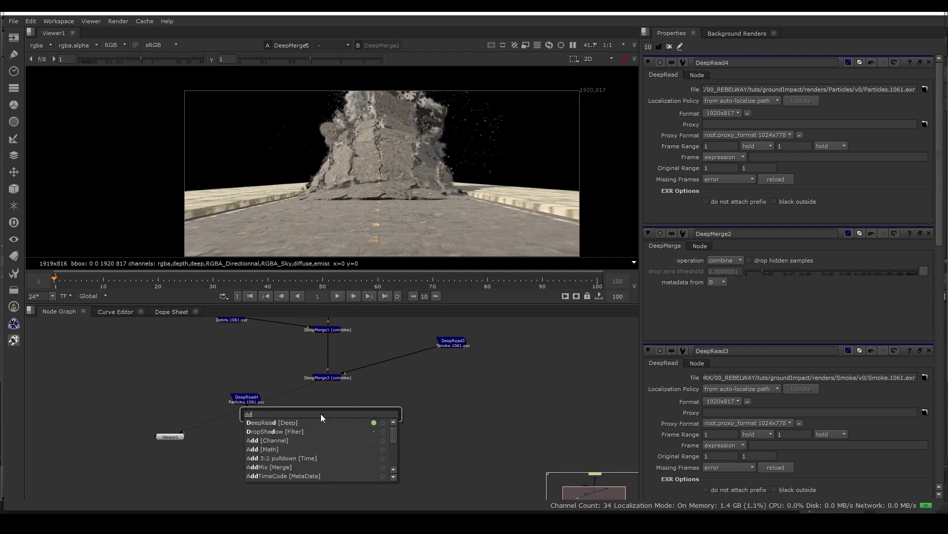
key("BackSpace")
type("eep")
key("Down")
key("Return")
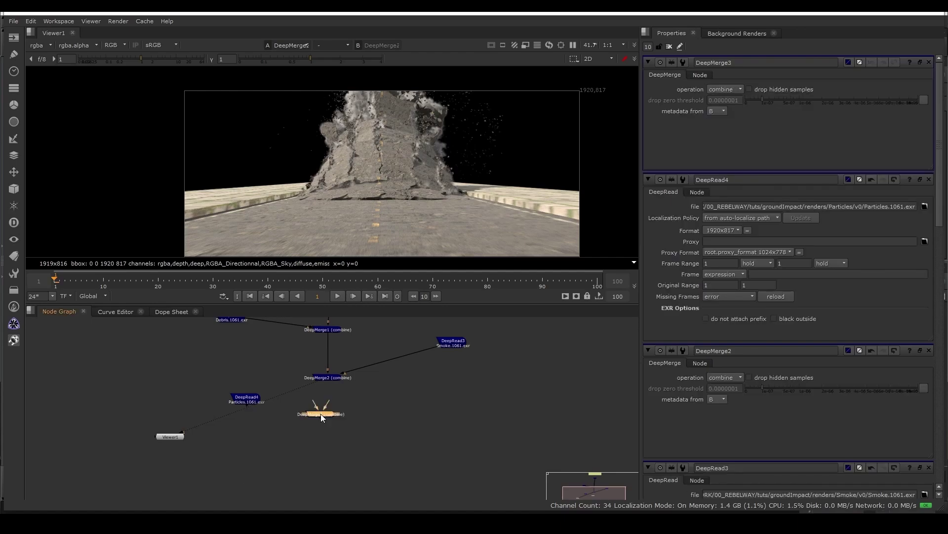
Step: Combine the second DeepMerge with the Particles DeepRead in the third DeepMerge, and view the result
scroll(310, 389, "up", 2)
left_click_drag(336, 402, 163, 397)
left_click(315, 422, "ctrl+shift")
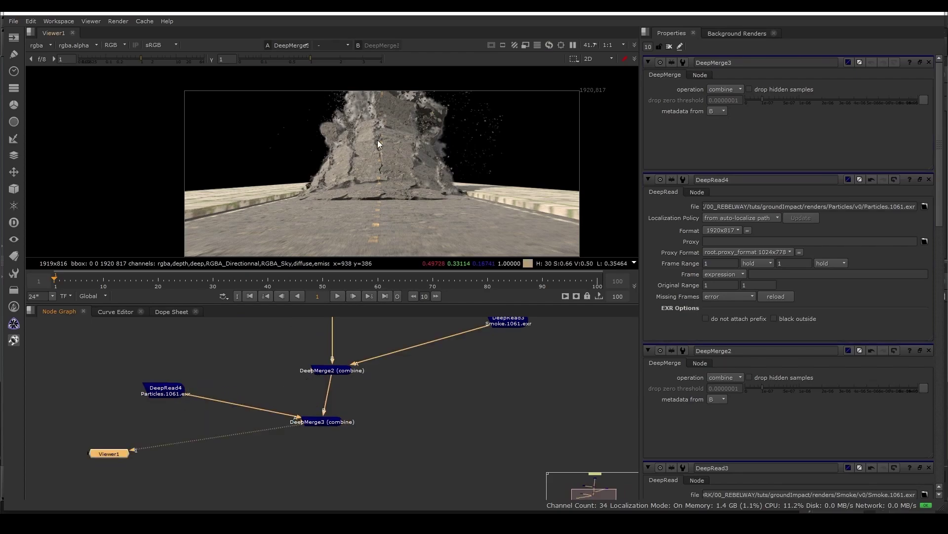
Step: Disable and re-enable the third DeepMerge to compare the explosion without and with the particles, up close and in full frame
scroll(378, 141, "up", 4)
left_click(329, 421)
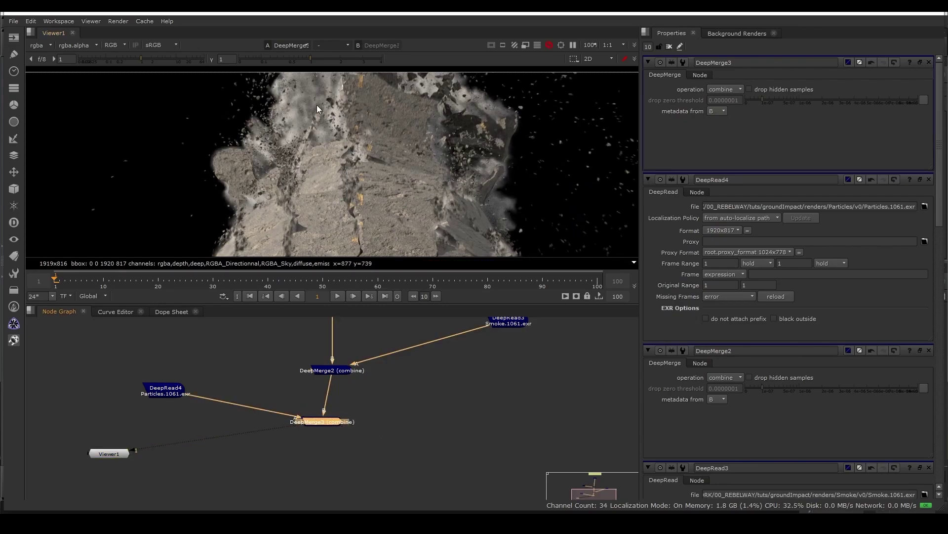
left_click_drag(369, 447, 283, 391)
scroll(305, 118, "up", 3)
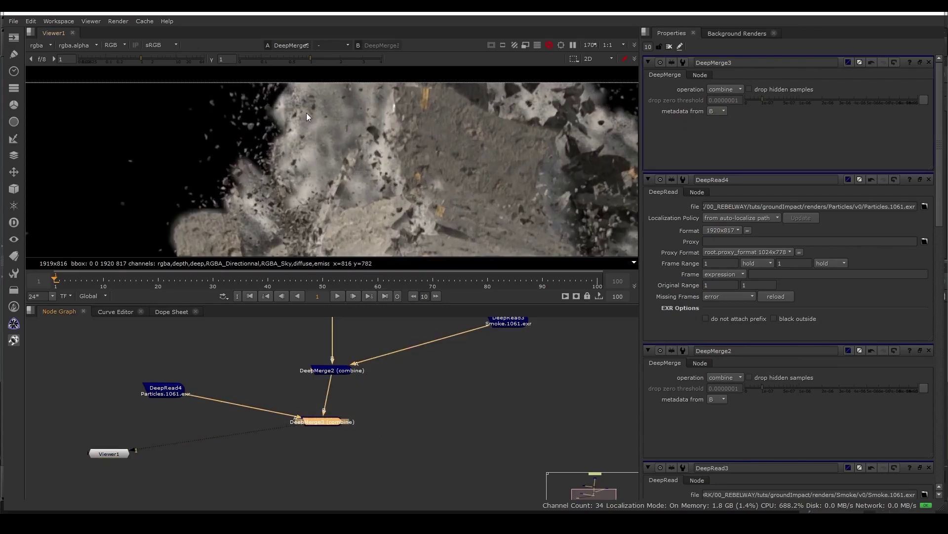
key("d")
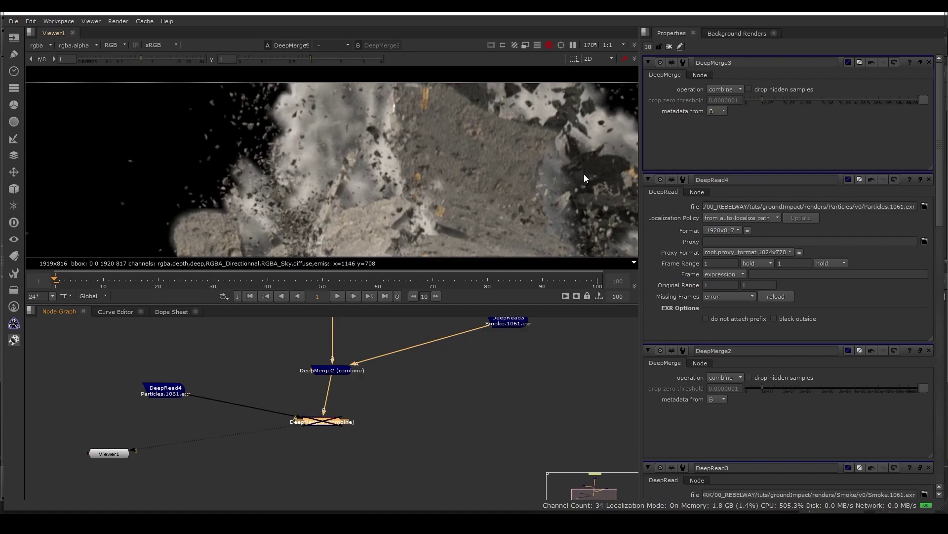
key("d")
scroll(346, 153, "down", 2)
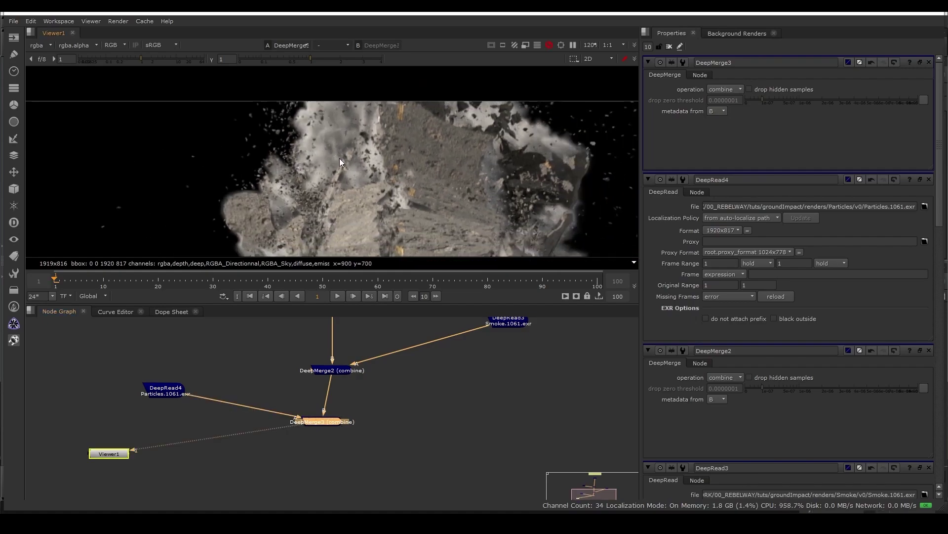
scroll(355, 161, "down", 2)
scroll(393, 94, "down", 1)
middle_click_drag(427, 215, 440, 158)
scroll(390, 136, "up", 2)
scroll(447, 142, "down", 3)
scroll(441, 158, "up", 1)
scroll(456, 169, "down", 1)
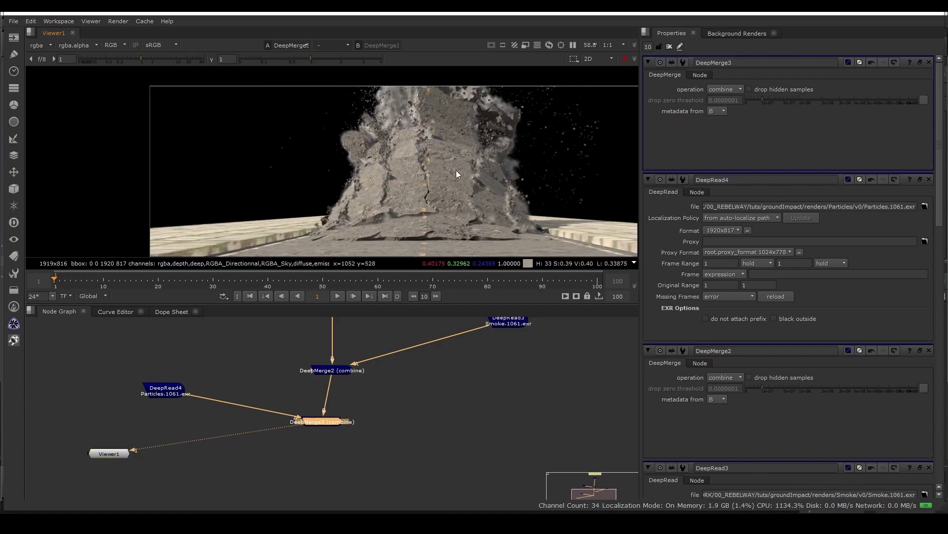
Step: Align the third DeepMerge under the second and route the Particles connection at a right angle through a dot
left_click_drag(328, 420, 336, 434)
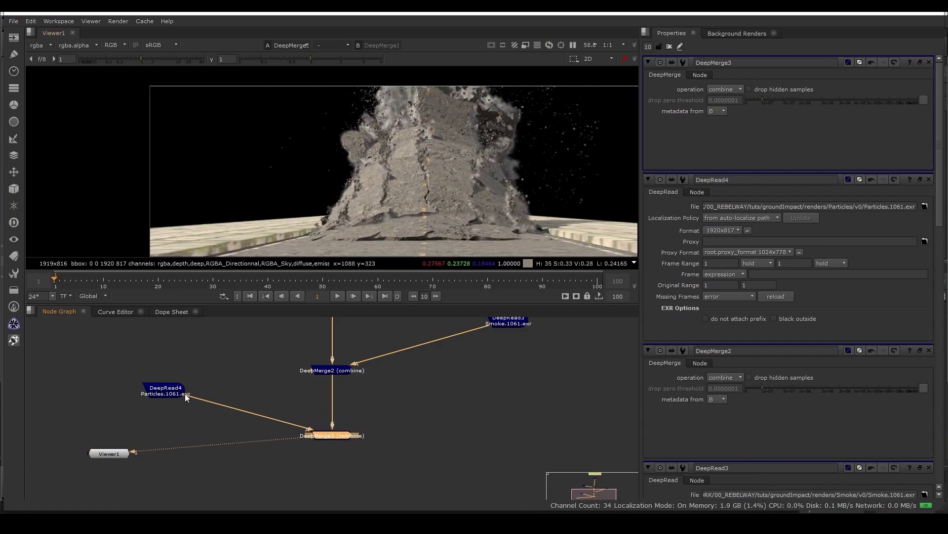
left_click_drag(185, 393, 149, 396)
left_click_drag(235, 414, 139, 437, "ctrl")
Step: Route the Smoke and Debris connections at right angles into their DeepMerge nodes using dots
middle_click_drag(409, 356, 353, 380)
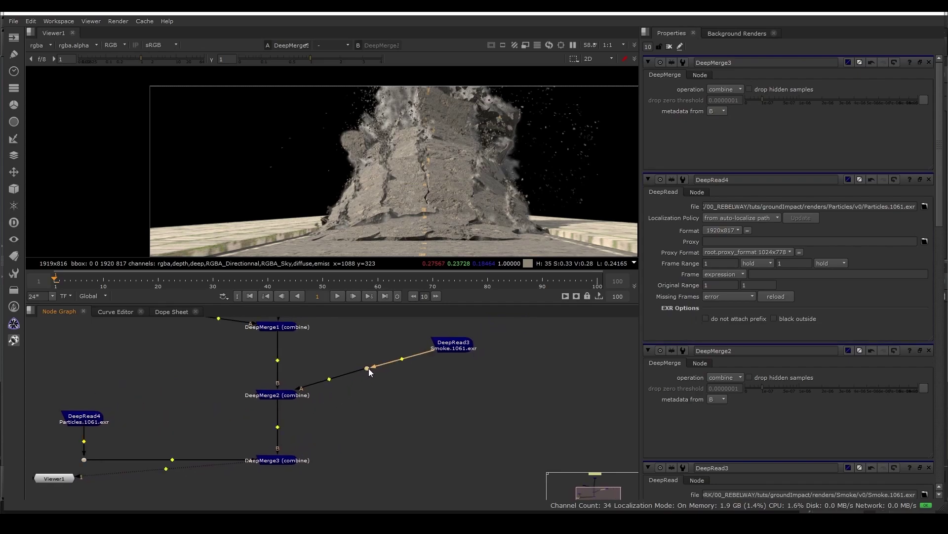
left_click_drag(365, 370, 454, 394, "ctrl")
middle_click_drag(195, 324, 333, 395)
scroll(333, 396, "down", 1)
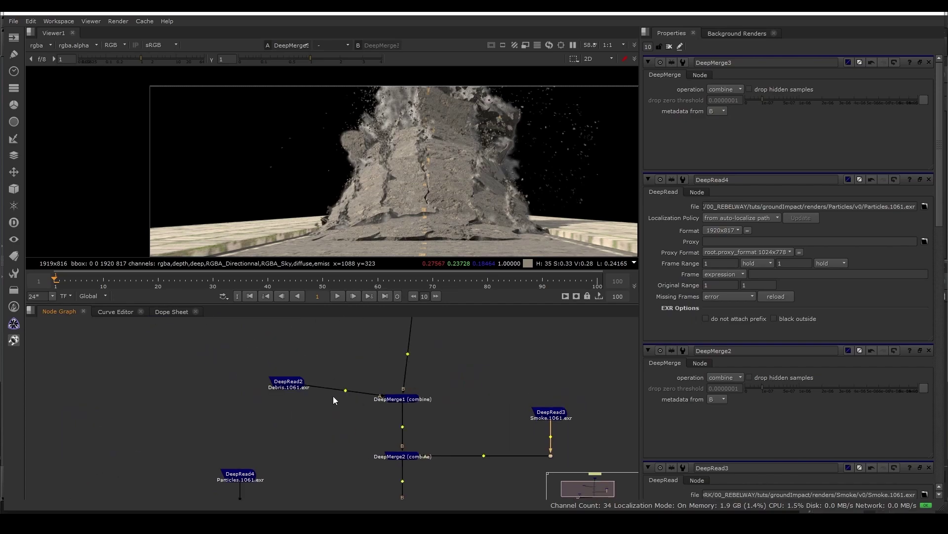
left_click_drag(282, 403, 288, 397, "ctrl")
Step: Add a dot to the connection between the Main_RBD DeepRead and the first DeepMerge, beneath the DeepRead
middle_click_drag(411, 328, 395, 395)
left_click(394, 354)
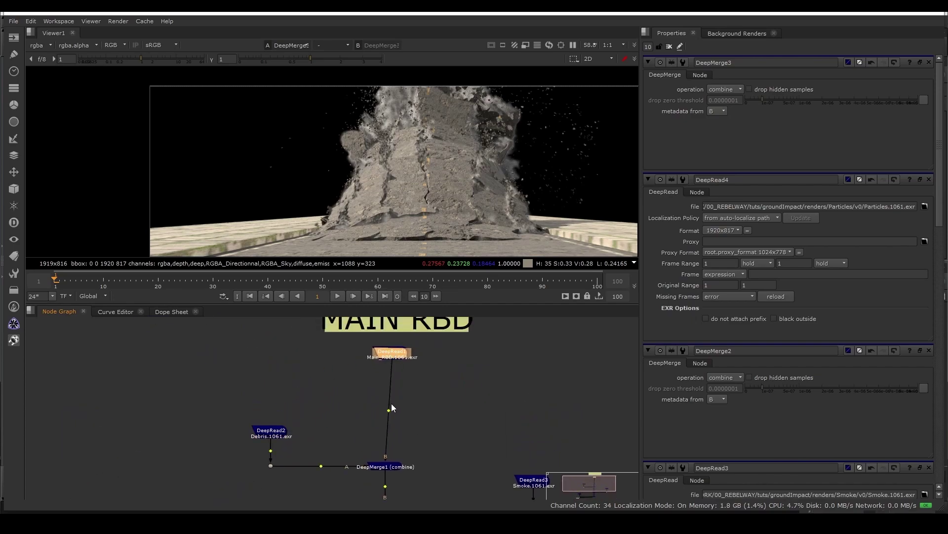
left_click_drag(390, 405, 392, 395, "ctrl")
left_click(394, 351)
Step: Duplicate the MAIN RBD label note and place the copy above the Debris DeepRead
middle_click_drag(480, 444, 393, 354)
scroll(392, 354, "down", 3)
scroll(480, 371, "down", 2)
middle_click_drag(528, 414, 491, 455)
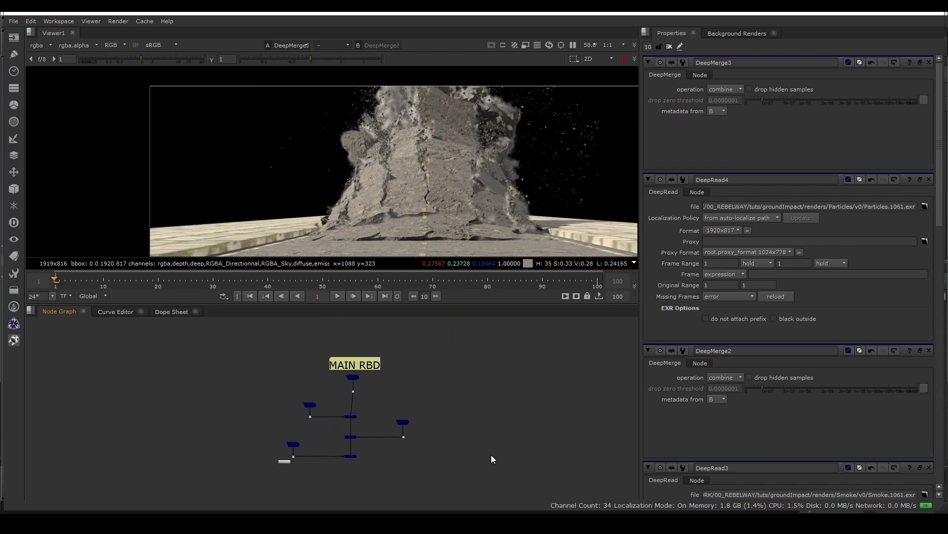
key("ctrl+c")
key("ctrl+v")
left_click_drag(303, 387, 284, 388)
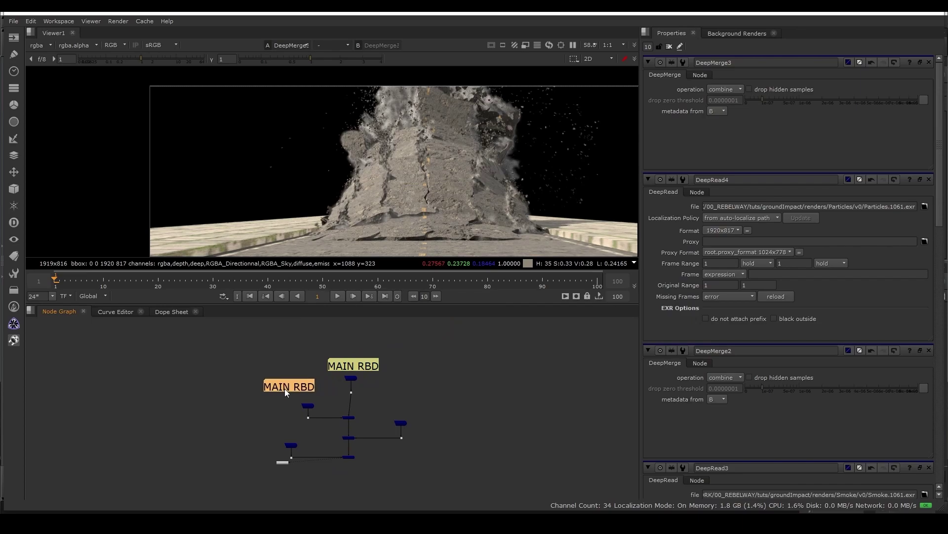
Step: Relabel the copied sticky note DEBRIS and position it just above the Debris DeepRead
double_click(285, 388)
left_click_drag(707, 92, 665, 91)
type("DEBRIS")
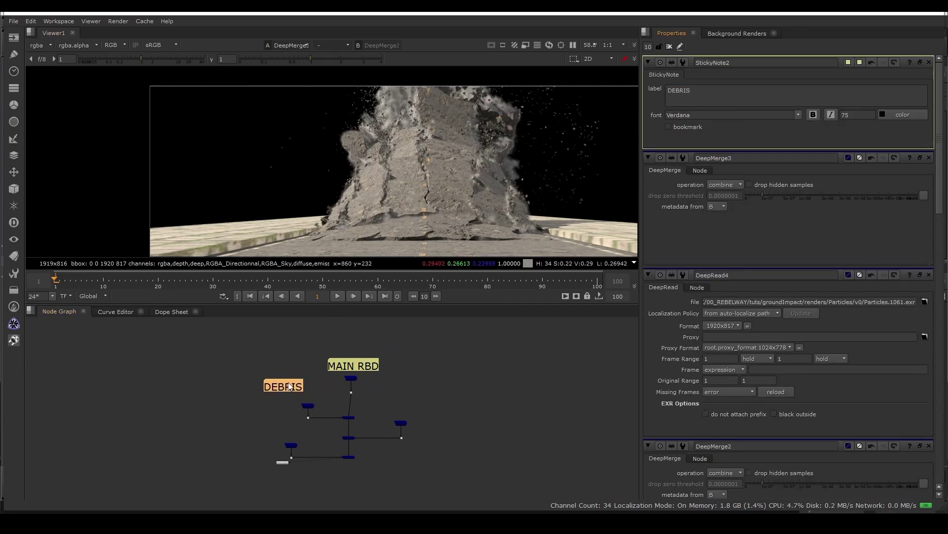
left_click_drag(289, 386, 303, 390)
Step: Duplicate the DEBRIS note above the Smoke DeepRead and relabel the copy SMOKE
key("ctrl+c")
key("ctrl+v")
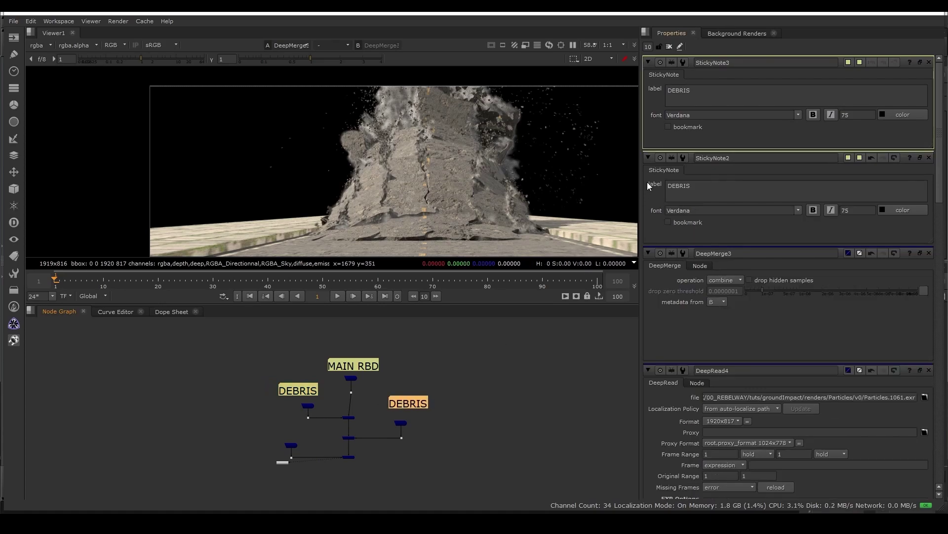
double_click(678, 90)
key("BackSpace")
type("SMOKE")
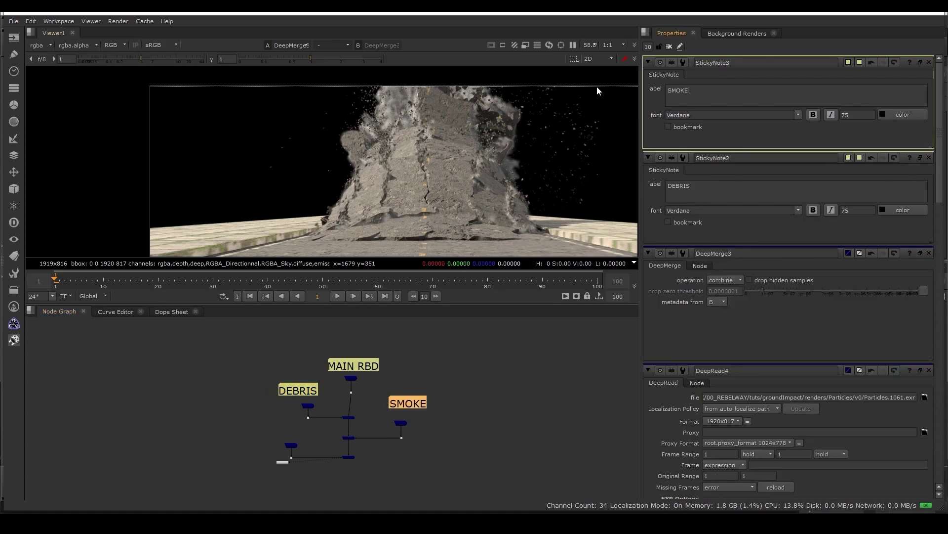
Step: Duplicate the SMOKE note above the Particles DeepRead and relabel the copy PARTICLES
key("ctrl+c")
key("ctrl+v")
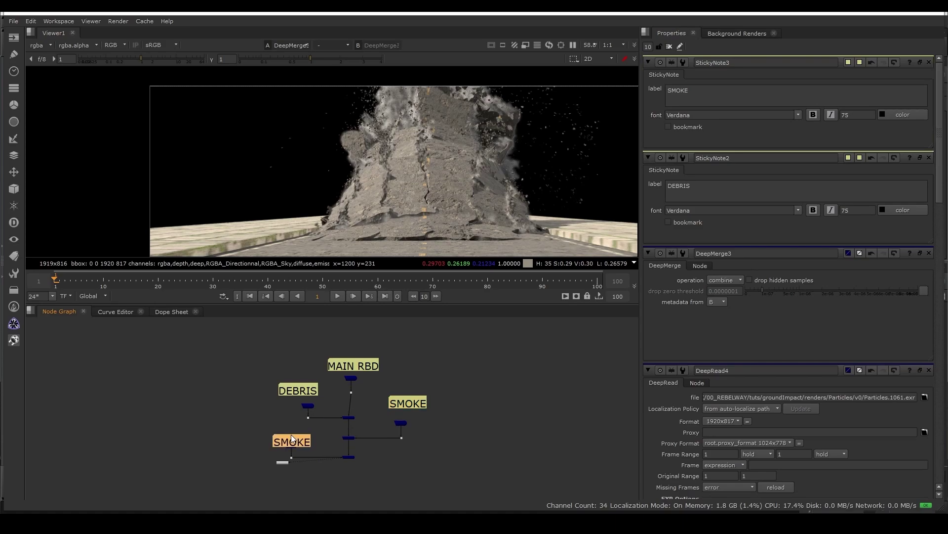
left_click_drag(291, 438, 291, 433)
double_click(296, 433)
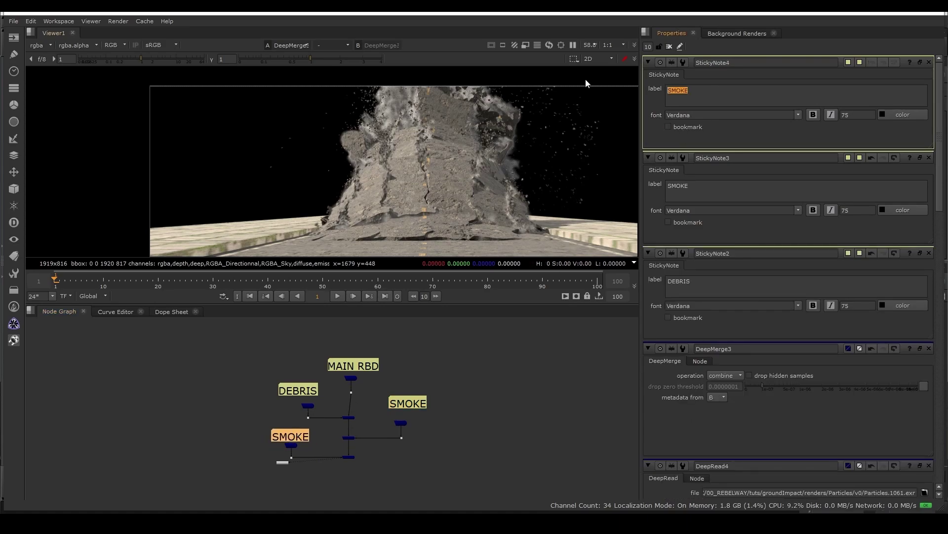
type("PARTICLES")
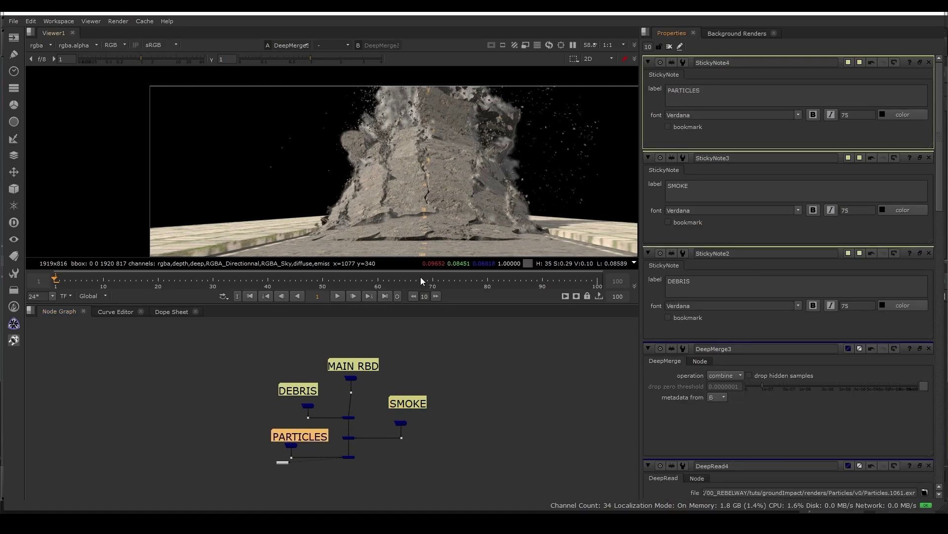
Step: Examine the merged deep render up close, checking how debris, smoke and particles blend around the main rock column
scroll(505, 200, "up", 3)
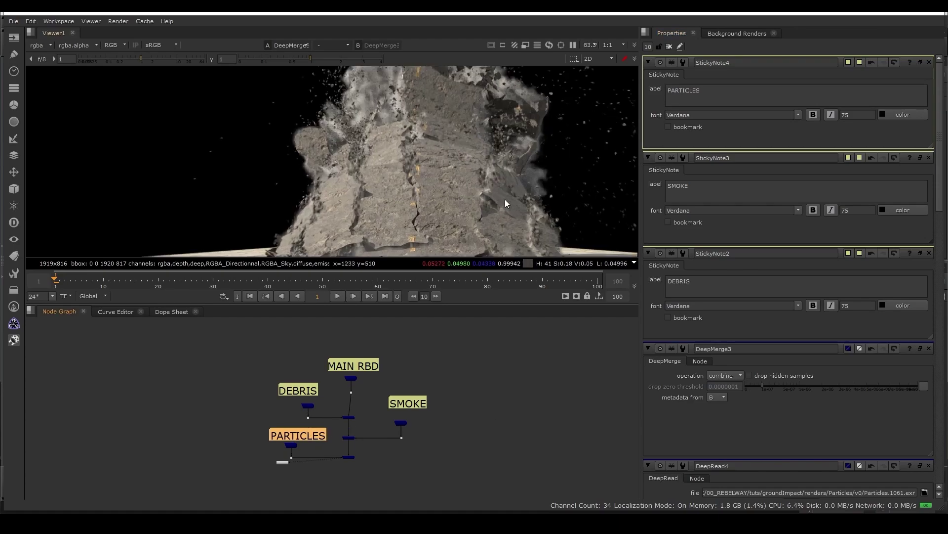
scroll(505, 200, "down", 3)
scroll(427, 185, "up", 3)
scroll(362, 105, "down", 2)
middle_click_drag(362, 94, 347, 132)
scroll(349, 119, "up", 4)
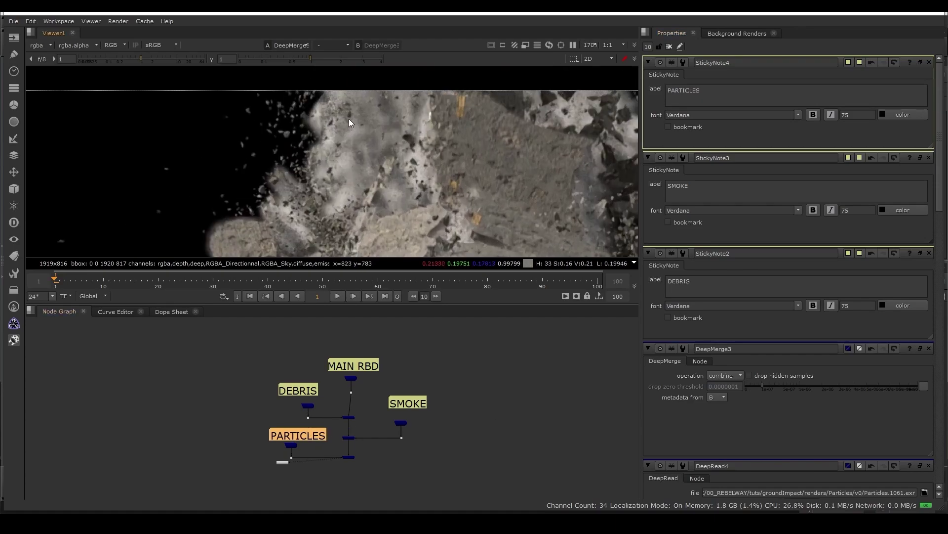
scroll(354, 120, "down", 3)
scroll(444, 120, "up", 2)
scroll(457, 148, "down", 6)
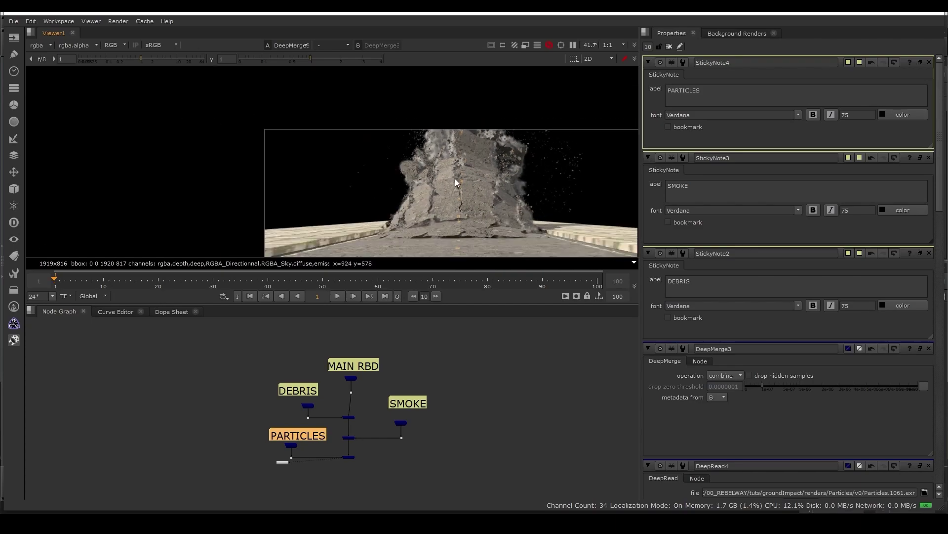
middle_click_drag(455, 186, 402, 152)
scroll(431, 148, "up", 2)
scroll(419, 173, "up", 2)
scroll(450, 151, "down", 3)
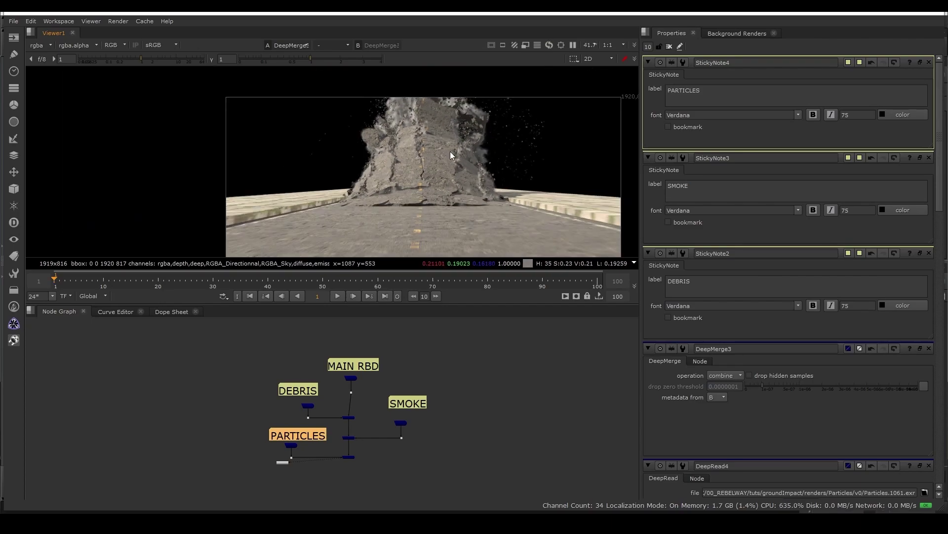
scroll(423, 197, "up", 1)
scroll(441, 402, "down", 2)
Step: Add a ContactSheet node in the empty area beside the deep merge tree
middle_click_drag(508, 437, 428, 414)
left_click(505, 408)
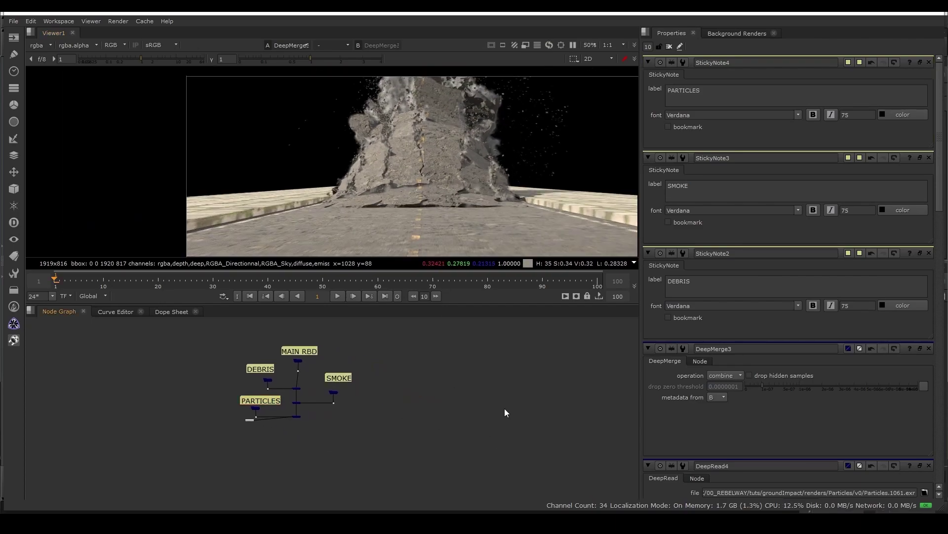
key("Tab")
type("cont")
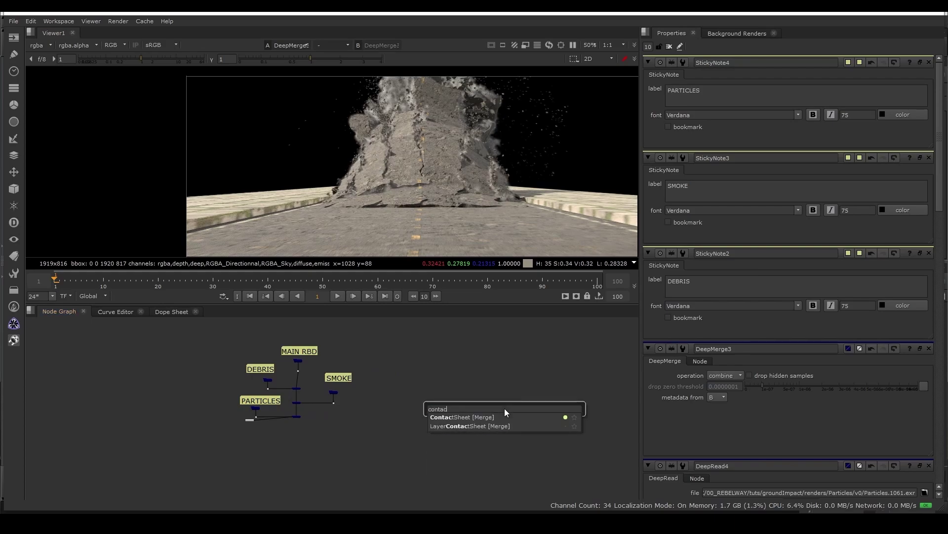
key("Return")
scroll(499, 407, "up", 2)
scroll(499, 407, "up", 2)
left_click_drag(506, 409, 295, 425)
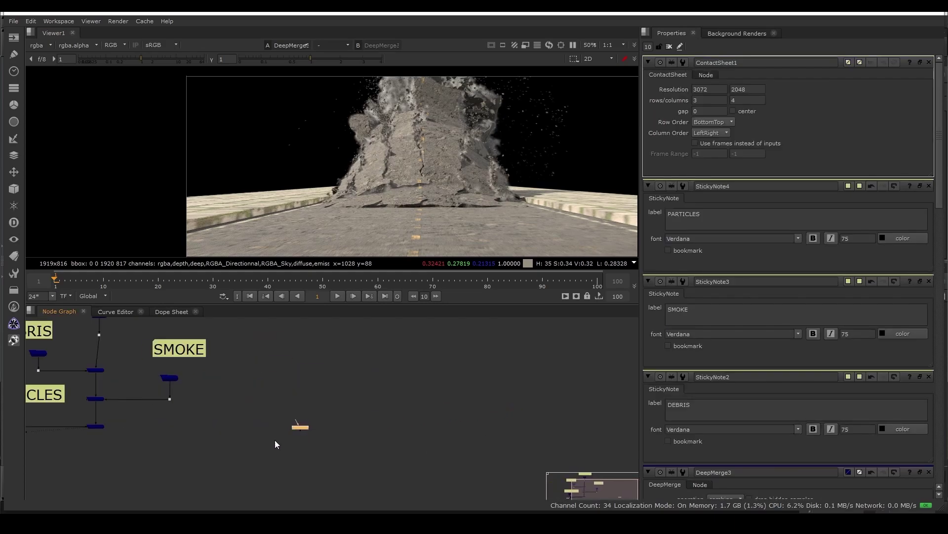
Step: Try to connect the ContactSheet's input to the dot beneath the Main_RBD DeepRead
middle_click_drag(296, 422, 458, 435)
scroll(442, 424, "up", 1)
scroll(440, 422, "down", 2)
left_click_drag(459, 436, 294, 369)
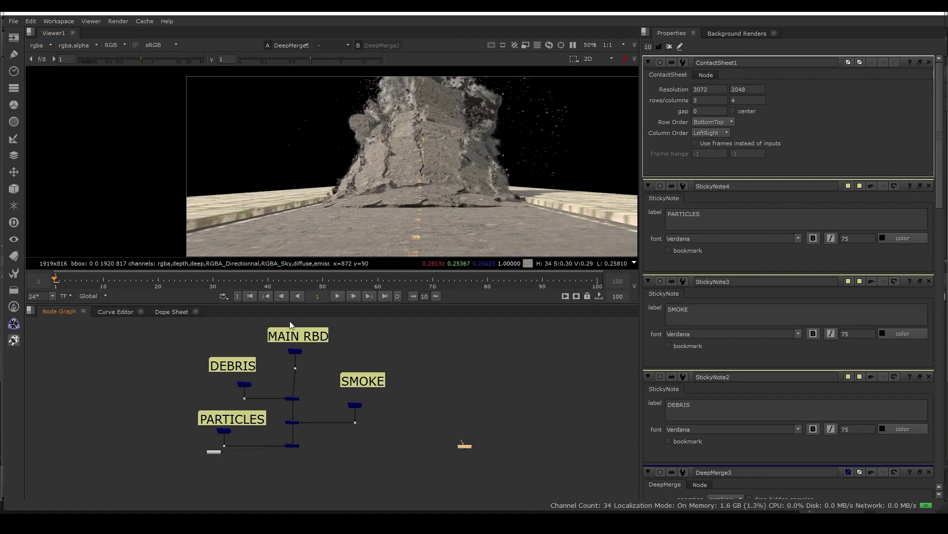
scroll(426, 423, "up", 2)
scroll(426, 423, "down", 2)
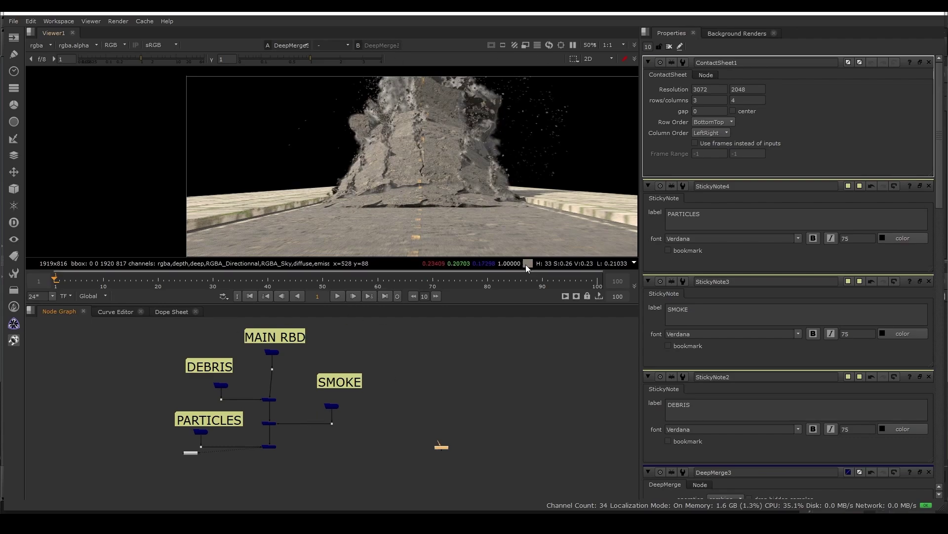
scroll(520, 378, "up", 1)
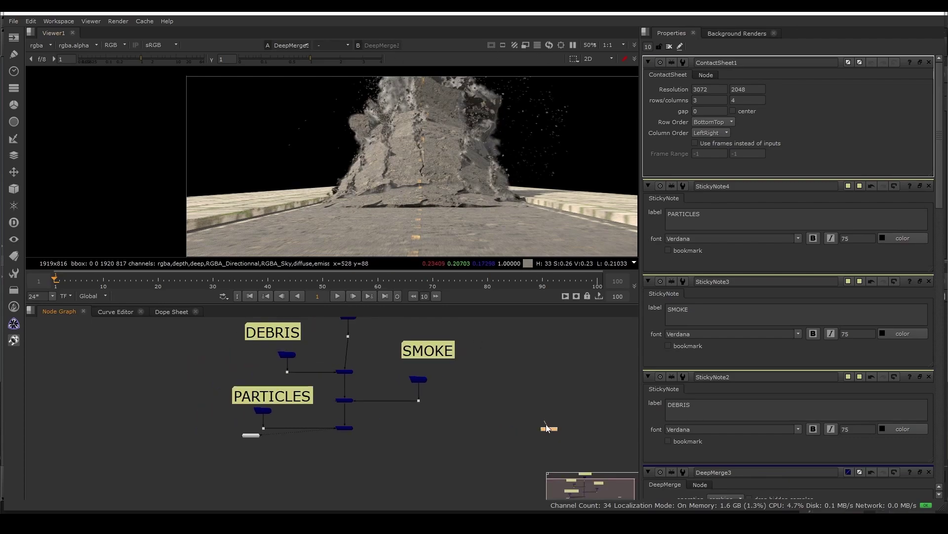
left_click_drag(545, 423, 347, 336)
Step: Add a NoOp node above the ContactSheet, connect it to the dot beneath the Main_RBD DeepRead, and hide its input
key("Tab")
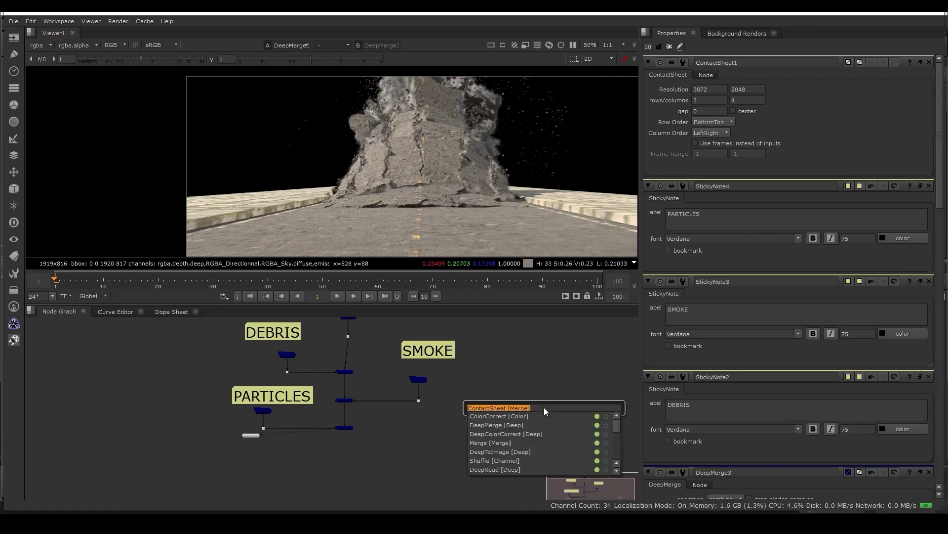
type("noo")
key("Return")
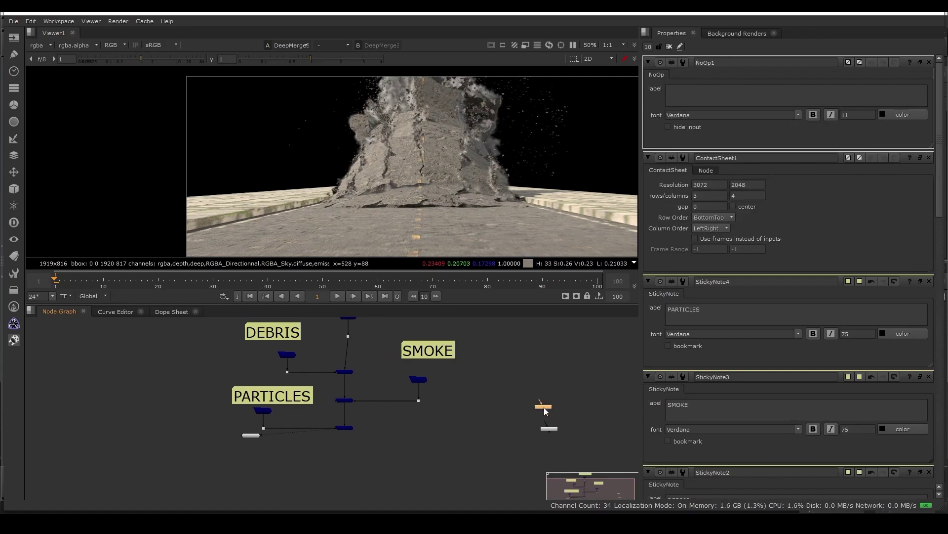
left_click_drag(544, 407, 348, 335)
left_click(668, 127)
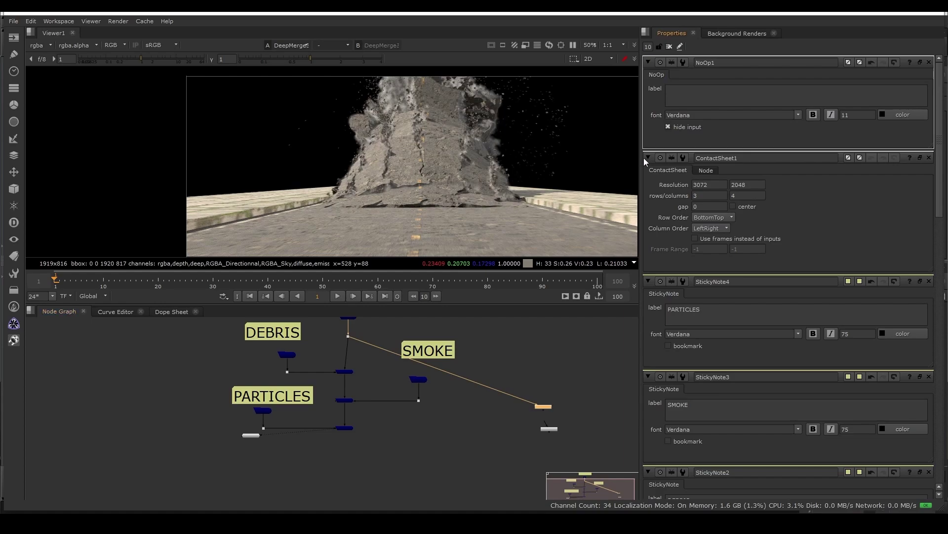
Step: Add a DeepToImage node fed by the NoOp node and show its result in the viewer
middle_click_drag(547, 384, 474, 352)
scroll(500, 384, "up", 3)
left_click(500, 384)
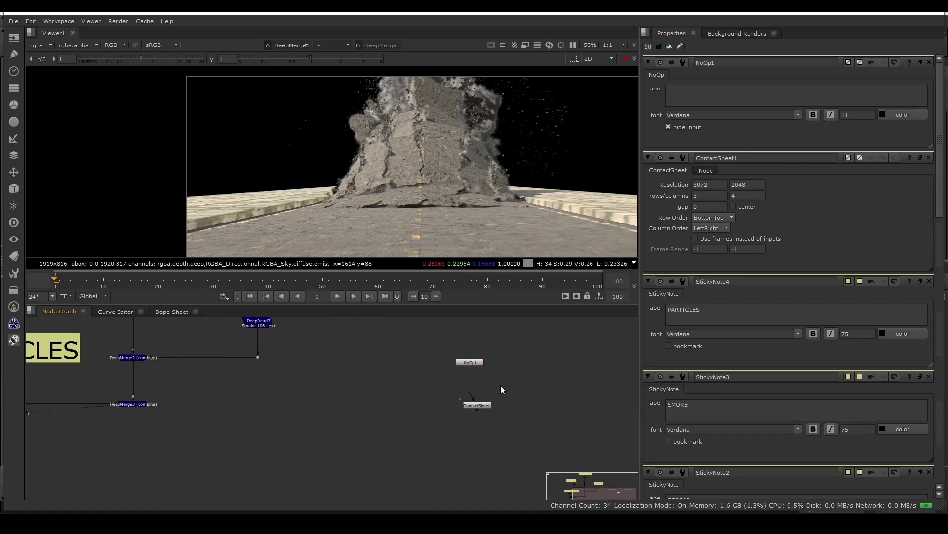
key("Tab")
type("deep")
key("Down")
key("Down")
key("Down")
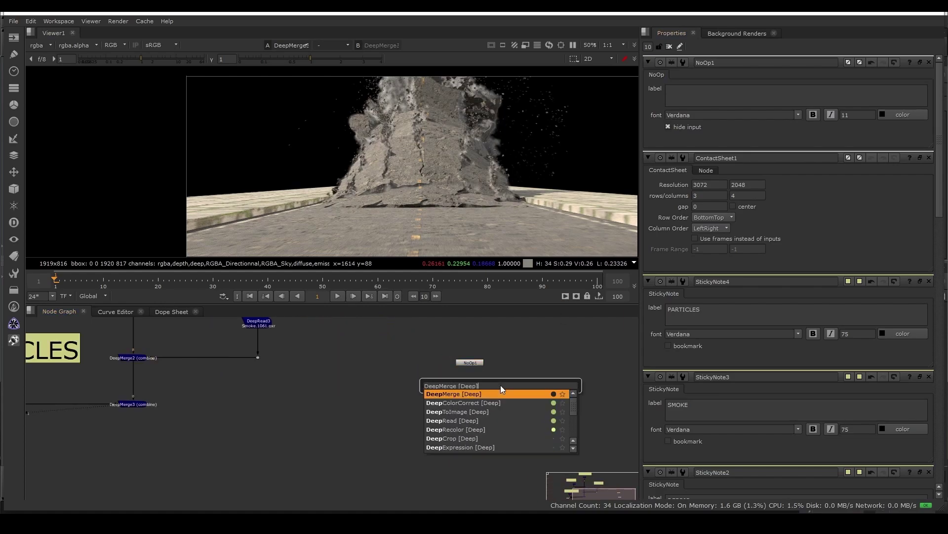
key("Return")
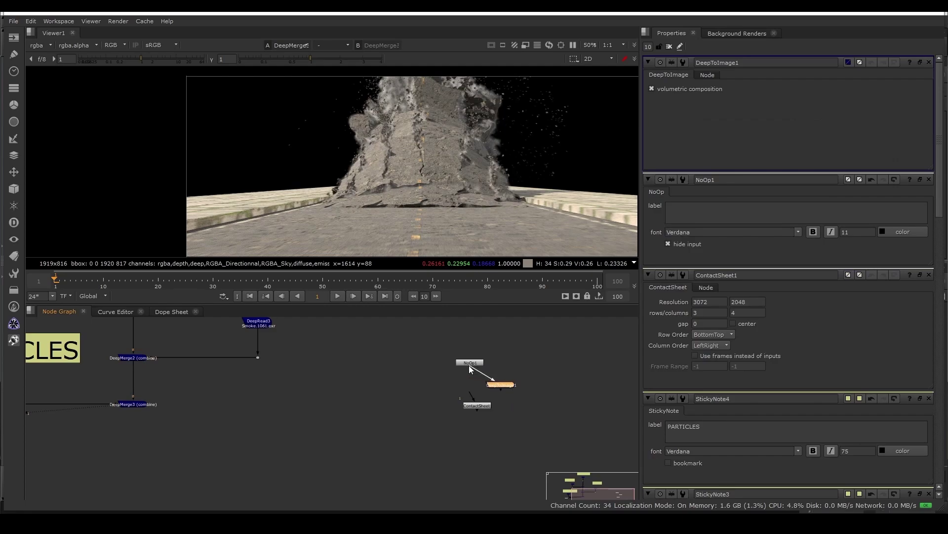
key("1")
Step: Connect the DeepToImage output to the ContactSheet, move the ContactSheet further away, and view its result
left_click_drag(500, 384, 484, 429)
left_click_drag(491, 431, 548, 429)
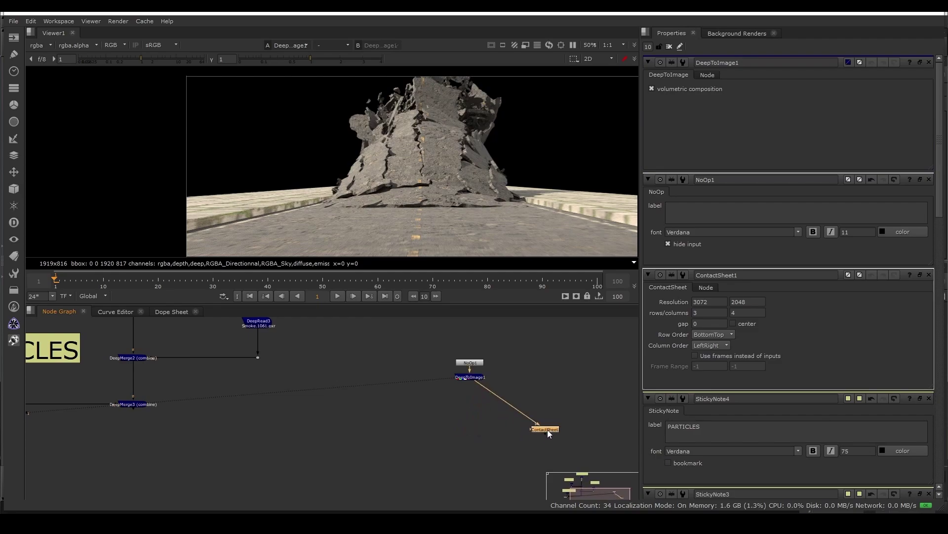
key("1")
Step: Duplicate the NoOp and DeepToImage pair and place the copy beside the original pair
middle_click_drag(525, 409, 451, 413)
scroll(451, 415, "up", 2)
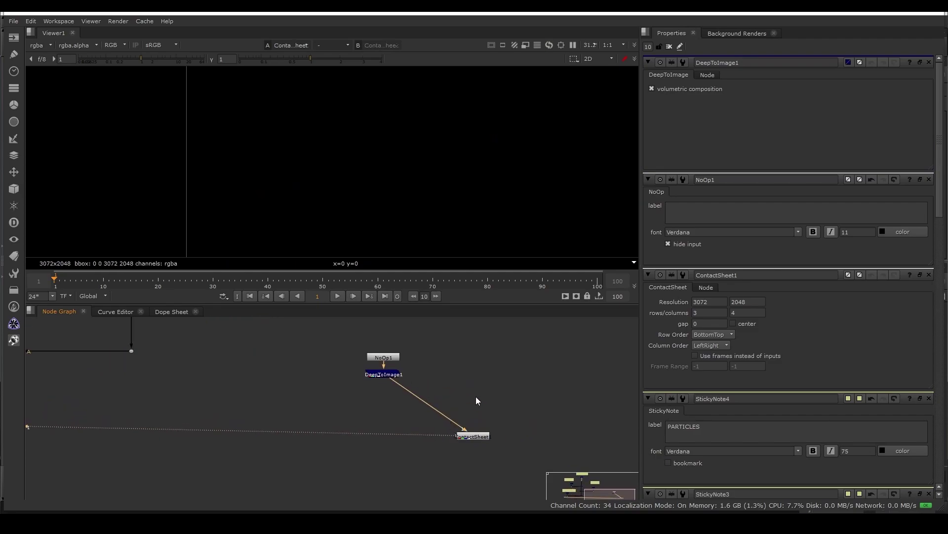
left_click_drag(476, 397, 349, 328)
key("ctrl+c")
left_click(461, 365)
key("ctrl+v")
scroll(391, 385, "down", 2)
middle_click_drag(405, 380, 527, 448)
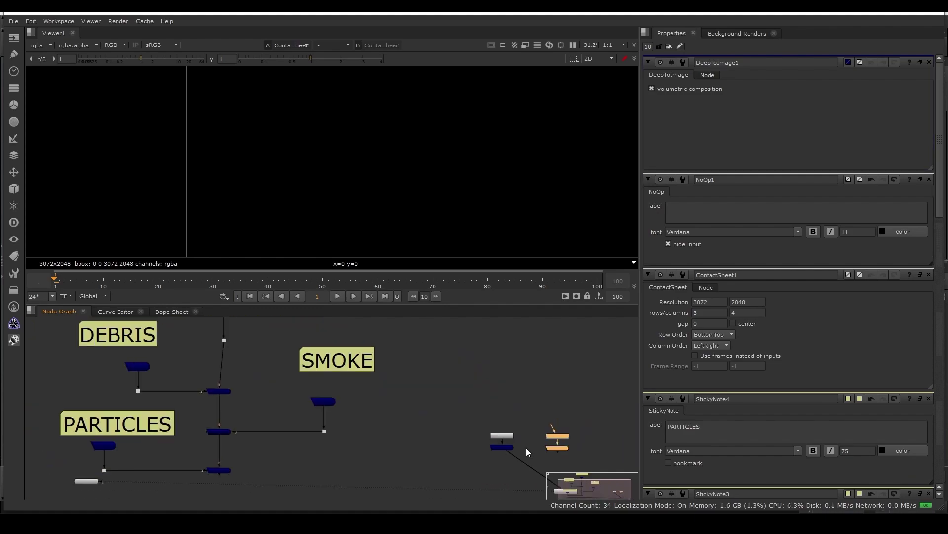
scroll(527, 451, "down", 2)
left_click(554, 428)
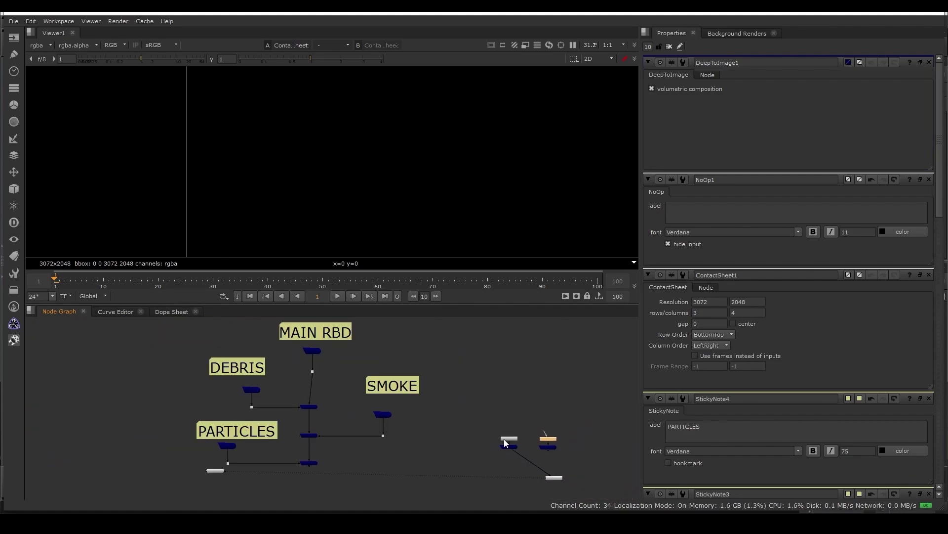
Step: Raise the first NoOp for spacing and insert a Text node between the first DeepToImage and the ContactSheet
left_click_drag(505, 439, 507, 426)
key("1")
scroll(483, 202, "down", 3)
scroll(510, 443, "up", 2)
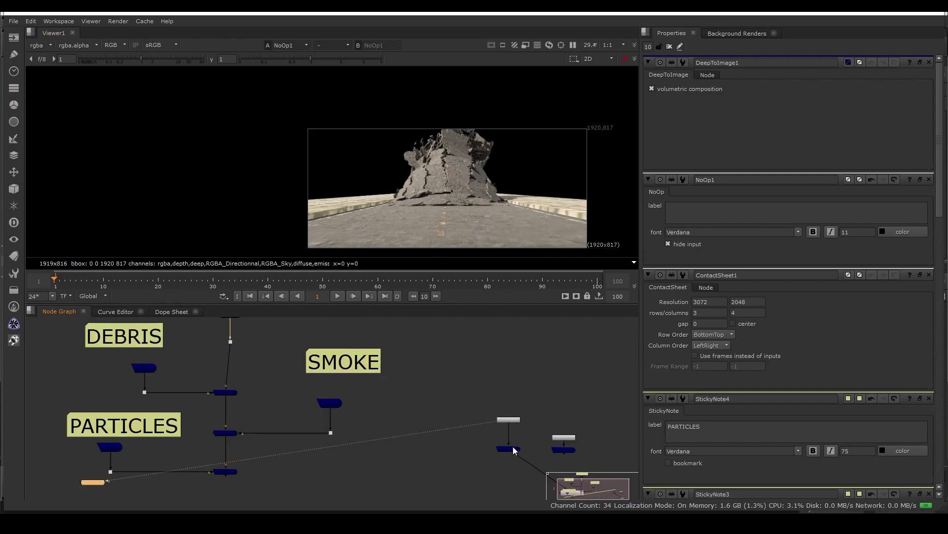
scroll(514, 448, "up", 1)
key("Tab")
type("tex")
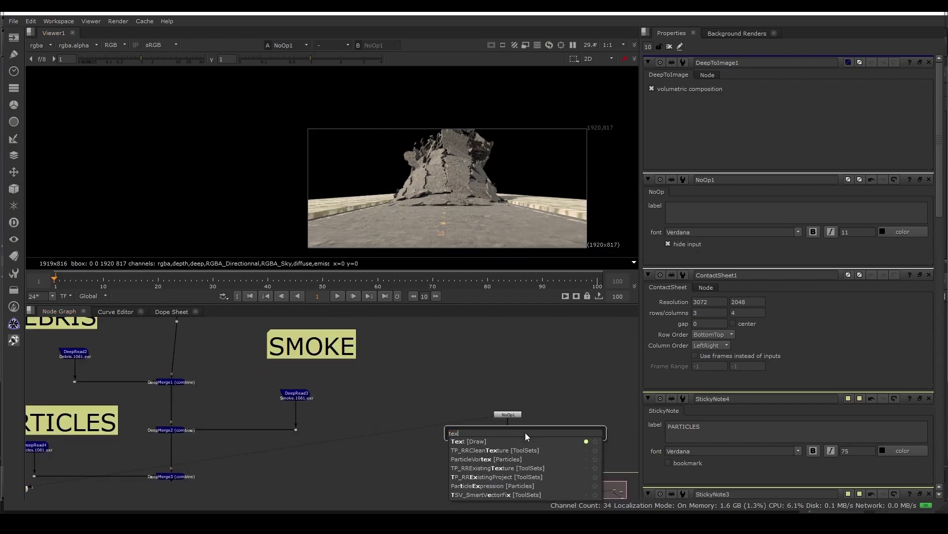
key("Return")
scroll(526, 431, "up", 3)
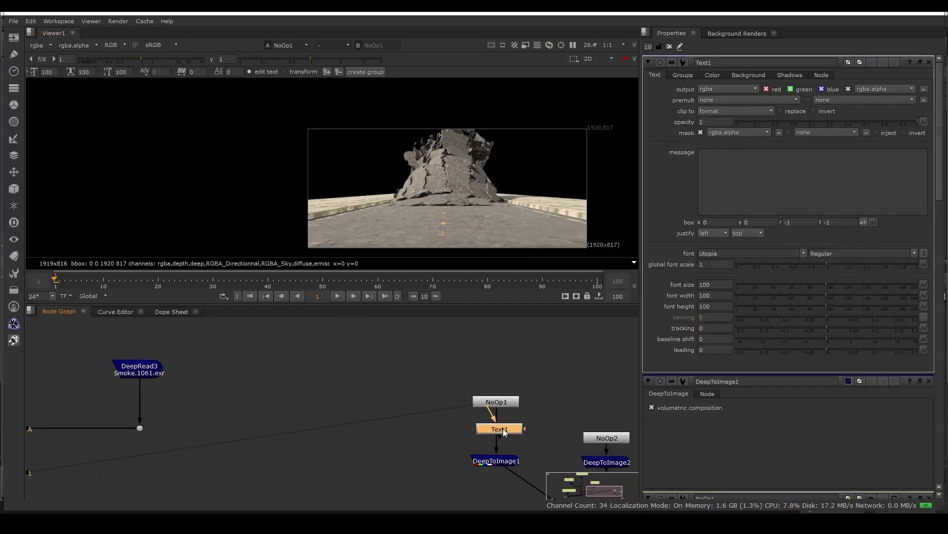
left_click_drag(503, 428, 491, 426)
left_click_drag(506, 495, 520, 475)
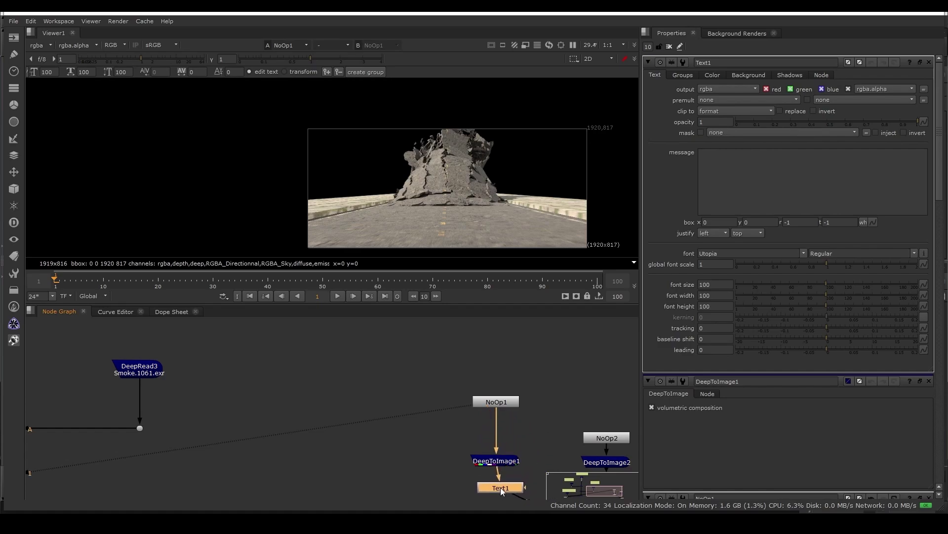
Step: Create a text box near the render's lower-left corner with the message "Main RBD" and view the Text node
scroll(371, 233, "up", 1)
left_click(326, 221)
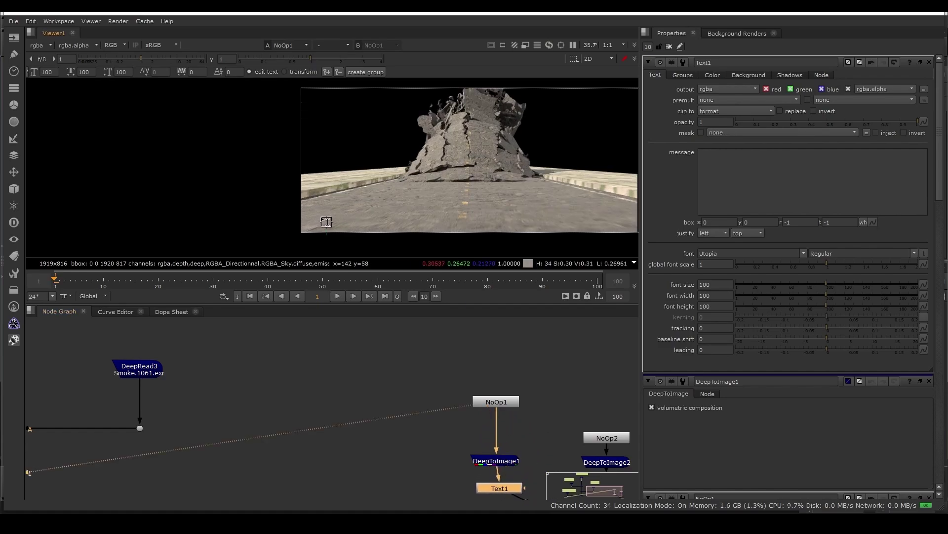
type("Main")
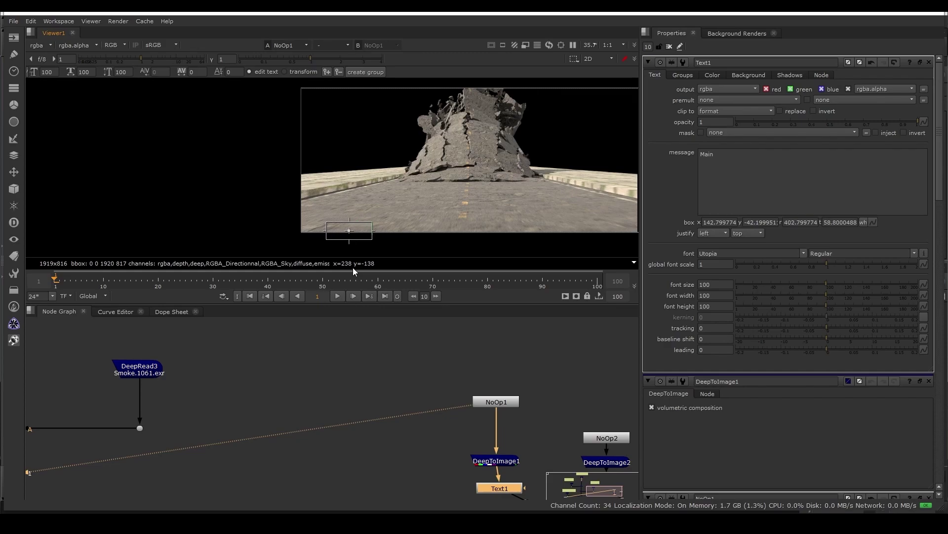
type(" RBD")
middle_click_drag(429, 473, 416, 408)
left_click(472, 424, "ctrl+shift")
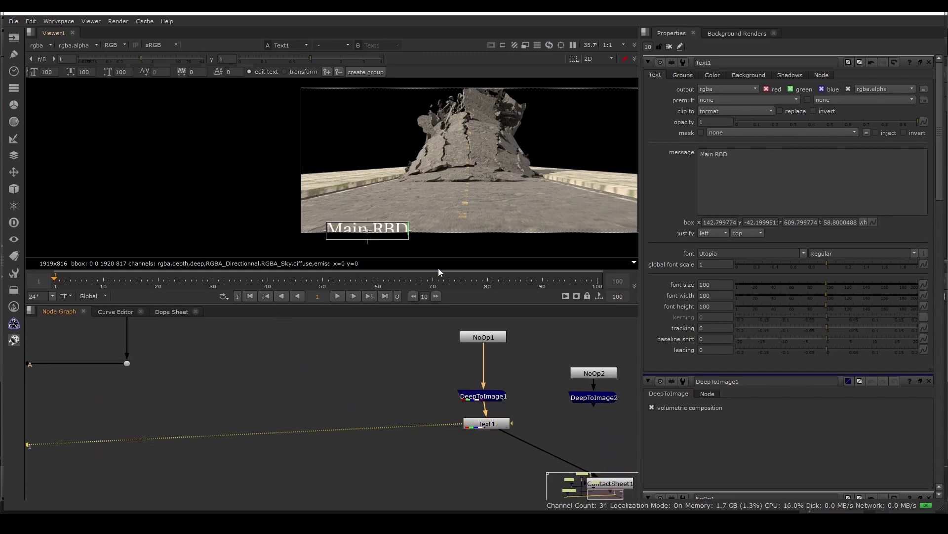
Step: Move the Main RBD text fully inside the frame's lower-left corner and set its font to Arial
left_click_drag(368, 230, 353, 216)
double_click(718, 253)
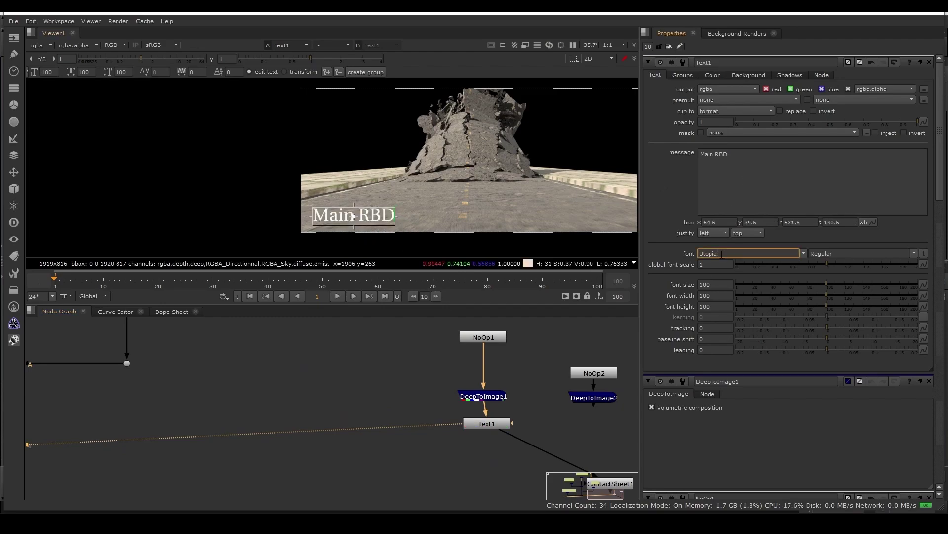
key("Return")
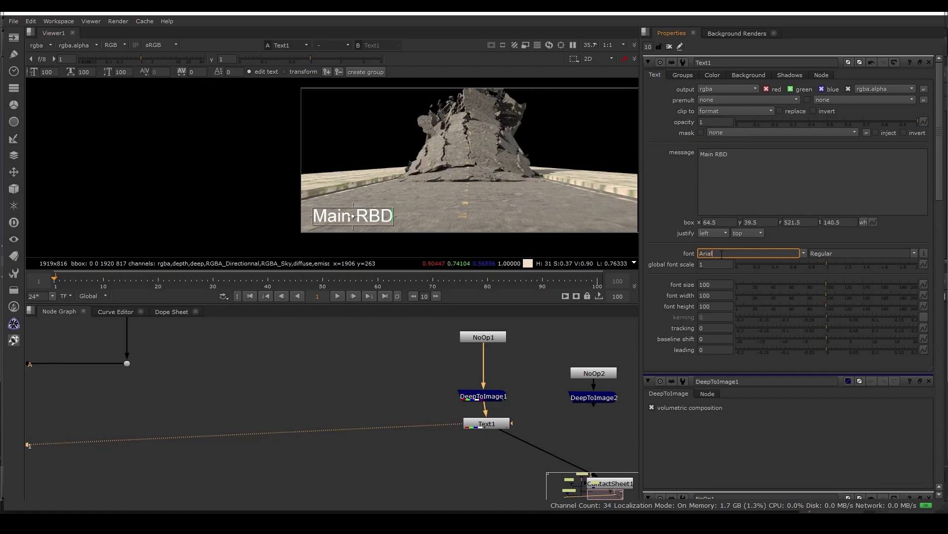
Step: Duplicate the Main RBD Text node and insert the copy between the second DeepToImage and the ContactSheet
middle_click_drag(481, 419, 417, 397)
scroll(416, 397, "down", 1)
left_click(417, 400)
key("ctrl+c")
left_click(520, 415)
key("ctrl+v")
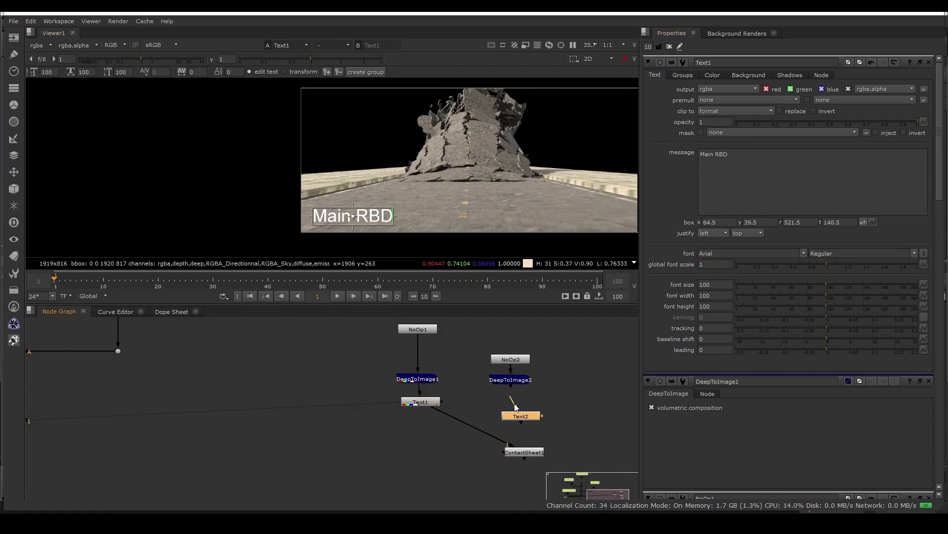
left_click_drag(520, 407, 513, 384)
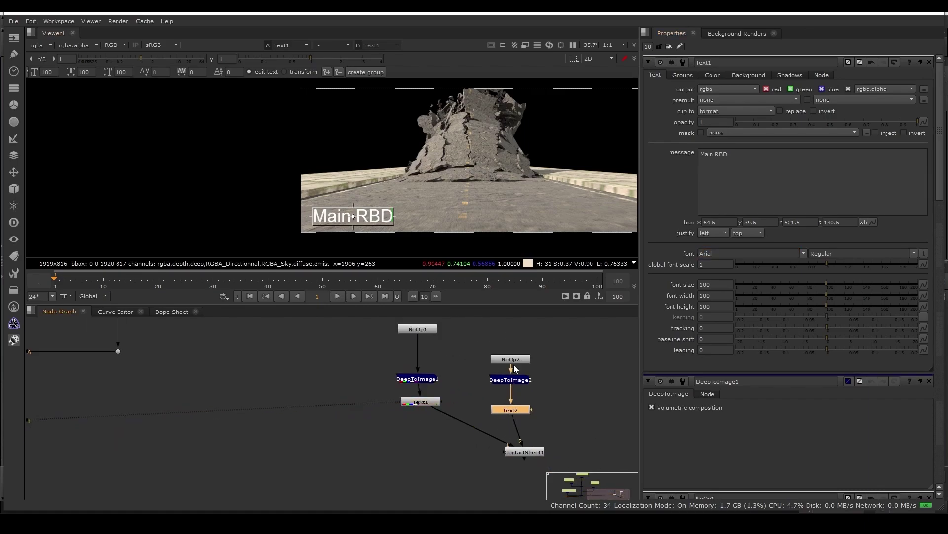
Step: Connect the second NoOp's input to the dot below the Debris DeepRead
scroll(514, 366, "down", 3)
middle_click_drag(514, 366, 635, 414)
left_click_drag(559, 380, 280, 367)
middle_click_drag(592, 387, 450, 384)
left_click(469, 385)
left_click(498, 401)
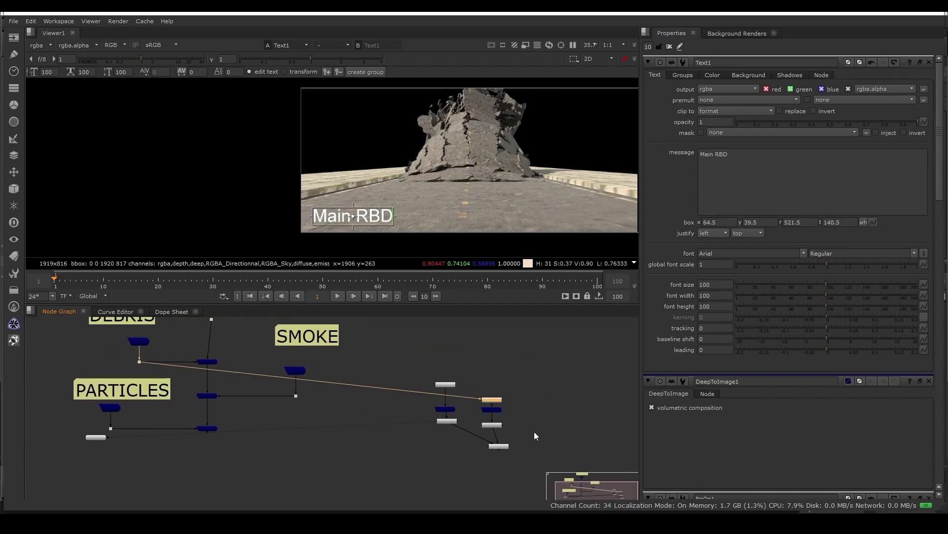
Step: Paste two more copies of the NoOp, DeepToImage and Text stack alongside, connecting the third NoOp to the Smoke dot
left_click_drag(536, 440, 296, 396)
key("ctrl+c")
left_click(529, 397)
key("ctrl+v")
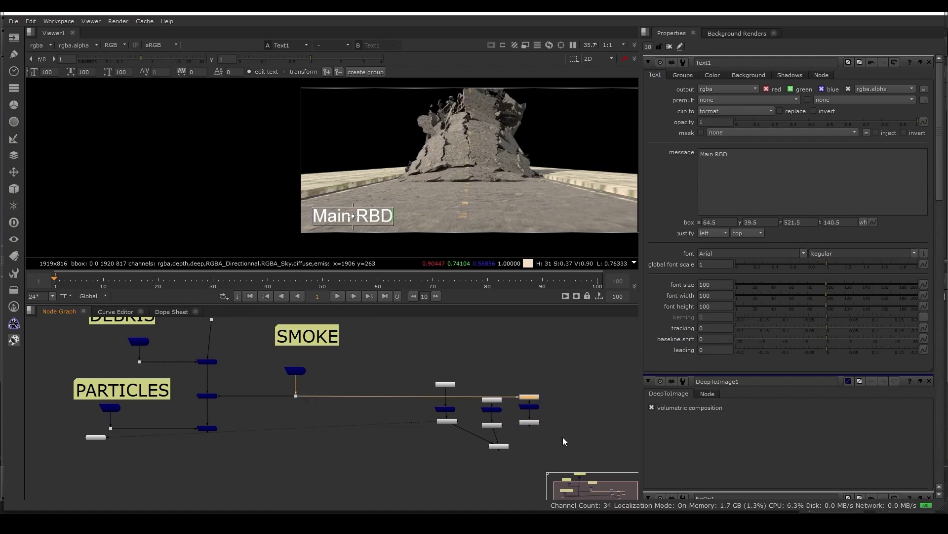
left_click_drag(562, 436, 295, 396)
key("ctrl+v")
left_click(565, 421)
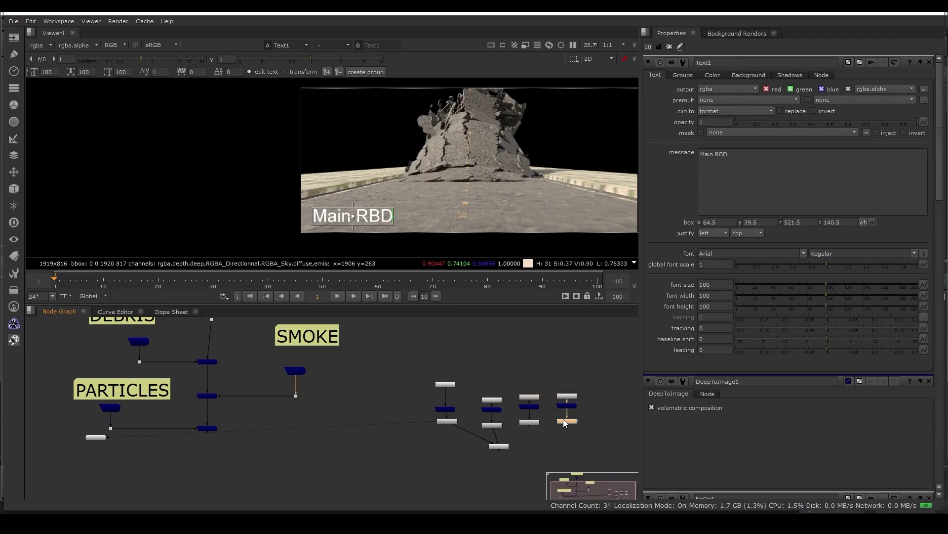
Step: Connect the third and fourth Text nodes to the ContactSheet, then view it and set its columns to 2
left_click(484, 445)
left_click_drag(529, 421, 529, 421)
left_click_drag(487, 446, 562, 423)
left_click(499, 444)
key("1")
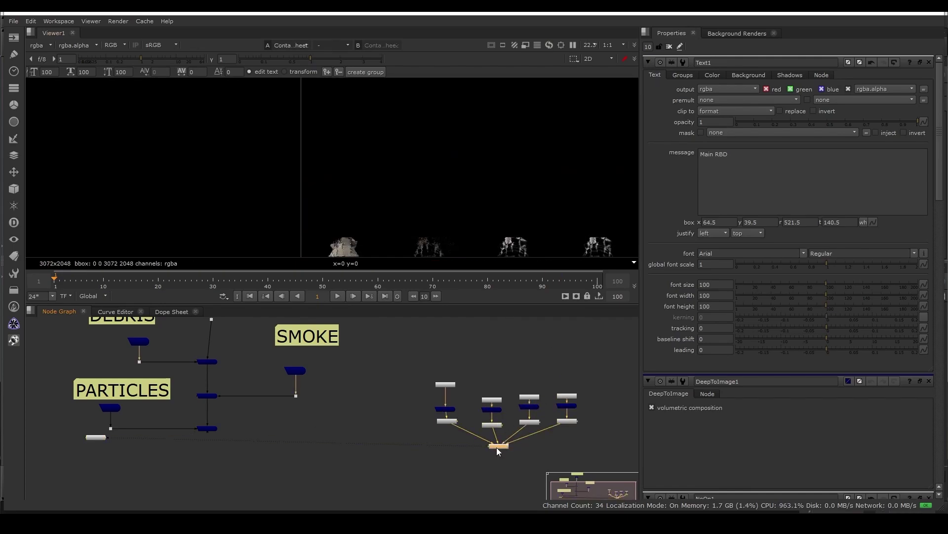
double_click(498, 446)
middle_click_drag(558, 437, 512, 408)
left_click(746, 100)
type("2")
key("Return")
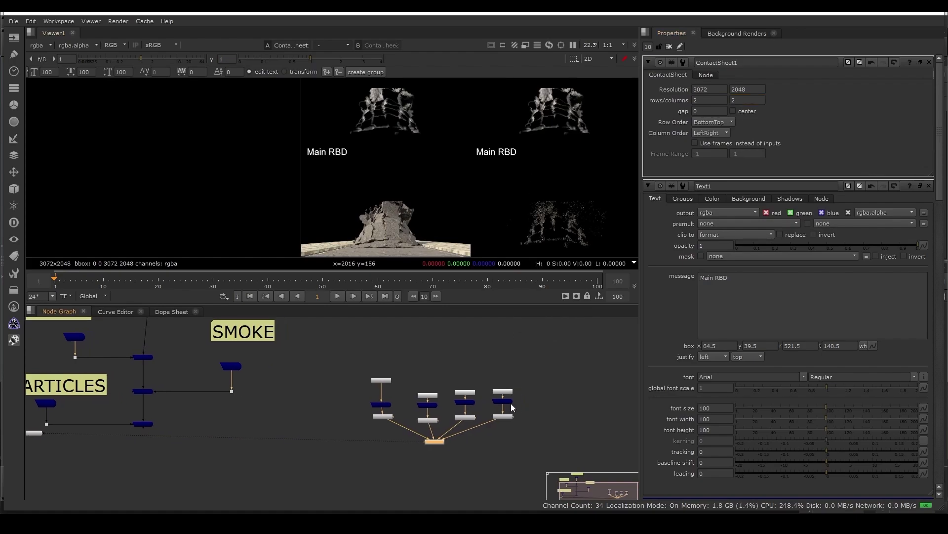
Step: Change the second Text node's message to "Debris" and set the ContactSheet's row order to TopBottom
double_click(428, 421)
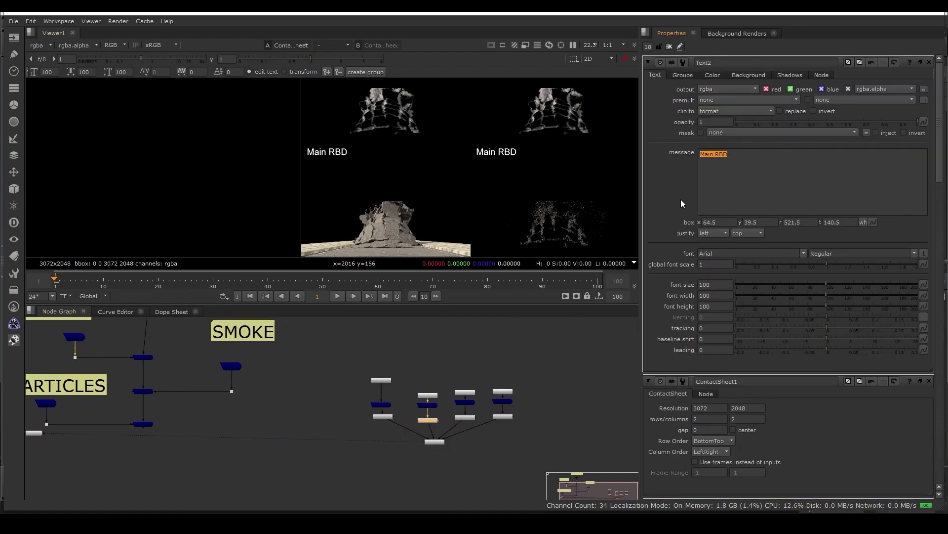
type("Debr")
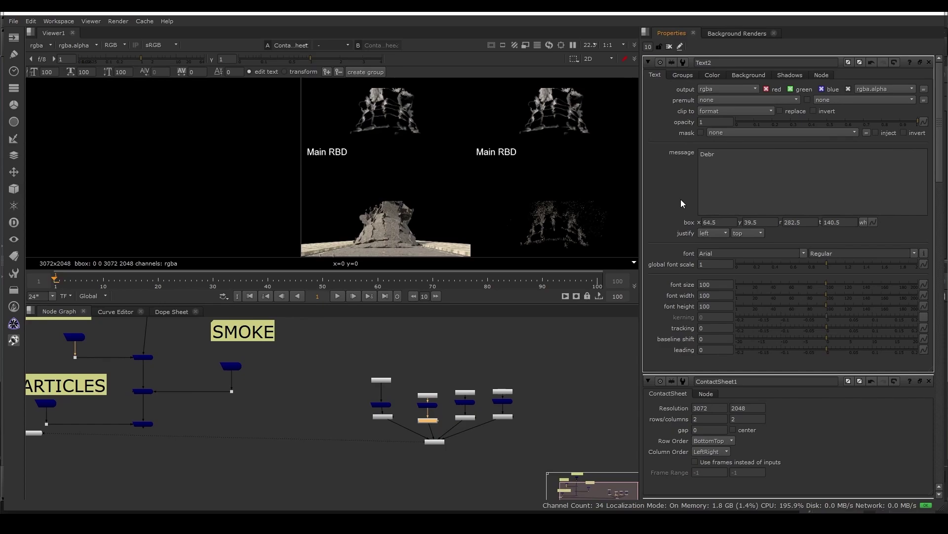
type("is")
double_click(435, 441)
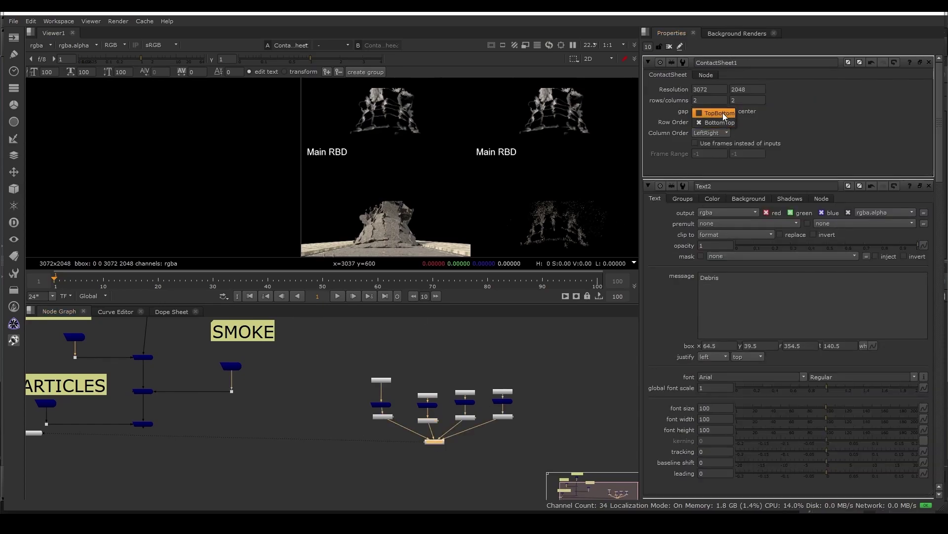
left_click(722, 113)
Step: Change the third Text node's message to "Smoke"
middle_click_drag(441, 419, 397, 399)
scroll(396, 398, "up", 2)
double_click(431, 396)
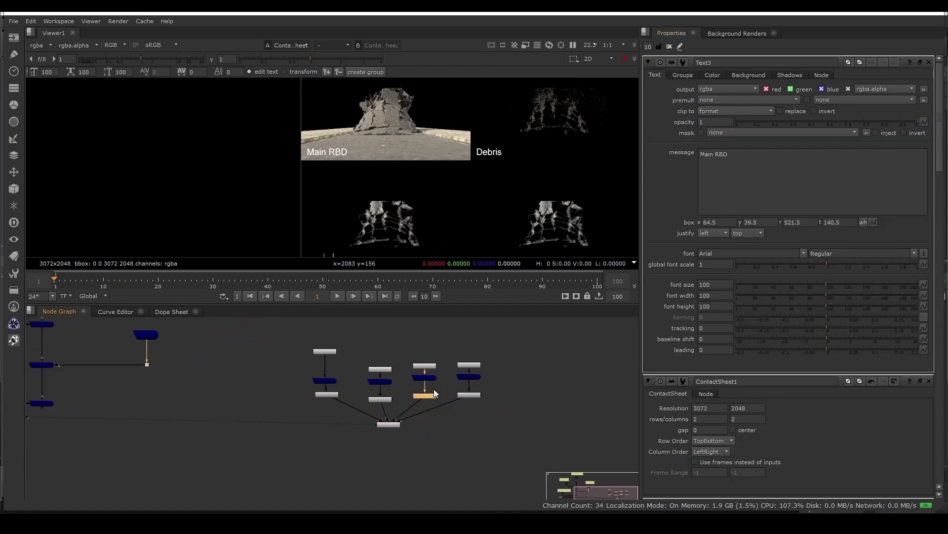
type("Smoke")
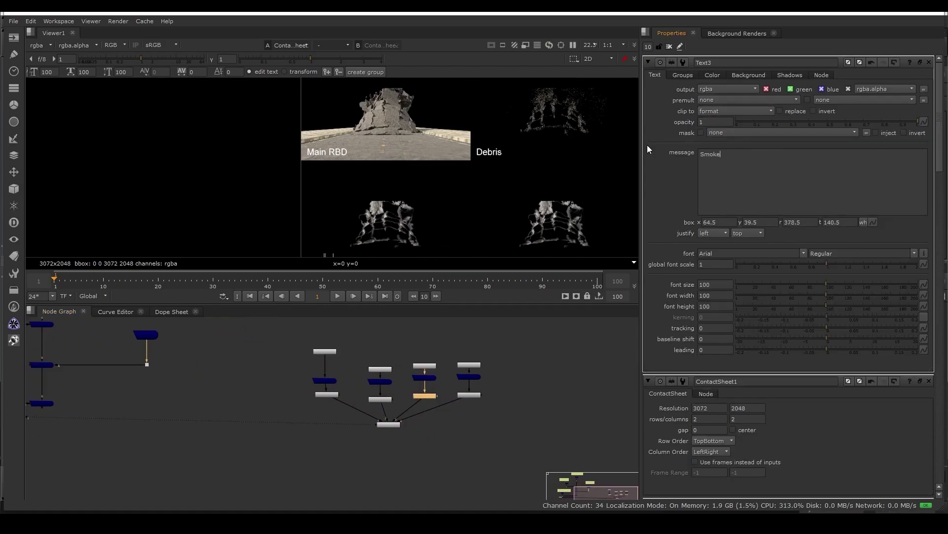
Step: Replace the fourth Text node's message with "Particles"
left_click(500, 367)
scroll(485, 376, "up", 1)
left_click(467, 399)
double_click(467, 399)
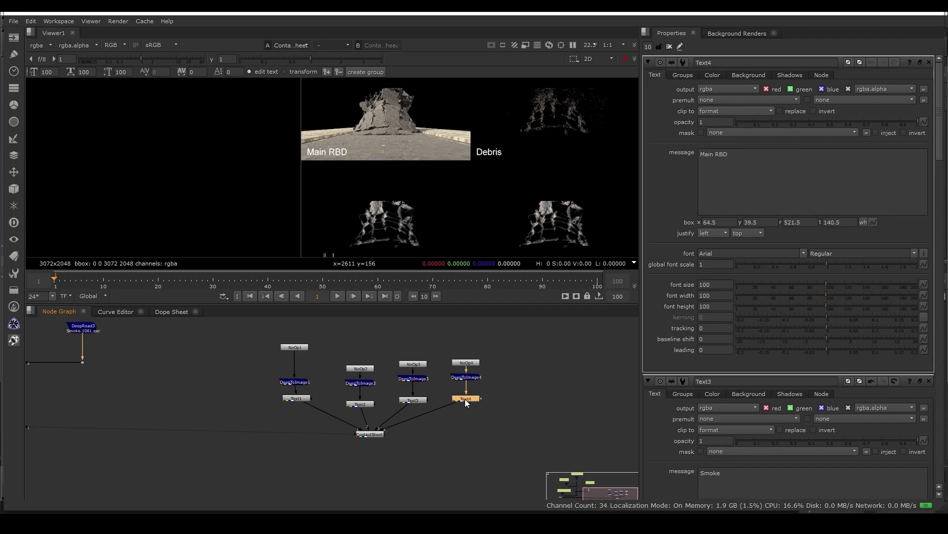
left_click(759, 184)
key("ctrl+a")
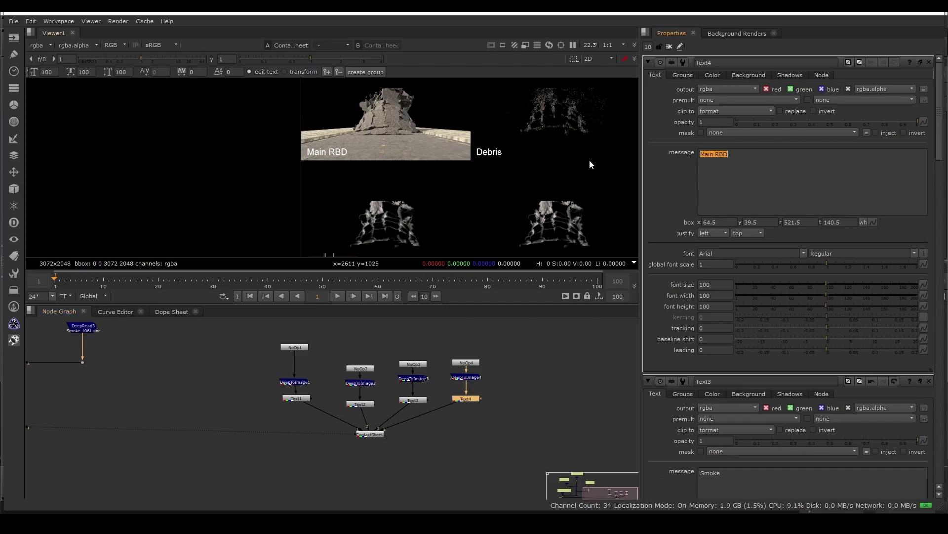
type("Particles")
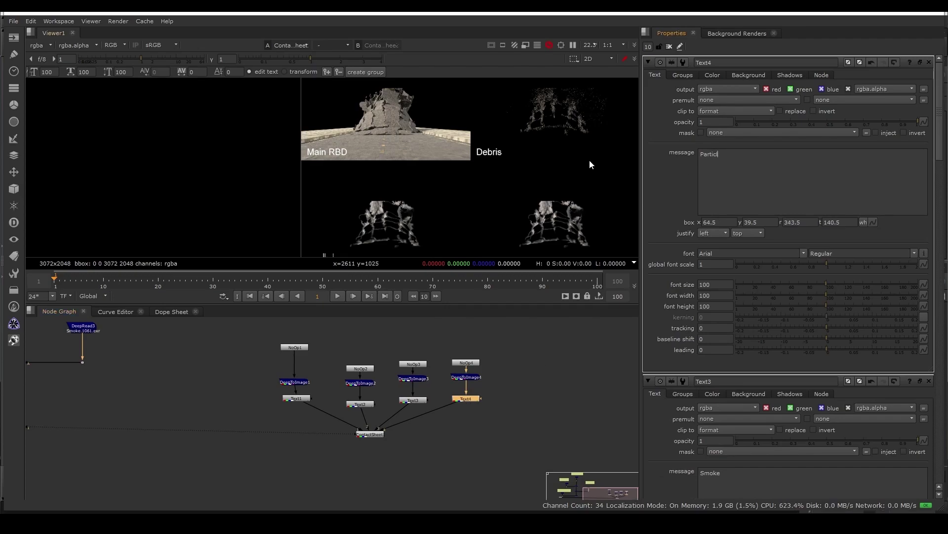
Step: Reconnect the fourth NoOp's input to the Particles dot and check the four labelled passes in the ContactSheet
double_click(473, 363)
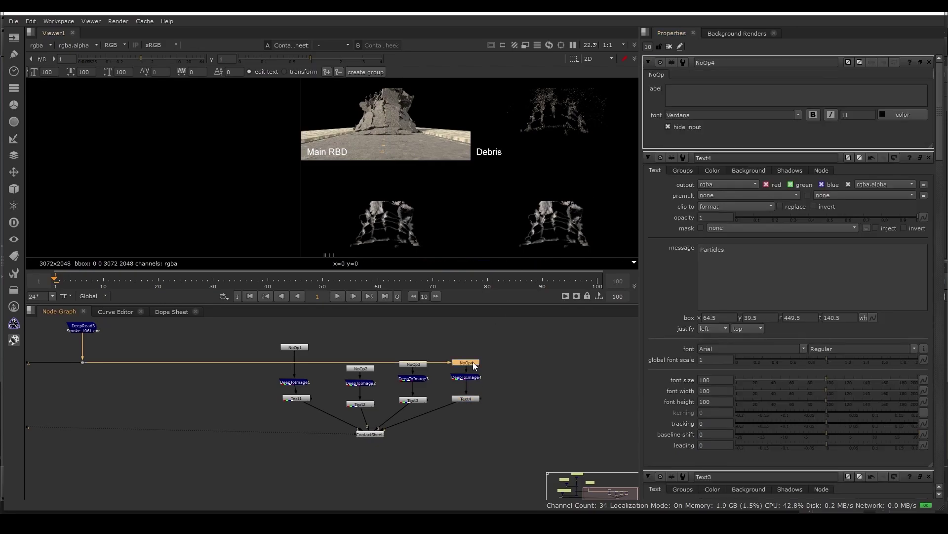
scroll(362, 425, "down", 2)
middle_click_drag(371, 424, 566, 457)
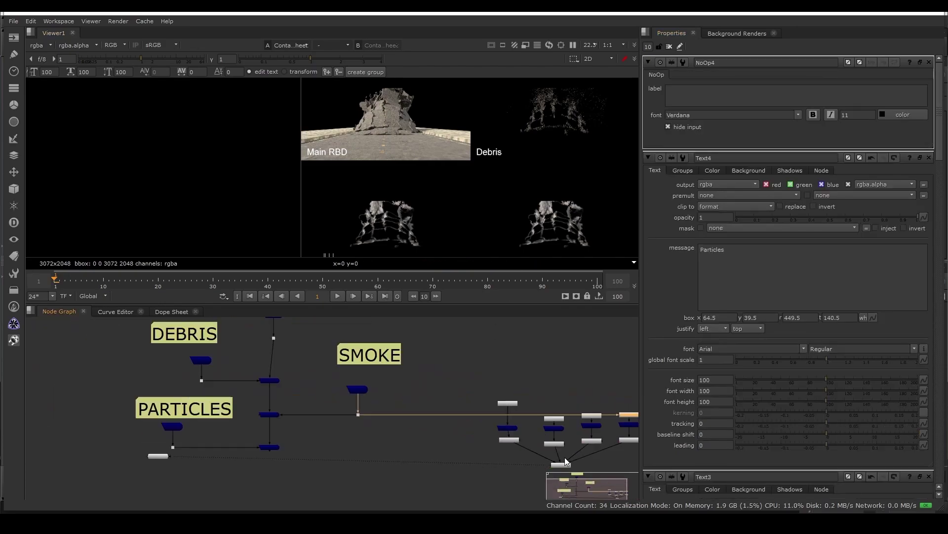
double_click(588, 415)
left_click_drag(390, 417, 173, 449)
scroll(507, 211, "up", 5)
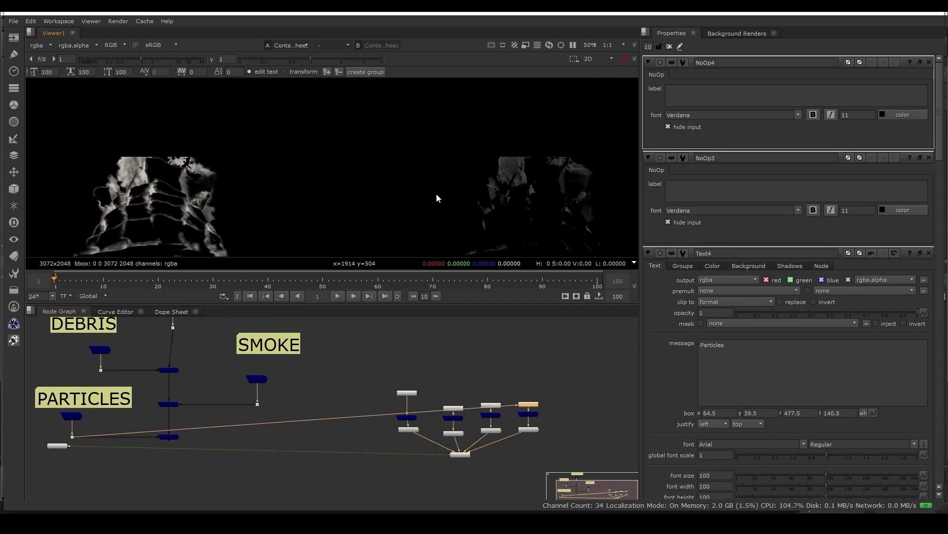
scroll(439, 227, "down", 5)
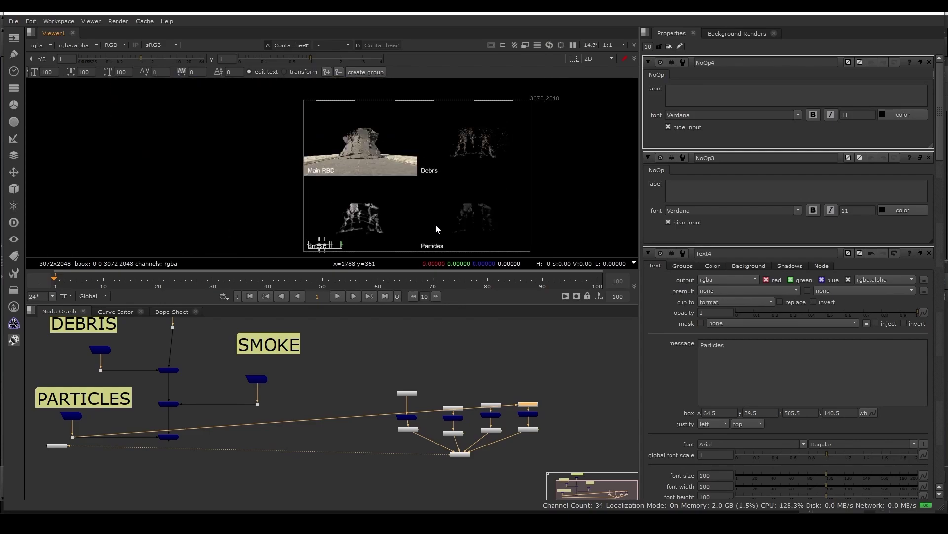
scroll(445, 220, "up", 2)
scroll(459, 205, "down", 1)
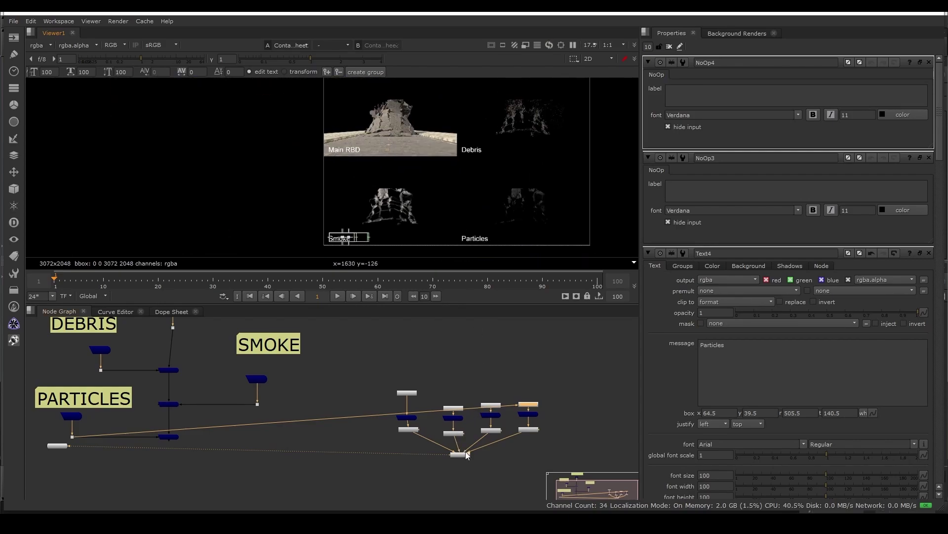
Step: Add a DeepToImage node below the final DeepMerge of the main tree and view the flattened result
left_click_drag(444, 454, 176, 443)
middle_click_drag(177, 442, 281, 414)
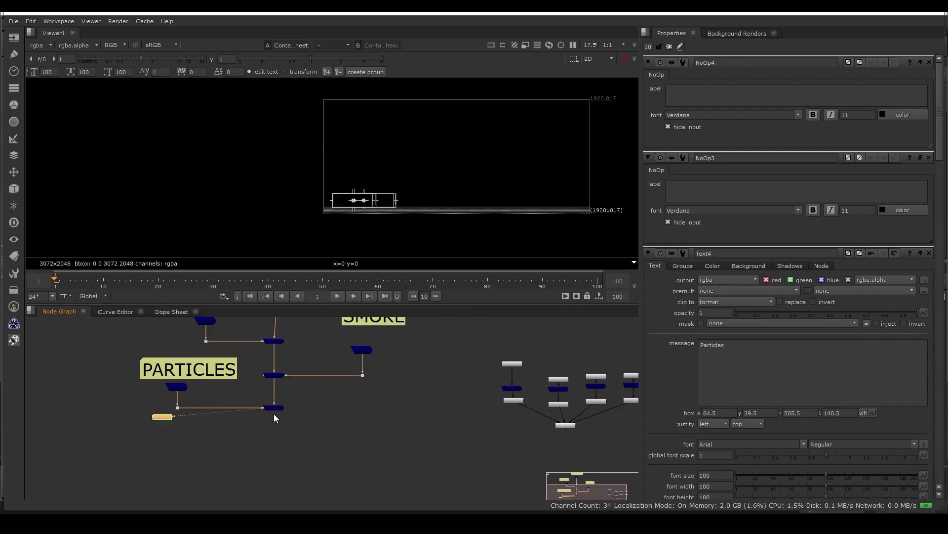
left_click(269, 448)
key("Tab")
type("dee")
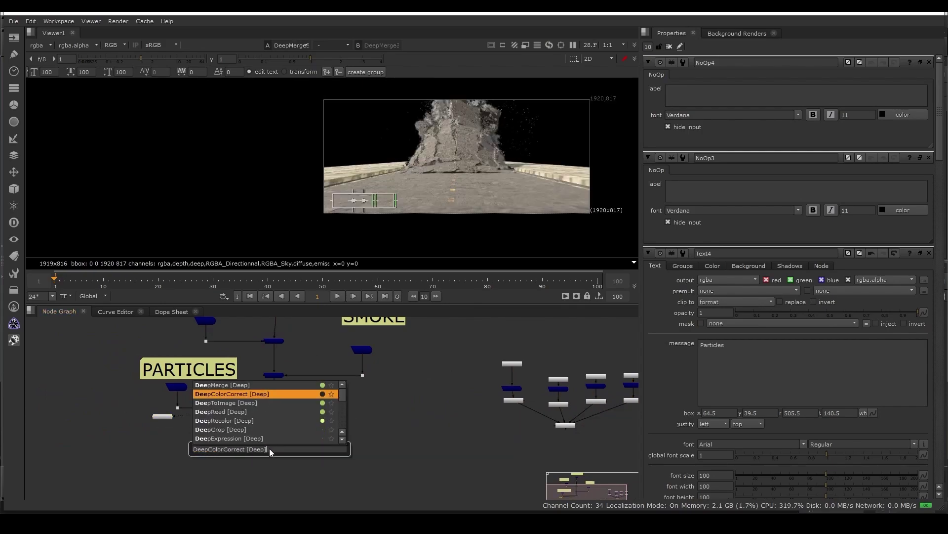
key("Down")
key("Return")
left_click_drag(268, 440, 277, 408)
left_click_drag(255, 410, 272, 448)
scroll(421, 184, "up", 2)
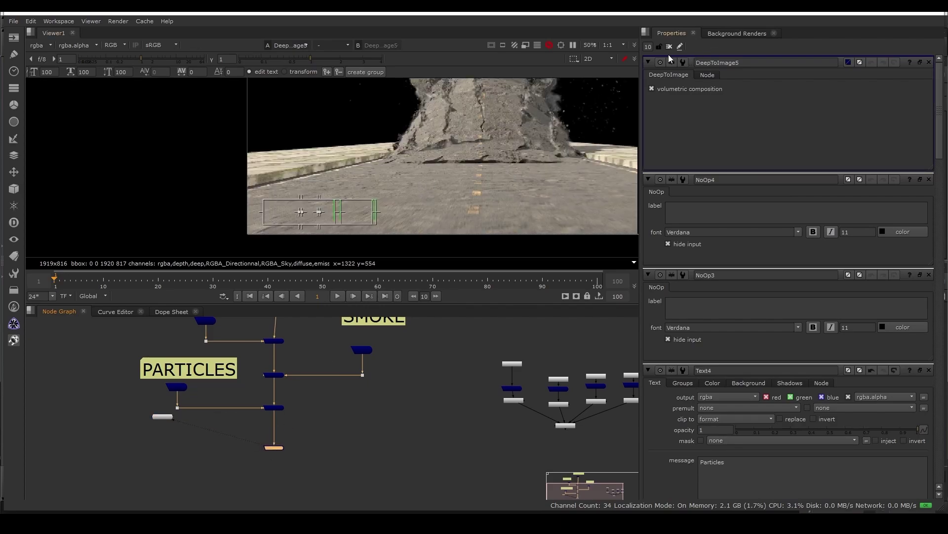
Step: Close all open node properties and clear the text overlays from the view
left_click(669, 46)
scroll(267, 450, "up", 5)
scroll(322, 421, "down", 5)
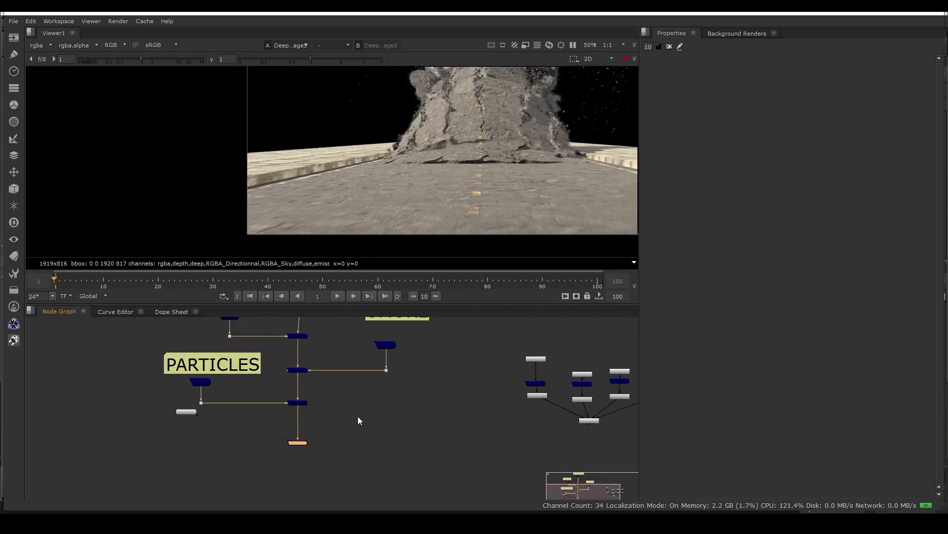
Step: Duplicate the SMOKE sticky note and place the copy above the ContactSheet node group
middle_click_drag(359, 421, 351, 457)
scroll(361, 422, "down", 5)
scroll(420, 439, "up", 3)
left_click(333, 366)
key("ctrl+c")
key("ctrl+v")
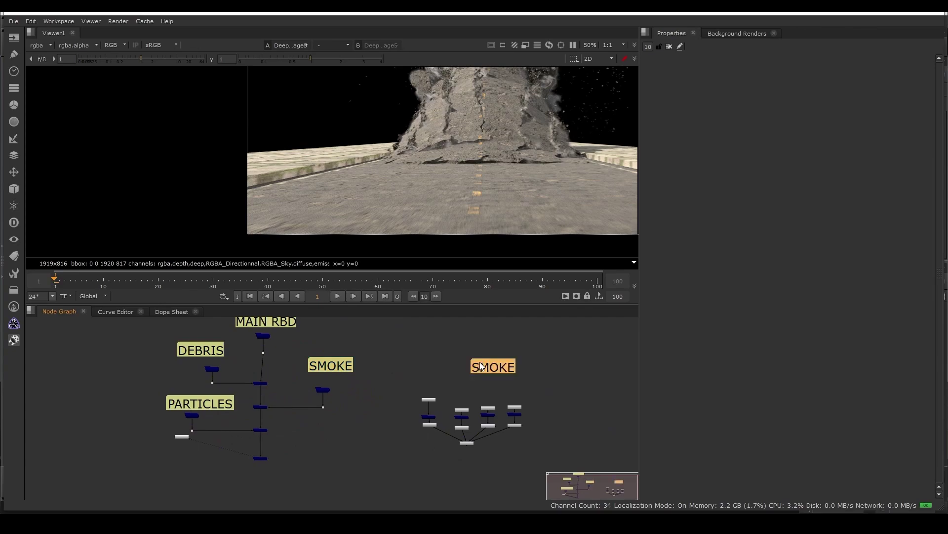
left_click_drag(481, 366, 458, 361)
Step: Relabel the copied sticky note as "CONTACTSHEET"
double_click(458, 360)
double_click(677, 90)
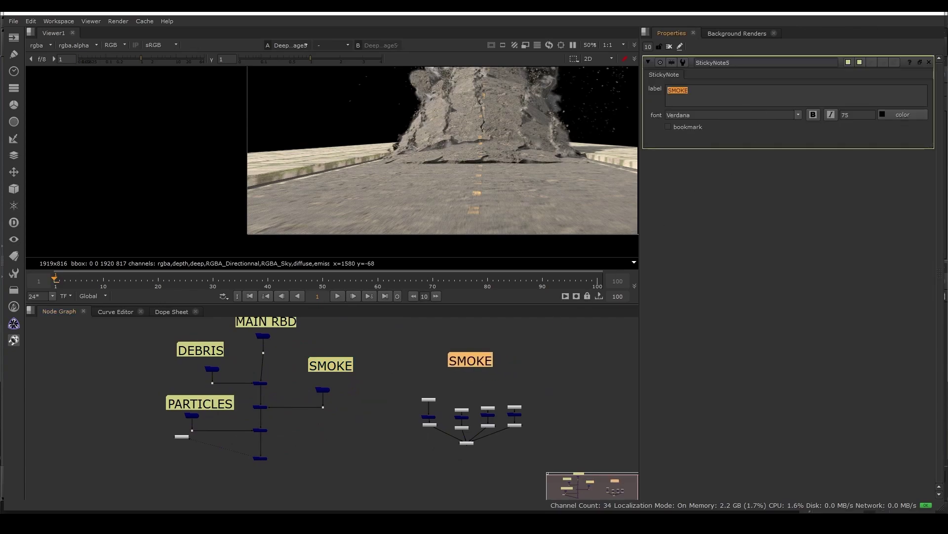
type("CONTACT")
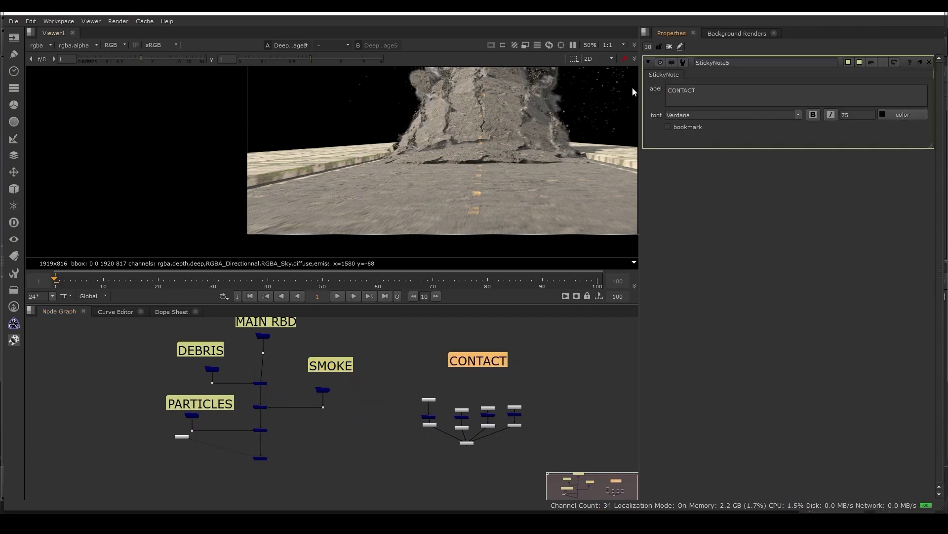
type("SHEET")
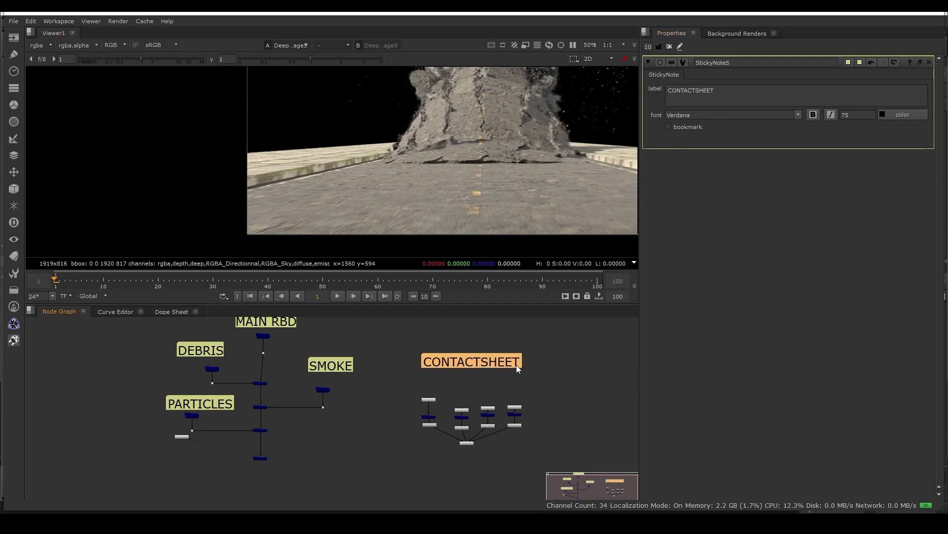
scroll(585, 378, "down", 4)
key("space")
key("space")
scroll(500, 187, "down", 1)
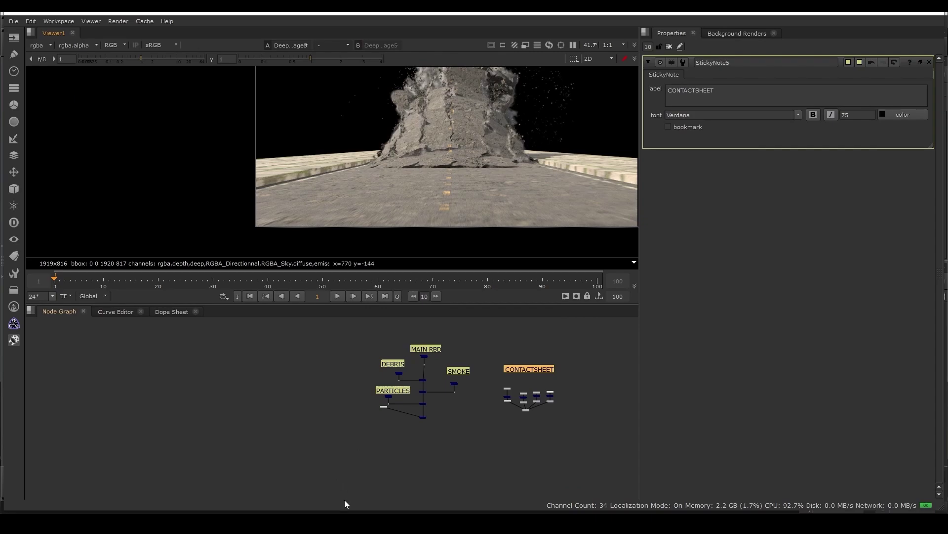
Step: Switch to Houdini, bring up the Scene View and change the out network pane to the obj level
mouse_move(349, 514)
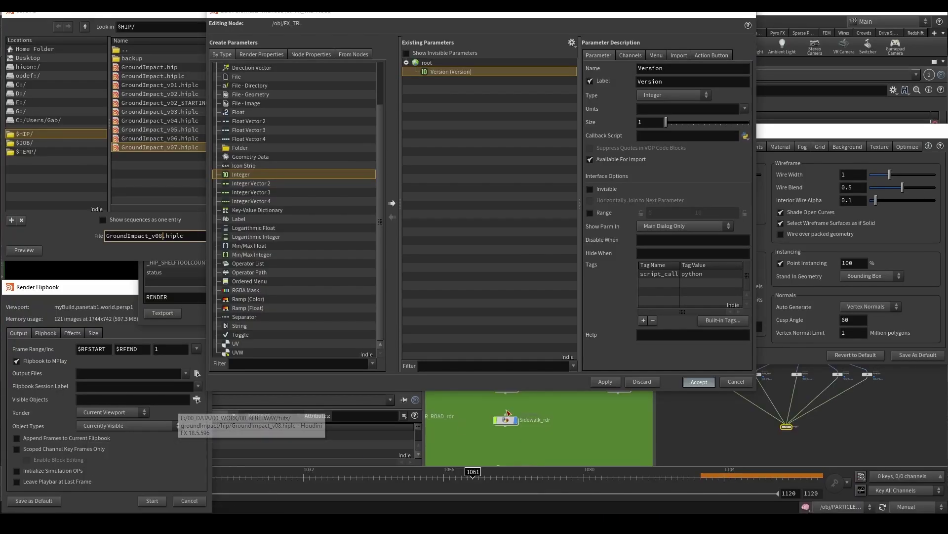
left_click(268, 487)
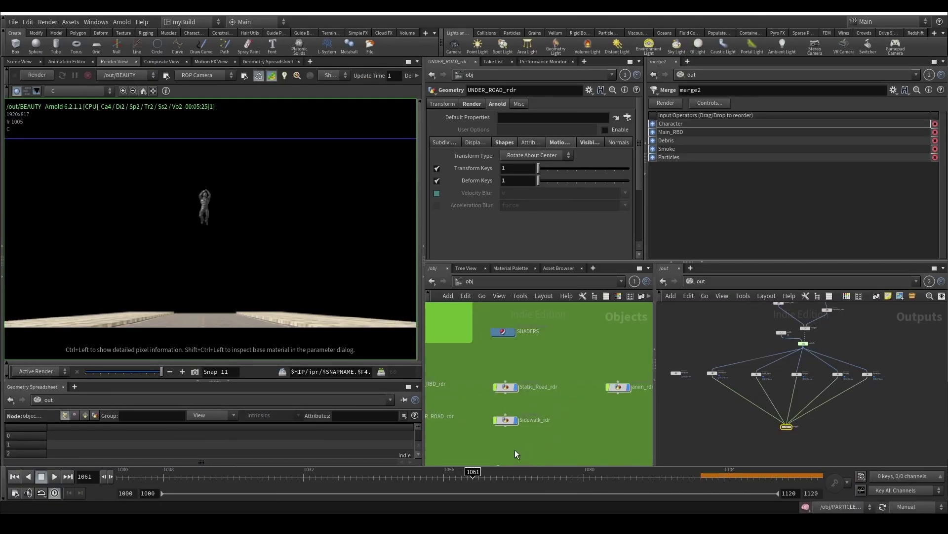
middle_click_drag(700, 418, 684, 444)
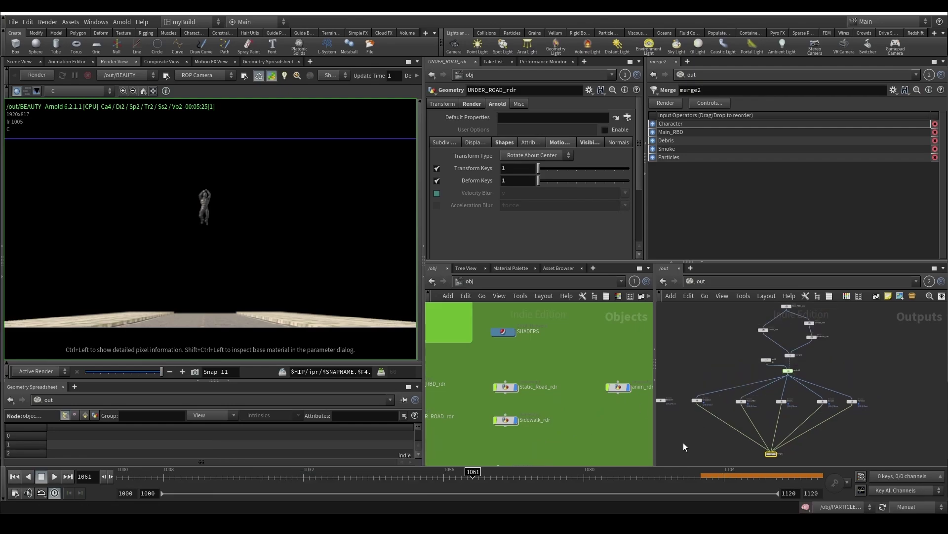
scroll(699, 434, "down", 3)
middle_click_drag(537, 418, 529, 398)
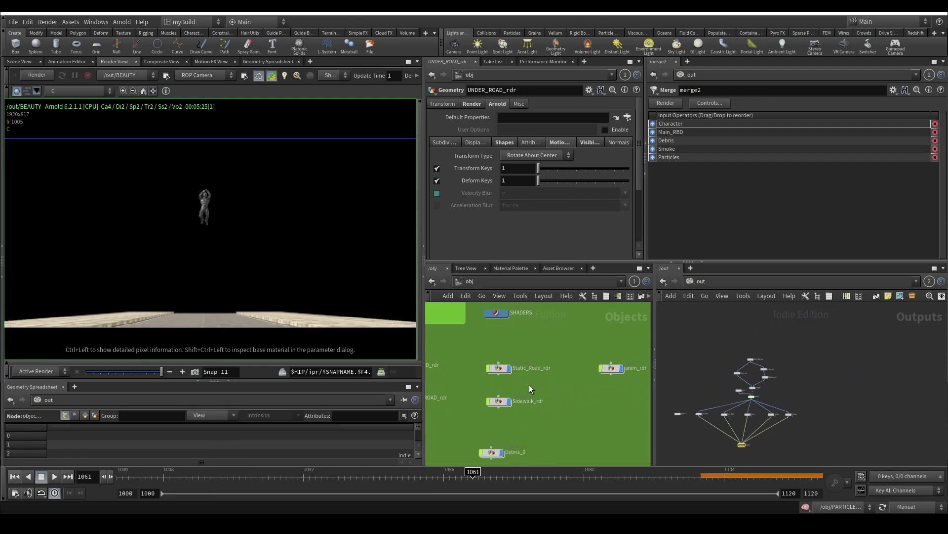
left_click(19, 61)
scroll(524, 331, "down", 2)
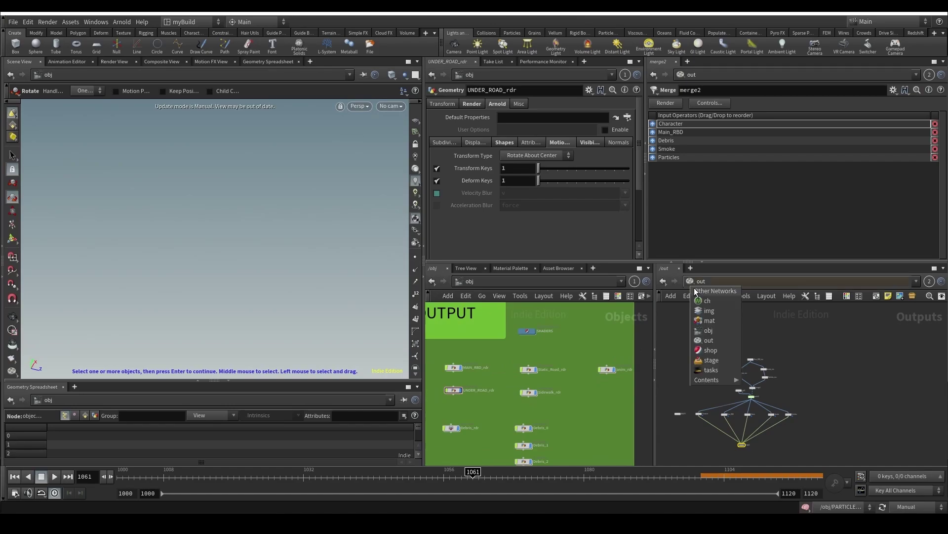
left_click(698, 286)
left_click(709, 330)
Step: Return to Nuke and examine the cracks and debris of the merged render up close
left_click(339, 511)
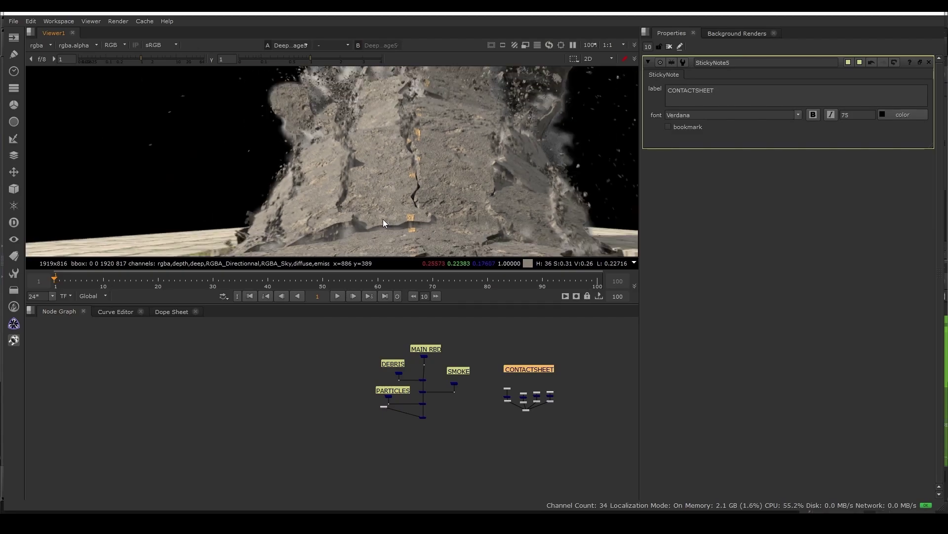
scroll(383, 218, "up", 5)
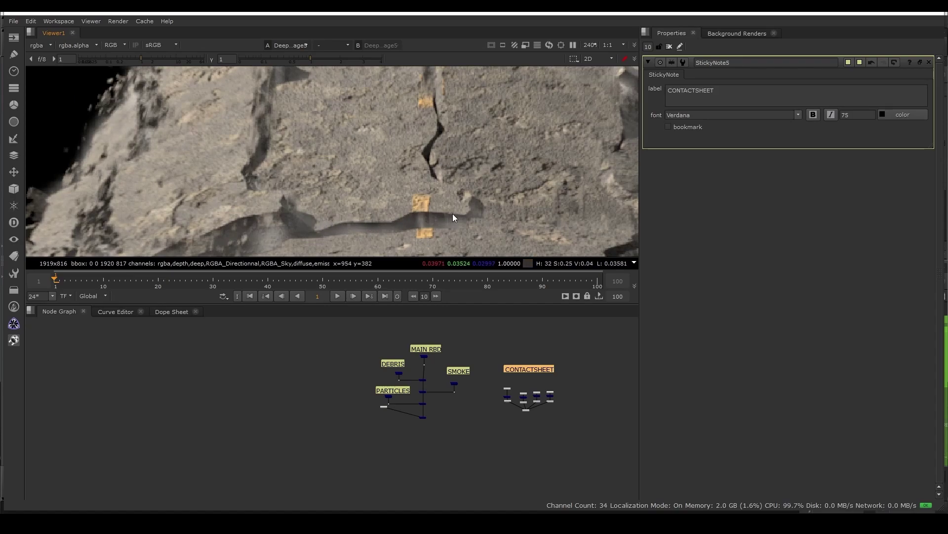
scroll(423, 215, "down", 3)
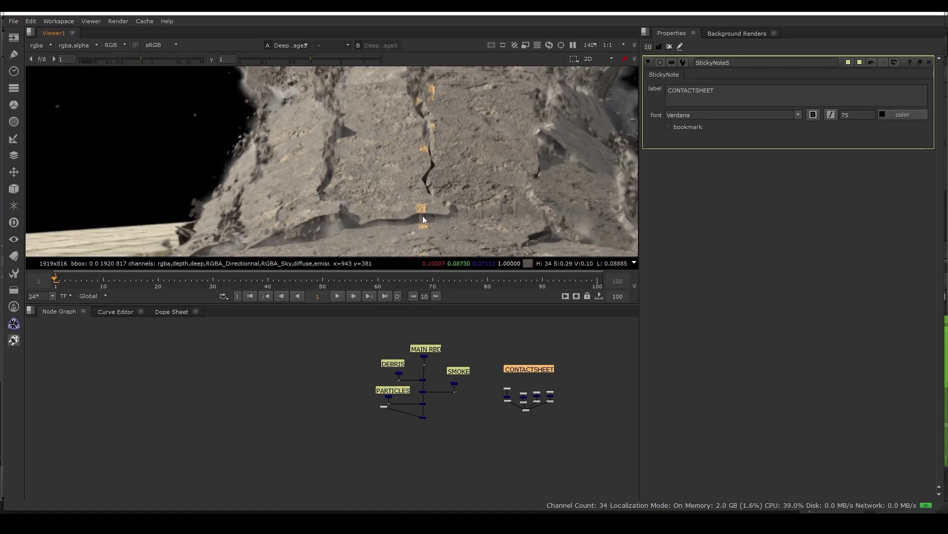
scroll(423, 215, "down", 2)
scroll(484, 144, "down", 1)
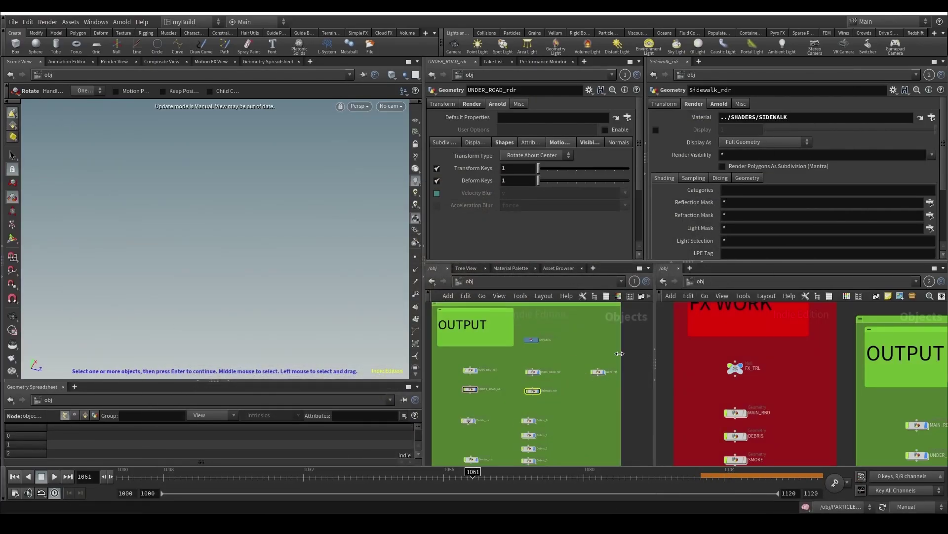
Step: Switch back to Houdini and enter the MAIN_RBD geometry network in the FX WORK area
middle_click_drag(728, 411, 716, 374)
double_click(722, 374)
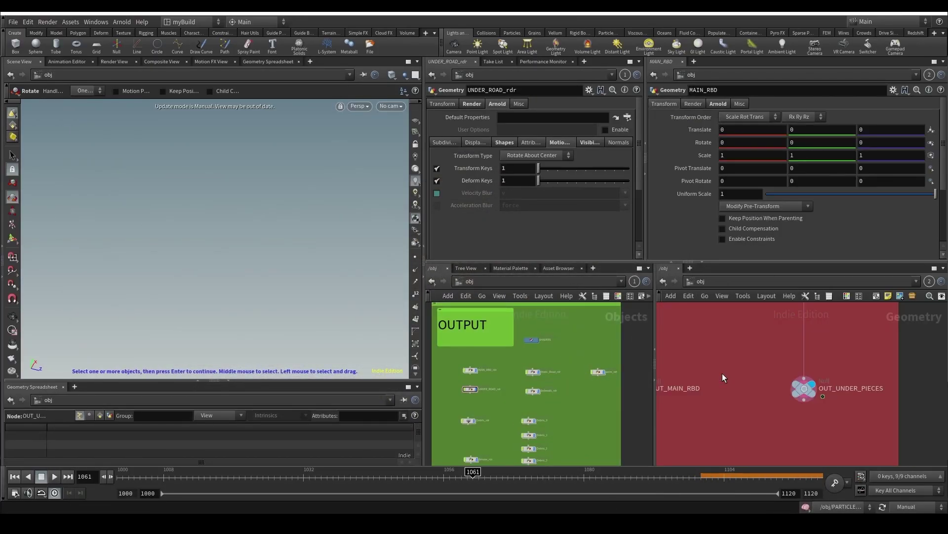
Step: Inside MAIN_RBD, set the version of the Road_ConvexDecompose file cache to 2
scroll(795, 369, "down", 5)
middle_click_drag(838, 357, 785, 451)
scroll(795, 350, "down", 4)
middle_click_drag(793, 338, 779, 439)
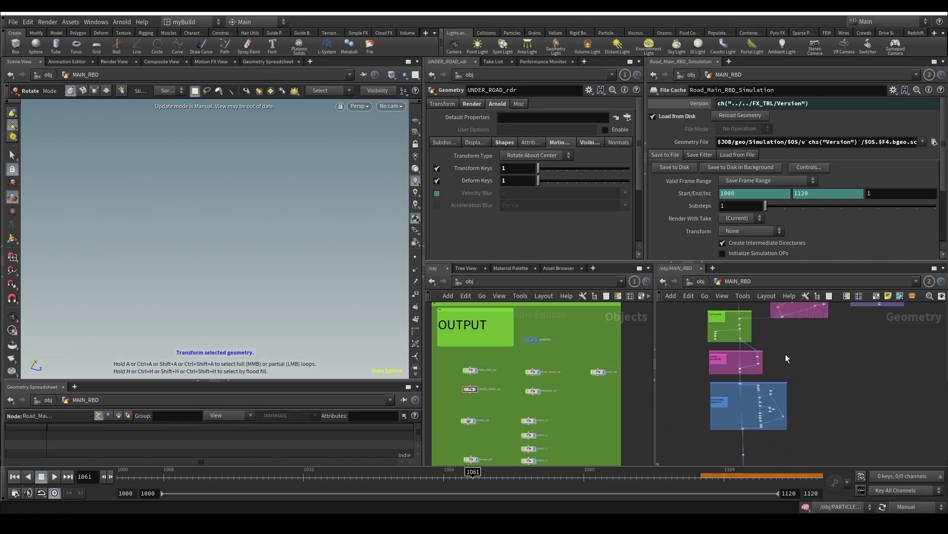
middle_click_drag(767, 326, 734, 414)
scroll(734, 414, "up", 6)
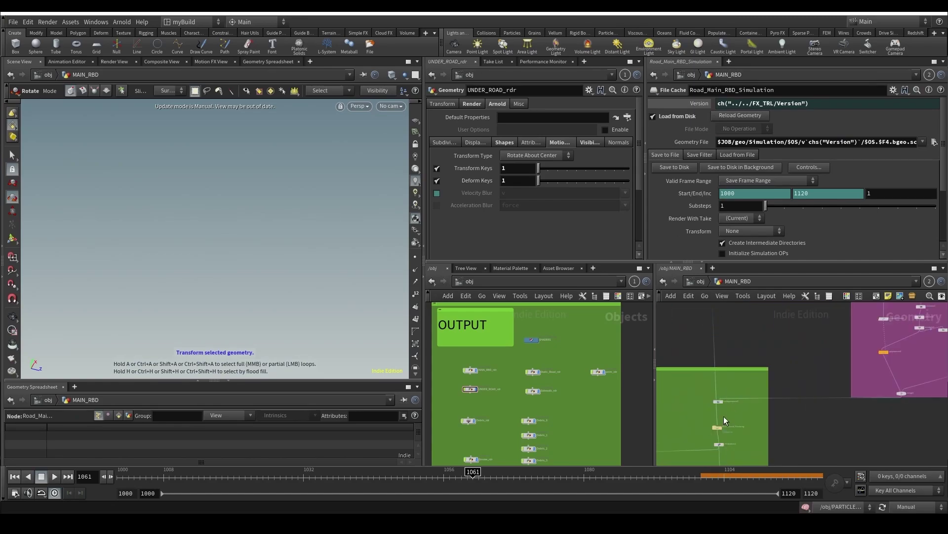
left_click(735, 421)
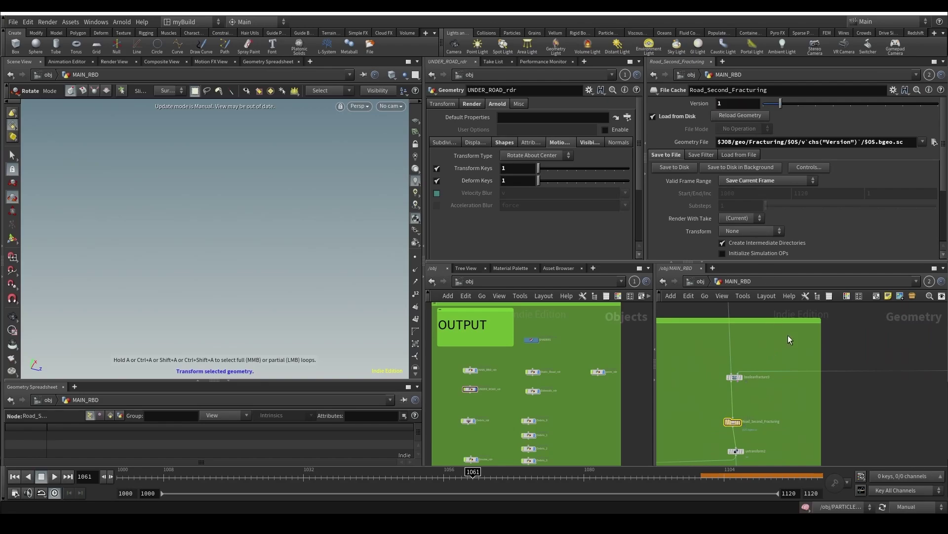
scroll(791, 340, "down", 3)
left_click(815, 425)
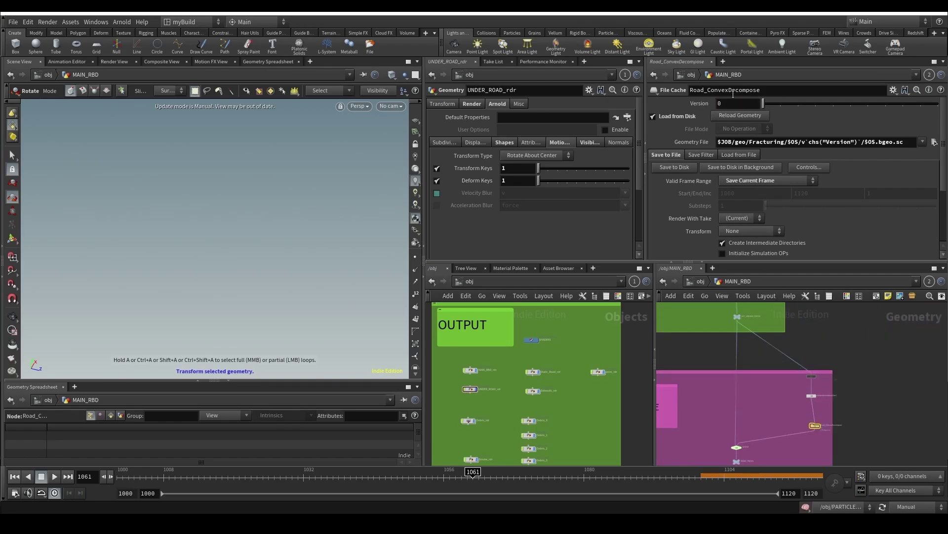
key("BackSpace")
type("2")
key("Return")
Step: Set the version of the Road_Second_Fracturing file cache to 2 and reselect Road_ConvexDecompose
middle_click_drag(750, 331, 768, 375)
left_click(720, 353)
key("BackSpace")
type("2")
key("Return")
scroll(779, 420, "down", 2)
scroll(773, 434, "up", 3)
middle_click_drag(773, 434, 755, 392)
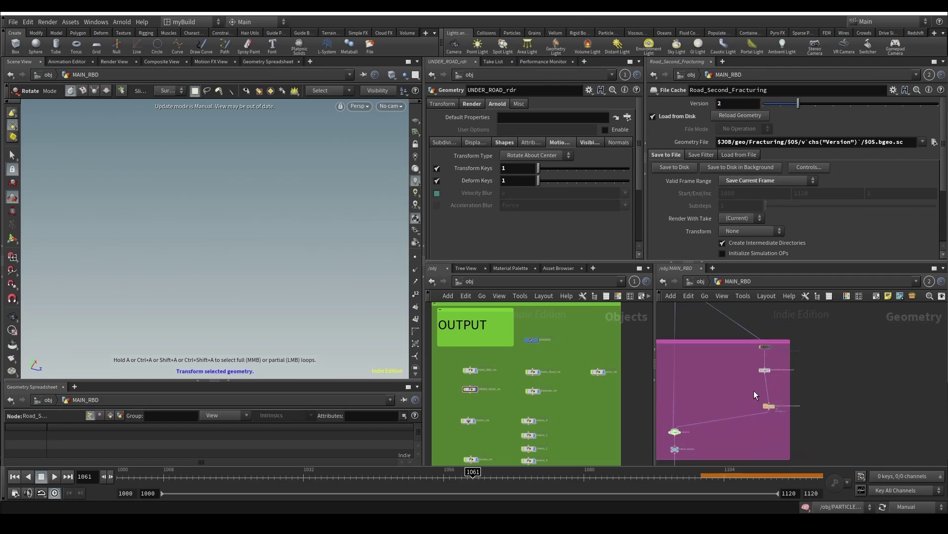
left_click(768, 406)
scroll(781, 421, "up", 3)
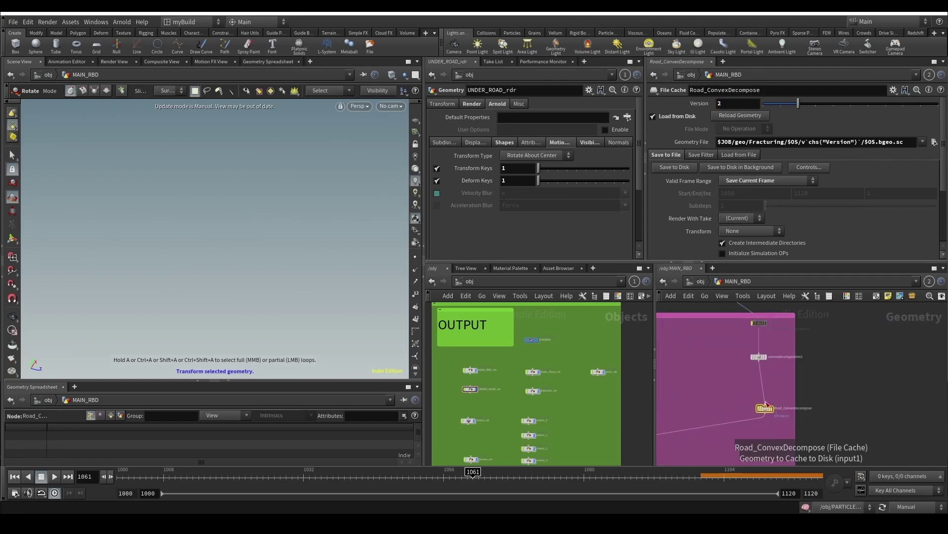
Step: In the out network, duplicate the Main_RBD_sim fetch node, wire the copy above it, and rename it ConvexDecompose
left_click(466, 285)
left_click(479, 340)
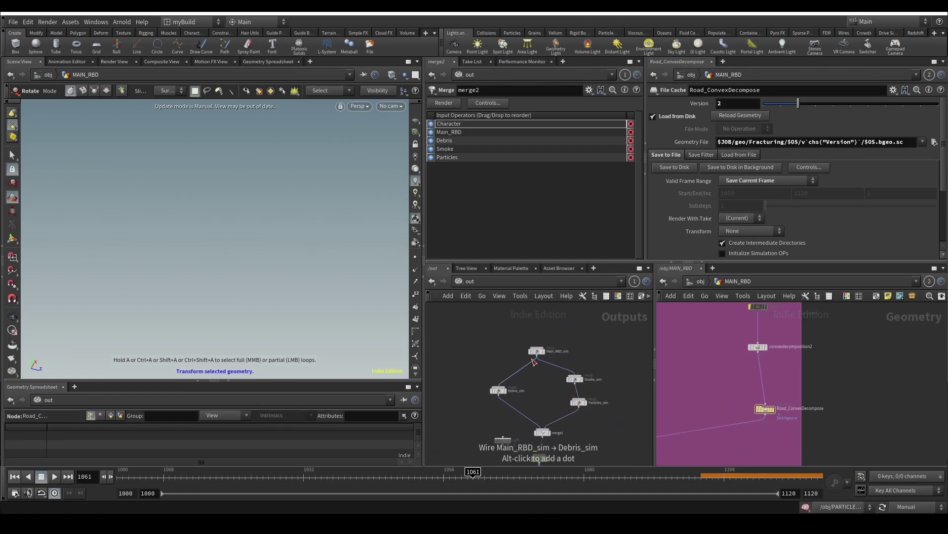
scroll(534, 363, "up", 1)
left_click(538, 351)
mouse_move(539, 351)
left_mouse_down()
mouse_move(555, 320)
mouse_move(533, 358)
left_mouse_up()
key("ctrl+c")
key("ctrl+v")
mouse_move(541, 324)
left_mouse_down()
mouse_move(533, 348)
mouse_move(534, 321)
left_mouse_up()
left_click(556, 321)
type("C")
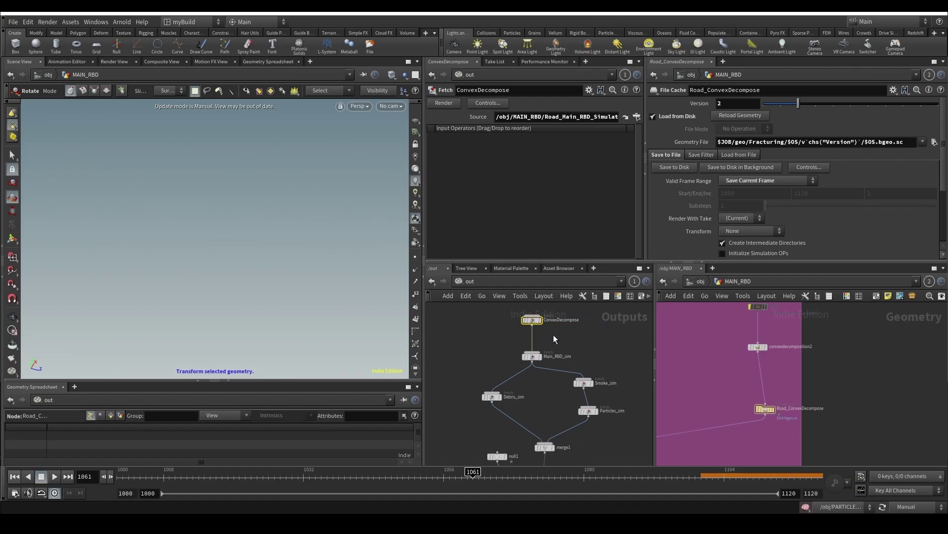
Step: Set the ConvexDecompose fetch source to the render node inside the Road_ConvexDecompose file cache
middle_click_drag(537, 342, 514, 361)
scroll(791, 368, "down", 3)
scroll(769, 385, "up", 3)
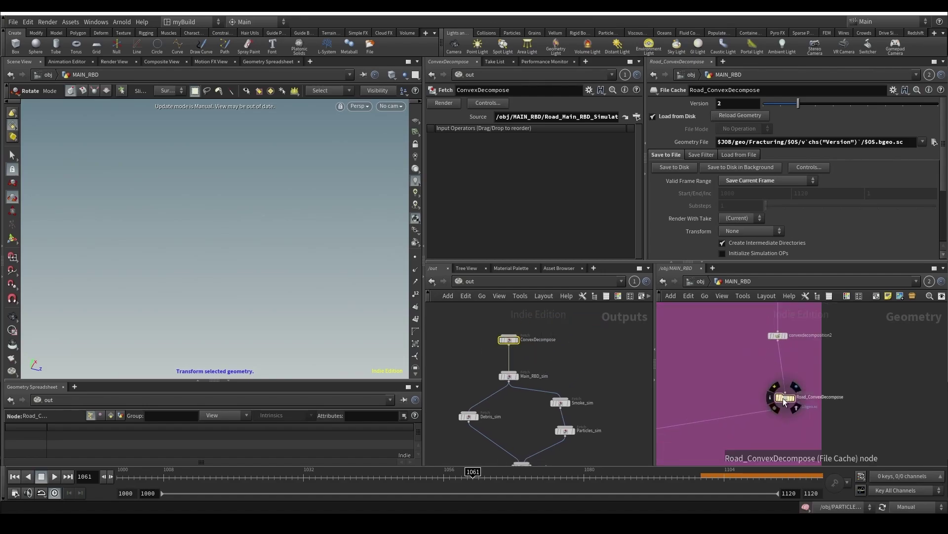
scroll(692, 368, "down", 3)
scroll(642, 372, "down", 1)
middle_click_drag(715, 373, 776, 451)
scroll(744, 362, "down", 3)
scroll(782, 417, "up", 4)
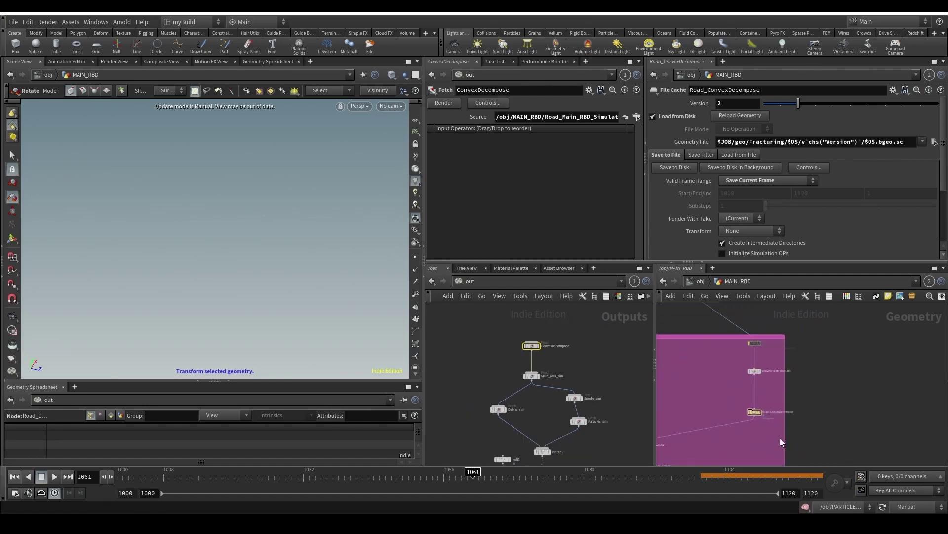
scroll(740, 395, "up", 3)
left_click(763, 418)
scroll(775, 395, "down", 3)
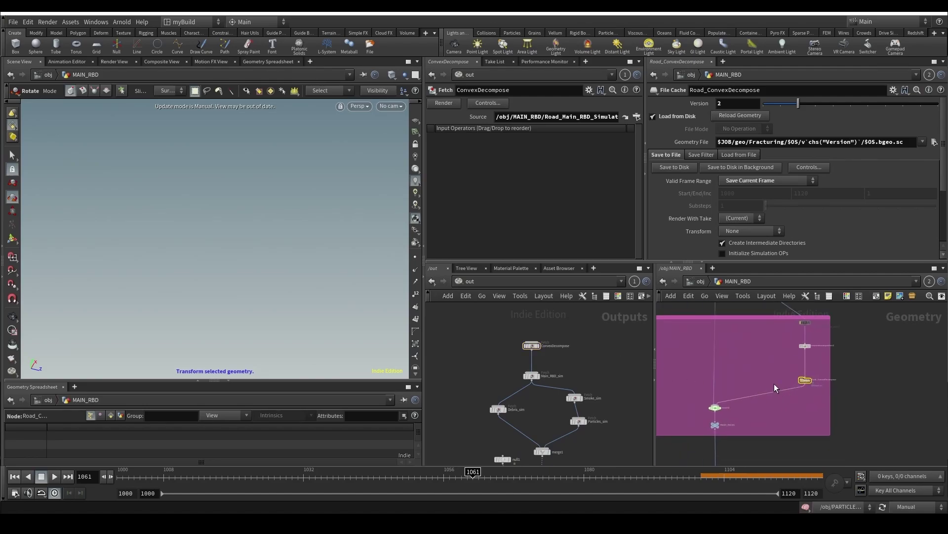
double_click(808, 379)
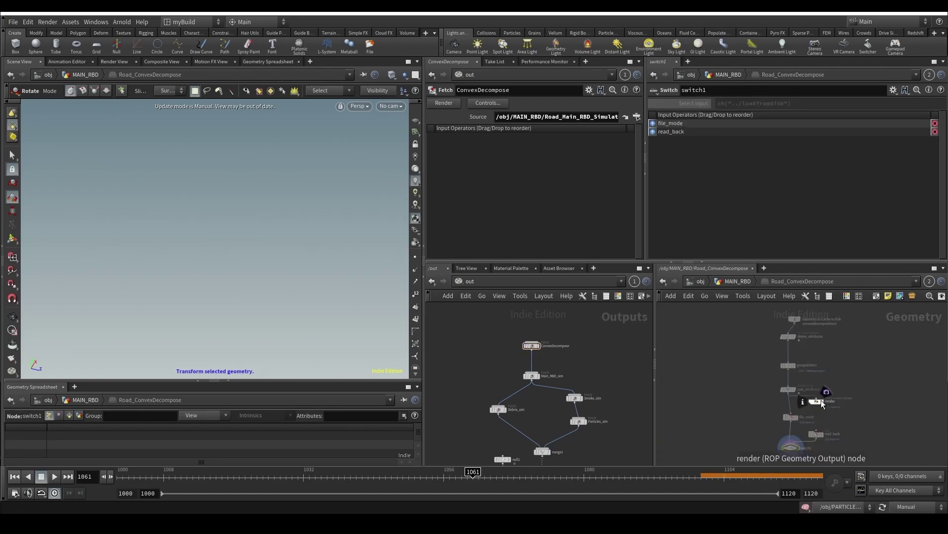
left_click_drag(821, 401, 596, 217)
left_click_drag(570, 120, 569, 118)
Step: Save the scene with the updated output network
middle_click_drag(503, 403, 502, 383)
scroll(502, 383, "down", 3)
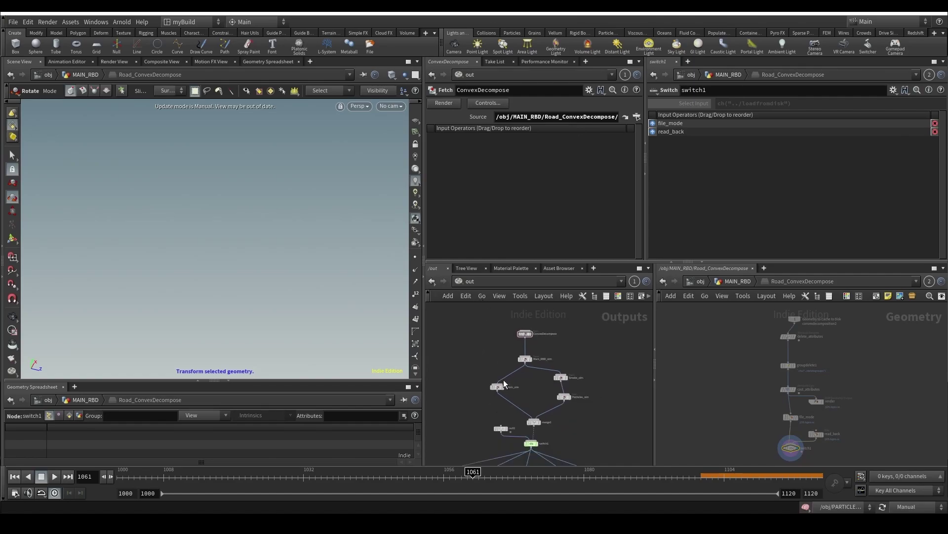
middle_click_drag(575, 422, 590, 355)
scroll(554, 392, "down", 4)
scroll(467, 425, "up", 4)
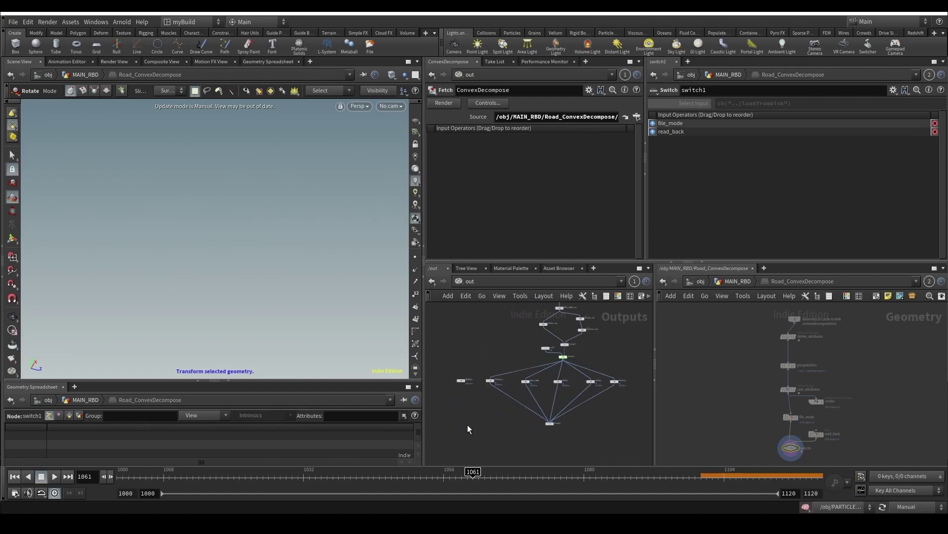
key("ctrl+s")
Step: Add a sticky note reading Simulations beside the simulation nodes and a copy reading Renders beside the render nodes
middle_click_drag(494, 342, 500, 382)
scroll(618, 297, "down", 1)
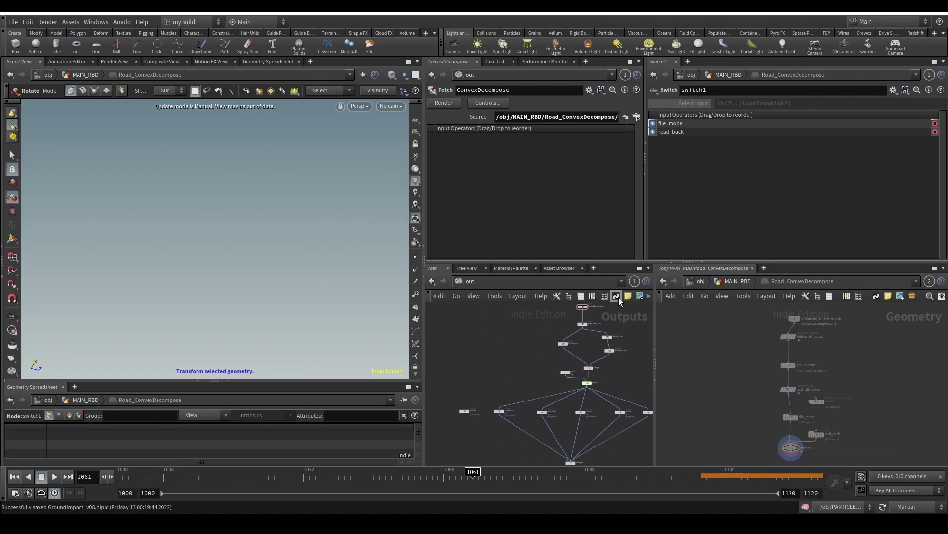
left_click(625, 295)
left_click_drag(556, 358, 498, 314)
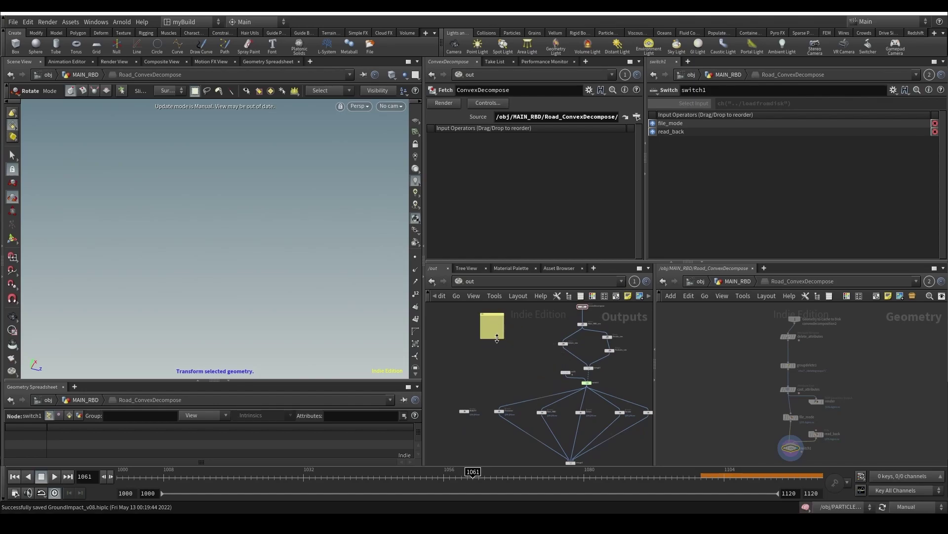
left_click(516, 360)
mouse_move(500, 336)
left_mouse_down()
mouse_move(496, 324)
mouse_move(508, 325)
mouse_move(498, 330)
mouse_move(505, 348)
left_mouse_up()
right_click(494, 317)
mouse_move(514, 381)
left_click(593, 409)
scroll(518, 363, "down", 4)
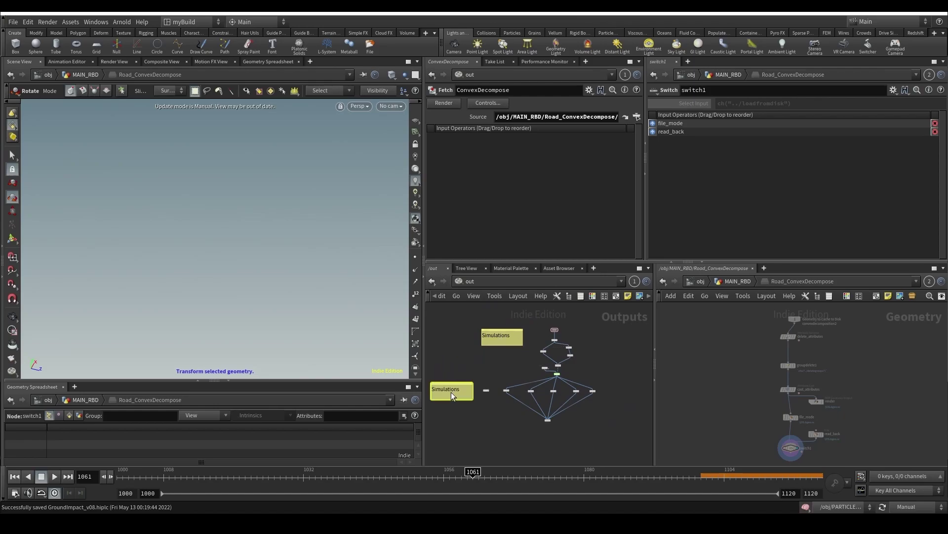
double_click(452, 392)
type("Renders")
Step: Colour the Simulations note red and the Renders note green, and save the scene
left_click(509, 336)
key("c")
left_click(586, 398)
left_click(451, 393)
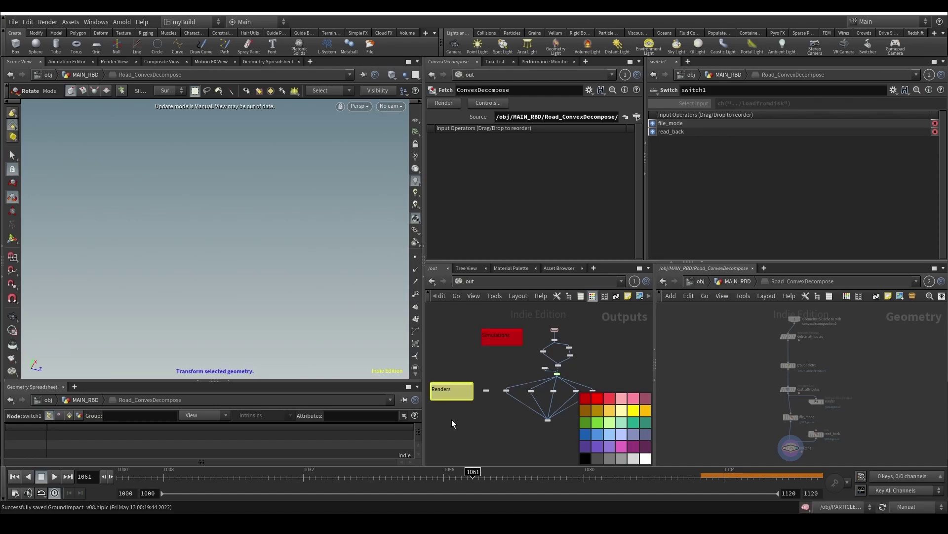
left_click(597, 424)
scroll(517, 347, "up", 1)
key("ctrl+s")
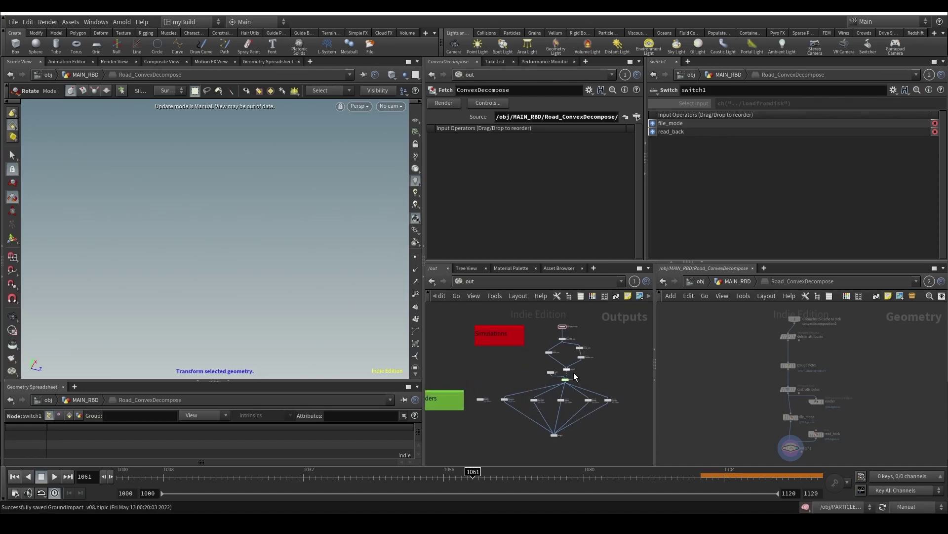
Step: In MAIN_RBD's 2nd Fracturing section, rewire explodedview3 to take its input from booleanfracture3
middle_click_drag(720, 364, 694, 360)
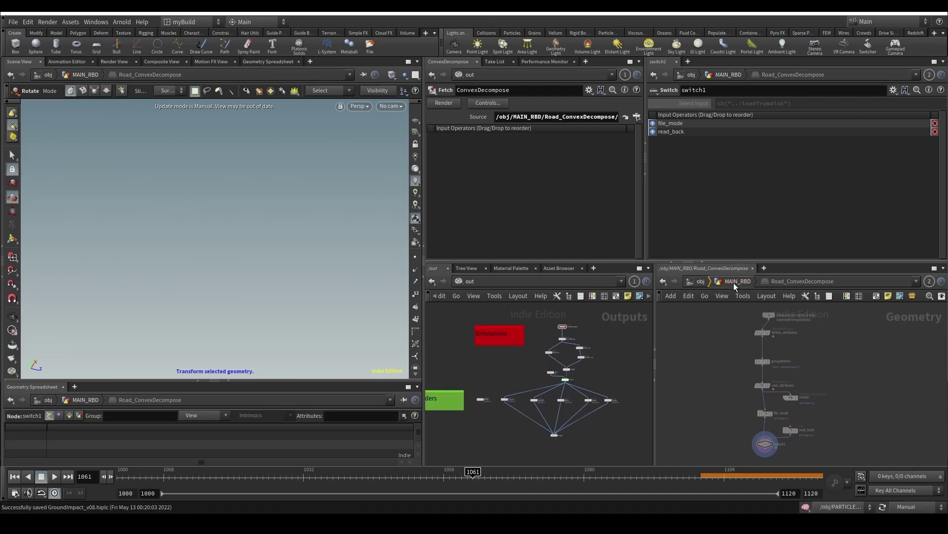
left_click(734, 283)
left_click(733, 418)
right_click_drag(746, 403, 757, 338)
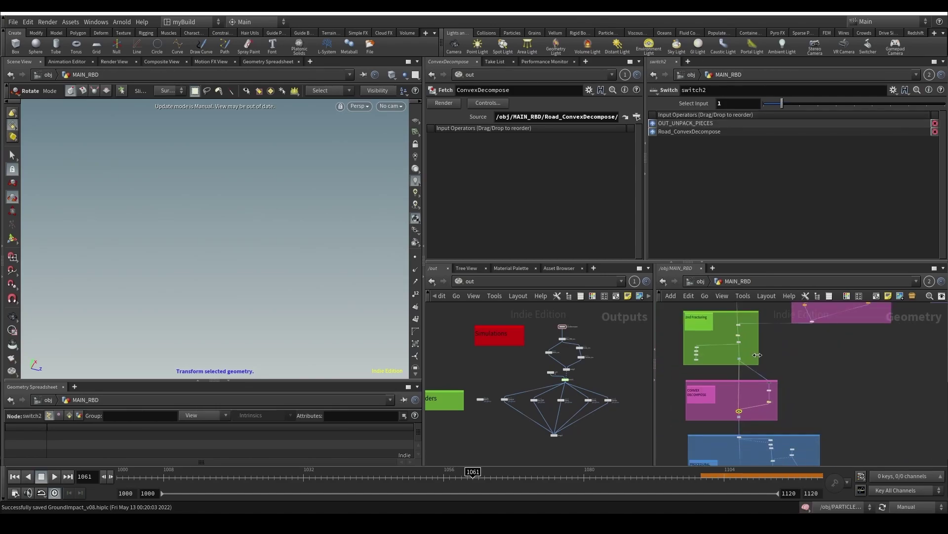
middle_click_drag(760, 334, 761, 380)
right_click_drag(760, 380, 900, 390)
middle_click_drag(903, 393, 870, 417)
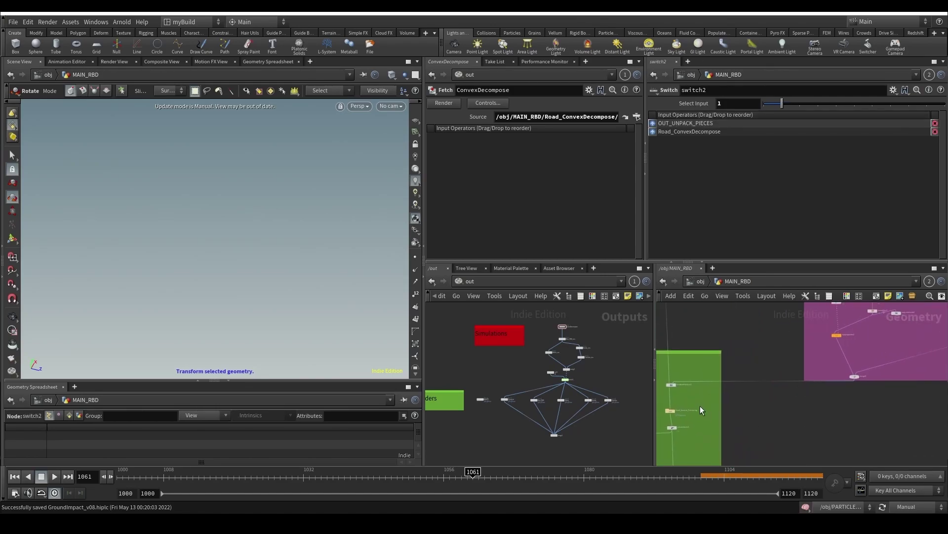
middle_click_drag(700, 406, 785, 403)
left_click(715, 378)
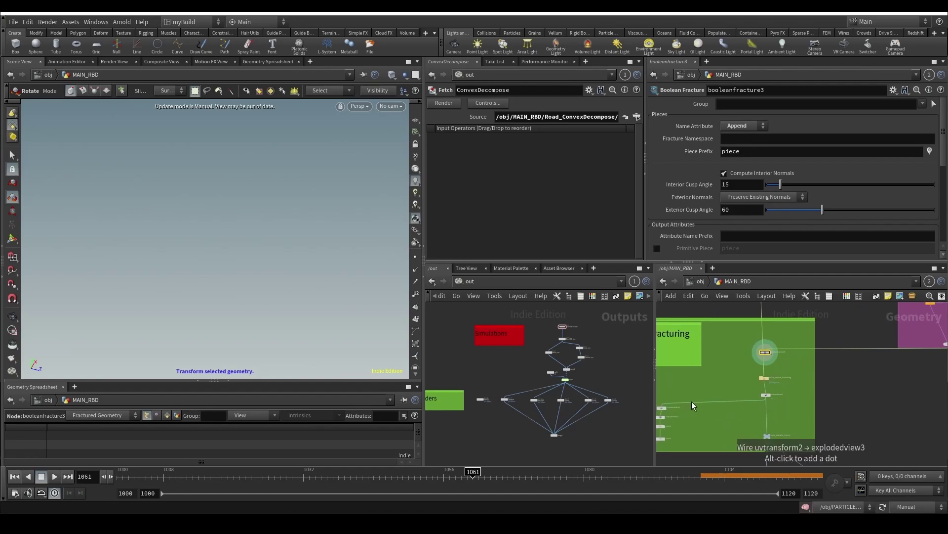
left_click_drag(692, 401, 764, 357)
Step: Display the color3 node and switch the update mode to Auto Update to view the exploded road pieces
middle_click_drag(665, 447, 731, 395)
left_click(727, 387)
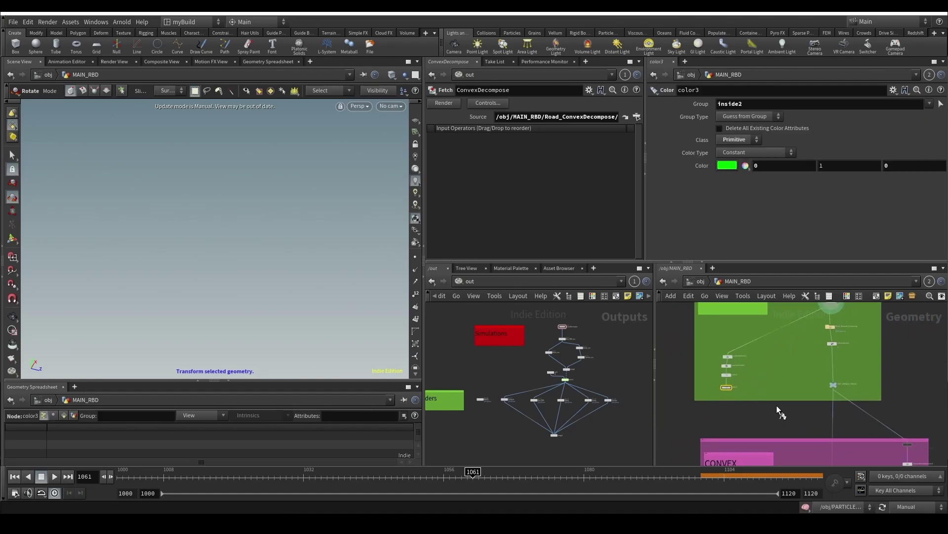
left_click(913, 506)
left_click(921, 477)
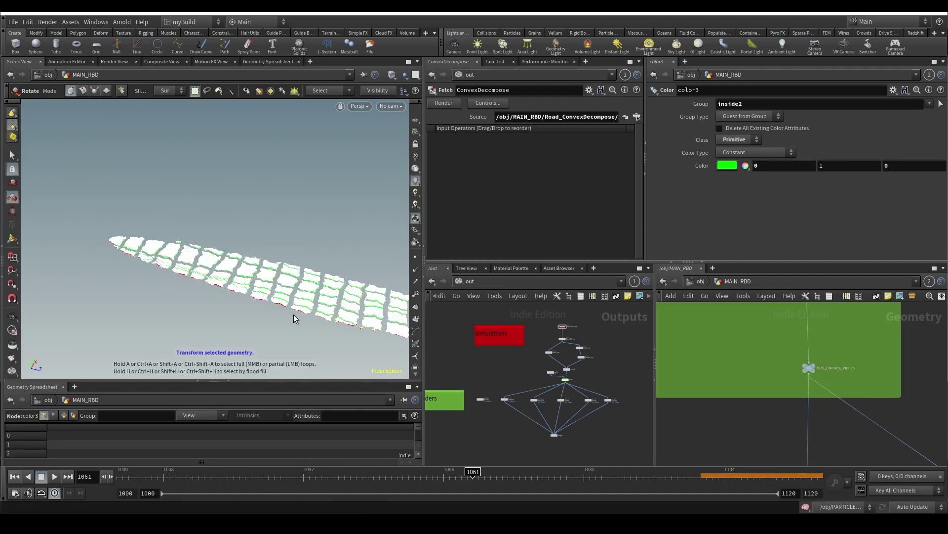
scroll(299, 311, "up", 2)
left_click_drag(300, 312, 270, 308)
scroll(739, 423, "down", 6)
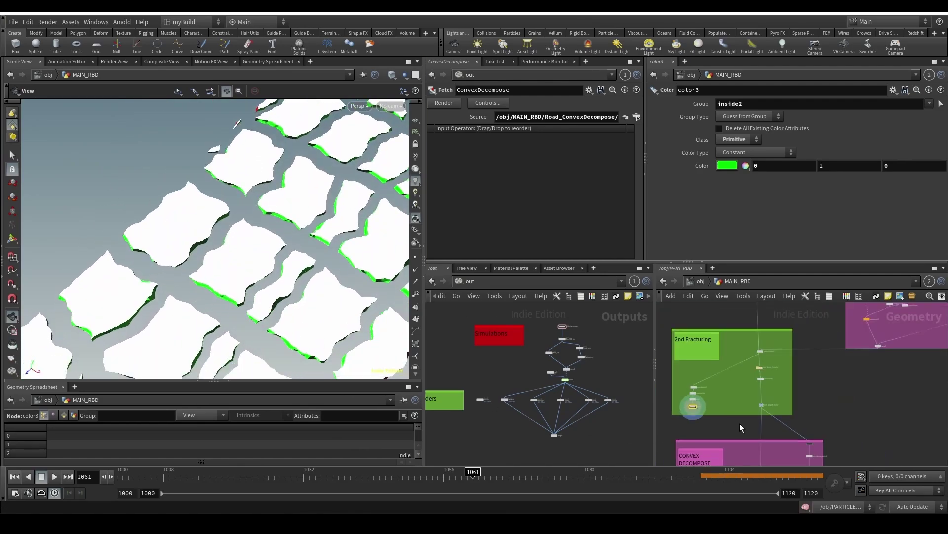
Step: Display the copytopoints2 node and examine the shape and spacing of its cutting surfaces
scroll(819, 385, "up", 2)
middle_click_drag(865, 338, 792, 429)
scroll(792, 432, "up", 3)
left_click(773, 383)
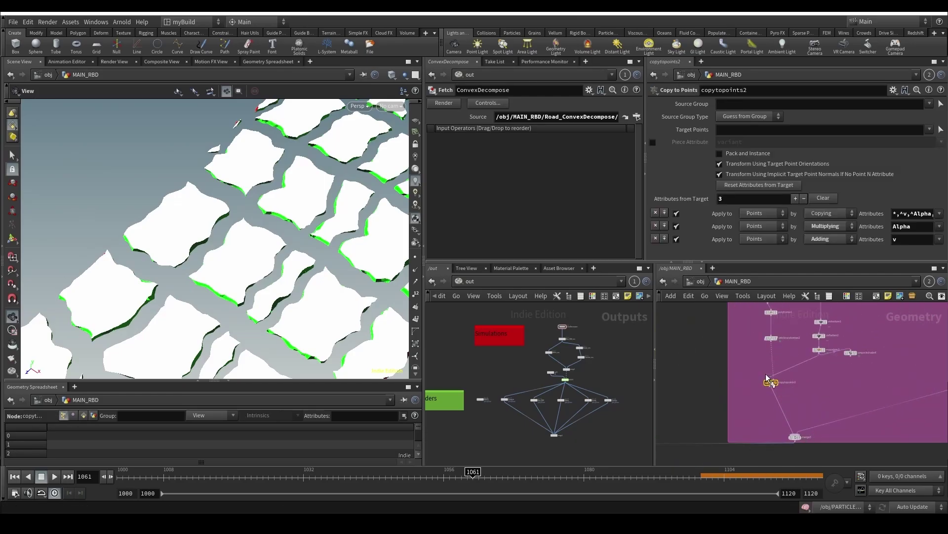
key("space+g")
left_click_drag(354, 280, 387, 304)
scroll(210, 308, "up", 3)
mouse_move(209, 308)
left_mouse_down()
mouse_move(200, 316)
mouse_move(188, 308)
mouse_move(208, 330)
mouse_move(217, 316)
left_mouse_up()
scroll(189, 307, "up", 6)
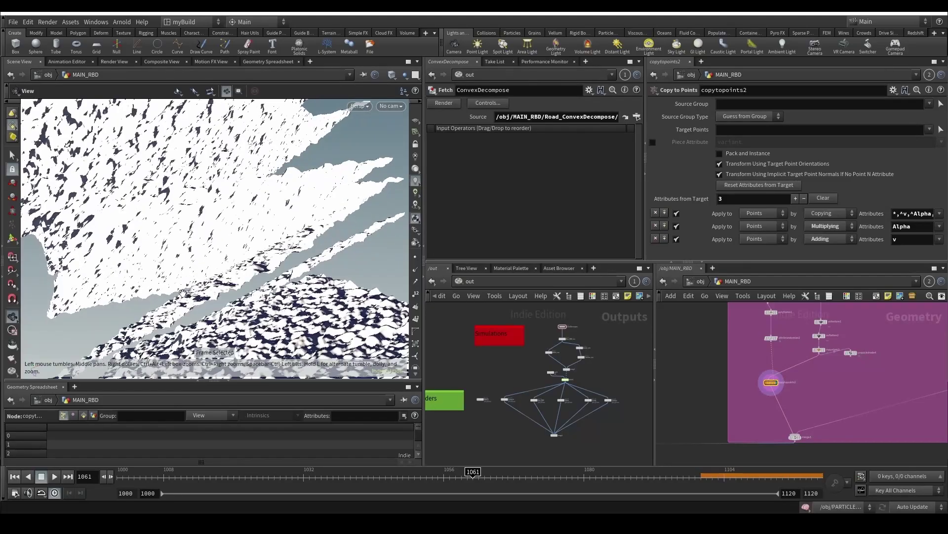
scroll(838, 371, "down", 3)
scroll(835, 374, "up", 2)
scroll(817, 392, "down", 1)
scroll(896, 368, "down", 3)
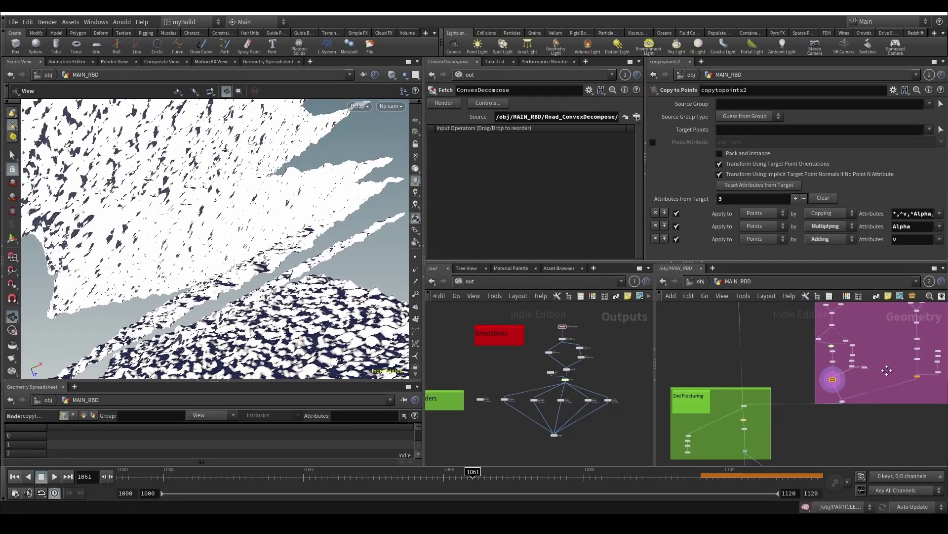
middle_click_drag(895, 368, 815, 386)
left_click_drag(198, 301, 334, 230)
scroll(328, 315, "down", 4)
Step: Set the maximum segments of the resample1 node to 50
scroll(777, 369, "up", 6)
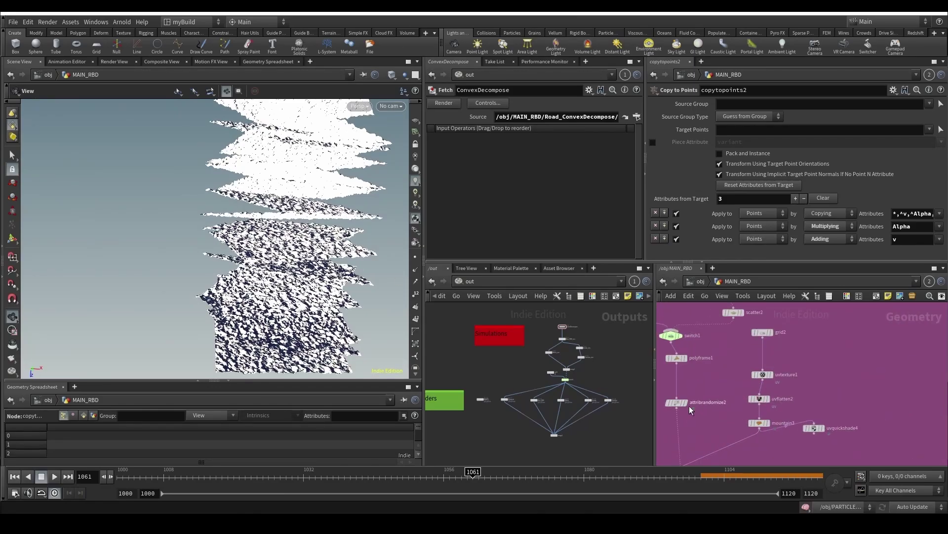
middle_click_drag(701, 394, 788, 417)
left_click(678, 356)
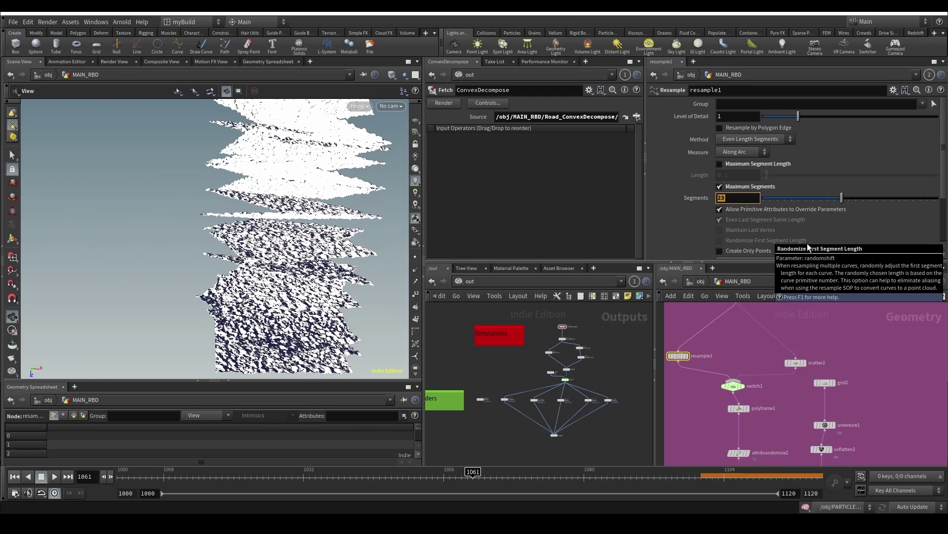
type("50")
key("Return")
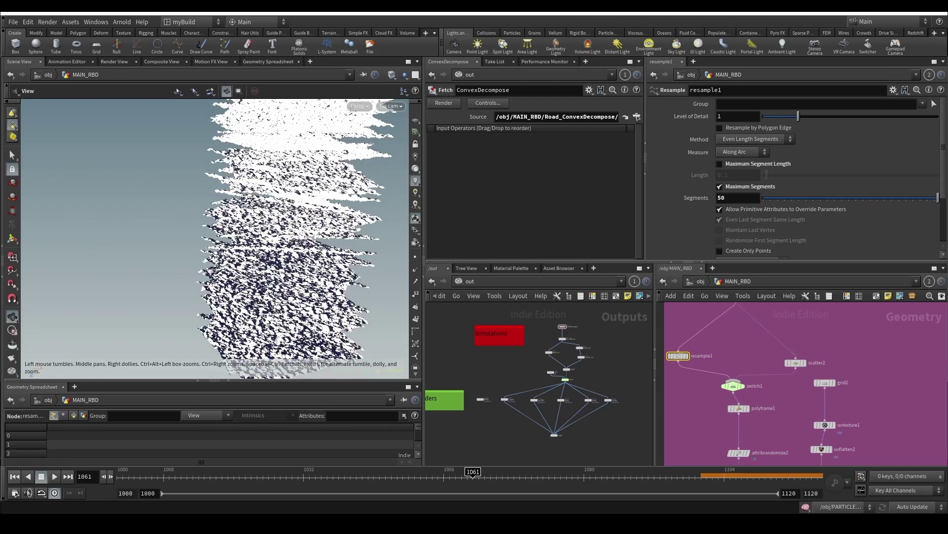
Step: Insert a second Mountain node between the existing Mountain node and copytopoints2
scroll(784, 395, "down", 3)
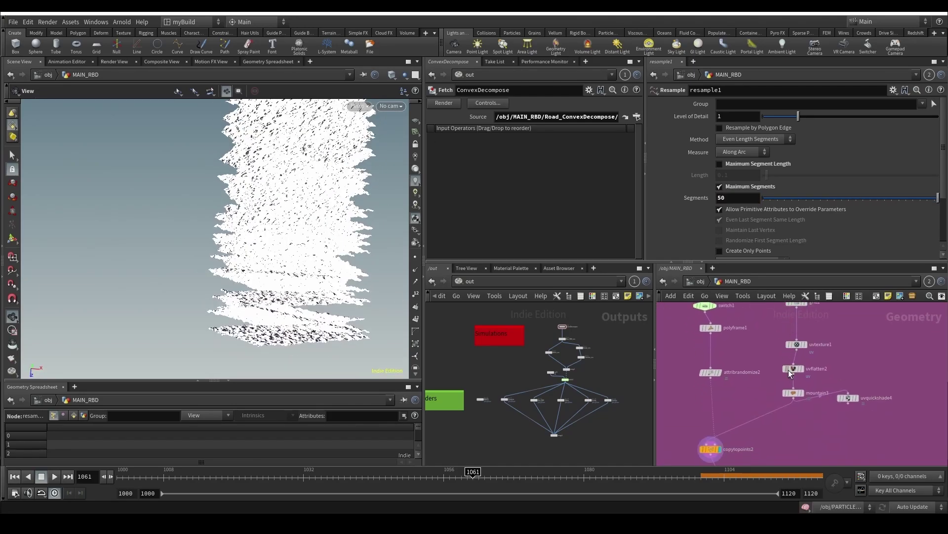
left_click(793, 393)
left_click_drag(796, 394, 794, 421, "alt")
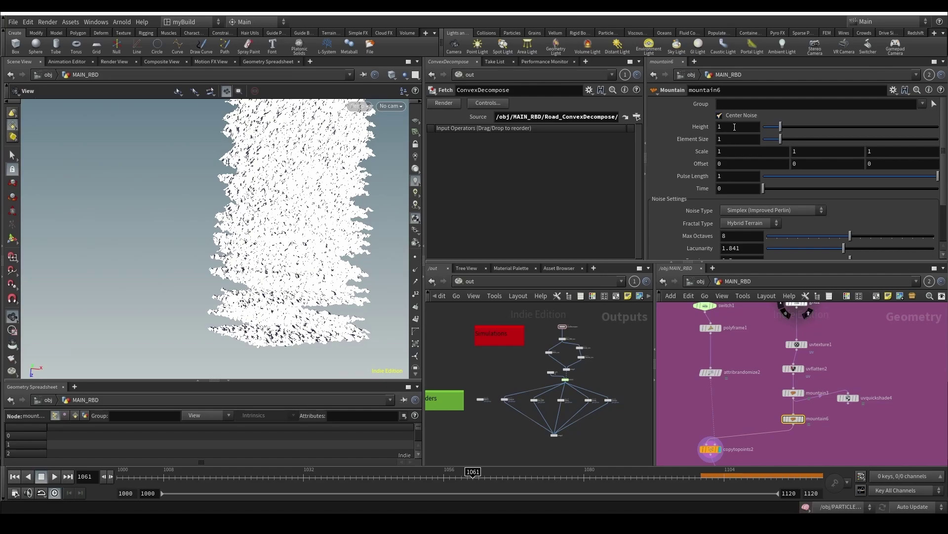
right_click(734, 127)
left_click_drag(260, 198, 202, 247)
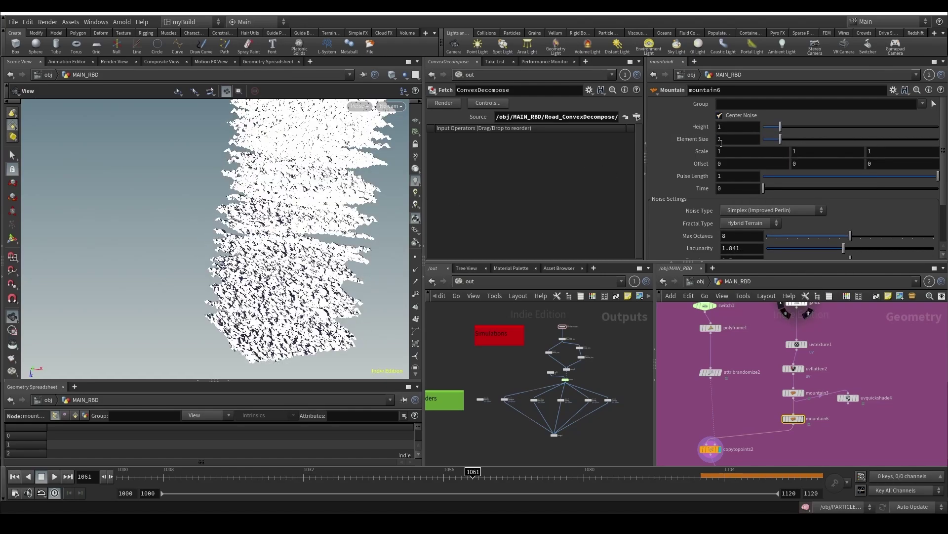
Step: Set the mountain6 node's element size to 6.81 and its height to 5.31
left_click_drag(781, 139, 883, 144)
right_click(742, 125)
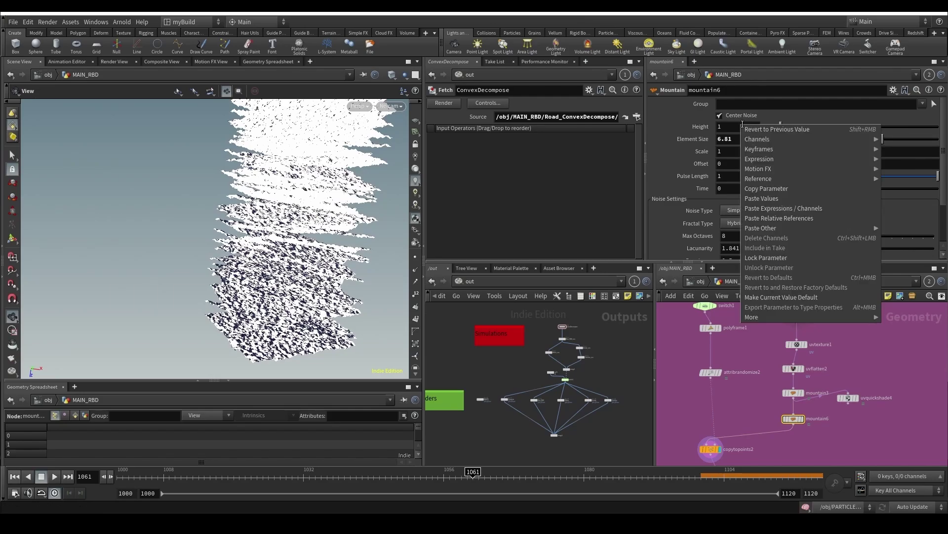
left_click(779, 189)
left_click_drag(781, 126, 856, 128)
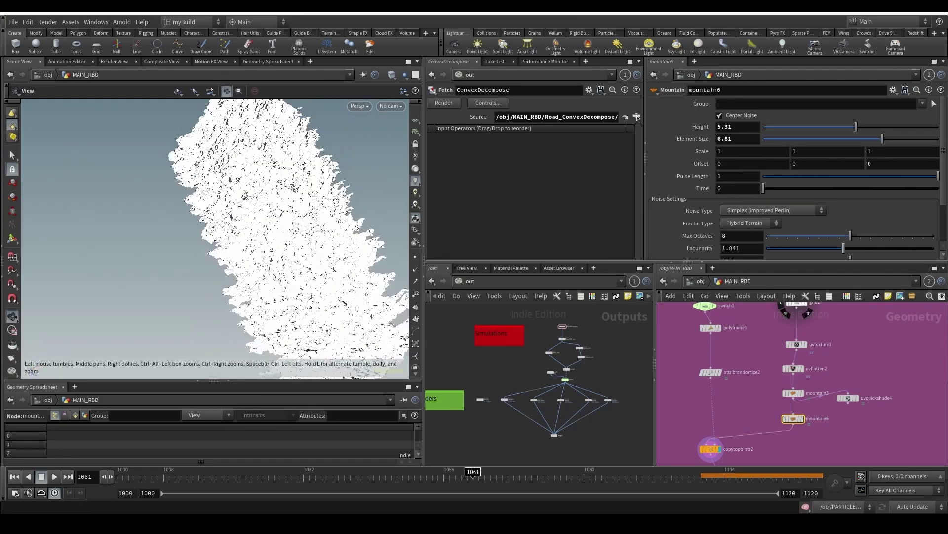
left_click_drag(336, 200, 291, 153)
Step: Move the mountain6 node upstream, placing it between uvflatten2 and mountain3
key("ctrl+x")
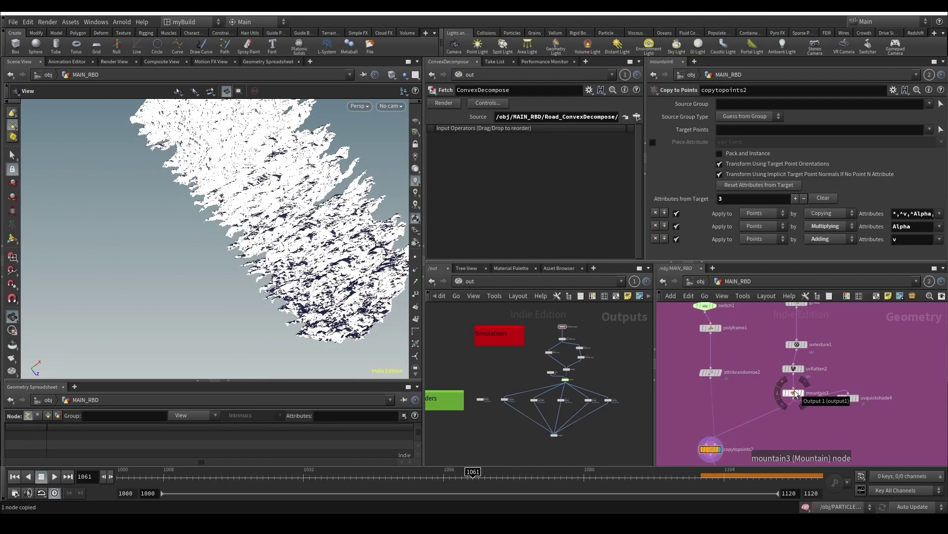
left_click_drag(793, 390, 796, 421)
key("ctrl+v")
double_click(805, 391)
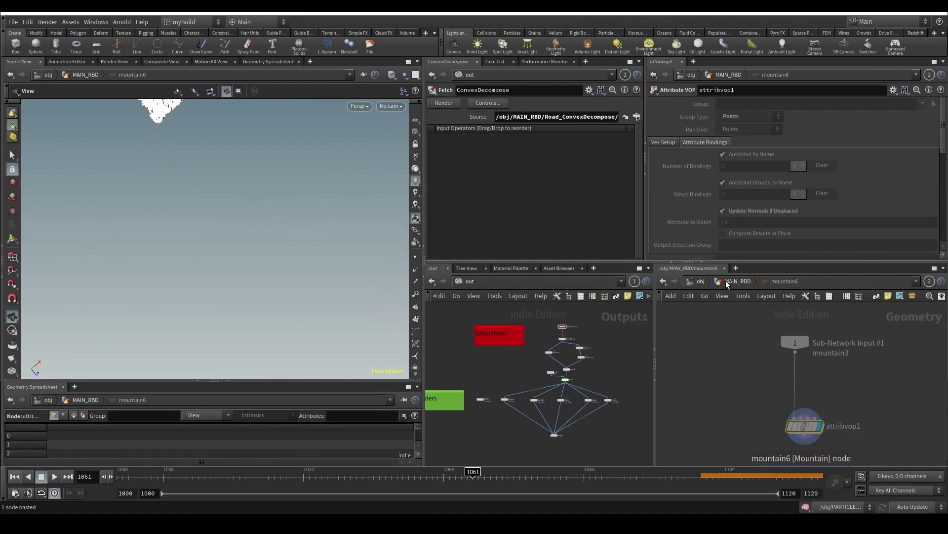
left_click(737, 281)
Step: Rename the mountain6 node Low_Freq
double_click(814, 390)
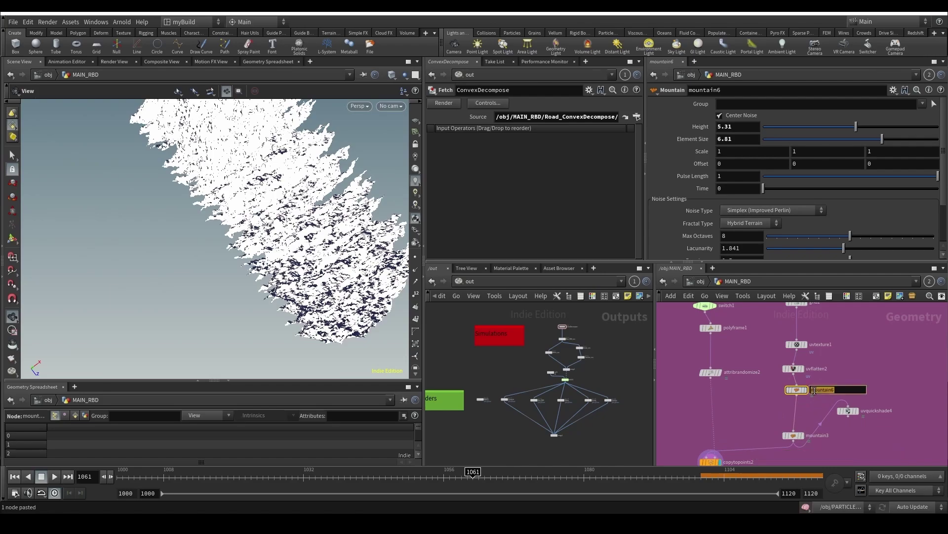
type("Low_Freq")
key("Return")
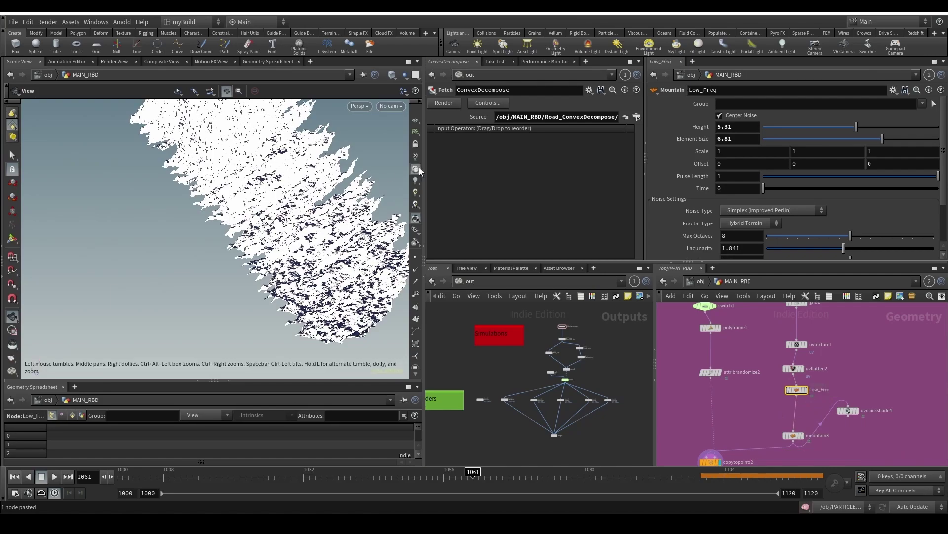
Step: Turn on lighting in the viewport and rename the mountain3 node High_Freq
left_click(419, 167)
mouse_move(341, 218)
left_mouse_down()
mouse_move(275, 249)
mouse_move(269, 266)
left_mouse_up()
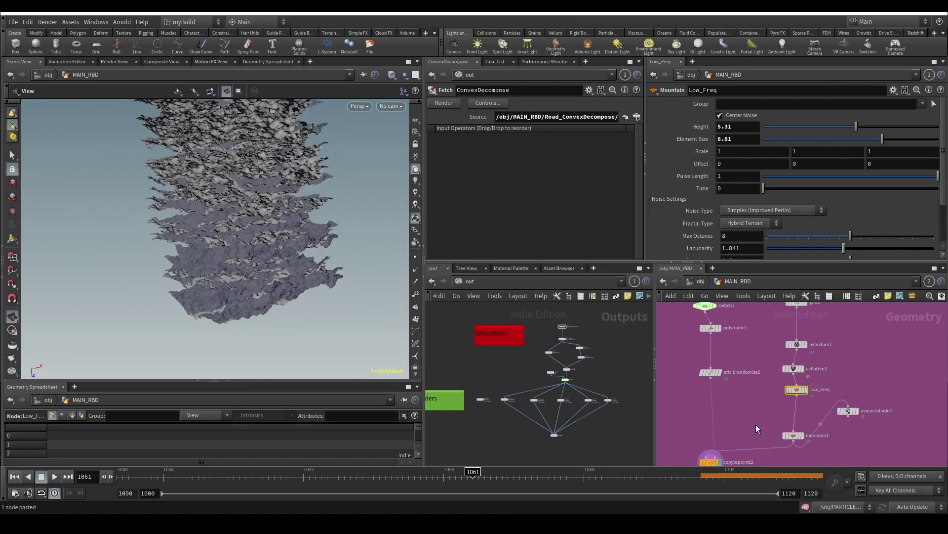
double_click(824, 437)
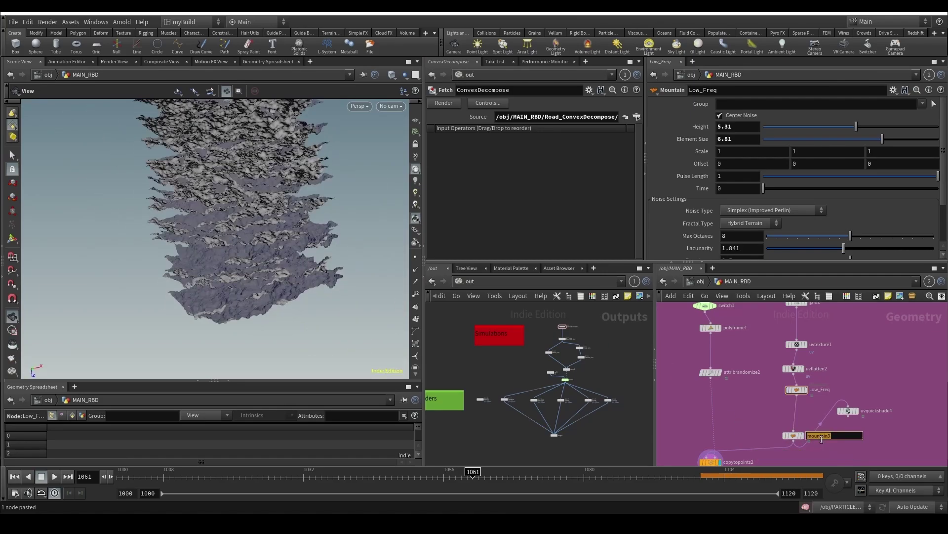
type("High_Freq")
Step: Display the color3 node in the 2nd Fracturing box and examine the shape and gaps of the exploded road pieces
scroll(758, 418, "down", 4)
middle_click_drag(755, 420, 877, 354)
middle_click_drag(802, 413, 916, 378)
scroll(772, 396, "up", 1)
middle_click_drag(771, 396, 830, 366)
scroll(830, 365, "down", 2)
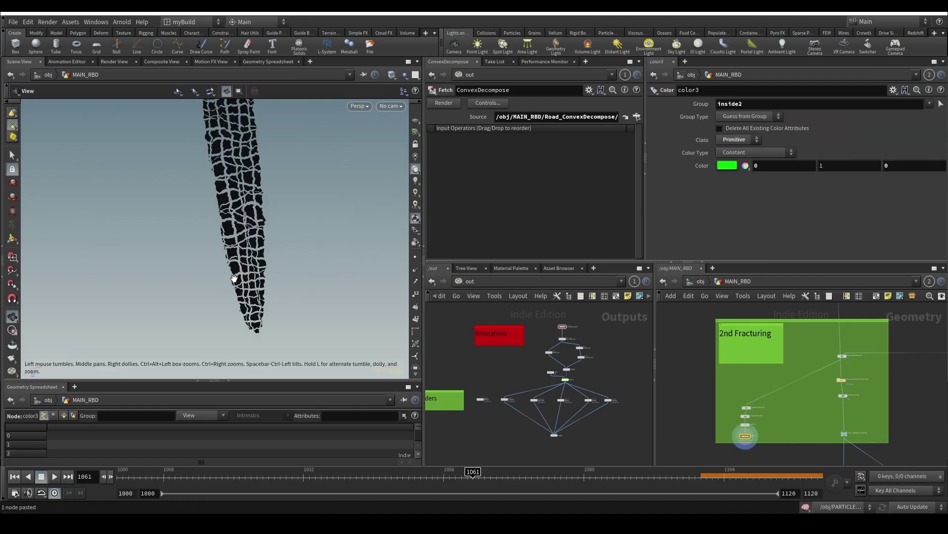
left_click_drag(255, 264, 267, 309)
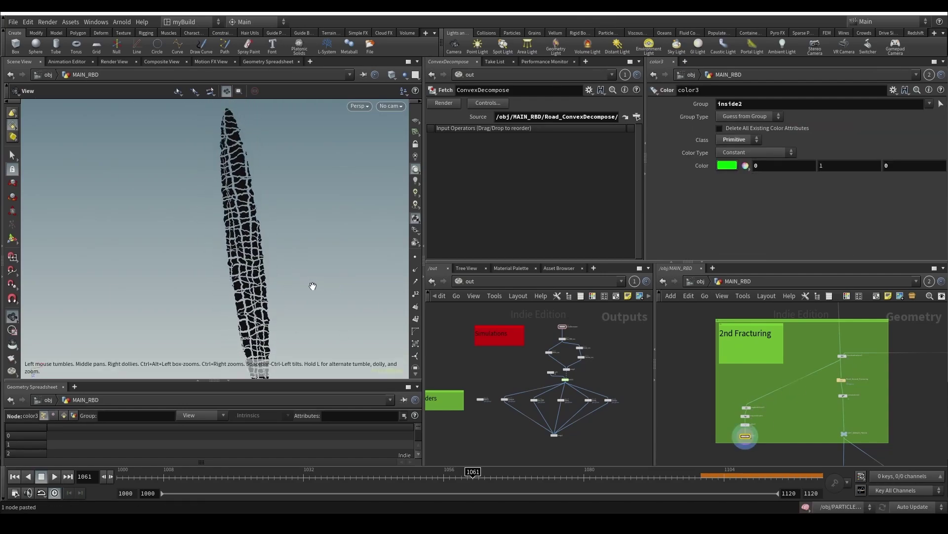
left_click_drag(313, 286, 268, 225)
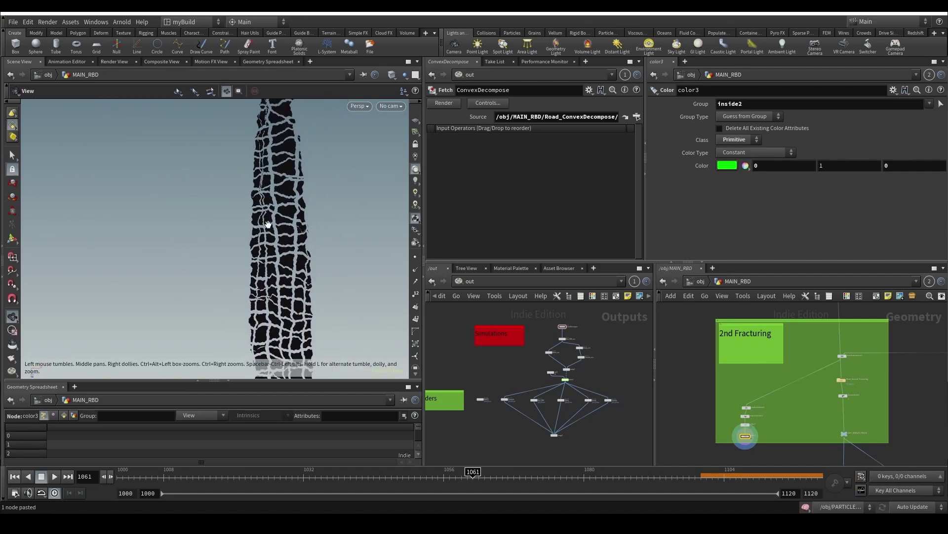
scroll(279, 266, "up", 3)
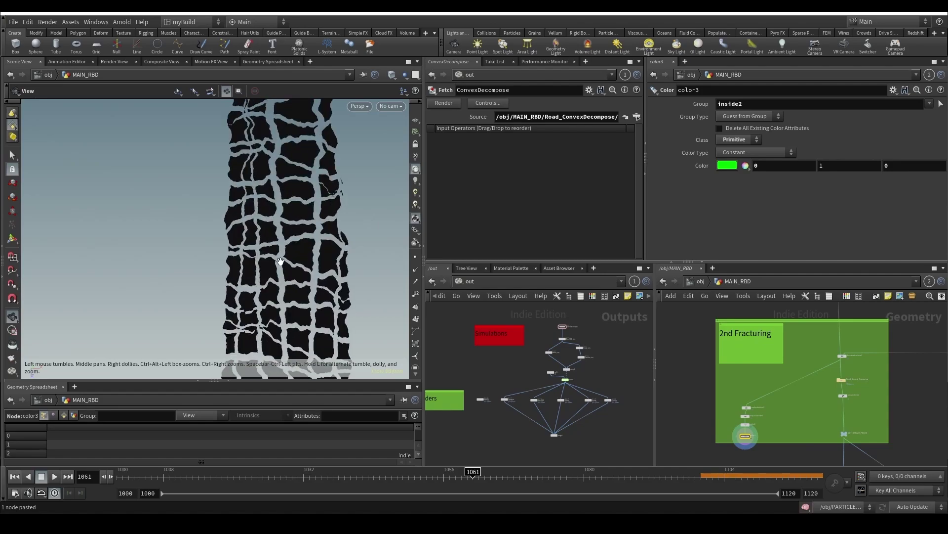
scroll(316, 214, "up", 3)
left_click_drag(316, 215, 288, 276)
scroll(289, 275, "up", 3)
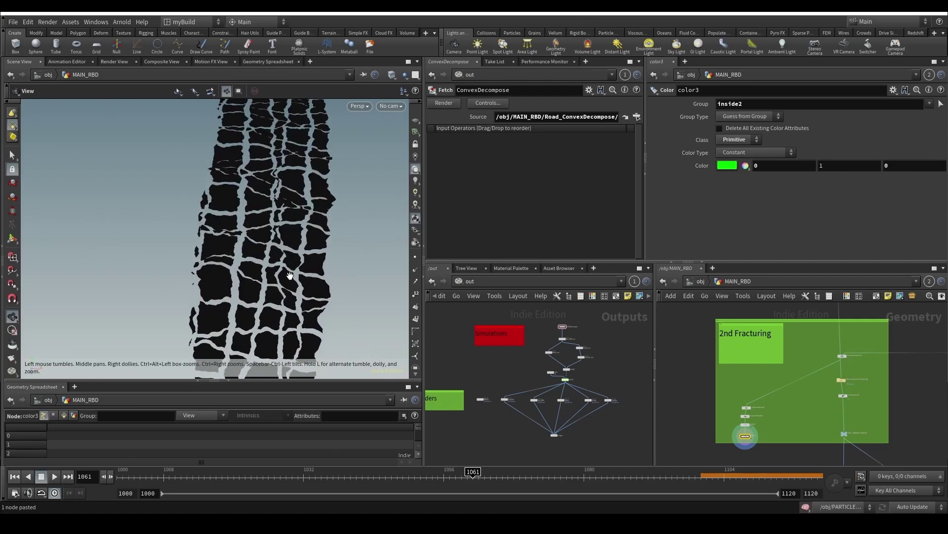
left_click_drag(275, 270, 280, 204)
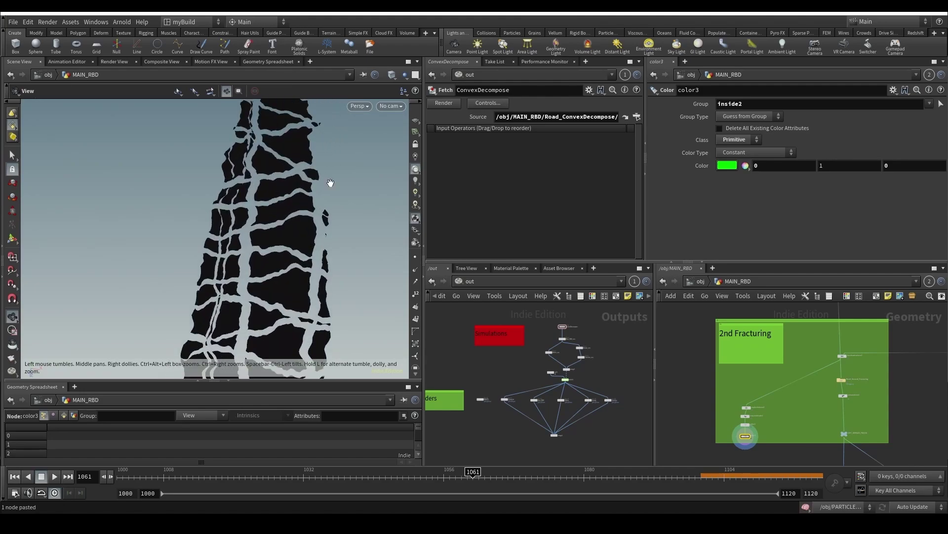
Step: Look through RENDER_CAM and compare the explodedview3, booleanfracture3 and uvquickshade1 nodes
left_click(392, 105)
left_click(403, 153)
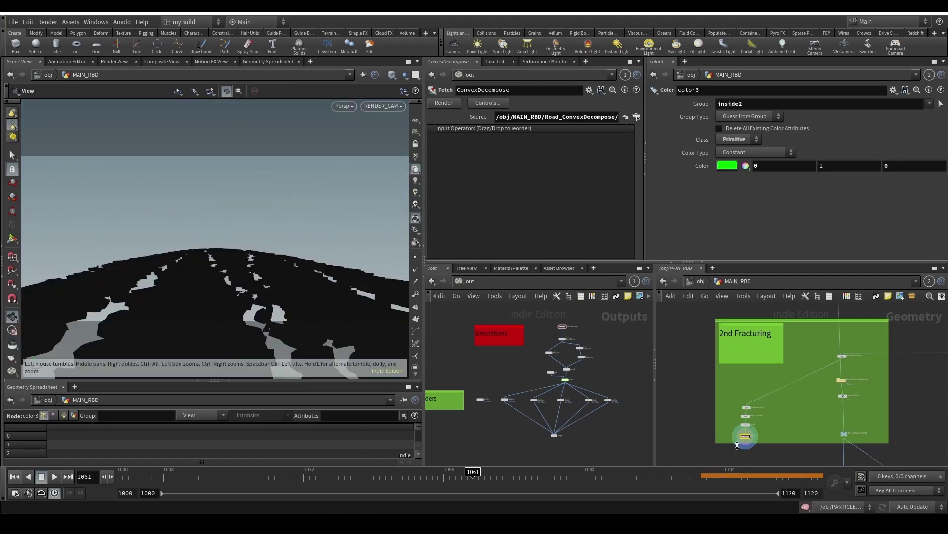
scroll(793, 404, "up", 3)
left_click(712, 403)
middle_click_drag(781, 401, 728, 447)
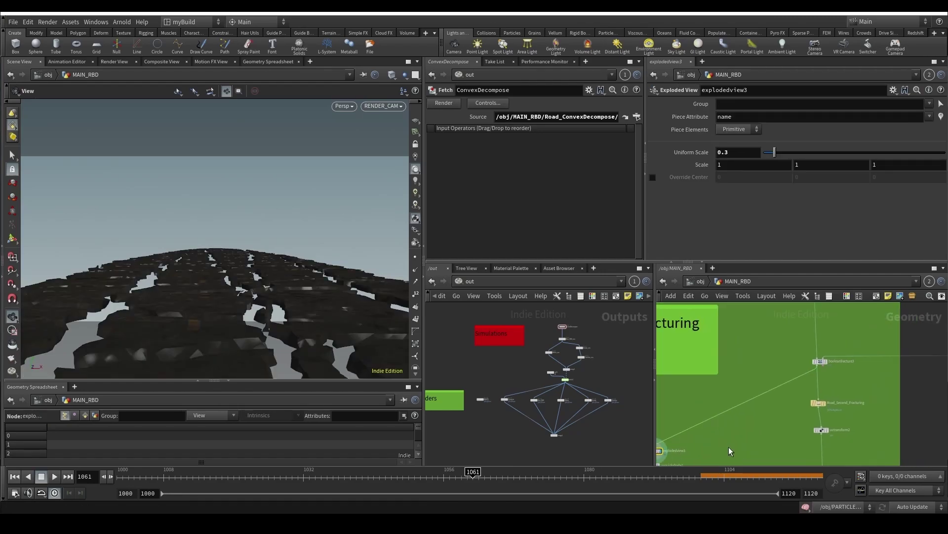
left_click(821, 361)
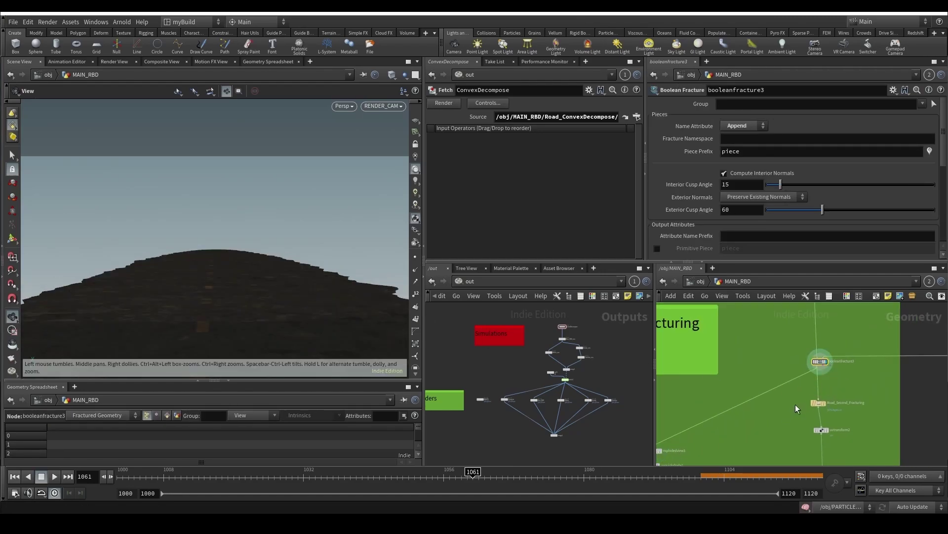
middle_click_drag(651, 450, 720, 381)
left_click(723, 382)
left_click(731, 397)
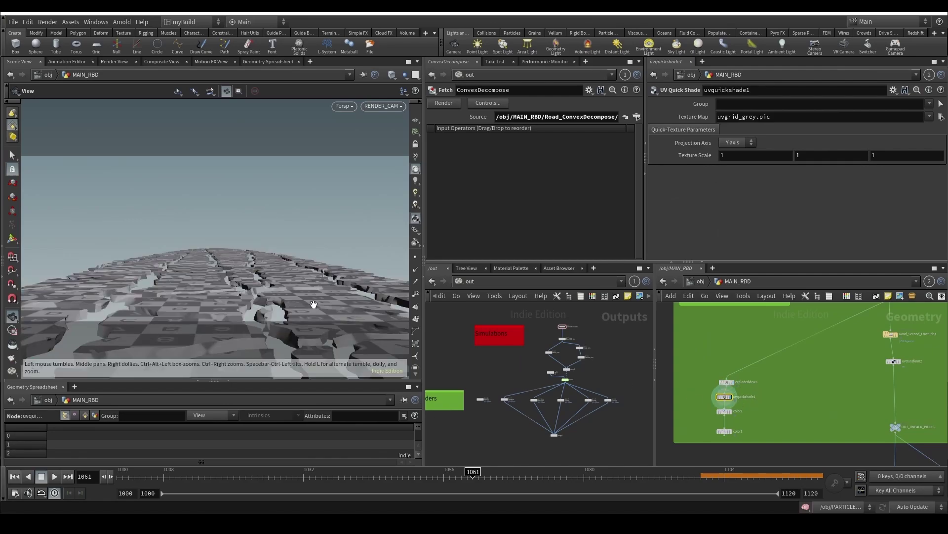
Step: Examine the textured exploded pieces up close from a free view, switching the viewport to wireframe
left_click_drag(247, 212, 279, 292)
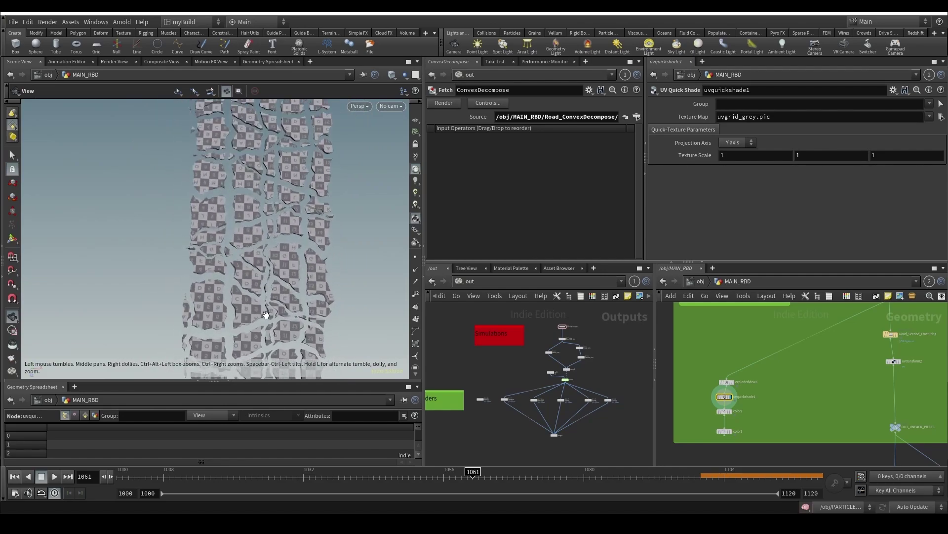
scroll(257, 289, "up", 8)
mouse_move(254, 292)
left_mouse_down()
mouse_move(252, 265)
mouse_move(246, 282)
mouse_move(227, 278)
mouse_move(212, 250)
mouse_move(258, 281)
mouse_move(275, 250)
mouse_move(284, 259)
mouse_move(273, 249)
mouse_move(247, 257)
mouse_move(255, 215)
mouse_move(241, 296)
mouse_move(241, 271)
mouse_move(230, 274)
mouse_move(339, 250)
mouse_move(348, 218)
mouse_move(339, 250)
mouse_move(306, 229)
mouse_move(276, 235)
mouse_move(254, 223)
mouse_move(268, 296)
mouse_move(246, 251)
left_mouse_up()
key("shift+w")
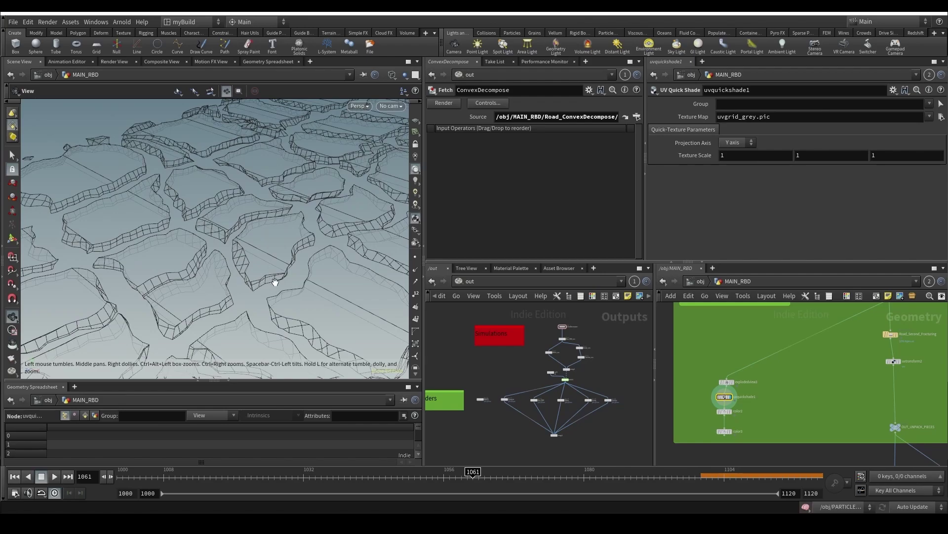
Step: Select the Road_Second_Fracturing file cache and move the uvquickshade4 node slightly lower beside the Mountain nodes
scroll(807, 454, "down", 2)
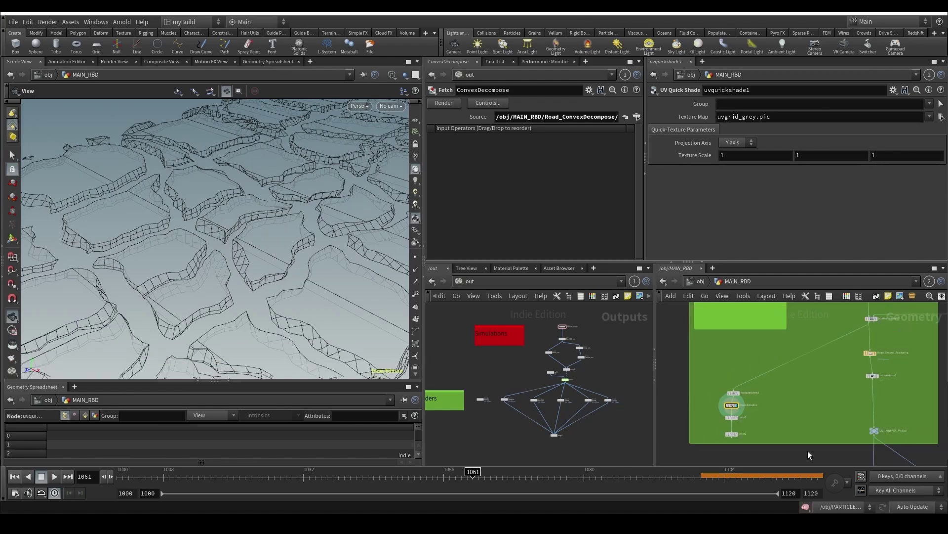
middle_click_drag(841, 414, 769, 407)
left_click(798, 347)
scroll(820, 339, "down", 4)
middle_click_drag(874, 359, 789, 413)
scroll(824, 393, "down", 2)
middle_click_drag(879, 364, 844, 379)
scroll(822, 365, "up", 3)
scroll(815, 371, "up", 2)
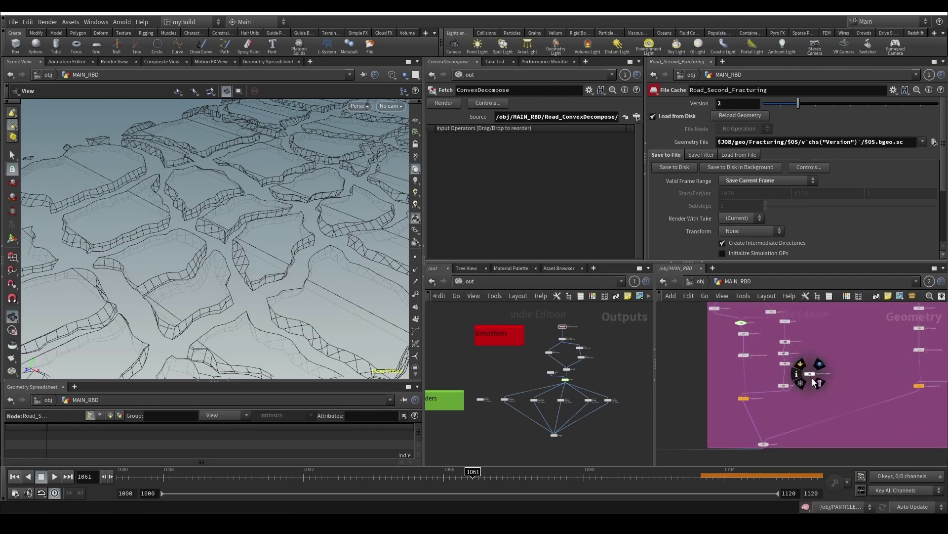
left_click_drag(812, 376, 816, 390)
Step: Save version 2 of the Road_Second_Fracturing cache to disk
middle_click_drag(783, 435, 904, 336)
middle_click_drag(754, 403, 825, 391)
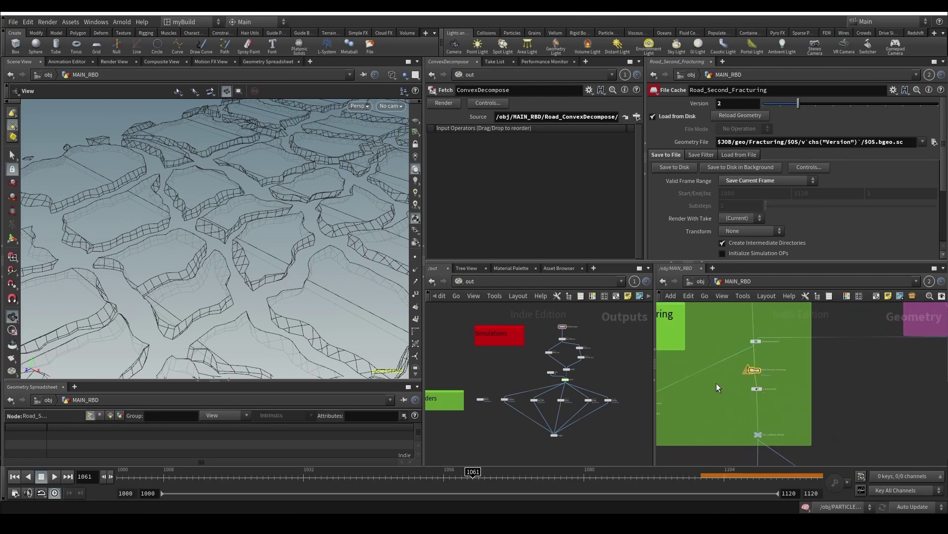
left_click(675, 167)
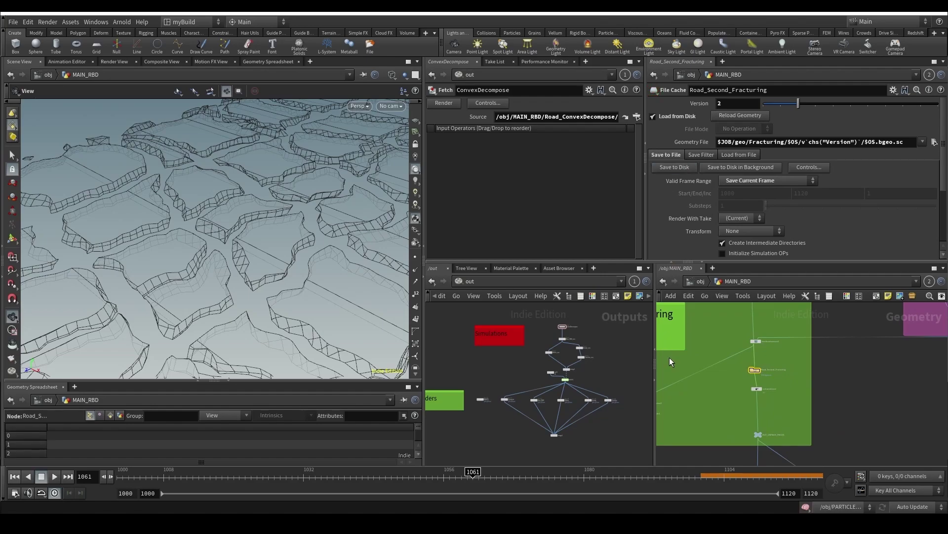
Step: Display the uvtransform2 node and examine the cached fractured road in wireframe and in shaded mode
key("r")
left_click(757, 389)
key("r")
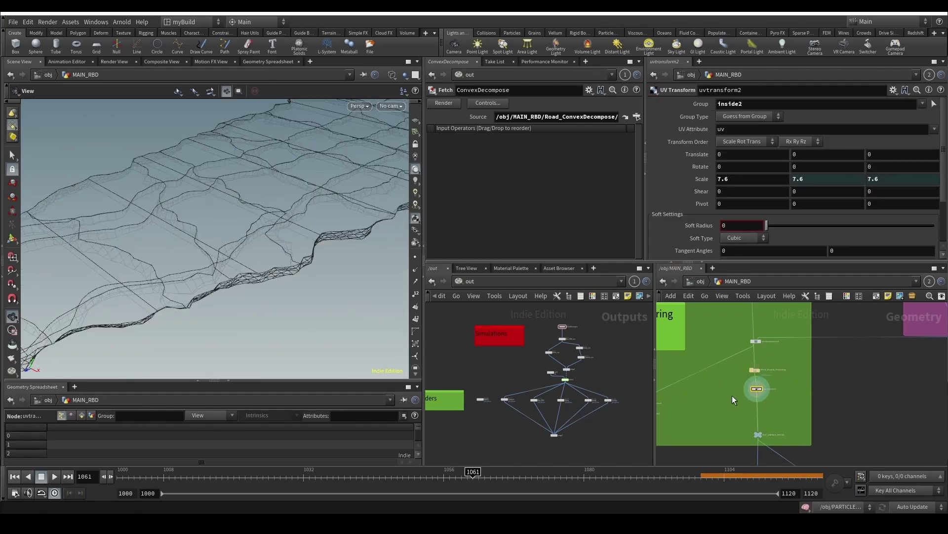
left_click_drag(280, 322, 255, 305)
scroll(241, 247, "up", 5)
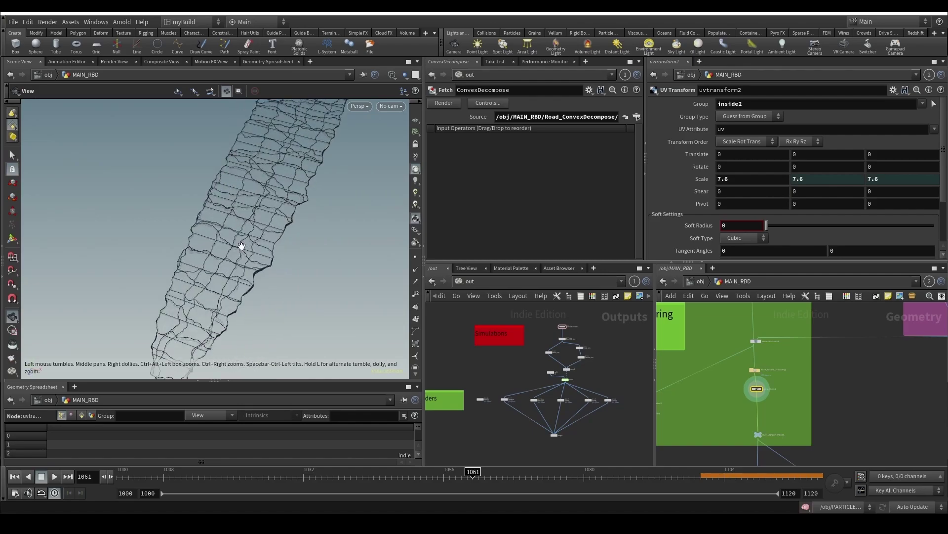
left_click_drag(264, 249, 378, 247)
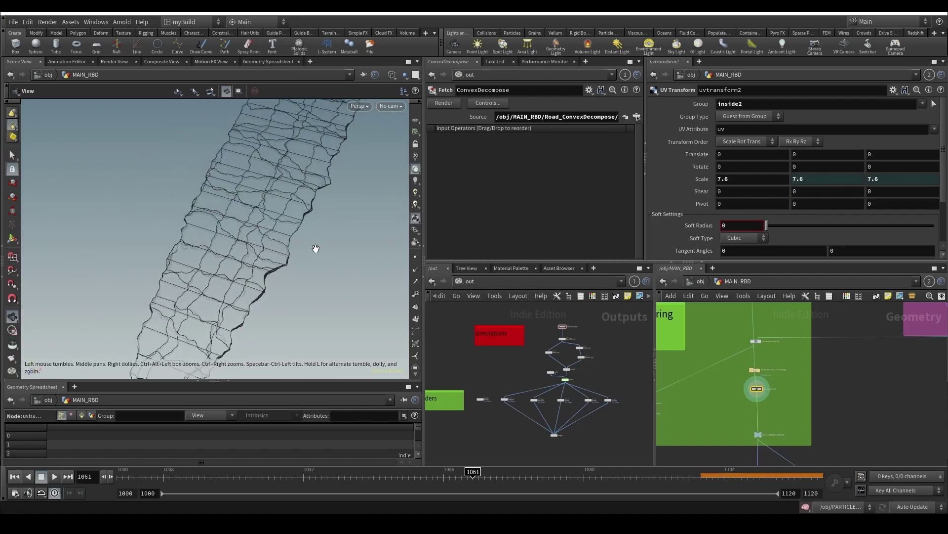
key("shift+w")
left_click_drag(303, 260, 318, 257)
Step: Switch the update mode to Manual
scroll(739, 418, "down", 5)
middle_click_drag(739, 418, 733, 315)
scroll(763, 356, "down", 2)
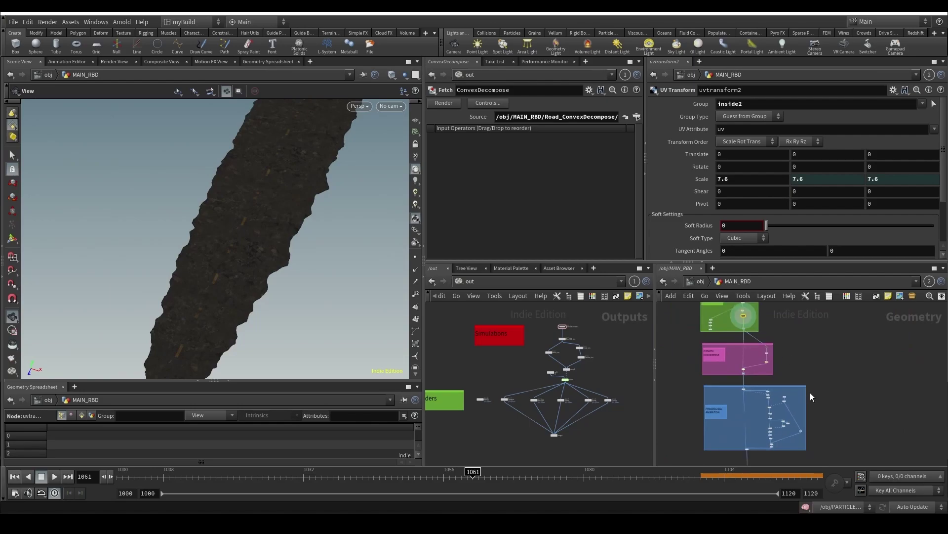
scroll(811, 393, "down", 3)
left_click(908, 496)
middle_click_drag(852, 376, 796, 432)
scroll(791, 428, "down", 3)
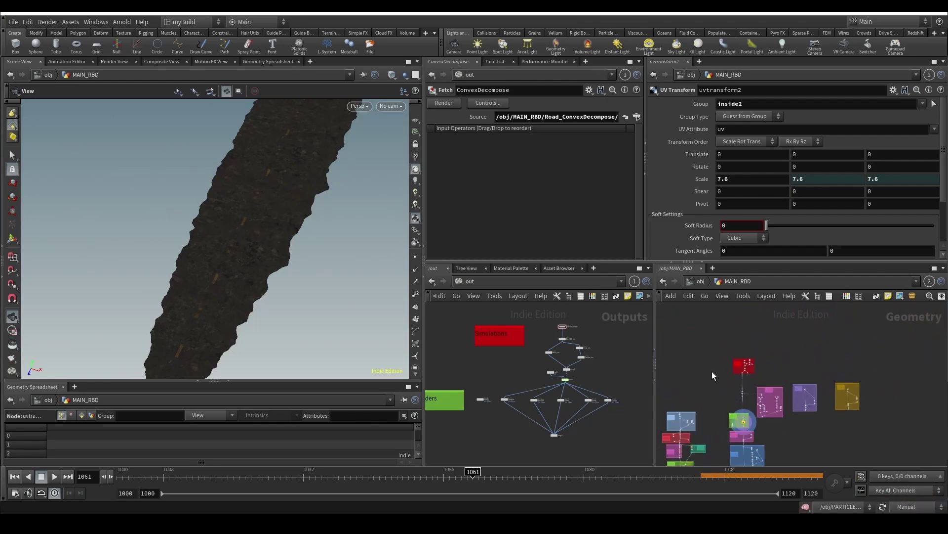
Step: Select the nodes and boxes from 2nd Fracturing upward and move them up to open a gap above Convex Decompose
scroll(712, 372, "up", 2)
left_click_drag(697, 332, 905, 441)
scroll(728, 415, "up", 5)
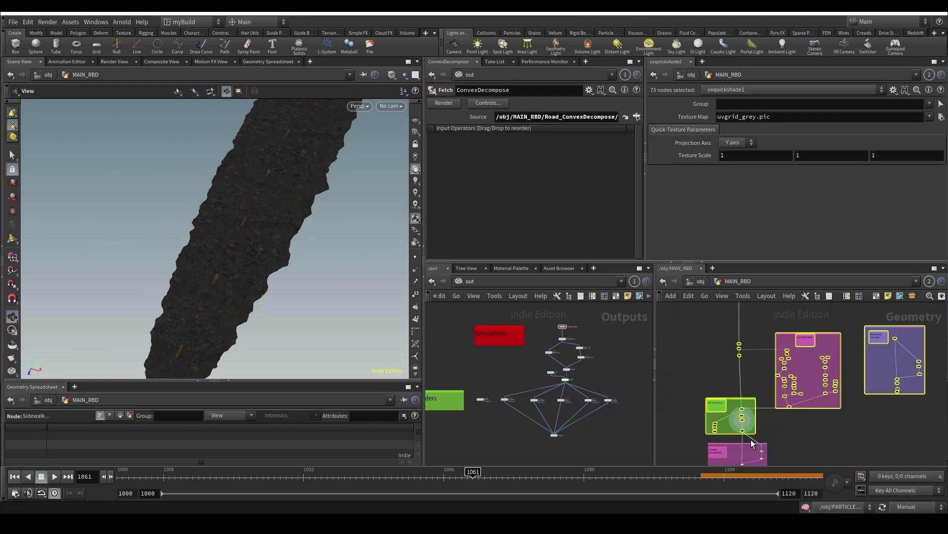
scroll(726, 418, "down", 4)
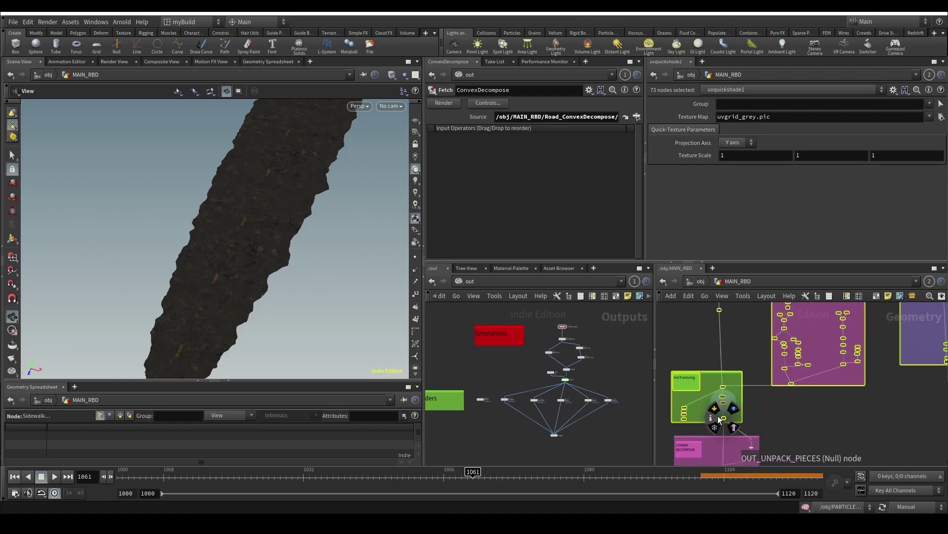
scroll(736, 432, "down", 2)
left_click_drag(725, 419, 729, 340)
scroll(724, 422, "down", 2)
scroll(725, 418, "up", 1)
scroll(741, 363, "down", 3)
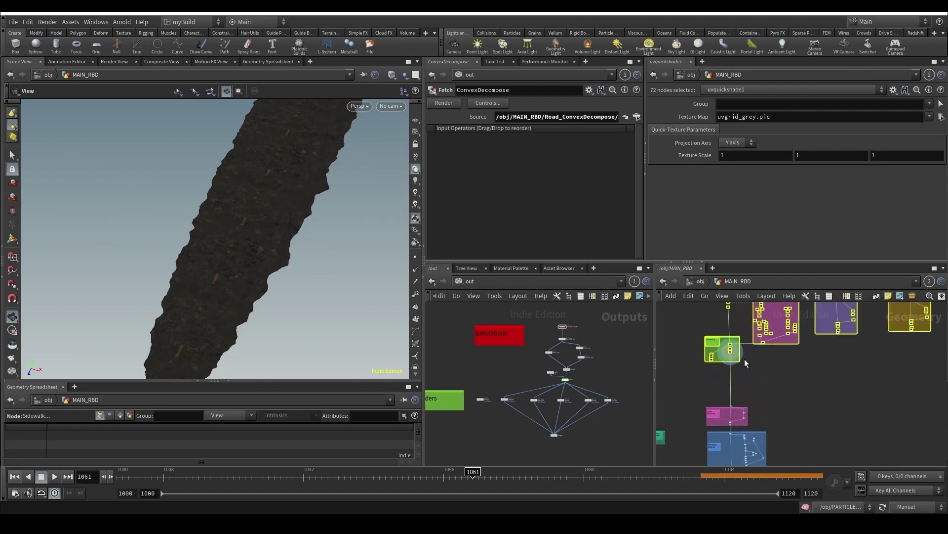
Step: Insert a Measure node on the connection between the 2nd Fracturing and Convex Decompose boxes
middle_click_drag(745, 360, 735, 398)
scroll(728, 398, "up", 6)
left_click(707, 381)
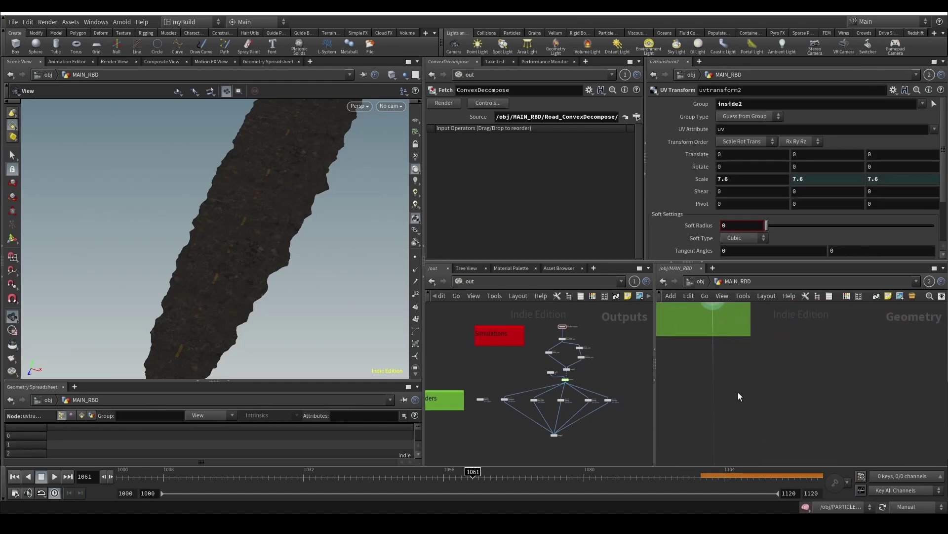
key("Tab")
type("meas")
key("Return")
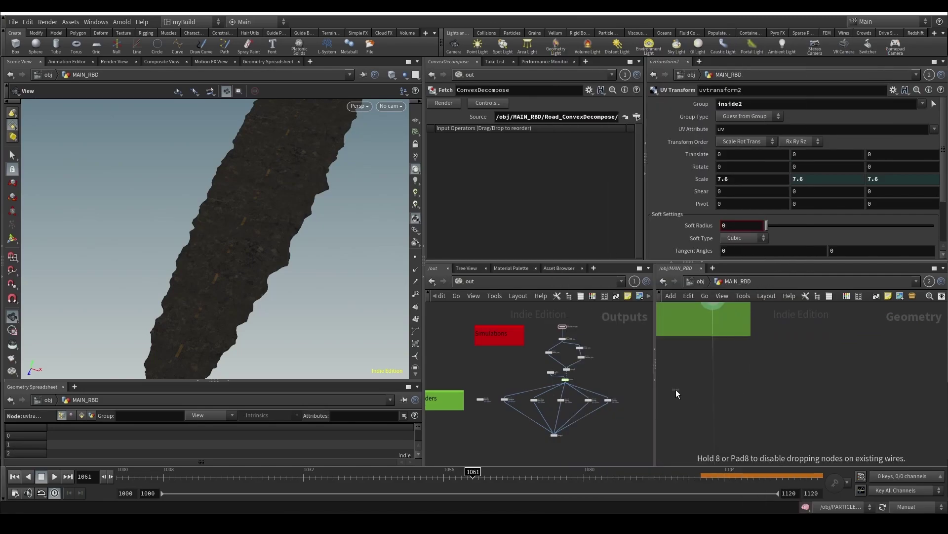
left_click(729, 366)
Step: Set the update mode to Auto Update and frame the road at the new Measure node
left_click(912, 507)
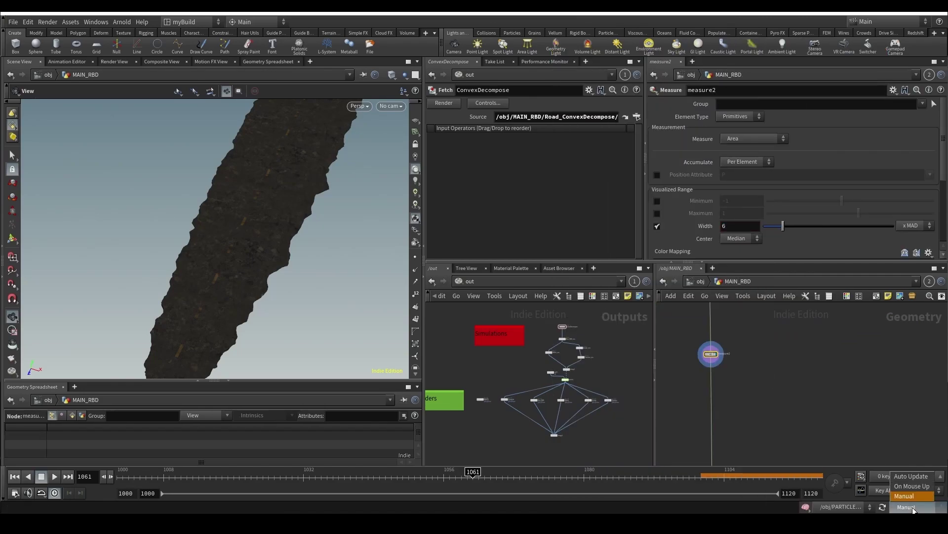
left_click(886, 454)
key("f")
scroll(668, 389, "down", 5)
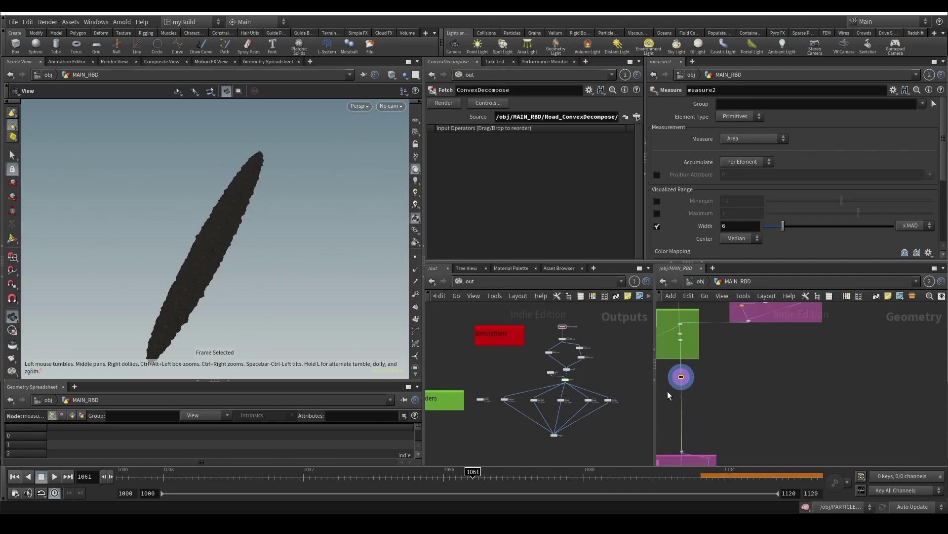
middle_click_drag(668, 391, 774, 399)
scroll(760, 383, "down", 4)
scroll(766, 378, "up", 5)
middle_click_drag(709, 369, 752, 376)
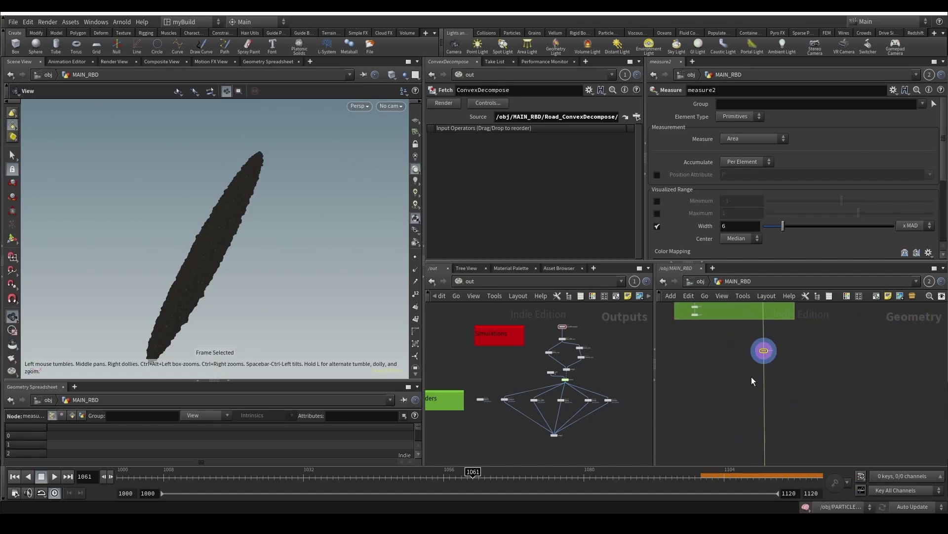
Step: Insert an Attribute Promote node directly below the Measure node and display it
key("Tab")
type("attw")
key("Return")
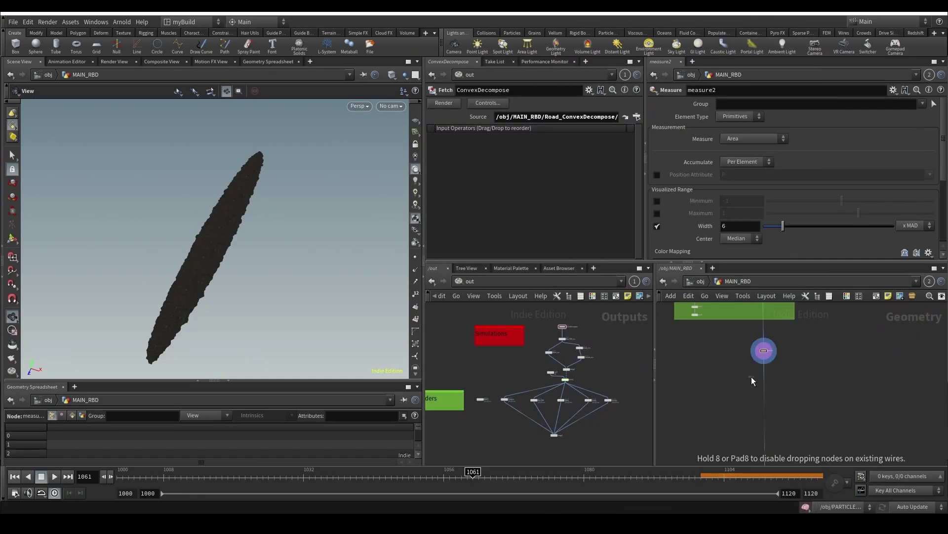
left_click(751, 377)
key("r")
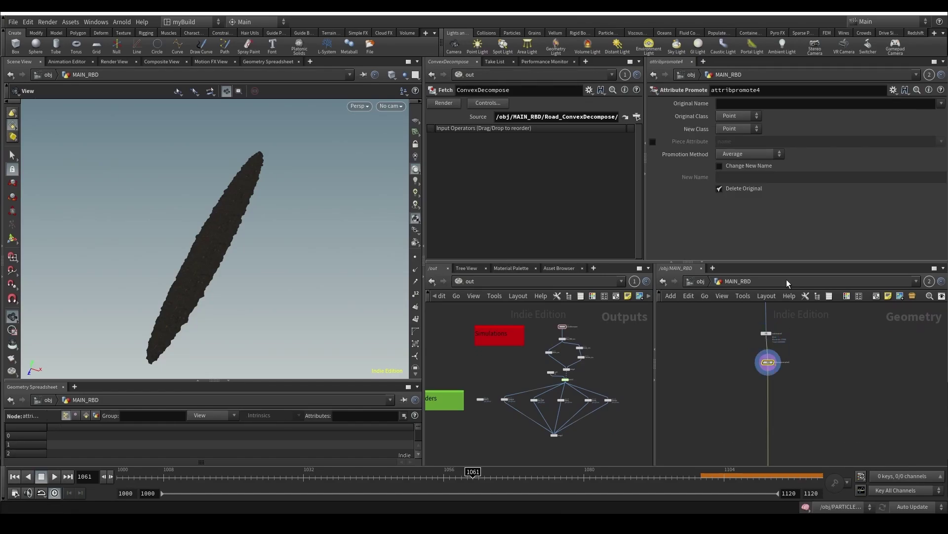
Step: Promote the area attribute from Primitive to Primitive with the Sum method, using name as the piece attribute
left_click(744, 154)
left_click(733, 214)
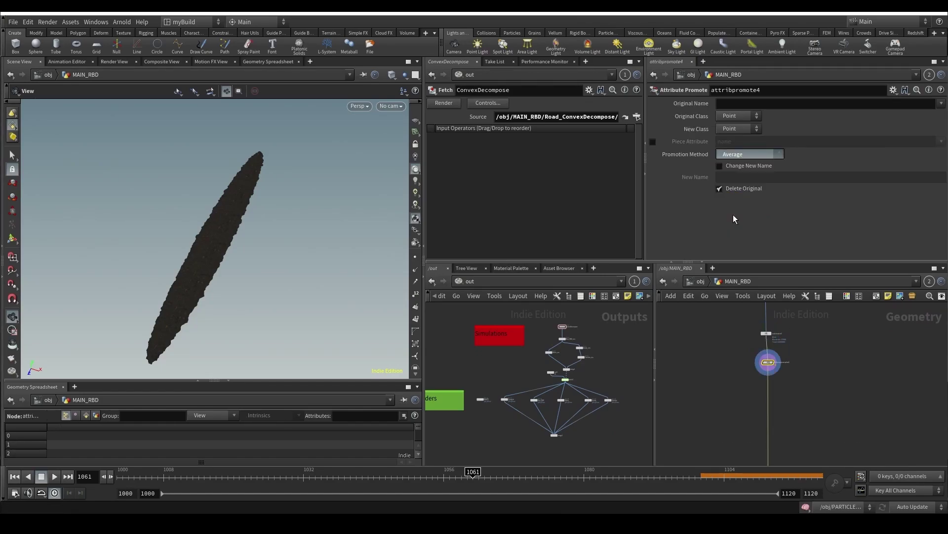
left_click(733, 117)
left_click(735, 118)
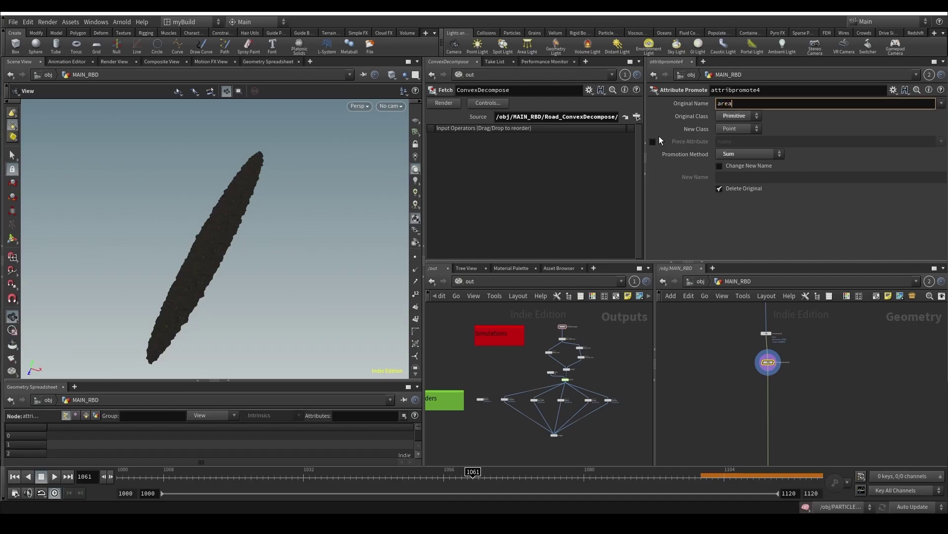
left_click(653, 142)
left_click(741, 147)
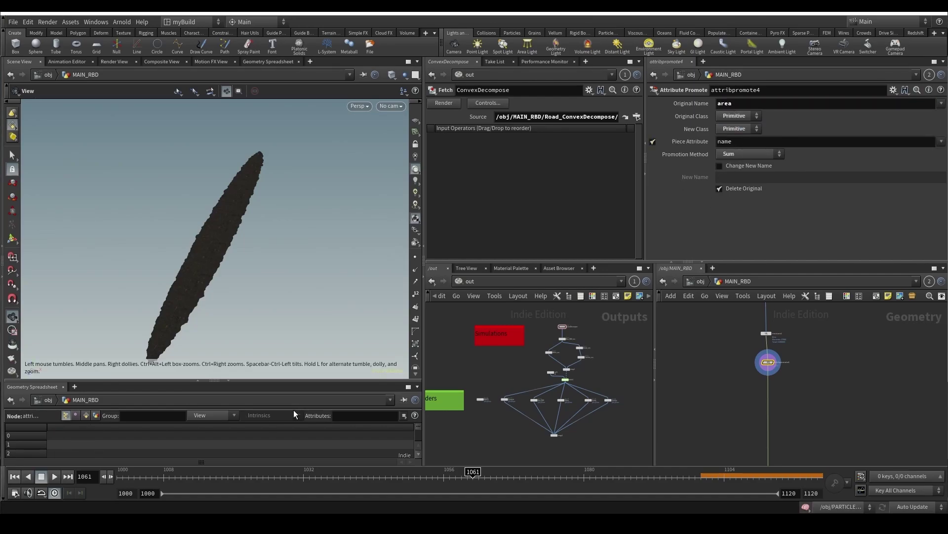
Step: List the primitive attributes in the spreadsheet and examine the area values and the road surface
left_click(86, 415)
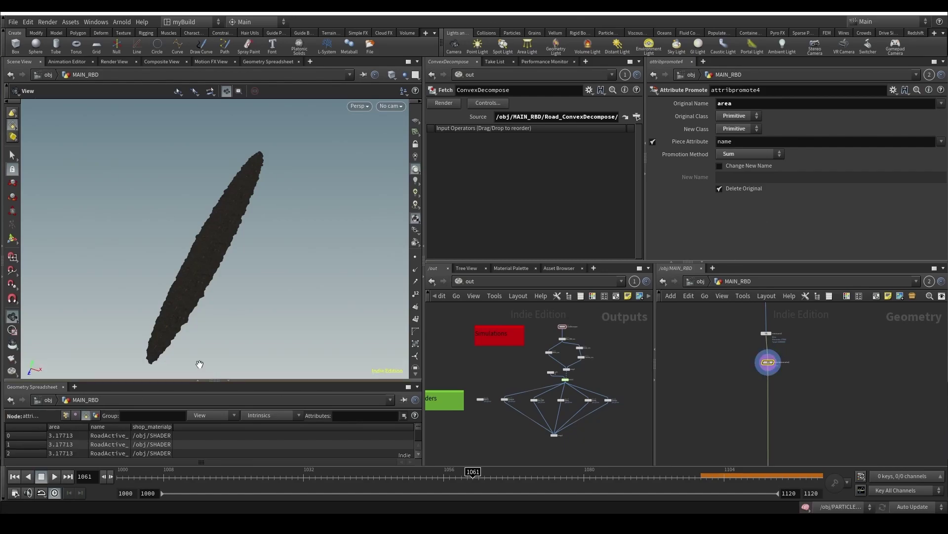
scroll(200, 364, "up", 5)
left_click_drag(125, 328, 250, 290)
scroll(177, 313, "up", 4)
scroll(780, 394, "up", 2)
Step: Switch the update mode to Manual and copy the Split, BIG_PIECES and SMALL_PIECES nodes from the earlier red network box
middle_click_drag(780, 394, 903, 384)
key("Tab")
key("Escape")
scroll(766, 399, "down", 3)
scroll(904, 383, "down", 1)
scroll(779, 420, "up", 2)
middle_click_drag(866, 442, 816, 390)
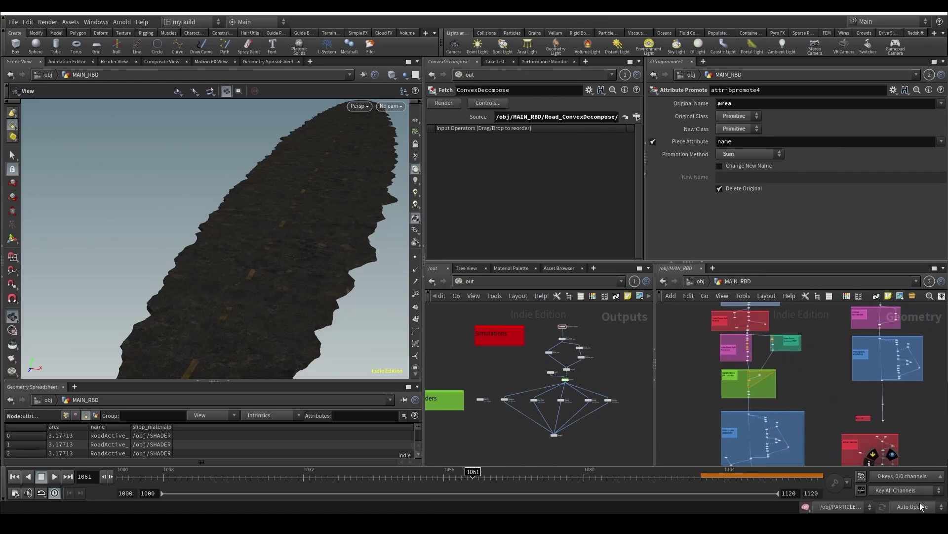
left_click(920, 506)
left_click(917, 497)
middle_click_drag(754, 326, 731, 427)
scroll(724, 425, "up", 8)
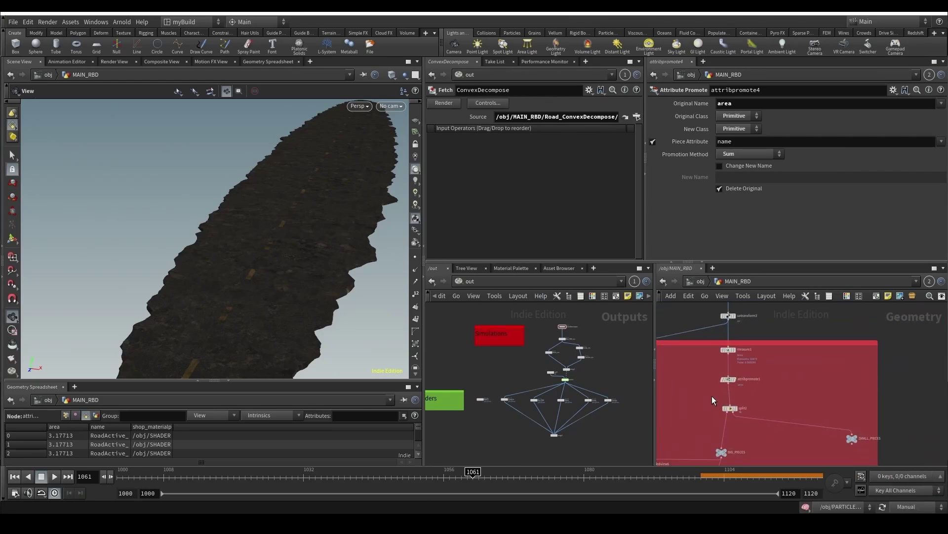
left_click_drag(877, 467, 873, 440)
key("ctrl+c")
Step: Paste the three copied nodes below the new Attribute Promote, wire them into the main connection and display BIG_PIECES1
scroll(863, 429, "down", 8)
middle_click_drag(863, 429, 664, 357)
scroll(754, 352, "up", 4)
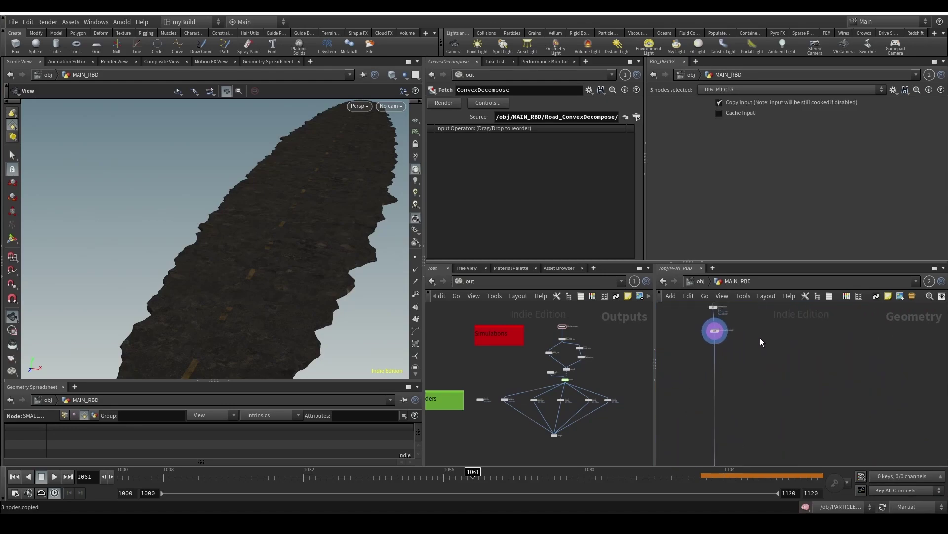
key("ctrl+v")
left_click_drag(680, 348, 708, 352)
left_click(697, 395)
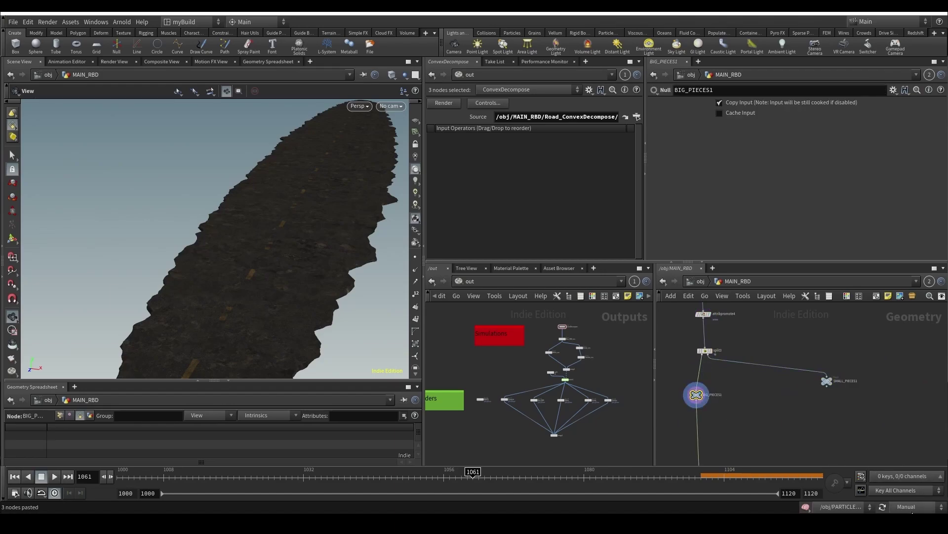
Step: Set the update mode back to Auto Update and display SMALL_PIECES1 after viewing the big pieces
left_click(901, 506)
left_click(919, 477)
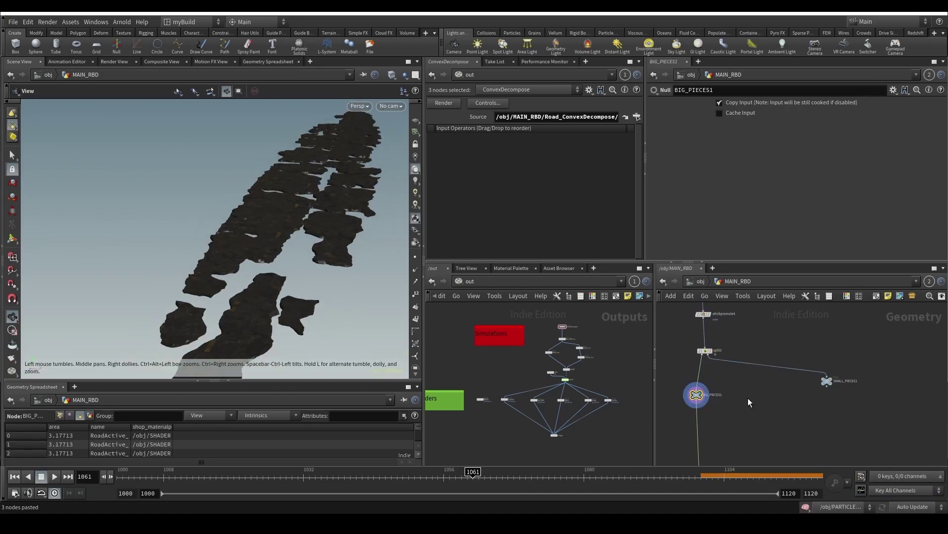
left_click(826, 381)
scroll(788, 405, "down", 1)
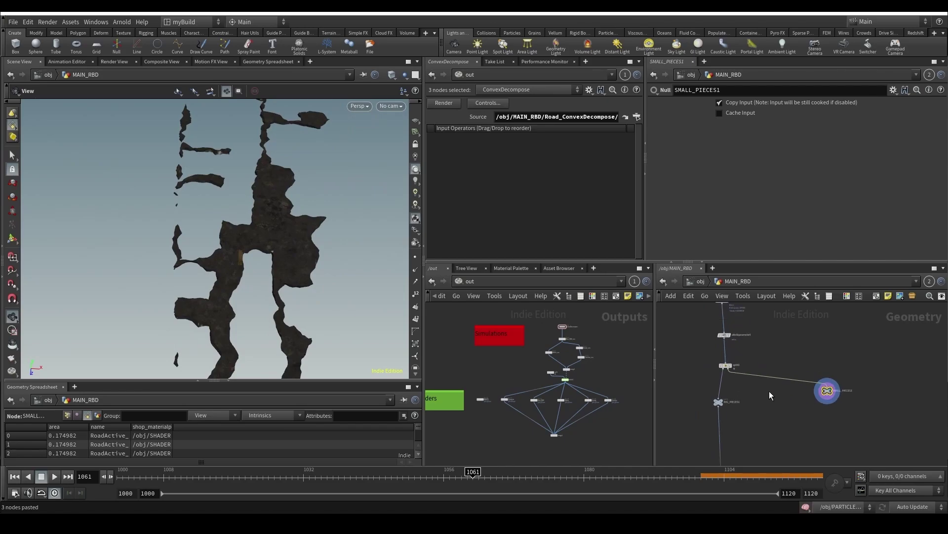
Step: Insert a Color node between the Attribute Promote and the split3 node
key("Tab")
type("mer")
key("Return")
scroll(782, 380, "up", 3)
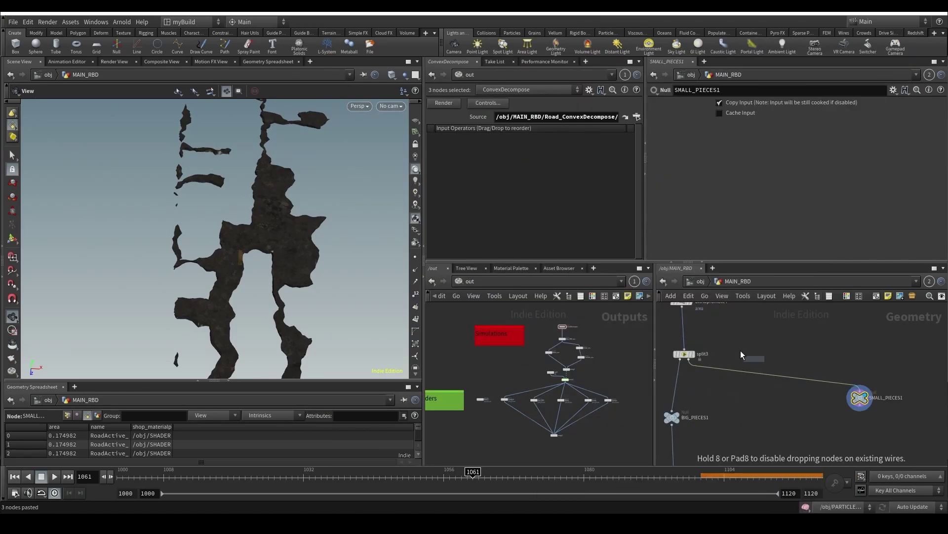
left_click(684, 329)
Step: Set the Color node's class to Primitive and its type to Random from Attribute, driven by the name attribute
left_click(739, 140)
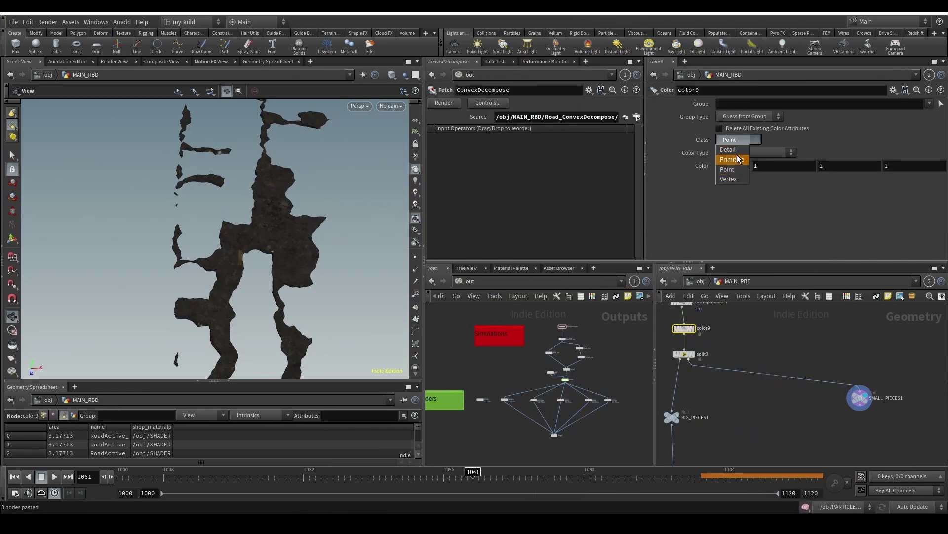
left_click(739, 169)
left_click(740, 153)
left_click(751, 202)
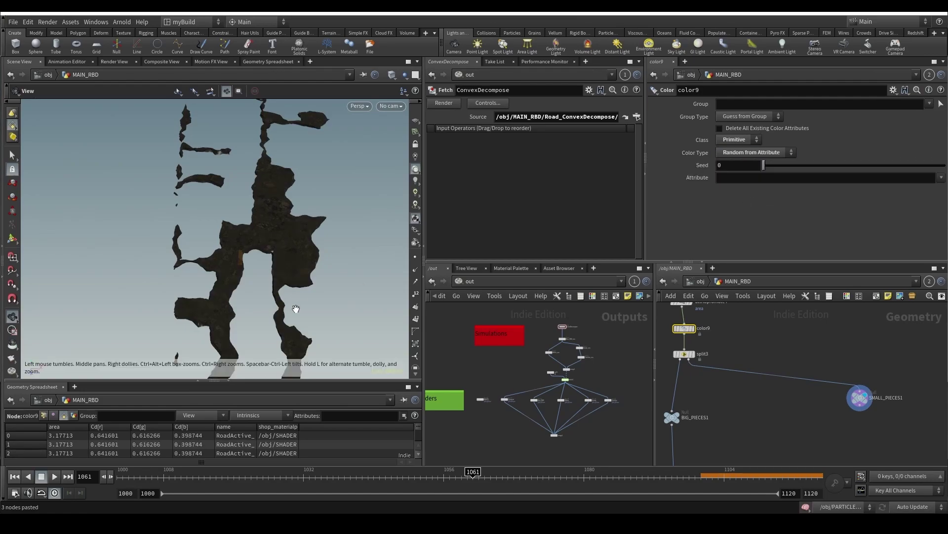
left_click(720, 179)
type("name")
key("Return")
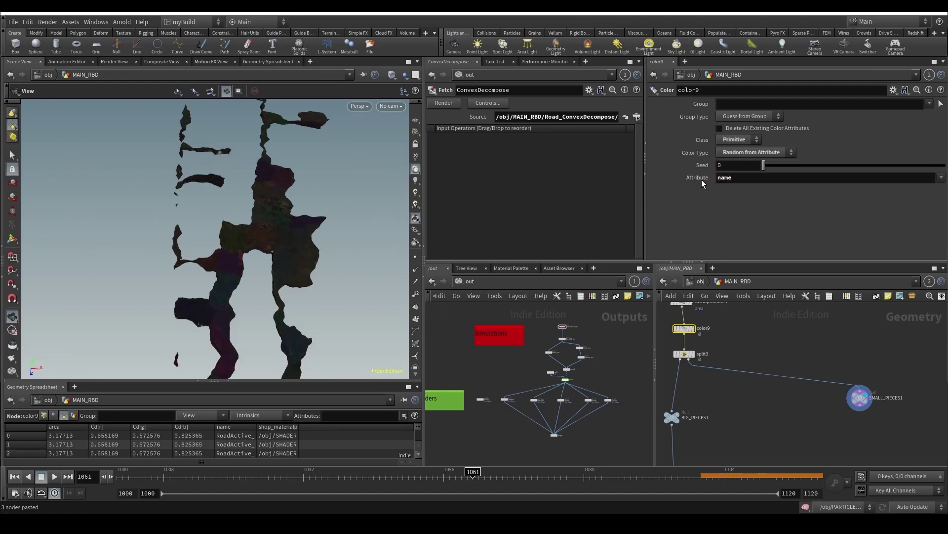
Step: Display BIG_PIECES1 and SMALL_PIECES1 in turn and examine how the coloured pieces are divided along the road
left_click_drag(236, 248, 336, 269)
left_click(669, 417)
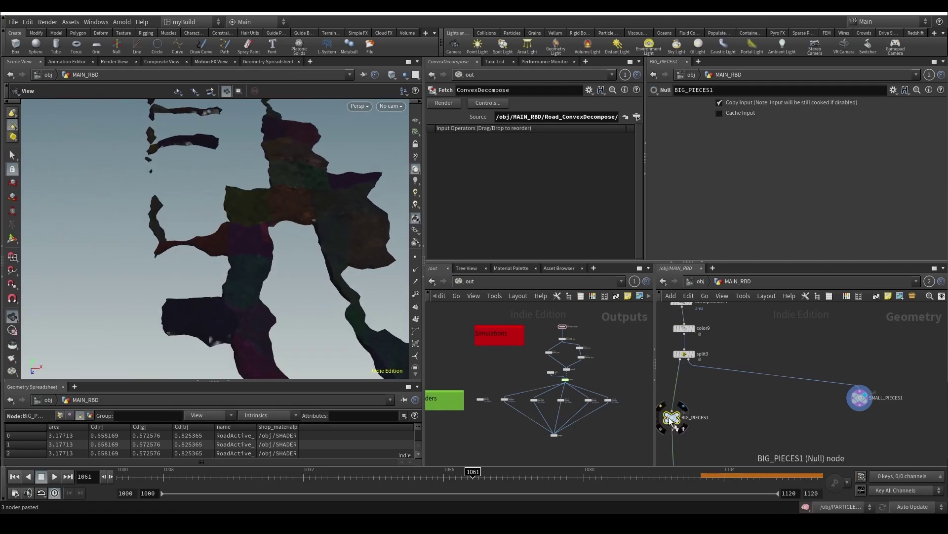
key("r")
left_click_drag(277, 269, 338, 250)
left_click(860, 397)
key("r")
left_click_drag(676, 409, 666, 402)
key("r")
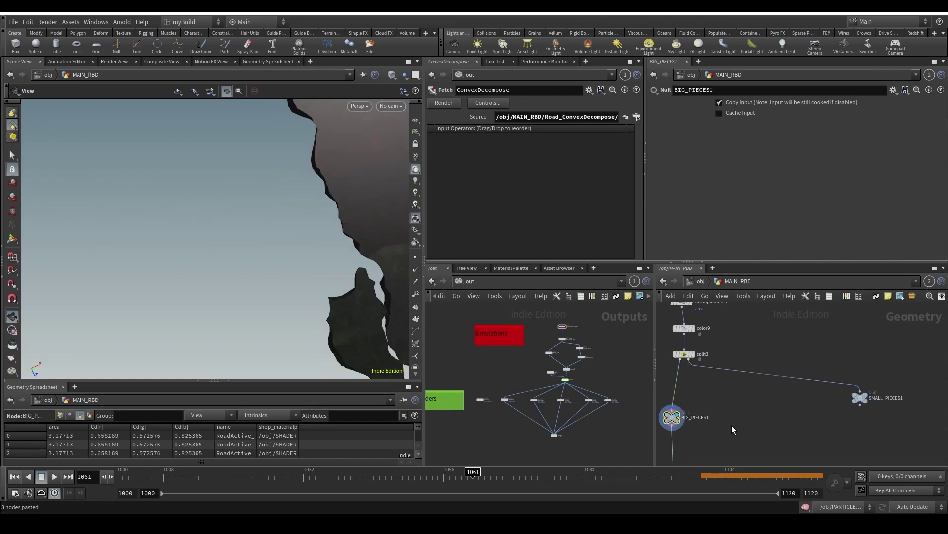
middle_click_drag(731, 424, 820, 379)
scroll(705, 363, "down", 1)
scroll(781, 377, "up", 1)
key("f")
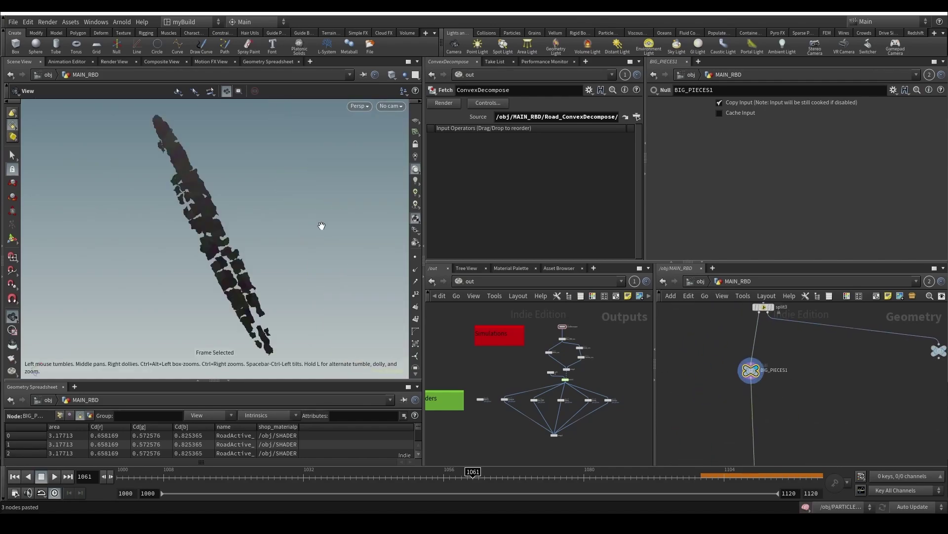
left_click_drag(321, 226, 272, 240)
left_click_drag(322, 291, 277, 176)
scroll(631, 392, "up", 1)
left_click_drag(253, 305, 312, 247)
Step: Set the split3 node's area threshold to 2.5 while viewing the big pieces
left_click(763, 307)
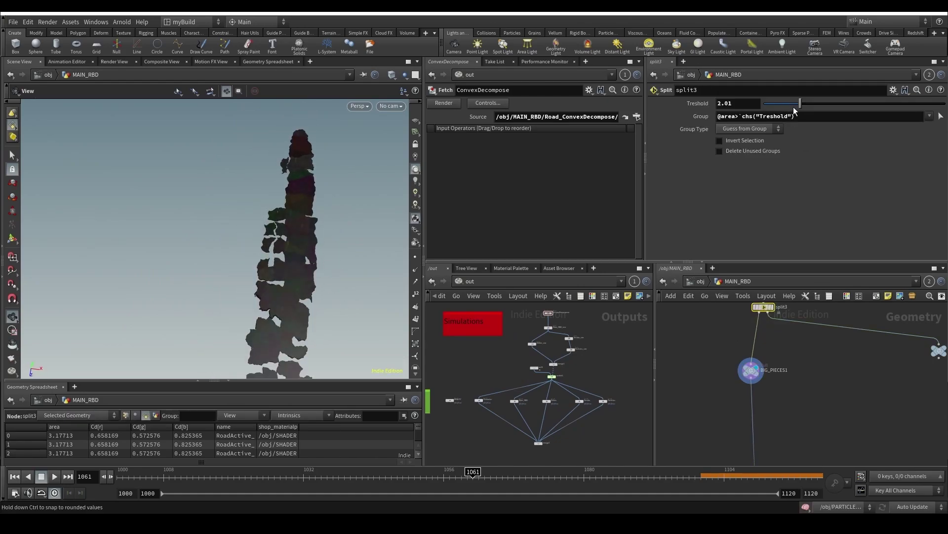
mouse_move(816, 108)
left_mouse_down()
mouse_move(826, 108)
mouse_move(807, 108)
left_mouse_up()
scroll(343, 318, "down", 3)
middle_click_drag(343, 318, 357, 220)
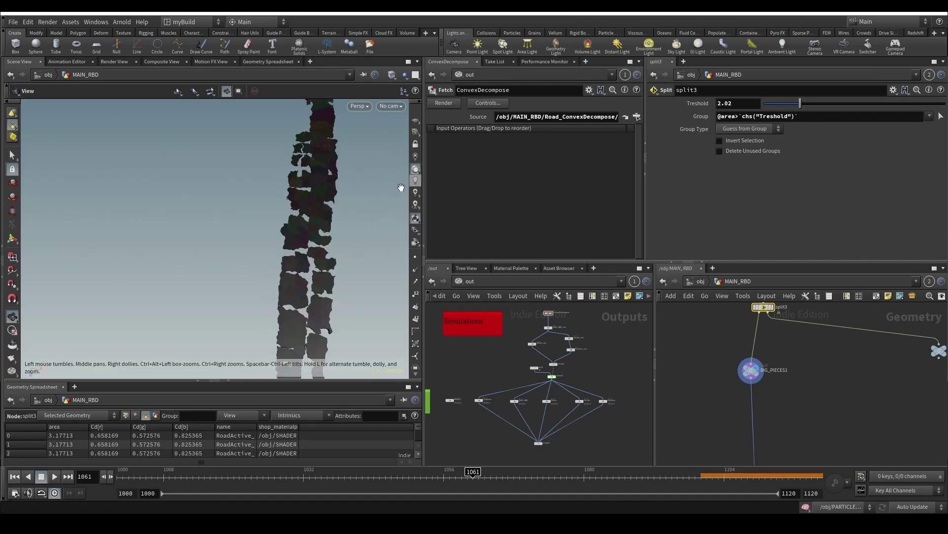
scroll(272, 326, "down", 3)
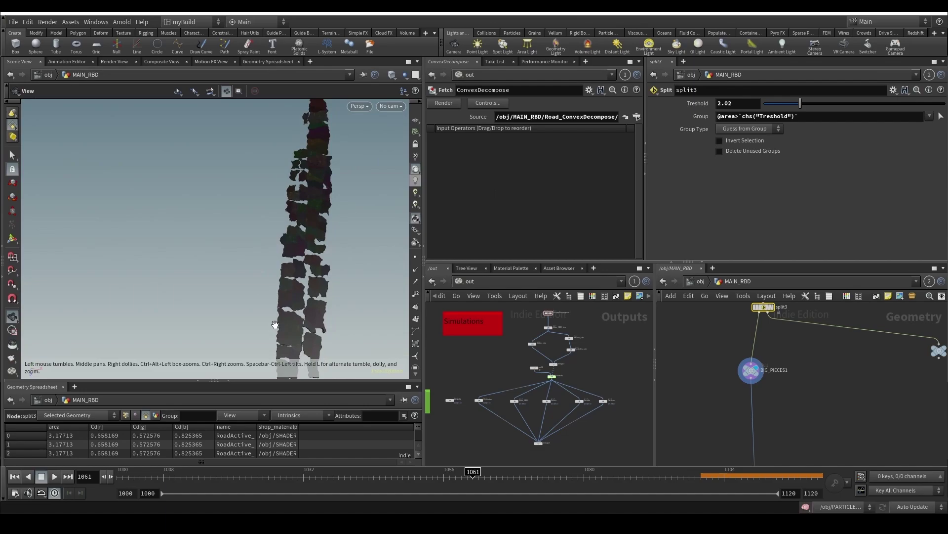
left_click(727, 108)
type("2.5")
key("Return")
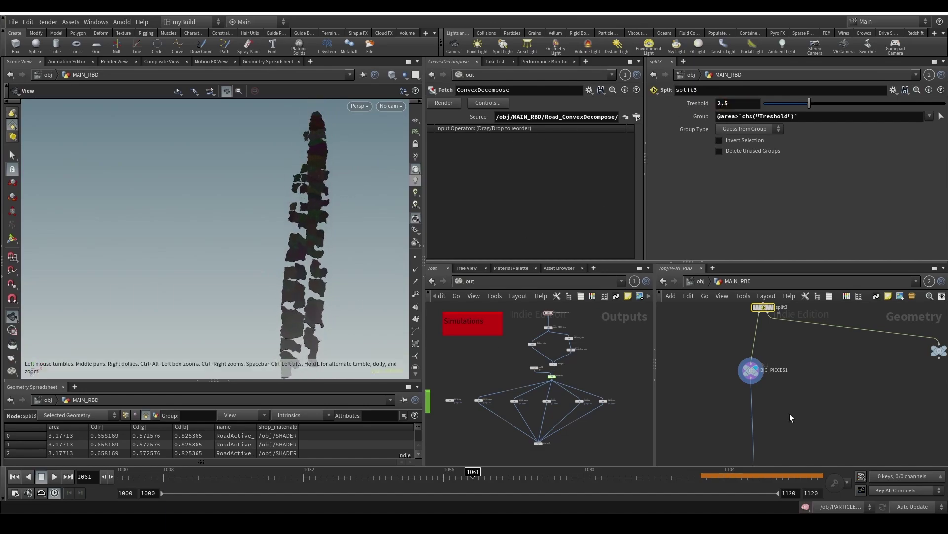
Step: Insert an Attribute Wrangle directly below BIG_PIECES1 and set it to run over Primitives
middle_click_drag(811, 426, 797, 413)
key("Tab")
type("a")
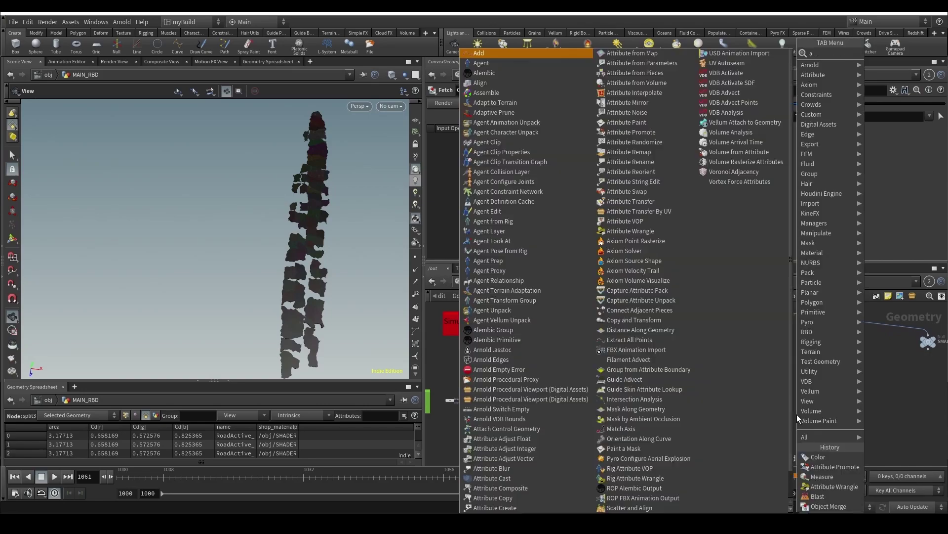
type("ttw")
key("Return")
left_click(789, 406)
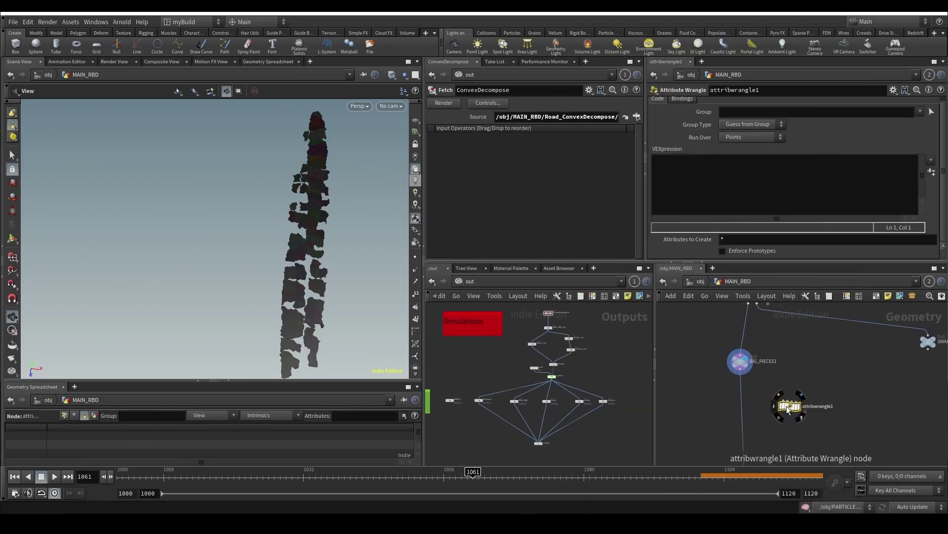
left_click_drag(789, 408, 739, 405)
left_click(750, 137)
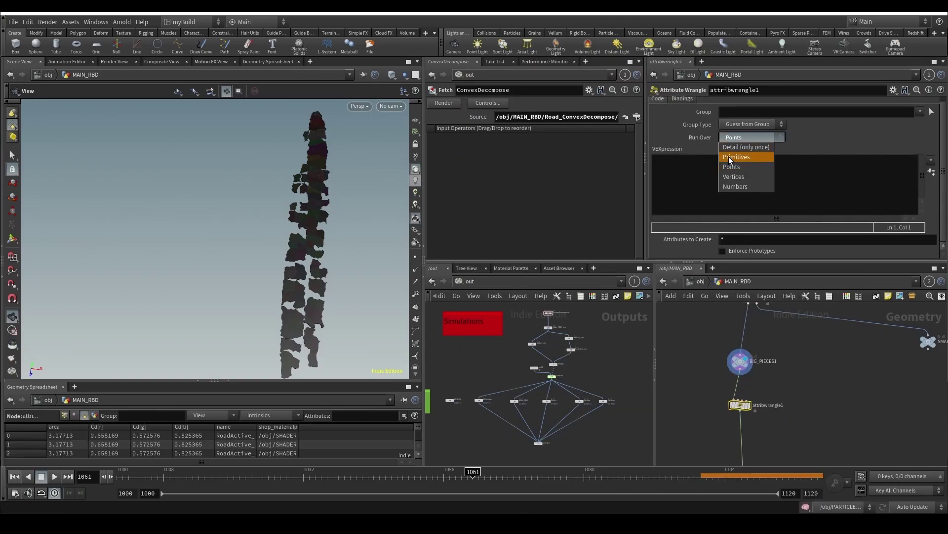
left_click(741, 149)
Step: Write float randPiece=rand(random_shash(s@name)); as the wrangle's first code line
left_click(727, 188)
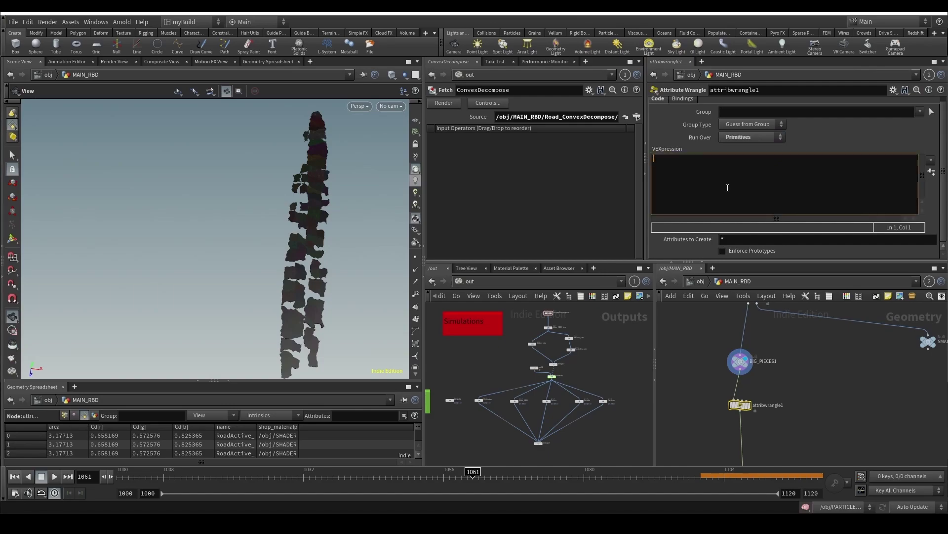
type("float")
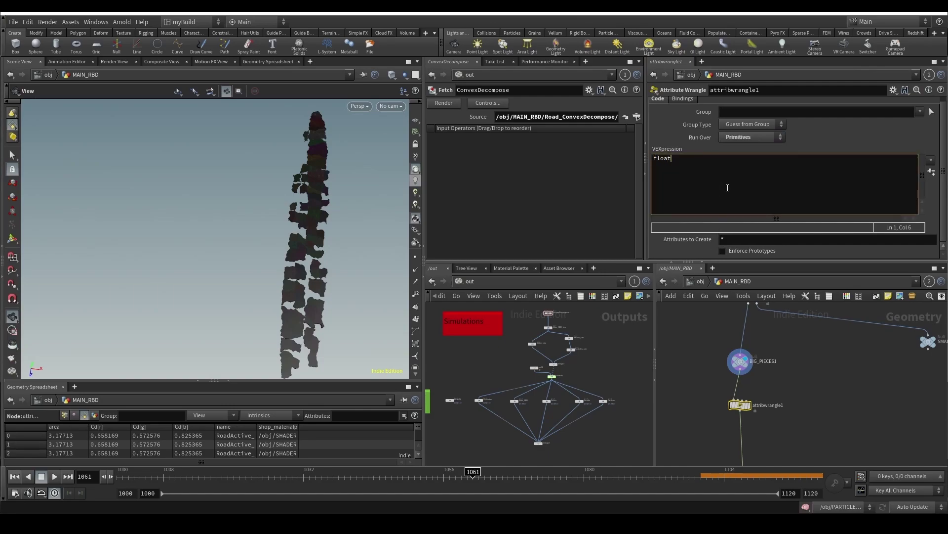
type(" randPiece=rand(")
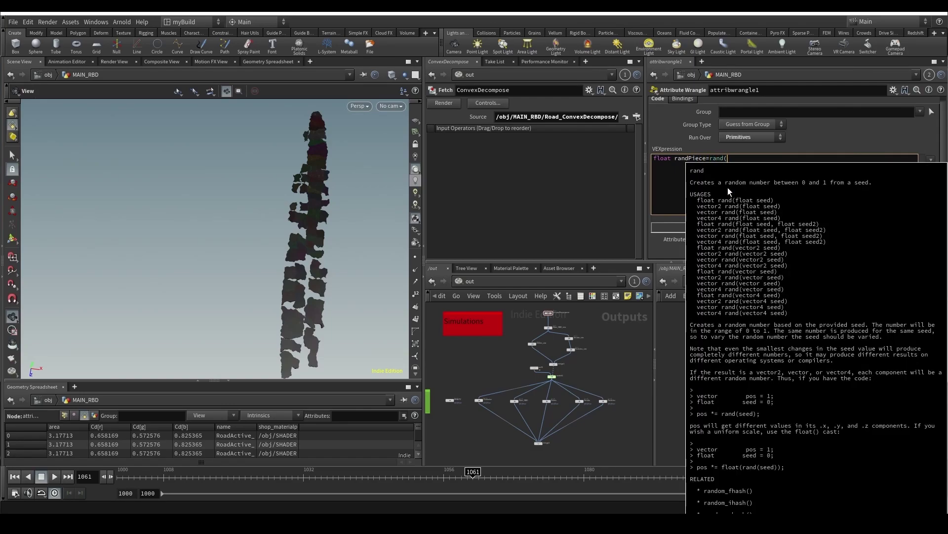
type("rand")
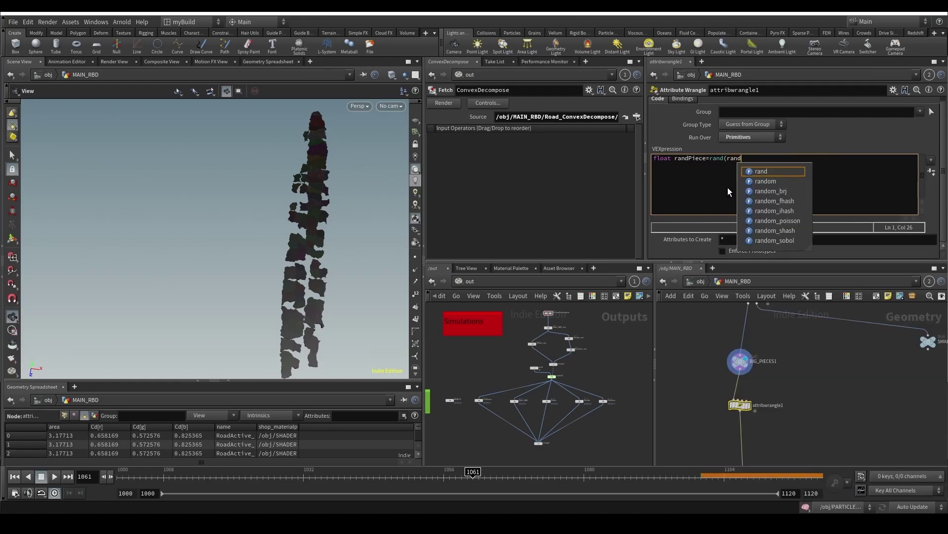
key("Down")
key("Down")
key("Down")
key("Down")
key("Down")
key("Down")
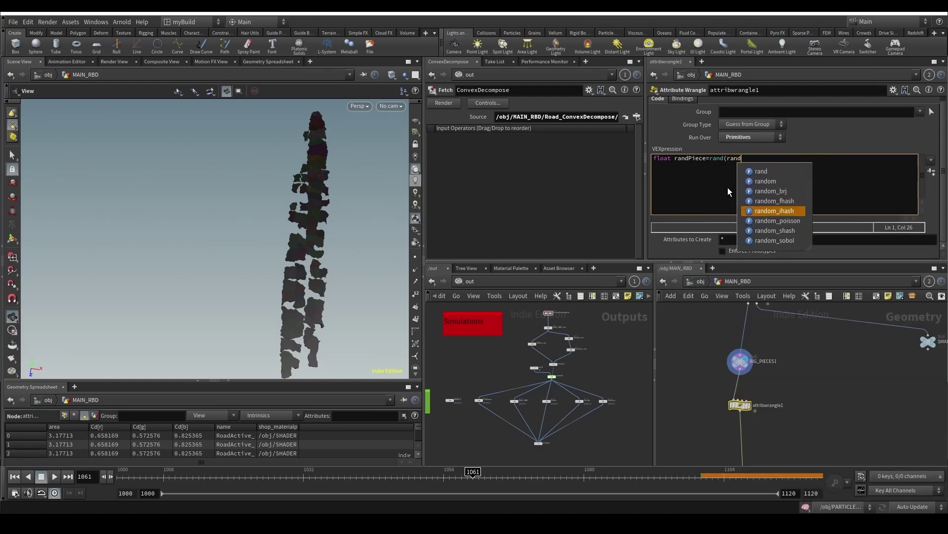
key("Escape")
type("om_shash*")
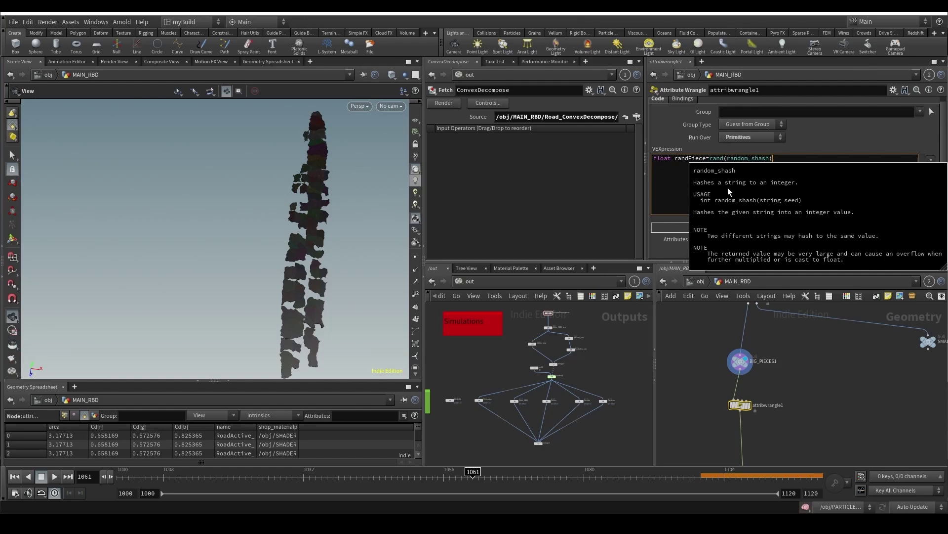
type("s@name")
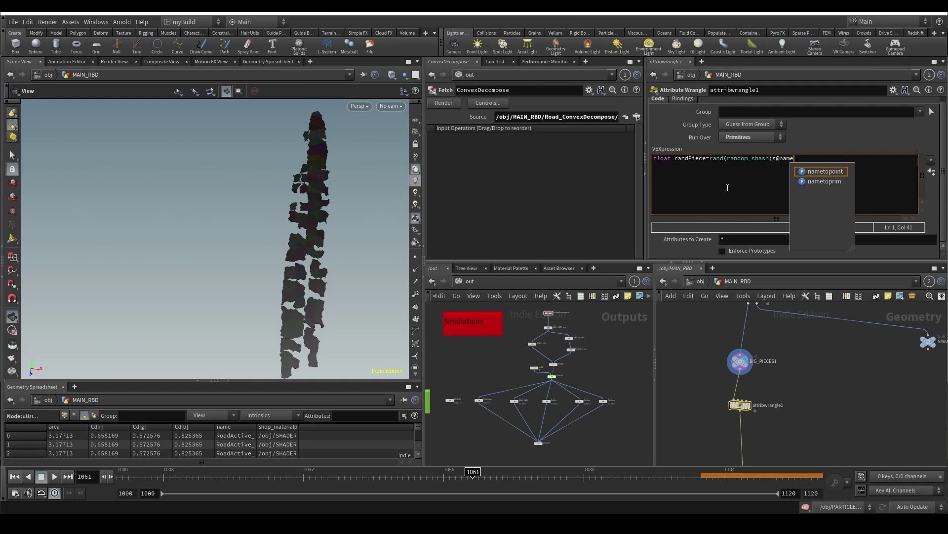
type("));")
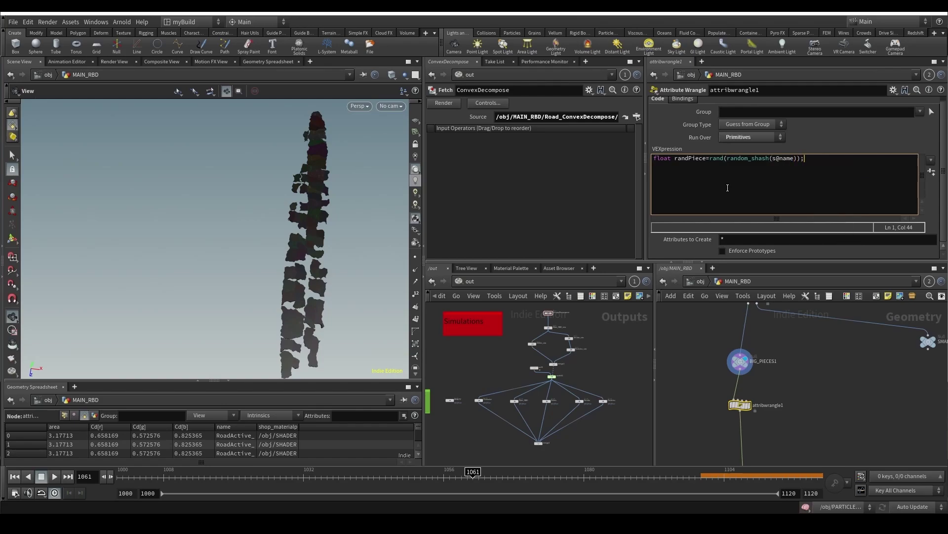
left_click_drag(728, 159, 795, 159)
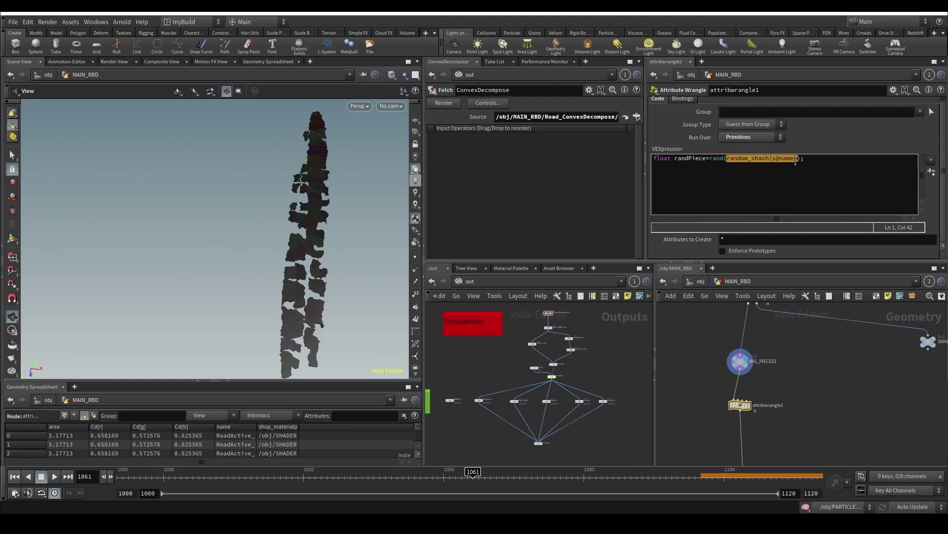
left_click(795, 159)
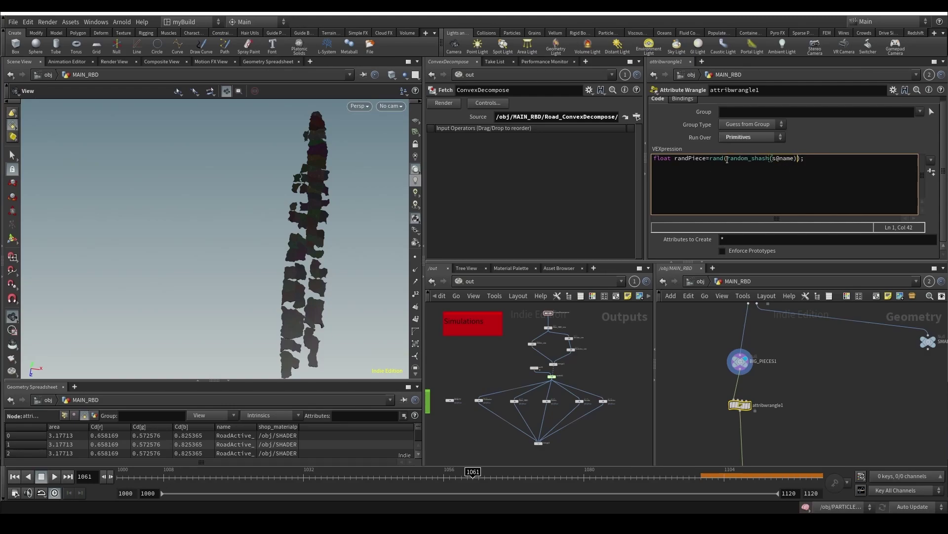
left_click_drag(726, 159, 800, 164)
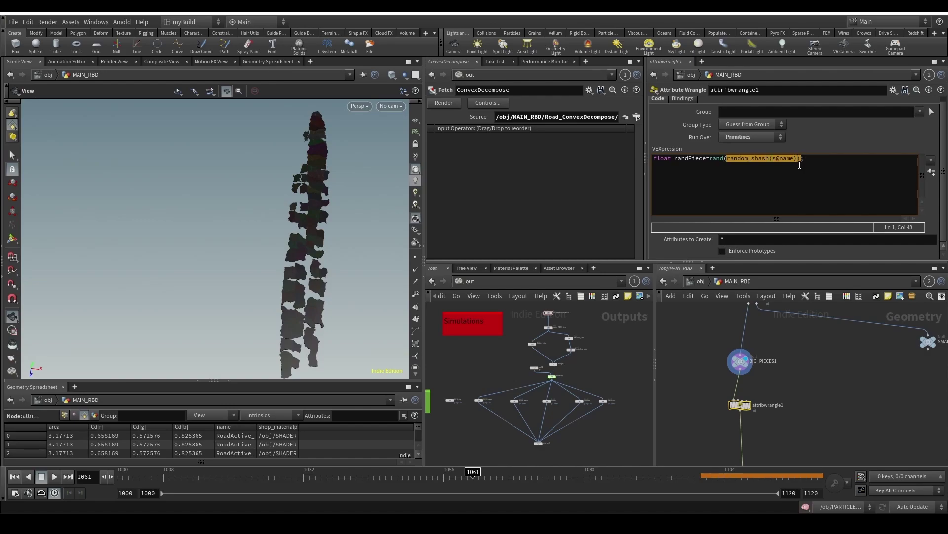
left_click(806, 164)
left_click(847, 408)
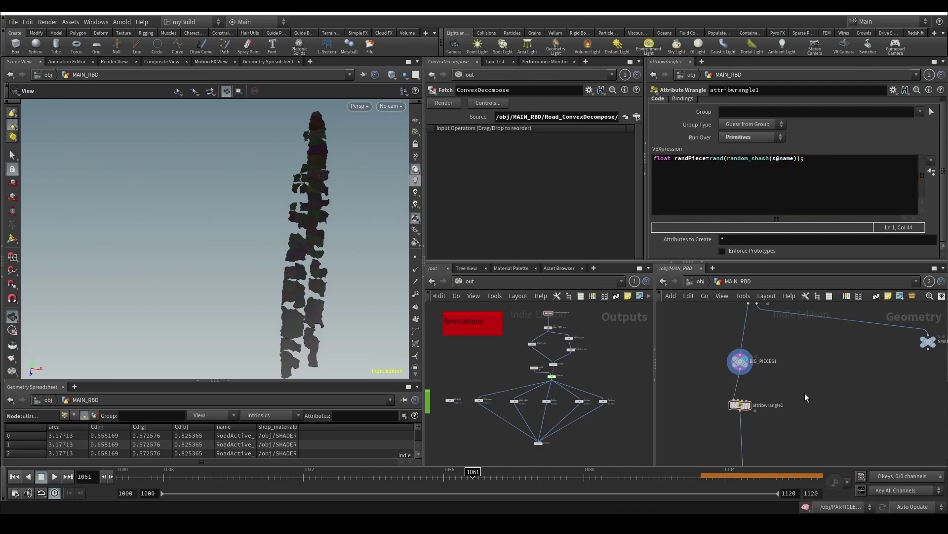
left_click(750, 405)
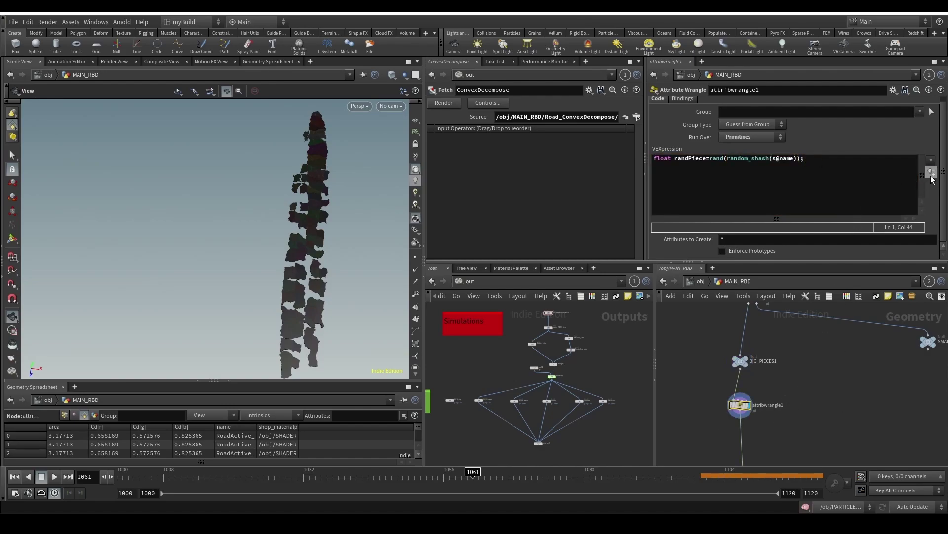
left_click(845, 174)
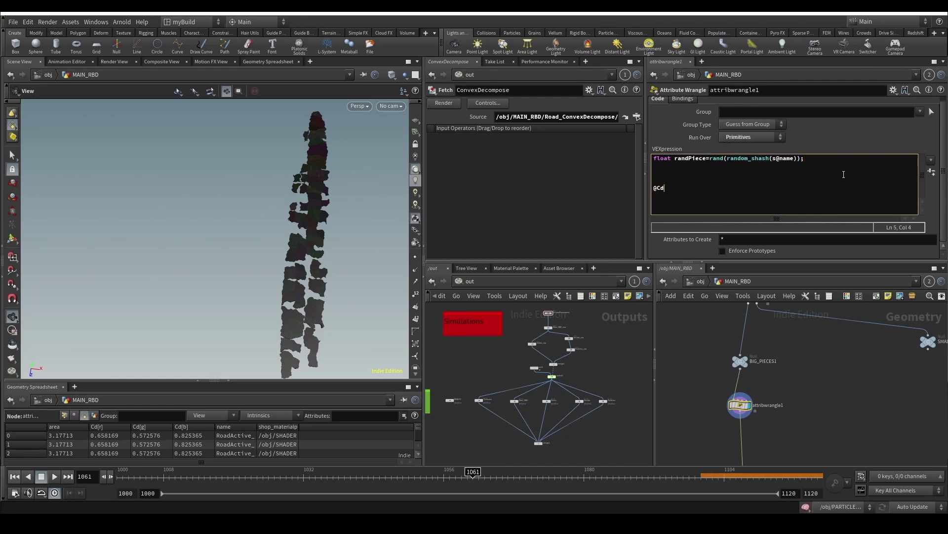
type("@Cd=randPiece;")
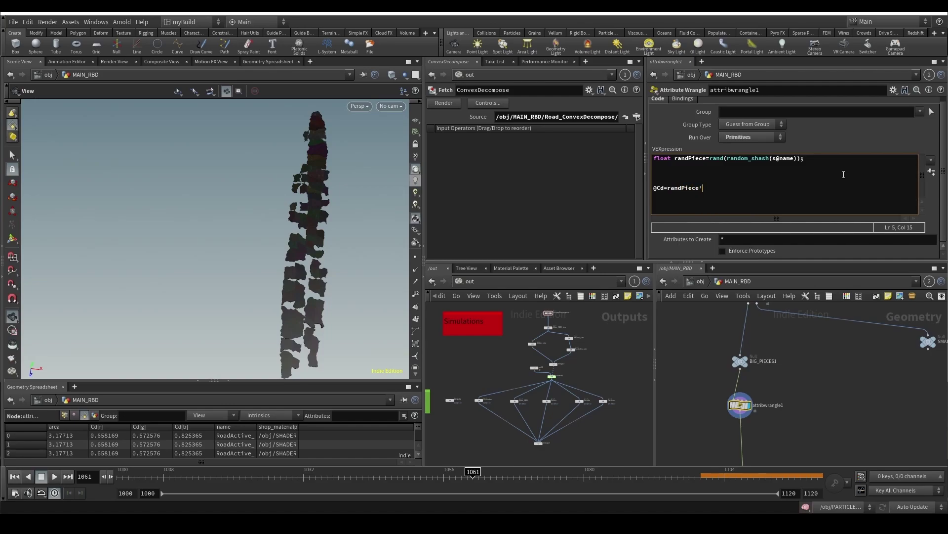
left_click(850, 368)
Step: Turn off the viewport lighting and examine the random shades of the pieces along the road
right_click_drag(315, 178, 403, 165)
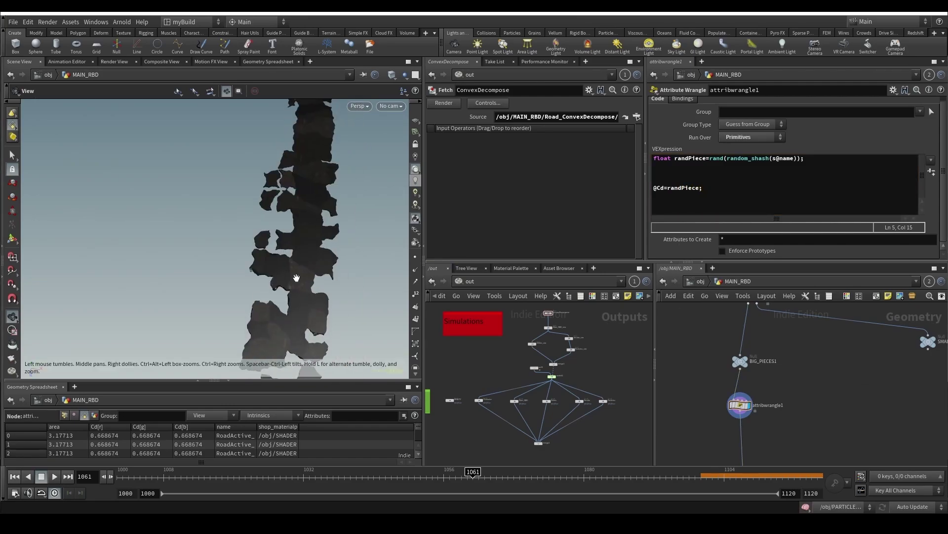
middle_click_drag(402, 165, 404, 181)
left_click_drag(403, 181, 387, 197)
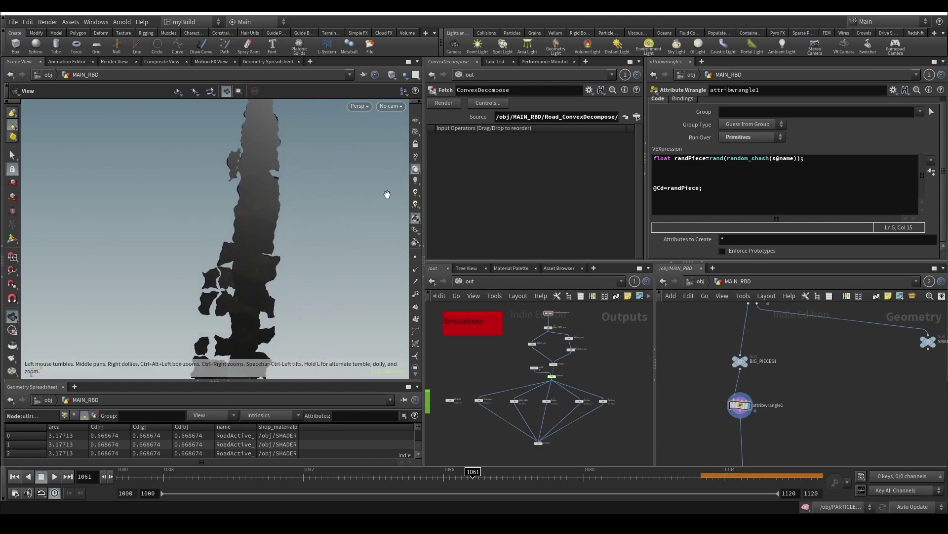
left_click_drag(415, 165, 327, 342)
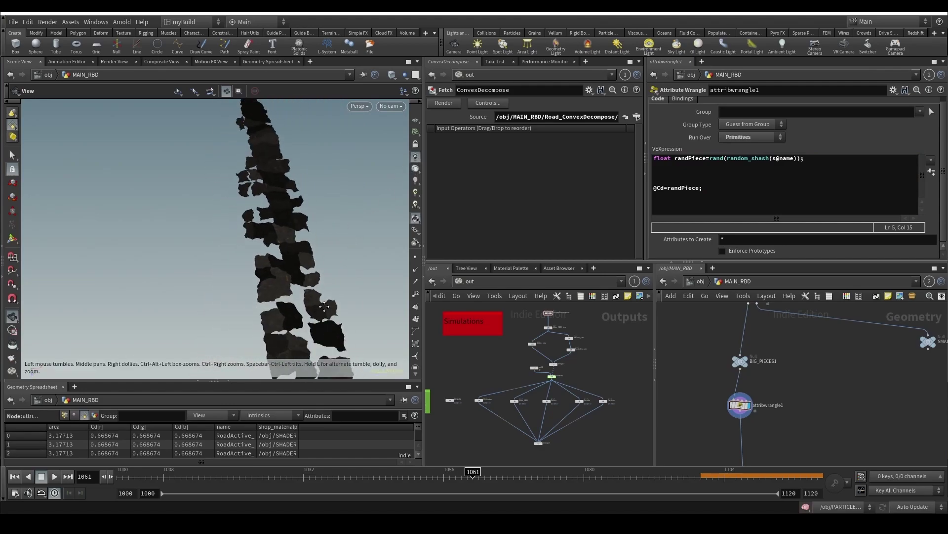
middle_click_drag(327, 342, 322, 247)
right_click_drag(321, 247, 316, 193)
left_click_drag(316, 192, 315, 161)
middle_click_drag(315, 161, 323, 340)
Step: Add an if(randPiece<chf('Treshold')) condition with an empty braced block above the colour line
left_click(698, 173)
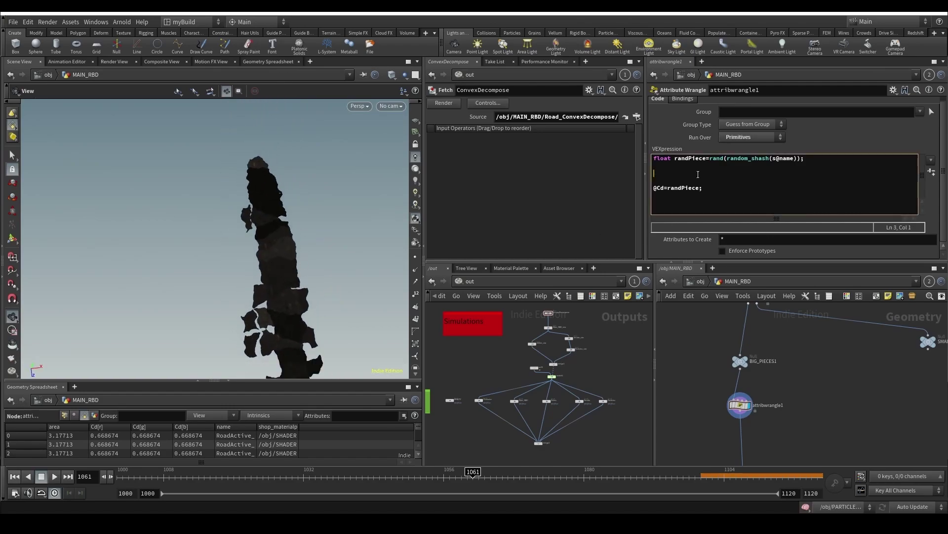
type("if(r")
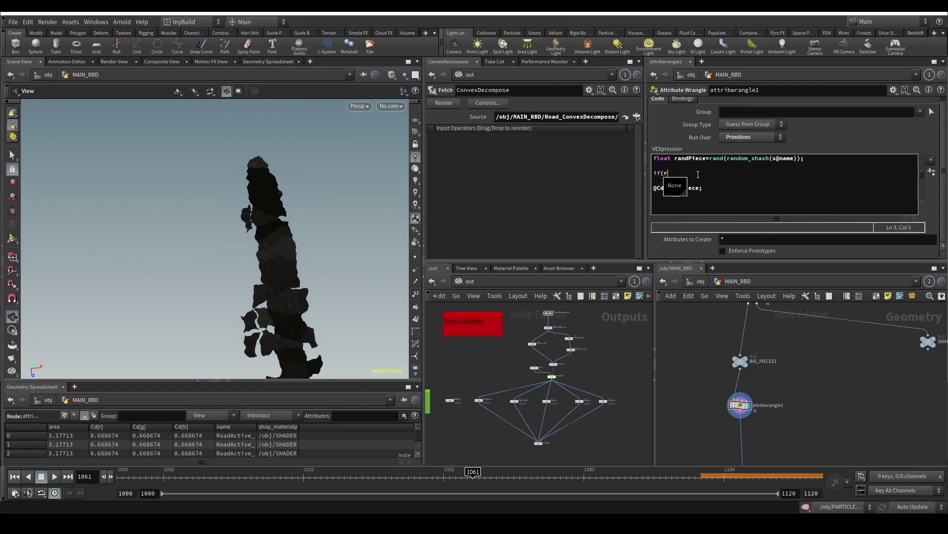
type("andPiece")
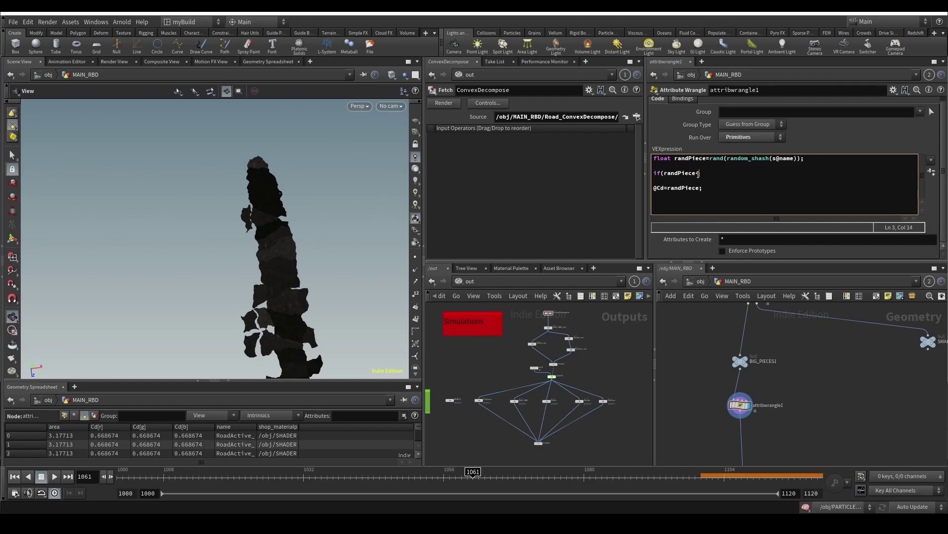
type("<chf('Treshold")
type("')_")
key("BackSpace")
type(")")
key("Return")
type("{")
key("Return")
key("Return")
key("Return")
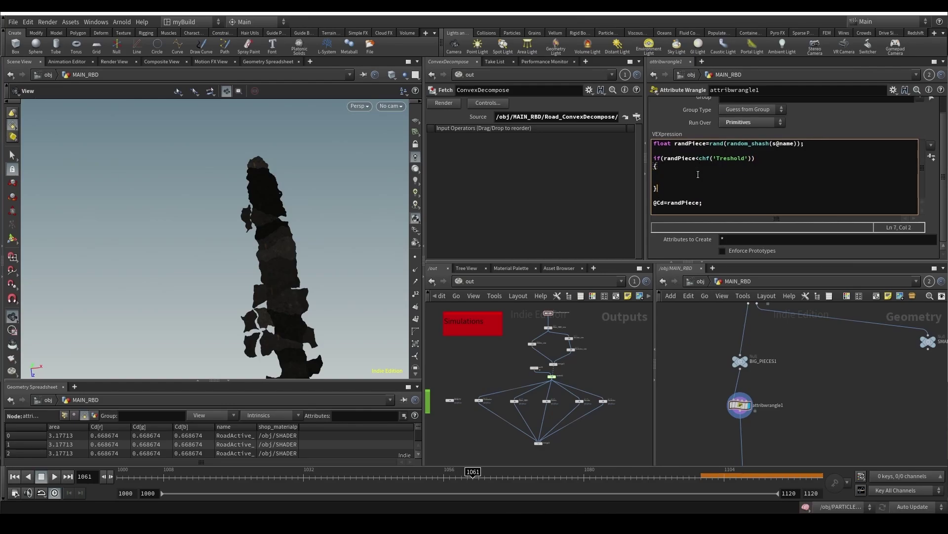
key("shift+Up")
key("Up")
type("@Cd=set(1,0,0);")
key("Return")
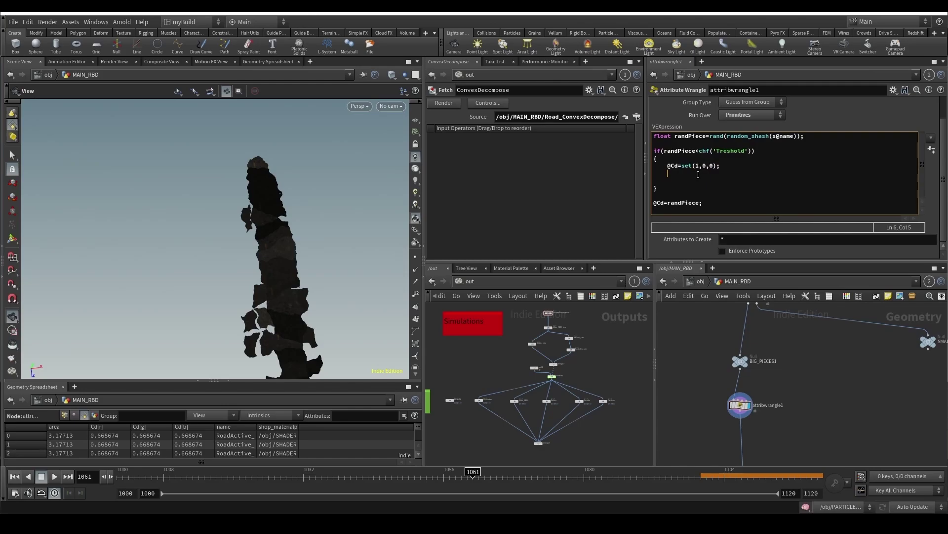
type("@group_subfracture=1;")
left_click_drag(711, 200, 629, 196)
key("BackSpace")
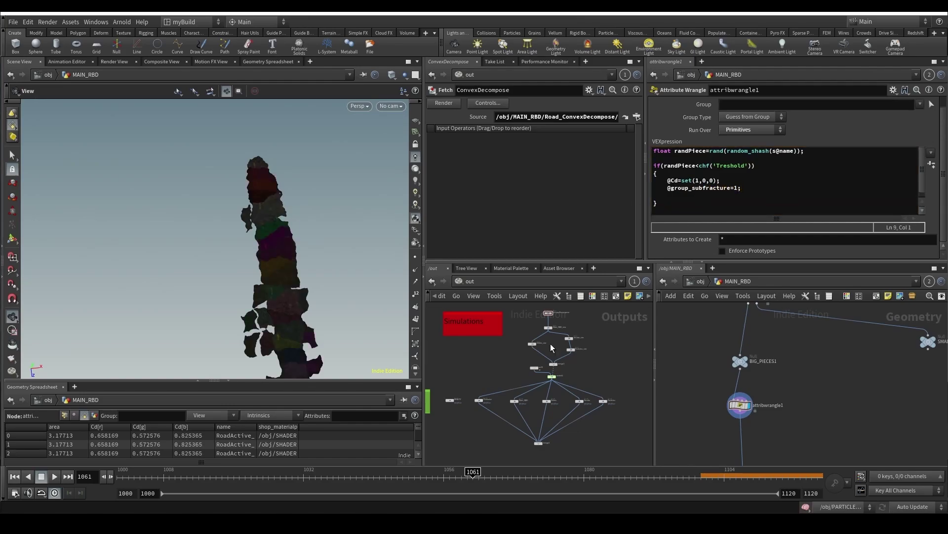
Step: Create the Treshold parameter from the wrangle code, set it to 0.113 and check the red pieces along the road
left_click(931, 164)
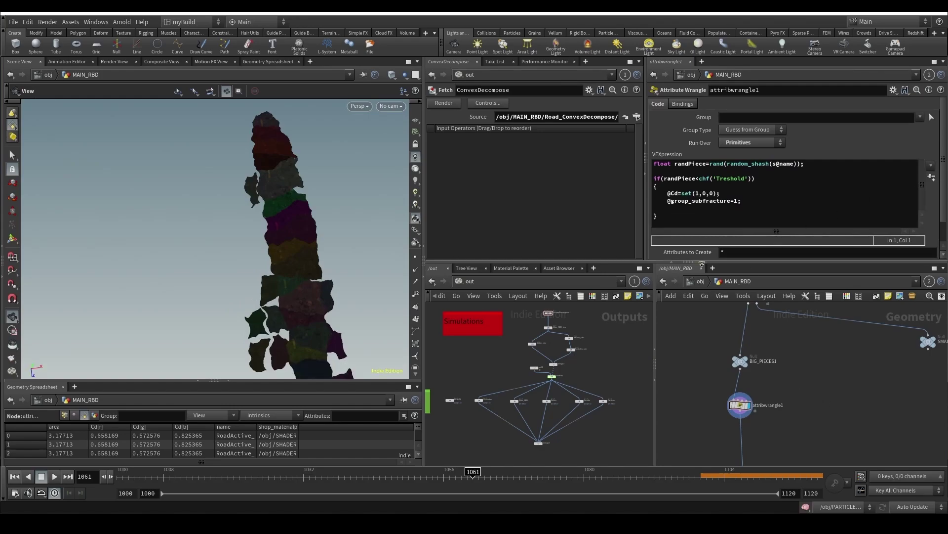
scroll(724, 255, "down", 2)
left_click_drag(765, 253, 783, 253)
scroll(346, 260, "down", 4)
middle_click_drag(346, 260, 306, 157)
scroll(282, 260, "up", 2)
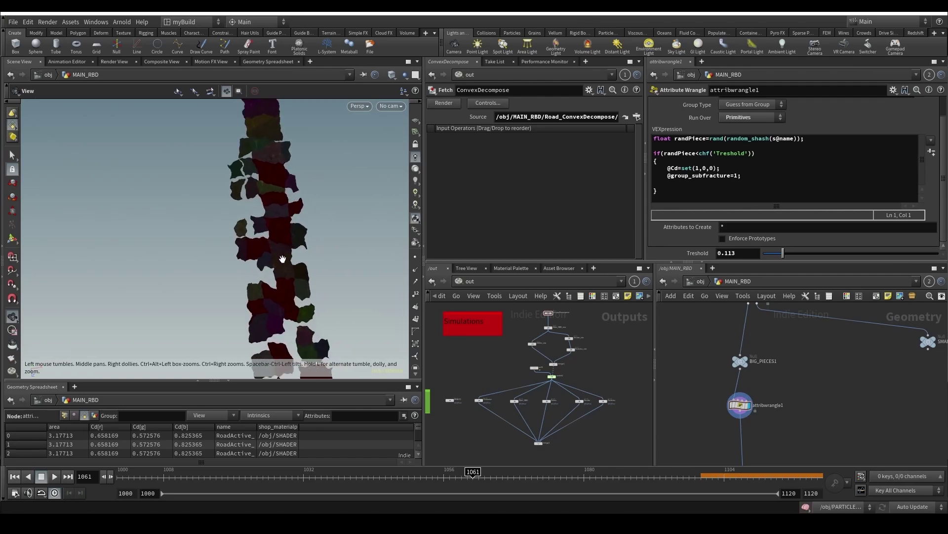
scroll(283, 257, "down", 2)
left_click_drag(299, 211, 311, 210)
left_click_drag(784, 253, 784, 255)
middle_click_drag(264, 282, 248, 318)
middle_click_drag(294, 346, 331, 157)
scroll(327, 234, "up", 4)
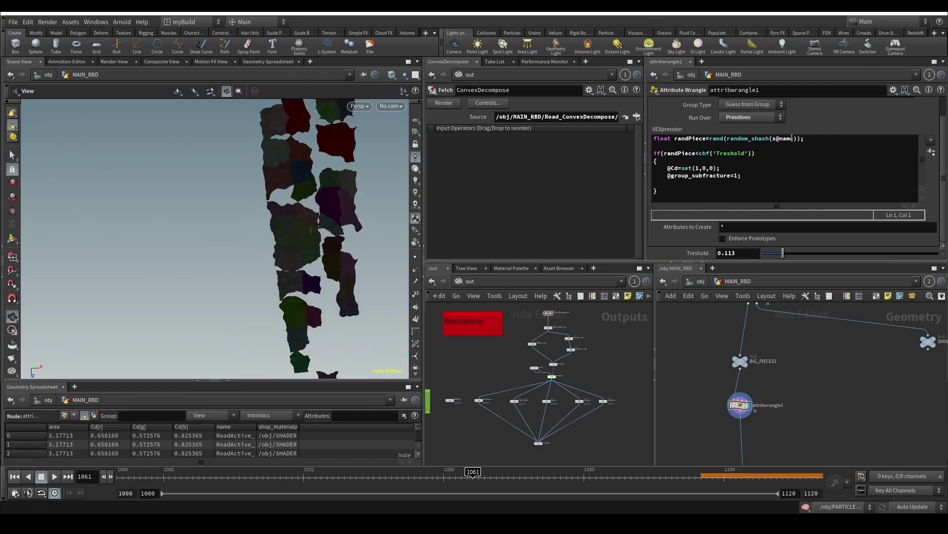
Step: Add chf('Seed') to the hashed name inside rand, create the Seed parameter and set it to 275
left_click(794, 139)
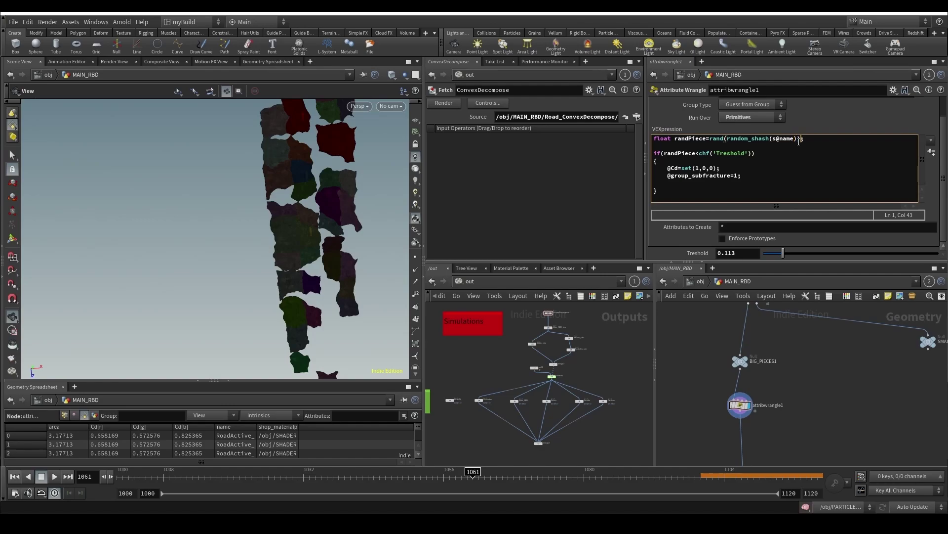
type("+chf('Seed'")
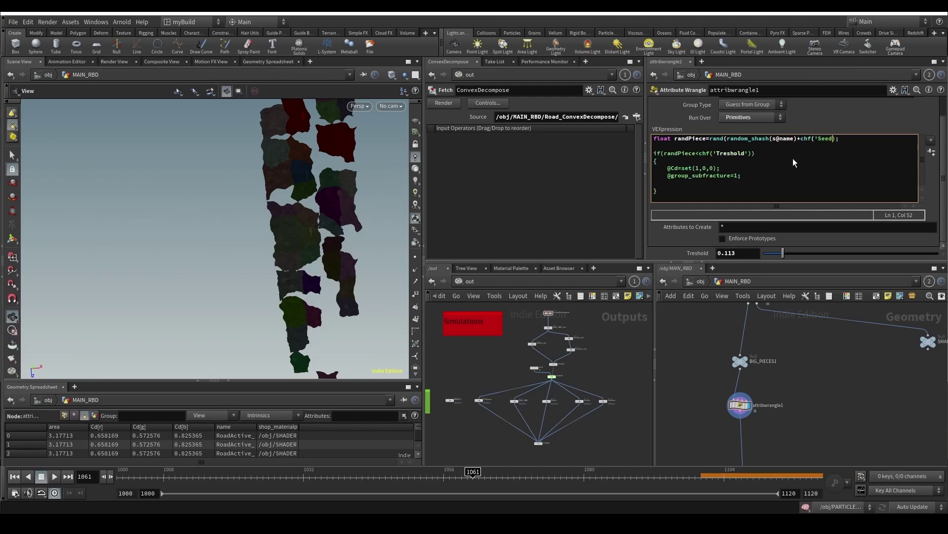
left_click(932, 152)
left_click_drag(782, 253, 939, 253)
middle_click_drag(733, 252, 870, 236)
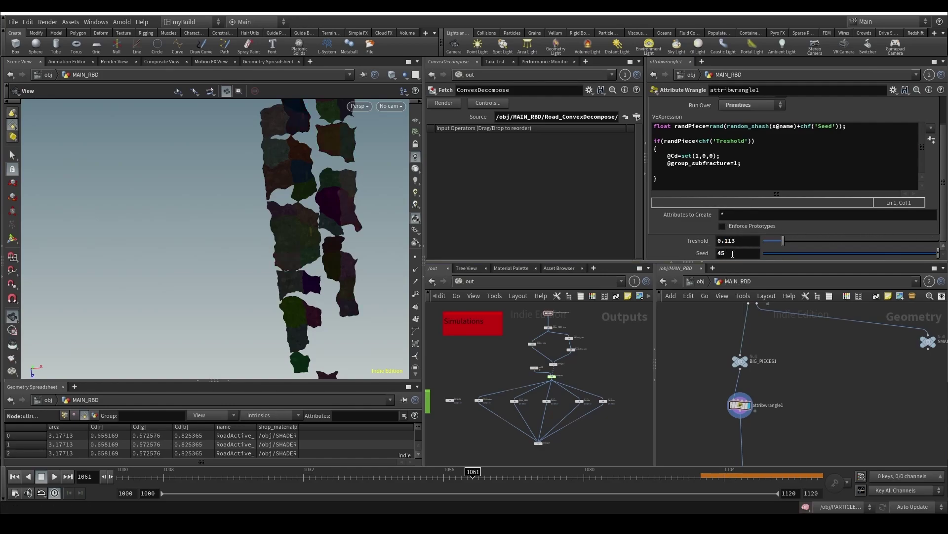
middle_click_drag(732, 253, 840, 210)
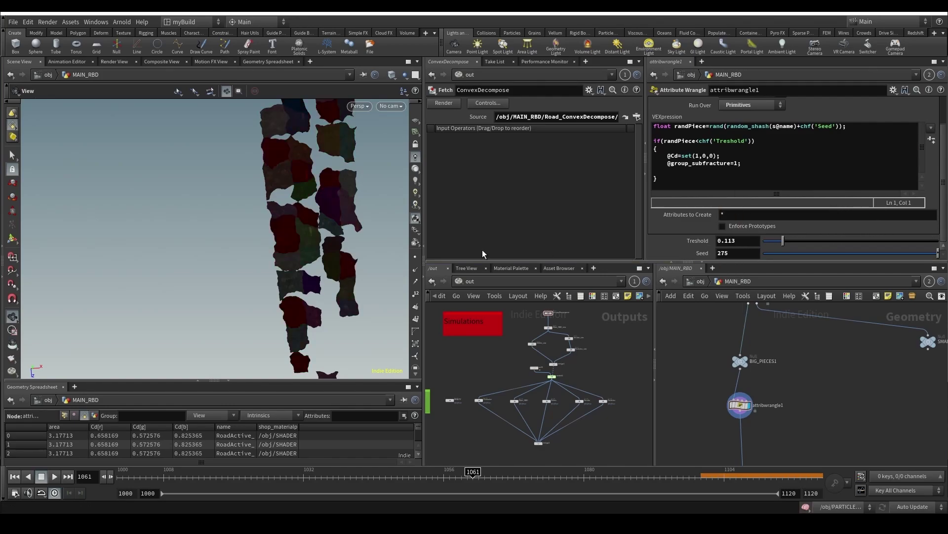
mouse_move(319, 264)
middle_mouse_down()
mouse_move(314, 351)
mouse_move(302, 366)
mouse_move(304, 261)
middle_mouse_up()
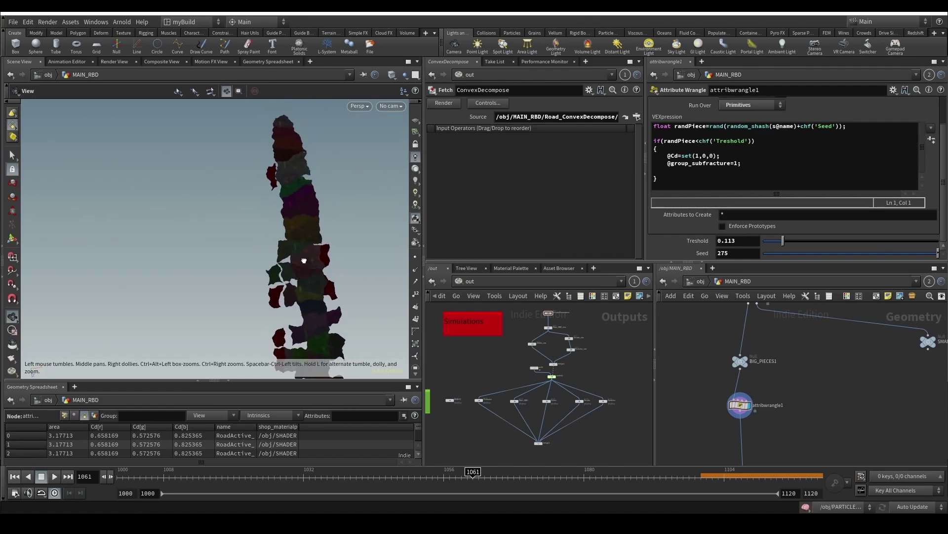
Step: Set Seed to 285 and Treshold to 0.452 while checking which road pieces turn red
middle_click_drag(729, 240, 784, 241)
left_click_drag(790, 241, 810, 241)
left_click_drag(340, 242, 311, 261)
right_click_drag(311, 261, 324, 252)
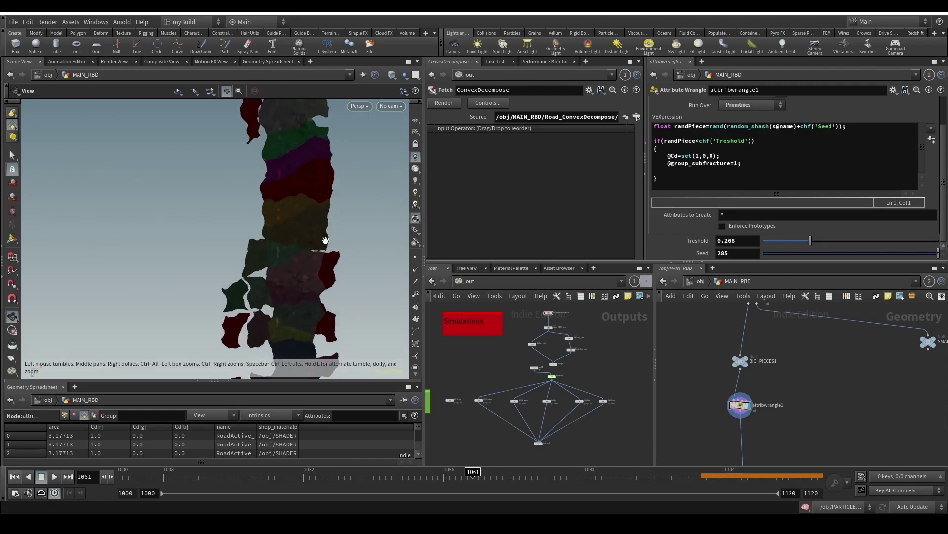
middle_click_drag(324, 252, 313, 292)
left_click_drag(313, 292, 351, 242)
middle_click_drag(255, 291, 289, 183)
right_click_drag(289, 183, 247, 259)
middle_click_drag(247, 258, 266, 289)
right_click_drag(267, 289, 247, 247)
left_click_drag(247, 247, 340, 198)
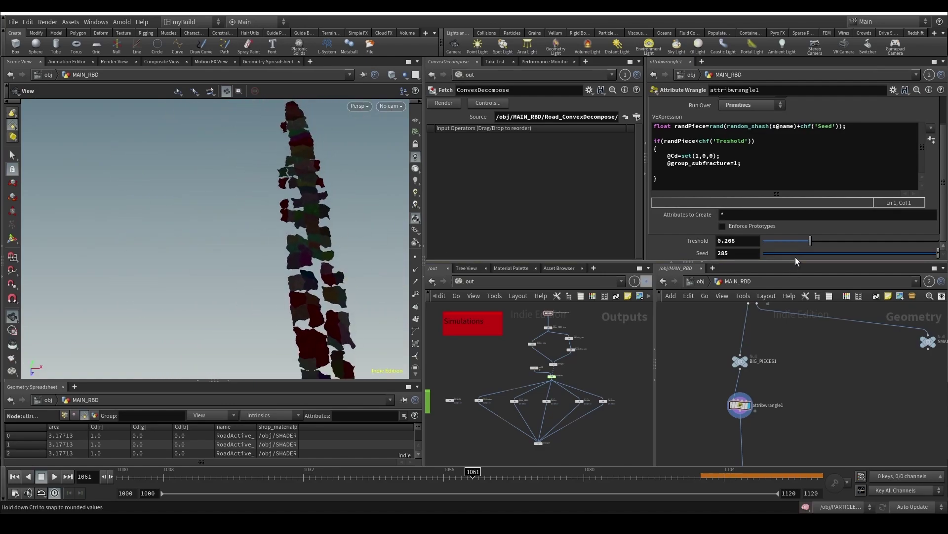
left_click_drag(810, 241, 842, 254)
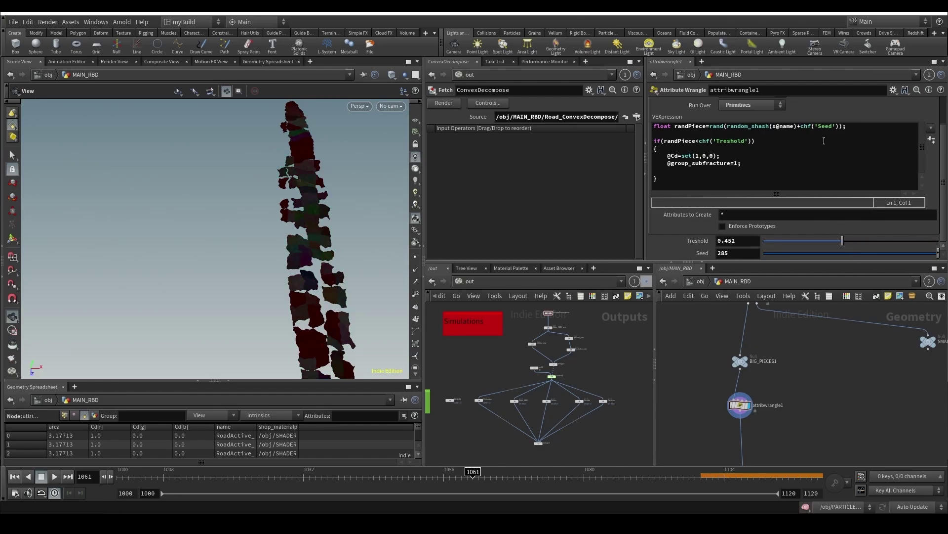
Step: Try multiplying the hashed name by chf('Seed') instead of adding it, with Treshold at 0.554
left_click(800, 126)
type("=*")
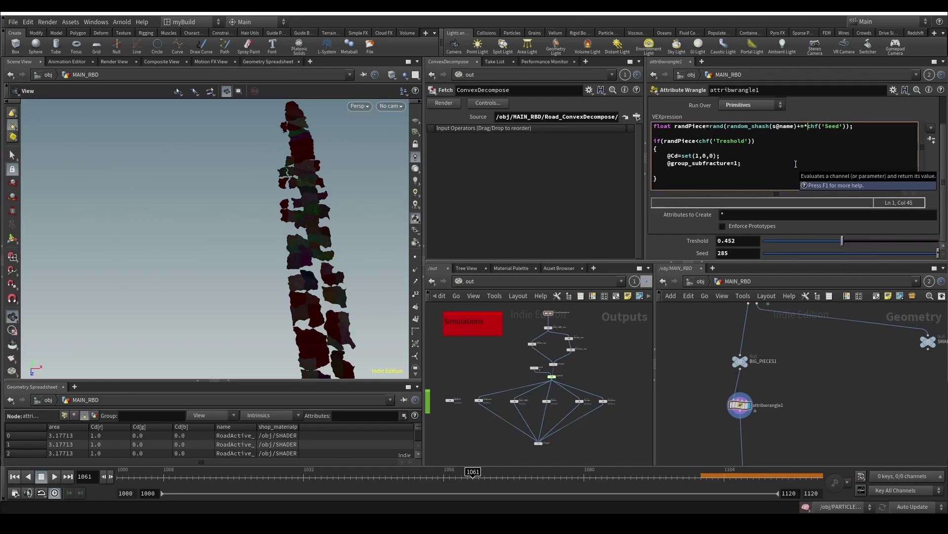
key("BackSpace")
key("BackSpace")
key("BackSpace")
type("*")
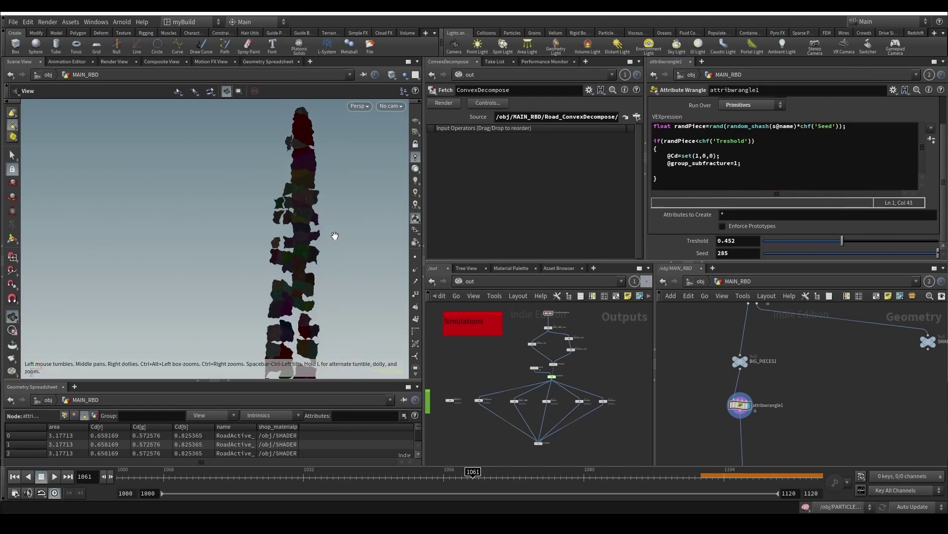
left_click_drag(824, 241, 861, 250)
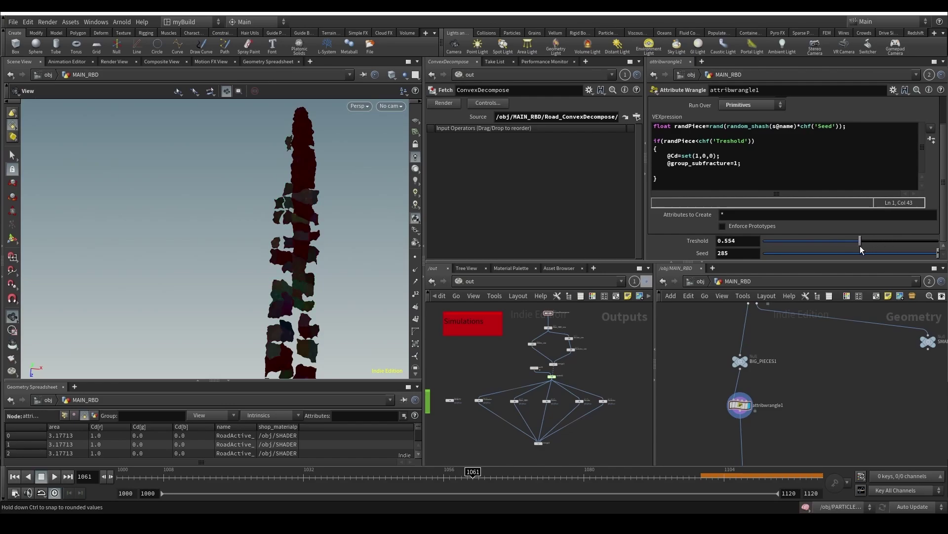
key("BackSpace")
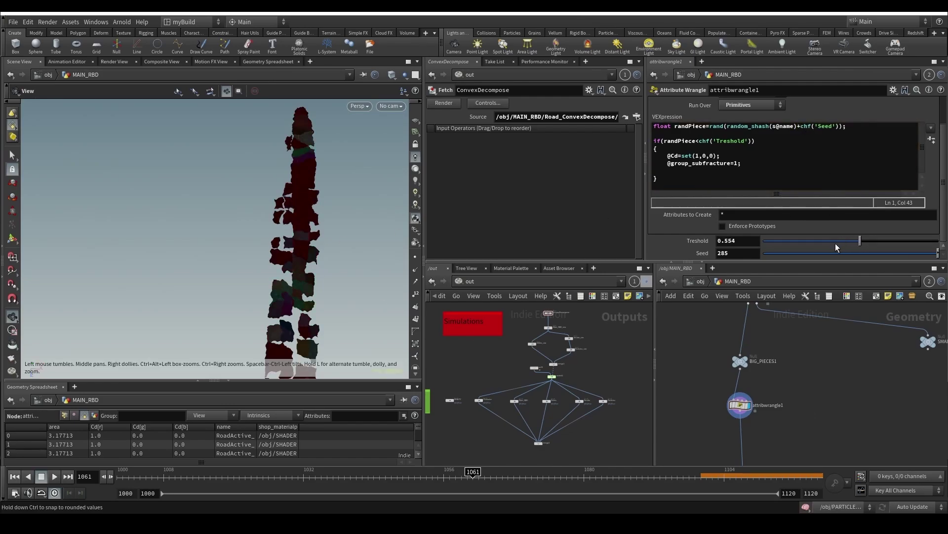
Step: Set Treshold to 0.472 and Seed to 515 and check the red pieces along the road
mouse_move(860, 241)
left_mouse_down()
mouse_move(806, 241)
mouse_move(850, 245)
left_mouse_up()
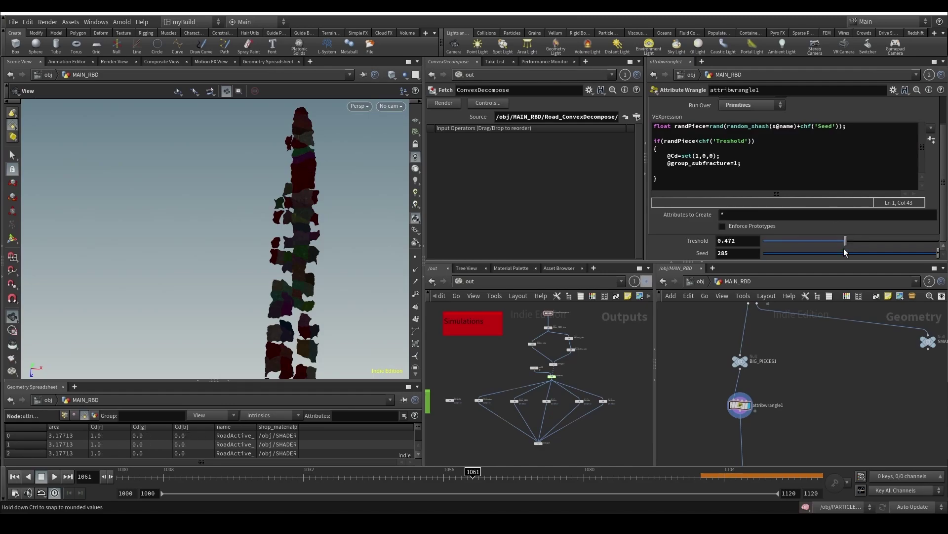
middle_click_drag(727, 253, 833, 231)
left_click_drag(305, 277, 342, 255)
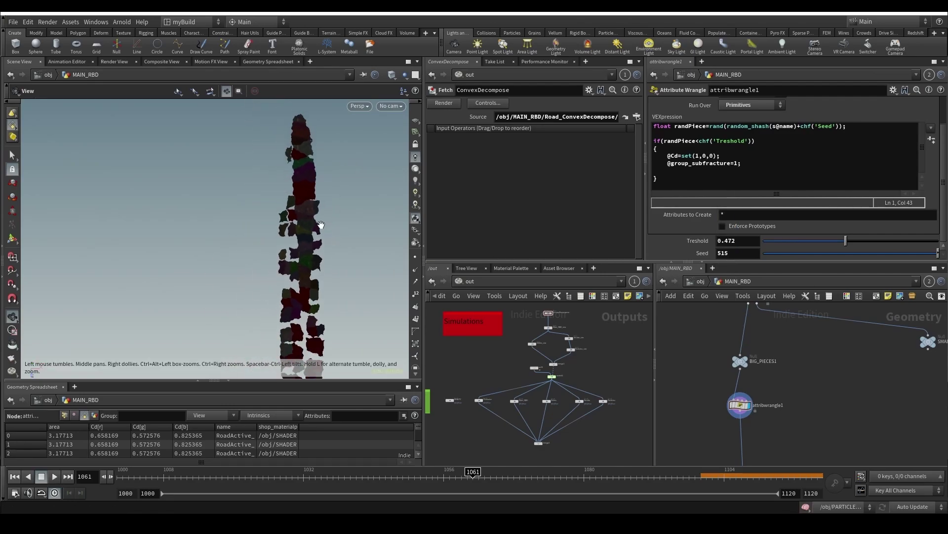
right_click_drag(321, 224, 320, 194)
middle_click_drag(327, 262, 341, 154)
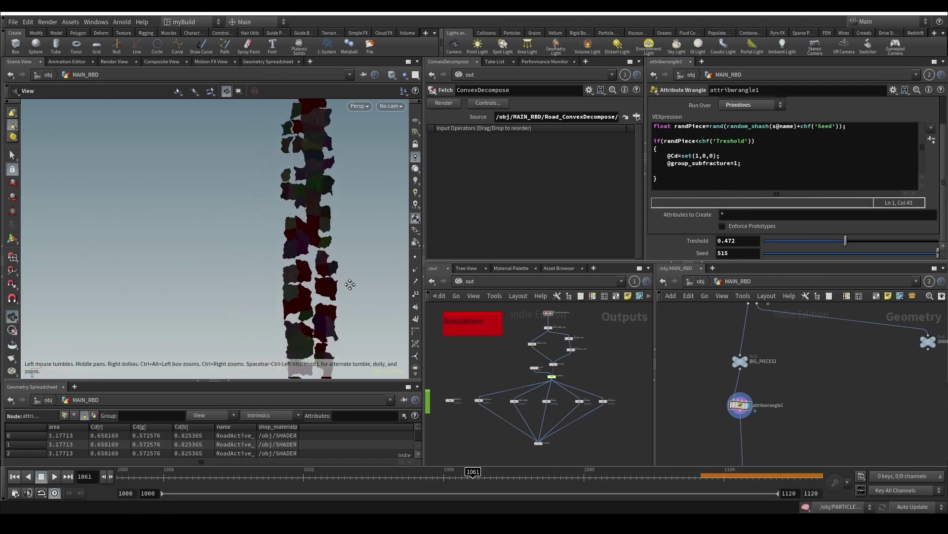
middle_click_drag(350, 285, 346, 182)
Step: Raise the area Treshold of the Split node above BIG_PIECES1 to 3.19
middle_click_drag(705, 348, 707, 413)
left_click(754, 363)
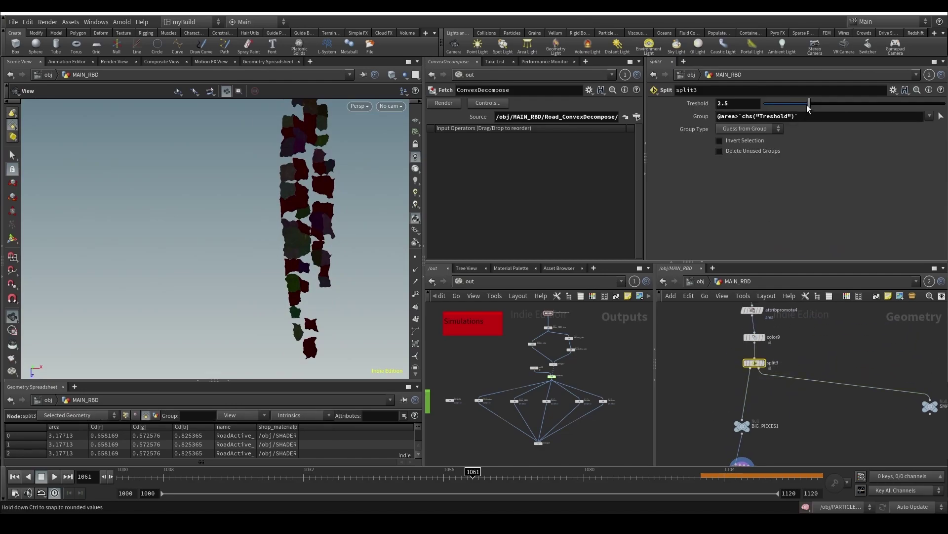
mouse_move(808, 107)
left_mouse_down()
mouse_move(840, 103)
mouse_move(819, 104)
left_mouse_up()
middle_click_drag(327, 188, 314, 296)
right_click_drag(314, 297, 334, 328)
middle_click_drag(334, 328, 371, 207)
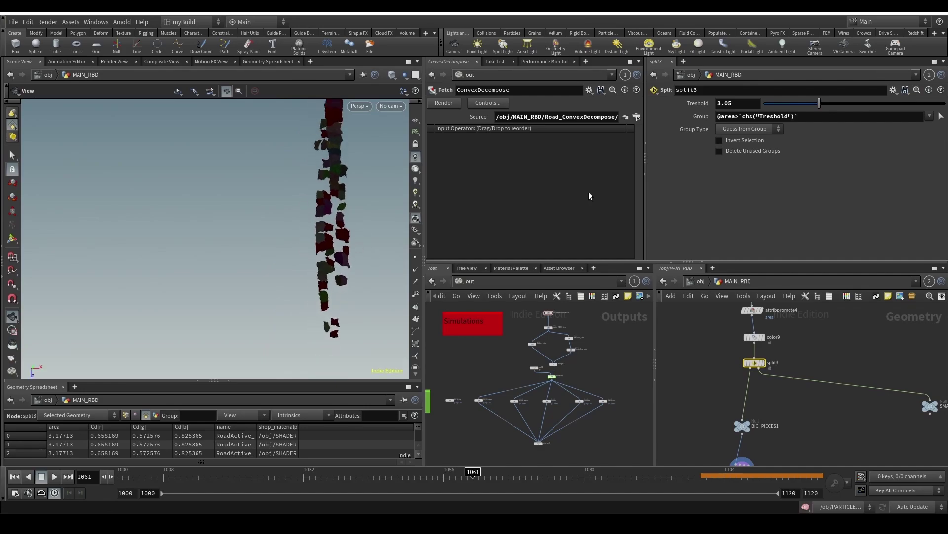
left_click_drag(819, 102, 821, 103)
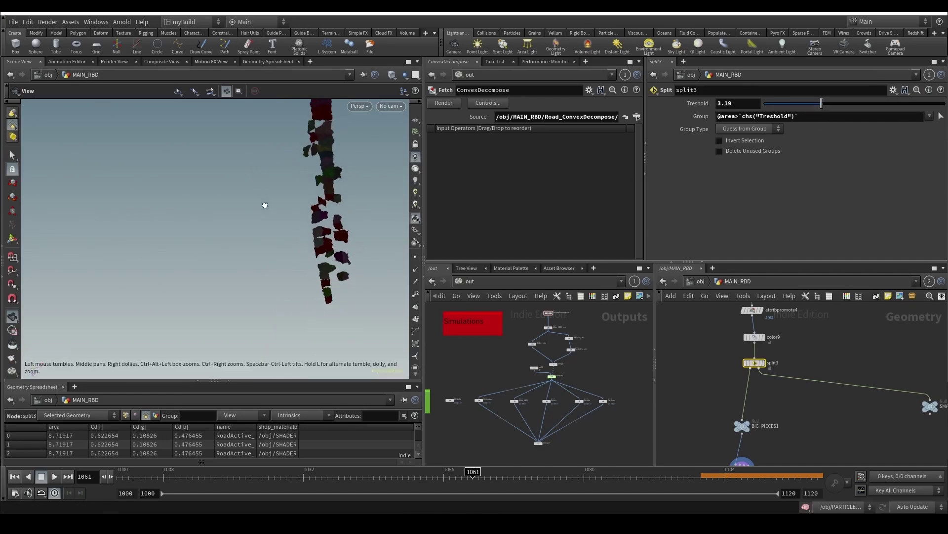
middle_click_drag(321, 154, 328, 254)
left_click_drag(328, 254, 313, 220)
Step: Set the wrangle's Treshold to 0.477 and inspect the distribution of red pieces along the whole road
middle_click_drag(702, 410, 697, 362)
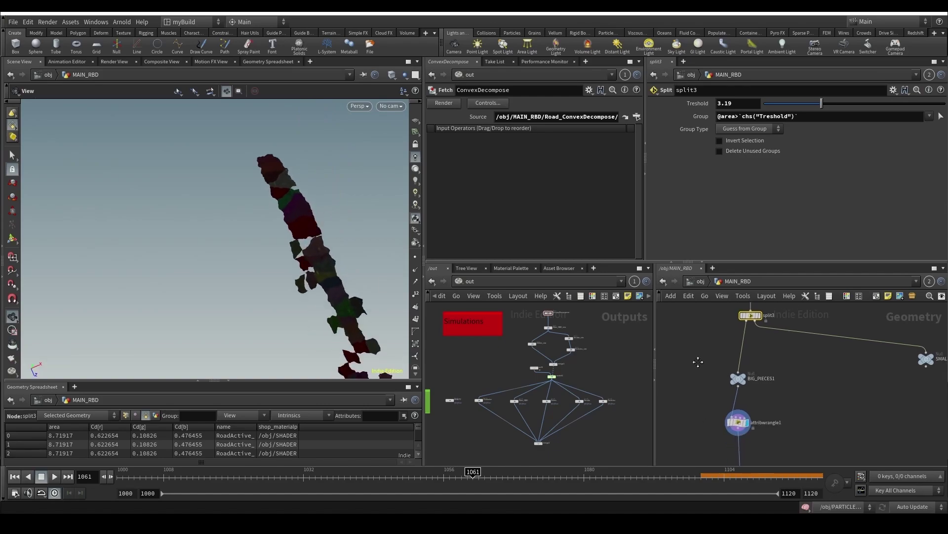
scroll(698, 362, "up", 2)
left_click(752, 401)
left_click_drag(847, 241, 847, 240)
scroll(246, 276, "down", 3)
middle_click_drag(317, 331, 314, 230)
left_click_drag(315, 231, 301, 233)
scroll(301, 233, "up", 3)
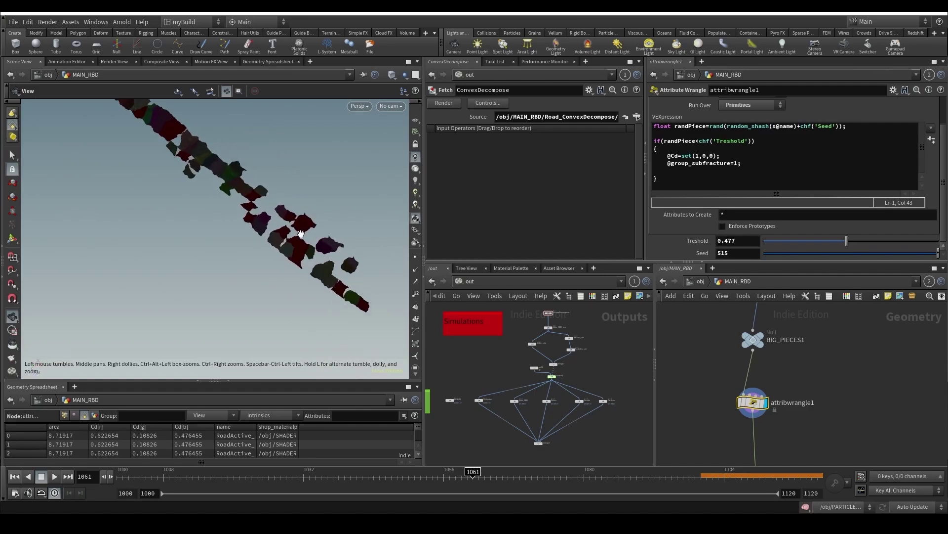
scroll(301, 234, "up", 2)
left_click_drag(353, 202, 280, 183)
middle_click_drag(280, 183, 249, 316)
scroll(299, 277, "up", 5)
scroll(263, 263, "down", 5)
Step: View the road pieces through RENDER_CAM at frame 1046
left_click(391, 107)
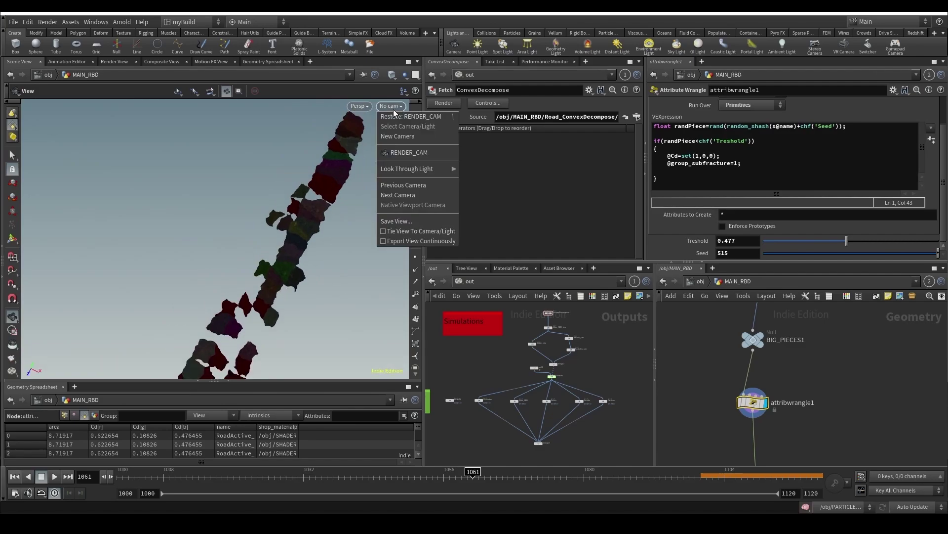
left_click(405, 153)
left_click(386, 477)
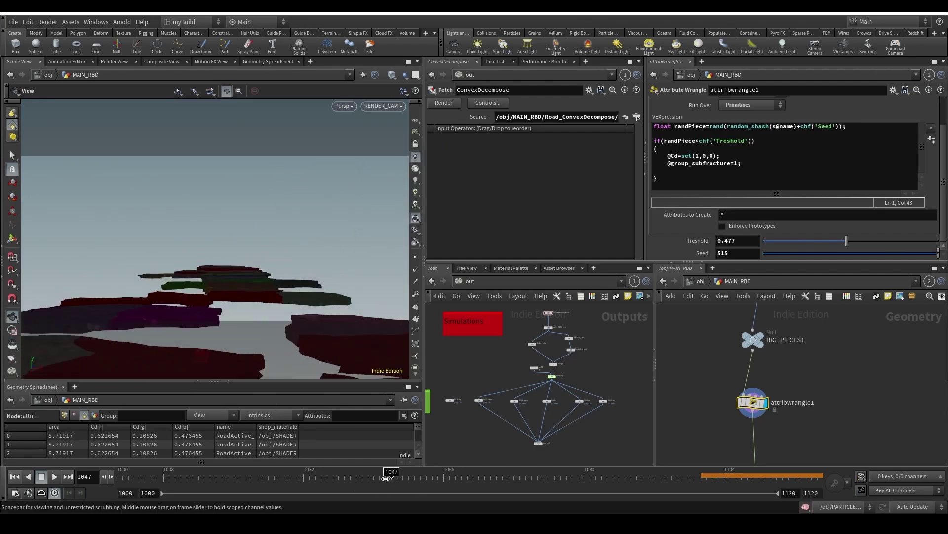
left_click(385, 477)
Step: Try Treshold values of 0.3 and 0.5 on the wrangle in the camera view
left_click(734, 241)
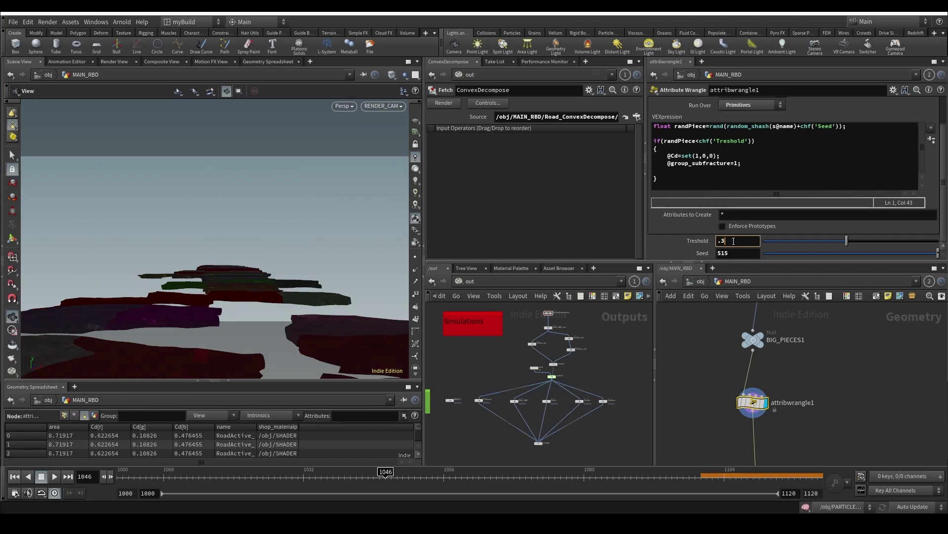
key("Return")
left_click(741, 242)
type(".5")
key("Return")
Step: Set the wrangle's Seed to 0.48 and Treshold to 0.232, and save the scene at frame 1071
left_click(834, 253)
left_click_drag(834, 252, 807, 240)
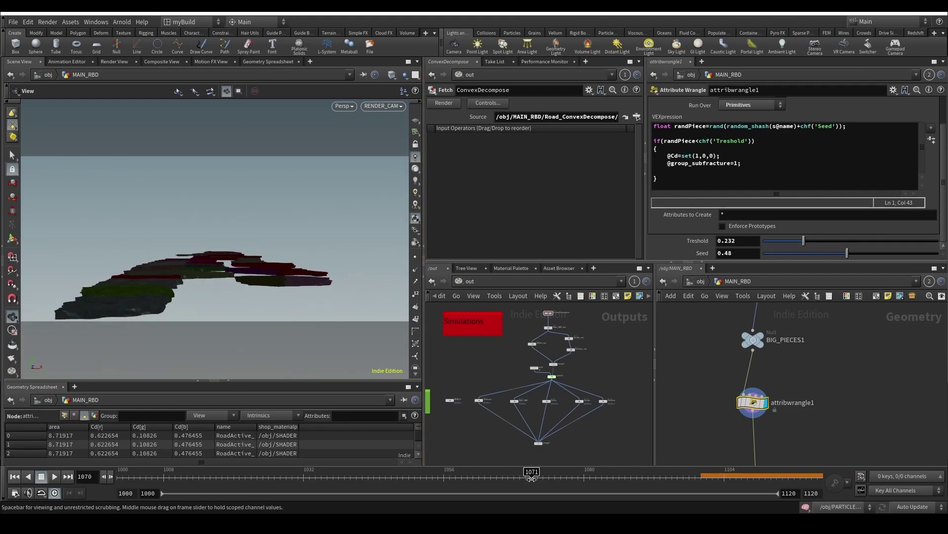
left_click_drag(420, 478, 403, 459)
key("ctrl+s")
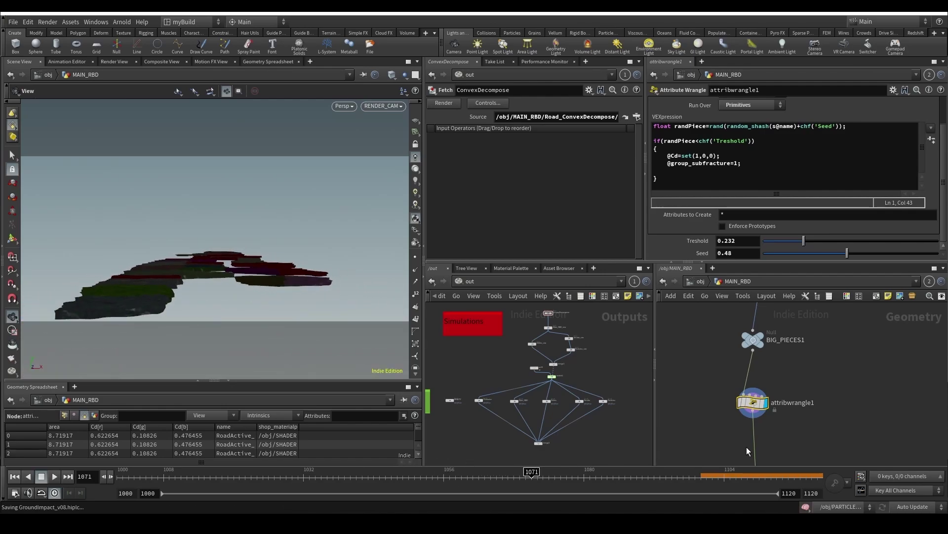
Step: Rename the random grouping wrangle as Subfractured
scroll(746, 447, "down", 2)
double_click(780, 425)
type("Subfracture")
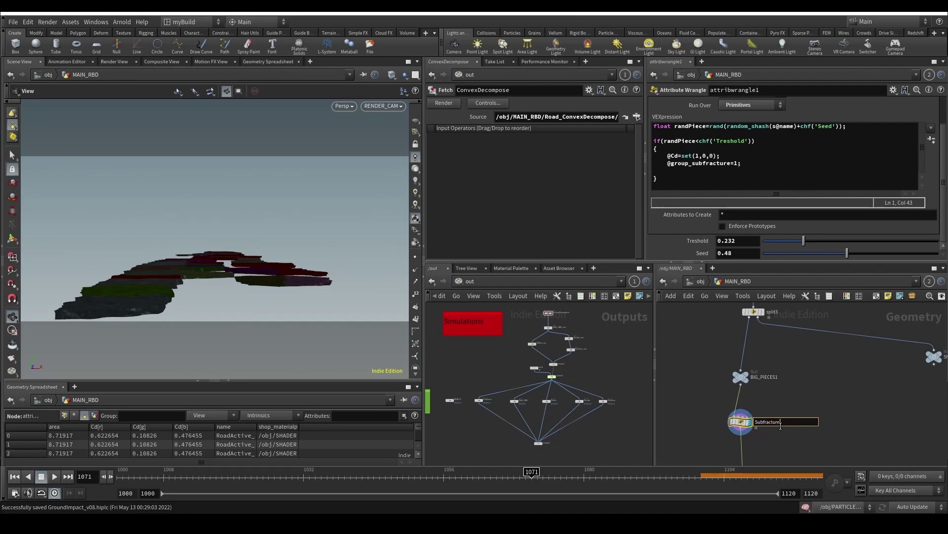
key("Return")
Step: Add a Split node fed by the Subfractured wrangle and display its output
key("Tab")
type("s")
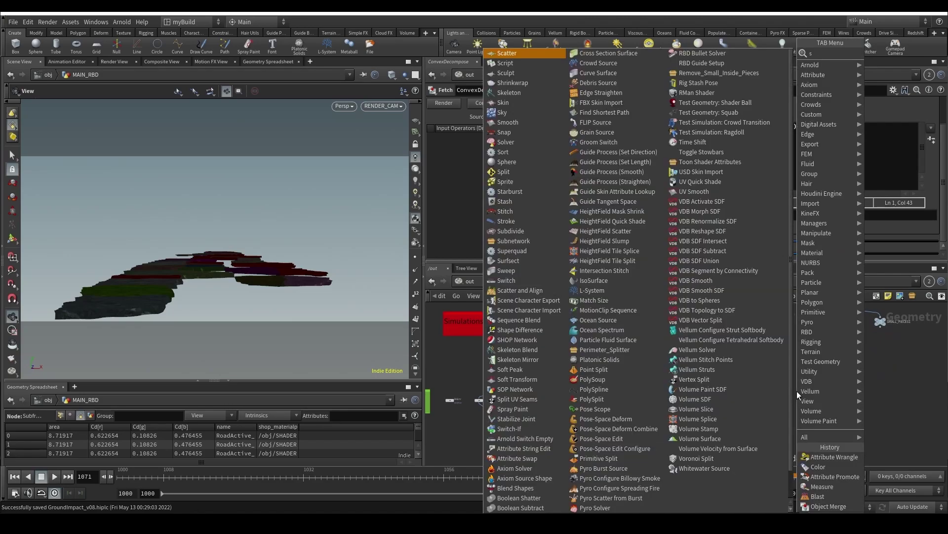
type("plit")
key("Return")
left_click(796, 390)
left_click(747, 374)
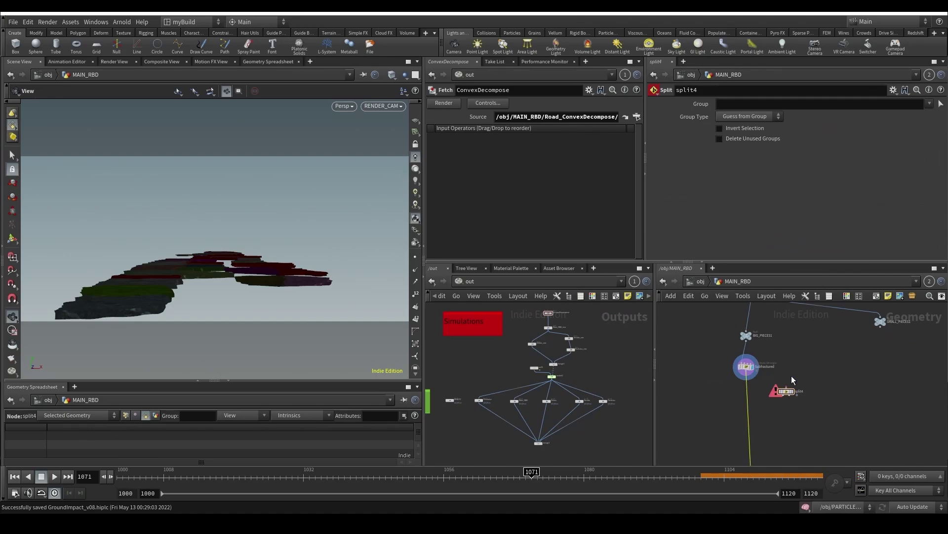
left_click_drag(747, 373, 786, 387)
left_click(794, 392)
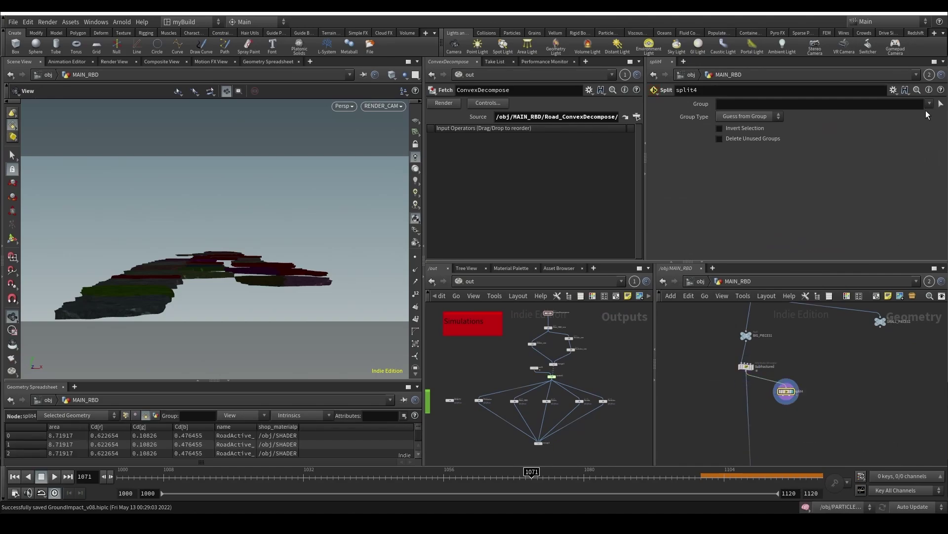
Step: Set the new Split's group to subfracture and insert the node into the wire below the Subfractured wrangle
left_click(929, 104)
left_click(887, 142)
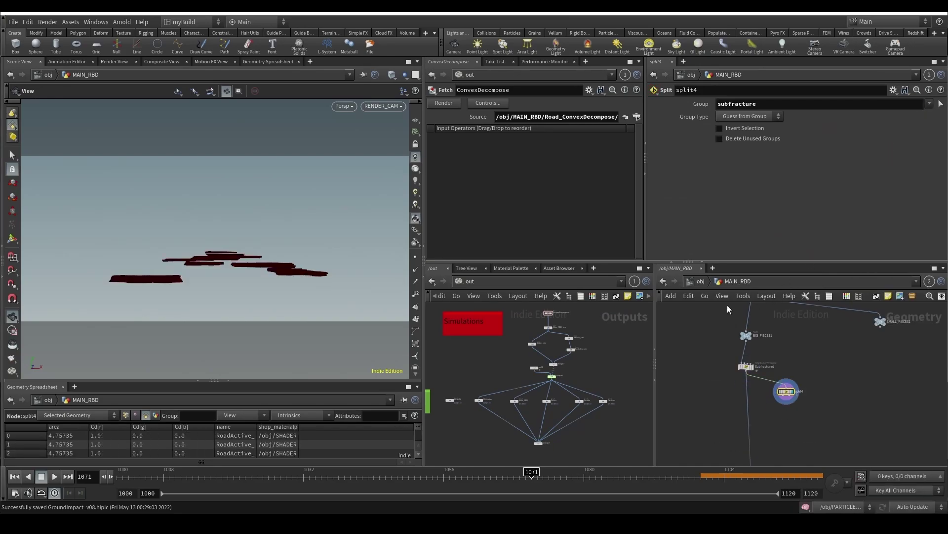
left_click_drag(785, 390, 746, 395)
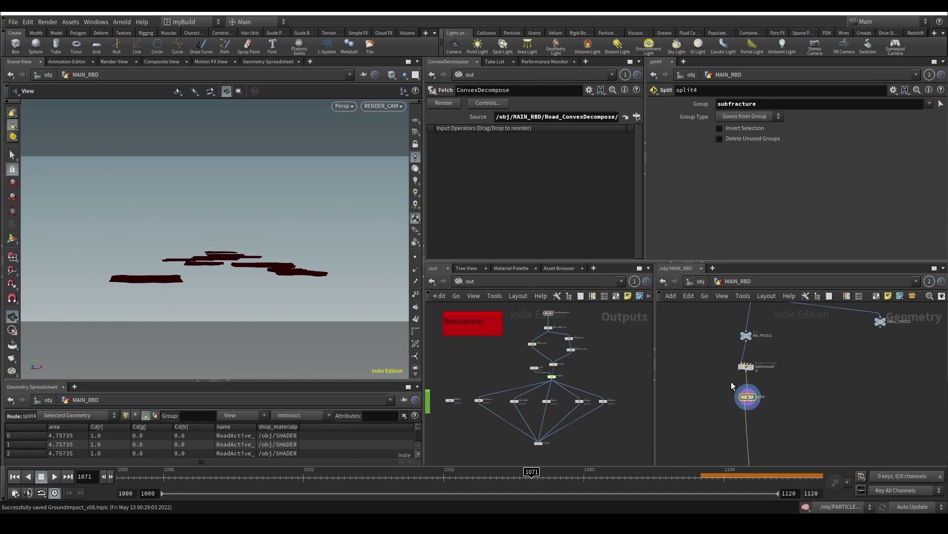
Step: Inspect the isolated subfracture pieces from above and switch the scene to Manual update mode
left_click(746, 366)
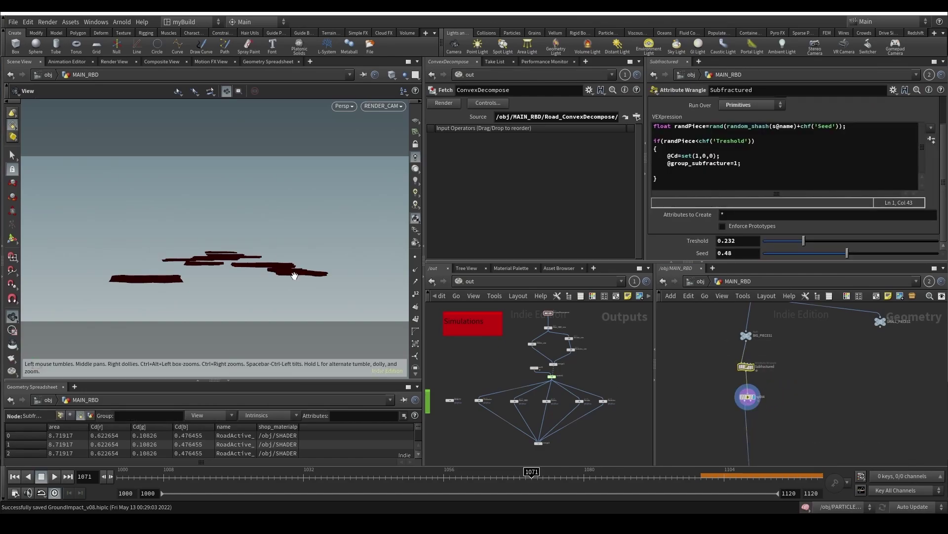
left_click_drag(231, 249, 223, 329)
scroll(823, 390, "down", 3)
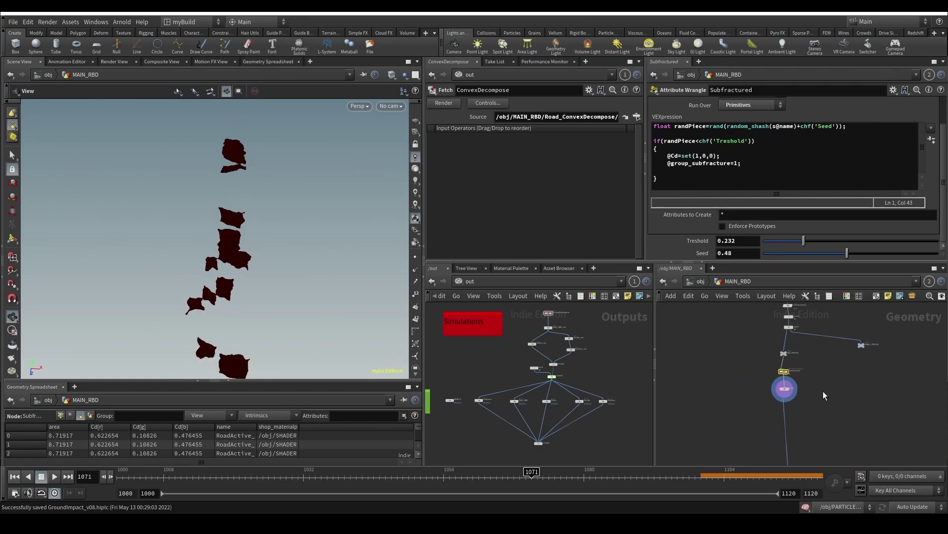
left_click(913, 507)
left_click(905, 496)
Step: Insert a displayed Blast node into the wire below the subfracture Split and return the scene to Auto Update
scroll(835, 387, "down", 3)
middle_click_drag(835, 386, 777, 305)
scroll(766, 353, "up", 3)
scroll(754, 405, "up", 3)
left_click(772, 342)
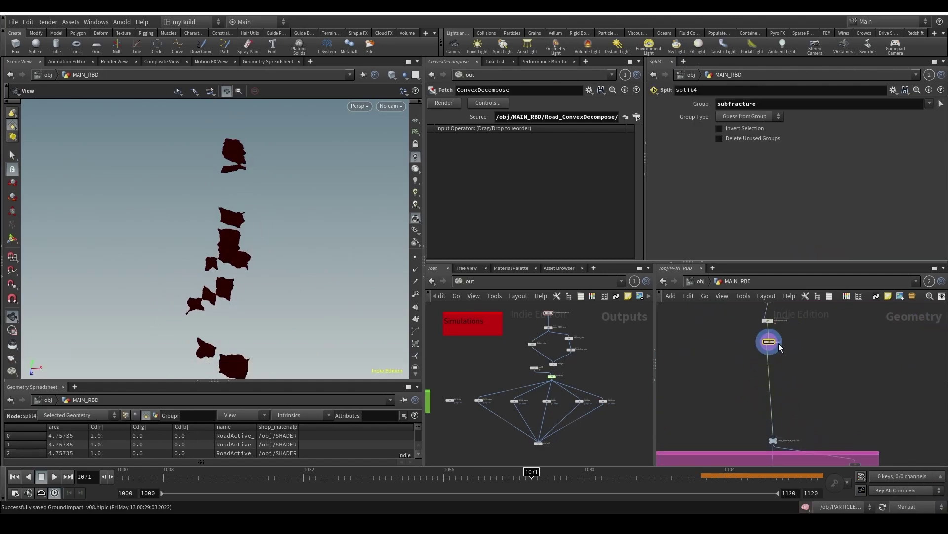
scroll(761, 376, "up", 2)
key("Tab")
type("bl")
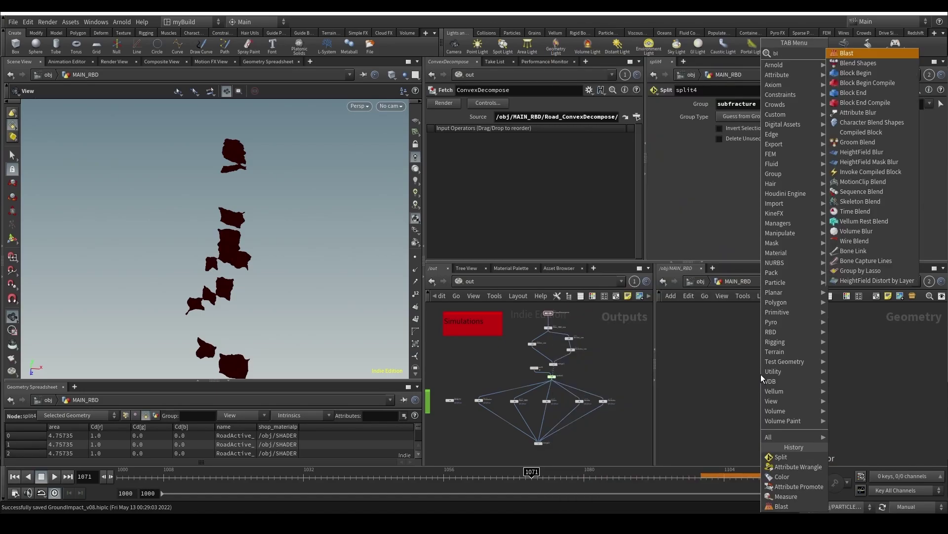
key("Return")
left_click(775, 365)
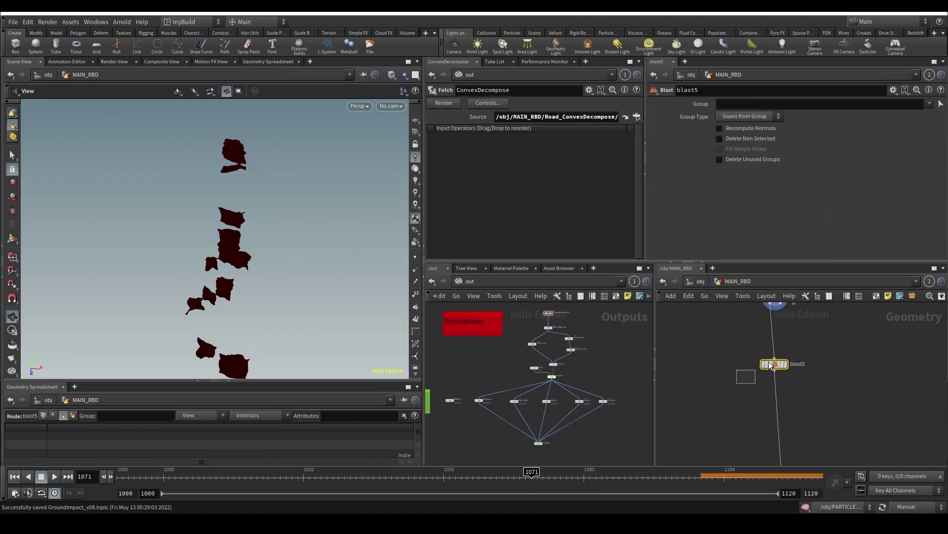
left_click(907, 507)
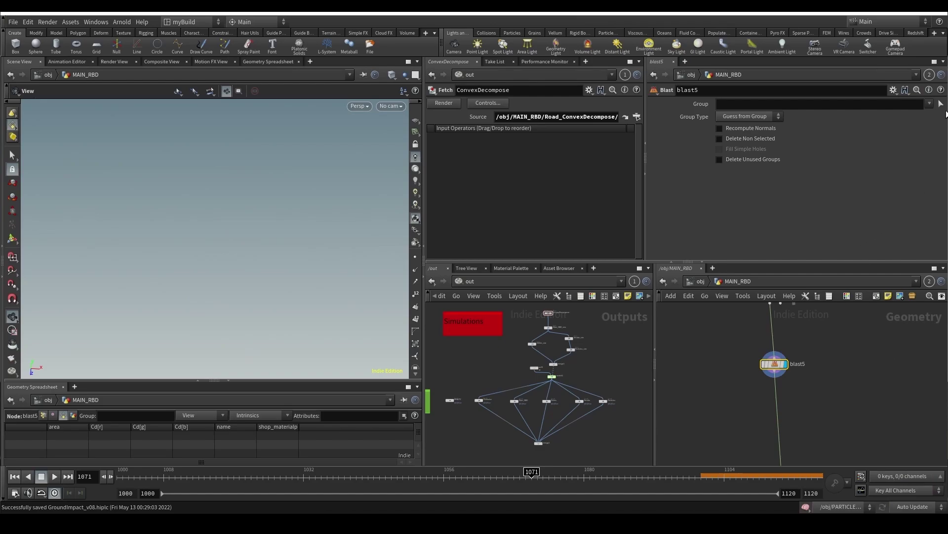
Step: Isolate RoadActive_piece233 in the Blast by picking it through the name attribute and enabling Delete Non Selected
left_click(940, 104)
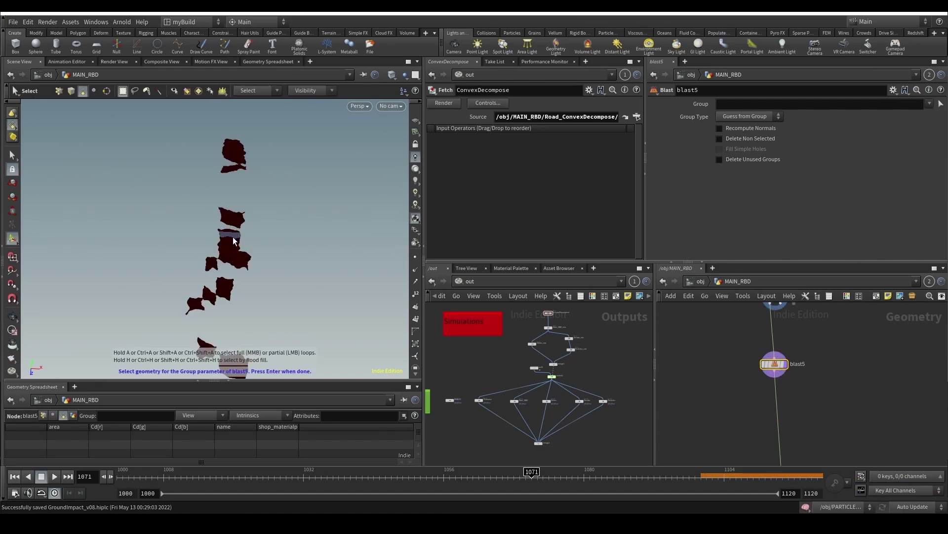
key("9")
left_click(380, 123)
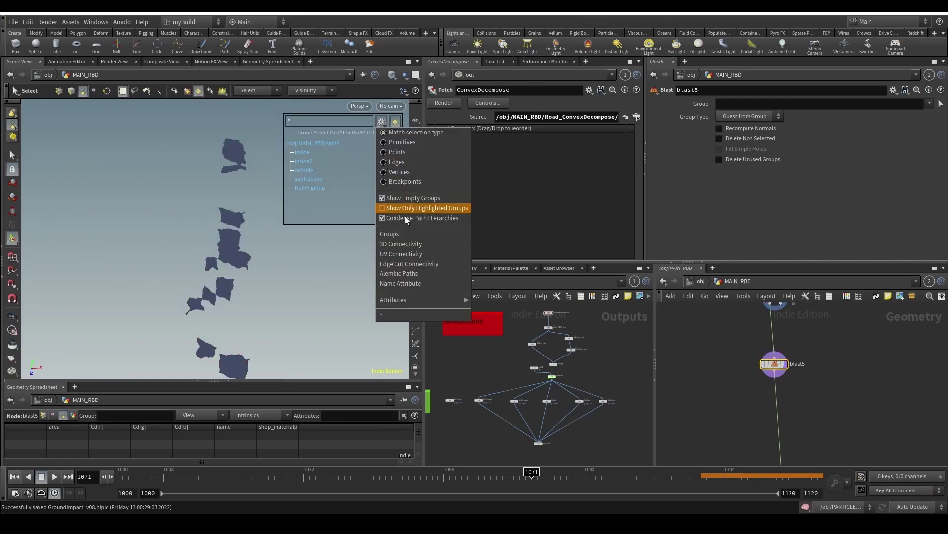
mouse_move(455, 300)
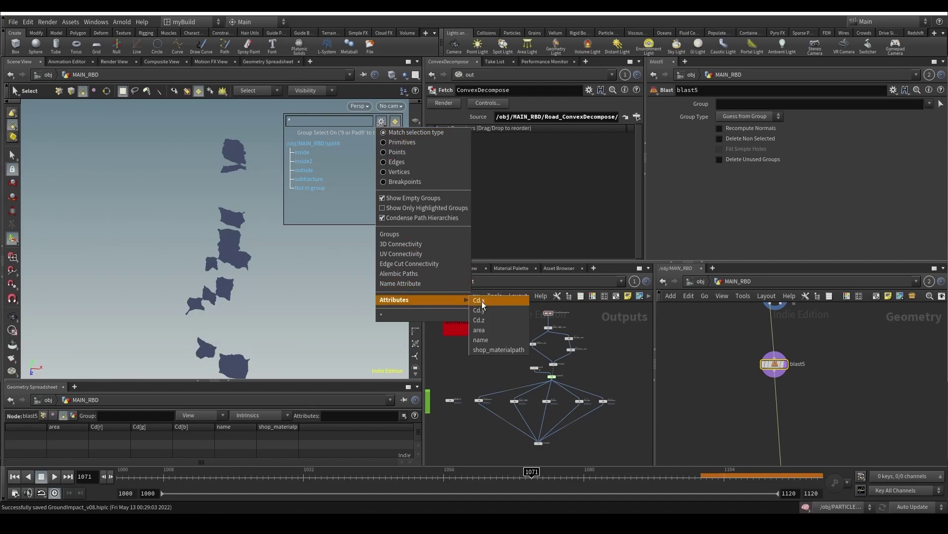
left_click(499, 340)
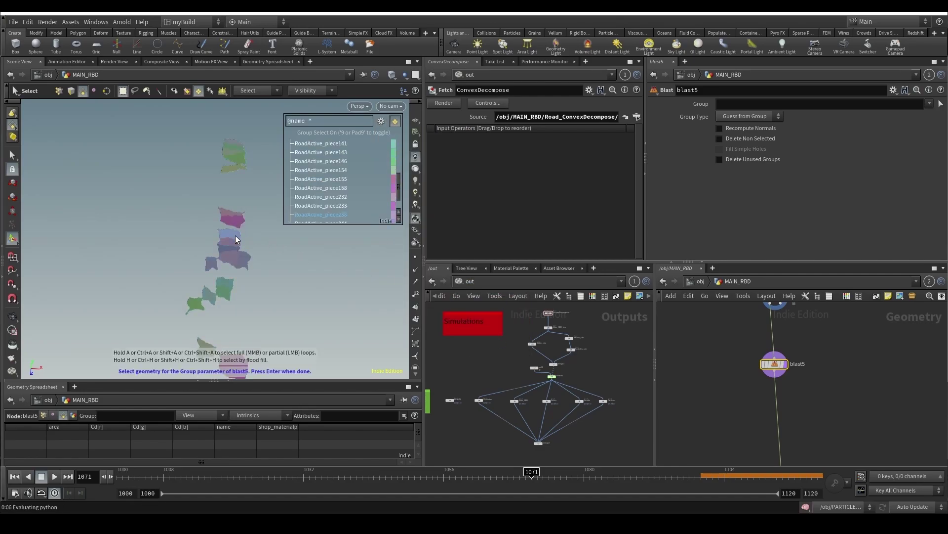
left_click(236, 220)
key("Return")
left_click(720, 138)
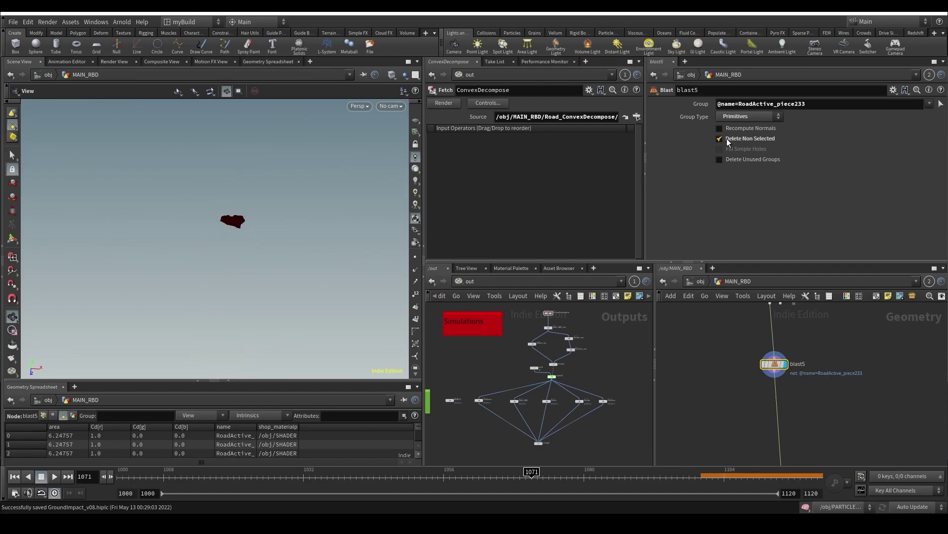
key("f")
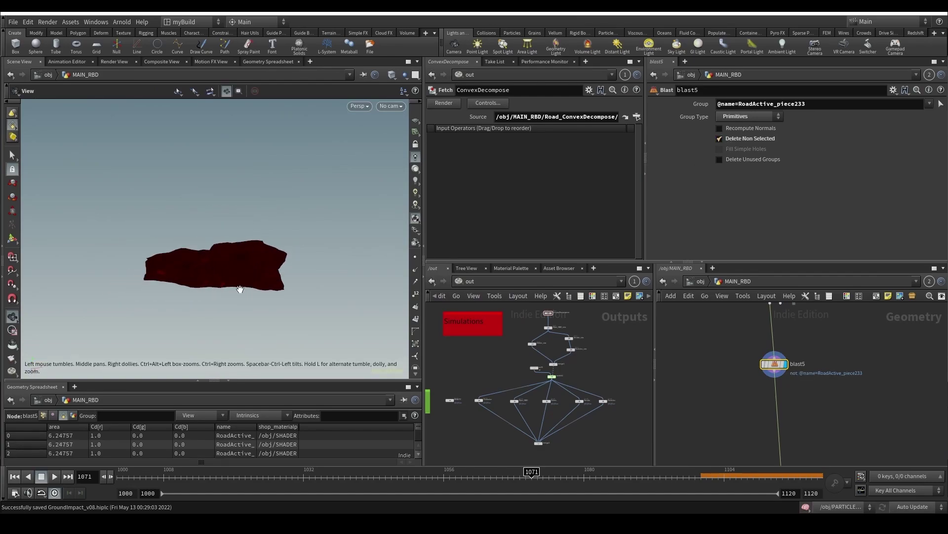
Step: Switch the scene to Manual update mode and select the existing fracture setup's scatter, normal-randomizing, grid, remesh, mountain and Copy to Points nodes for copying
mouse_move(228, 294)
left_mouse_down()
mouse_move(201, 296)
mouse_move(226, 294)
left_mouse_up()
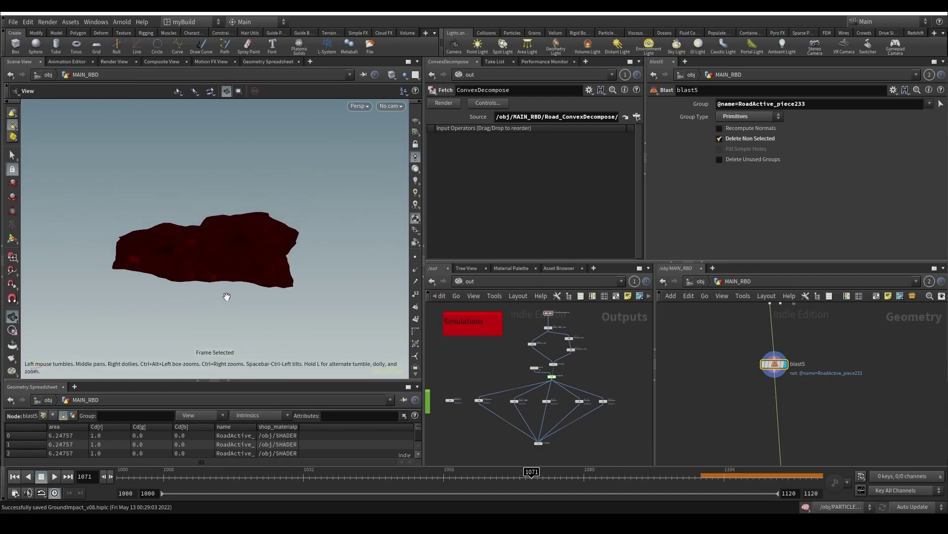
left_click(906, 495)
scroll(850, 407, "down", 5)
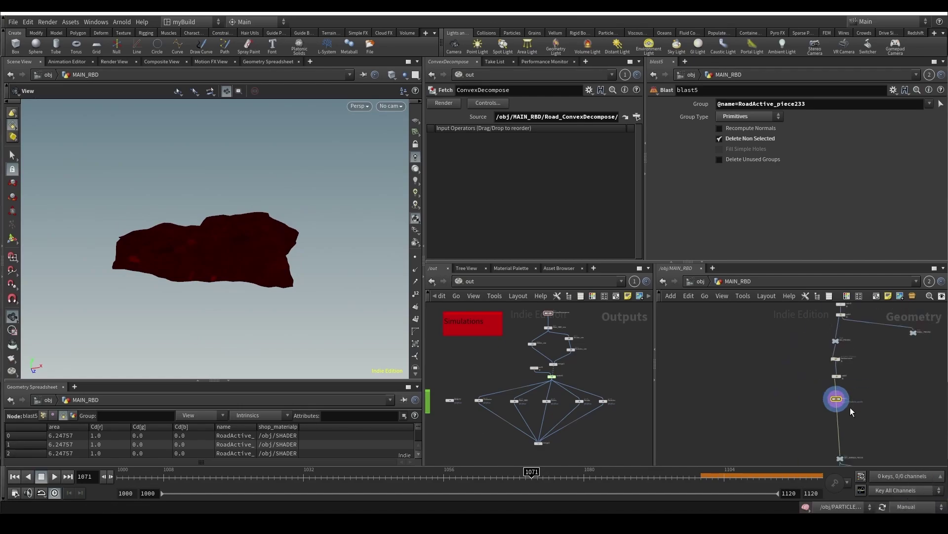
scroll(716, 373, "up", 5)
scroll(704, 365, "up", 4)
scroll(693, 371, "down", 8)
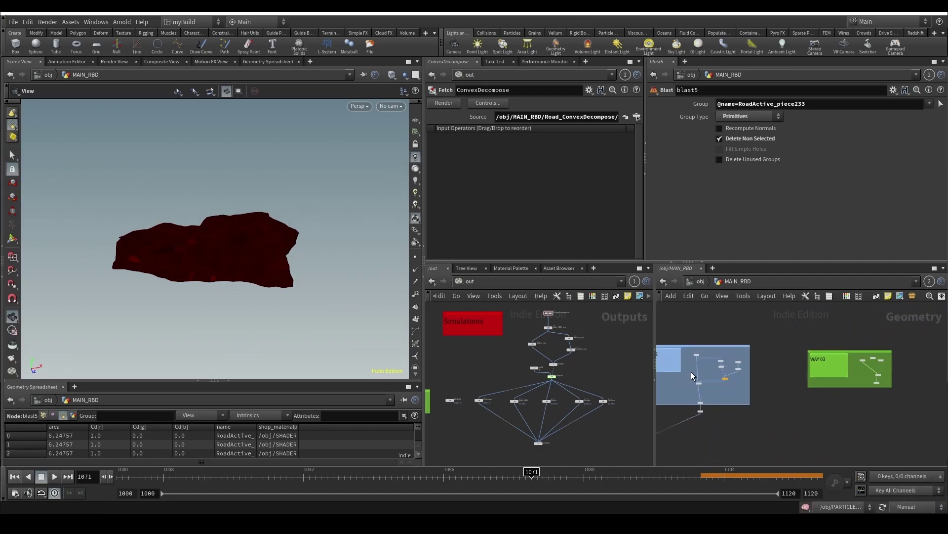
middle_click_drag(772, 420, 888, 325)
middle_click_drag(846, 368, 660, 391)
scroll(846, 413, "up", 3)
scroll(846, 413, "up", 5)
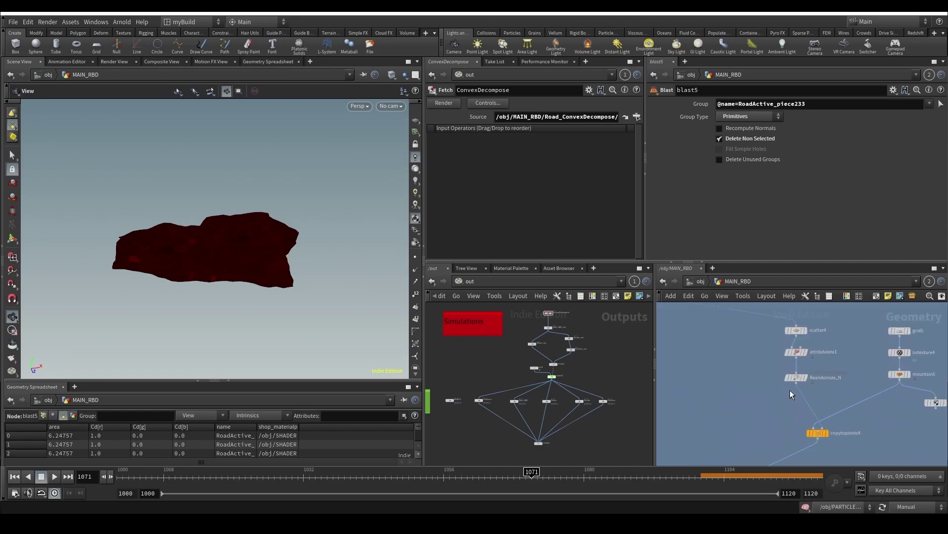
scroll(867, 446, "down", 2)
left_click_drag(769, 339, 747, 311)
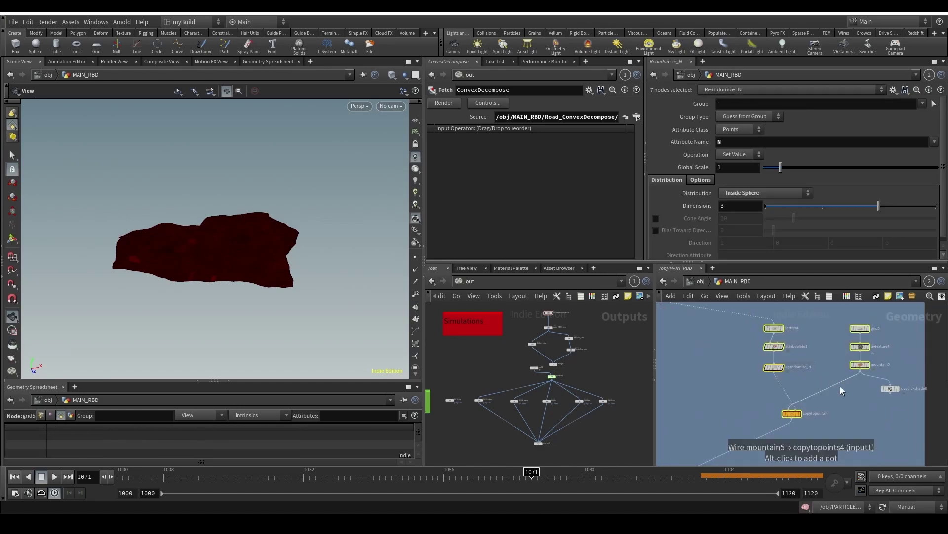
key("ctrl+c")
Step: Add the Boolean Fracture node to the selection and copy all eight fracture nodes
scroll(839, 389, "down", 8)
middle_click_drag(837, 390, 654, 381)
scroll(788, 378, "up", 2)
scroll(789, 382, "up", 1)
middle_click_drag(732, 381, 660, 393)
scroll(691, 393, "down", 2)
scroll(724, 383, "up", 3)
left_click(736, 391, "shift")
key("ctrl+c")
Step: Paste the fracture nodes below the Blast that isolates the road piece and insert the Boolean Fracture into the main wire
scroll(899, 396, "down", 3)
scroll(765, 392, "up", 3)
scroll(805, 383, "up", 4)
scroll(791, 400, "down", 2)
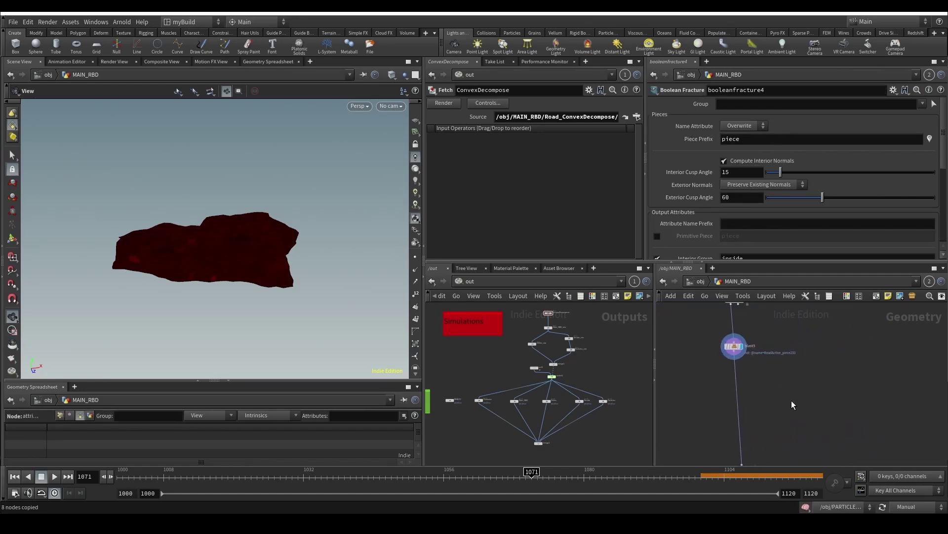
key("ctrl+v")
left_click_drag(736, 443, 731, 410)
left_click(793, 399)
scroll(802, 428, "up", 3)
scroll(759, 378, "down", 3)
middle_click_drag(757, 373, 762, 430)
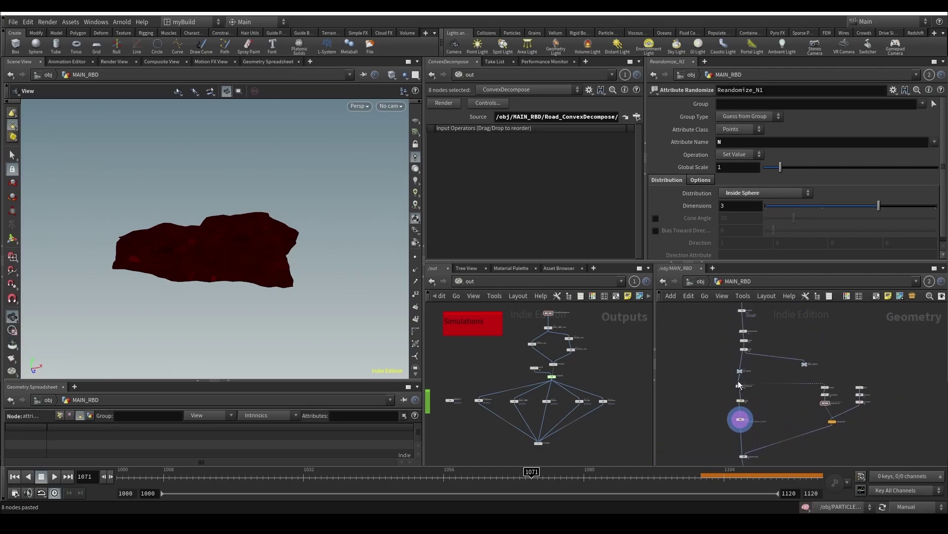
Step: Make room around the pasted nodes by moving the upstream network and shifting the OUT_UNPACK_PIECES null down
left_click_drag(731, 383, 746, 422)
left_click_drag(849, 419, 813, 384)
scroll(802, 392, "down", 8)
mouse_move(758, 304)
left_mouse_down()
mouse_move(891, 372)
mouse_move(911, 407)
mouse_move(785, 335)
mouse_move(766, 313)
left_mouse_up()
left_click(816, 400)
scroll(766, 314, "up", 4)
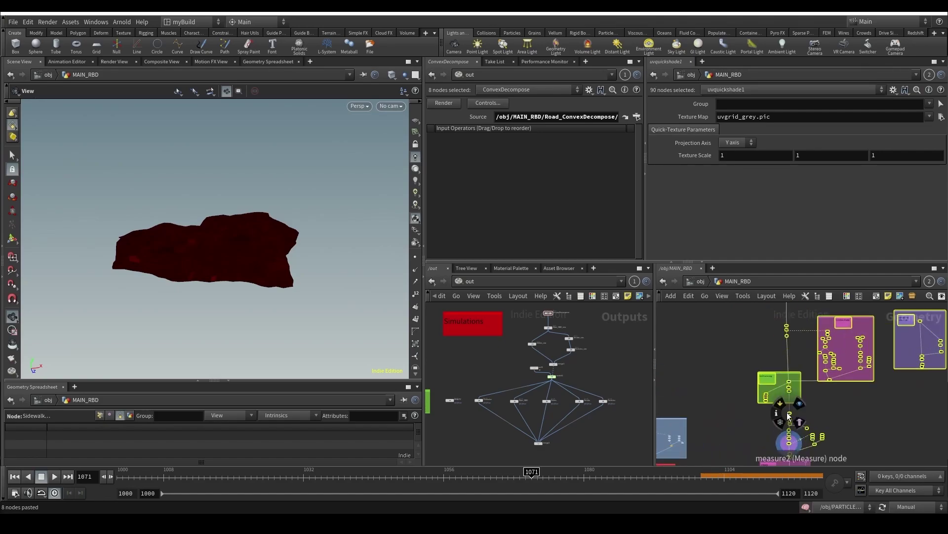
left_click_drag(788, 413, 784, 355)
scroll(782, 418, "up", 3)
middle_click_drag(784, 430, 728, 371)
left_click_drag(717, 365, 734, 333)
left_click_drag(733, 334, 736, 422)
middle_click_drag(760, 355, 754, 367)
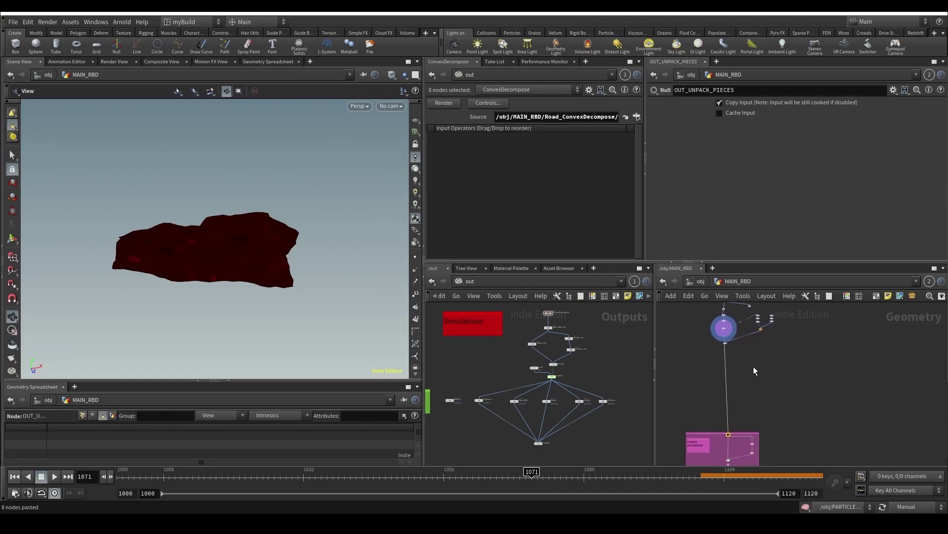
Step: Move the seven pasted cutter nodes down, away from the Blast
scroll(797, 346, "up", 2)
middle_click_drag(797, 345, 781, 382)
left_click_drag(719, 325, 719, 325)
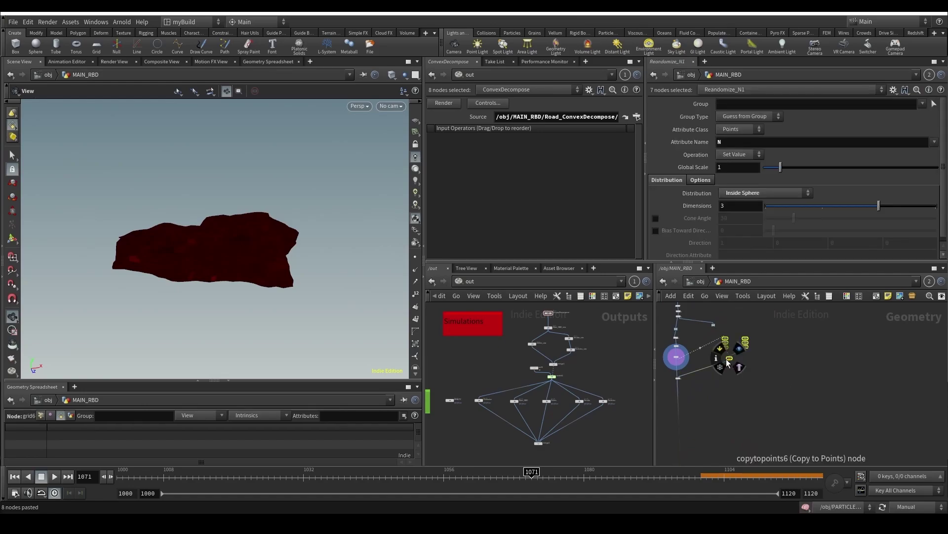
left_click_drag(729, 358, 732, 409)
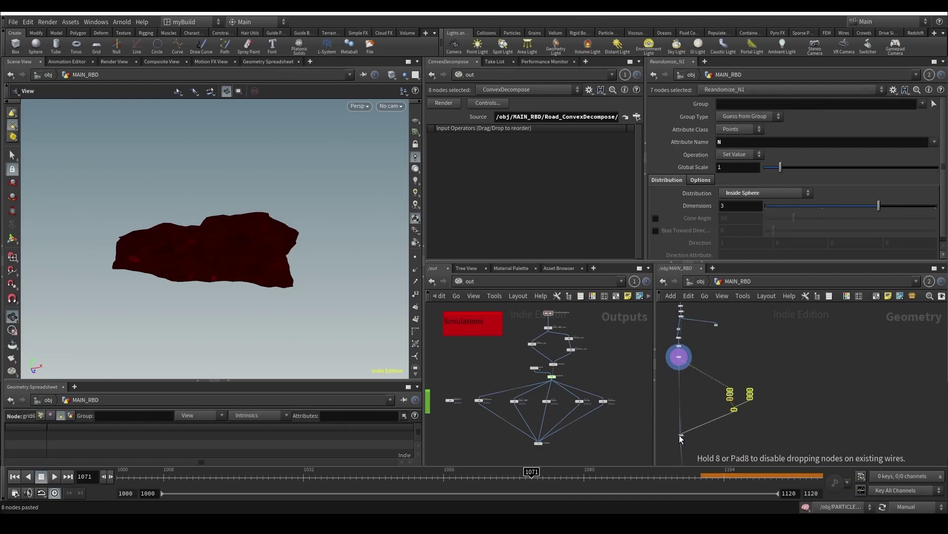
Step: Insert a Null into the wire below the Blast and connect its output to the pasted Scatter
scroll(672, 372, "up", 6)
left_click_drag(704, 318, 705, 318)
scroll(719, 387, "up", 2)
middle_click_drag(719, 387, 726, 393)
scroll(742, 407, "down", 4)
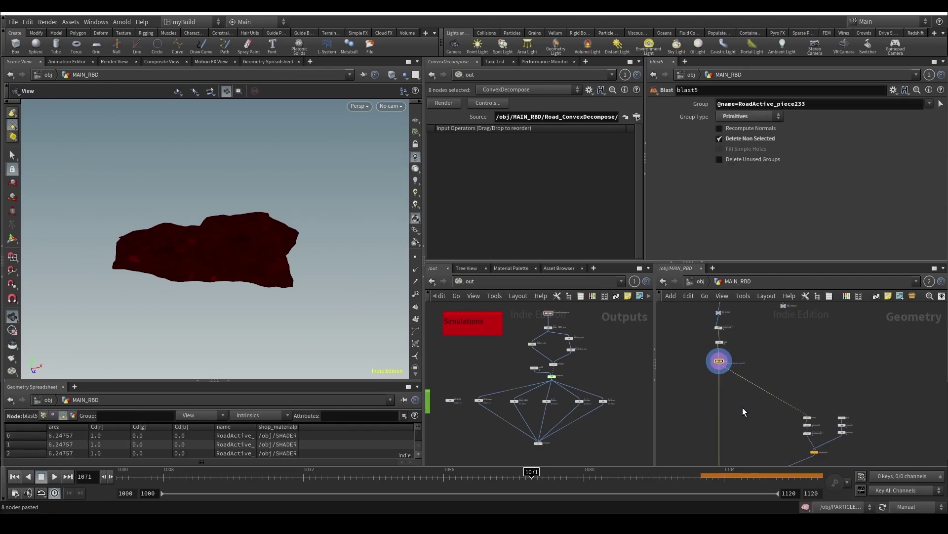
scroll(742, 407, "up", 4)
key("Tab")
type("null")
key("Return")
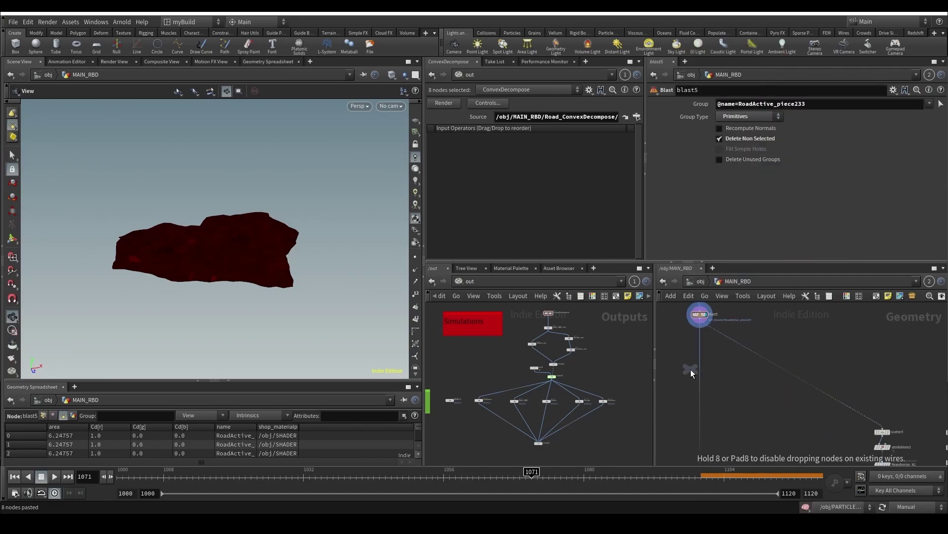
left_click(701, 337)
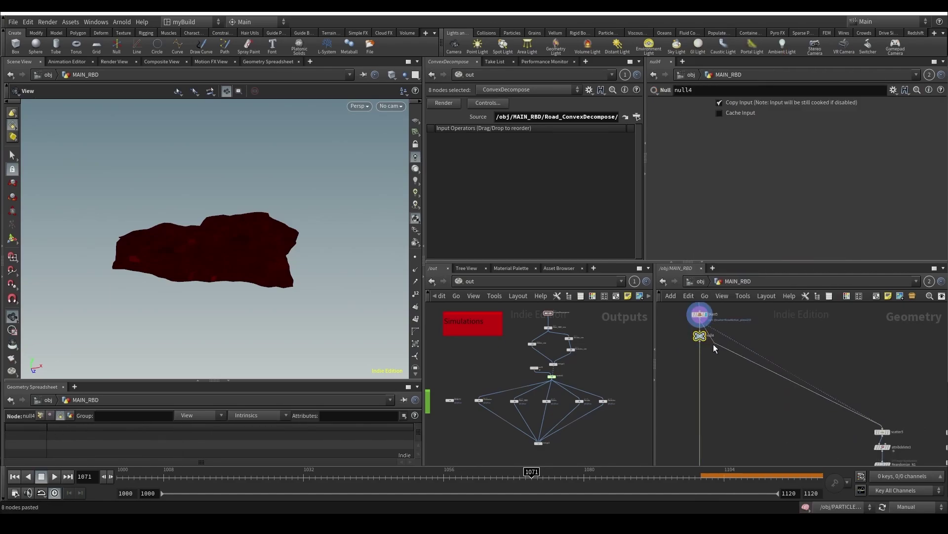
scroll(725, 371, "down", 3)
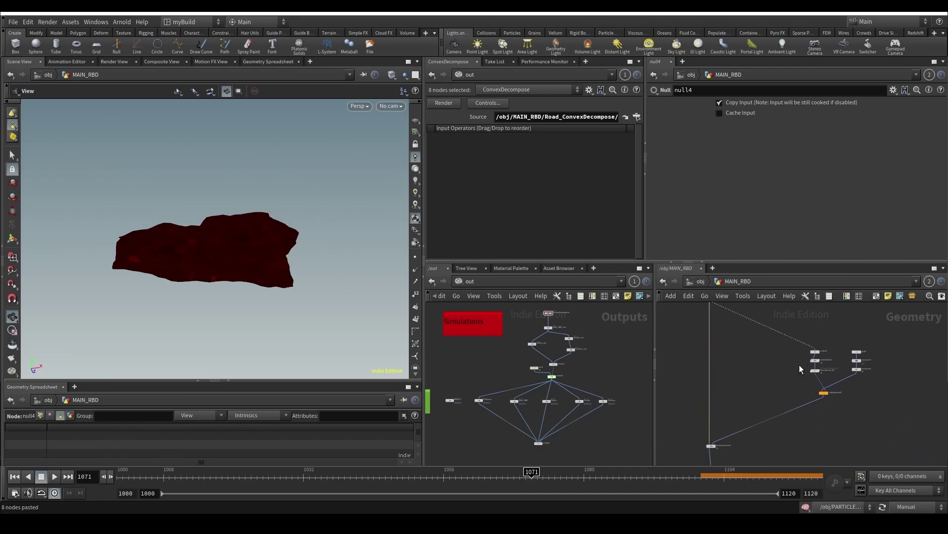
Step: Move the pasted Boolean Fracture up the main wire, level with its Copy to Points cutter node
scroll(745, 417, "up", 1)
middle_click_drag(745, 420, 755, 371)
scroll(751, 371, "down", 2)
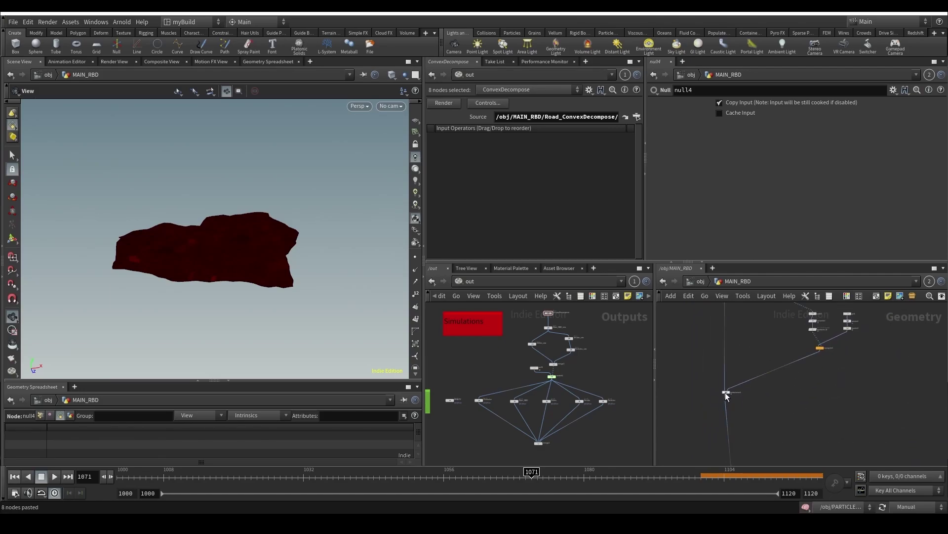
left_click_drag(726, 395, 734, 360)
scroll(799, 331, "up", 2)
middle_click_drag(799, 331, 757, 365)
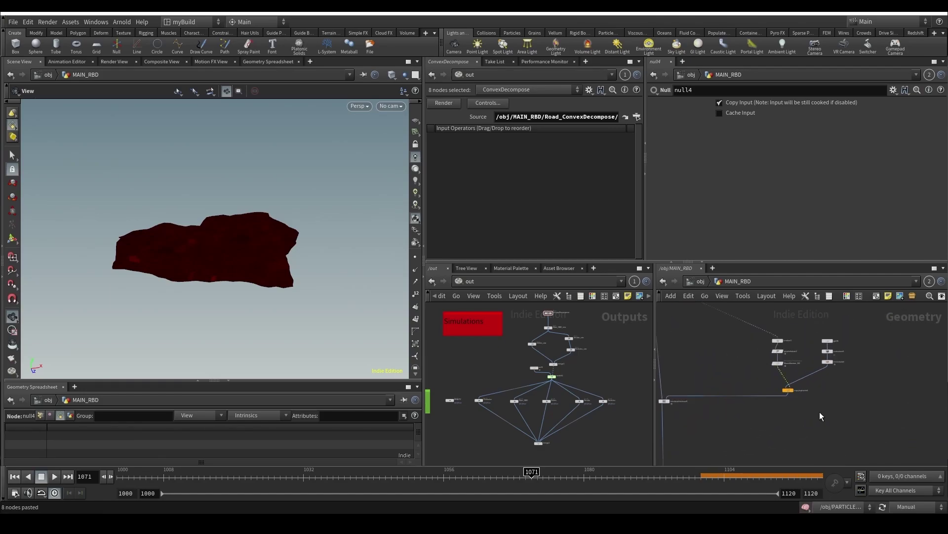
Step: Display the pasted Copy to Points node and return the scene to Auto Update
left_click(787, 390)
left_click(920, 507)
left_click(922, 478)
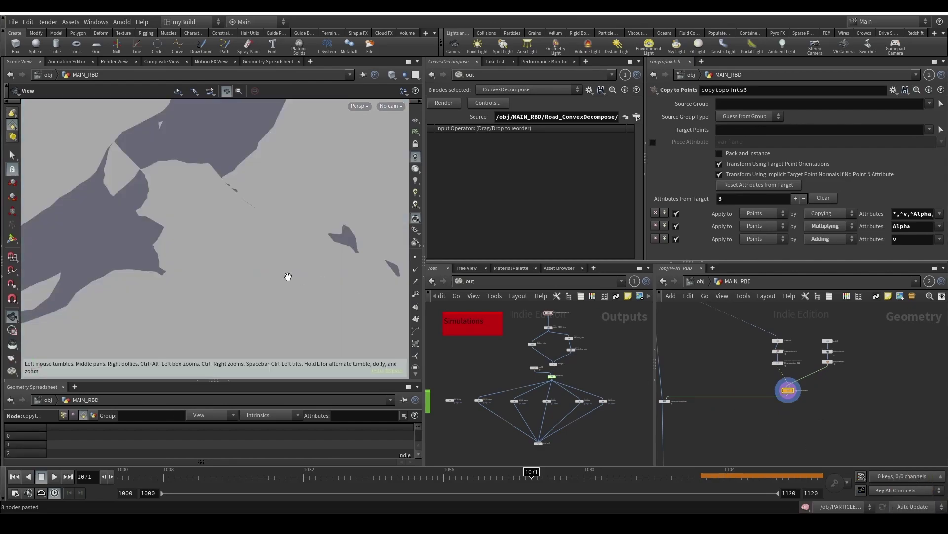
Step: Display the new Null with the Copy to Points node templated and compare the cutter grids with the road piece
middle_click_drag(662, 301, 701, 377)
left_click(726, 354)
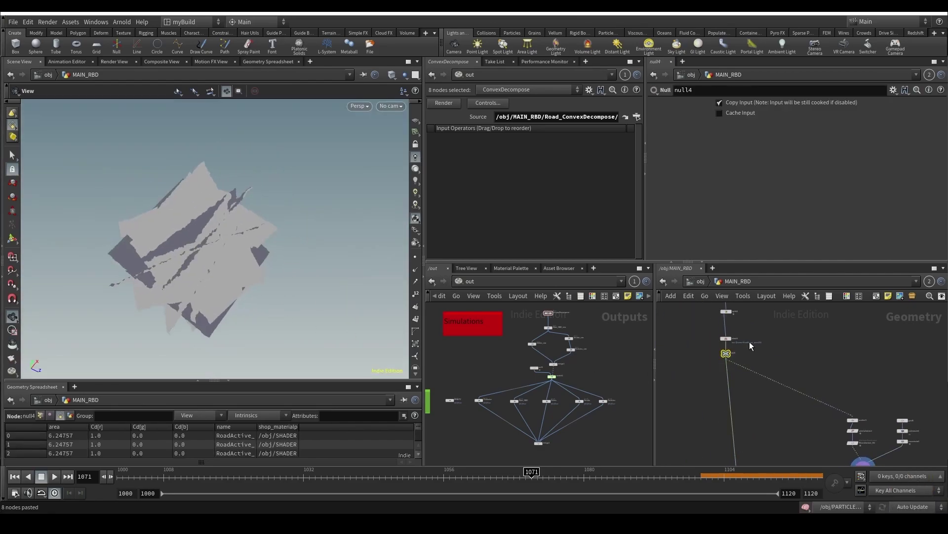
middle_click_drag(810, 434, 766, 353)
key("r")
left_click(817, 388)
key("e")
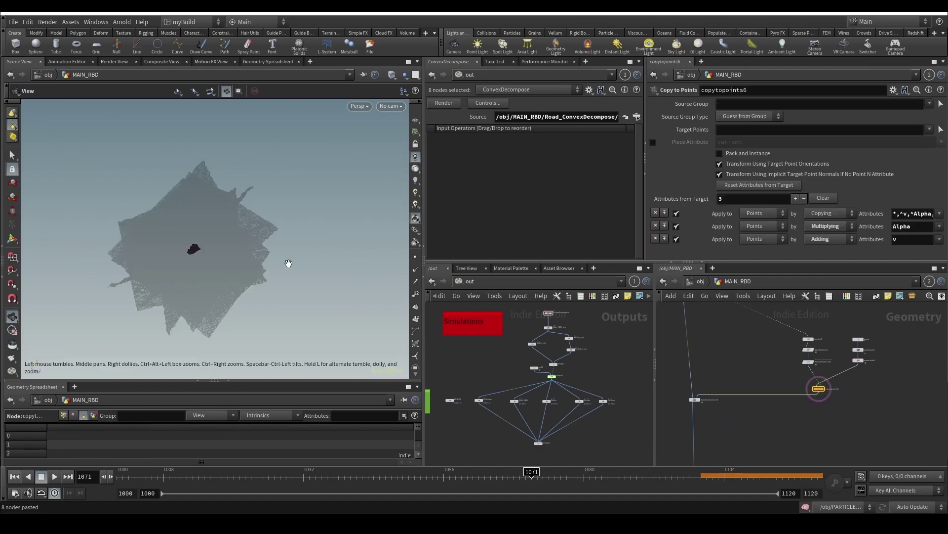
key("f")
scroll(191, 262, "down", 5)
left_click_drag(191, 262, 220, 264)
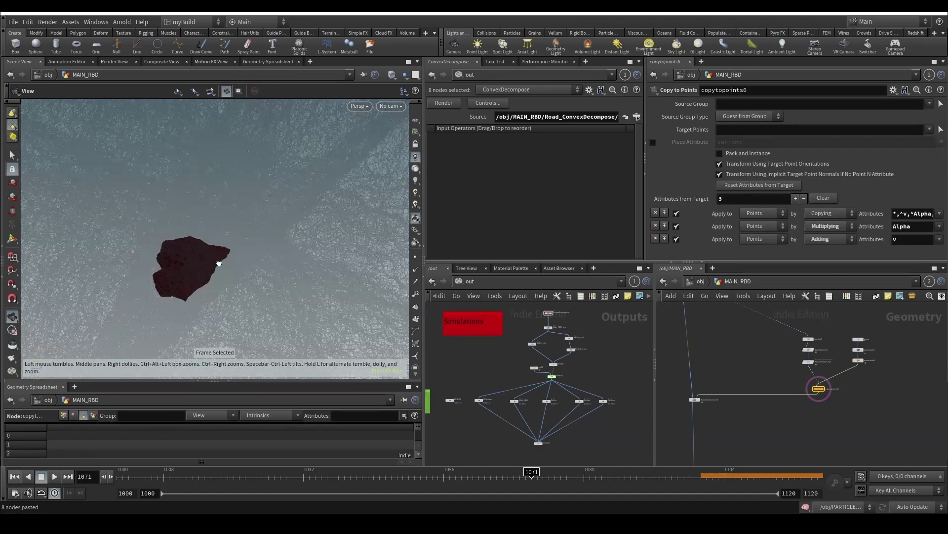
scroll(843, 336, "up", 4)
Step: Set the size of the cutter Grid to 14.5 by 14.5 and check its extent around the road piece
left_click(853, 344)
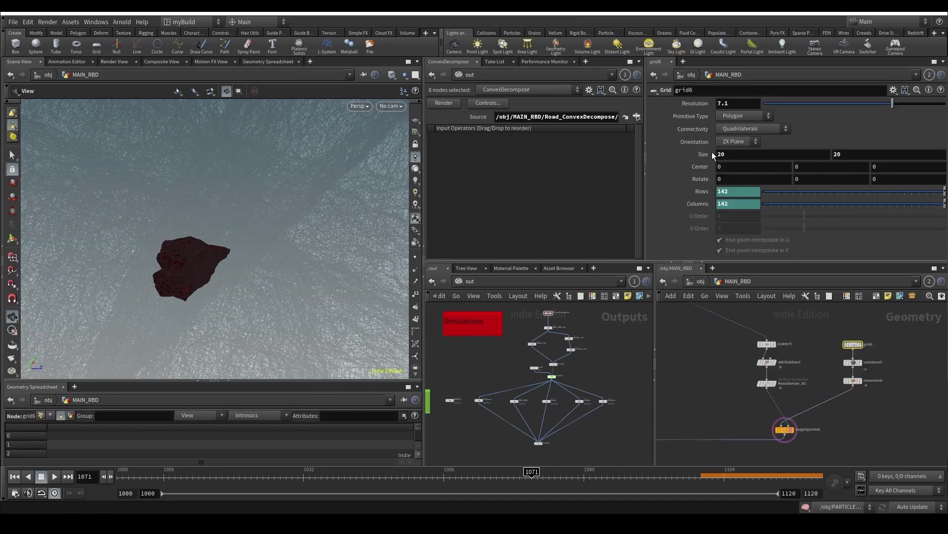
middle_click_drag(713, 155, 366, 197)
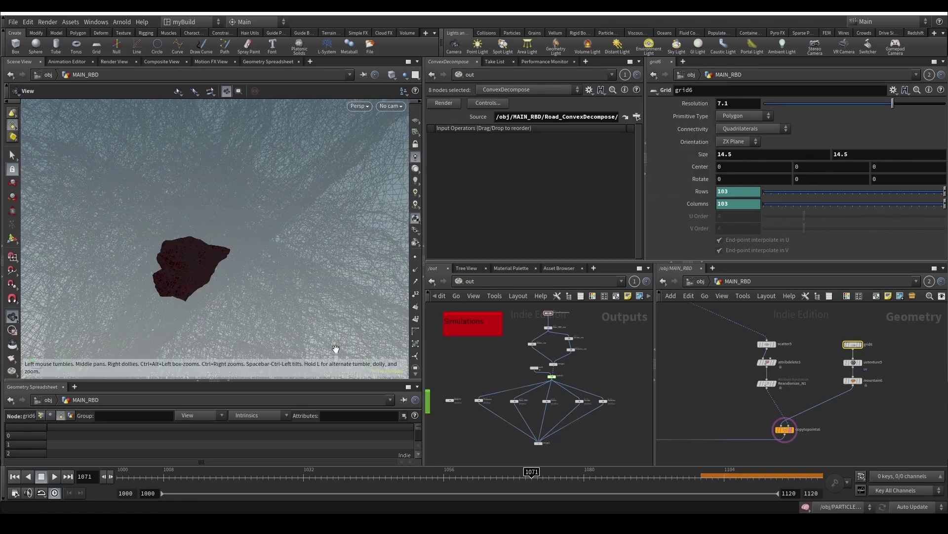
left_click_drag(335, 349, 498, 247)
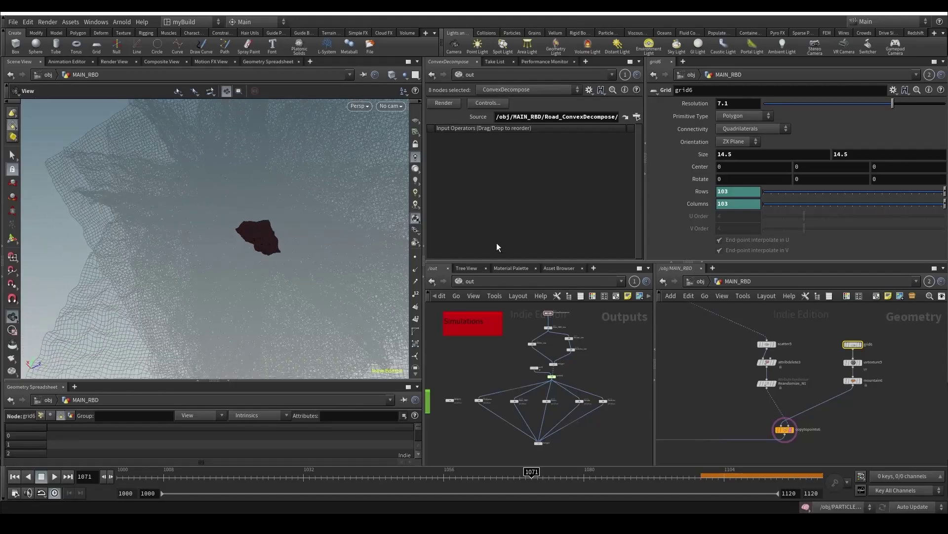
scroll(755, 360, "down", 1)
Step: Display the Boolean Fracture, then add a displayed Exploded View node fed by it and inspect the separated fragments
middle_click_drag(746, 366, 881, 292)
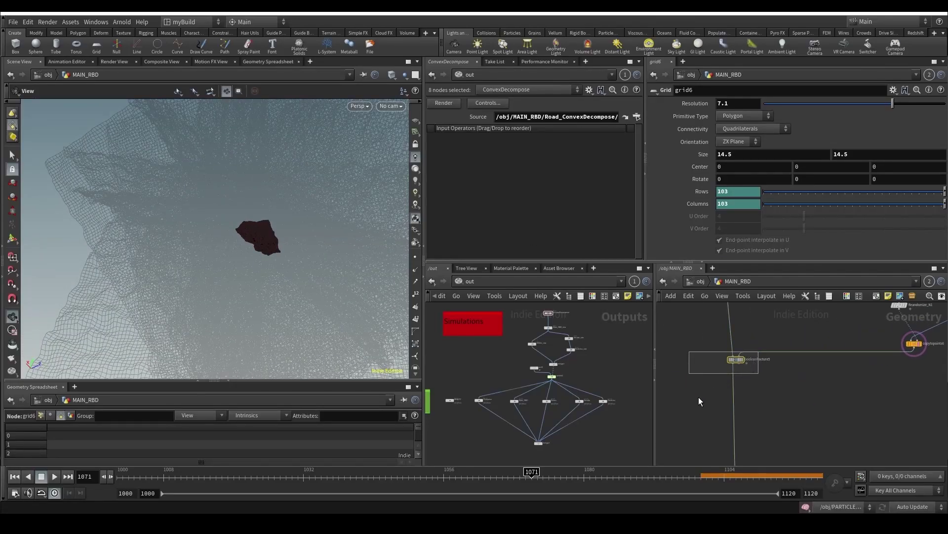
left_click_drag(699, 397, 680, 421)
key("r")
key("Tab")
type("ex")
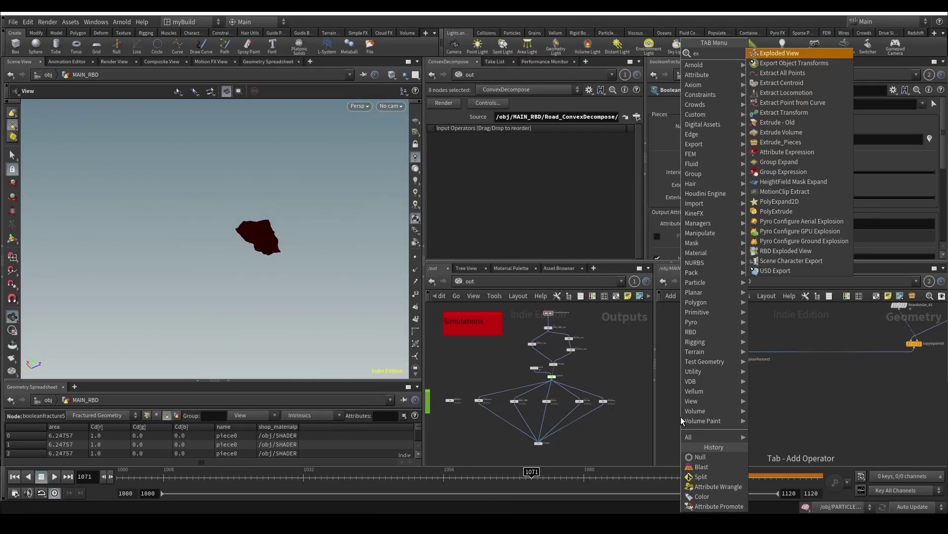
key("Return")
left_click(694, 419)
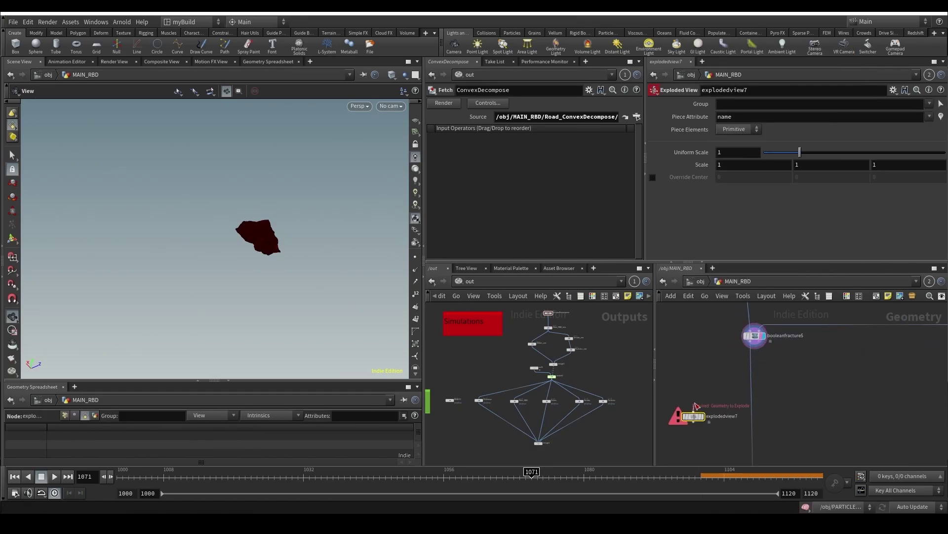
key("r")
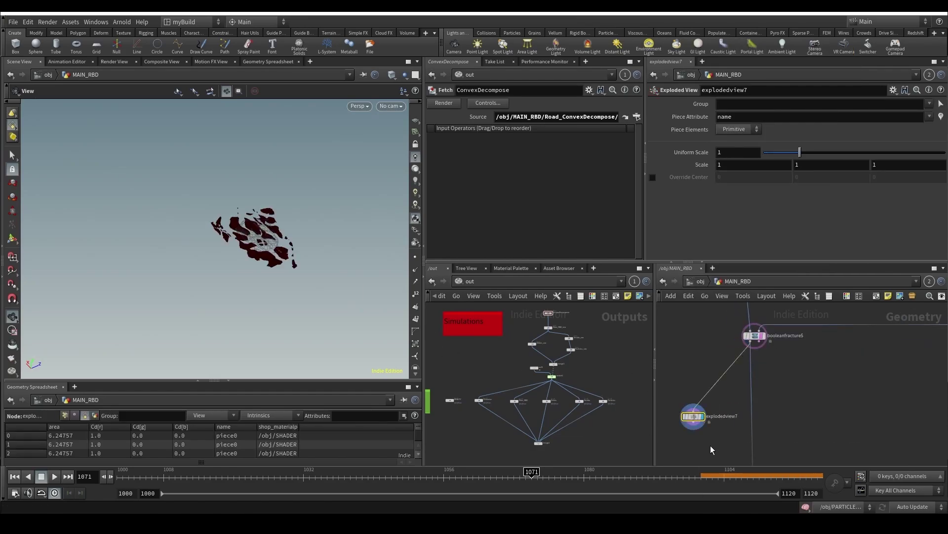
scroll(281, 235, "up", 5)
left_click_drag(281, 236, 279, 276)
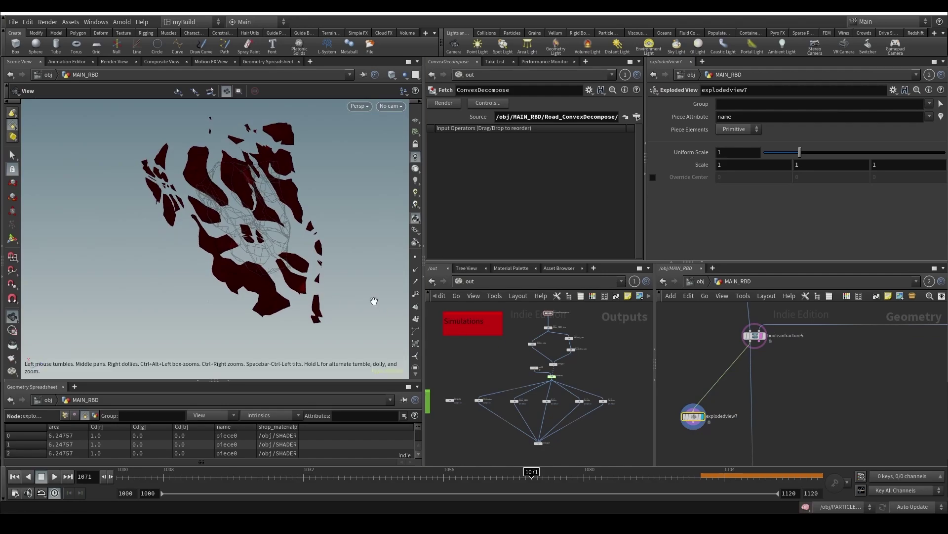
middle_click_drag(374, 301, 373, 326)
Step: Try a Force Total Count of 4 in the cutter Scatter and inspect the exploded fragments
scroll(762, 412, "down", 5)
middle_click_drag(834, 338, 770, 386)
scroll(783, 375, "up", 2)
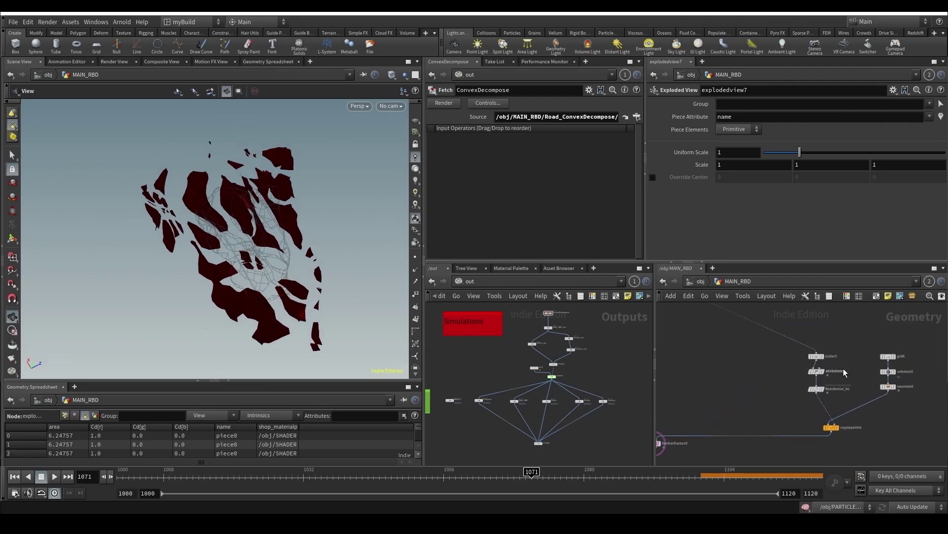
left_click(816, 355)
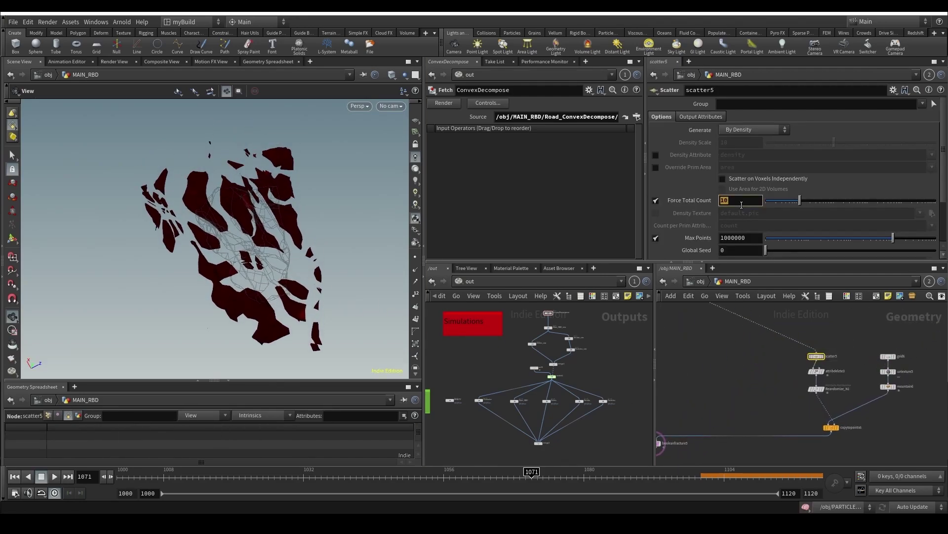
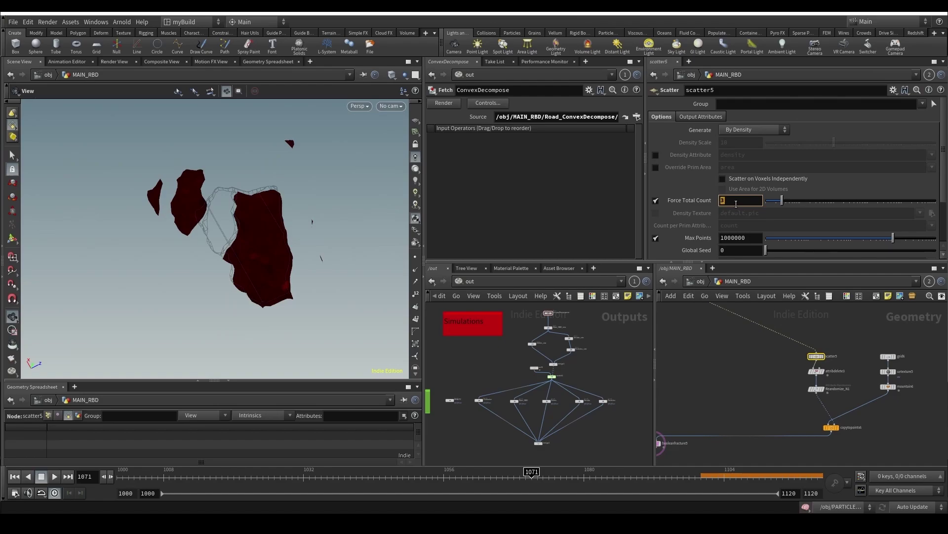
type("4")
key("Return")
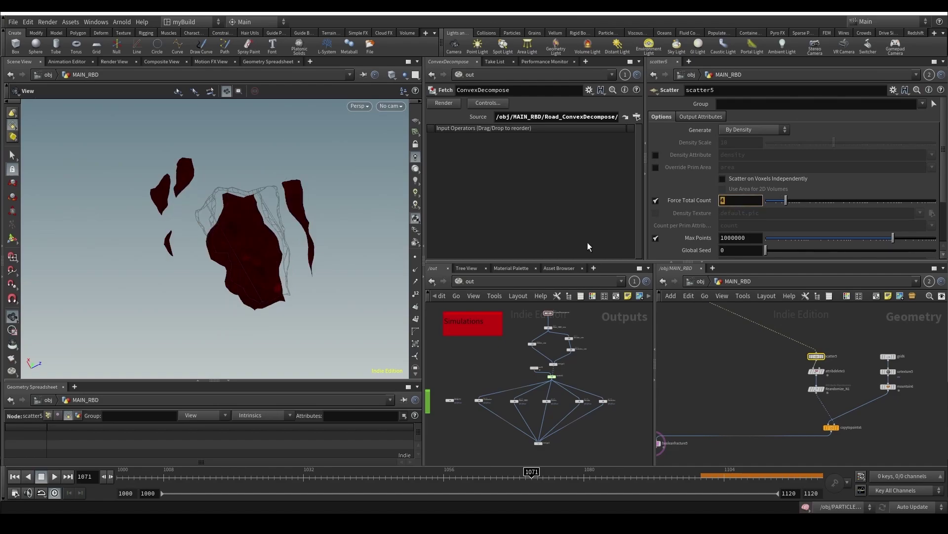
left_click_drag(267, 257, 336, 233)
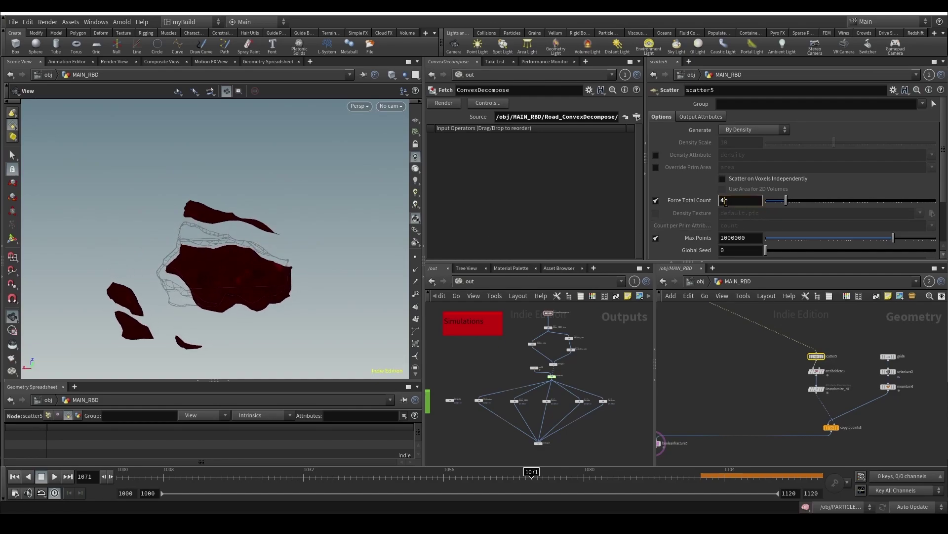
Step: Set the cutter Scatter's Force Total Count to 5 and orbit around the exploded fragments
type("5")
key("Return")
left_click_drag(250, 271, 127, 234)
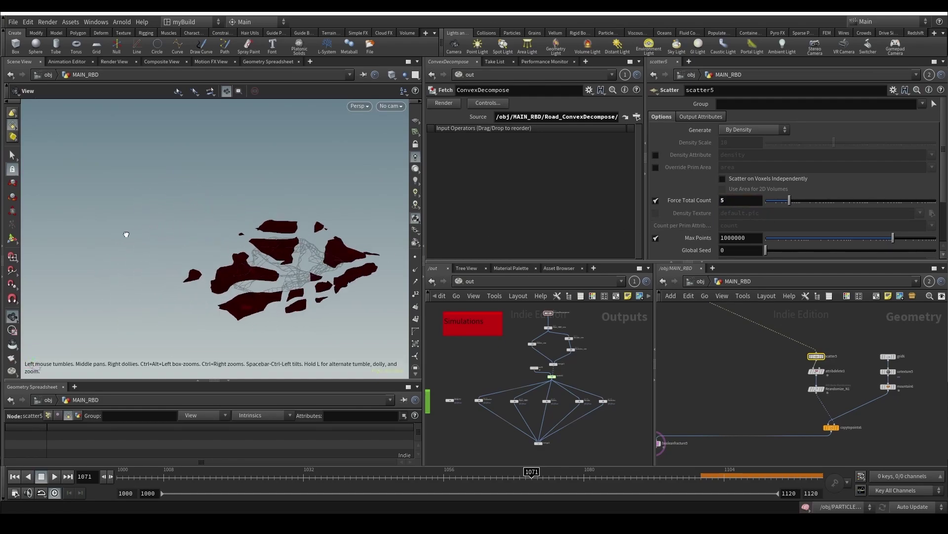
Step: Look through RENDER_CAM to check the exploded fragments at shot scale, and return to the free perspective view
left_click(390, 106)
left_click(408, 152)
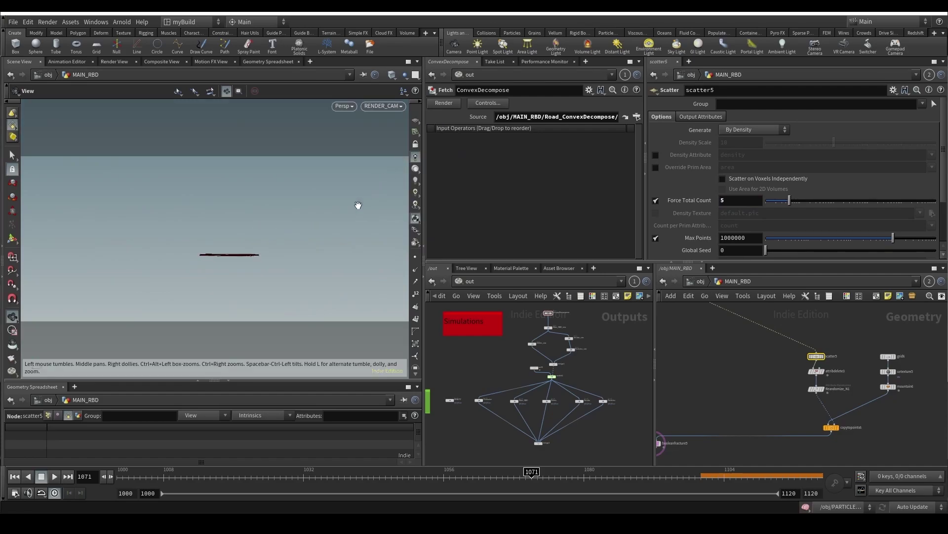
left_click_drag(244, 264, 245, 289)
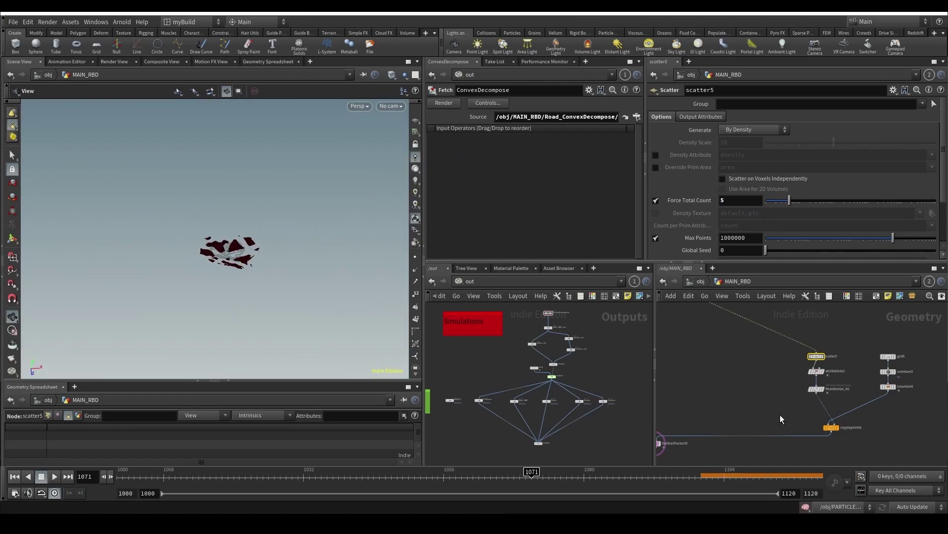
Step: Save the scene and move the Exploded View node off to the side of the Boolean Fracture
scroll(779, 412, "down", 4)
middle_click_drag(741, 391, 774, 311)
scroll(763, 427, "up", 3)
left_click(739, 370)
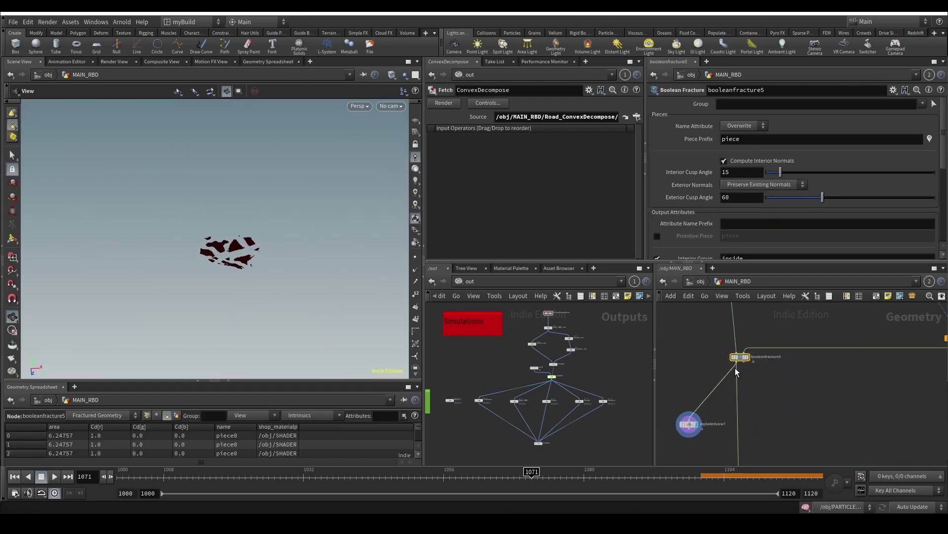
scroll(735, 375, "down", 3)
middle_click_drag(763, 344, 739, 328)
key("ctrl+s")
scroll(699, 393, "up", 3)
scroll(736, 336, "down", 2)
left_click_drag(726, 398, 698, 389)
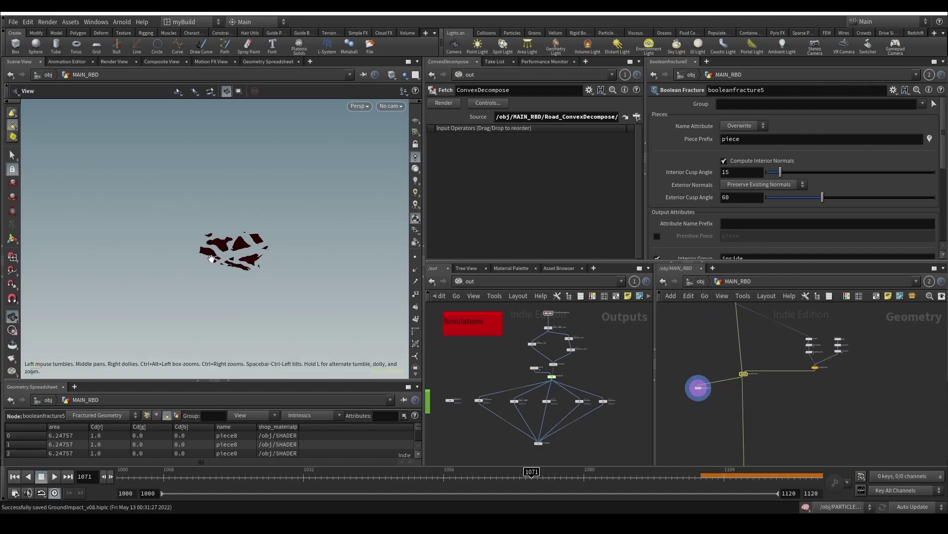
Step: Set the Boolean Fracture's Interior Group to inside2 after examining the exploded fragments up close
right_click_drag(214, 258, 260, 254)
mouse_move(260, 254)
left_mouse_down()
mouse_move(296, 180)
mouse_move(294, 211)
mouse_move(184, 214)
mouse_move(274, 248)
mouse_move(272, 260)
left_mouse_up()
scroll(753, 362, "up", 3)
scroll(743, 198, "down", 4)
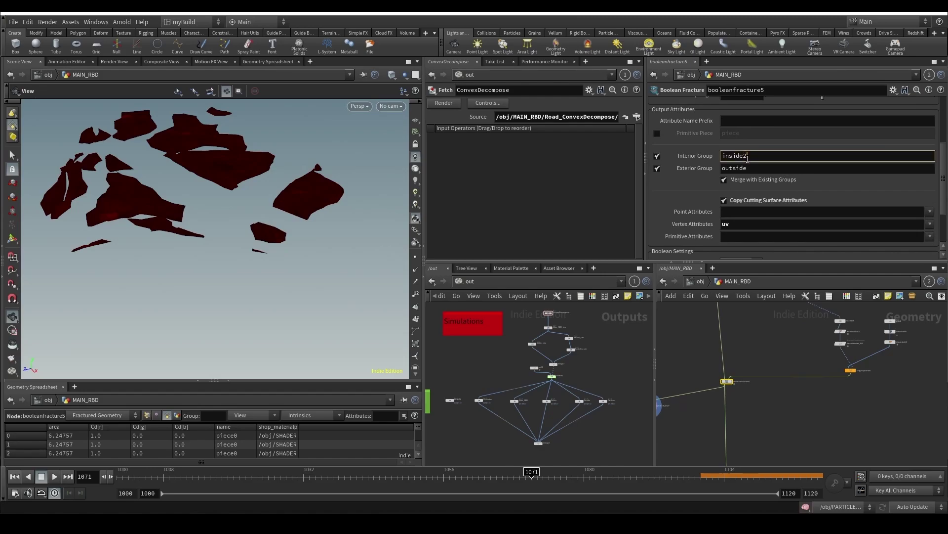
scroll(707, 392, "down", 6)
scroll(736, 369, "up", 6)
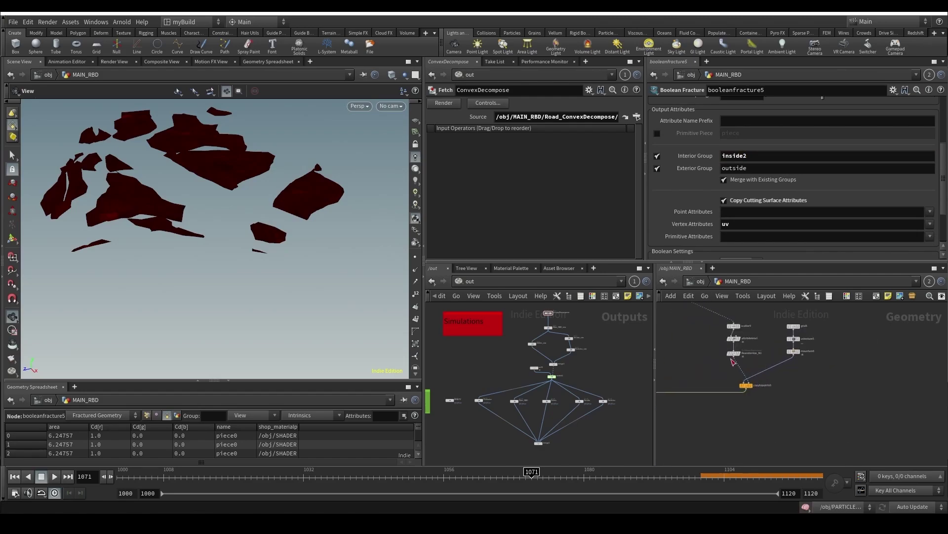
Step: Select the seven cutter nodes and reposition them together beside the main chain above the Boolean Fracture
scroll(732, 368, "down", 4)
middle_click_drag(793, 406, 935, 468)
scroll(830, 351, "up", 3)
middle_click_drag(836, 358, 760, 380)
middle_click_drag(815, 406, 771, 301)
left_click_drag(852, 448, 746, 359)
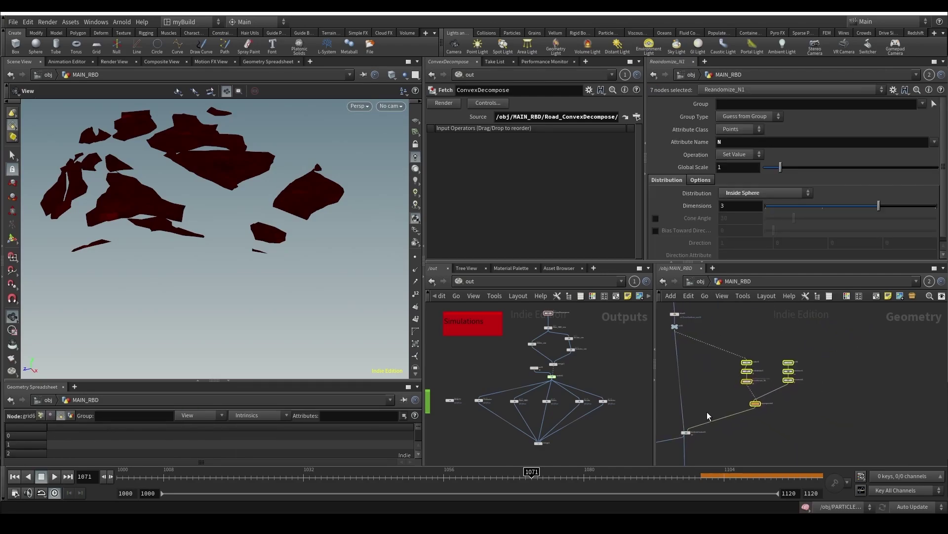
middle_click_drag(679, 439, 710, 394)
Step: Orbit around the exploded fragments, and display the Boolean Fracture to compare the unexploded piece
mouse_move(253, 248)
left_mouse_down()
mouse_move(252, 260)
mouse_move(248, 239)
mouse_move(242, 245)
left_mouse_up()
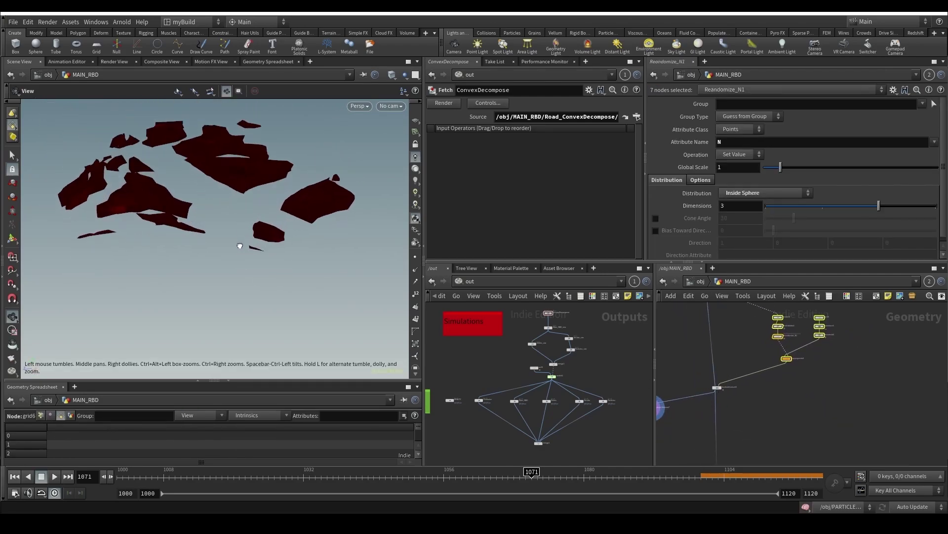
right_click_drag(242, 246, 269, 251)
left_click_drag(268, 251, 286, 280)
left_click_drag(699, 366, 696, 364)
key("r")
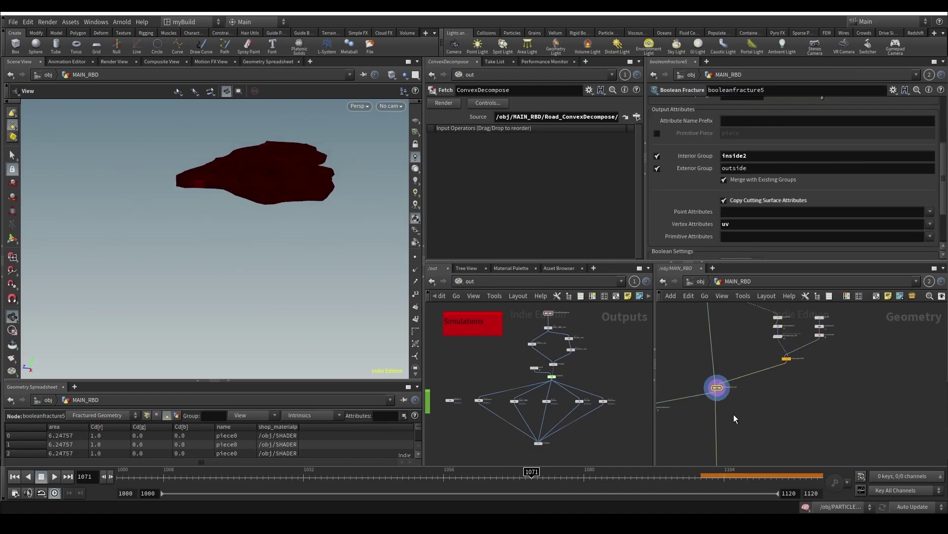
Step: Add a Color node fed by the Exploded View and display it
key("Tab")
type("nor")
key("Return")
scroll(726, 413, "down", 1)
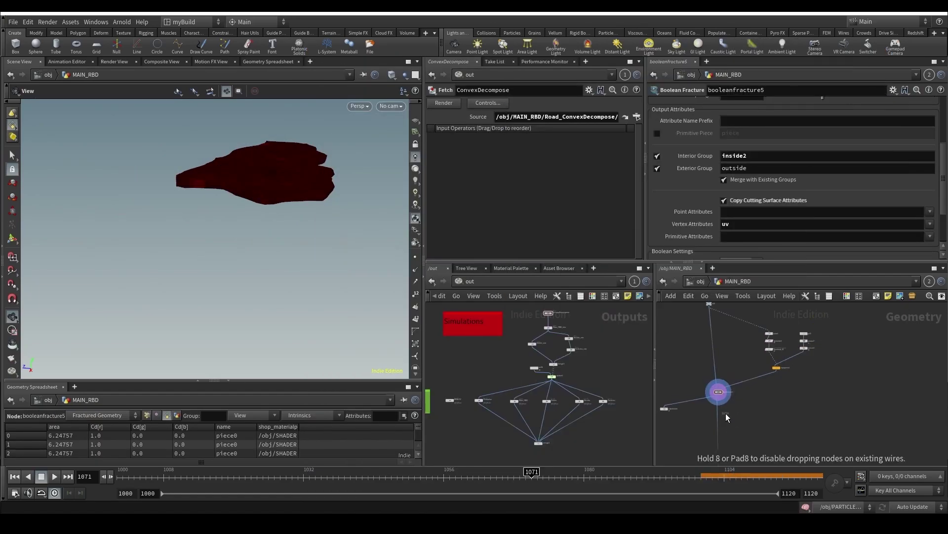
middle_click_drag(691, 420, 830, 385)
scroll(784, 407, "up", 3)
left_click(801, 406)
scroll(812, 355, "up", 1)
left_click_drag(814, 363, 802, 404)
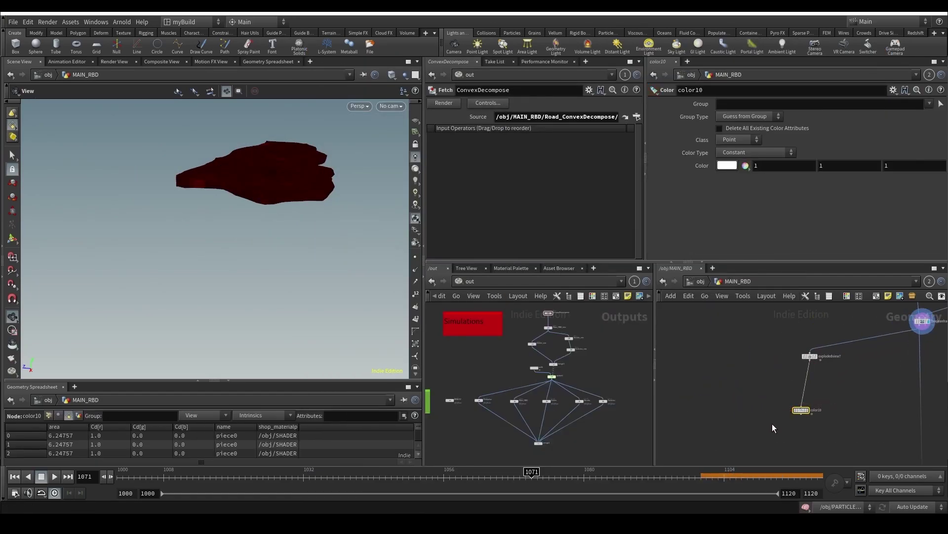
key("r")
Step: Restrict the Color node to the outside group, keeping its Color Type at Constant
left_click_drag(249, 254, 223, 245)
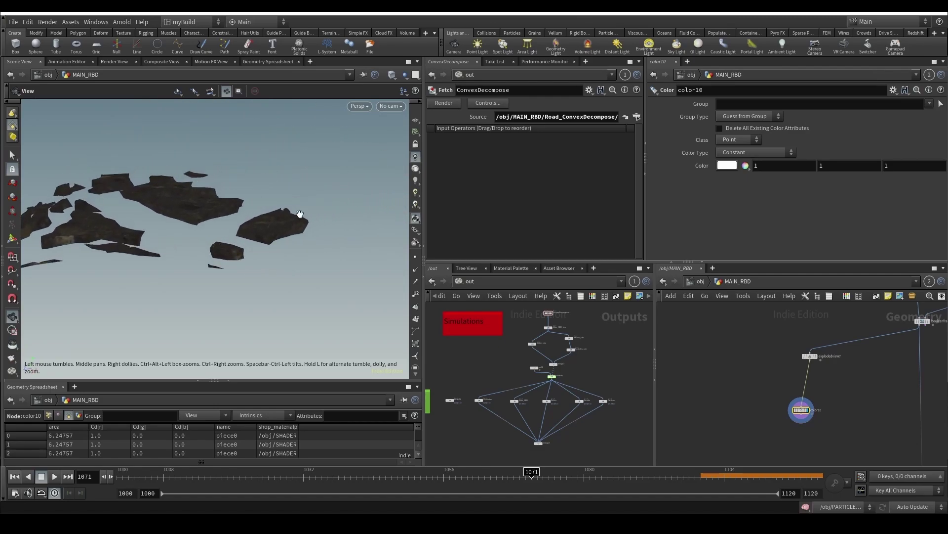
left_click_drag(160, 185, 207, 194)
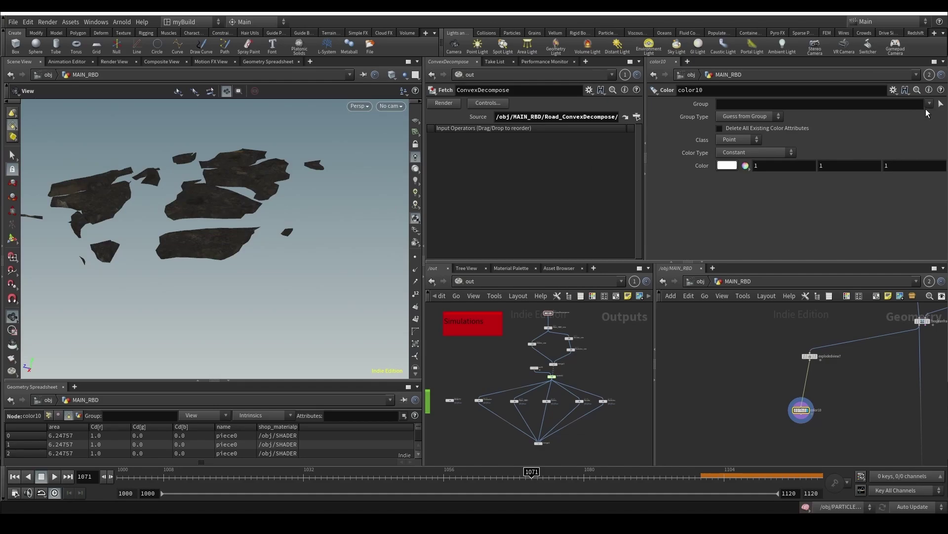
left_click(930, 104)
left_click(918, 135)
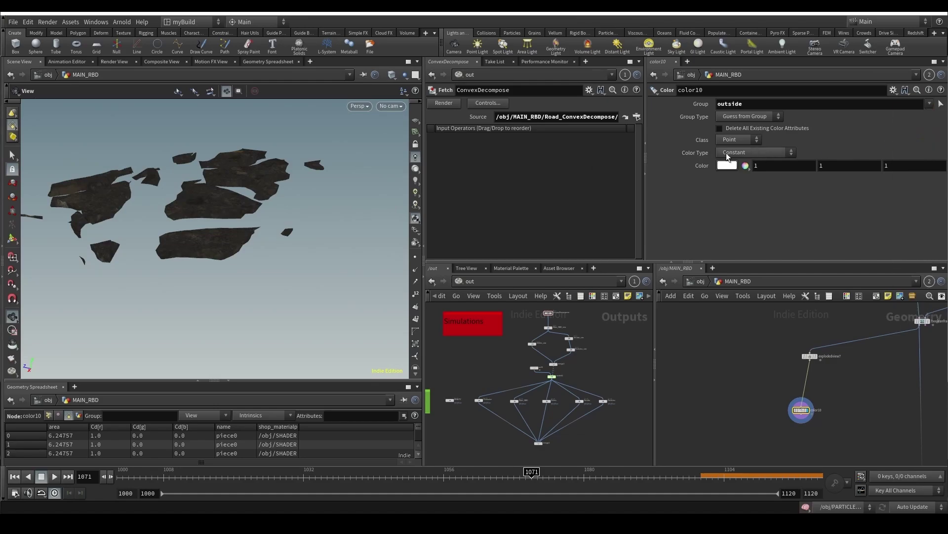
left_click(728, 152)
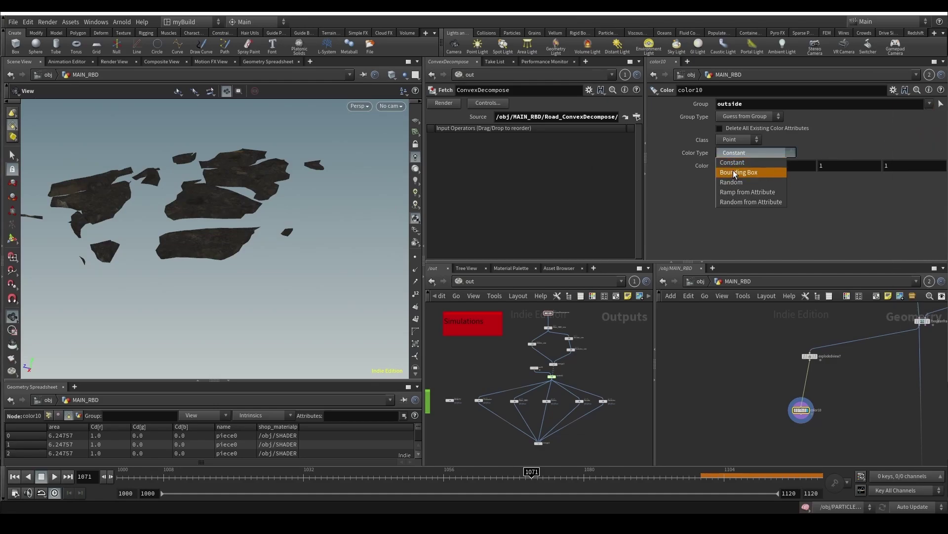
left_click(825, 195)
Step: Color the outside group pure red with Class set to Primitive, and delete all existing color attributes
left_click(731, 166)
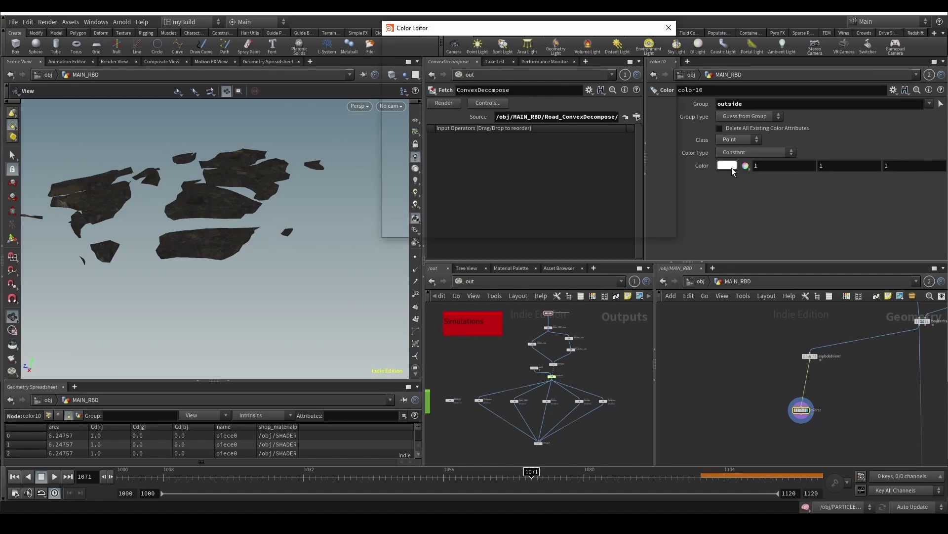
left_click(492, 62)
left_click(726, 141)
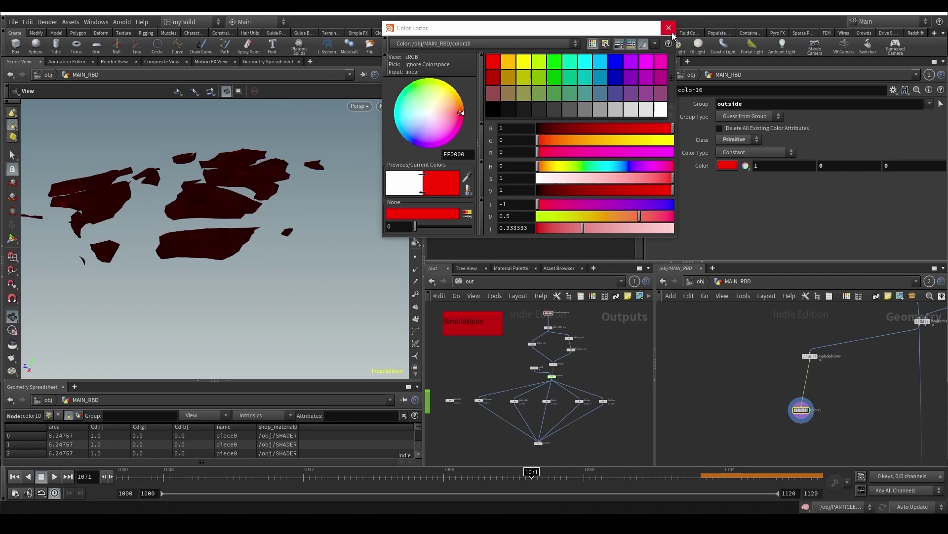
left_click(733, 129)
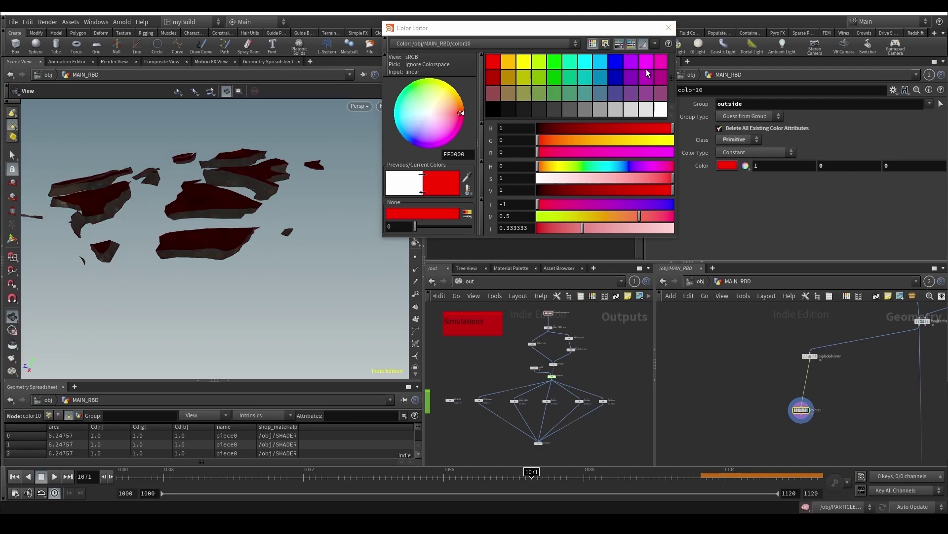
left_click(670, 29)
Step: Set the viewport's near clip plane to 0.01 in the display options
left_click_drag(163, 232, 258, 272)
key("d")
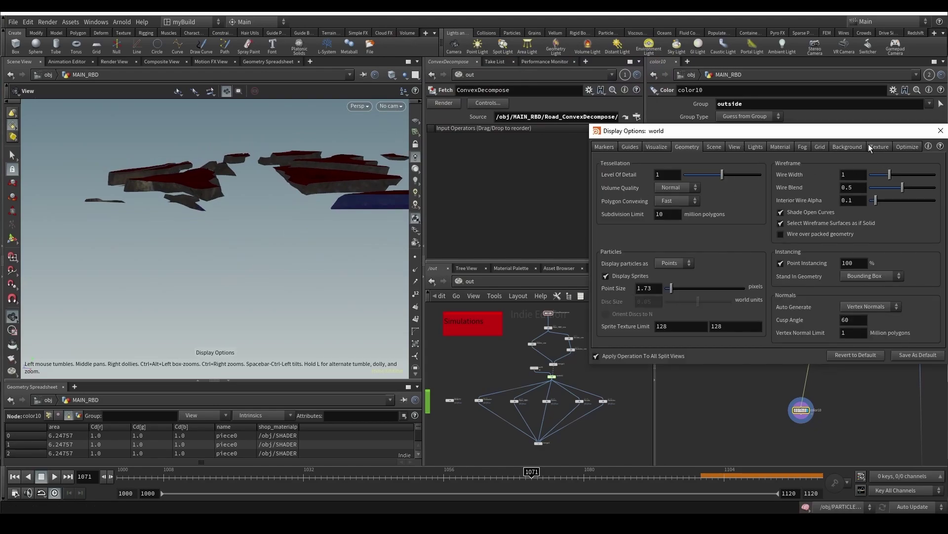
left_click(741, 146)
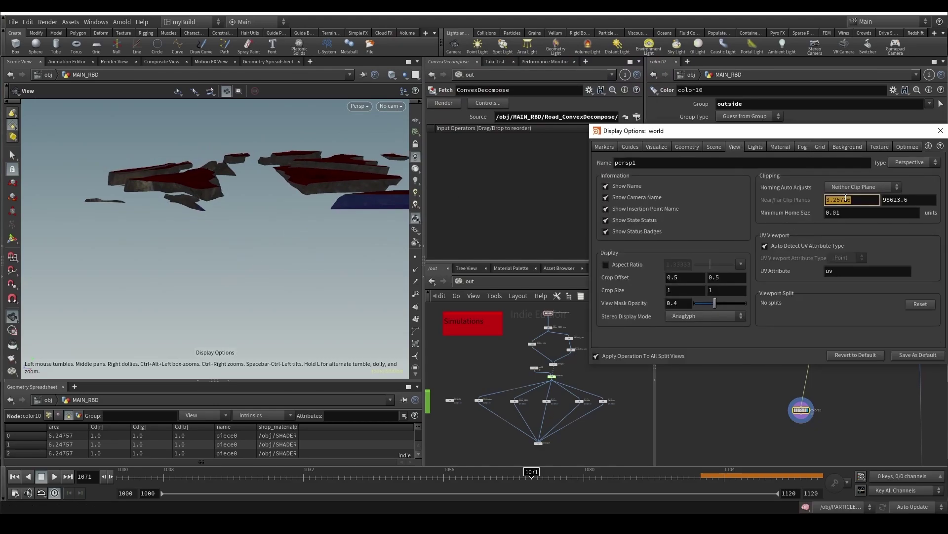
key("Return")
Step: Inspect the inner and outer faces of the exploded fragments up close, and close the display options
left_click_drag(277, 280, 246, 246)
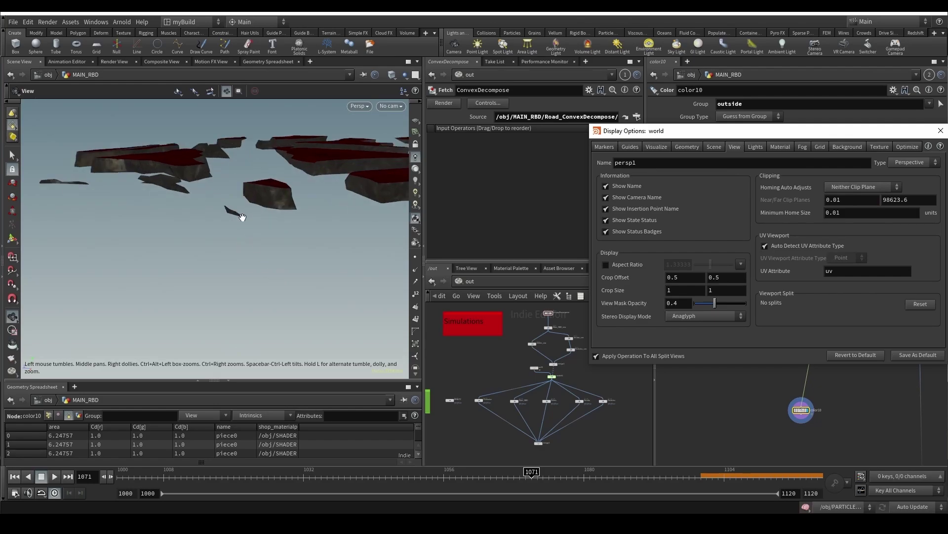
scroll(233, 214, "up", 5)
left_click_drag(224, 212, 297, 228)
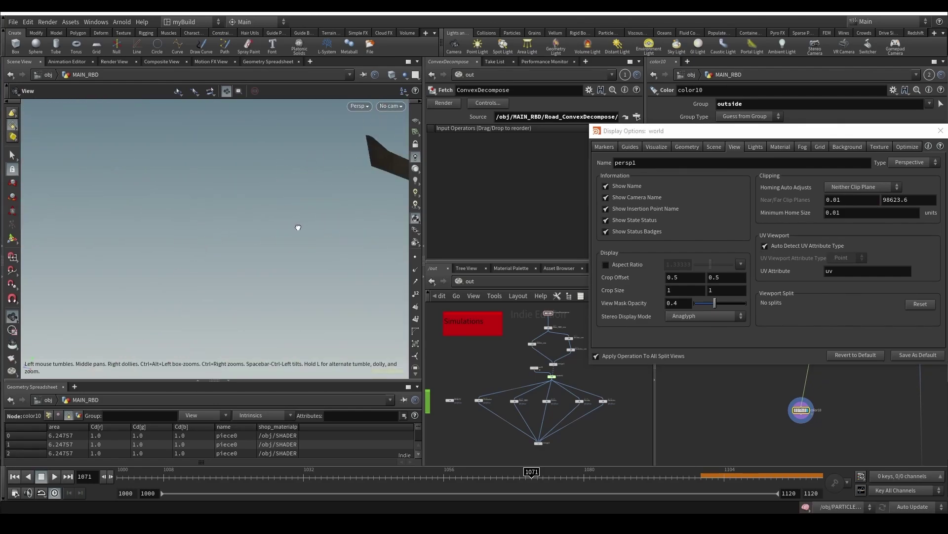
left_click_drag(258, 252, 193, 271)
left_click_drag(274, 193, 163, 225)
left_click_drag(151, 255, 237, 257)
left_click(938, 133)
scroll(767, 400, "down", 4)
scroll(802, 396, "up", 3)
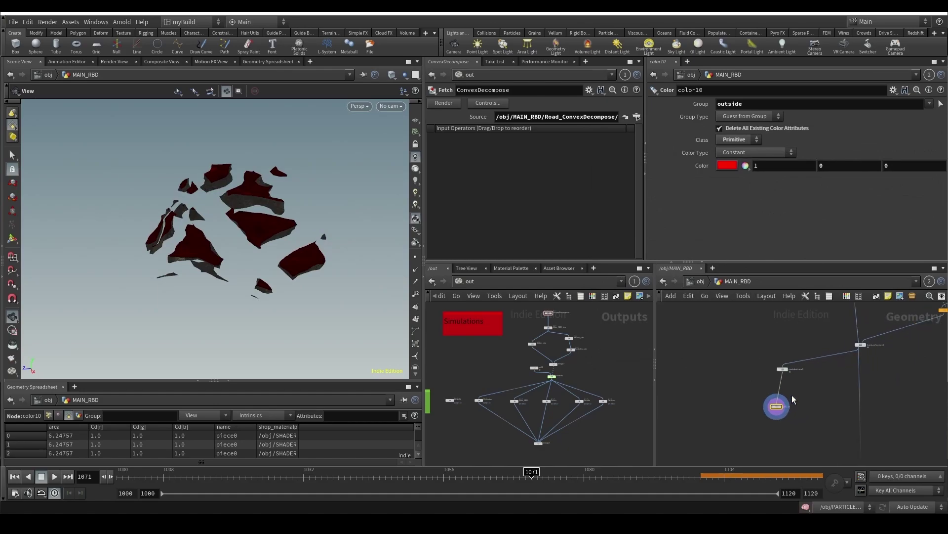
Step: Copy the area-based Split and its SMALL_PIECES null, and paste the pair below the Boolean Fracture
middle_click_drag(830, 394, 742, 395)
left_click(698, 371)
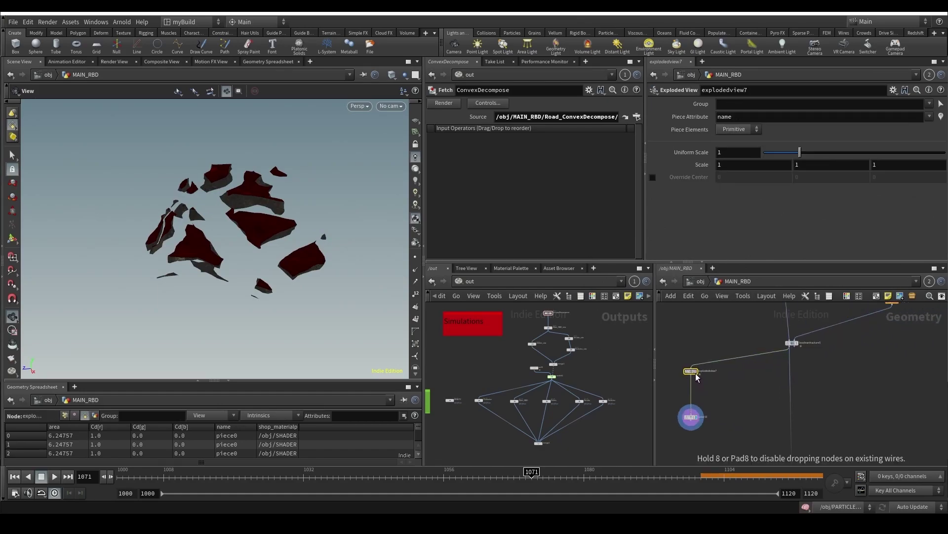
scroll(766, 400, "down", 2)
middle_click_drag(789, 360, 712, 417)
scroll(711, 417, "down", 4)
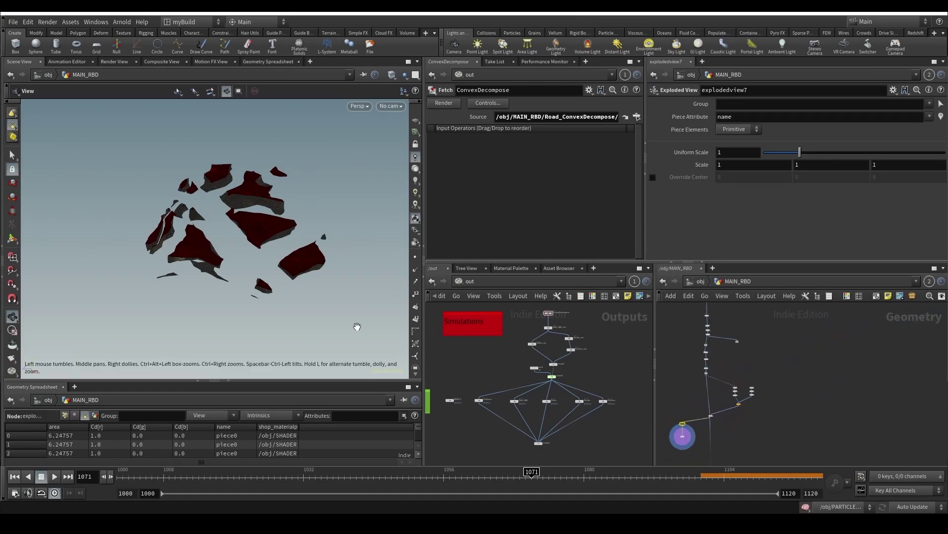
scroll(357, 328, "up", 1)
scroll(719, 365, "down", 1)
scroll(718, 356, "up", 4)
left_click_drag(693, 327, 816, 352)
scroll(811, 362, "down", 1)
key("ctrl+c")
middle_click_drag(838, 402, 838, 320)
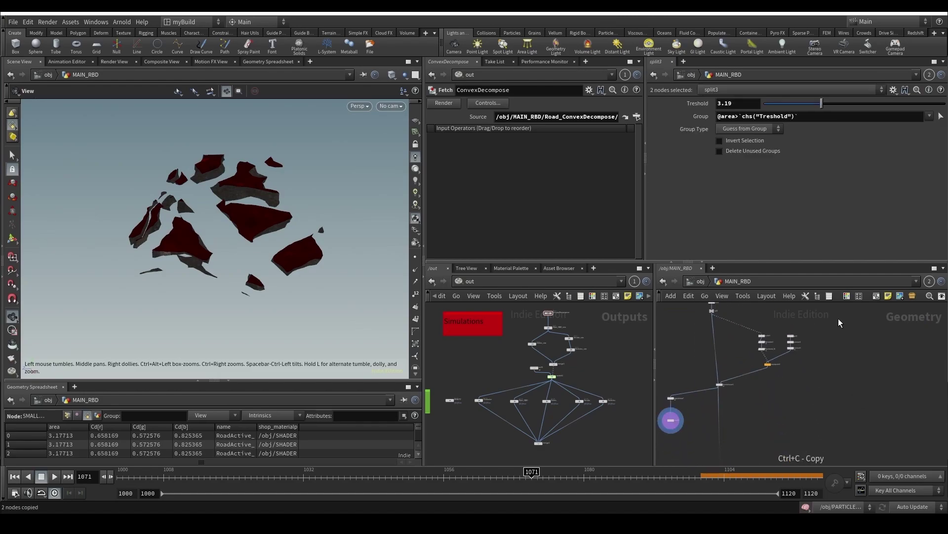
key("ctrl+v")
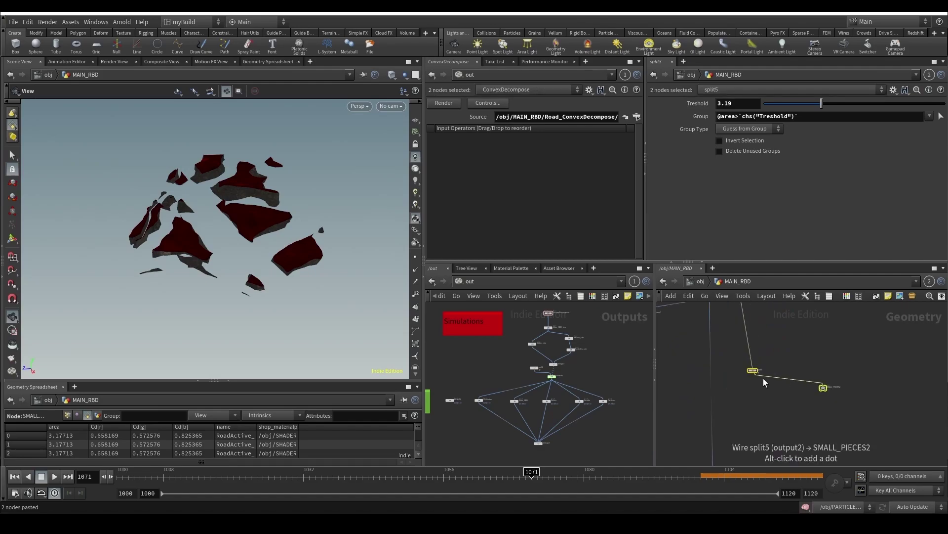
Step: Wire the pasted Split into the main chain under the Boolean Fracture, keep SMALL_PIECES2 on its second output, and display the Split
left_click_drag(749, 369, 701, 392)
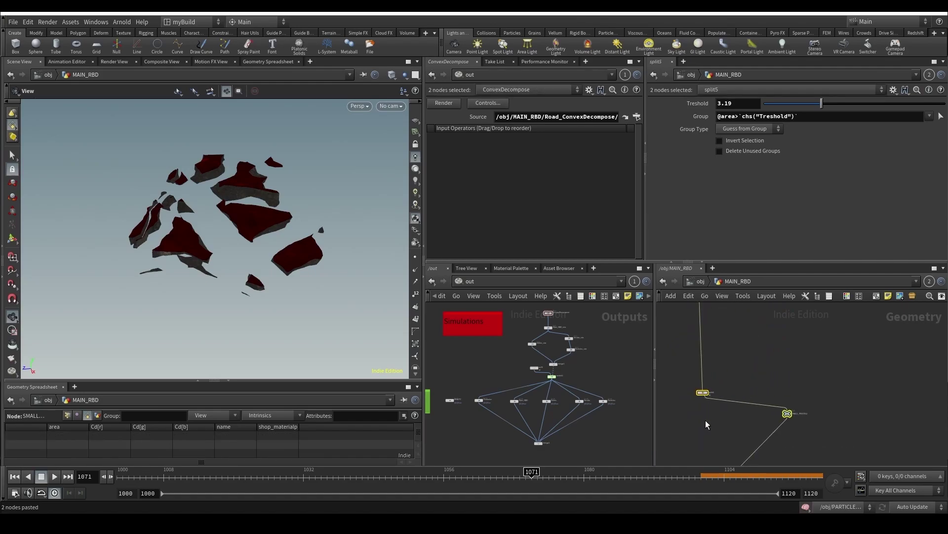
left_click(771, 446)
mouse_move(766, 439)
left_mouse_down()
mouse_move(690, 406)
mouse_move(736, 366)
left_mouse_up()
scroll(693, 399, "up", 3)
scroll(734, 376, "down", 3)
left_click(727, 382)
middle_click_drag(742, 369, 761, 405)
scroll(754, 395, "down", 4)
middle_click_drag(783, 357, 732, 393)
scroll(719, 364, "up", 5)
scroll(752, 384, "up", 3)
scroll(742, 407, "down", 1)
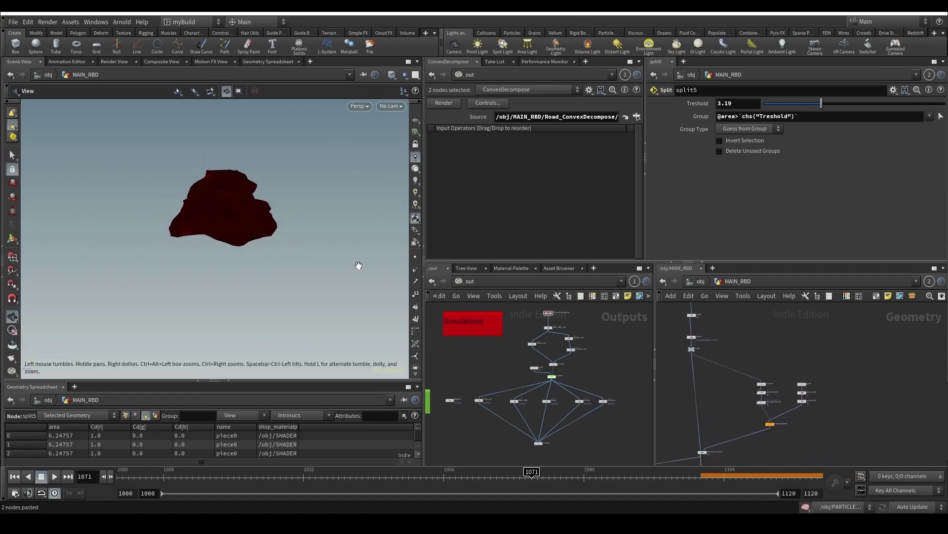
Step: Add a Merge node beside the lower end of the main chain, near the pasted Split
left_click_drag(260, 237, 231, 223)
scroll(704, 374, "down", 4)
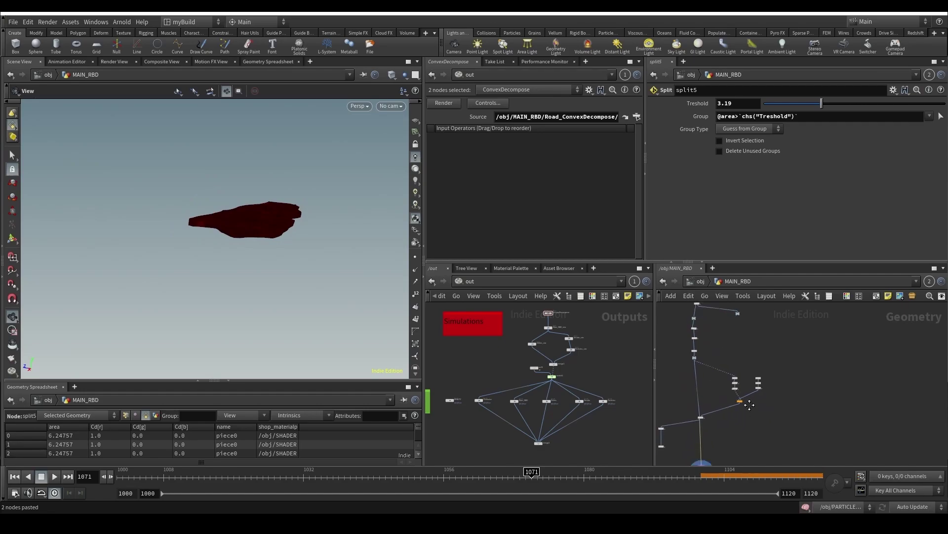
middle_click_drag(746, 405, 810, 341)
middle_click_drag(847, 442, 813, 453)
middle_click_drag(817, 354, 803, 443)
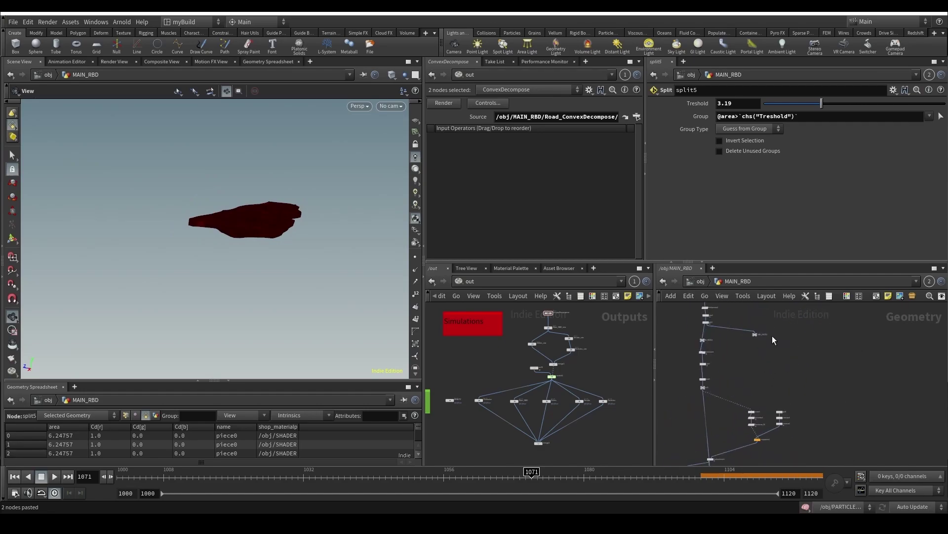
middle_click_drag(772, 337, 793, 330)
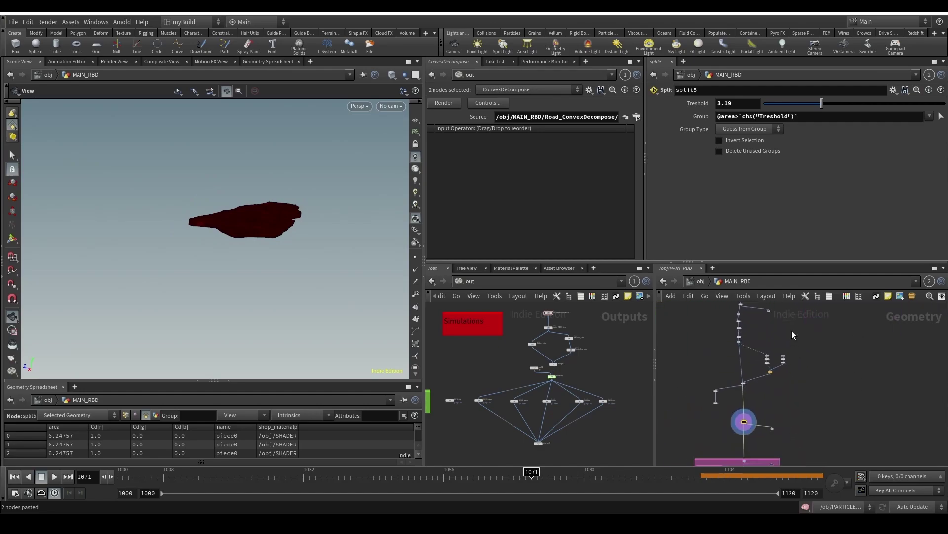
left_click(786, 402)
key("Tab")
type("mer")
key("Return")
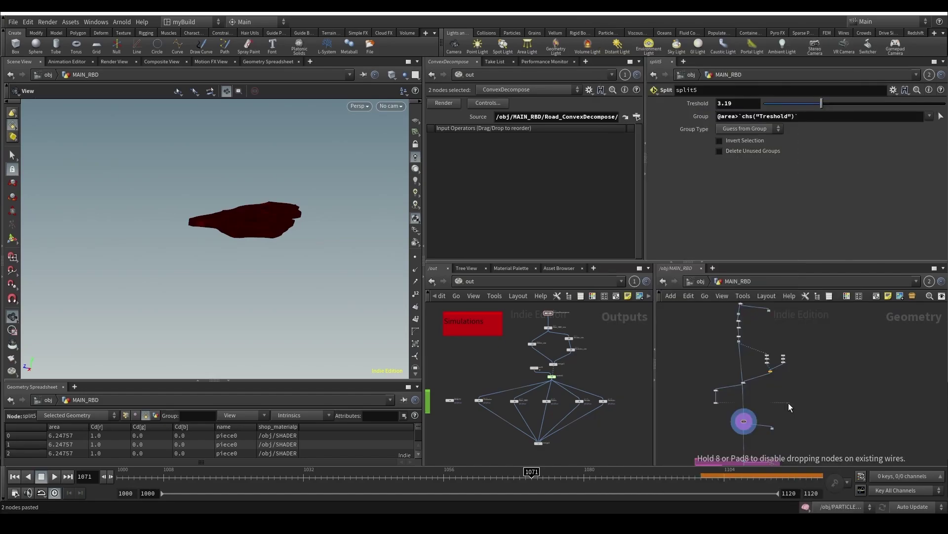
left_click(789, 402)
middle_click_drag(788, 403, 822, 300)
Step: Copy the Road_Second_Fracturing file cache and paste the copy into the main chain above the lower Split
left_click(731, 341)
key("ctrl+c")
scroll(740, 375, "up", 1)
key("ctrl+v")
scroll(740, 376, "up", 1)
scroll(740, 377, "up", 3)
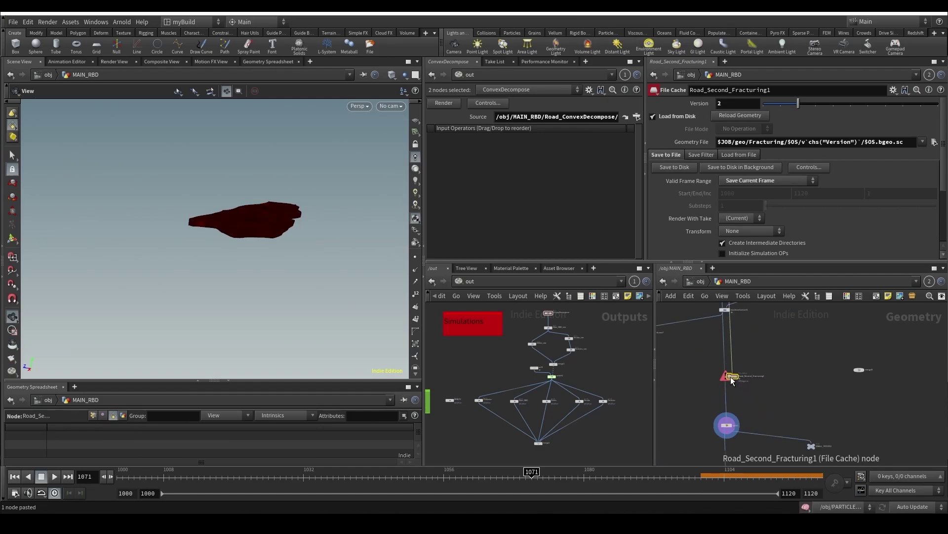
Step: Rename the pasted file cache Road_Second_SubFracturing
double_click(760, 375)
type("SubFracturing1")
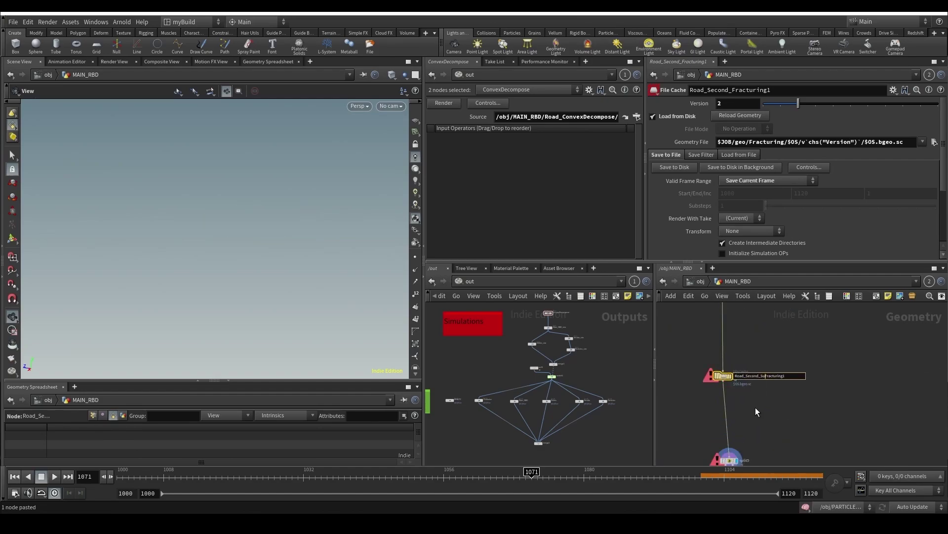
key("BackSpace")
left_click(784, 405)
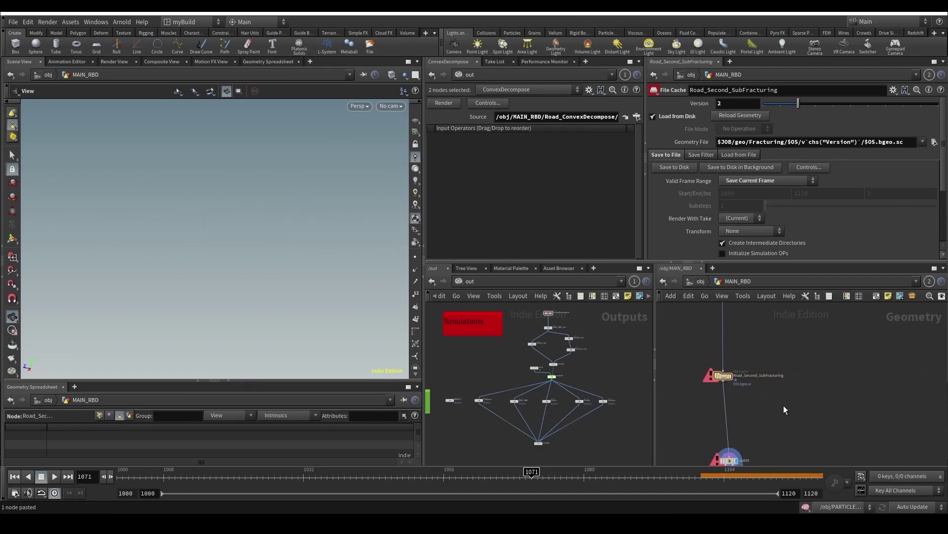
Step: Wire the Merge between the Boolean Fracture and the Road_Second_SubFracturing file cache
scroll(785, 404, "down", 3)
middle_click_drag(808, 387, 741, 402)
scroll(741, 402, "up", 2)
mouse_move(659, 406)
left_mouse_down()
mouse_move(741, 405)
mouse_move(668, 405)
left_mouse_up()
middle_click_drag(738, 379, 763, 467)
scroll(803, 390, "down", 3)
scroll(815, 405, "down", 2)
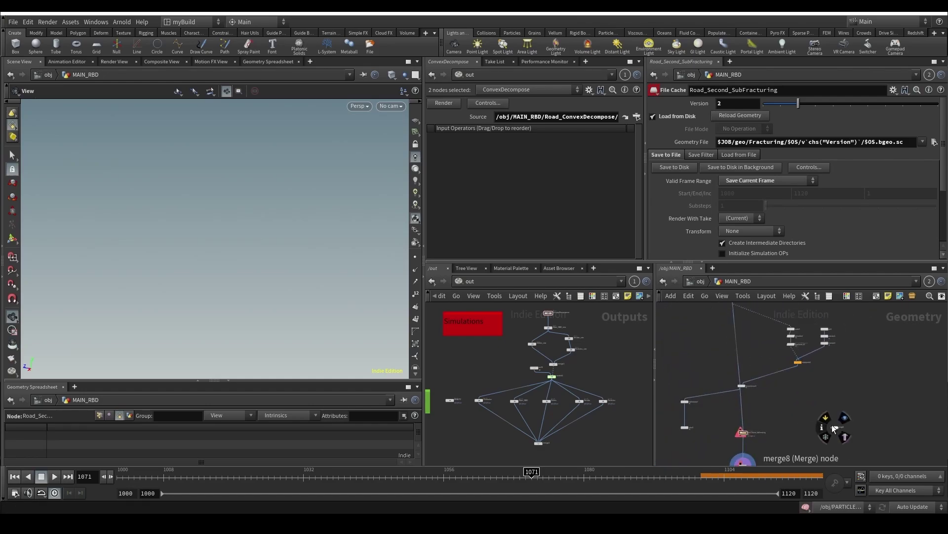
left_click_drag(762, 422, 744, 420)
left_click_drag(841, 424, 840, 419)
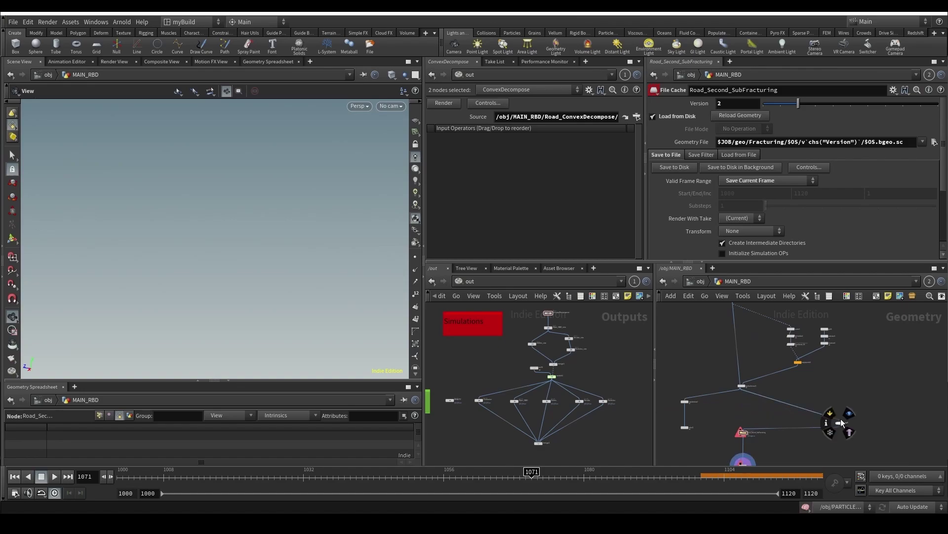
left_click(841, 420)
Step: Connect the SMALL_PIECES1 null to the Merge as an additional input
middle_click_drag(883, 390, 805, 447)
scroll(788, 428, "down", 4)
scroll(734, 340, "up", 1)
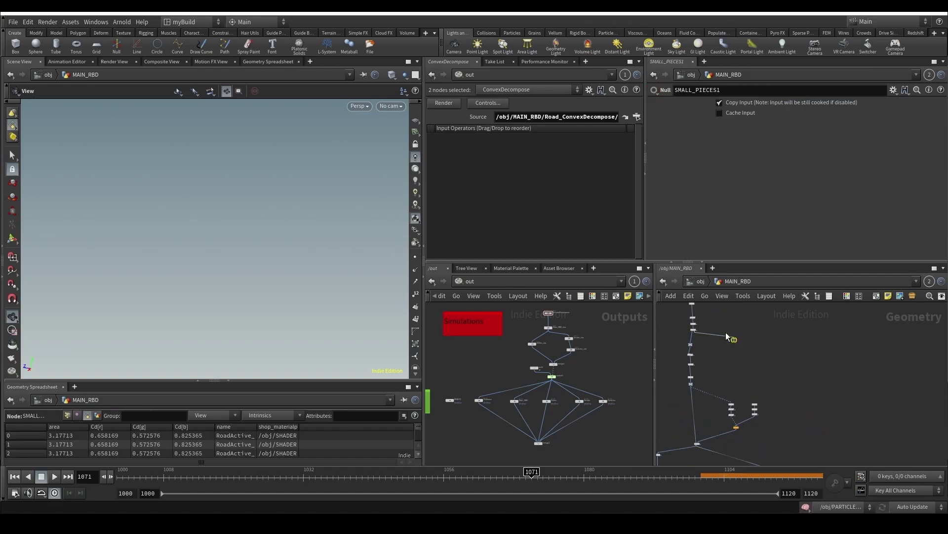
left_click(735, 340)
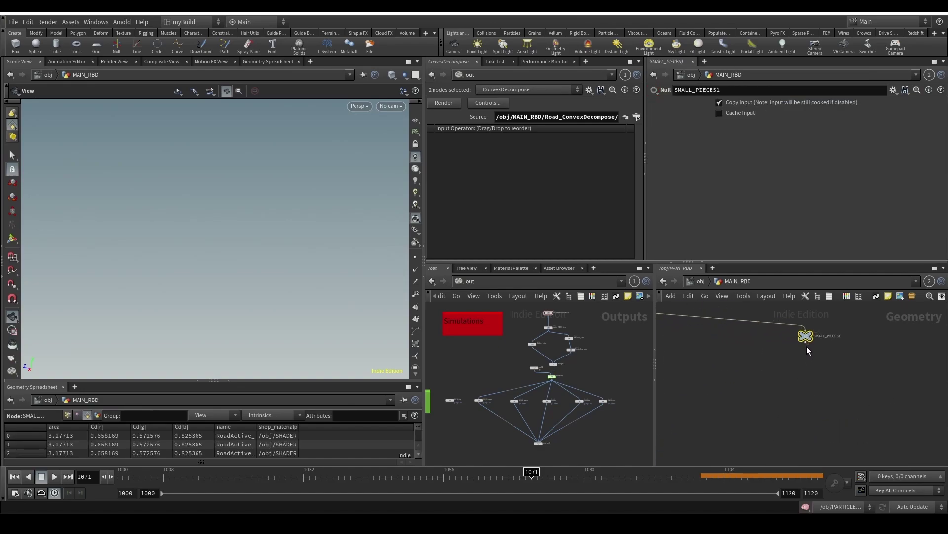
left_click(808, 348)
scroll(796, 444, "down", 3)
middle_click_drag(774, 458, 801, 370)
scroll(800, 370, "up", 2)
left_click(800, 370)
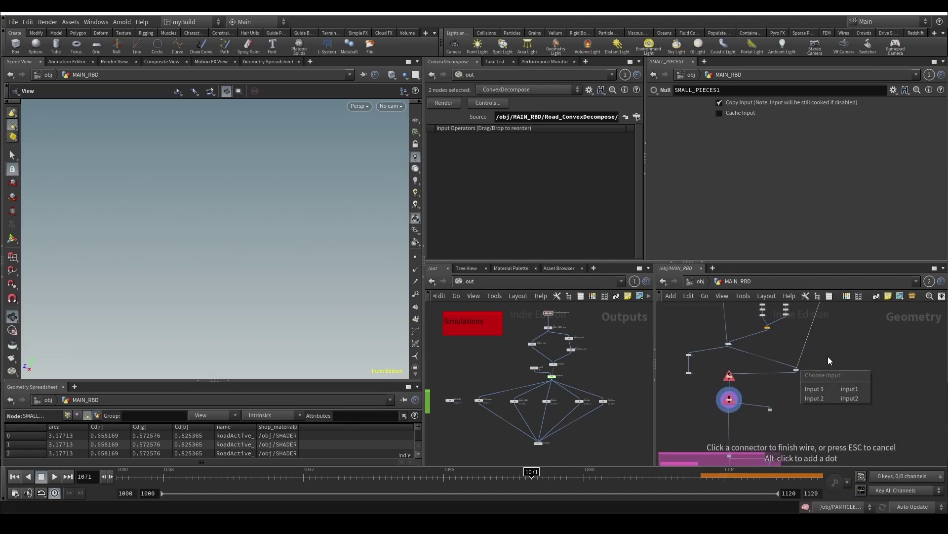
left_click(826, 399)
Step: Connect the unused output of the Split above the cutter branch to the Merge as a further input
middle_click_drag(842, 334, 803, 306)
scroll(716, 352, "up", 3)
scroll(717, 333, "up", 2)
left_click(717, 333)
scroll(770, 385, "down", 3)
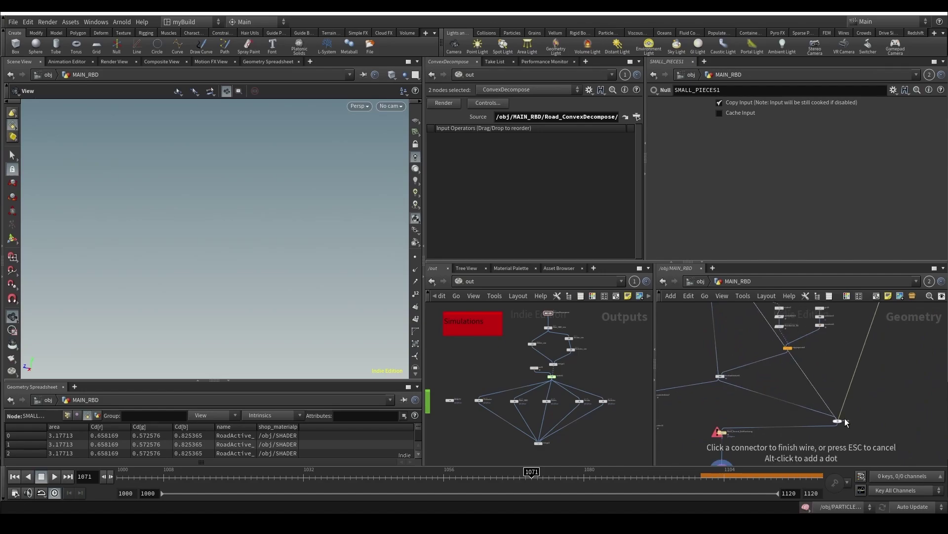
left_click(840, 420)
left_click(854, 449)
Step: Add dots to the two long Merge wires and route them around the cutter branch
middle_click_drag(828, 368, 791, 440)
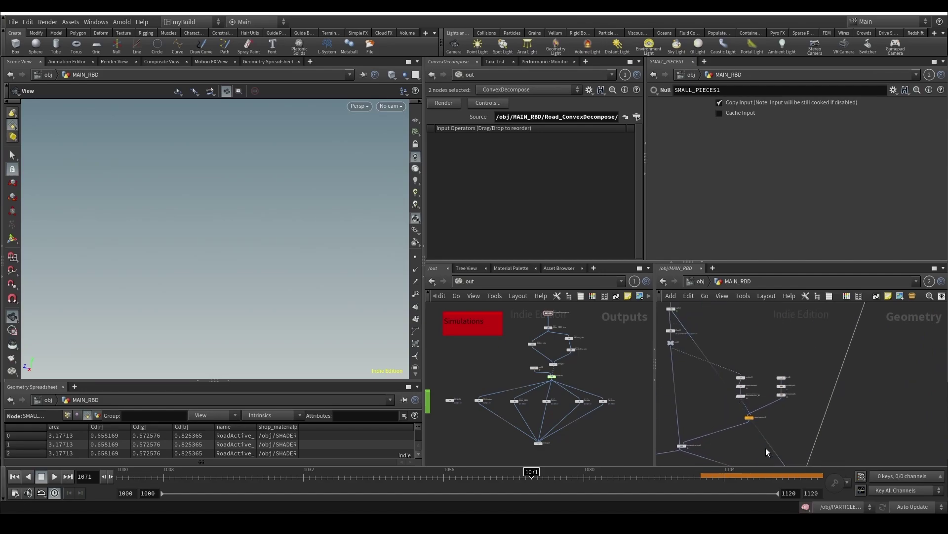
left_click_drag(771, 444, 797, 334, "alt")
scroll(838, 352, "down", 3)
middle_click_drag(851, 377, 822, 414)
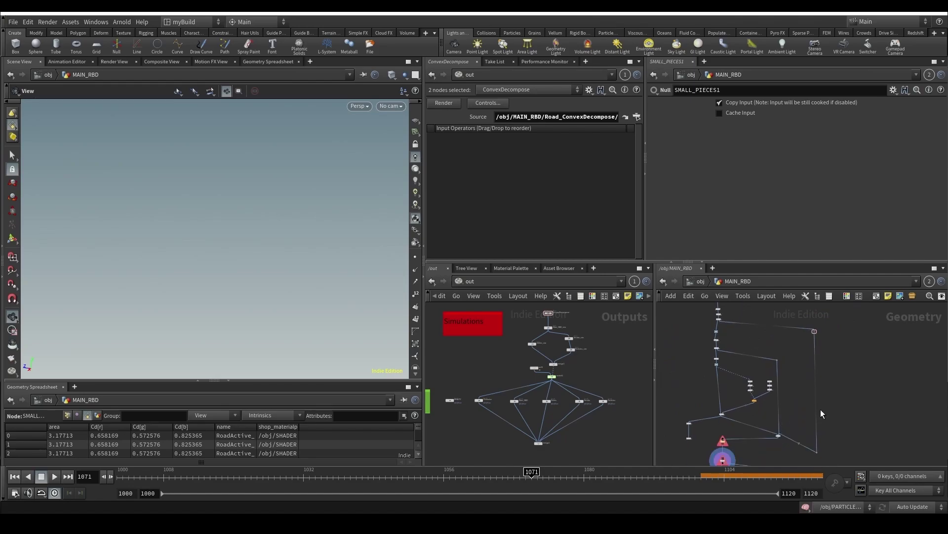
left_click(816, 454)
middle_click_drag(830, 444, 829, 382)
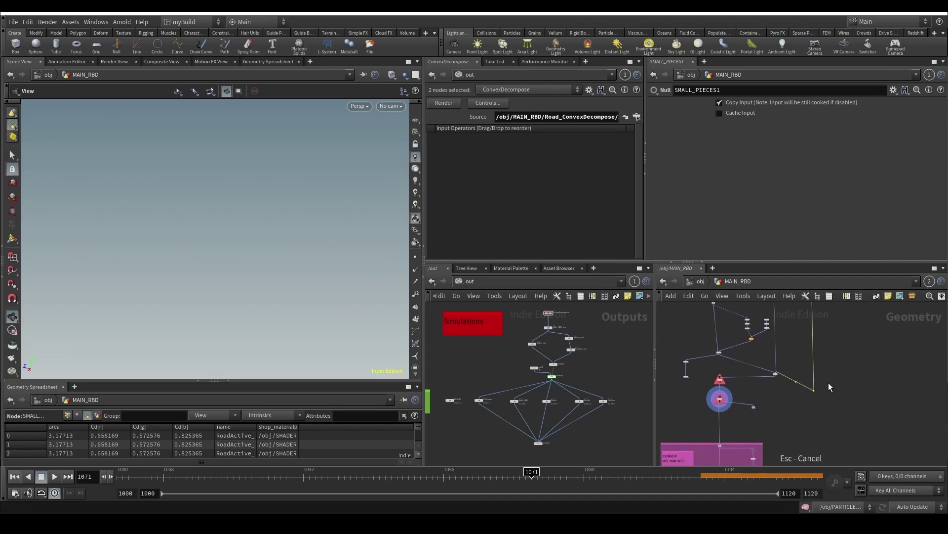
scroll(814, 388, "up", 3)
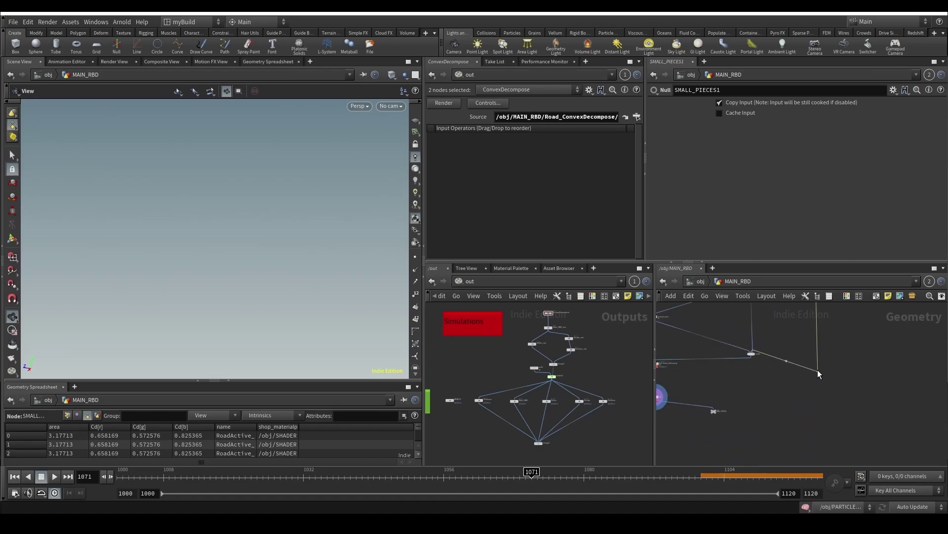
Step: Move the Merge in line with the main chain above the file cache and straighten its side wires
middle_click_drag(788, 362, 873, 378)
left_click_drag(835, 371, 740, 368)
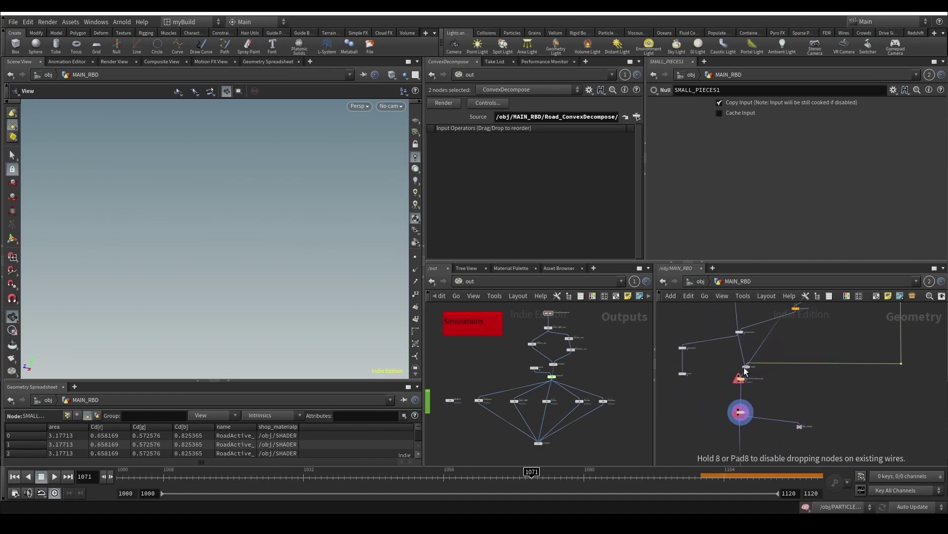
scroll(789, 346, "down", 3)
middle_click_drag(788, 347, 749, 414)
left_click_drag(739, 404, 779, 410, "alt")
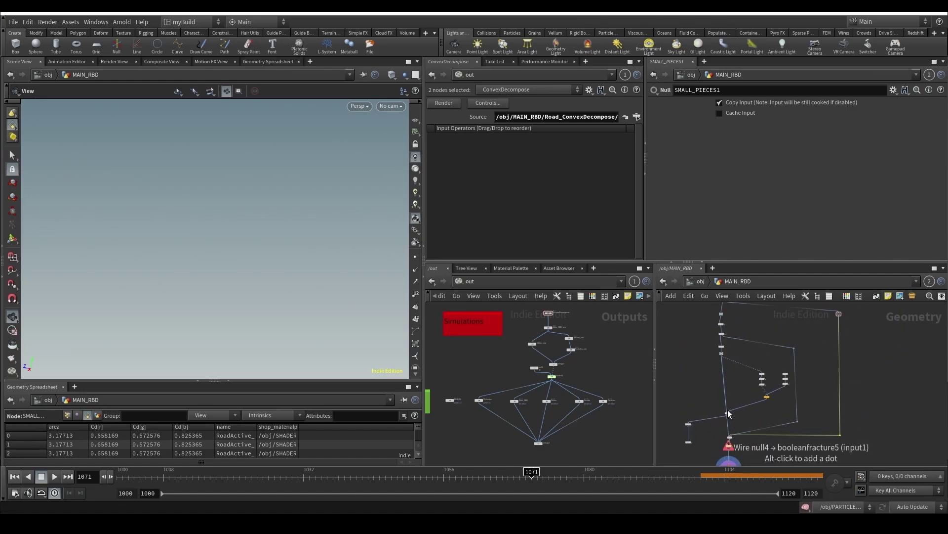
Step: Save the scene and add a For-Each Named Primitive block beside the main chain
scroll(708, 393, "up", 4)
key("ctrl+s")
middle_click_drag(701, 394, 701, 401)
key("Tab")
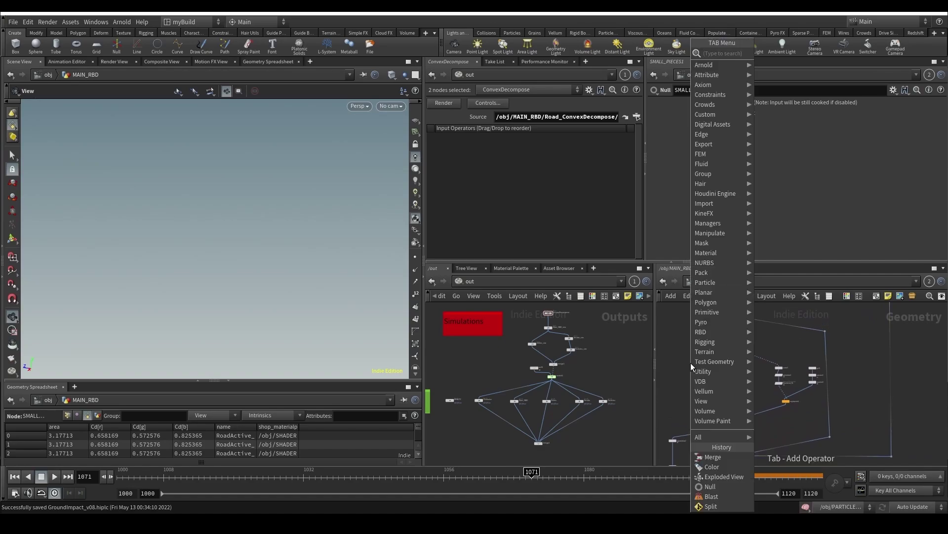
type("forn")
key("Return")
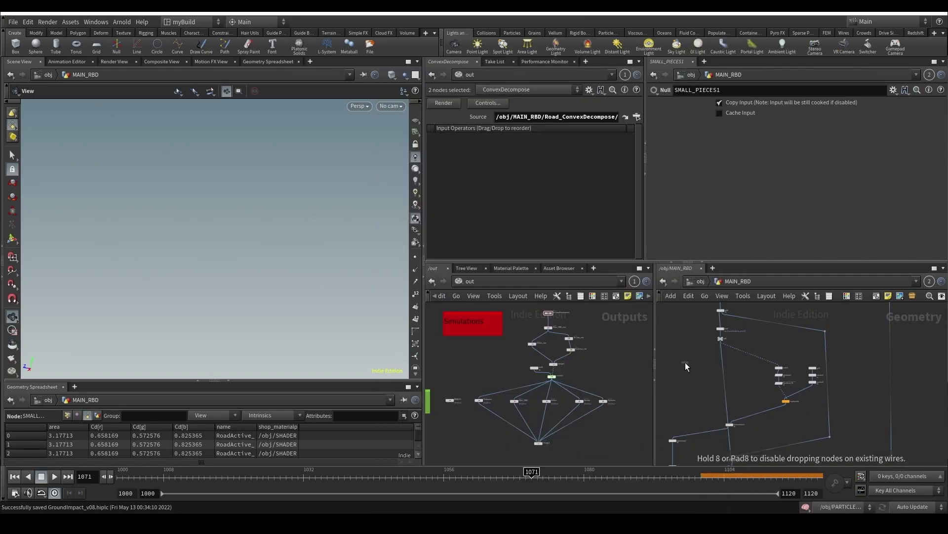
left_click(685, 362)
Step: Insert the For-Each begin node above the cutter branch and foreach_end3 between the Boolean Fracture and the Merge
scroll(699, 377, "up", 4)
scroll(732, 415, "down", 4)
middle_click_drag(720, 412, 722, 368)
left_click_drag(705, 353, 752, 419)
scroll(768, 411, "up", 3)
middle_click_drag(784, 405, 776, 450)
scroll(776, 449, "down", 3)
left_click_drag(705, 387, 738, 354)
scroll(829, 397, "up", 2)
scroll(759, 407, "up", 1)
middle_click_drag(759, 408, 810, 355)
scroll(776, 353, "down", 1)
scroll(801, 385, "up", 2)
left_click(781, 373)
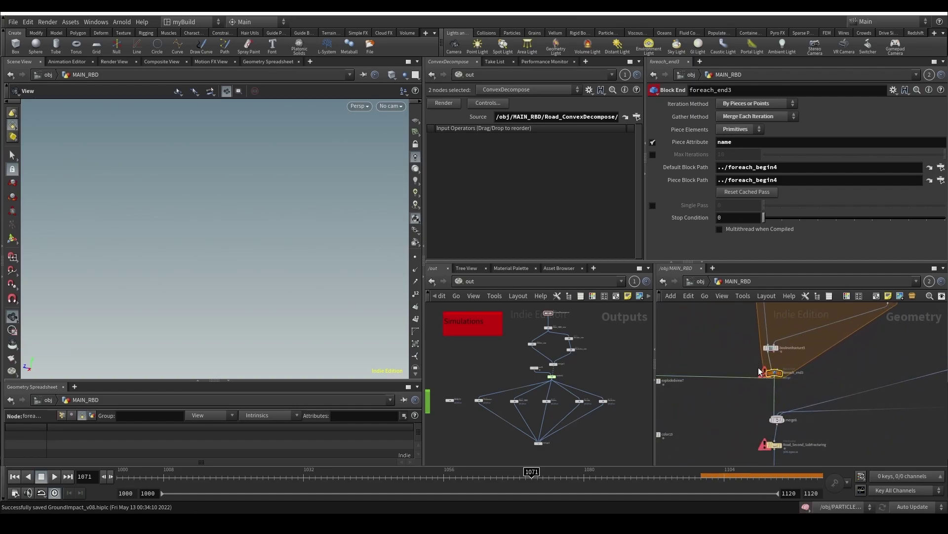
Step: Save the scene and check the start of the For-Each loop below the Split
scroll(747, 375, "down", 3)
middle_click_drag(735, 389, 757, 394)
key("ctrl+s")
middle_click_drag(756, 355, 728, 425)
middle_click_drag(735, 350, 715, 414)
scroll(721, 360, "up", 2)
mouse_move(723, 361)
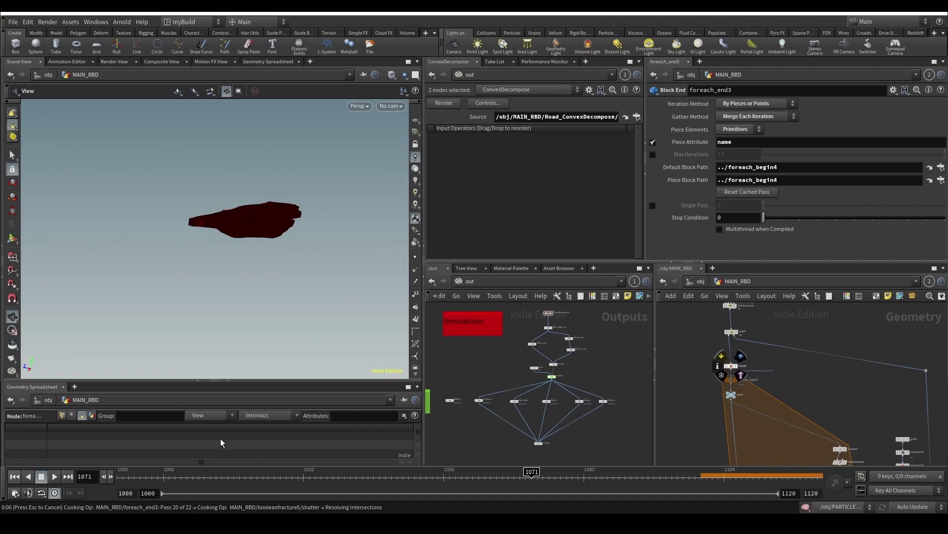
Step: Display color10 under the exploded view and look over the looped fracture result
scroll(267, 303, "down", 3)
scroll(711, 416, "down", 4)
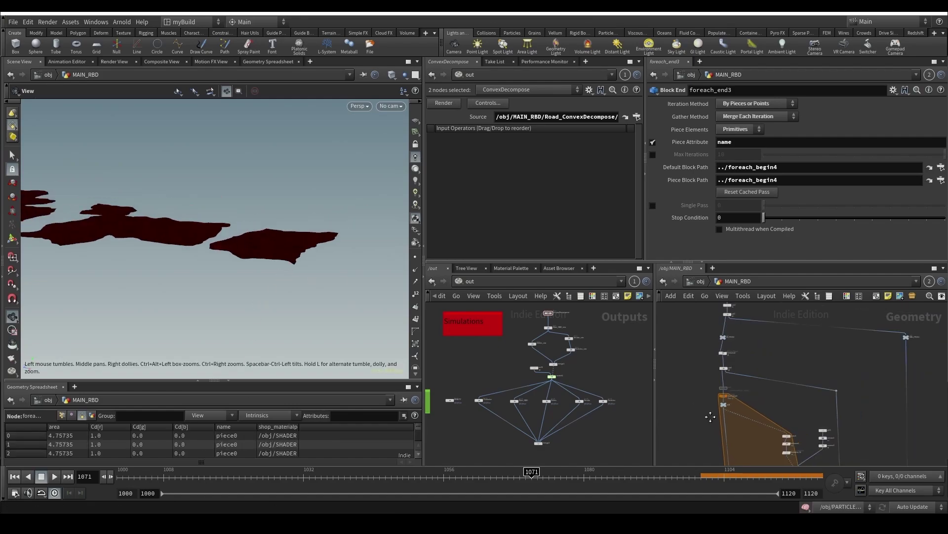
middle_click_drag(710, 416, 786, 303)
left_click(747, 428)
left_click(753, 429)
left_click_drag(291, 244, 243, 339)
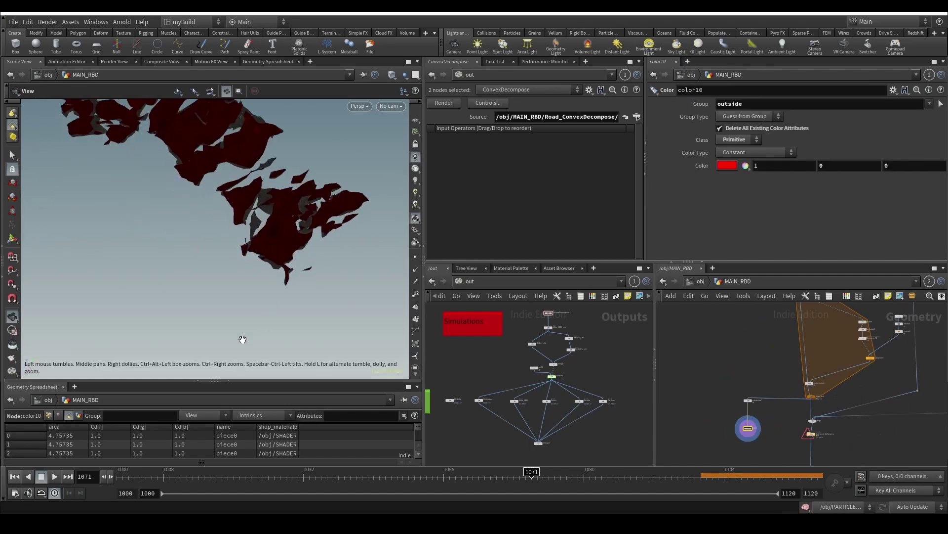
scroll(221, 231, "down", 4)
middle_click_drag(222, 230, 343, 351)
Step: Set the exploded view's uniform scale to 3.3
left_click(749, 400)
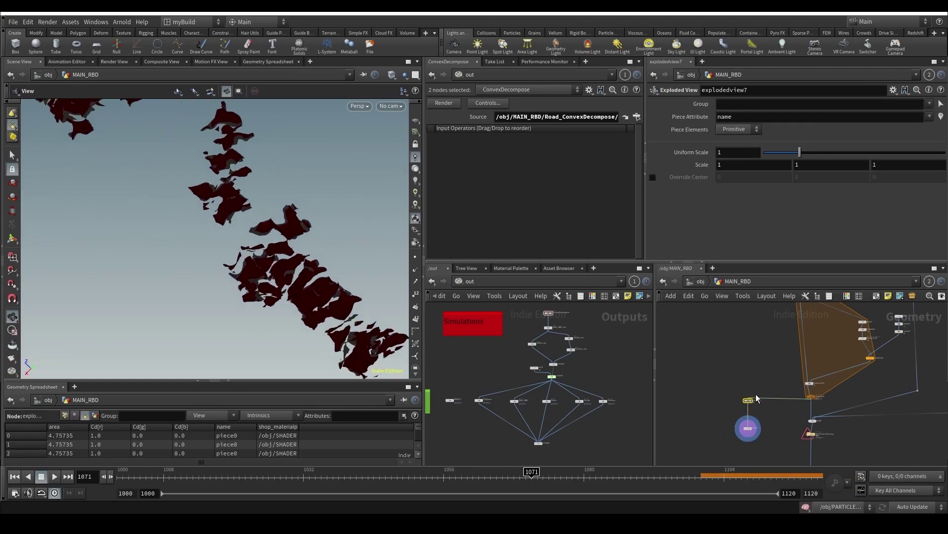
scroll(757, 395, "up", 3)
scroll(268, 238, "up", 5)
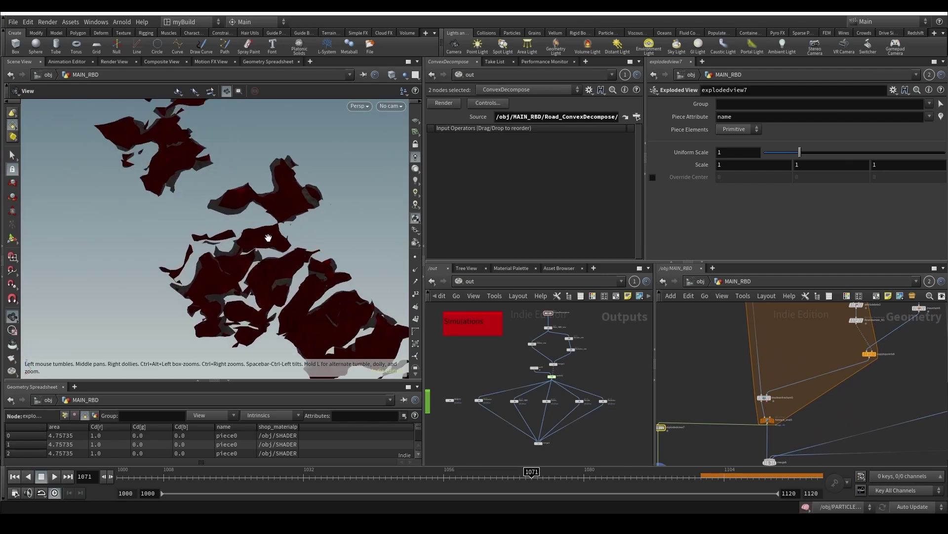
left_click_drag(309, 311, 373, 262)
left_click_drag(797, 153, 883, 153)
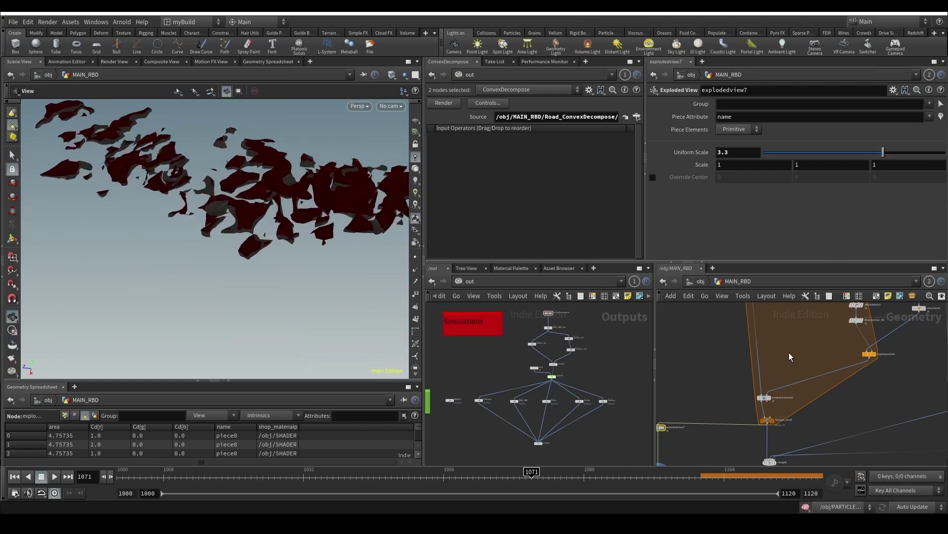
Step: Set the Name Attribute option of booleanfracture5 to Append
scroll(739, 443, "down", 1)
middle_click_drag(790, 356, 742, 341)
scroll(739, 443, "up", 1)
left_click(744, 355)
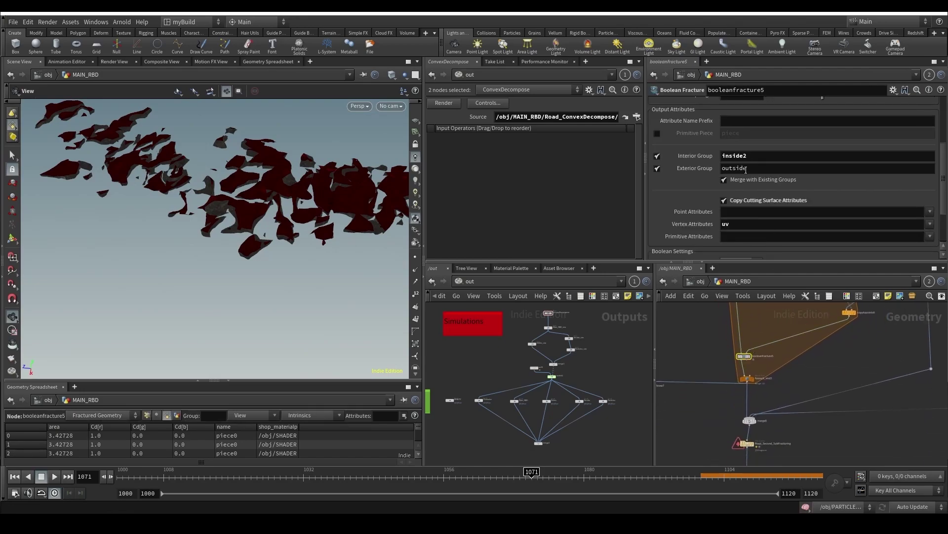
scroll(705, 184, "up", 3)
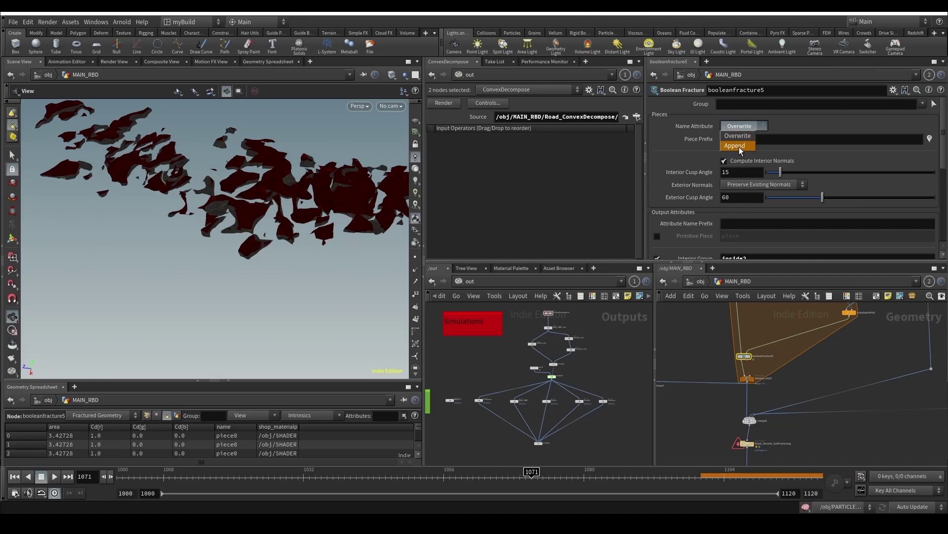
left_click(737, 146)
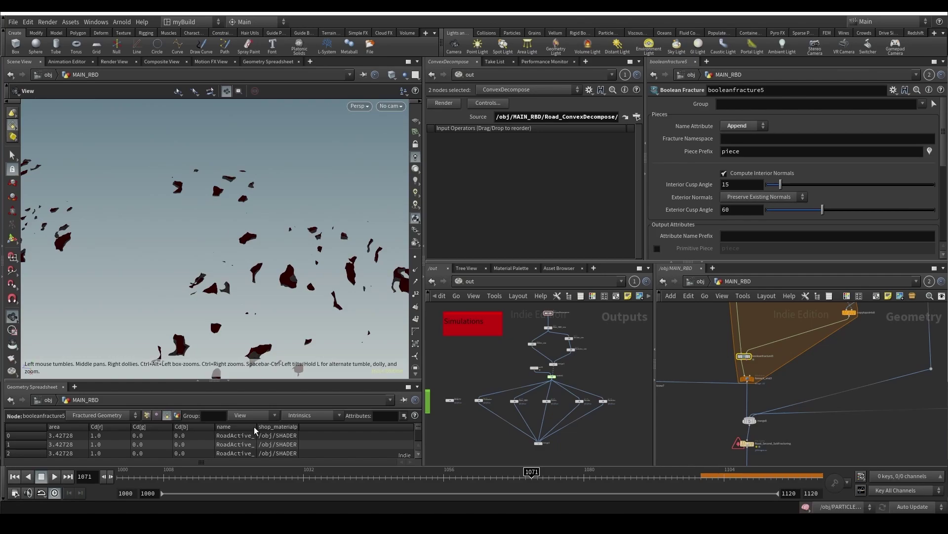
Step: Widen the name column in the geometry spreadsheet and check the piece names and the exploded fragments
left_click_drag(256, 427, 378, 427)
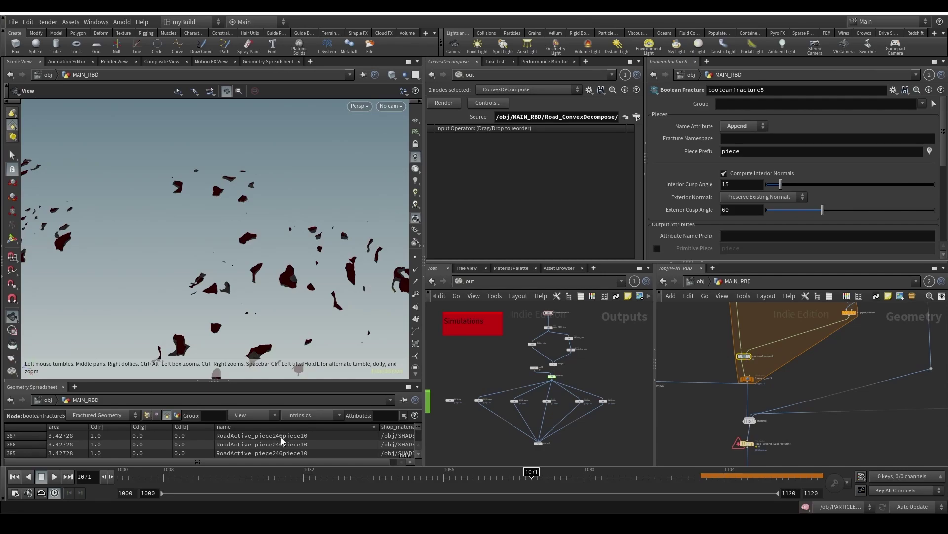
scroll(307, 300, "down", 6)
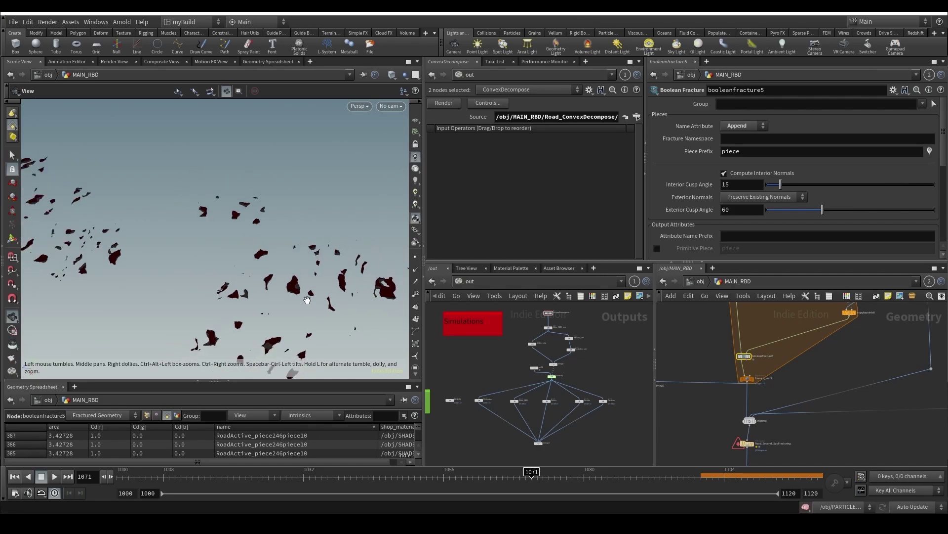
middle_click_drag(307, 301, 275, 285)
Step: Set the exploded view's uniform scale to 0.6
middle_click_drag(700, 405, 795, 362)
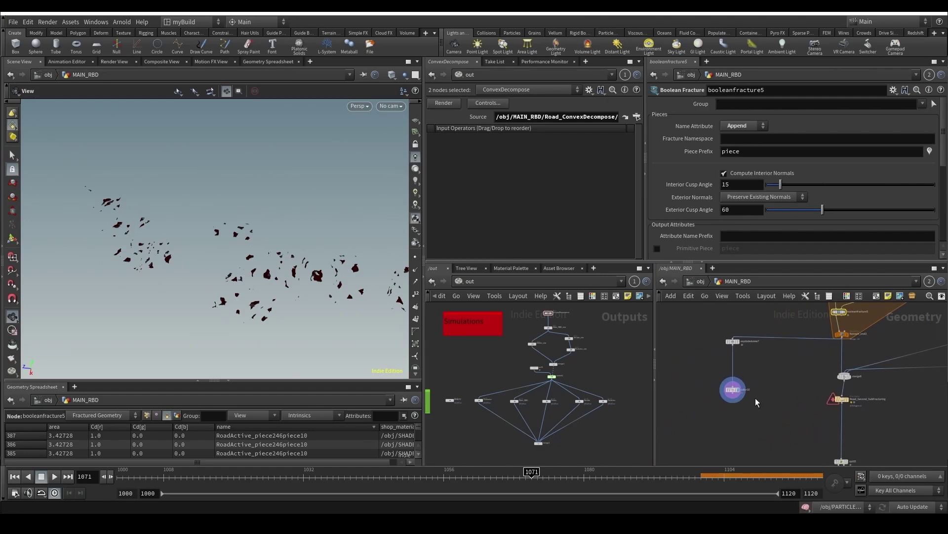
left_click(733, 390)
left_click(733, 341)
left_click_drag(883, 152, 785, 152)
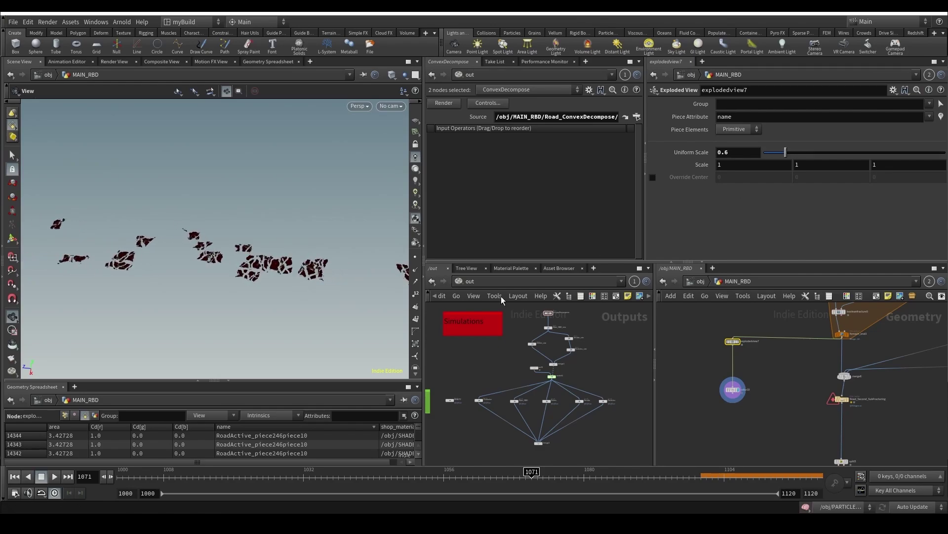
Step: Inspect the exploded fragments from several angles, toggling between wireframe and shaded display
scroll(322, 299, "up", 5)
left_click_drag(322, 299, 351, 165)
left_click(385, 107)
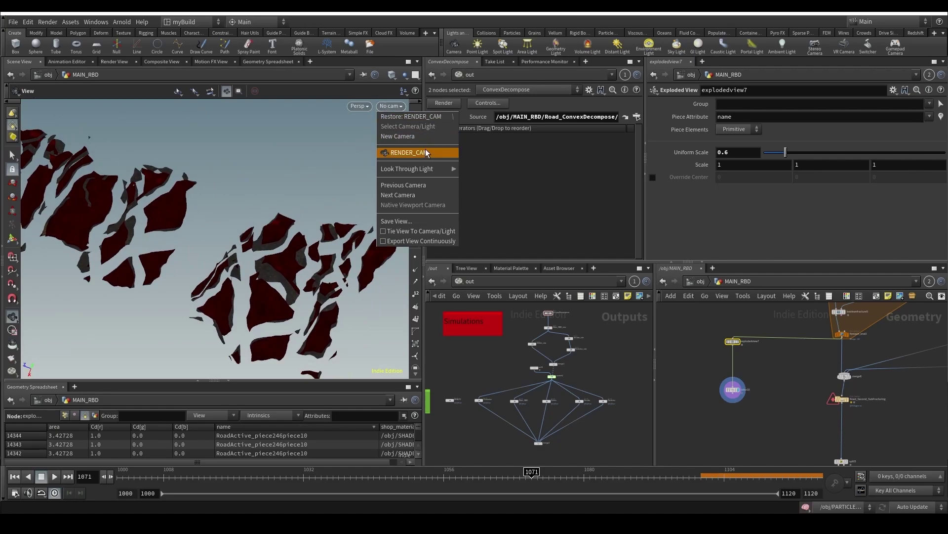
left_click(266, 306)
key("shift+w")
mouse_move(265, 305)
left_mouse_down()
mouse_move(315, 271)
mouse_move(301, 289)
mouse_move(198, 296)
mouse_move(267, 305)
left_mouse_up()
key("shift+w")
key("shift+w")
key("shift+w")
right_click_drag(267, 305, 256, 280)
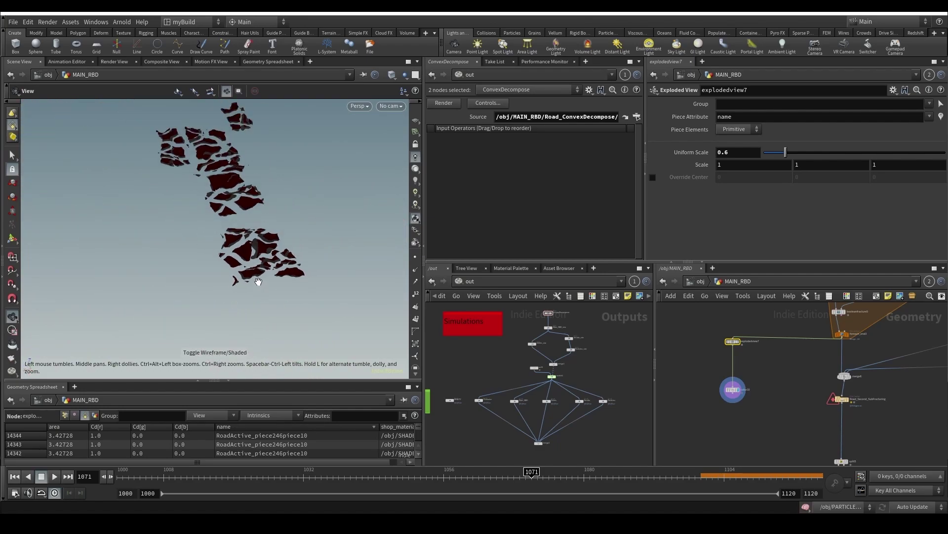
left_click_drag(256, 279, 284, 257)
scroll(716, 418, "down", 2)
Step: Save the Road_Second_SubFracturing file cache to disk
middle_click_drag(760, 440, 707, 379)
middle_click_drag(735, 347, 722, 380)
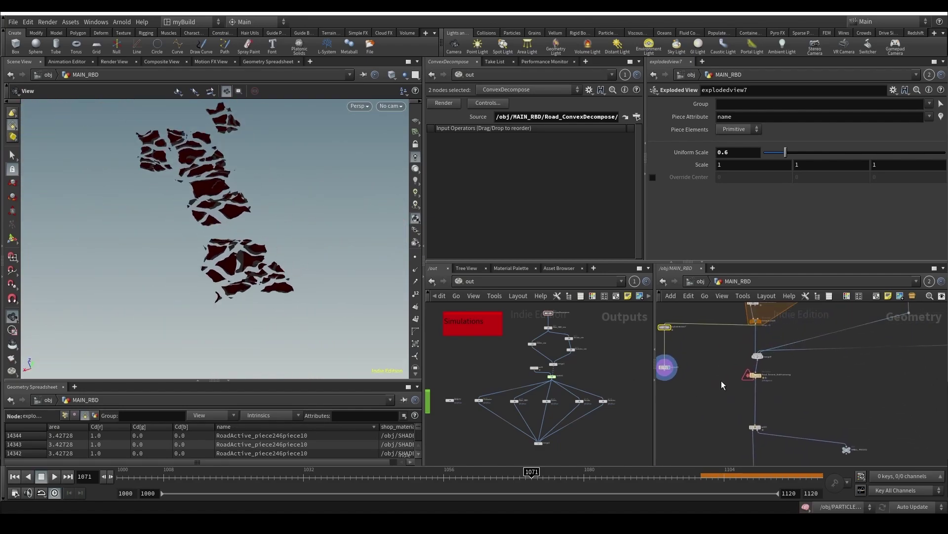
left_click(756, 375)
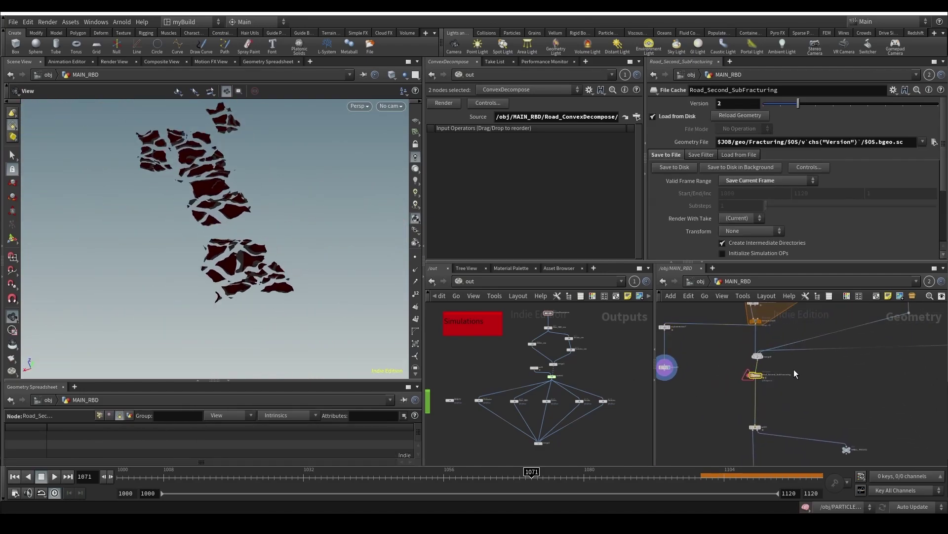
left_click(673, 167)
Step: Display the split5 result and its SMALL_PIECES2 output to check how the cached pieces are separated
middle_click_drag(736, 419, 683, 408)
left_click(714, 409)
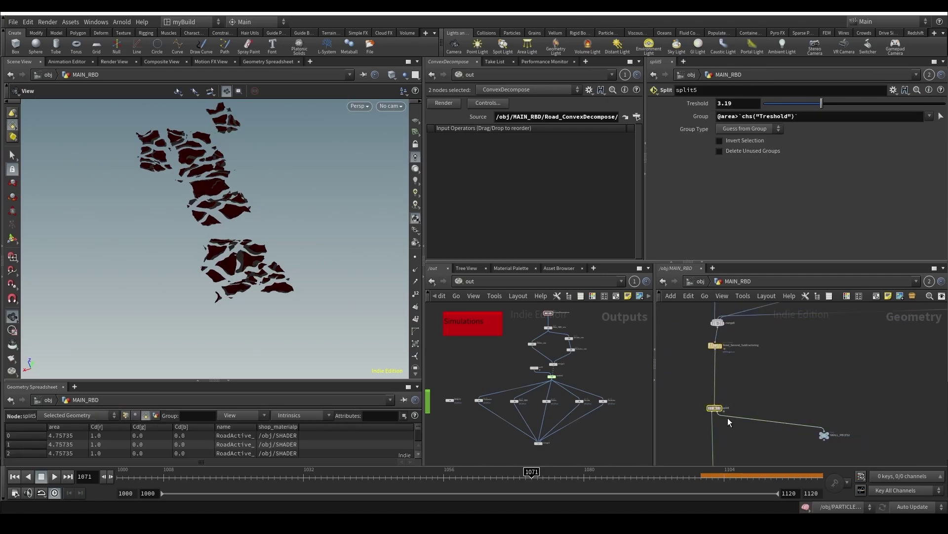
key("r")
mouse_move(744, 428)
middle_mouse_down()
mouse_move(747, 379)
mouse_move(743, 443)
middle_mouse_up()
scroll(721, 454, "down", 4)
scroll(734, 427, "up", 3)
left_click(799, 421)
key("r")
left_click(708, 398)
Step: Copy the area Measure node and its Attribute Promote from the network above the first split
scroll(734, 388, "down", 3)
scroll(736, 429, "down", 1)
middle_click_drag(703, 363, 696, 435)
scroll(695, 364, "up", 2)
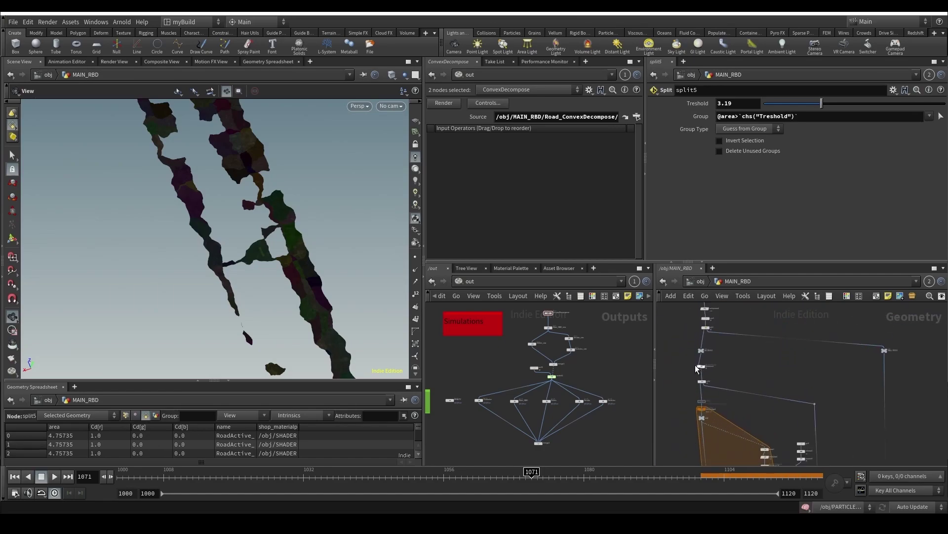
scroll(695, 364, "up", 1)
middle_click_drag(684, 350, 681, 409)
scroll(684, 372, "up", 2)
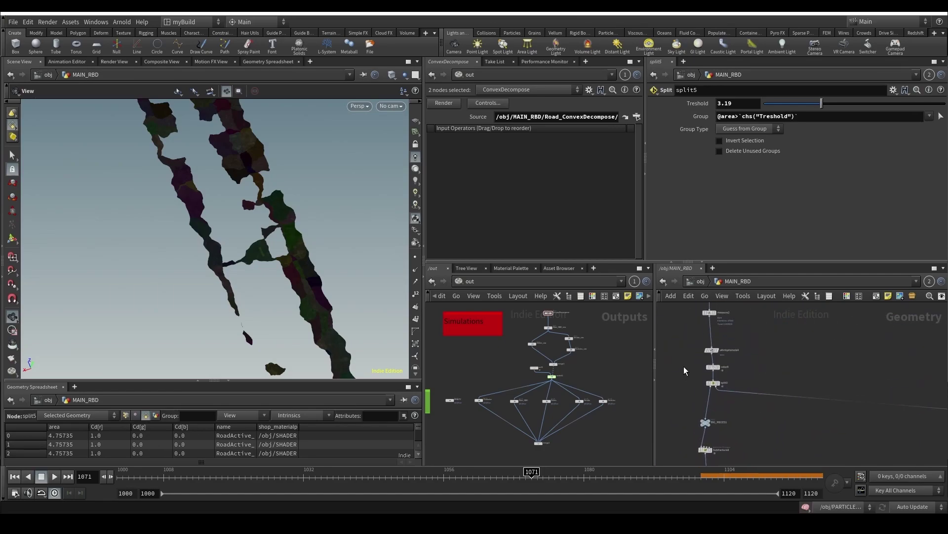
middle_click_drag(684, 366, 684, 389)
left_click_drag(734, 374, 741, 381)
key("ctrl+c")
scroll(741, 381, "down", 1)
scroll(741, 381, "down", 1)
middle_click_drag(761, 383, 751, 360)
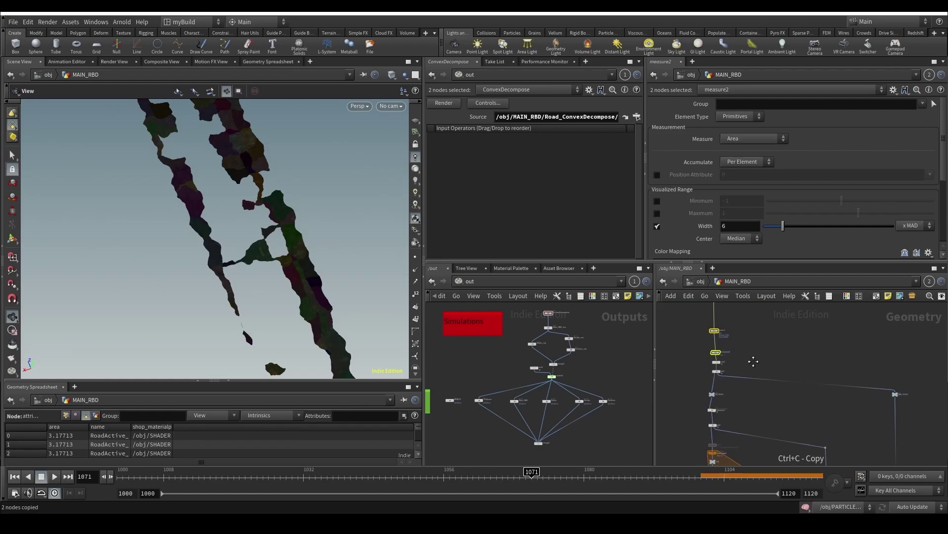
Step: Paste the Measure and Attribute Promote nodes between the merge and the Road_Second_SubFracturing cache, and display the promoted result
scroll(711, 380, "up", 3)
scroll(684, 355, "down", 2)
middle_click_drag(756, 427, 763, 336)
middle_click_drag(760, 444, 741, 346)
scroll(729, 370, "up", 2)
left_click_drag(707, 324, 746, 420)
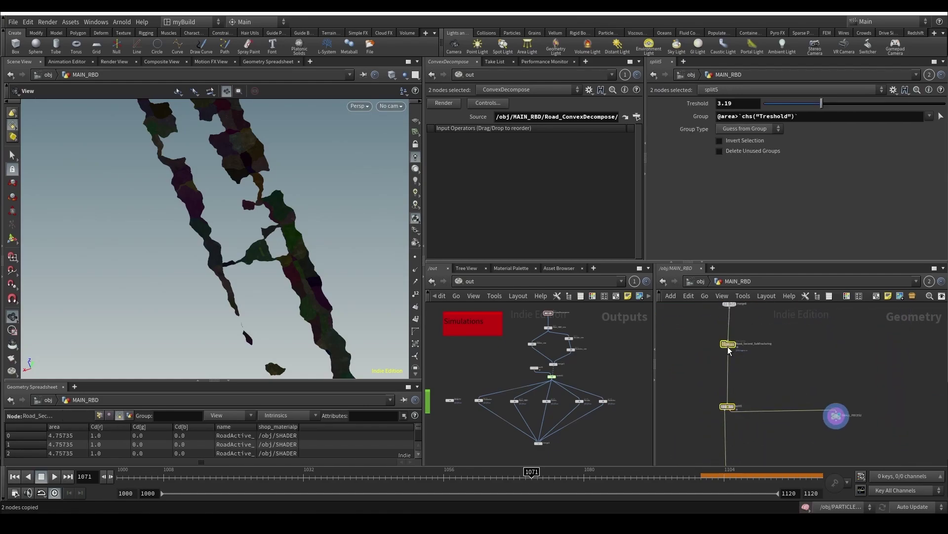
key("ctrl+v")
scroll(756, 340, "up", 2)
left_click_drag(755, 314, 719, 323)
left_click(722, 377)
scroll(748, 384, "down", 2)
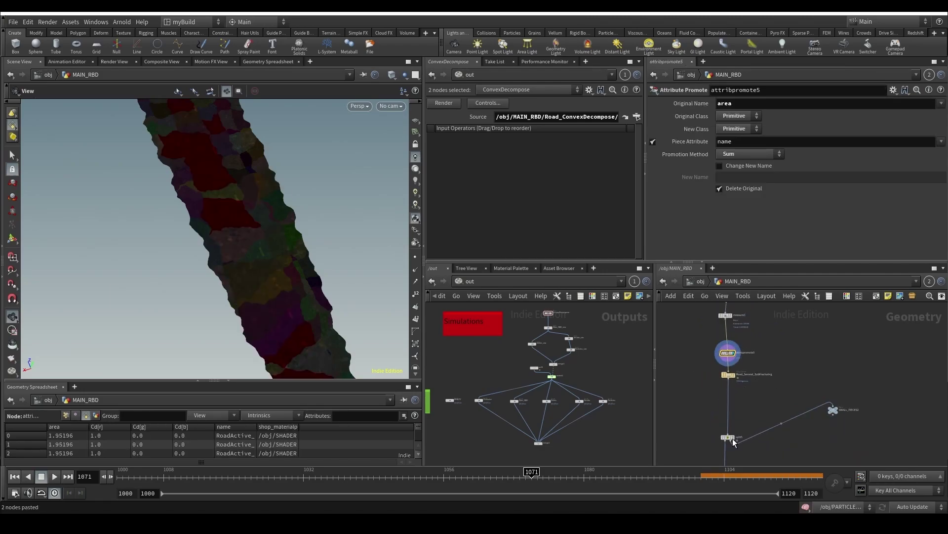
Step: Save the Road_Second_SubFracturing cache to disk with the recalculated area and display split5
left_click(728, 375)
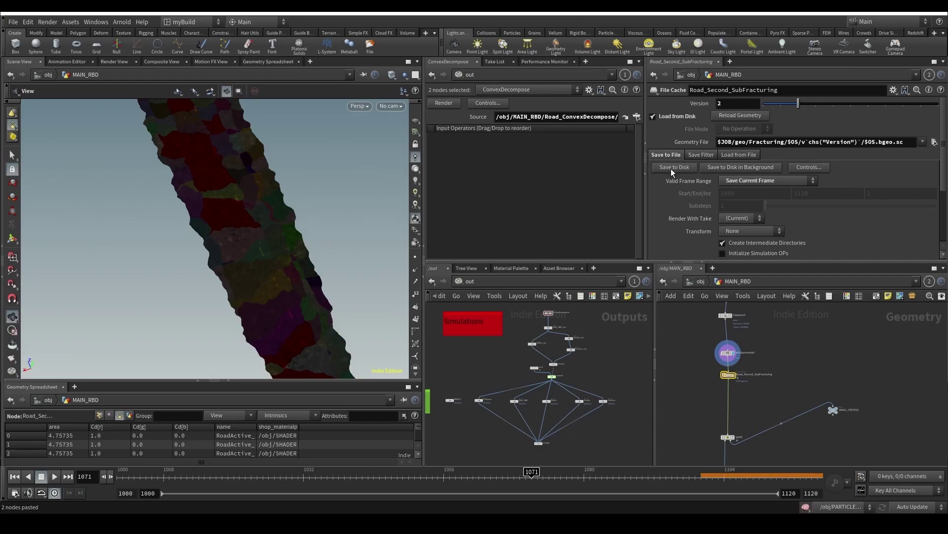
middle_click_drag(717, 435, 706, 379)
scroll(707, 380, "up", 1)
left_click(721, 381)
left_click(727, 380)
left_click_drag(727, 379, 729, 357)
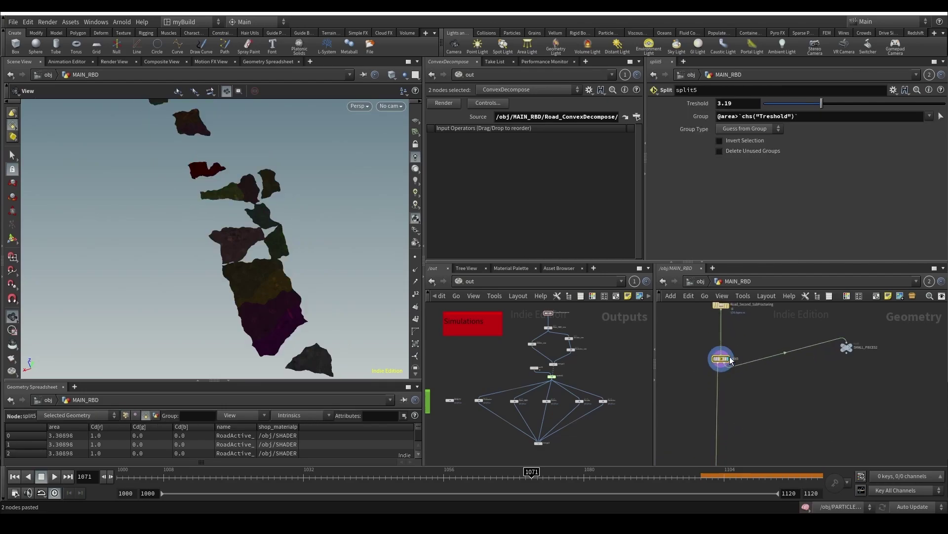
Step: Set split5's Treshold to .01 and display the SMALL_PIECES2 output
left_click(743, 105)
type(".01")
key("Return")
key("r")
left_click_drag(813, 341, 843, 363)
middle_click(843, 362)
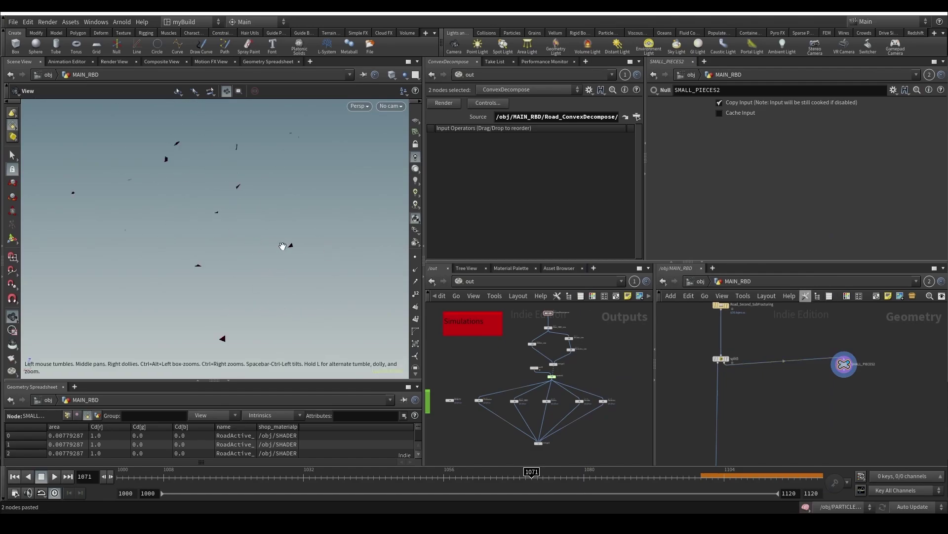
Step: Add a Null below split5 on its main output and display the remaining road pieces
key("Tab")
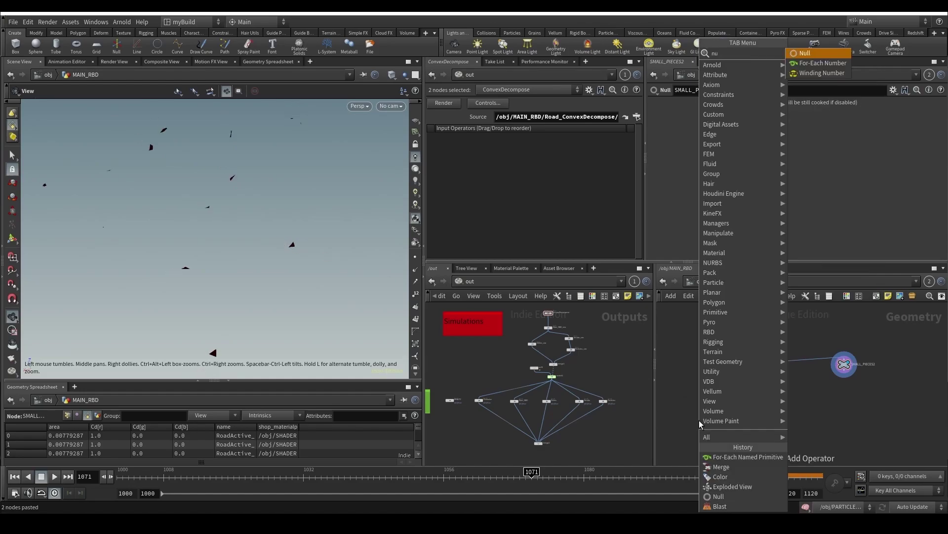
left_click(700, 421)
left_click(717, 423)
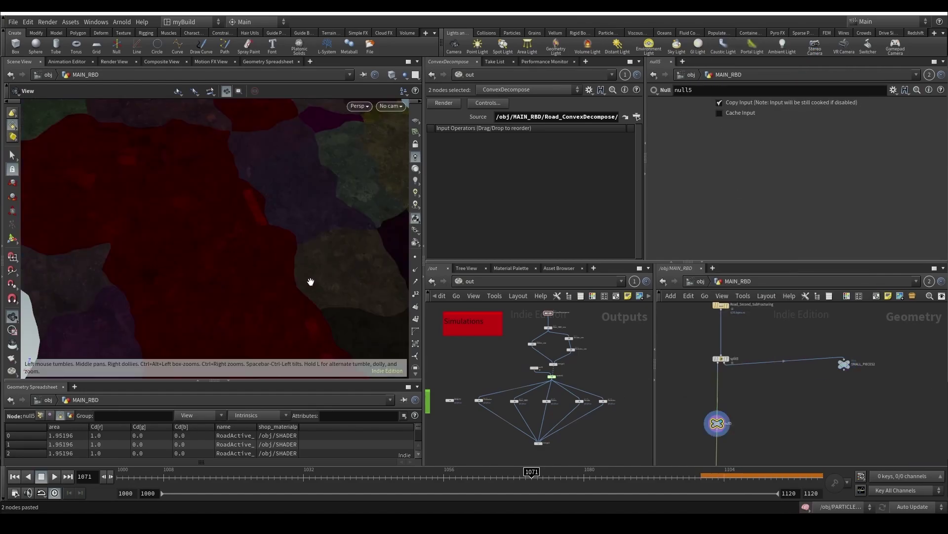
left_click_drag(321, 282, 334, 280)
Step: Insert an Attribute Delete between the cache and split5 that removes the primitive attribute Cd
key("Tab")
type("adel")
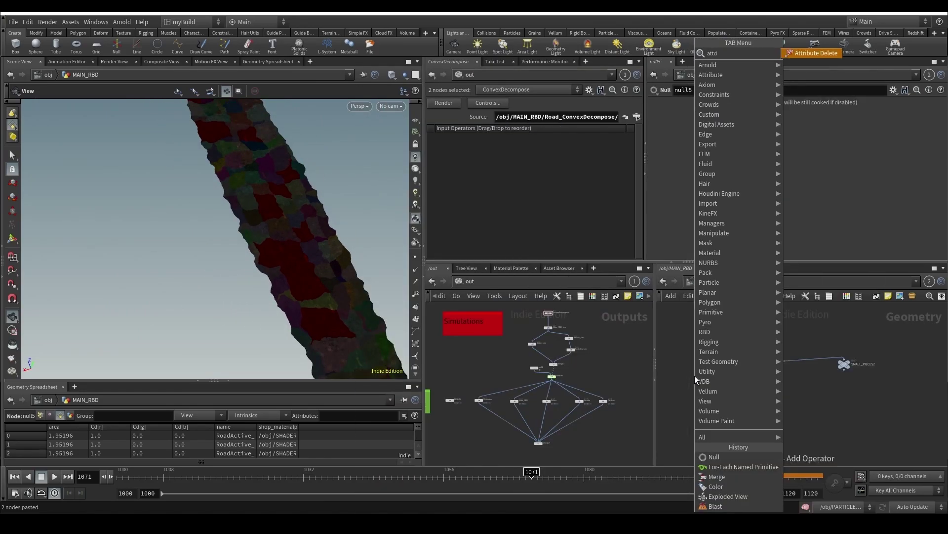
key("Return")
left_click(721, 328)
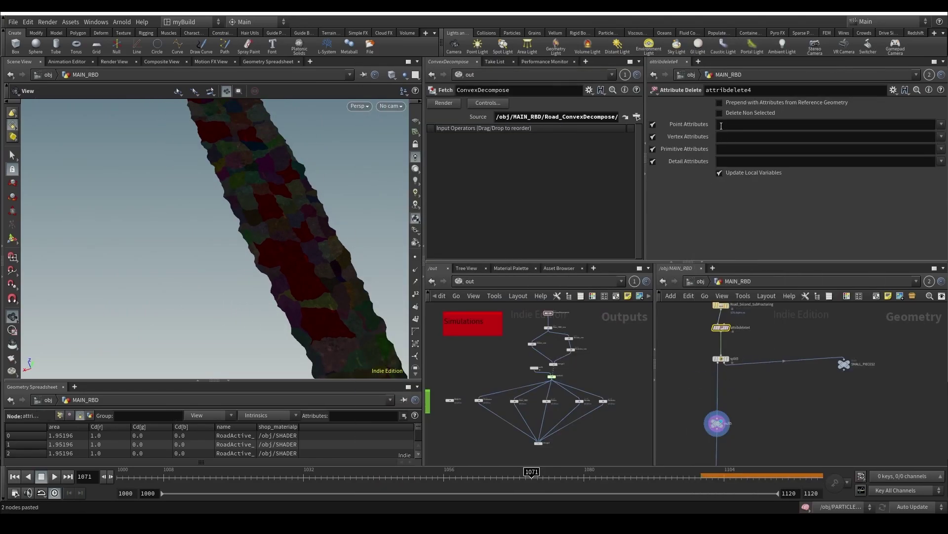
type("Cd")
key("Return")
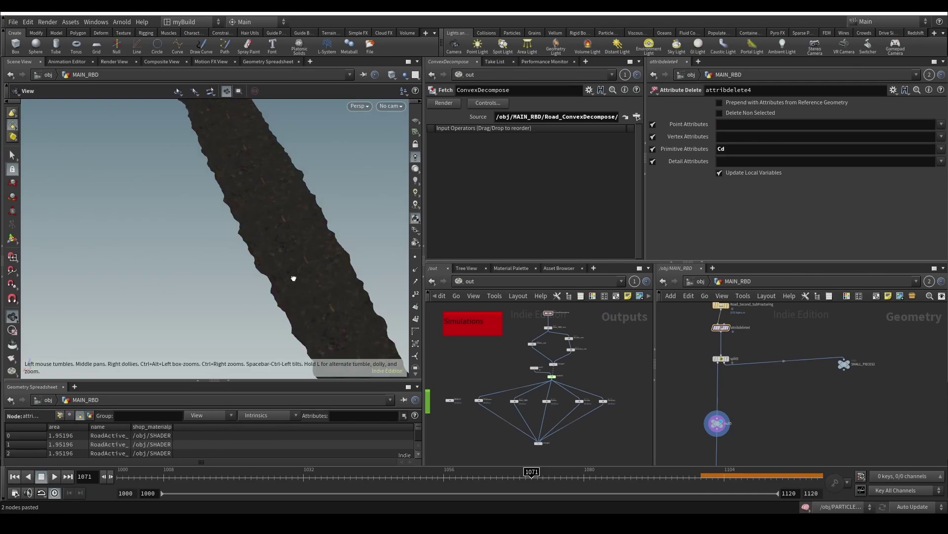
Step: Look at the uncolored road up close and through RENDER_CAM
left_click_drag(293, 278, 347, 165)
left_click(392, 106)
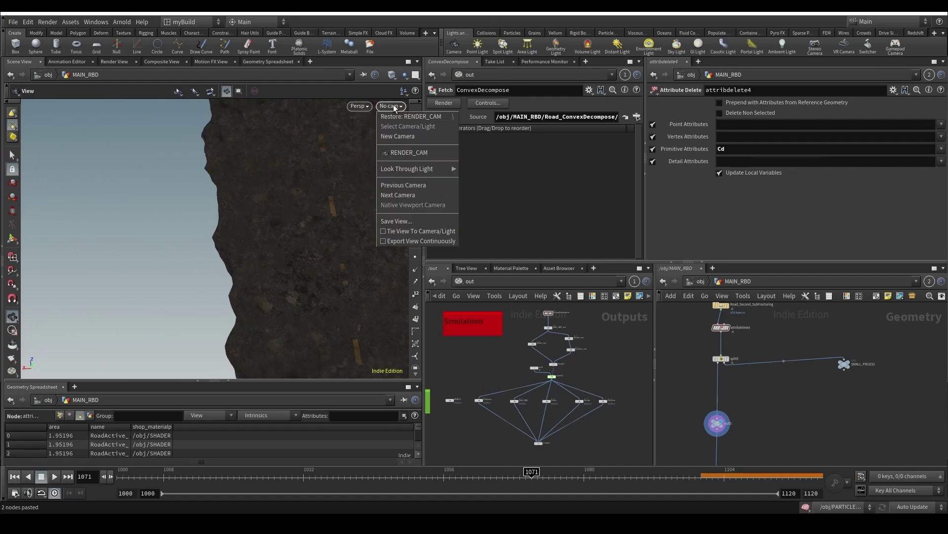
left_click(392, 106)
left_click(409, 152)
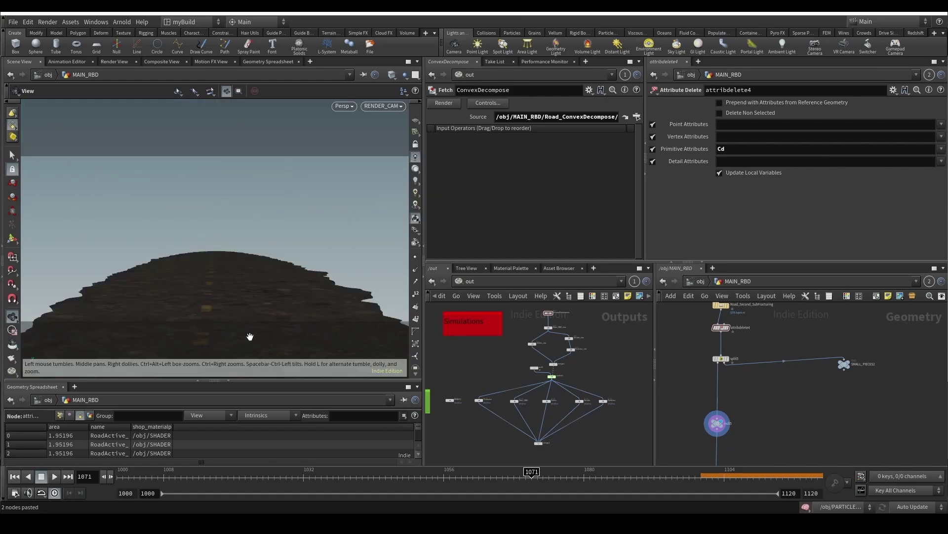
left_click_drag(295, 477, 531, 480)
Step: Add a green sticky note labelled Sub Fracturing beside the subfracturing nodes
scroll(777, 410, "down", 5)
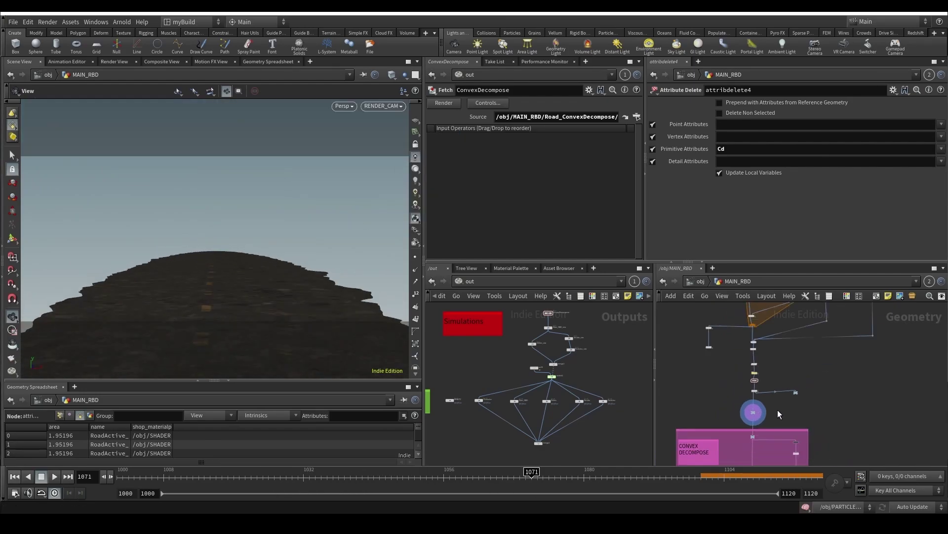
scroll(758, 419, "up", 5)
scroll(754, 420, "down", 3)
scroll(737, 407, "up", 2)
scroll(742, 348, "down", 3)
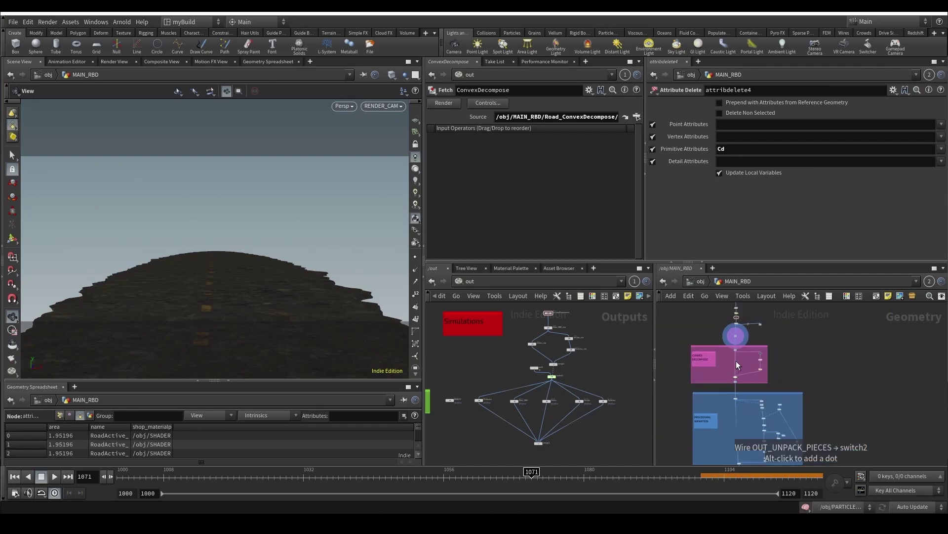
middle_click_drag(769, 310, 752, 411)
scroll(751, 411, "down", 3)
middle_click_drag(702, 370, 722, 377)
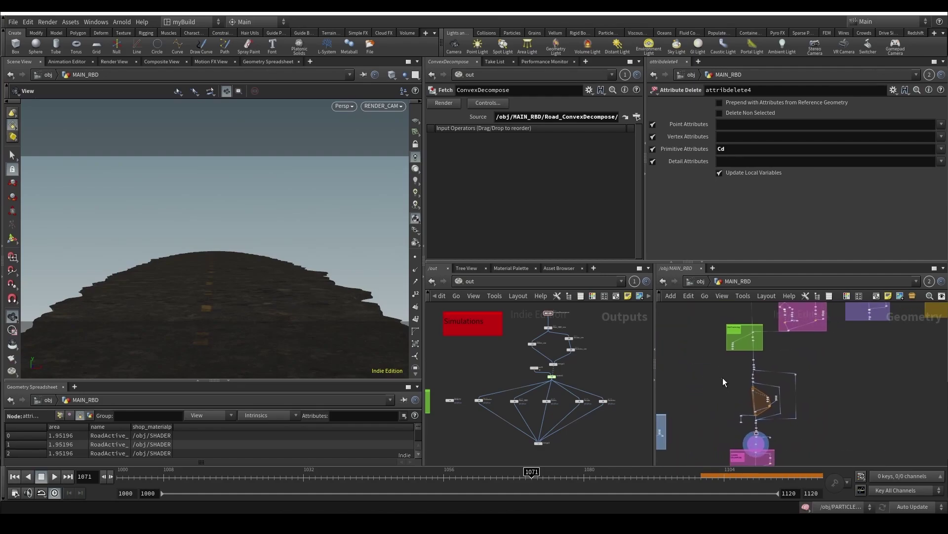
scroll(731, 330, "up", 2)
scroll(705, 420, "up", 2)
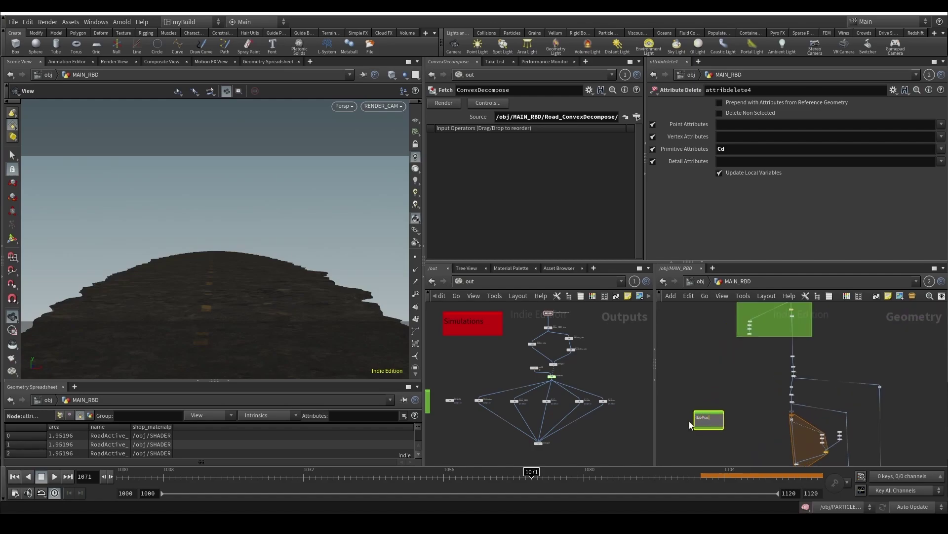
scroll(689, 421, "down", 2)
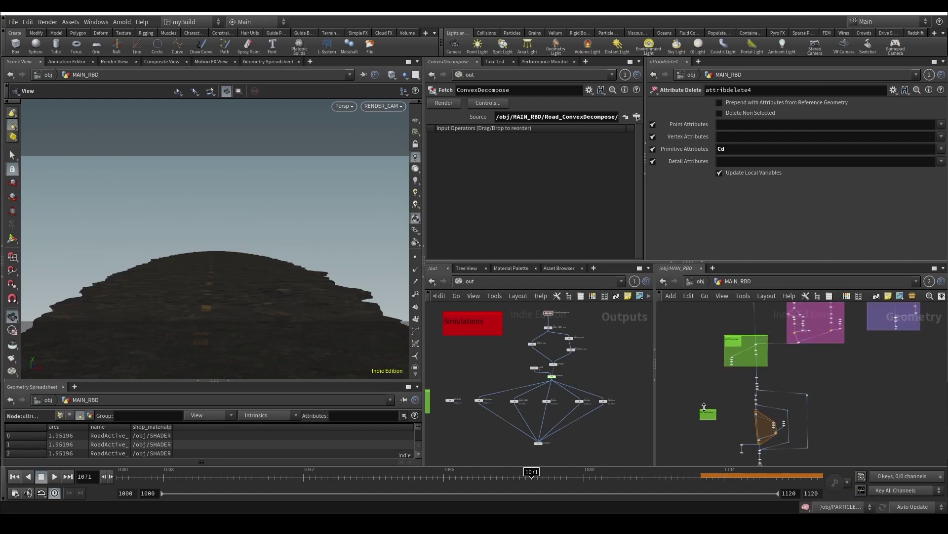
middle_click_drag(689, 421, 695, 331)
Step: Enclose the subfracturing nodes, from the first Measure to the Attribute Delete, and the sticky note in a network box
left_click_drag(849, 404, 848, 405)
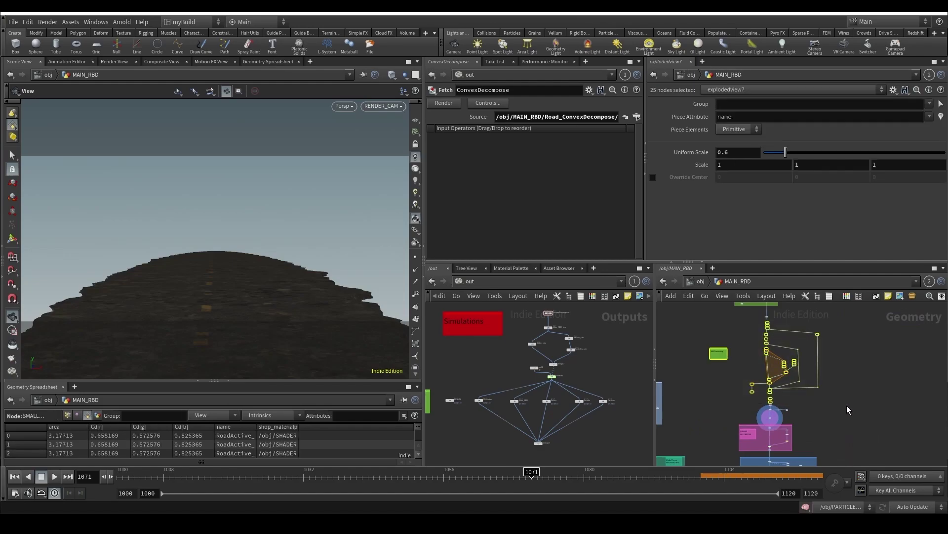
middle_click_drag(741, 328, 738, 359)
scroll(741, 362, "up", 3)
left_click_drag(751, 355, 805, 328, "shift")
middle_click_drag(745, 439, 743, 358)
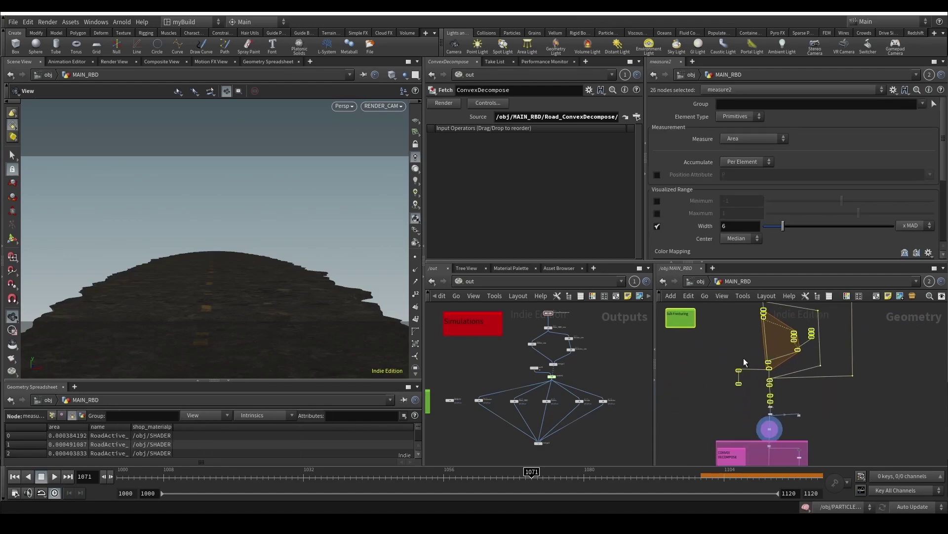
scroll(745, 361, "up", 3)
left_click_drag(760, 421, 808, 367, "shift")
key("shift+o")
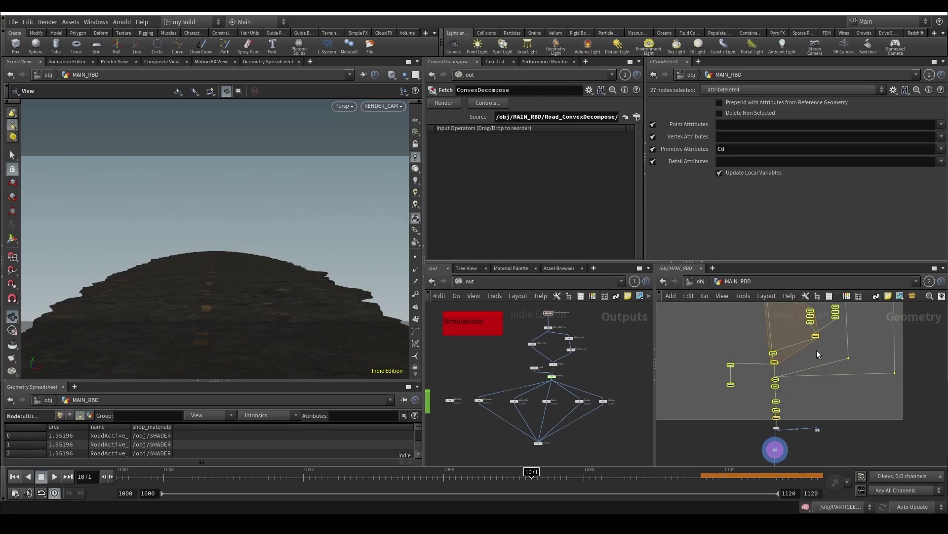
Step: Color the subfracturing network box and its sticky note purple
scroll(744, 376, "down", 4)
middle_click_drag(744, 376, 745, 416)
left_click(724, 399)
mouse_move(712, 378)
left_mouse_down()
mouse_move(716, 351)
mouse_move(713, 372)
left_mouse_up()
key("c")
left_click(893, 446)
key("c")
scroll(792, 361, "down", 3)
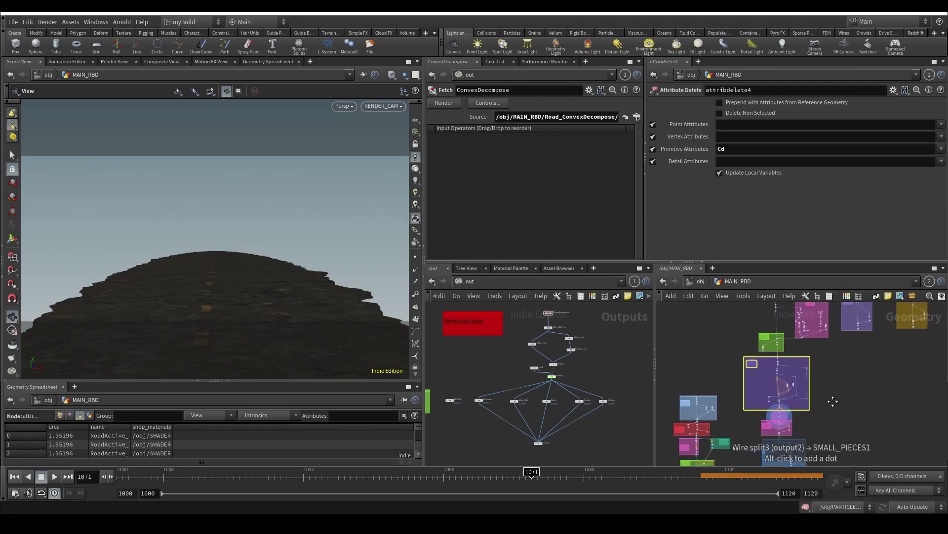
Step: Tidy the view around the convex decompose section and save the scene file
middle_click_drag(836, 404, 780, 445)
scroll(822, 363, "up", 6)
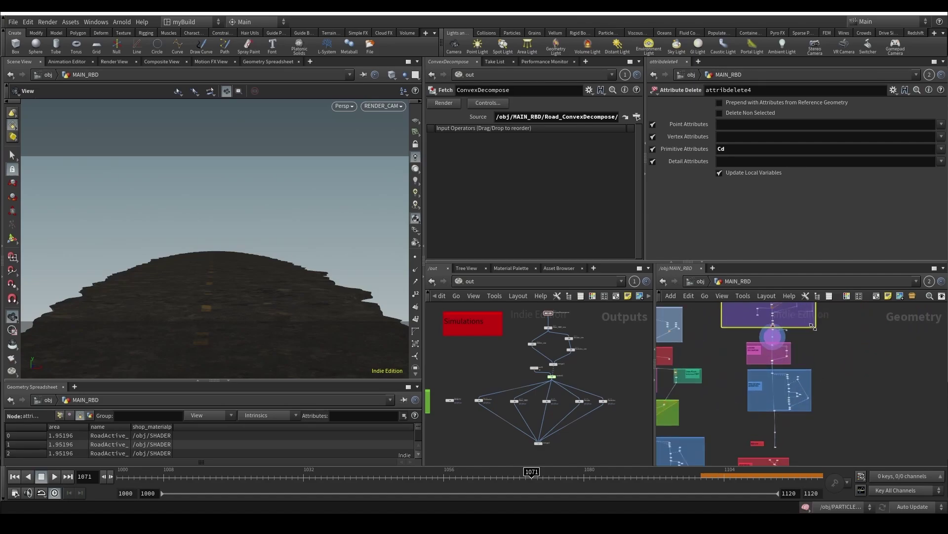
key("ctrl+s")
scroll(739, 410, "up", 4)
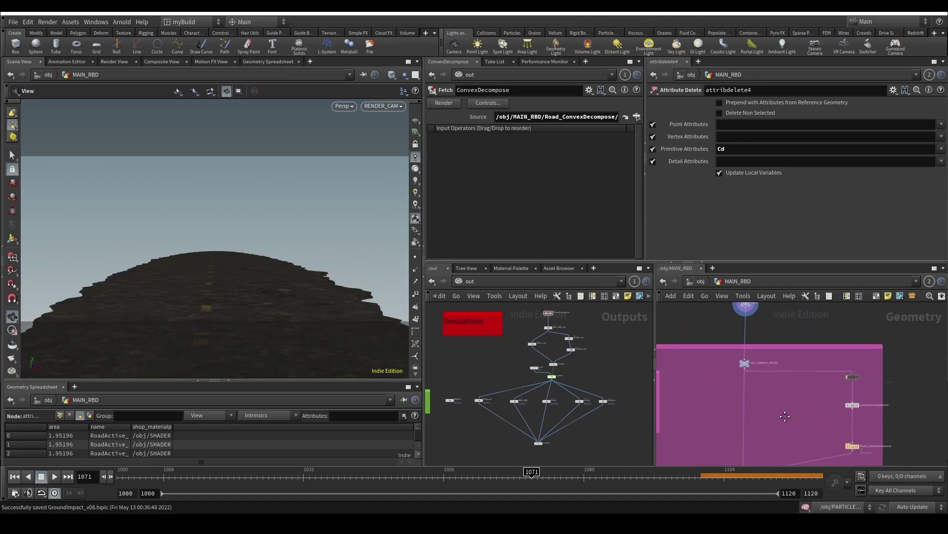
Step: Select the OUT_UNPACK_PIECES null and check the convex decompose branch below it
left_click_drag(743, 307, 742, 307)
scroll(771, 338, "down", 2)
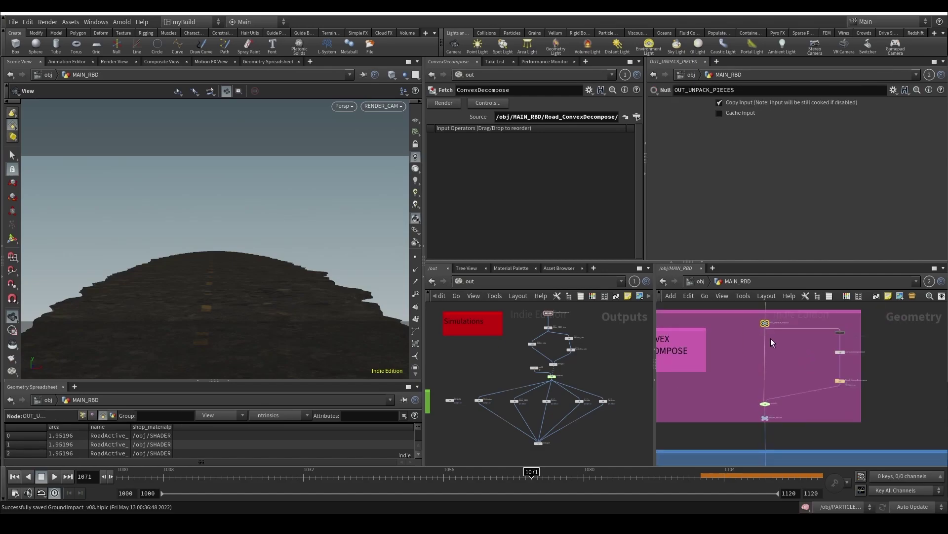
middle_click_drag(803, 397, 810, 381)
scroll(811, 382, "up", 1)
scroll(550, 319, "up", 3)
Step: Set the Input Index of switch1 in the output network to 1 so it uses merge1
middle_click_drag(575, 316, 568, 337)
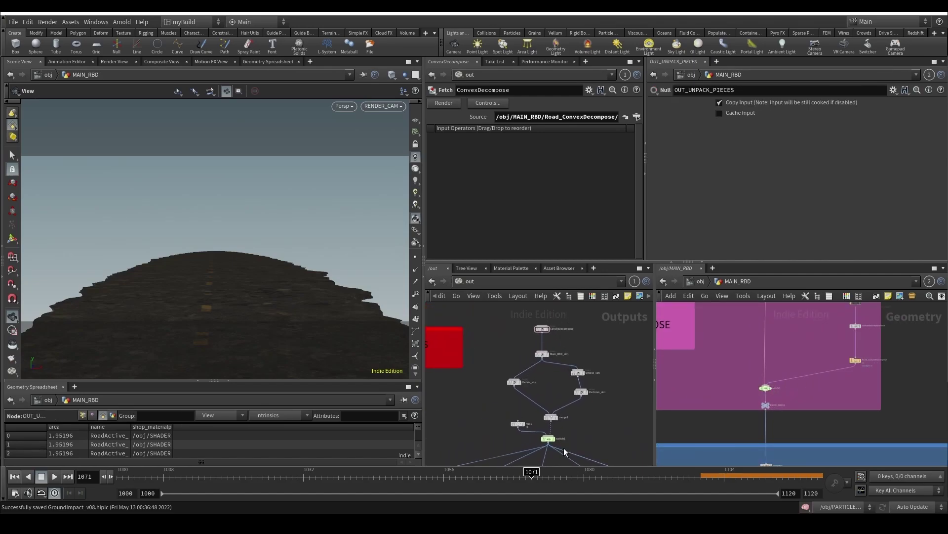
left_click_drag(530, 447, 530, 446)
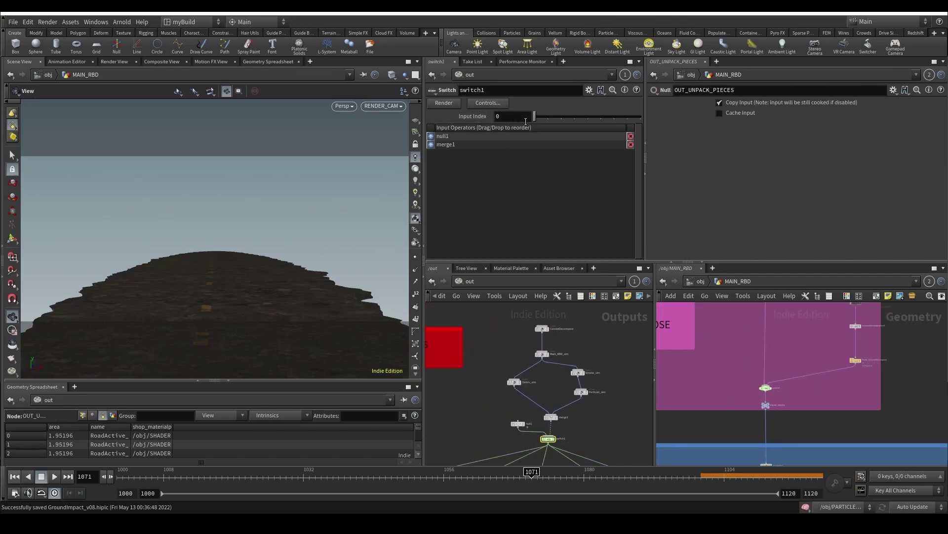
scroll(460, 443, "down", 4)
middle_click_drag(461, 444, 503, 324)
scroll(535, 384, "up", 1)
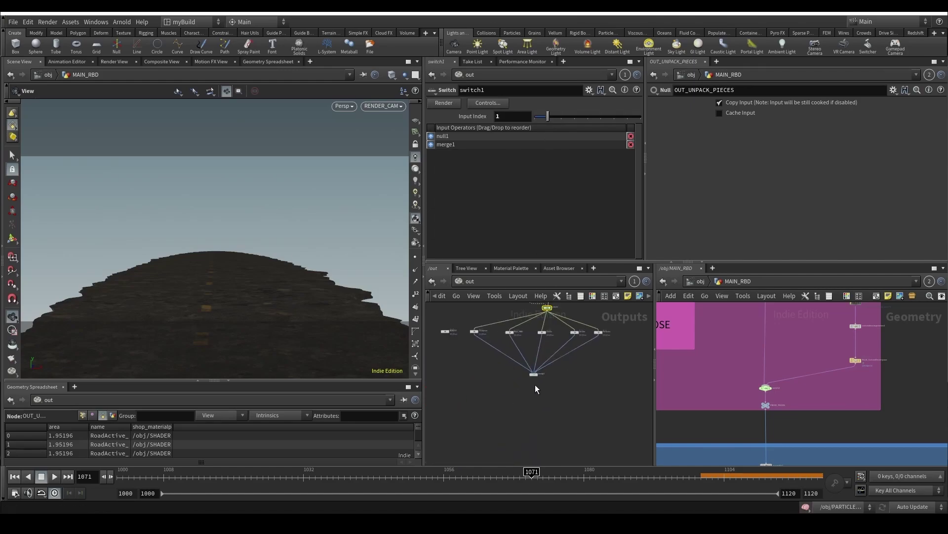
Step: Check the inputs of merge2 and the simulation chain up to ConvexDecompose in the output network
middle_click_drag(547, 383, 529, 426)
left_click(515, 417)
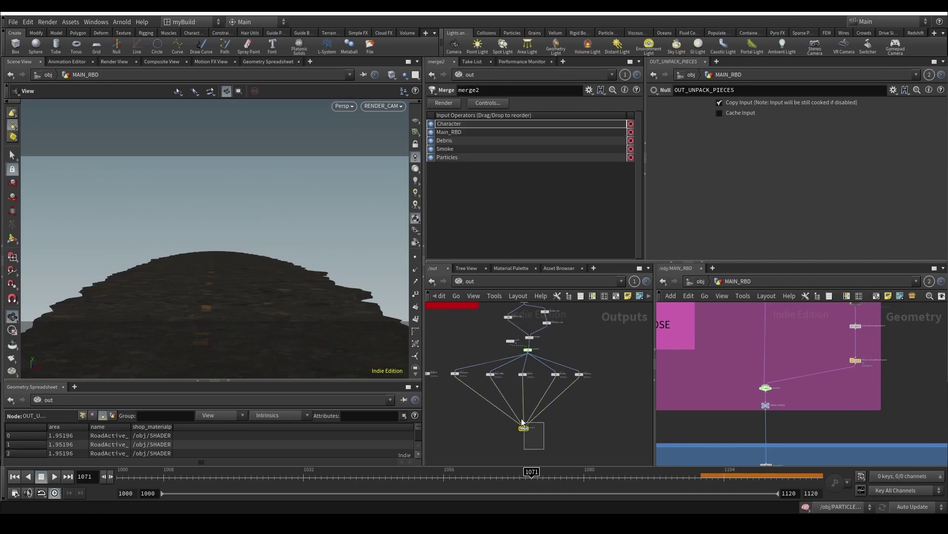
middle_click_drag(587, 339, 574, 397)
scroll(512, 347, "up", 4)
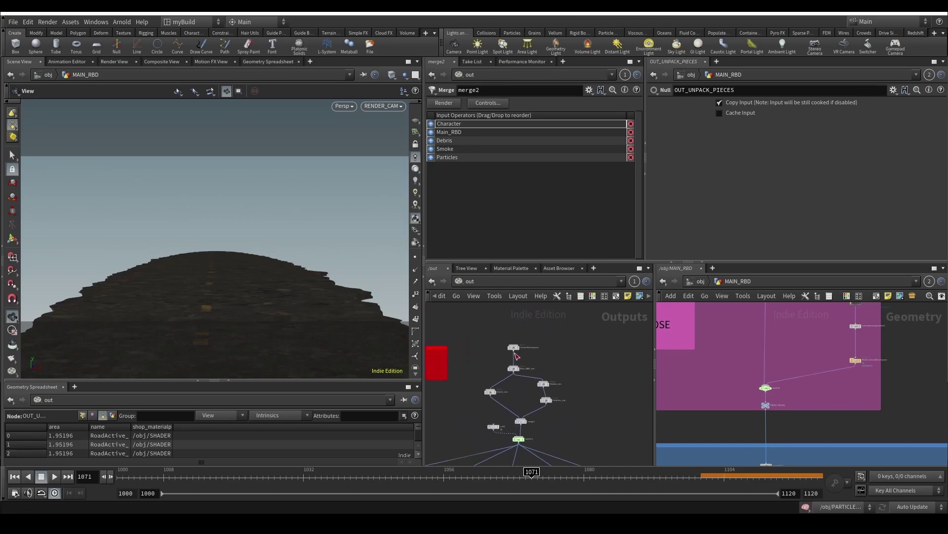
Step: Select the ConvexDecompose fetch node in the output network and check the Road_ConvexDecompose file cache it references in MAIN_RBD
left_click_drag(490, 351, 534, 341)
scroll(851, 368, "down", 3)
middle_click_drag(861, 386, 811, 434)
scroll(812, 435, "up", 2)
left_click(790, 398)
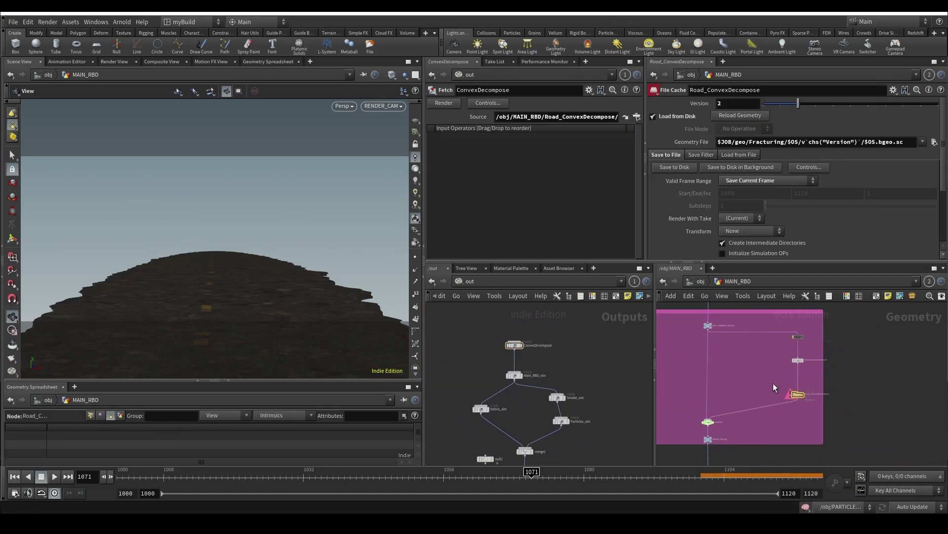
scroll(800, 405, "up", 3)
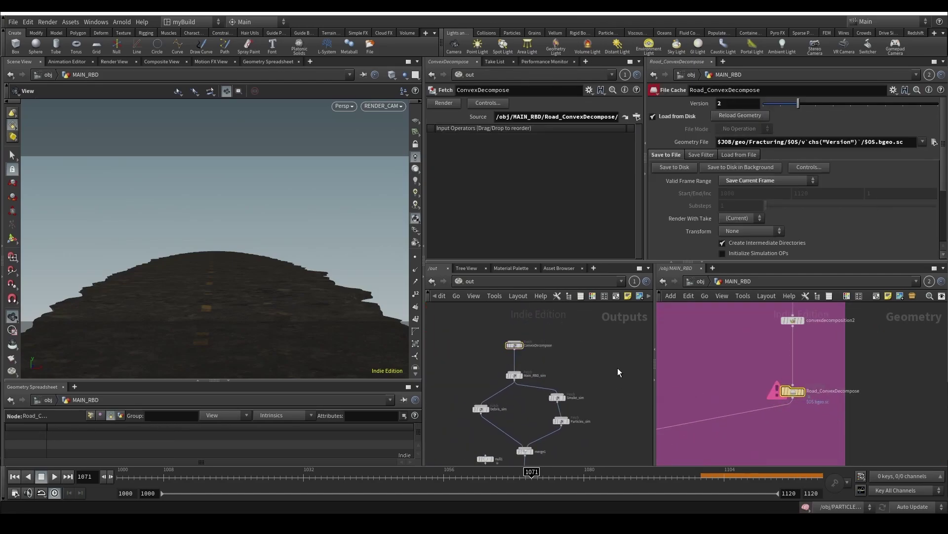
Step: Check the simulation fetch nodes down to Particles_sim and the render branches below the switch in the output network
scroll(509, 391, "down", 3)
left_click_drag(493, 381, 598, 434)
scroll(510, 402, "up", 3)
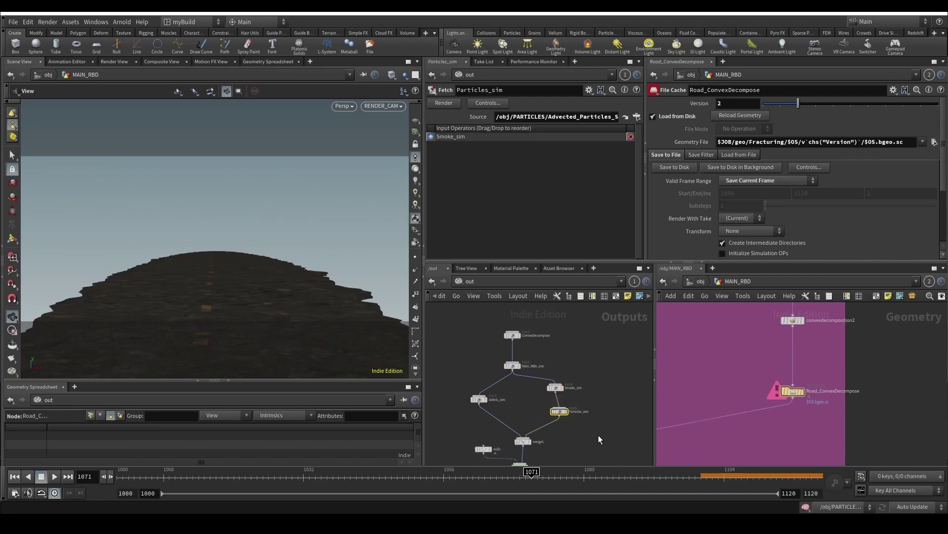
middle_click_drag(540, 462, 553, 383)
scroll(568, 410, "down", 3)
middle_click_drag(556, 452, 595, 352)
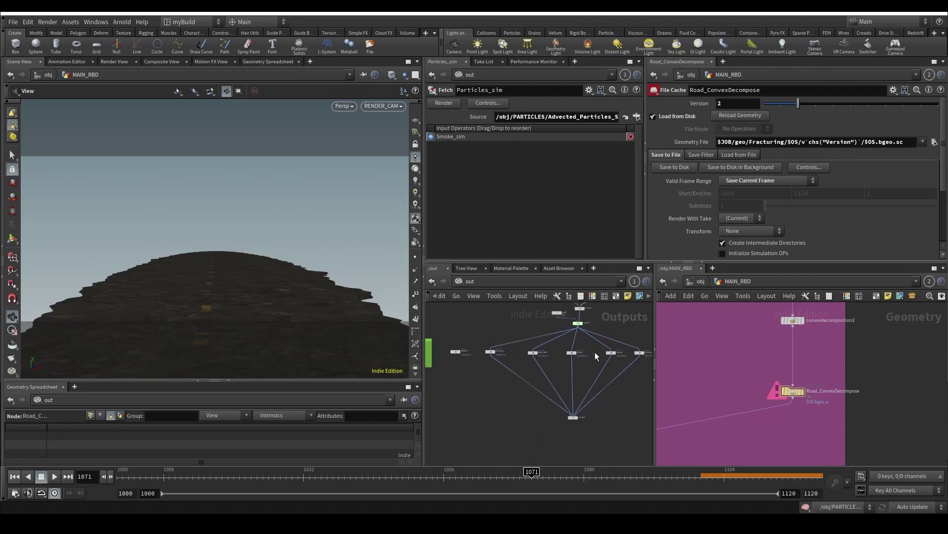
Step: Widen the output network view and check the five Arnold render nodes, selecting Character to view its settings
left_click(655, 370)
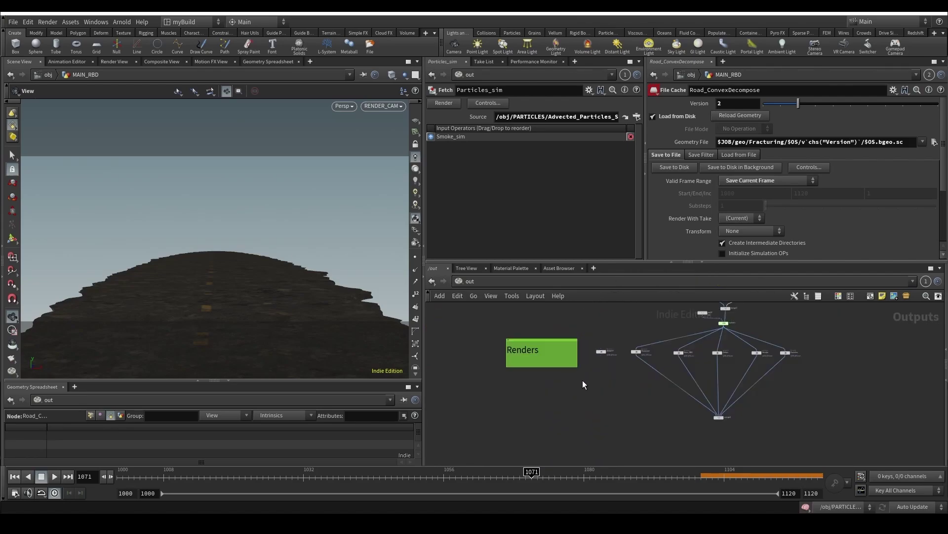
left_click(944, 351)
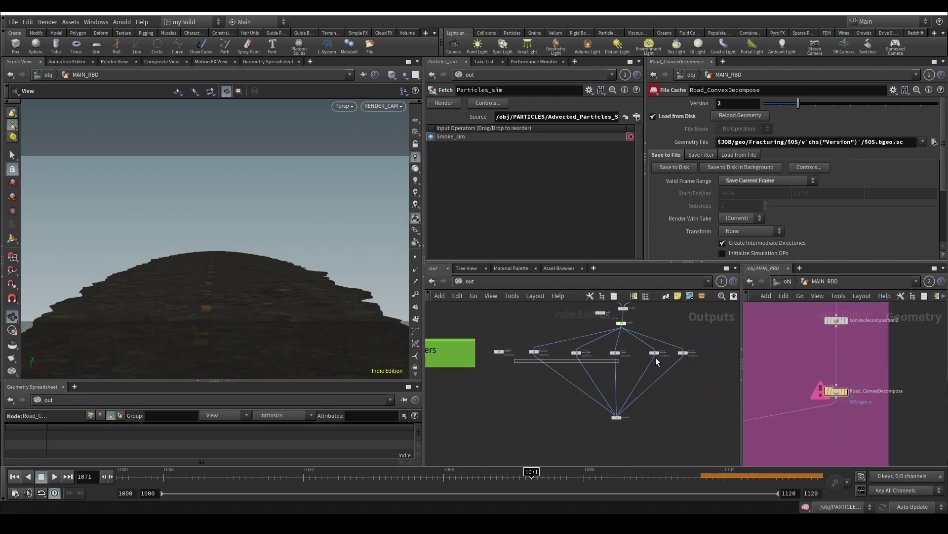
left_click_drag(656, 357, 694, 356)
left_click(513, 117)
left_click(518, 129)
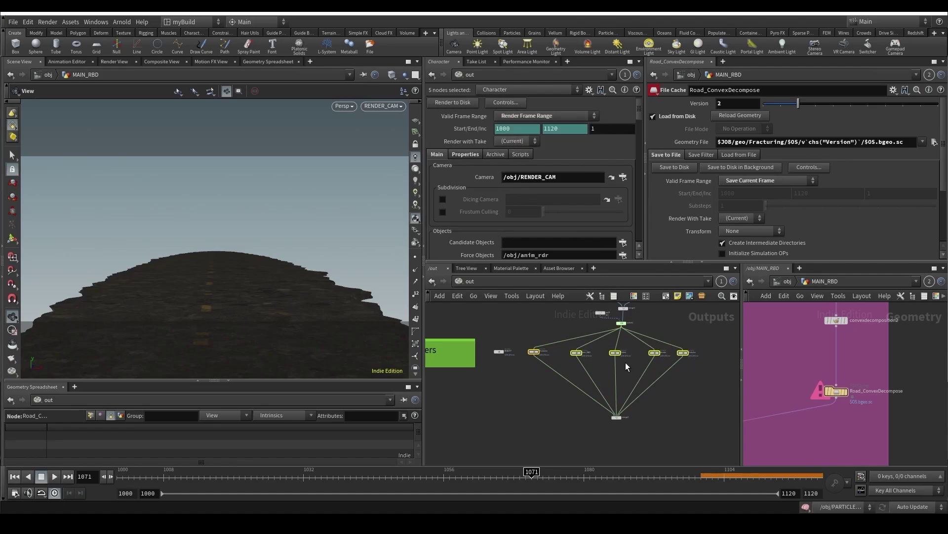
left_click(718, 399)
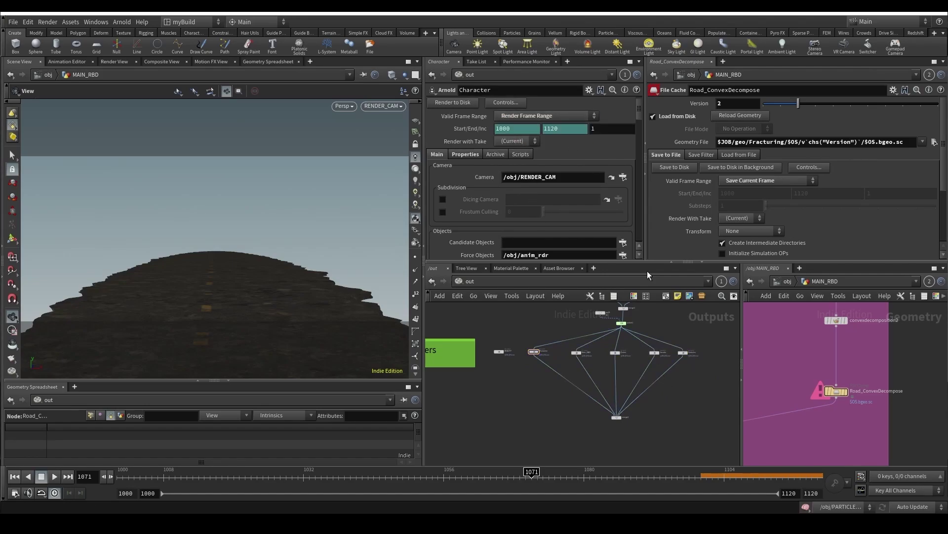
Step: Save the scene file GroundImpact_v08.hiplc
scroll(642, 346, "up", 2)
scroll(790, 365, "down", 6)
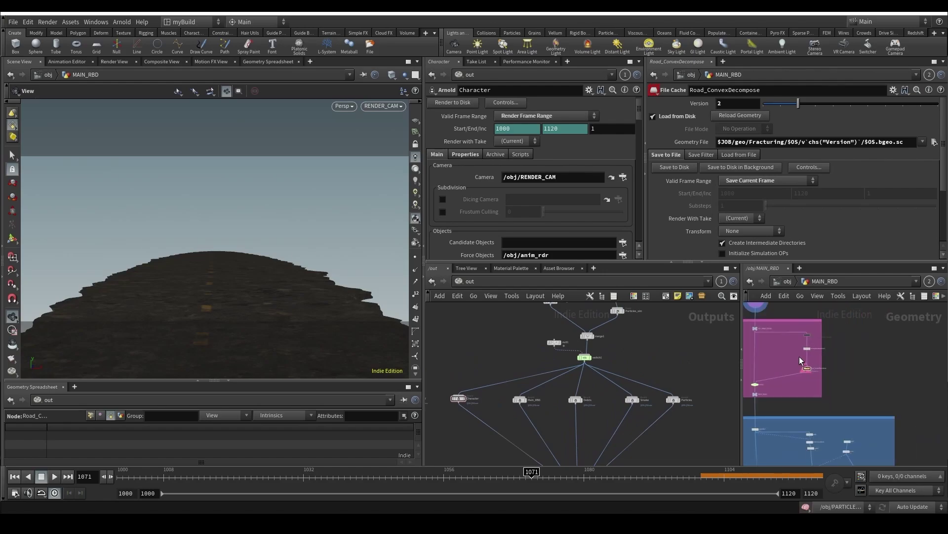
mouse_move(750, 336)
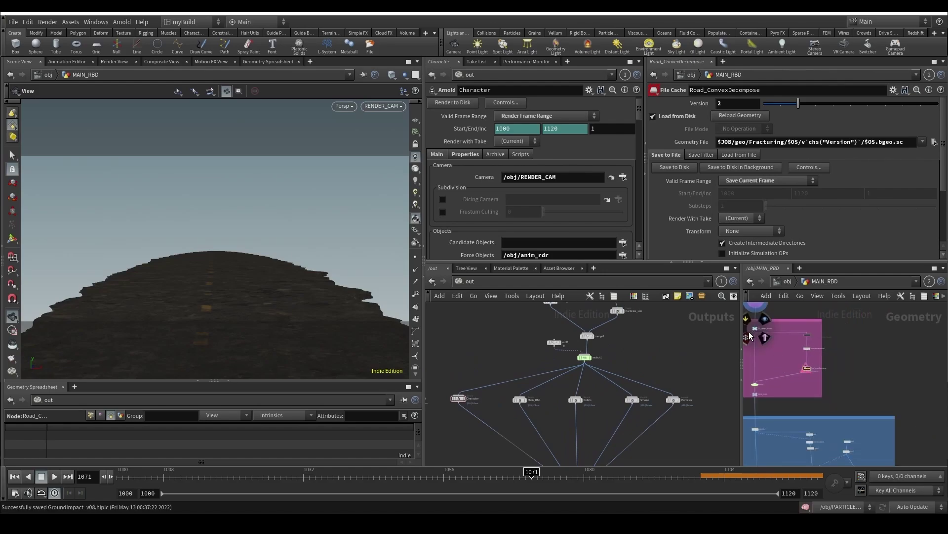
scroll(692, 370, "down", 3)
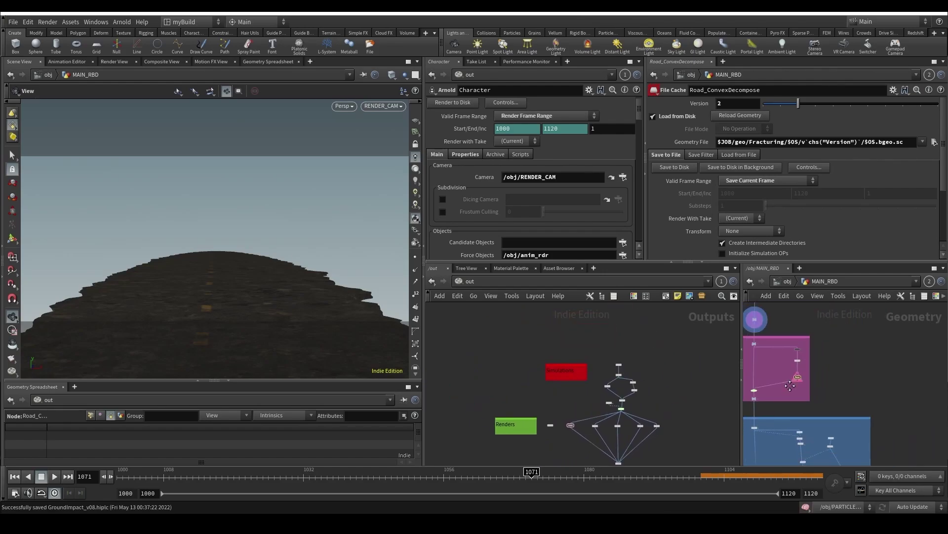
scroll(883, 404, "up", 3)
scroll(846, 408, "down", 3)
scroll(872, 414, "up", 4)
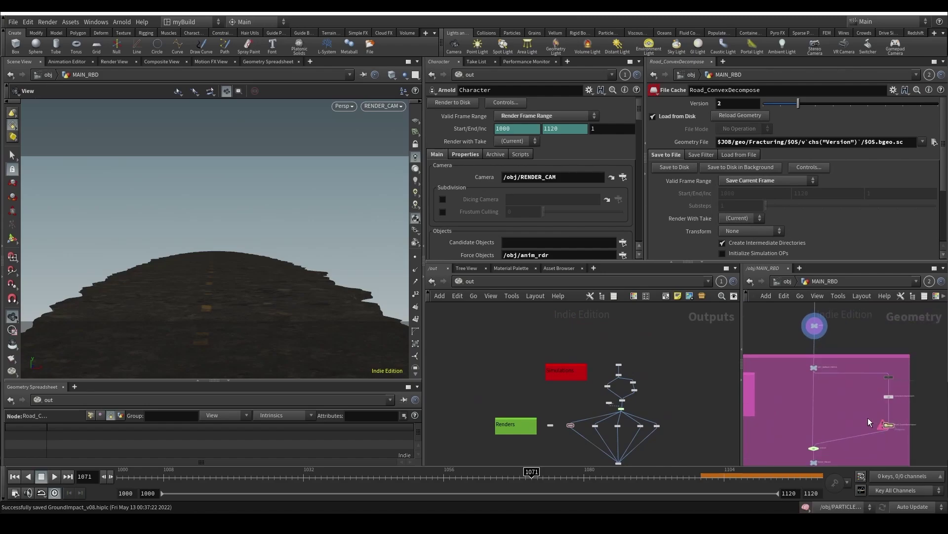
Step: Cache the Road_ConvexDecompose geometry to disk and display its result in the viewport
left_click(888, 425)
middle_click_drag(892, 440, 806, 406)
scroll(835, 372, "up", 3)
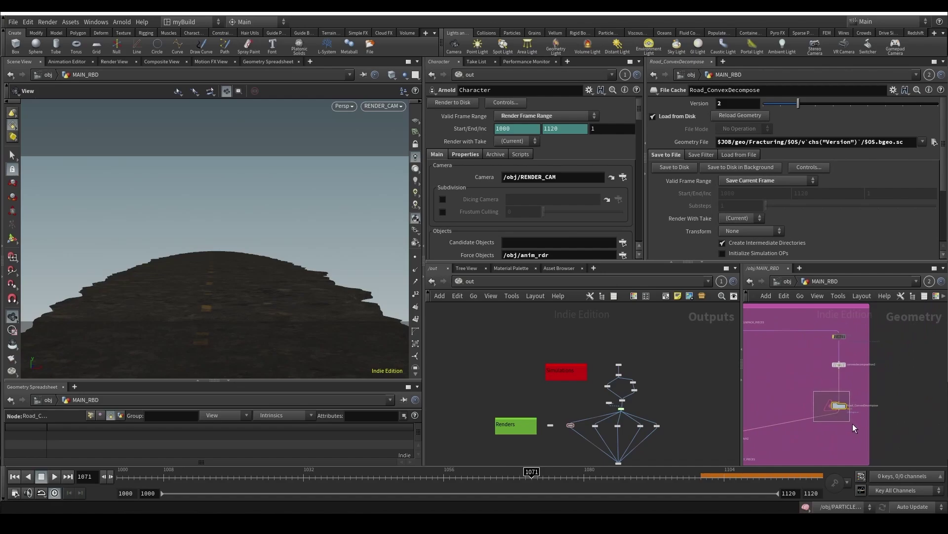
left_click_drag(852, 423, 853, 424)
scroll(841, 429, "up", 2)
left_click(672, 168)
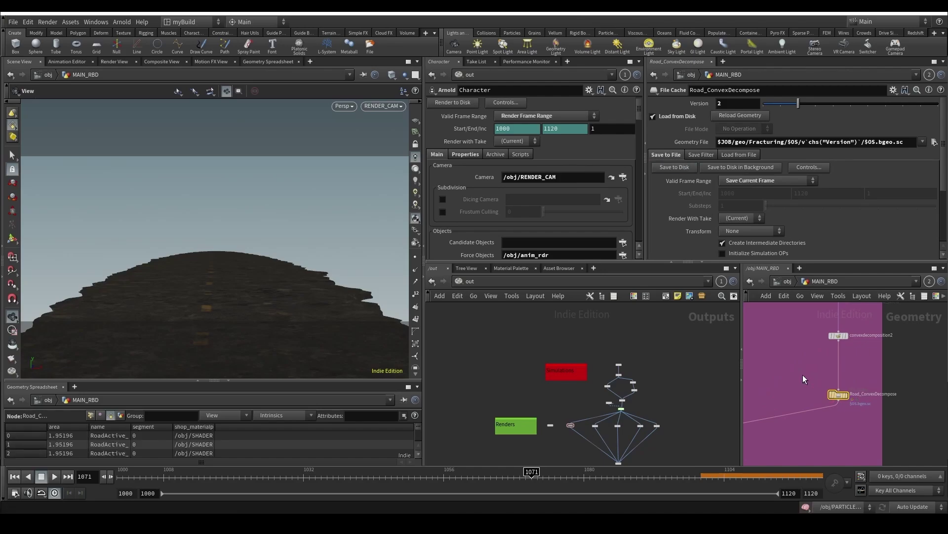
left_click(845, 395)
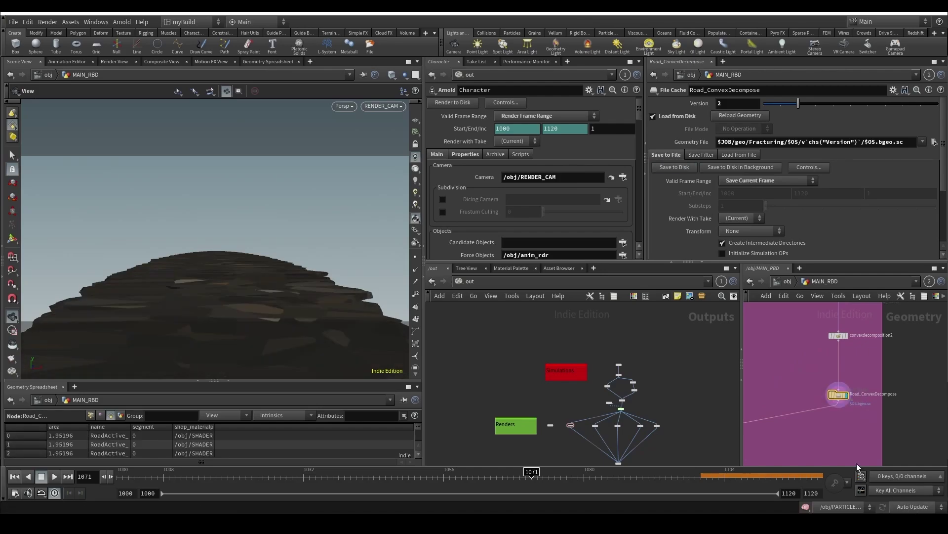
Step: Return the timeline to frame 1000 and save the scene file
scroll(804, 437, "down", 1)
scroll(706, 412, "down", 2)
scroll(773, 437, "down", 3)
middle_click_drag(772, 437, 785, 346)
left_click(118, 477)
key("ctrl+s")
Step: Display the RBD_SIM DOP network in MAIN_RBD and go inside it
middle_click_drag(820, 412, 822, 331)
scroll(821, 434, "up", 2)
scroll(821, 437, "down", 3)
middle_click_drag(821, 437, 847, 354)
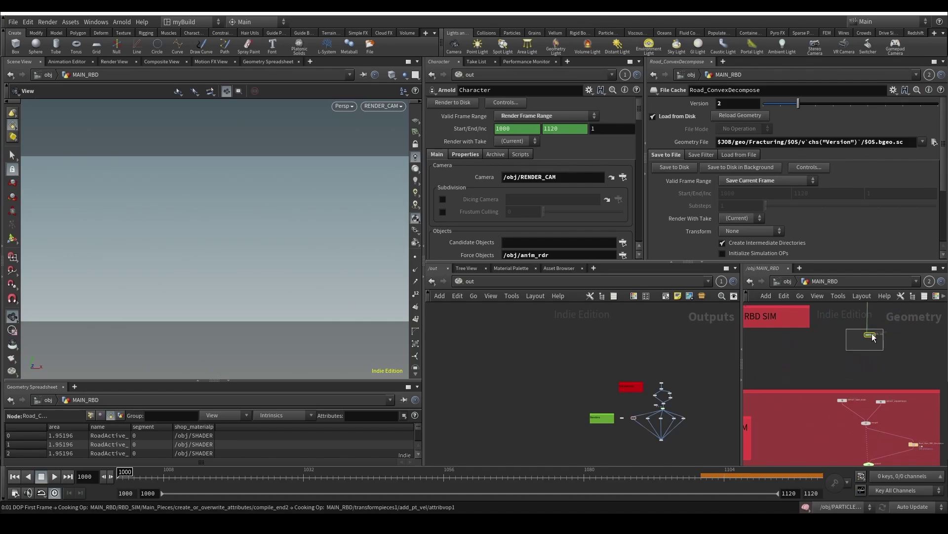
double_click(864, 340)
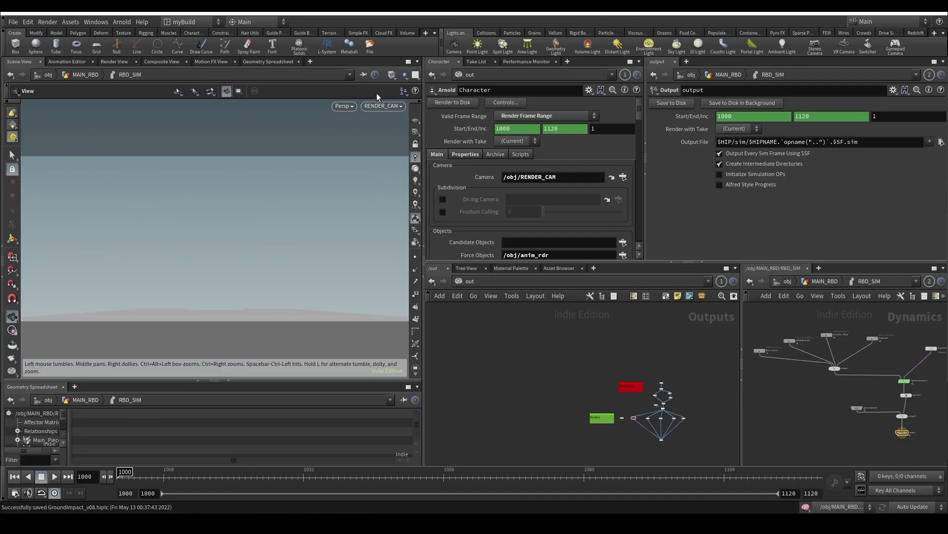
Step: Maximize the scene view and start a flipbook of the RBD simulation over the $RFSTART to $RFEND range
left_click(408, 62)
left_click(11, 447)
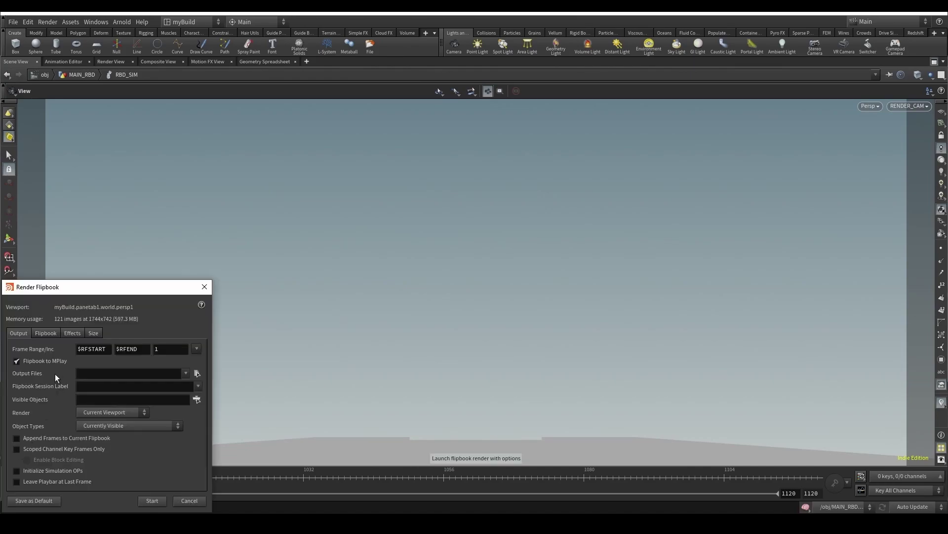
left_click(151, 500)
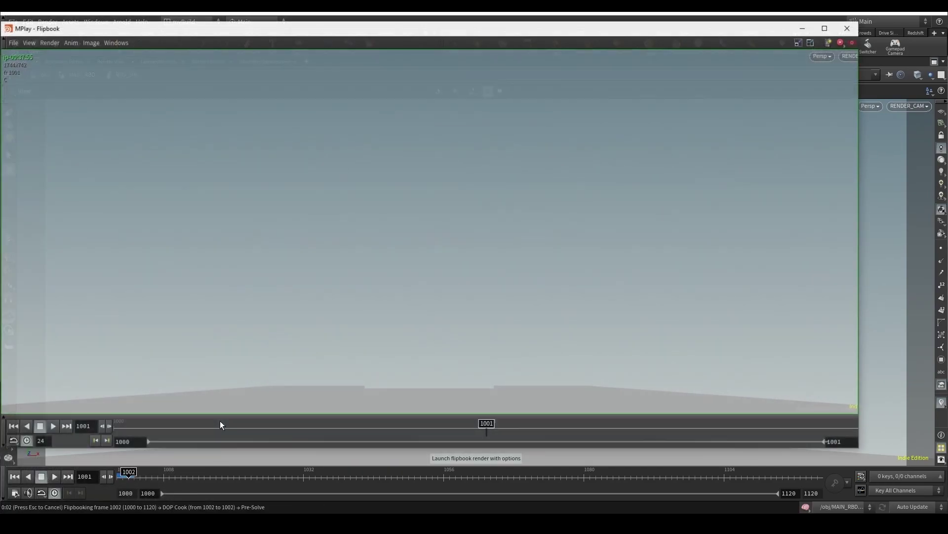
Step: Cancel the running flipbook and restart it with viewport lighting turned on
left_click(850, 29)
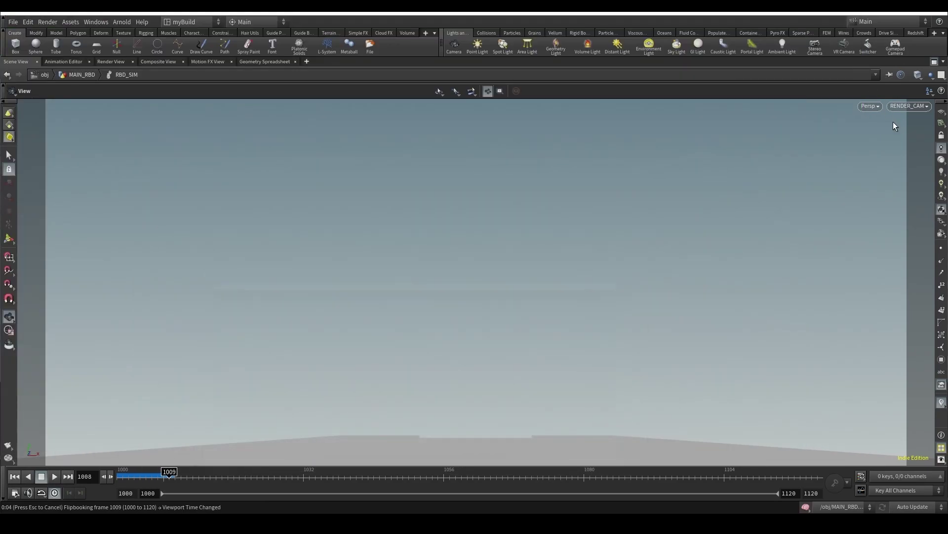
left_click(942, 160)
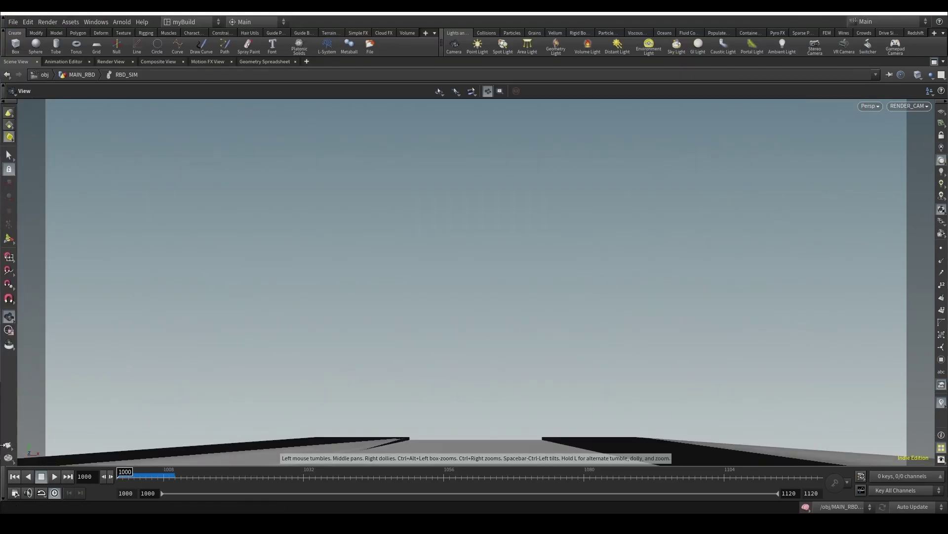
left_click(9, 448)
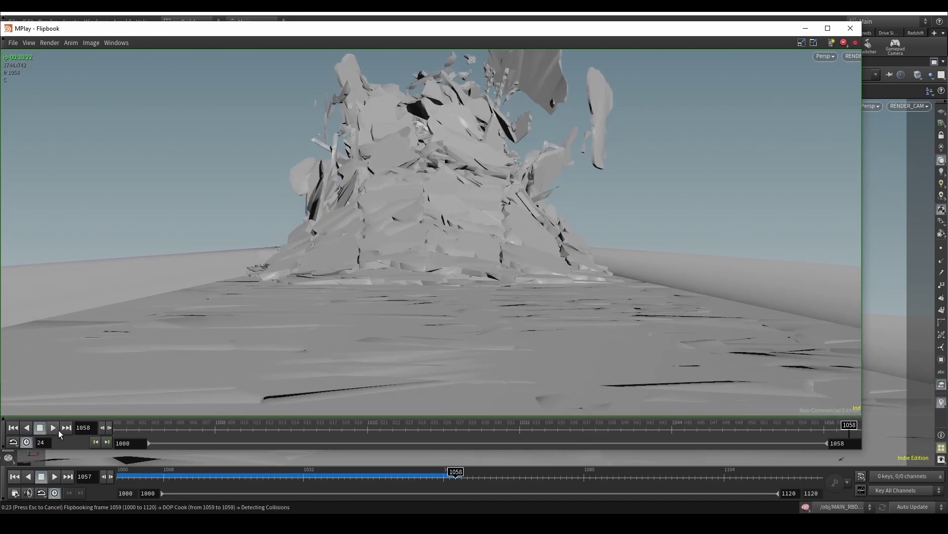
Step: Play and scrub through the flipbook frames to examine how the road pieces break up and move
left_click(58, 430)
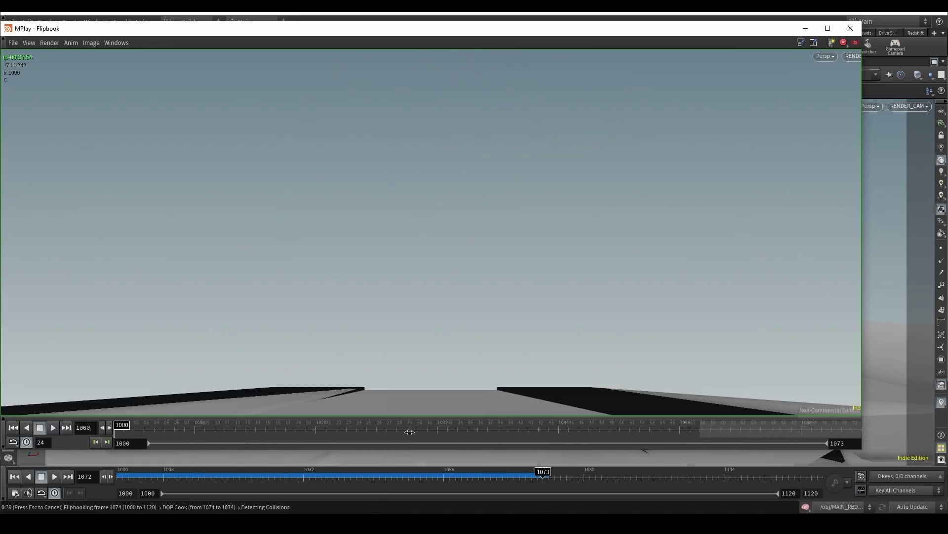
left_click_drag(409, 431, 860, 406)
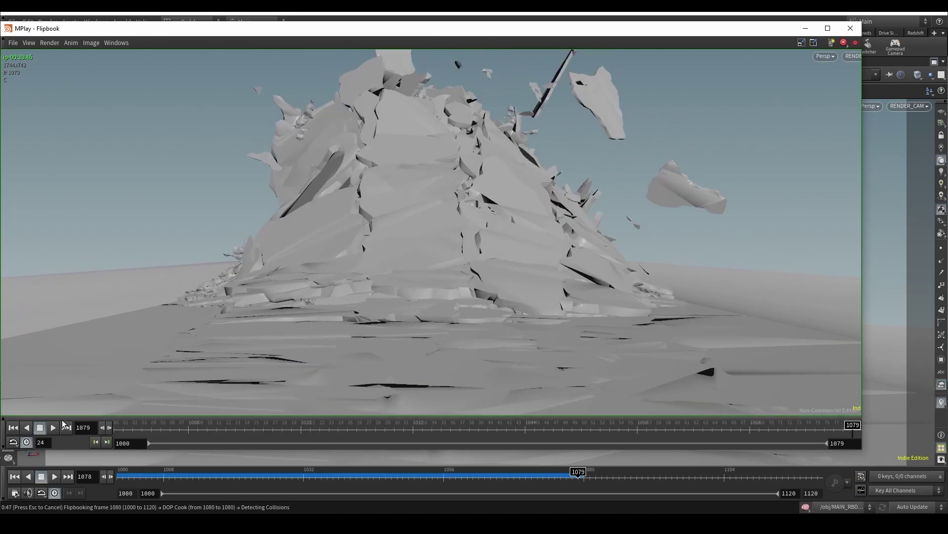
left_click(53, 427)
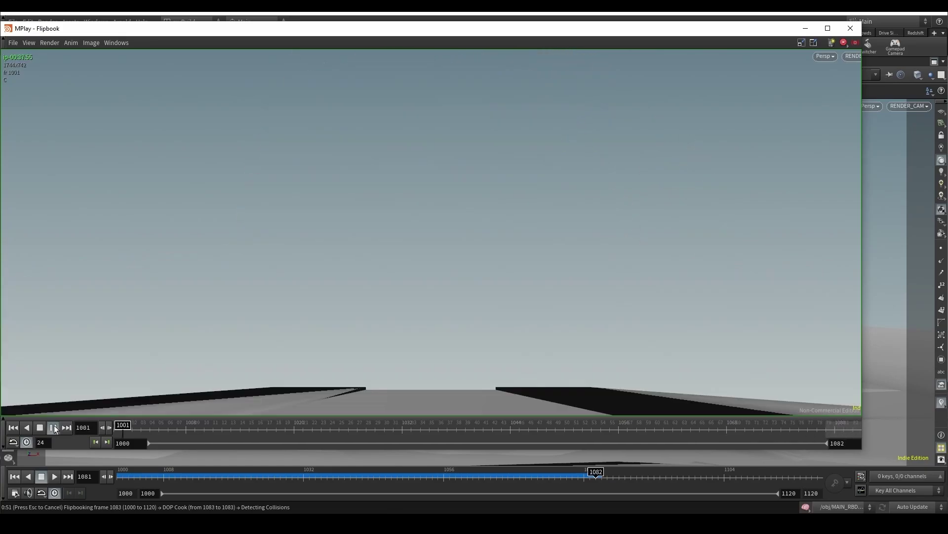
left_click_drag(583, 429, 175, 430)
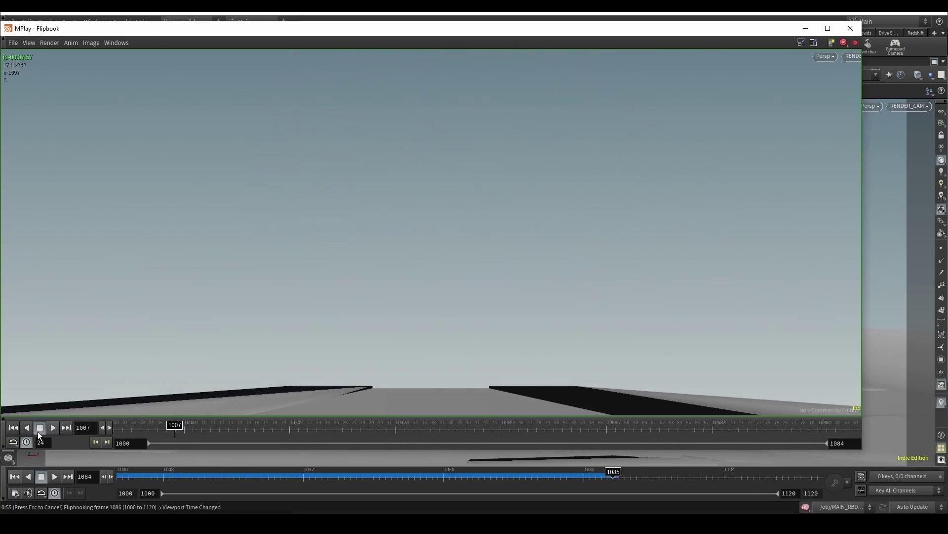
left_click(51, 429)
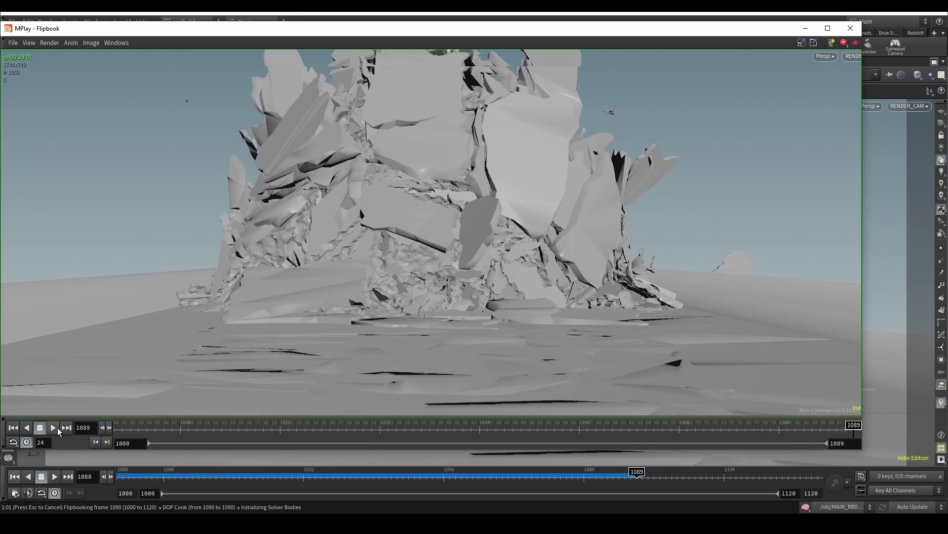
left_click(54, 428)
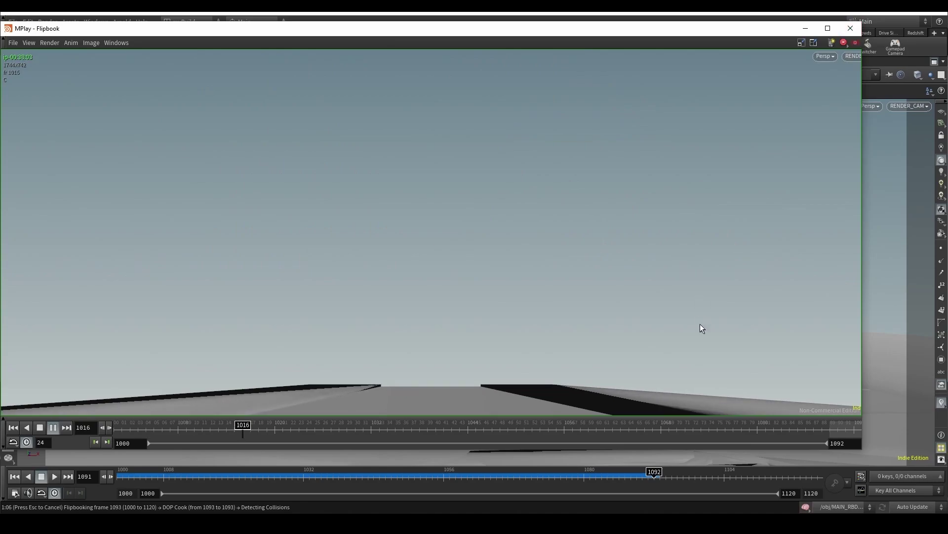
left_click(639, 425)
left_click_drag(639, 425, 854, 426)
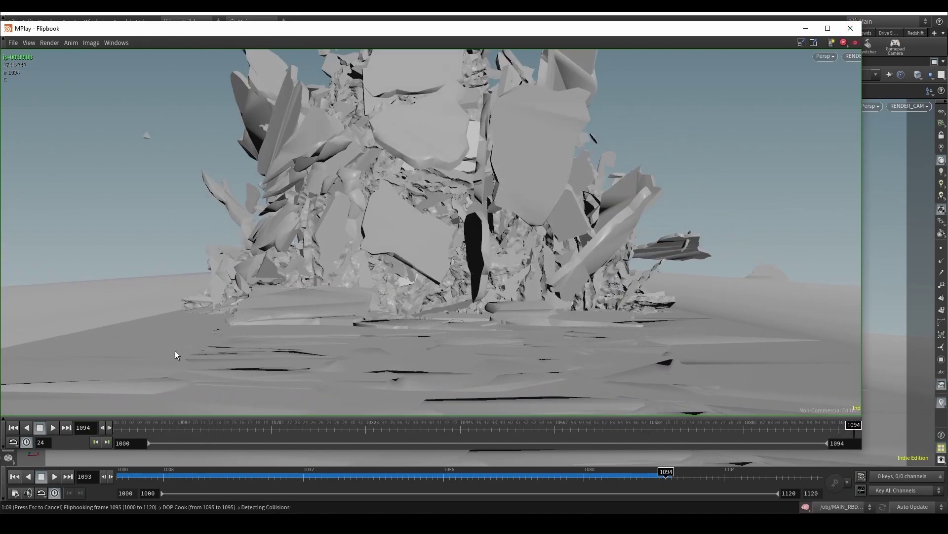
left_click(53, 428)
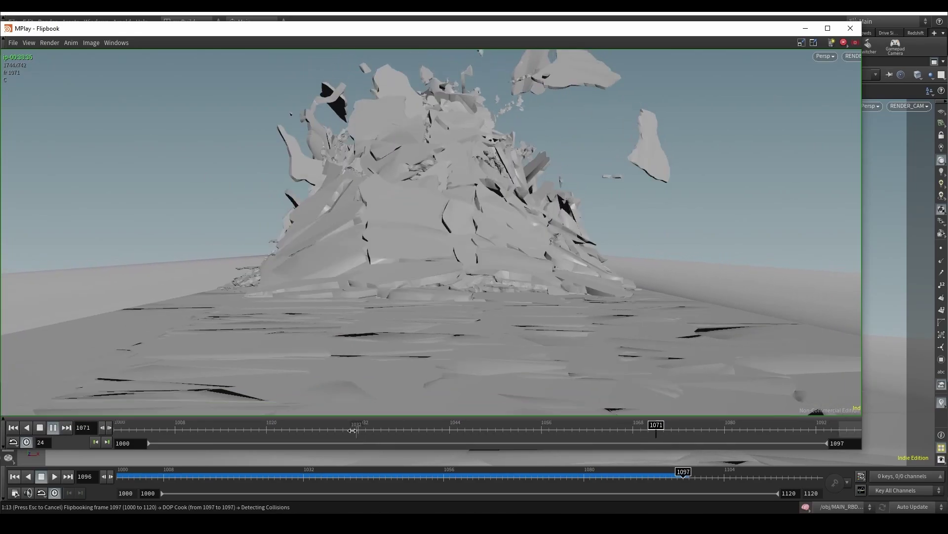
mouse_move(354, 429)
left_mouse_down()
mouse_move(625, 426)
mouse_move(118, 427)
left_mouse_up()
left_click(54, 431)
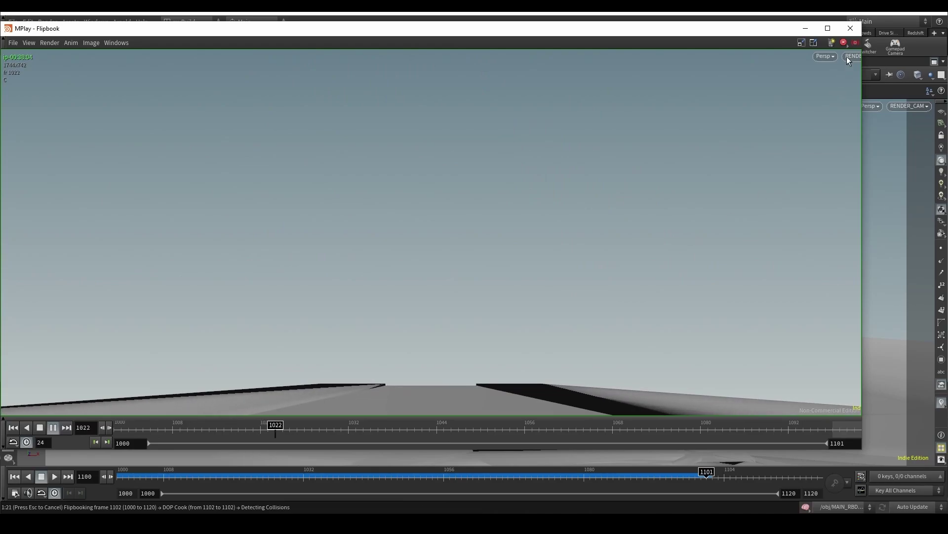
Step: Close the flipbook, stop its rendering and restore the split pane layout
left_click(852, 28)
key("Escape")
left_click(934, 62)
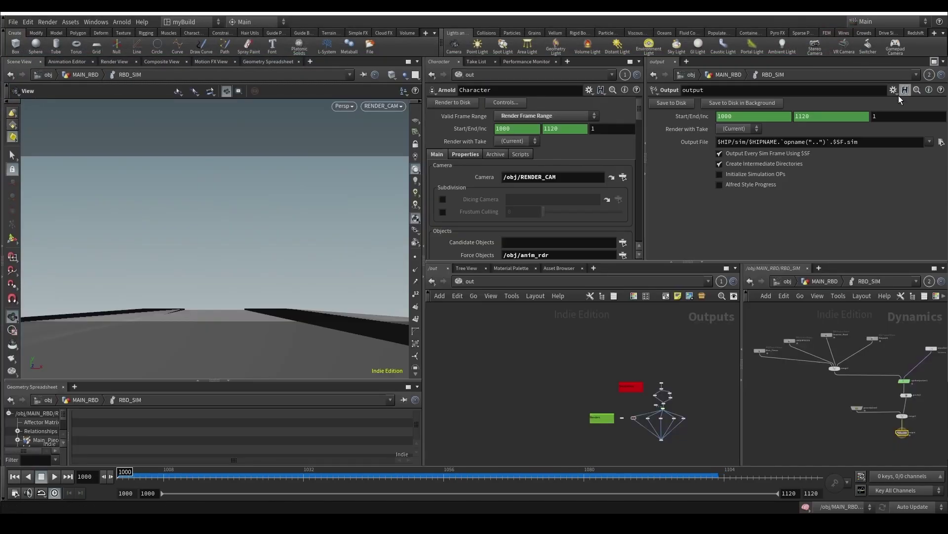
Step: Save the scene, go back up to MAIN_RBD and widen its network view
left_click(817, 282)
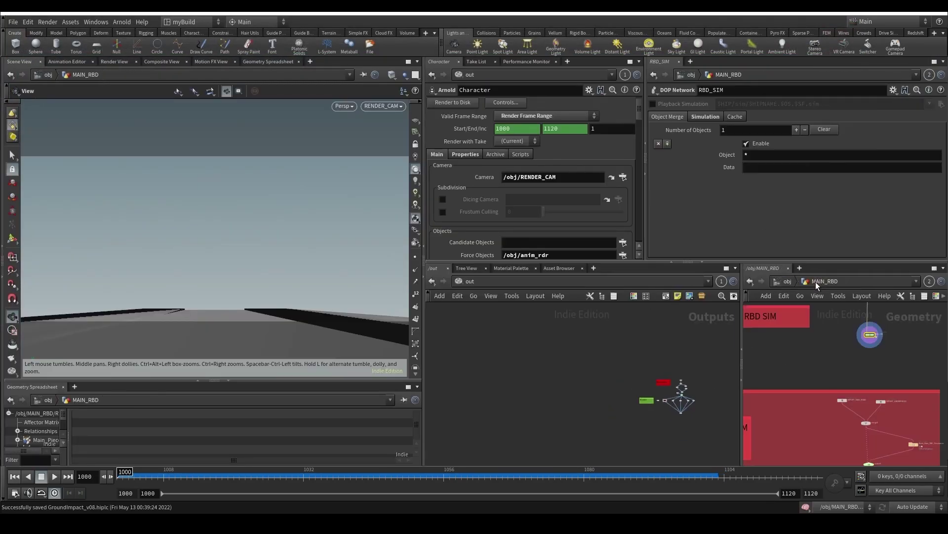
left_click_drag(424, 374, 388, 372)
left_click_drag(631, 346, 571, 343)
Step: Display the BIG_PIECES1 null in MAIN_RBD at frame 1057 and examine the big road pieces
scroll(743, 362, "down", 5)
scroll(742, 361, "down", 4)
middle_click_drag(736, 316, 678, 457)
scroll(691, 341, "up", 5)
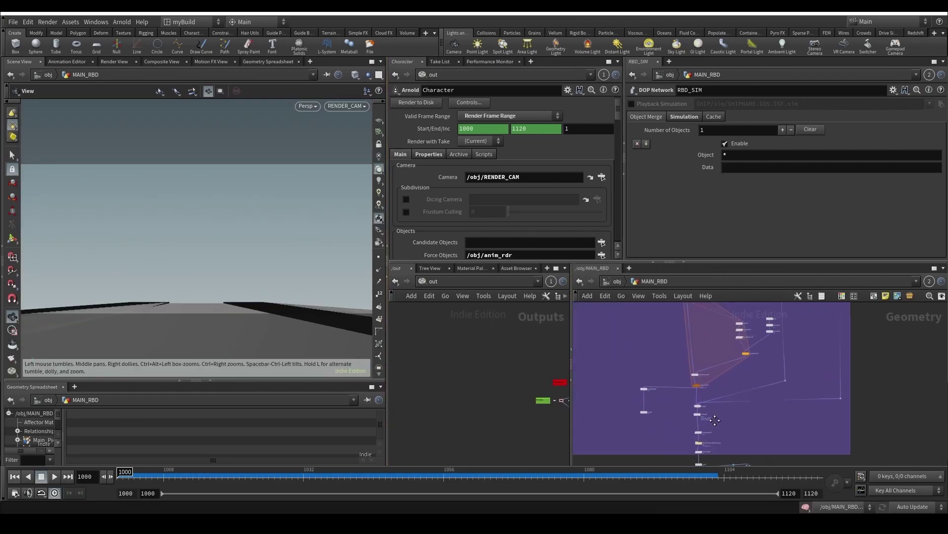
scroll(711, 415, "down", 3)
middle_click_drag(691, 314, 642, 427)
scroll(661, 357, "up", 4)
scroll(654, 449, "up", 4)
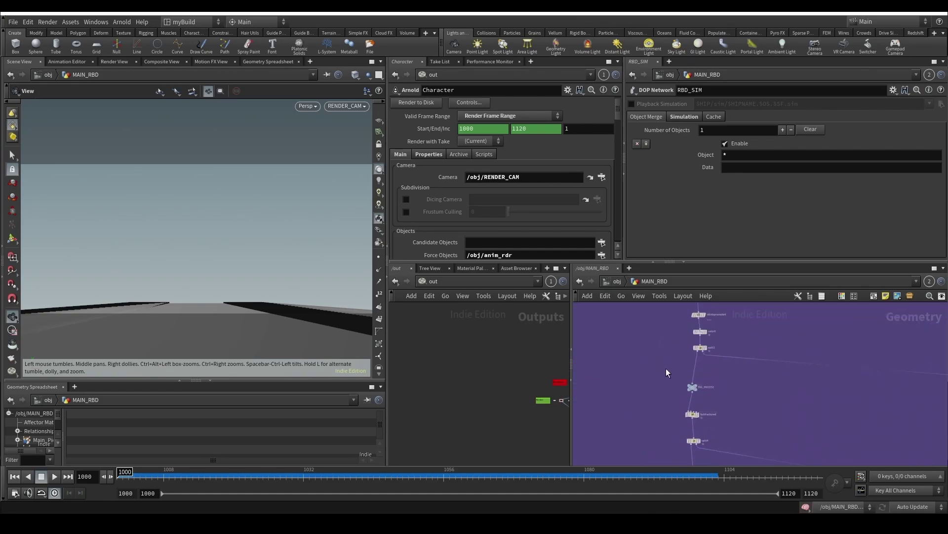
left_click(697, 391)
middle_click_drag(756, 447, 771, 399)
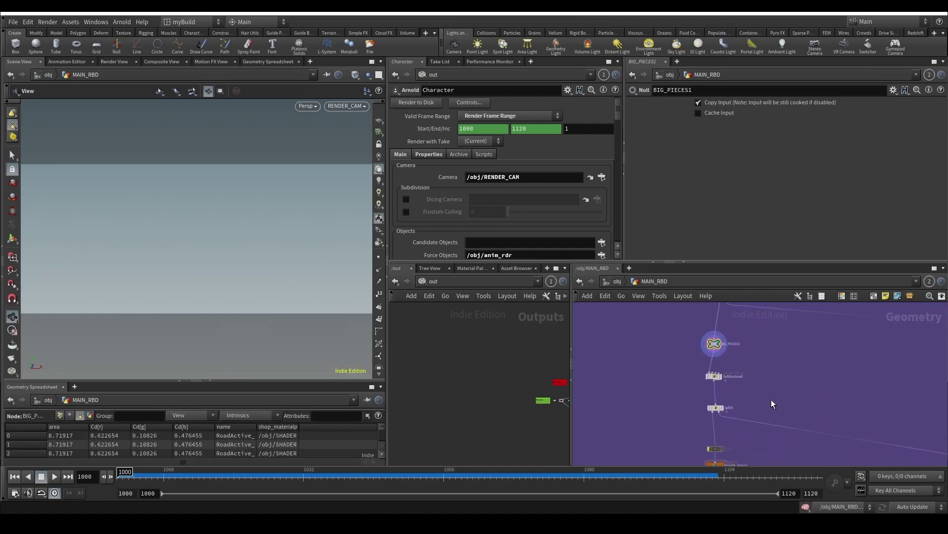
left_click_drag(427, 475, 450, 475)
left_click_drag(262, 292, 262, 318)
Step: Duplicate the area-based Split node above BIG_PIECES1, insert the copy between BIG_PIECES1 and Subfractured, and display it
scroll(263, 317, "down", 3)
scroll(673, 321, "down", 1)
middle_click_drag(674, 318, 644, 404)
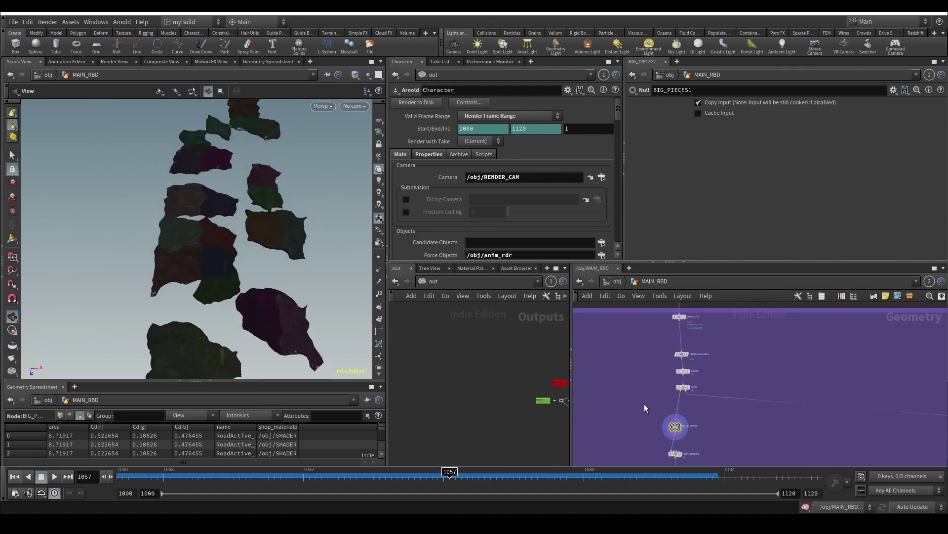
scroll(684, 398, "up", 1)
left_click(688, 387)
left_click_drag(689, 386, 629, 411, "alt")
middle_click_drag(650, 441, 681, 384)
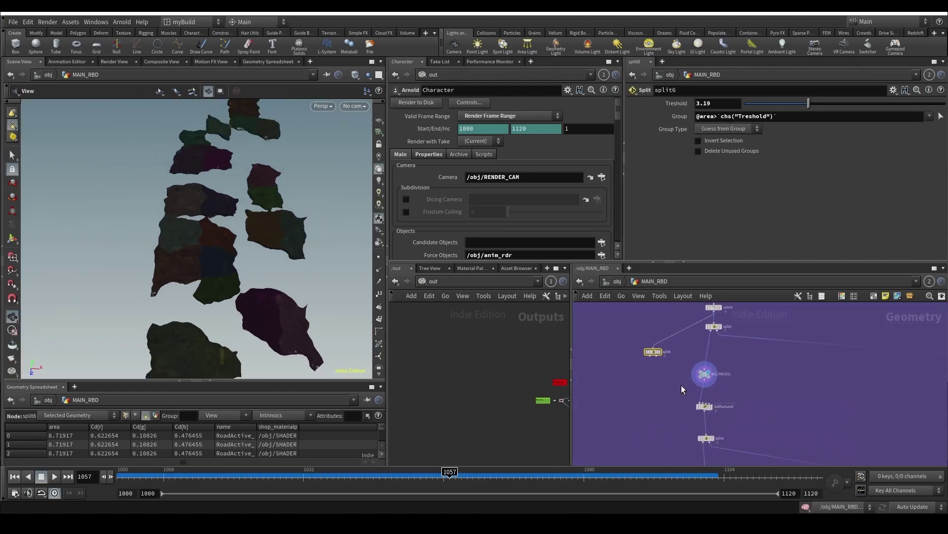
left_click(711, 372)
left_click_drag(710, 374, 713, 356)
left_click_drag(654, 352, 706, 377)
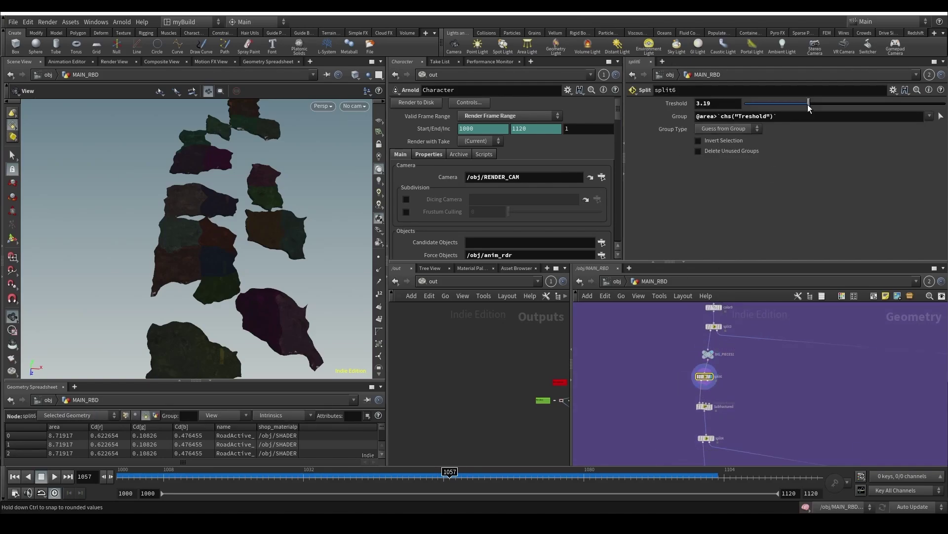
Step: Raise the new split6 node's area threshold to 5.71 so only the largest road pieces are separated
left_click_drag(808, 105, 859, 104)
key("f")
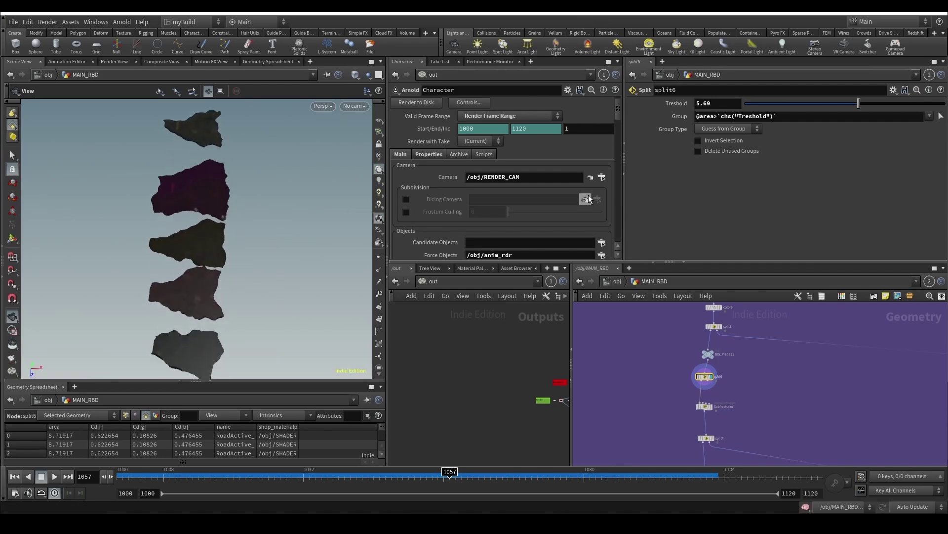
left_click_drag(868, 105, 859, 107)
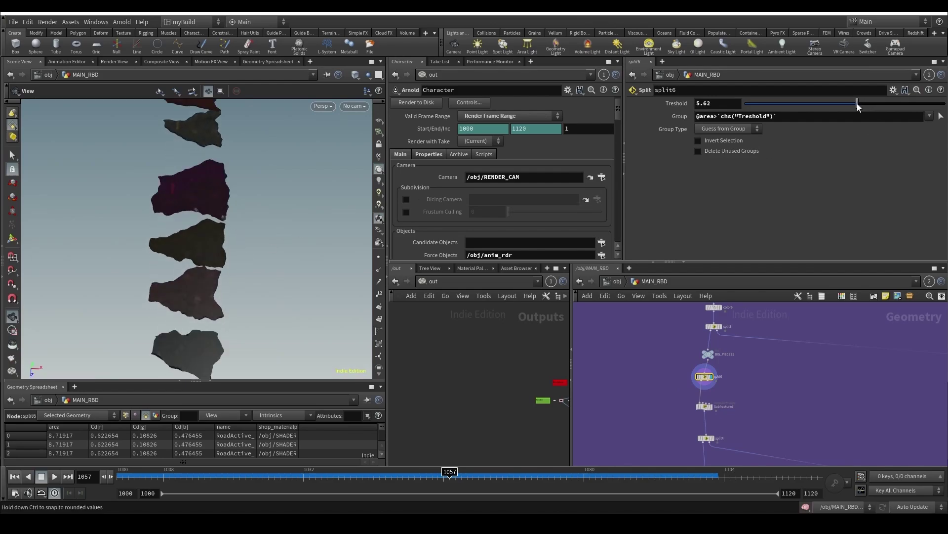
scroll(263, 252, "down", 5)
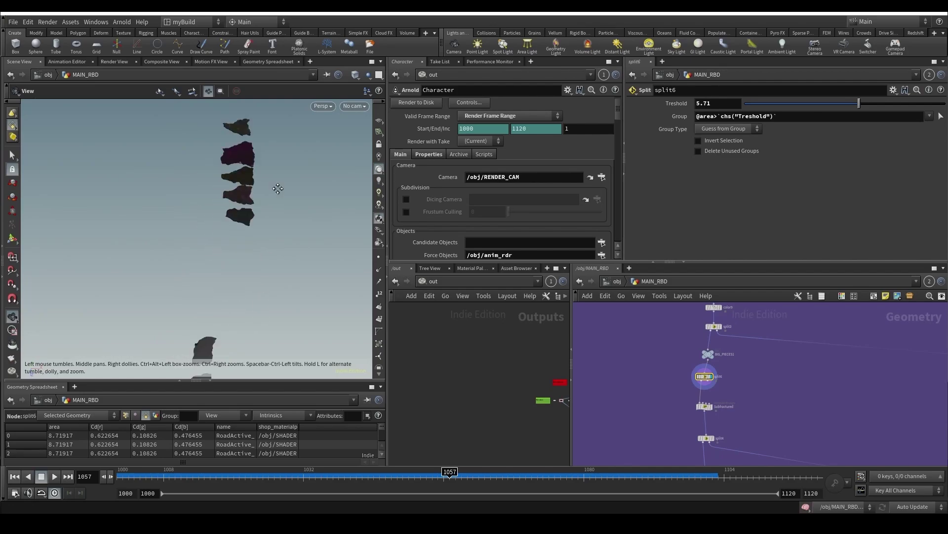
Step: Move the Subfractured wrangle aside below split6 and display its result
middle_click_drag(691, 395, 659, 343)
scroll(653, 375, "up", 1)
left_click_drag(673, 369, 689, 369)
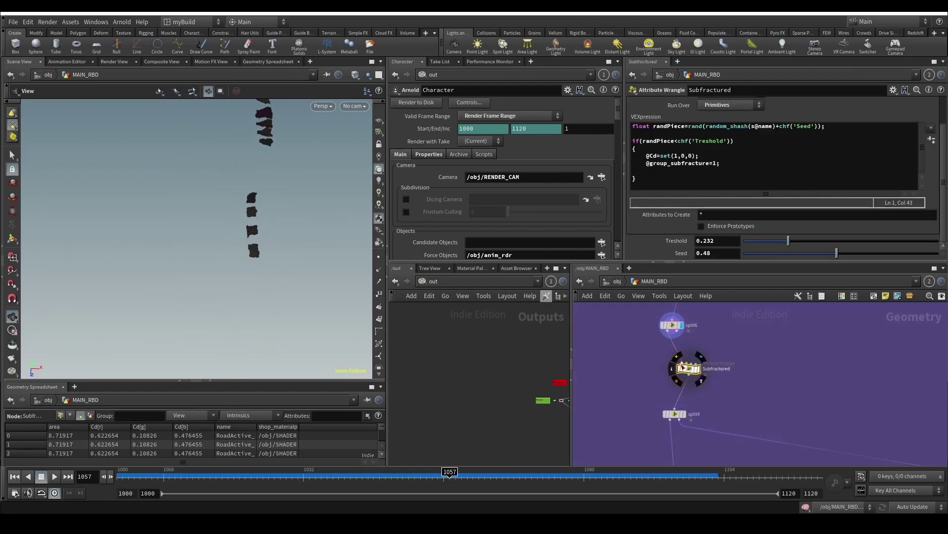
left_click(682, 362)
left_click(677, 330)
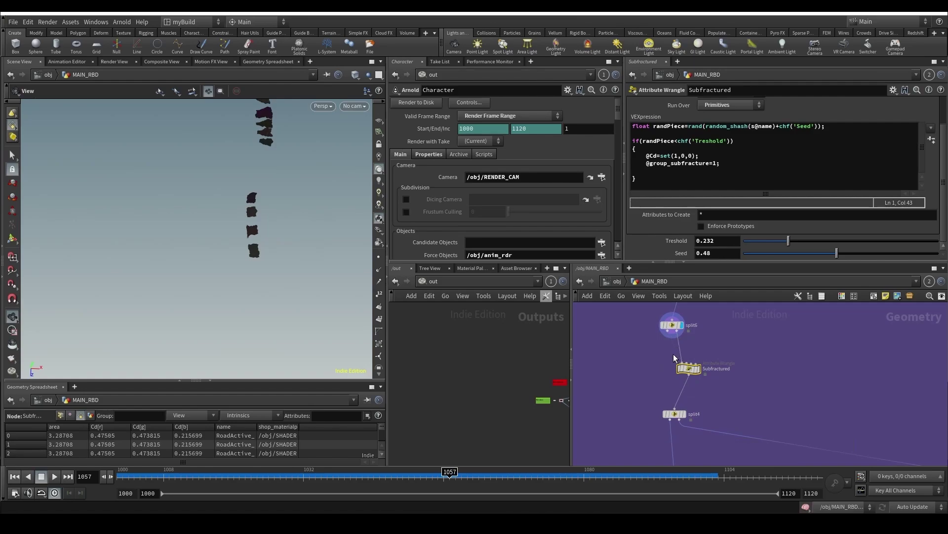
left_click(709, 370)
key("Tab")
type("mer")
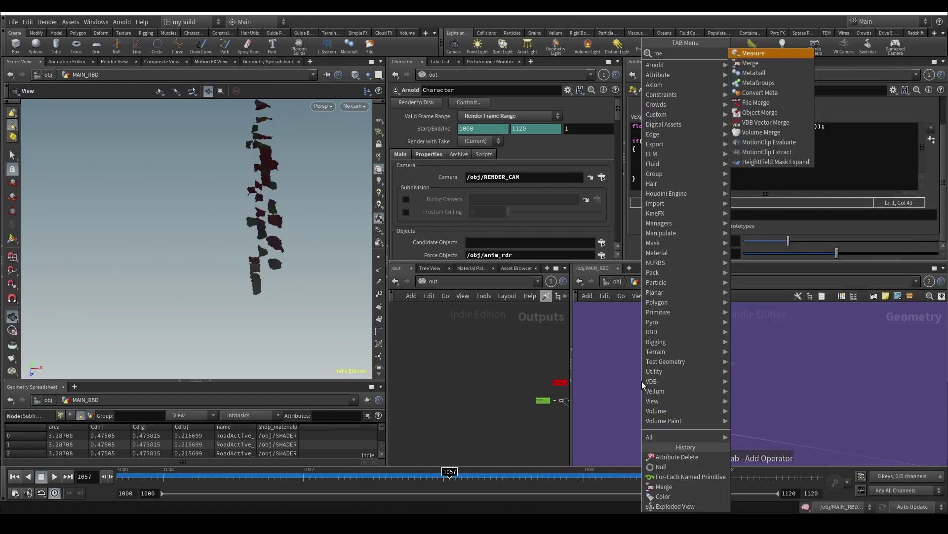
key("Return")
left_click(683, 397)
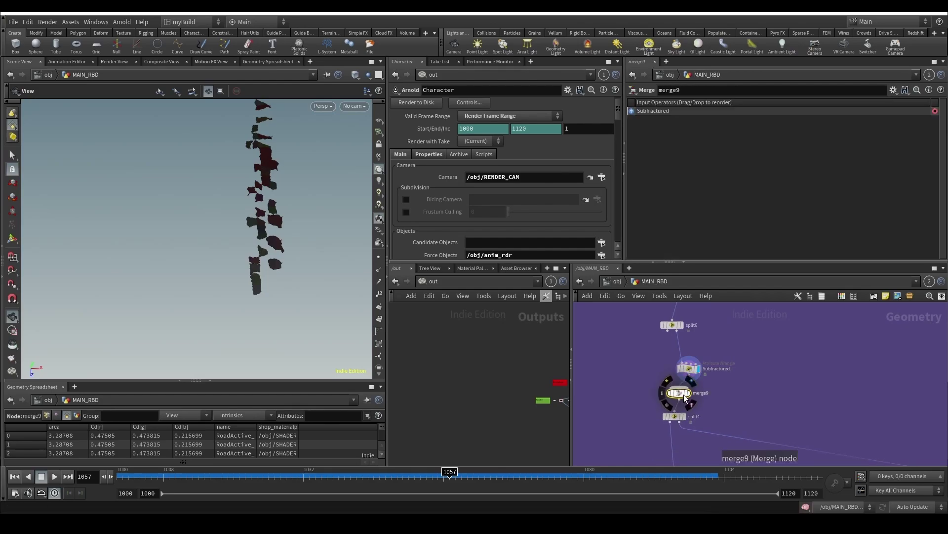
left_click(663, 325)
left_click(665, 326)
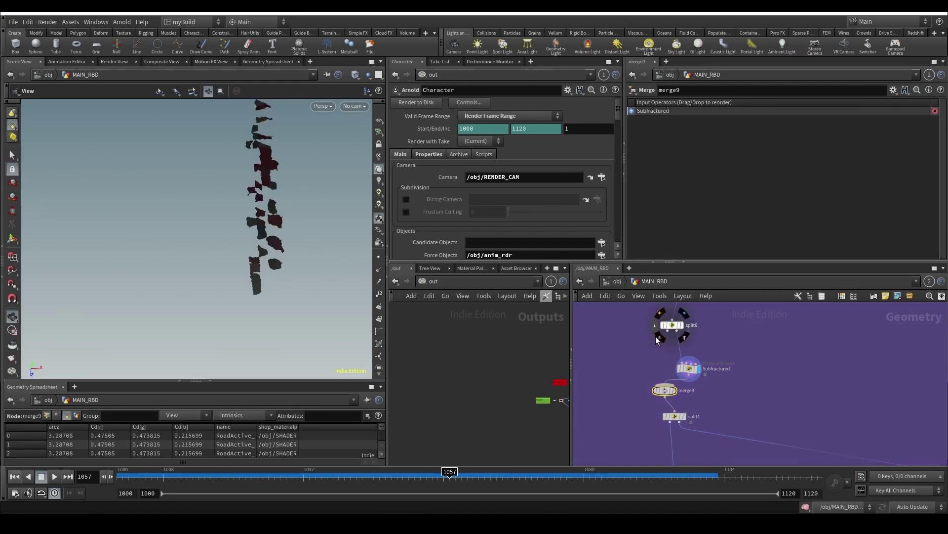
key("Delete")
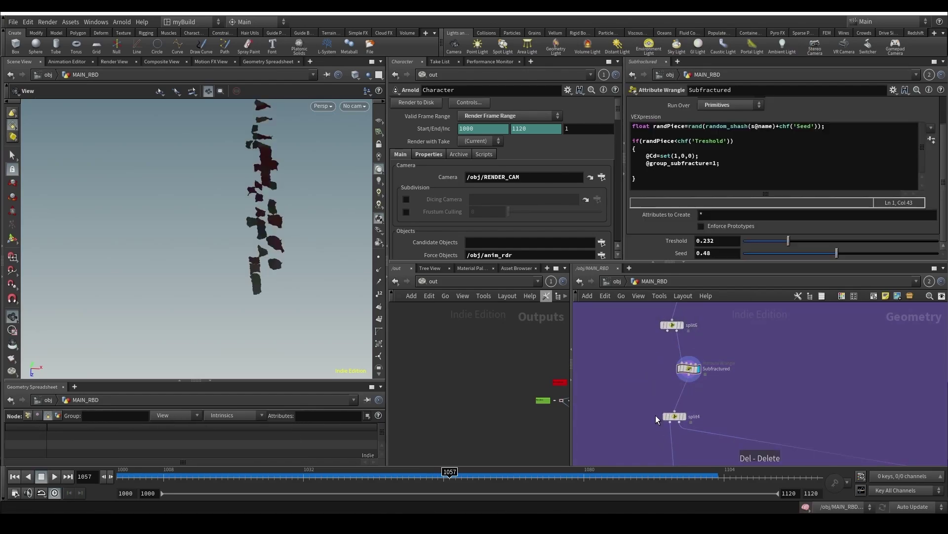
Step: Insert a Merge node between split4 and foreach_begin4, and connect split6 to it as a second input
middle_click_drag(656, 415, 660, 369)
key("Tab")
type("me")
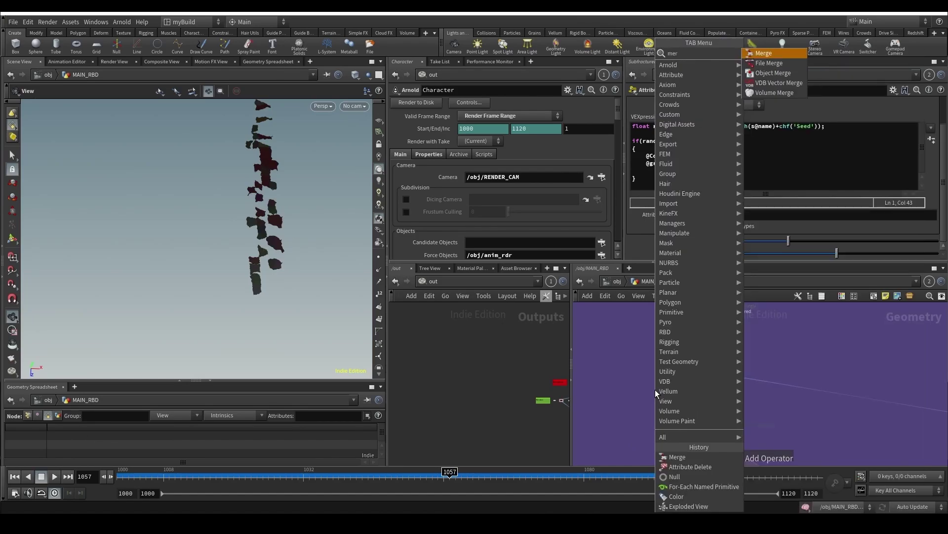
key("Return")
left_click(692, 396)
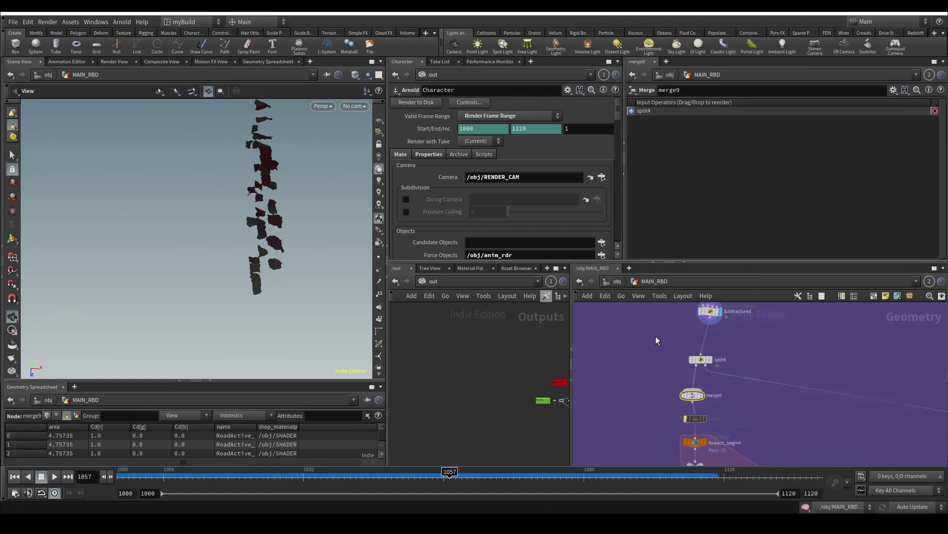
middle_click_drag(656, 336, 664, 392)
left_click(701, 330)
left_click(685, 447)
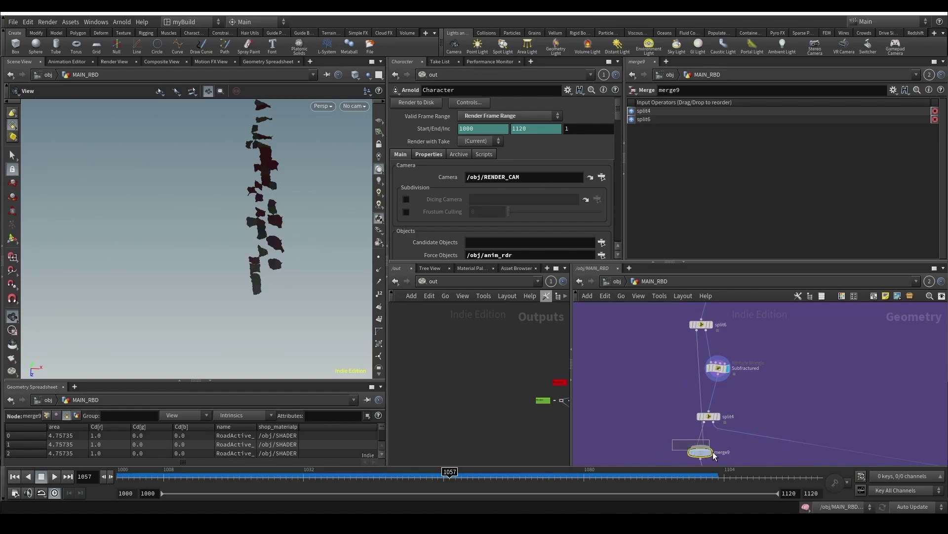
Step: Display BIG_PIECES1, split6 and Subfractured in turn and examine which road pieces each one outputs
middle_click_drag(677, 339, 644, 399)
left_click(678, 385)
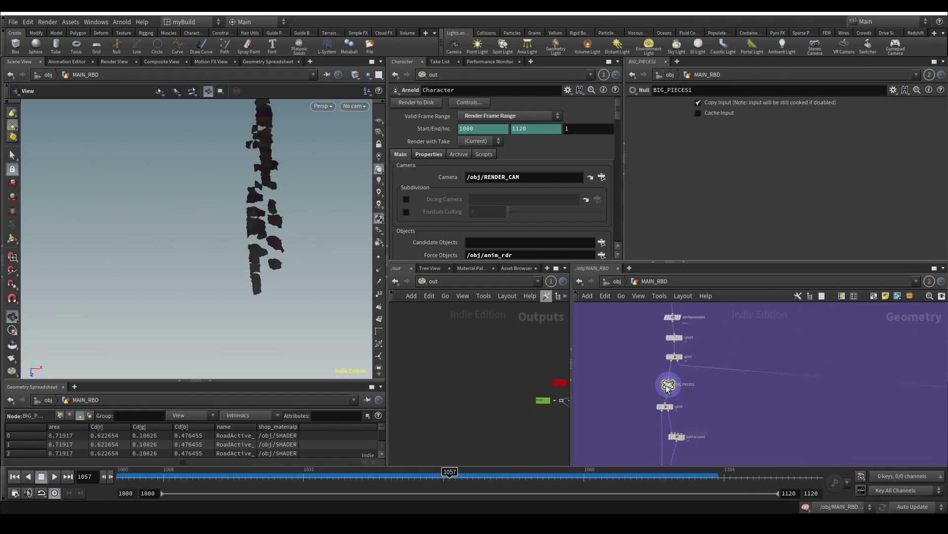
left_click(658, 405)
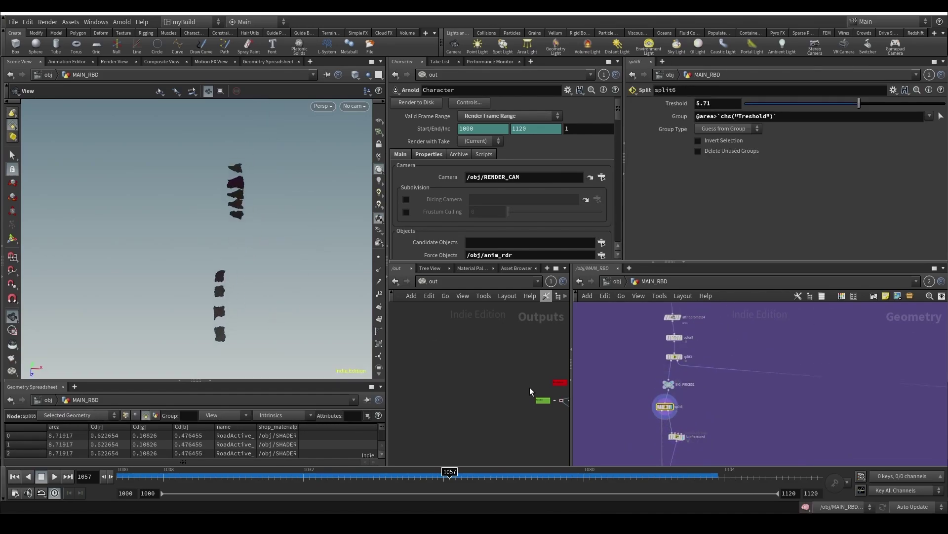
left_click(682, 437)
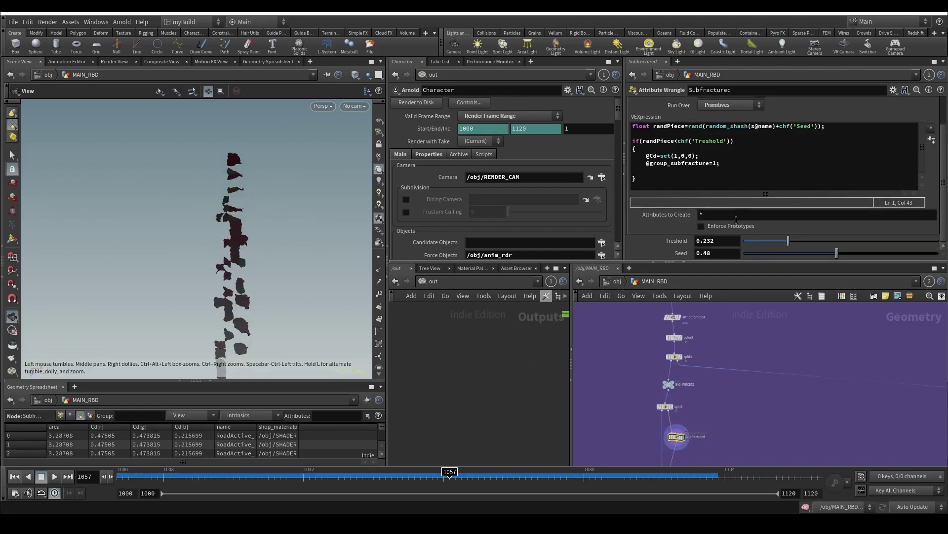
left_click_drag(291, 258, 175, 277)
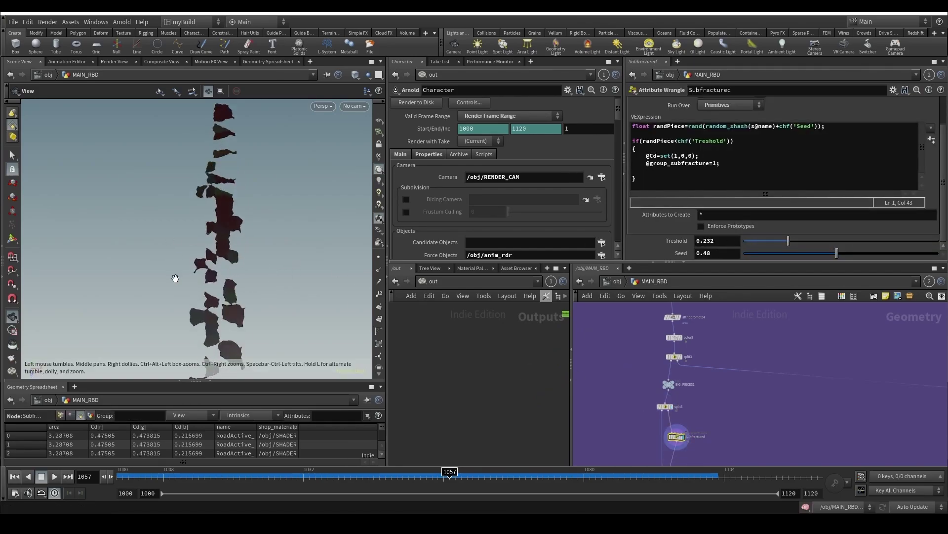
right_click_drag(176, 277, 301, 248)
middle_click_drag(346, 148, 269, 202)
left_click_drag(360, 323, 306, 277)
Step: Check split4's settings, then display merge9 and examine the pieces passed on for subfracturing
middle_click_drag(644, 427, 658, 385)
left_click(695, 366)
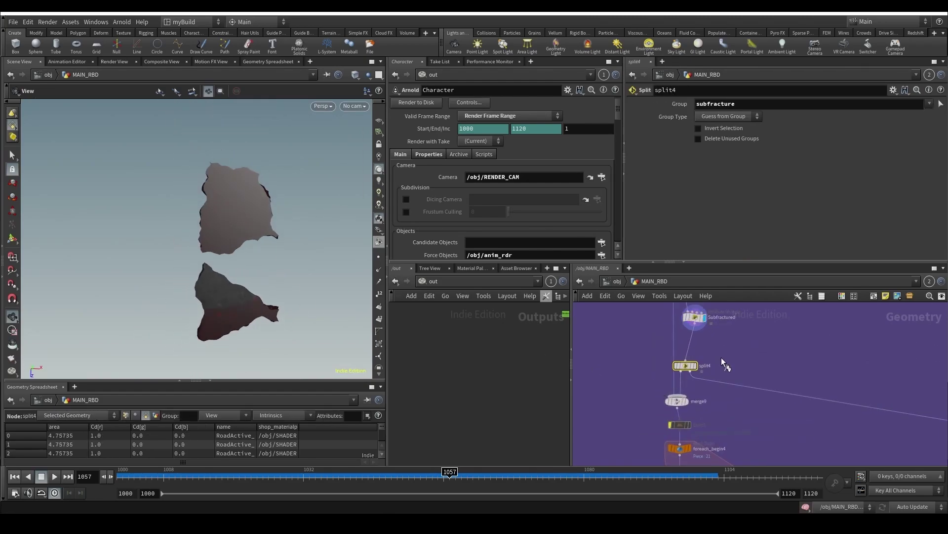
left_click(687, 401)
scroll(262, 297, "down", 3)
scroll(263, 297, "down", 4)
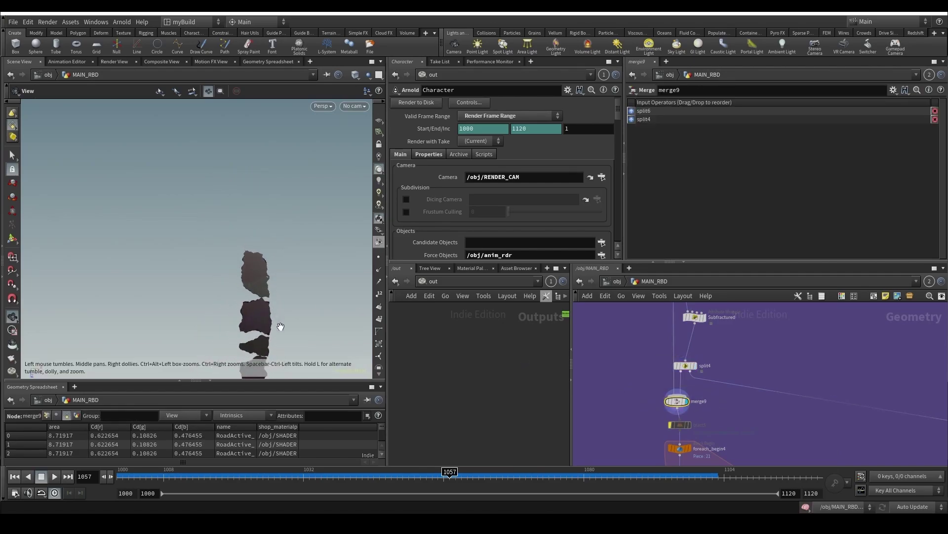
middle_click_drag(277, 324, 303, 217)
scroll(694, 386, "down", 3)
Step: Display the foreach_end3, measure3 and color10 results and examine the subfractured road pieces up close
middle_click_drag(688, 437, 651, 310)
scroll(647, 316, "down", 3)
scroll(674, 424, "up", 4)
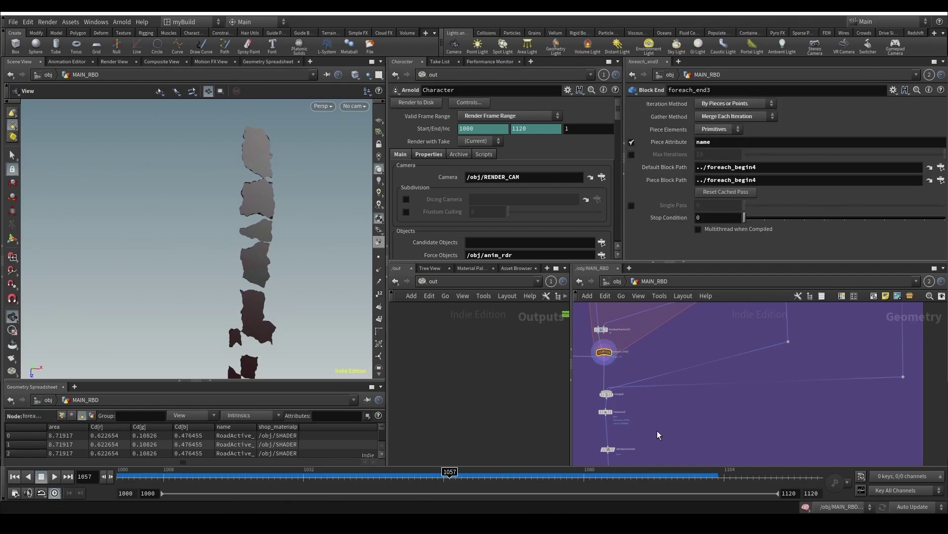
middle_click_drag(584, 423, 675, 393)
scroll(675, 392, "up", 1)
left_click(707, 379)
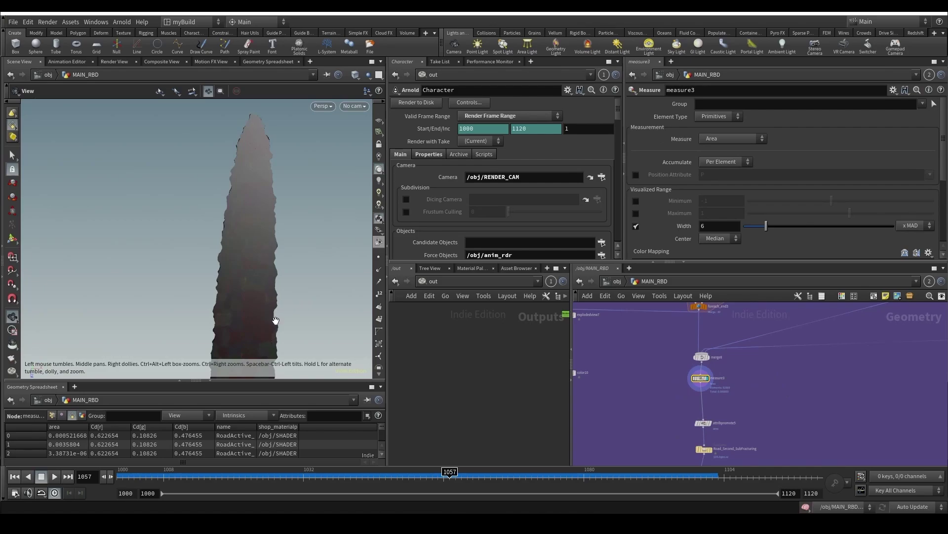
middle_click_drag(602, 402, 674, 381)
left_click(646, 352)
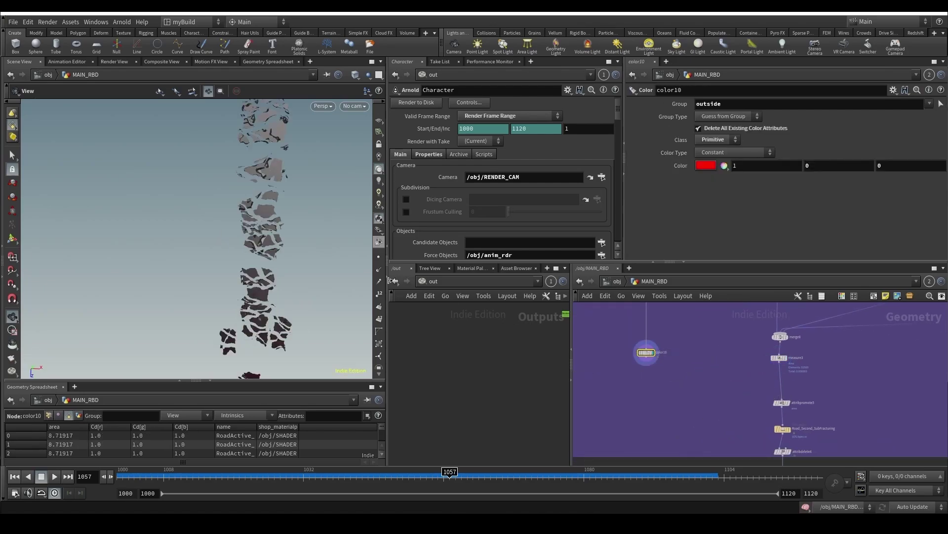
left_click_drag(269, 163, 302, 316)
middle_click_drag(736, 421, 669, 345)
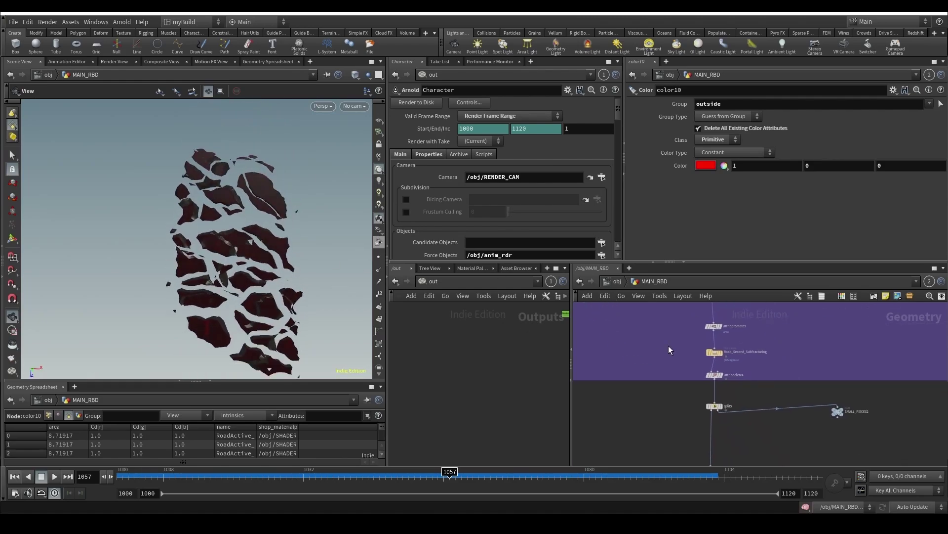
Step: Save the Road_Second_SubFracturing and Road_ConvexDecompose file caches to disk again for the current frame
left_click(714, 352)
left_click(653, 167)
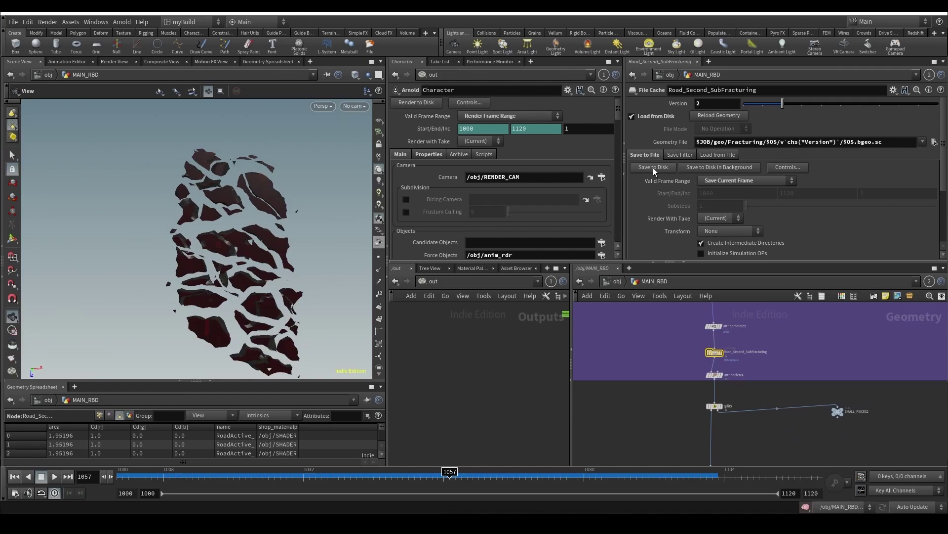
scroll(682, 408, "down", 3)
middle_click_drag(675, 389, 648, 258)
scroll(717, 401, "up", 2)
left_click(764, 413)
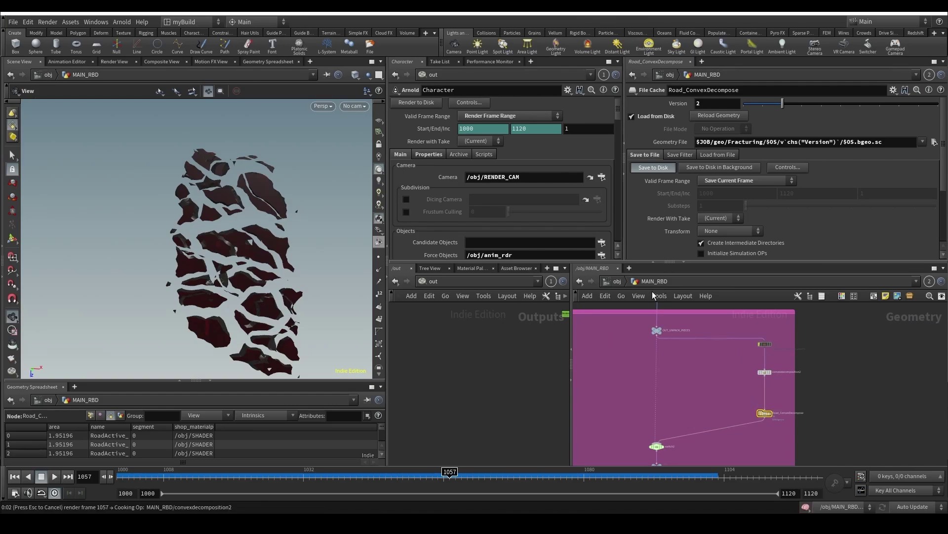
scroll(648, 435, "up", 1)
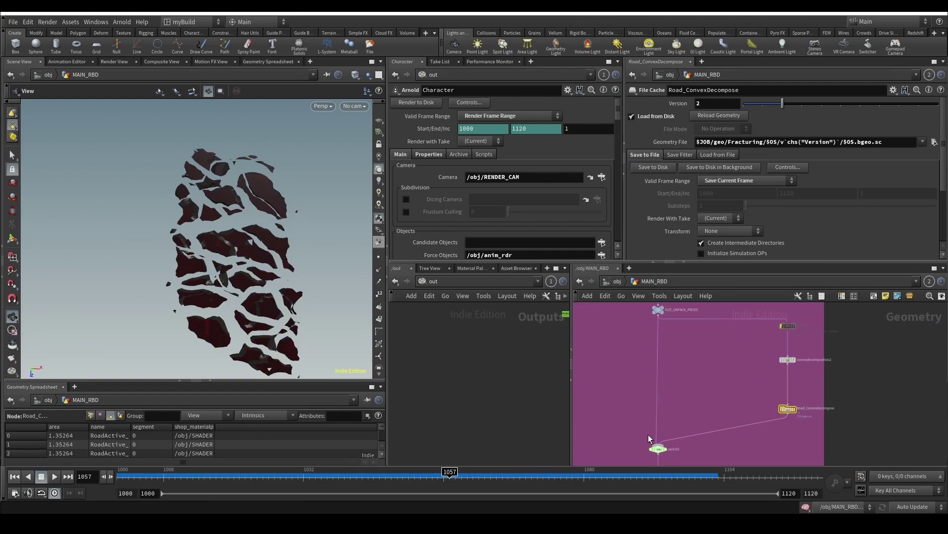
Step: Display switch2 below the convex decomposition and return the timeline to frame 1000
middle_click_drag(641, 448, 639, 393)
left_click(657, 391)
key("r")
scroll(644, 424, "down", 2)
middle_click_drag(624, 438, 636, 343)
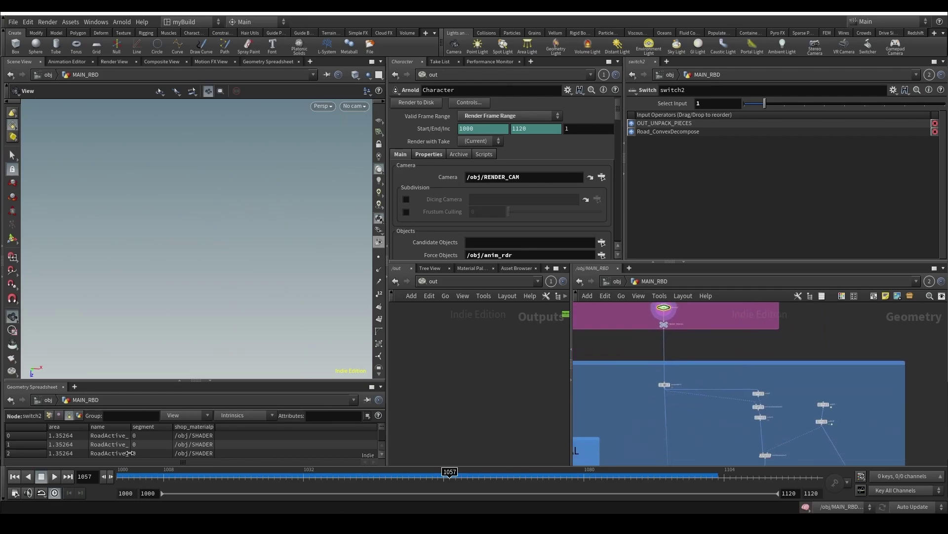
left_click(22, 478)
left_click(14, 478)
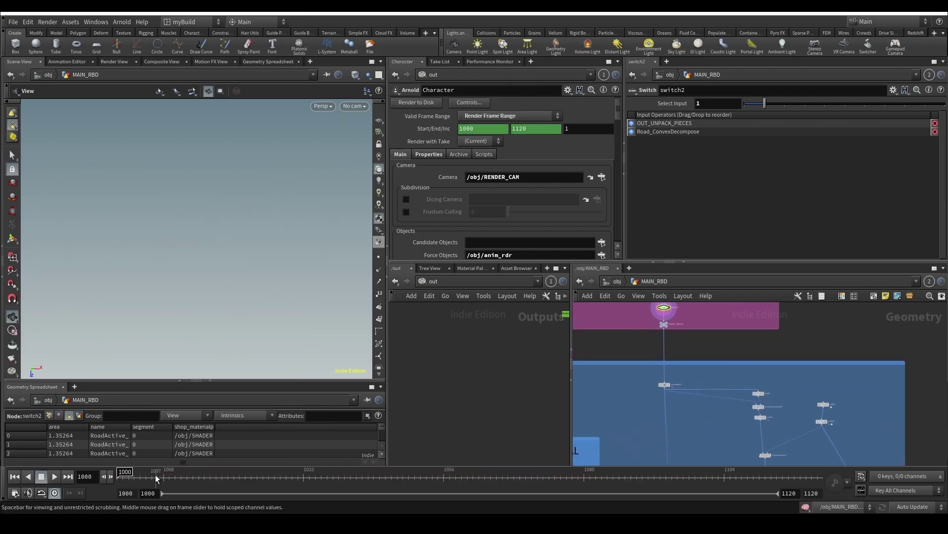
Step: Save the scene, enter the RBD_SIM network and bring up the viewport's camera choices
middle_click_drag(583, 440, 684, 356)
scroll(706, 322, "down", 3)
scroll(695, 363, "up", 6)
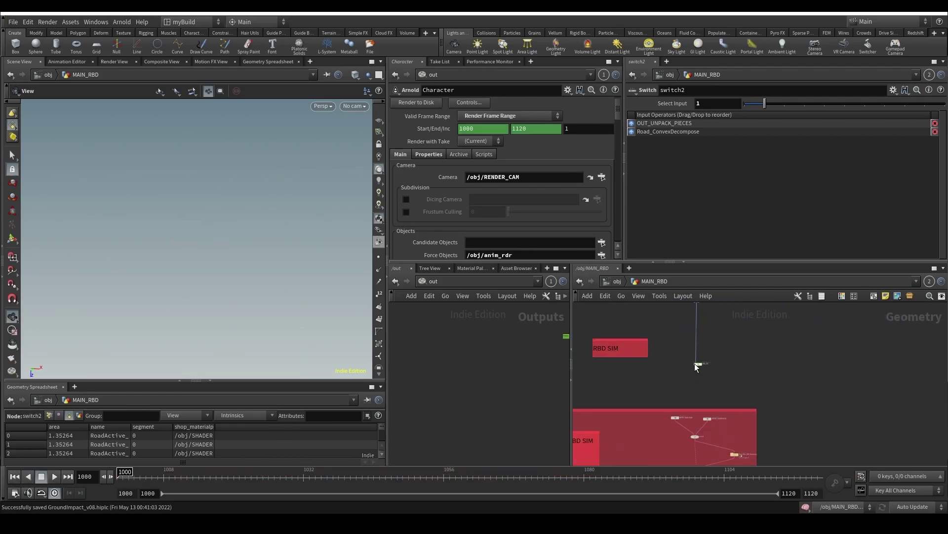
left_click(362, 108)
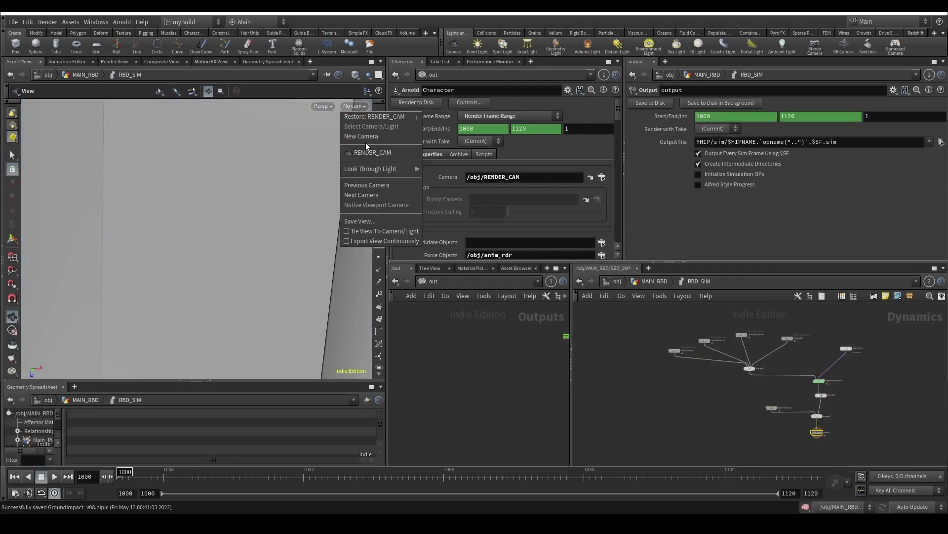
Step: Flipbook frames 1000 to 1120 through RENDER_CAM and review the playback of the rigid-body ground simulation
left_click(367, 150)
key("ctrl+b")
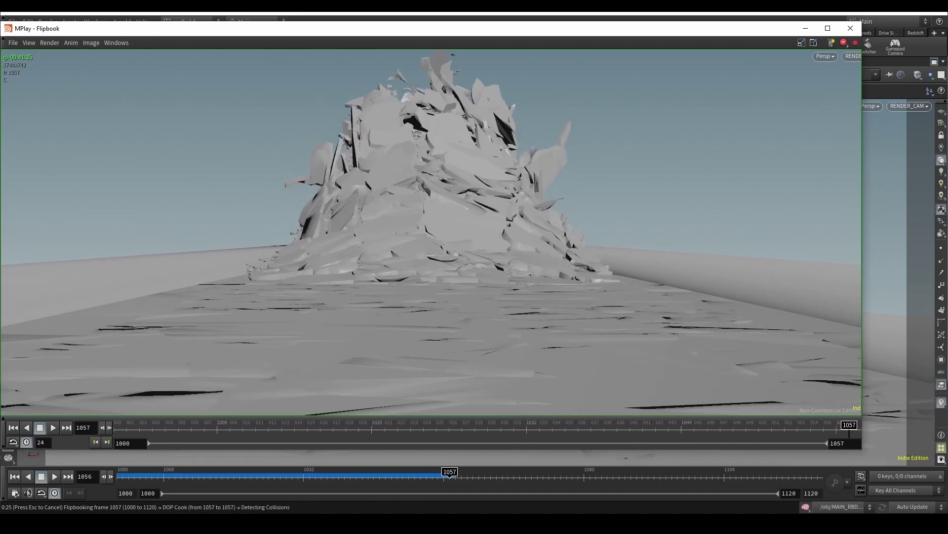
left_click(58, 425)
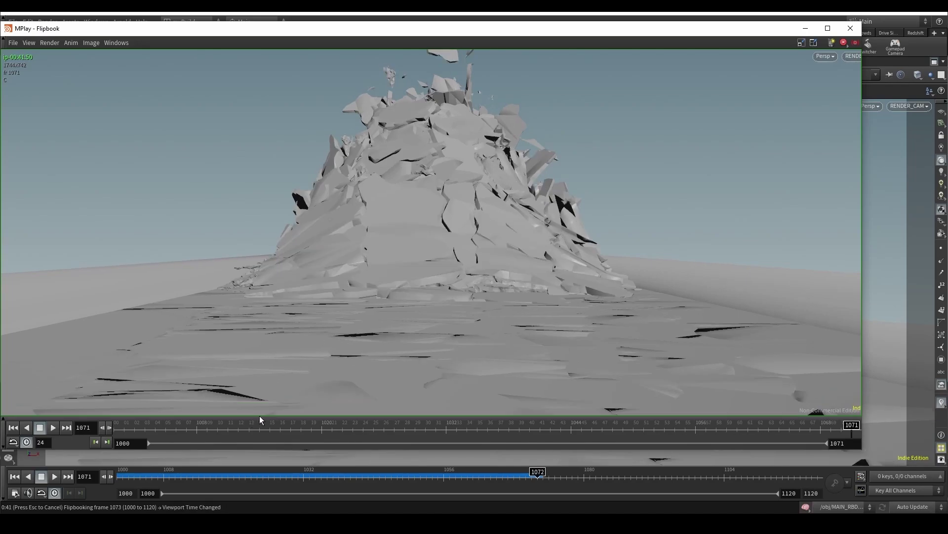
left_click(52, 427)
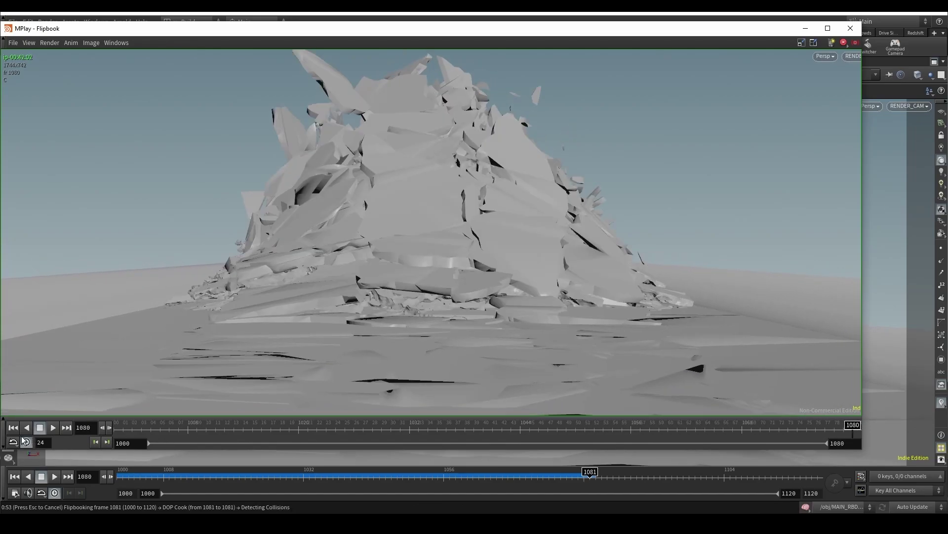
left_click(50, 428)
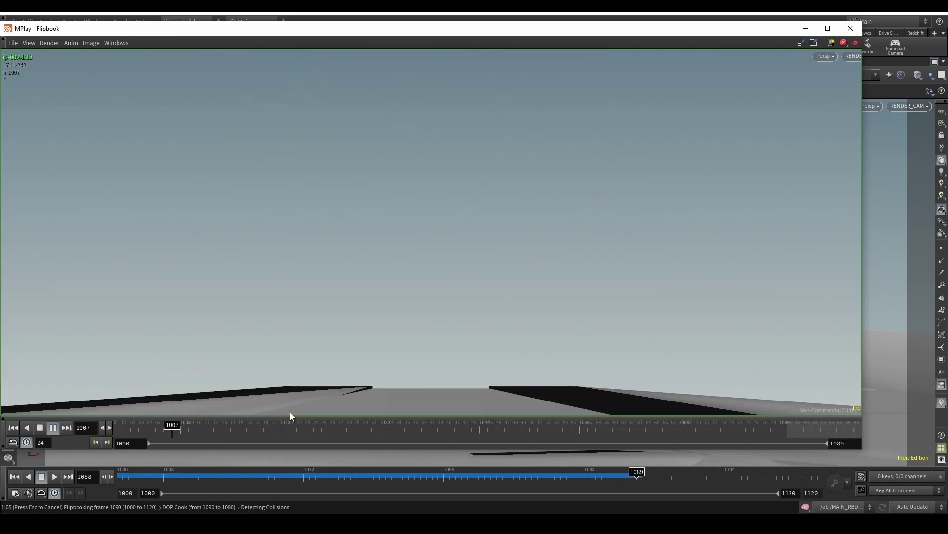
left_click(799, 426)
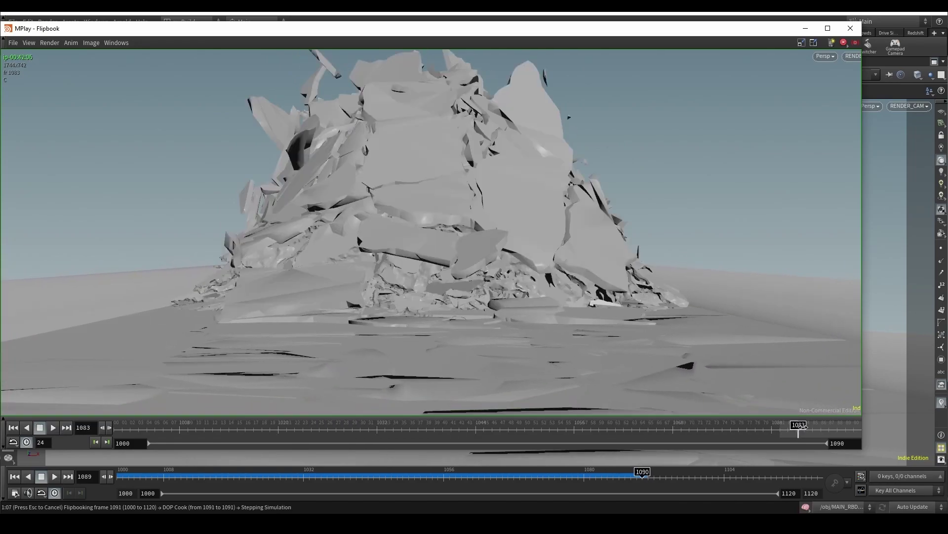
left_click_drag(803, 426, 854, 429)
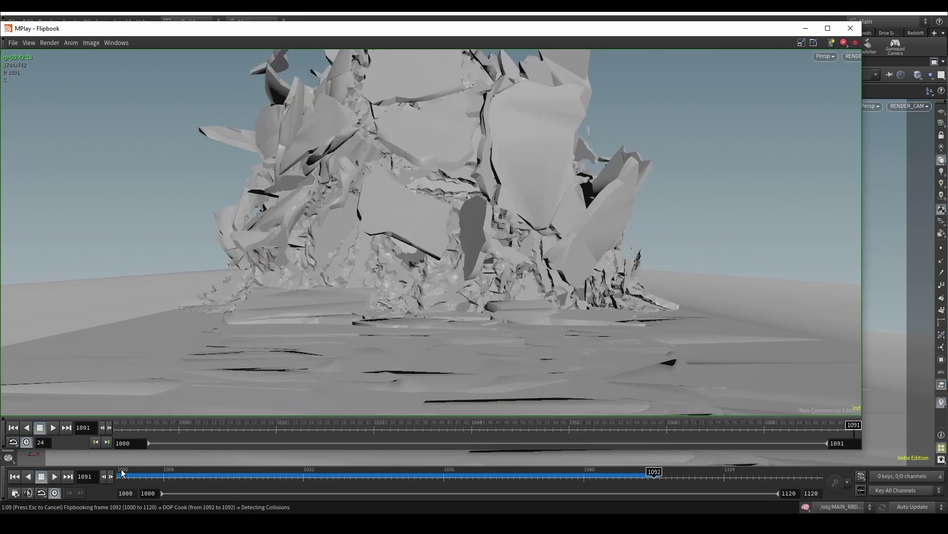
left_click(54, 428)
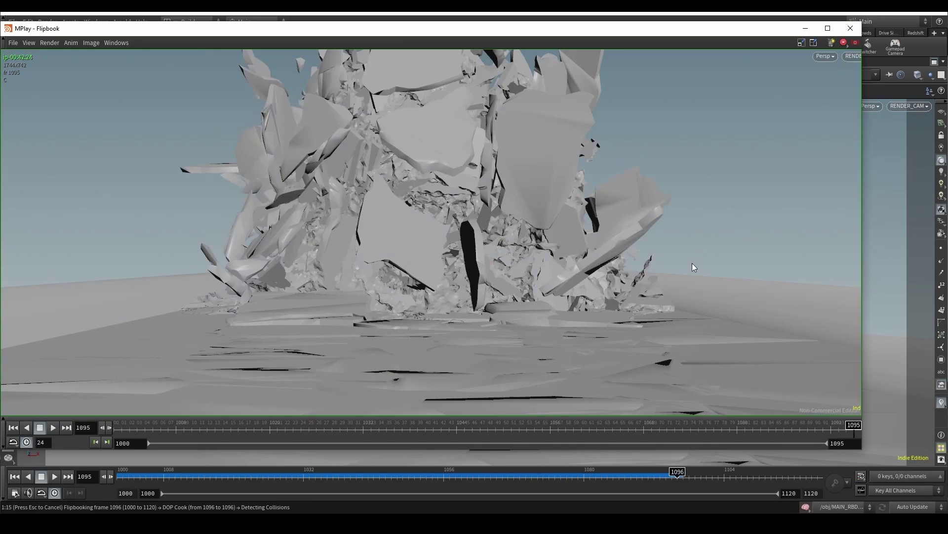
left_click(851, 28)
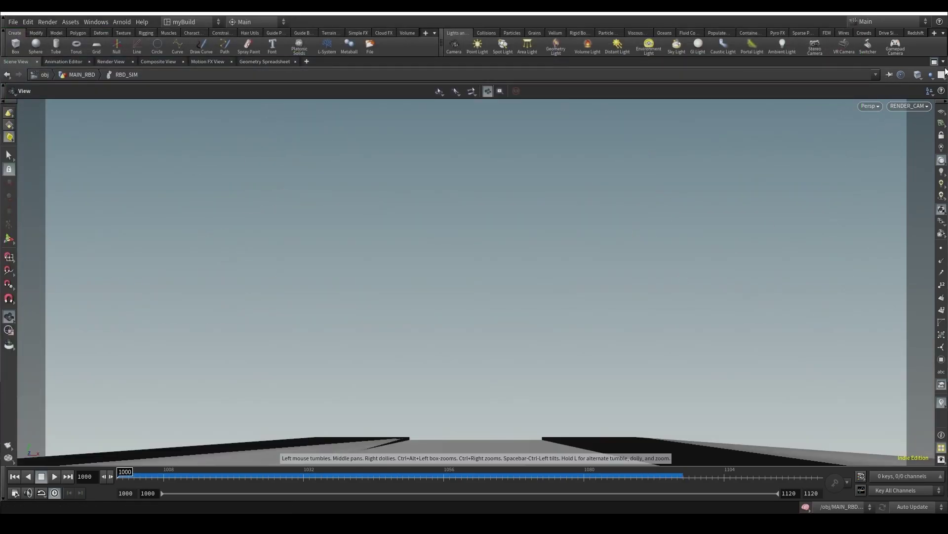
left_click(935, 62)
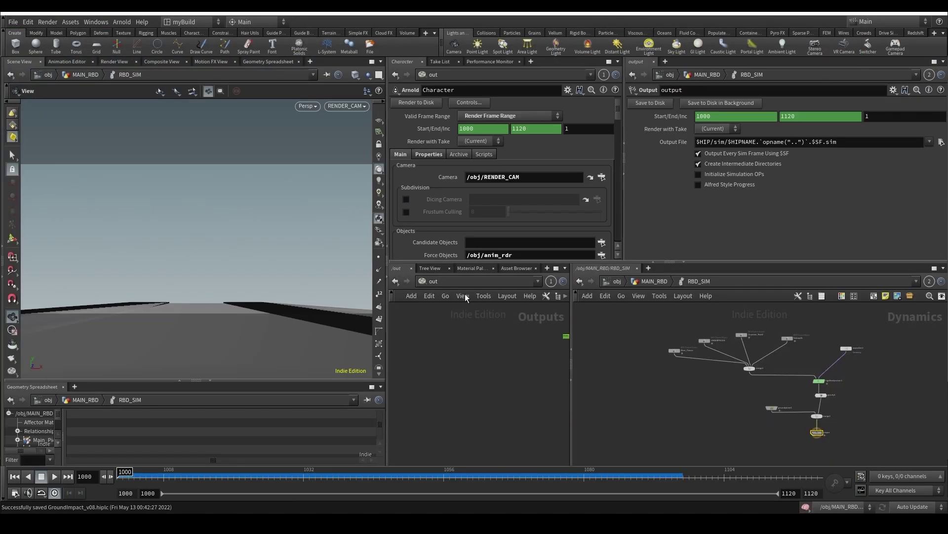
Step: Start rendering the merge2 node in the Outputs network, which combines the Character, Main_RBD, Debris, Smoke and Particles passes
scroll(493, 369, "down", 3)
scroll(489, 368, "up", 5)
middle_click_drag(521, 393, 481, 365)
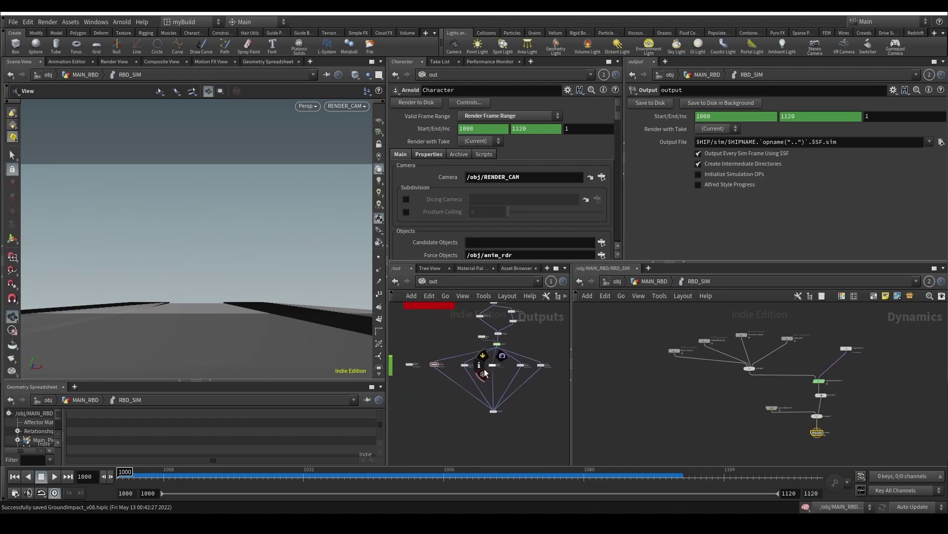
scroll(480, 376, "up", 1)
left_click_drag(456, 438, 515, 413)
middle_click_drag(514, 421, 466, 427)
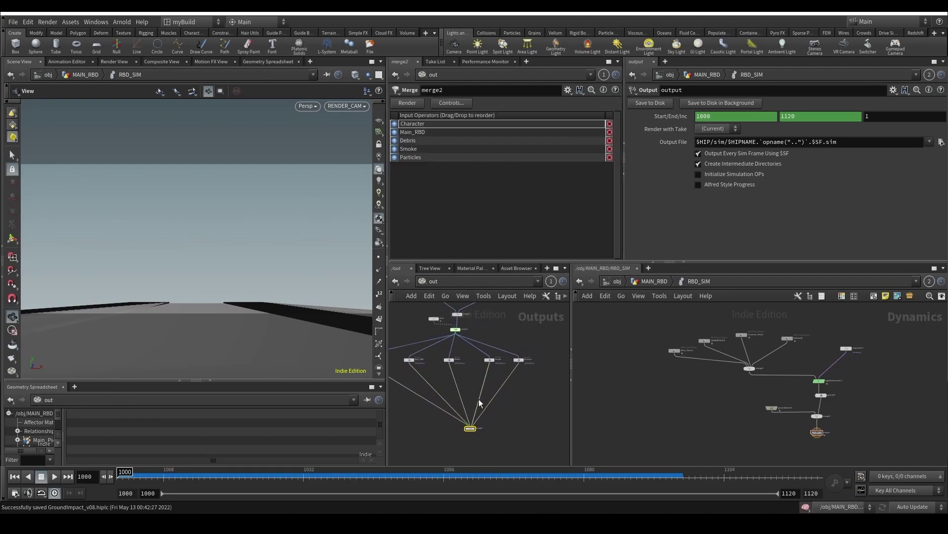
scroll(470, 405, "down", 2)
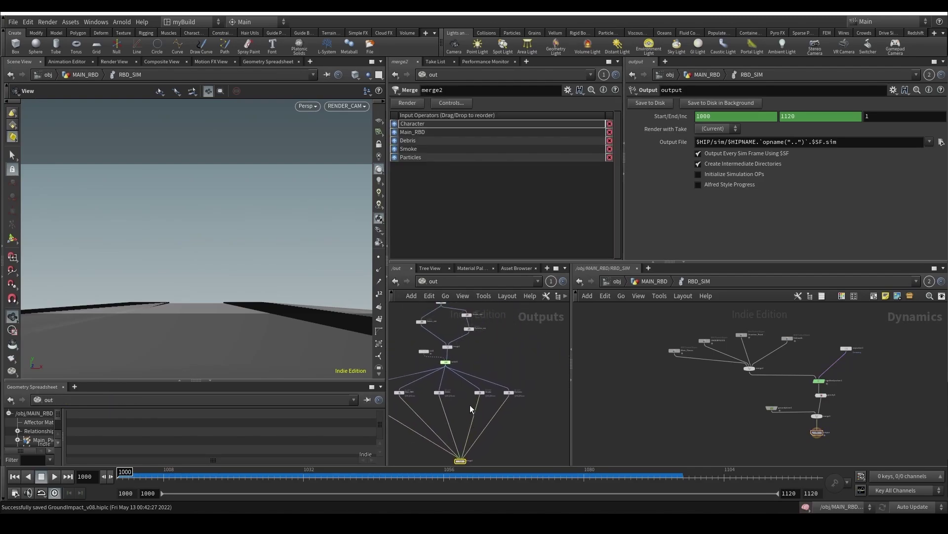
left_click(411, 106)
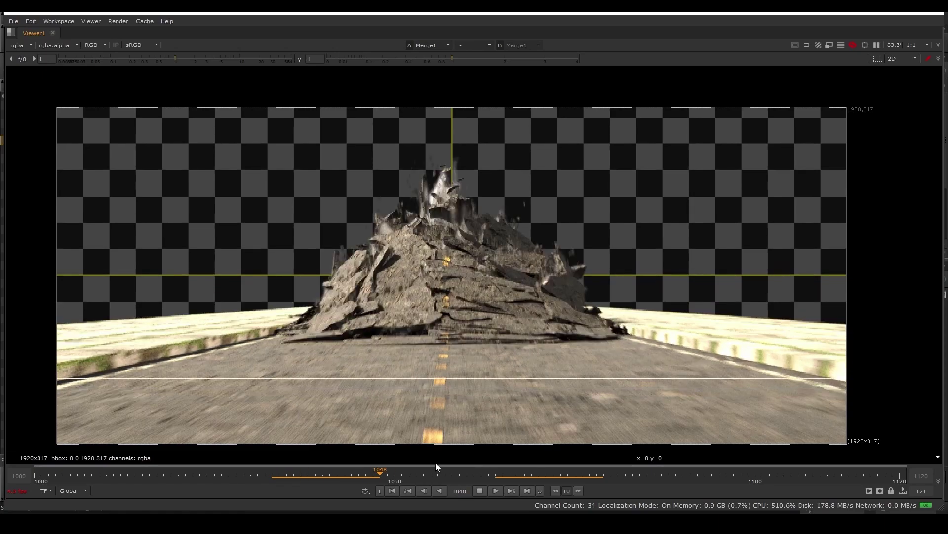
Step: In Nuke, review the Merge1 composite up to frame 1079, examining how the road rises, cracks and gives off dust
left_click(271, 476)
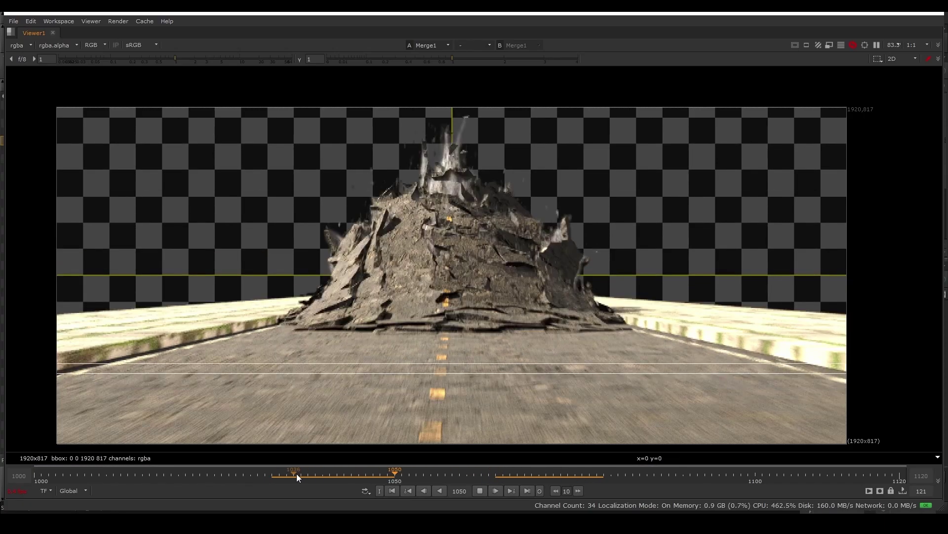
left_click(272, 477)
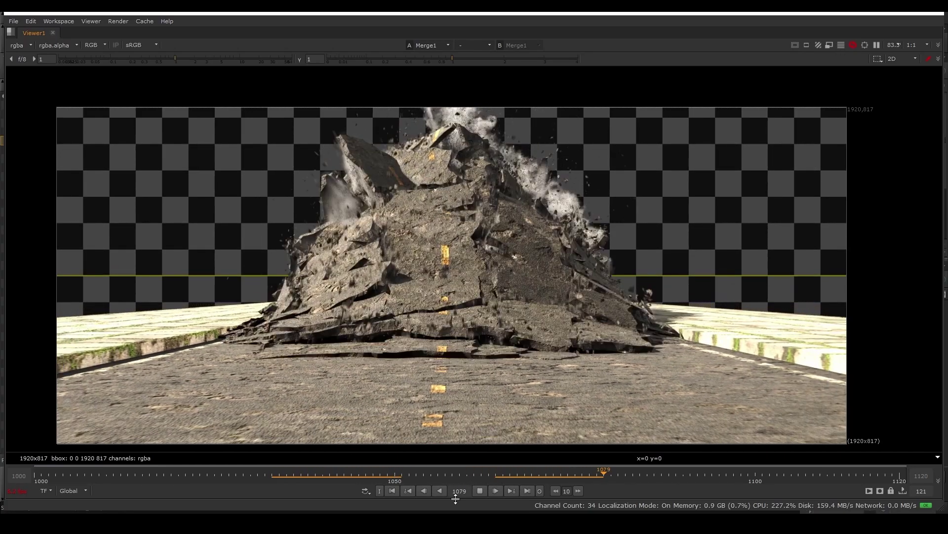
left_click(483, 489)
left_click(517, 474)
left_click_drag(517, 473, 540, 475)
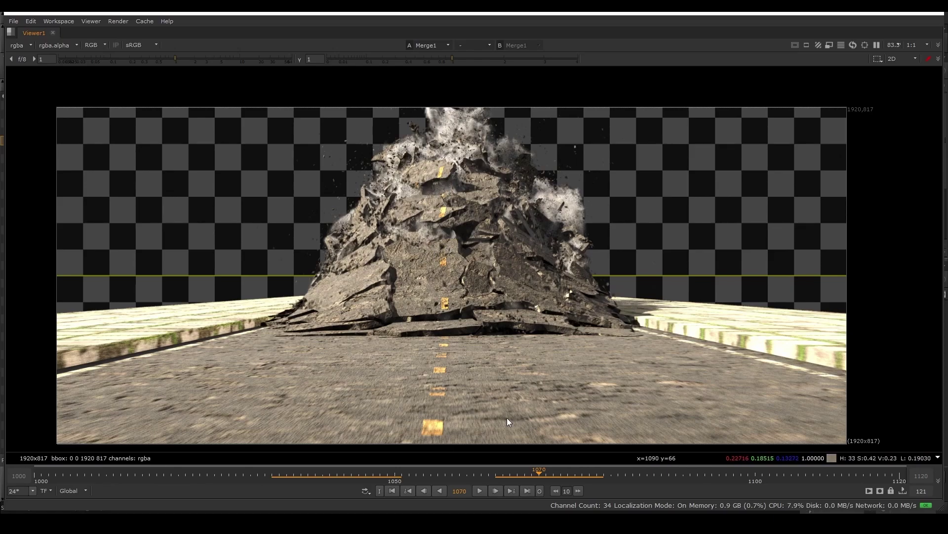
mouse_move(546, 472)
left_mouse_down()
mouse_move(514, 473)
mouse_move(581, 488)
mouse_move(533, 470)
mouse_move(560, 472)
left_mouse_up()
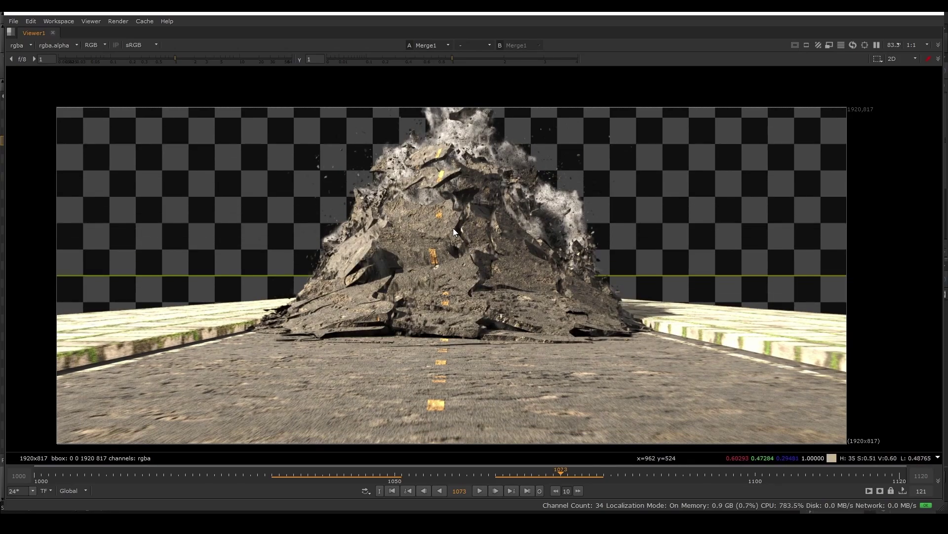
left_click_drag(558, 473, 609, 470)
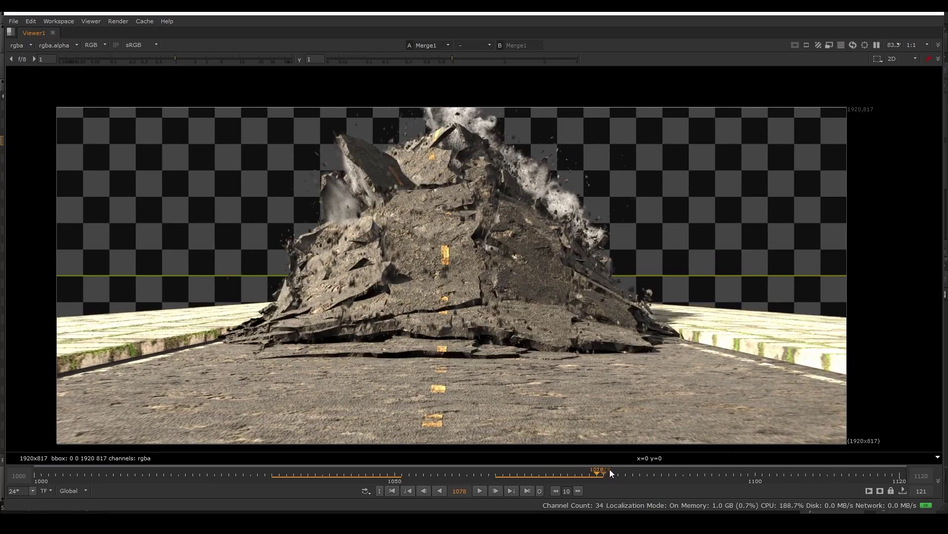
Step: Examine the road breaking apart in the composite at frames 1091 to 1096, and compare it with frames 1072 to 1079
left_click(730, 482)
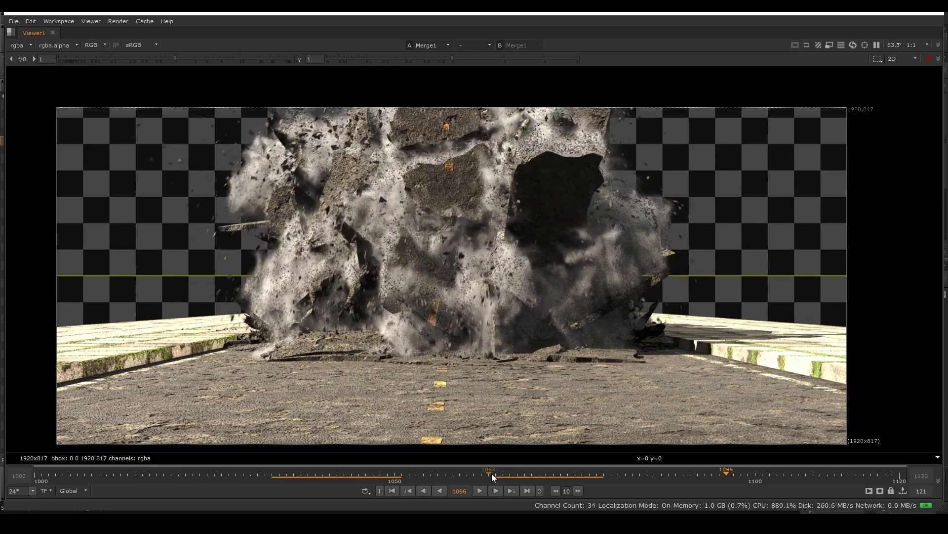
left_click(683, 475)
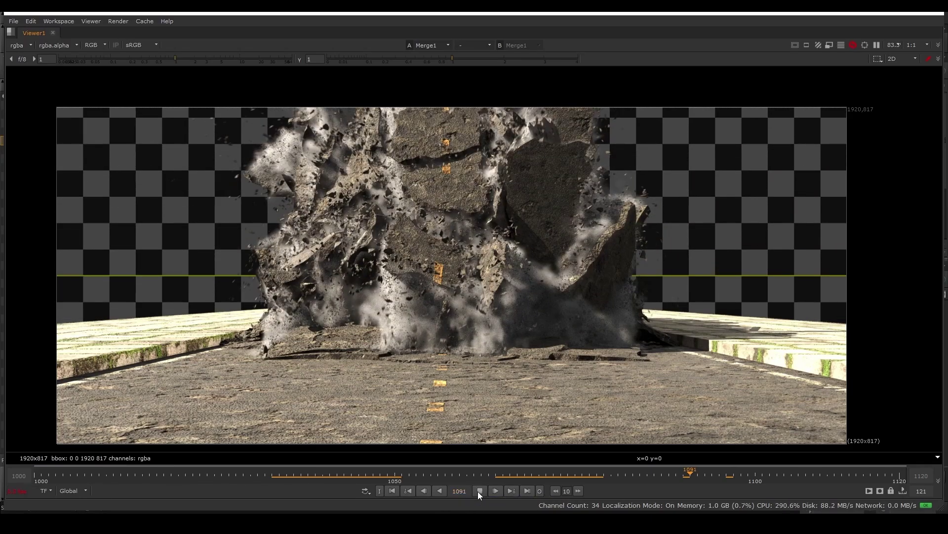
left_click(478, 491)
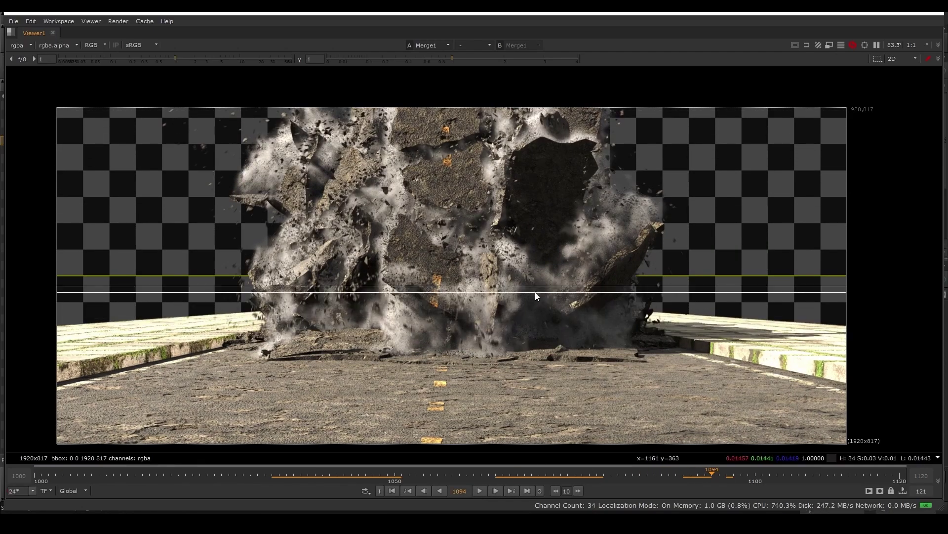
left_click_drag(711, 471, 553, 473)
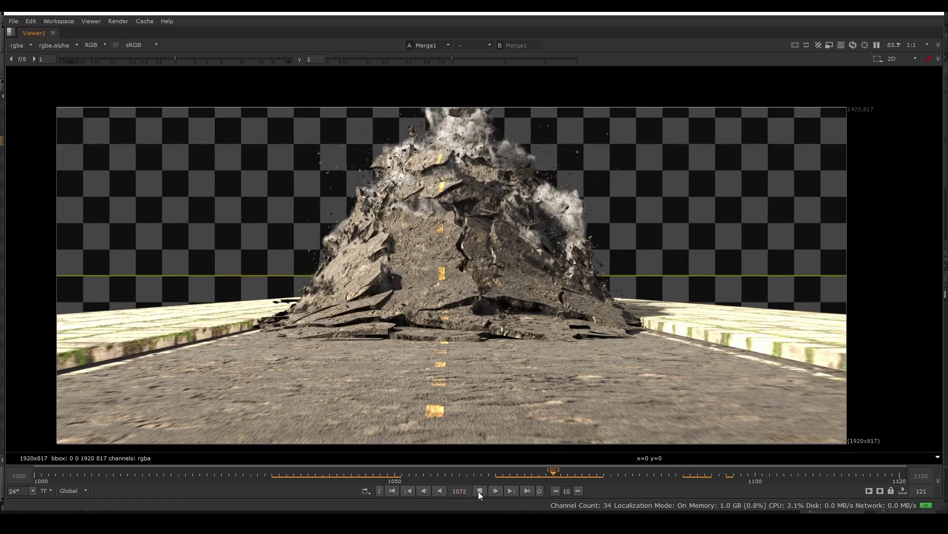
left_click(479, 490)
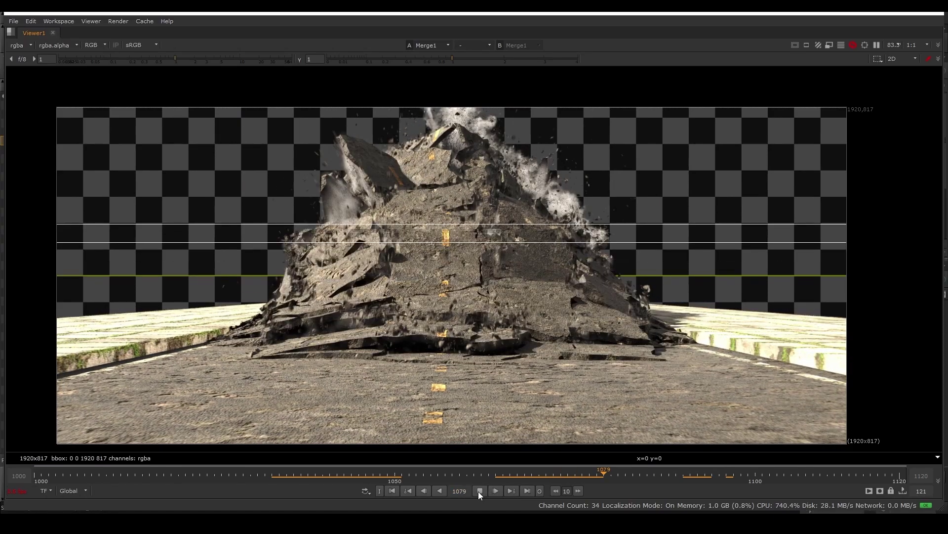
left_click(479, 491)
left_click_drag(593, 479, 720, 475)
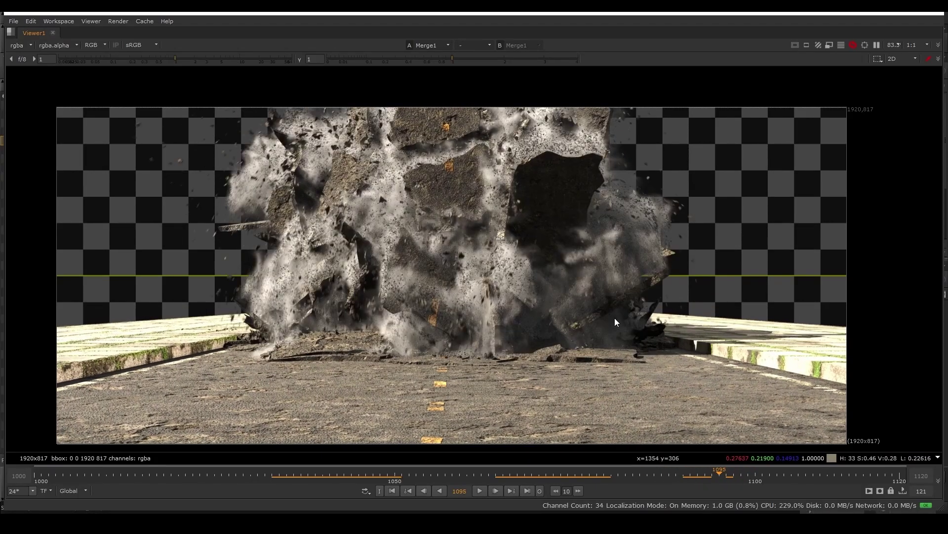
Step: Return to the node graph, open the Write1 node's properties and move the node slightly further below Merge1
key("space")
scroll(340, 449, "up", 5)
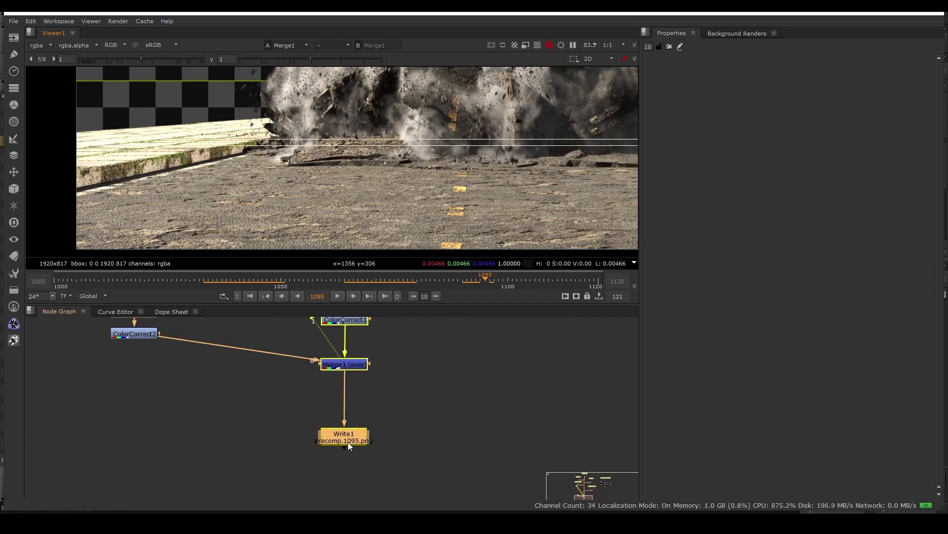
double_click(346, 441)
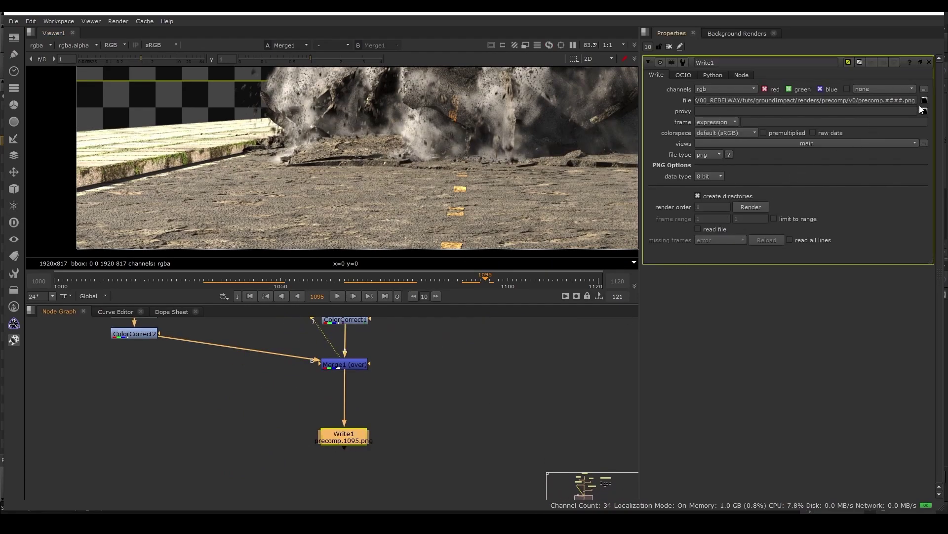
left_click_drag(348, 437, 350, 444)
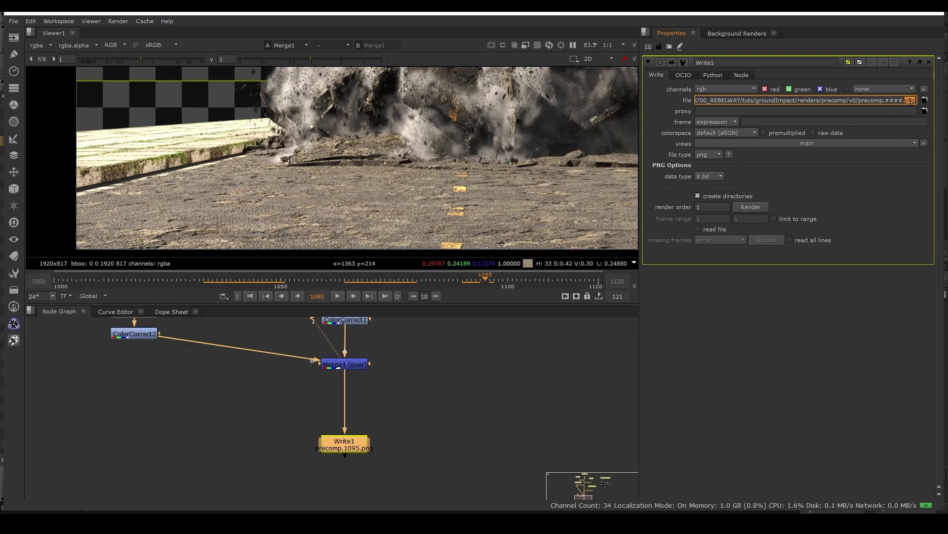
key("super")
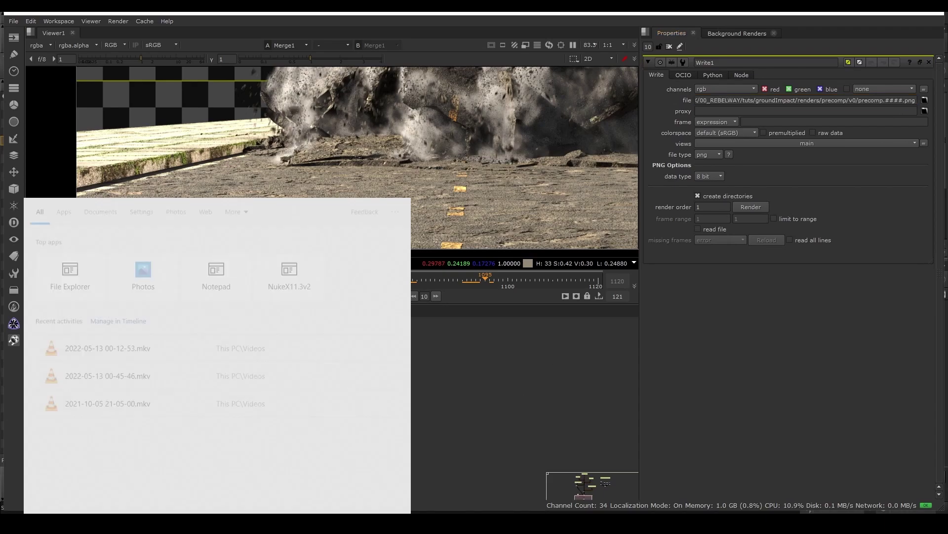
type("rv")
key("Return")
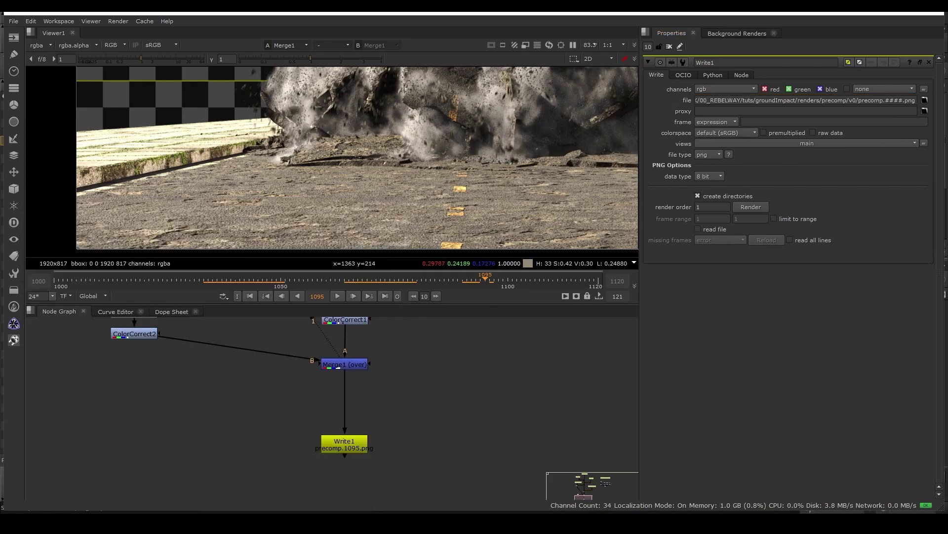
key("super")
type("djv")
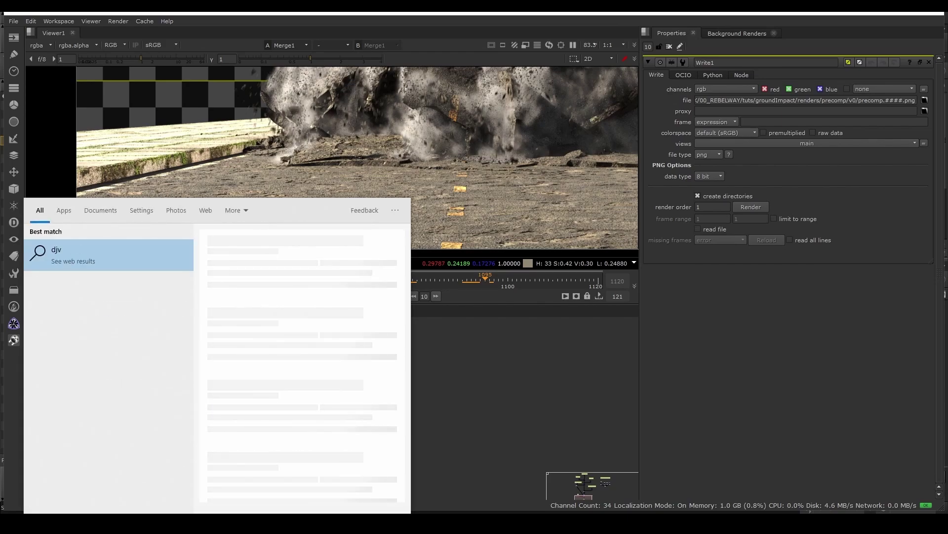
key("BackSpace")
key("BackSpace")
key("BackSpace")
key("Escape")
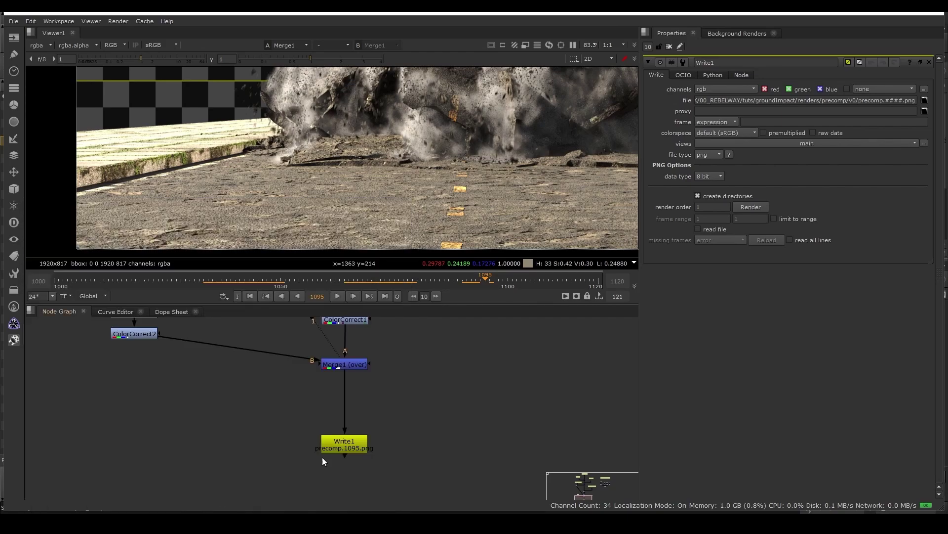
Step: Read in the rendered precomp.####.png sequence, frames 1000-1120, and view it in the viewer
key("r")
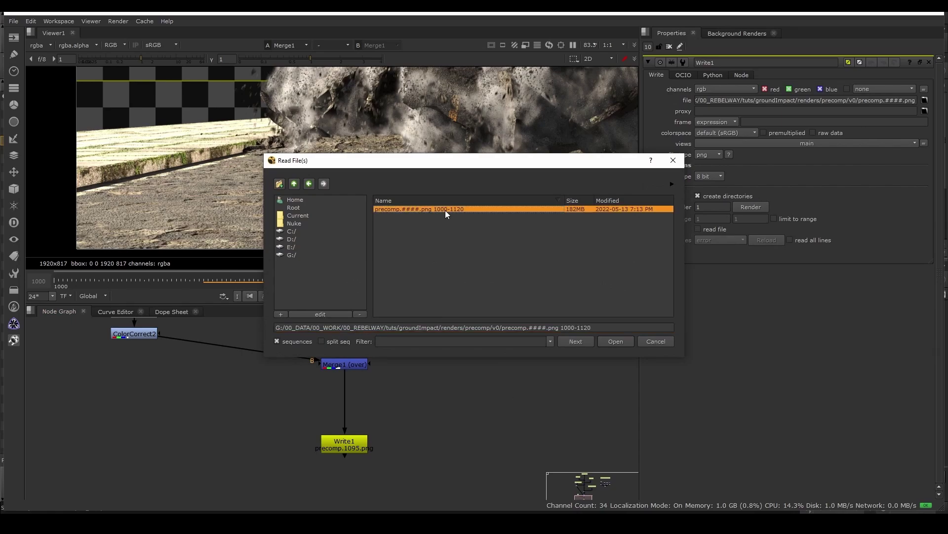
double_click(445, 209)
middle_click_drag(552, 191, 435, 214)
scroll(434, 214, "down", 6)
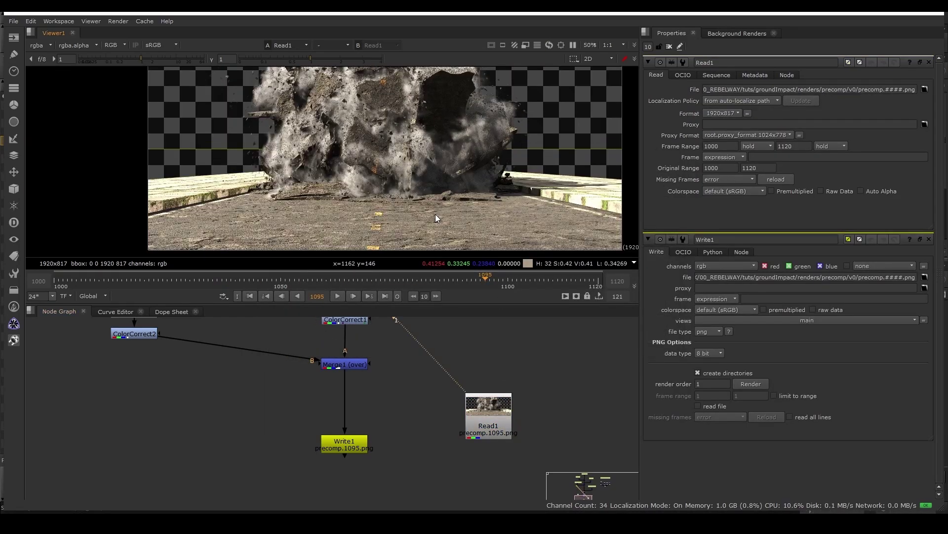
Step: Maximize the viewer, enlarge the precomp image from frame 1015 and play the sequence
left_click_drag(241, 285, 206, 275)
key("space")
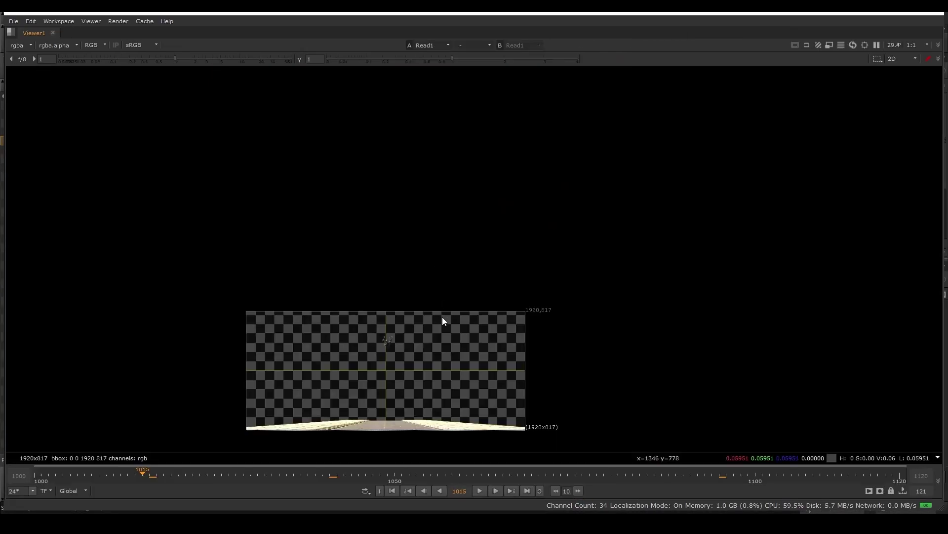
scroll(445, 313, "up", 5)
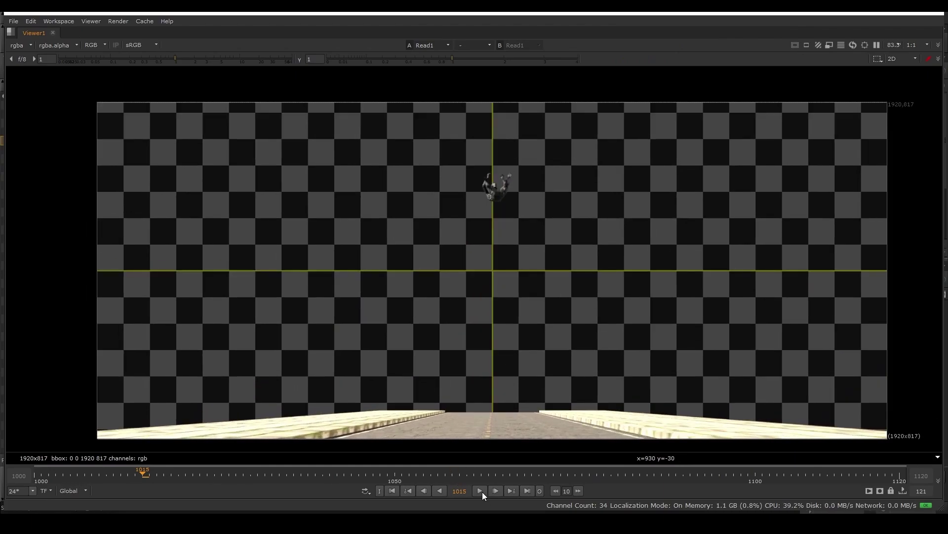
left_click(479, 489)
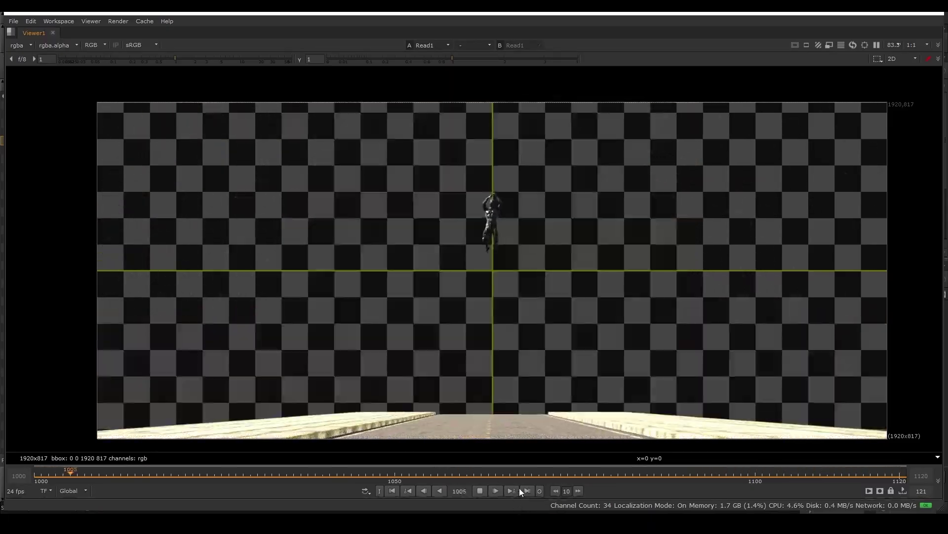
Step: Scrub the precomp sequence back through the road destruction to around frame 1051 and earlier, and resume playback
left_click(343, 467)
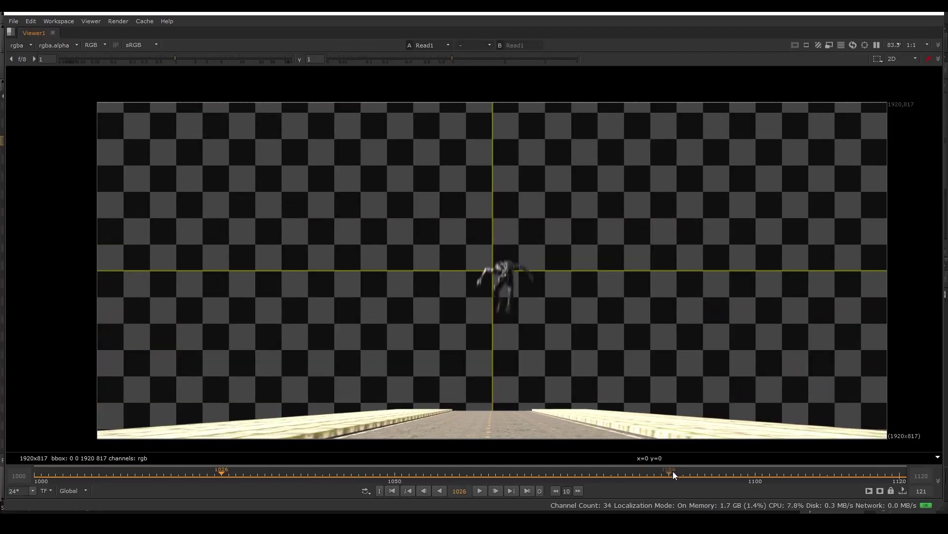
left_click_drag(674, 475, 402, 473)
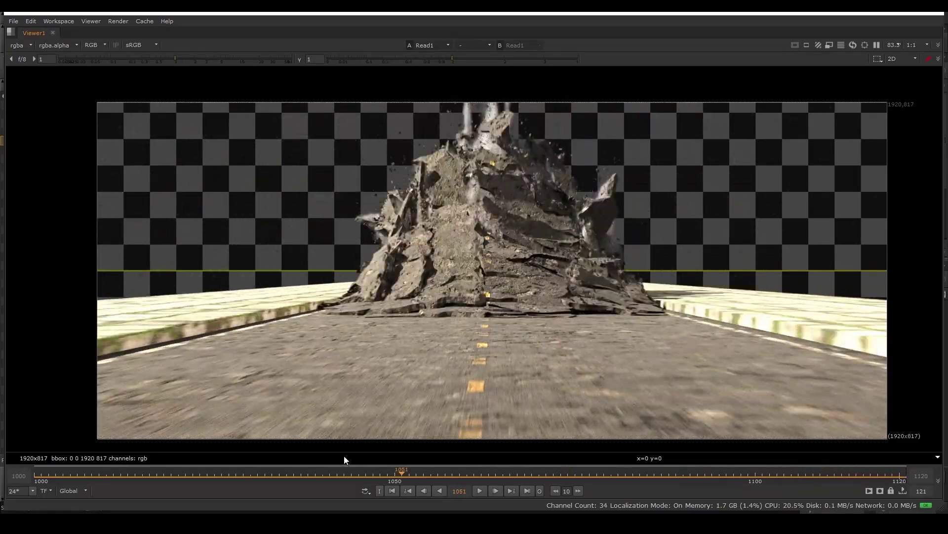
left_click_drag(345, 456, 230, 471)
left_click(478, 490)
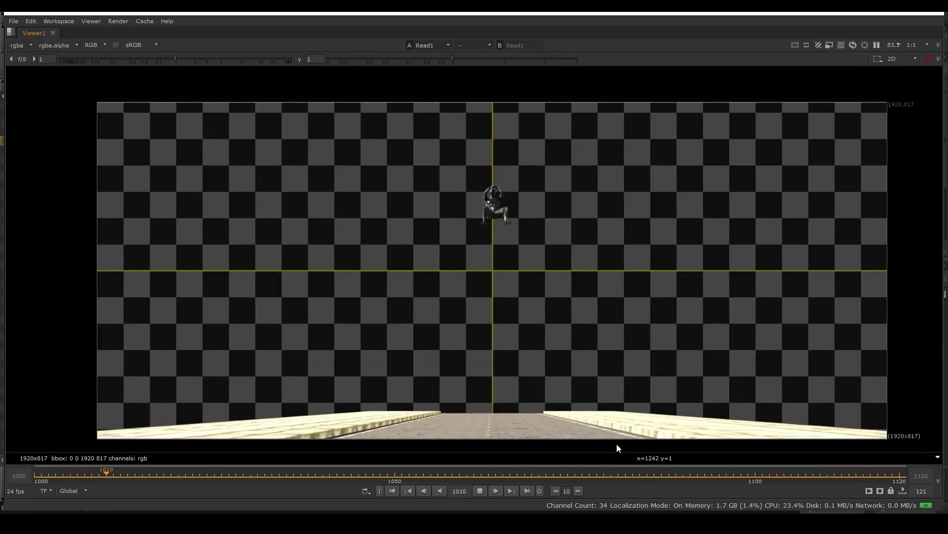
Step: Replay the precomp sequence from several different frames, examining the falling character, the breaking road and the dust
left_click(540, 476)
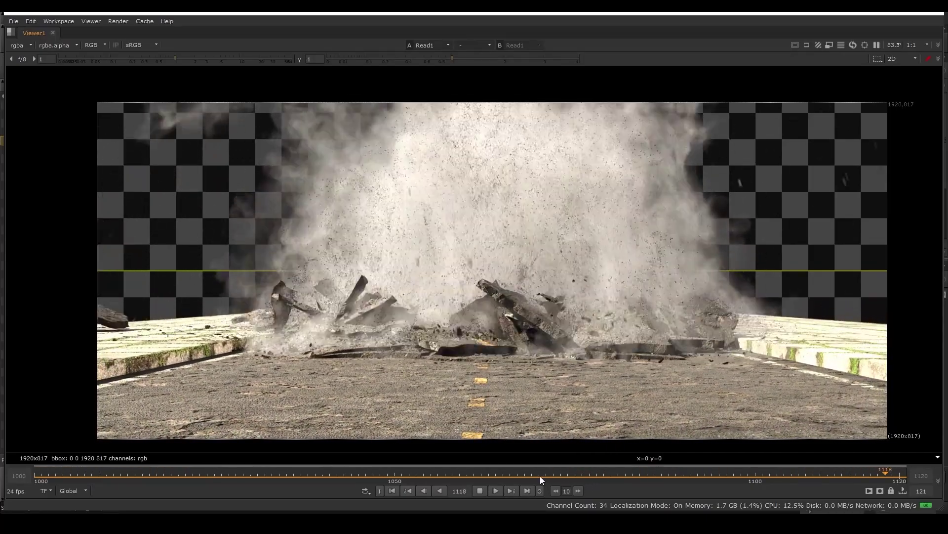
left_click(510, 473)
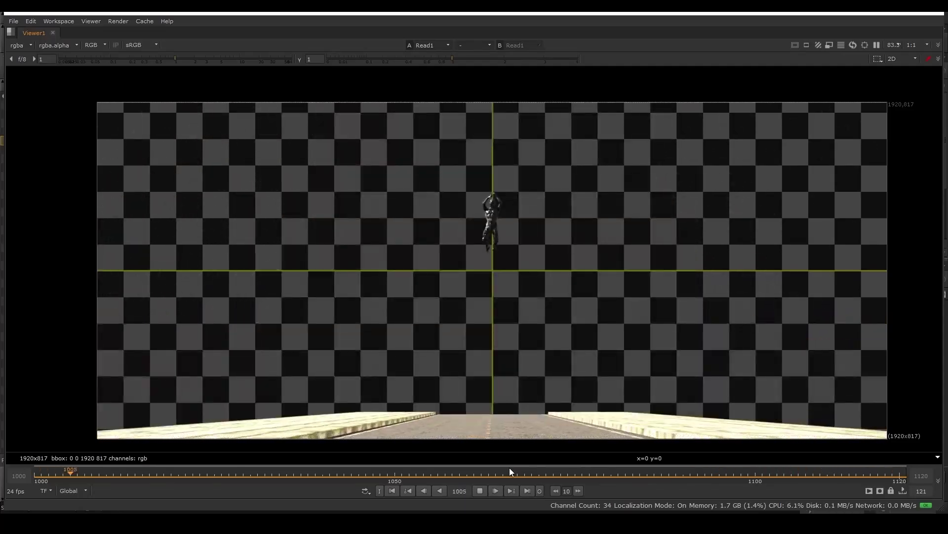
left_click(510, 472)
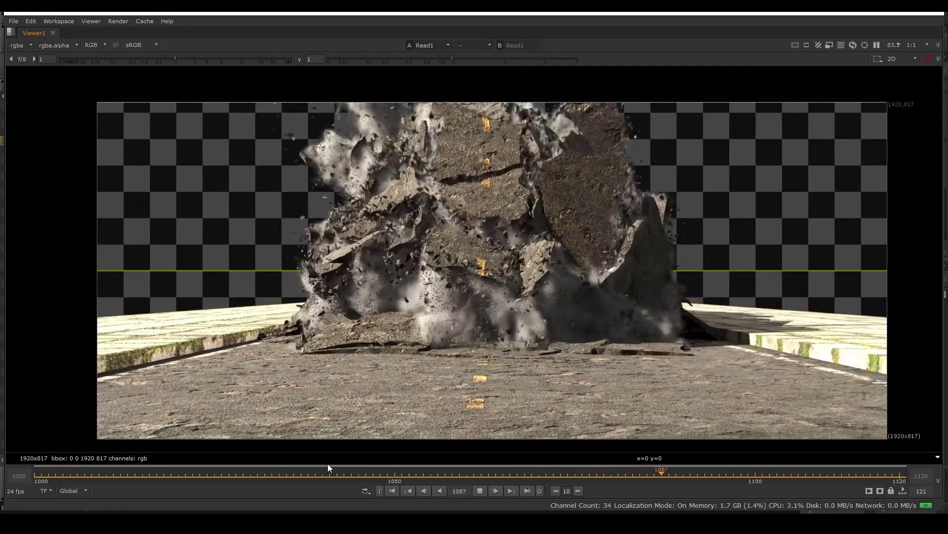
left_click(127, 472)
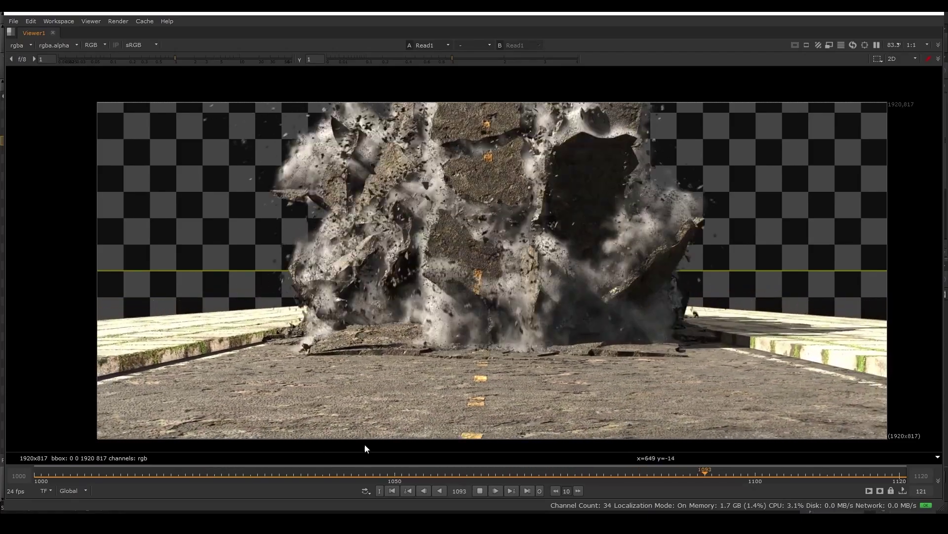
left_click(271, 475)
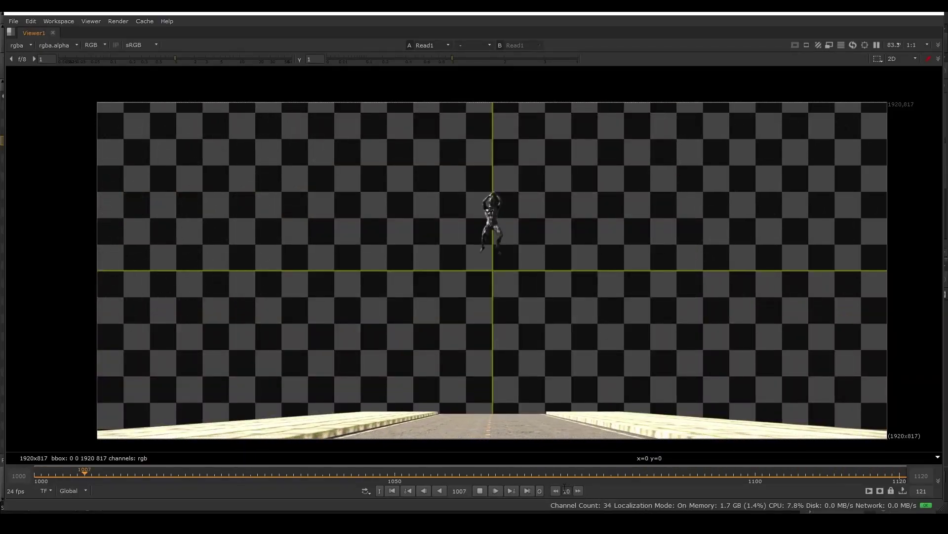
left_click(480, 490)
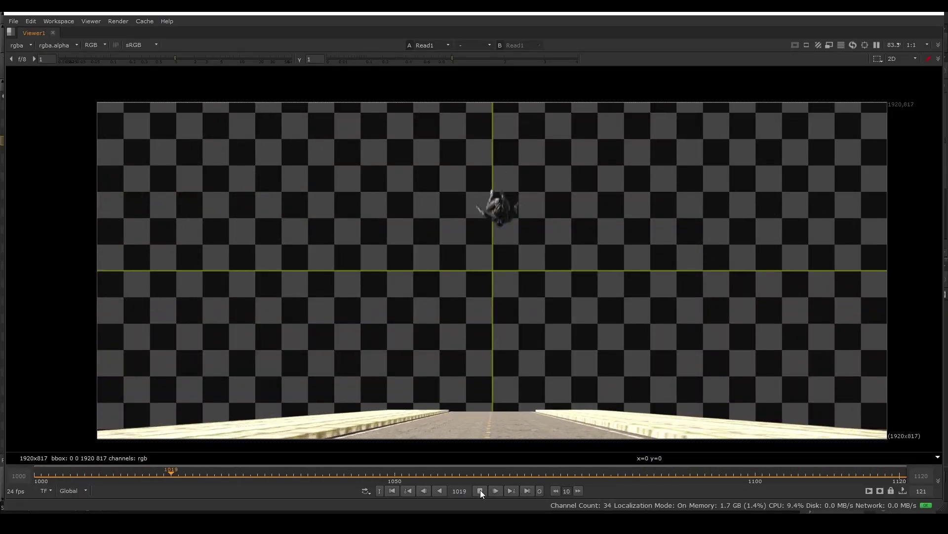
left_click_drag(636, 471, 344, 473)
left_click(478, 491)
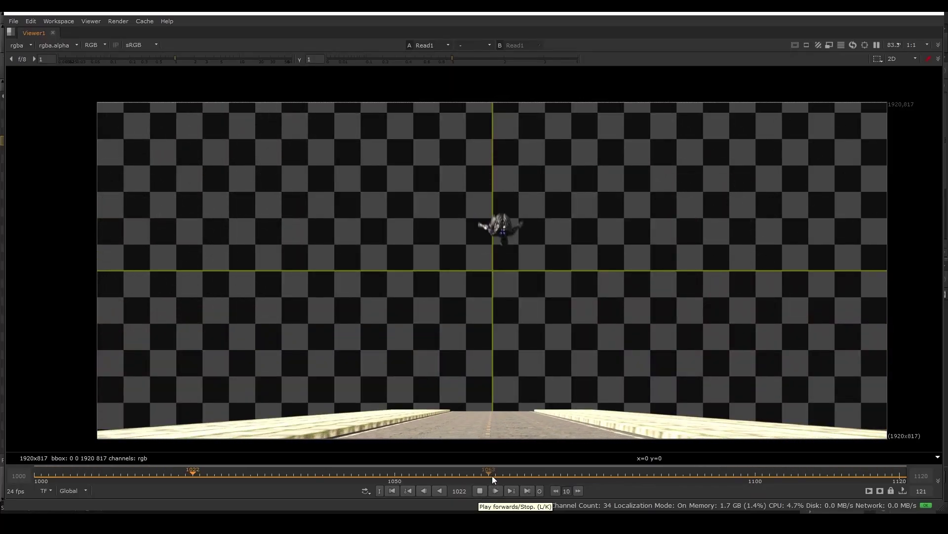
left_click(492, 476)
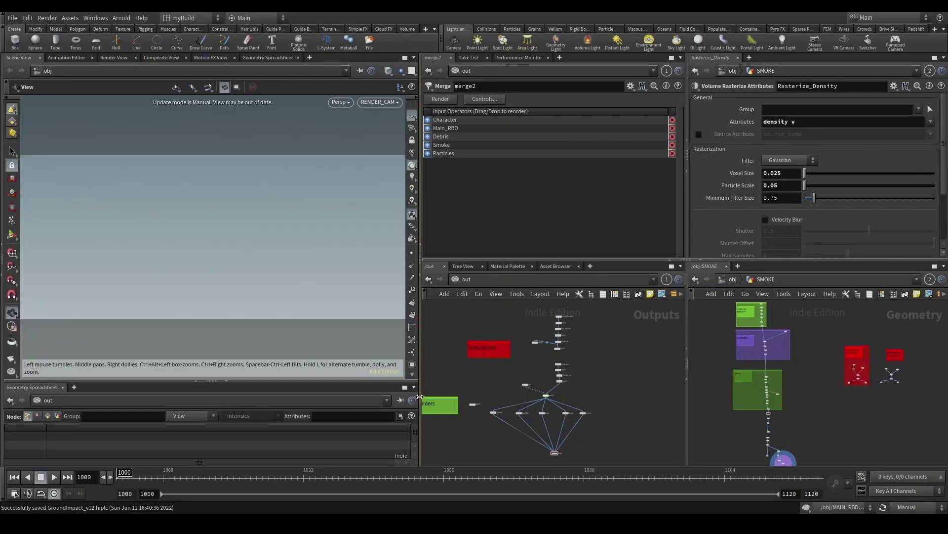
Step: Switch to Houdini, widen the network and parameter panes, and go from the object level into the DEBRIS network
left_click_drag(419, 397, 322, 397)
left_click(673, 280)
scroll(824, 417, "up", 10)
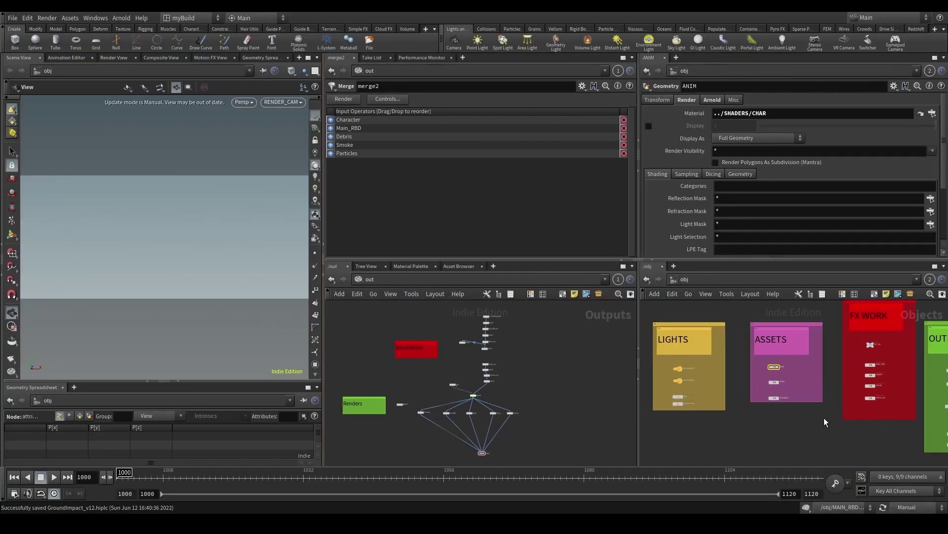
scroll(847, 362, "up", 4)
middle_click_drag(848, 362, 758, 367)
scroll(748, 367, "down", 5)
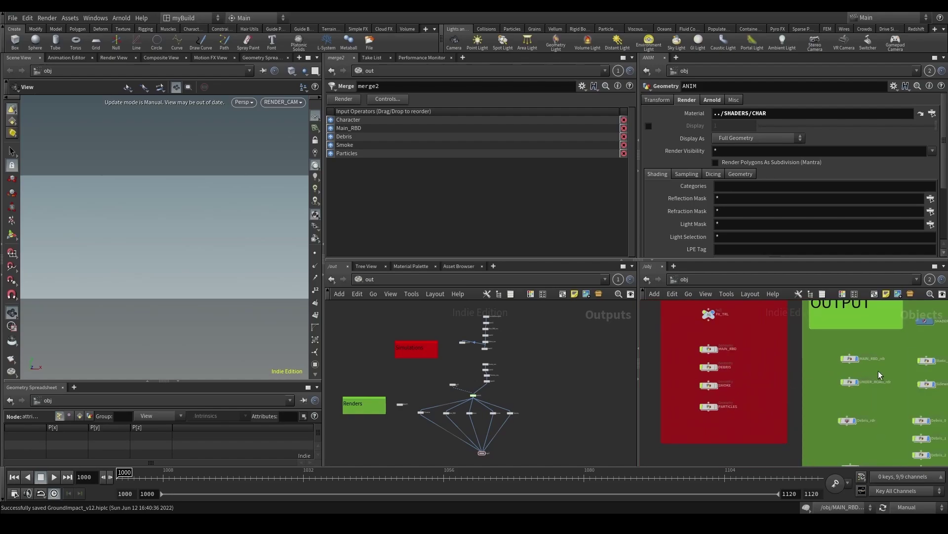
scroll(717, 351, "up", 2)
double_click(707, 375)
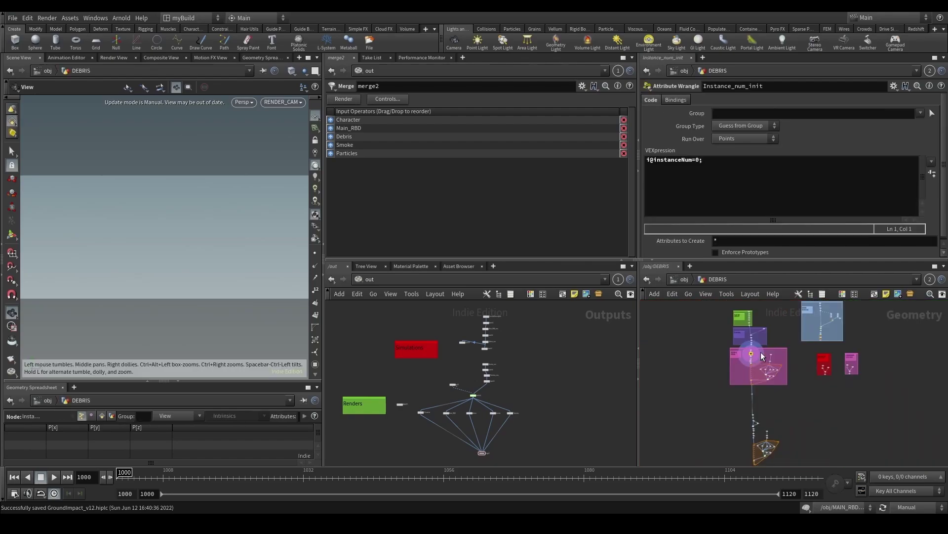
Step: Open the parameters of scatter1 in the green section of the DEBRIS network
scroll(756, 343, "up", 10)
middle_click_drag(725, 317, 717, 389)
scroll(721, 380, "up", 2)
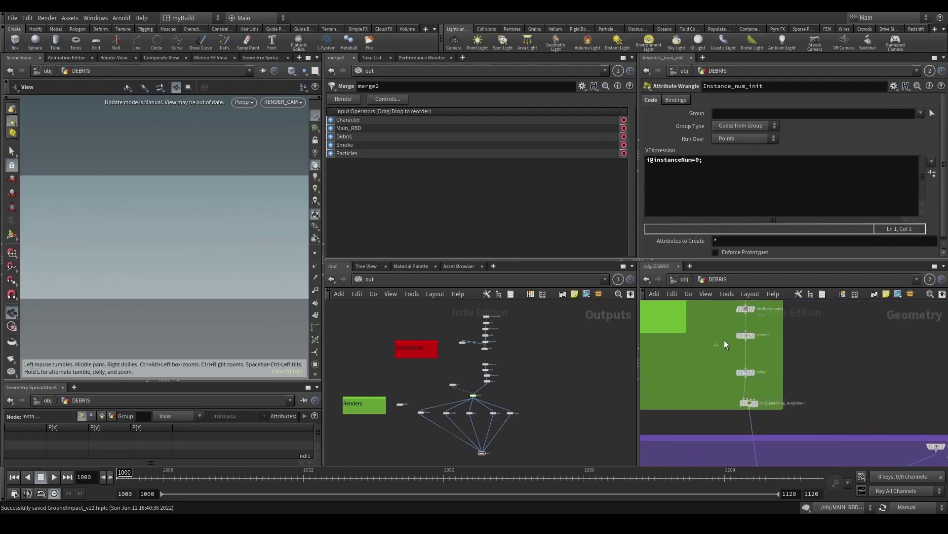
left_click(745, 335)
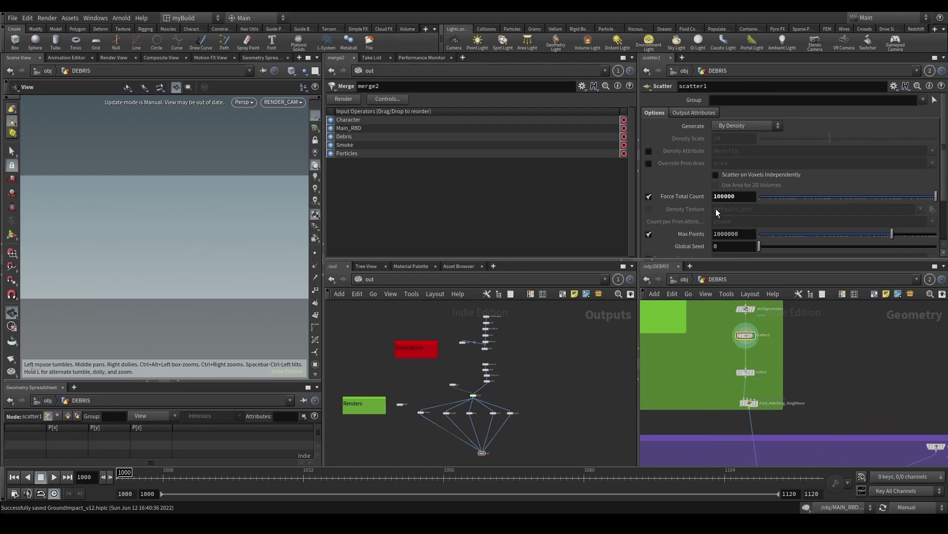
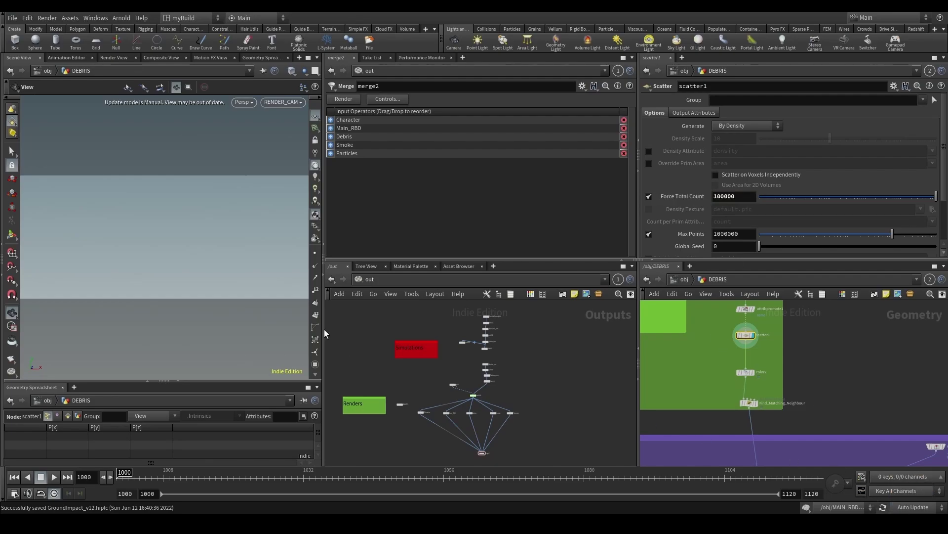
Step: Go to frame 1042 with Auto Update on, frame scatter1's points and examine their distribution along the road cracks
left_click(363, 479)
key("space+f")
left_click_drag(216, 313, 225, 320)
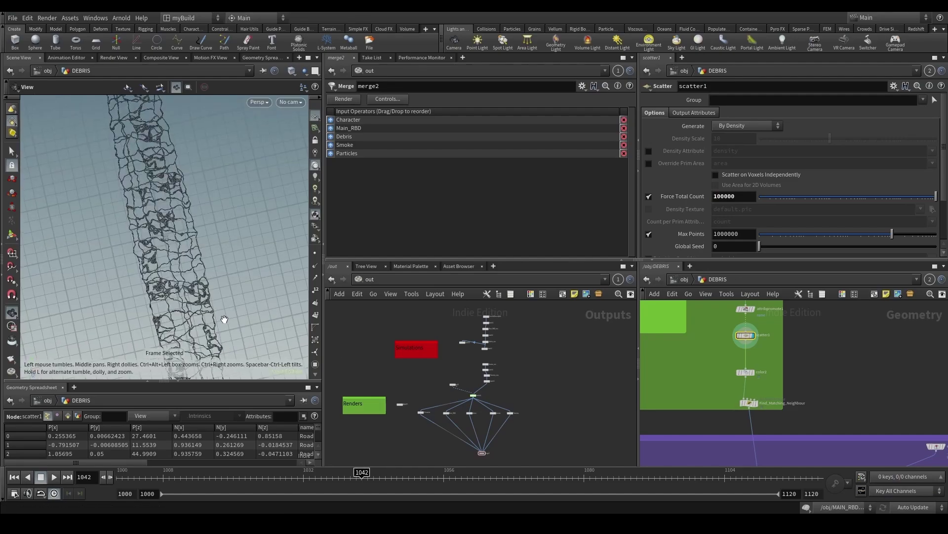
right_click_drag(224, 320, 155, 210)
left_click_drag(155, 210, 196, 220)
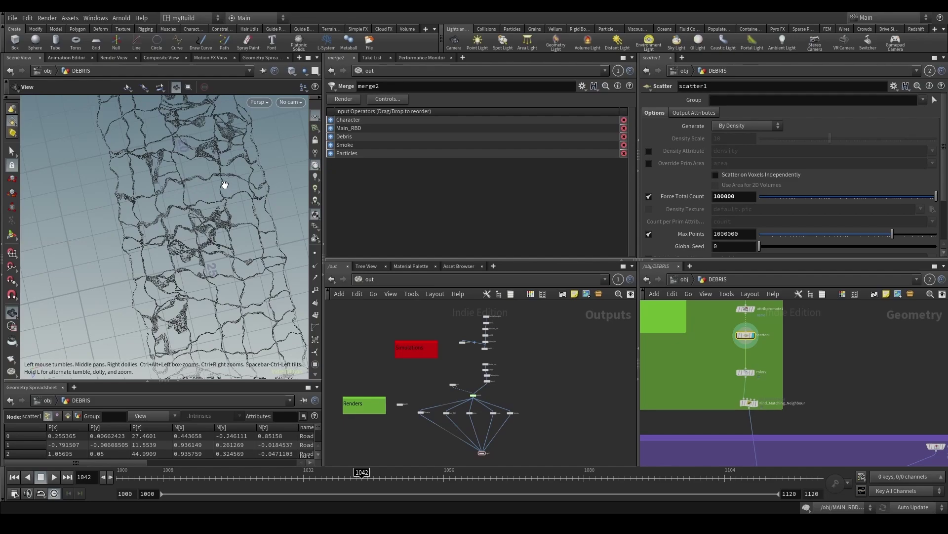
left_click_drag(165, 220, 212, 265)
right_click_drag(274, 158, 181, 187)
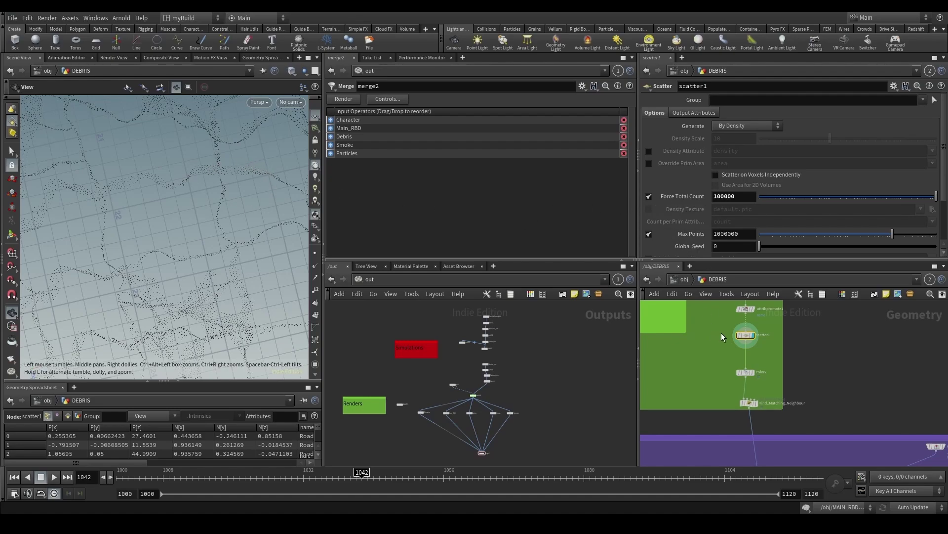
Step: Duplicate scatter1 beside the original, turn off the copy's Force Total Count and set its Density Scale to 100, then 1000
left_click_drag(751, 337, 704, 339, "alt")
left_click(649, 196)
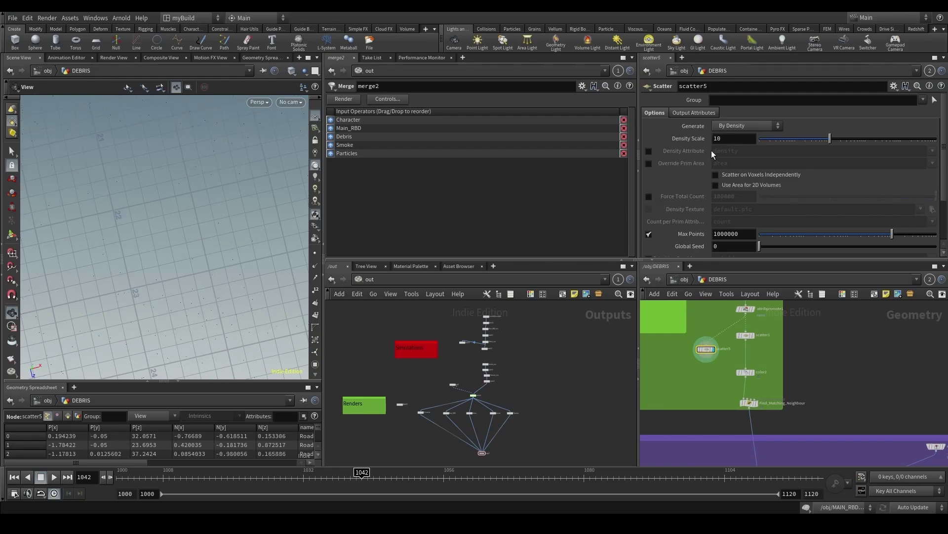
type("0")
key("Return")
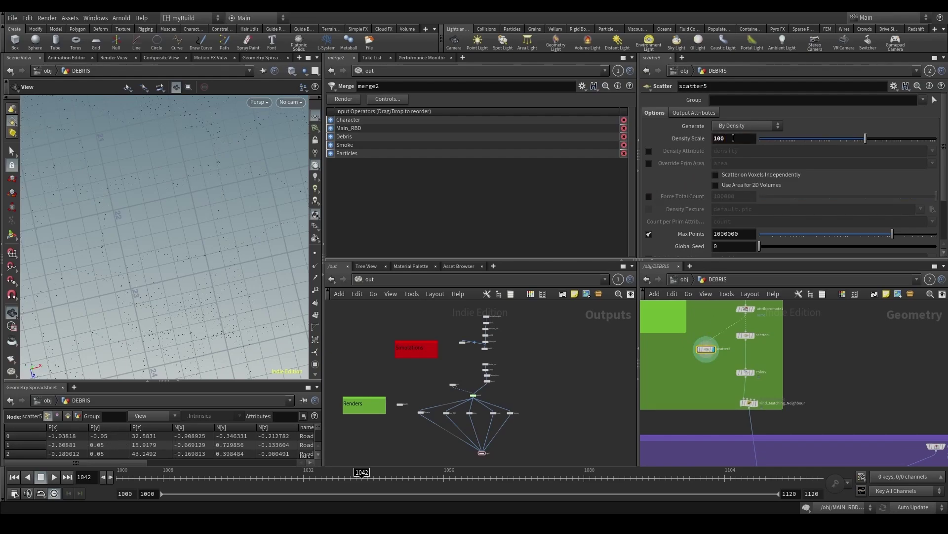
type("0")
key("Return")
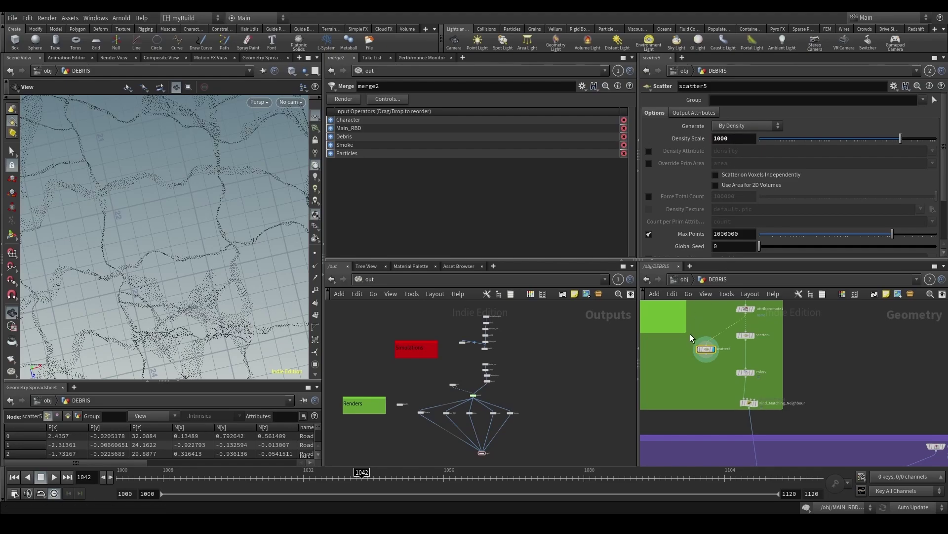
Step: Compare the point counts of scatter1 and scatter5 in their node info, and inspect the scattered points along the road
scroll(700, 317, "up", 2)
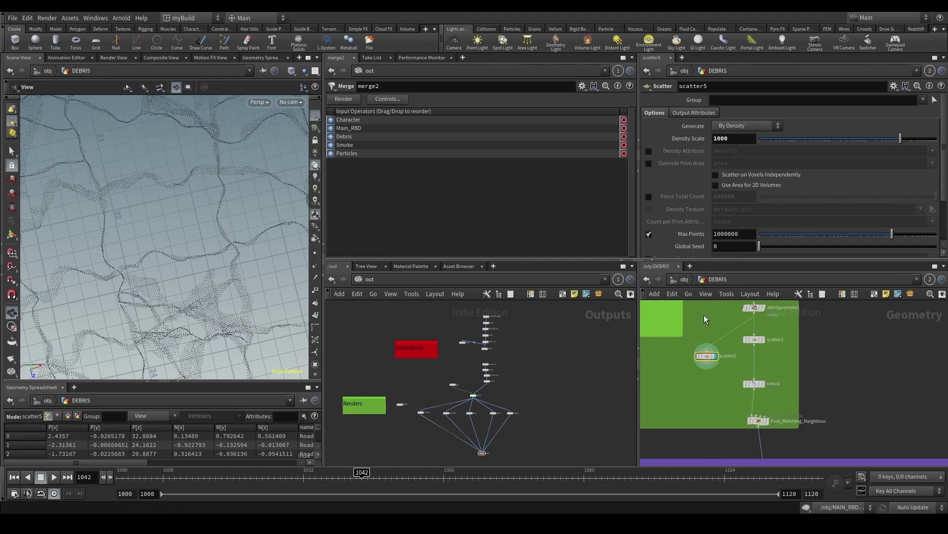
middle_click(712, 356)
middle_click(751, 338)
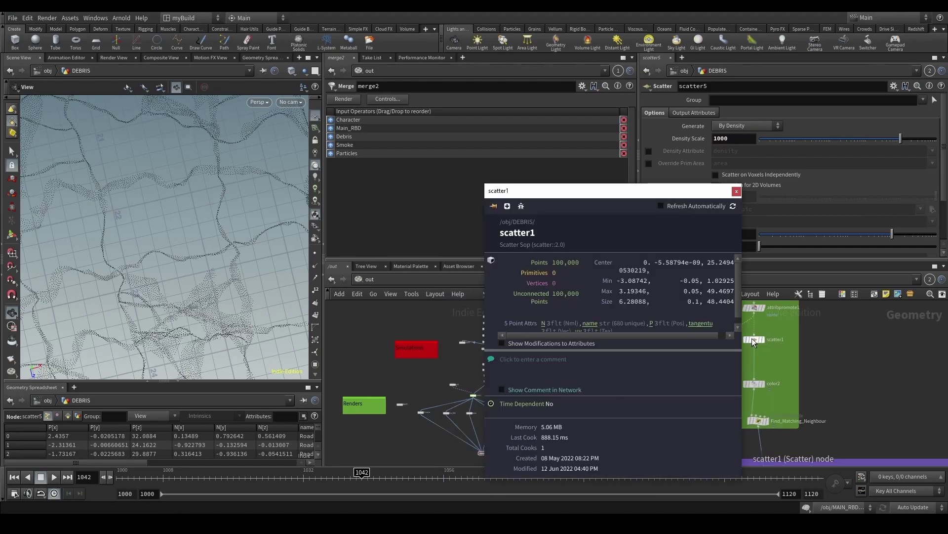
middle_click(707, 356)
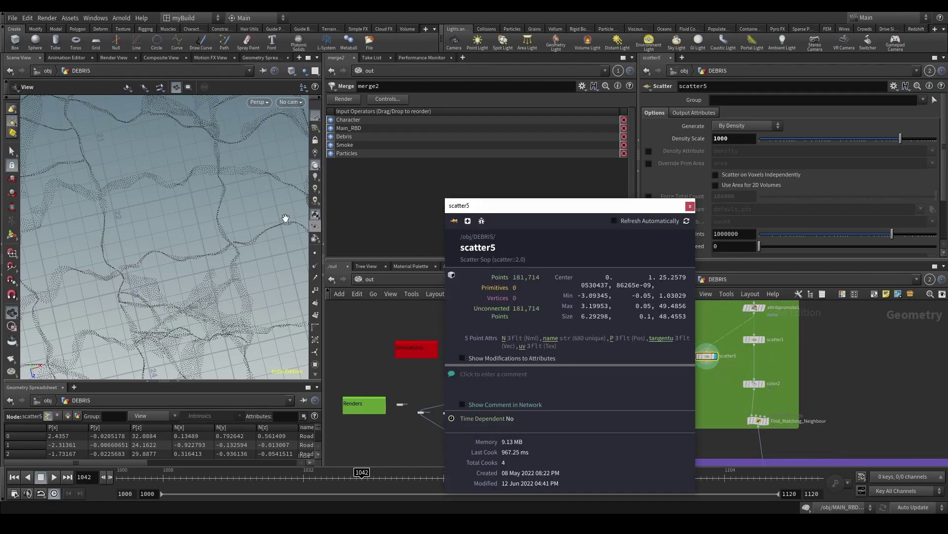
scroll(247, 242, "down", 5)
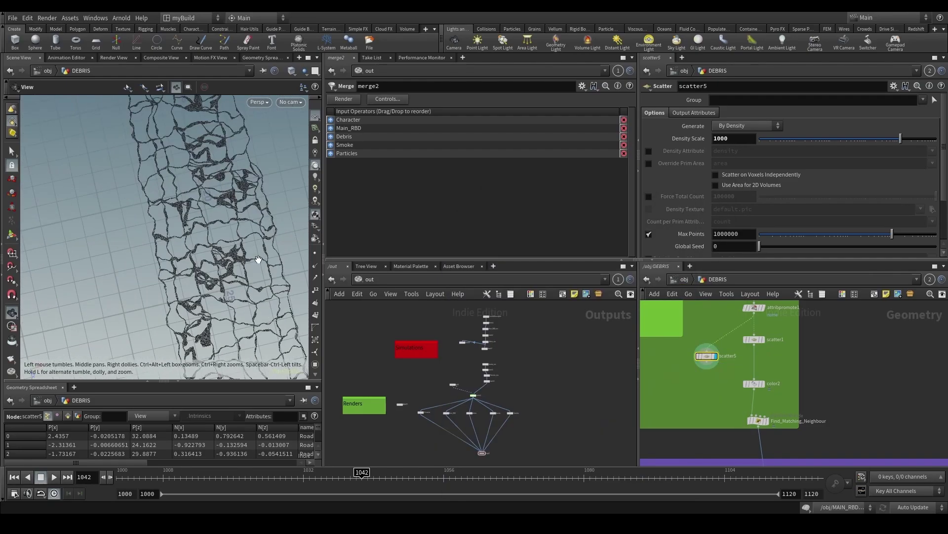
left_click_drag(258, 260, 218, 217)
middle_click(757, 344)
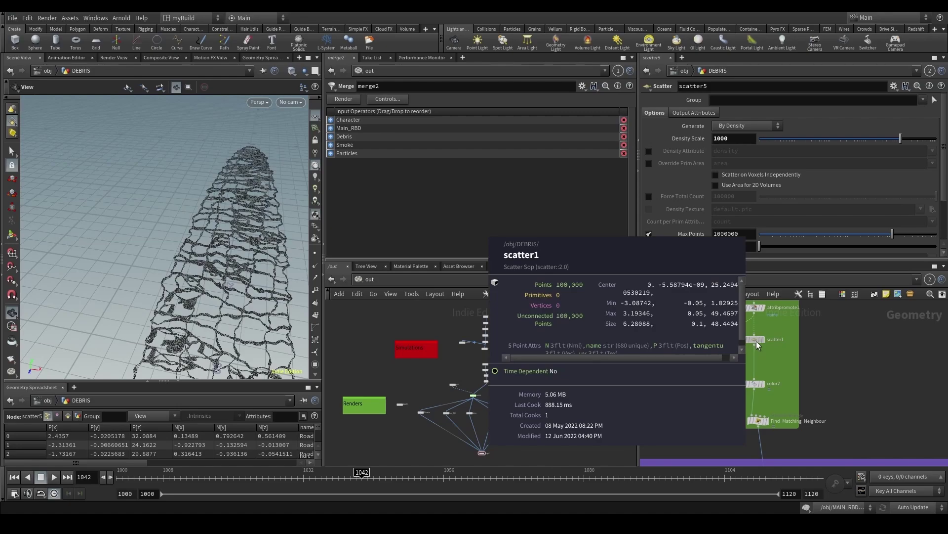
middle_click(712, 358)
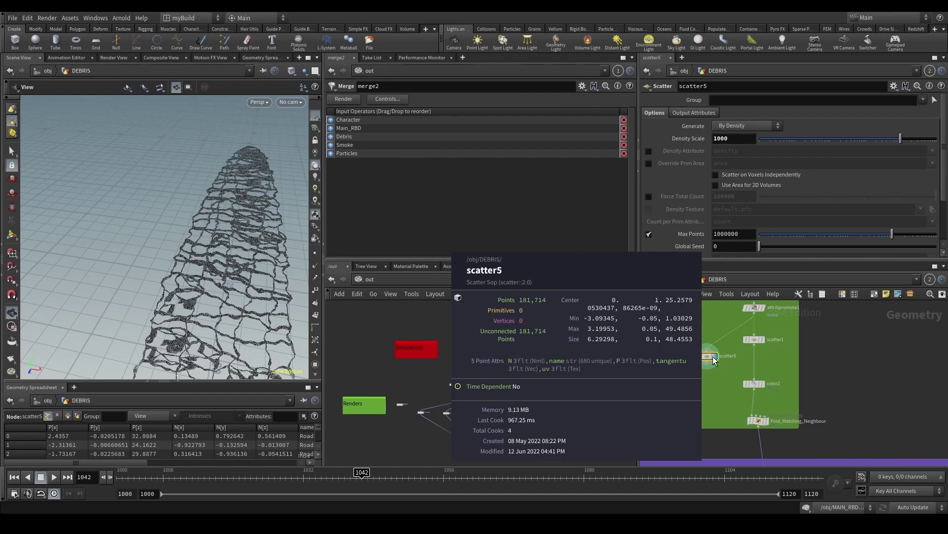
Step: Set scatter5's Density Scale to 2000 and look closely at the resulting points along the cracks
left_click_drag(717, 139, 709, 139)
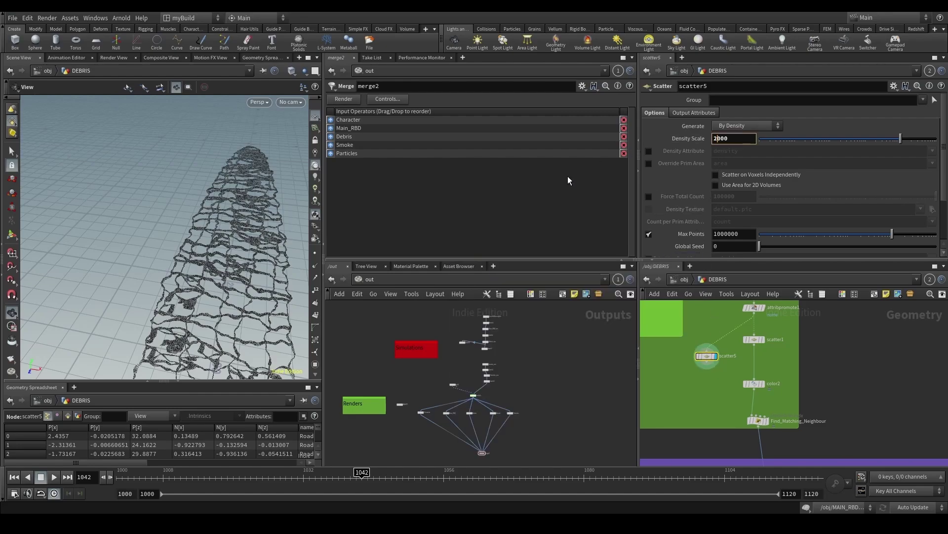
type("2")
key("Return")
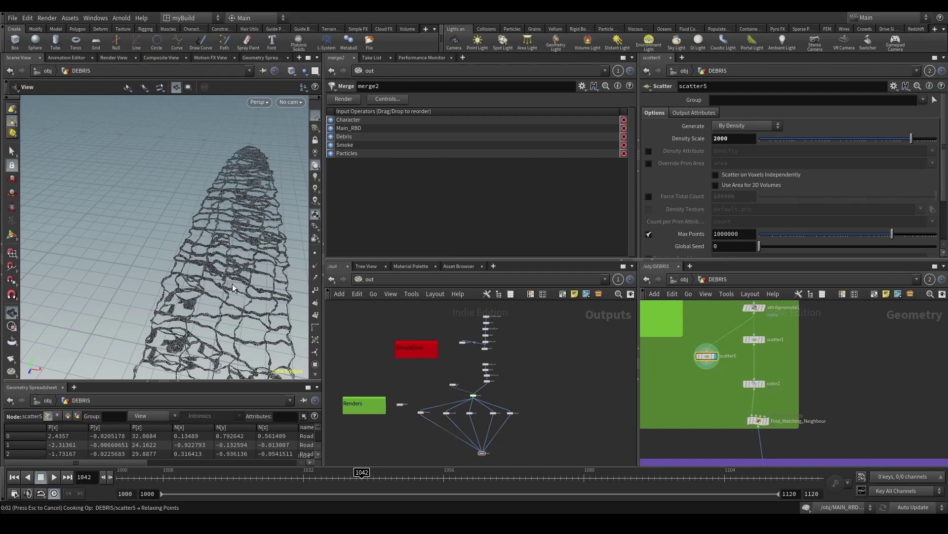
left_click_drag(233, 288, 221, 305)
right_click_drag(262, 276, 297, 257)
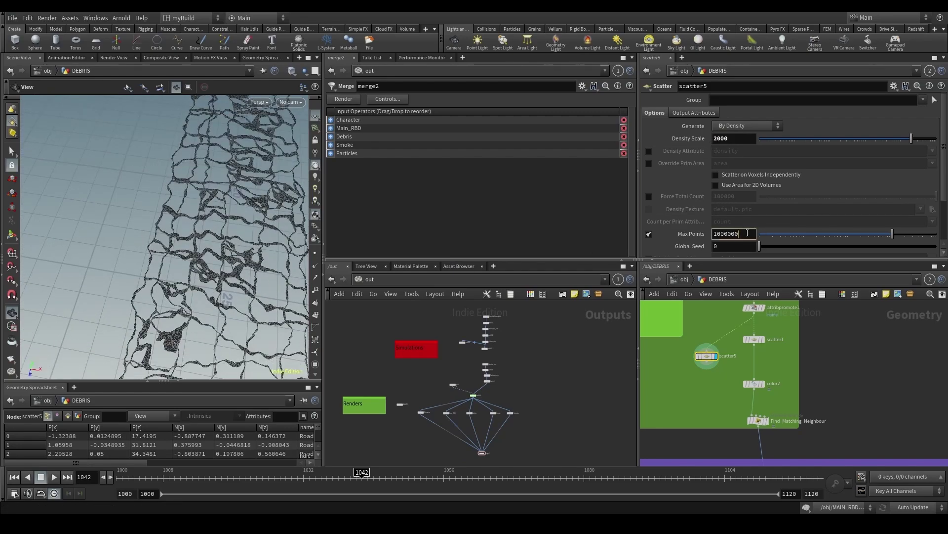
Step: Set scatter5's Max Points limit to 10000000 and view the scattered points along the full road
type("0")
key("Return")
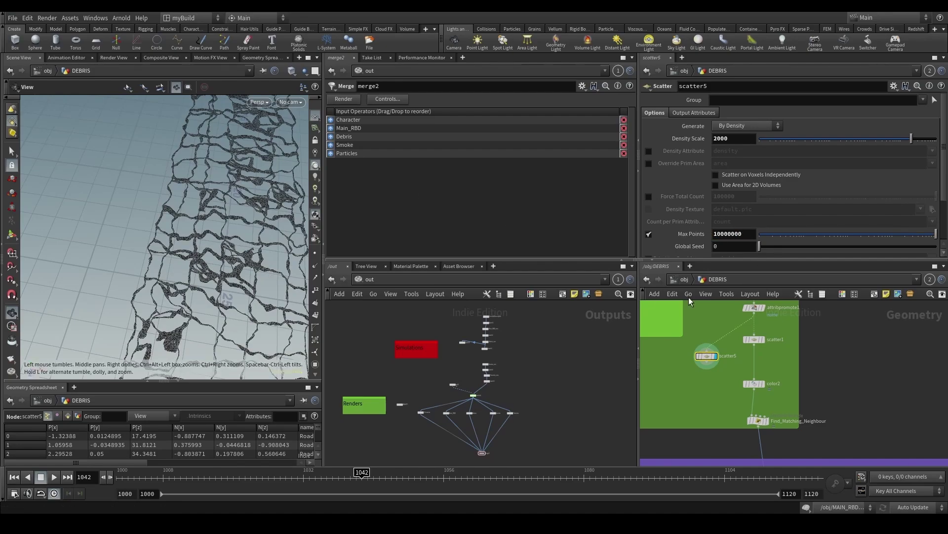
scroll(286, 292, "down", 3)
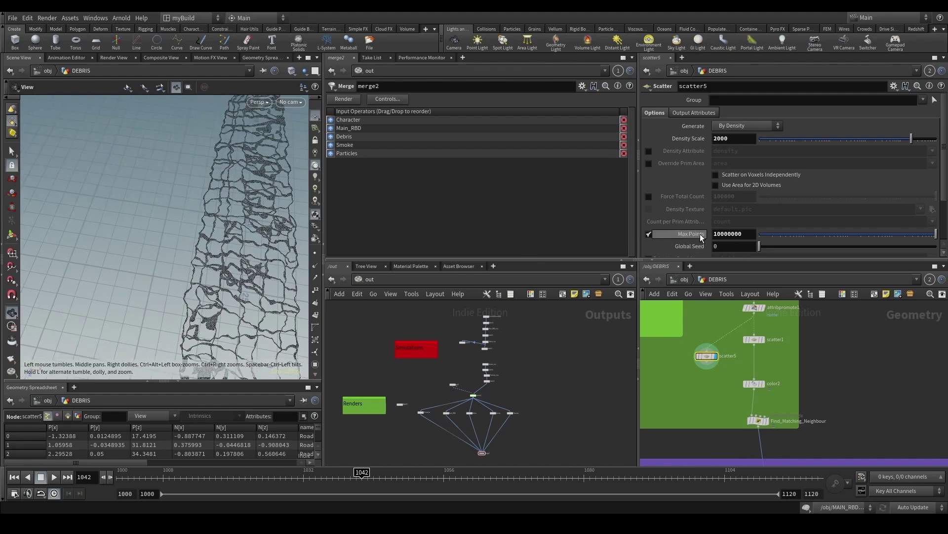
scroll(700, 233, "down", 2)
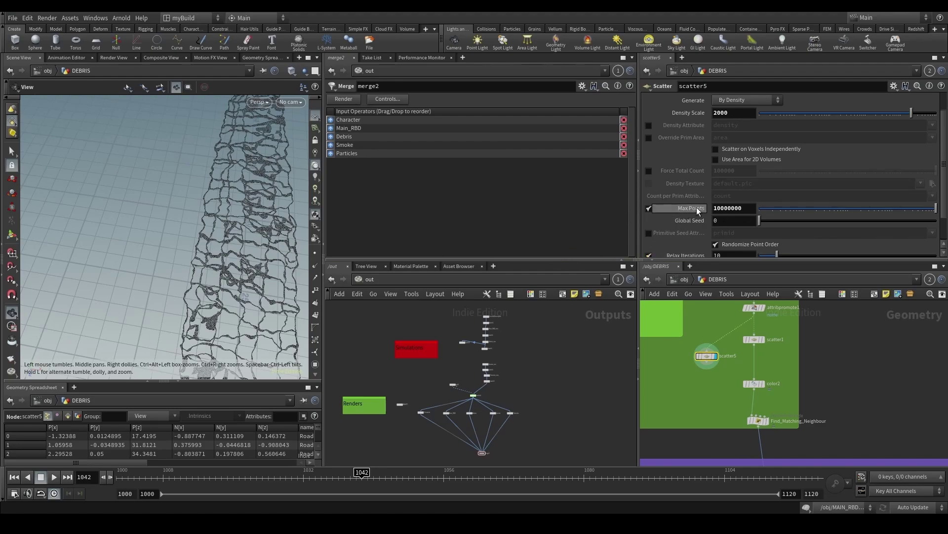
left_click_drag(745, 208, 695, 203)
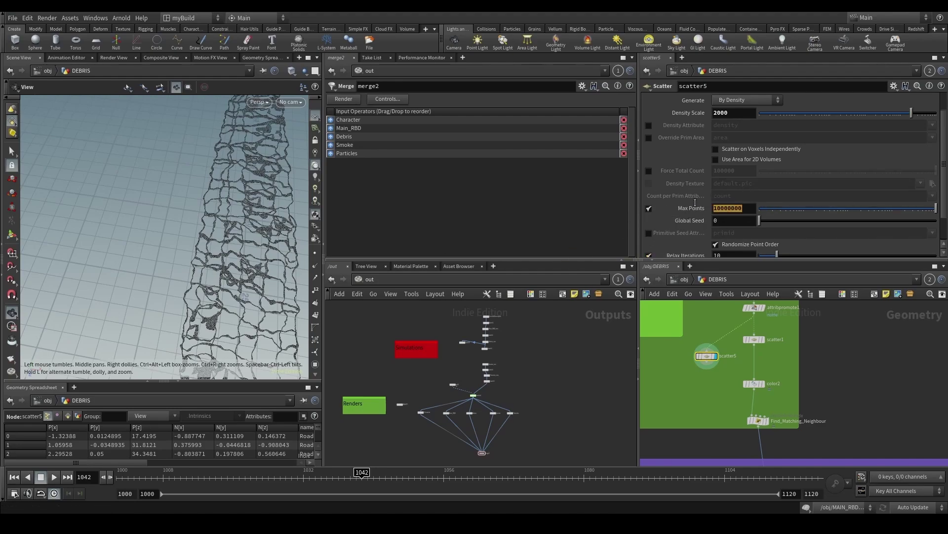
left_click(765, 372)
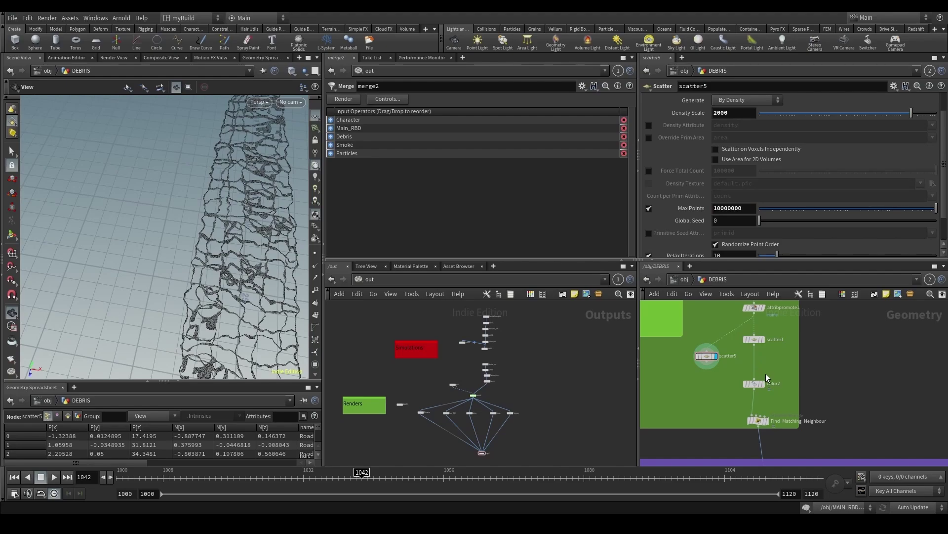
Step: Add a Switch node and insert it on the wire between scatter1 and color2
scroll(768, 371, "down", 2)
scroll(770, 369, "up", 2)
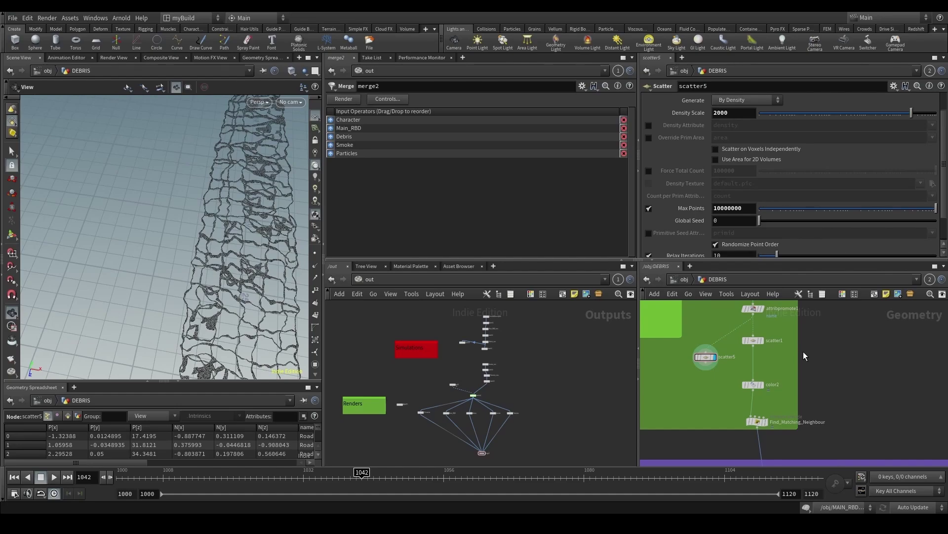
key("Tab")
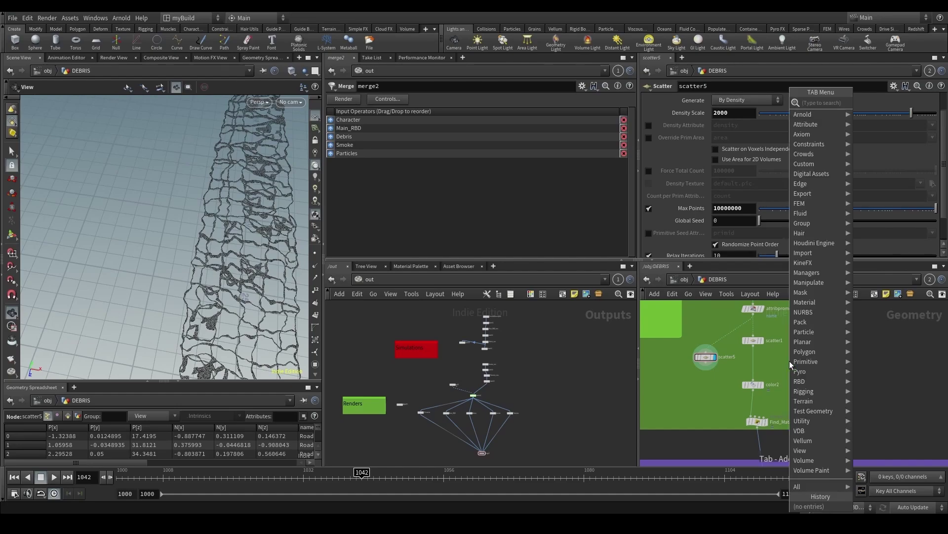
type("swi")
key("Return")
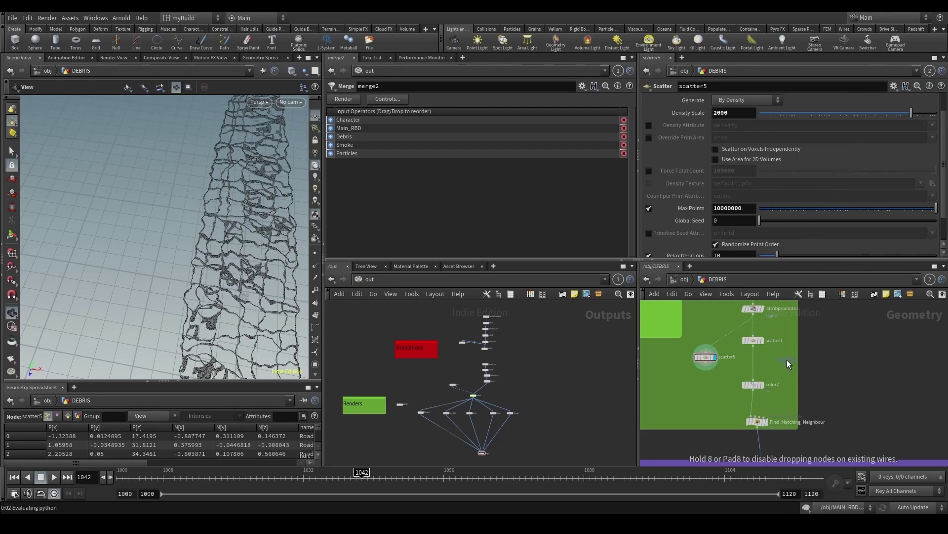
left_click(787, 359)
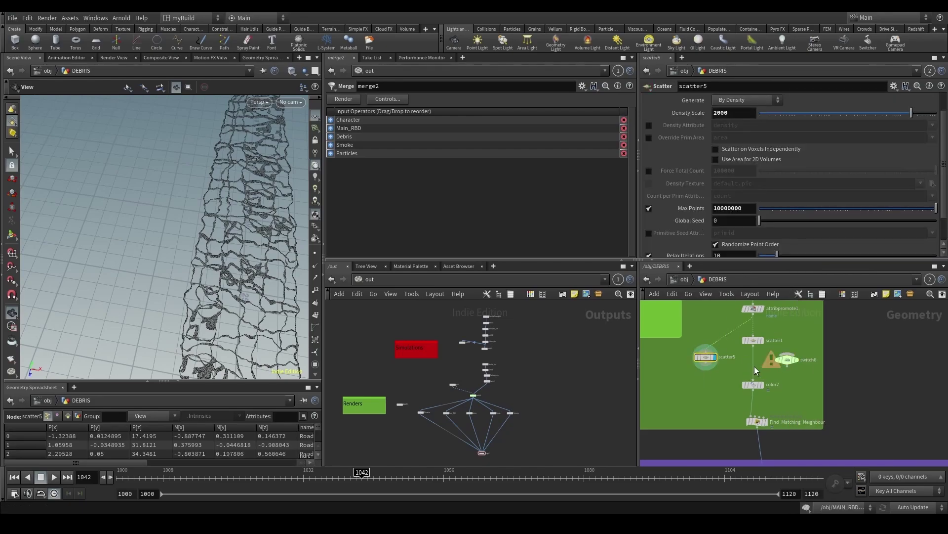
left_click_drag(797, 362, 761, 375)
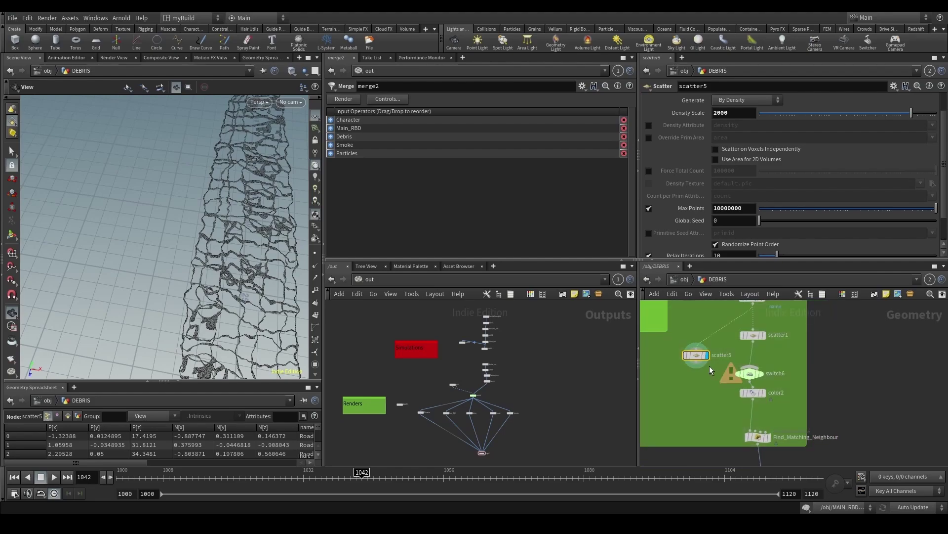
Step: Connect scatter5 into switch6 as a second input and arrange scatter5 and scatter1 side by side above it
left_click(697, 363)
left_click(745, 367)
left_click(751, 373)
left_click_drag(756, 332, 779, 332)
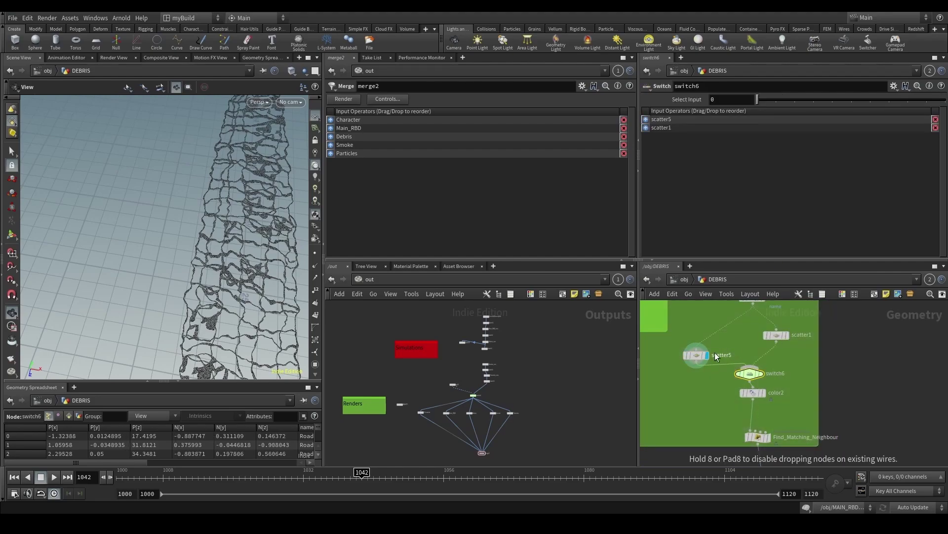
left_click_drag(697, 356, 704, 335)
left_click_drag(683, 311, 724, 351)
scroll(719, 372, "down", 2)
scroll(718, 380, "up", 1)
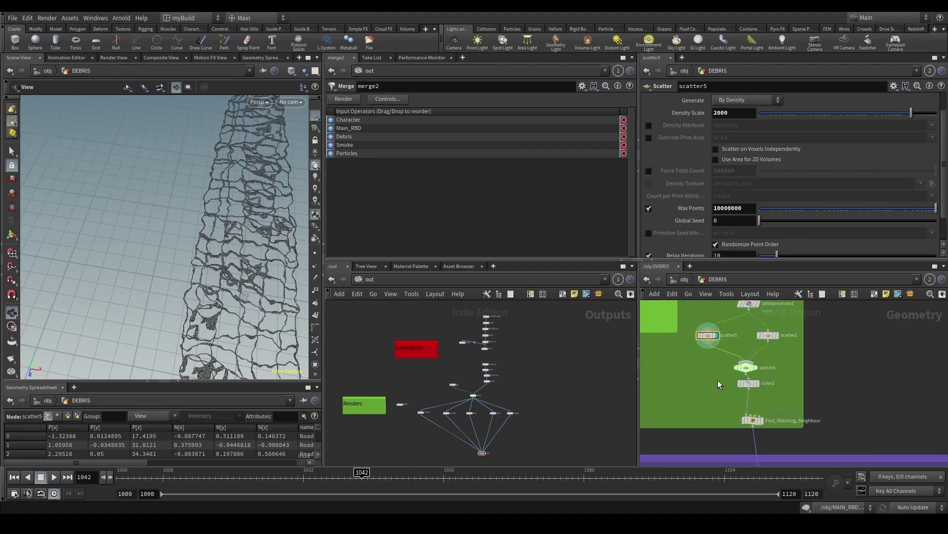
Step: Compare the point counts of switch6 and scatter1 in their node info
left_click(746, 368)
middle_click(751, 369)
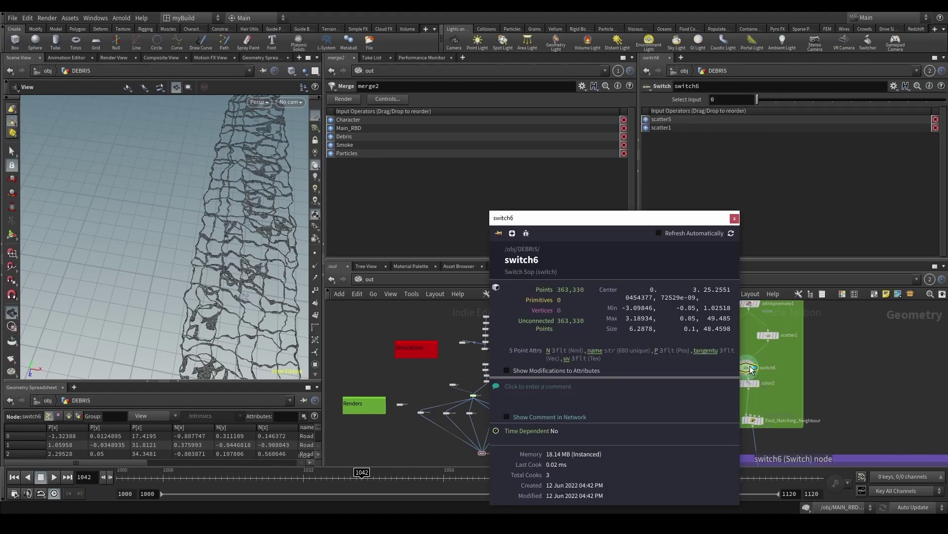
middle_click(761, 338)
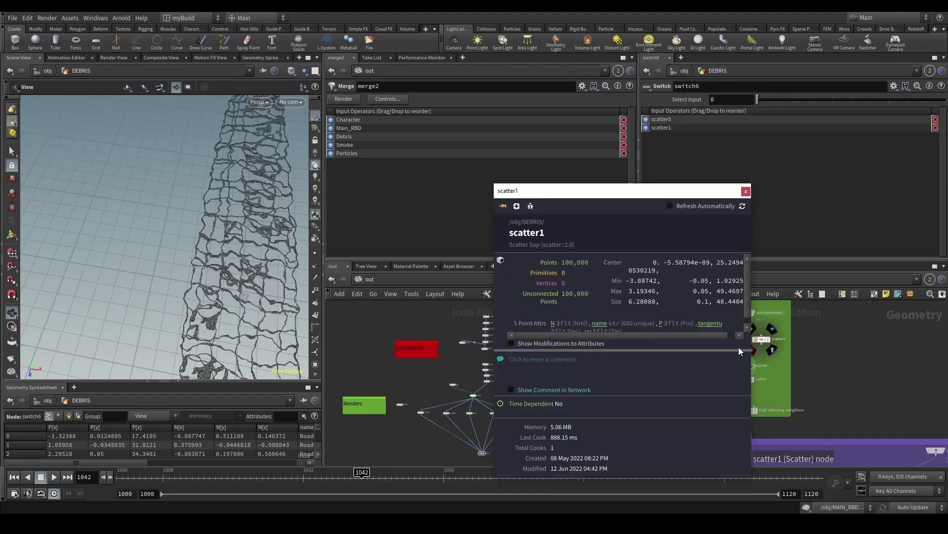
scroll(709, 376, "down", 6)
middle_click_drag(760, 391, 764, 436)
scroll(764, 435, "up", 3)
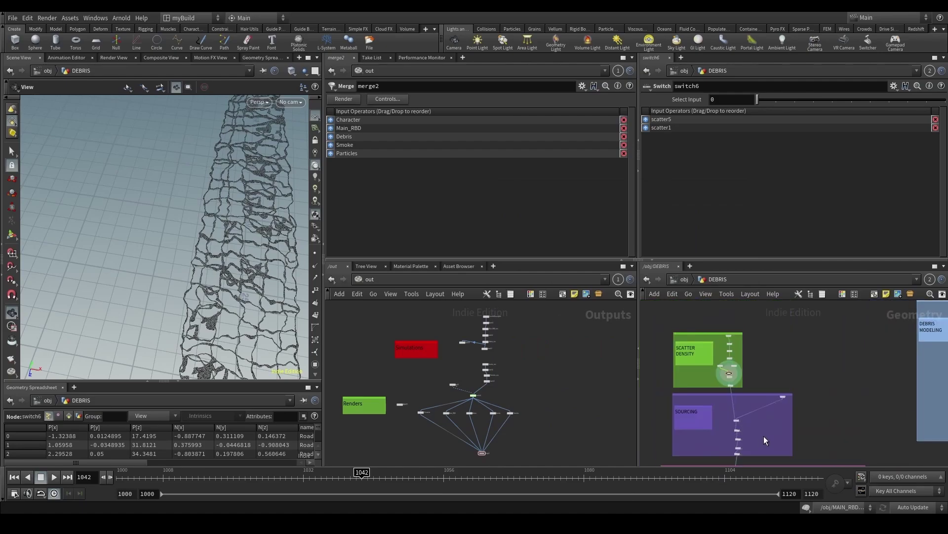
Step: Wire batch3's output into Smoke_sim in the simulation chain of the out network
scroll(491, 400, "up", 6)
middle_click_drag(527, 364, 534, 439)
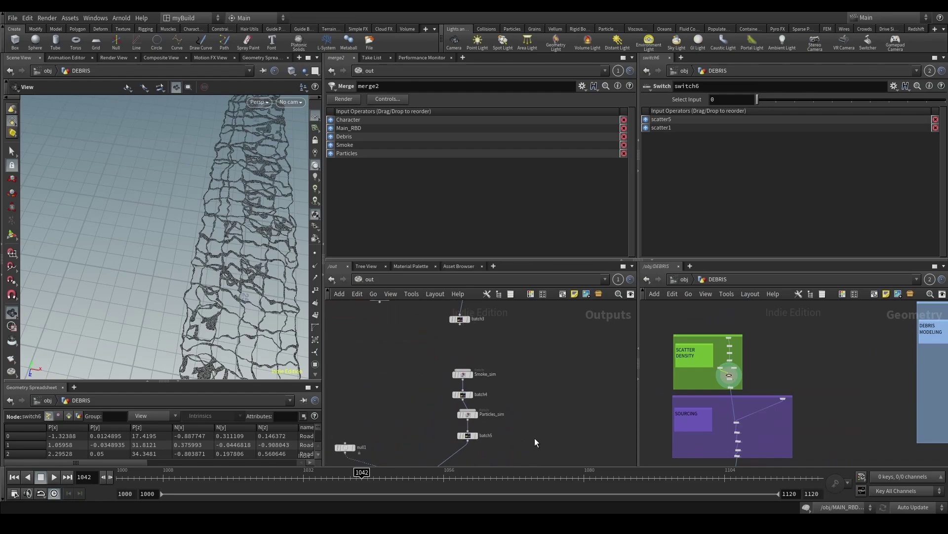
scroll(493, 410, "down", 3)
scroll(483, 359, "up", 2)
left_click(467, 360)
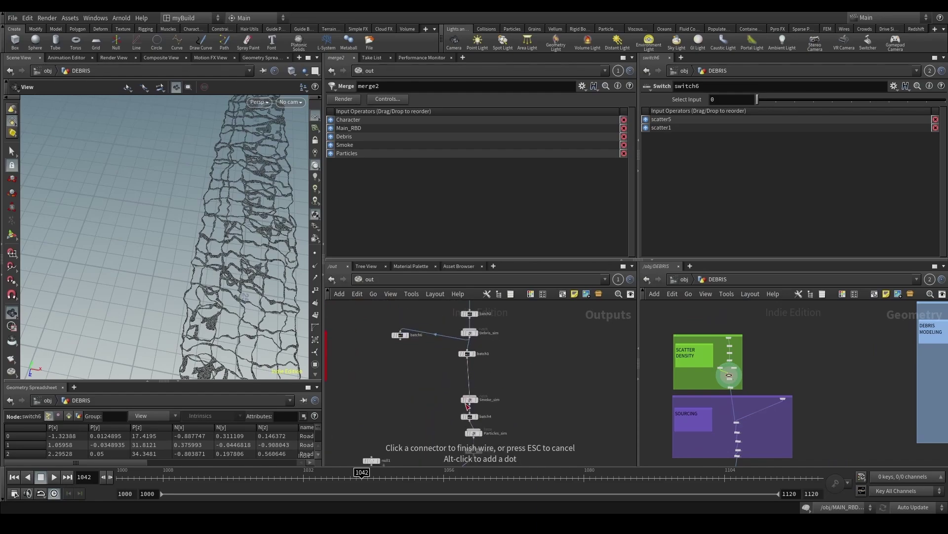
left_click(470, 395)
Step: Select the ConvexDecompose fetch node and review the simulation chain from there down to the renders
middle_click_drag(495, 386, 489, 431)
middle_click_drag(523, 356, 520, 376)
left_click(462, 323)
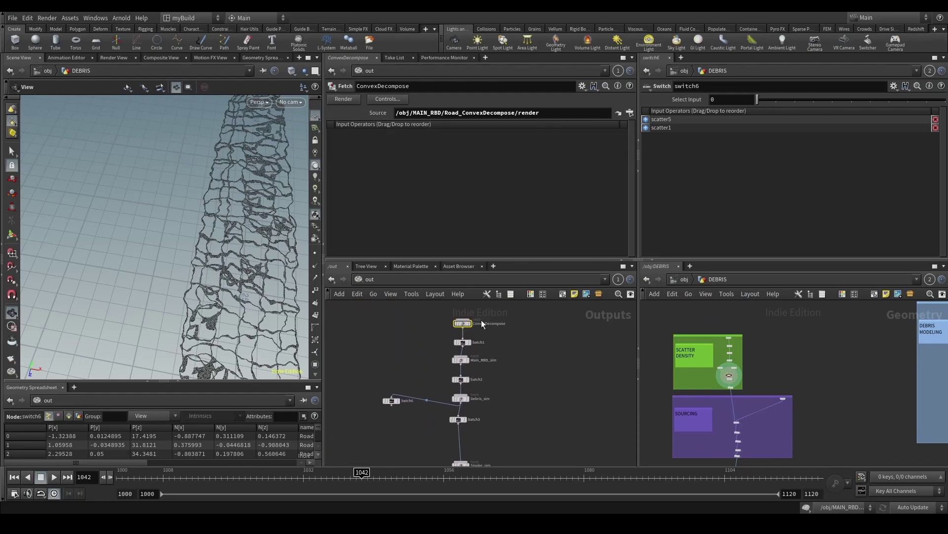
middle_click_drag(437, 351, 458, 377)
scroll(462, 380, "down", 3)
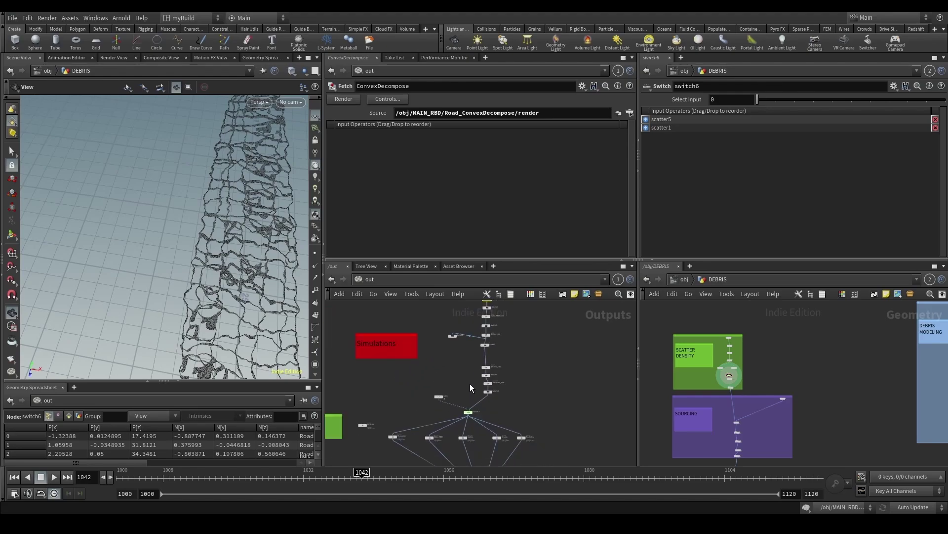
Step: Move batch3 slightly lower in the simulation chain and delete the batch6 node branching off Debris_sim
scroll(473, 381, "up", 3)
middle_click_drag(508, 344, 498, 367)
left_click_drag(481, 353, 483, 362)
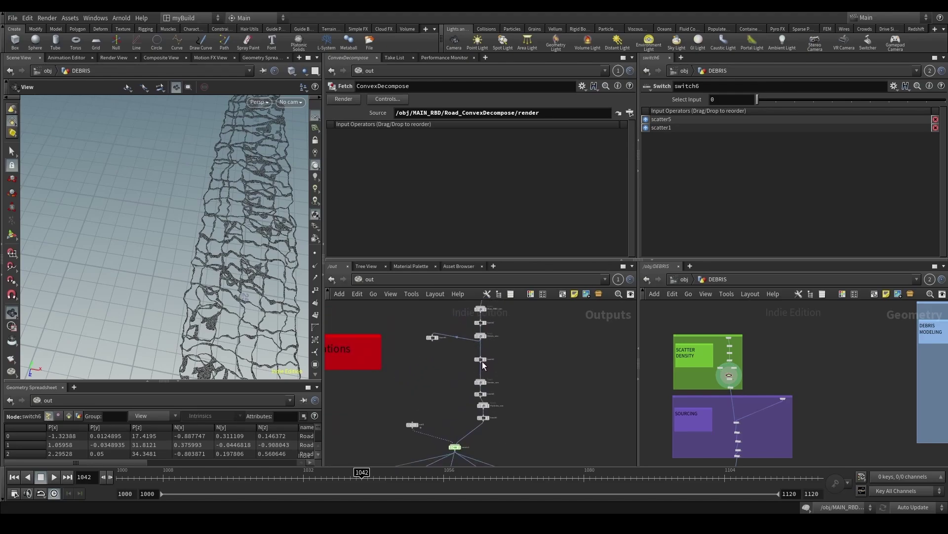
scroll(483, 362, "up", 3)
left_click(476, 360)
middle_click_drag(521, 383, 516, 449)
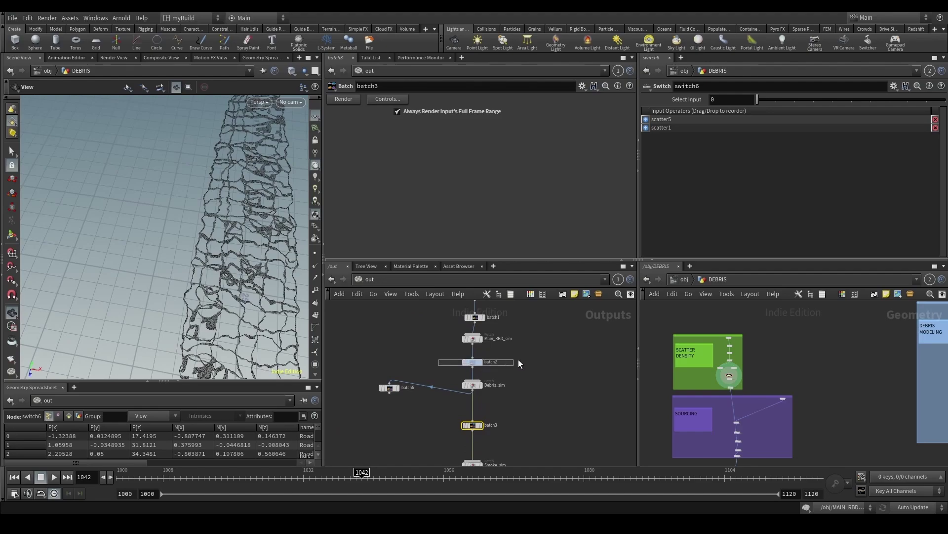
left_click_drag(518, 360, 514, 365)
key("Delete")
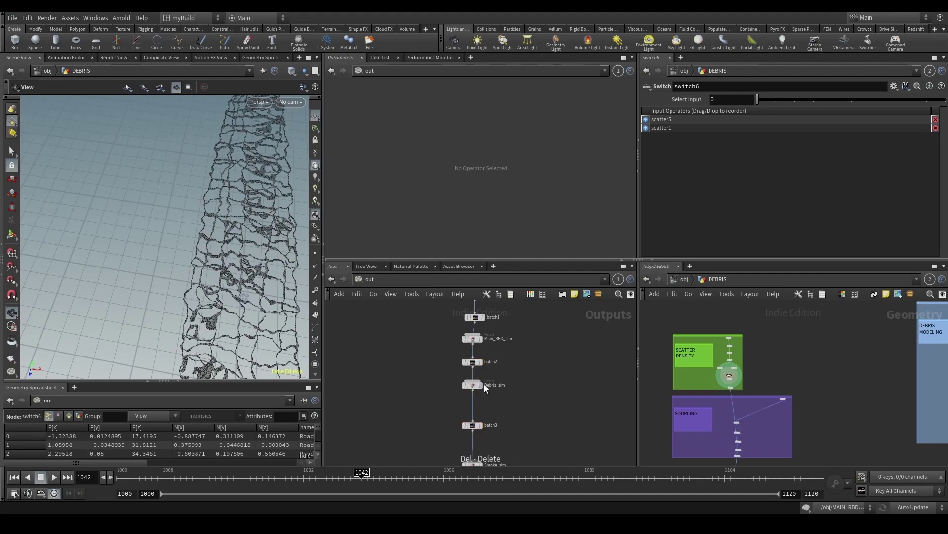
Step: Leave the DEBRIS network with the update mode switched to Manual, and open the MAIN_RBD network
scroll(738, 362, "up", 8)
middle_click_drag(731, 437, 749, 323)
scroll(764, 326, "down", 2)
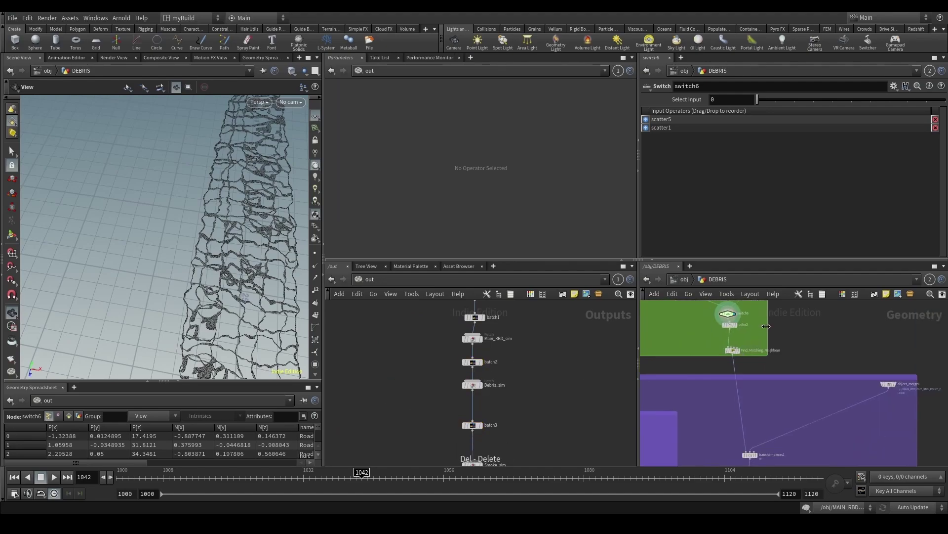
scroll(771, 392, "down", 3)
middle_click_drag(775, 429, 768, 353)
key("u")
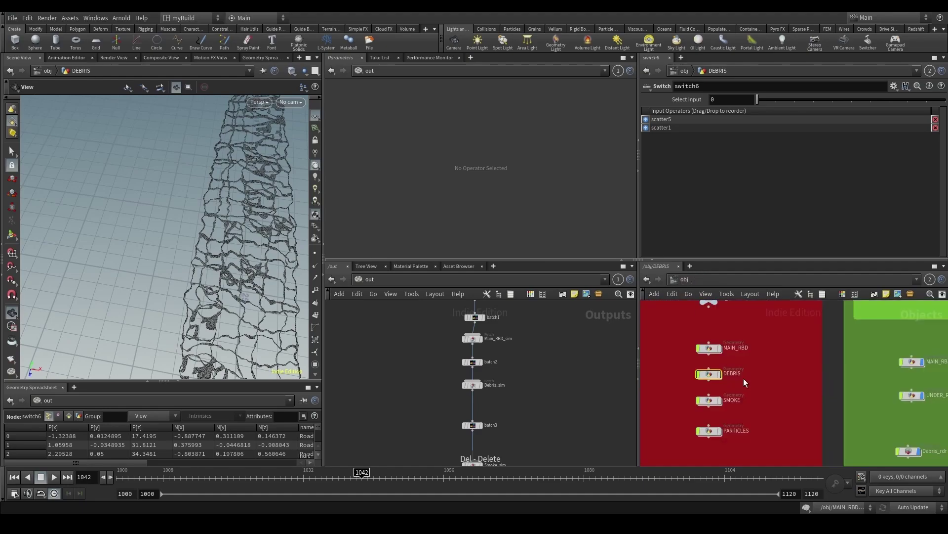
left_click(903, 505)
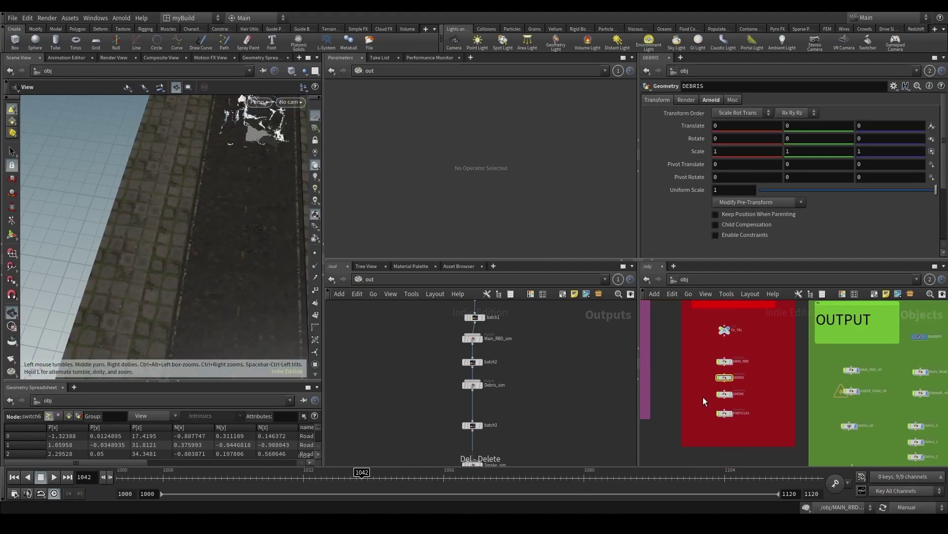
scroll(748, 386, "up", 3)
double_click(701, 344)
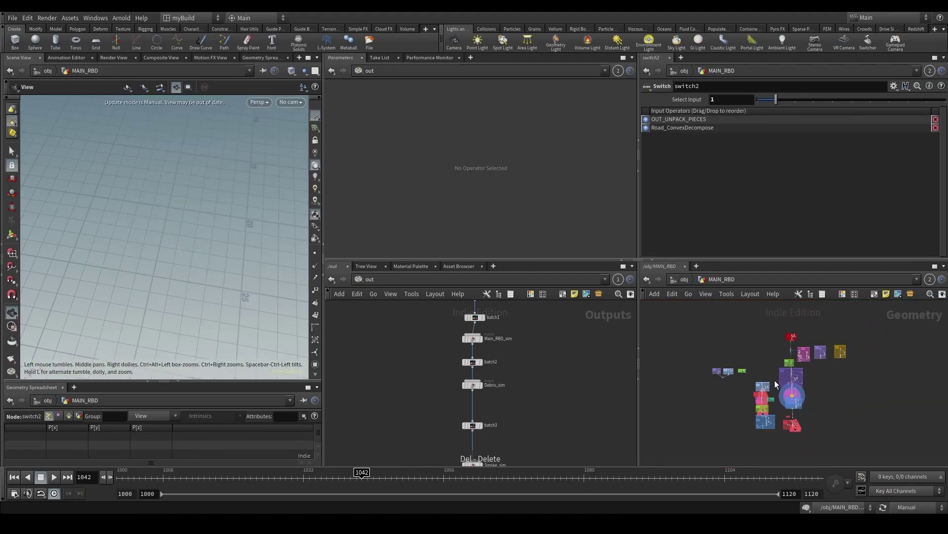
Step: Display object_merge5 in MAIN_RBD's red section with Auto Update on, and frame the road geometry
scroll(772, 402, "up", 4)
scroll(772, 401, "down", 5)
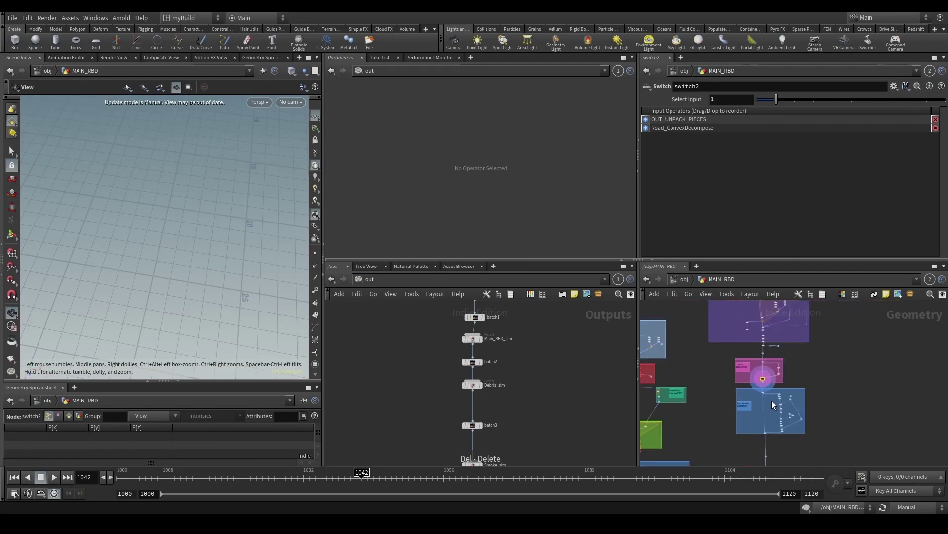
middle_click_drag(772, 401, 772, 336)
scroll(753, 427, "up", 2)
scroll(753, 427, "up", 4)
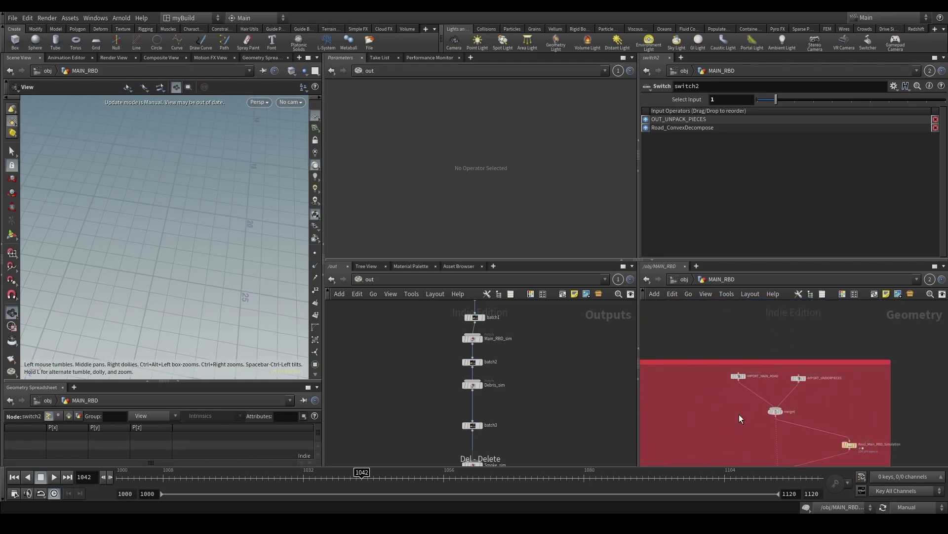
scroll(739, 414, "down", 2)
middle_click_drag(740, 426, 755, 345)
scroll(668, 414, "up", 3)
scroll(681, 384, "up", 2)
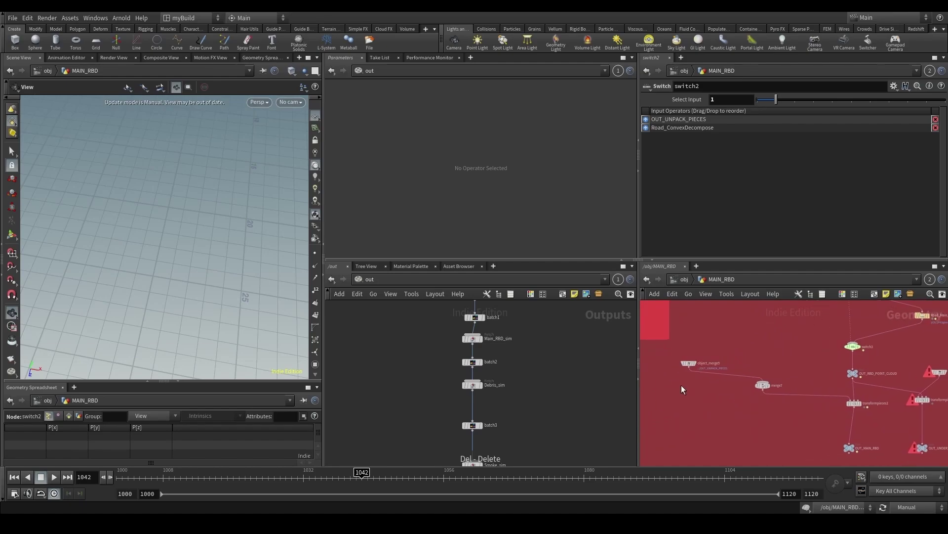
left_click(688, 363)
left_click(923, 477)
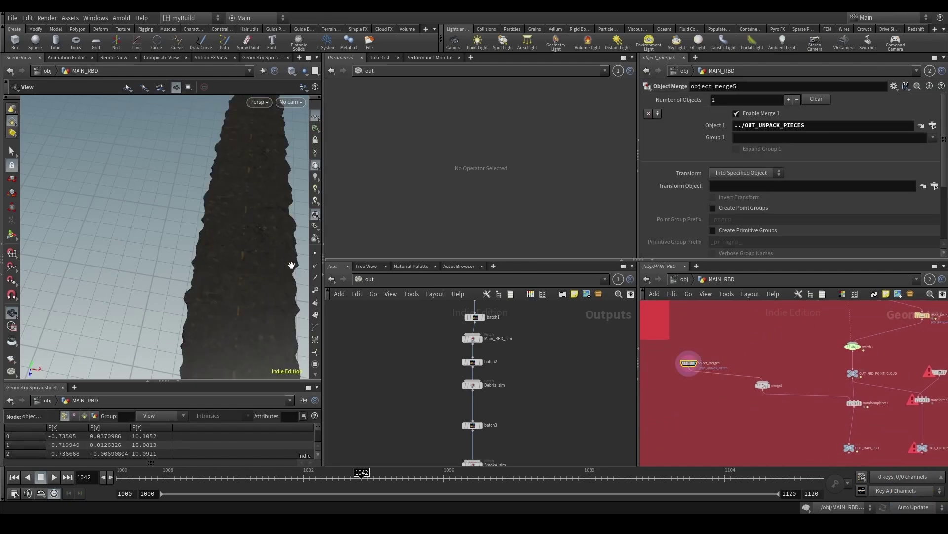
key("space+g")
scroll(173, 309, "up", 5)
scroll(172, 300, "down", 3)
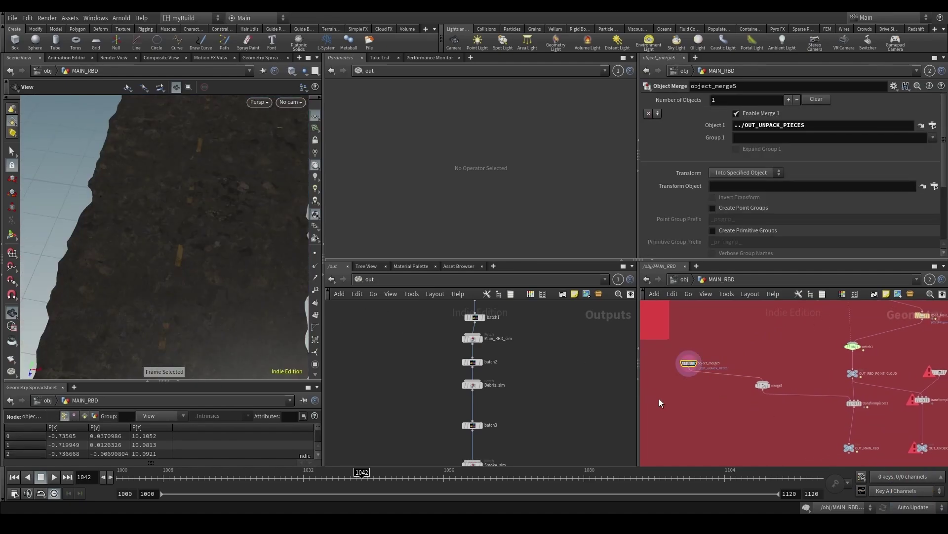
Step: Add an Exploded View node fed by object_merge5 and display its result
key("Tab")
type("expl")
key("Return")
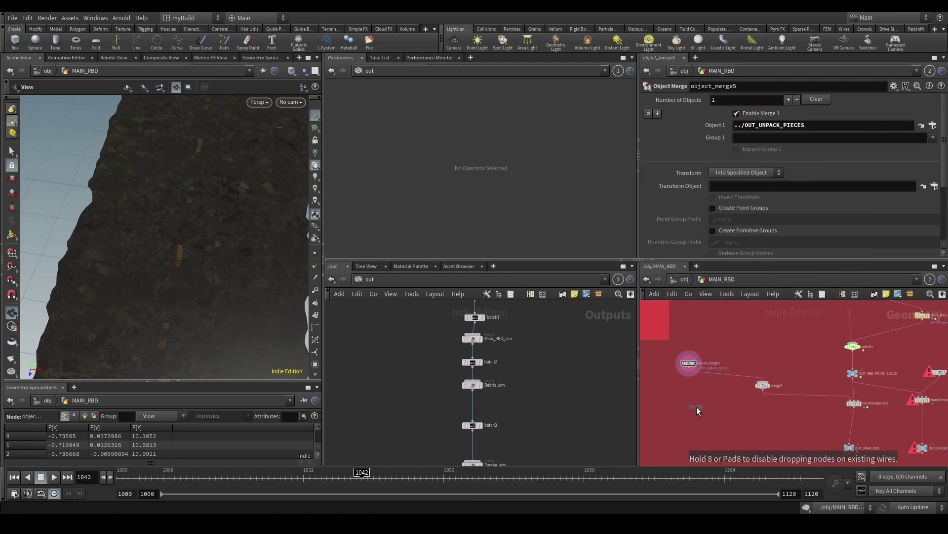
left_click(697, 407)
left_click(689, 370)
left_click(694, 407)
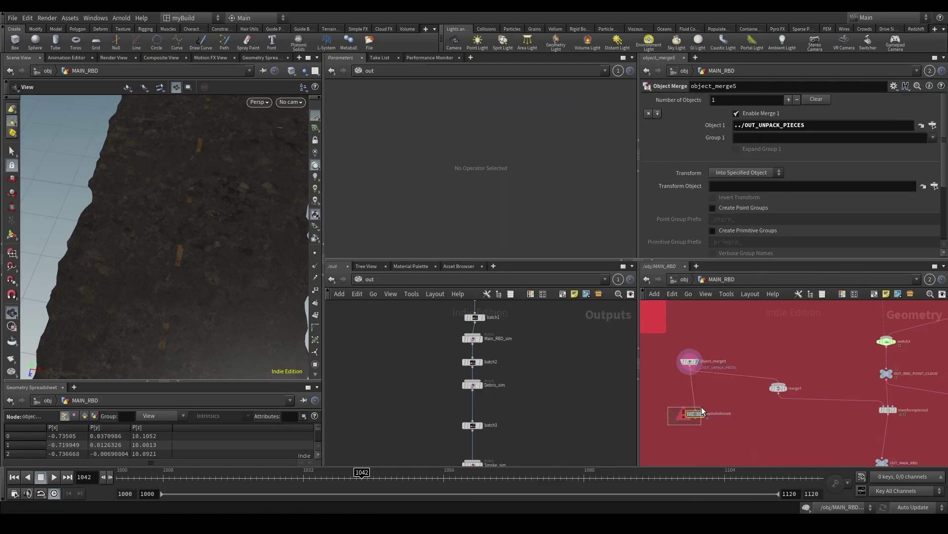
left_click_drag(702, 407, 709, 403)
key("r")
Step: Show the exploded road pieces in wireframe and check the viewport's clipping settings in the display options
scroll(255, 269, "up", 4)
key("shift+w")
left_click_drag(252, 271, 218, 304)
right_click_drag(218, 304, 210, 295)
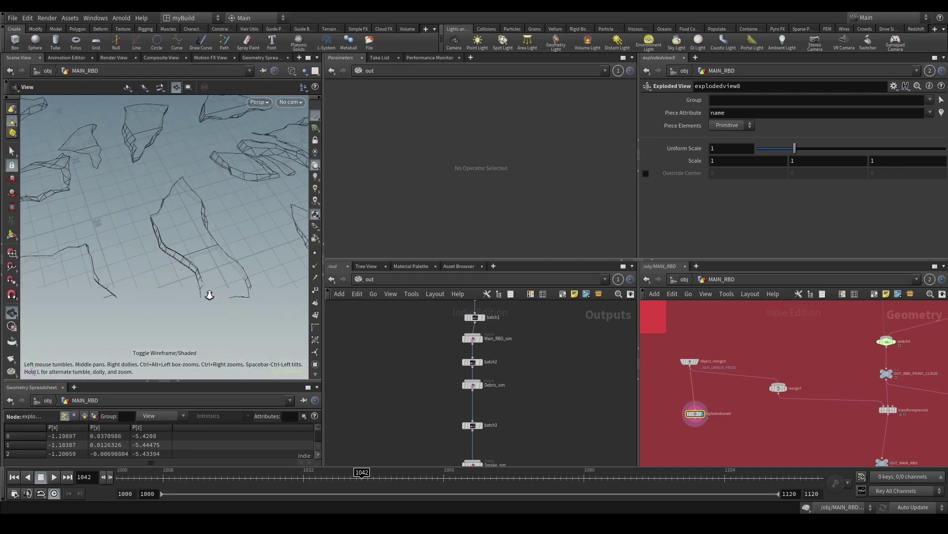
key("d")
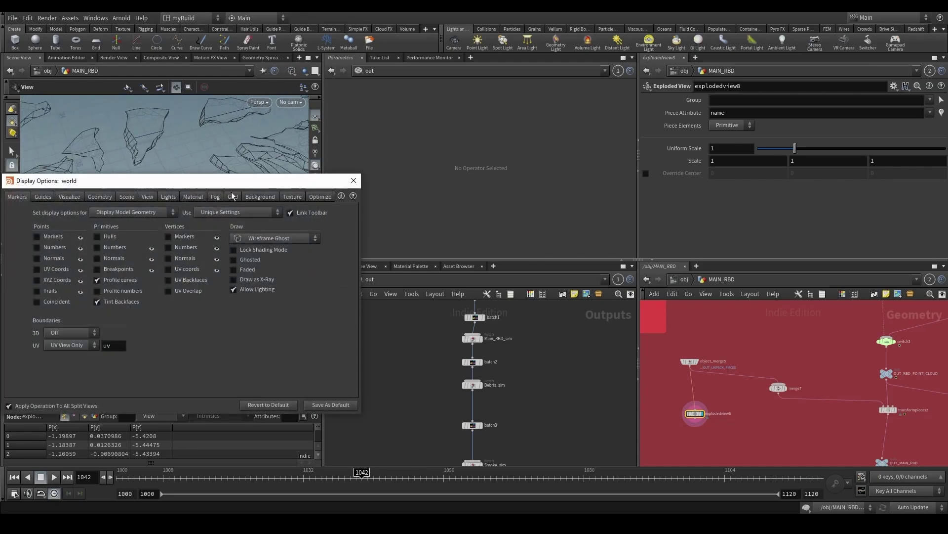
left_click(148, 197)
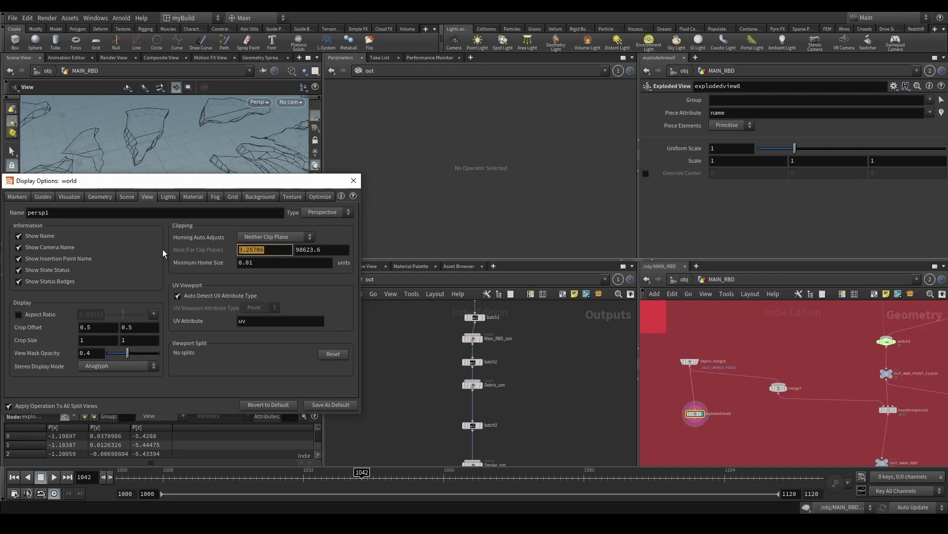
left_click(354, 180)
Step: Frame the whole exploded road and examine the wireframe topology of individual pieces up close
right_click_drag(181, 247, 248, 314)
left_click_drag(248, 313, 236, 283)
key("f")
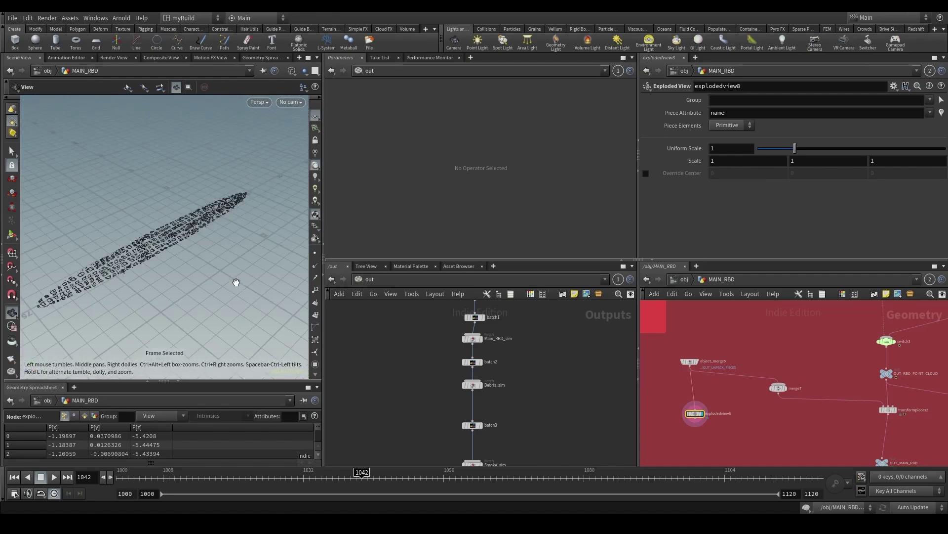
right_click_drag(167, 205, 150, 262)
mouse_move(151, 262)
left_mouse_down()
mouse_move(196, 248)
mouse_move(218, 262)
mouse_move(191, 256)
mouse_move(229, 292)
mouse_move(197, 325)
mouse_move(232, 257)
mouse_move(209, 284)
mouse_move(224, 298)
mouse_move(206, 293)
mouse_move(209, 343)
mouse_move(224, 307)
mouse_move(233, 318)
mouse_move(214, 320)
mouse_move(186, 299)
mouse_move(208, 316)
mouse_move(210, 296)
left_mouse_up()
key("w")
key("w")
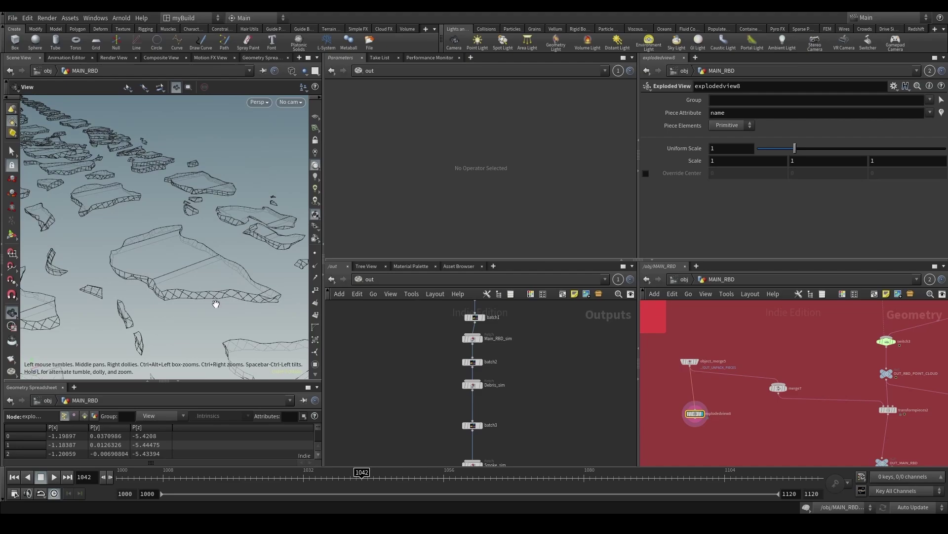
scroll(215, 304, "up", 2)
scroll(703, 395, "down", 2)
Step: Move transformpieces2 and OUT_MAIN_RBD lower in the network, and shift the Exploded View node to the left
middle_click_drag(702, 395, 713, 356)
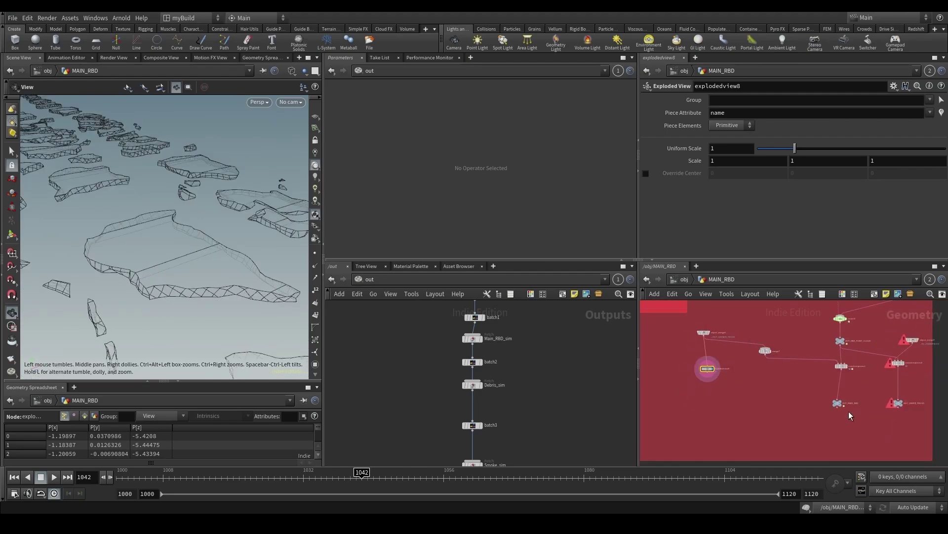
left_click_drag(826, 355, 841, 424)
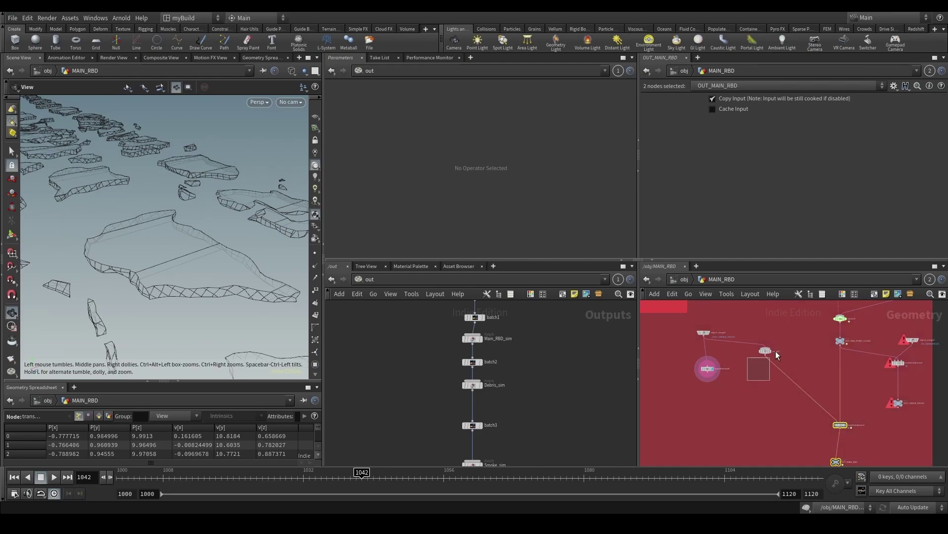
left_click(767, 351)
left_click_drag(707, 369, 670, 370)
Step: Add a Blast node fed by object_merge5 and start selecting geometry for its group
key("Tab")
type("blast")
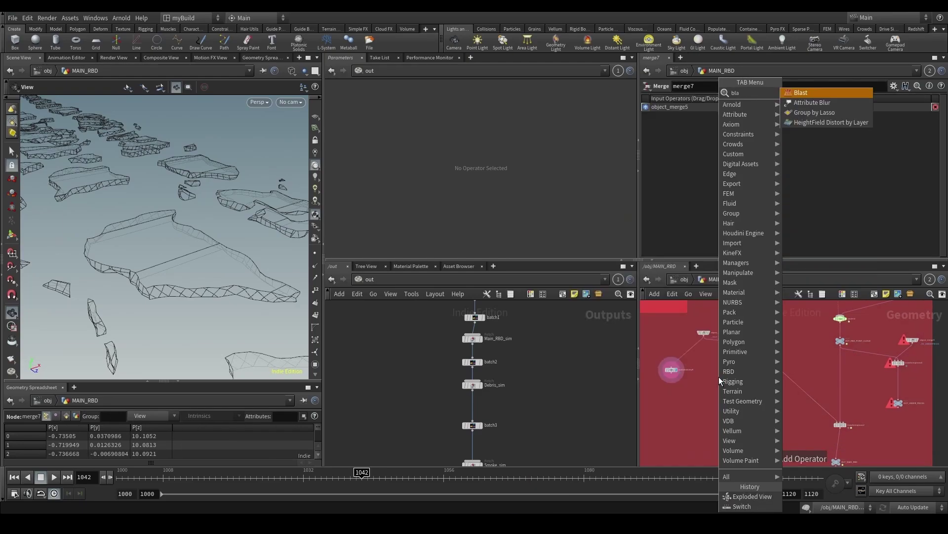
key("Return")
left_click(719, 376)
scroll(725, 377, "up", 3)
left_click(695, 322)
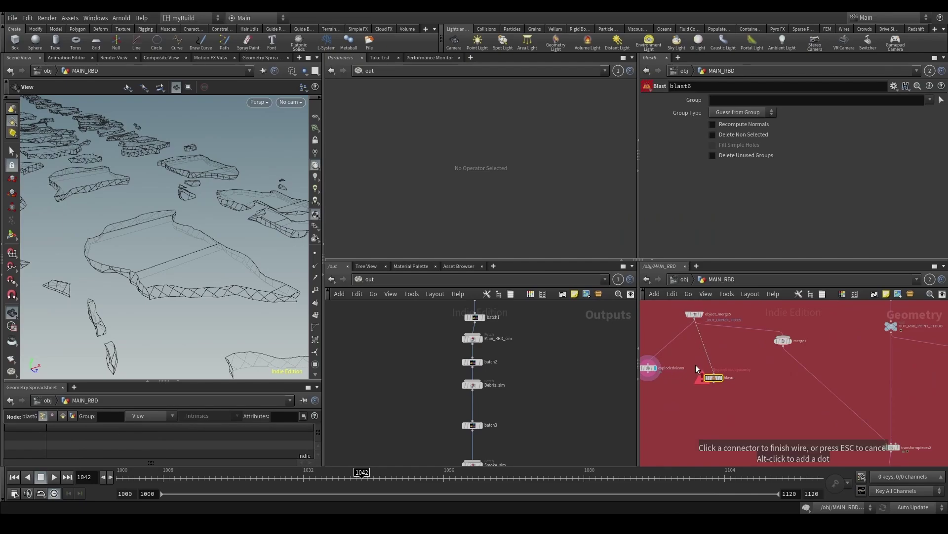
left_click(713, 374)
key("Return")
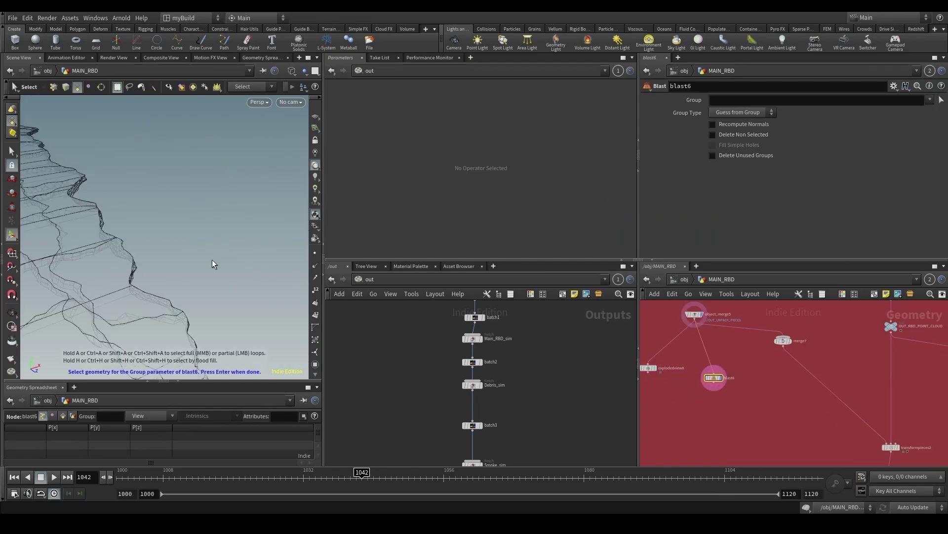
Step: Isolate RoadActive_piece199 by picking it as the Blast group by name and enabling Delete Non Selected
key("9")
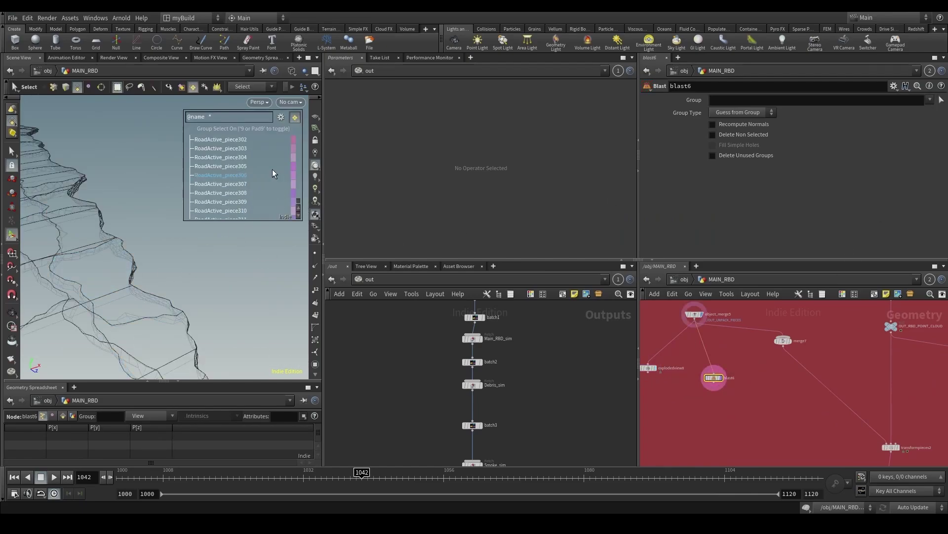
key("Escape")
middle_click_drag(116, 306, 232, 292, "alt")
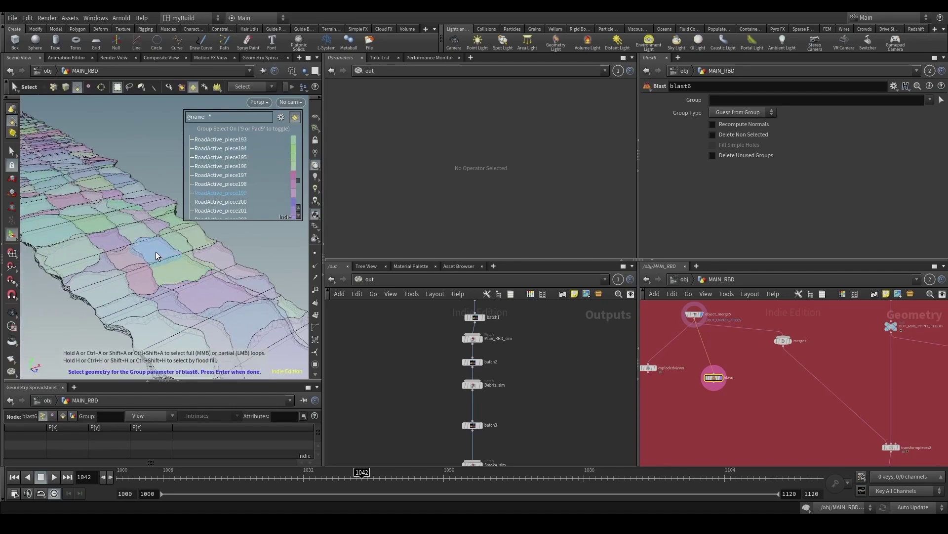
left_click(155, 251)
key("Return")
left_click(712, 135)
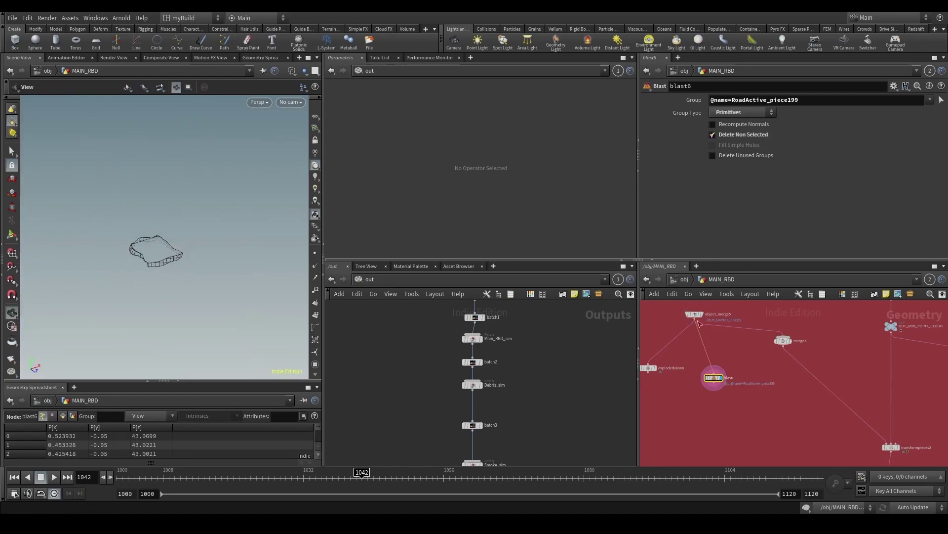
mouse_move(147, 254)
right_mouse_down()
mouse_move(152, 292)
mouse_move(161, 292)
mouse_move(159, 260)
right_mouse_up()
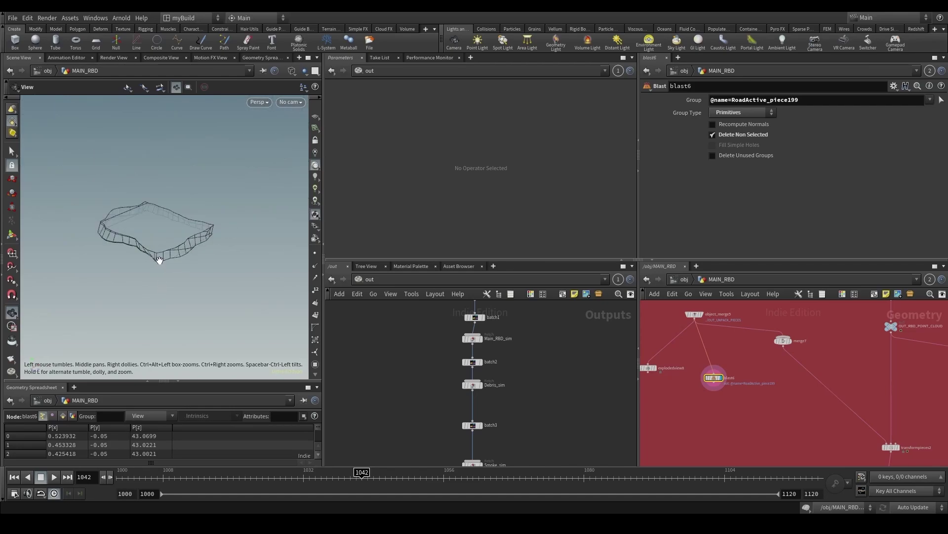
mouse_move(159, 257)
left_mouse_down()
mouse_move(198, 254)
mouse_move(149, 252)
mouse_move(163, 250)
left_mouse_up()
Step: Add a Divide node fed by blast6 and display its result
key("Tab")
type("brick")
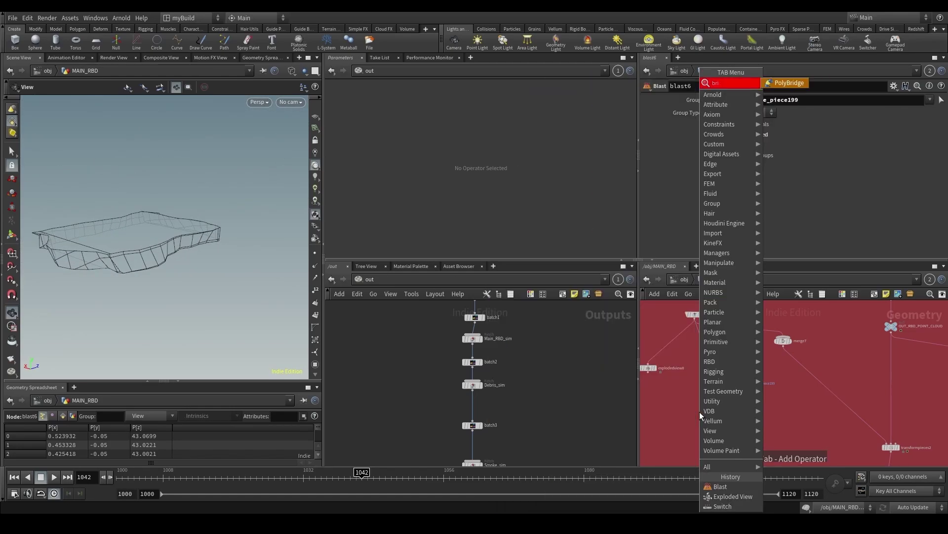
key("BackSpace")
key("BackSpace")
key("BackSpace")
key("BackSpace")
key("BackSpace")
type("div")
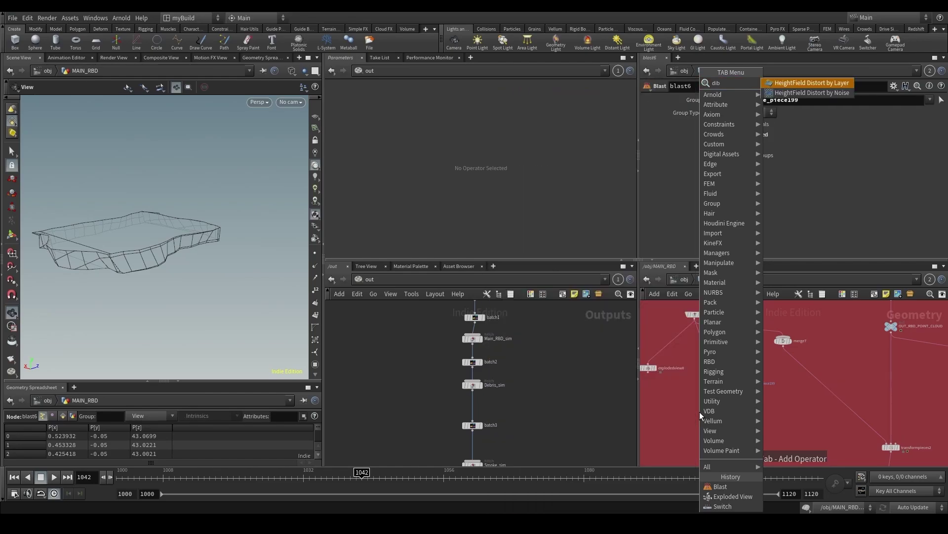
key("Return")
scroll(693, 402, "up", 2)
left_click(721, 408)
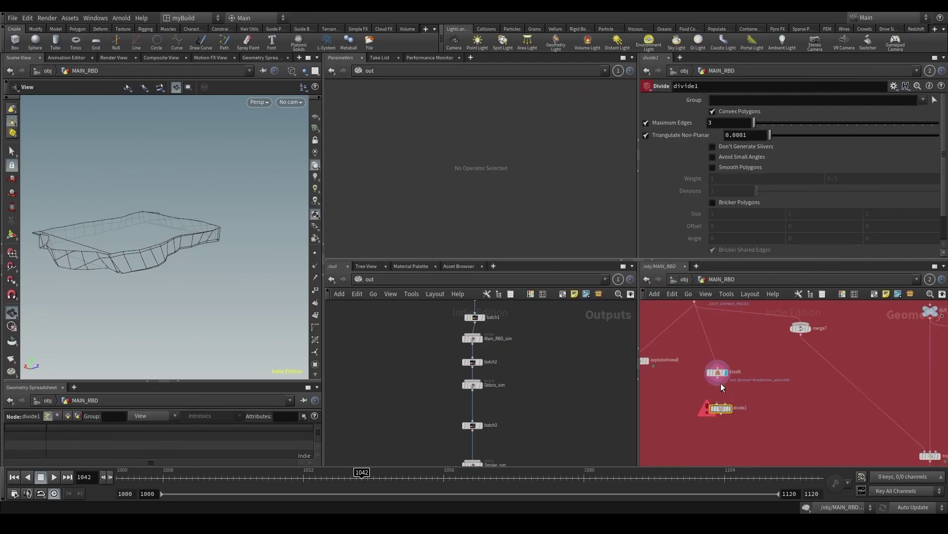
left_click(718, 374)
left_click(718, 380)
left_click(722, 409)
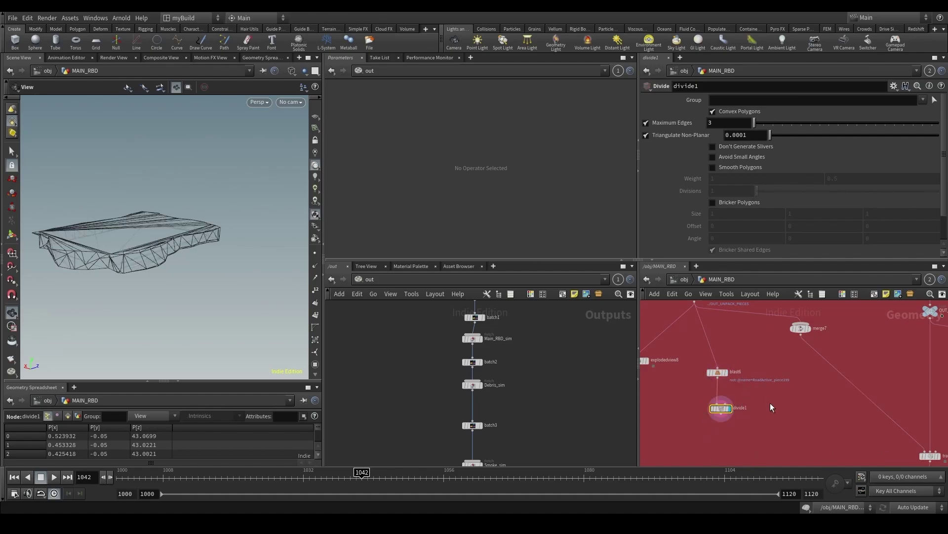
Step: Move blast6 and divide1 together up and to the left in the network
left_click_drag(710, 372, 707, 369)
left_click_drag(718, 375, 700, 355)
left_click_drag(735, 377, 680, 421)
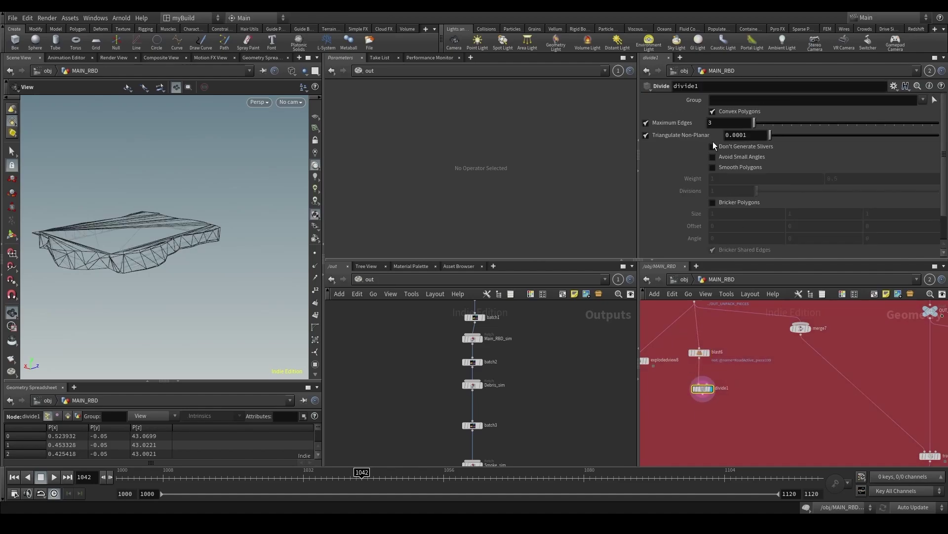
Step: Switch divide1 from Convex Polygons to Bricker Polygons, and link its Y and Z sizes to the X size by relative reference
left_click(713, 111)
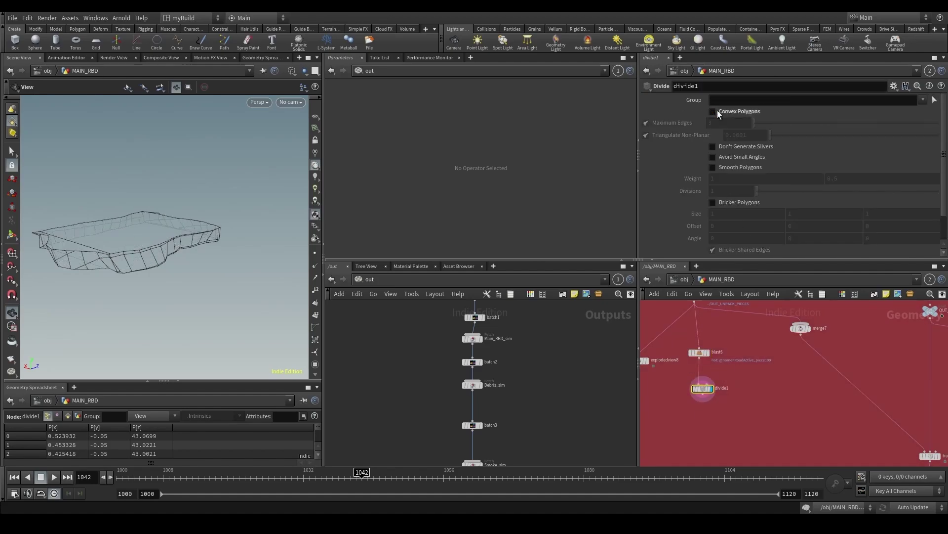
left_click(725, 203)
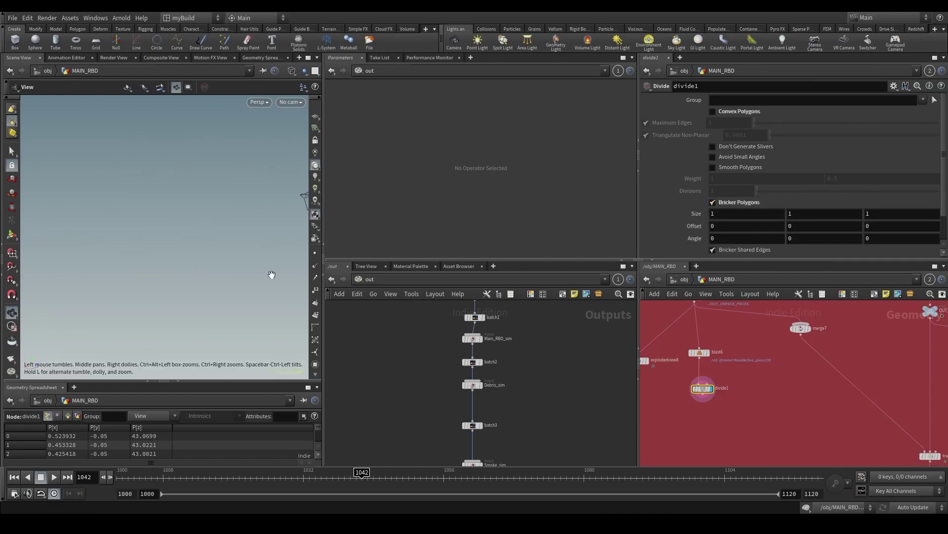
right_click(715, 214)
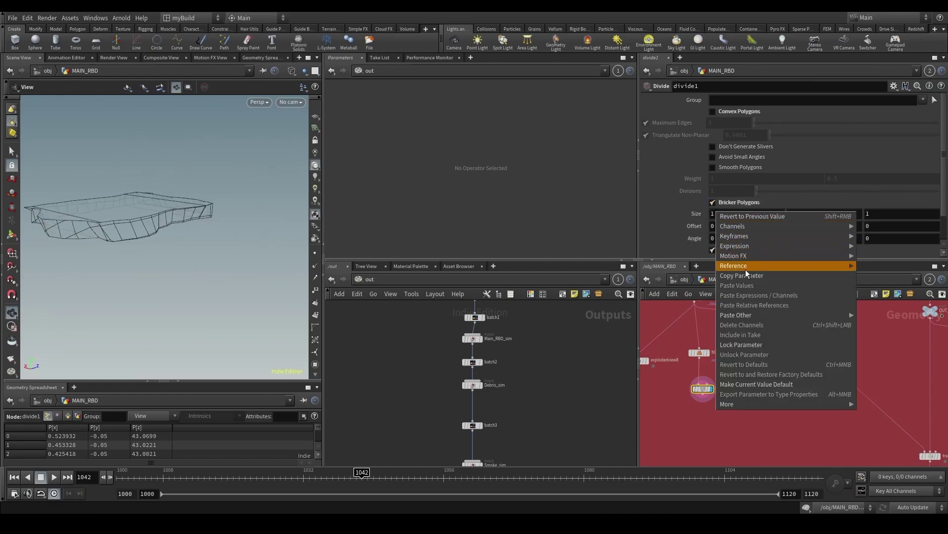
left_click(743, 276)
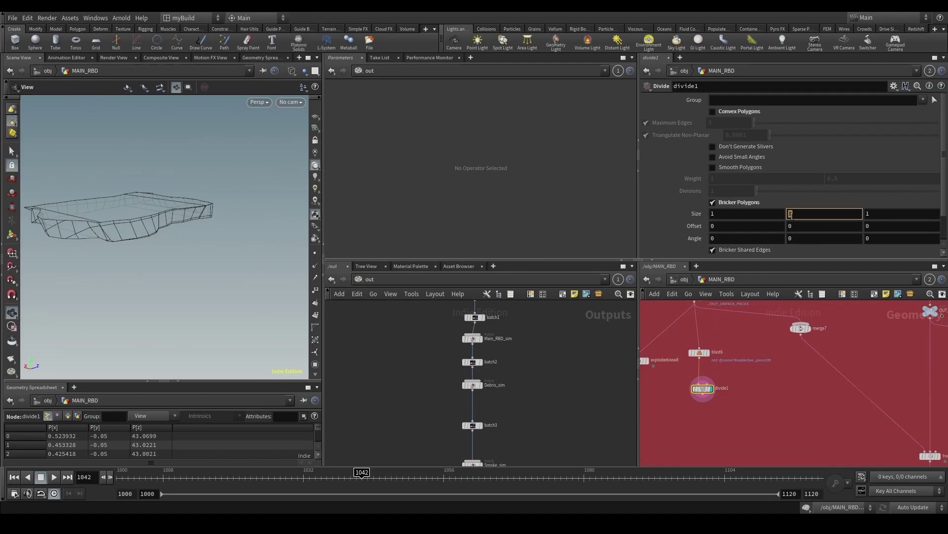
right_click(791, 213)
left_click(835, 310)
right_click(890, 213)
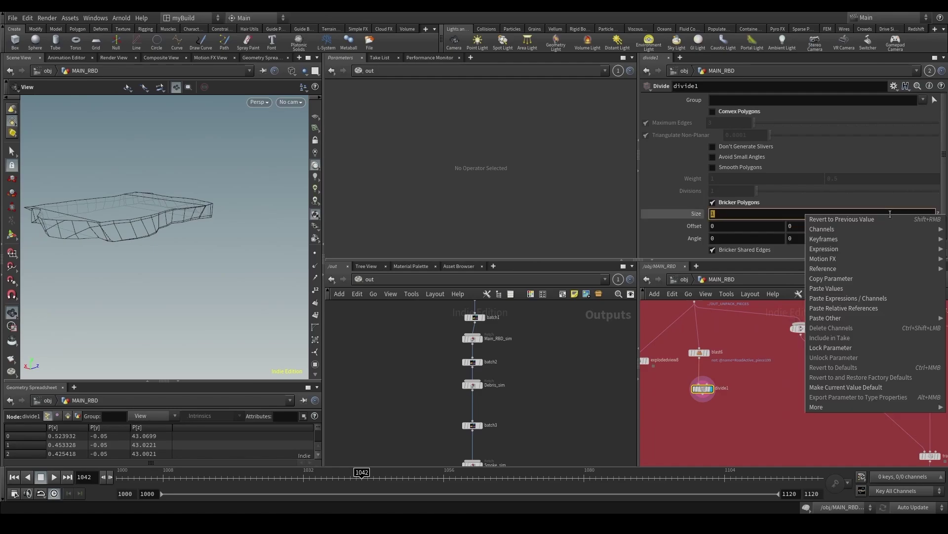
left_click(884, 308)
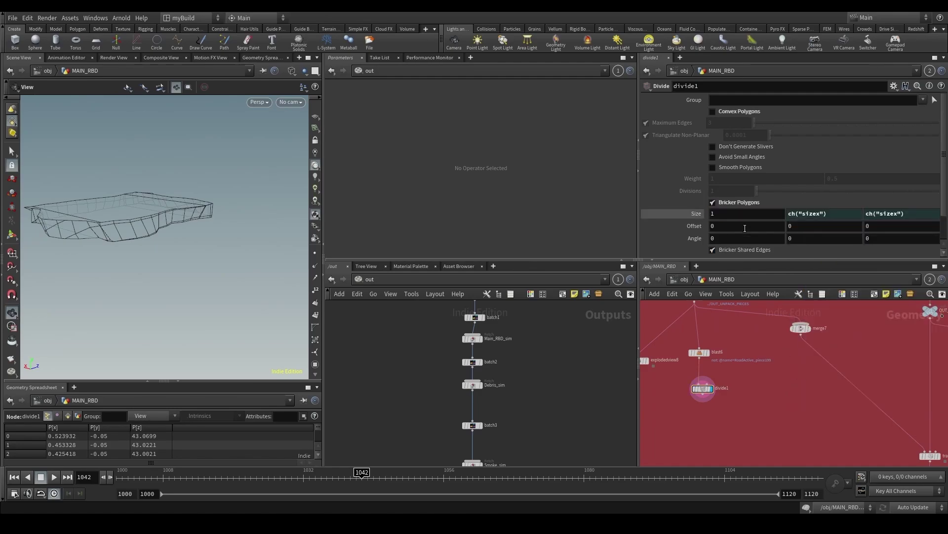
Step: Set the bricker size to 0.02 and inspect the resulting grid on the road piece
middle_click_drag(730, 213, 715, 227)
scroll(176, 203, "up", 5)
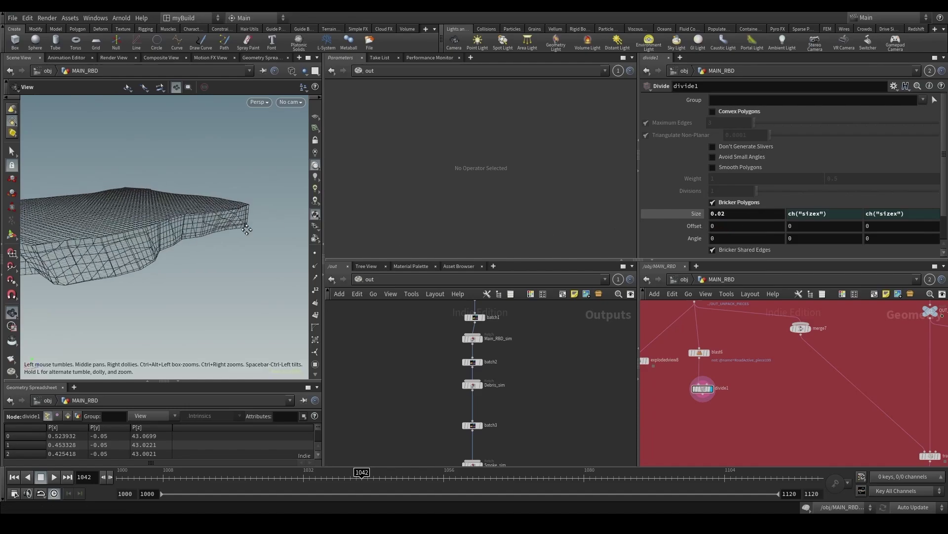
left_click_drag(173, 210, 146, 271)
scroll(146, 271, "down", 5)
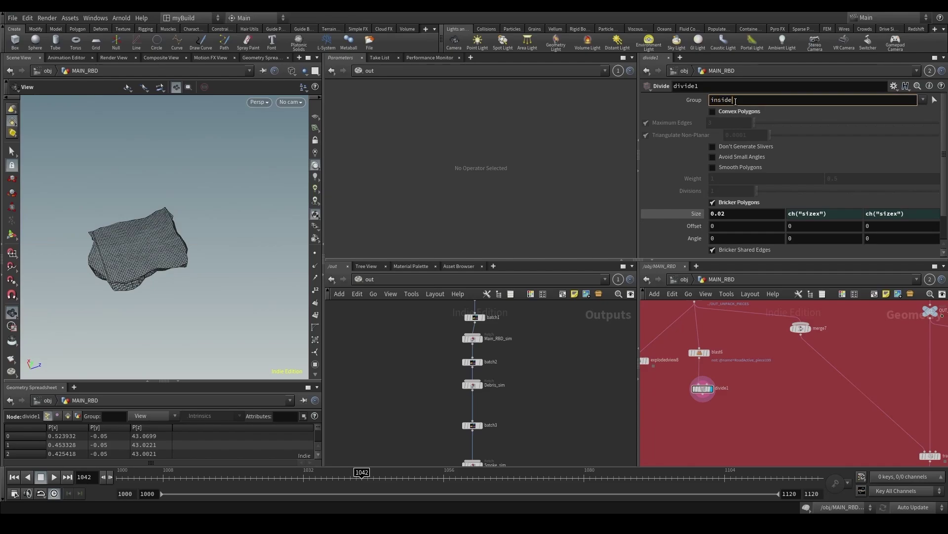
Step: Limit the Divide to the fractured inner faces by setting its group to inside*
key("Return")
scroll(169, 279, "up", 3)
mouse_move(169, 280)
left_mouse_down()
mouse_move(253, 278)
mouse_move(262, 266)
mouse_move(109, 274)
mouse_move(209, 258)
mouse_move(162, 271)
mouse_move(182, 261)
mouse_move(131, 266)
mouse_move(117, 257)
mouse_move(182, 307)
mouse_move(190, 257)
mouse_move(174, 286)
left_mouse_up()
type("*")
key("Return")
scroll(109, 274, "up", 3)
scroll(173, 286, "down", 3)
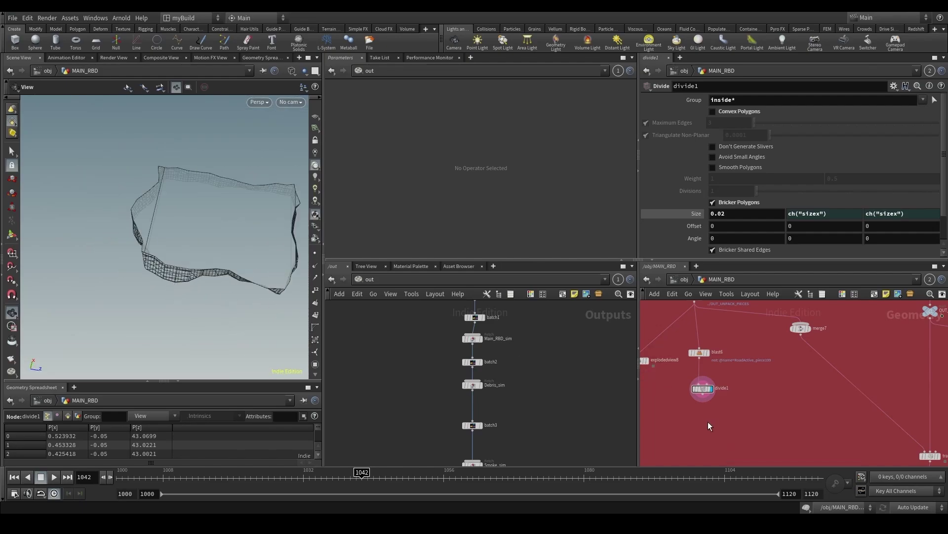
Step: Add a Mountain node fed by divide1, align it below, and display its result
middle_click_drag(707, 422, 717, 394)
key("Tab")
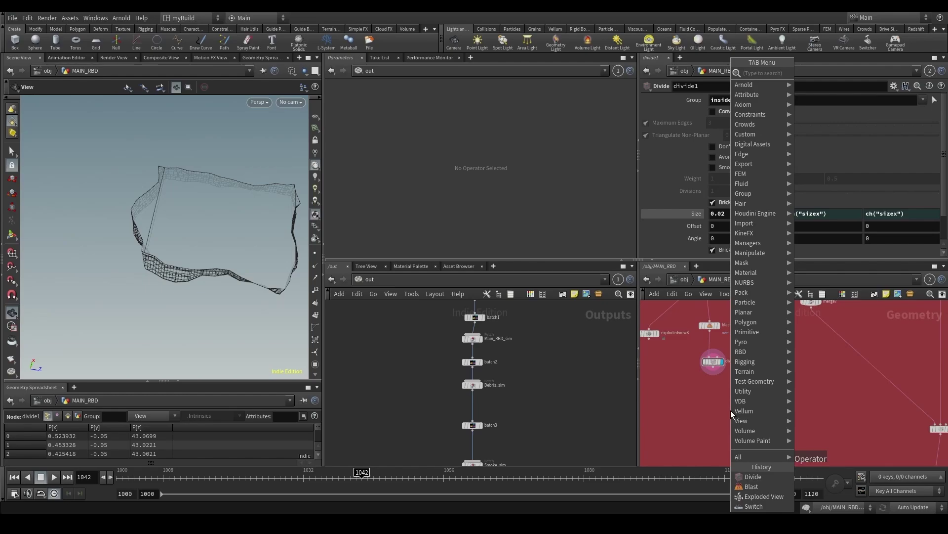
type("mounta")
key("Return")
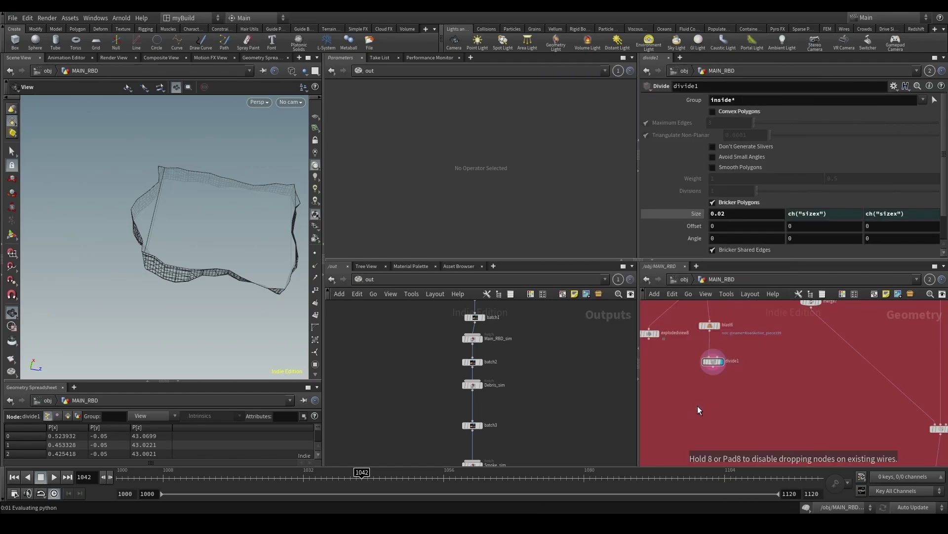
left_click(698, 405)
left_click(736, 362)
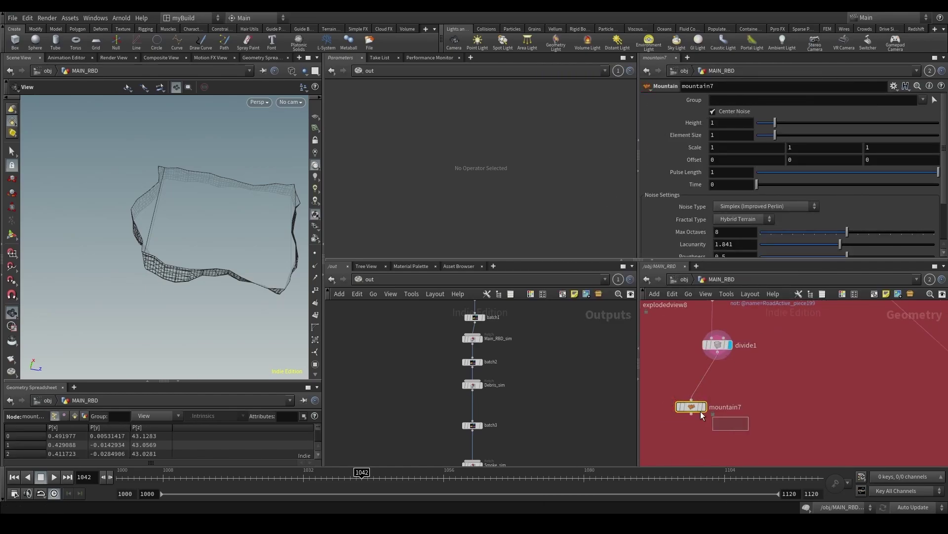
left_click(704, 407)
left_click_drag(694, 407, 727, 398)
Step: Limit the Mountain noise to the inner faces by setting its group to inside*
scroll(258, 298, "down", 3)
left_click_drag(257, 296, 286, 250)
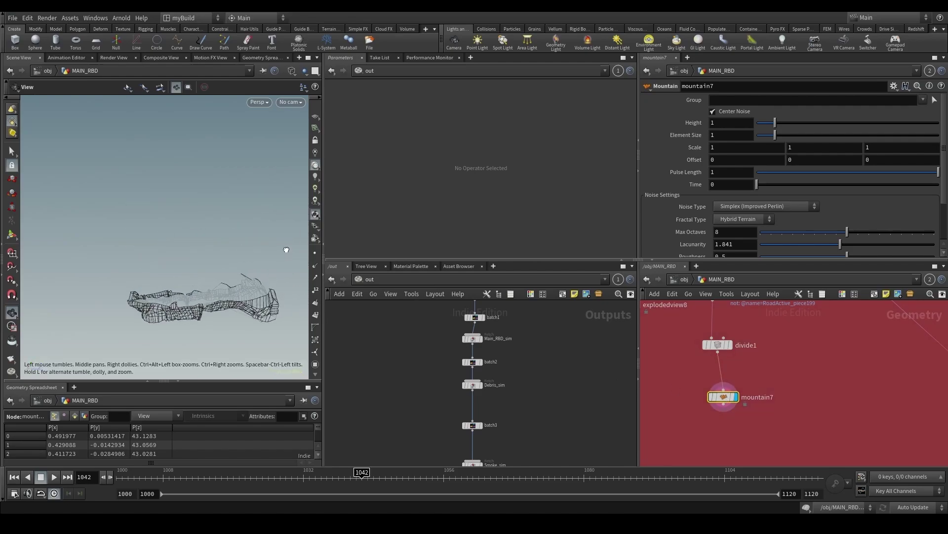
left_click(925, 101)
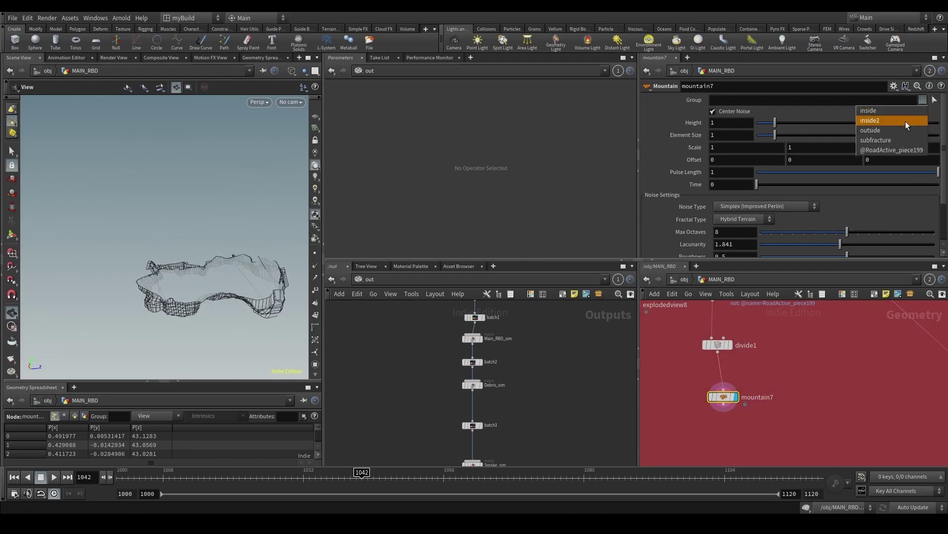
left_click(888, 101)
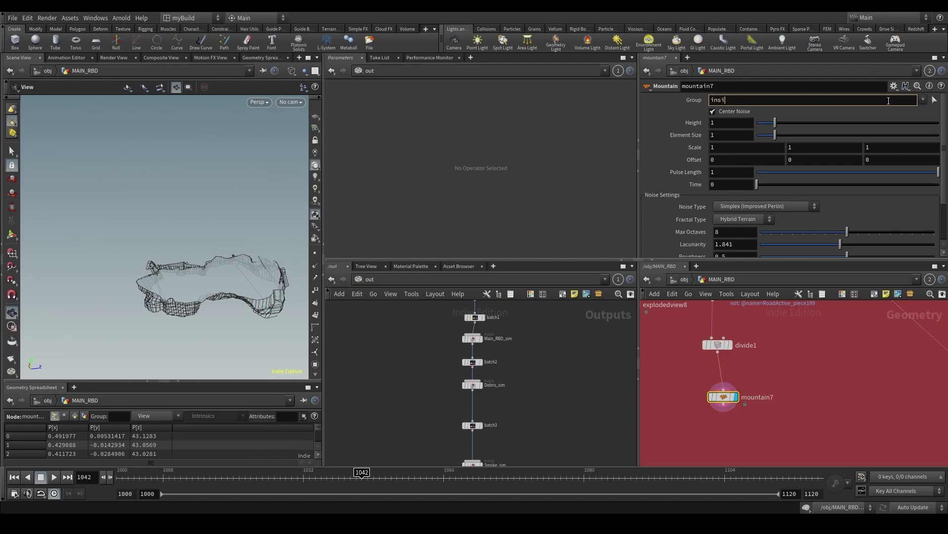
type("inside*")
key("Return")
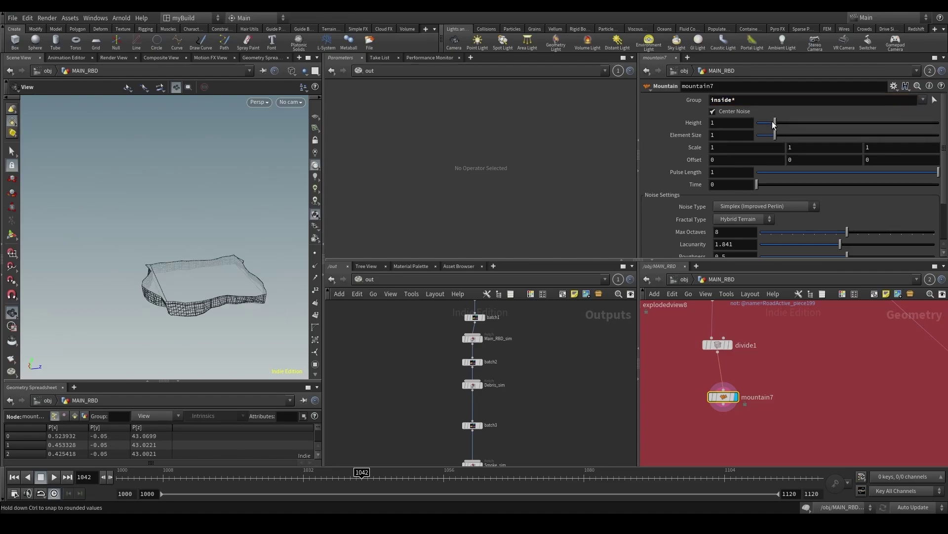
Step: Set the Mountain height to 1.09 and move the mountain7 node aside to free space below divide1
left_click_drag(773, 122, 776, 122)
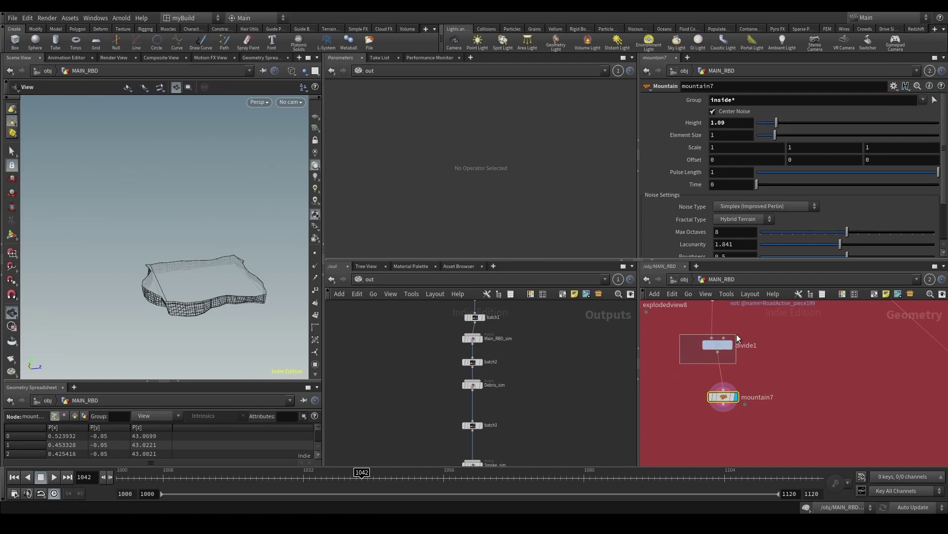
left_click_drag(737, 334, 739, 333)
key("r")
key("r")
left_click_drag(691, 413, 834, 386)
Step: Add an Attribute VOP fed by divide1, display its result, and open its internal network
key("Tab")
type("attv")
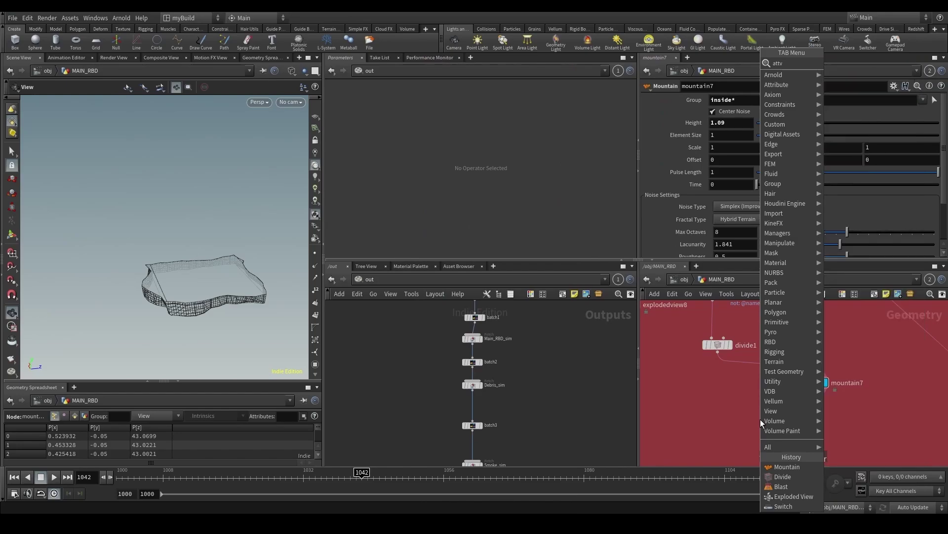
key("Return")
left_click(716, 420)
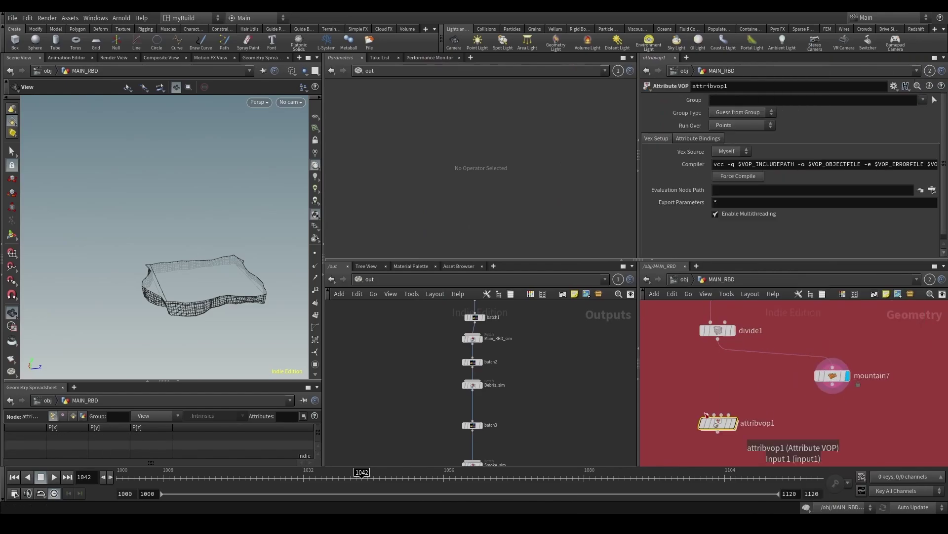
key("r")
double_click(719, 422)
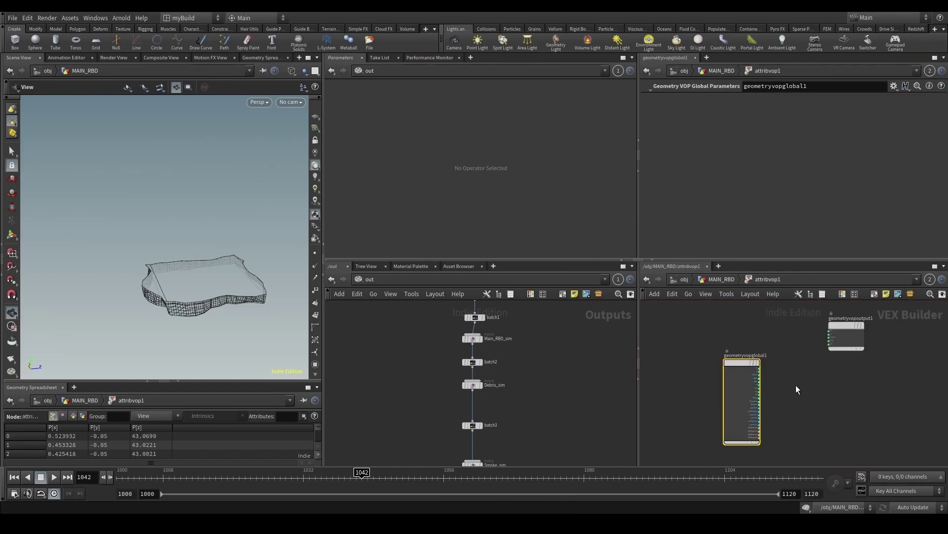
Step: Add a Turbulent Noise node and connect the global point position P to its pos input
key("Tab")
type("turb")
key("Return")
left_click(805, 382)
scroll(804, 379, "up", 3)
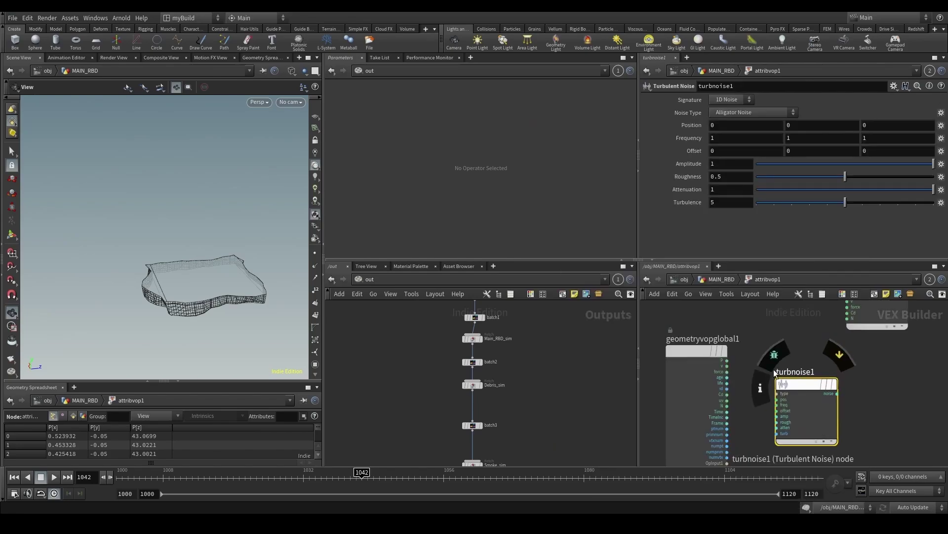
left_click(727, 360)
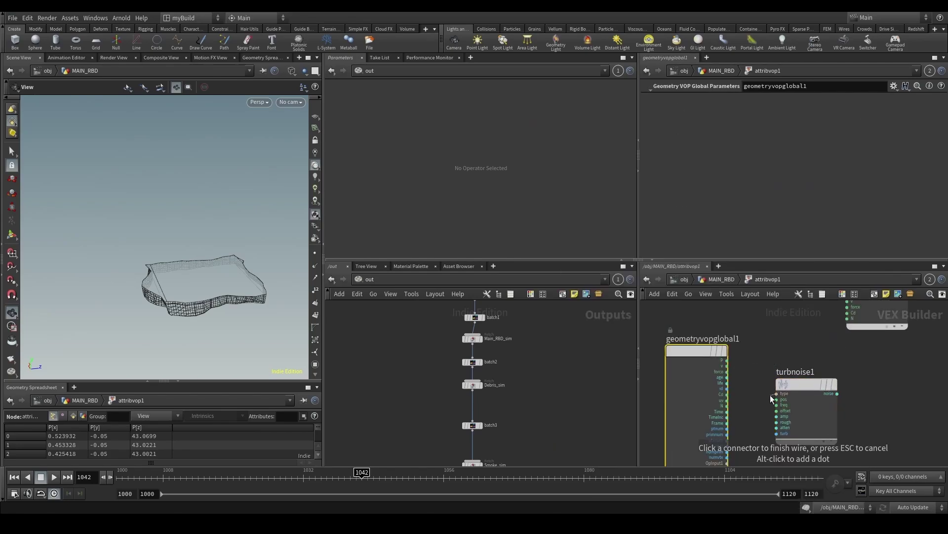
left_click(774, 397)
Step: Move the geometry output node aside and place a Displace Along Normal node between it and the turbulent noise
middle_click_drag(818, 357, 706, 337)
scroll(706, 337, "down", 2)
middle_click_drag(776, 333, 757, 360)
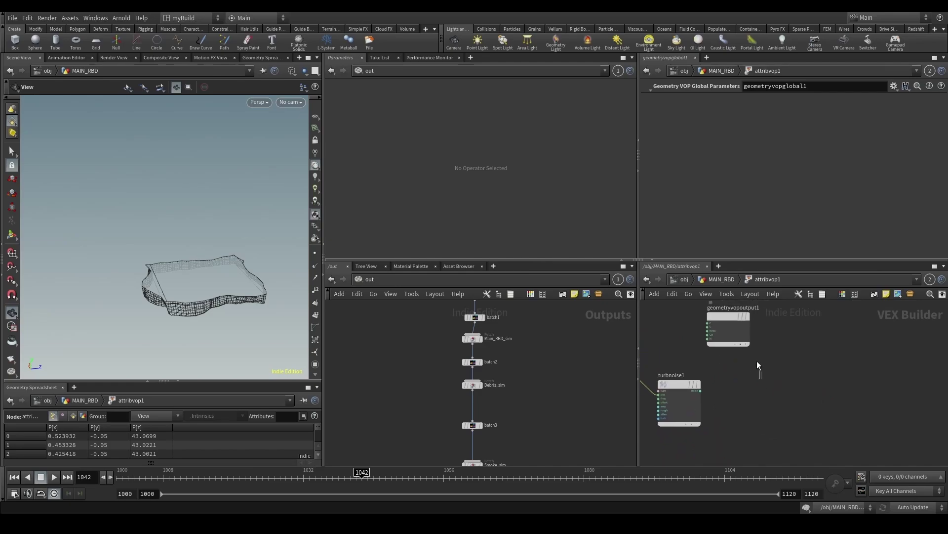
left_click_drag(724, 319, 834, 338)
key("Tab")
type("disp")
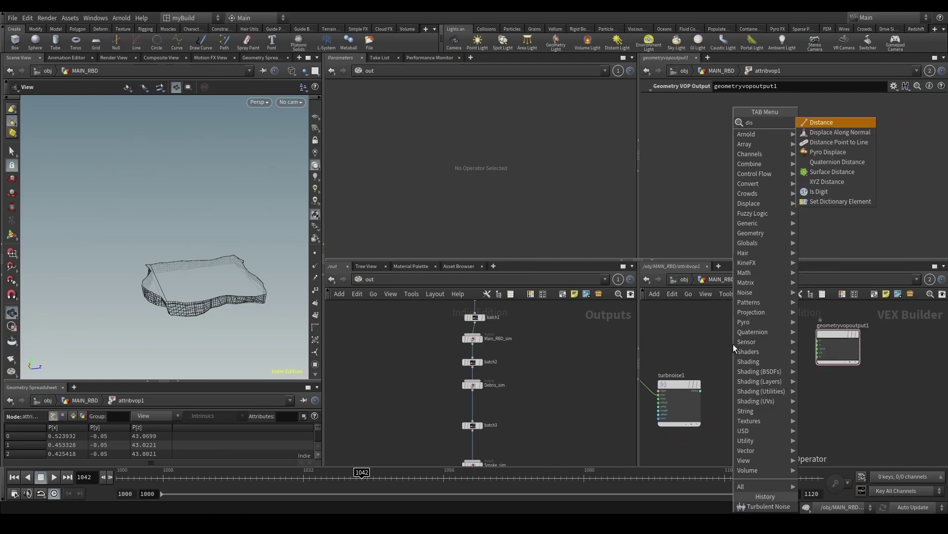
key("Return")
scroll(752, 356, "up", 2)
left_click(740, 390)
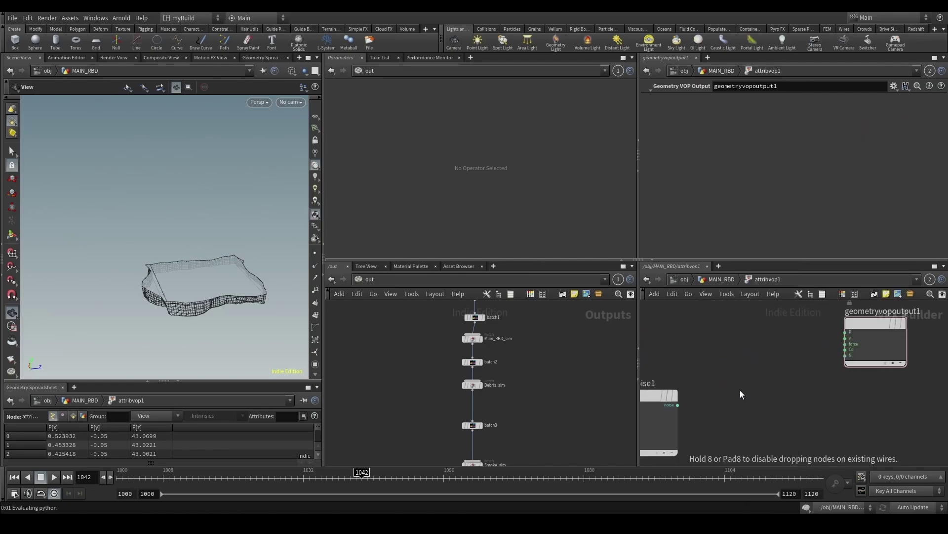
Step: Connect the noise output to the displacement amount and the displaced position dispP to the output's P
left_click(678, 405)
left_click(719, 405)
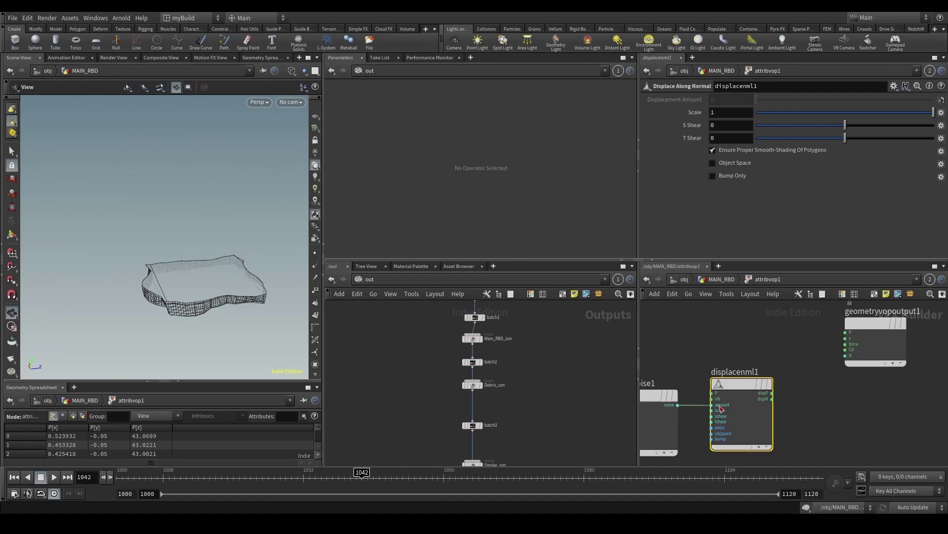
left_click(772, 393)
left_click(843, 333)
scroll(775, 356, "down", 1)
scroll(775, 356, "down", 1)
Step: Create input parameters for the Turbulent Noise node so its settings are promoted to the Attribute VOP
middle_click_drag(719, 359, 777, 350)
left_click_drag(764, 338, 736, 399)
right_click(734, 368)
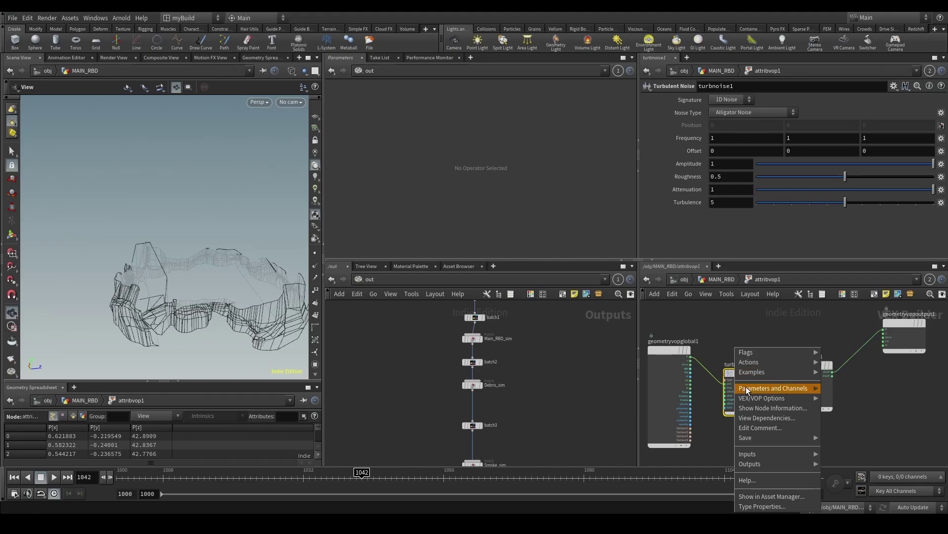
mouse_move(763, 398)
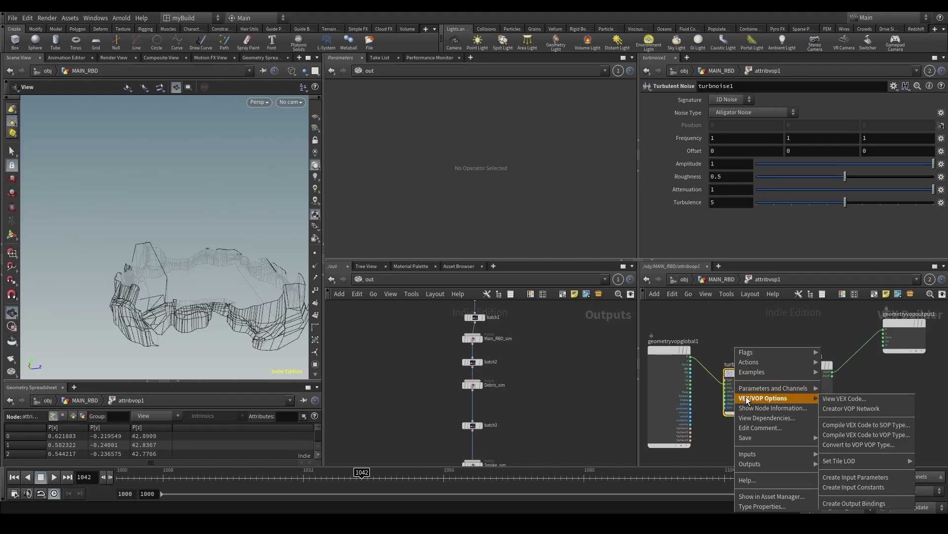
left_click(859, 479)
Step: Return to the MAIN_RBD network and rename the attribvop1 node as Displacement
left_click(728, 280)
double_click(762, 425)
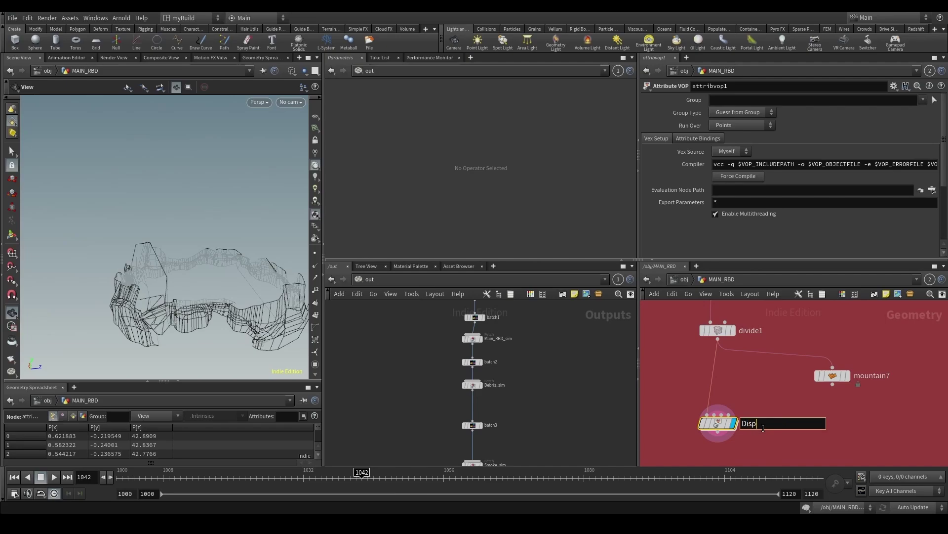
key("Return")
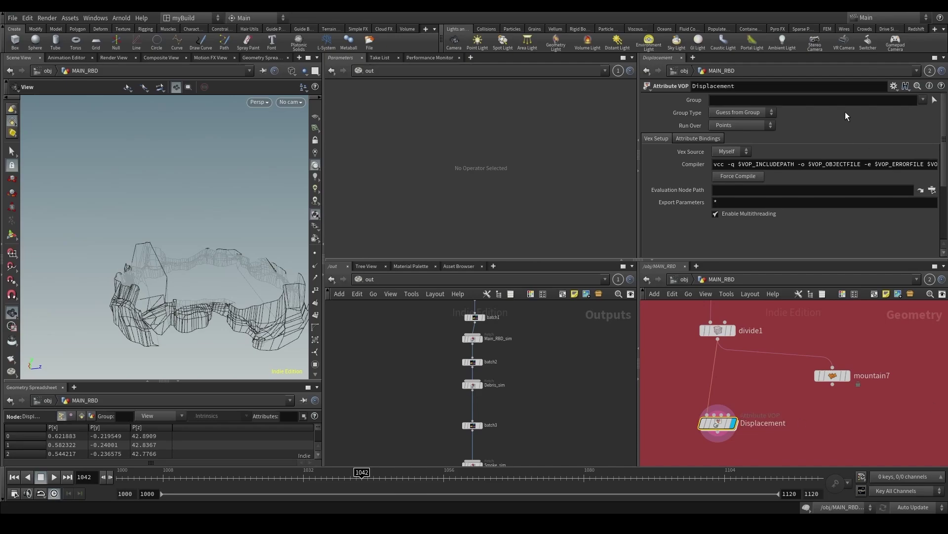
Step: Restrict the Displacement node to group inside* with the group type set to Primitives
left_click(923, 100)
left_click(877, 100)
scroll(274, 309, "down", 3)
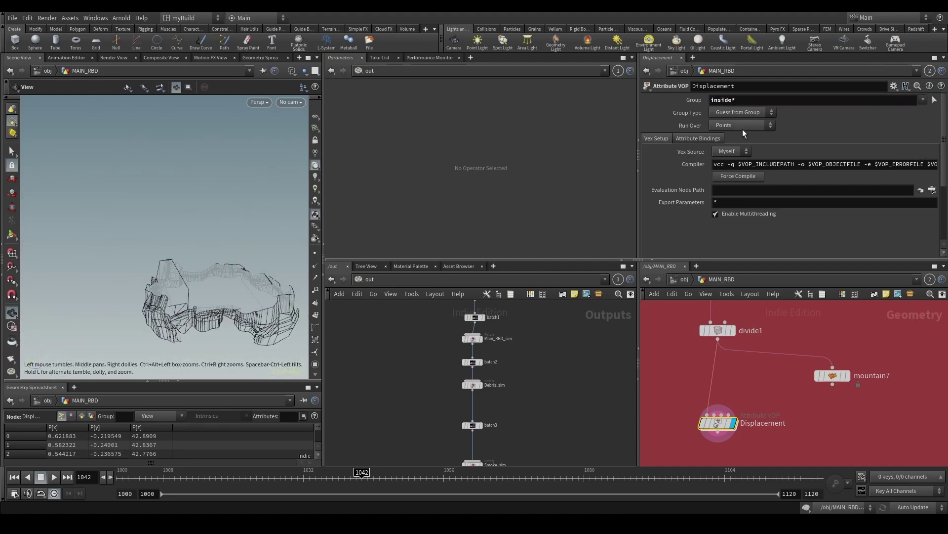
left_click(739, 162)
Step: Inspect divide1's geometry information and its bricker settings
left_click(716, 331)
middle_click(715, 334)
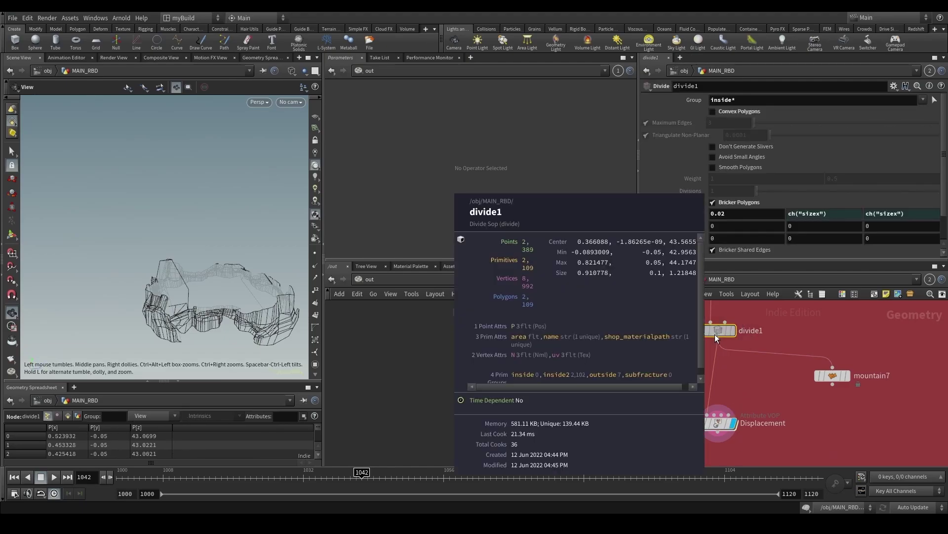
scroll(707, 228, "down", 2)
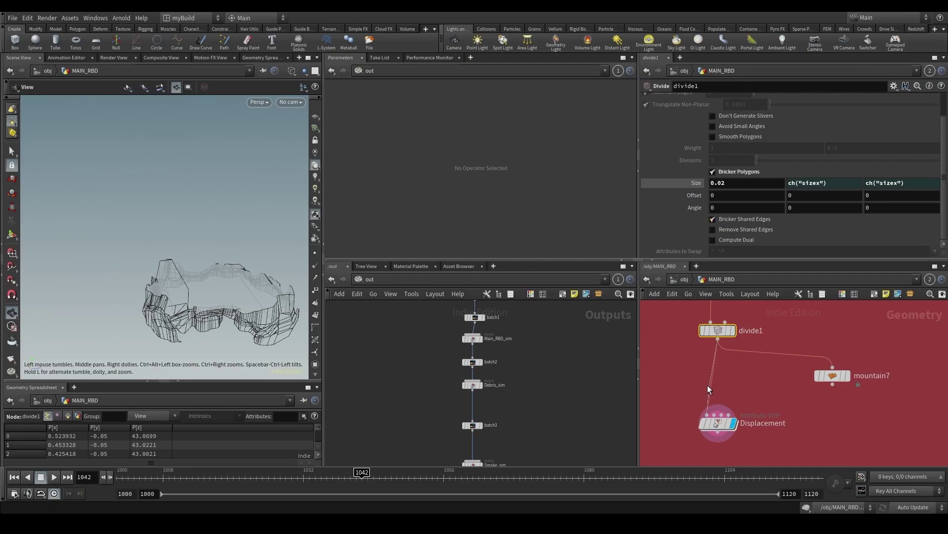
Step: Try feeding the Displacement node from upstream of divide1 to see it without subdivision, and undo the rewiring
left_click(707, 414)
mouse_move(692, 344)
middle_mouse_down()
mouse_move(692, 384)
mouse_move(682, 355)
middle_mouse_up()
left_click(713, 318)
scroll(660, 411, "down", 1)
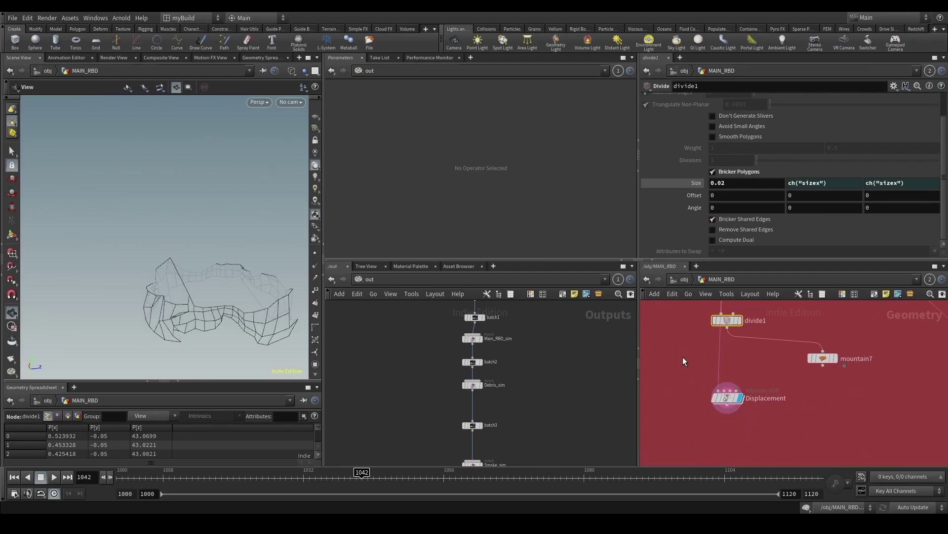
left_click(727, 397)
key("ctrl+z")
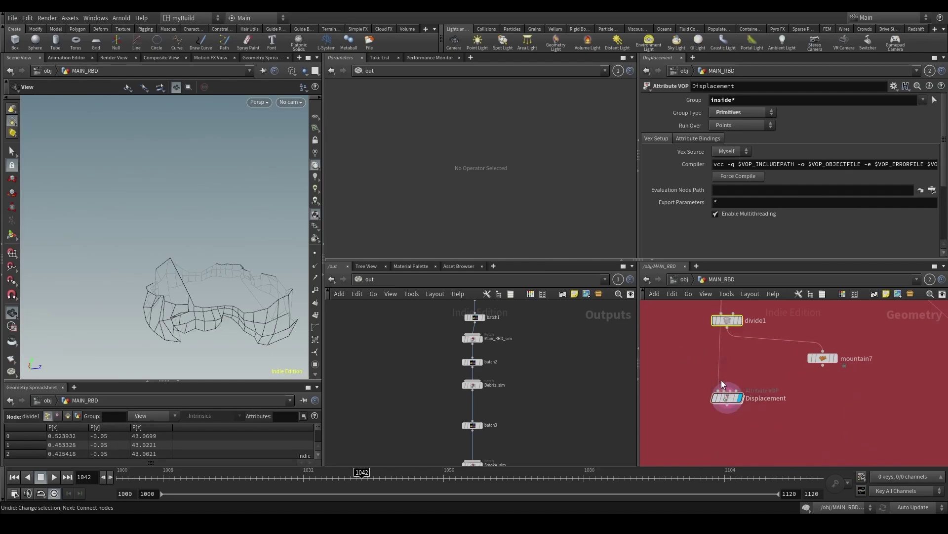
key("ctrl+z")
middle_click_drag(711, 370, 696, 394)
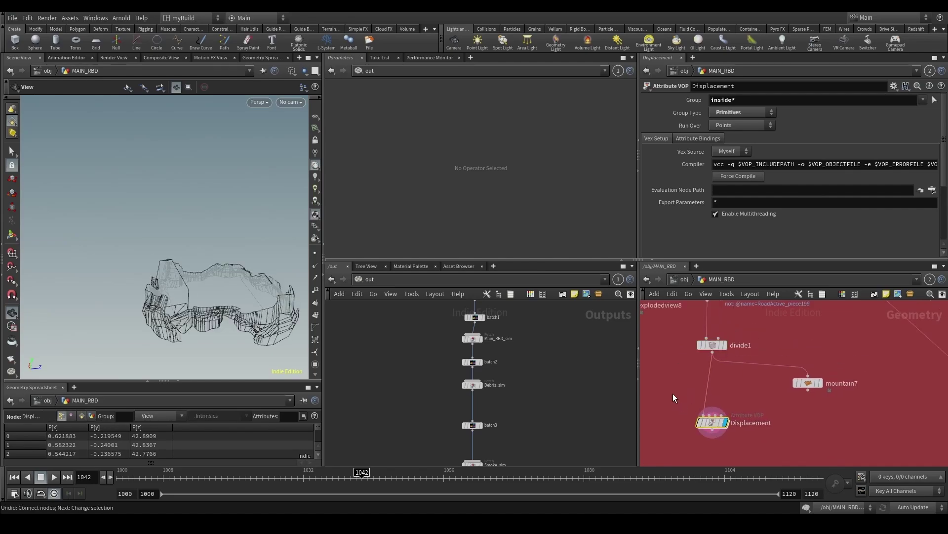
Step: Set the Displacement node's noise type to Sparse Convolution Noise
left_click_drag(668, 388, 719, 340)
left_click_drag(680, 416, 713, 428)
scroll(689, 221, "down", 2)
scroll(690, 225, "down", 2)
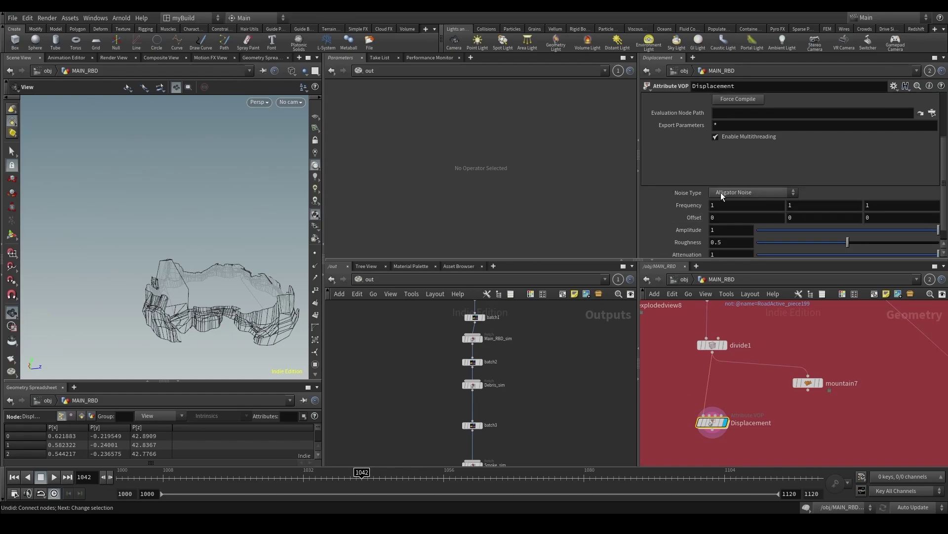
left_click(722, 191)
left_click(724, 219)
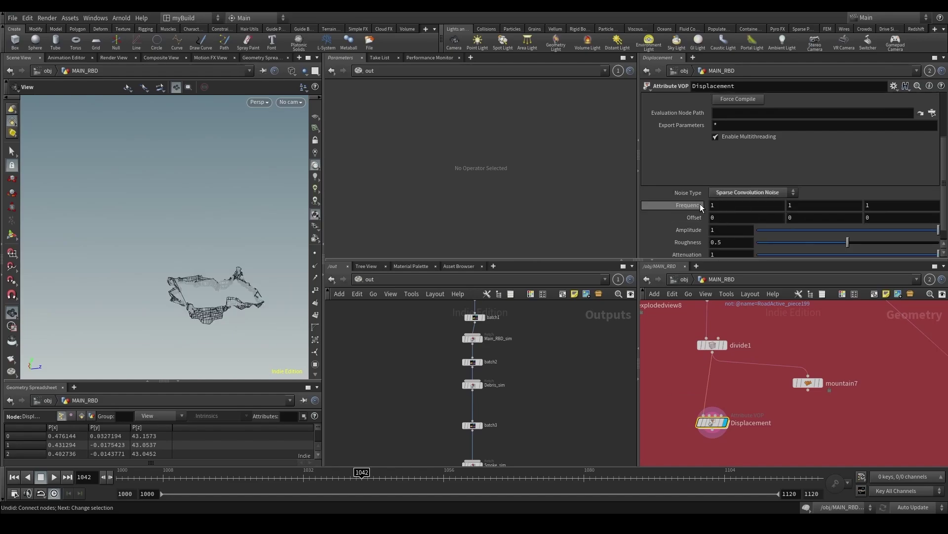
Step: Set the noise frequency to 4.2 on all axes and the amplitude to 0.348, and check the road piece
middle_click_drag(701, 204, 725, 244)
mouse_move(883, 230)
left_mouse_down()
mouse_move(842, 227)
mouse_move(880, 240)
left_mouse_up()
scroll(249, 322, "up", 6)
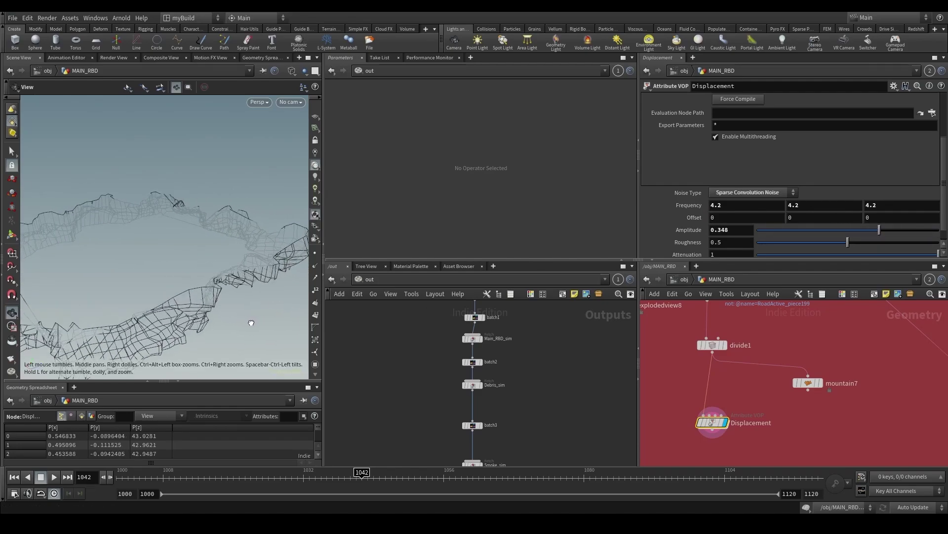
scroll(250, 321, "down", 6)
left_click_drag(250, 322, 207, 262)
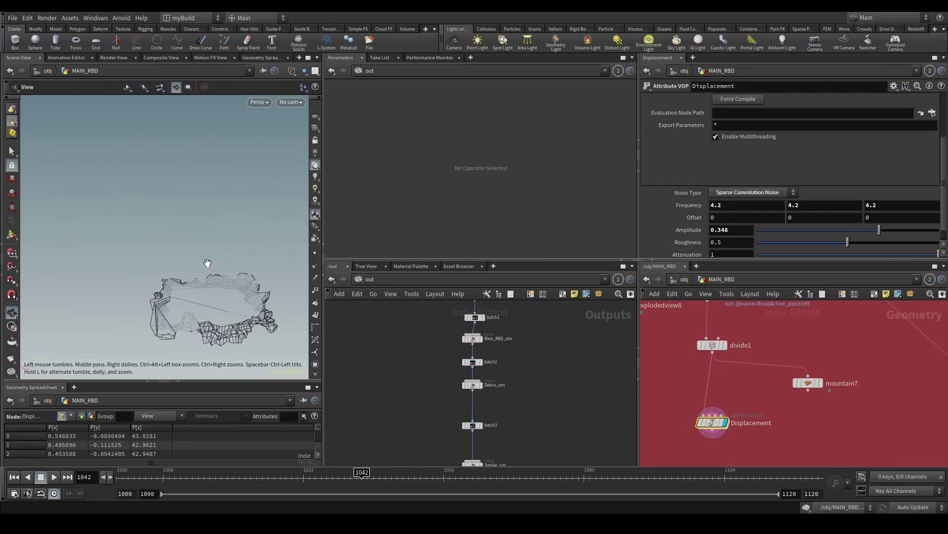
Step: Set the noise frequency to 19.8 on all axes and the amplitude to 0.022
left_click_drag(857, 229, 855, 229)
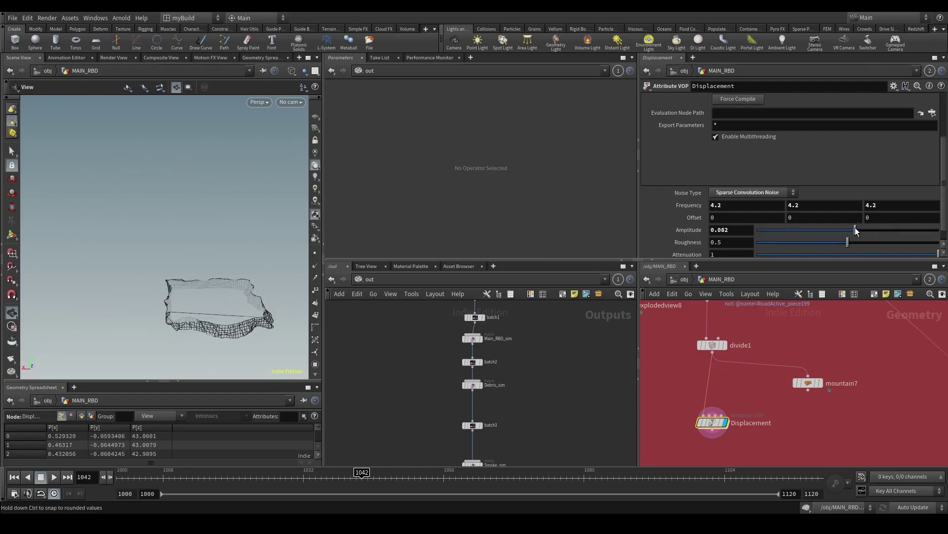
middle_click_drag(690, 206, 732, 207)
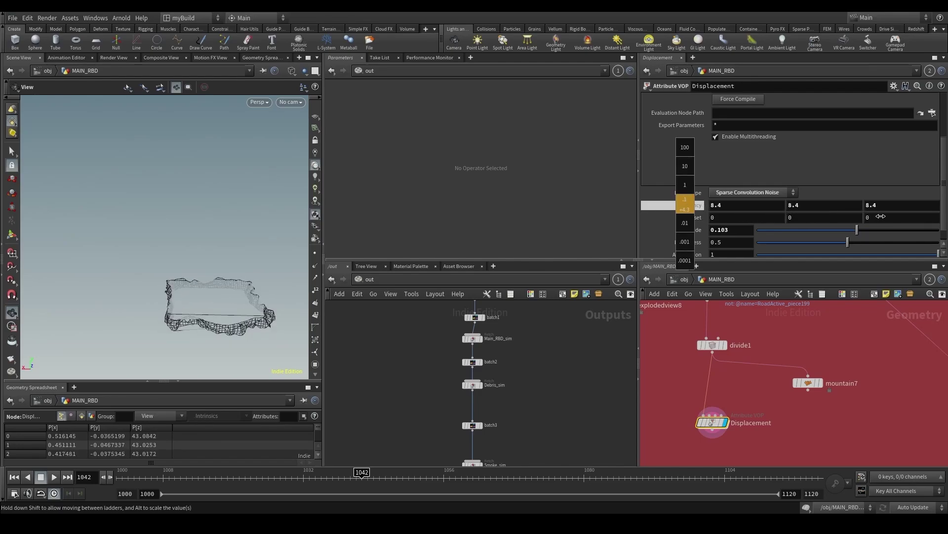
middle_click_drag(684, 204, 726, 188)
scroll(248, 343, "up", 5)
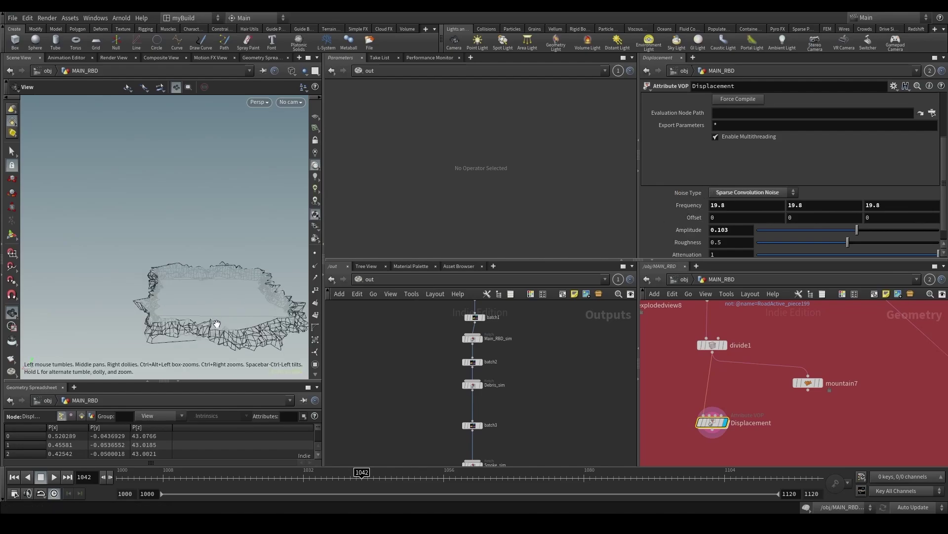
left_click_drag(857, 230, 850, 230)
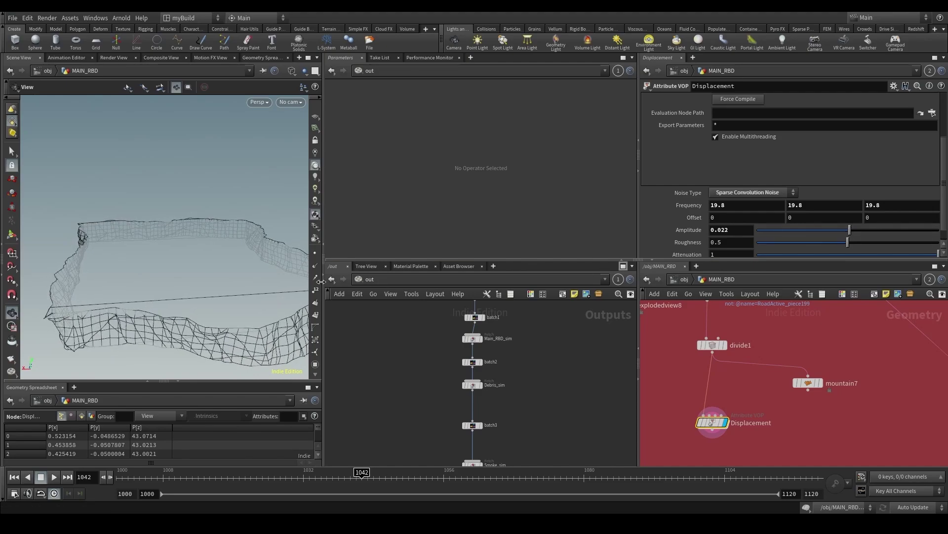
scroll(214, 259, "down", 8)
scroll(214, 259, "up", 10)
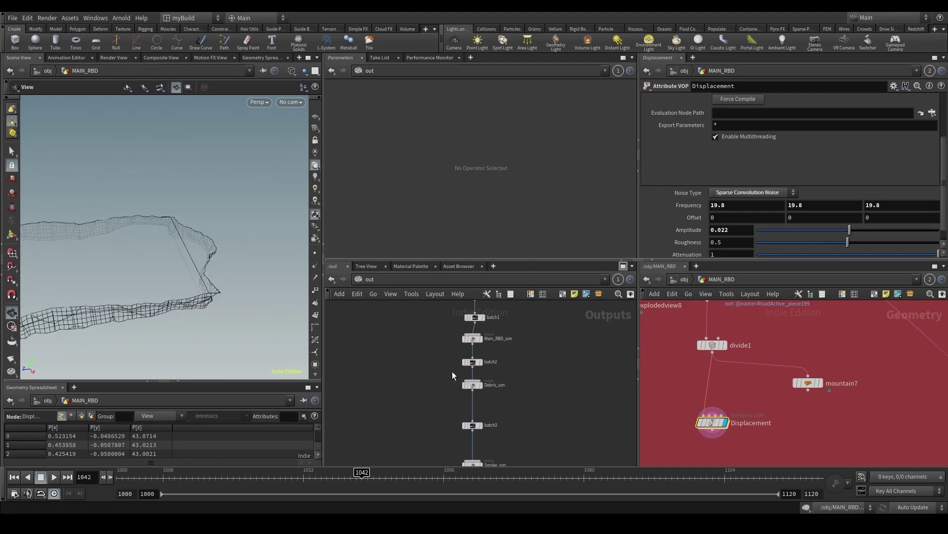
Step: Compare the road piece at divide1 and at Displacement in both wireframe and shaded view
left_click(721, 345)
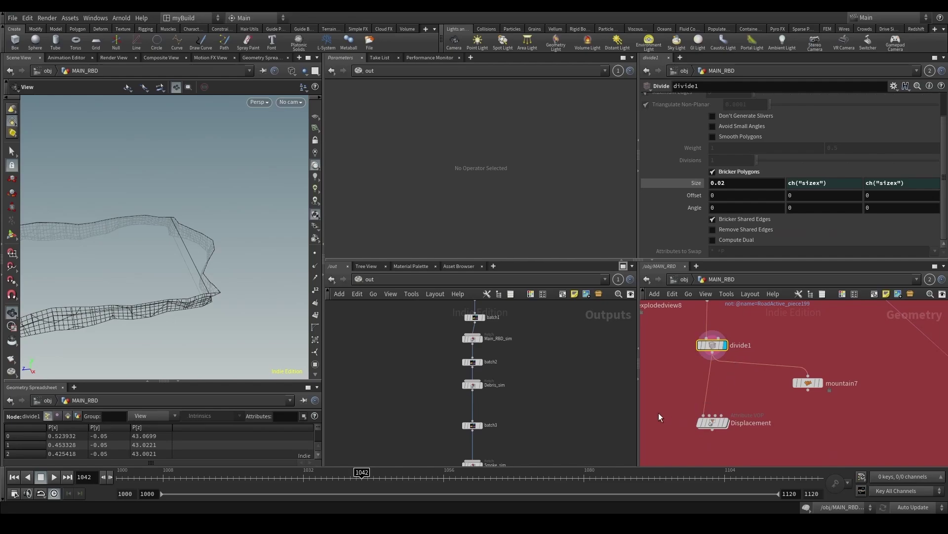
left_click(722, 422)
key("w")
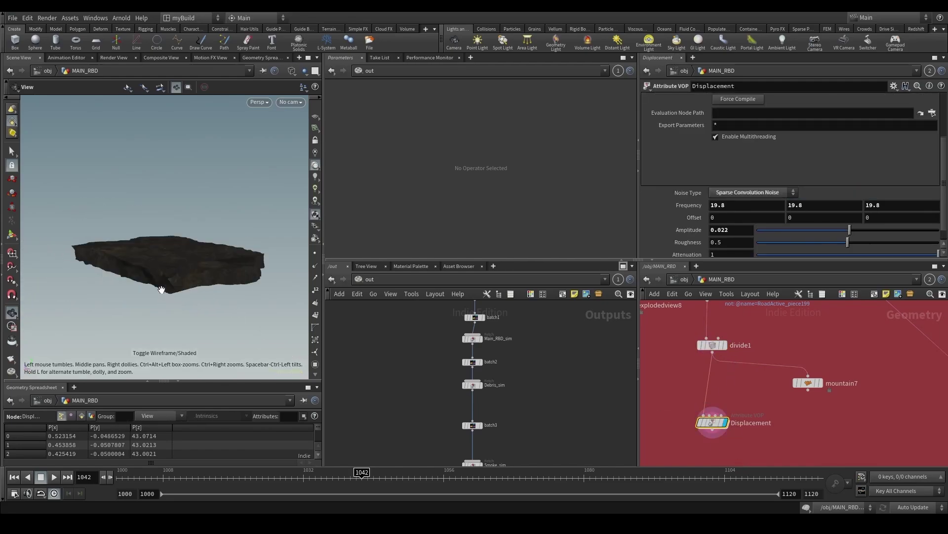
left_click_drag(167, 296, 154, 273)
mouse_move(233, 303)
left_mouse_down()
mouse_move(131, 265)
mouse_move(167, 257)
mouse_move(237, 301)
mouse_move(182, 277)
left_mouse_up()
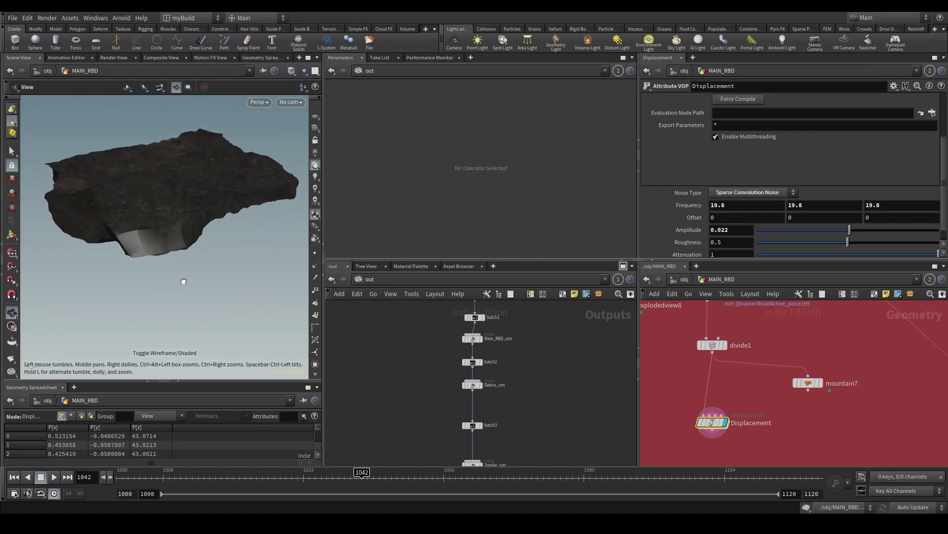
key("Up")
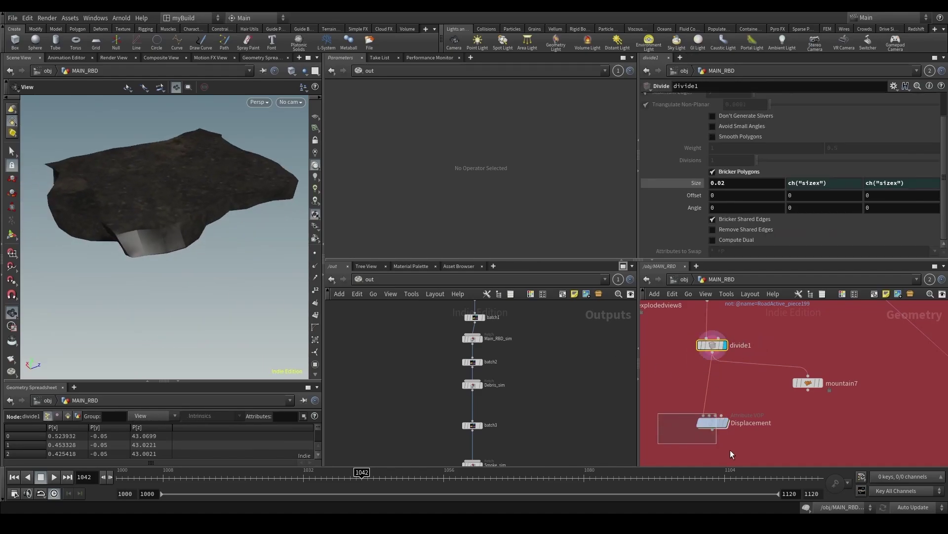
key("Down")
Step: Examine the displaced broken edges of the road piece from other angles in wireframe and shaded display
mouse_move(211, 298)
left_mouse_down()
mouse_move(230, 267)
mouse_move(239, 271)
left_mouse_up()
key("w")
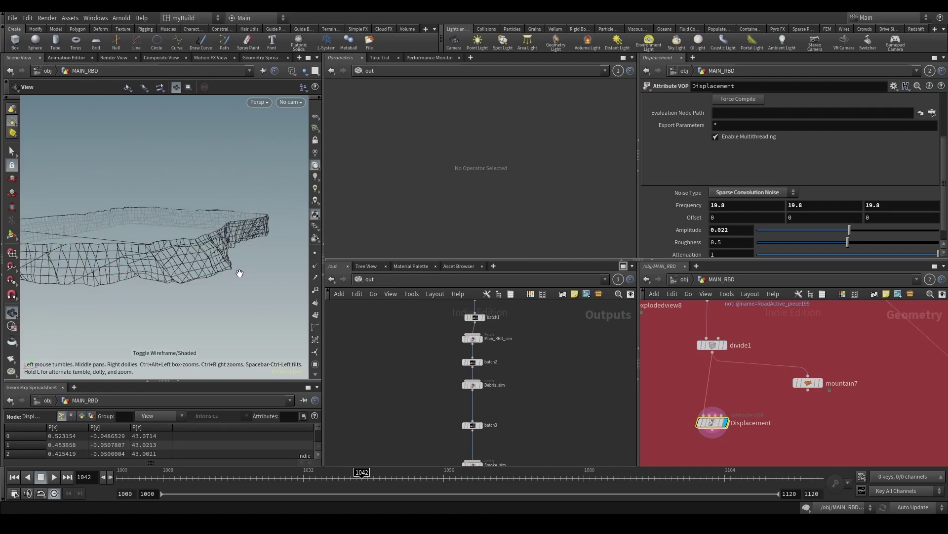
key("w")
mouse_move(222, 315)
left_mouse_down()
mouse_move(229, 231)
mouse_move(156, 295)
mouse_move(164, 296)
left_mouse_up()
scroll(164, 296, "down", 5)
middle_click_drag(684, 448, 684, 394)
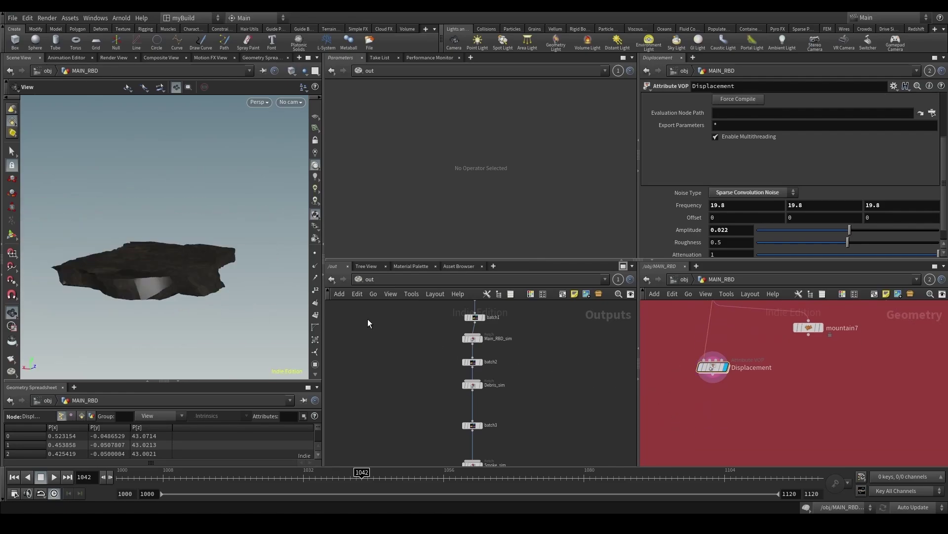
Step: Add a Normal node below the Displacement node in the MAIN_RBD network
left_click_drag(235, 296, 170, 316)
scroll(163, 324, "up", 4)
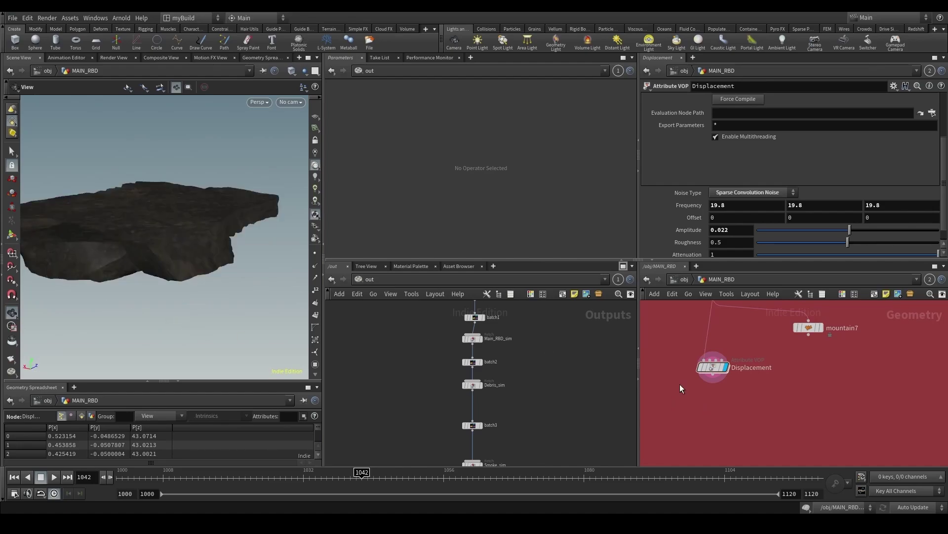
left_click_drag(724, 370, 724, 358)
key("Tab")
type("norm")
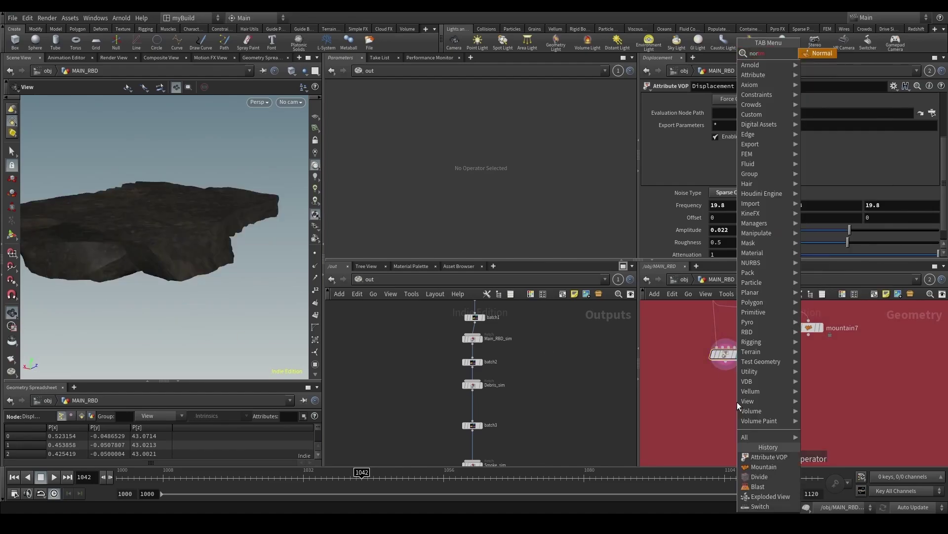
key("Return")
left_click(737, 402)
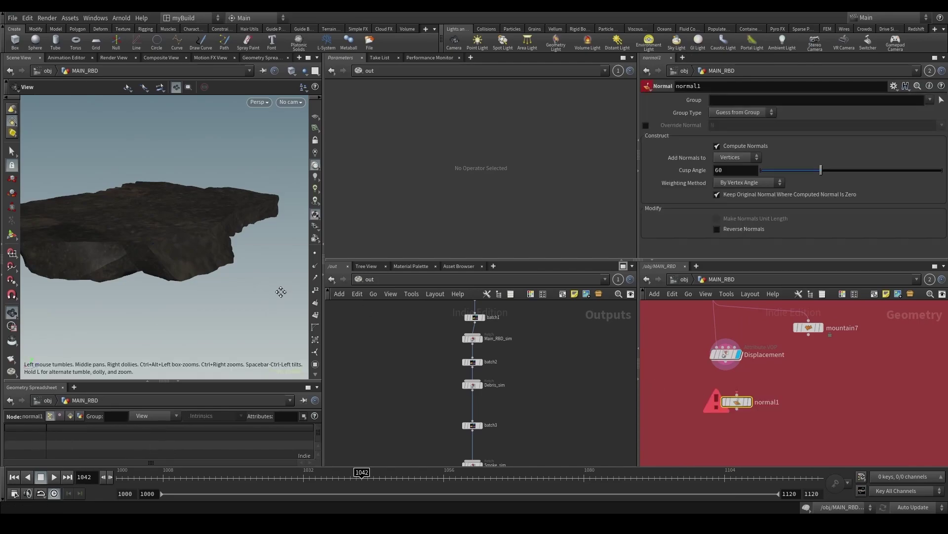
Step: Wire the Displacement node's output into the Normal node and display the Normal node's result
key("w")
mouse_move(249, 301)
left_mouse_down()
mouse_move(162, 280)
mouse_move(158, 271)
mouse_move(244, 250)
mouse_move(231, 247)
mouse_move(254, 258)
mouse_move(243, 270)
mouse_move(212, 271)
mouse_move(230, 254)
mouse_move(216, 239)
left_mouse_up()
key("w")
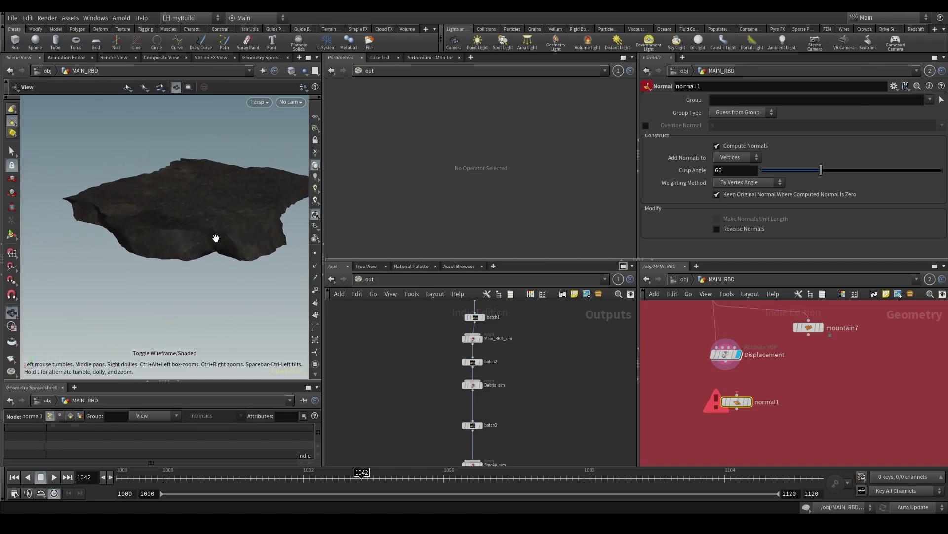
scroll(210, 235, "up", 3)
scroll(157, 271, "down", 5)
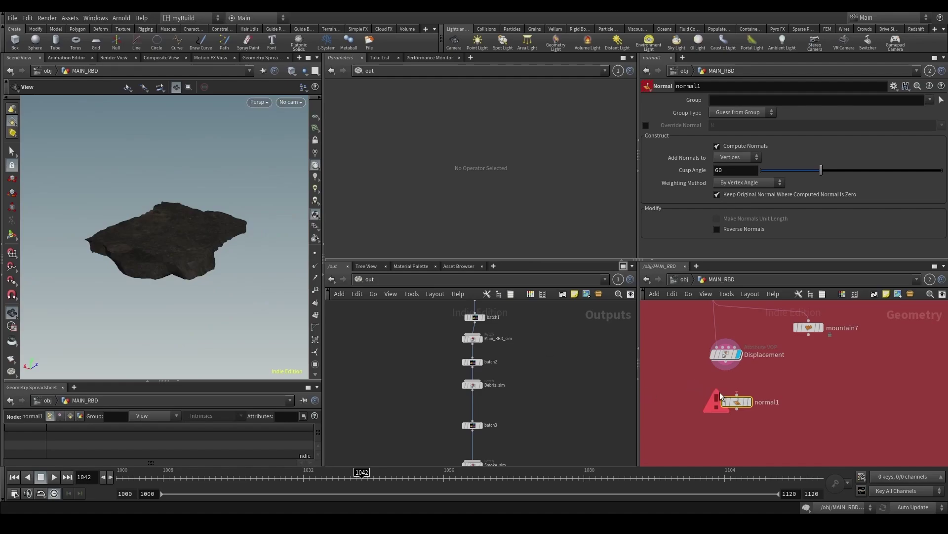
left_click(737, 394)
left_click(726, 362)
left_click_drag(717, 412, 746, 398)
left_click(748, 402)
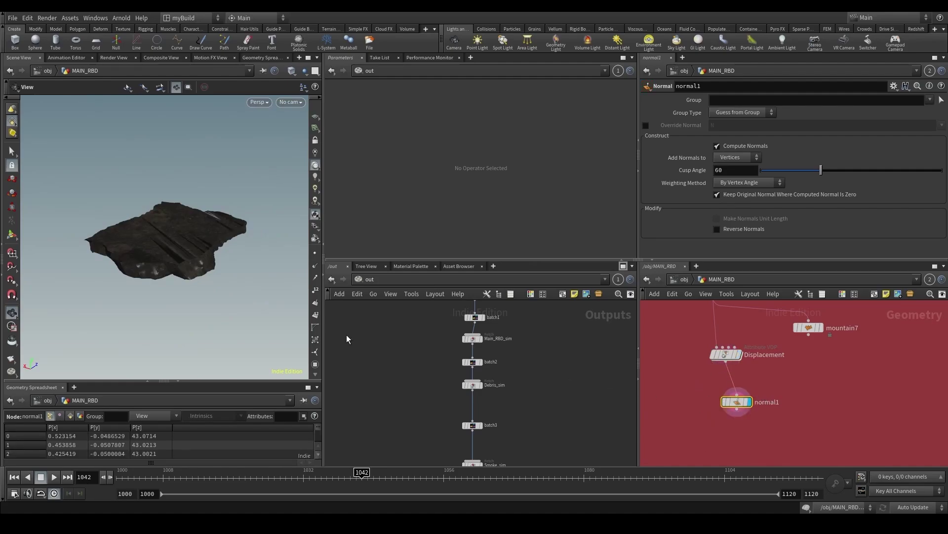
Step: Restrict the Normal node to the group inside*
mouse_move(178, 293)
left_mouse_down()
mouse_move(195, 275)
mouse_move(110, 245)
mouse_move(203, 259)
mouse_move(239, 278)
mouse_move(197, 266)
mouse_move(202, 282)
left_mouse_up()
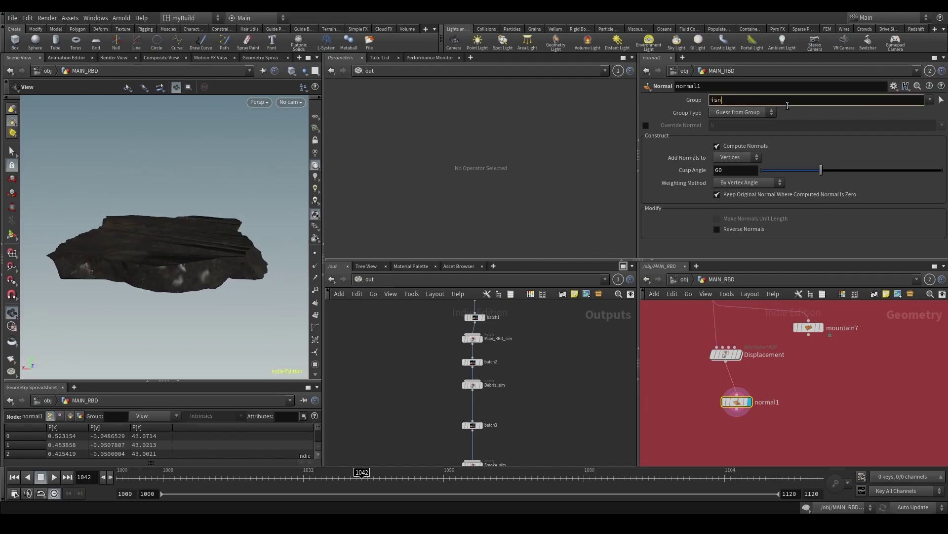
left_click(787, 104)
type("inside")
key("Return")
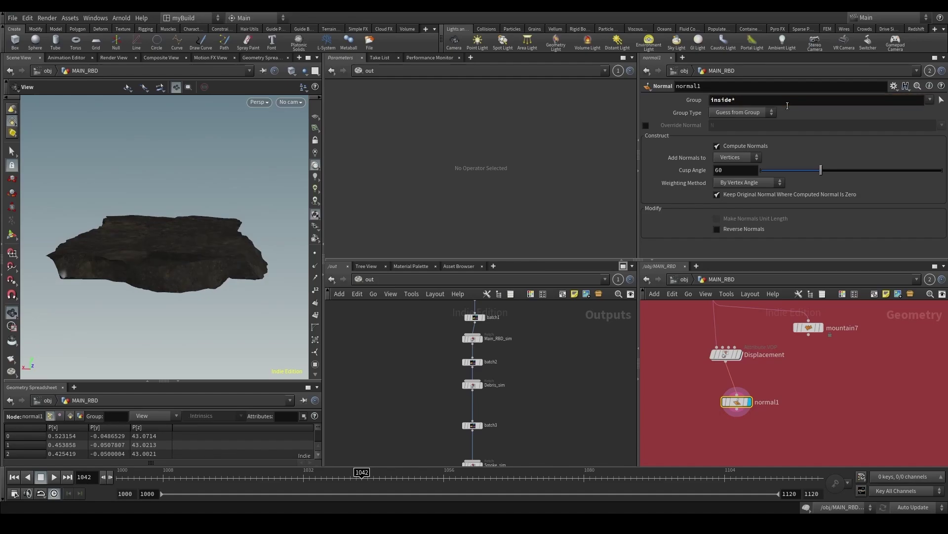
Step: Inspect the shading of the road piece's broken edges with the recalculated inside normals, in wireframe and shaded display
scroll(209, 282, "up", 5)
scroll(199, 271, "down", 8)
mouse_move(199, 271)
left_mouse_down()
mouse_move(198, 295)
mouse_move(188, 237)
left_mouse_up()
key("w")
key("w")
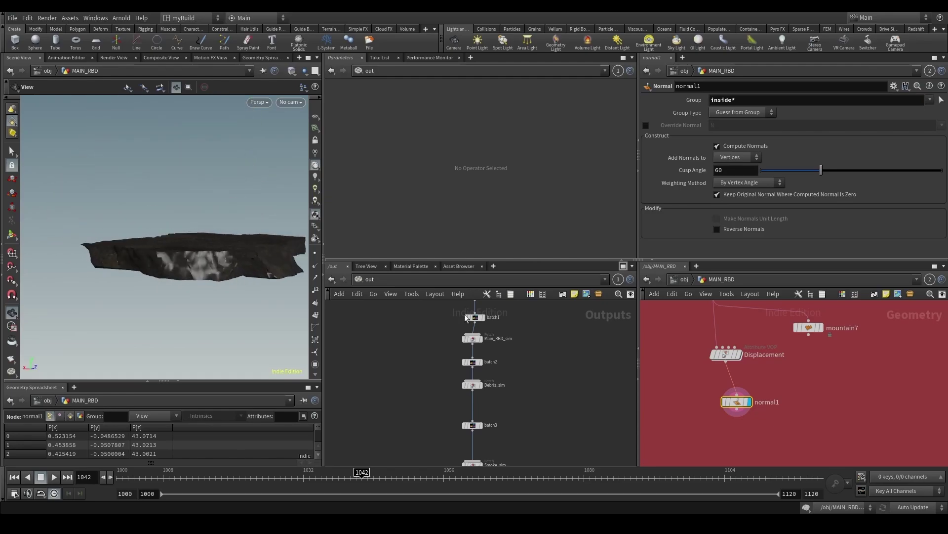
left_click_drag(738, 350, 741, 349)
key("r")
left_click_drag(704, 401, 759, 425)
key("r")
scroll(198, 271, "up", 5)
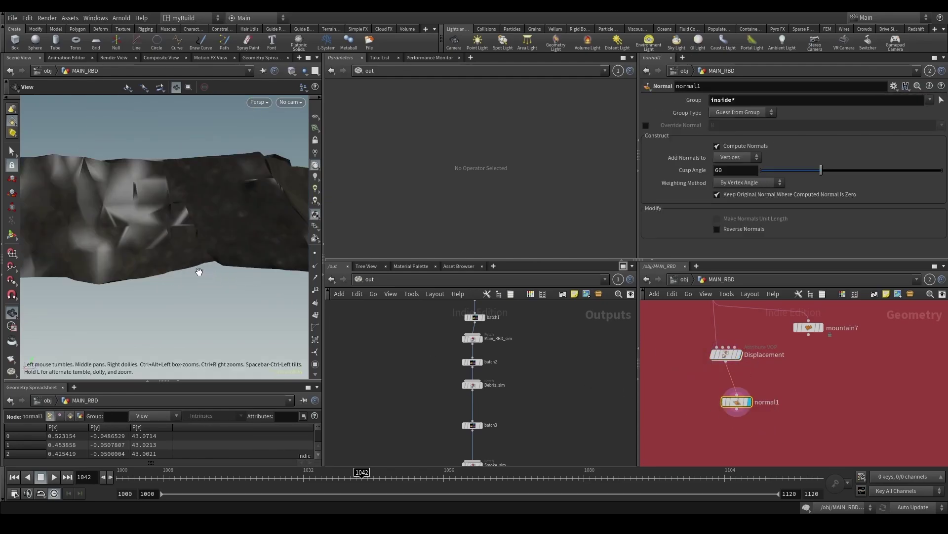
Step: Examine the whole road piece from further angles and distances, toggling between wireframe and shaded display
scroll(200, 272, "down", 7)
left_click_drag(200, 271, 162, 285)
scroll(176, 270, "up", 8)
key("shift+w")
scroll(176, 285, "down", 10)
key("shift+w")
scroll(185, 288, "up", 4)
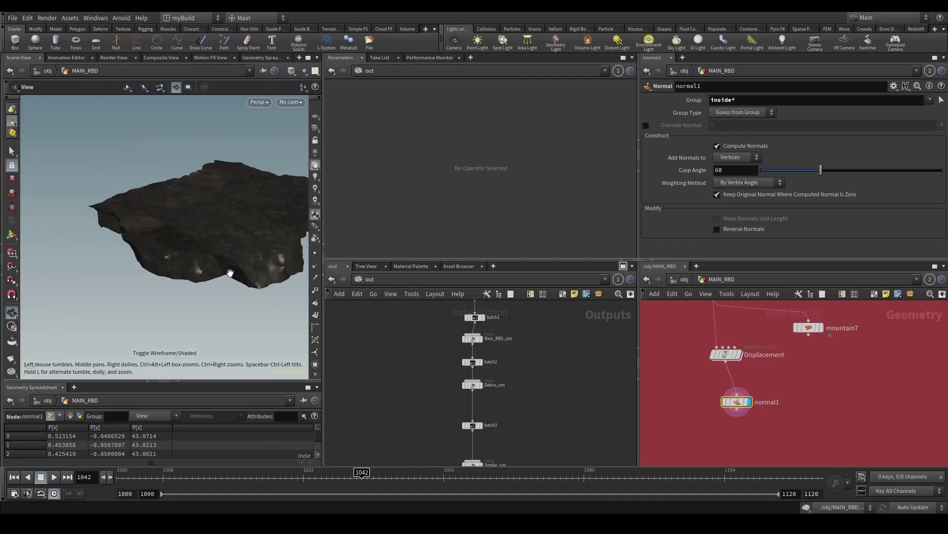
left_click_drag(230, 273, 218, 285)
middle_click_drag(243, 281, 165, 280)
scroll(202, 276, "up", 7)
scroll(233, 289, "down", 10)
scroll(227, 282, "down", 3)
scroll(180, 285, "up", 2)
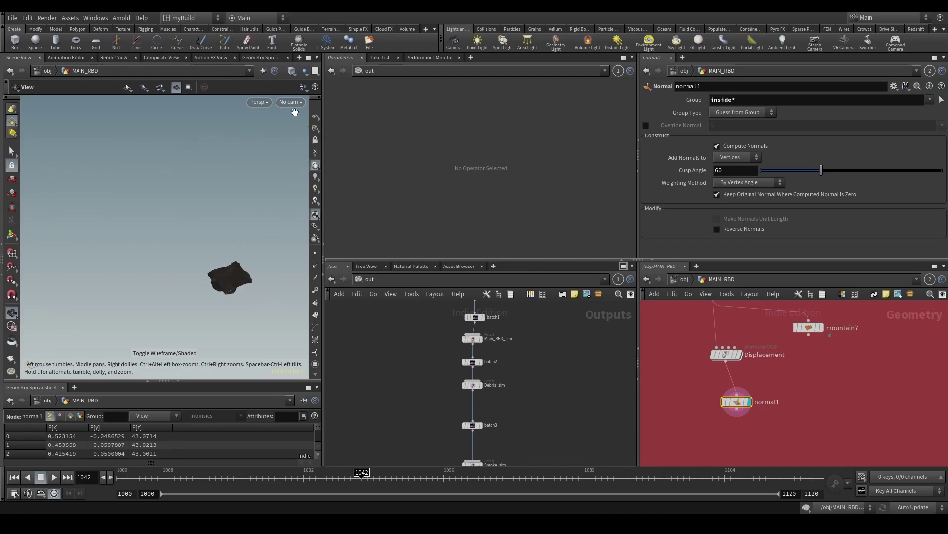
Step: Frame the road piece in the viewport and examine its displaced side face close up
left_click(291, 102)
left_click(303, 155)
key("f")
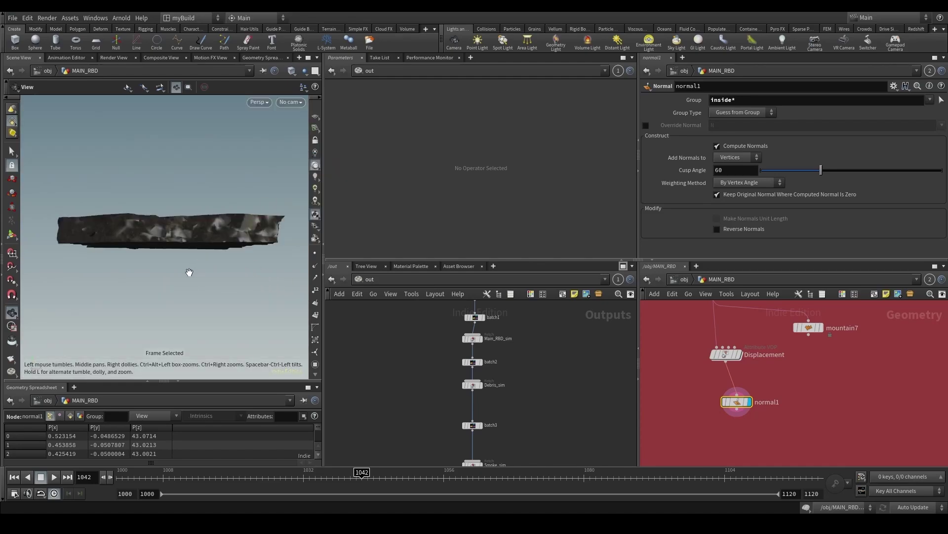
scroll(176, 234, "up", 2)
mouse_move(176, 233)
left_mouse_down()
mouse_move(179, 256)
mouse_move(164, 258)
mouse_move(171, 242)
mouse_move(191, 265)
mouse_move(190, 290)
mouse_move(196, 239)
mouse_move(239, 197)
mouse_move(228, 218)
left_mouse_up()
scroll(182, 228, "up", 2)
scroll(178, 225, "up", 3)
key("w")
key("w")
Step: Look through the RENDER_CAM camera in the viewport
left_click(292, 102)
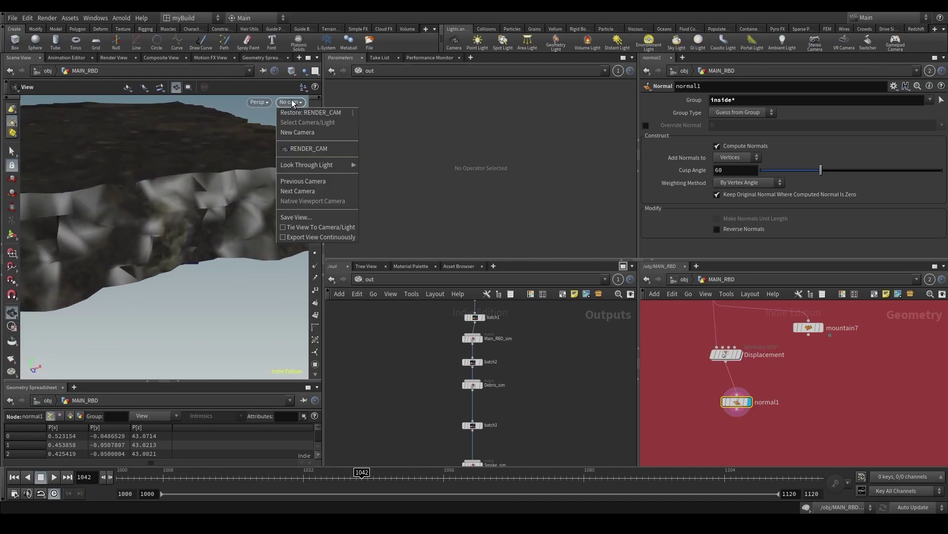
left_click(309, 148)
scroll(800, 387, "down", 5)
scroll(814, 375, "down", 5)
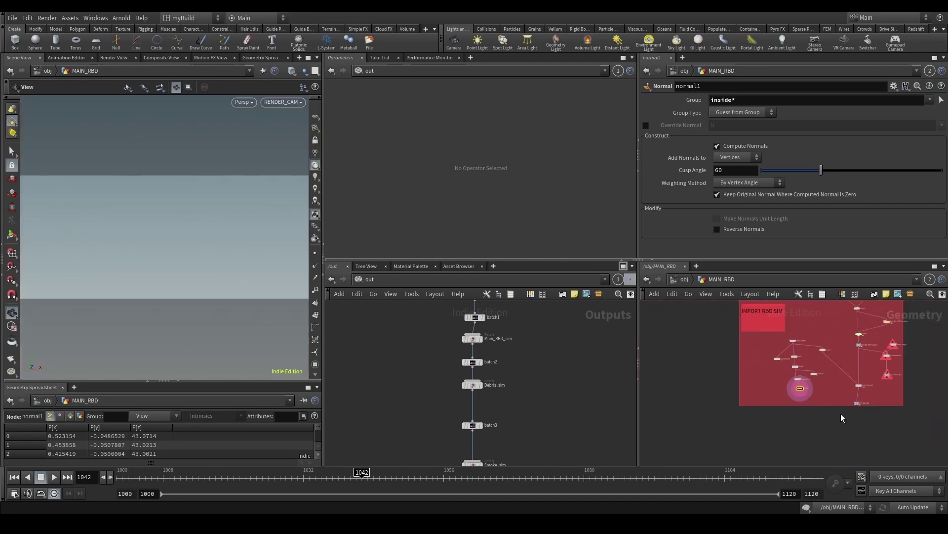
left_click_drag(833, 406, 830, 447)
scroll(759, 375, "up", 3)
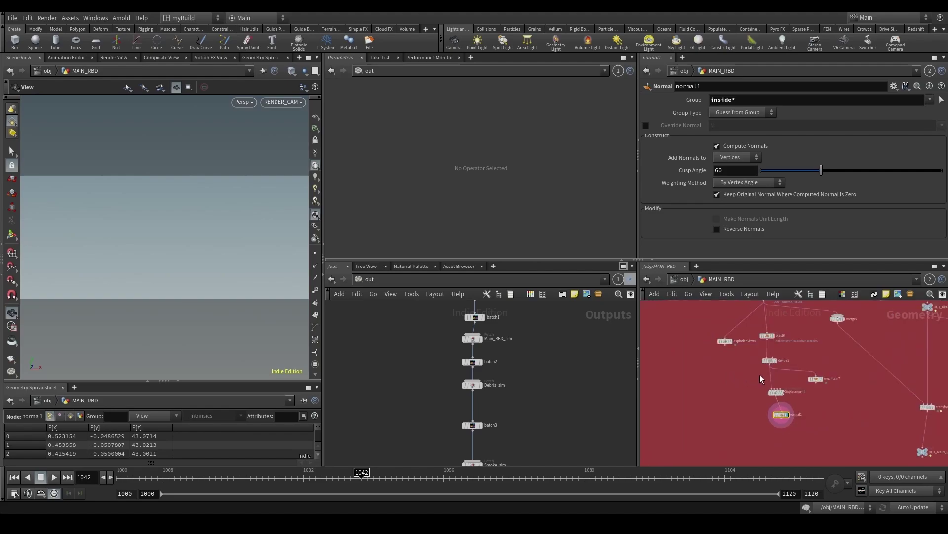
key("Tab")
key("Escape")
key("Tab")
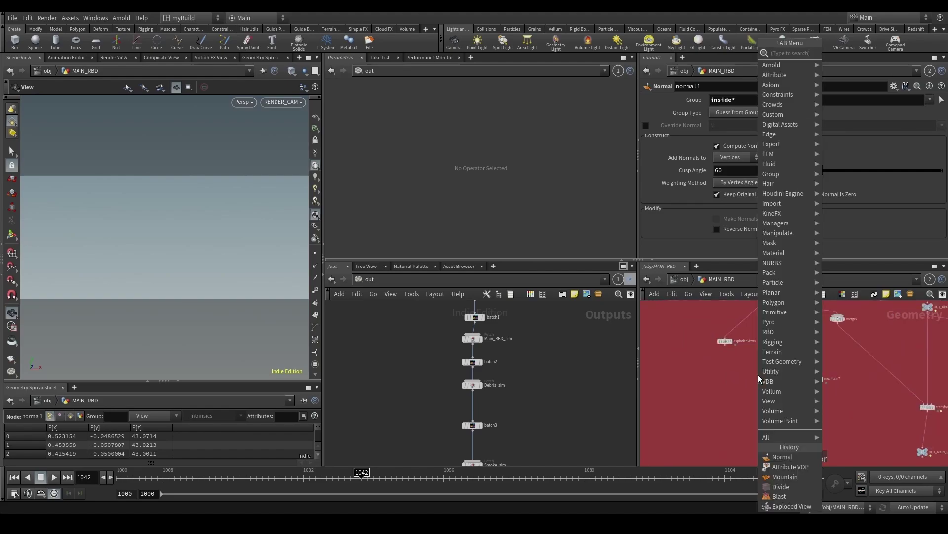
key("Escape")
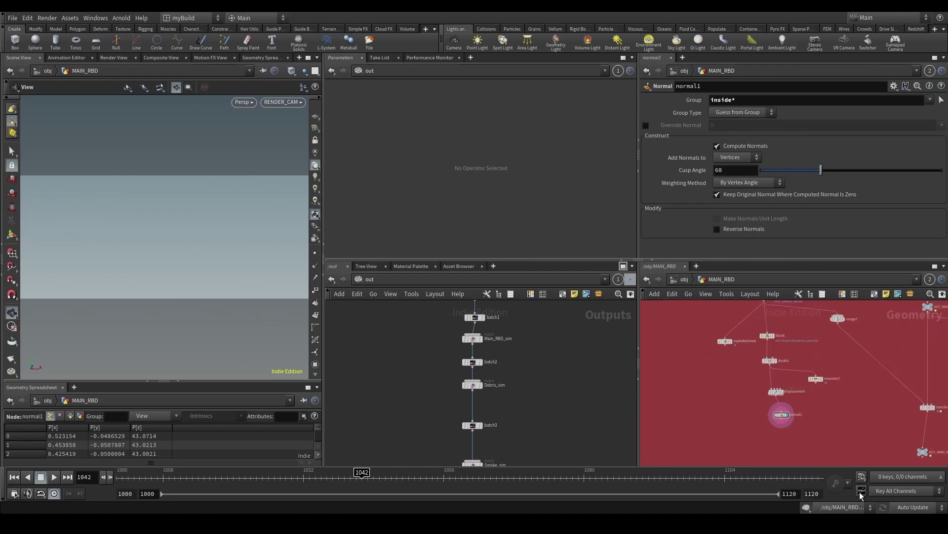
Step: Set the scene's update mode to Manual
left_click(916, 508)
left_click(913, 497)
Step: Copy the Road_ConvexDecompose file cache node and paste it near divide1 in the import RBD sim section
scroll(863, 370, "down", 5)
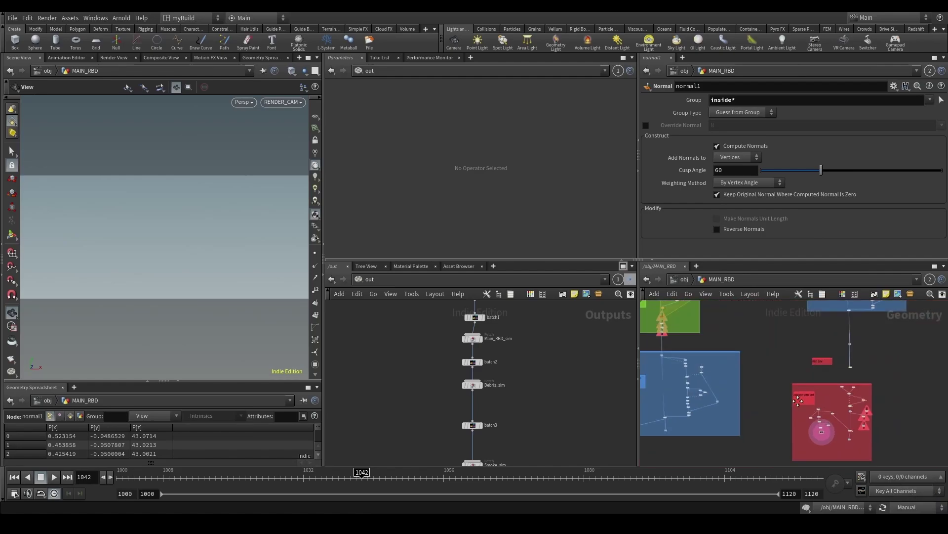
scroll(795, 316, "up", 5)
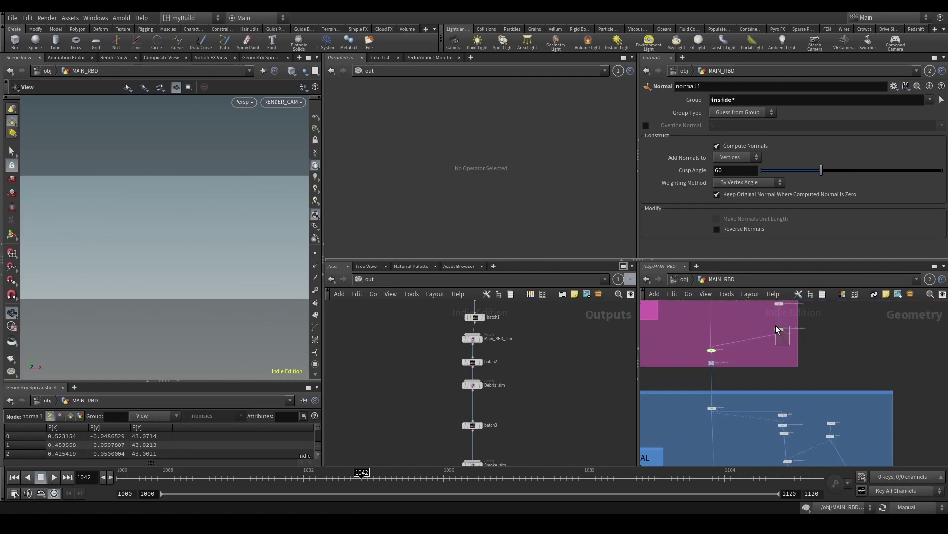
left_click(778, 328)
key("ctrl+c")
scroll(767, 360, "down", 6)
middle_click_drag(730, 437, 713, 375)
scroll(719, 410, "up", 9)
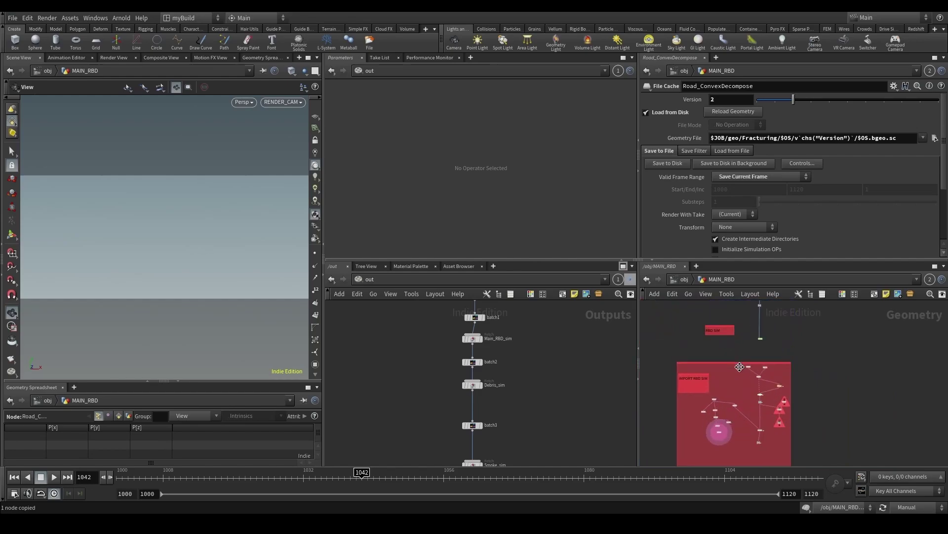
scroll(721, 417, "up", 2)
key("ctrl+v")
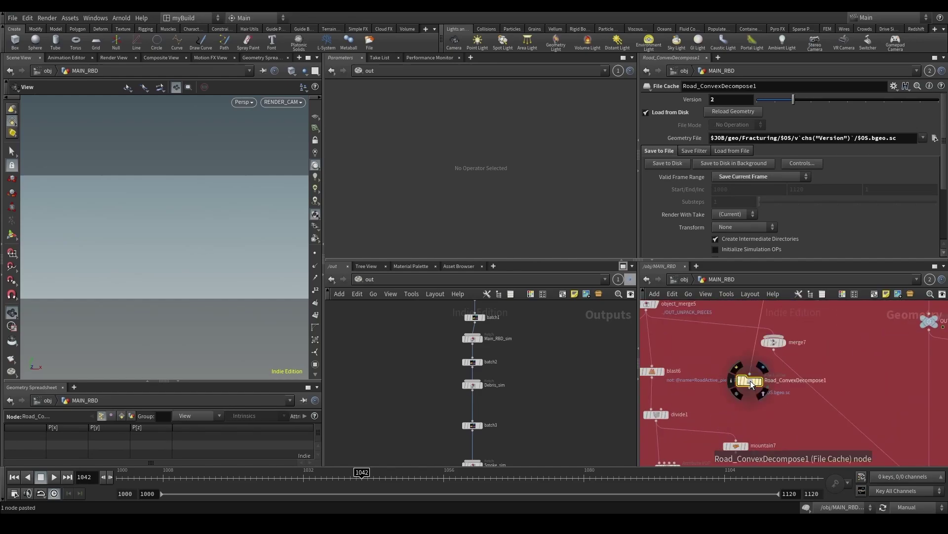
scroll(762, 412, "down", 3)
key("Escape")
middle_click_drag(779, 418, 774, 362)
scroll(773, 361, "down", 2)
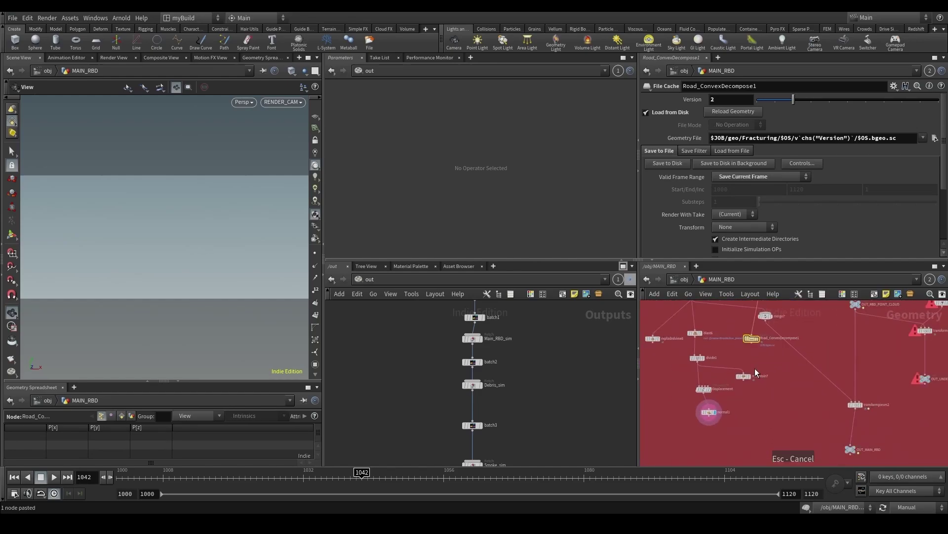
Step: Put the pasted file cache on the branch coming out of divide1 and delete the mountain7 node
left_click_drag(753, 336, 733, 375)
key("Delete")
scroll(741, 378, "up", 3)
Step: Rename the pasted file cache to Road_High_Res_Geo and wire its output into the Displacement node
left_click(761, 371)
double_click(761, 371)
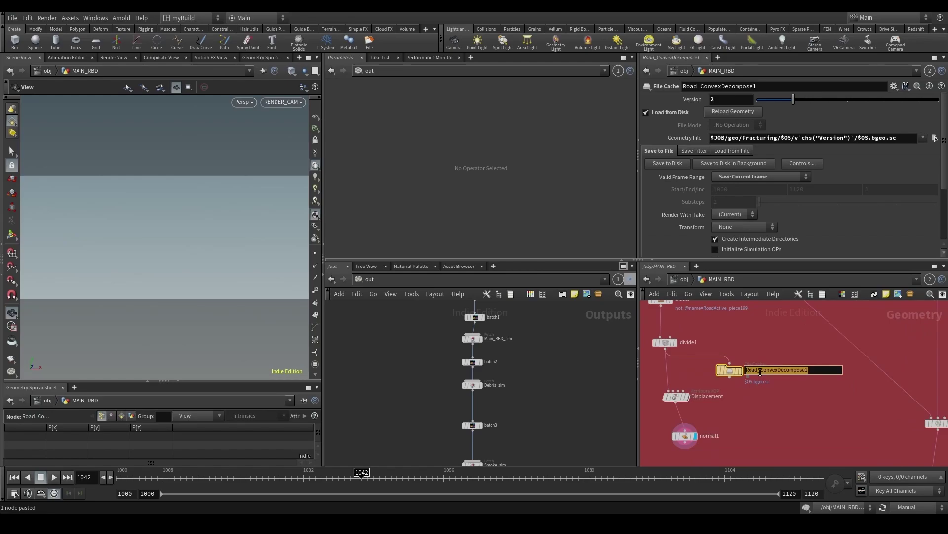
type("Road_High_Res_Geo")
key("Return")
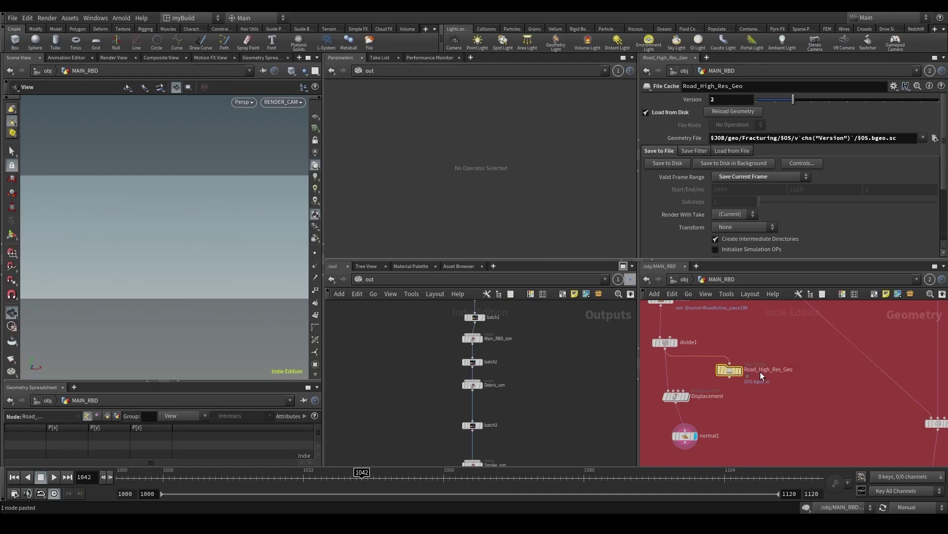
left_click_drag(729, 379, 680, 388)
scroll(743, 394, "down", 5)
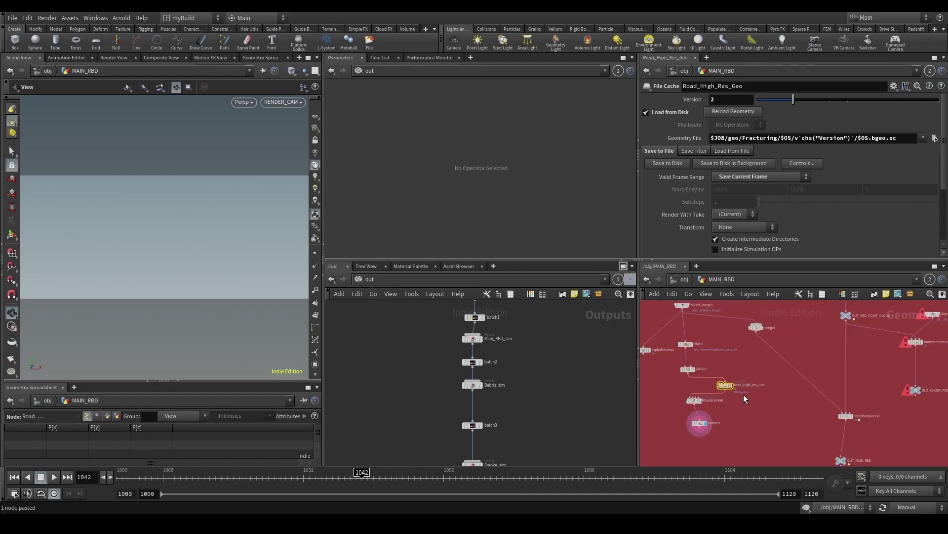
Step: Add a Switch node beside normal1 and wire normal1 in as its first input
key("Tab")
type("switch")
key("Return")
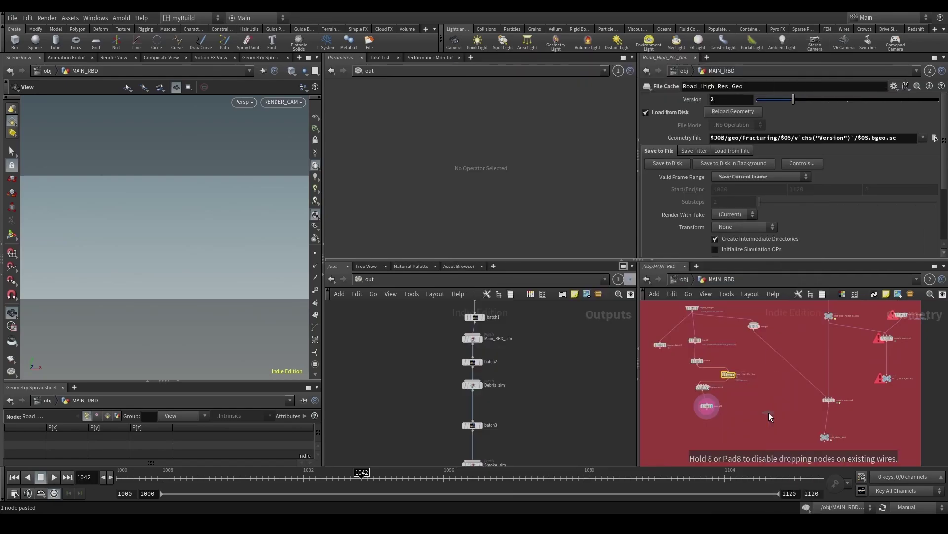
left_click(769, 413)
left_click_drag(709, 413, 760, 414)
Step: Align the file cache under divide1, wire object_merge5 into the Switch node, and feed the transform pieces node from it
left_click_drag(730, 375, 692, 374)
left_click_drag(693, 312, 766, 416)
middle_click_drag(772, 428, 761, 379)
mouse_move(831, 417)
left_mouse_down()
mouse_move(808, 353)
mouse_move(825, 376)
mouse_move(832, 409)
left_mouse_up()
middle_click_drag(766, 377, 753, 418)
left_click_drag(717, 436, 750, 395)
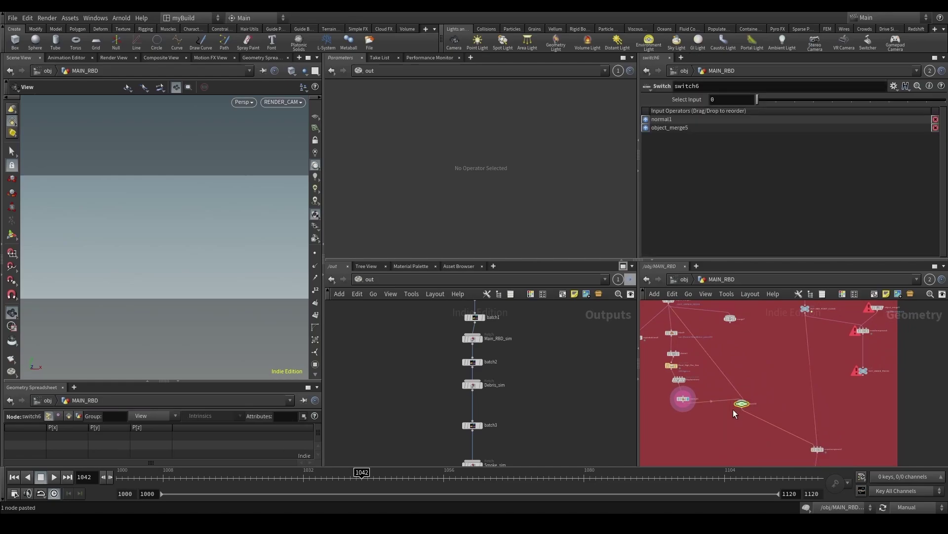
Step: Bypass the Blast node above divide1 so all road pieces are processed
scroll(701, 414, "up", 2)
left_click(683, 394)
middle_click_drag(672, 317, 697, 352)
scroll(697, 351, "up", 2)
left_click(689, 339)
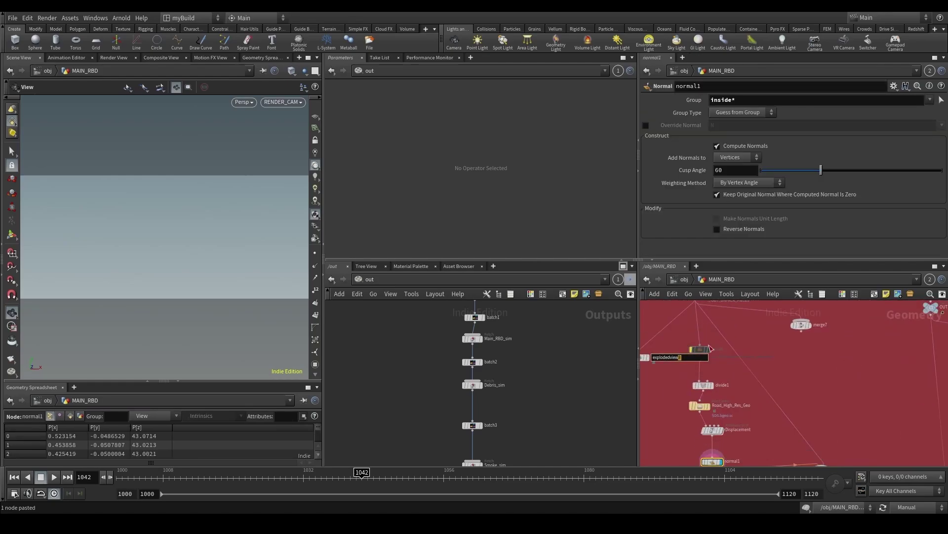
Step: Save the scene and start saving the Road_High_Res_Geo file cache to disk
left_click(699, 405)
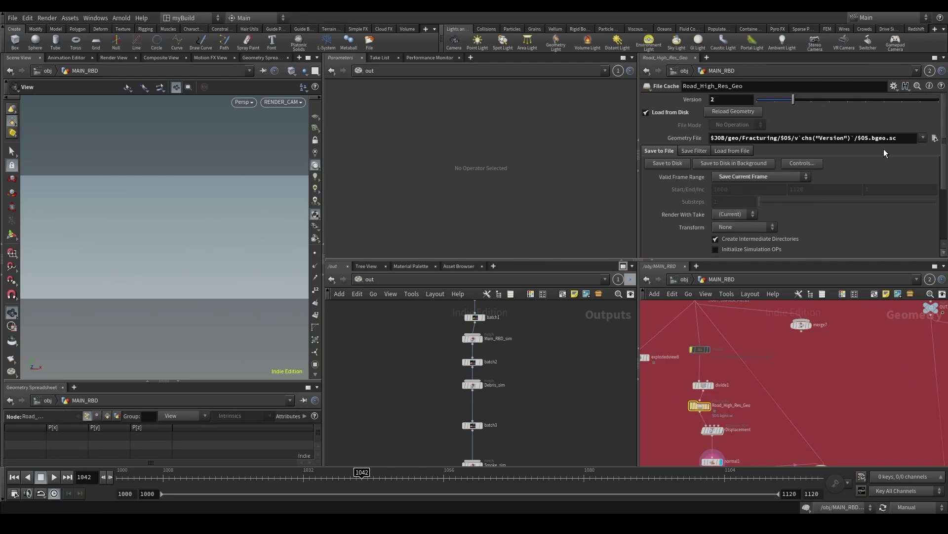
left_click(934, 138)
key("Escape")
key("ctrl+s")
left_click(667, 164)
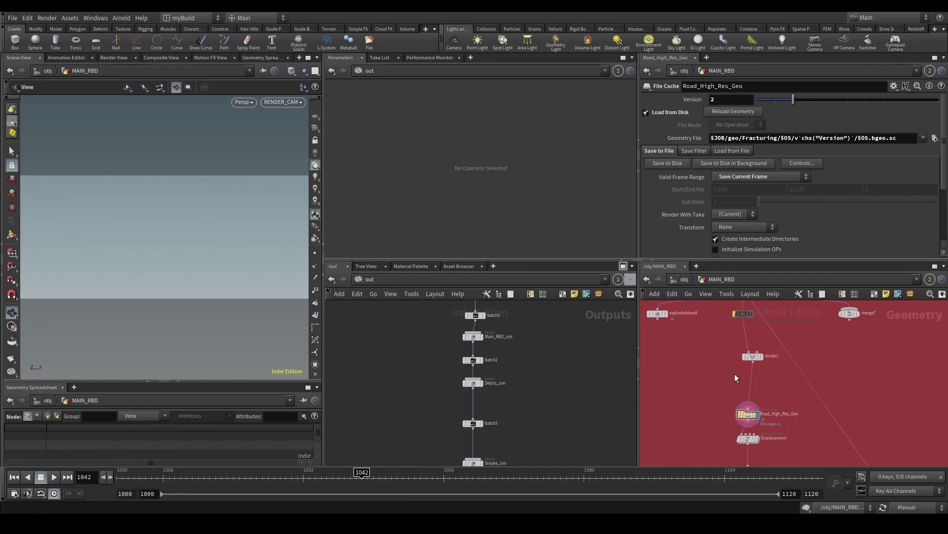
Step: Add a For-Each loop over named primitives next to the divide1 node
left_click(753, 356)
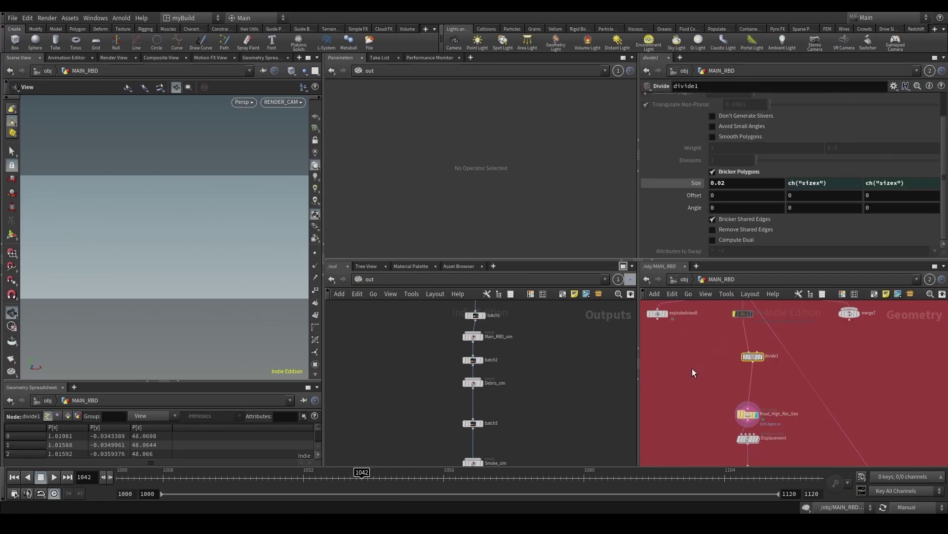
key("Tab")
type("fore")
key("Return")
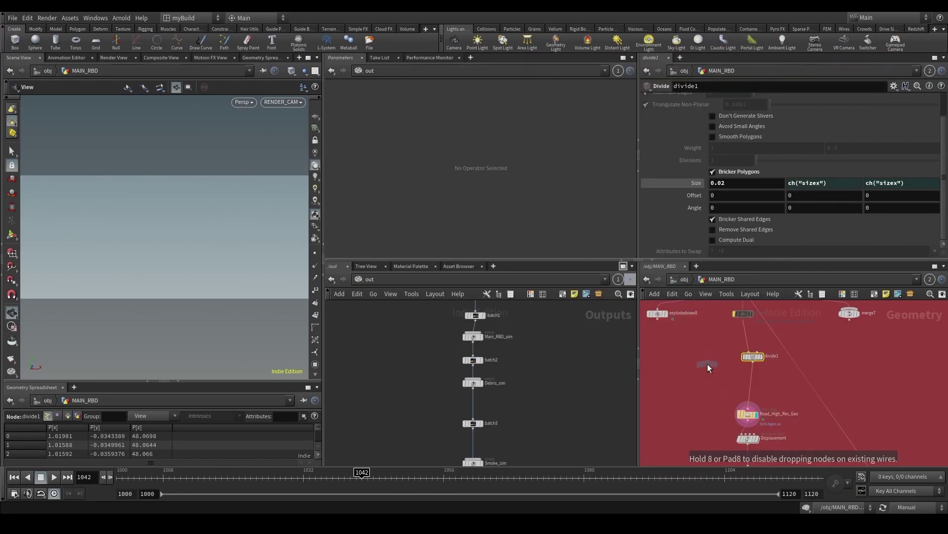
left_click(708, 363)
scroll(696, 366, "up", 2)
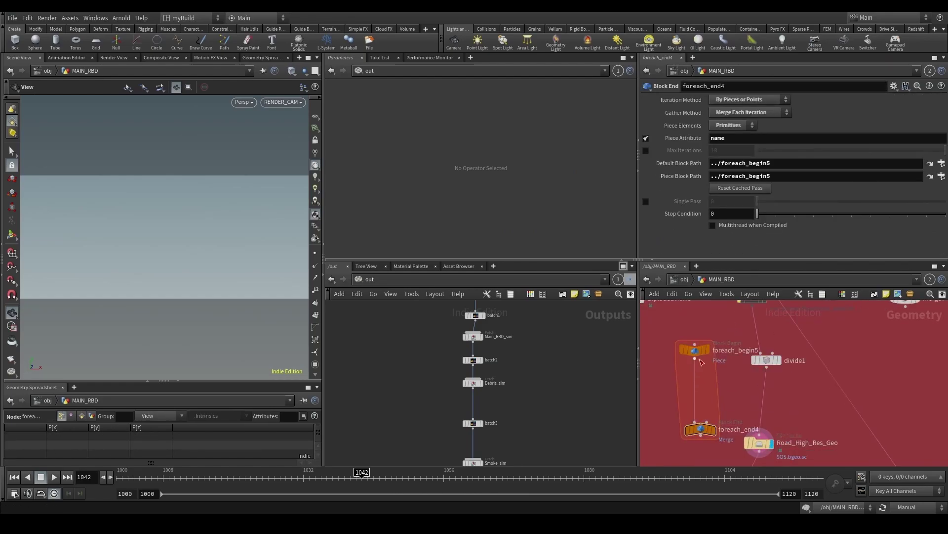
Step: Enclose divide1 in the loop by inserting the block begin above it and the block end before Road_High_Res_Geo
left_click_drag(701, 360, 757, 335)
left_click(745, 330)
key("Escape")
left_click_drag(708, 430, 771, 398)
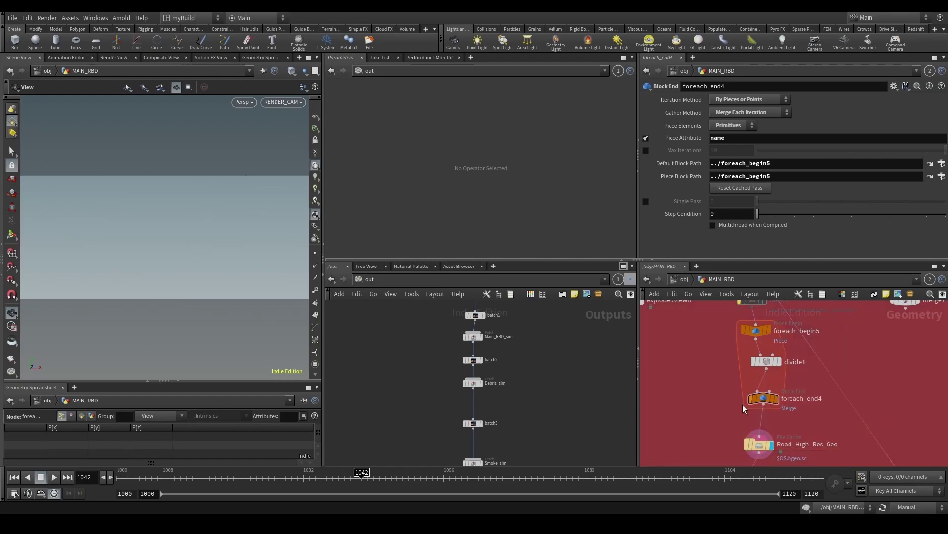
Step: Display the Road_High_Res_Geo file cache and set the scene's update mode to Auto Update
key("r")
middle_click_drag(727, 397, 720, 331)
scroll(720, 333, "down", 1)
left_click_drag(705, 355, 763, 380)
middle_click_drag(726, 351, 703, 382)
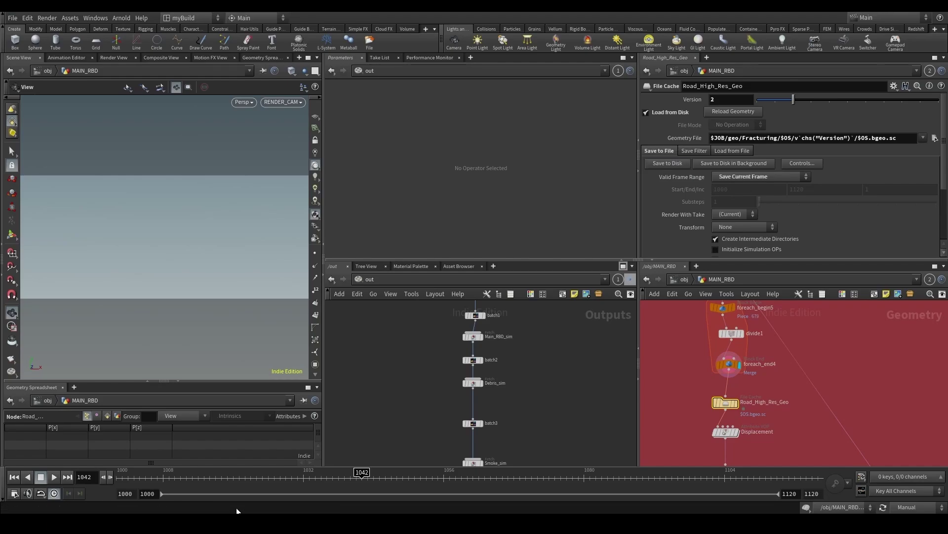
left_click(917, 509)
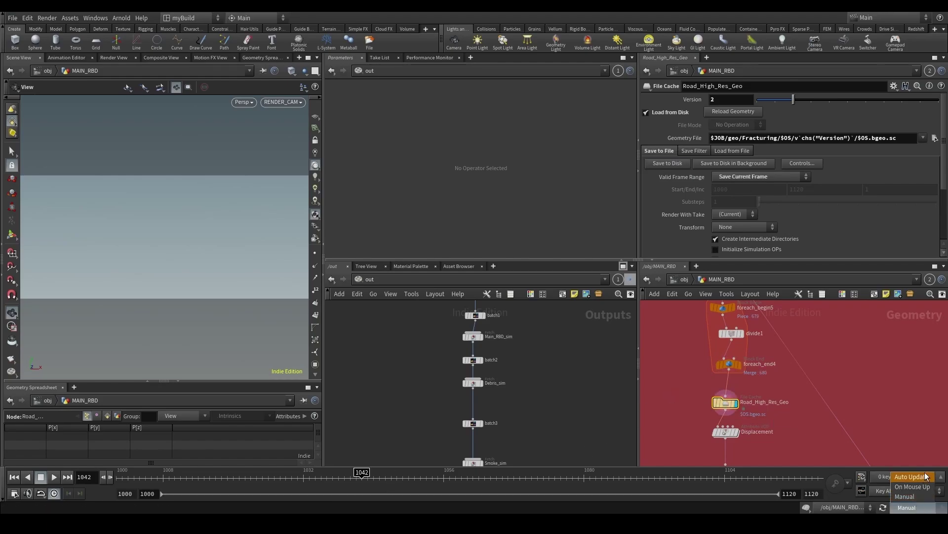
left_click(927, 478)
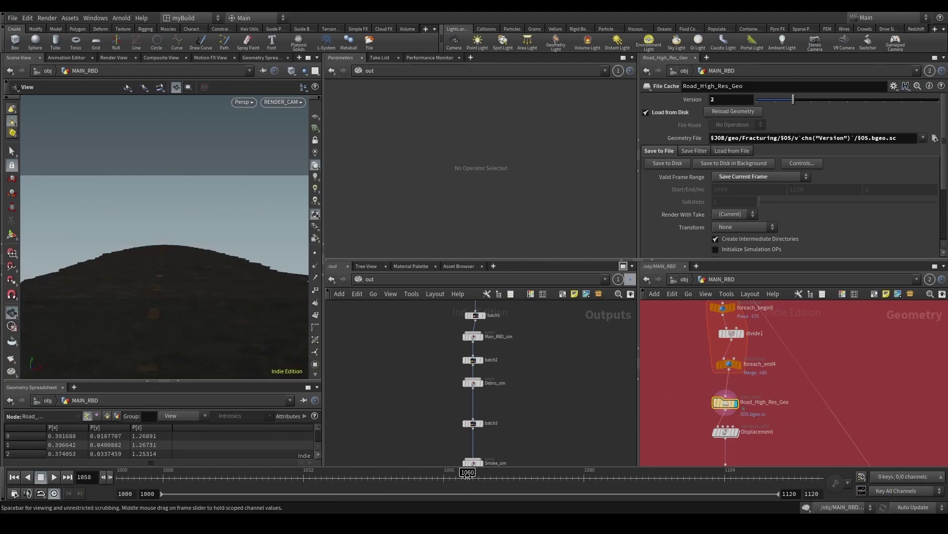
Step: Check the geometry info of Road_High_Res_Geo, object_merge5 and Displacement to compare the original and subdivided road pieces
middle_click(733, 408)
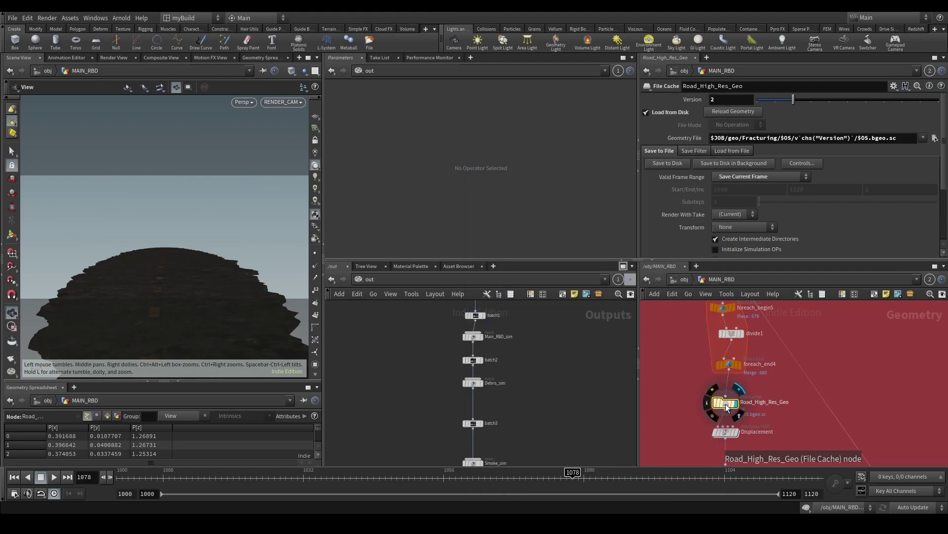
scroll(729, 406, "down", 4)
middle_click_drag(781, 374, 779, 413)
scroll(733, 374, "up", 2)
middle_click(734, 372)
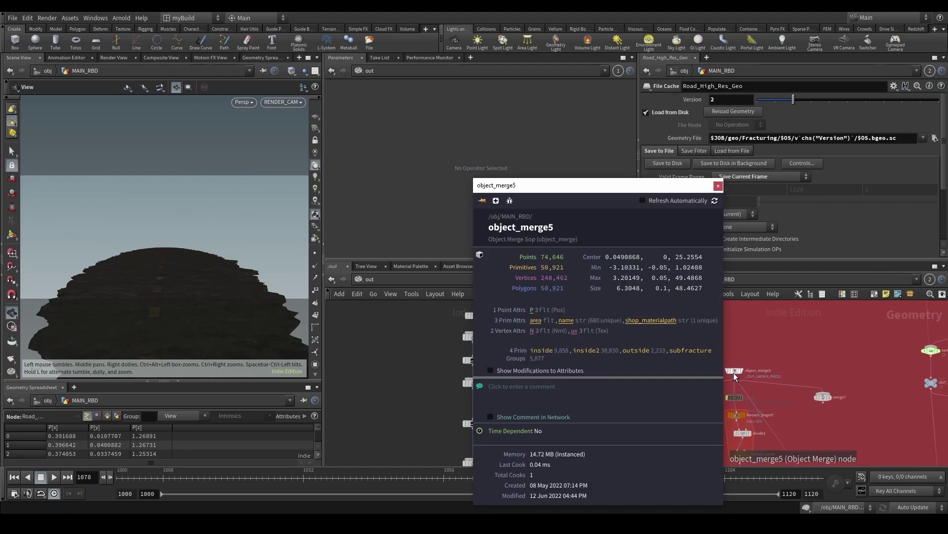
scroll(734, 373, "down", 4)
scroll(744, 348, "up", 3)
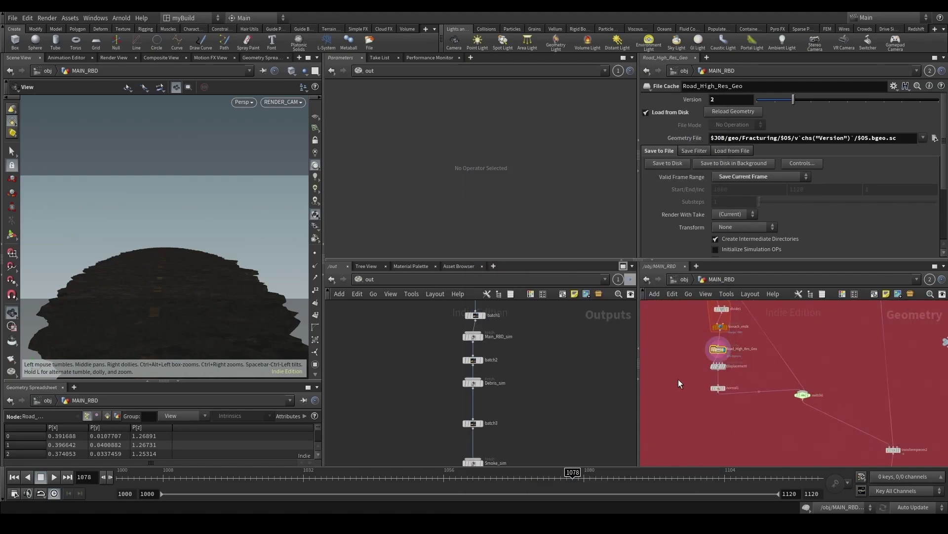
left_click(717, 366)
middle_click(717, 368)
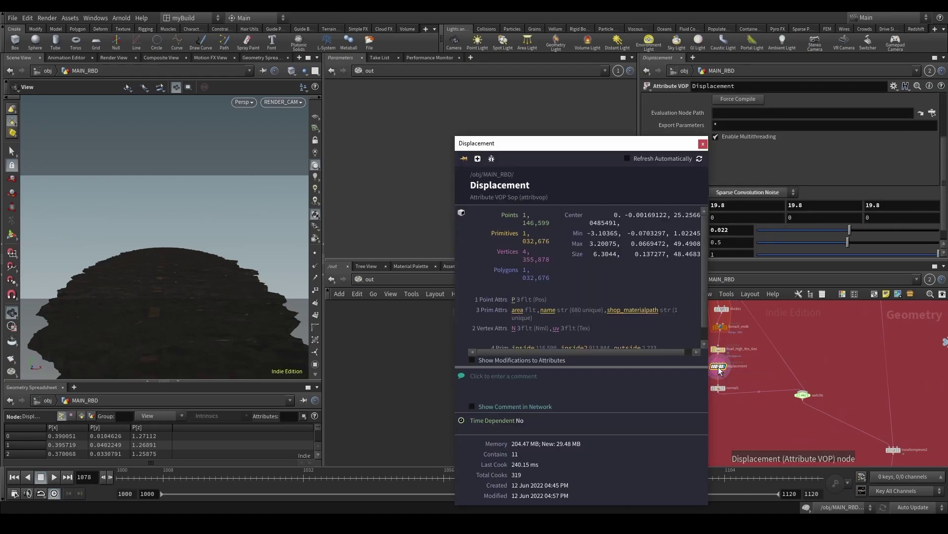
Step: Display the transformpieces2 node below switch6 and view the cracks between the simulated road pieces up close
left_click(802, 395)
scroll(763, 384, "down", 1)
middle_click_drag(781, 415, 723, 392)
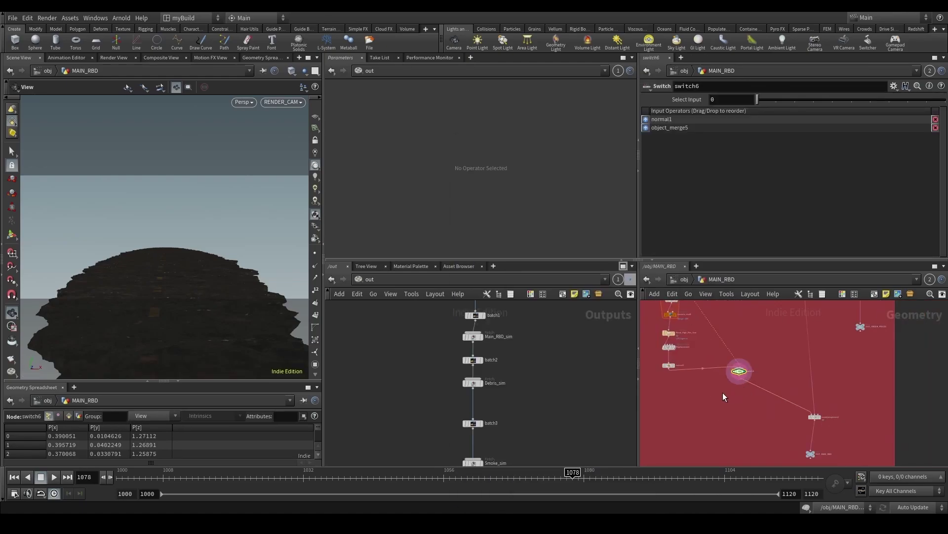
left_click_drag(768, 436, 844, 406)
key("r")
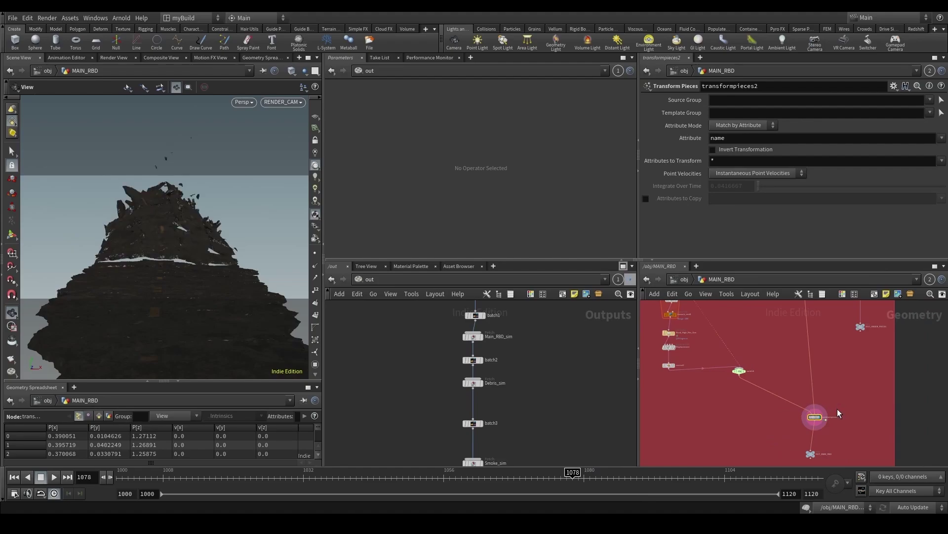
left_click_drag(165, 198, 235, 328)
Step: Toggle switch6's Select Input between 1 and 0 to compare the original and high-res crack edges
left_click(740, 370)
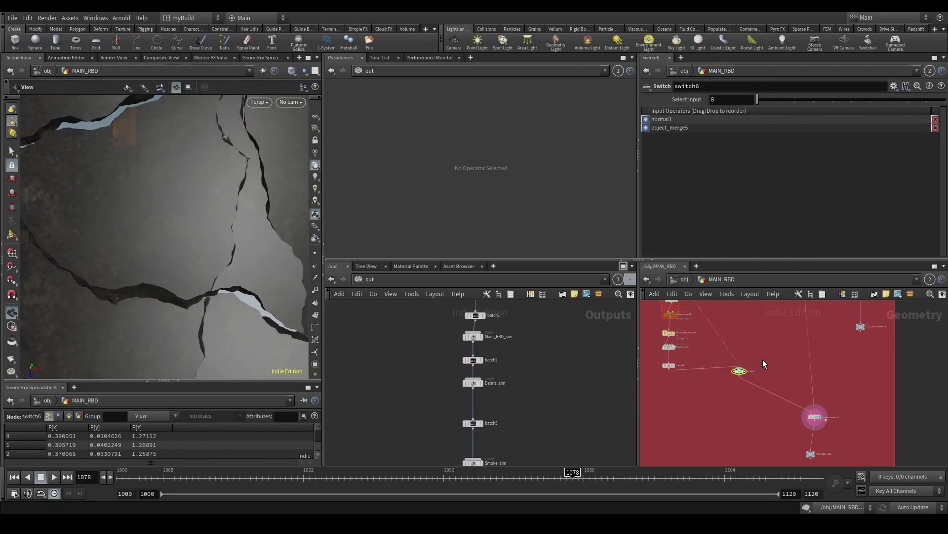
double_click(721, 102)
type("1")
key("Return")
double_click(721, 102)
type("0")
key("Return")
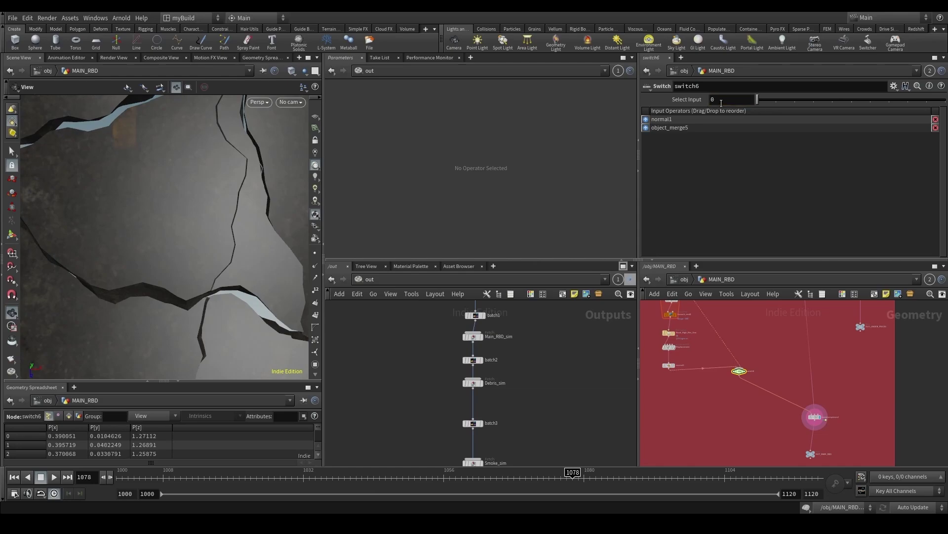
double_click(721, 103)
type("1")
key("Return")
double_click(721, 103)
type("0")
key("Return")
Step: Return the viewport to the RENDER_CAM camera view
left_click(316, 227)
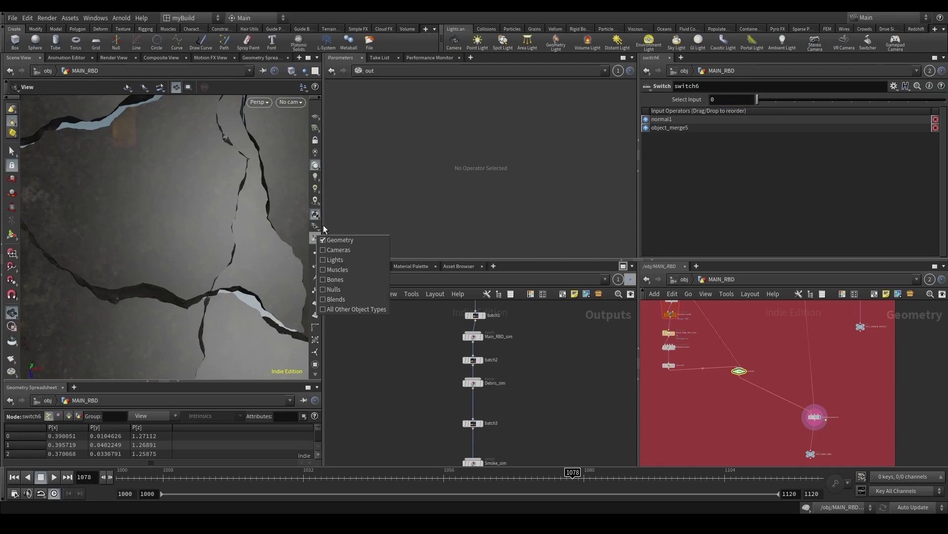
left_click(215, 255)
mouse_move(215, 255)
left_mouse_down()
mouse_move(227, 242)
mouse_move(218, 235)
mouse_move(122, 254)
mouse_move(155, 227)
mouse_move(193, 224)
mouse_move(218, 235)
mouse_move(218, 266)
left_mouse_up()
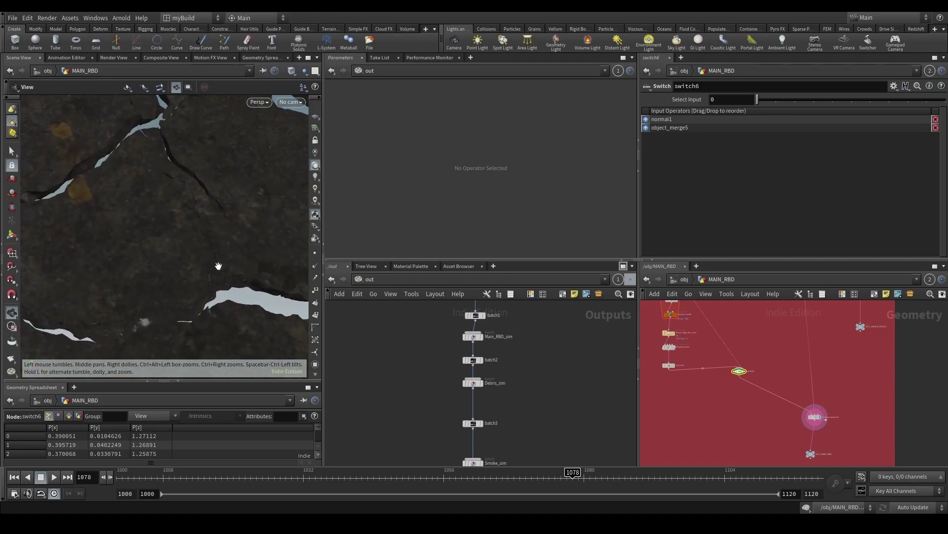
left_click(289, 101)
left_click(307, 149)
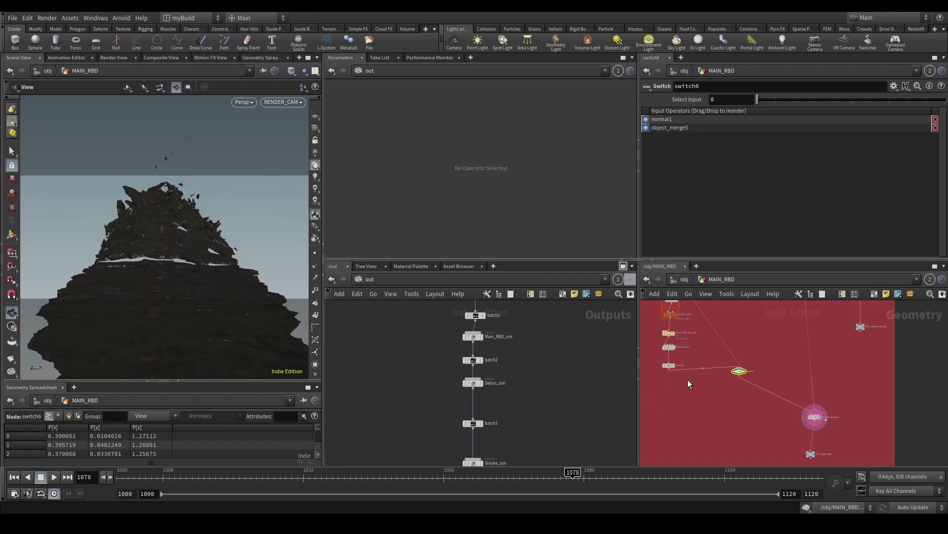
Step: Render /out/Main_RBD in the Render View and widen the render pane
scroll(688, 379, "down", 1)
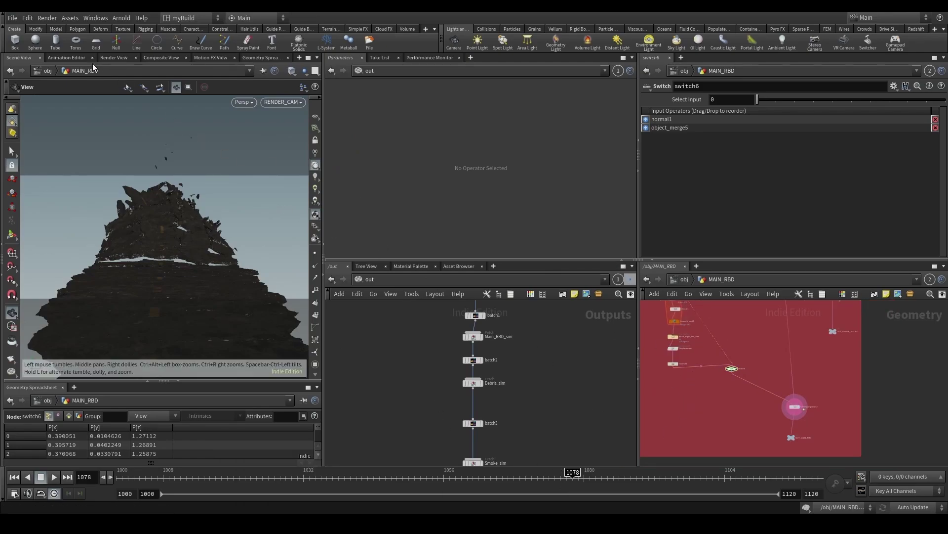
left_click(117, 57)
left_click(117, 71)
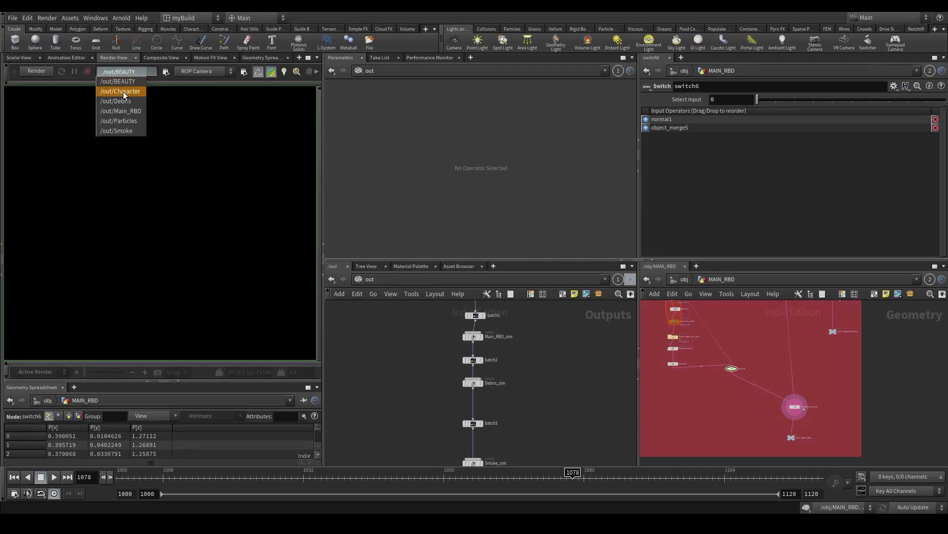
left_click(132, 111)
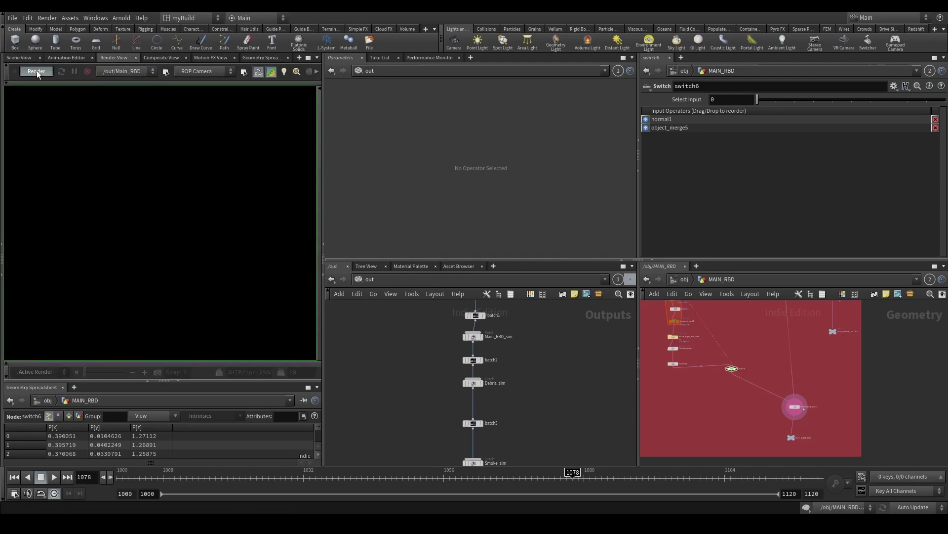
left_click(37, 71)
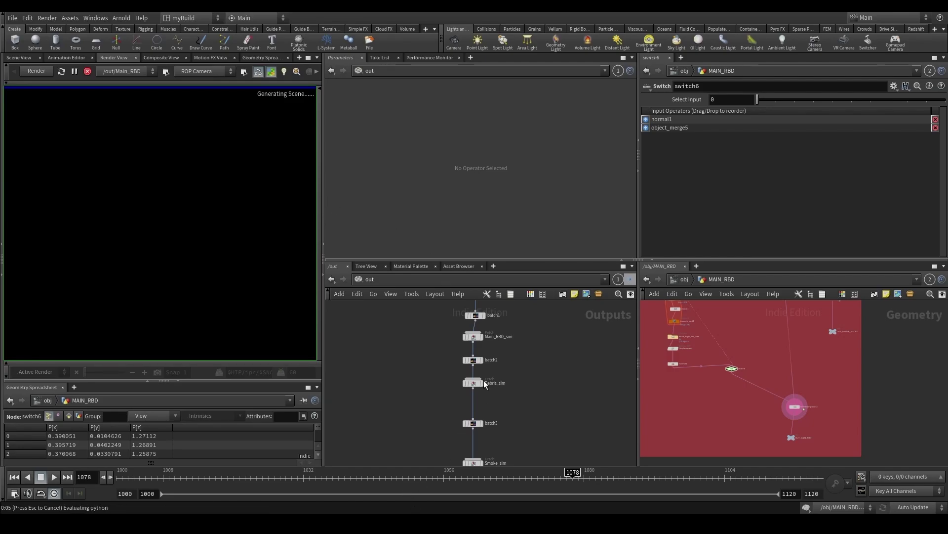
mouse_move(484, 383)
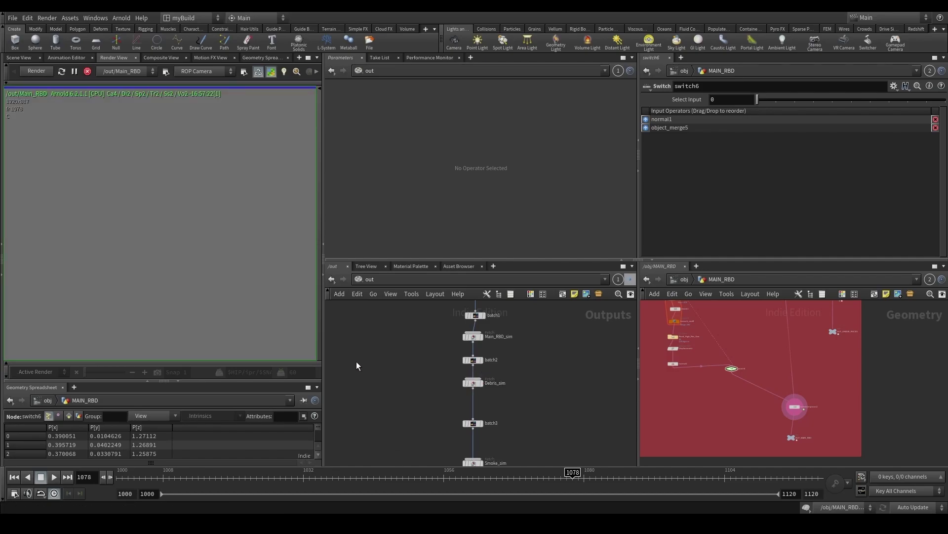
left_click_drag(321, 327, 413, 326)
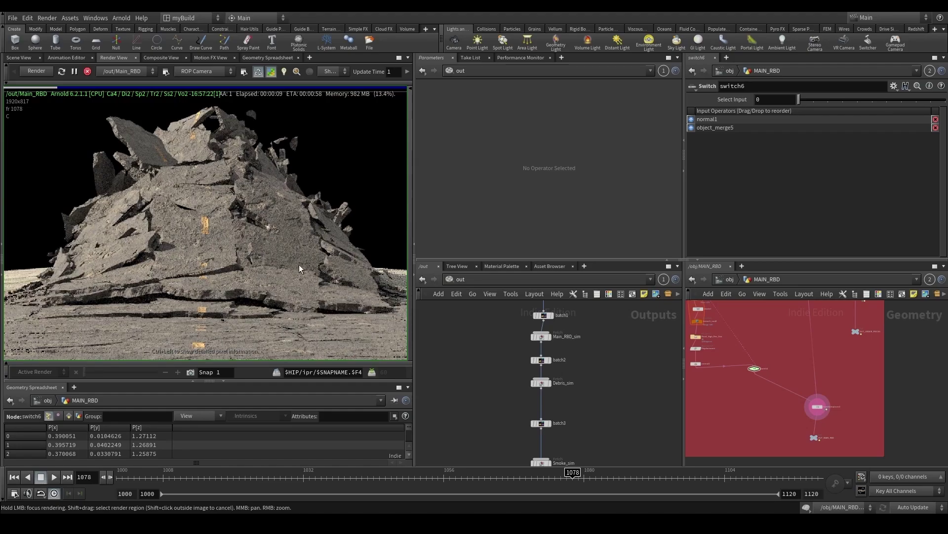
Step: Examine the high-res render closely, checking the displaced inside faces and broken edges of the road pieces
scroll(230, 302, "up", 2)
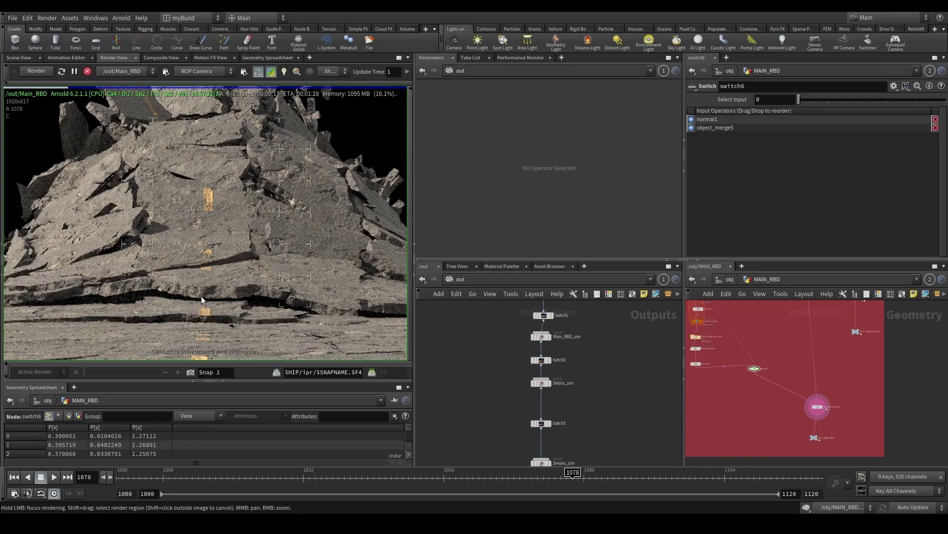
scroll(226, 300, "down", 2)
scroll(226, 299, "up", 2)
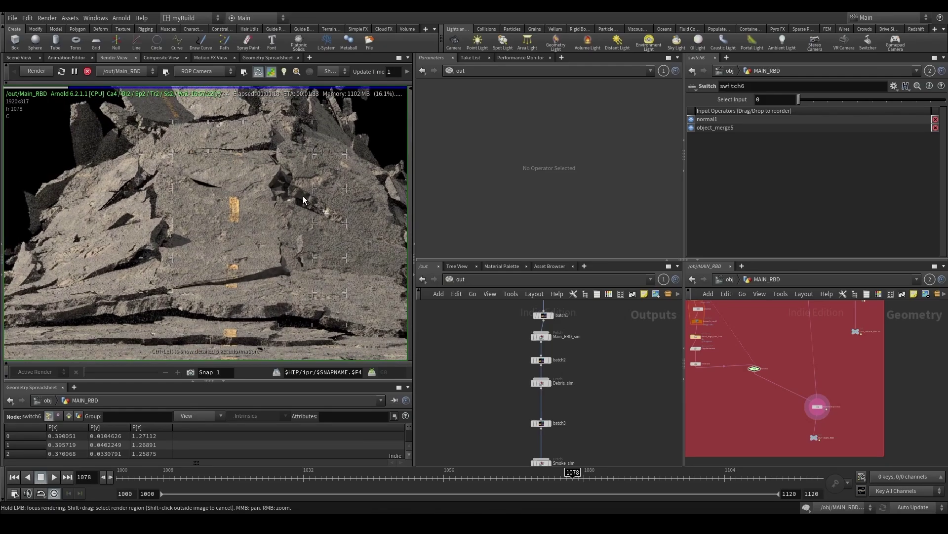
scroll(286, 295, "down", 1)
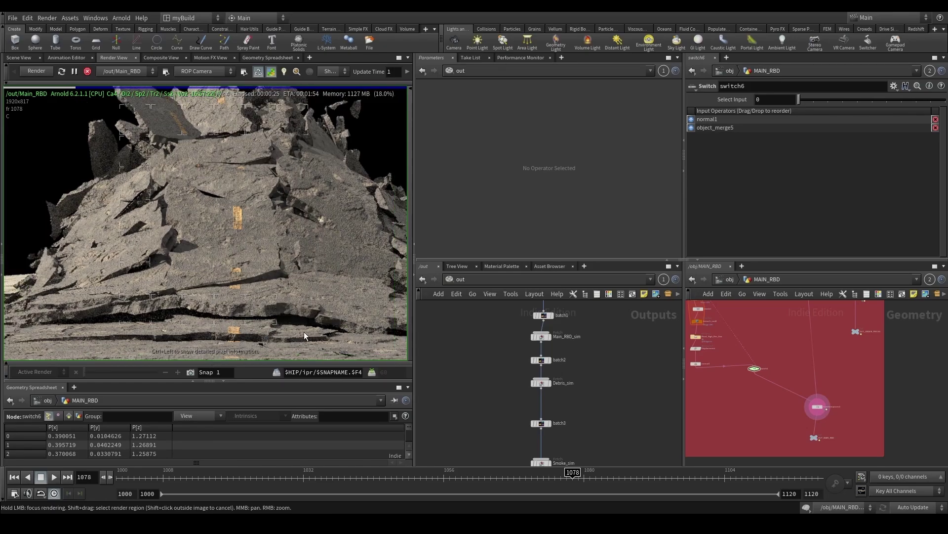
middle_click_drag(332, 275, 284, 274)
scroll(142, 181, "up", 5)
scroll(178, 220, "down", 3)
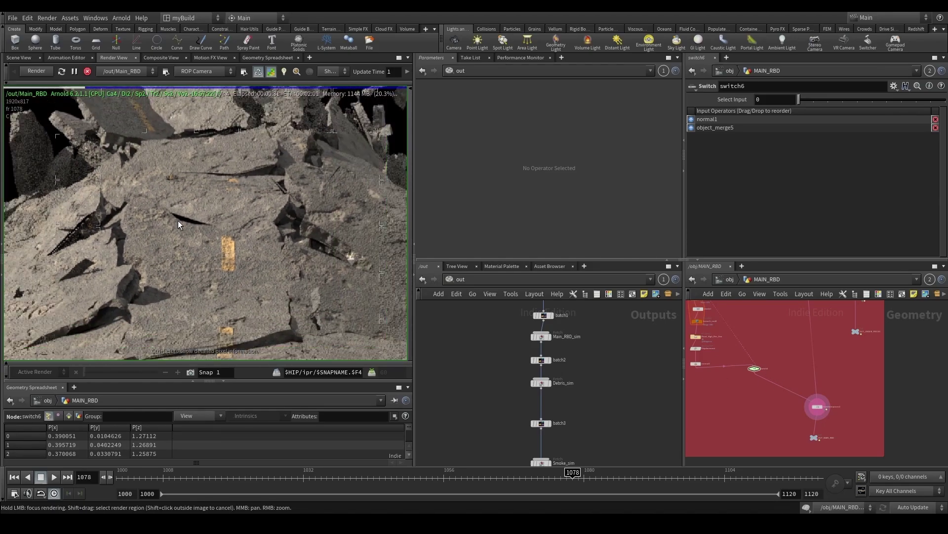
scroll(178, 221, "down", 4)
scroll(249, 264, "up", 3)
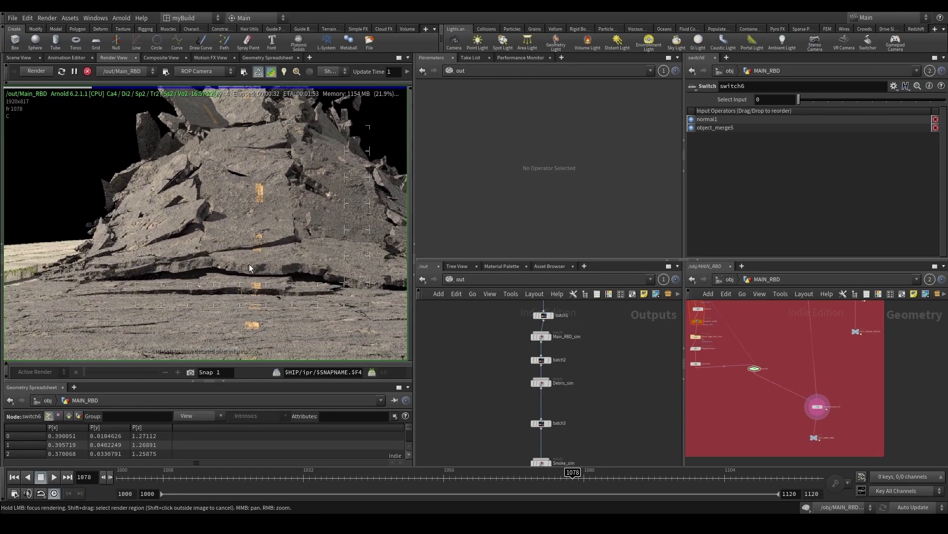
Step: Take a snapshot of the high-res render, and re-render Main_RBD with switch6's Select Input set to 1
left_click(191, 372)
middle_click_drag(209, 242, 193, 241)
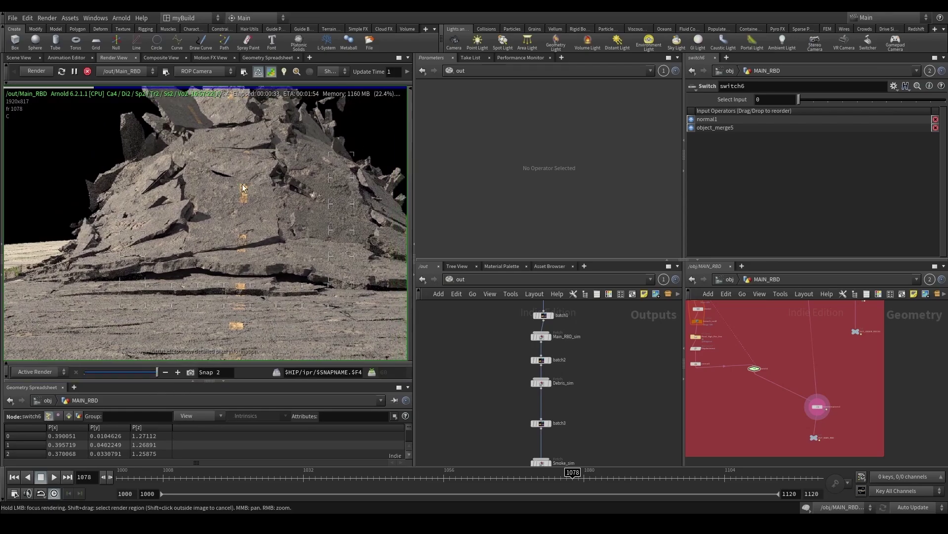
left_click_drag(767, 101, 754, 103)
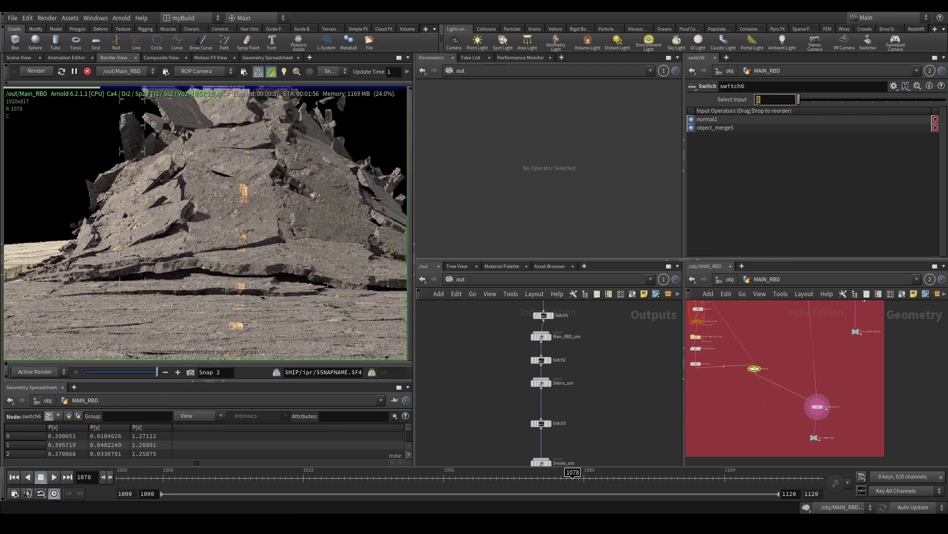
type("1")
key("Return")
left_click(36, 71)
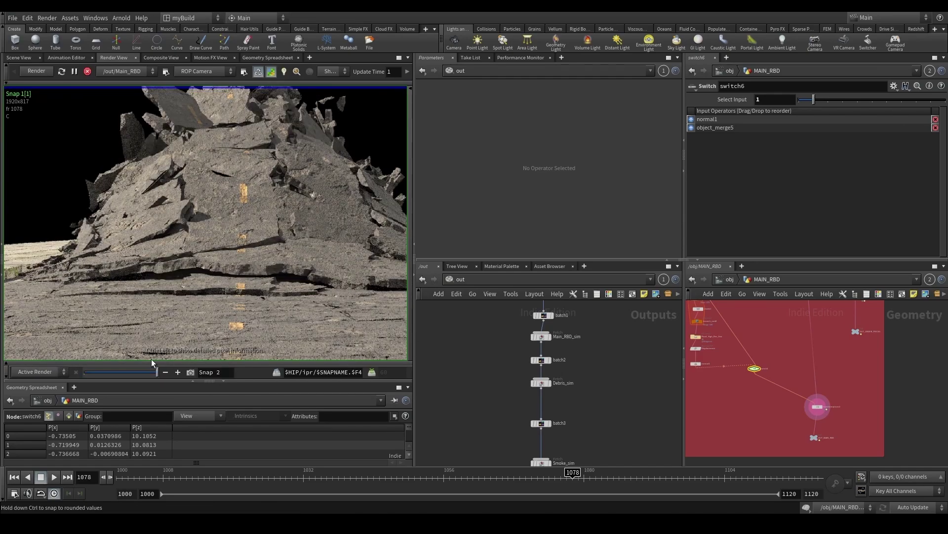
Step: Switch between Snap 1 and the active render to compare the high-res and original road pieces
left_click_drag(157, 371, 18, 379)
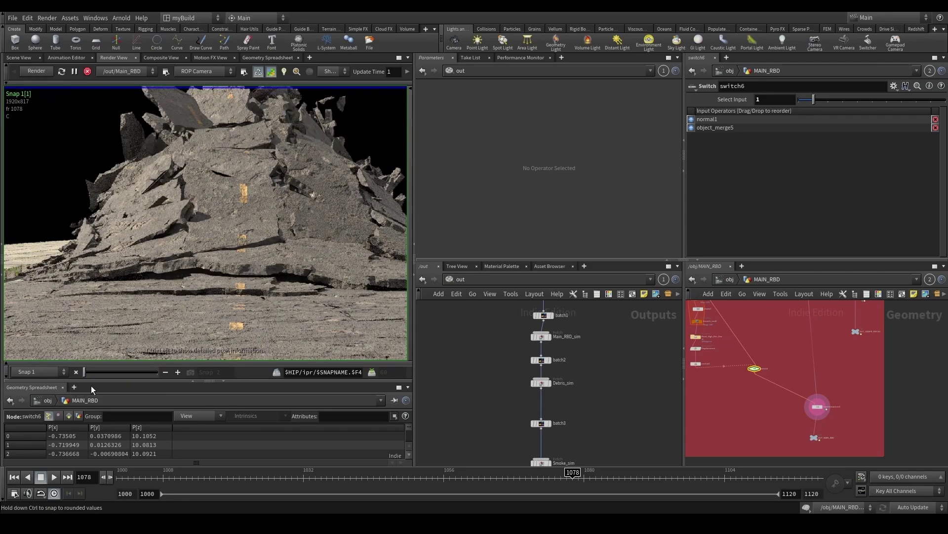
left_click(39, 372)
left_click(57, 384)
left_click(139, 372)
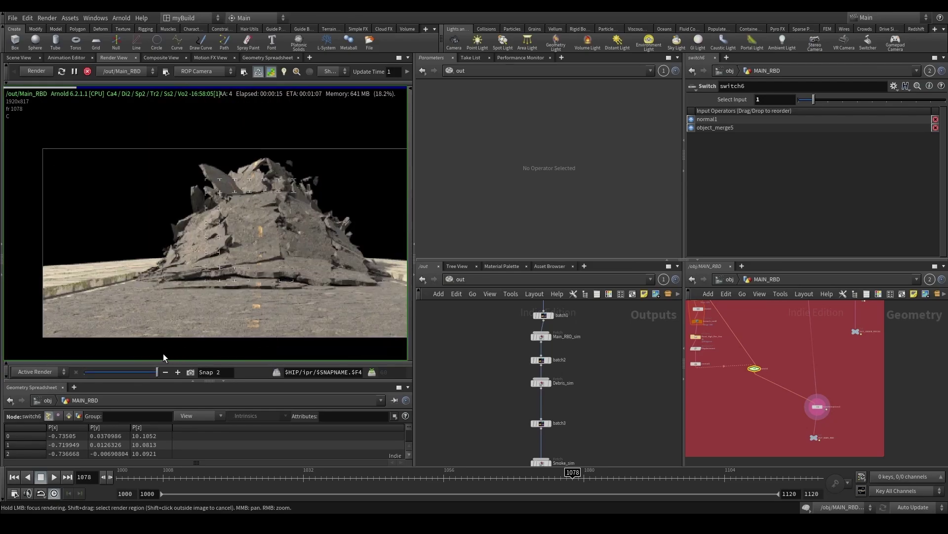
left_click_drag(139, 371, 55, 378)
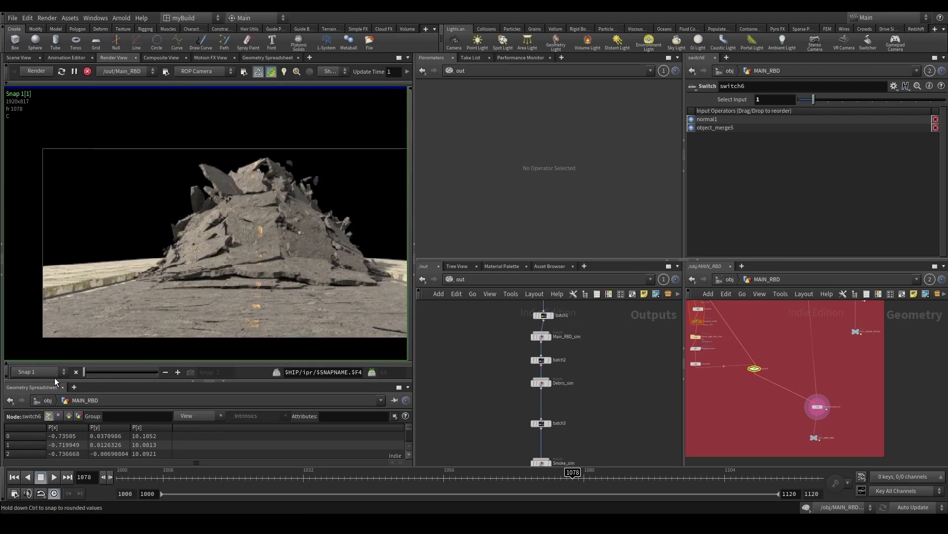
Step: Examine the crack edges and inside faces up close, alternating between Snap 1 and the active render
scroll(281, 337, "up", 3)
middle_click_drag(341, 287, 230, 253)
scroll(184, 260, "up", 2)
scroll(243, 255, "up", 2)
scroll(242, 259, "down", 5)
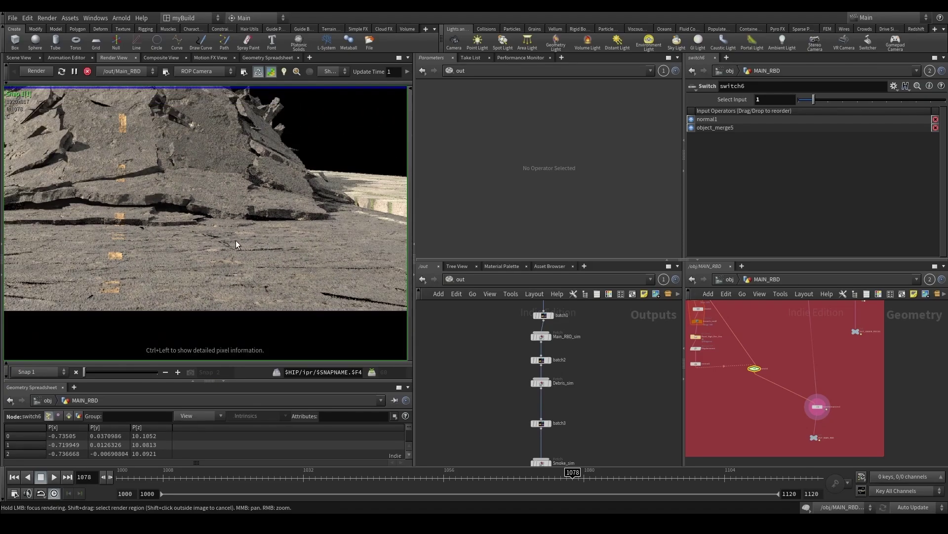
scroll(219, 266, "up", 3)
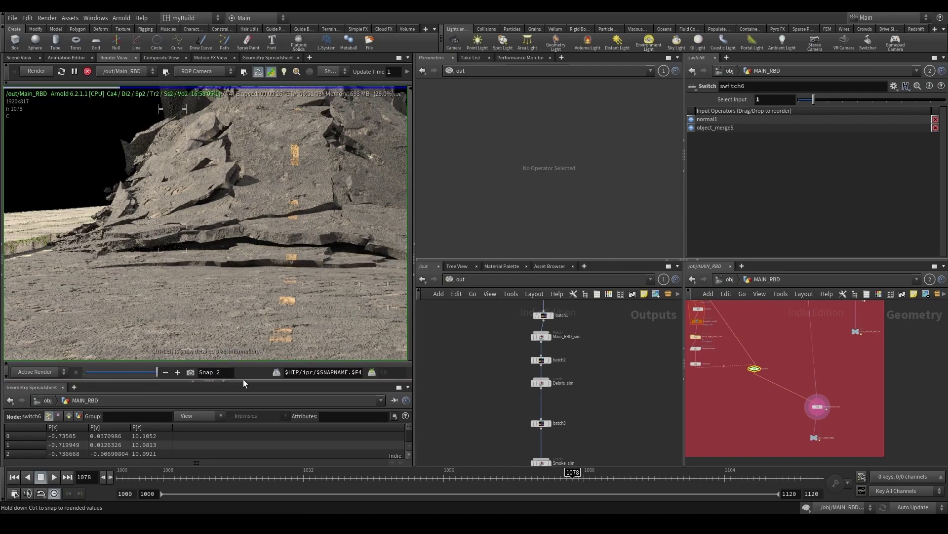
left_click_drag(244, 380, 302, 374)
left_click_drag(80, 387, 197, 378)
scroll(230, 282, "up", 1)
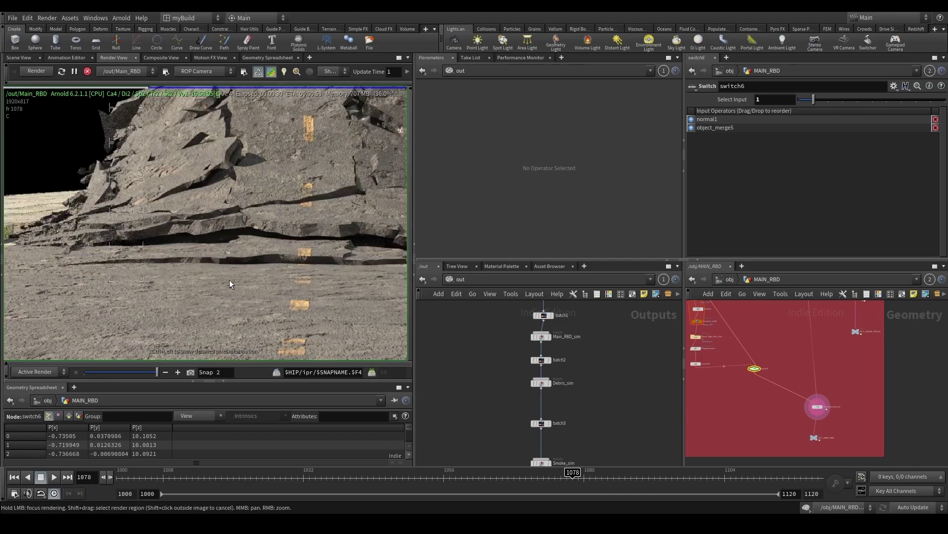
middle_click_drag(321, 245, 281, 280)
left_click_drag(157, 371, 284, 387)
left_click_drag(89, 388, 26, 375)
left_click_drag(124, 375, 166, 371)
scroll(232, 326, "down", 3)
middle_click_drag(289, 327, 272, 250)
scroll(316, 257, "down", 1)
scroll(270, 281, "up", 3)
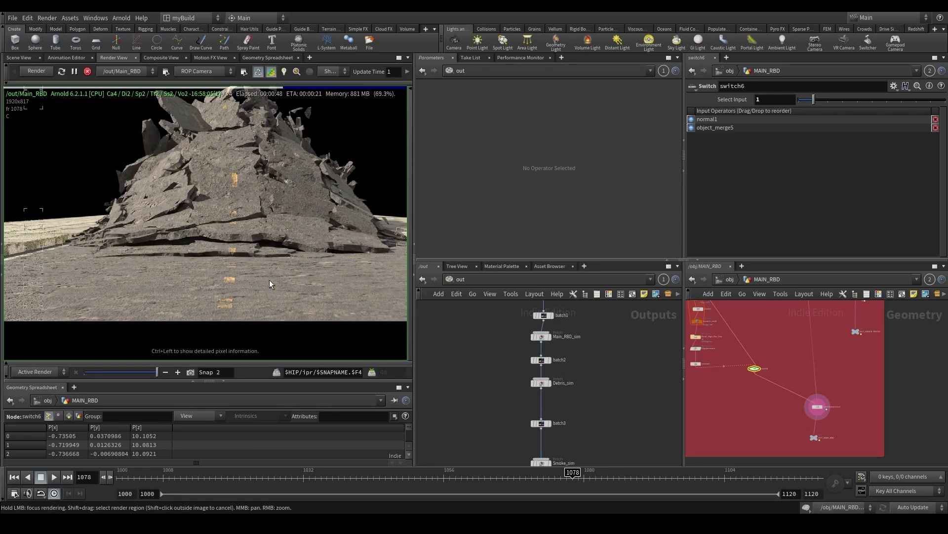
Step: Compare the cracks and layered edges of the road mound in the original render with the high-res Snap 1
scroll(257, 232, "up", 6)
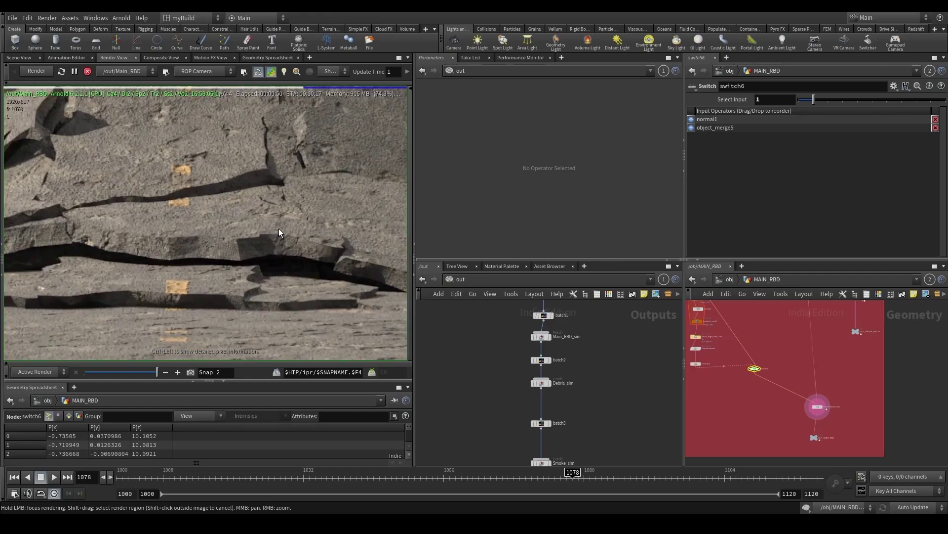
scroll(279, 230, "up", 4)
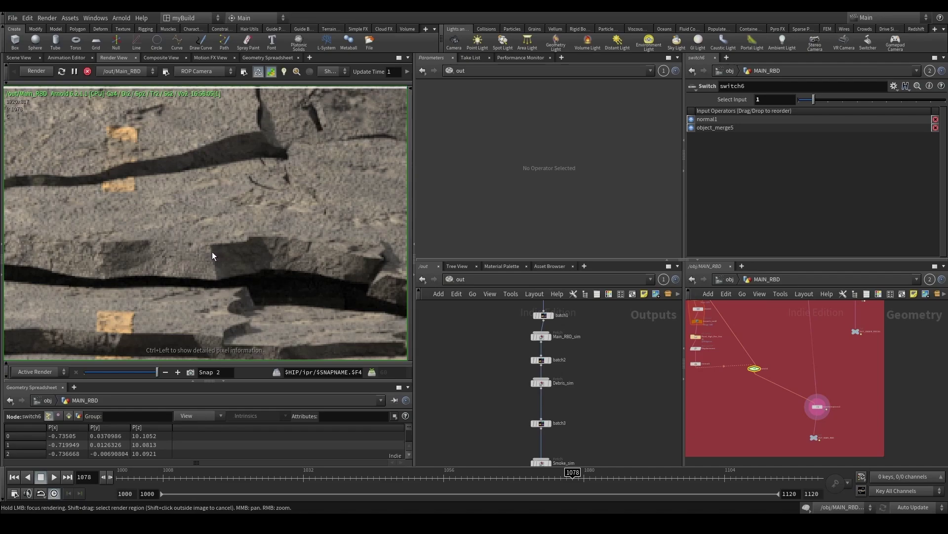
scroll(209, 253, "down", 10)
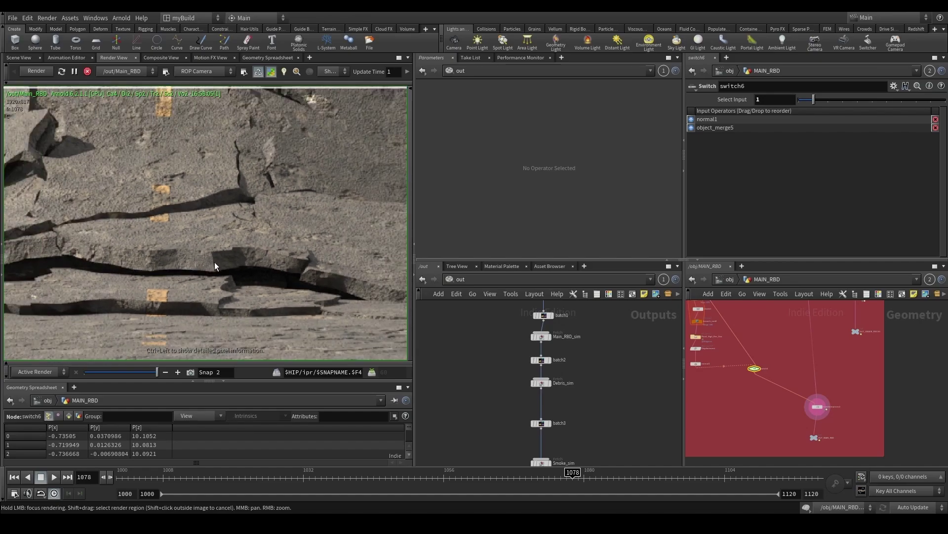
middle_click_drag(263, 254, 319, 289)
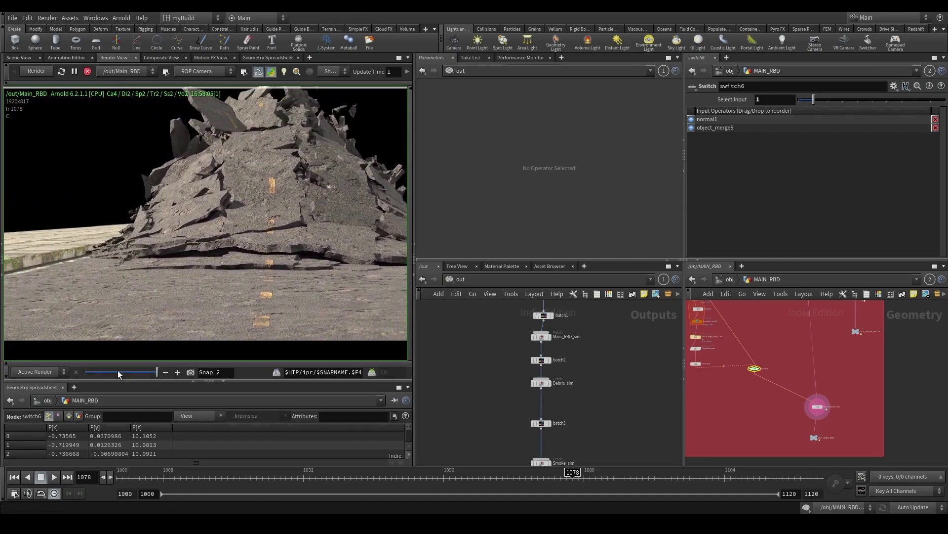
left_click_drag(118, 372, 85, 373)
scroll(285, 262, "up", 6)
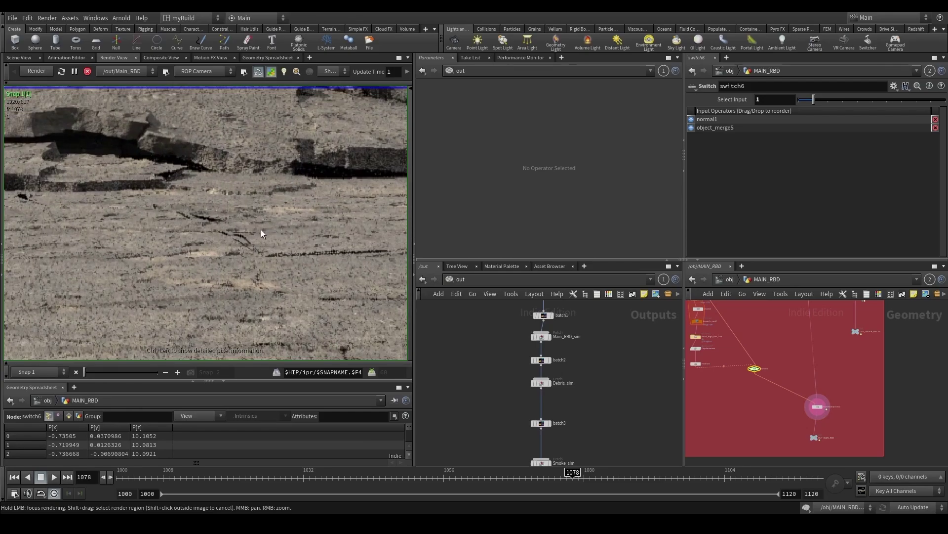
scroll(292, 262, "down", 8)
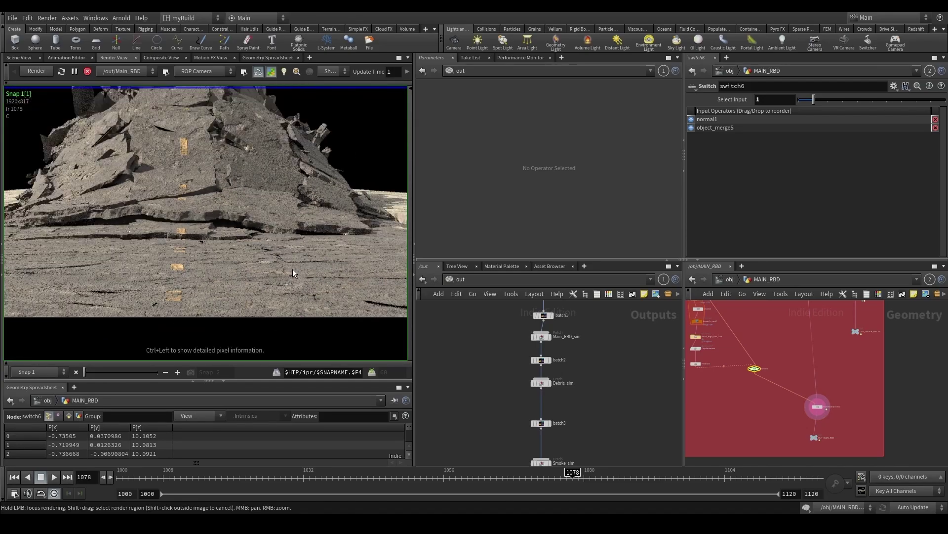
Step: Take a snapshot of the active original-resolution render as Snap 2 and stop rendering
left_click_drag(85, 372, 153, 372)
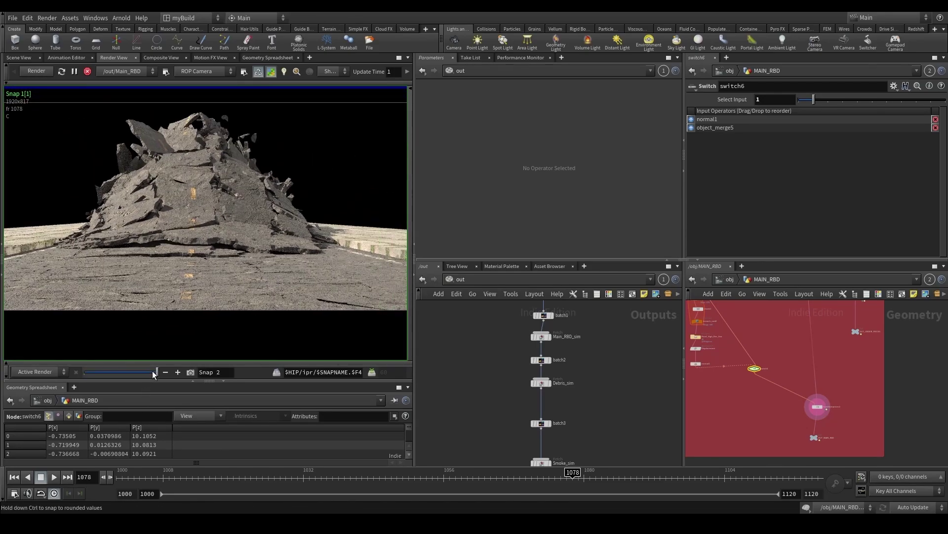
left_click(190, 372)
left_click(86, 73)
Step: In the scene view's MAIN_RBD network, display the Displacement node and move it with its downstream nodes further below Road_High_Res_Geo
left_click(22, 58)
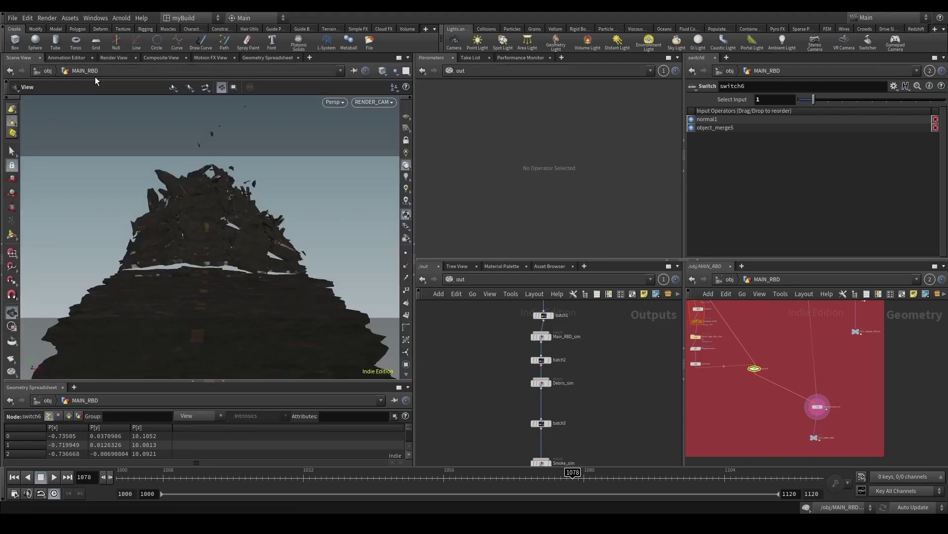
scroll(779, 369, "up", 5)
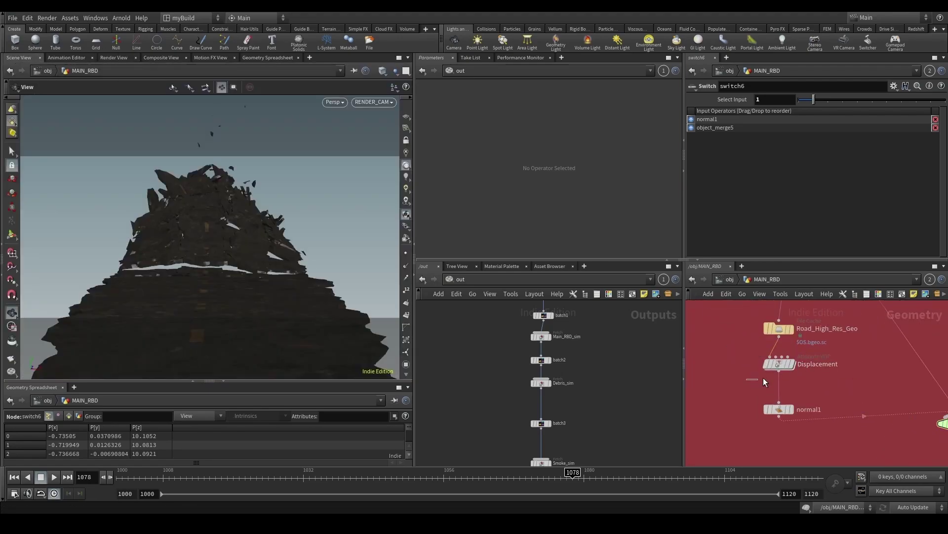
left_click_drag(730, 391, 732, 392)
scroll(808, 435, "down", 5)
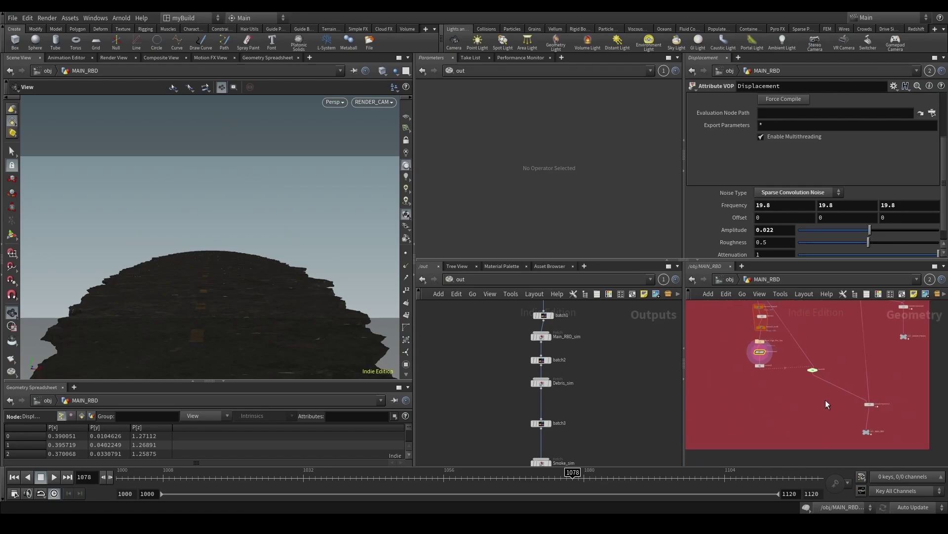
left_click_drag(704, 419, 879, 310)
left_click_drag(780, 396, 897, 322)
mouse_move(725, 331)
left_click_drag(725, 328, 724, 364)
scroll(709, 340, "up", 3)
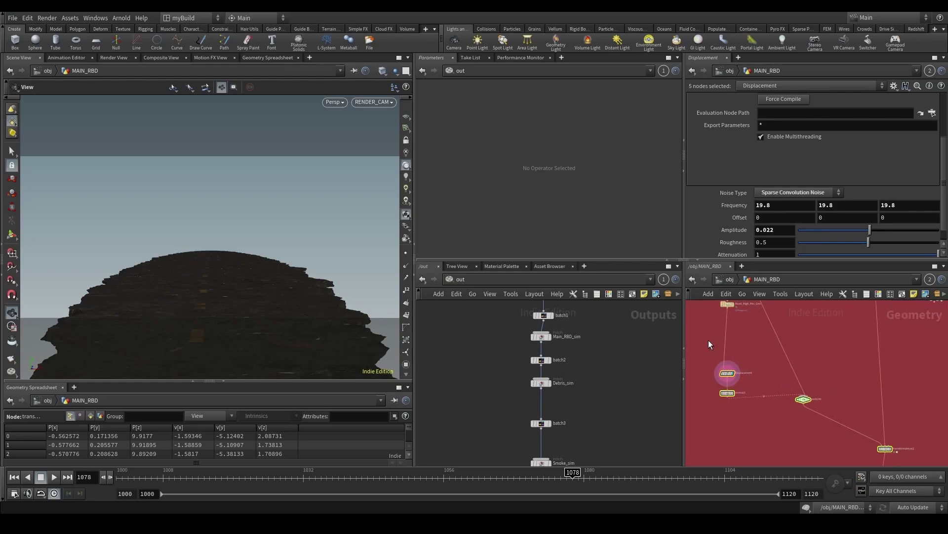
Step: Add a Group node branching from Road_High_Res_Geo and display it
middle_click_drag(707, 317, 714, 380)
left_click(745, 359)
key("Tab")
type("group")
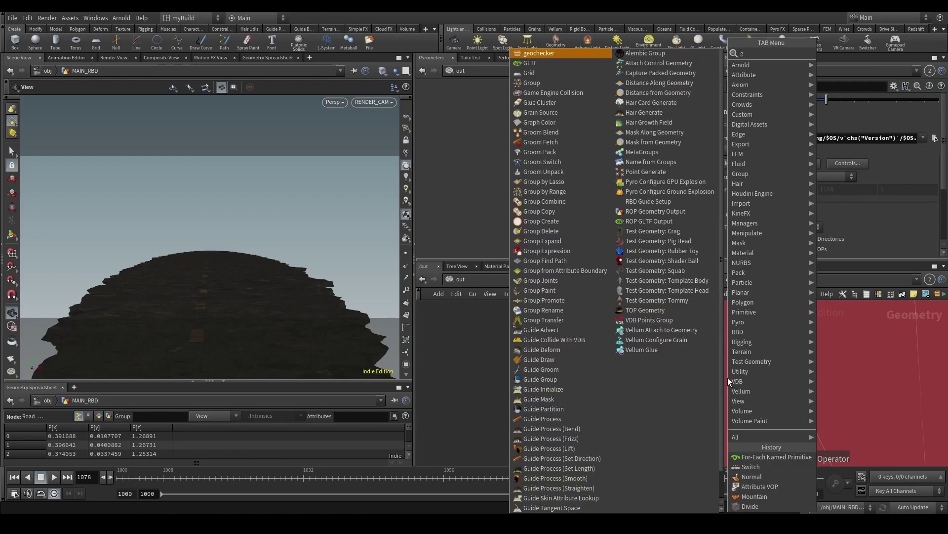
key("Return")
left_click(710, 399)
scroll(710, 399, "up", 2)
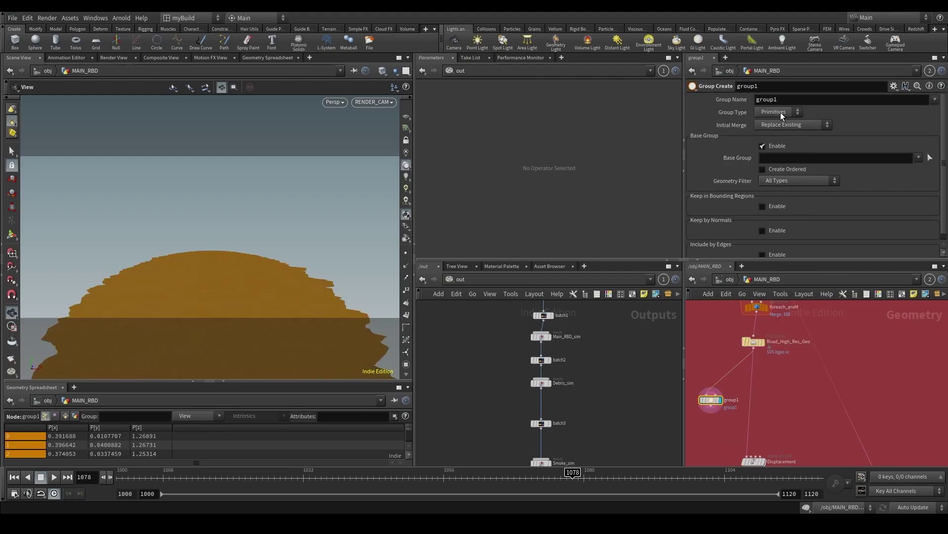
Step: Name the Group node's primitive group "outside"
left_click(781, 100)
type("outs")
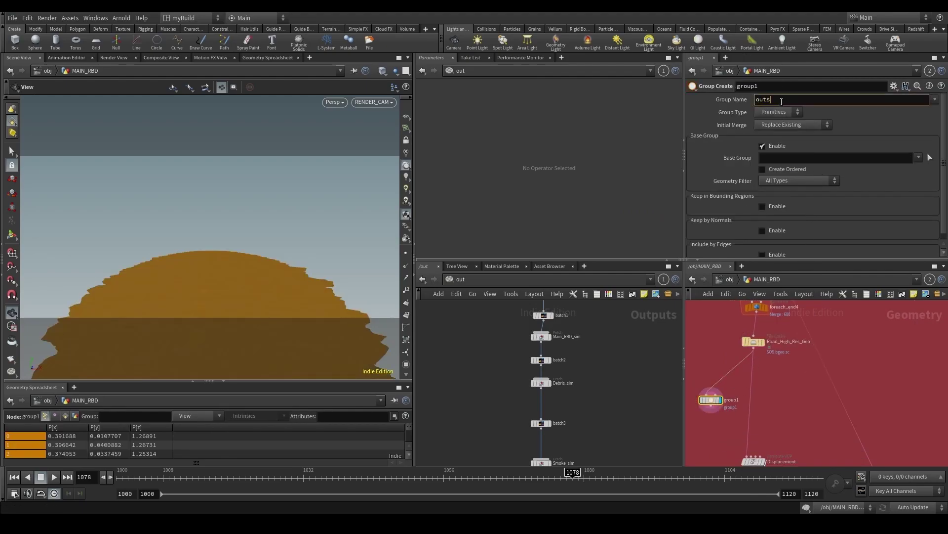
type("id")
key("Return")
left_click(781, 99)
type("e")
key("Return")
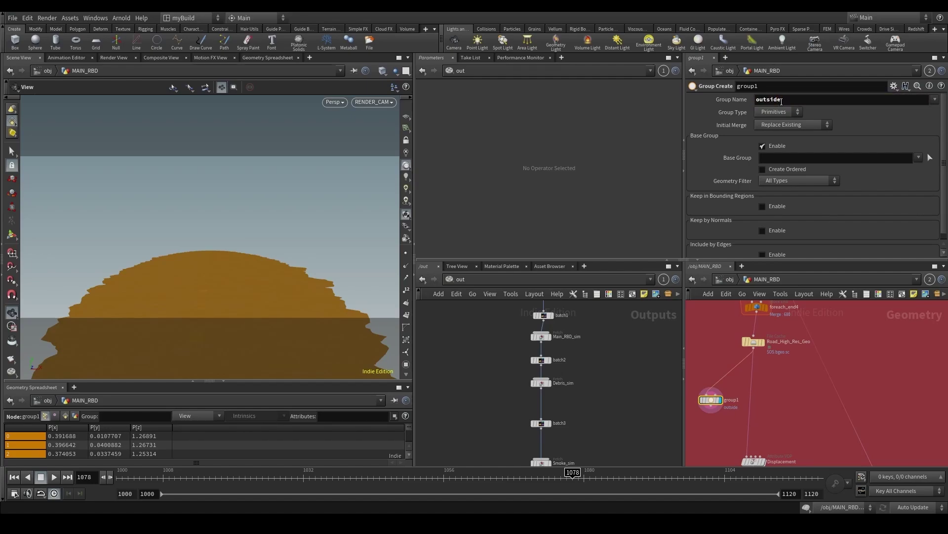
Step: Add a Color node branching from Road_High_Res_Geo and limit it to the existing outside group
left_click(791, 411)
key("Tab")
type("con")
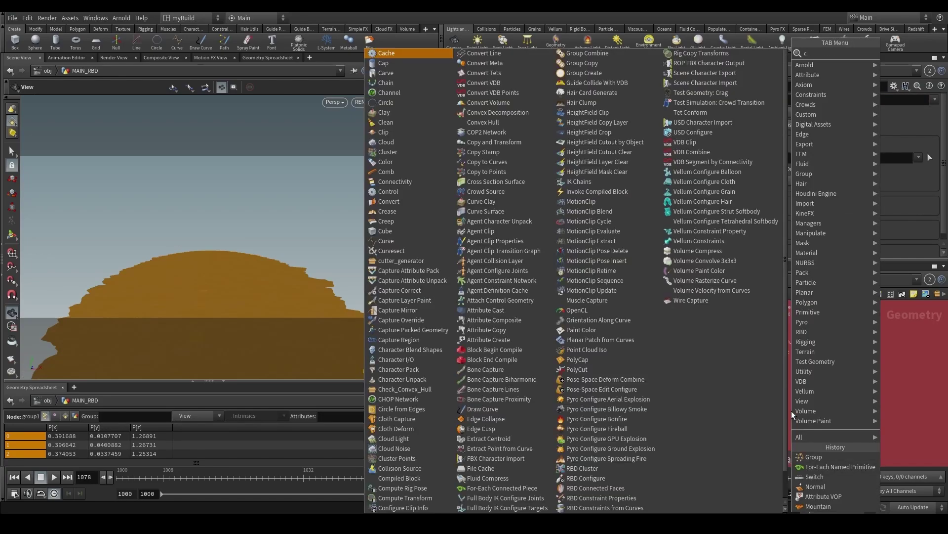
key("Return")
key("Escape")
key("Tab")
type("color")
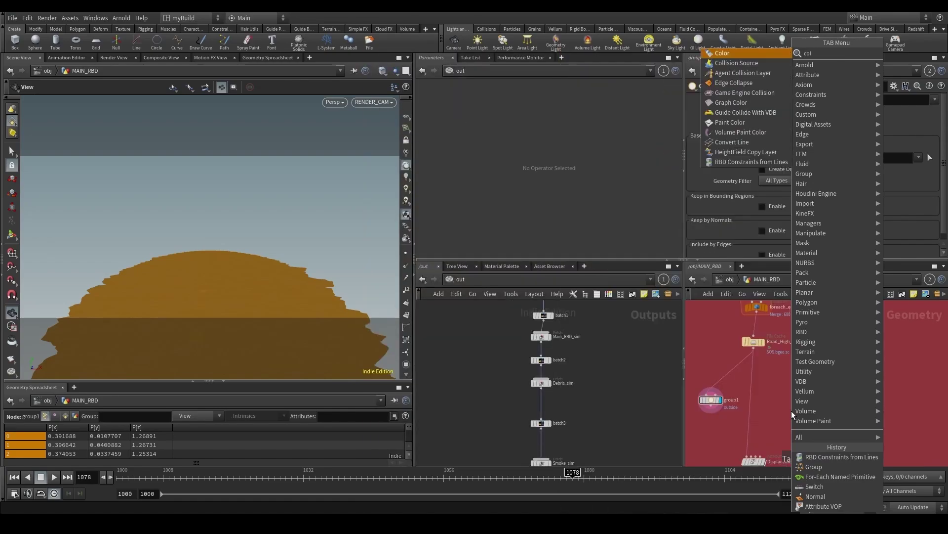
key("Return")
left_click(791, 410)
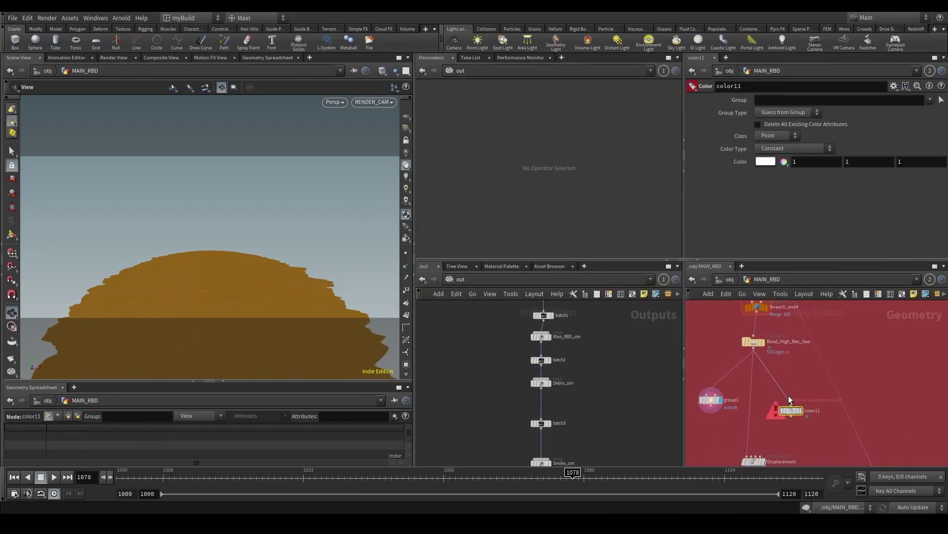
left_click(930, 100)
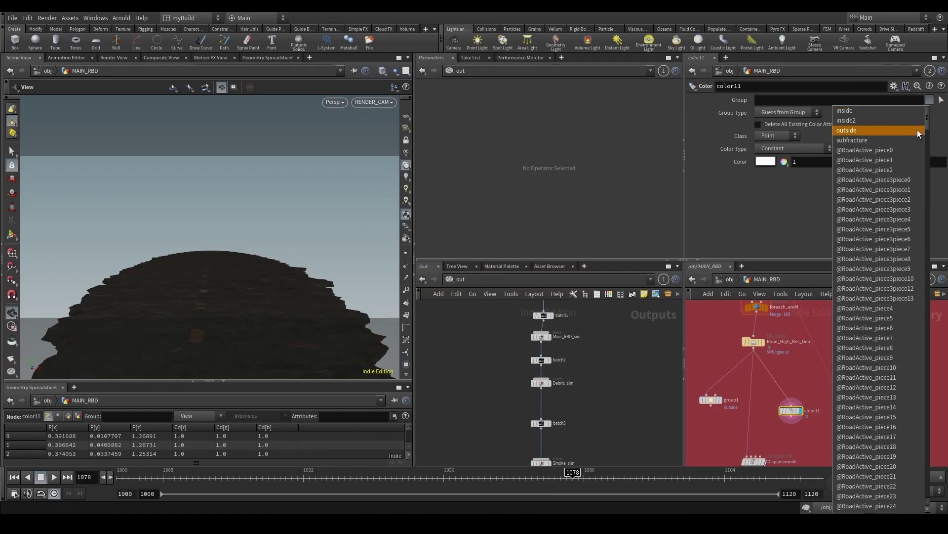
left_click(917, 129)
Step: Delete the unneeded Group node and set the Color node's colour to red (FF0000)
left_click(712, 399)
key("Delete")
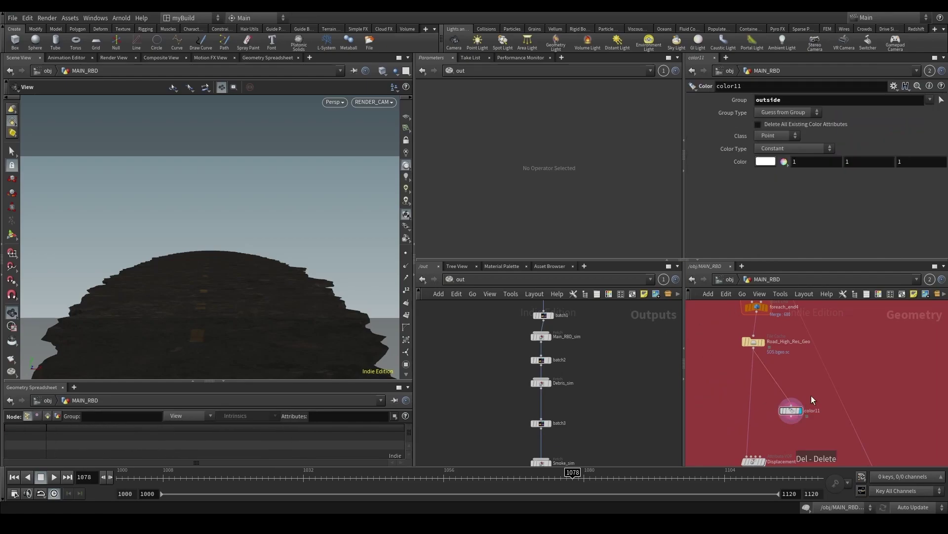
left_click(767, 161)
left_click(729, 90)
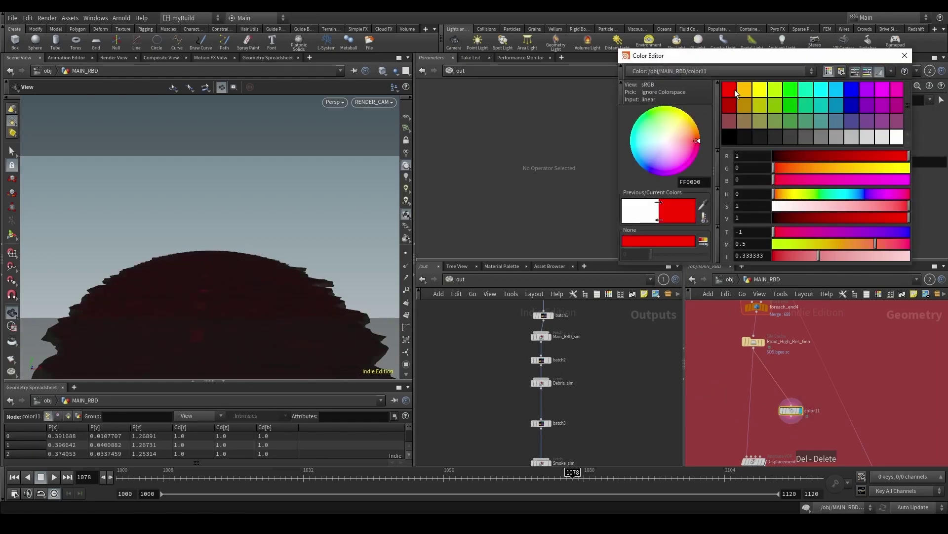
Step: Insert an Exploded View node between Road_High_Res_Geo and the Color node, and inspect the pieces' red outside and uncoloured inside faces
left_click_drag(212, 296, 266, 316)
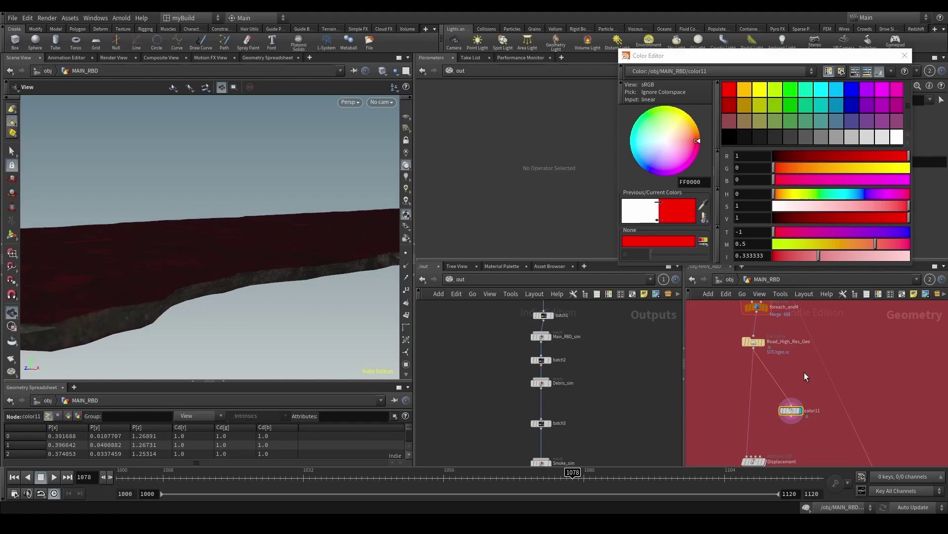
key("Tab")
type("exp")
key("Return")
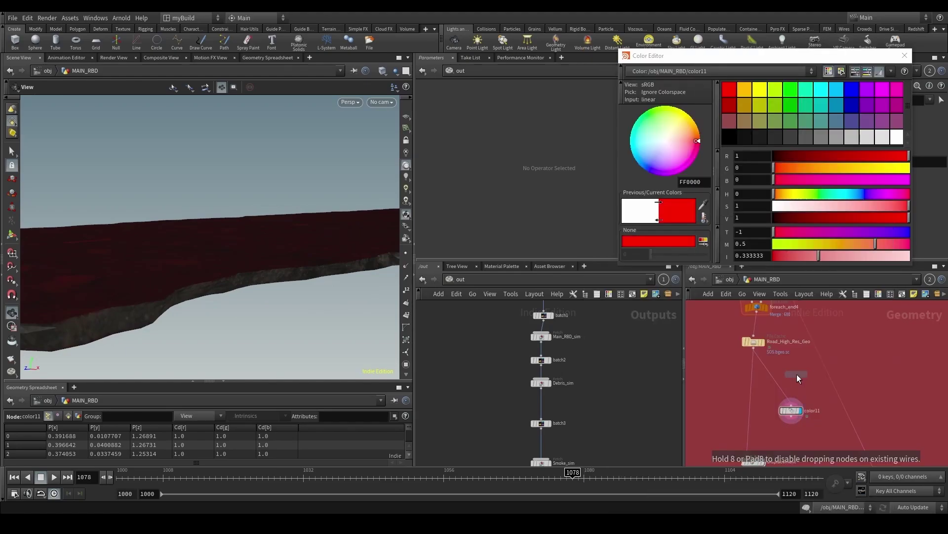
left_click(782, 386)
left_click_drag(780, 385, 770, 387)
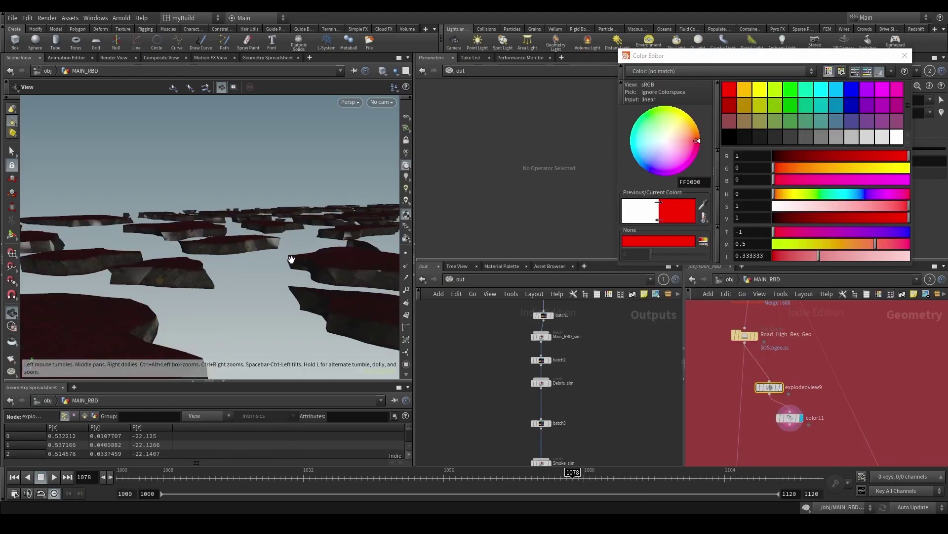
left_click_drag(306, 242, 335, 229)
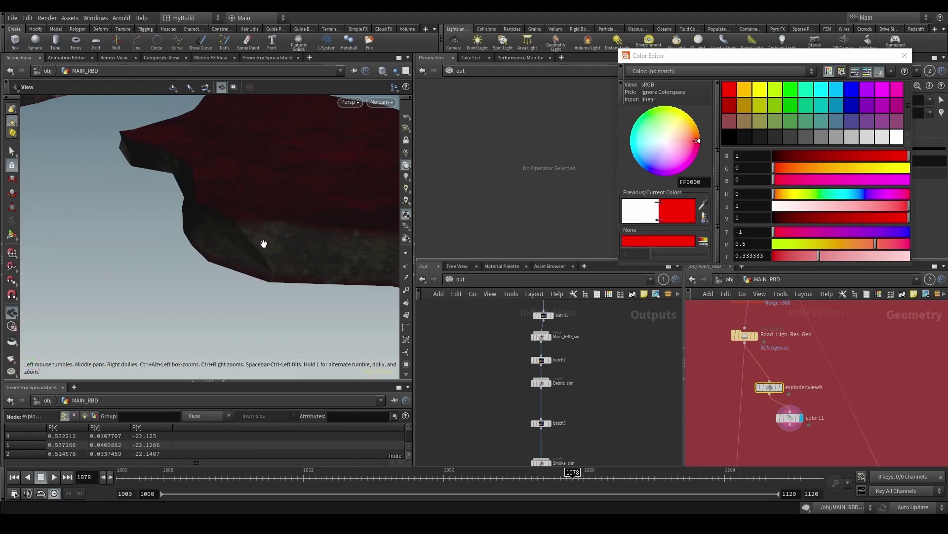
left_click_drag(264, 243, 310, 232)
left_click(904, 57)
left_click_drag(242, 225, 281, 225)
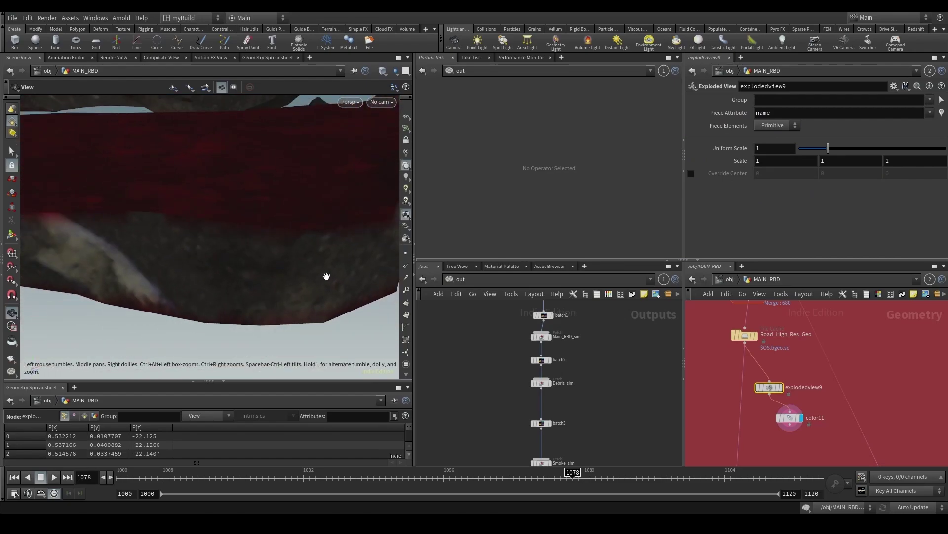
left_click_drag(221, 306, 312, 249)
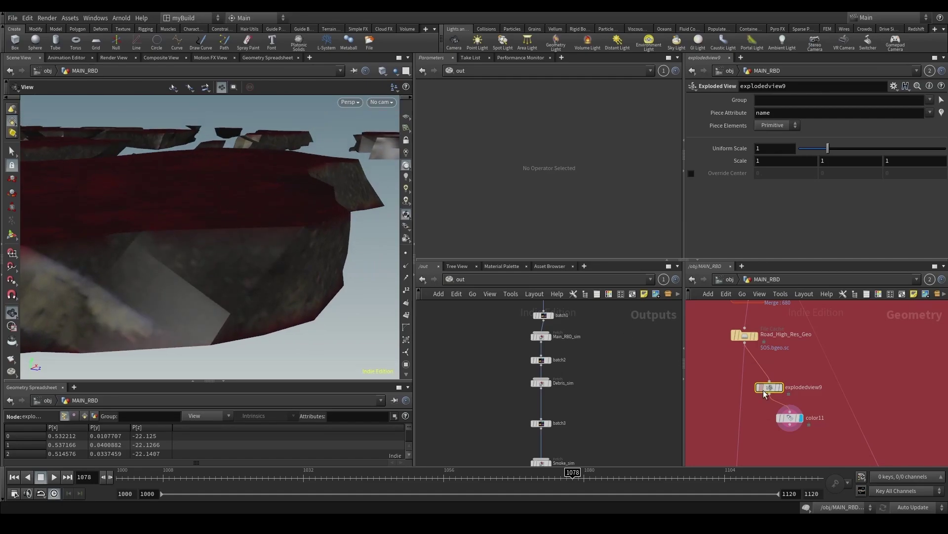
Step: Add an Attribute Wrangle above Displacement, wire the Color node into its second input, and display the wrangle
middle_click_drag(769, 394, 770, 349)
key("Tab")
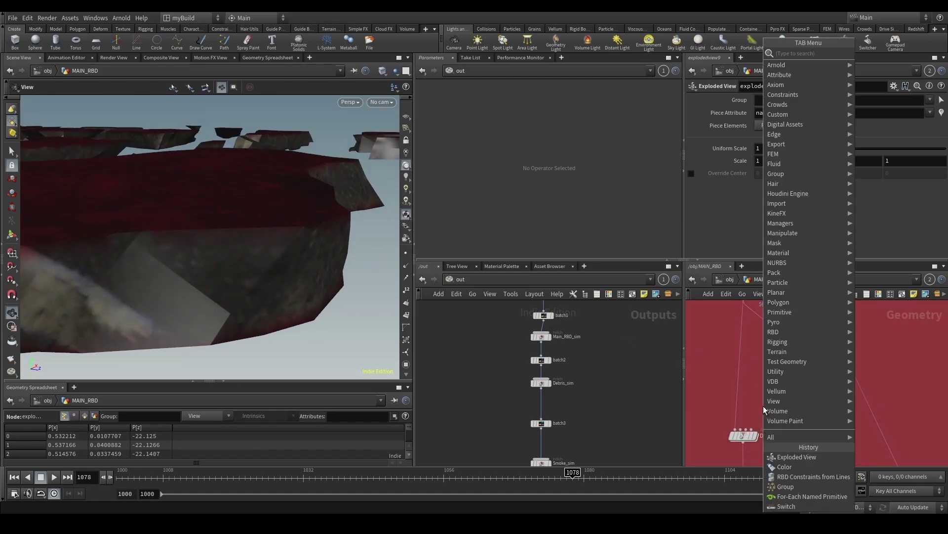
type("attw")
key("Return")
left_click(763, 405)
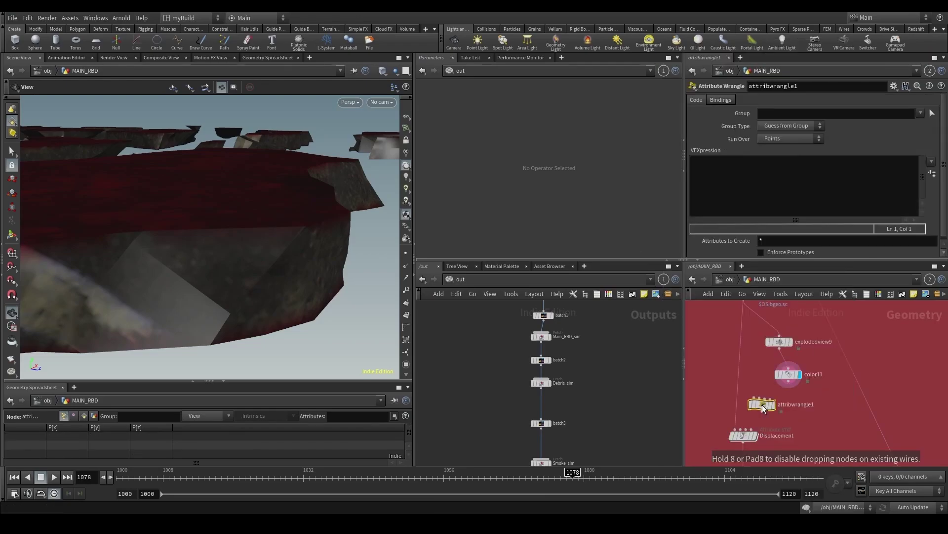
scroll(743, 404, "up", 3)
left_click(718, 389)
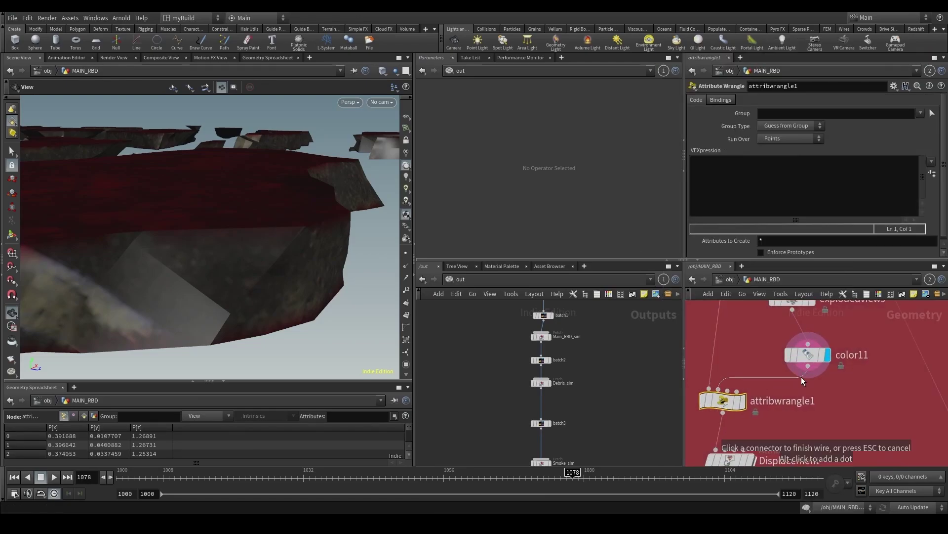
left_click(808, 366)
left_click_drag(792, 432, 700, 401)
key("r")
left_click(725, 176)
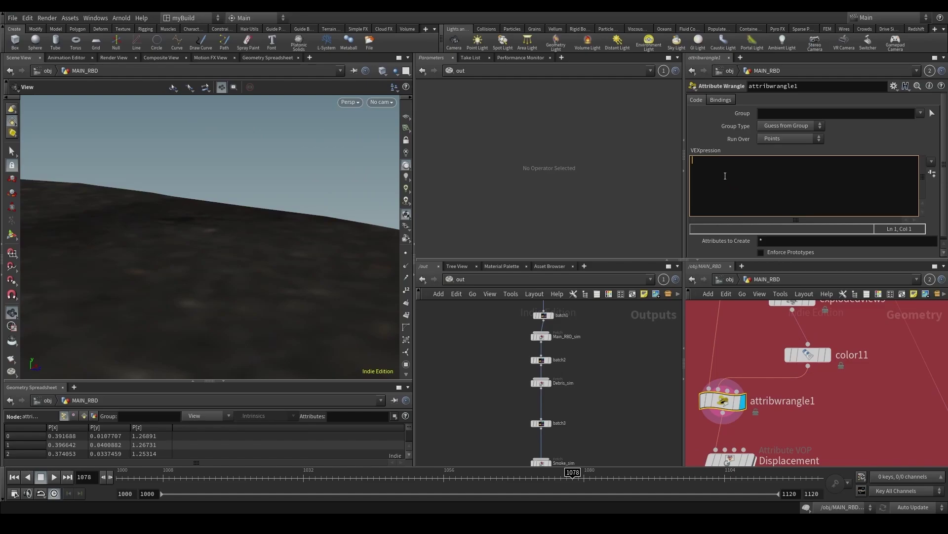
type("f@dispAmount=point")
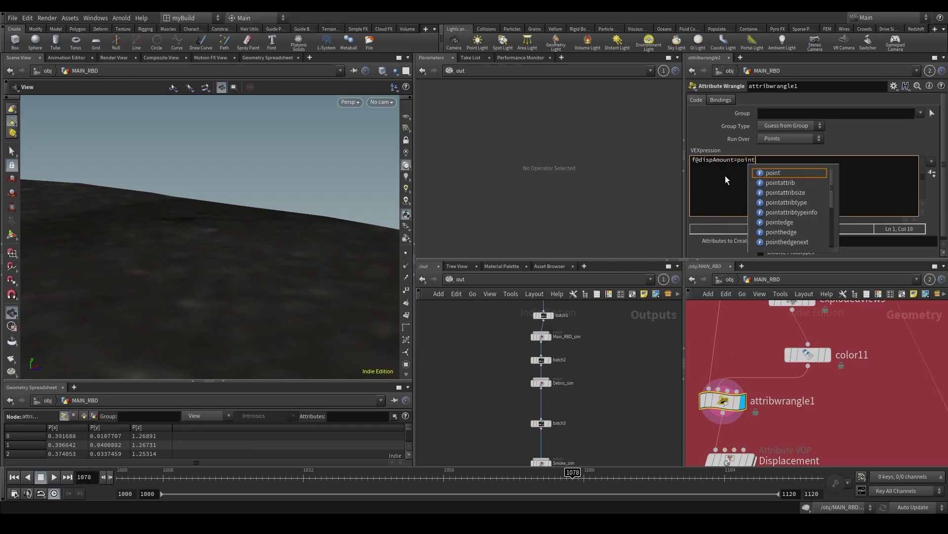
key("BackSpace")
key("BackSpace")
key("BackSpace")
key("BackSpace")
key("BackSpace")
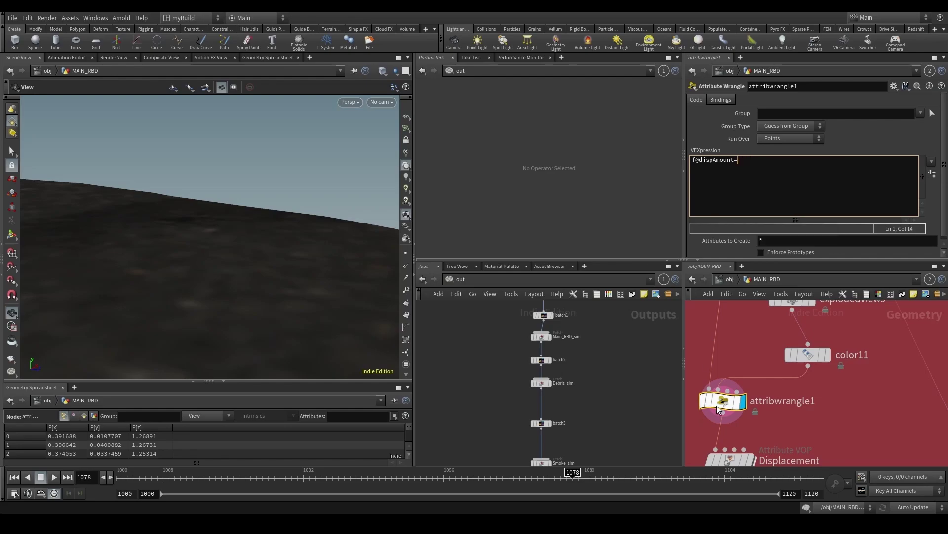
left_click_drag(723, 401, 795, 401)
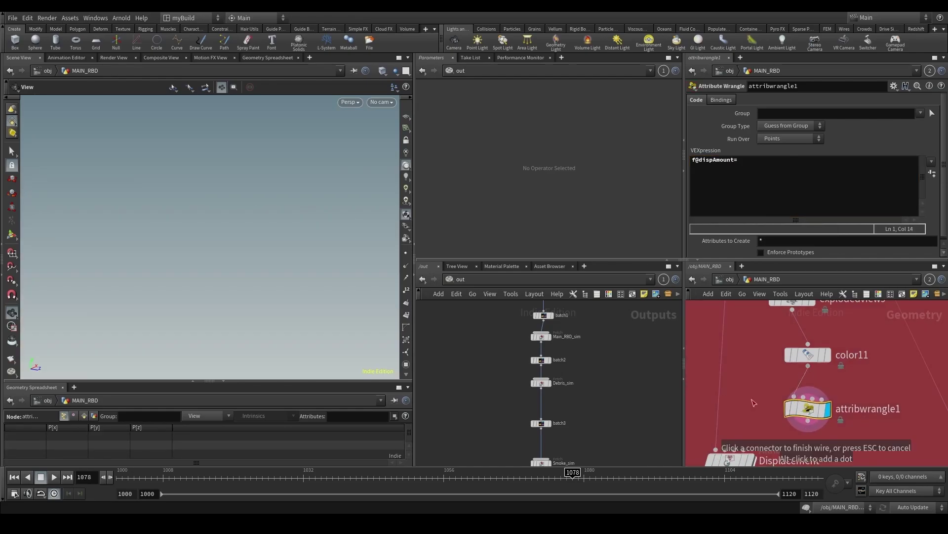
left_click(753, 166)
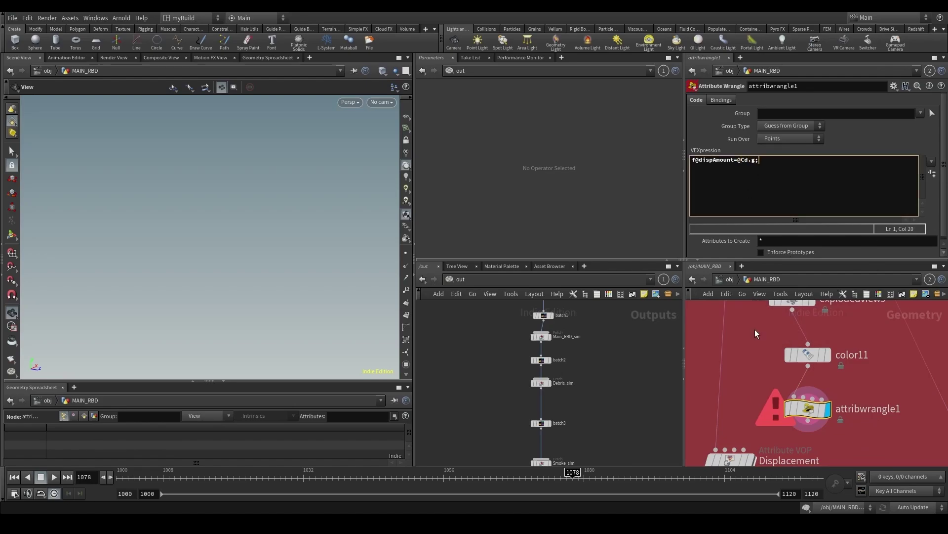
Step: Apply the wrangle's VEXpression, move the node slightly up beneath the Color node, and rename it Dispamount
left_click(755, 352)
scroll(736, 378, "down", 3)
mouse_move(309, 269)
left_mouse_down()
mouse_move(299, 292)
mouse_move(311, 283)
left_mouse_up()
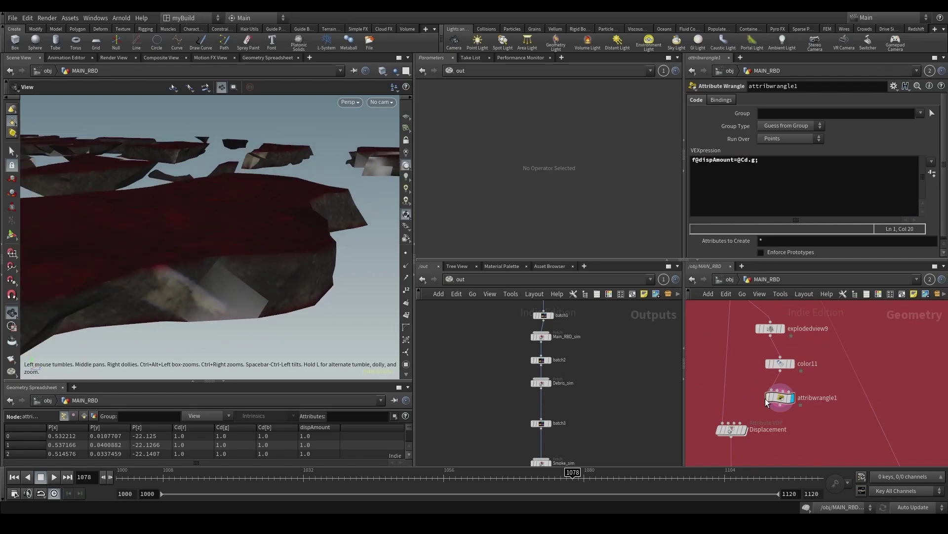
left_click_drag(774, 402, 775, 393)
left_click(815, 390)
type("Dis")
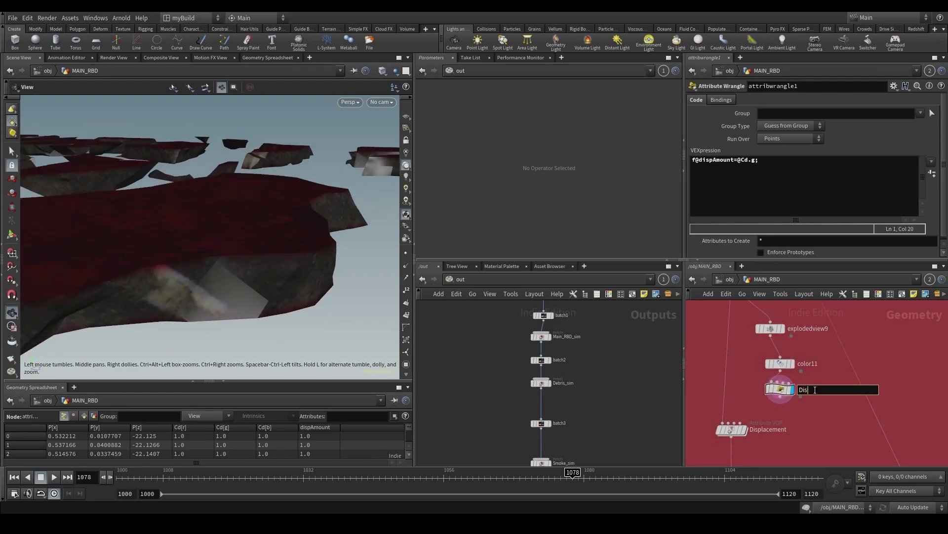
type("pamount")
key("Return")
key("Tab")
type("att")
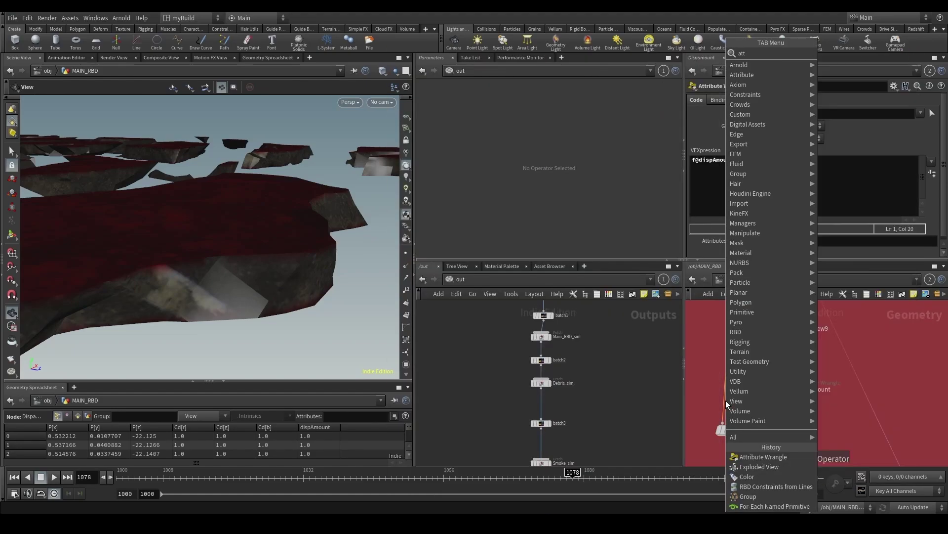
type("d")
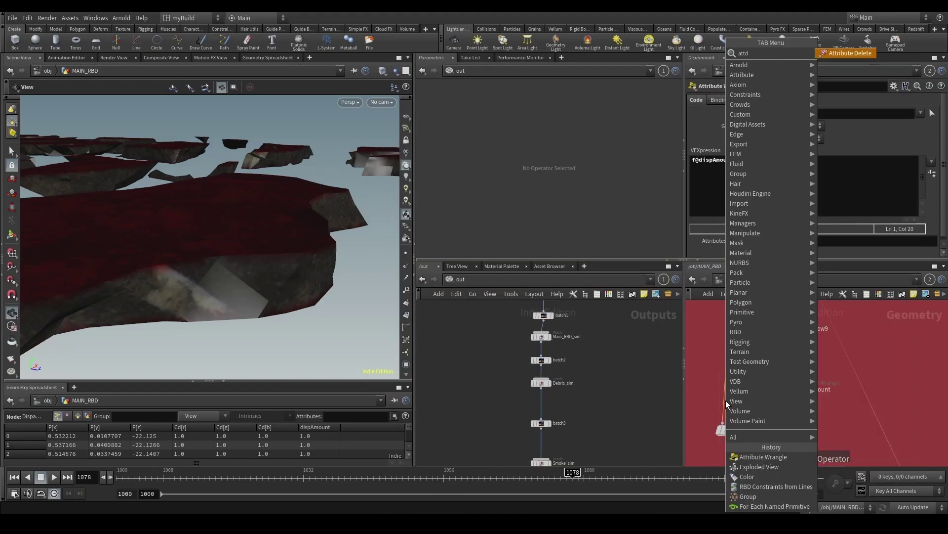
key("Return")
key("Escape")
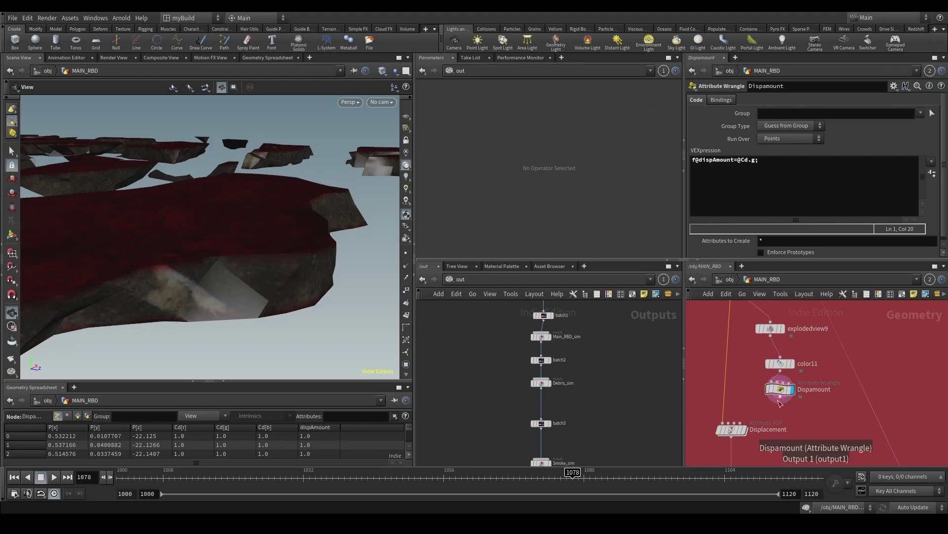
Step: Wire Dispamount's output into the first input of Displacement and display the Displacement node
left_click(779, 402)
left_click(718, 417)
left_click(732, 429)
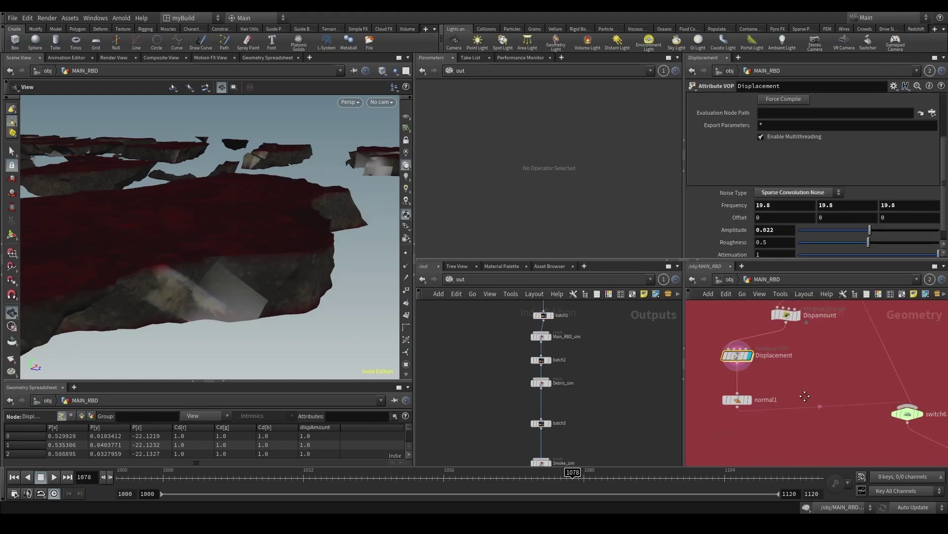
Step: Insert an Attribute Delete node between Dispamount and Displacement, and set it to remove the Cd point attribute
middle_click_drag(806, 396, 761, 445)
key("Tab")
type("attd")
key("Return")
left_click(755, 384)
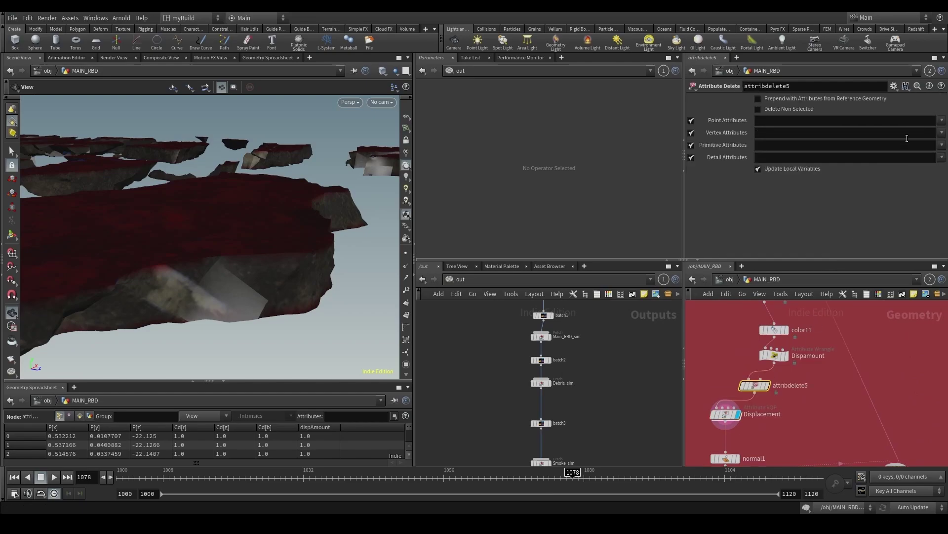
left_click(942, 120)
left_click(923, 131)
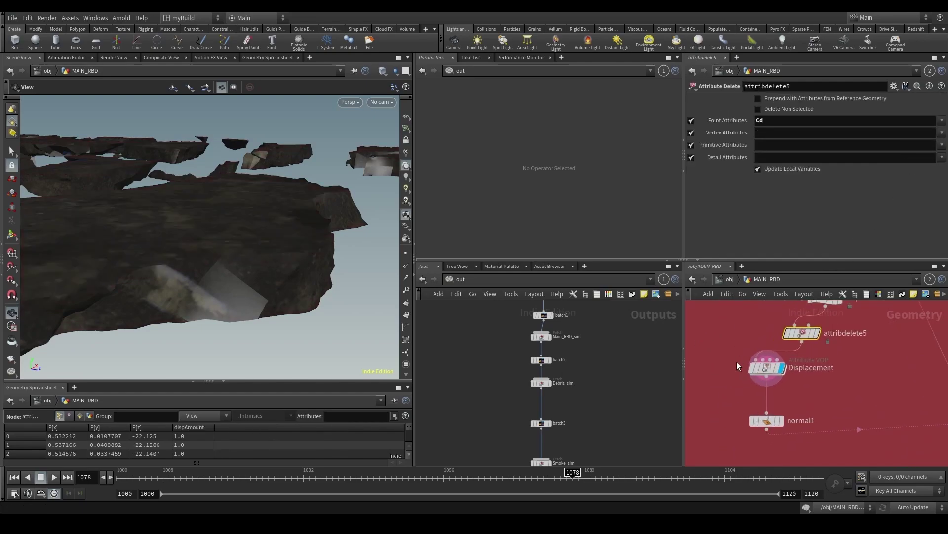
Step: Clear the inside* group restriction from the Displacement node
double_click(763, 371)
left_click(759, 280)
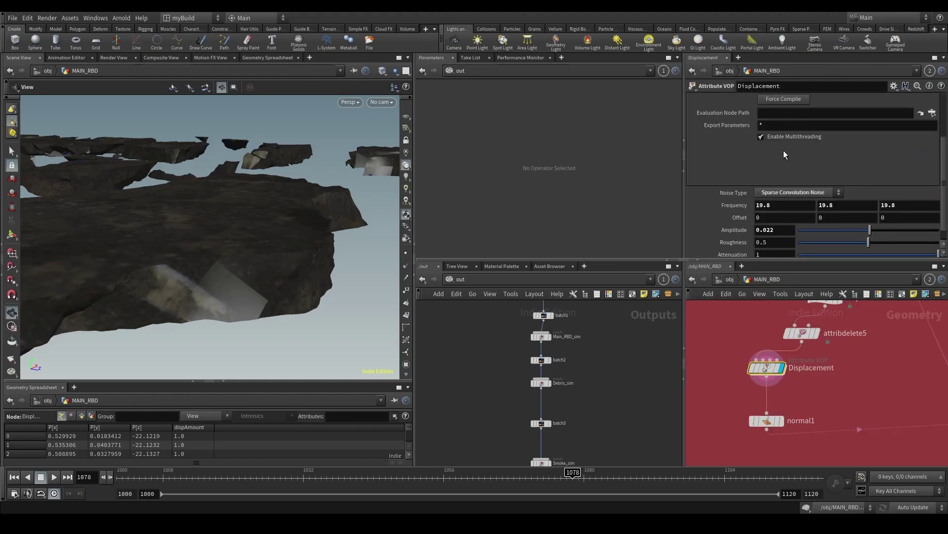
scroll(776, 148, "up", 3)
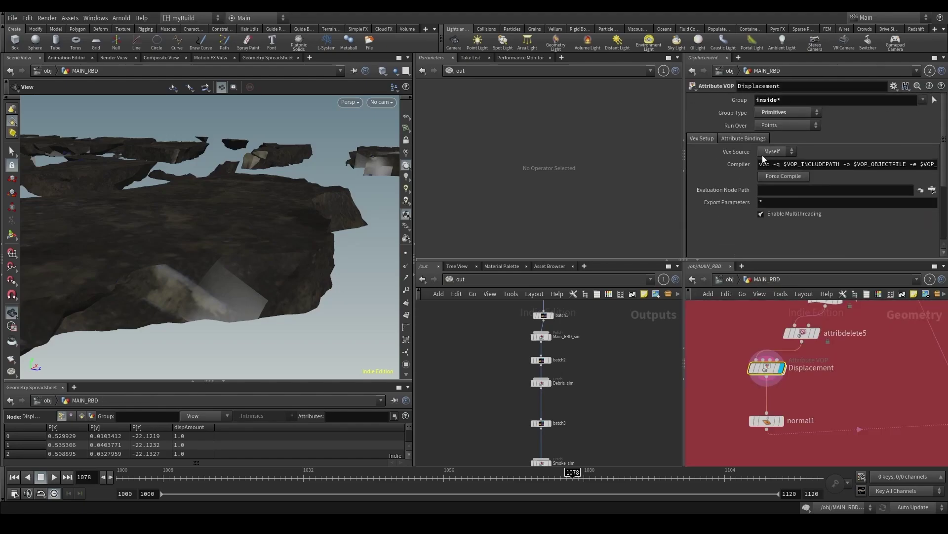
double_click(783, 101)
key("BackSpace")
scroll(852, 398, "down", 1)
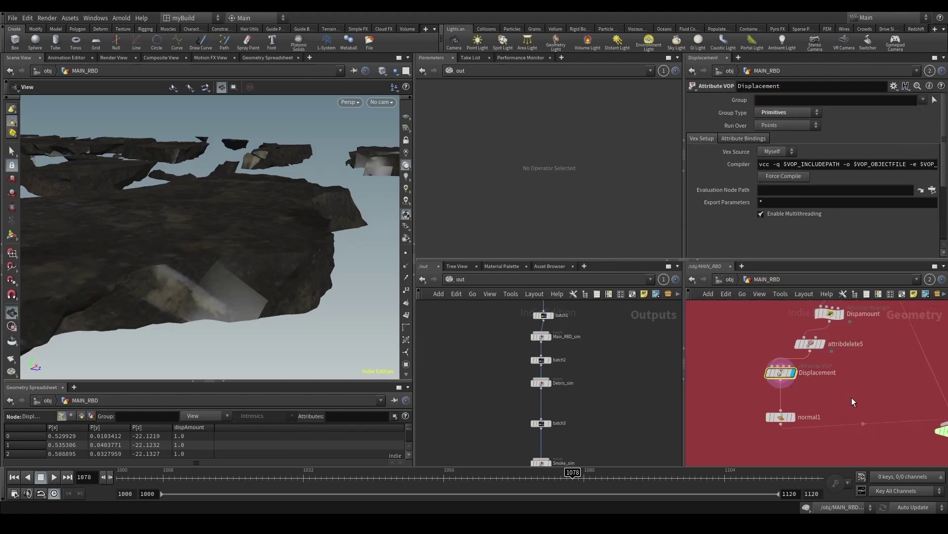
Step: Enter the Displacement VOP network and add a Multiply node below the turbulent noise
scroll(843, 394, "up", 2)
double_click(752, 366)
scroll(828, 415, "up", 2)
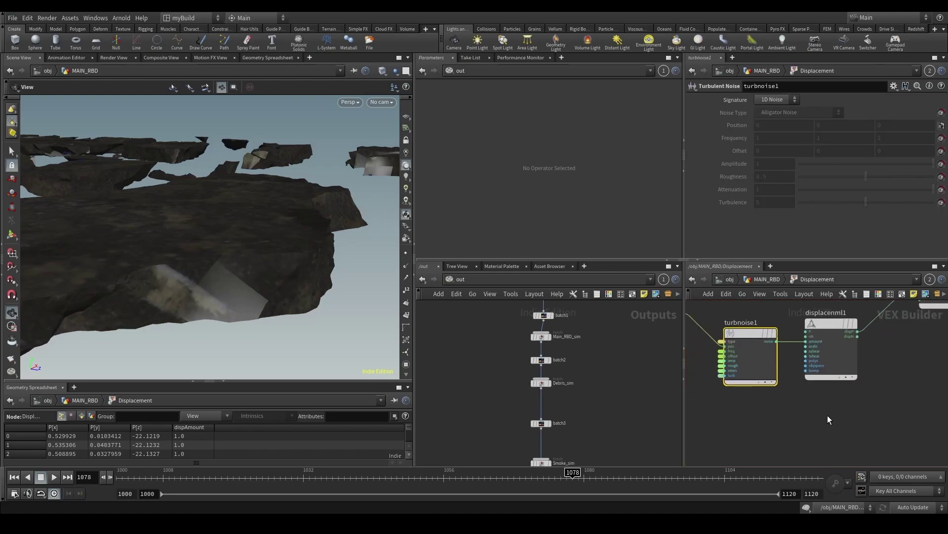
key("Tab")
type("mult")
key("Return")
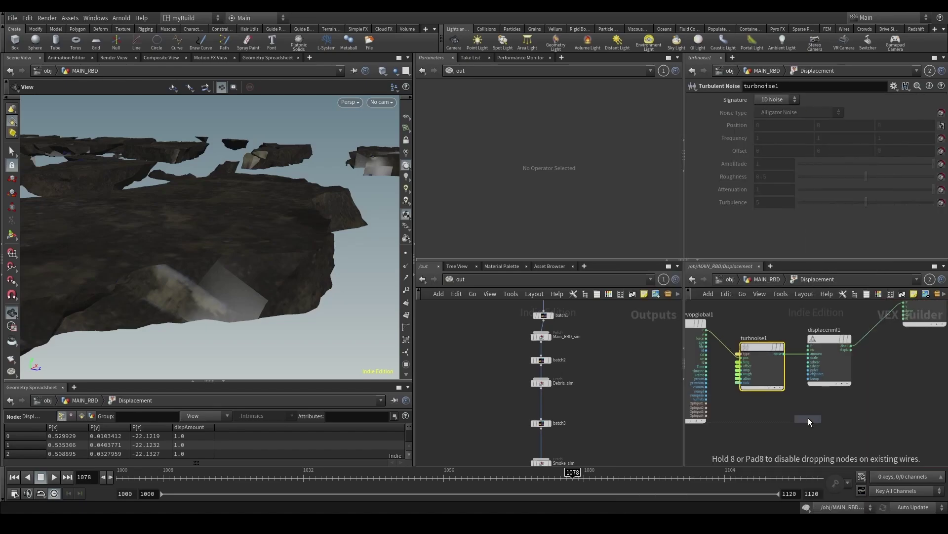
left_click(805, 426)
Step: Move displacenml1 and the output node aside, and insert the Multiply node between turbnoise1 and displacenml1
middle_click_drag(868, 404, 807, 404)
left_click_drag(854, 404, 781, 343)
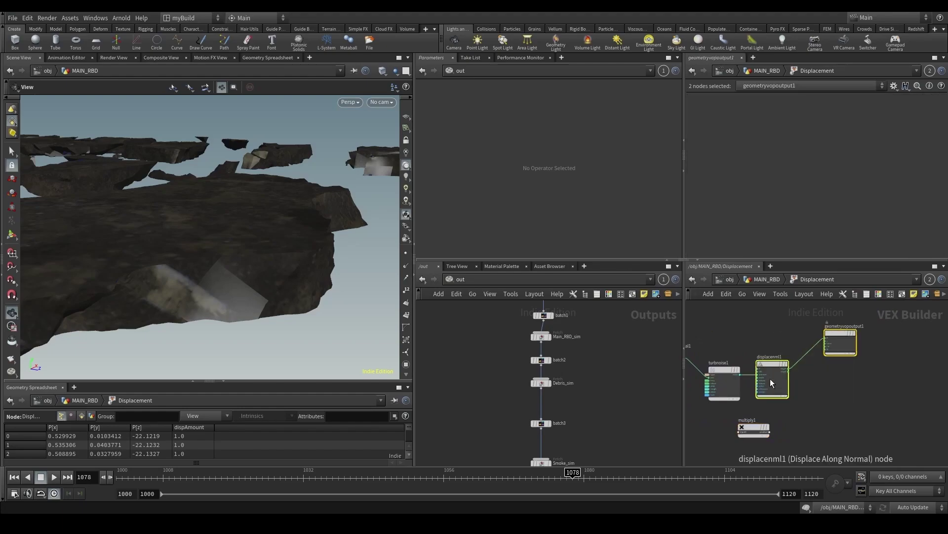
left_click_drag(770, 379, 849, 365)
scroll(779, 409, "up", 3)
left_click(777, 410)
left_click_drag(750, 432, 778, 355)
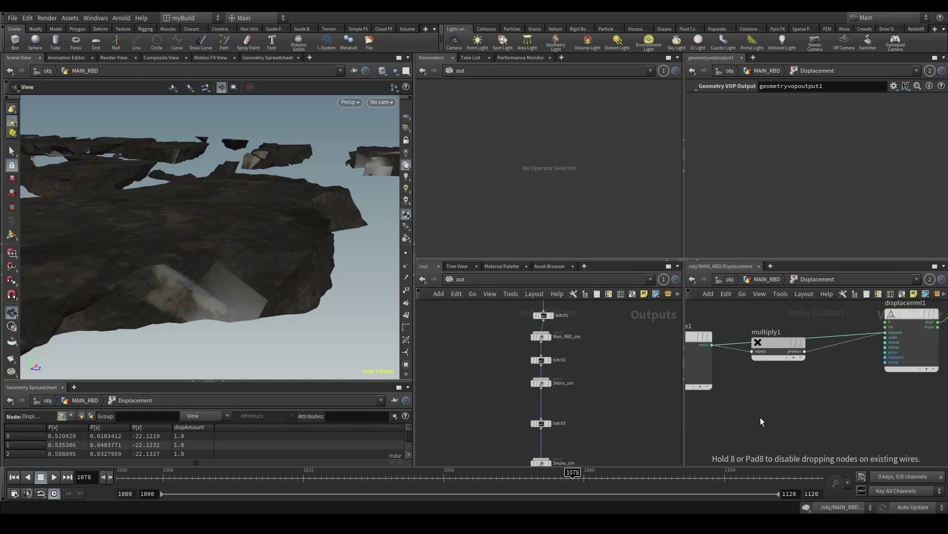
Step: Add a Bind node named dispAmount and wire its output into the Multiply node's second input
middle_click_drag(727, 460, 757, 417)
key("Tab")
type("bind")
key("Return")
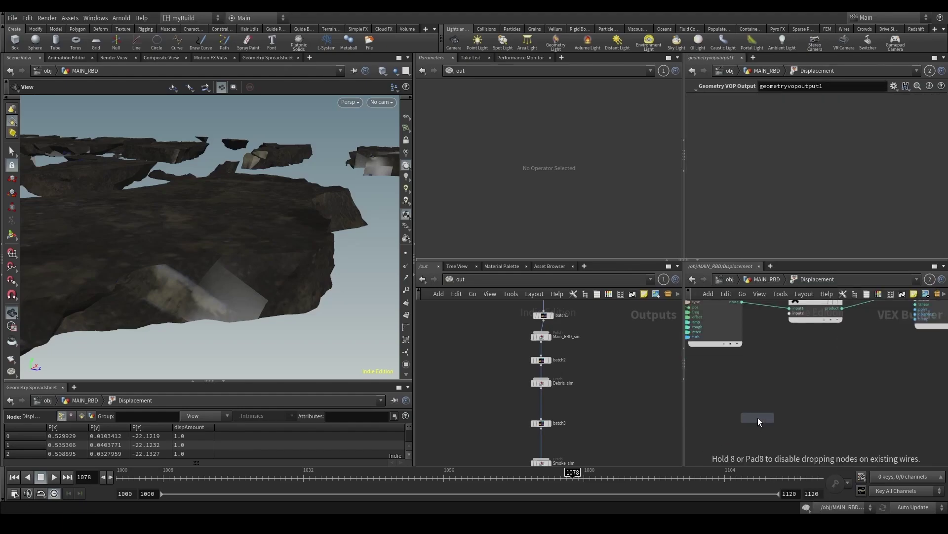
left_click(757, 417)
double_click(764, 100)
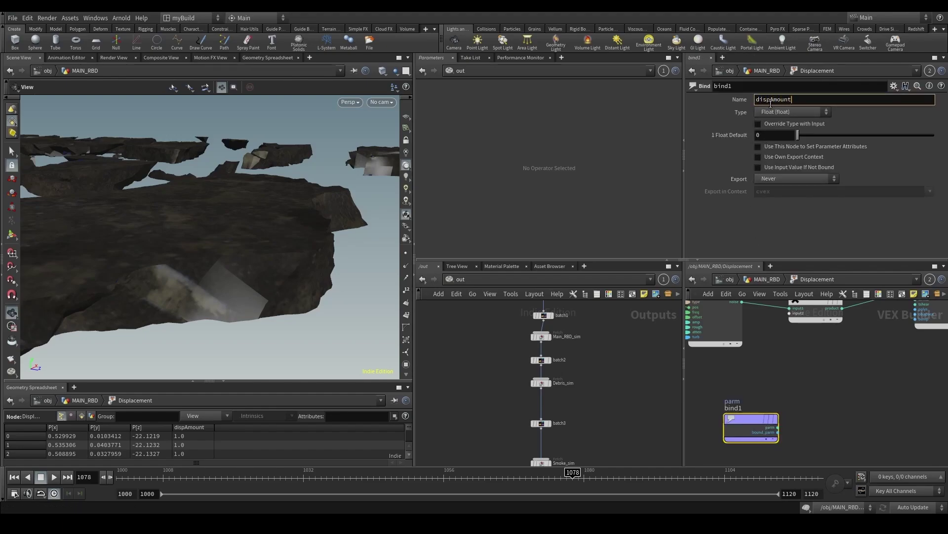
key("Return")
left_click(779, 428)
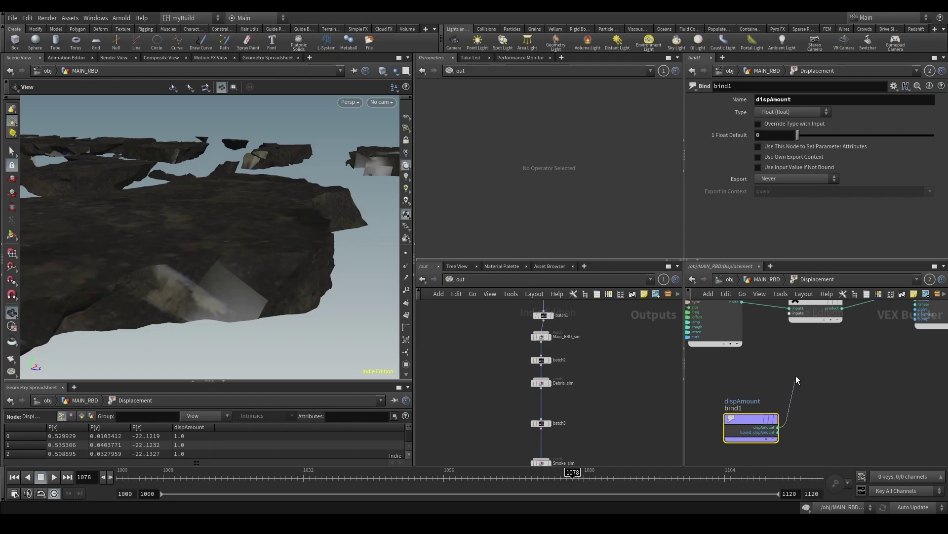
left_click(804, 316)
Step: Return to MAIN_RBD, display normal1, and toggle the Displacement node's bypass to compare the pieces' broken edges
left_click_drag(312, 307, 316, 257)
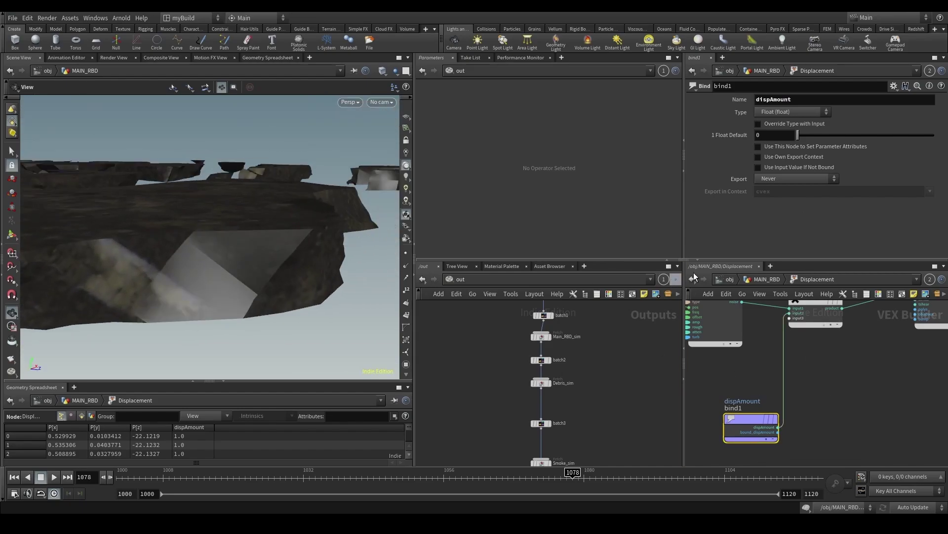
left_click(760, 279)
left_click(755, 428)
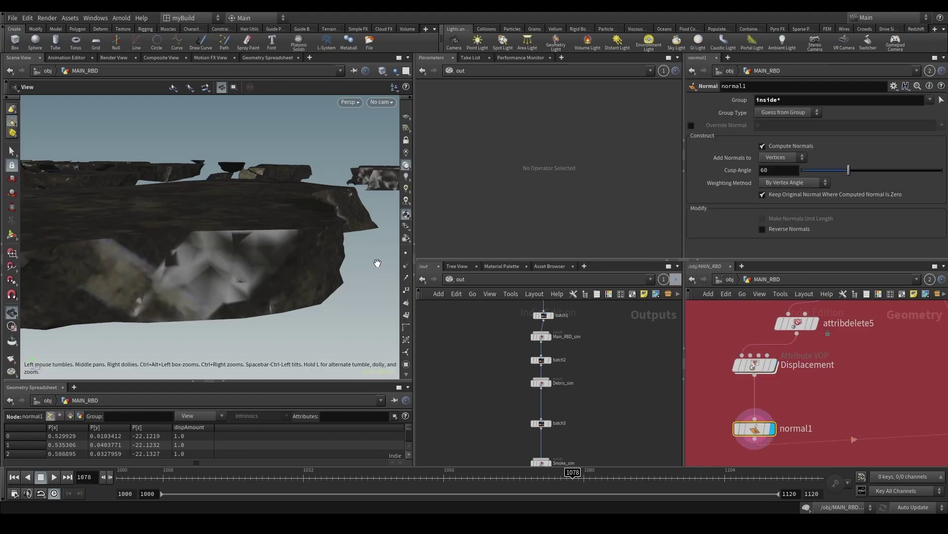
mouse_move(378, 263)
left_mouse_down()
mouse_move(328, 285)
mouse_move(361, 260)
left_mouse_up()
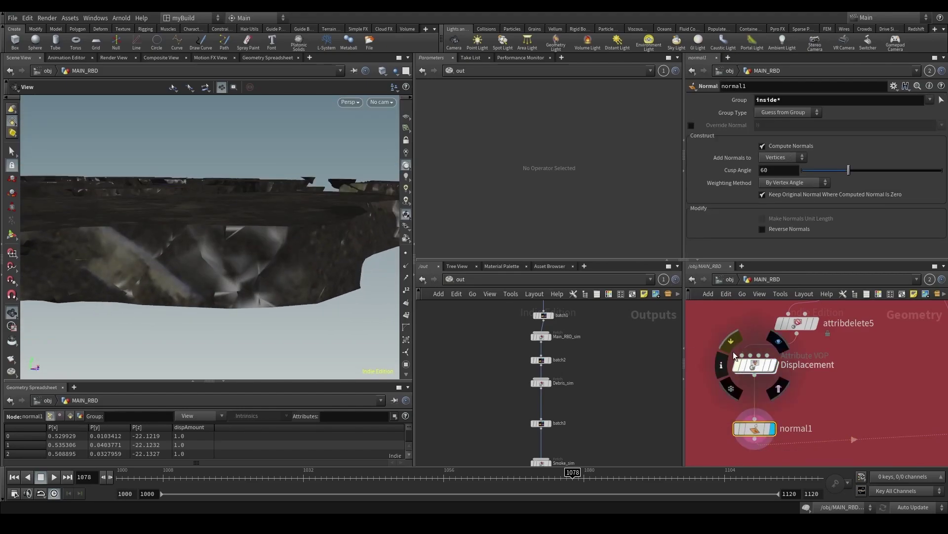
left_click(731, 342)
left_click_drag(366, 269, 303, 264)
left_click(733, 364)
Step: Review the Dispamount expression and the color11 settings, and examine the pieces' broken faces in the viewport
scroll(793, 358, "down", 3)
middle_click_drag(796, 357, 758, 392)
scroll(758, 391, "up", 3)
left_click(768, 342)
middle_click_drag(771, 341, 826, 372)
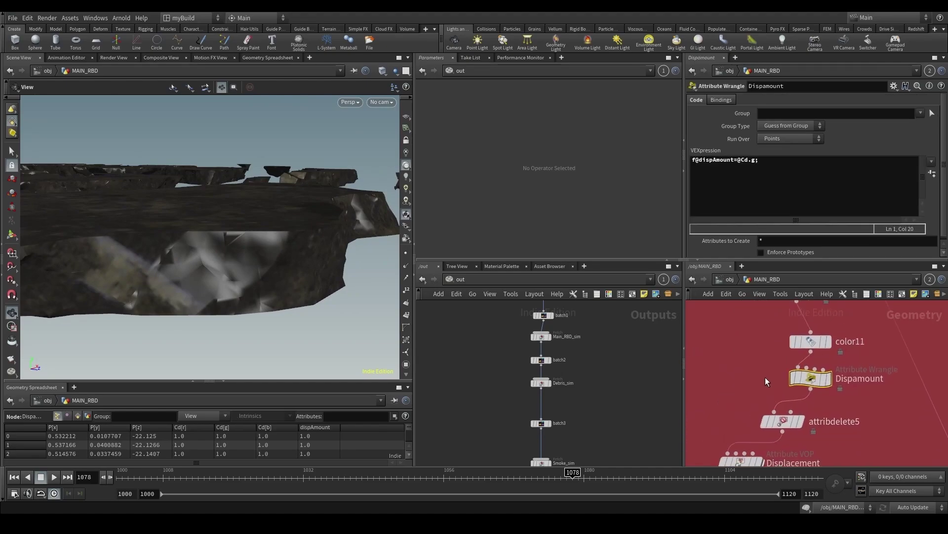
left_click(811, 340)
mouse_move(814, 343)
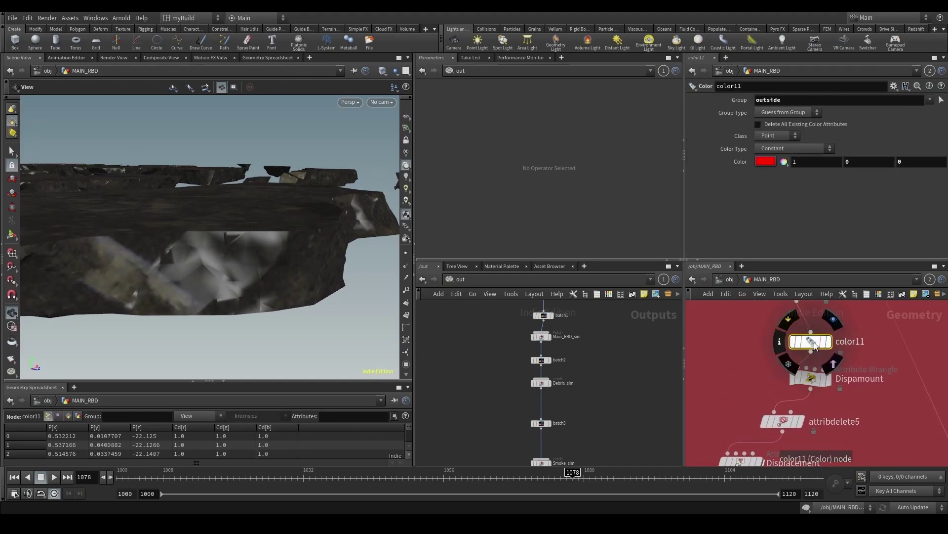
left_click_drag(339, 297, 164, 252)
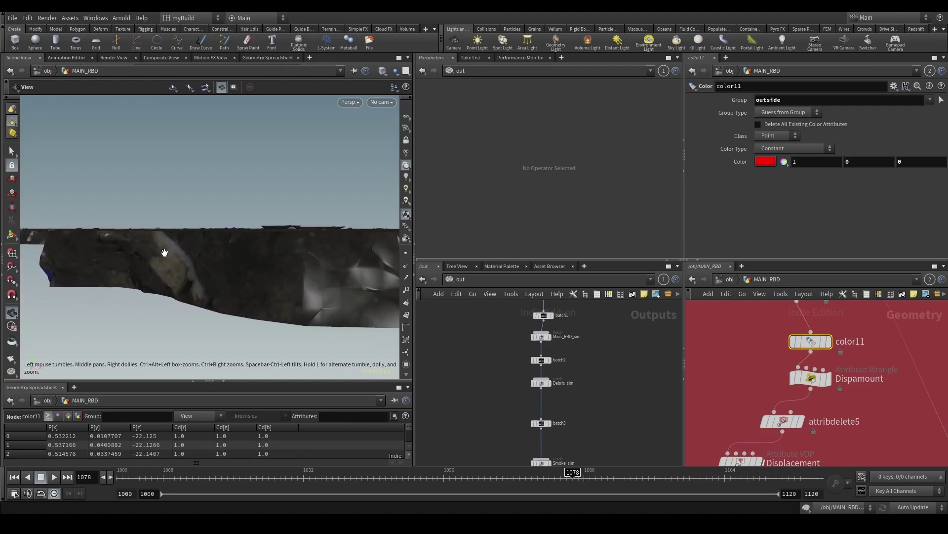
left_click_drag(108, 229, 185, 153)
Step: Switch to the Render View, compare the stored snapshots with the active render, and start a new Main_RBD render
left_click(114, 58)
scroll(193, 253, "up", 5)
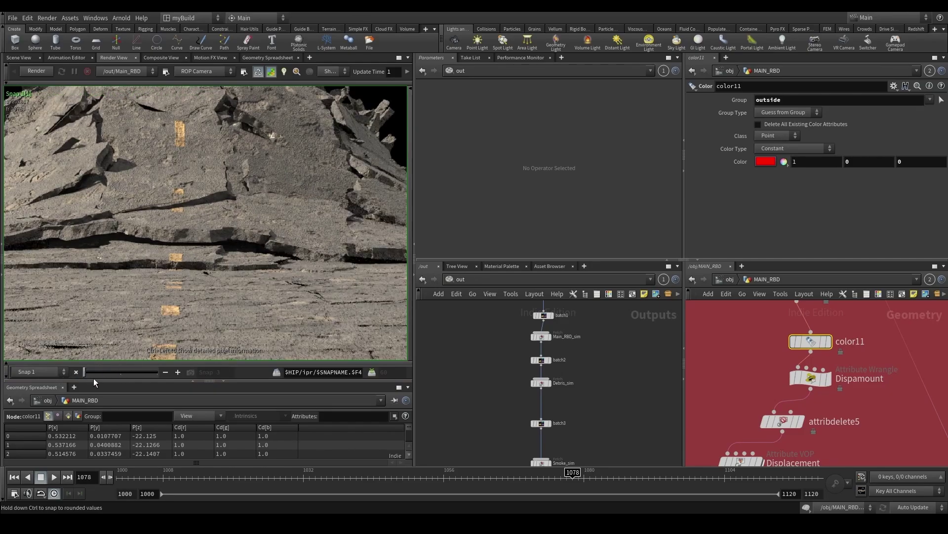
left_click_drag(173, 380, 173, 377)
left_click_drag(85, 370, 176, 372)
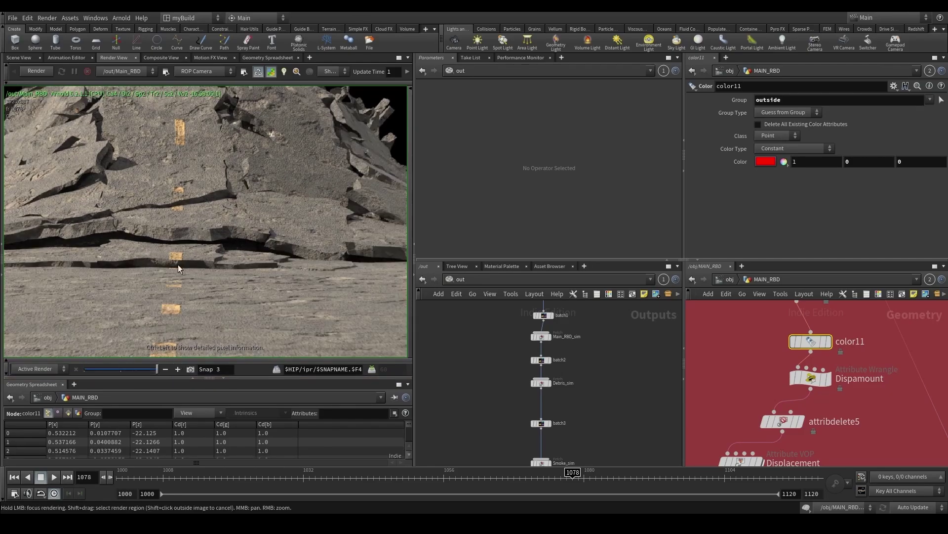
left_click(36, 72)
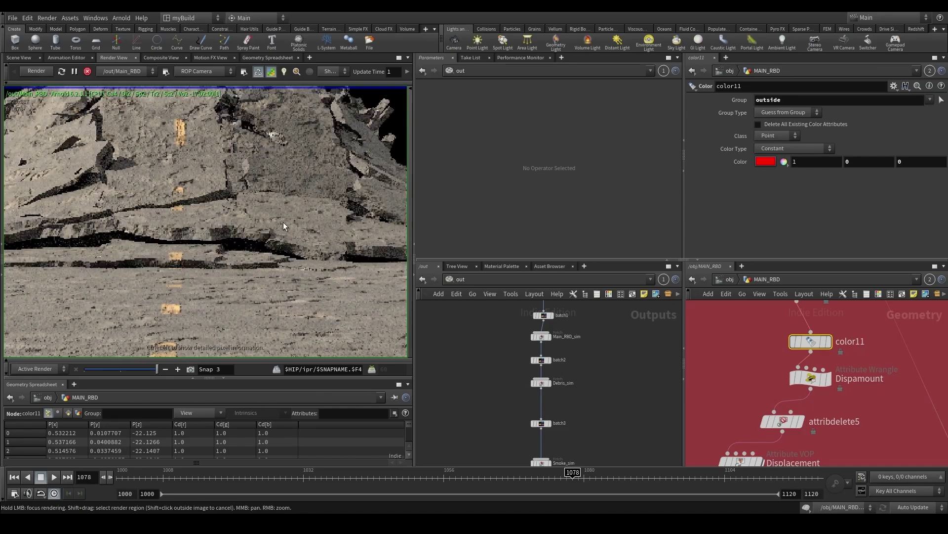
Step: Compare the new render's road surface and cracks with Snap 1
scroll(193, 200, "up", 1)
scroll(214, 272, "down", 5)
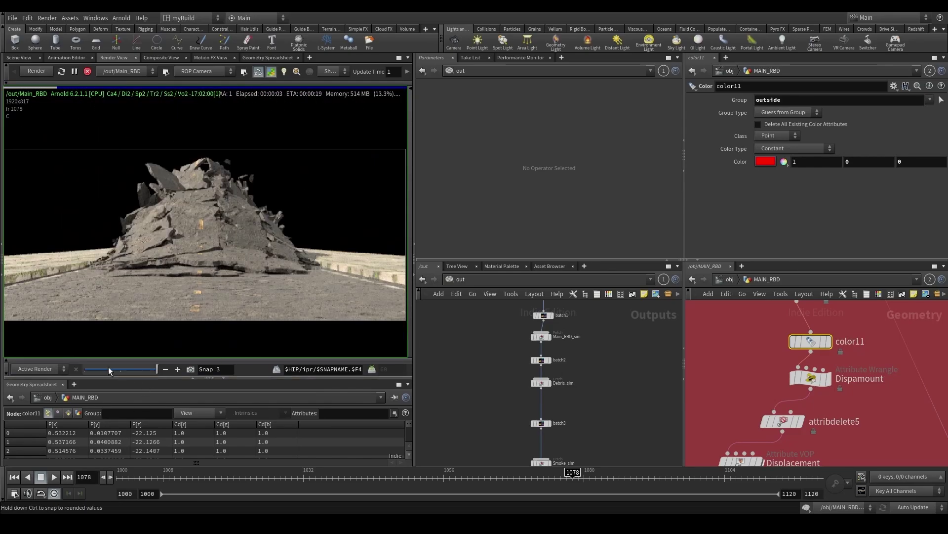
left_click_drag(109, 369, 1, 394)
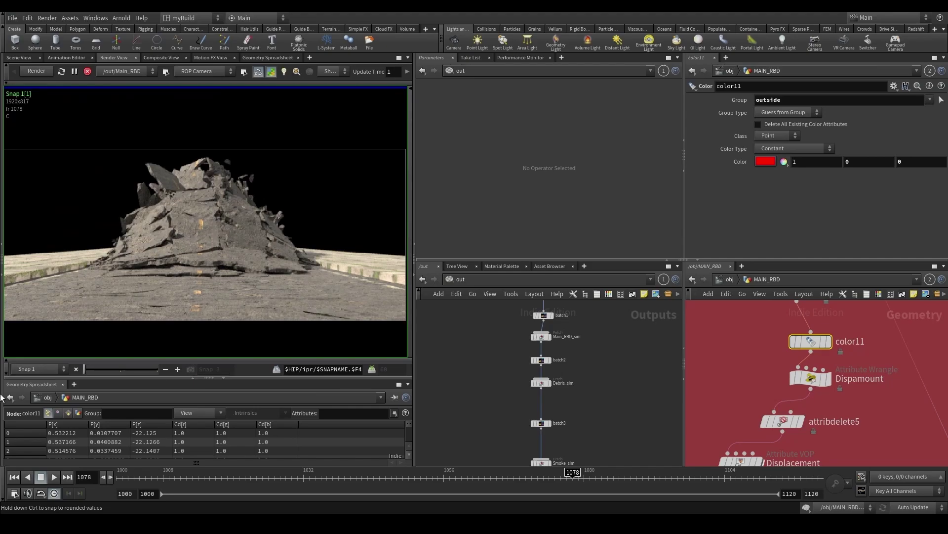
scroll(345, 334, "up", 3)
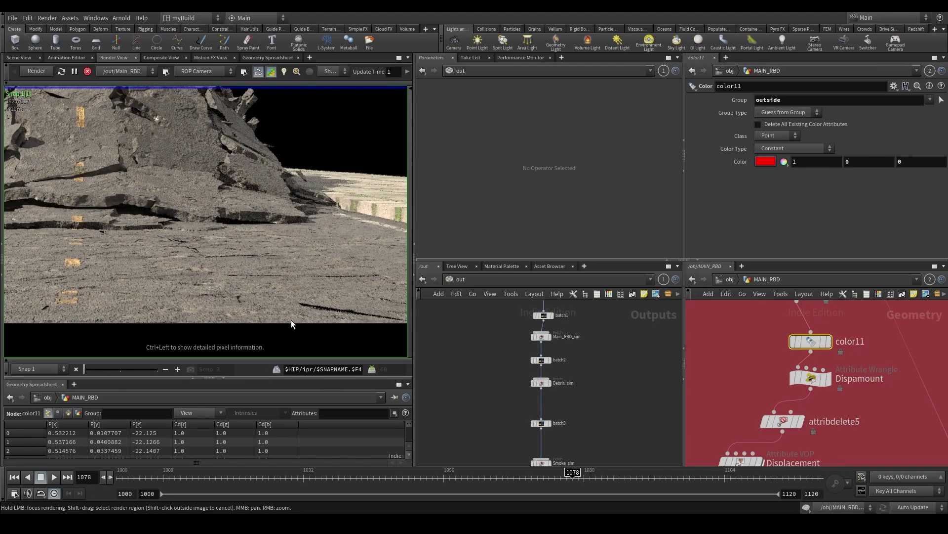
left_click_drag(120, 367, 247, 372)
scroll(147, 150, "up", 4)
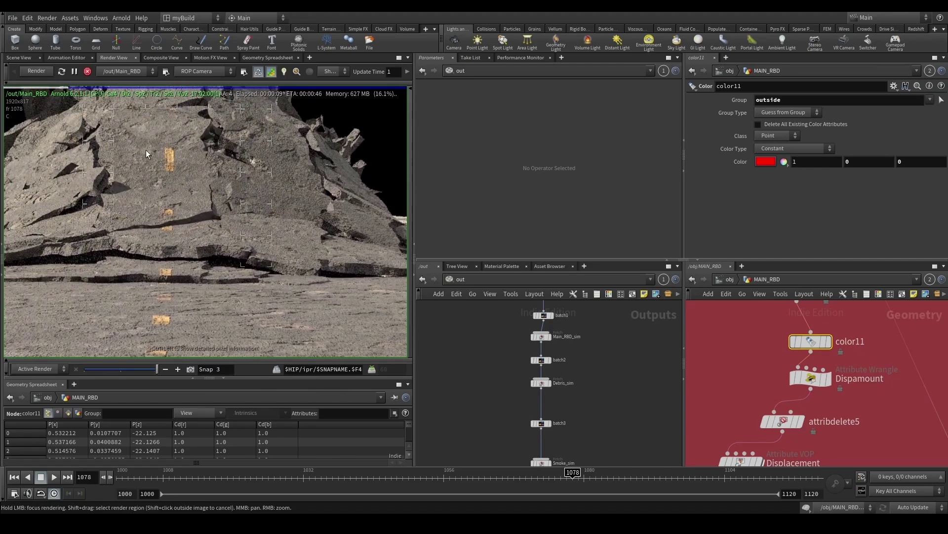
left_click_drag(111, 373, 176, 369)
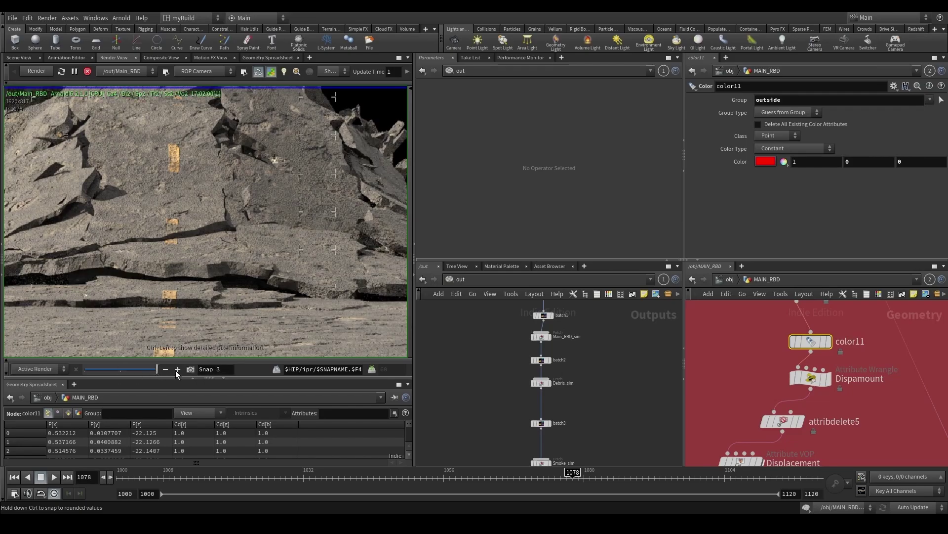
Step: Check the input selection of switch6 downstream of normal1, then stop and restart the Main_RBD render
scroll(649, 367, "down", 4)
scroll(807, 394, "down", 6)
middle_click_drag(849, 448, 825, 394)
scroll(825, 394, "up", 4)
left_click(842, 365)
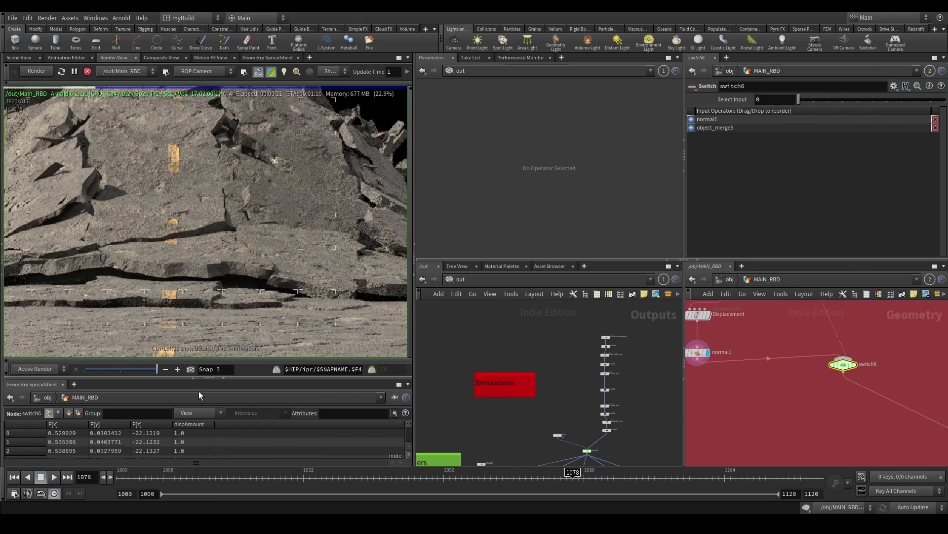
left_click(88, 72)
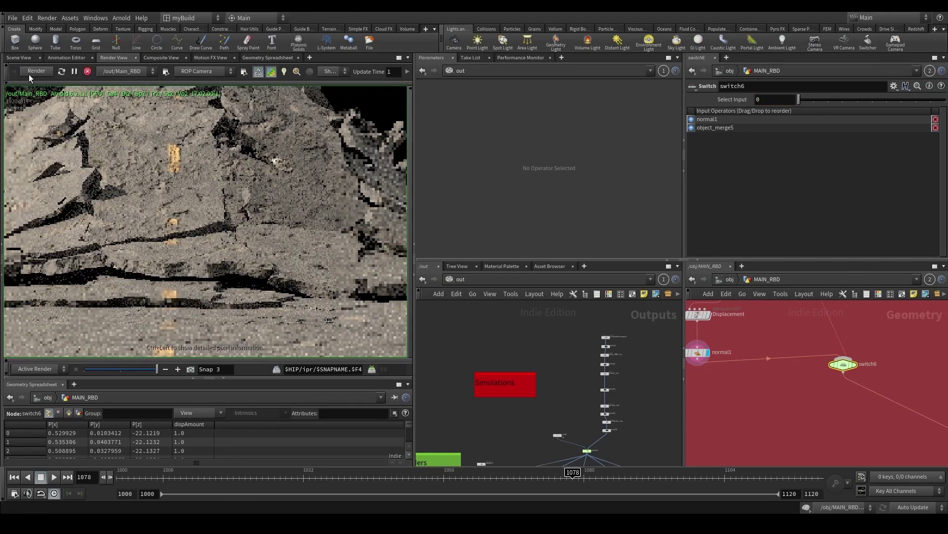
left_click(30, 73)
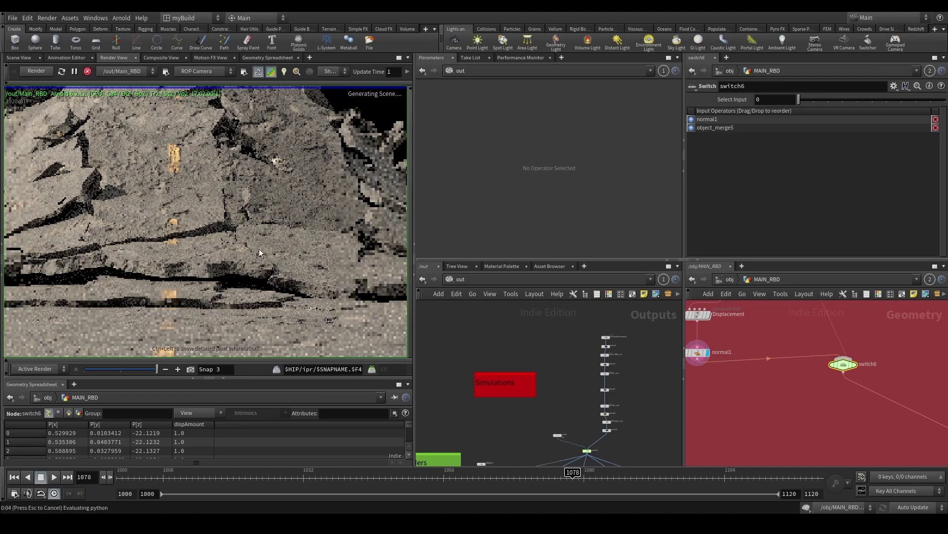
Step: Examine the exploded pieces in the Main_RBD render and the primitive attributes of switch6, sorted by name
scroll(353, 249, "down", 6)
scroll(244, 209, "up", 4)
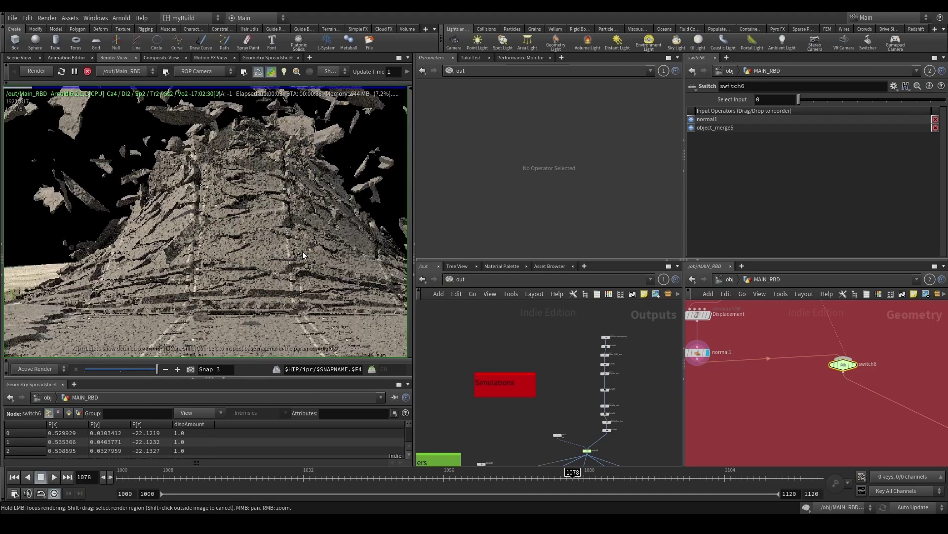
scroll(754, 360, "down", 5)
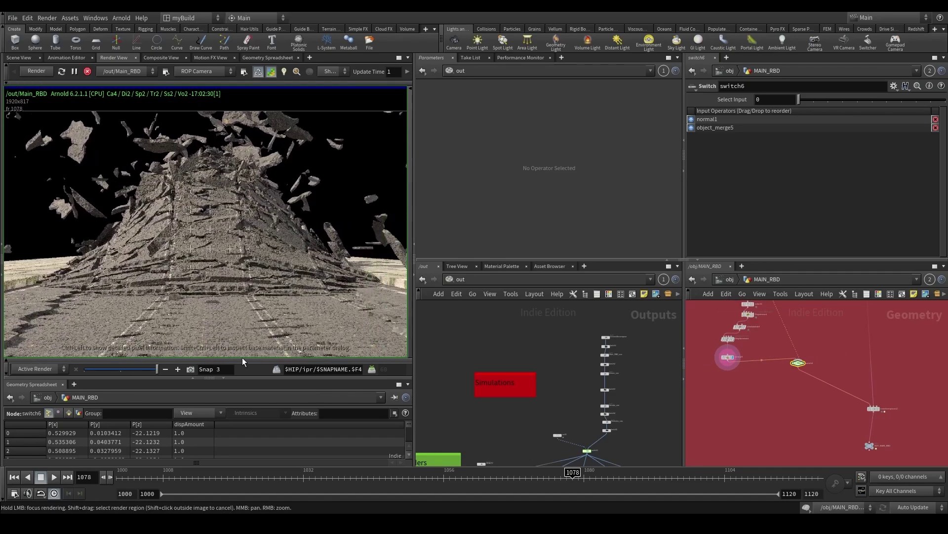
left_click(70, 414)
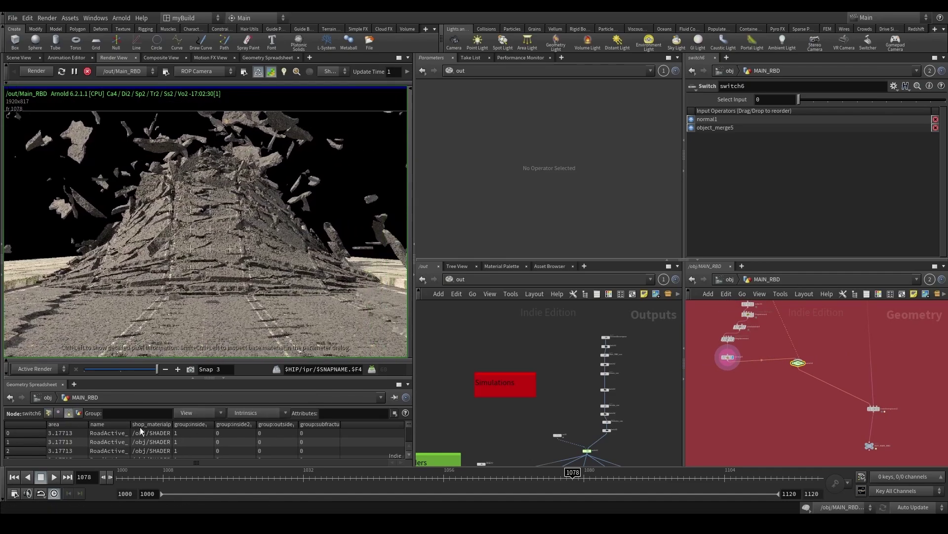
left_click(108, 425)
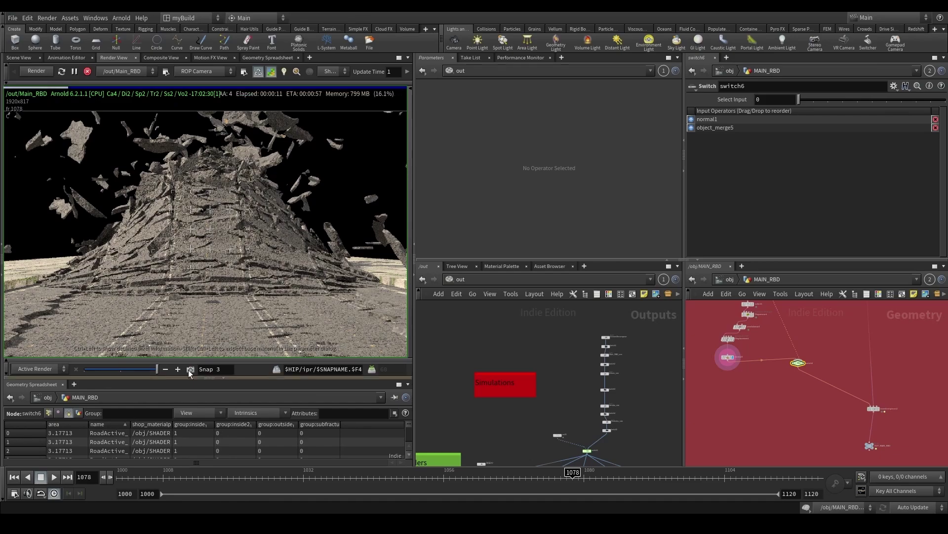
Step: Set the display flag on switch6, downstream of normal1, and stop the Main_RBD render
scroll(815, 343, "down", 2)
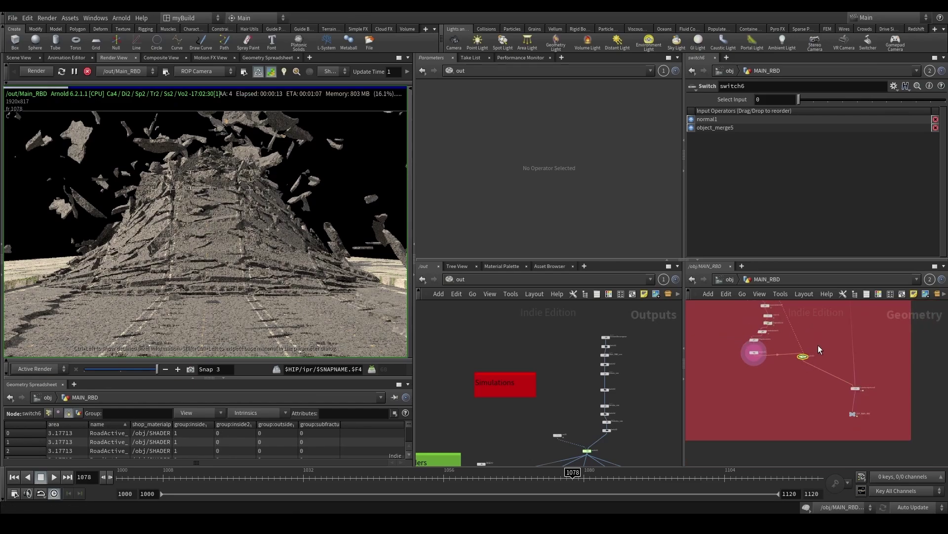
middle_click_drag(818, 344, 764, 364)
scroll(749, 401, "up", 4)
scroll(833, 416, "down", 2)
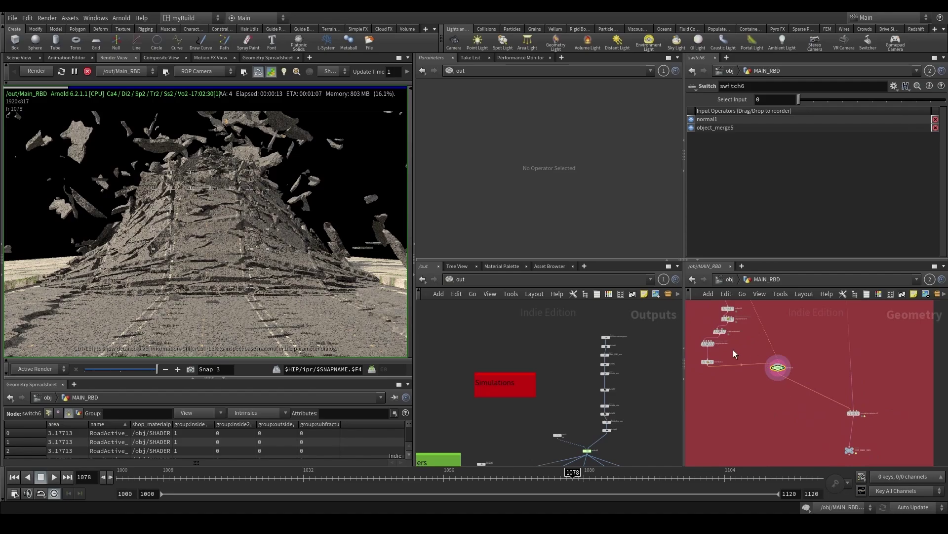
scroll(733, 348, "up", 1)
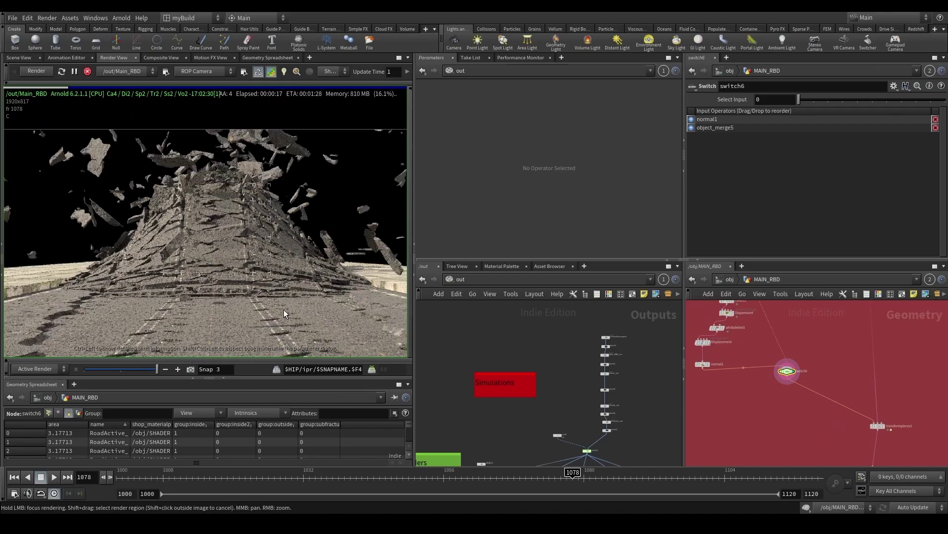
scroll(284, 314, "down", 1)
left_click(87, 72)
Step: Return to the Scene View and bypass the explodedview9 node below Road_High_Res_Geo
left_click(19, 58)
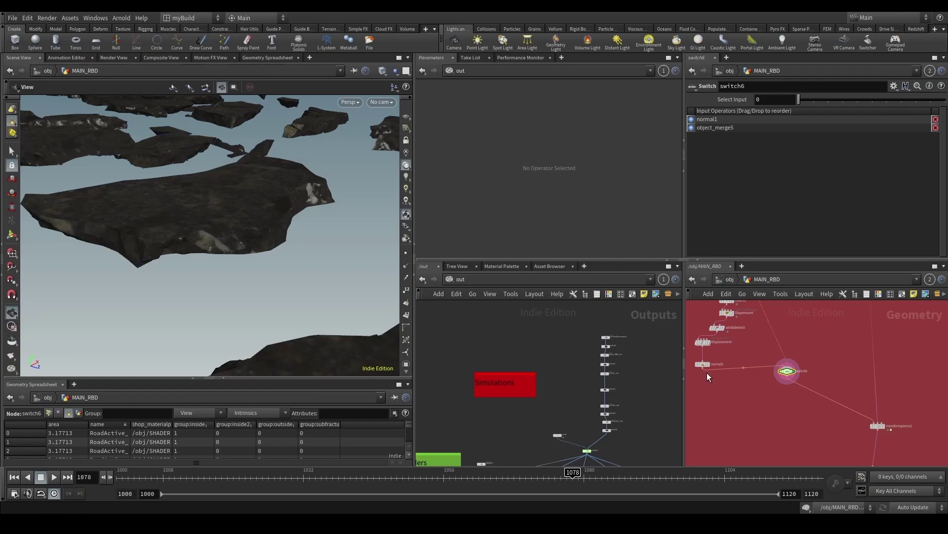
left_click(382, 101)
middle_click_drag(786, 371, 796, 462)
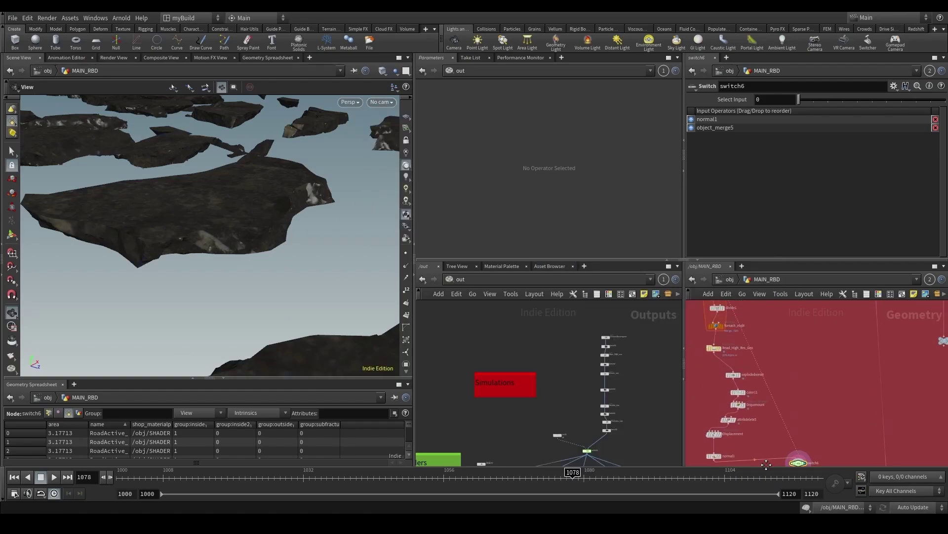
scroll(741, 410, "up", 3)
middle_click_drag(691, 364, 778, 404)
left_click(809, 400)
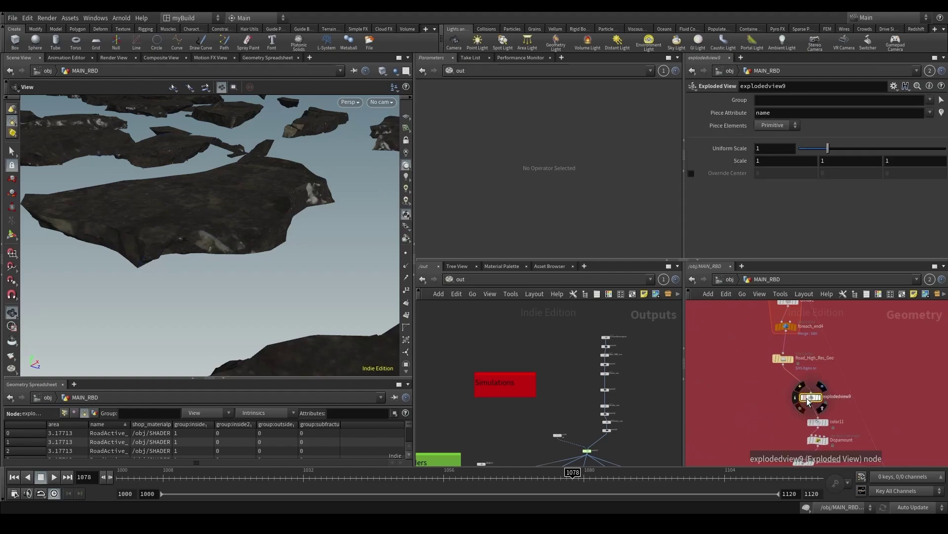
left_click(800, 386)
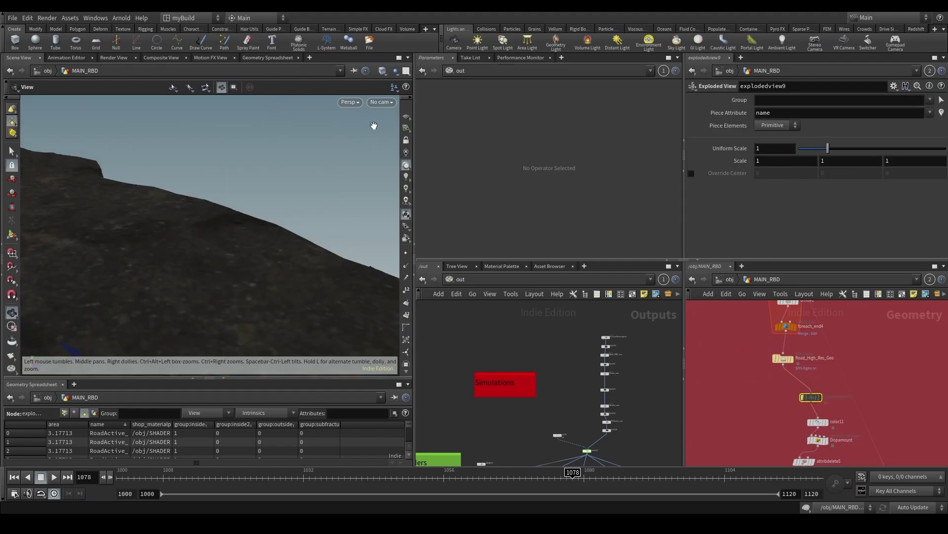
Step: Look through a scene camera in the viewport and restart the Main_RBD render in the Render View
left_click(382, 102)
left_click(401, 112)
left_click(119, 58)
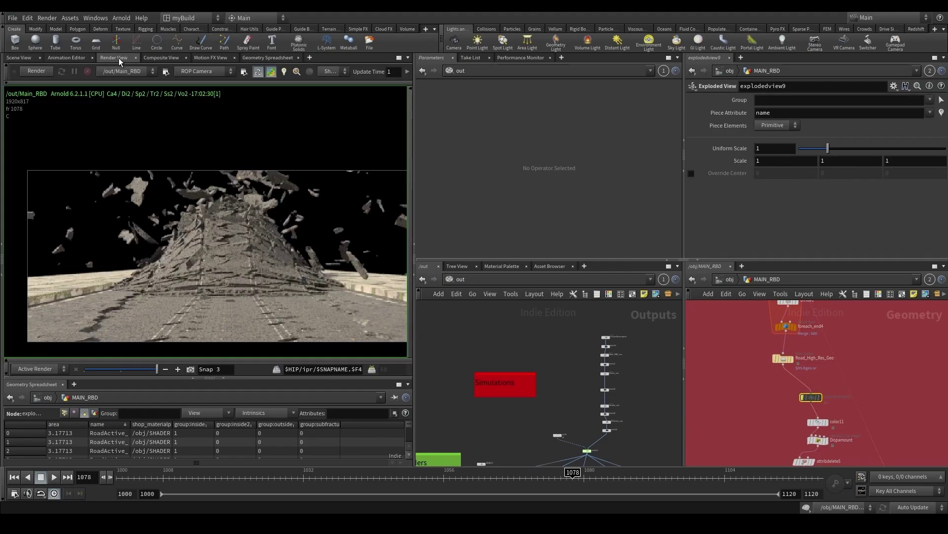
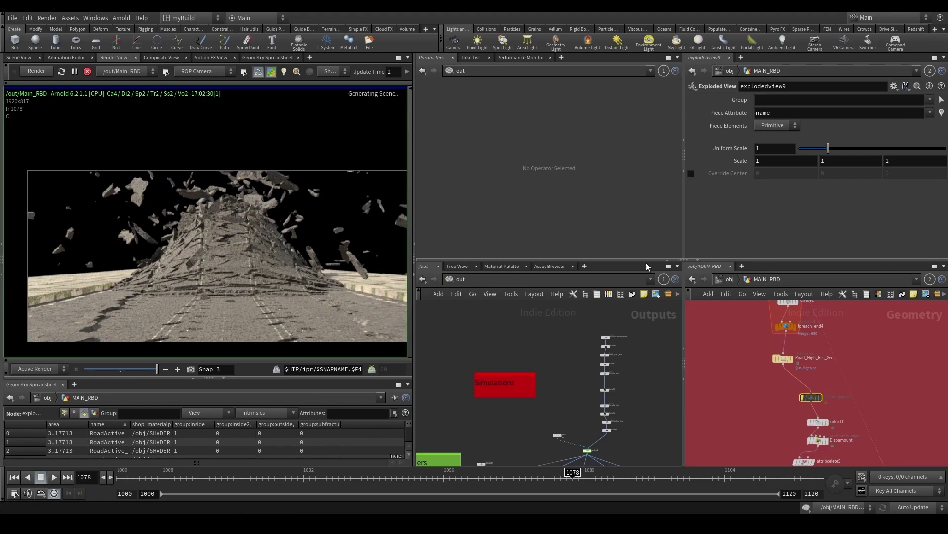
Step: Line up the color11 and Dispamount nodes above the Displacement node in the MAIN_RBD network
middle_click_drag(789, 429, 755, 382)
left_click_drag(780, 391, 748, 412)
mouse_move(781, 350)
left_click_drag(731, 354, 751, 385)
Step: Compare the new render's road surface and cracks with the stored snapshots at close range
scroll(277, 274, "up", 3)
scroll(277, 275, "up", 3)
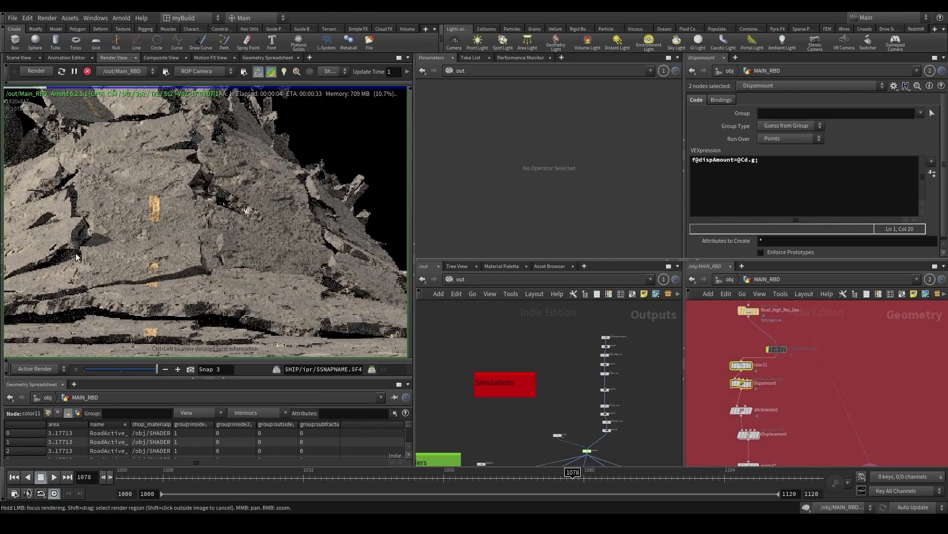
left_click_drag(100, 369, 163, 371)
scroll(215, 296, "up", 5)
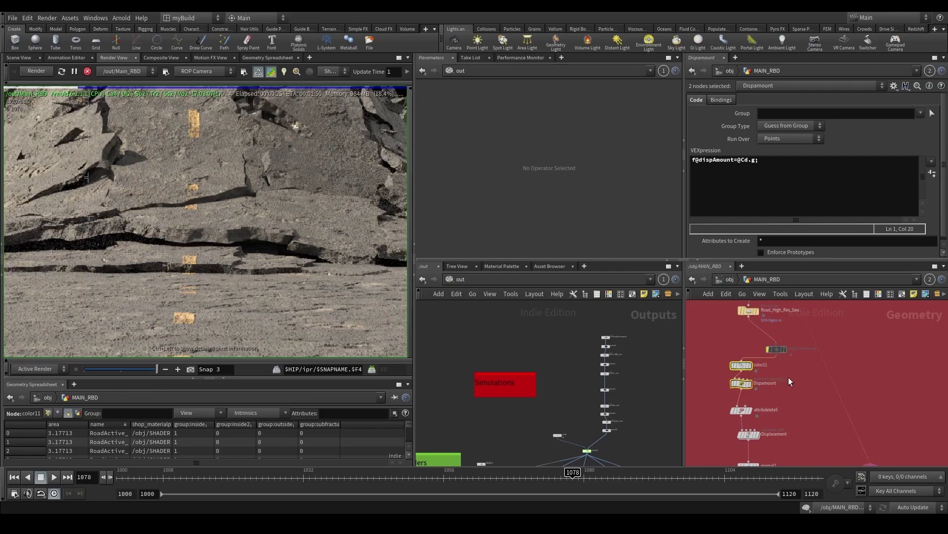
Step: Move the bypassed explodedview9 node into line between Road_High_Res_Geo and color11
left_click(789, 378)
left_click_drag(775, 350, 745, 336)
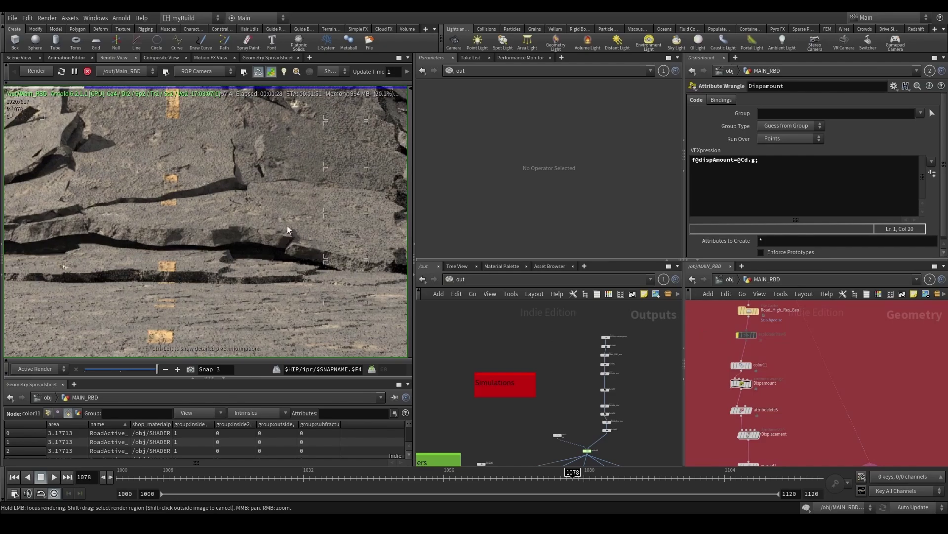
Step: Compare the cracks in the active render with the earlier snapshots, and store a new snapshot of the render
scroll(287, 225, "up", 2)
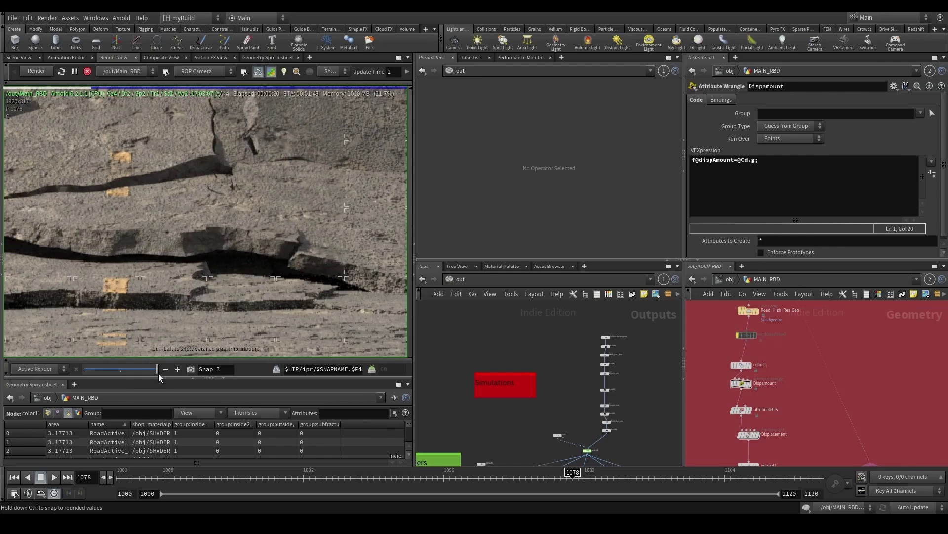
left_click_drag(163, 372, 190, 370)
left_click_drag(129, 370, 180, 364)
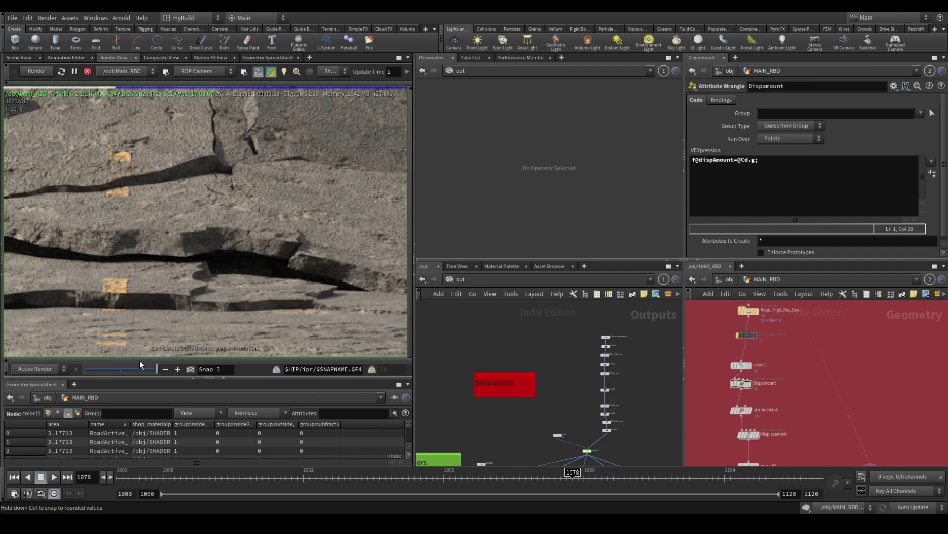
scroll(227, 291, "down", 3)
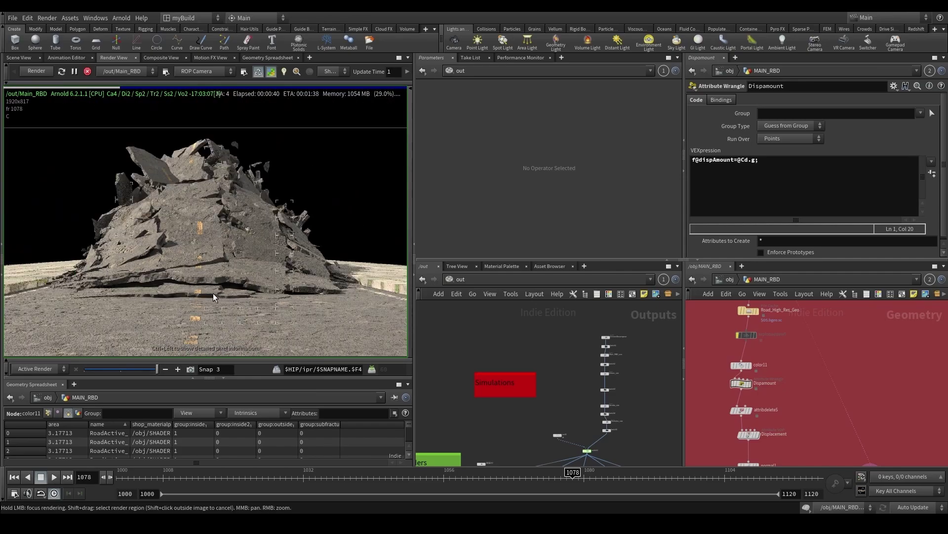
scroll(171, 262, "up", 8)
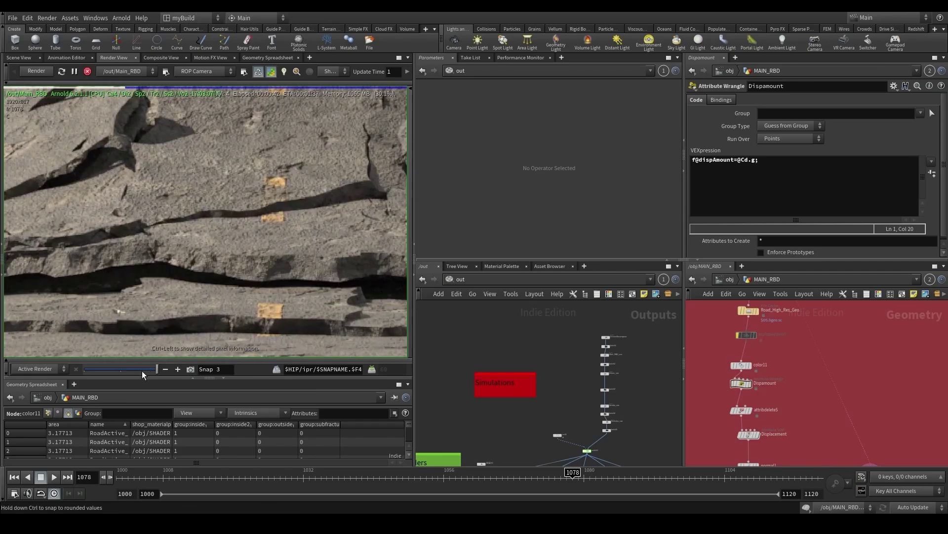
left_click(192, 370)
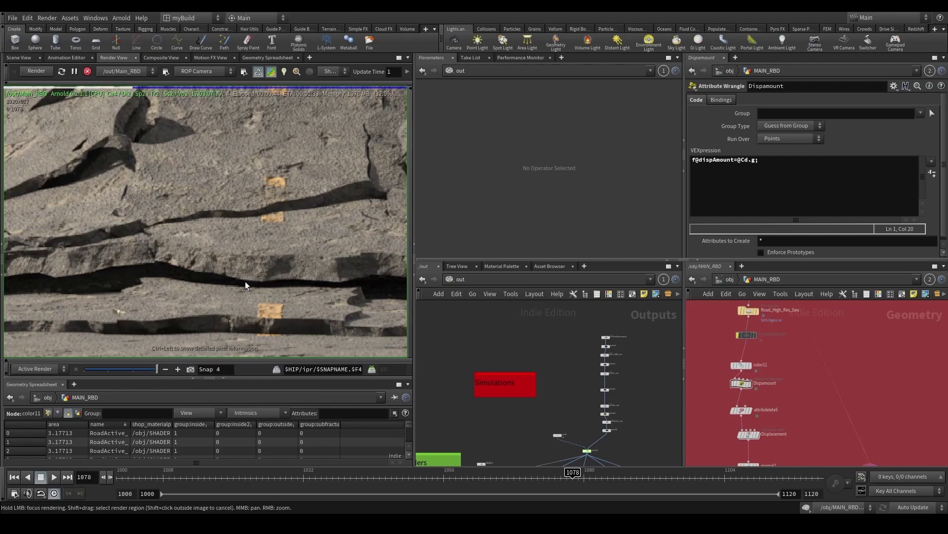
Step: Highlight dispAmount in the Dispamount expression, and compare the displaced road surface and crack edges with the snapshots
scroll(245, 281, "down", 5)
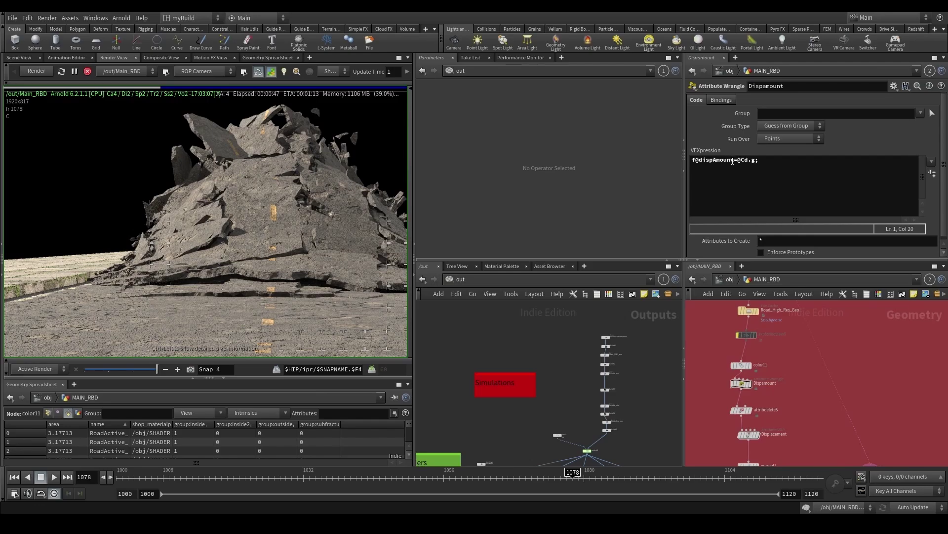
left_click_drag(732, 162, 711, 162)
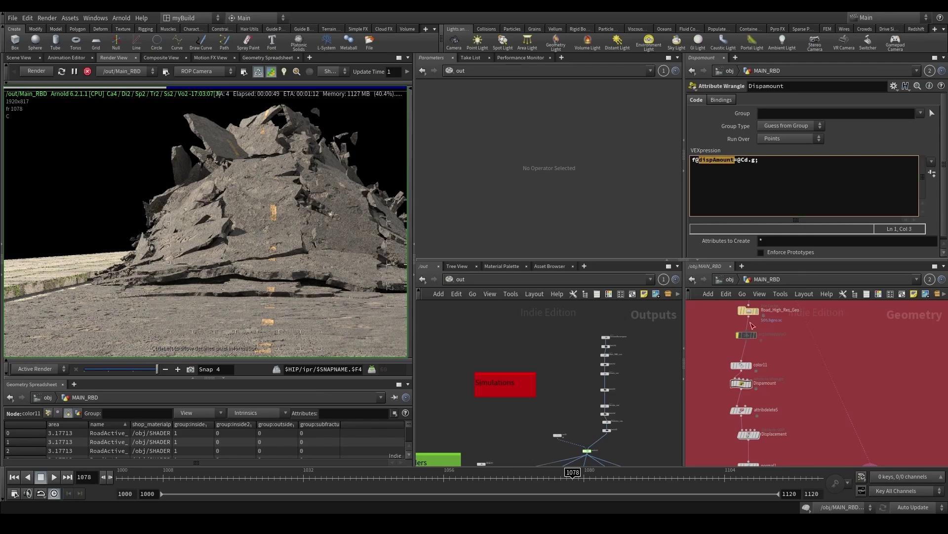
scroll(316, 292, "up", 4)
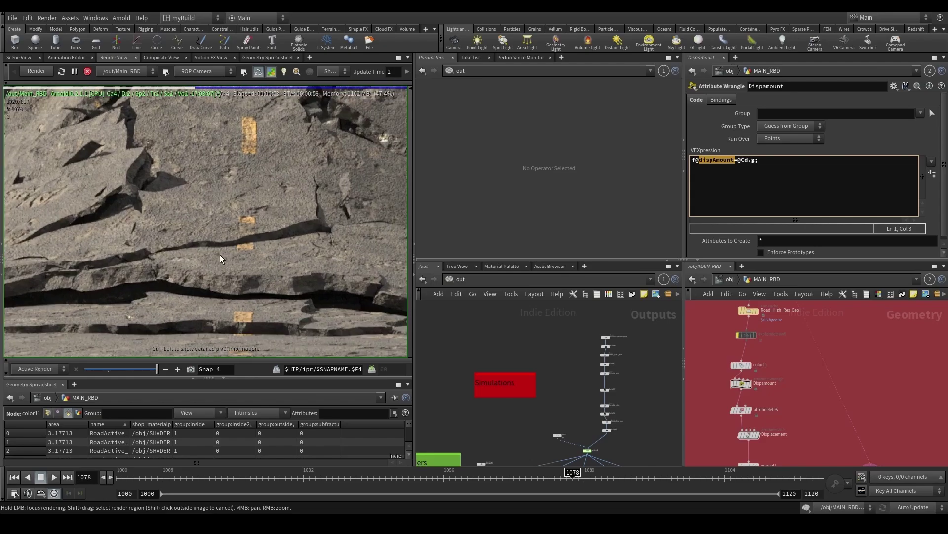
scroll(309, 276, "down", 2)
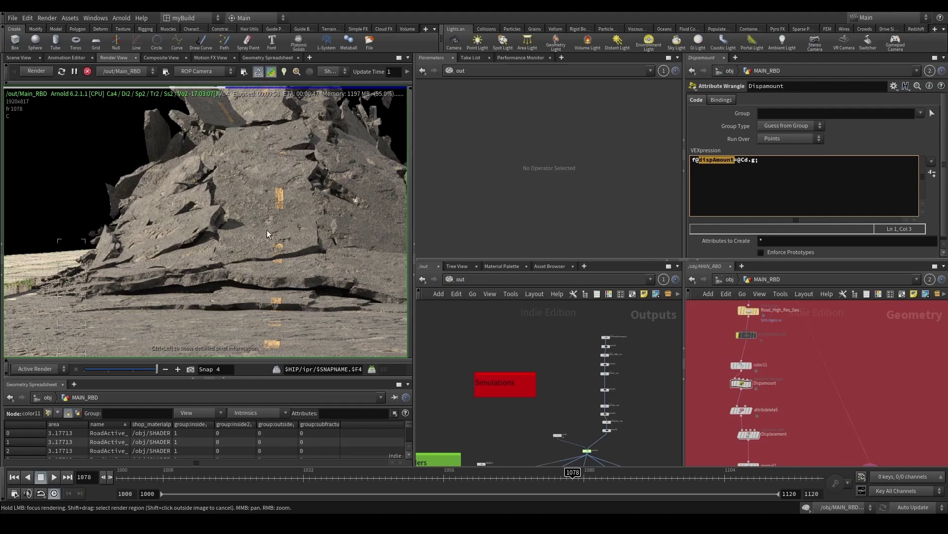
scroll(267, 232, "up", 1)
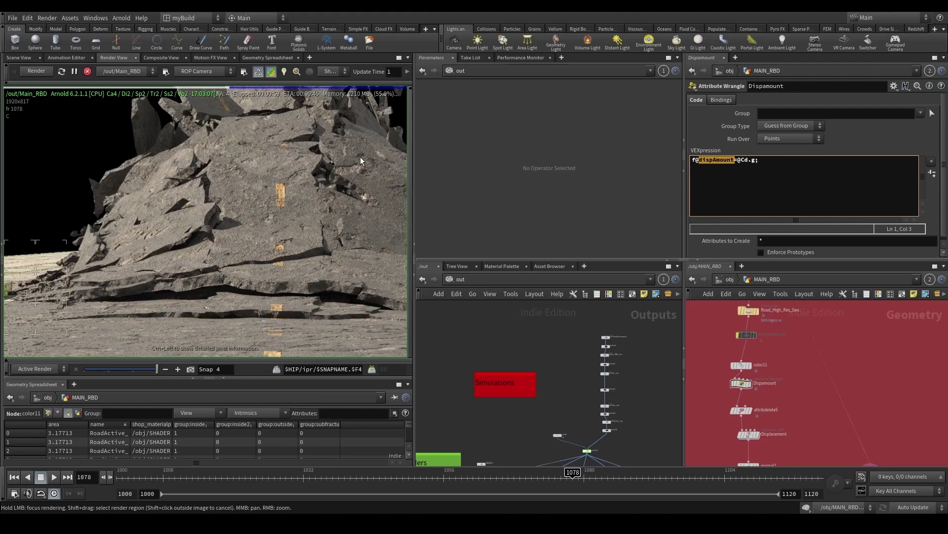
scroll(189, 224, "up", 2)
scroll(174, 254, "down", 5)
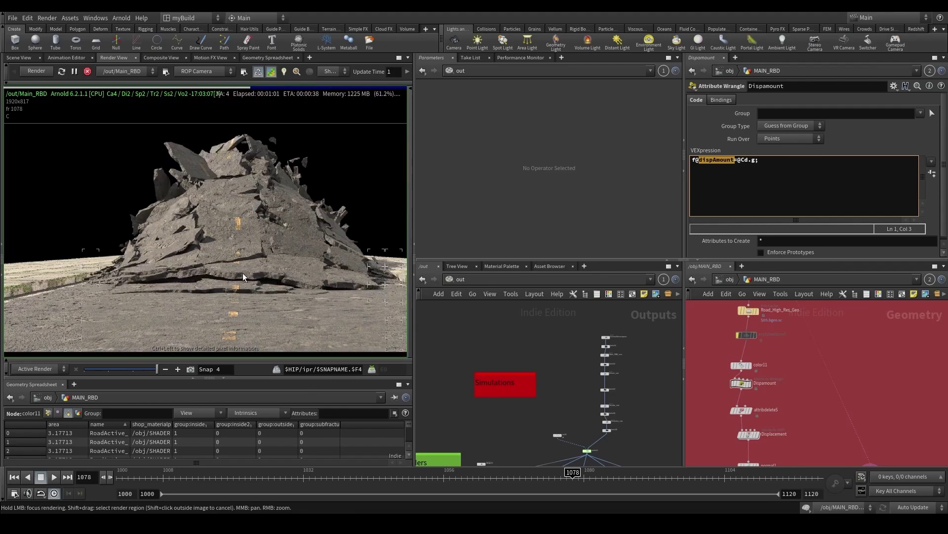
scroll(234, 284, "up", 4)
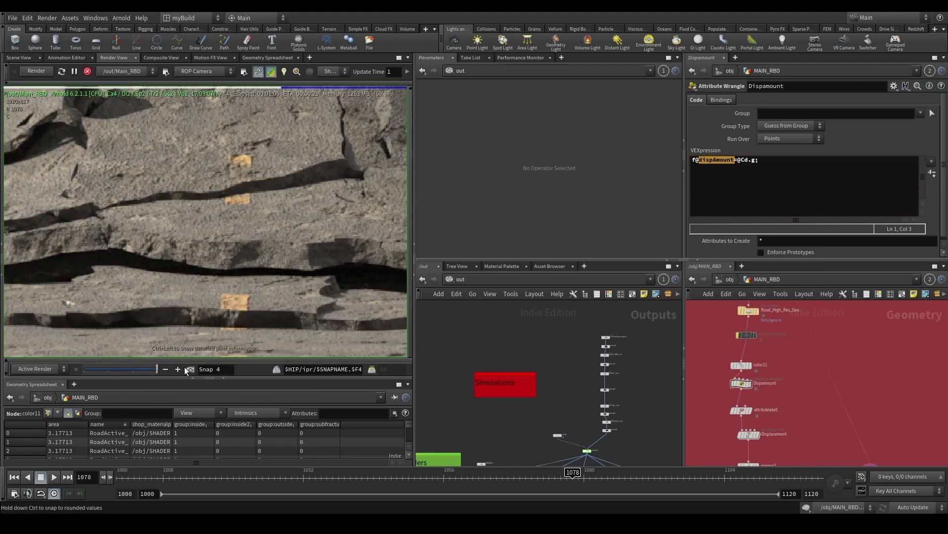
left_click_drag(157, 368, 181, 381)
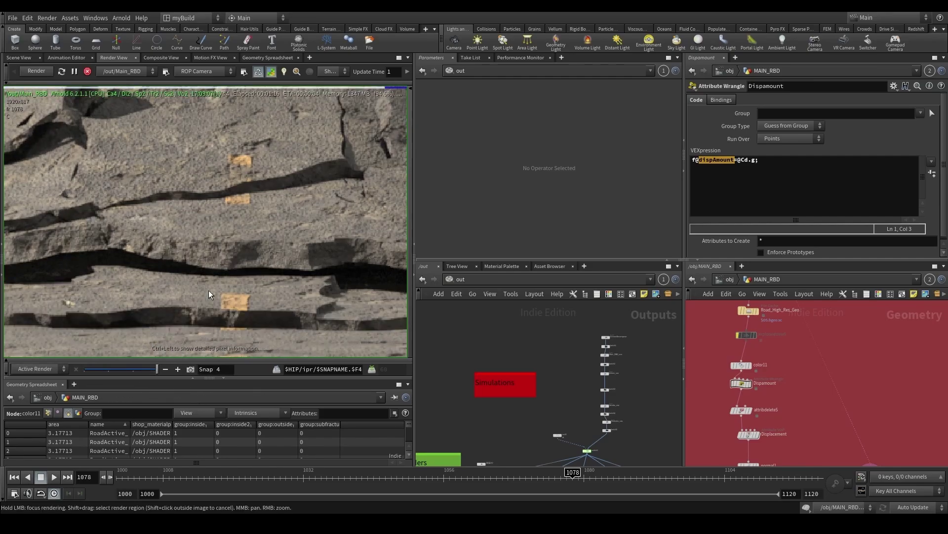
Step: Check the finished Main_RBD render as a whole and close up, and store it as another snapshot
scroll(231, 253, "down", 10)
scroll(230, 253, "up", 3)
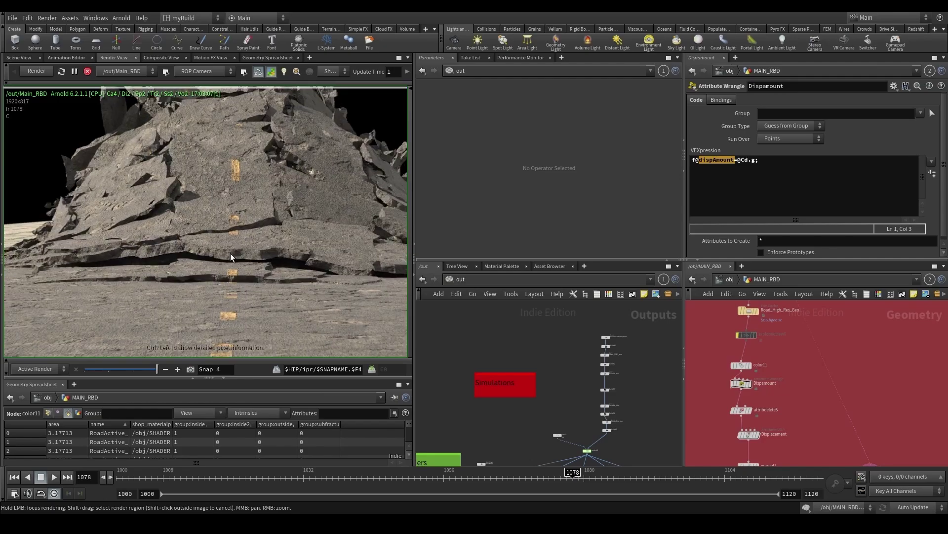
scroll(230, 253, "down", 8)
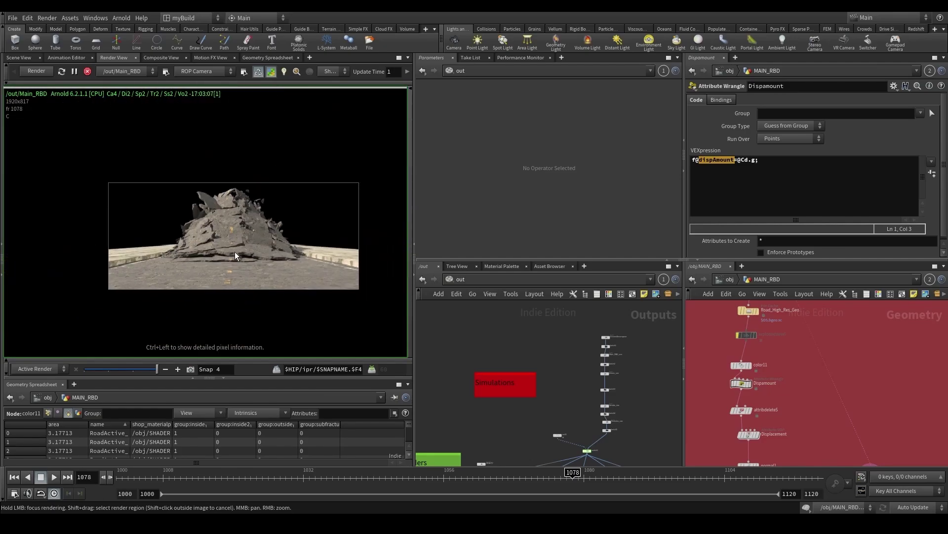
scroll(232, 253, "up", 3)
scroll(255, 274, "up", 5)
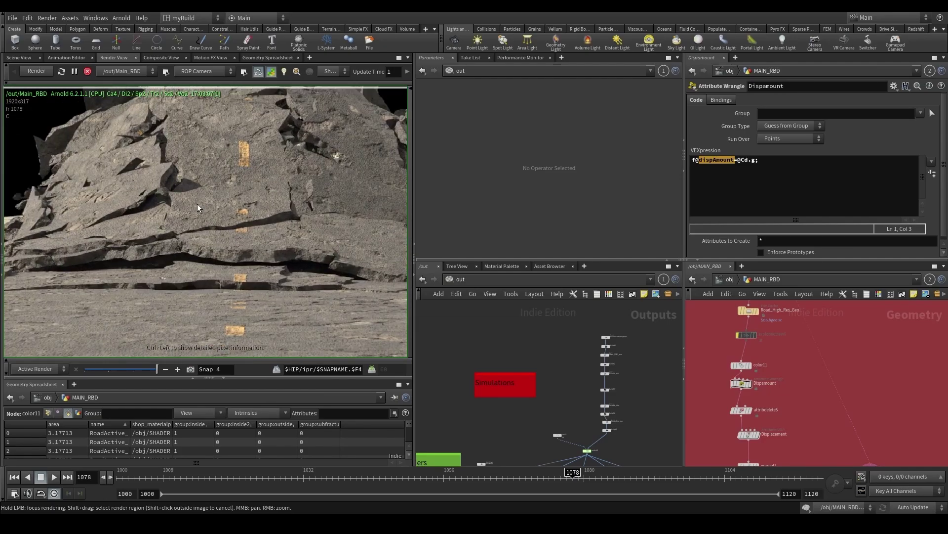
left_click(177, 369)
Step: View the whole rendered frame and save the scene file
scroll(182, 209, "down", 5)
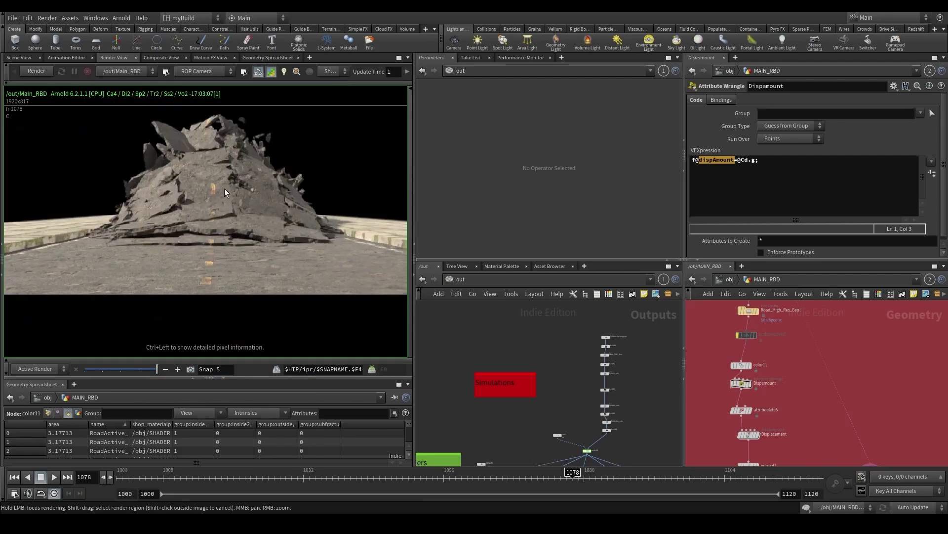
scroll(237, 211, "down", 1)
key("ctrl+s")
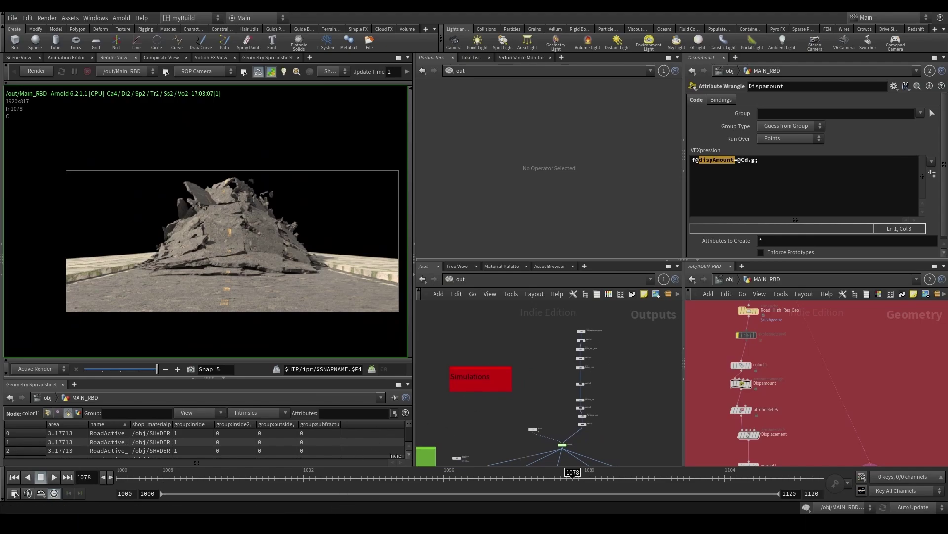
Step: Switch to Nuke to check the progress of the precomp render from Write1 and its node graph
mouse_move(328, 523)
left_click(354, 479)
middle_click_drag(537, 381, 434, 446)
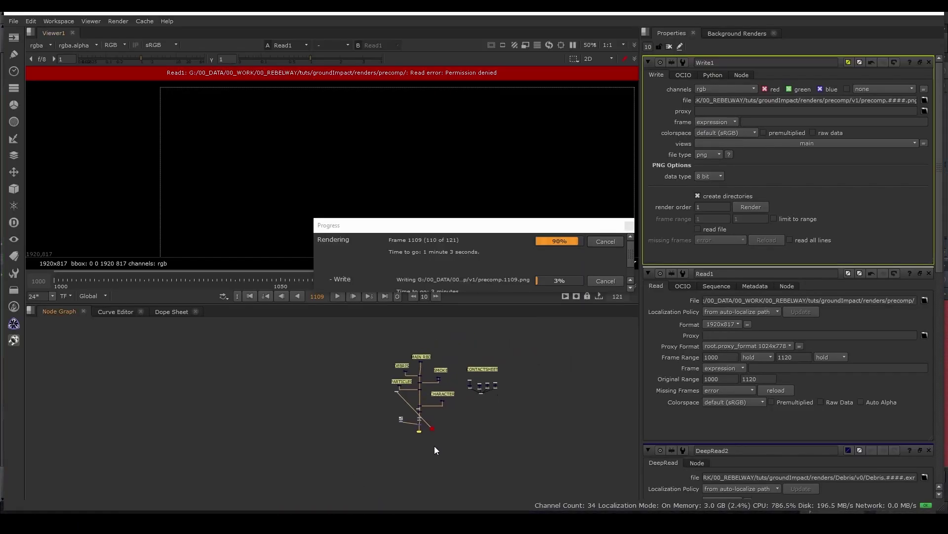
Step: Inspect the end of the comp's node graph, switch back to Houdini, go up to object level and set the update mode to Manual
scroll(431, 441, "up", 5)
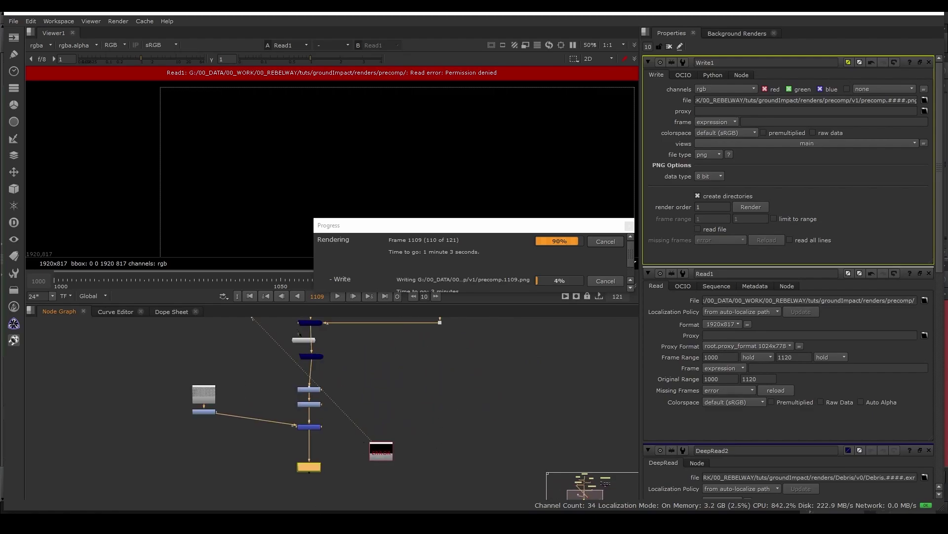
mouse_move(328, 523)
left_click(363, 486)
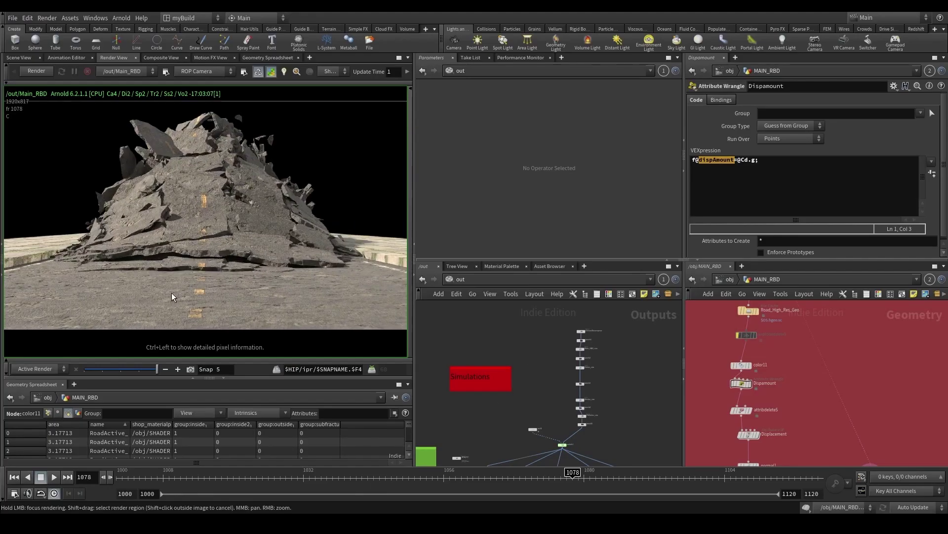
left_click(729, 280)
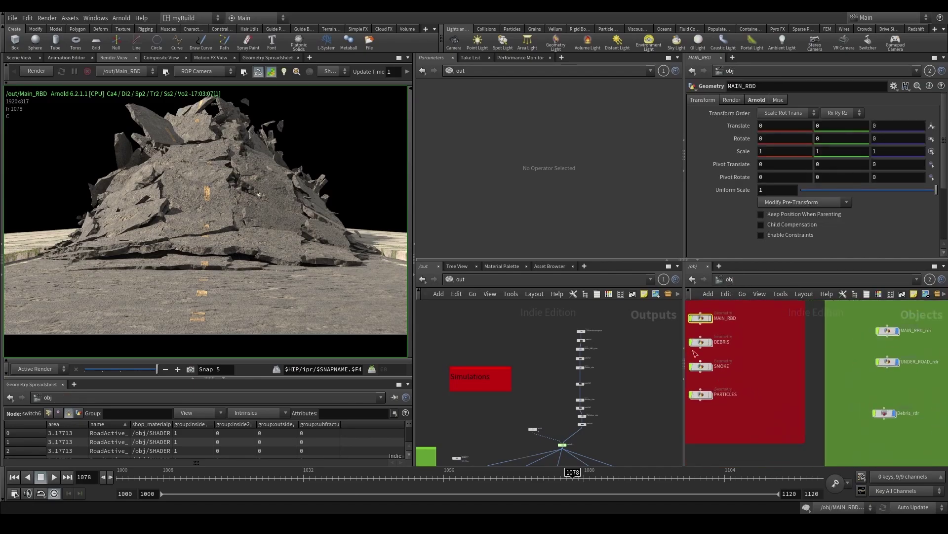
left_click(912, 508)
left_click(910, 496)
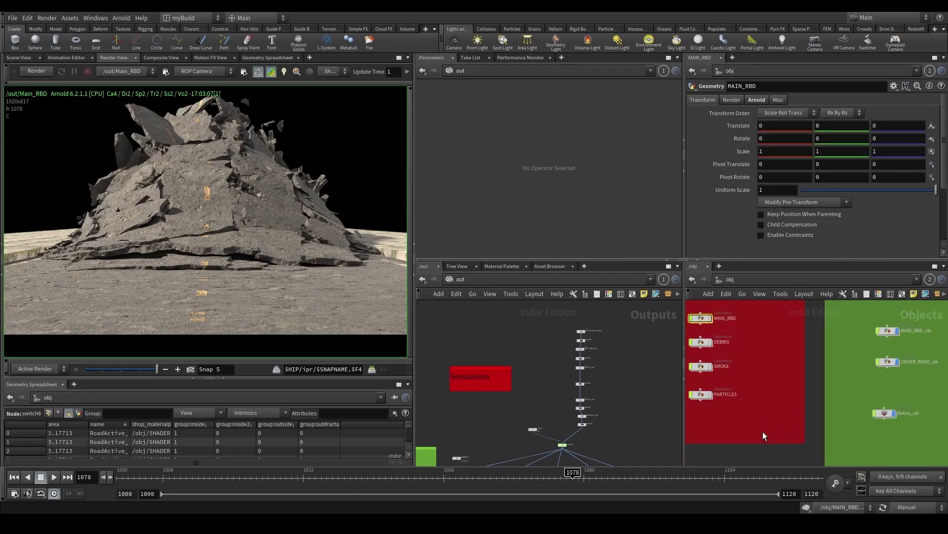
Step: Go inside the PARTICLES object and set Basepscale on the Pscale wrangle to 0.005
double_click(700, 394)
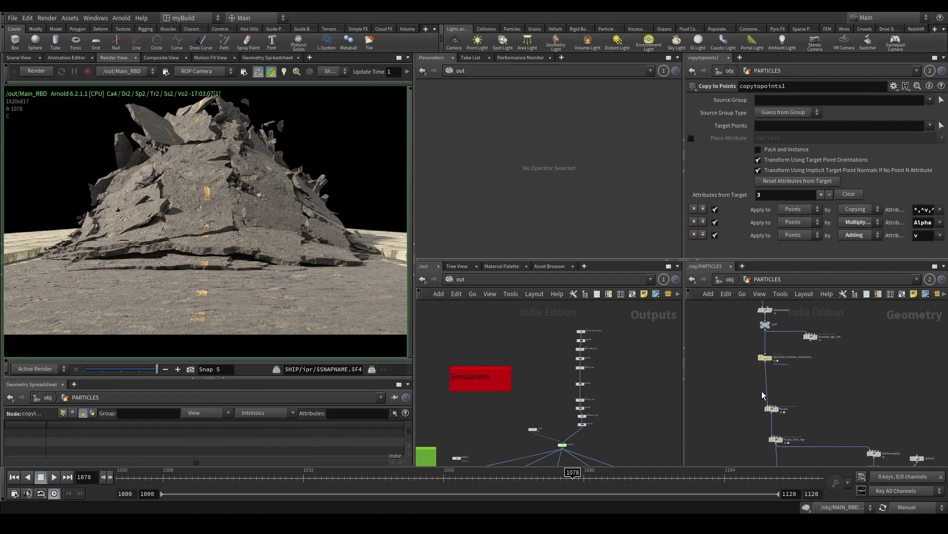
left_click(774, 409)
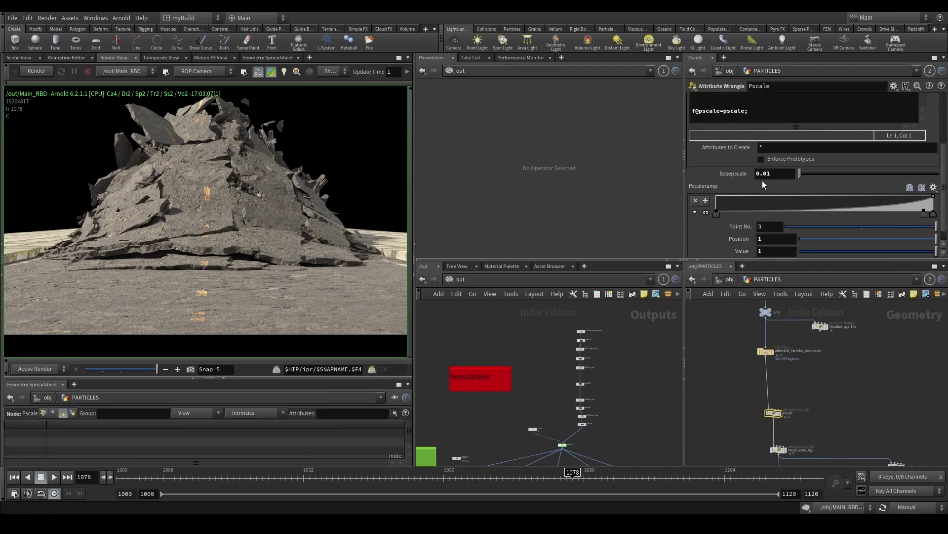
type("05")
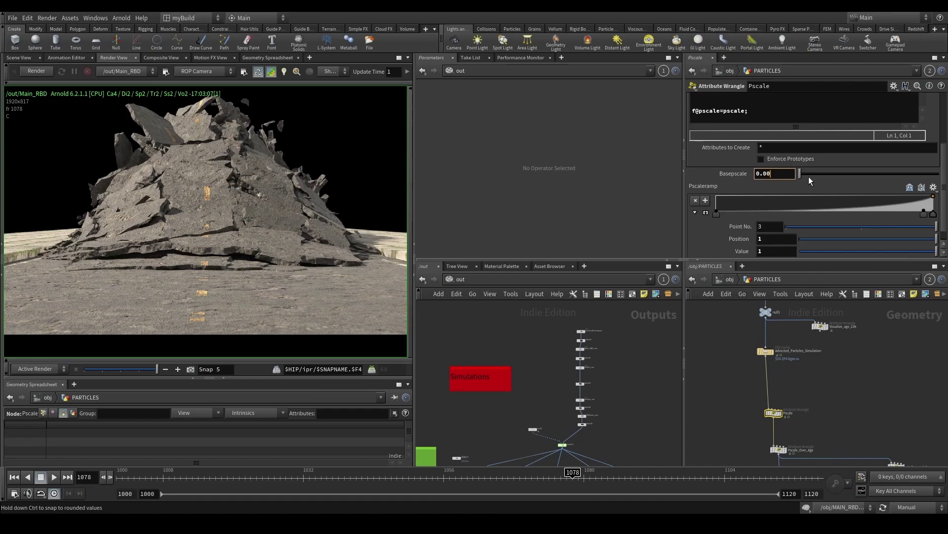
key("Return")
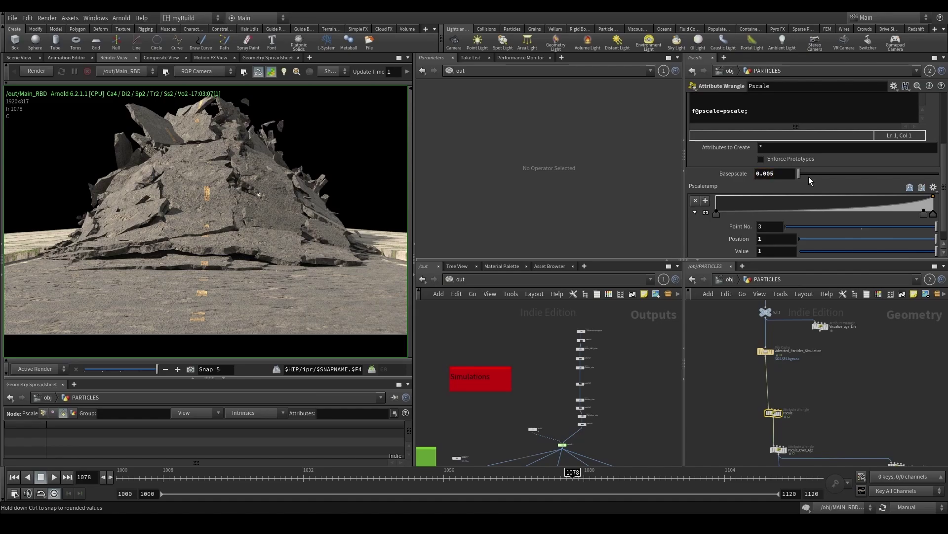
left_click(771, 174)
Step: Examine the source node inside the popnet and the SUPER_HQ_RESAMPLE settings in the PARTICLES network
middle_click_drag(888, 391, 849, 325)
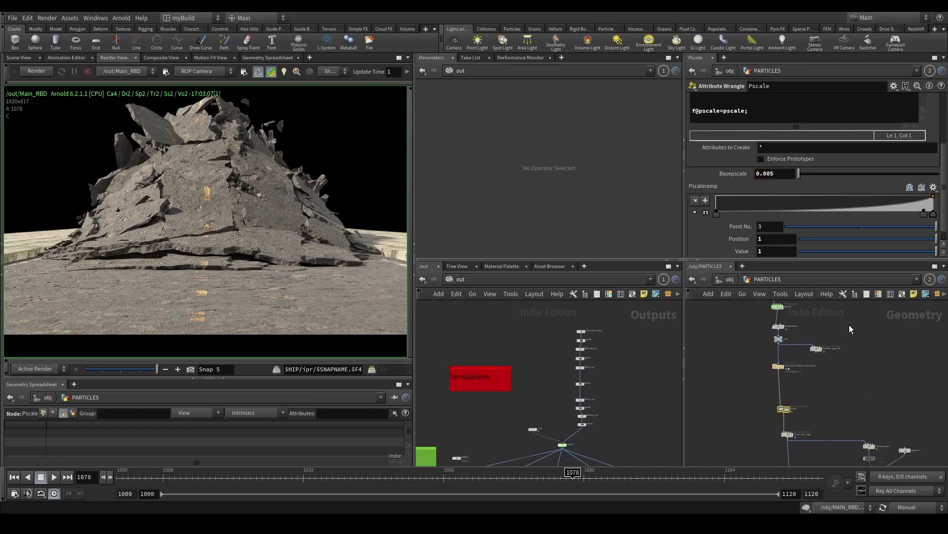
double_click(740, 371)
scroll(795, 335, "up", 2)
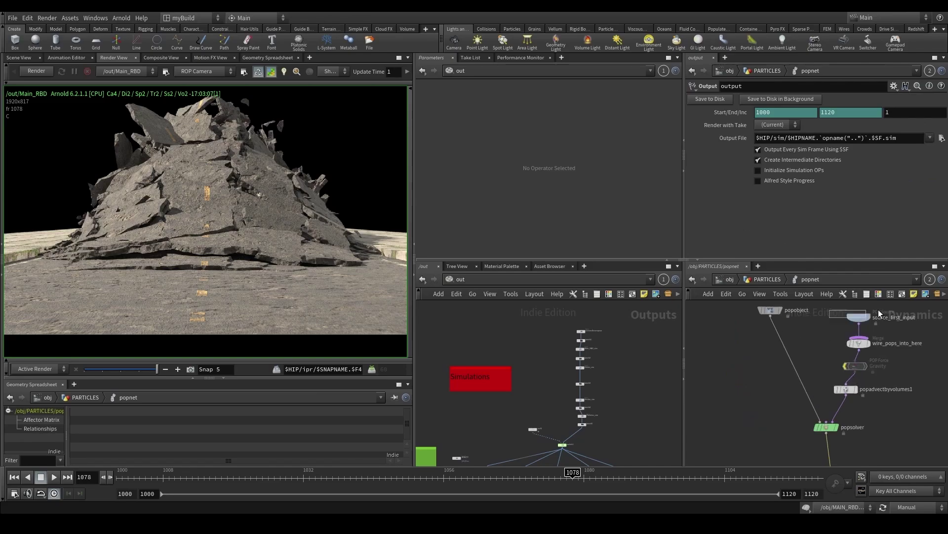
left_click(859, 317)
left_click(765, 280)
middle_click_drag(741, 435, 756, 385)
scroll(727, 366, "up", 1)
left_click(726, 362)
scroll(763, 372, "up", 3)
left_click(795, 372)
scroll(835, 337, "down", 2)
Step: Trace the PARTICLES network up to the scattering section and check the scatter2 and SUPER_HQ point count settings
mouse_move(778, 307)
middle_mouse_down()
mouse_move(767, 414)
mouse_move(730, 466)
mouse_move(731, 485)
middle_mouse_up()
middle_click_drag(739, 346, 745, 458)
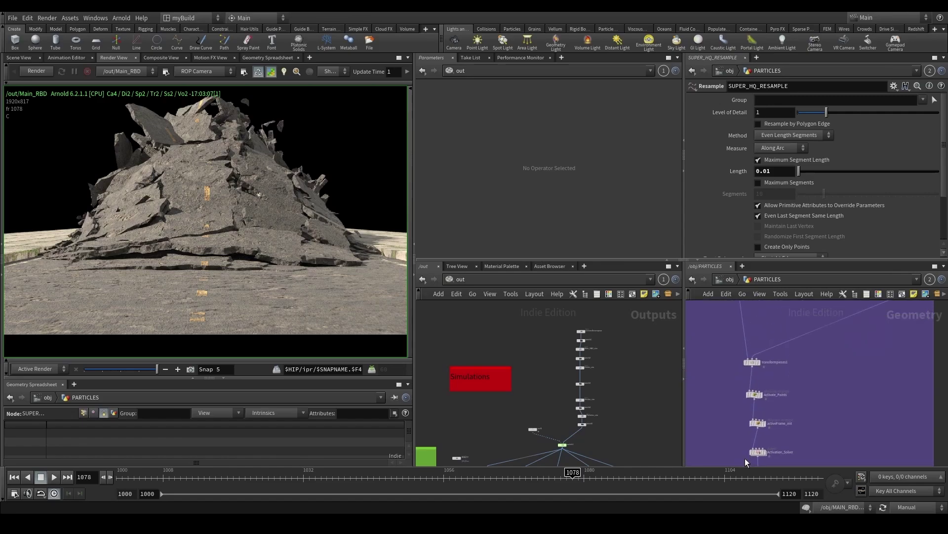
middle_click_drag(742, 363, 739, 472)
middle_click_drag(727, 371, 739, 474)
middle_click_drag(719, 406, 718, 419)
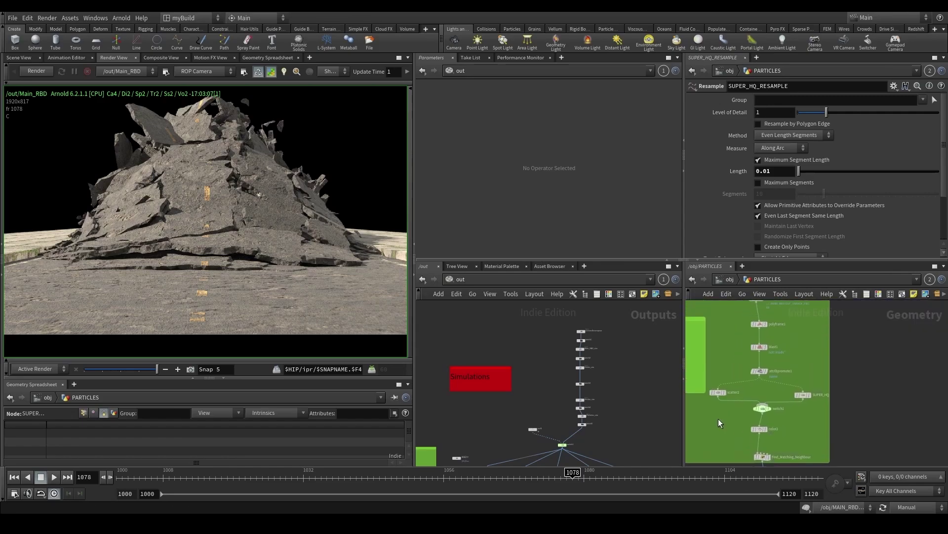
left_click(718, 392)
scroll(800, 409, "up", 2)
left_click(806, 389)
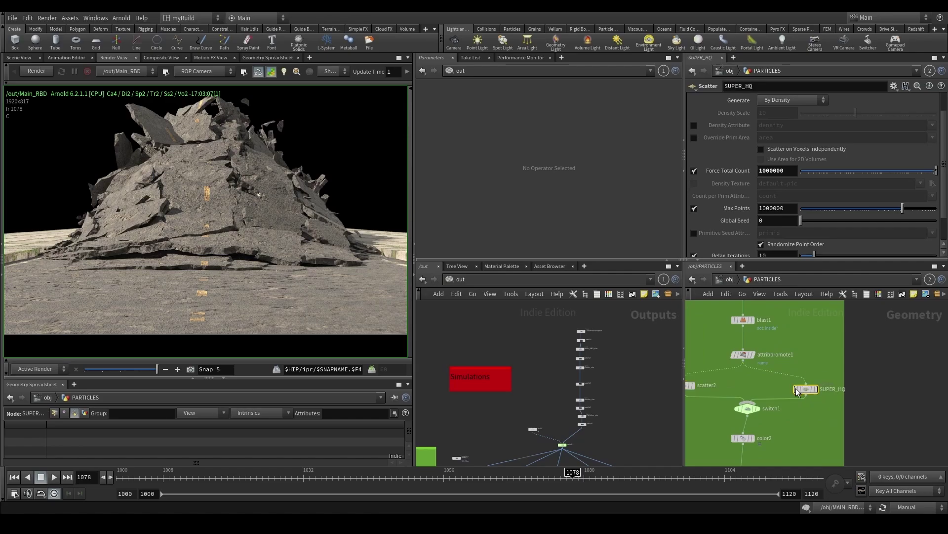
Step: Set Select Input on switch1 to 1 to use the SUPER_HQ scatter, and select the SUPER_HQ node
middle_click_drag(784, 414, 801, 400)
left_click(762, 394)
left_click(775, 98)
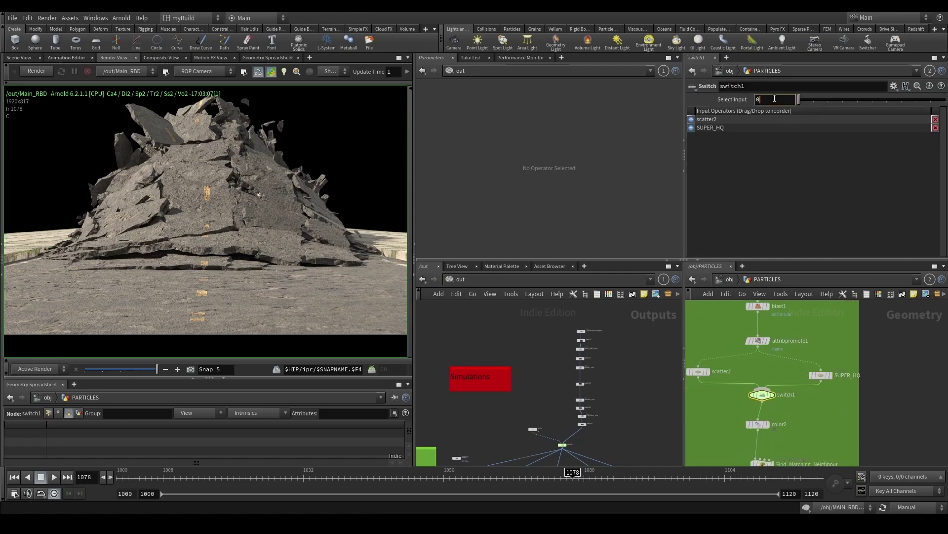
type("1")
key("Return")
left_click_drag(850, 404, 814, 350)
left_click_drag(733, 400, 776, 390)
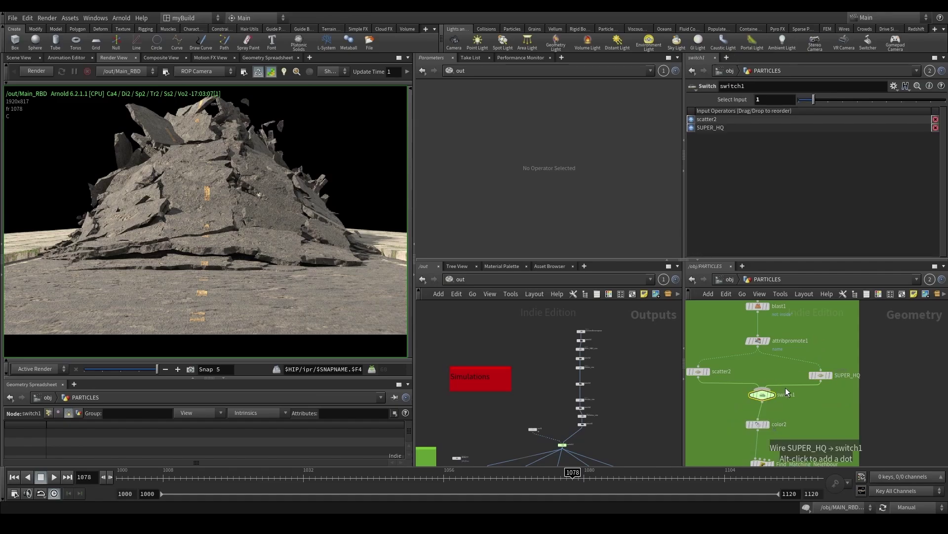
left_click_drag(836, 389, 816, 347)
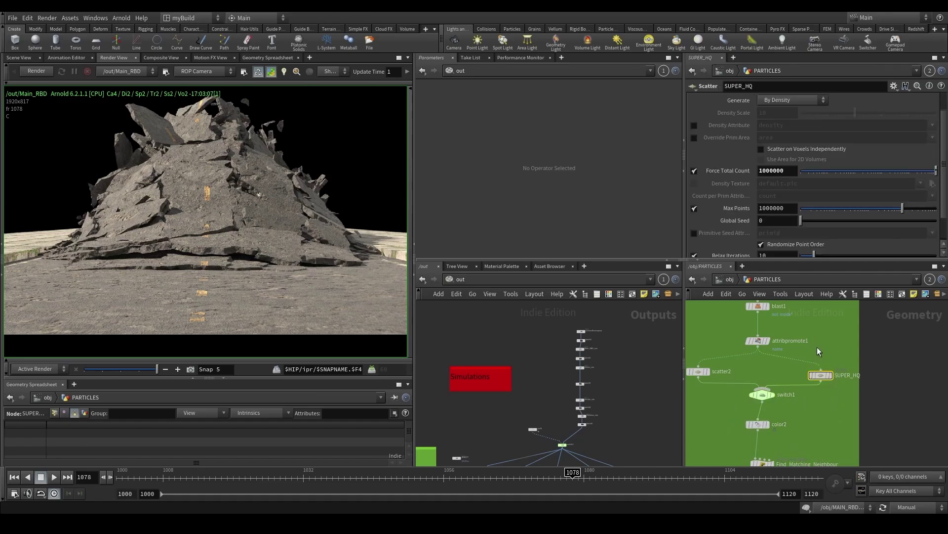
Step: Select the Advected_Particles_Simulation file cache, check its Version expression and set the Version to 1
key("h")
scroll(818, 442, "up", 8)
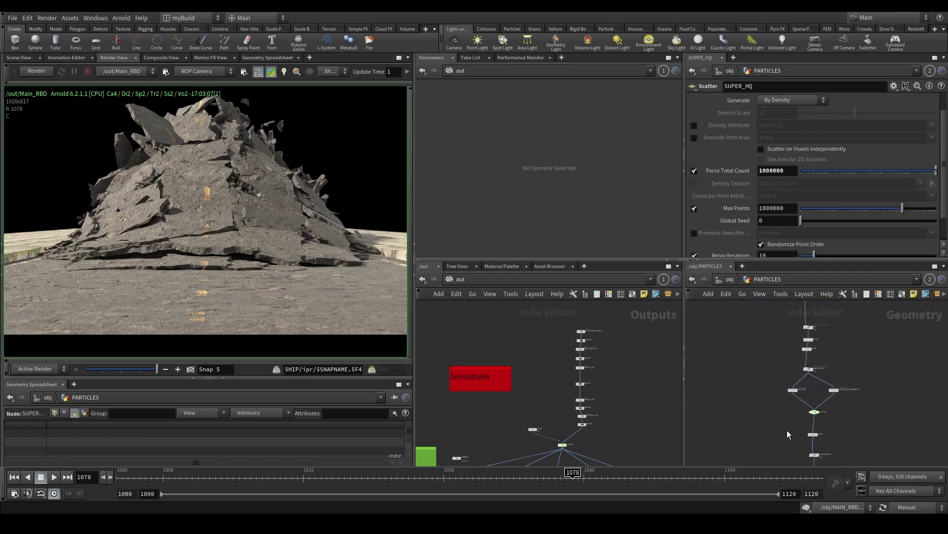
middle_click_drag(784, 461, 763, 384)
left_click_drag(766, 385, 836, 416)
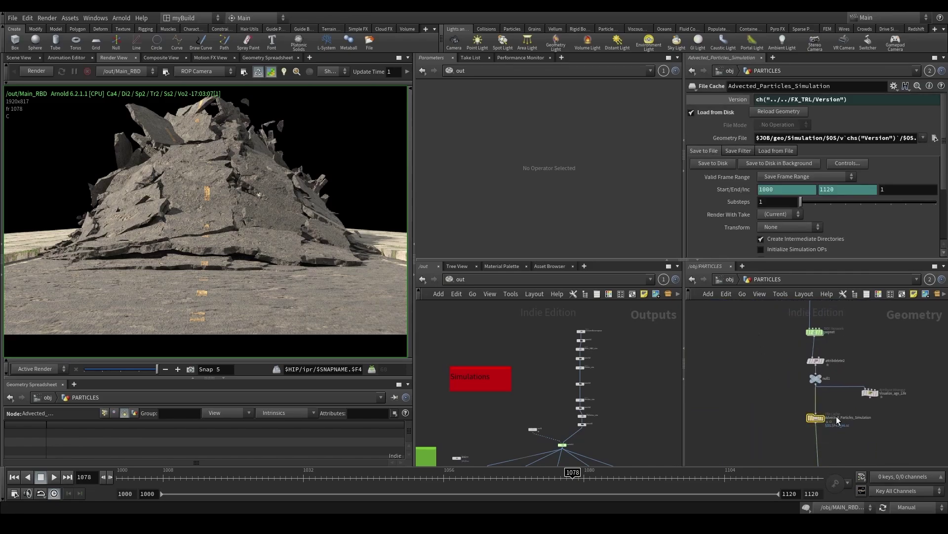
left_click(738, 101)
left_click(765, 101)
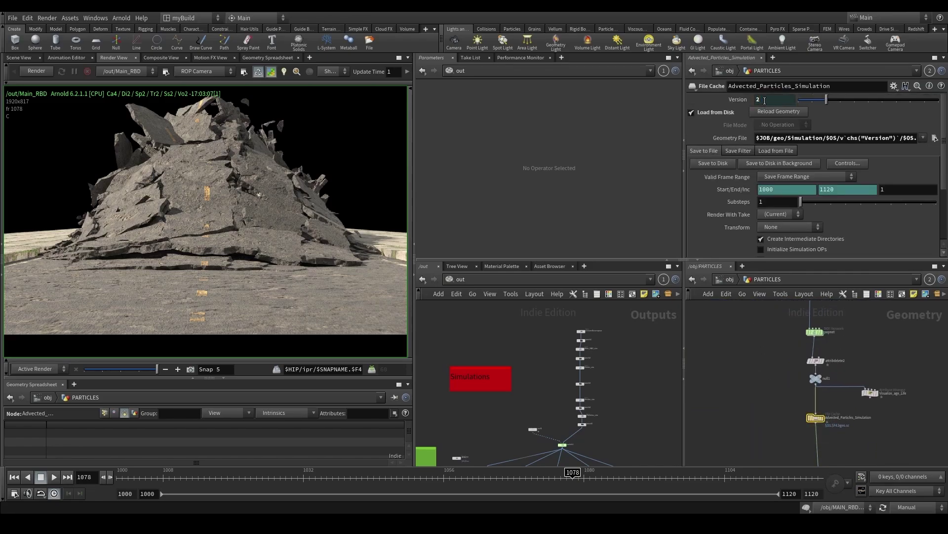
left_click(743, 101)
left_click(742, 101)
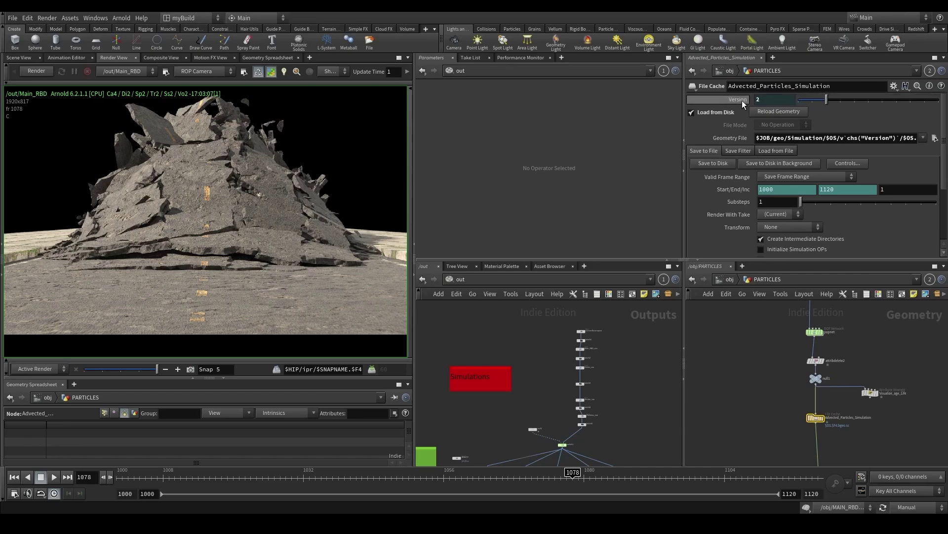
left_click(770, 98)
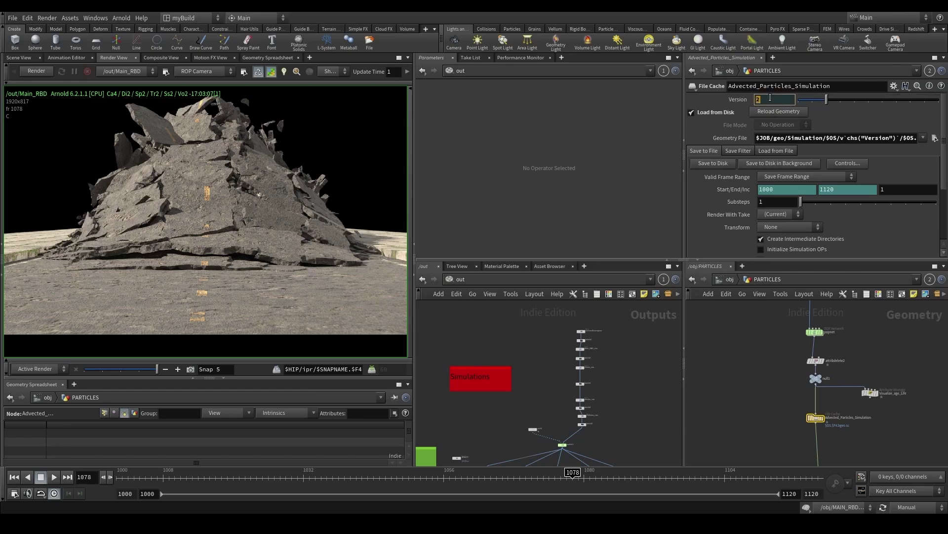
type("1")
key("Return")
right_click(747, 101)
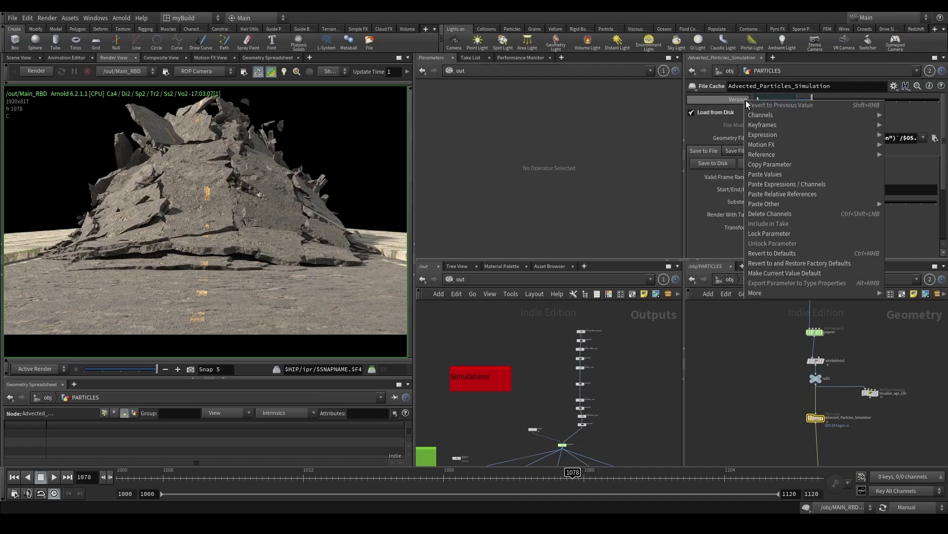
left_click(762, 214)
left_click(774, 101)
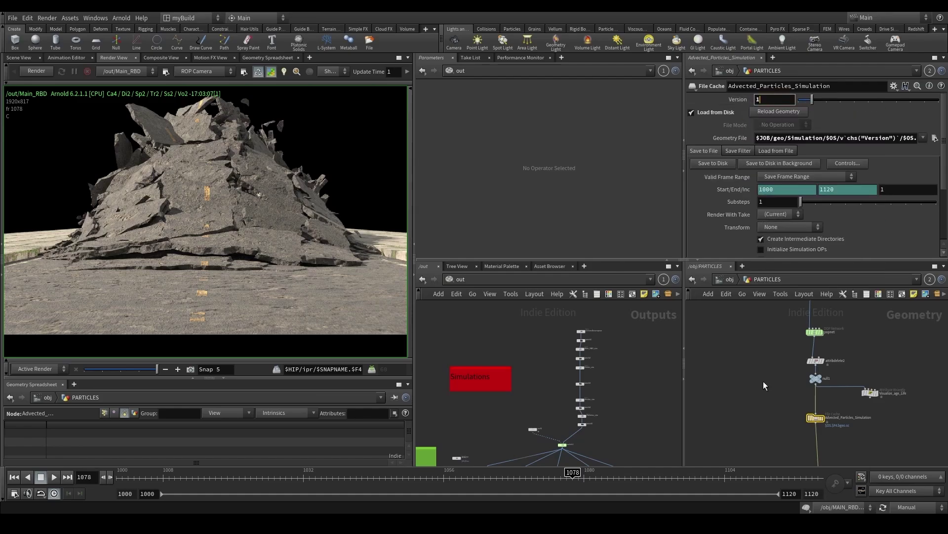
key("Return")
key("ctrl+z")
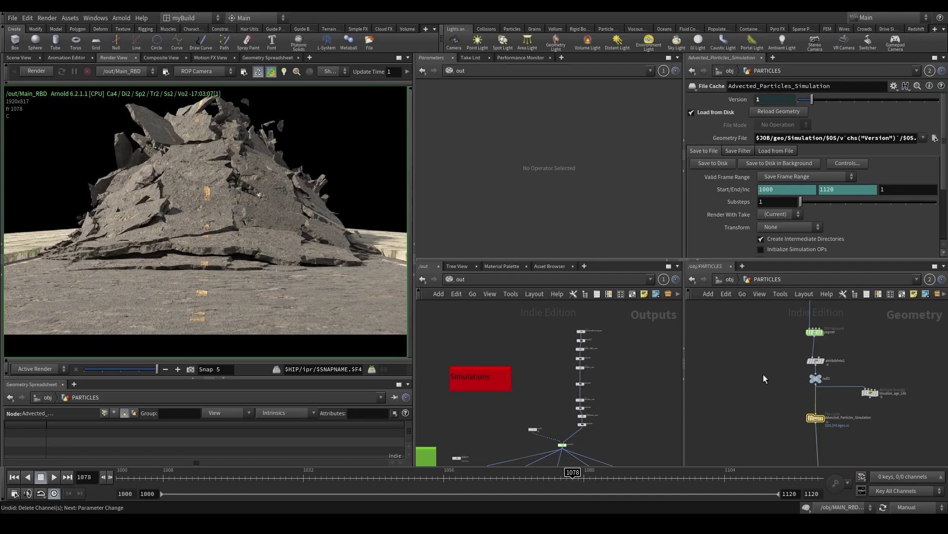
Step: Delete the channel reference on the particle file cache's Version, set it to 2 and save the simulation to disk
left_click(764, 100)
left_click(748, 100)
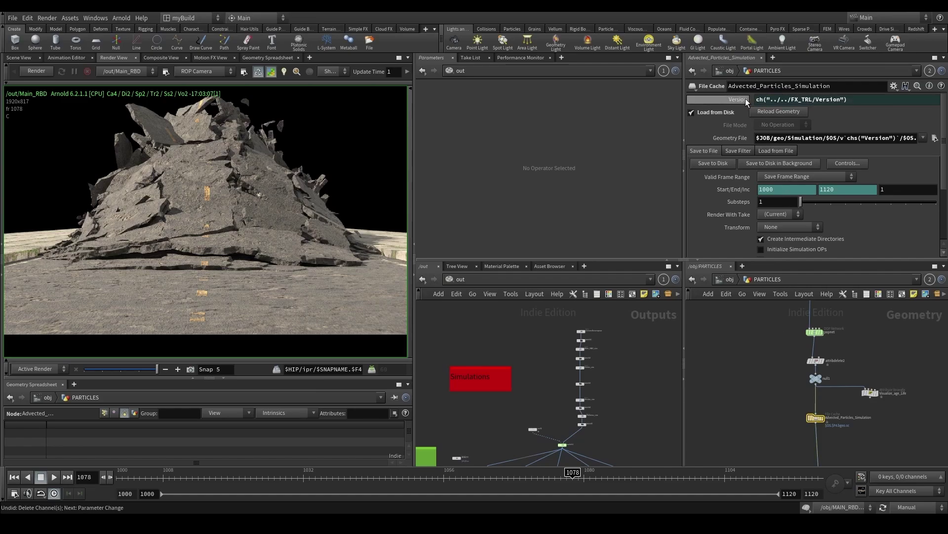
right_click(773, 100)
left_click(813, 213)
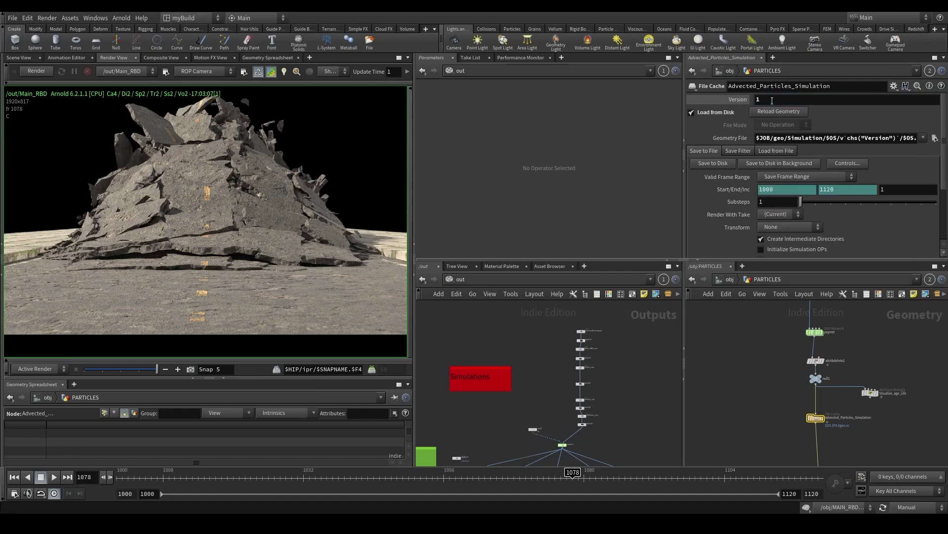
left_click(710, 165)
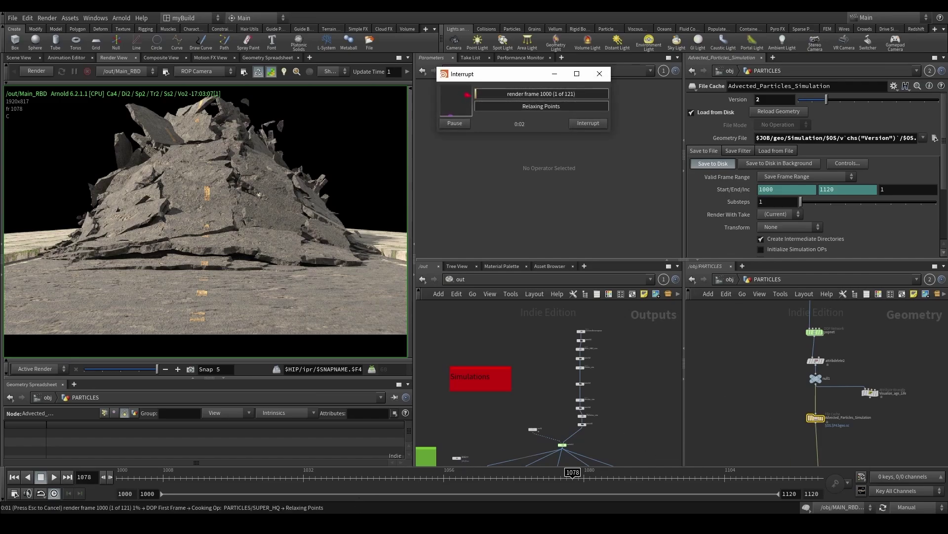